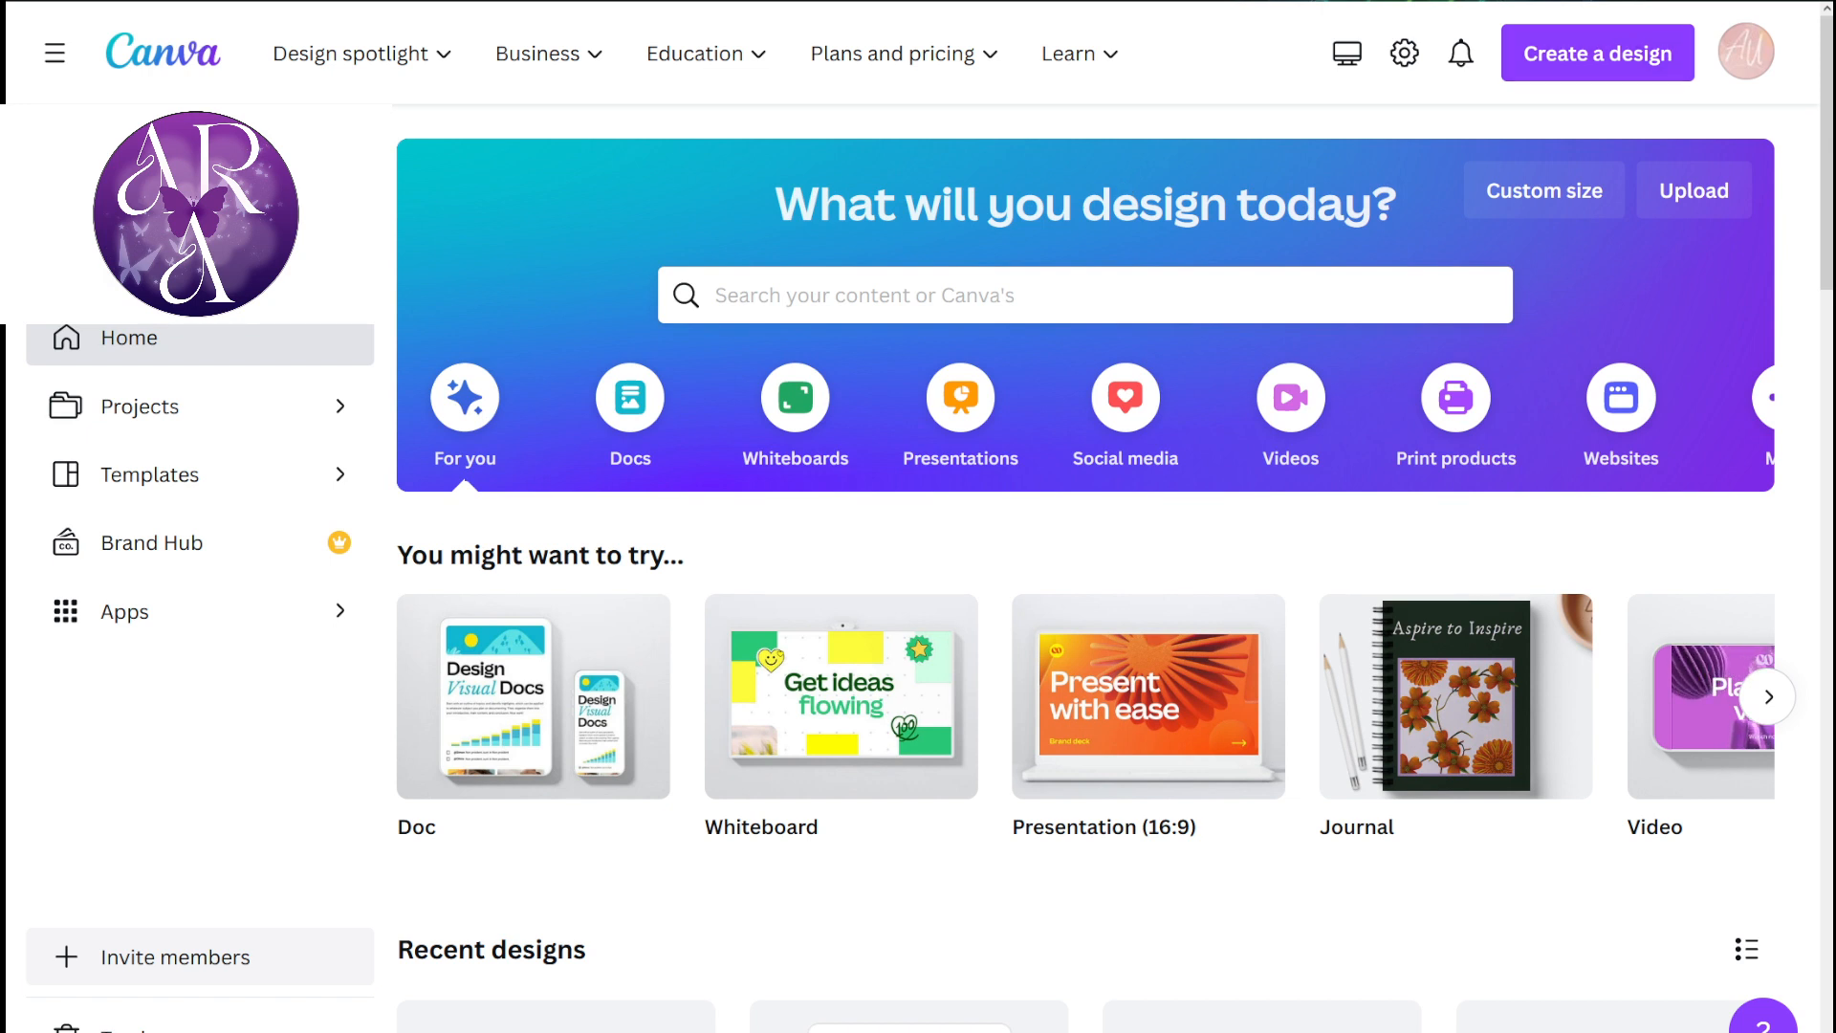
Search the design types for "JOURNAL" and create a new blank Bullet Journal design
{"action": "left_click", "coordinate": [1610, 59]}
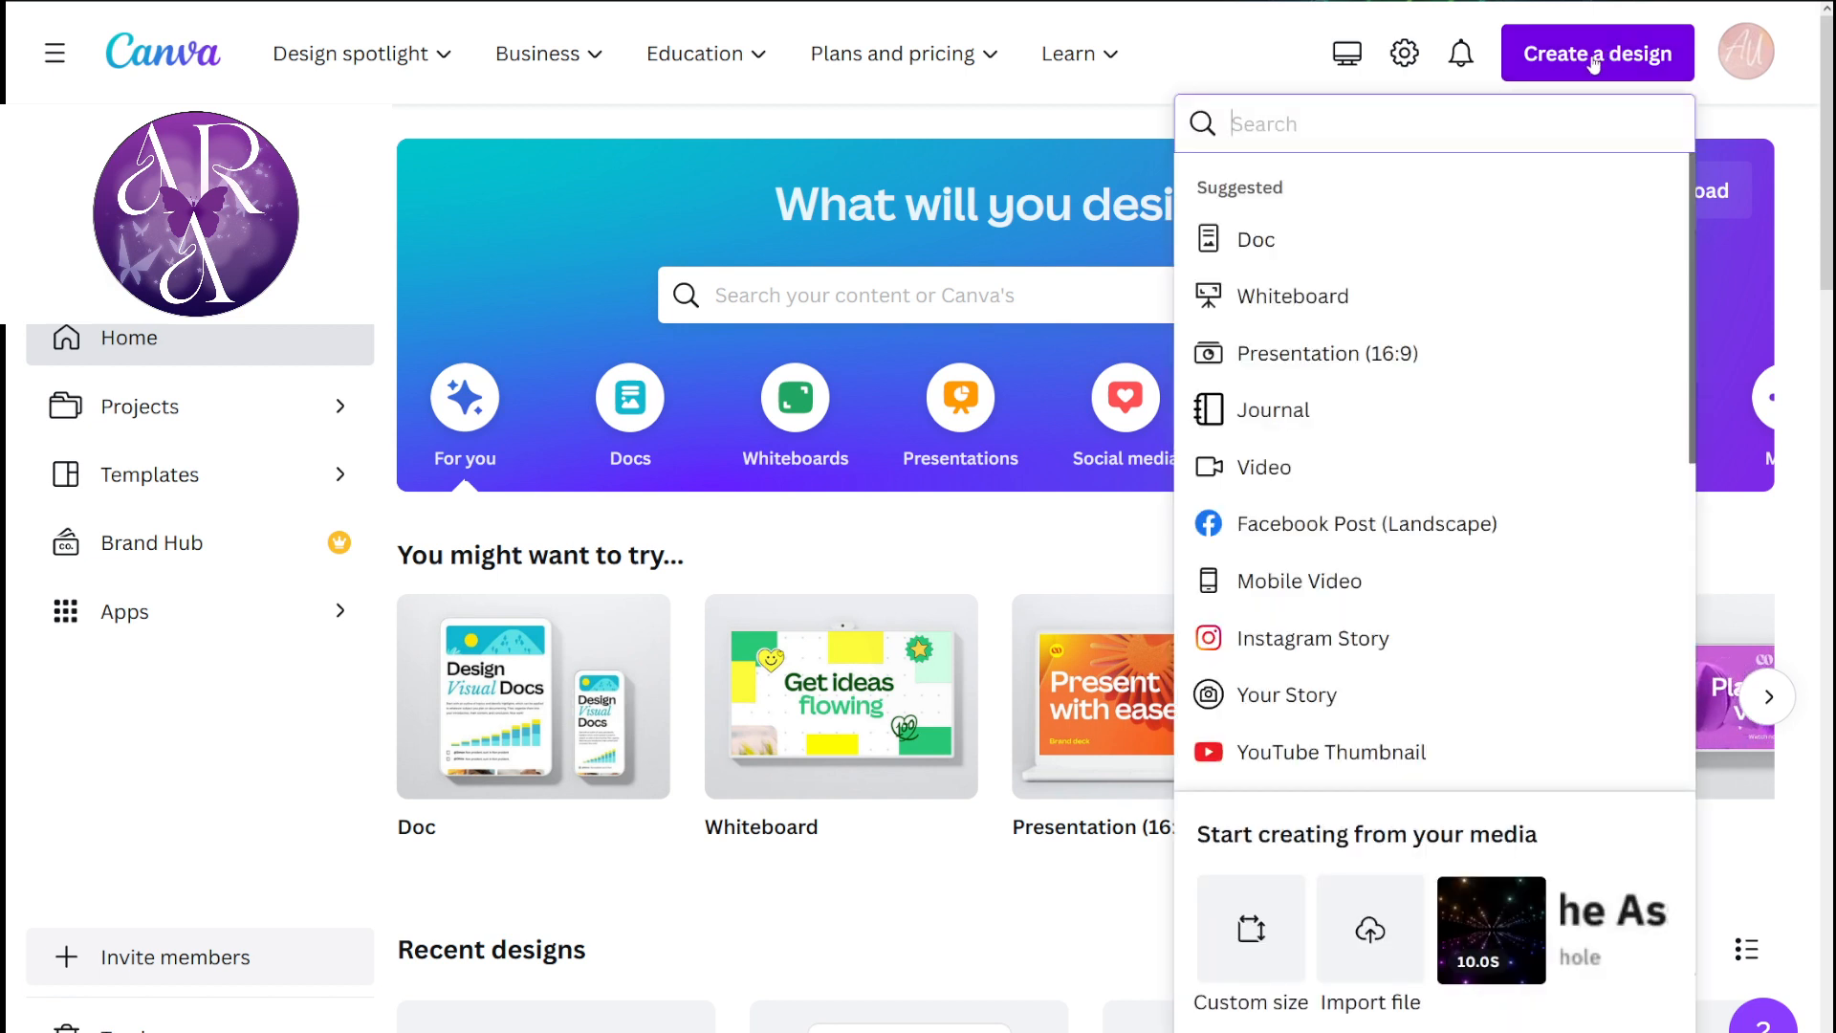
{"action": "type", "text": "JOURNAL"}
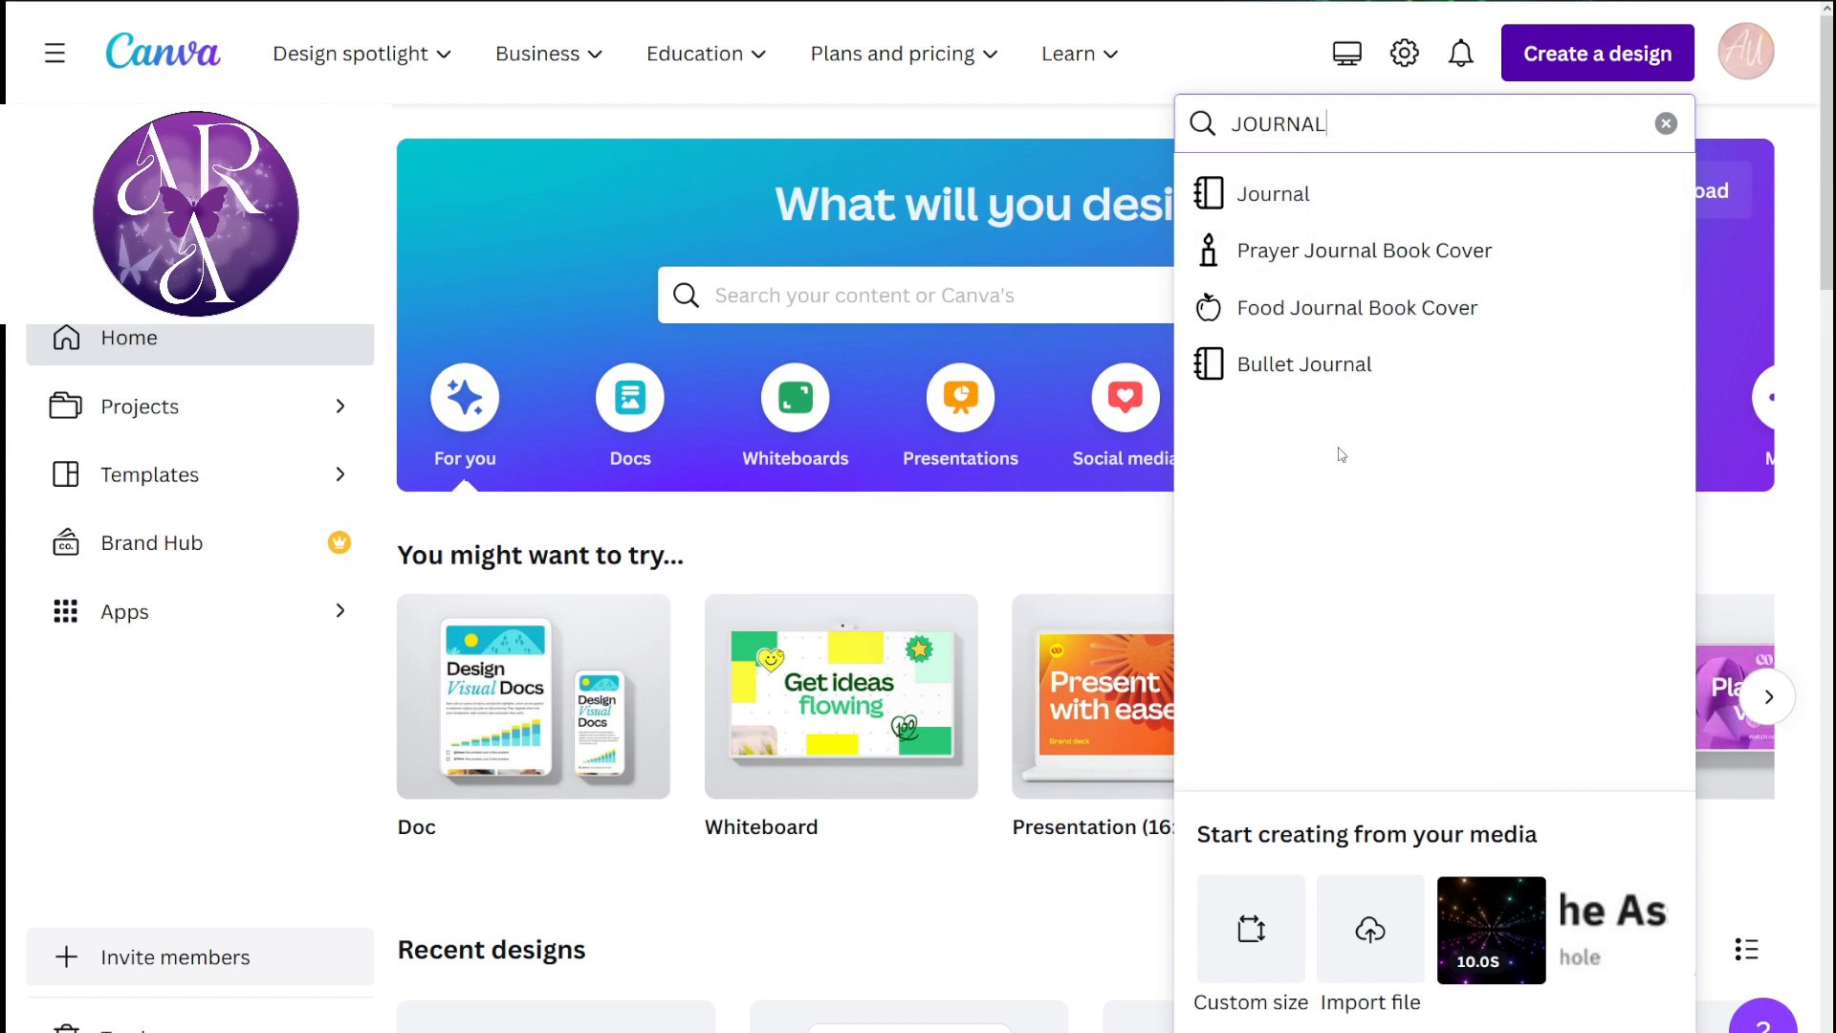
{"action": "left_click", "coordinate": [1439, 394]}
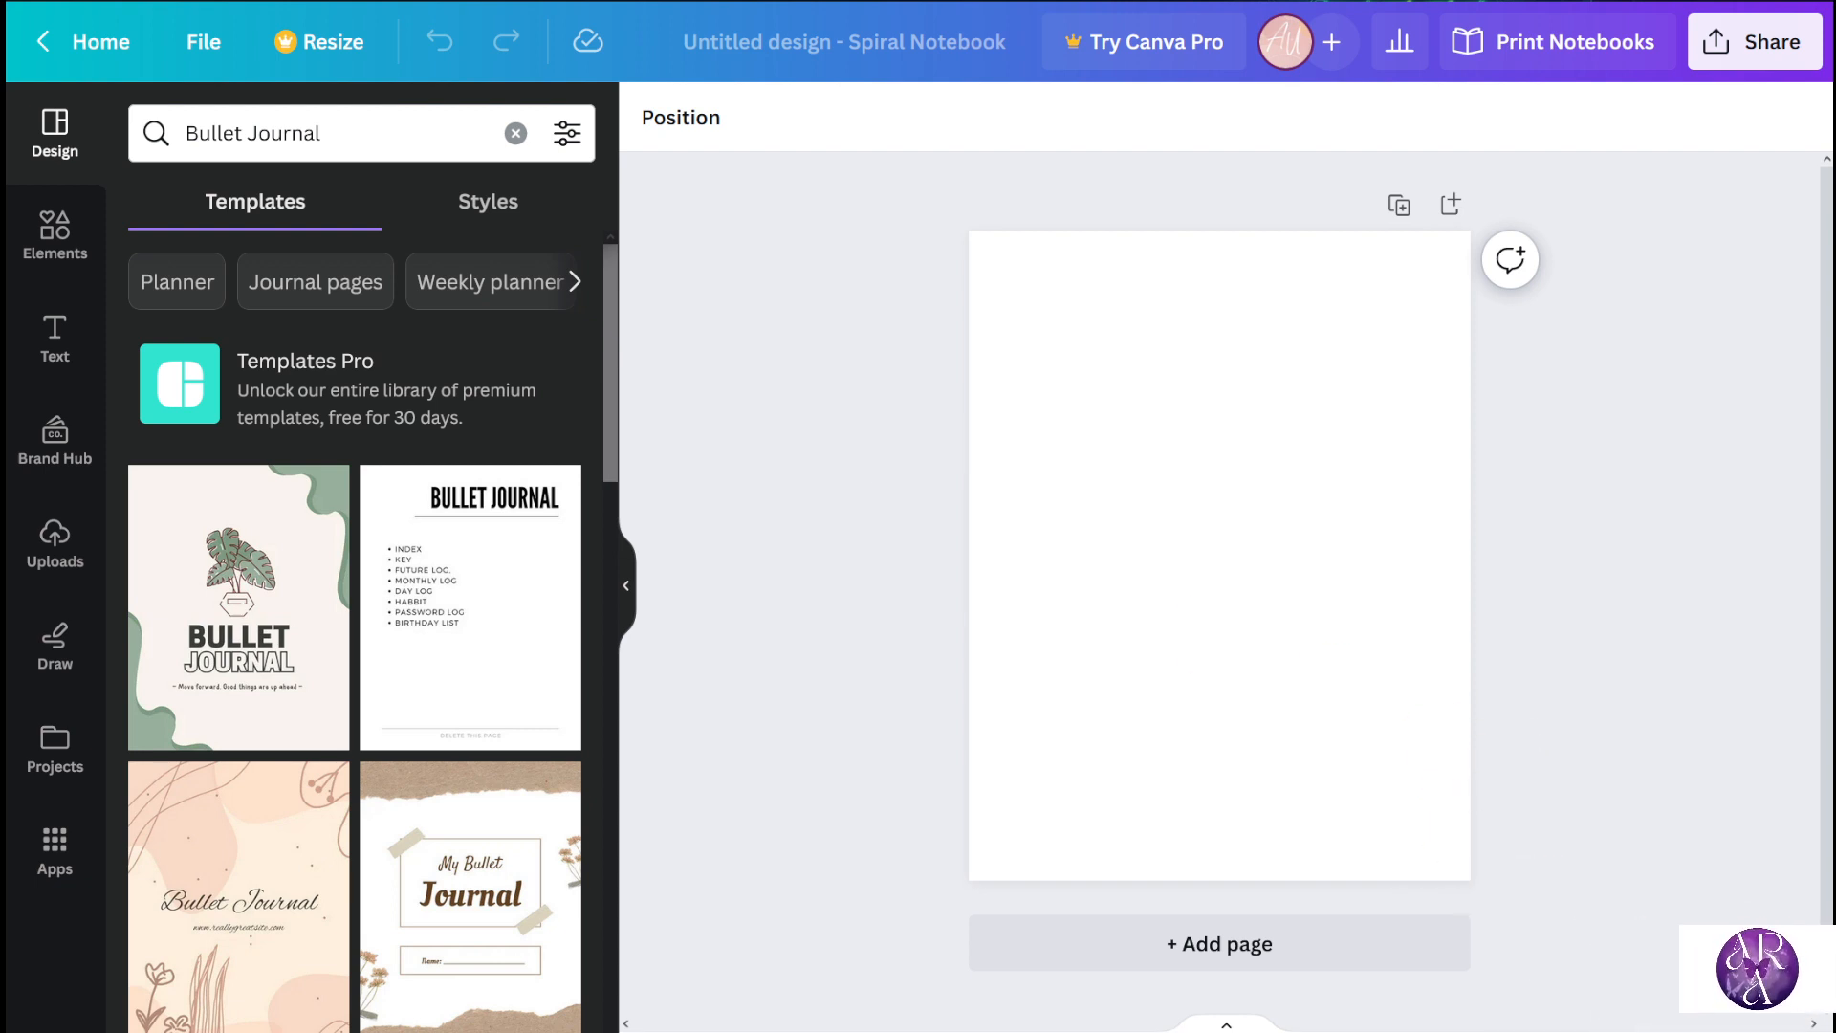
{"action": "scroll", "coordinate": [787, 418], "scroll_direction": "down", "scroll_amount": 3}
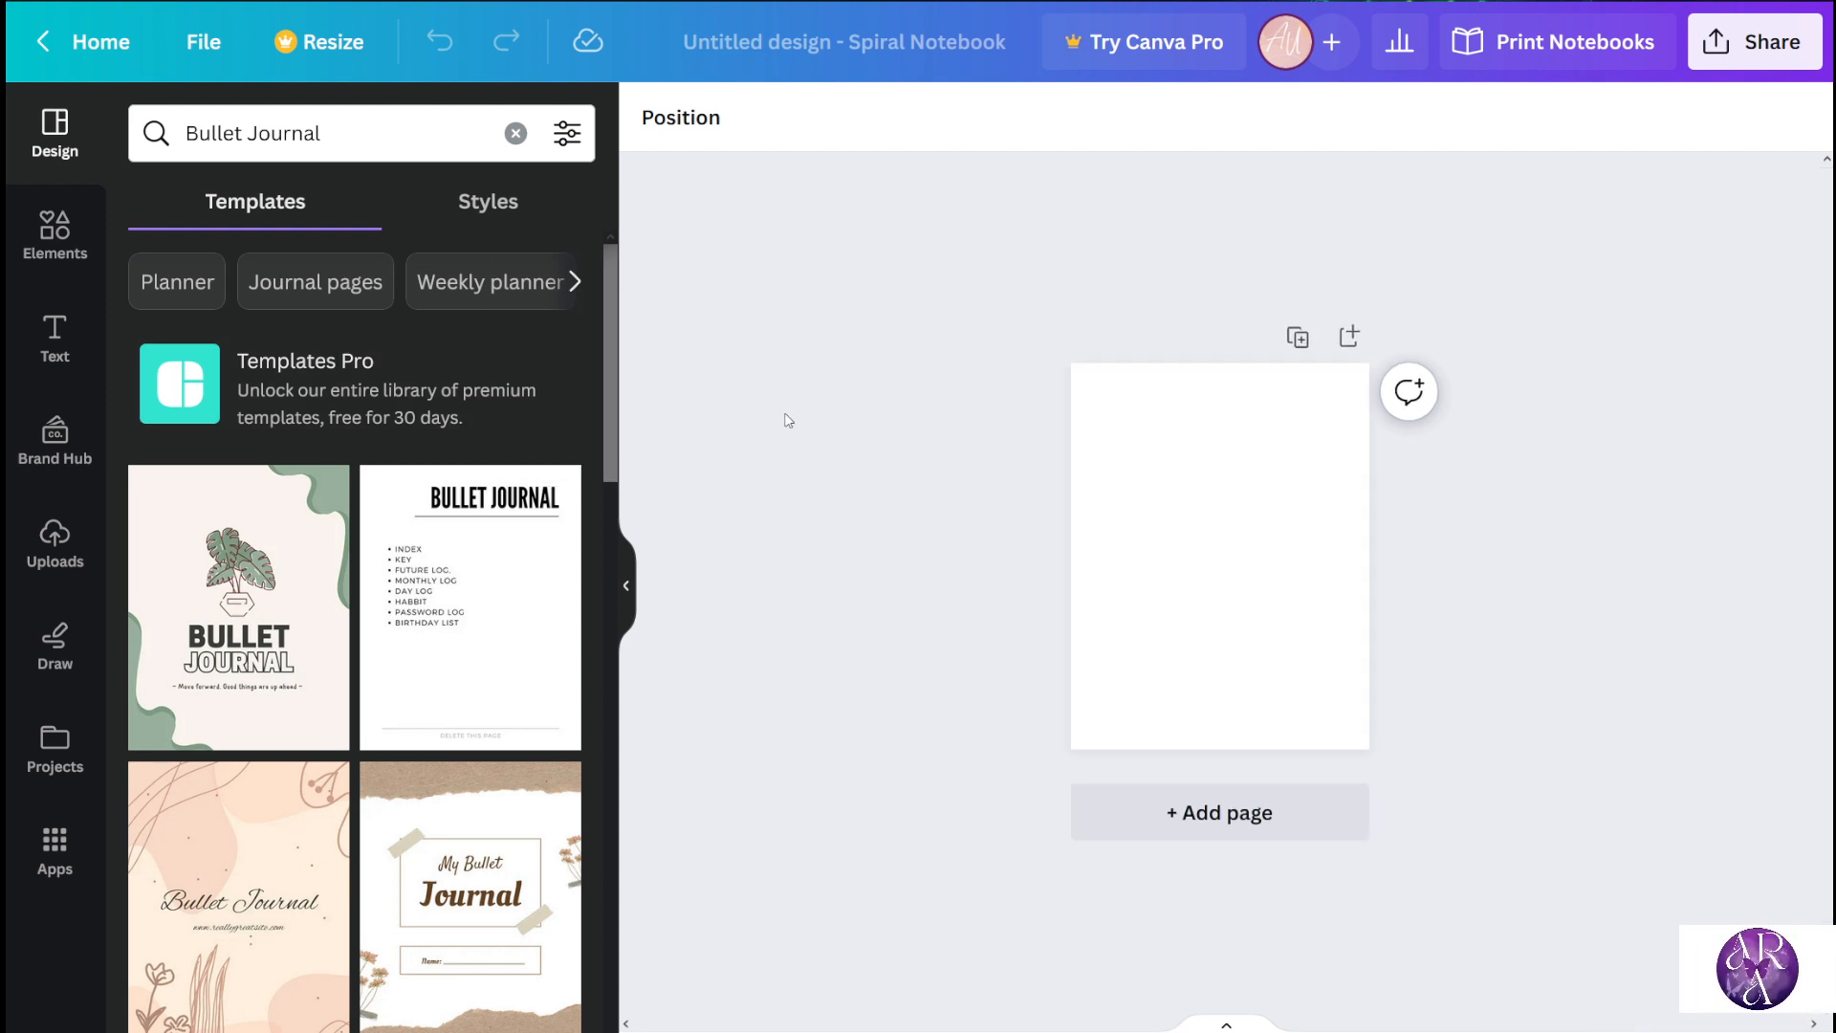
{"action": "scroll", "coordinate": [831, 408], "scroll_direction": "up", "scroll_amount": 5}
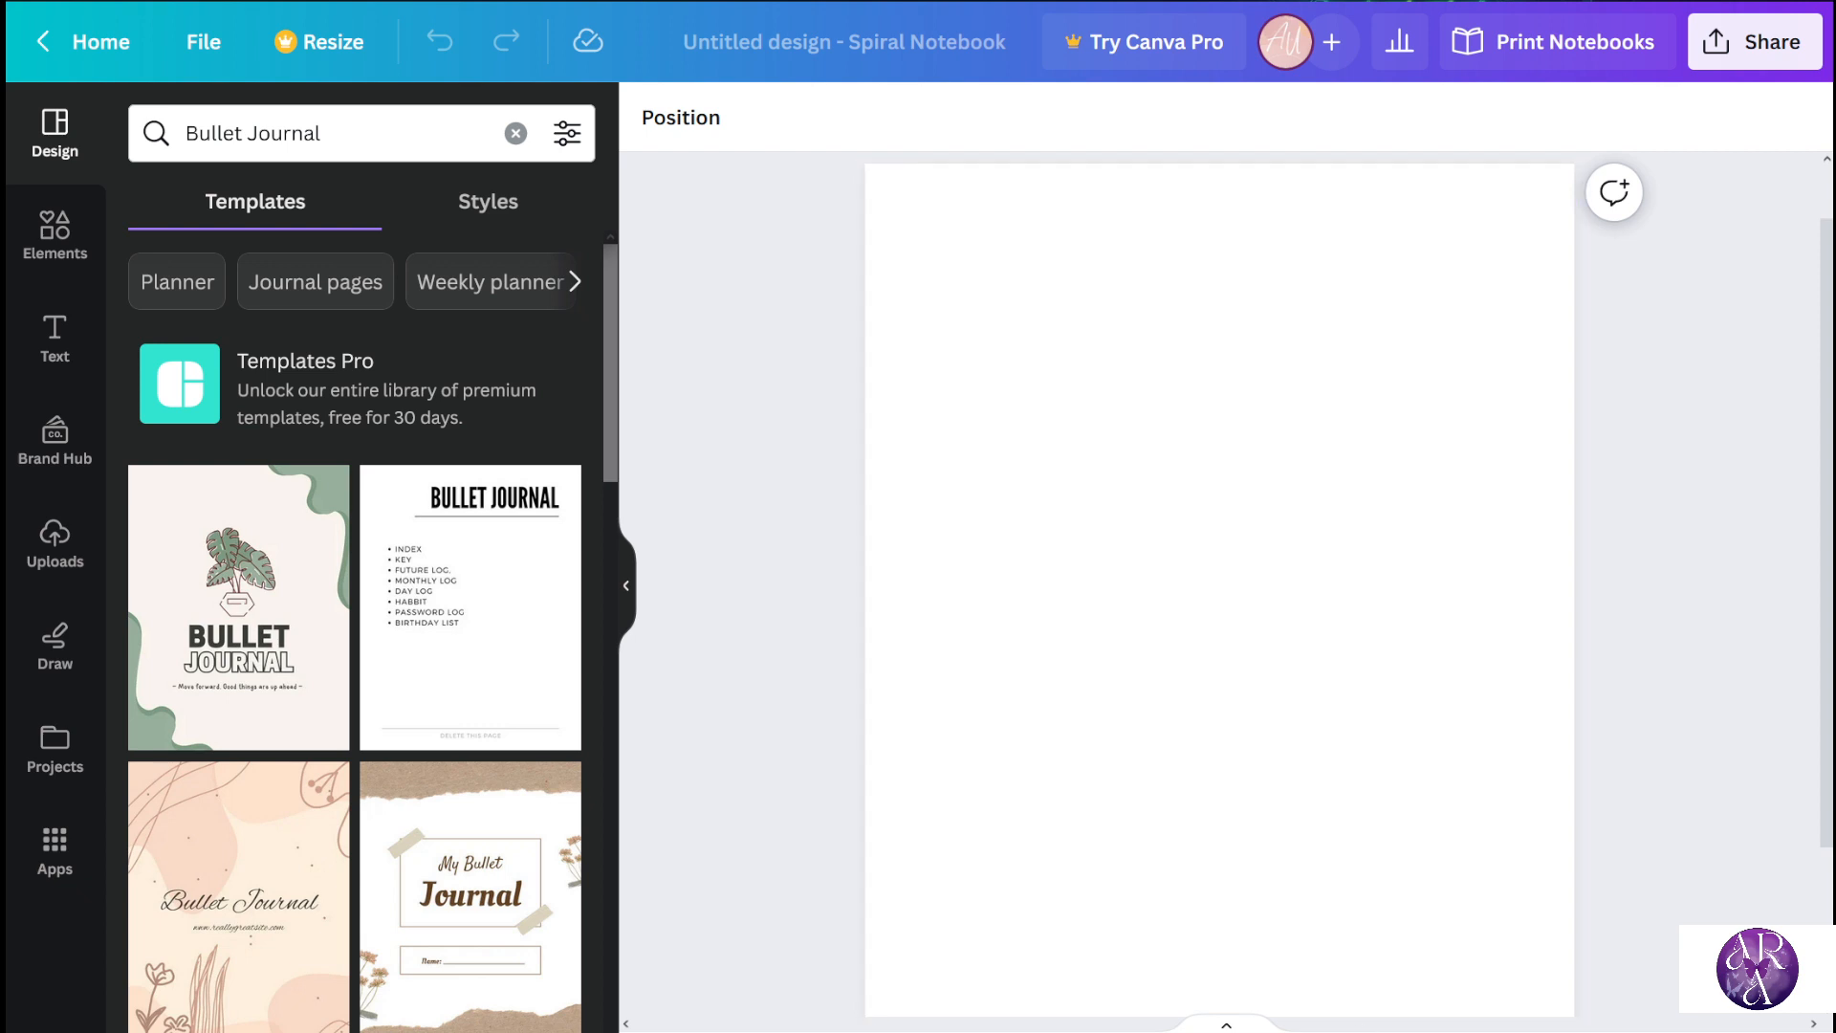
{"action": "scroll", "coordinate": [1219, 590], "scroll_direction": "down", "scroll_amount": 3}
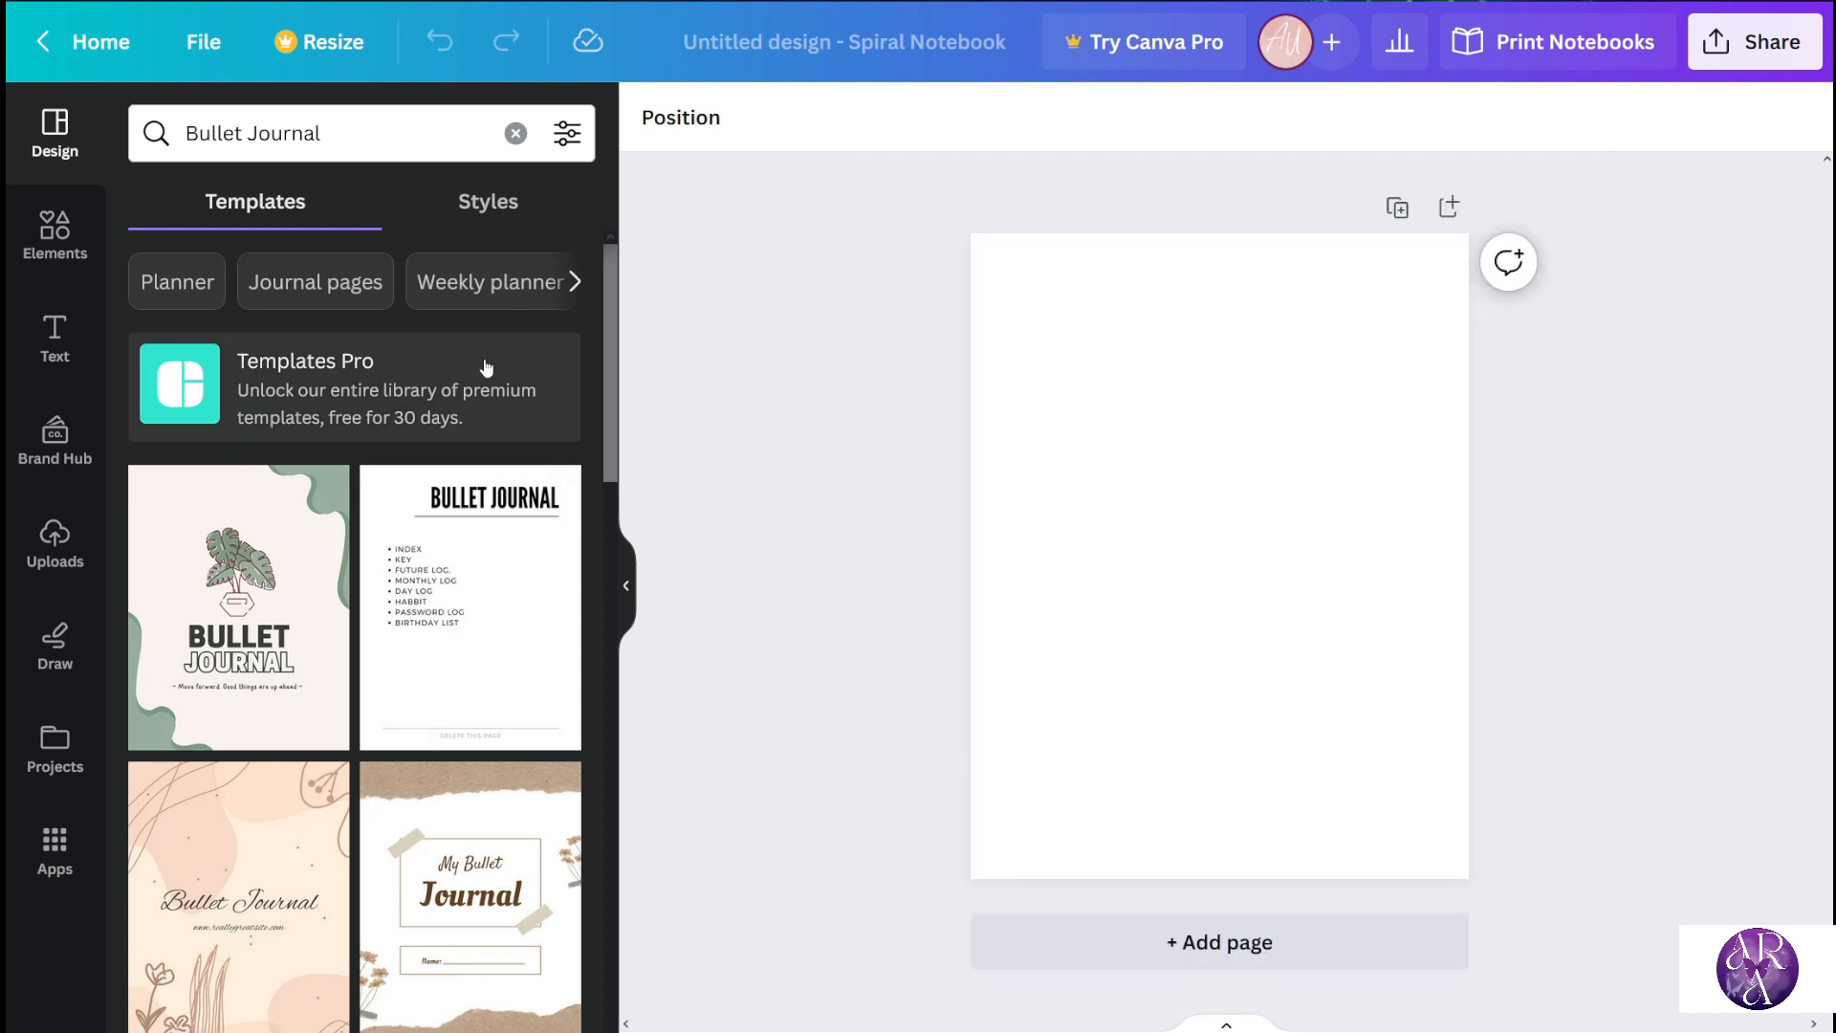
{"action": "key", "text": "ctrl+minus"}
{"action": "key", "text": "ctrl+minus"}
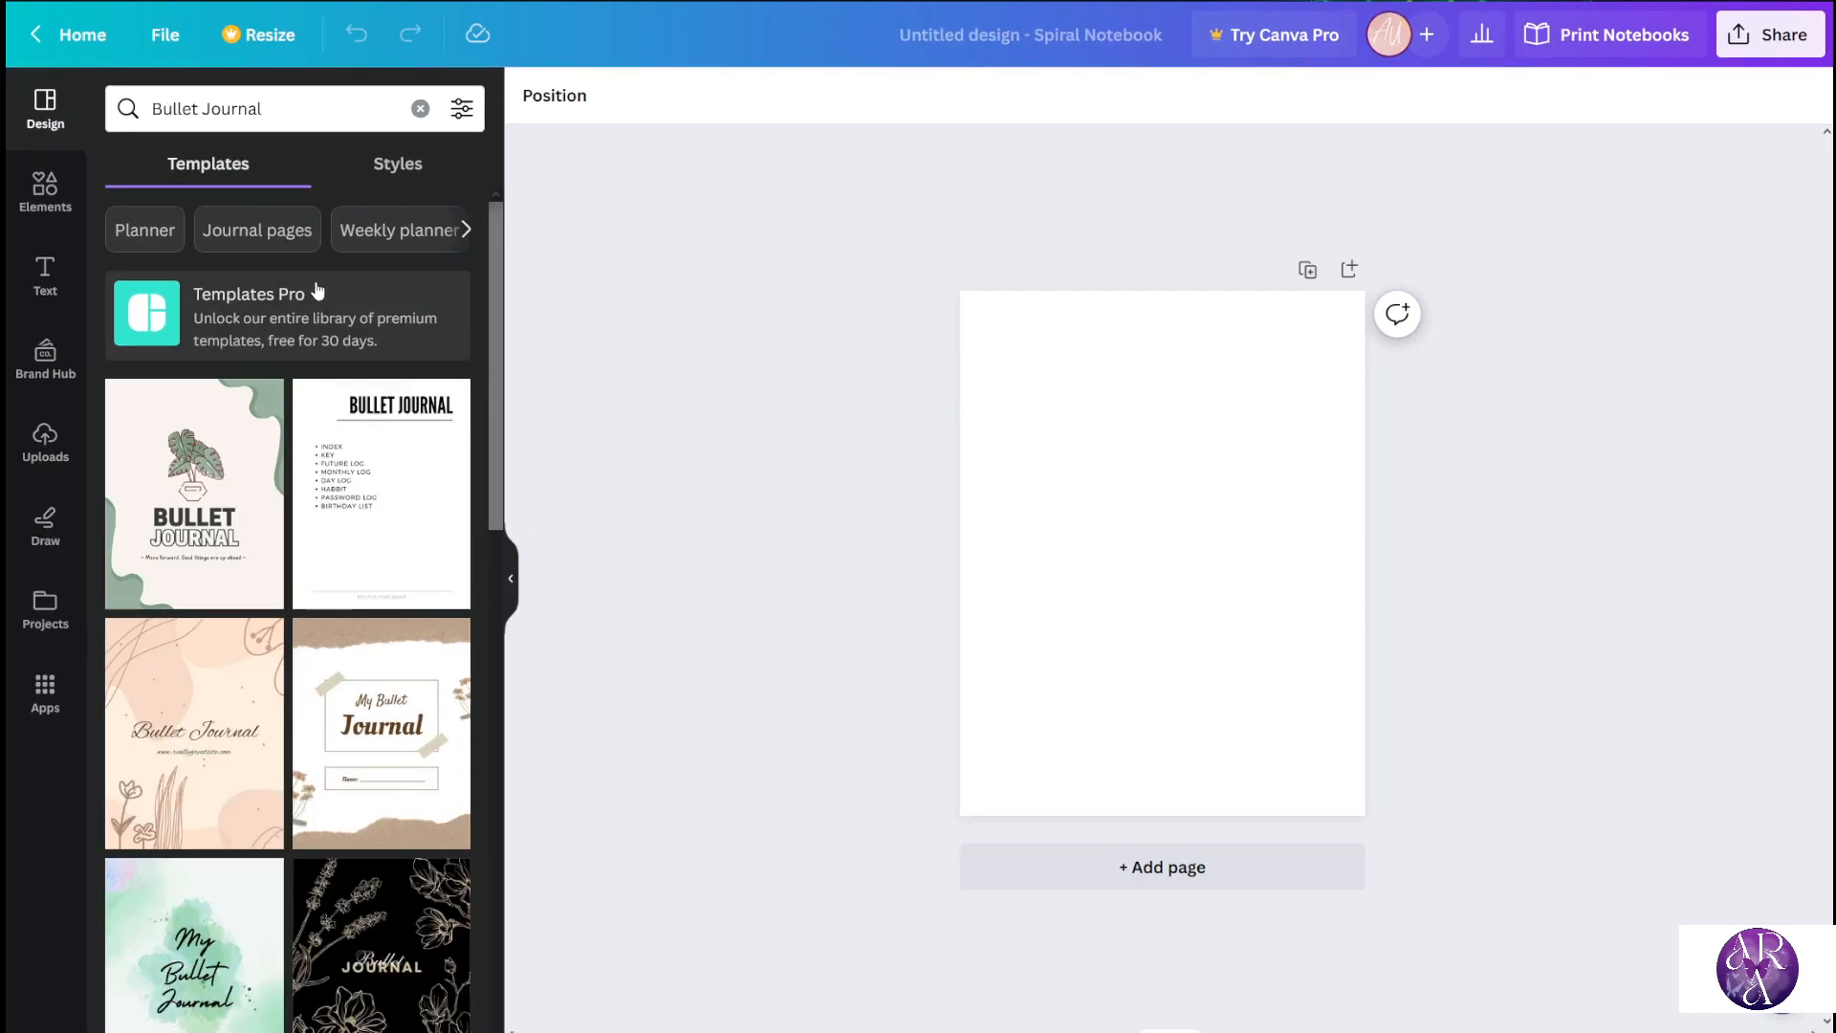
{"action": "key", "text": "ctrl+minus"}
{"action": "key", "text": "ctrl+minus"}
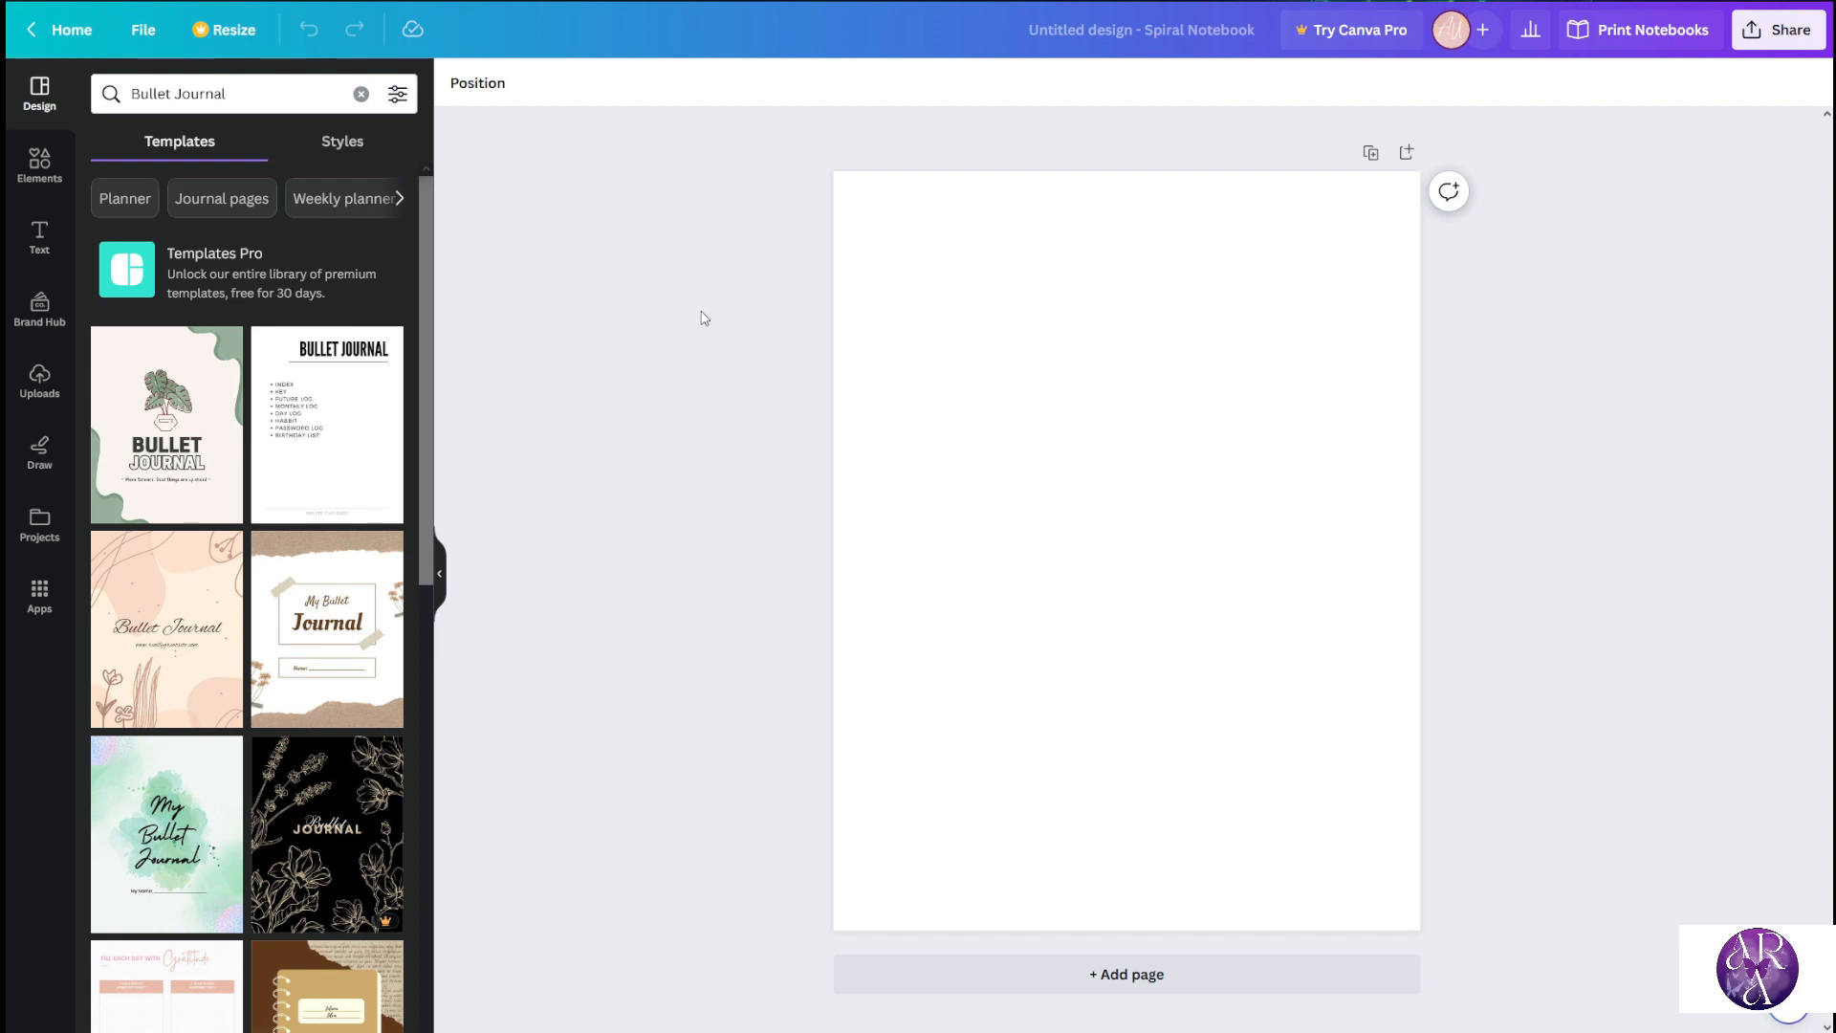
{"action": "scroll", "coordinate": [701, 320], "scroll_direction": "down", "scroll_amount": 3}
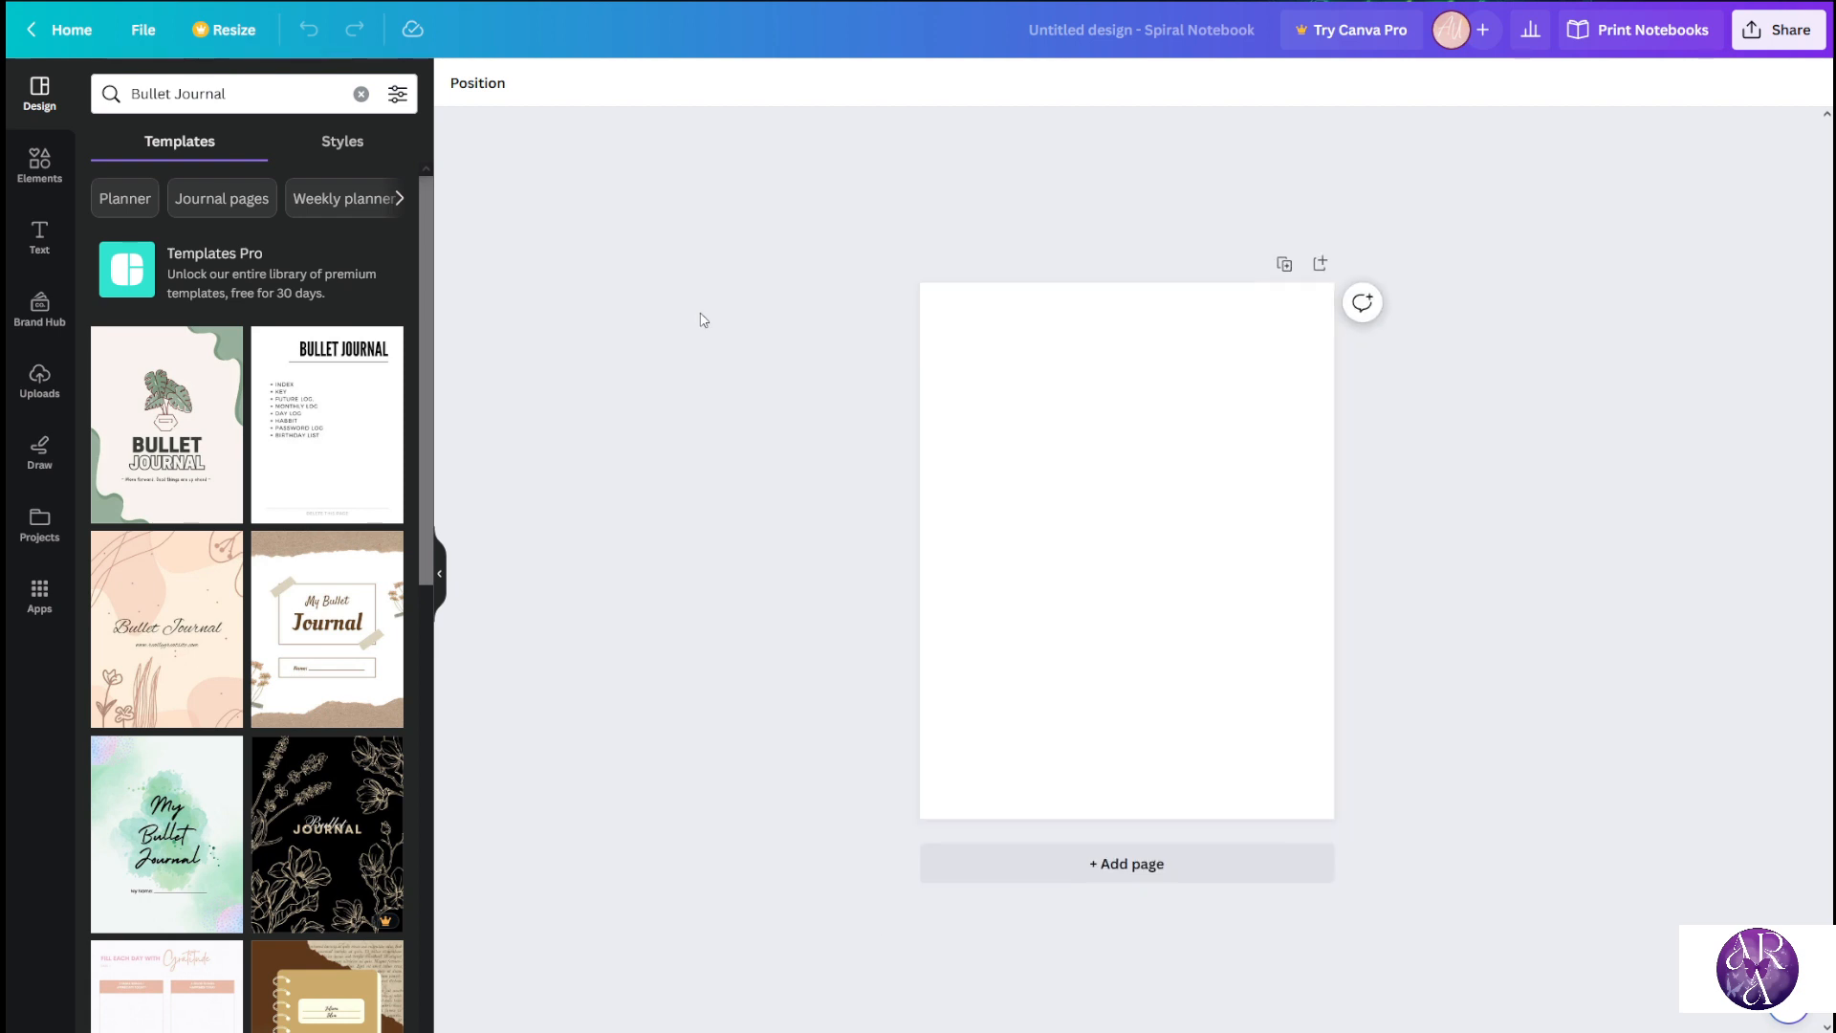
{"action": "scroll", "coordinate": [716, 363], "scroll_direction": "up", "scroll_amount": 8}
{"action": "scroll", "coordinate": [612, 448], "scroll_direction": "down", "scroll_amount": 3}
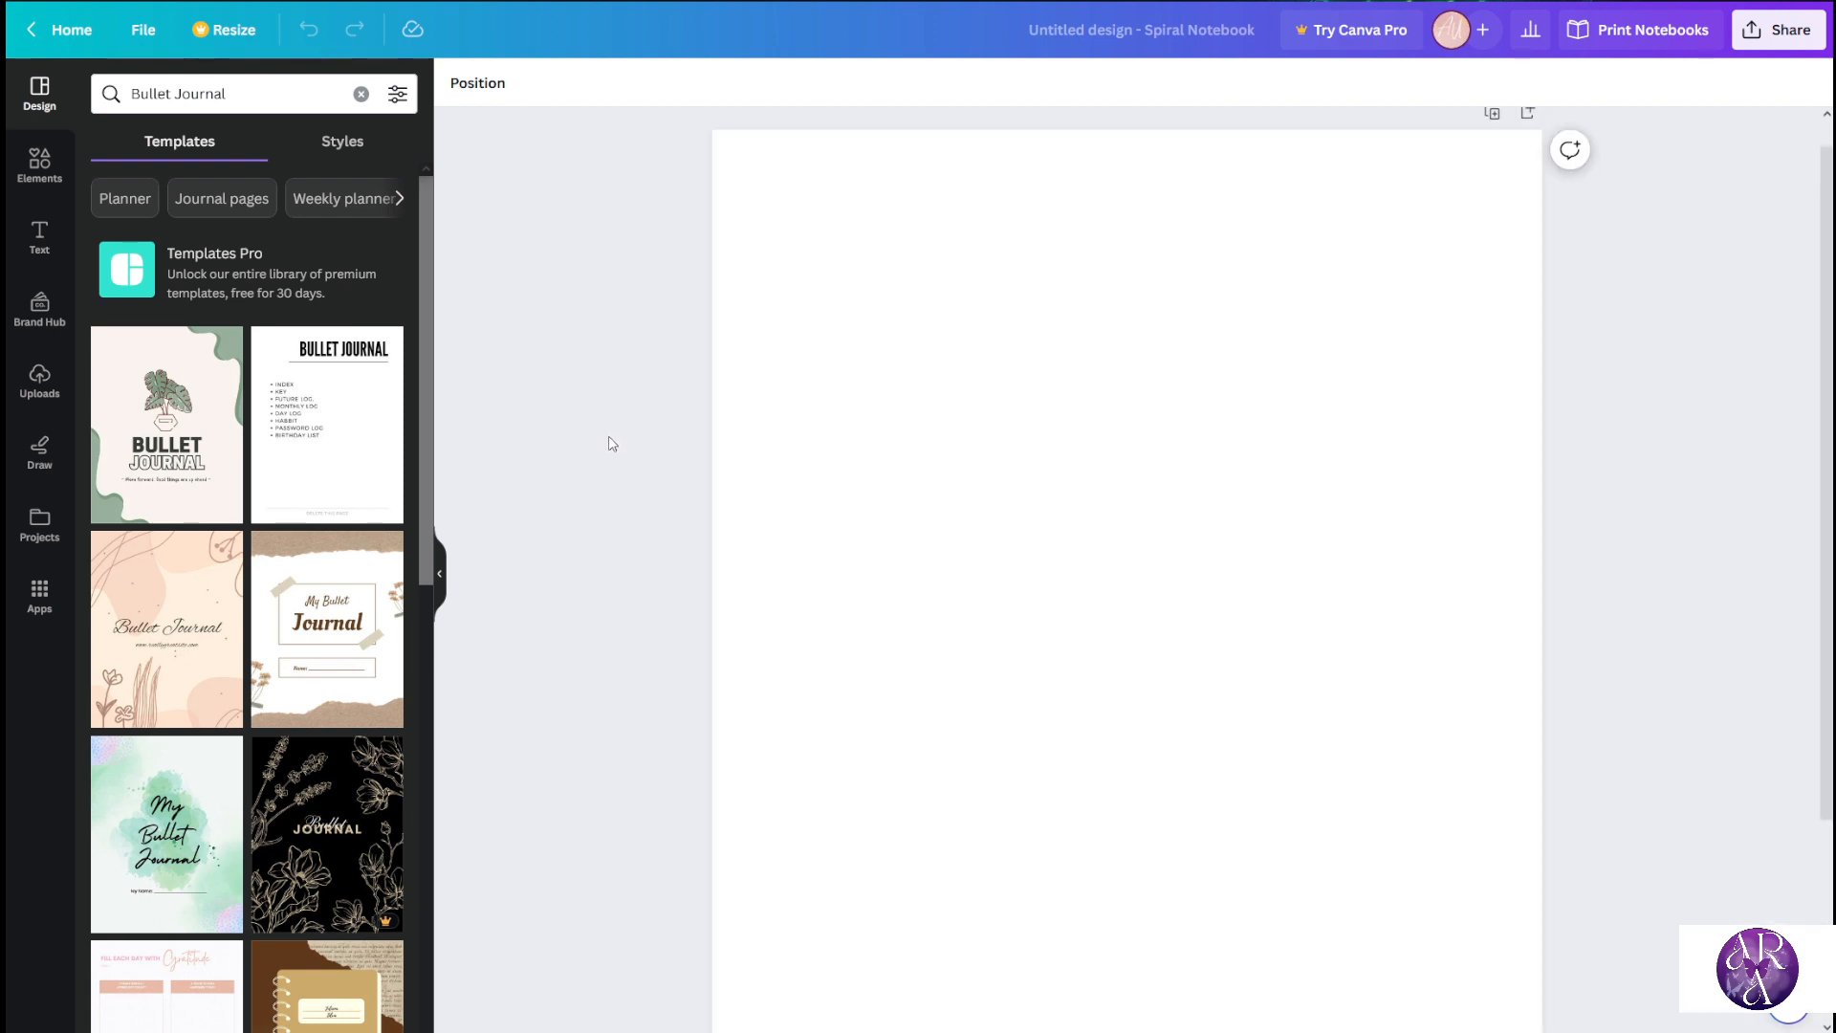
{"action": "scroll", "coordinate": [608, 442], "scroll_direction": "down", "scroll_amount": 3}
{"action": "scroll", "coordinate": [631, 442], "scroll_direction": "up", "scroll_amount": 5}
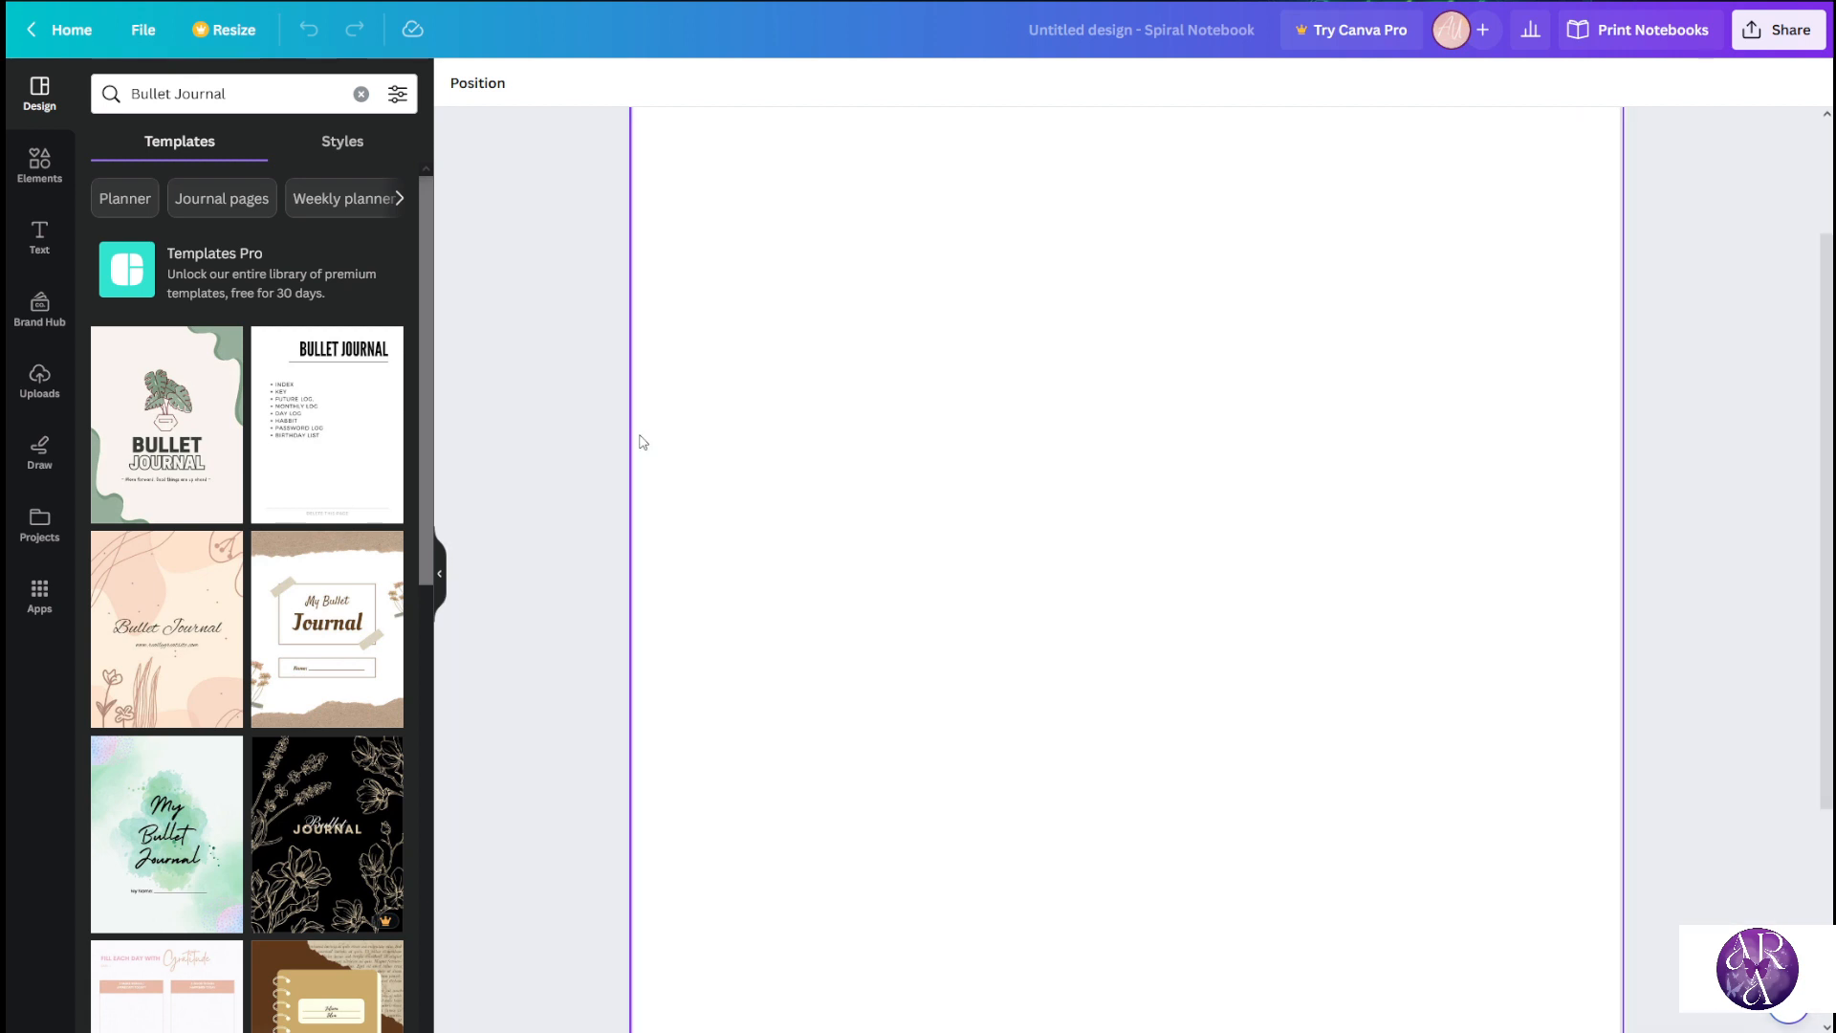
{"action": "scroll", "coordinate": [642, 442], "scroll_direction": "down", "scroll_amount": 3}
{"action": "scroll", "coordinate": [641, 440], "scroll_direction": "up", "scroll_amount": 1}
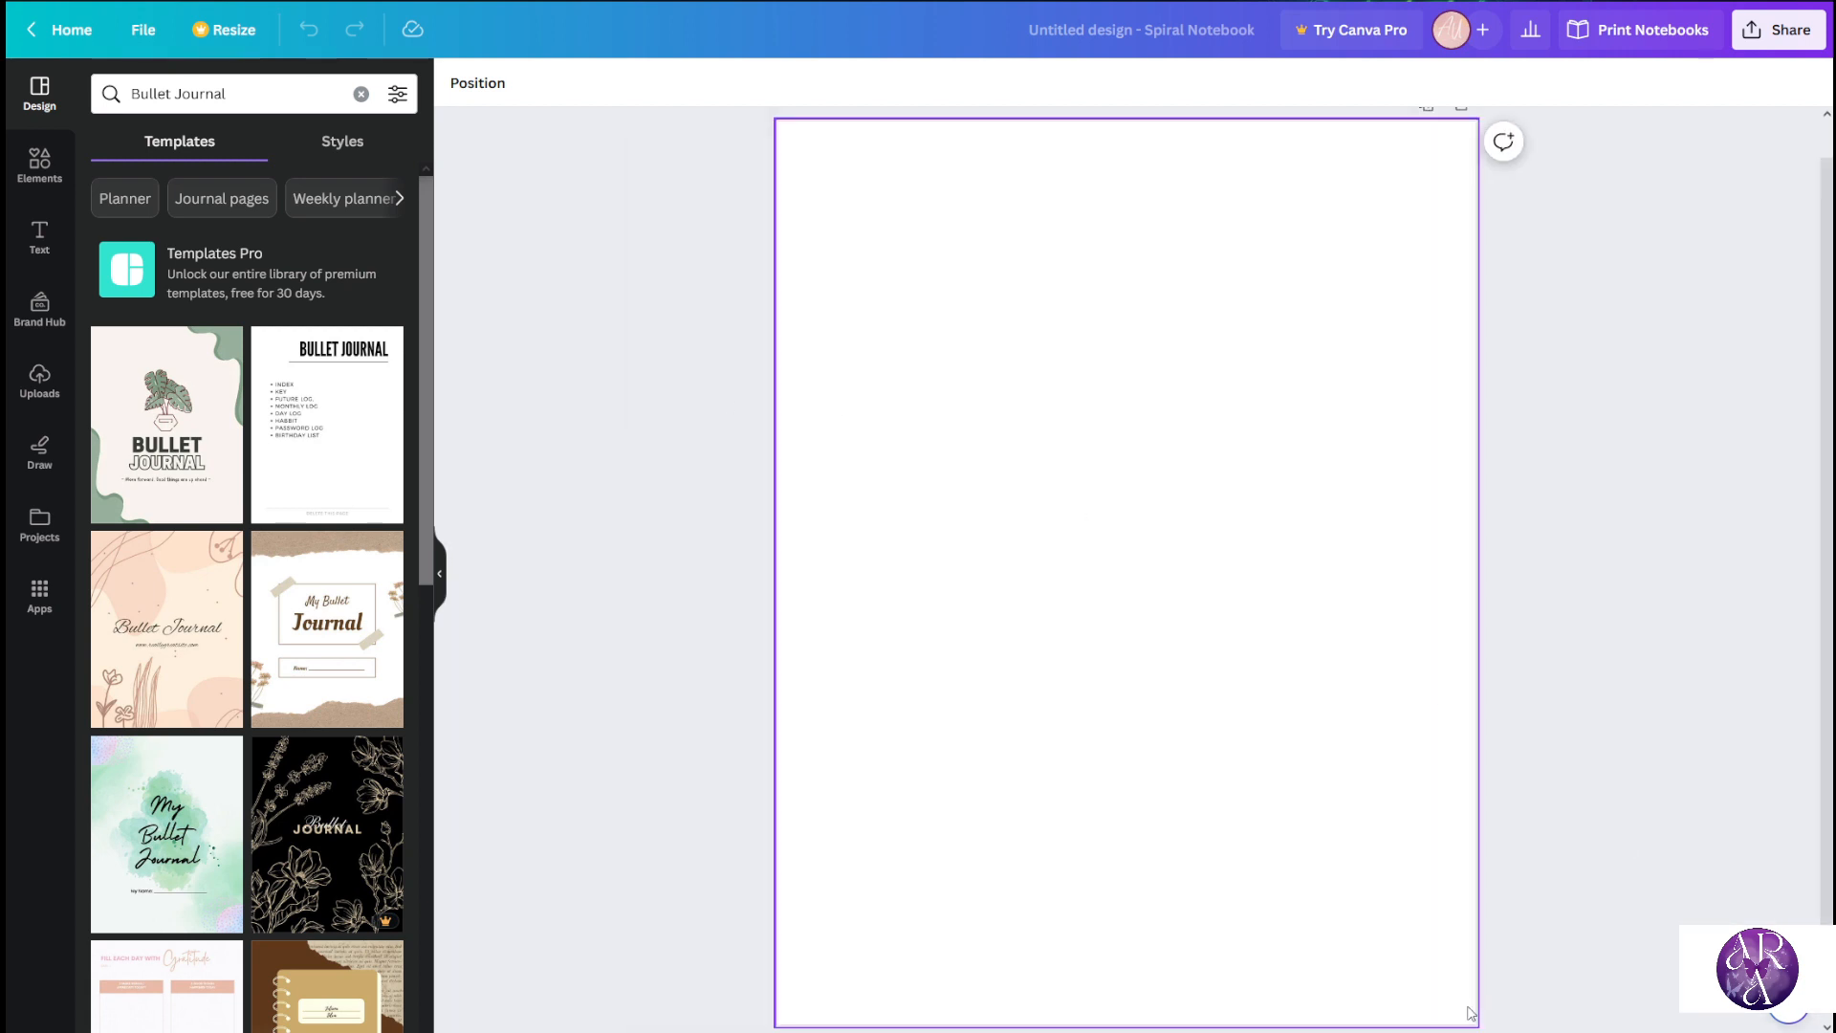
{"action": "scroll", "coordinate": [1626, 909], "scroll_direction": "down", "scroll_amount": 3}
{"action": "scroll", "coordinate": [1798, 825], "scroll_direction": "up", "scroll_amount": 1}
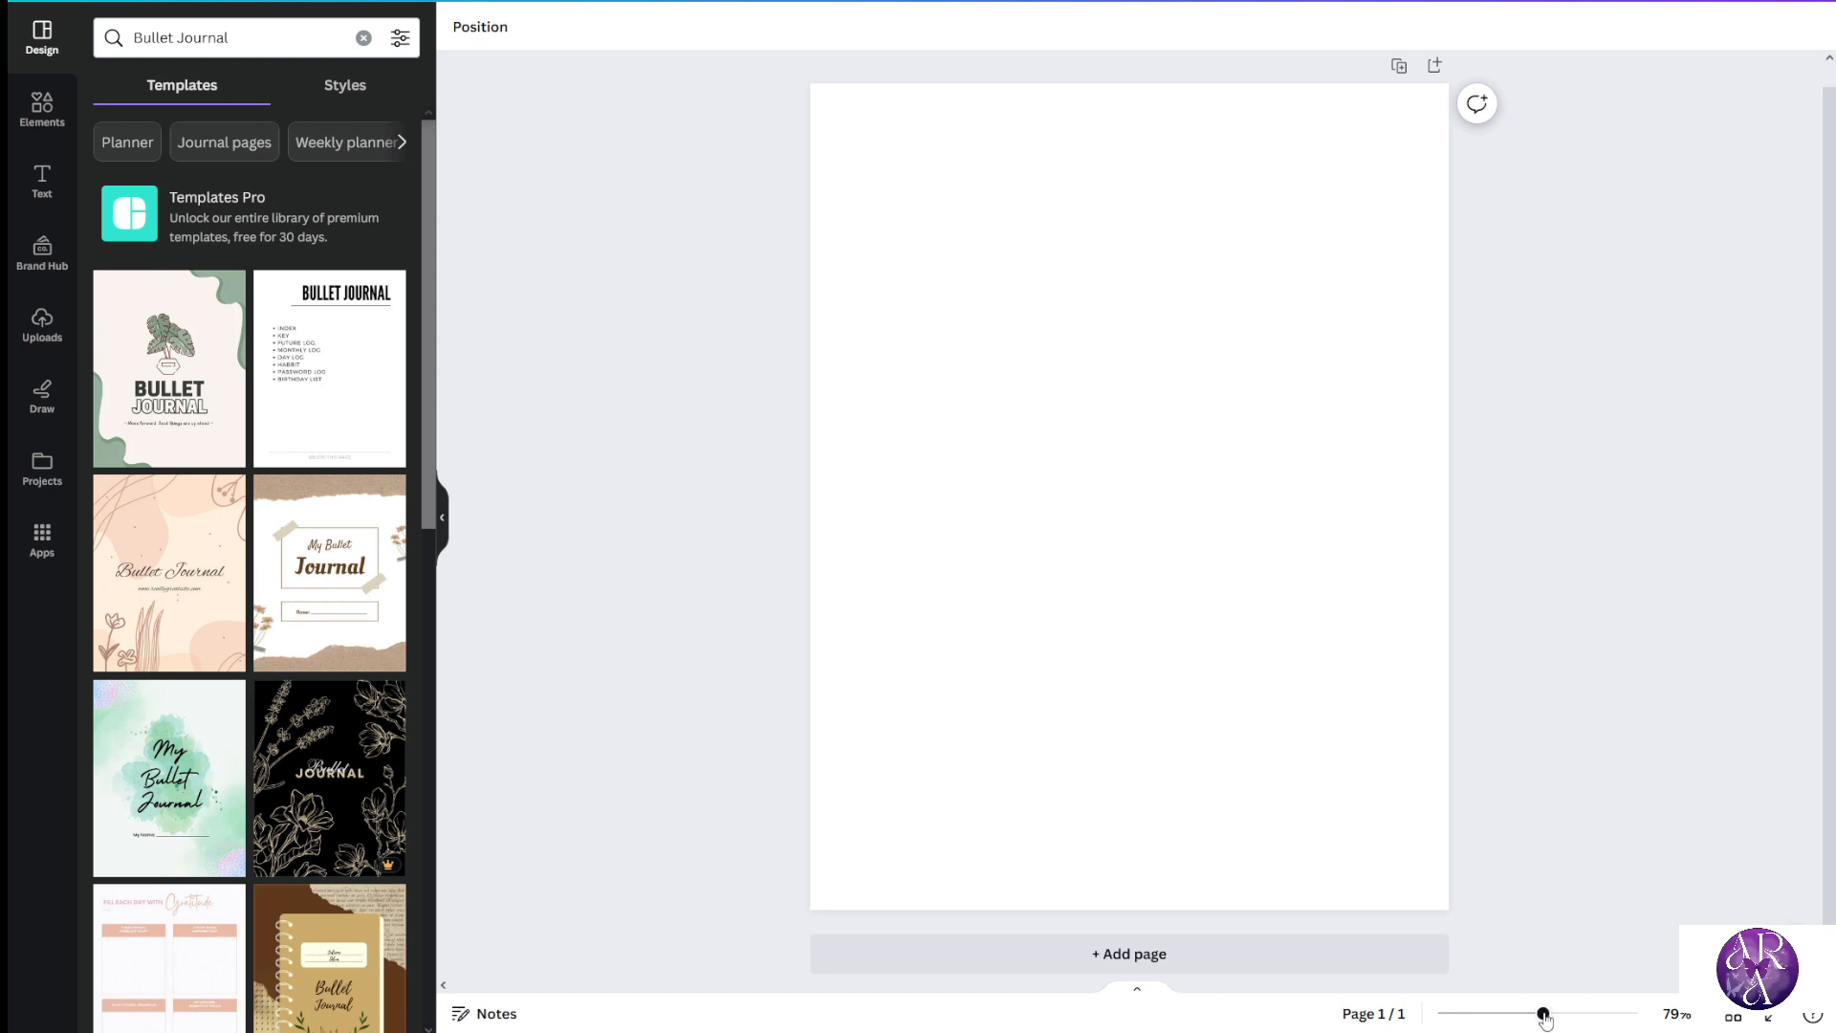
{"action": "mouse_move", "coordinate": [1544, 1020]}
{"action": "left_mouse_down"}
{"action": "mouse_move", "coordinate": [1459, 1018]}
{"action": "mouse_move", "coordinate": [1536, 1016]}
{"action": "left_mouse_up"}
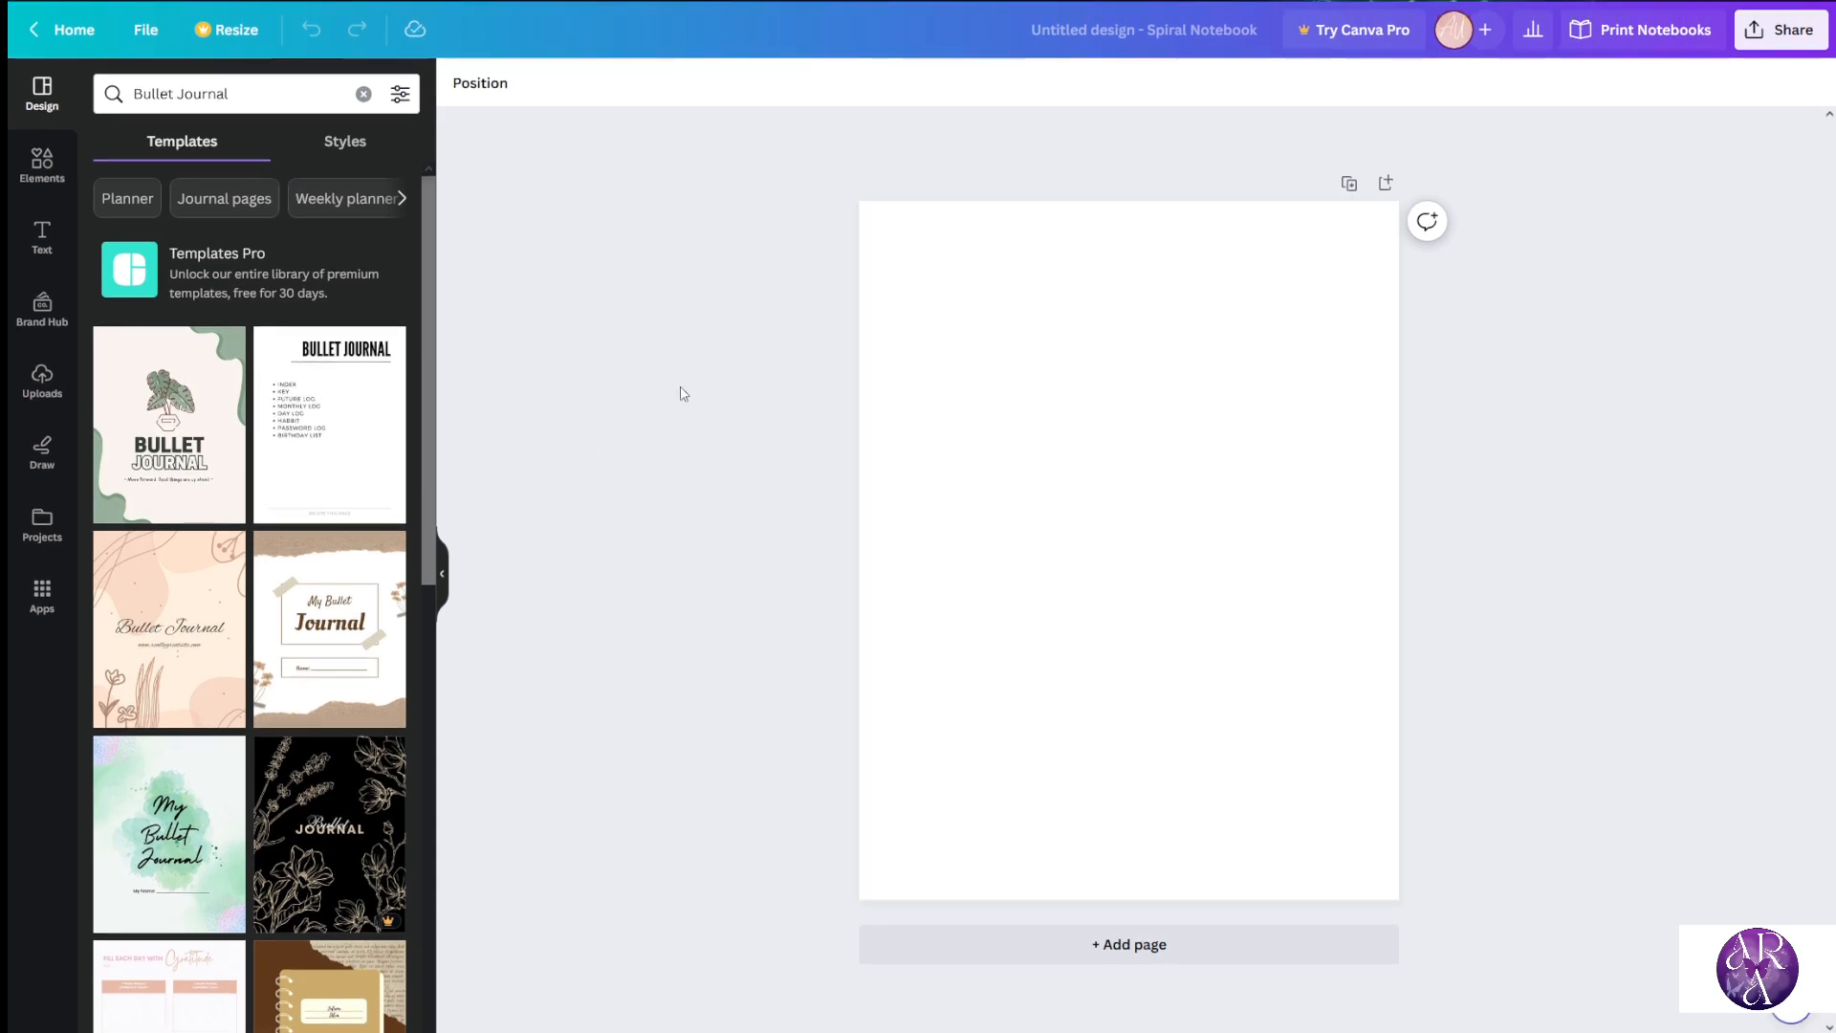
{"action": "scroll", "coordinate": [645, 381], "scroll_direction": "up", "scroll_amount": 3}
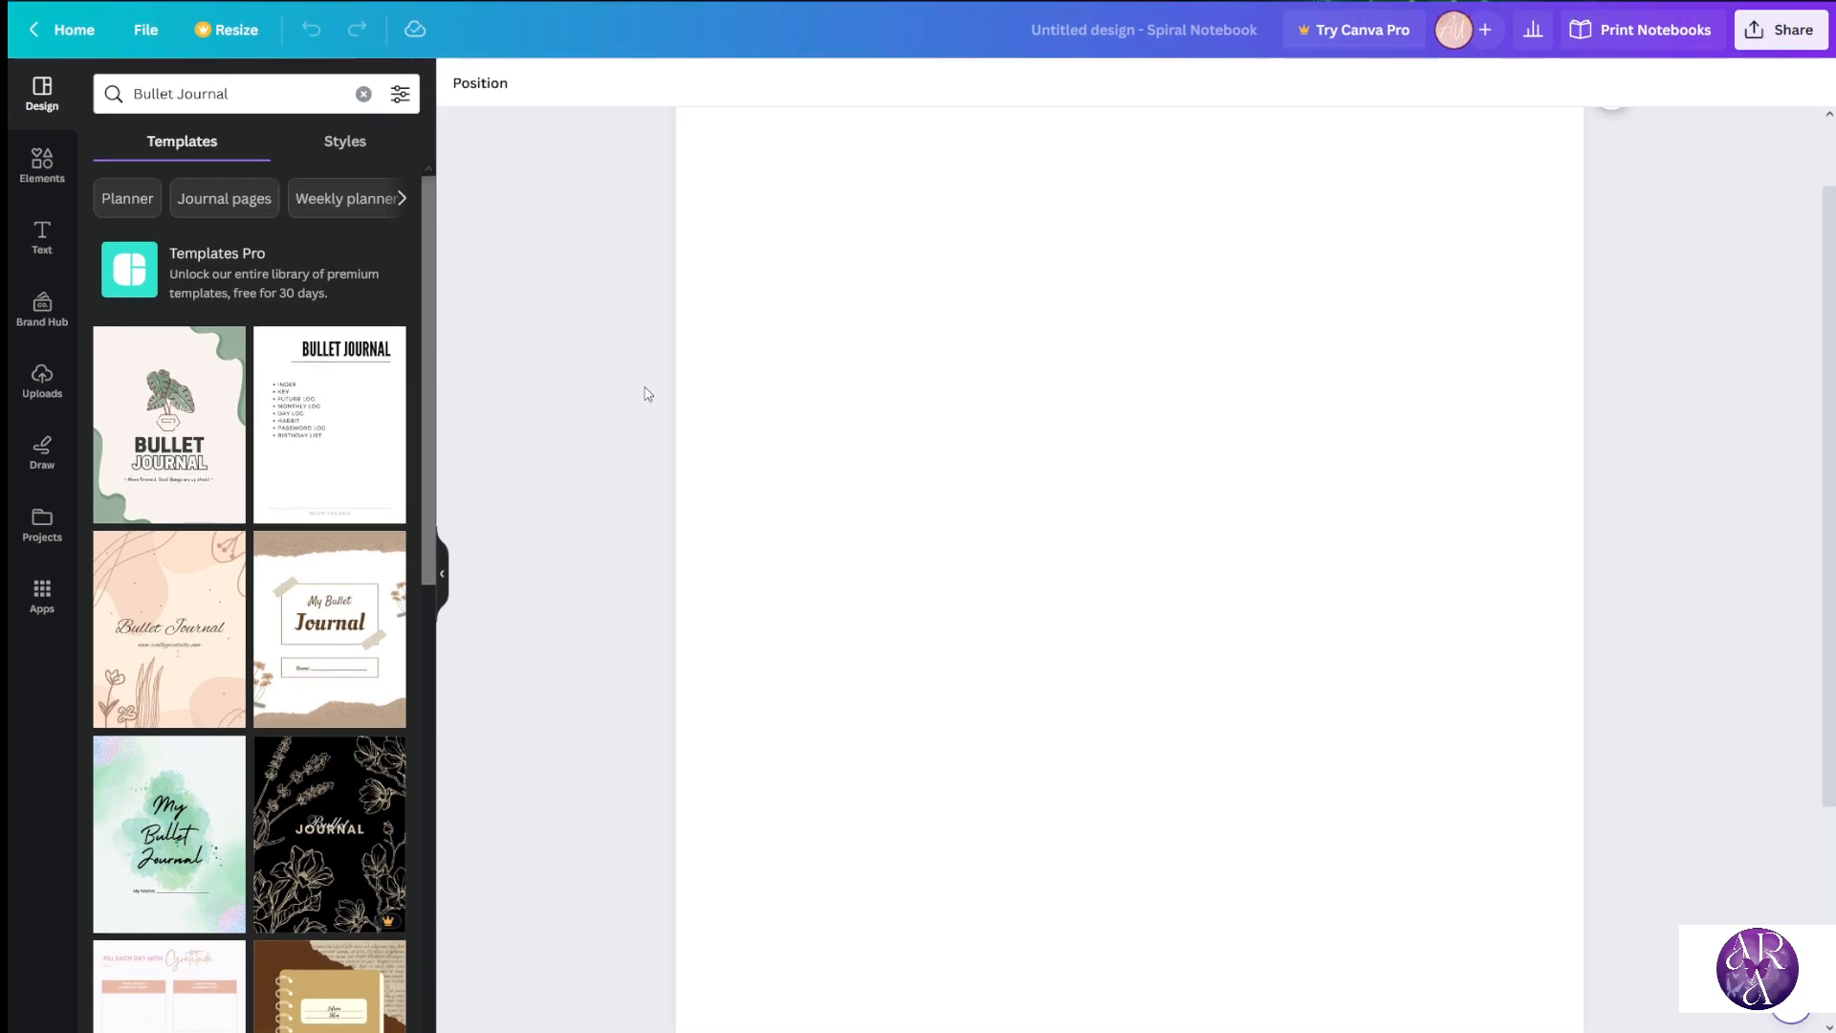
{"action": "scroll", "coordinate": [639, 407], "scroll_direction": "down", "scroll_amount": 3}
{"action": "scroll", "coordinate": [633, 428], "scroll_direction": "up", "scroll_amount": 2}
{"action": "scroll", "coordinate": [632, 428], "scroll_direction": "down", "scroll_amount": 1}
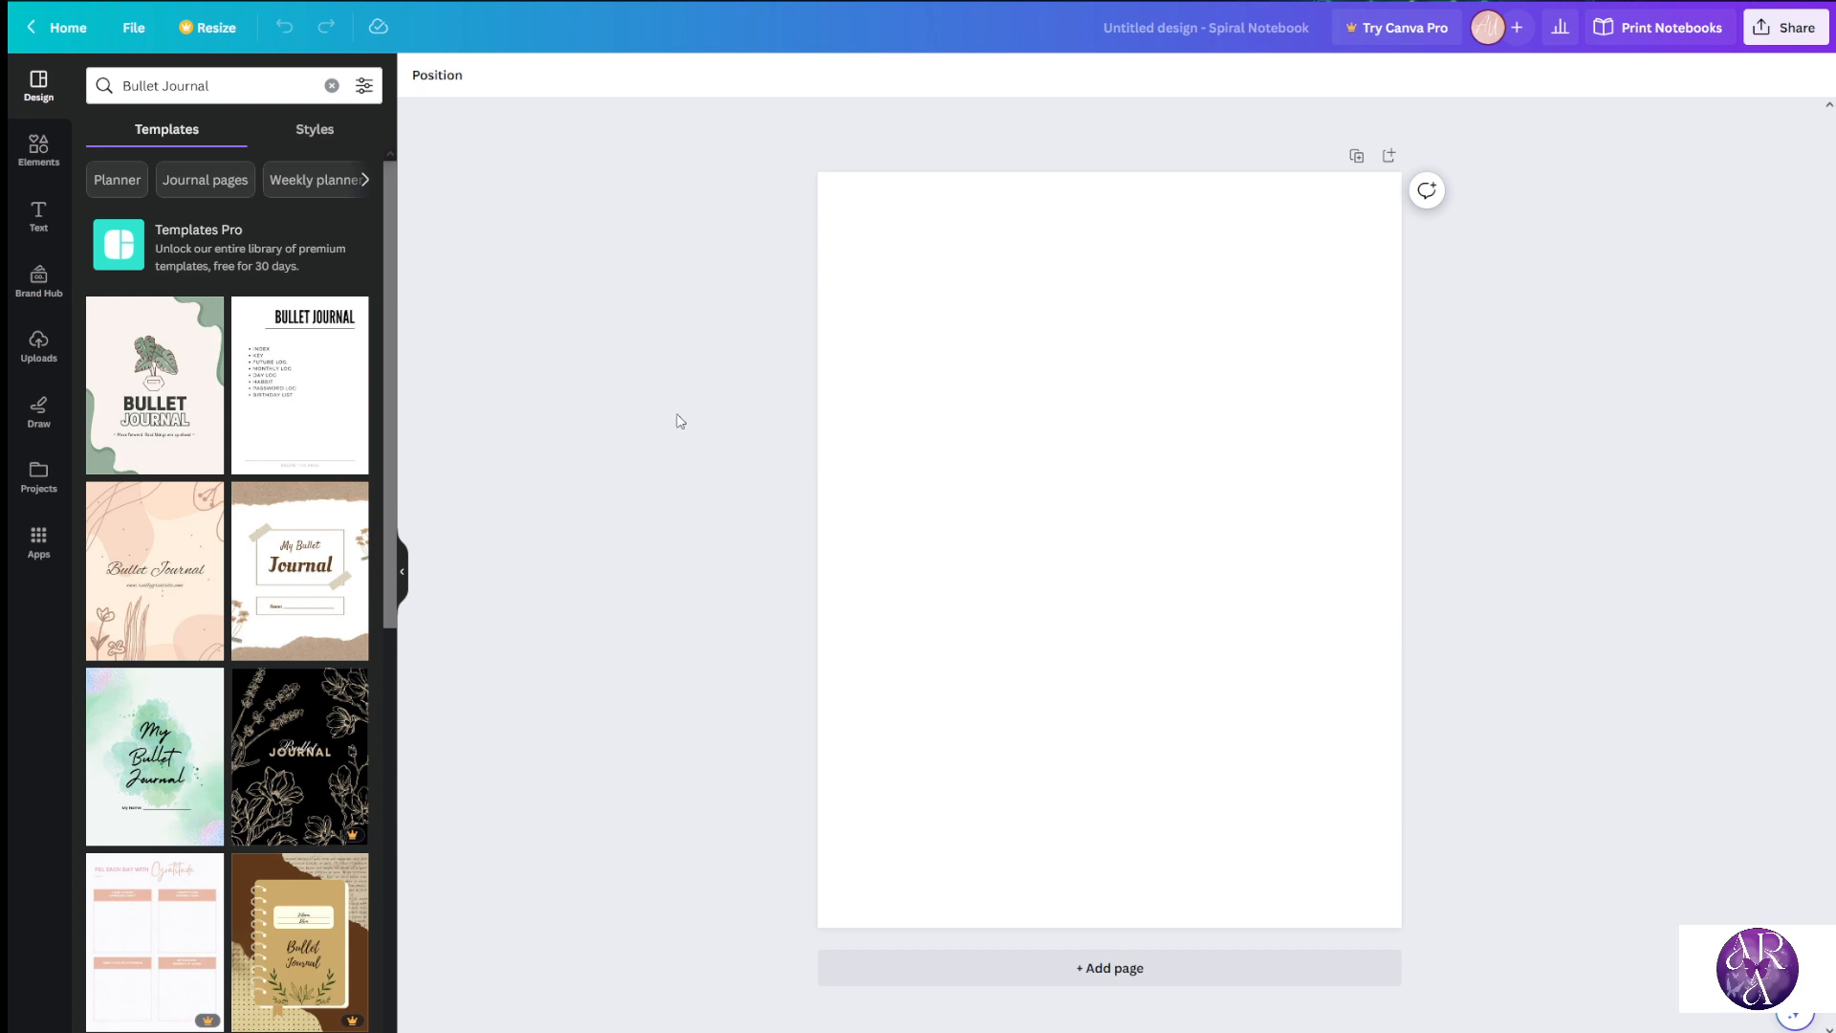
Browse the Bullet Journal templates and apply the cover page of the Cream Minimalist Bullet Journal template to the blank page
{"action": "scroll", "coordinate": [274, 734], "scroll_direction": "down", "scroll_amount": 5}
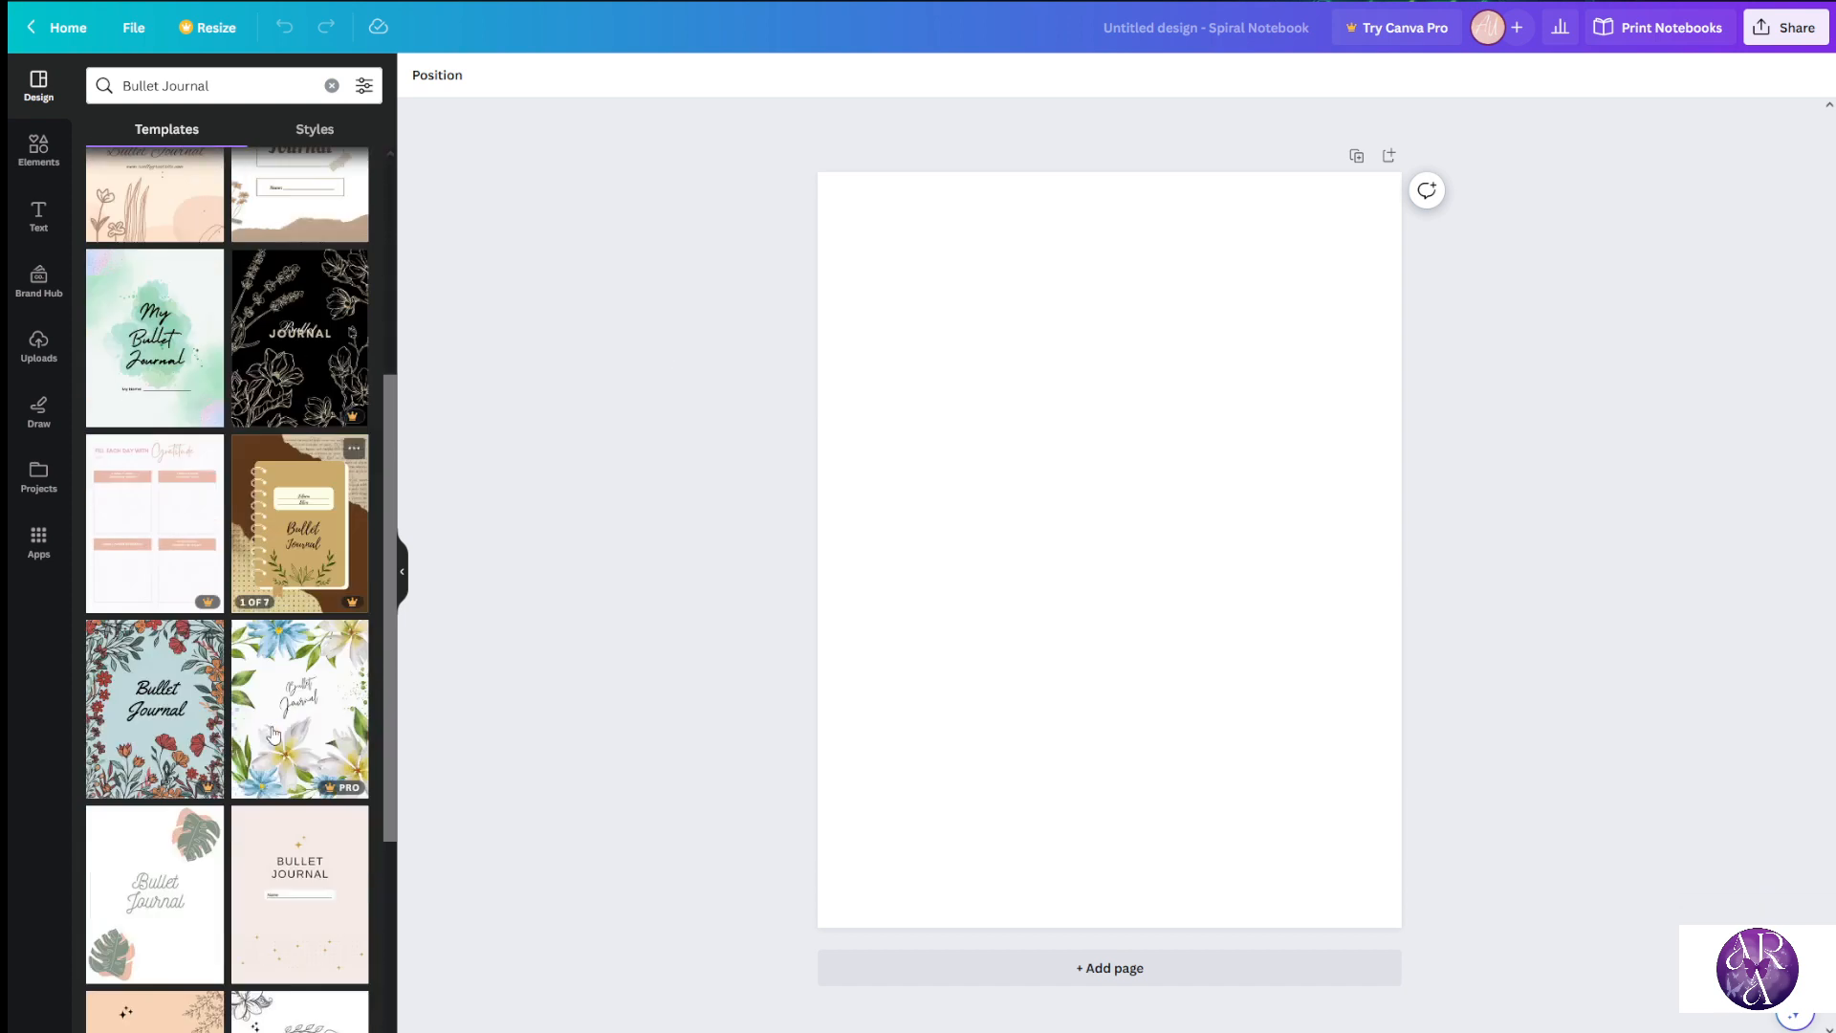
{"action": "scroll", "coordinate": [274, 735], "scroll_direction": "down", "scroll_amount": 5}
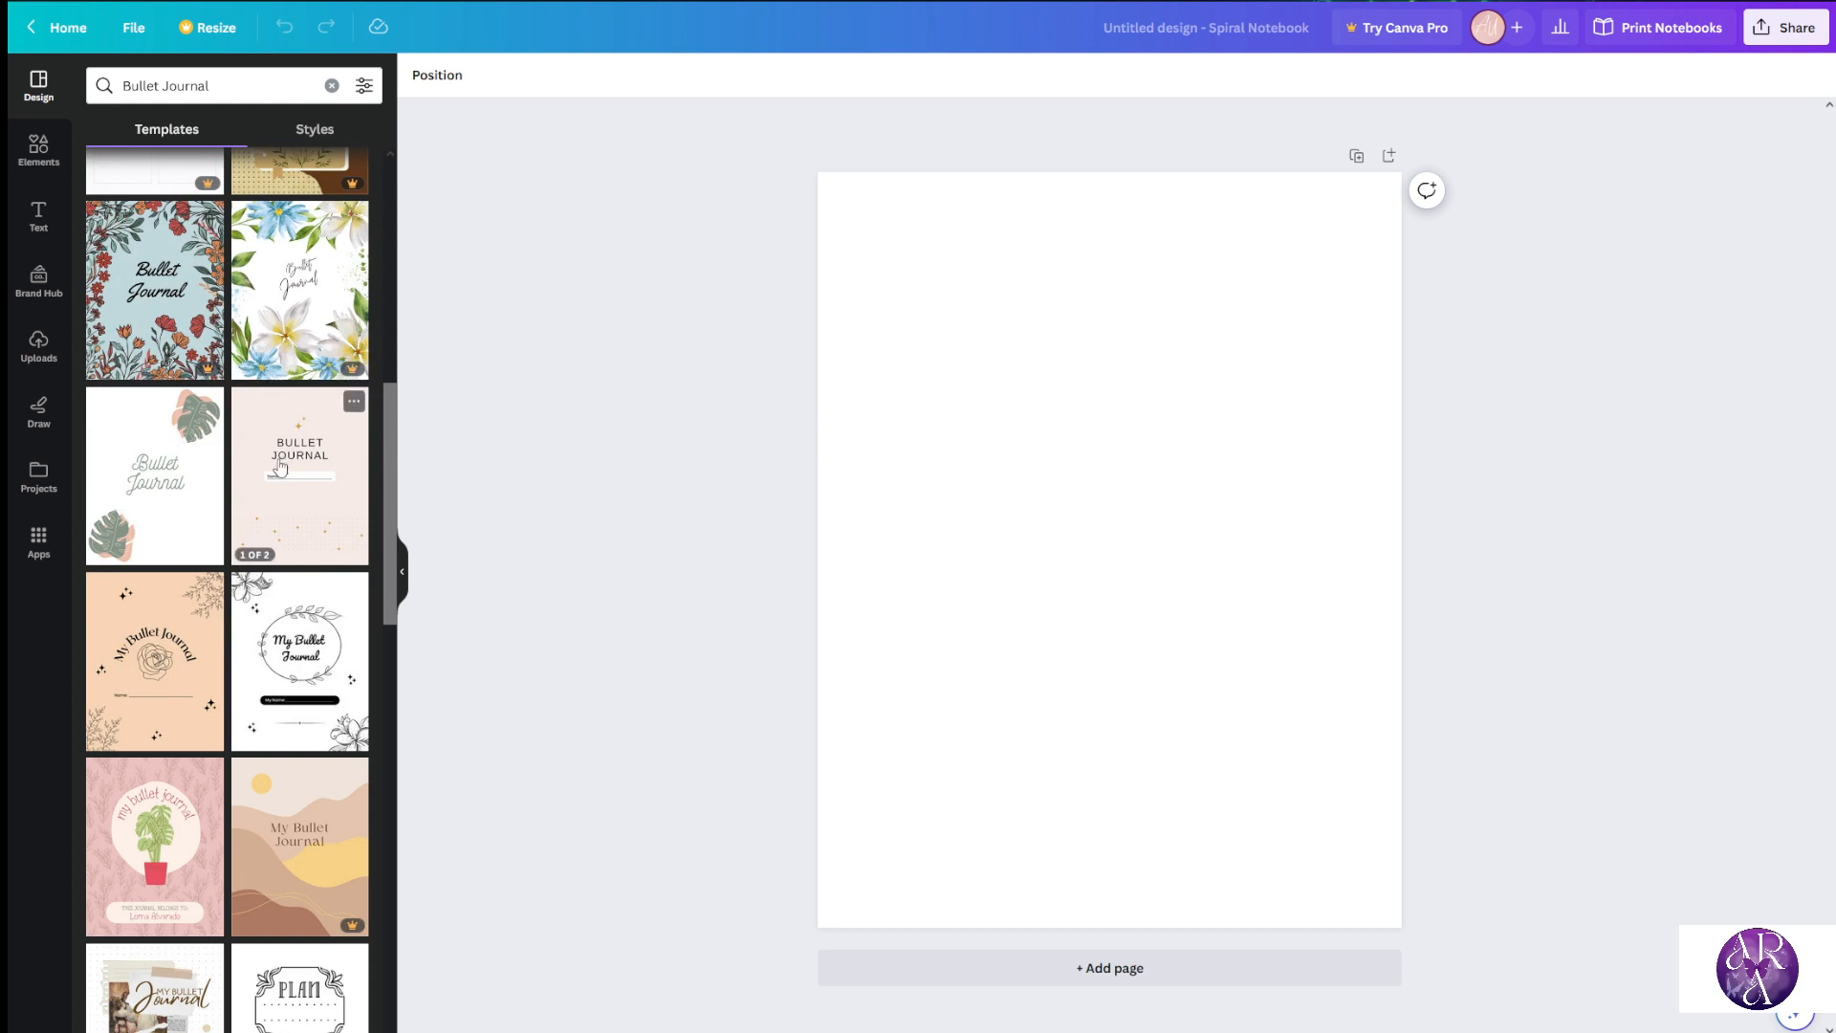
{"action": "scroll", "coordinate": [279, 466], "scroll_direction": "down", "scroll_amount": 1}
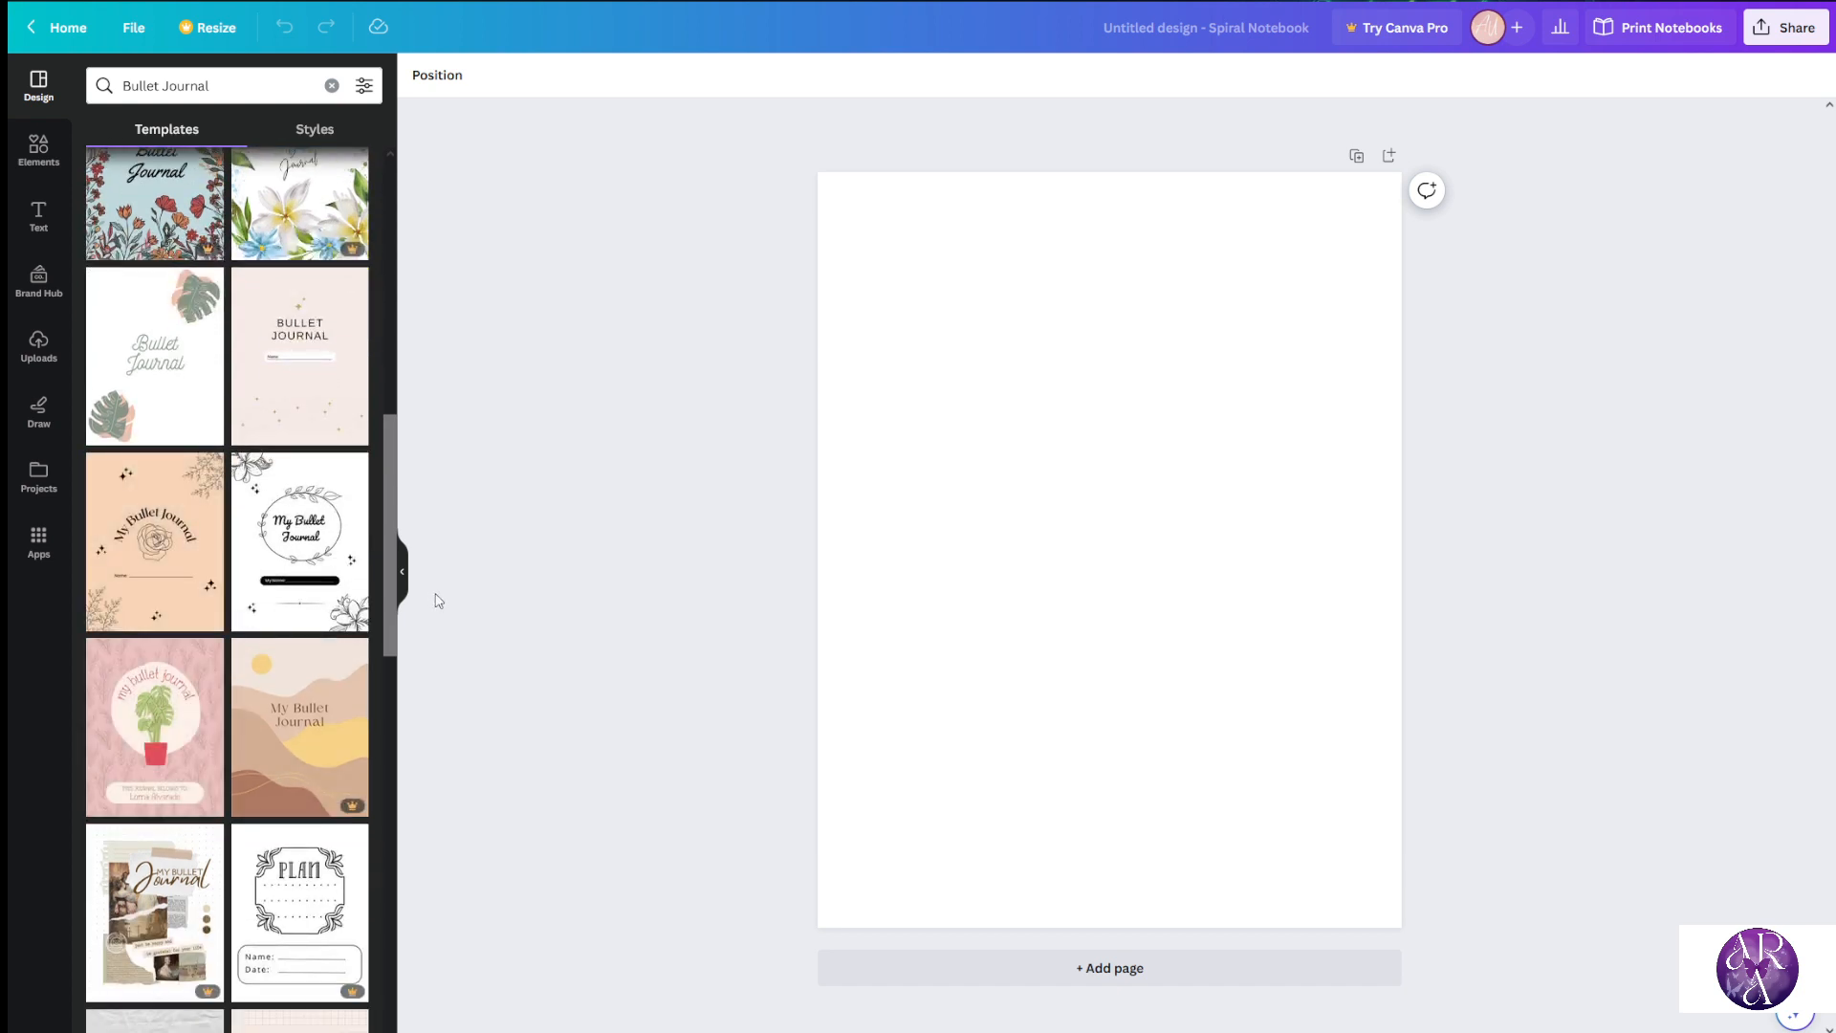
{"action": "scroll", "coordinate": [325, 573], "scroll_direction": "down", "scroll_amount": 2}
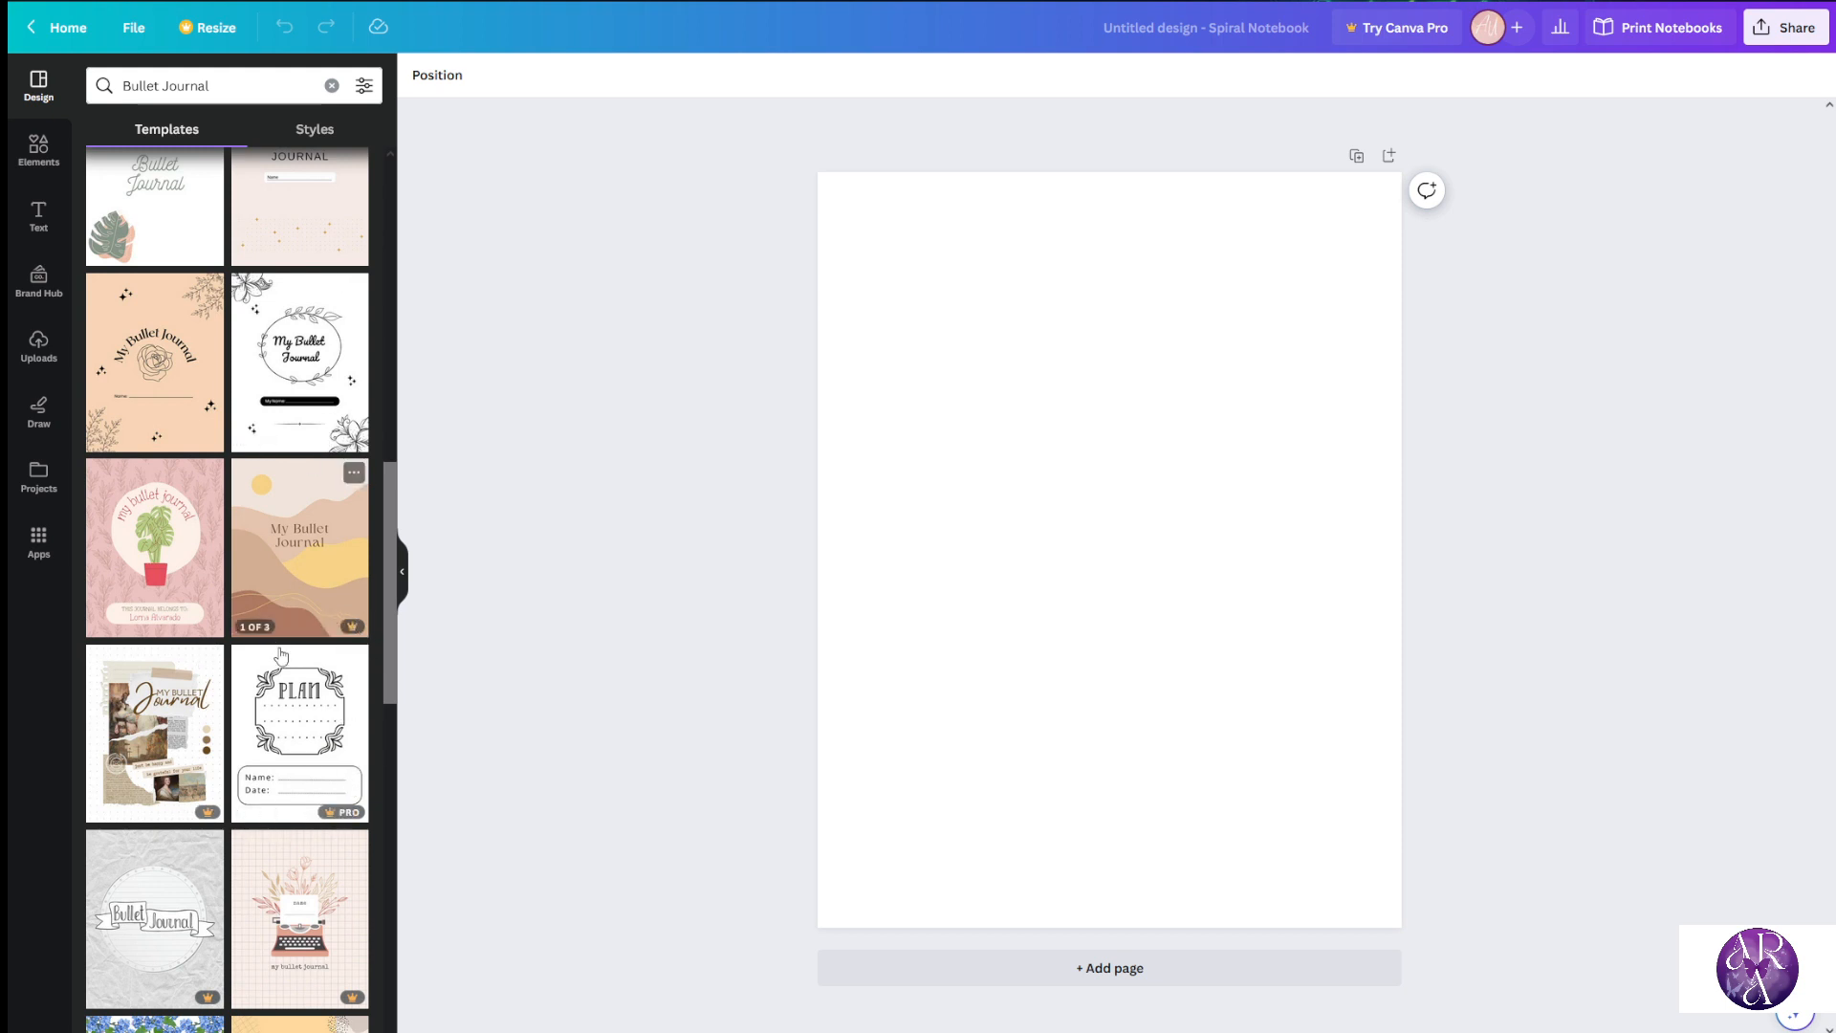
{"action": "scroll", "coordinate": [301, 586], "scroll_direction": "up", "scroll_amount": 1}
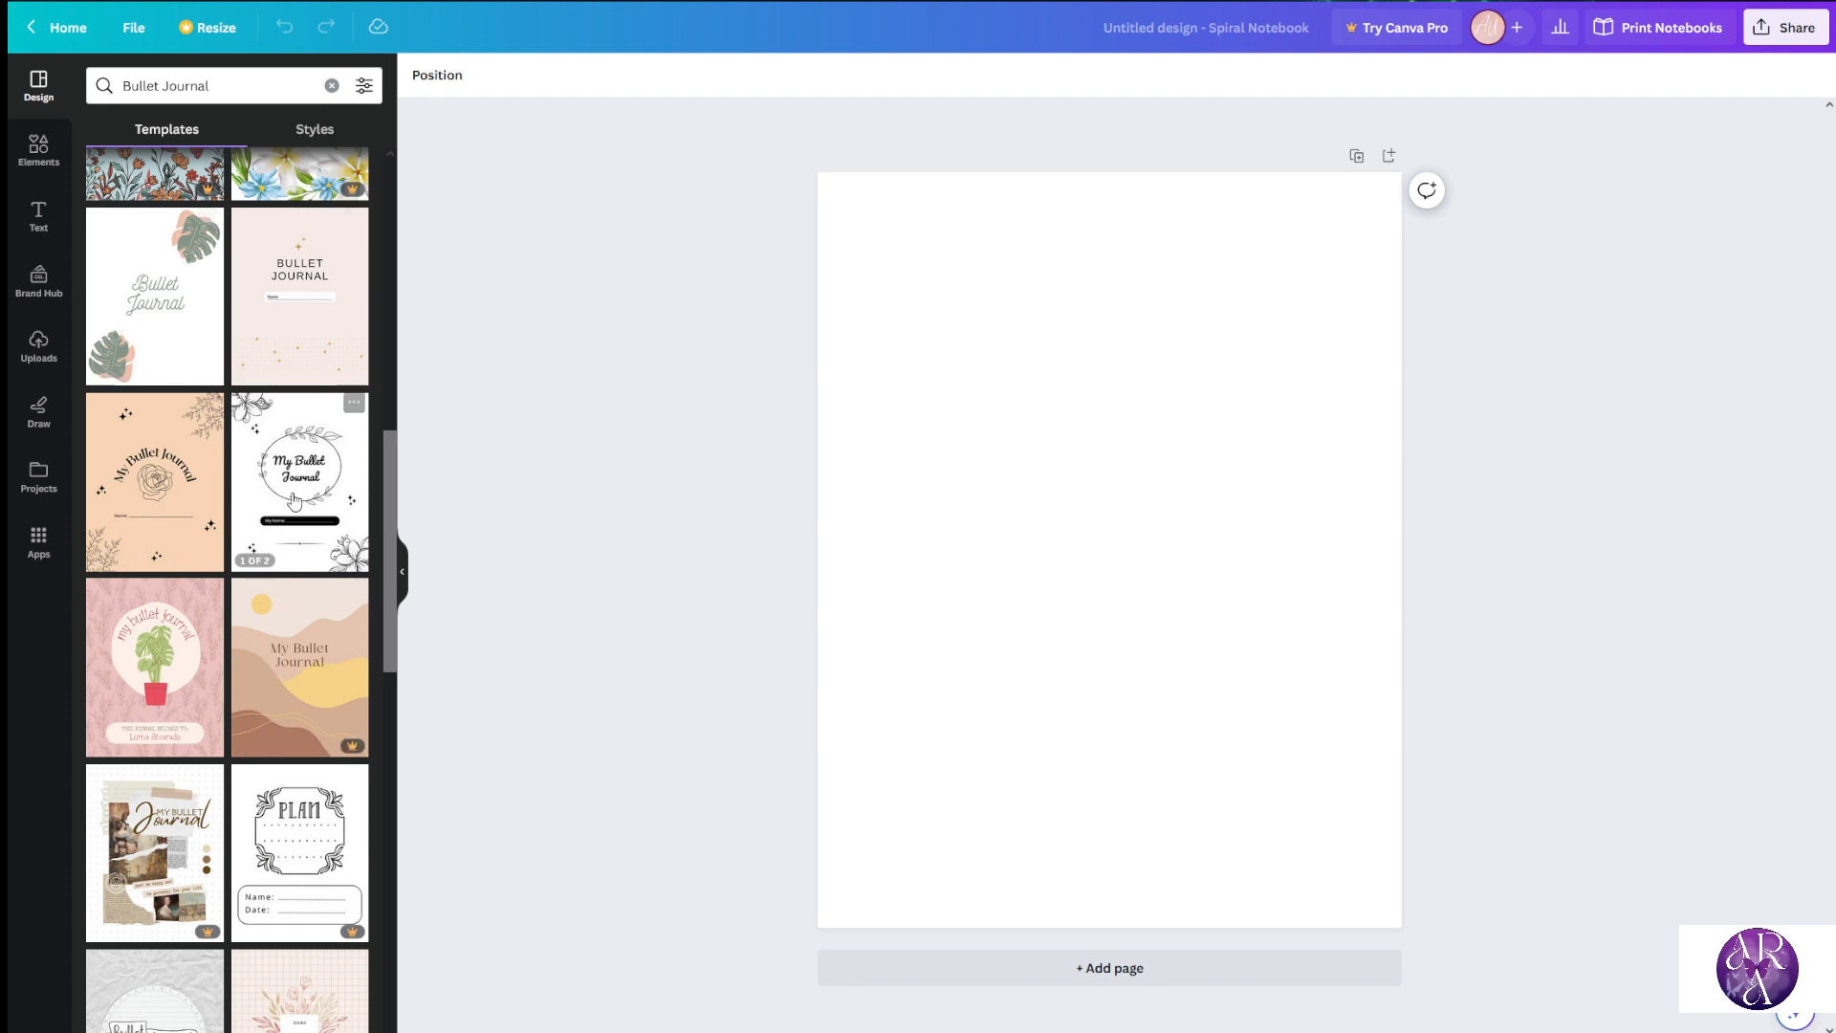
{"action": "scroll", "coordinate": [309, 373], "scroll_direction": "up", "scroll_amount": 1}
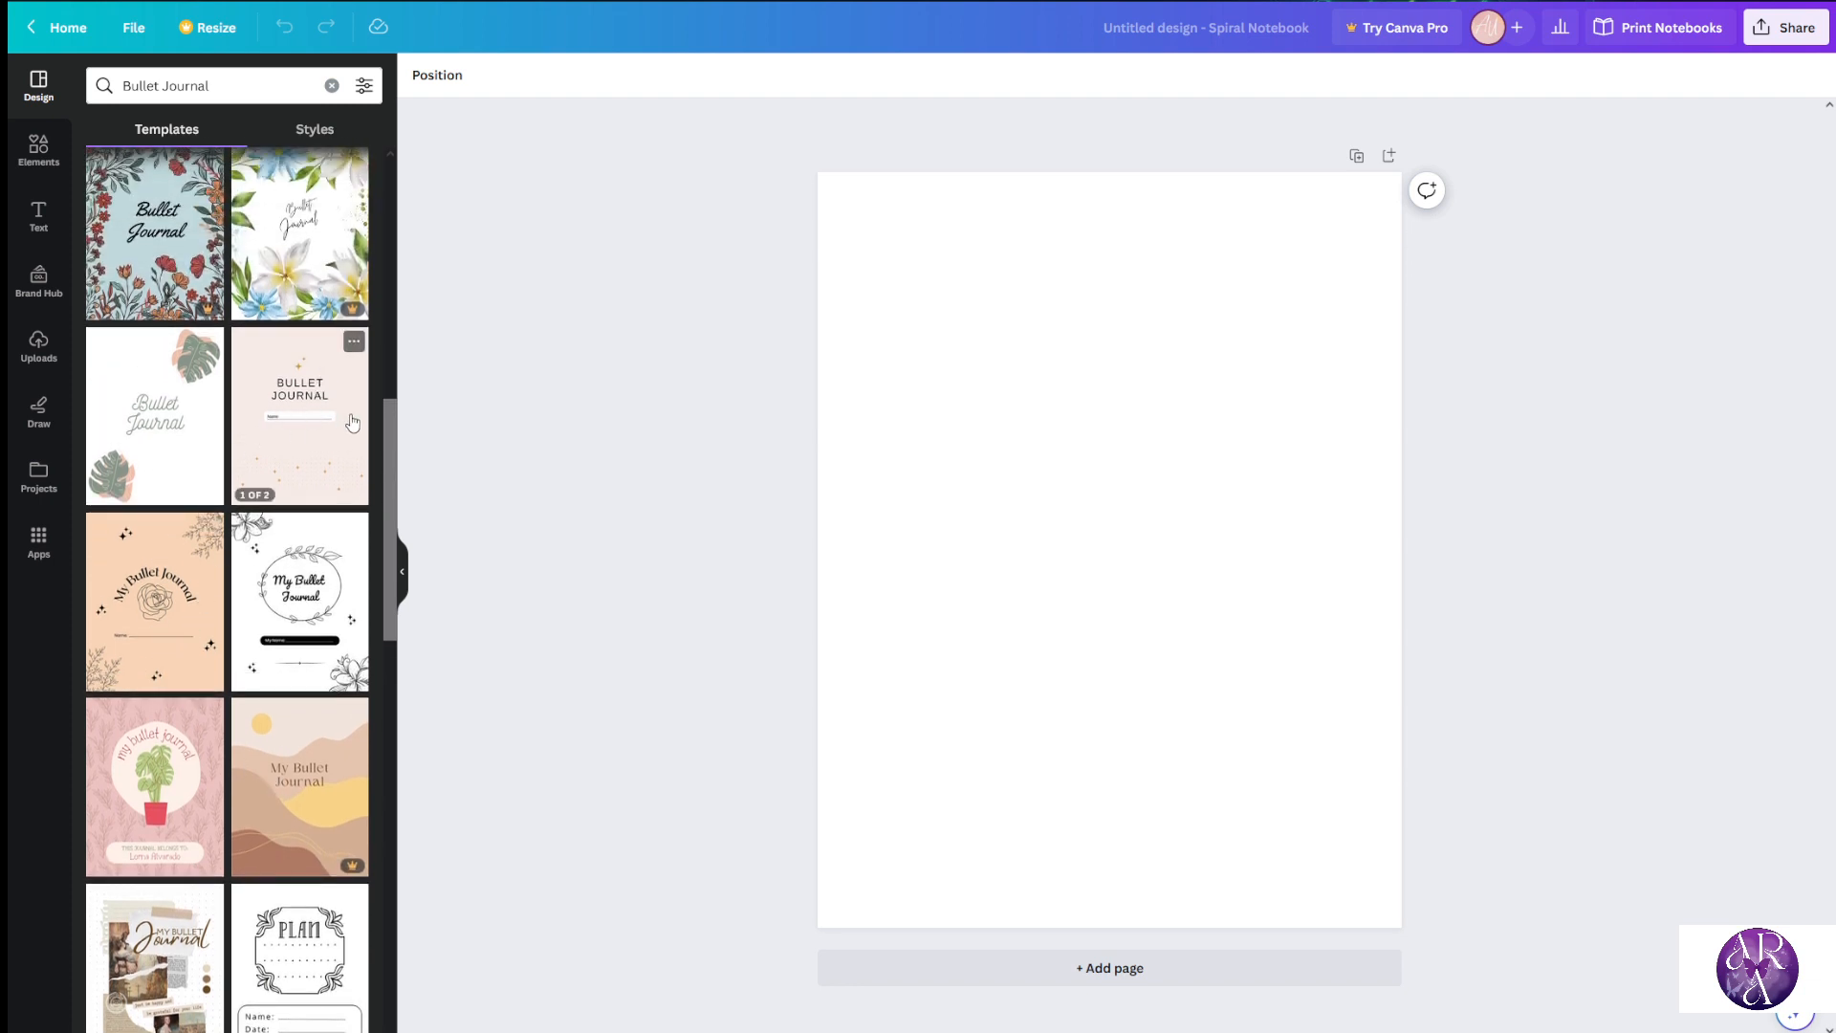
{"action": "left_click", "coordinate": [148, 649]}
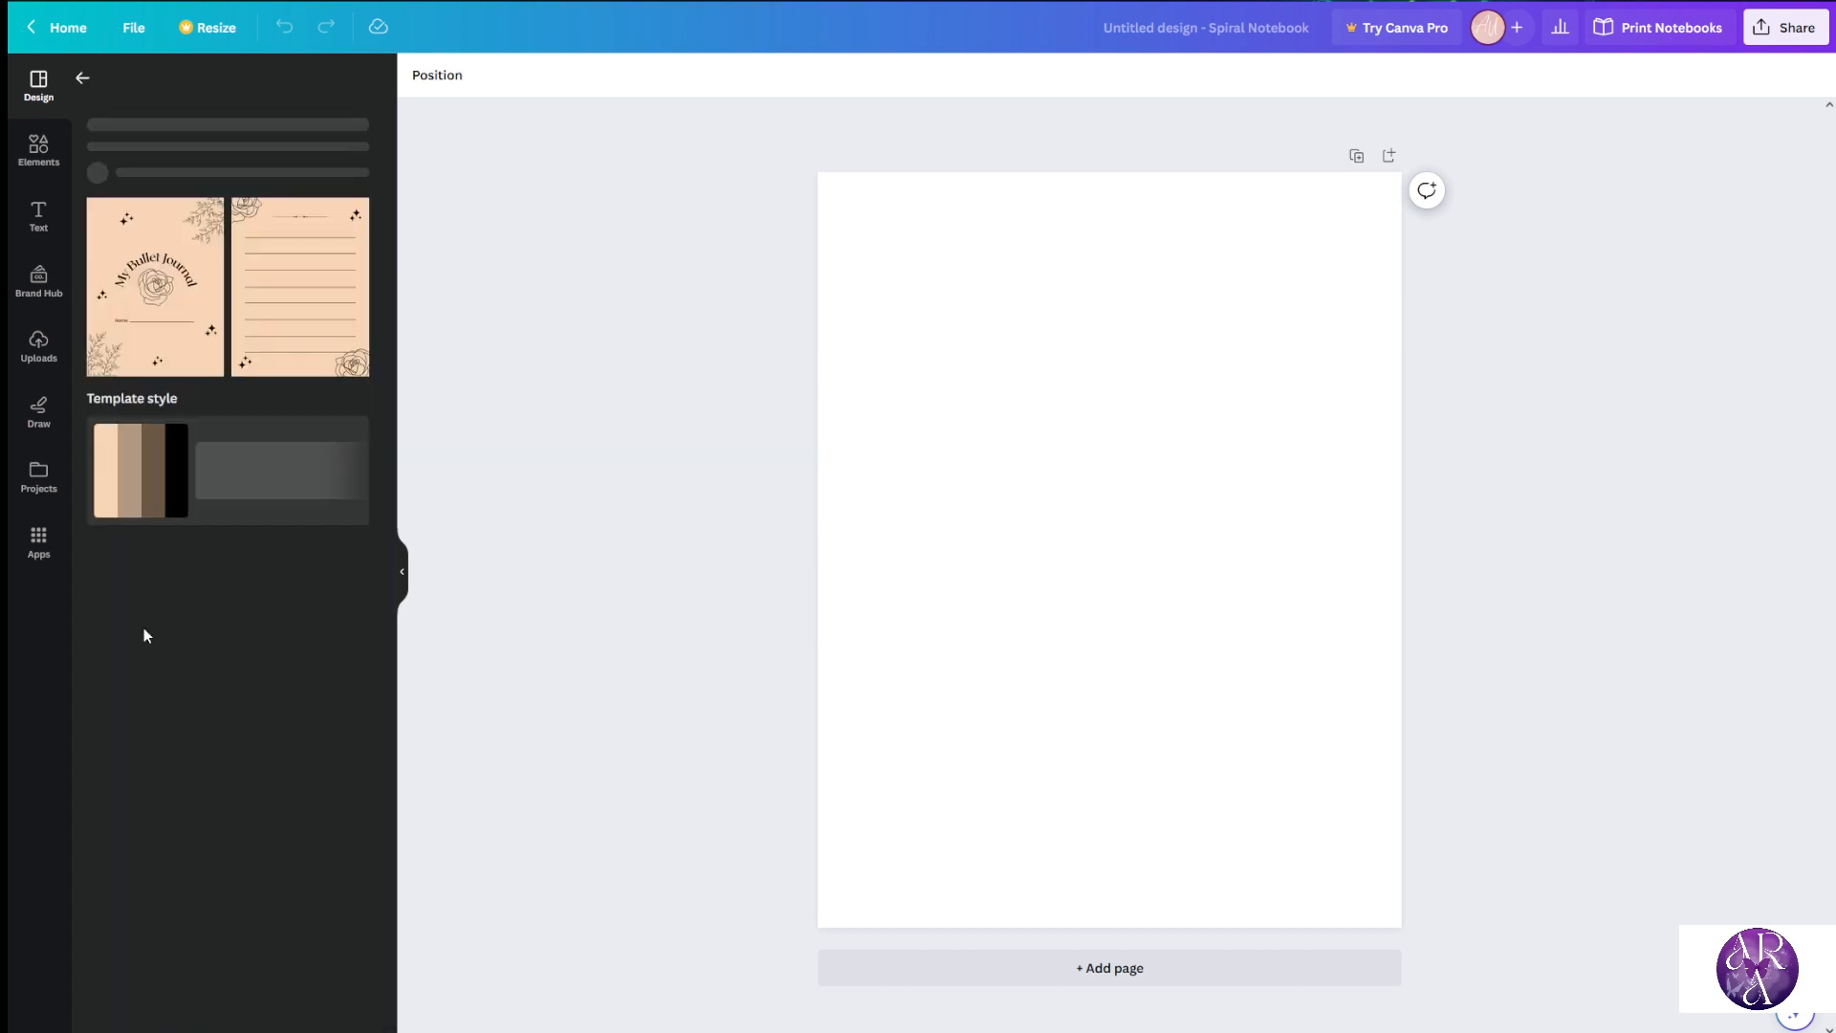
{"action": "left_click", "coordinate": [176, 408]}
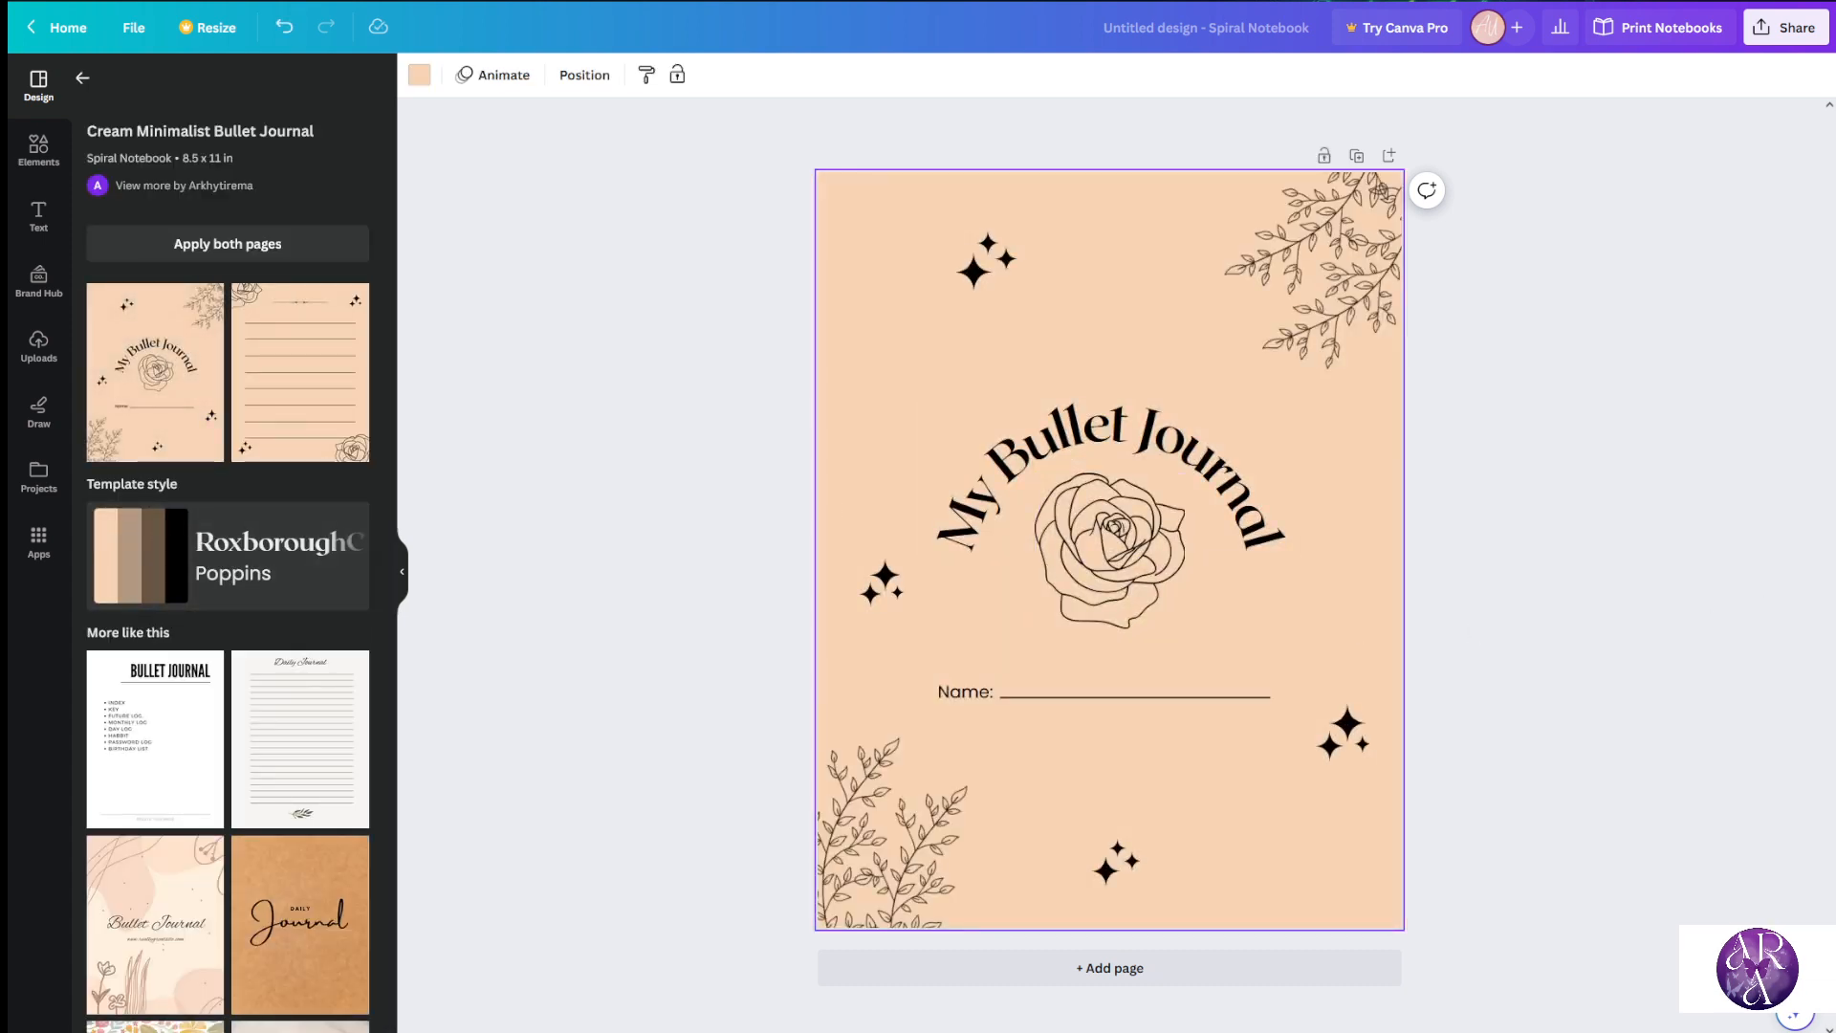
{"action": "left_click", "coordinate": [704, 717]}
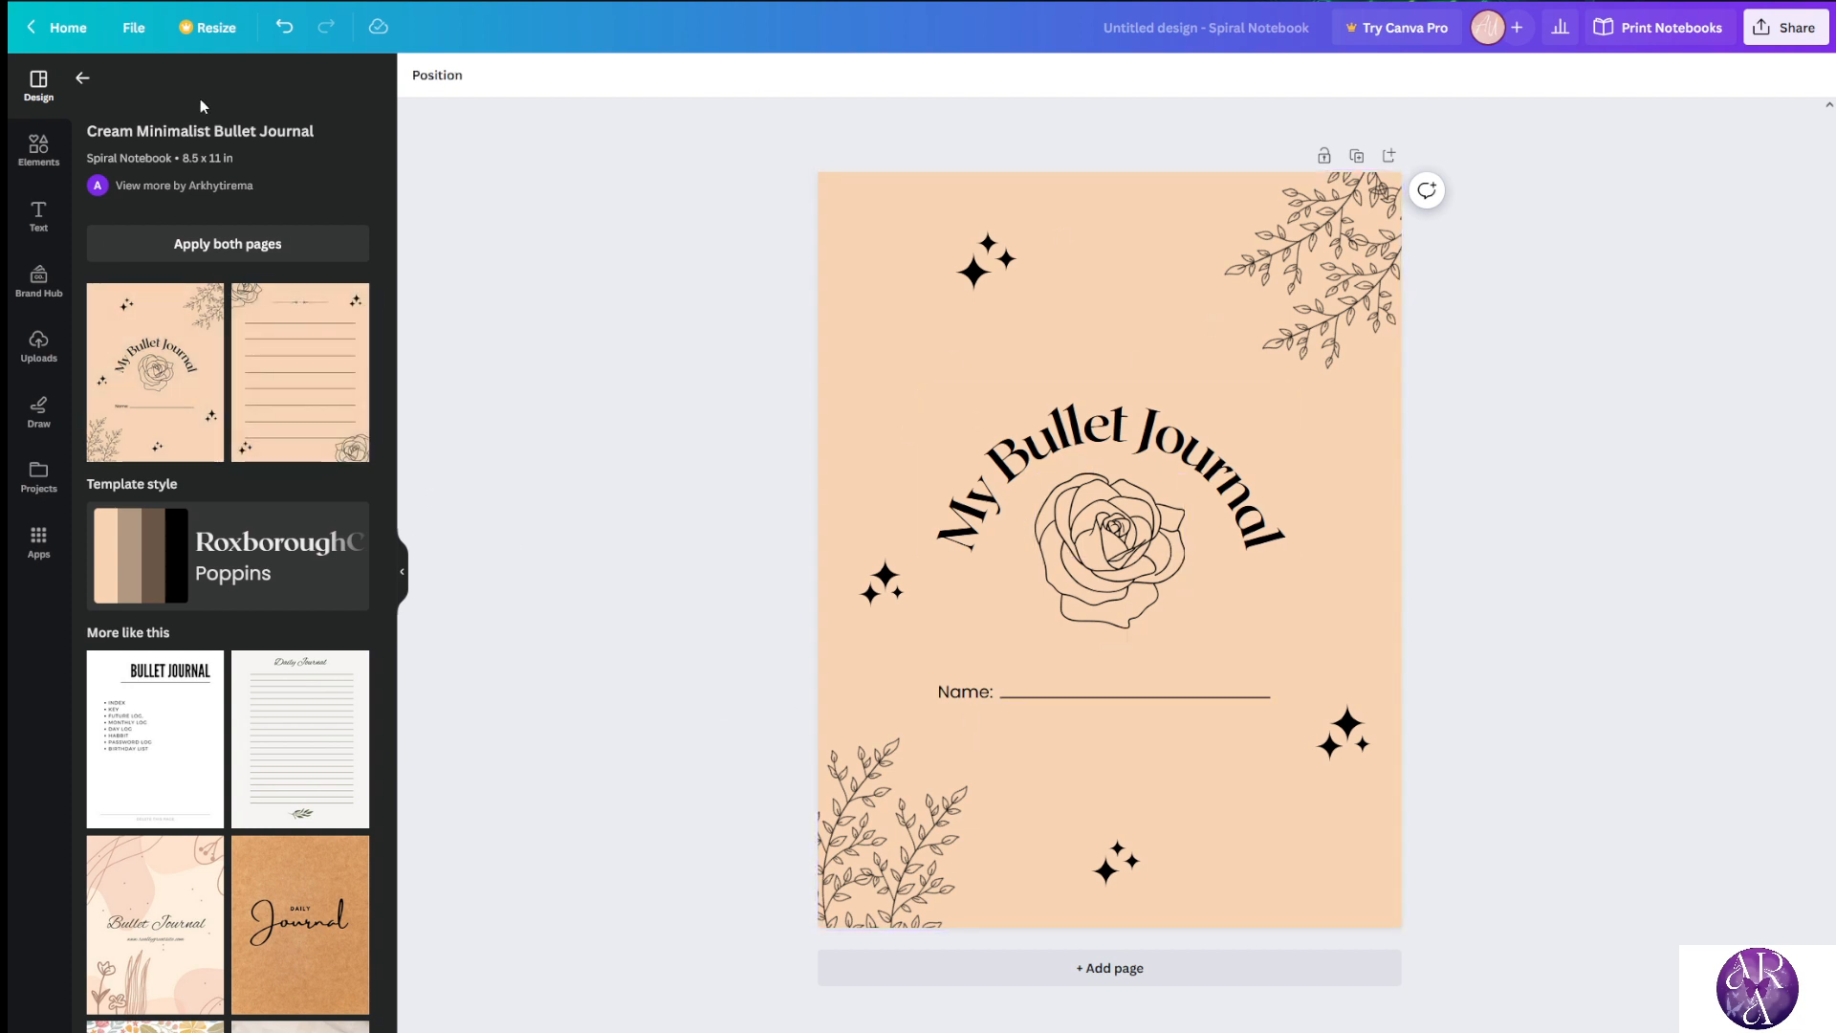
{"action": "left_click", "coordinate": [84, 80]}
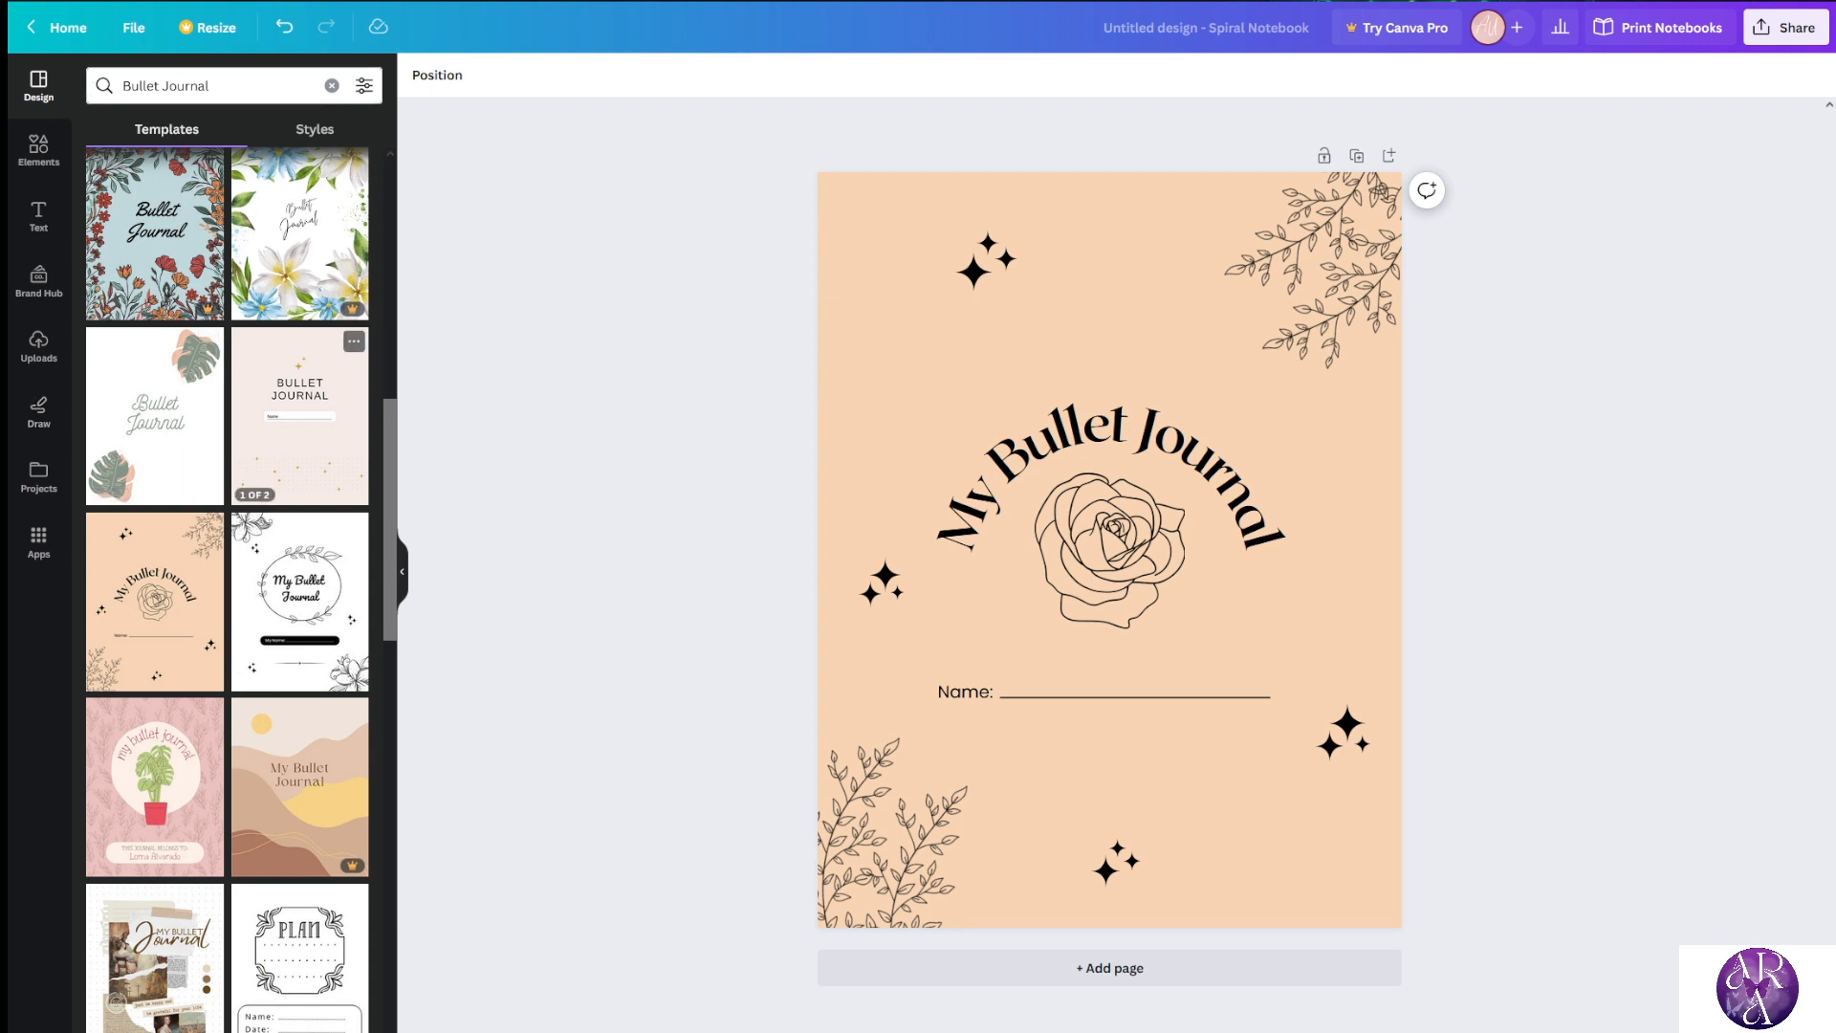
Search the elements for "RECTANGLE" and add the rounded square shape to the cover page
{"action": "left_click", "coordinate": [38, 153]}
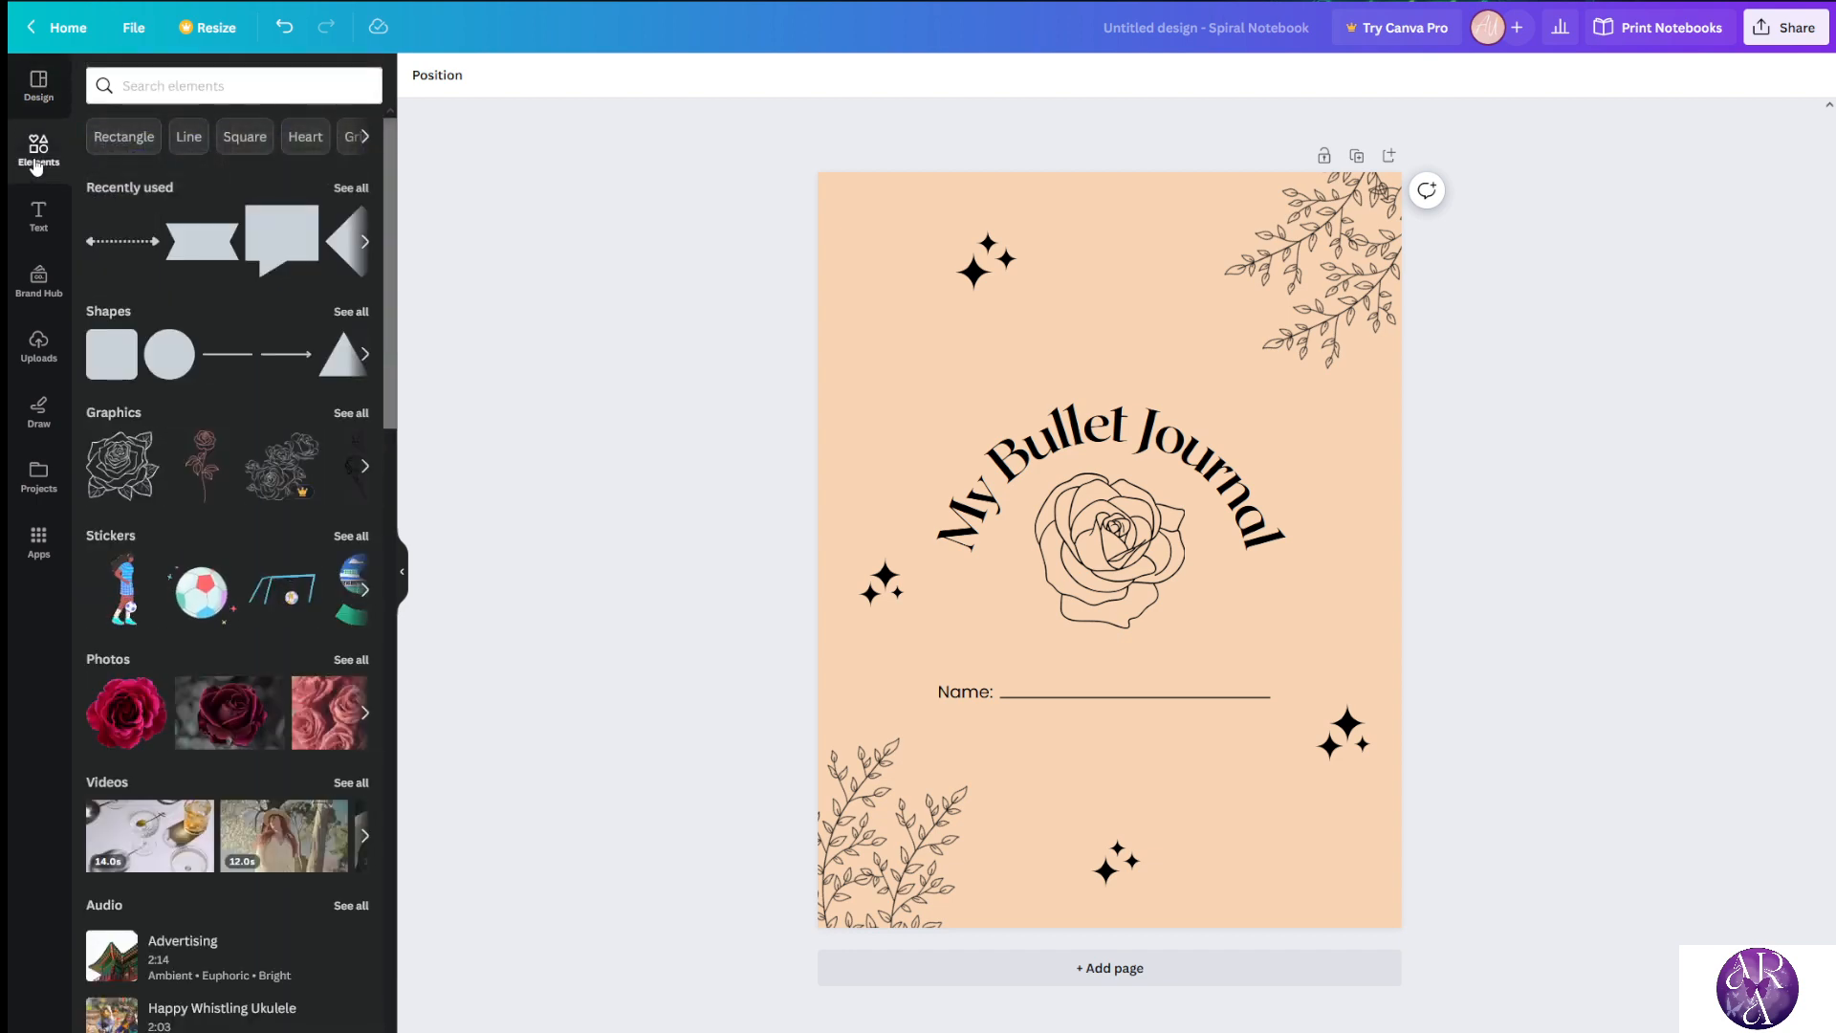
{"action": "left_click", "coordinate": [231, 88]}
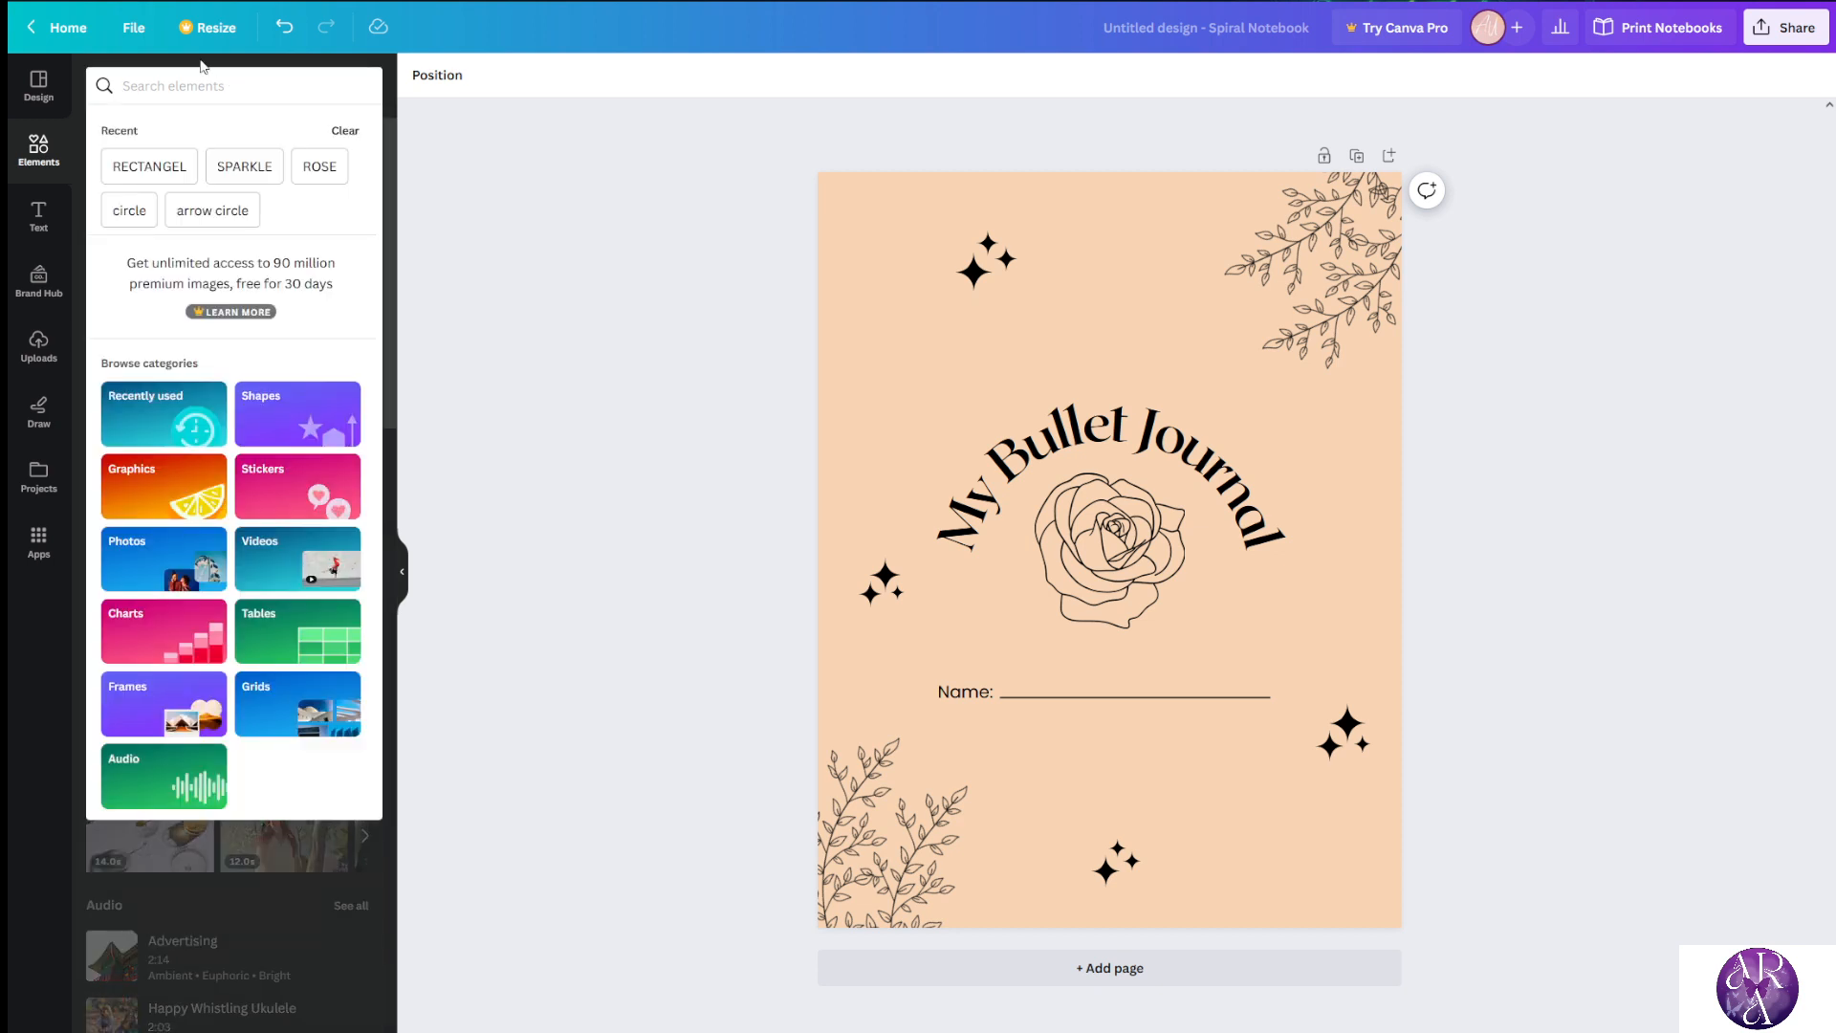
{"action": "type", "text": "RECTANGLE"}
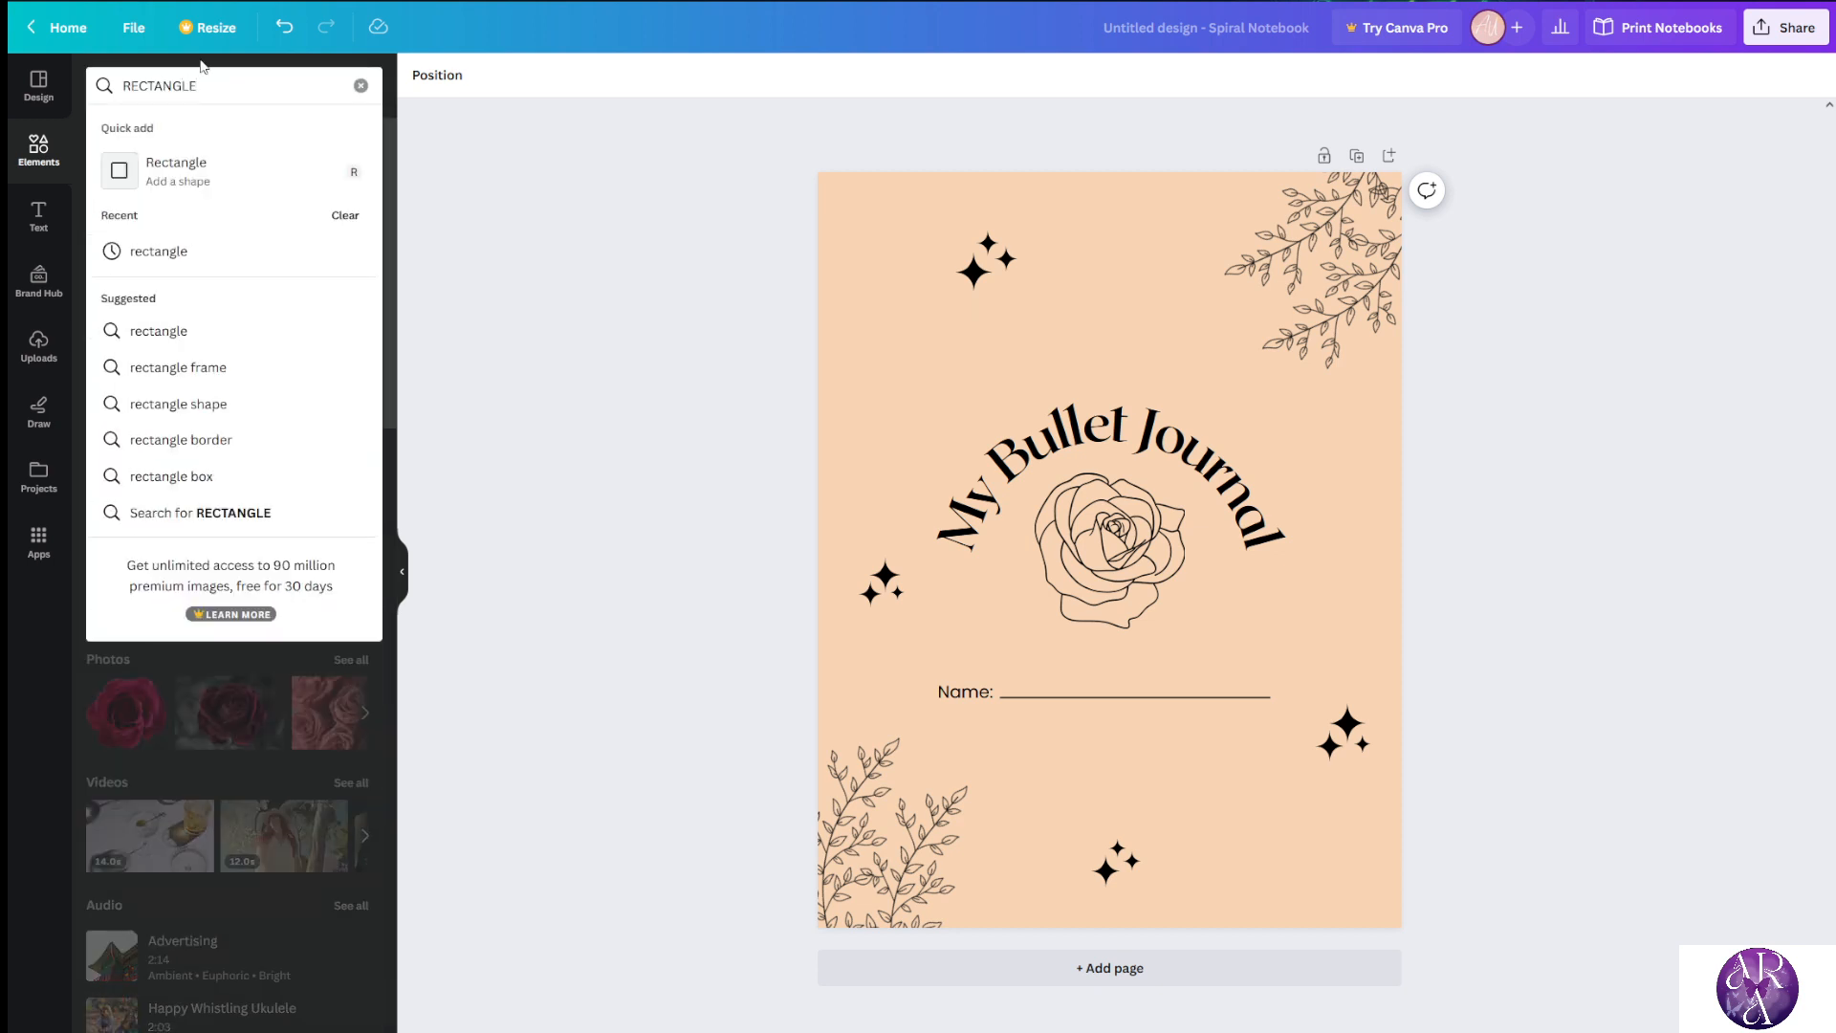
{"action": "key", "text": "Return"}
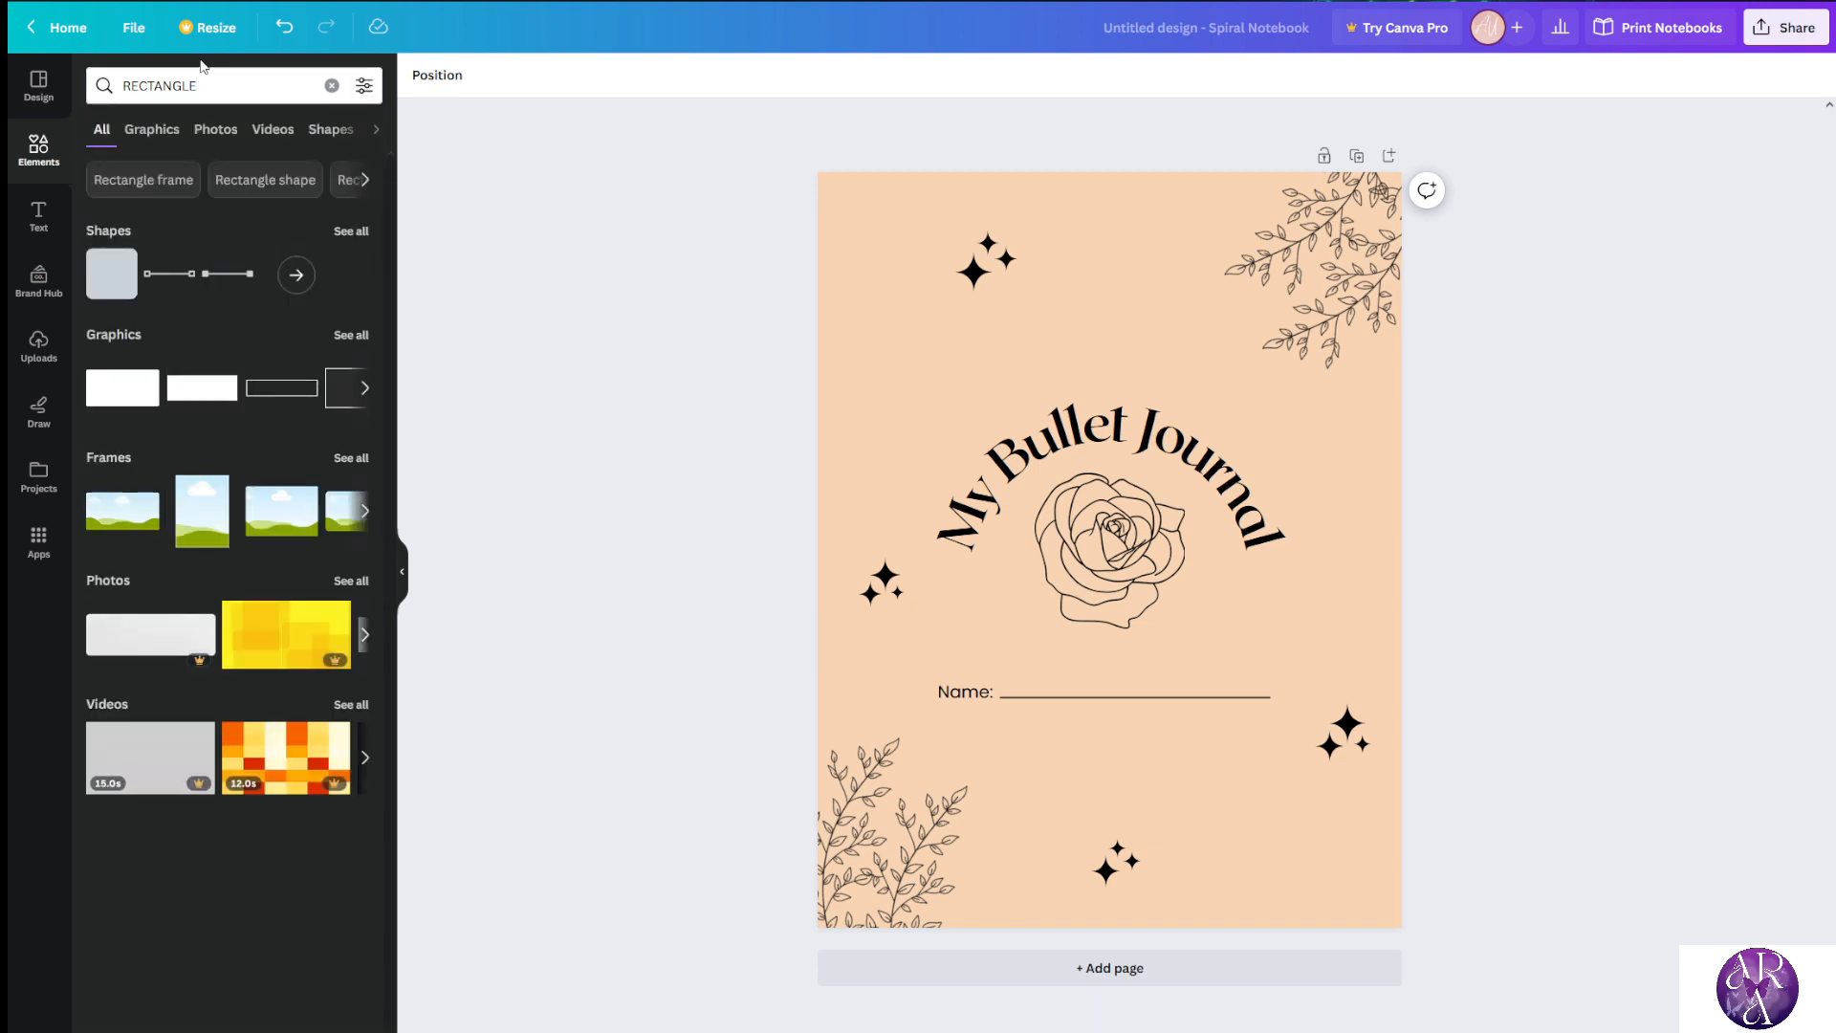
{"action": "left_click", "coordinate": [121, 289]}
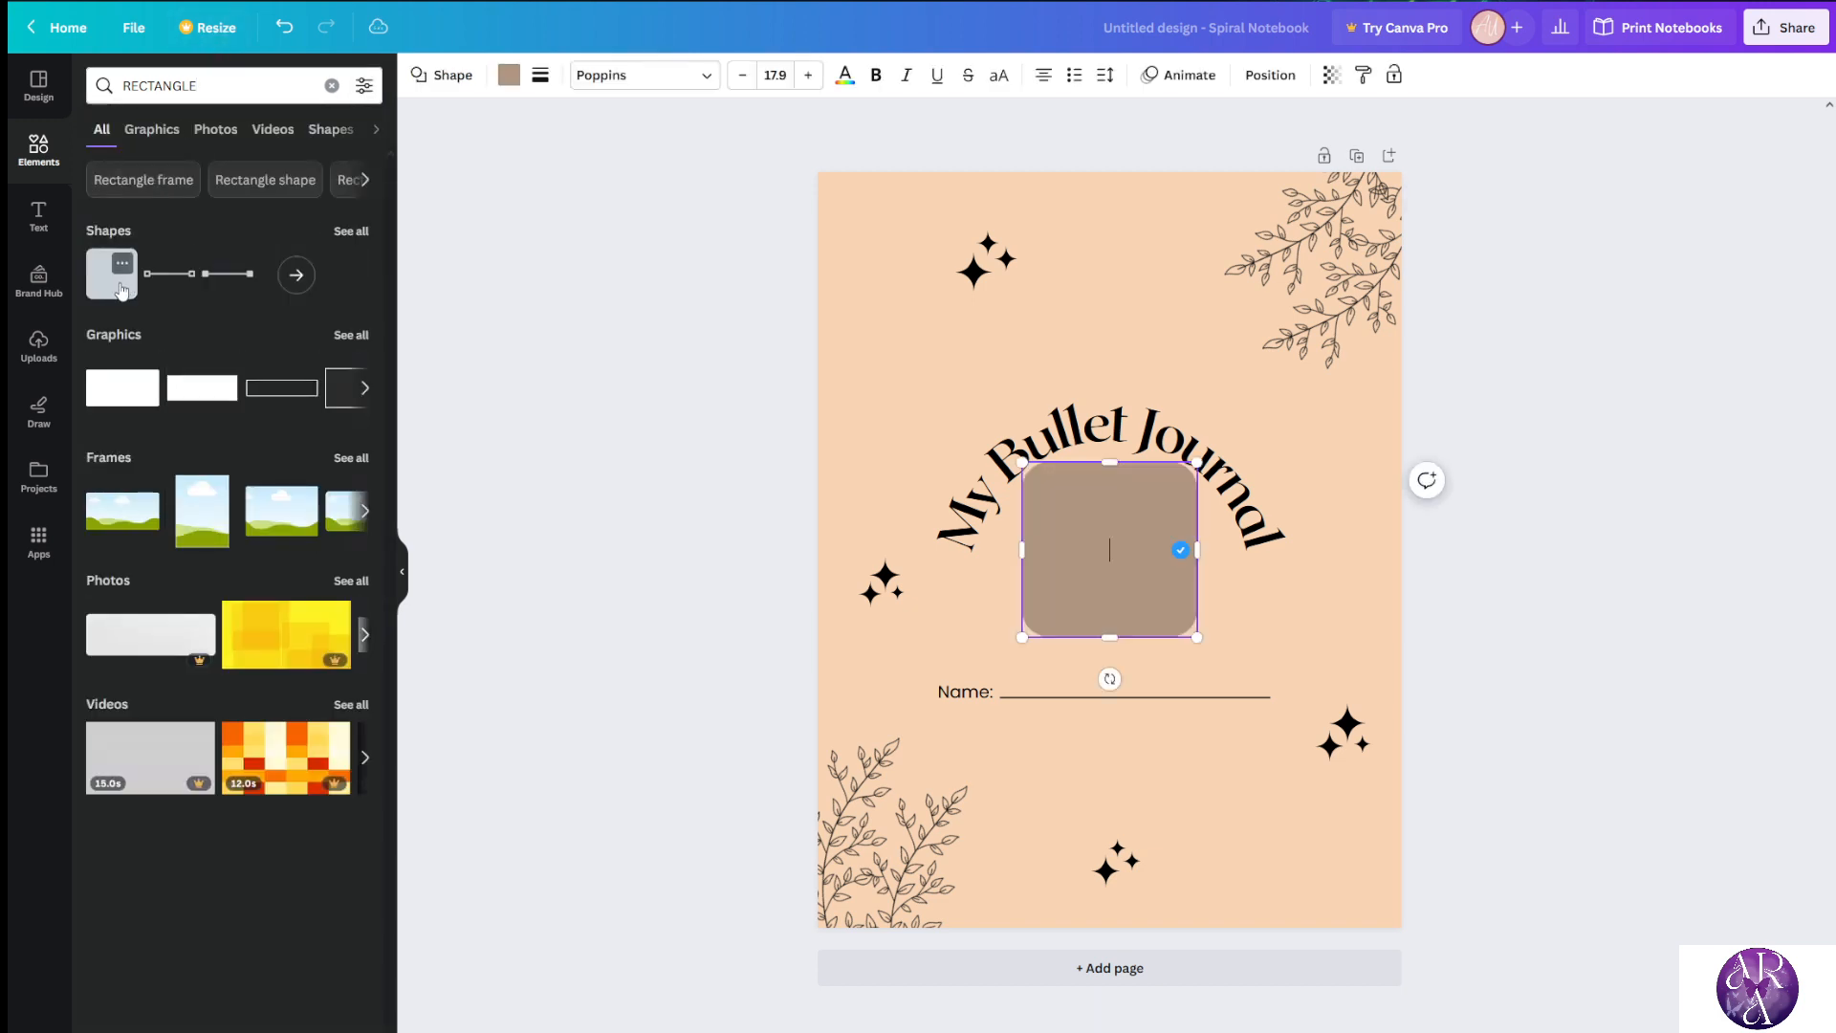
Move the brown rounded square to the upper part of the page's left edge so its left half hangs off the page
{"action": "left_click_drag", "start_coordinate": [1127, 578], "coordinate": [1078, 471]}
{"action": "left_click", "coordinate": [38, 153]}
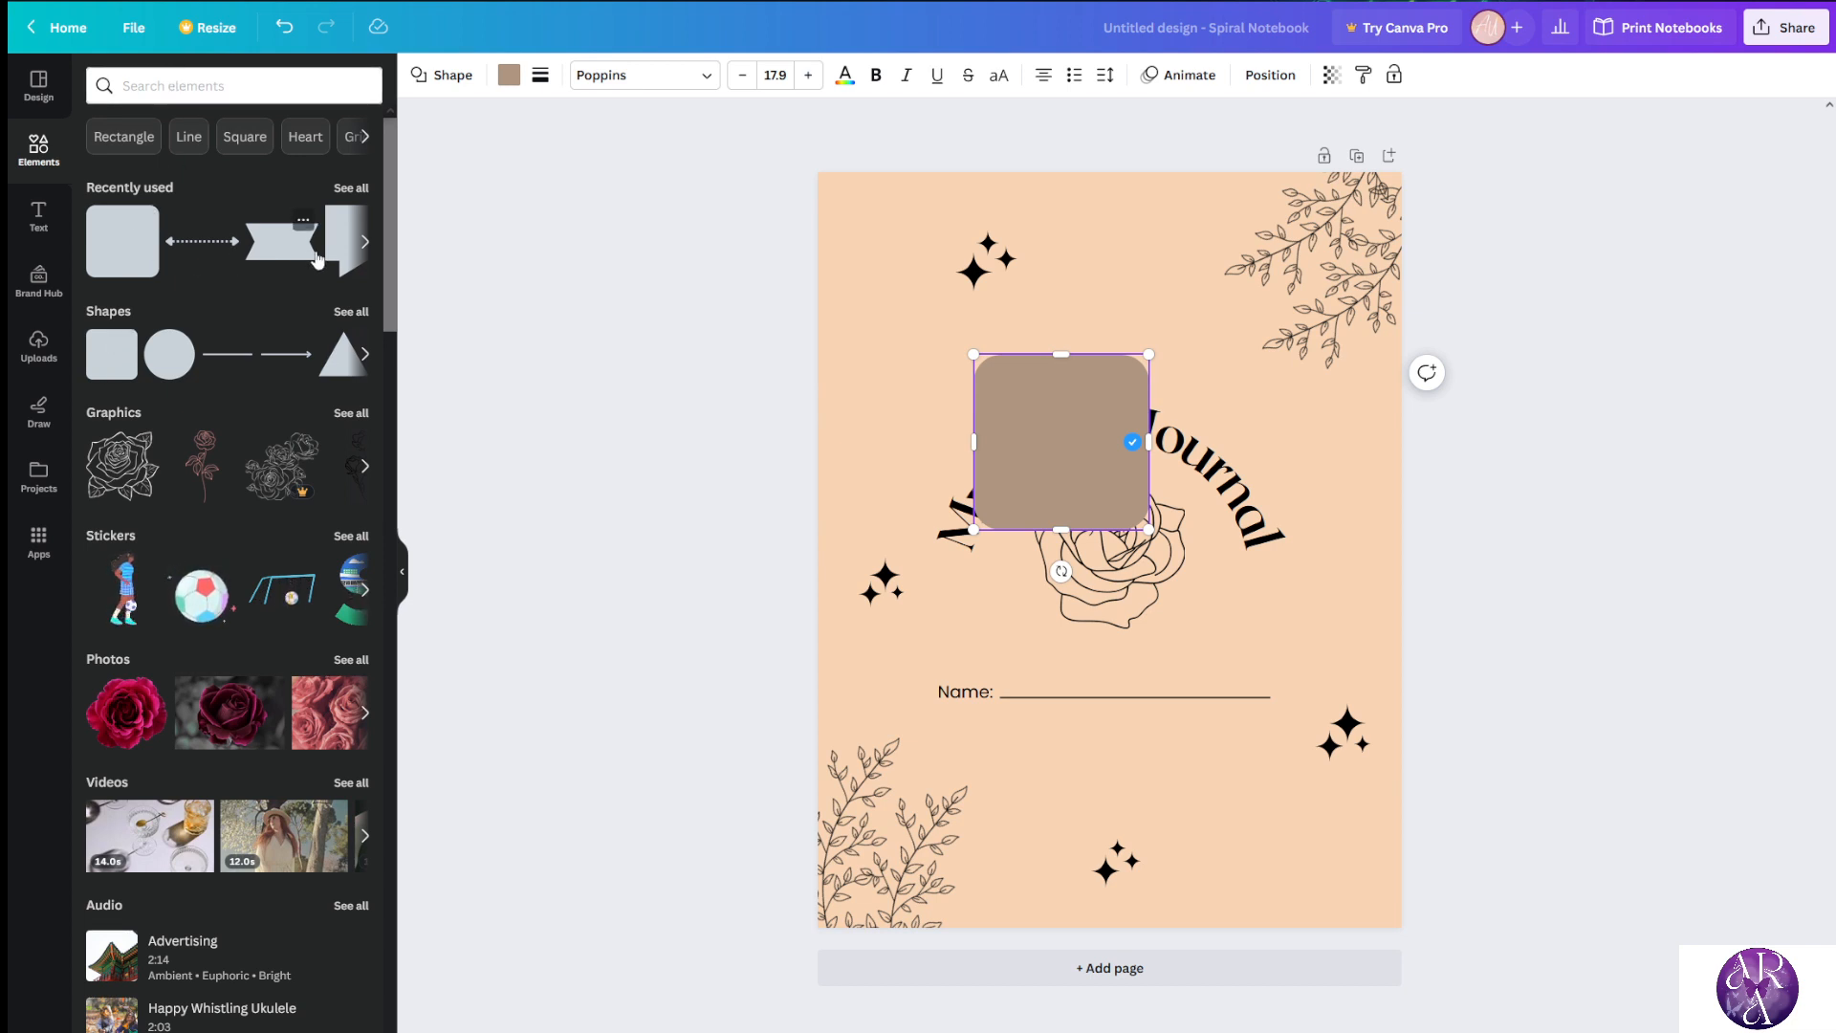
{"action": "left_click", "coordinate": [585, 508]}
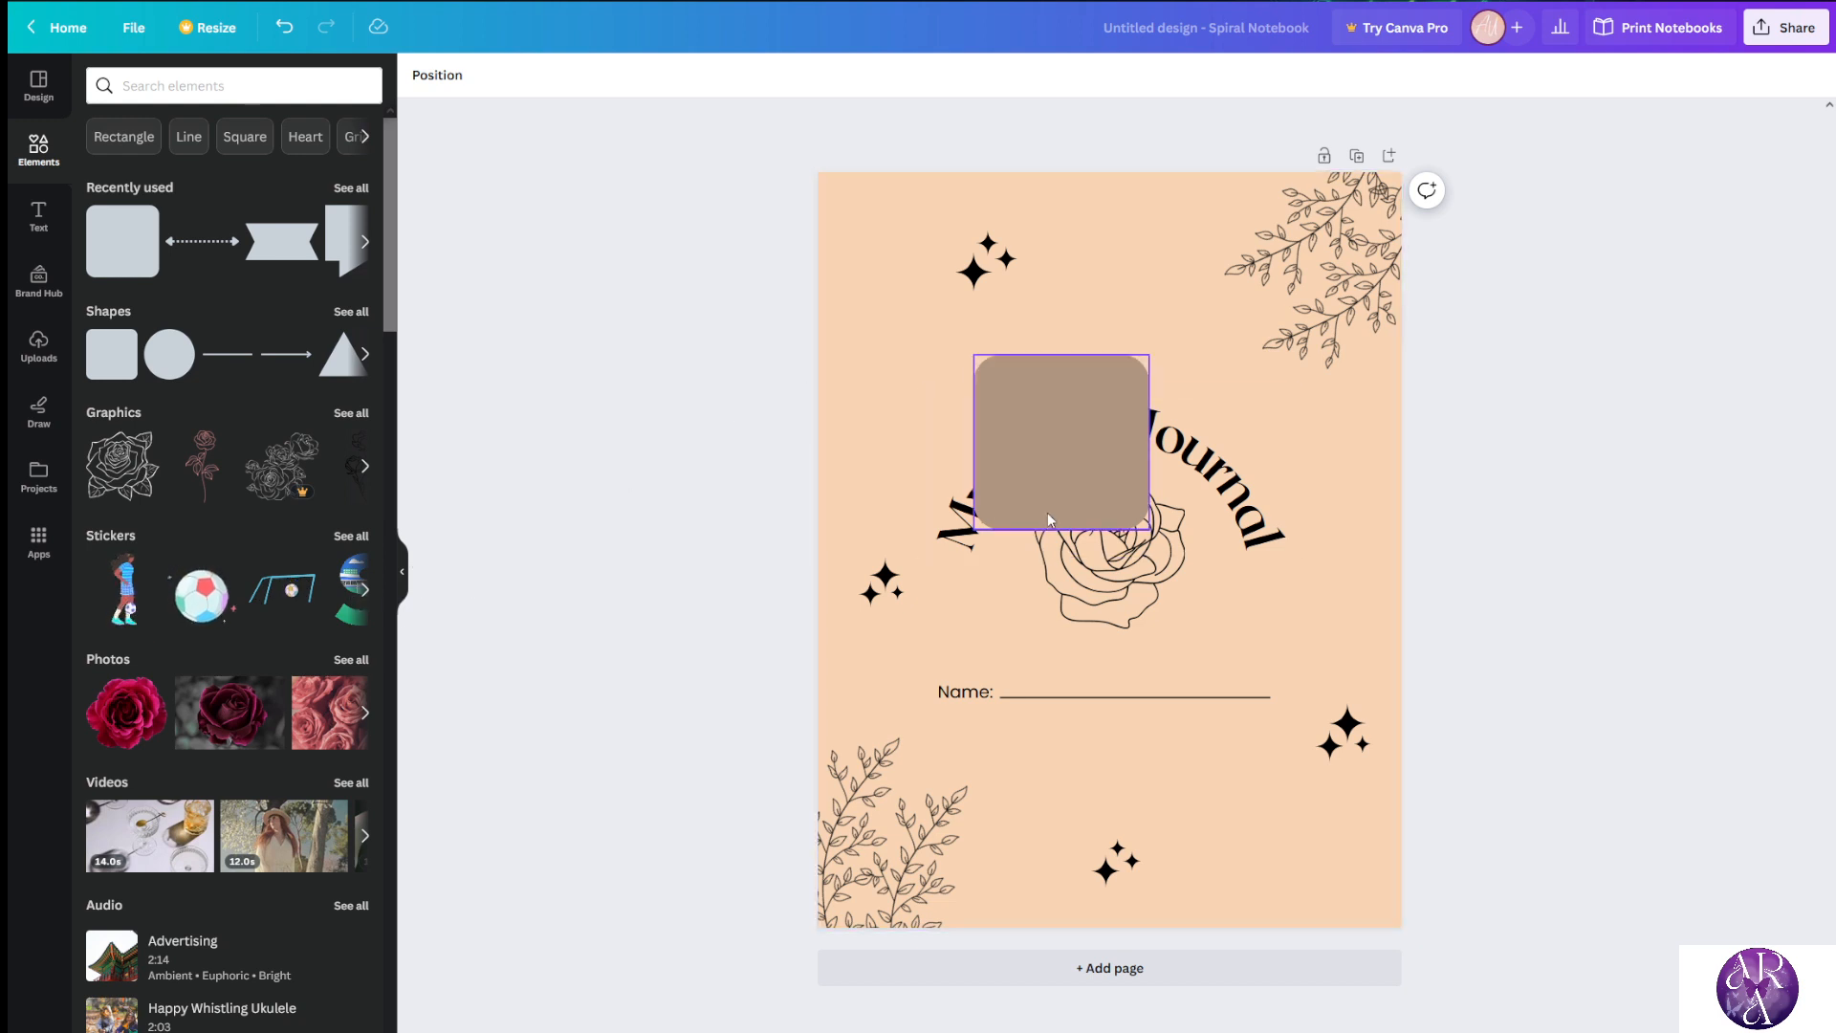
{"action": "left_click", "coordinate": [401, 571]}
{"action": "left_click_drag", "start_coordinate": [904, 437], "coordinate": [660, 288]}
Recolour the cover page's background deep blue, and shift the brown rounded square lower and further off the page's left edge
{"action": "left_click", "coordinate": [985, 330]}
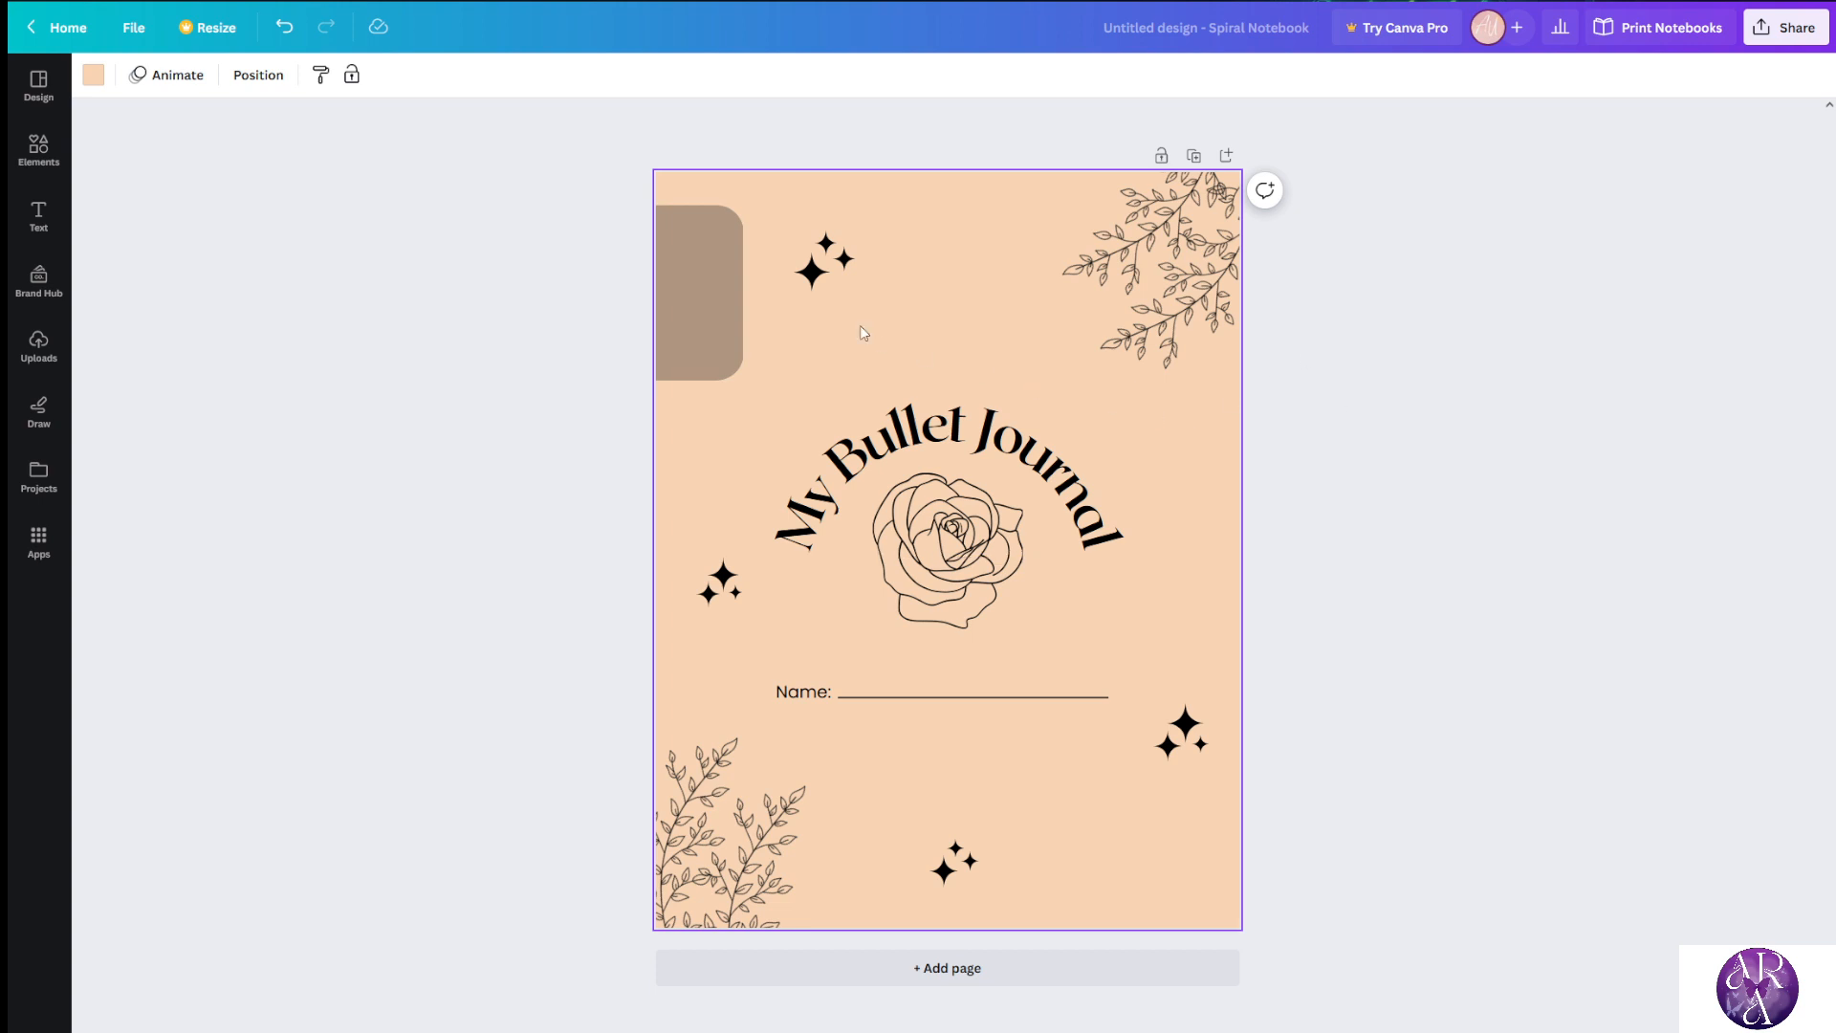
{"action": "left_click", "coordinate": [94, 75]}
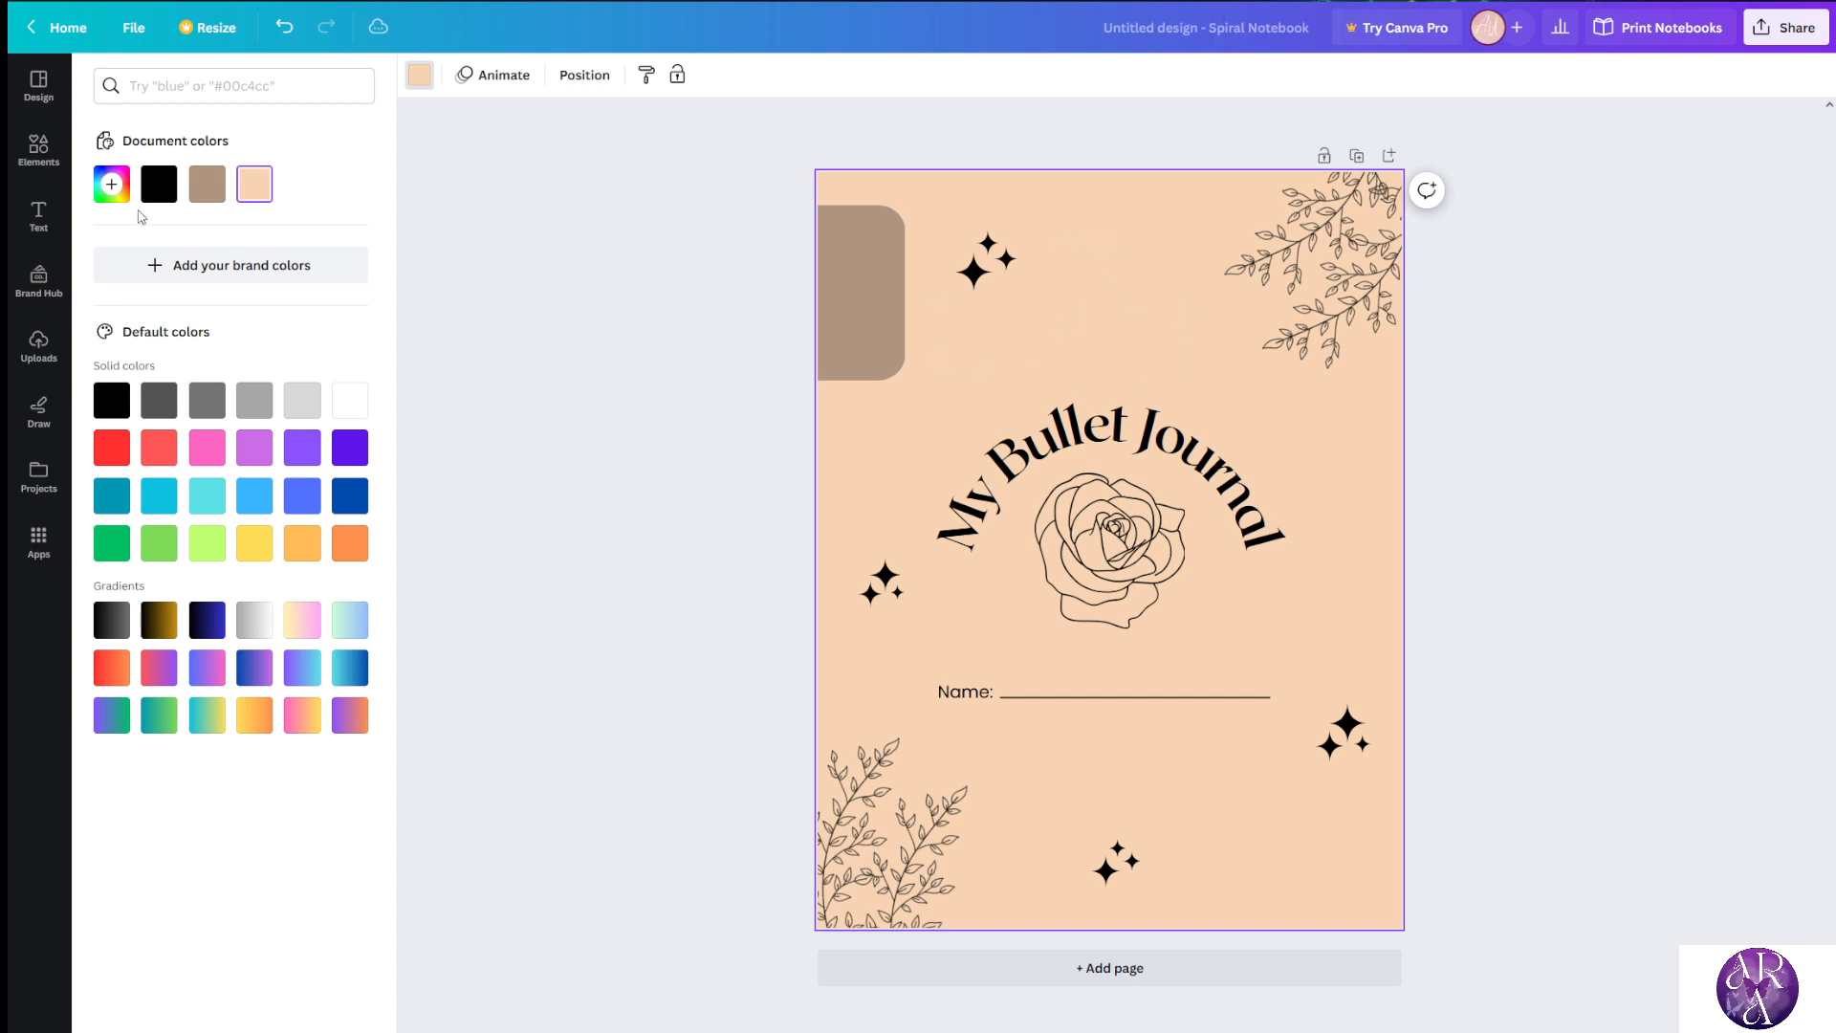
{"action": "left_click", "coordinate": [111, 183]}
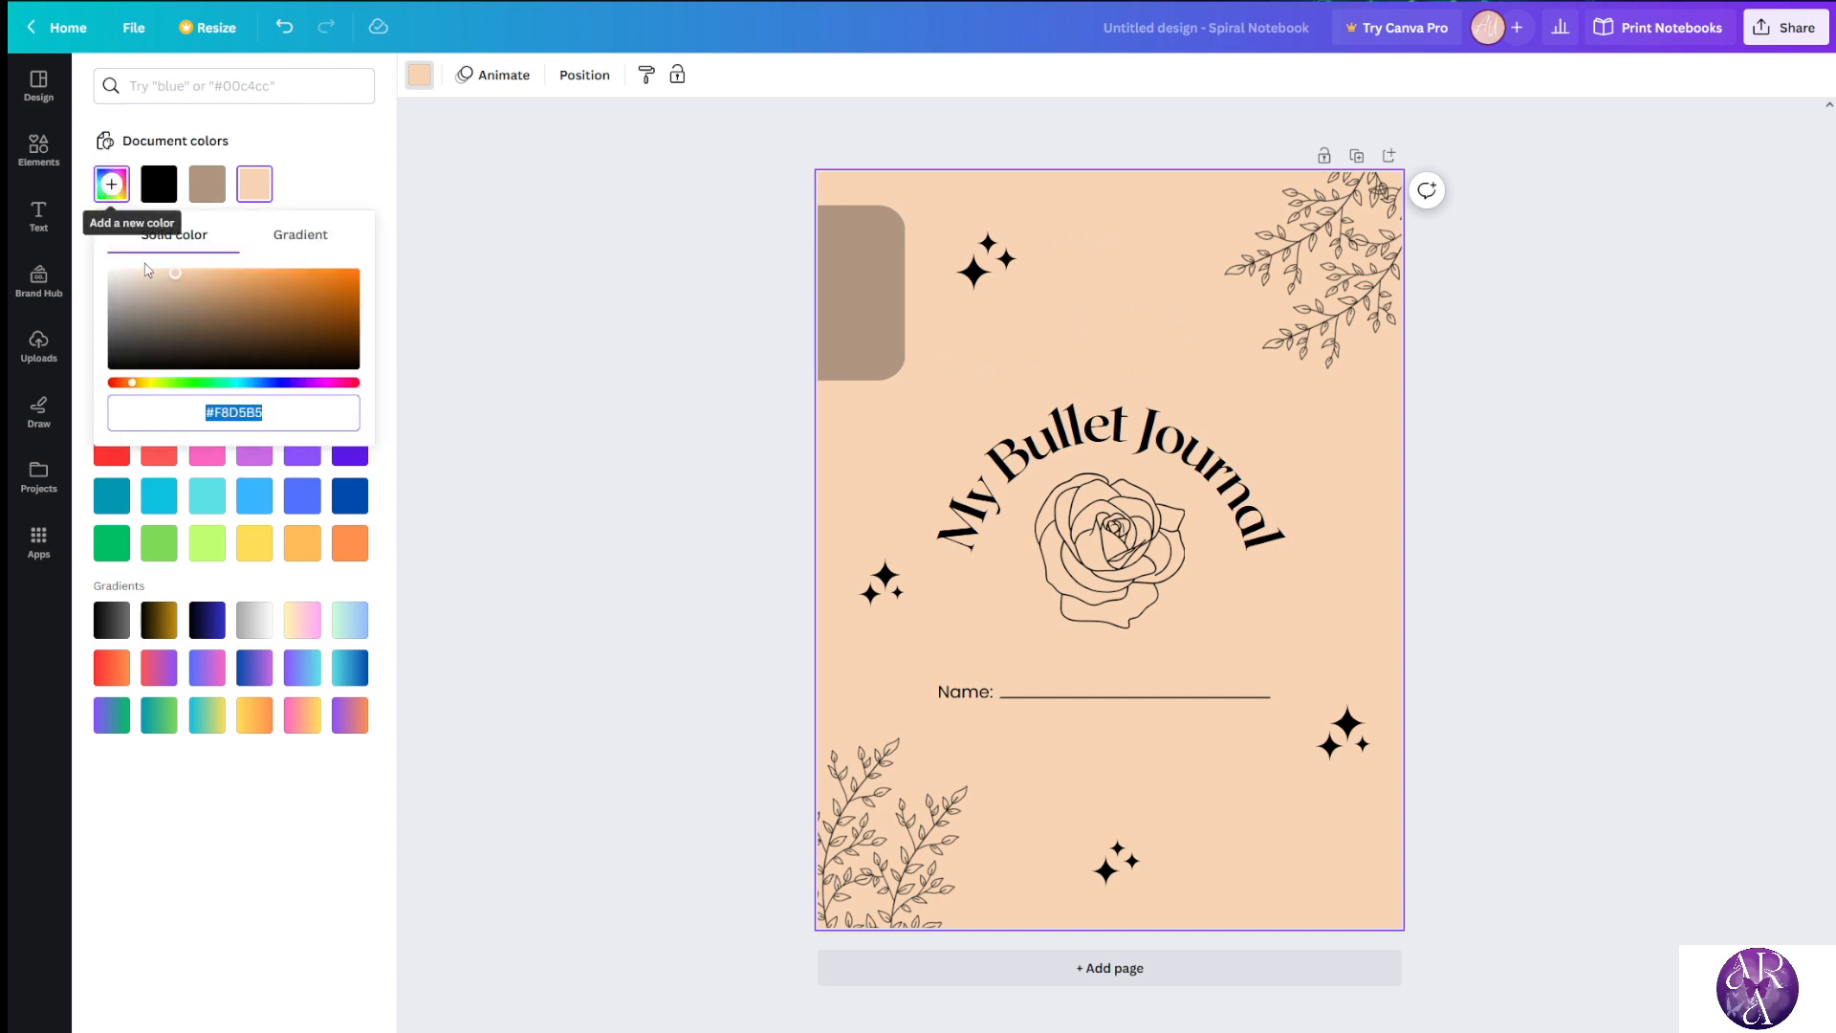
{"action": "left_click_drag", "start_coordinate": [266, 292], "coordinate": [401, 285]}
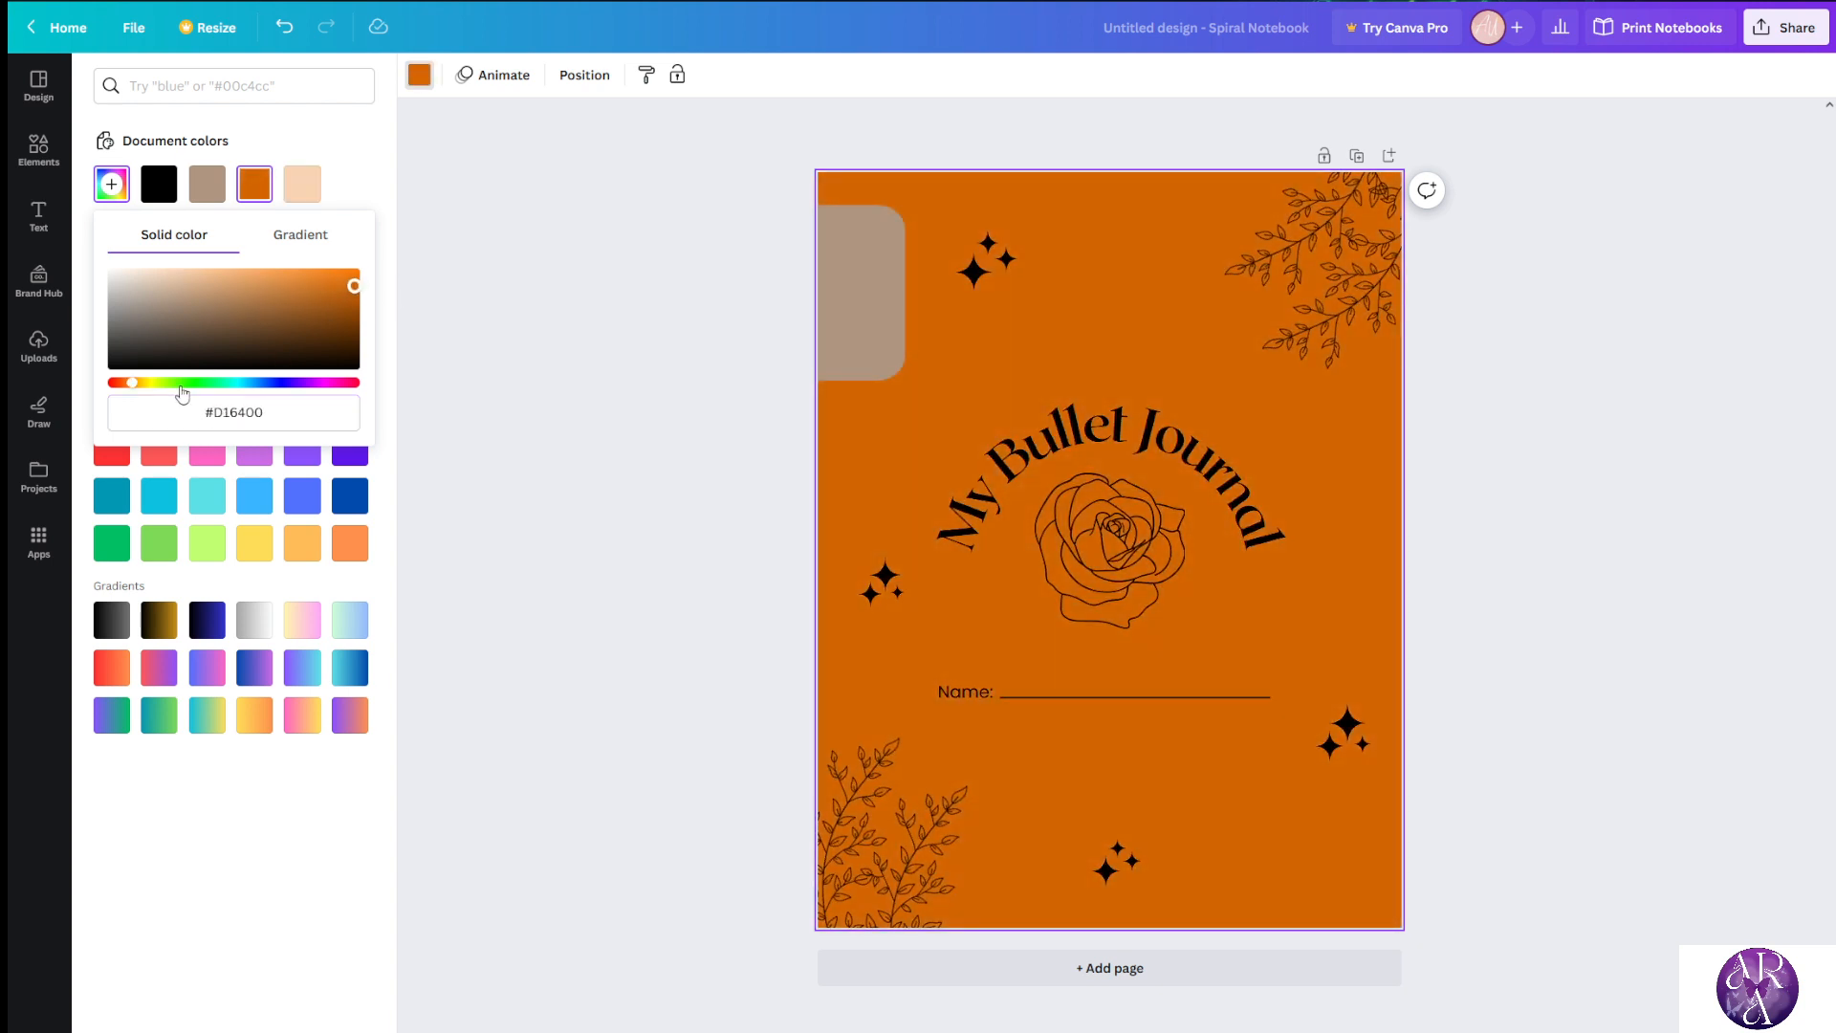
{"action": "left_click", "coordinate": [180, 383]}
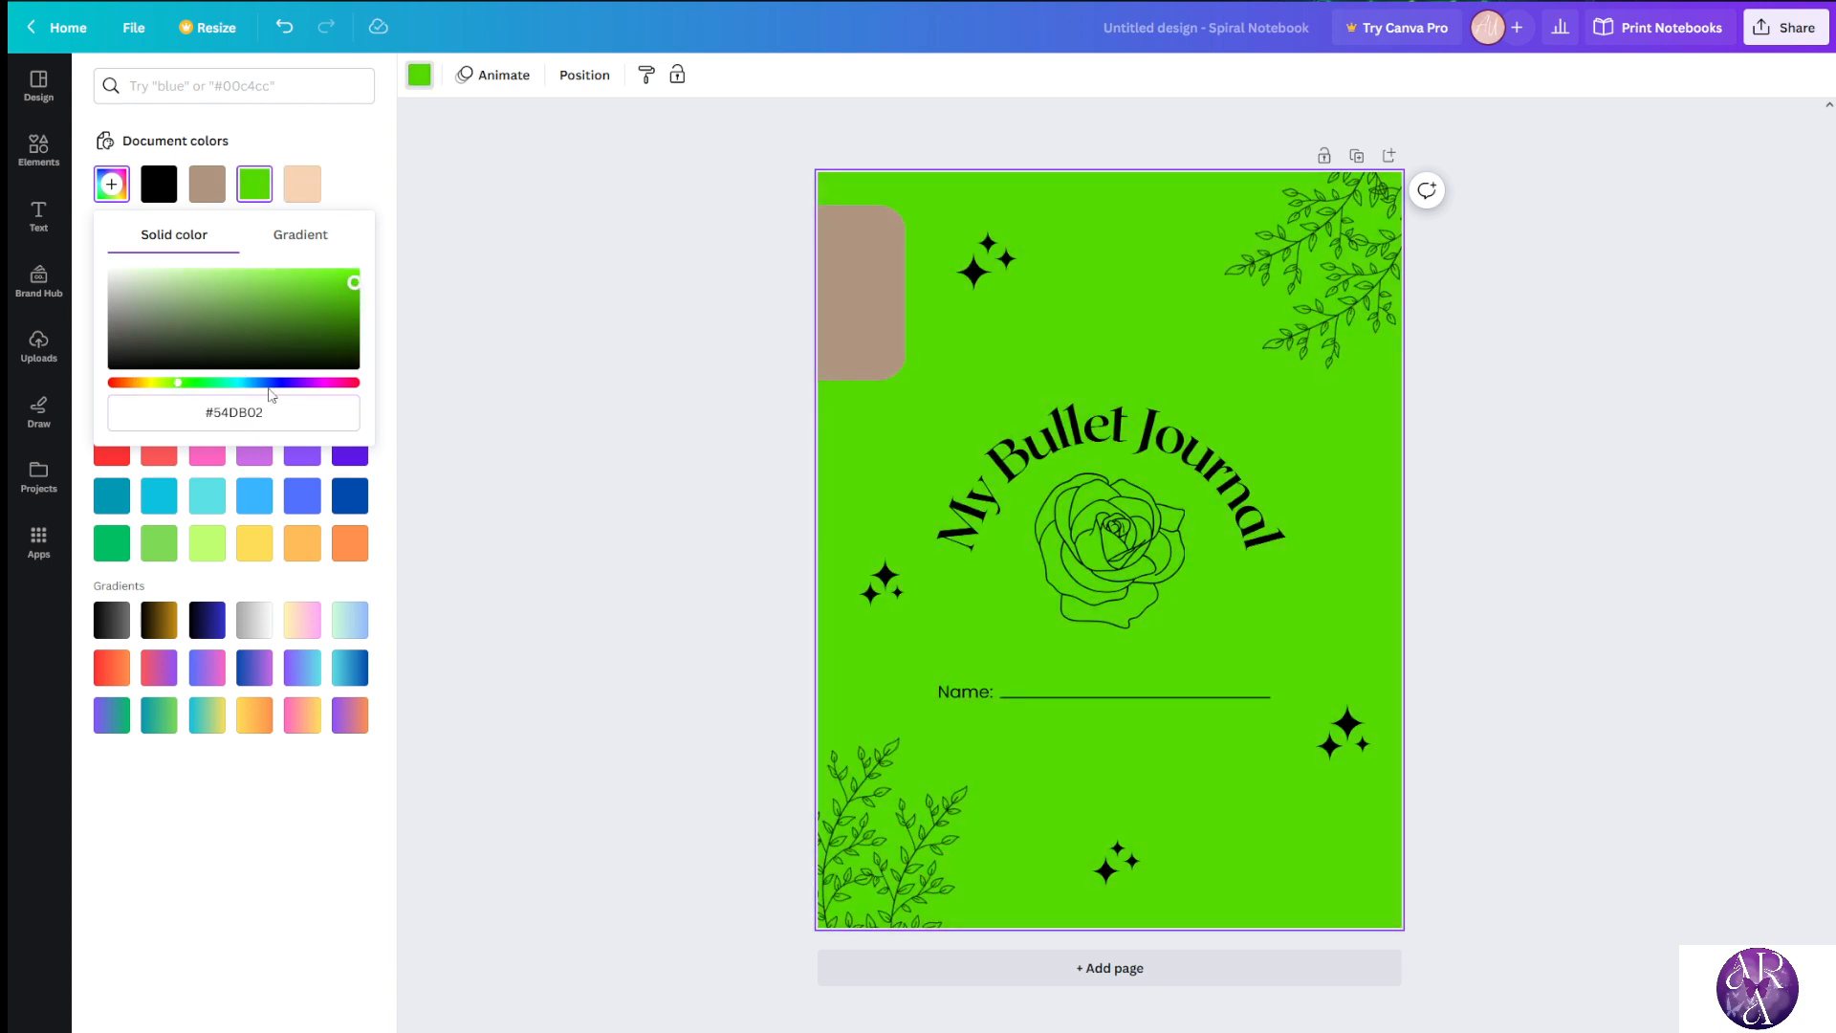
{"action": "left_click", "coordinate": [274, 382]}
{"action": "left_click_drag", "start_coordinate": [352, 279], "coordinate": [392, 297]}
{"action": "left_click", "coordinate": [550, 599]}
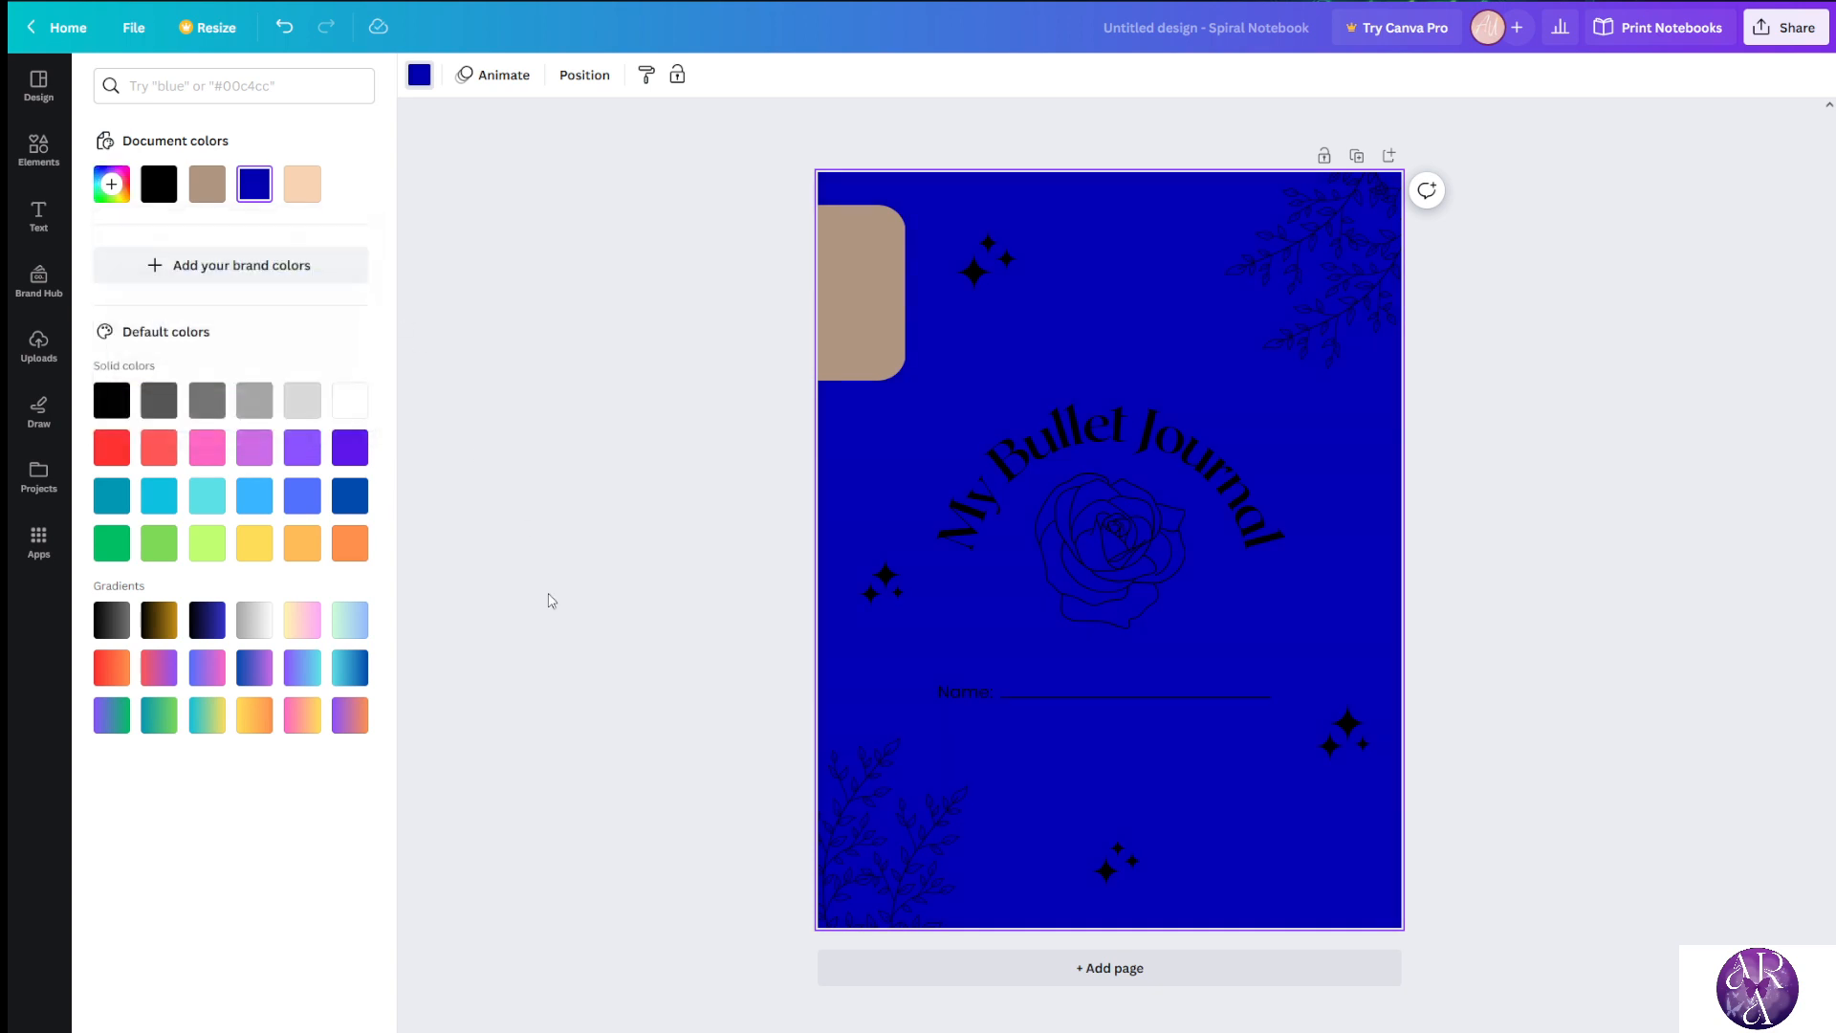
{"action": "left_click", "coordinate": [551, 599]}
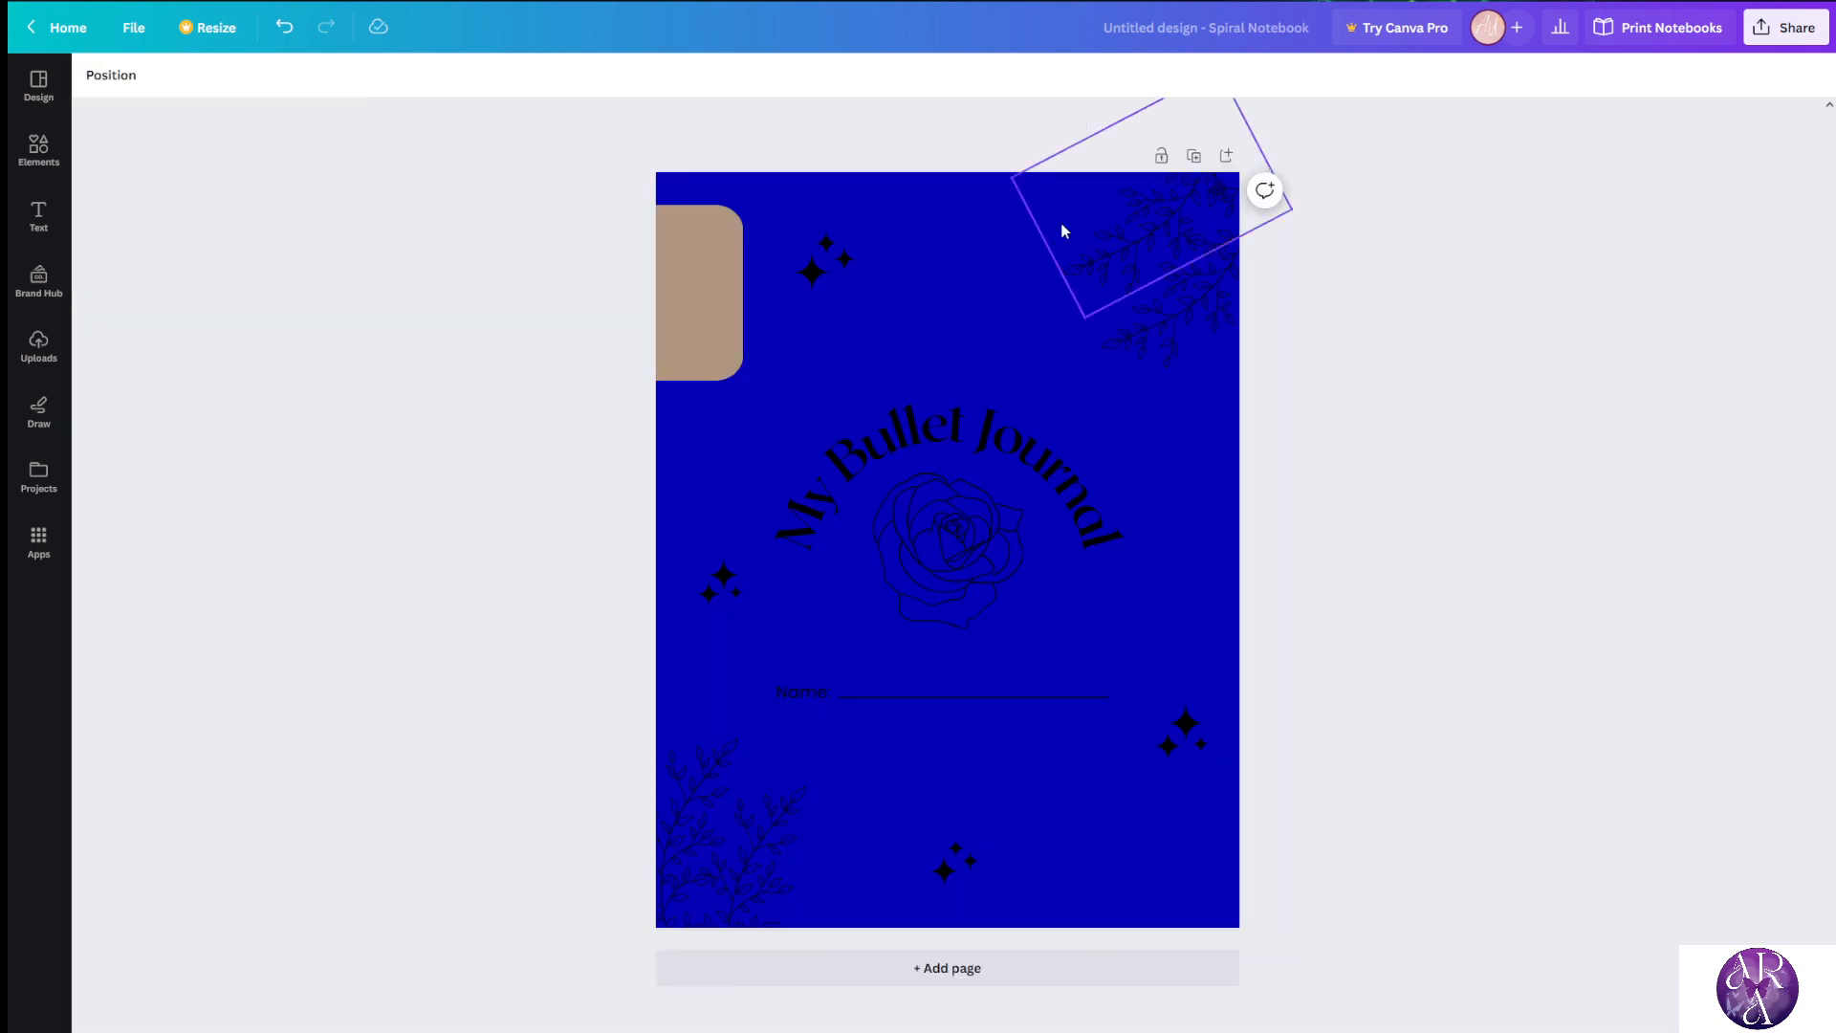
{"action": "left_click_drag", "start_coordinate": [702, 295], "coordinate": [660, 356]}
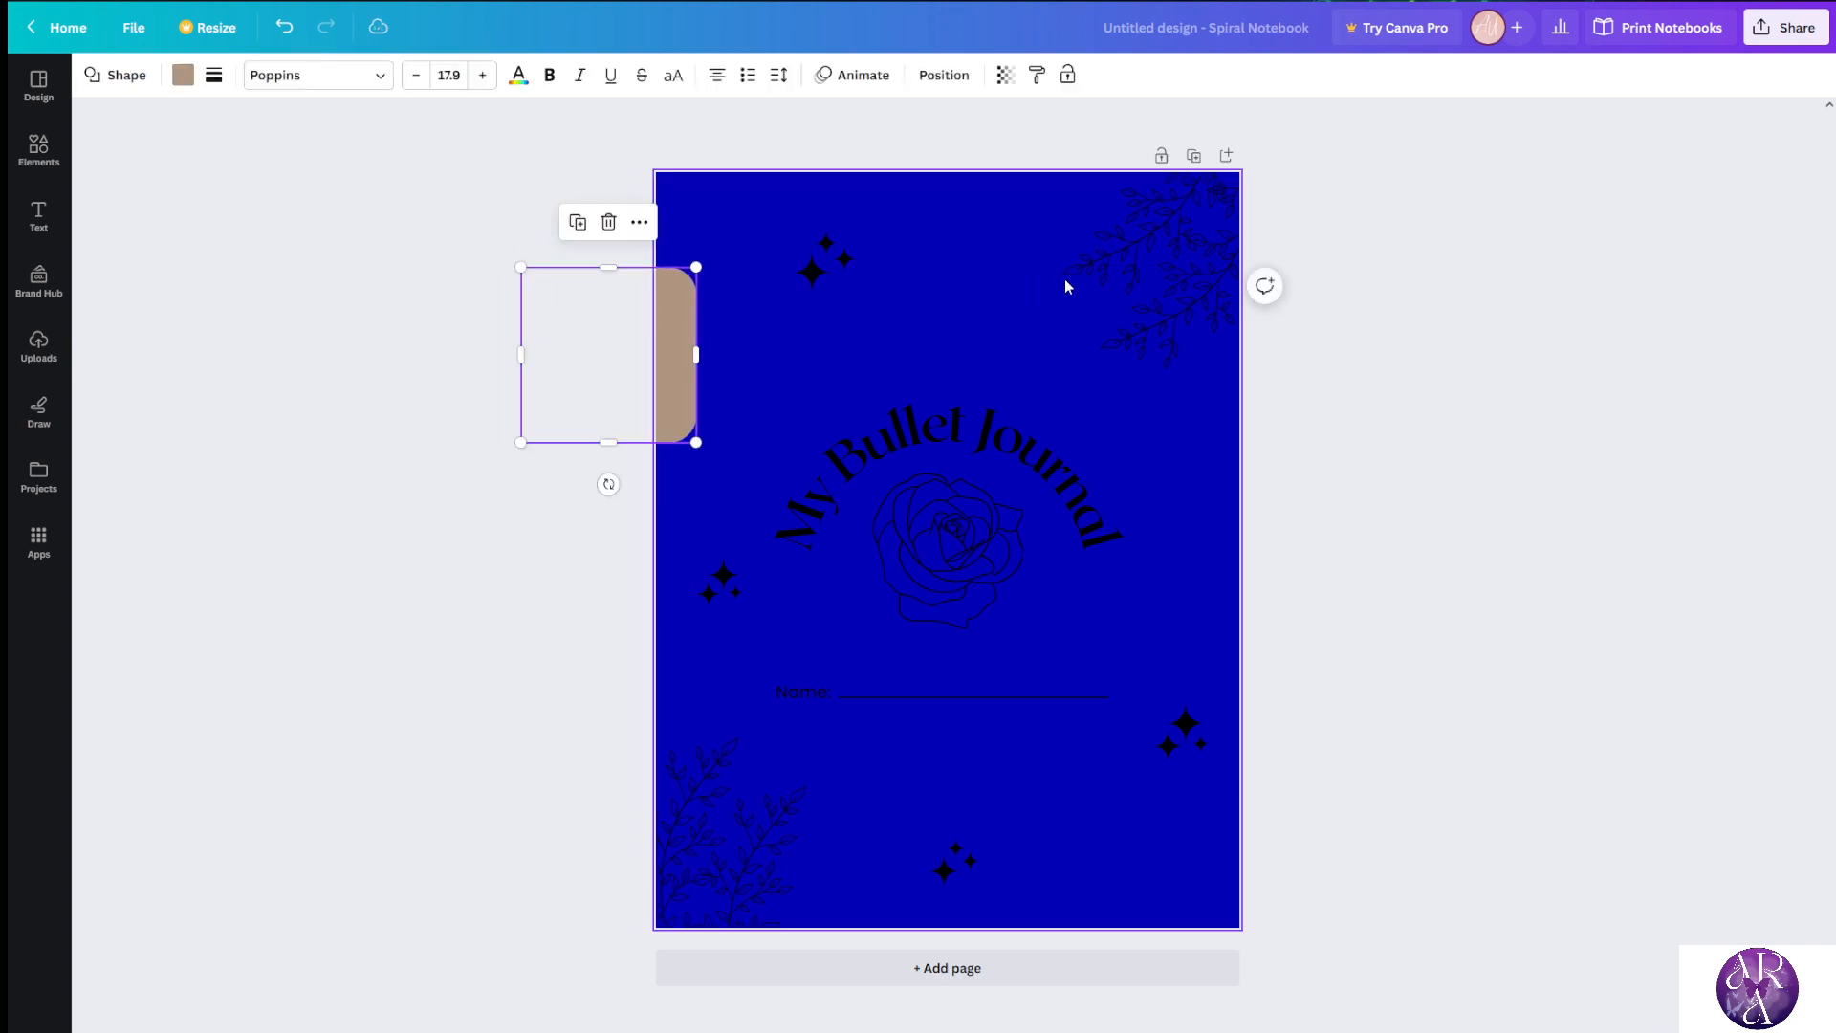
Recolour the curved "My Bullet Journal" title with the custom pale yellow #FFEC89
{"action": "left_click", "coordinate": [969, 431]}
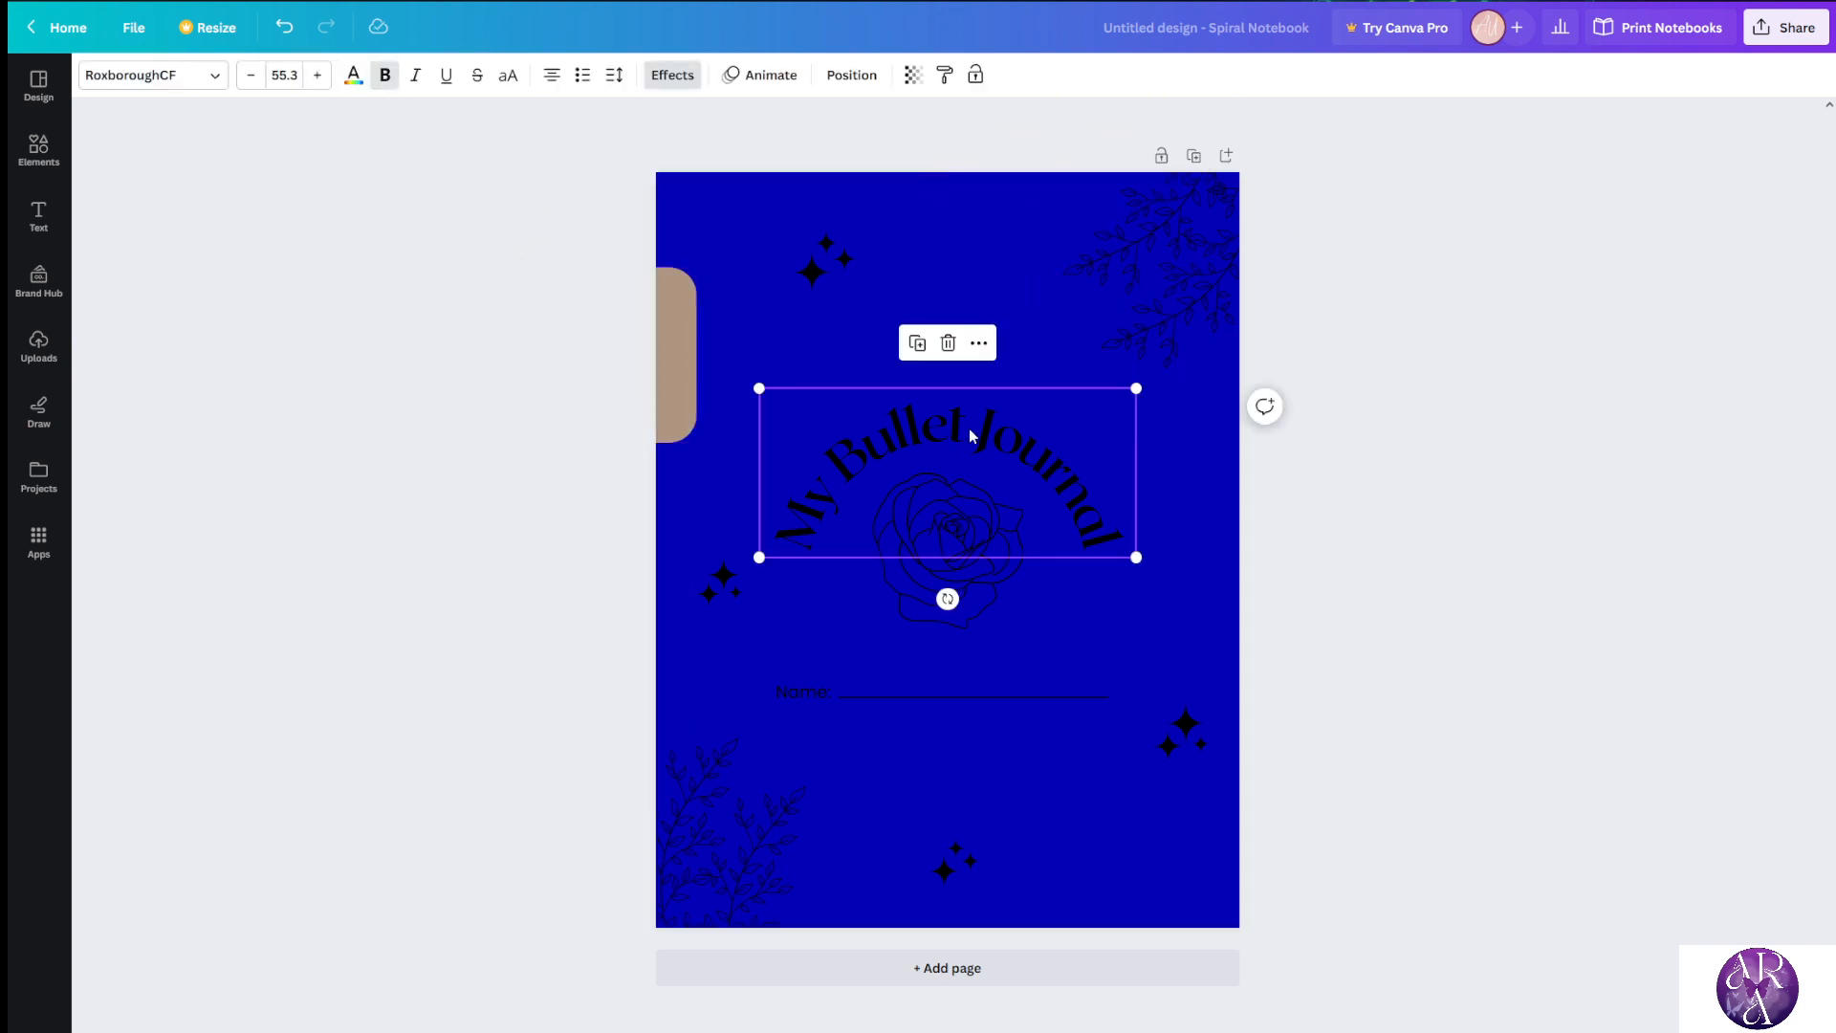
{"action": "left_click", "coordinate": [352, 75]}
{"action": "left_click", "coordinate": [111, 185]}
{"action": "left_click", "coordinate": [112, 228]}
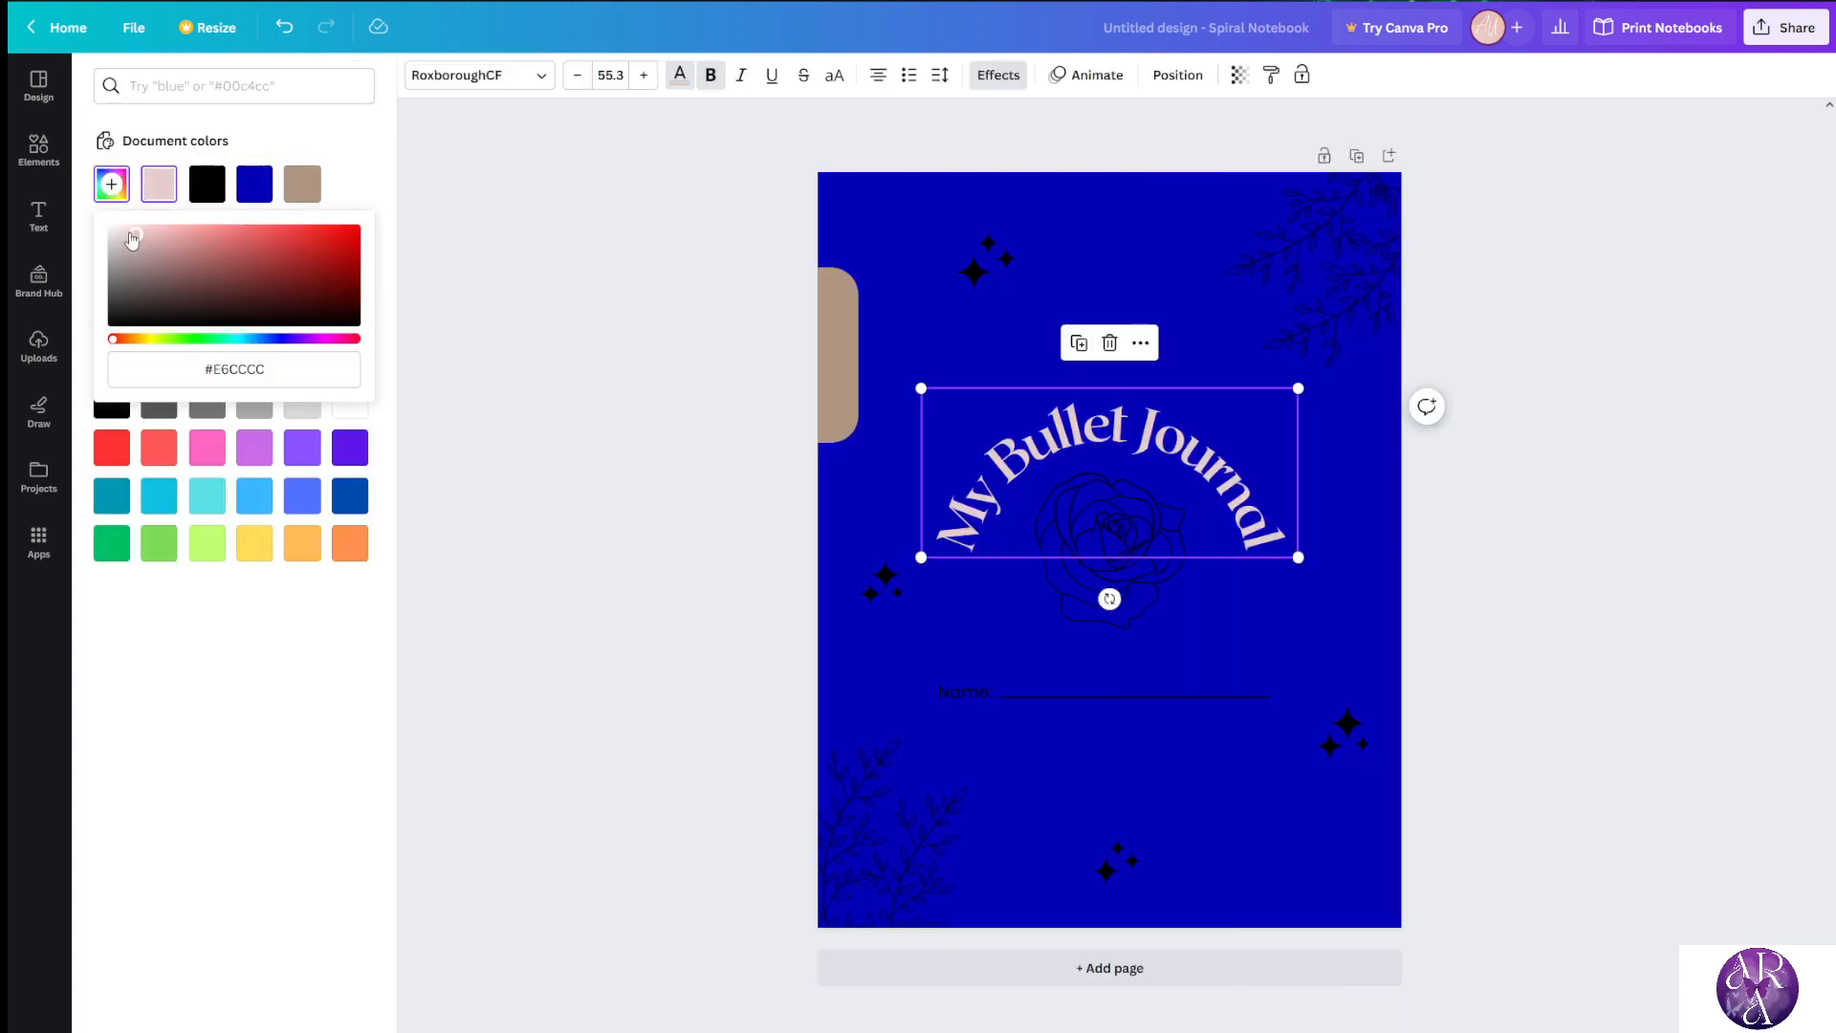
{"action": "left_click", "coordinate": [145, 340]}
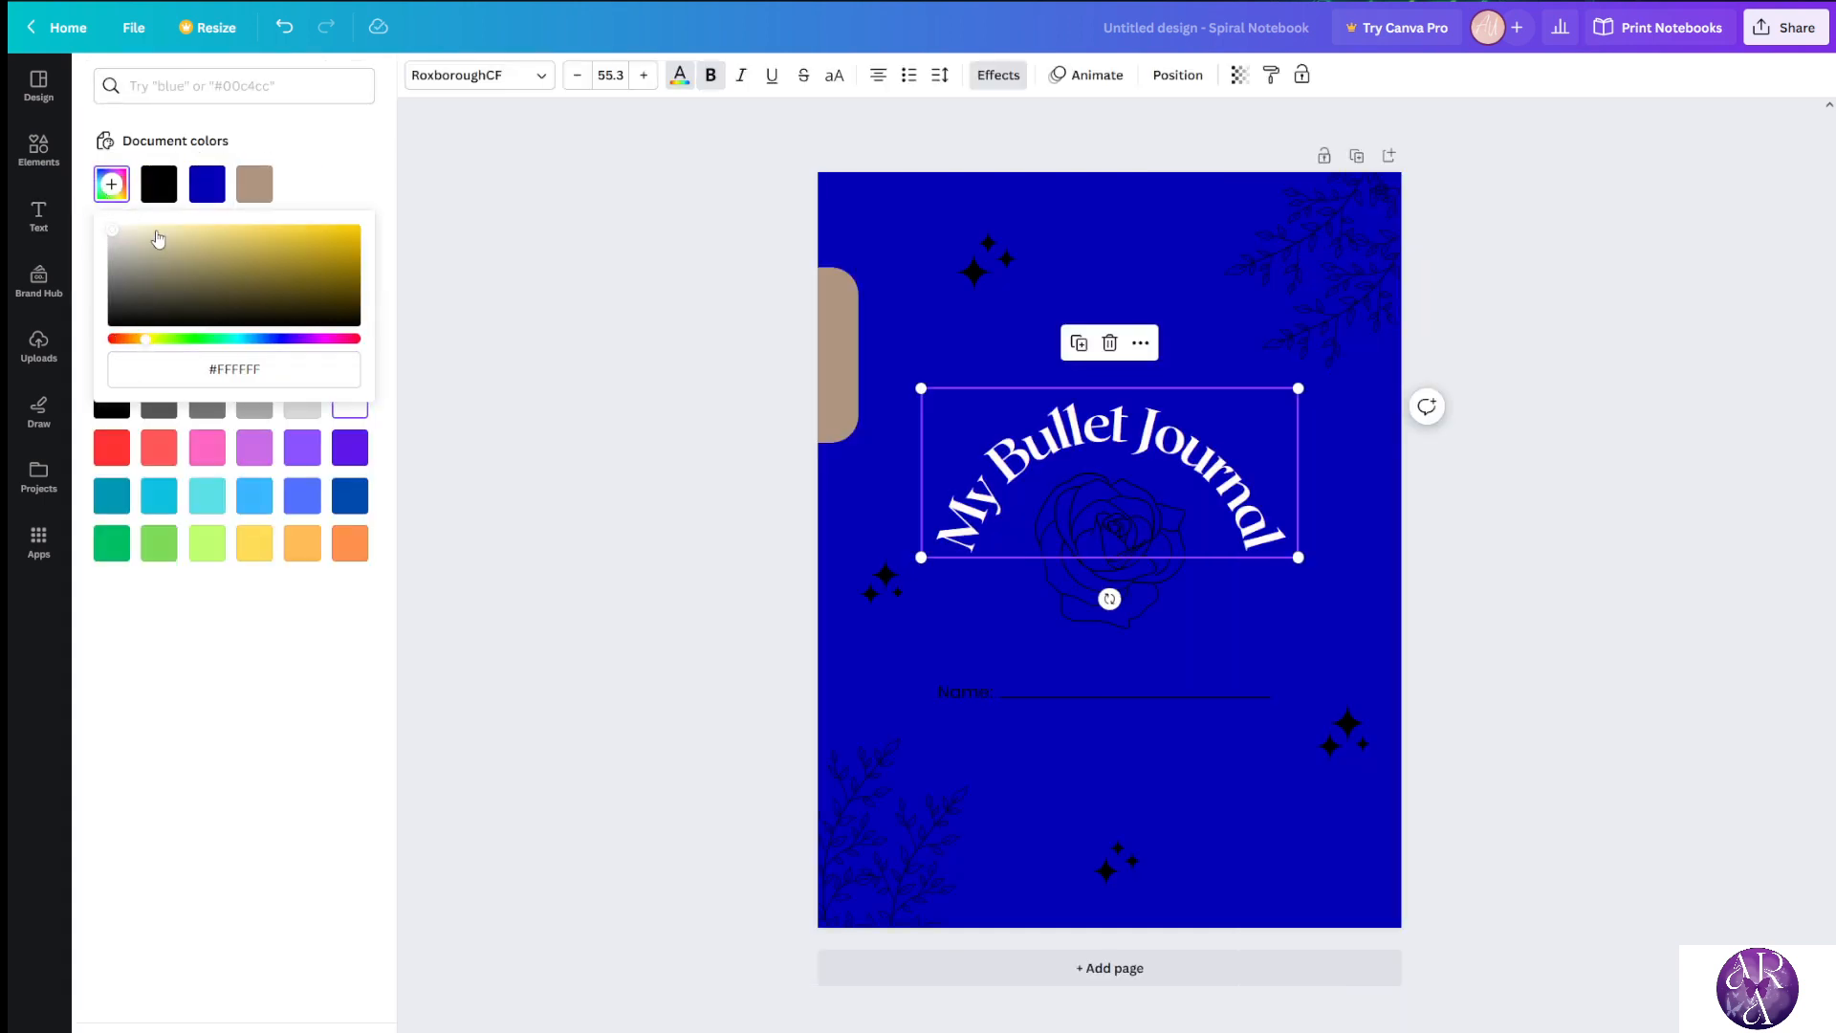
{"action": "mouse_move", "coordinate": [165, 250]}
{"action": "left_mouse_down"}
{"action": "mouse_move", "coordinate": [172, 213]}
{"action": "mouse_move", "coordinate": [209, 216]}
{"action": "left_mouse_up"}
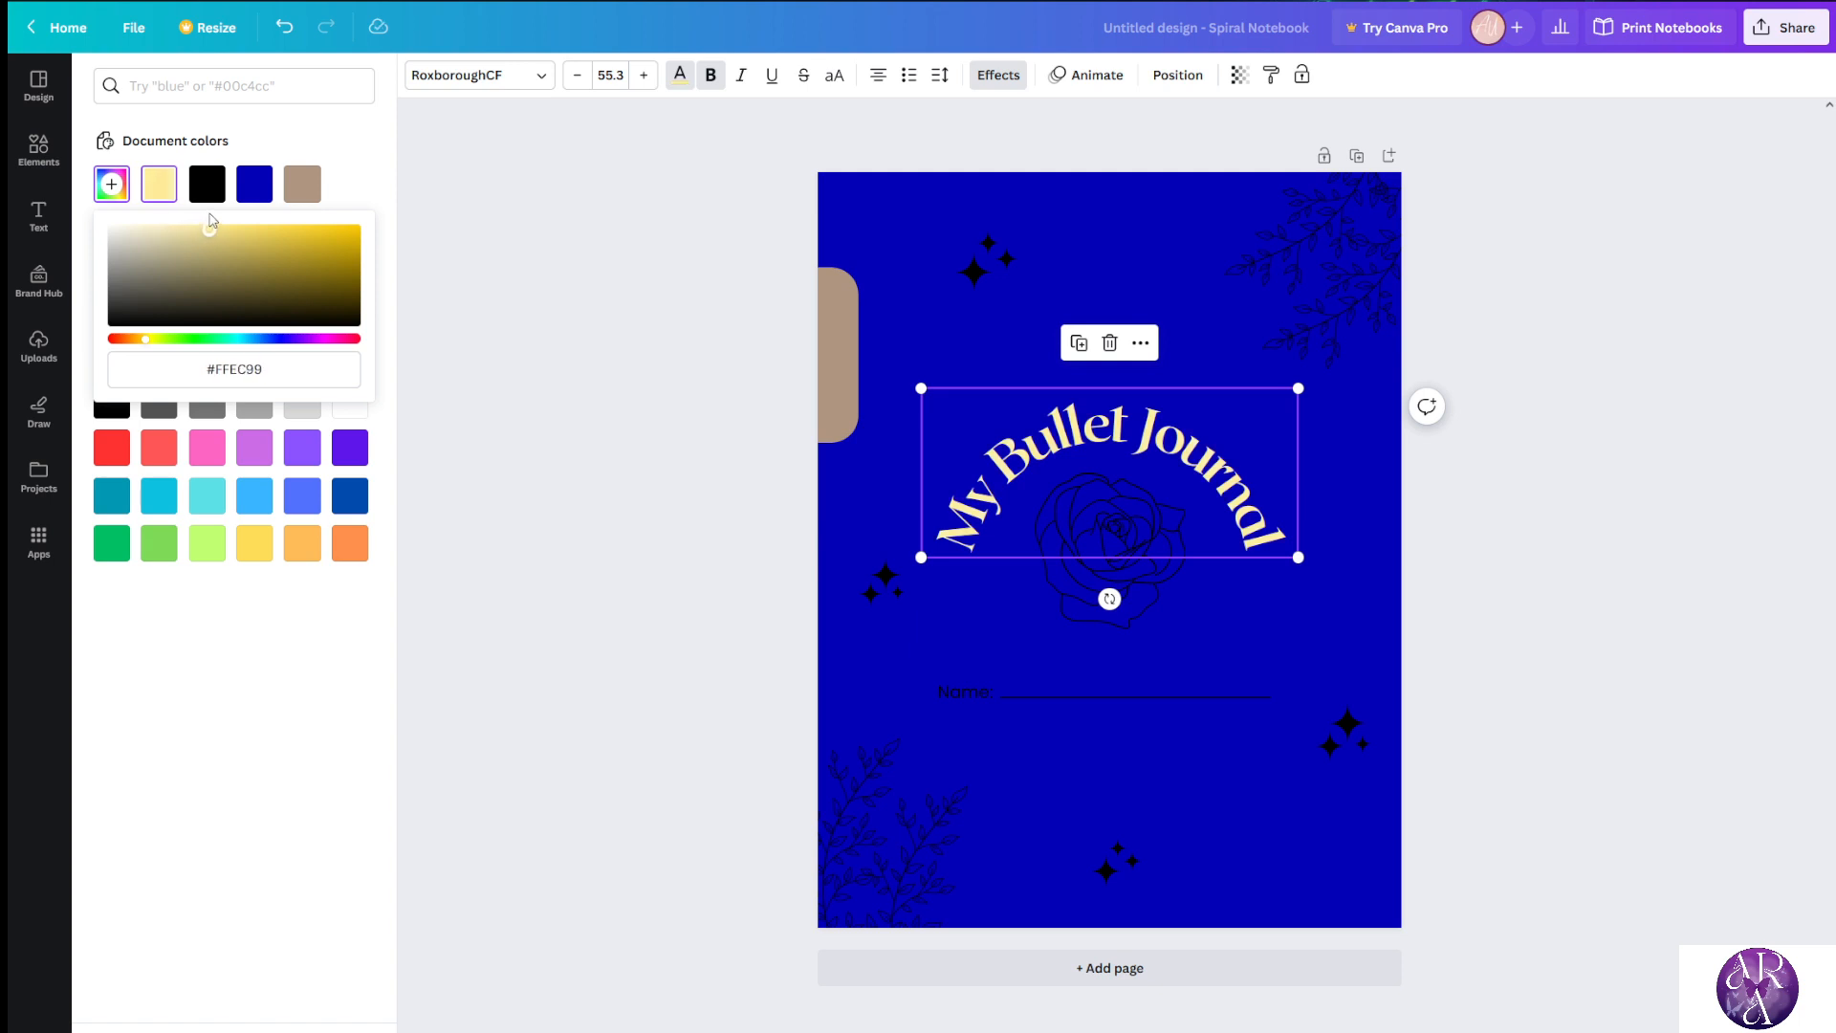
{"action": "left_click_drag", "start_coordinate": [209, 219], "coordinate": [241, 218]}
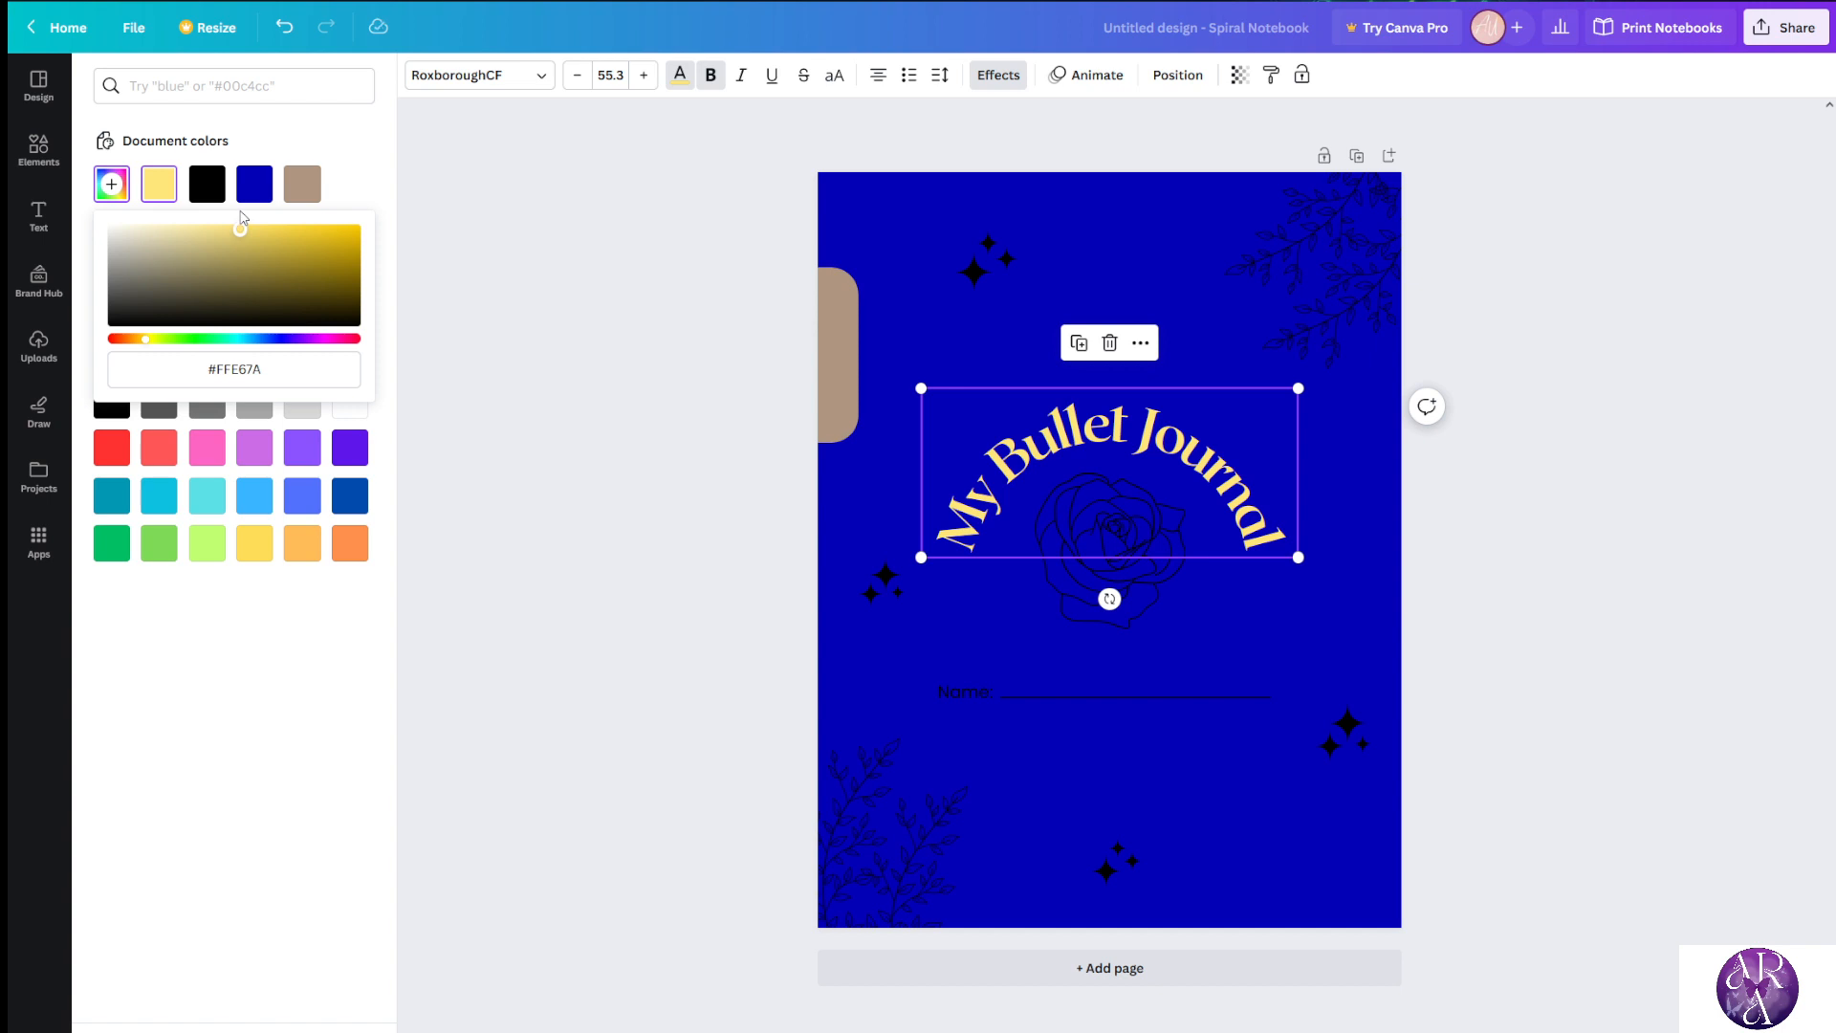
{"action": "left_click", "coordinate": [242, 340]}
{"action": "mouse_move", "coordinate": [235, 287]}
{"action": "left_mouse_down"}
{"action": "mouse_move", "coordinate": [172, 218]}
{"action": "mouse_move", "coordinate": [221, 238]}
{"action": "mouse_move", "coordinate": [226, 224]}
{"action": "left_mouse_up"}
{"action": "left_click", "coordinate": [151, 340]}
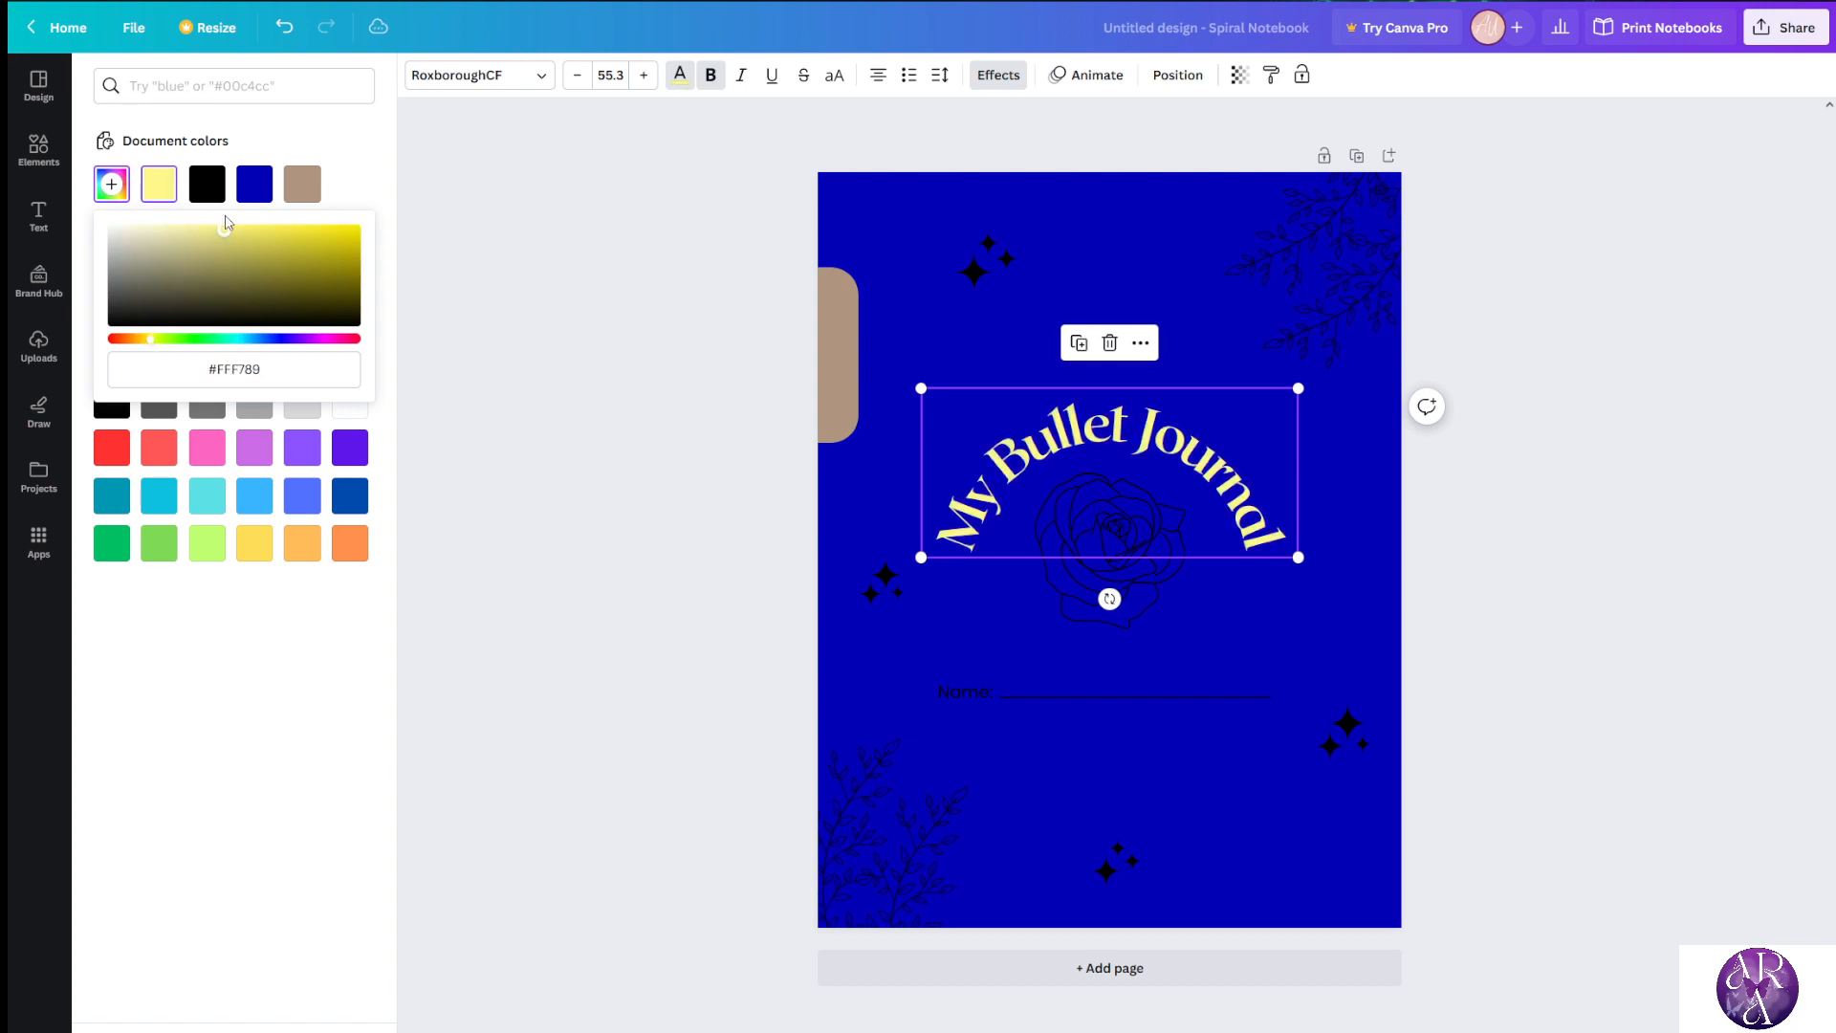
{"action": "left_click", "coordinate": [143, 340]}
{"action": "mouse_move", "coordinate": [237, 247]}
{"action": "left_mouse_down"}
{"action": "mouse_move", "coordinate": [263, 233]}
{"action": "mouse_move", "coordinate": [242, 274]}
{"action": "mouse_move", "coordinate": [224, 230]}
{"action": "left_mouse_up"}
{"action": "left_click", "coordinate": [147, 341]}
{"action": "left_click", "coordinate": [643, 358]}
{"action": "left_click", "coordinate": [437, 308]}
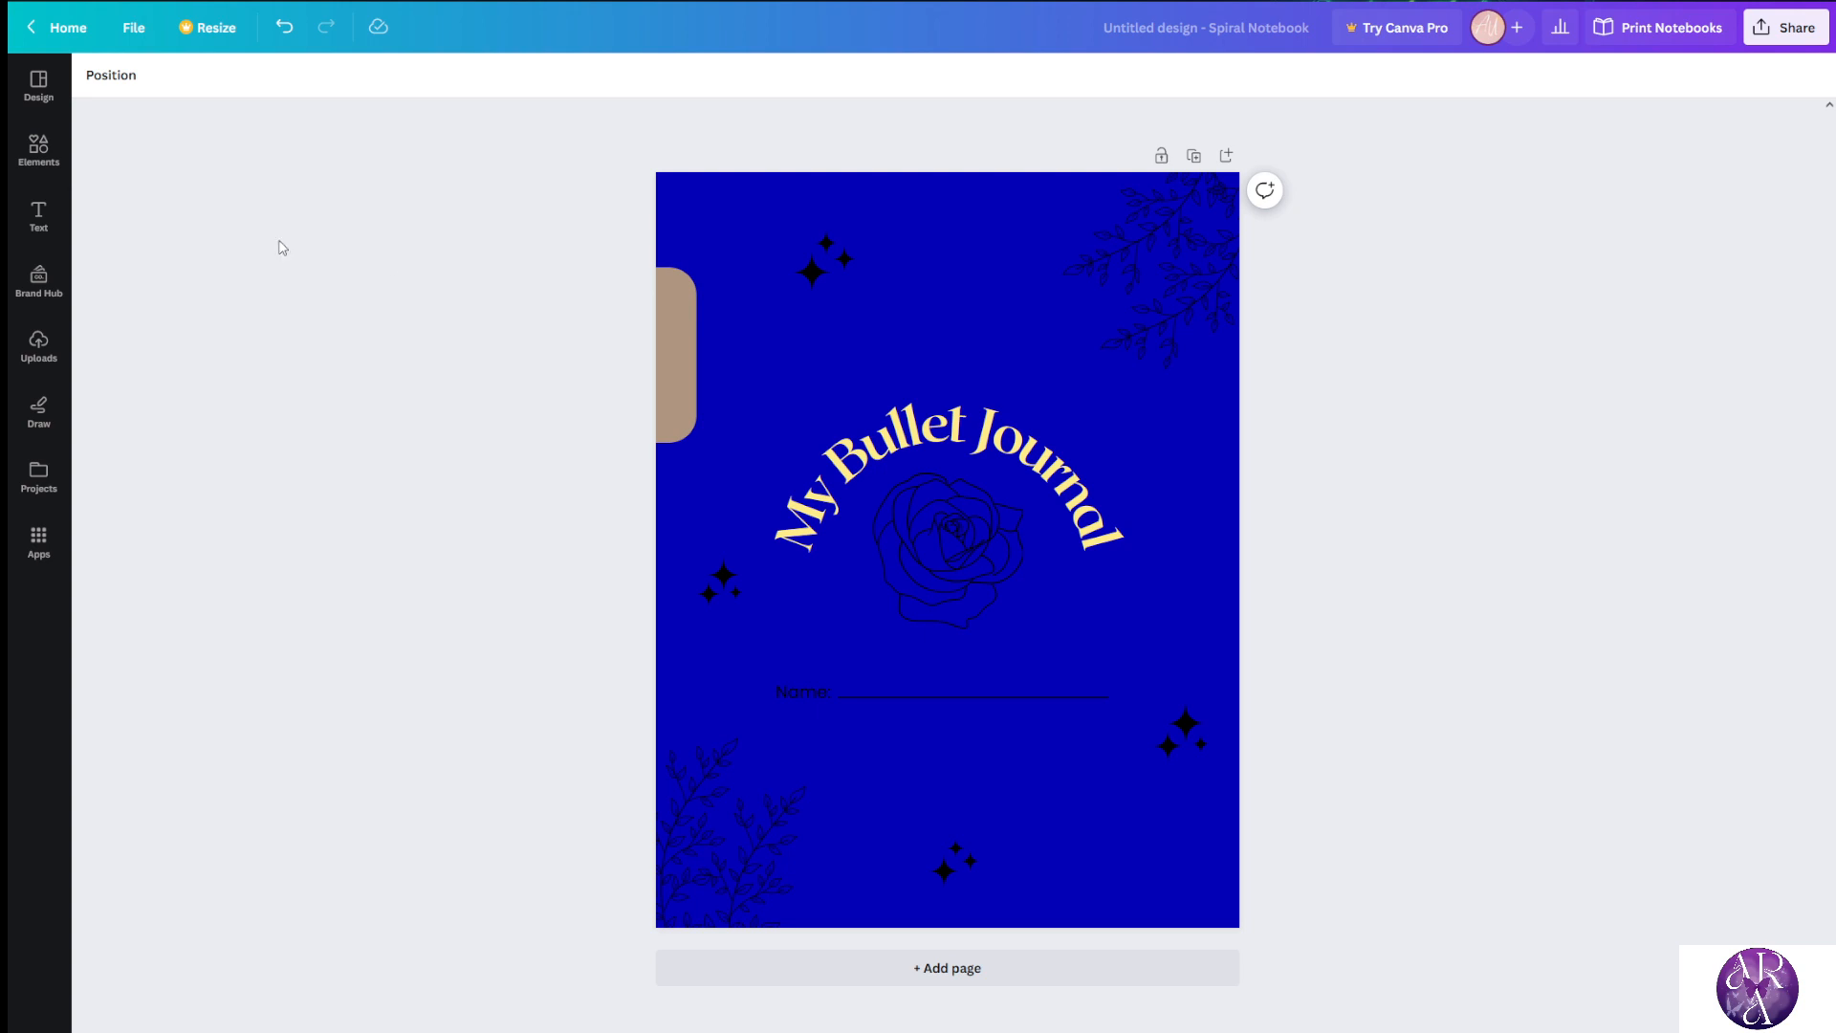
Recolour the rose drawing and the large star of the cluster near the page's left edge with the title's pale yellow
{"action": "left_click", "coordinate": [866, 475]}
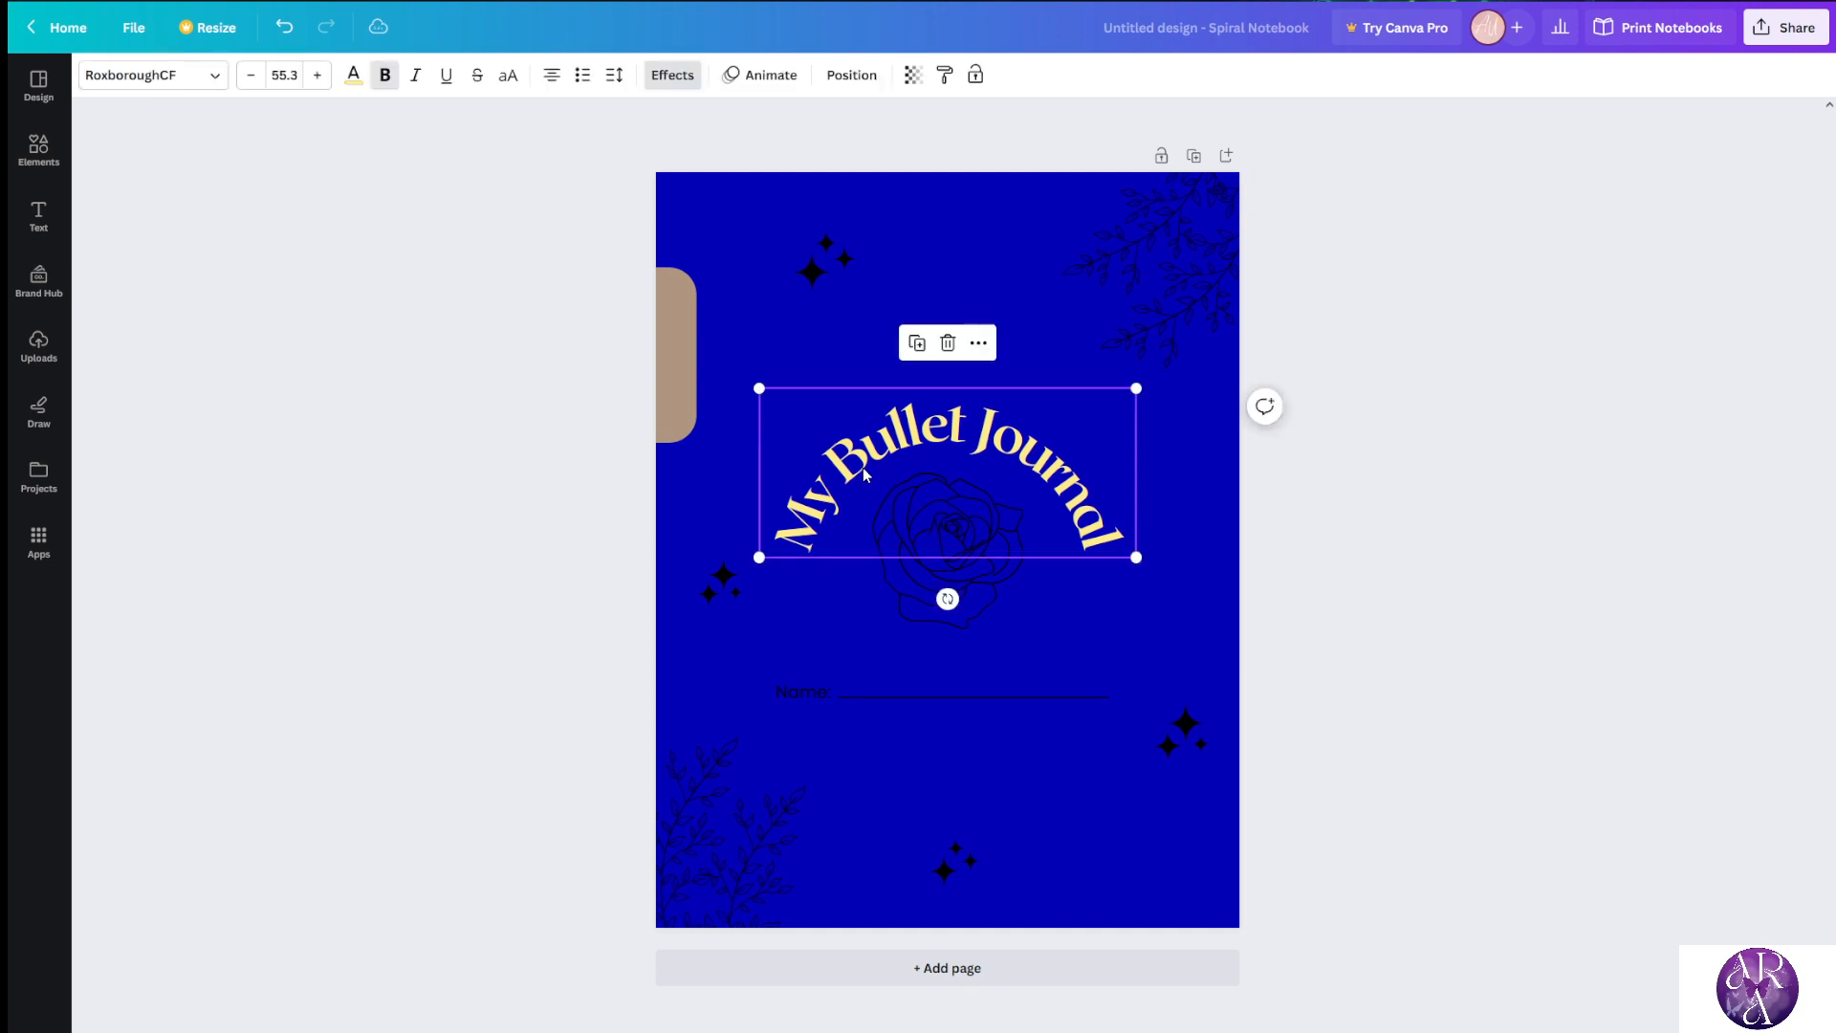
{"action": "left_click", "coordinate": [922, 589]}
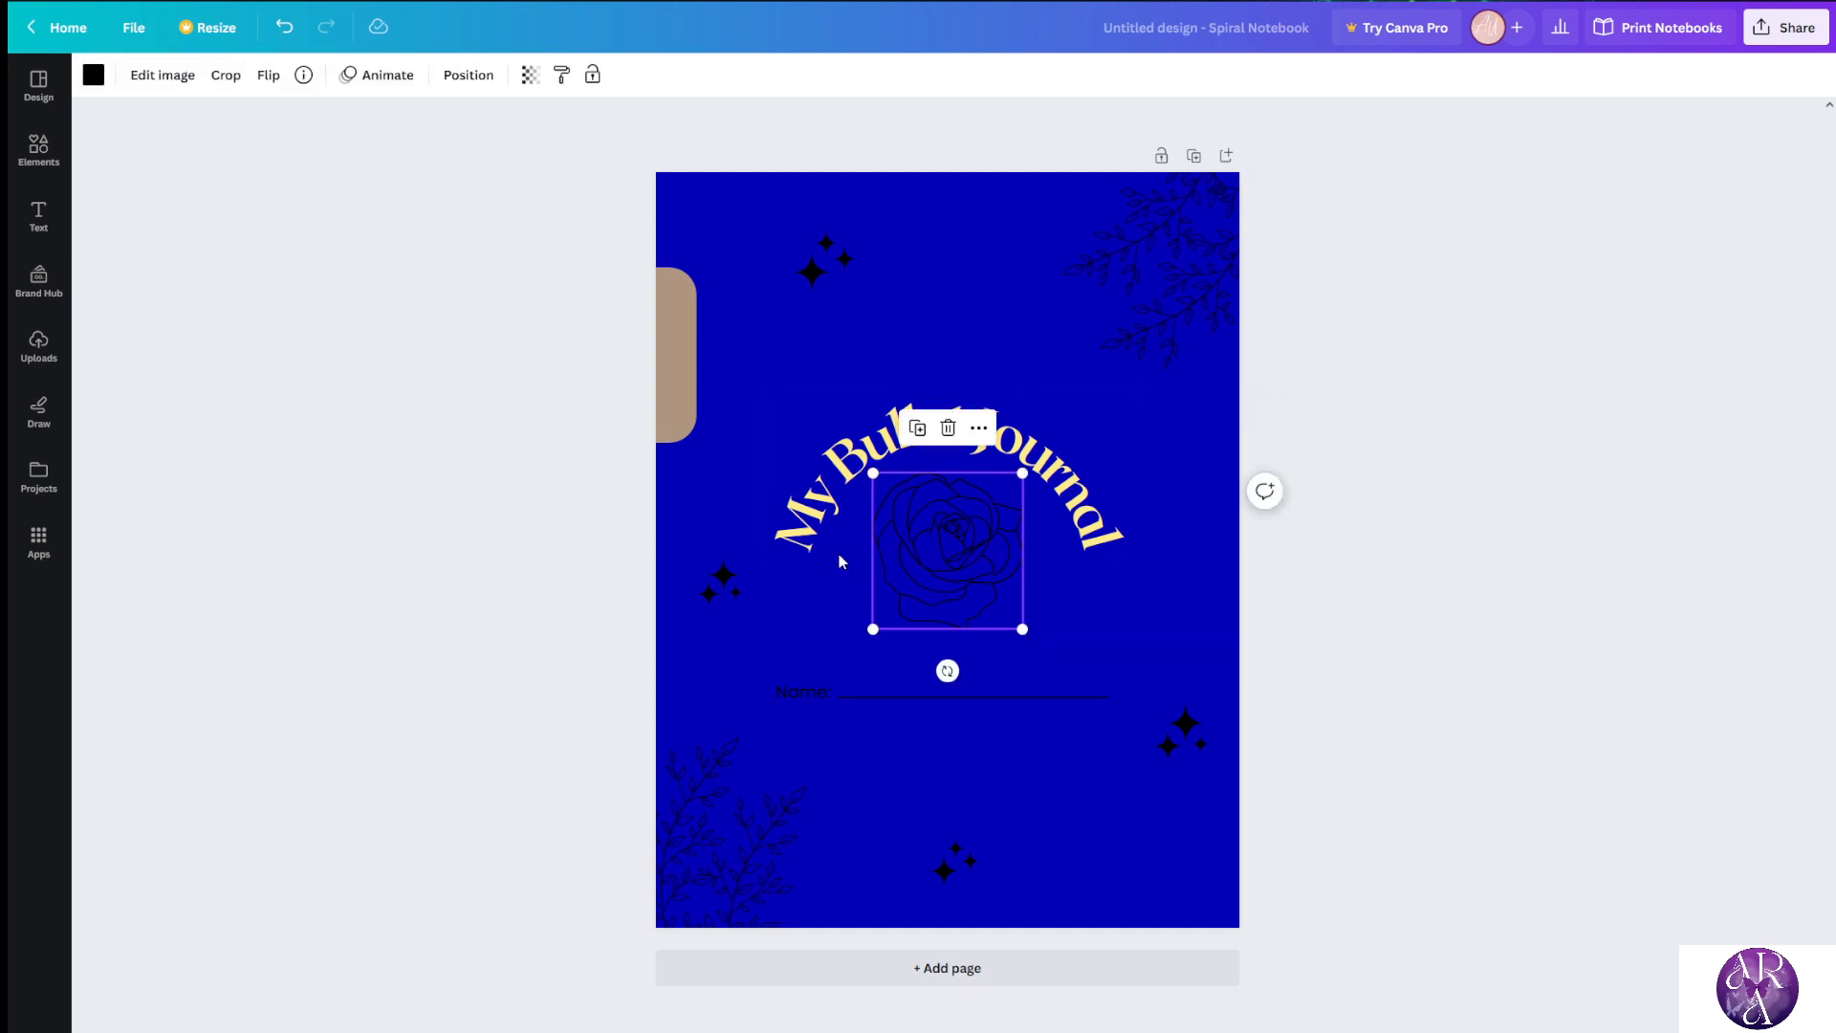
{"action": "left_click", "coordinate": [92, 80]}
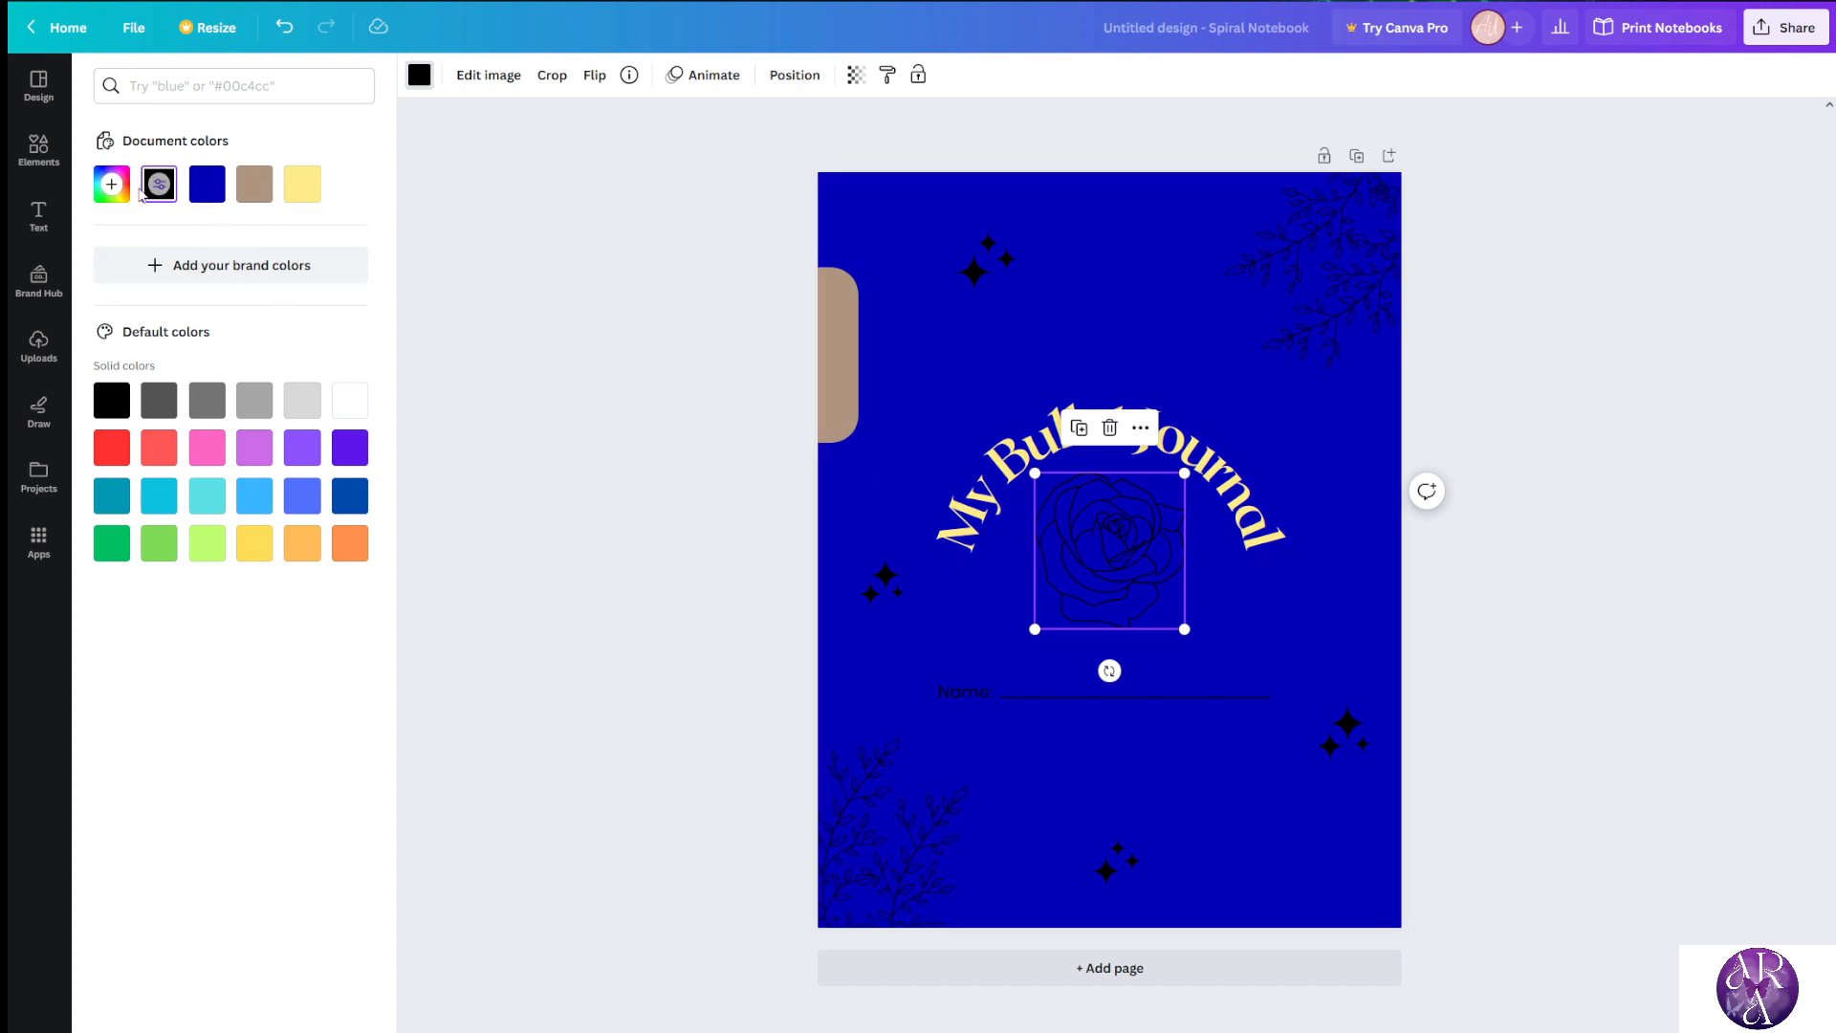
{"action": "left_click", "coordinate": [303, 198]}
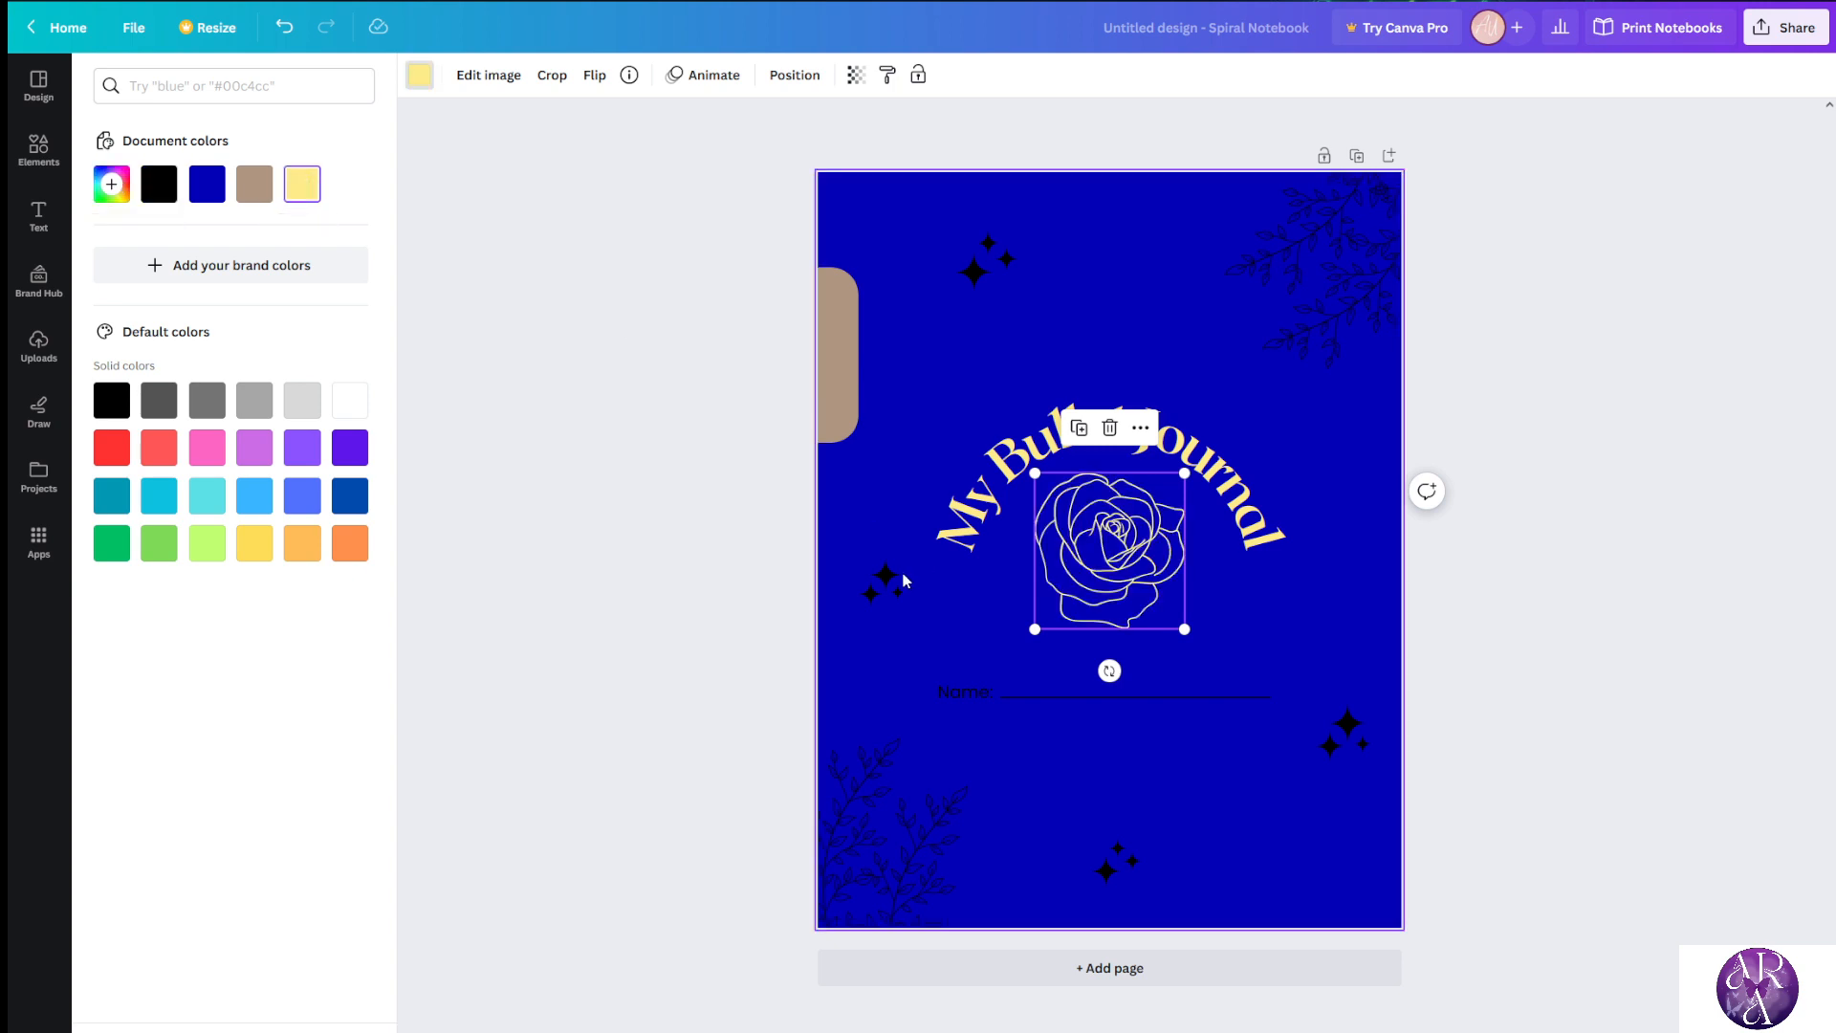
{"action": "key", "text": "Tab"}
{"action": "left_click", "coordinate": [311, 202]}
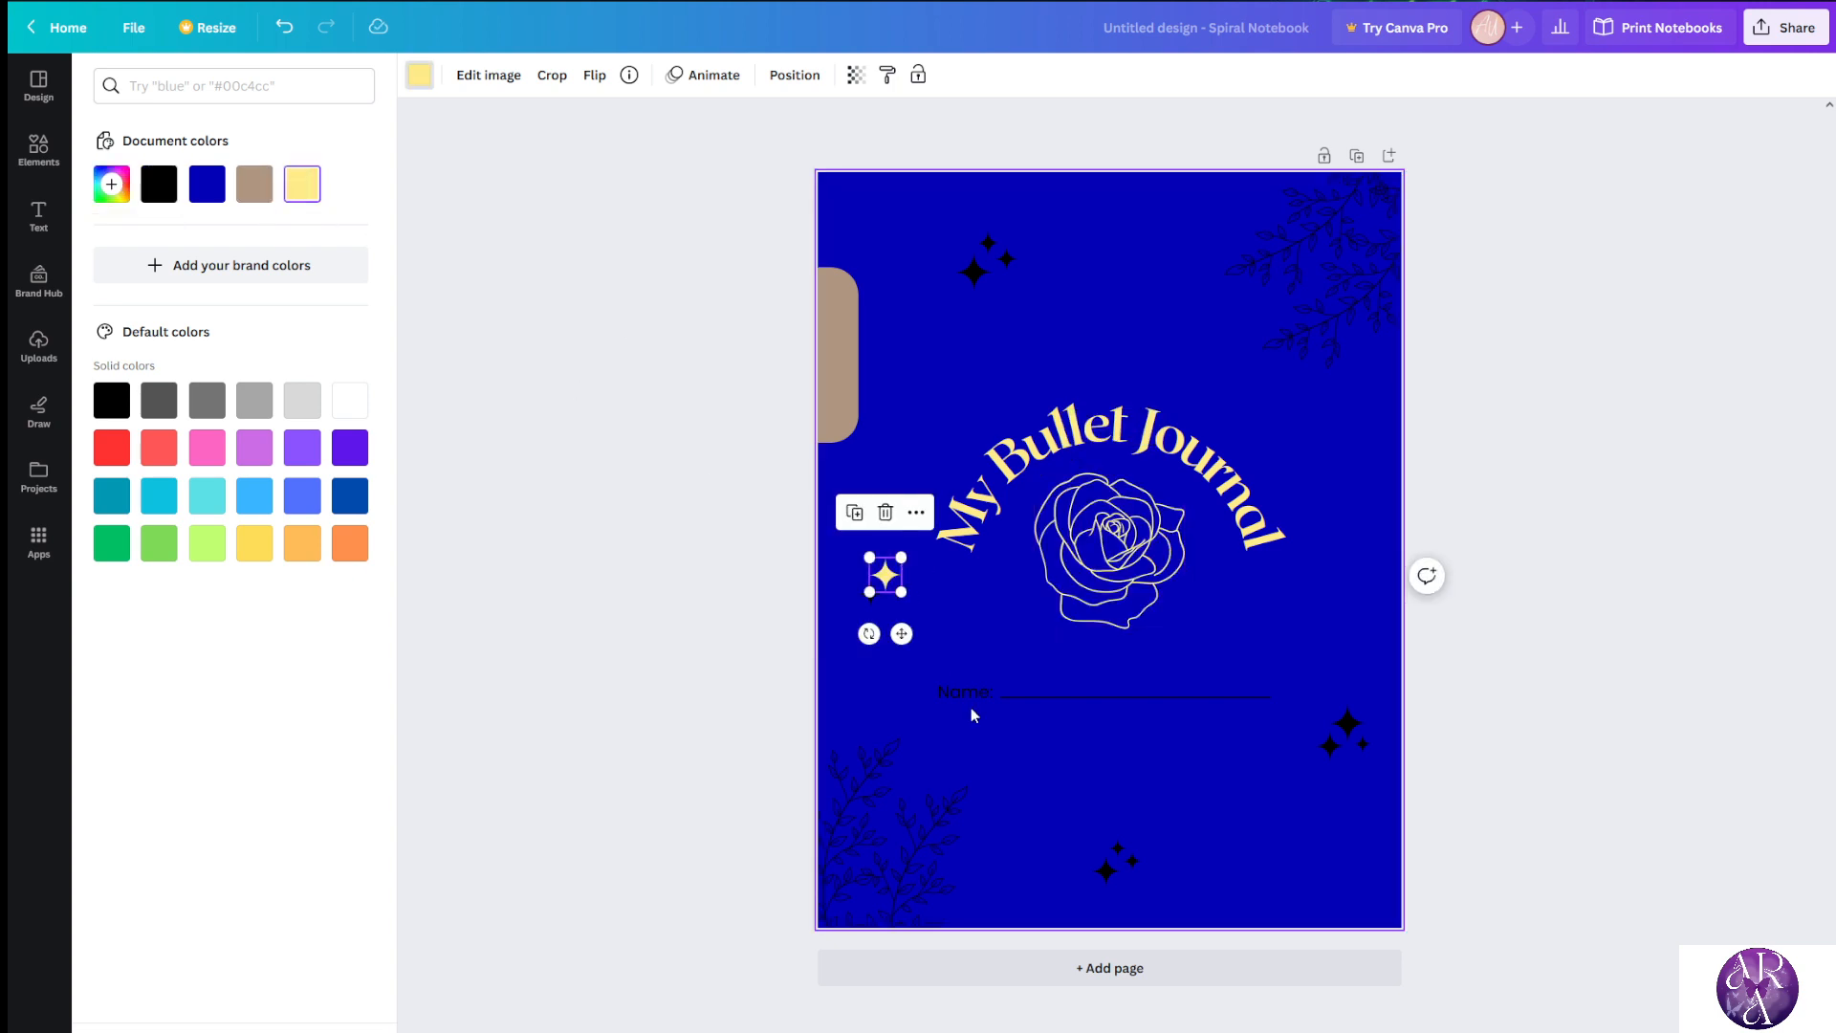
Apply the pale yellow document colour to the large star and the right-hand small star in the upper cluster
{"action": "left_click", "coordinate": [974, 277]}
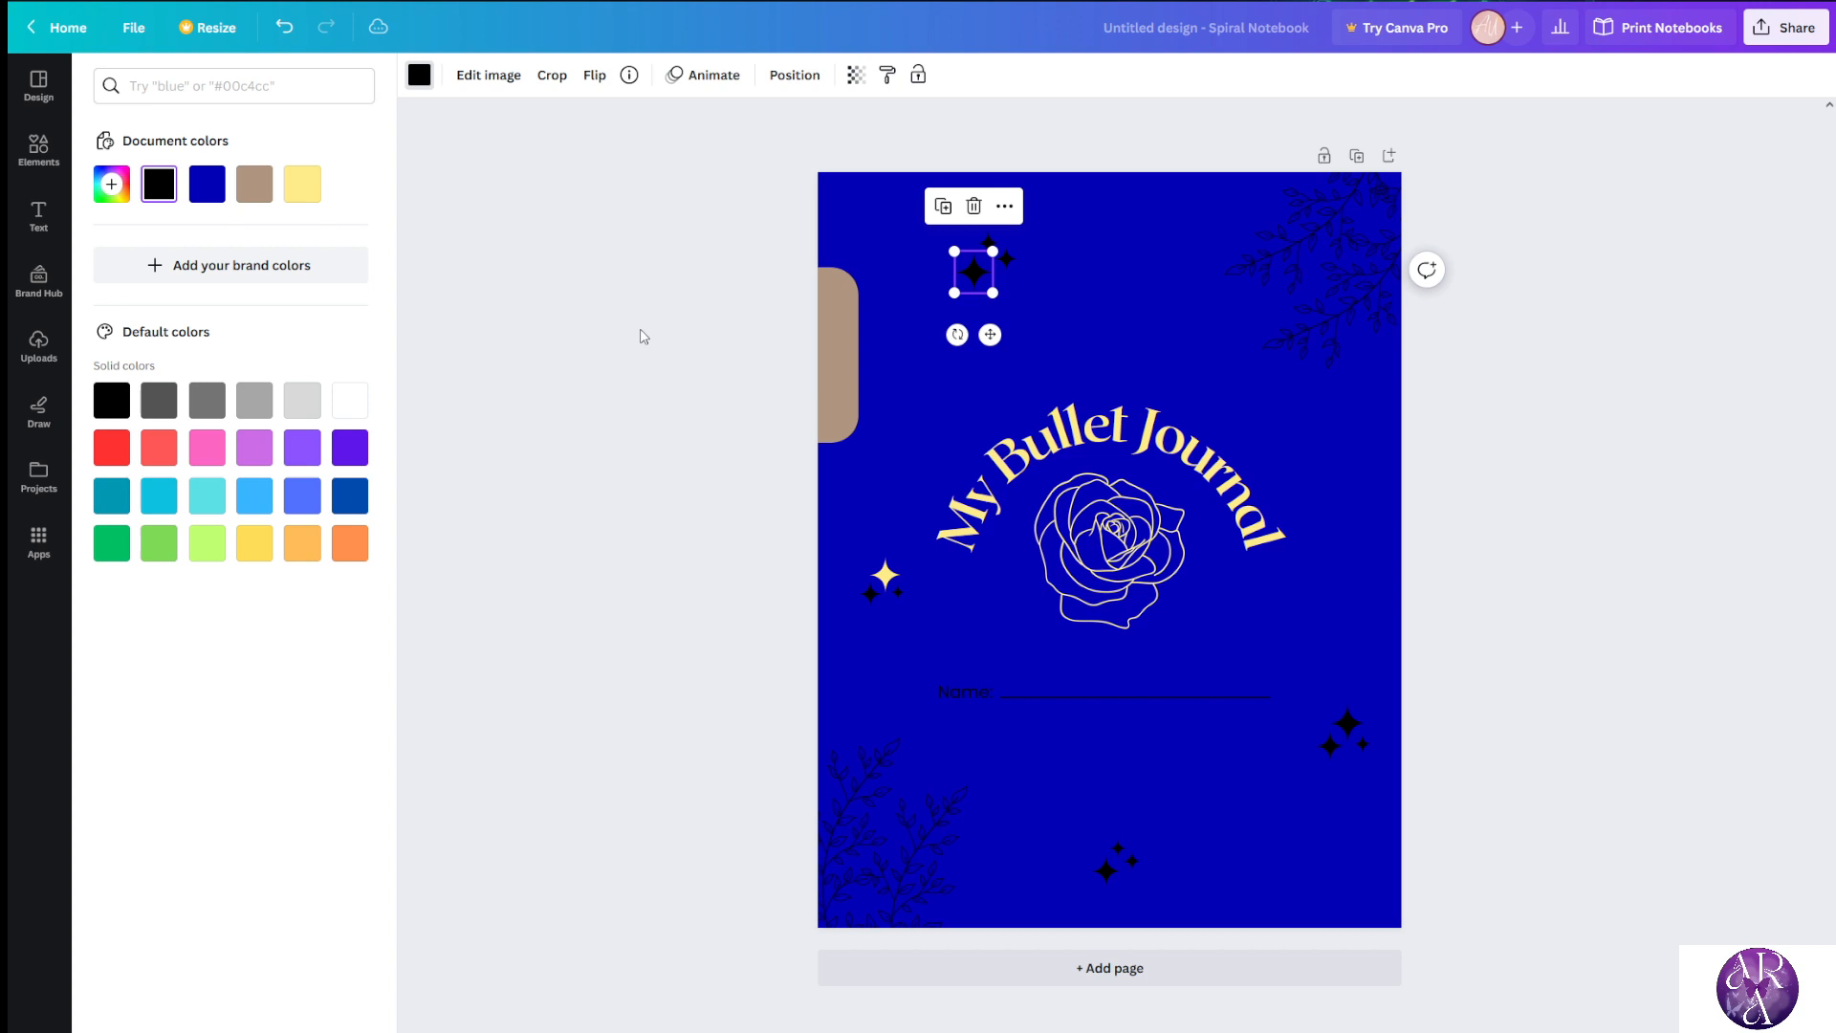
{"action": "left_click", "coordinate": [302, 183]}
{"action": "left_click", "coordinate": [1008, 259]}
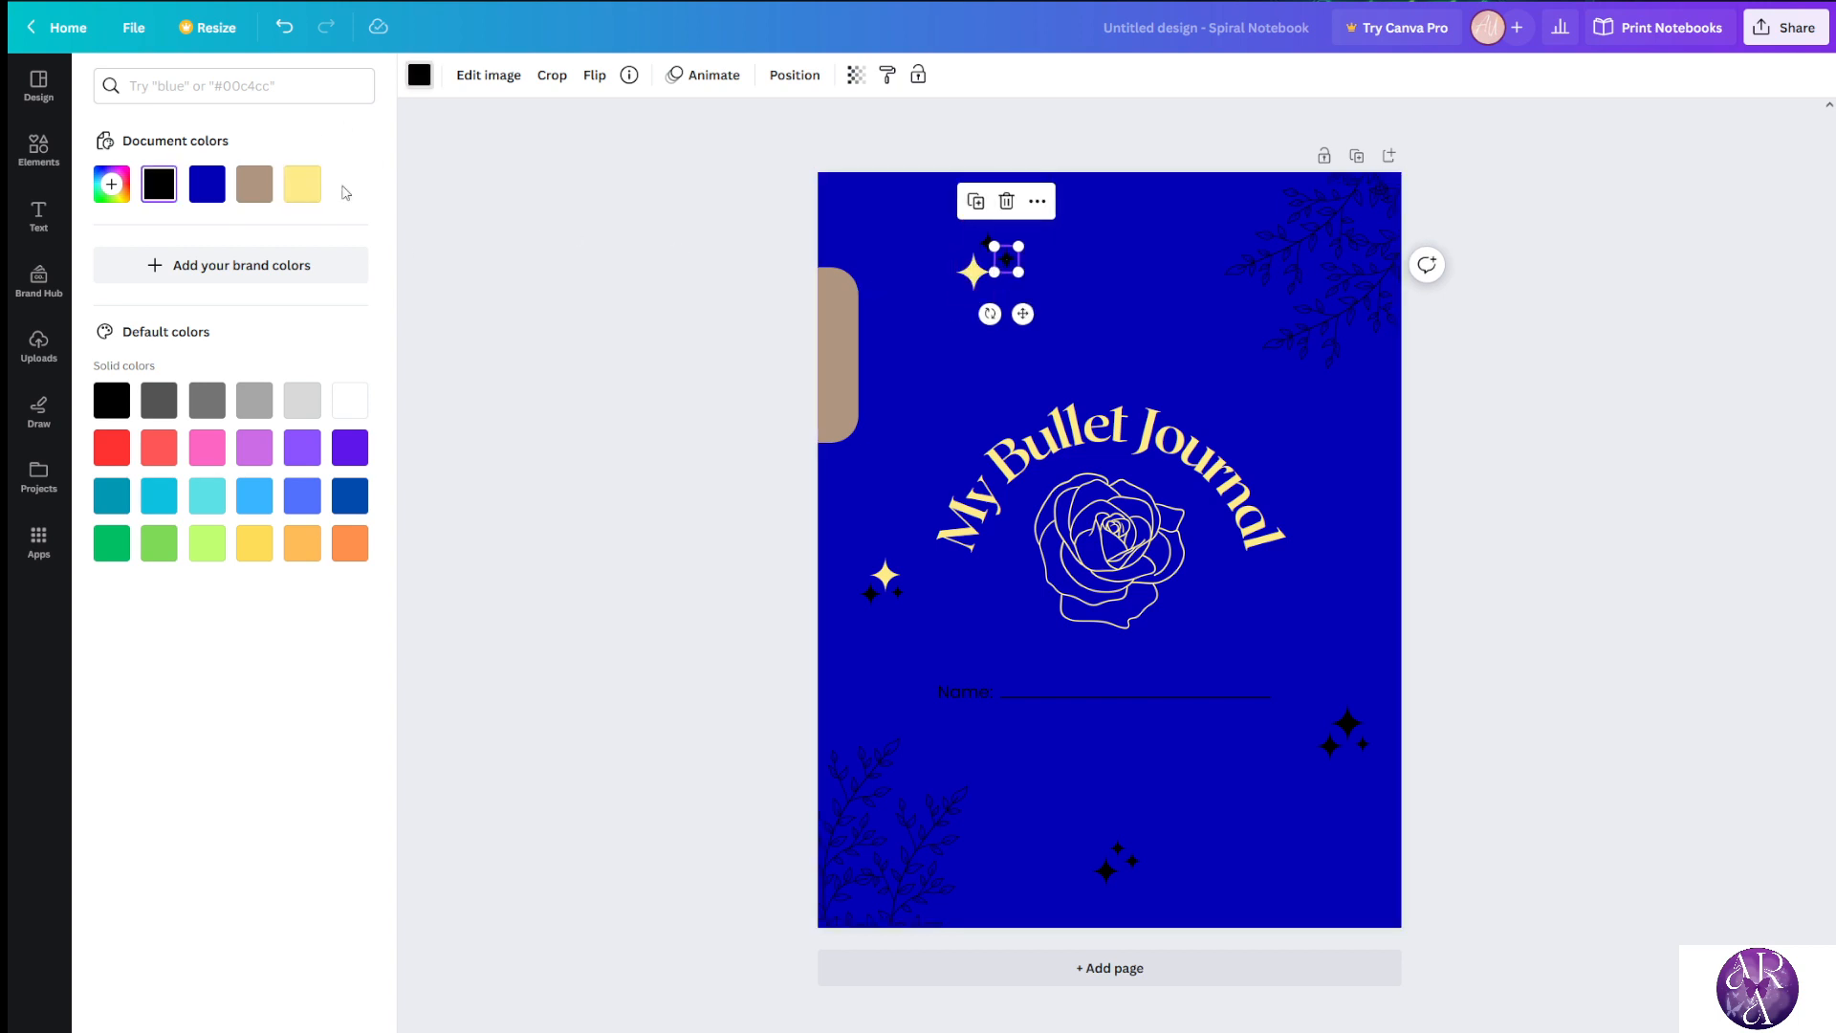
{"action": "left_click", "coordinate": [312, 195]}
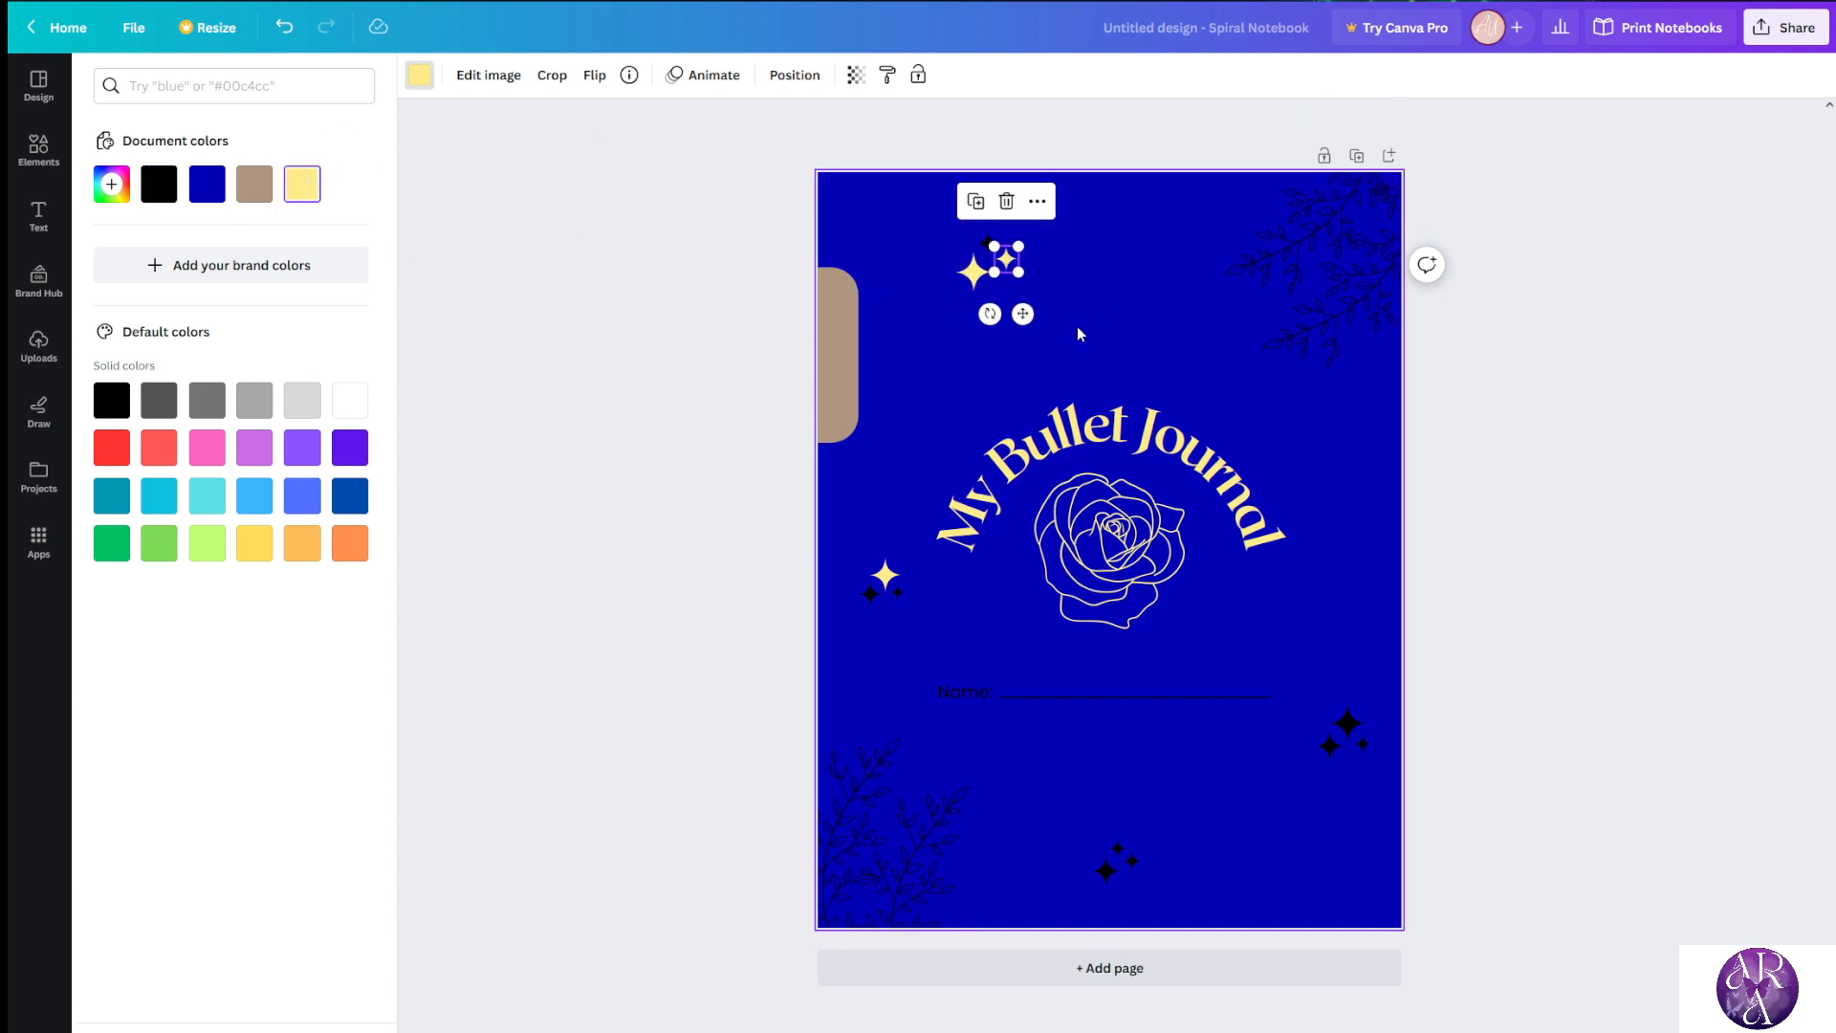
Recolour the upper-right branch pale yellow and apply that change to all black graphics in the design
{"action": "left_click", "coordinate": [1276, 279]}
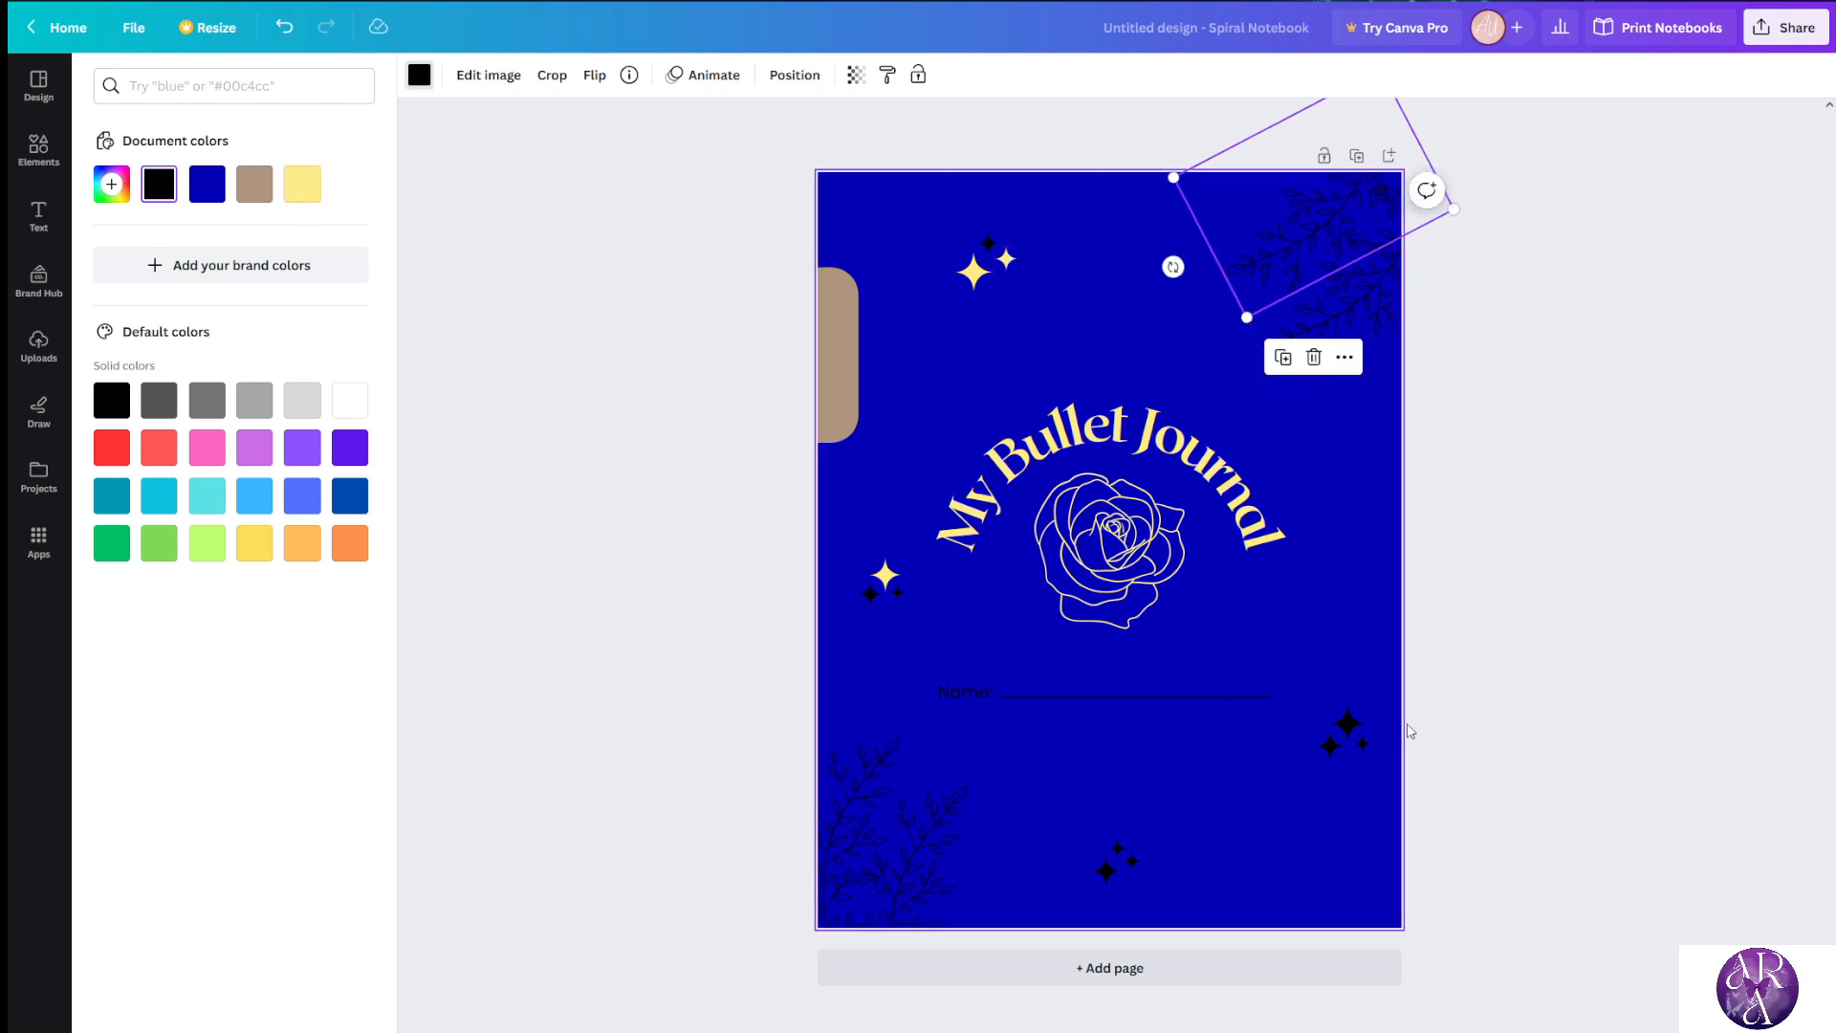
{"action": "left_click", "coordinate": [302, 184]}
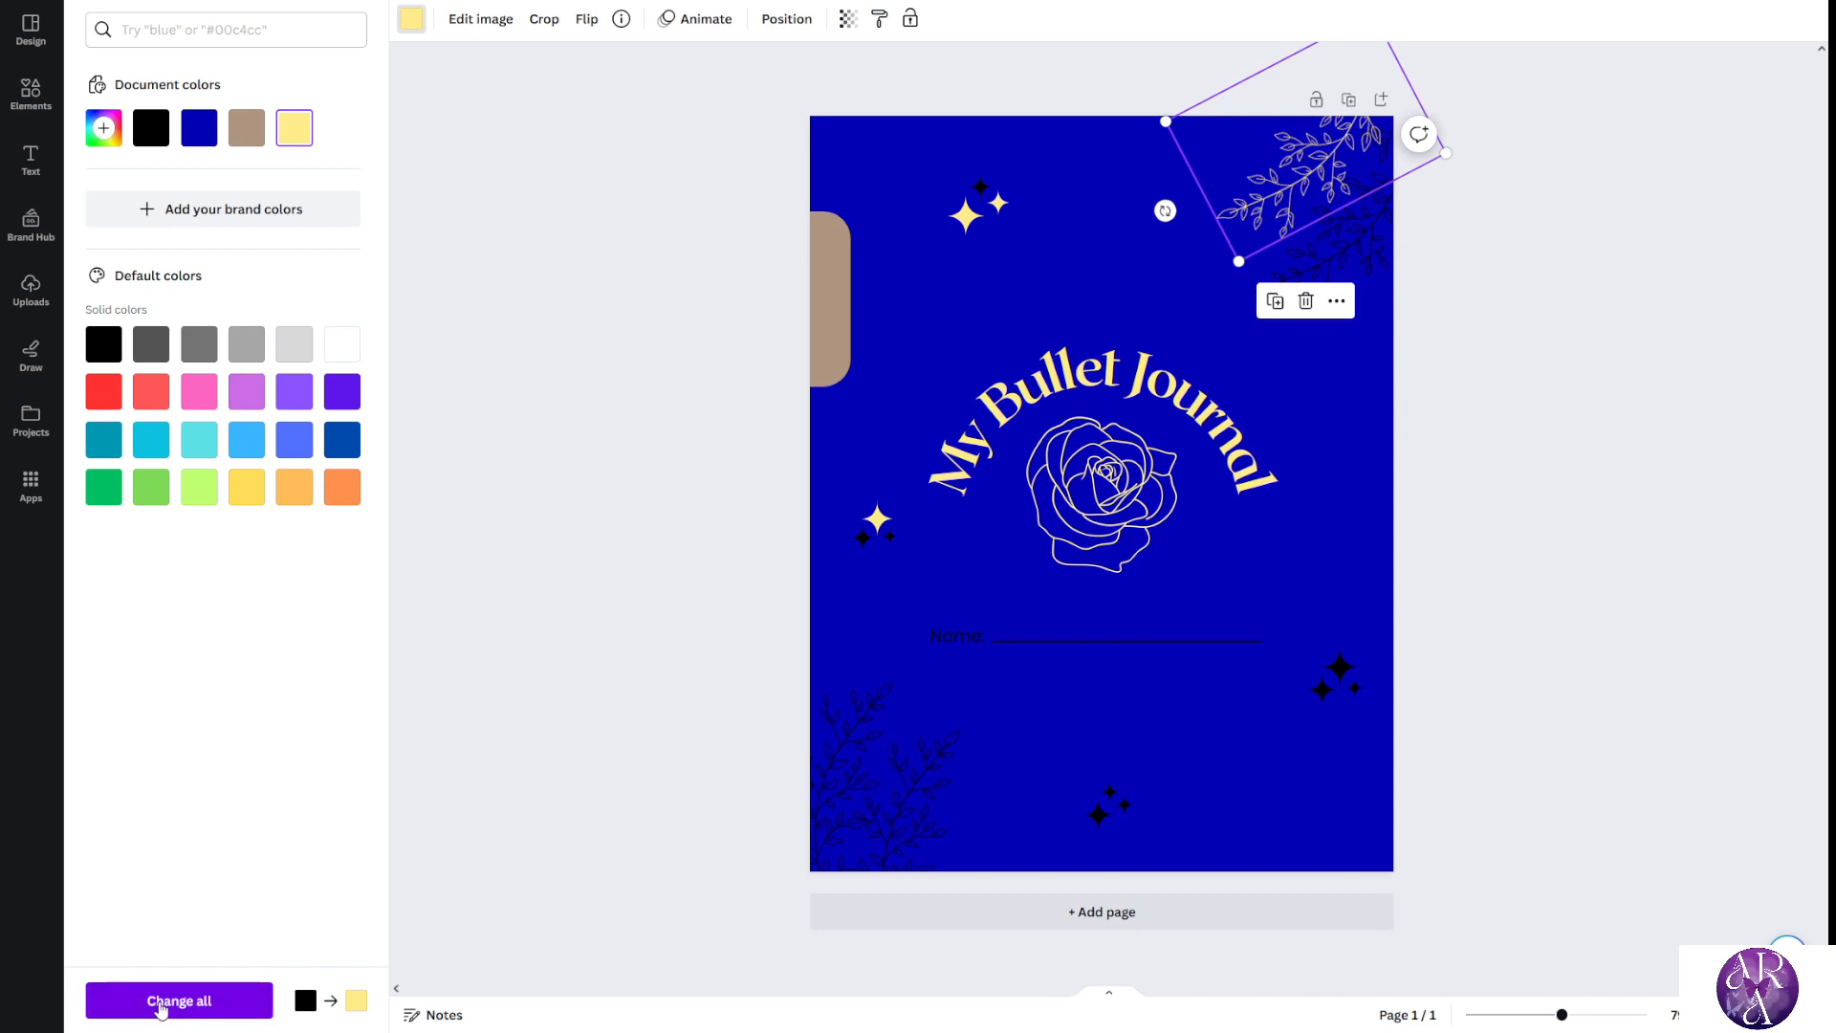
{"action": "left_click", "coordinate": [161, 1005]}
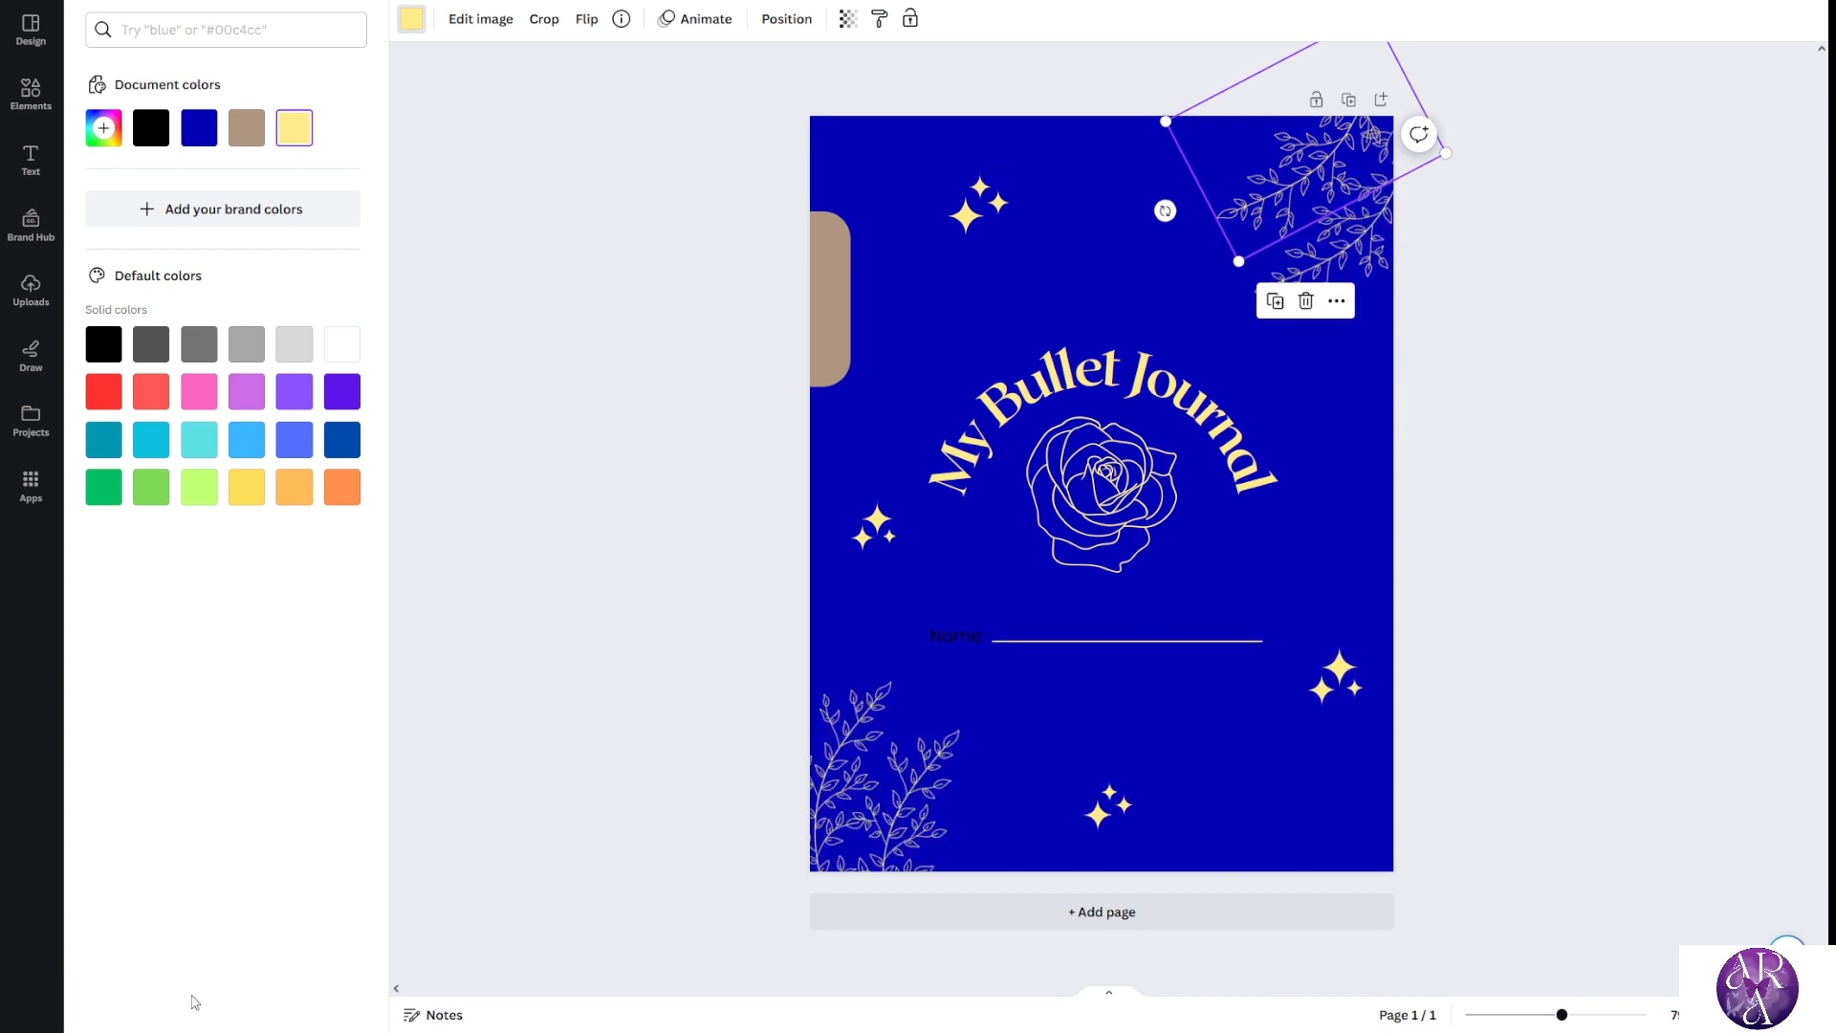
Set the text colour of the "Name:" label to the pale yellow document colour
{"action": "left_click", "coordinate": [961, 634]}
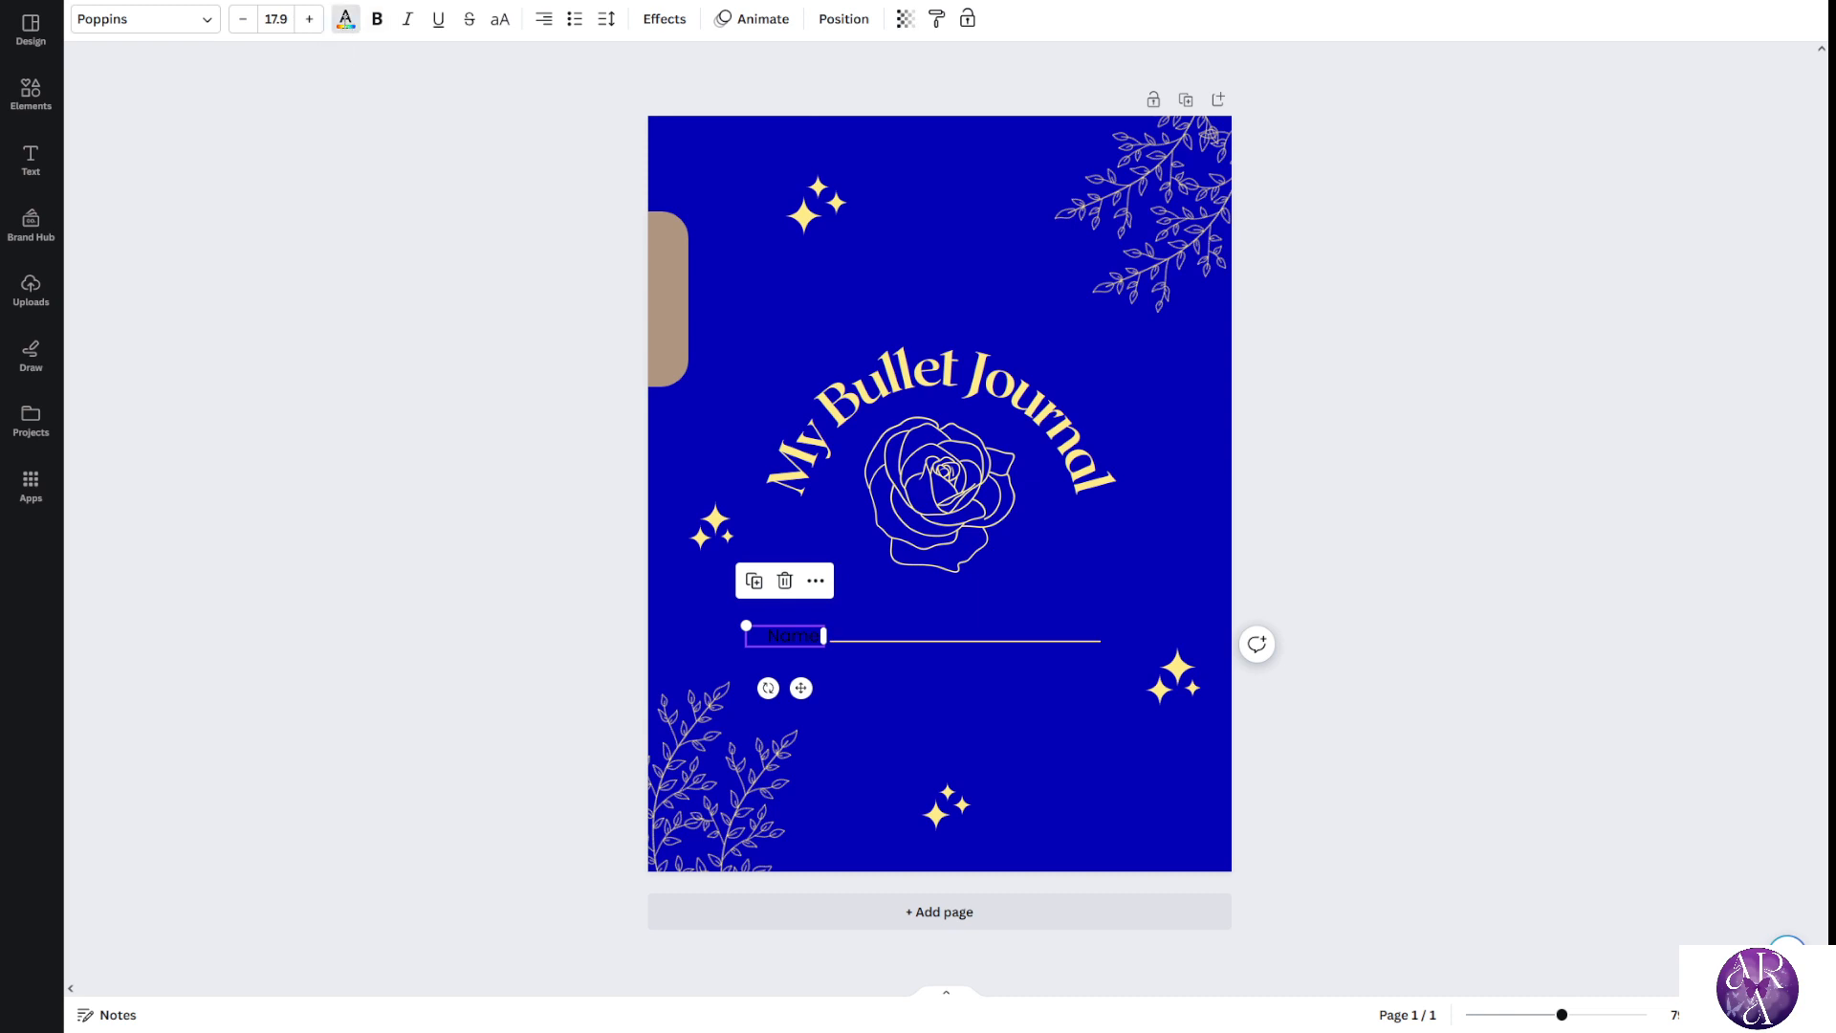
{"action": "left_click", "coordinate": [672, 18]}
{"action": "left_click", "coordinate": [294, 127]}
{"action": "key", "text": "Escape"}
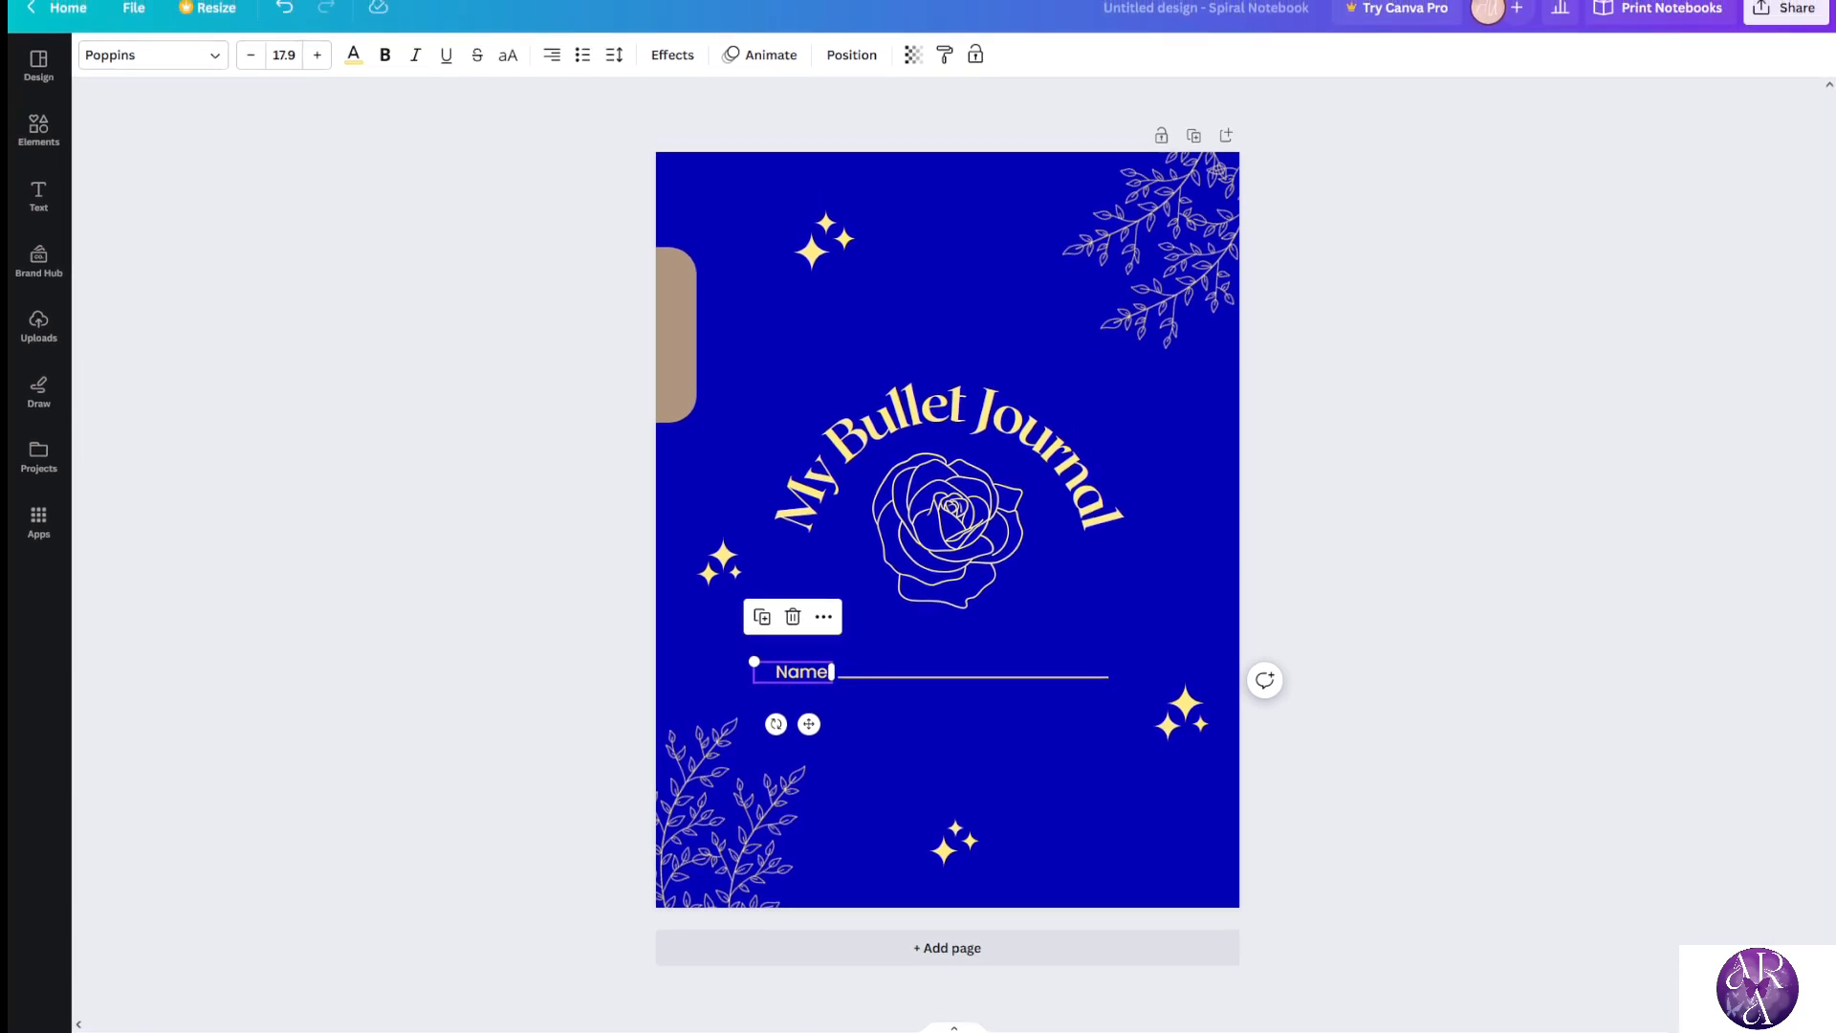
{"action": "type", "text": ":"}
{"action": "left_click", "coordinate": [421, 510]}
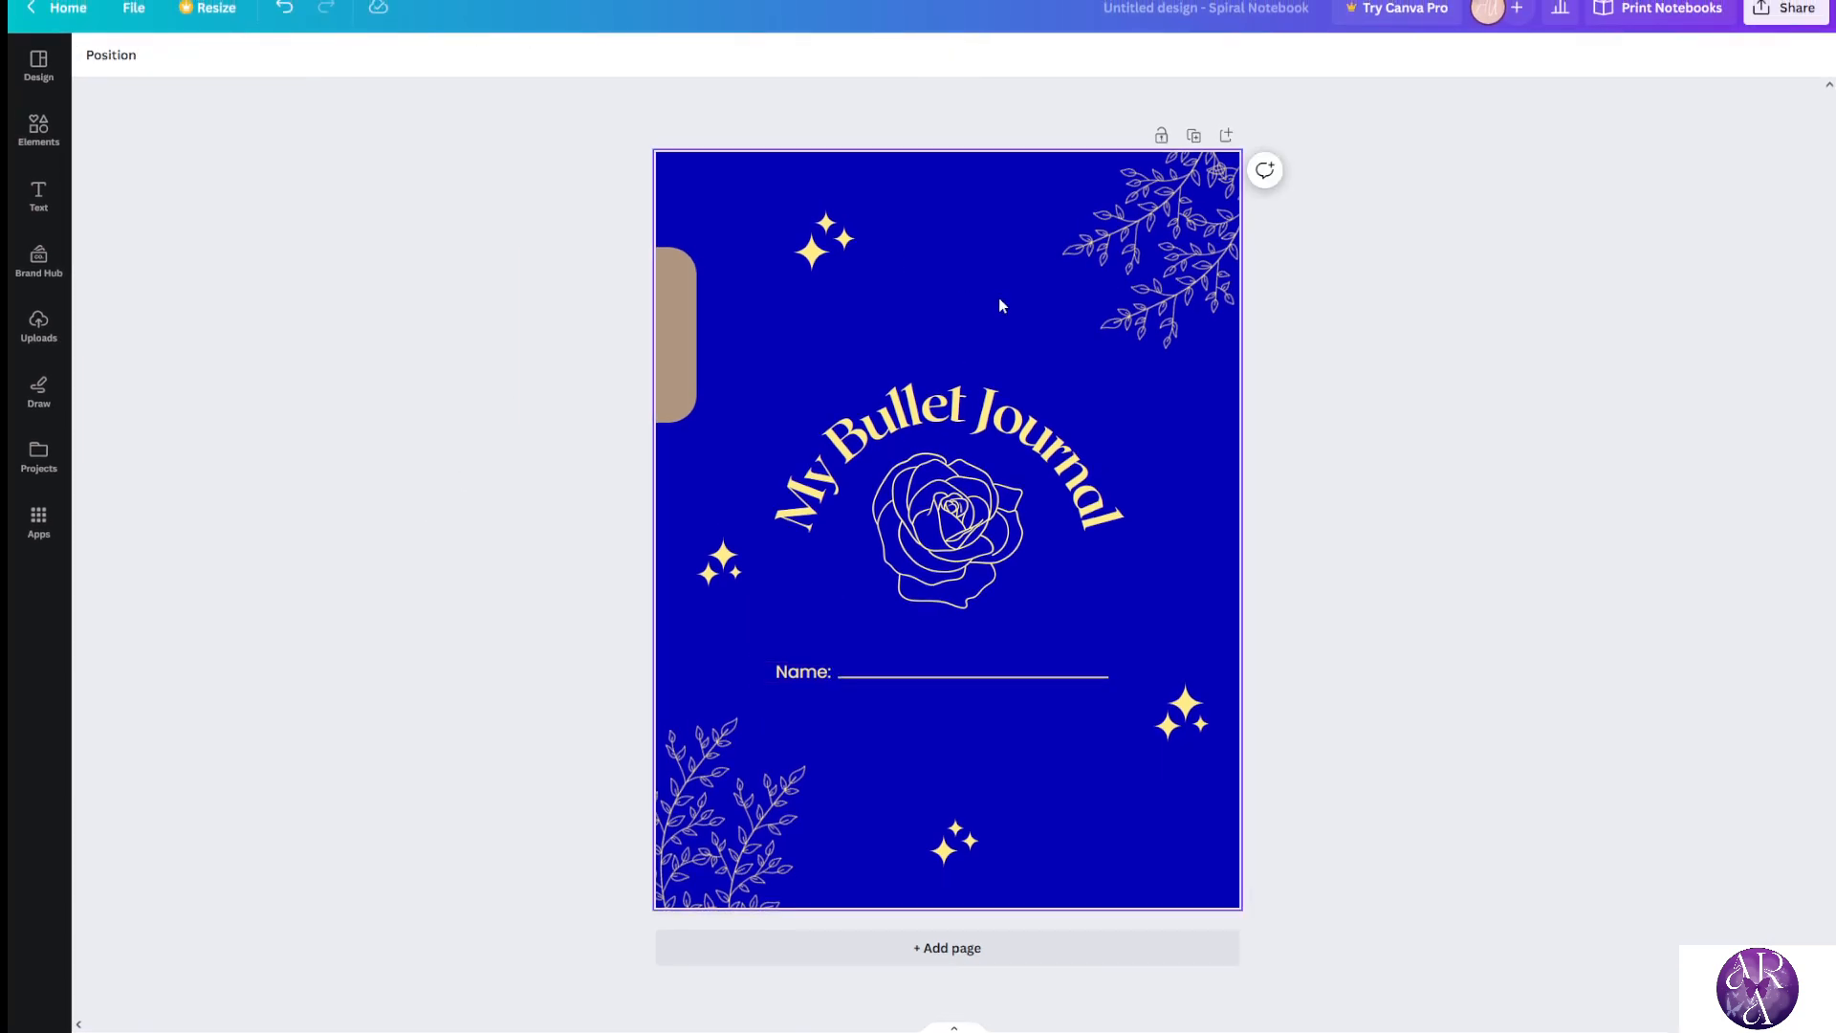
Move the brown rounded square fully onto the page's upper-left area and fill it with the black-to-blue gradient
{"action": "left_click_drag", "start_coordinate": [679, 331], "coordinate": [788, 342]}
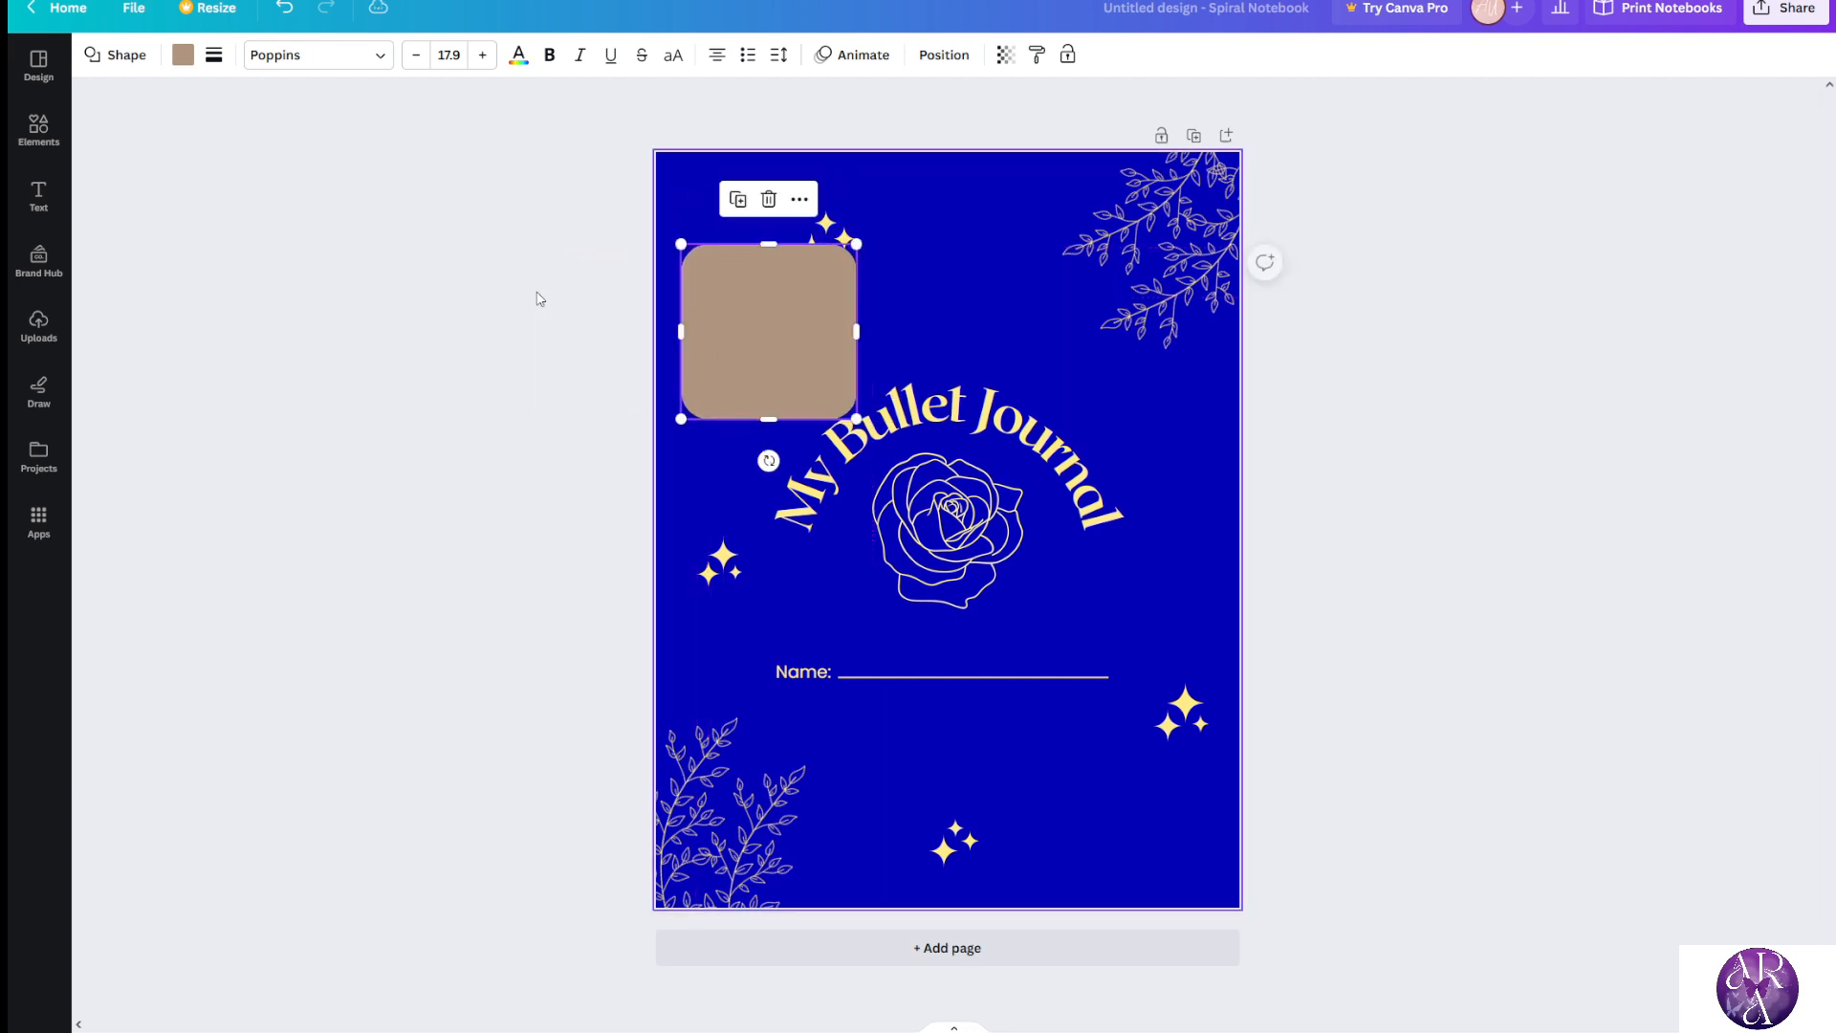
{"action": "left_click", "coordinate": [183, 55]}
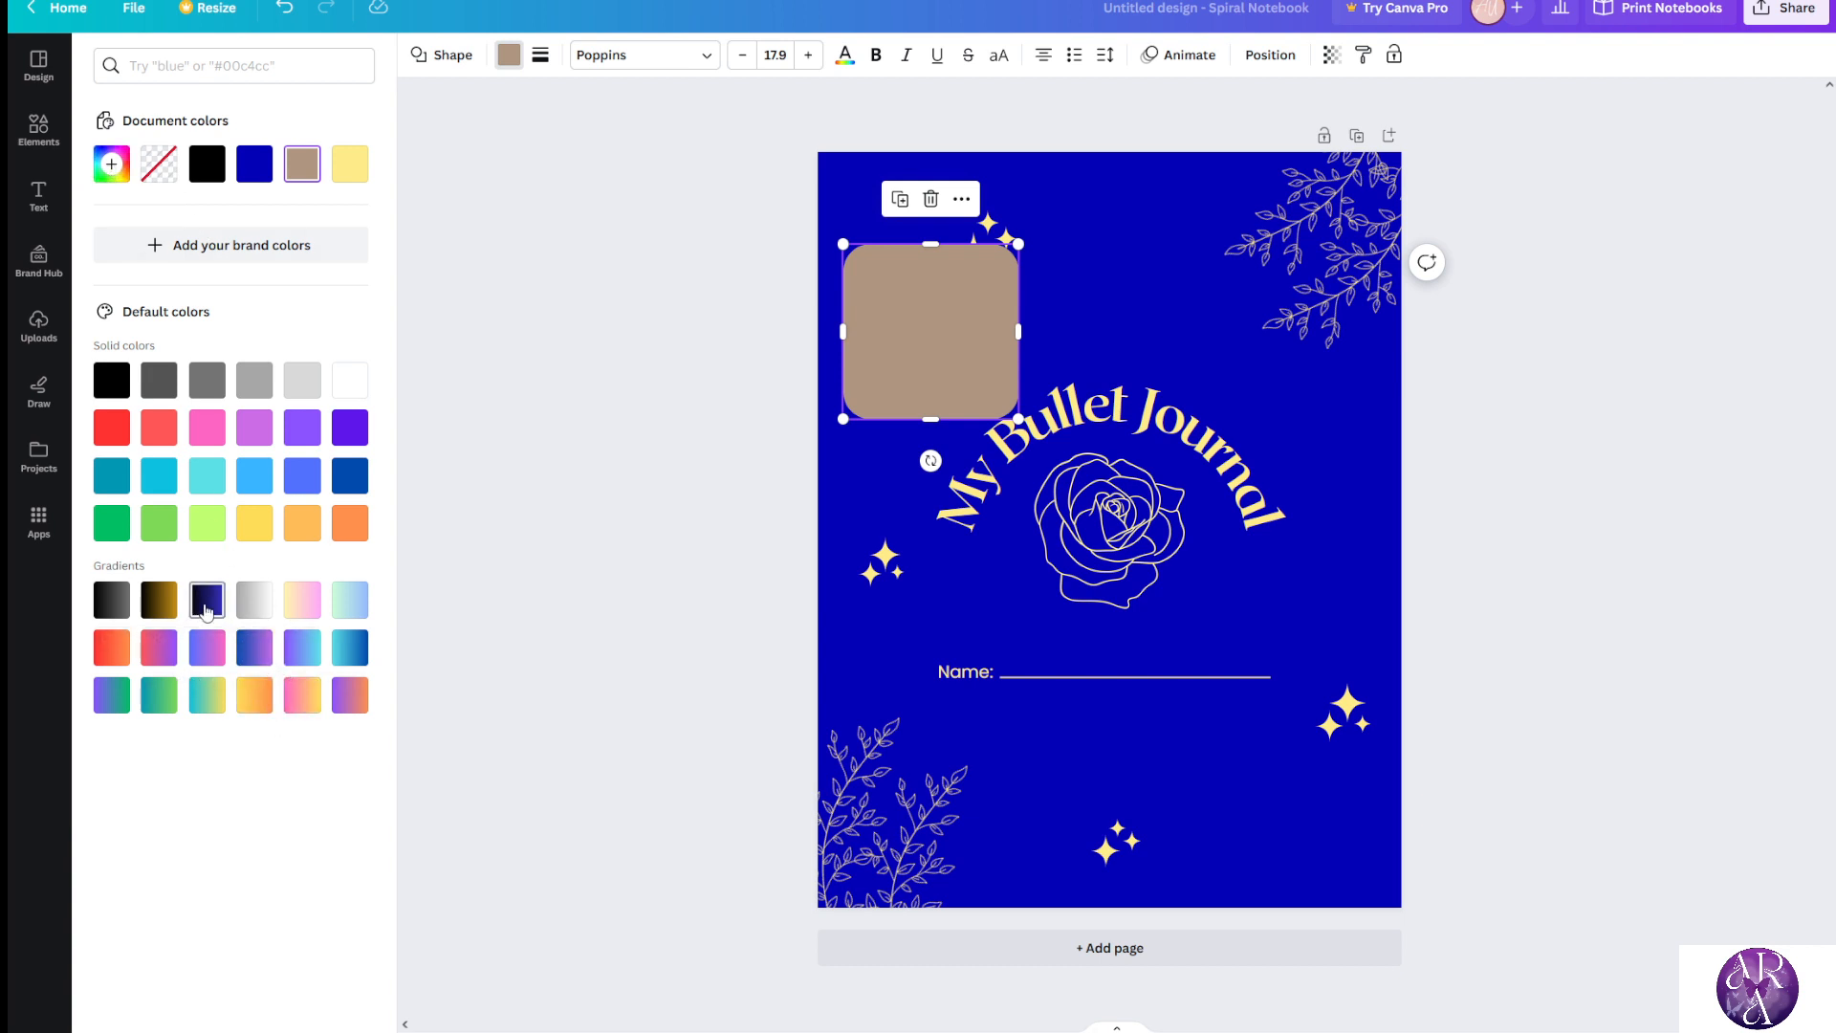
{"action": "left_click", "coordinate": [207, 599]}
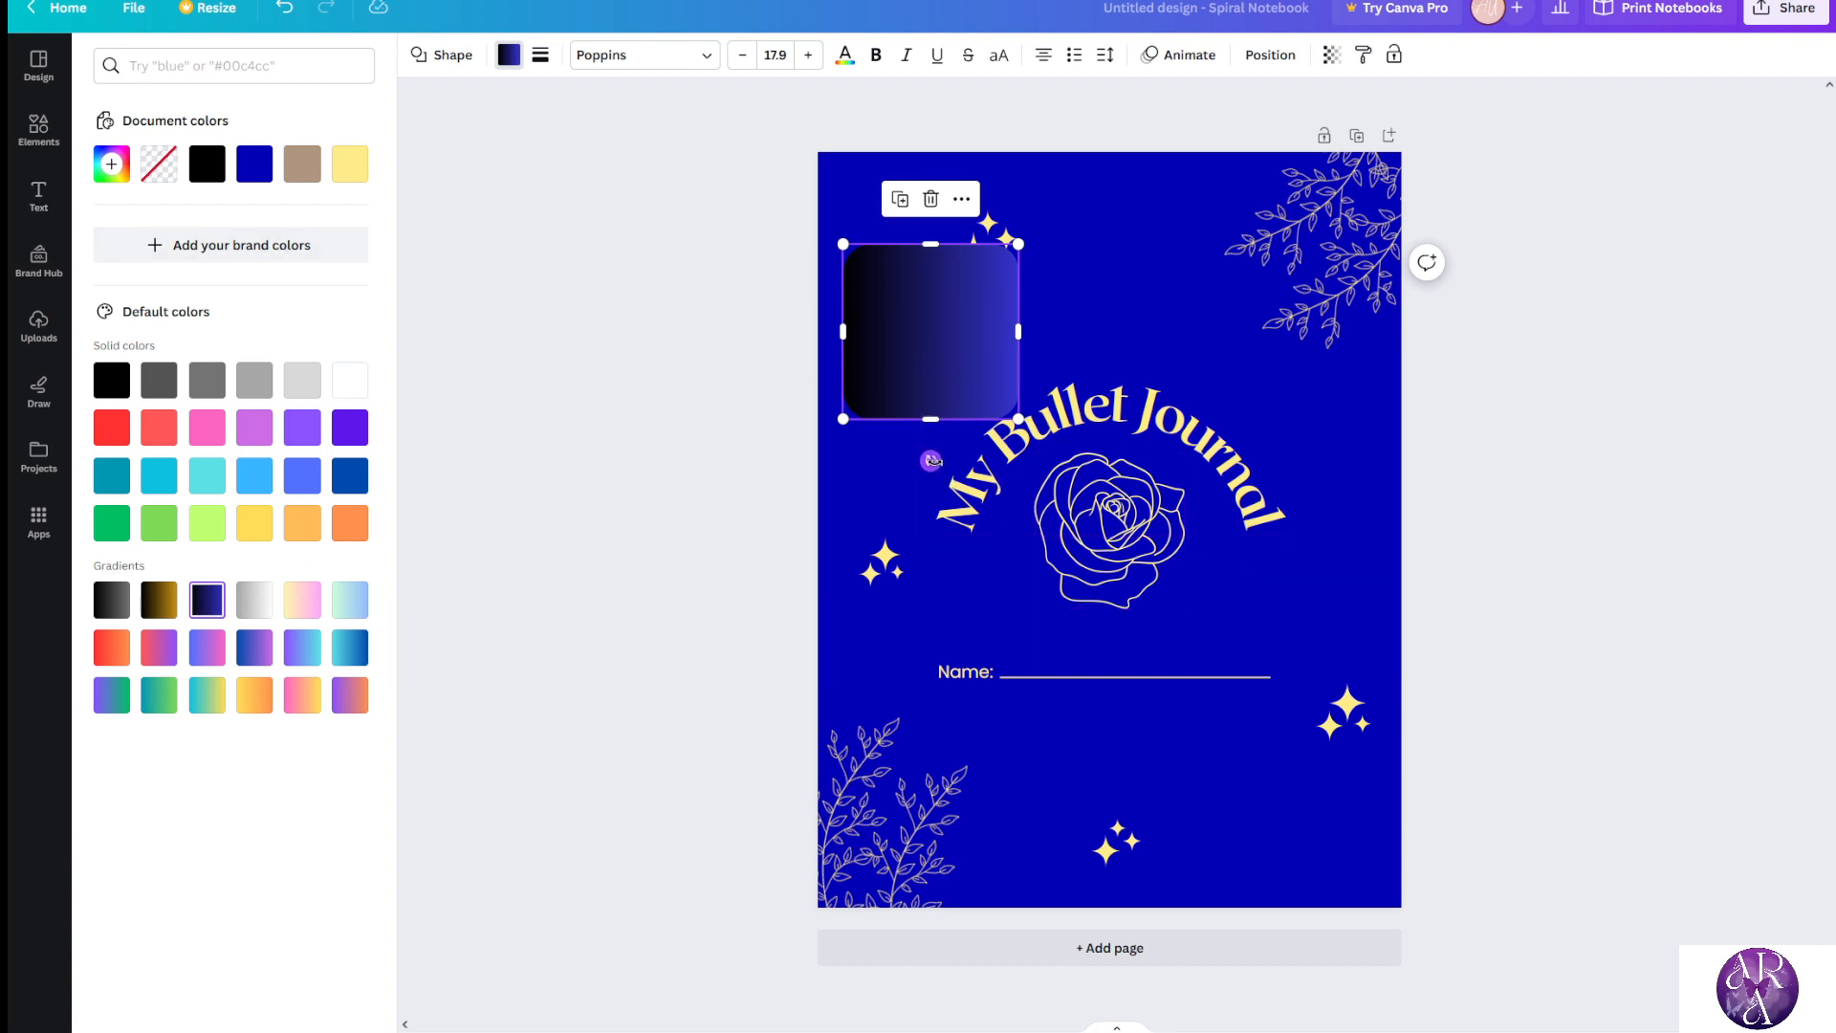
Rotate the gradient square a quarter turn counterclockwise and replace its fill with the pale yellow document colour #FFEC89
{"action": "left_click_drag", "start_coordinate": [930, 461], "coordinate": [1058, 330]}
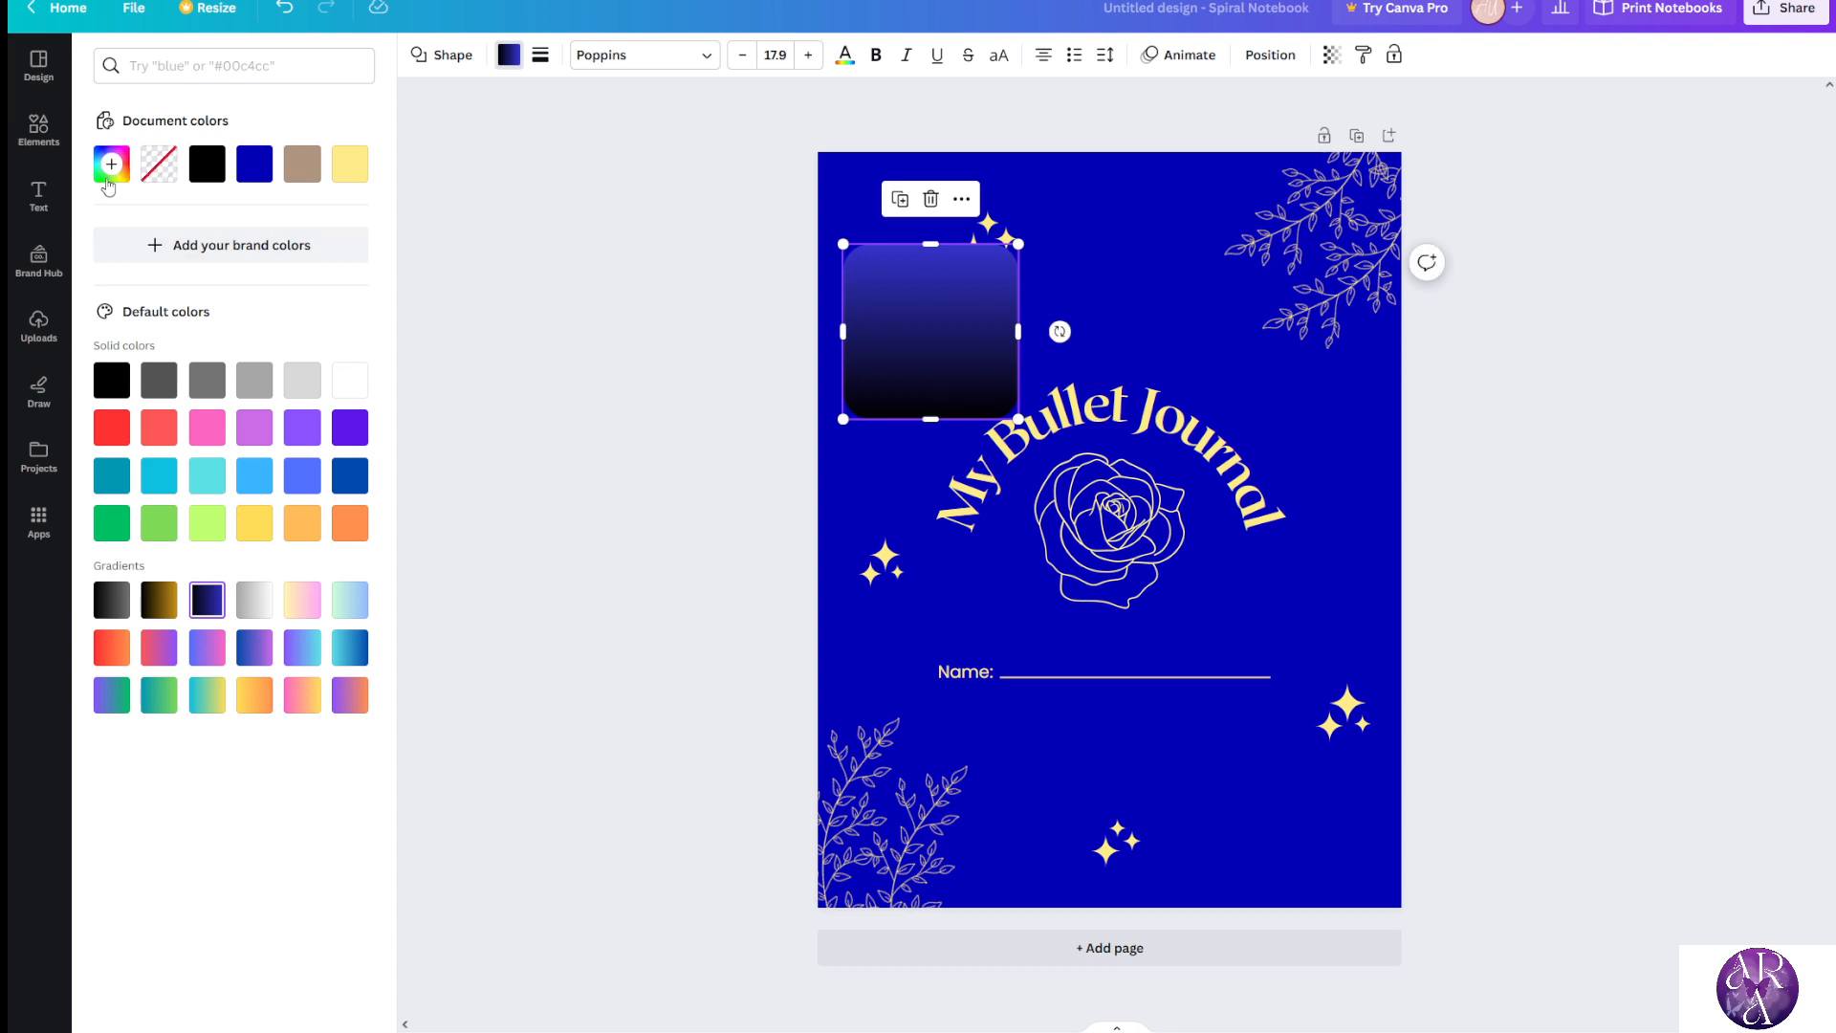
{"action": "left_click", "coordinate": [112, 166]}
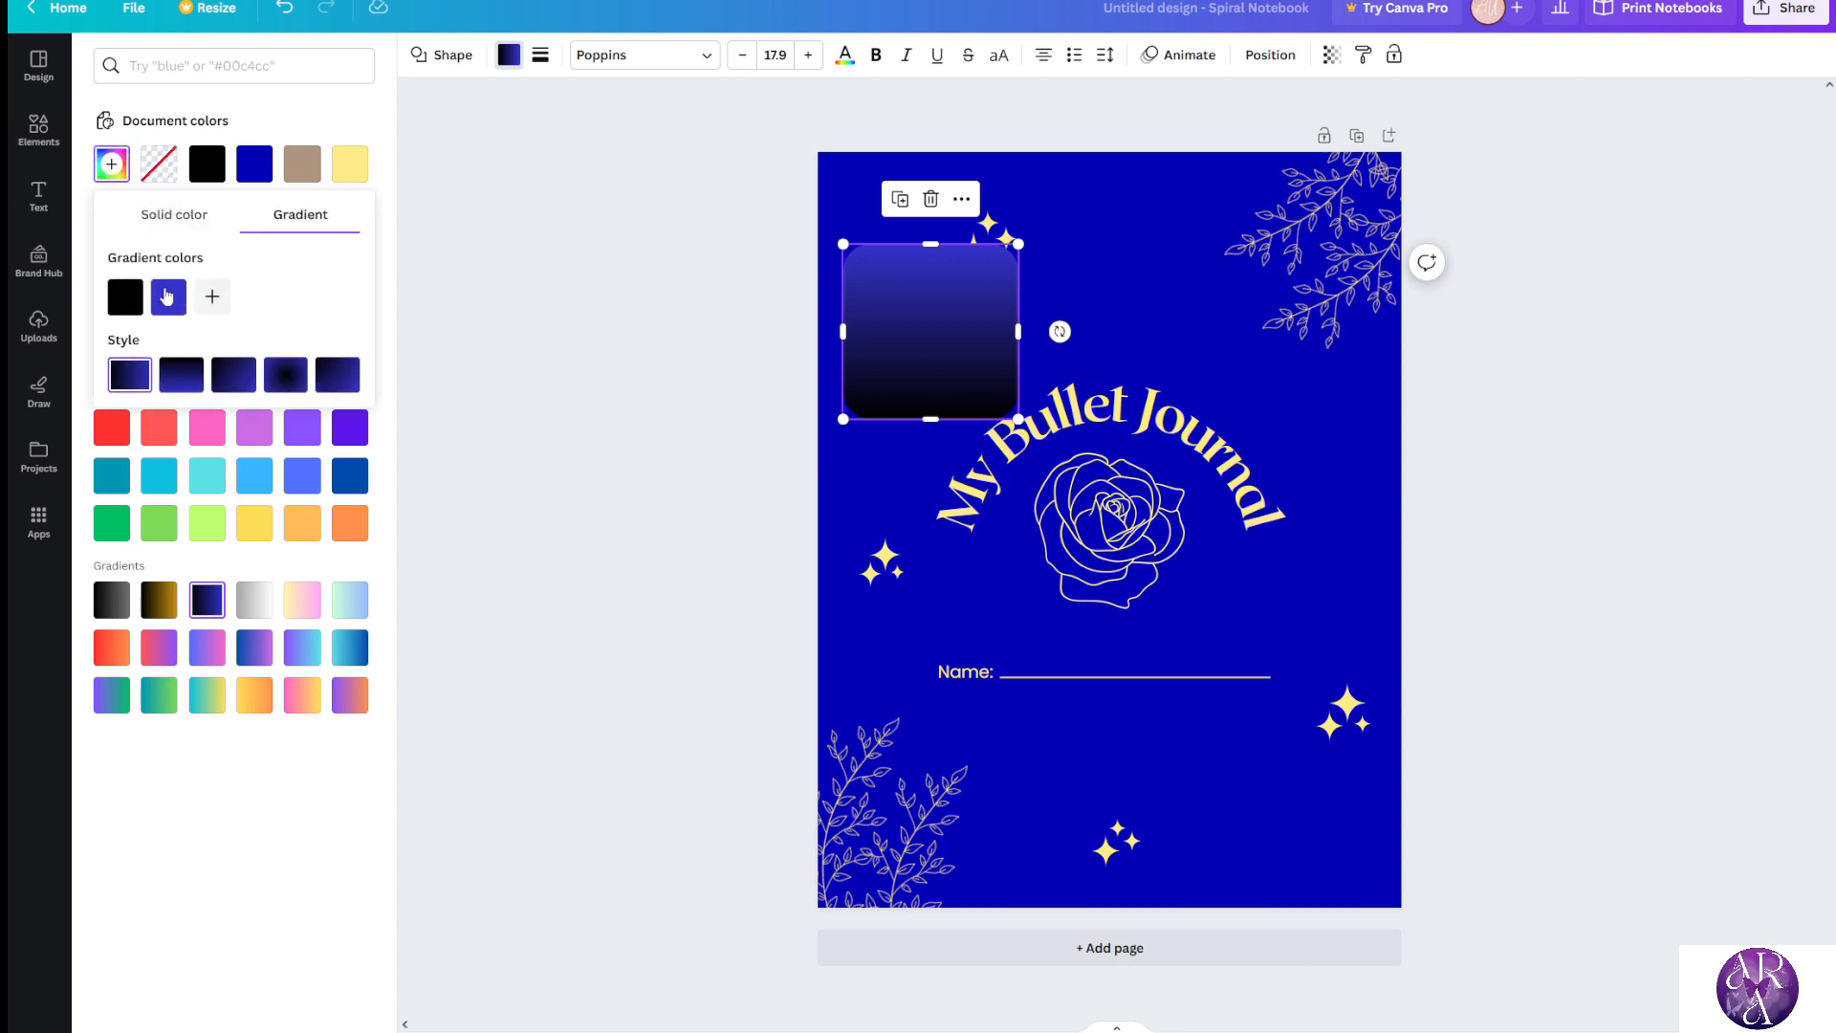
{"action": "left_click", "coordinate": [132, 309]}
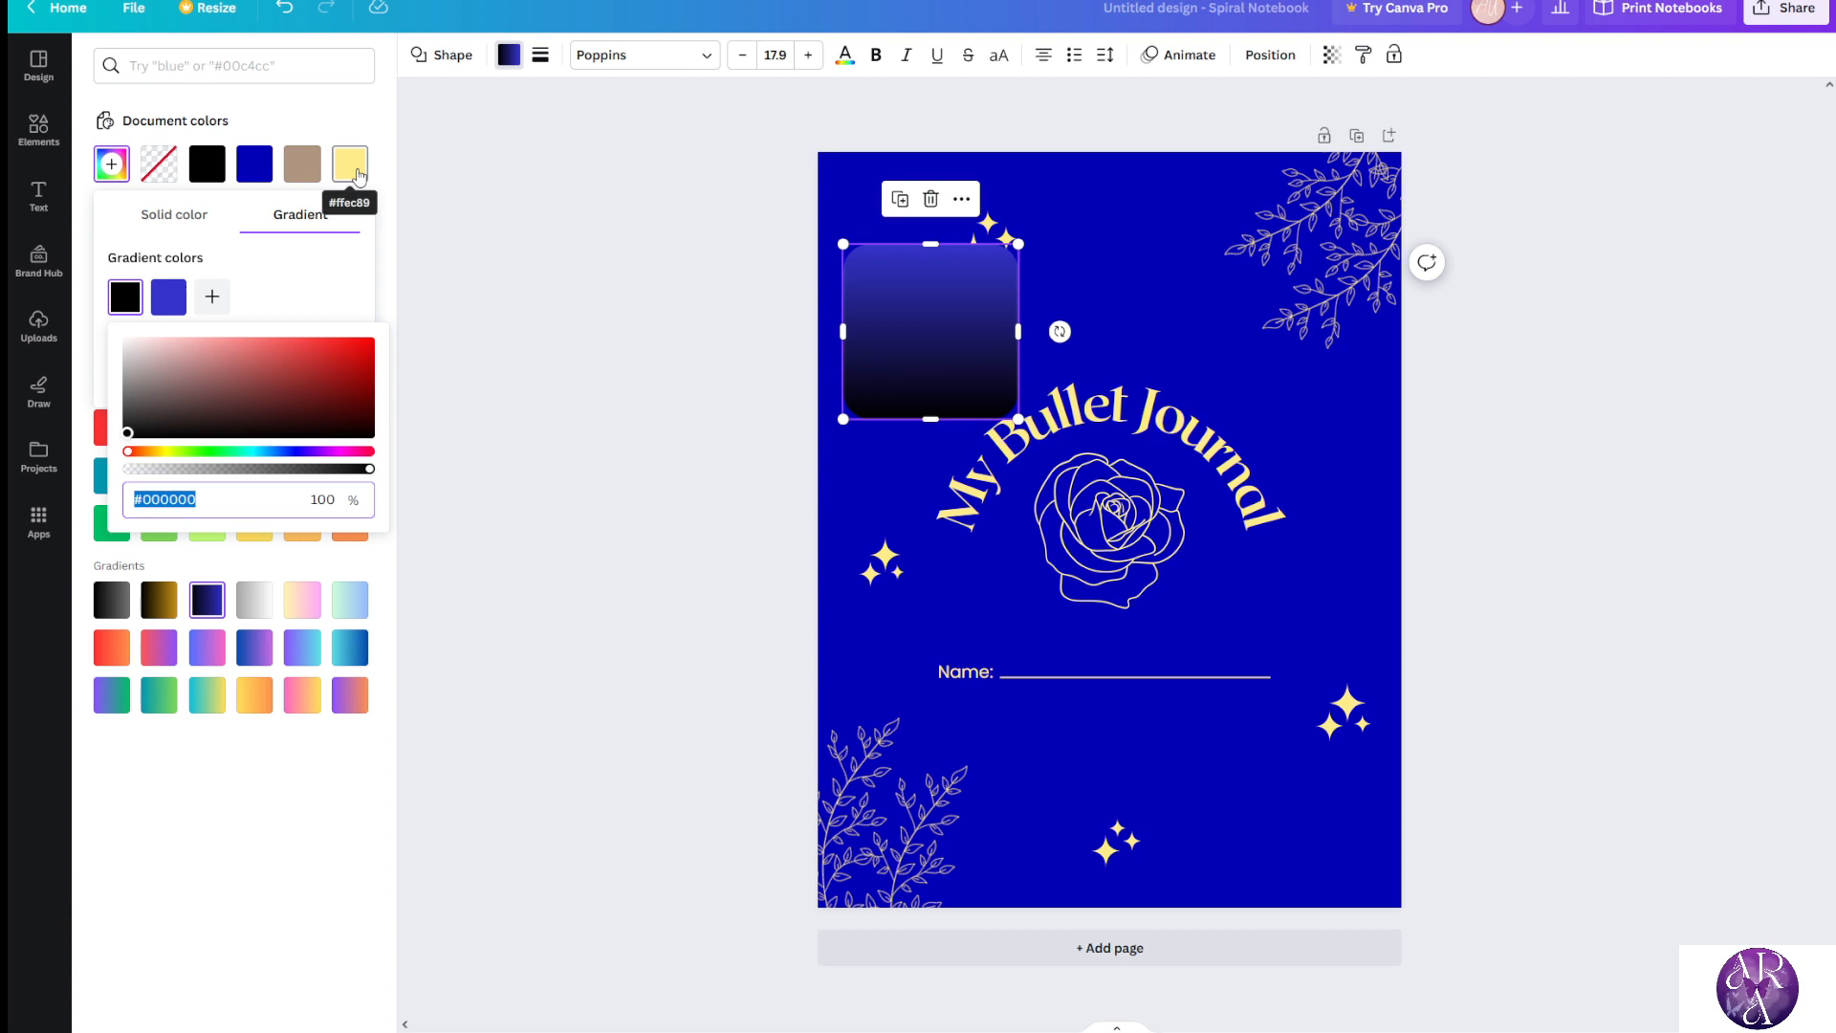
{"action": "left_click", "coordinate": [353, 168]}
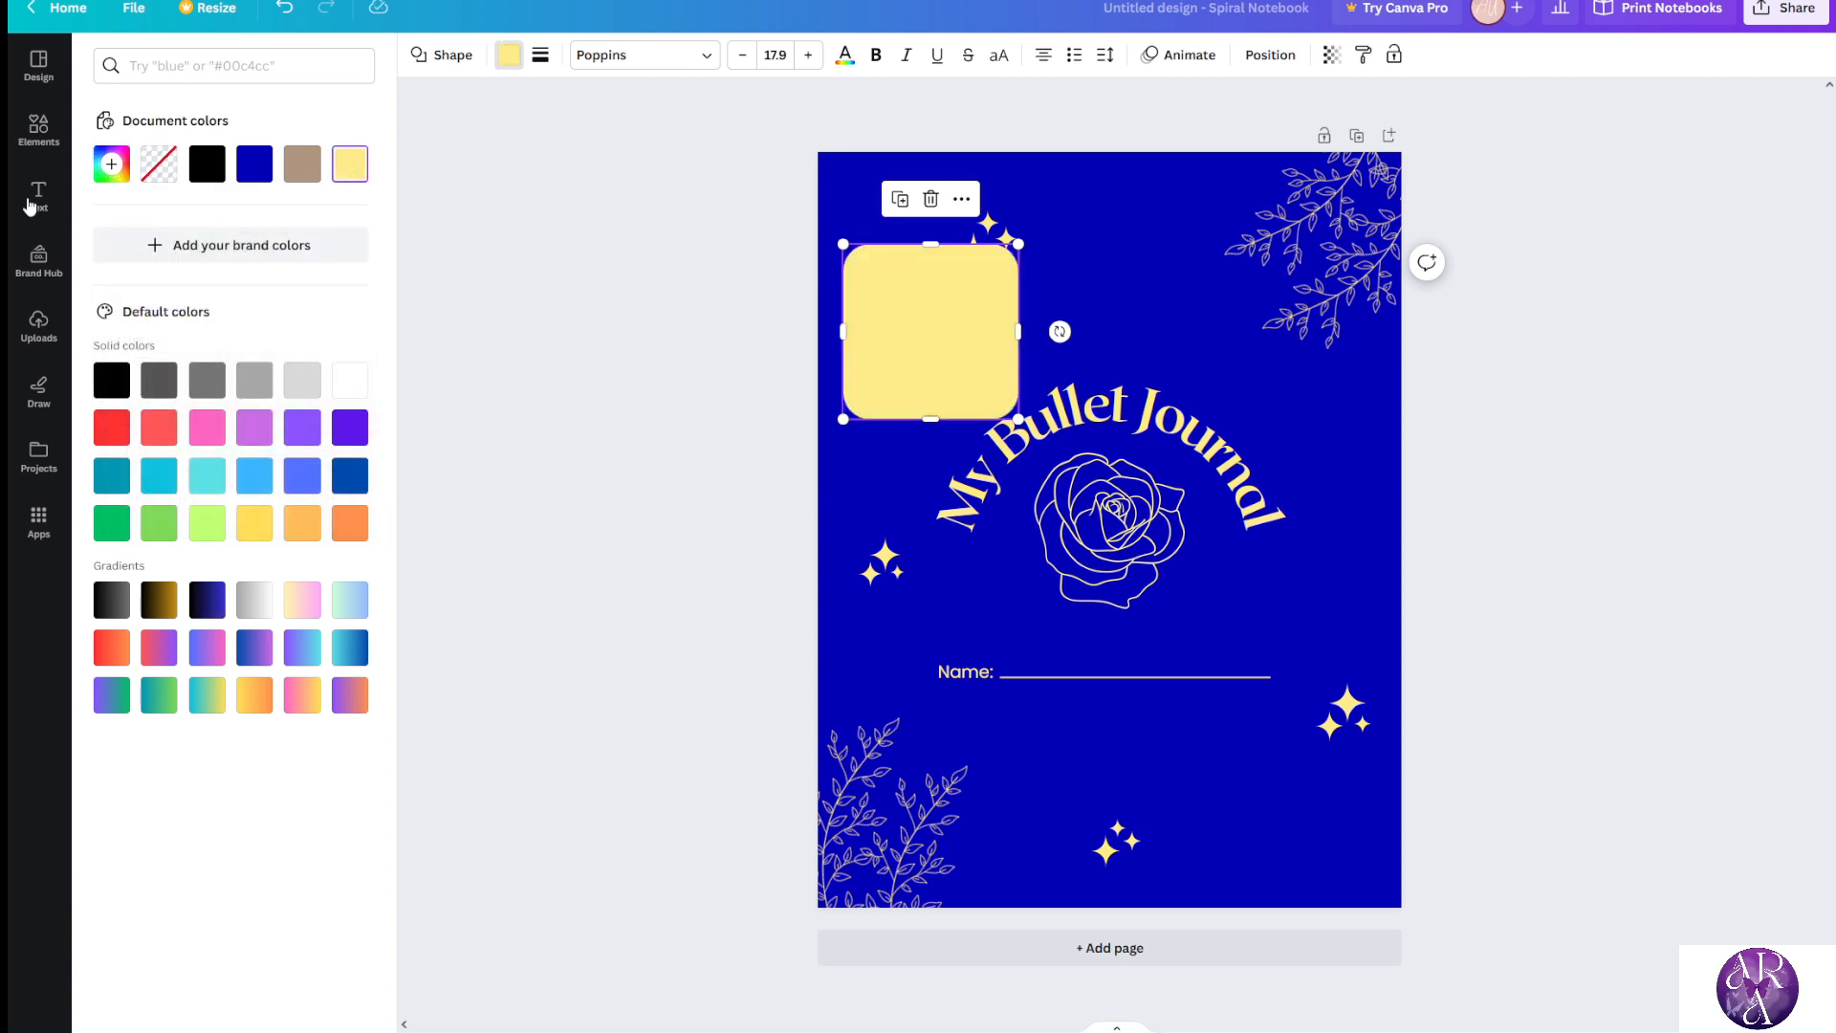
Copy the hex code #FFEC89 from the rounded square's solid pale yellow fill
{"action": "left_click", "coordinate": [114, 178]}
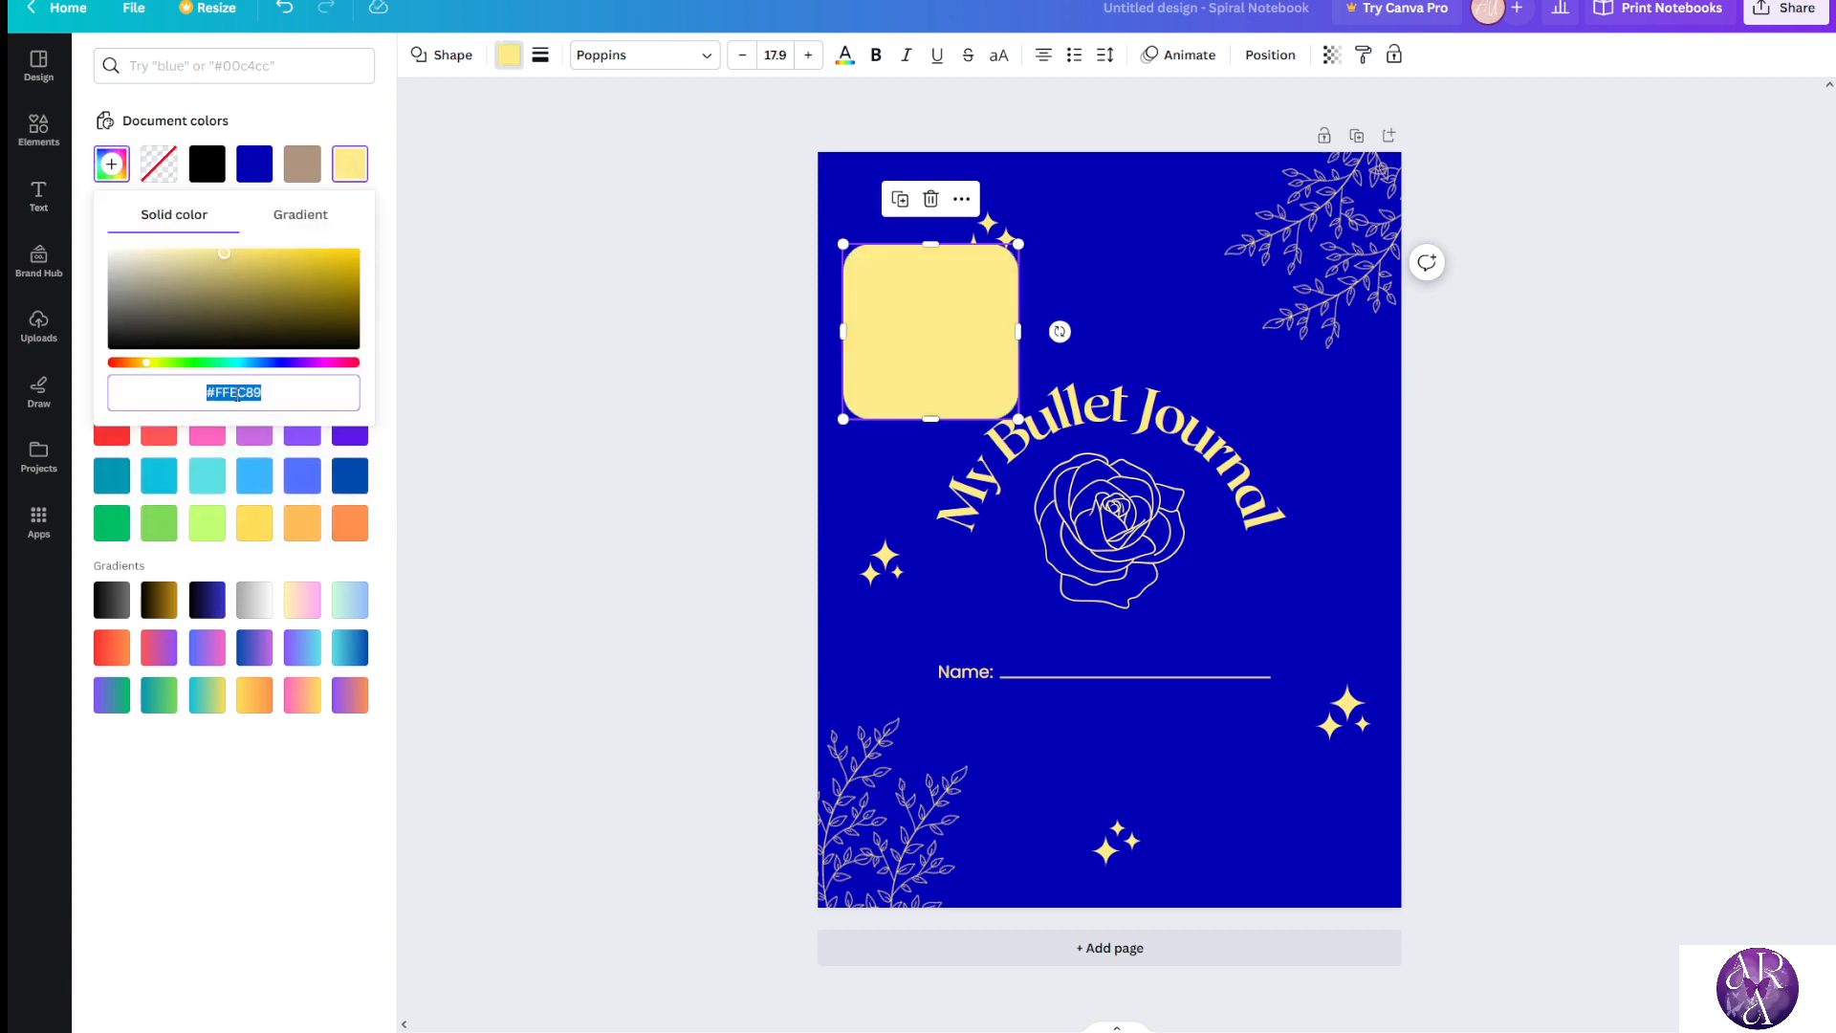
{"action": "left_click", "coordinate": [507, 334]}
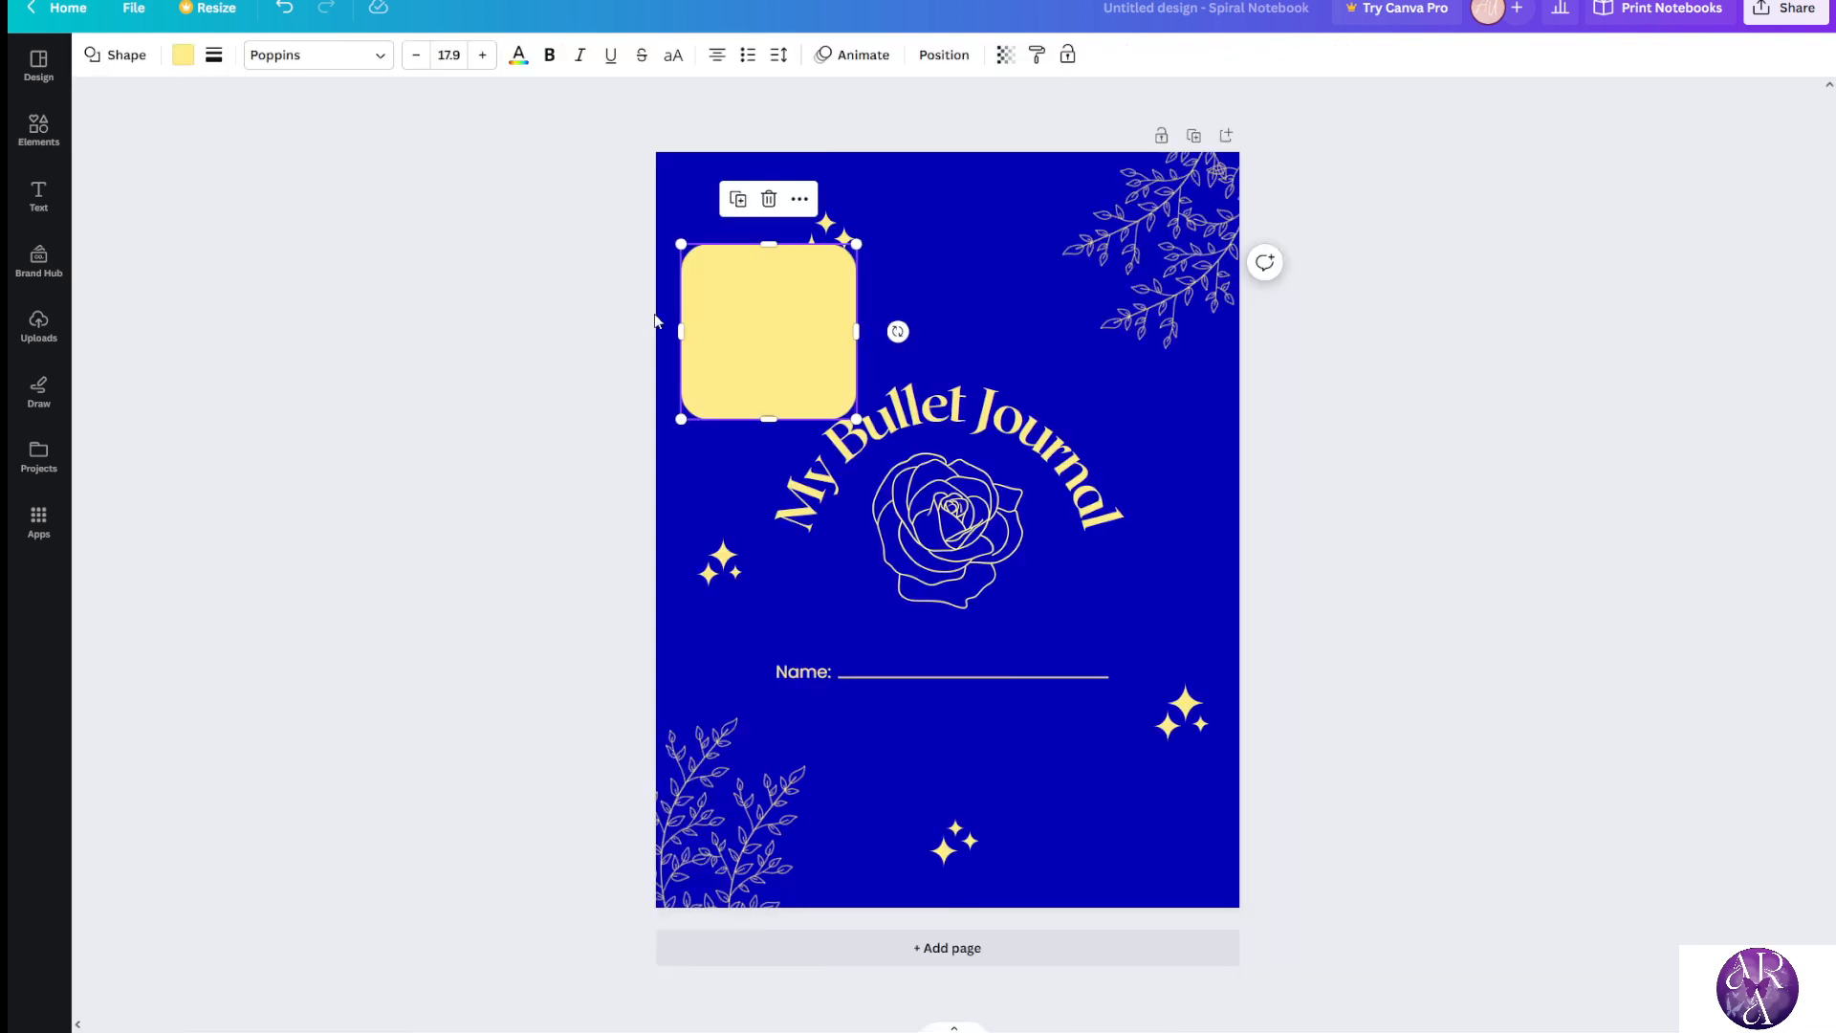
{"action": "left_click", "coordinate": [536, 408]}
{"action": "left_click", "coordinate": [766, 336]}
{"action": "left_click", "coordinate": [185, 69]}
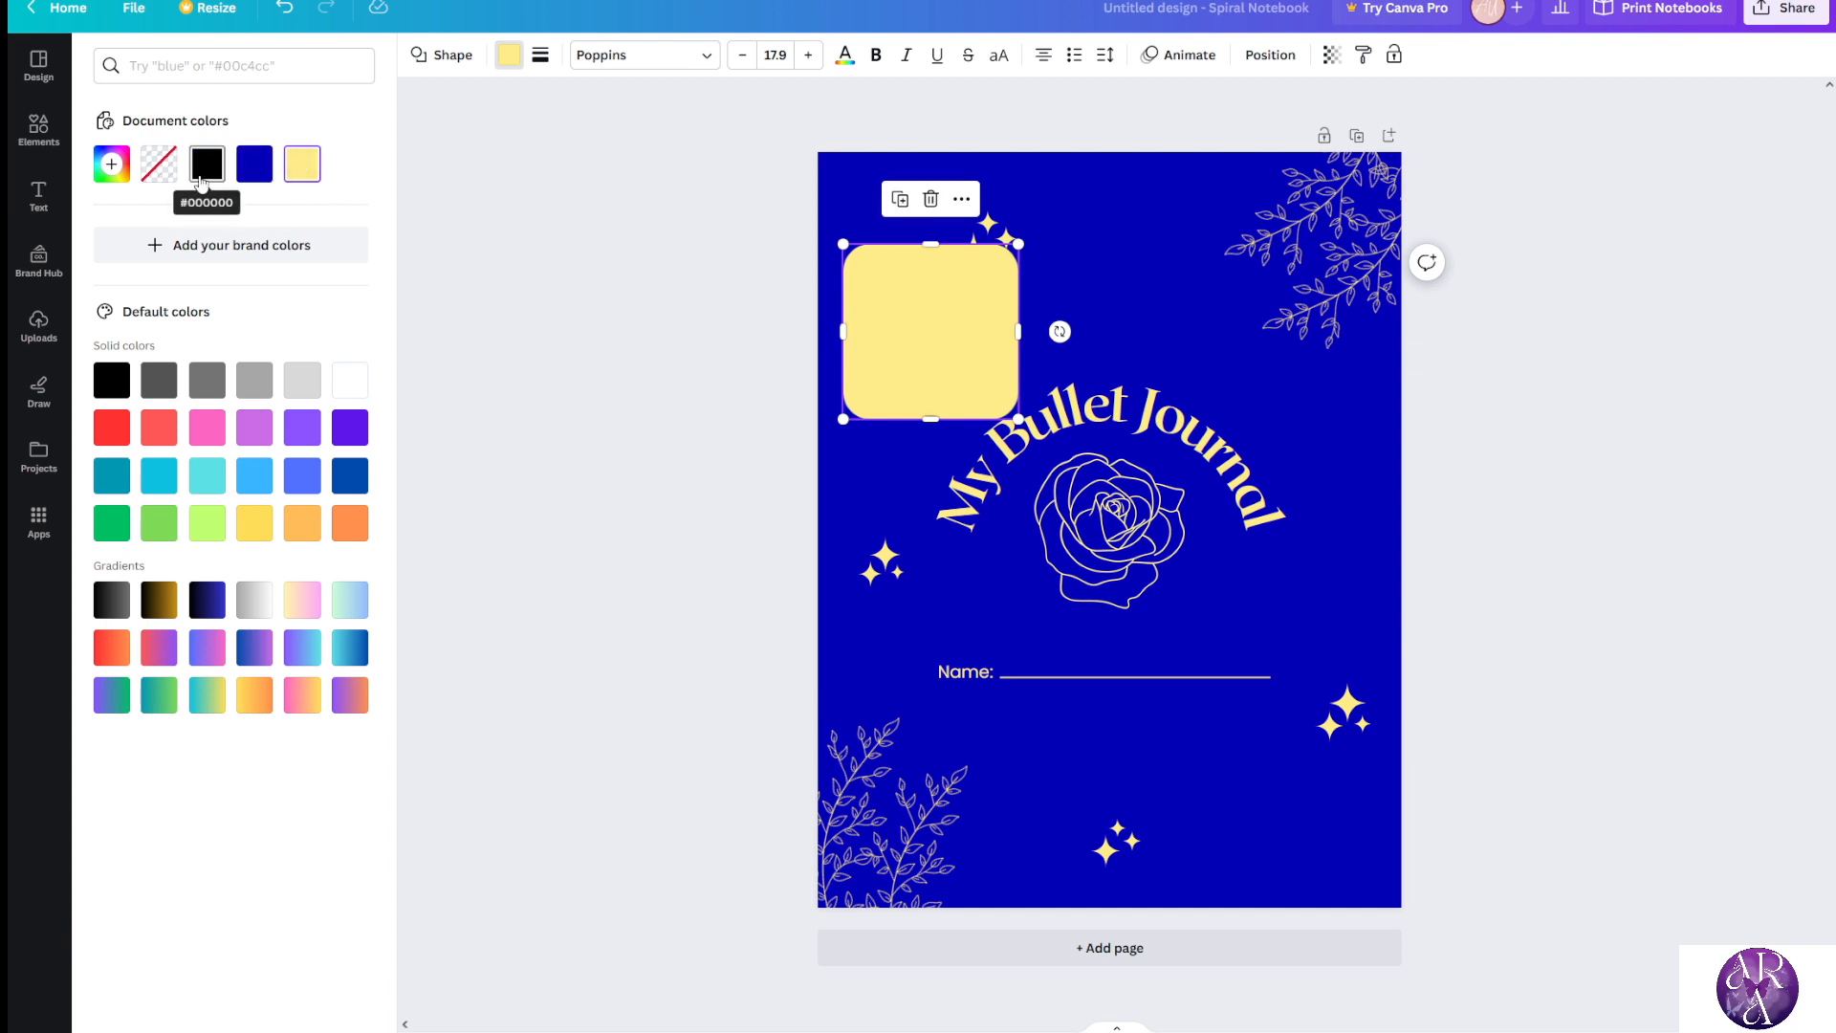
{"action": "left_click", "coordinate": [302, 165]}
{"action": "key", "text": "ctrl+c"}
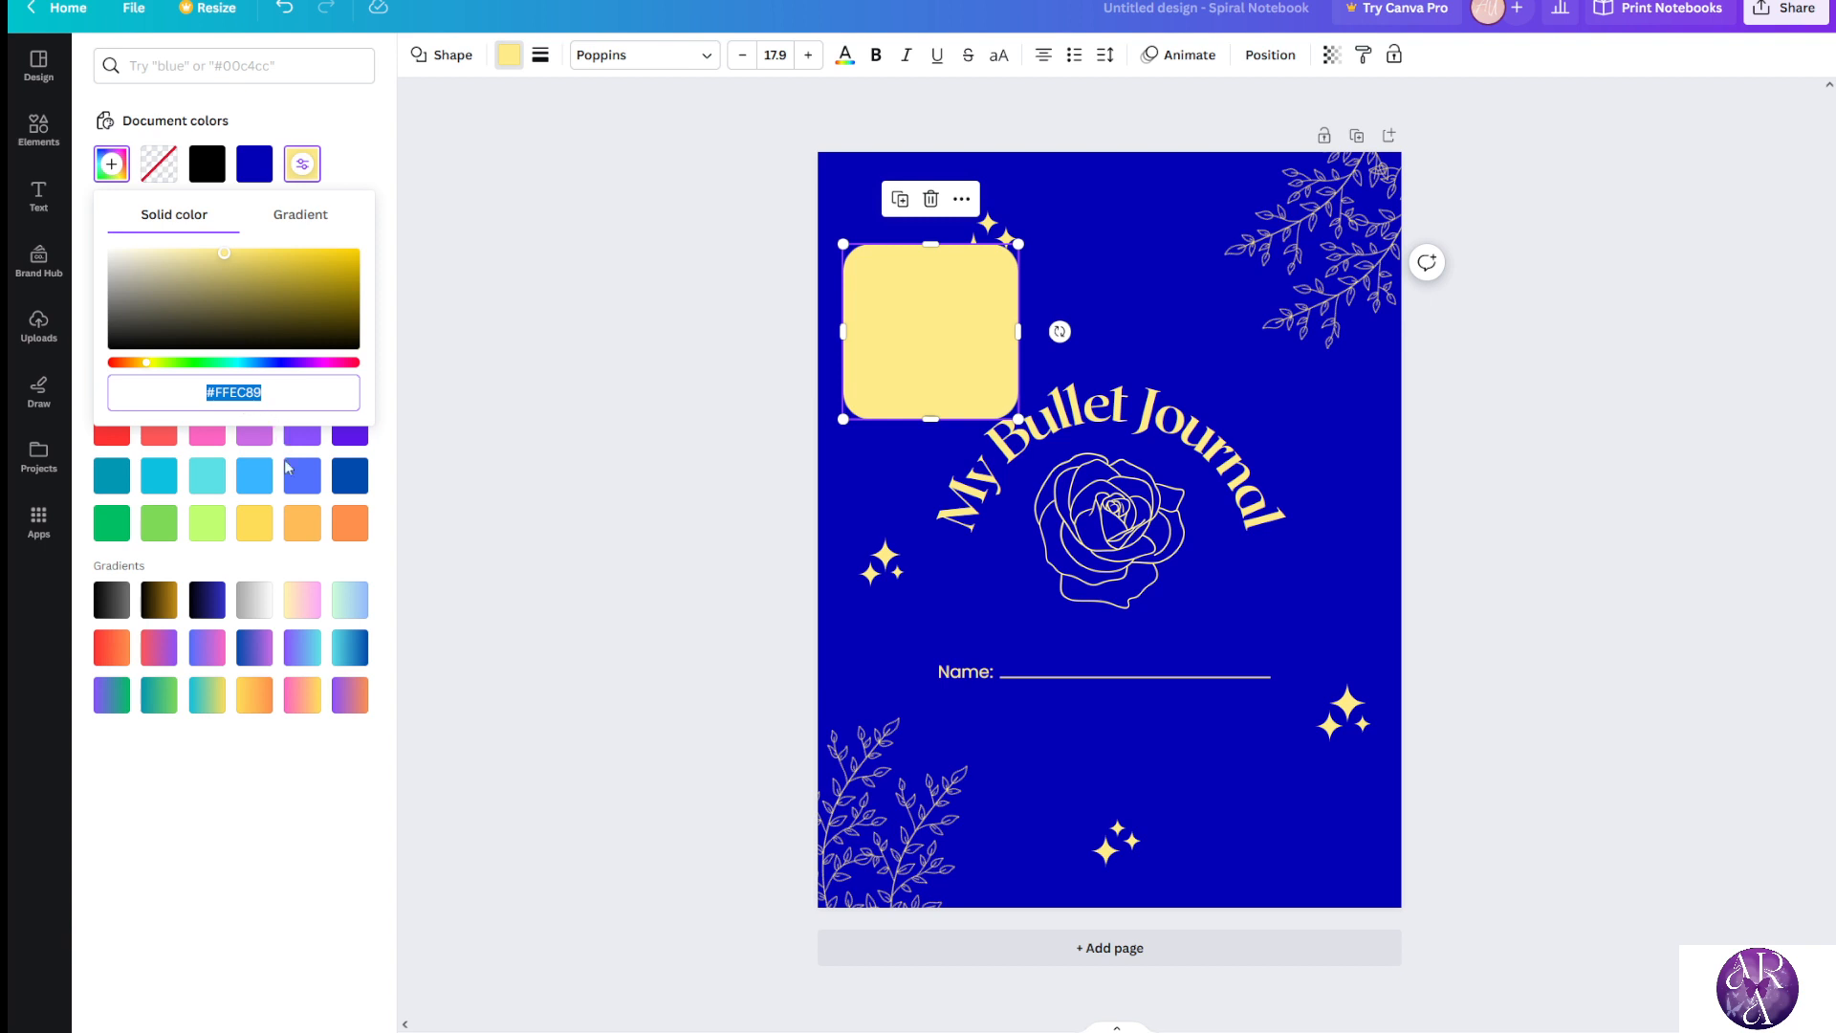
Refill the square with the black-to-blue gradient and replace the gradient's black colour with the copied #FFEC89
{"action": "left_click", "coordinate": [520, 266]}
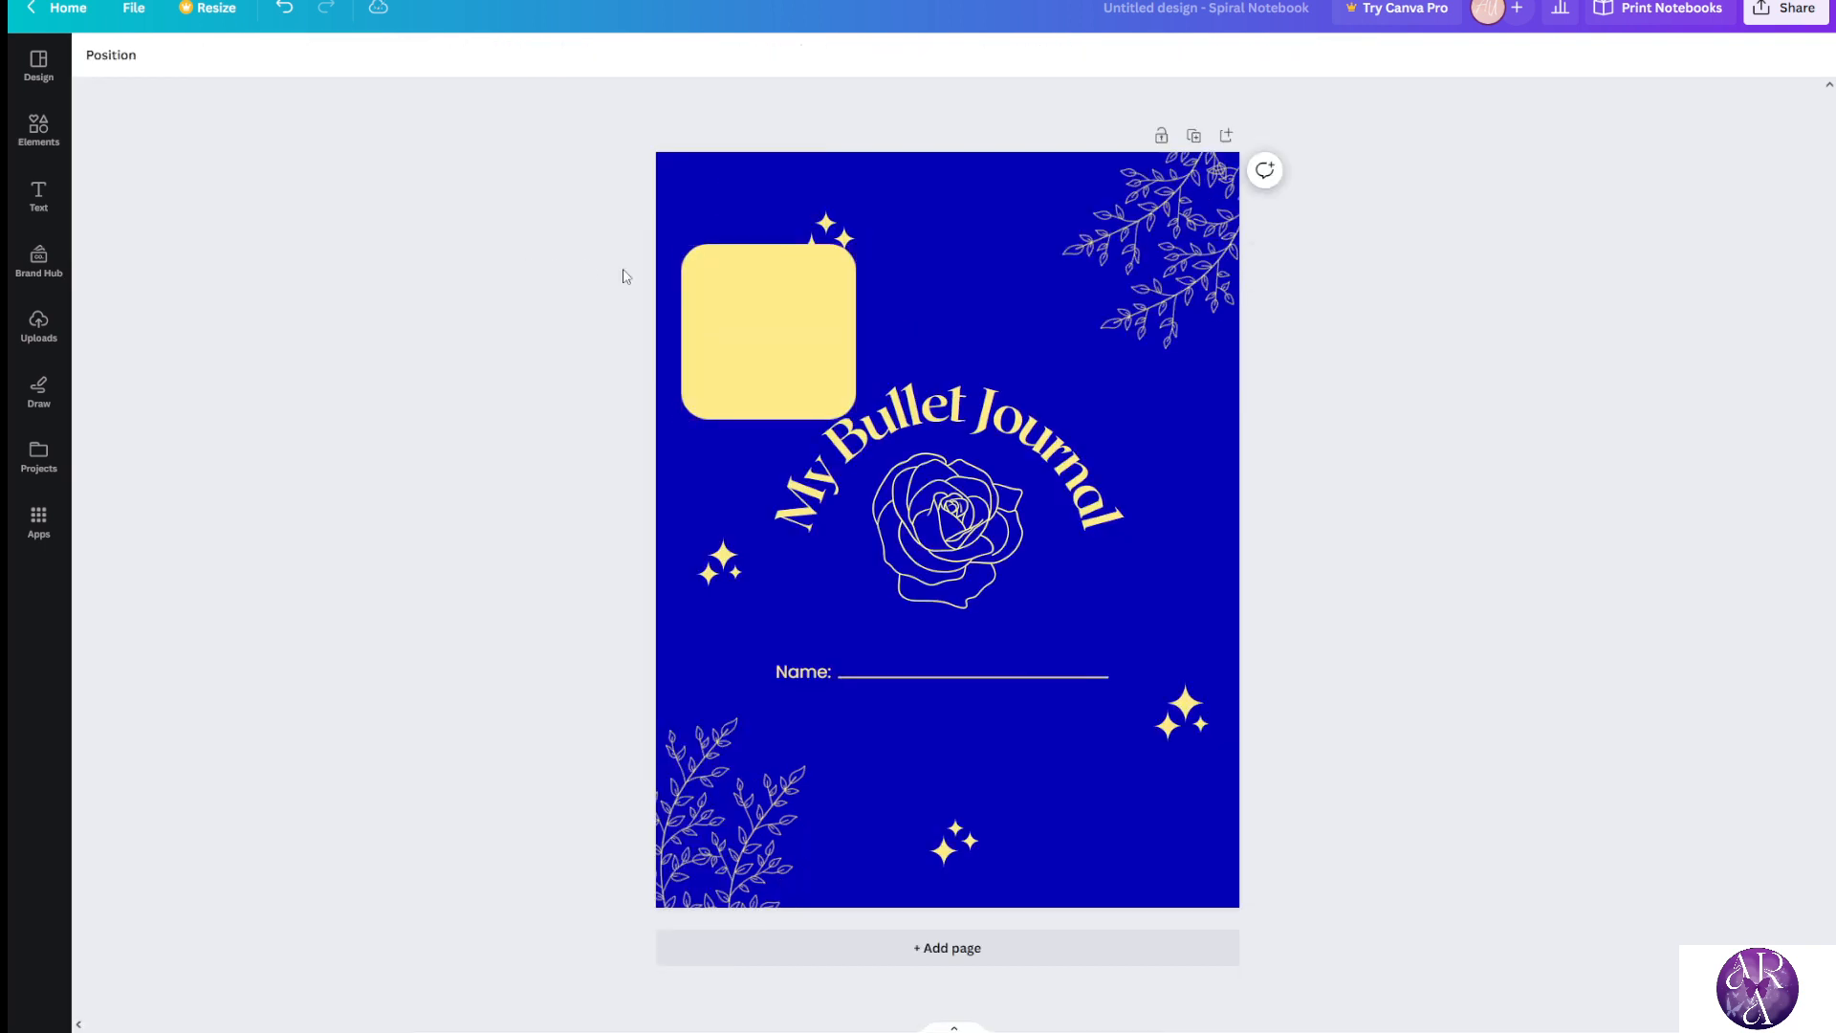
{"action": "left_click", "coordinate": [727, 298]}
{"action": "left_click", "coordinate": [186, 61]}
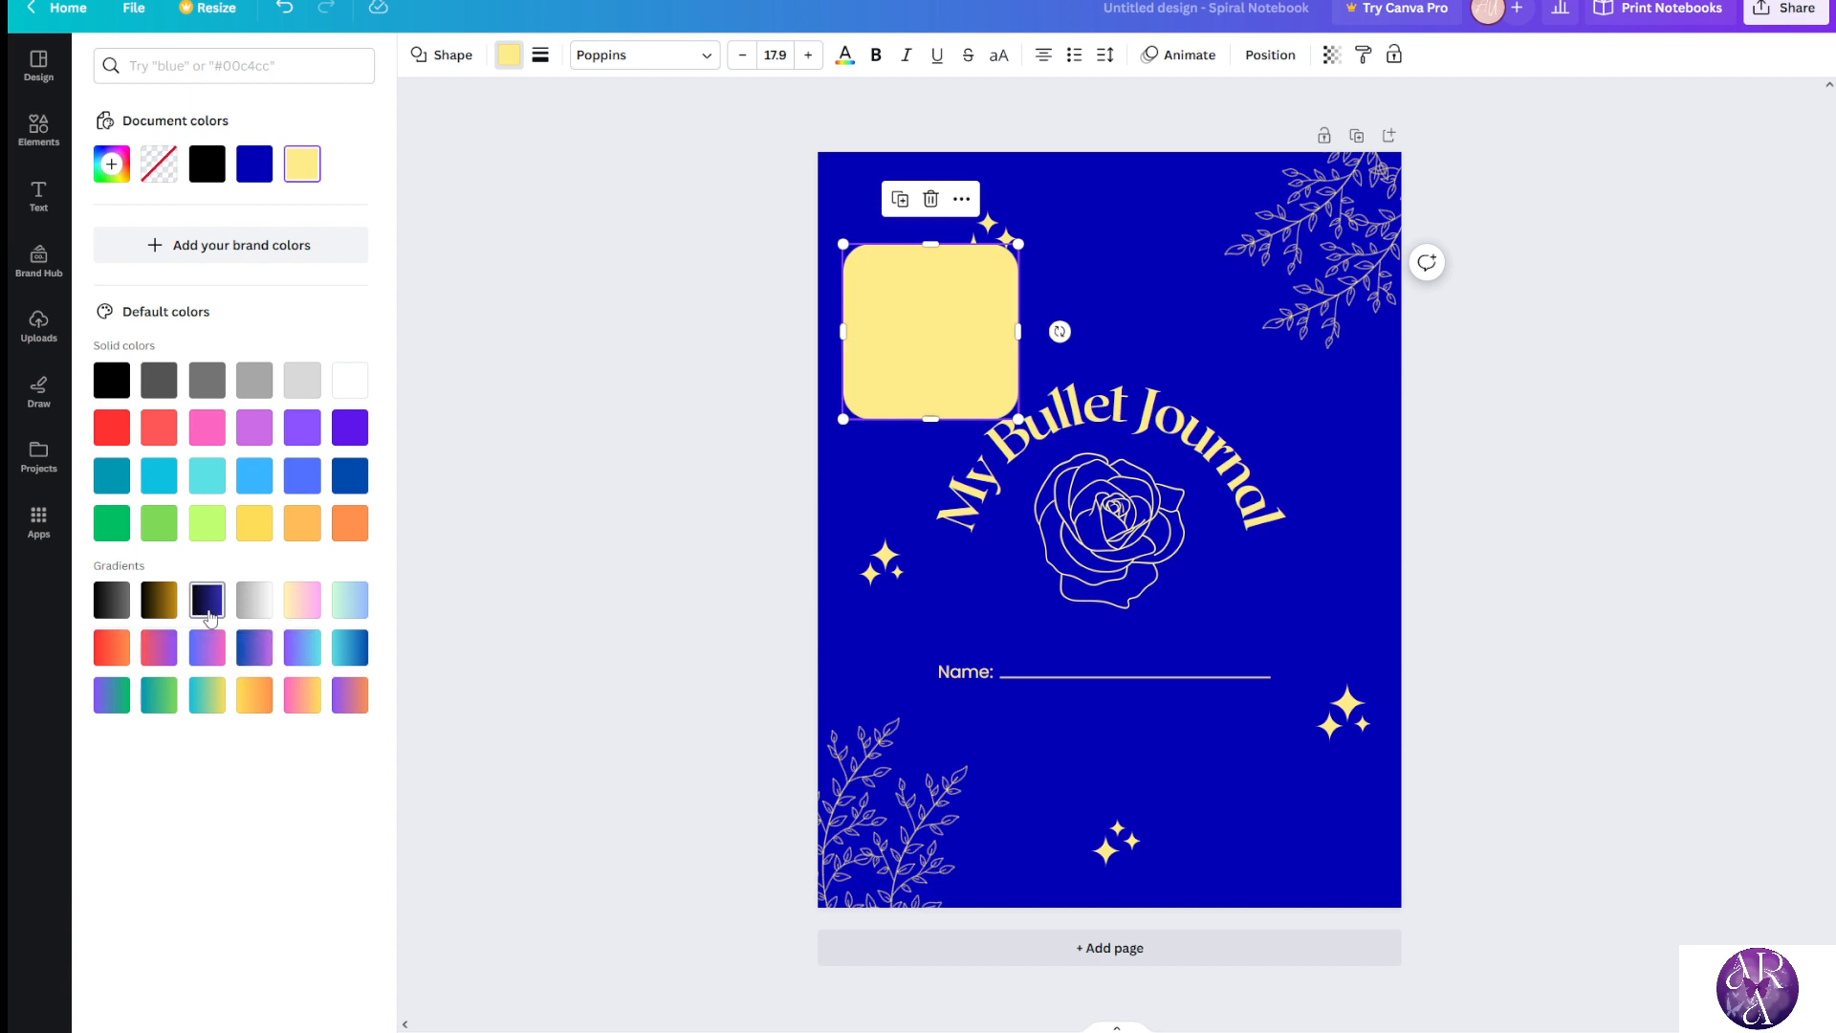
{"action": "left_click", "coordinate": [206, 604]}
{"action": "left_click", "coordinate": [110, 164]}
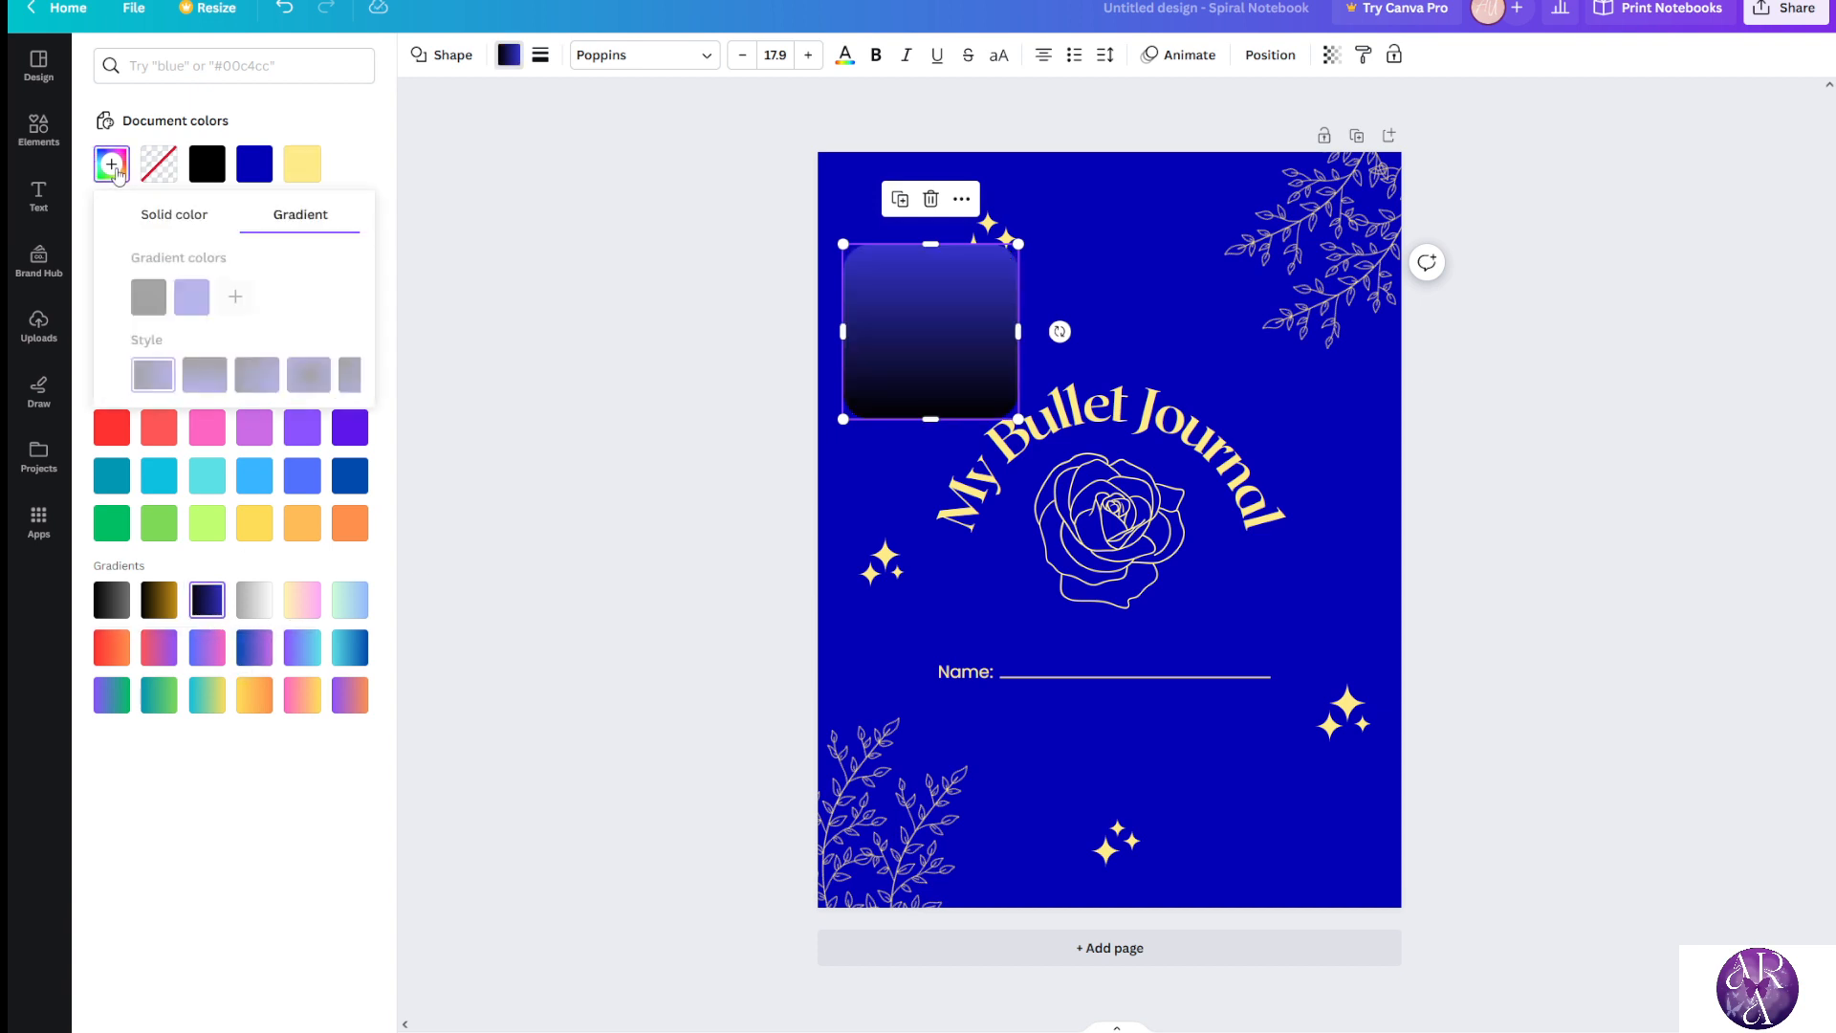
{"action": "left_click", "coordinate": [123, 305]}
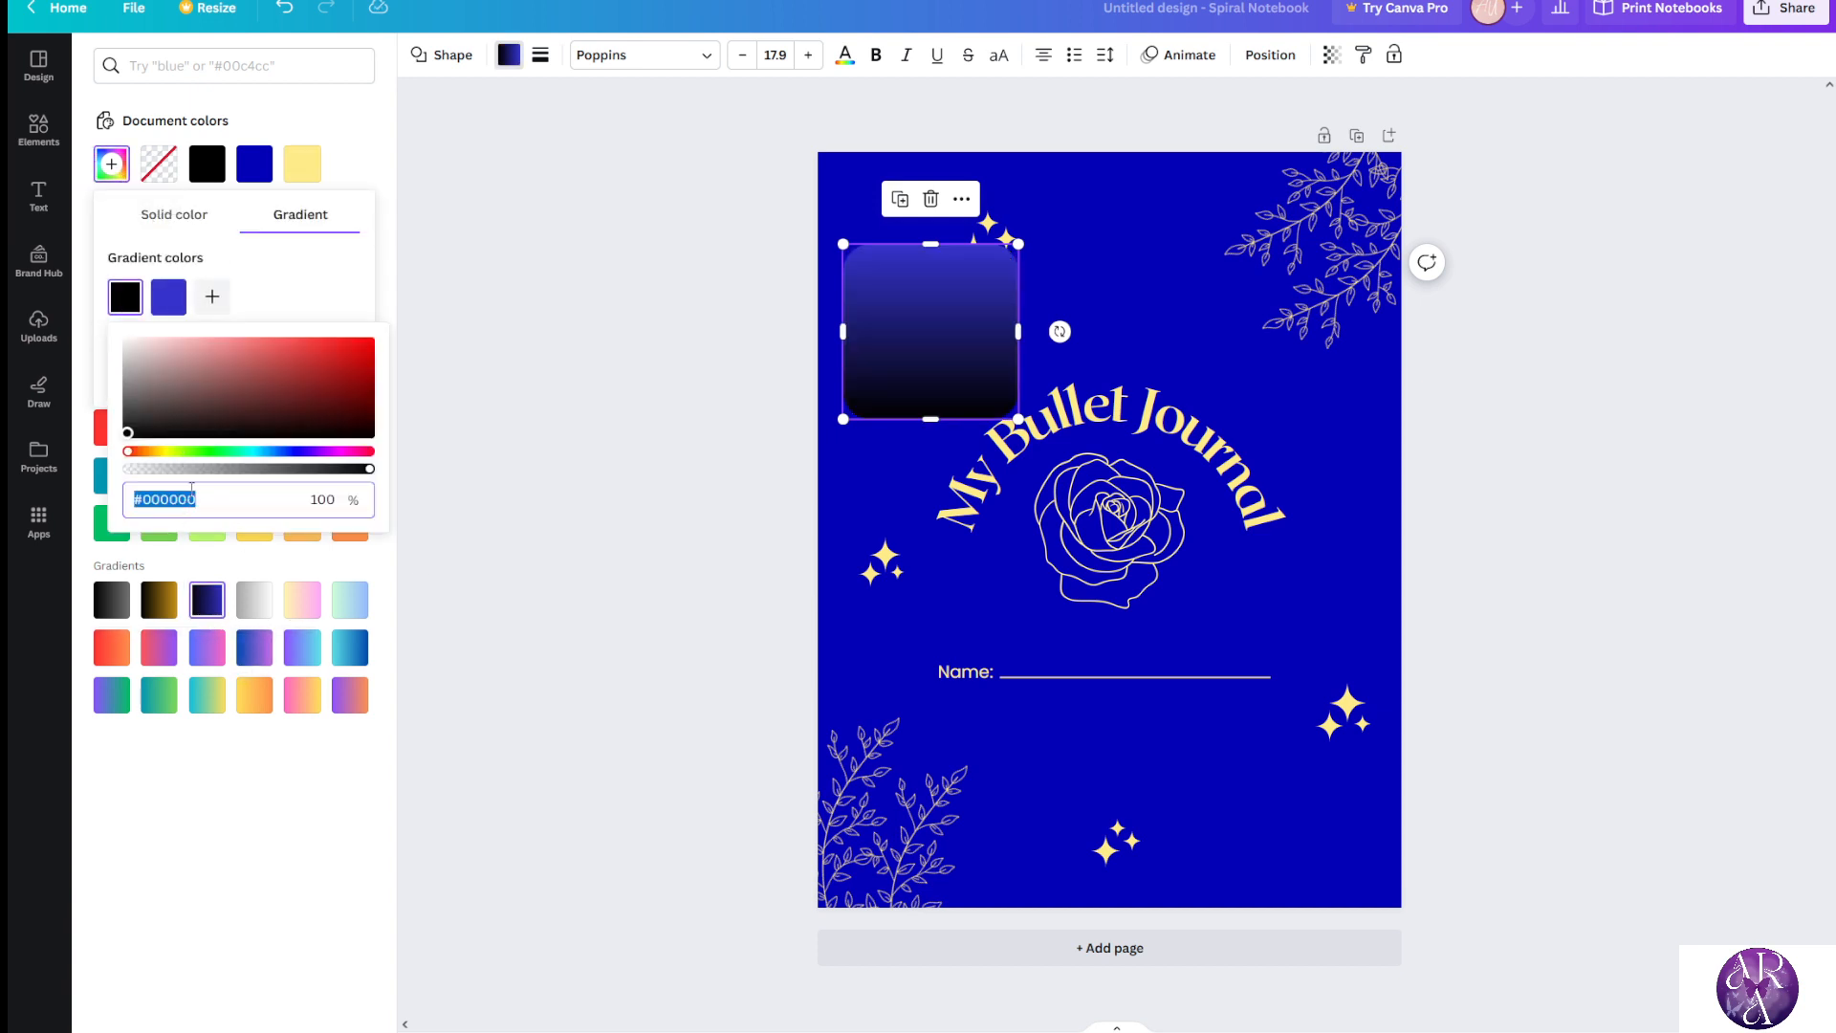
{"action": "key", "text": "ctrl+v"}
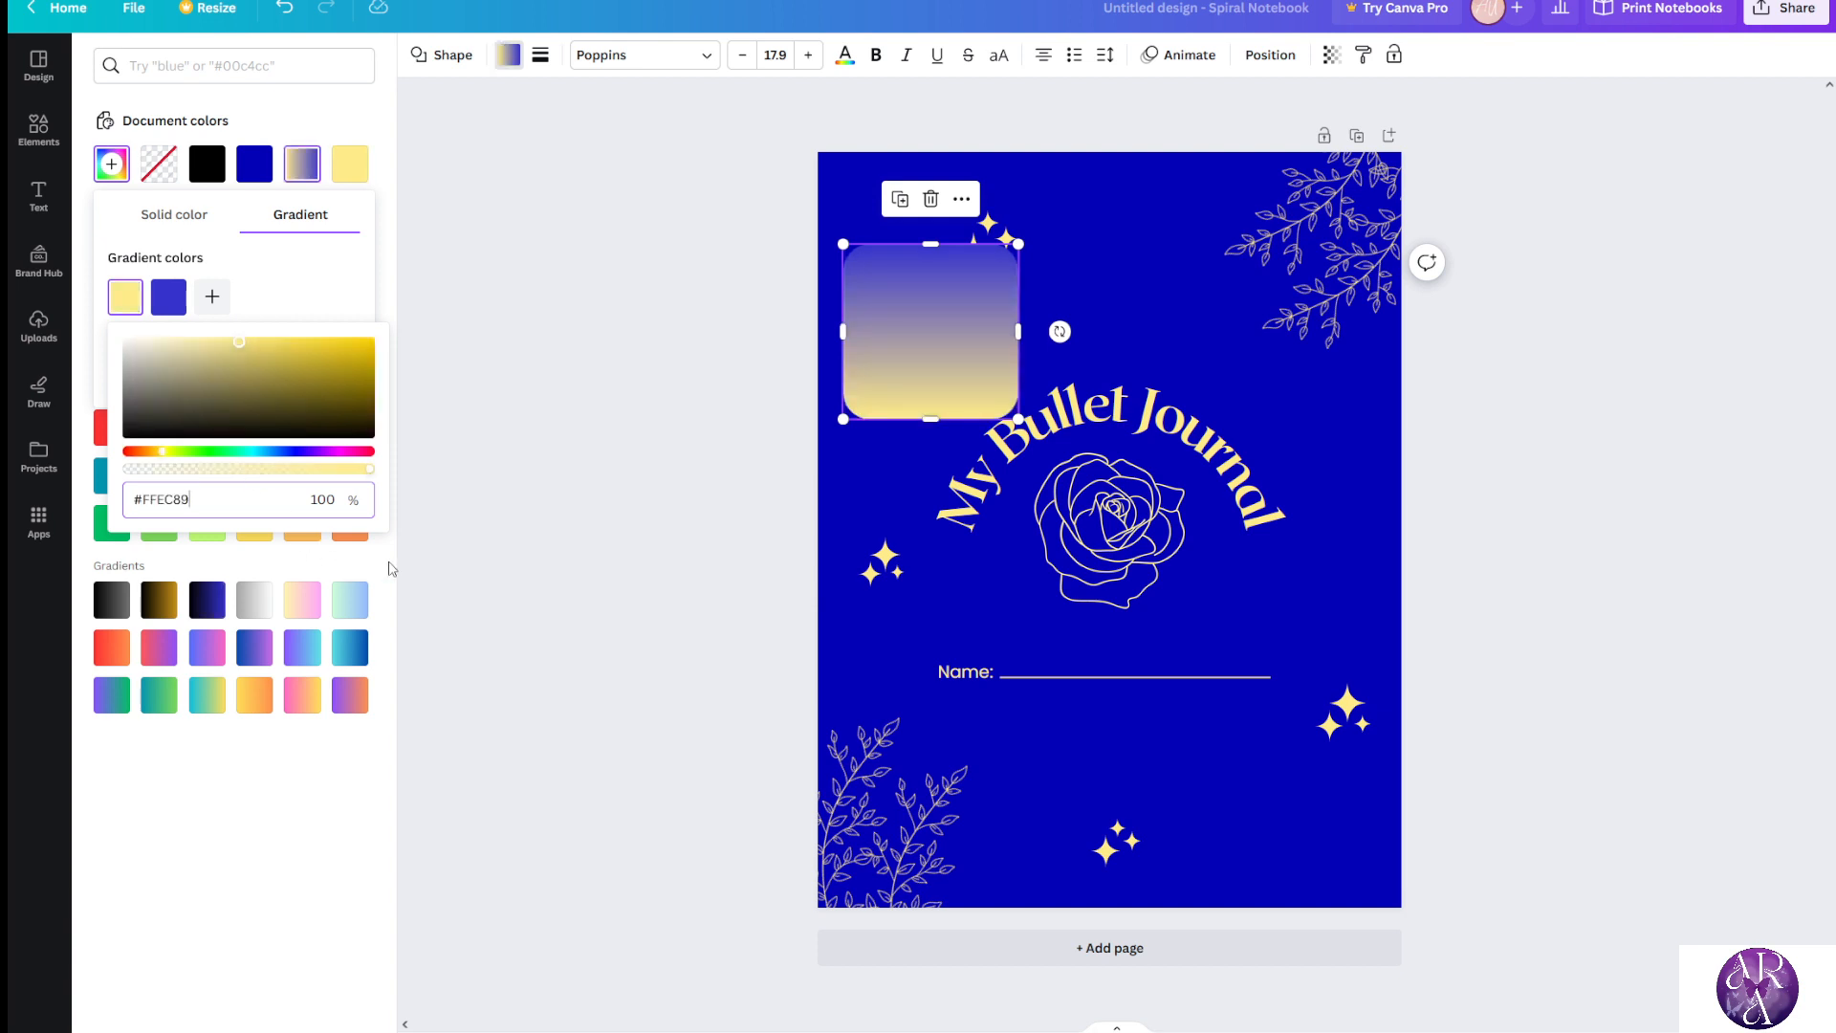
{"action": "key", "text": "Escape"}
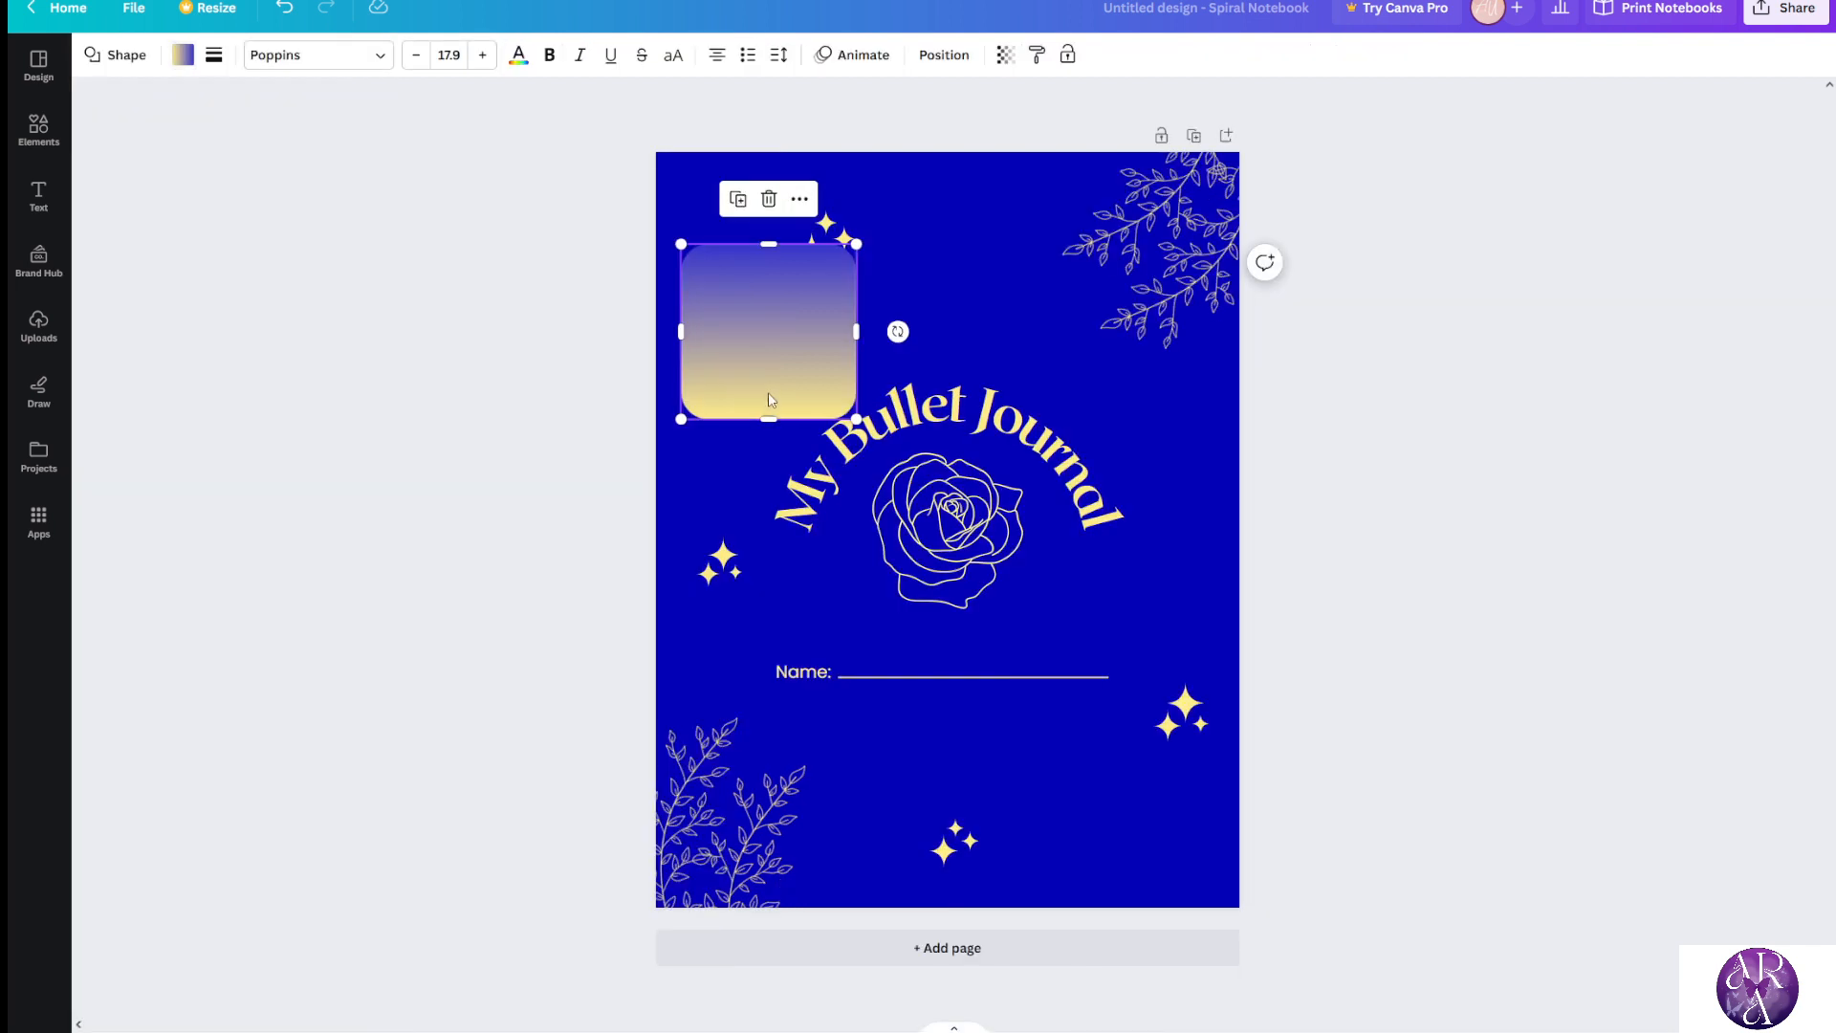
Move the gradient shape to the bottom of the page and enlarge it to span beyond the full page width
{"action": "left_click_drag", "start_coordinate": [748, 360], "coordinate": [715, 859]}
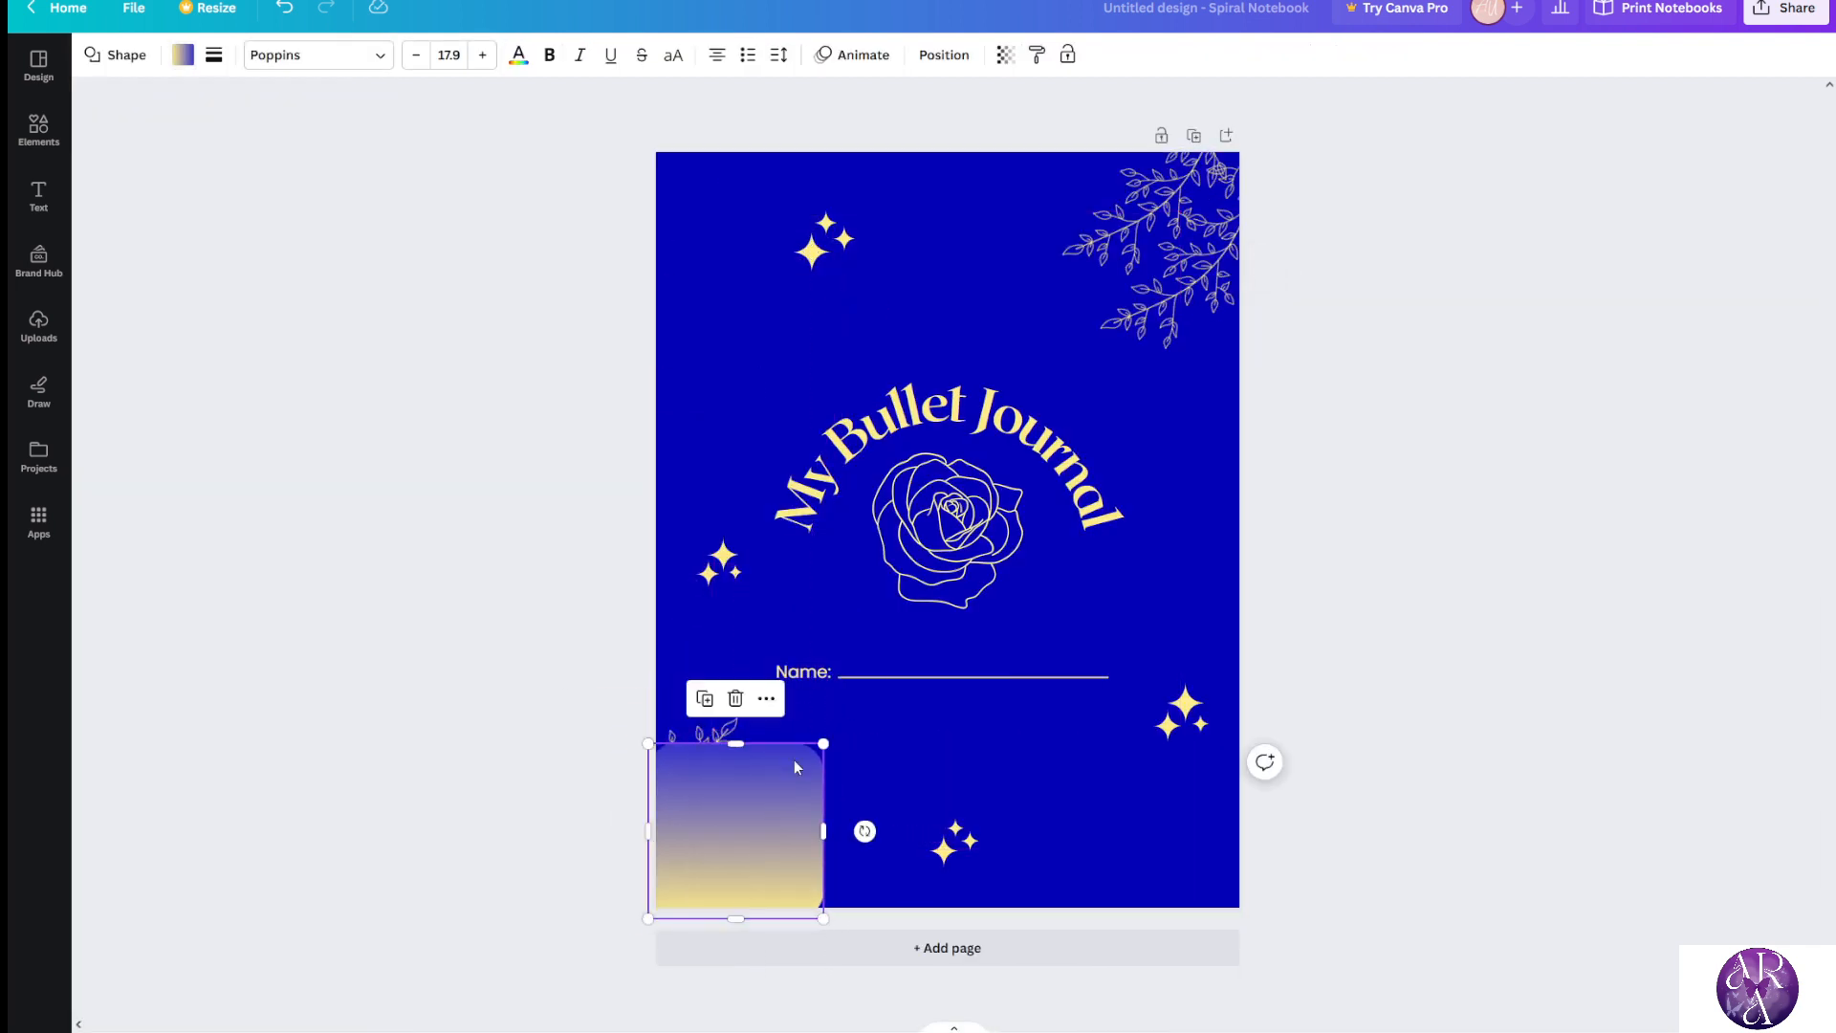
{"action": "left_click_drag", "start_coordinate": [824, 743], "coordinate": [1267, 656]}
{"action": "left_click_drag", "start_coordinate": [999, 789], "coordinate": [996, 876]}
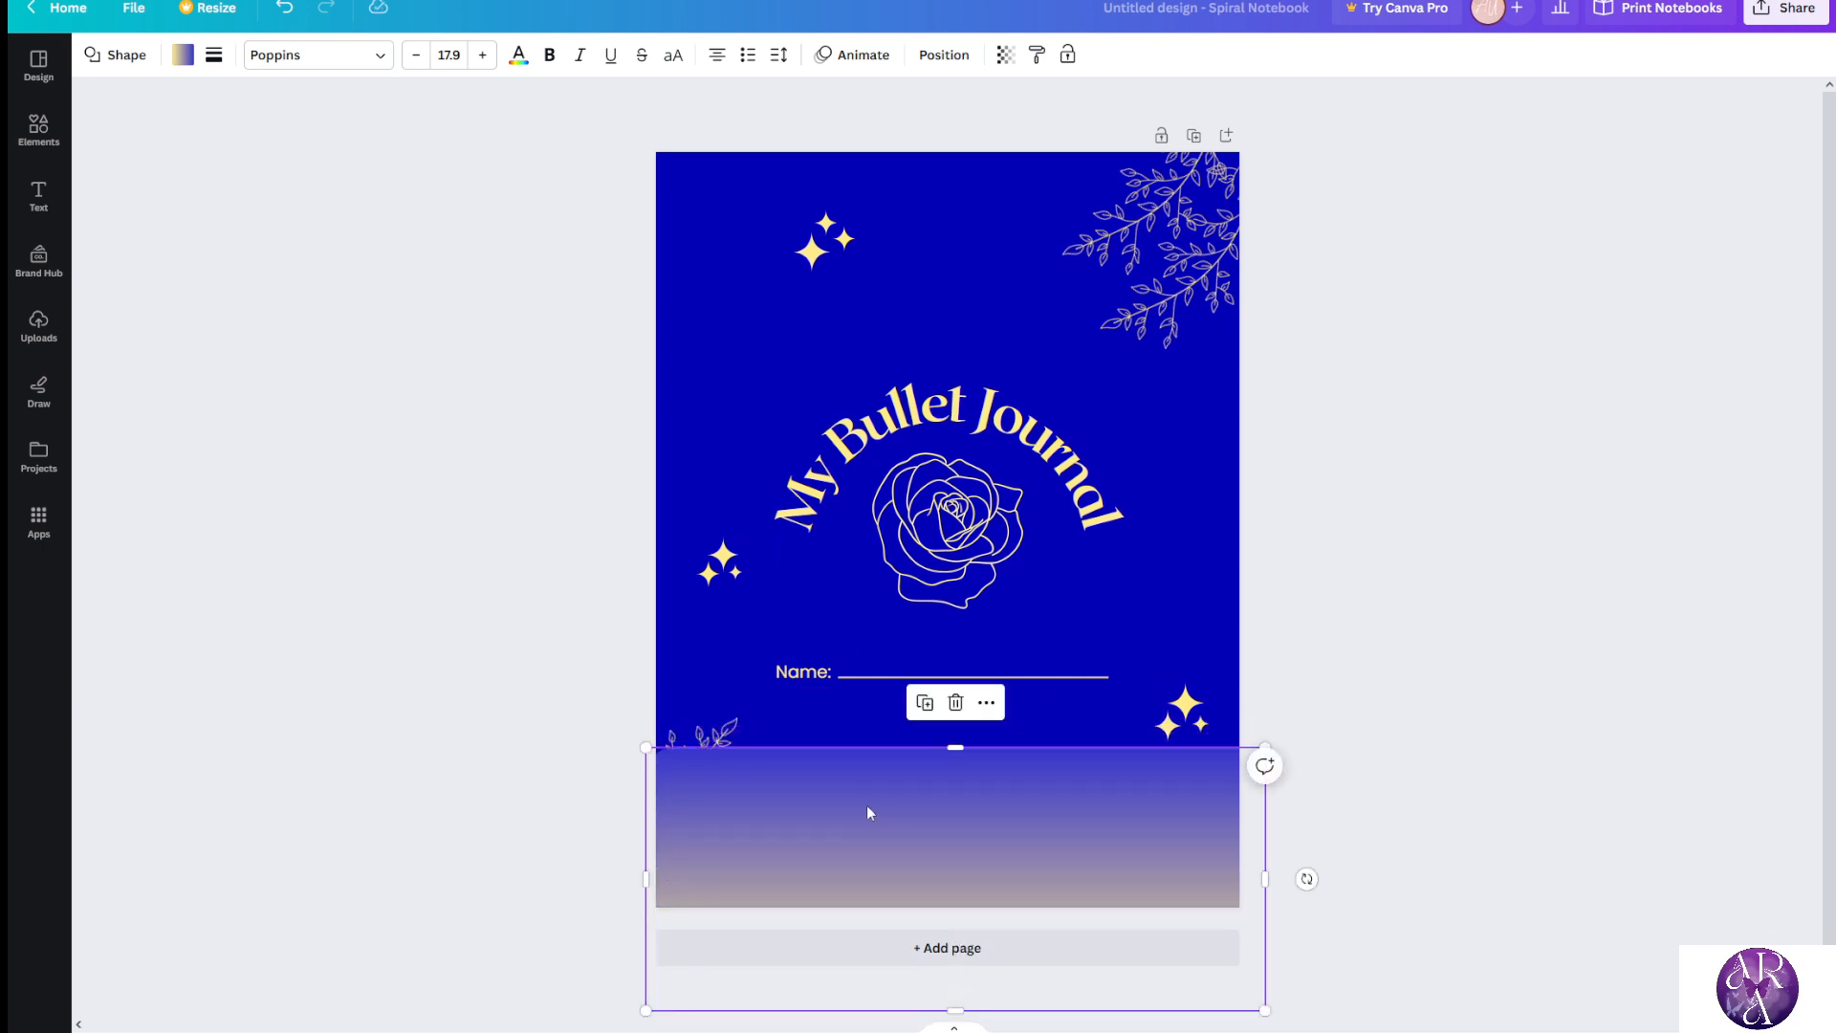
Send the gradient shape to the back, behind the lower branches and stars
{"action": "right_click", "coordinate": [866, 805]}
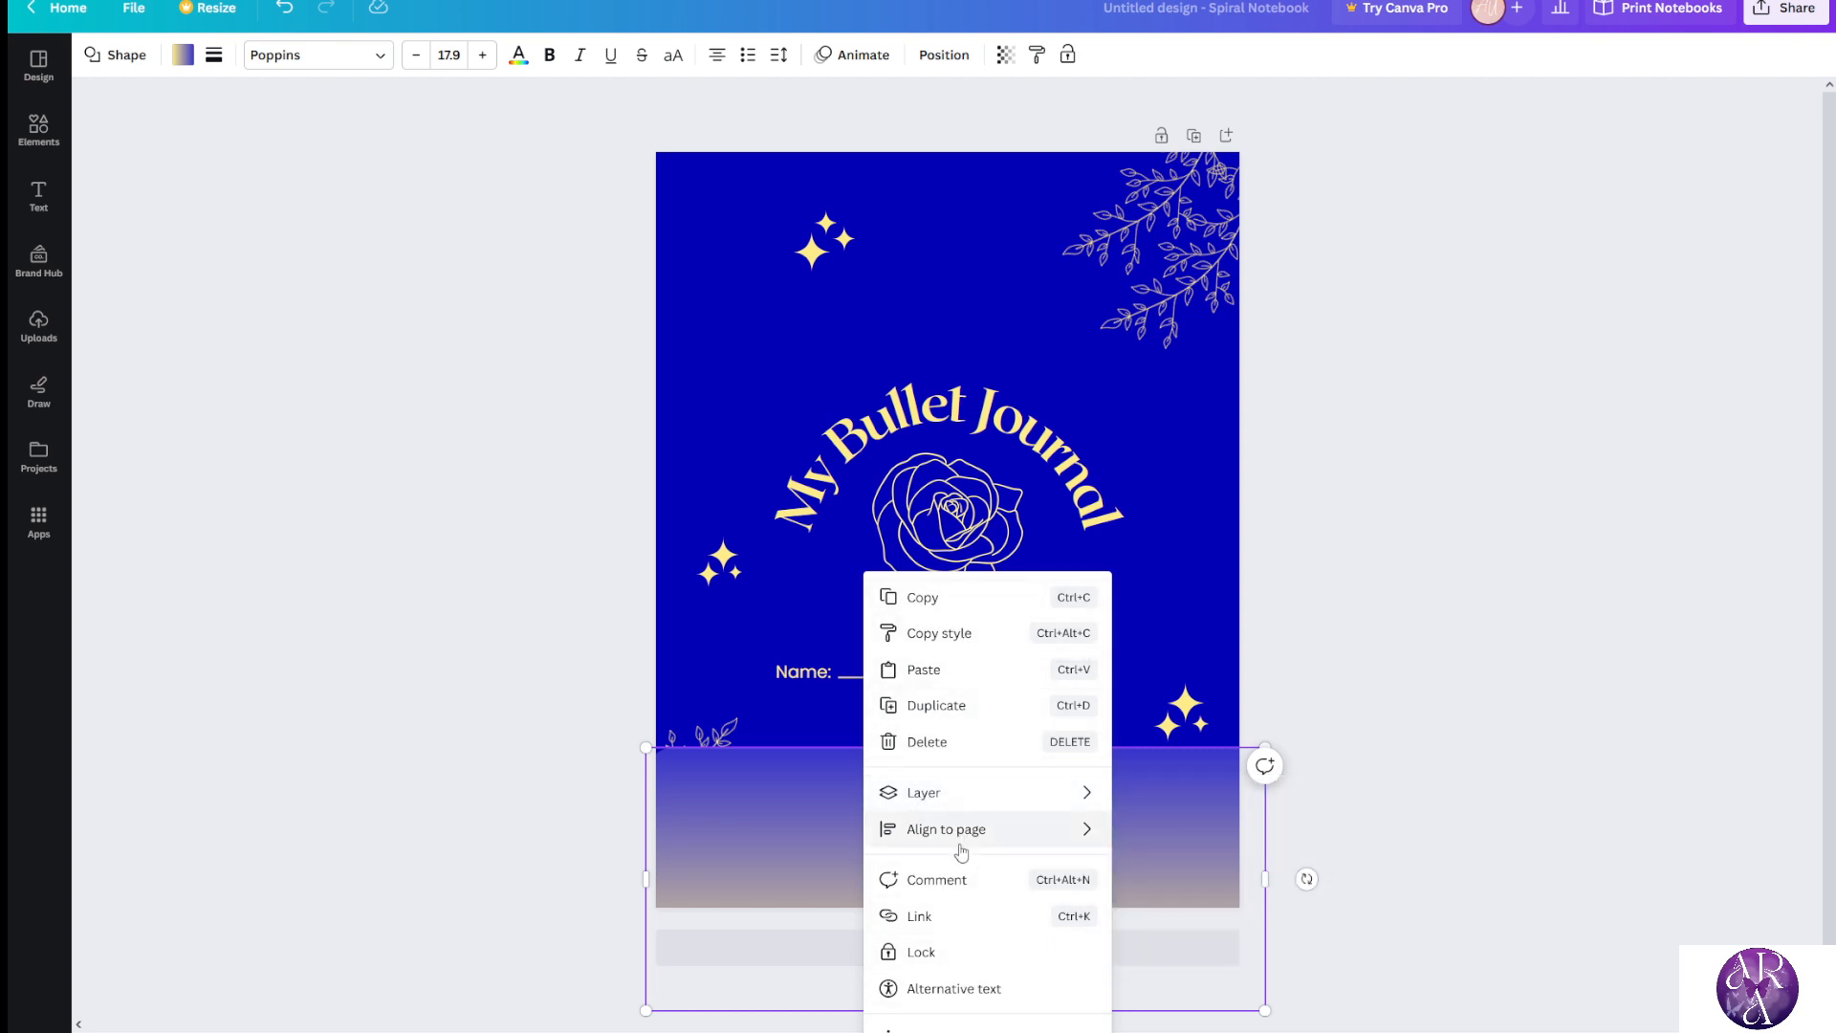
{"action": "right_click", "coordinate": [771, 823]}
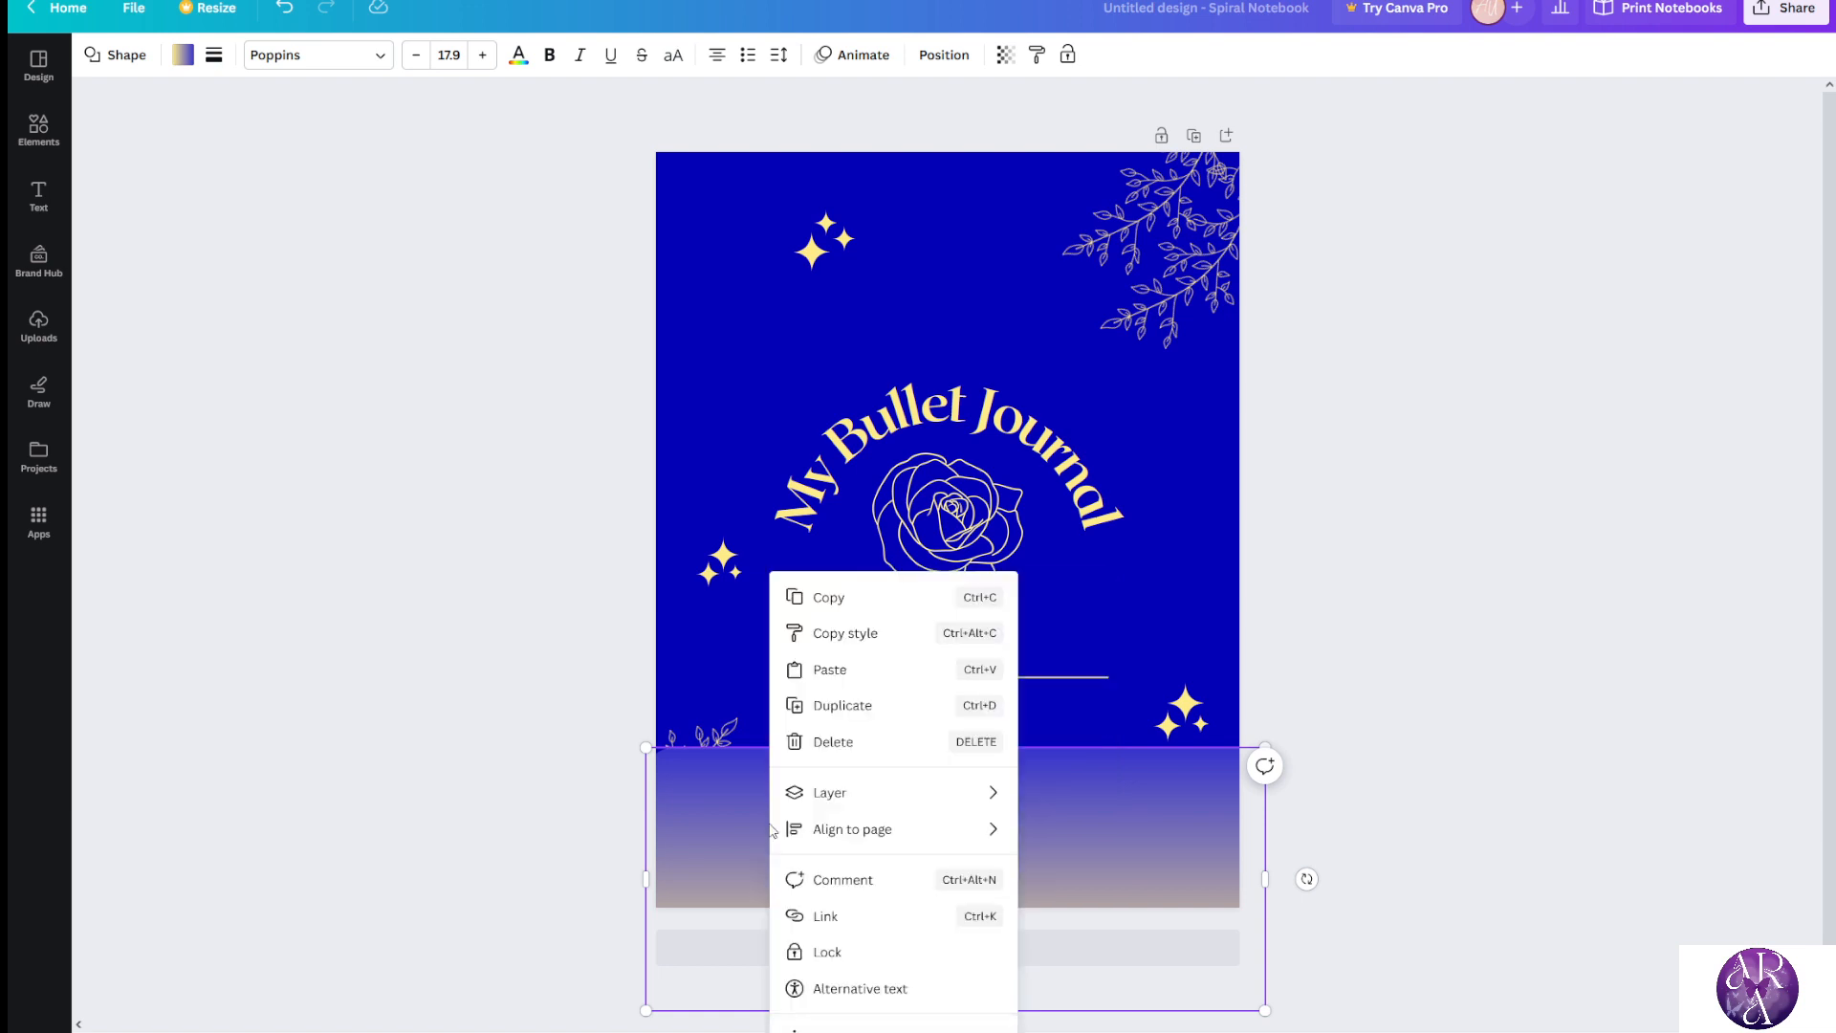
{"action": "mouse_move", "coordinate": [878, 809]}
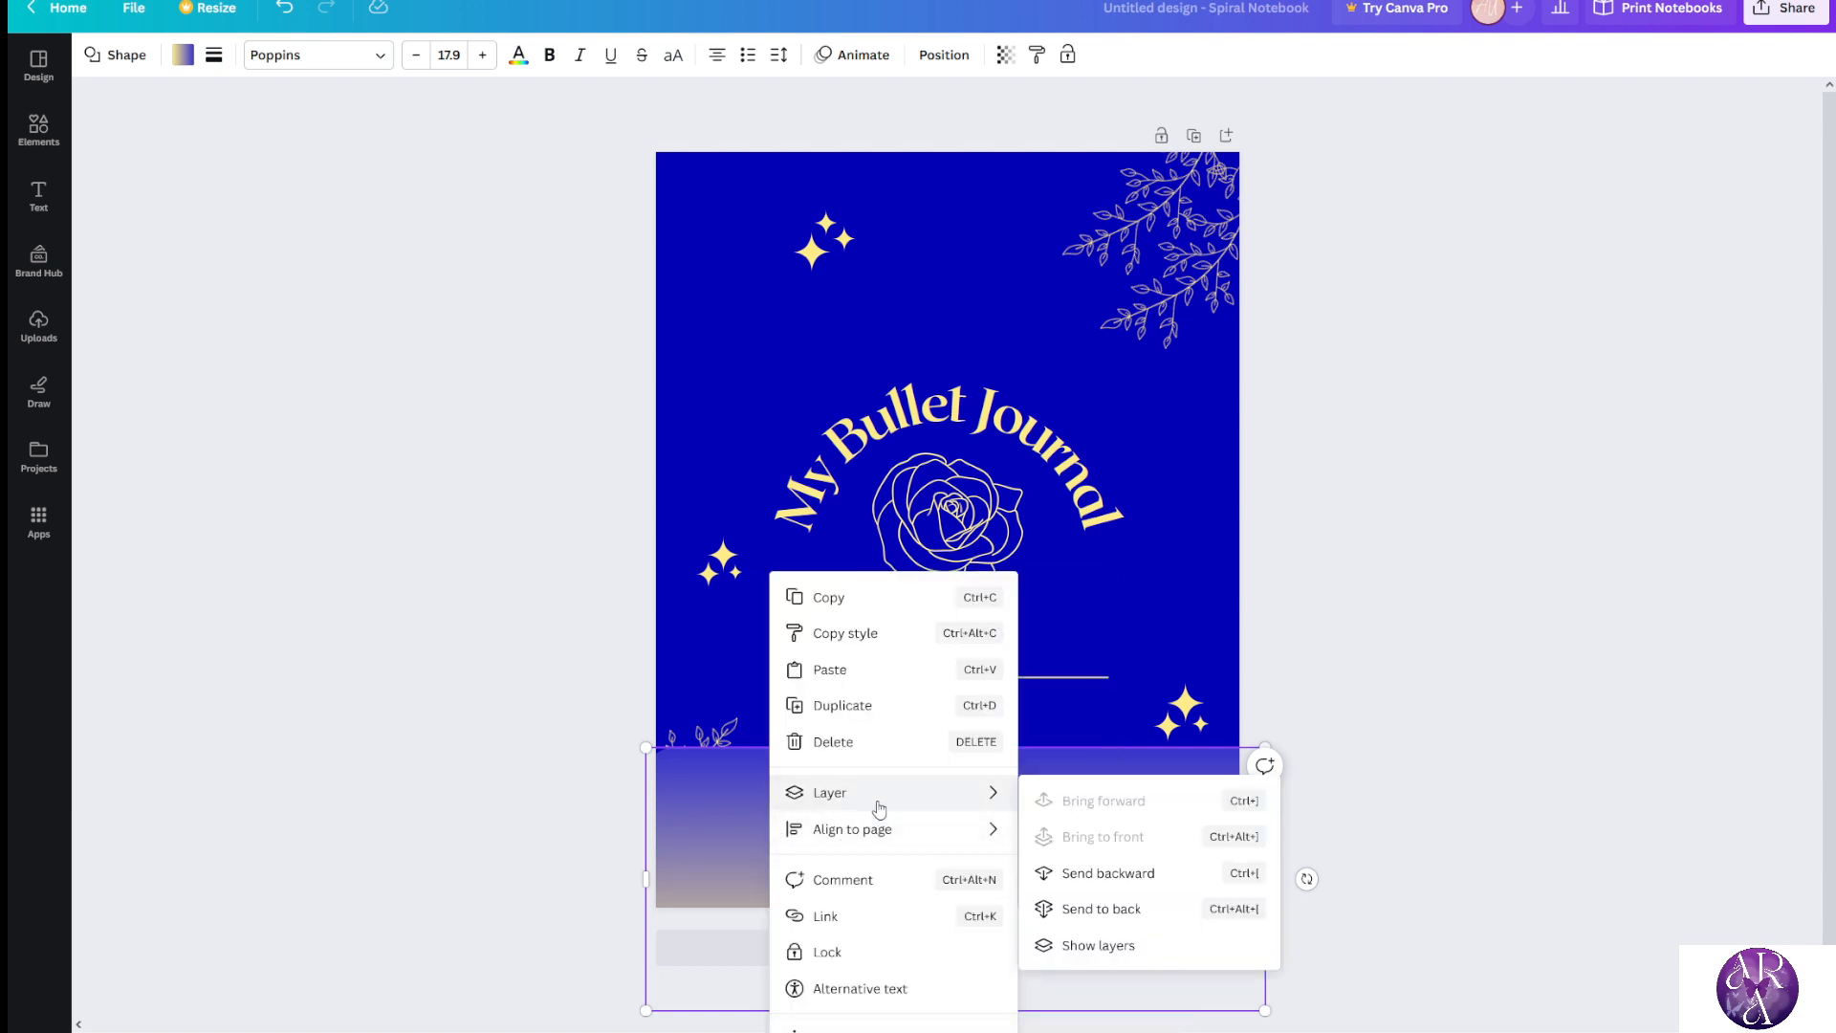
{"action": "left_click", "coordinate": [1127, 909]}
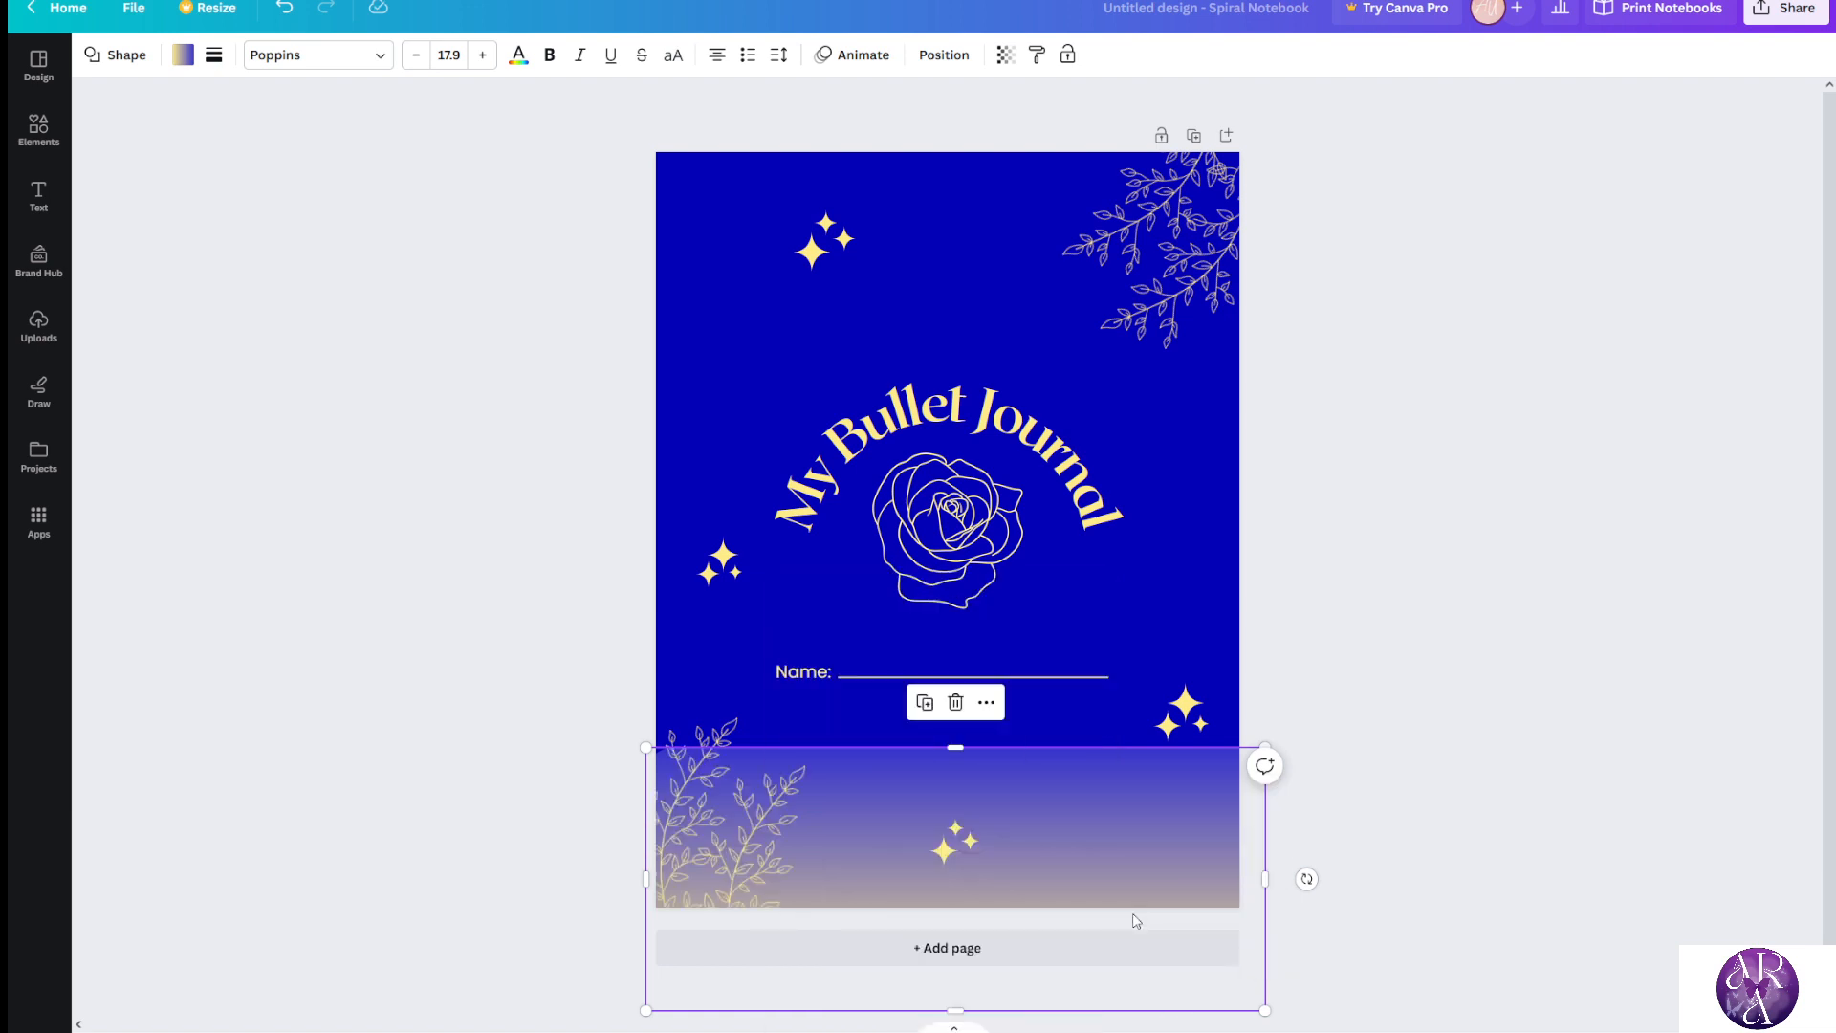
Bring the gradient shape forward several layers and send it backward again behind the lower branches and stars
{"action": "right_click", "coordinate": [880, 810]}
{"action": "mouse_move", "coordinate": [993, 790]}
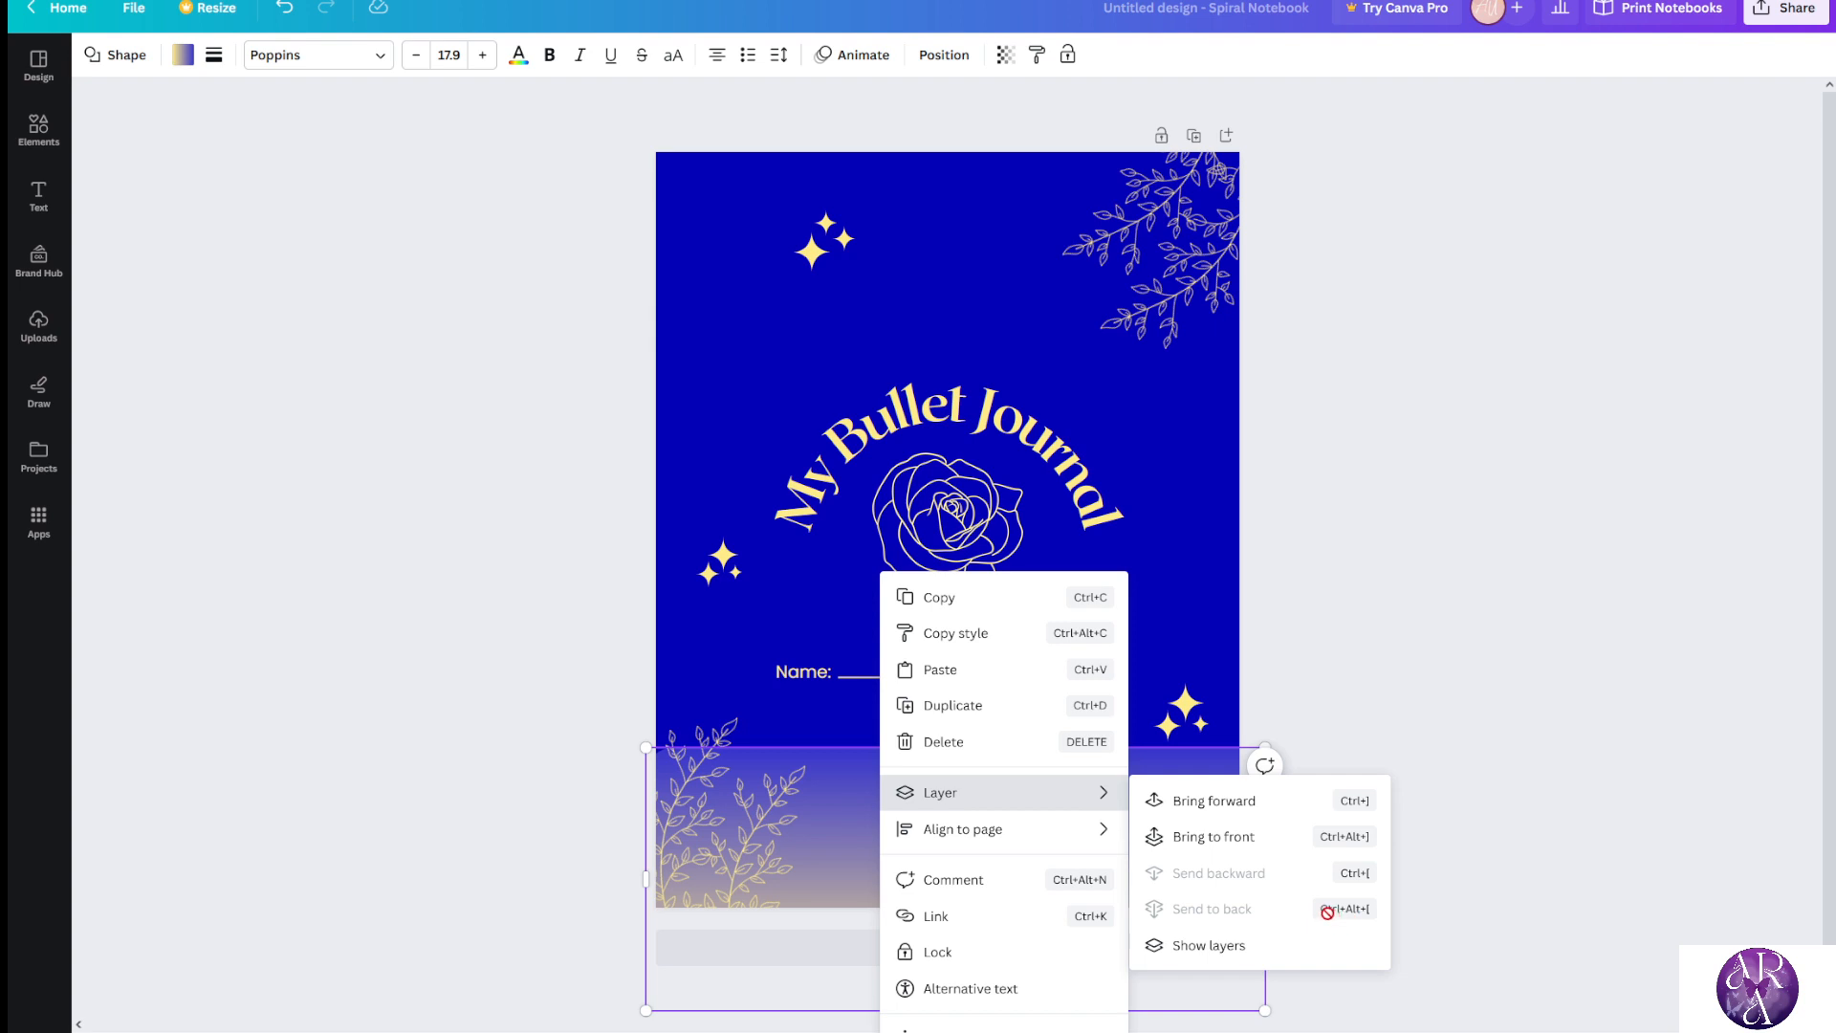
{"action": "left_click", "coordinate": [1438, 711]}
{"action": "left_click", "coordinate": [1436, 708]}
{"action": "left_click", "coordinate": [1053, 806]}
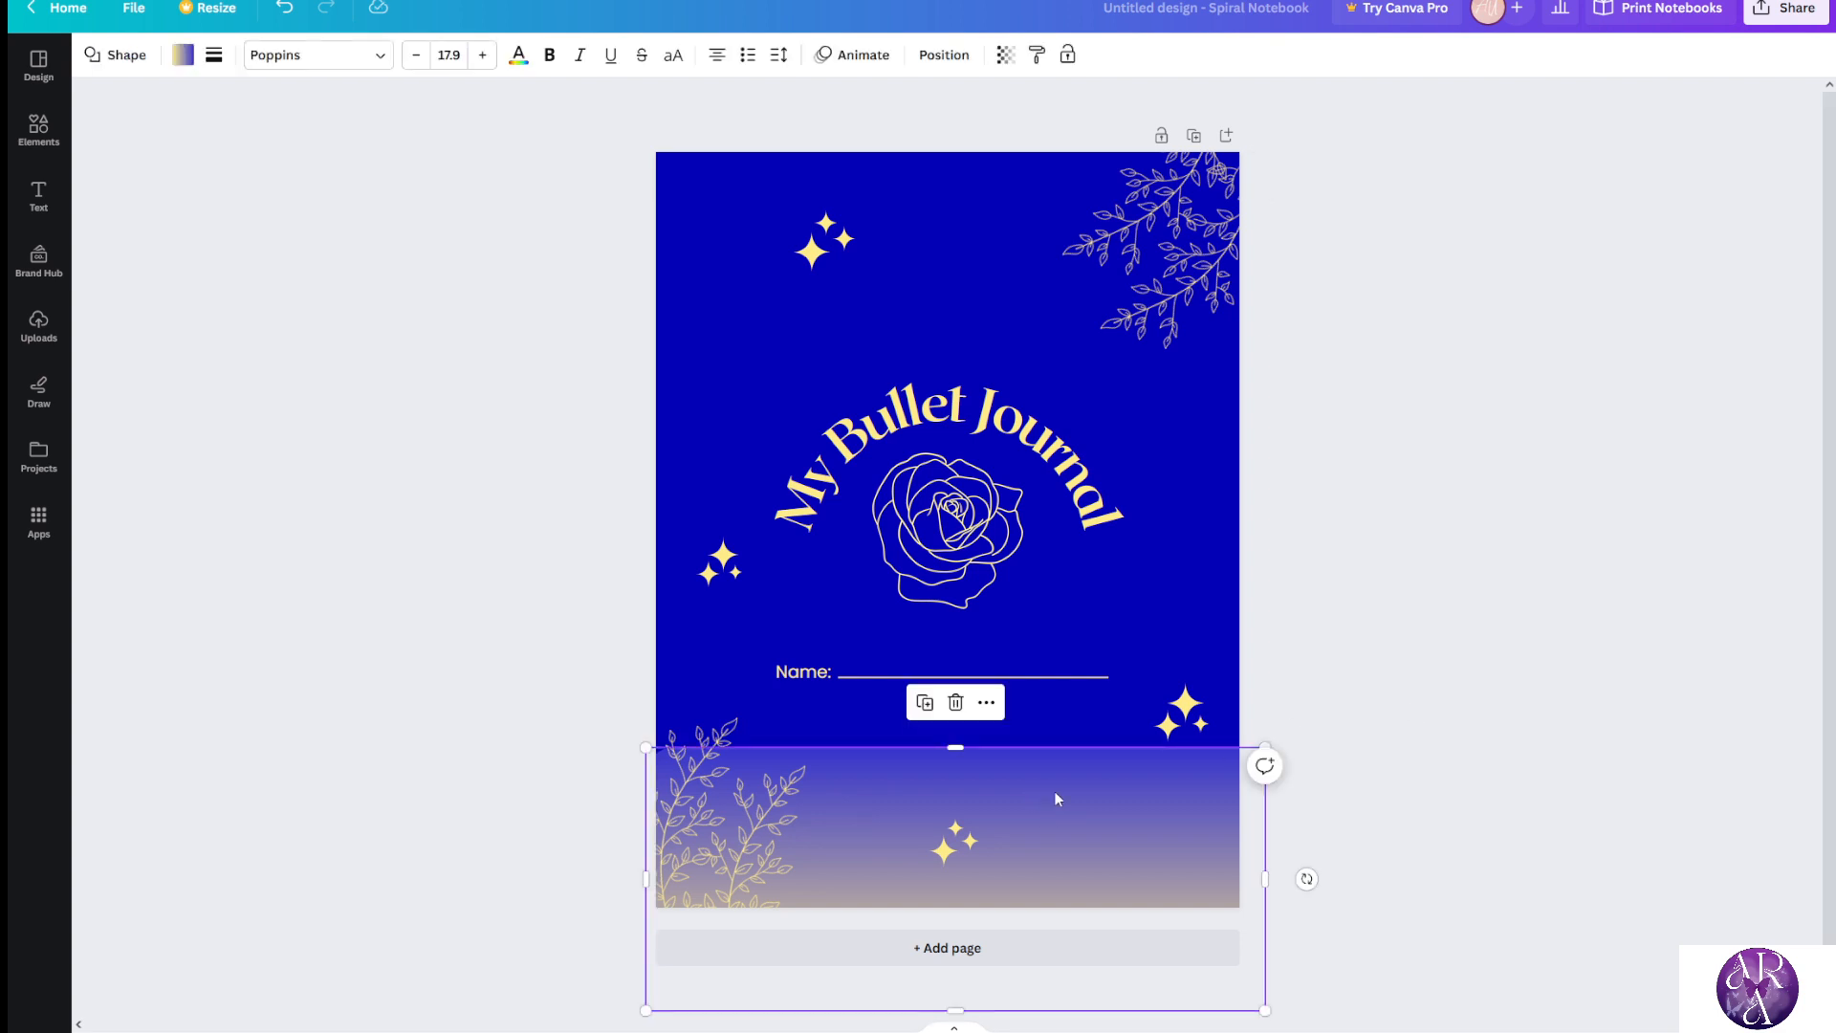
{"action": "key", "text": "ctrl+]"}
{"action": "key", "text": "ctrl+]"}
{"action": "key", "text": "ctrl+]"}
{"action": "key", "text": "ctrl+]"}
{"action": "key", "text": "ctrl+]"}
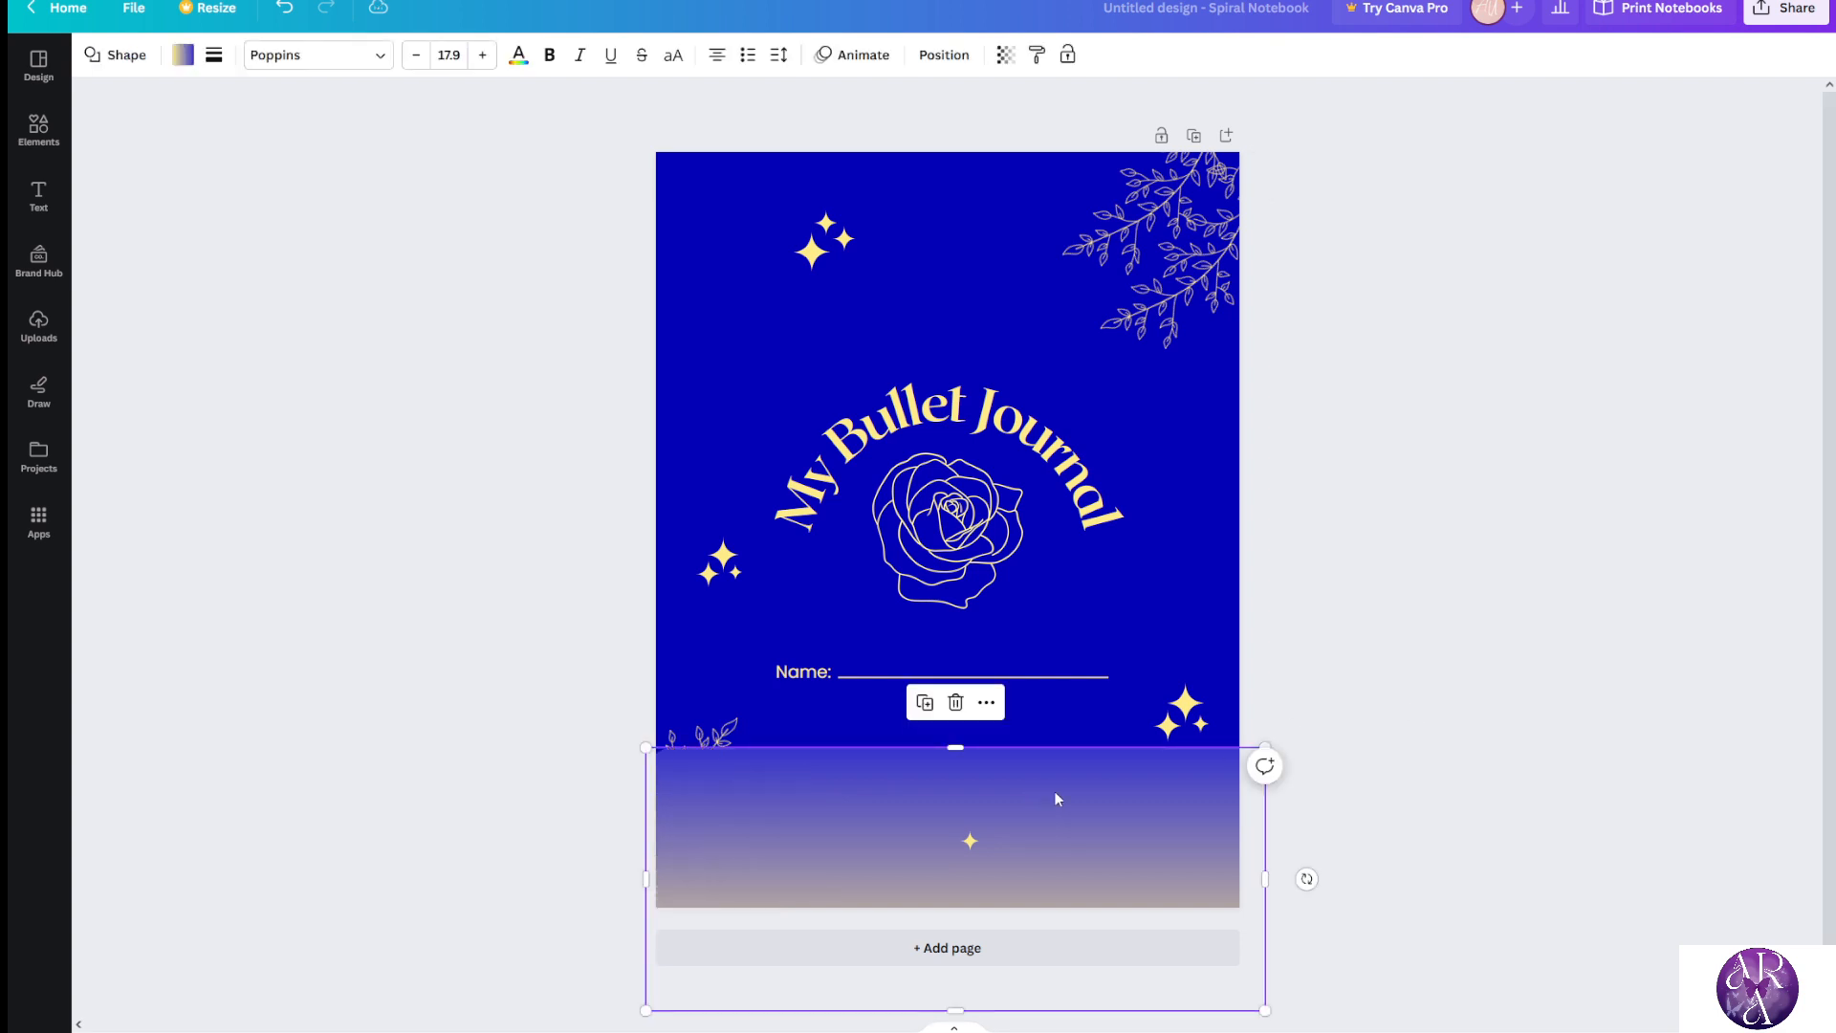
{"action": "key", "text": "ctrl+["}
{"action": "key", "text": "ctrl+["}
{"action": "key", "text": "ctrl+["}
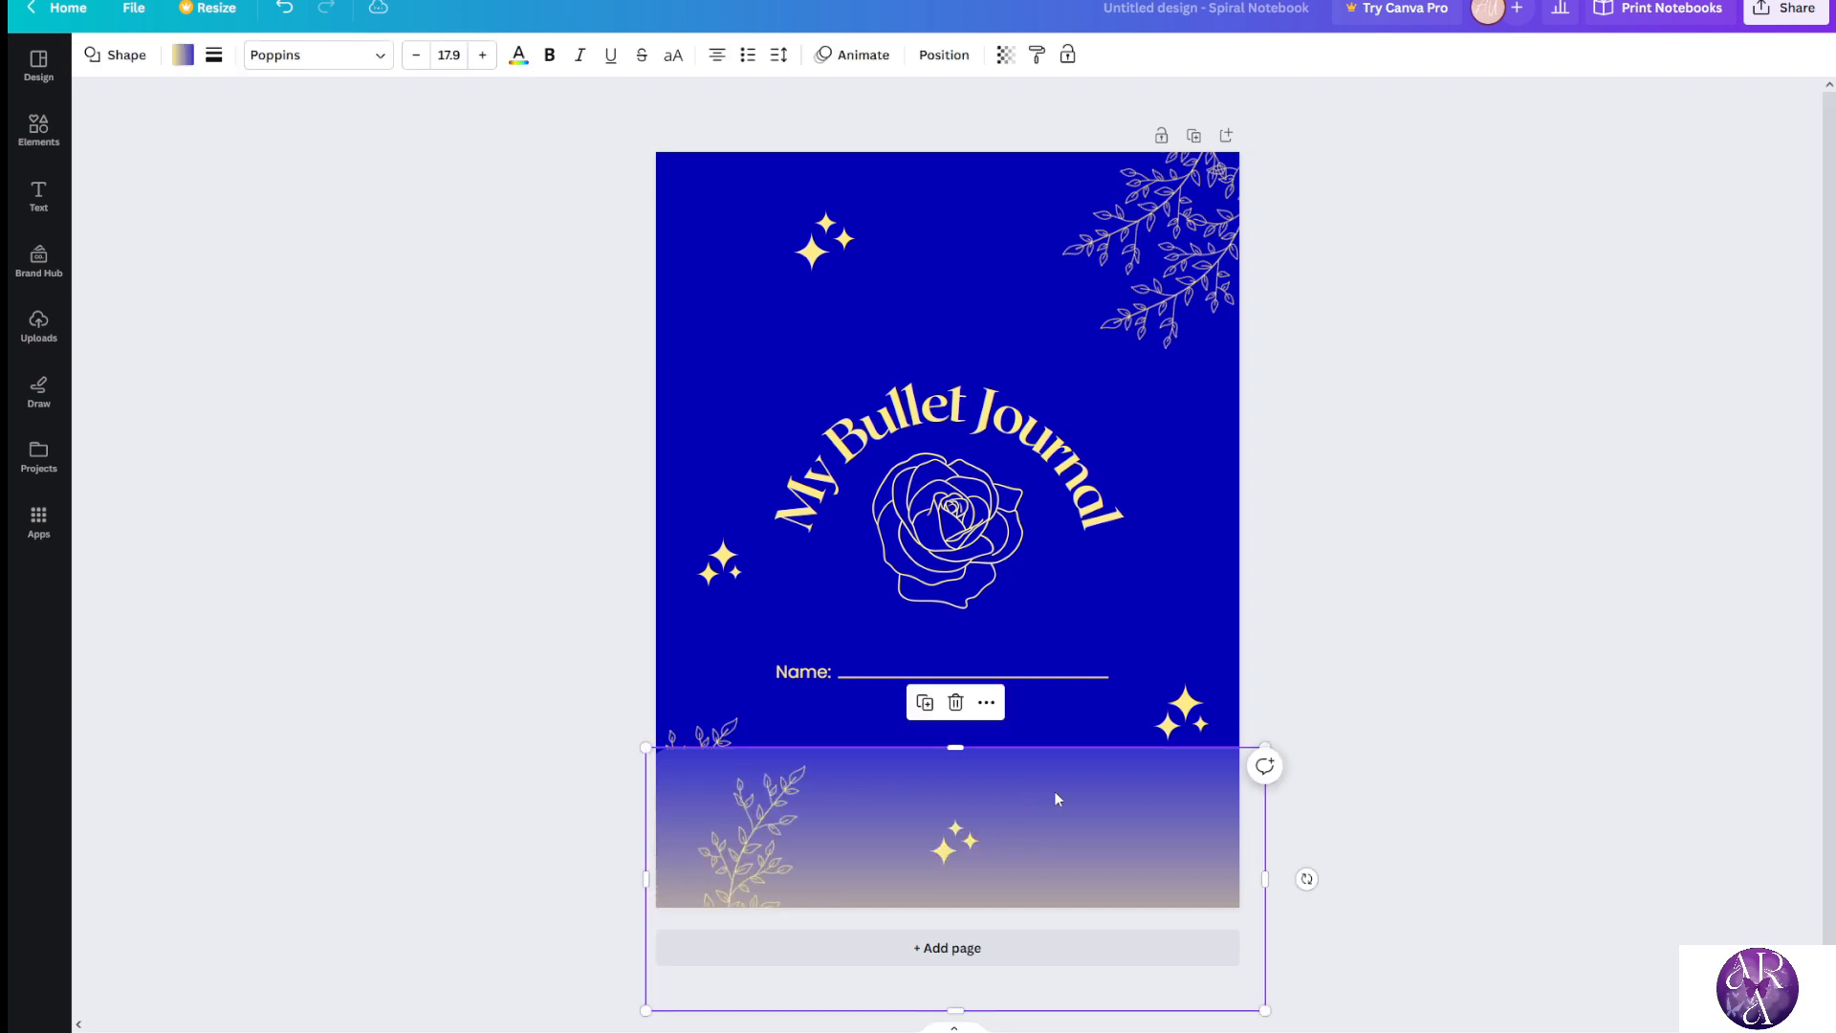
{"action": "right_click", "coordinate": [1057, 798]}
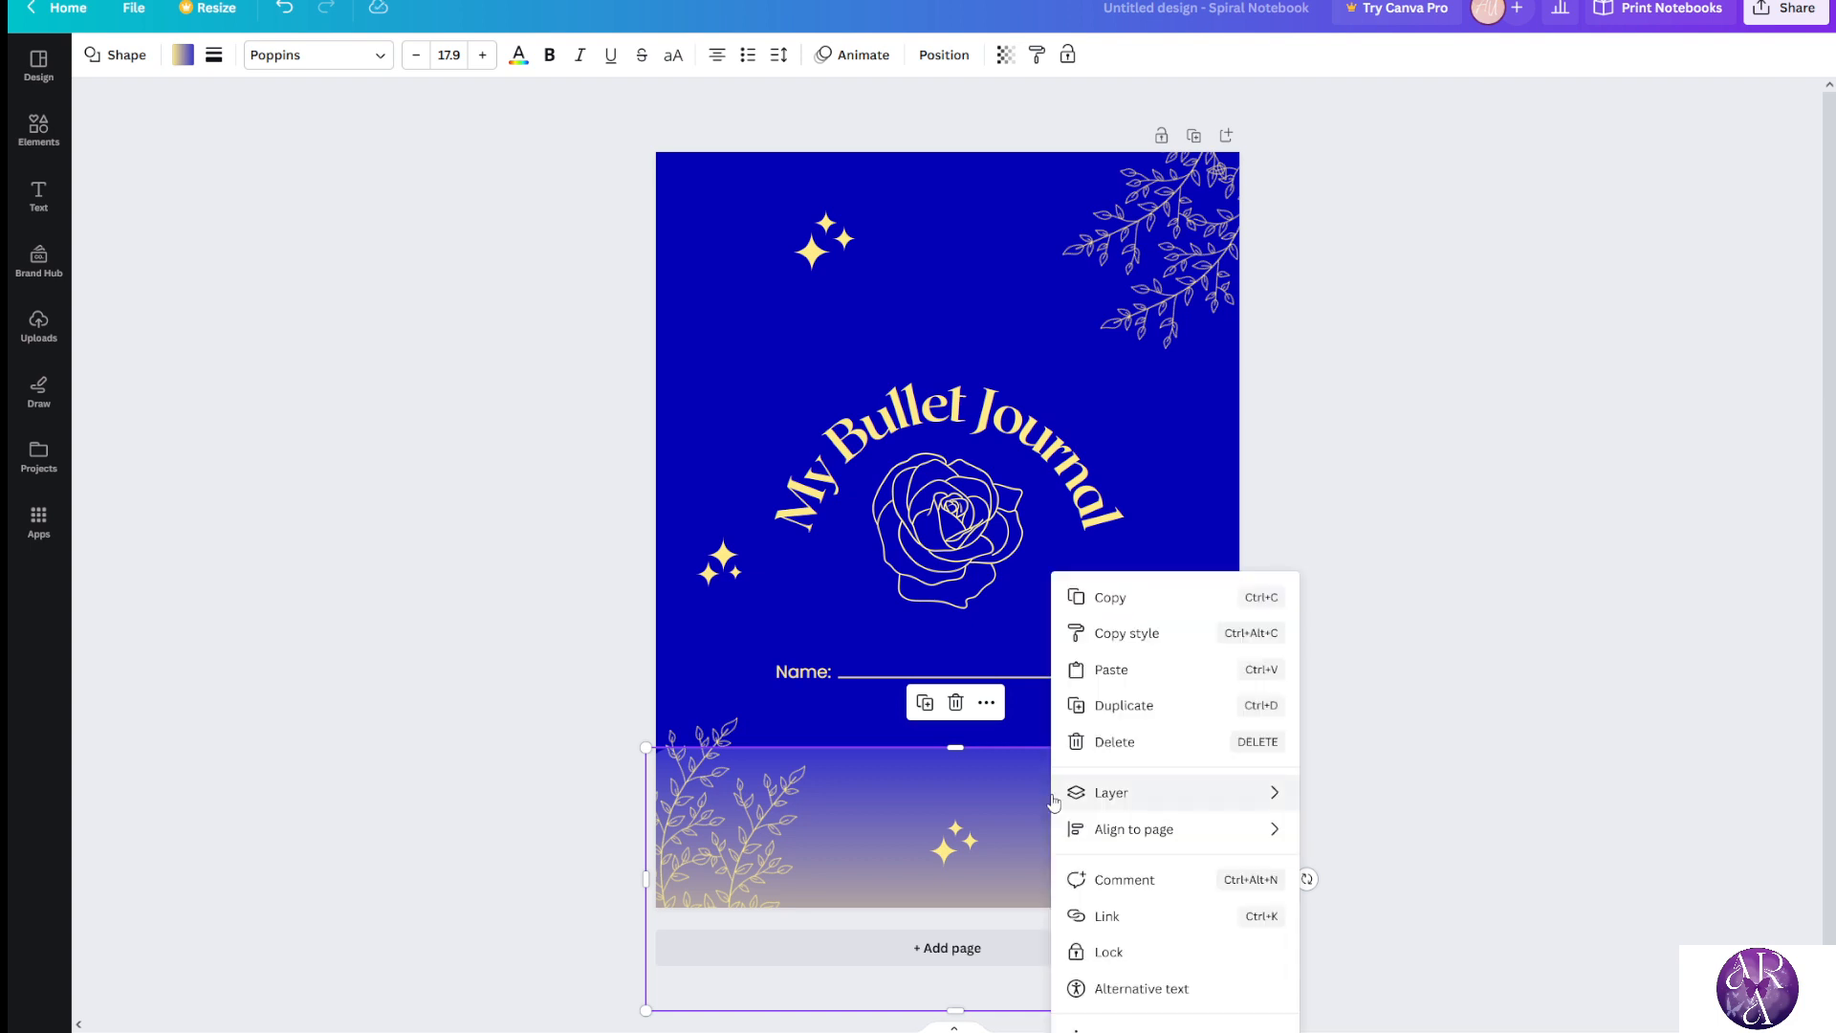
{"action": "mouse_move", "coordinate": [1208, 812]}
{"action": "left_click", "coordinate": [1488, 542]}
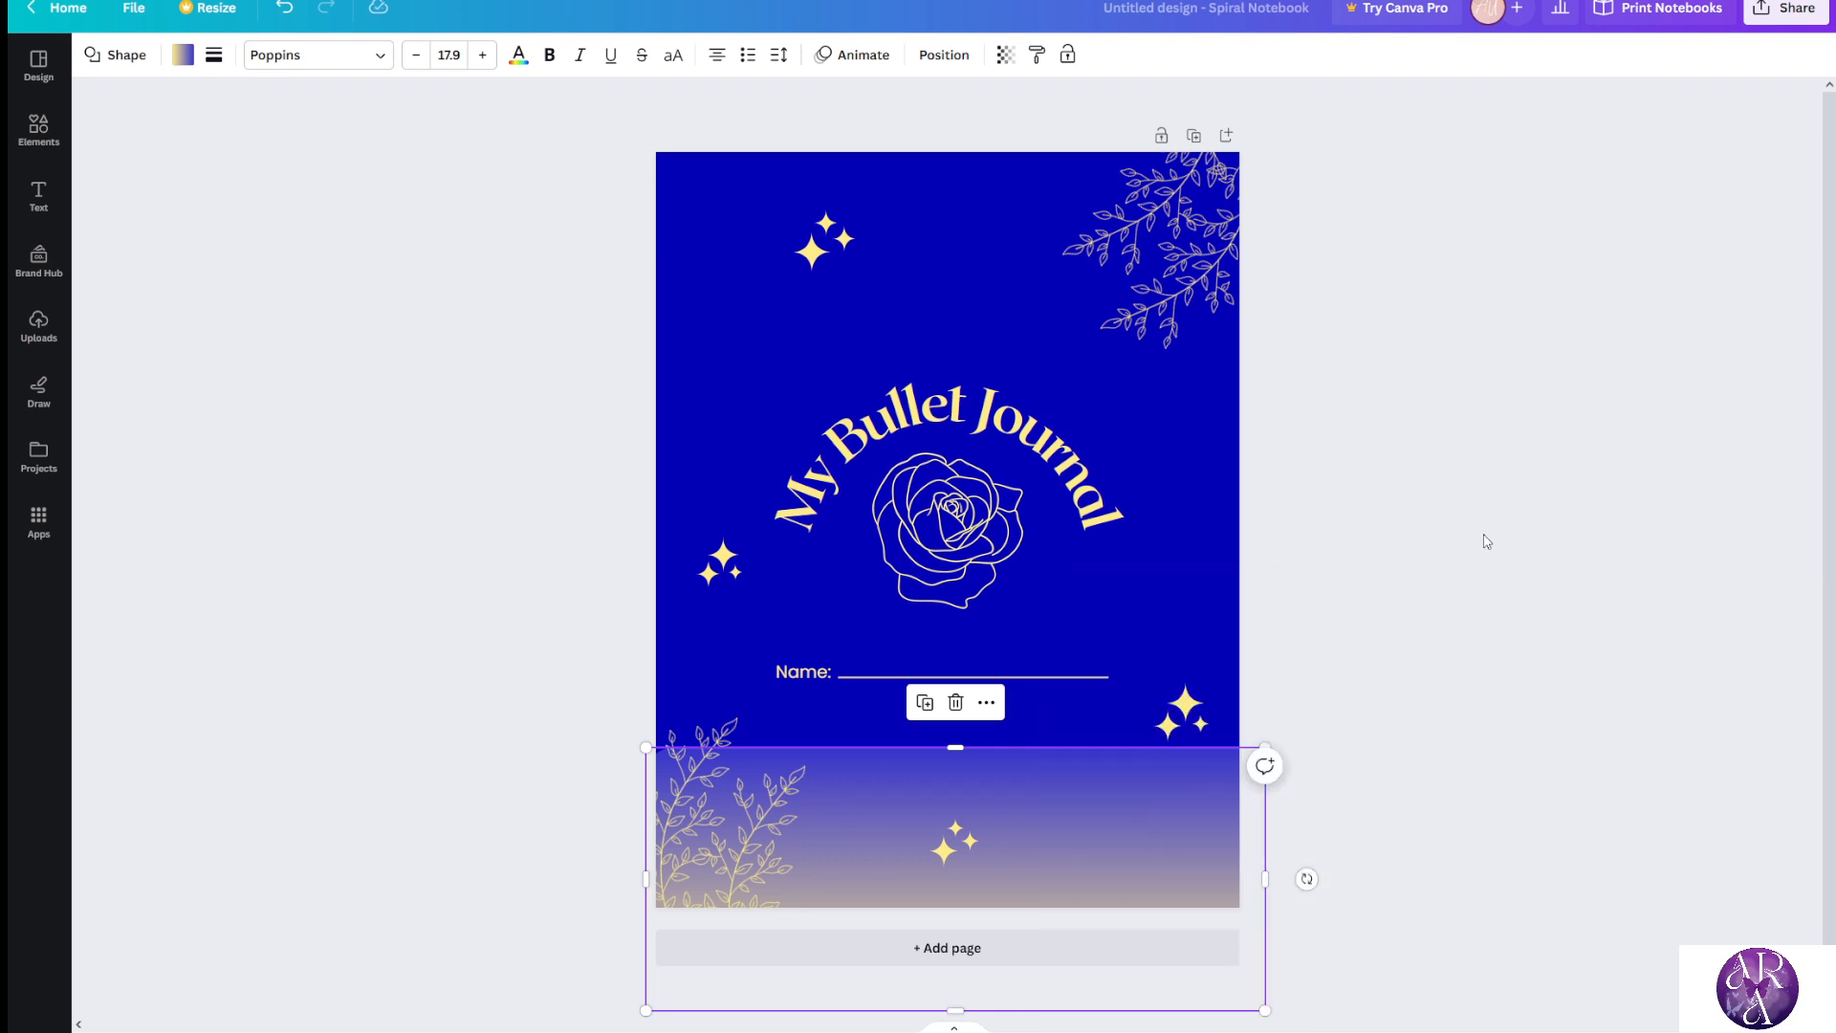
Shift the gradient shape lower on the page, level with the bottom star cluster, and set its transparency to 64
{"action": "left_click_drag", "start_coordinate": [1042, 837], "coordinate": [1031, 909]}
{"action": "left_click", "coordinate": [1557, 705]}
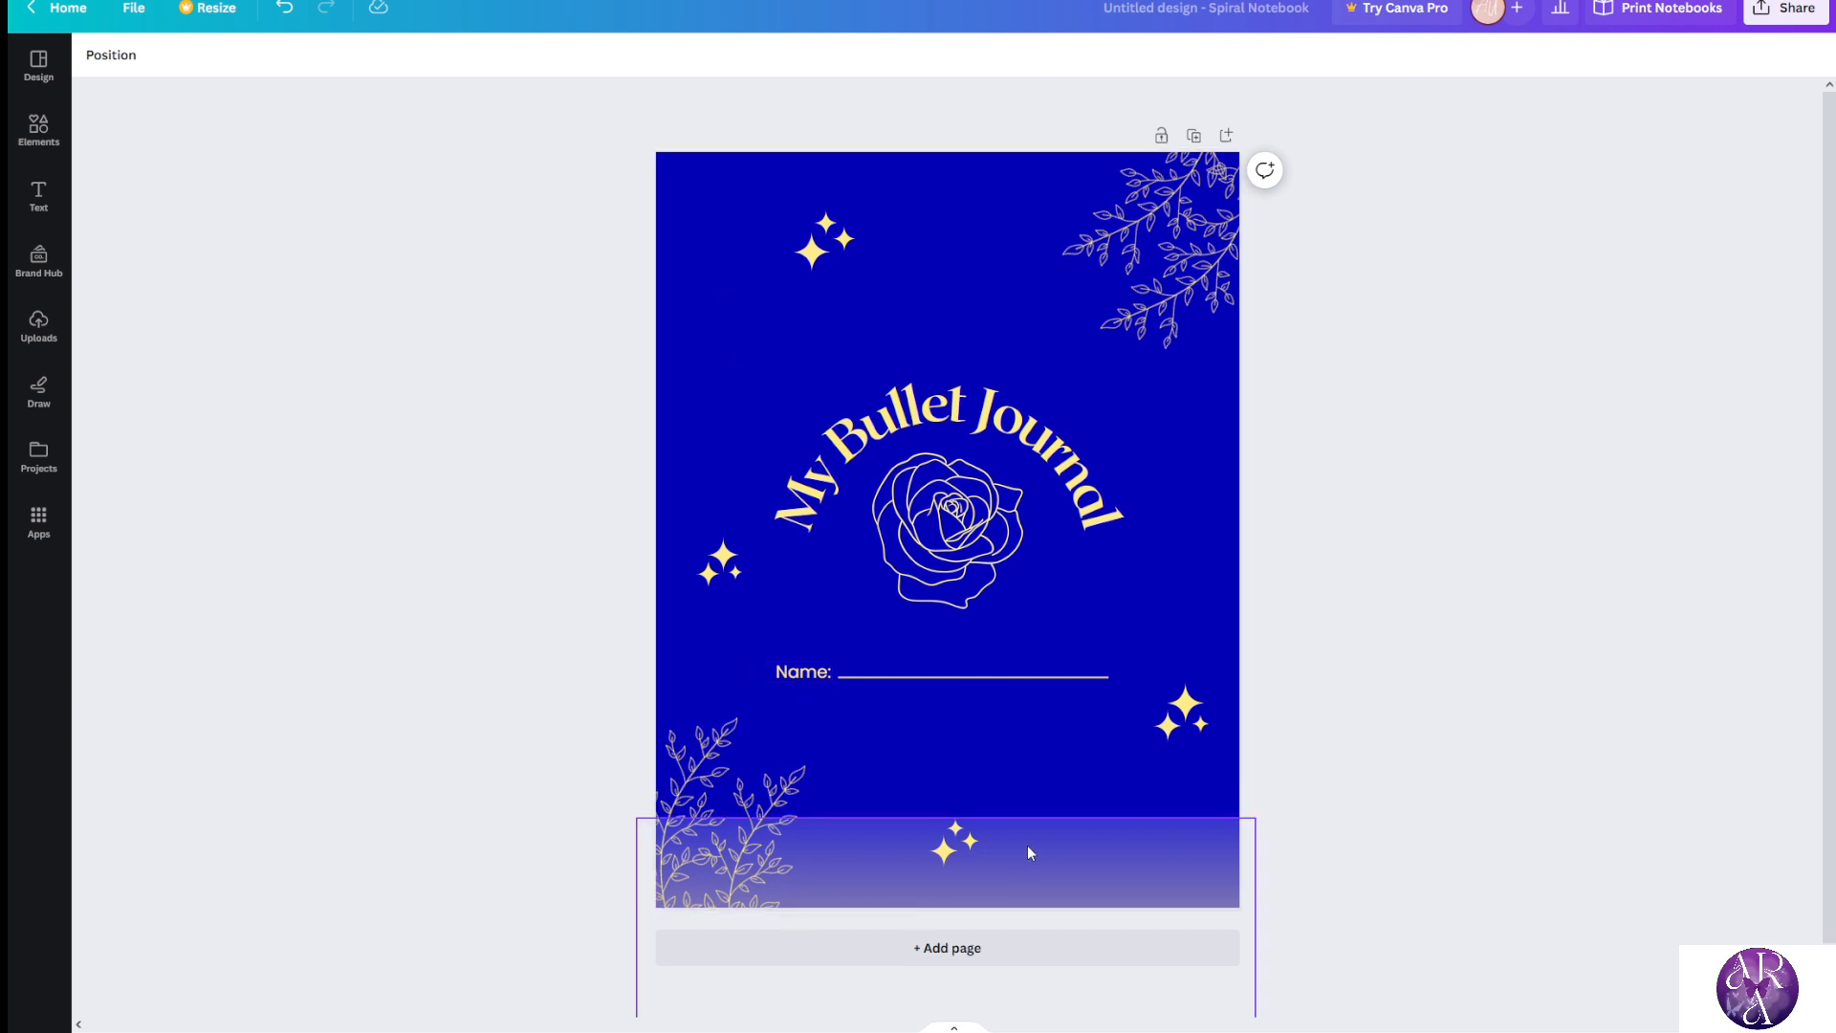
{"action": "mouse_move", "coordinate": [1027, 846]}
{"action": "left_mouse_down"}
{"action": "mouse_move", "coordinate": [1033, 664]}
{"action": "mouse_move", "coordinate": [1020, 849]}
{"action": "left_mouse_up"}
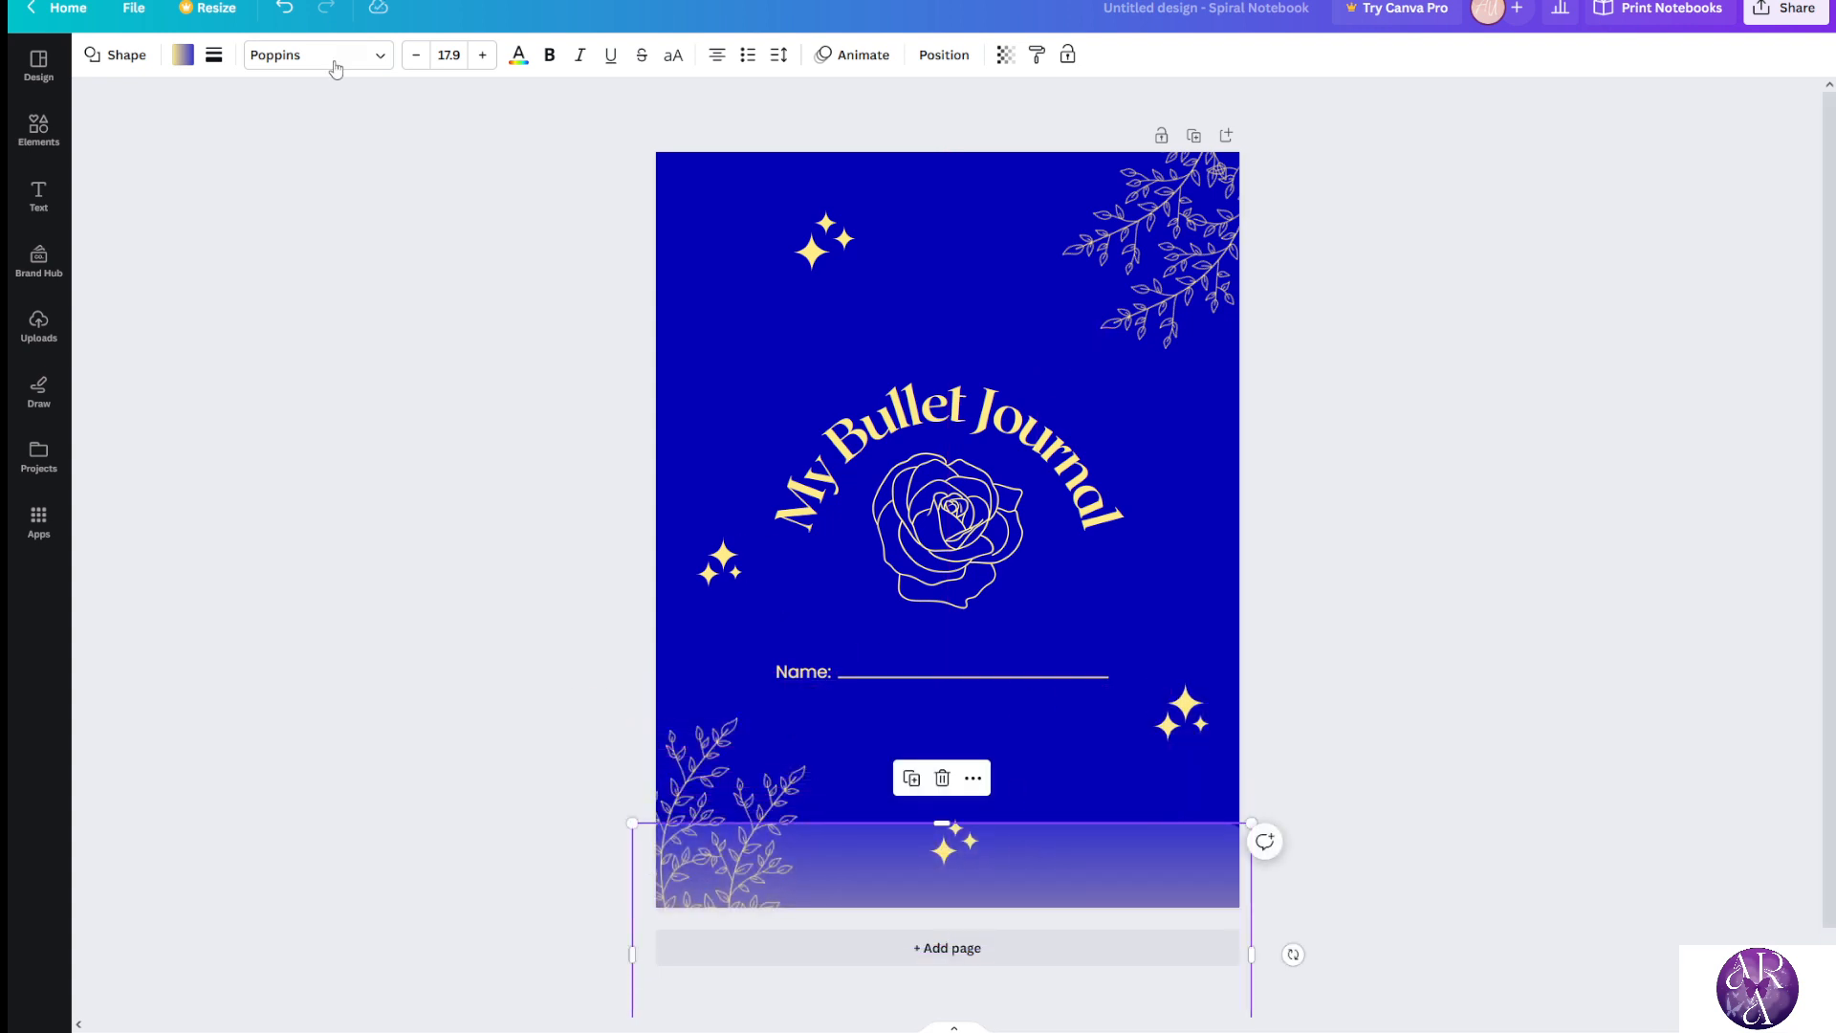
{"action": "left_click", "coordinate": [1004, 55]}
{"action": "left_click", "coordinate": [1004, 55]}
{"action": "left_click_drag", "start_coordinate": [1005, 127], "coordinate": [937, 134]}
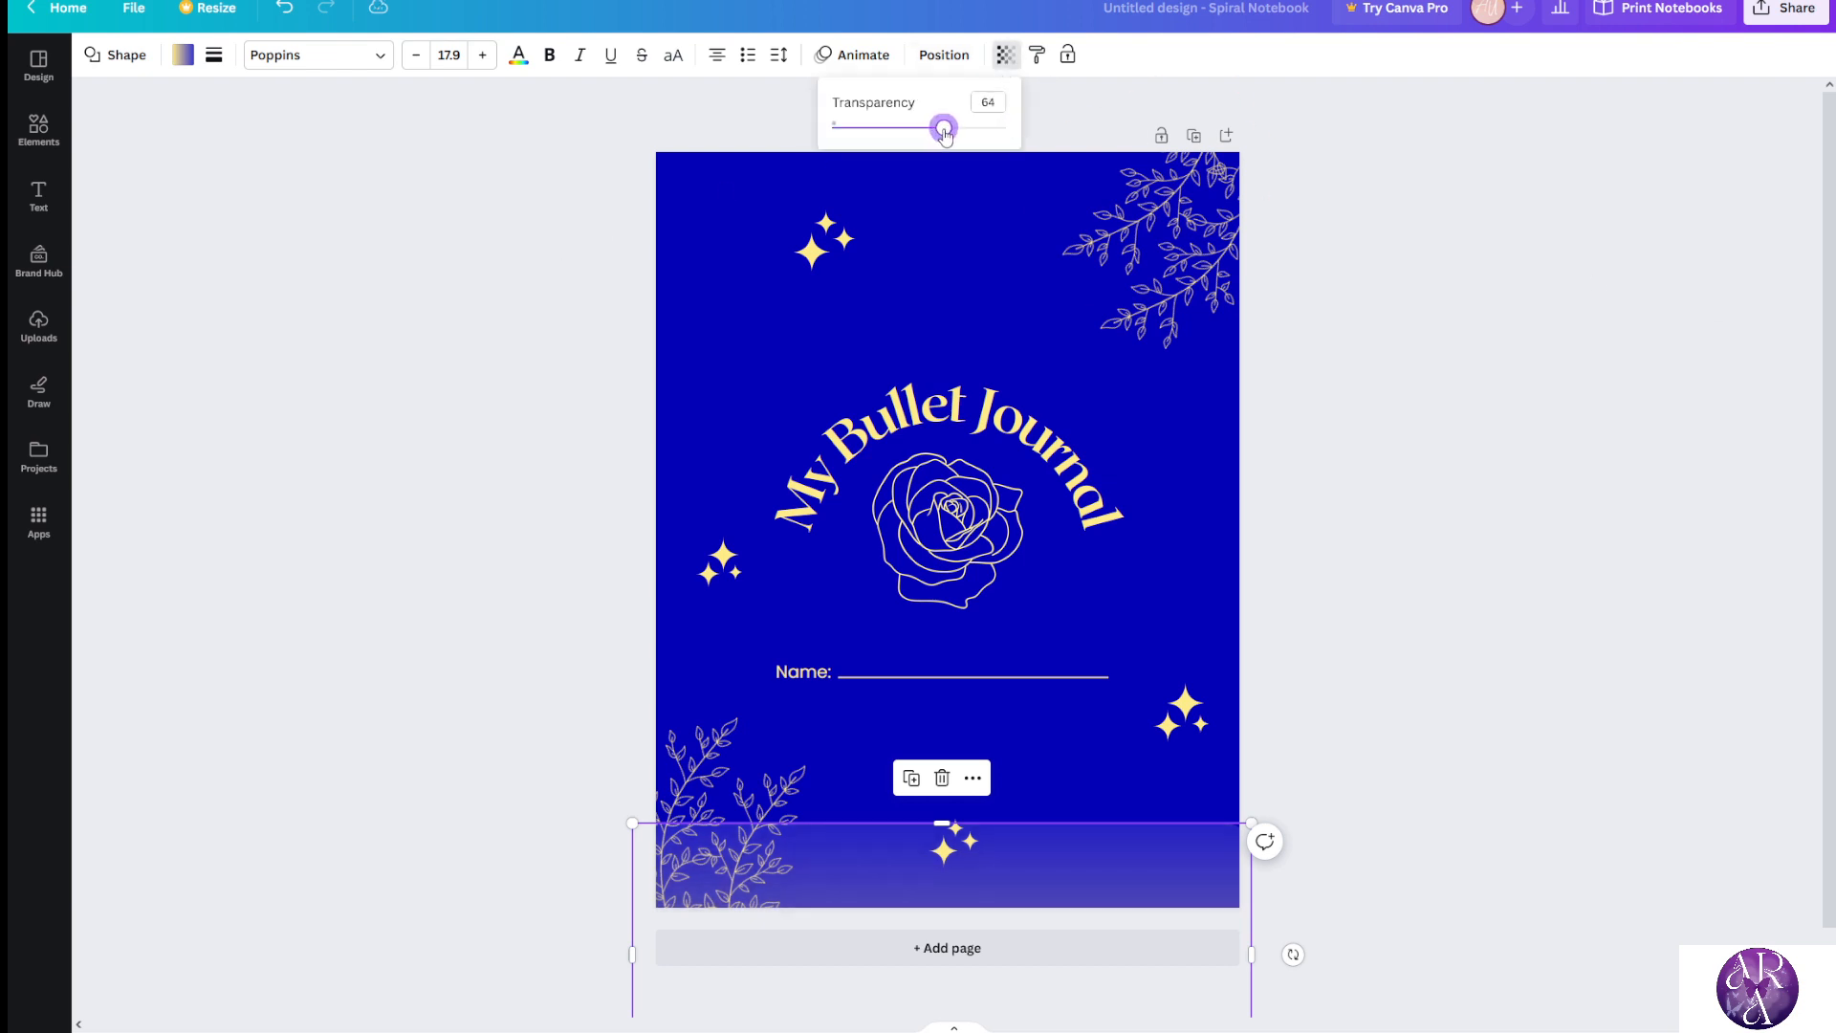
Raise the gradient shape so its upper edge sits just below the "Name:" line, and reduce its transparency value to 49
{"action": "left_click_drag", "start_coordinate": [1081, 888], "coordinate": [1072, 815]}
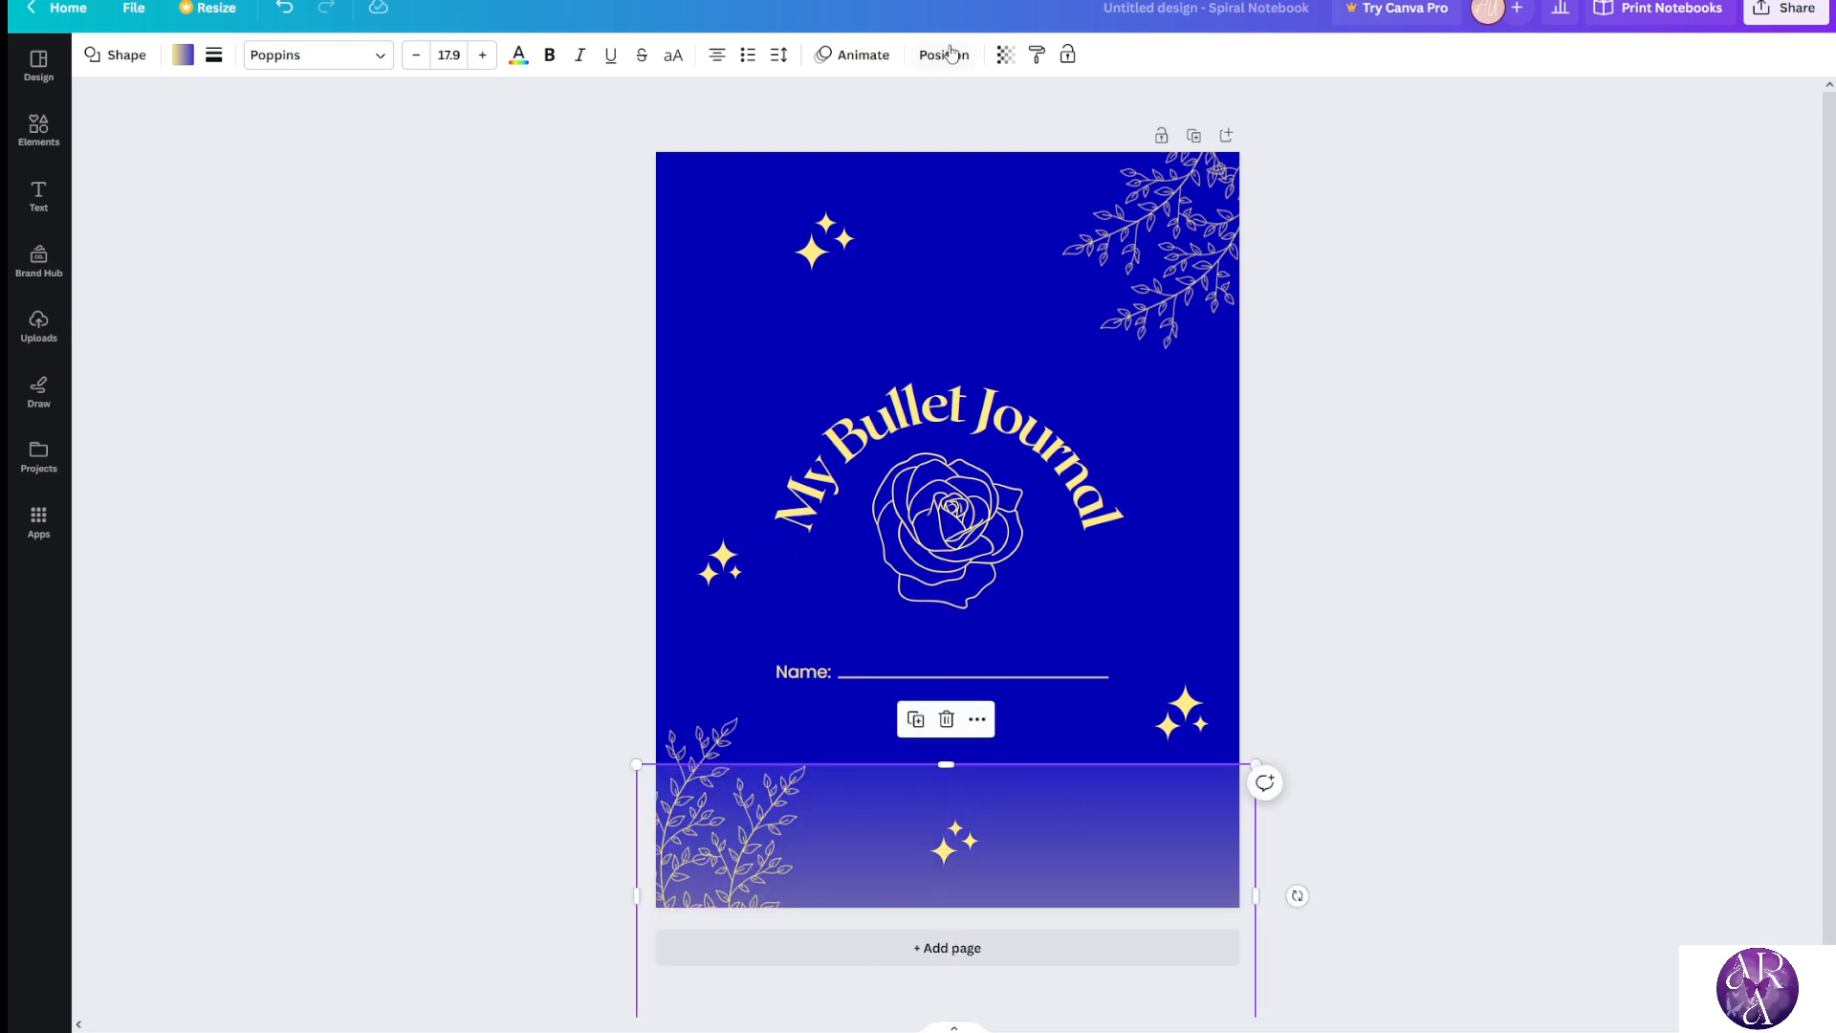
{"action": "left_click", "coordinate": [1004, 55]}
{"action": "mouse_move", "coordinate": [935, 128]}
{"action": "left_mouse_down"}
{"action": "mouse_move", "coordinate": [891, 134]}
{"action": "mouse_move", "coordinate": [909, 135]}
{"action": "left_mouse_up"}
{"action": "left_click", "coordinate": [1348, 742]}
{"action": "left_click_drag", "start_coordinate": [1079, 843], "coordinate": [1087, 800]}
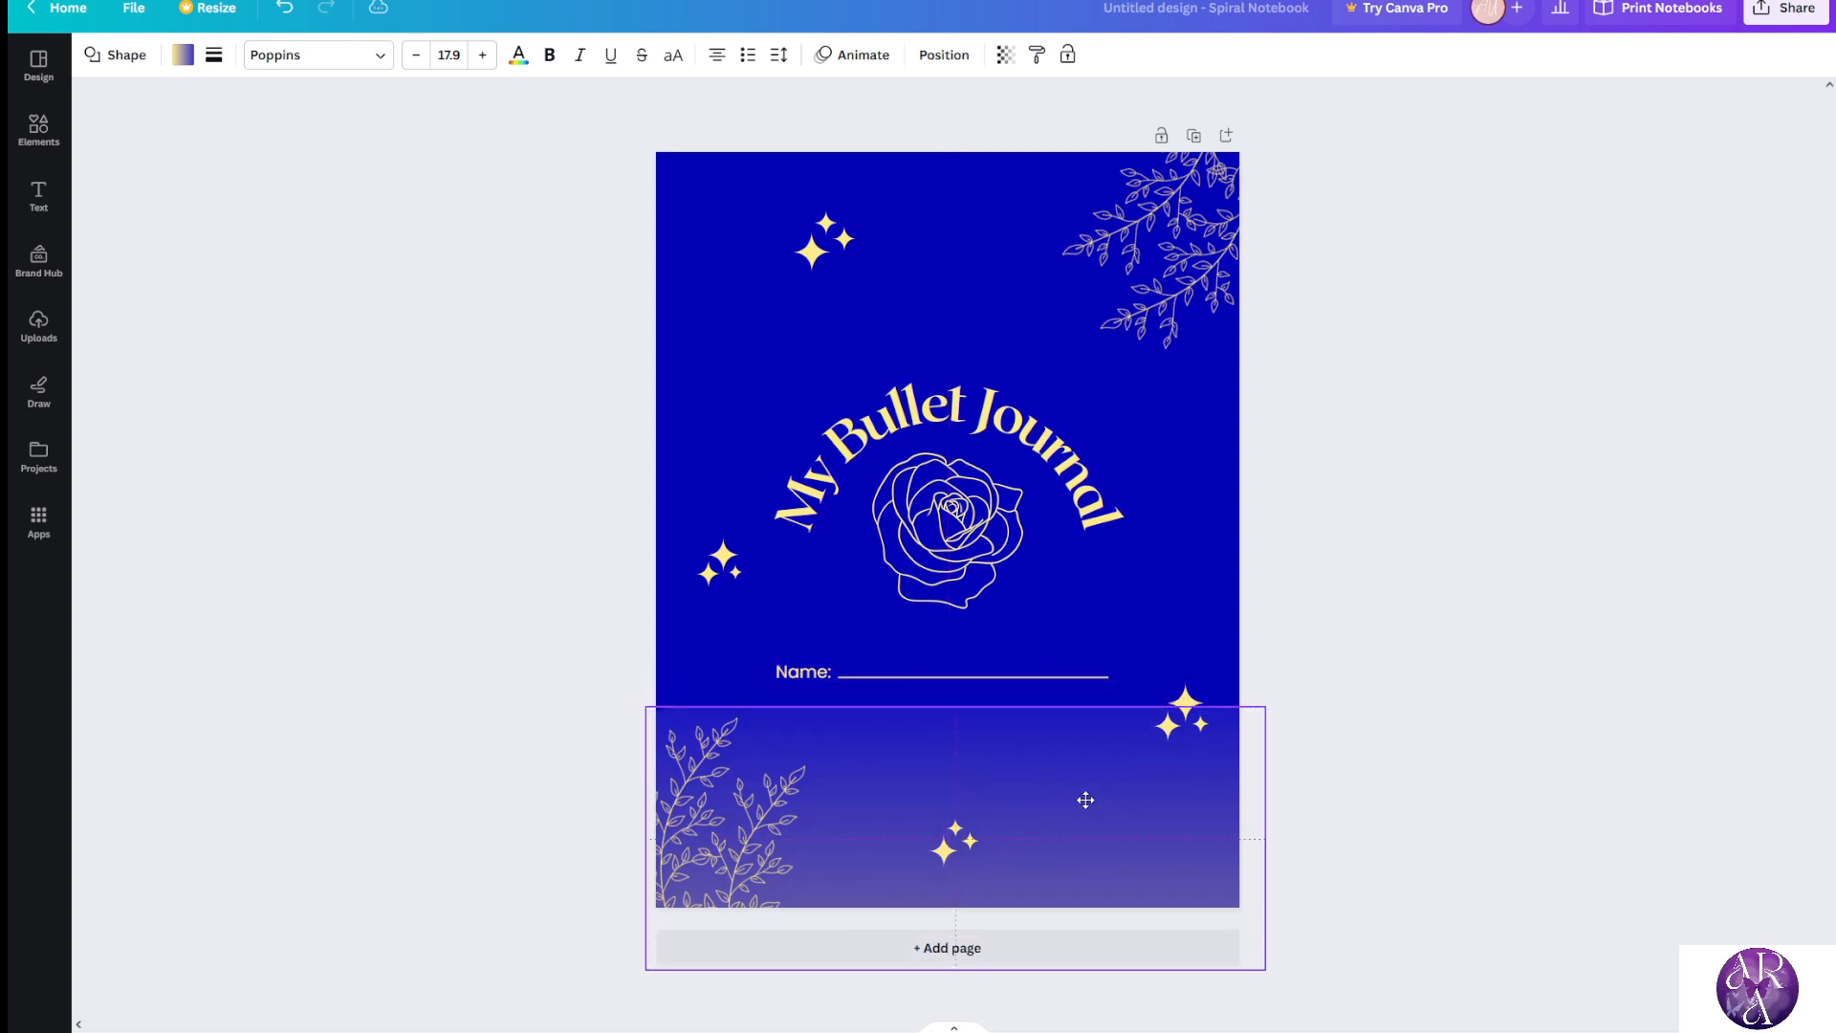
{"action": "left_click", "coordinate": [1004, 55]}
{"action": "left_click_drag", "start_coordinate": [947, 130], "coordinate": [920, 128]}
{"action": "left_click", "coordinate": [1420, 510]}
{"action": "left_click", "coordinate": [1420, 509]}
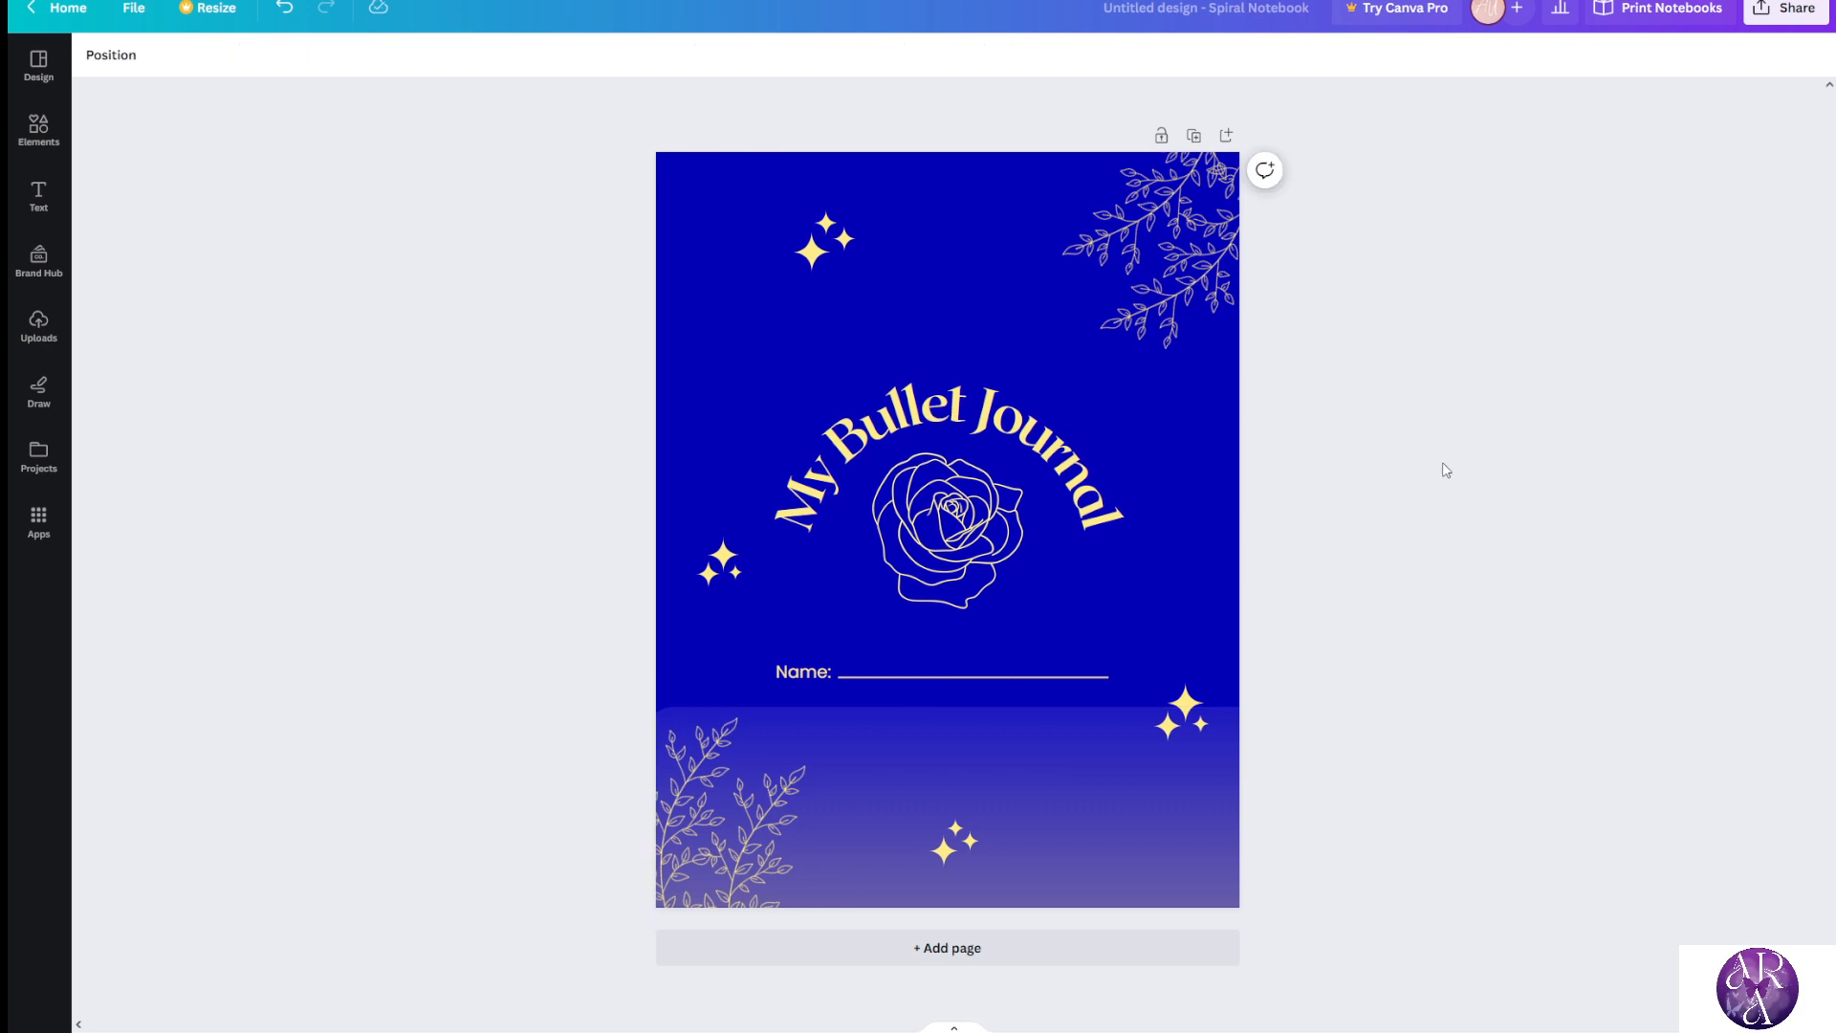
Fade the gradient shape further into the blue background with a lower transparency value, and deselect it
{"action": "left_click", "coordinate": [952, 743]}
{"action": "left_click", "coordinate": [1005, 55]}
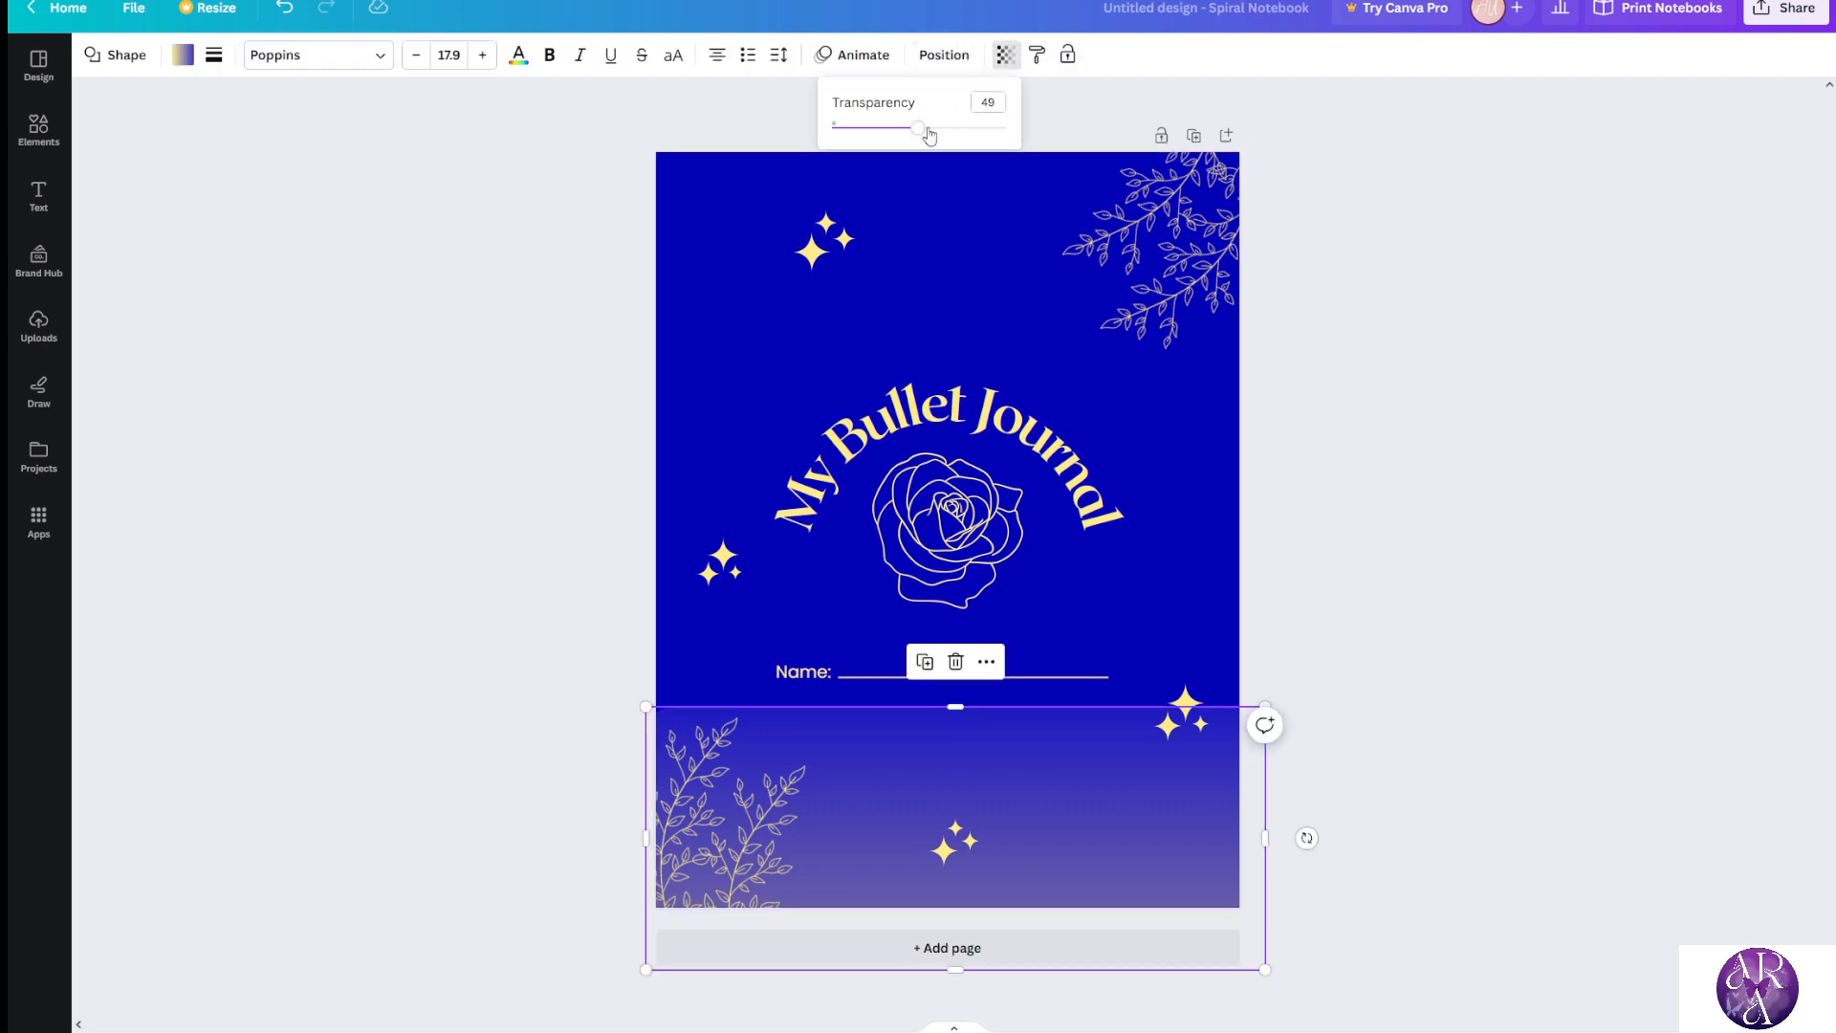
{"action": "left_click", "coordinate": [894, 123]}
{"action": "left_click", "coordinate": [1318, 359]}
{"action": "left_click", "coordinate": [1318, 359]}
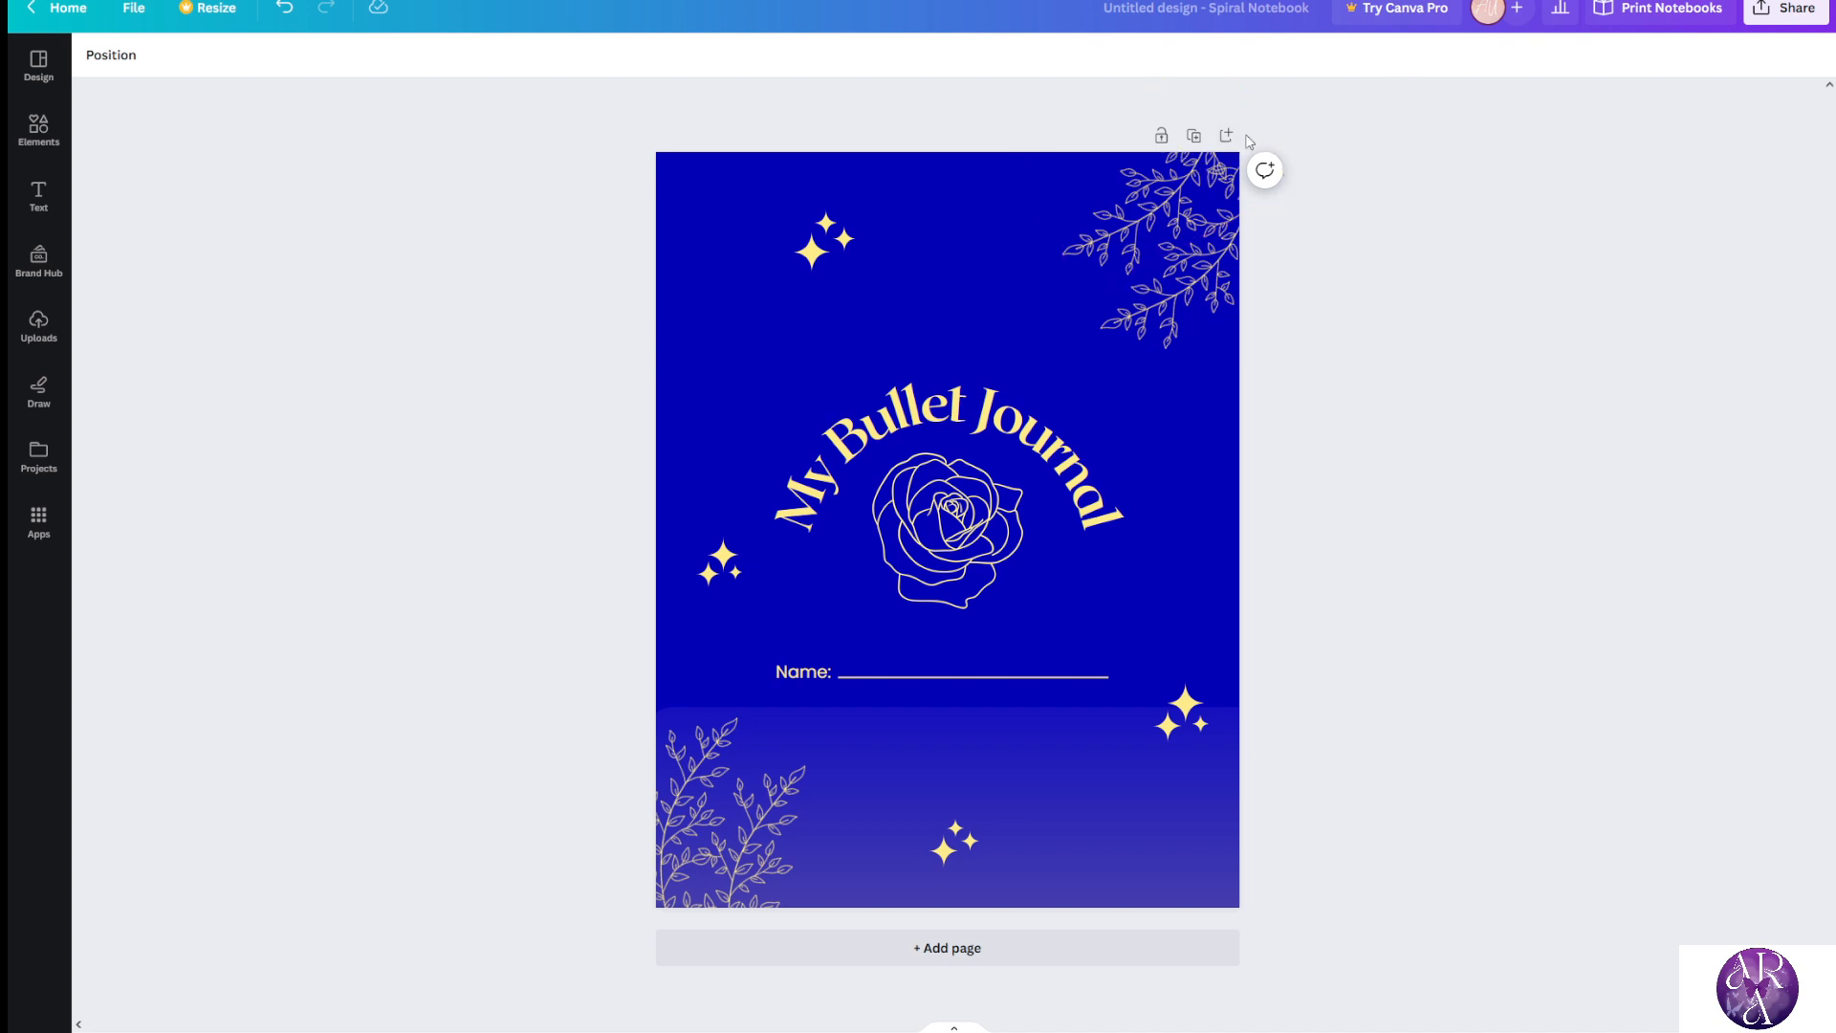
Try the Poppins, TAN Pearl, Bebas Neue, Brittany, Forum and Brightwall fonts on the curved "My Bullet Journal" title
{"action": "left_click", "coordinate": [1014, 413]}
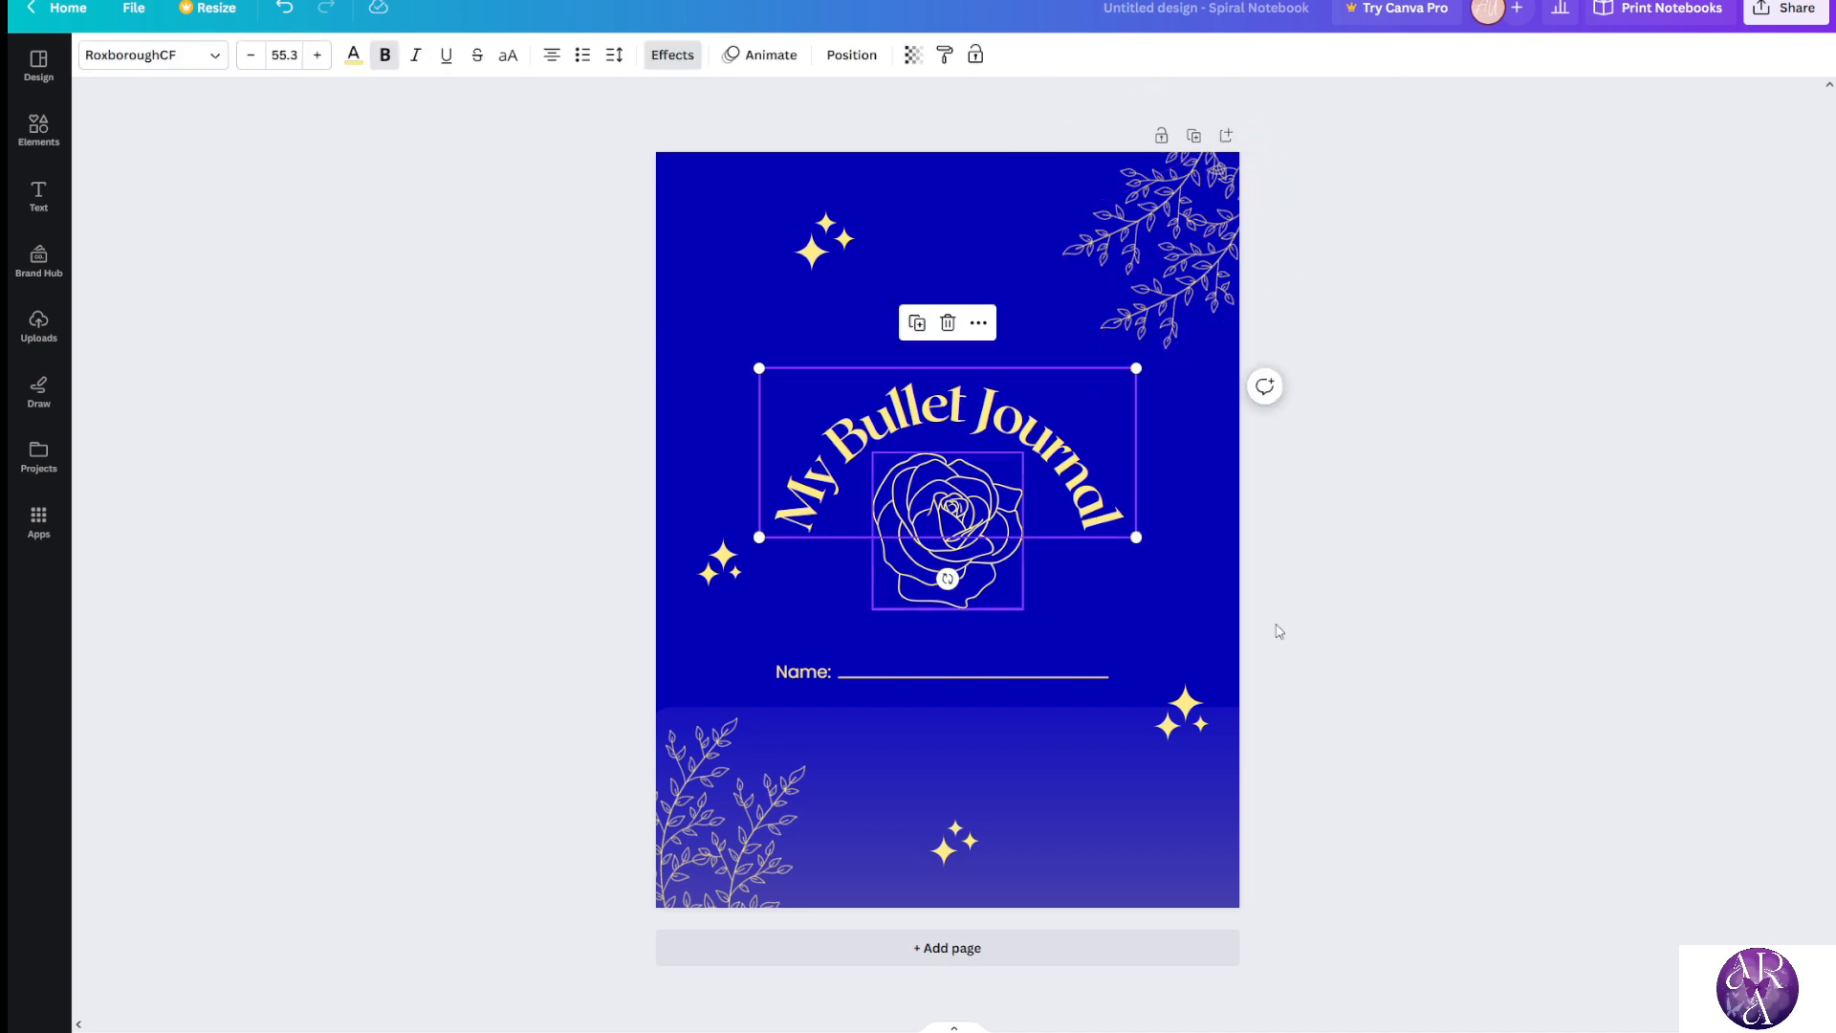
{"action": "left_click", "coordinate": [1623, 594]}
{"action": "left_click", "coordinate": [787, 447]}
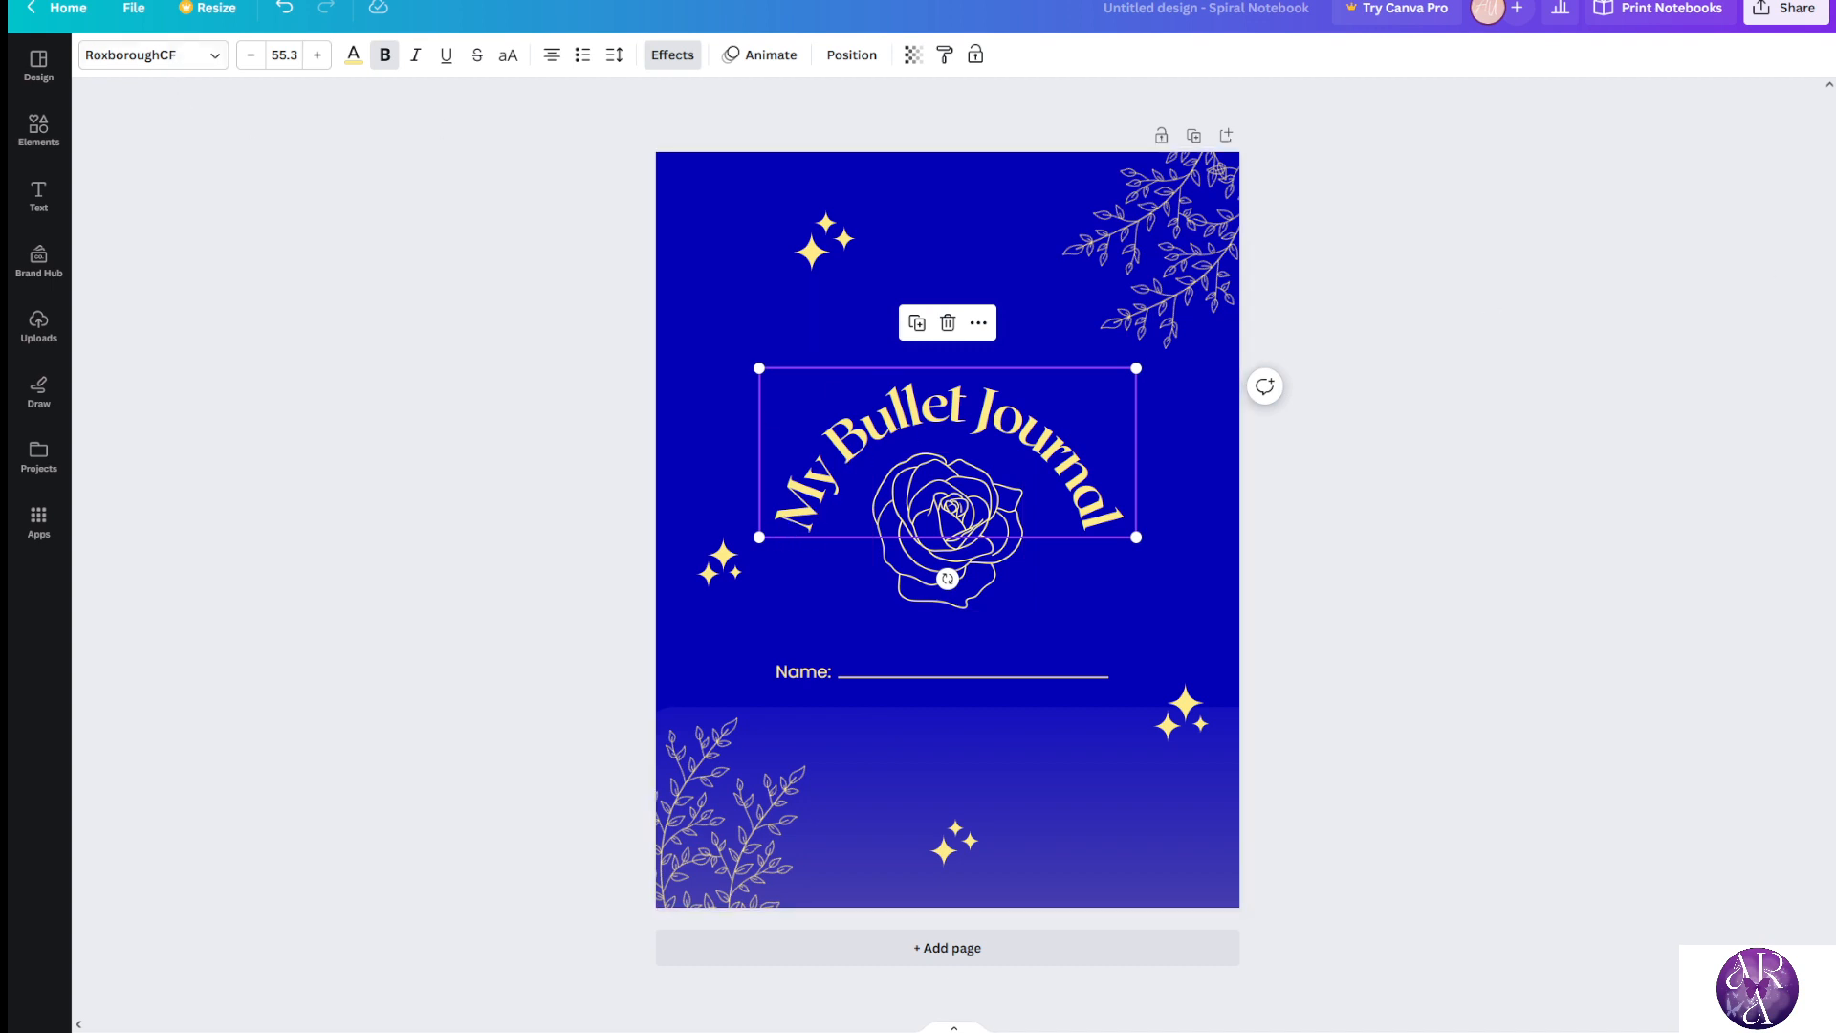
{"action": "left_click", "coordinate": [535, 430]}
{"action": "left_click", "coordinate": [803, 459]}
{"action": "left_click", "coordinate": [214, 60]}
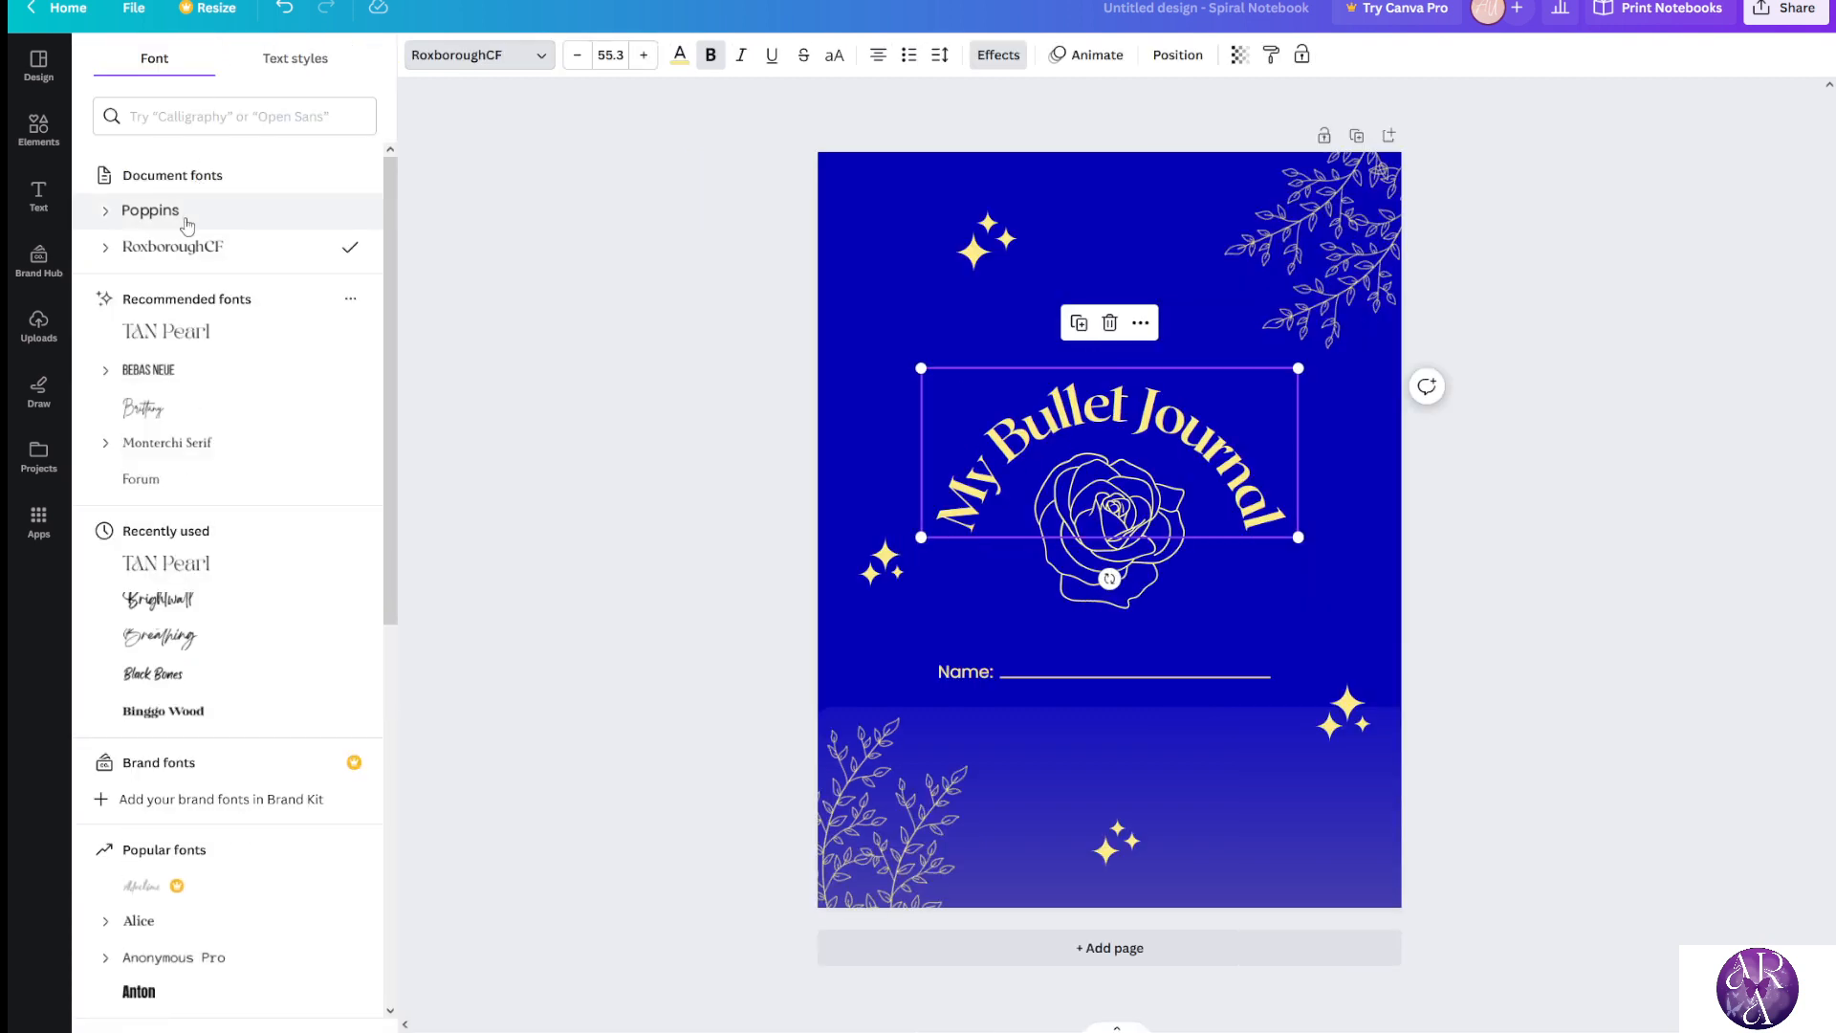
{"action": "left_click", "coordinate": [150, 211]}
{"action": "left_click", "coordinate": [177, 340]}
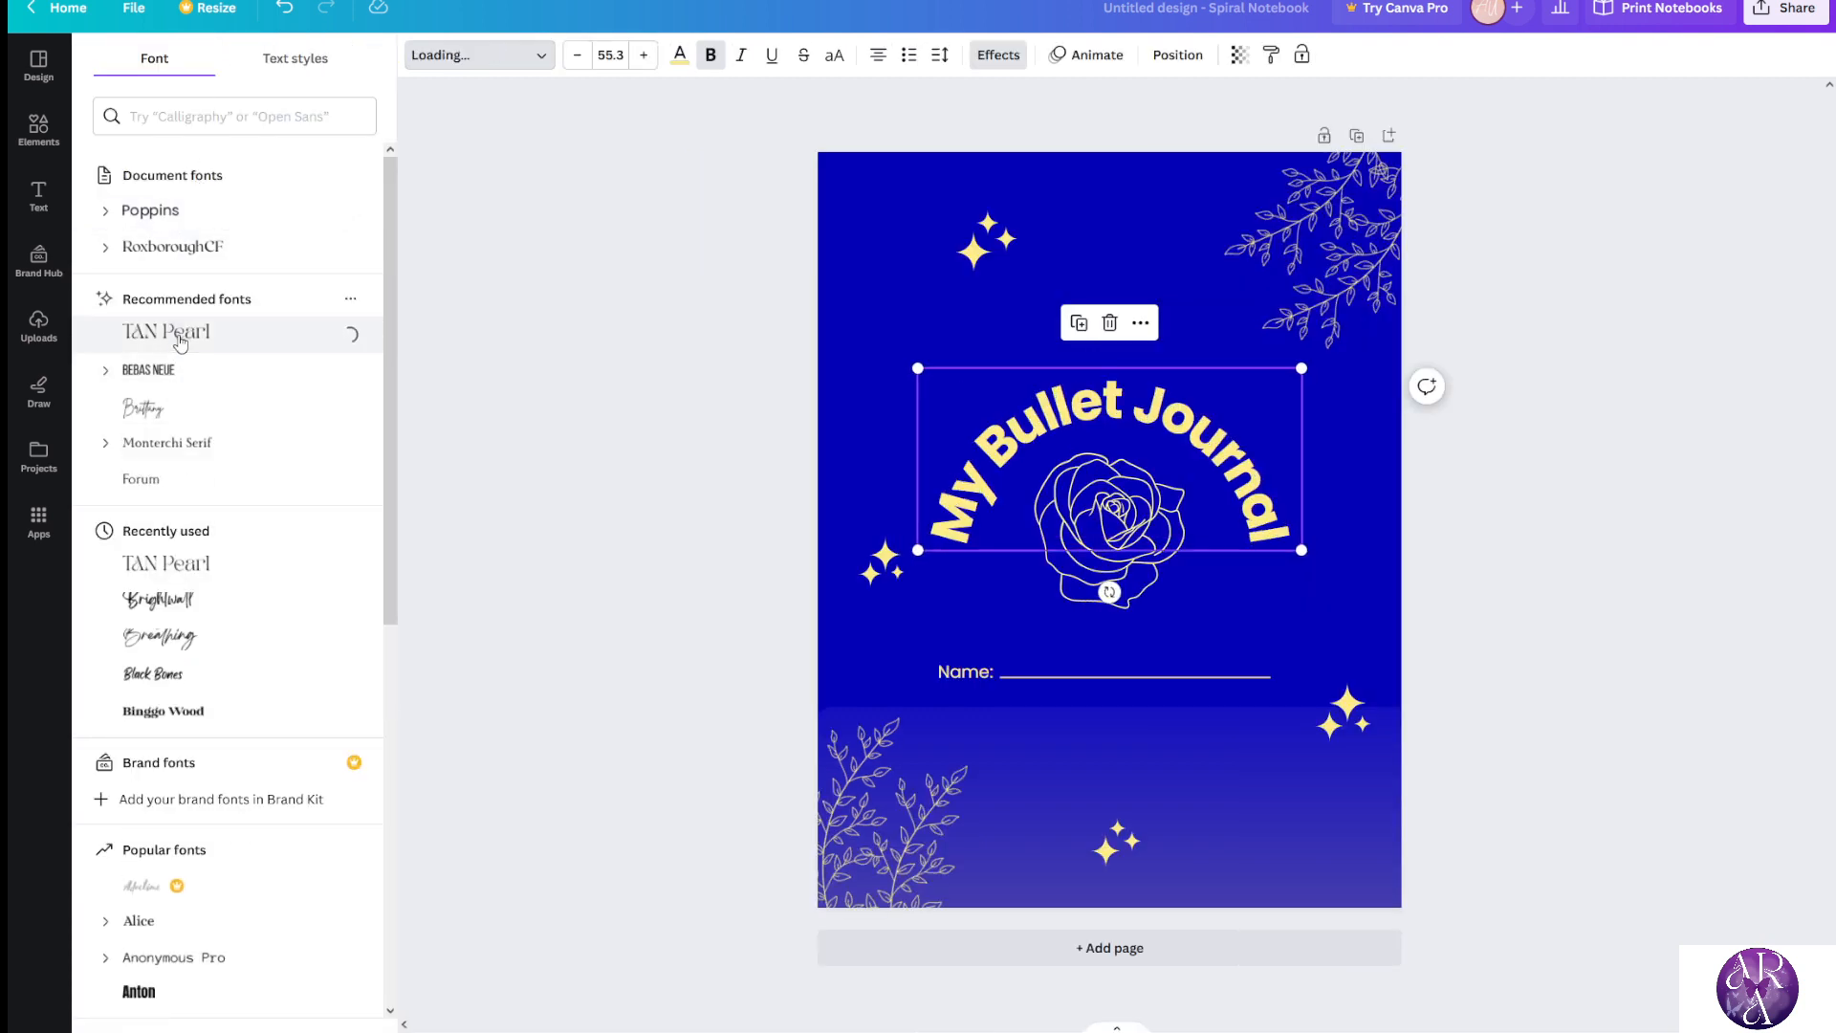
{"action": "left_click", "coordinate": [175, 370]}
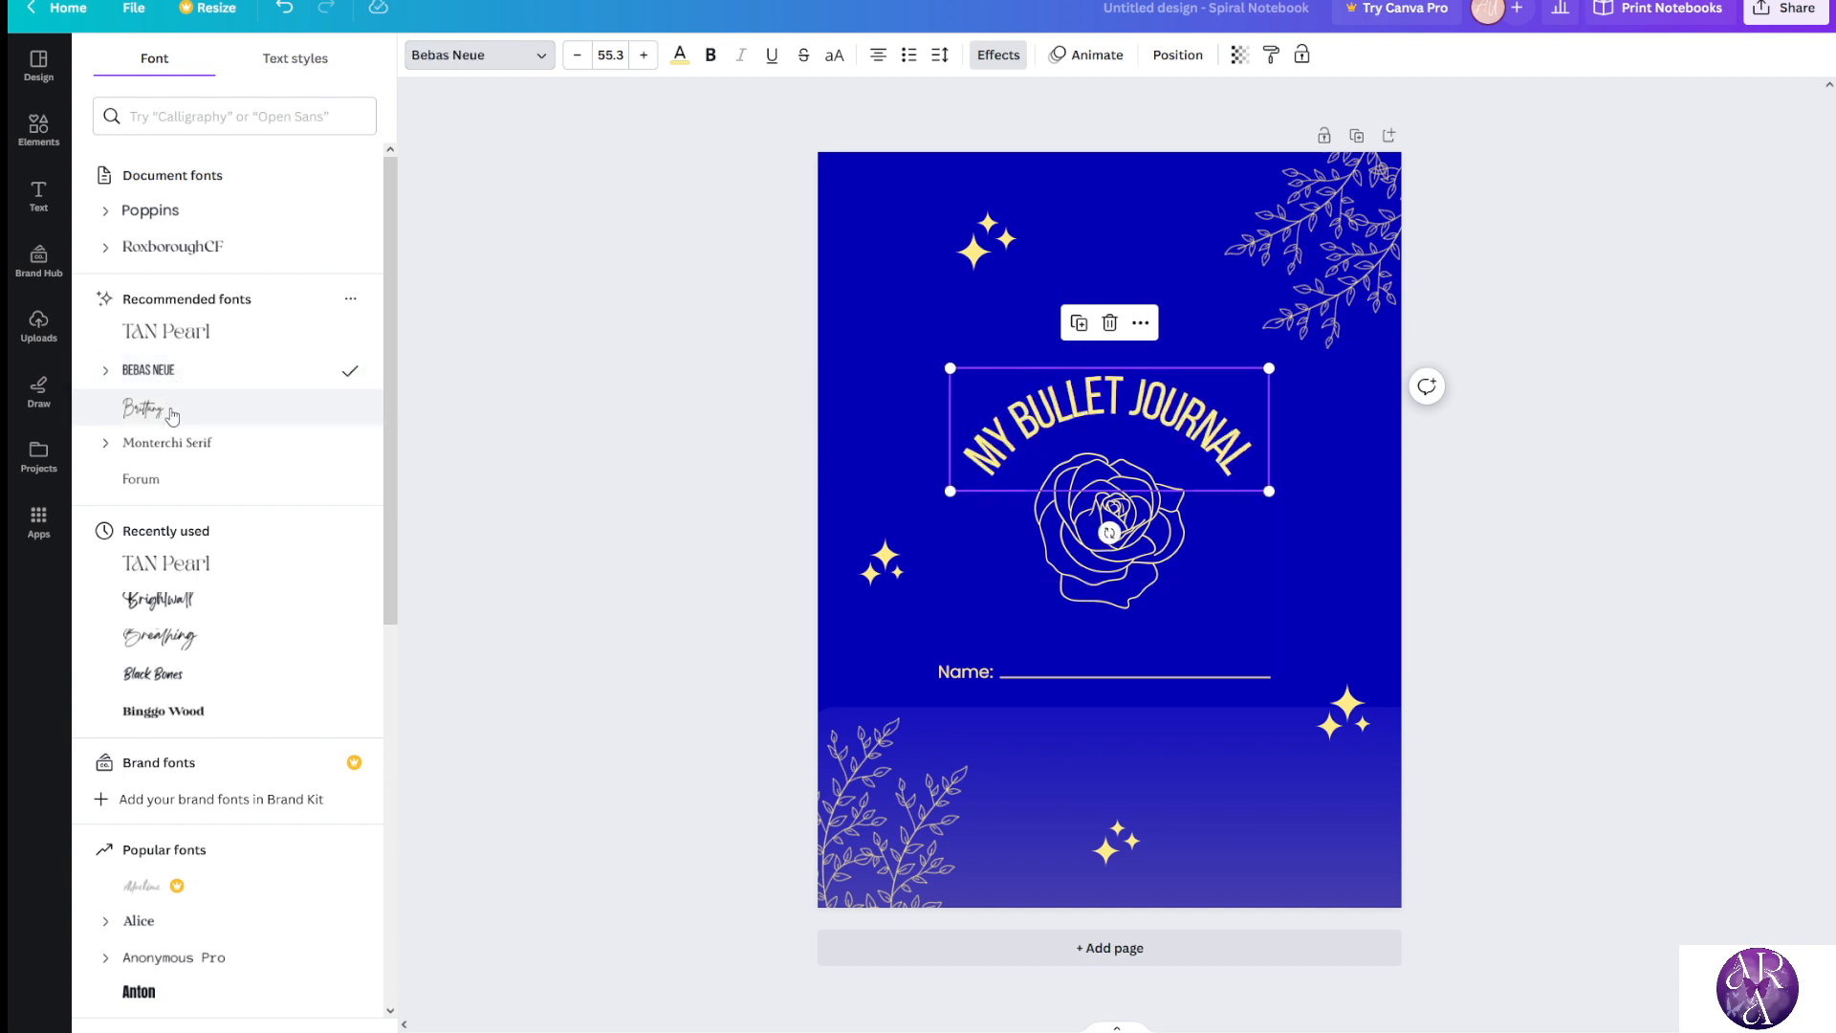
{"action": "left_click", "coordinate": [170, 409]}
{"action": "left_click", "coordinate": [181, 477]}
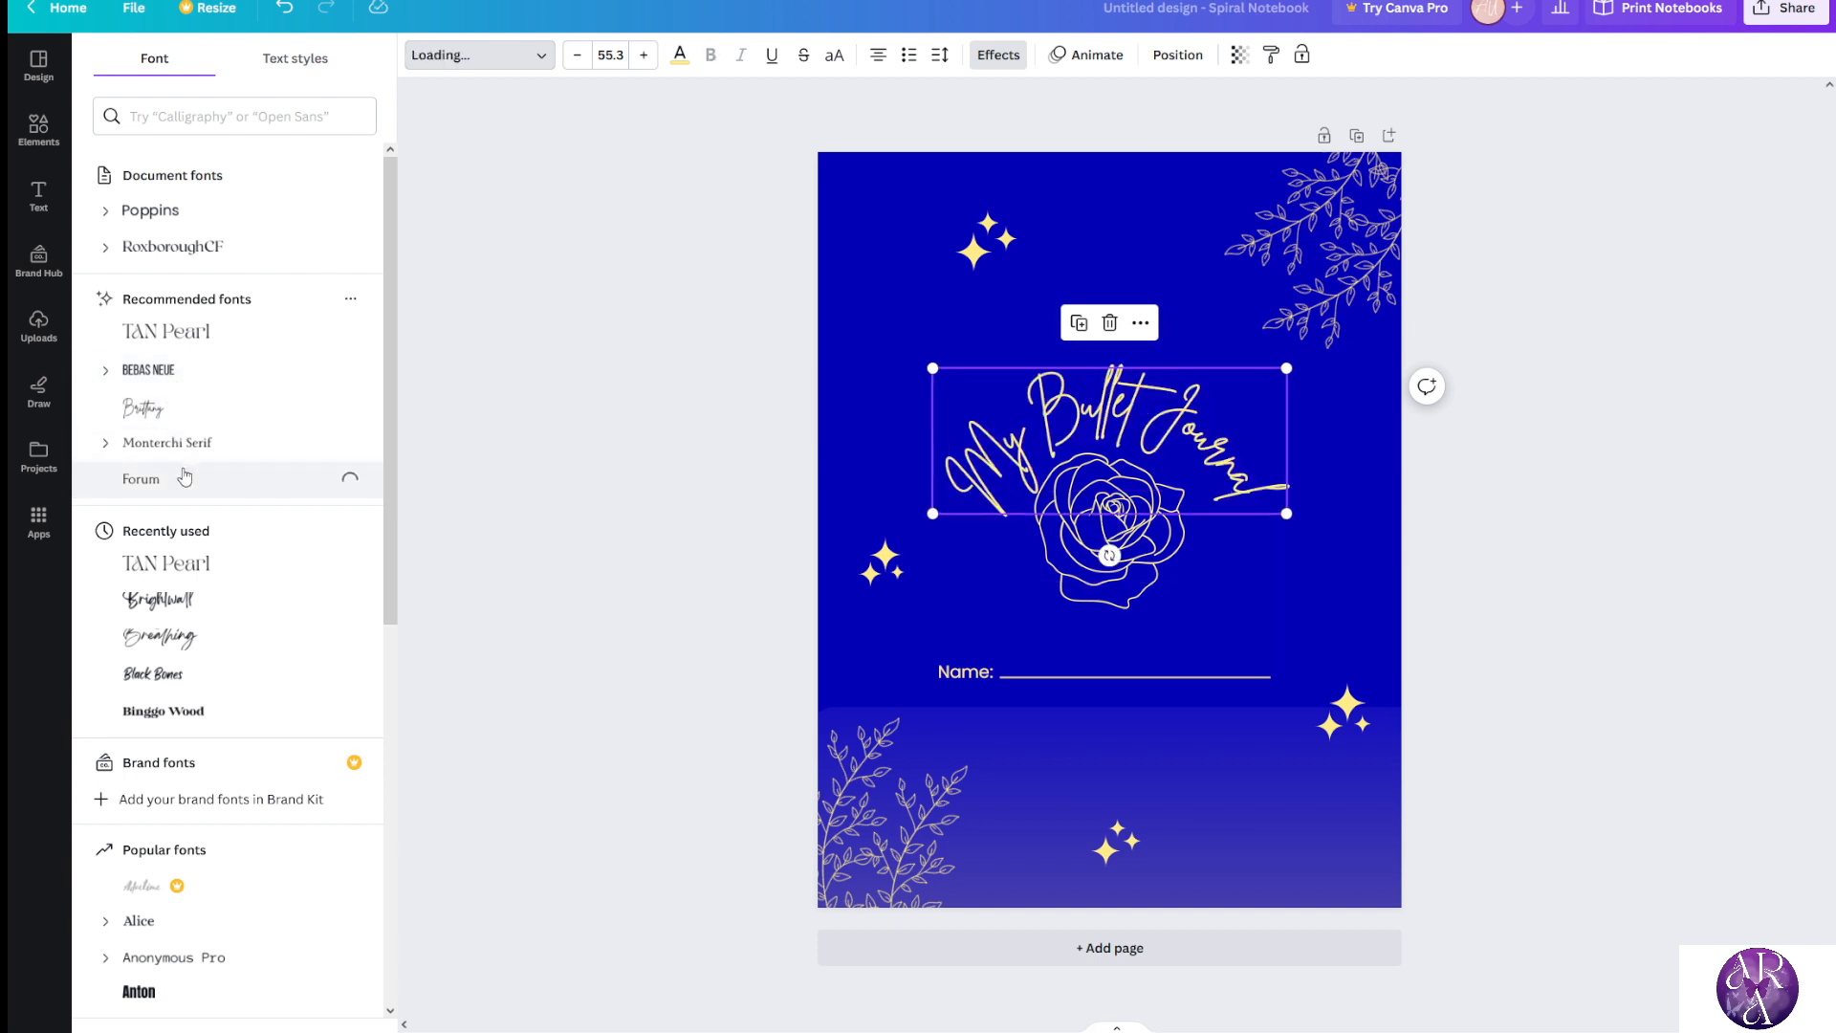
{"action": "left_click", "coordinate": [229, 602]}
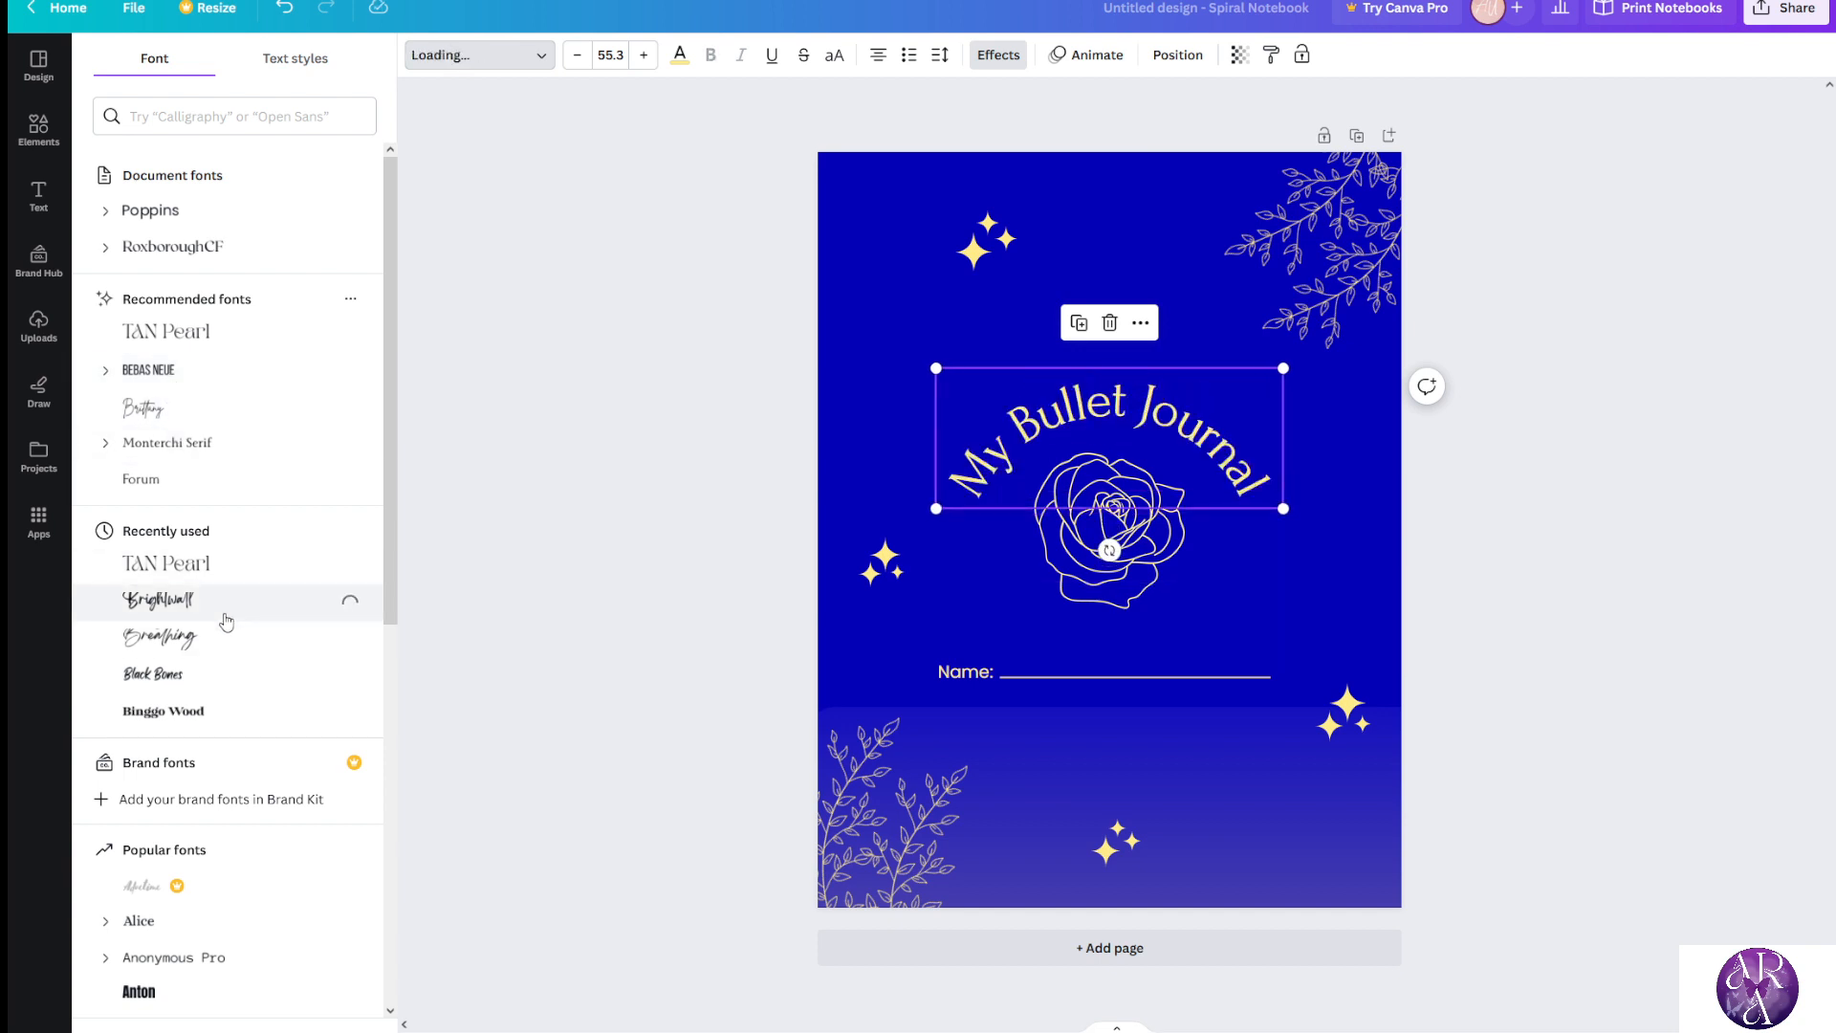
Try the Bukhari Script and Copperplate Gothic 30 AB fonts on the curved title
{"action": "scroll", "coordinate": [210, 823], "scroll_direction": "down", "scroll_amount": 8}
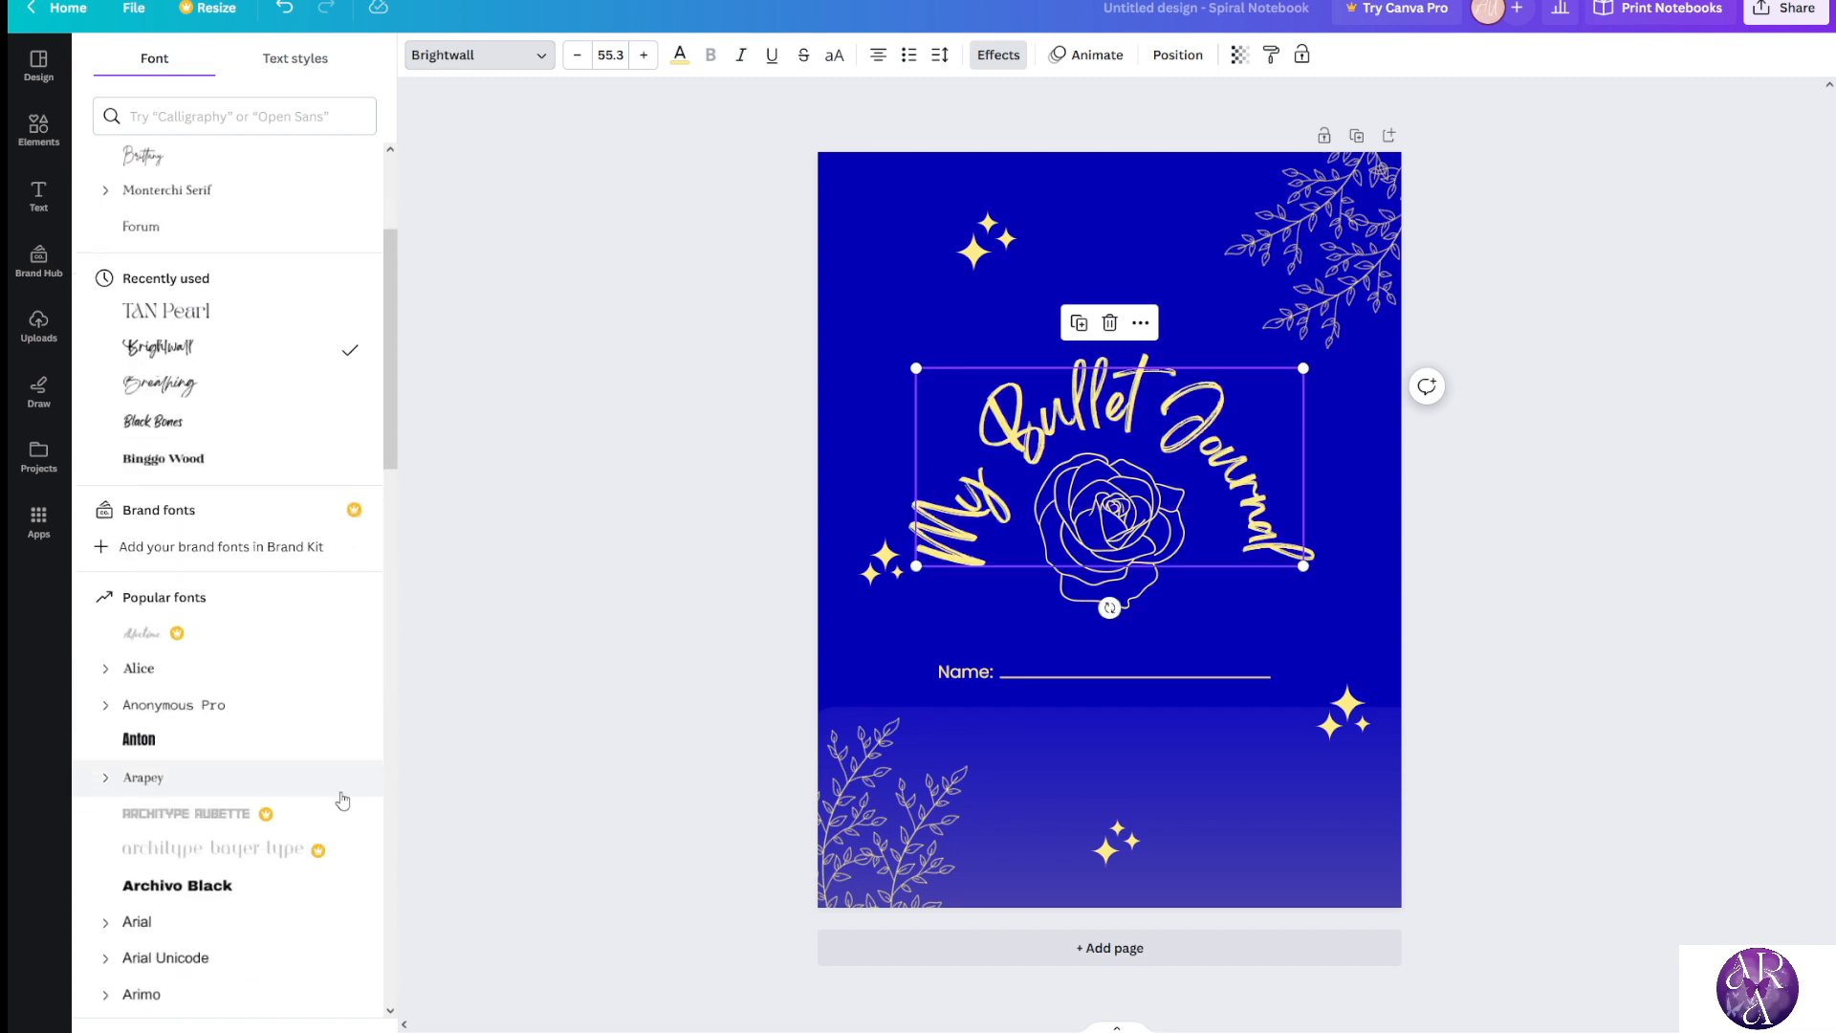
{"action": "scroll", "coordinate": [229, 697], "scroll_direction": "down", "scroll_amount": 3}
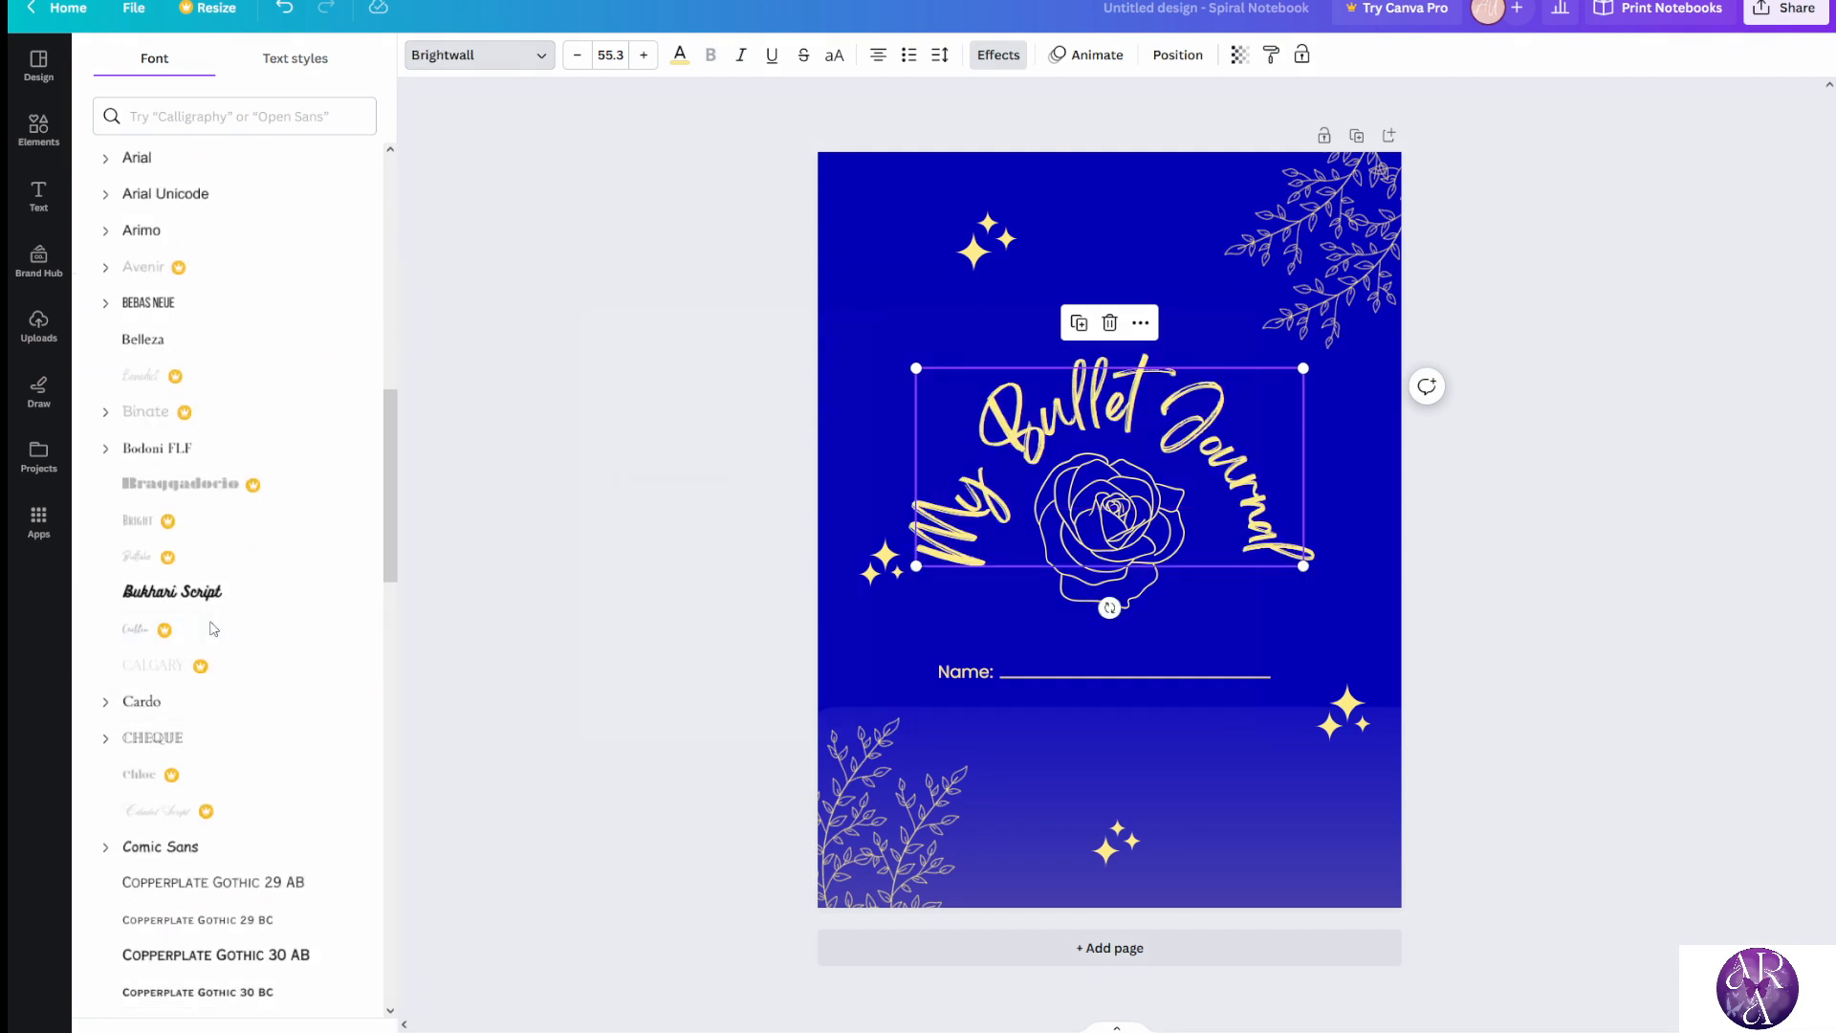
{"action": "left_click", "coordinate": [227, 662]}
{"action": "left_click", "coordinate": [1370, 271]}
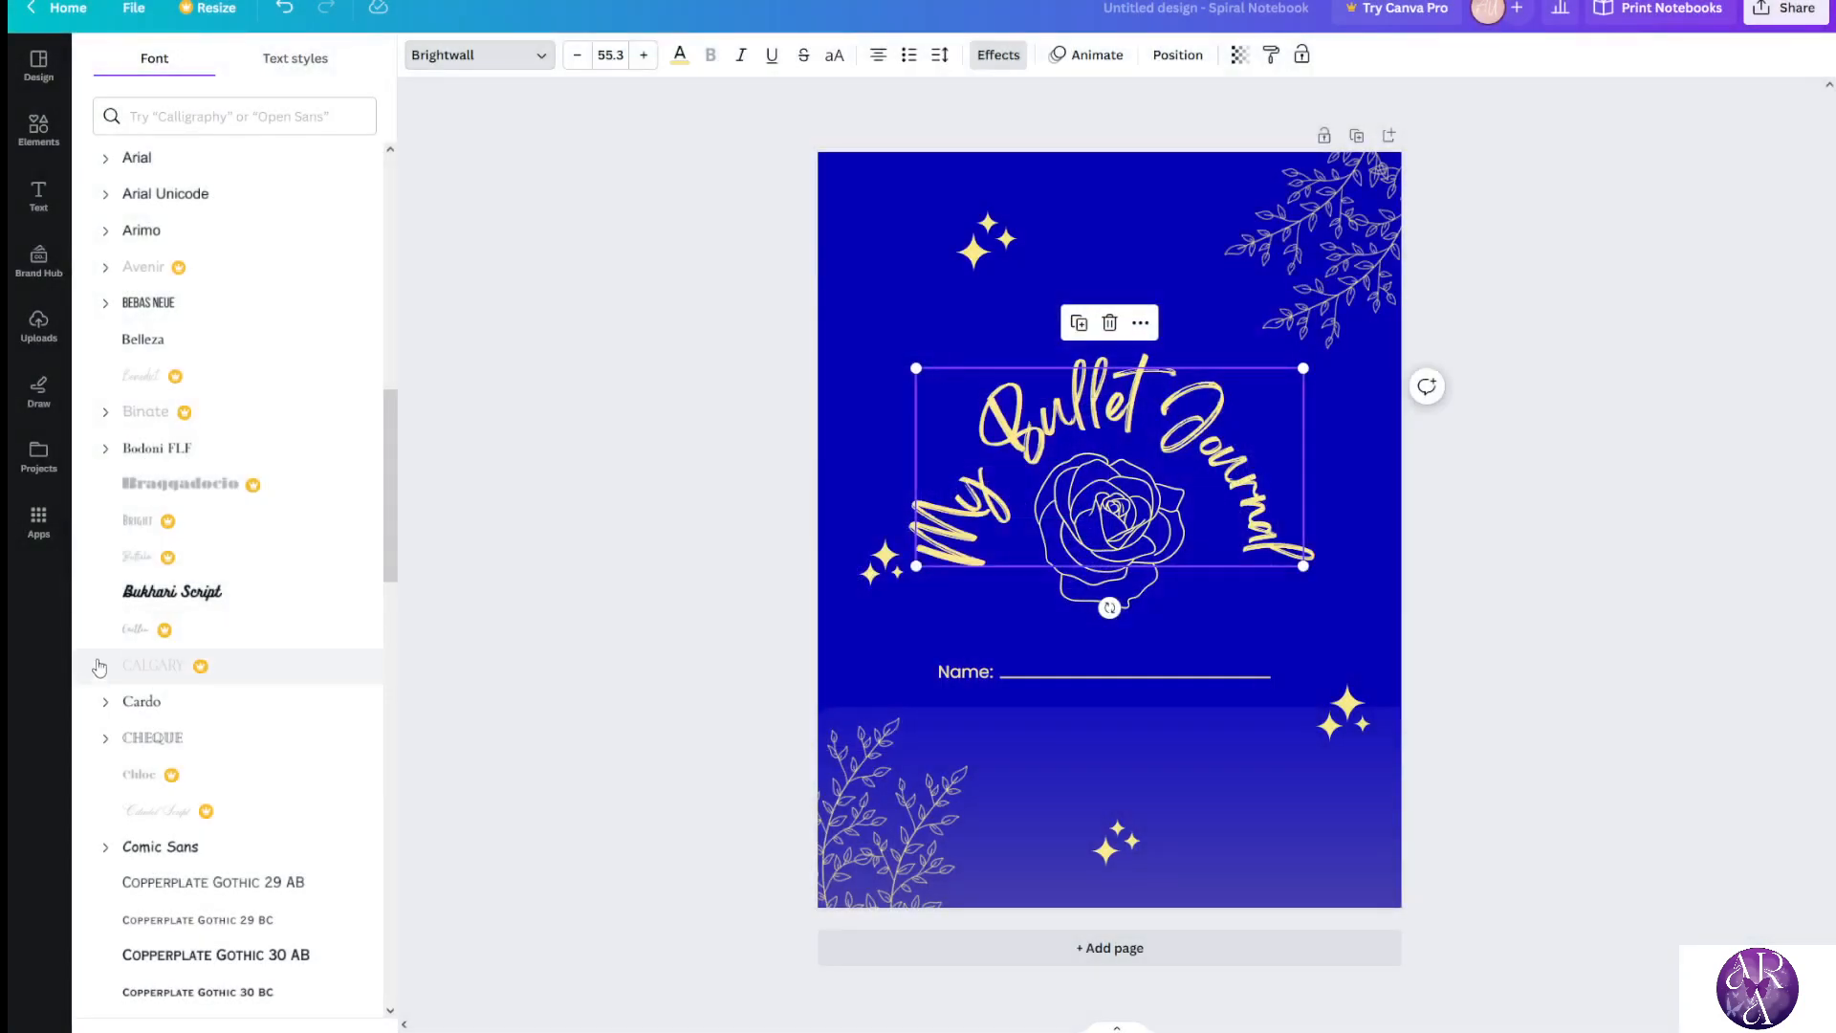
{"action": "left_click", "coordinate": [191, 599]}
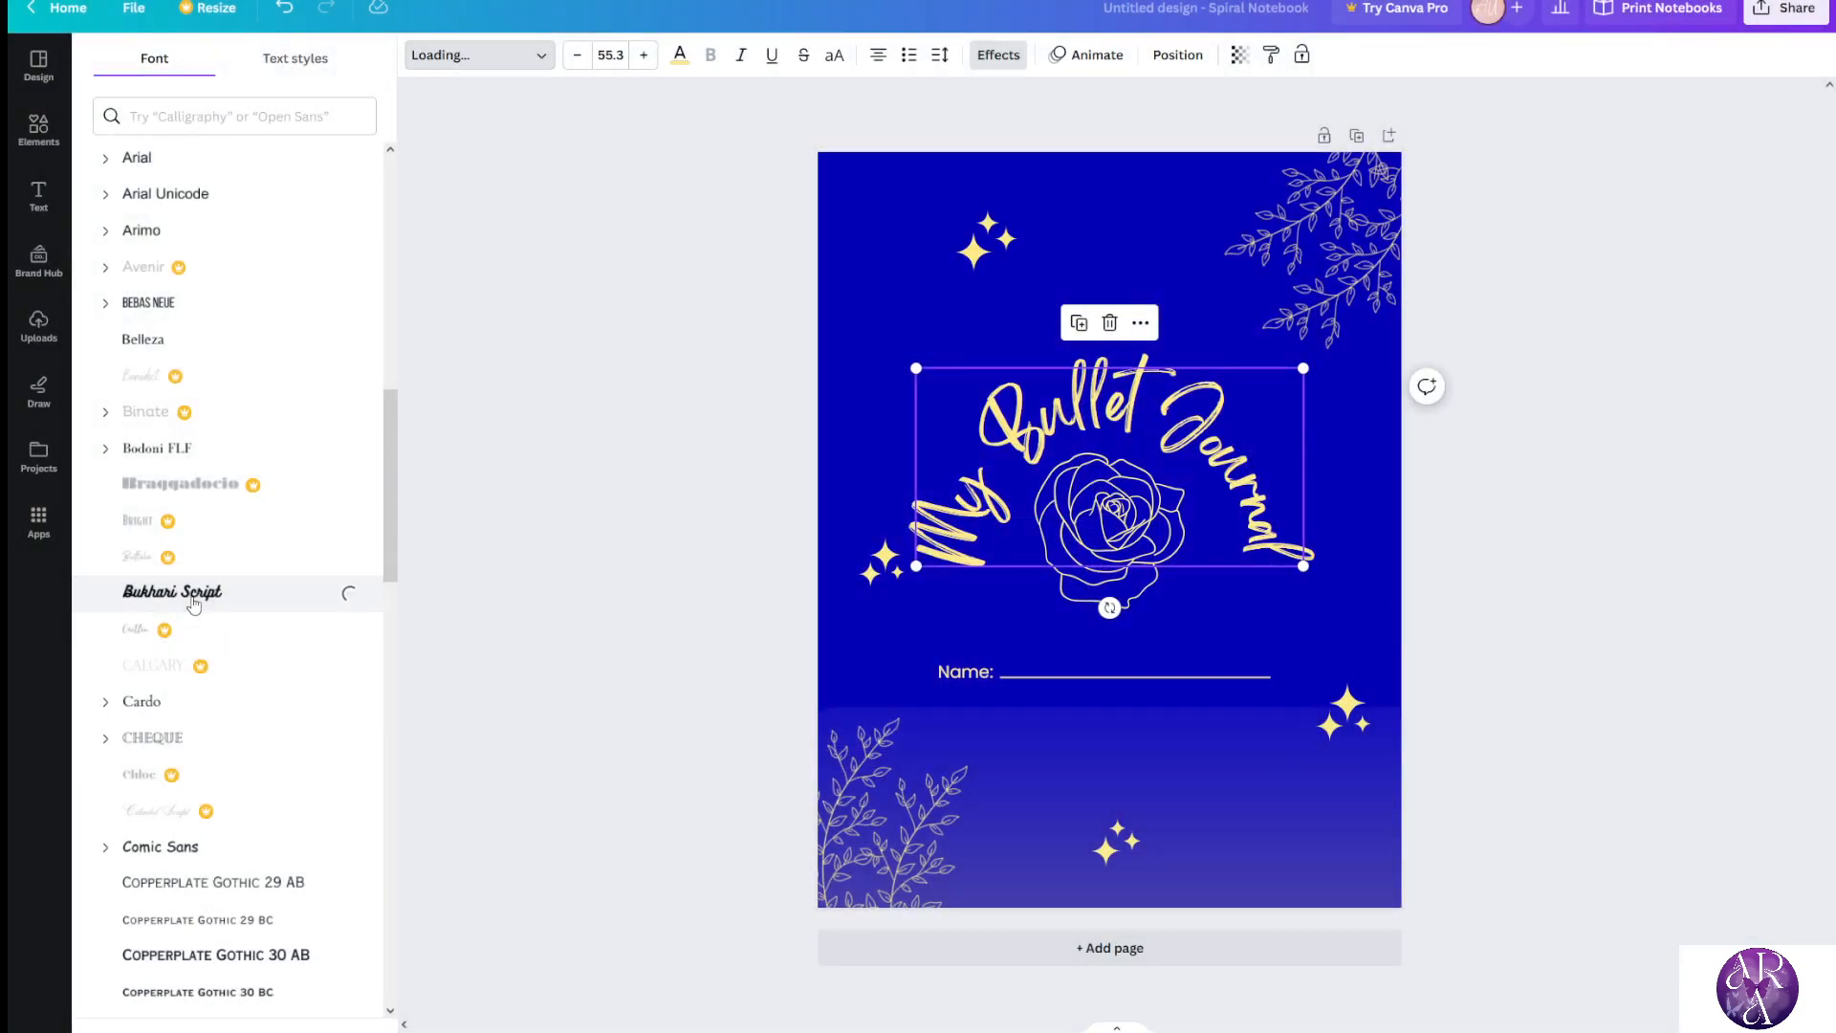
{"action": "scroll", "coordinate": [193, 603], "scroll_direction": "down", "scroll_amount": 3}
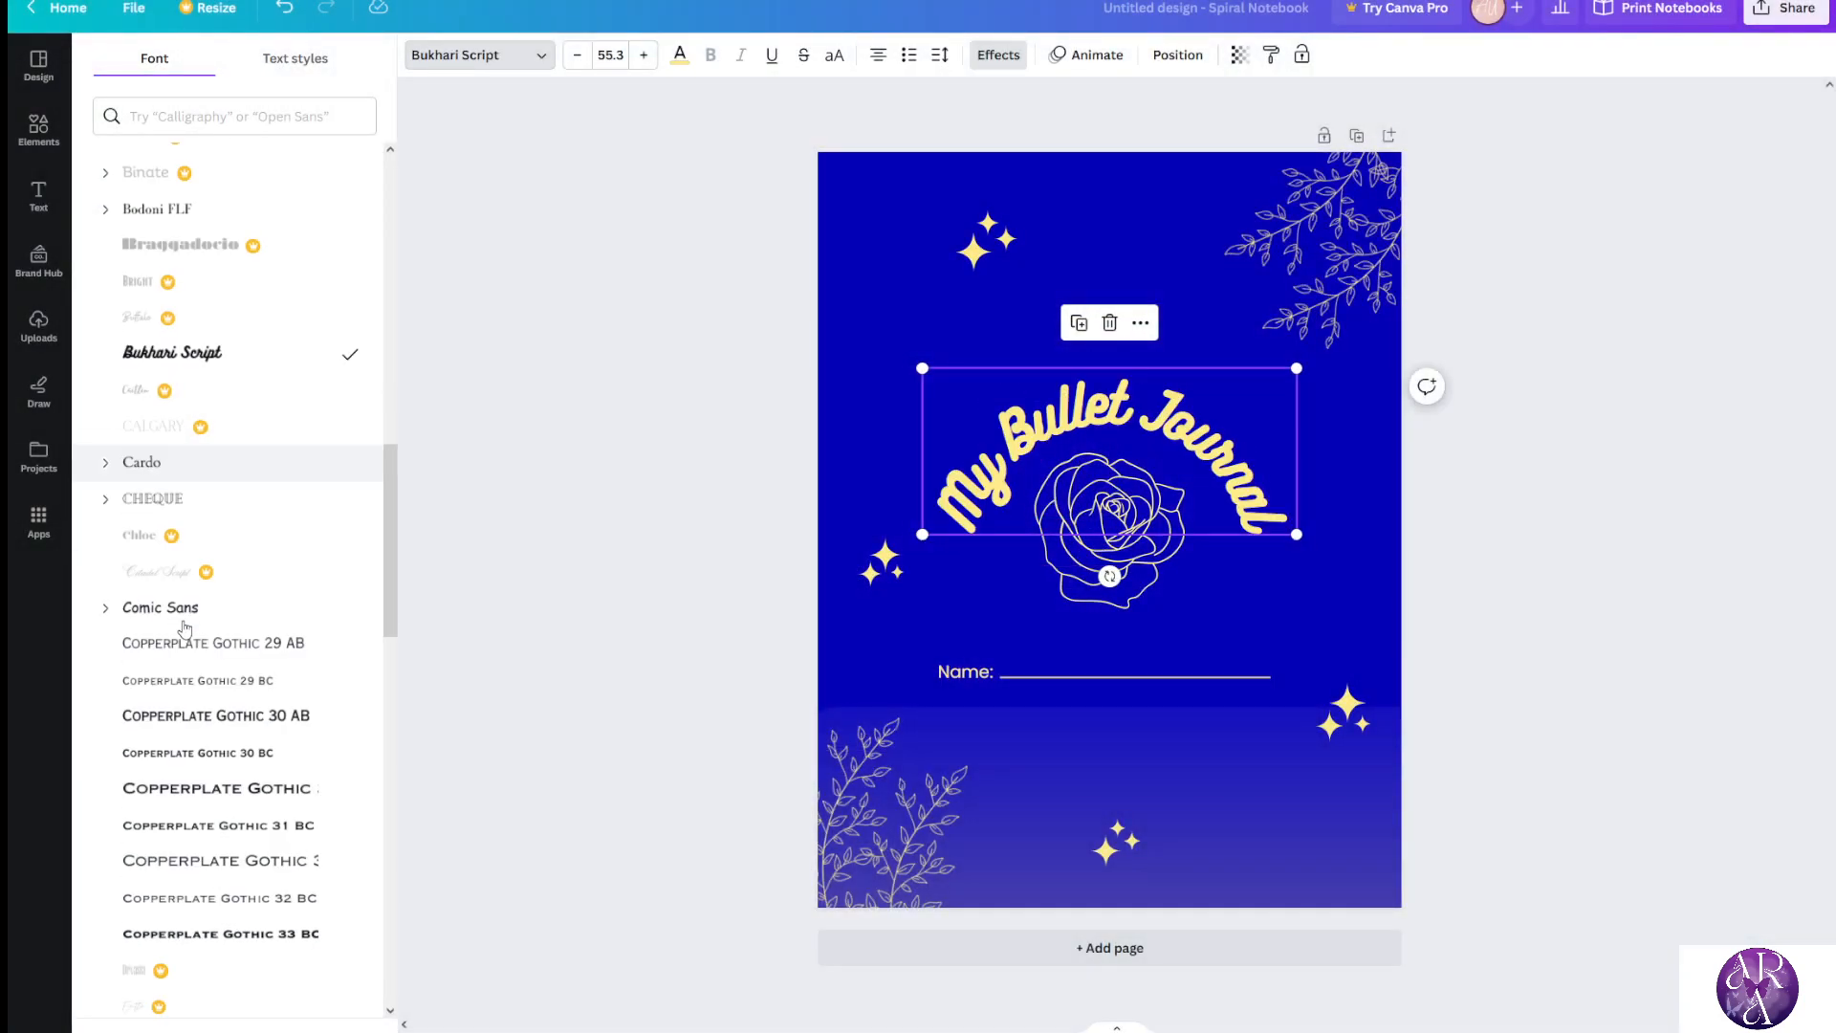
{"action": "left_click", "coordinate": [198, 727]}
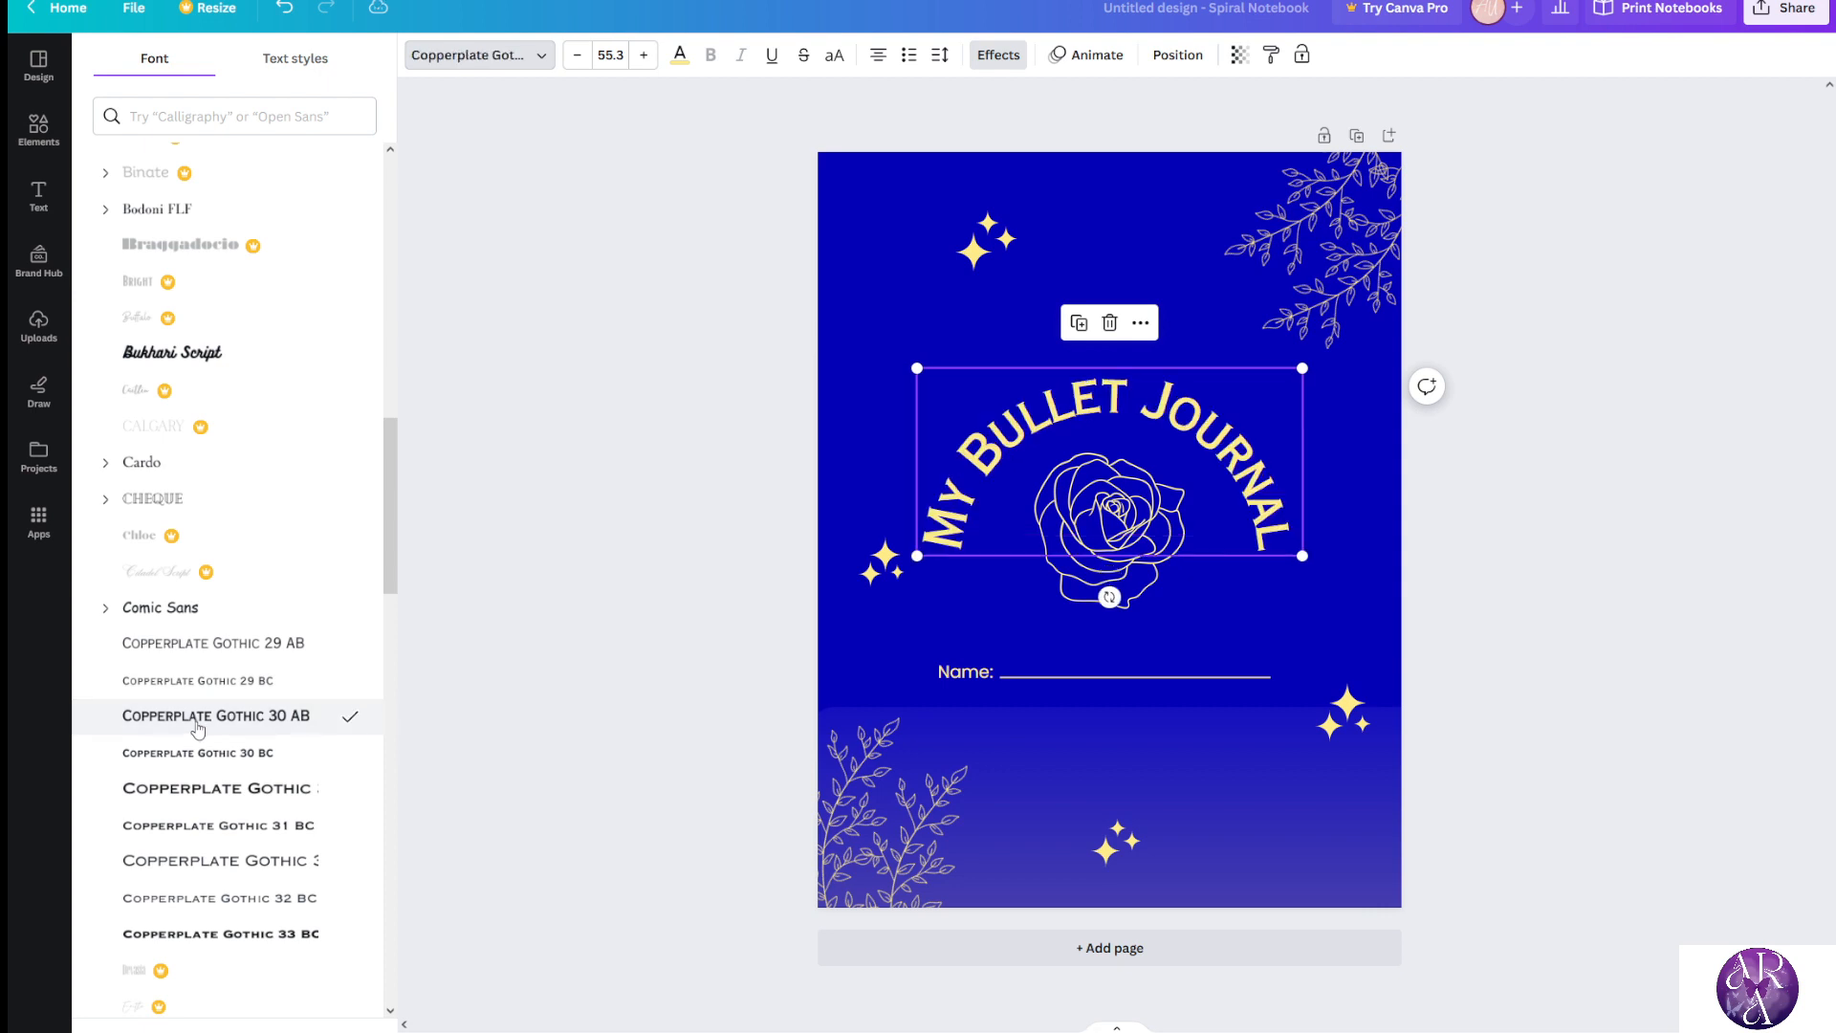
Try the Gagalin, League Gothic and Lovelo fonts on the curved title
{"action": "scroll", "coordinate": [196, 722], "scroll_direction": "down", "scroll_amount": 4}
{"action": "scroll", "coordinate": [184, 627], "scroll_direction": "down", "scroll_amount": 3}
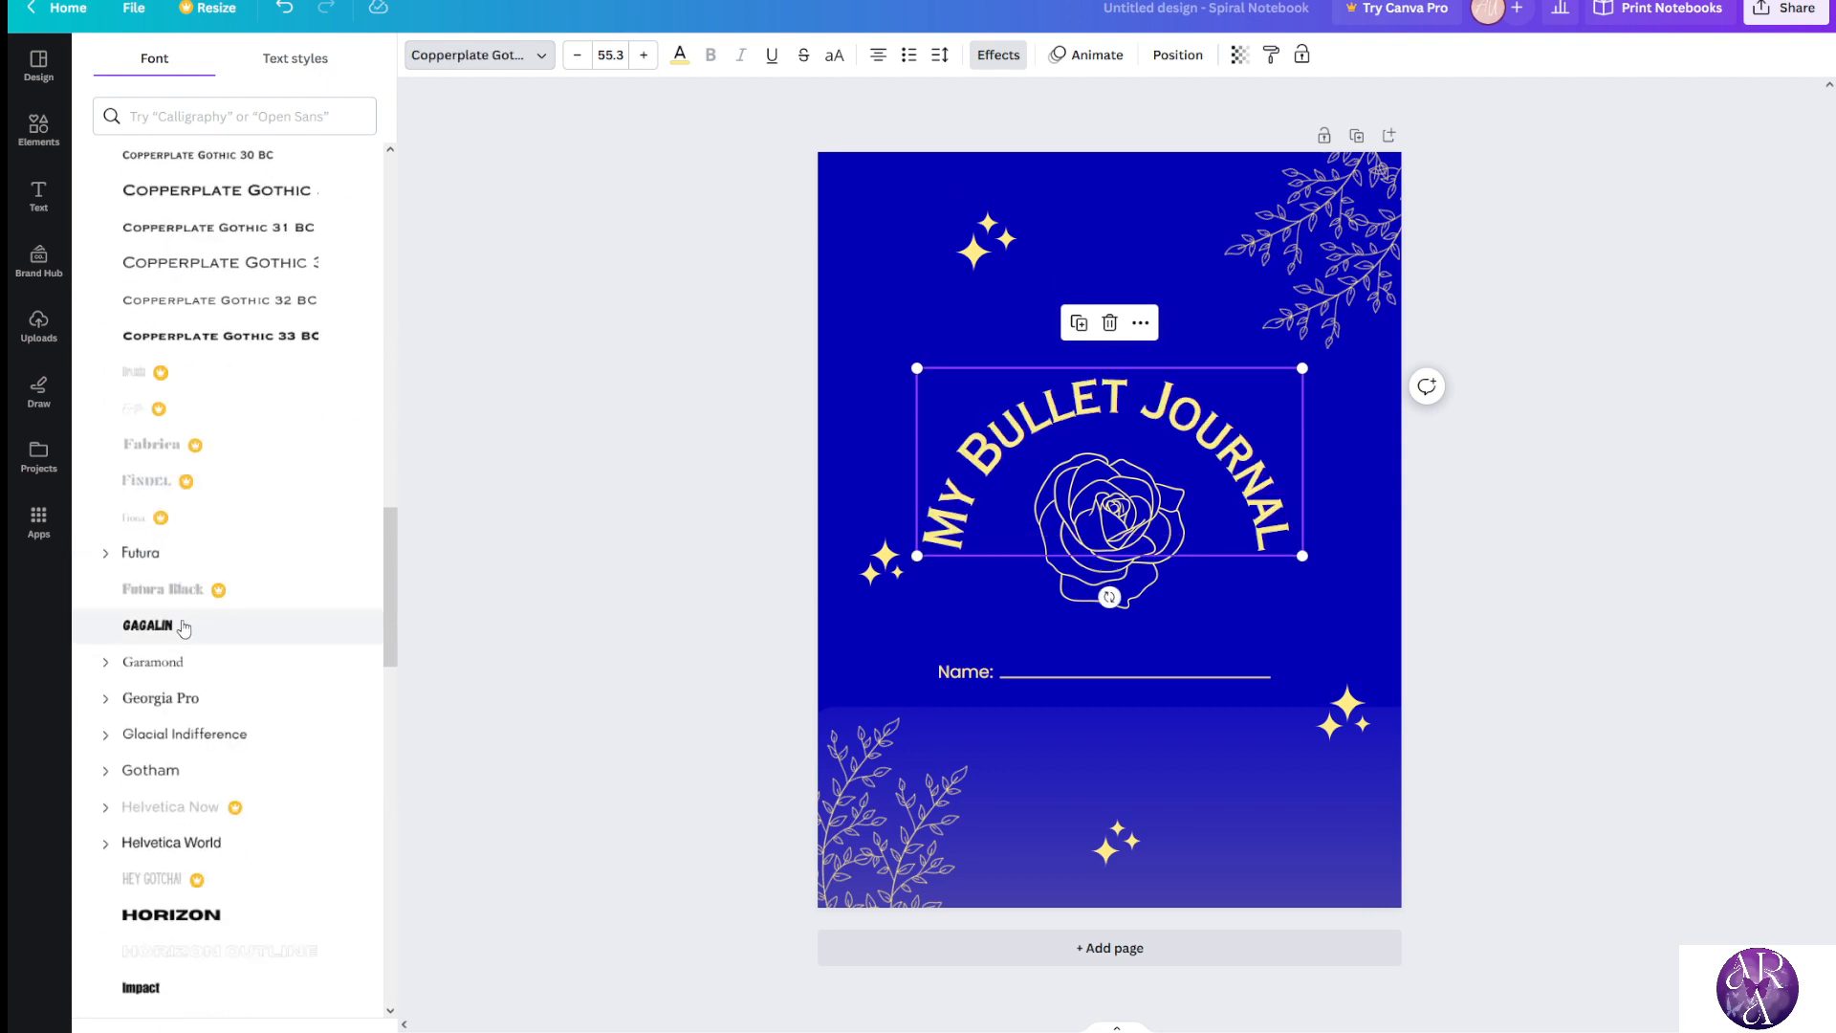
{"action": "left_click", "coordinate": [183, 627]}
{"action": "scroll", "coordinate": [187, 651], "scroll_direction": "down", "scroll_amount": 9}
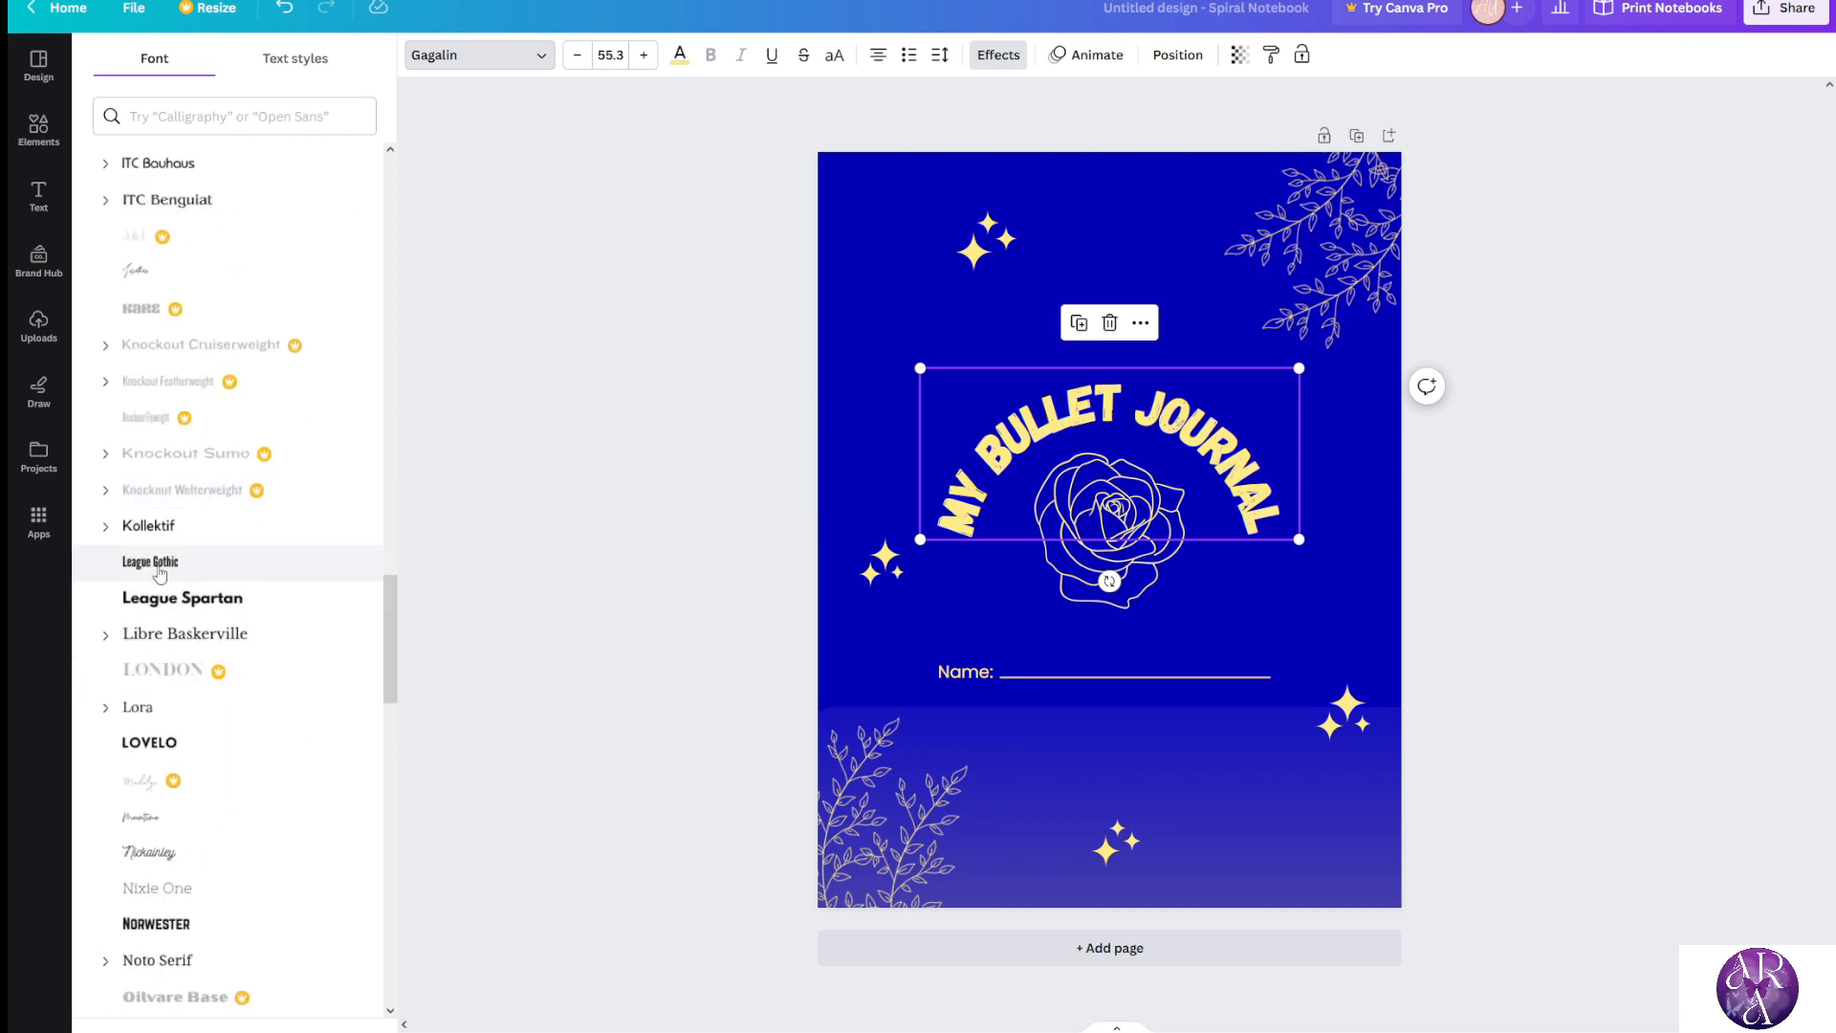
{"action": "left_click", "coordinate": [156, 574]}
{"action": "scroll", "coordinate": [167, 603], "scroll_direction": "down", "scroll_amount": 3}
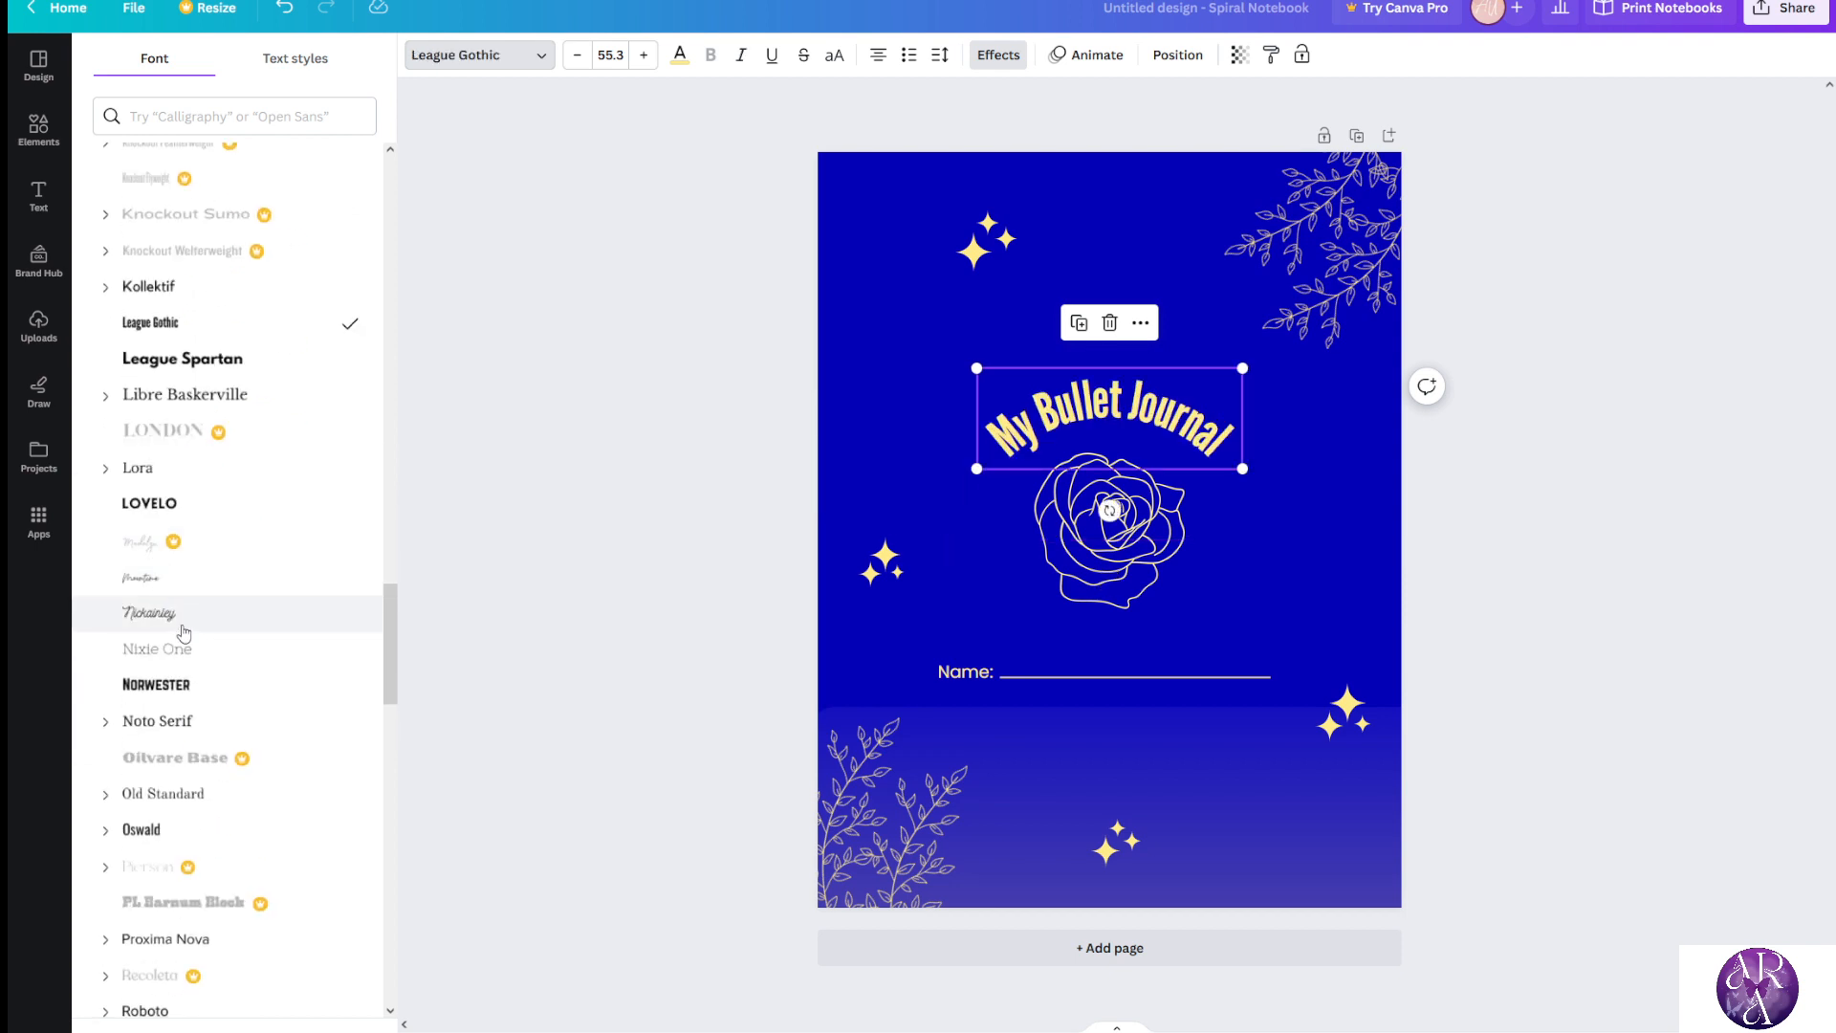
{"action": "left_click", "coordinate": [175, 516]}
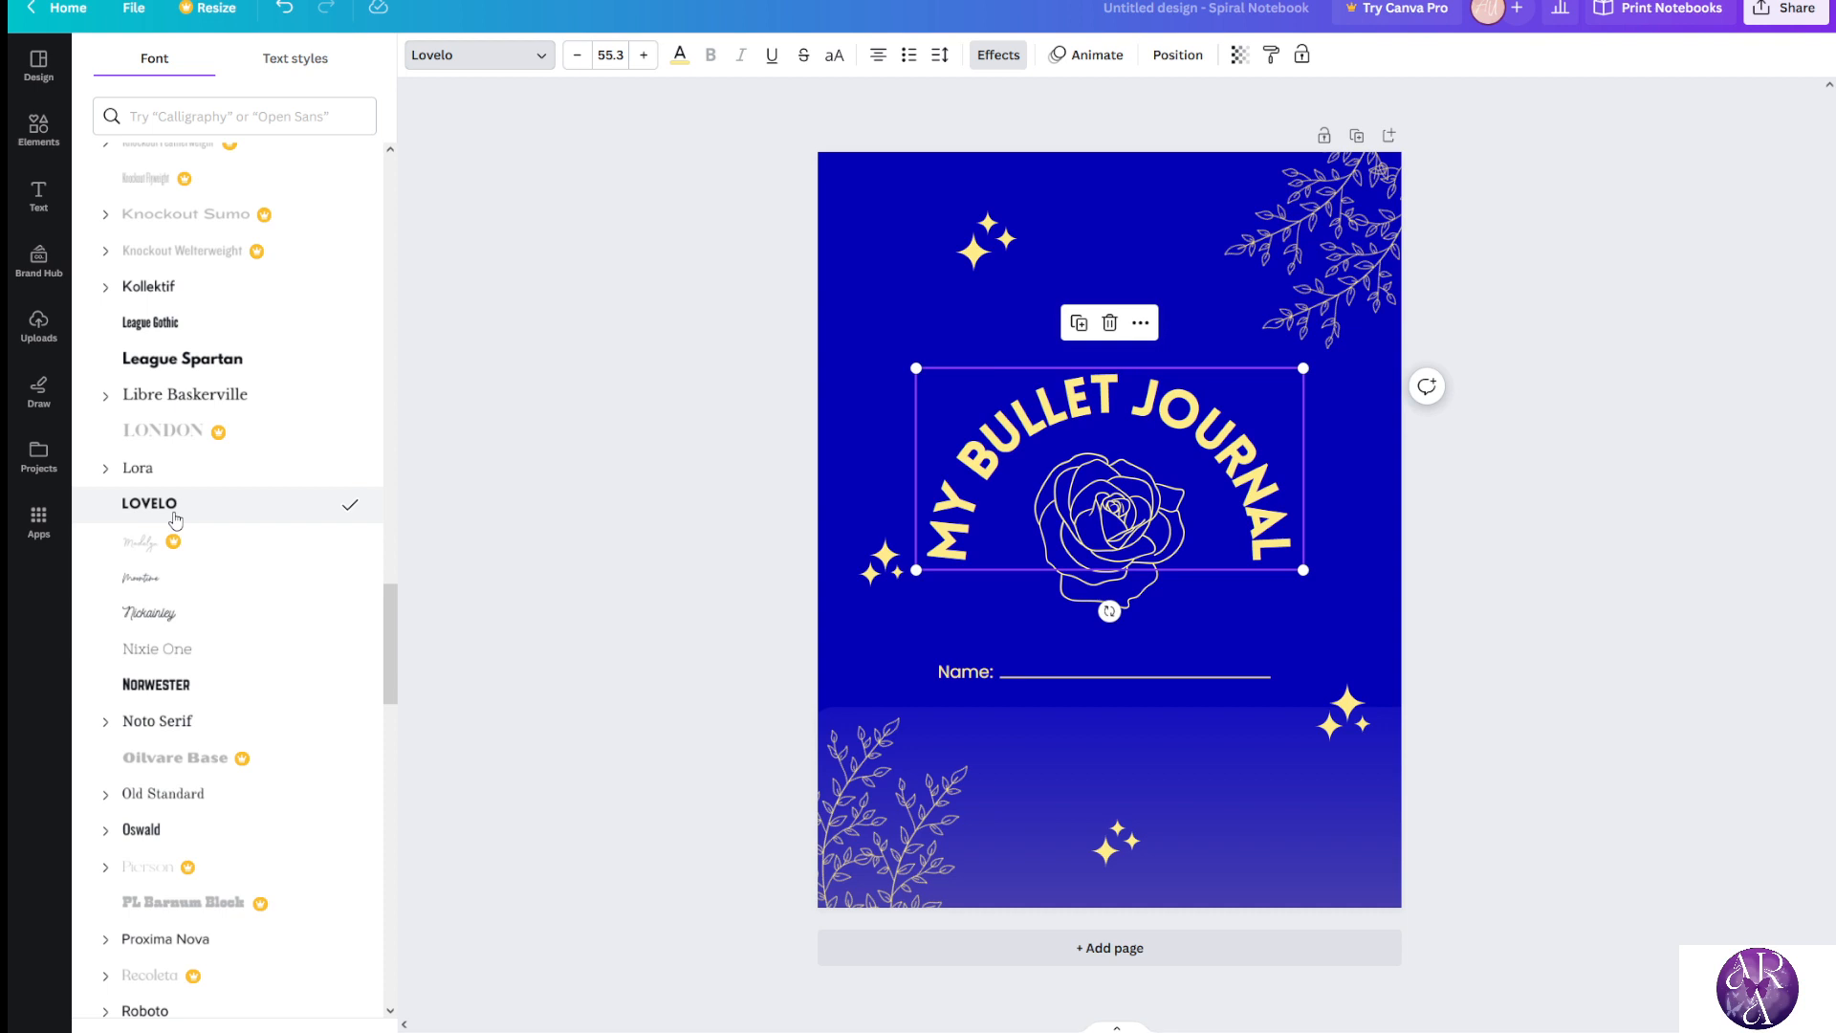
Try the Norwester, Nixie One and Nickainley fonts on the curved title
{"action": "scroll", "coordinate": [175, 521], "scroll_direction": "down", "scroll_amount": 3}
{"action": "left_click", "coordinate": [172, 445]}
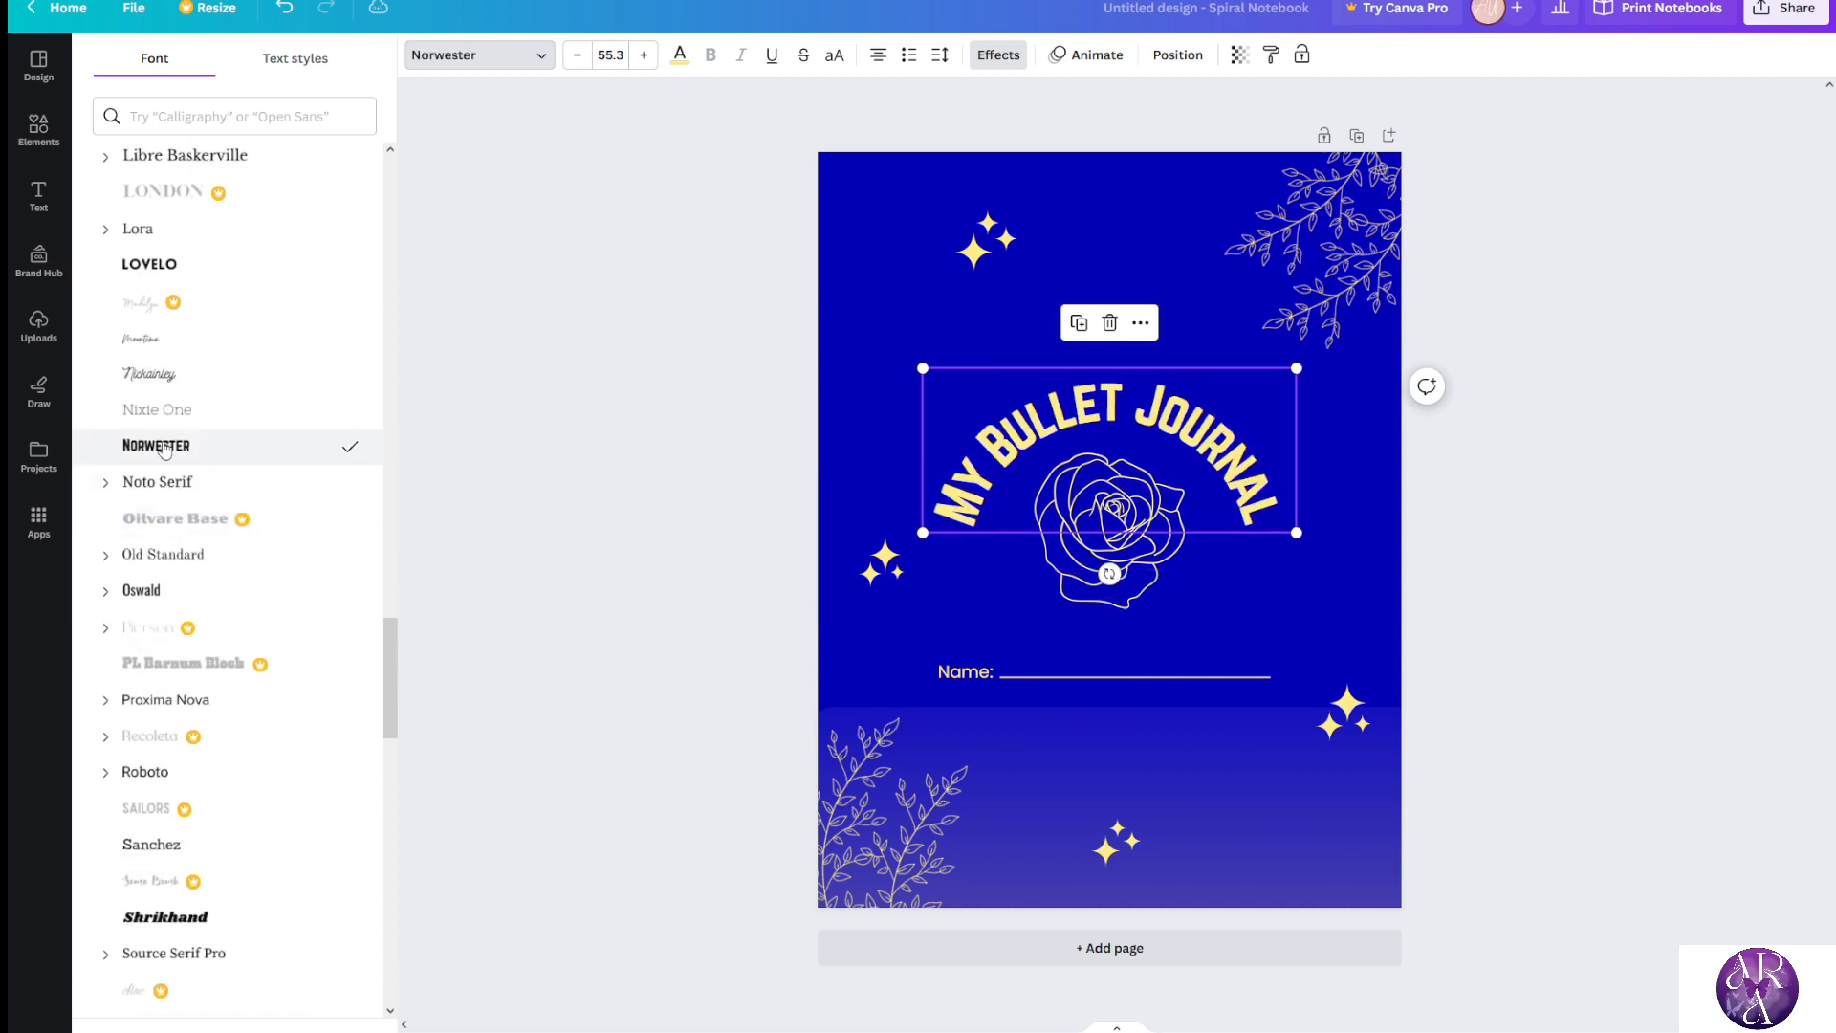
{"action": "left_click", "coordinate": [174, 406]}
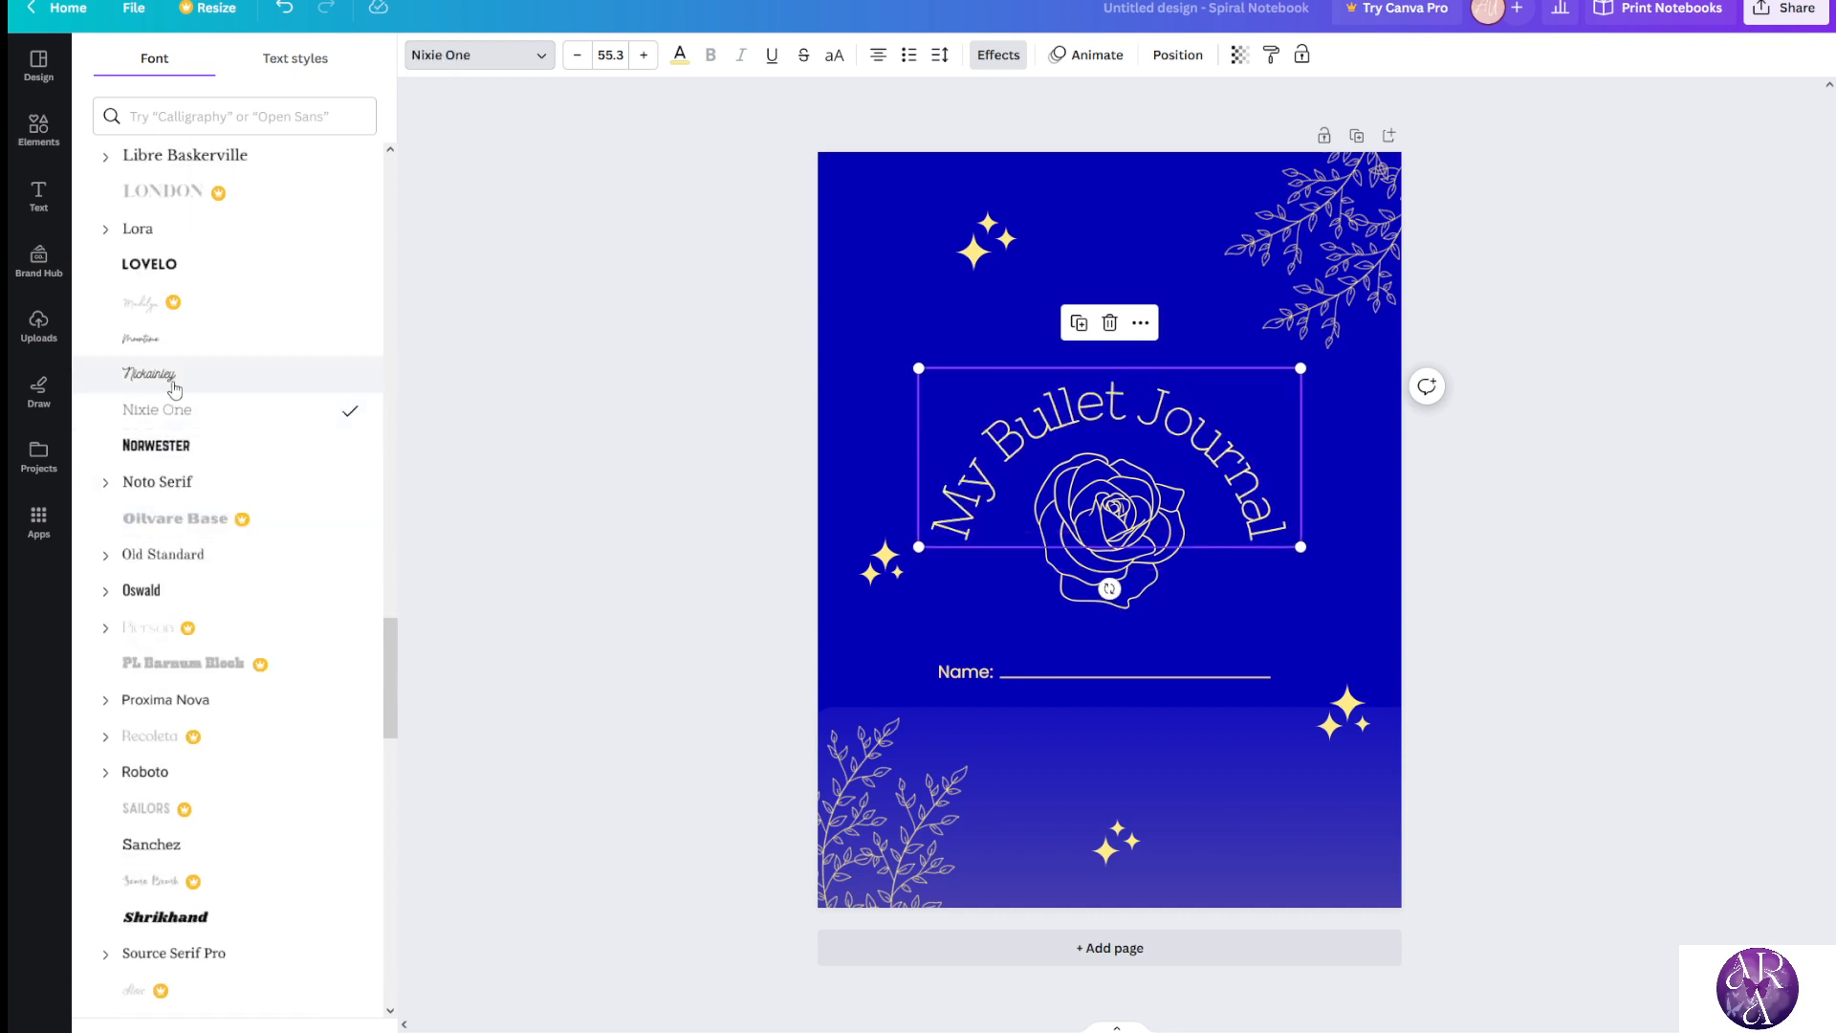
{"action": "left_click", "coordinate": [174, 385]}
Set the curved title's font to Shrikhand and deselect the title
{"action": "scroll", "coordinate": [181, 512], "scroll_direction": "down", "scroll_amount": 4}
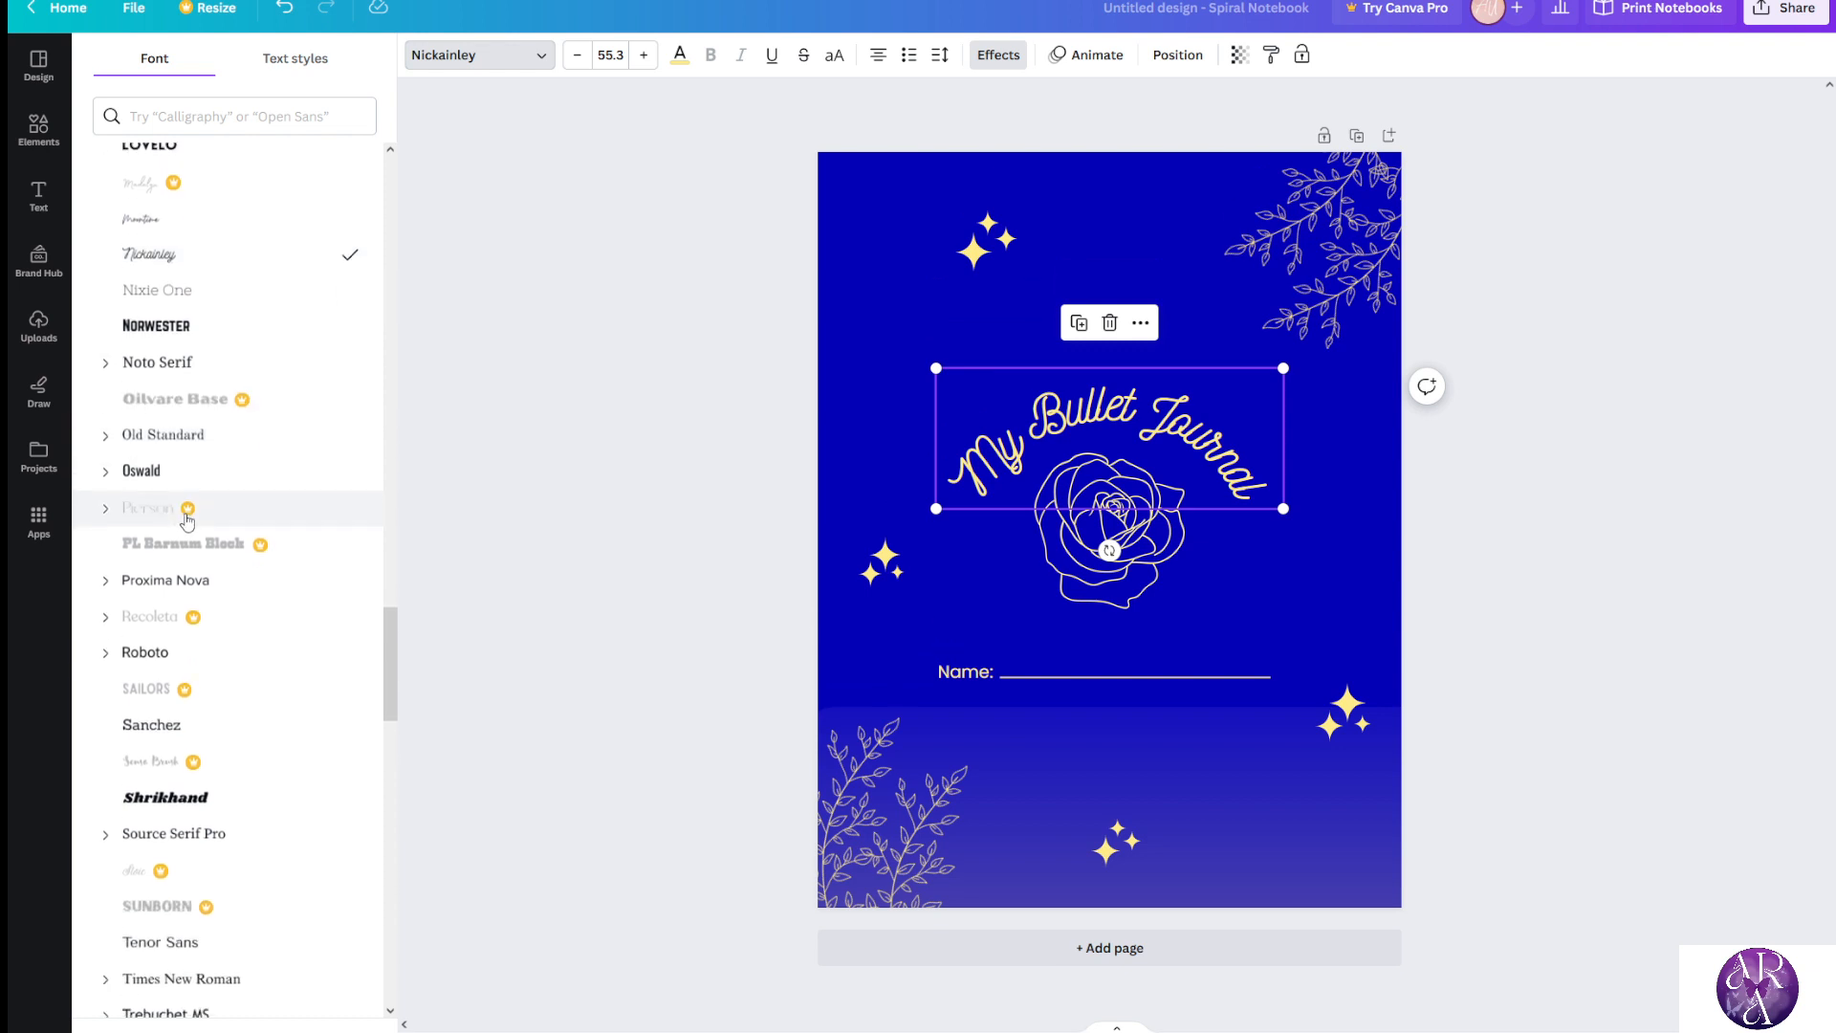
{"action": "scroll", "coordinate": [216, 546], "scroll_direction": "down", "scroll_amount": 1}
{"action": "left_click", "coordinate": [158, 564]}
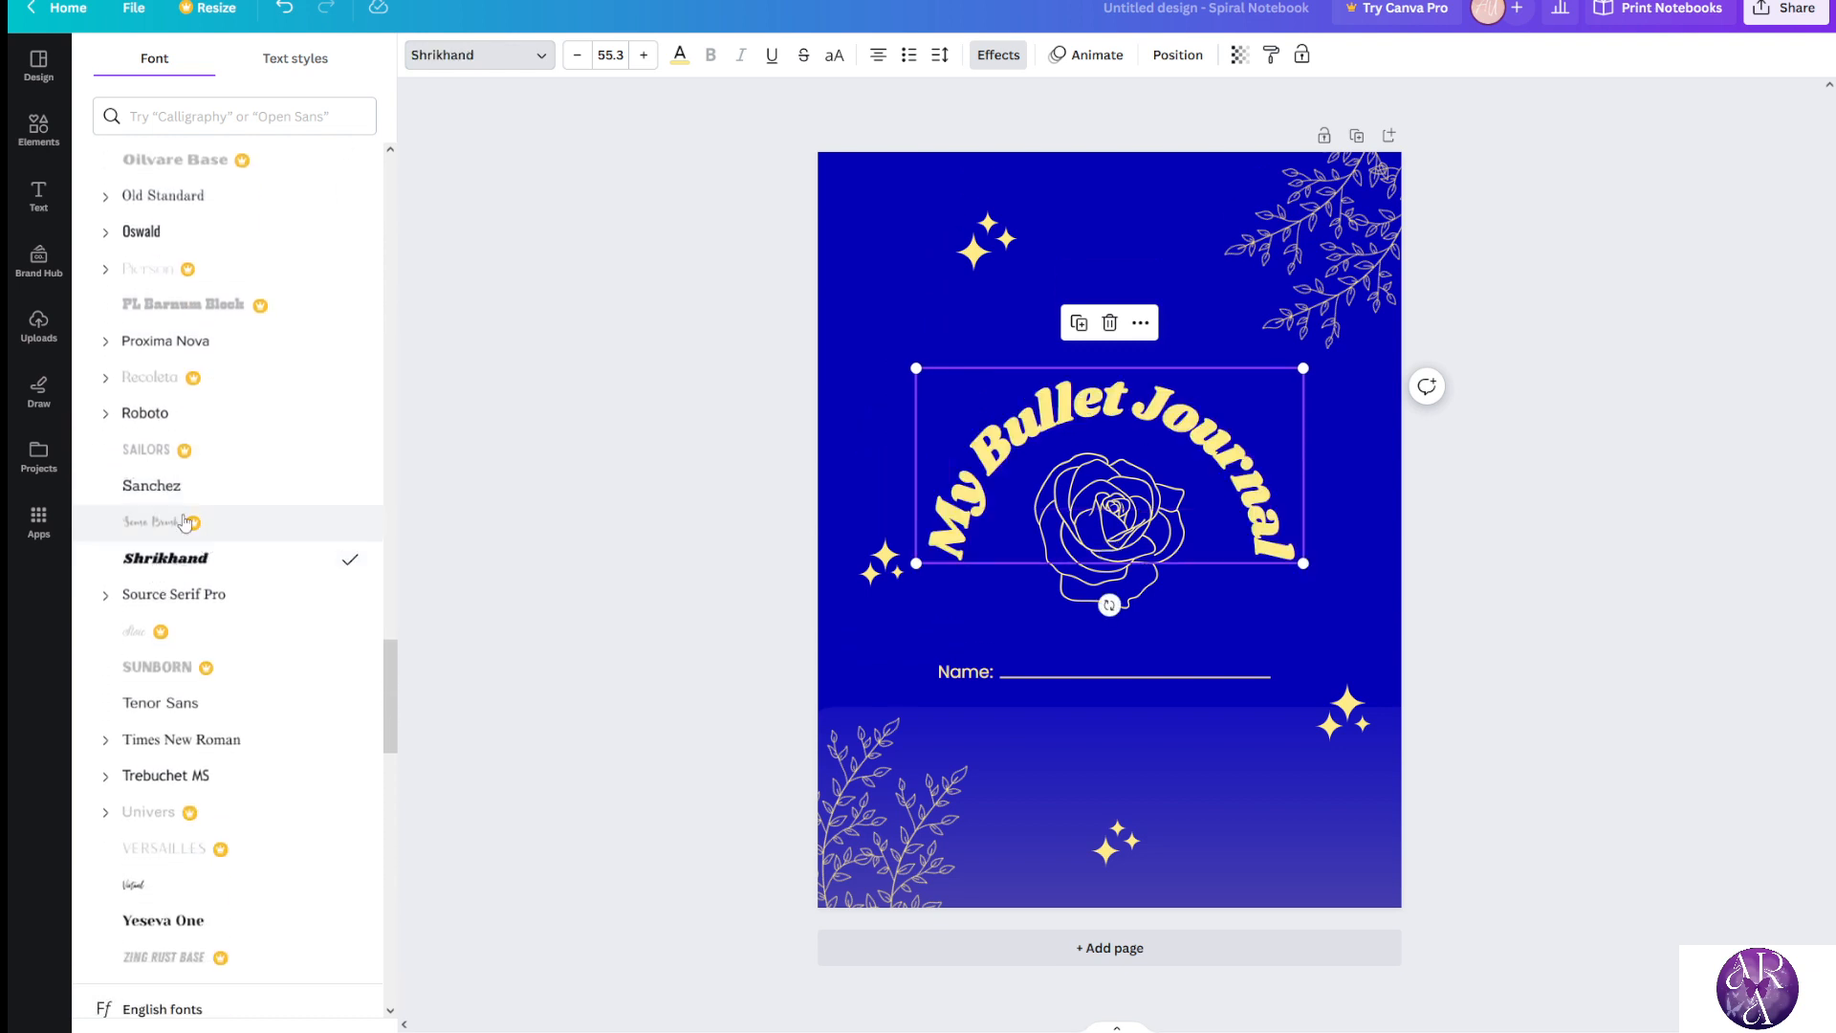
{"action": "left_click", "coordinate": [538, 686]}
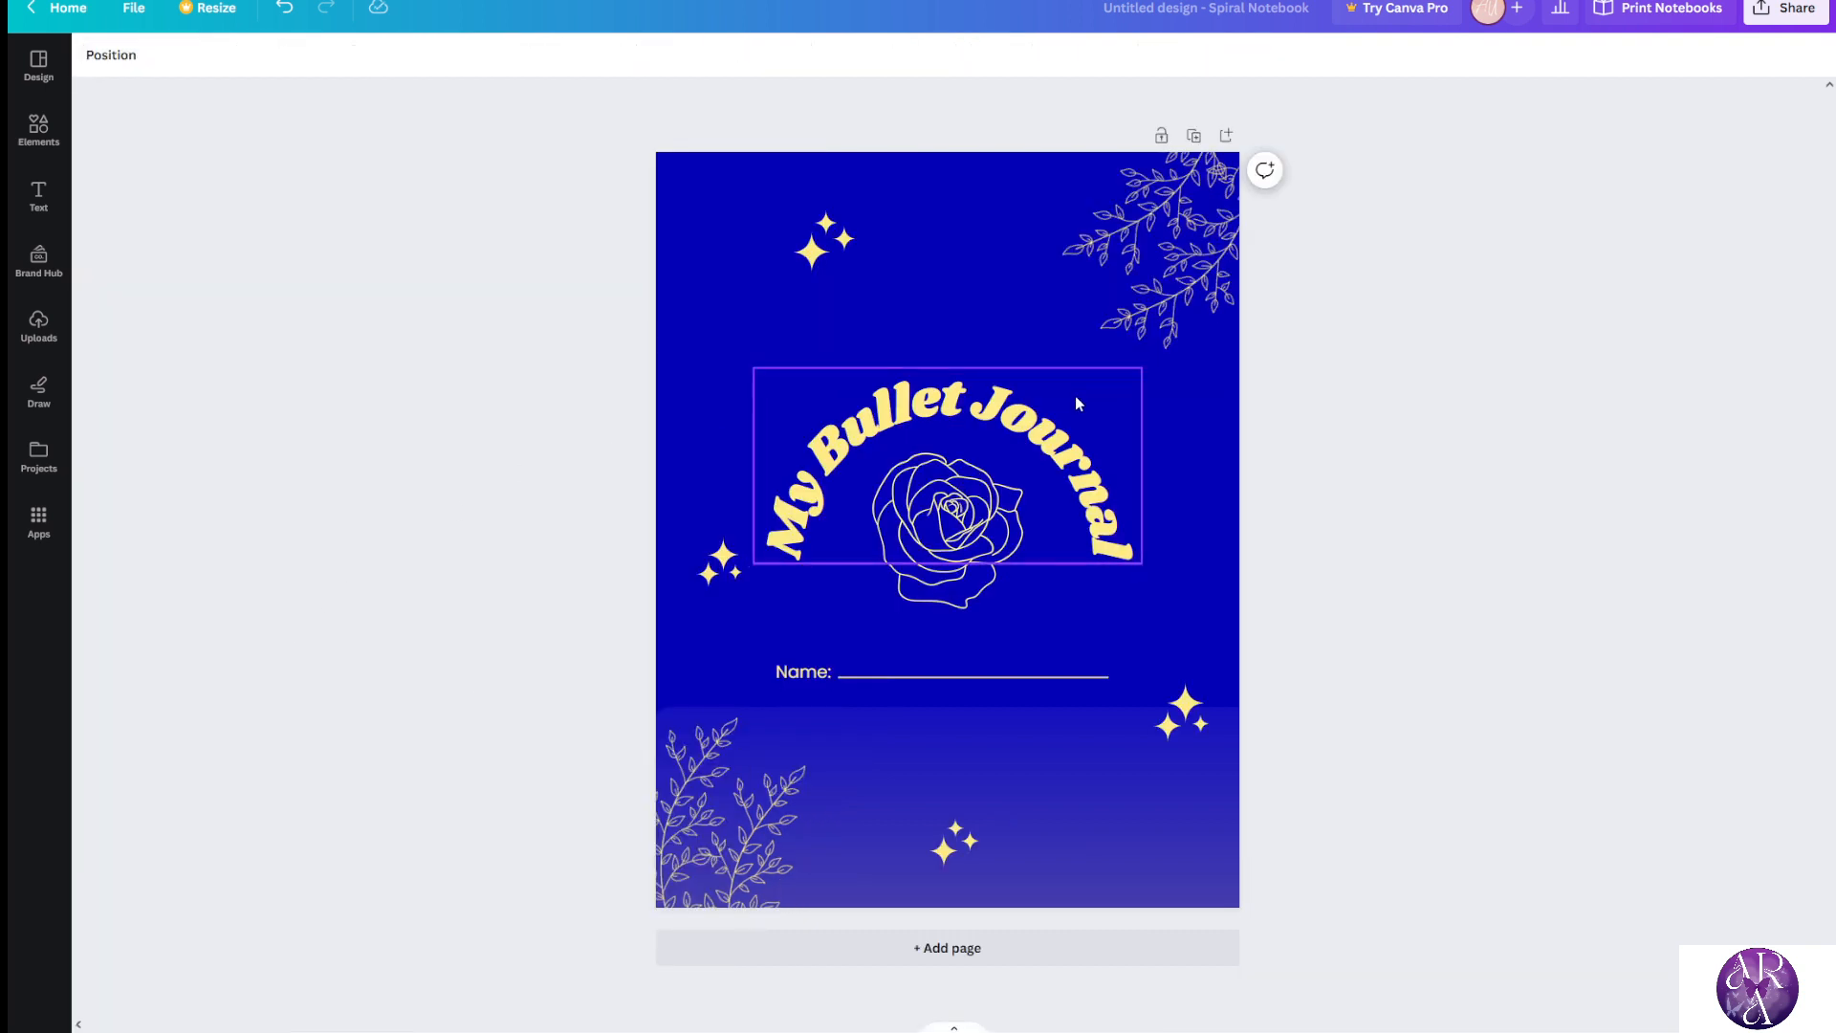
Apply the Neon effect to the curved title with an intensity of 77
{"action": "left_click", "coordinate": [984, 421]}
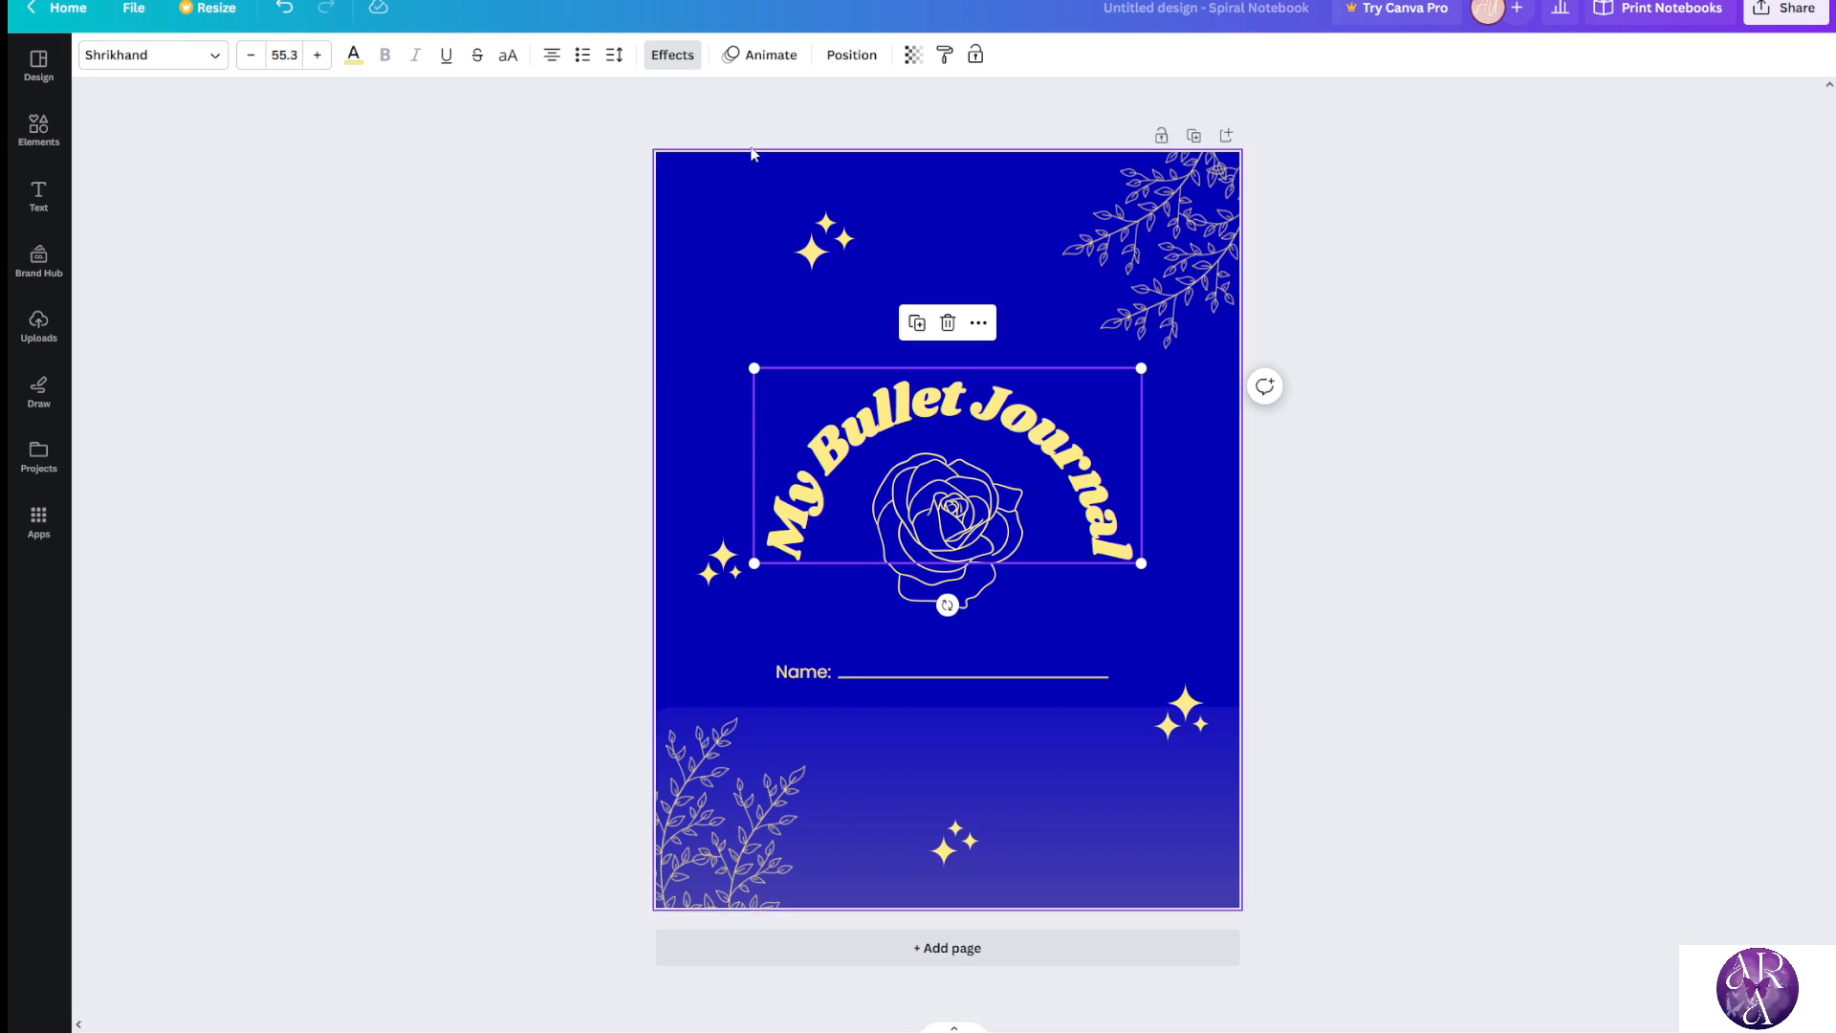
{"action": "left_click", "coordinate": [675, 54]}
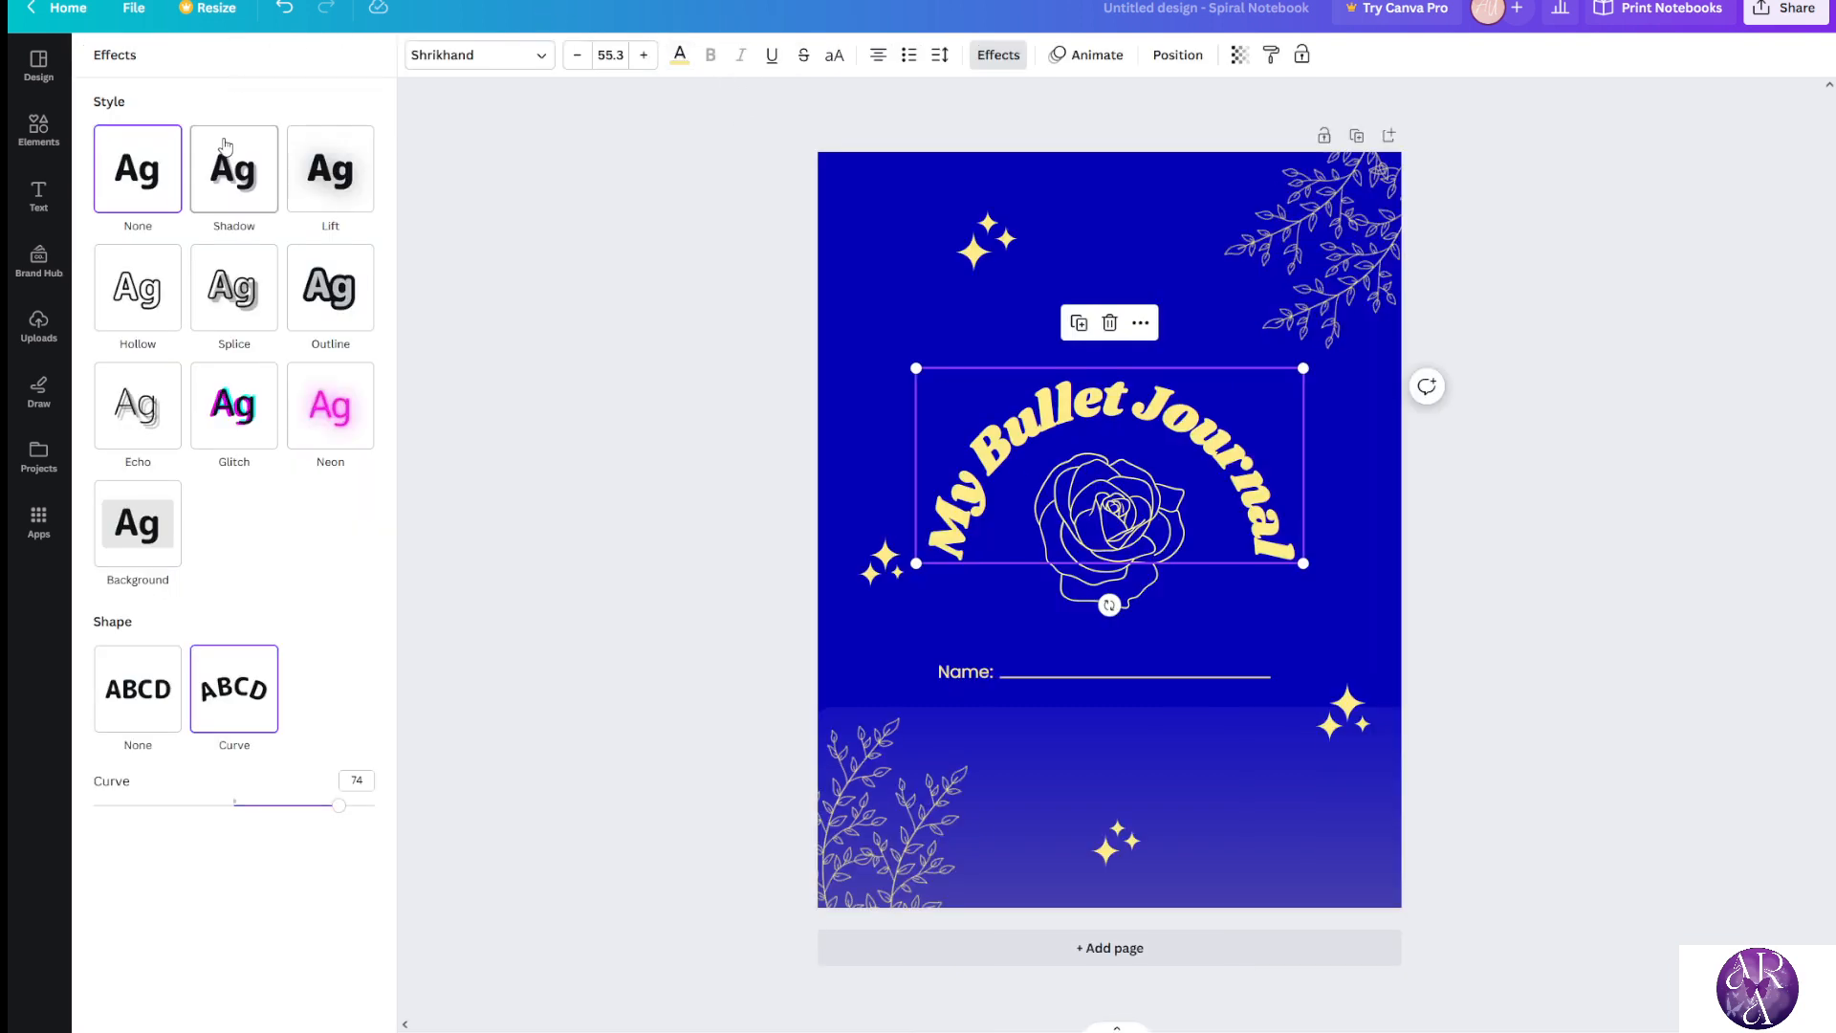
{"action": "left_click", "coordinate": [337, 436]}
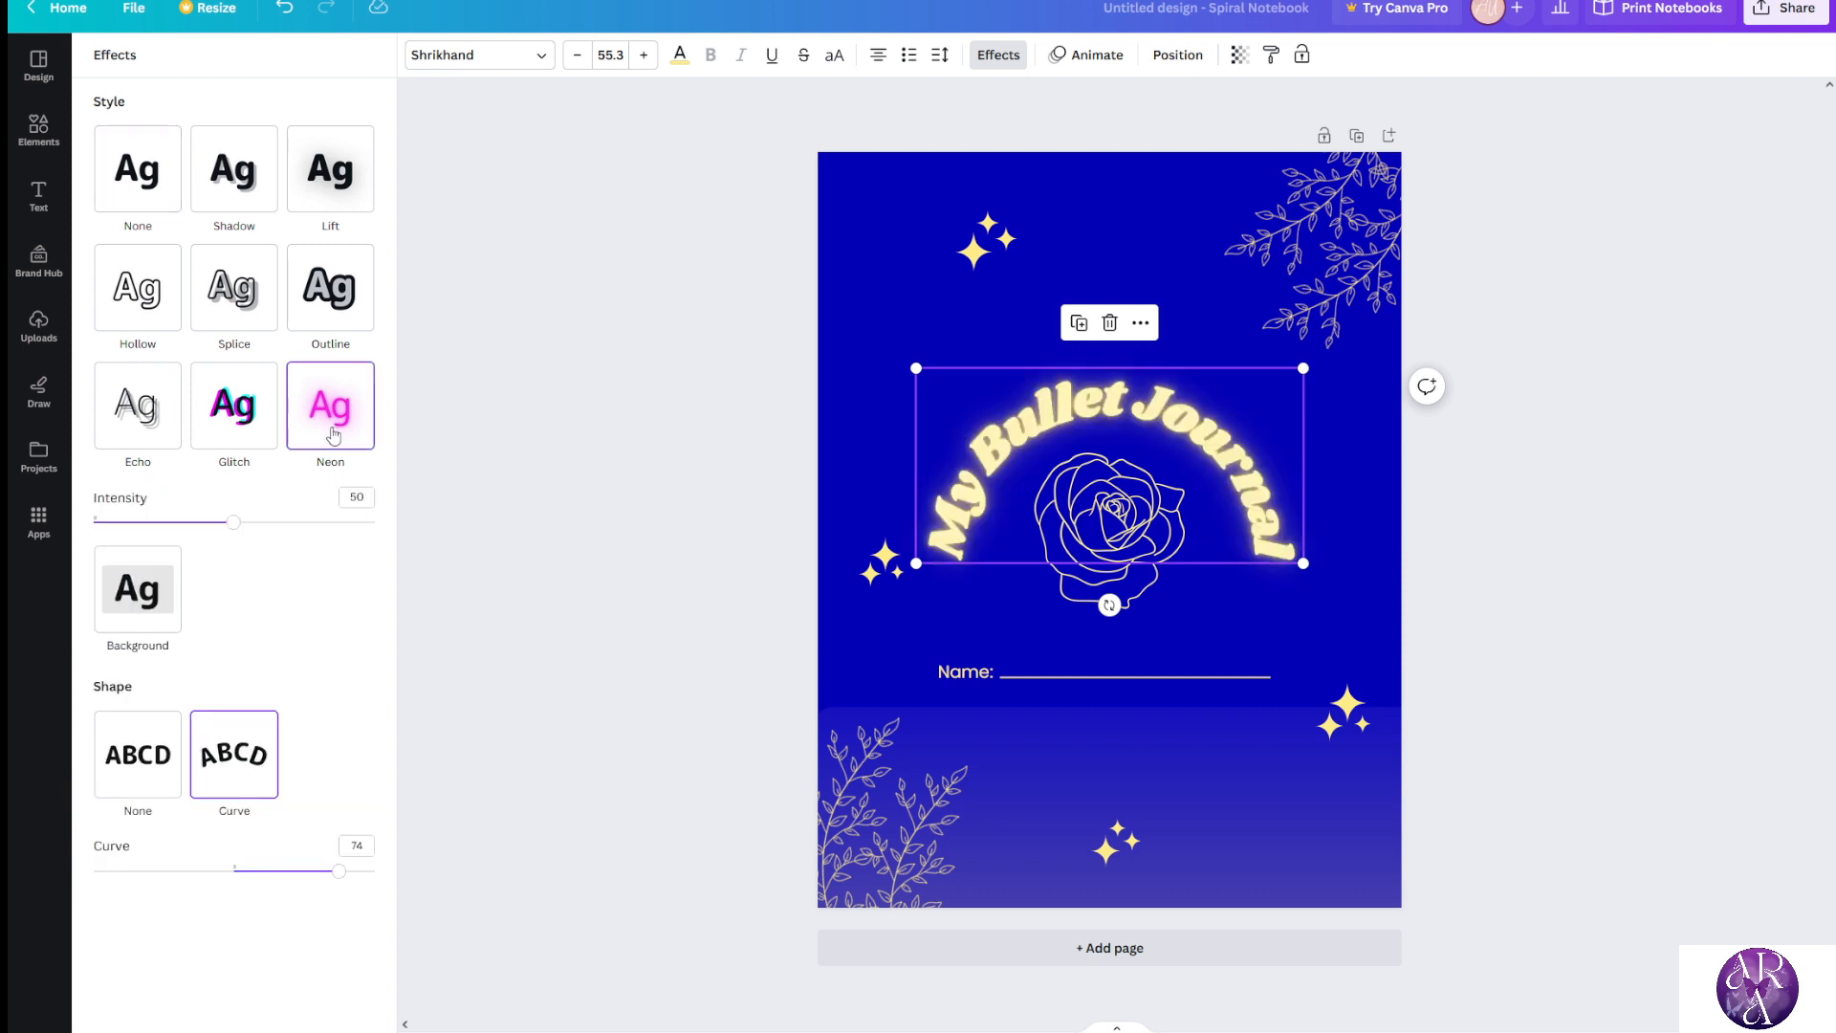
{"action": "left_click_drag", "start_coordinate": [227, 537], "coordinate": [313, 552]}
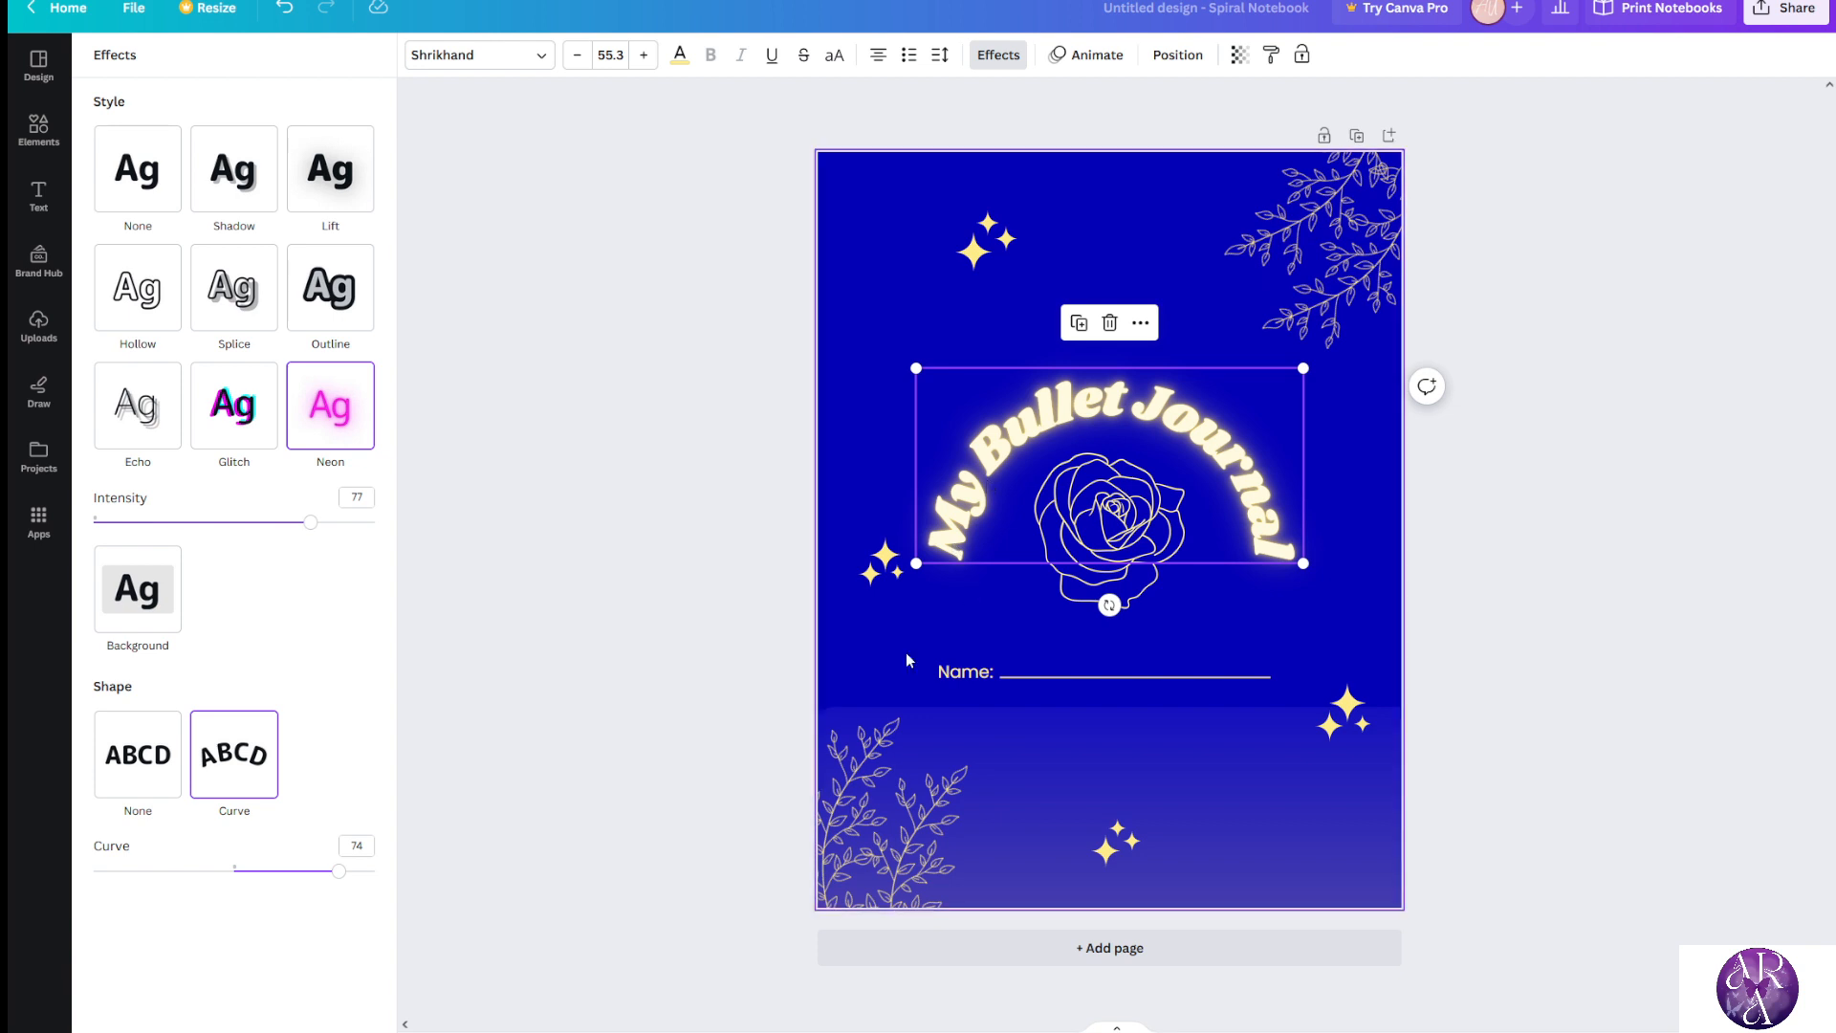
{"action": "left_click", "coordinate": [746, 717]}
Apply the Neon effect to the "Name:" text with an intensity slightly above 50, and deselect it
{"action": "left_click", "coordinate": [786, 674]}
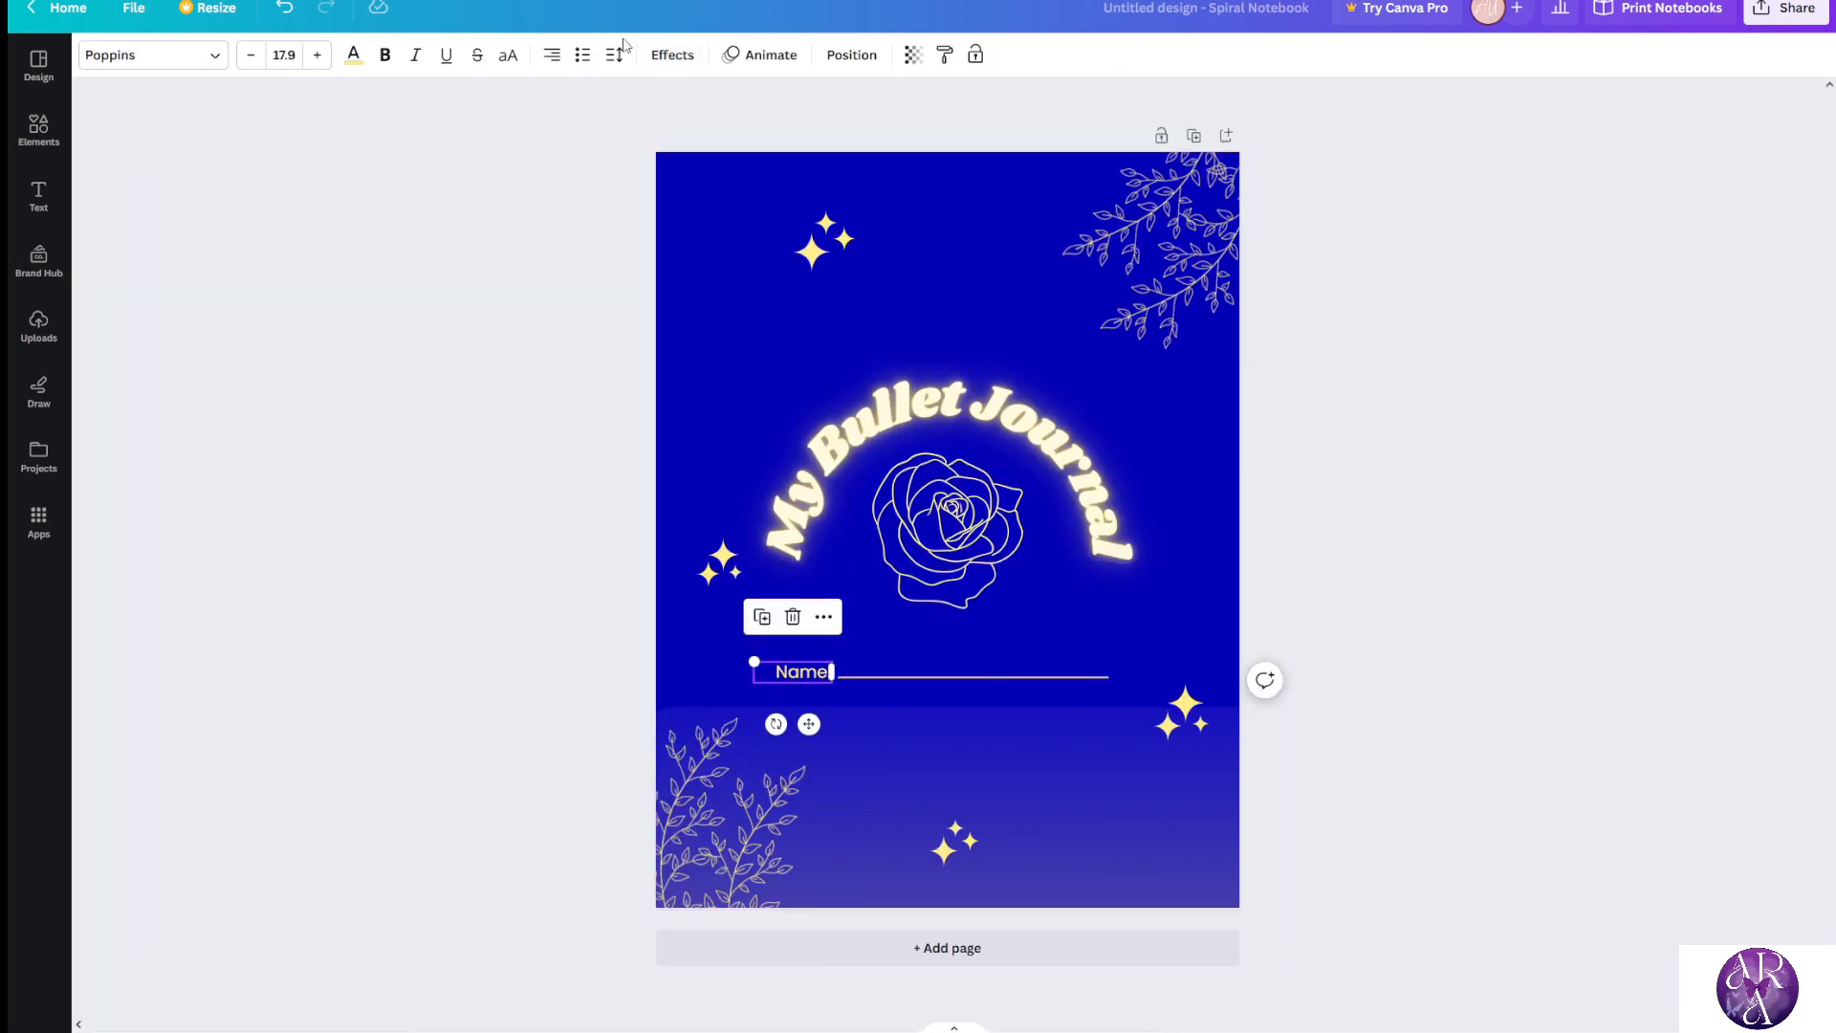
{"action": "left_click", "coordinate": [682, 61]}
{"action": "left_click", "coordinate": [337, 429]}
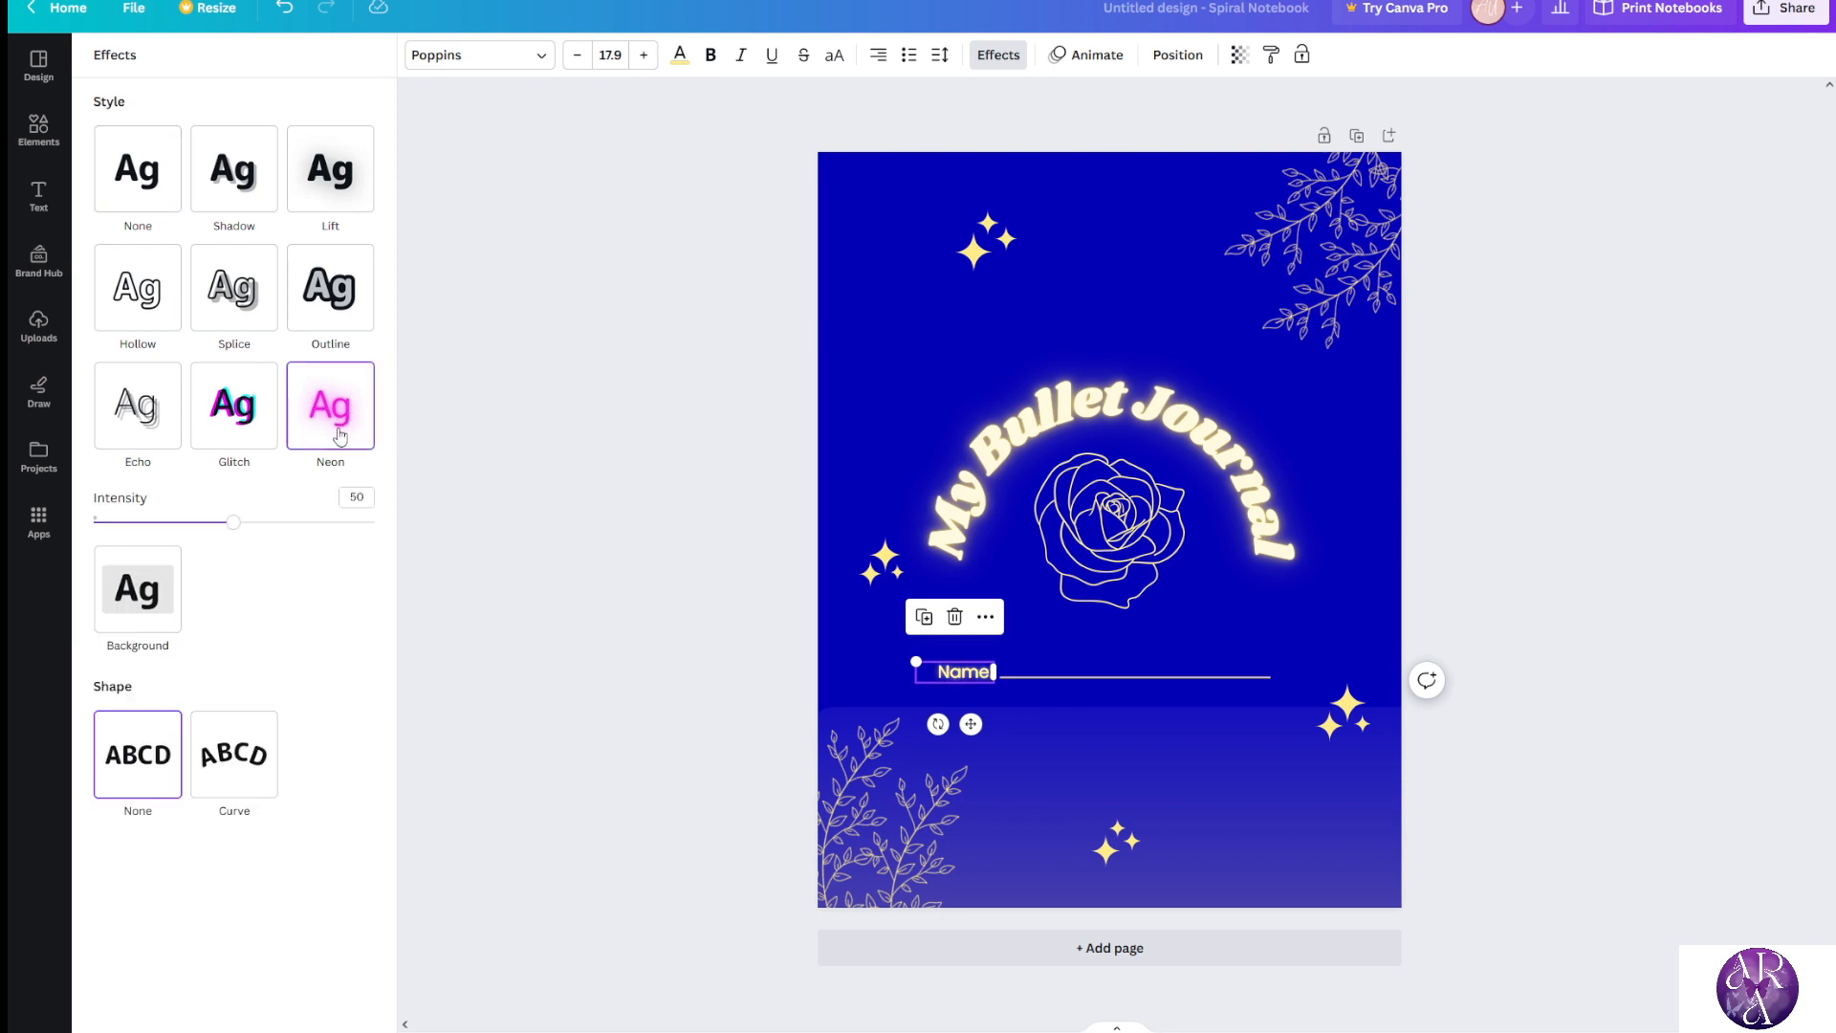
{"action": "left_click_drag", "start_coordinate": [236, 524], "coordinate": [259, 524]}
{"action": "left_click", "coordinate": [508, 588]}
{"action": "left_click", "coordinate": [385, 571]}
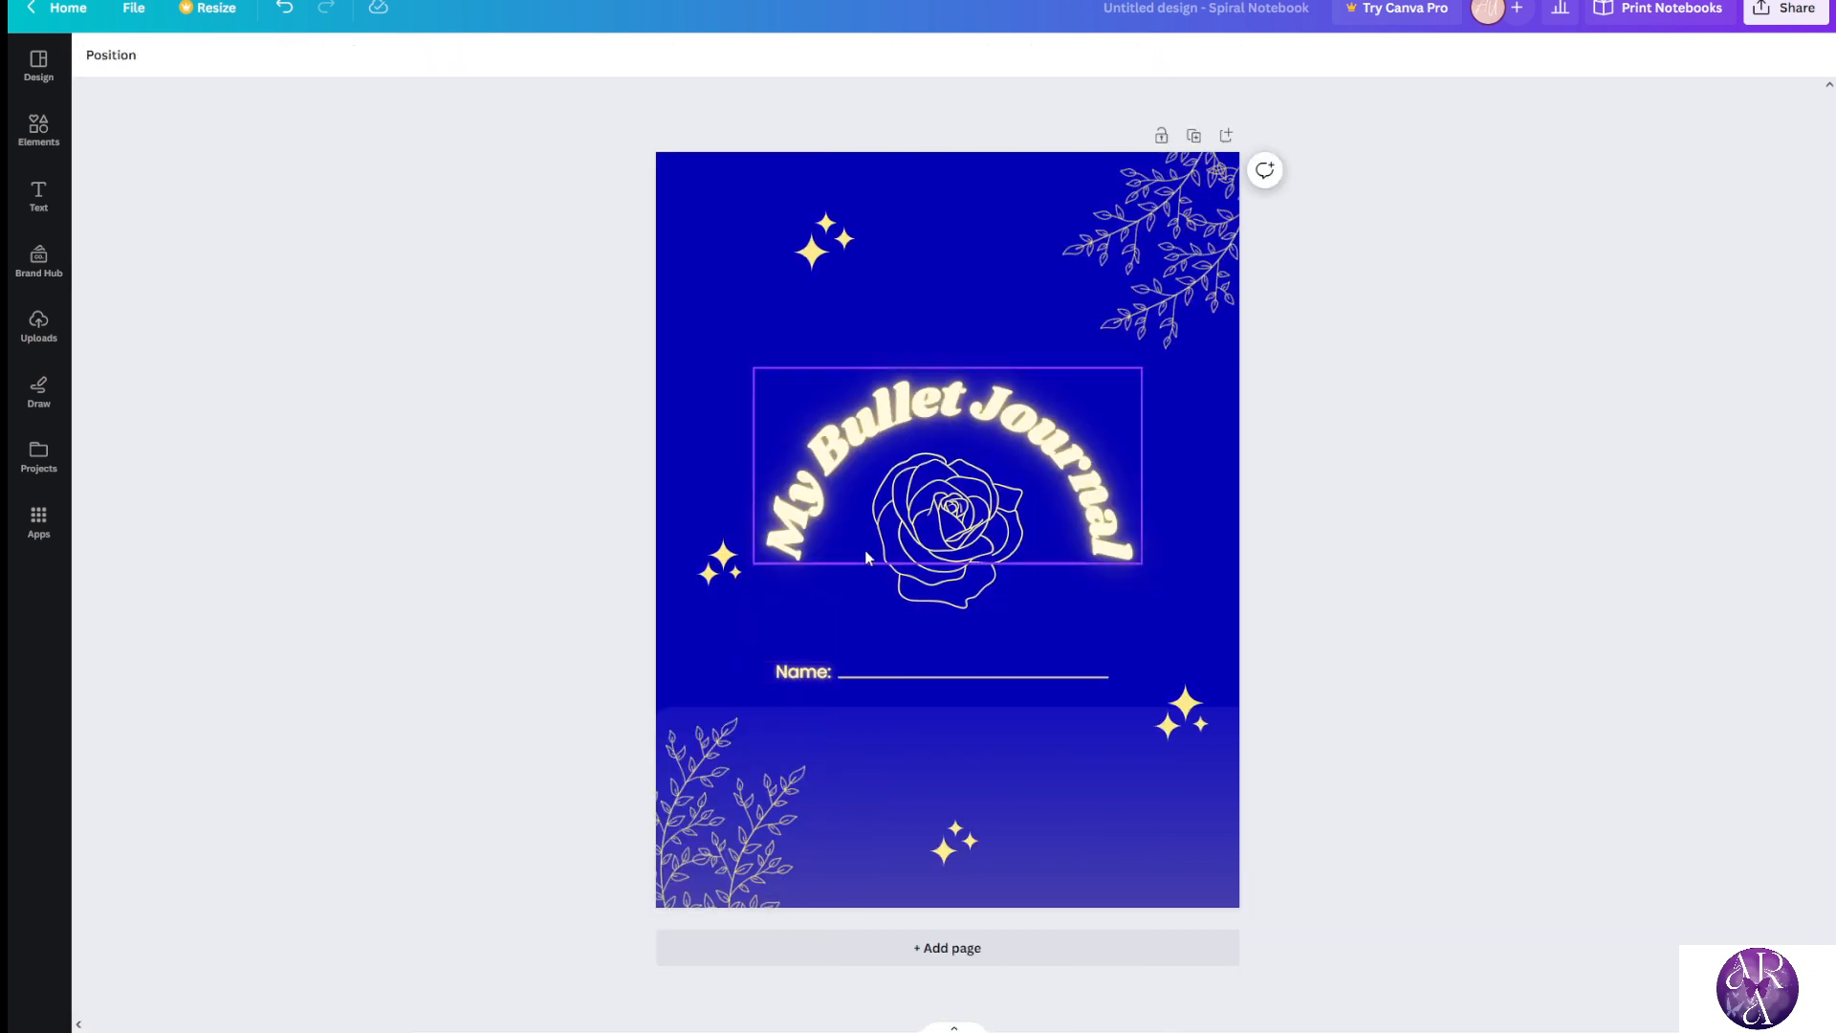
Set the rose's transparency to 30 and enlarge it, centred under the title arch and ending just above the "Name:" line
{"action": "left_click", "coordinate": [925, 571]}
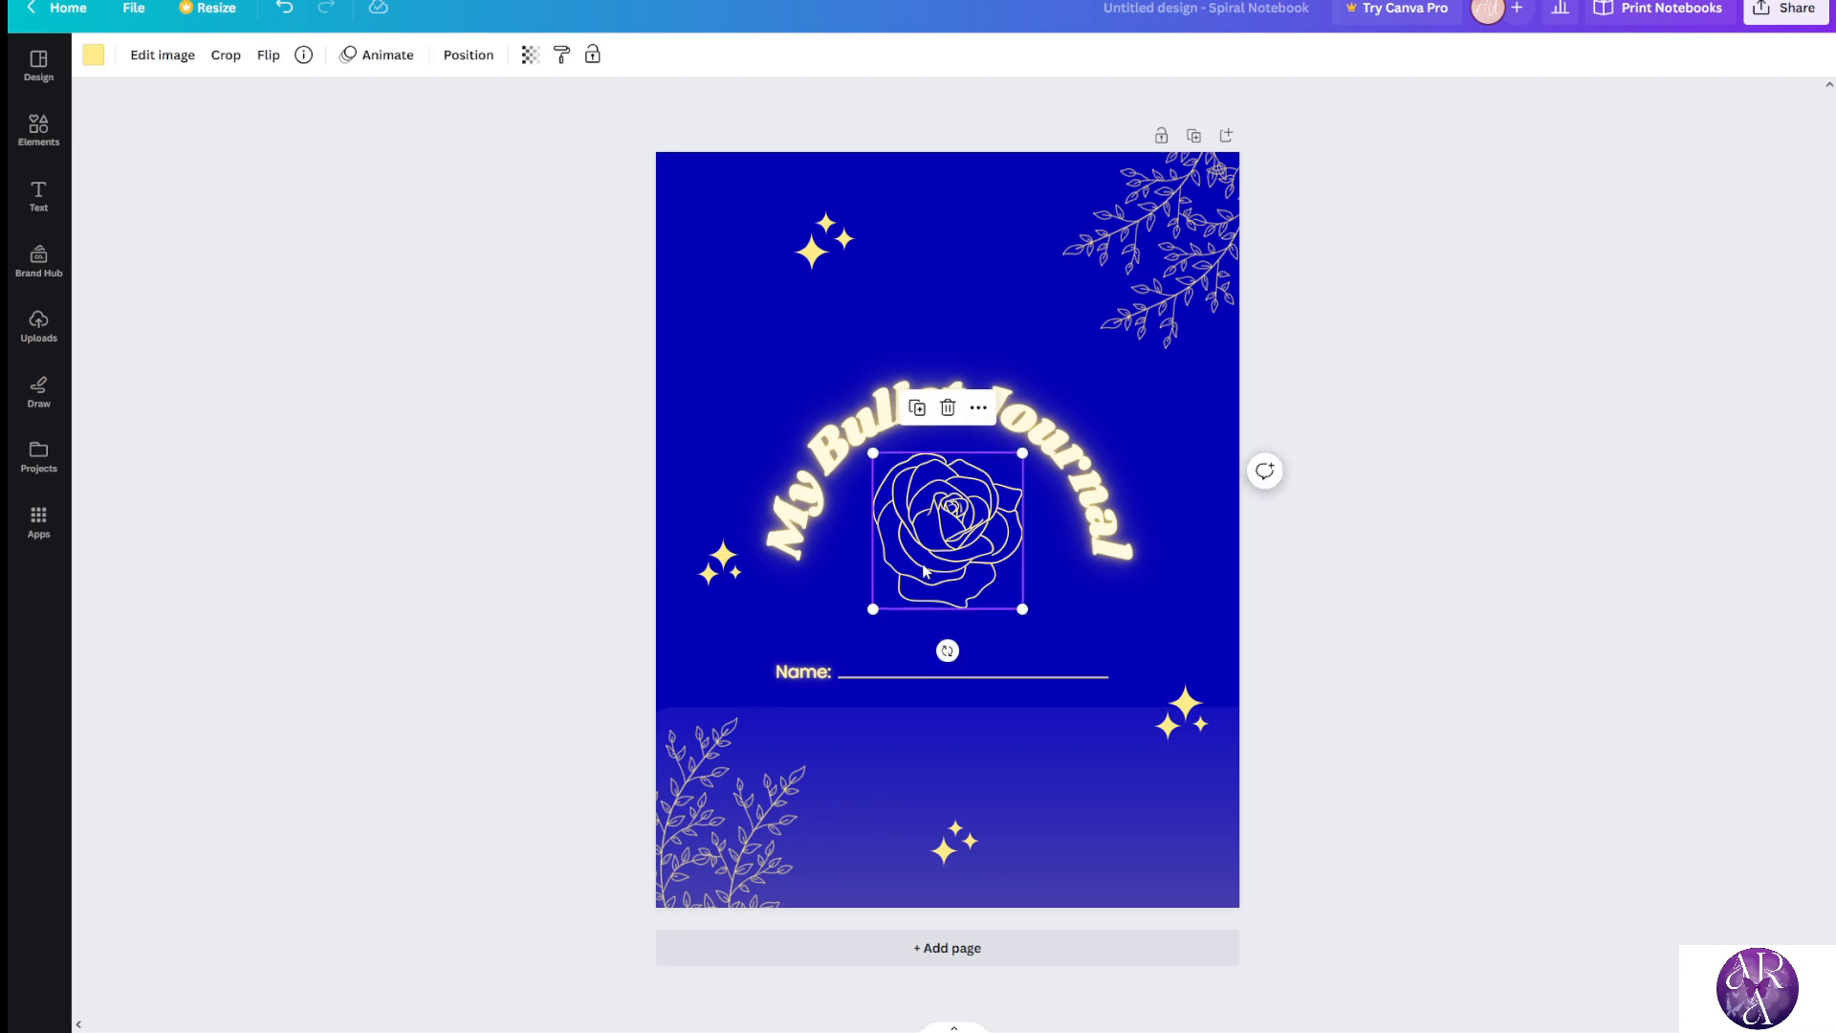
{"action": "left_click", "coordinate": [529, 56]}
{"action": "left_click_drag", "start_coordinate": [462, 135], "coordinate": [411, 131]}
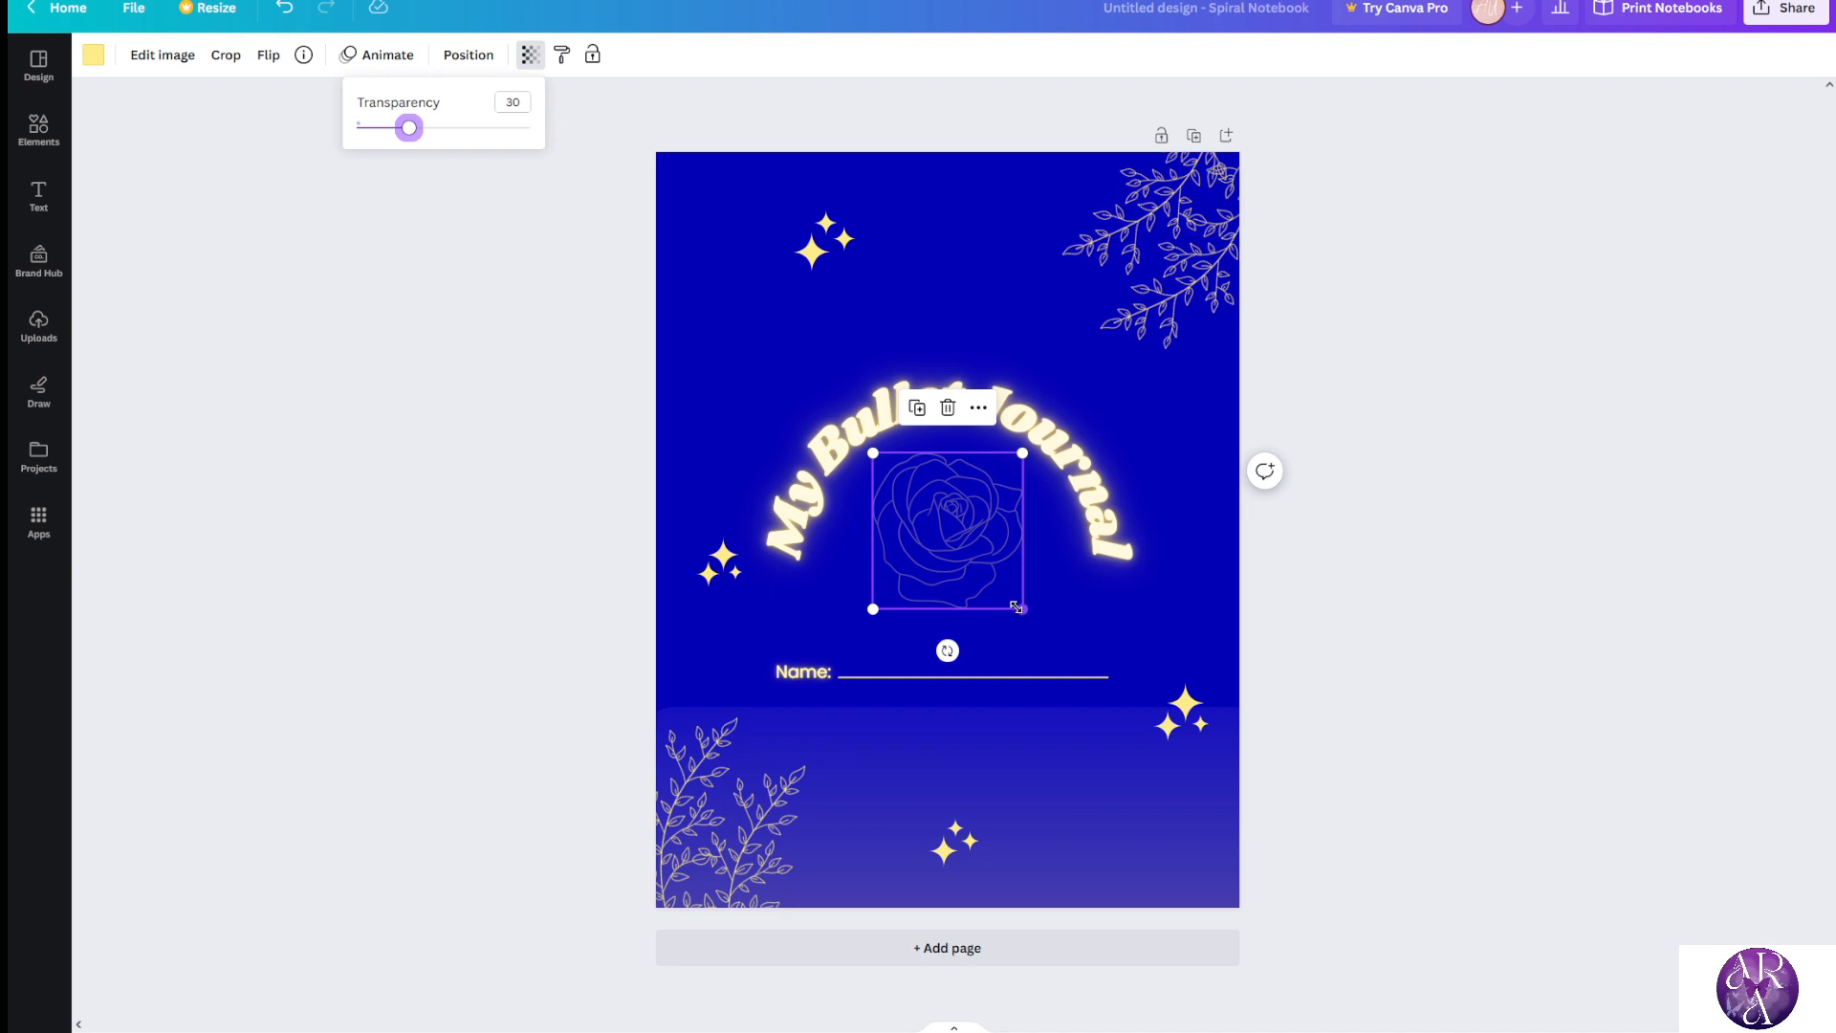
{"action": "left_click_drag", "start_coordinate": [1022, 609], "coordinate": [1087, 637]}
{"action": "left_click_drag", "start_coordinate": [1059, 478], "coordinate": [967, 517]}
Fade the enlarged rose further with a lower transparency value, and duplicate it
{"action": "left_click", "coordinate": [530, 55]}
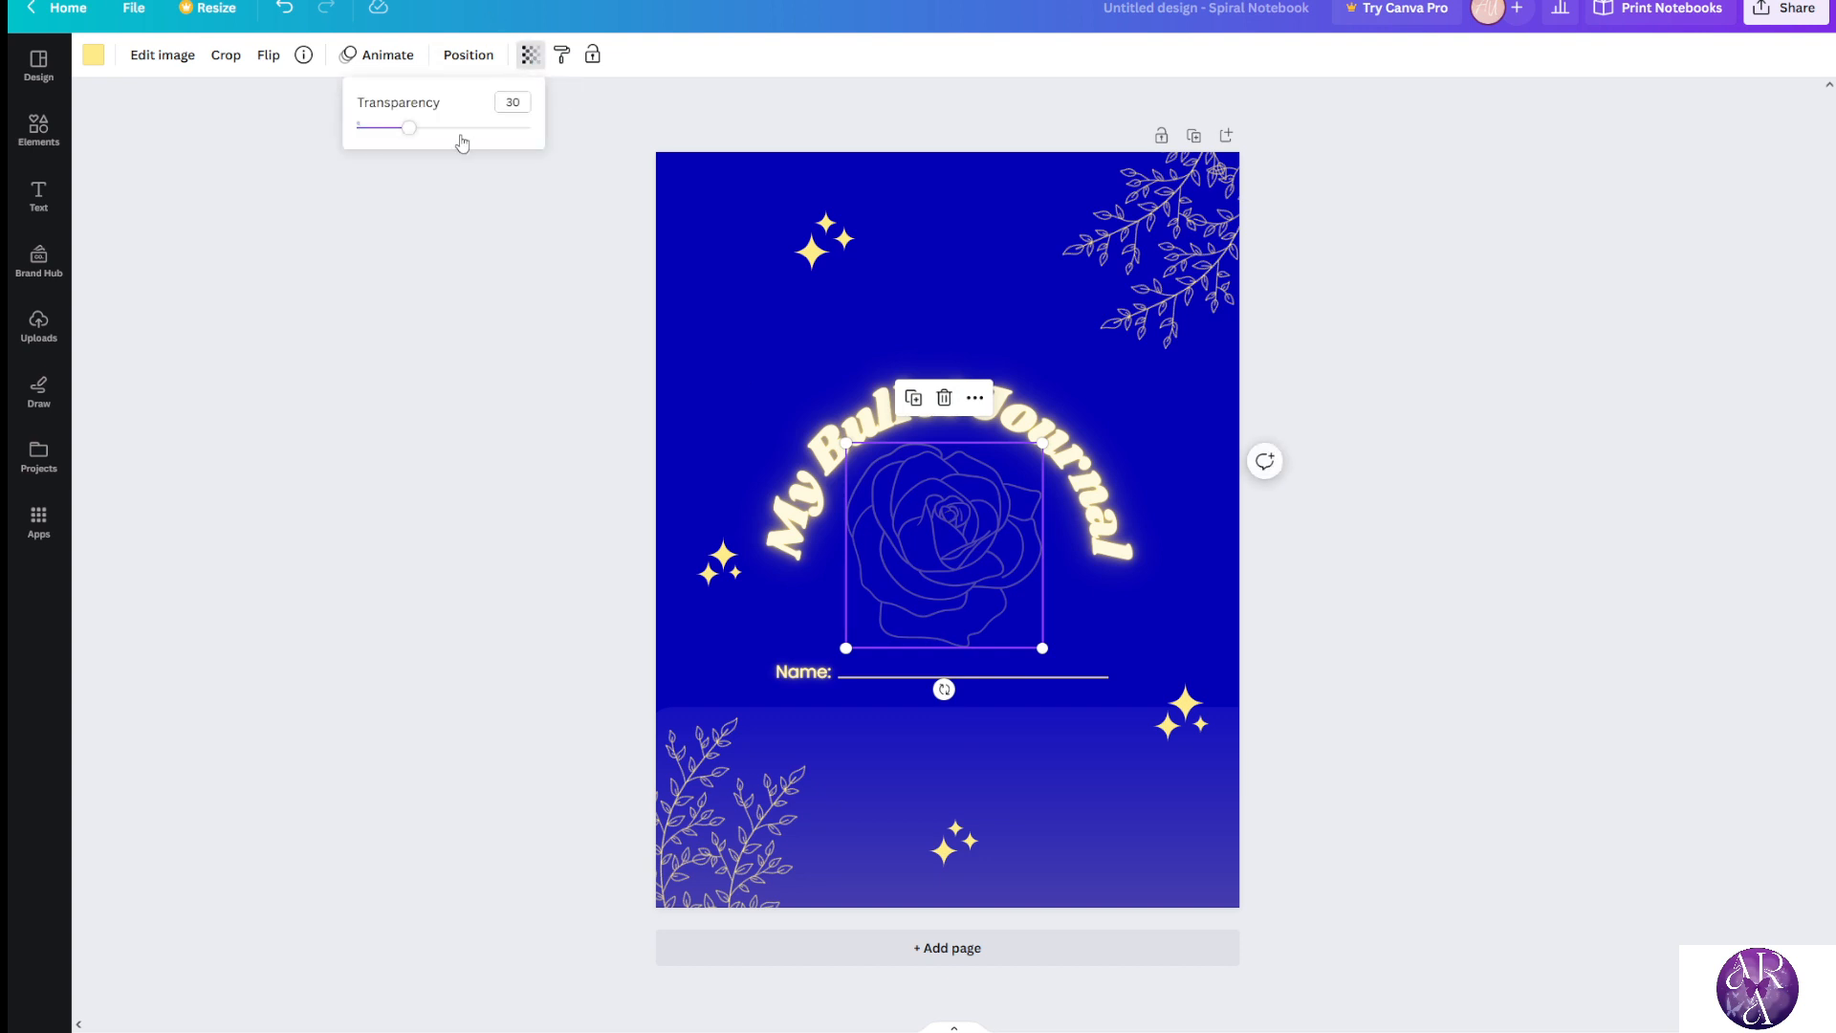
{"action": "left_click_drag", "start_coordinate": [408, 128], "coordinate": [390, 128]}
{"action": "left_click", "coordinate": [394, 375]}
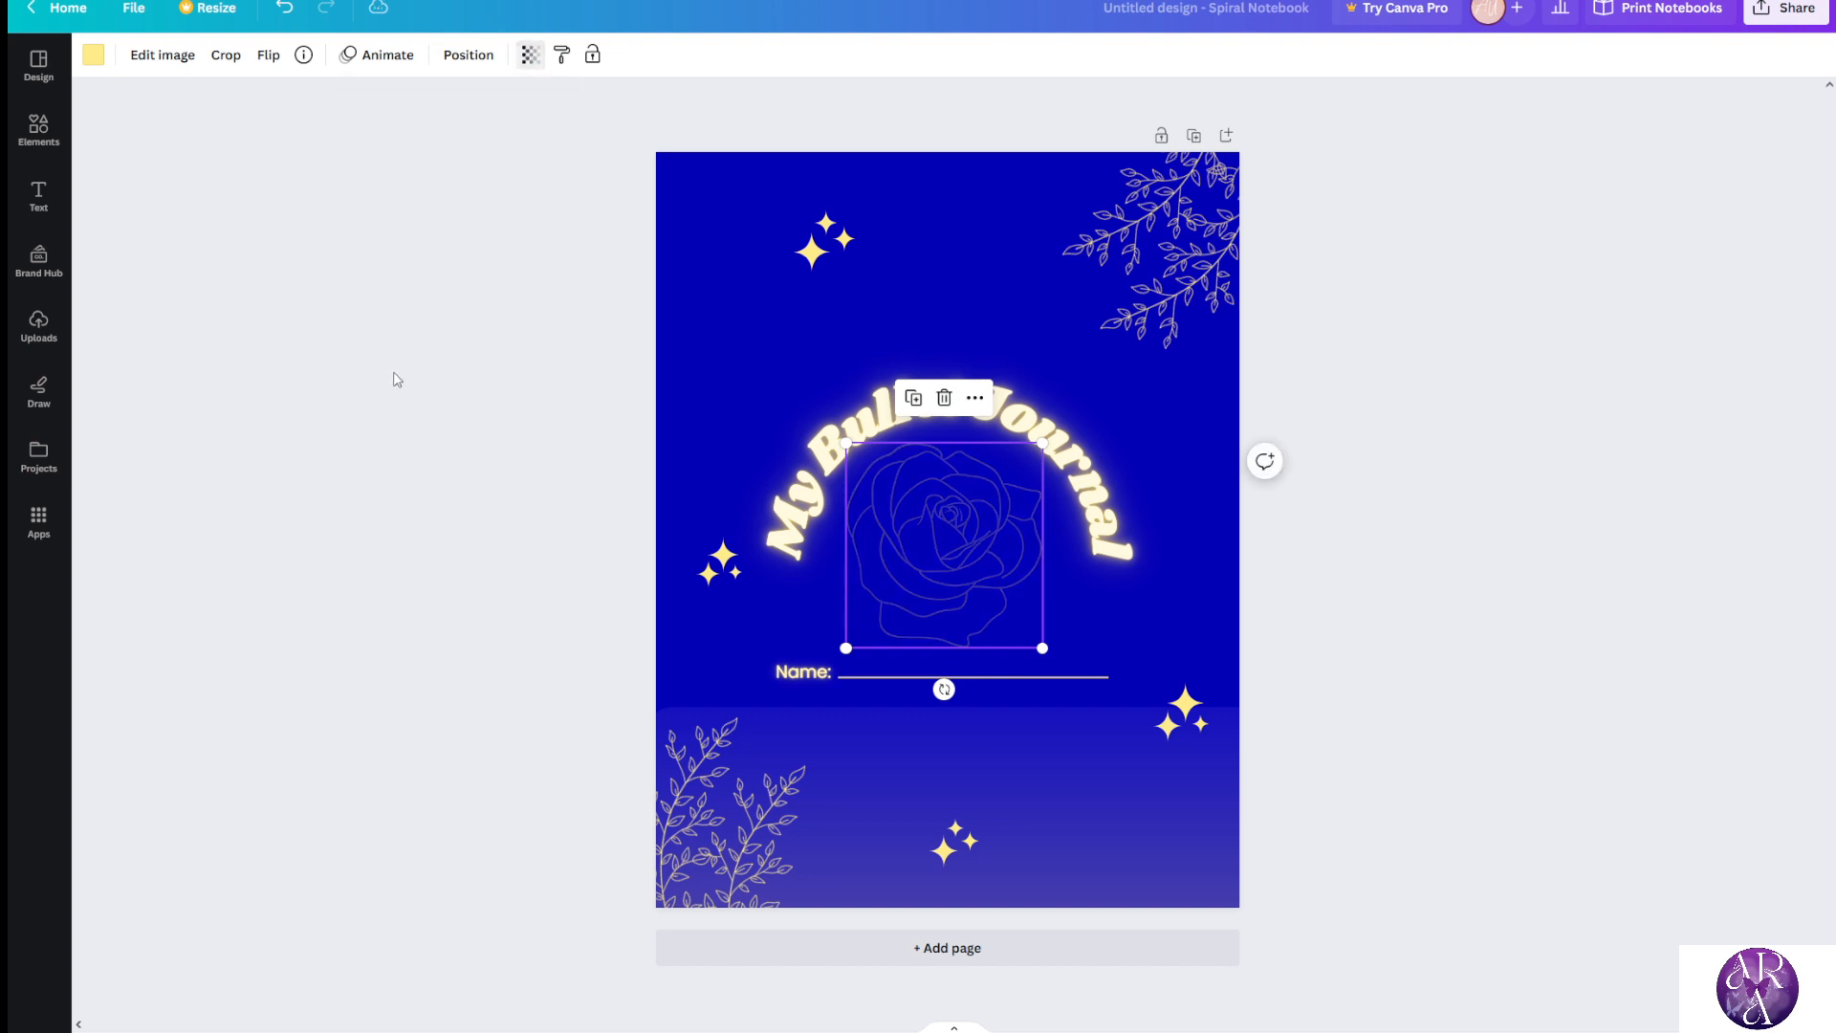
{"action": "left_click", "coordinate": [950, 591]}
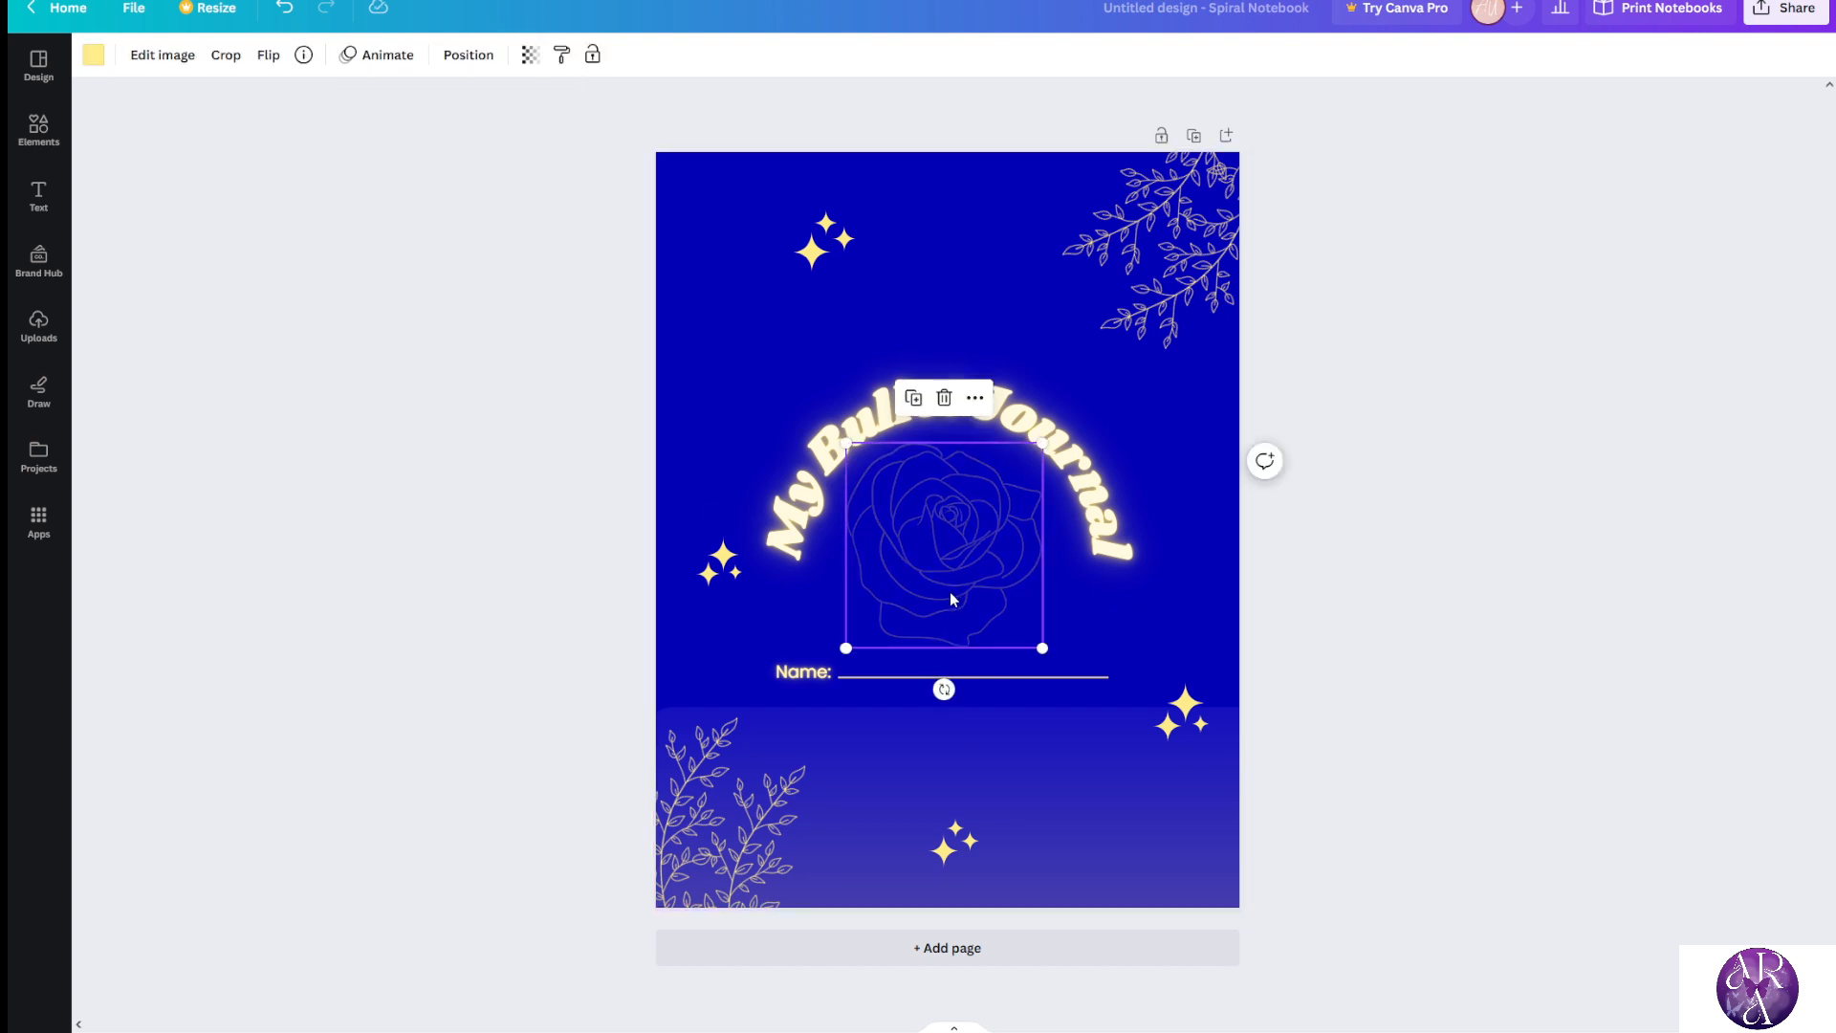
{"action": "left_click", "coordinate": [918, 404]}
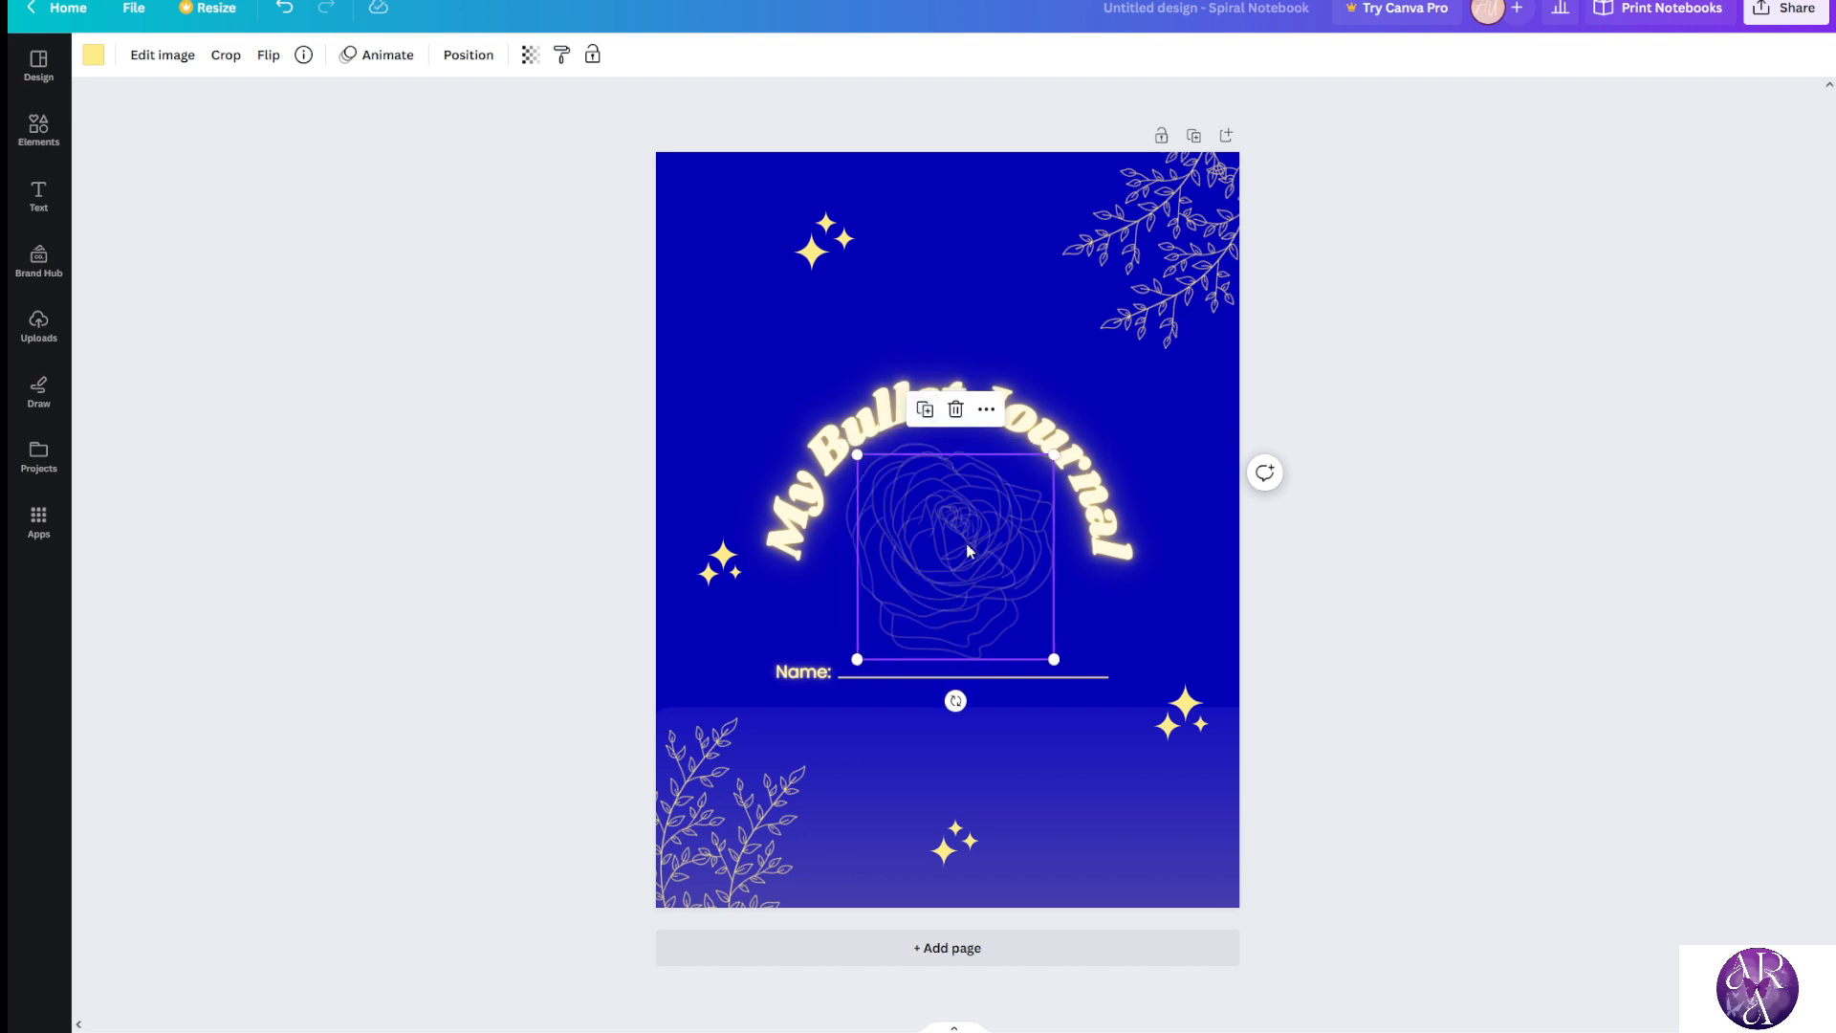
Set the duplicated rose's transparency to 76, shrink it and place it over the upper part of the faint rose
{"action": "left_click_drag", "start_coordinate": [966, 543], "coordinate": [964, 531]}
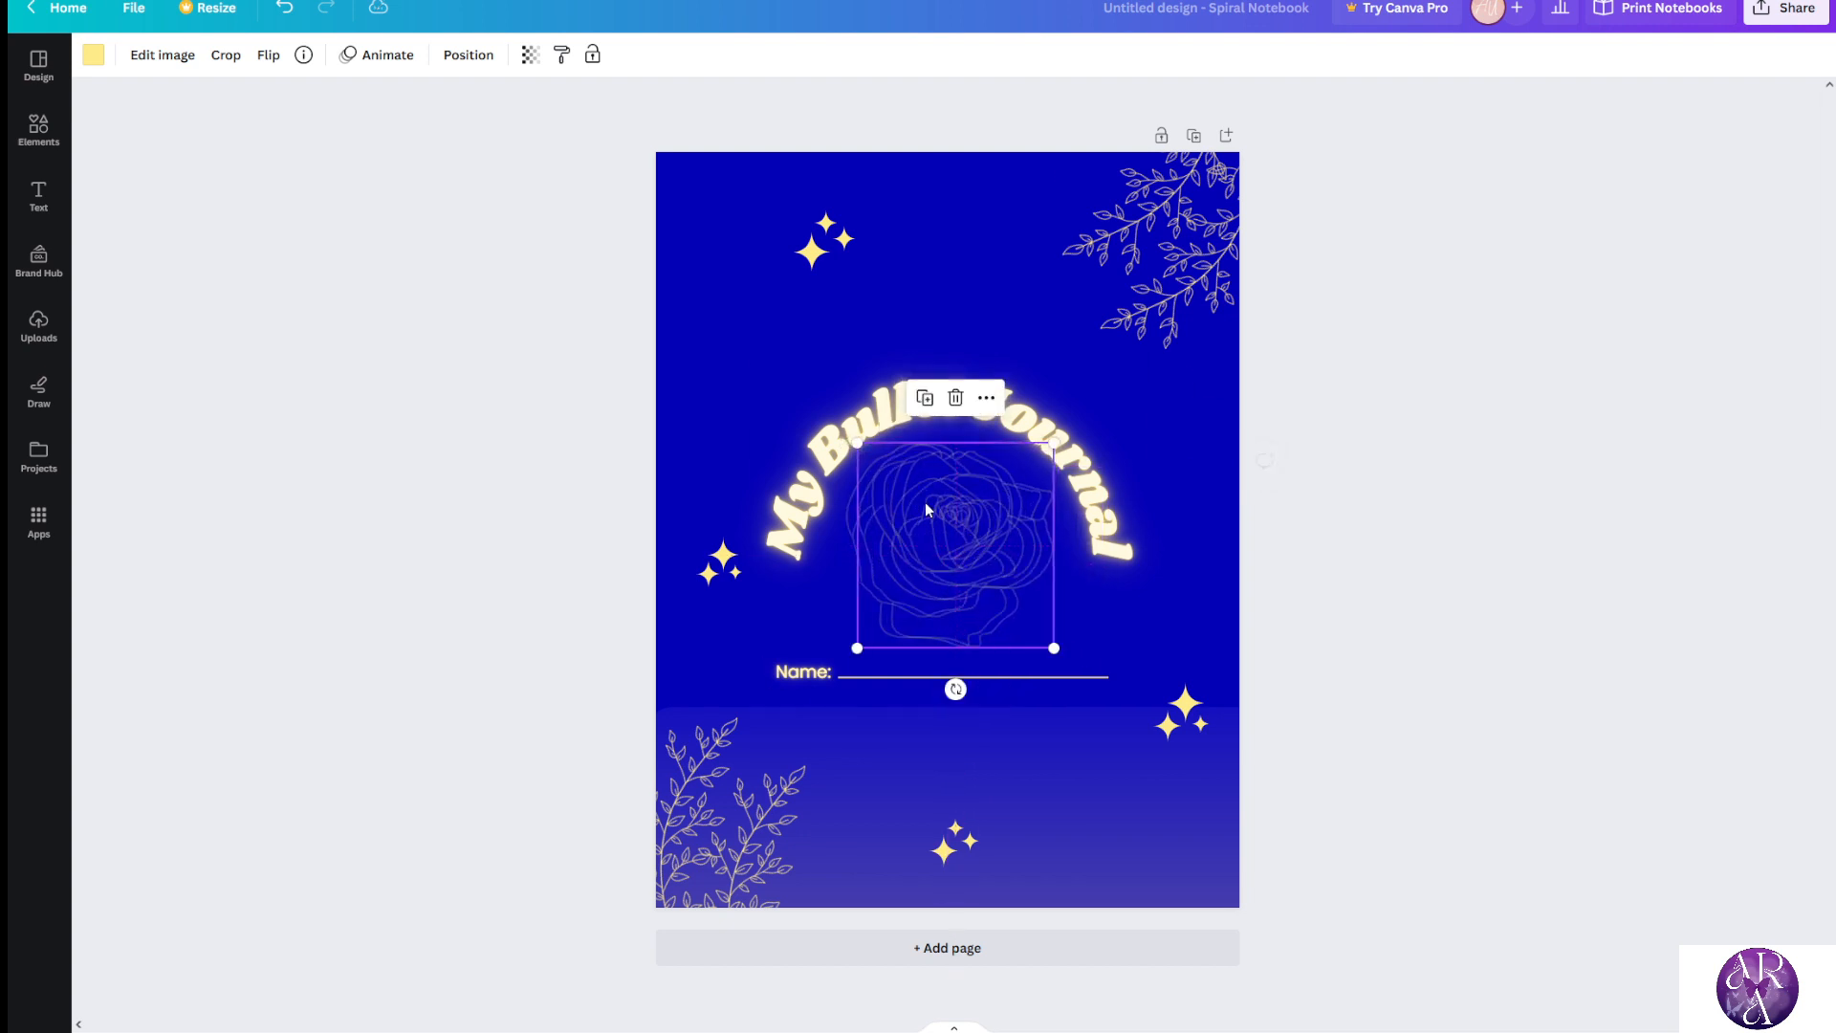
{"action": "left_click", "coordinate": [529, 55]}
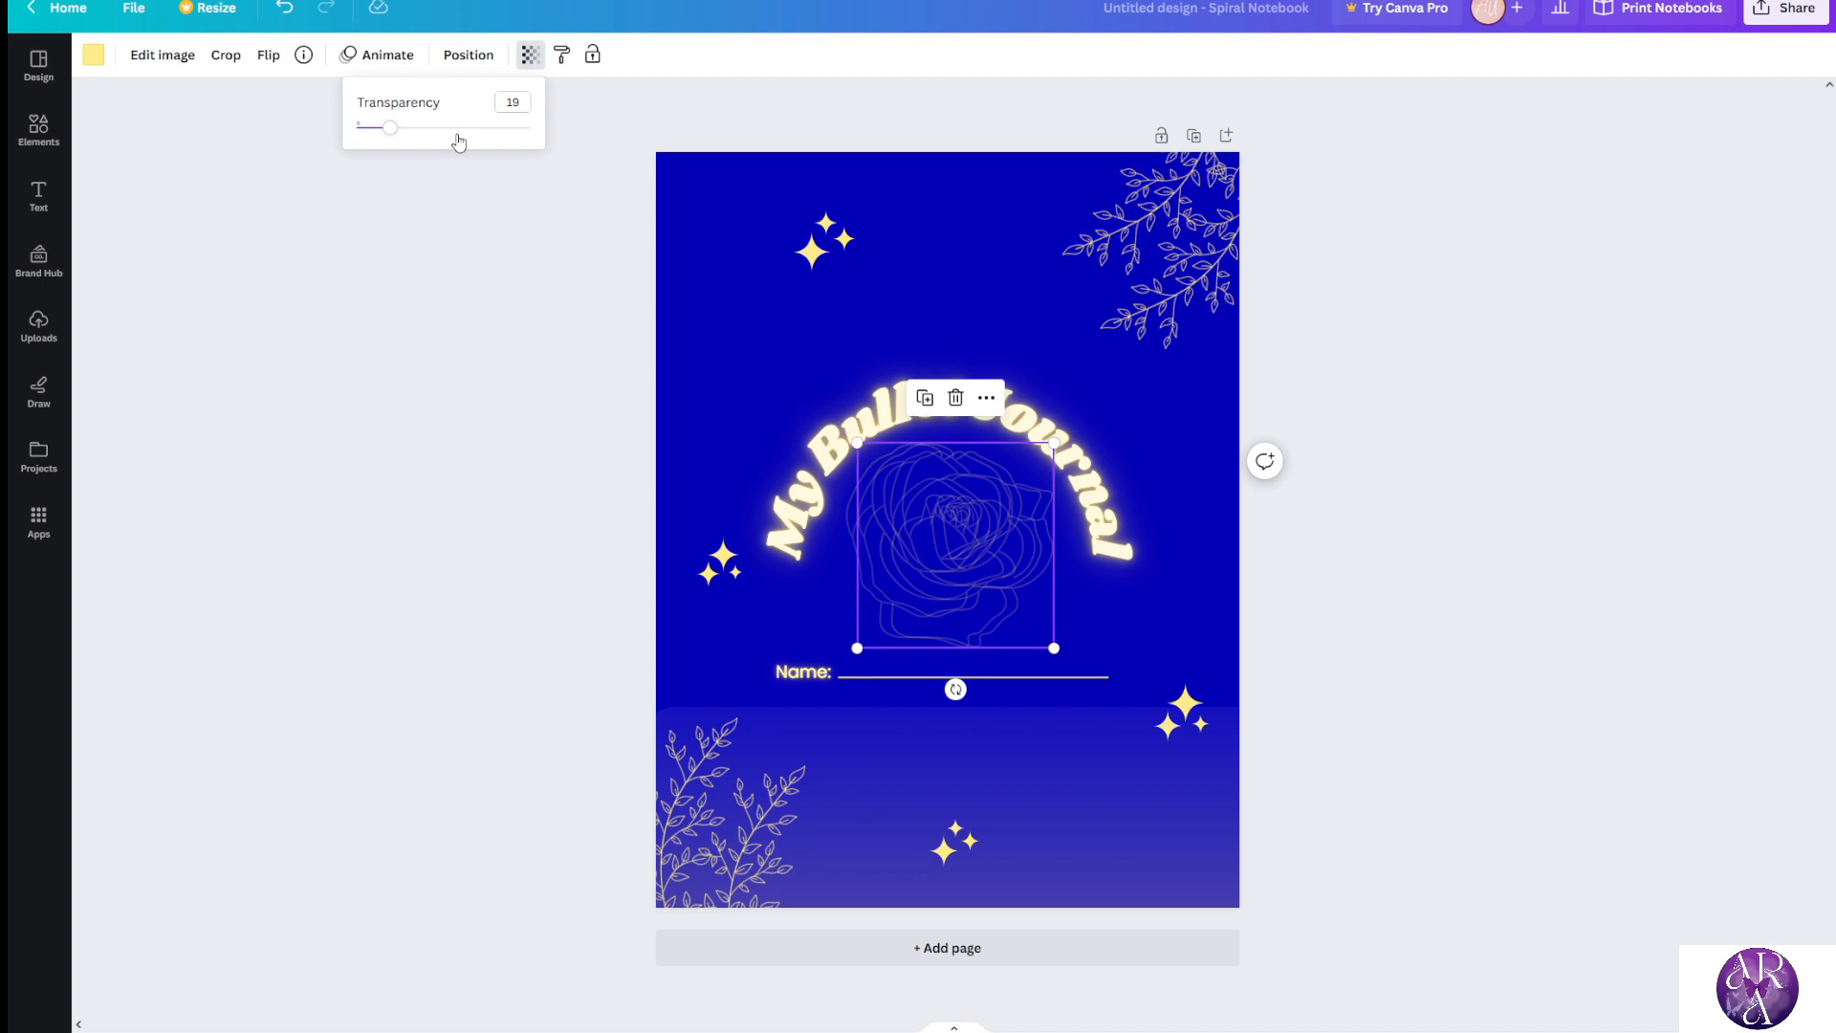
{"action": "left_click_drag", "start_coordinate": [459, 141], "coordinate": [491, 150]}
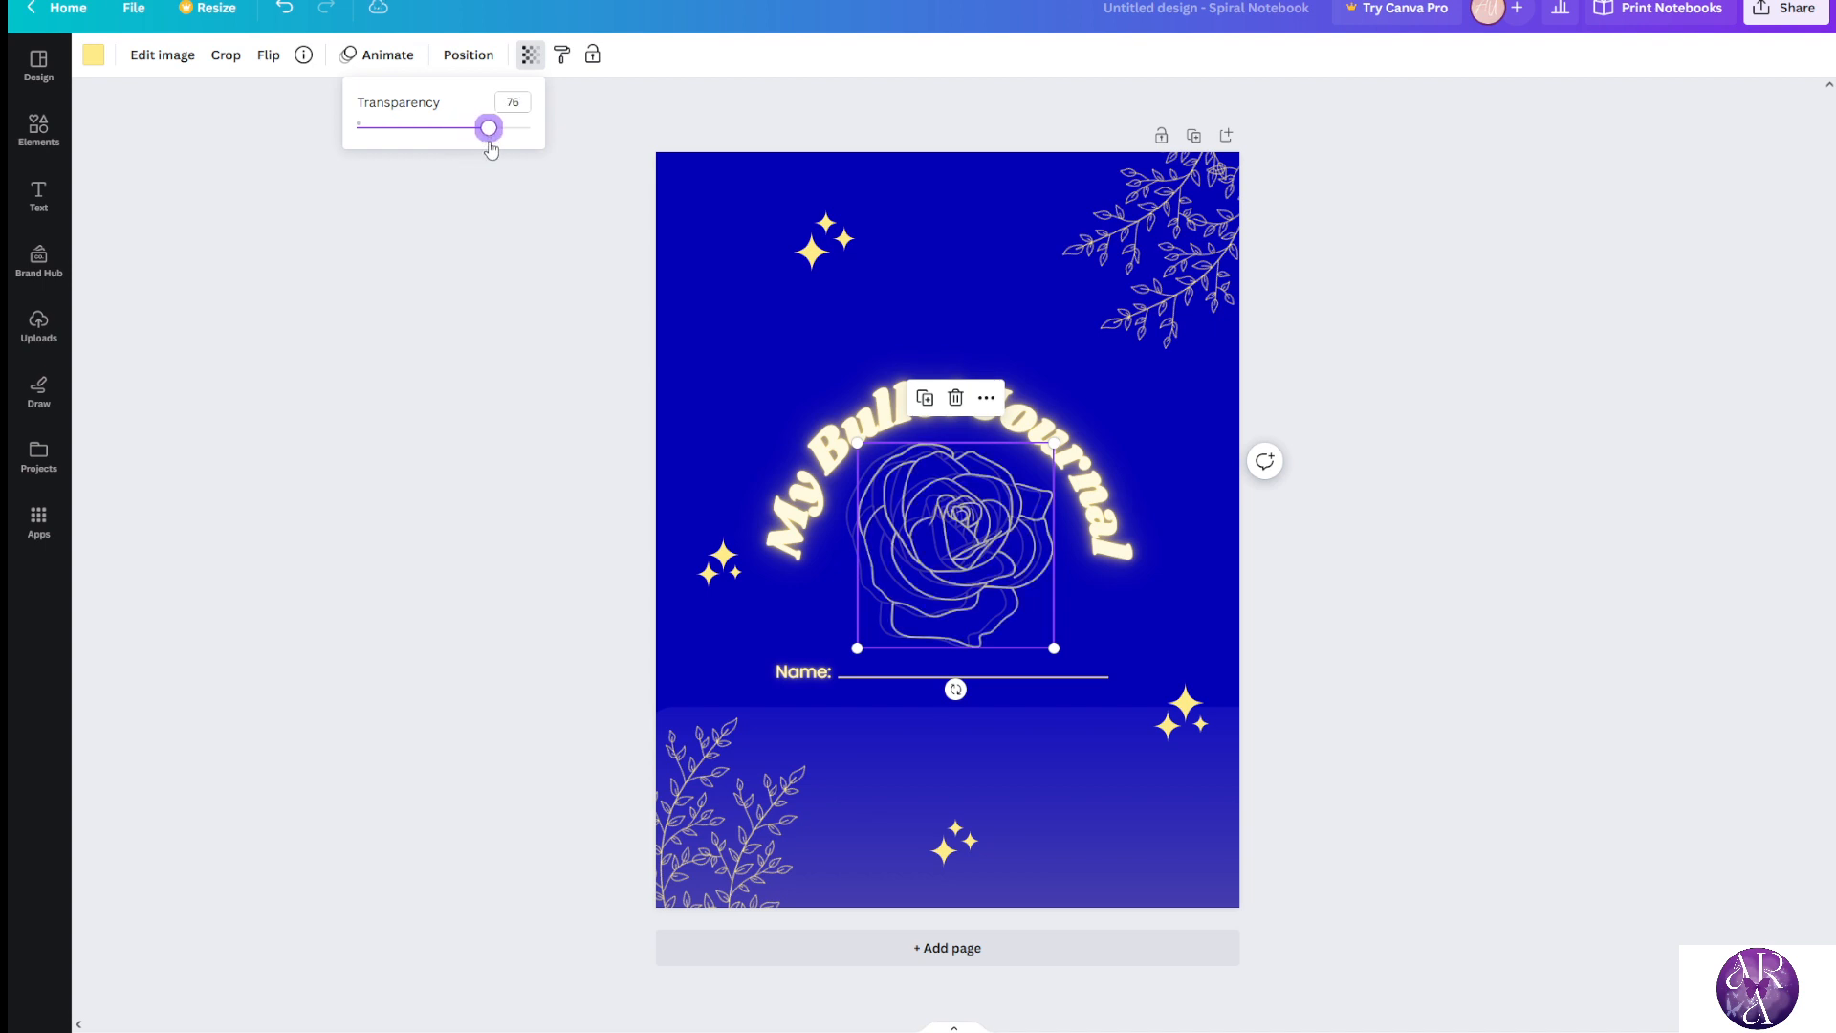
{"action": "left_click_drag", "start_coordinate": [857, 442], "coordinate": [891, 477]}
{"action": "left_click_drag", "start_coordinate": [993, 589], "coordinate": [966, 550]}
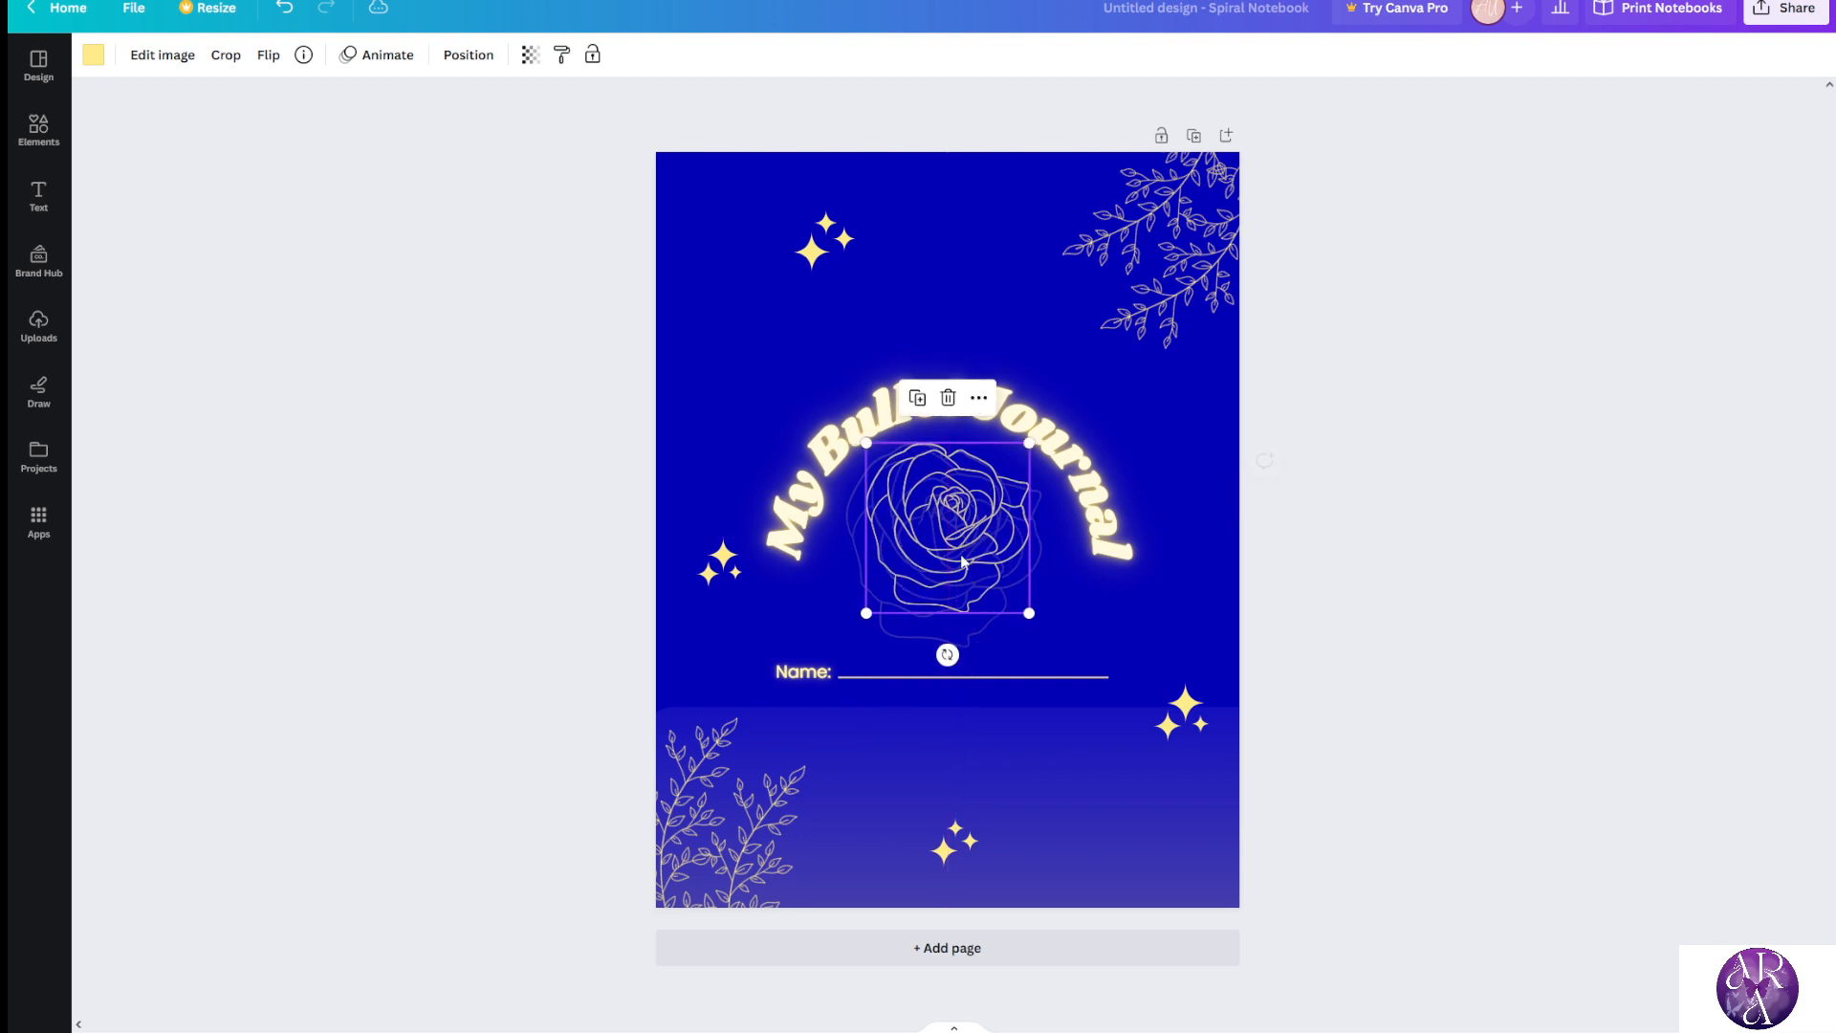
Set the transparency of the larger rose behind to 28
{"action": "left_click", "coordinate": [910, 635]}
{"action": "left_click", "coordinate": [530, 54]}
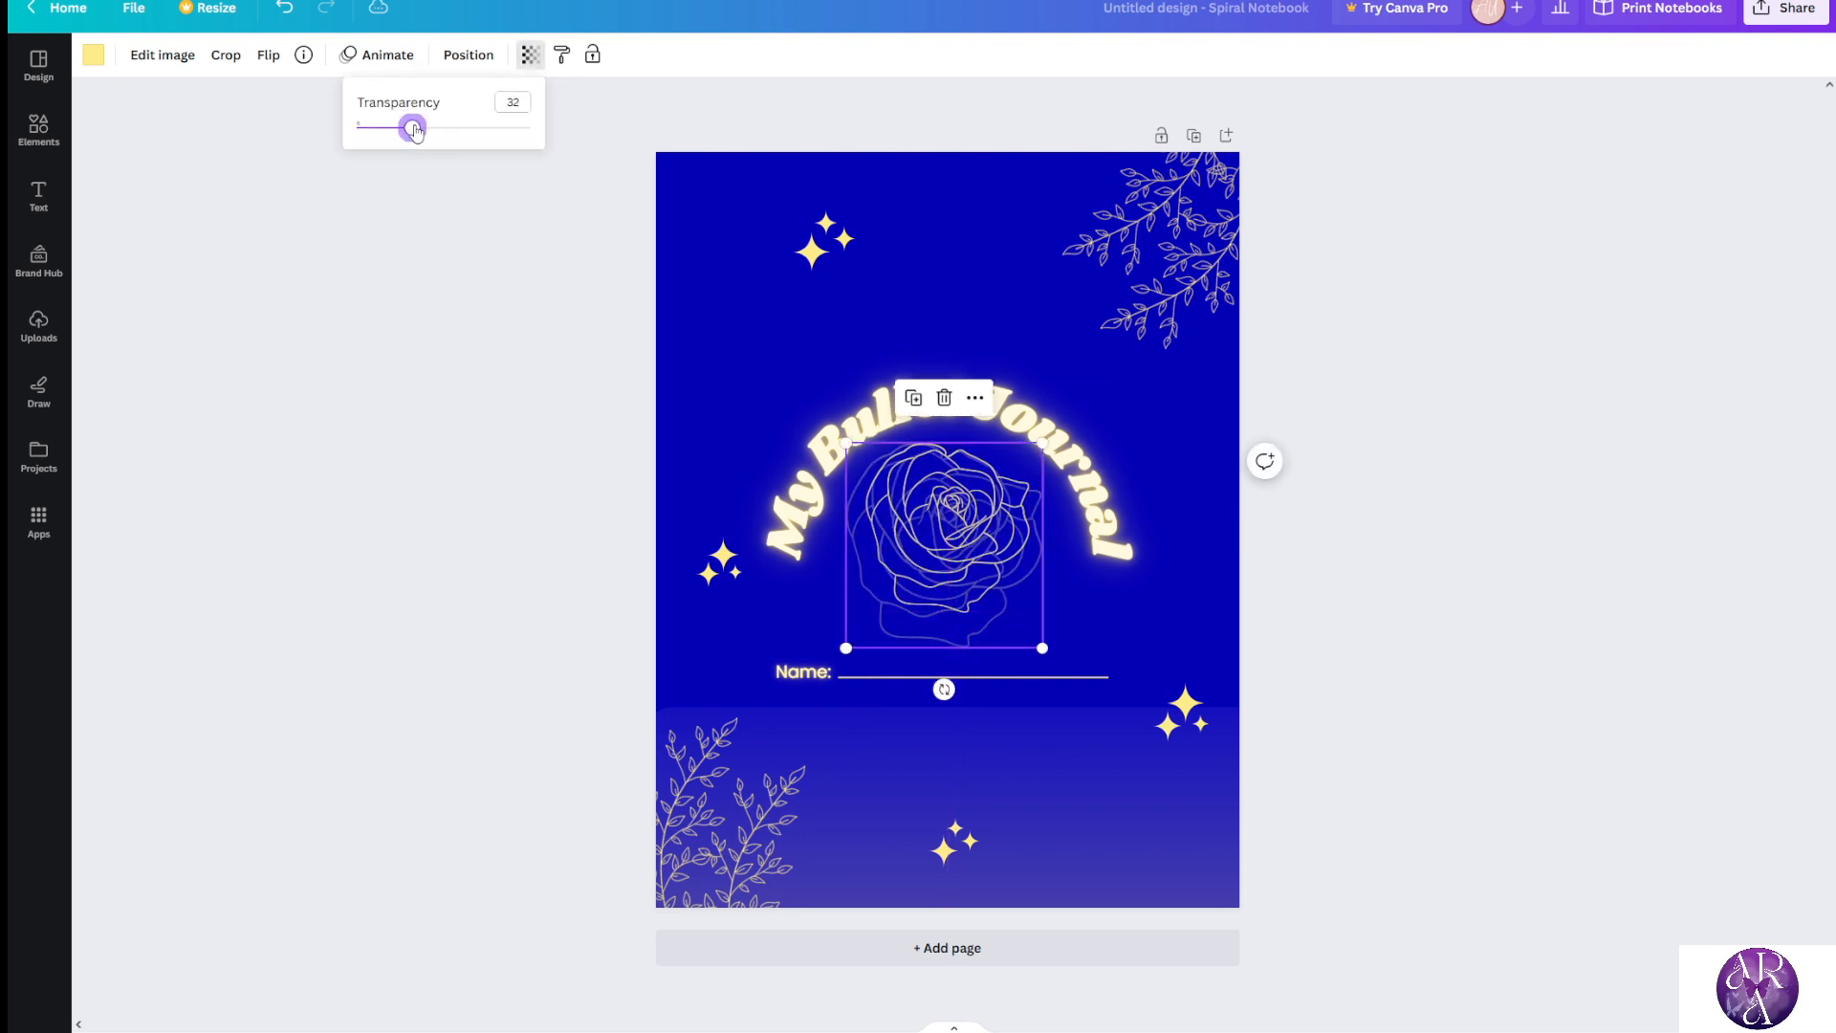
{"action": "left_click", "coordinate": [406, 128]}
{"action": "left_click", "coordinate": [415, 174]}
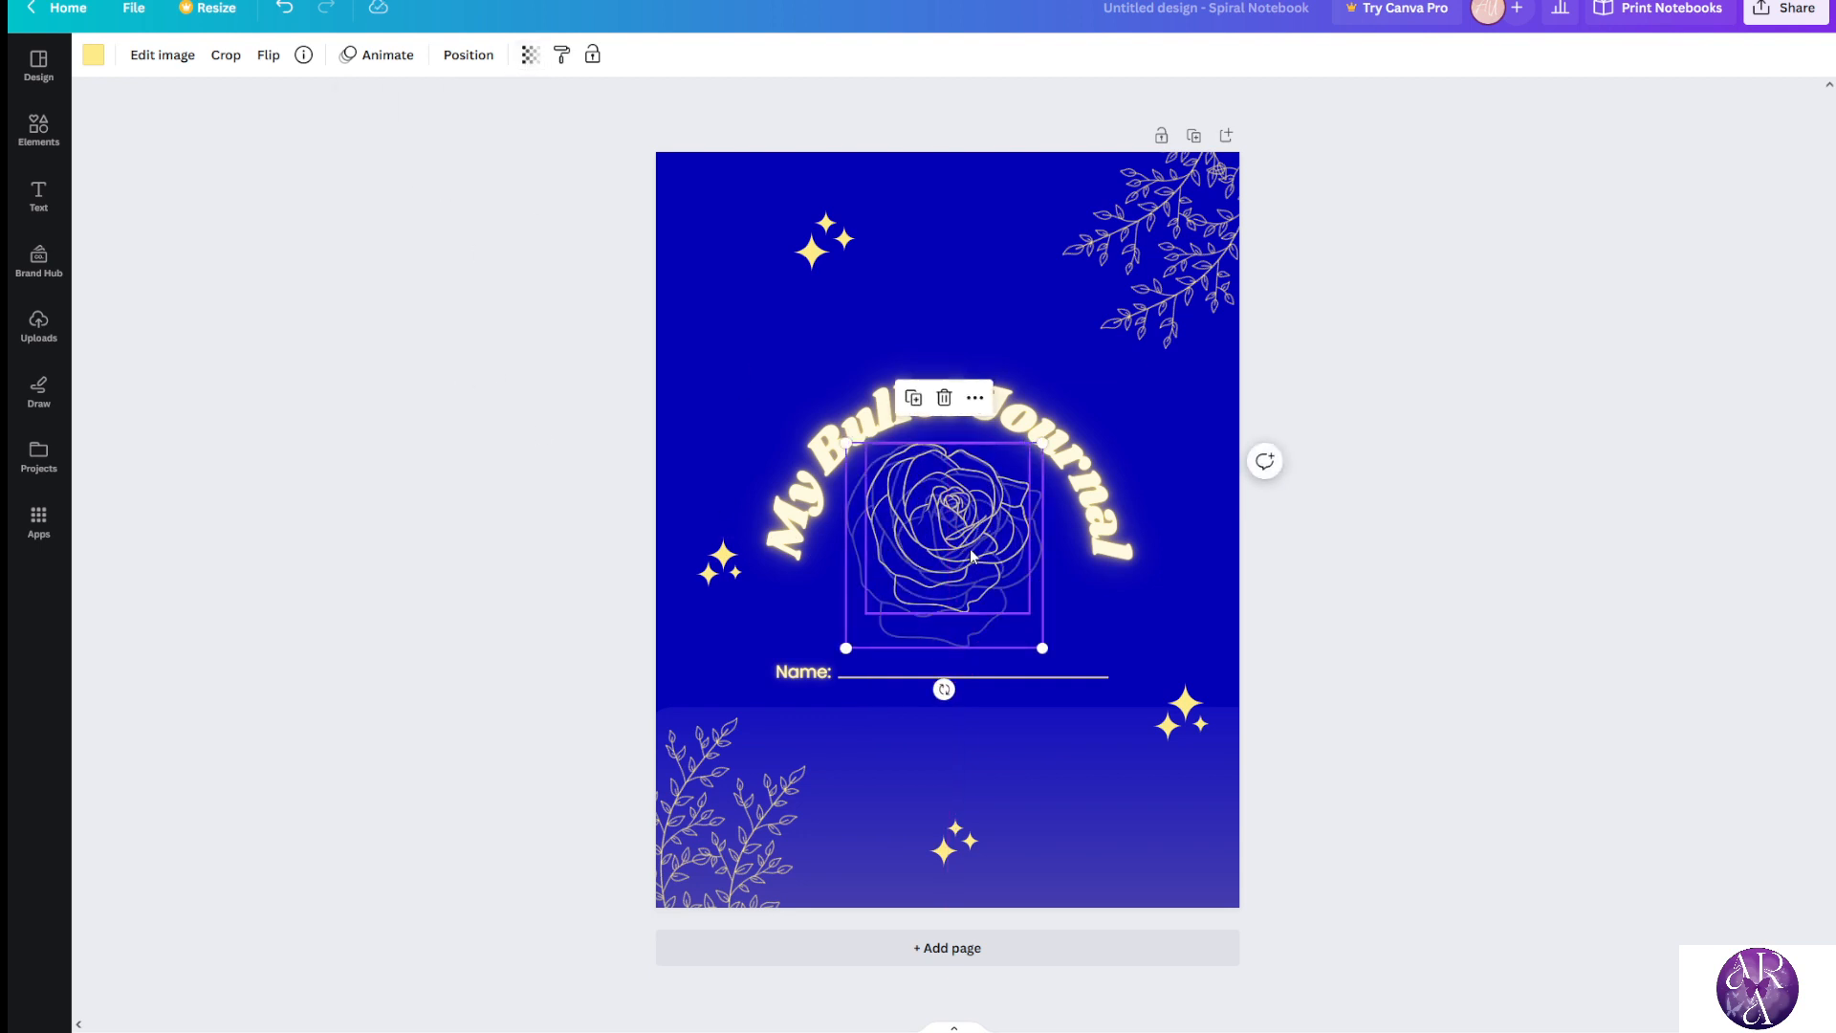
Enlarge the brighter rose slightly and shift the faint rose down and to its left so the two overlap with an offset
{"action": "left_click", "coordinate": [973, 549]}
{"action": "left_click_drag", "start_coordinate": [1028, 612], "coordinate": [1052, 635]}
{"action": "left_click_drag", "start_coordinate": [970, 565], "coordinate": [1053, 565]}
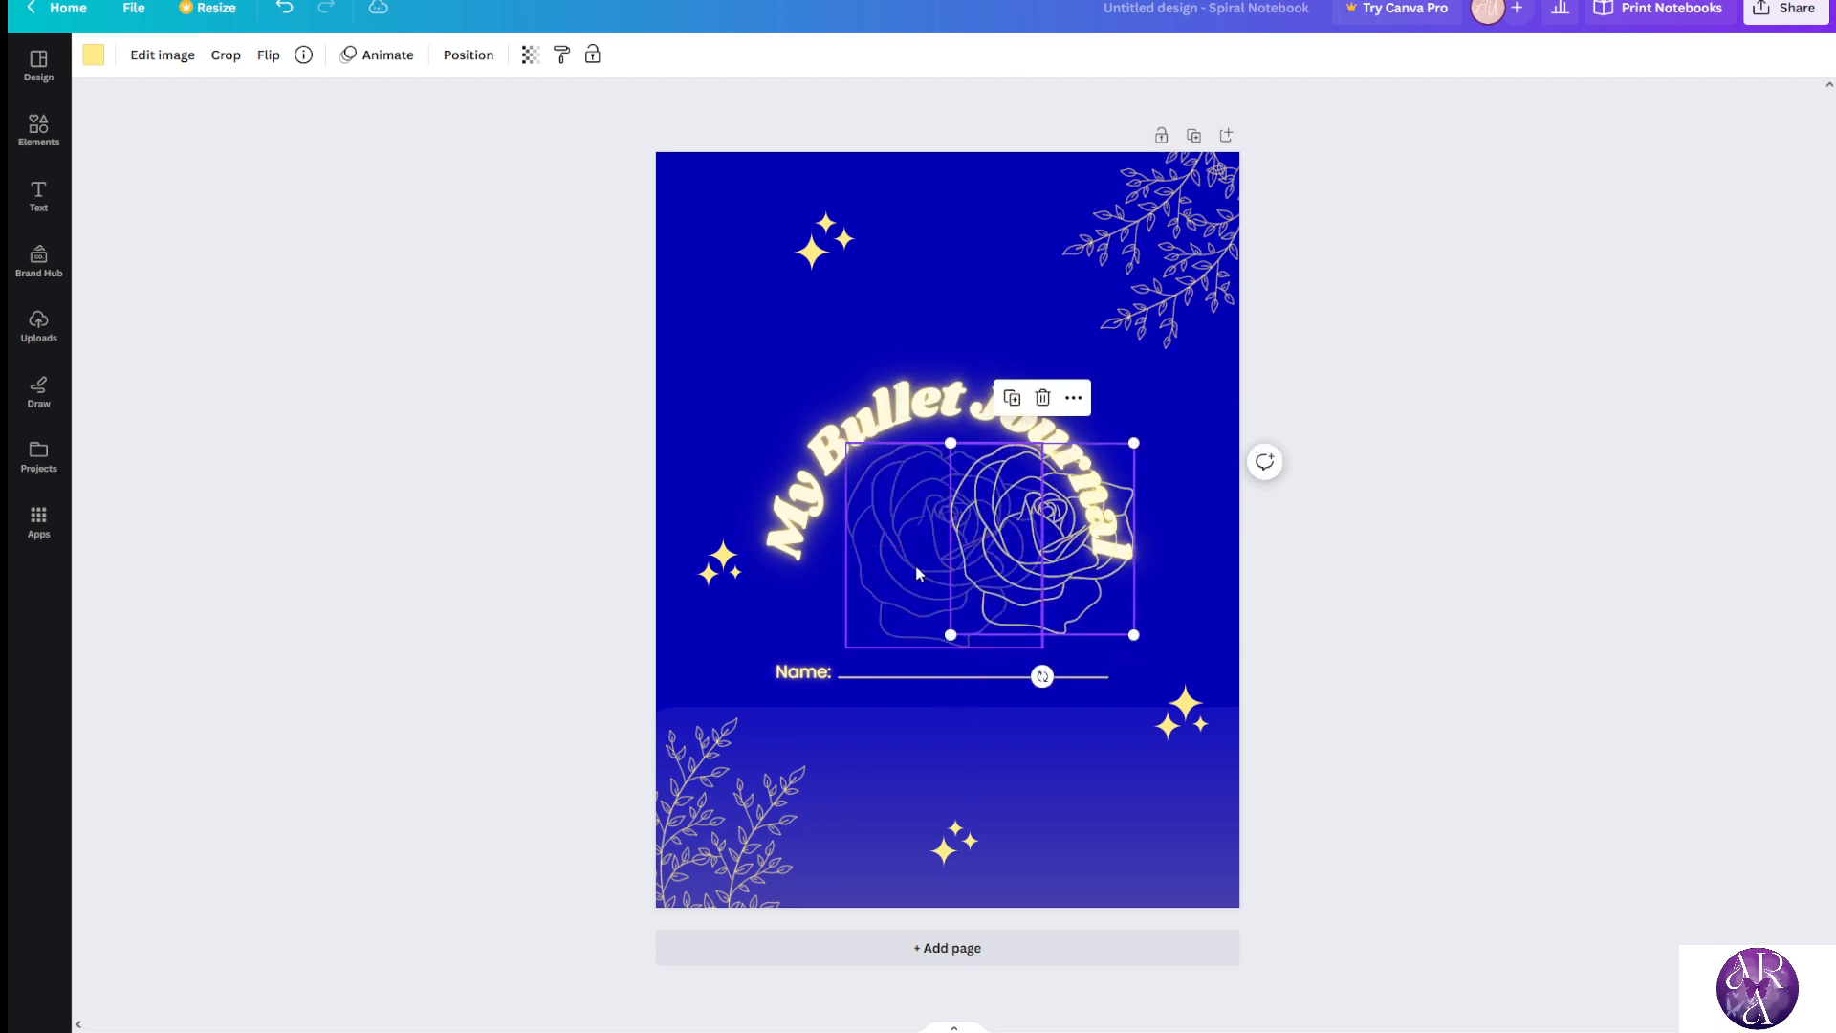
{"action": "left_click_drag", "start_coordinate": [912, 564], "coordinate": [892, 597]}
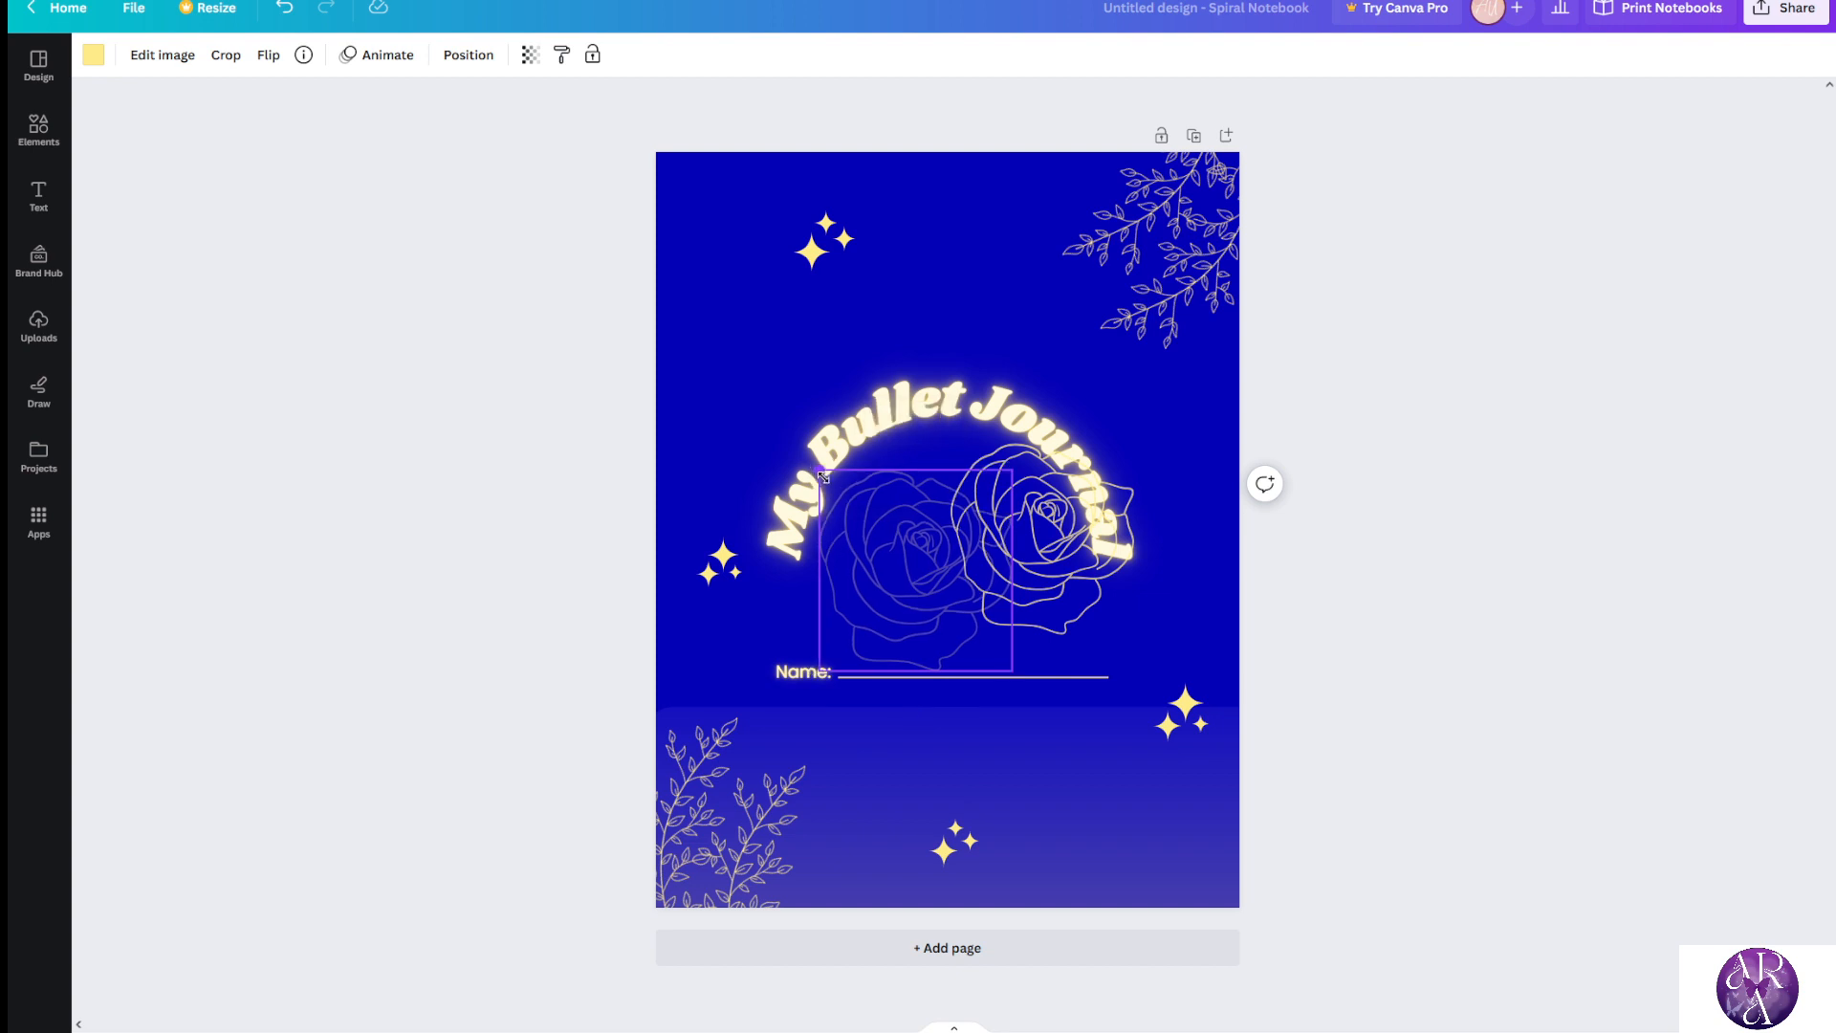
{"action": "left_click_drag", "start_coordinate": [1049, 559], "coordinate": [980, 573]}
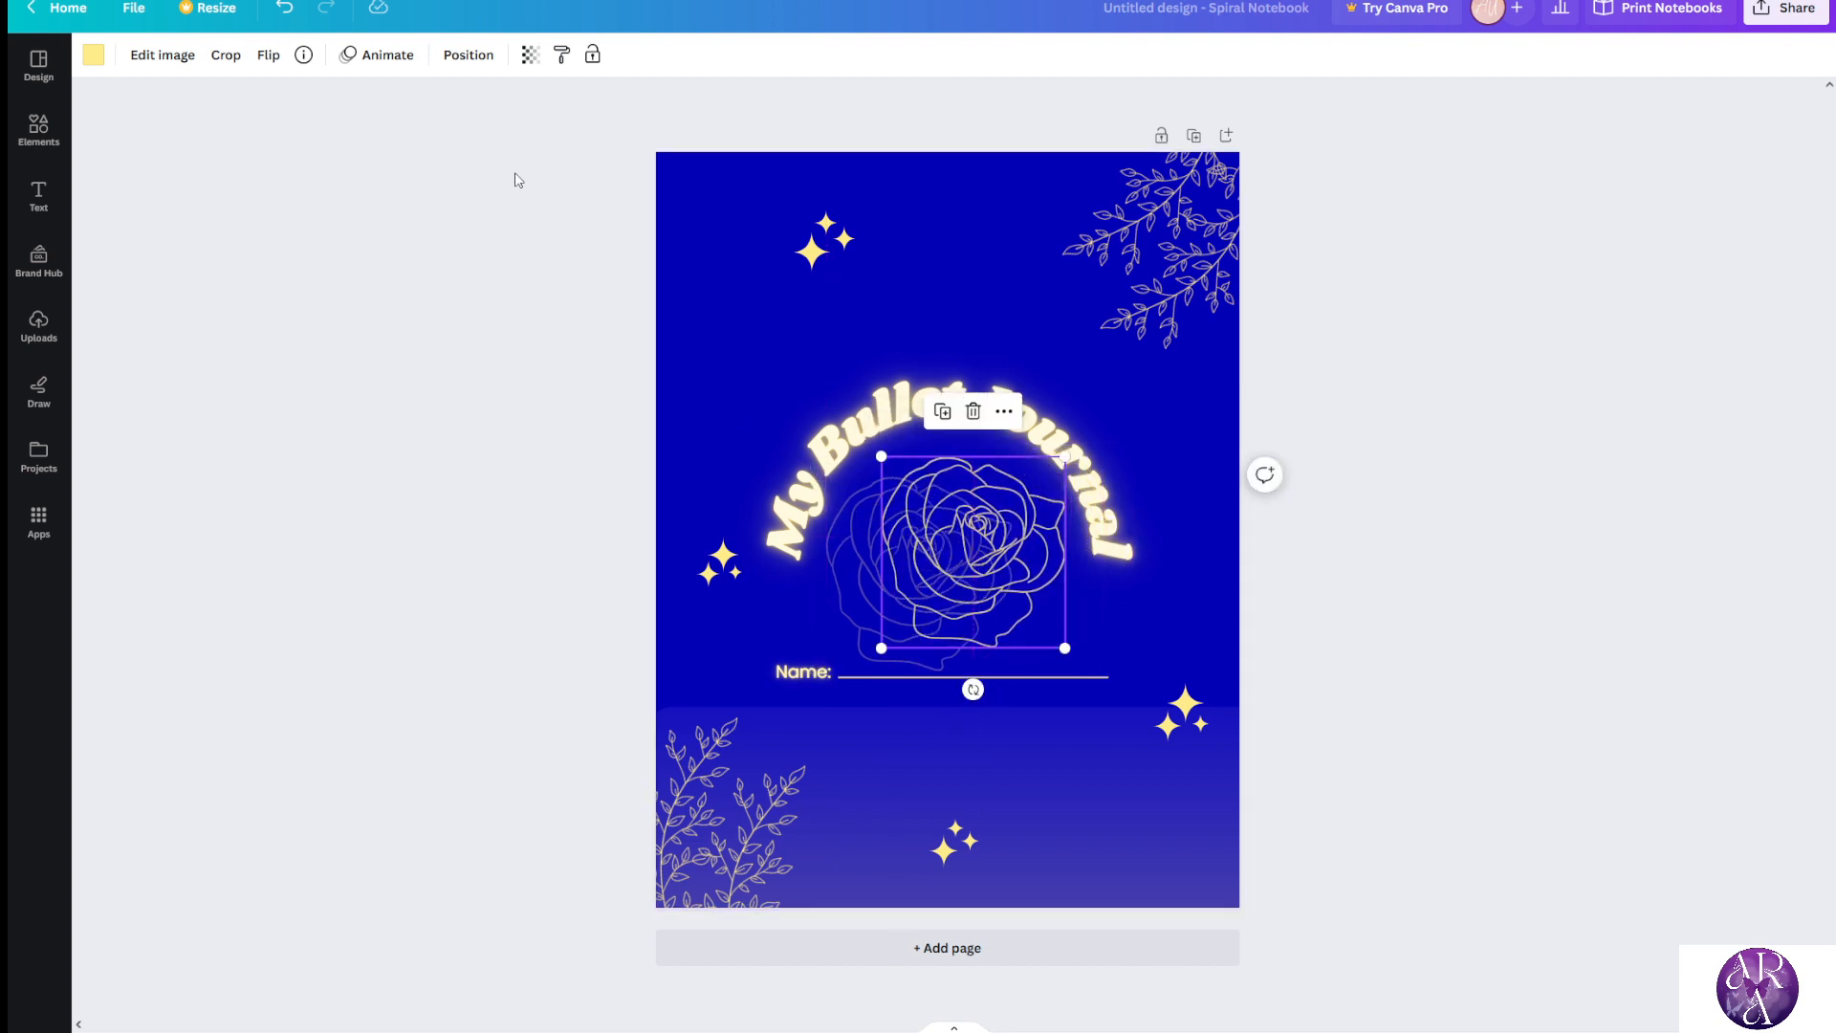
Set the brighter rose's transparency to 52 and move it to the centre, just above the "Name:" line
{"action": "left_click", "coordinate": [531, 57]}
{"action": "left_click_drag", "start_coordinate": [483, 123], "coordinate": [445, 123]}
{"action": "left_click", "coordinate": [537, 414]}
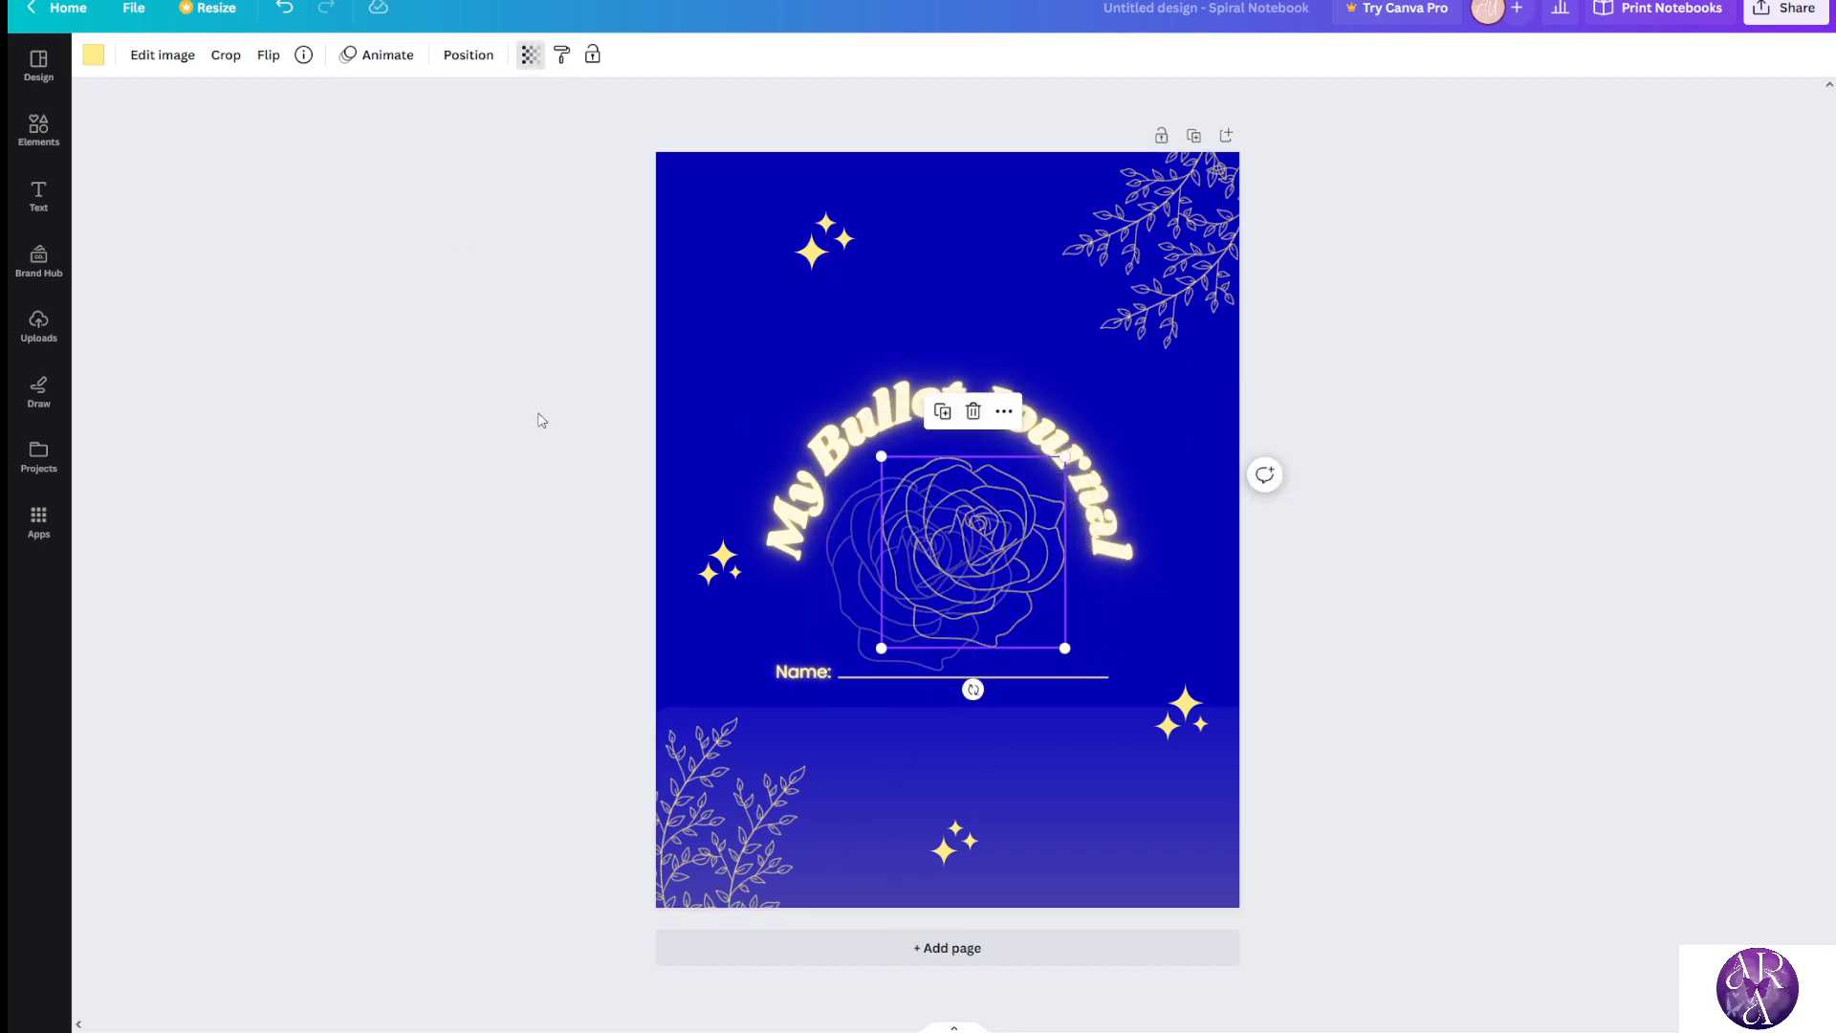
{"action": "left_click_drag", "start_coordinate": [921, 537], "coordinate": [896, 549]}
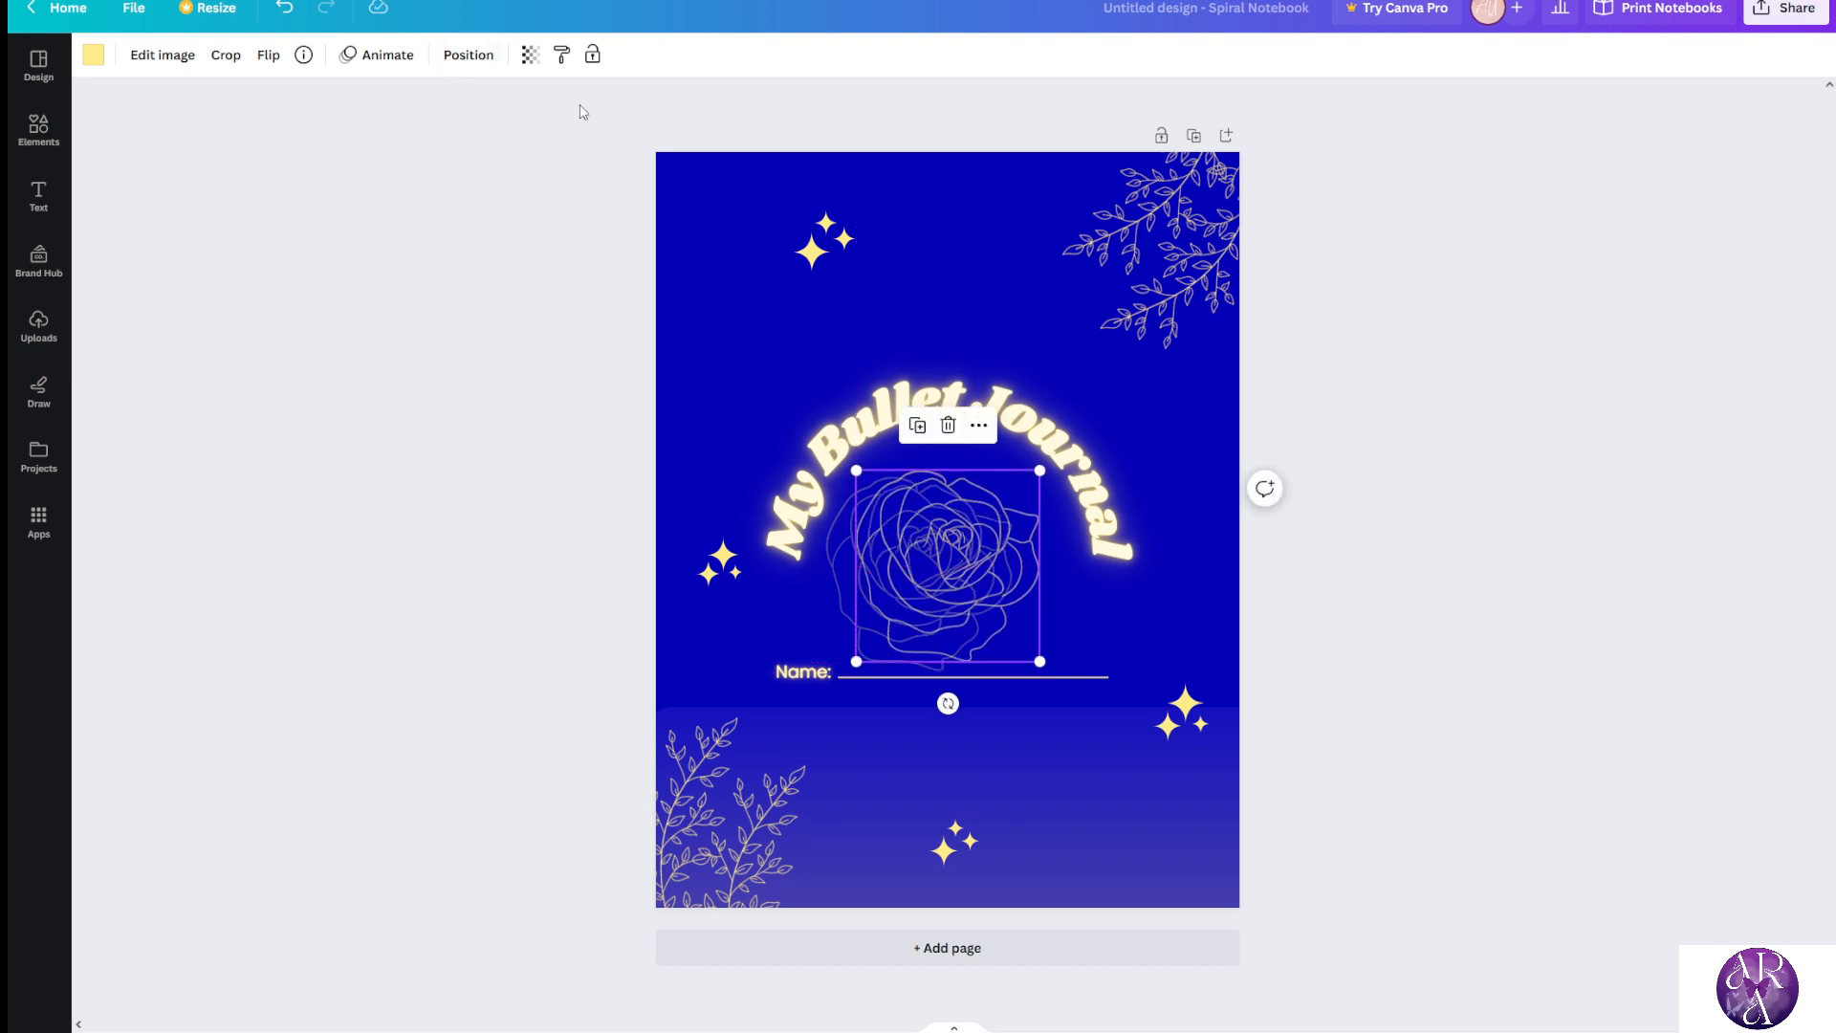
Fade the rear rose further with a transparency below 28
{"action": "left_click", "coordinate": [843, 566]}
{"action": "left_click", "coordinate": [531, 55]}
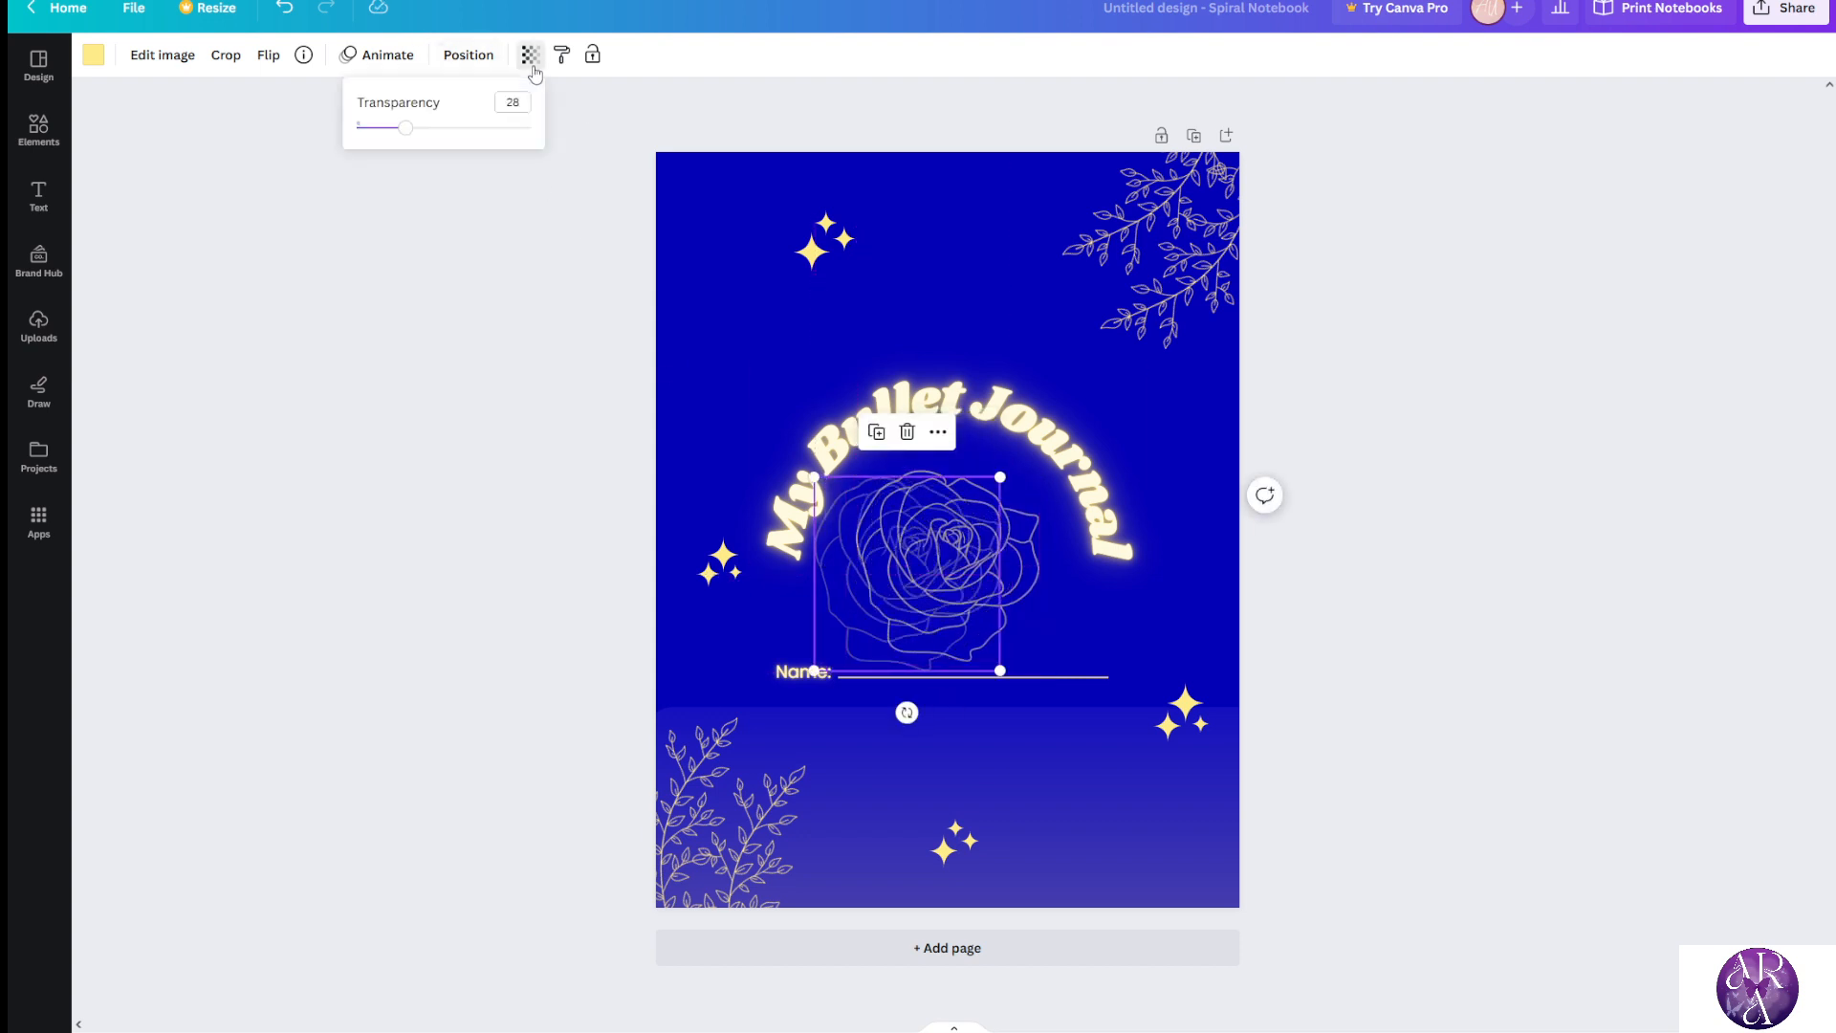
{"action": "left_click_drag", "start_coordinate": [402, 135], "coordinate": [389, 131]}
Duplicate the front rose, shrink the copy near the top of the rose artwork and raise its transparency value above 52
{"action": "left_click", "coordinate": [1016, 549]}
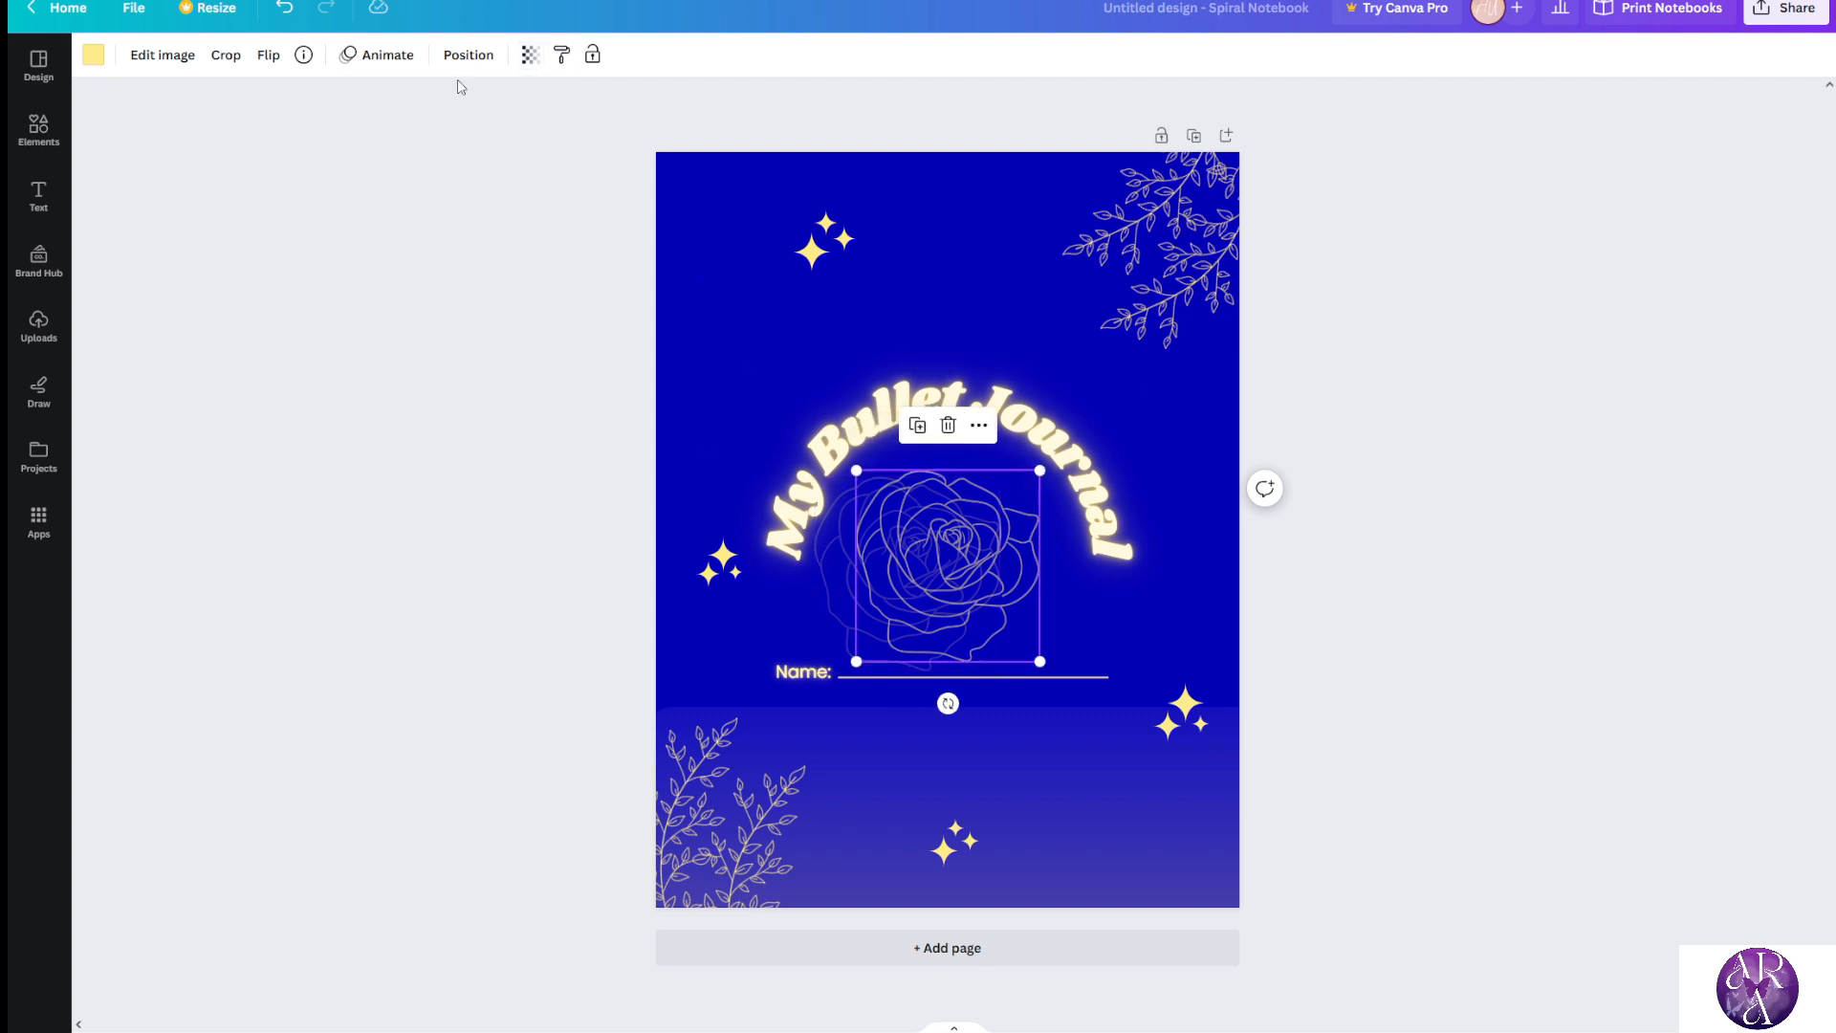
{"action": "left_click", "coordinate": [915, 429]}
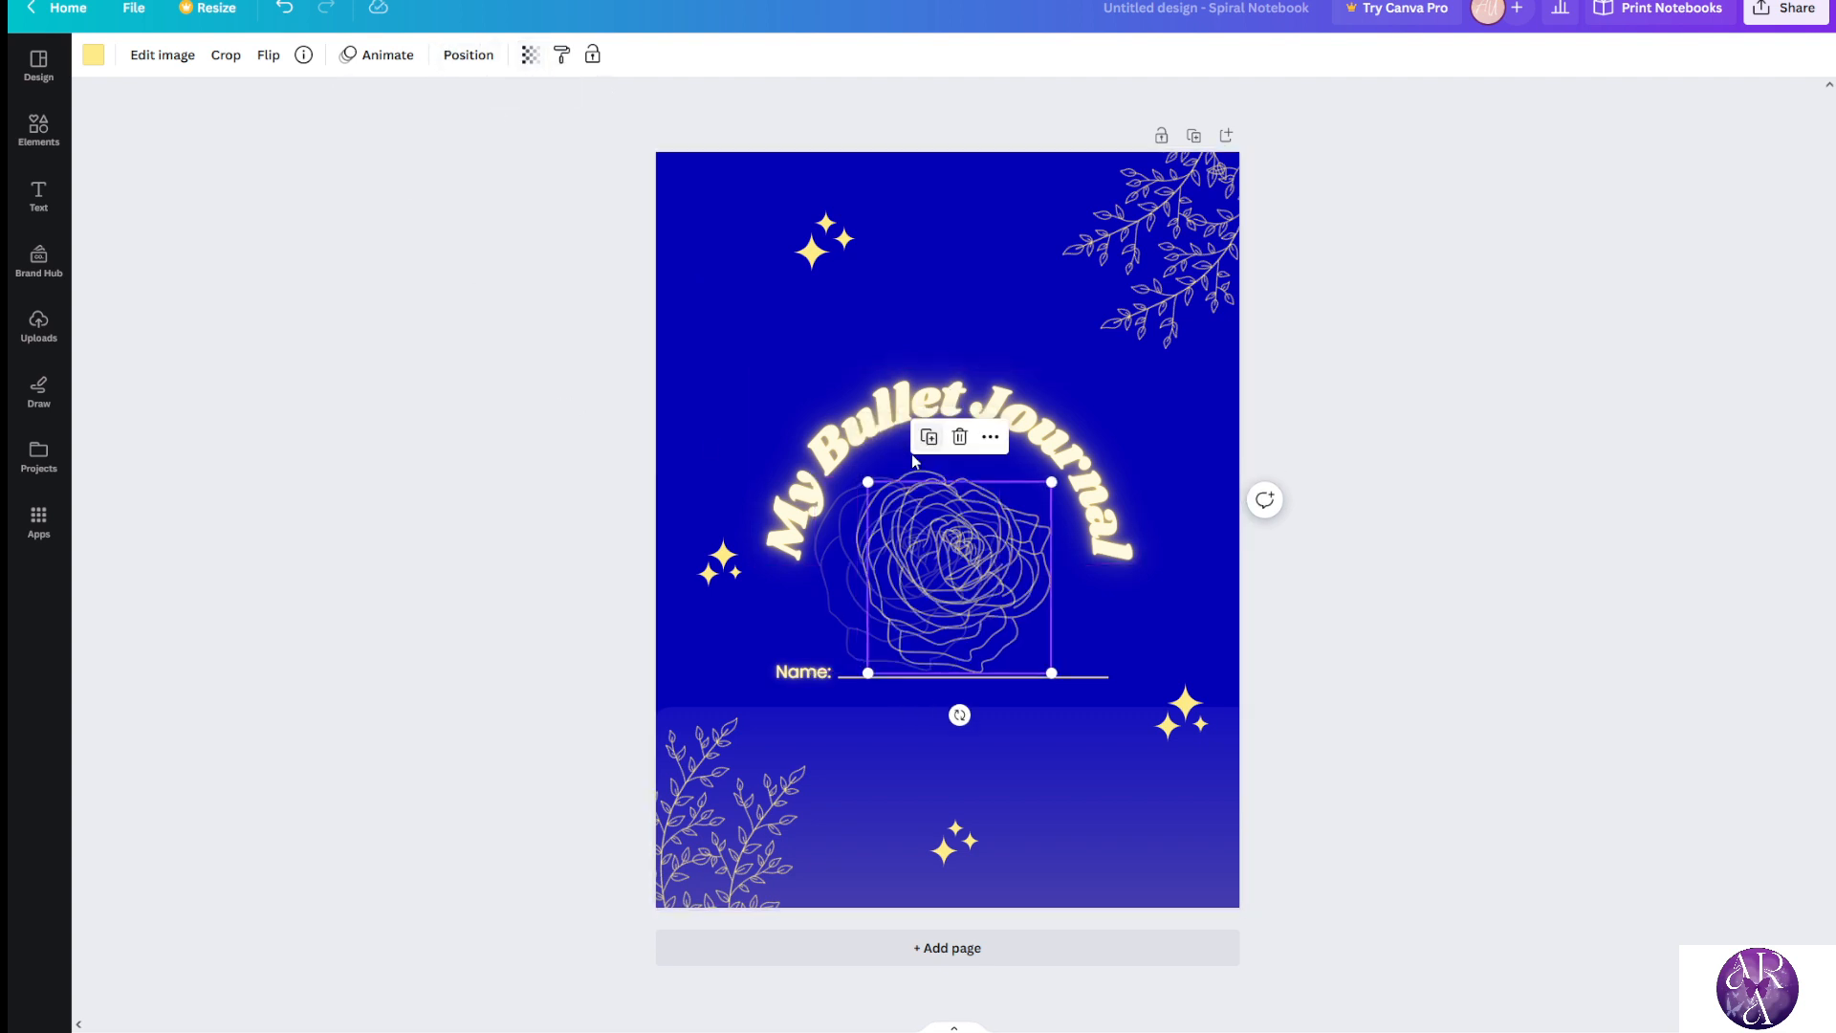
{"action": "left_click_drag", "start_coordinate": [938, 538], "coordinate": [938, 484]}
{"action": "left_click_drag", "start_coordinate": [867, 429], "coordinate": [909, 469]}
{"action": "left_click_drag", "start_coordinate": [974, 527], "coordinate": [963, 511]}
{"action": "left_click", "coordinate": [531, 57]}
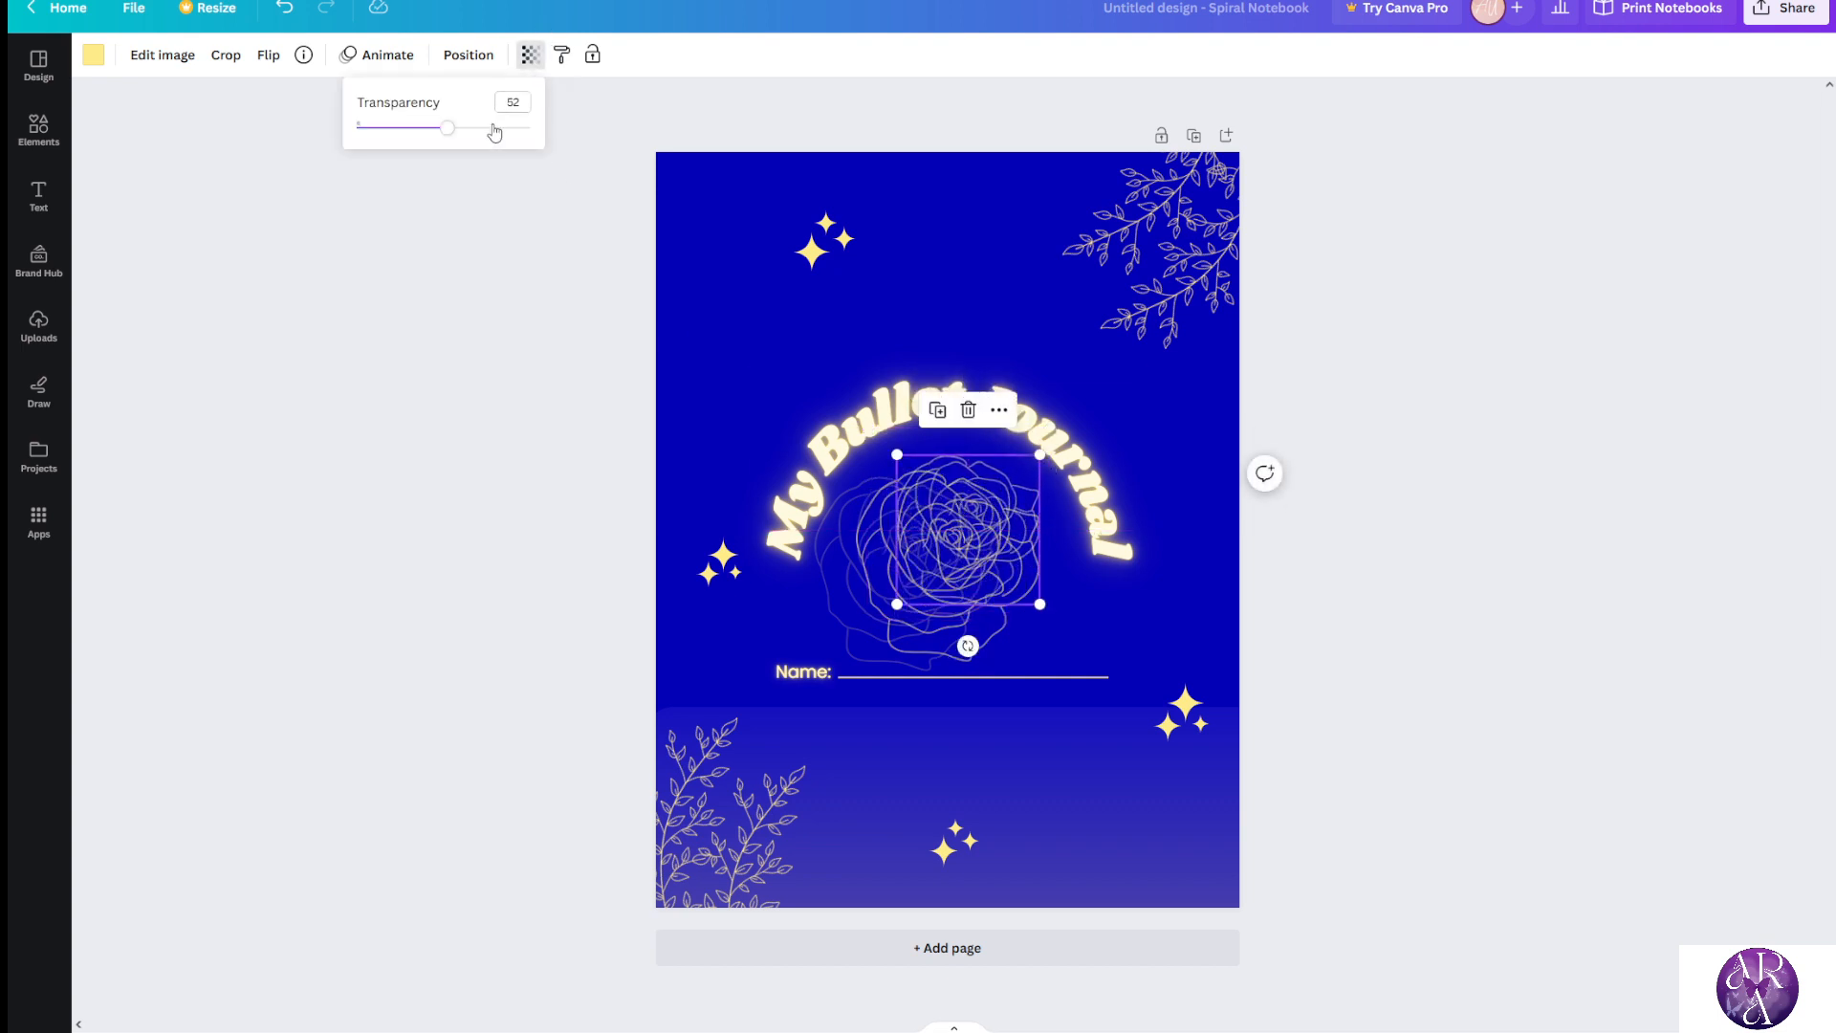
{"action": "left_click_drag", "start_coordinate": [494, 129], "coordinate": [590, 170]}
{"action": "left_click", "coordinate": [466, 251]}
{"action": "left_click", "coordinate": [517, 443]}
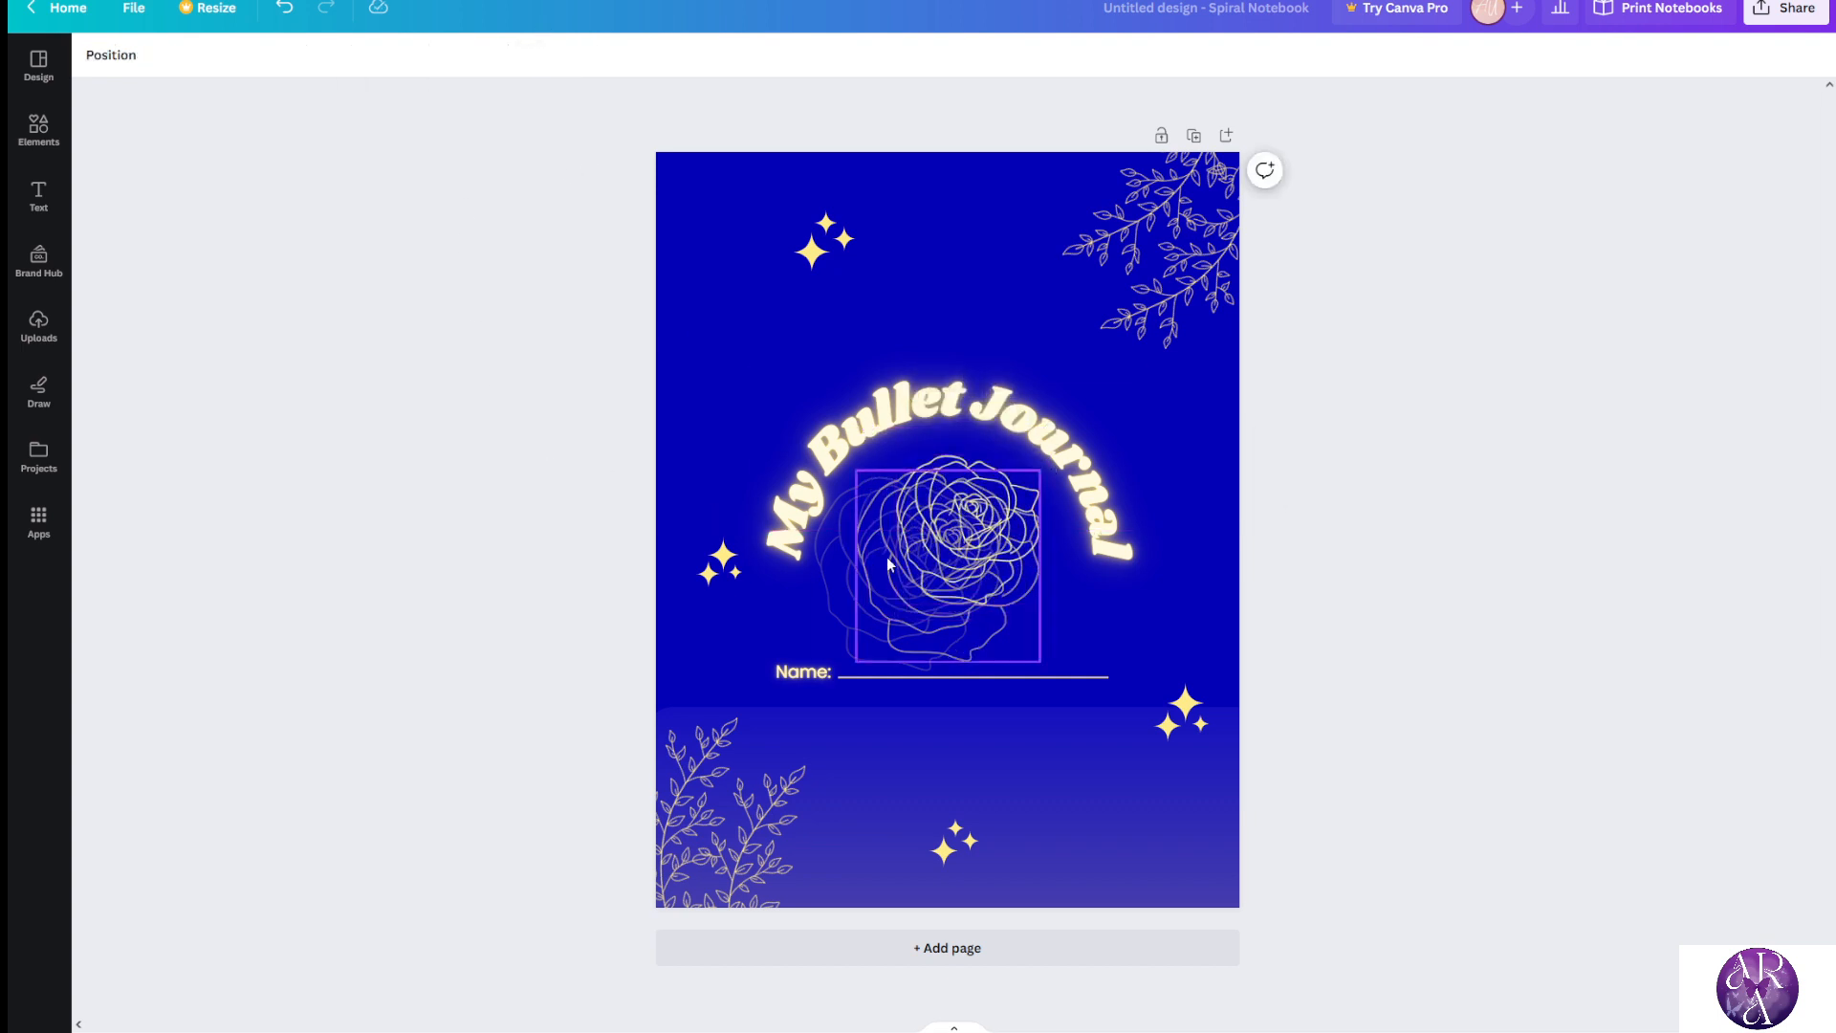
Delete the smallest rose and recentre the two remaining roses between the title arch and the "Name:" line
{"action": "left_click", "coordinate": [986, 533]}
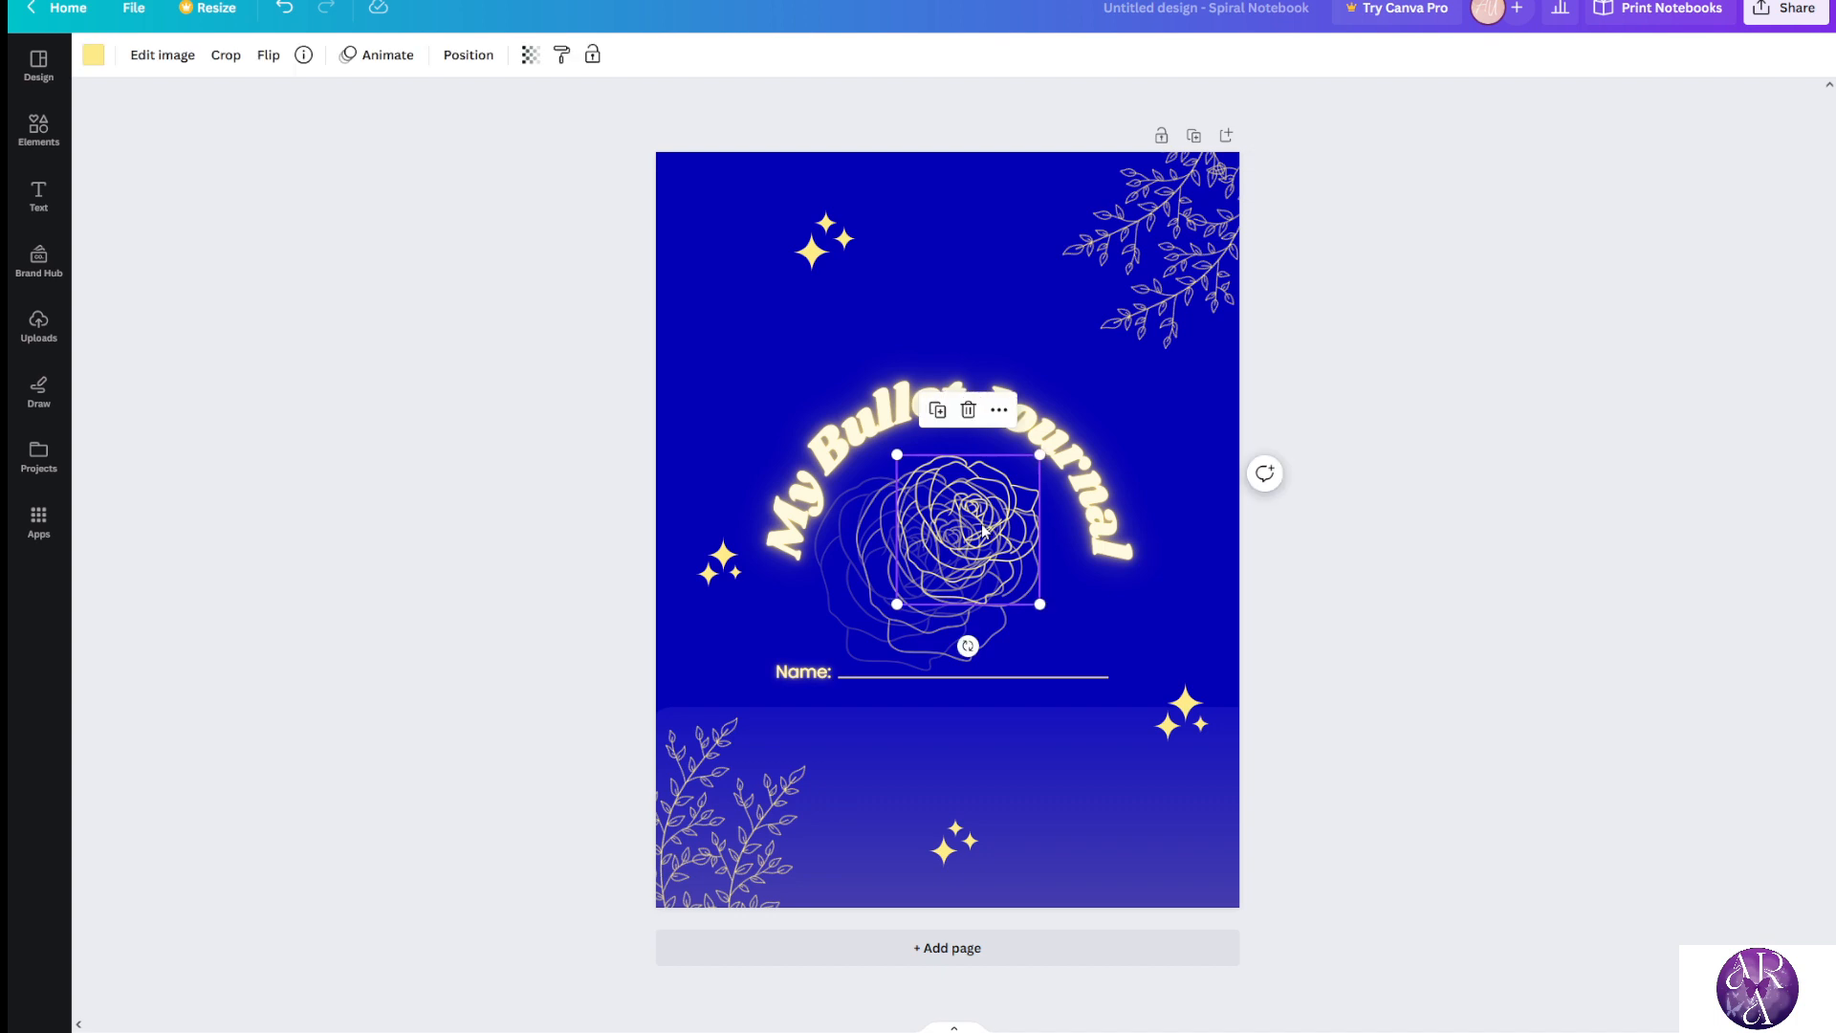
{"action": "left_click", "coordinate": [968, 409]}
{"action": "left_click", "coordinate": [954, 586]}
{"action": "left_click_drag", "start_coordinate": [954, 587], "coordinate": [985, 582]}
{"action": "left_click_drag", "start_coordinate": [860, 585], "coordinate": [901, 551]}
{"action": "left_click_drag", "start_coordinate": [1051, 583], "coordinate": [1030, 566]}
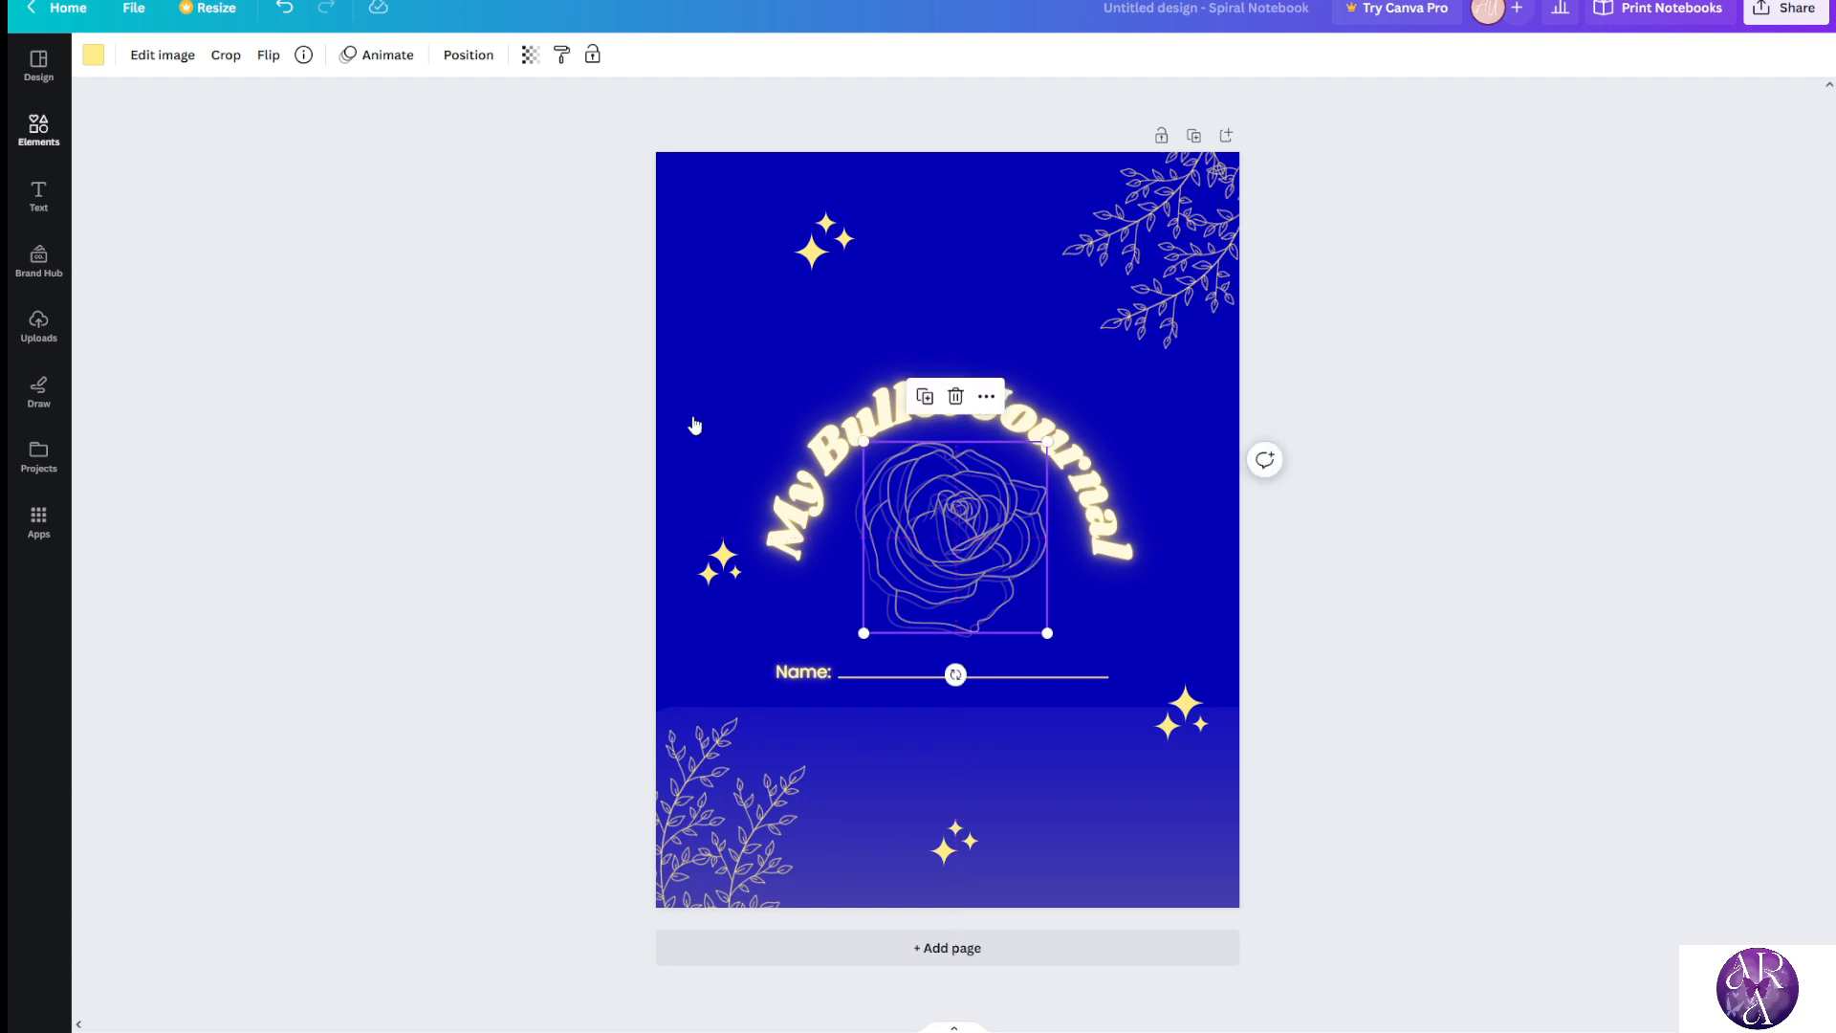
Search the elements for "FLOWER" and list all matching graphics
{"action": "left_click", "coordinate": [39, 130]}
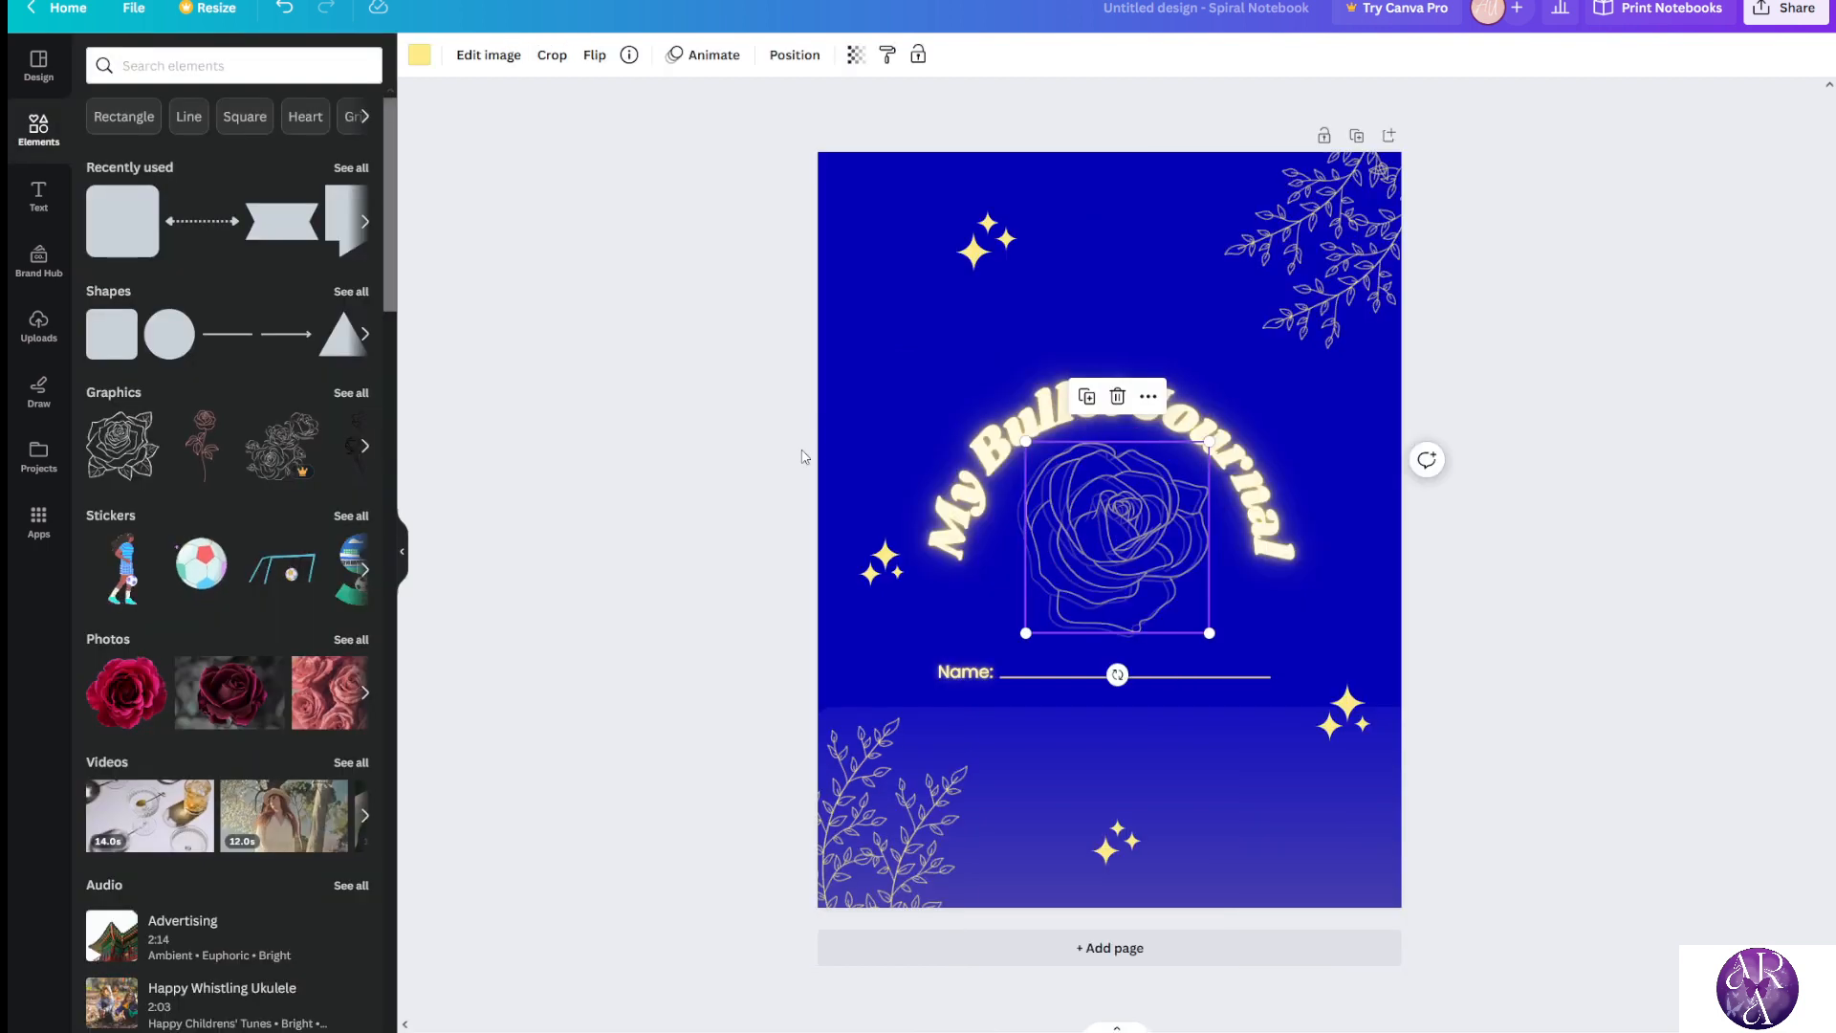
{"action": "left_click", "coordinate": [210, 61]}
{"action": "type", "text": "FLOWER"}
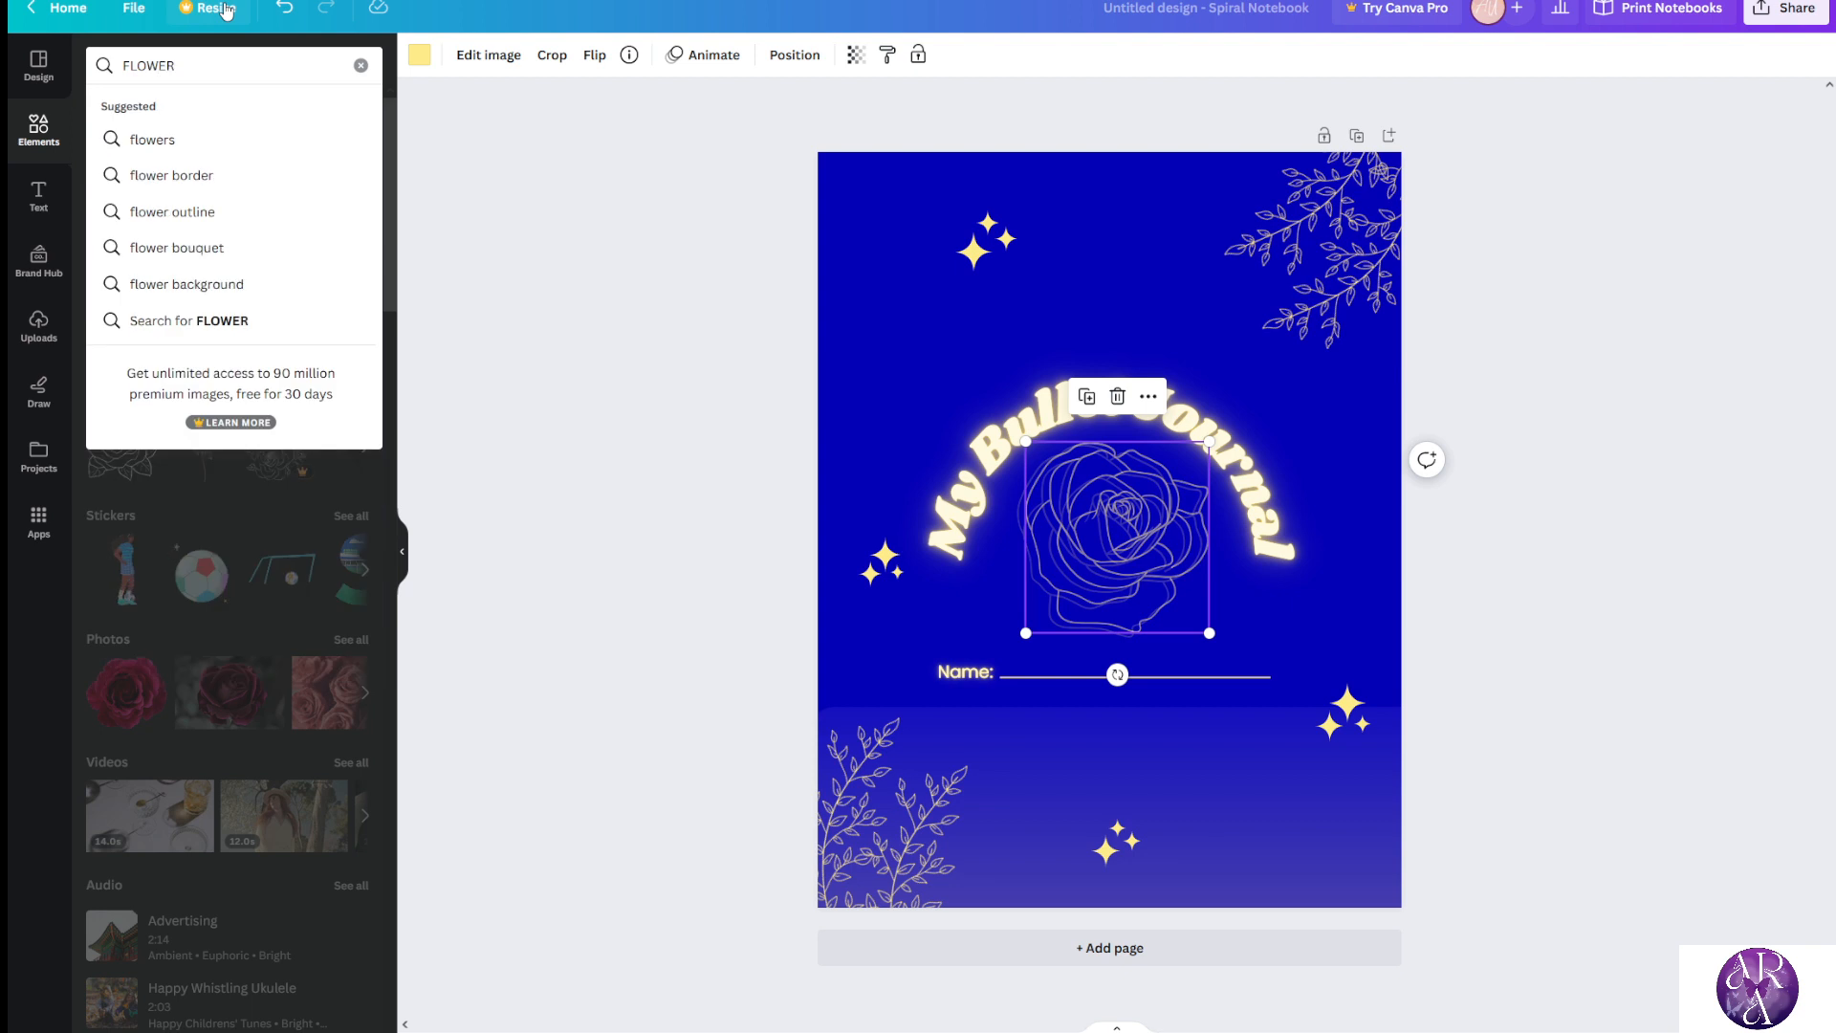
{"action": "key", "text": "Return"}
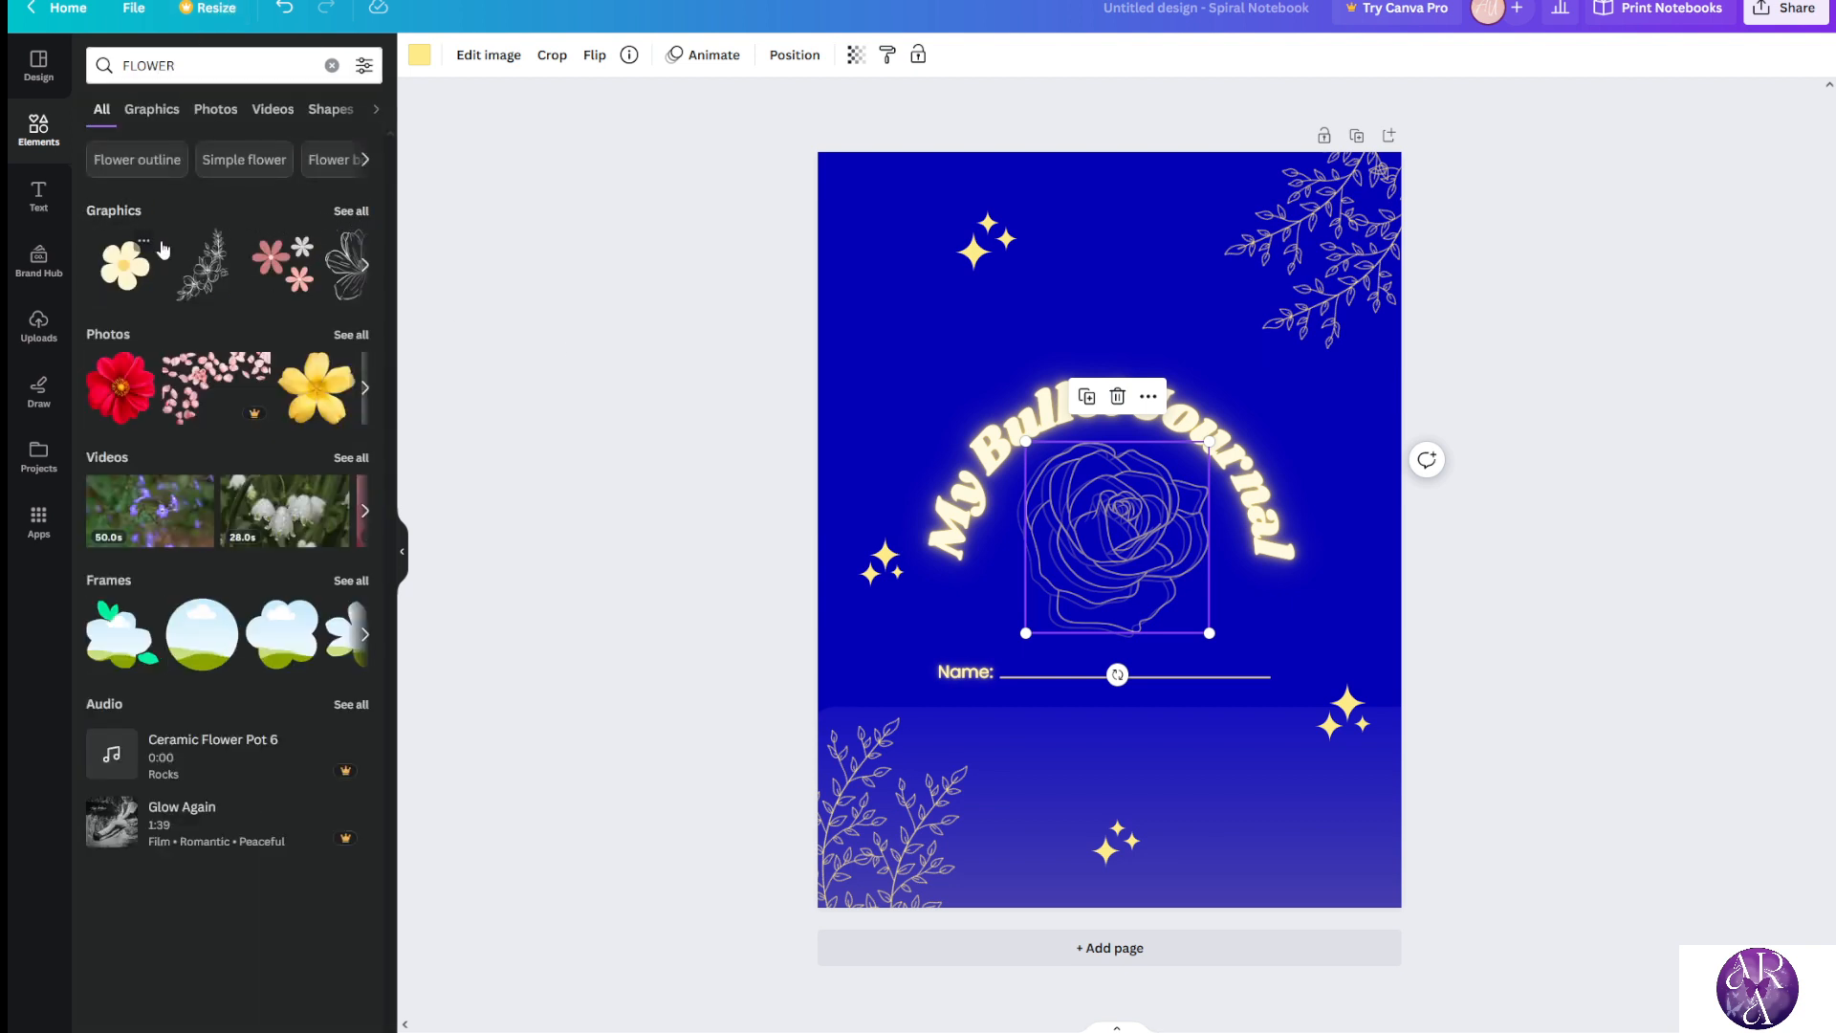
{"action": "left_click", "coordinate": [351, 210]}
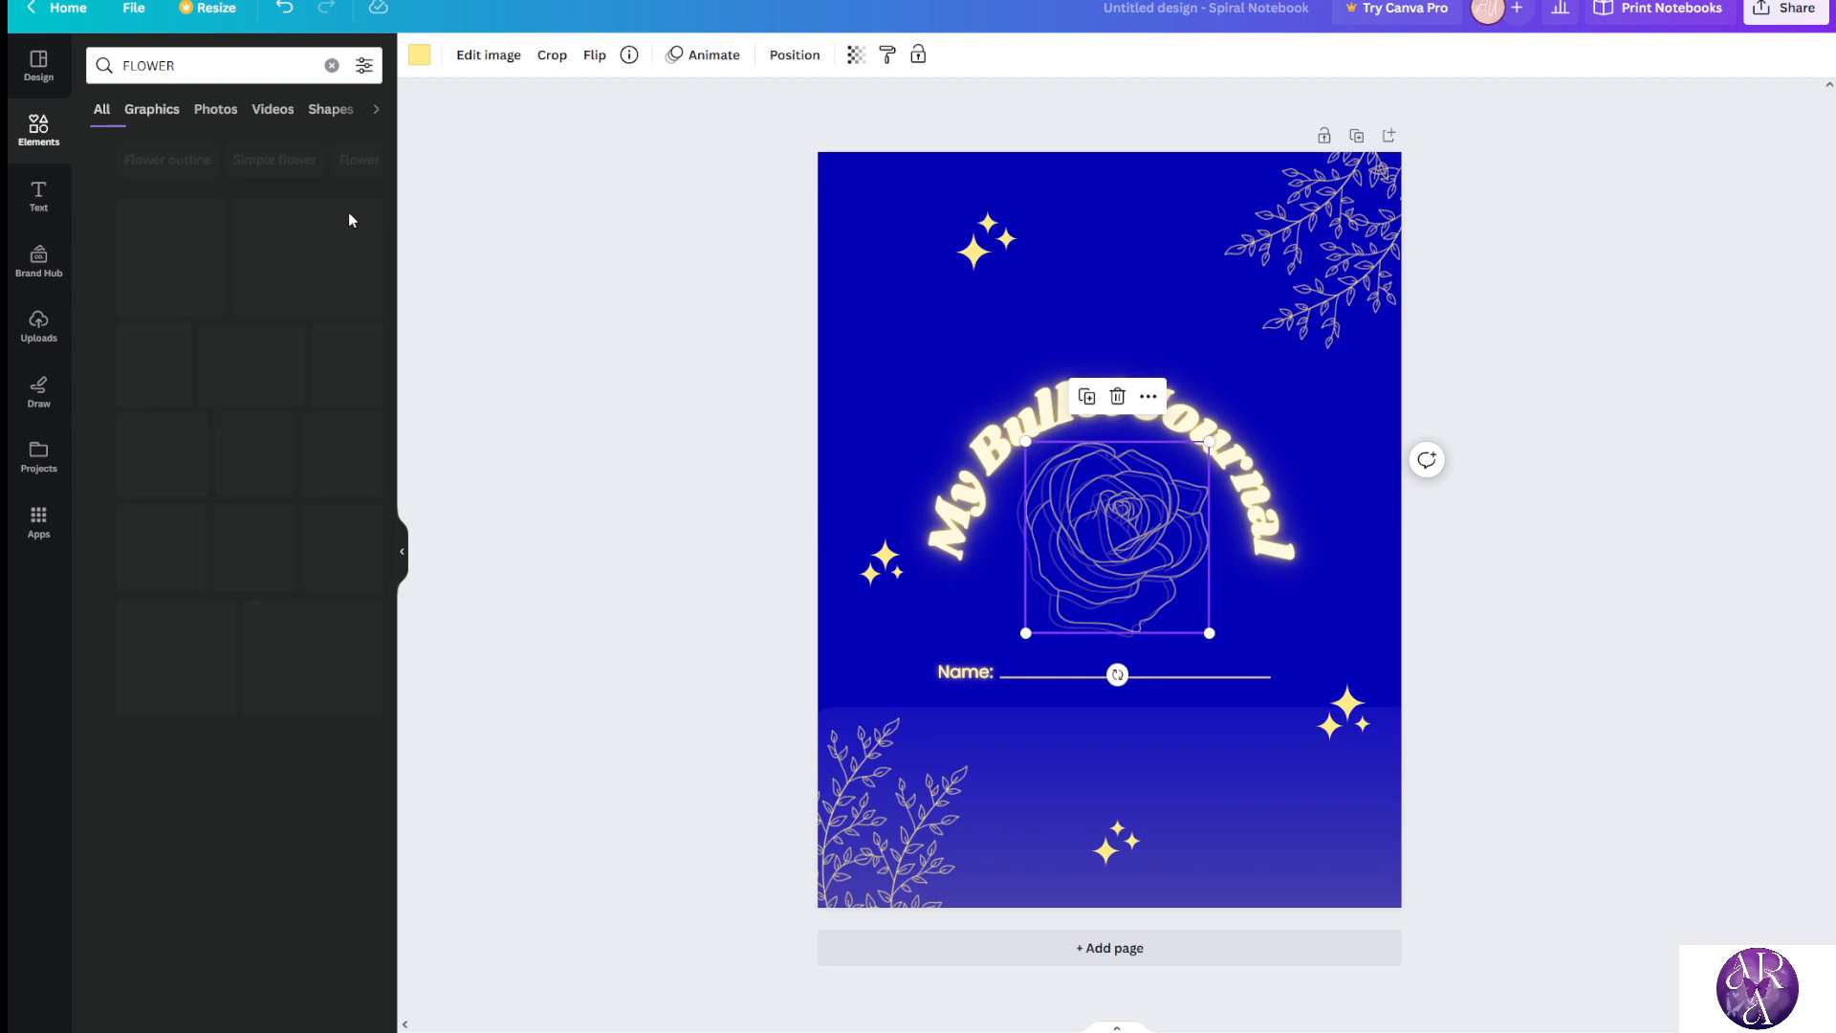
Delete both overlapping roses from under the title arch
{"action": "key", "text": "Delete"}
{"action": "left_click", "coordinate": [1122, 569]}
{"action": "key", "text": "Delete"}
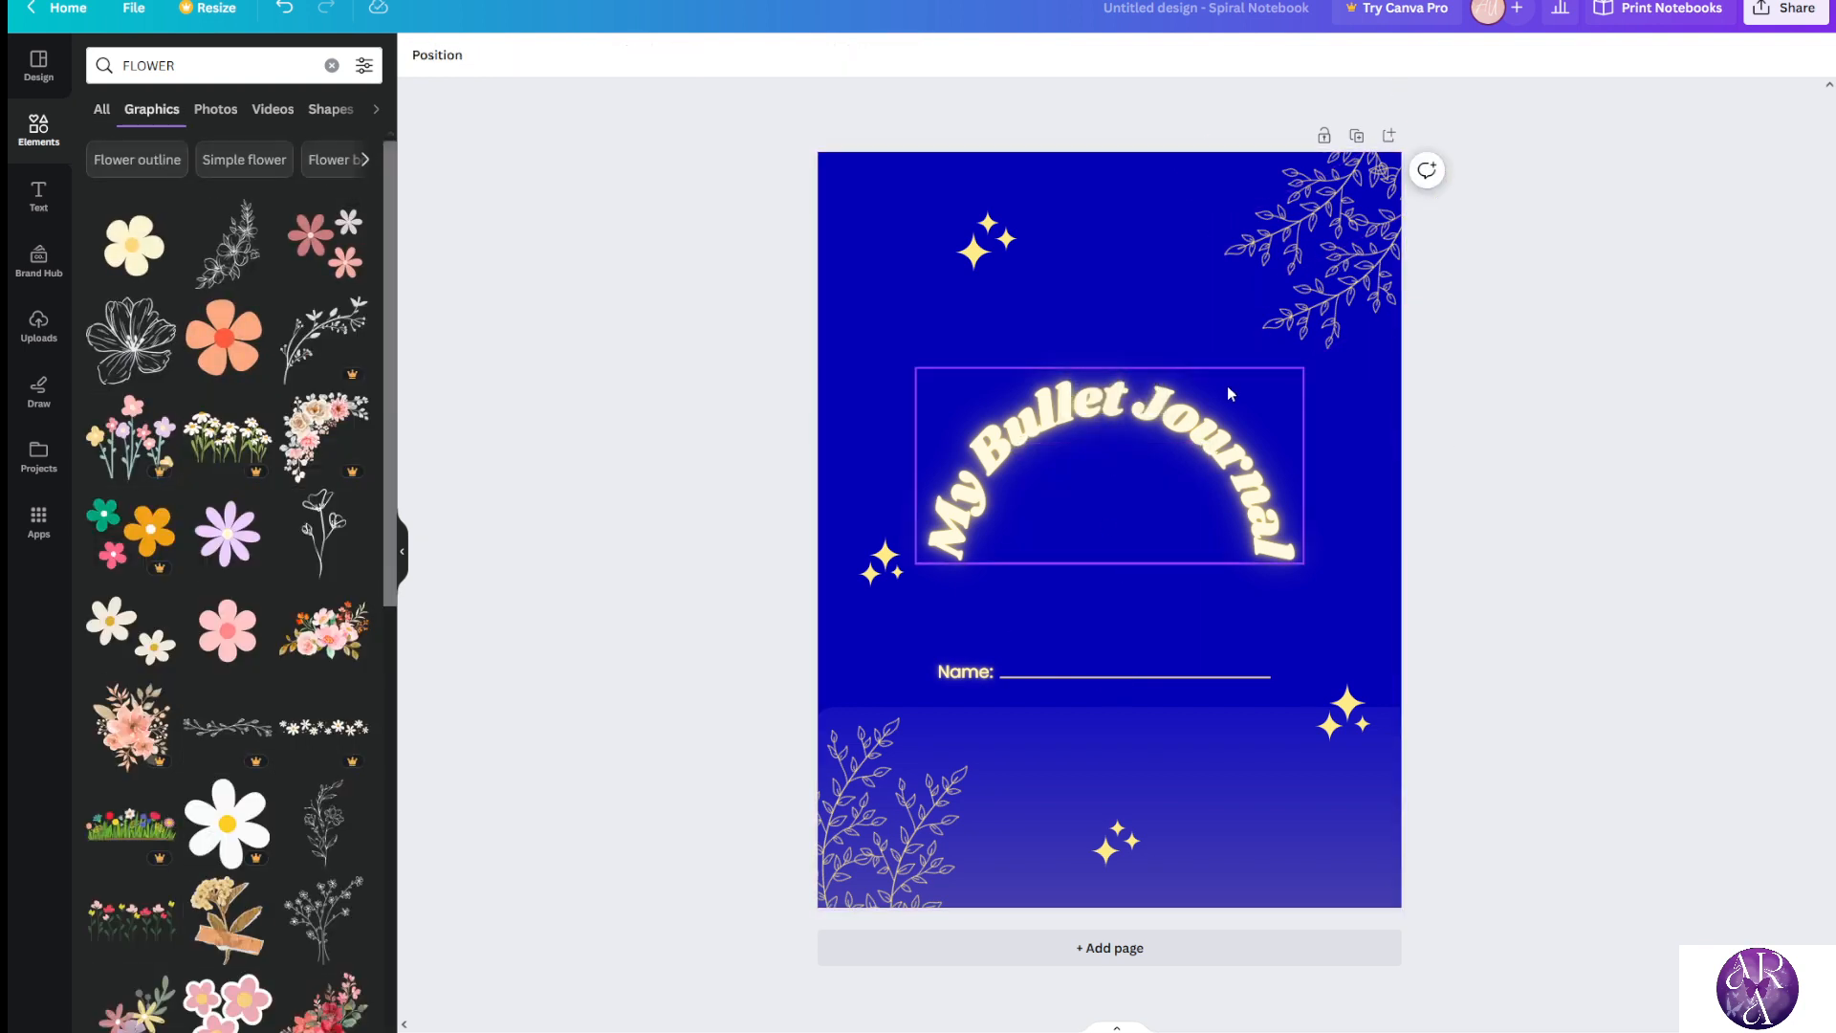
{"action": "key", "text": "ctrl+z"}
{"action": "right_click", "coordinate": [1102, 525]}
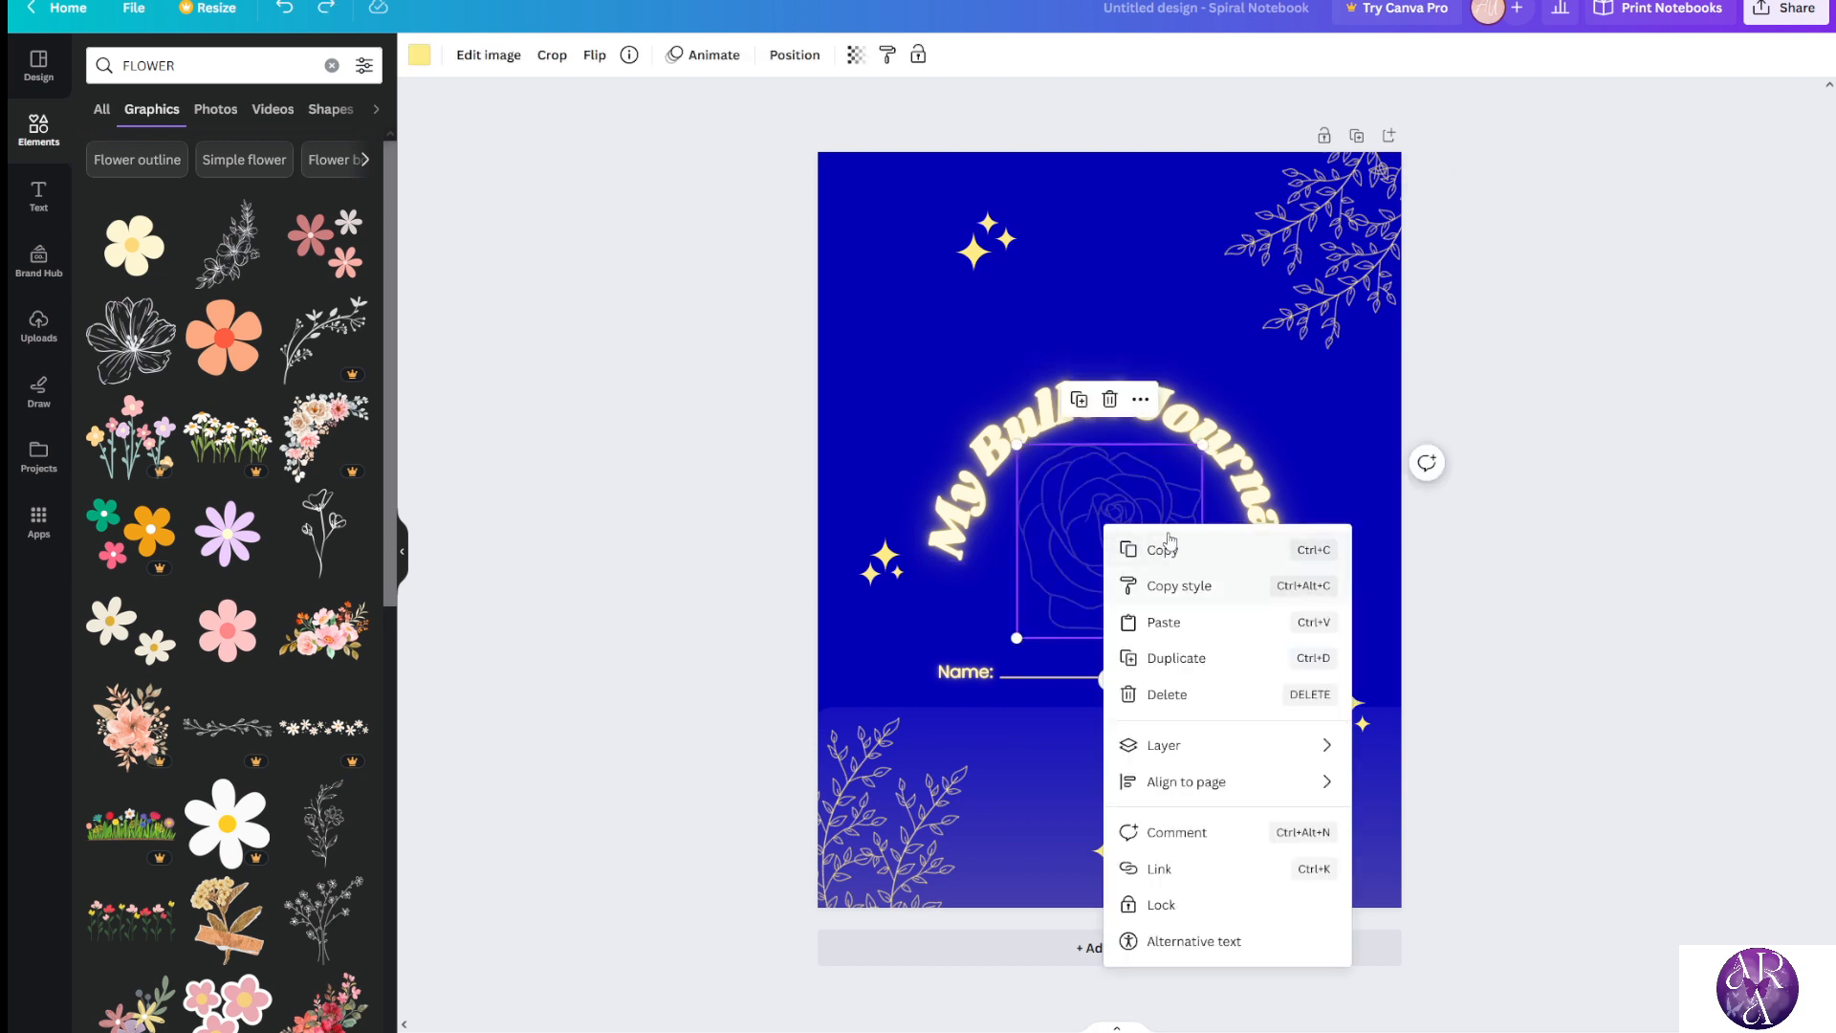
{"action": "left_click", "coordinate": [777, 546]}
{"action": "right_click", "coordinate": [1082, 494]}
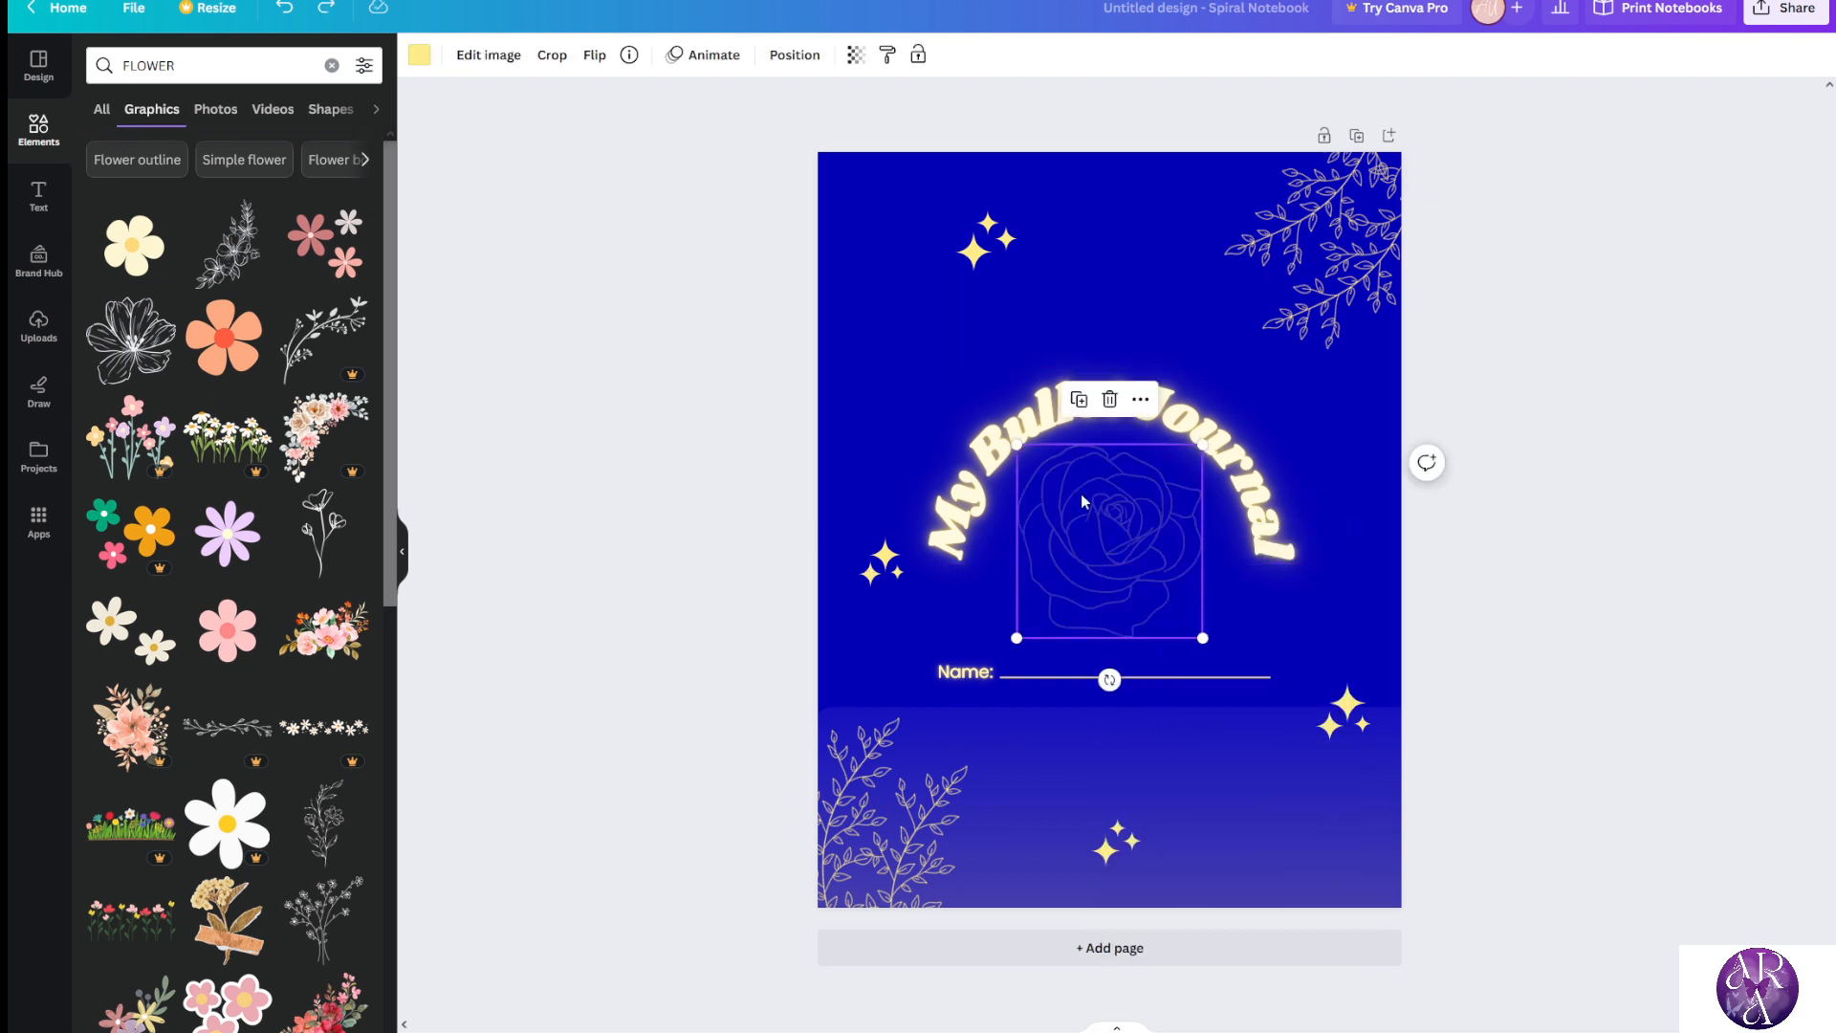
{"action": "left_click", "coordinate": [1110, 405]}
{"action": "left_click", "coordinate": [1110, 400]}
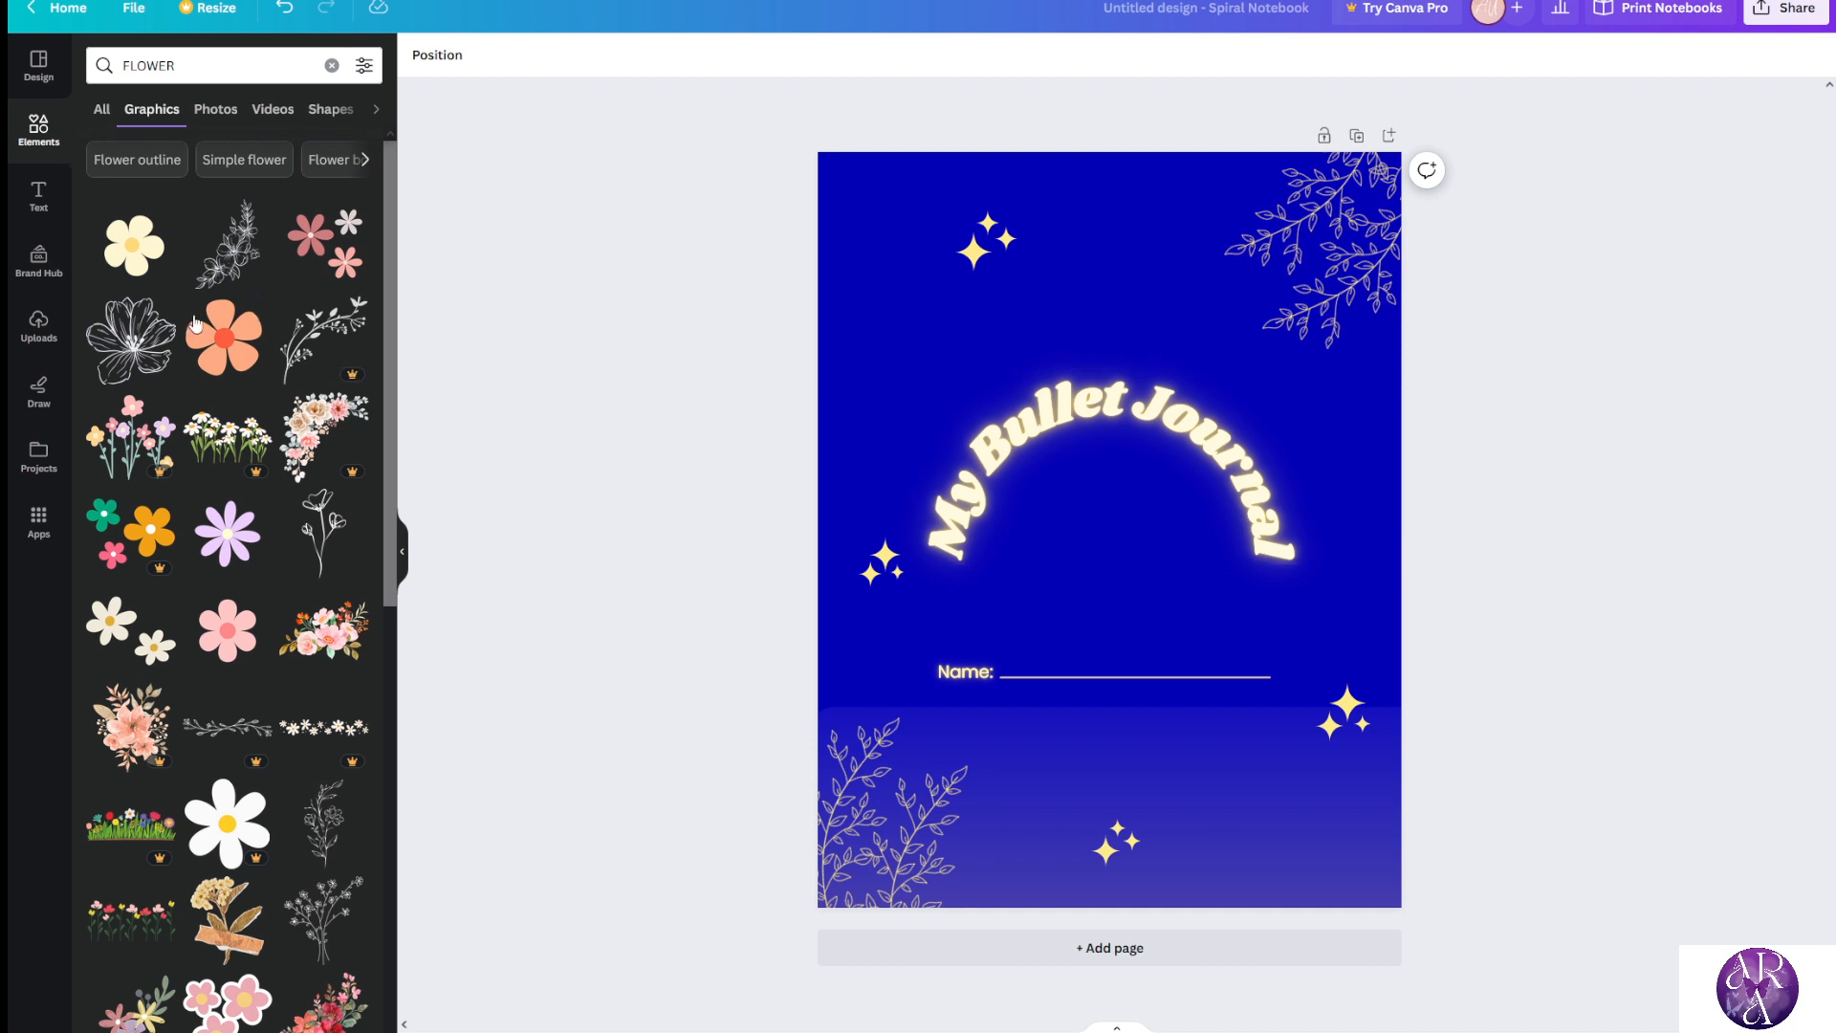
Try out the floral branch line drawing and discard it, searching the graphics for "moon" instead
{"action": "left_click", "coordinate": [231, 281]}
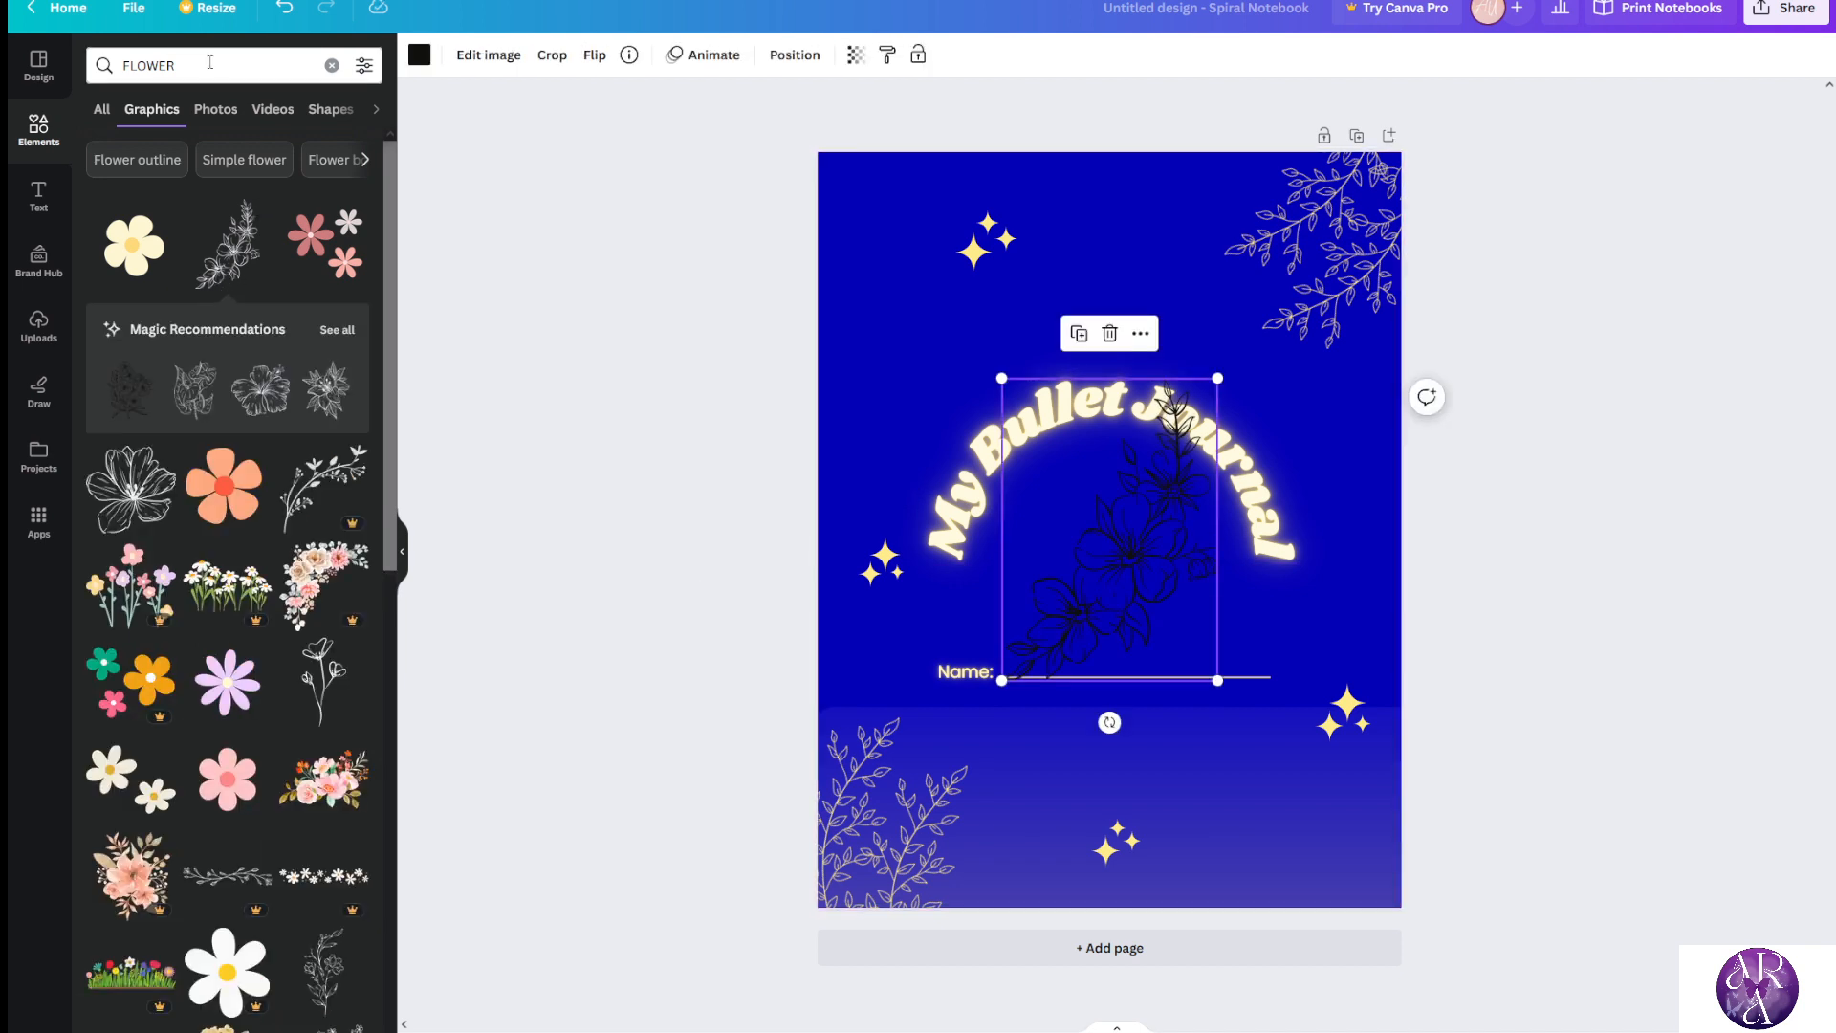
{"action": "left_click", "coordinate": [122, 56]}
{"action": "type", "text": "moon"}
{"action": "key", "text": "Return"}
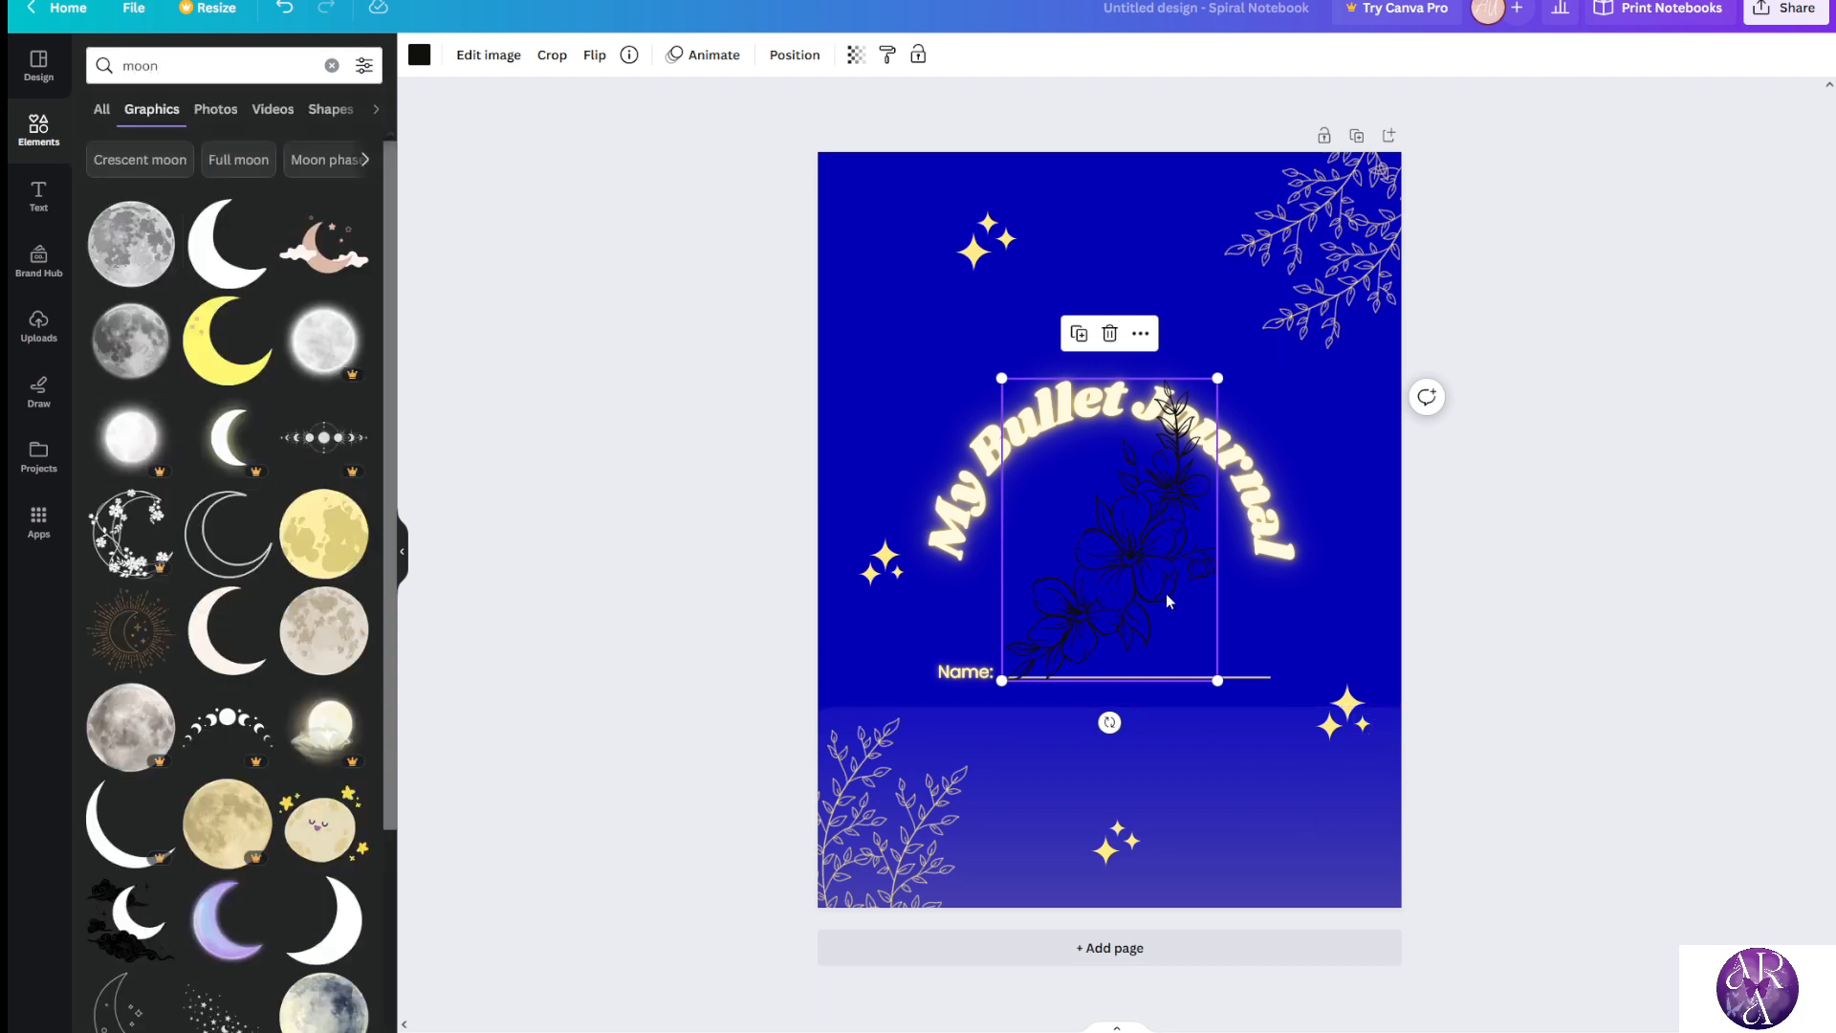
{"action": "key", "text": "Delete"}
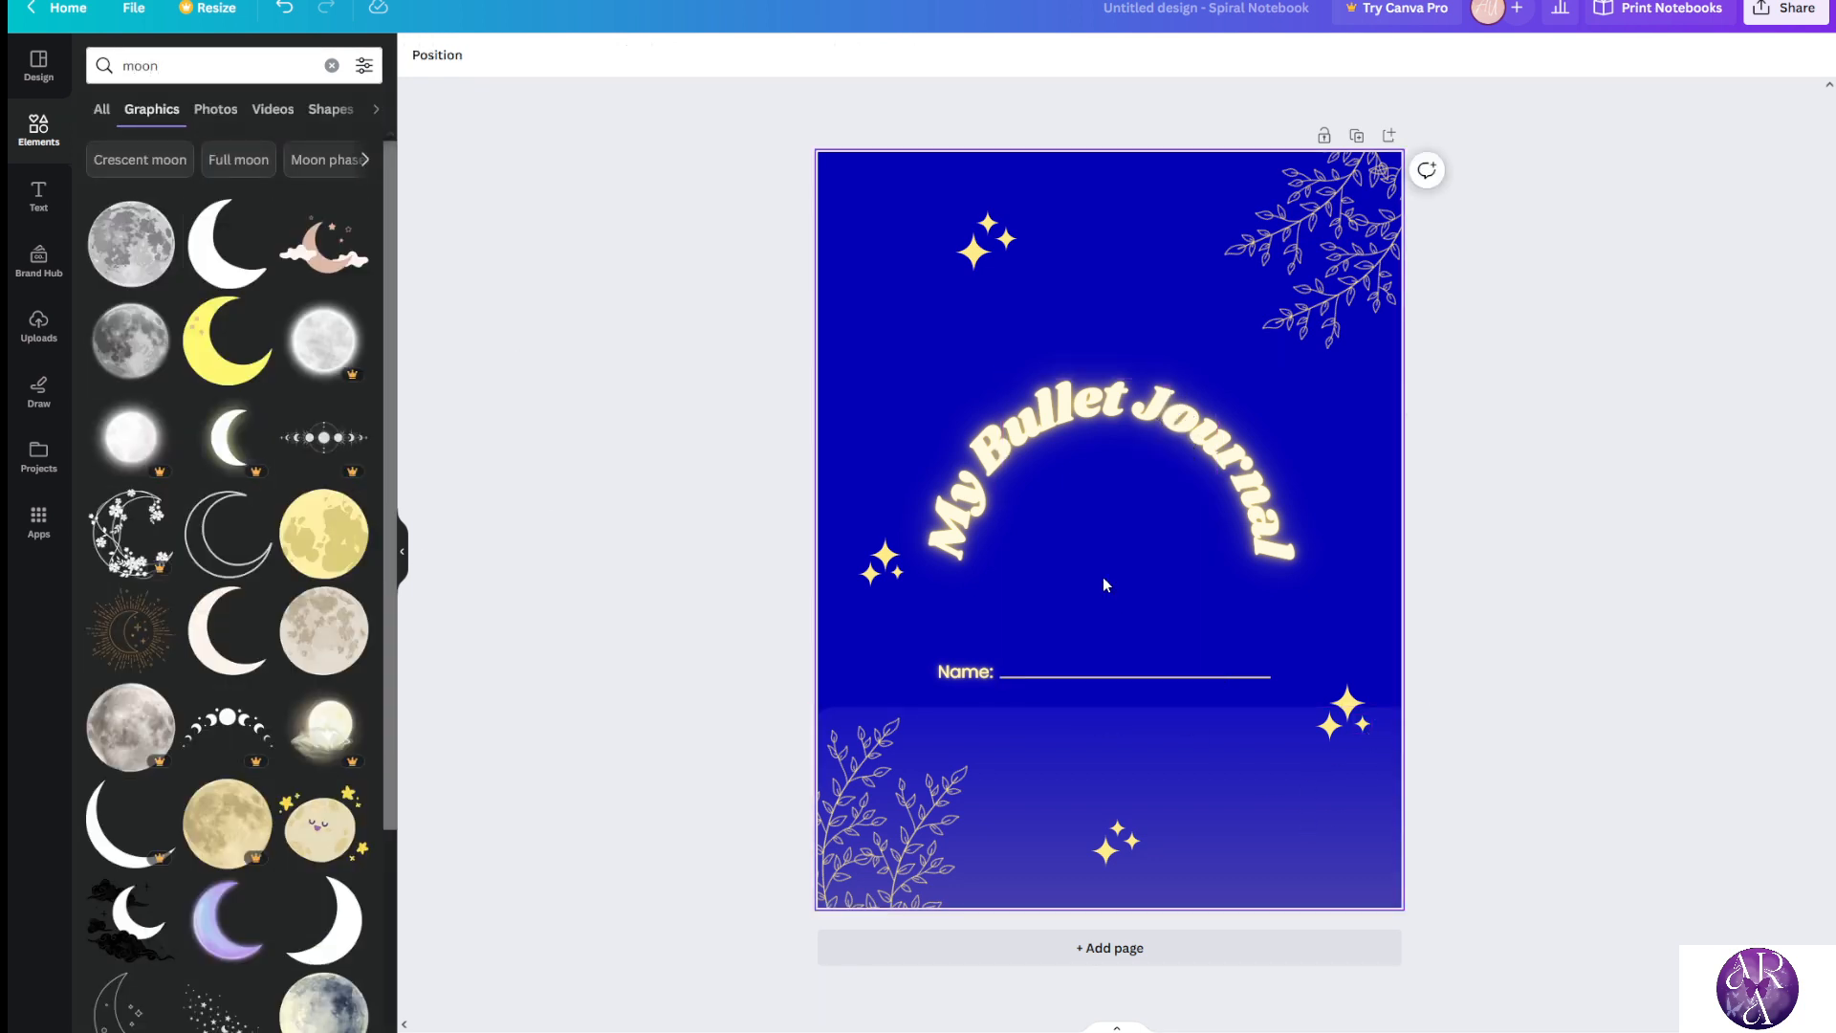
Try the white crescent, replace it with the line-art moon surrounded by sun rays, and centre that between the title arch and "Name:" line
{"action": "left_click", "coordinate": [221, 271]}
{"action": "key", "text": "Delete"}
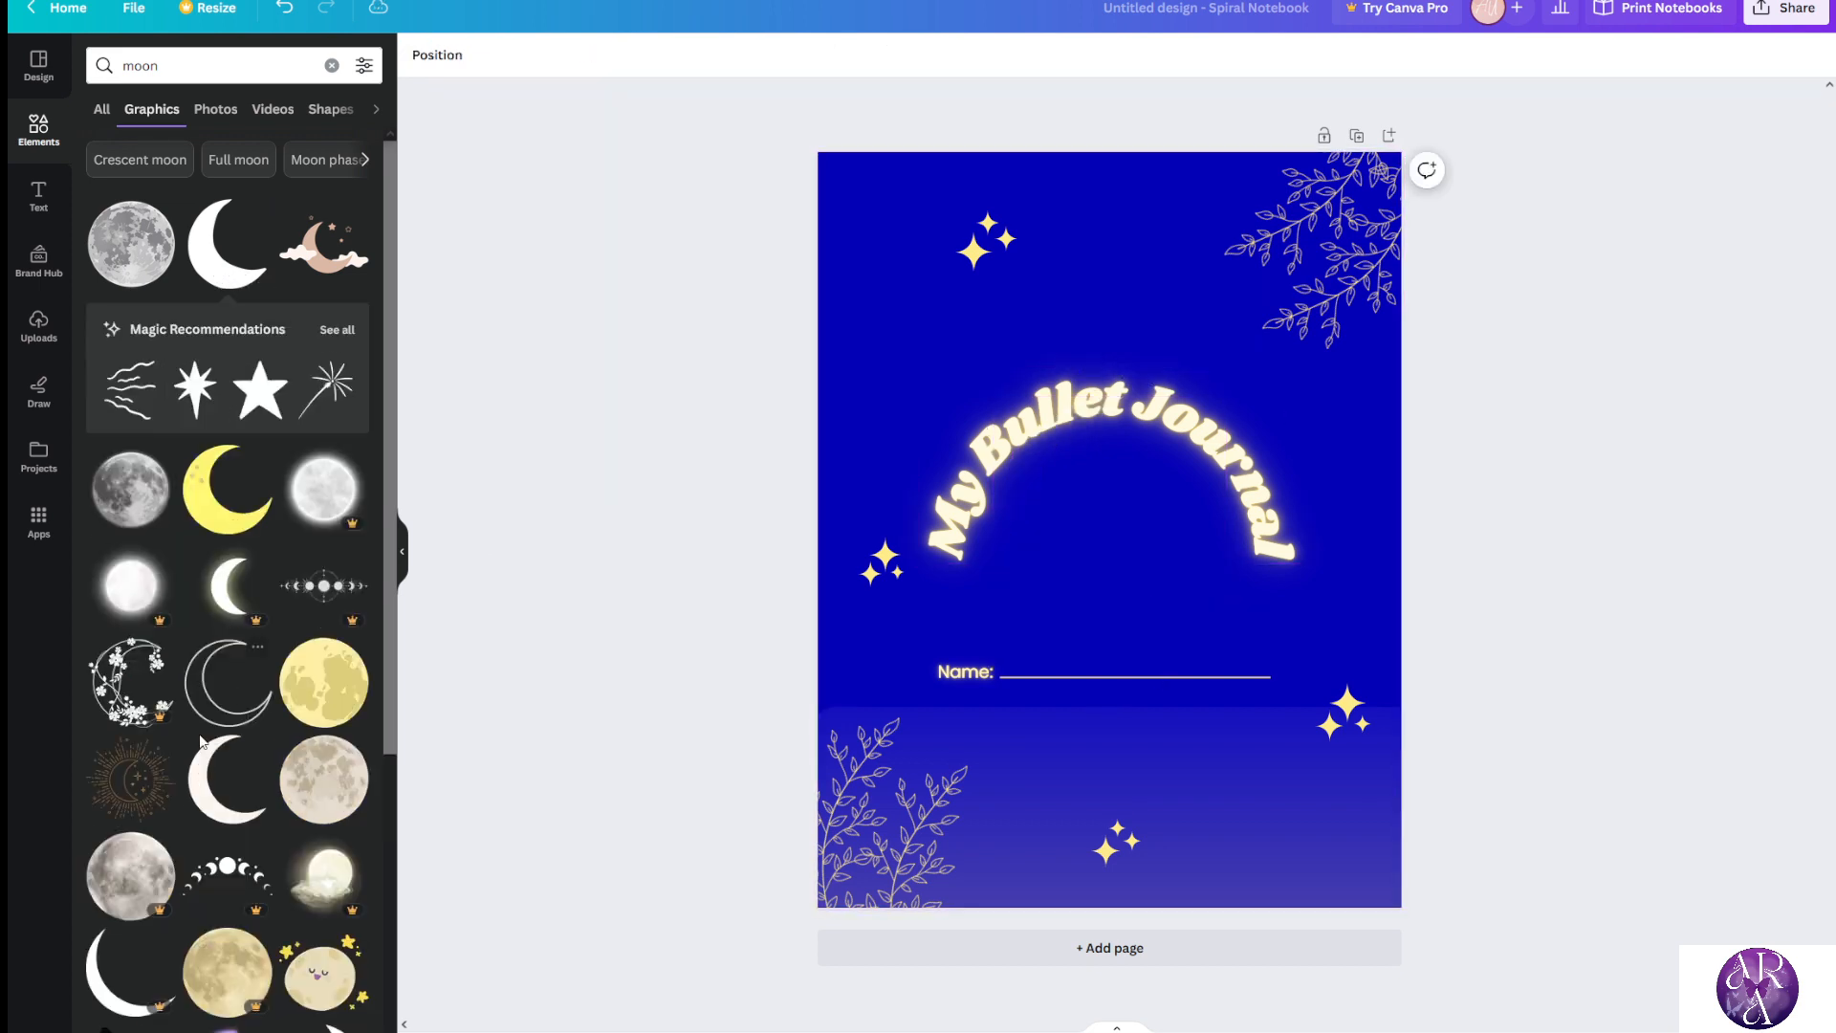
{"action": "left_click", "coordinate": [133, 773]}
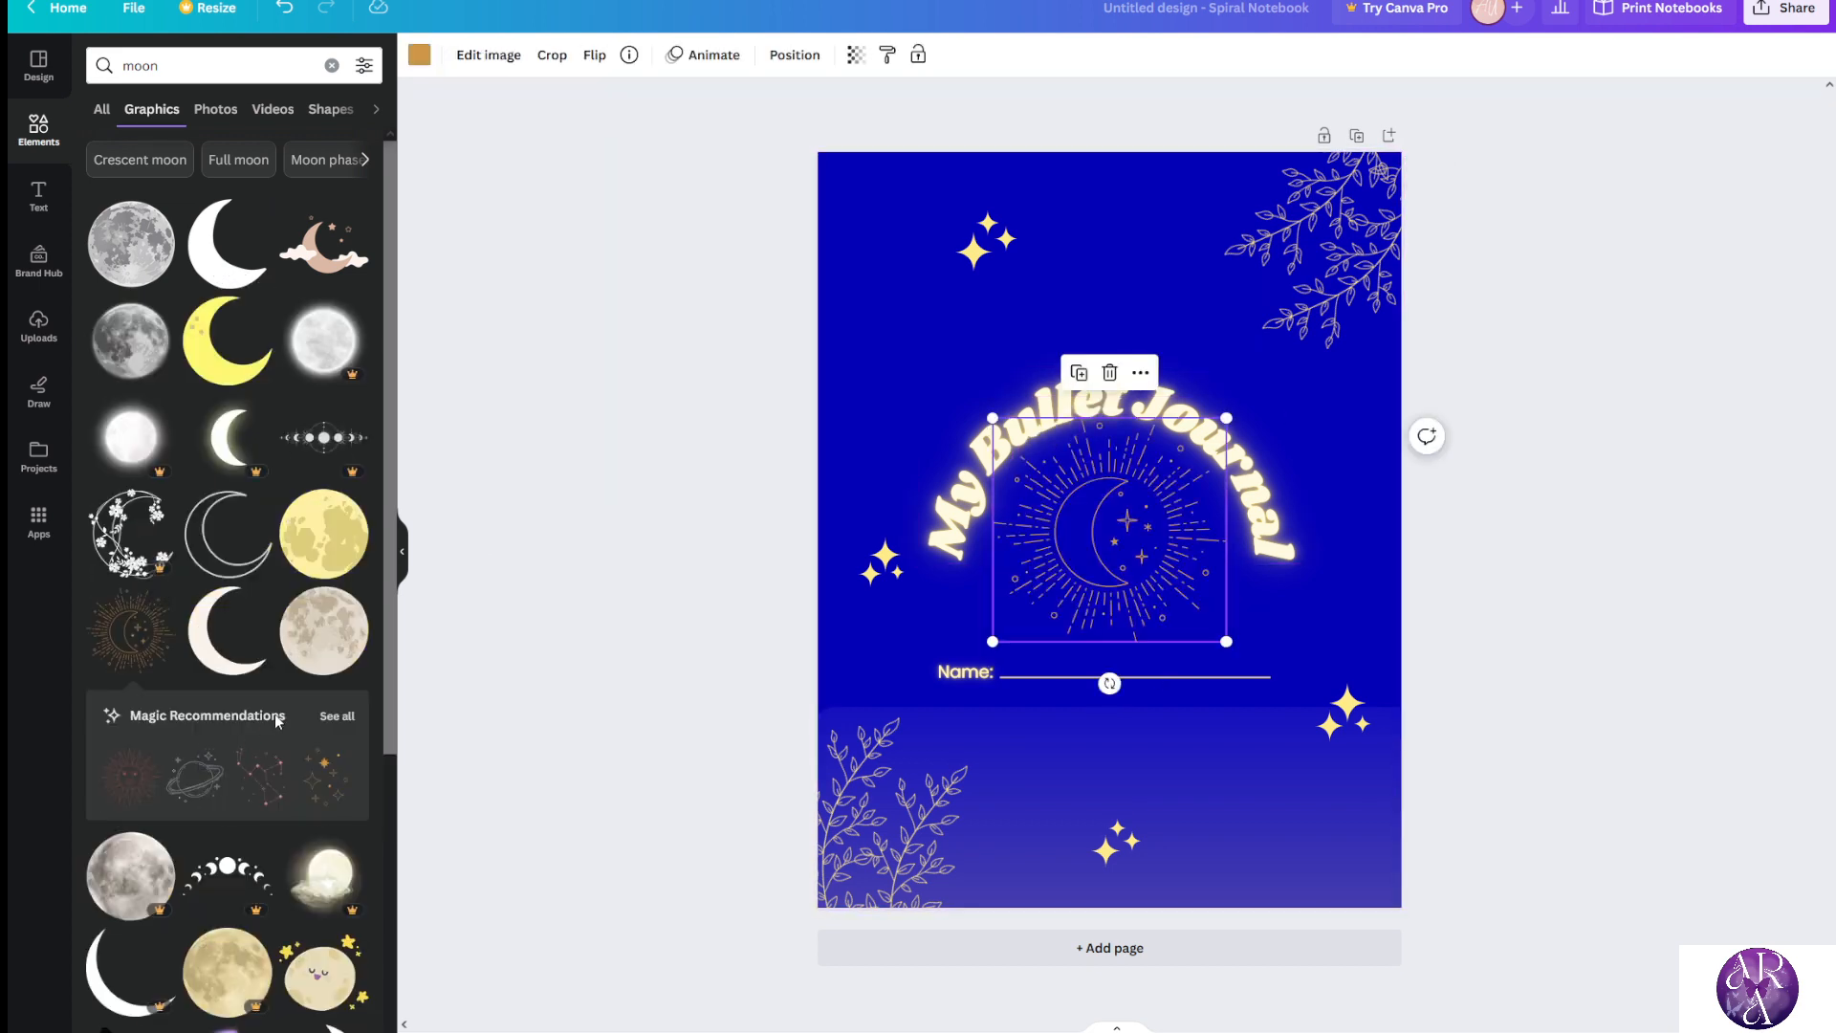
{"action": "left_click", "coordinate": [334, 727]}
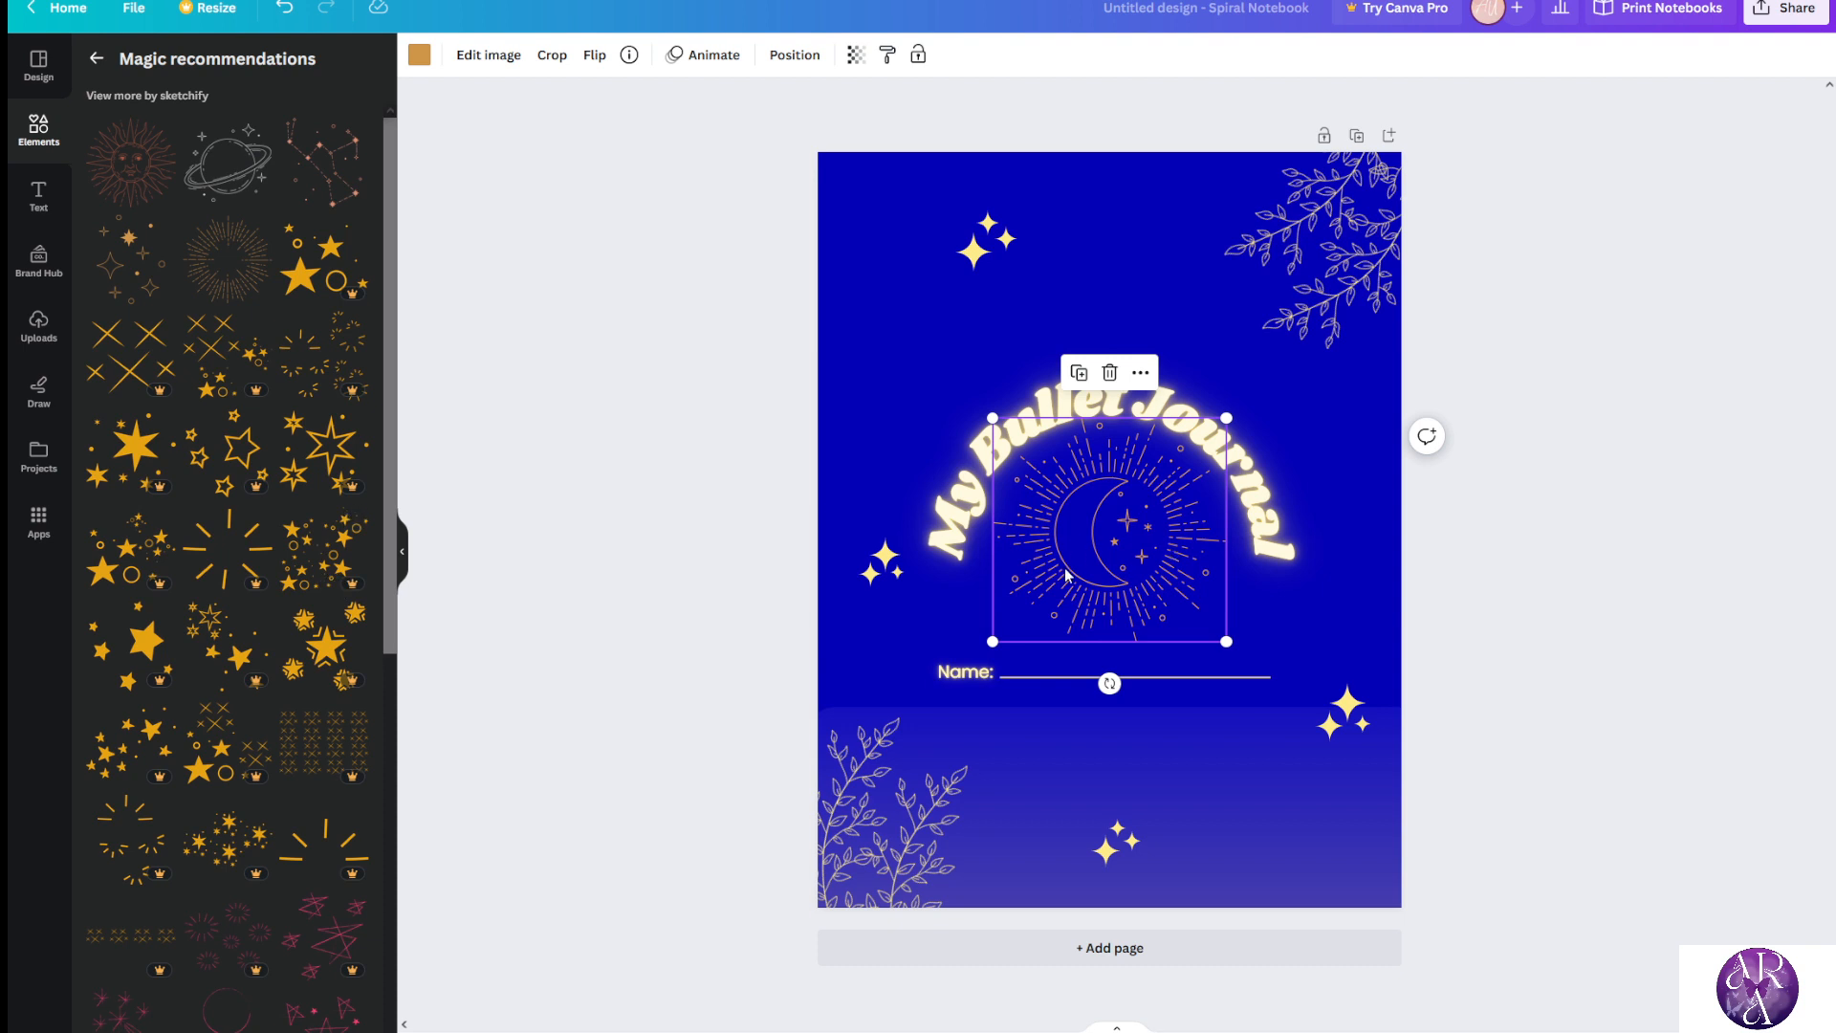
{"action": "left_click_drag", "start_coordinate": [1060, 570], "coordinate": [1068, 572]}
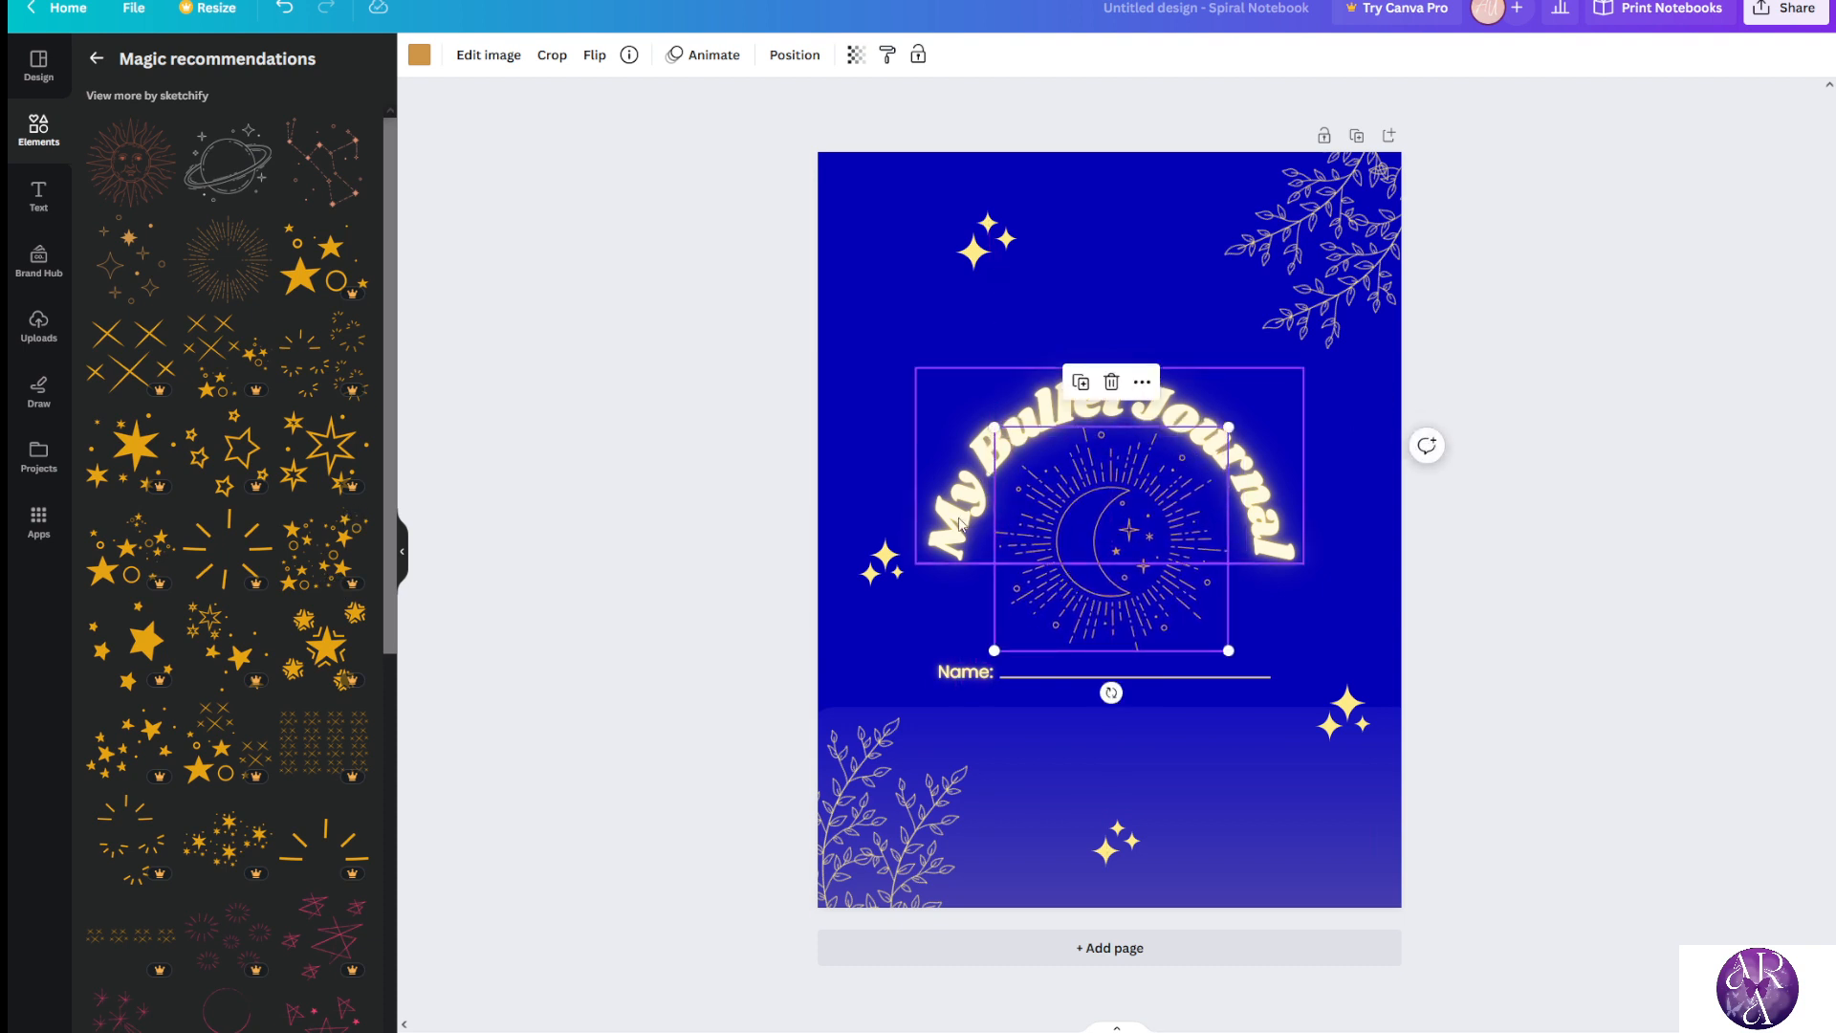
{"action": "left_click", "coordinate": [578, 514]}
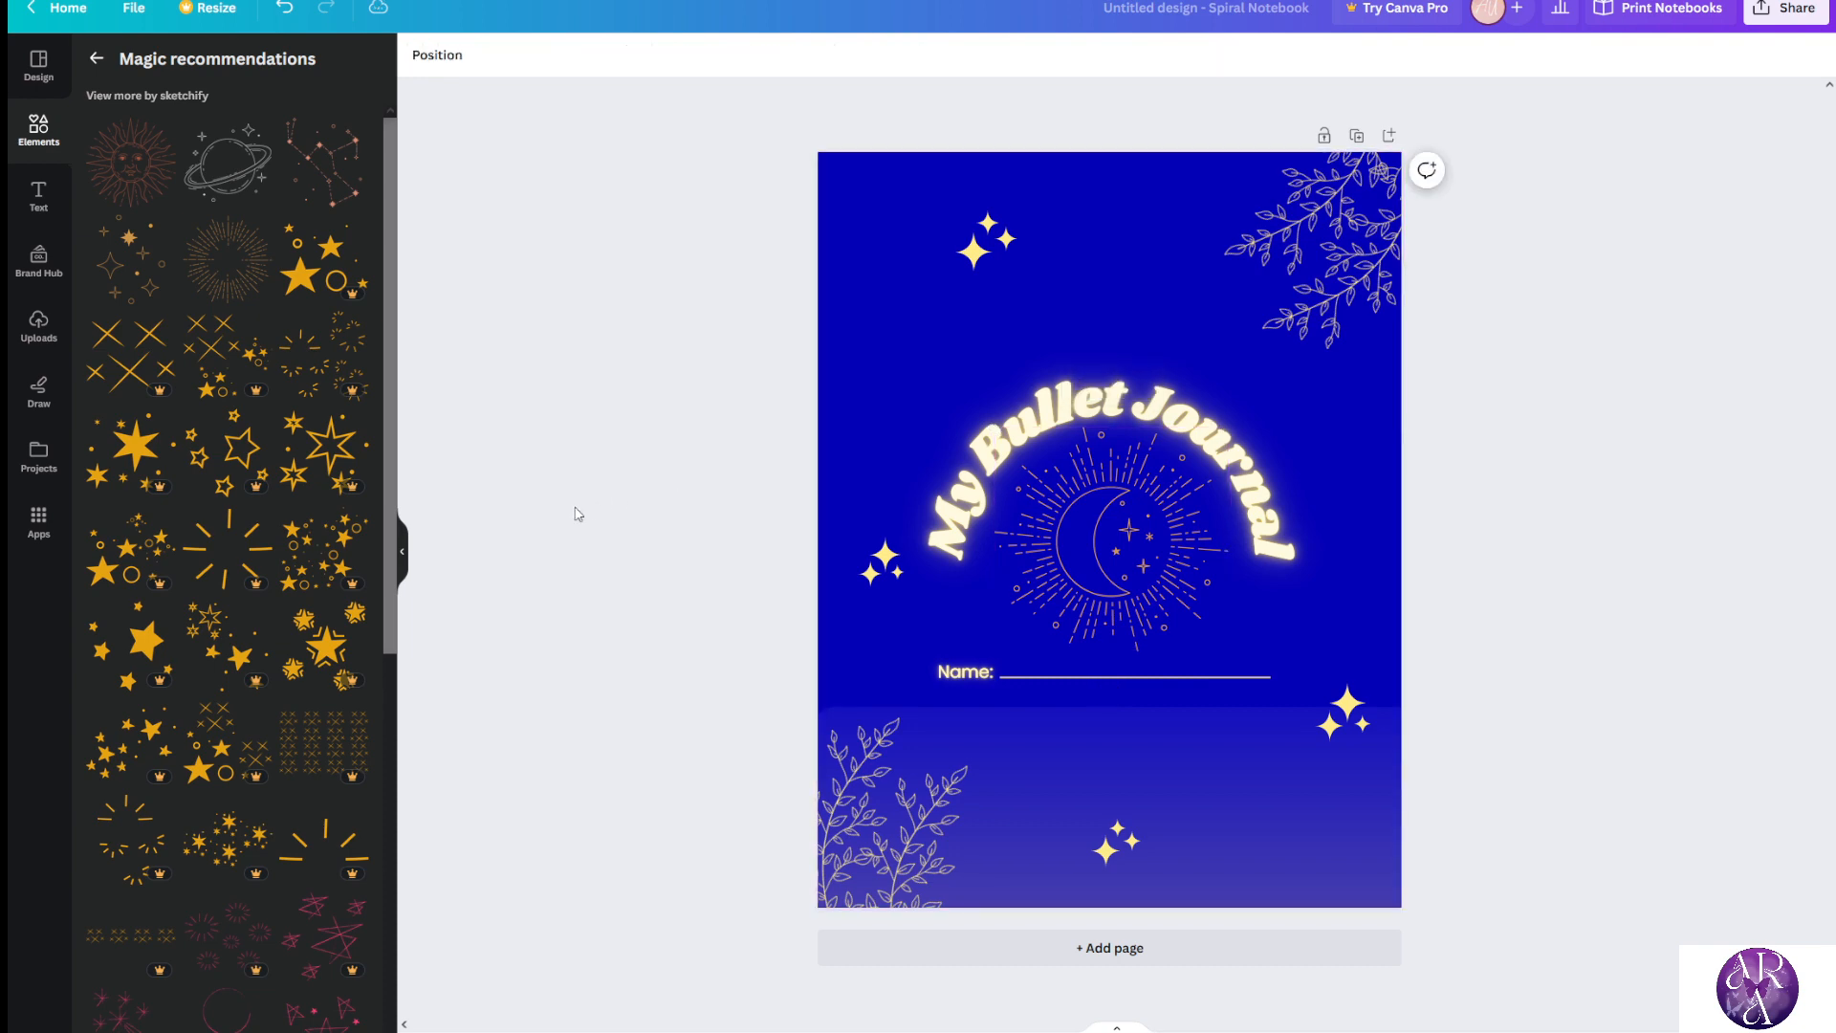
{"action": "left_click", "coordinate": [403, 552]}
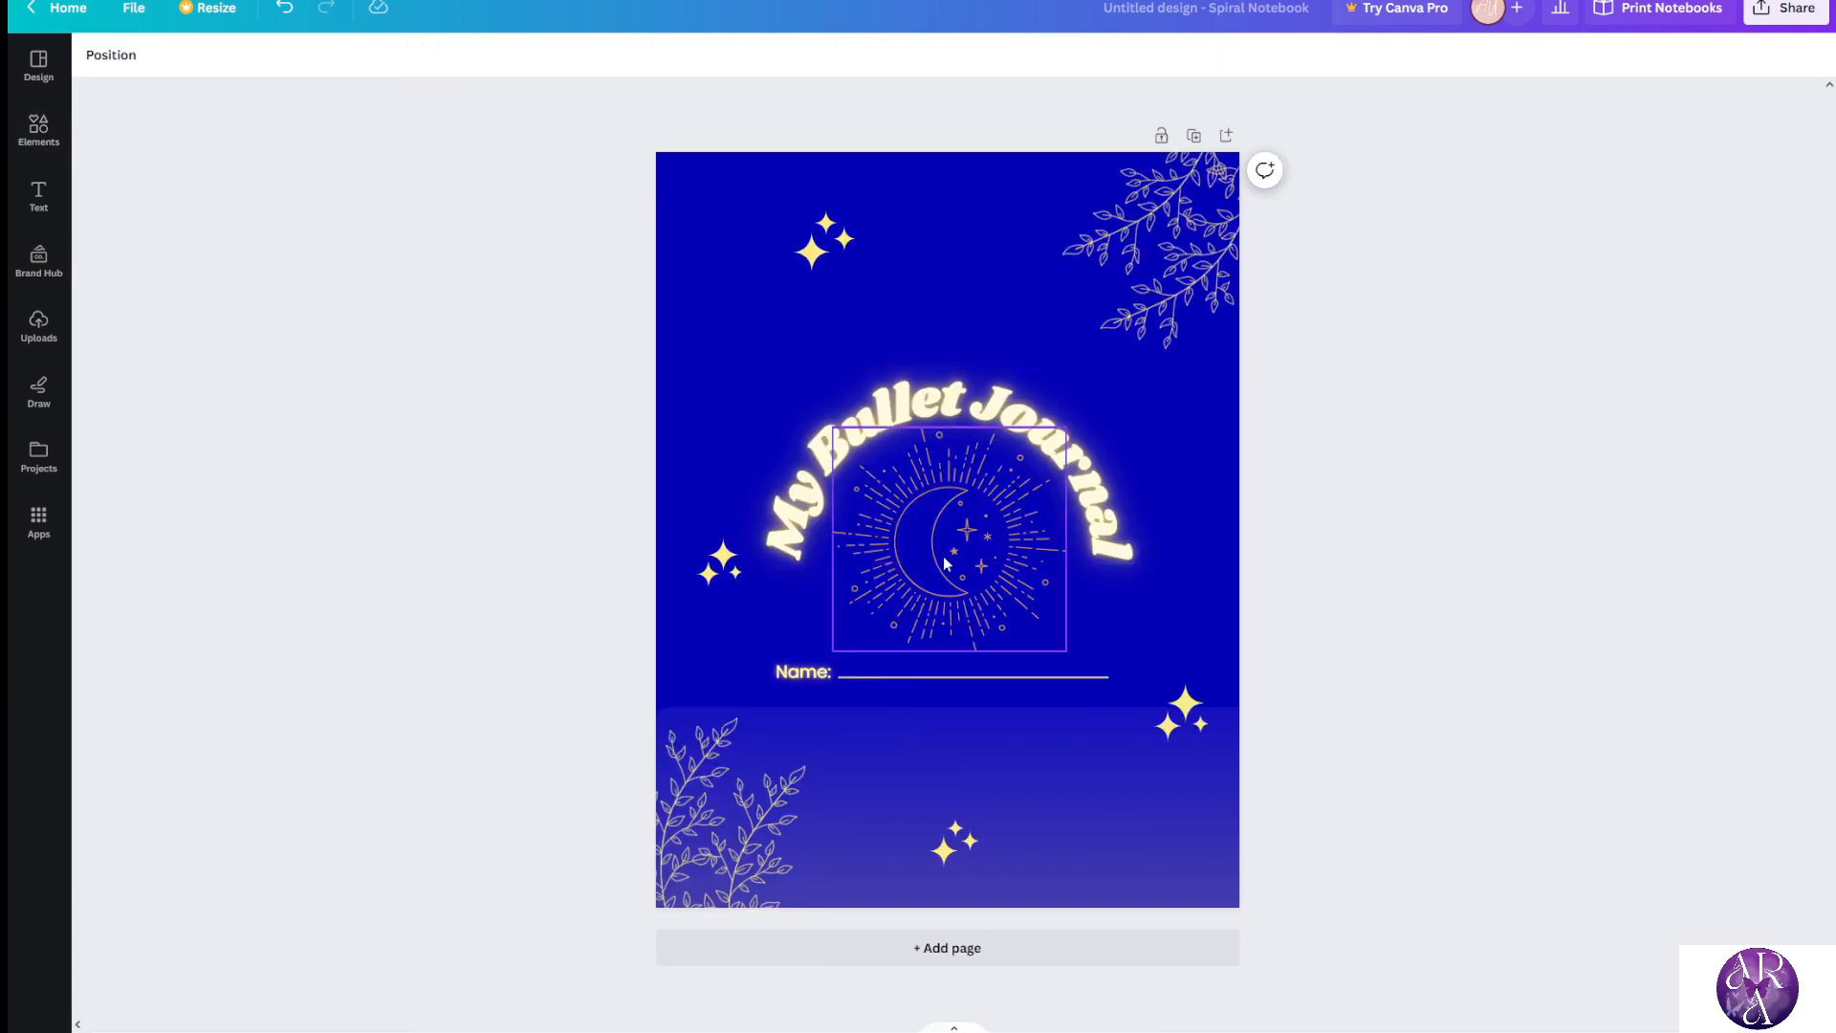
Recolour the line-art moon under the title arch with the document's pale yellow #ffec89
{"action": "left_click", "coordinate": [944, 563]}
{"action": "left_click", "coordinate": [89, 55]}
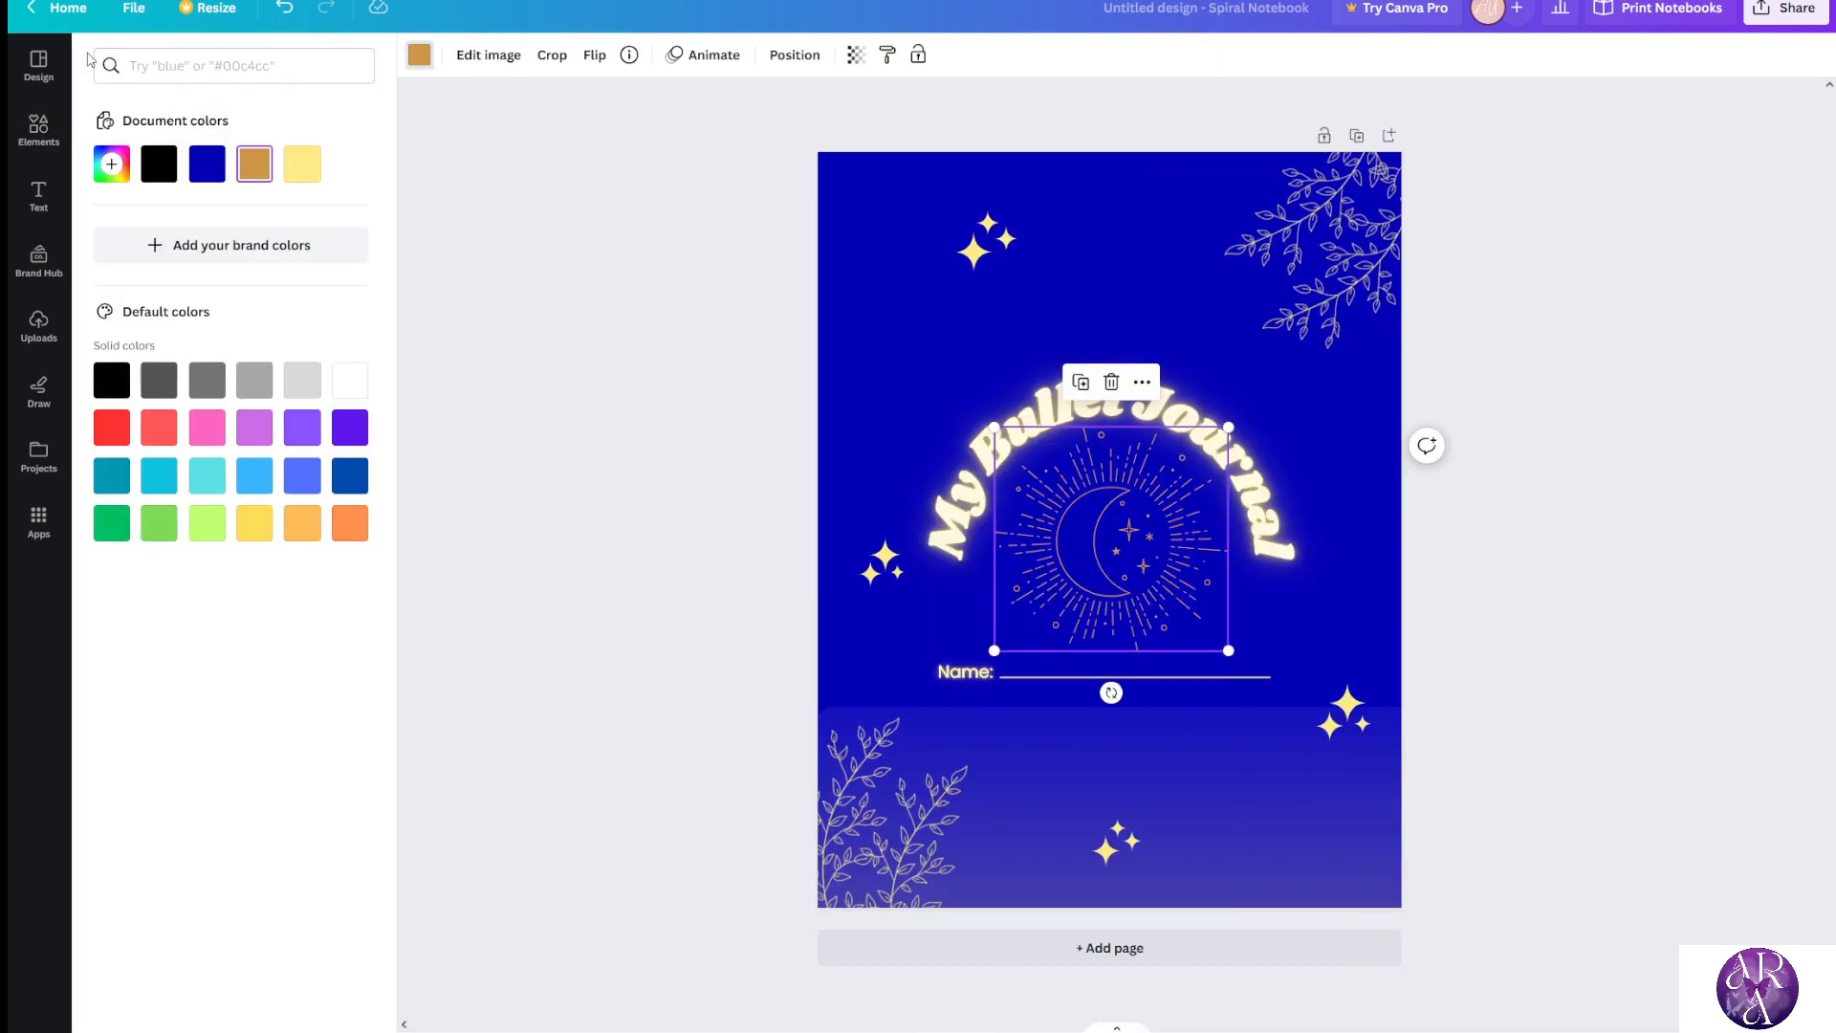
{"action": "left_click", "coordinate": [308, 178]}
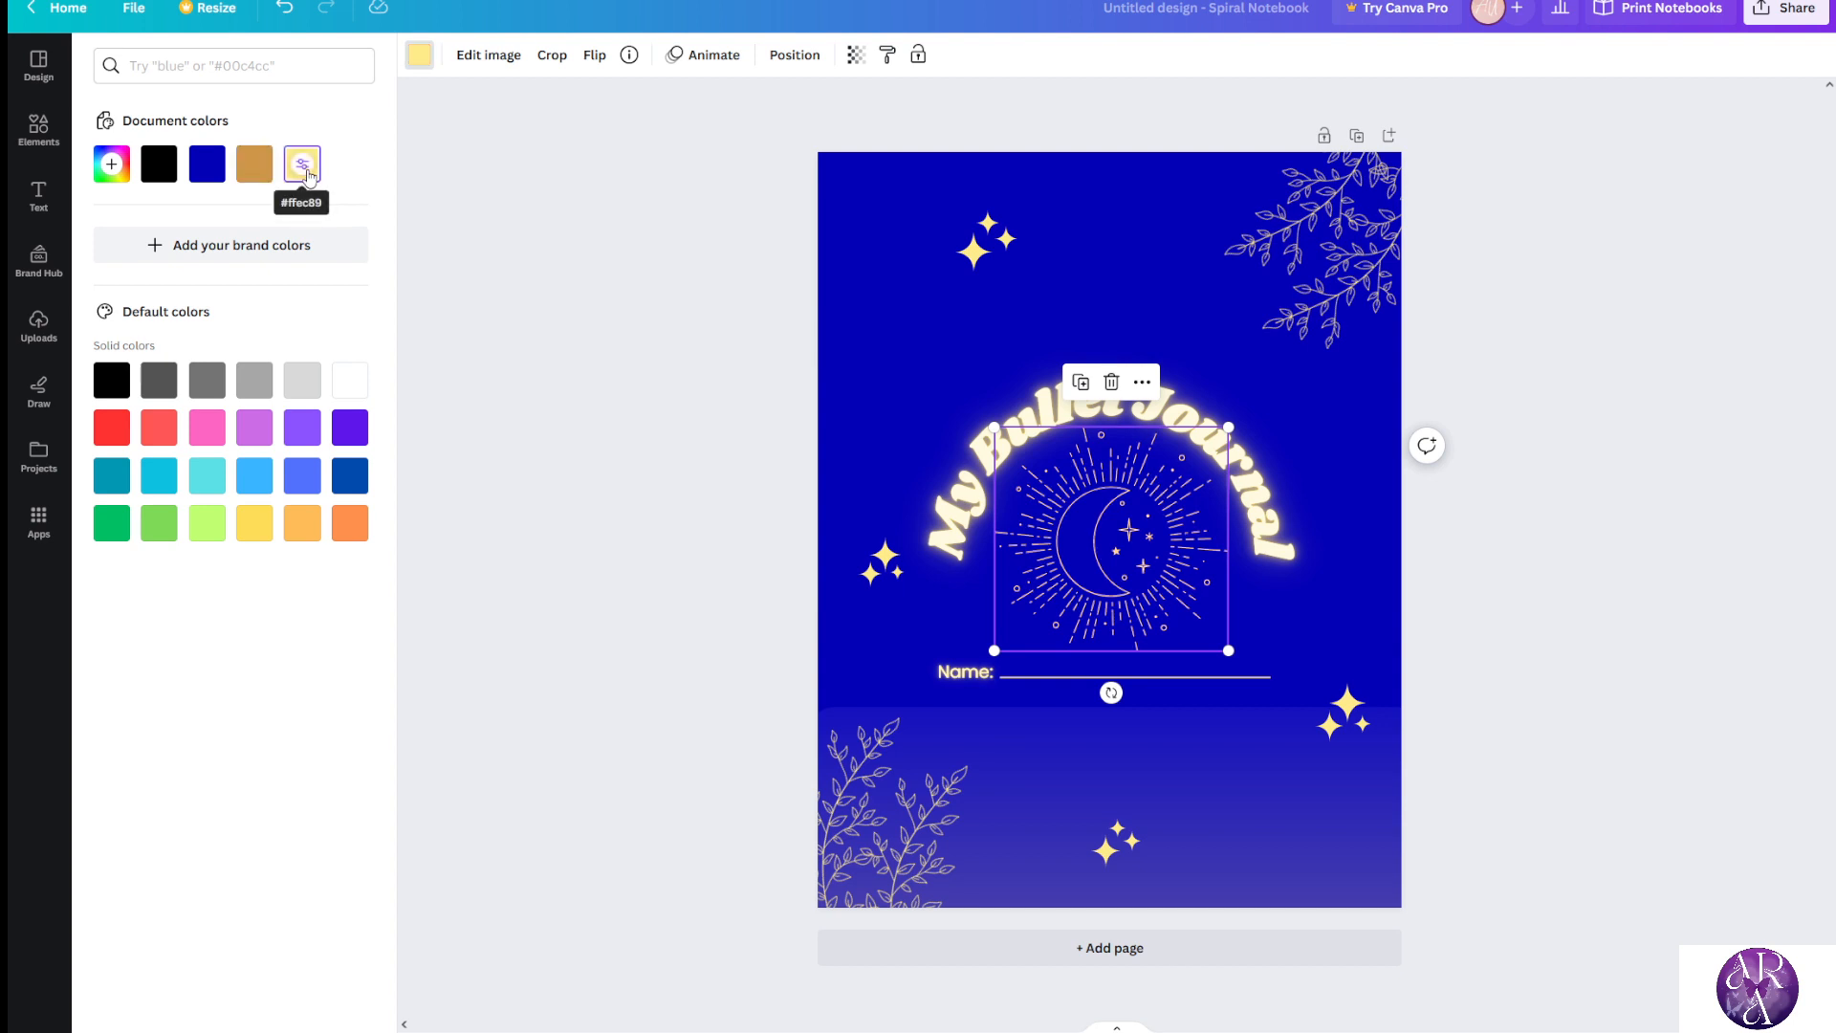
{"action": "left_click", "coordinate": [607, 426]}
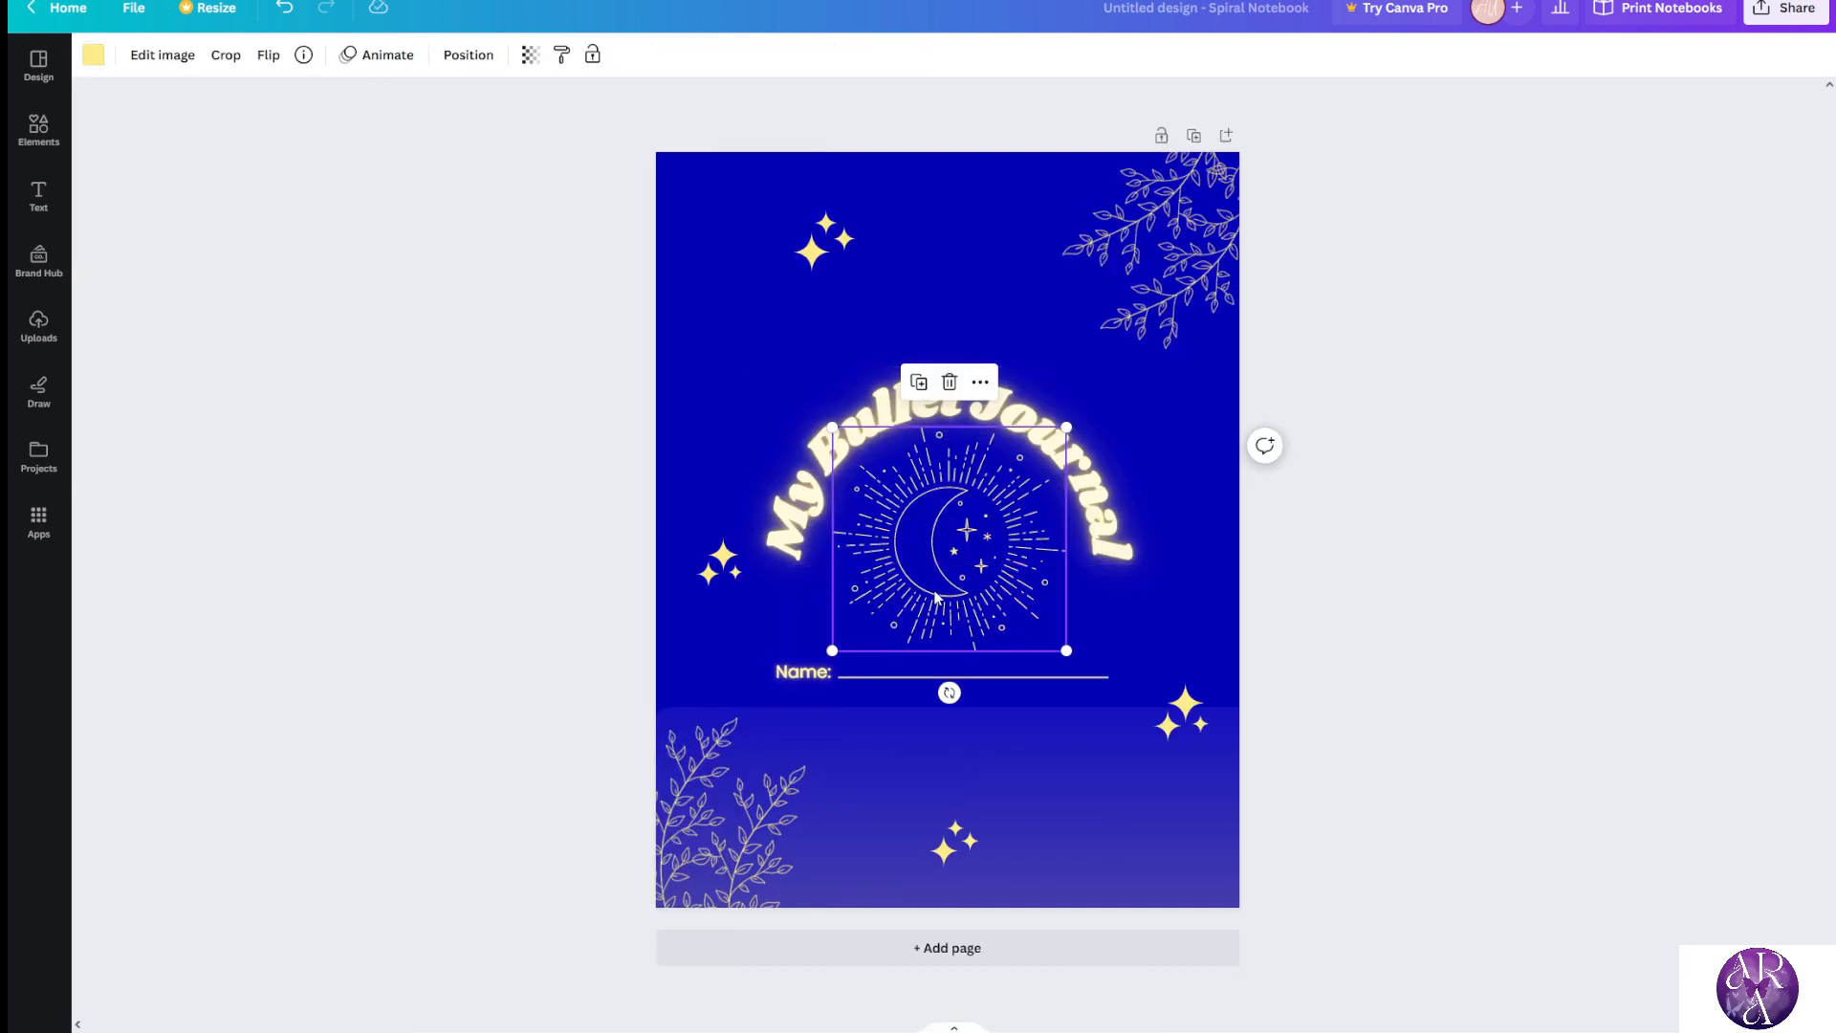
{"action": "left_click", "coordinate": [348, 601]}
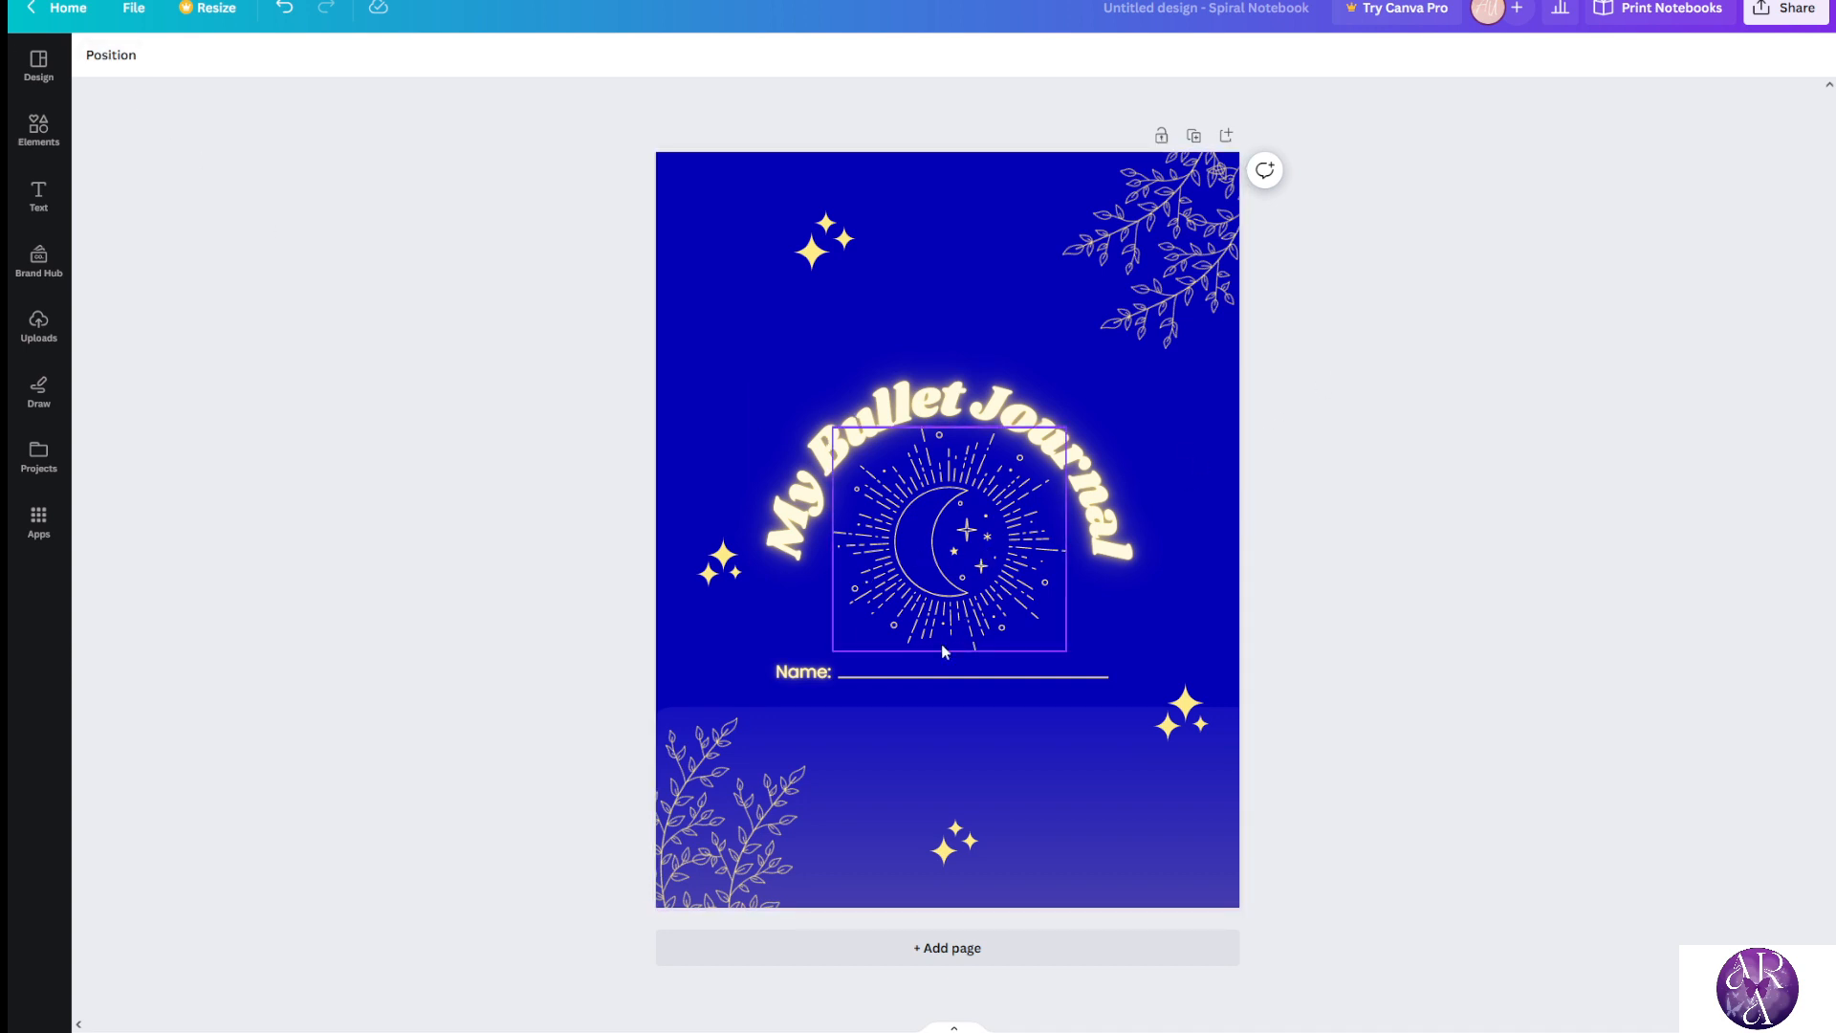
Add the arched doorway with stairs from the moon's Magic Recommendations and place it above the curved title
{"action": "left_click", "coordinate": [42, 144]}
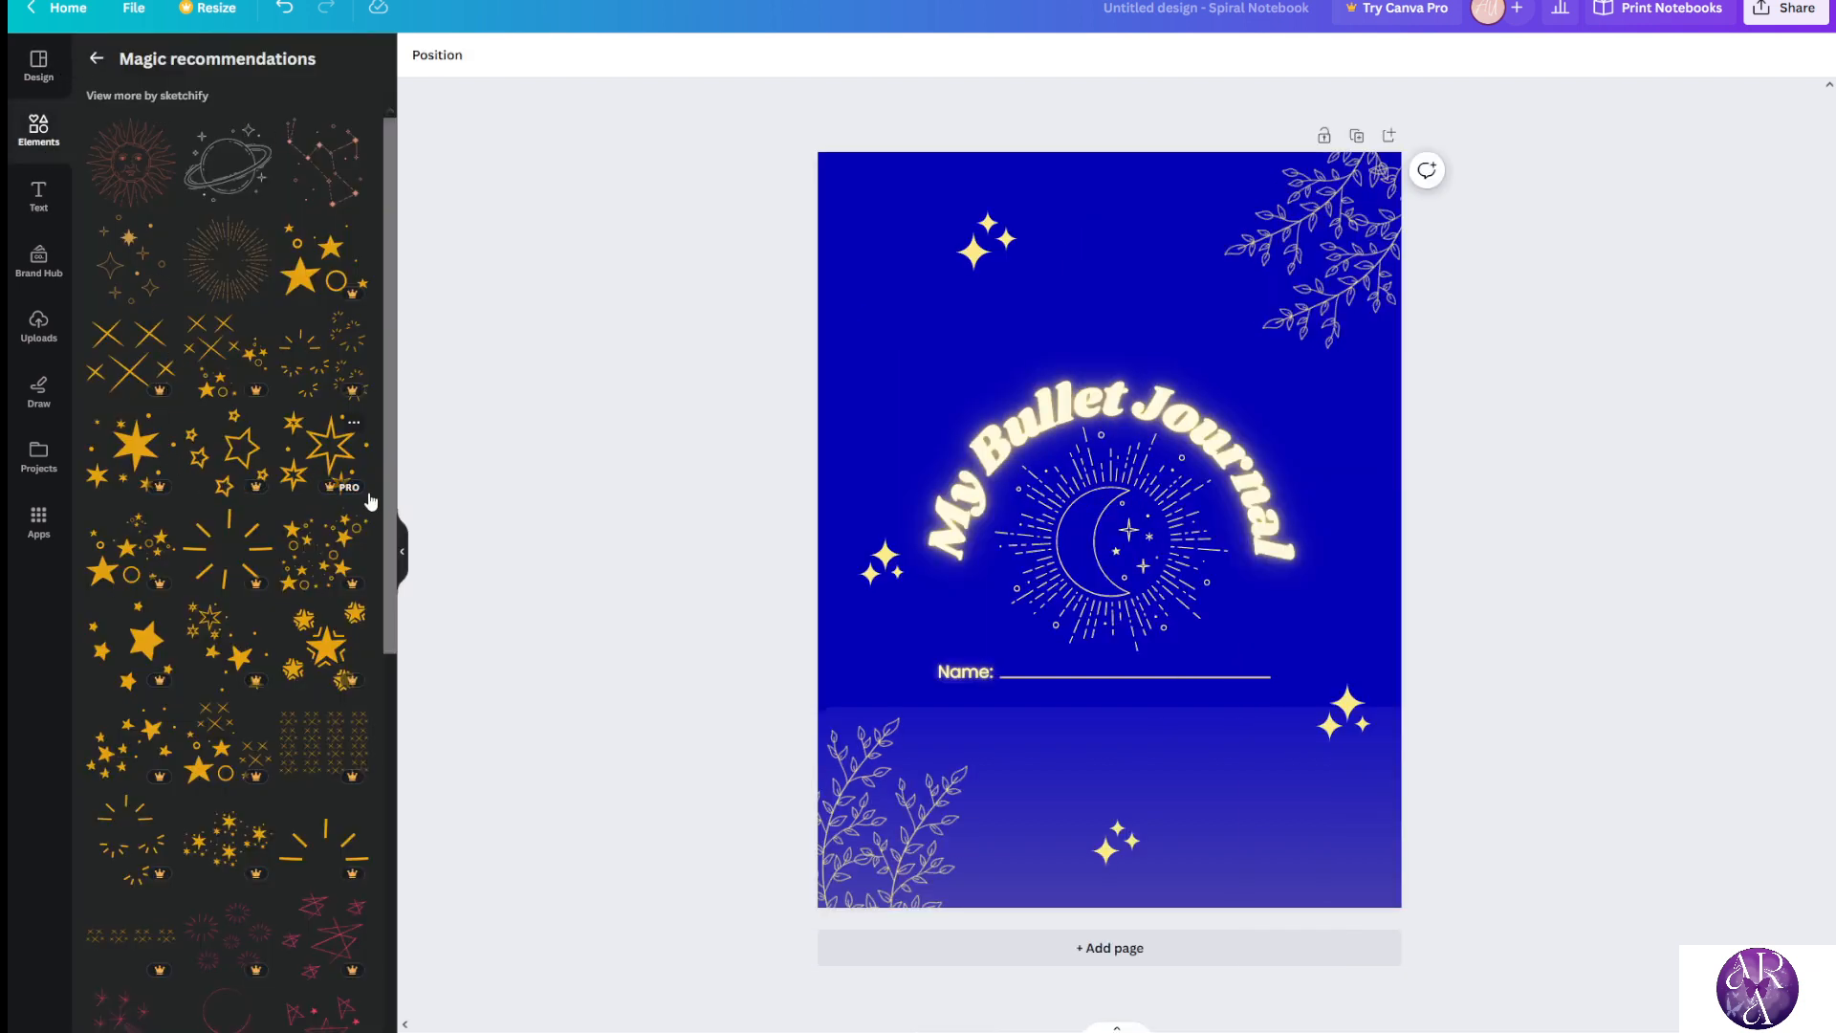
{"action": "scroll", "coordinate": [254, 579], "scroll_direction": "down", "scroll_amount": 4}
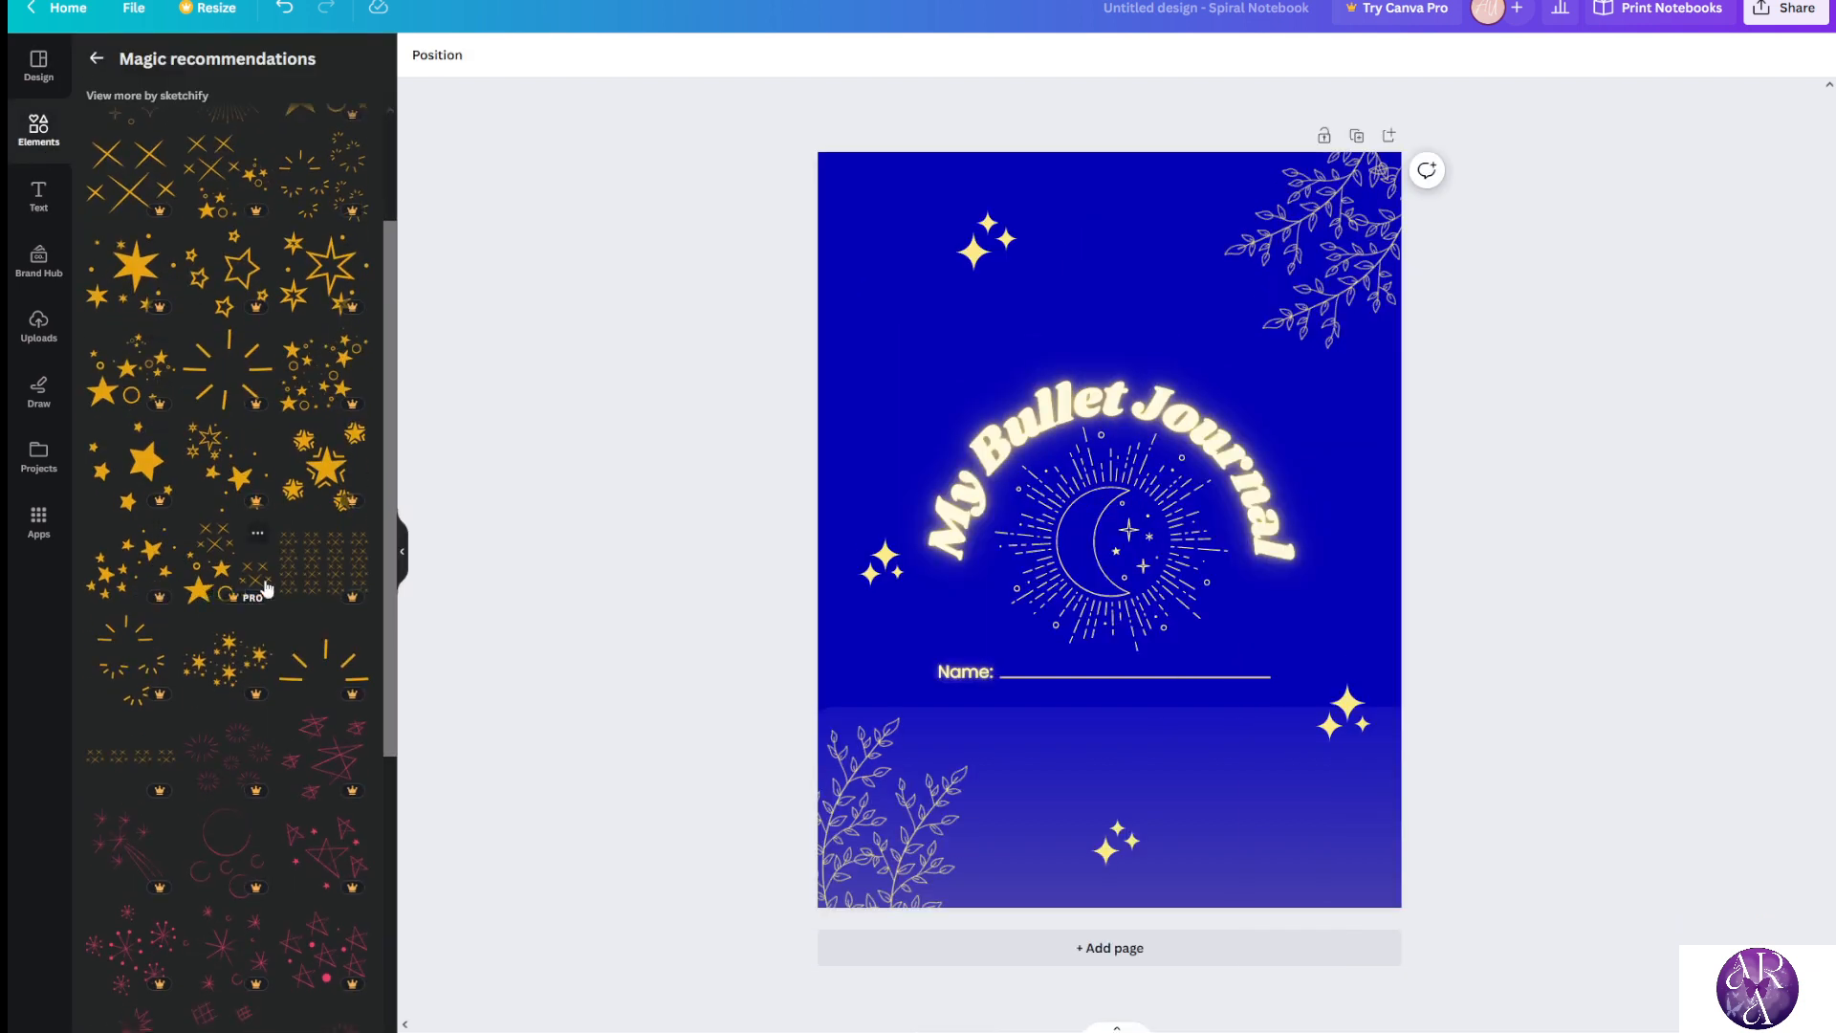
{"action": "scroll", "coordinate": [321, 569], "scroll_direction": "down", "scroll_amount": 4}
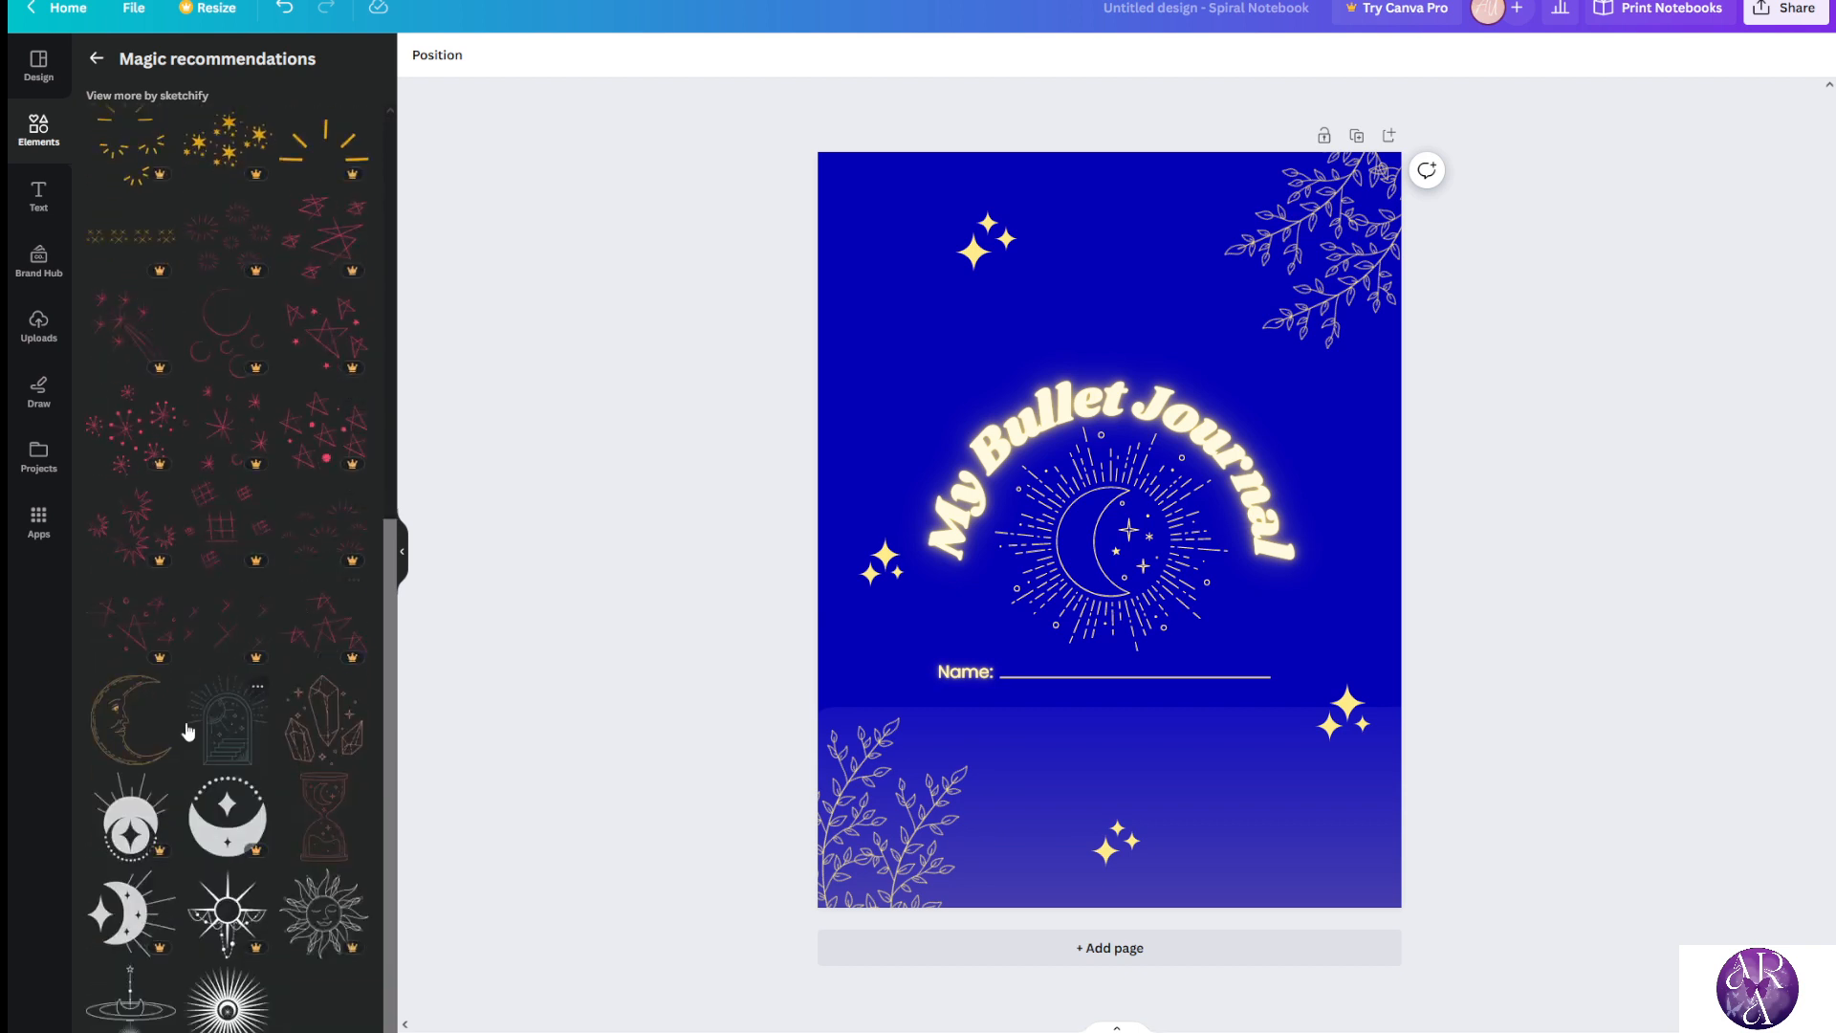
{"action": "left_click", "coordinate": [248, 758]}
{"action": "left_click_drag", "start_coordinate": [1110, 555], "coordinate": [1152, 330]}
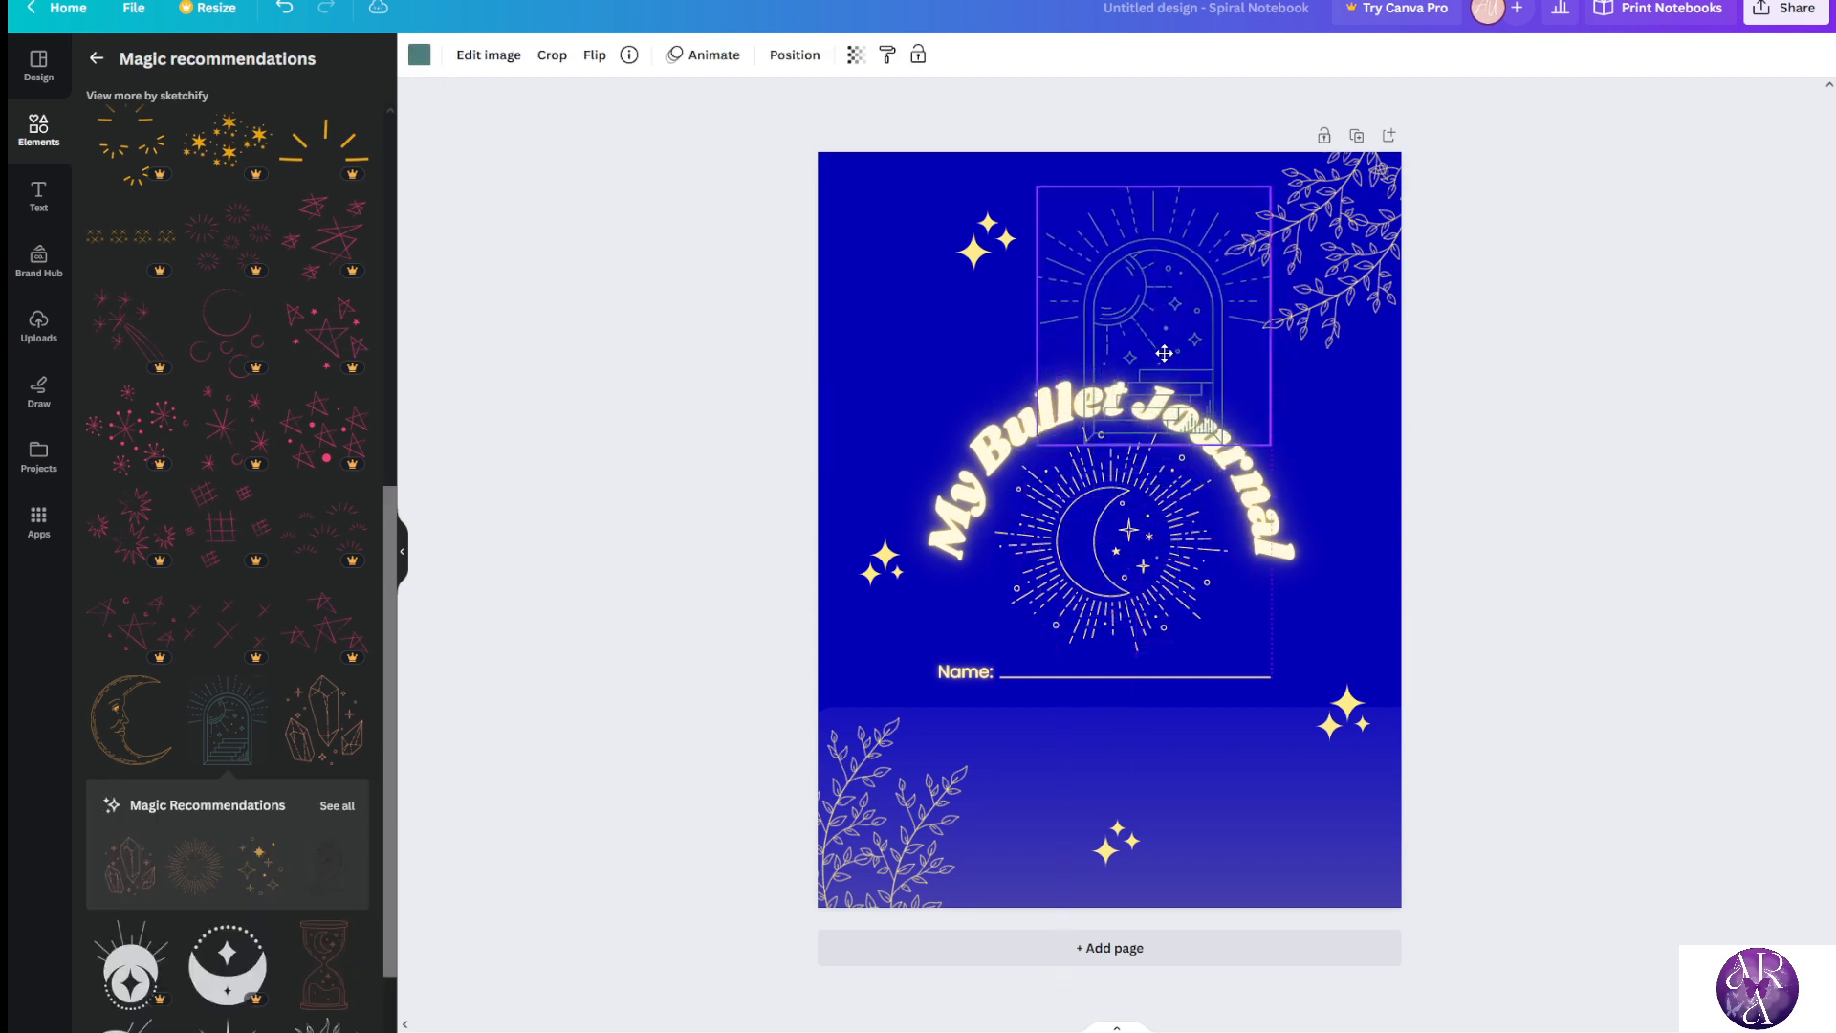
Copy the moon's pale yellow style onto the arched doorway drawing
{"action": "left_click", "coordinate": [1100, 594]}
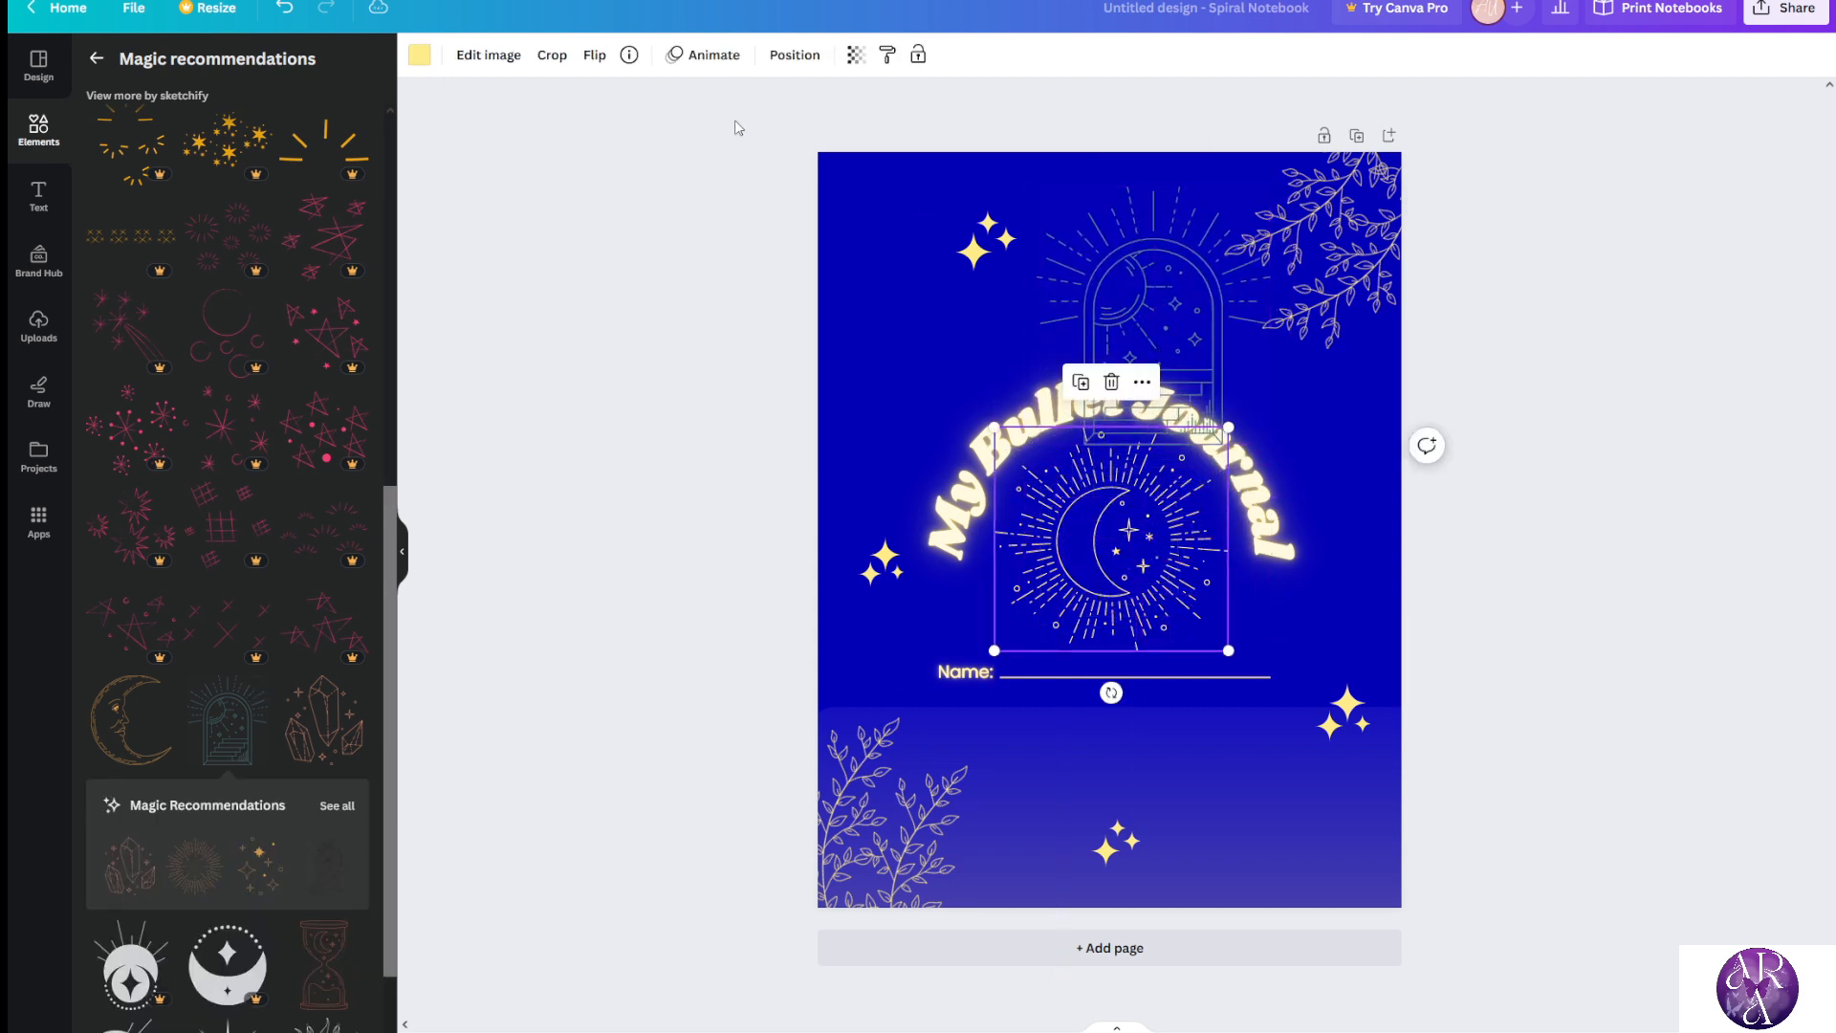
{"action": "left_click", "coordinate": [403, 553]}
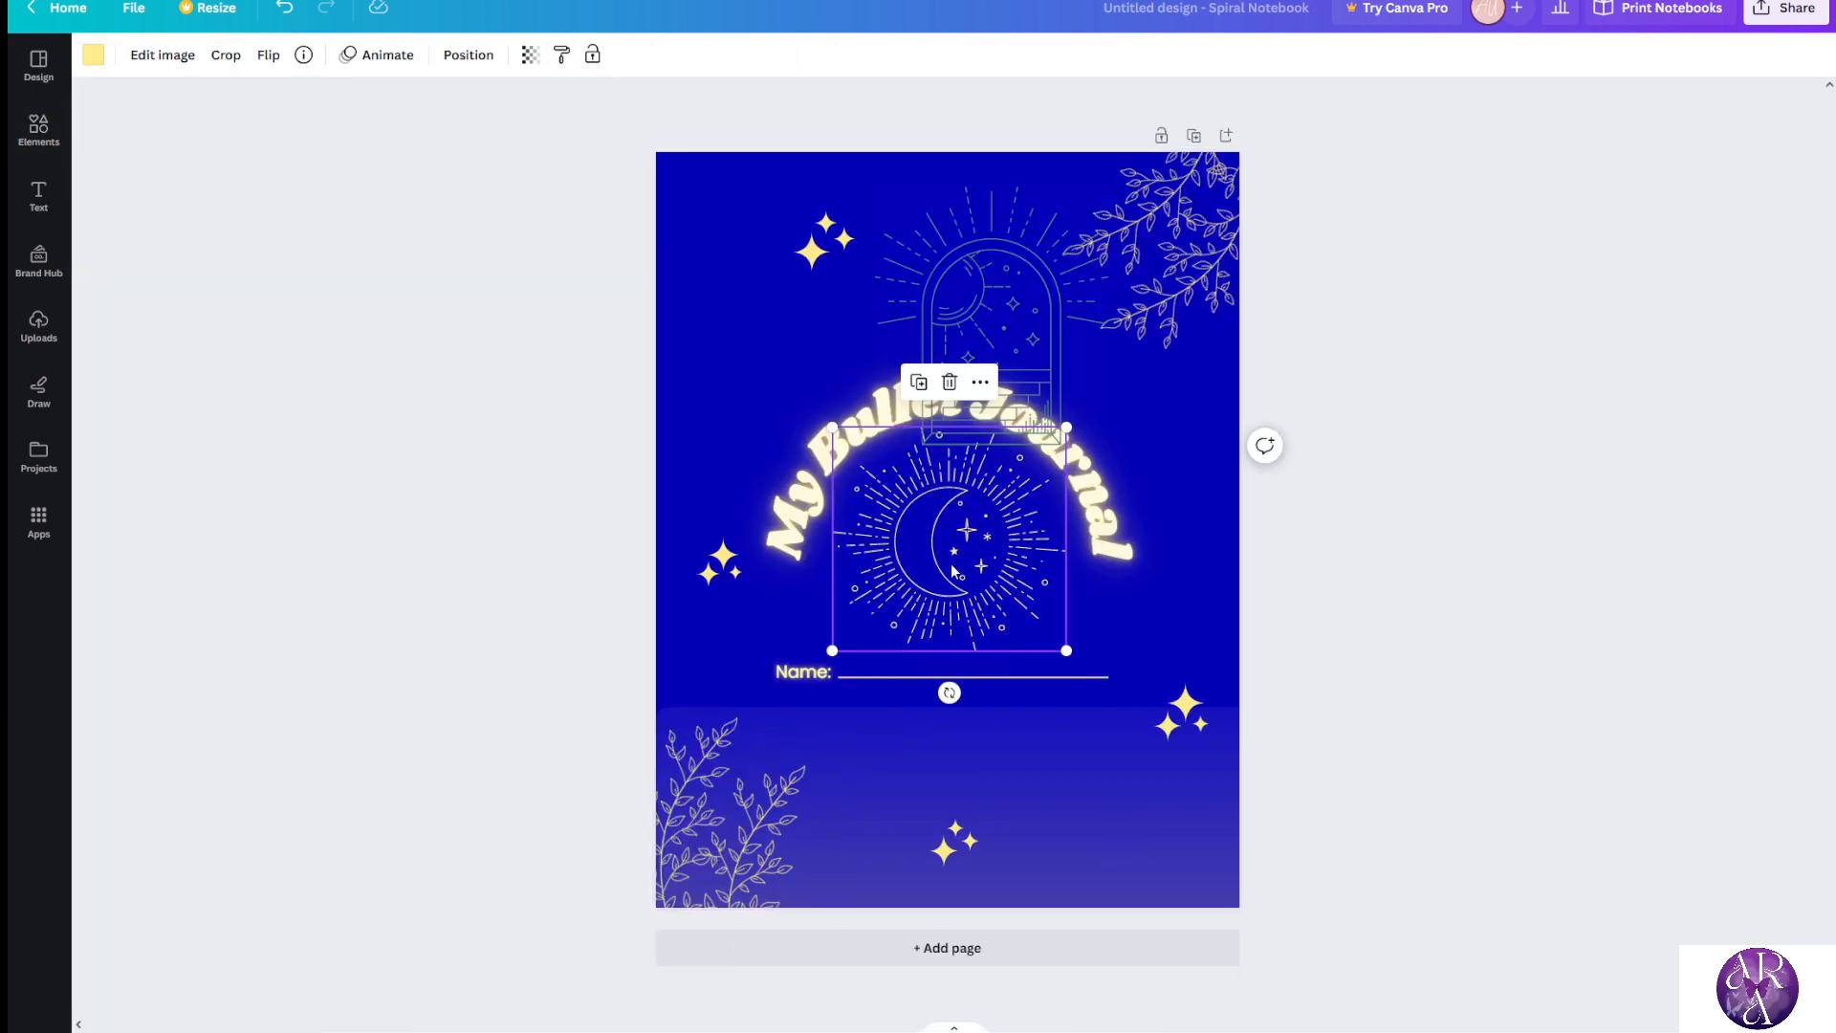
{"action": "left_click_drag", "start_coordinate": [956, 572], "coordinate": [948, 571]}
{"action": "left_click", "coordinate": [496, 390]}
{"action": "left_click", "coordinate": [903, 566]}
{"action": "left_click", "coordinate": [561, 54]}
{"action": "left_click", "coordinate": [997, 298]}
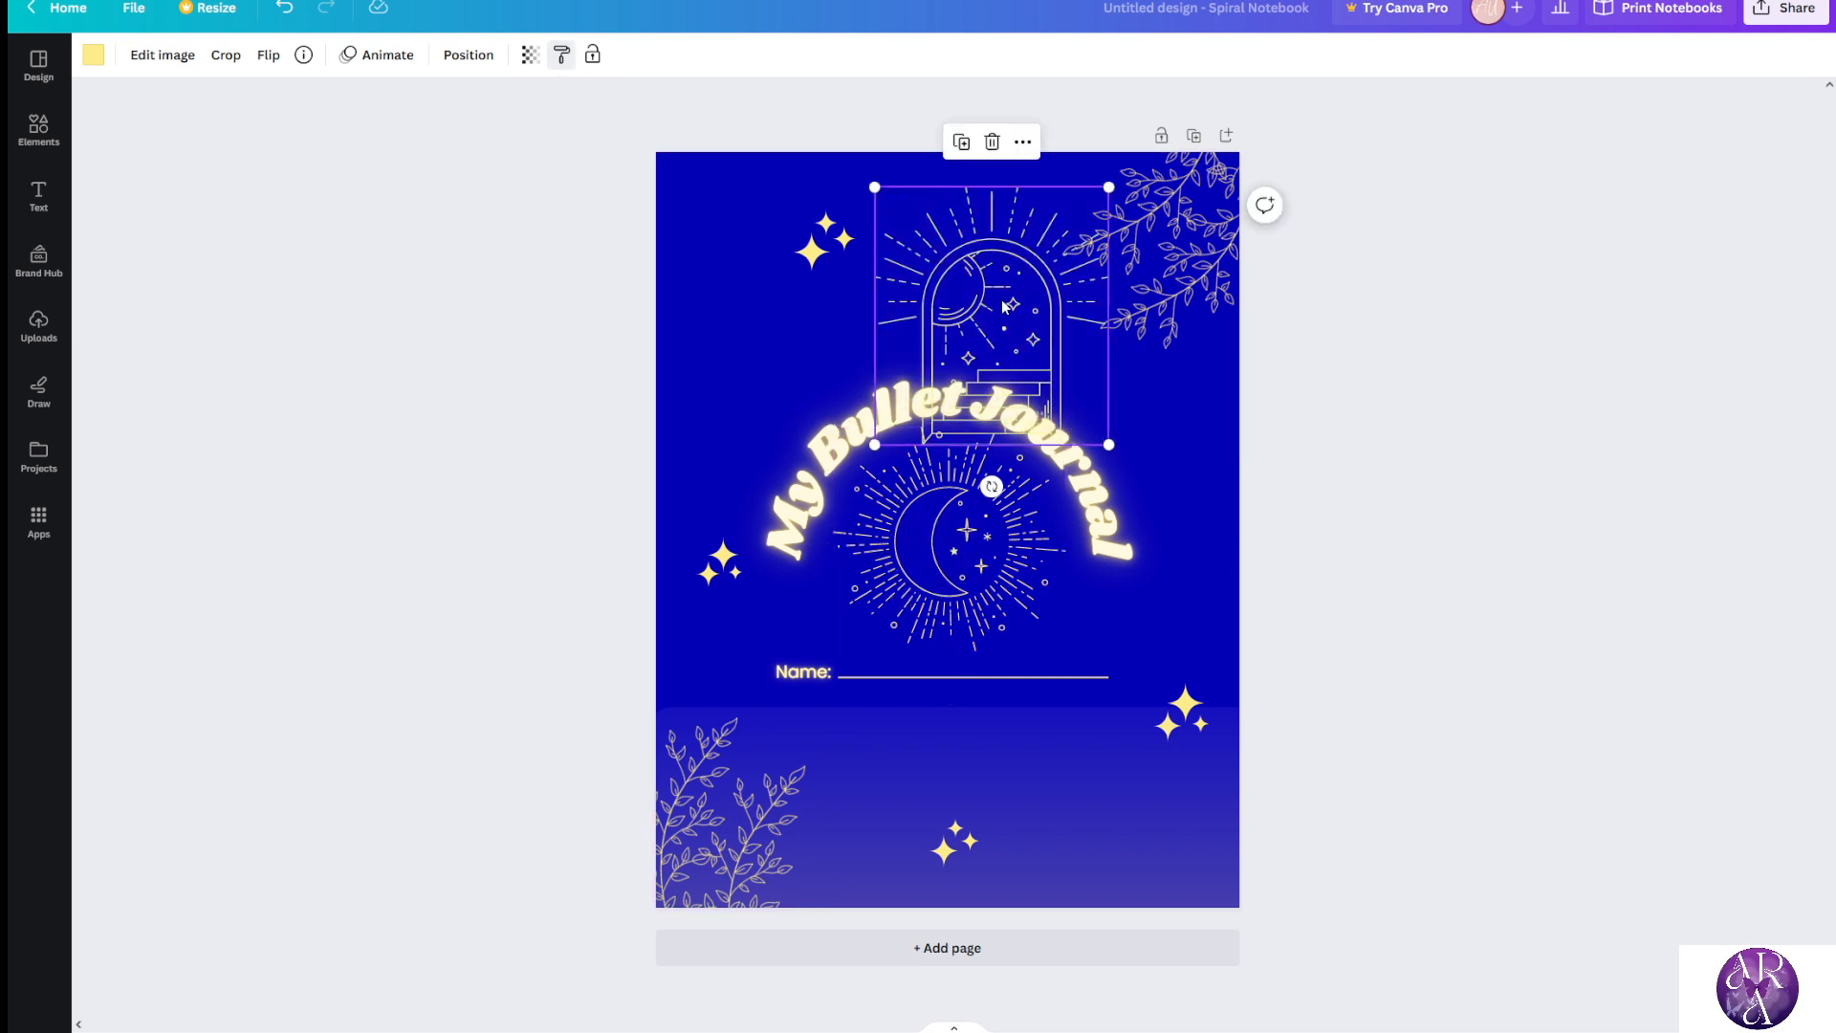
Delete the line-art moon and put the arched doorway in its place beneath the curved title
{"action": "left_click_drag", "start_coordinate": [999, 300], "coordinate": [989, 265]}
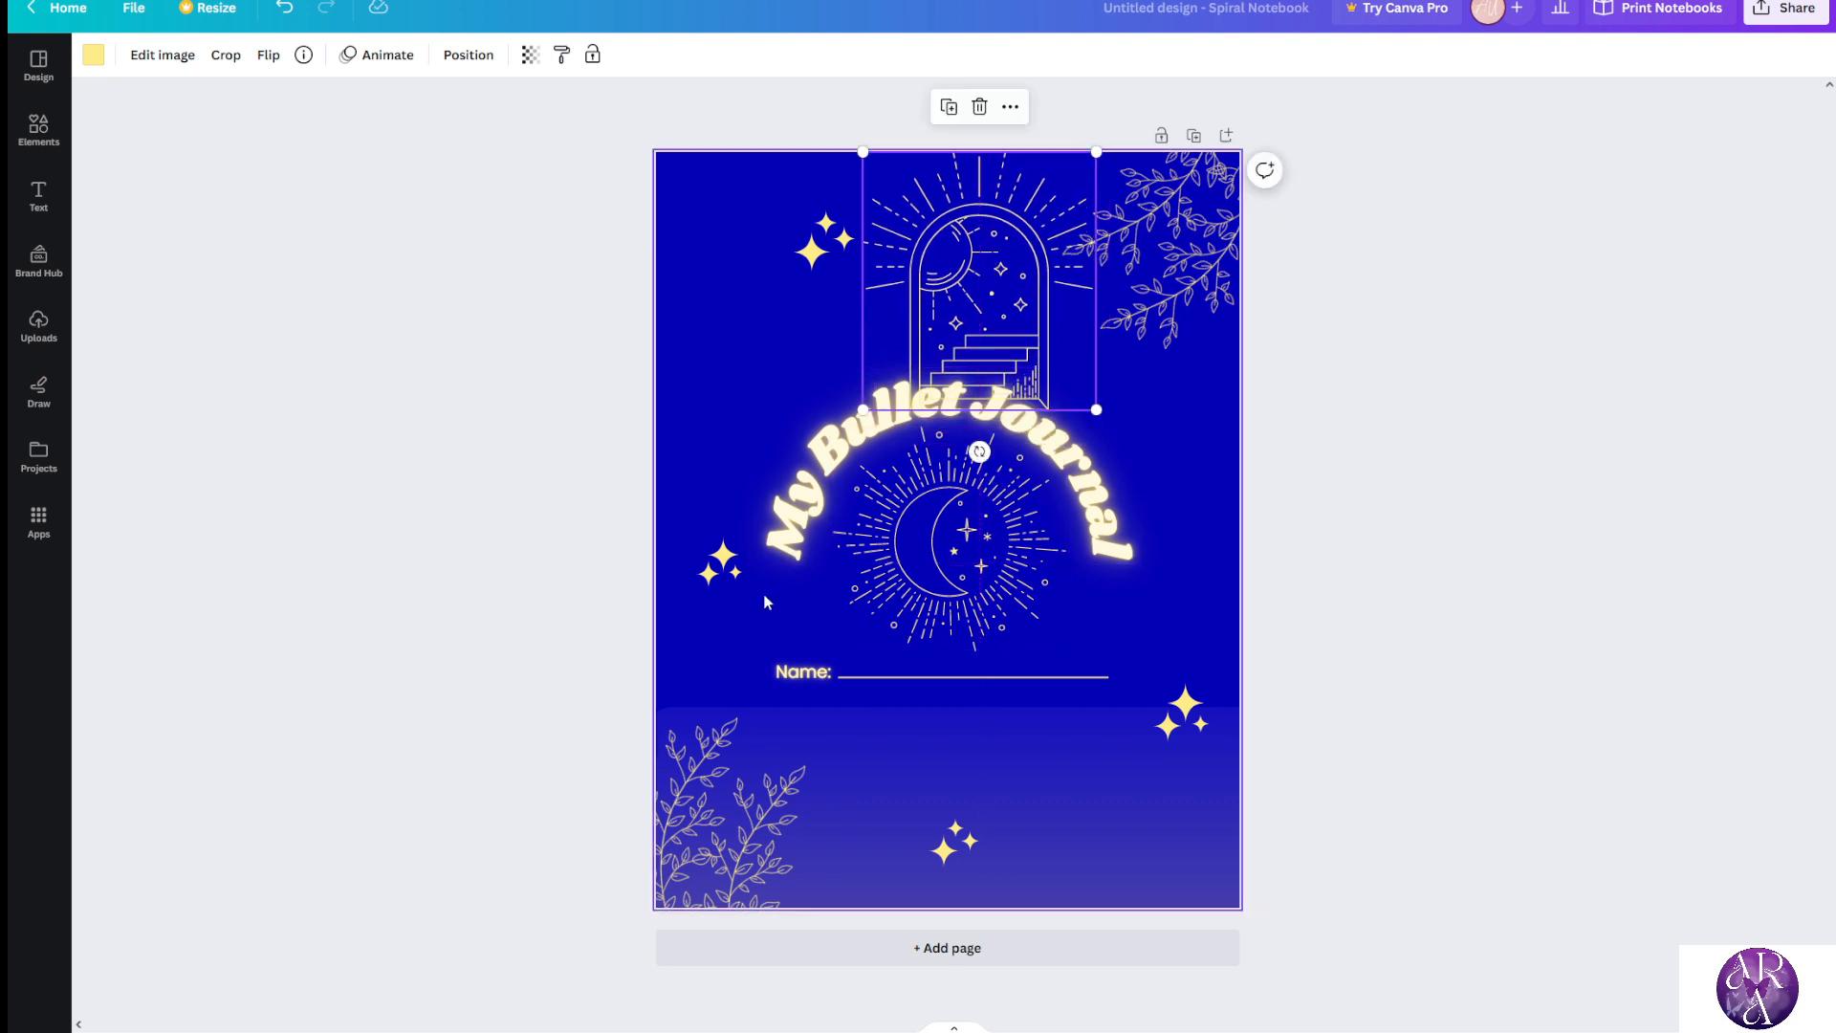
{"action": "left_click", "coordinate": [1001, 598]}
{"action": "key", "text": "Delete"}
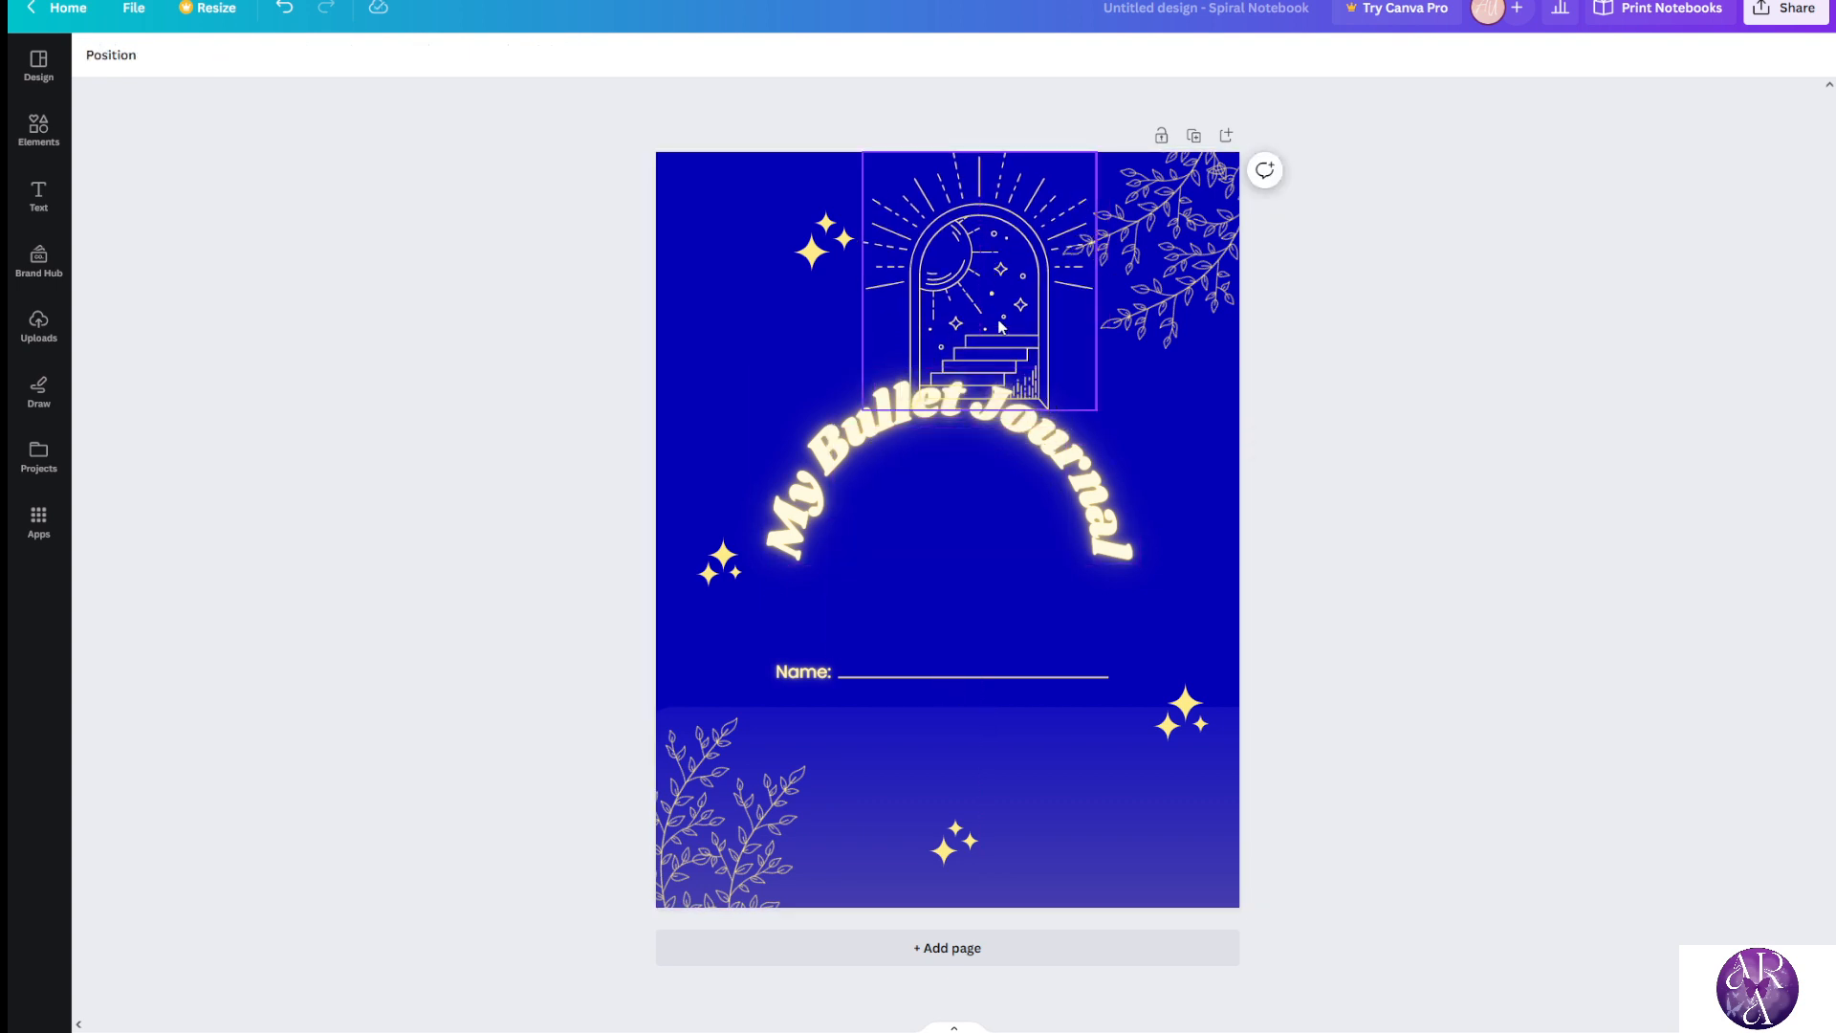
{"action": "left_click_drag", "start_coordinate": [1000, 319], "coordinate": [942, 524]}
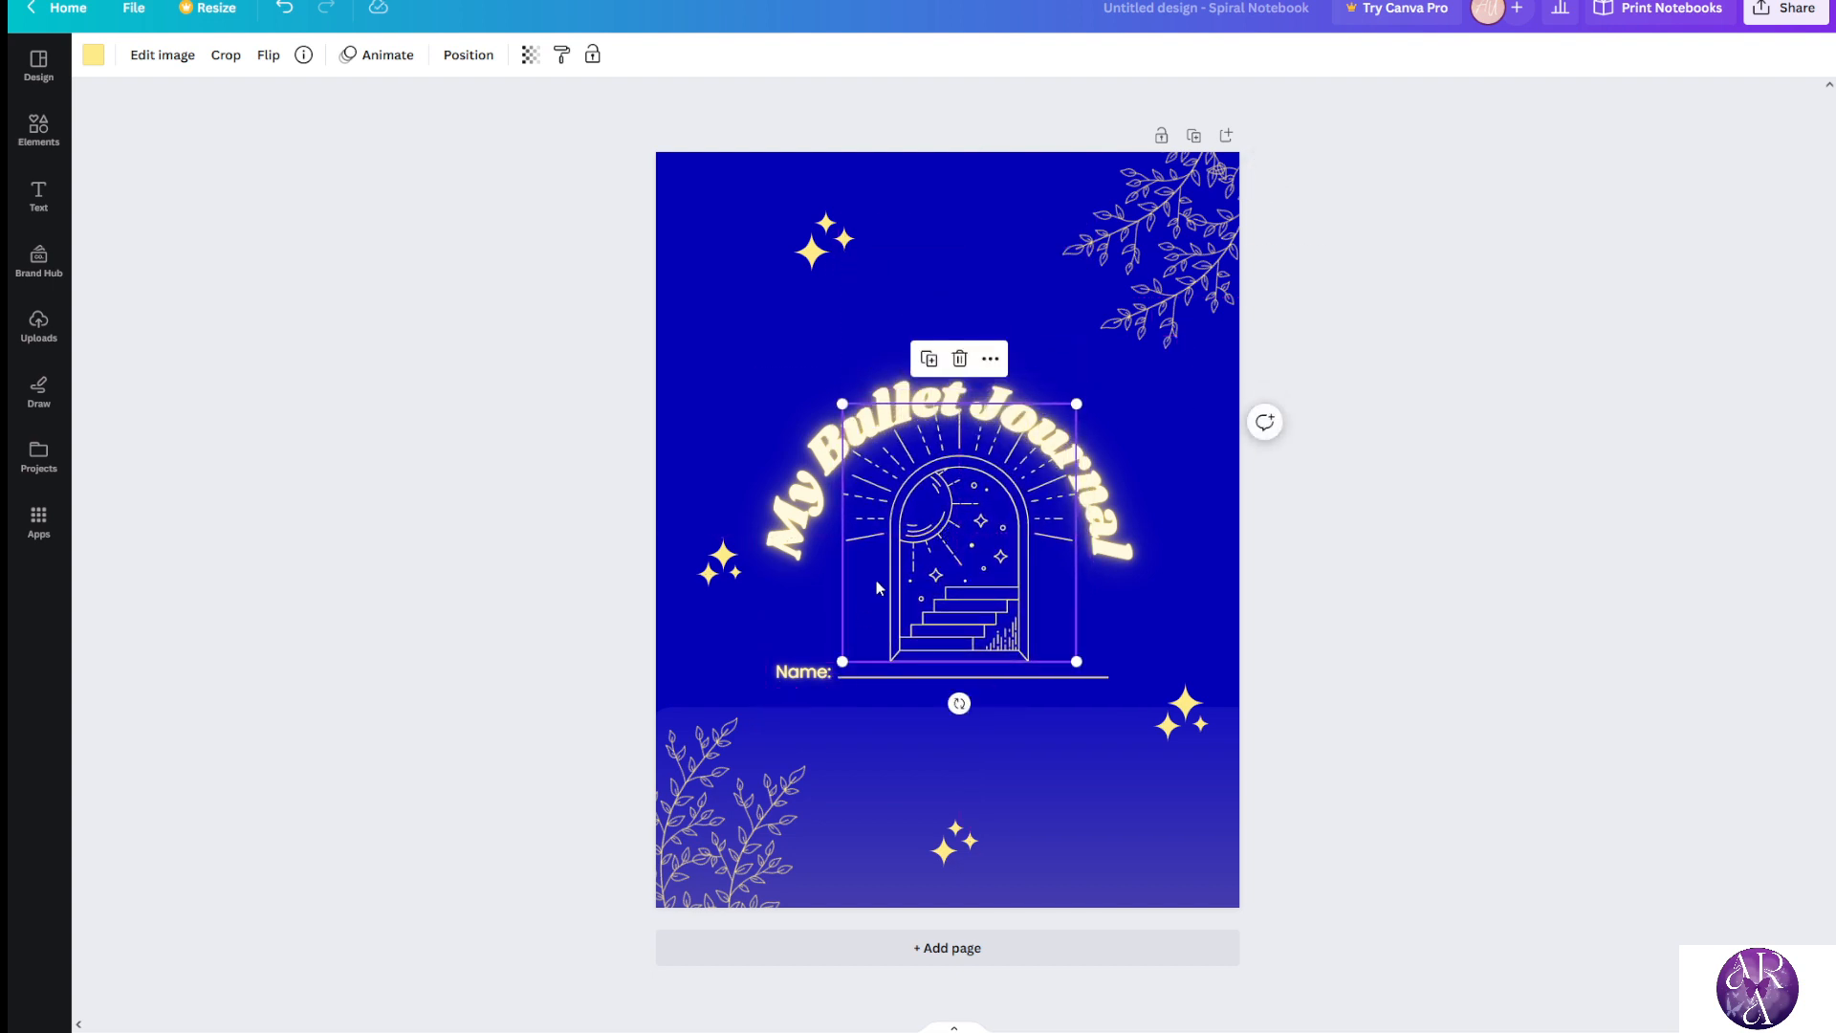
{"action": "left_click", "coordinate": [378, 413]}
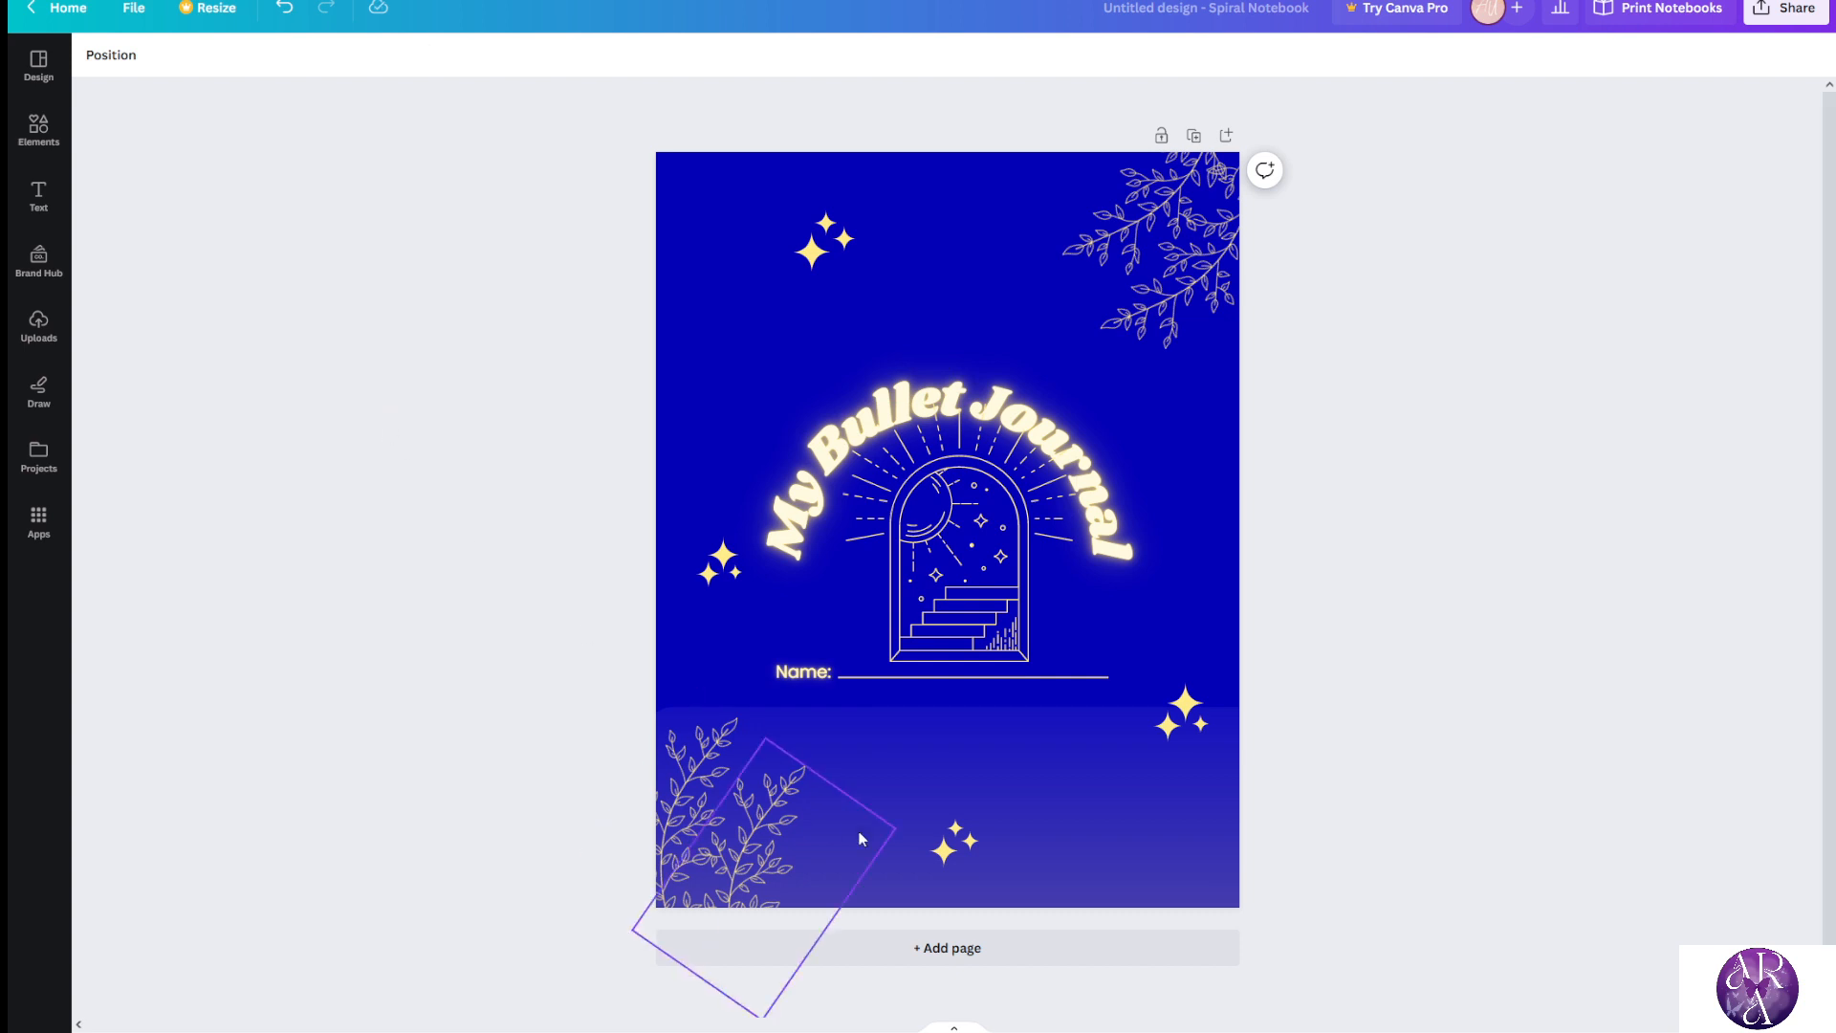
Lower the "Name:" text and its line slightly and centre the doorway artwork under the title arch
{"action": "left_click", "coordinate": [808, 671]}
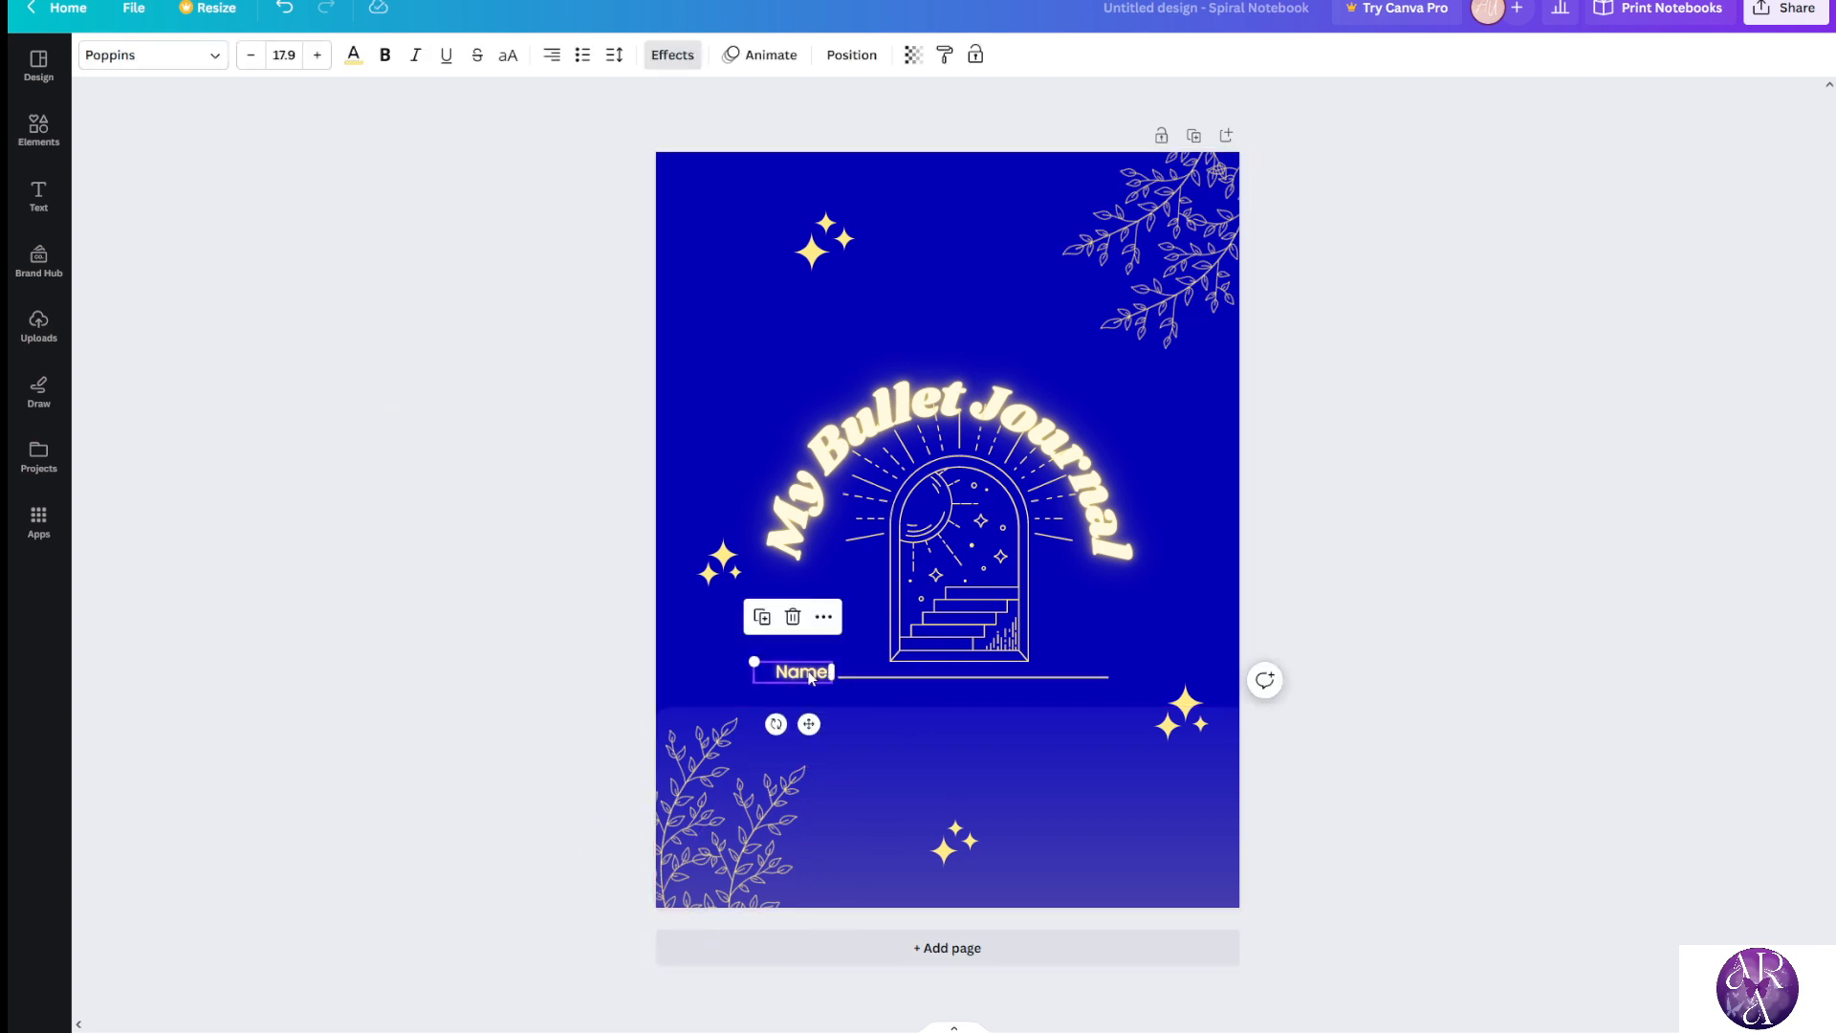
{"action": "left_click_drag", "start_coordinate": [808, 671], "coordinate": [883, 681]}
{"action": "left_click", "coordinate": [881, 675]}
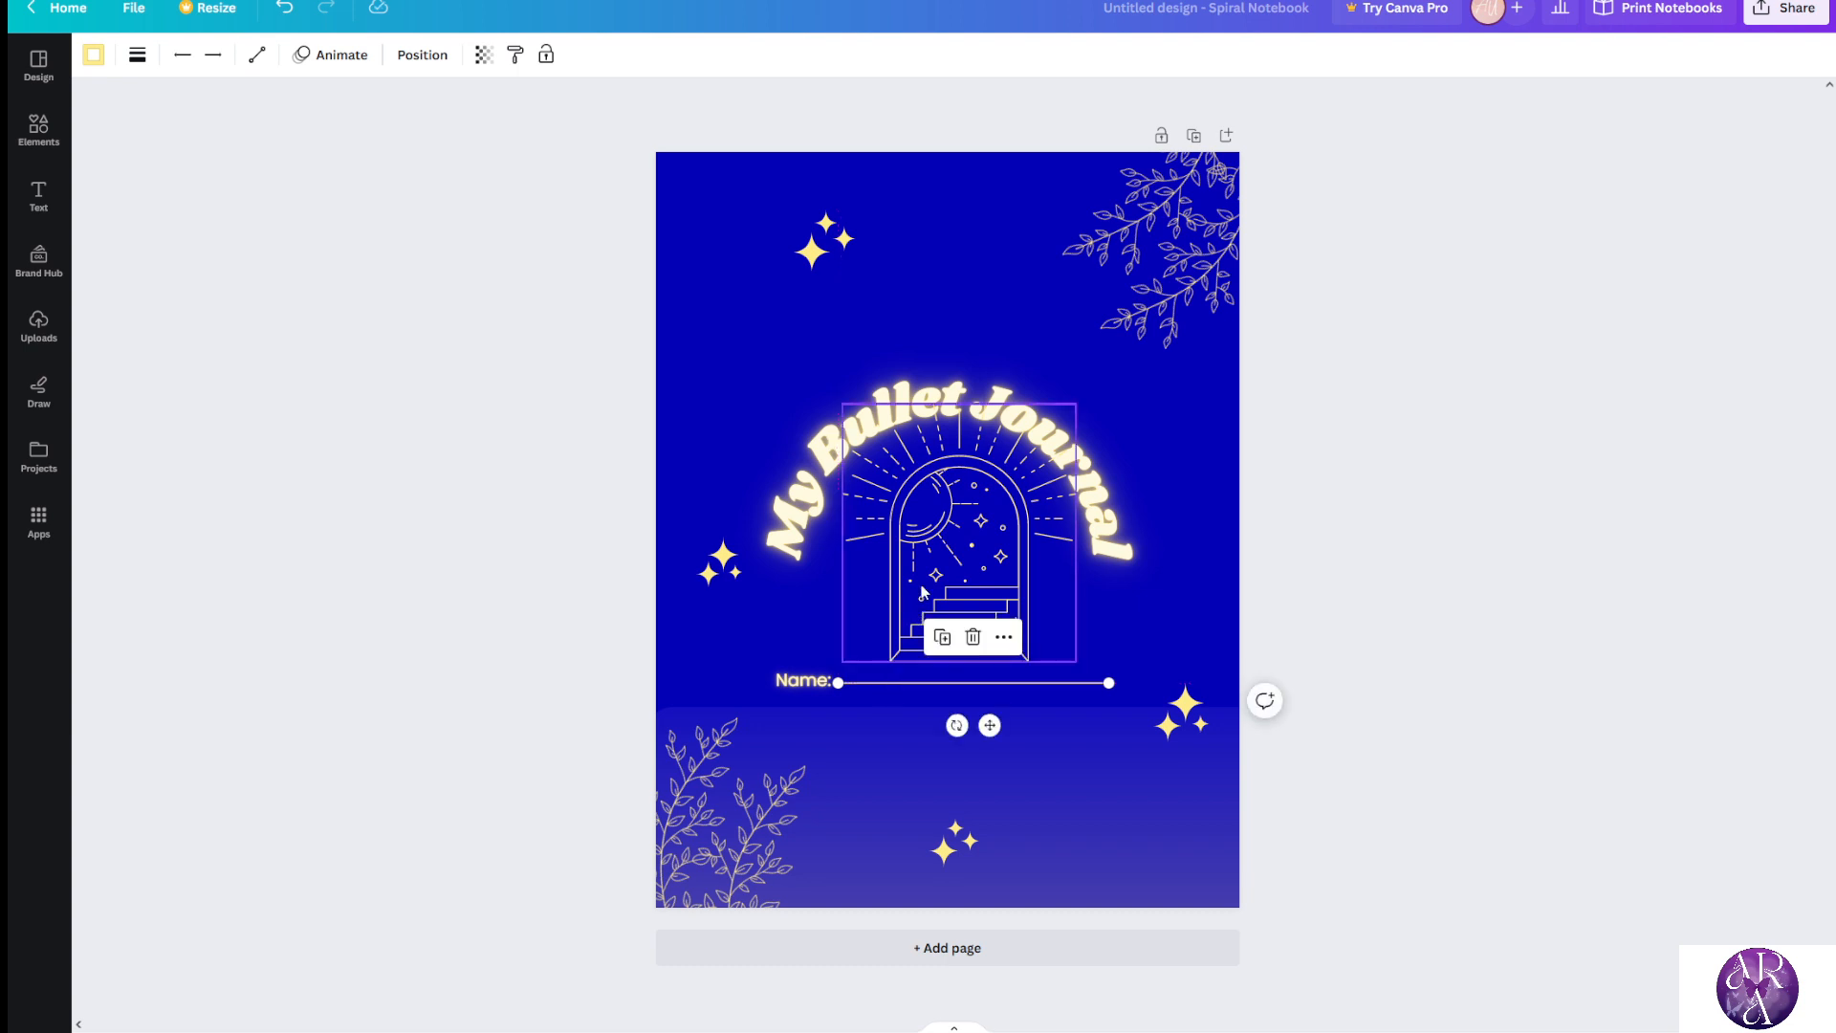
{"action": "left_click_drag", "start_coordinate": [930, 574], "coordinate": [913, 568]}
{"action": "left_click", "coordinate": [545, 658]}
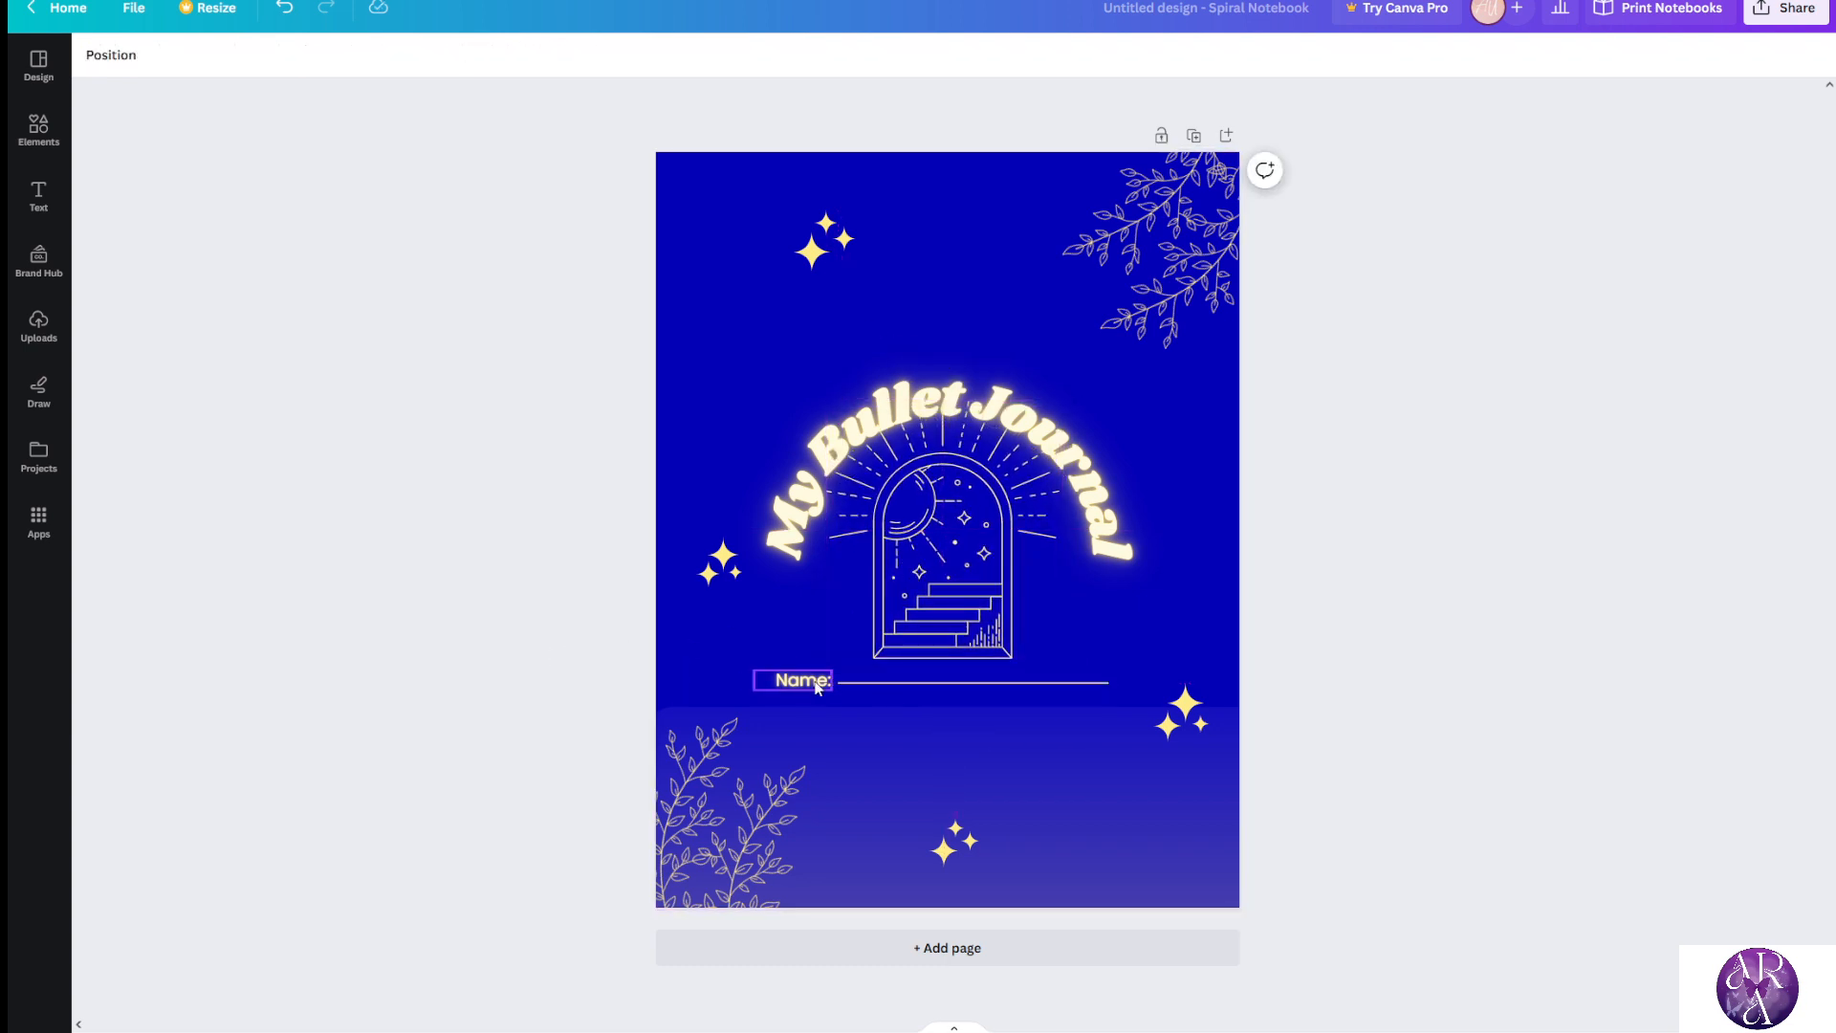
Show the rulers and guides around the cover design
{"action": "left_click", "coordinate": [134, 12]}
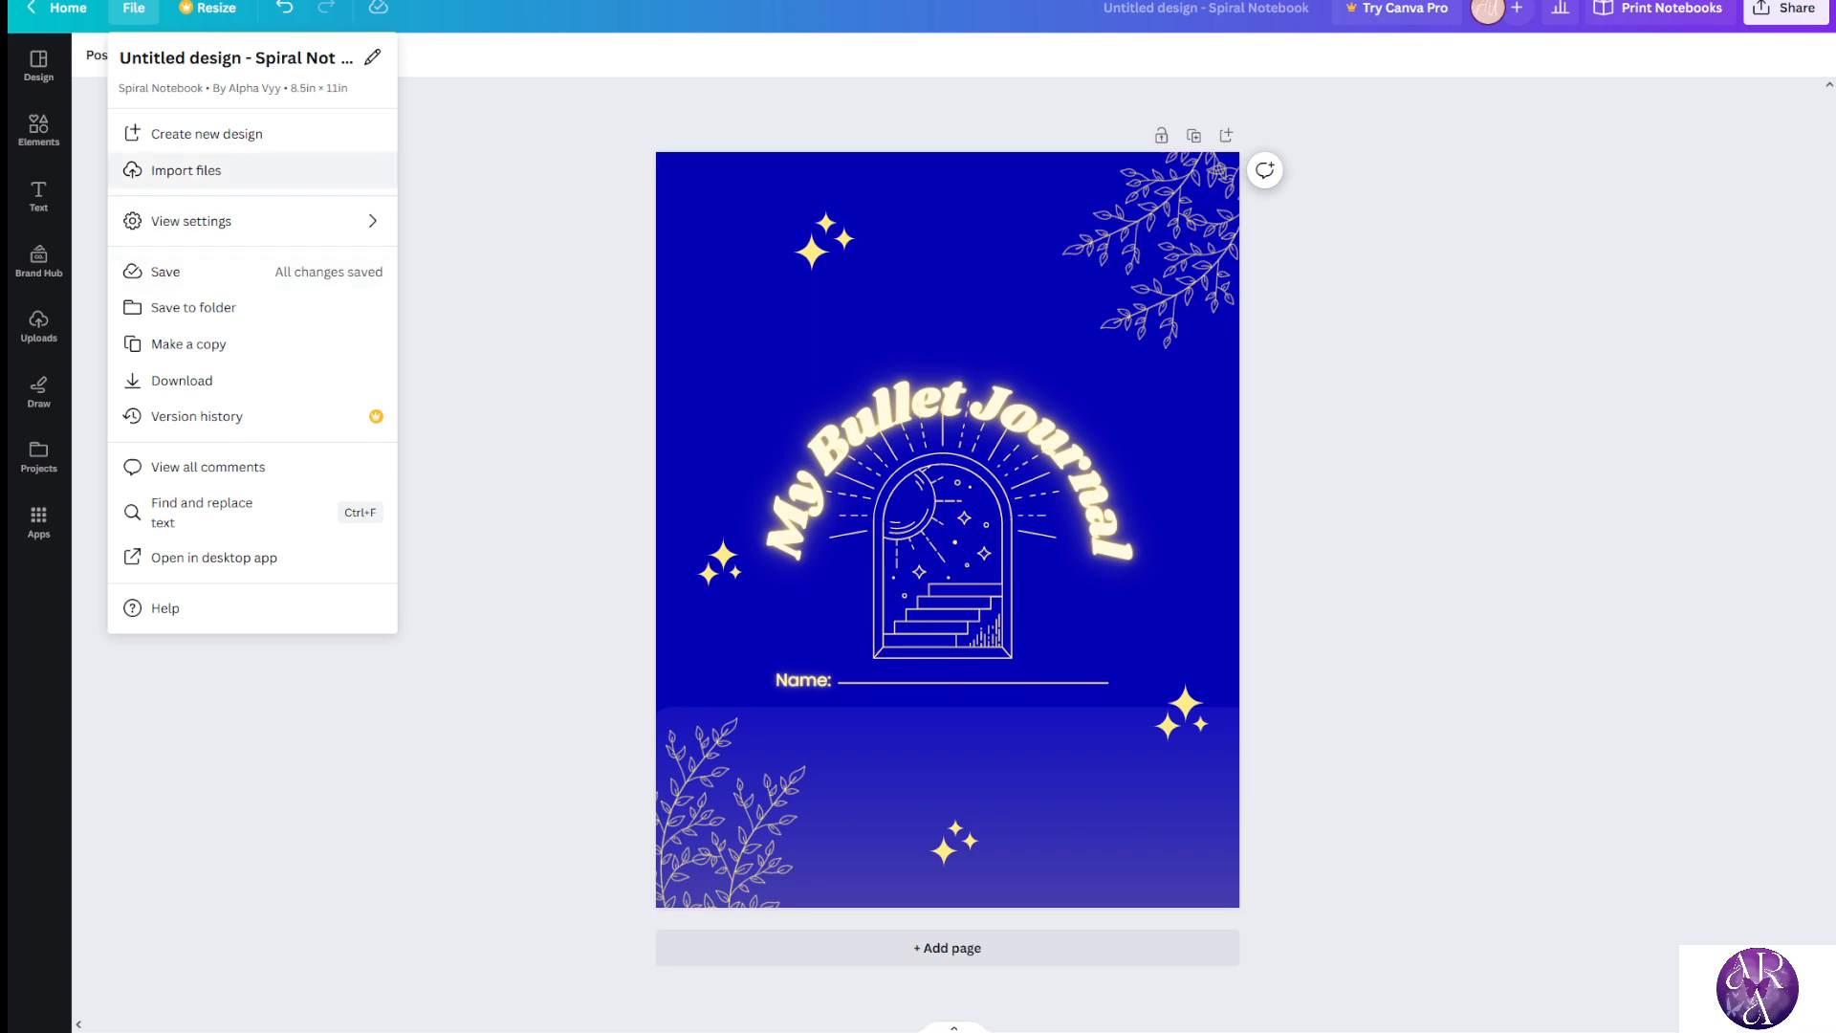
{"action": "mouse_move", "coordinate": [229, 221]}
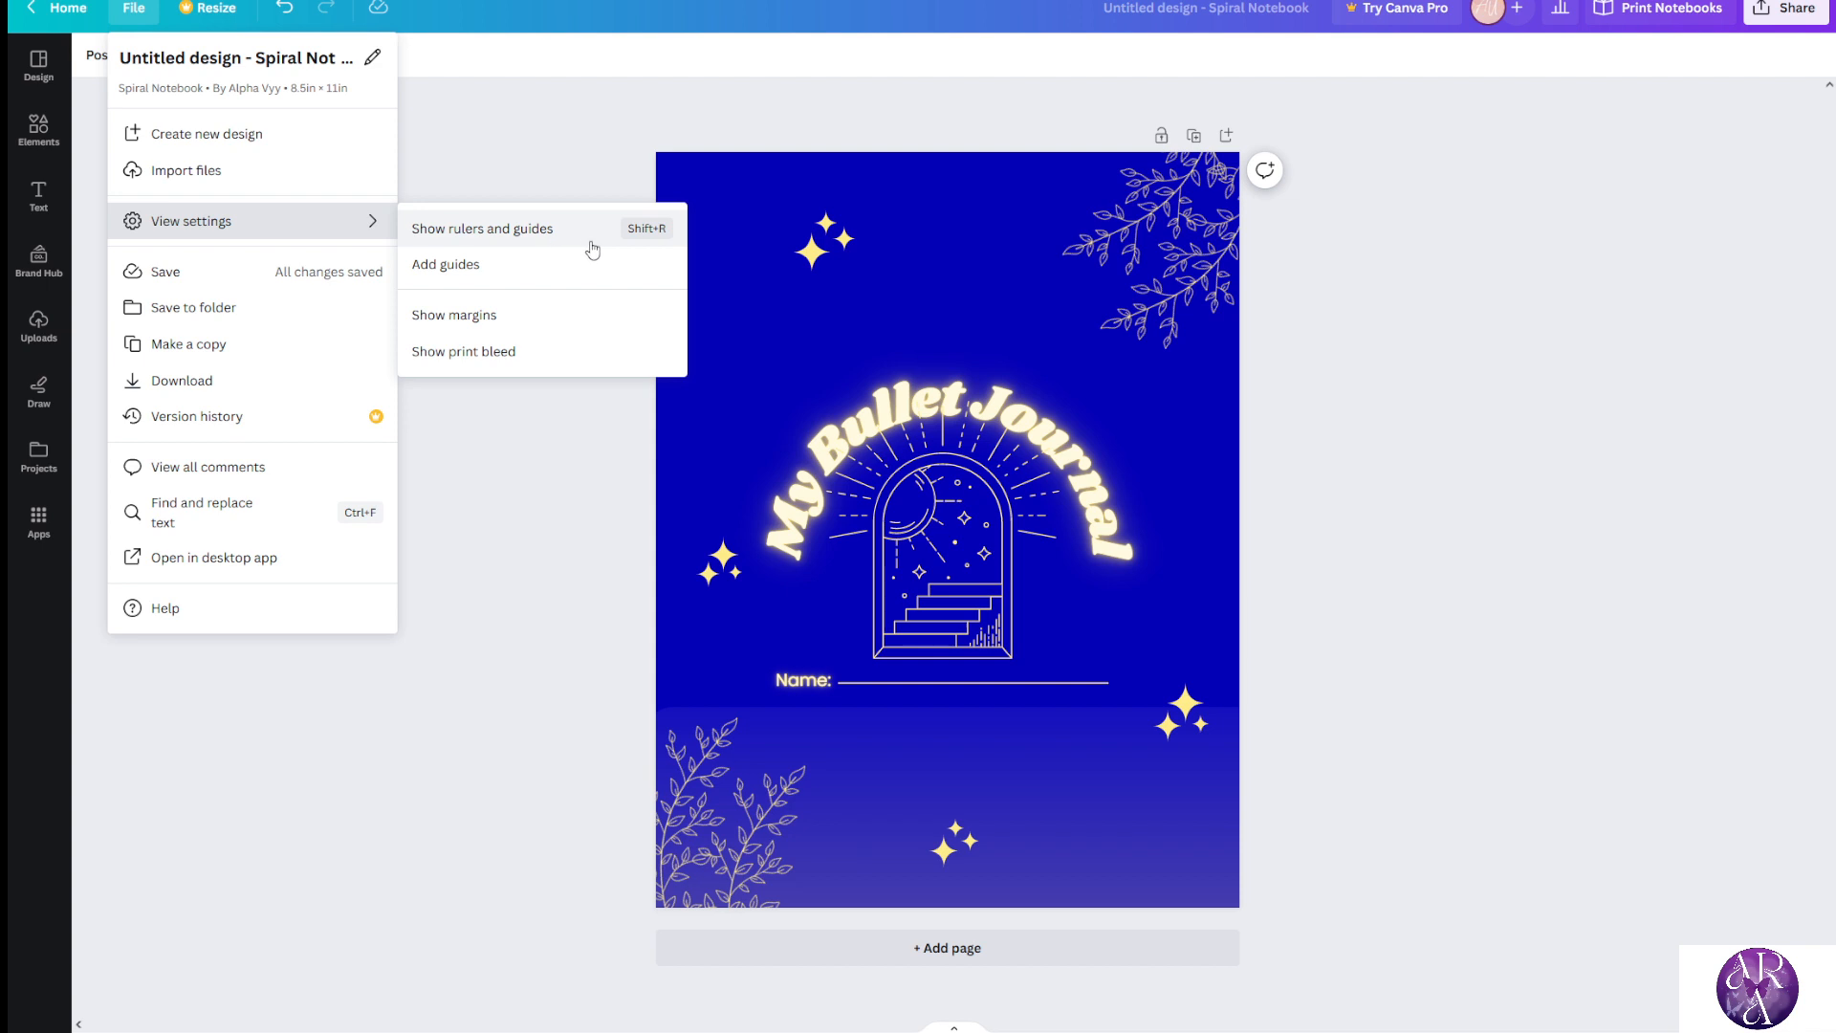
{"action": "left_click", "coordinate": [533, 466]}
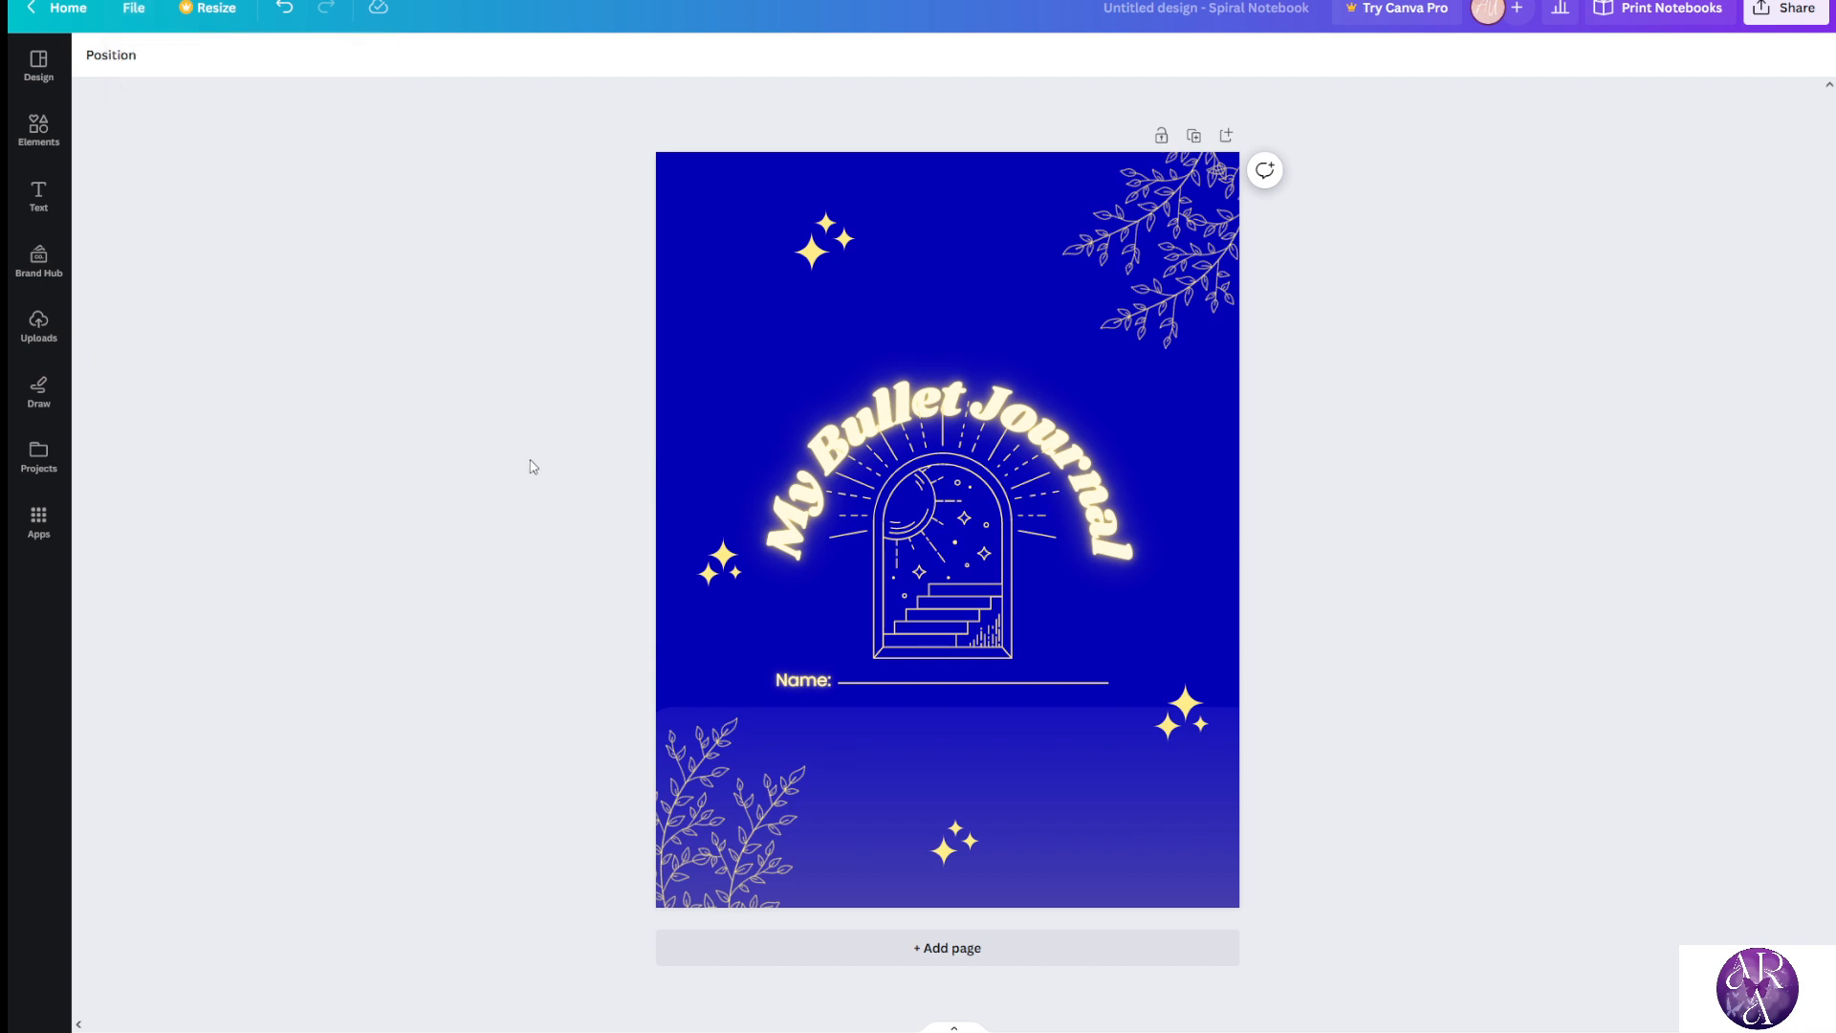
{"action": "key", "text": "shift+r"}
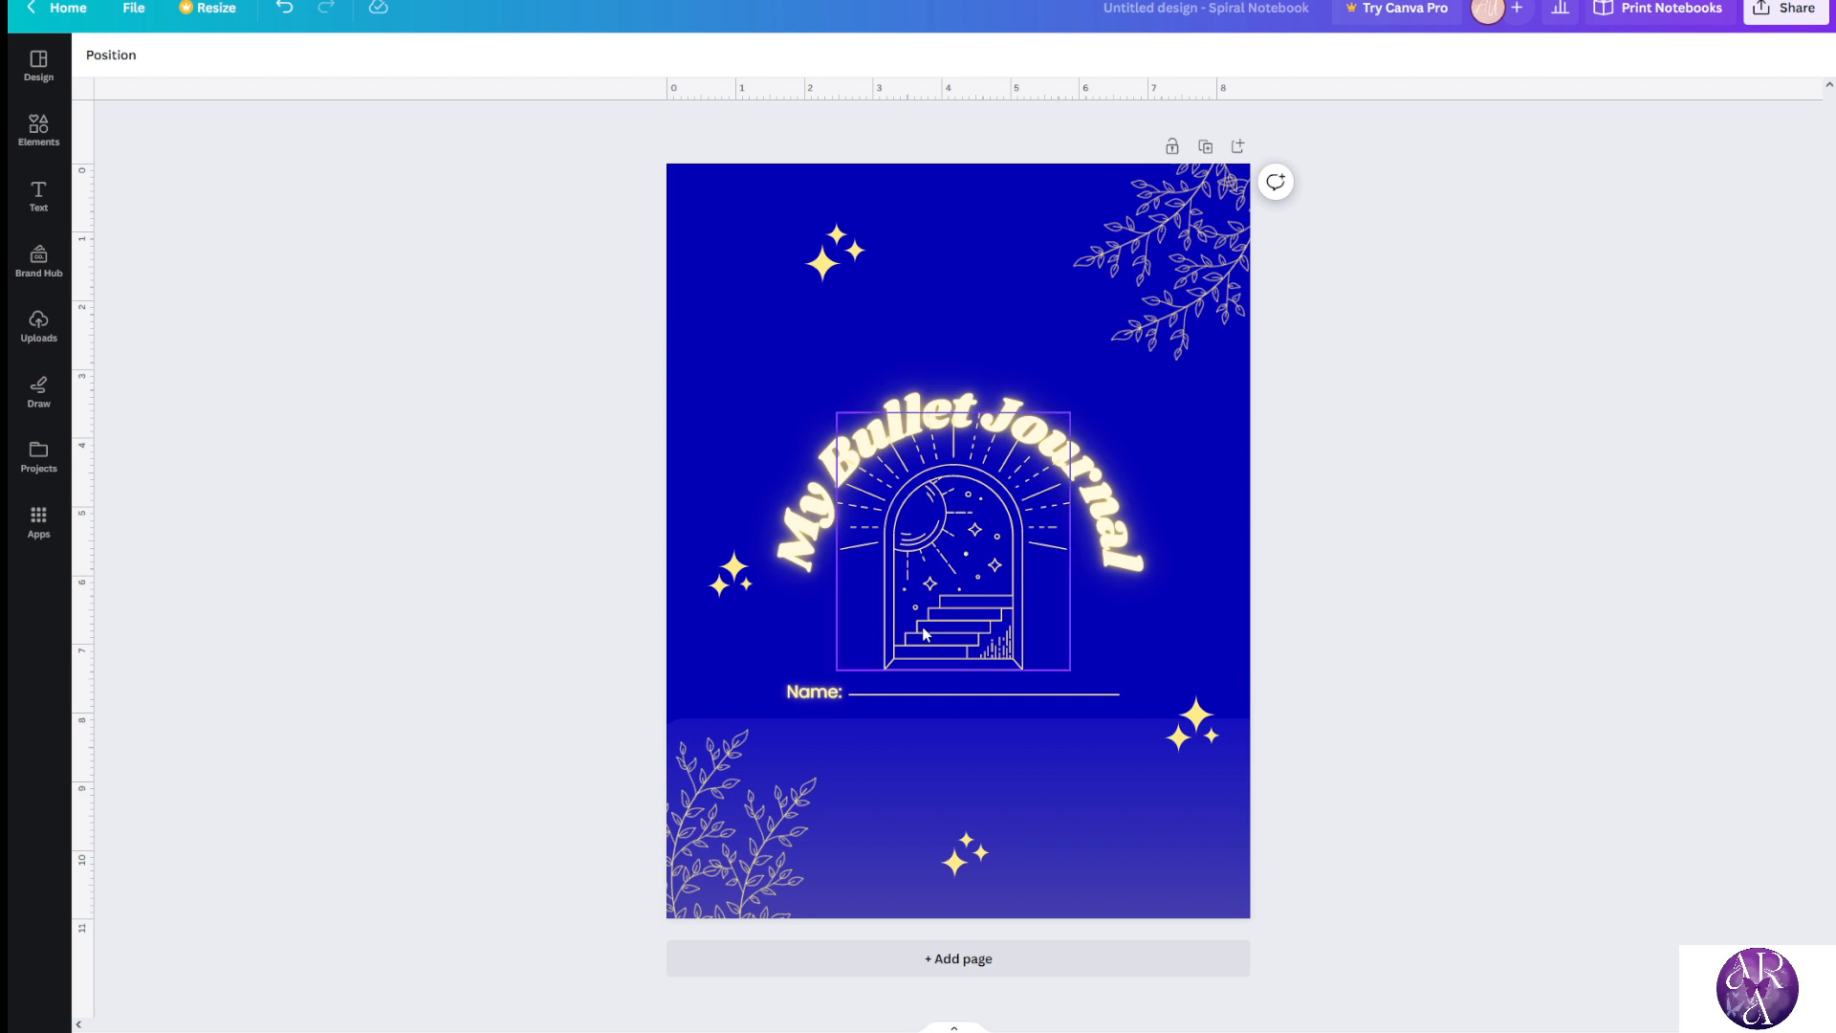
{"action": "scroll", "coordinate": [1383, 630], "scroll_direction": "up", "scroll_amount": 1}
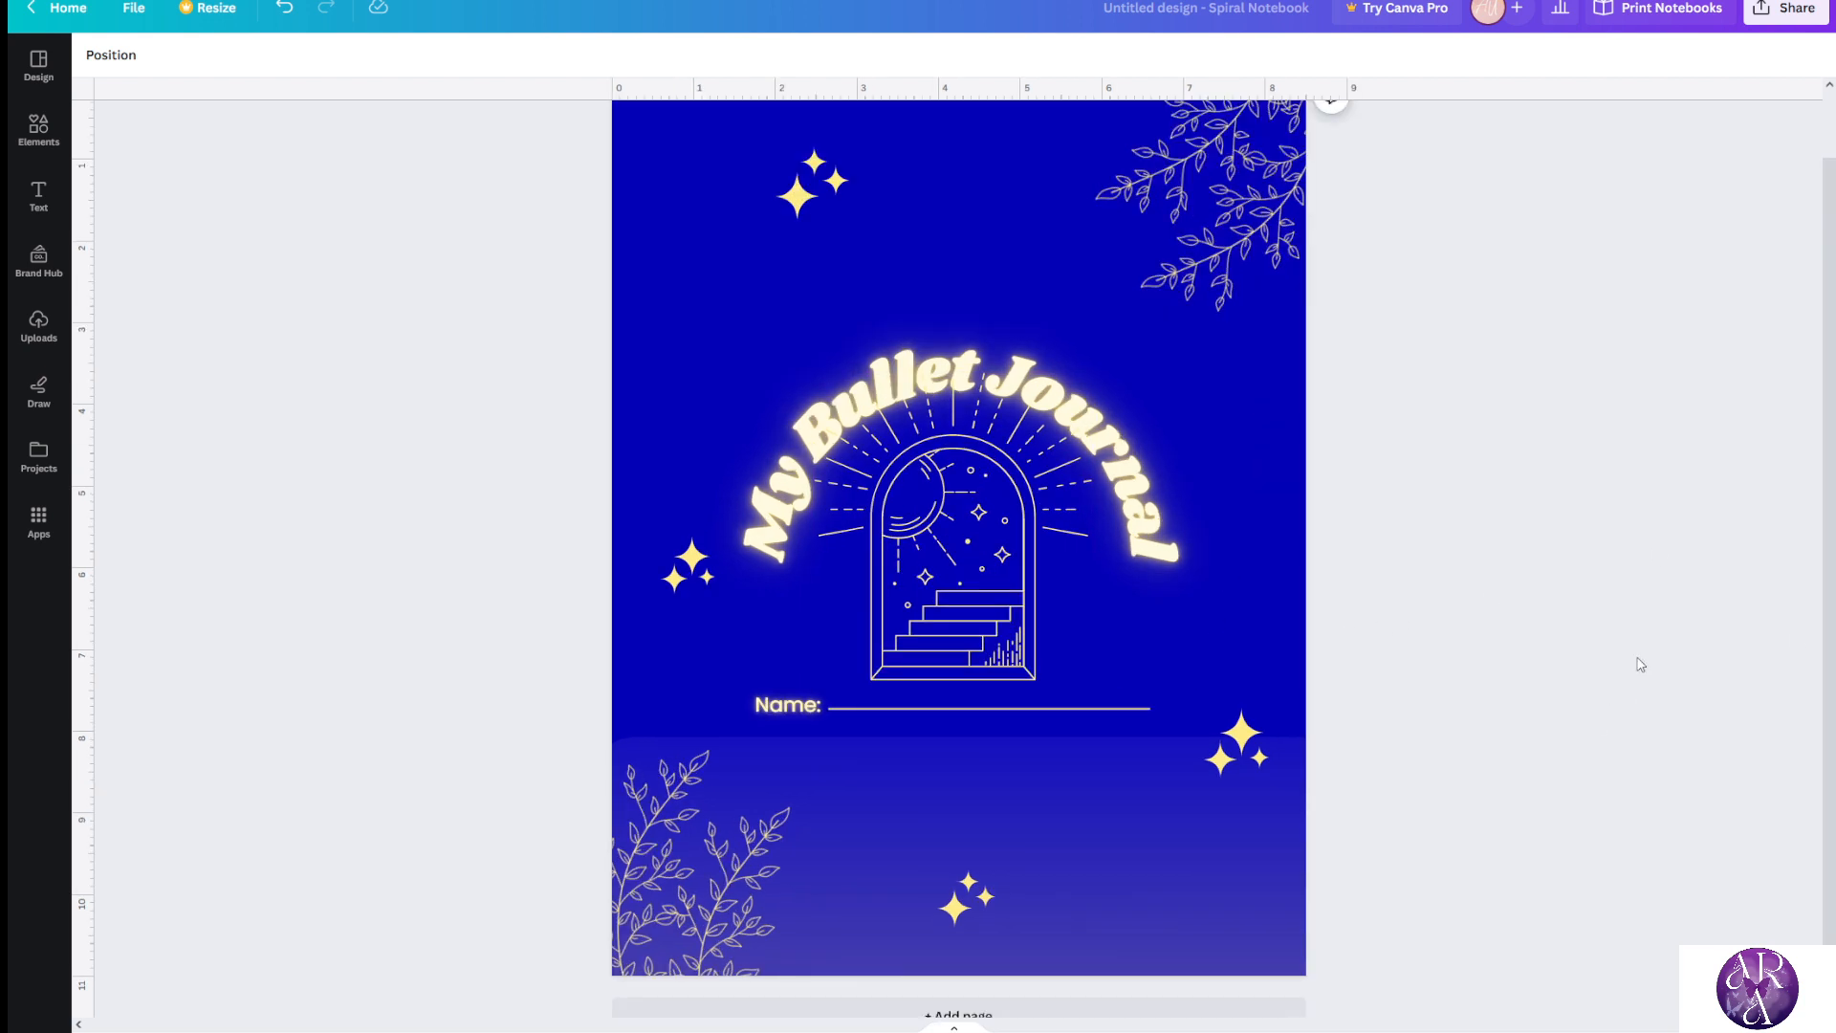
{"action": "scroll", "coordinate": [1820, 482], "scroll_direction": "up", "scroll_amount": 1}
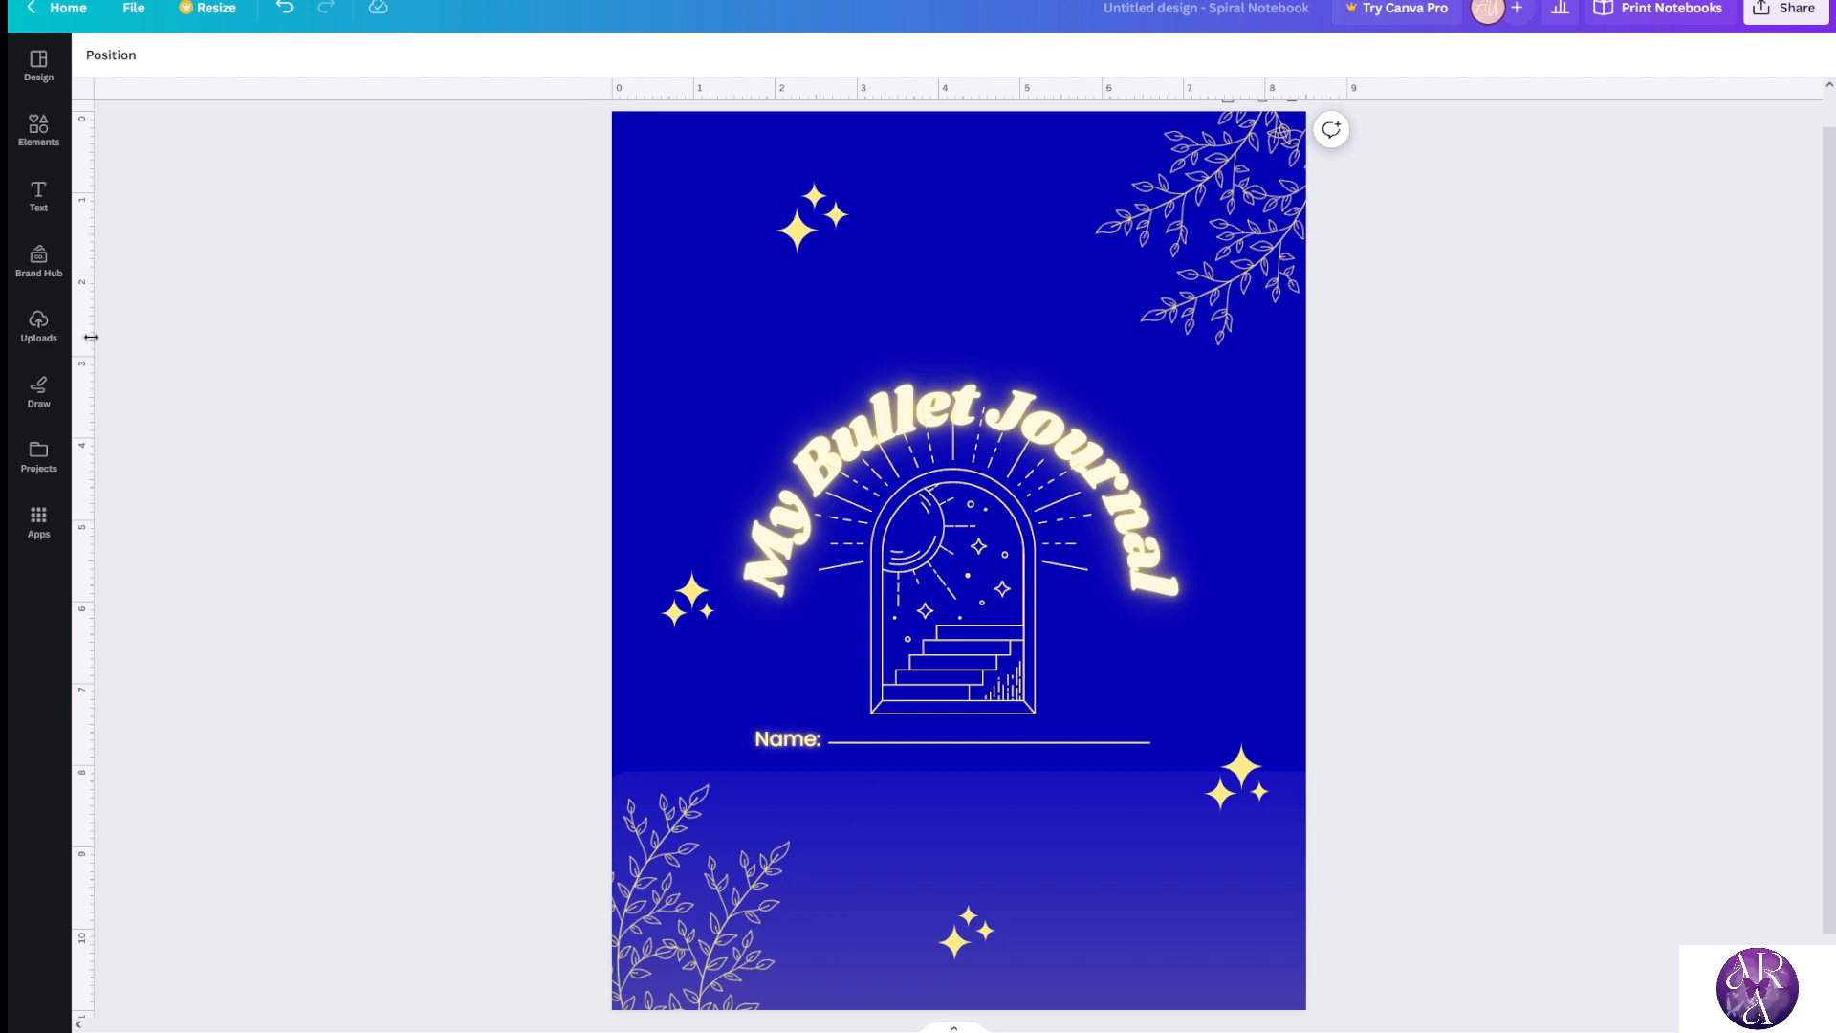
Try out a vertical ruler guide near the start of the curved title and remove it from the page
{"action": "left_click_drag", "start_coordinate": [91, 336], "coordinate": [740, 391]}
{"action": "left_click_drag", "start_coordinate": [904, 92], "coordinate": [858, 83]}
{"action": "left_click_drag", "start_coordinate": [744, 161], "coordinate": [383, 168]}
Move the "Name:" text and its line further down, to just above the upper edge of the gradient
{"action": "left_click", "coordinate": [793, 745]}
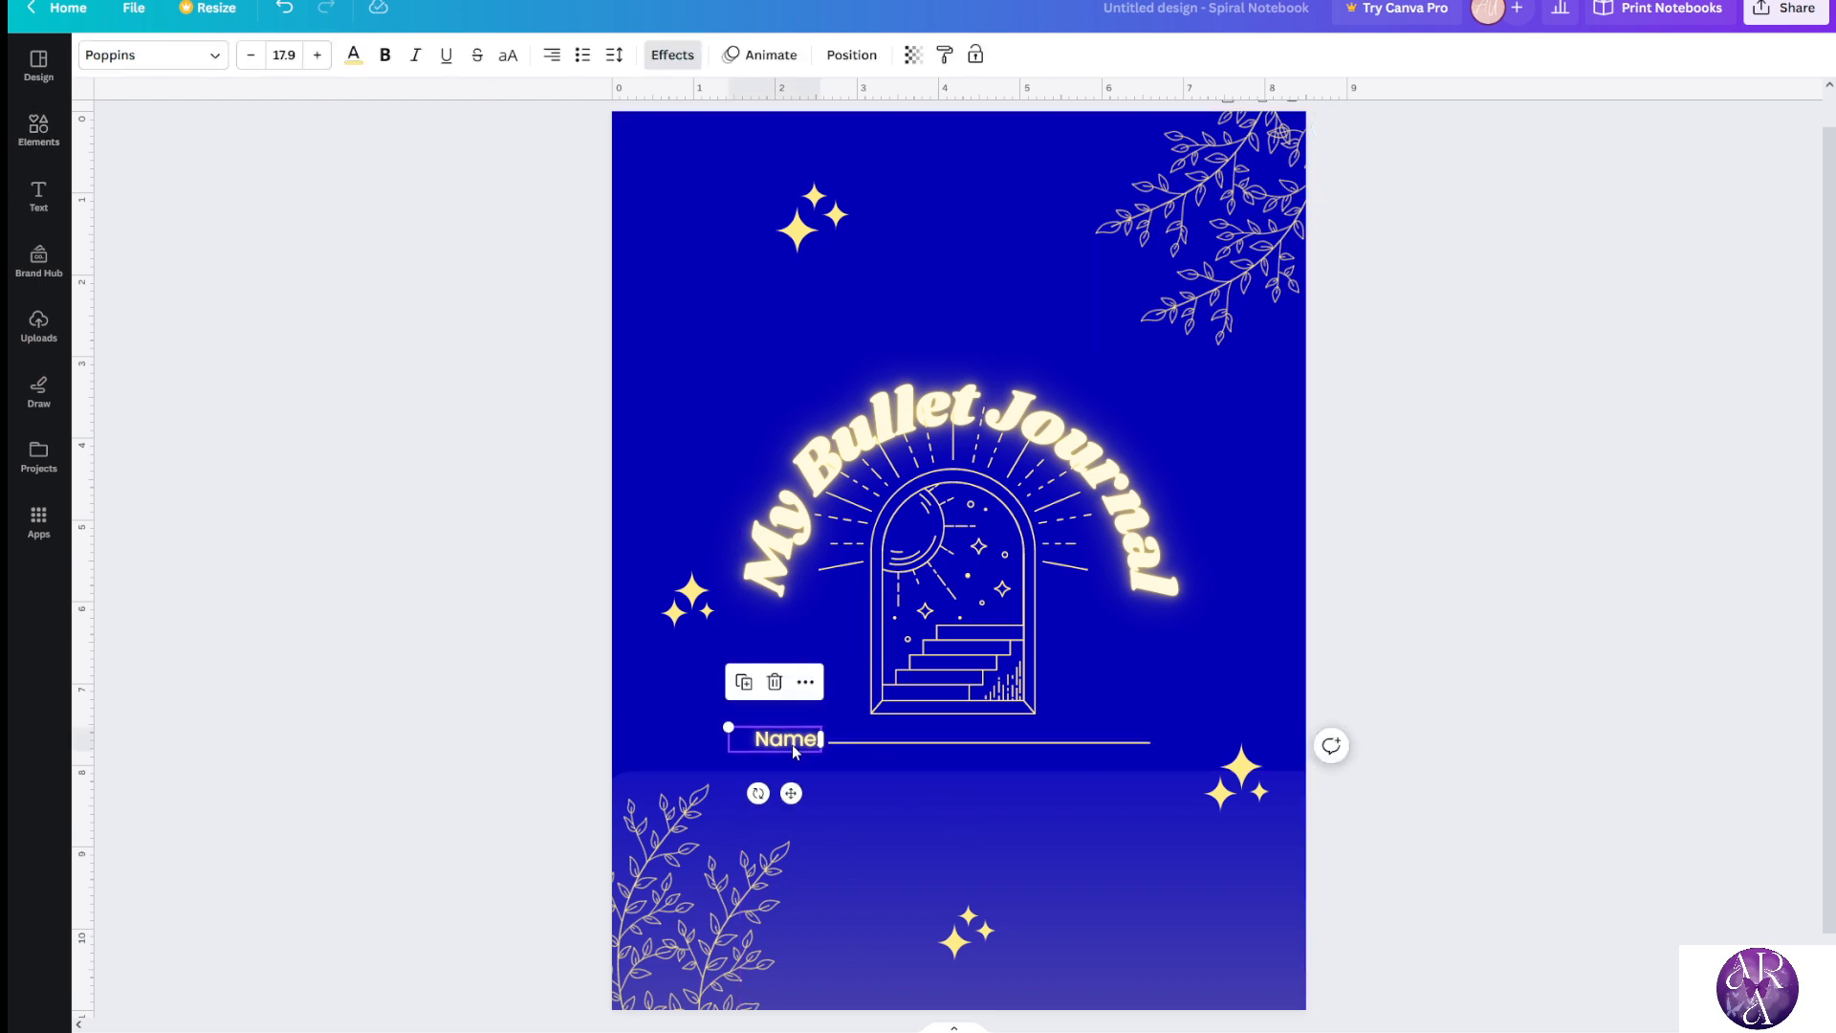
{"action": "left_click_drag", "start_coordinate": [793, 745], "coordinate": [887, 766]}
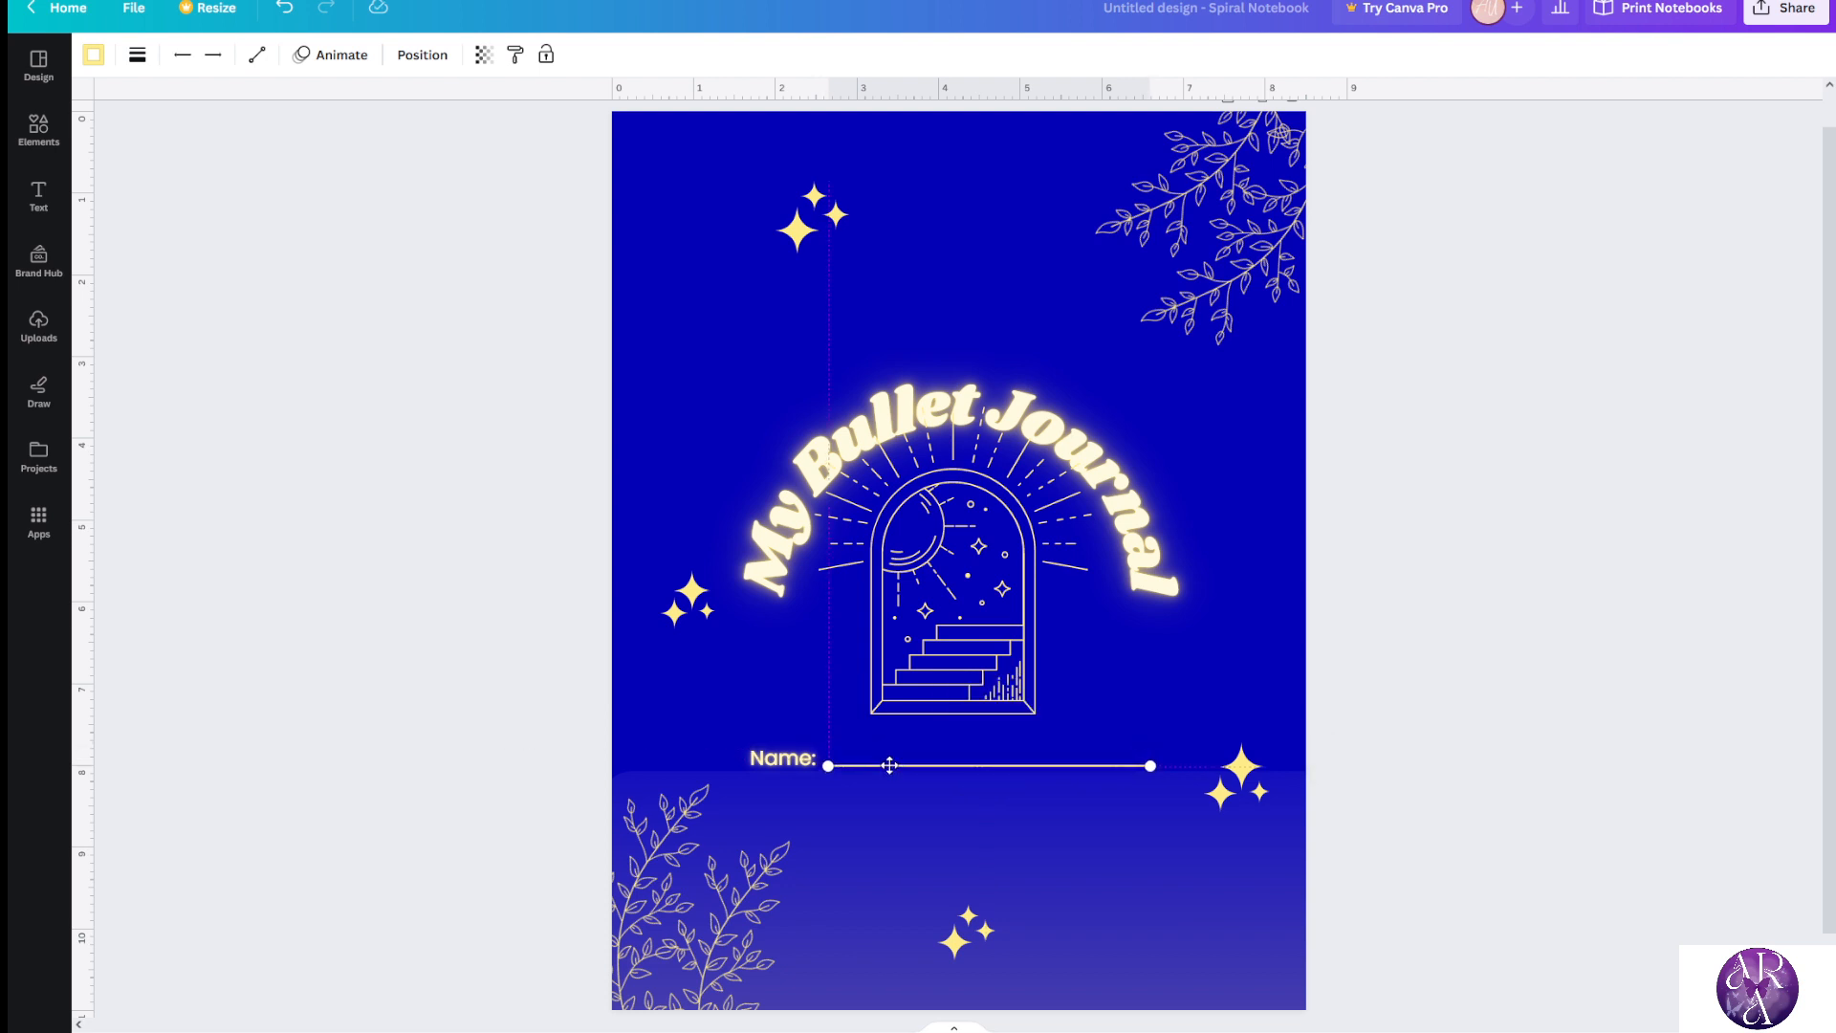
{"action": "left_click", "coordinate": [1464, 516]}
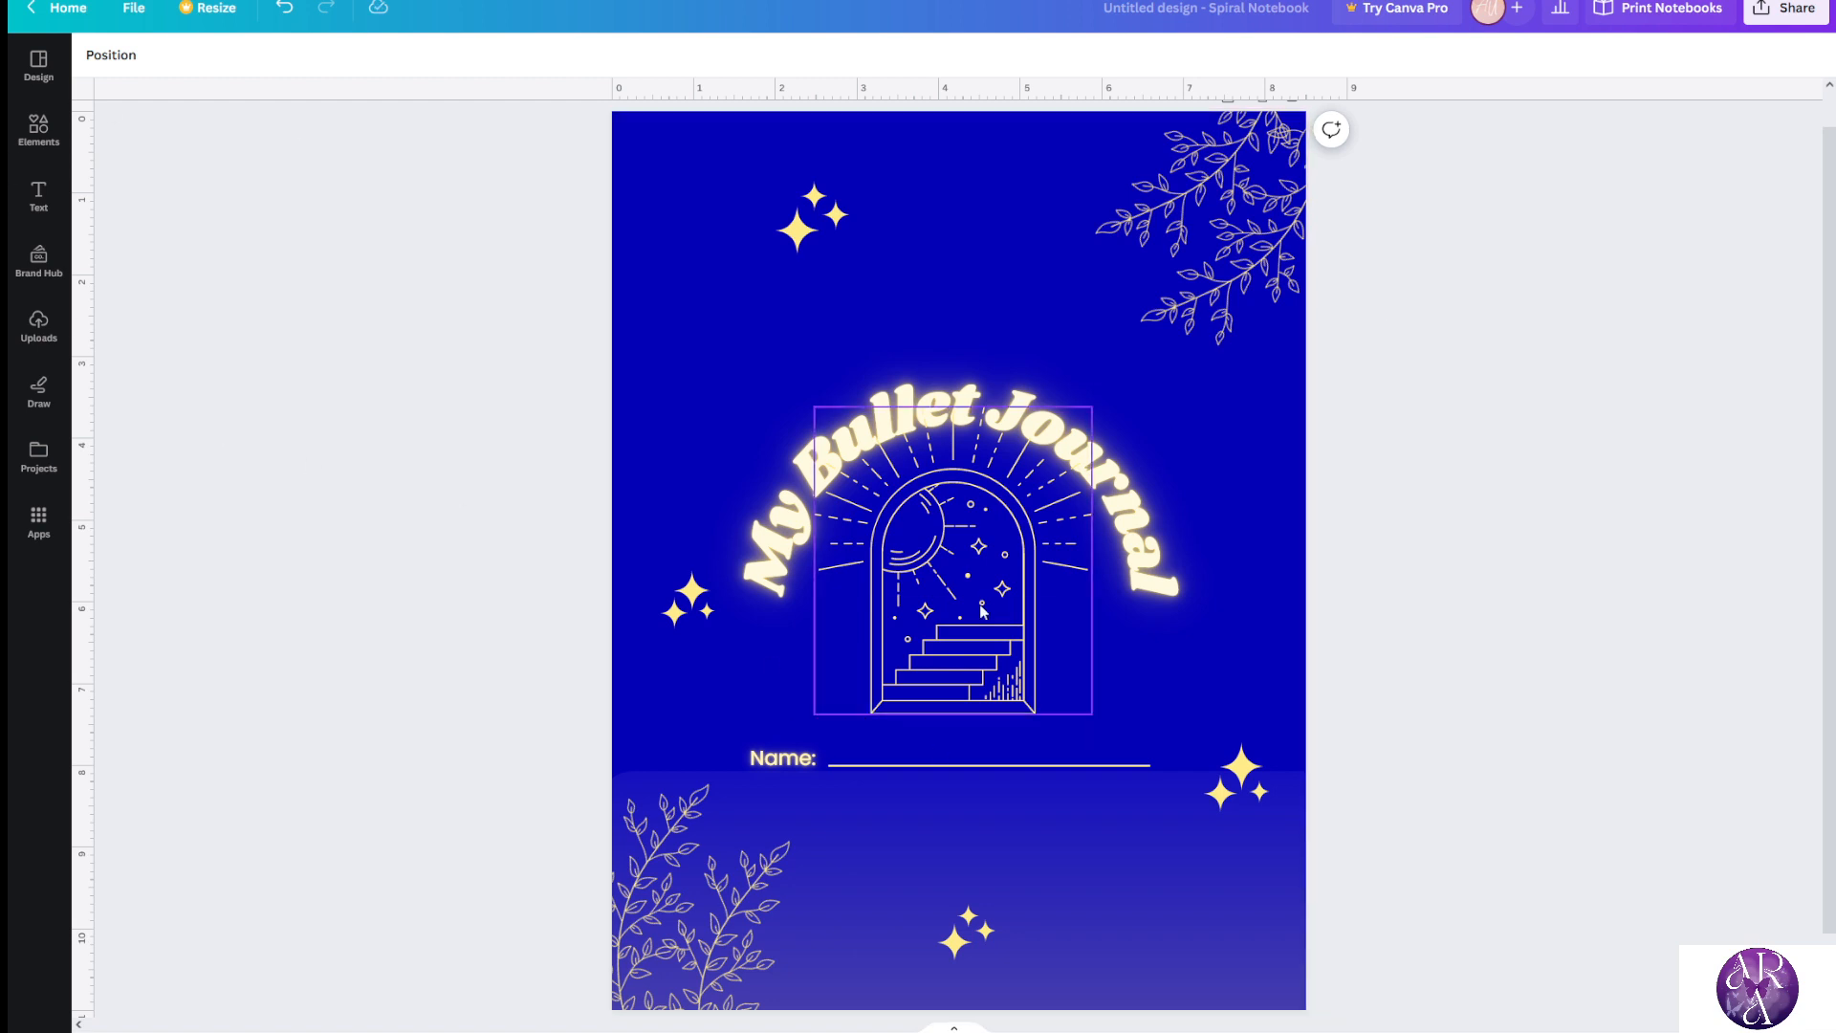
Search the graphics for "sun" and browse for a line-art sunburst
{"action": "left_click", "coordinate": [67, 139]}
{"action": "left_click", "coordinate": [97, 58]}
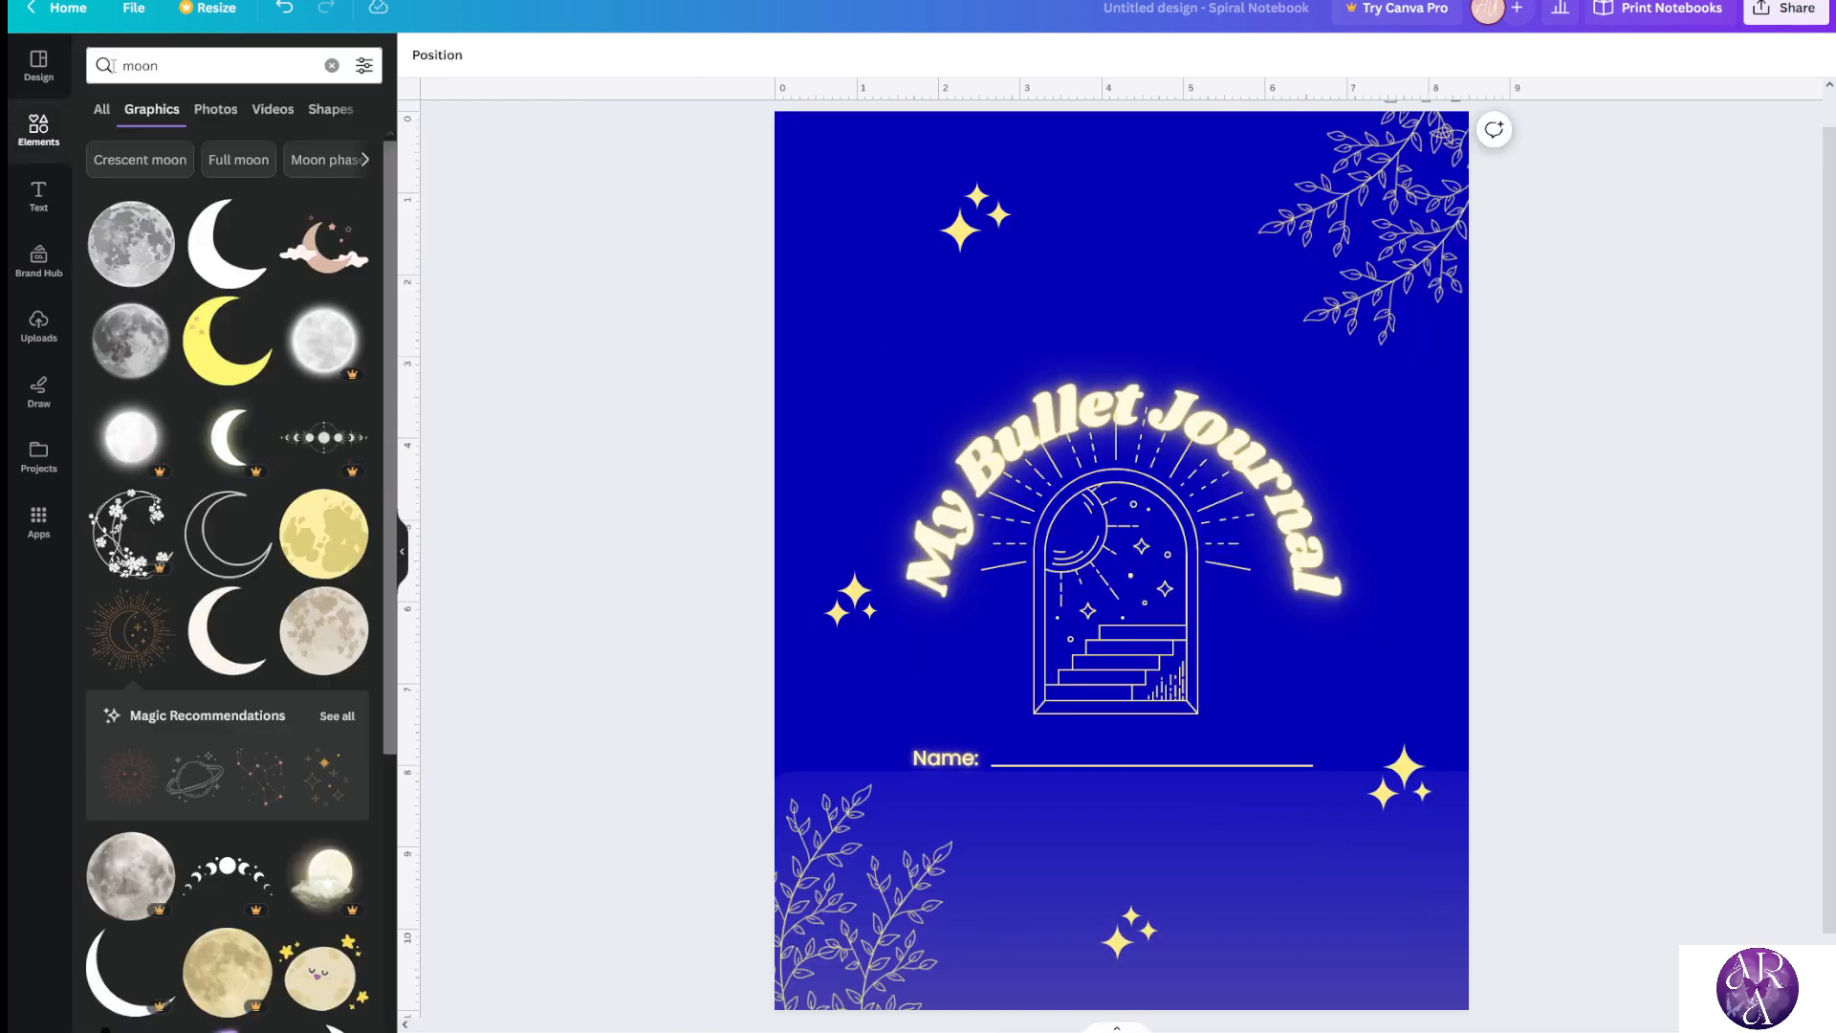
{"action": "left_click", "coordinate": [157, 65]}
{"action": "type", "text": "sun"}
{"action": "key", "text": "Return"}
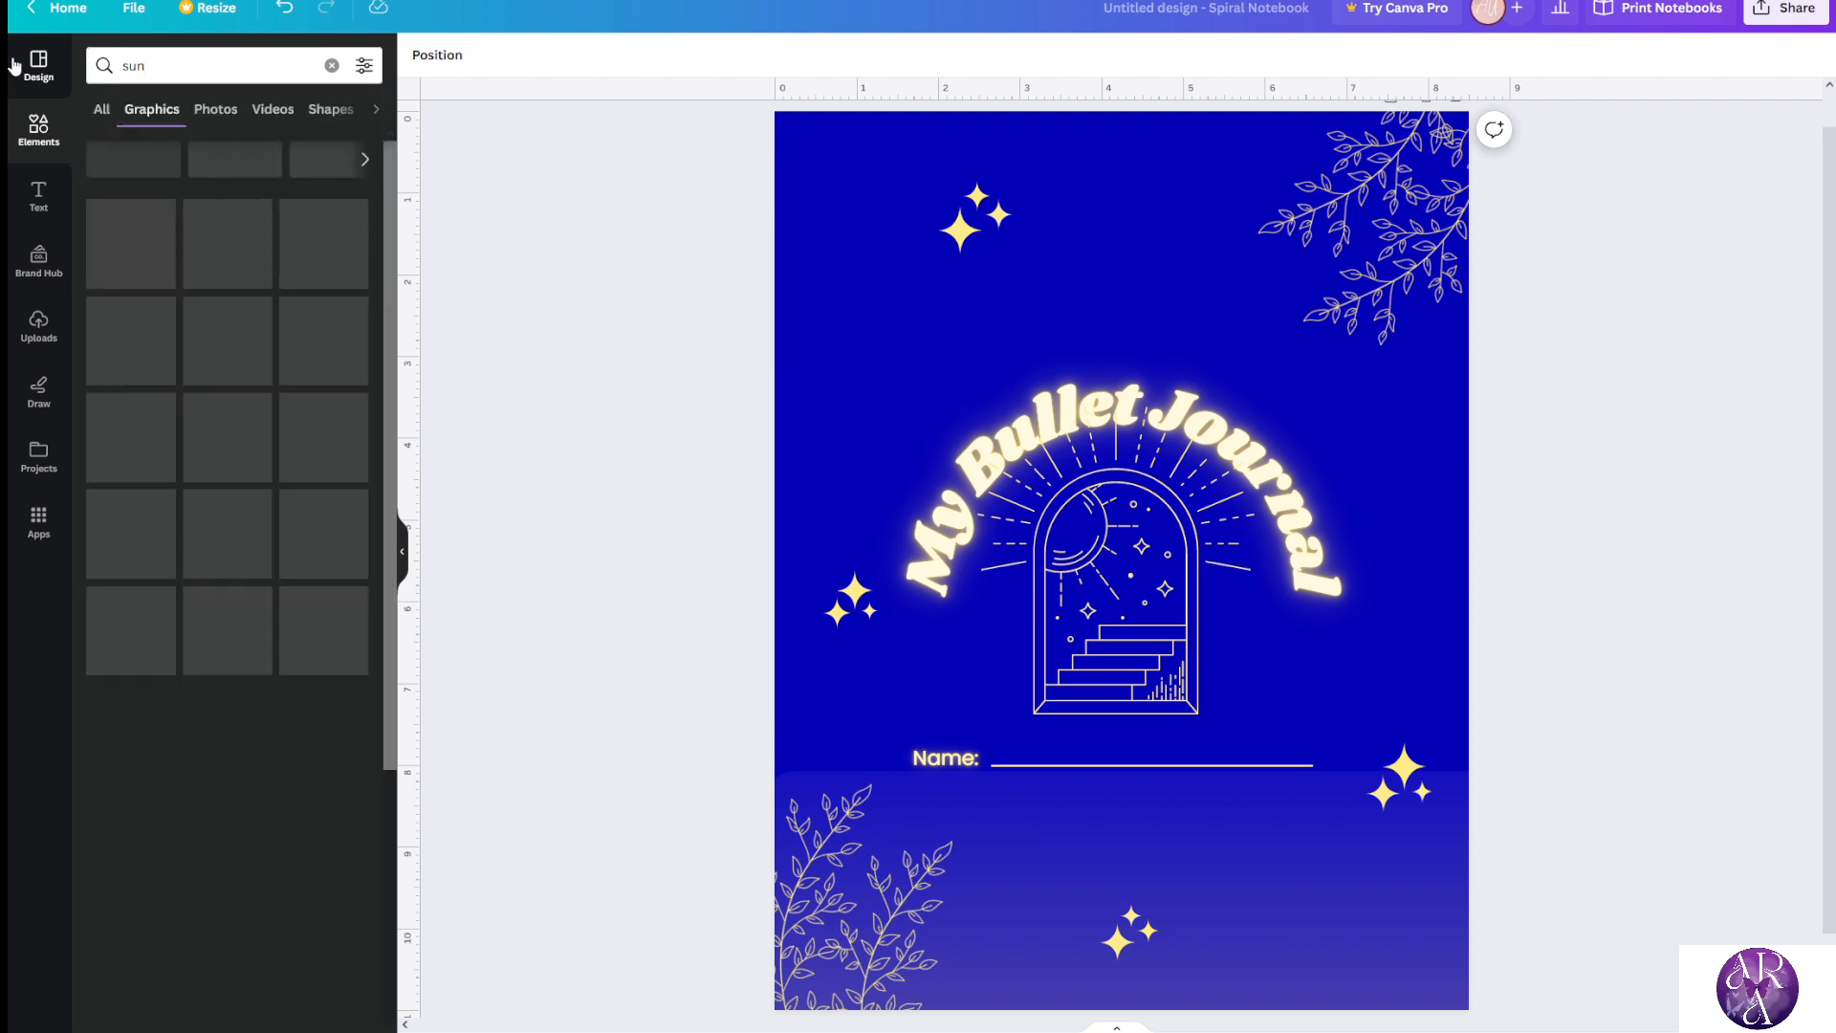
{"action": "scroll", "coordinate": [215, 499], "scroll_direction": "down", "scroll_amount": 3}
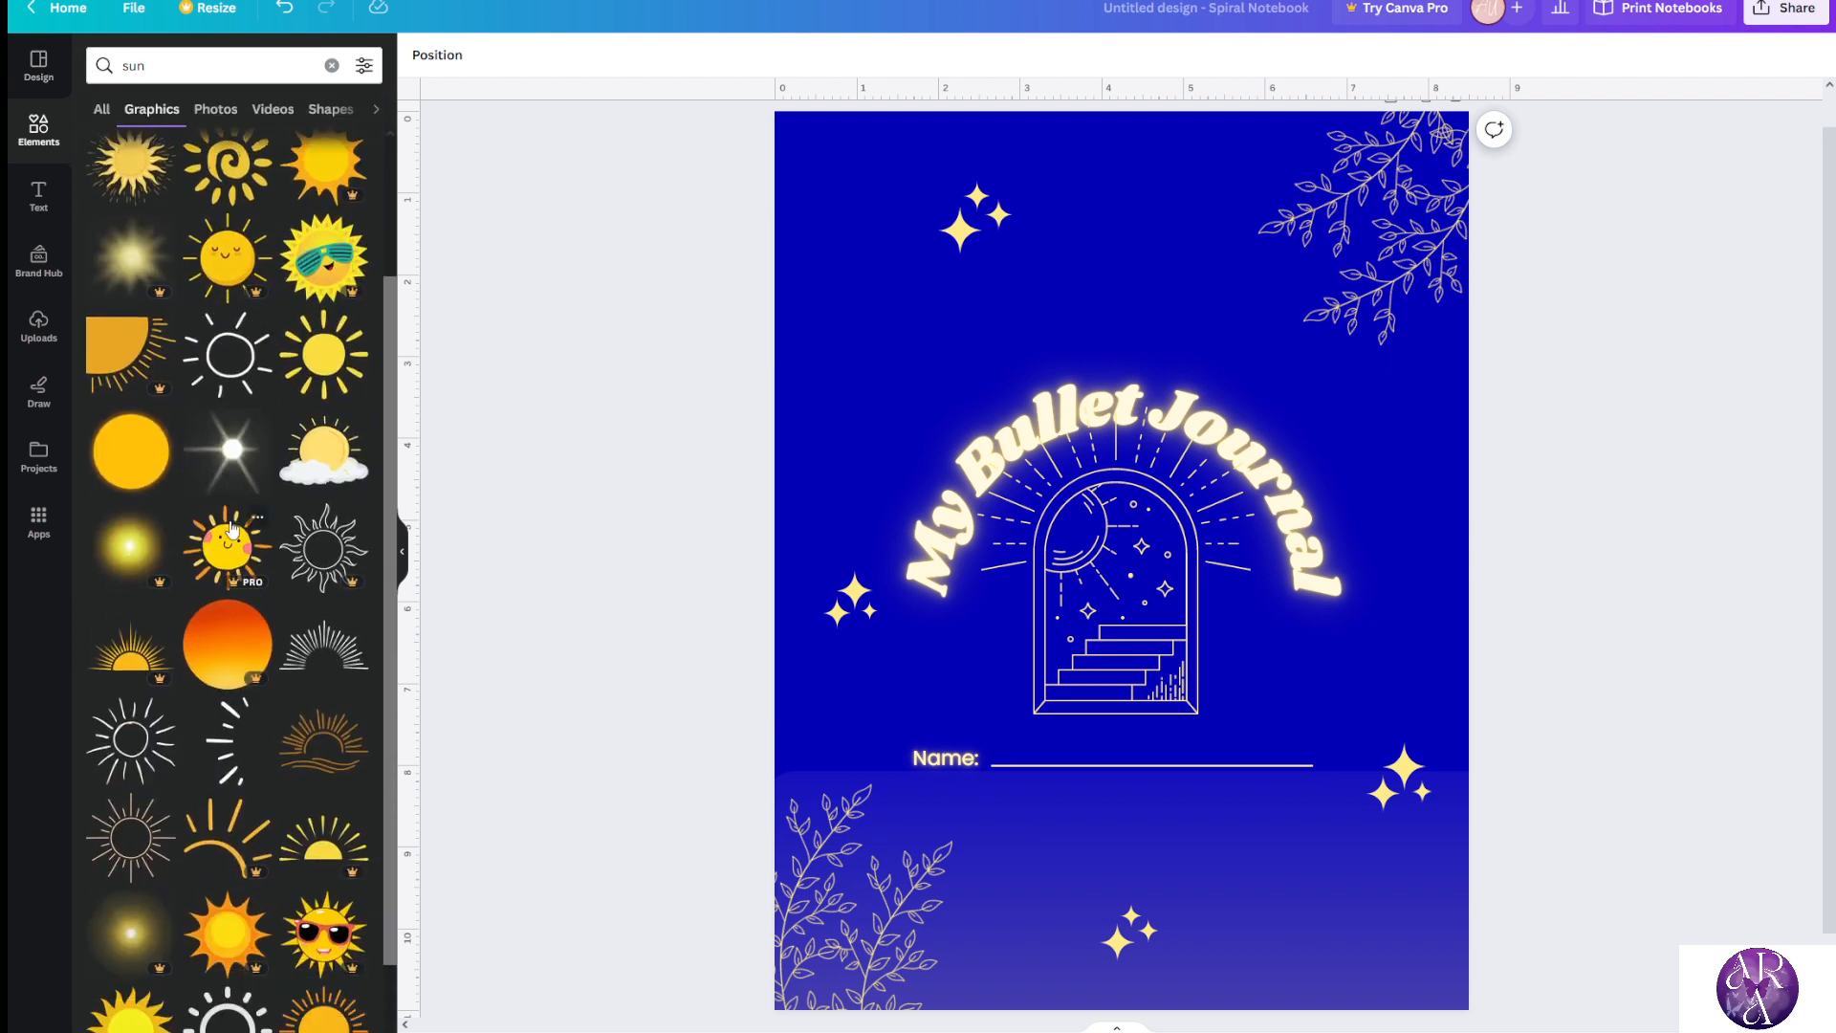
Add the black half sunburst, place it above the curved title and give it the doorway's pale yellow style
{"action": "left_click", "coordinate": [327, 615]}
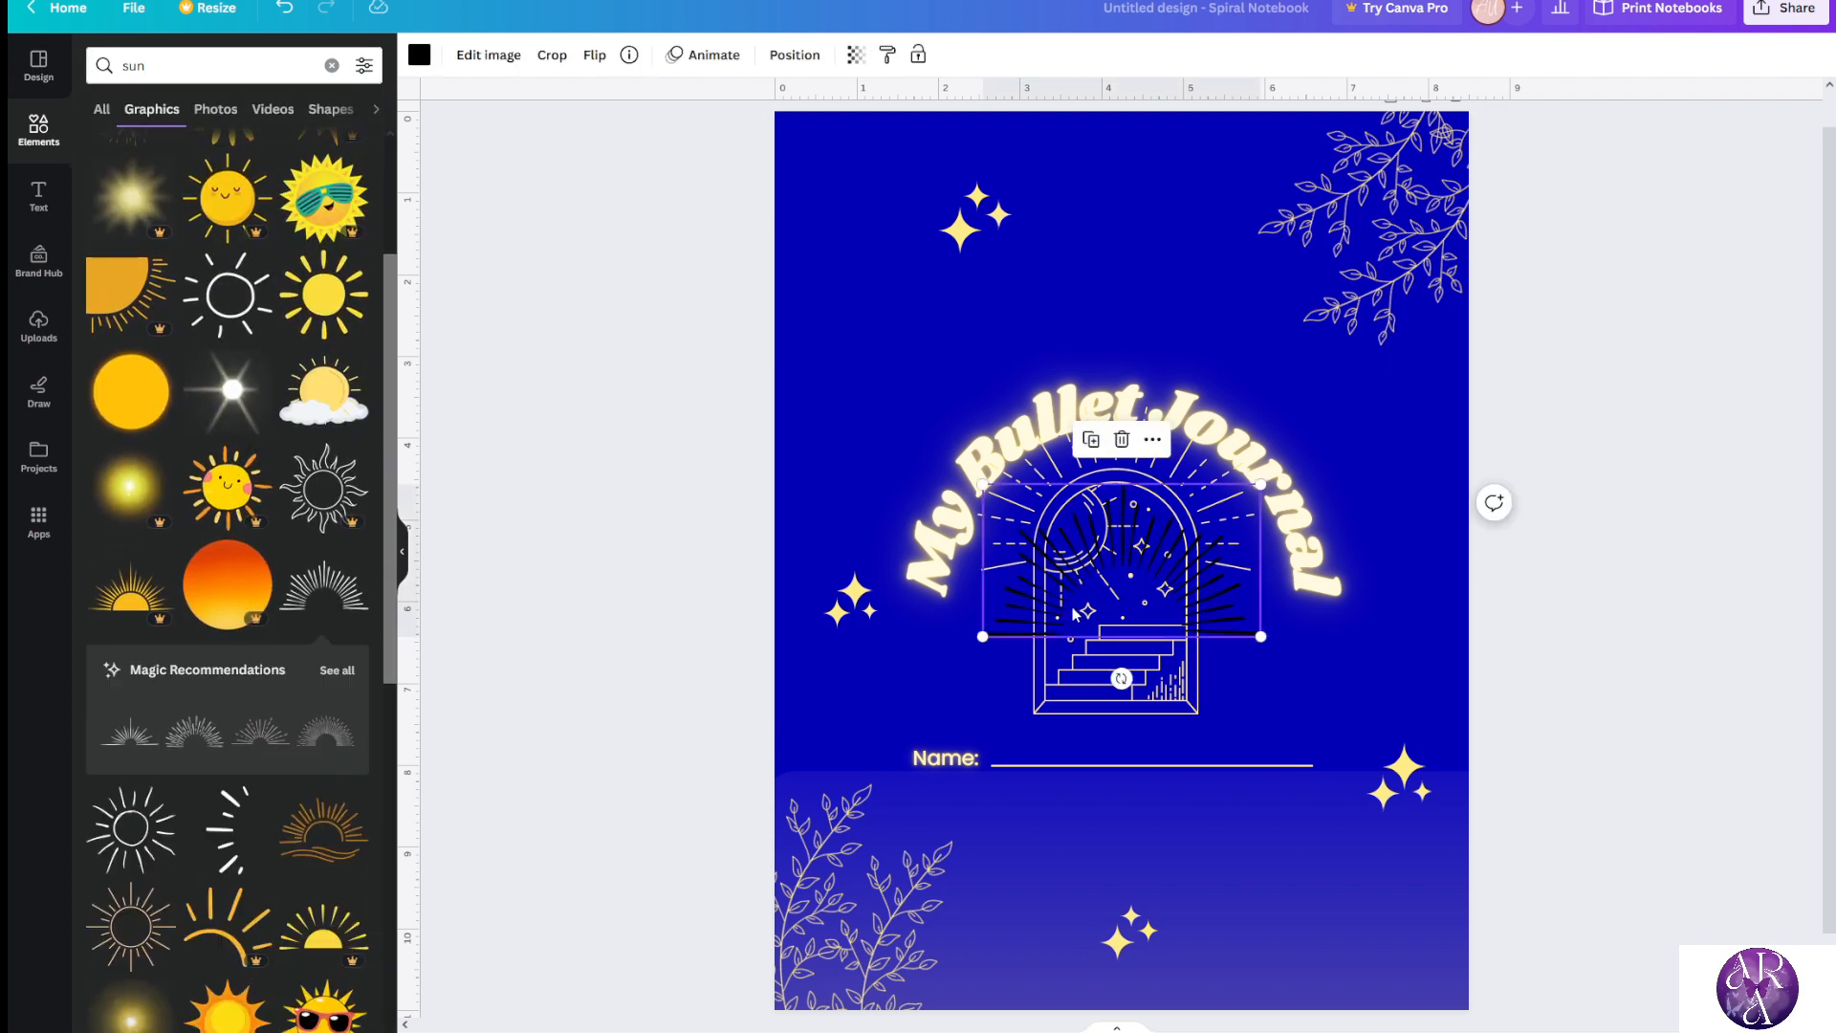
{"action": "left_click_drag", "start_coordinate": [1119, 383], "coordinate": [1117, 310]}
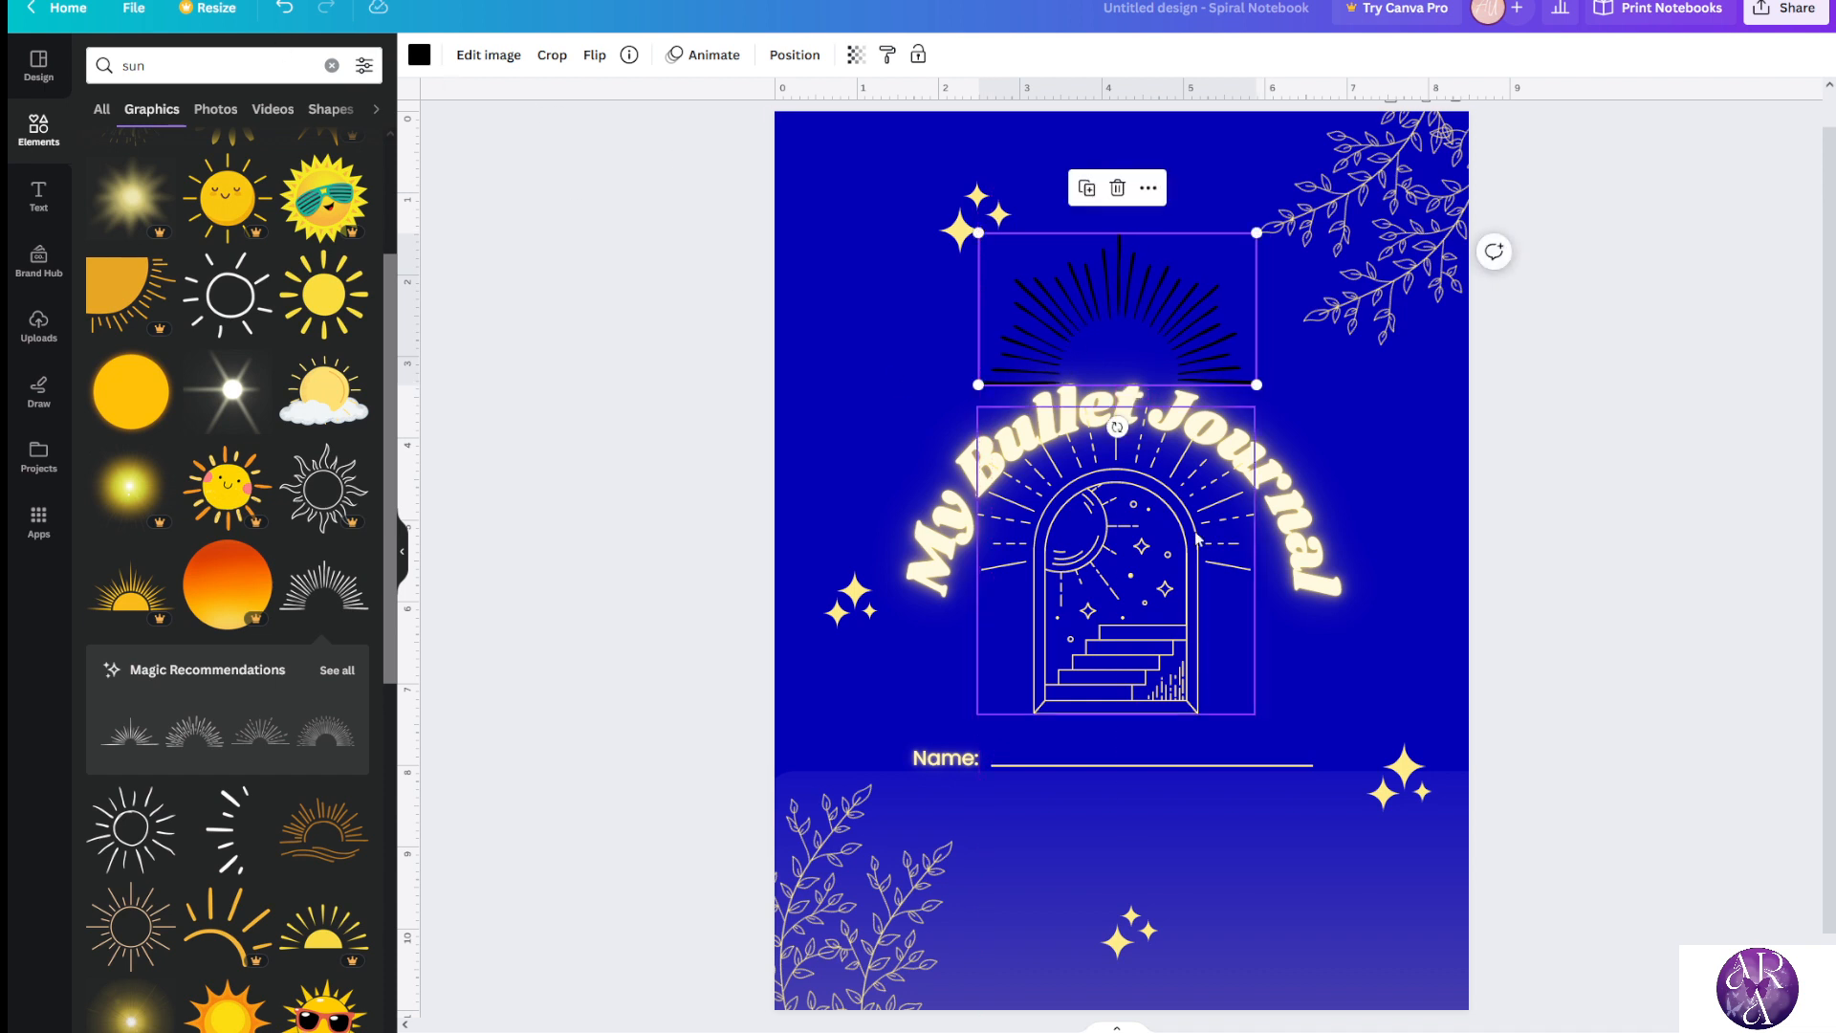
{"action": "left_click", "coordinate": [1078, 527]}
{"action": "left_click", "coordinate": [886, 56]}
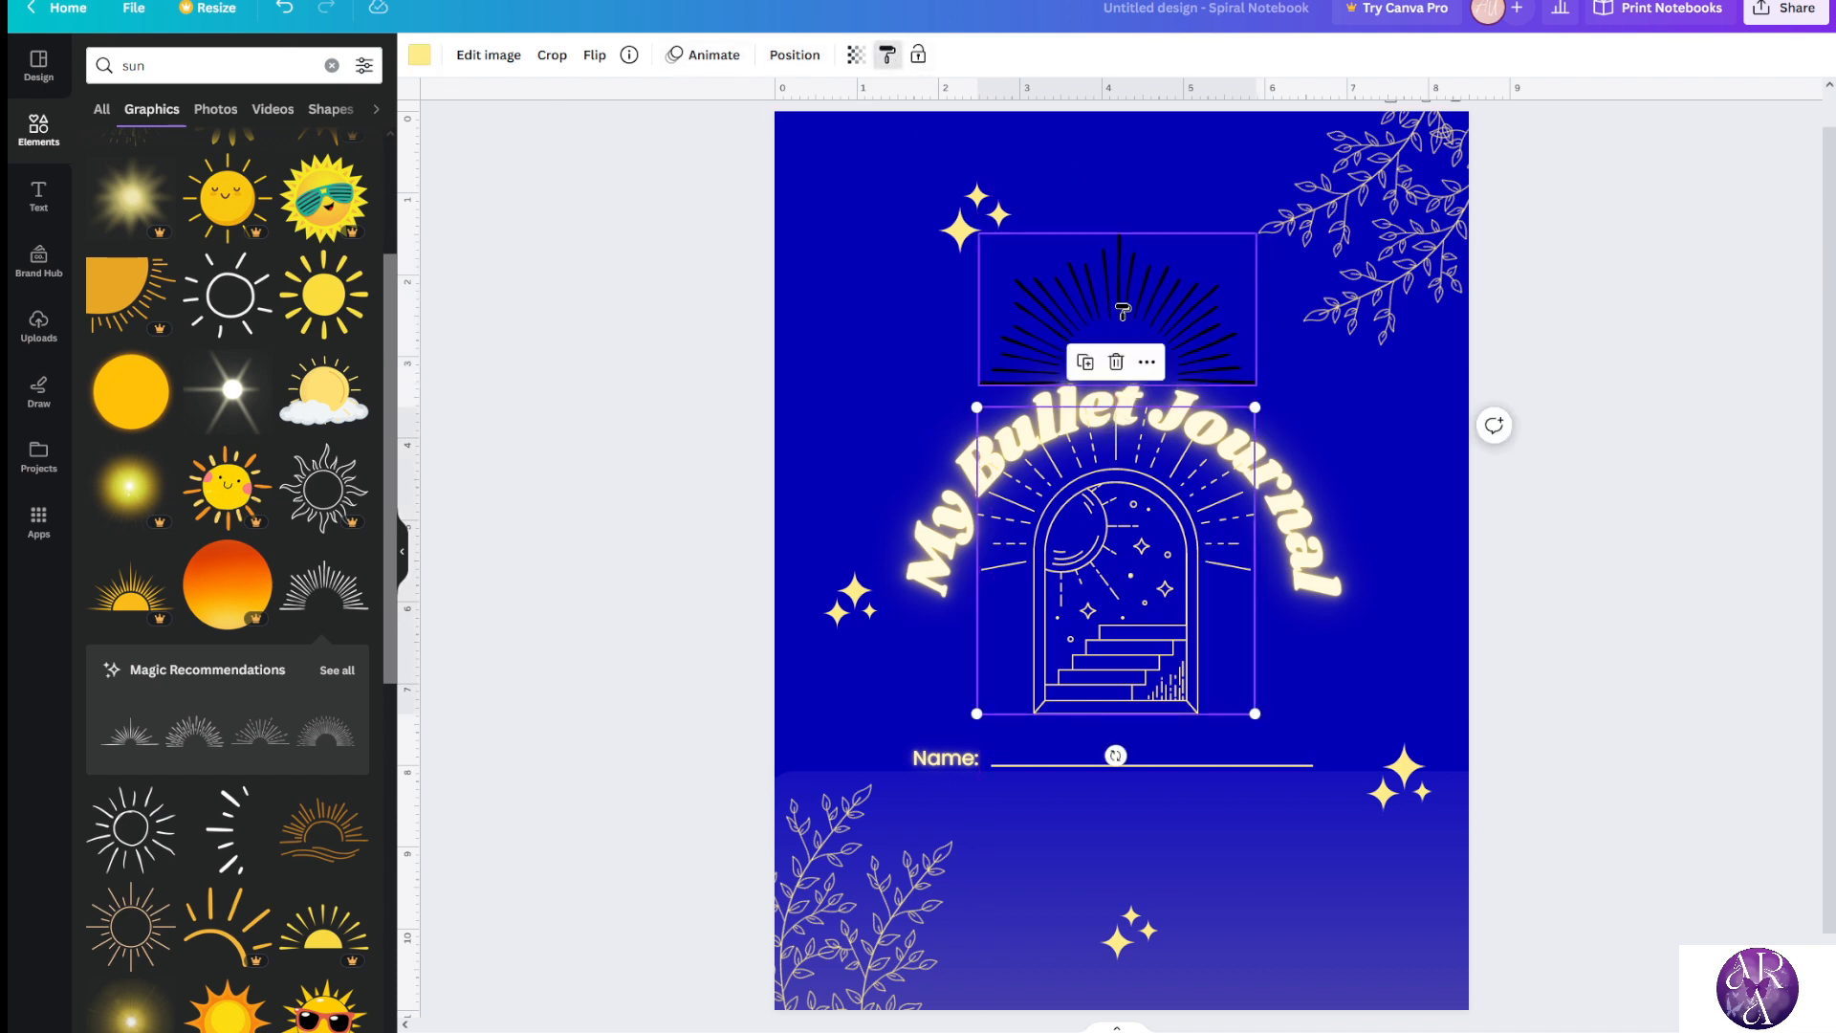
{"action": "left_click", "coordinate": [1117, 306]}
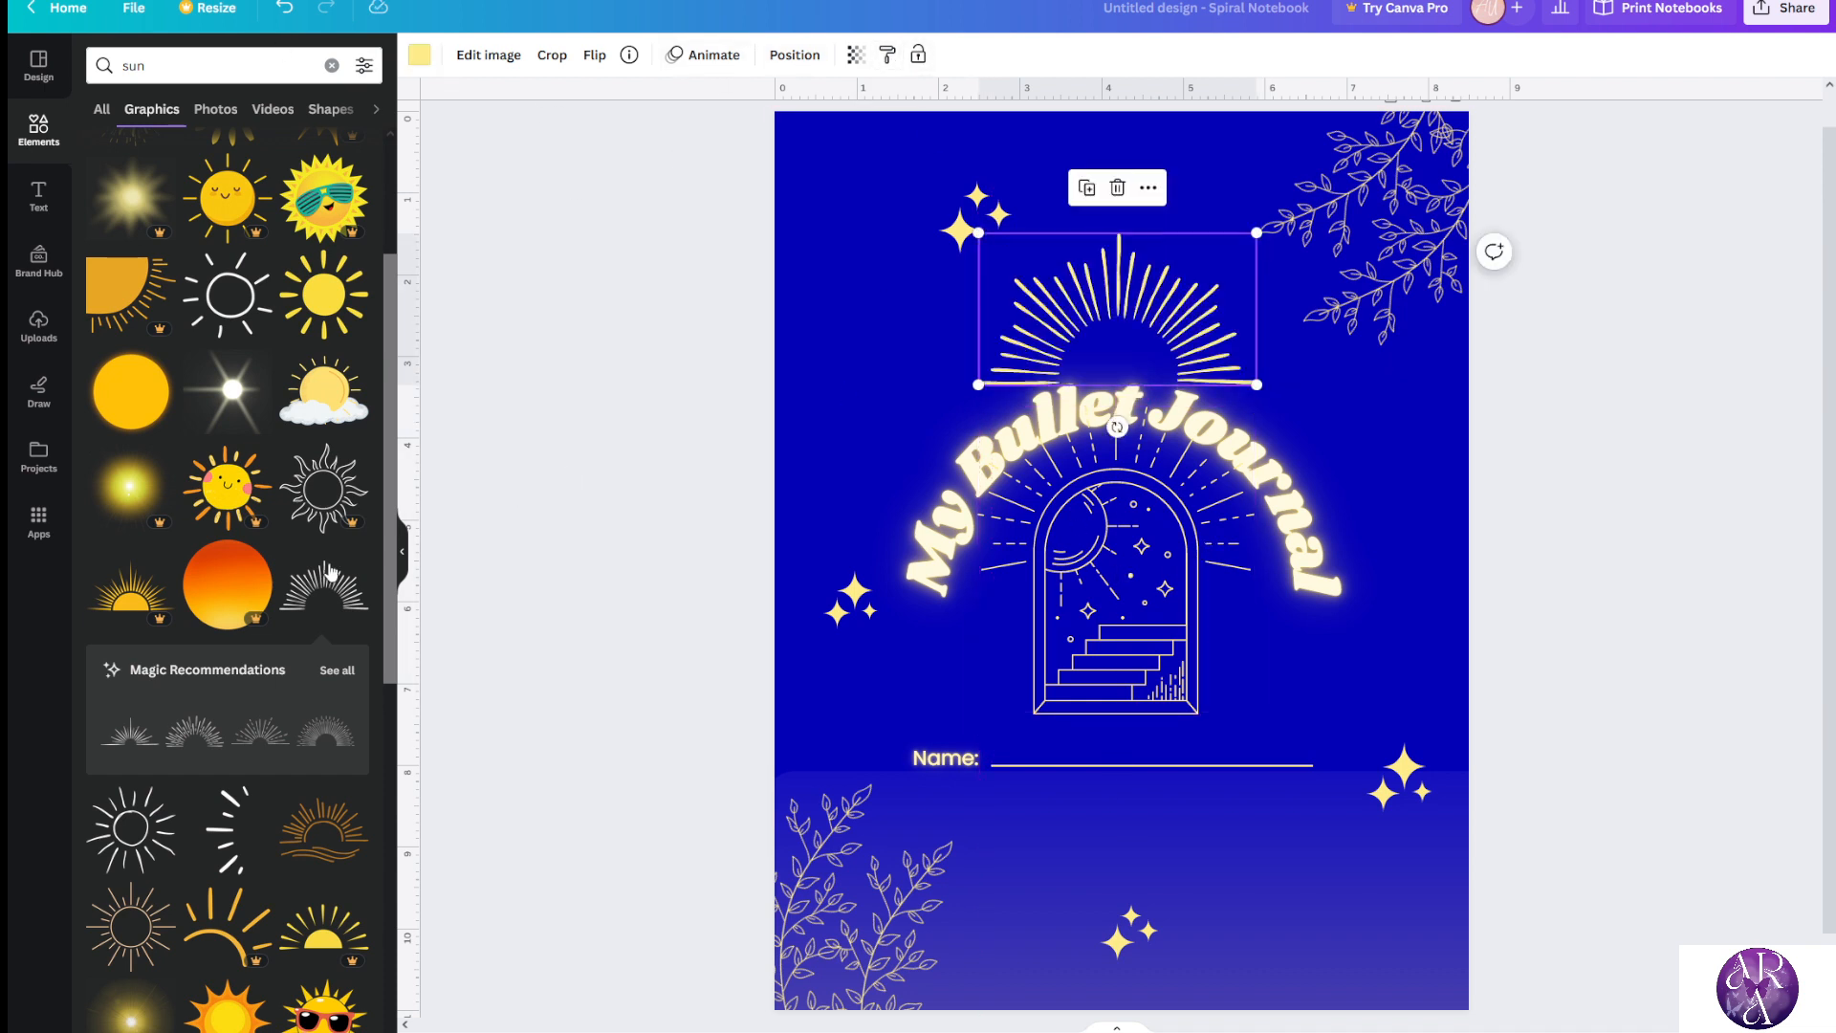
Add the recommended dashed half sunburst near the upper-left sparkles and copy the existing sunburst's pale yellow style onto it
{"action": "left_click", "coordinate": [273, 725]}
{"action": "left_click_drag", "start_coordinate": [1019, 545], "coordinate": [811, 233]}
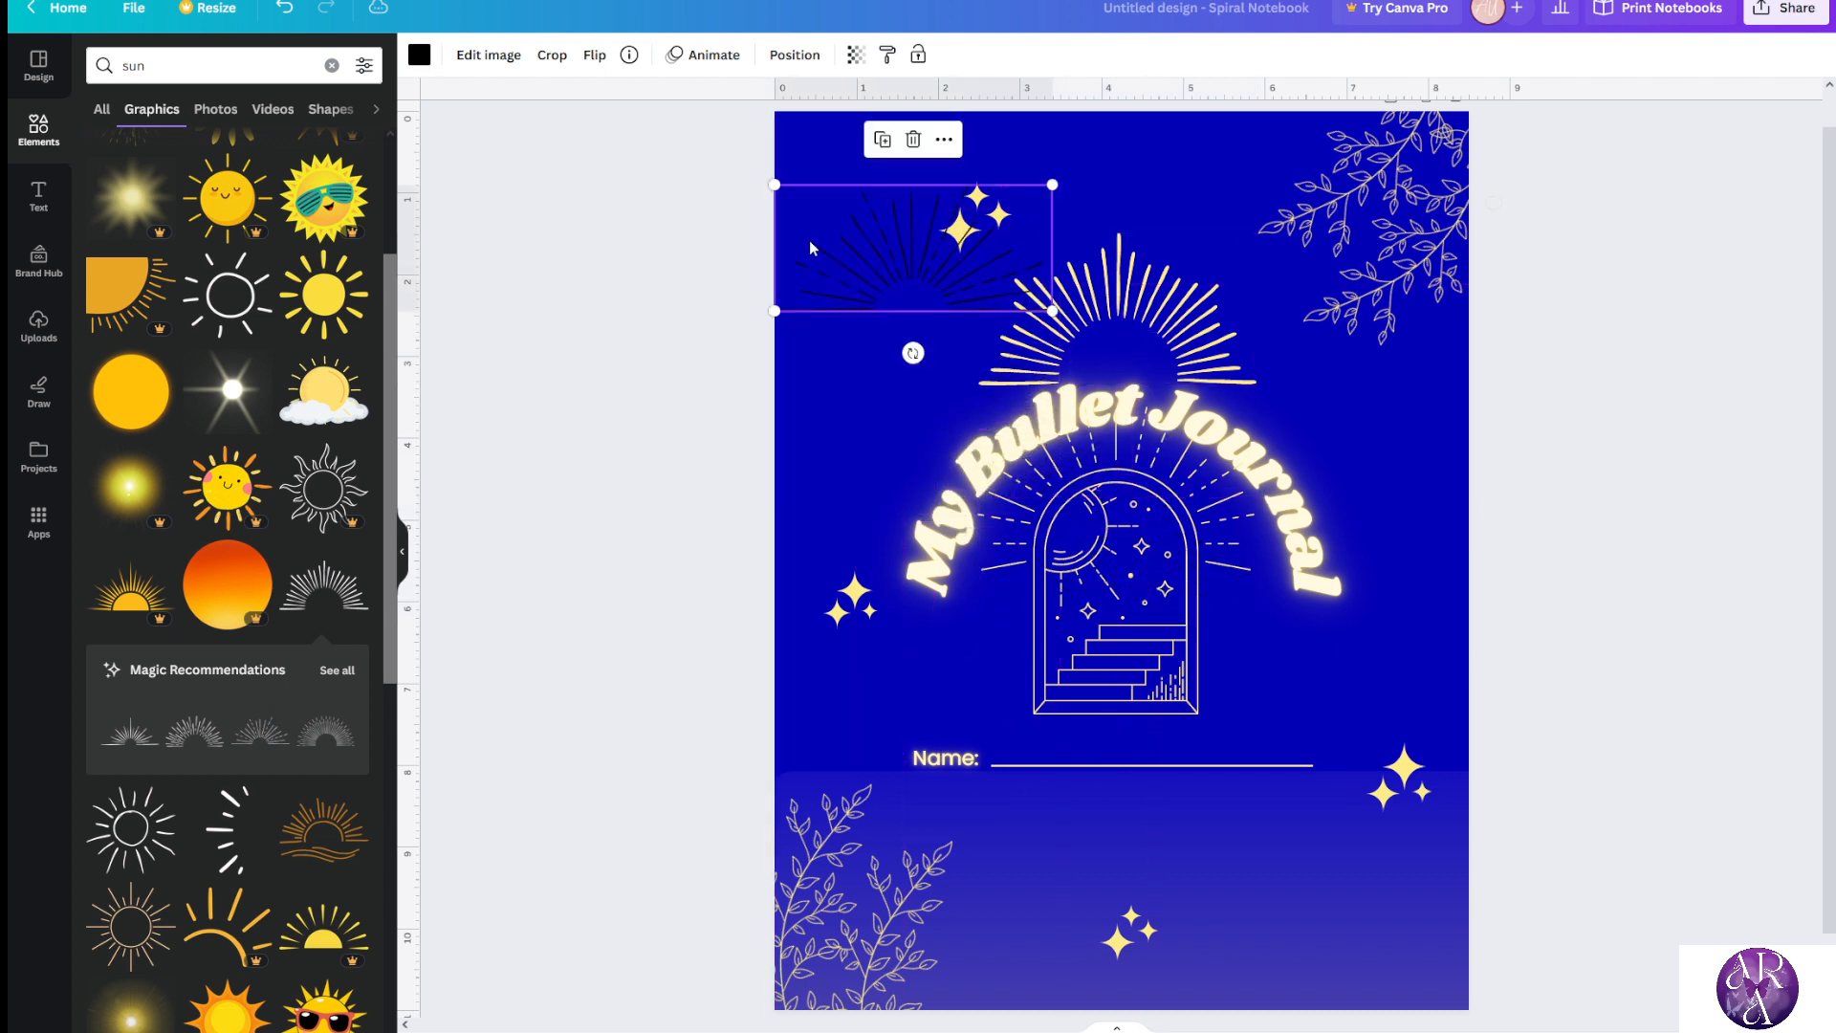
{"action": "left_click", "coordinate": [1081, 361]}
{"action": "left_click", "coordinate": [888, 54]}
{"action": "left_click", "coordinate": [889, 244]}
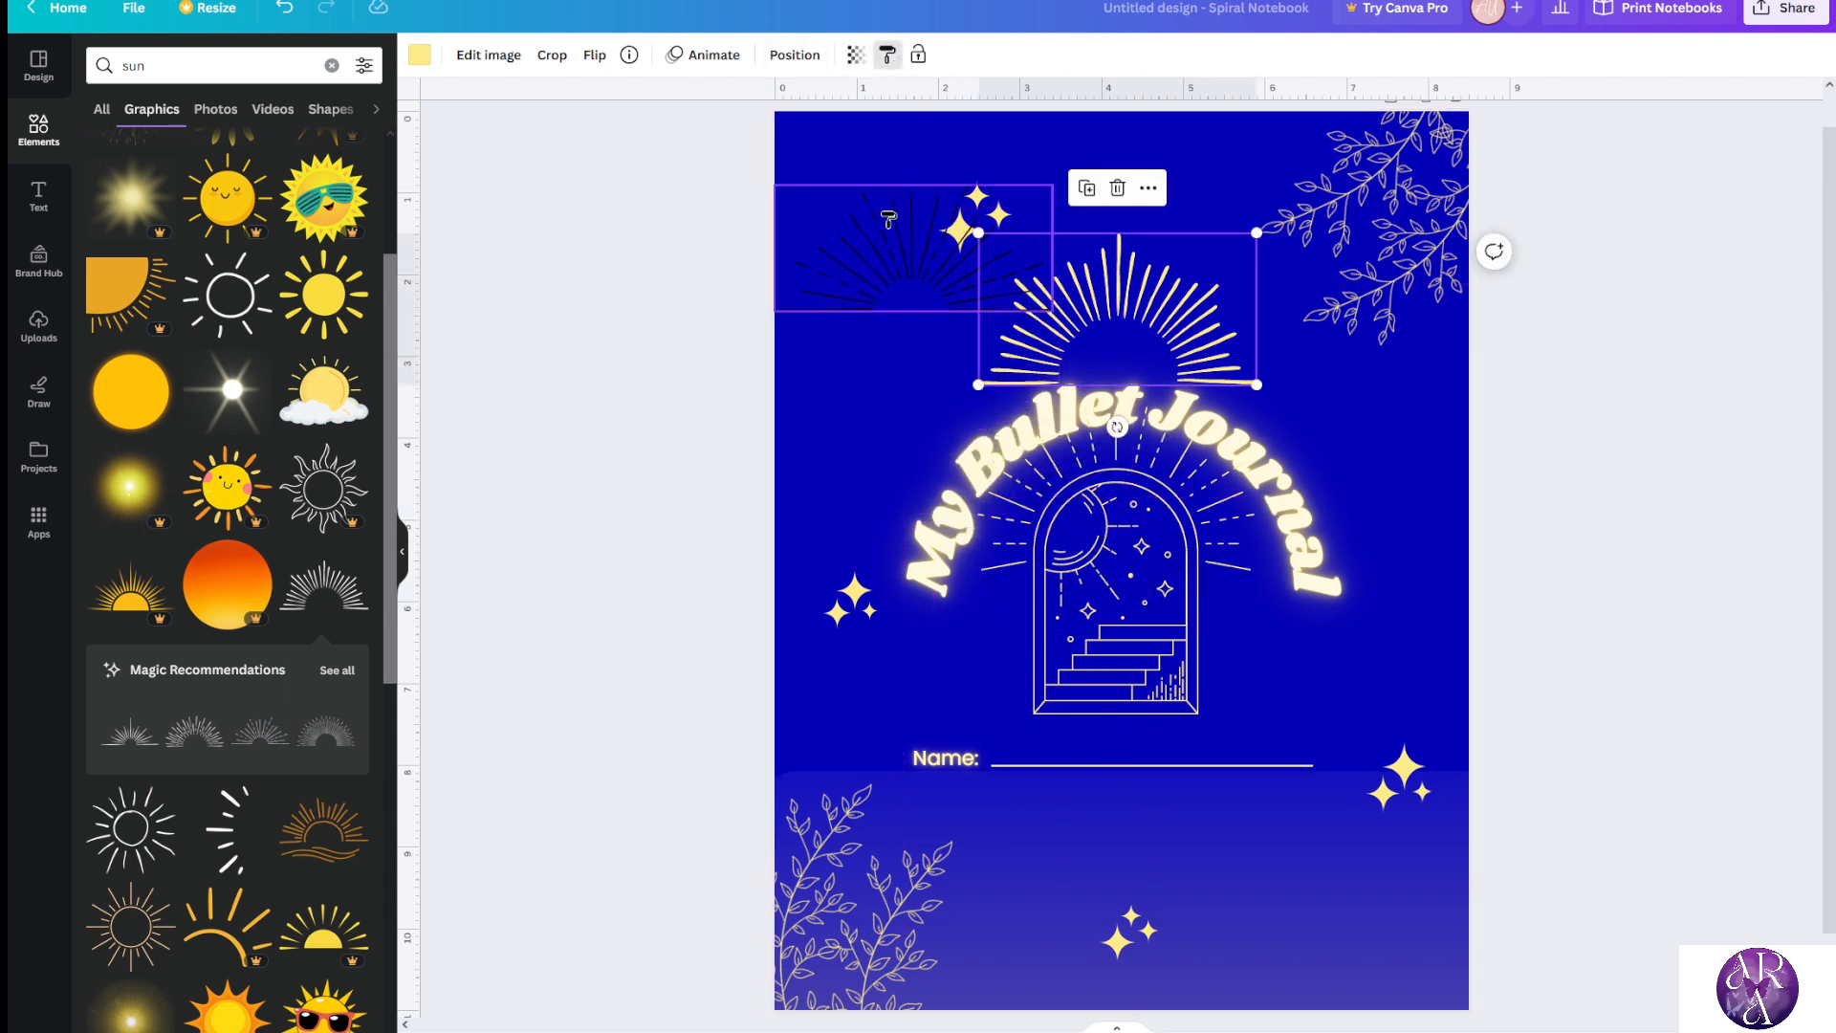
Replace the earlier sunburst with the dashed one, enlarged and centered so its rays rise from behind the curved title
{"action": "left_click", "coordinate": [1172, 306]}
{"action": "left_click", "coordinate": [1117, 187]}
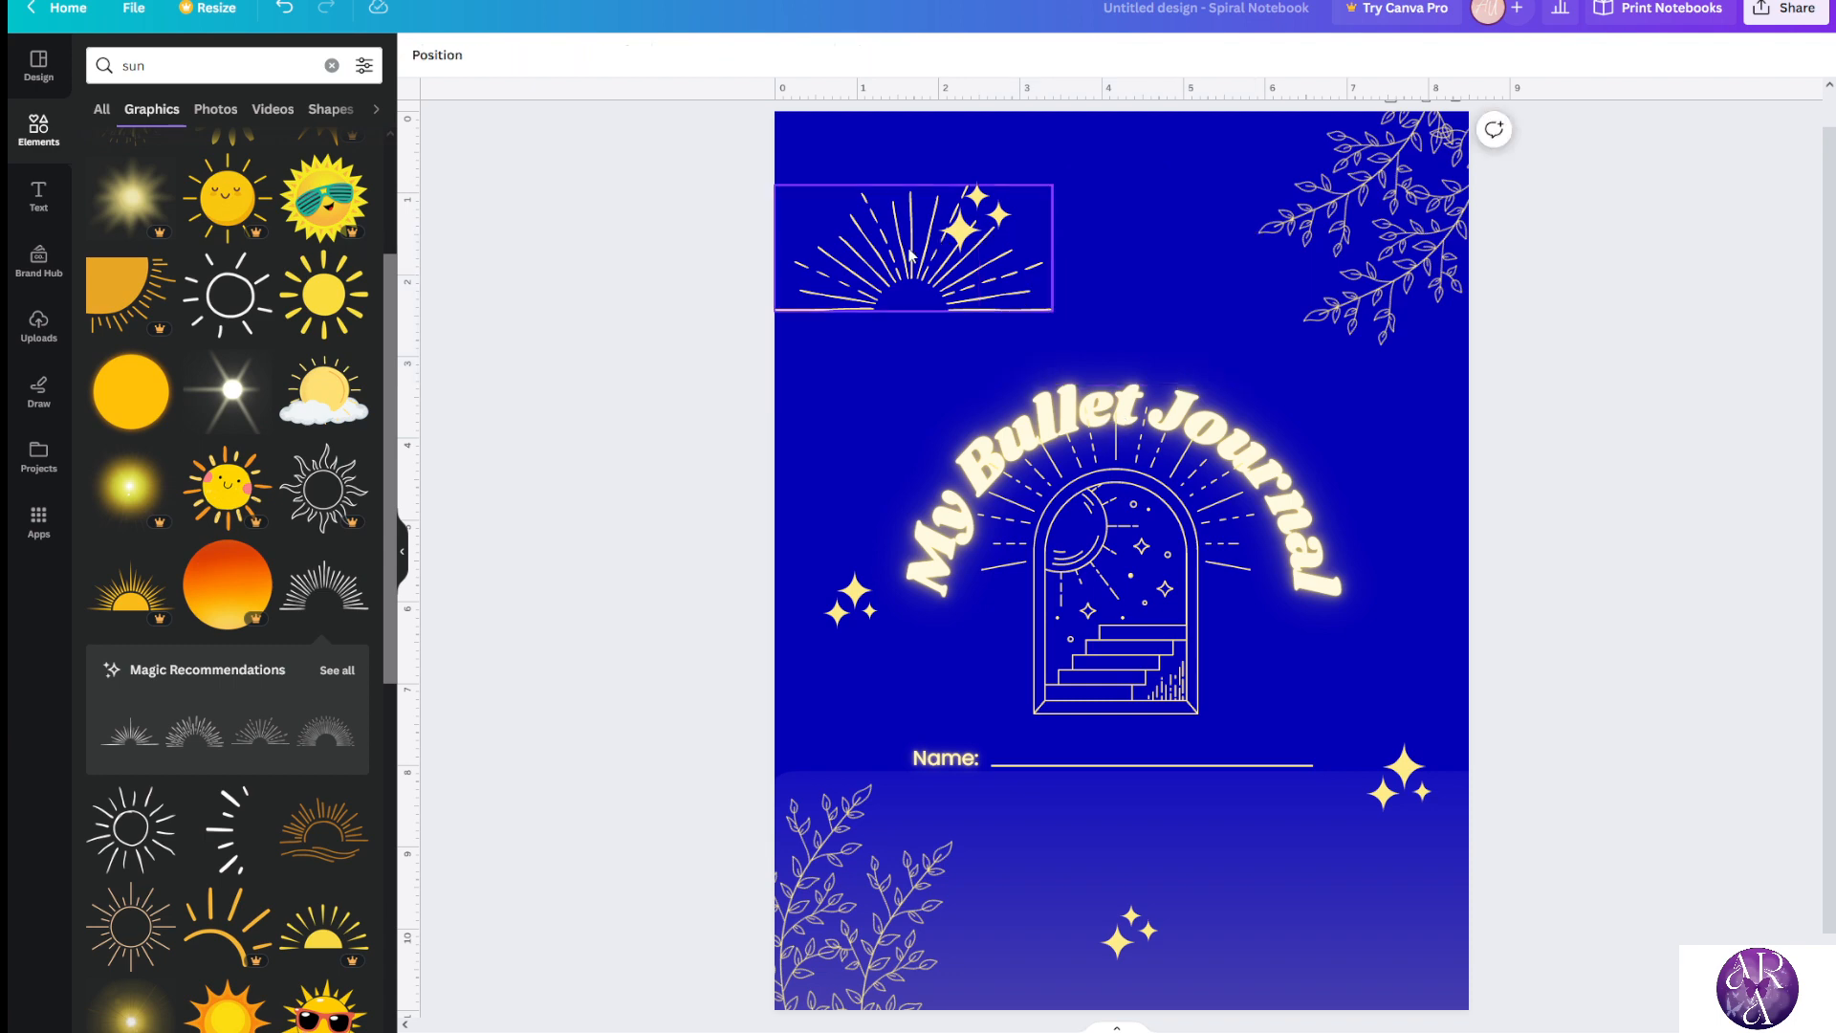
{"action": "left_click_drag", "start_coordinate": [916, 254], "coordinate": [1107, 365]}
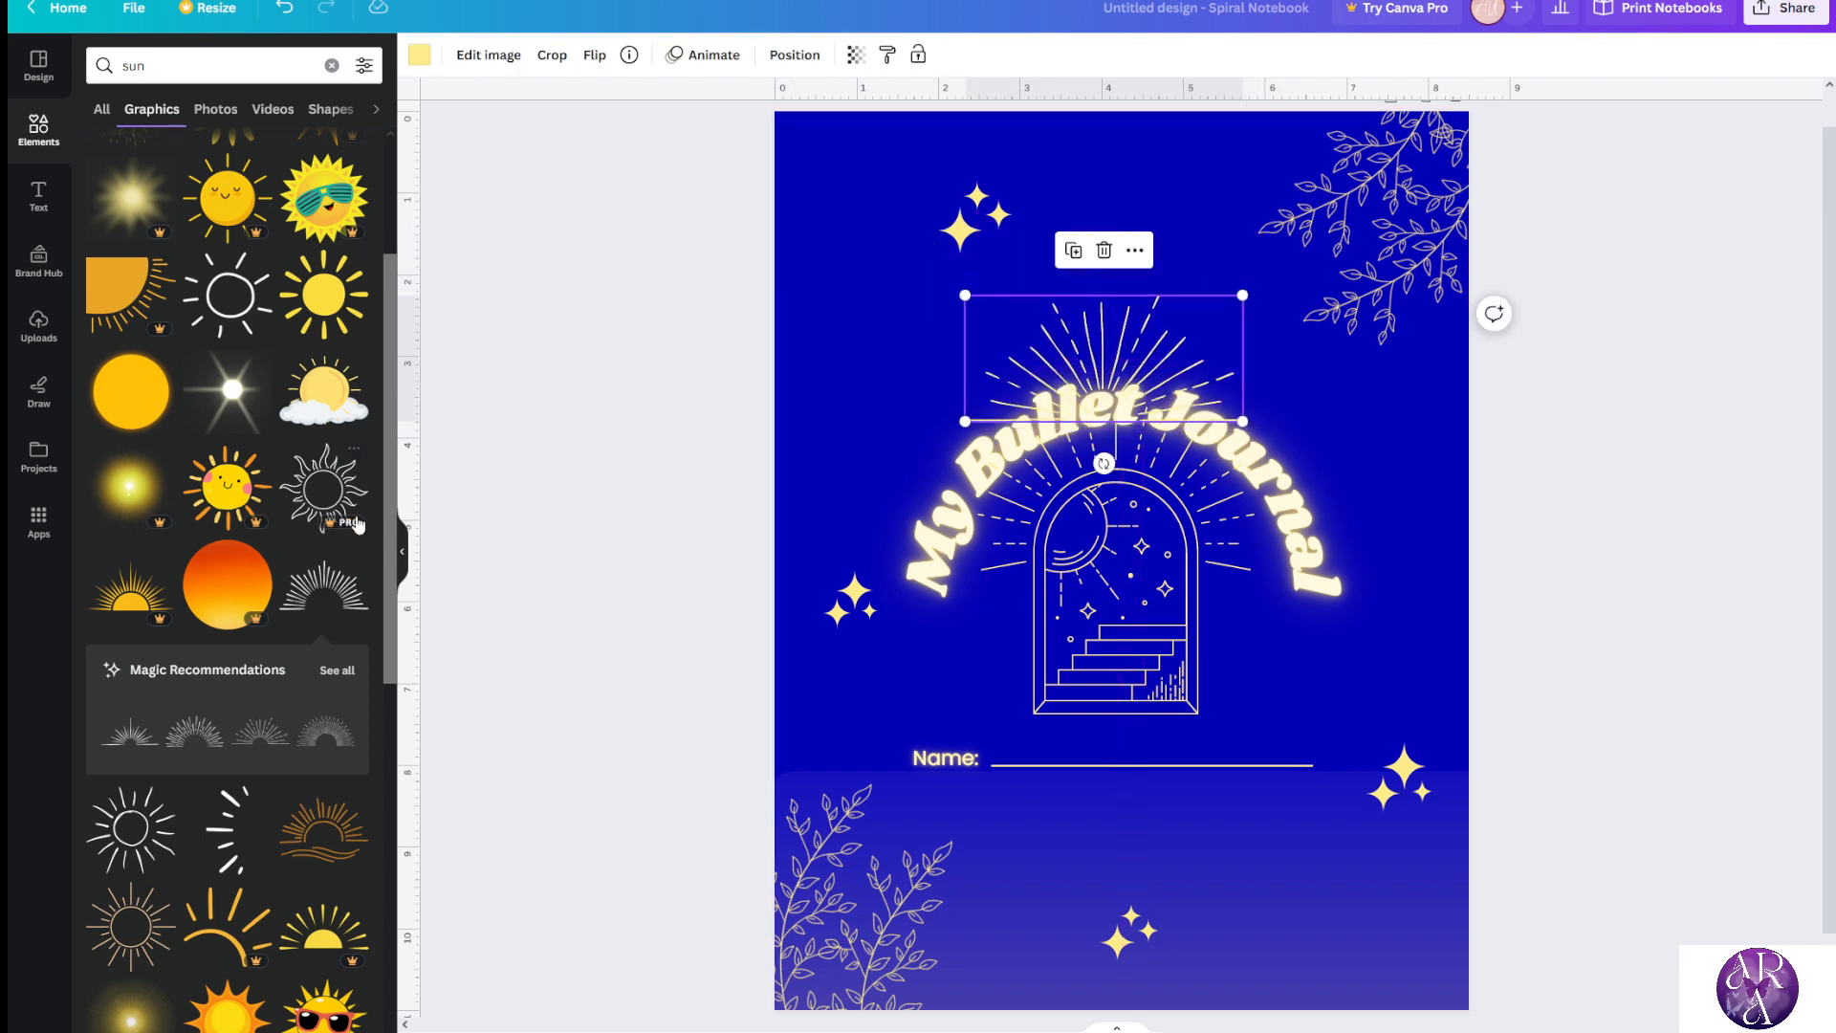
{"action": "left_click", "coordinate": [402, 552]}
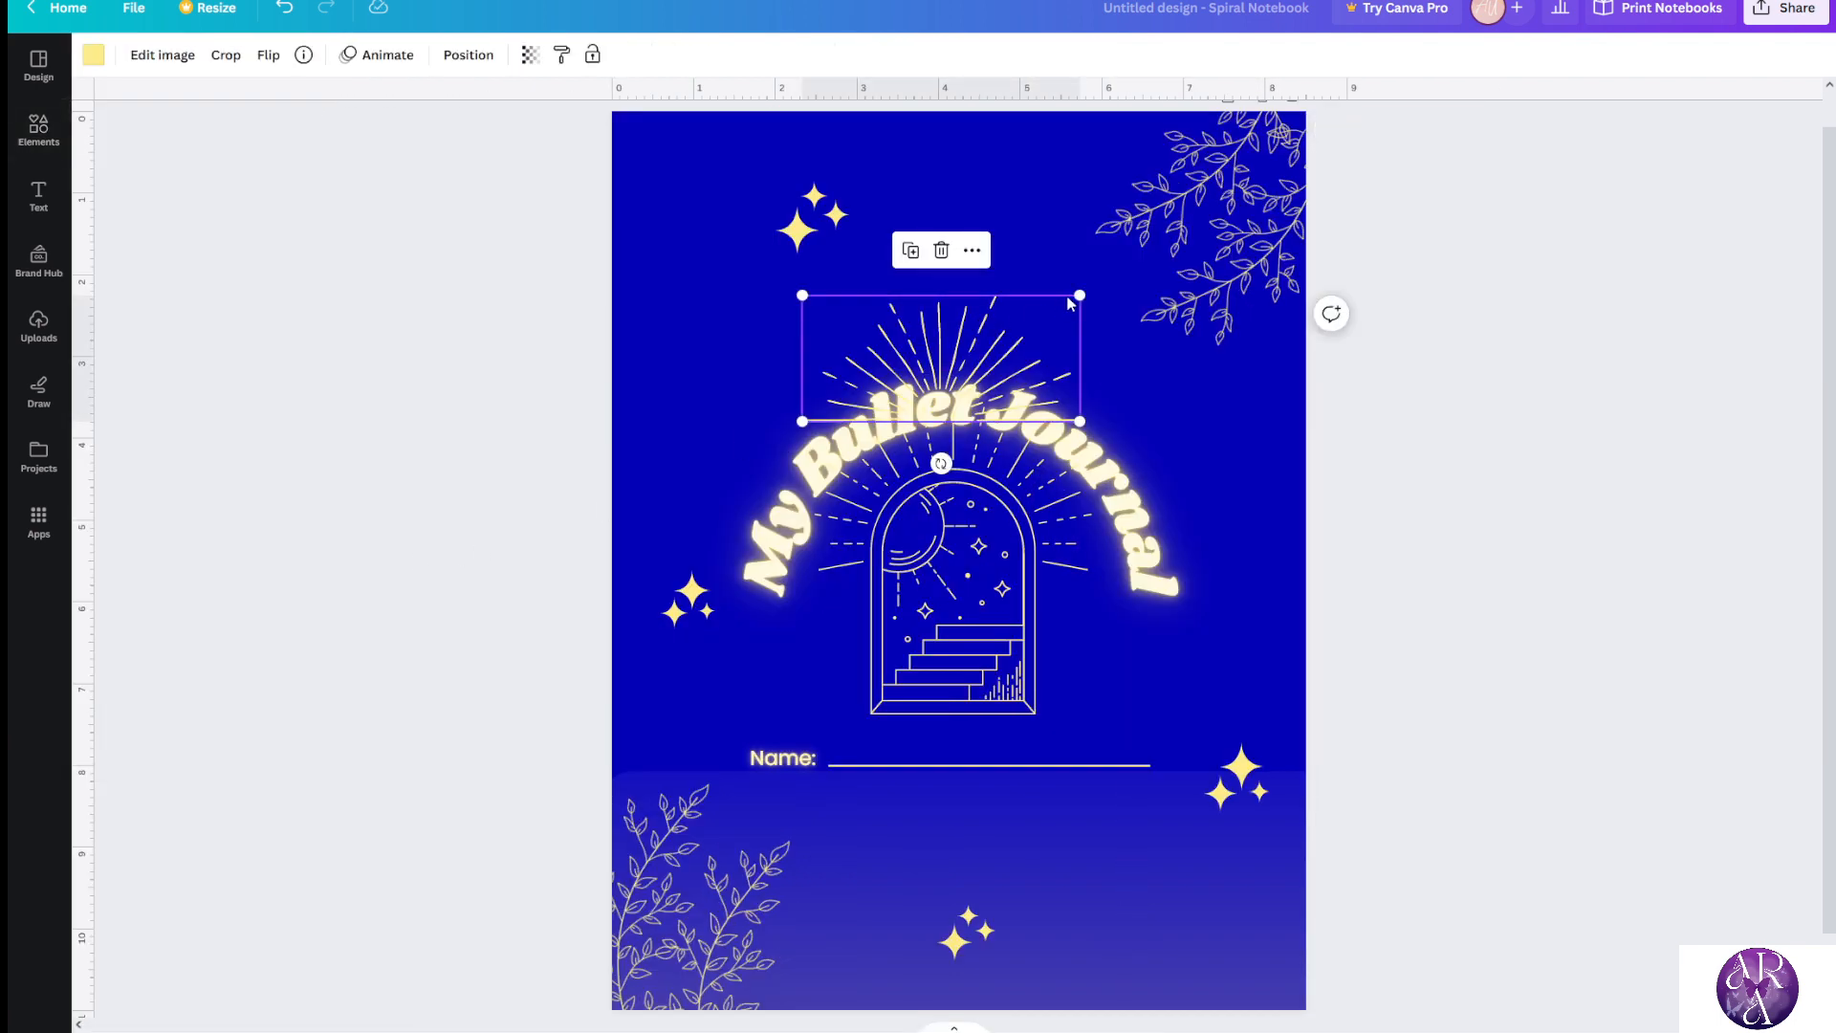
{"action": "left_click_drag", "start_coordinate": [1078, 295], "coordinate": [1215, 224]}
{"action": "left_click_drag", "start_coordinate": [1023, 287], "coordinate": [978, 331]}
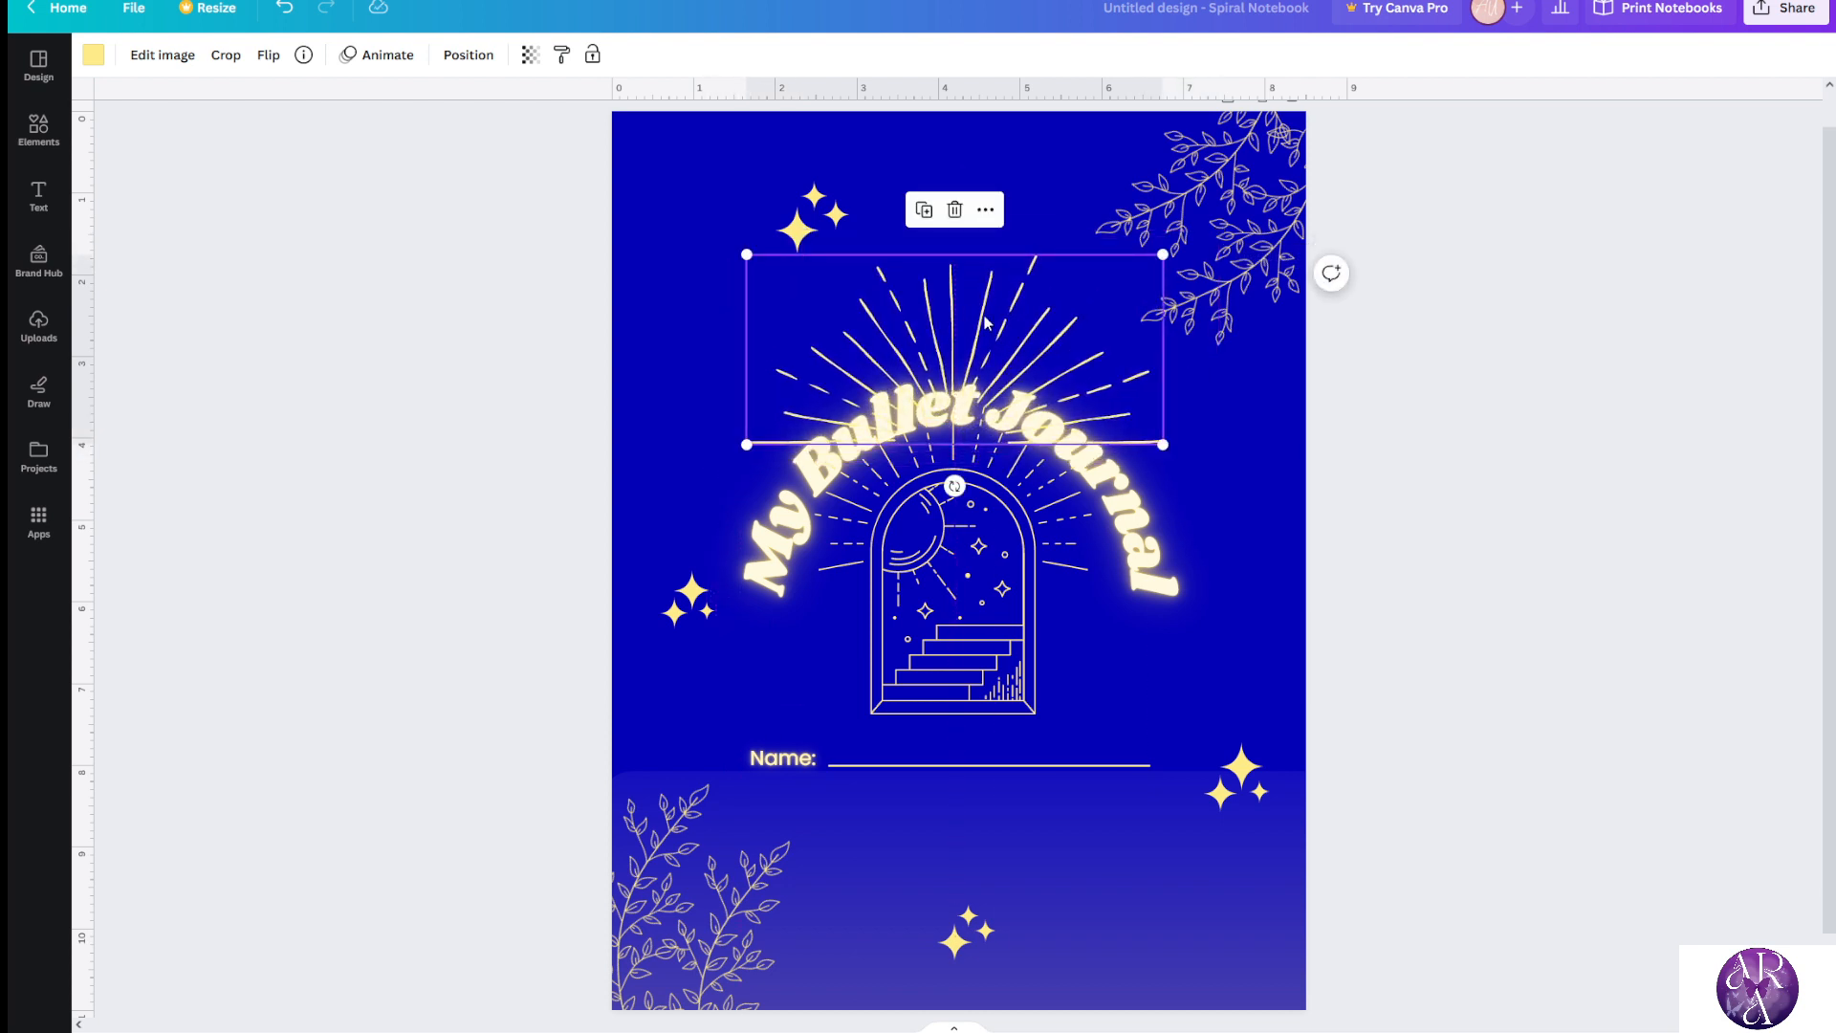
{"action": "mouse_move", "coordinate": [986, 323]}
{"action": "left_mouse_down"}
{"action": "mouse_move", "coordinate": [1000, 314]}
{"action": "mouse_move", "coordinate": [983, 316]}
{"action": "left_mouse_up"}
Search the graphics for "stars"
{"action": "left_click", "coordinate": [38, 129]}
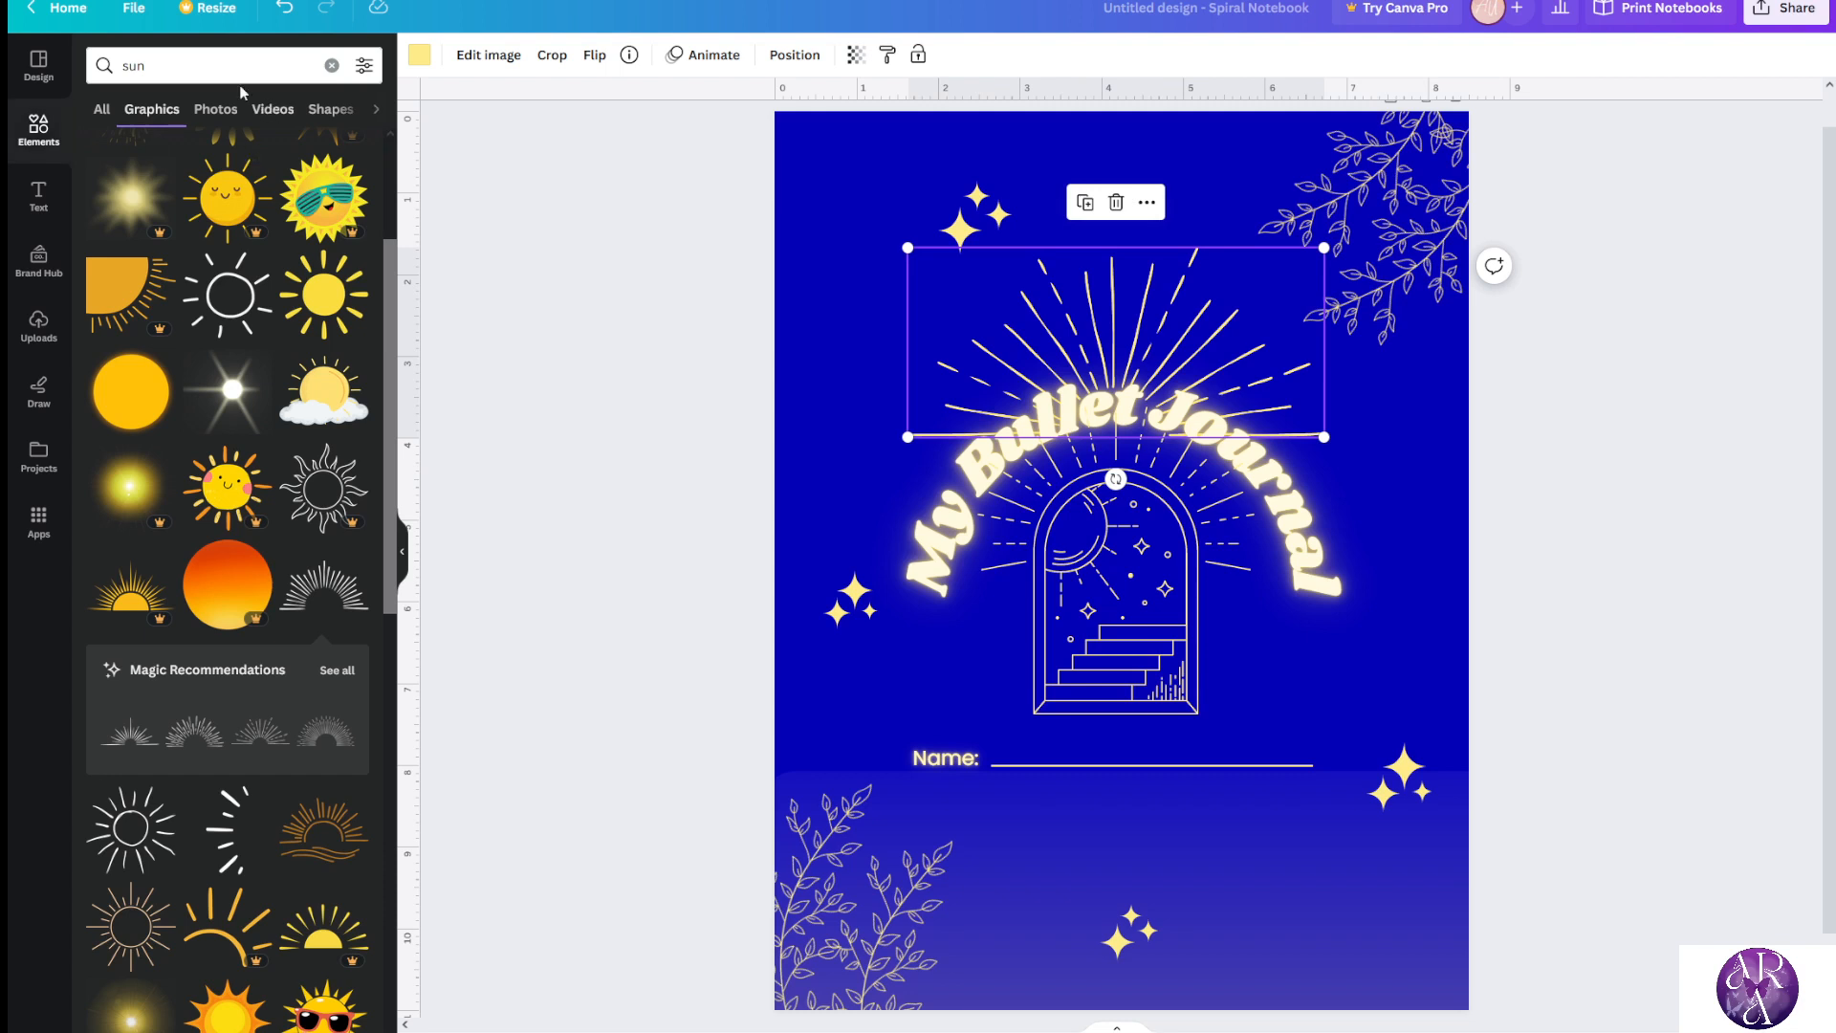
{"action": "left_click", "coordinate": [220, 65]}
{"action": "type", "text": "stars"}
{"action": "key", "text": "Return"}
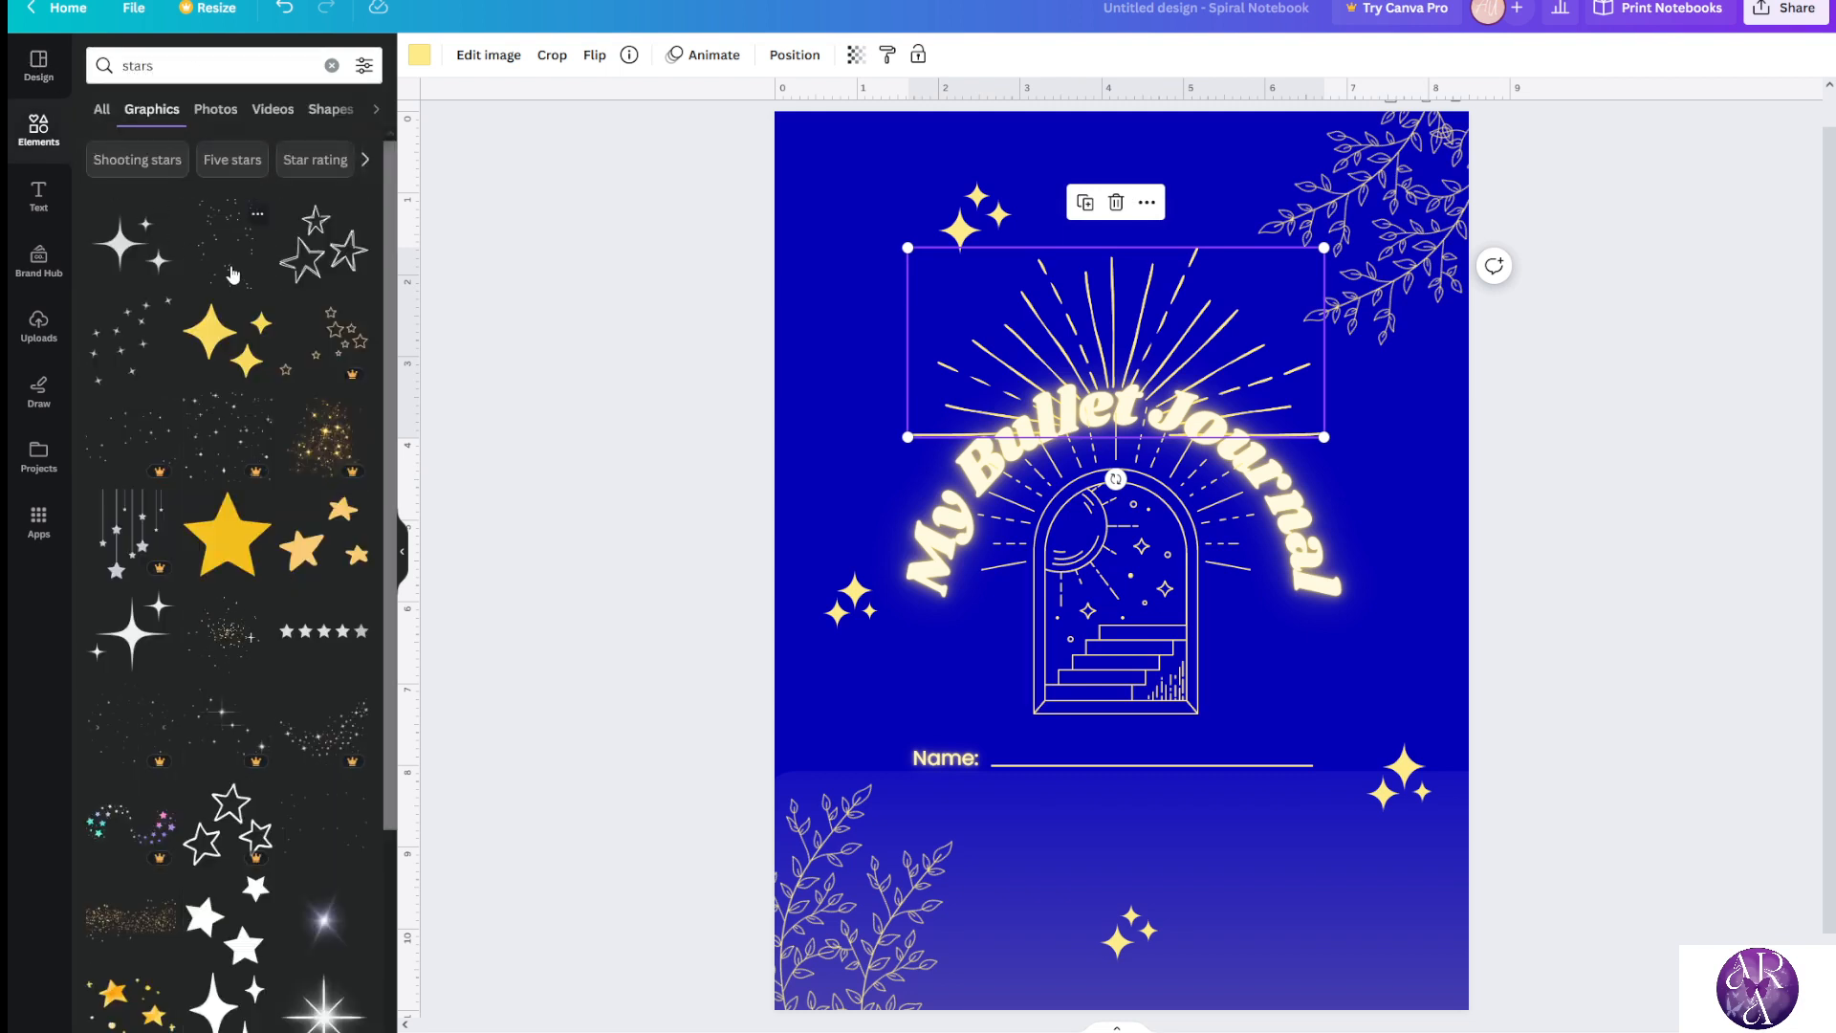
Add the row of five stars at the page's upper edge and give it the sunburst's pale yellow style
{"action": "left_click", "coordinate": [303, 641]}
{"action": "left_click_drag", "start_coordinate": [1202, 574], "coordinate": [1156, 152]}
{"action": "left_click", "coordinate": [1103, 341]}
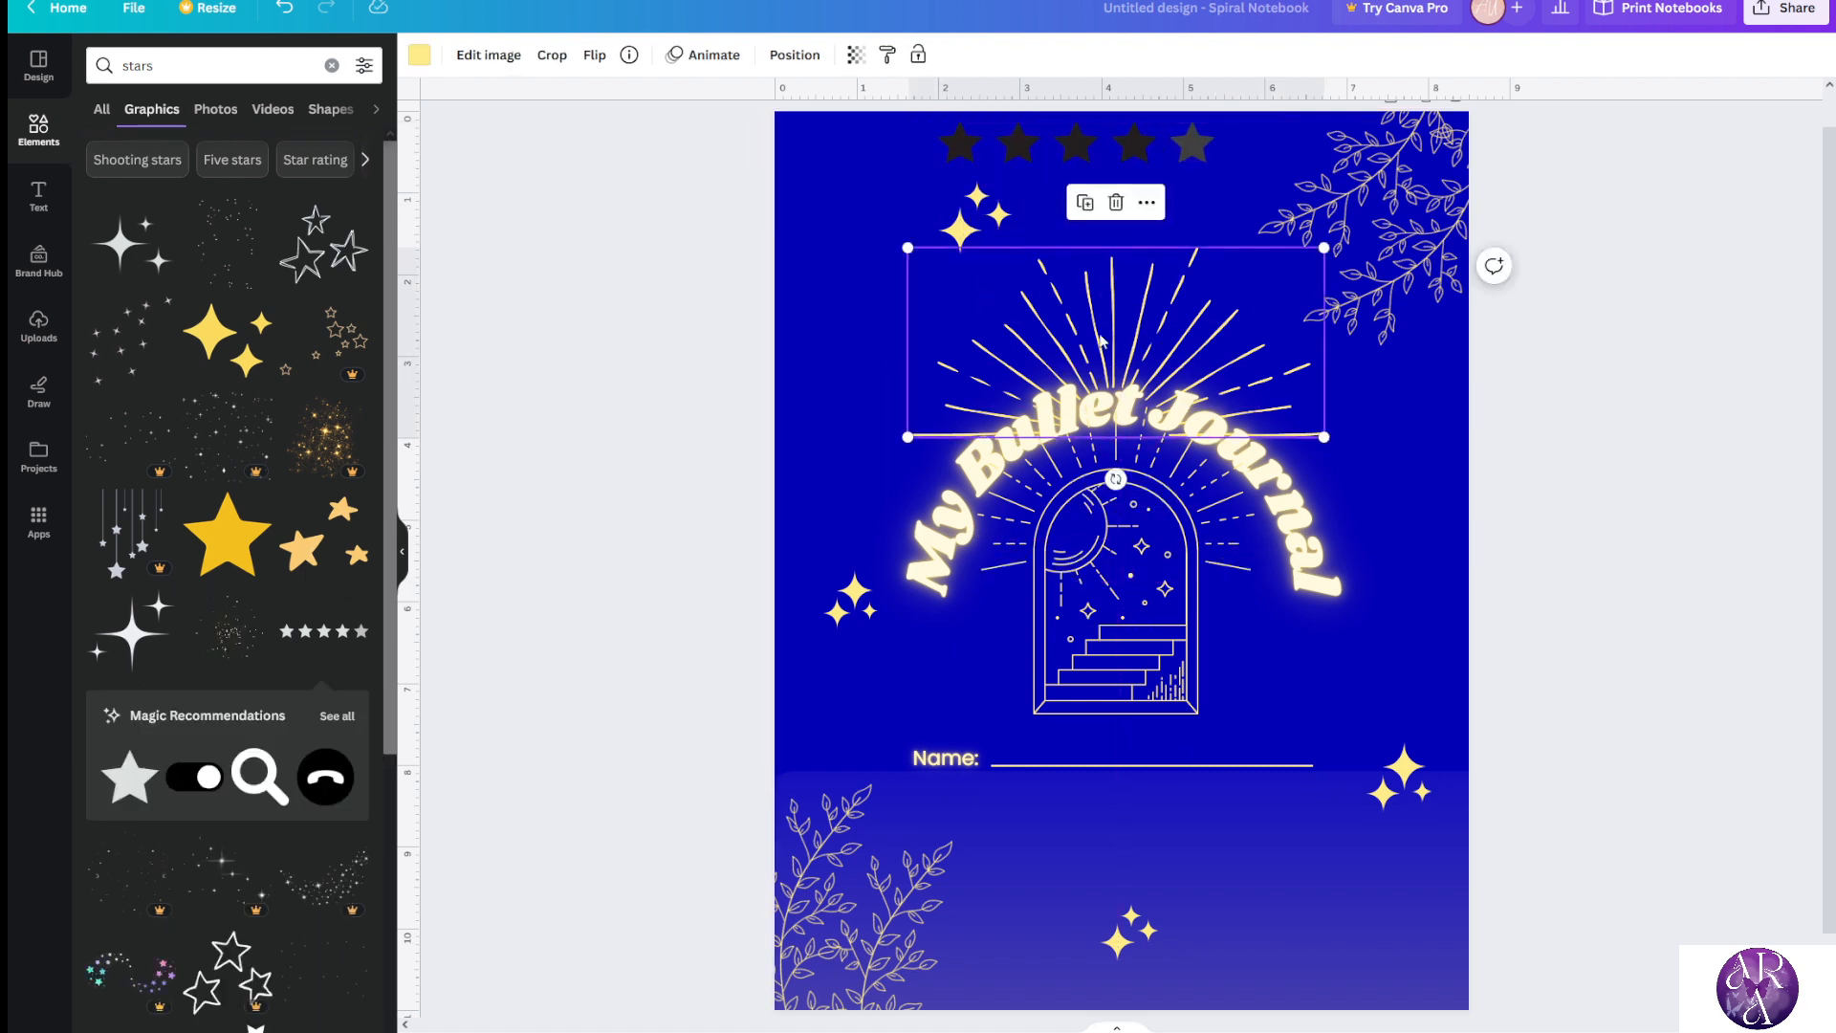
{"action": "left_click", "coordinate": [888, 55]}
{"action": "left_click", "coordinate": [961, 144]}
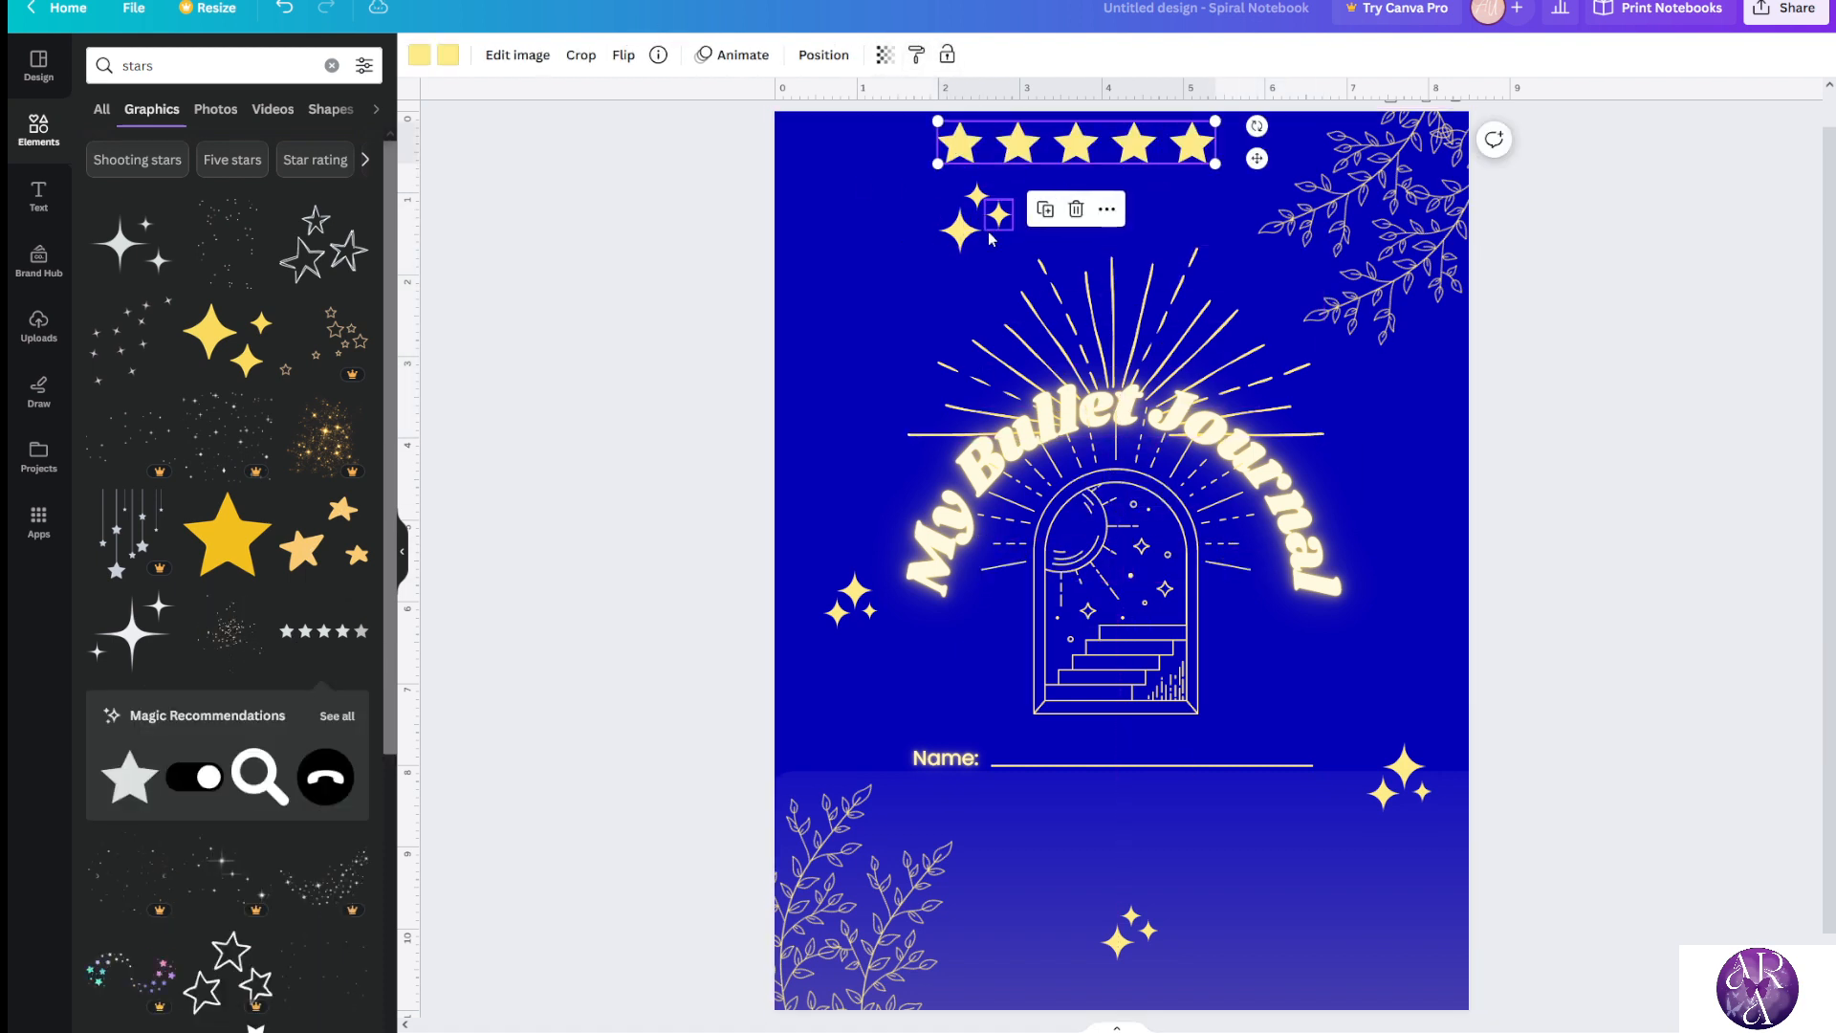
Delete the sparkle clusters near the page's upper-left corner and to the right of the name line
{"action": "left_click", "coordinate": [966, 229]}
{"action": "left_click_drag", "start_coordinate": [974, 230], "coordinate": [1404, 786]}
{"action": "key", "text": "Delete"}
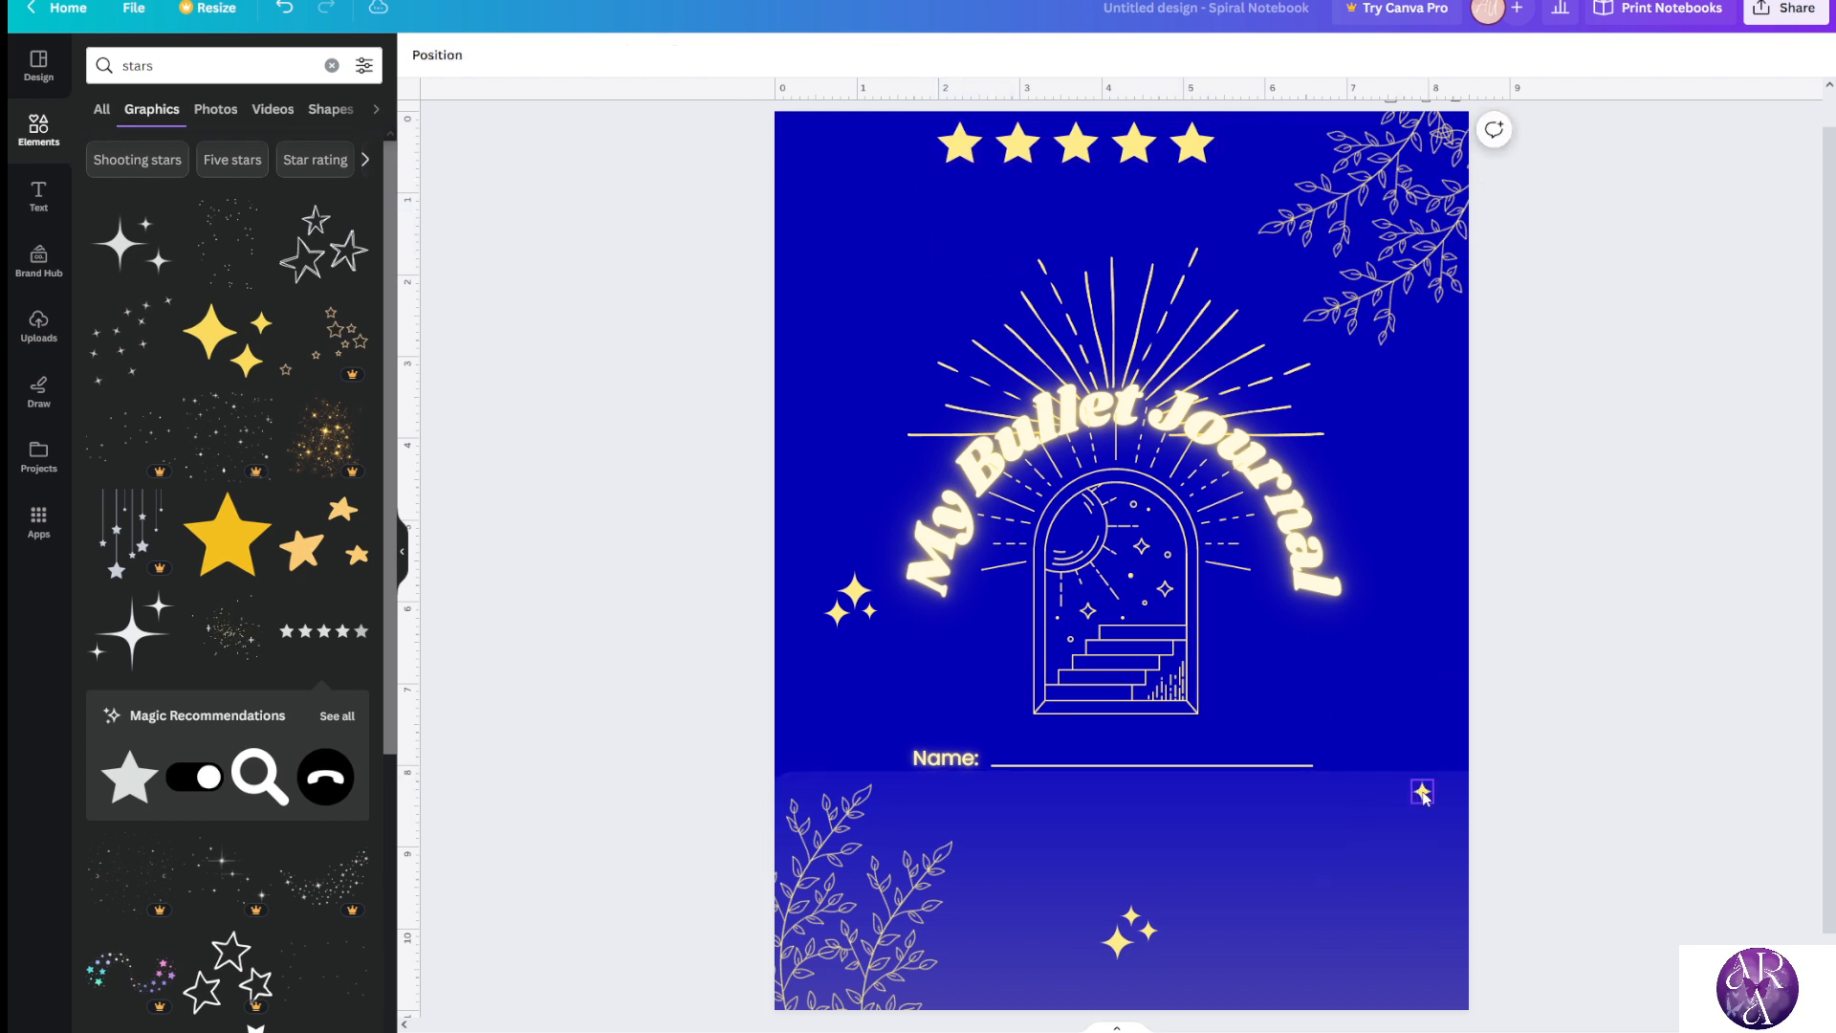
Try the five-star row at a larger size along the page's upper edge and delete it
{"action": "left_click", "coordinate": [1192, 143]}
{"action": "left_click_drag", "start_coordinate": [1216, 163], "coordinate": [1306, 177]}
{"action": "left_click_drag", "start_coordinate": [1116, 164], "coordinate": [1103, 157]}
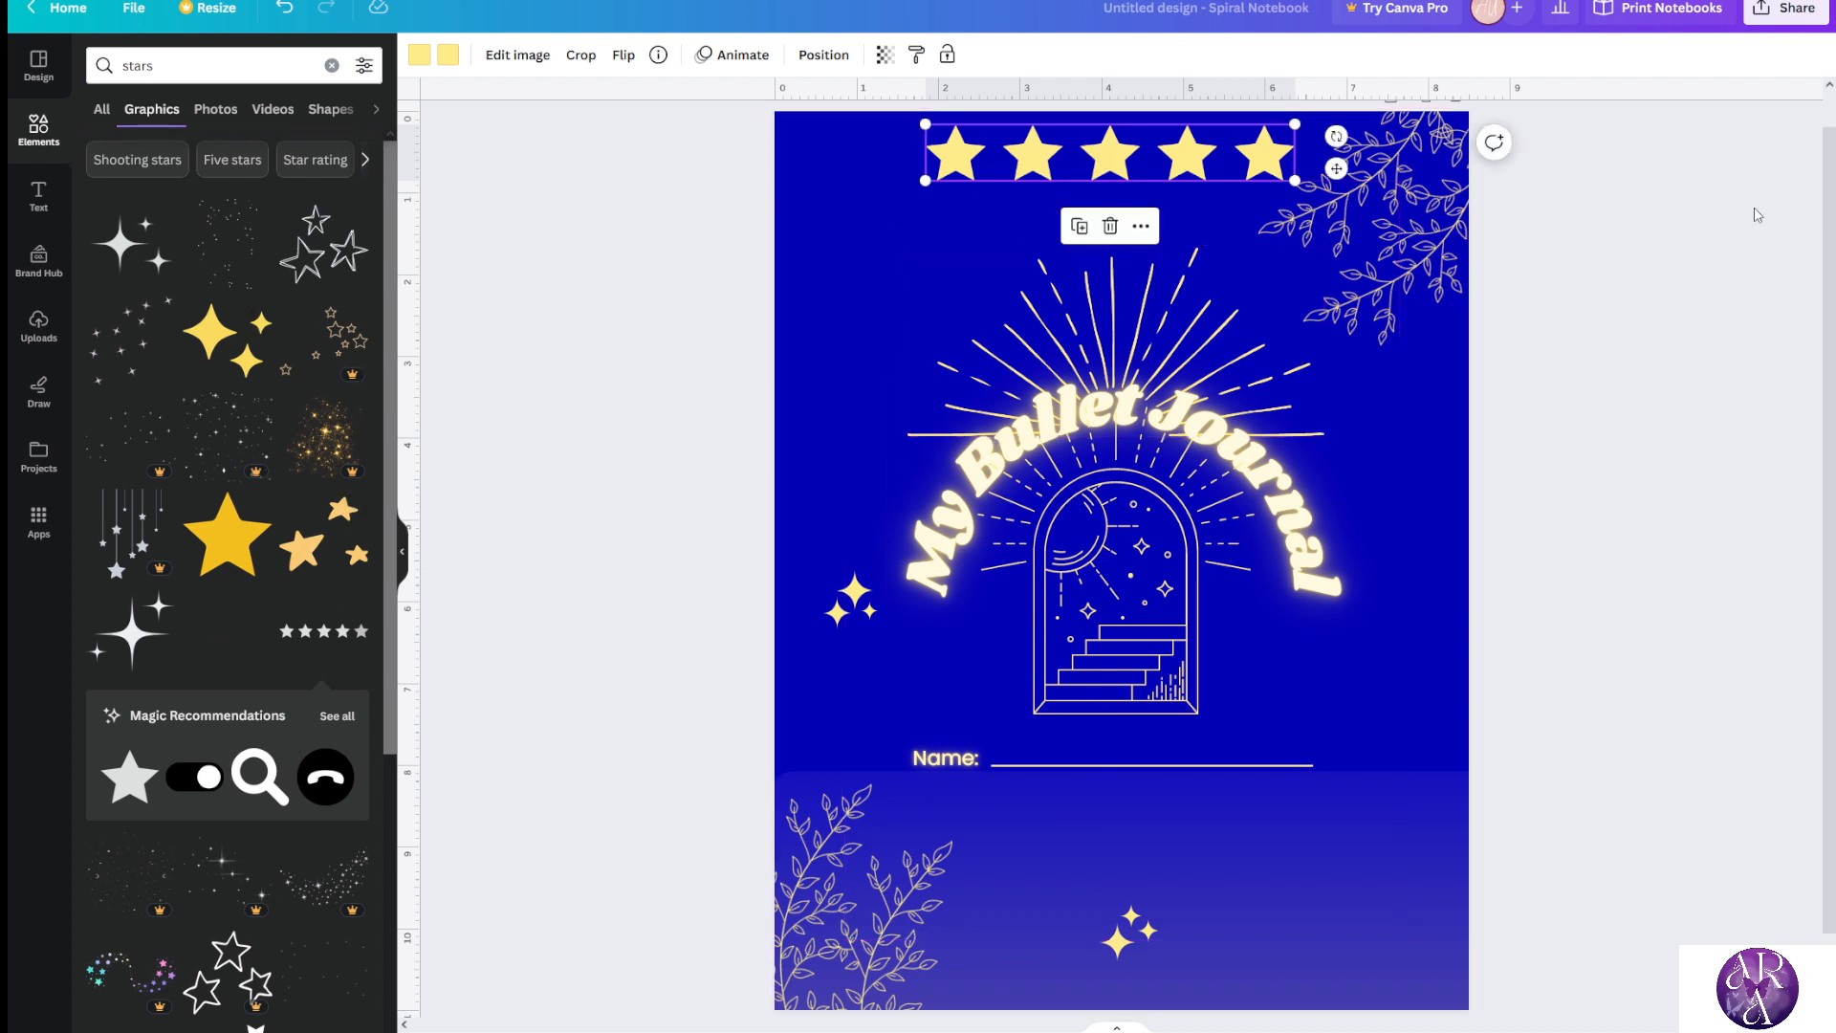
{"action": "key", "text": "Delete"}
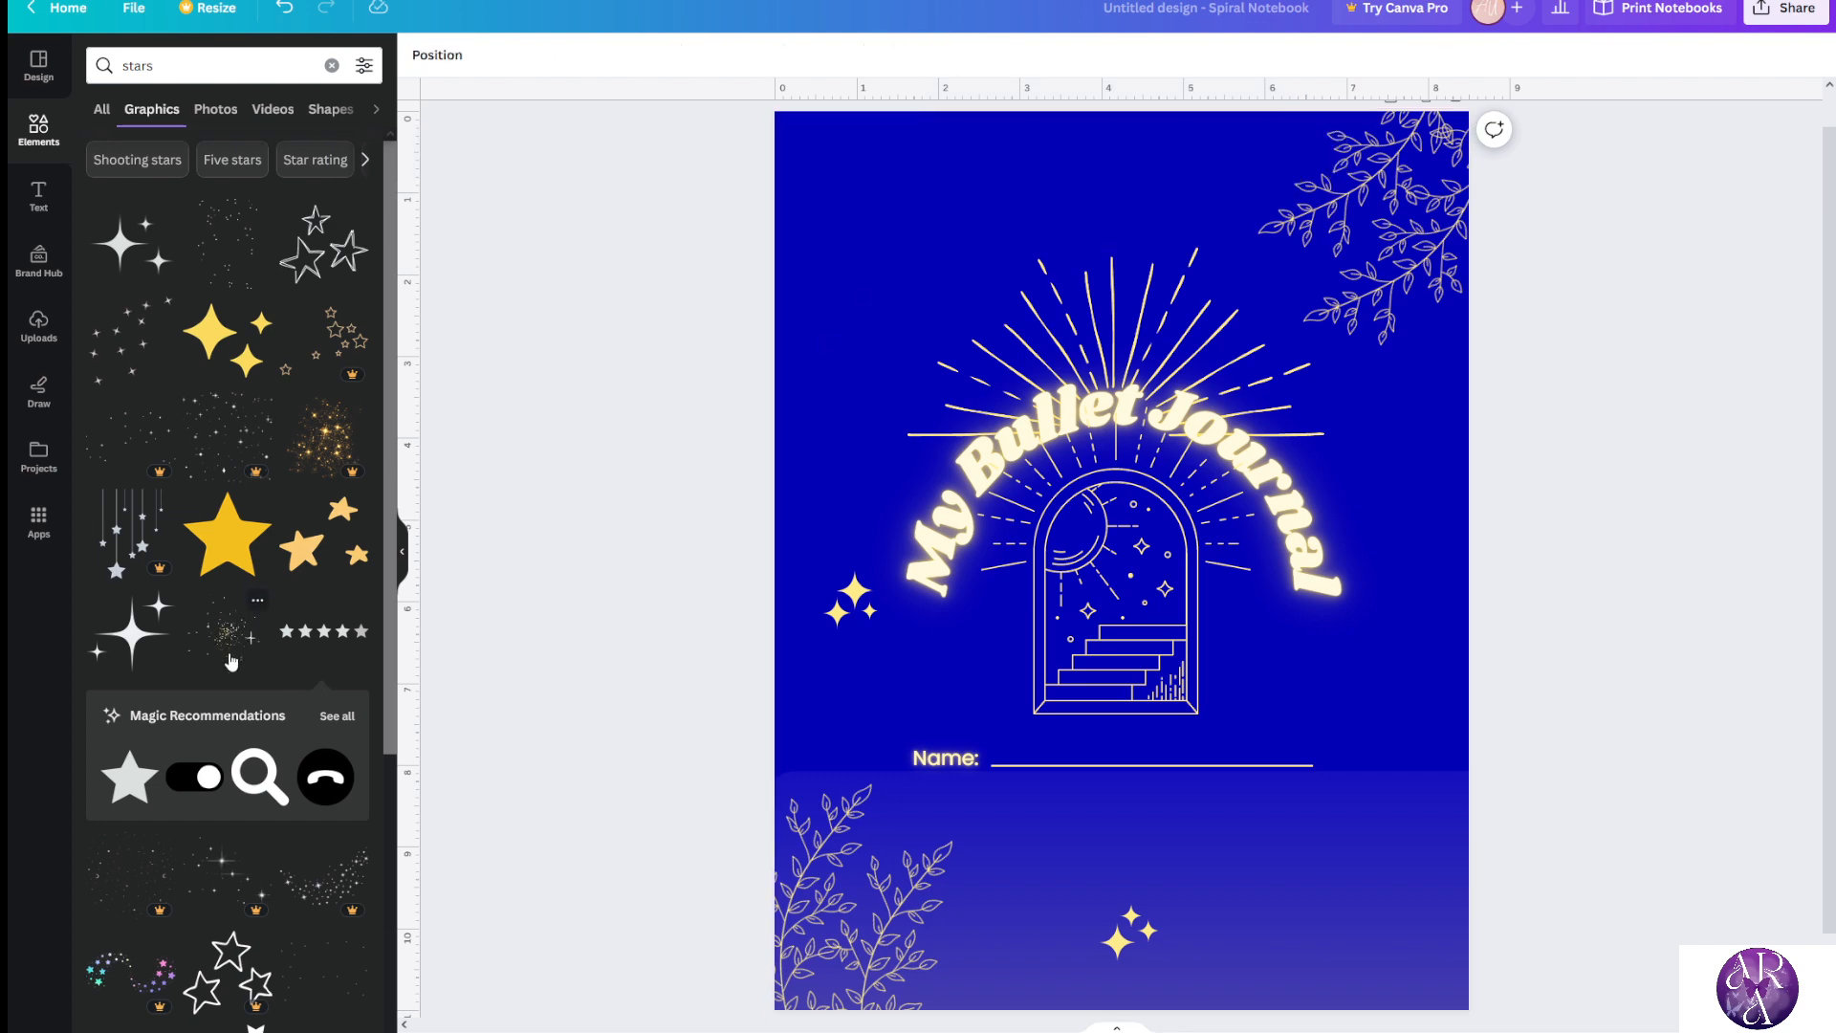
Add the animated gold star-dust graphic, shrink it to about 2.6 by 2.7 over the doorway and send it to the back
{"action": "left_click", "coordinate": [229, 657]}
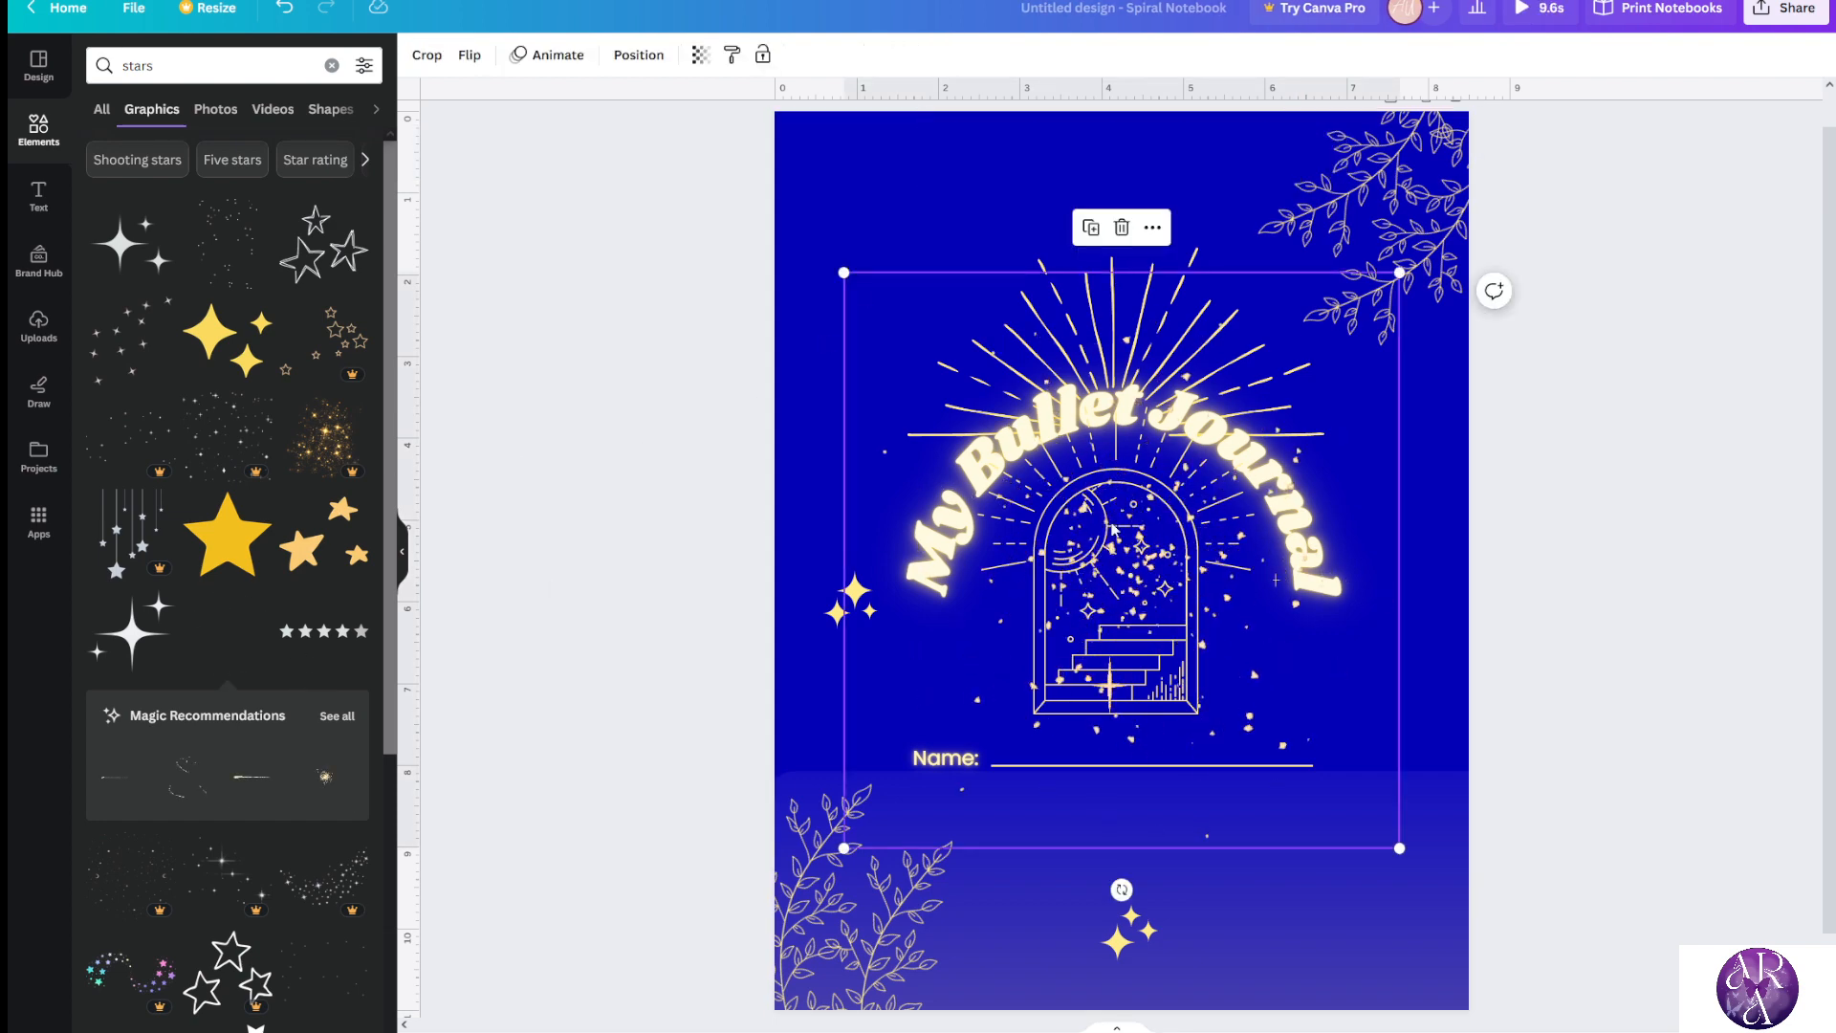
{"action": "left_click_drag", "start_coordinate": [843, 273], "coordinate": [1224, 650]}
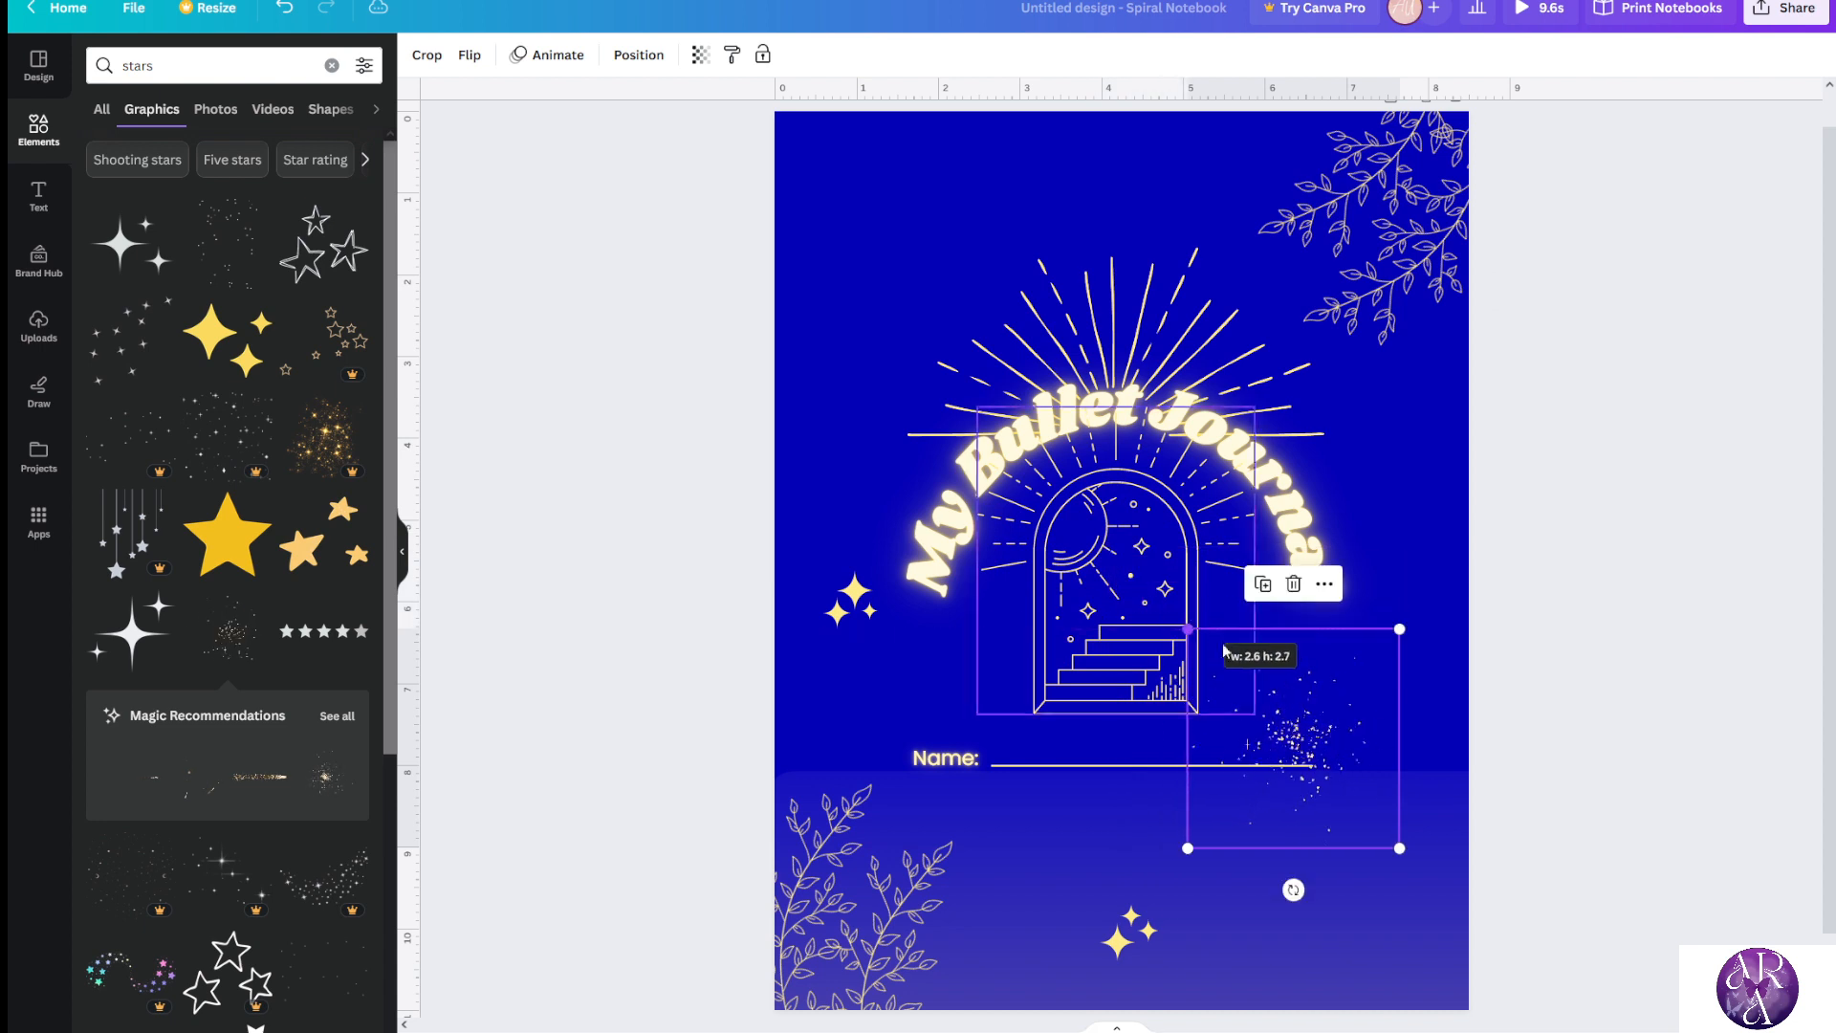
{"action": "left_click_drag", "start_coordinate": [1333, 753], "coordinate": [1150, 552]}
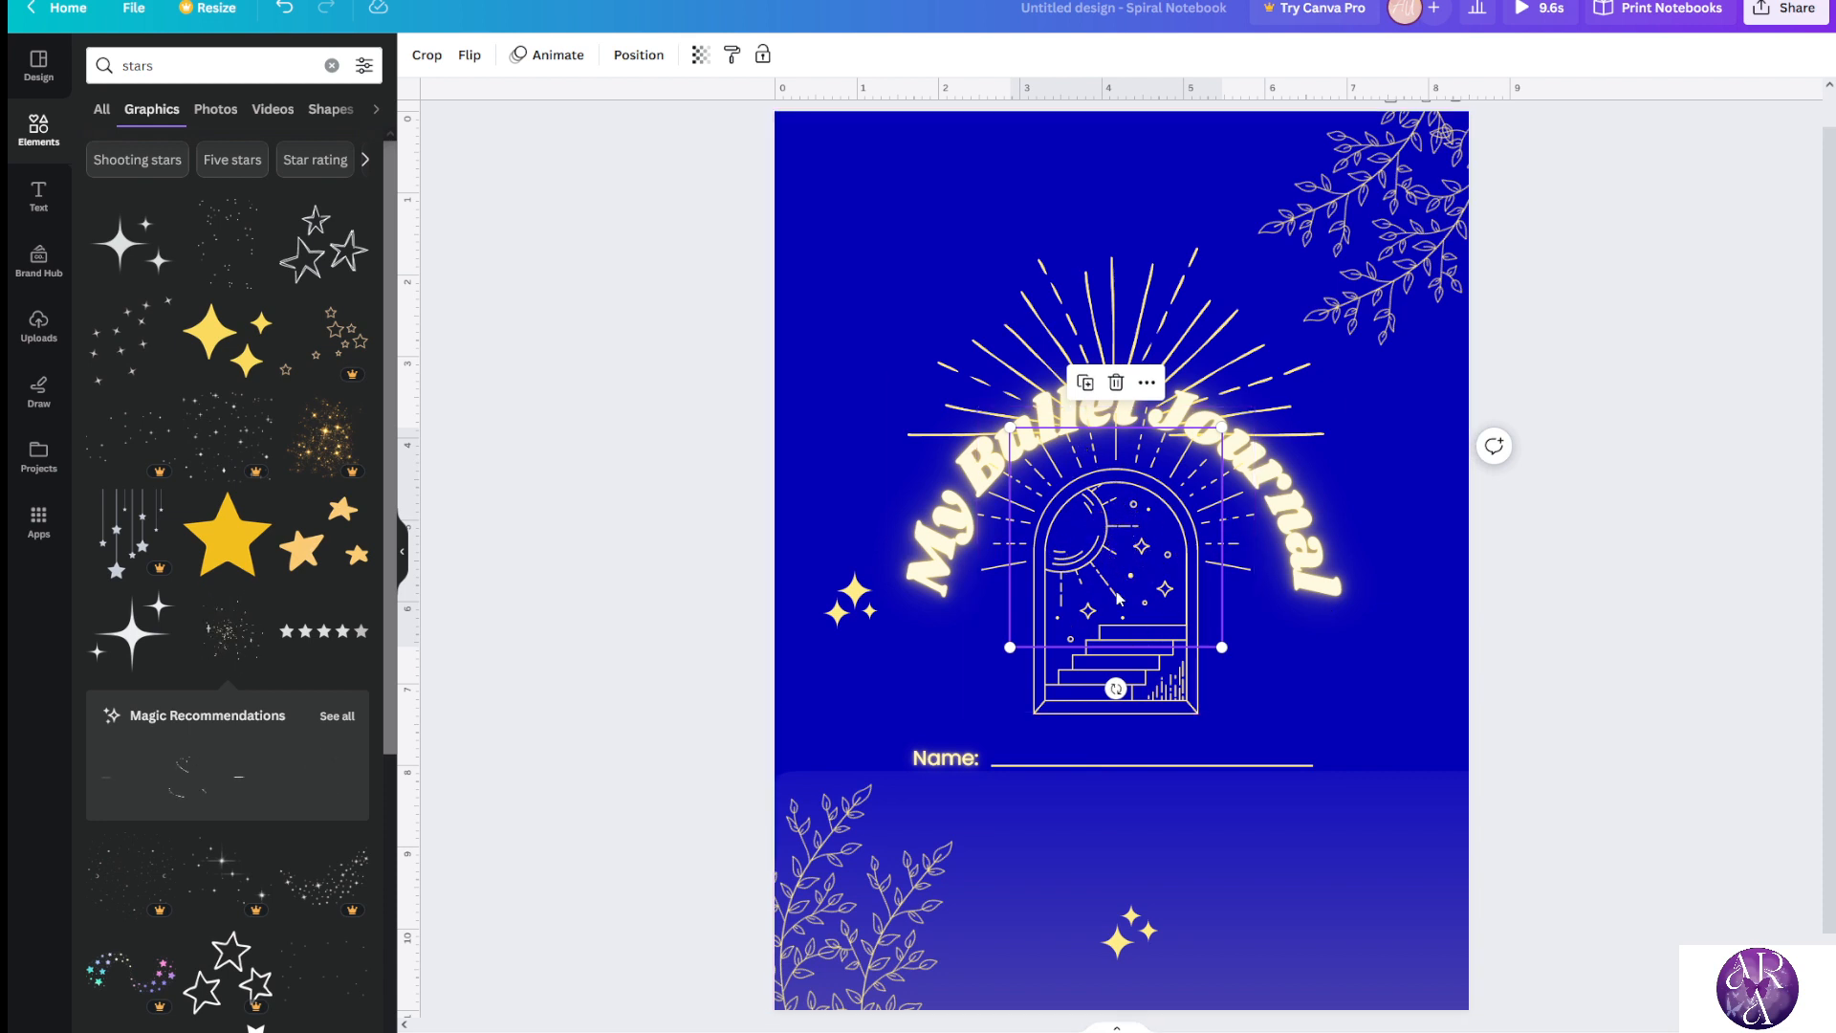
{"action": "right_click", "coordinate": [1133, 583]}
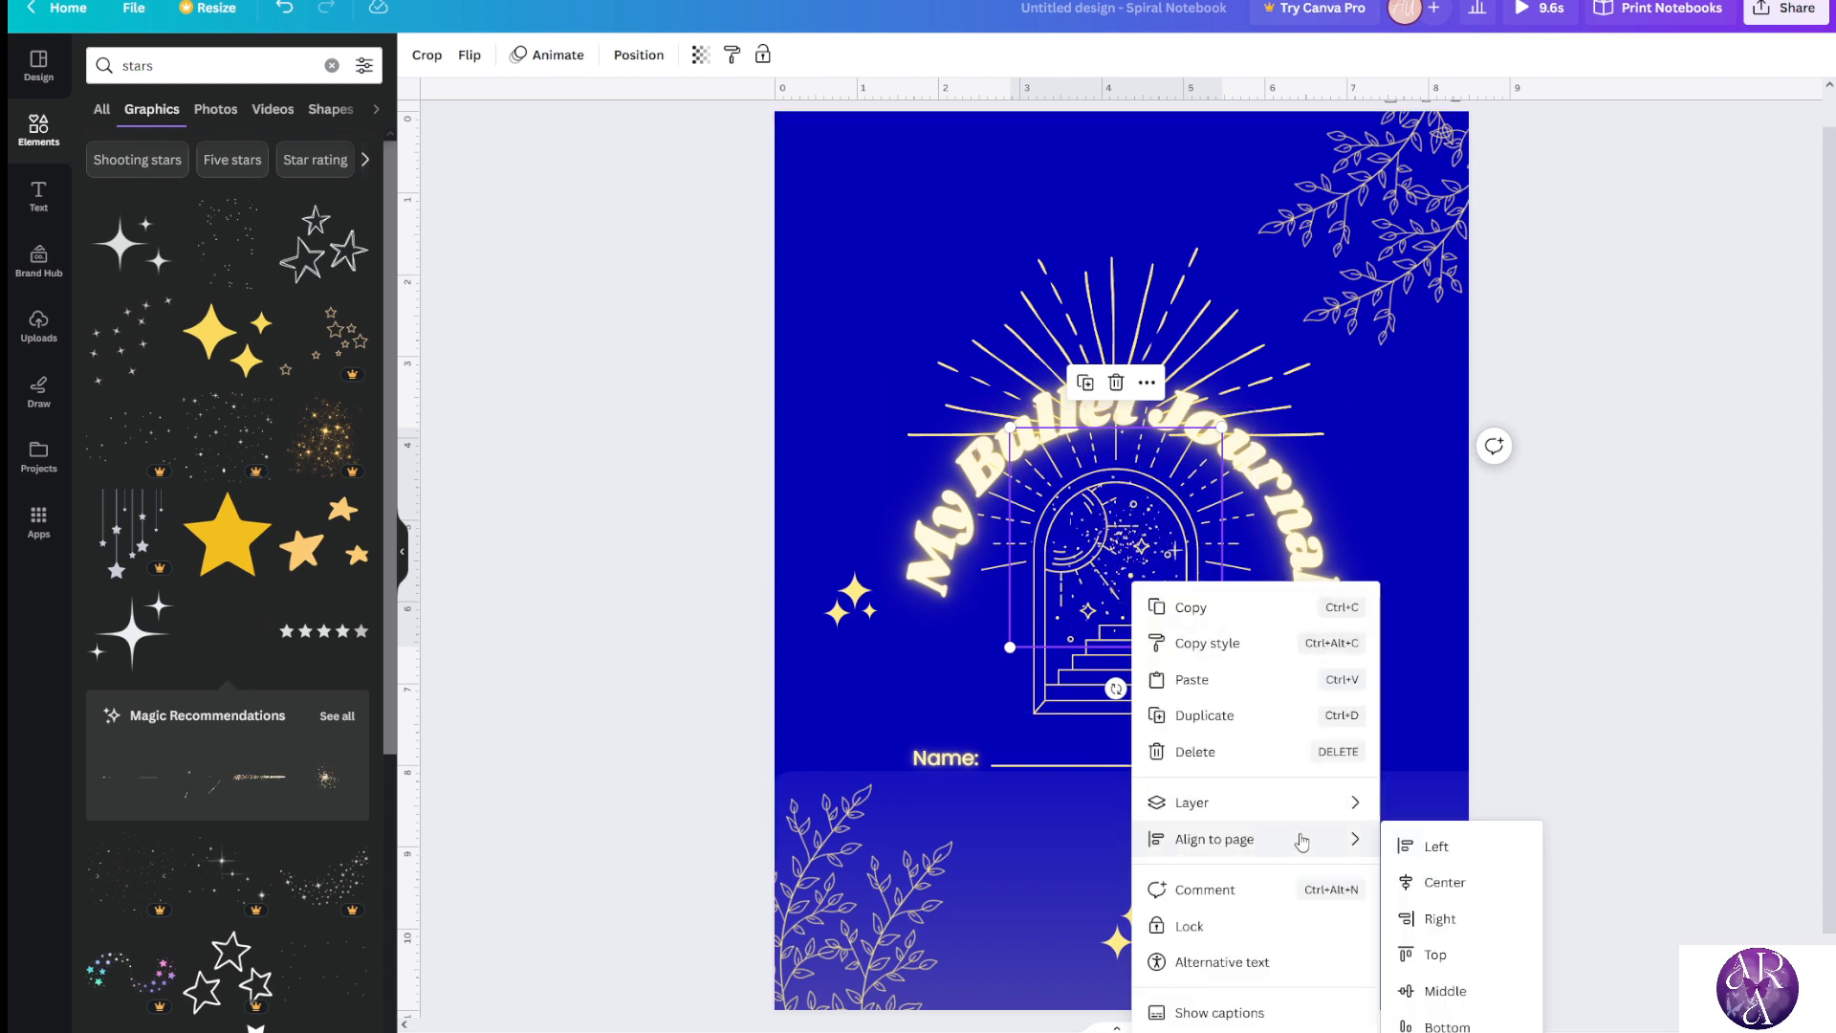
{"action": "mouse_move", "coordinate": [1339, 803]}
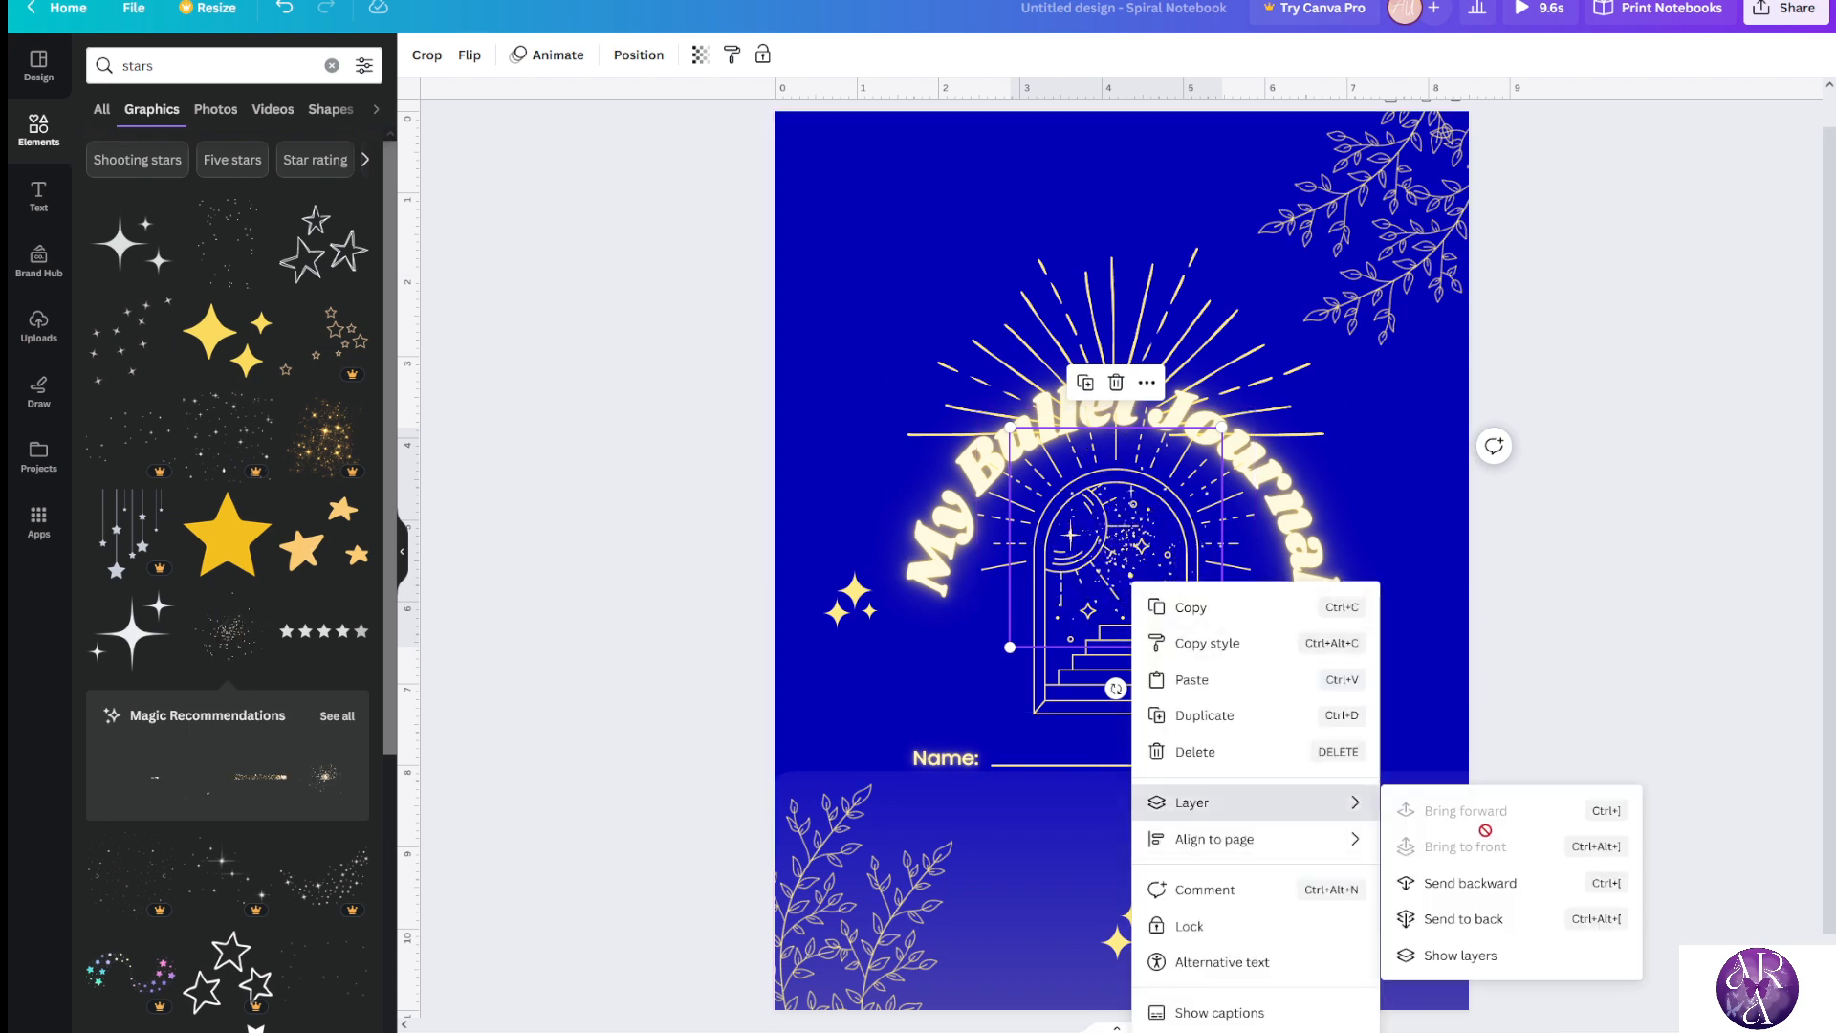
{"action": "left_click", "coordinate": [1493, 926]}
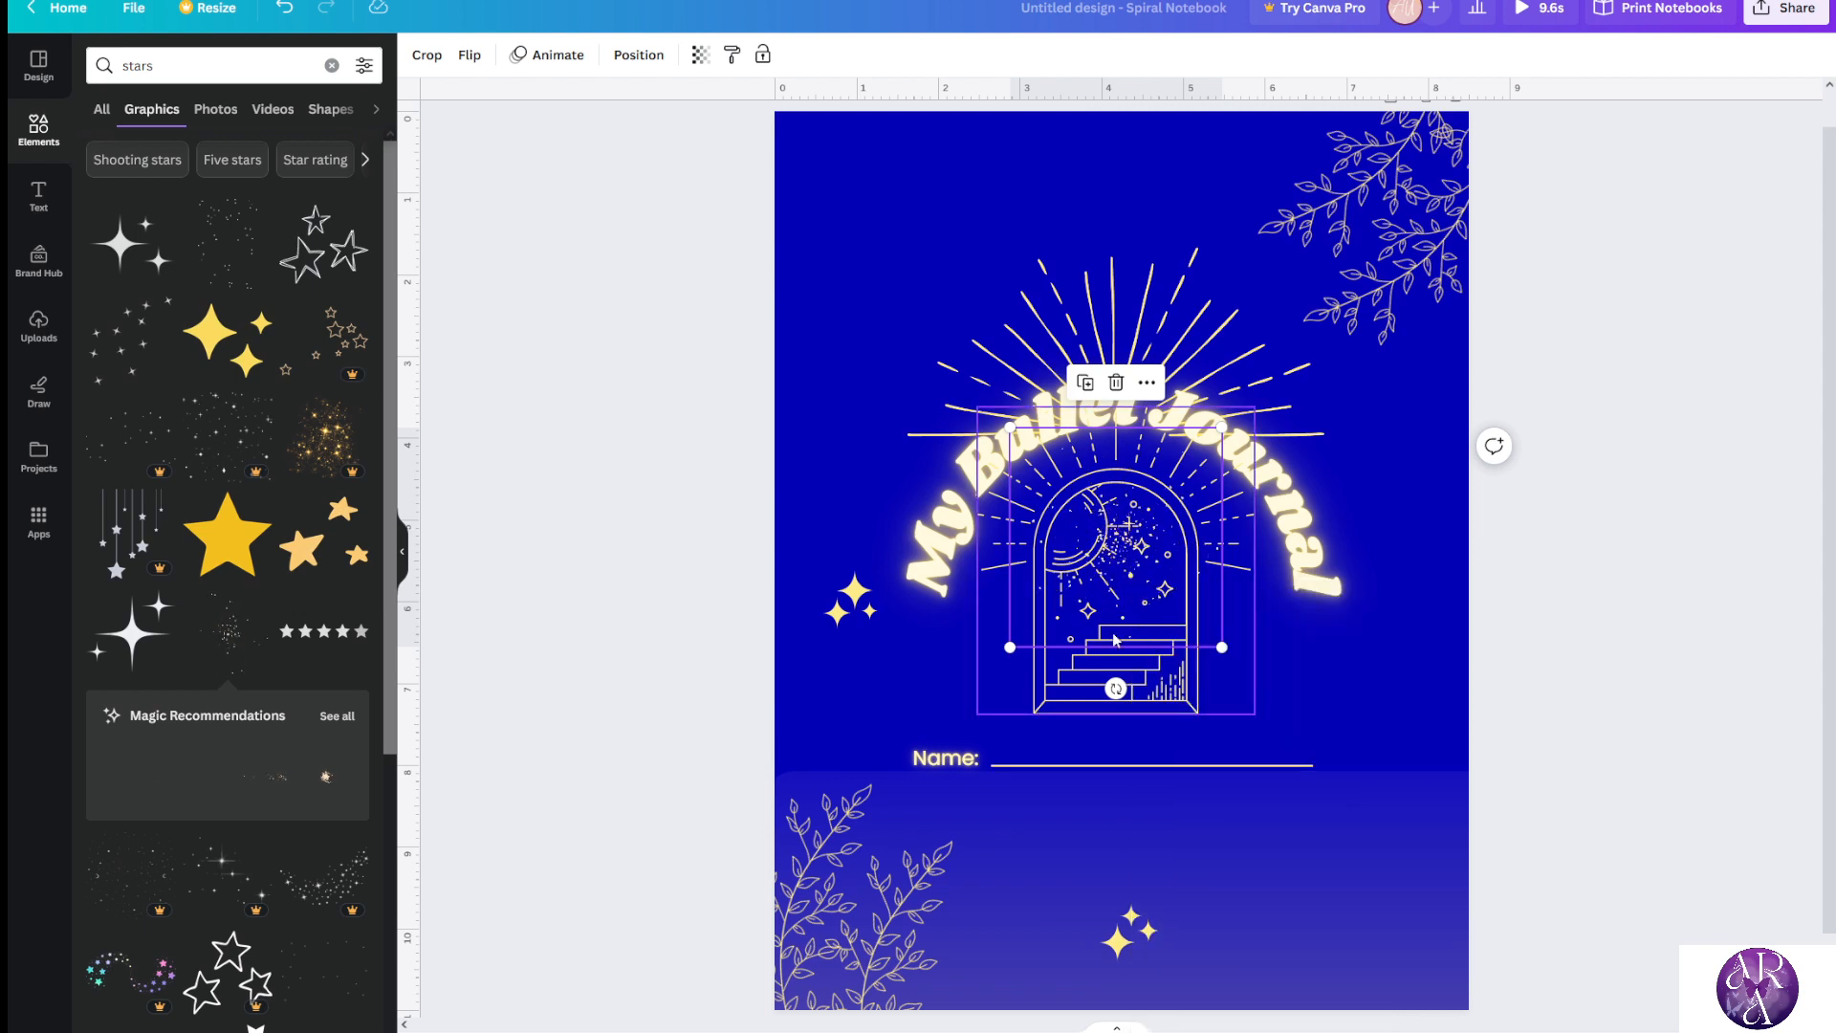
Move the star dust aside, try a large solid yellow star sent to the back behind the title, and delete the star
{"action": "left_click_drag", "start_coordinate": [1033, 538], "coordinate": [870, 429]}
{"action": "left_click", "coordinate": [228, 551]}
{"action": "left_click_drag", "start_coordinate": [1033, 510], "coordinate": [1043, 385]}
{"action": "right_click", "coordinate": [1160, 421]}
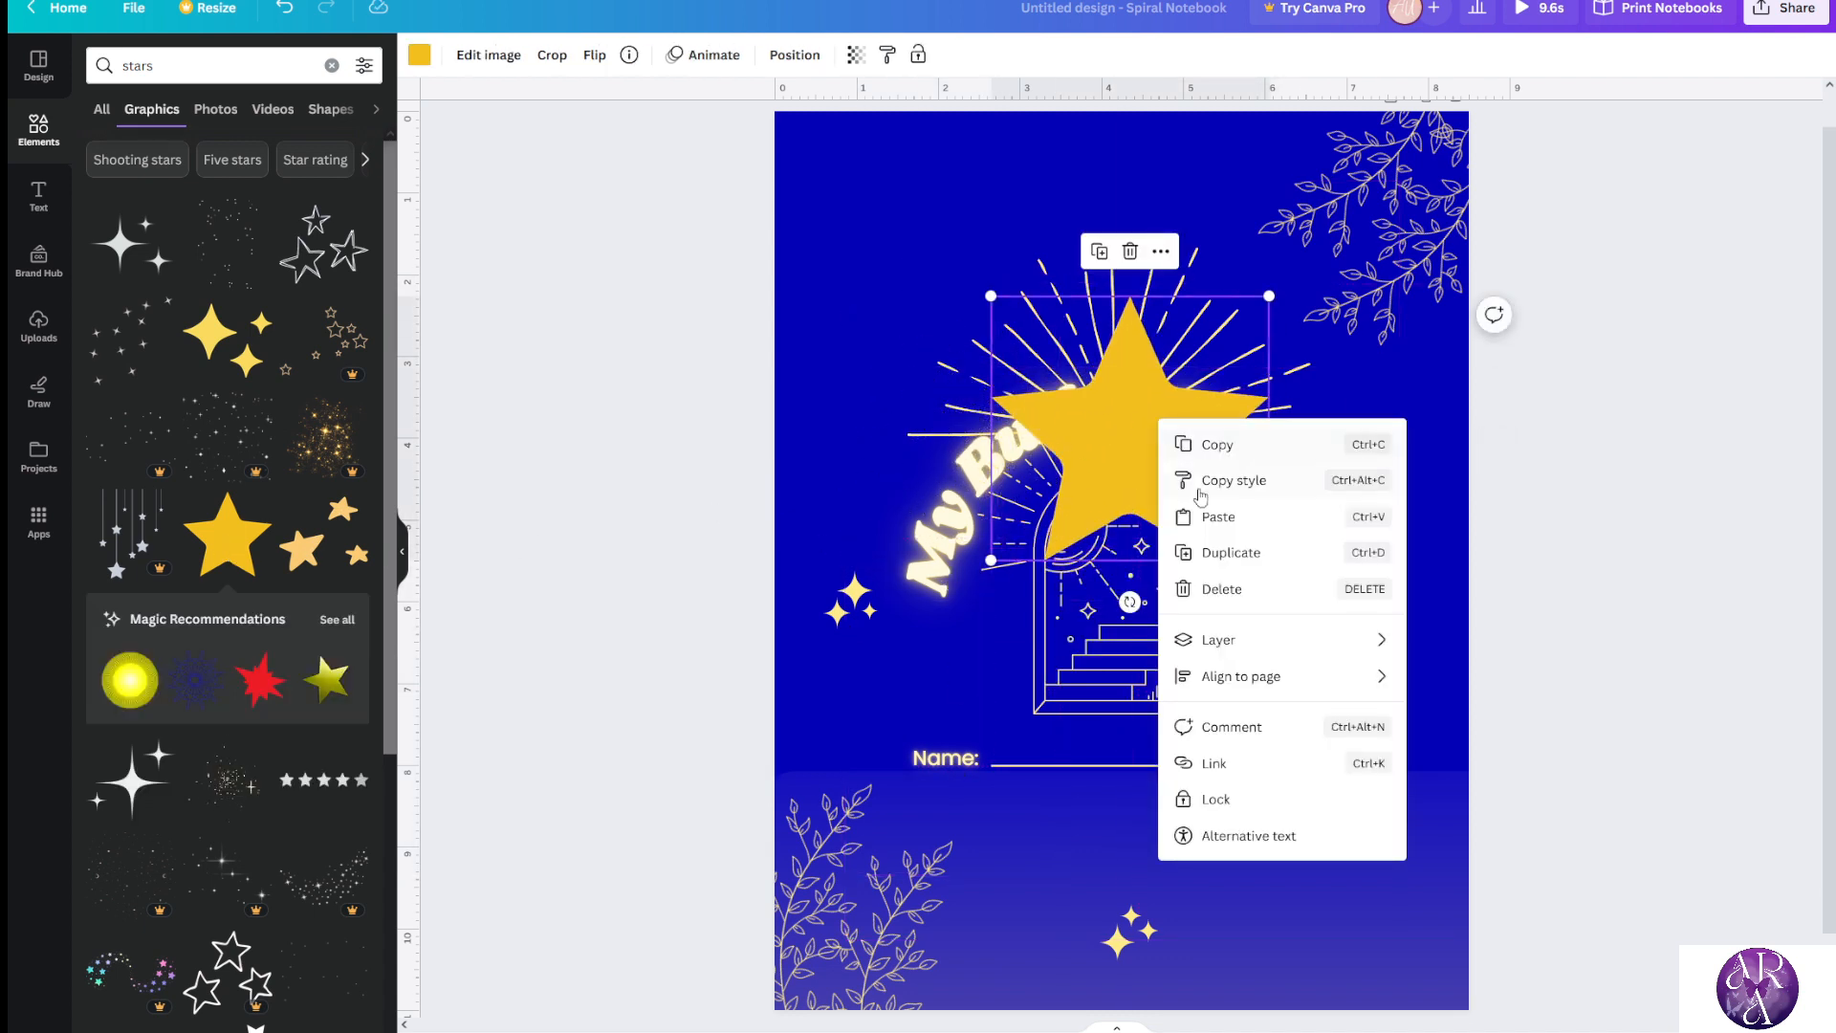
{"action": "mouse_move", "coordinate": [1339, 639]}
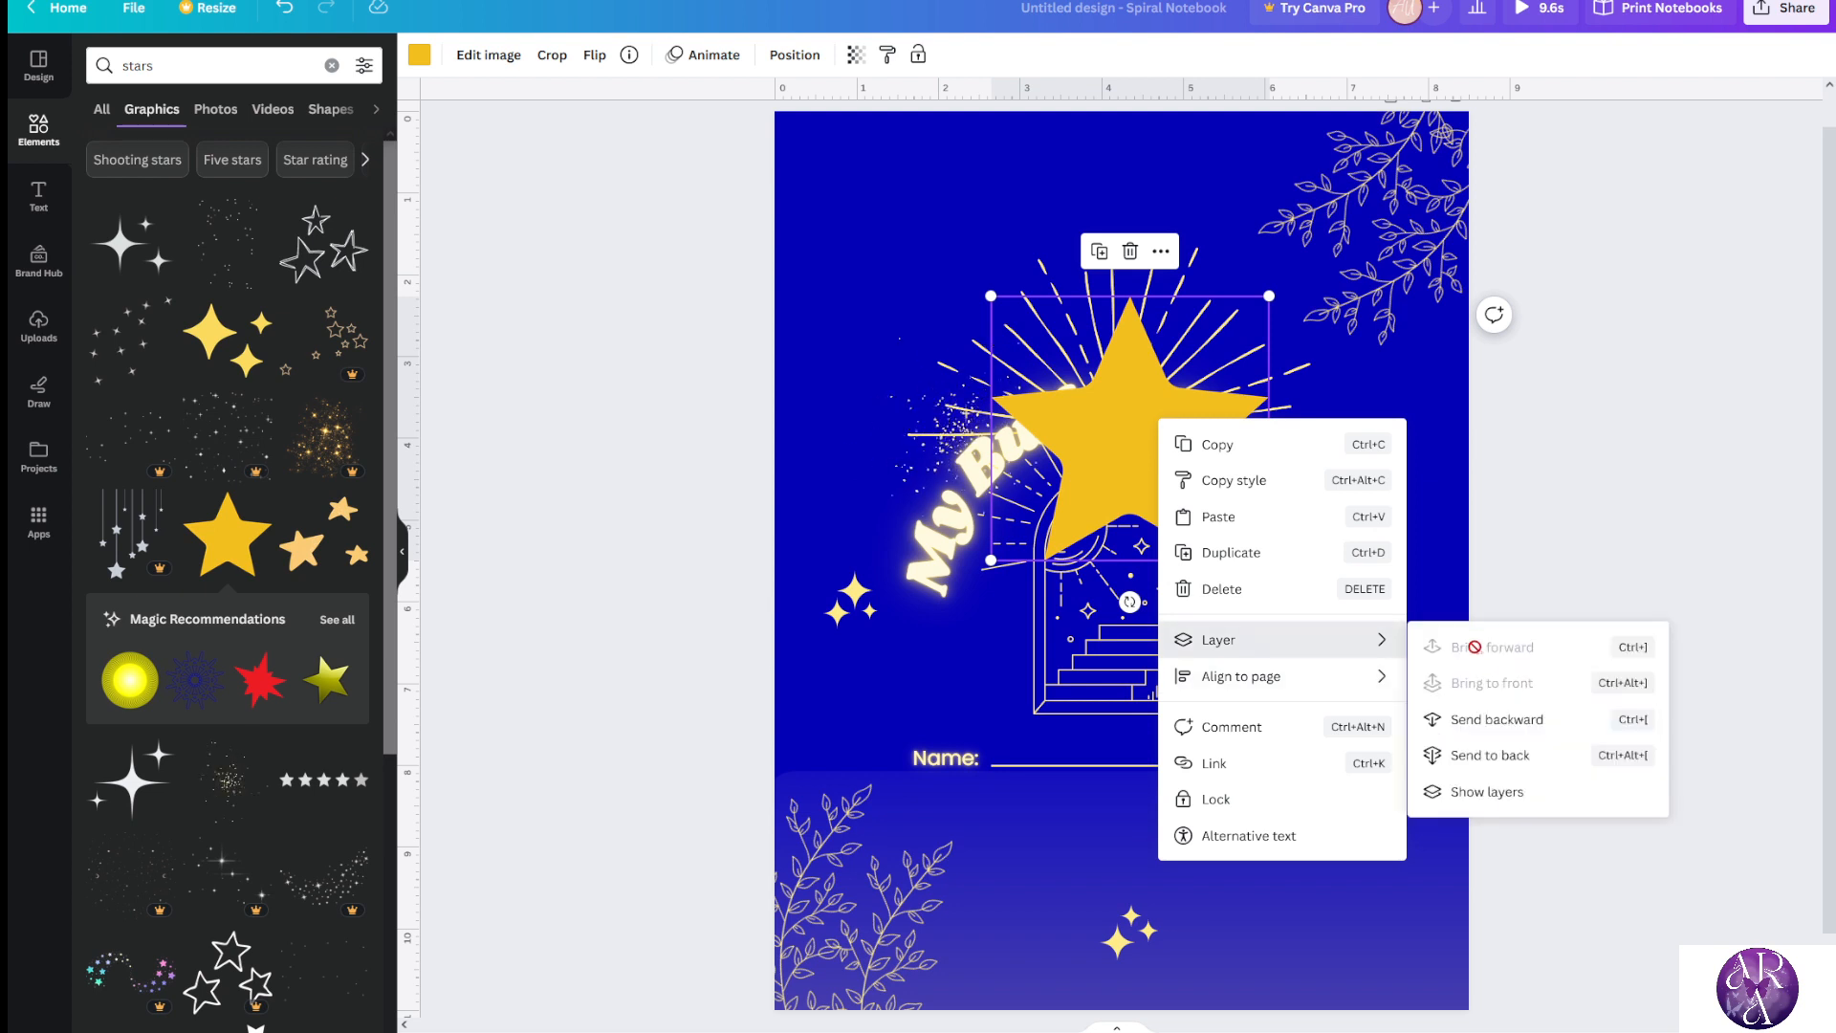
{"action": "left_click", "coordinate": [1458, 754]}
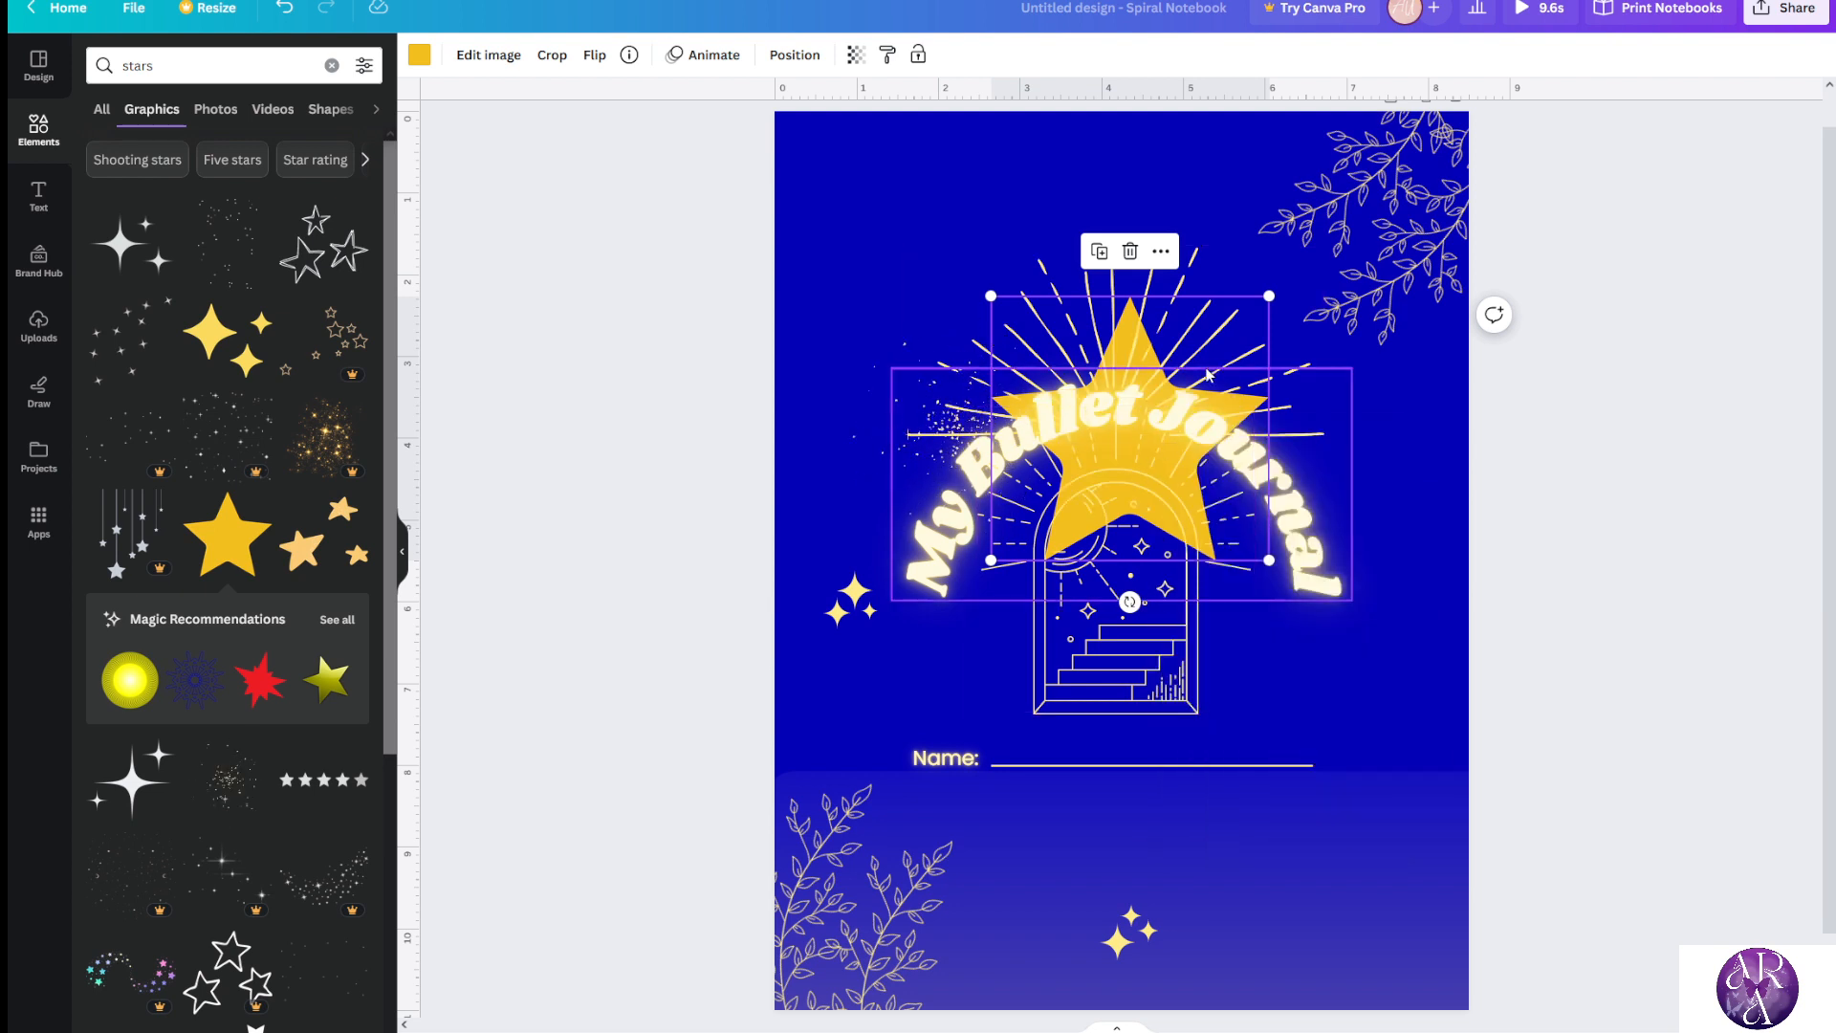
{"action": "key", "text": "Delete"}
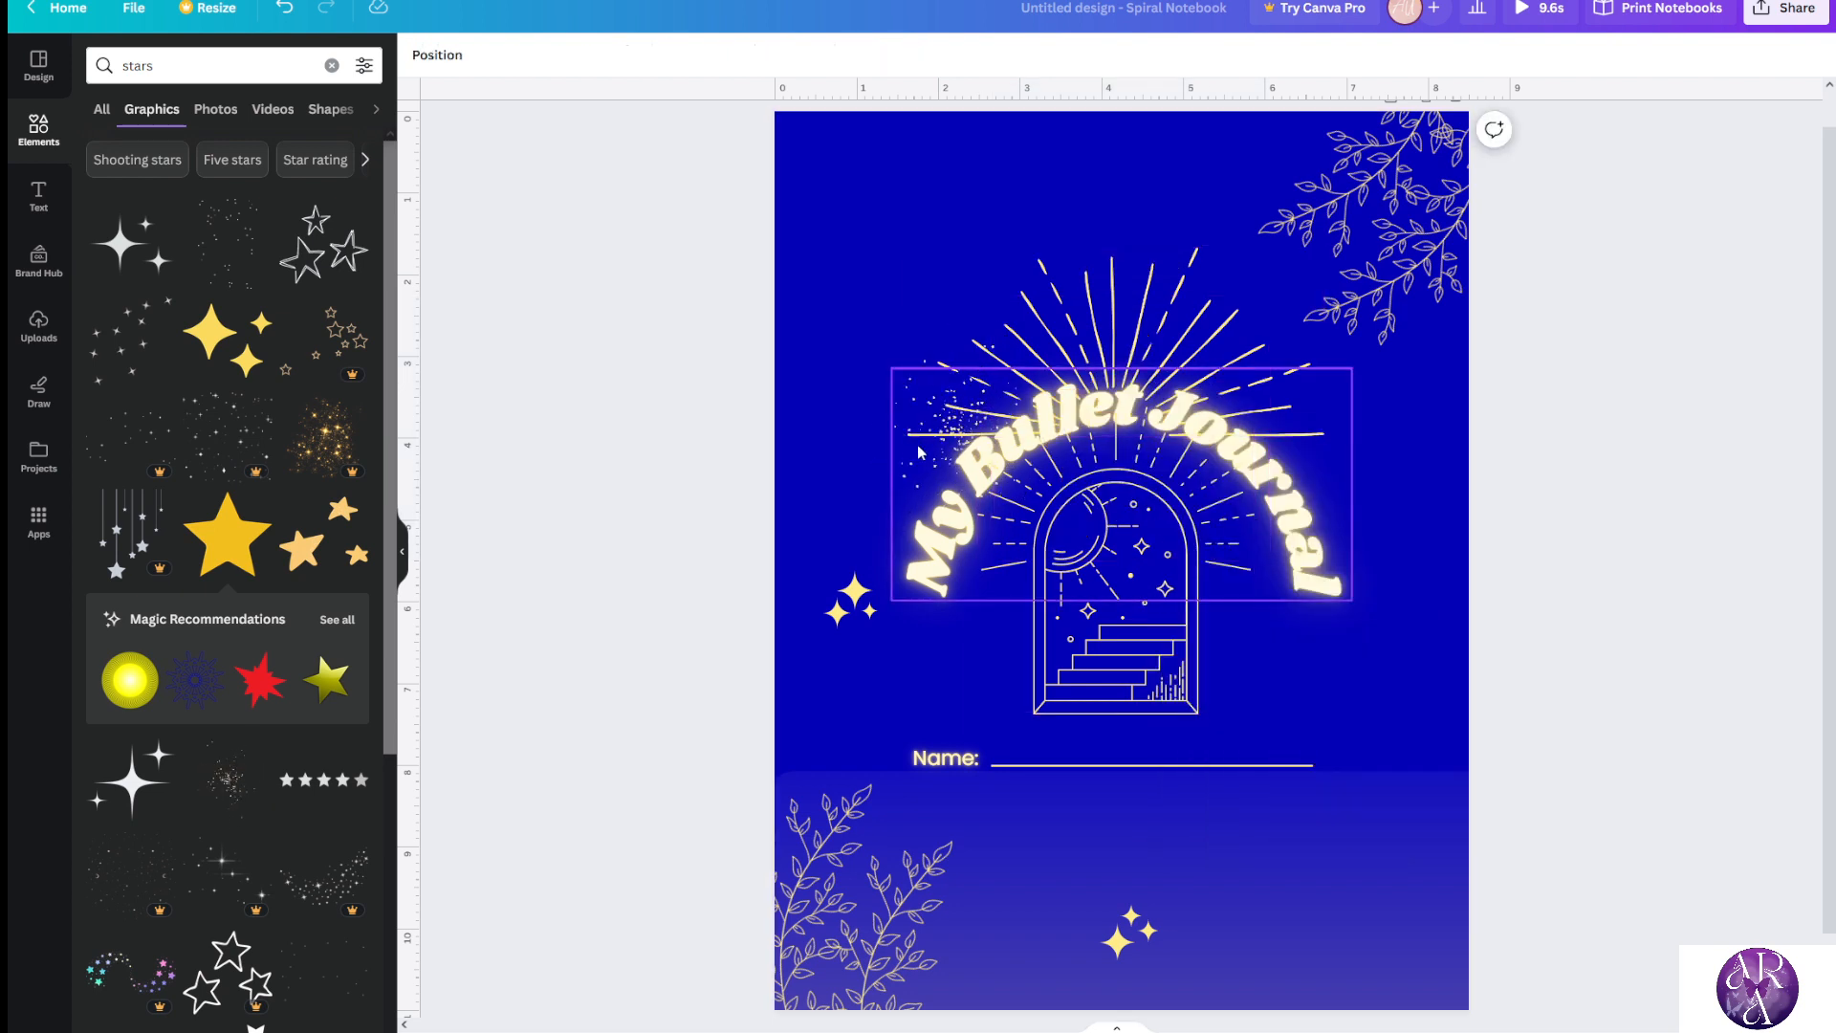
Move the star-dust graphic back inside the doorway arch, centered on the page
{"action": "left_click", "coordinate": [918, 452]}
{"action": "left_click", "coordinate": [918, 452]}
{"action": "left_click_drag", "start_coordinate": [918, 451], "coordinate": [1039, 536]}
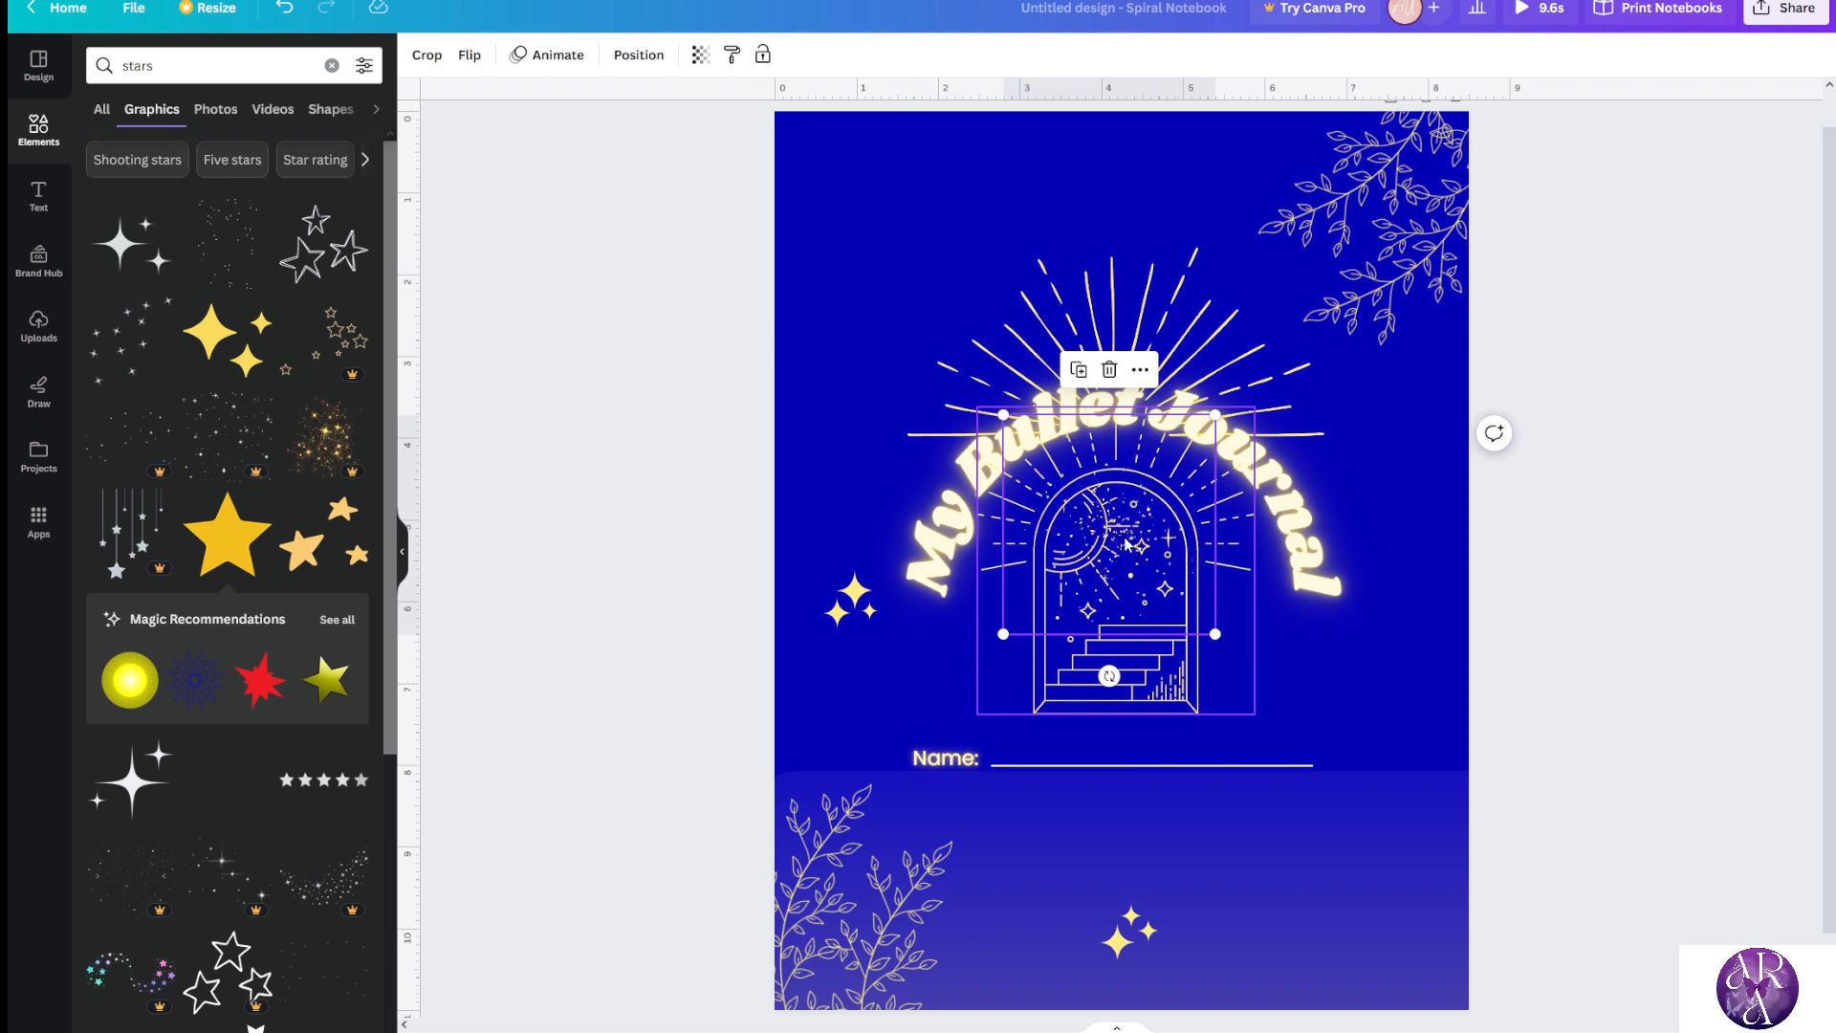
{"action": "left_click_drag", "start_coordinate": [1127, 543], "coordinate": [1133, 557]}
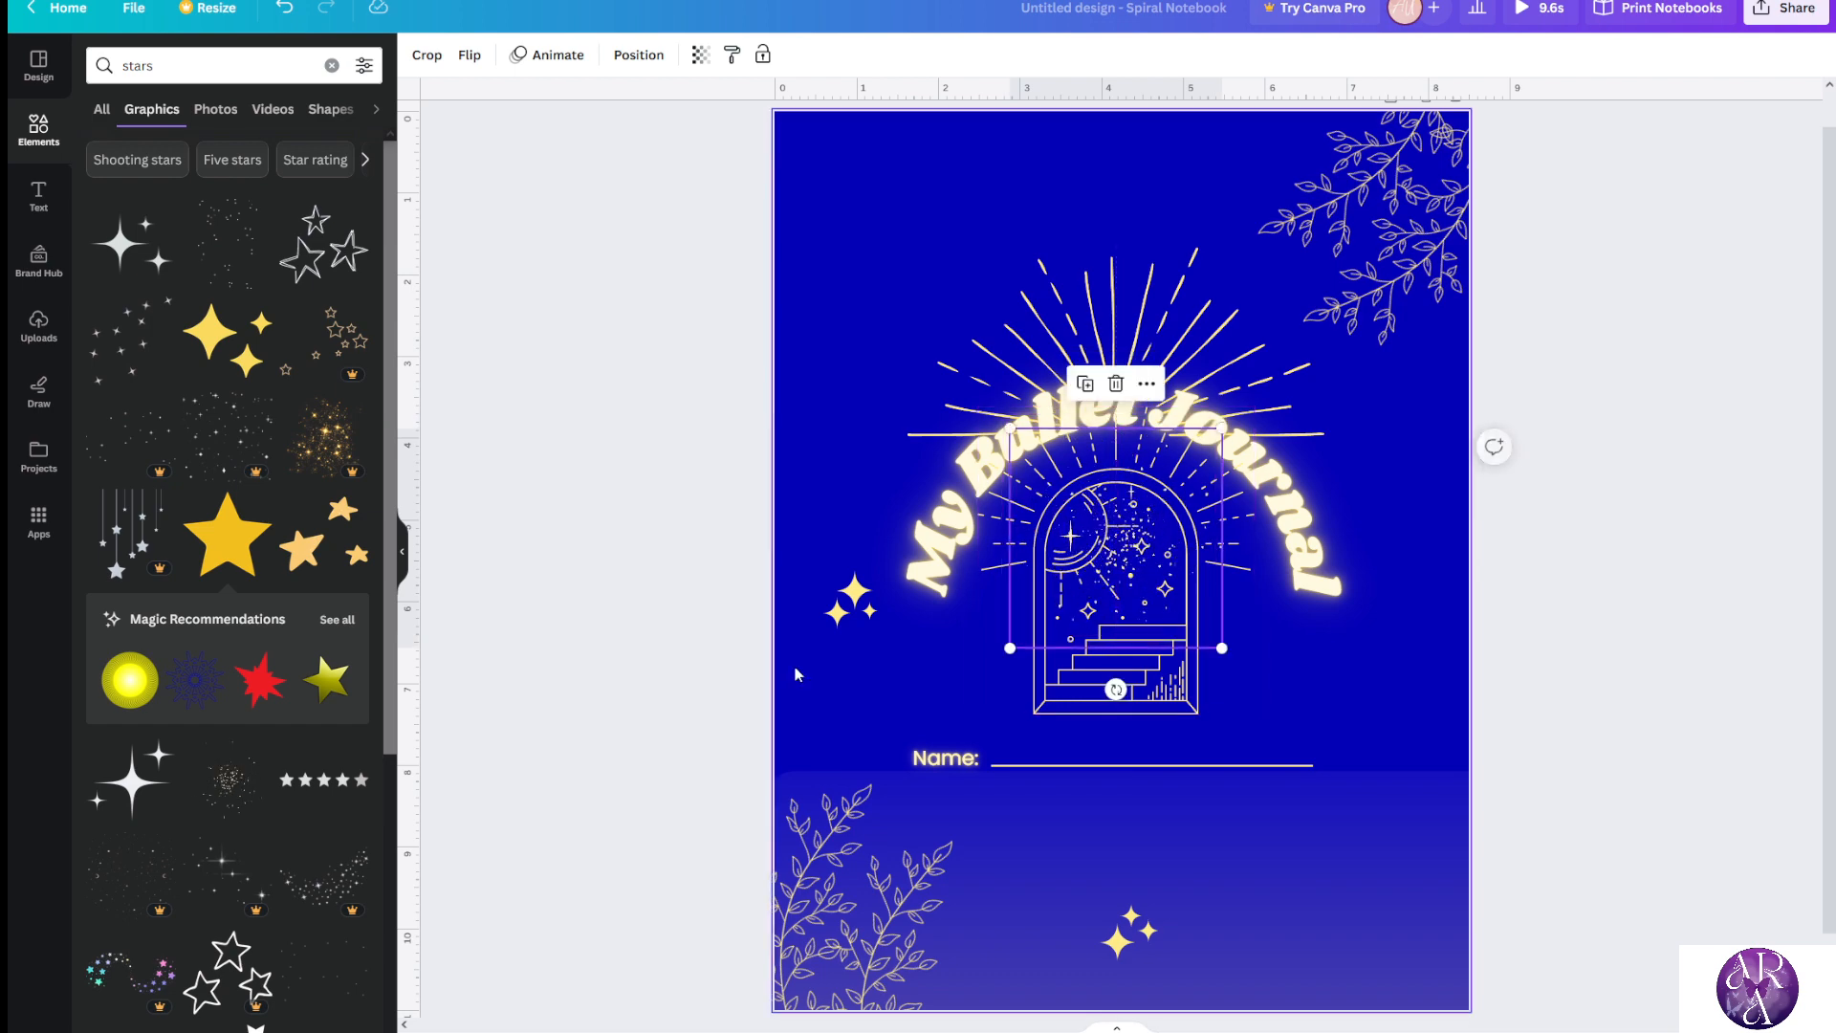
{"action": "left_click", "coordinate": [528, 729]}
{"action": "left_click", "coordinate": [402, 552]}
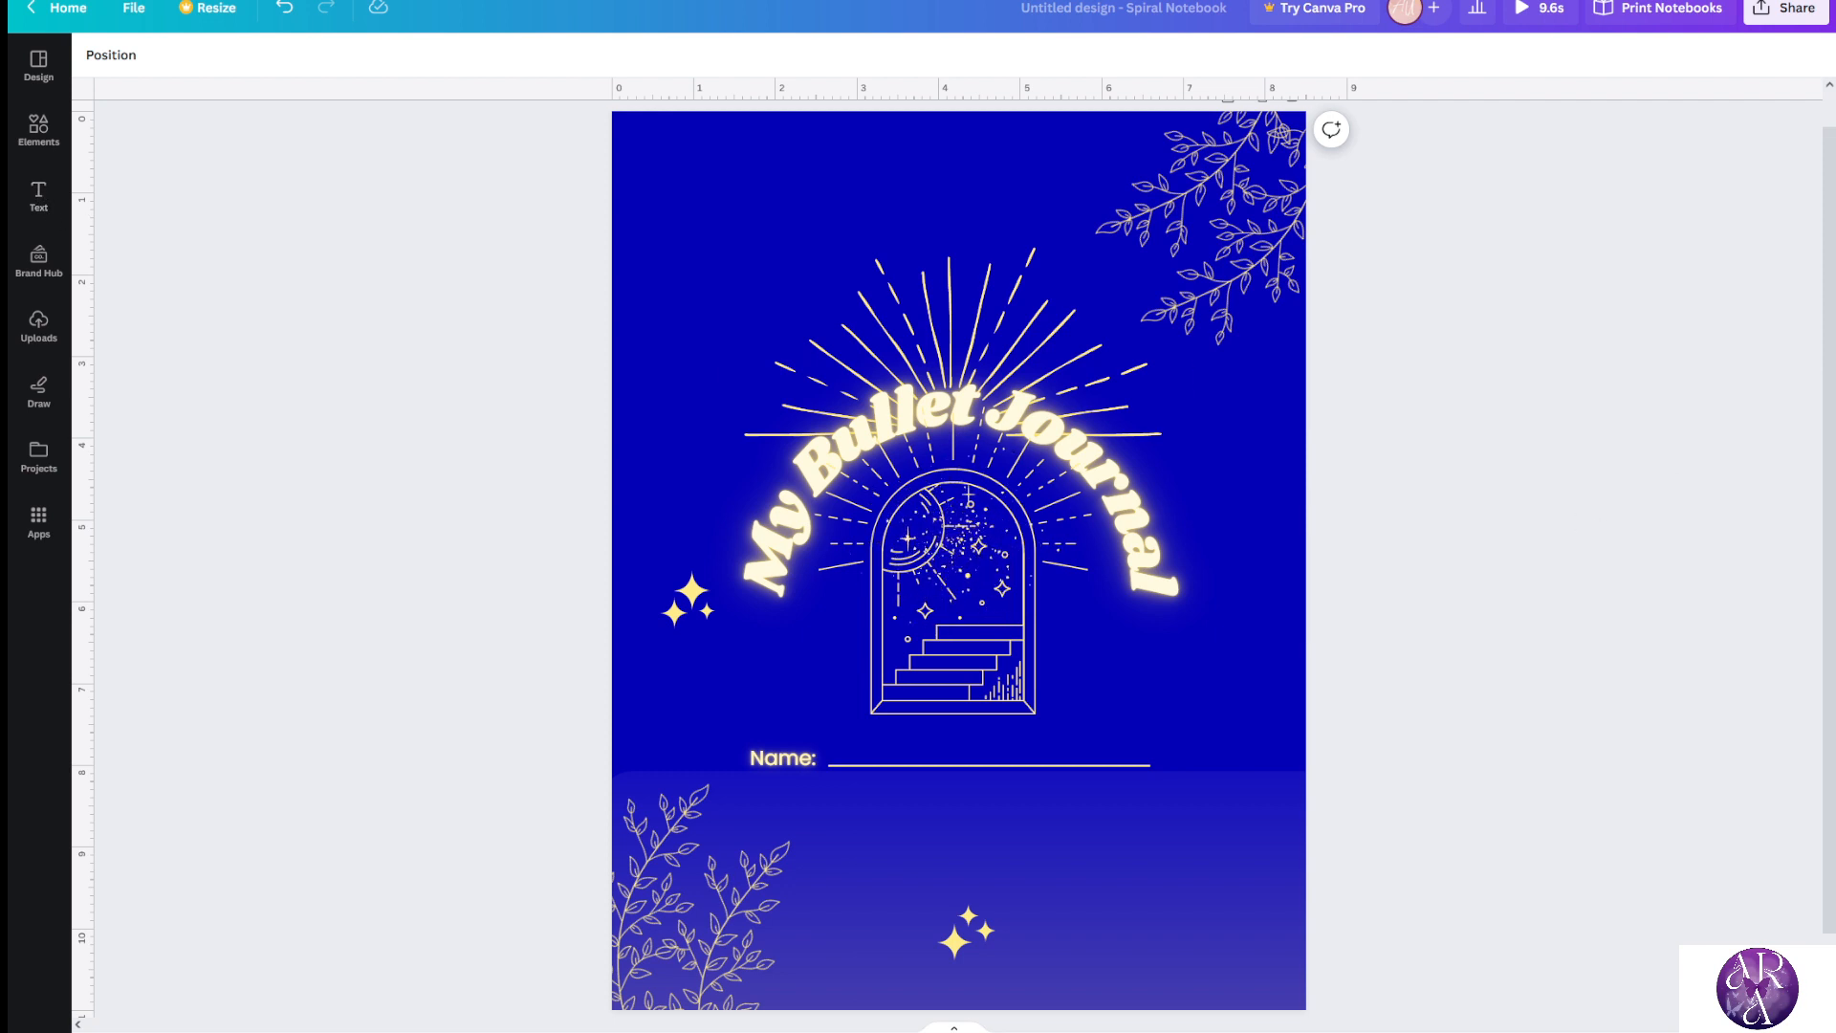
Add a default body text box and the pink neon "GLOW" text style to the page
{"action": "left_click", "coordinate": [38, 196]}
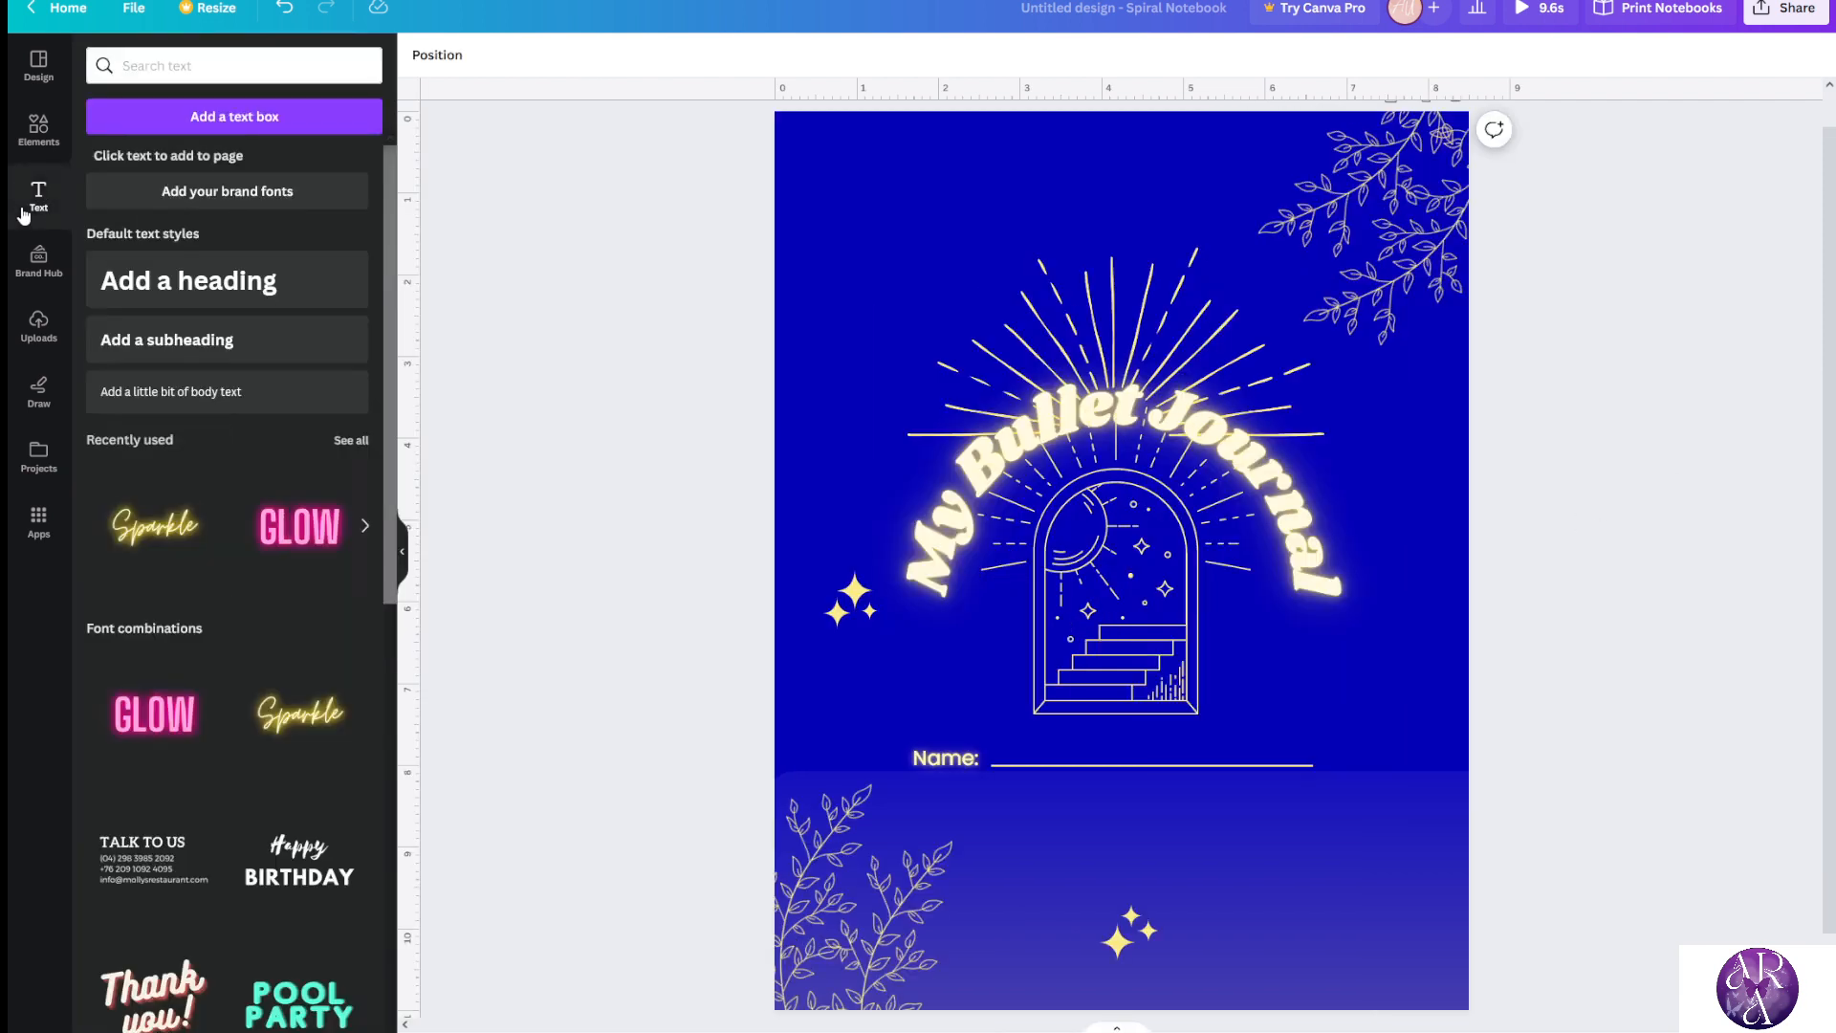
{"action": "left_click", "coordinate": [198, 410]}
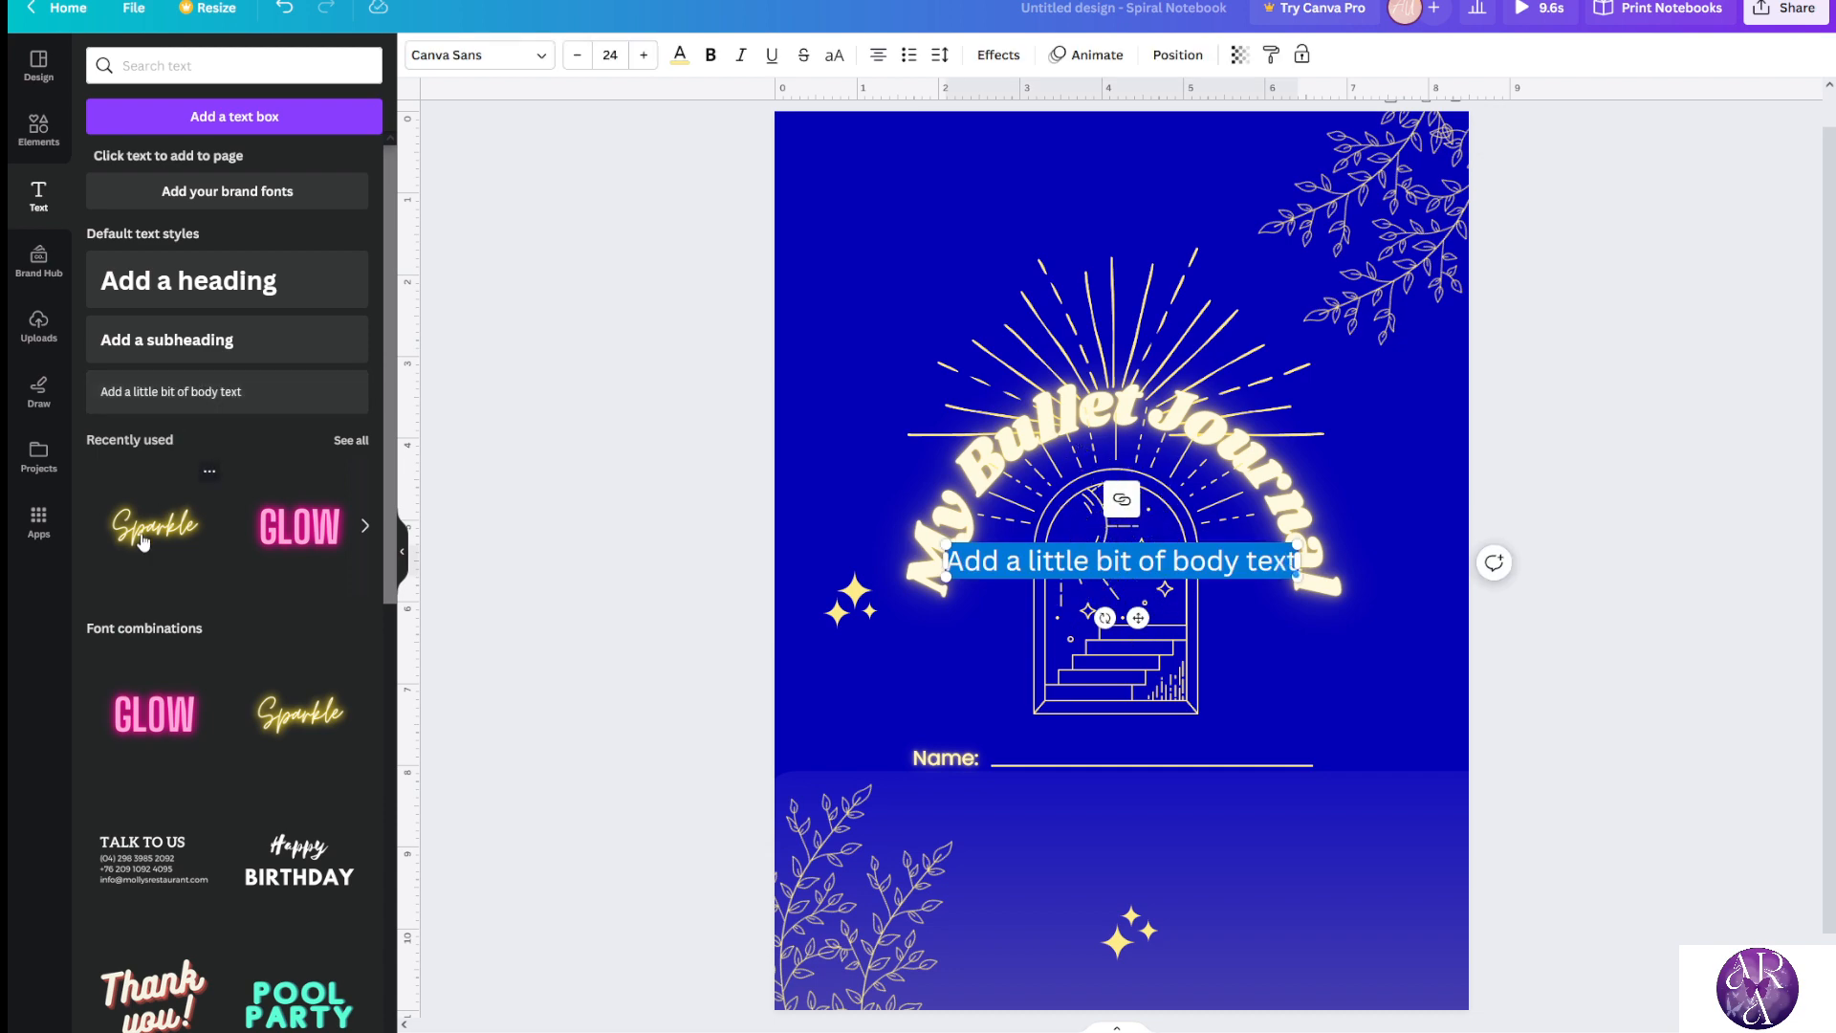
{"action": "scroll", "coordinate": [203, 397], "scroll_direction": "down", "scroll_amount": 3}
{"action": "scroll", "coordinate": [202, 396], "scroll_direction": "up", "scroll_amount": 2}
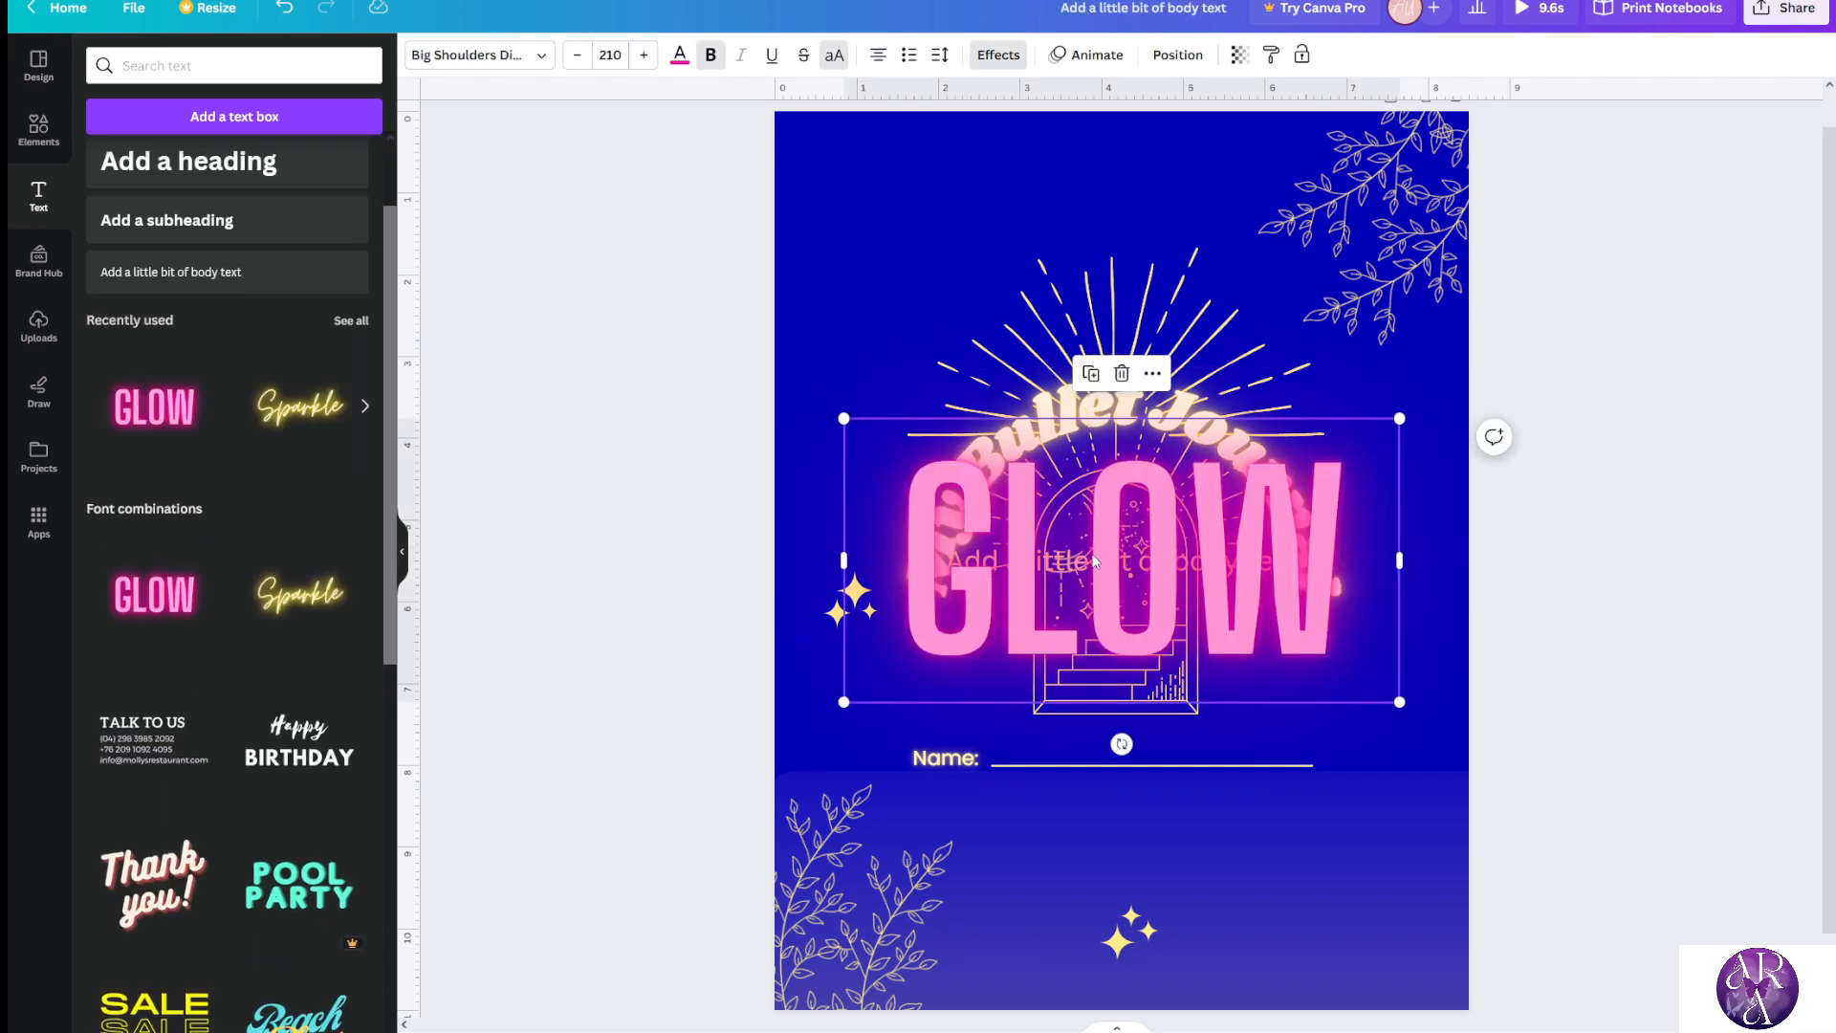
Move the neon "GLOW" text to the upper part of the page and replace its wording with "MY NAME"
{"action": "left_click_drag", "start_coordinate": [1099, 523], "coordinate": [1052, 246]}
{"action": "double_click", "coordinate": [1052, 246]}
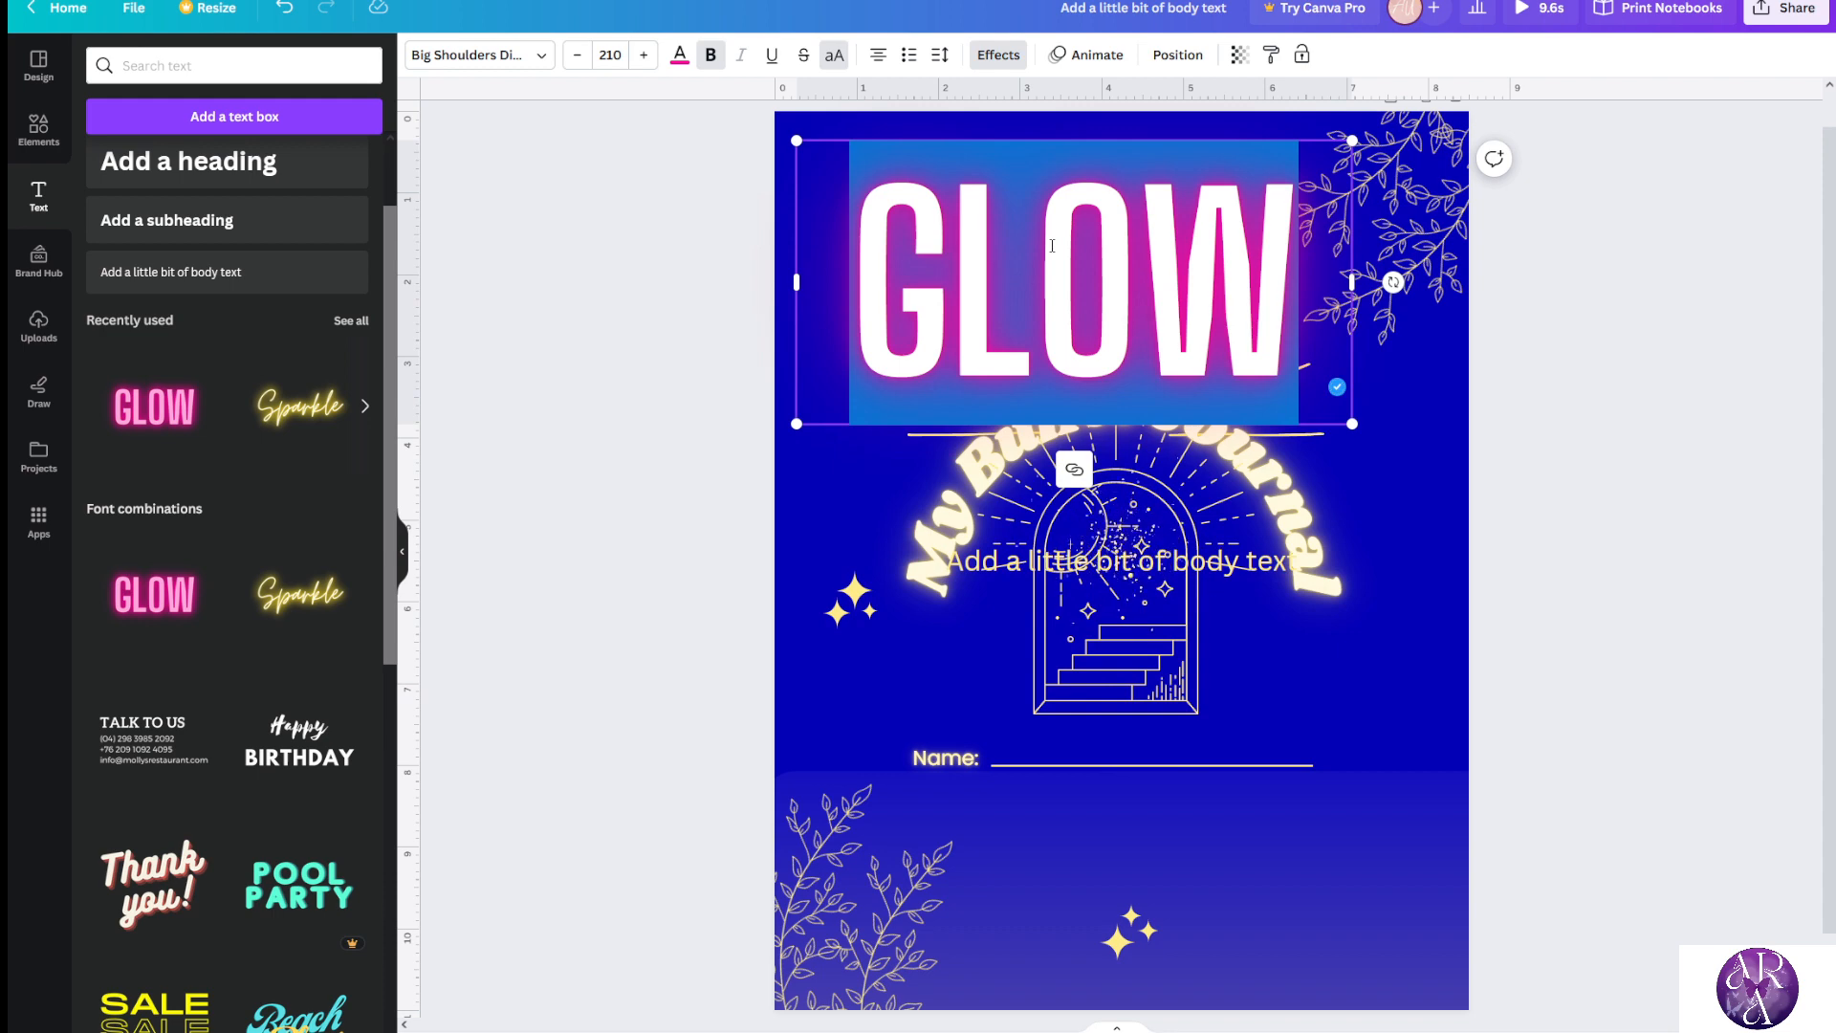
{"action": "type", "text": "MY NAME"}
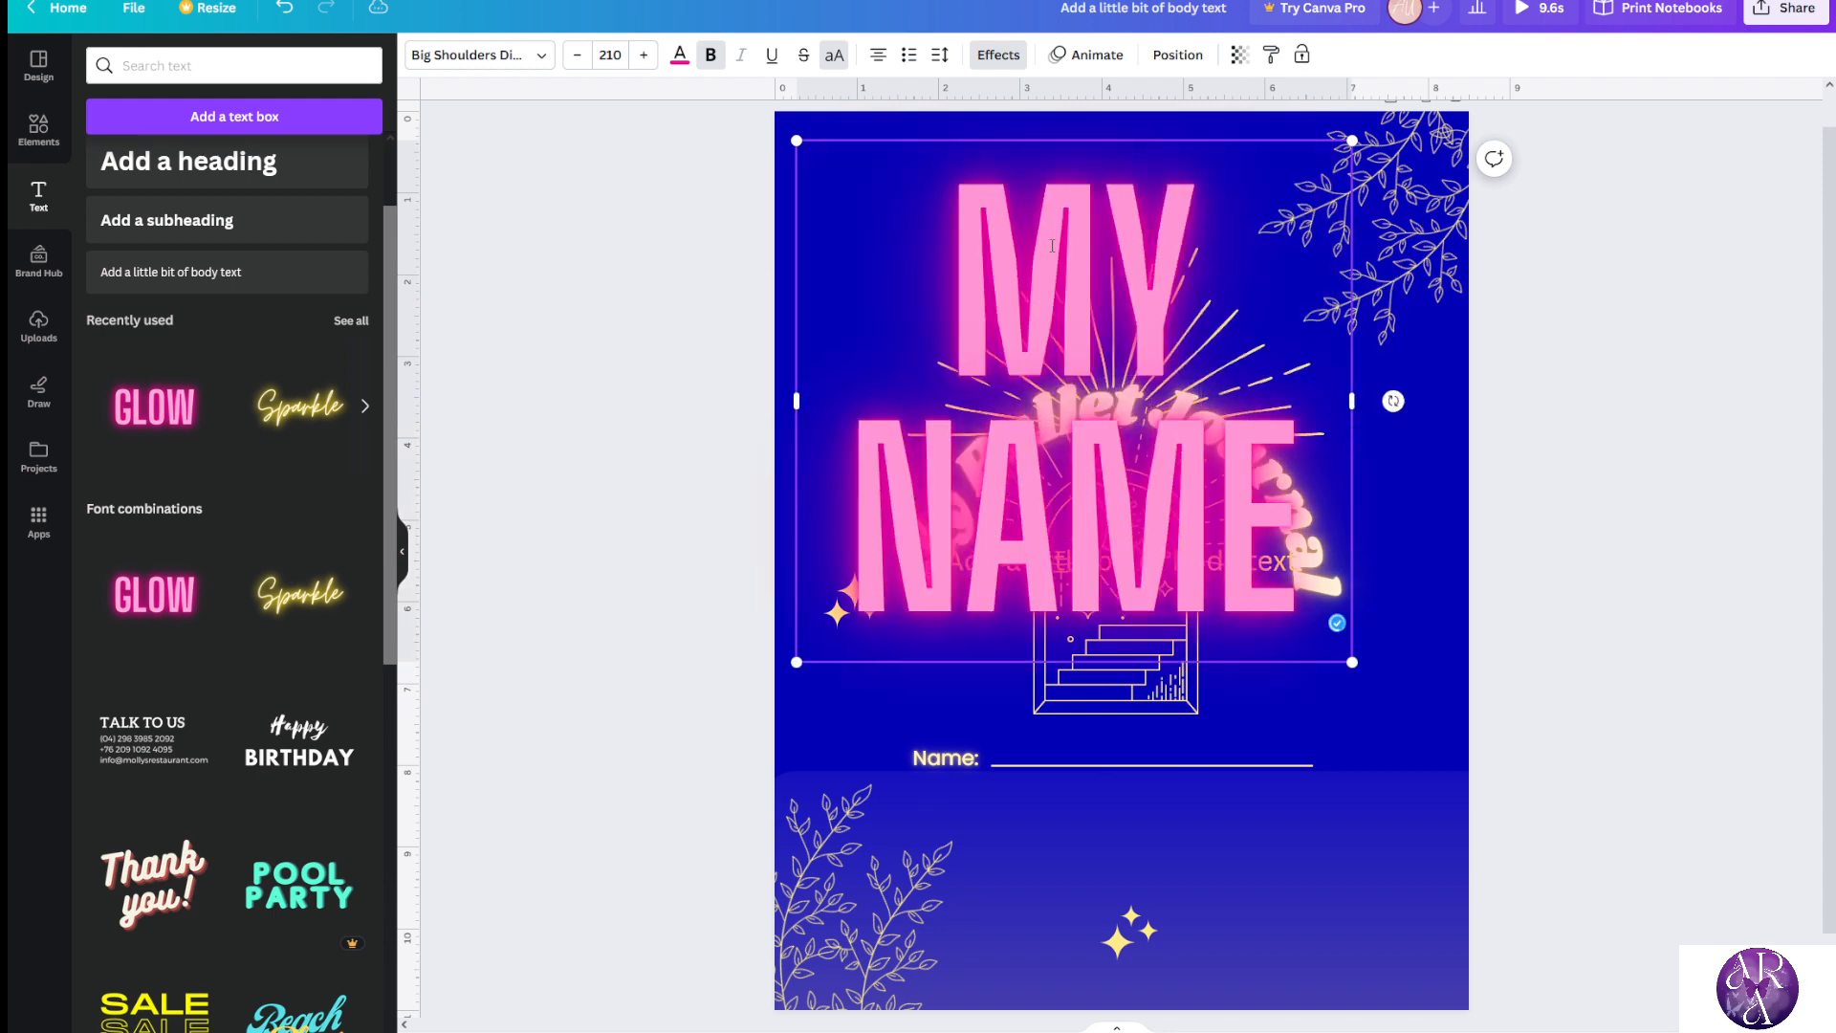
Shrink the "MY NAME" text to size 24.5 beside the doorway's lower right and widen its box to fit one line
{"action": "left_click_drag", "start_coordinate": [797, 142], "coordinate": [1286, 710]}
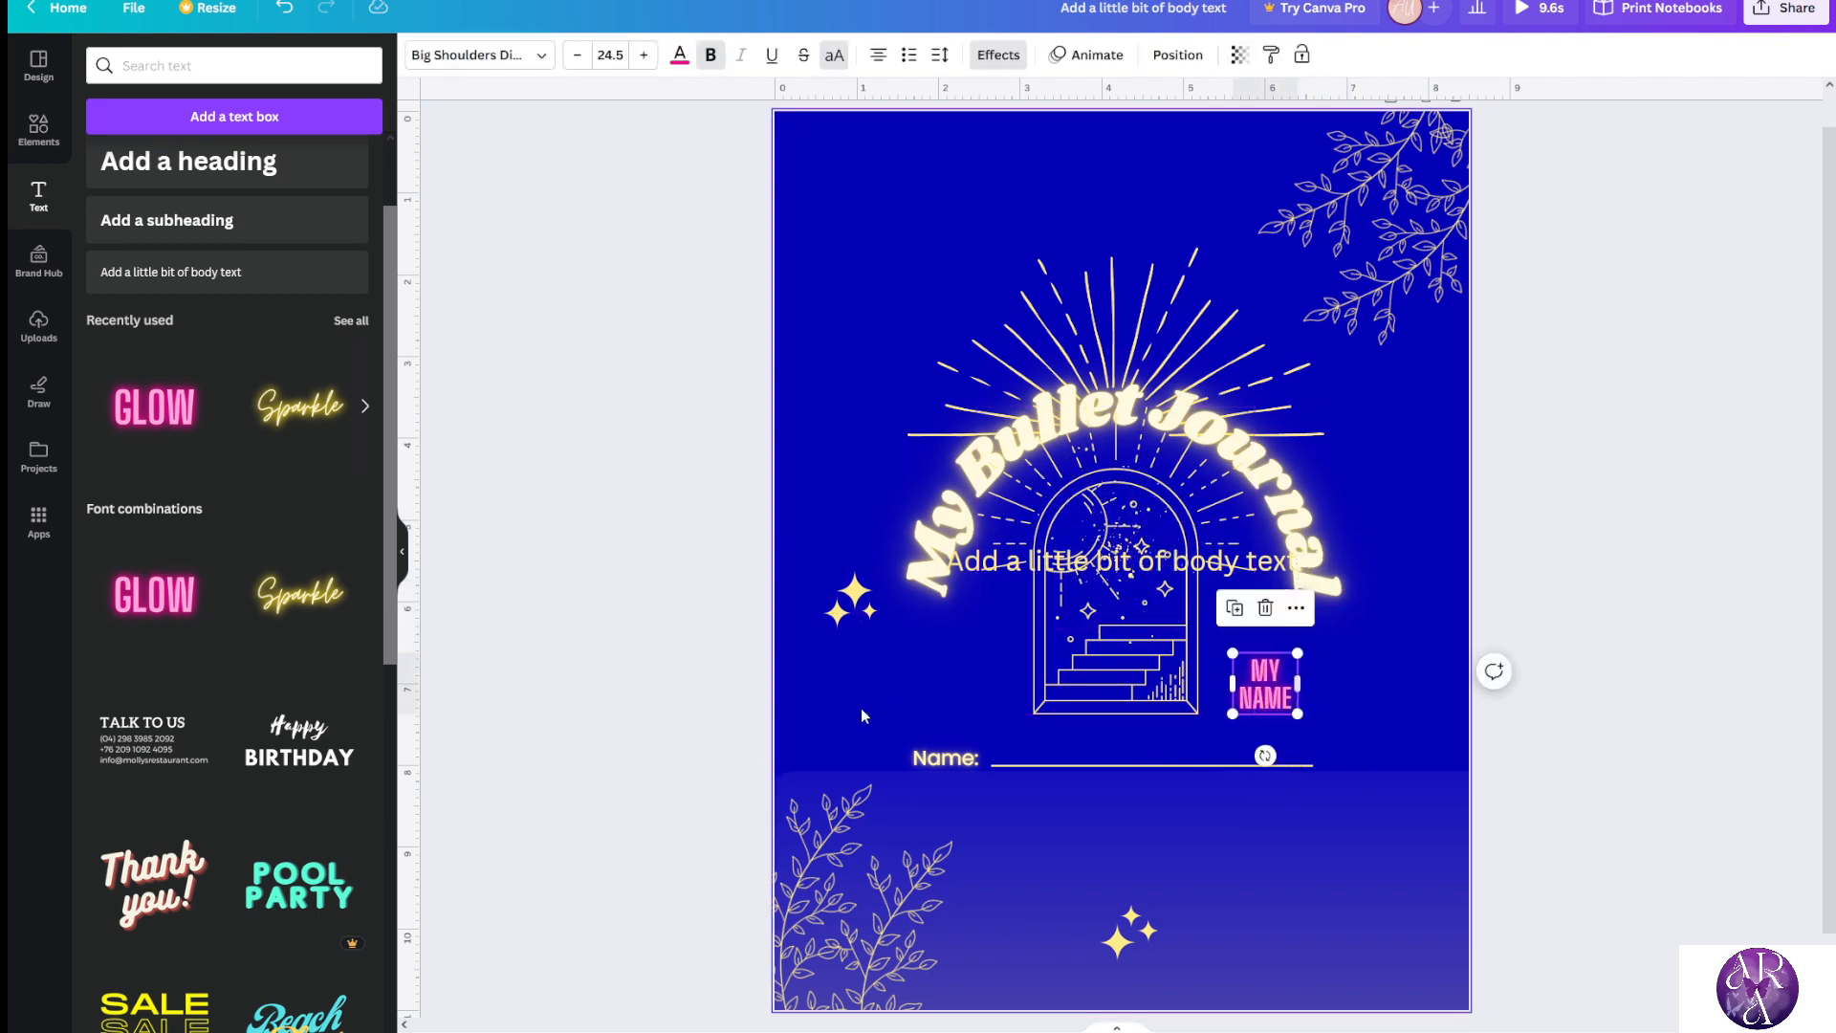
{"action": "left_click", "coordinate": [399, 569]}
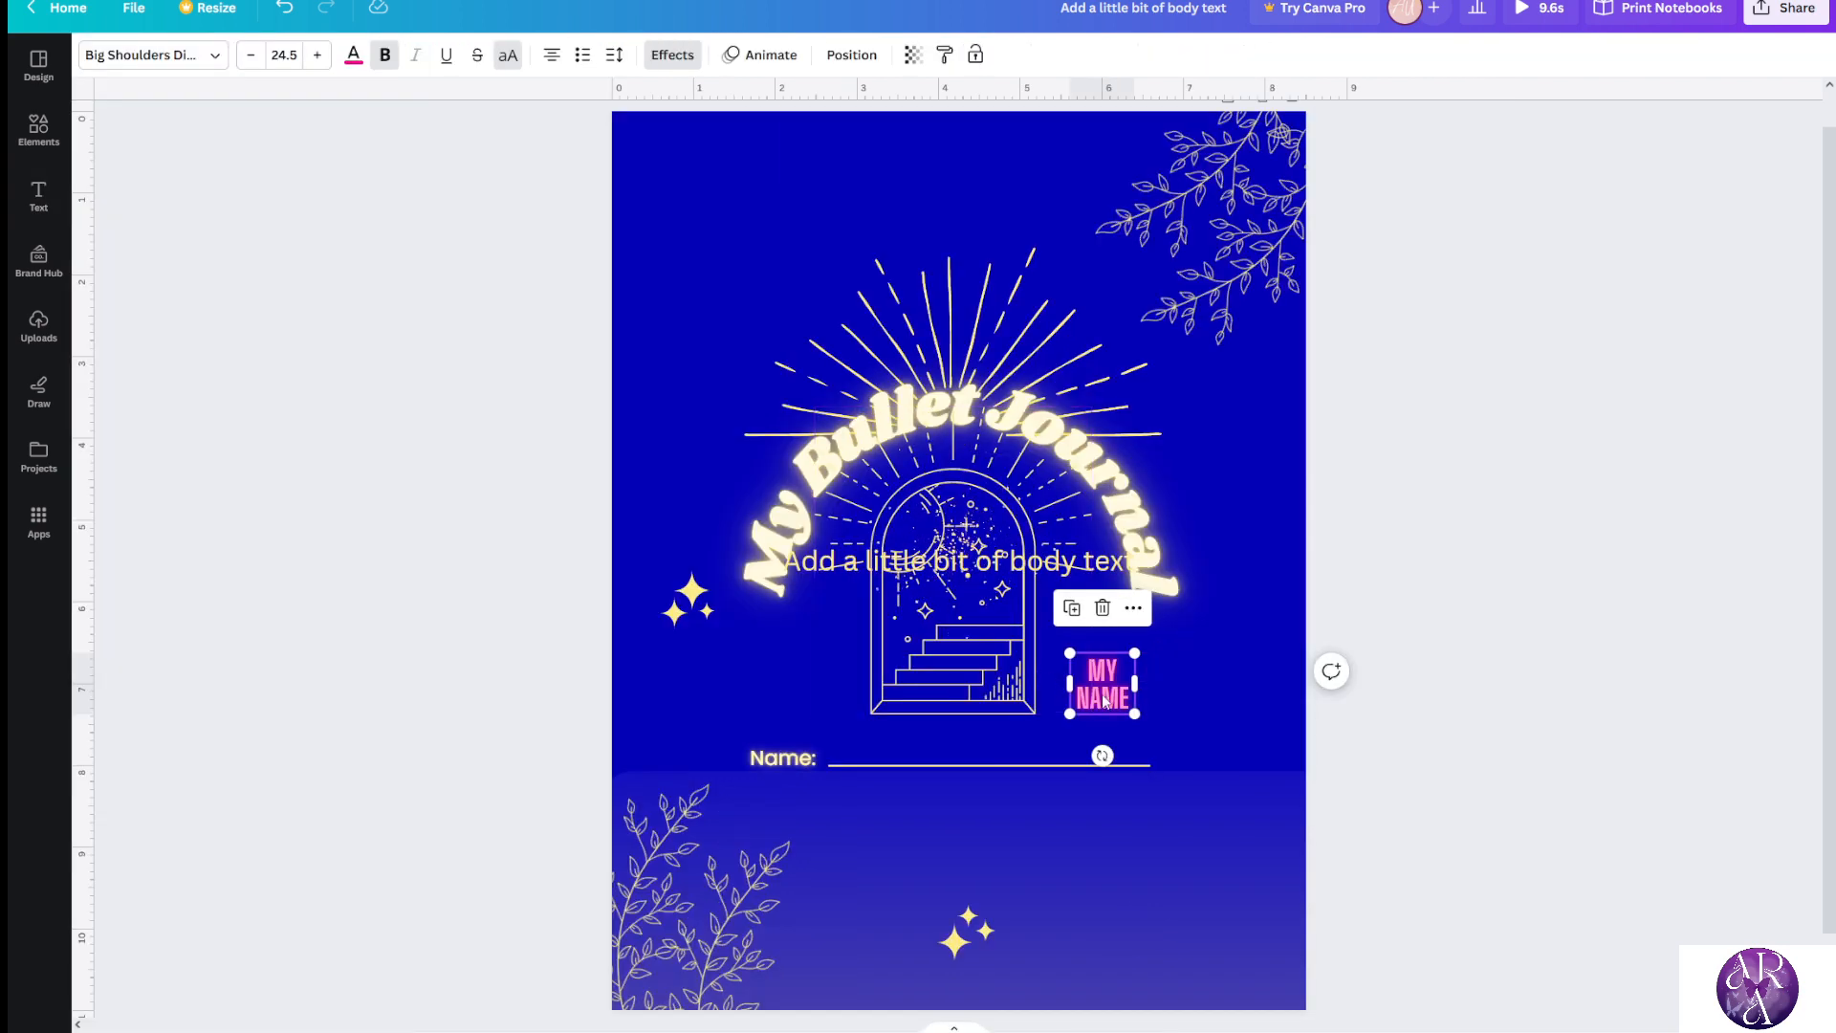
{"action": "left_click_drag", "start_coordinate": [1136, 687], "coordinate": [1186, 696]}
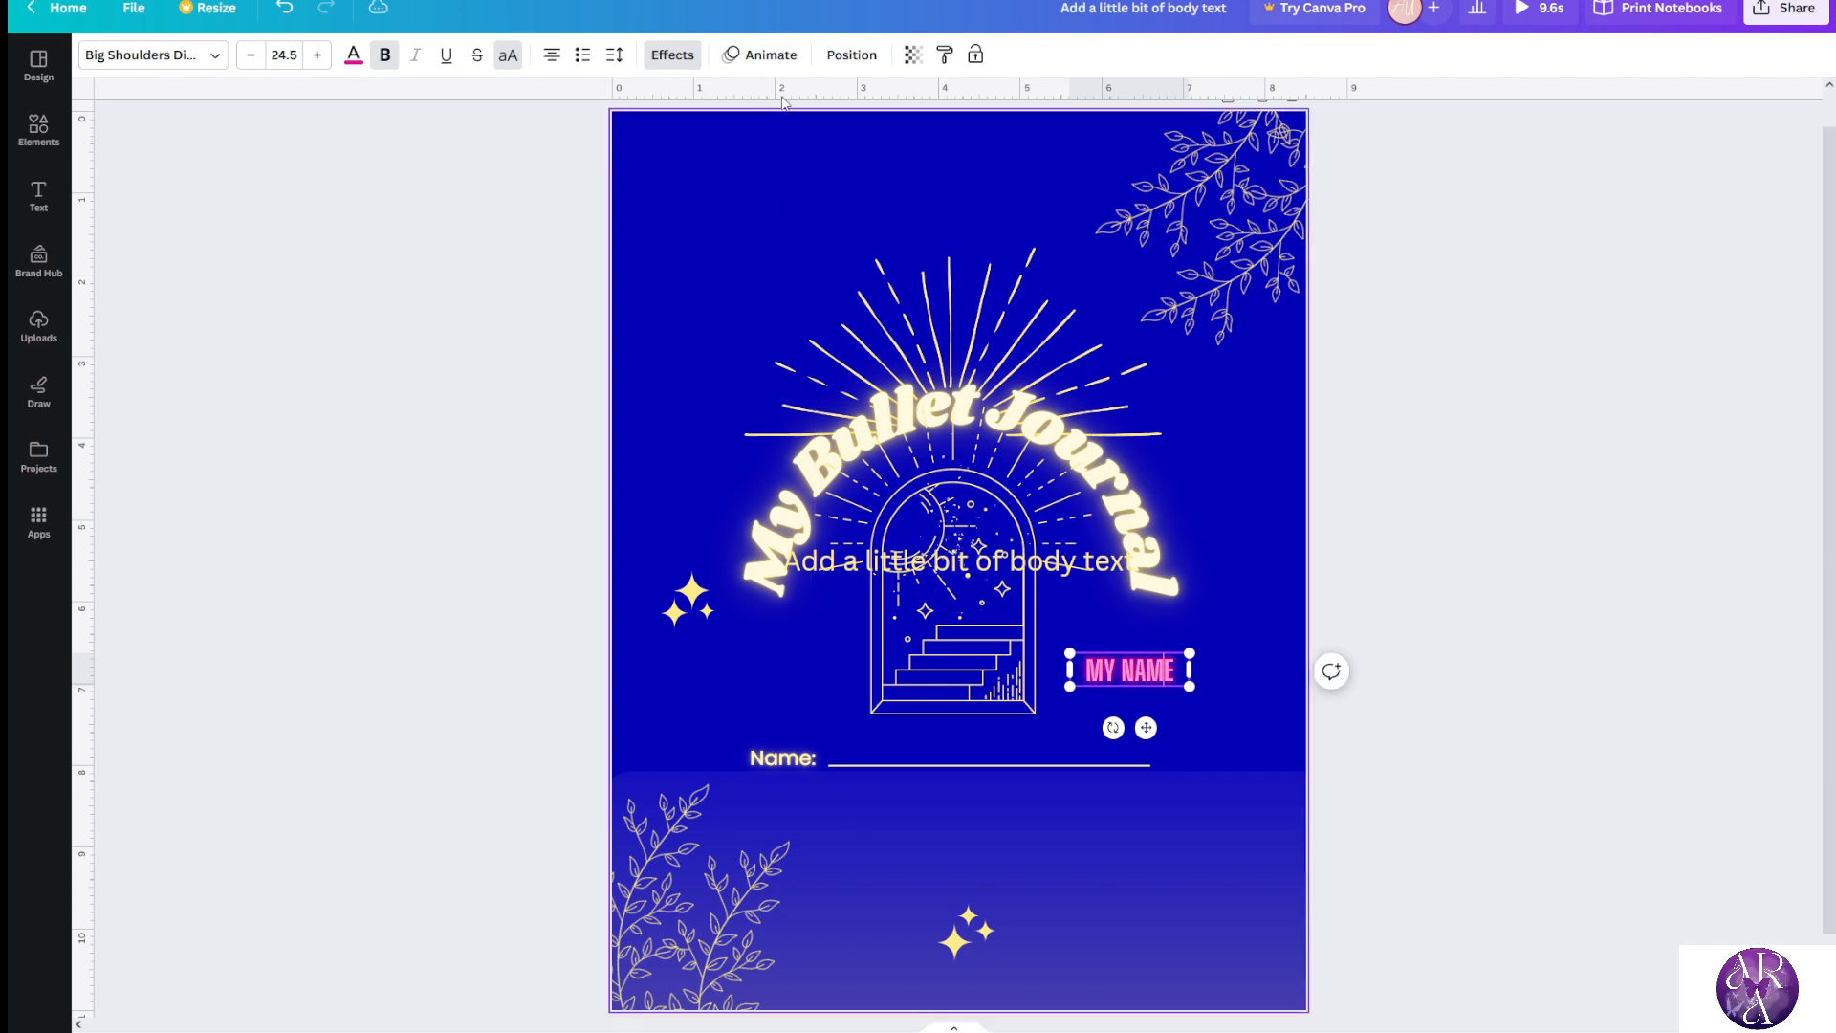
Recolor the "MY NAME" text to the pale yellow document color #ffec89 and place it on the line beside "Name:"
{"action": "left_click", "coordinate": [354, 58]}
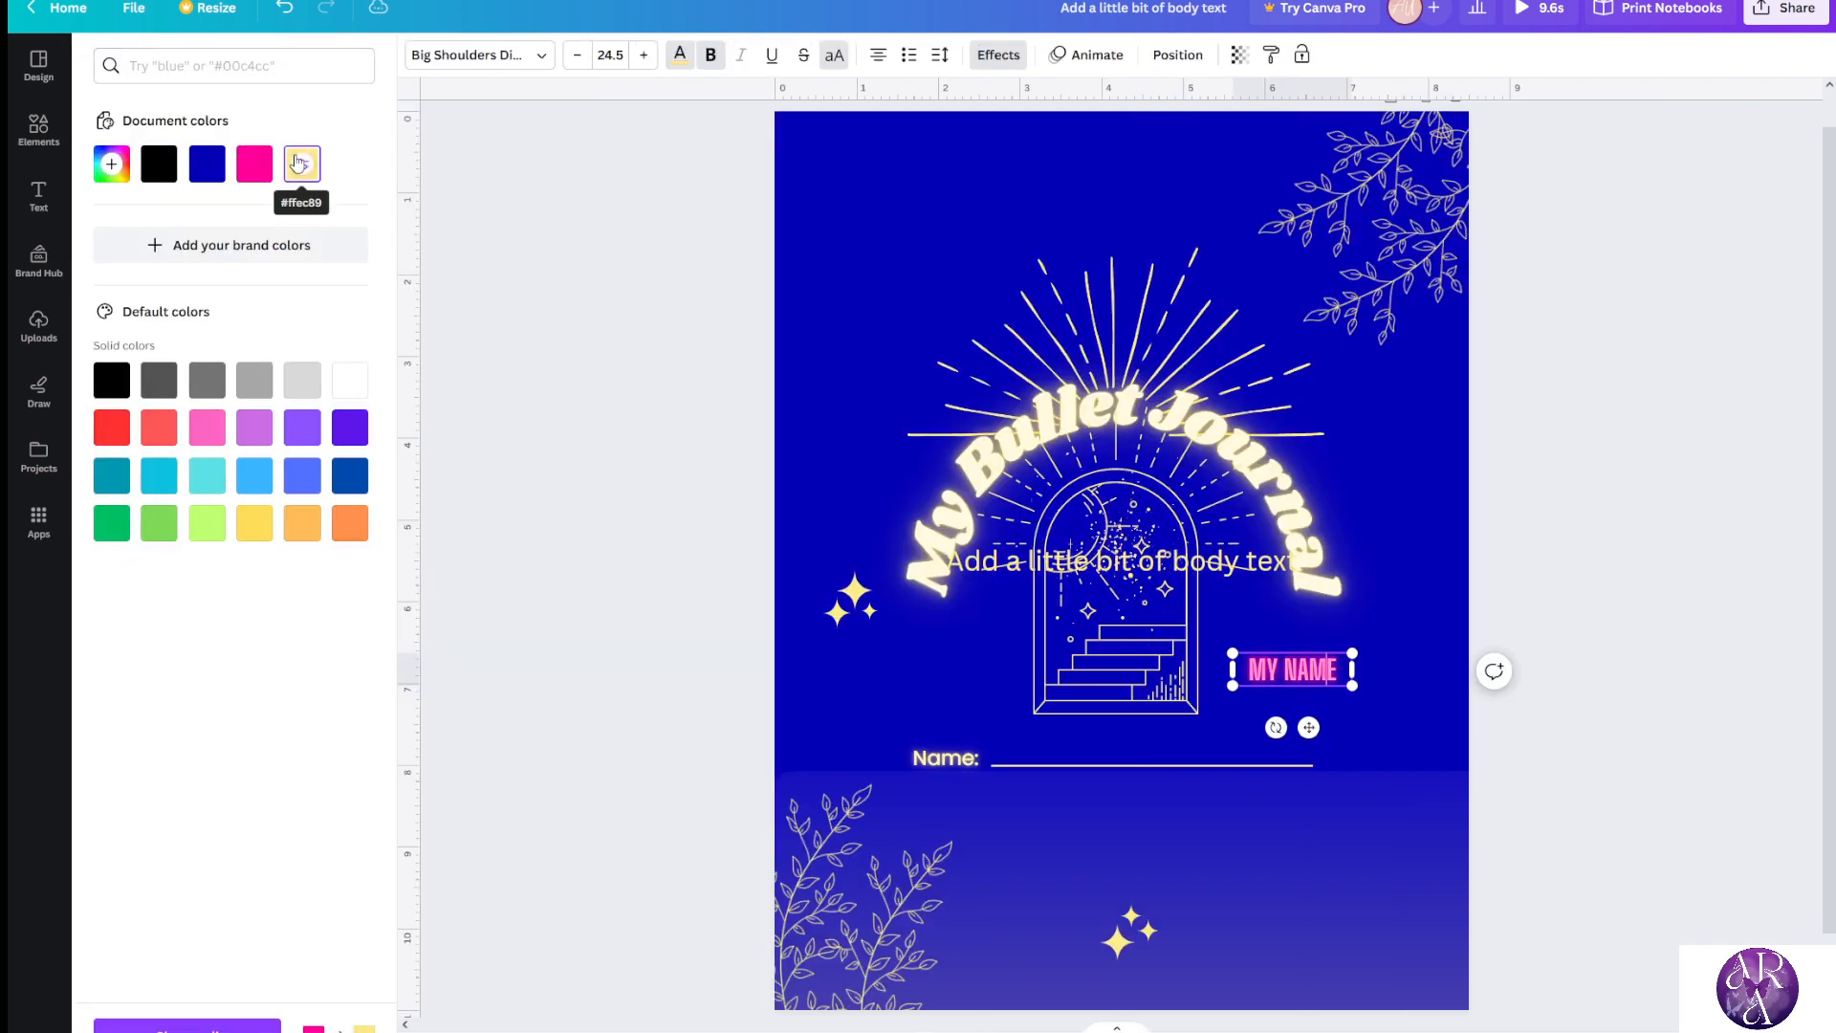
{"action": "left_click", "coordinate": [1259, 774]}
{"action": "double_click", "coordinate": [1139, 672]}
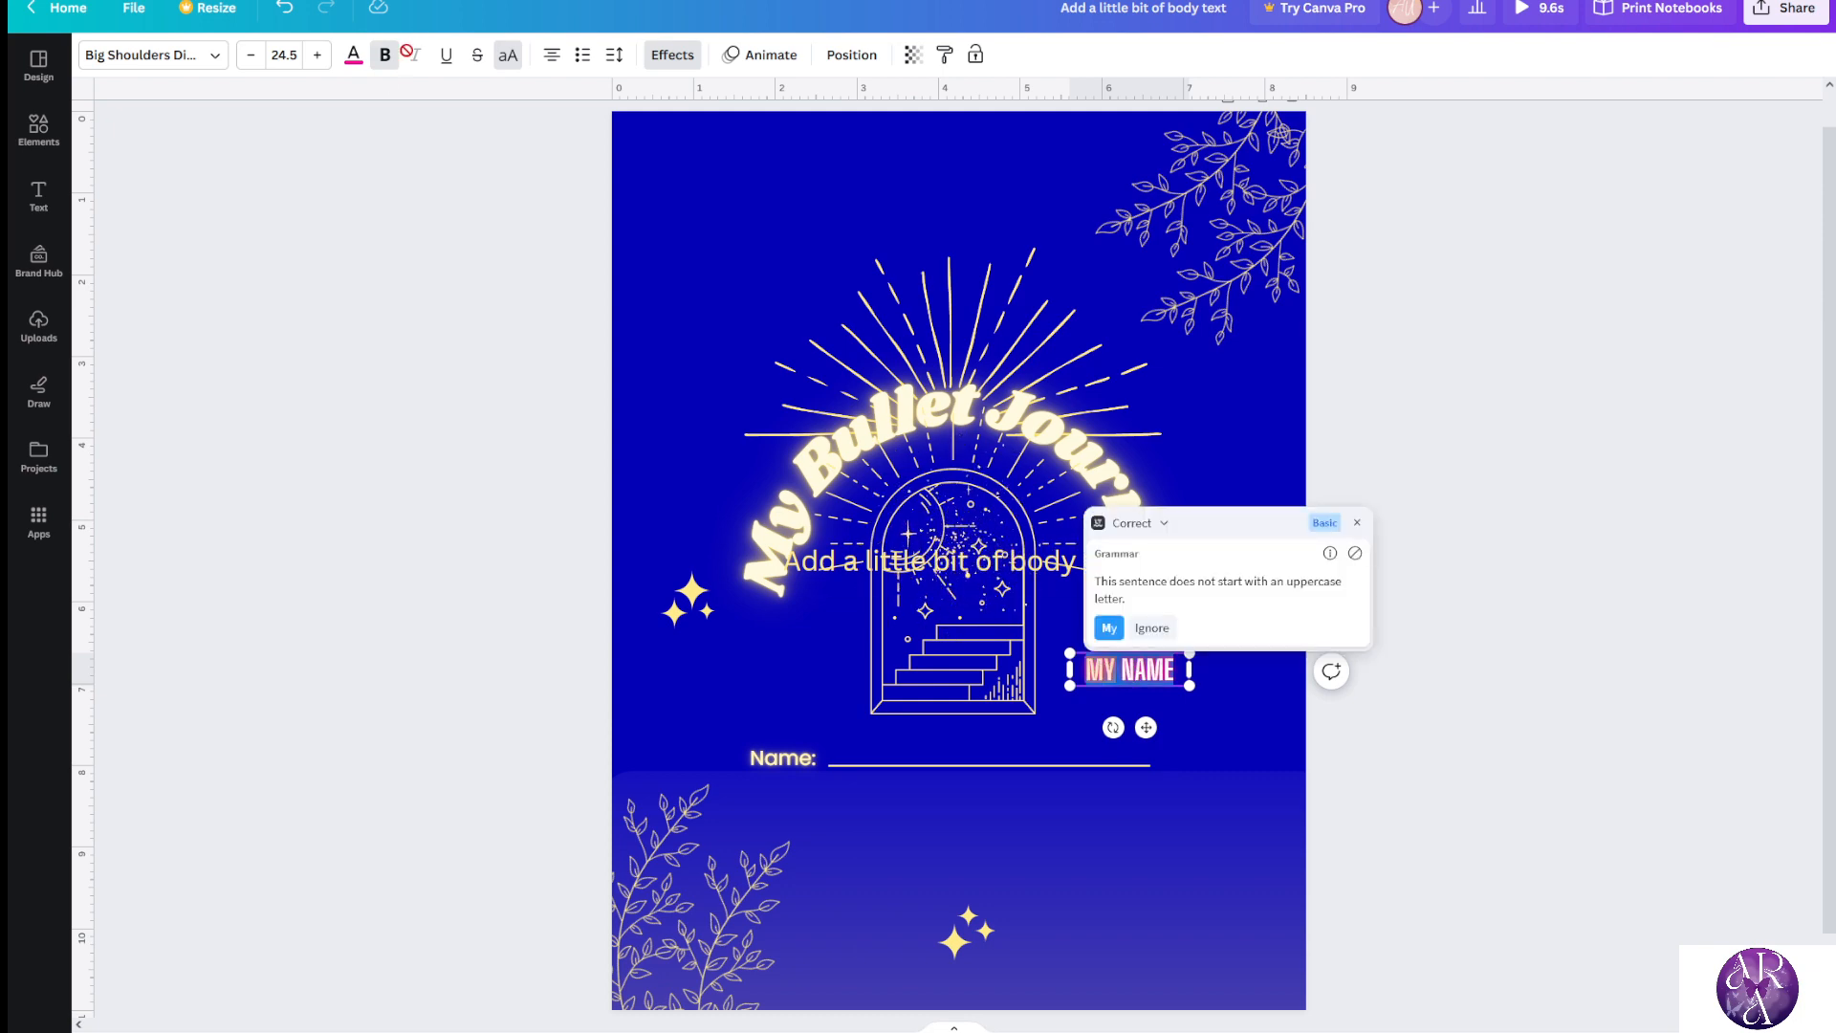
{"action": "left_click", "coordinate": [367, 59]}
{"action": "left_click", "coordinate": [316, 170]}
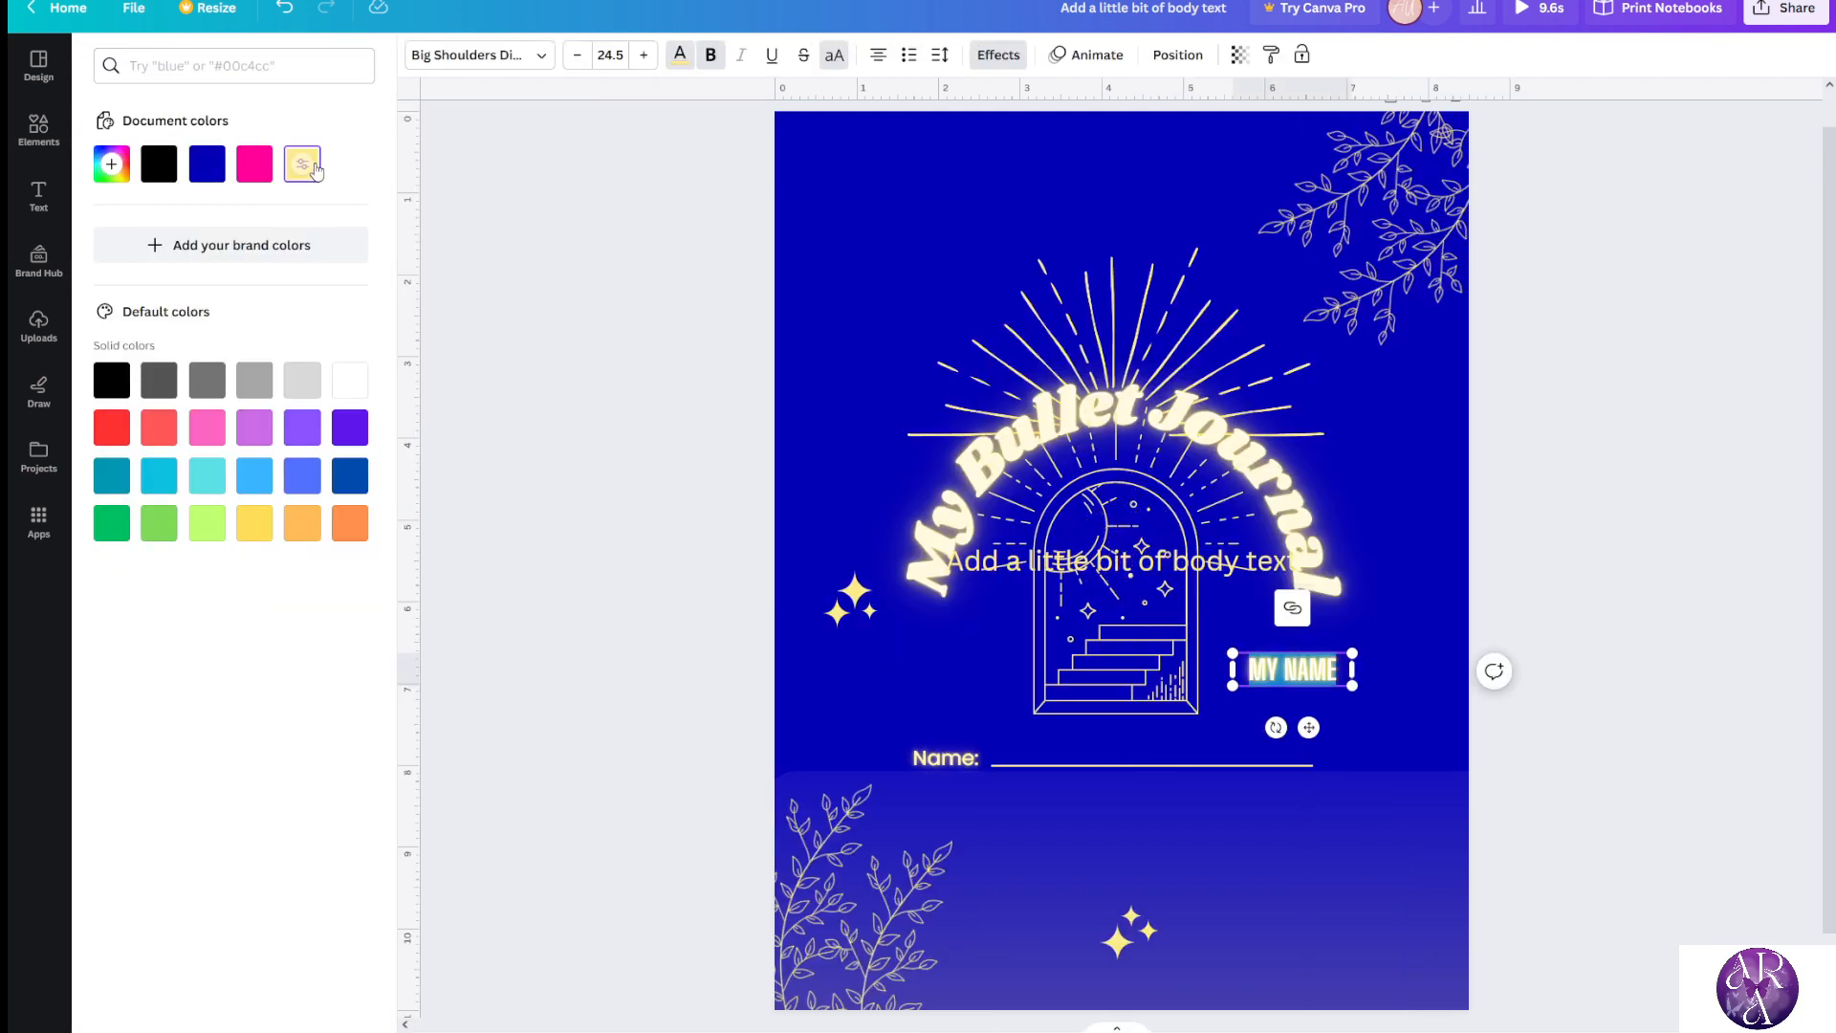
{"action": "left_click", "coordinate": [515, 380]}
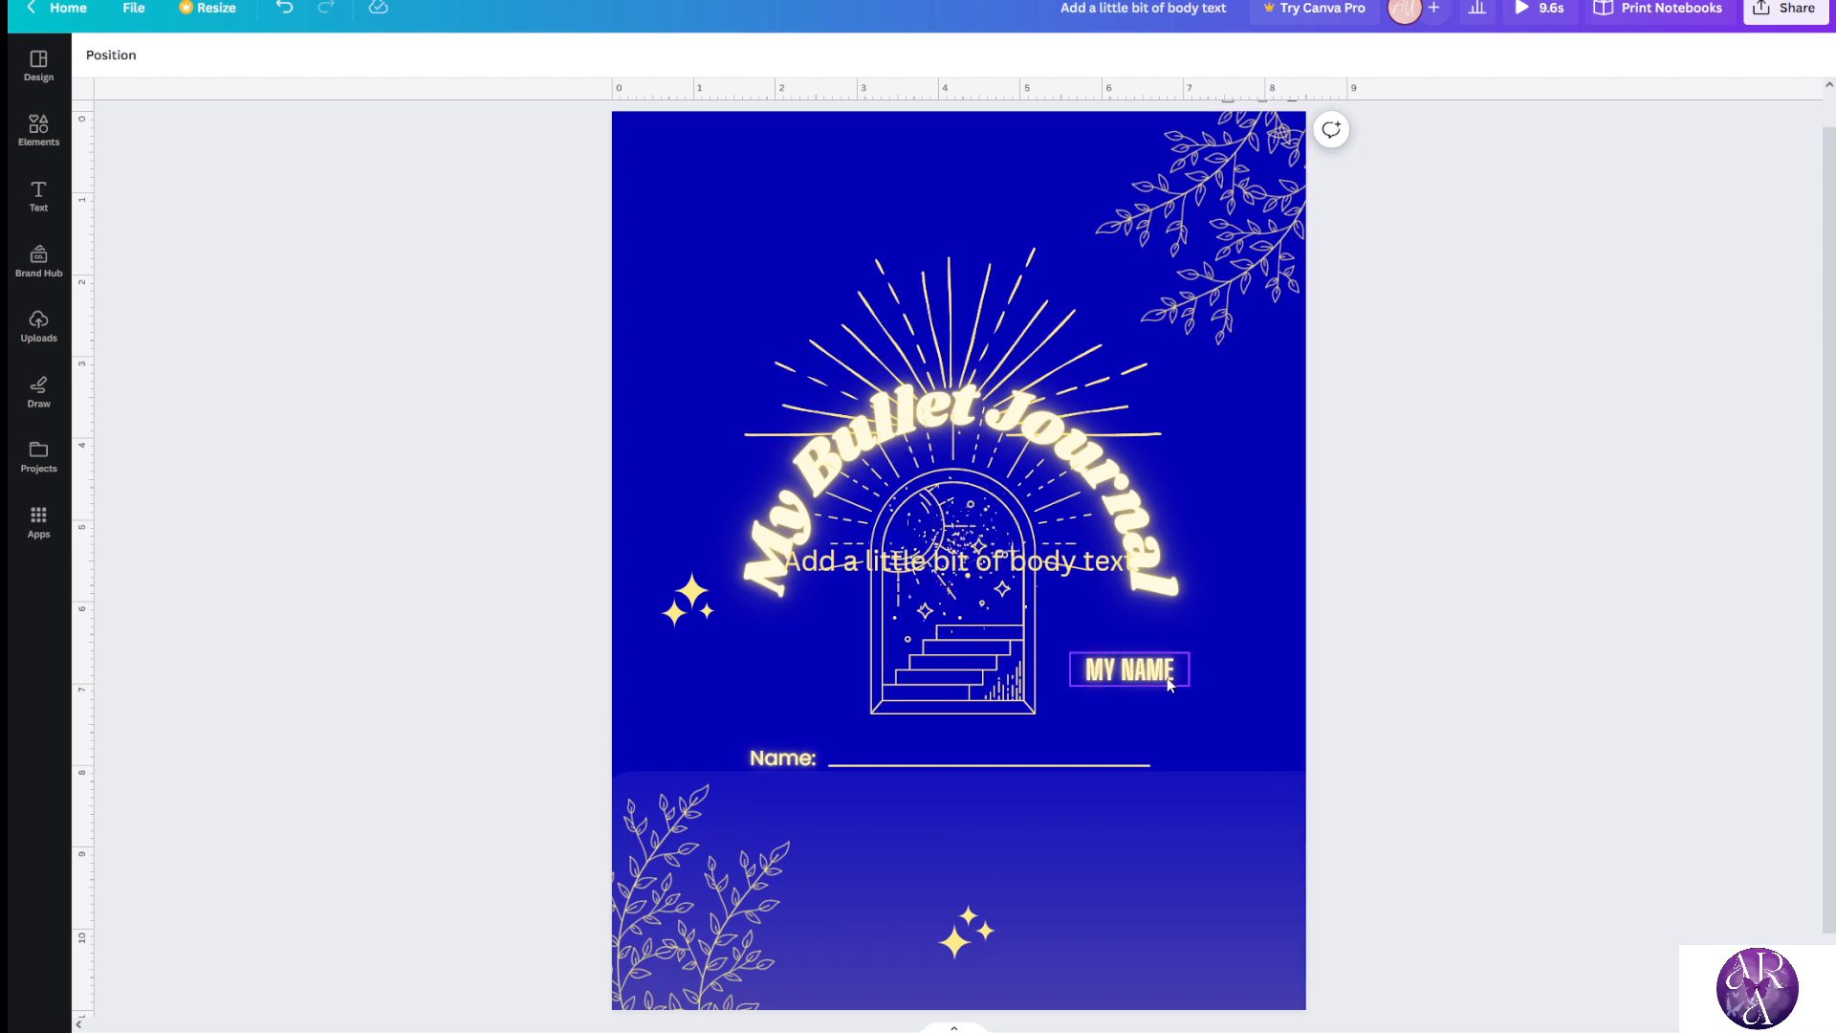
{"action": "left_click_drag", "start_coordinate": [1157, 673], "coordinate": [923, 749]}
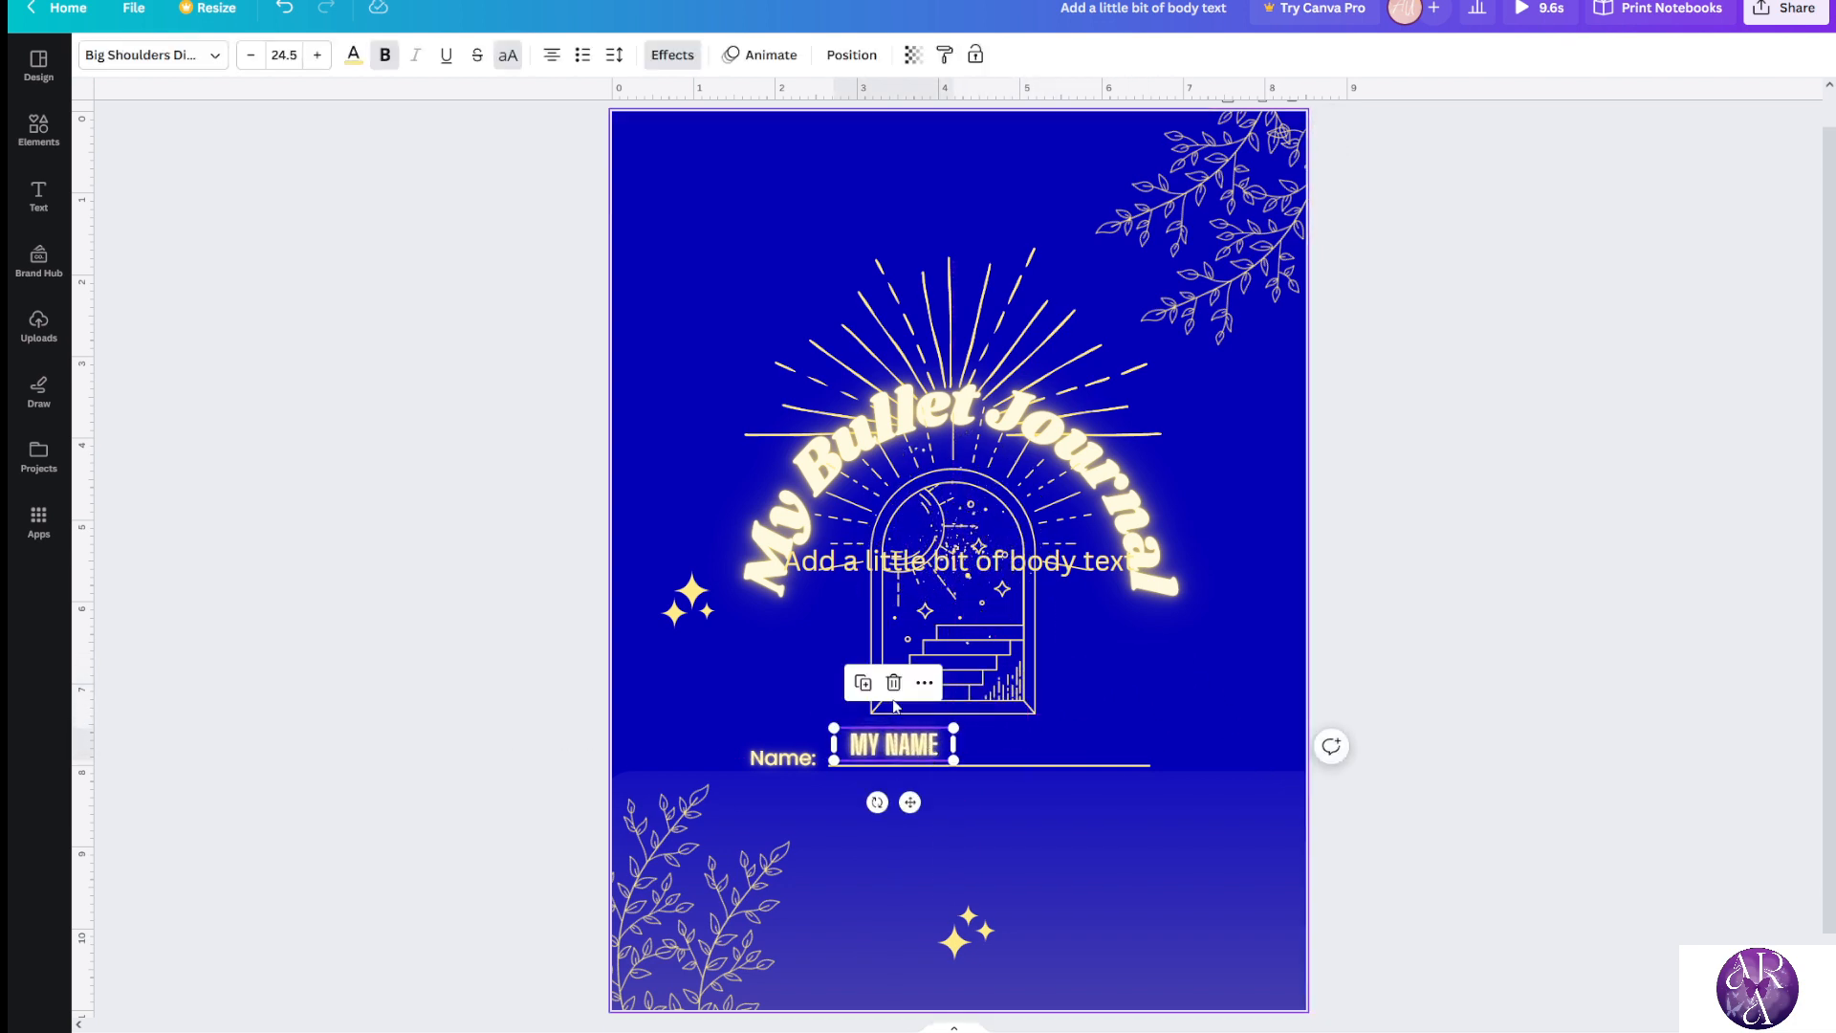
Delete the "MY NAME" text and the placeholder body text box from the page
{"action": "left_click", "coordinate": [894, 682]}
{"action": "left_click_drag", "start_coordinate": [923, 566], "coordinate": [961, 749]}
{"action": "key", "text": "Delete"}
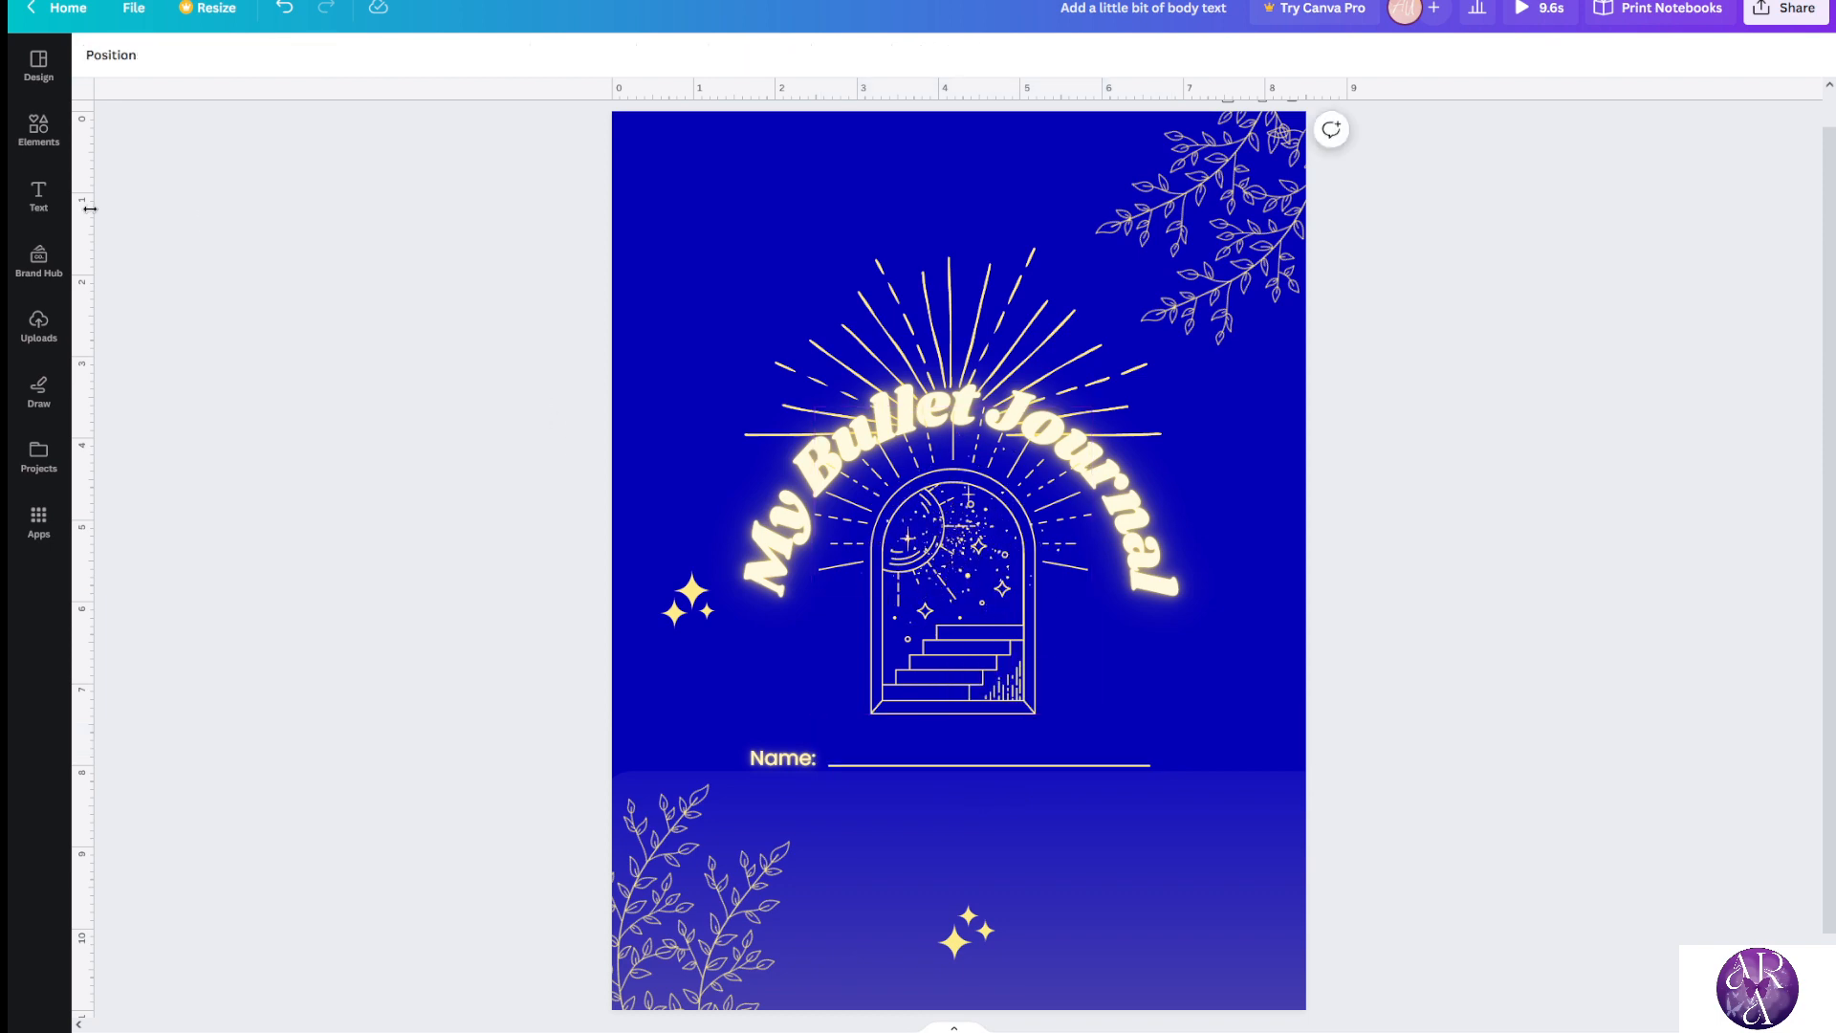
Add a default body text box to the page
{"action": "left_click", "coordinate": [47, 207]}
{"action": "scroll", "coordinate": [257, 786], "scroll_direction": "down", "scroll_amount": 5}
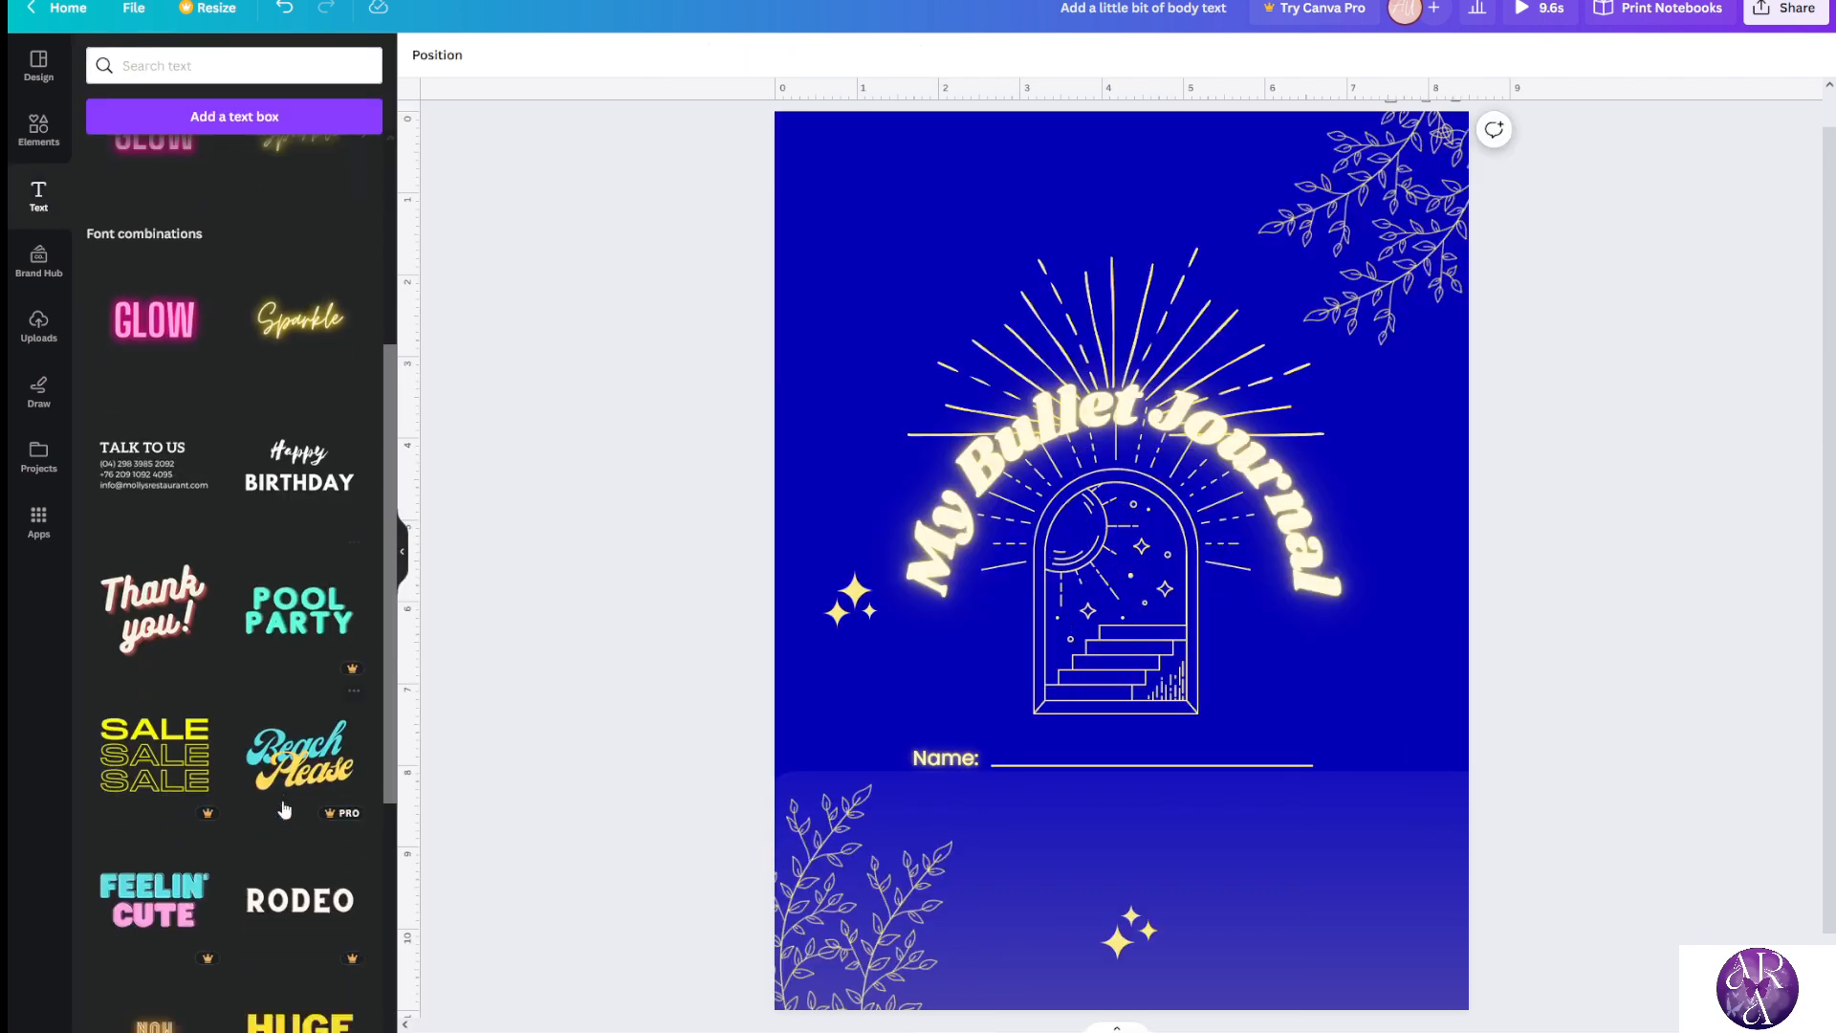
{"action": "scroll", "coordinate": [256, 786], "scroll_direction": "up", "scroll_amount": 6}
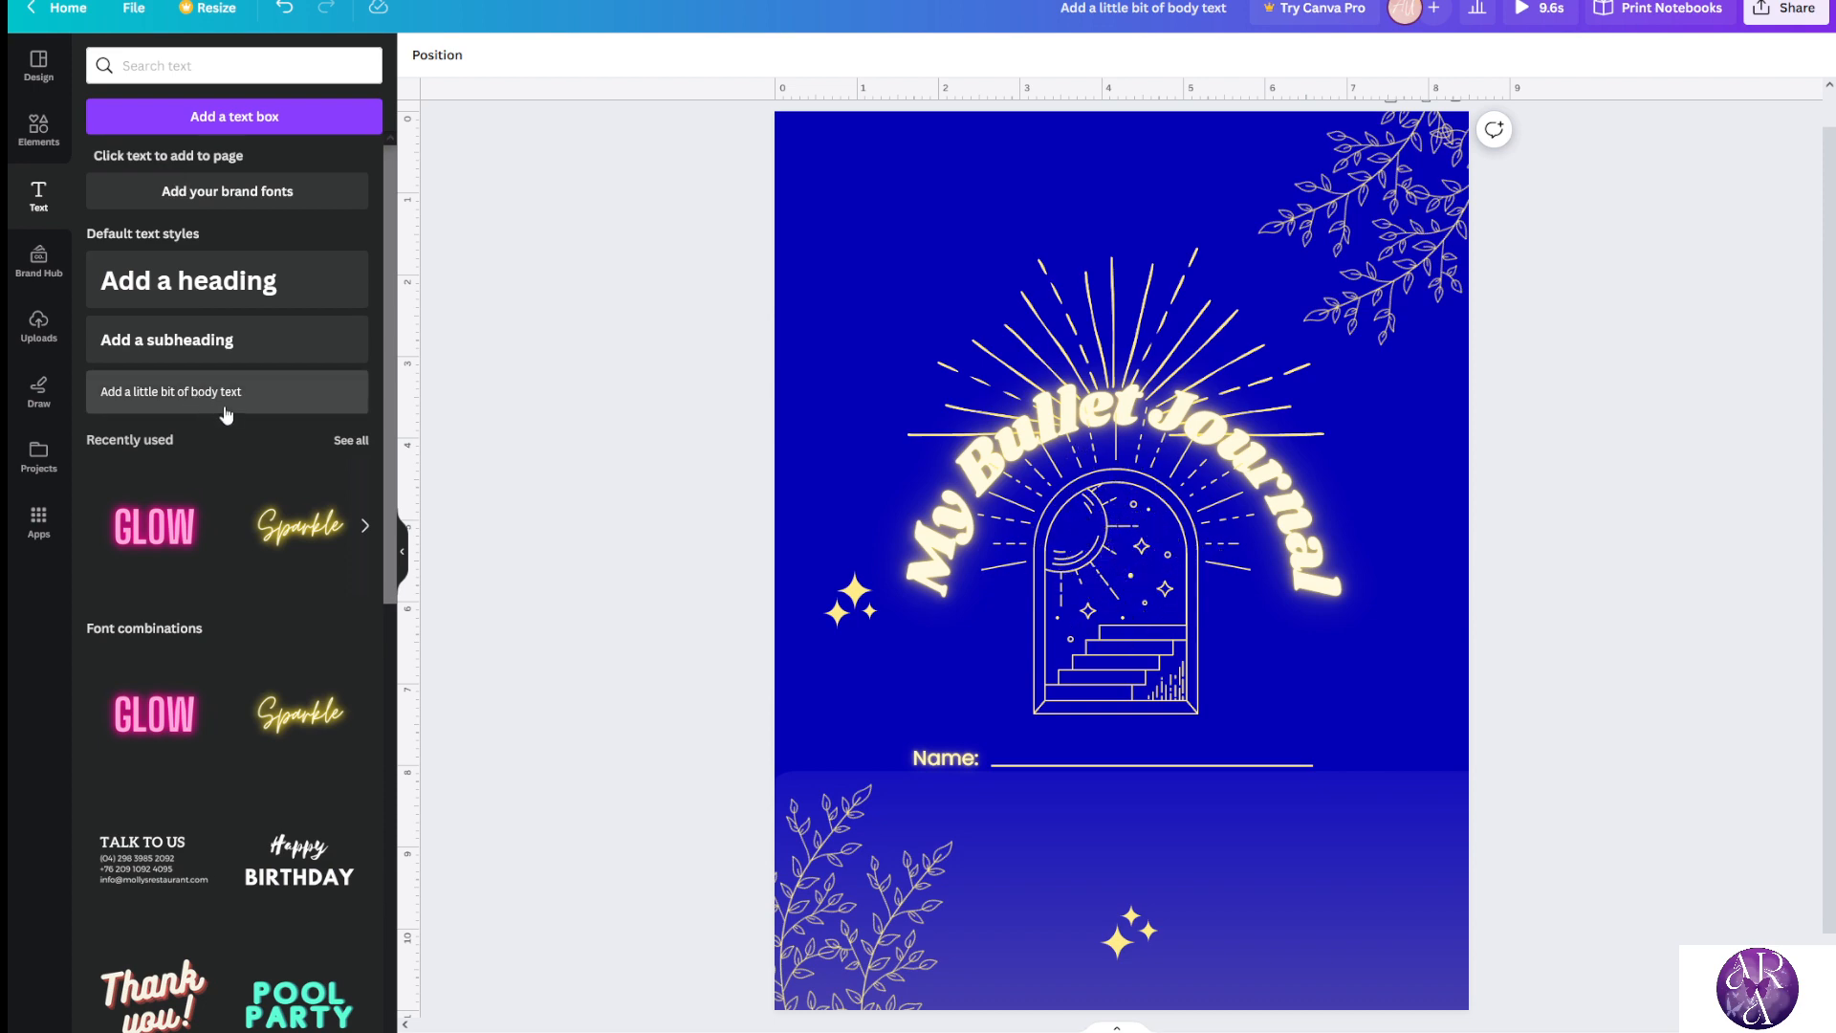
{"action": "left_click", "coordinate": [226, 411]}
{"action": "left_click", "coordinate": [401, 552]}
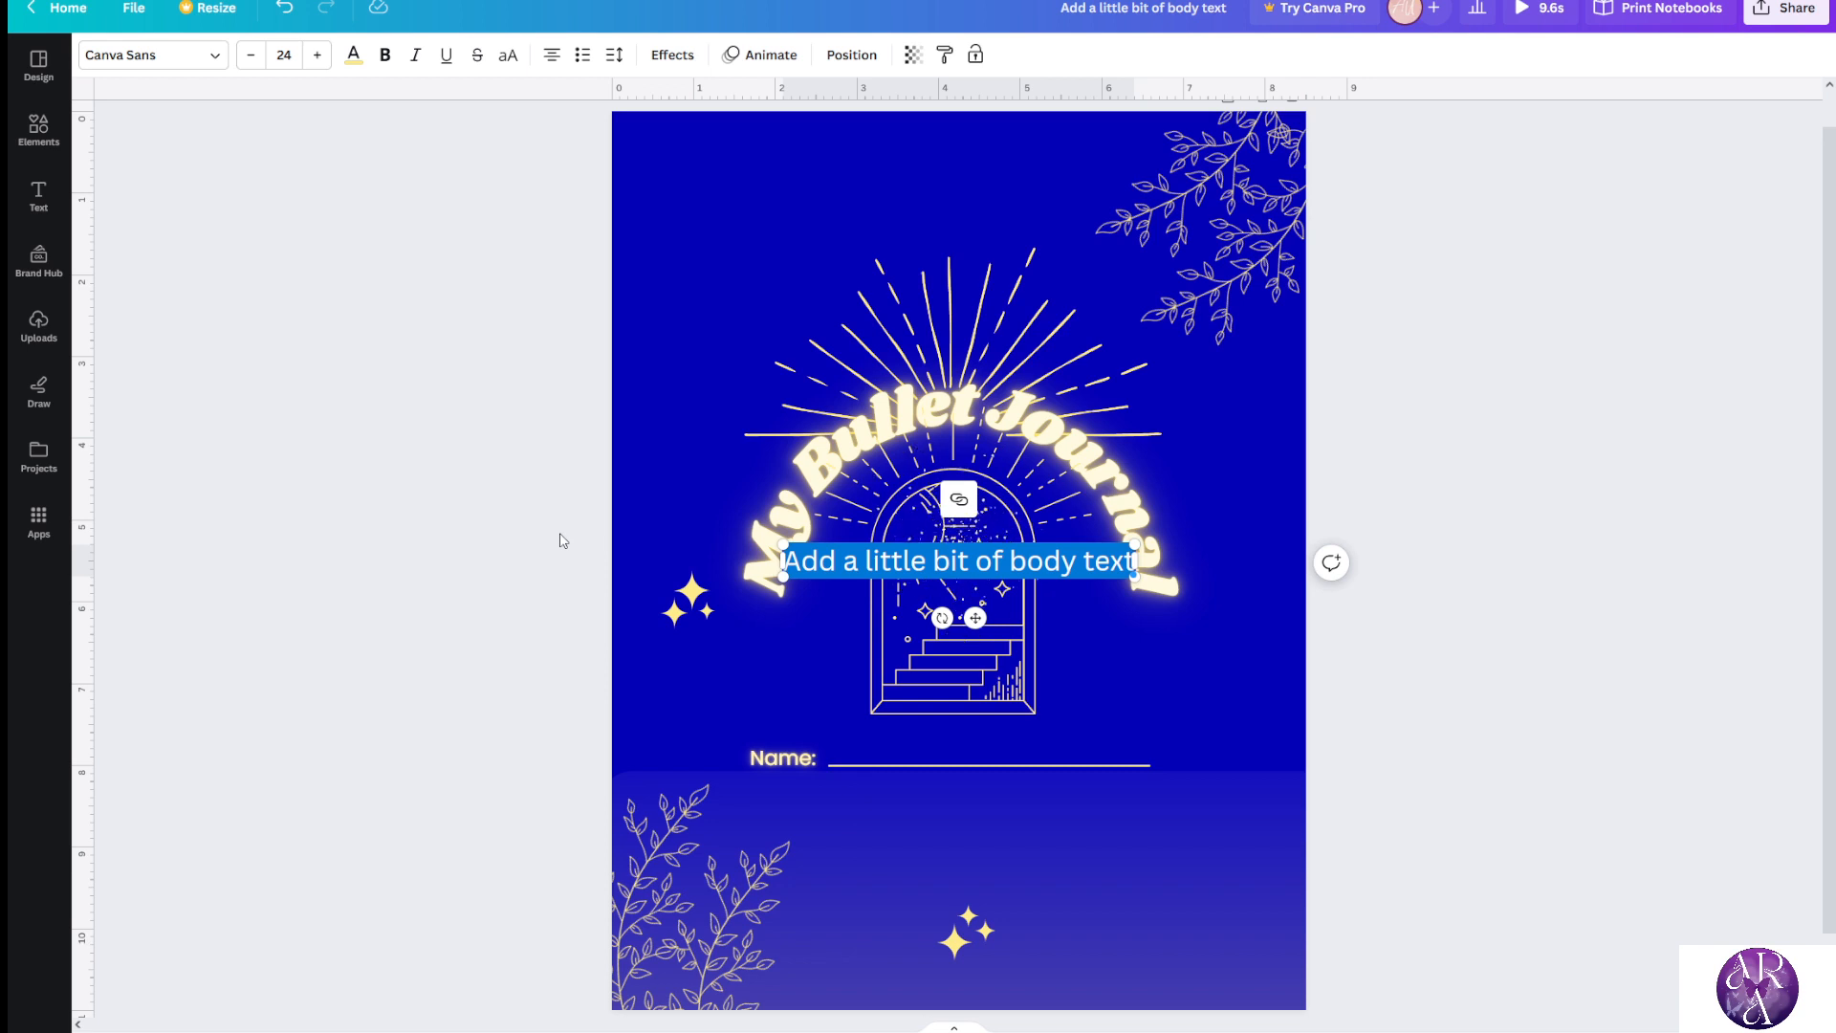
Place the body text box on the line beside "Name:" and replace its wording with "AURA ROSE ACADEMY"
{"action": "left_click_drag", "start_coordinate": [832, 562], "coordinate": [877, 746]}
{"action": "double_click", "coordinate": [877, 746]}
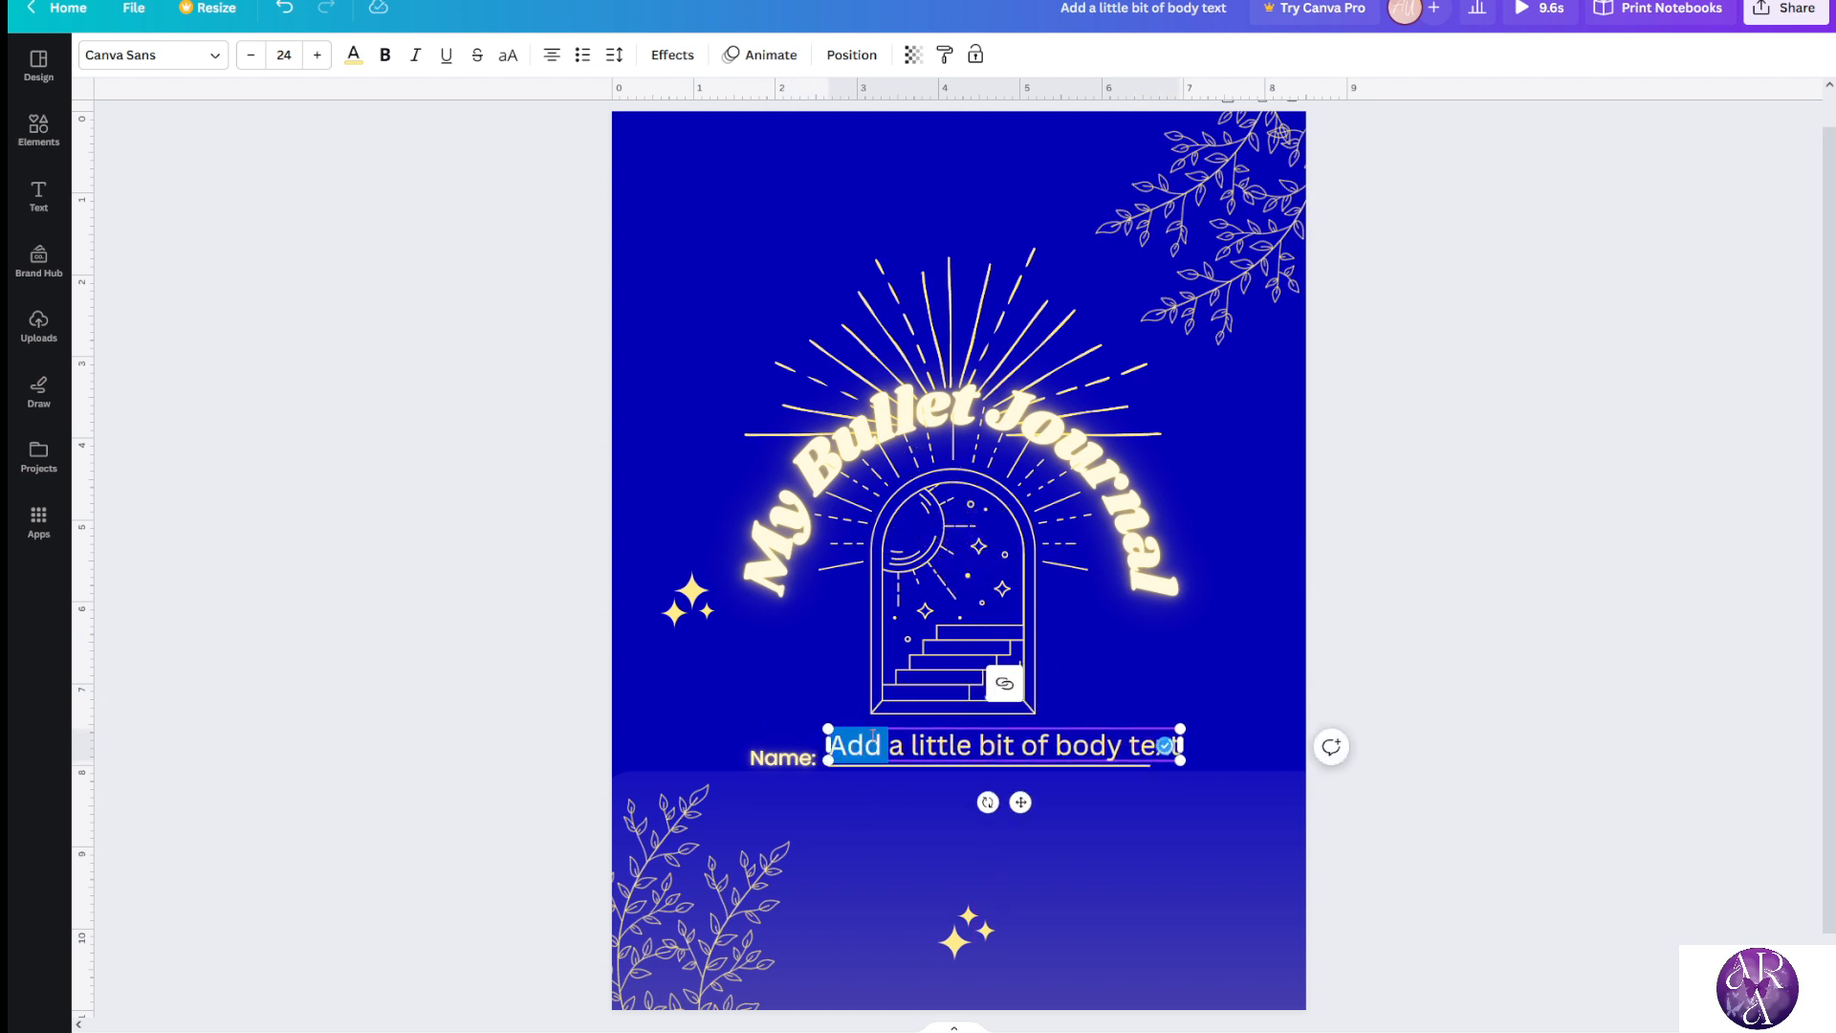
{"action": "key", "text": "ctrl+a"}
{"action": "type", "text": "A"}
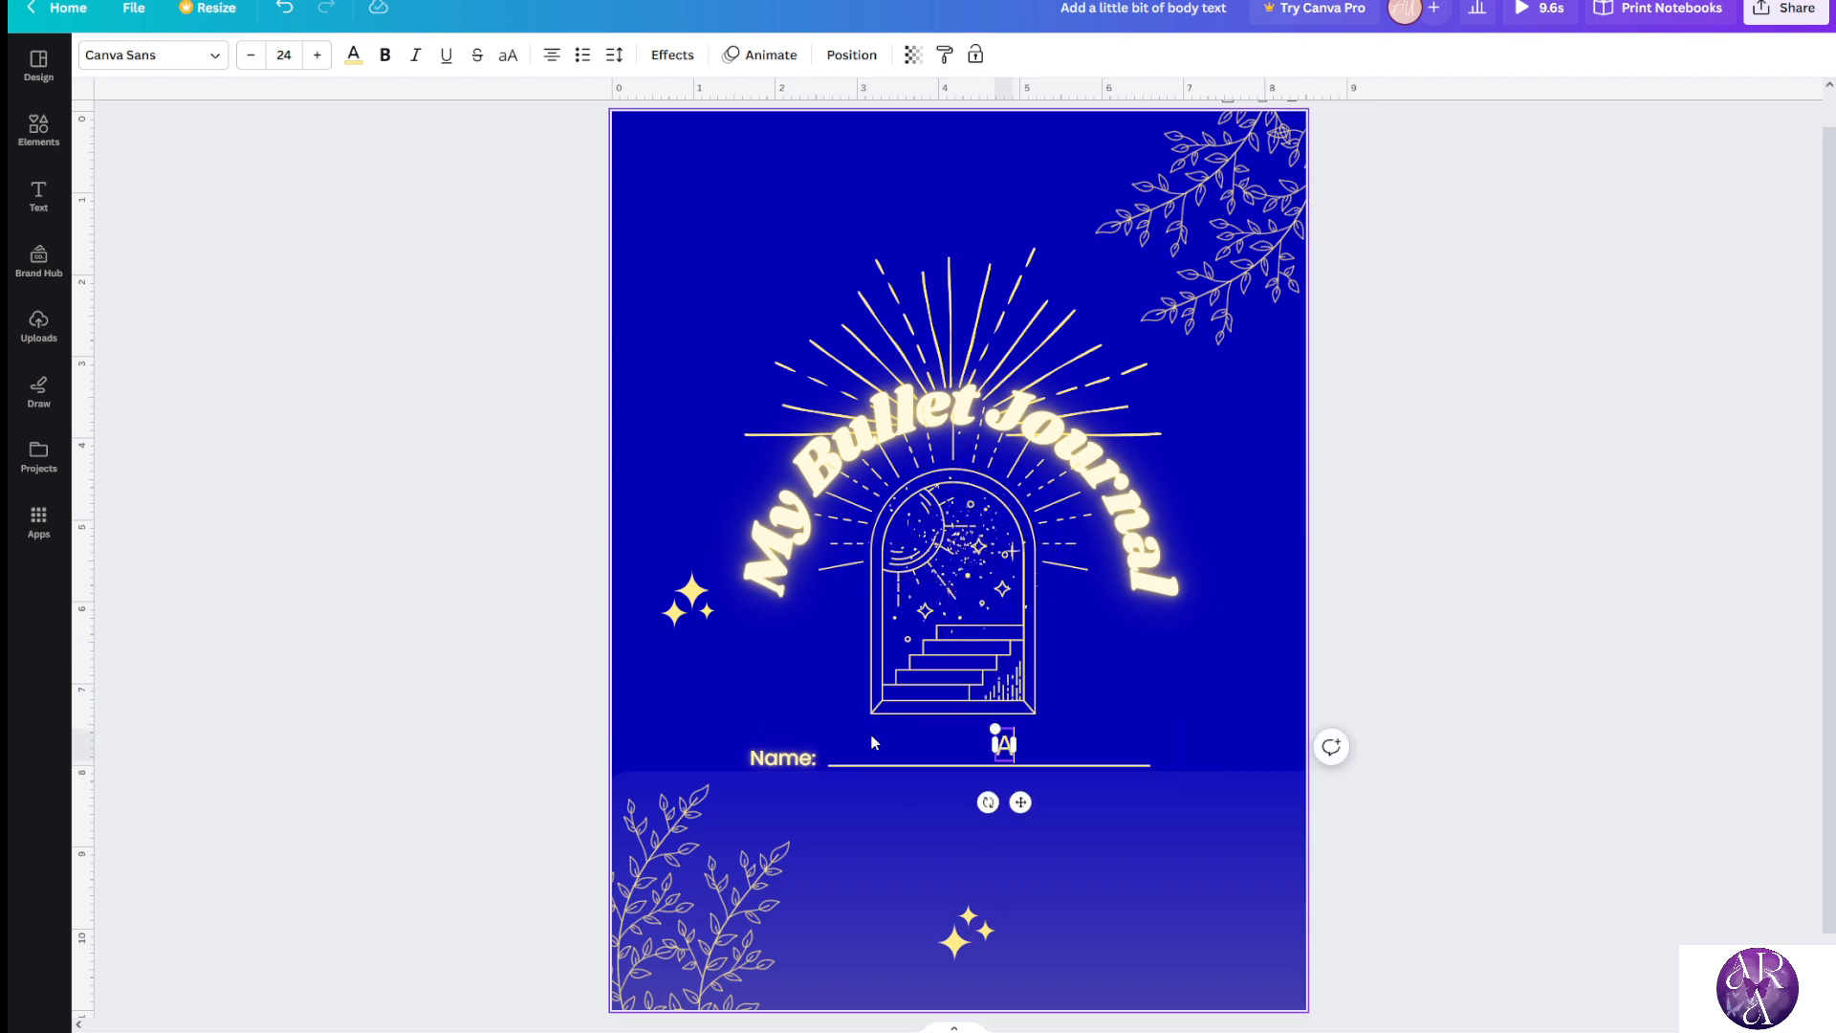
{"action": "type", "text": "URA ROSE ACADEMY"}
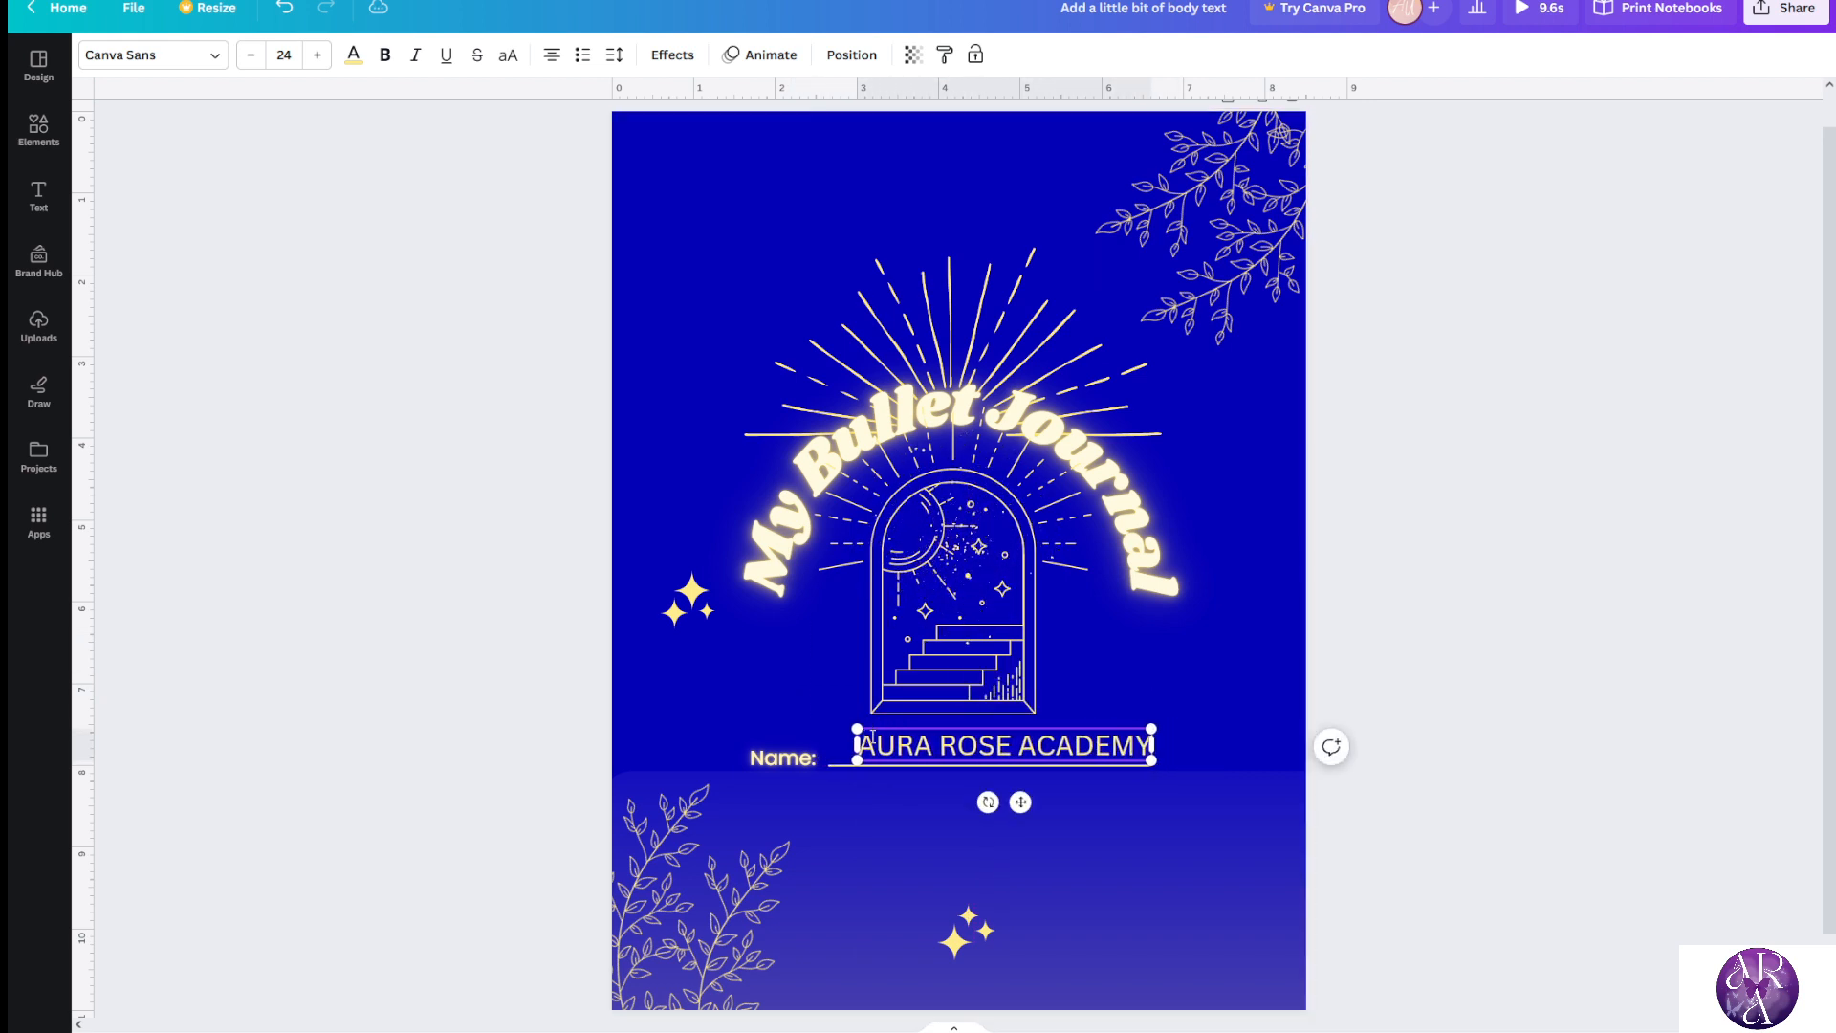
{"action": "key", "text": "Escape"}
{"action": "key", "text": "Escape"}
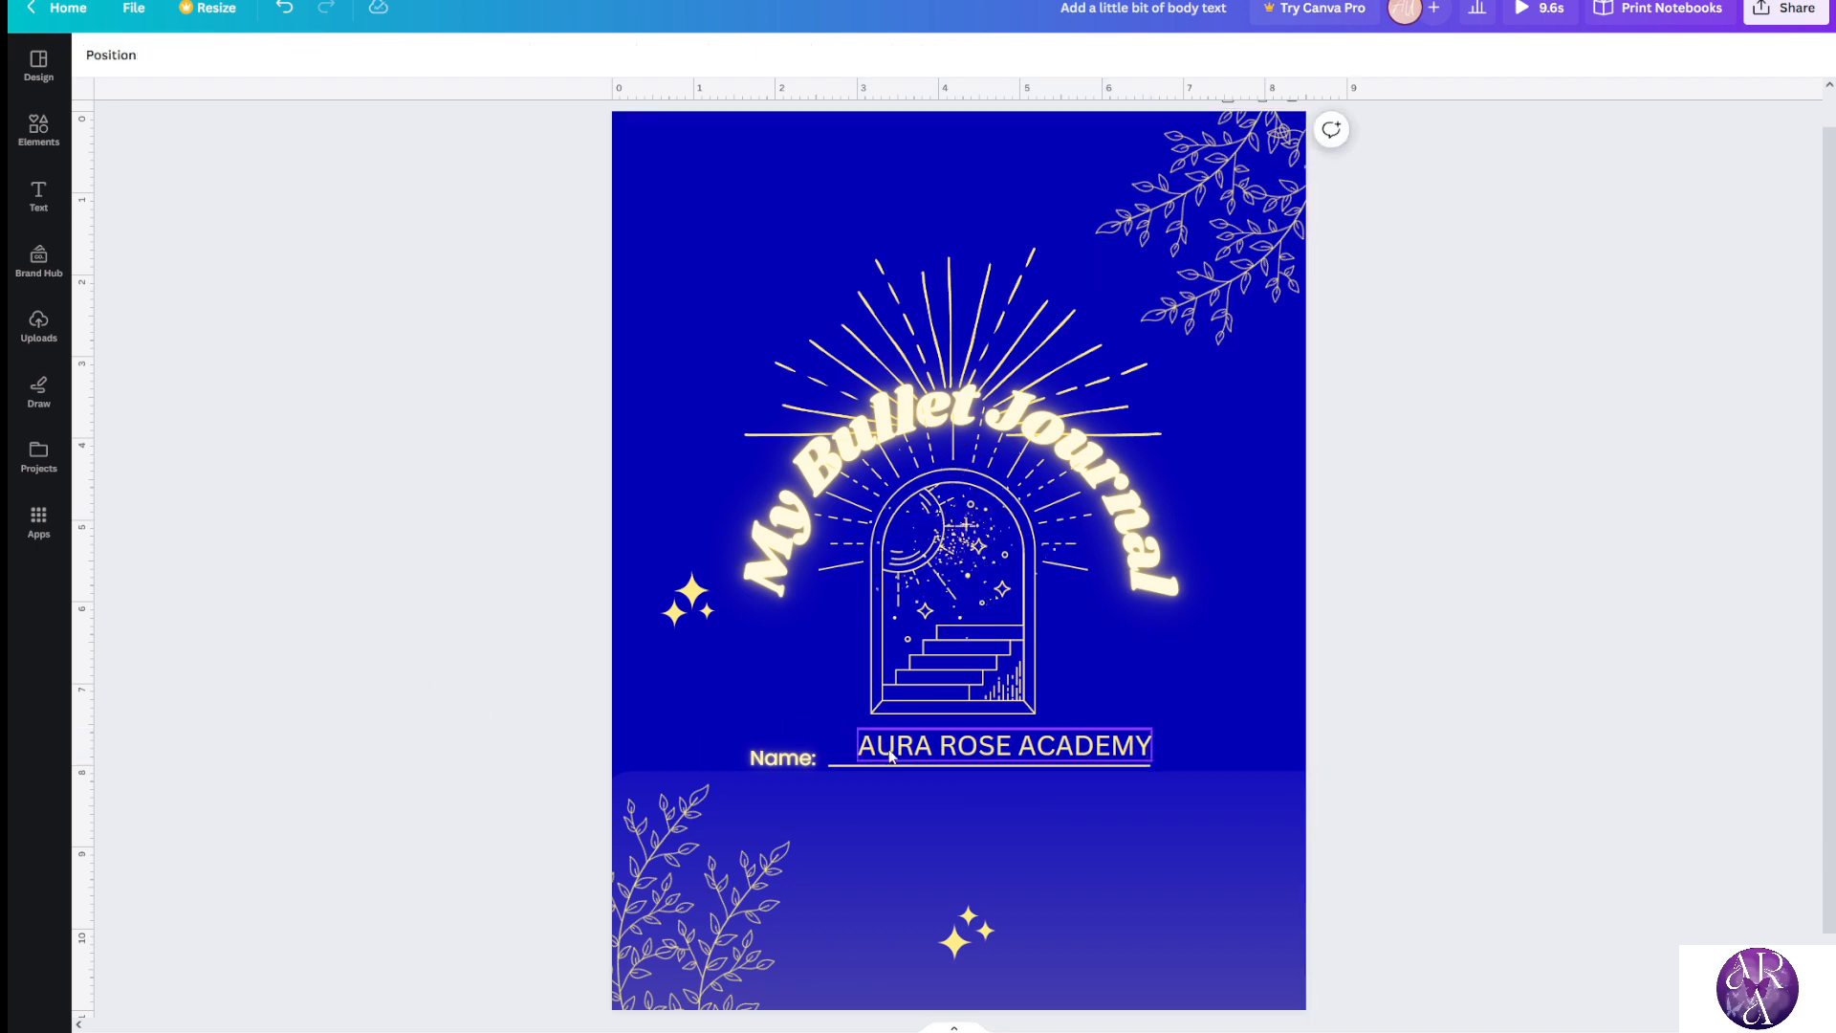
{"action": "left_click_drag", "start_coordinate": [887, 745], "coordinate": [862, 745]}
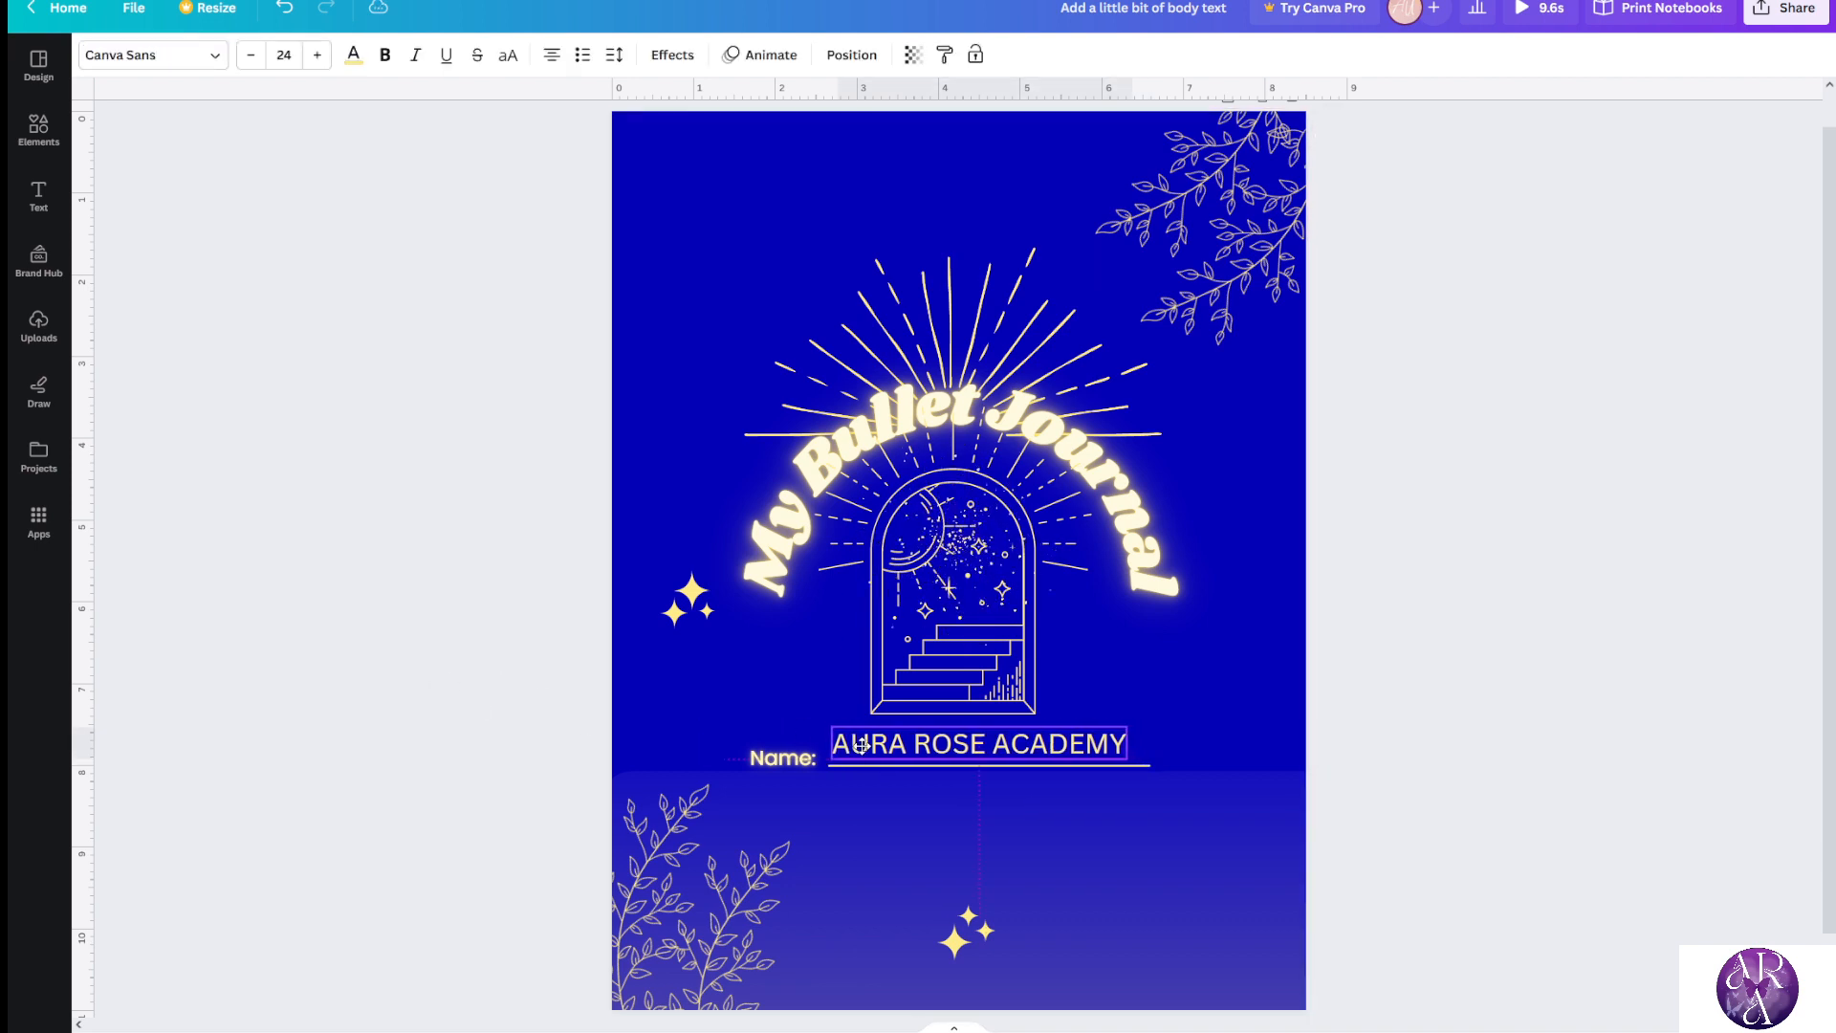
Try different font sizes for the "AURA ROSE ACADEMY" text, down to 20, and return it to 24
{"action": "left_click", "coordinate": [317, 63]}
{"action": "left_click", "coordinate": [317, 64]}
{"action": "left_click", "coordinate": [317, 63]}
{"action": "left_click", "coordinate": [251, 57]}
{"action": "left_click", "coordinate": [251, 58]}
{"action": "left_click", "coordinate": [251, 57]}
{"action": "left_click", "coordinate": [252, 58]}
{"action": "left_click", "coordinate": [252, 57]}
{"action": "left_click", "coordinate": [252, 58]}
{"action": "left_click", "coordinate": [251, 57]}
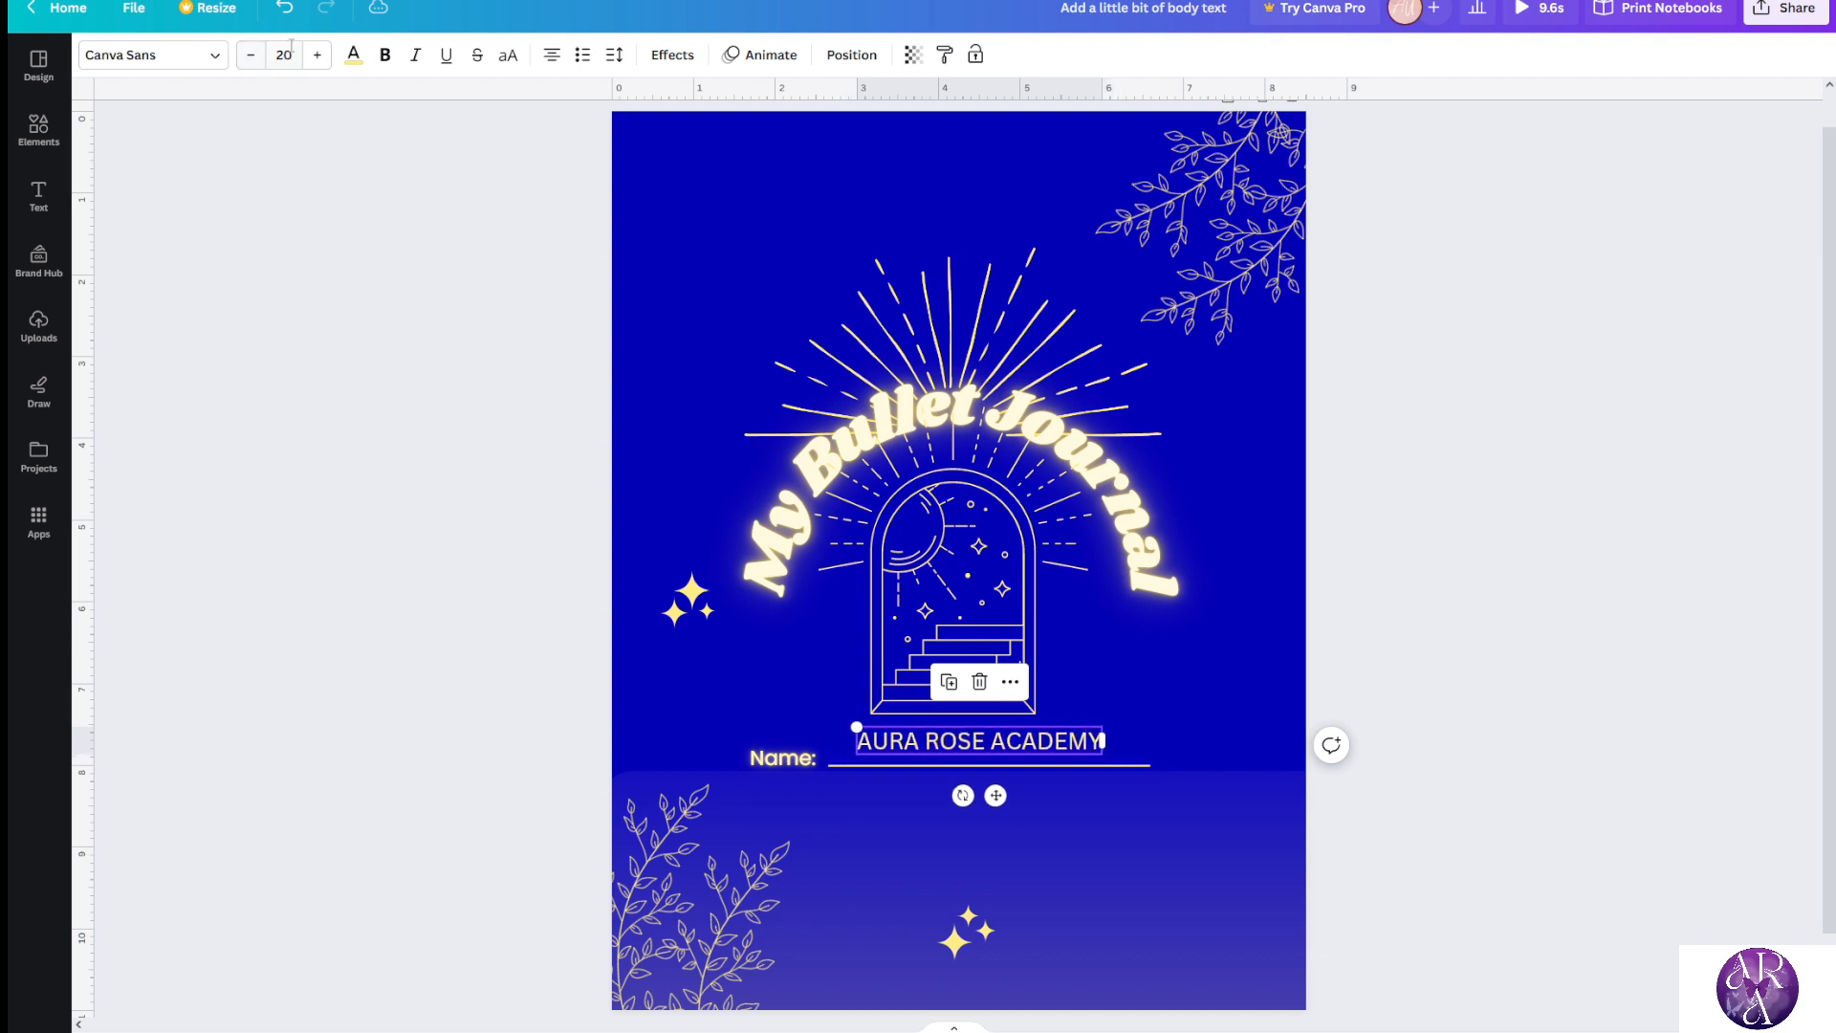
{"action": "left_click", "coordinate": [319, 56]}
{"action": "left_click", "coordinate": [319, 57]}
{"action": "left_click", "coordinate": [319, 57]}
{"action": "left_click", "coordinate": [319, 57]}
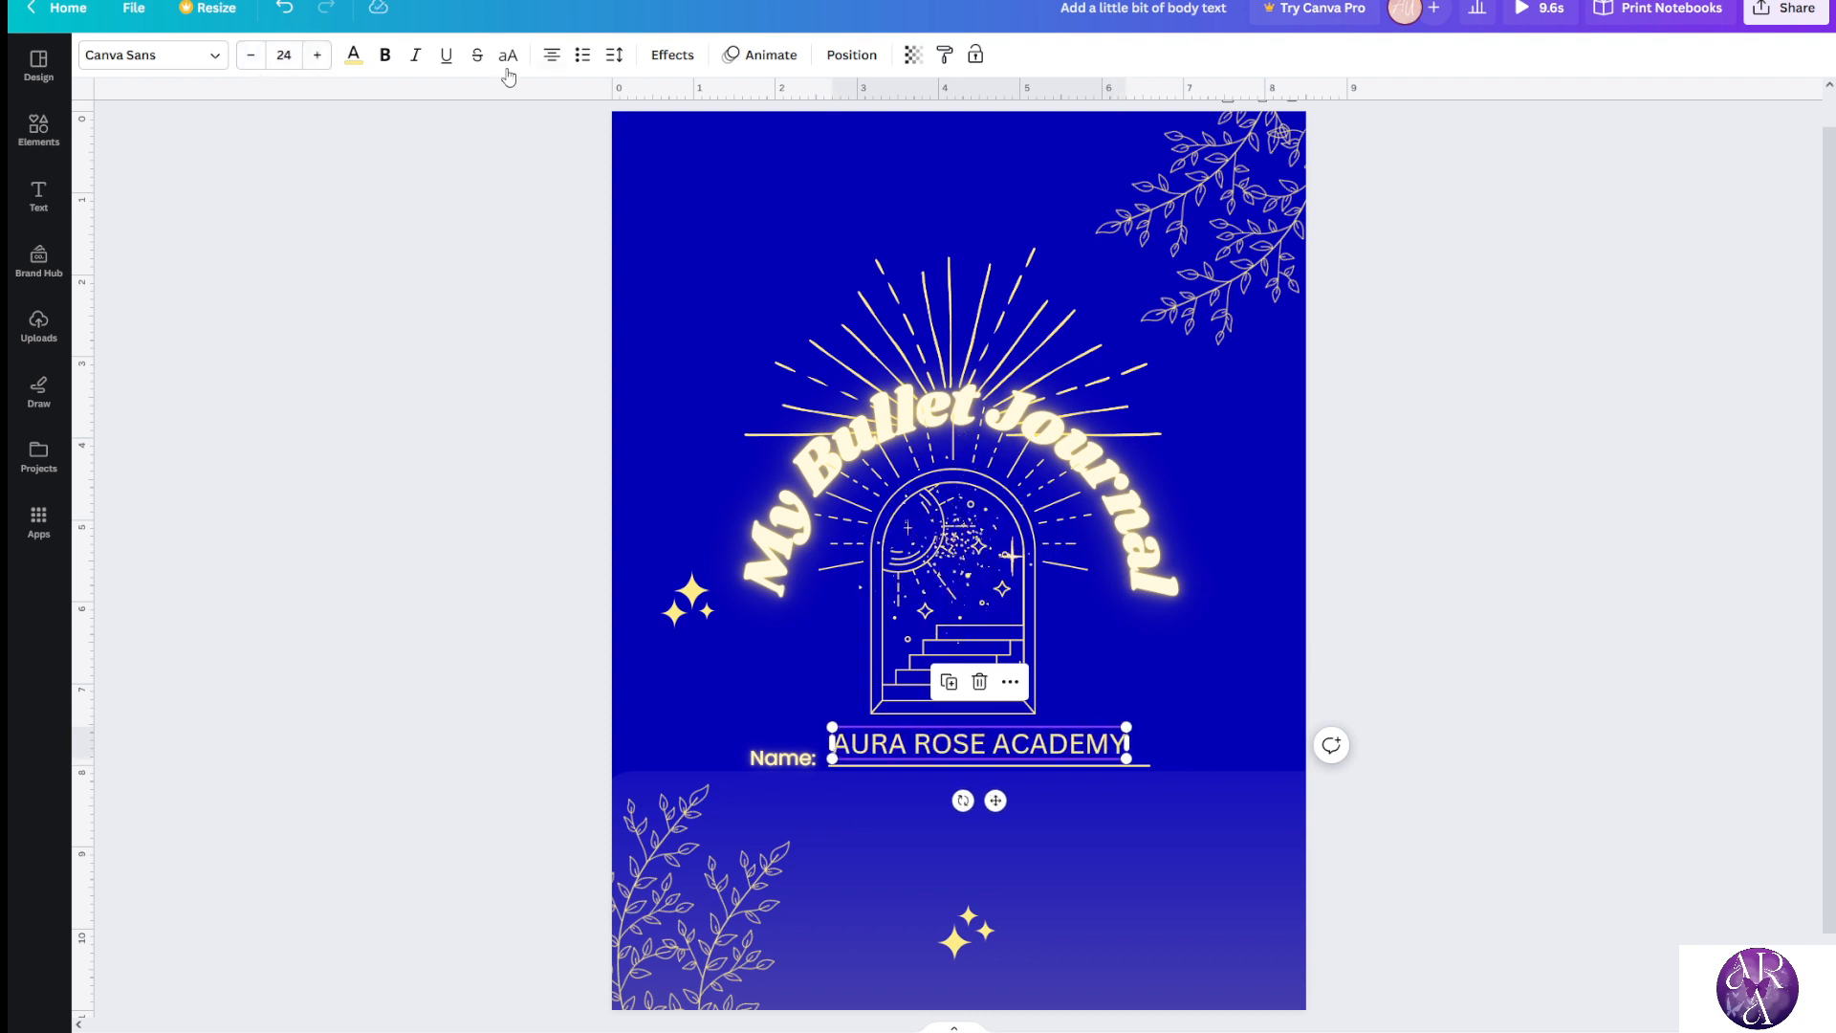
Search the fonts for "TAN PEARL" and apply TAN Pearl to the whole "AURA ROSE ACADEMY" text
{"action": "double_click", "coordinate": [870, 745]}
{"action": "left_click", "coordinate": [915, 745]}
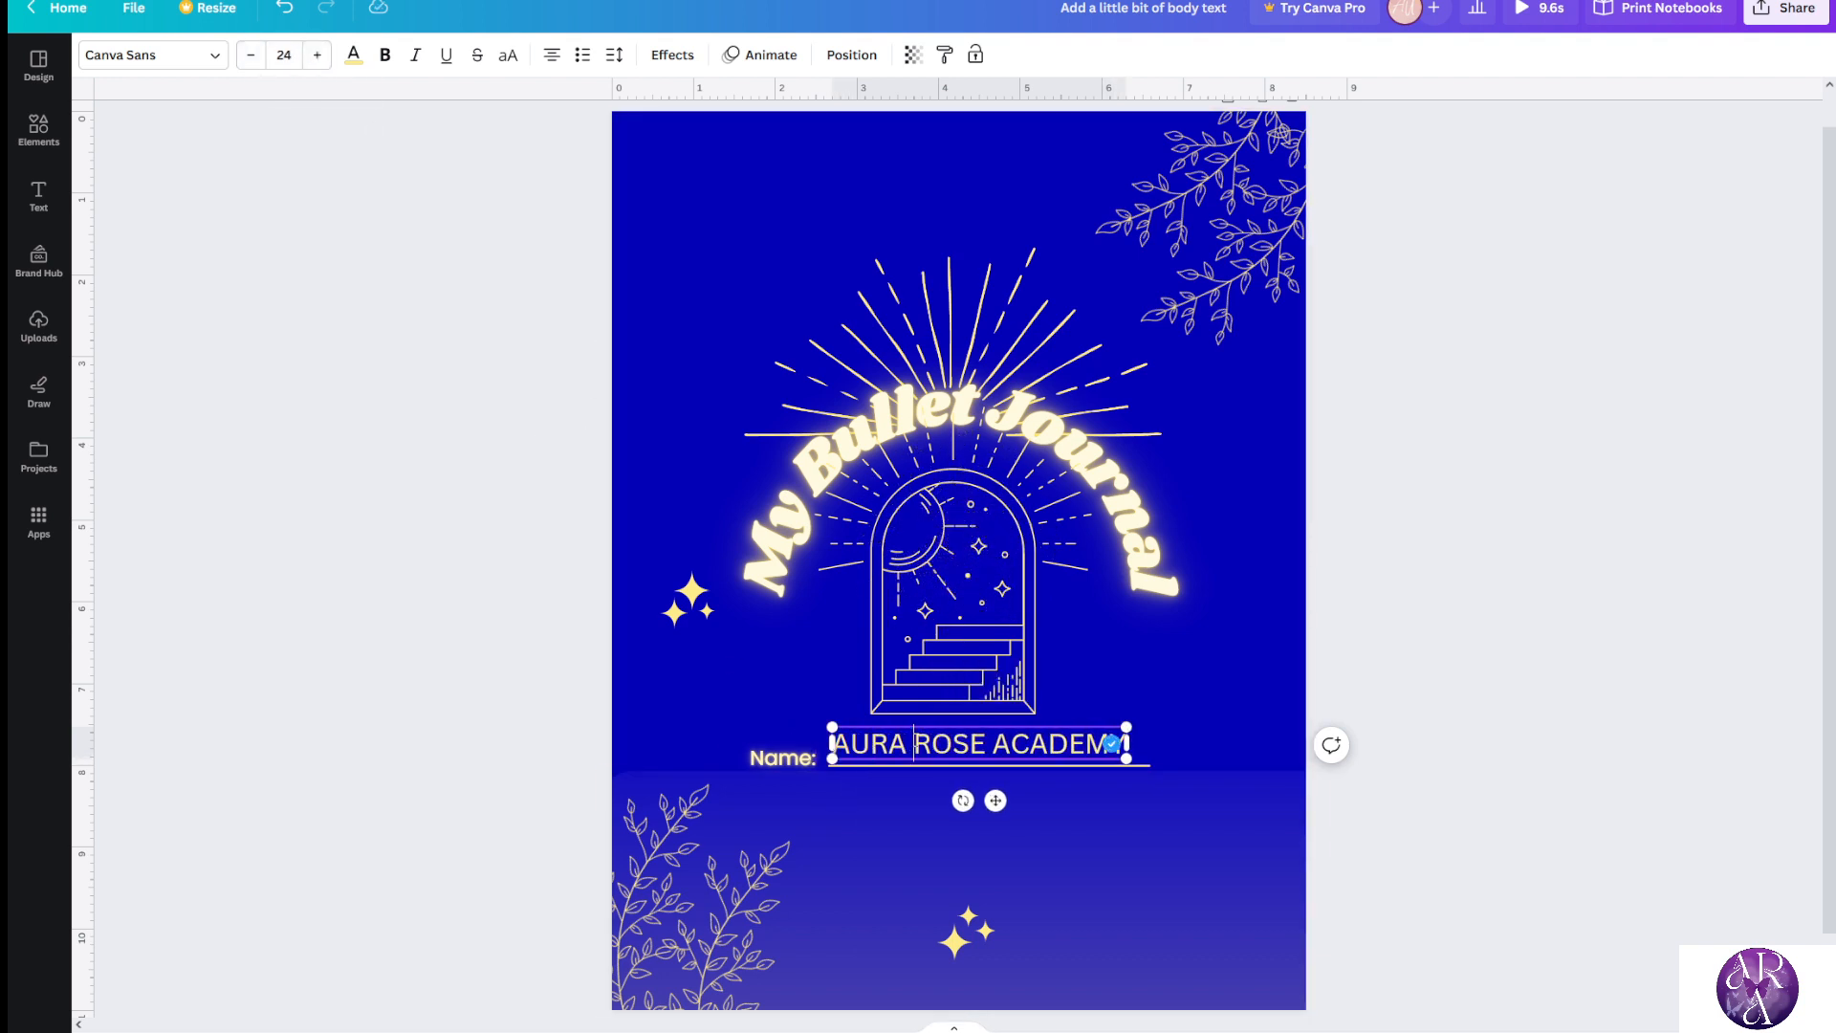
{"action": "triple_click", "coordinate": [915, 744]}
{"action": "left_click", "coordinate": [196, 57]}
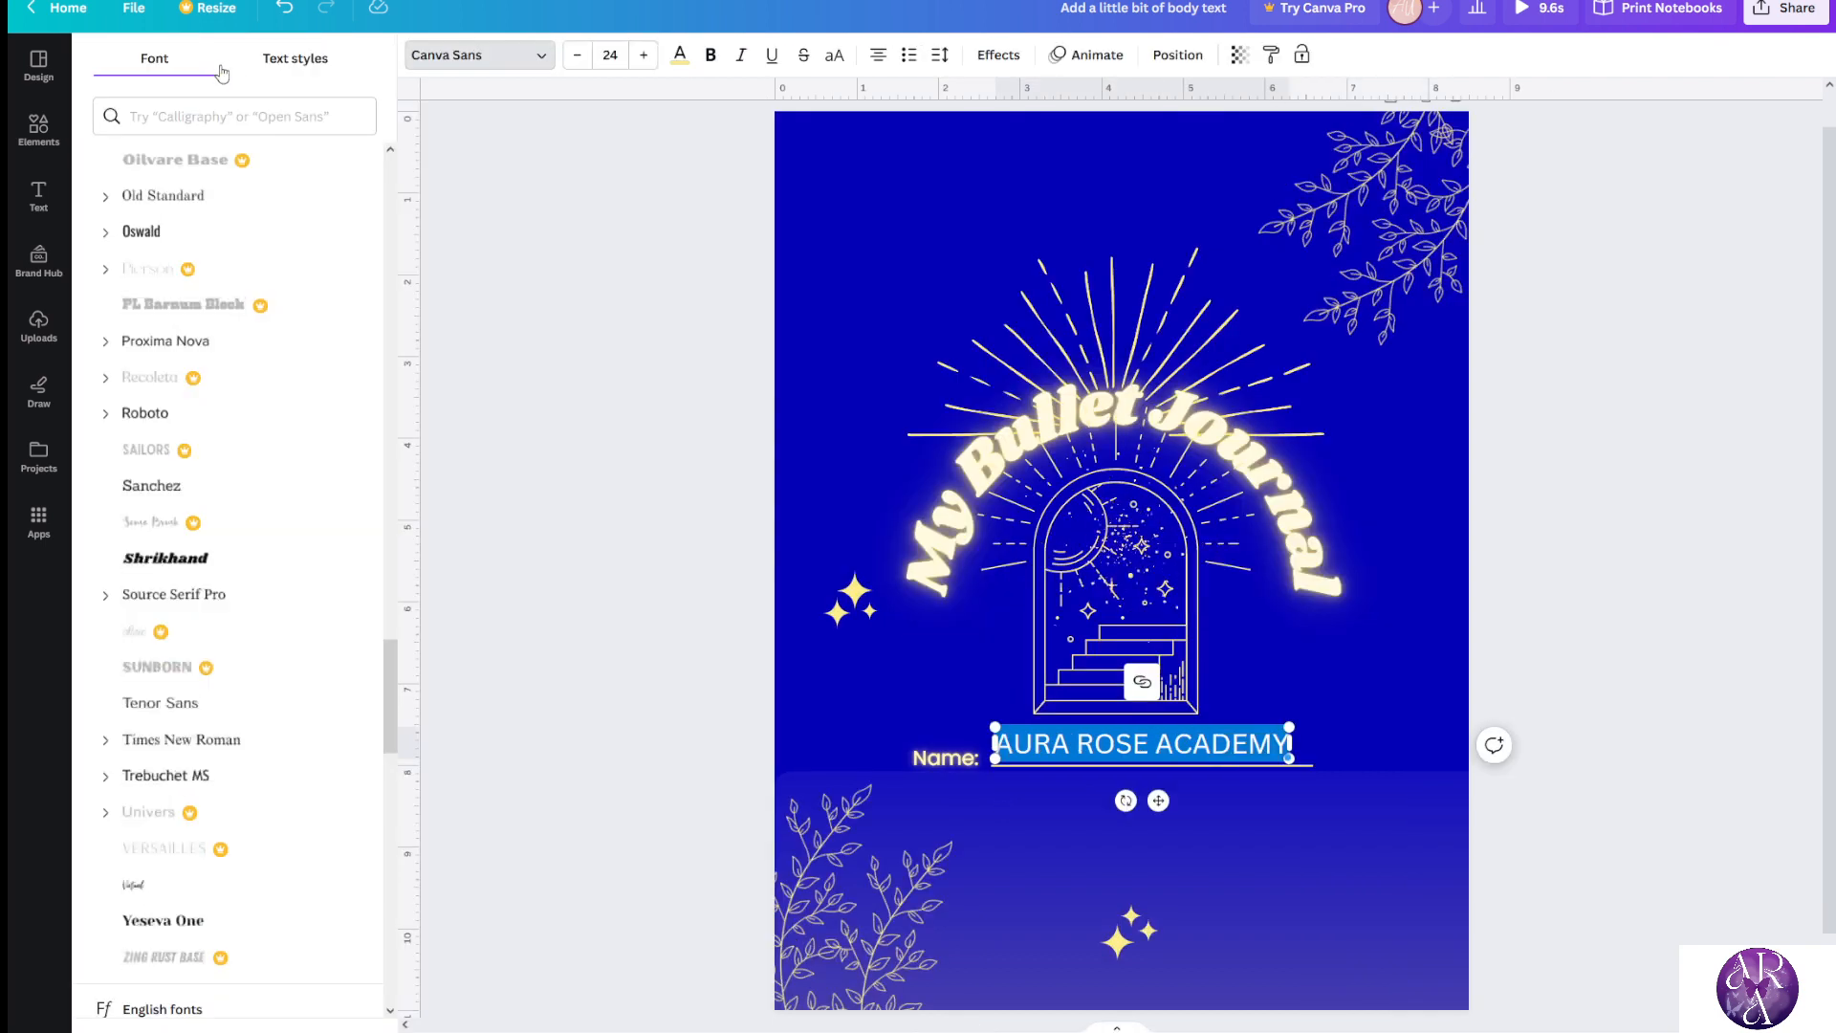
{"action": "scroll", "coordinate": [239, 335], "scroll_direction": "up", "scroll_amount": 5}
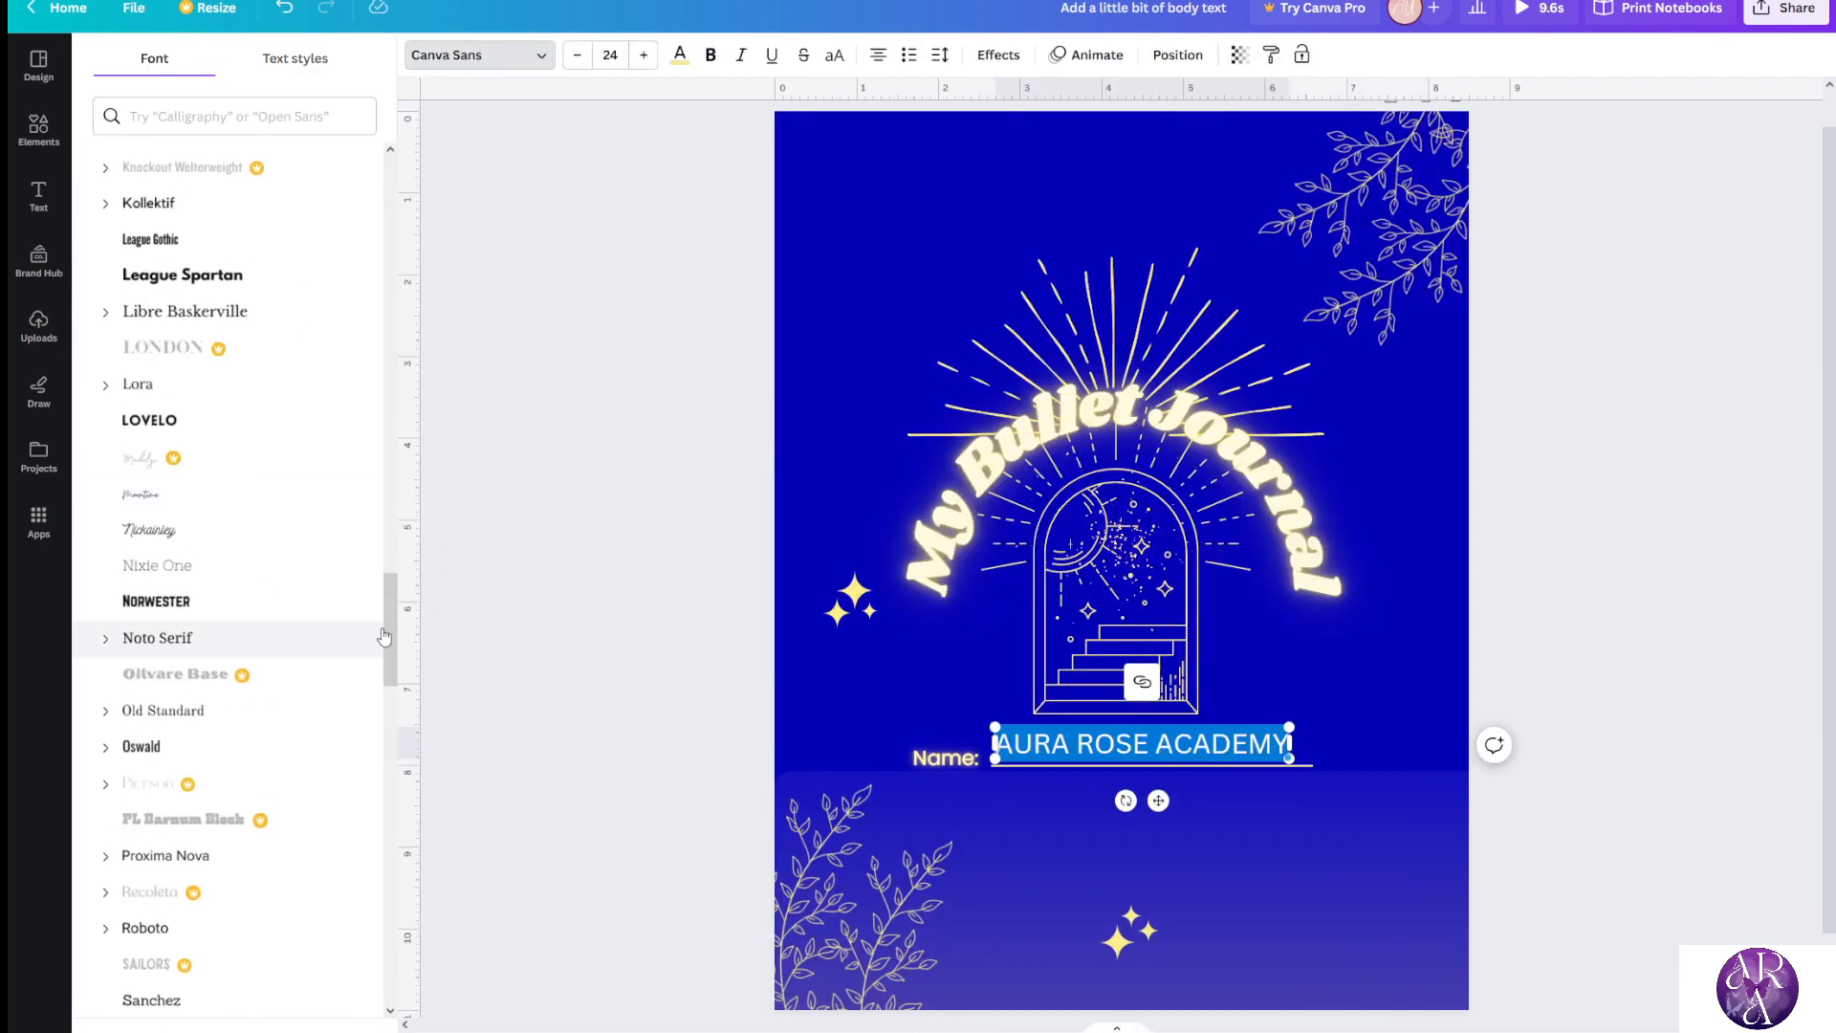
{"action": "left_click_drag", "start_coordinate": [389, 622], "coordinate": [363, 129]}
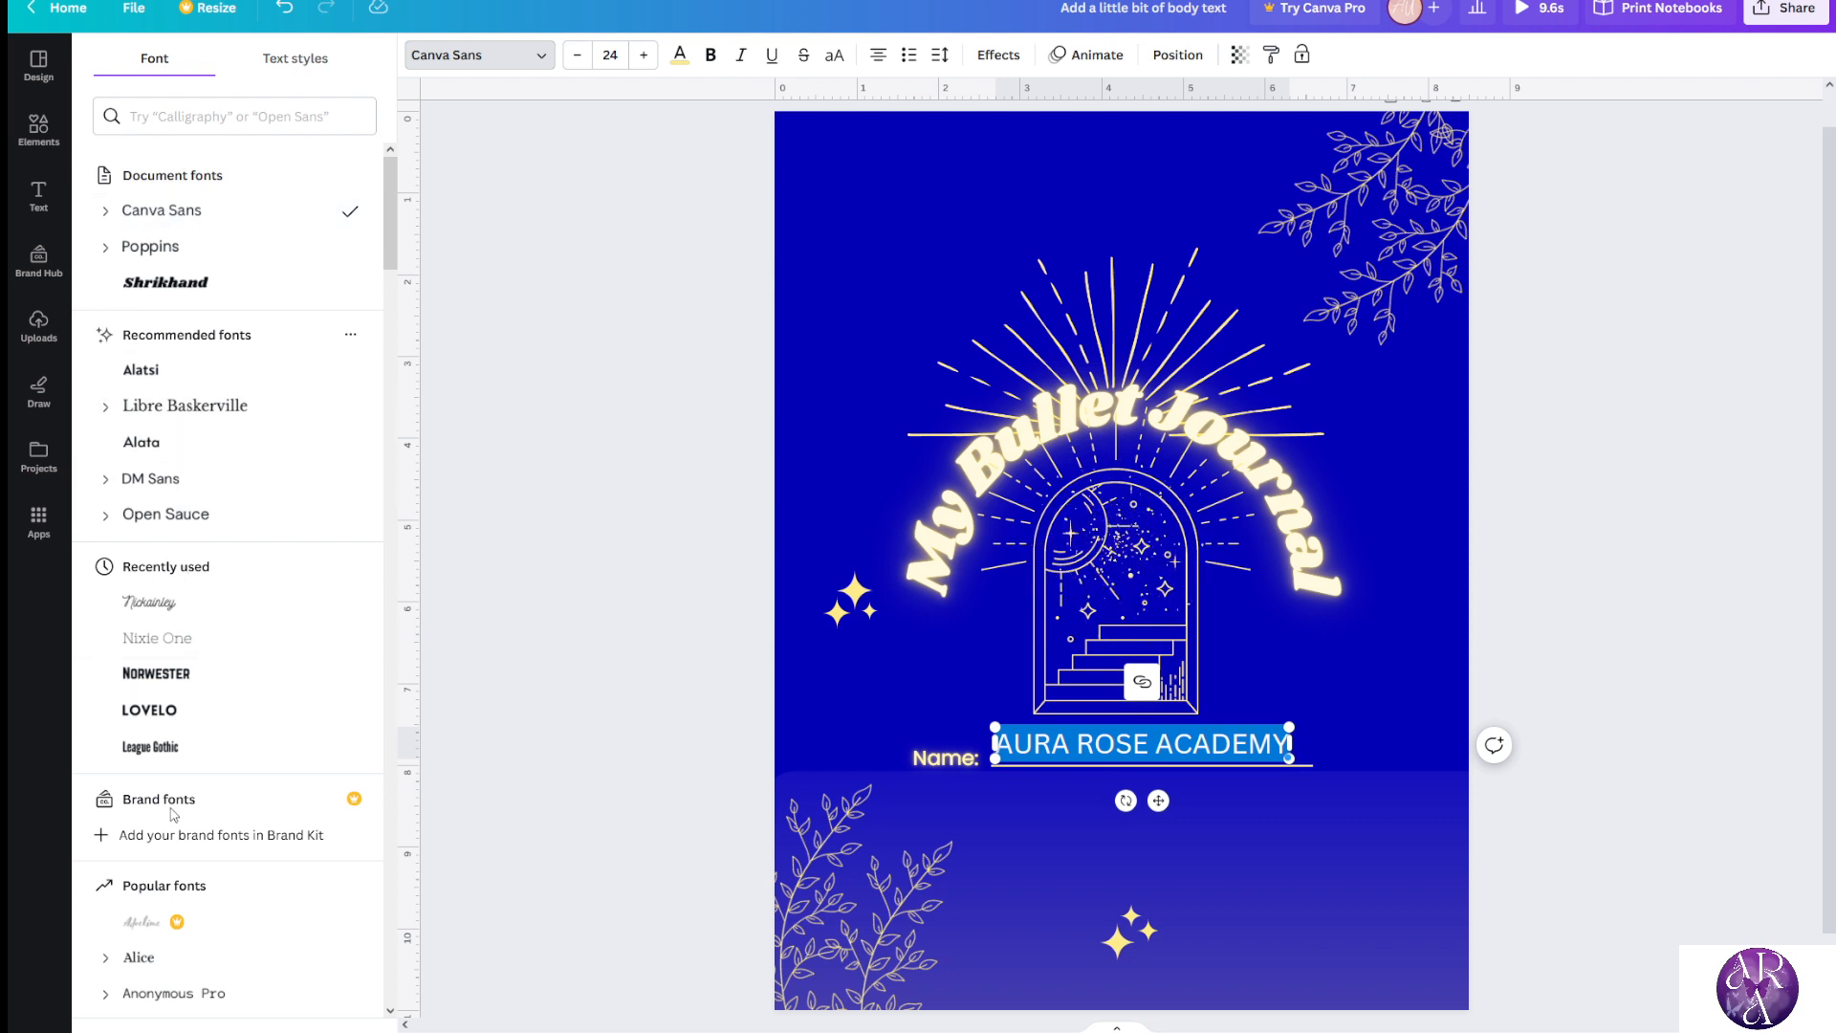
{"action": "scroll", "coordinate": [184, 727], "scroll_direction": "down", "scroll_amount": 3}
{"action": "scroll", "coordinate": [220, 574], "scroll_direction": "up", "scroll_amount": 3}
{"action": "left_click", "coordinate": [212, 110]}
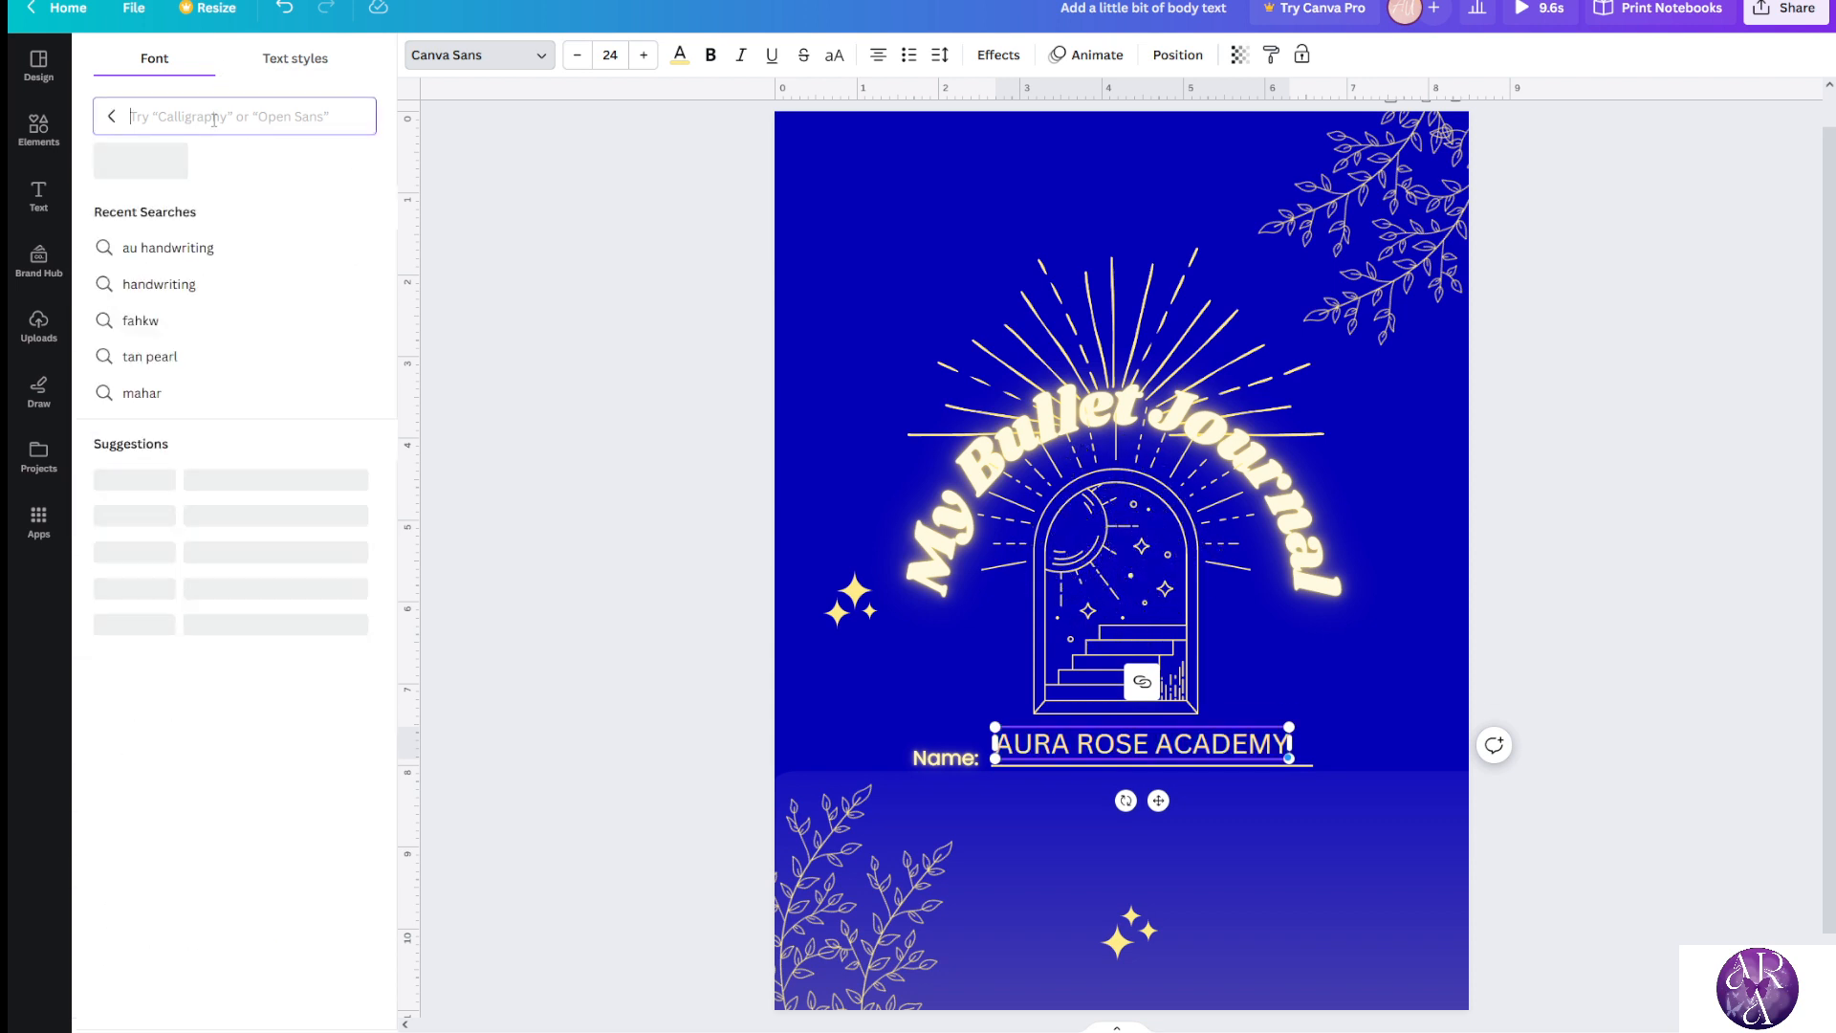
{"action": "type", "text": "TAN PEARL"}
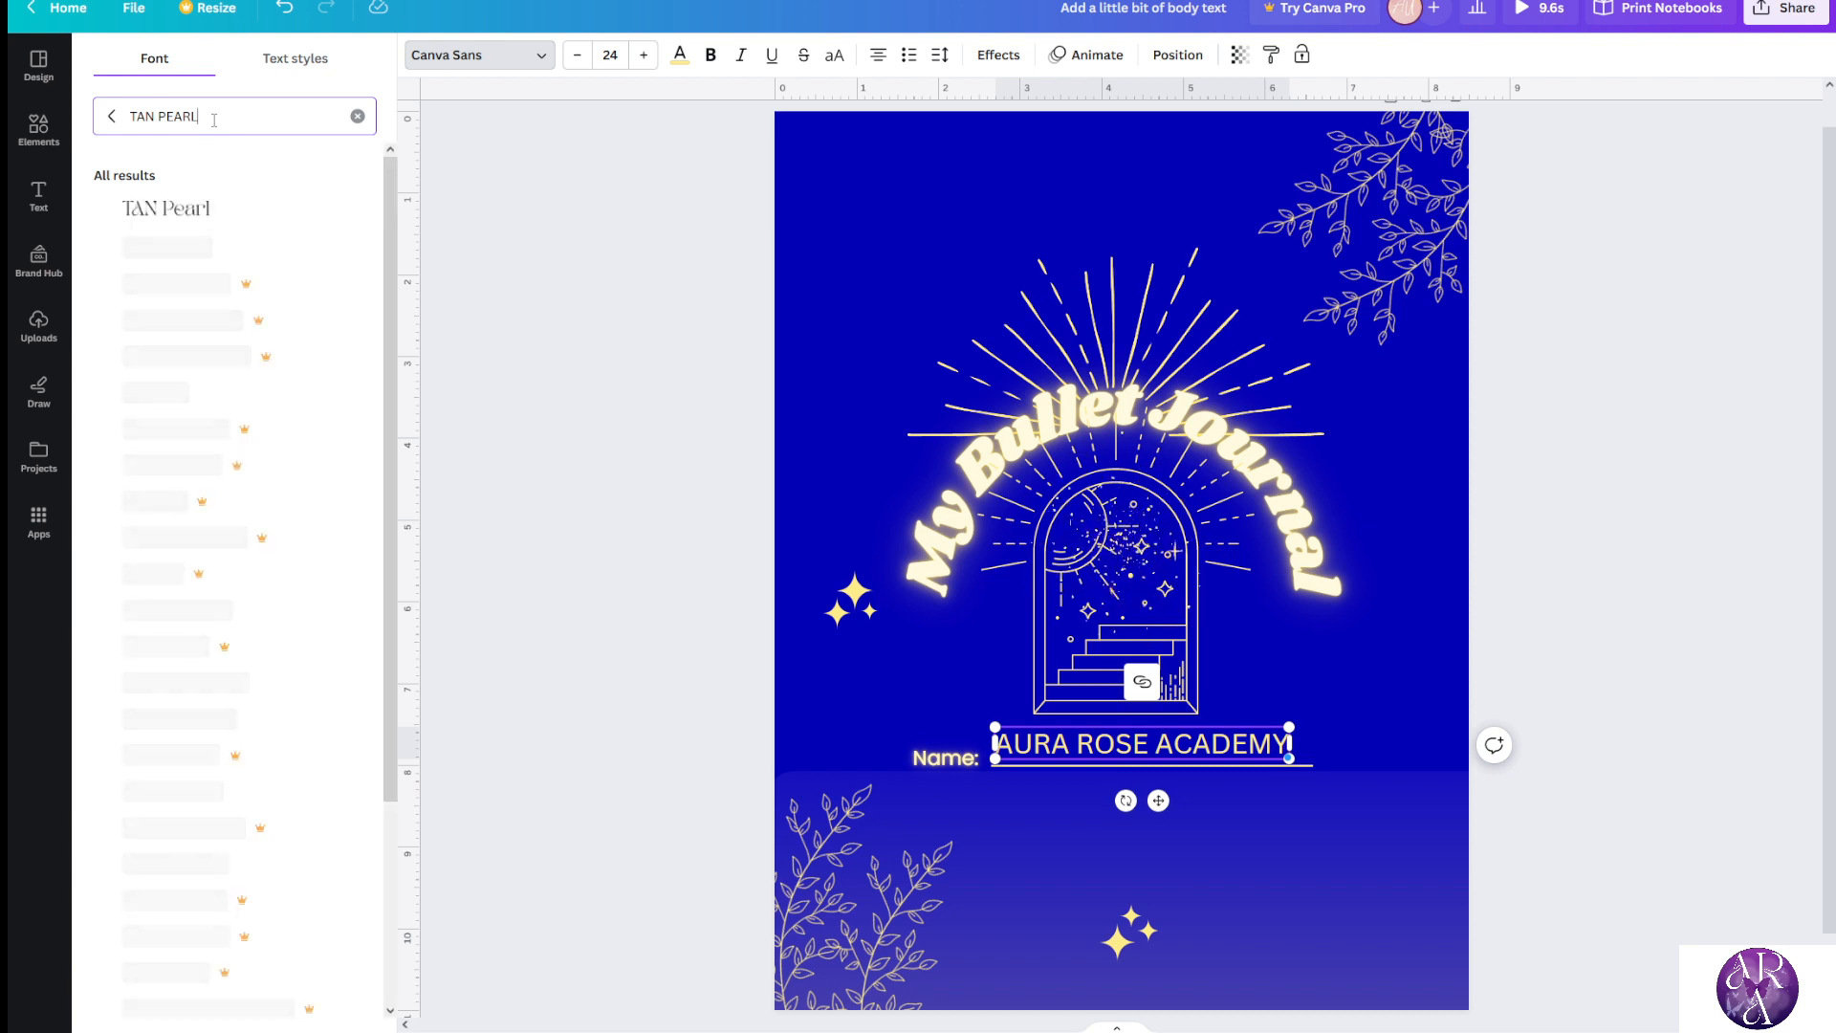
{"action": "left_click", "coordinate": [212, 208]}
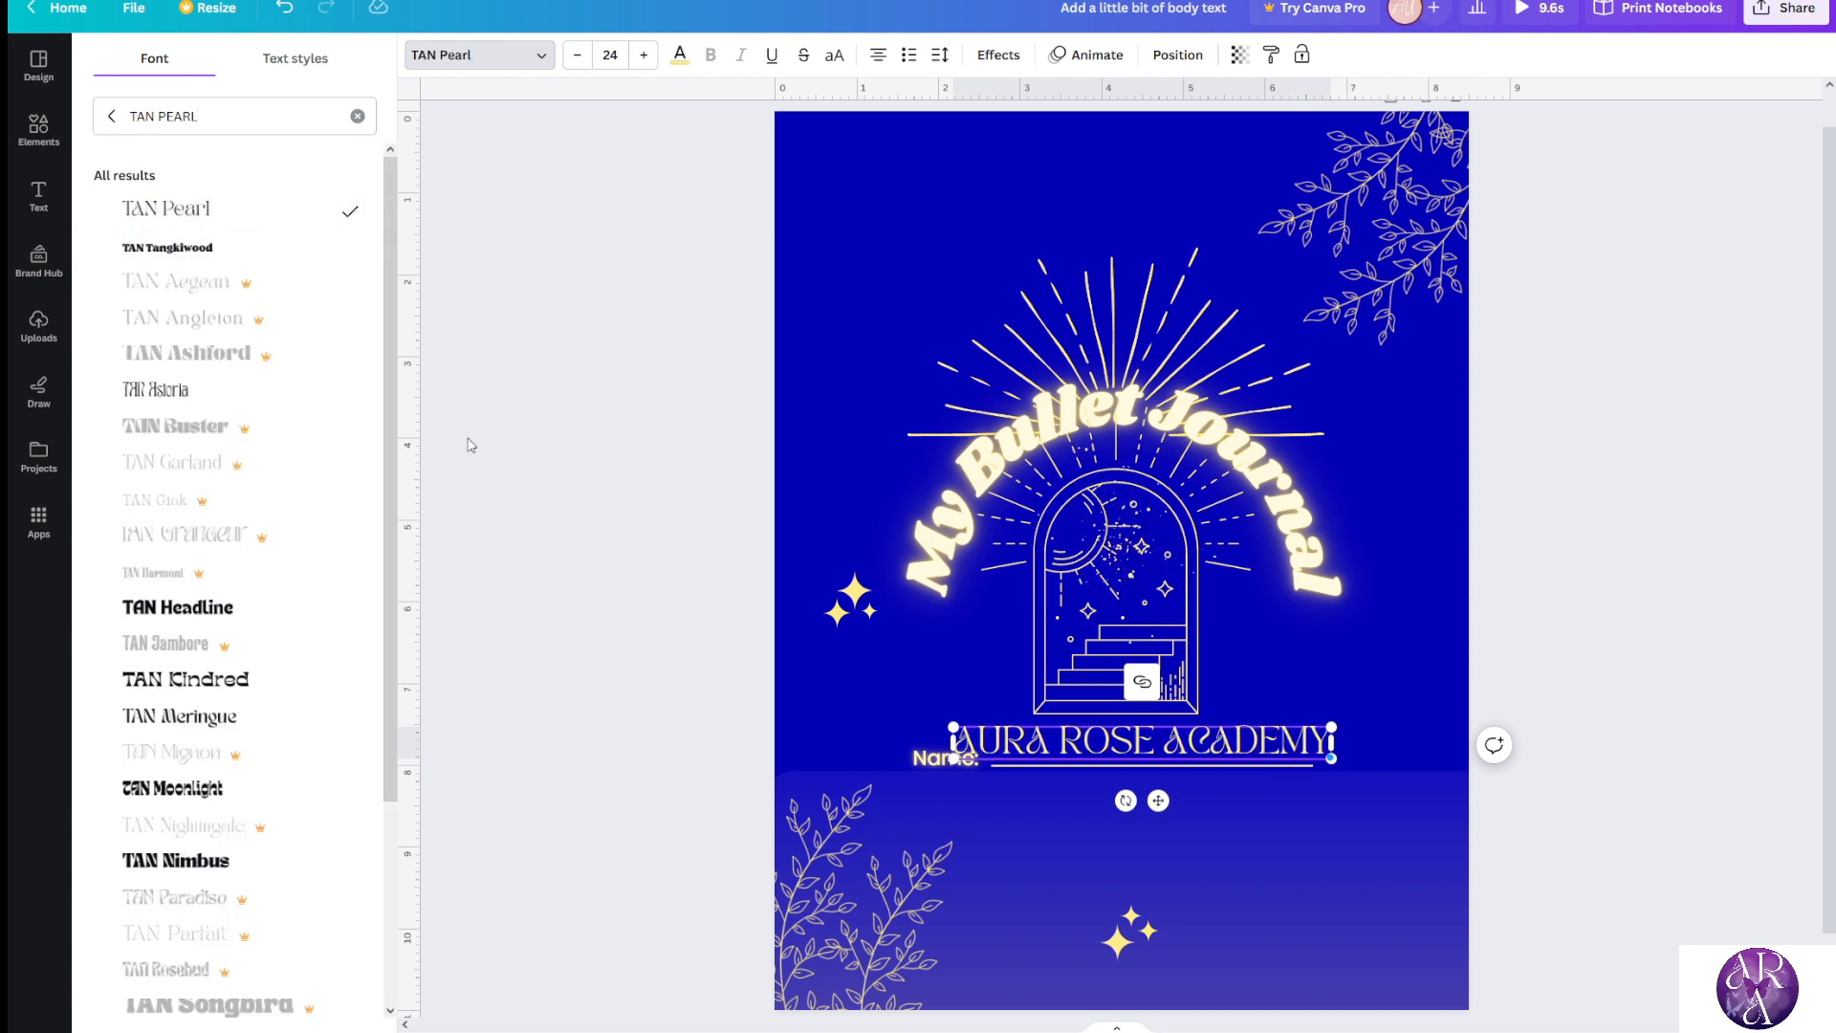
{"action": "left_click", "coordinate": [468, 445]}
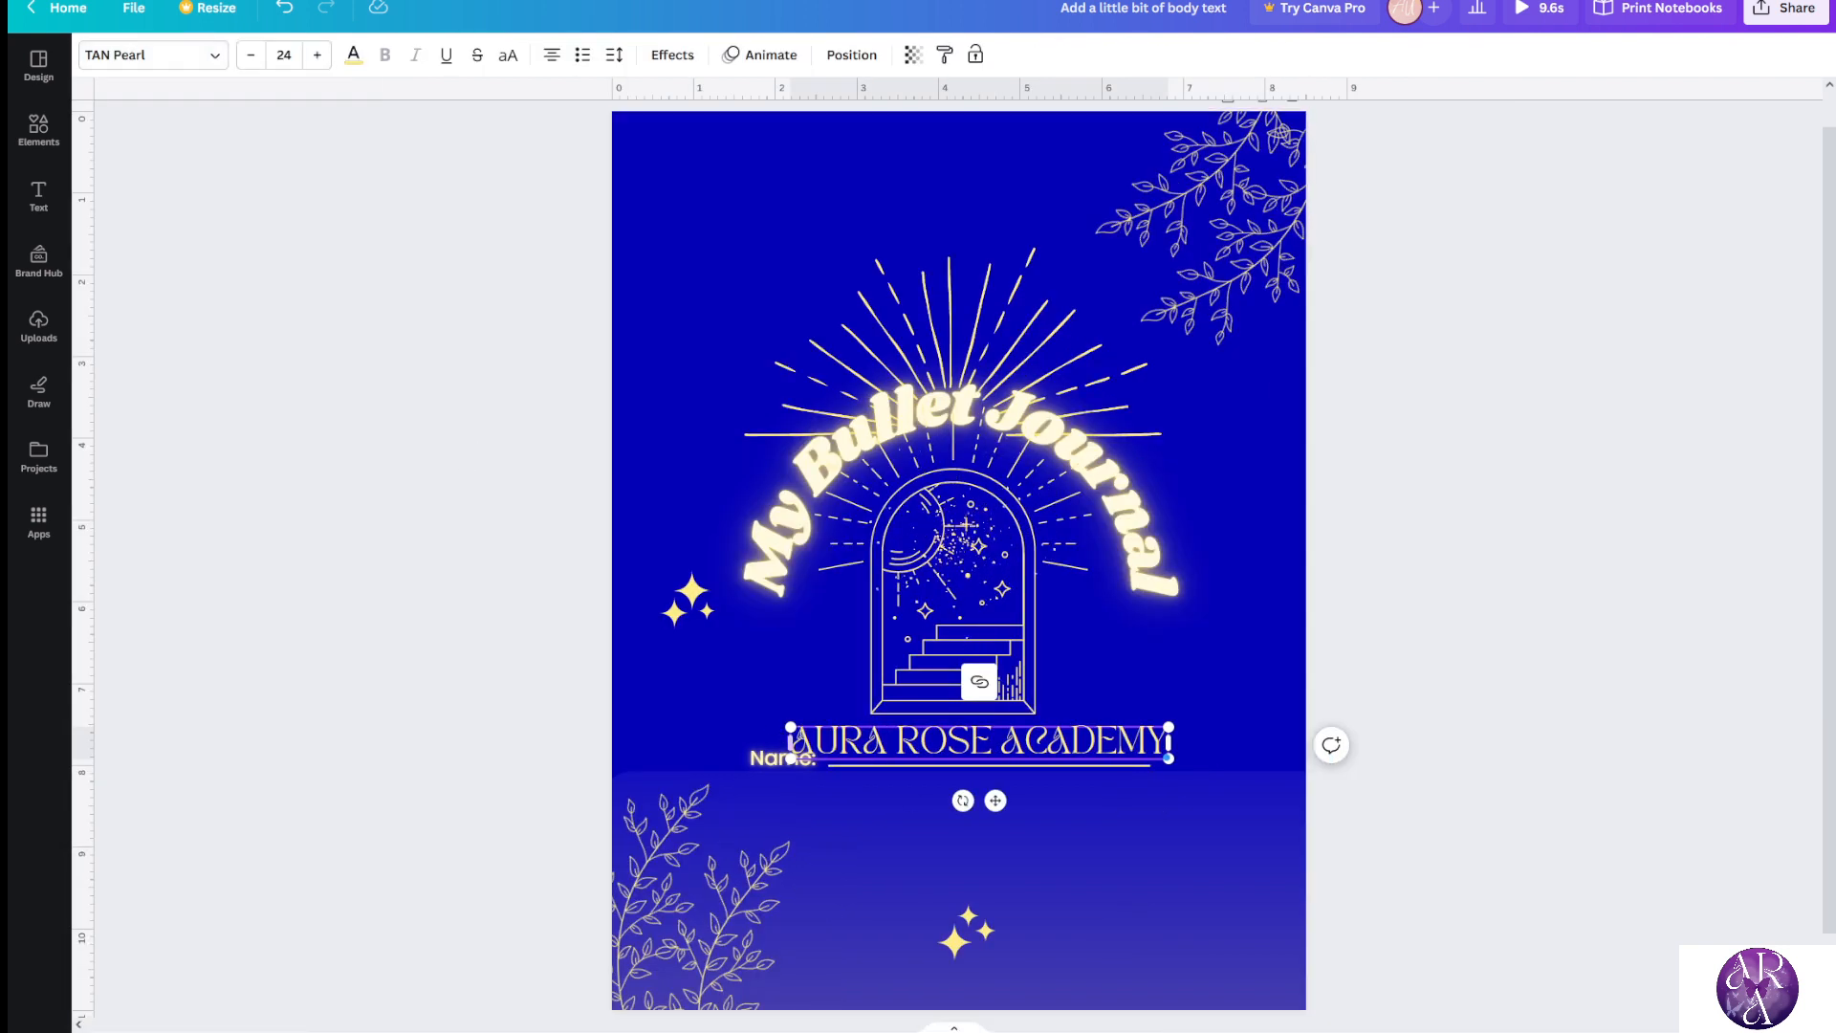
Shrink the "AURA ROSE ACADEMY" text to size 20 so it fits above the line beside "Name:"
{"action": "left_click_drag", "start_coordinate": [790, 727], "coordinate": [896, 747]}
{"action": "left_click", "coordinate": [892, 835]}
{"action": "double_click", "coordinate": [895, 747]}
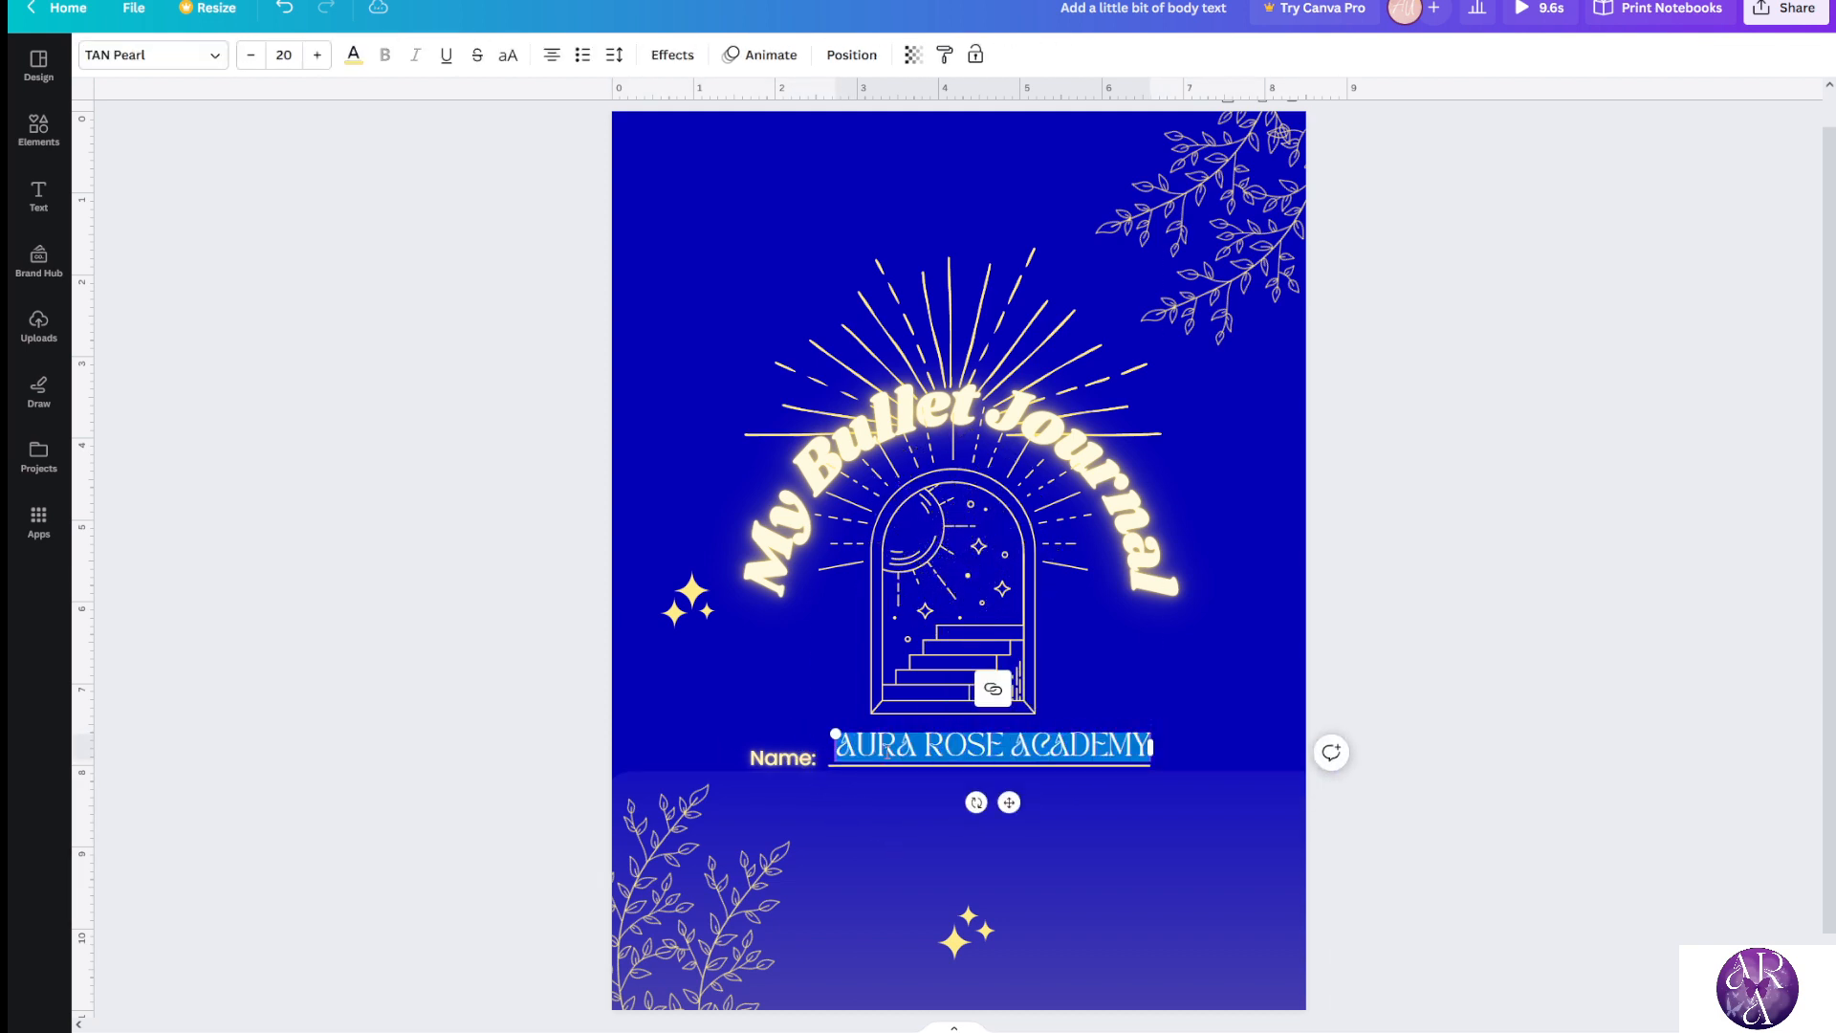
{"action": "left_click", "coordinate": [590, 259]}
{"action": "left_click", "coordinate": [907, 746]}
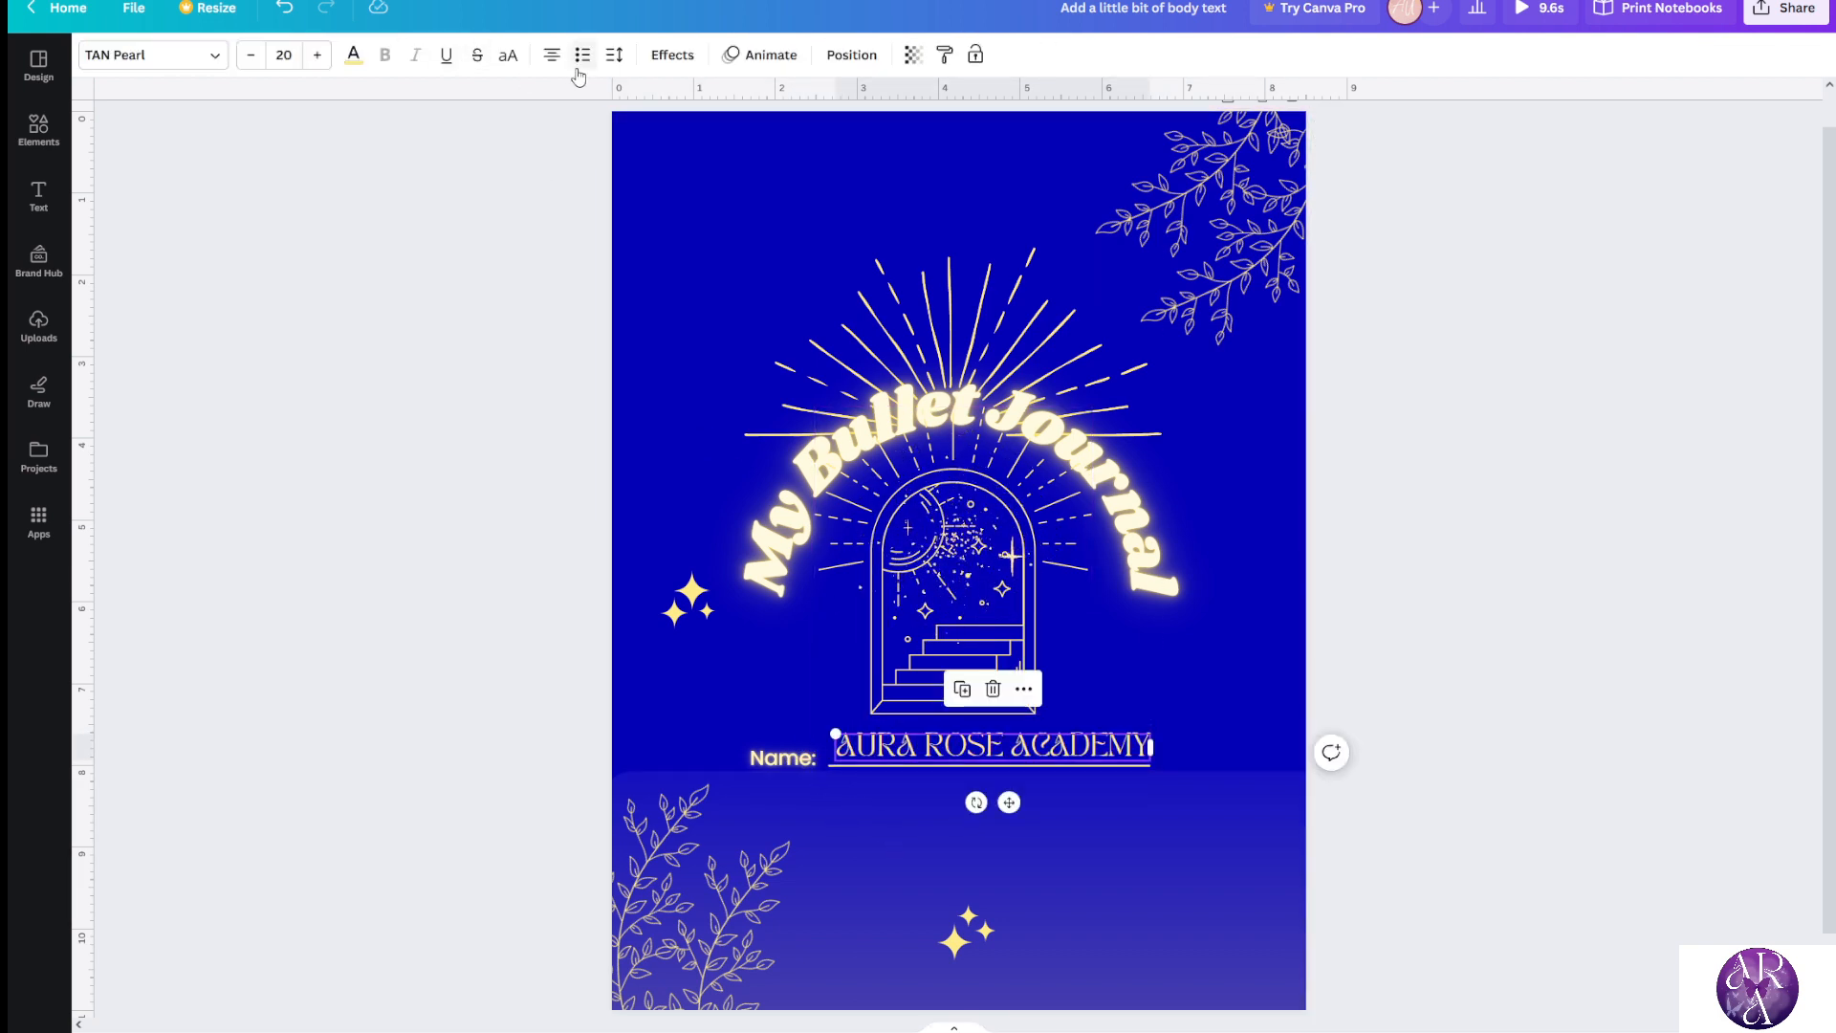
{"action": "left_click", "coordinate": [496, 291]}
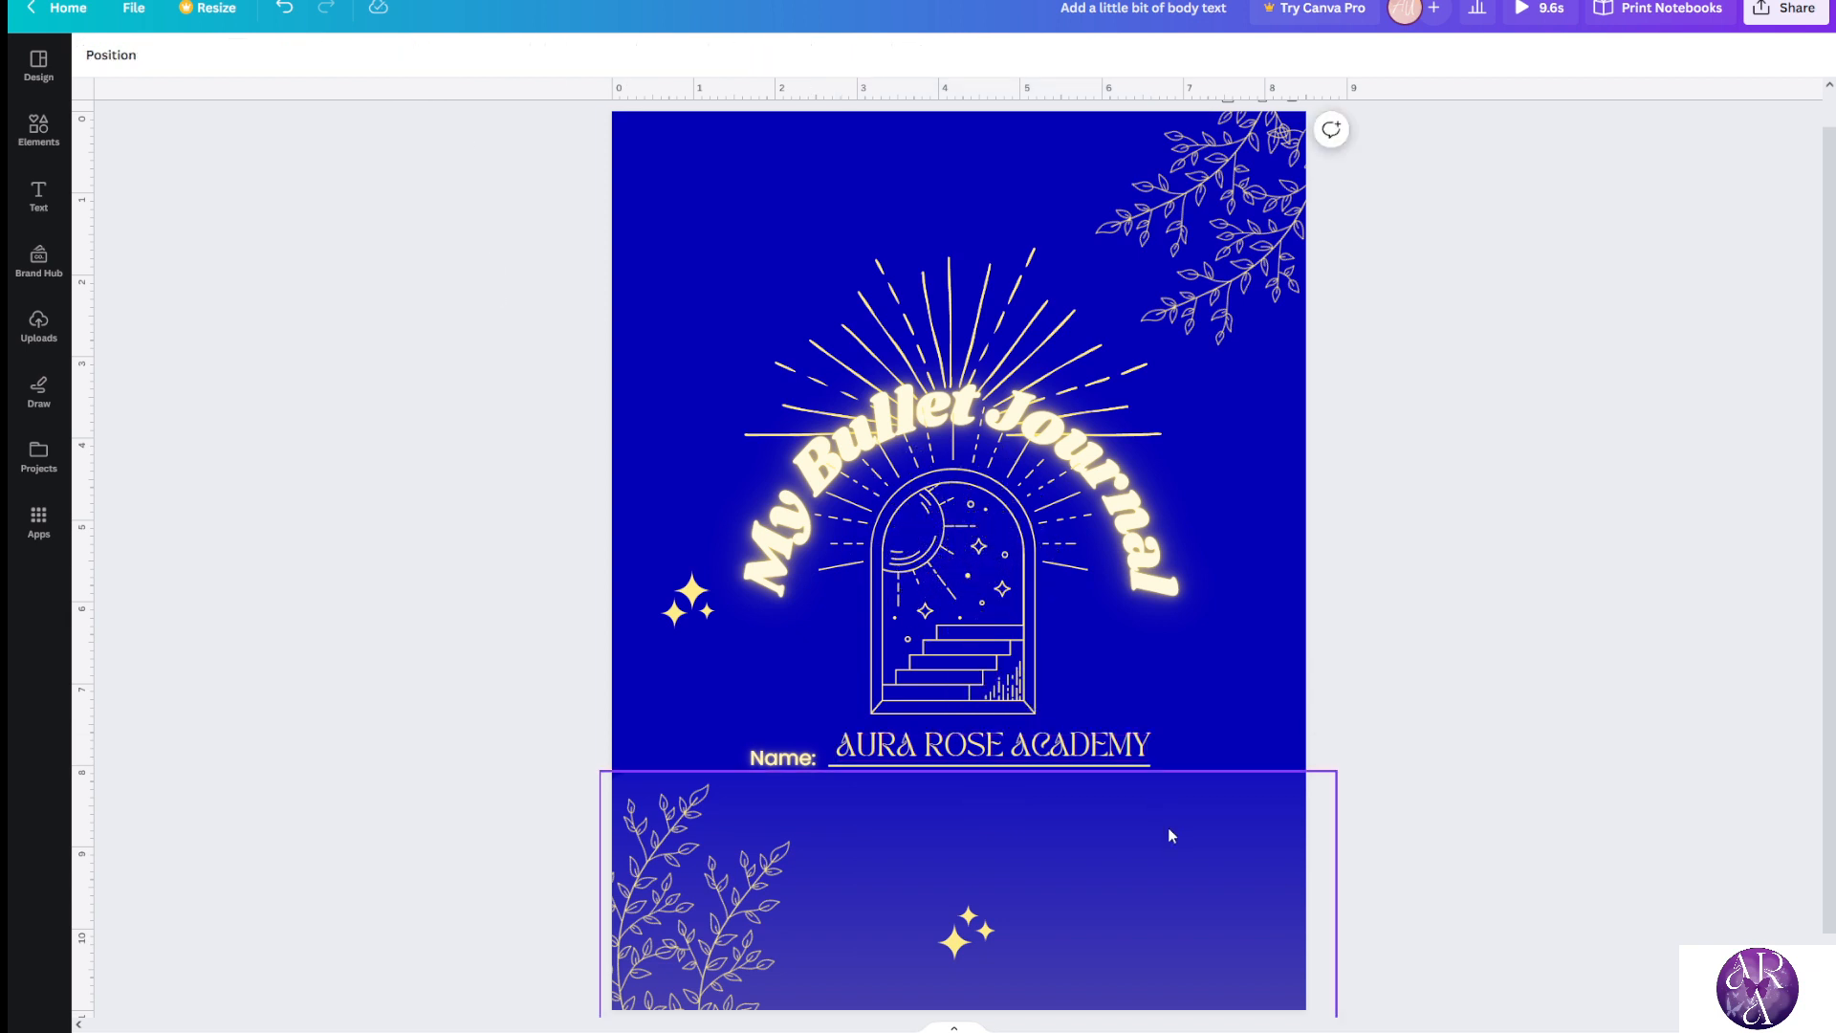
Apply a neon glow effect to the "AURA ROSE ACADEMY" text and increase its intensity
{"action": "left_click", "coordinate": [1114, 753]}
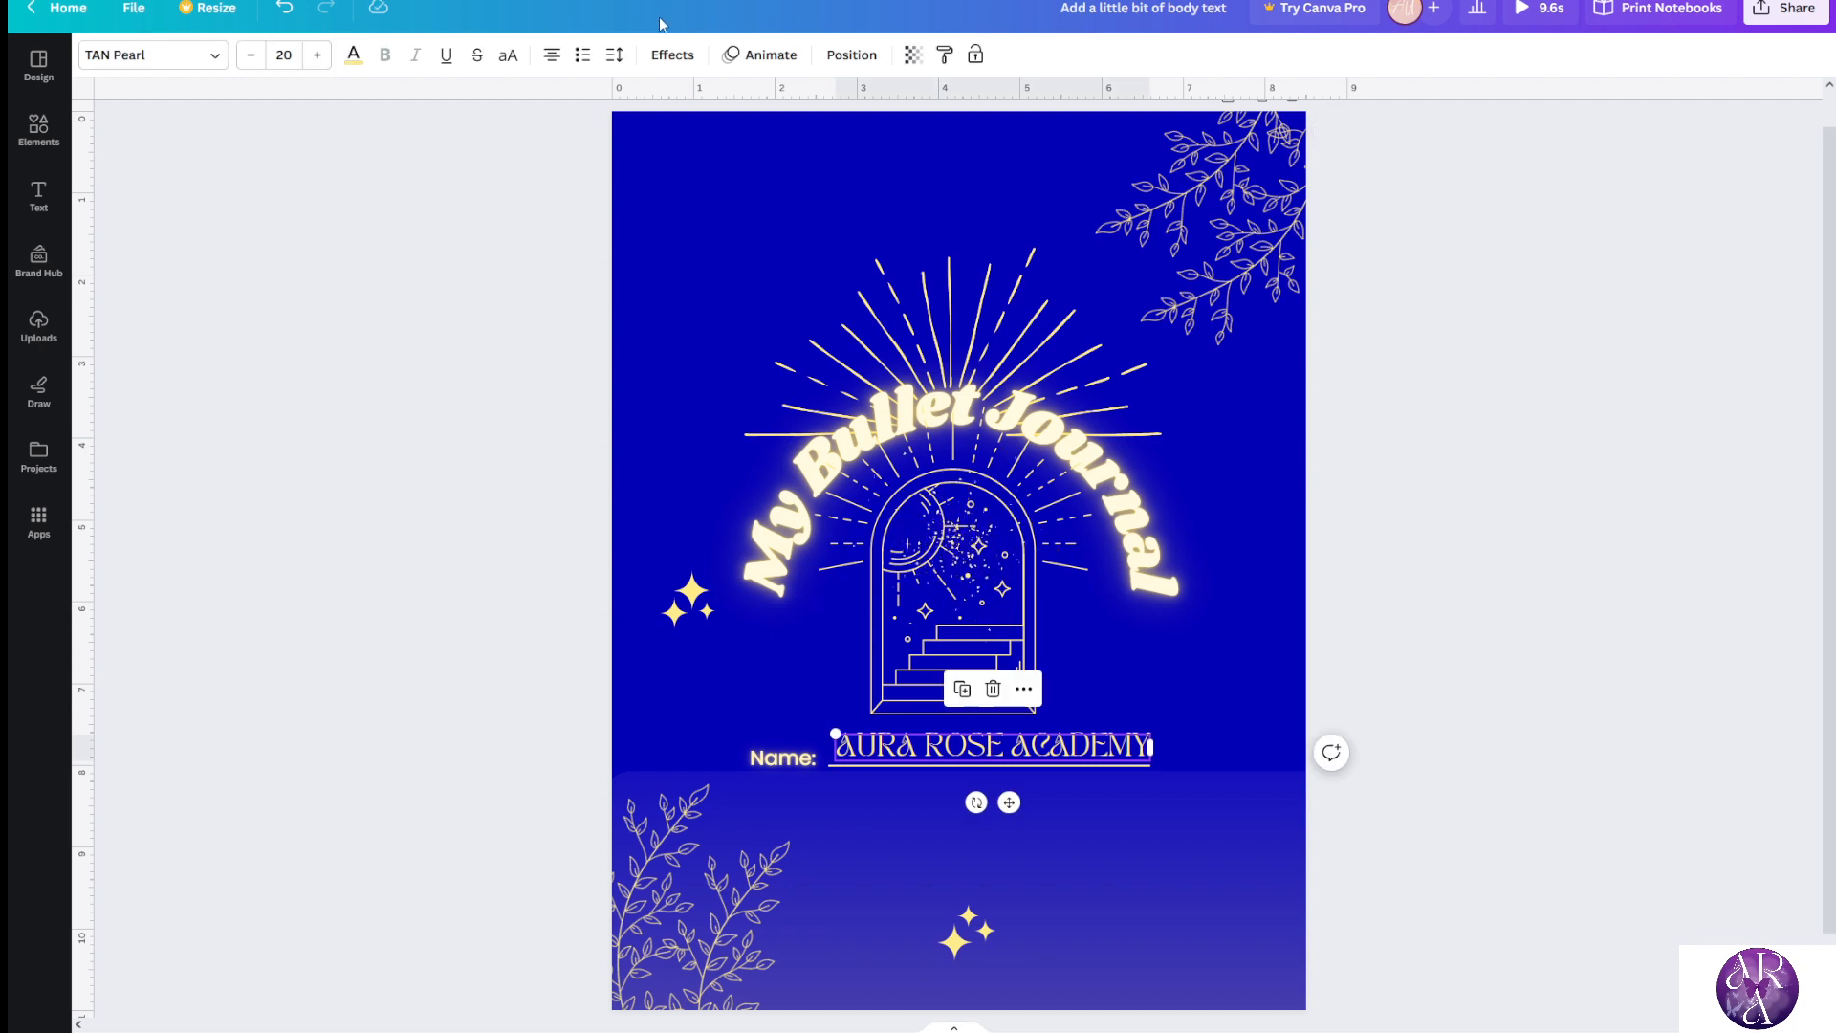
{"action": "left_click", "coordinate": [672, 54]}
{"action": "left_click", "coordinate": [330, 406]}
{"action": "left_click_drag", "start_coordinate": [234, 523], "coordinate": [478, 553]}
{"action": "left_click", "coordinate": [430, 582]}
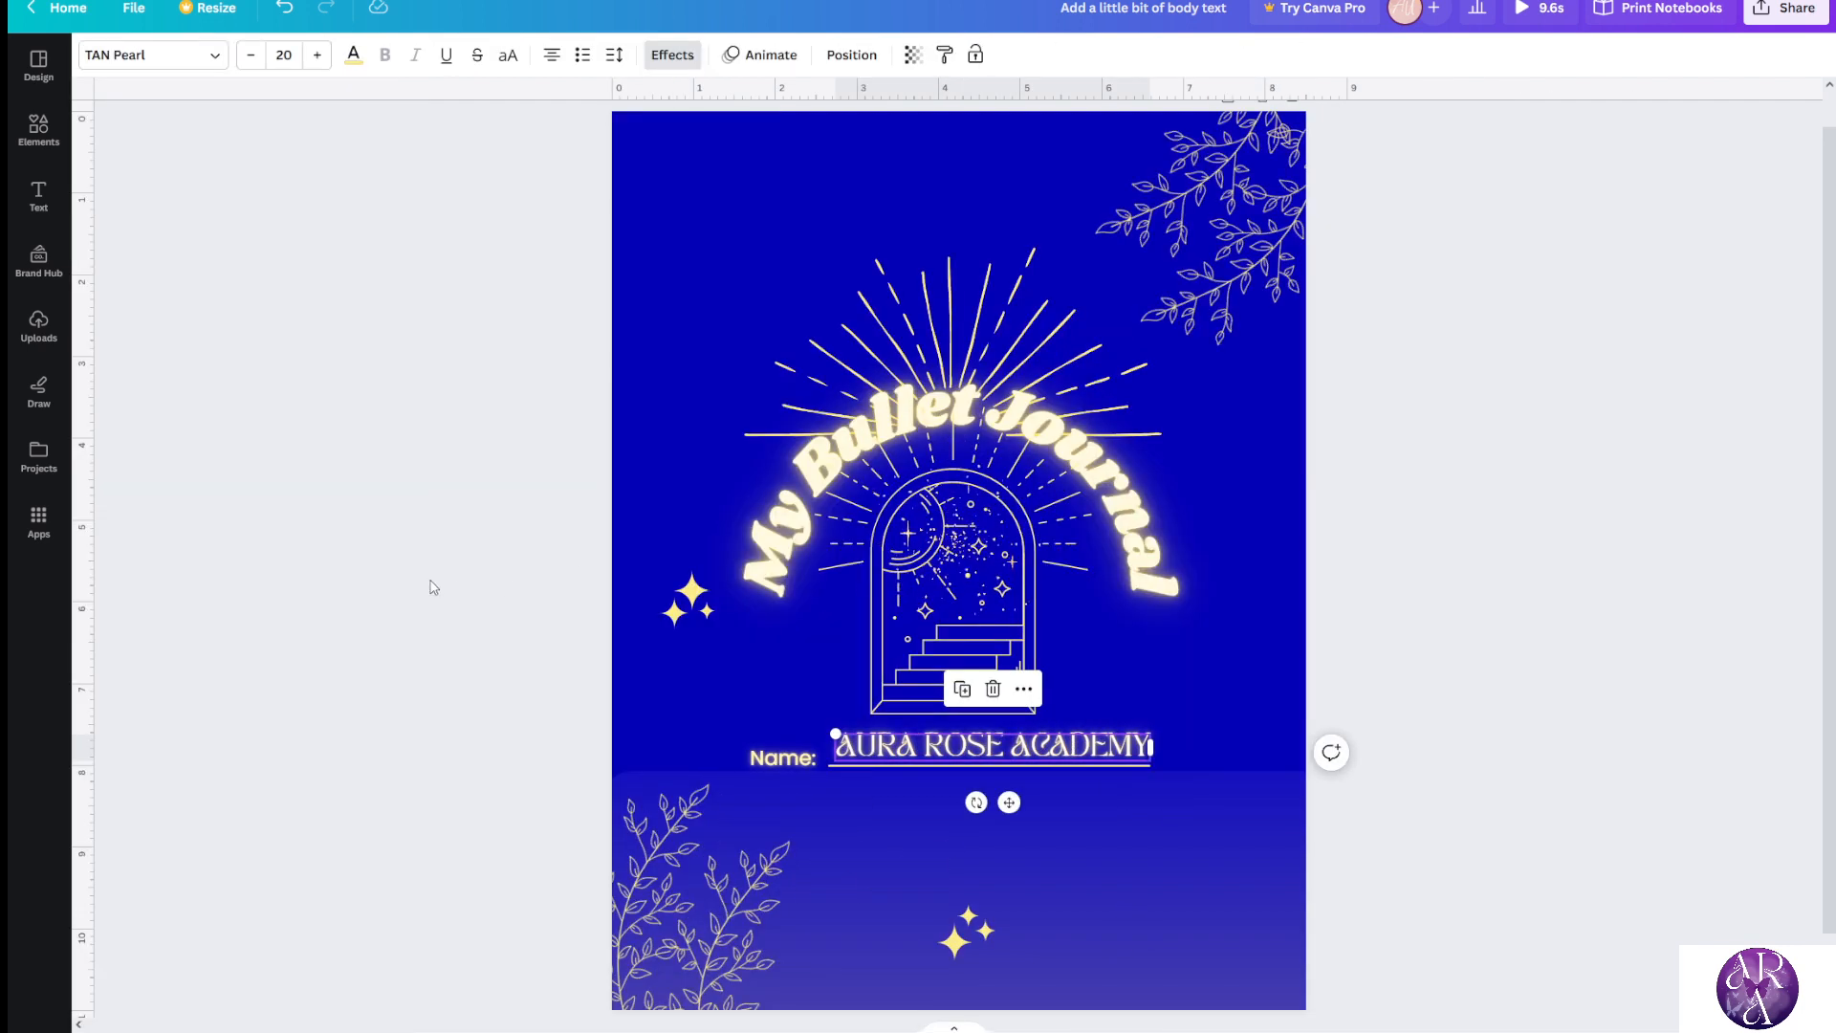
{"action": "left_click", "coordinate": [428, 586]}
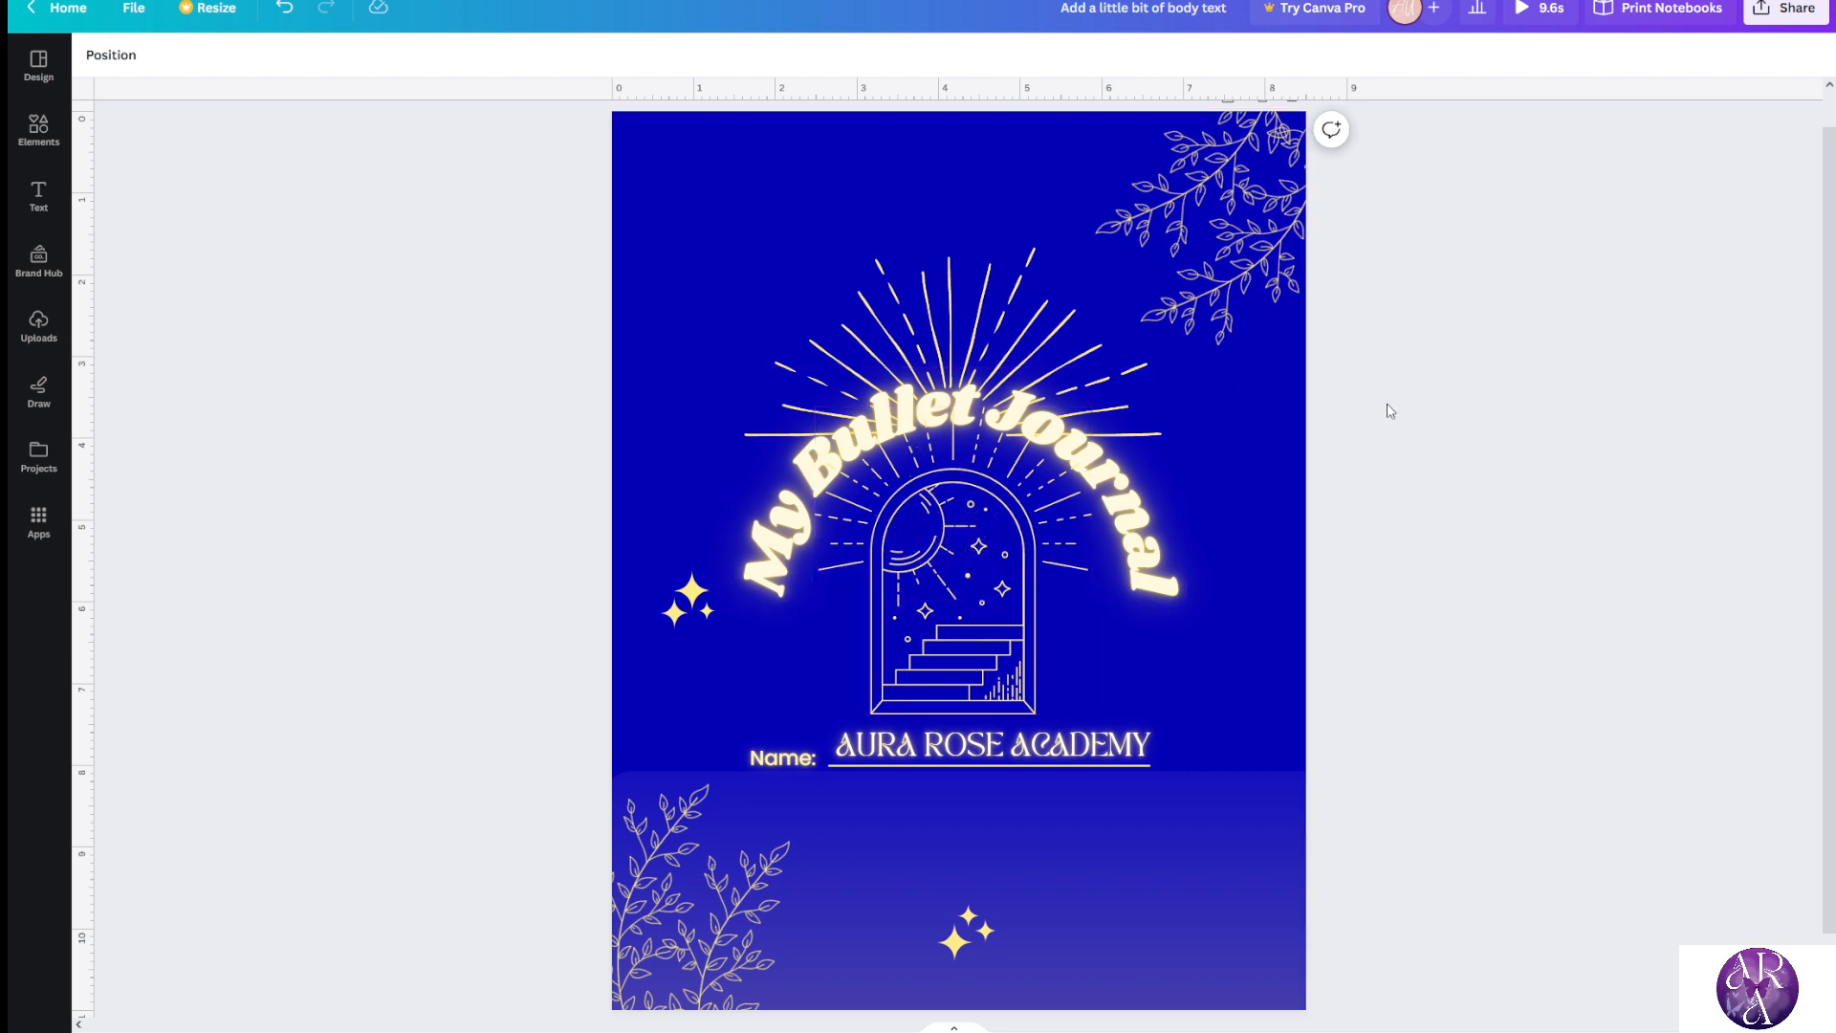
Replace the wording of the curved title with "My Shadow Work Journal"
{"action": "double_click", "coordinate": [937, 536]}
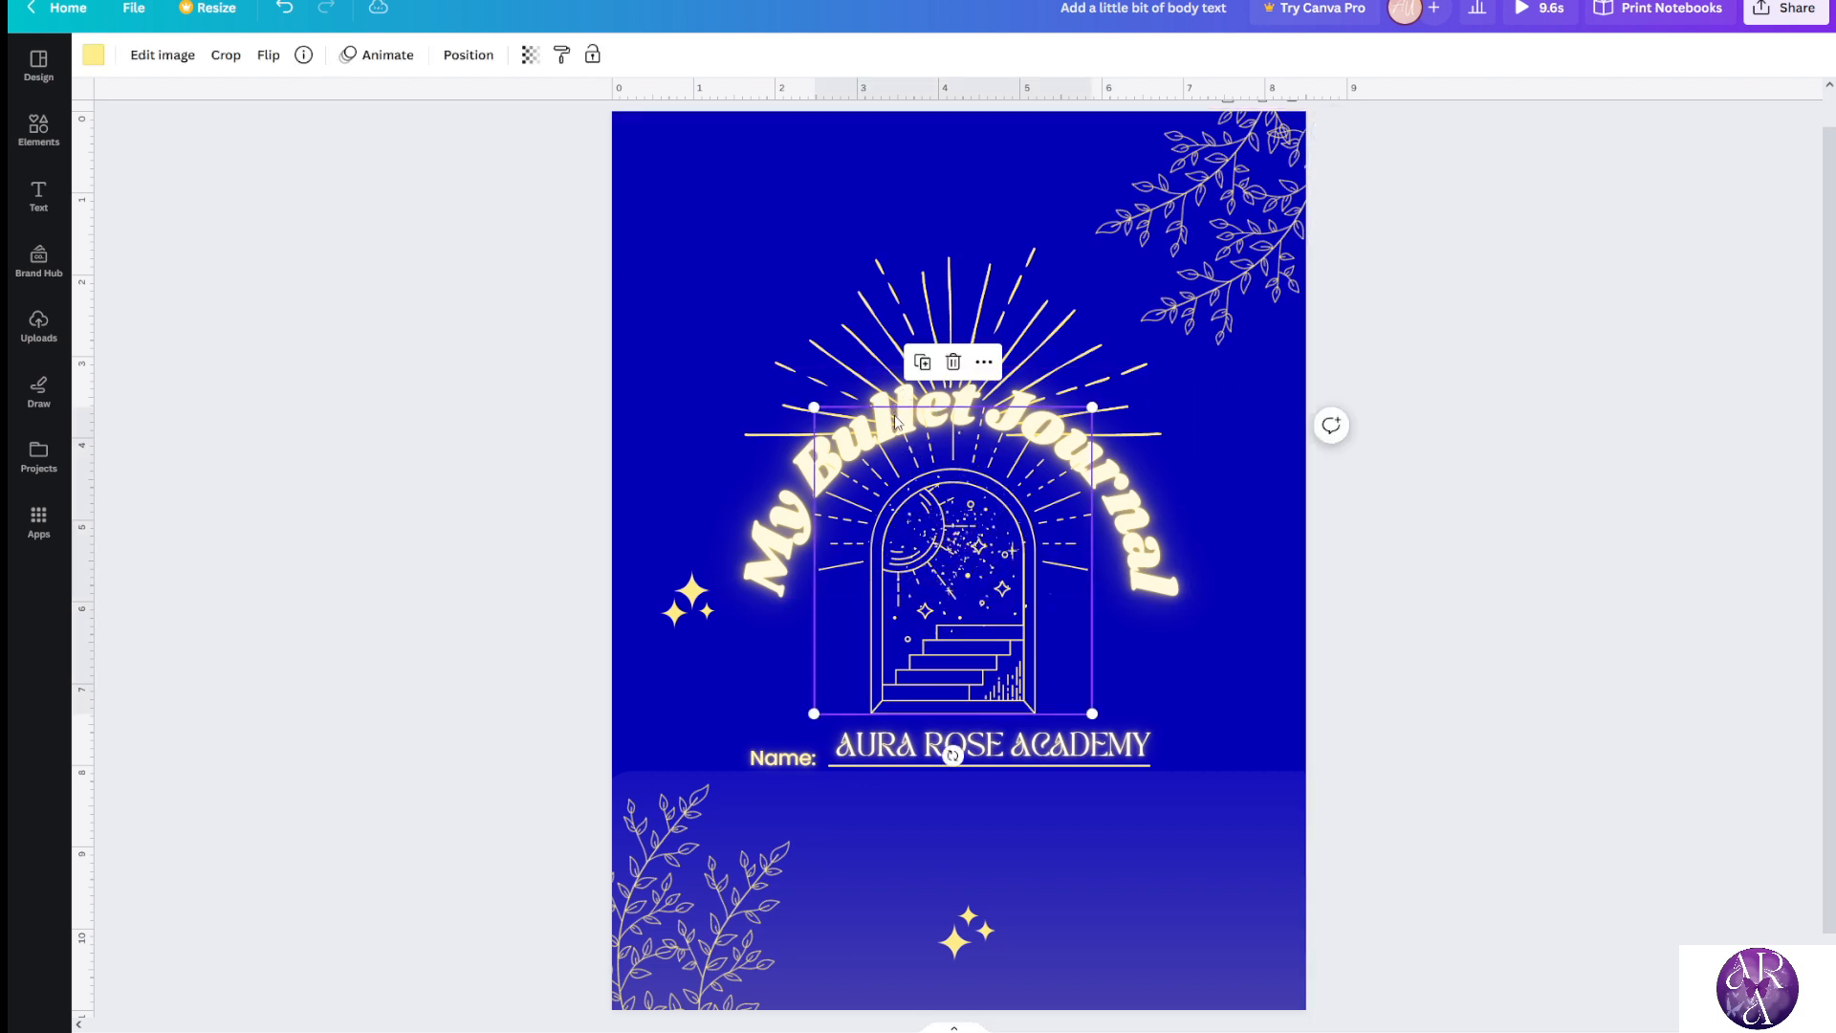
{"action": "left_click", "coordinate": [571, 510]}
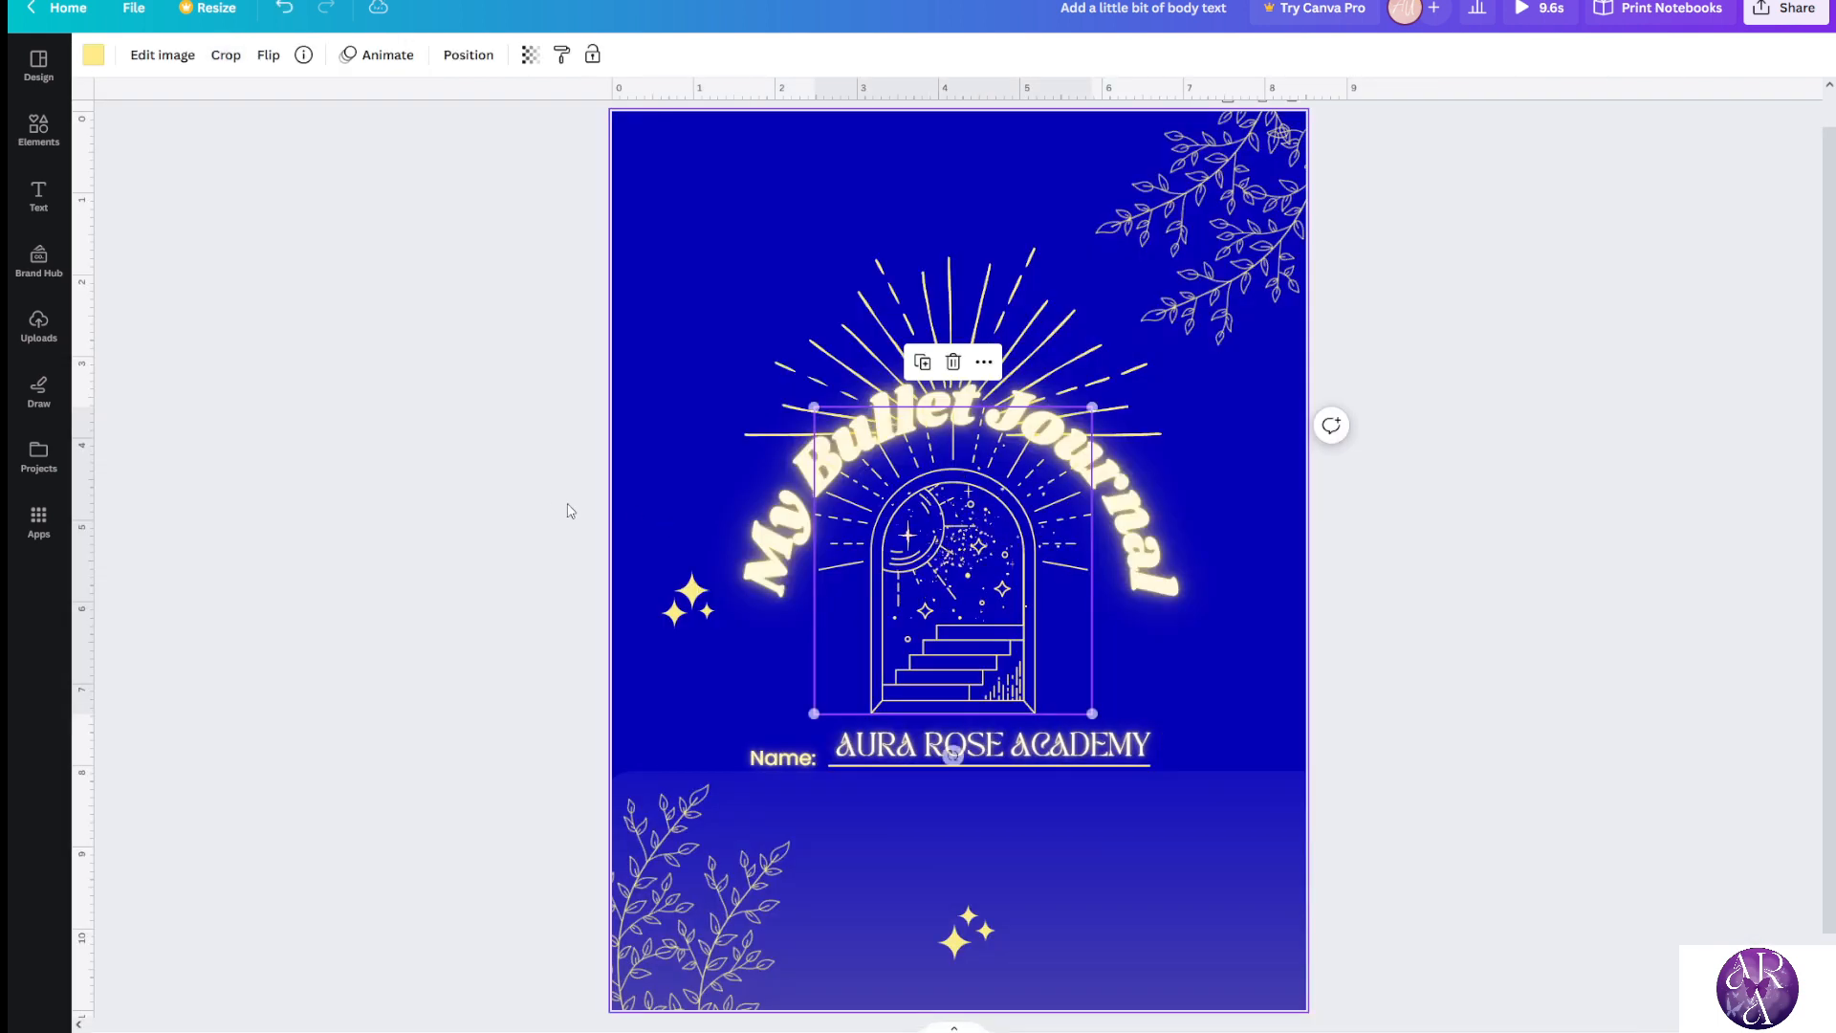
{"action": "left_click", "coordinate": [938, 506]}
{"action": "left_click", "coordinate": [937, 506]}
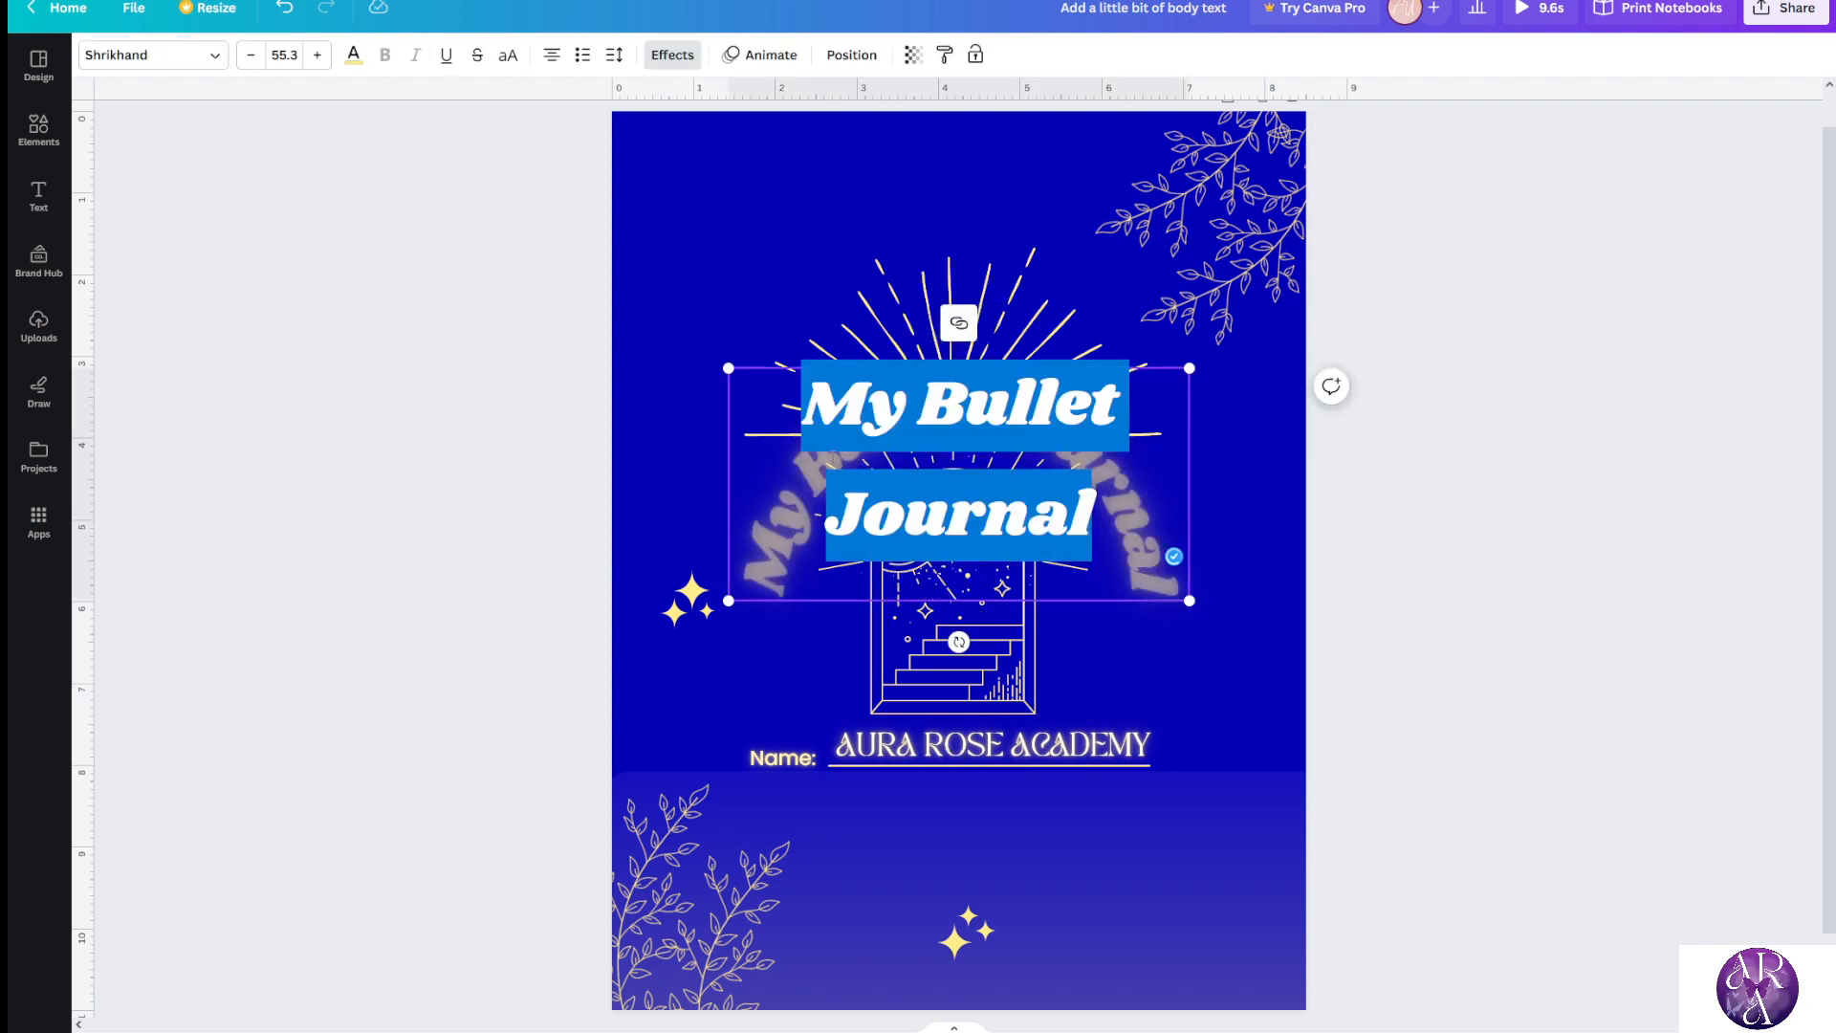
{"action": "left_click_drag", "start_coordinate": [919, 411], "coordinate": [1129, 421]}
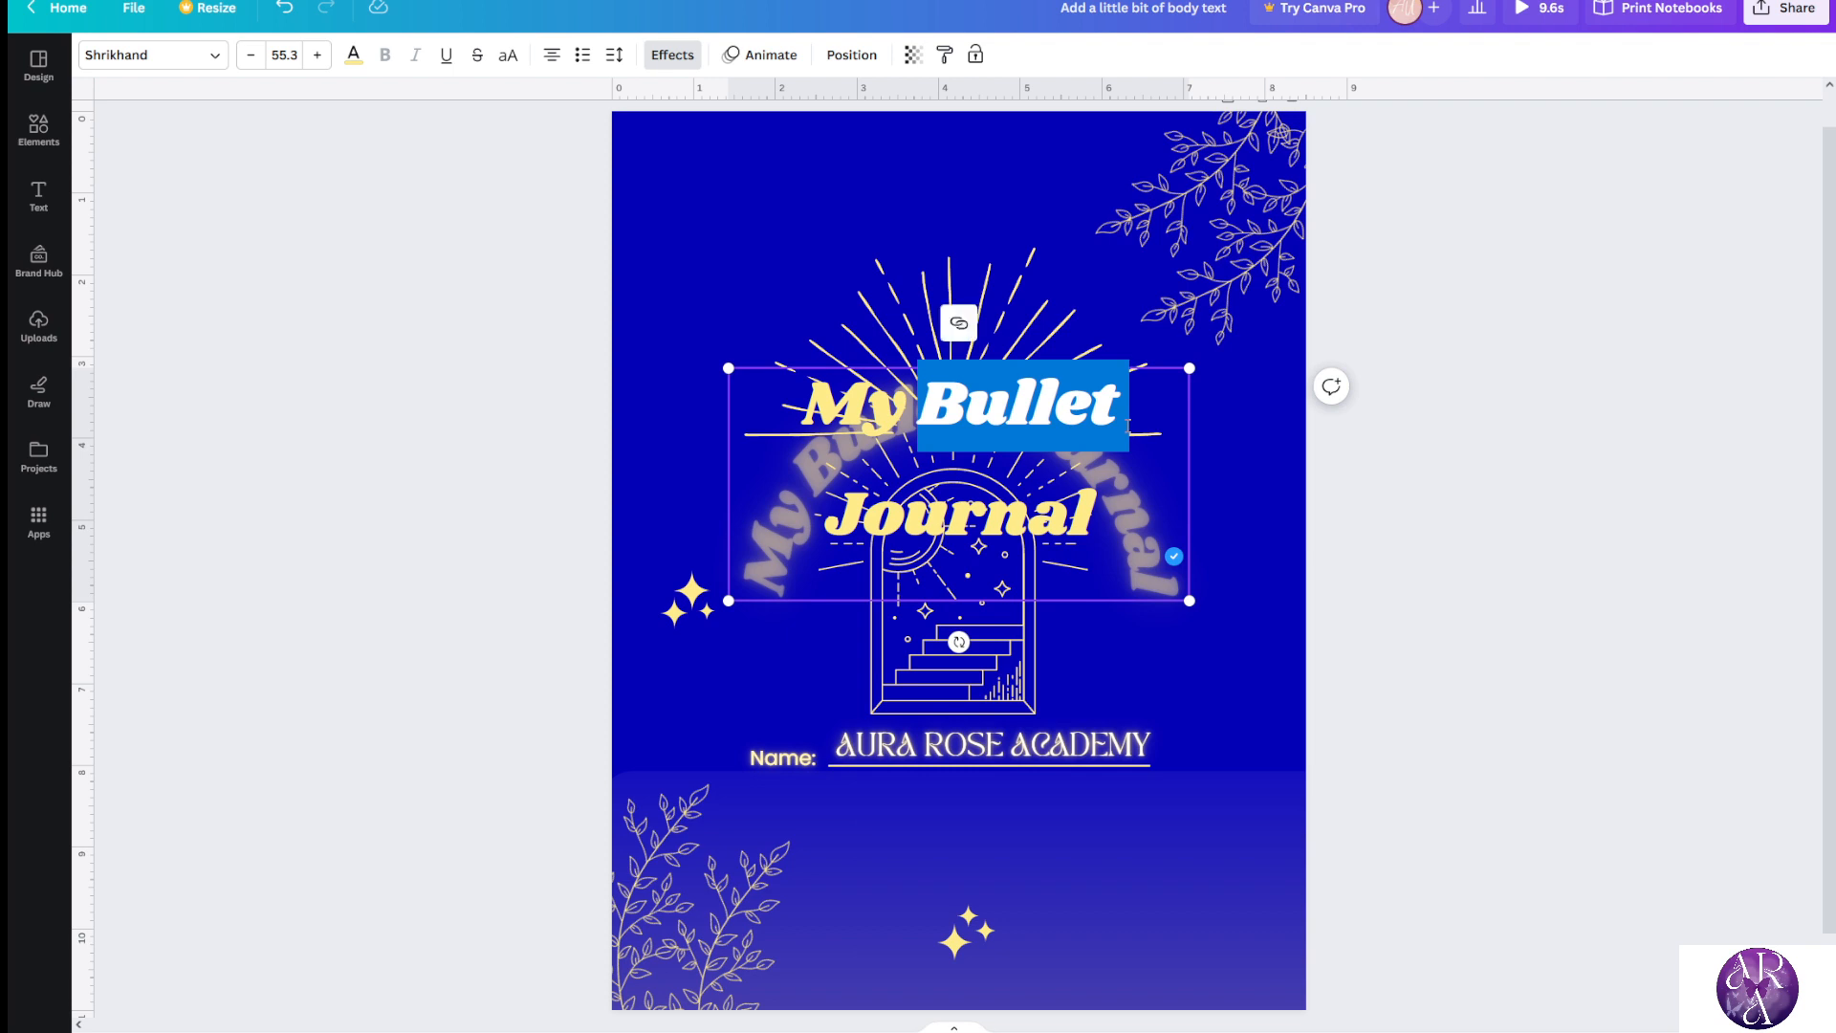
{"action": "type", "text": "shad"}
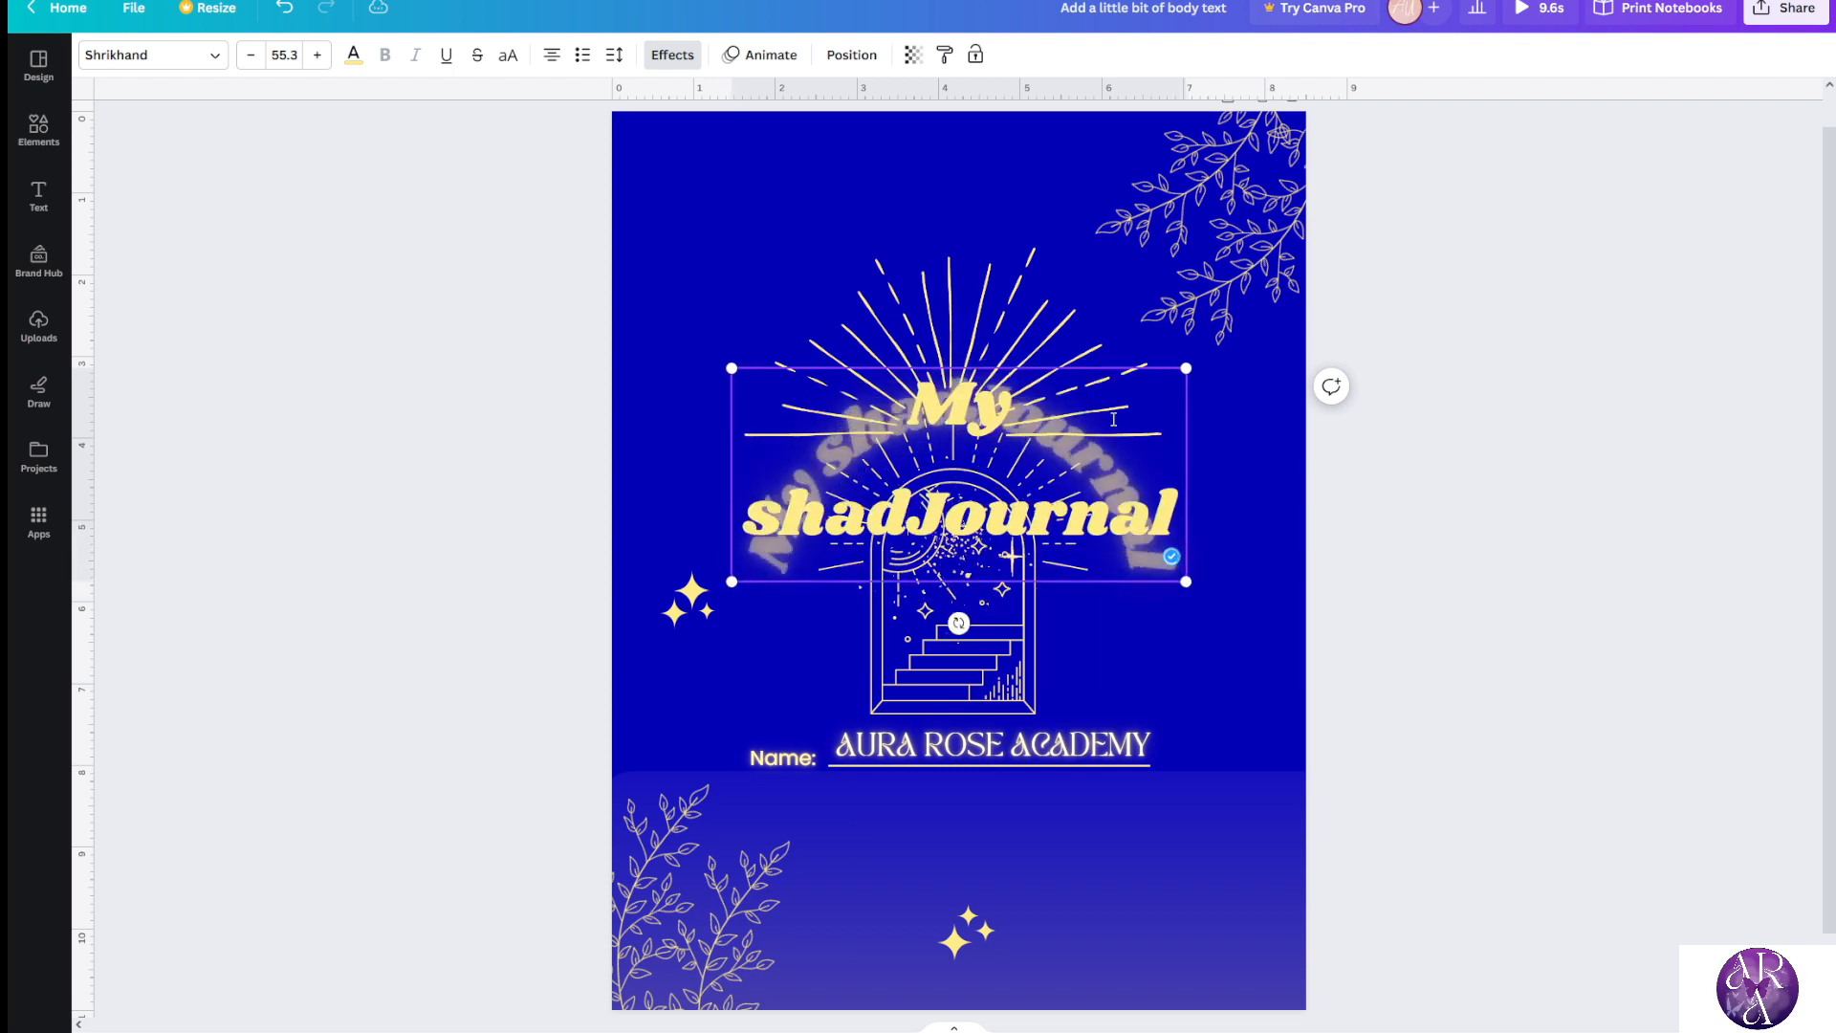
{"action": "type", "text": "ow"}
{"action": "key", "text": "BackSpace"}
{"action": "key", "text": "BackSpace"}
{"action": "key", "text": "BackSpace"}
{"action": "key", "text": "BackSpace"}
{"action": "key", "text": "BackSpace"}
{"action": "key", "text": "BackSpace"}
{"action": "key", "text": "BackSpace"}
{"action": "key", "text": "BackSpace"}
{"action": "key", "text": "BackSpace"}
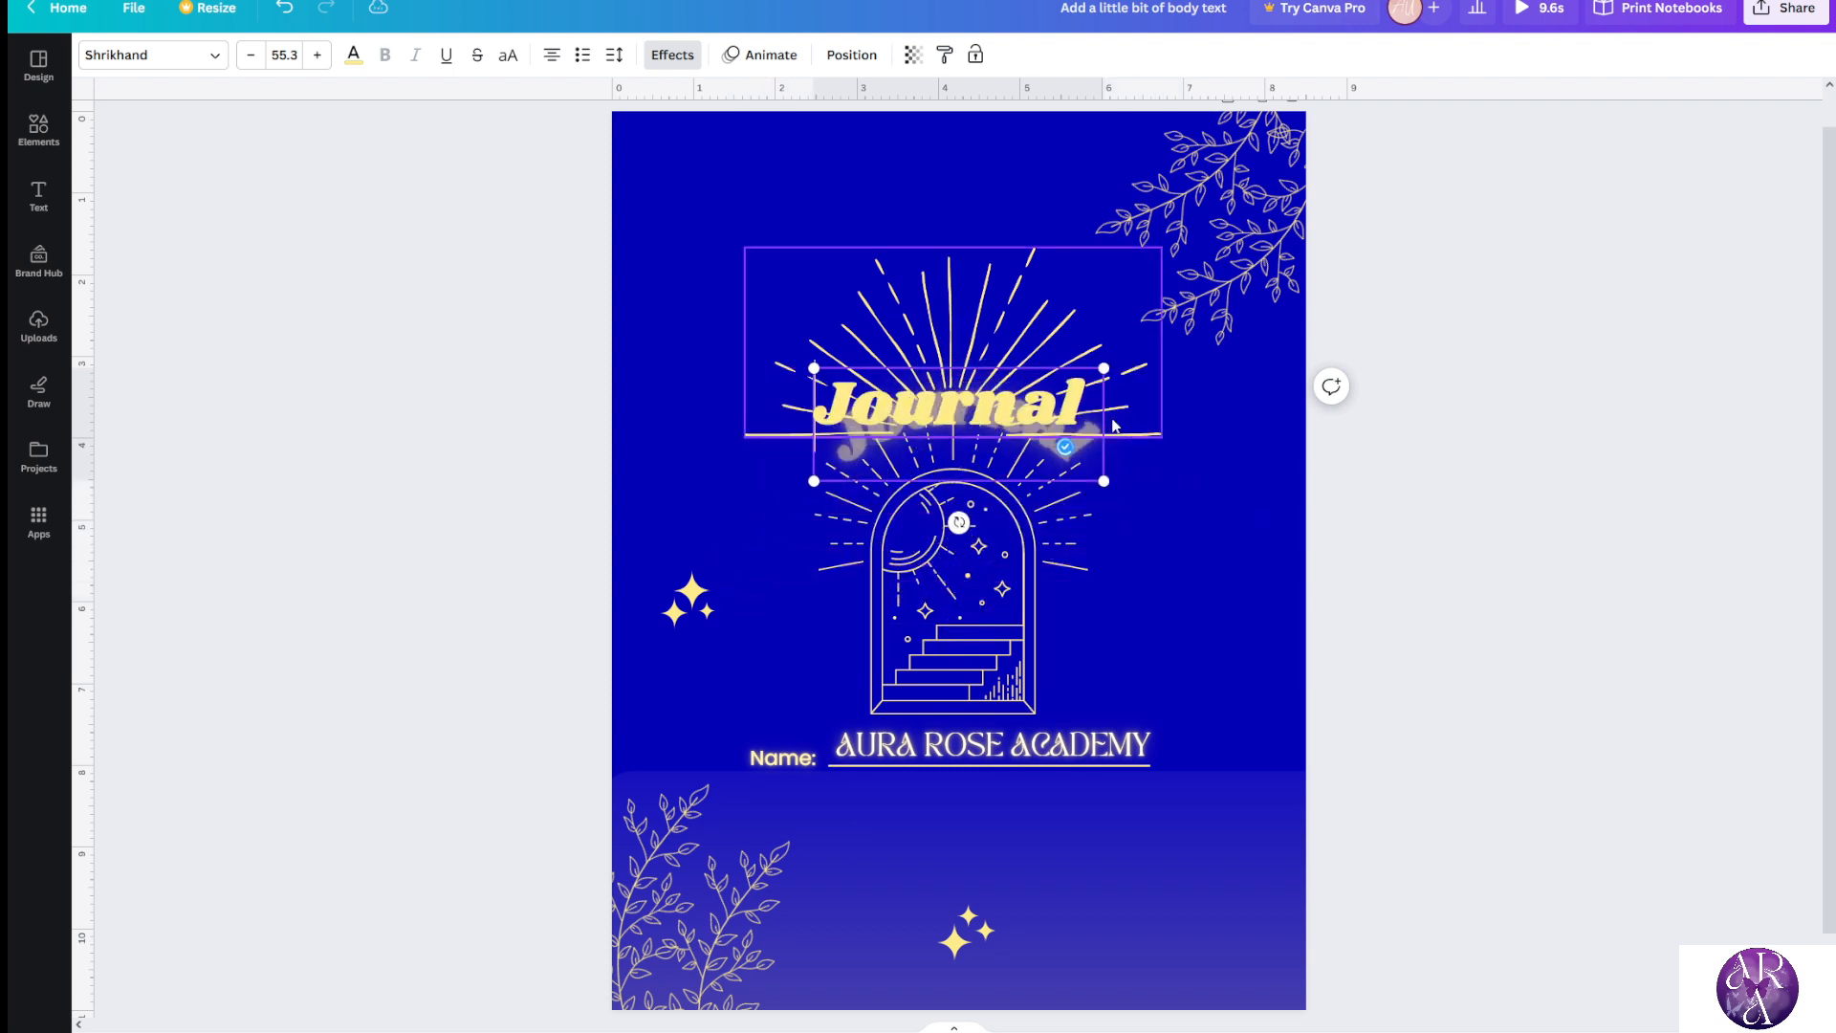
{"action": "key", "text": "ctrl+a"}
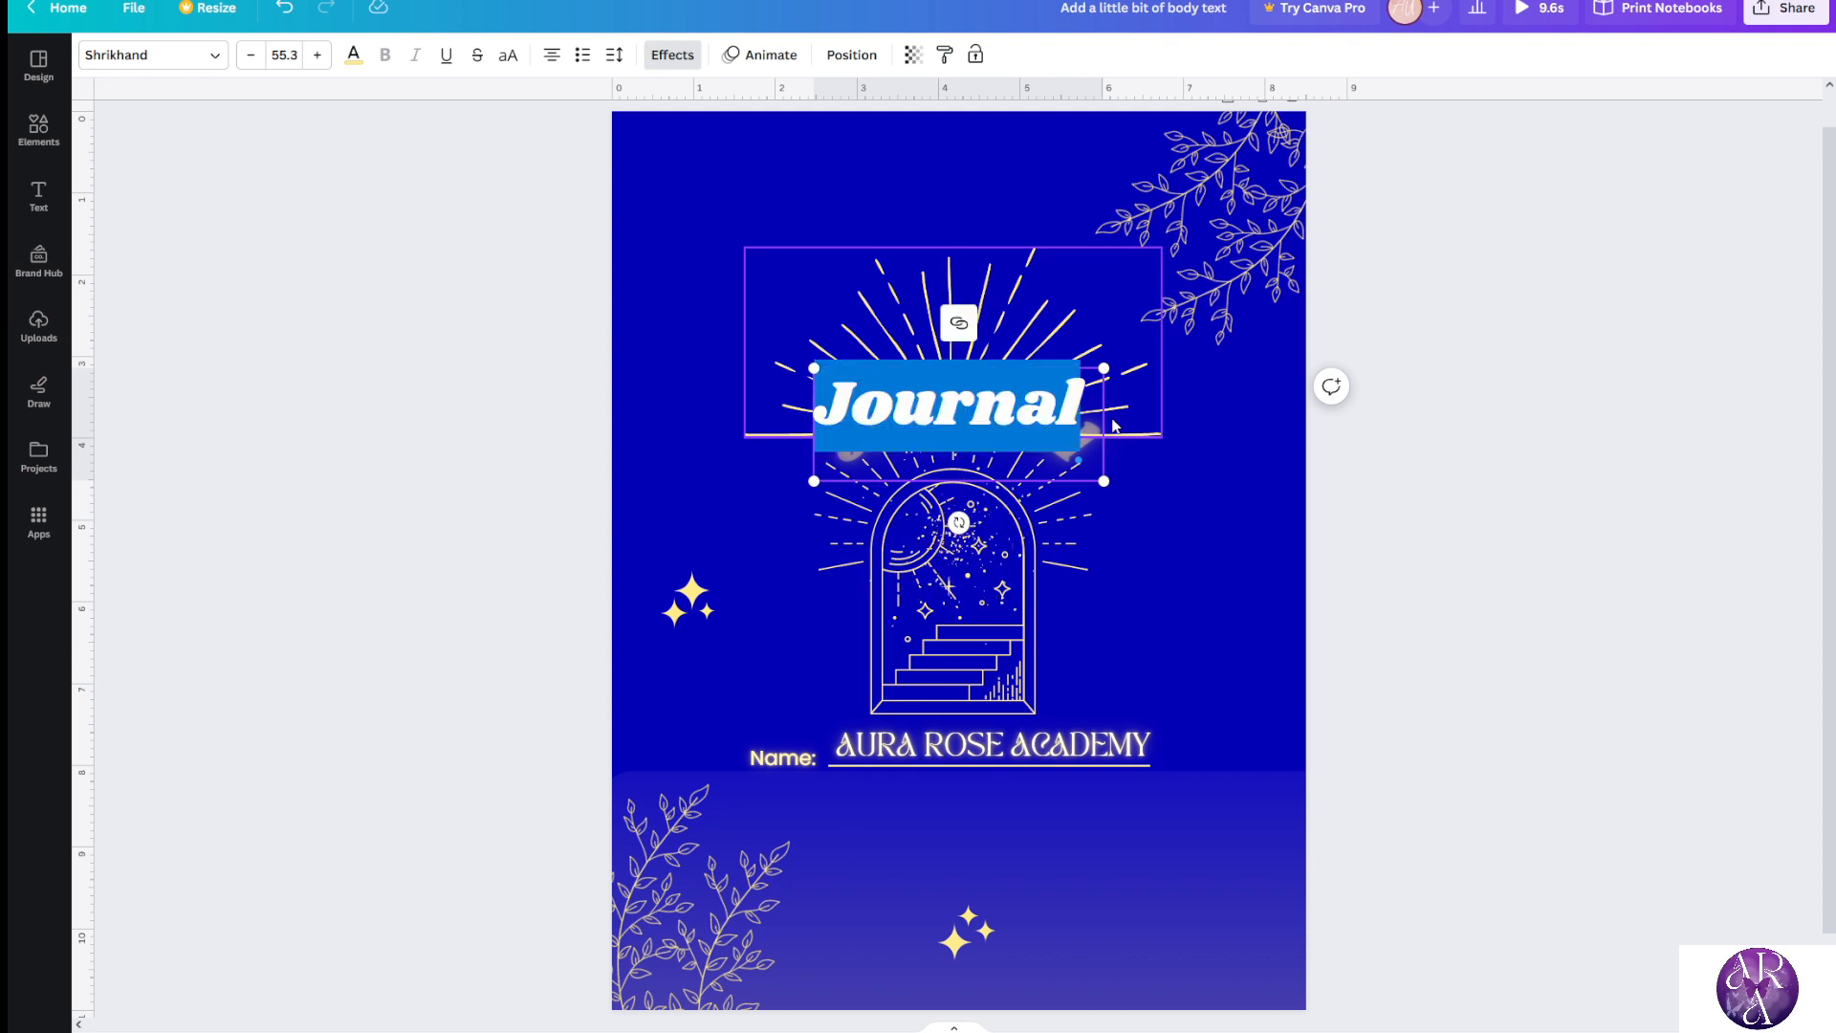
{"action": "type", "text": "My Shadow"}
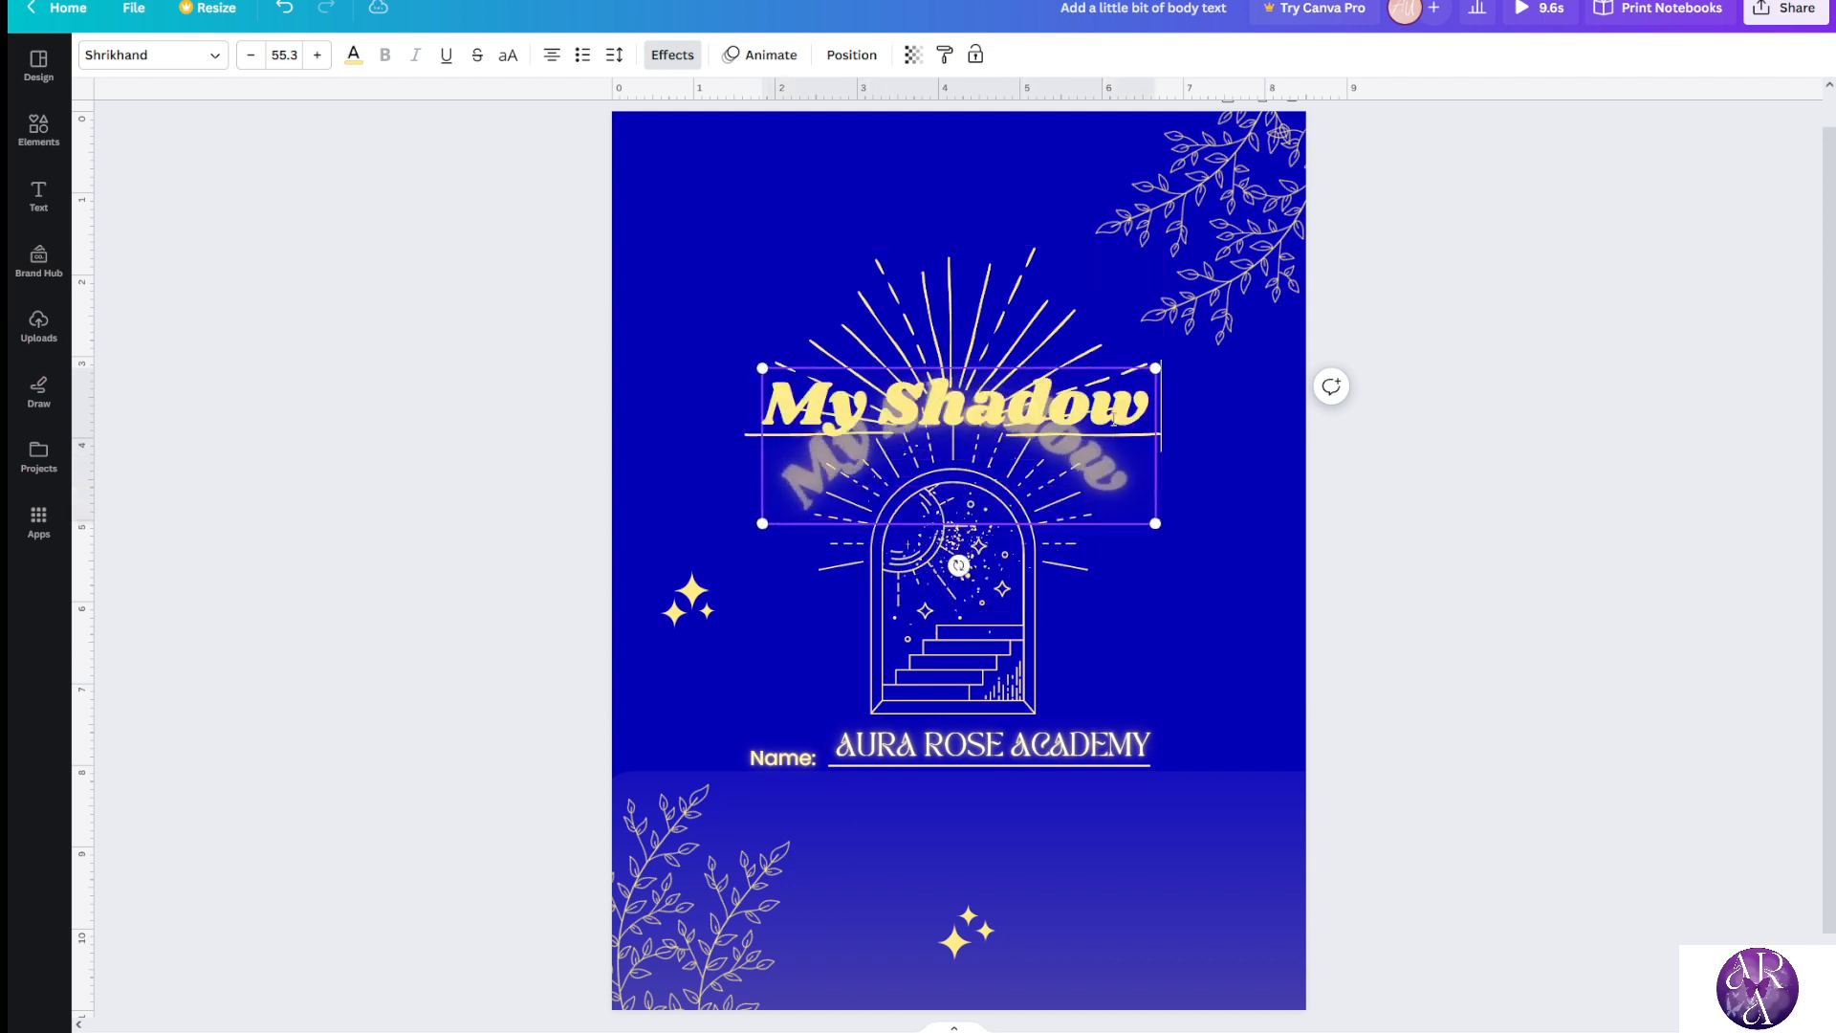
{"action": "type", "text": " Work Journal"}
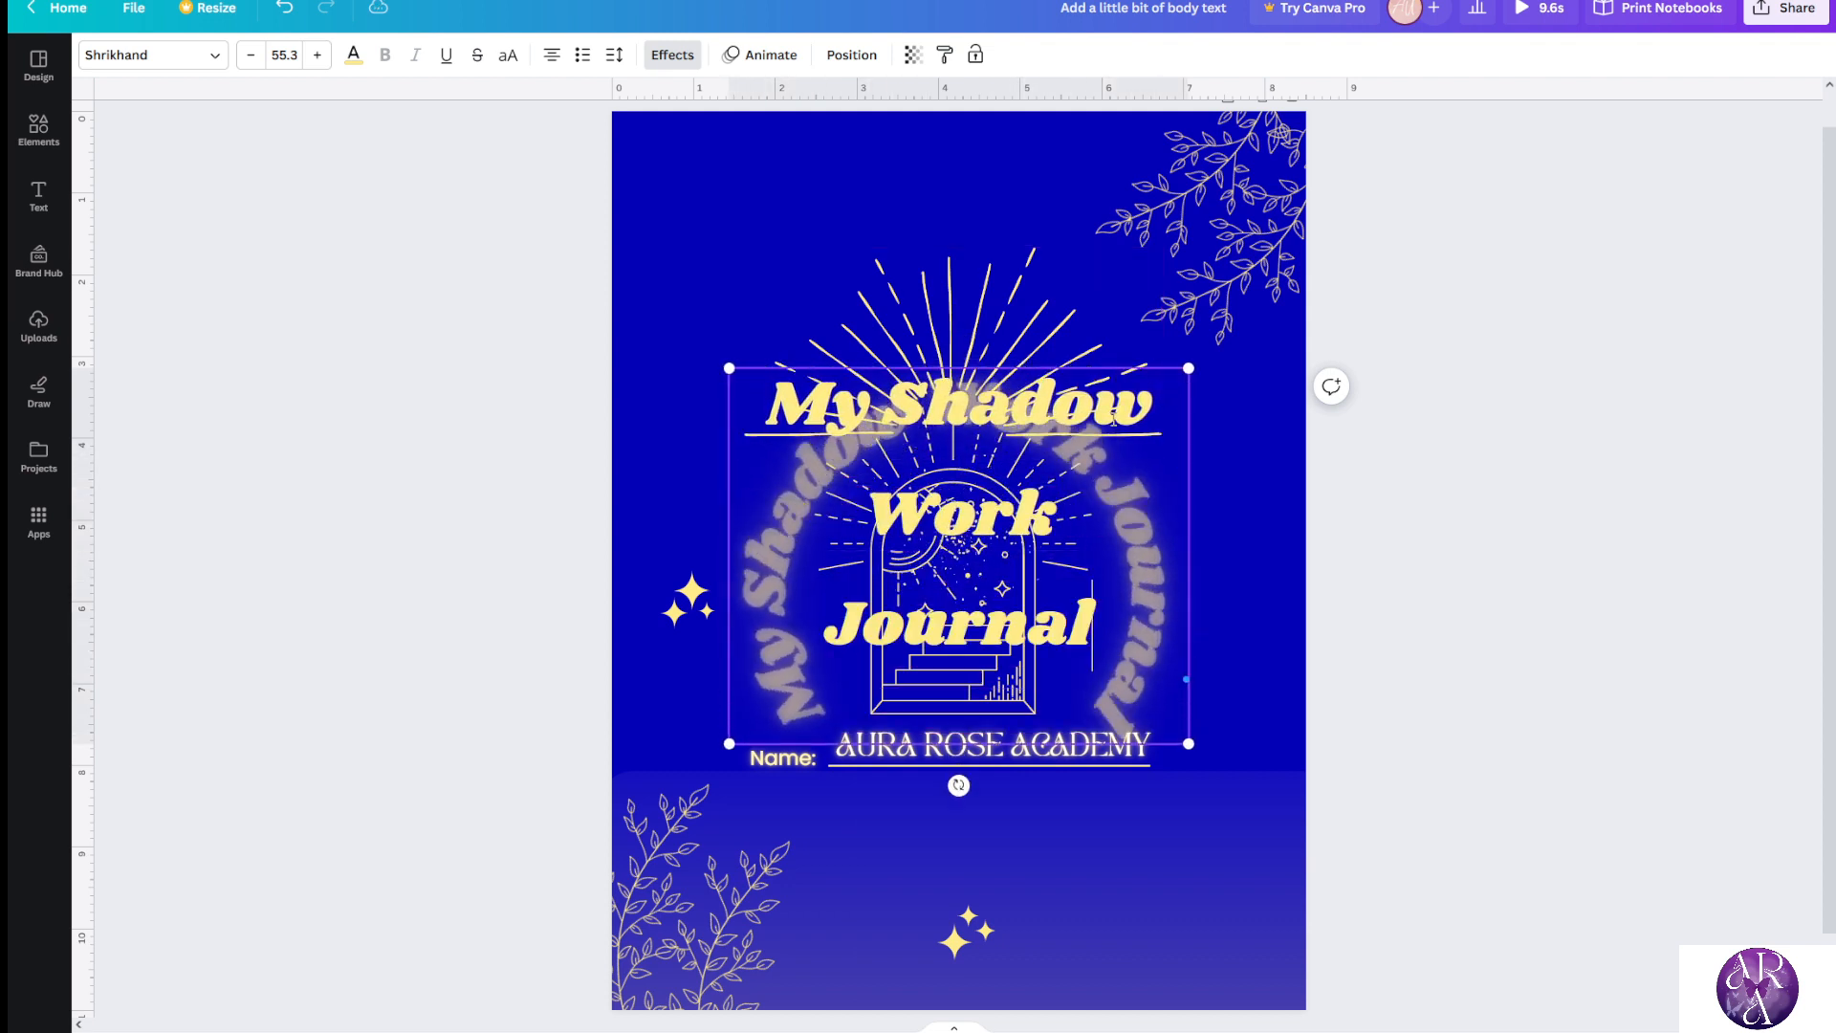
{"action": "left_click", "coordinate": [1418, 537]}
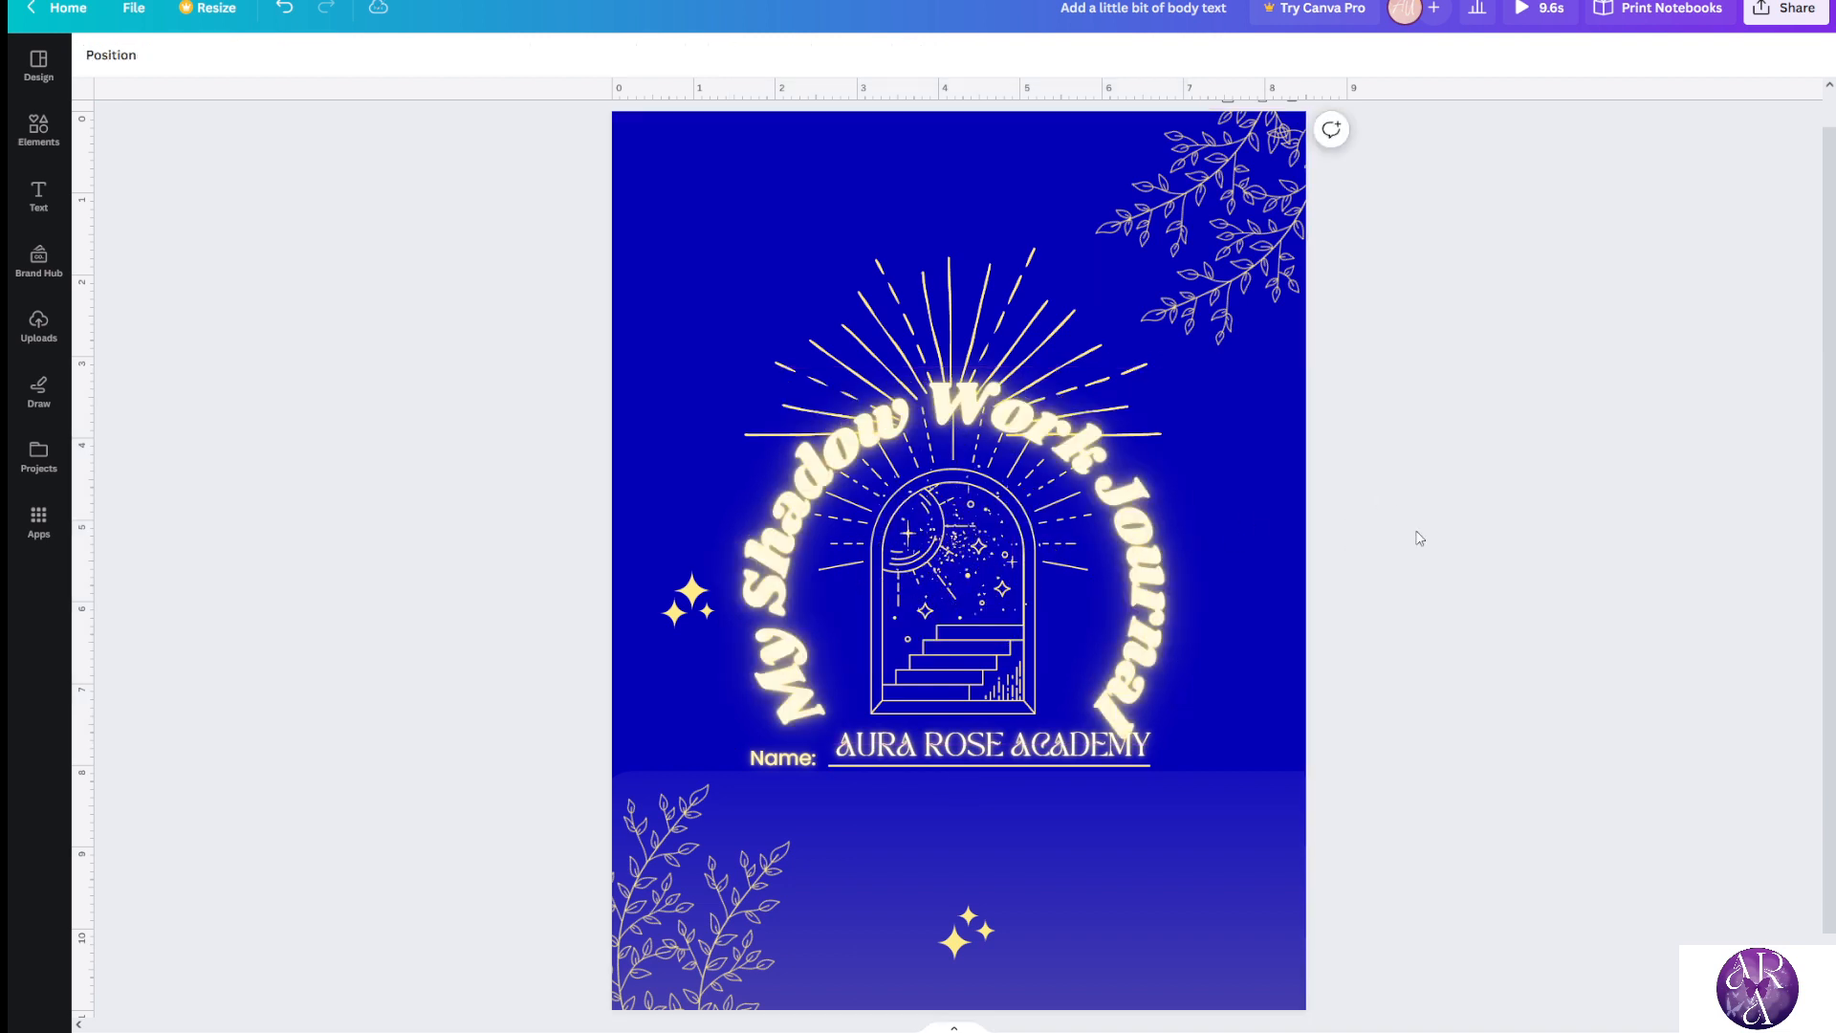
Reduce the curved "My Shadow Work Journal" title to font size 50.3
{"action": "left_click", "coordinate": [783, 647]}
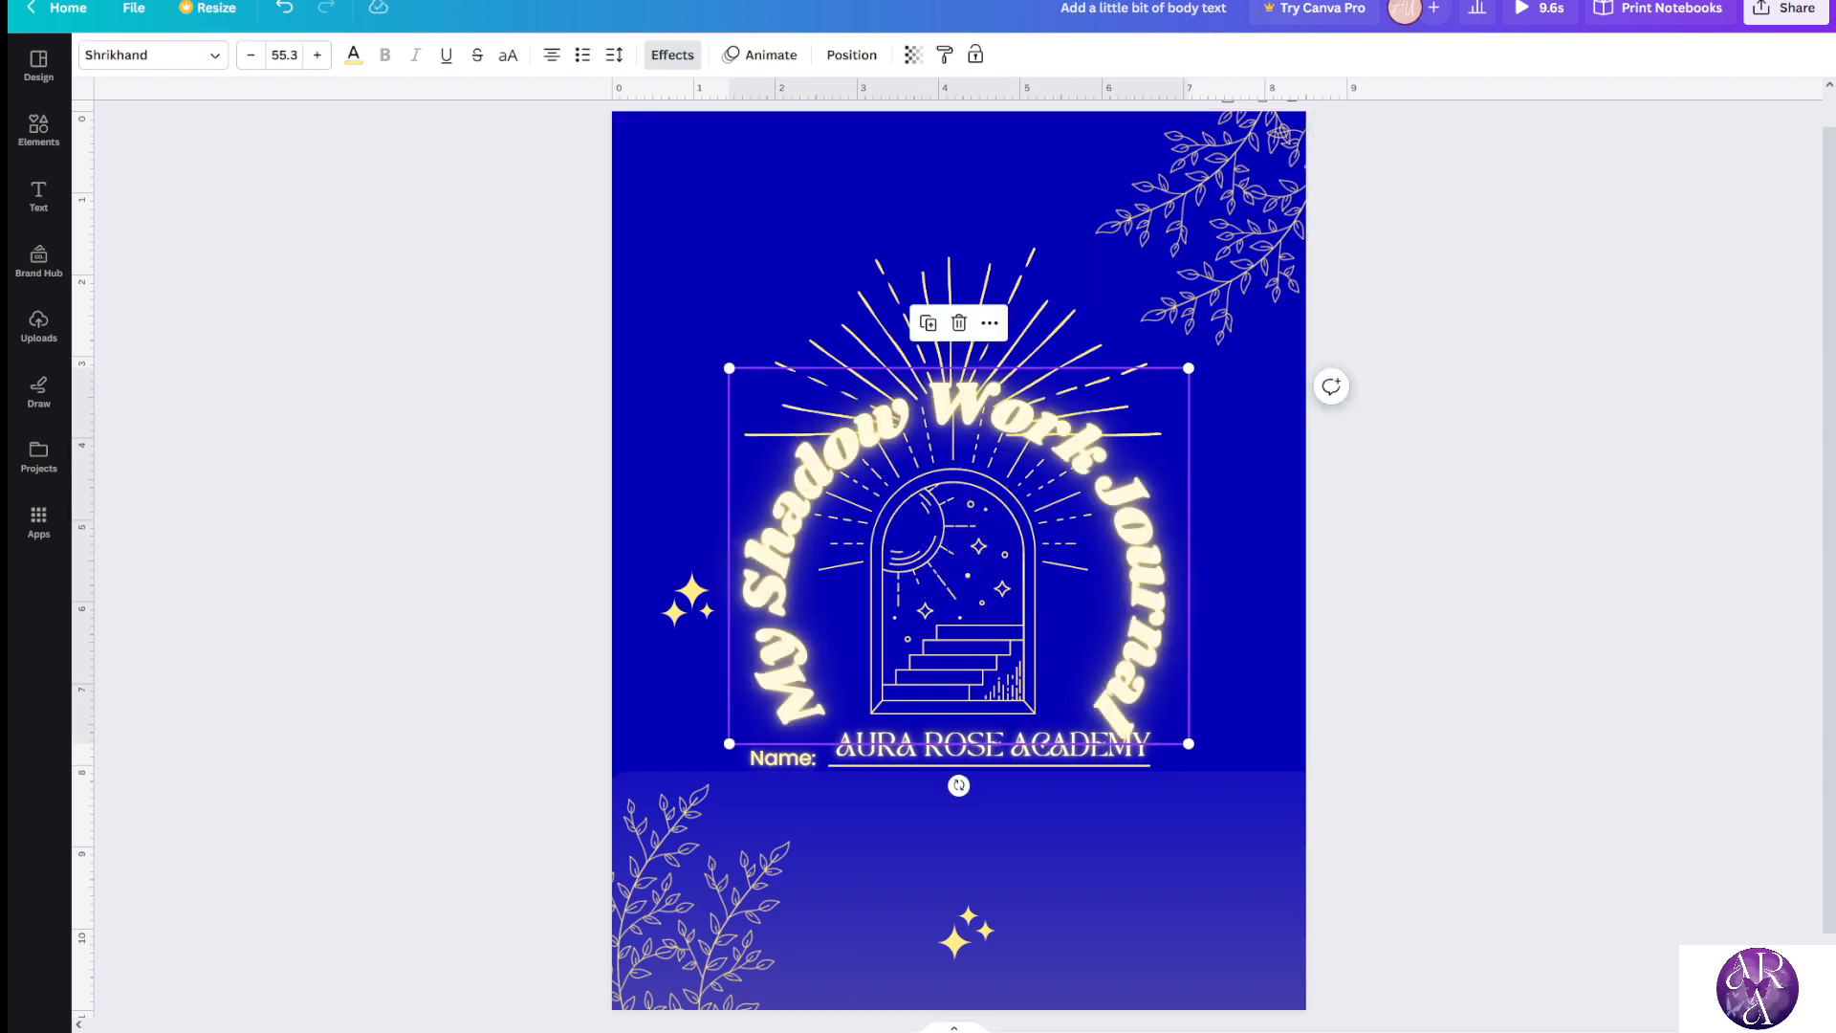
{"action": "left_click", "coordinate": [251, 55]}
{"action": "left_click", "coordinate": [250, 54]}
{"action": "left_click", "coordinate": [251, 55]}
{"action": "left_click", "coordinate": [250, 55]}
{"action": "left_click", "coordinate": [250, 54]}
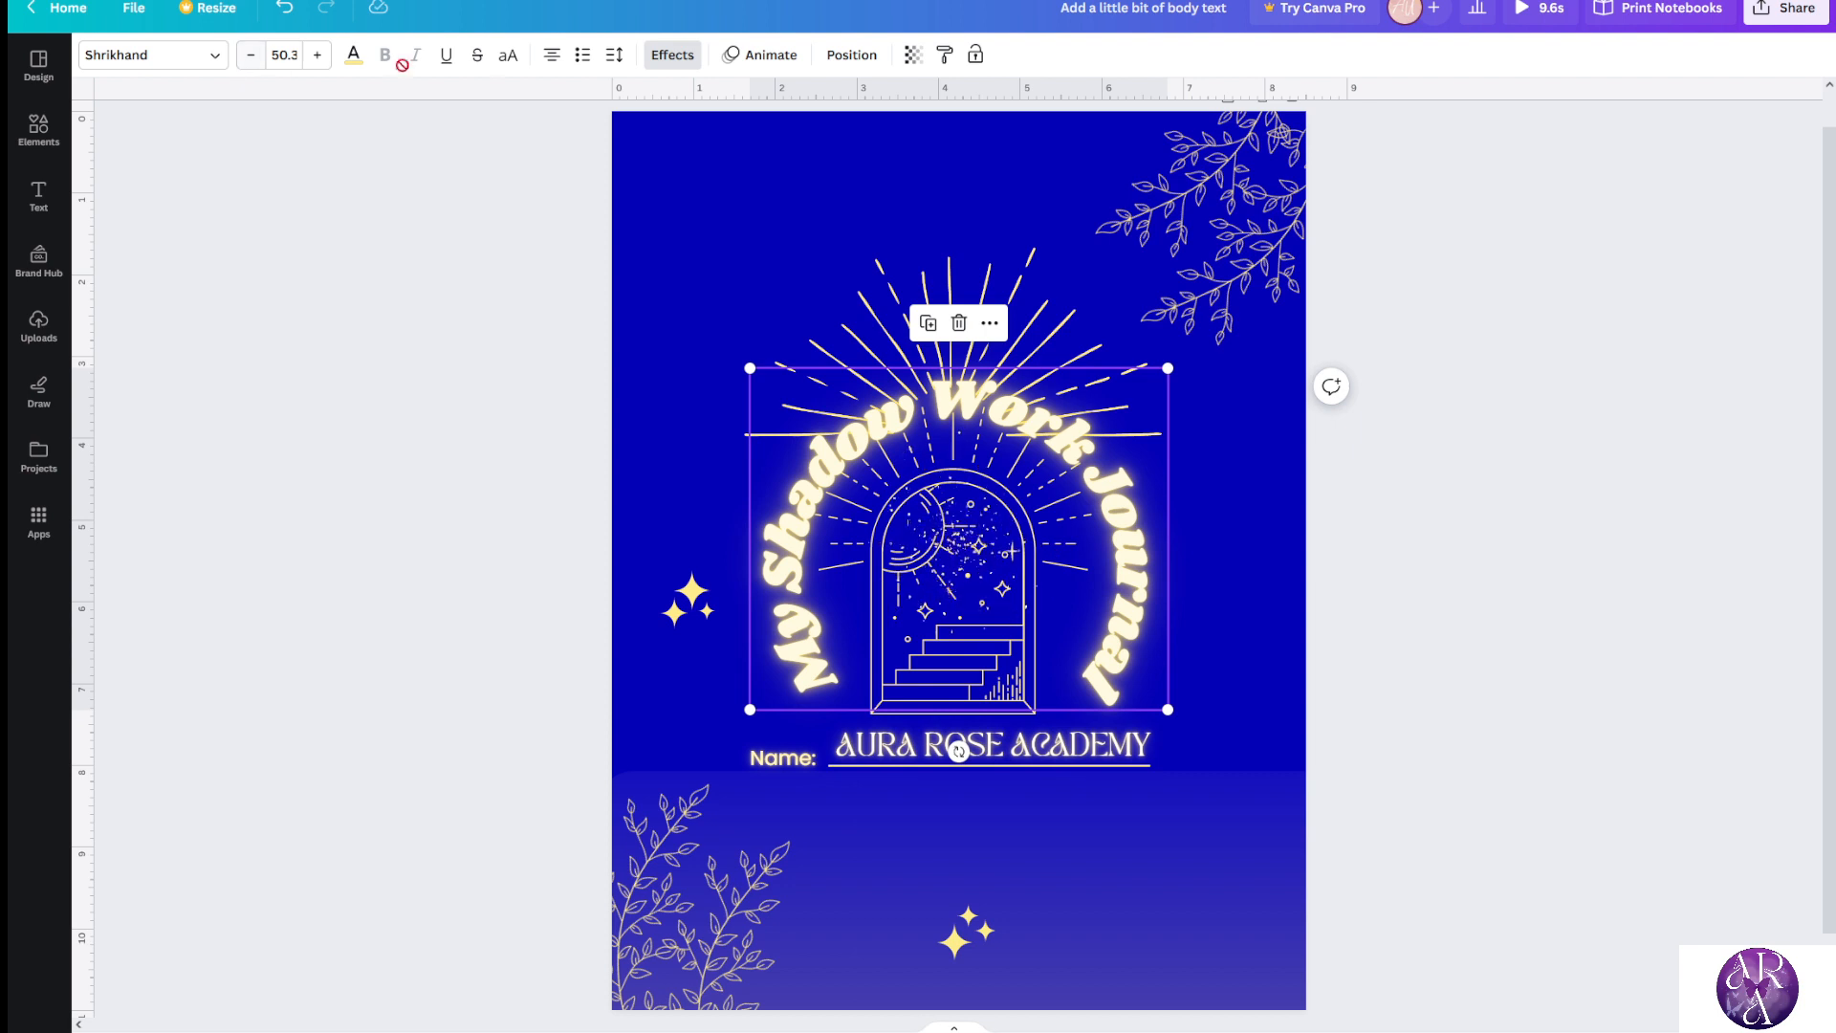
Loosen the title's curve to 66 and nudge the title slightly down and to the right over the arch
{"action": "left_click", "coordinate": [673, 55]}
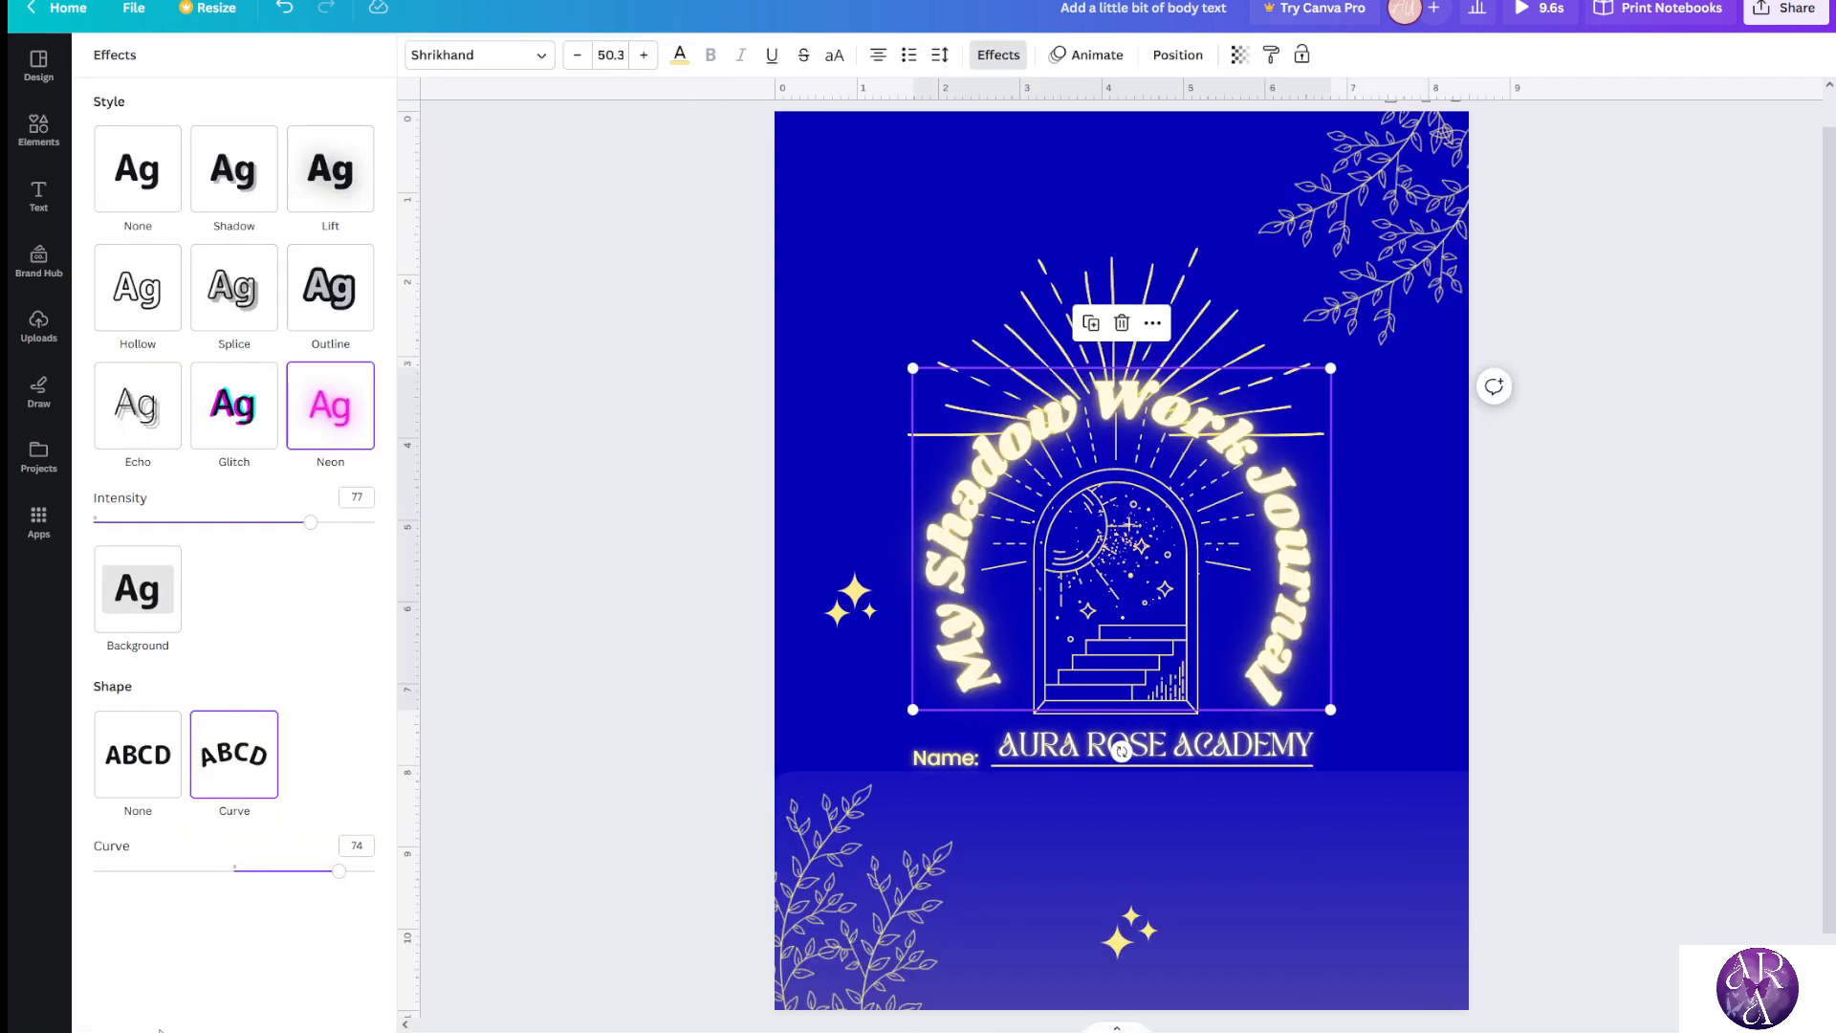
{"action": "left_click_drag", "start_coordinate": [338, 885], "coordinate": [327, 881]}
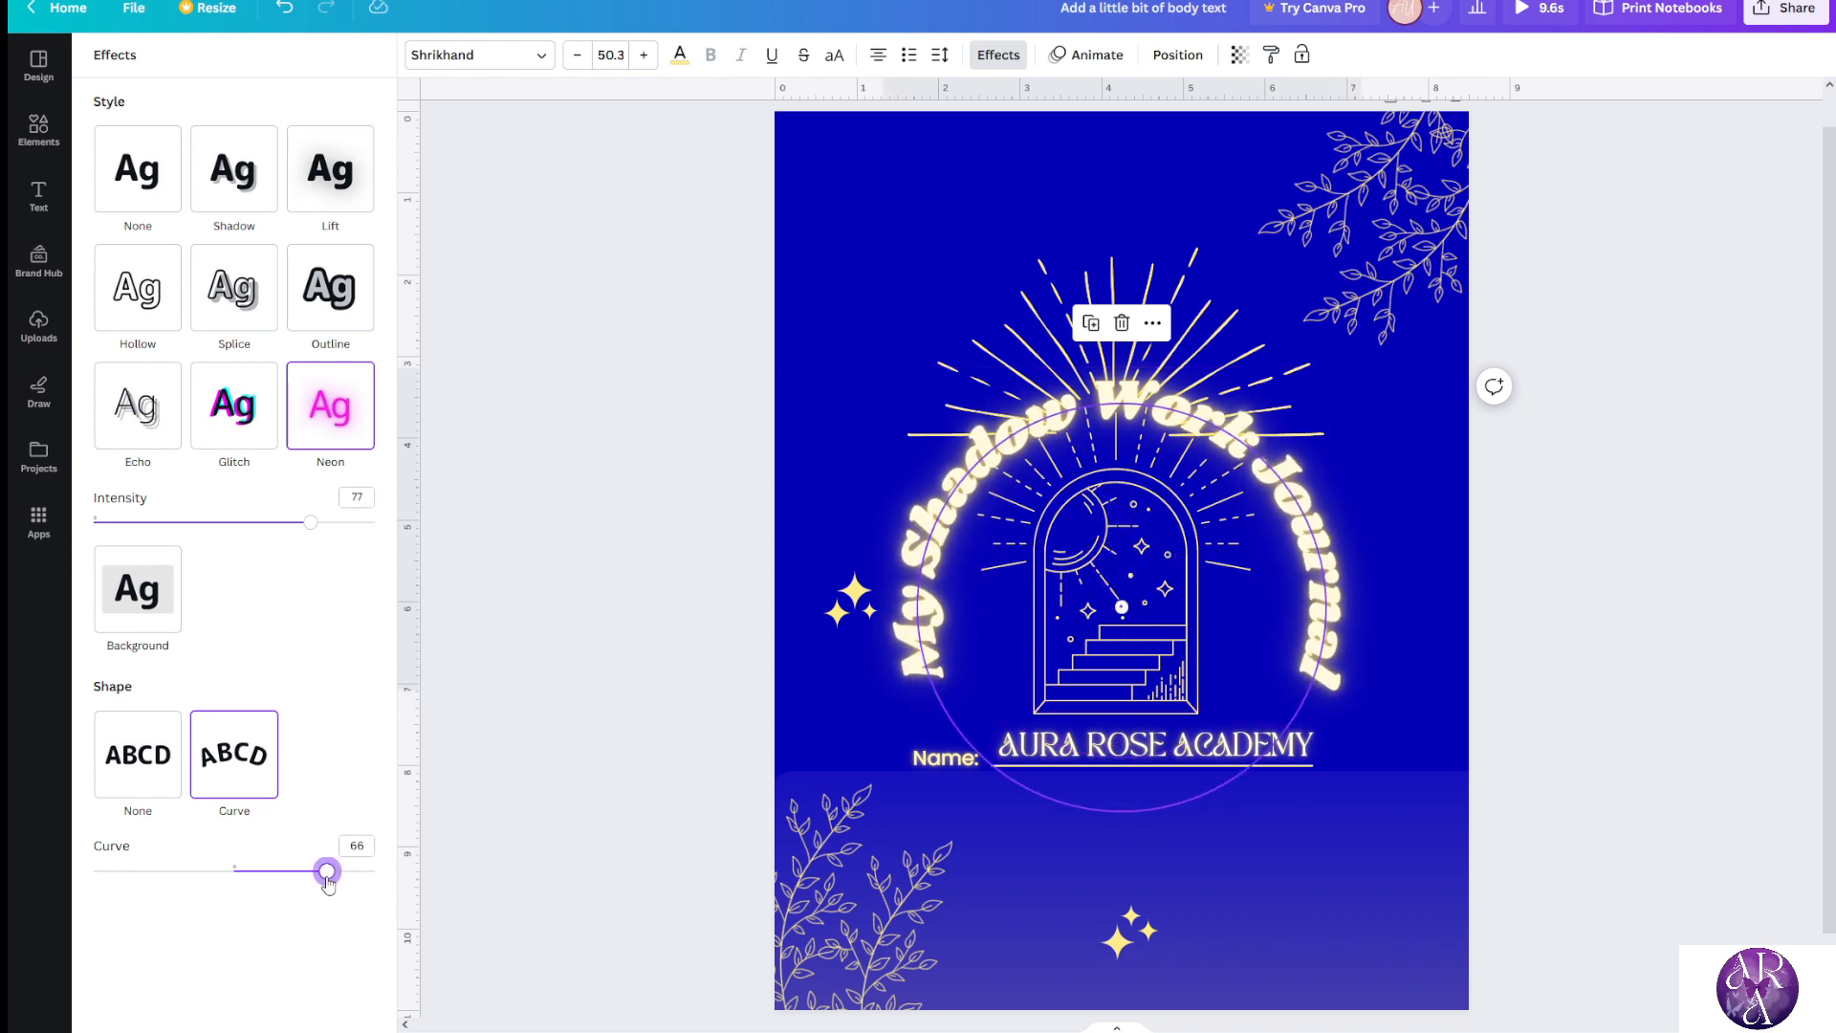
{"action": "left_click", "coordinate": [533, 776]}
{"action": "left_click", "coordinate": [772, 494]}
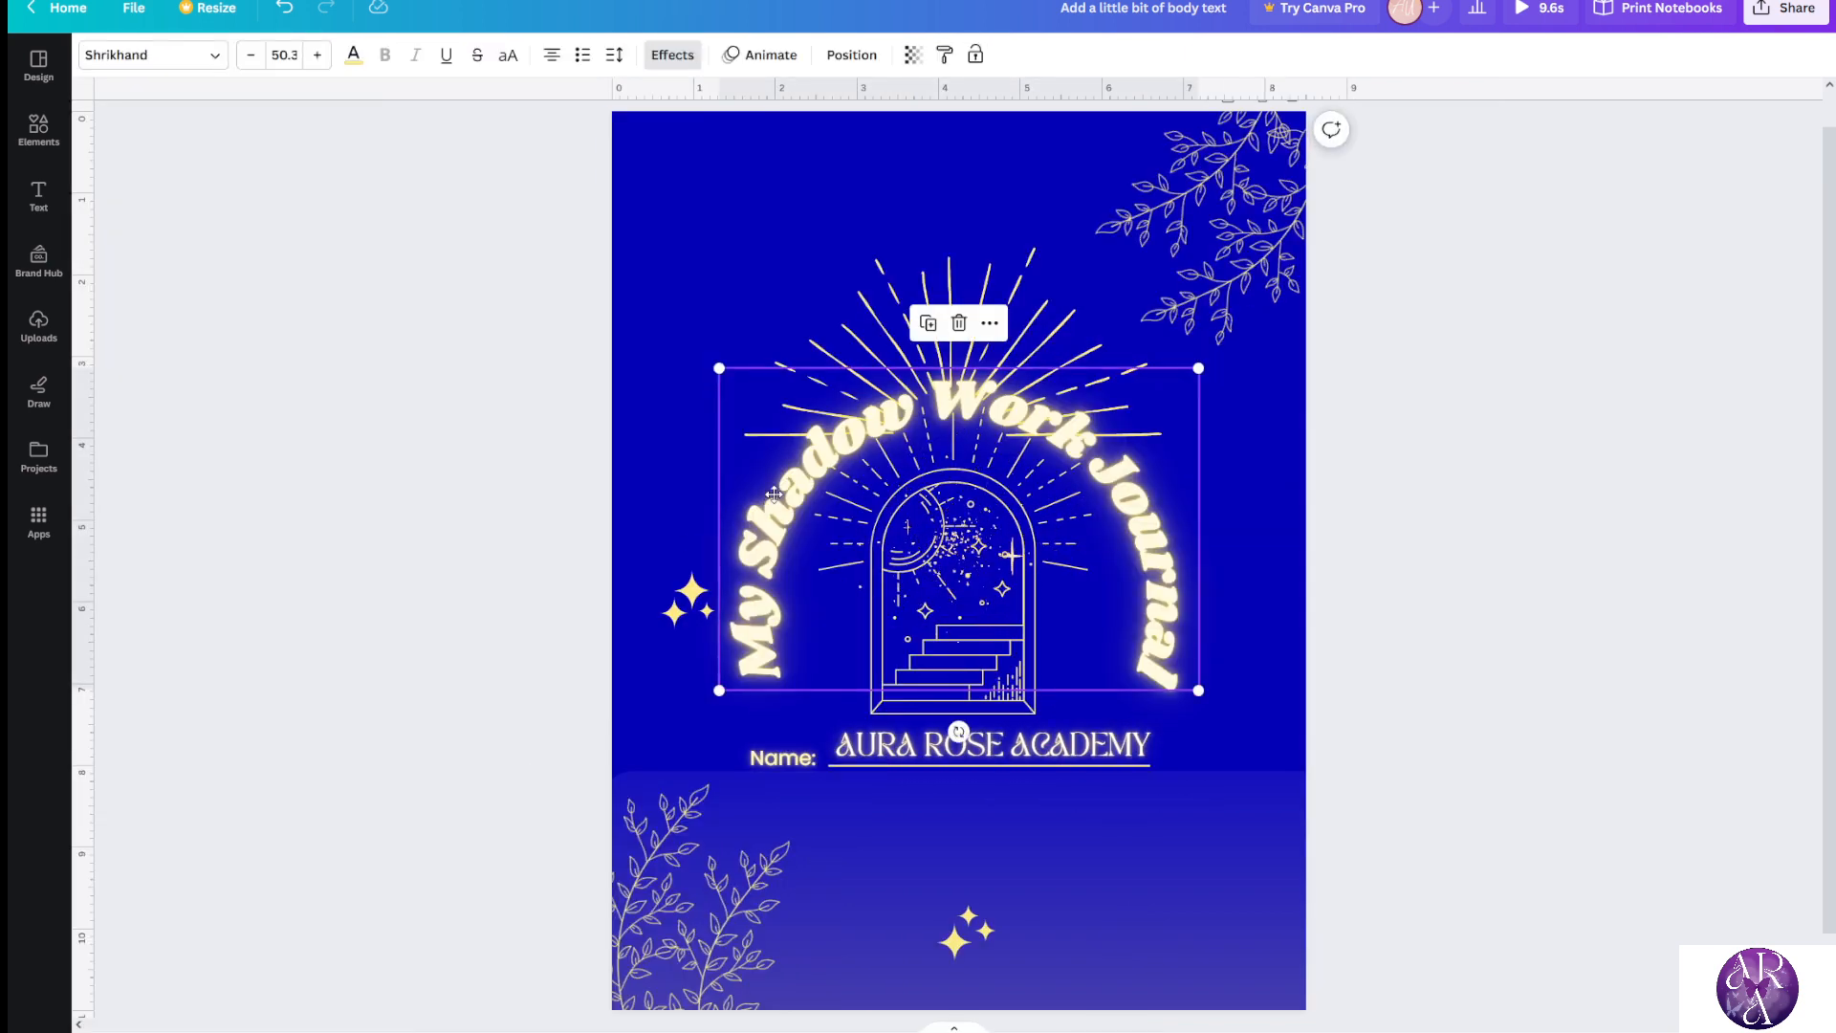
{"action": "left_click_drag", "start_coordinate": [775, 494], "coordinate": [766, 506]}
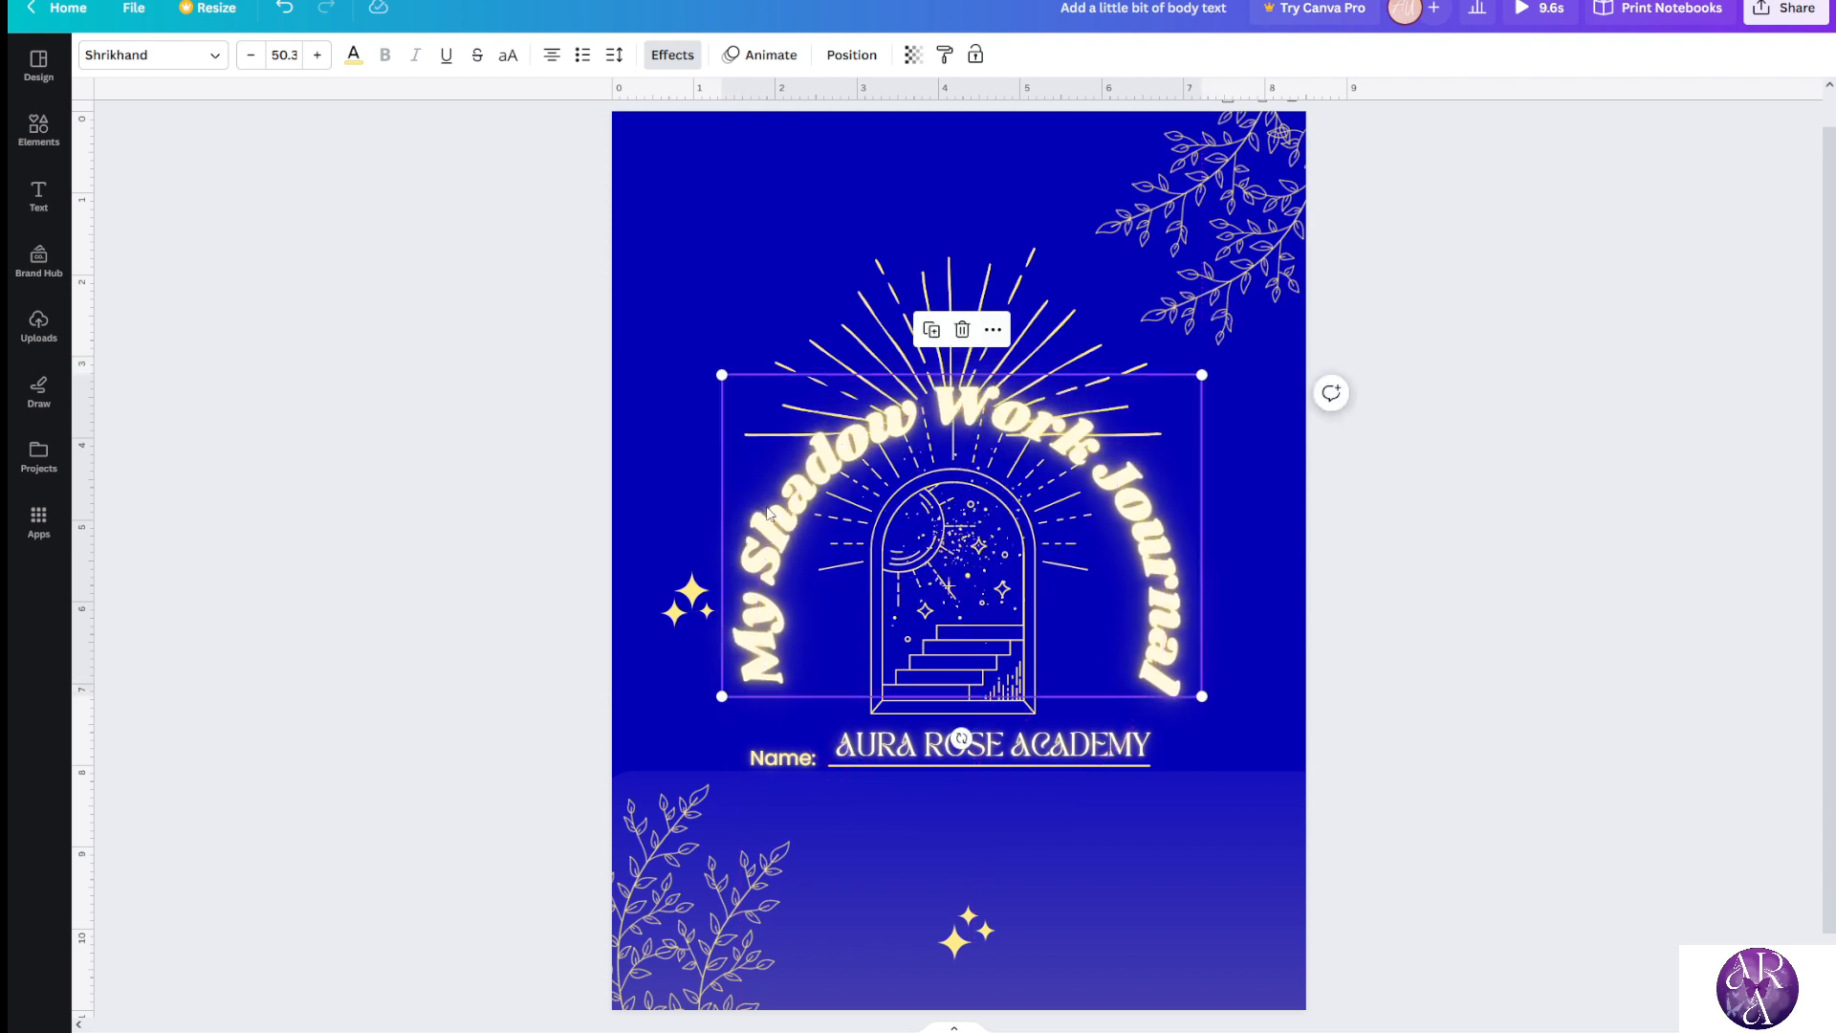
Remove the curve from the "My Shadow Work Journal" title so it runs straight
{"action": "left_click", "coordinate": [681, 61]}
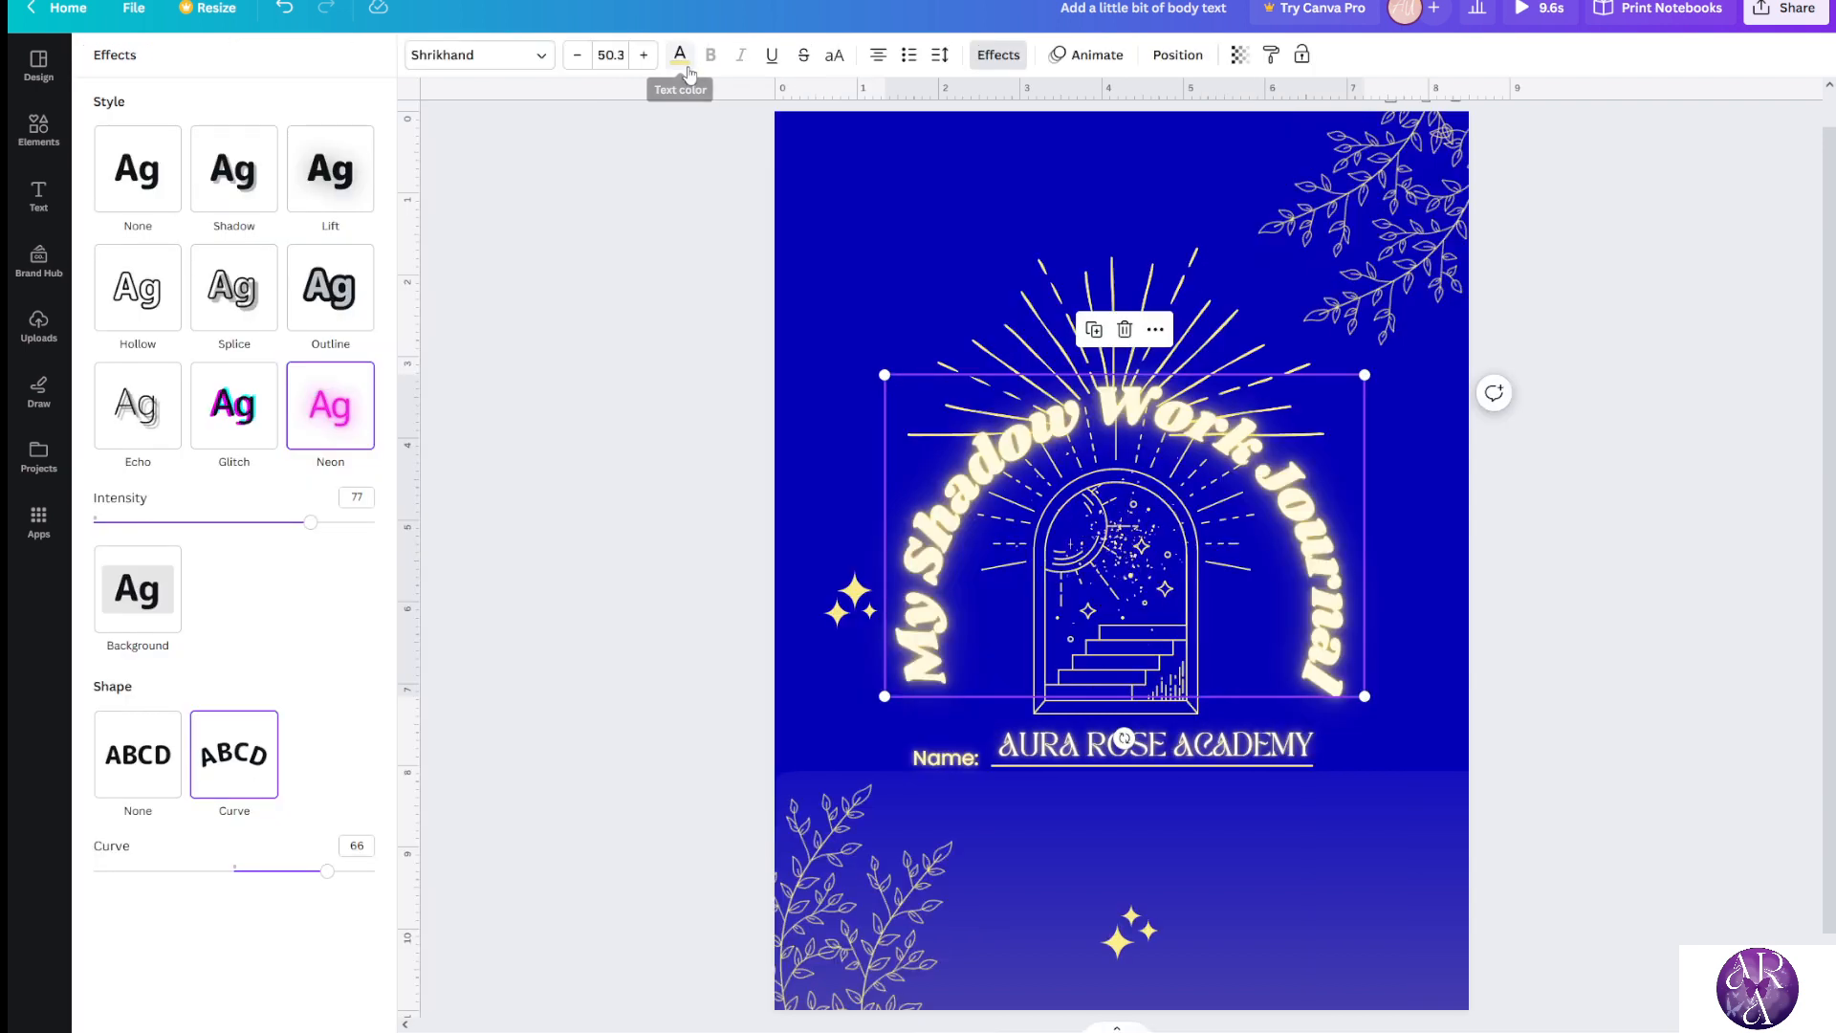
{"action": "left_click", "coordinate": [140, 762]}
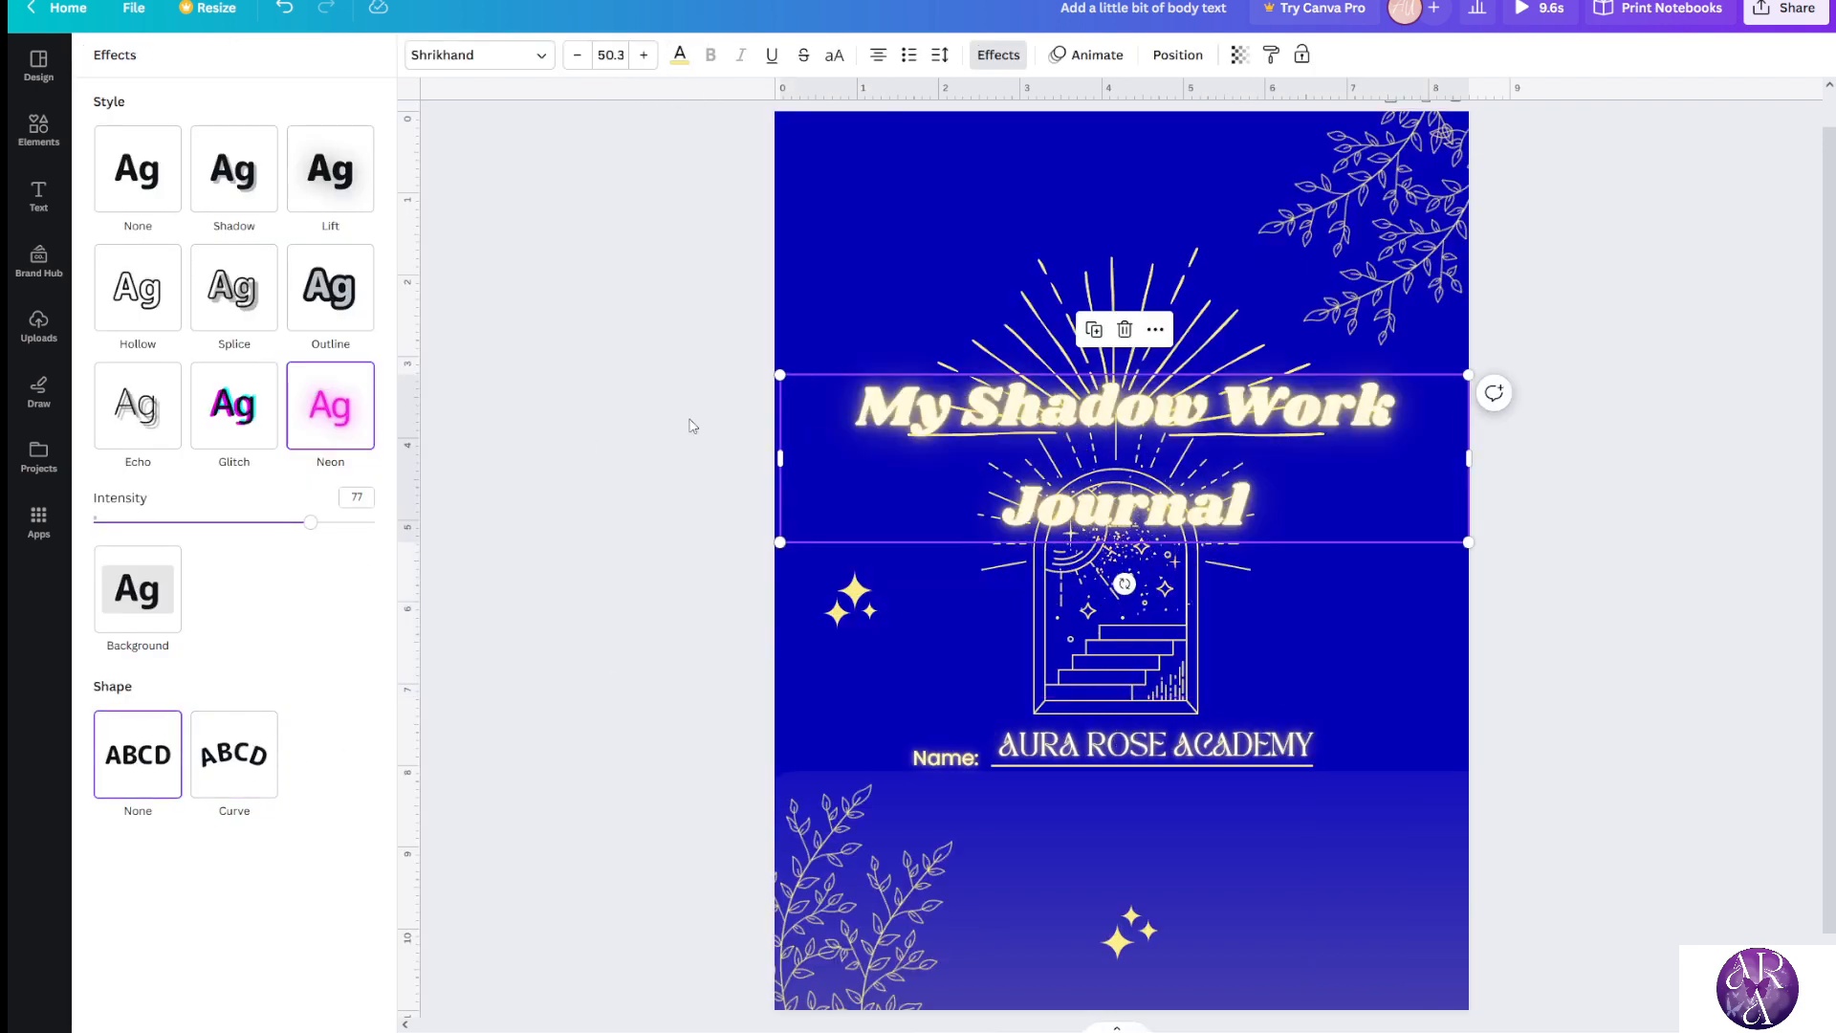
Try curving the "AURA ROSE ACADEMY" text with a curve of 46, and return it to a straight shape
{"action": "left_click", "coordinate": [1100, 746]}
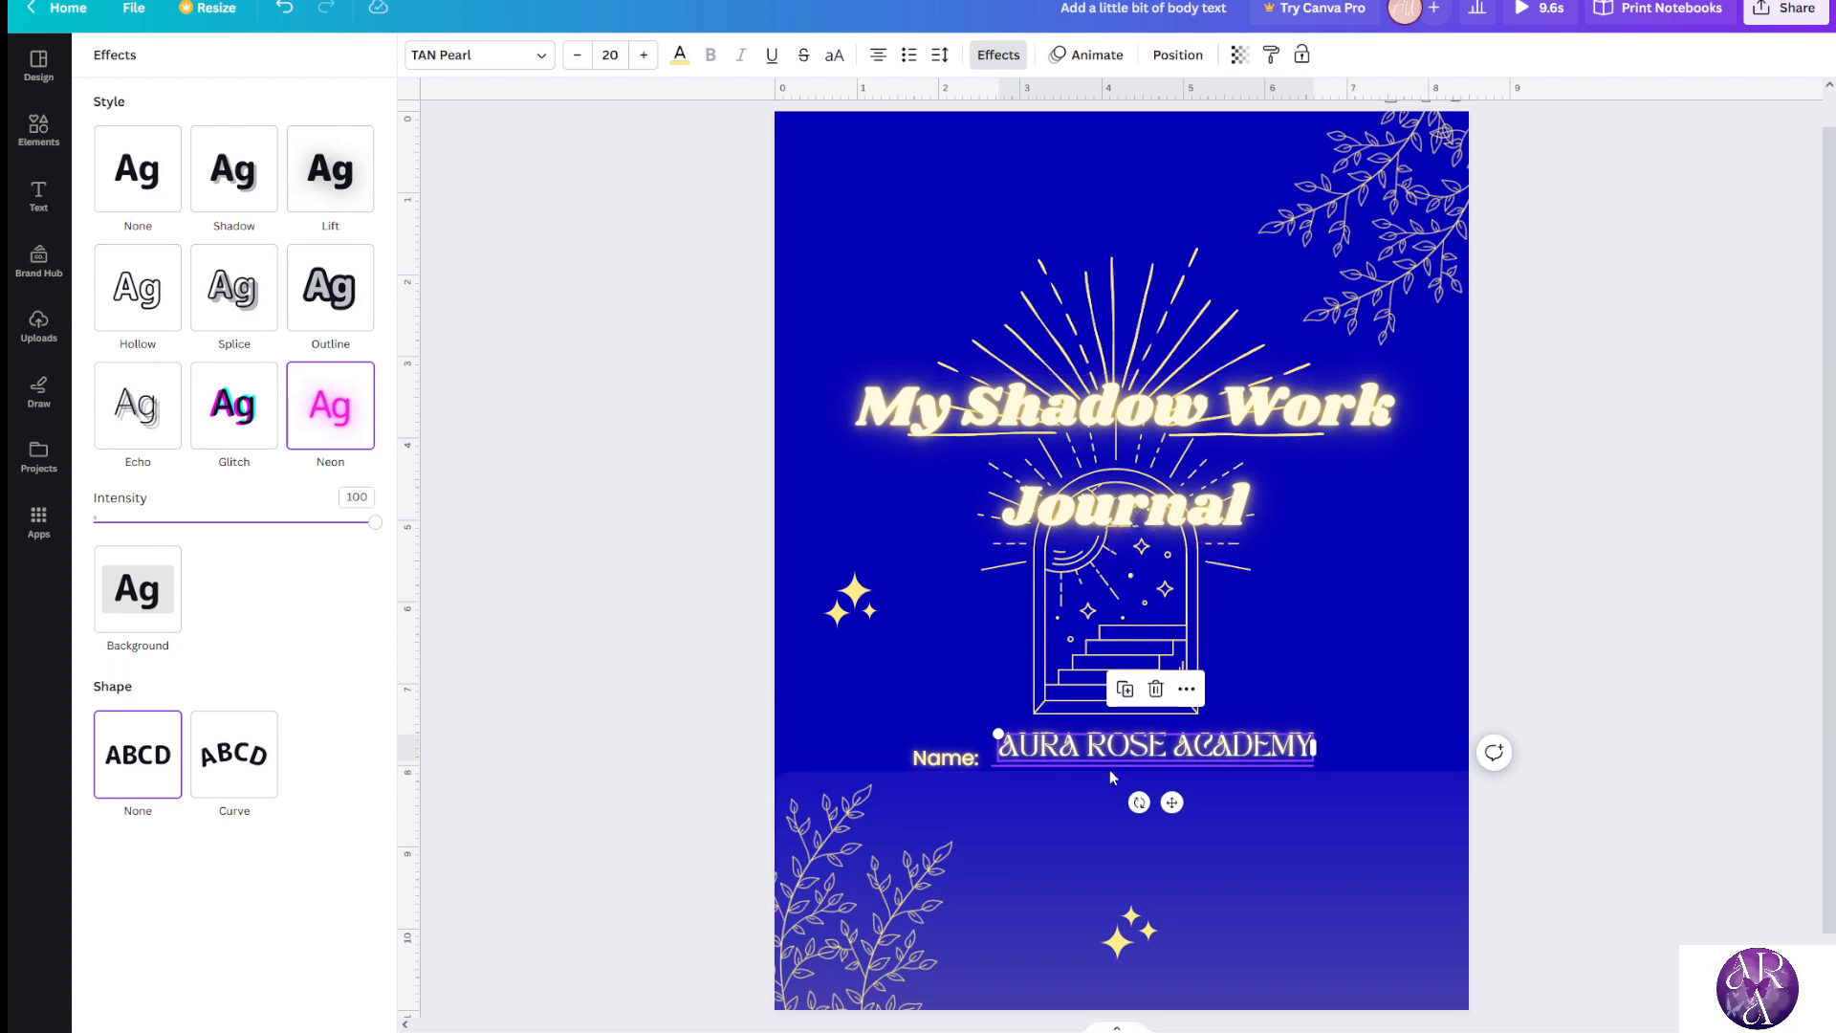
{"action": "left_click", "coordinate": [834, 822]}
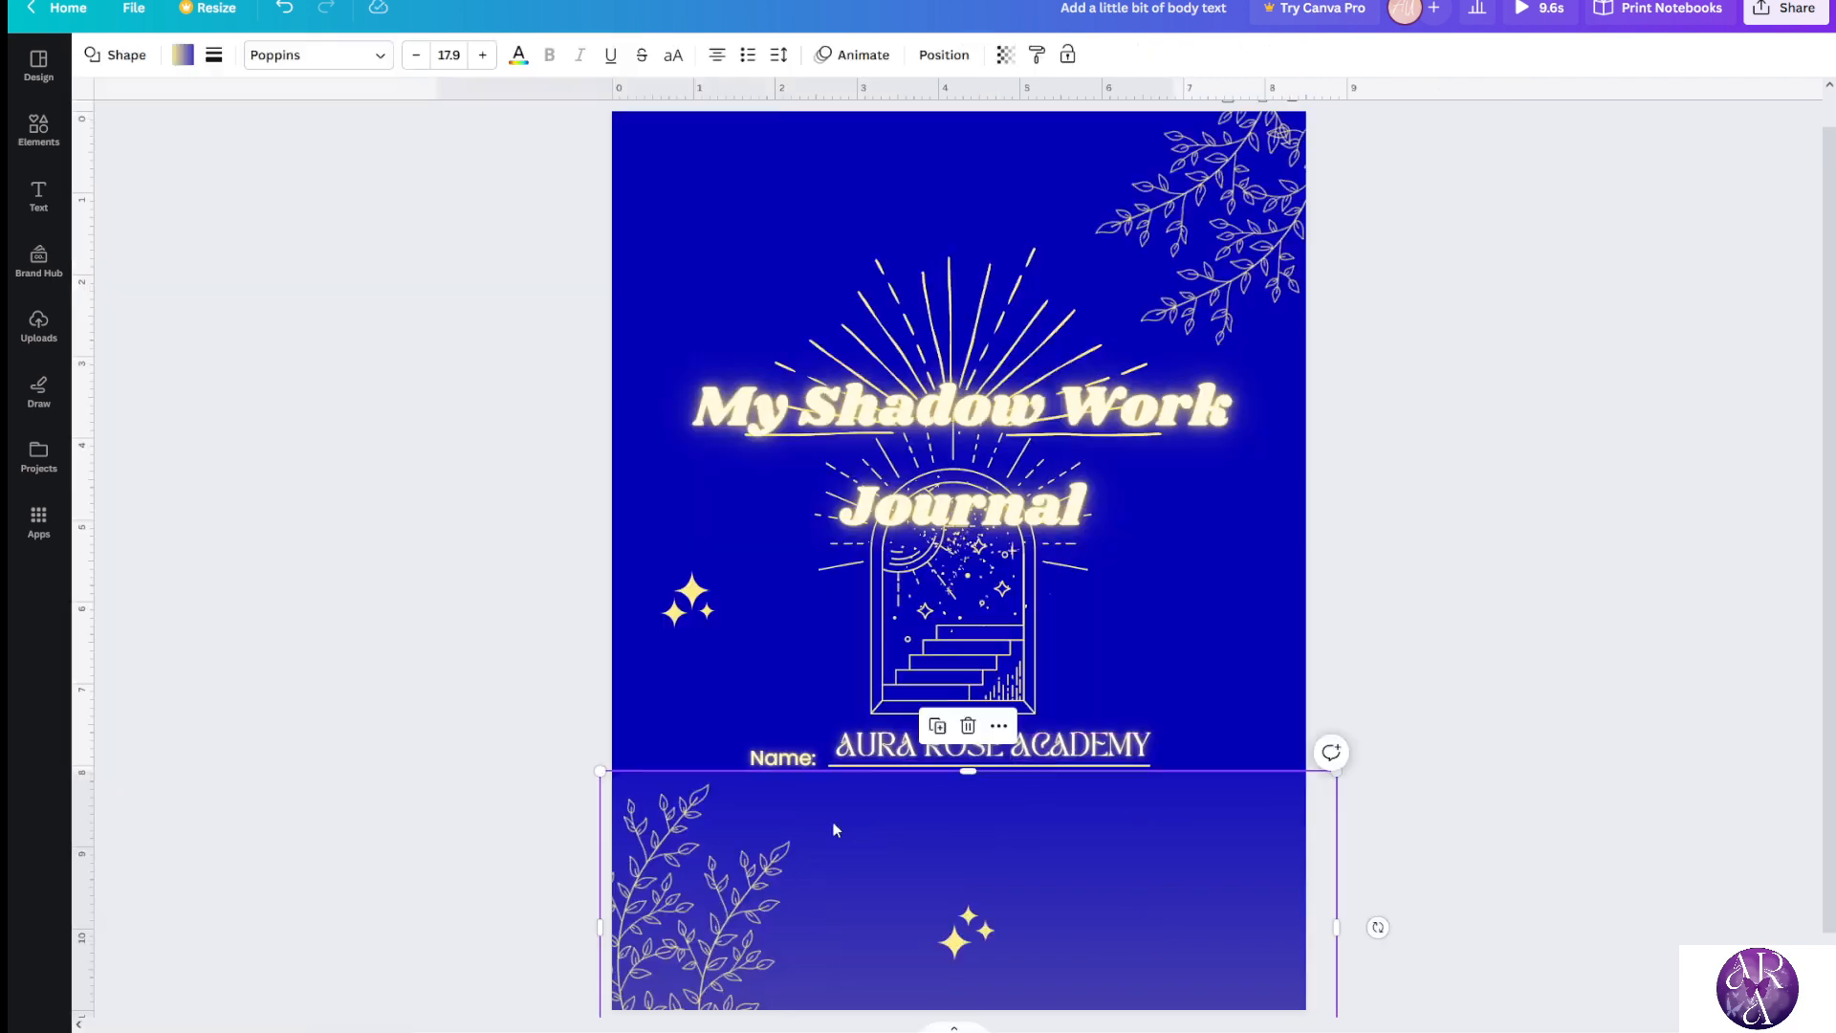
{"action": "left_click", "coordinate": [811, 724]}
{"action": "left_click", "coordinate": [895, 746]}
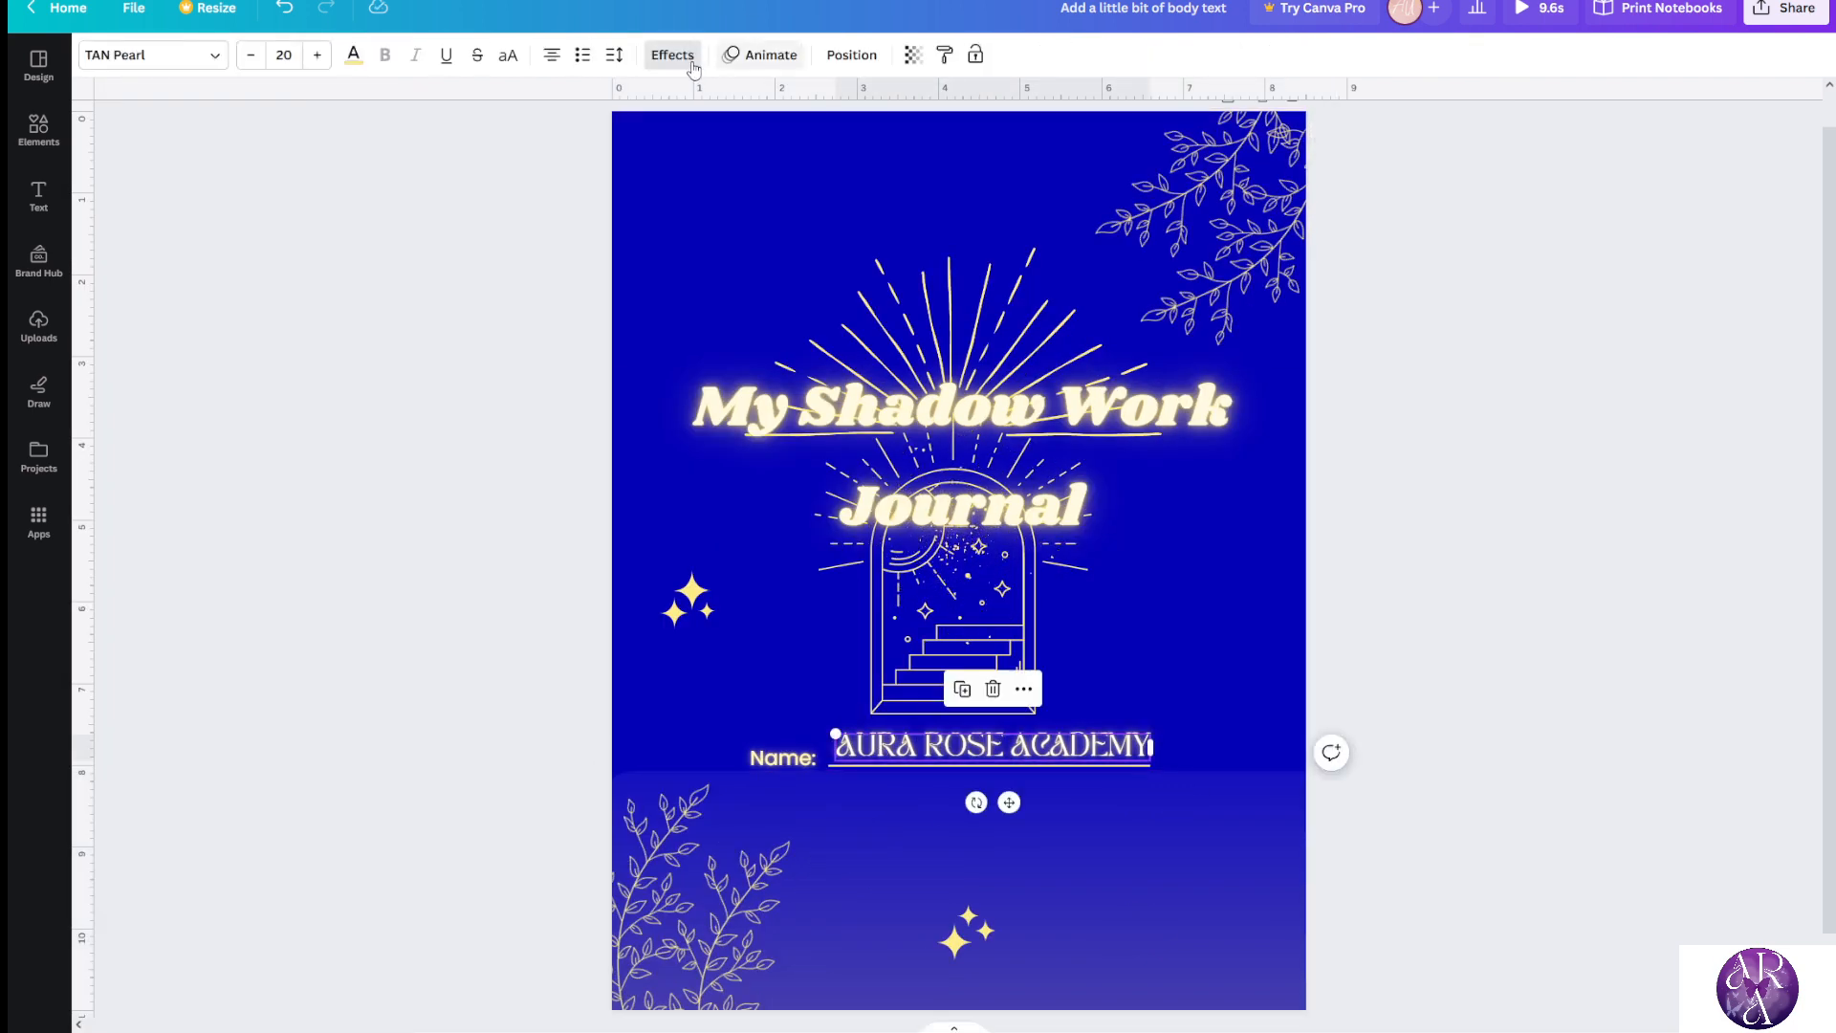
{"action": "left_click", "coordinate": [672, 54]}
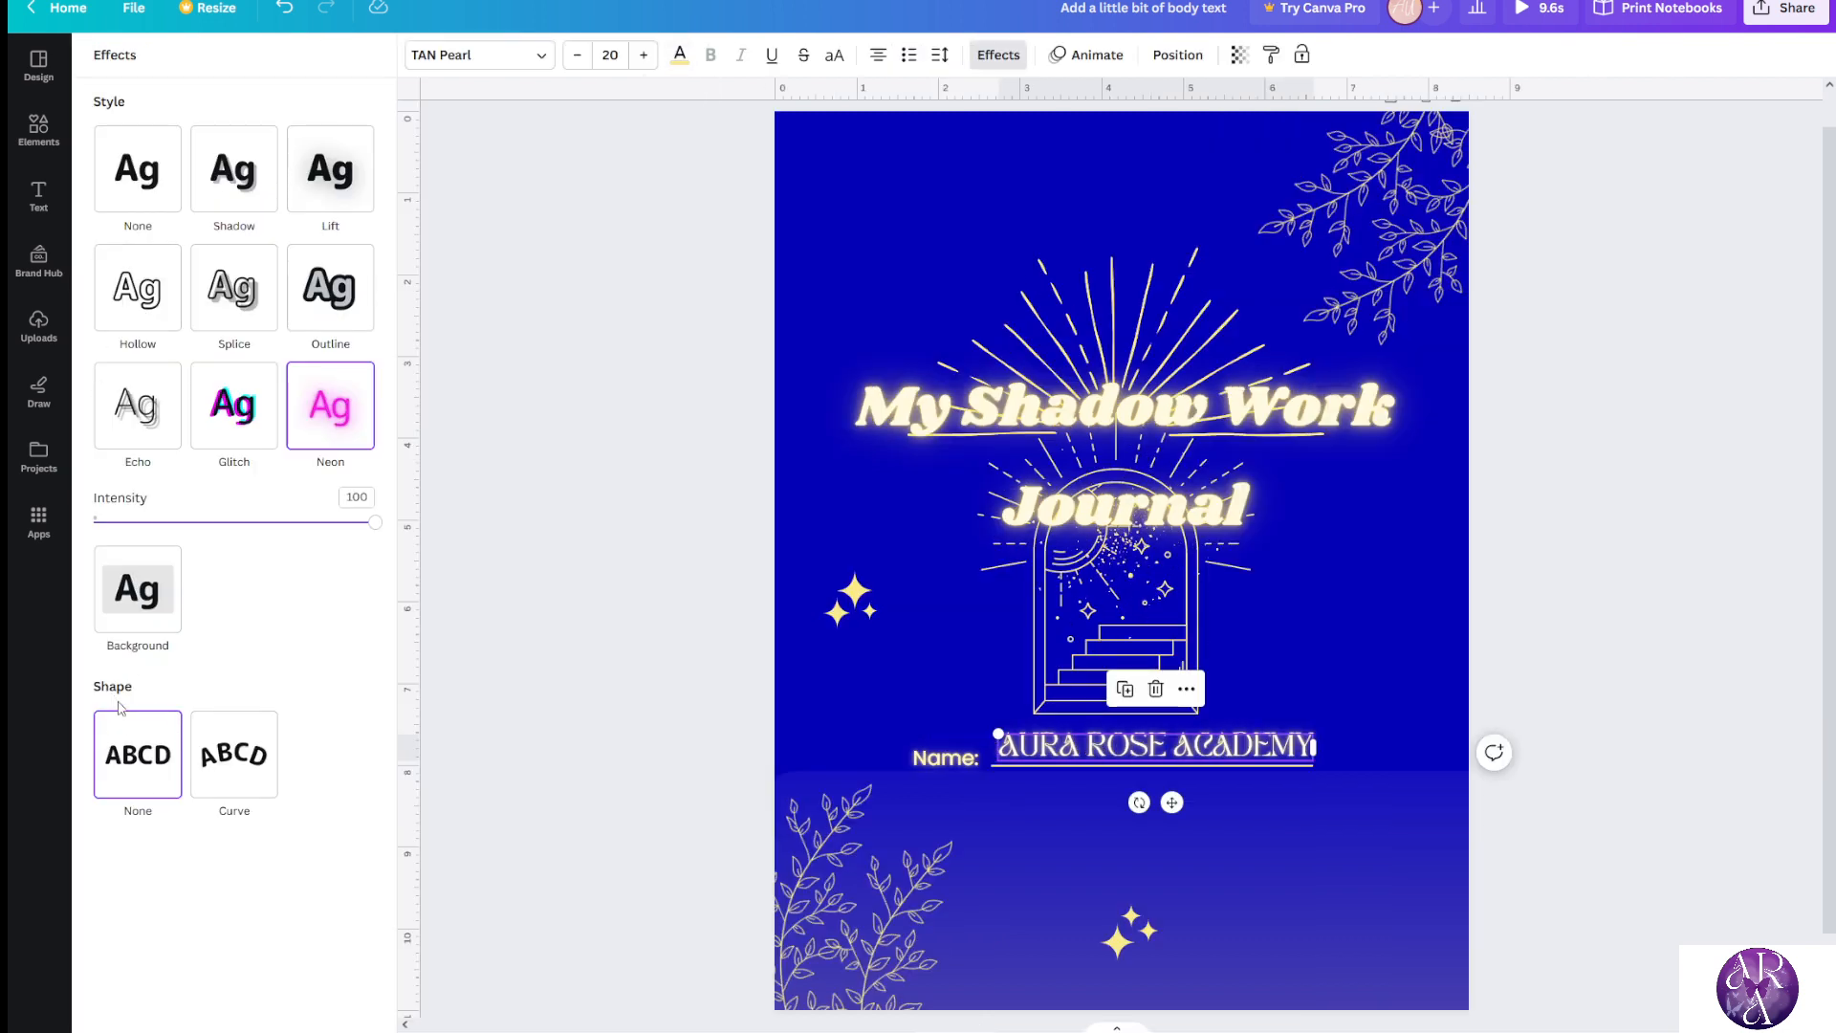
{"action": "left_click", "coordinate": [222, 792]}
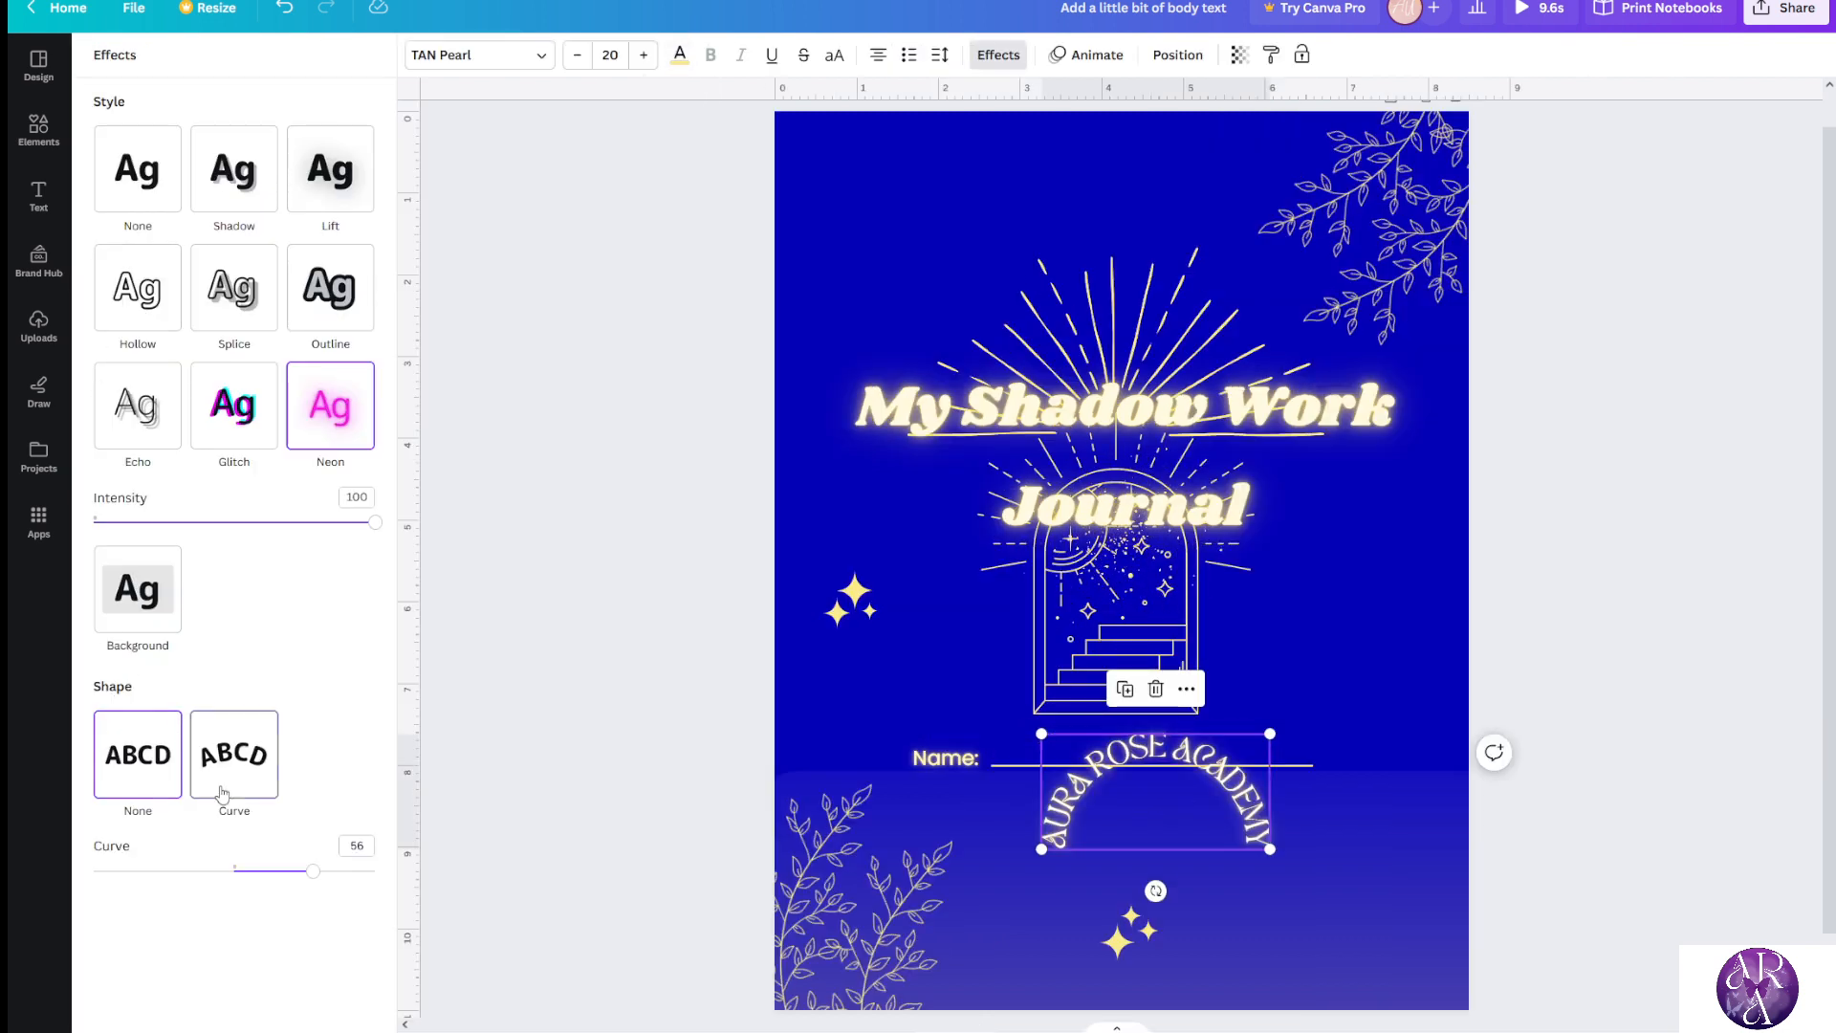
{"action": "mouse_move", "coordinate": [312, 872]}
{"action": "left_mouse_down"}
{"action": "mouse_move", "coordinate": [115, 870]}
{"action": "mouse_move", "coordinate": [301, 900]}
{"action": "left_mouse_up"}
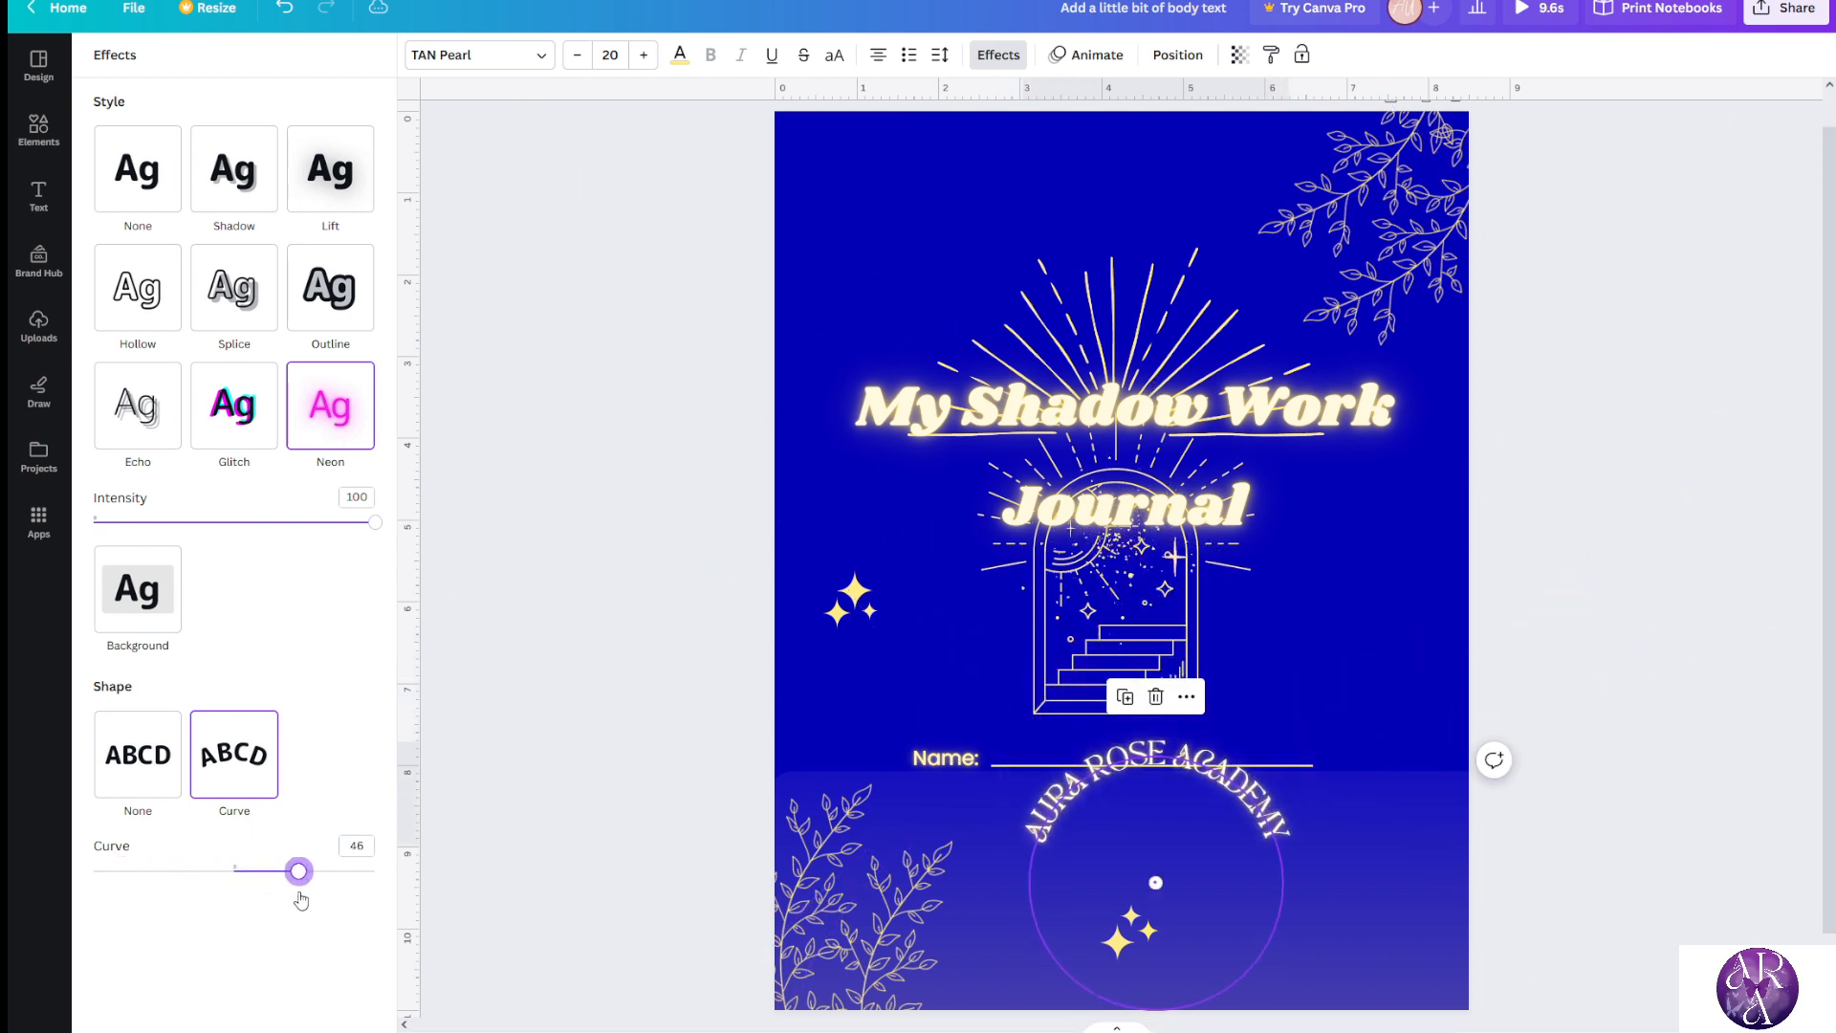
{"action": "left_click", "coordinate": [140, 790]}
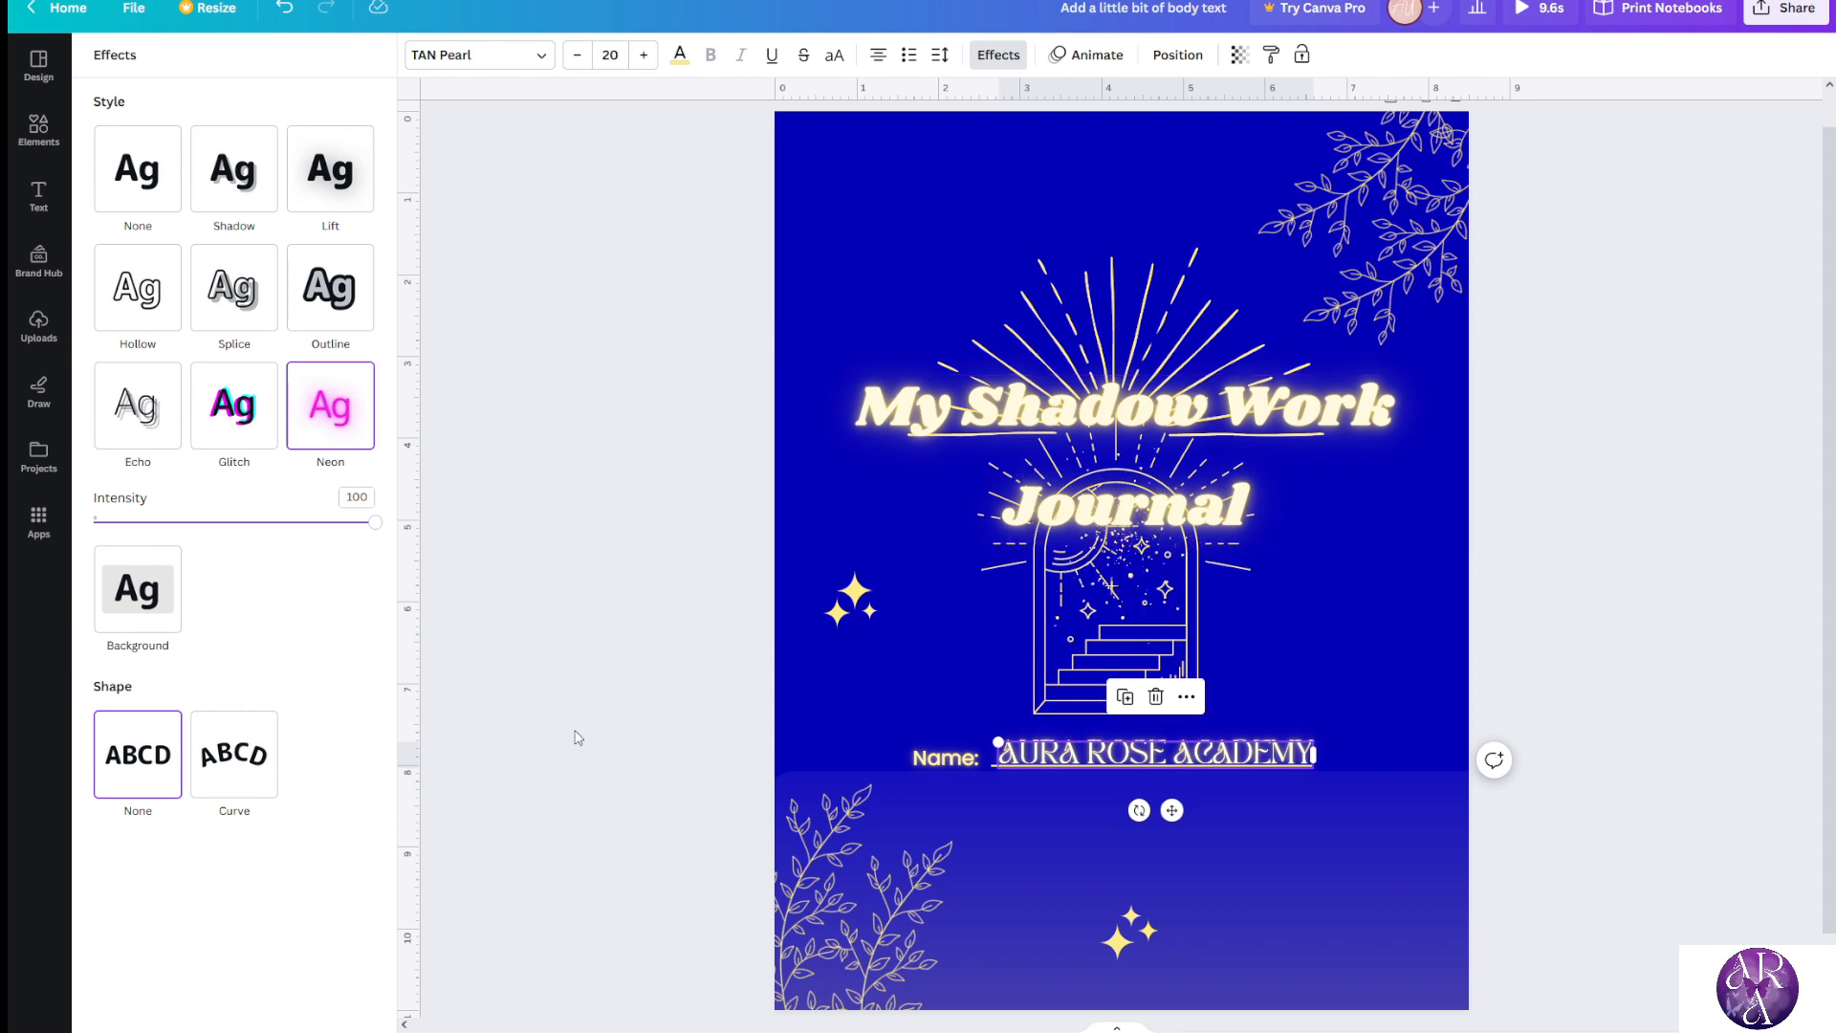
Copy the style of the "AURA ROSE ACADEMY" text onto the "My Shadow Work Journal" title
{"action": "left_click", "coordinate": [613, 737]}
{"action": "left_click", "coordinate": [558, 714]}
{"action": "left_click", "coordinate": [923, 755]}
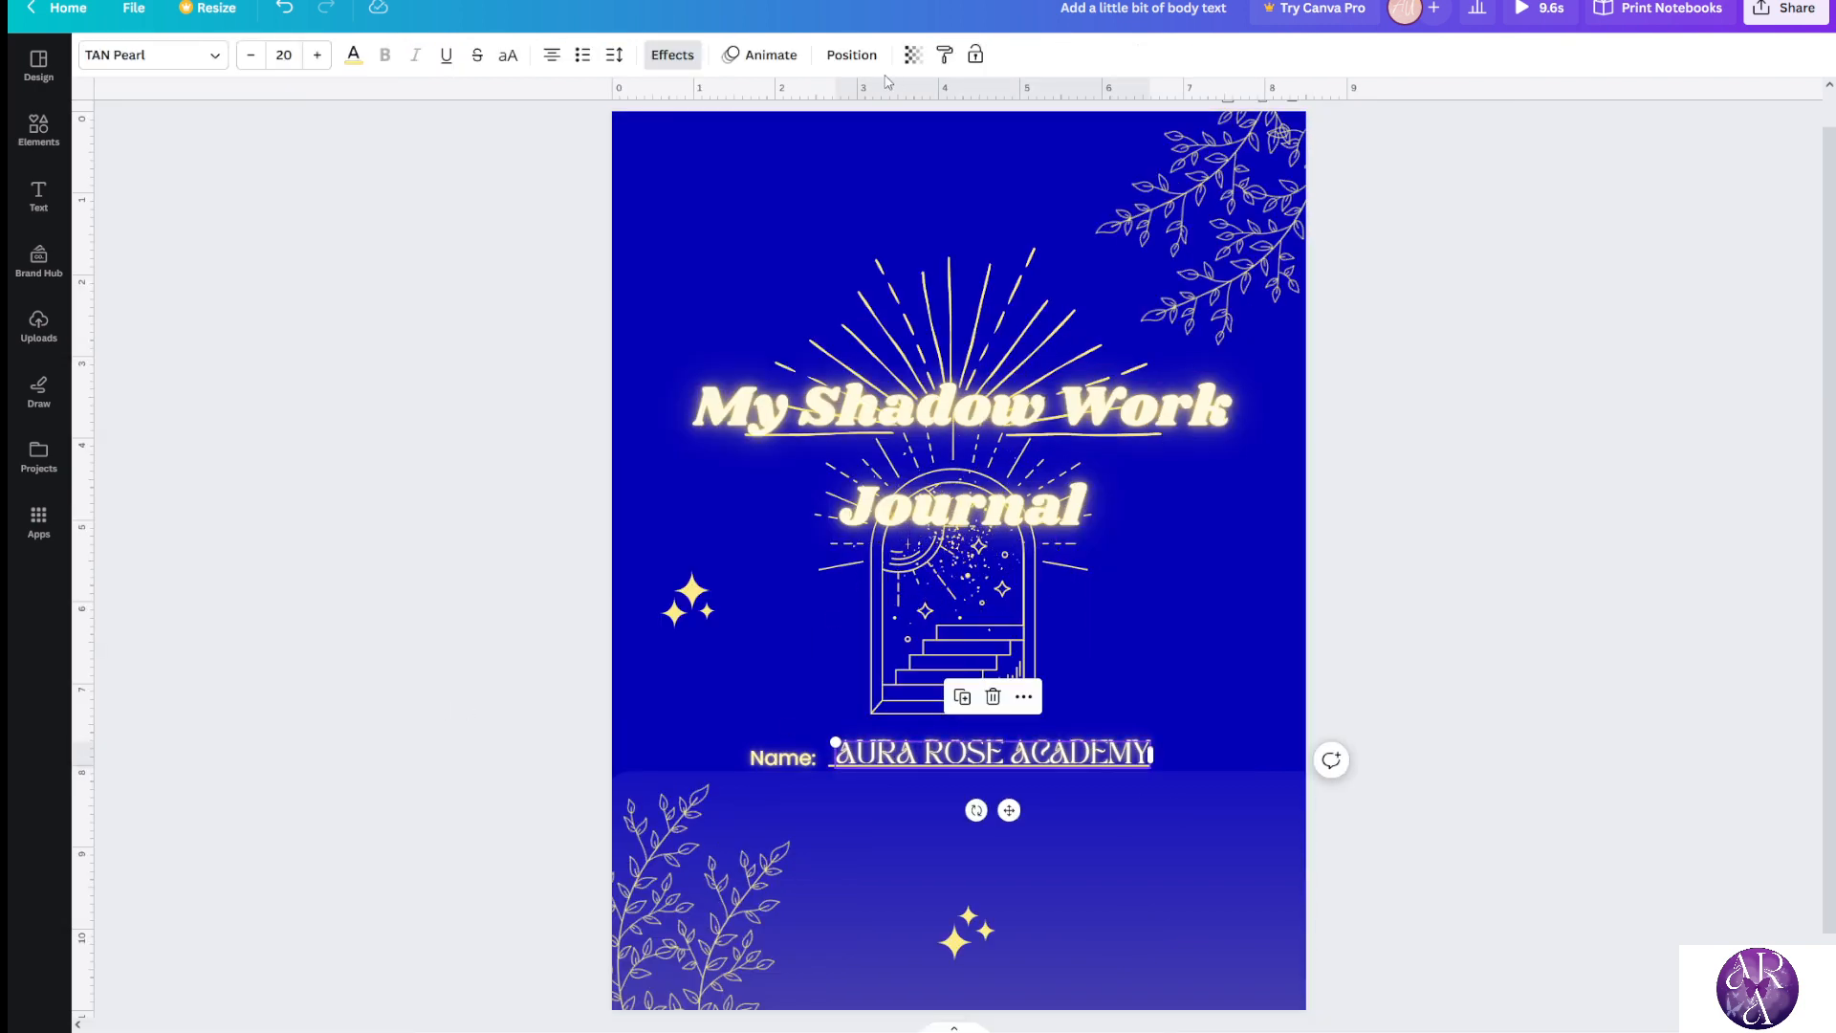
{"action": "left_click", "coordinate": [945, 54]}
{"action": "left_click", "coordinate": [957, 430]}
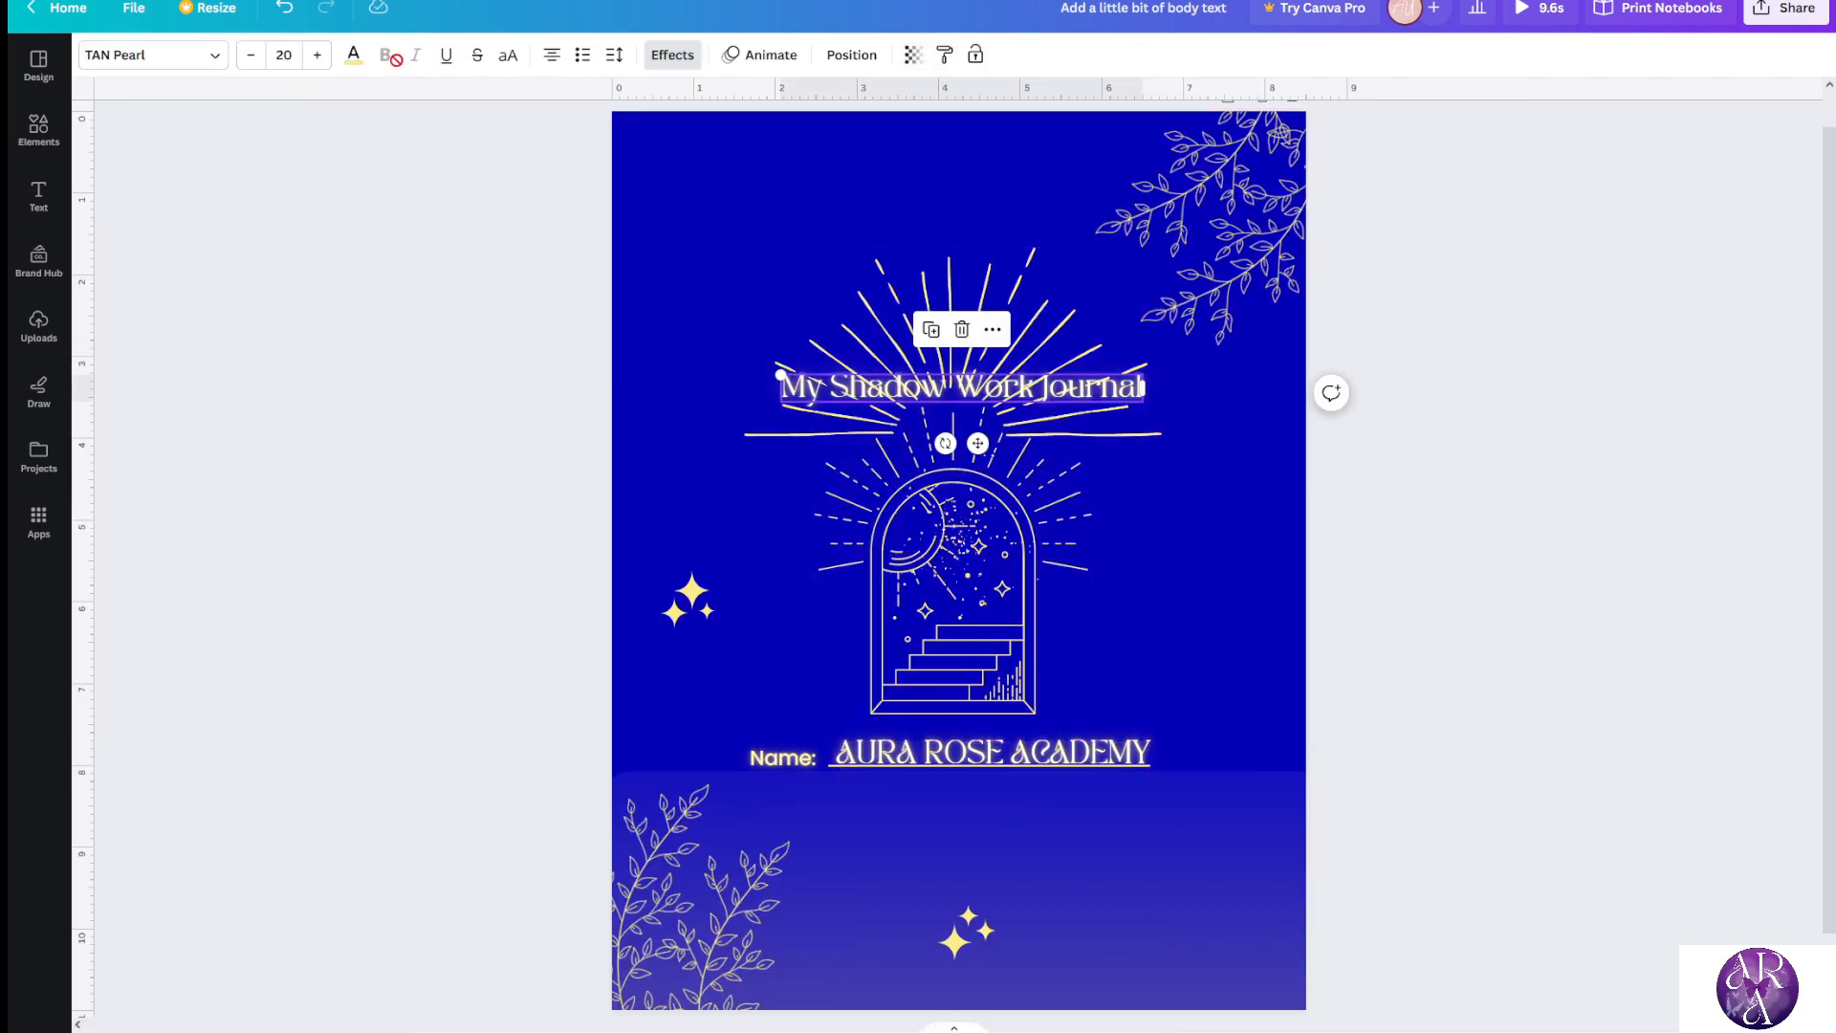
Curve the restyled "My Shadow Work Journal" title around the arch with a curve value of 45
{"action": "left_click", "coordinate": [672, 54]}
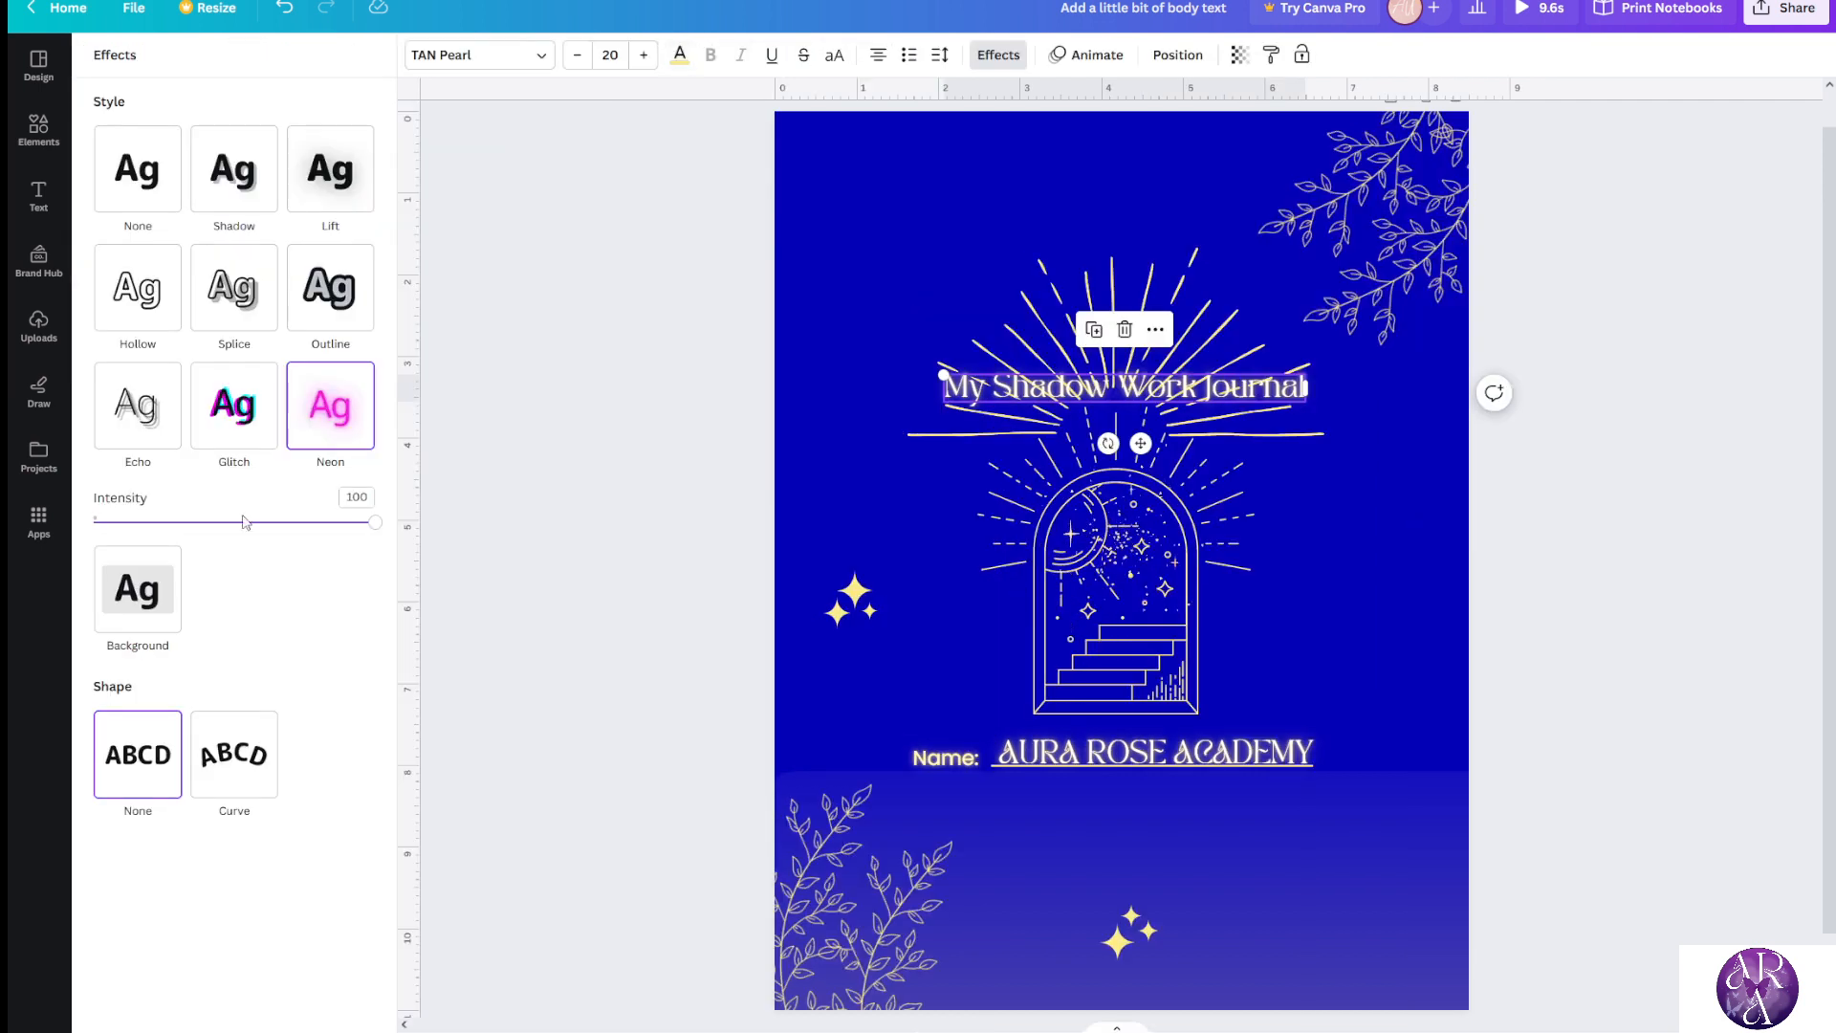
{"action": "left_click", "coordinate": [235, 751]}
{"action": "left_click_drag", "start_coordinate": [304, 871], "coordinate": [298, 870]}
Enlarge the curved "My Shadow Work Journal" title to font size 36
{"action": "left_click", "coordinate": [644, 55]}
{"action": "left_click", "coordinate": [644, 54]}
{"action": "left_click", "coordinate": [643, 54]}
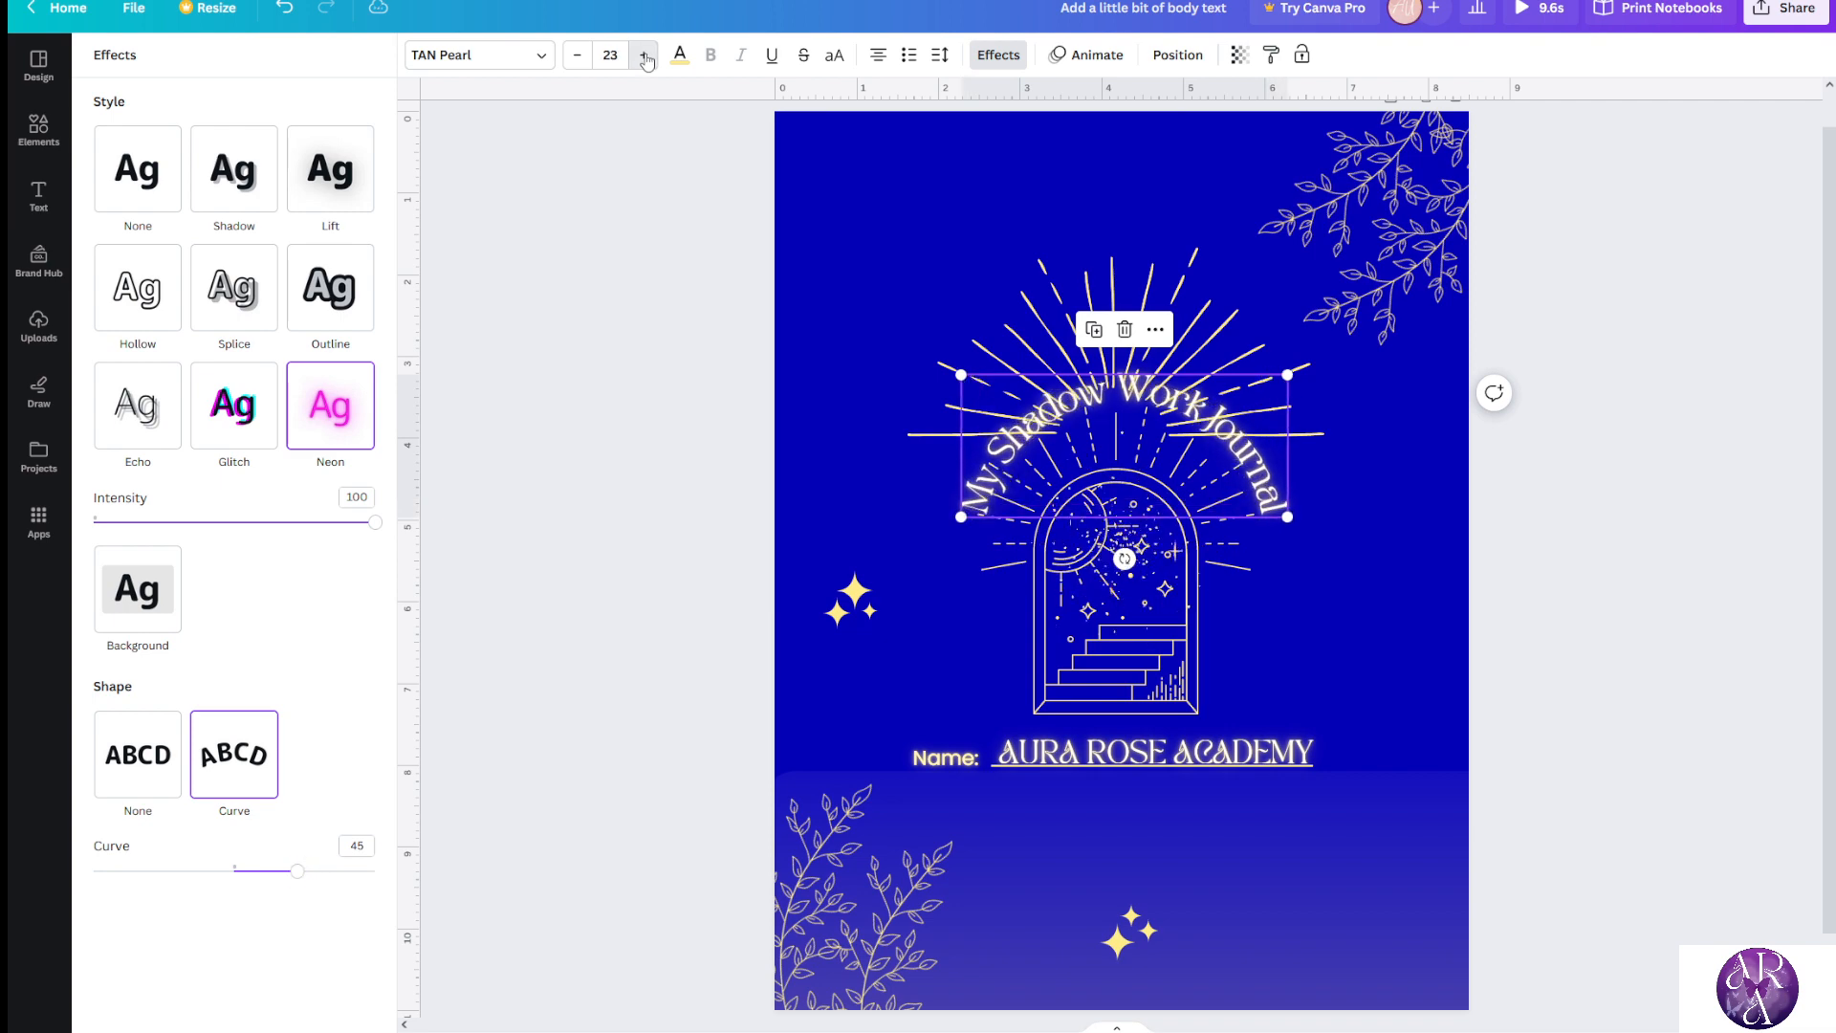
{"action": "left_click", "coordinate": [644, 54]}
{"action": "left_click", "coordinate": [644, 54]}
{"action": "left_click", "coordinate": [644, 54]}
{"action": "double_click", "coordinate": [644, 55]}
{"action": "left_click", "coordinate": [644, 55]}
{"action": "double_click", "coordinate": [644, 54]}
{"action": "left_click", "coordinate": [644, 55]}
{"action": "double_click", "coordinate": [644, 55]}
{"action": "left_click", "coordinate": [644, 55]}
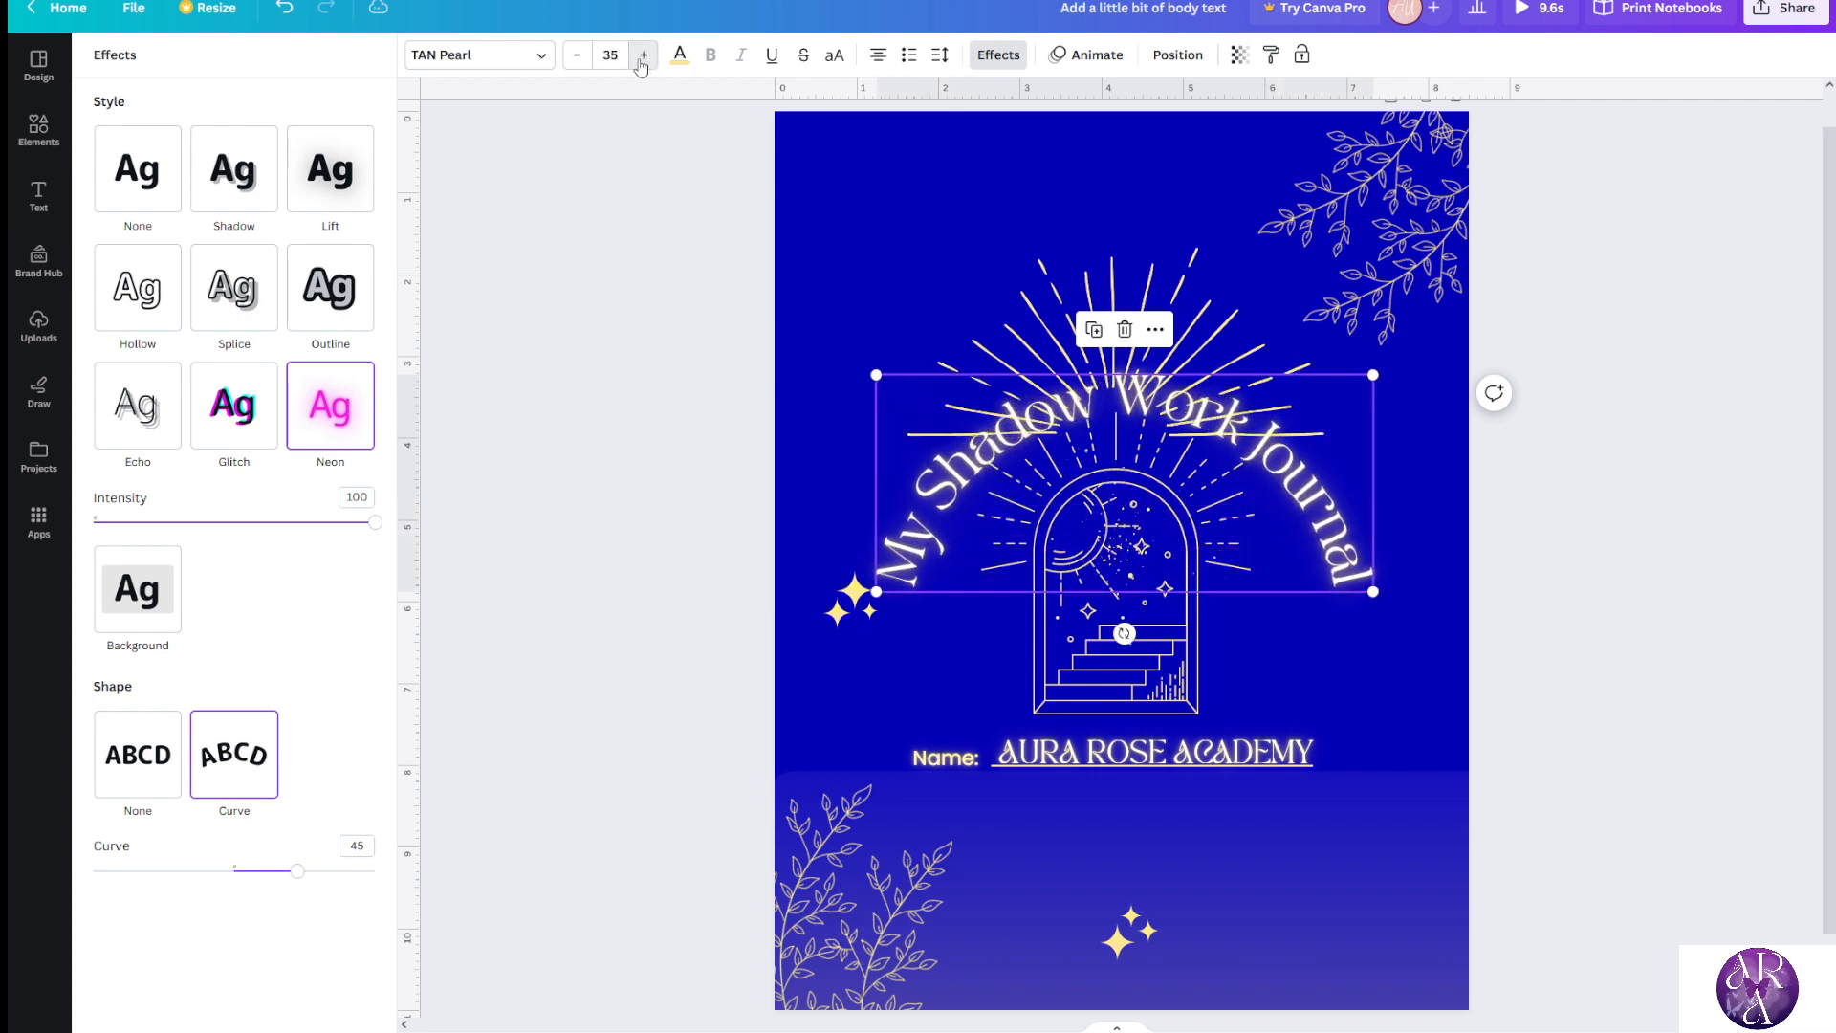
{"action": "left_click", "coordinate": [644, 55]}
Fade the sunburst rays behind the title by setting their transparency to 51
{"action": "left_click", "coordinate": [1047, 250]}
{"action": "left_click", "coordinate": [529, 55]}
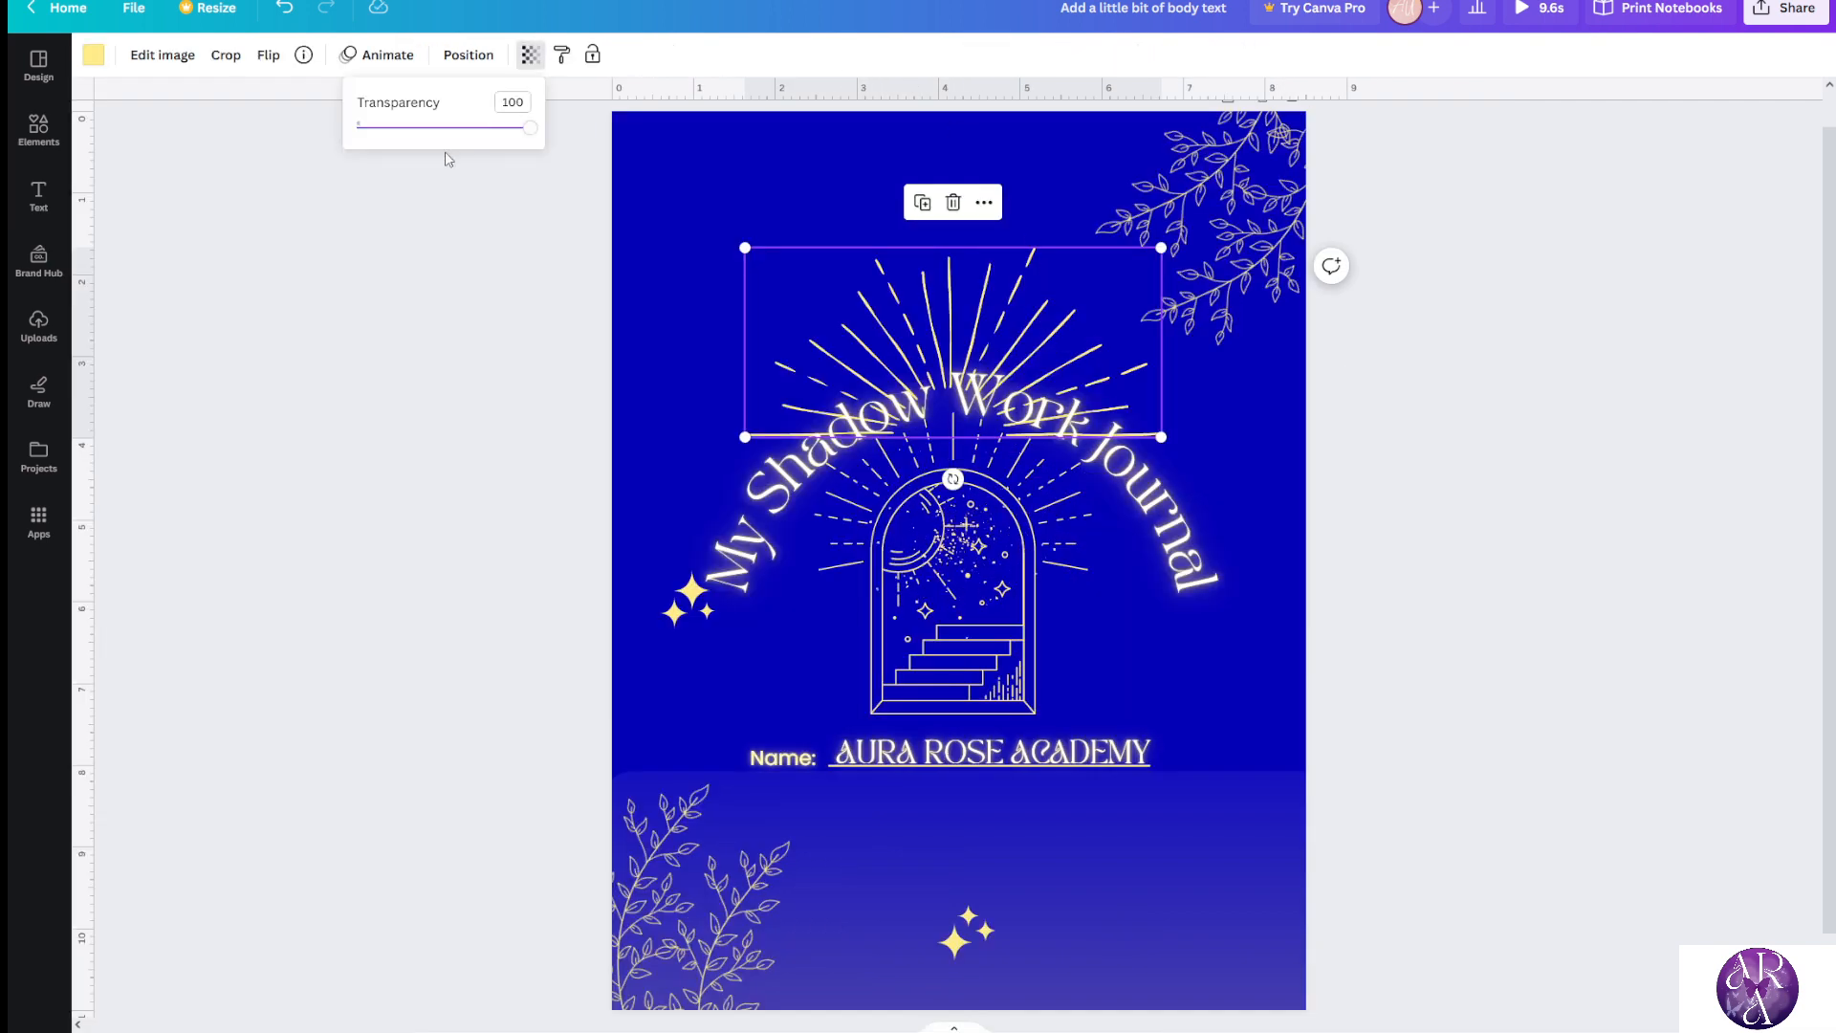
{"action": "left_click", "coordinate": [445, 129]}
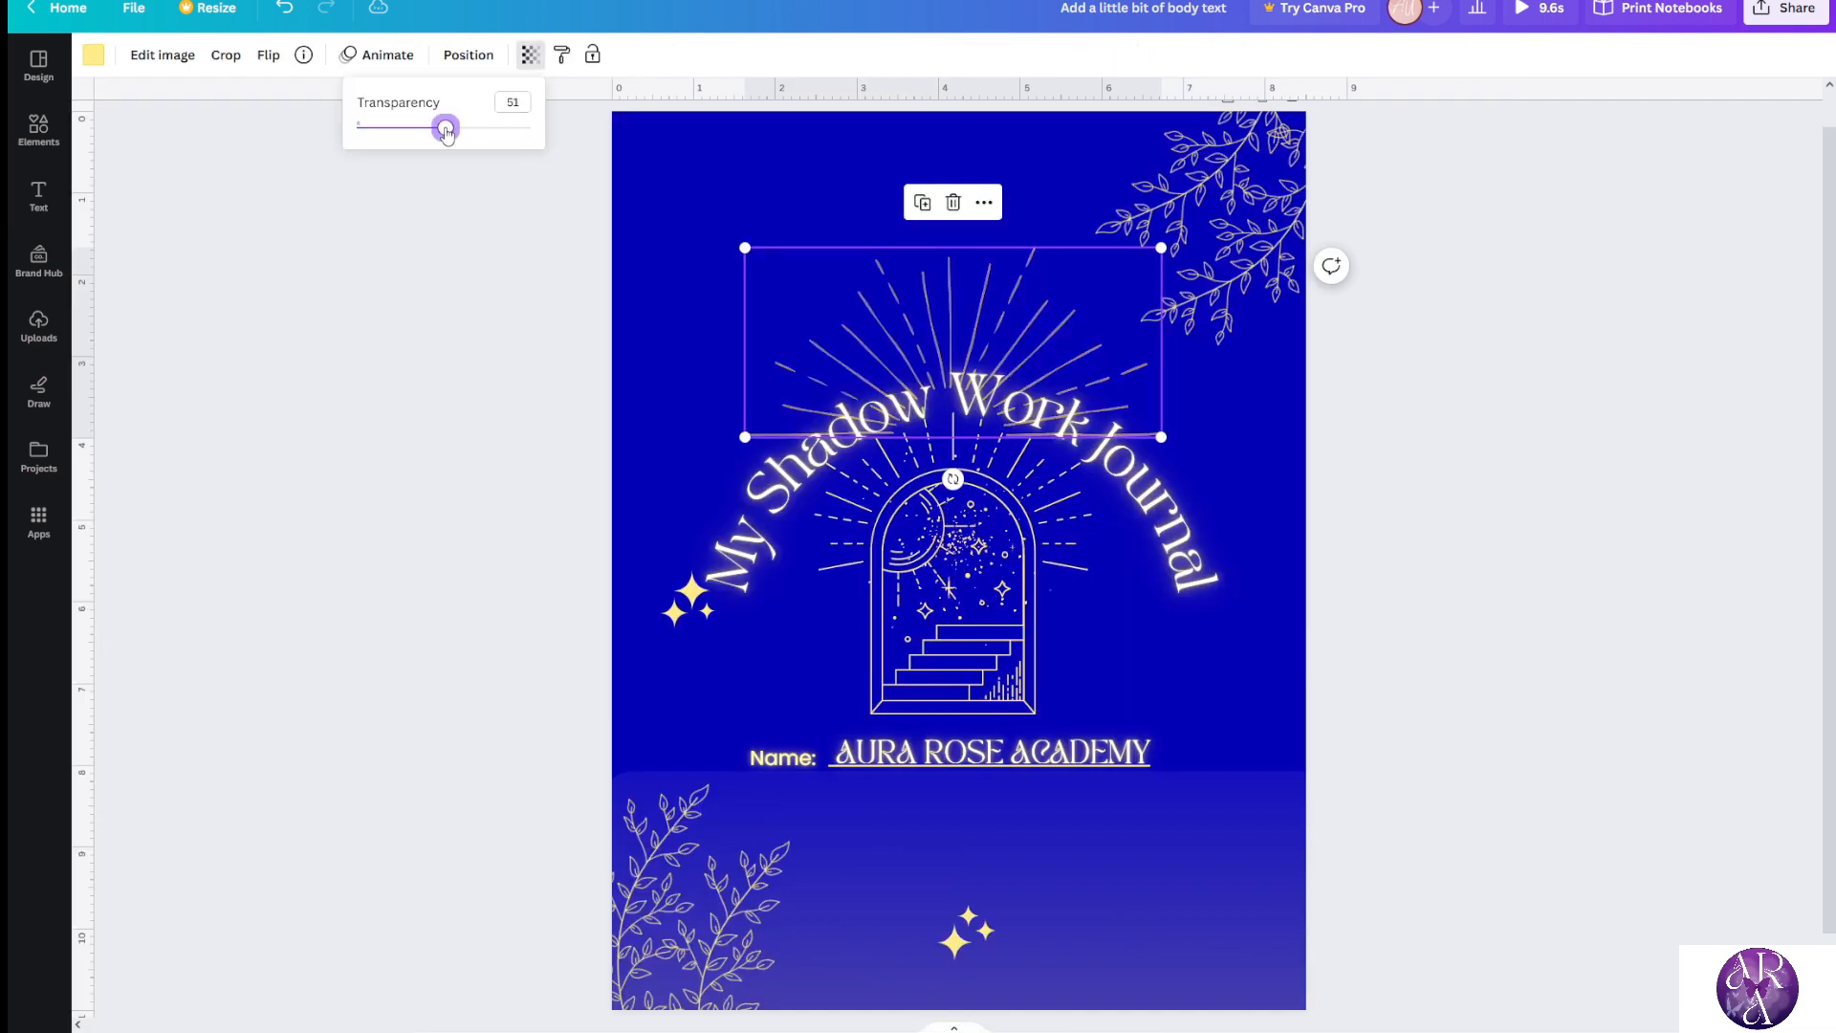
Shift the curved title slightly up and to the right above the arched doorway, and deselect it
{"action": "left_click", "coordinate": [756, 512]}
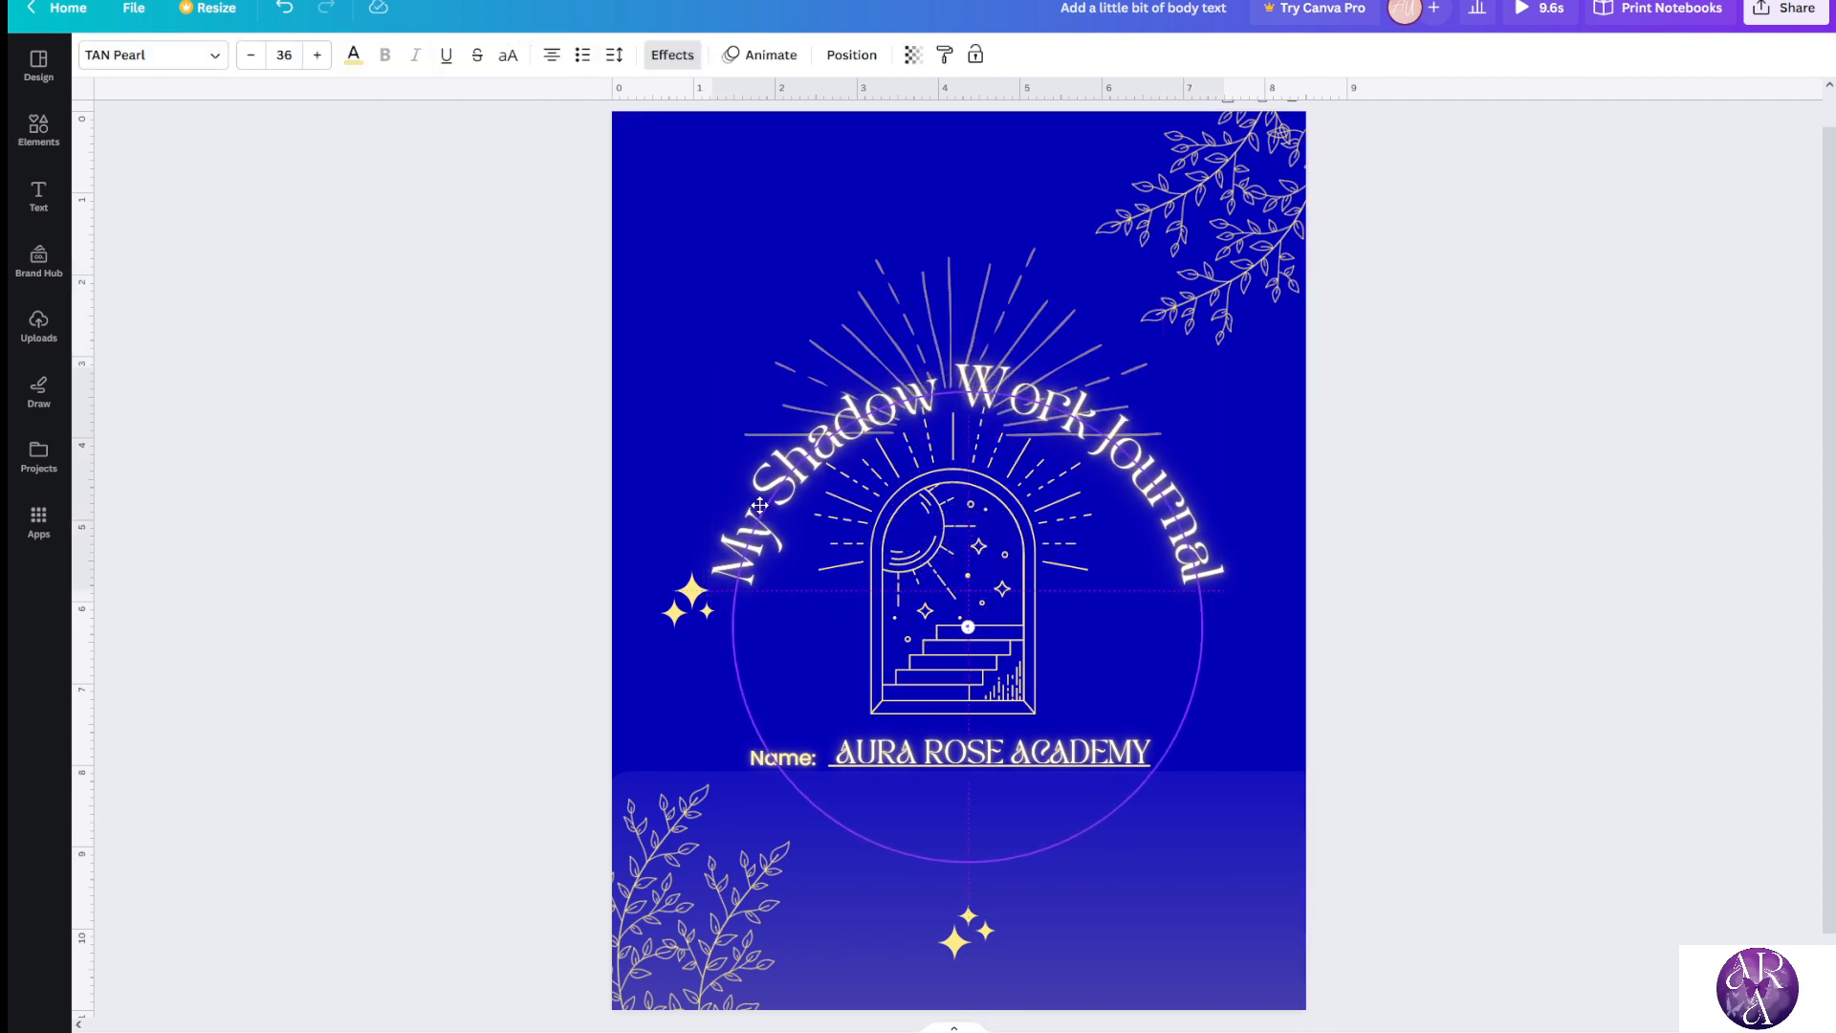
{"action": "left_click", "coordinate": [1458, 449]}
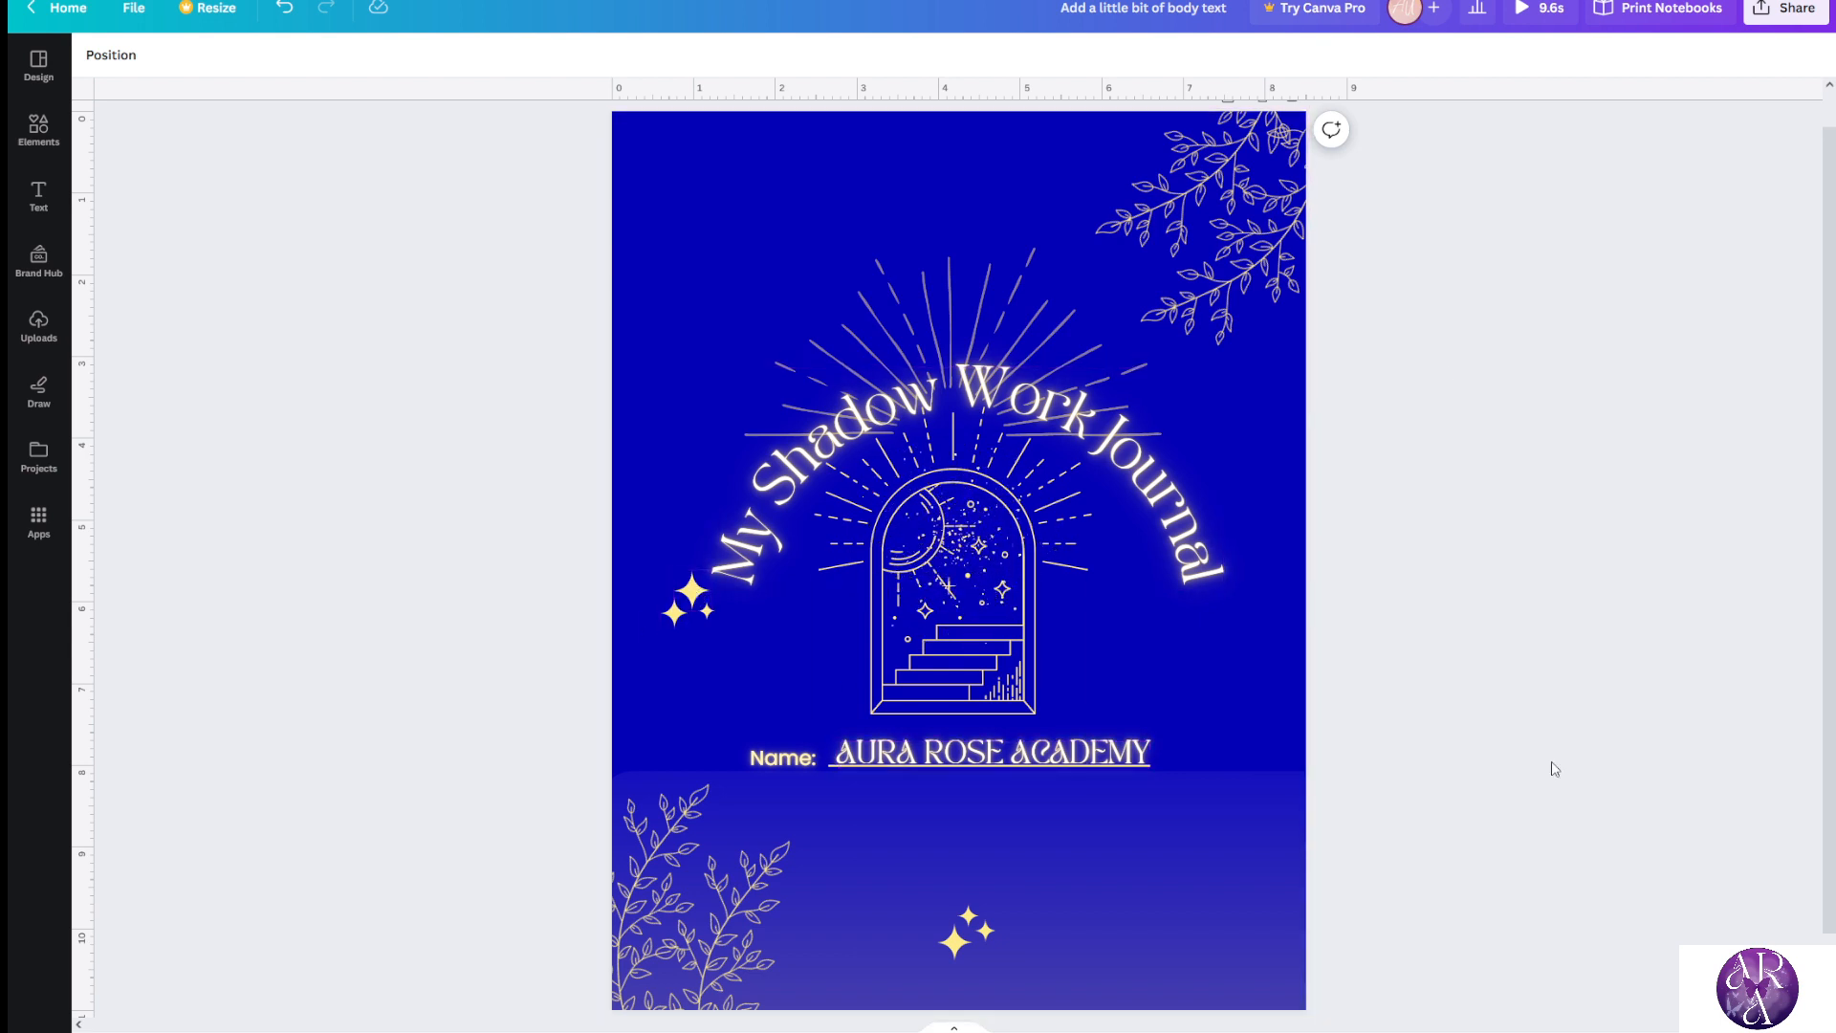
{"action": "scroll", "coordinate": [1401, 347], "scroll_direction": "up", "scroll_amount": 1}
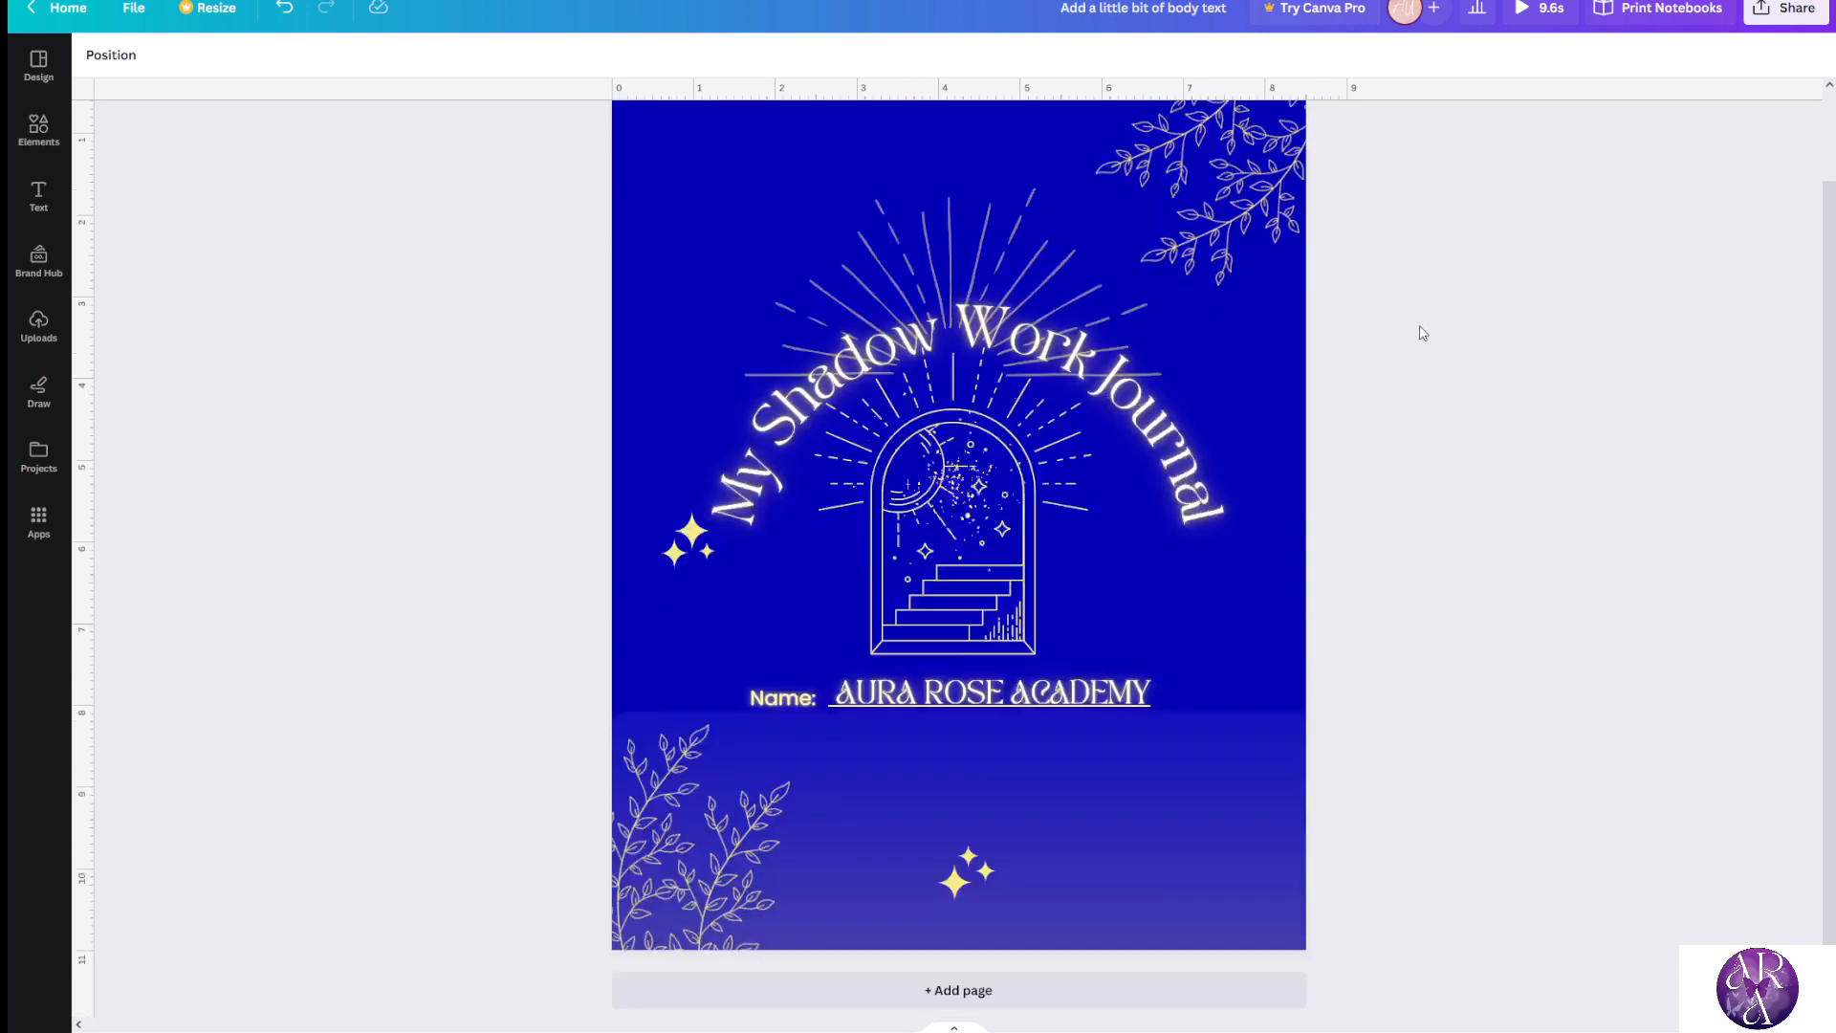
Add a second page after the cover and set its background to the off-white colour #FFFEF9
{"action": "scroll", "coordinate": [1435, 356], "scroll_direction": "down", "scroll_amount": 1}
{"action": "scroll", "coordinate": [1440, 365], "scroll_direction": "down", "scroll_amount": 1, "text": "ctrl"}
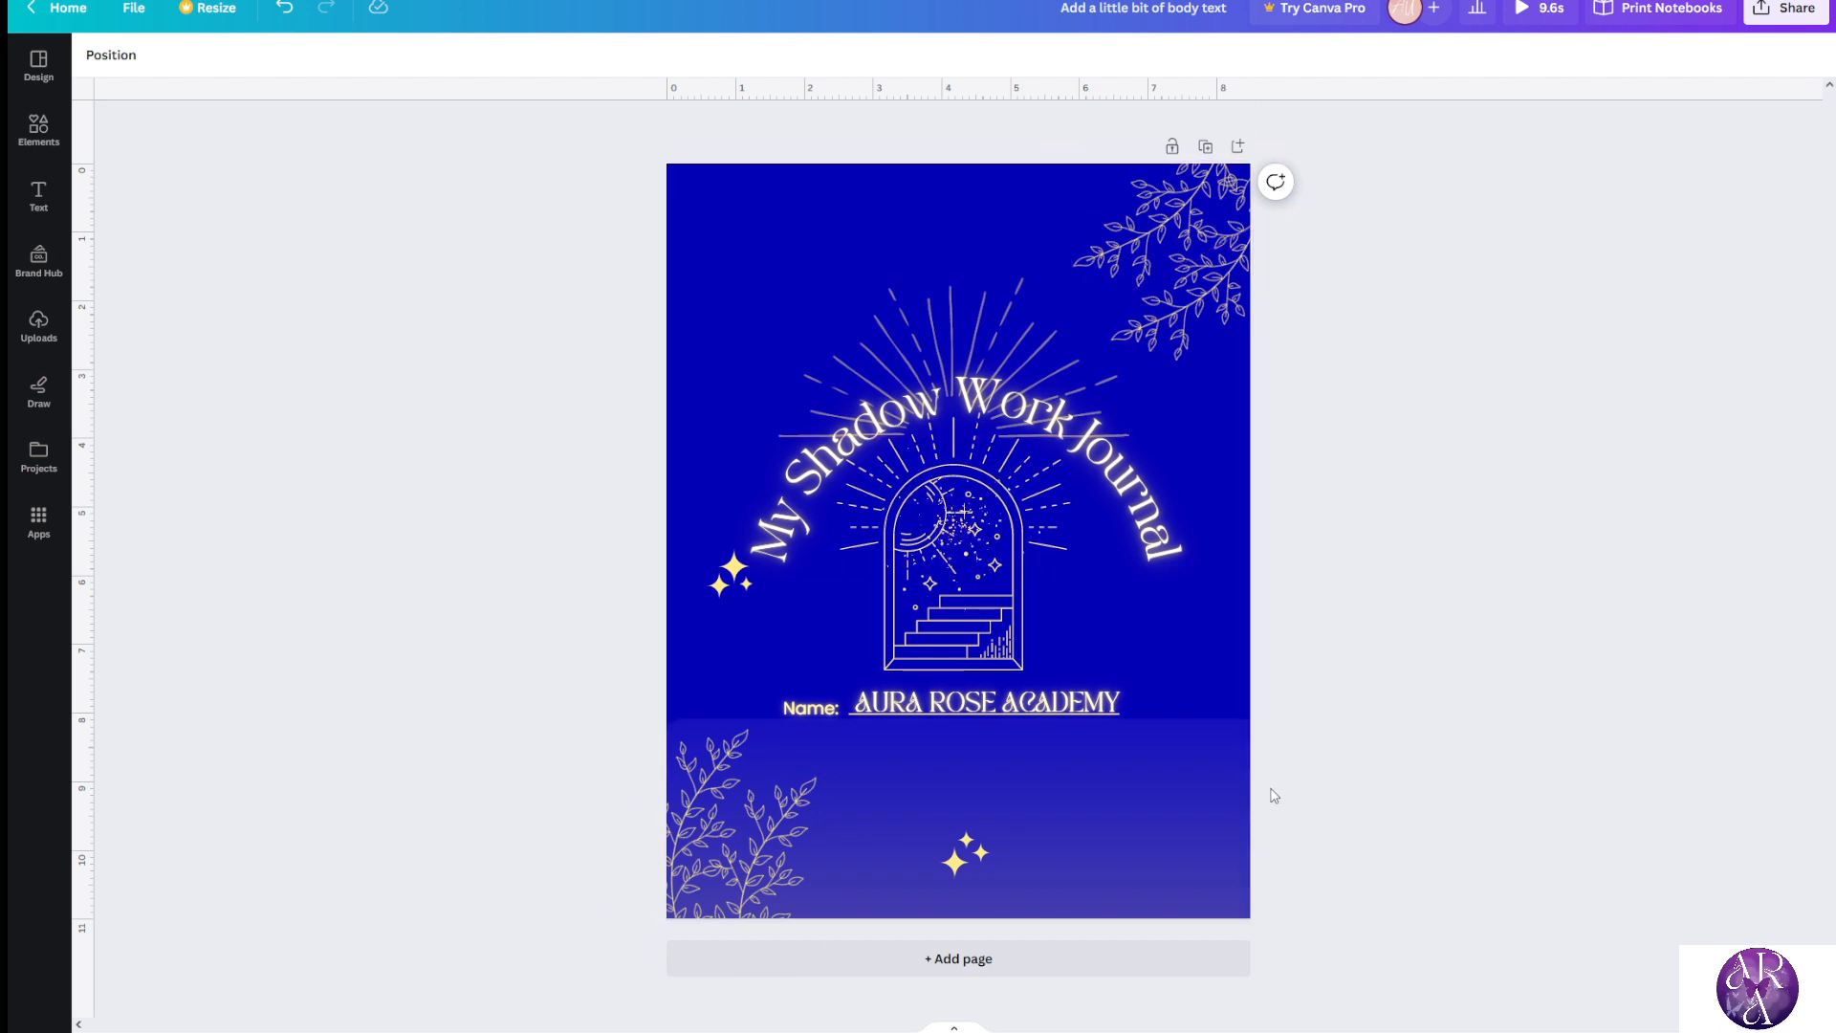
{"action": "left_click", "coordinate": [954, 959]}
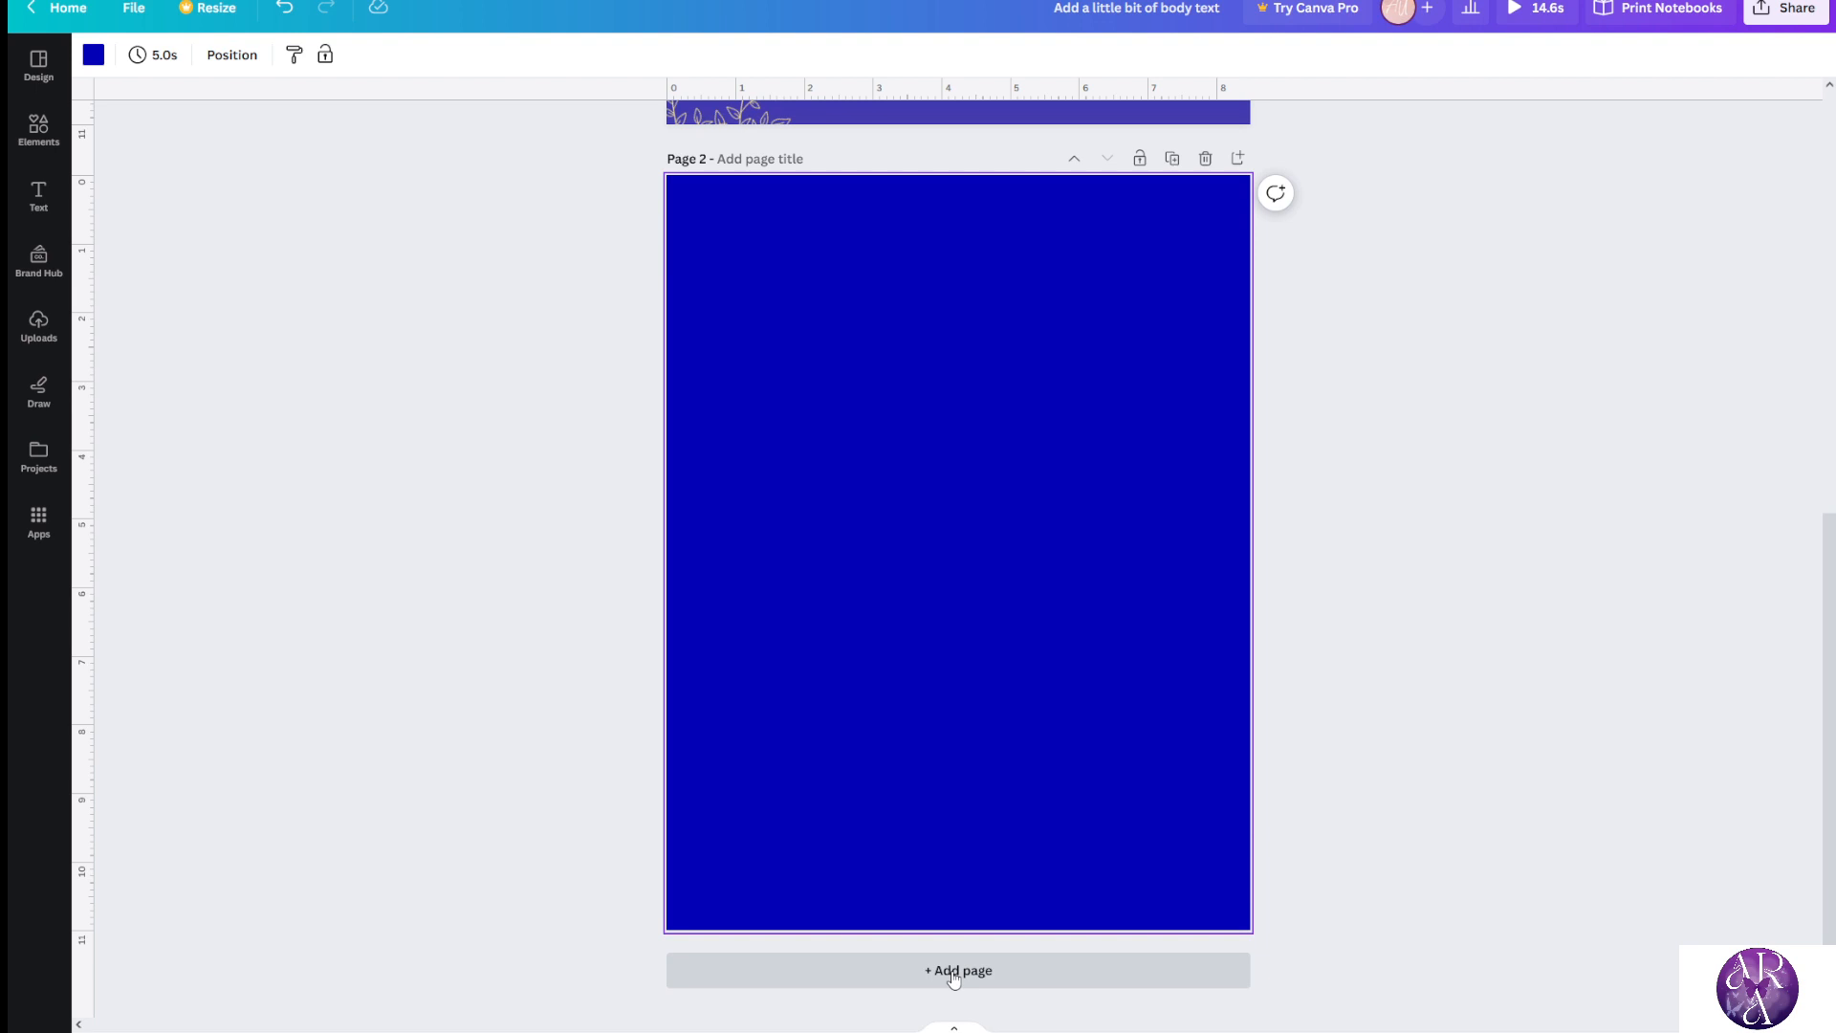
{"action": "left_click", "coordinate": [93, 54]}
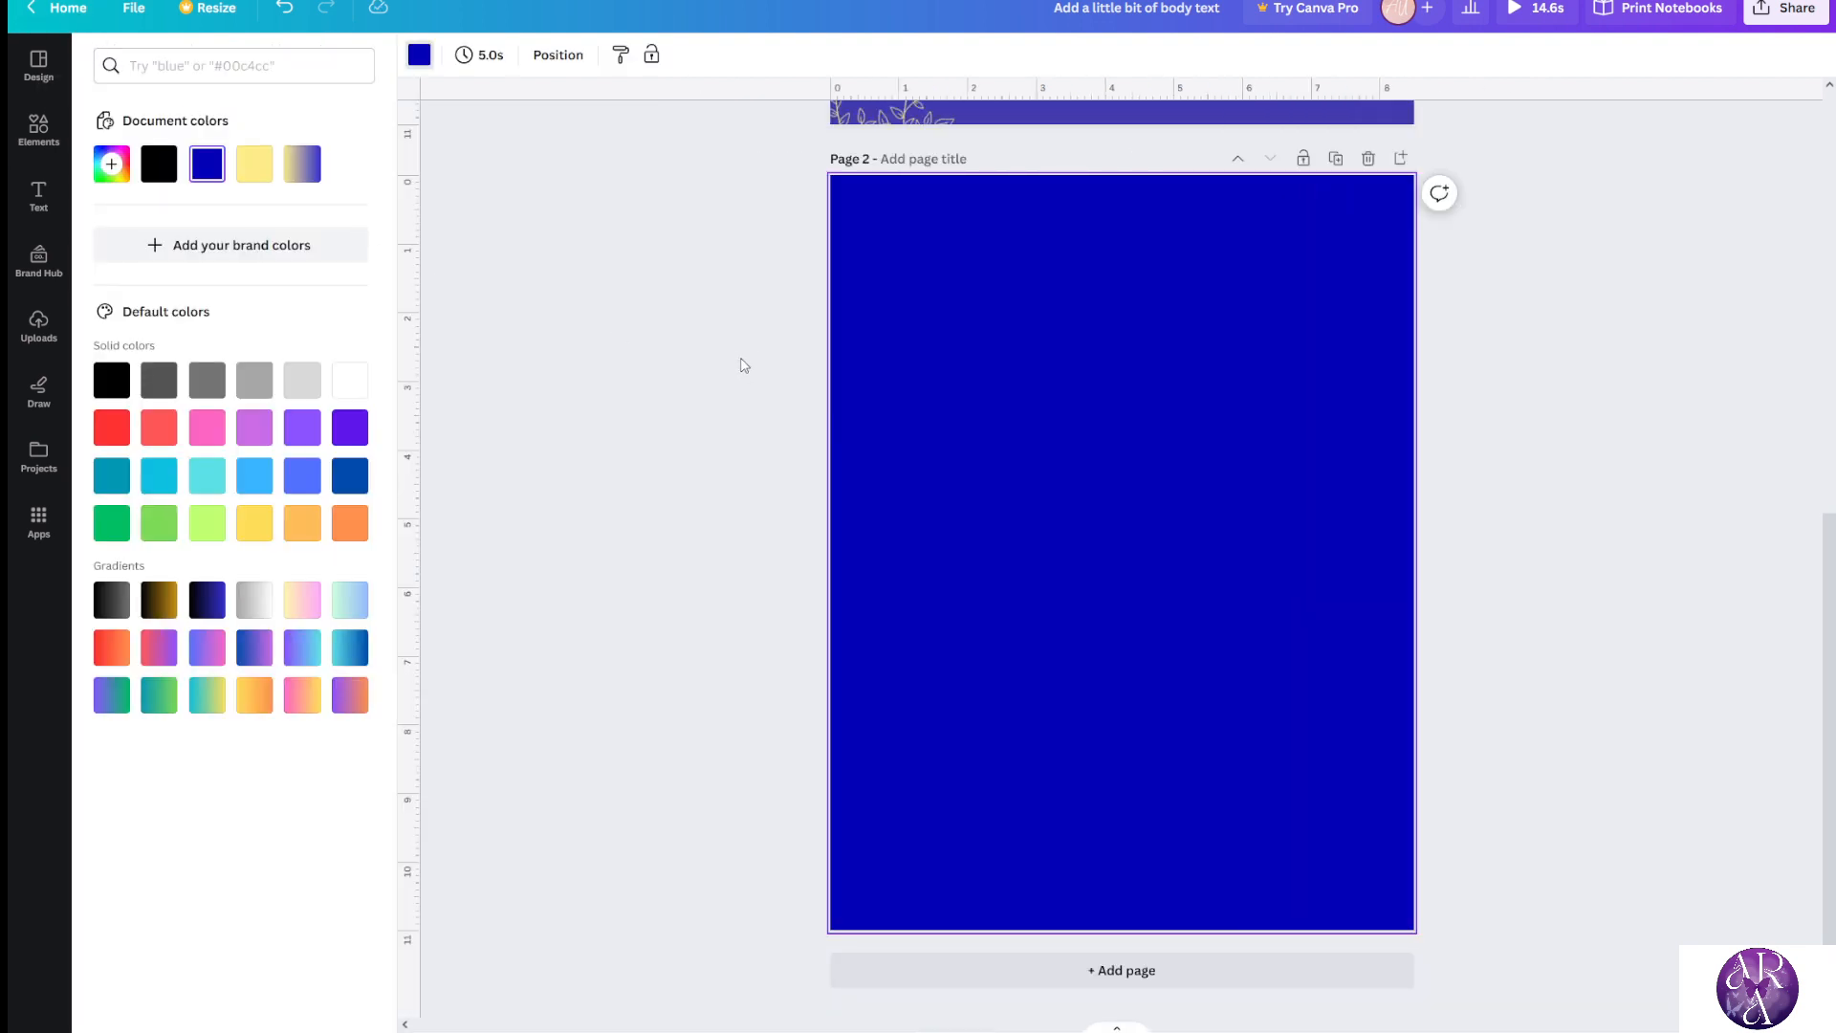
{"action": "left_click", "coordinate": [111, 164]}
{"action": "left_click", "coordinate": [111, 247]}
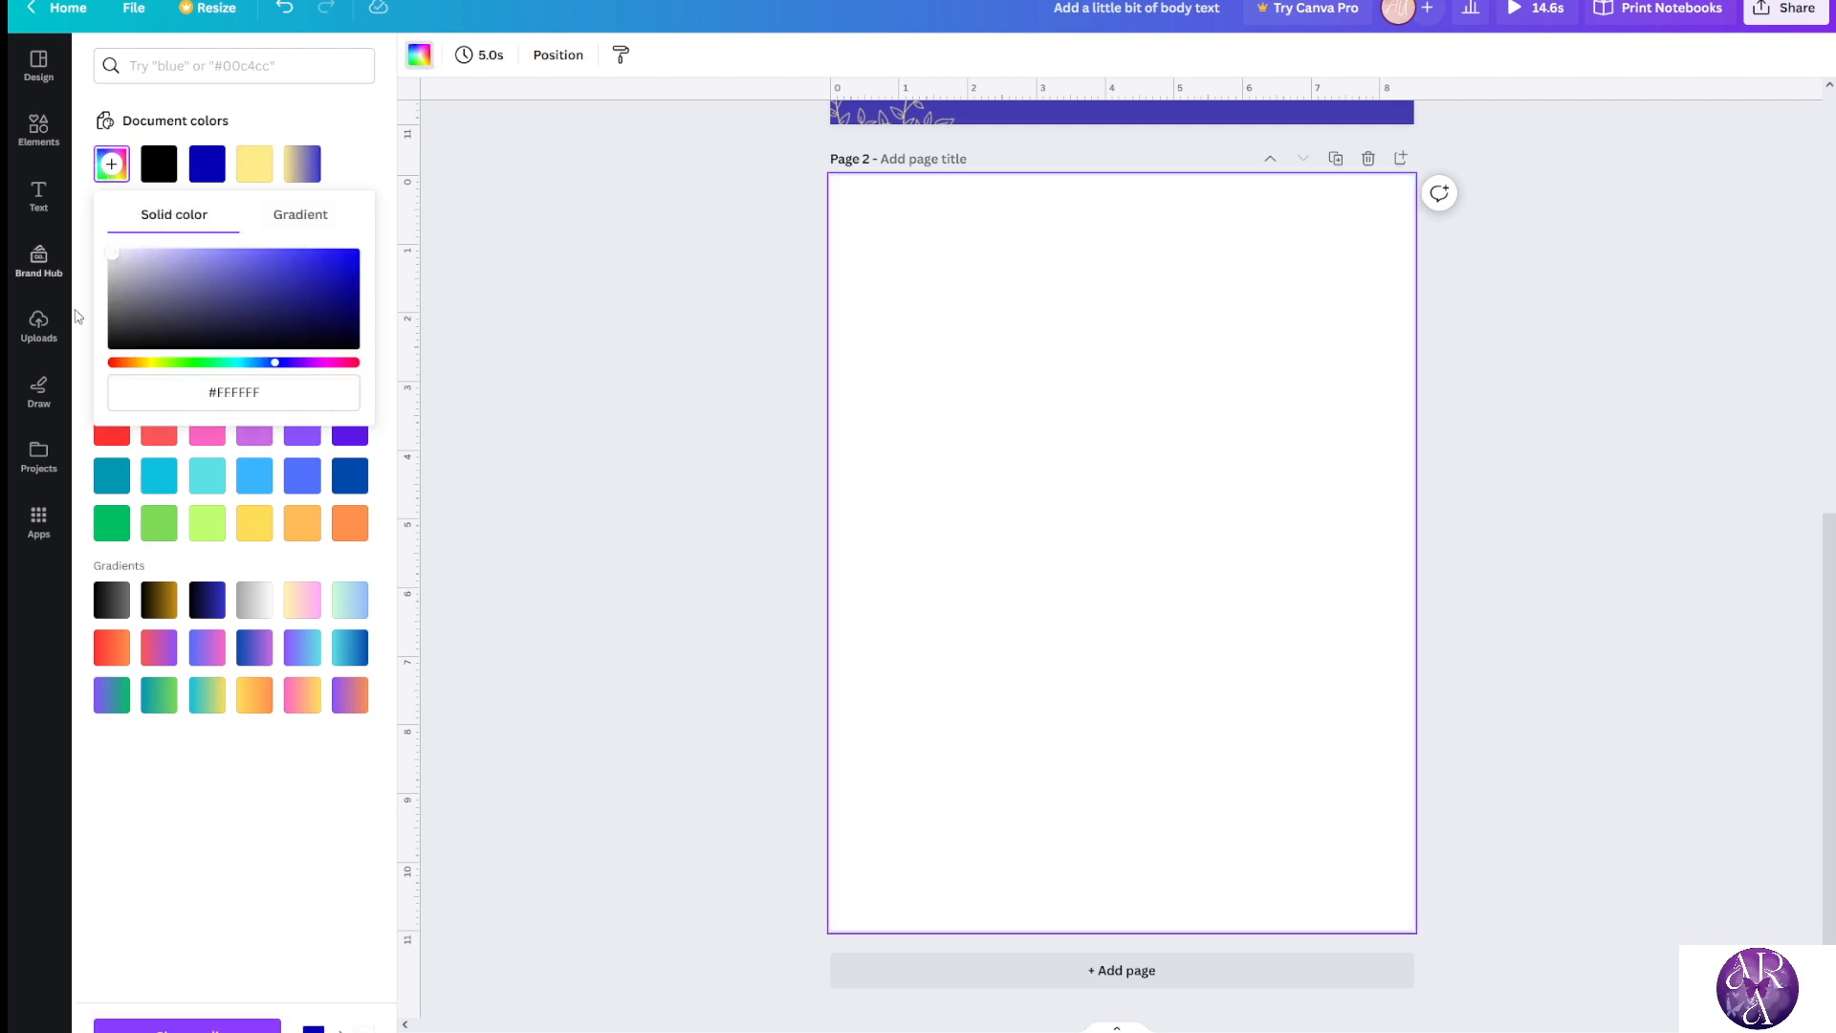
{"action": "left_click", "coordinate": [150, 363]}
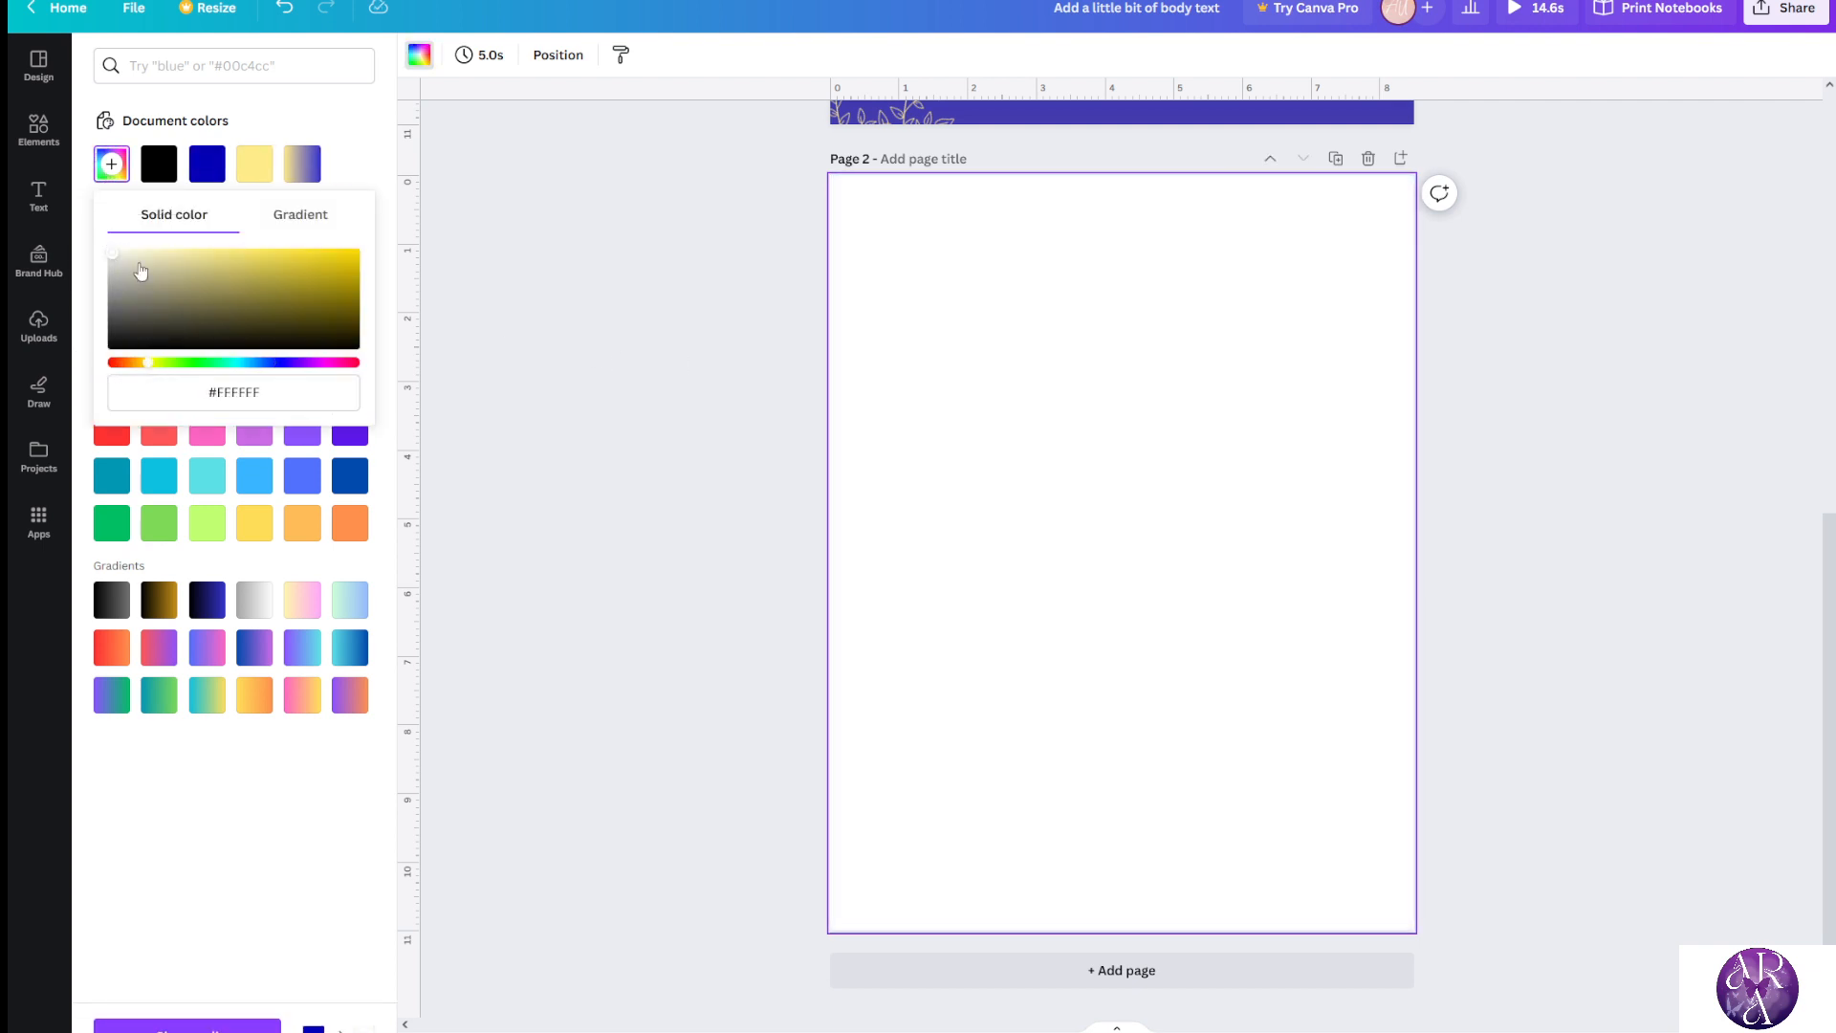
{"action": "left_click_drag", "start_coordinate": [120, 264], "coordinate": [113, 254]}
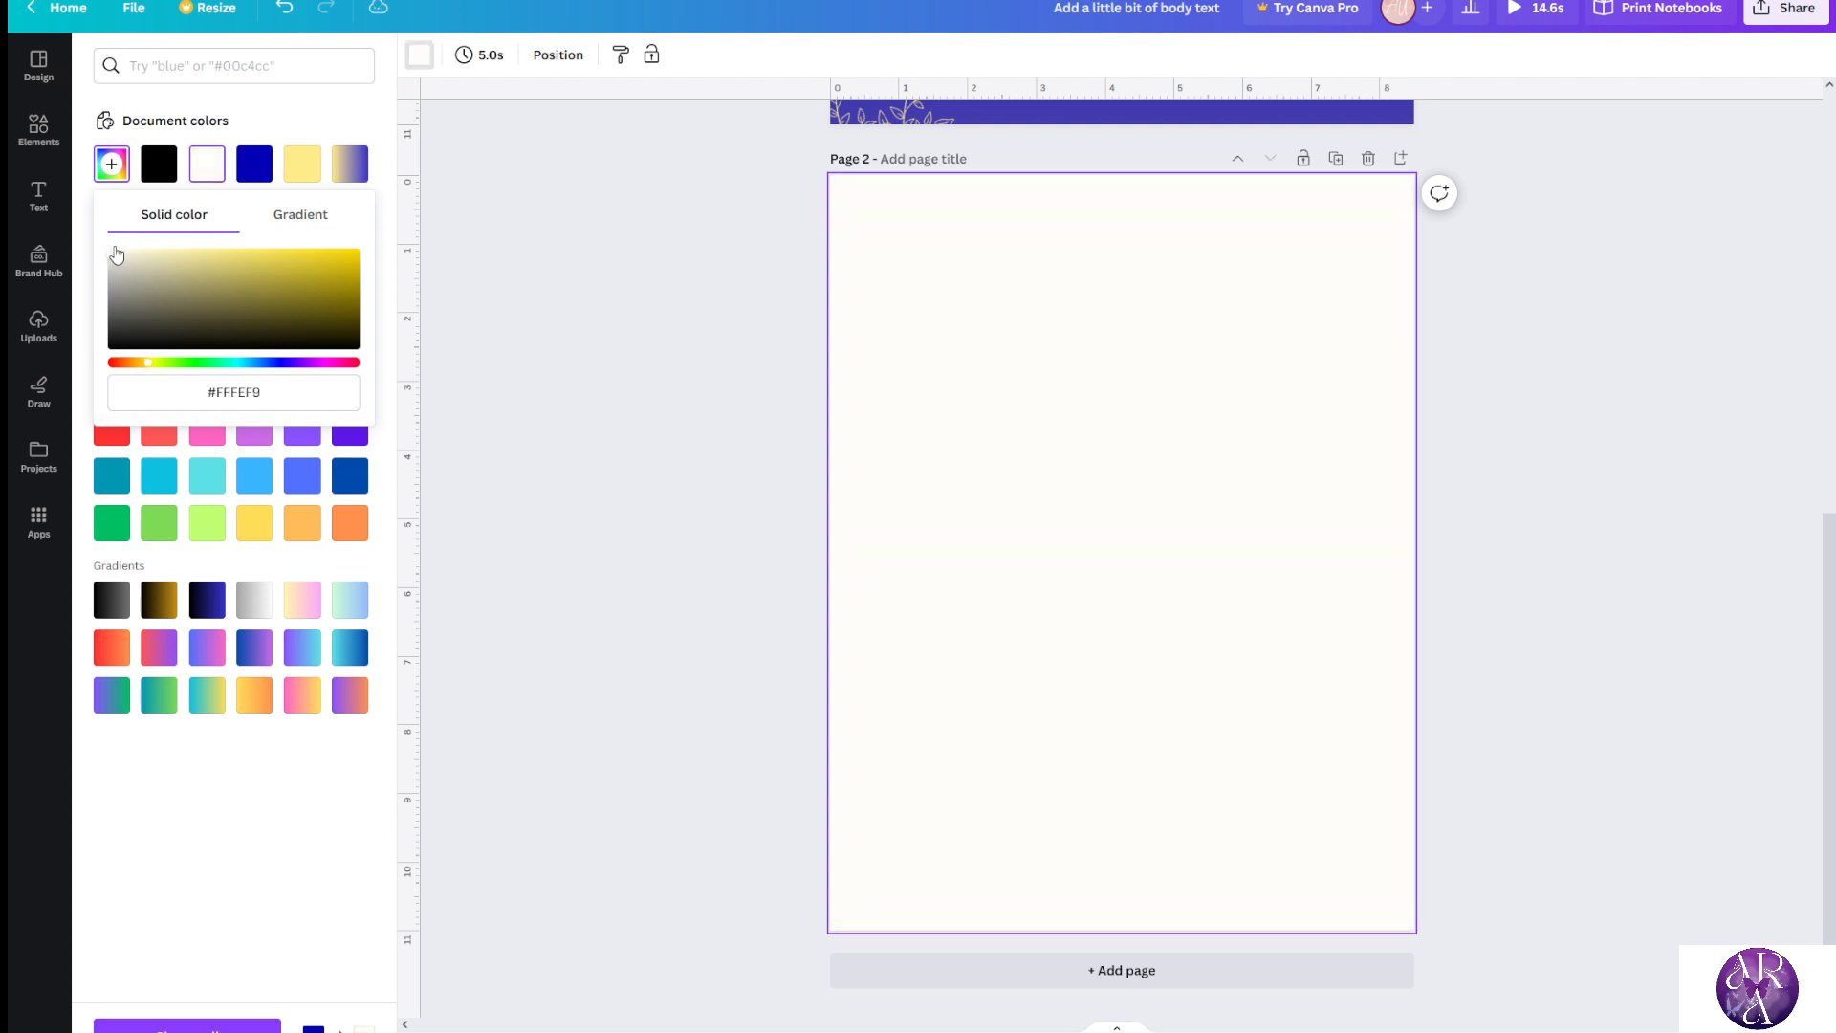
{"action": "left_click", "coordinate": [552, 376]}
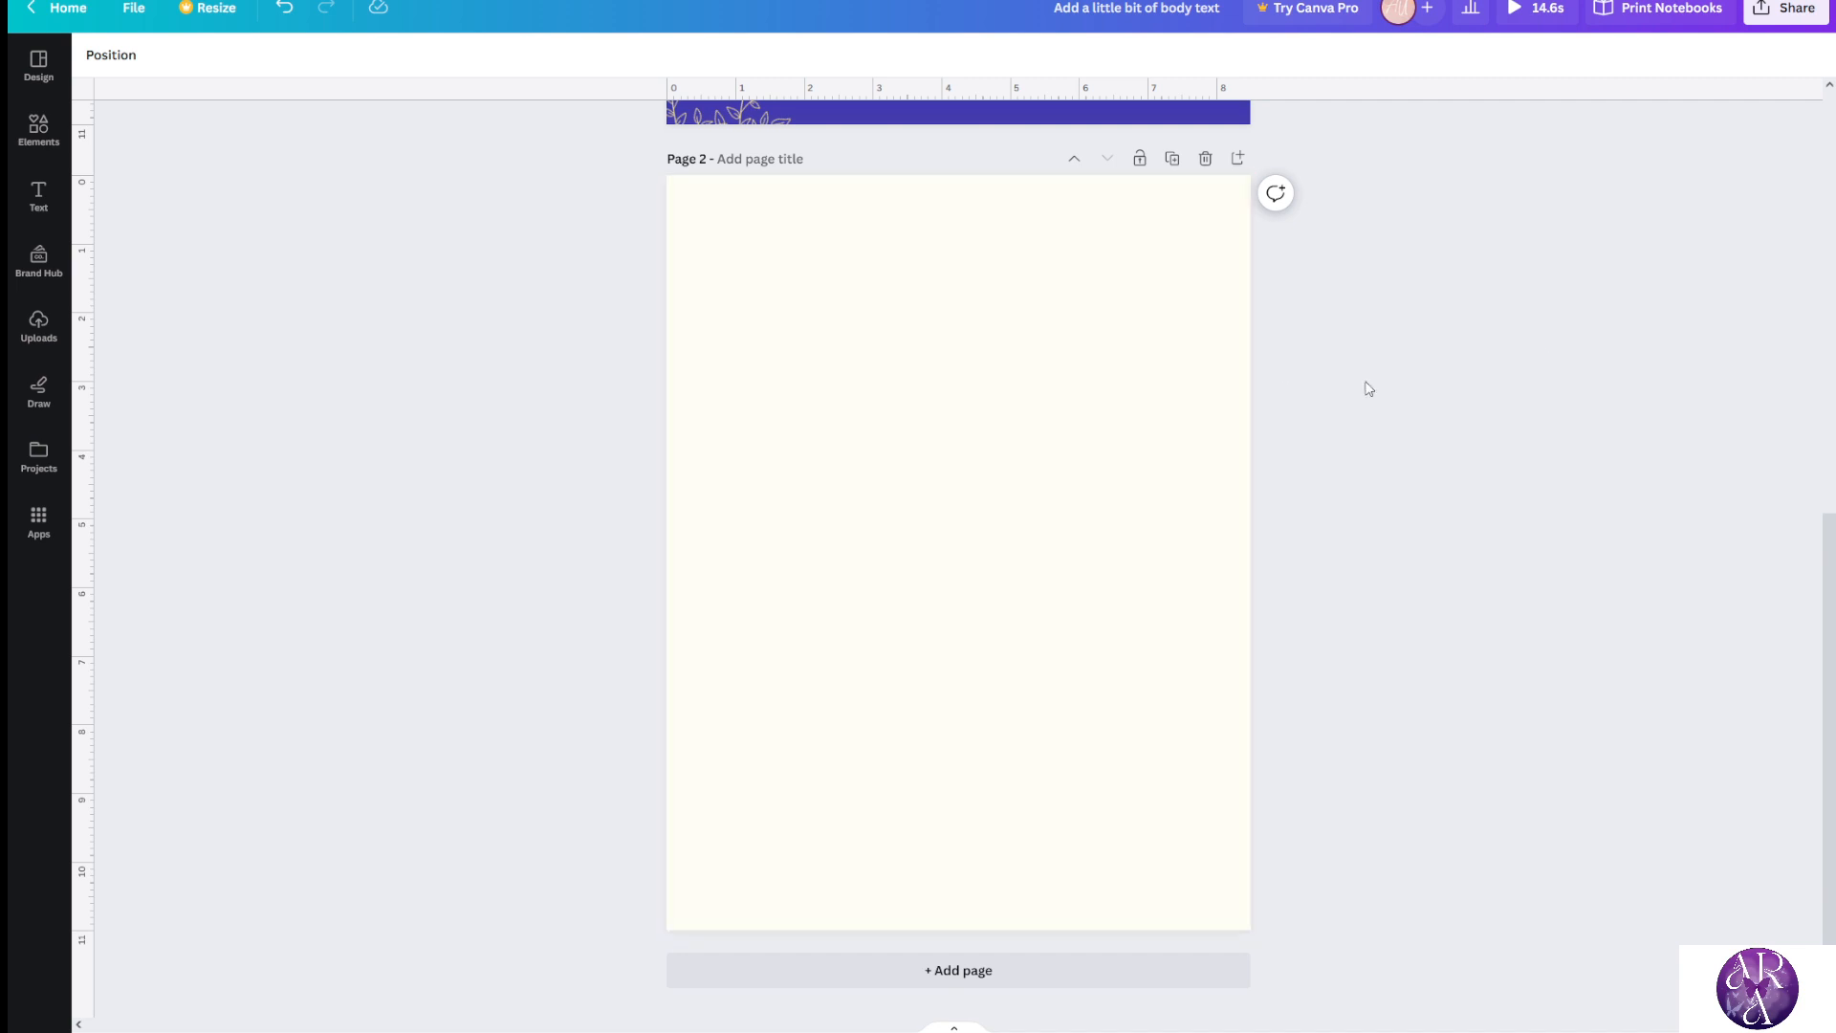
Add a third page and search the templates for "bullet journal"
{"action": "left_click", "coordinate": [1242, 167]}
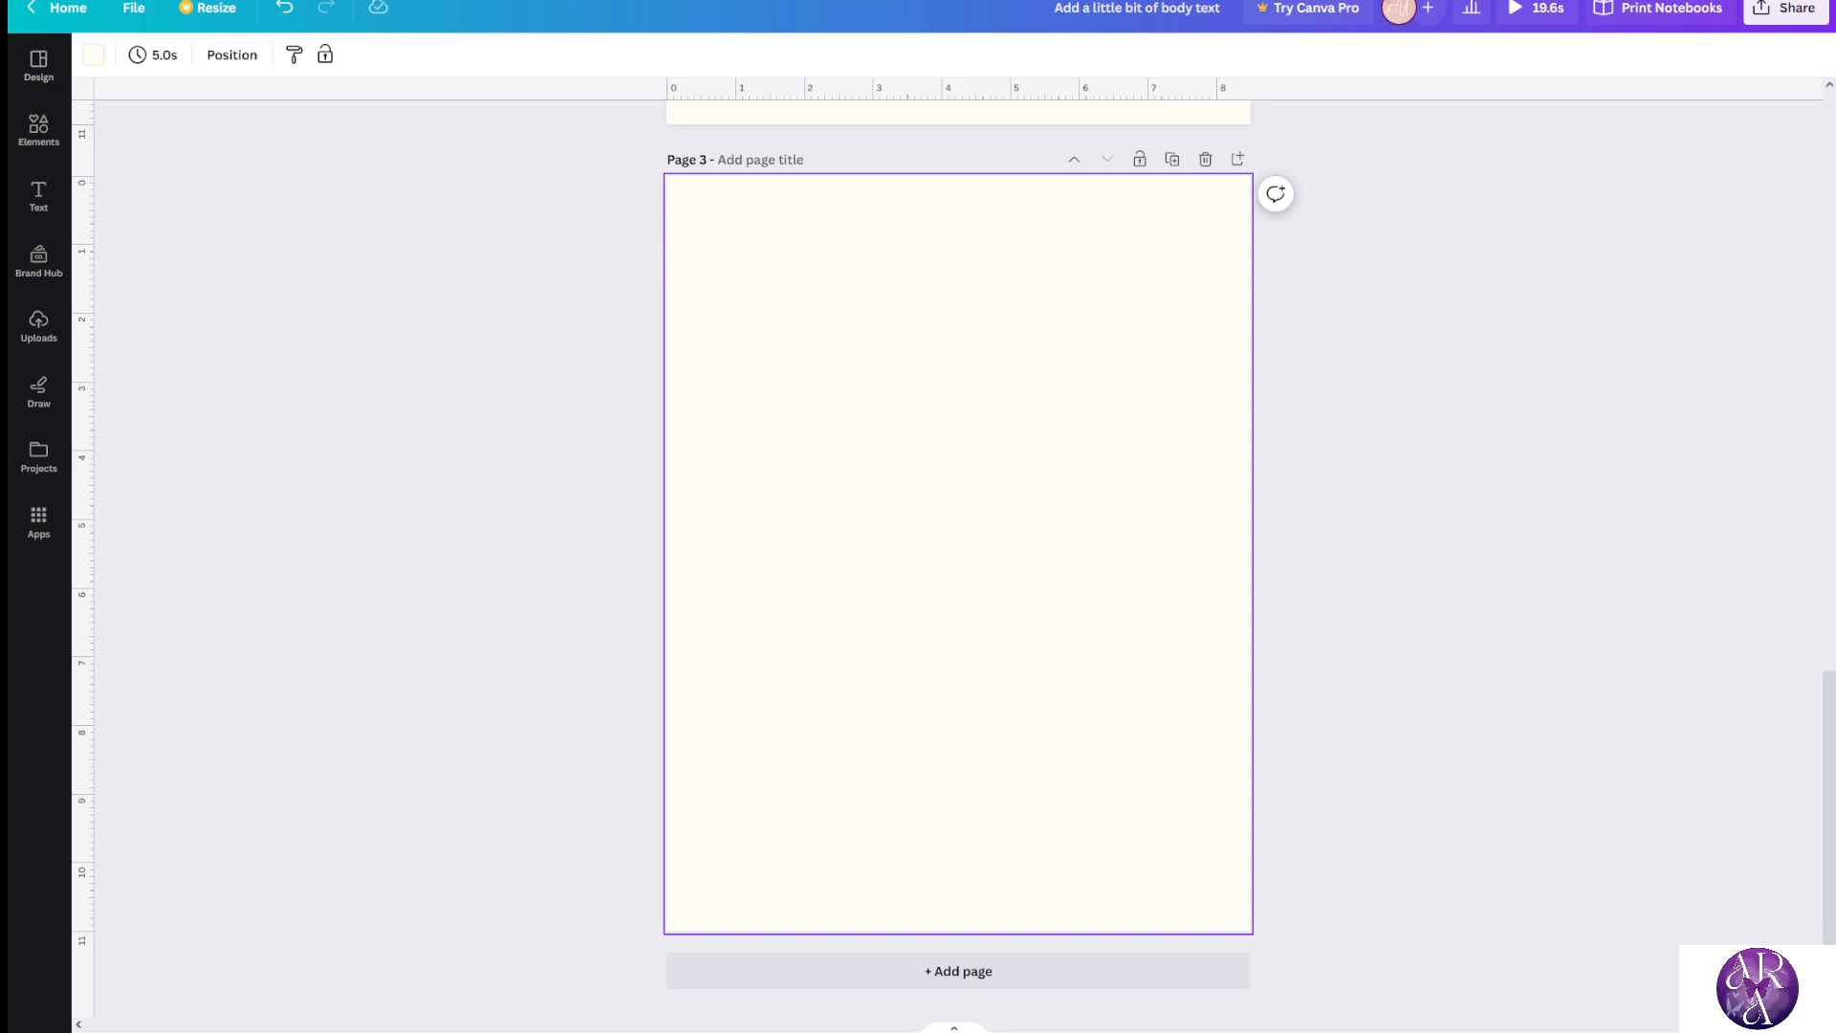
{"action": "left_click", "coordinate": [9, 55]}
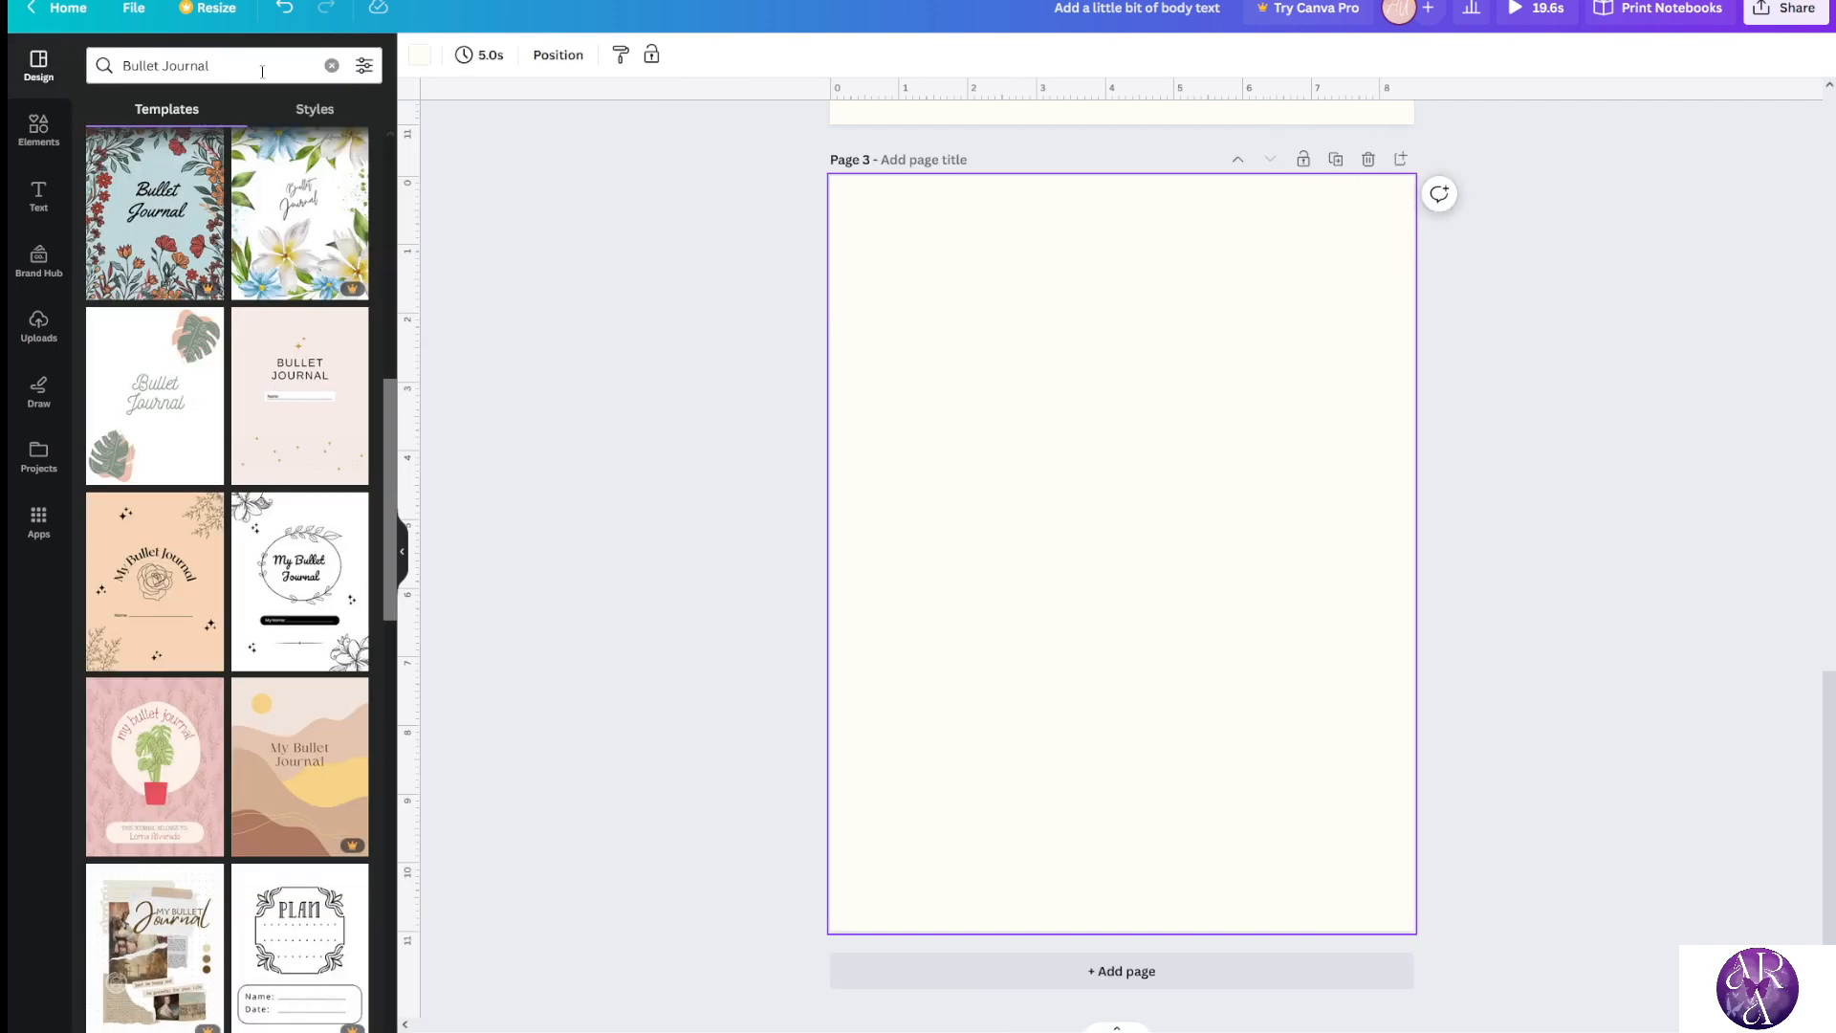
{"action": "type", "text": "bullet jo"}
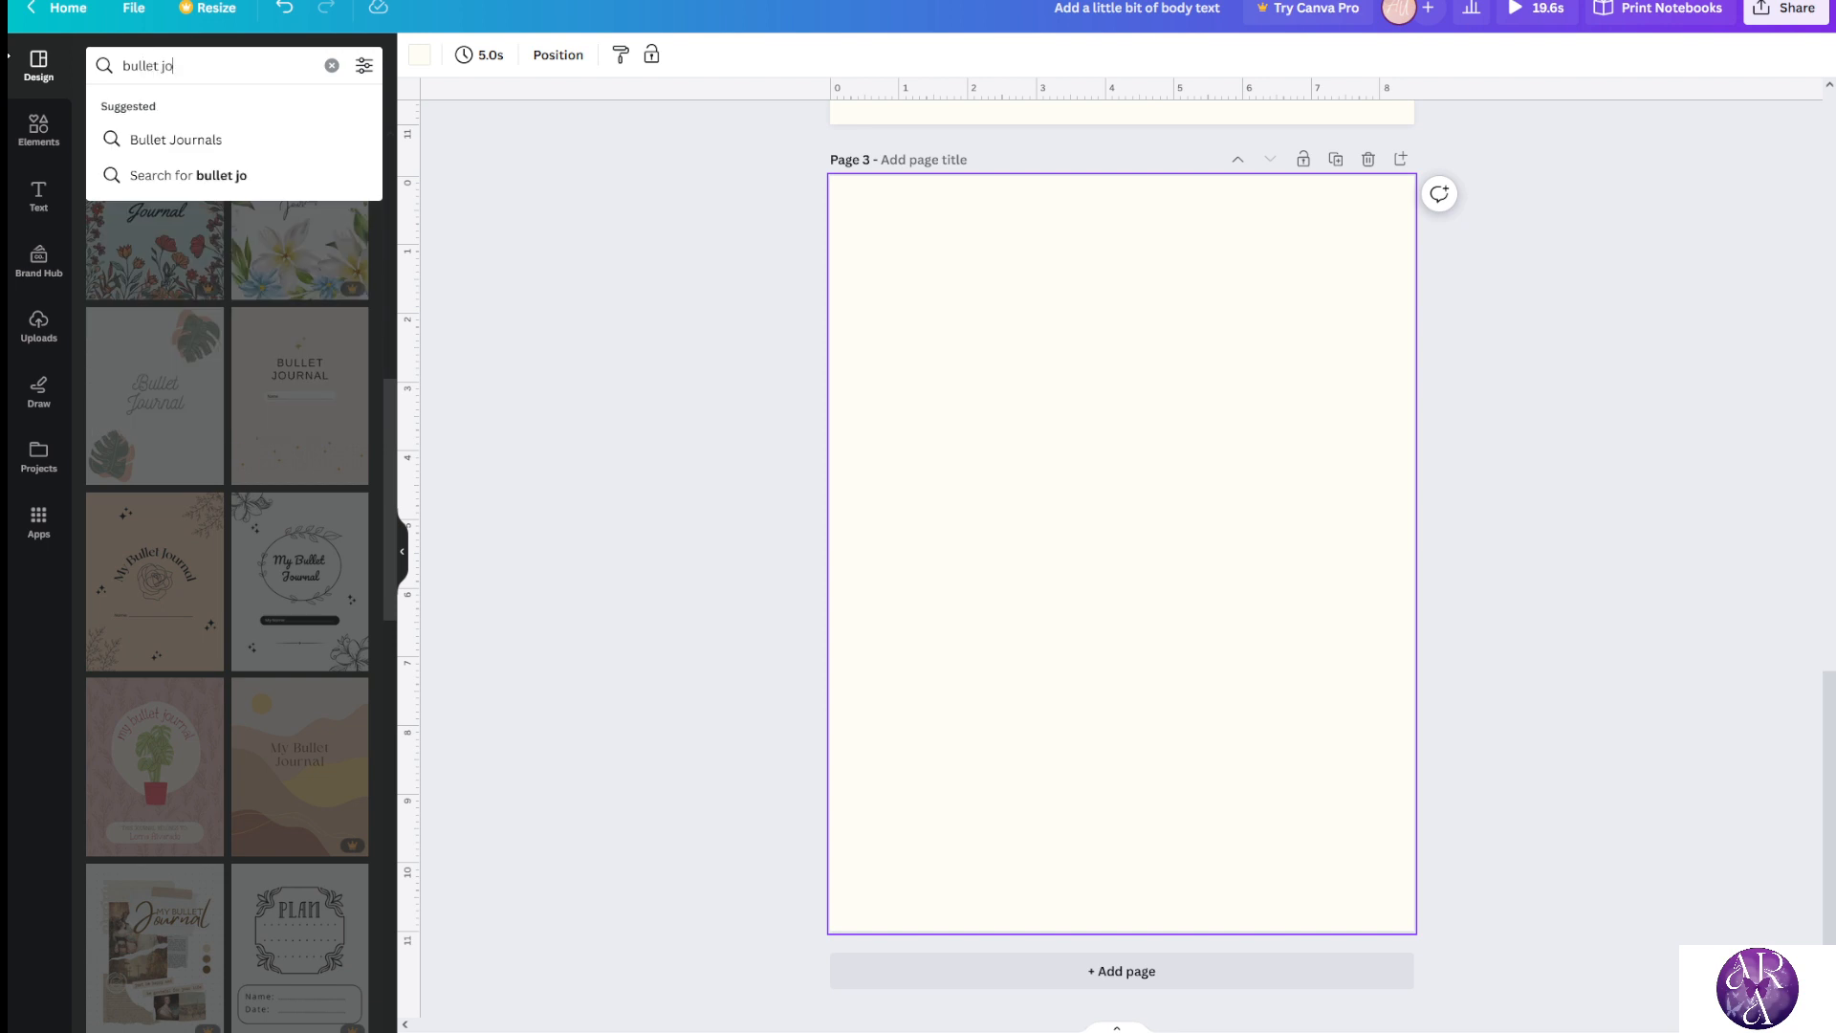
{"action": "type", "text": "urnal"}
{"action": "key", "text": "Return"}
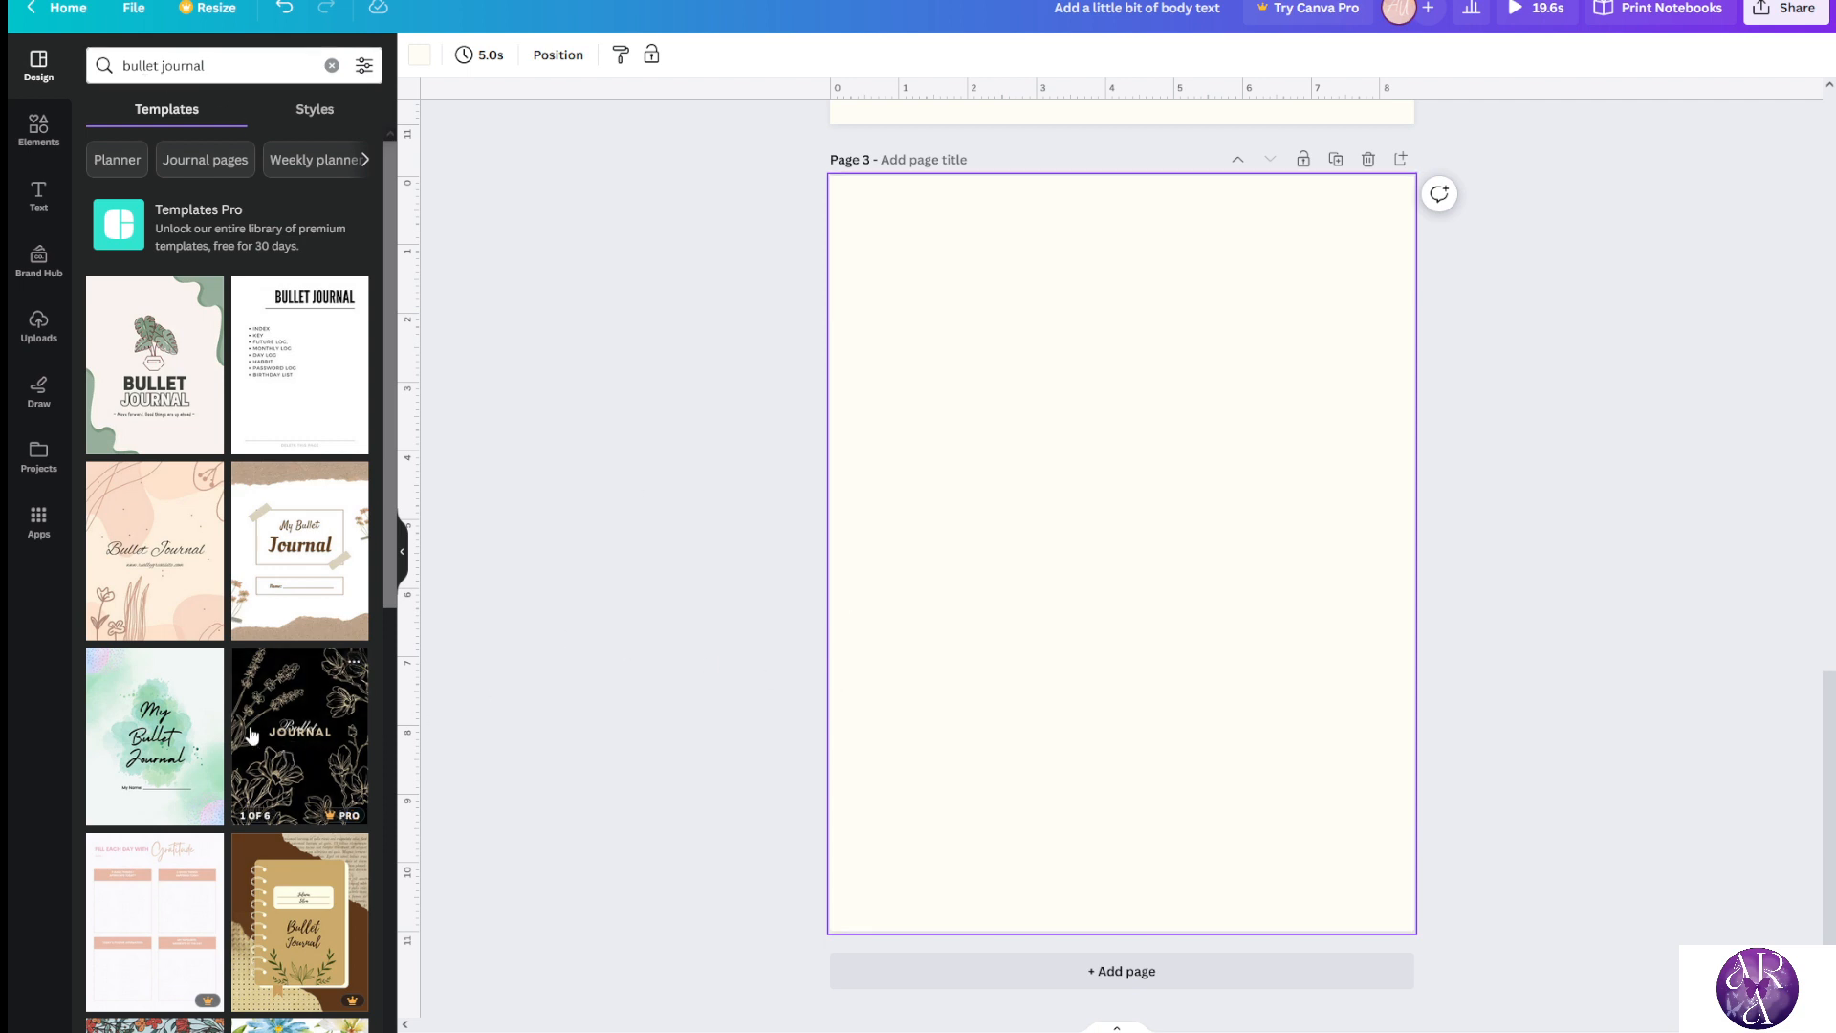
Browse the bullet journal templates for a layout suitable for the third page
{"action": "scroll", "coordinate": [251, 735], "scroll_direction": "down", "scroll_amount": 10}
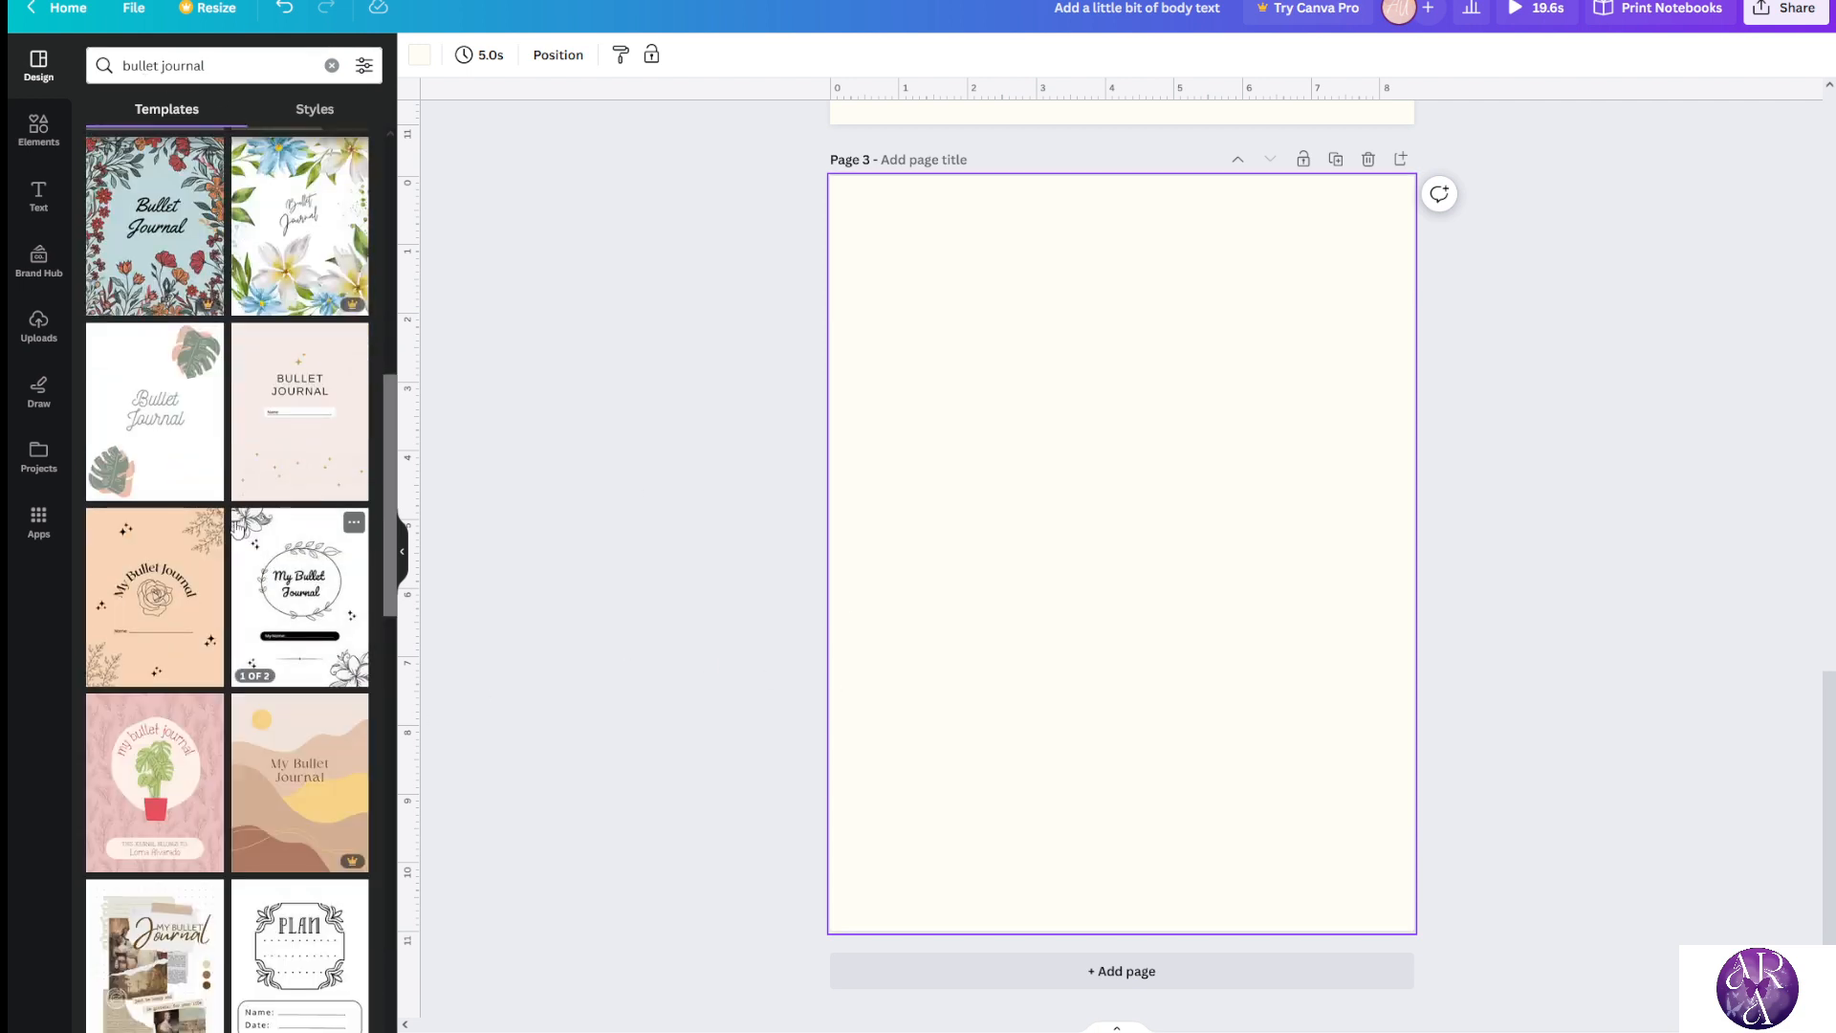
{"action": "scroll", "coordinate": [239, 525], "scroll_direction": "down", "scroll_amount": 5}
{"action": "scroll", "coordinate": [259, 475], "scroll_direction": "down", "scroll_amount": 5}
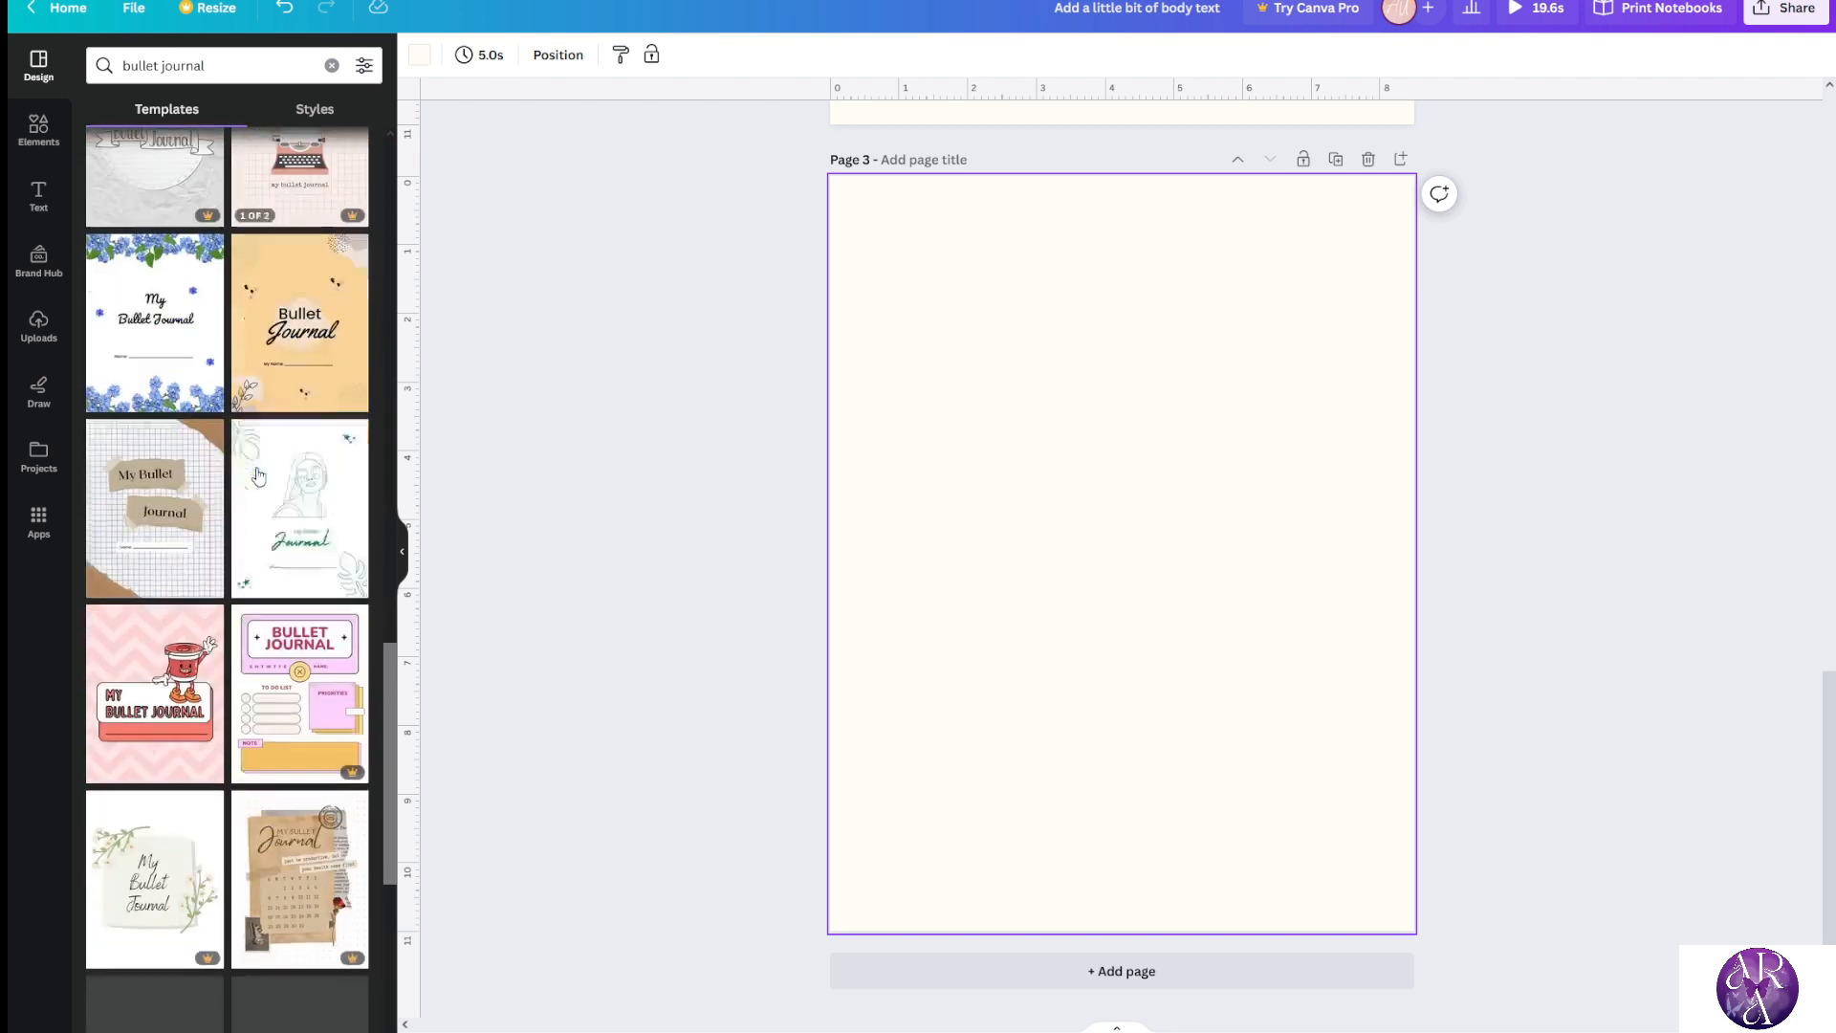
{"action": "scroll", "coordinate": [258, 475], "scroll_direction": "down", "scroll_amount": 5}
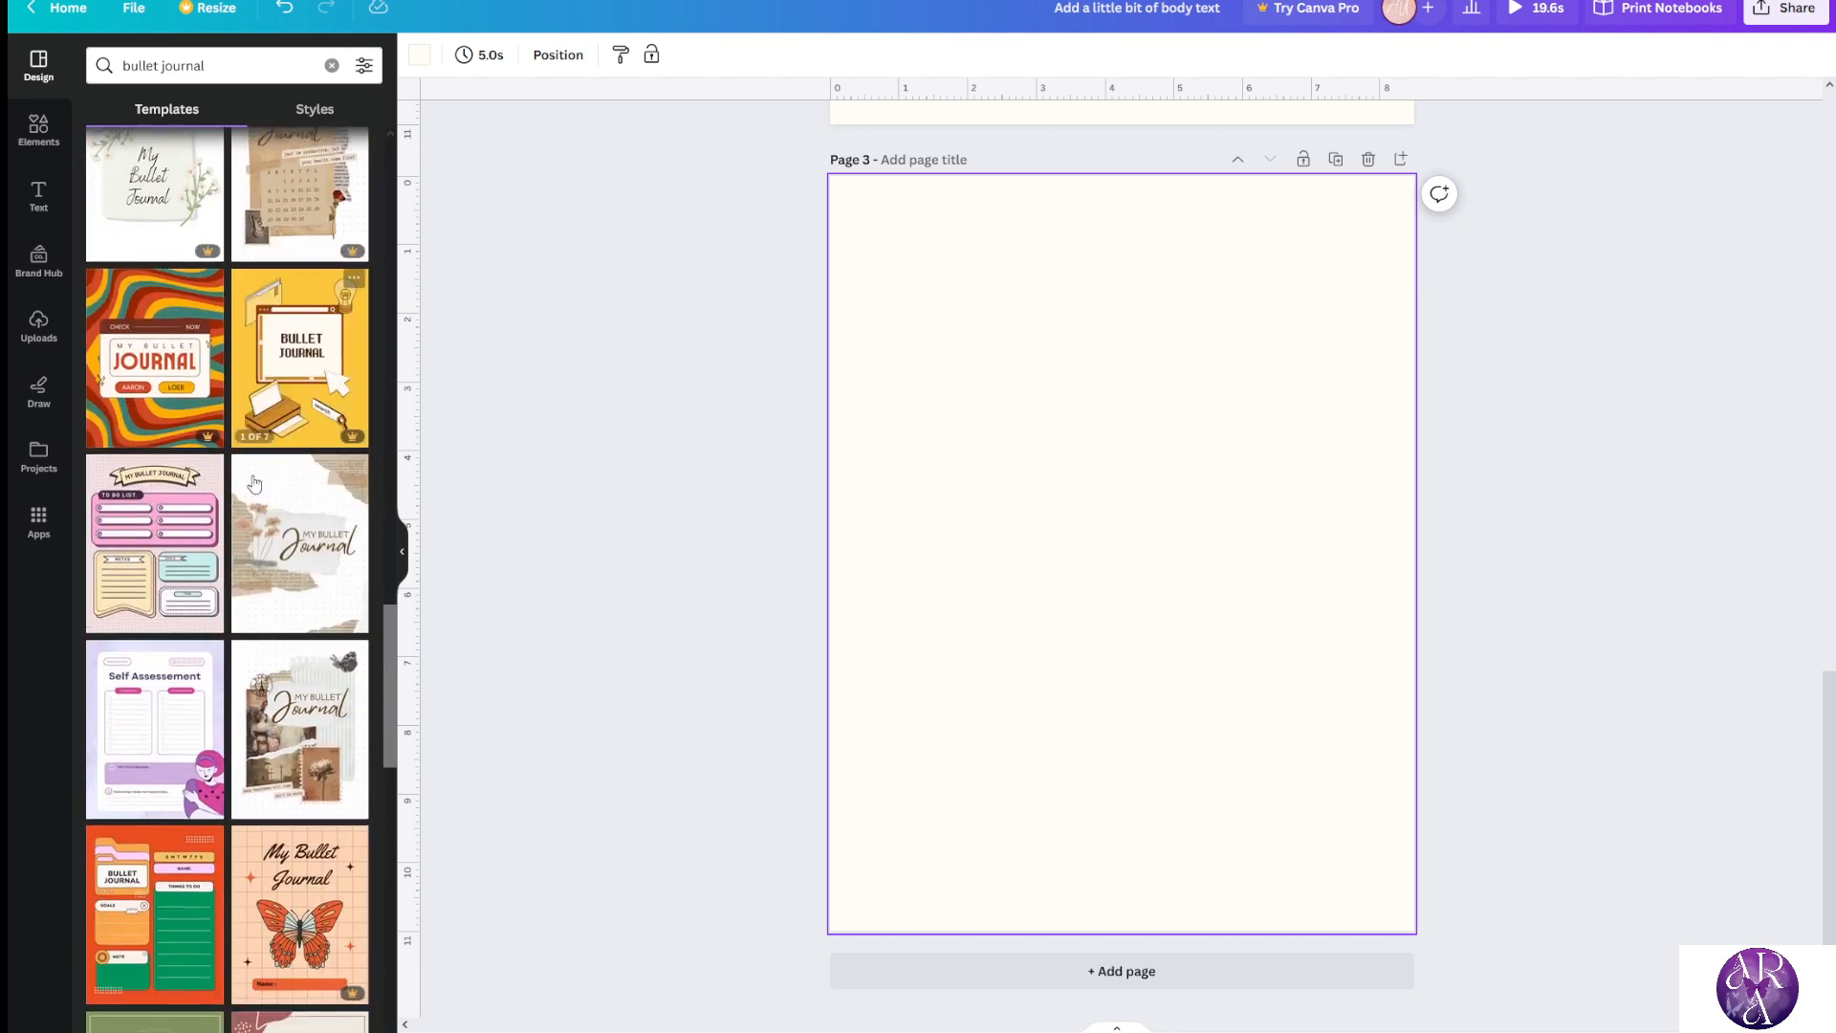
{"action": "scroll", "coordinate": [255, 483], "scroll_direction": "down", "scroll_amount": 10}
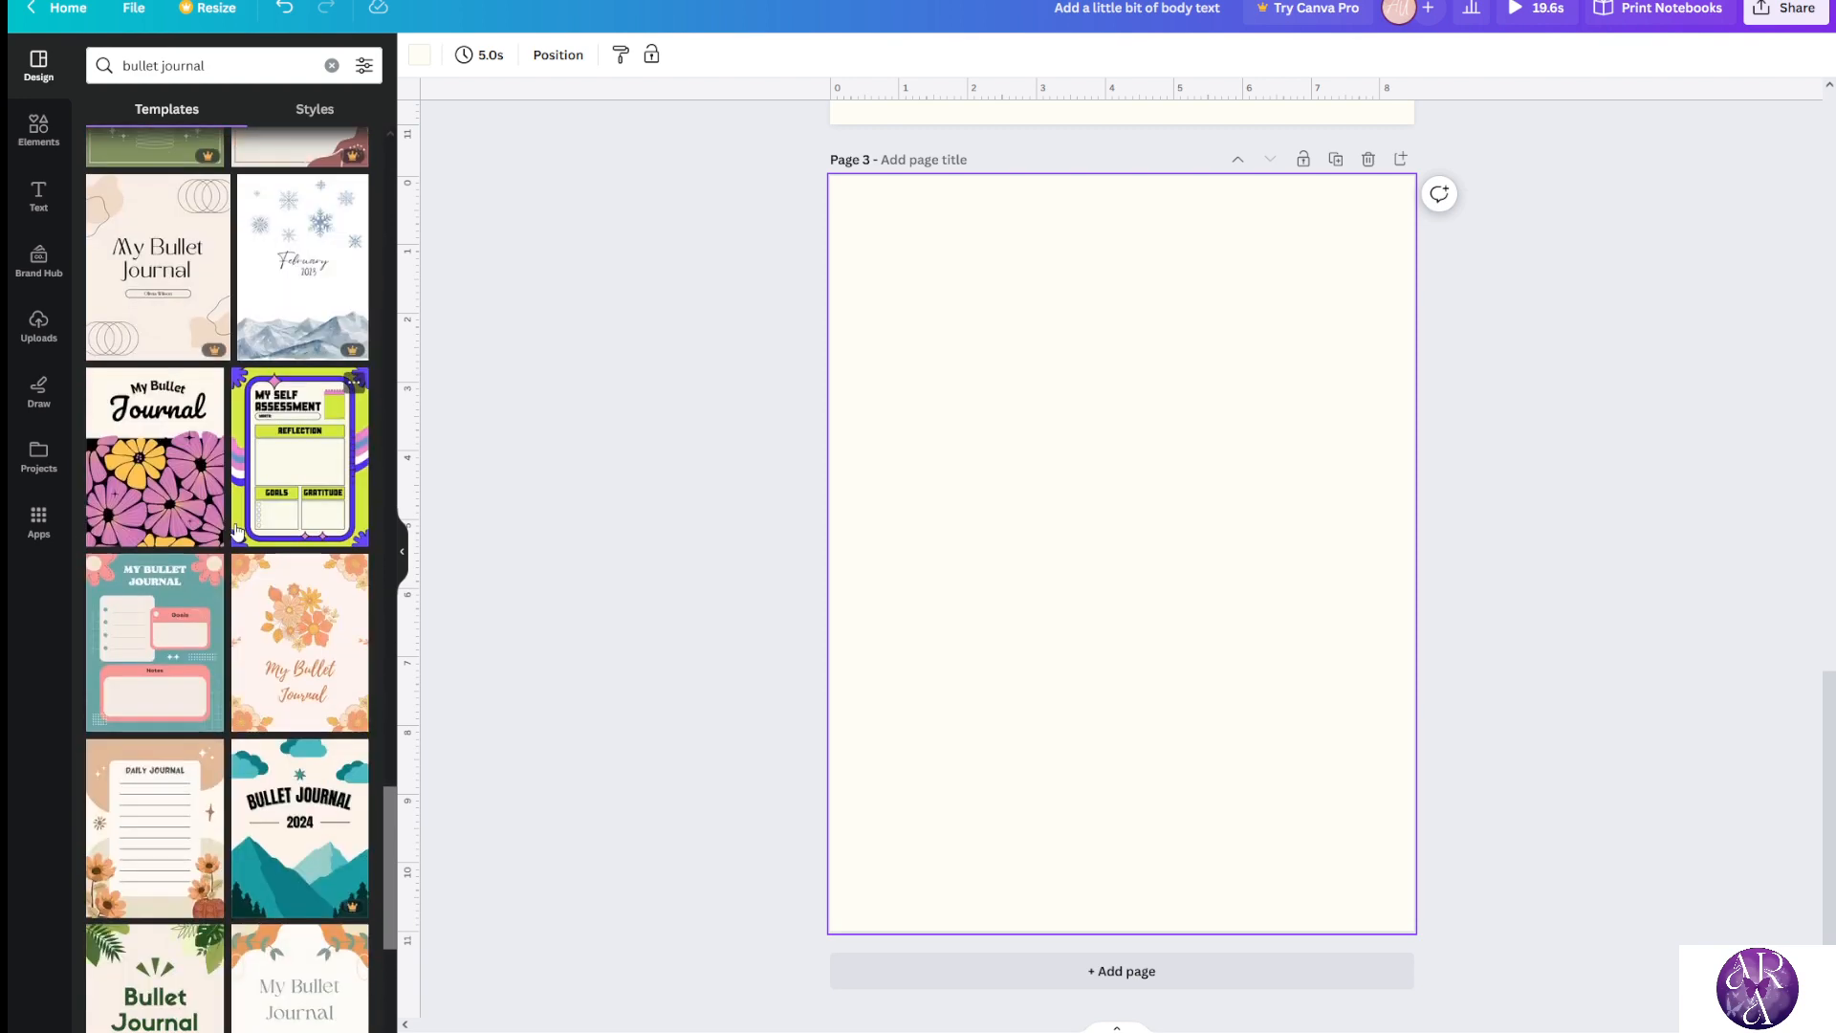
{"action": "scroll", "coordinate": [238, 531], "scroll_direction": "down", "scroll_amount": 8}
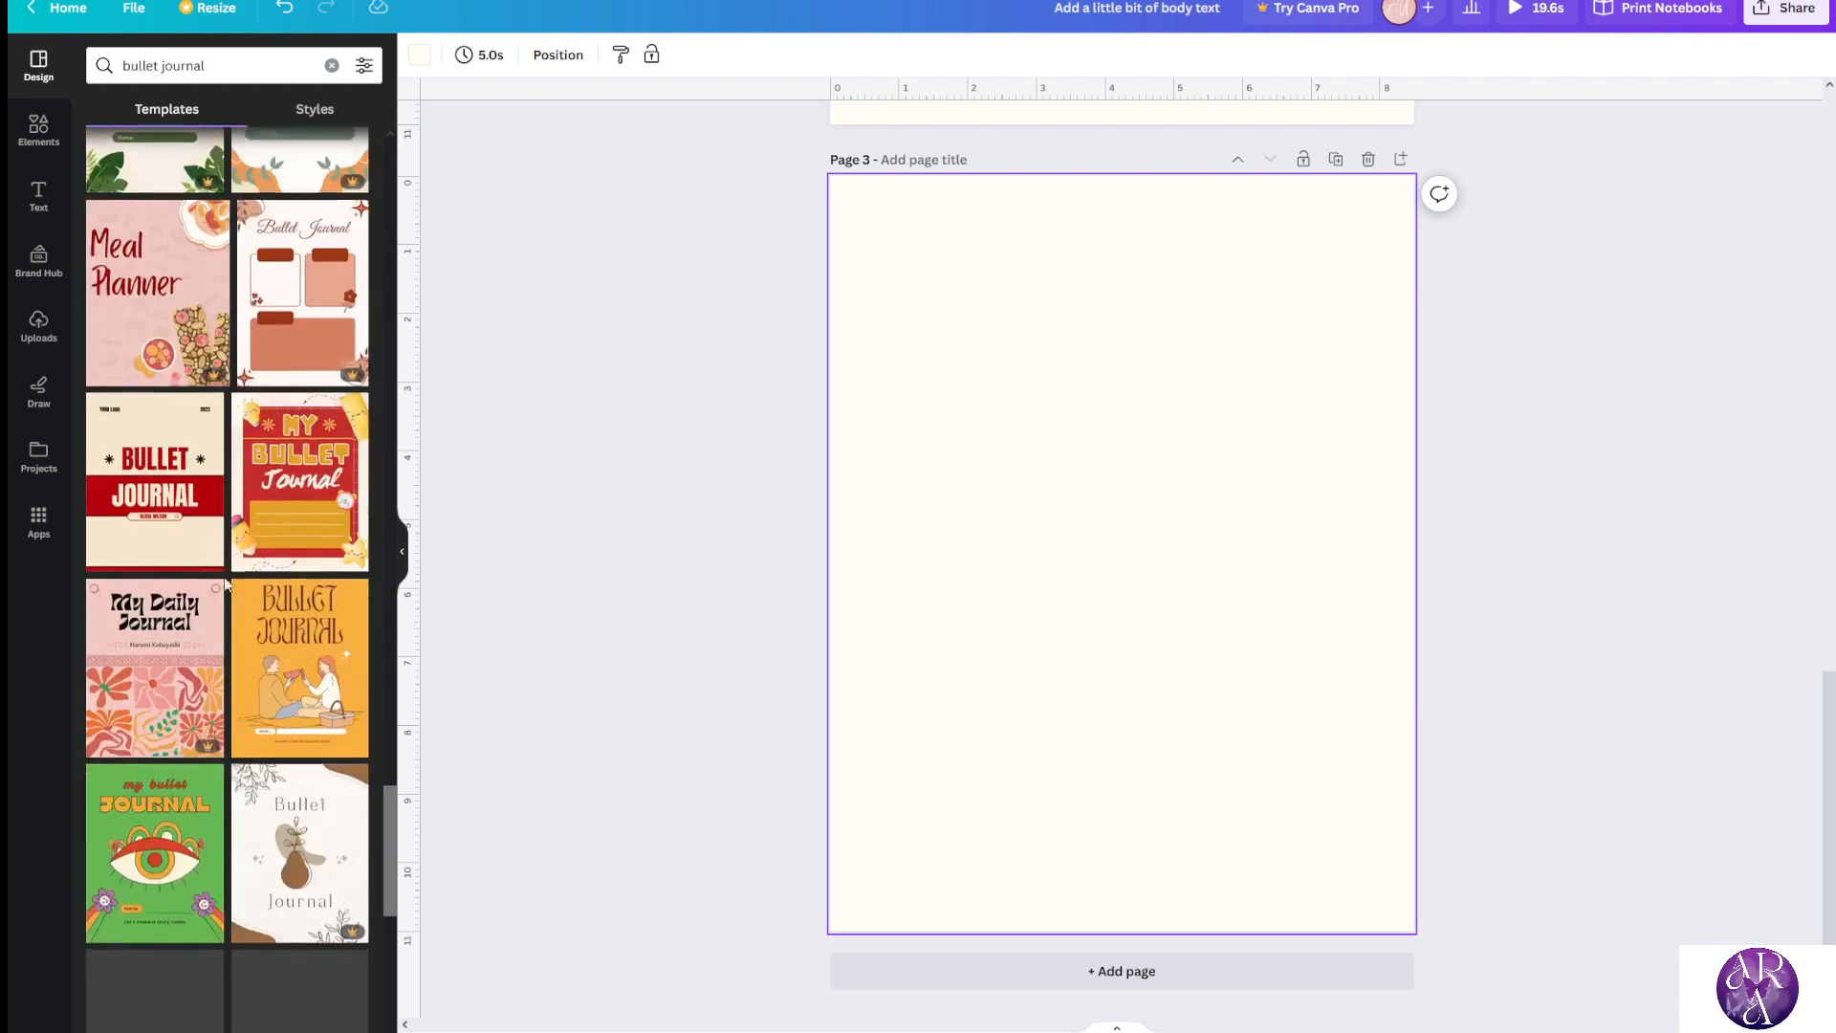
{"action": "scroll", "coordinate": [226, 593], "scroll_direction": "down", "scroll_amount": 6}
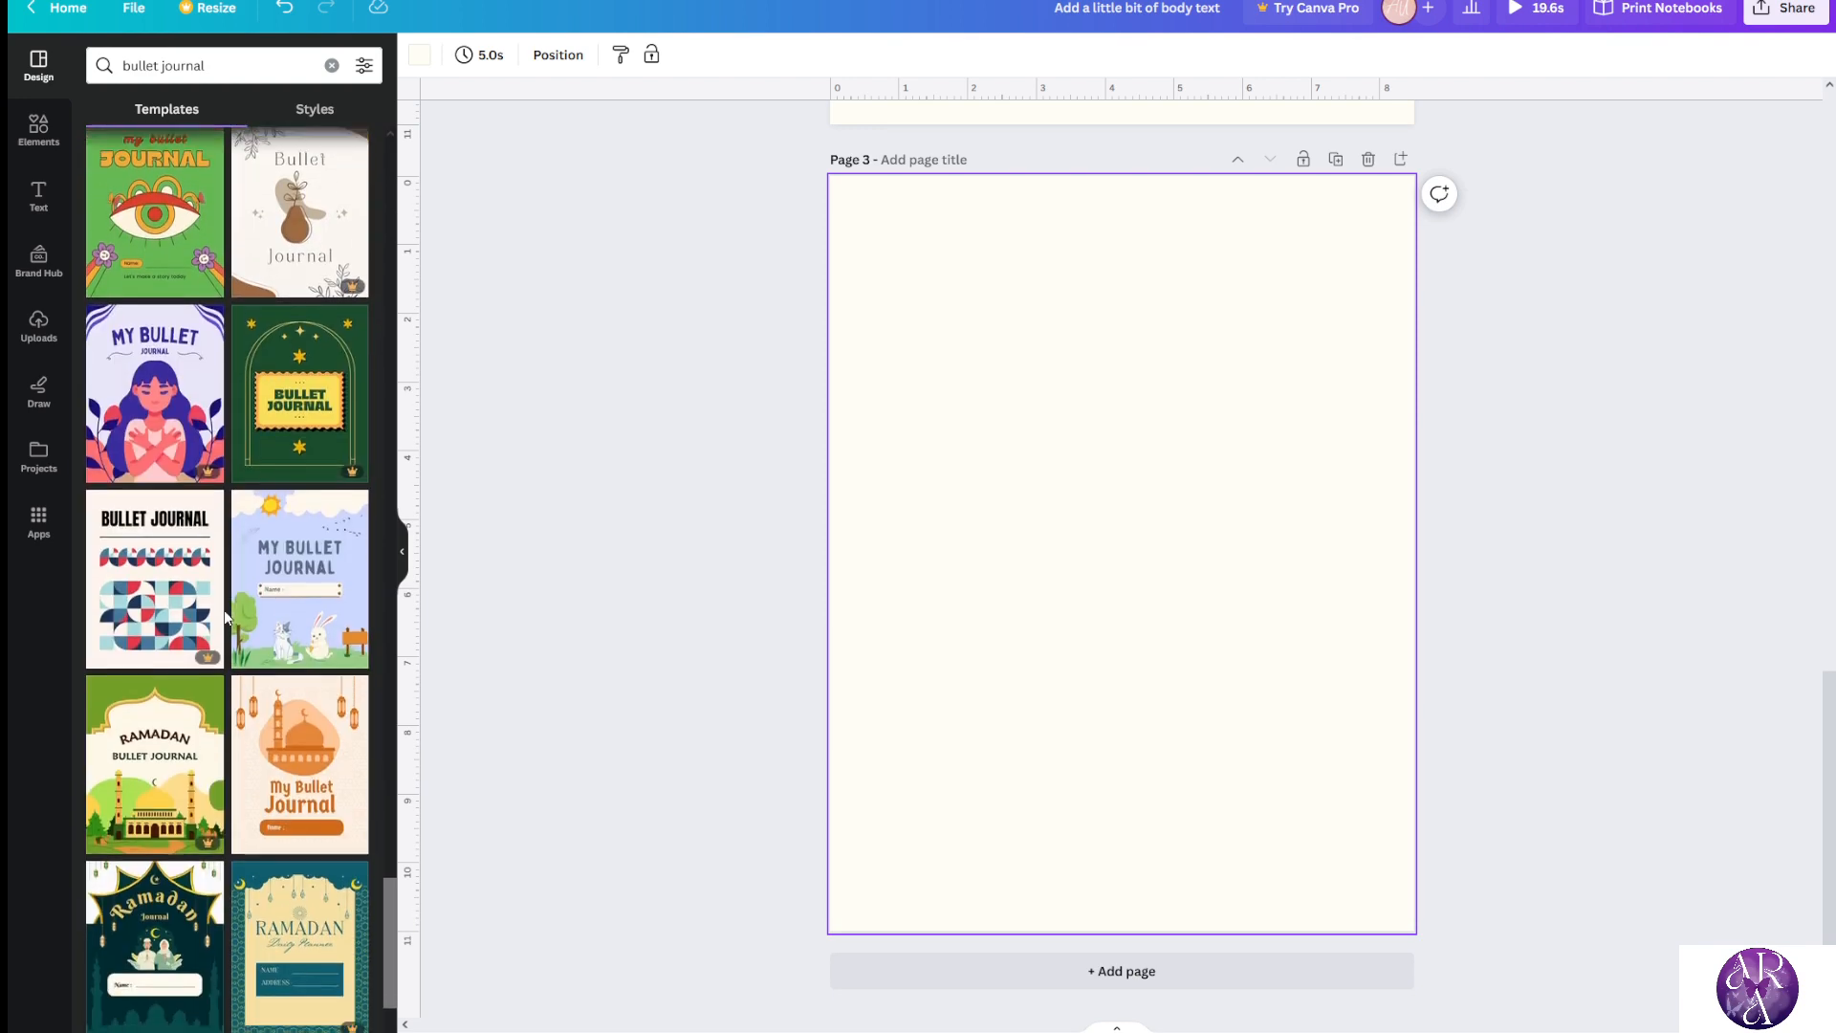
{"action": "scroll", "coordinate": [218, 629], "scroll_direction": "down", "scroll_amount": 4}
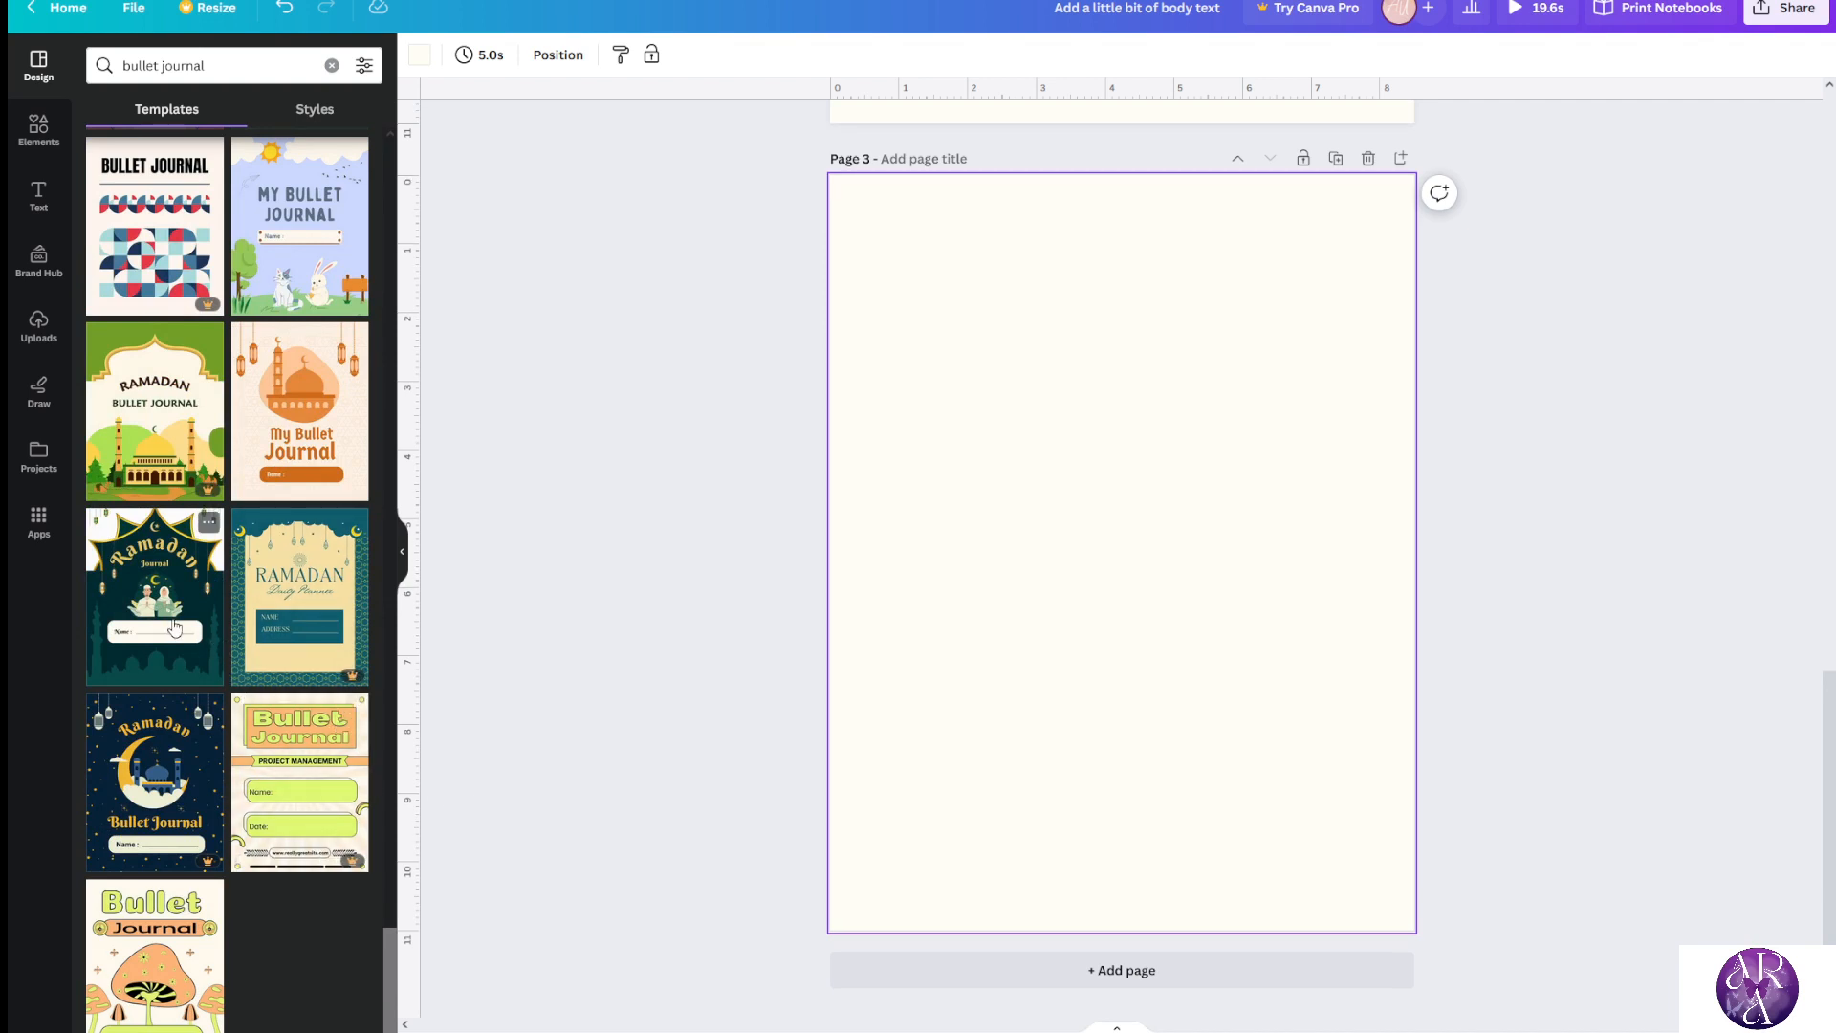
Try the Dark Green & Gold Modern Ramadan Bullet Journal template on the third page and undo it
{"action": "left_click", "coordinate": [175, 629]}
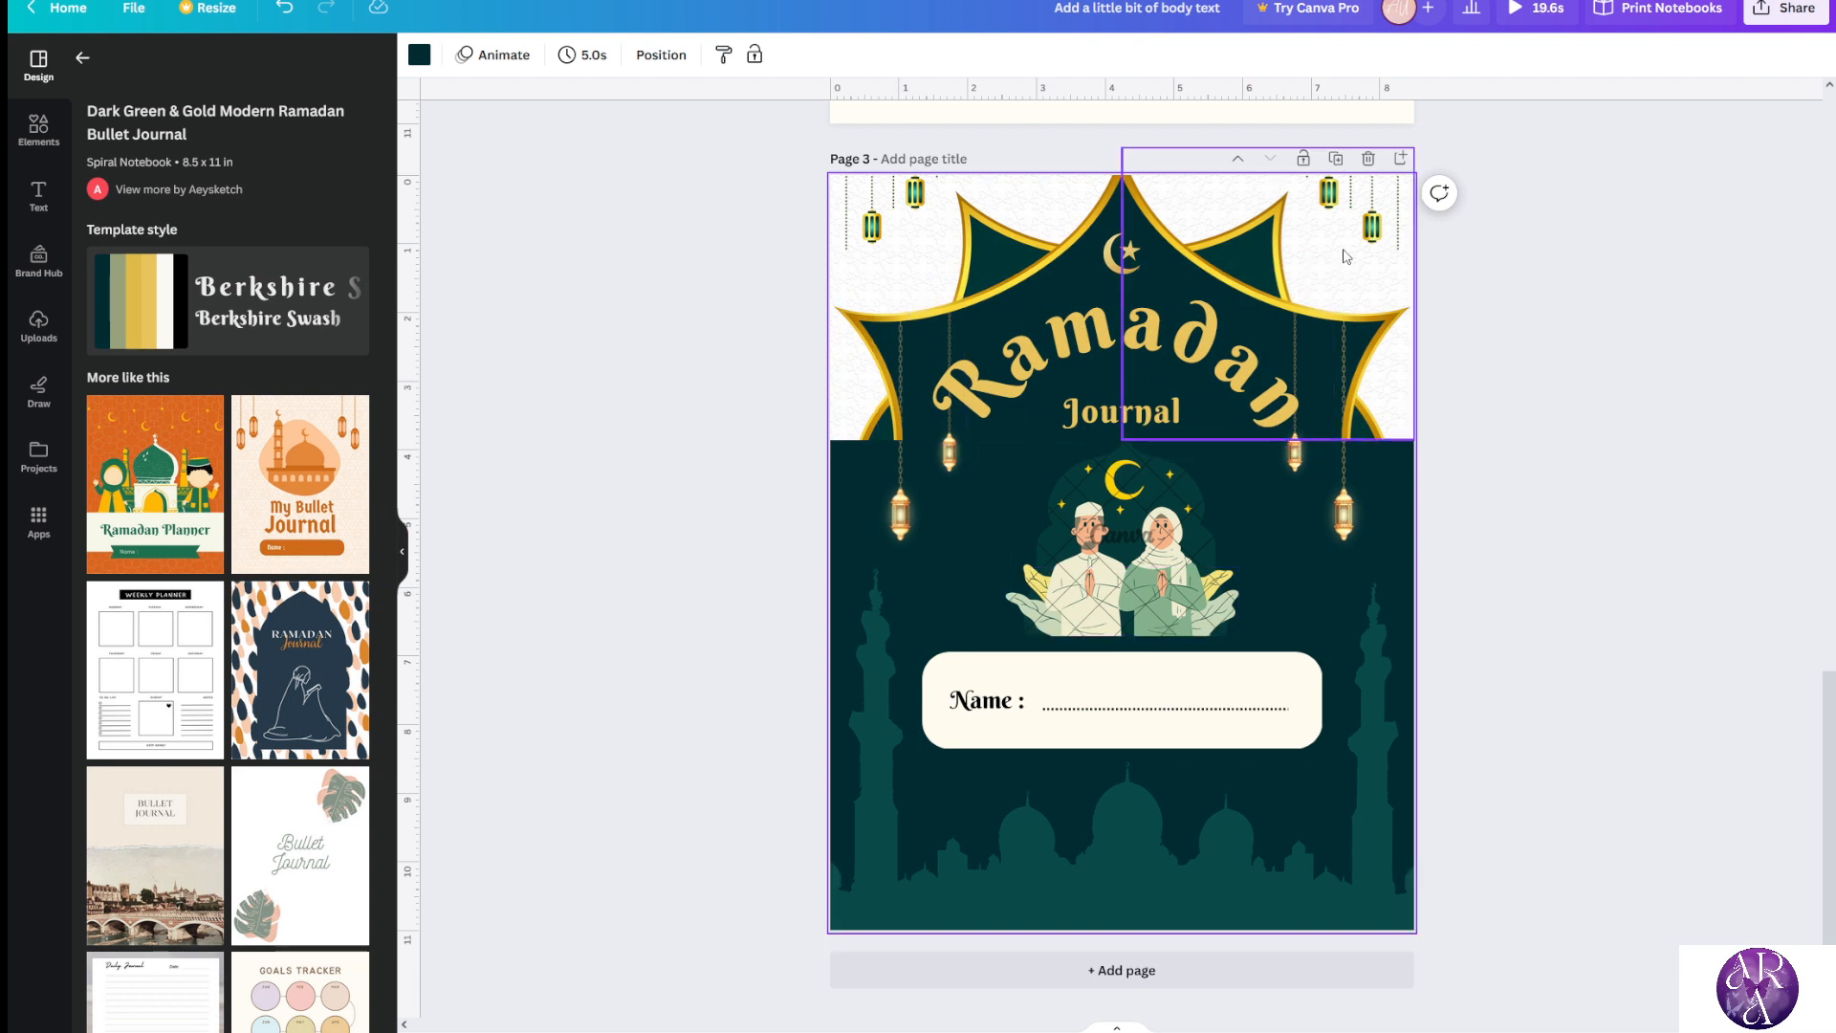
{"action": "left_click", "coordinate": [1400, 159]}
{"action": "scroll", "coordinate": [192, 364], "scroll_direction": "down", "scroll_amount": 3}
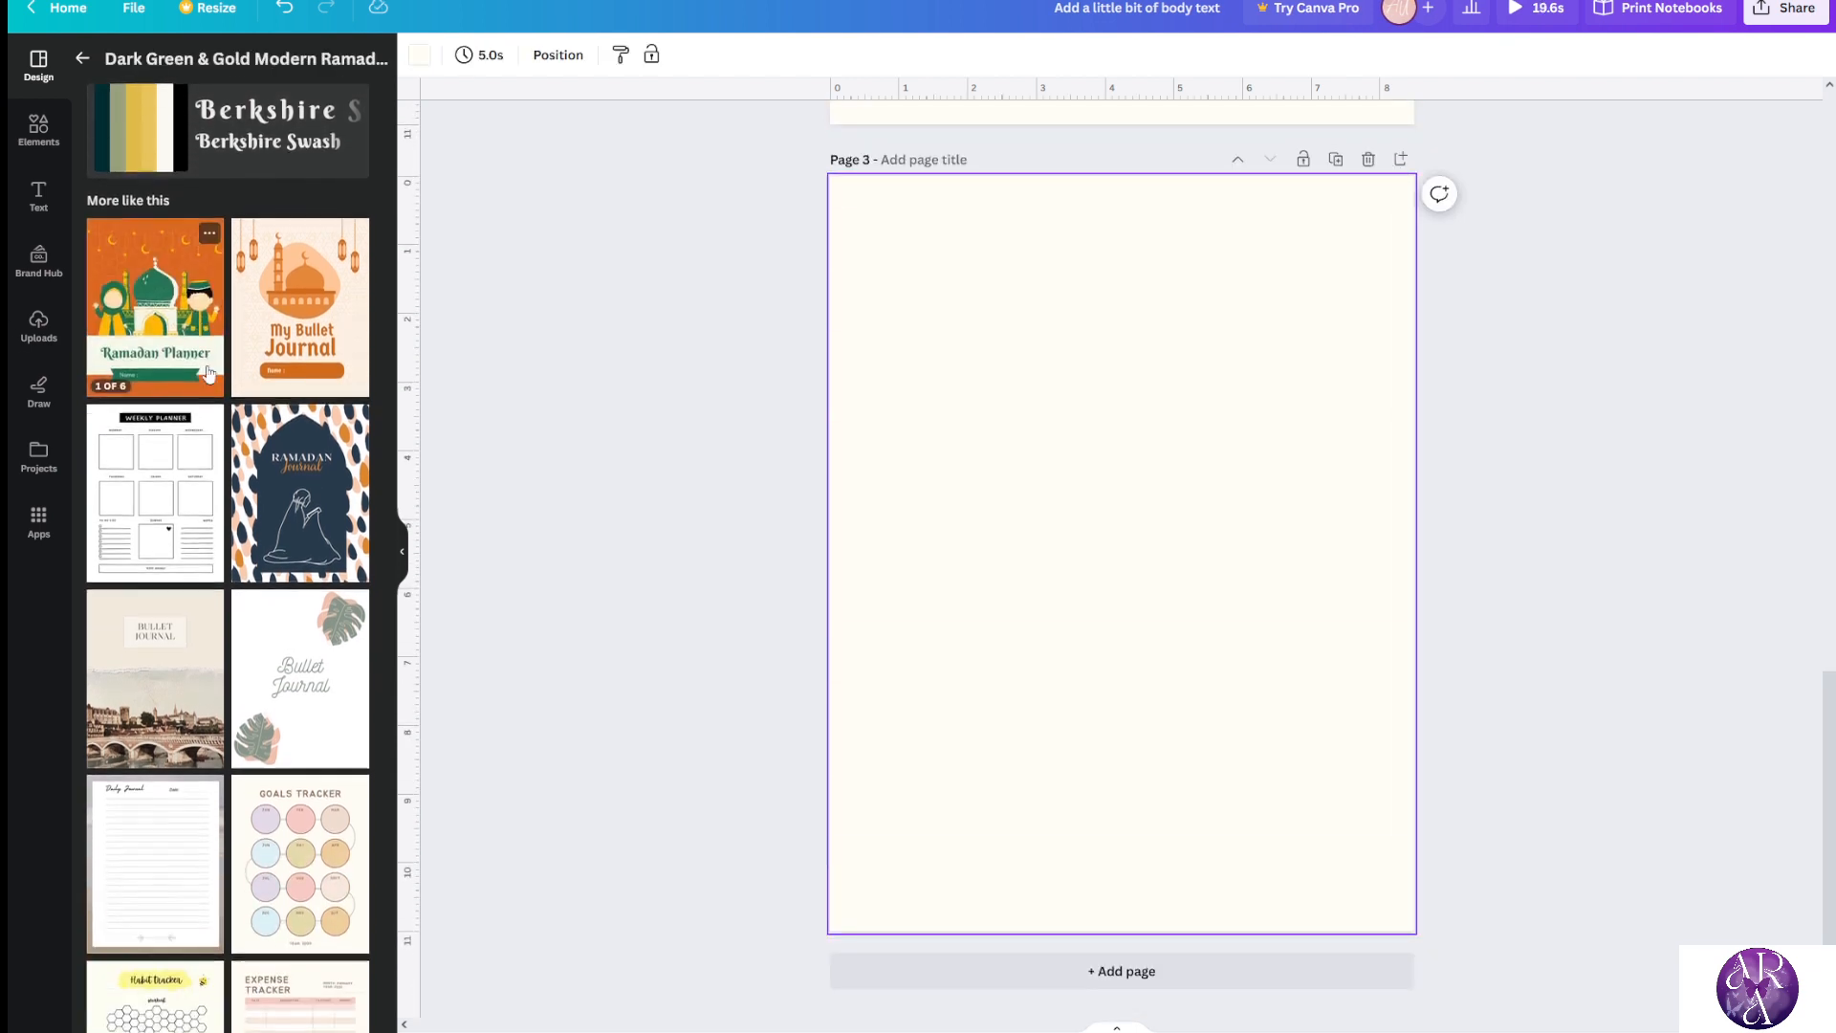
Search the templates for "weekly planner" and apply the White weekly check in journal template to the third page
{"action": "left_click", "coordinate": [86, 67]}
{"action": "left_click_drag", "start_coordinate": [229, 67], "coordinate": [6, 53]}
{"action": "type", "text": "weekly planner"}
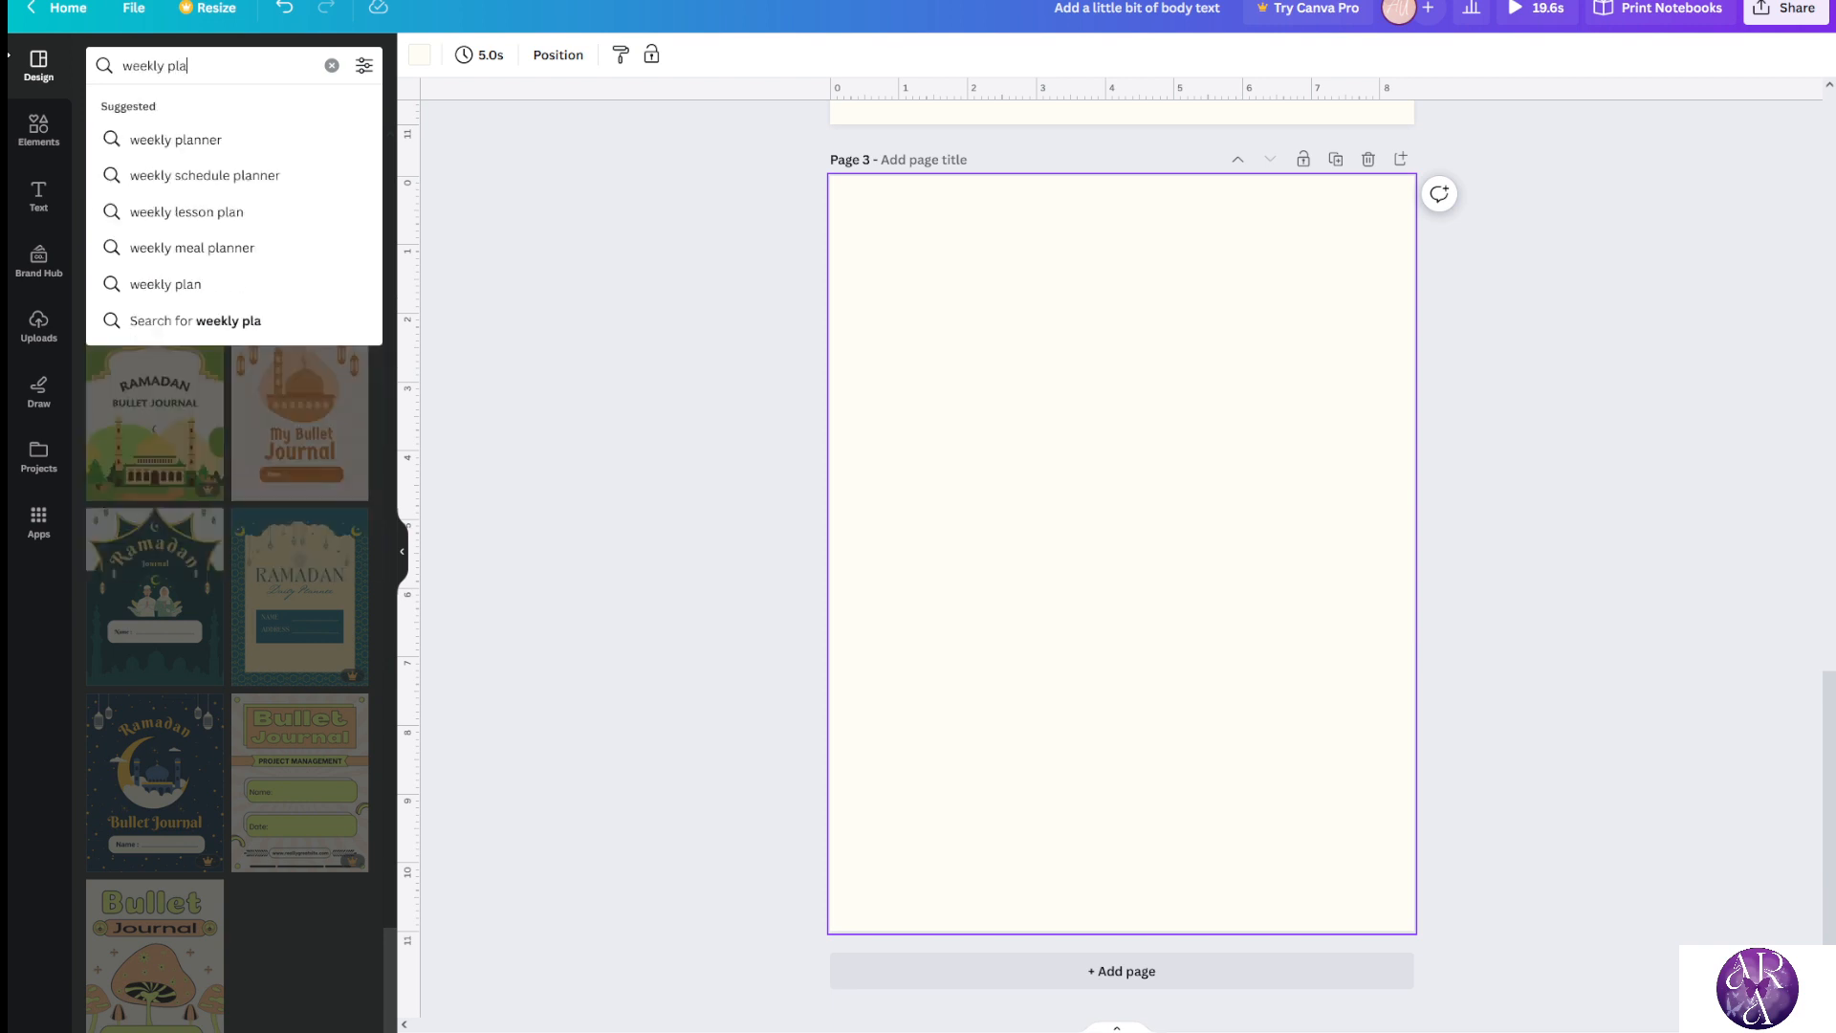
{"action": "key", "text": "Return"}
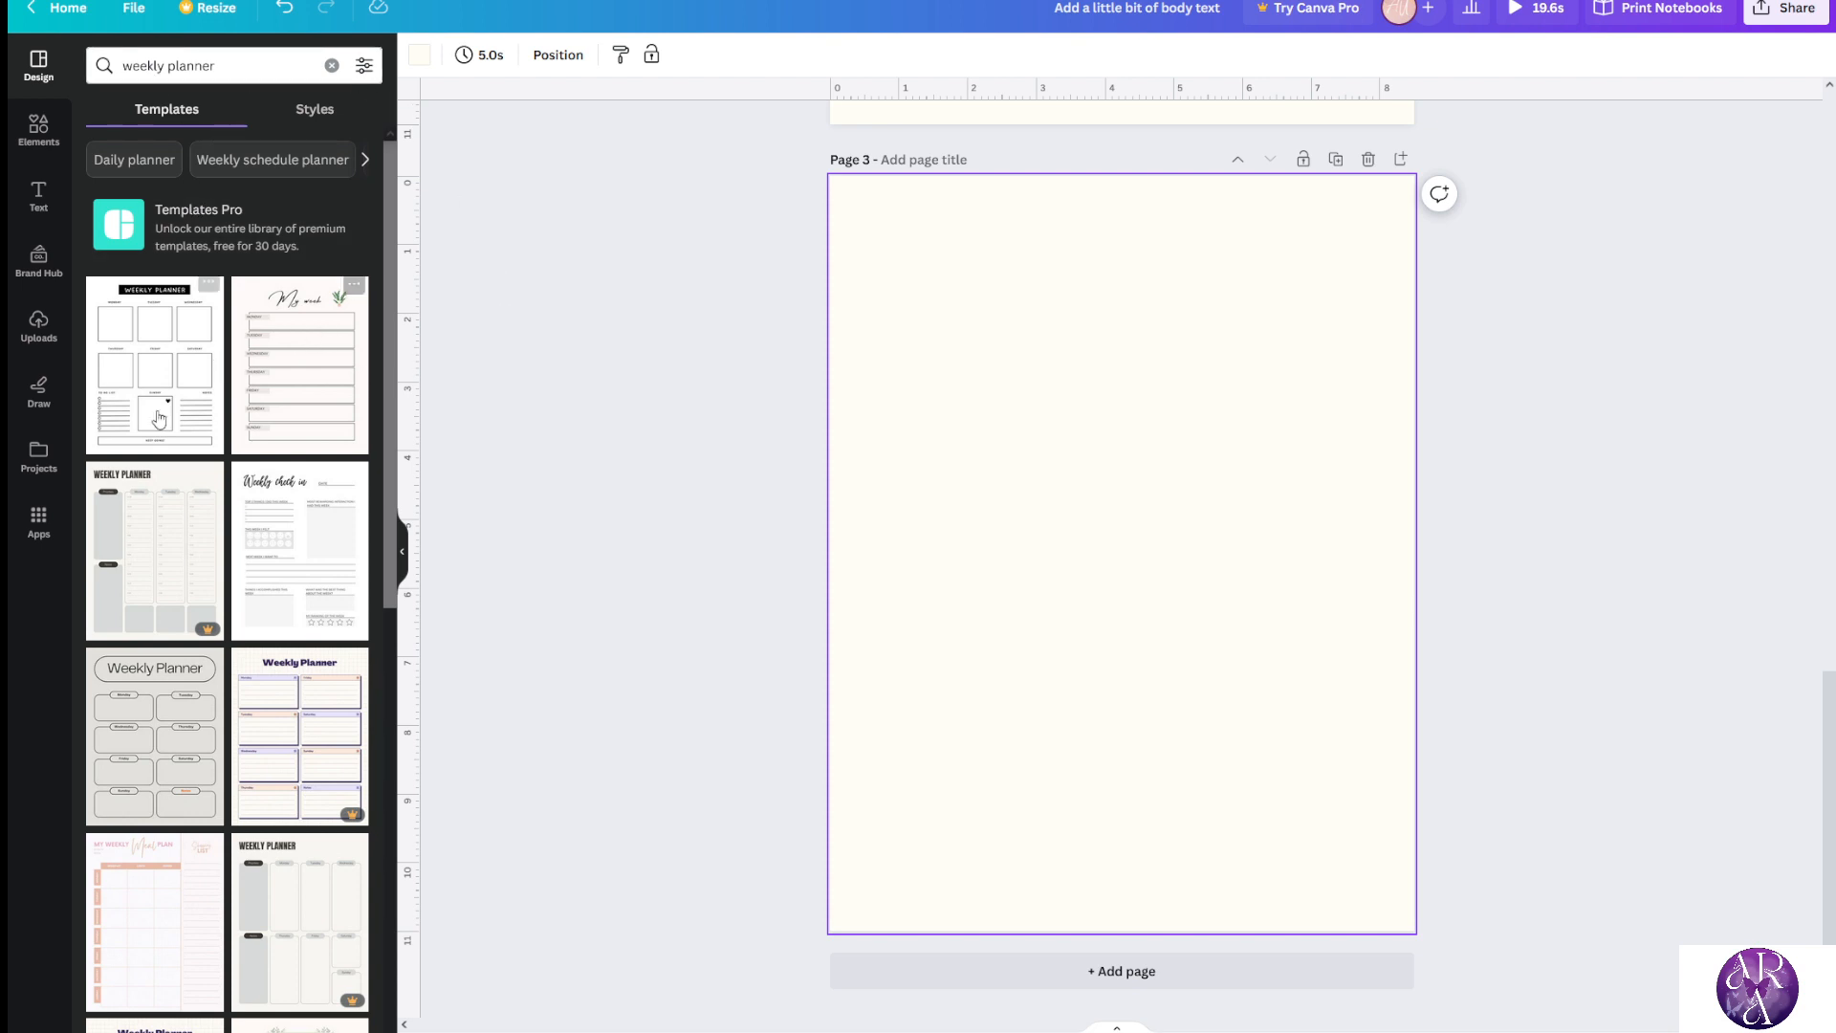
{"action": "scroll", "coordinate": [182, 681], "scroll_direction": "down", "scroll_amount": 5}
{"action": "scroll", "coordinate": [181, 681], "scroll_direction": "down", "scroll_amount": 4}
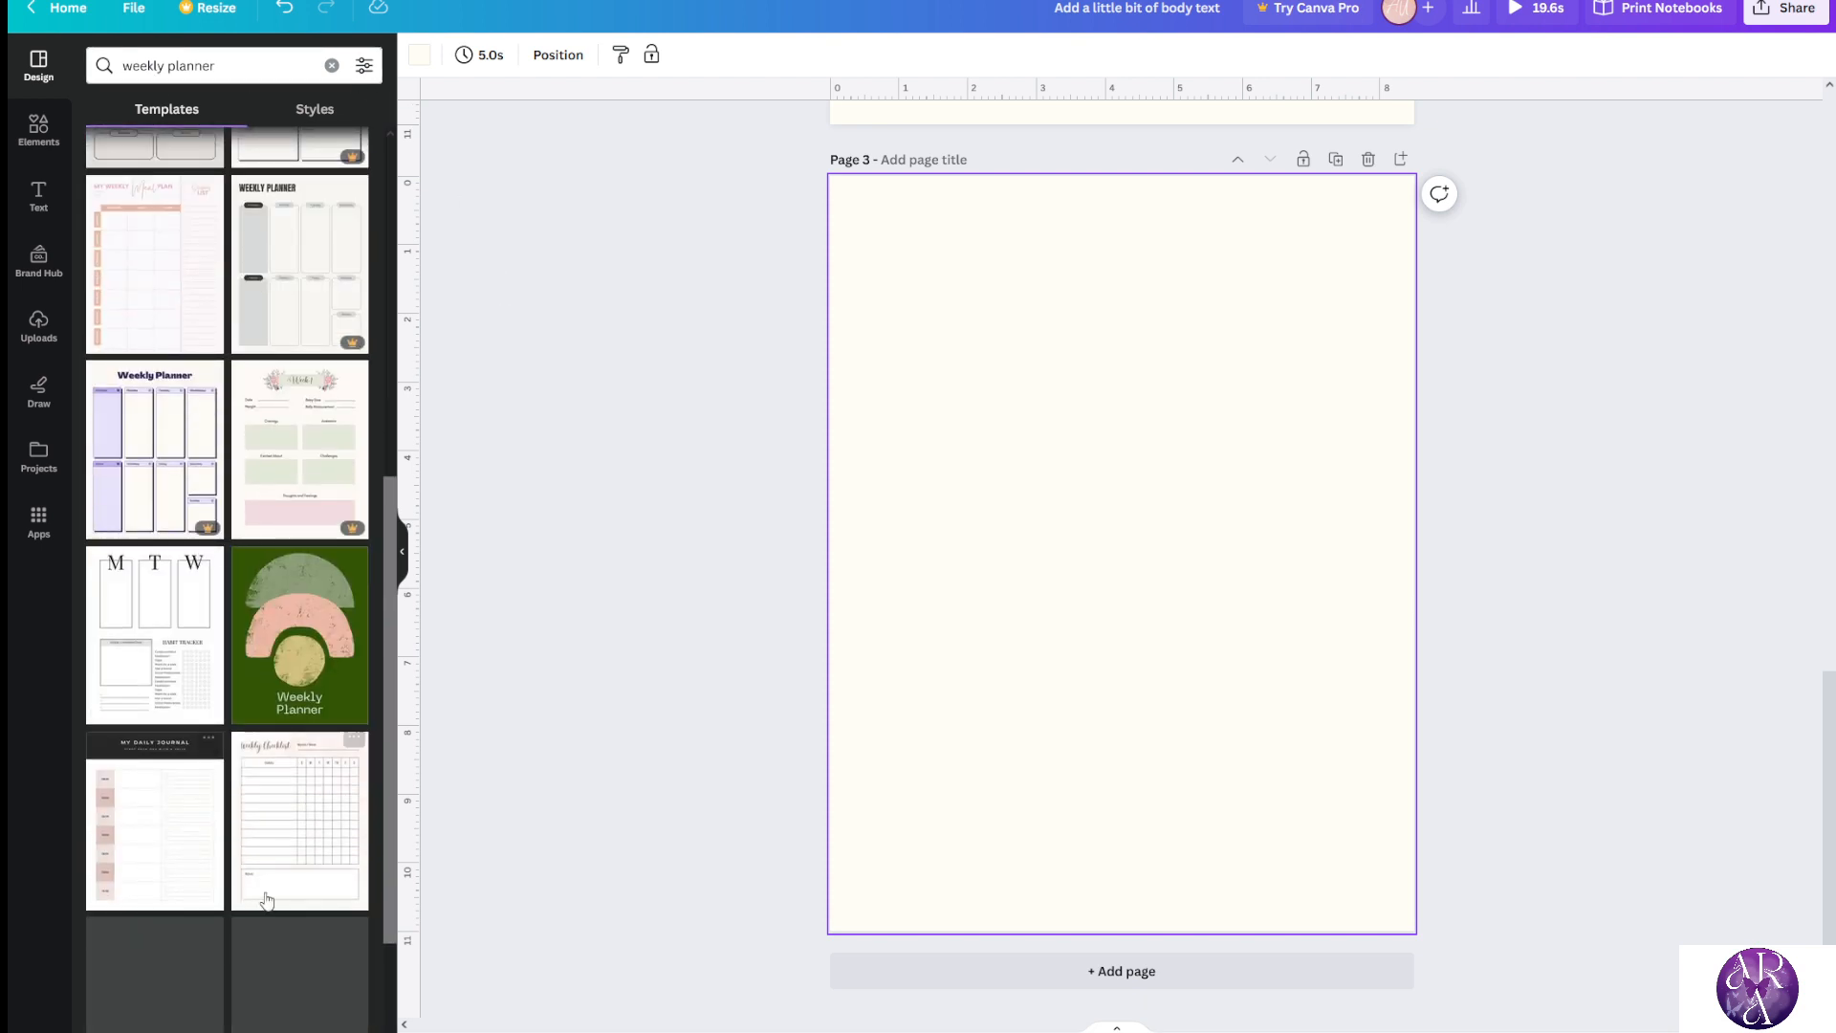
{"action": "scroll", "coordinate": [181, 868], "scroll_direction": "up", "scroll_amount": 7}
{"action": "scroll", "coordinate": [172, 779], "scroll_direction": "up", "scroll_amount": 2}
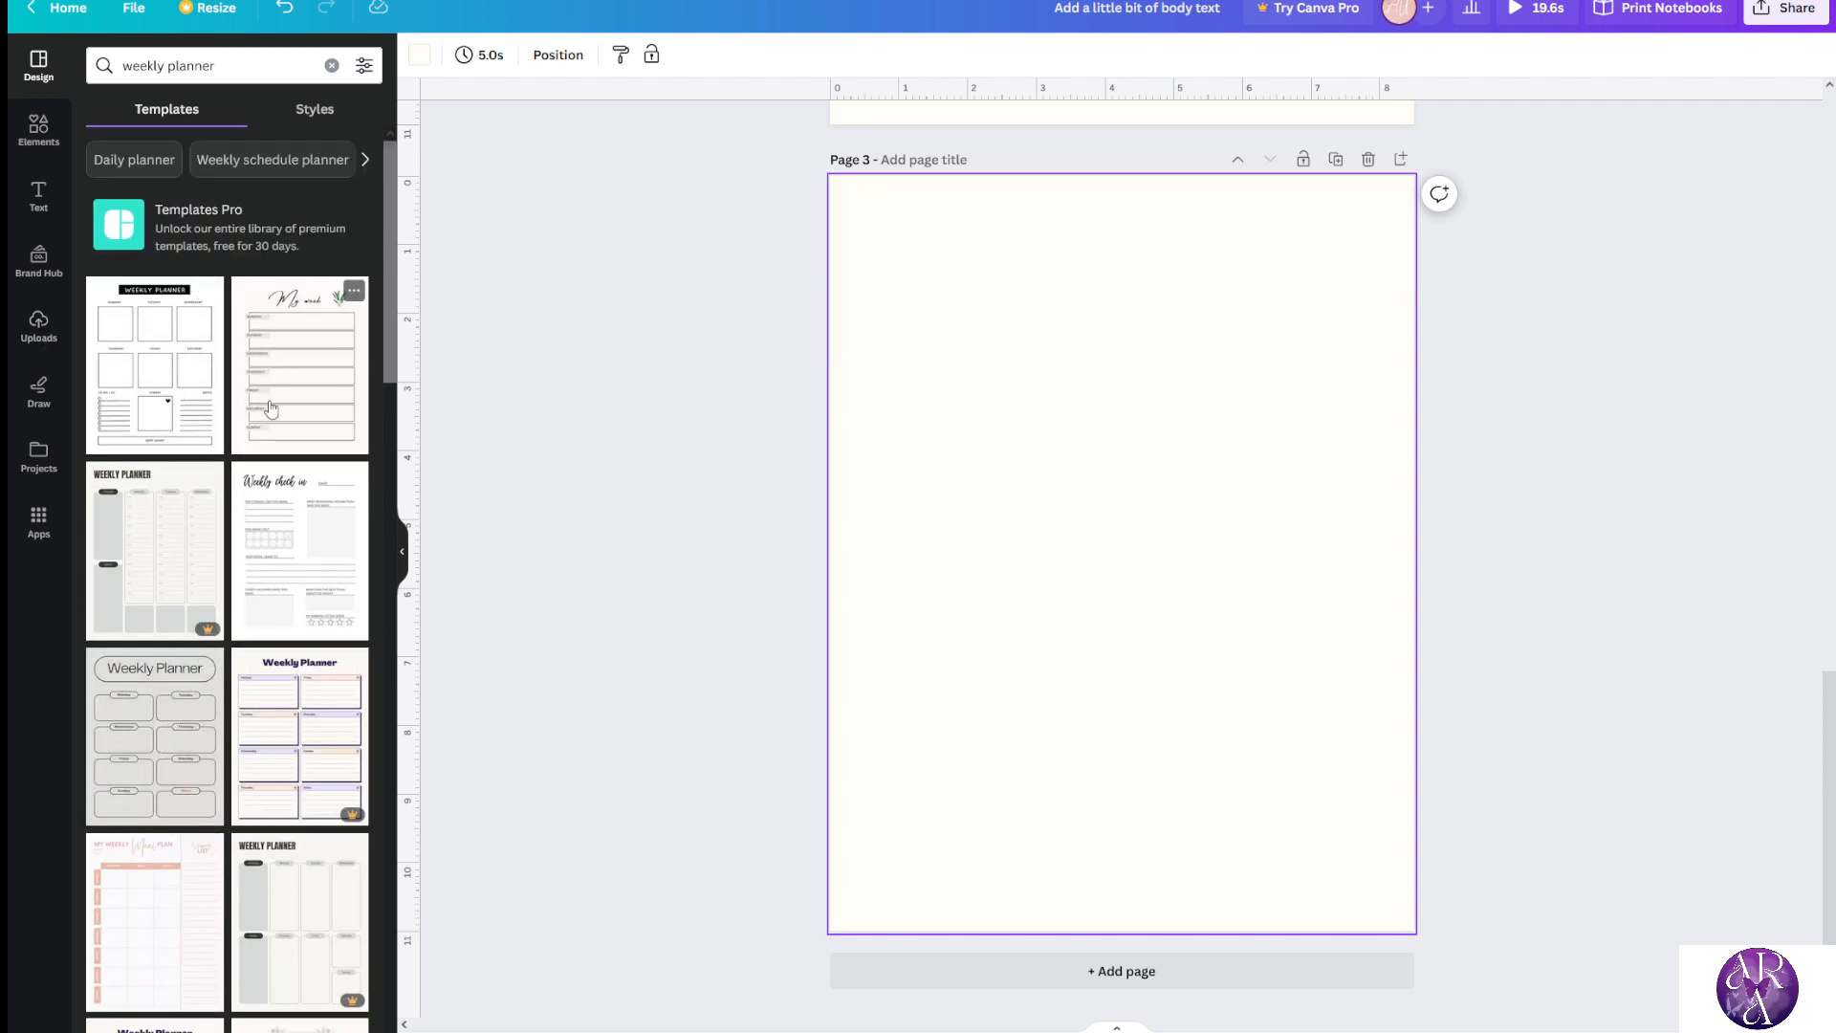
{"action": "left_click", "coordinate": [335, 605]}
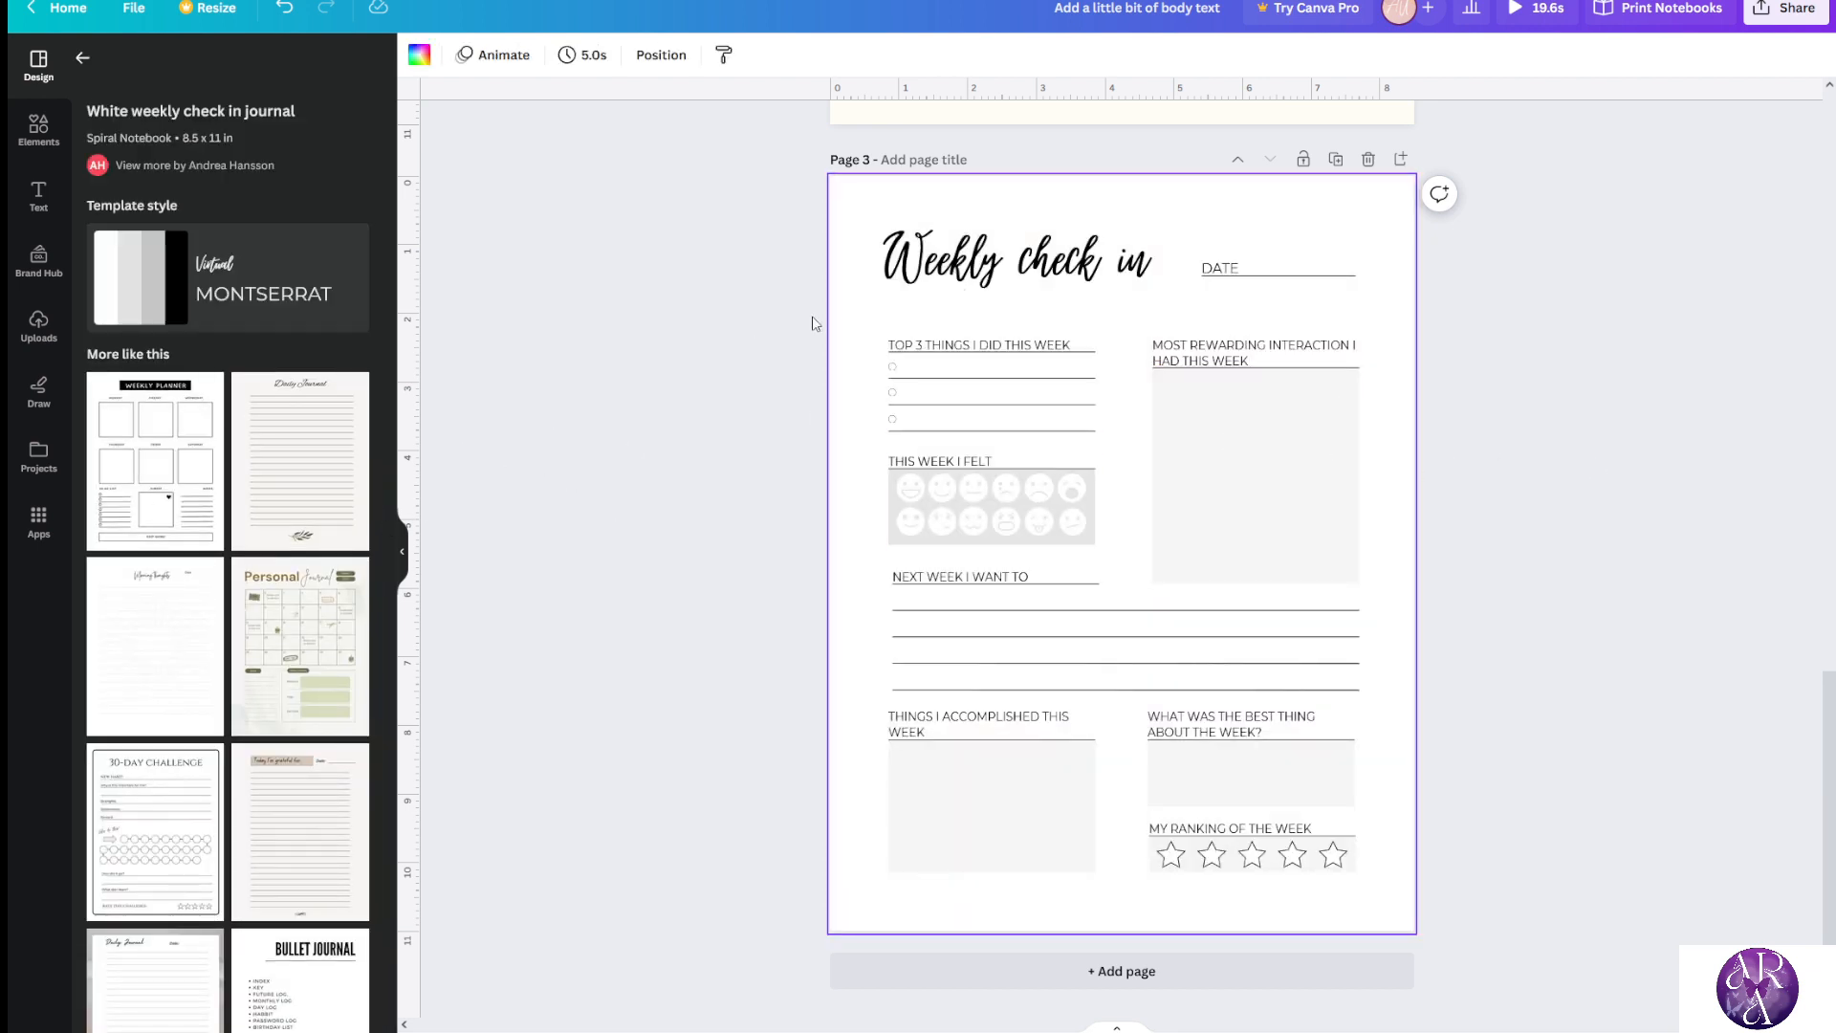
Change the font of the "Weekly check in" heading on the third page to TAN Pearl
{"action": "scroll", "coordinate": [688, 423], "scroll_direction": "up", "scroll_amount": 3}
{"action": "scroll", "coordinate": [681, 430], "scroll_direction": "down", "scroll_amount": 3}
{"action": "left_click", "coordinate": [954, 261]}
{"action": "left_click", "coordinate": [541, 59]}
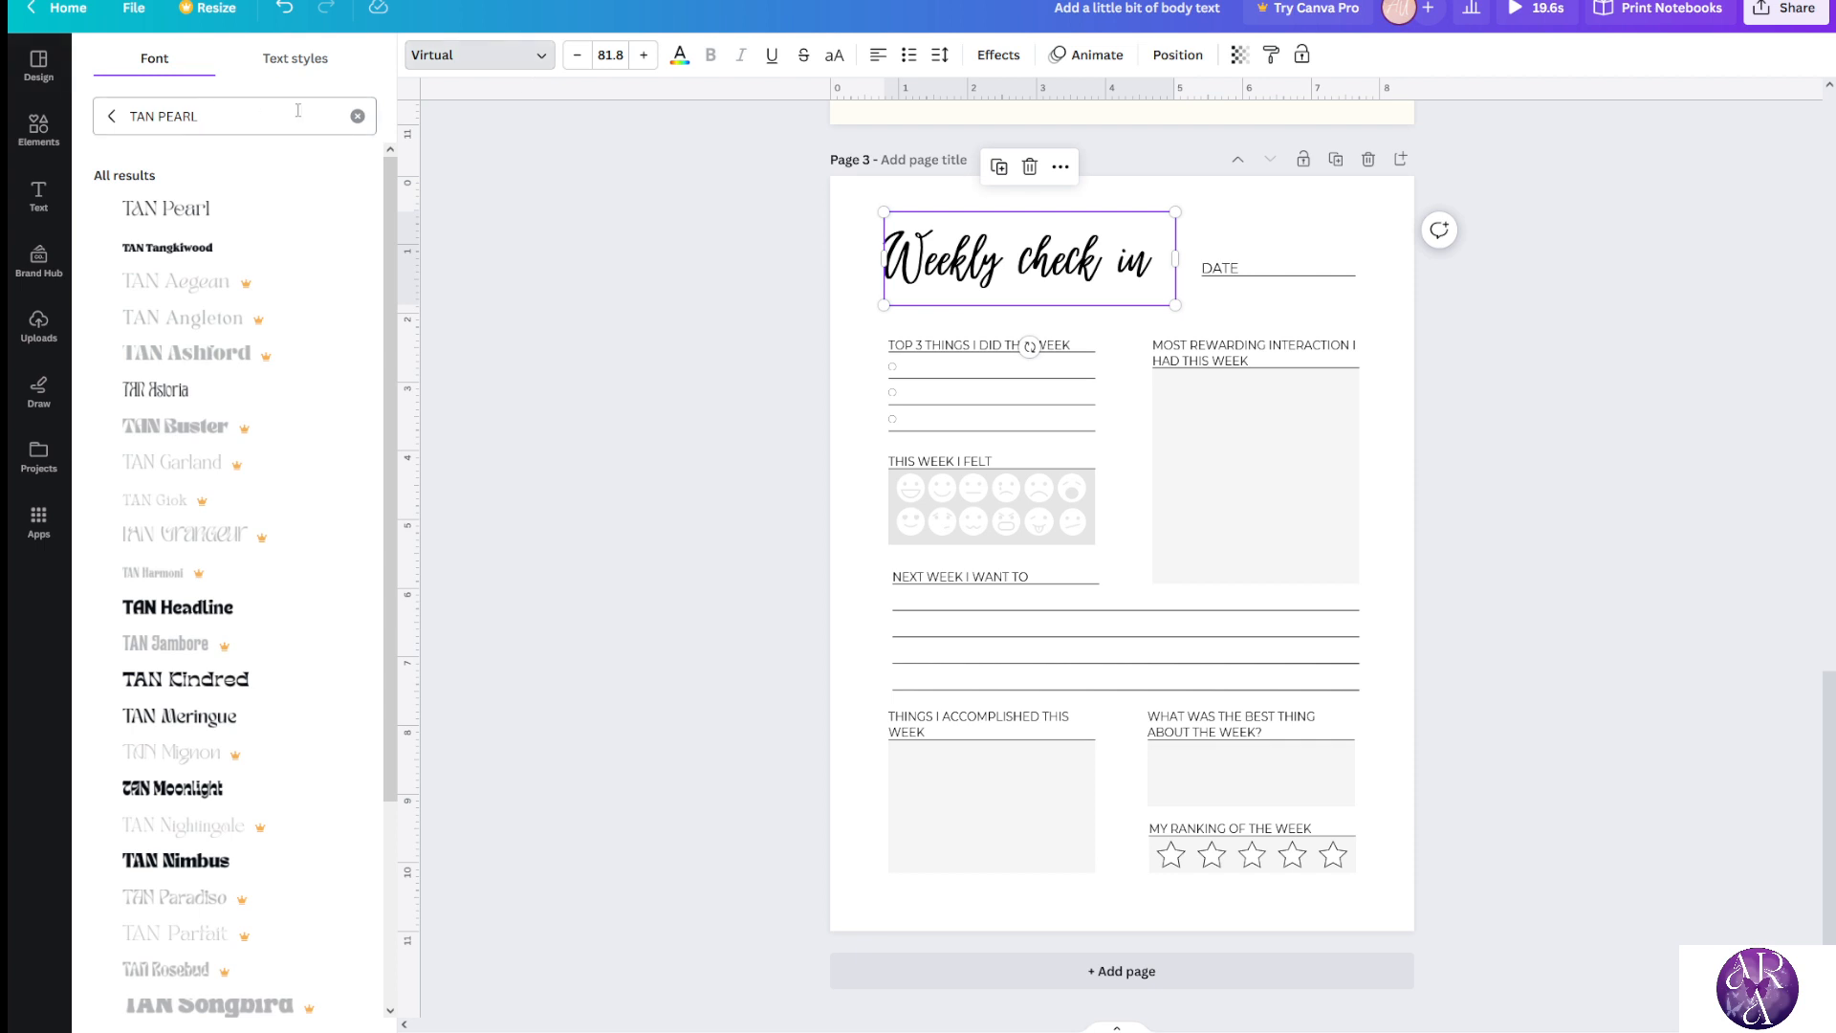
{"action": "left_click", "coordinate": [212, 222]}
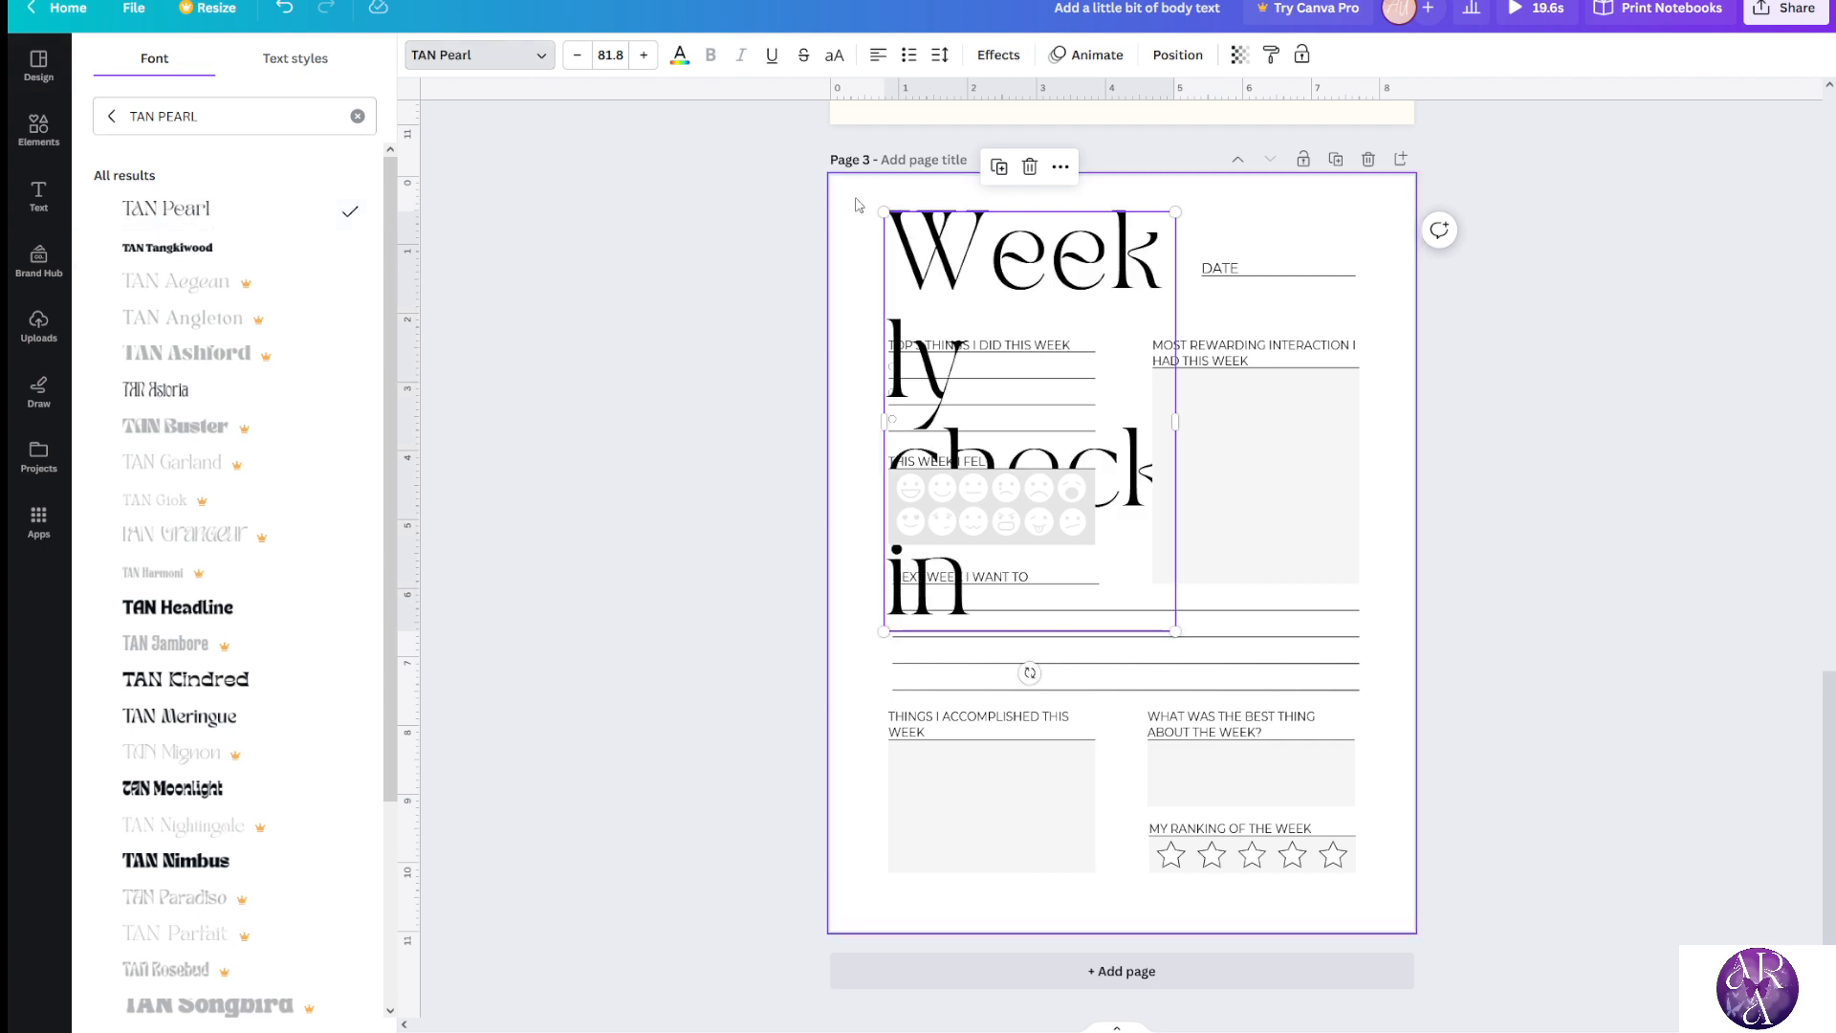
Reduce the font size of the "Weekly check in" heading to 50.8
{"action": "left_click", "coordinate": [579, 59]}
{"action": "left_click", "coordinate": [579, 59]}
{"action": "left_click", "coordinate": [579, 59]}
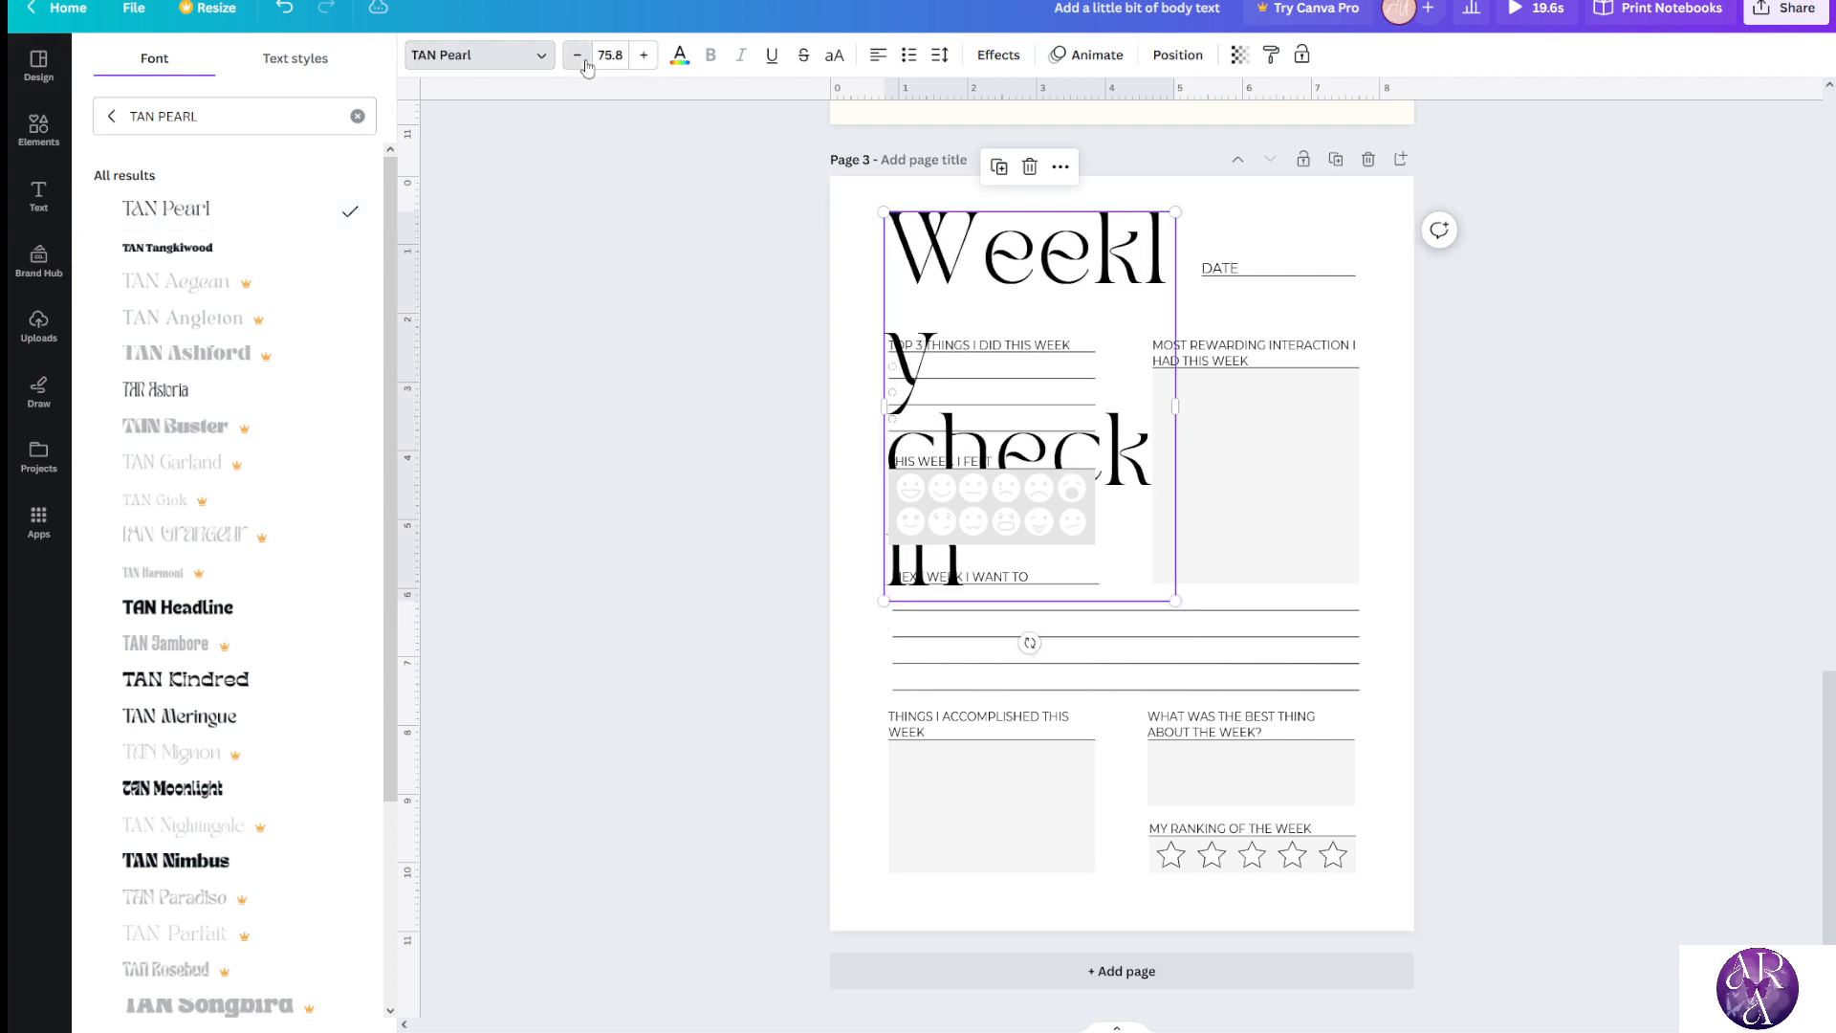
{"action": "left_click", "coordinate": [579, 60]}
{"action": "left_click", "coordinate": [580, 60]}
{"action": "left_click", "coordinate": [578, 56]}
{"action": "left_click", "coordinate": [578, 56]}
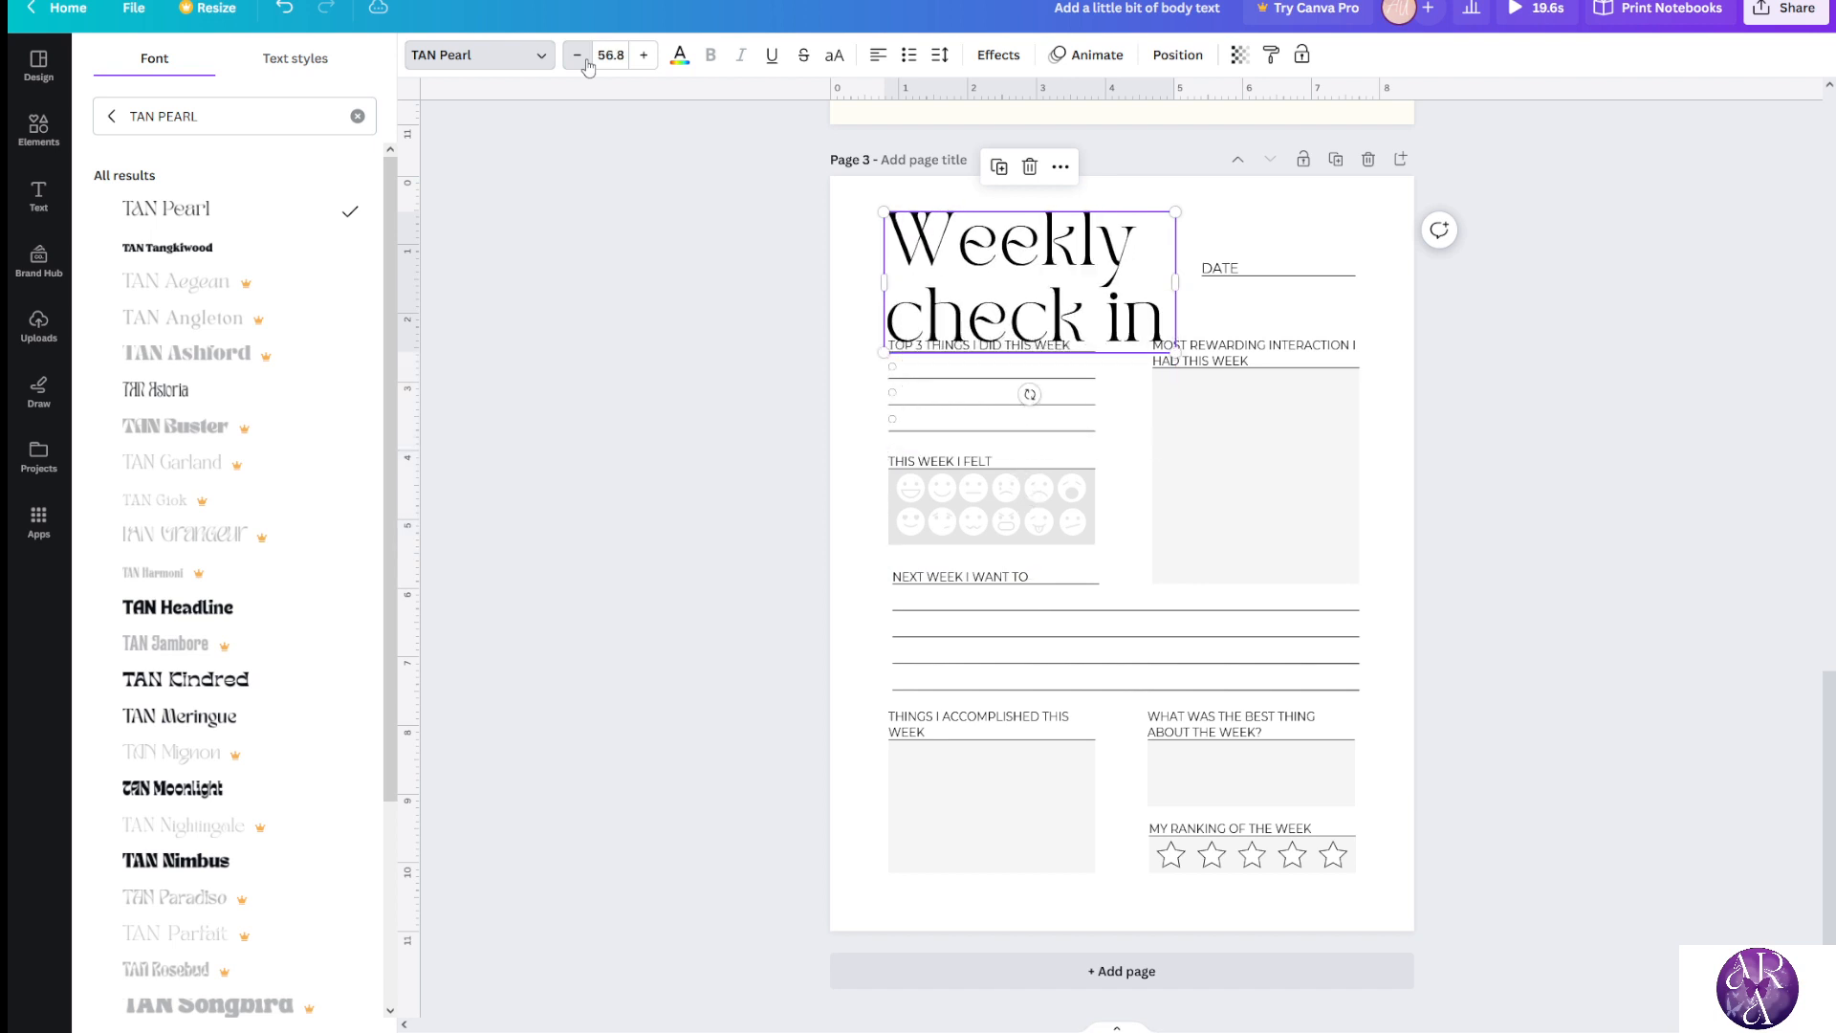
{"action": "left_click", "coordinate": [578, 56]}
{"action": "left_click", "coordinate": [578, 55]}
{"action": "left_click", "coordinate": [655, 363]}
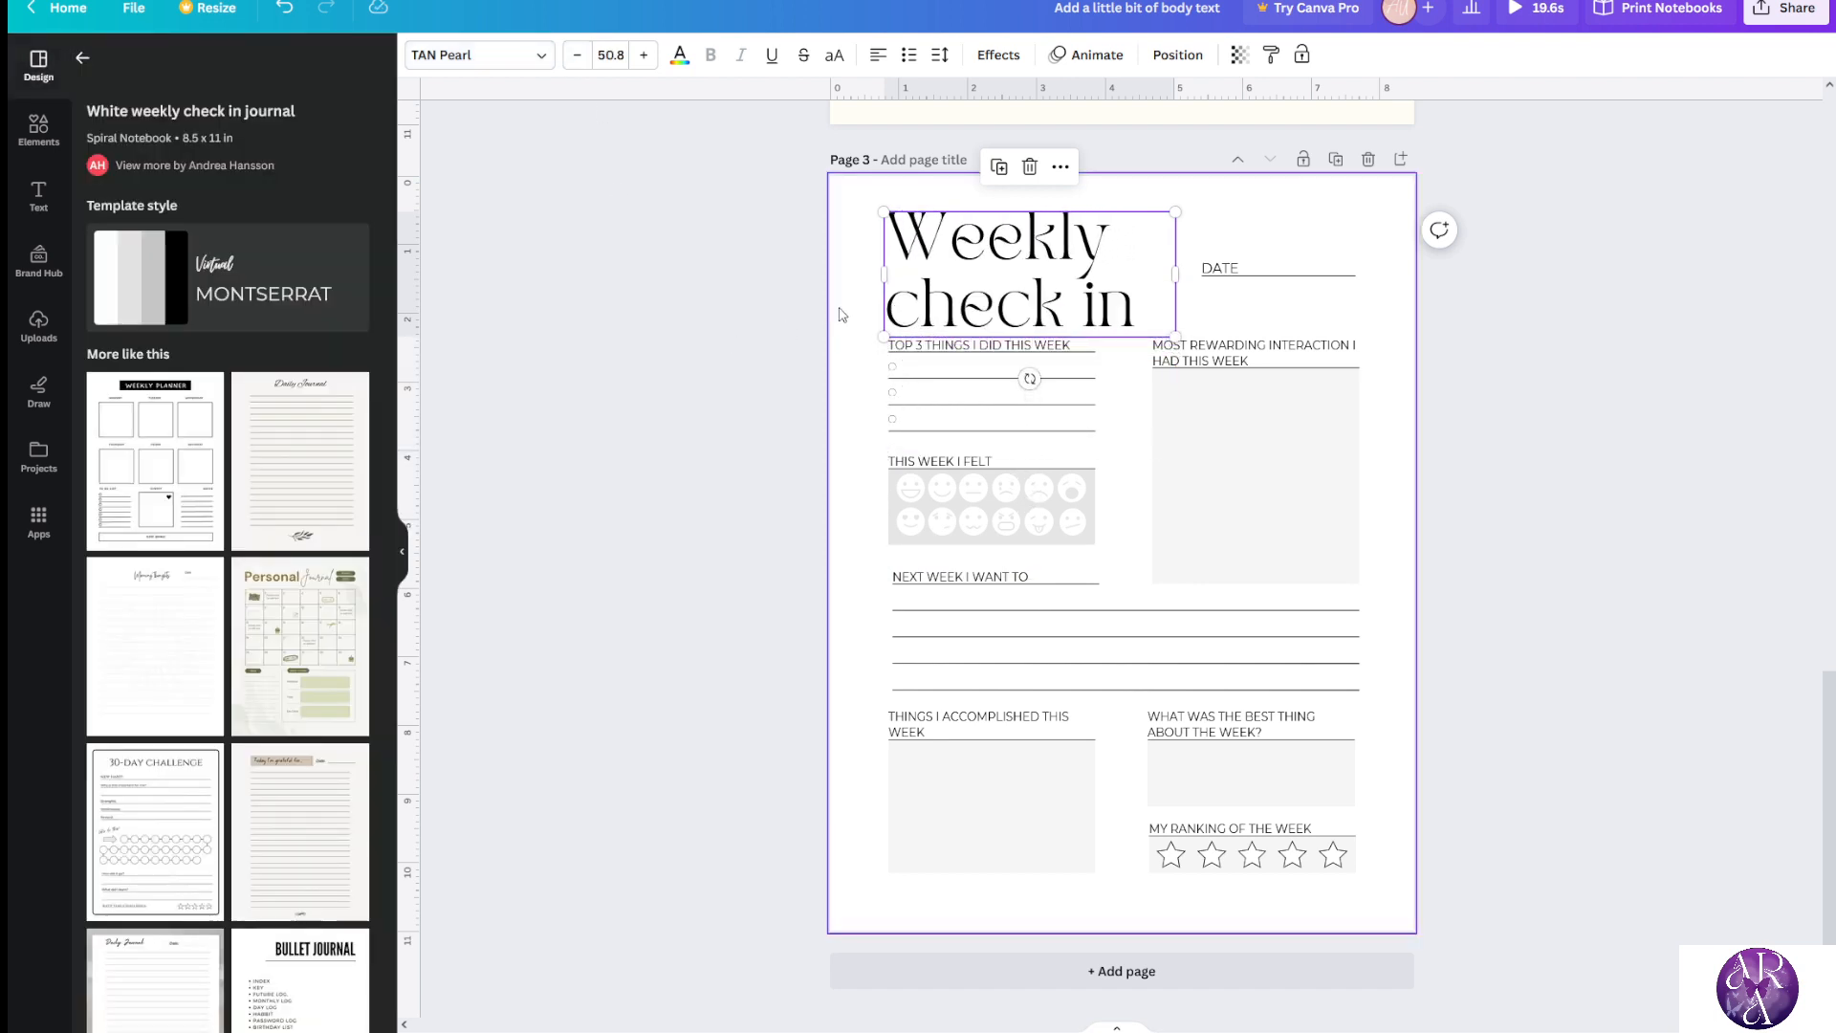
Move the "Weekly check in" heading up into the upper-left corner of the third page
{"action": "left_click_drag", "start_coordinate": [1004, 251], "coordinate": [954, 229]}
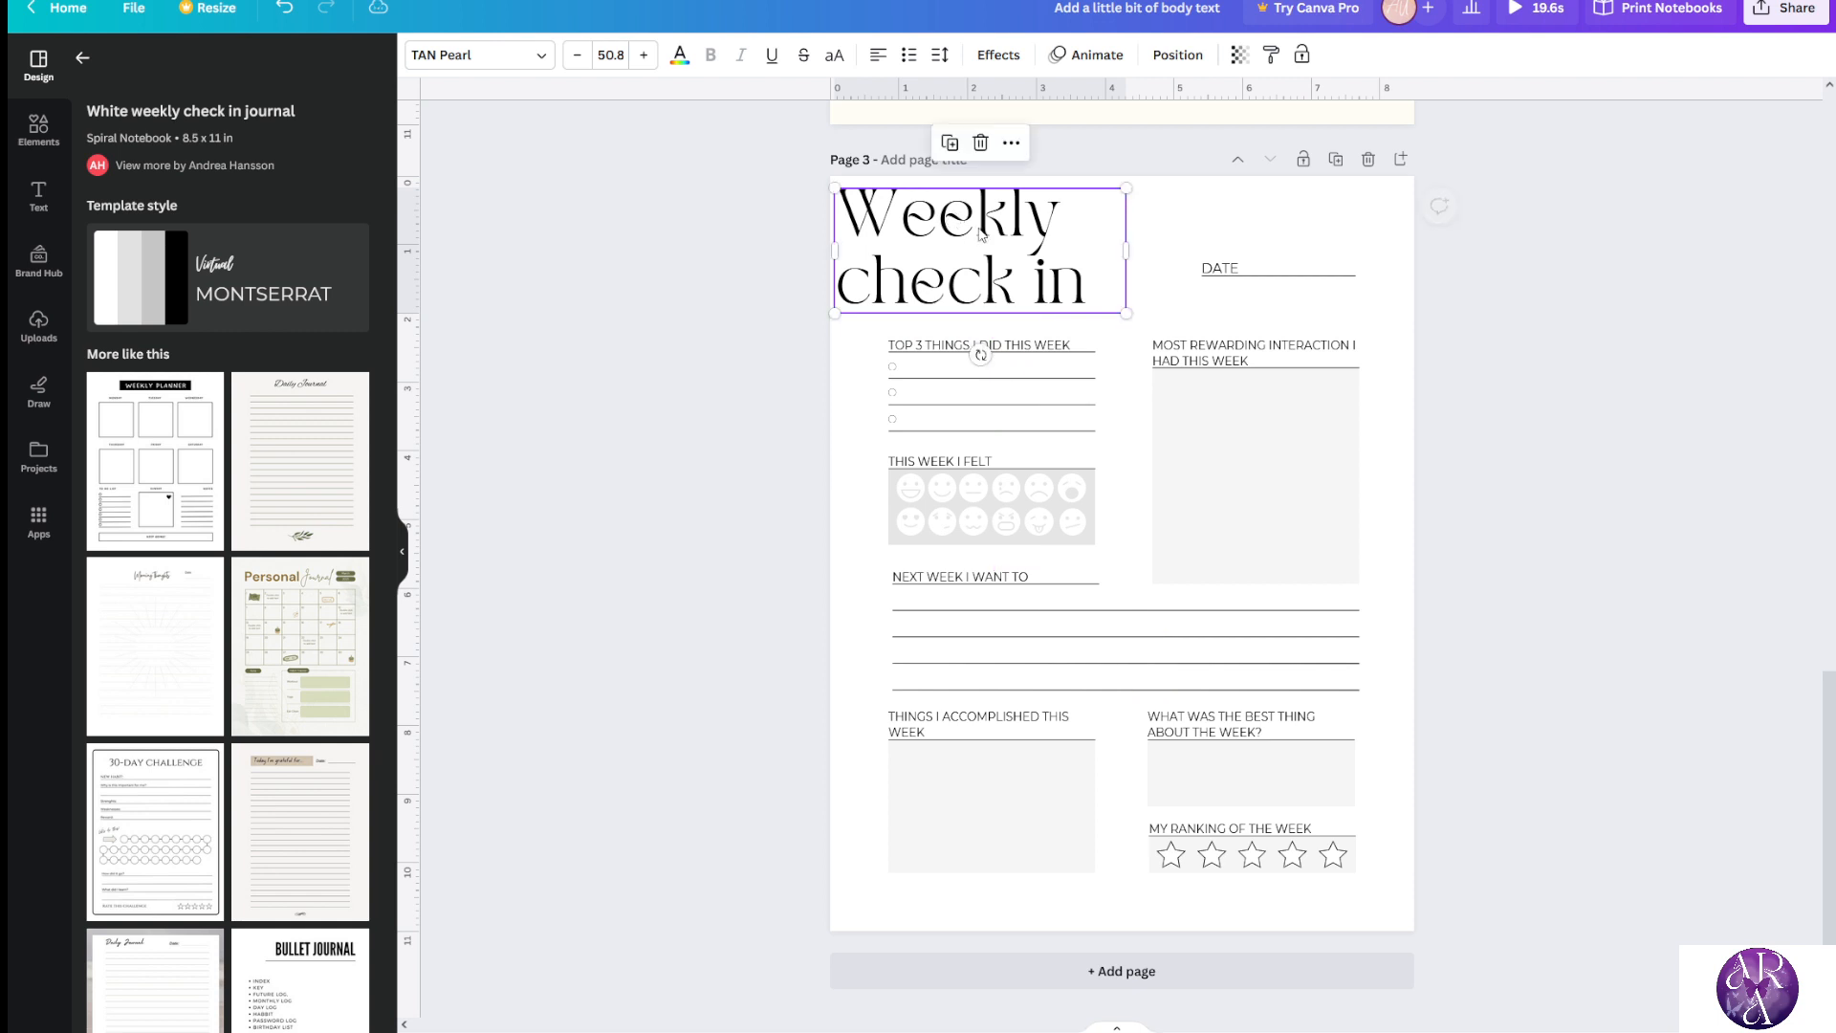
{"action": "left_click", "coordinate": [1475, 378]}
{"action": "left_click", "coordinate": [403, 552]}
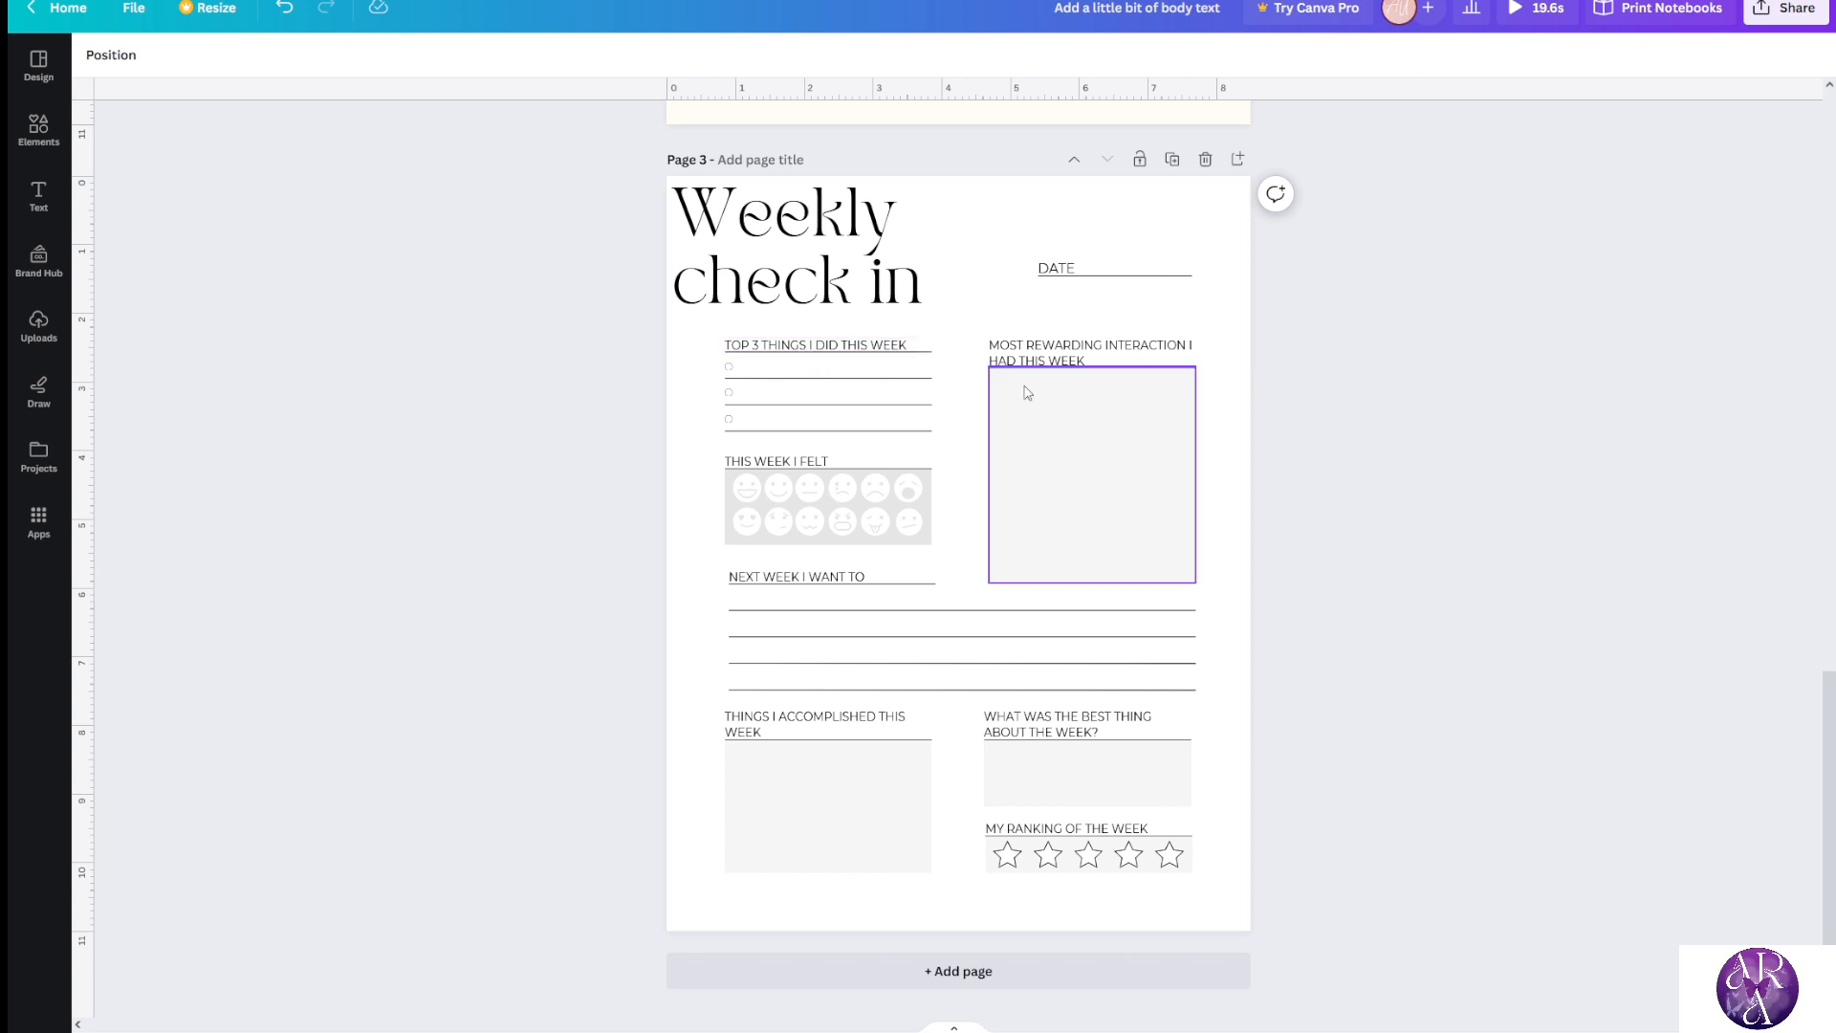
{"action": "left_click_drag", "start_coordinate": [806, 254], "coordinate": [801, 245]}
Replace "check in" in the heading with "Shadow Work" so it reads "Weekly Shadow Work"
{"action": "double_click", "coordinate": [761, 275]}
{"action": "left_click", "coordinate": [818, 272]}
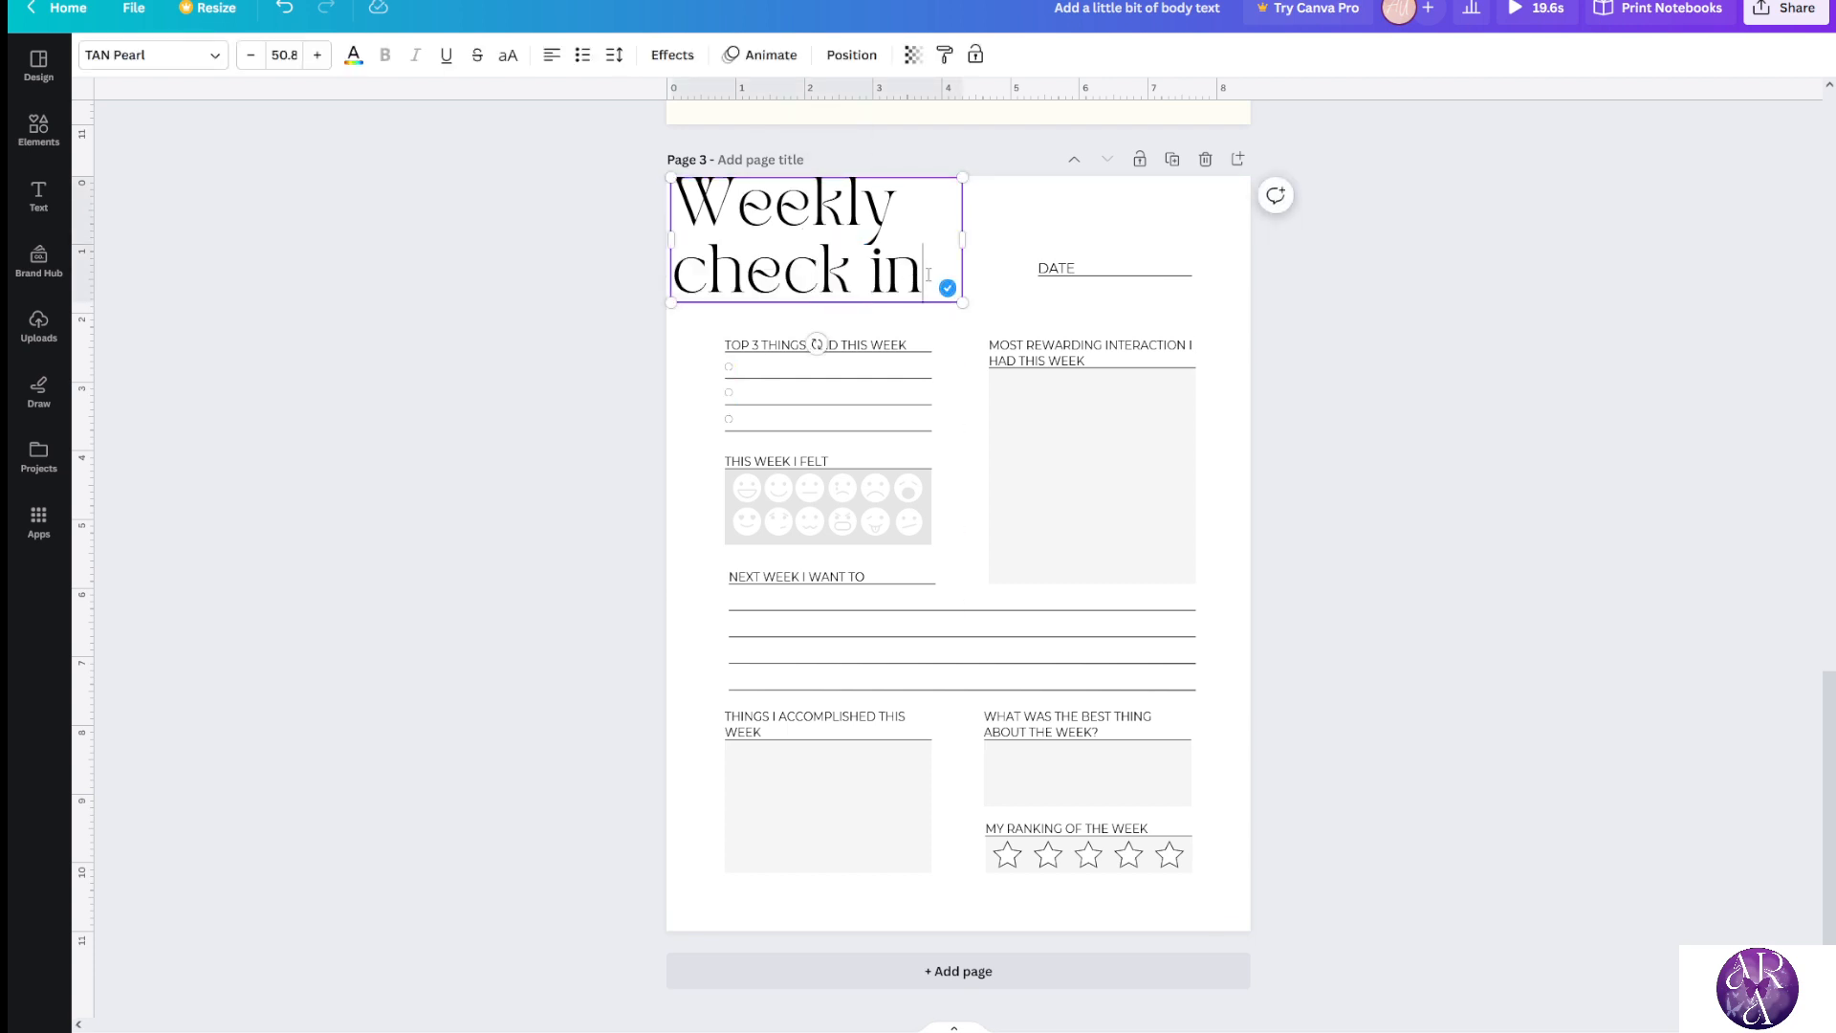
{"action": "left_click_drag", "start_coordinate": [928, 276], "coordinate": [675, 273]}
{"action": "type", "text": "Shadow Work"}
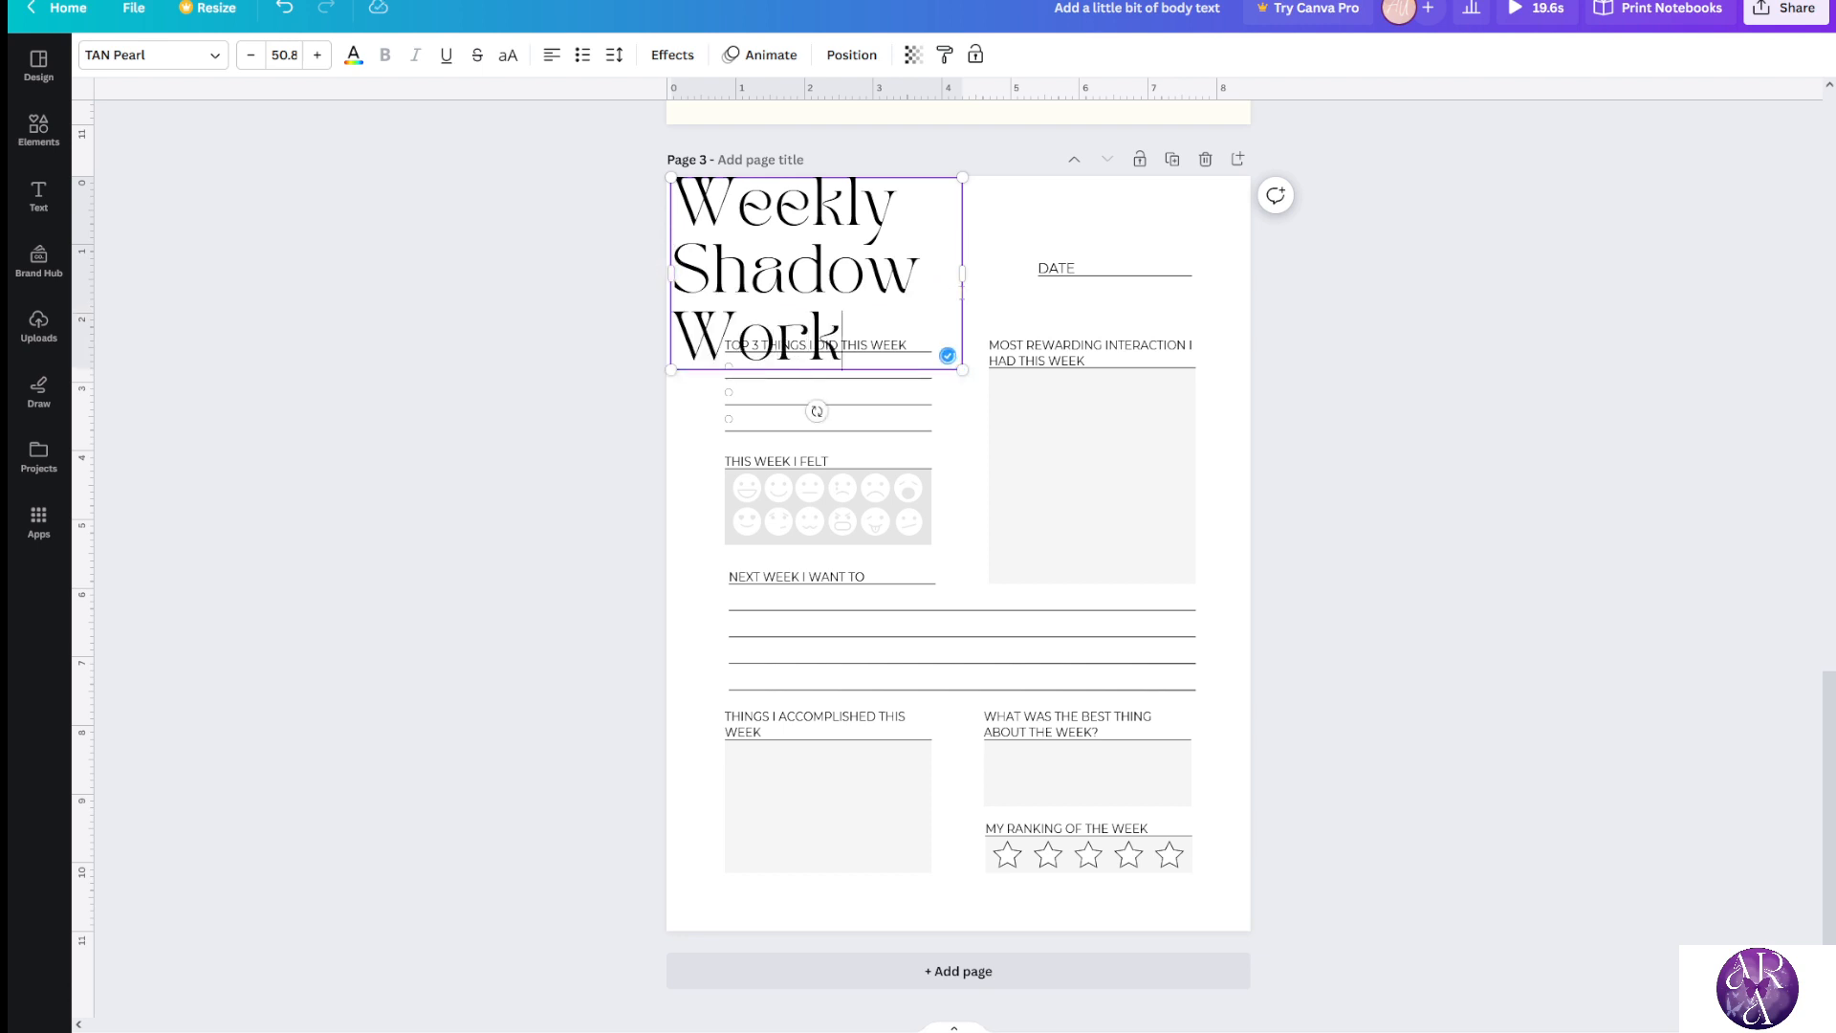
Widen the "Weekly Shadow Work" heading's text box slightly and reduce its font size to 39.8
{"action": "left_click_drag", "start_coordinate": [962, 273], "coordinate": [994, 273]}
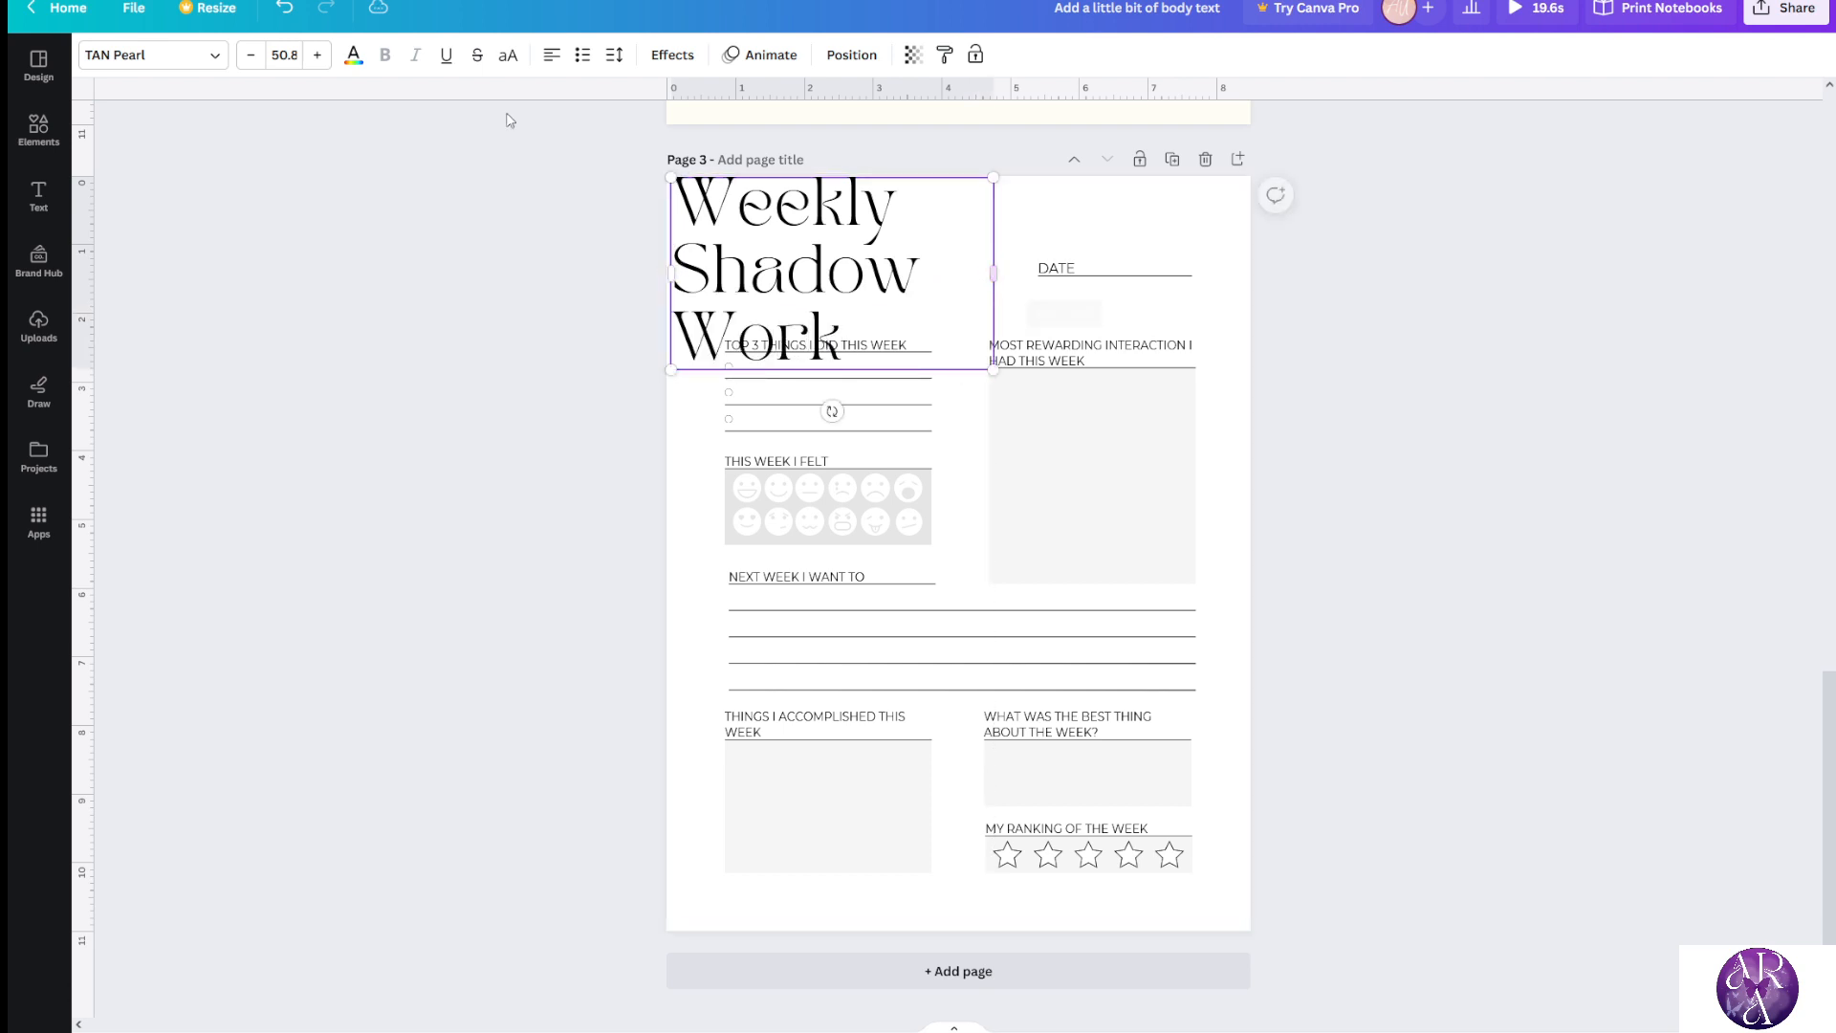
{"action": "left_click", "coordinate": [251, 55]}
{"action": "left_click", "coordinate": [251, 55]}
{"action": "left_click", "coordinate": [251, 55]}
{"action": "left_click", "coordinate": [251, 55]}
{"action": "left_click", "coordinate": [251, 55]}
{"action": "left_click", "coordinate": [251, 55]}
{"action": "left_click", "coordinate": [251, 55]}
{"action": "left_click", "coordinate": [252, 55]}
{"action": "left_click", "coordinate": [252, 55]}
{"action": "left_click", "coordinate": [251, 56]}
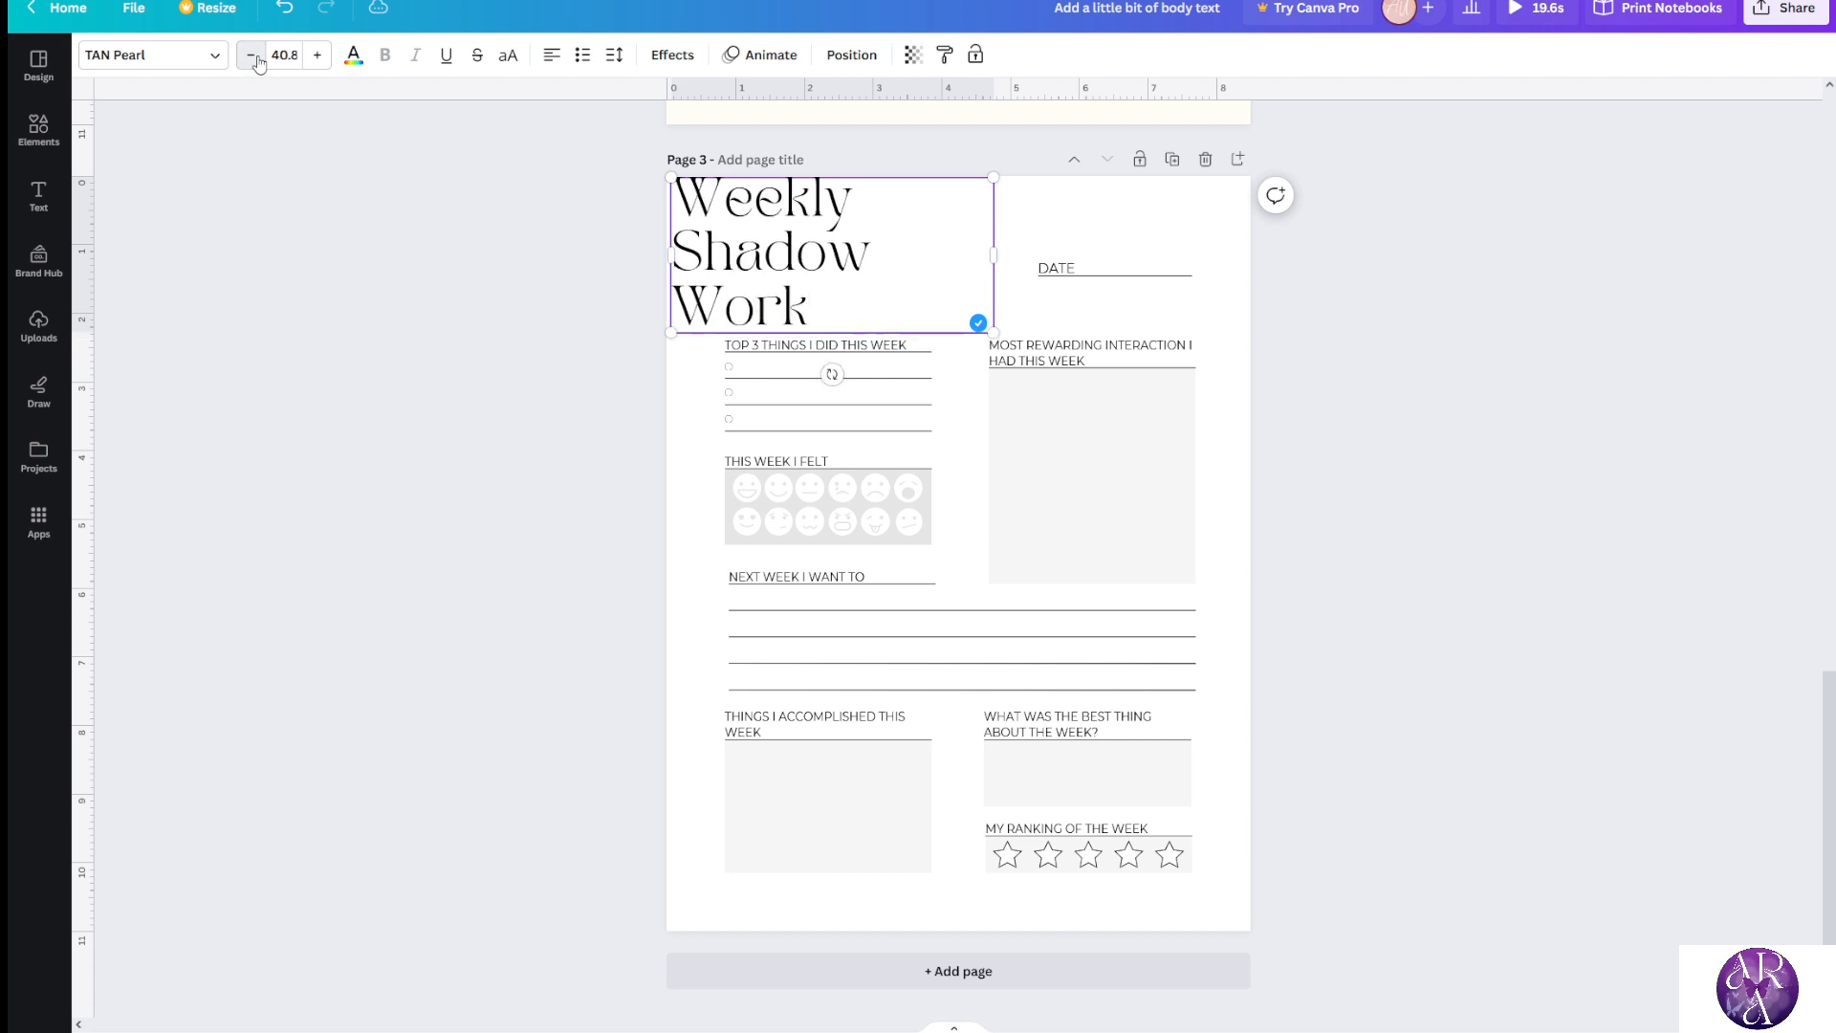
{"action": "left_click", "coordinate": [251, 55]}
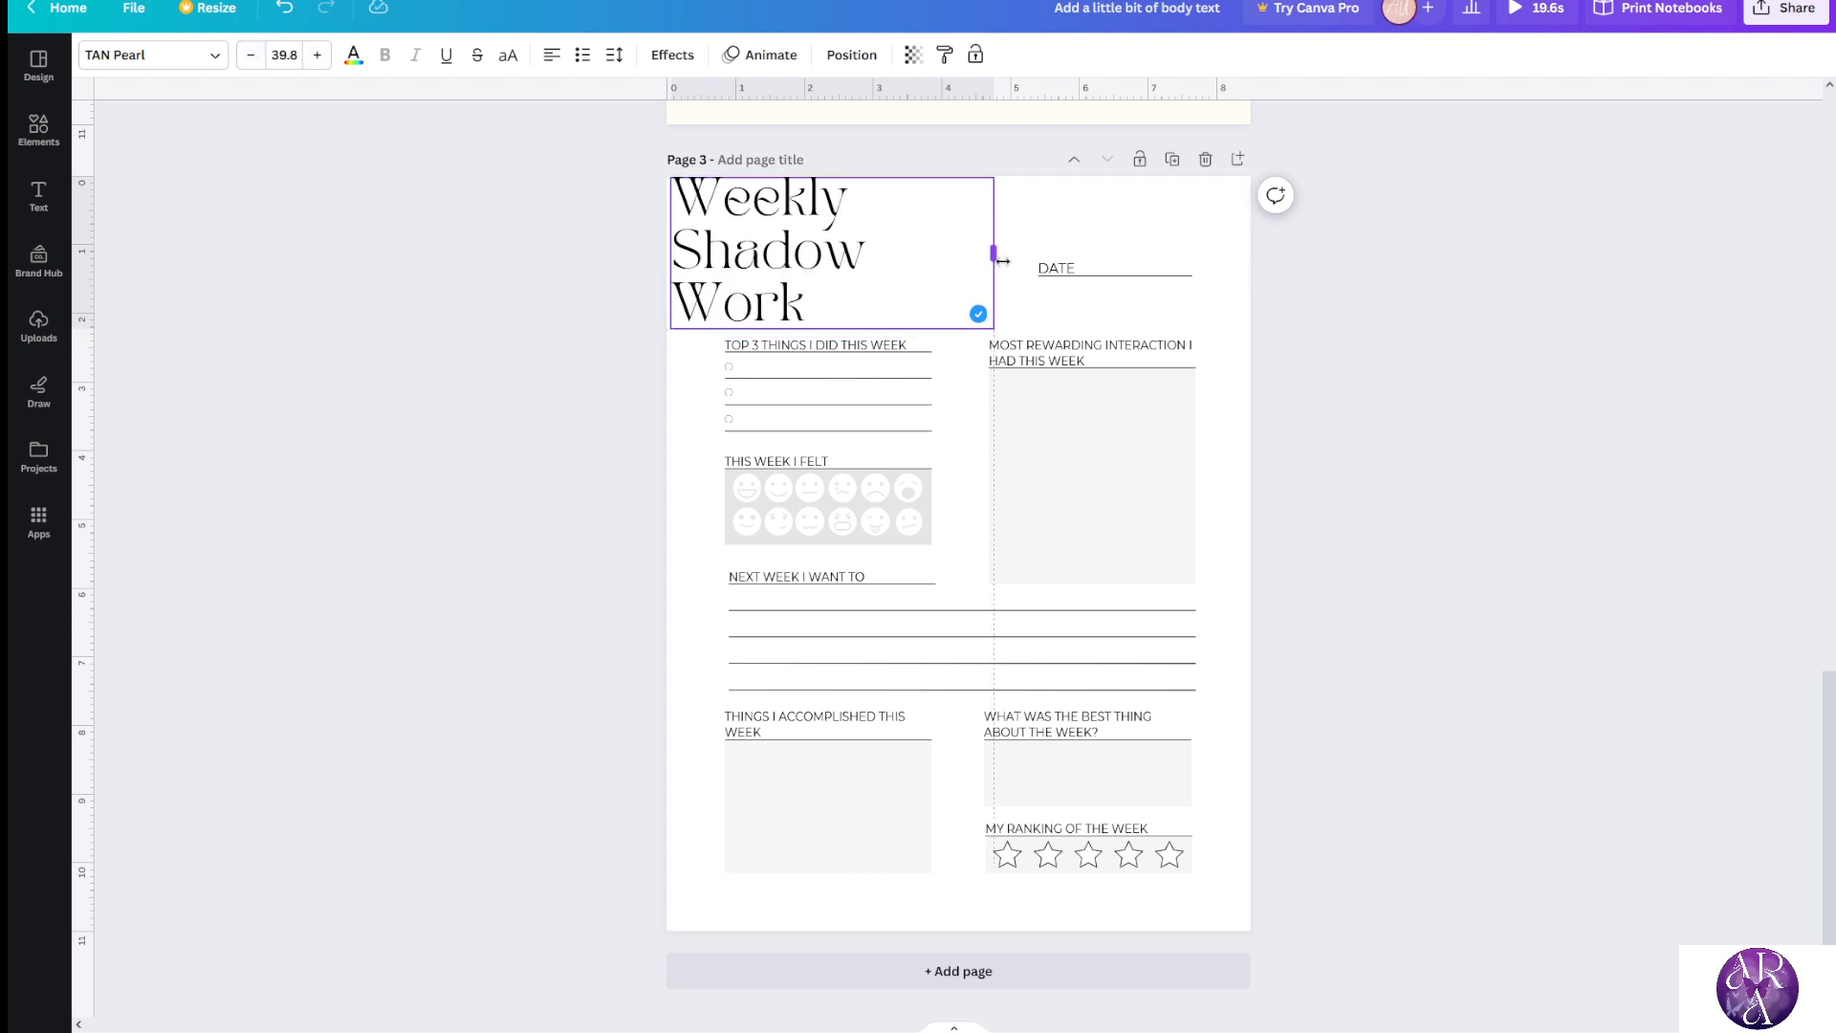
Widen the page 3 title box so "Shadow Work" fits on one line, and shift the DATE field and its underline right
{"action": "left_click_drag", "start_coordinate": [994, 254], "coordinate": [1021, 262]}
{"action": "left_click", "coordinate": [1409, 327]}
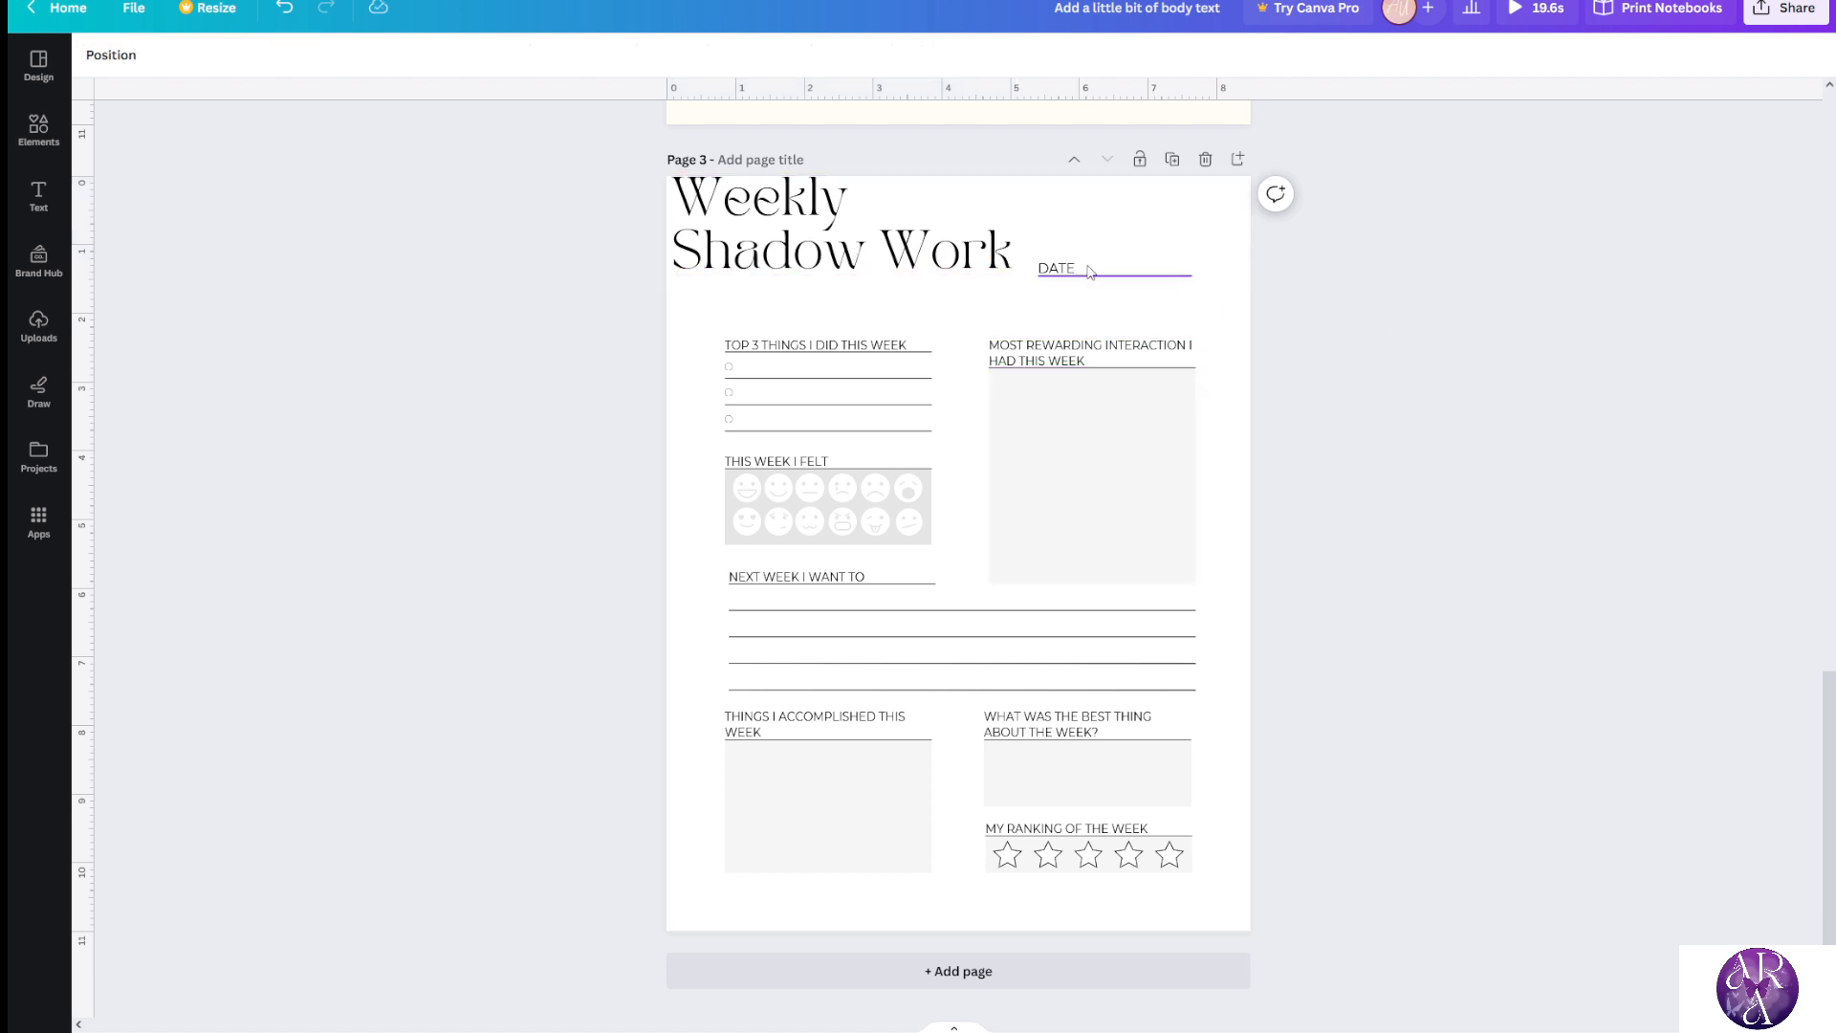
{"action": "mouse_move", "coordinate": [1117, 276]}
{"action": "left_mouse_down"}
{"action": "mouse_move", "coordinate": [1151, 271]}
{"action": "mouse_move", "coordinate": [1072, 265]}
{"action": "mouse_move", "coordinate": [1100, 267]}
{"action": "left_mouse_up"}
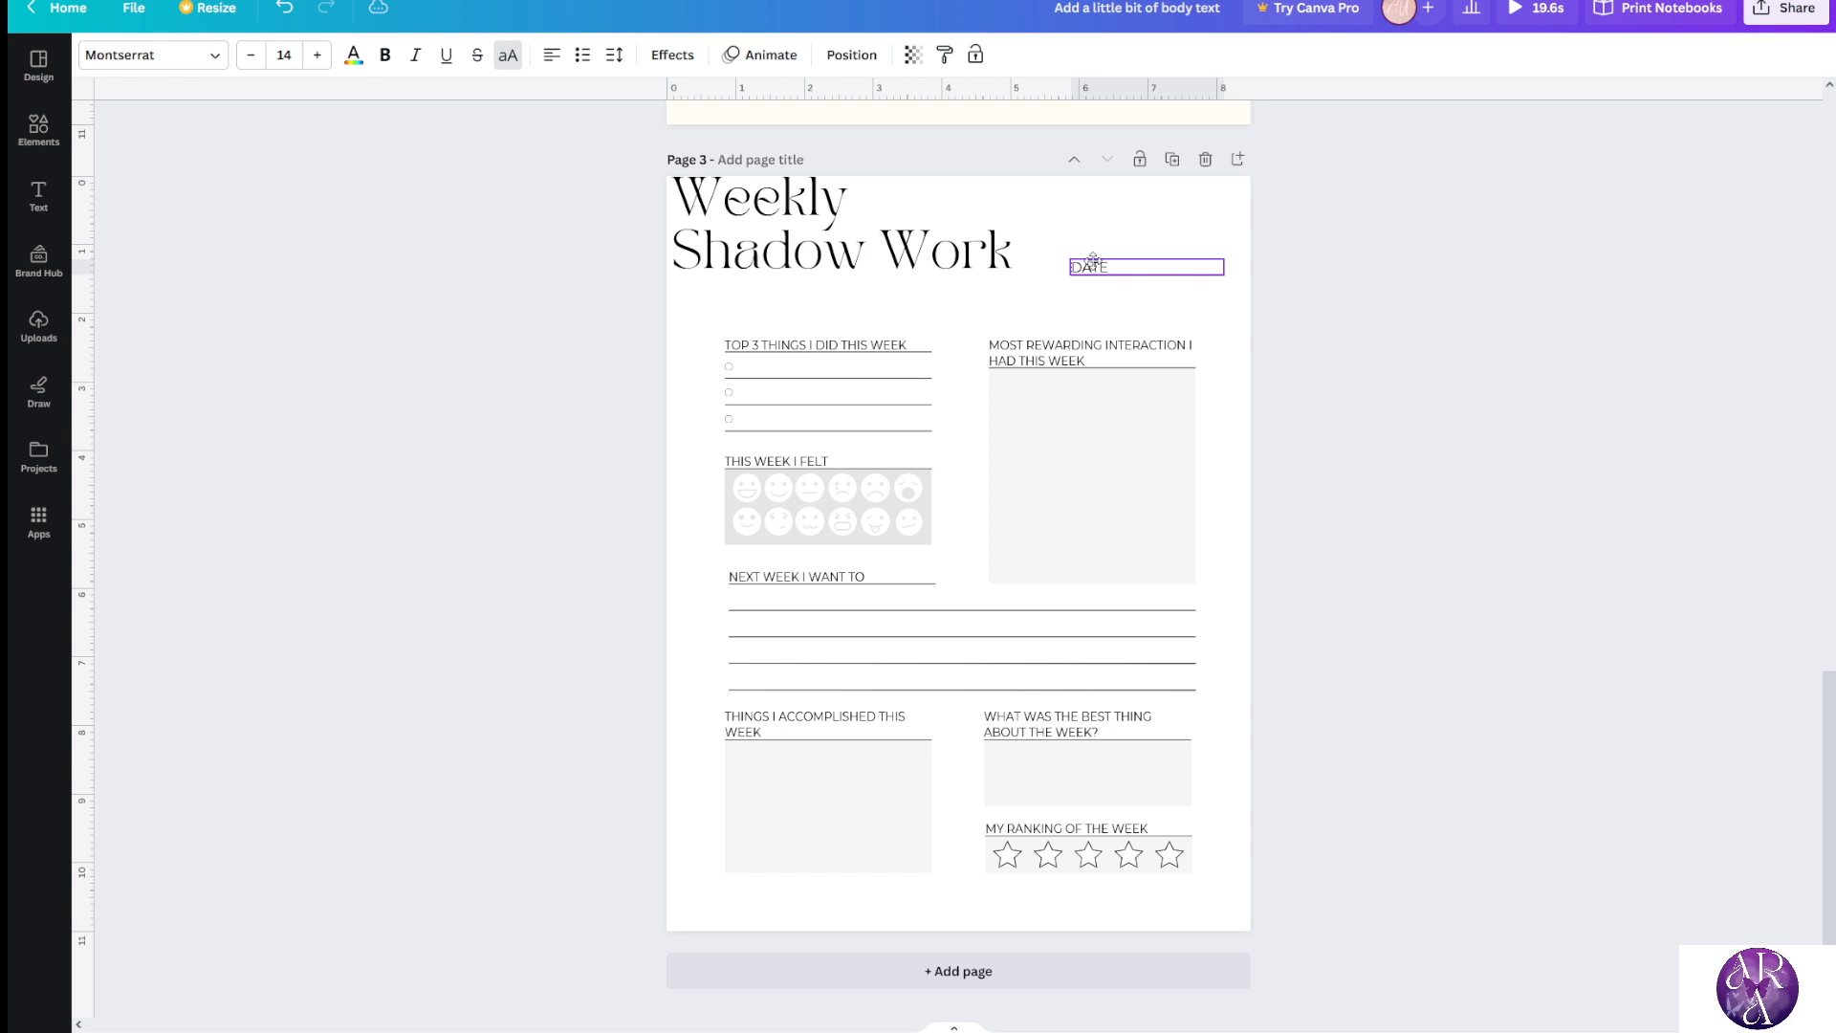
{"action": "left_click", "coordinate": [1383, 407]}
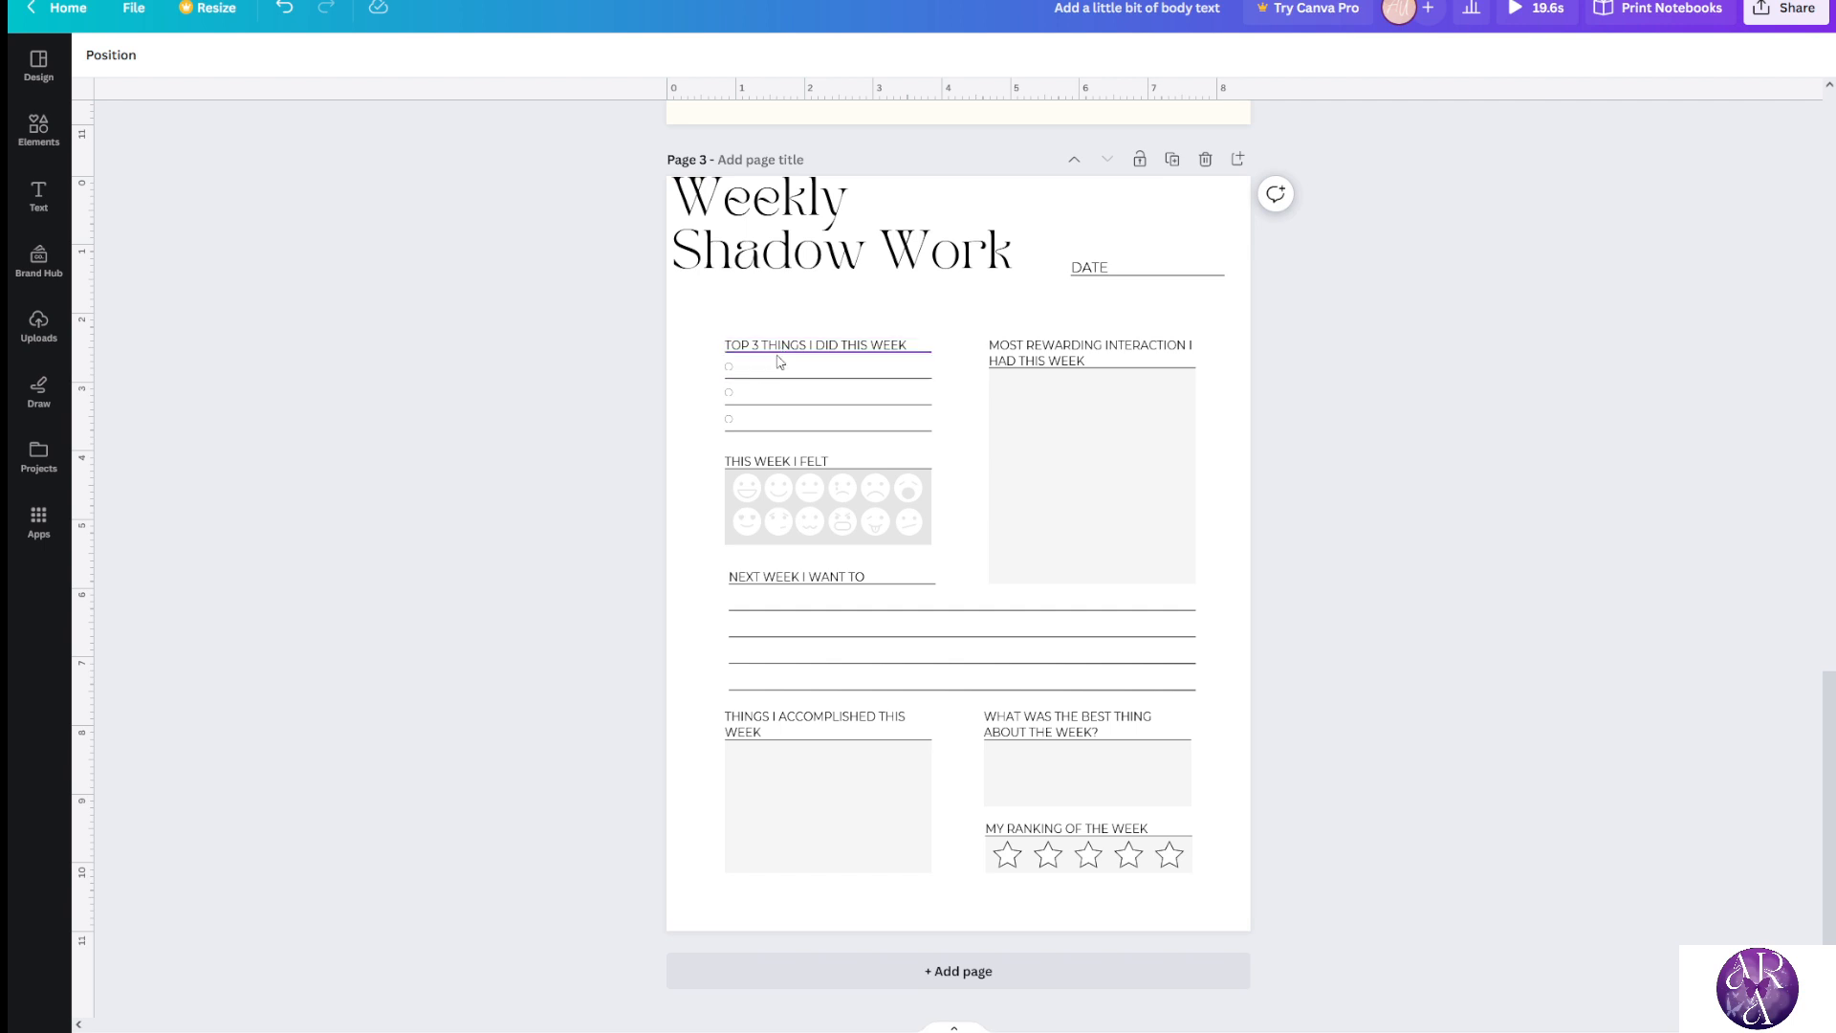
Make the "TOP 3 THINGS I DID THIS WEEK" heading bold and replace "DID" with "LEARNED"
{"action": "scroll", "coordinate": [880, 354], "scroll_direction": "up", "scroll_amount": 5, "text": "ctrl"}
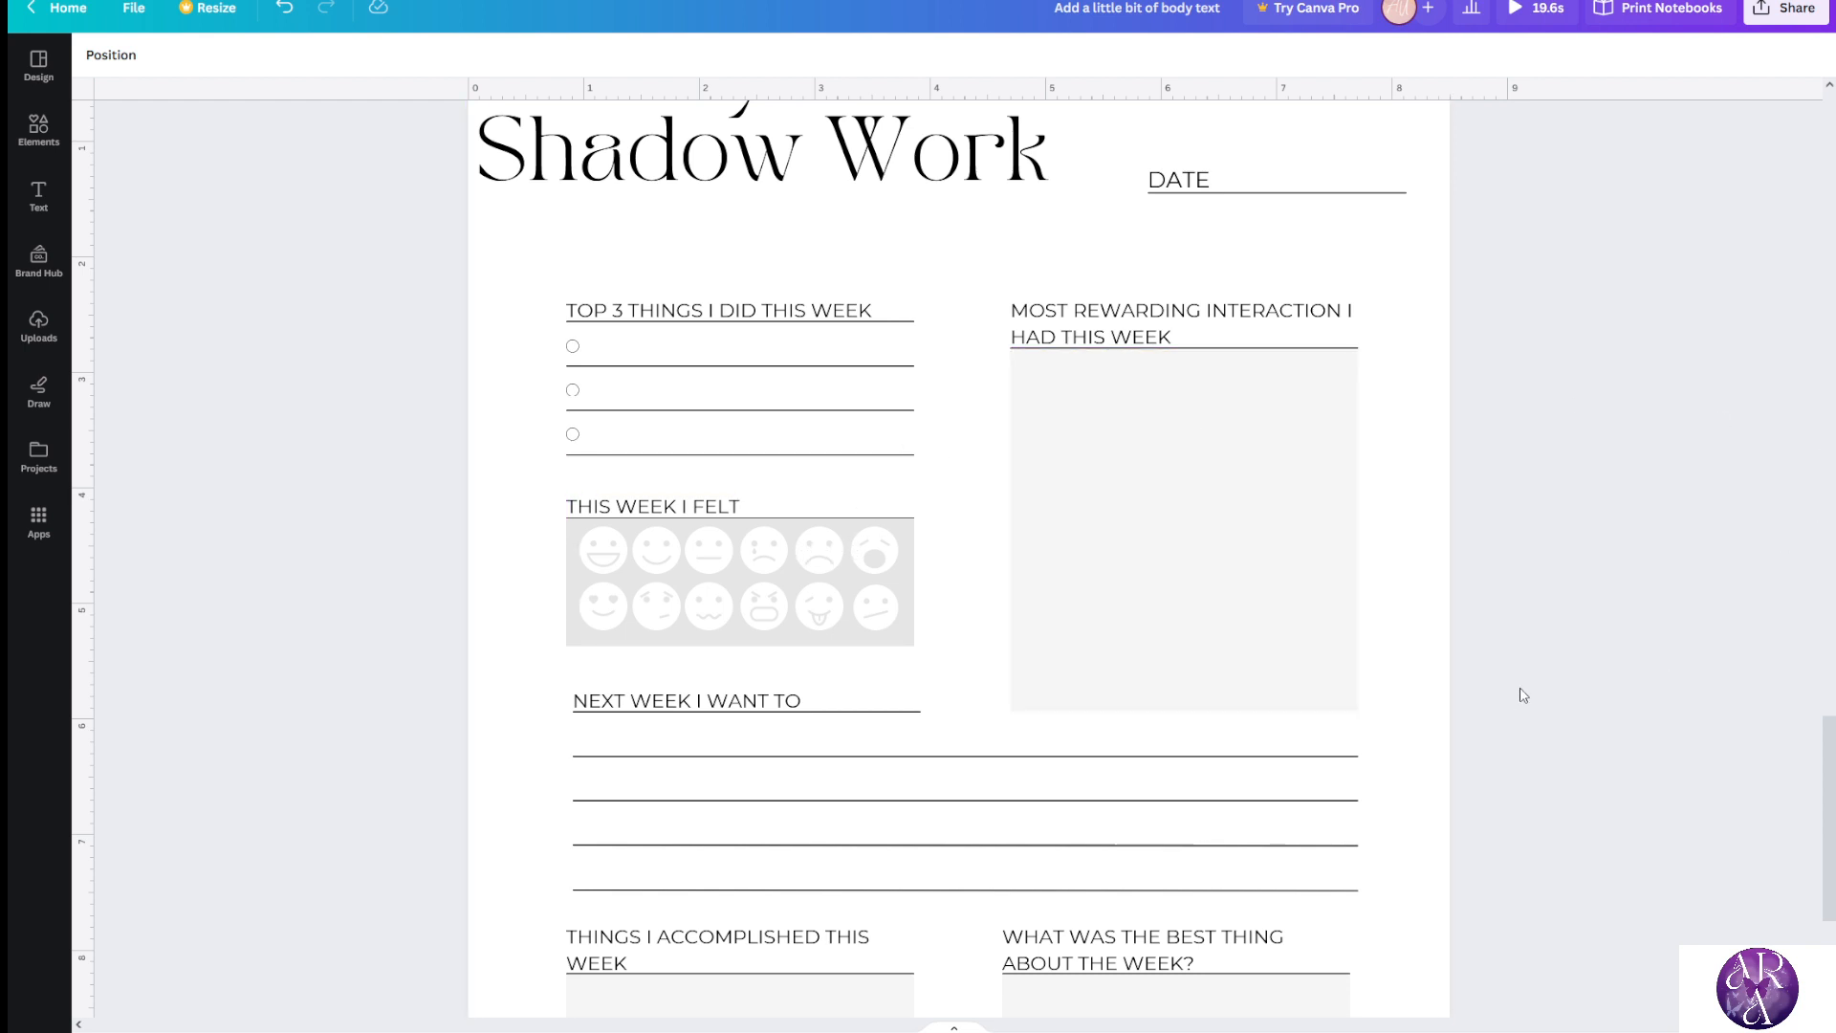
{"action": "scroll", "coordinate": [1521, 689], "scroll_direction": "down", "scroll_amount": 3, "text": "ctrl"}
{"action": "scroll", "coordinate": [1497, 698], "scroll_direction": "up", "scroll_amount": 3, "text": "ctrl"}
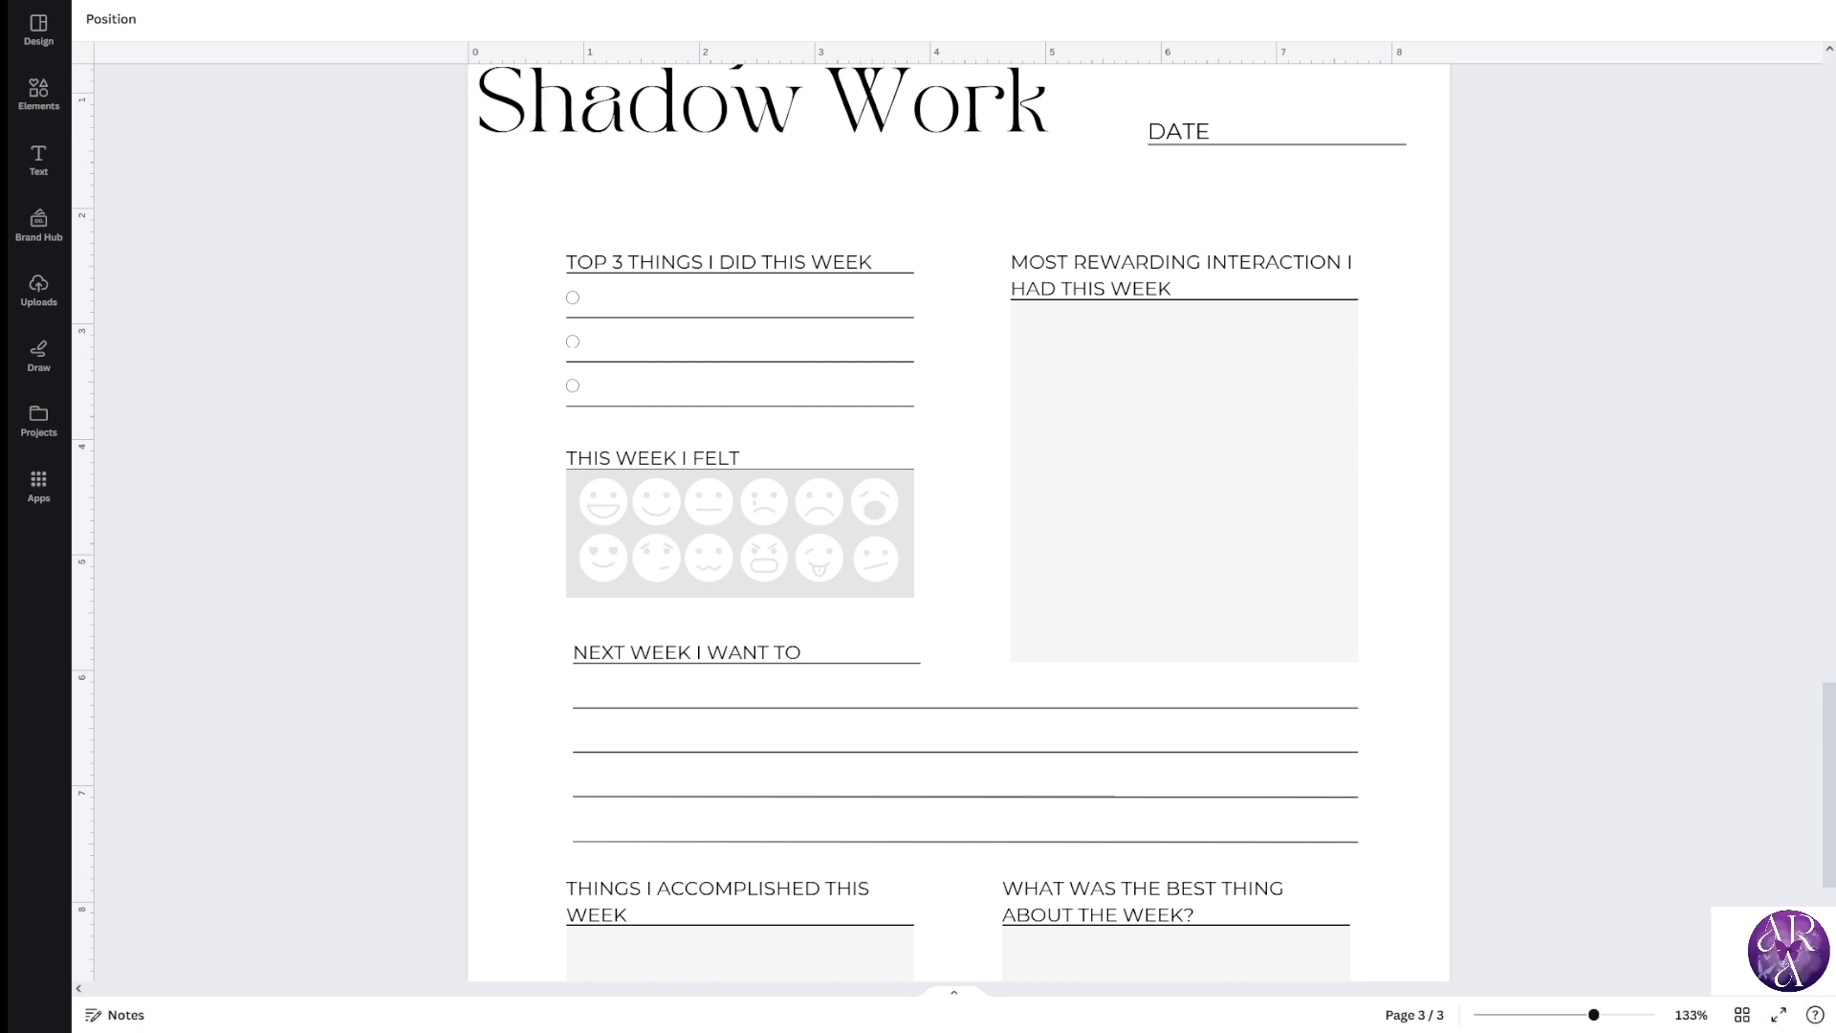
{"action": "left_click_drag", "start_coordinate": [1595, 1015], "coordinate": [1580, 1014]}
{"action": "scroll", "coordinate": [1513, 669], "scroll_direction": "up", "scroll_amount": 4}
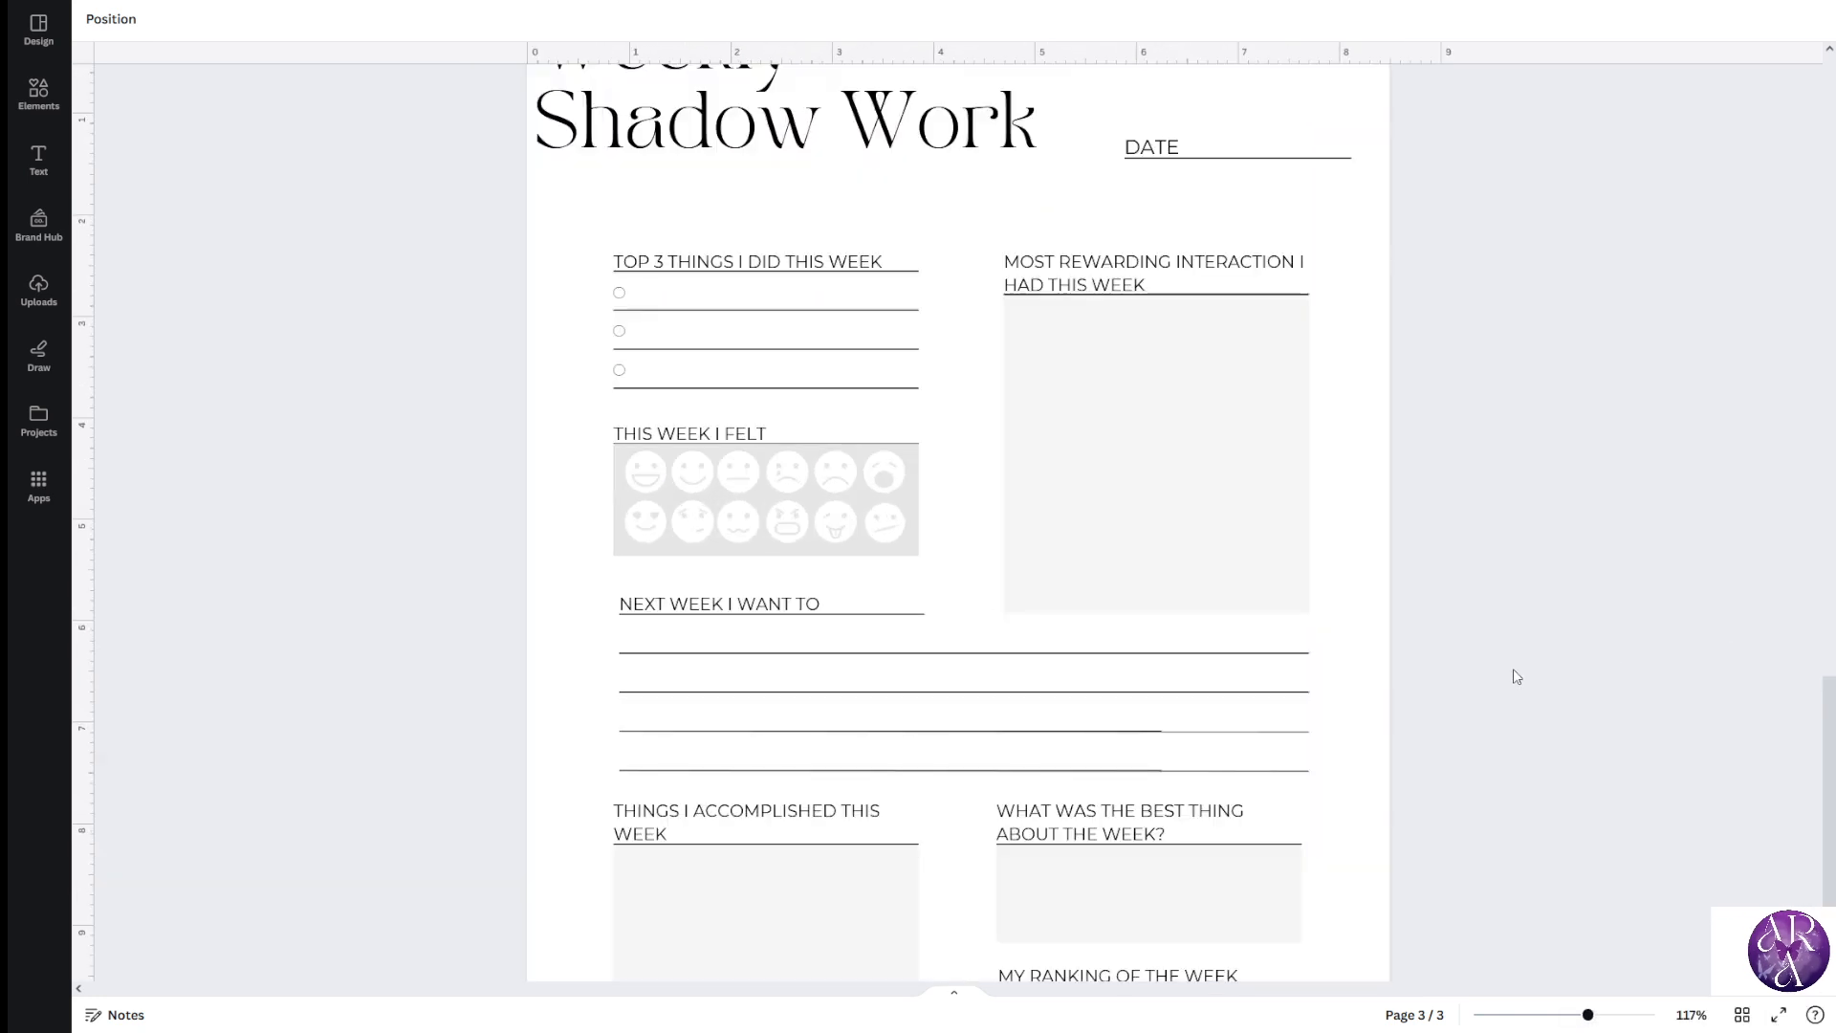
{"action": "scroll", "coordinate": [1528, 656], "scroll_direction": "up", "scroll_amount": 2}
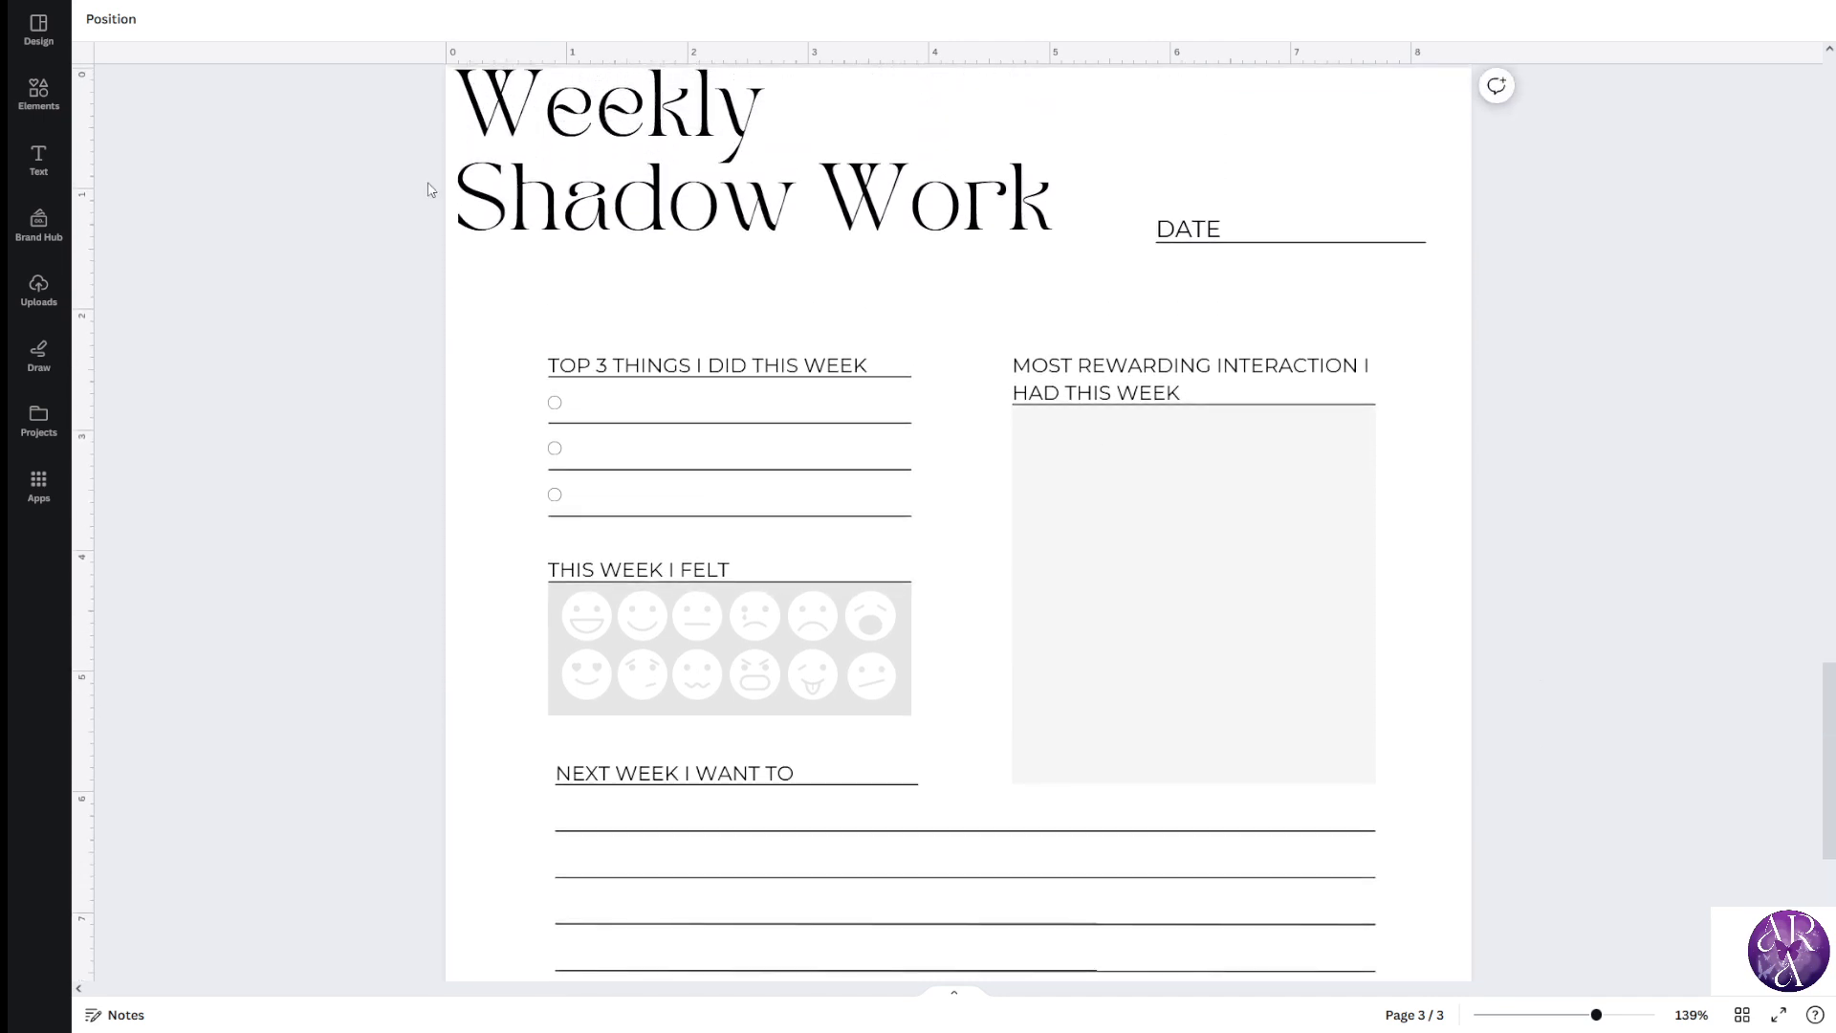
{"action": "left_click", "coordinate": [611, 366]}
{"action": "left_click", "coordinate": [385, 21]}
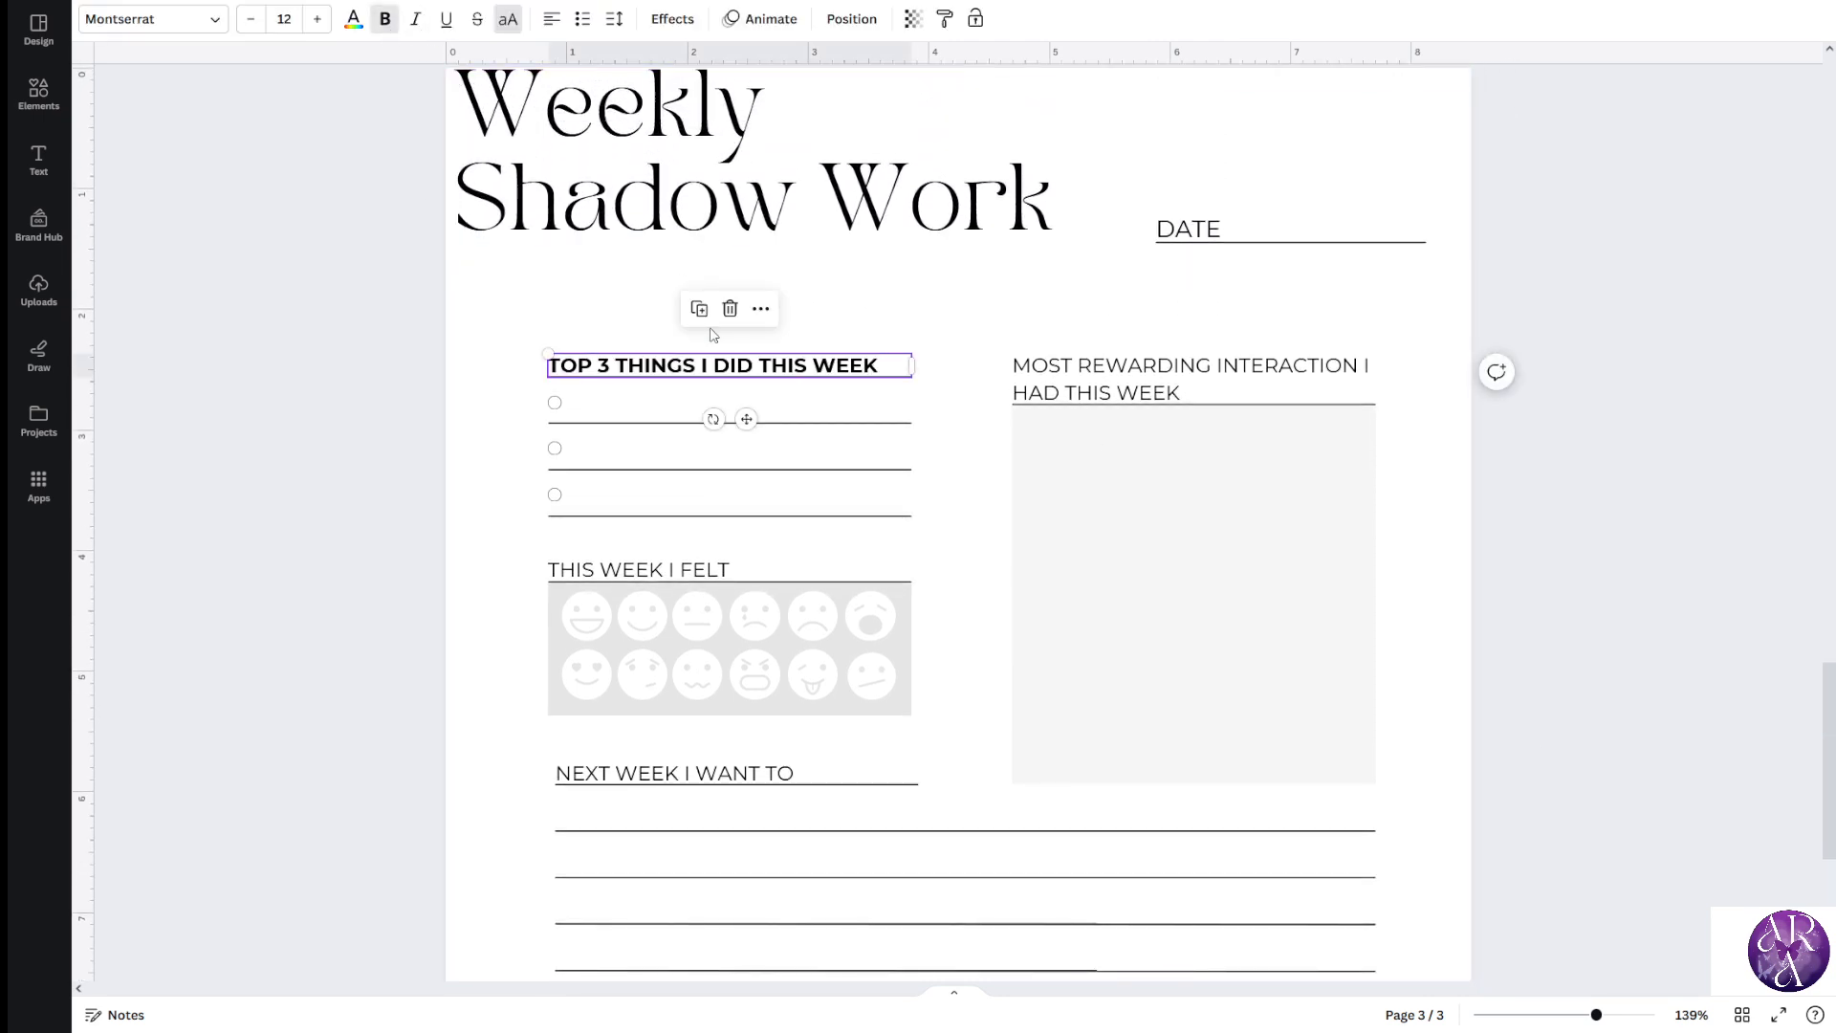
{"action": "double_click", "coordinate": [749, 369]}
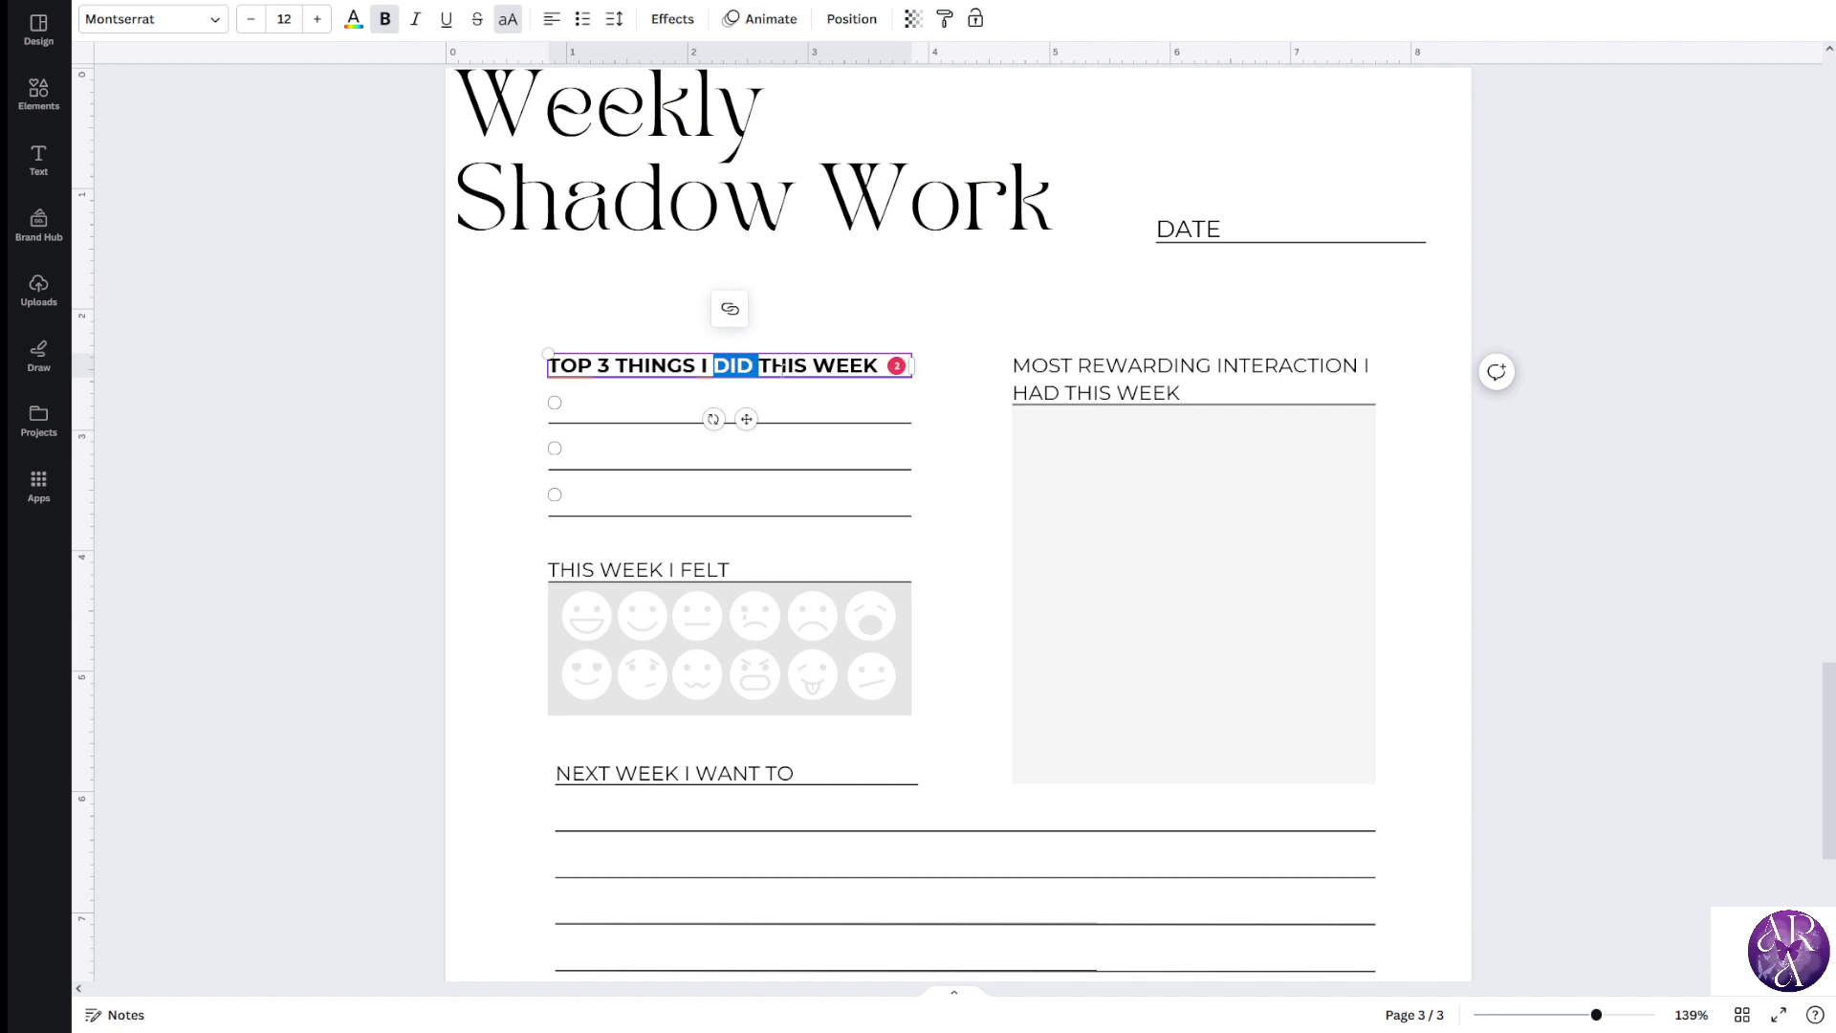
{"action": "type", "text": "LEARNED"}
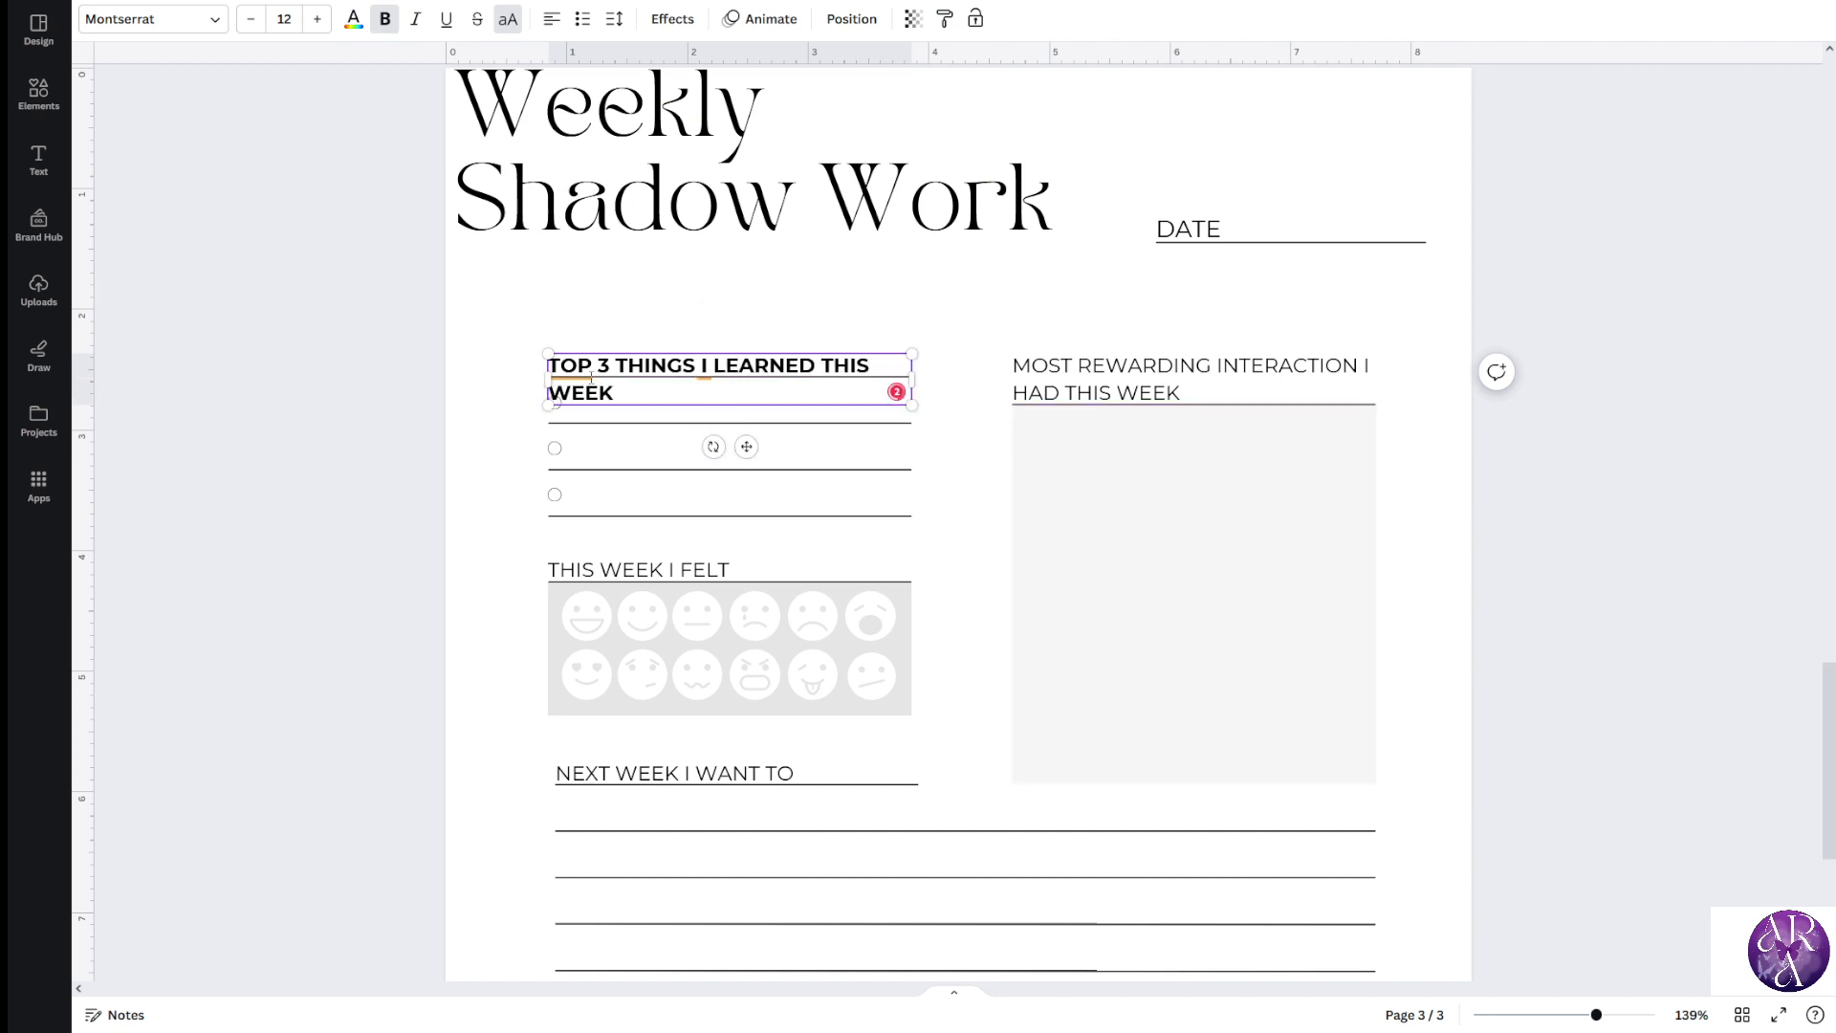
Widen the "TOP 3 THINGS I LEARNED THIS WEEK" box to fit one line, and move it slightly higher above its underline
{"action": "left_click_drag", "start_coordinate": [542, 373], "coordinate": [513, 366]}
{"action": "left_click", "coordinate": [355, 464]}
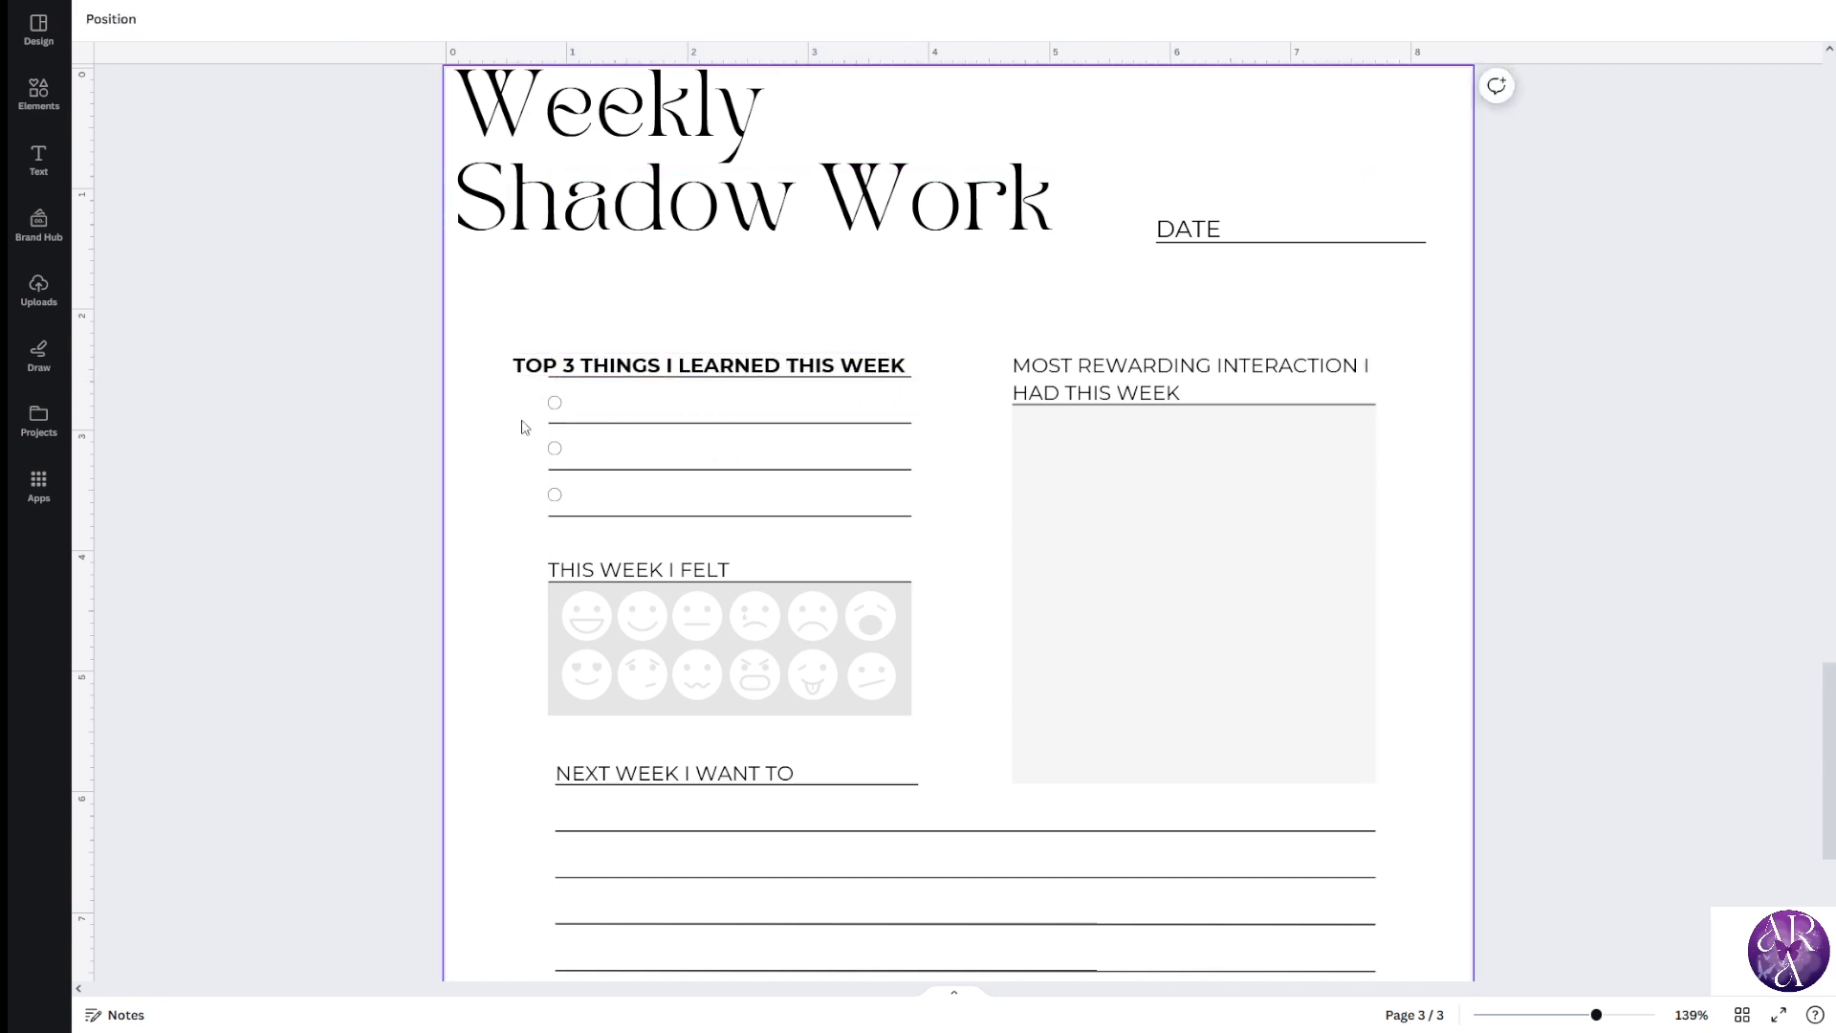
{"action": "left_click_drag", "start_coordinate": [636, 373], "coordinate": [660, 363]}
Extend the underline of the "TOP 3 THINGS I LEARNED THIS WEEK" heading at both ends to span the full heading
{"action": "left_click", "coordinate": [632, 384]}
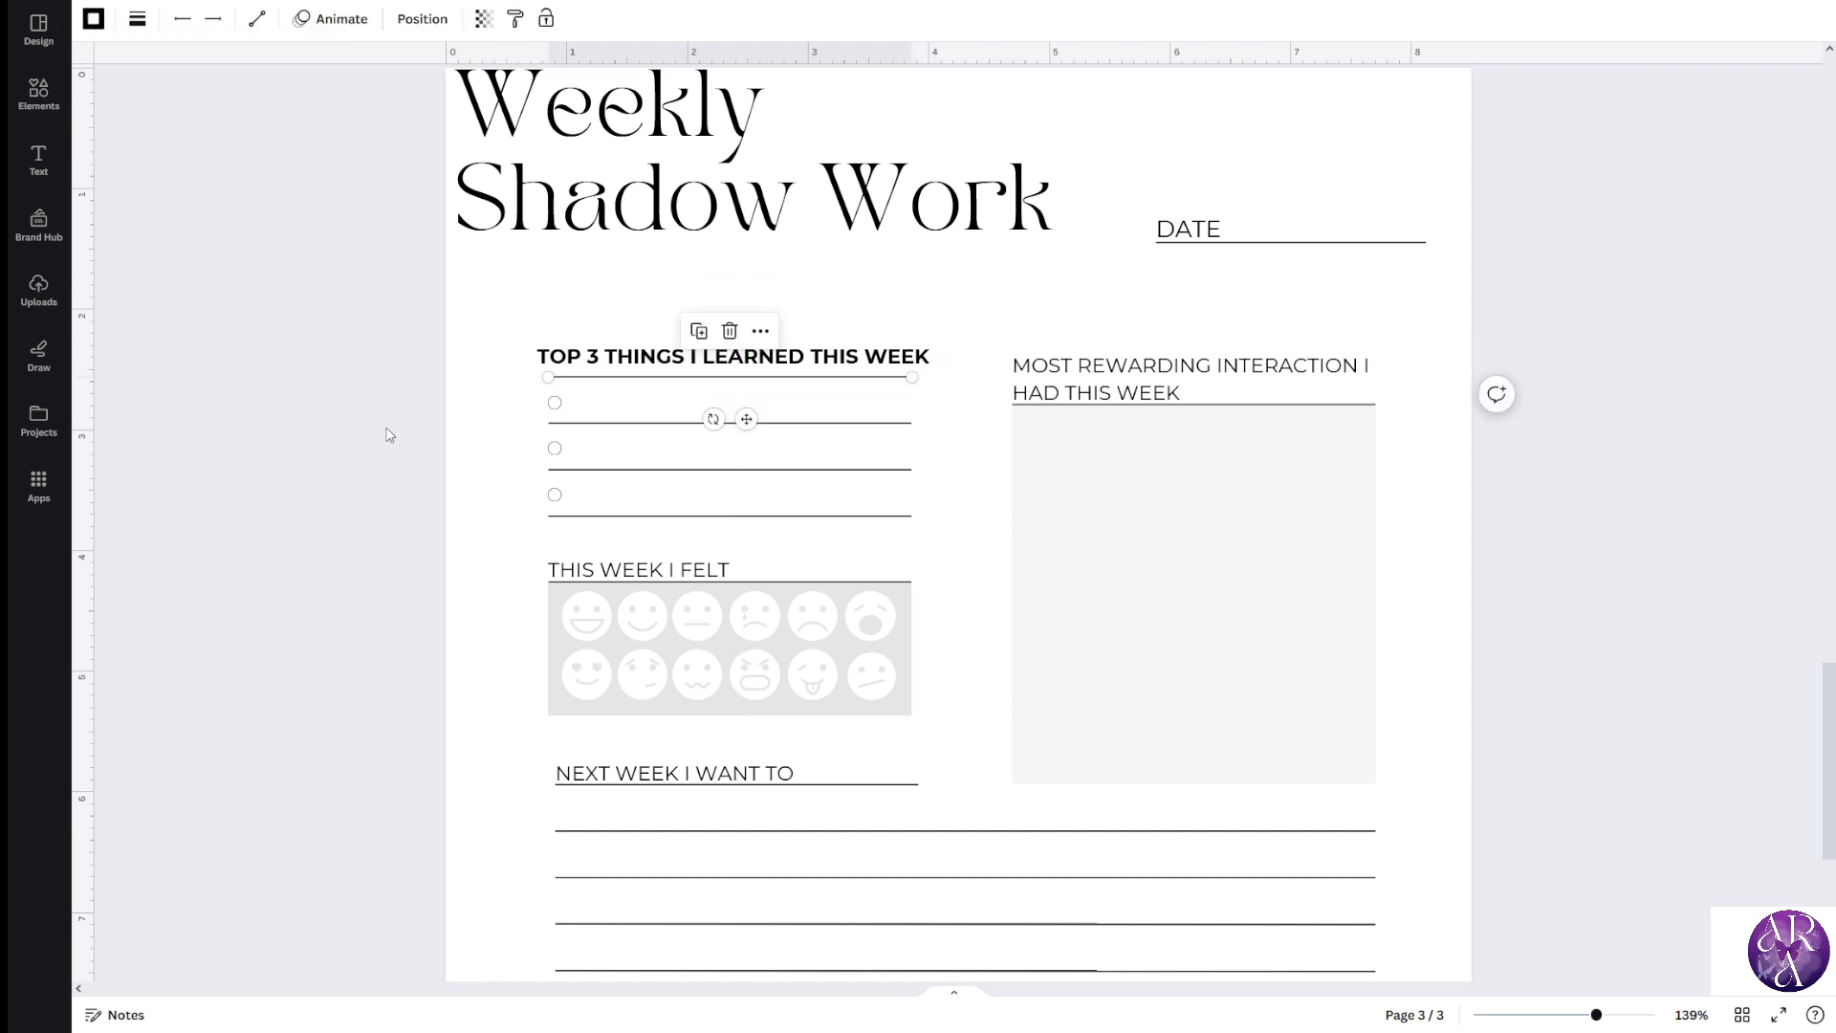
{"action": "left_click", "coordinate": [388, 431]}
{"action": "scroll", "coordinate": [679, 401], "scroll_direction": "up", "scroll_amount": 1}
{"action": "left_click", "coordinate": [580, 380]}
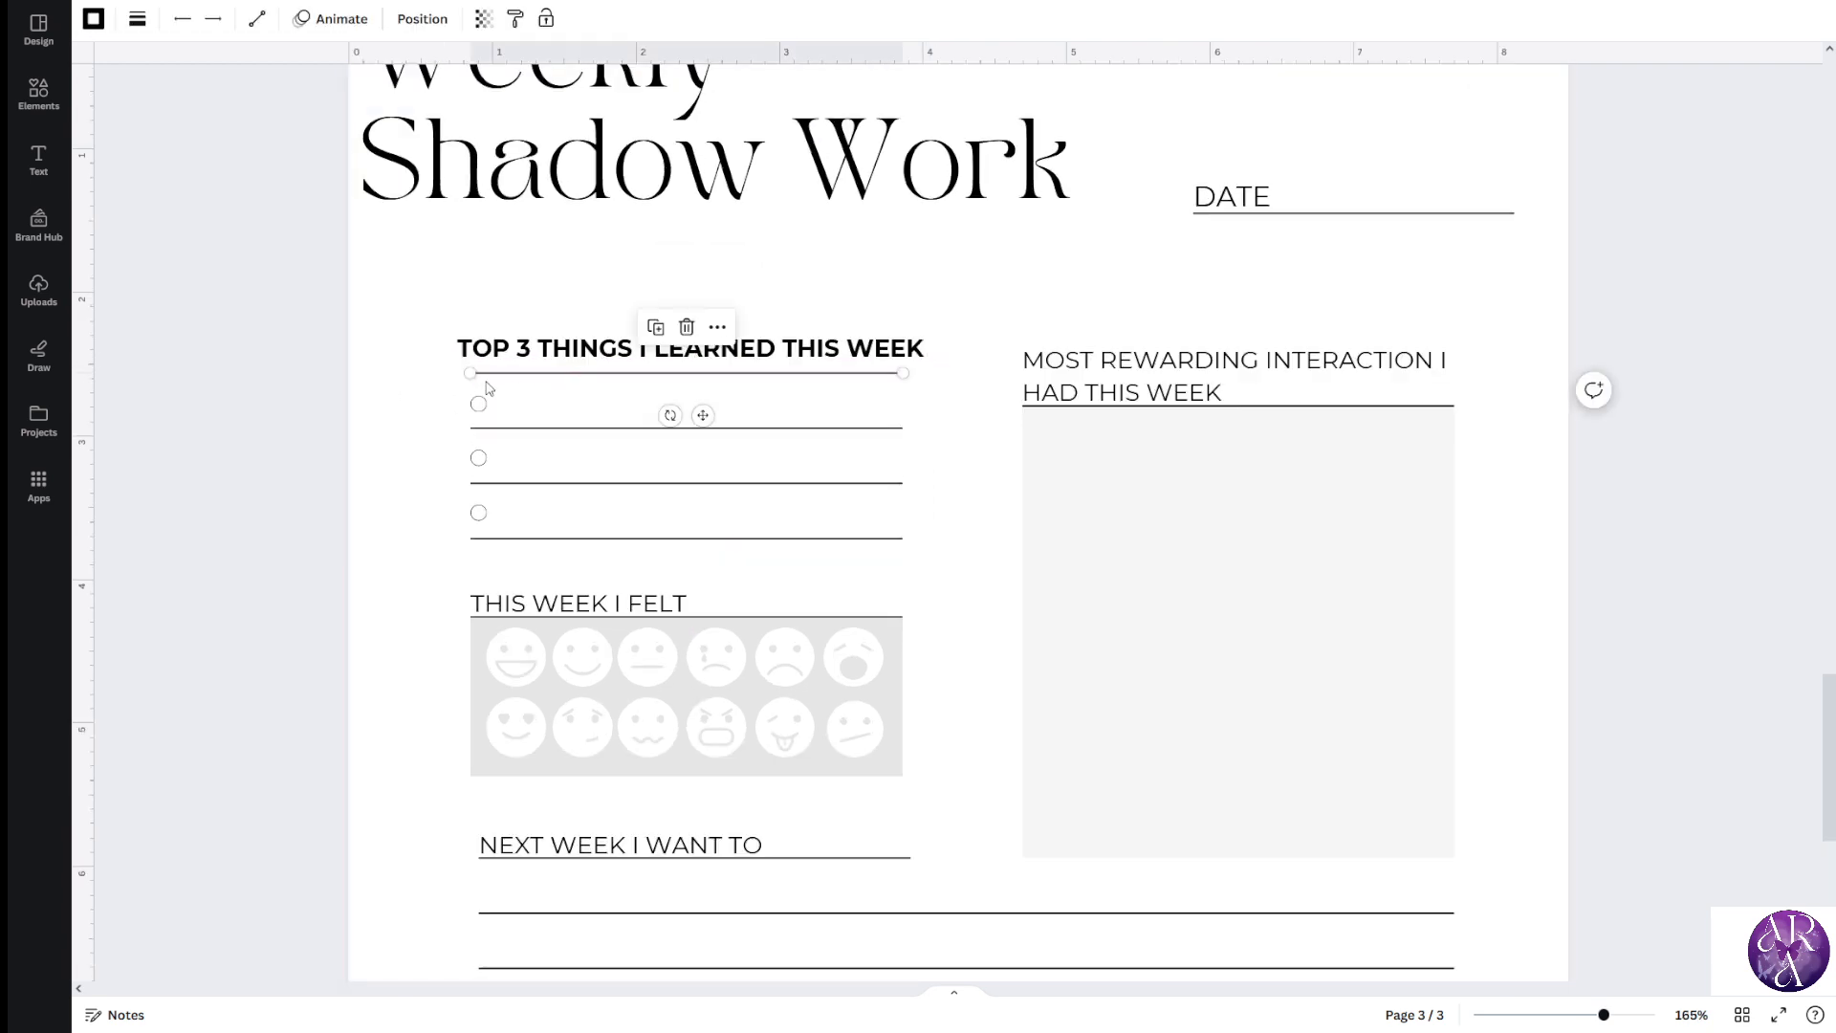
{"action": "left_click", "coordinate": [340, 392]}
{"action": "left_click", "coordinate": [548, 385]}
{"action": "left_click_drag", "start_coordinate": [470, 373], "coordinate": [457, 375]}
{"action": "left_click_drag", "start_coordinate": [899, 373], "coordinate": [943, 375]}
{"action": "left_click", "coordinate": [164, 414]}
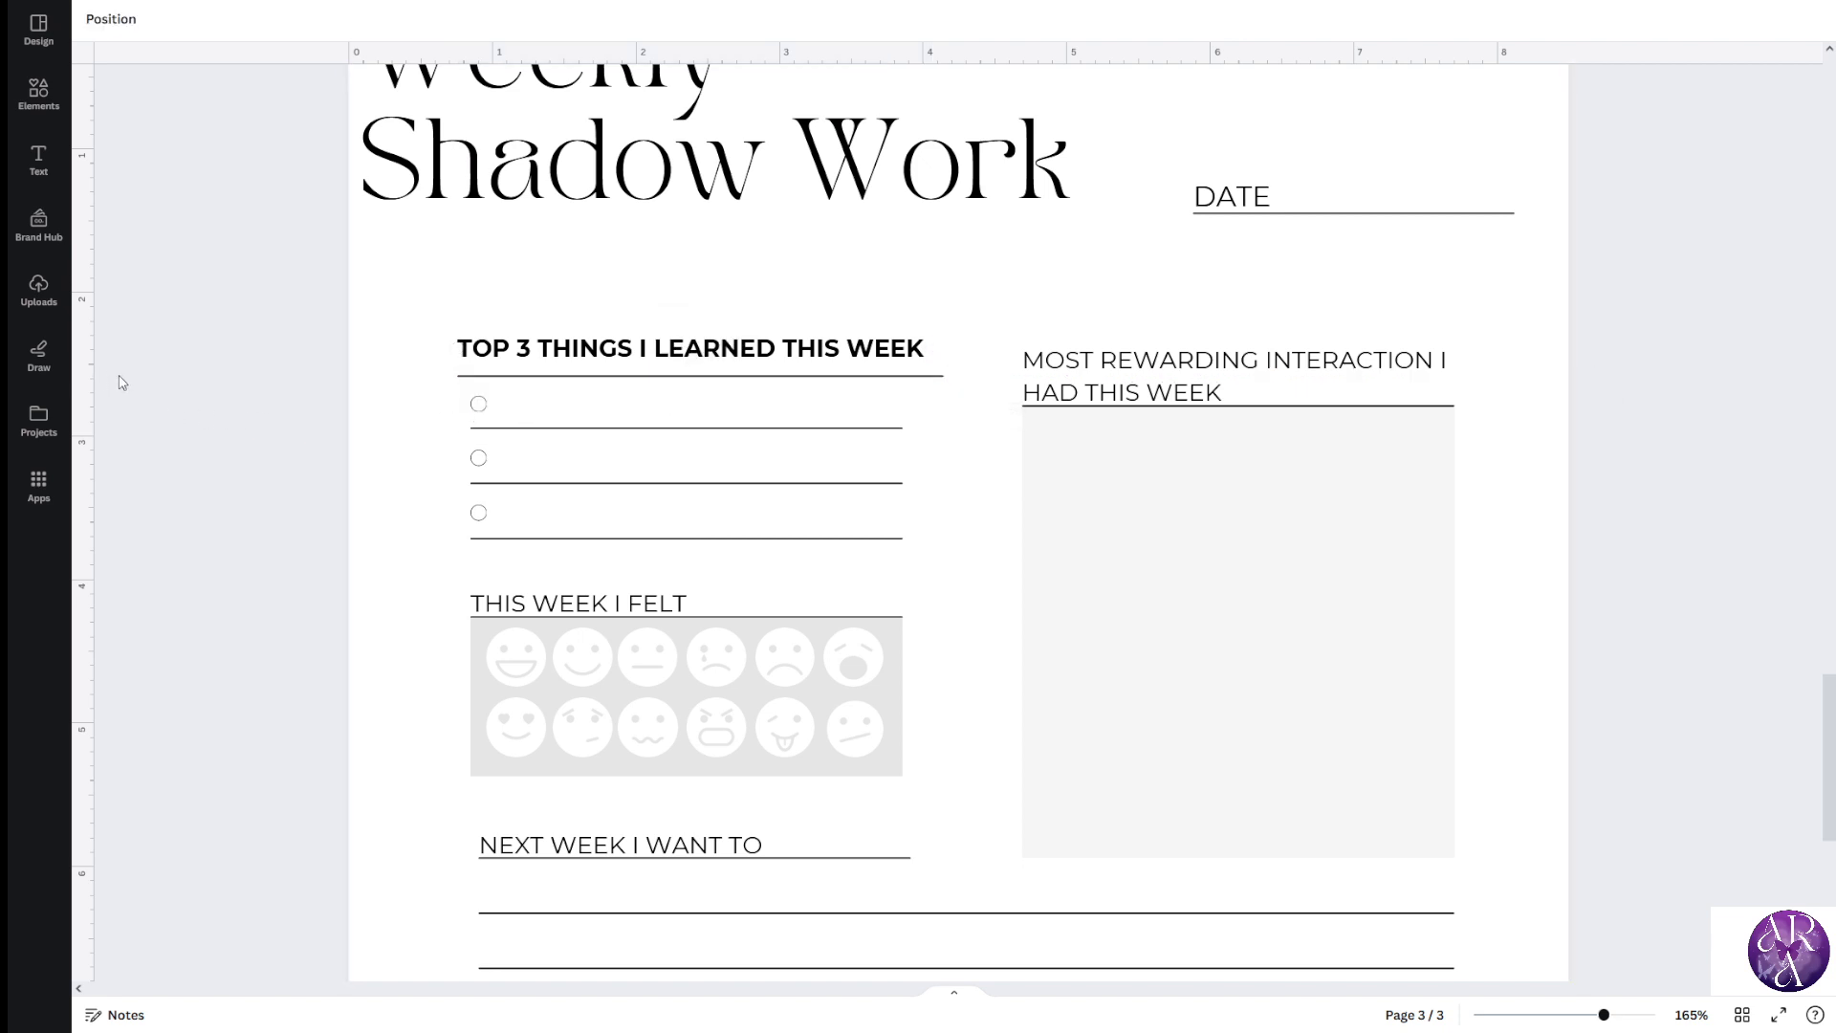
Move the "TOP 3 THINGS I LEARNED THIS WEEK" heading and its underline left, closer to the page edge
{"action": "left_click_drag", "start_coordinate": [553, 354], "coordinate": [474, 376]}
{"action": "left_click", "coordinate": [146, 383]}
{"action": "left_click", "coordinate": [531, 349]}
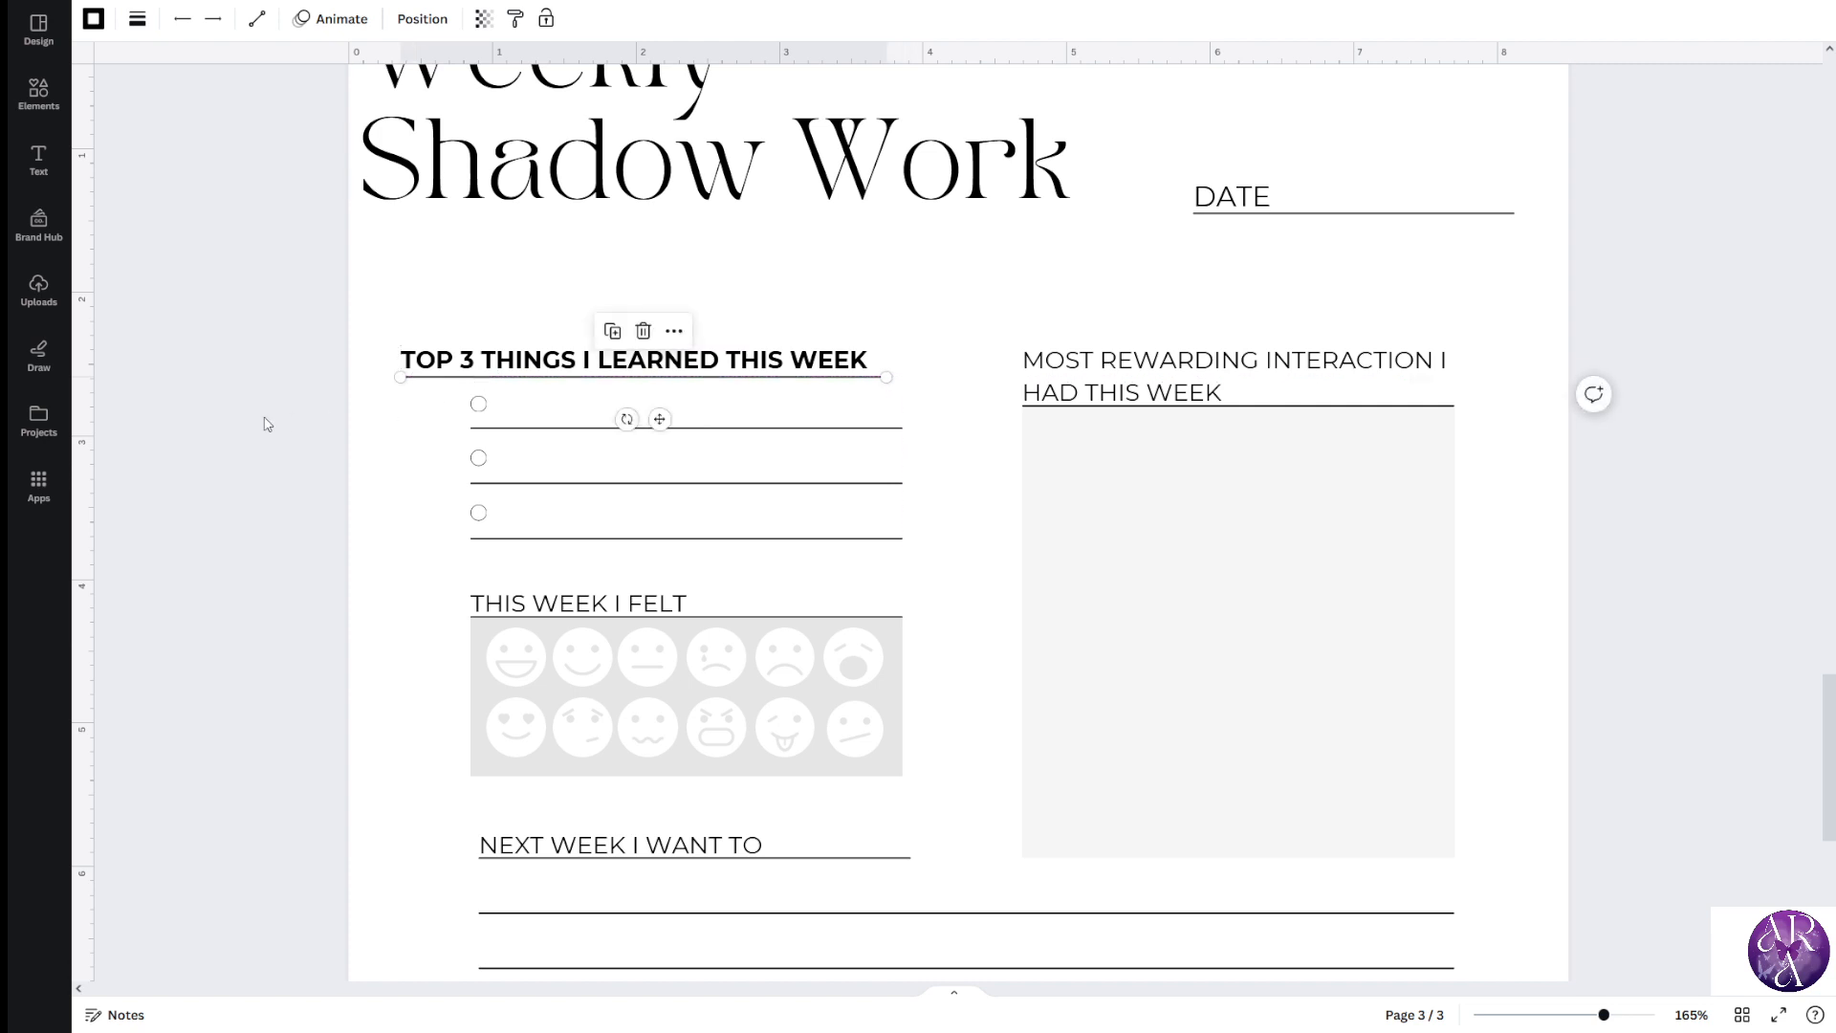
{"action": "left_click", "coordinate": [264, 422]}
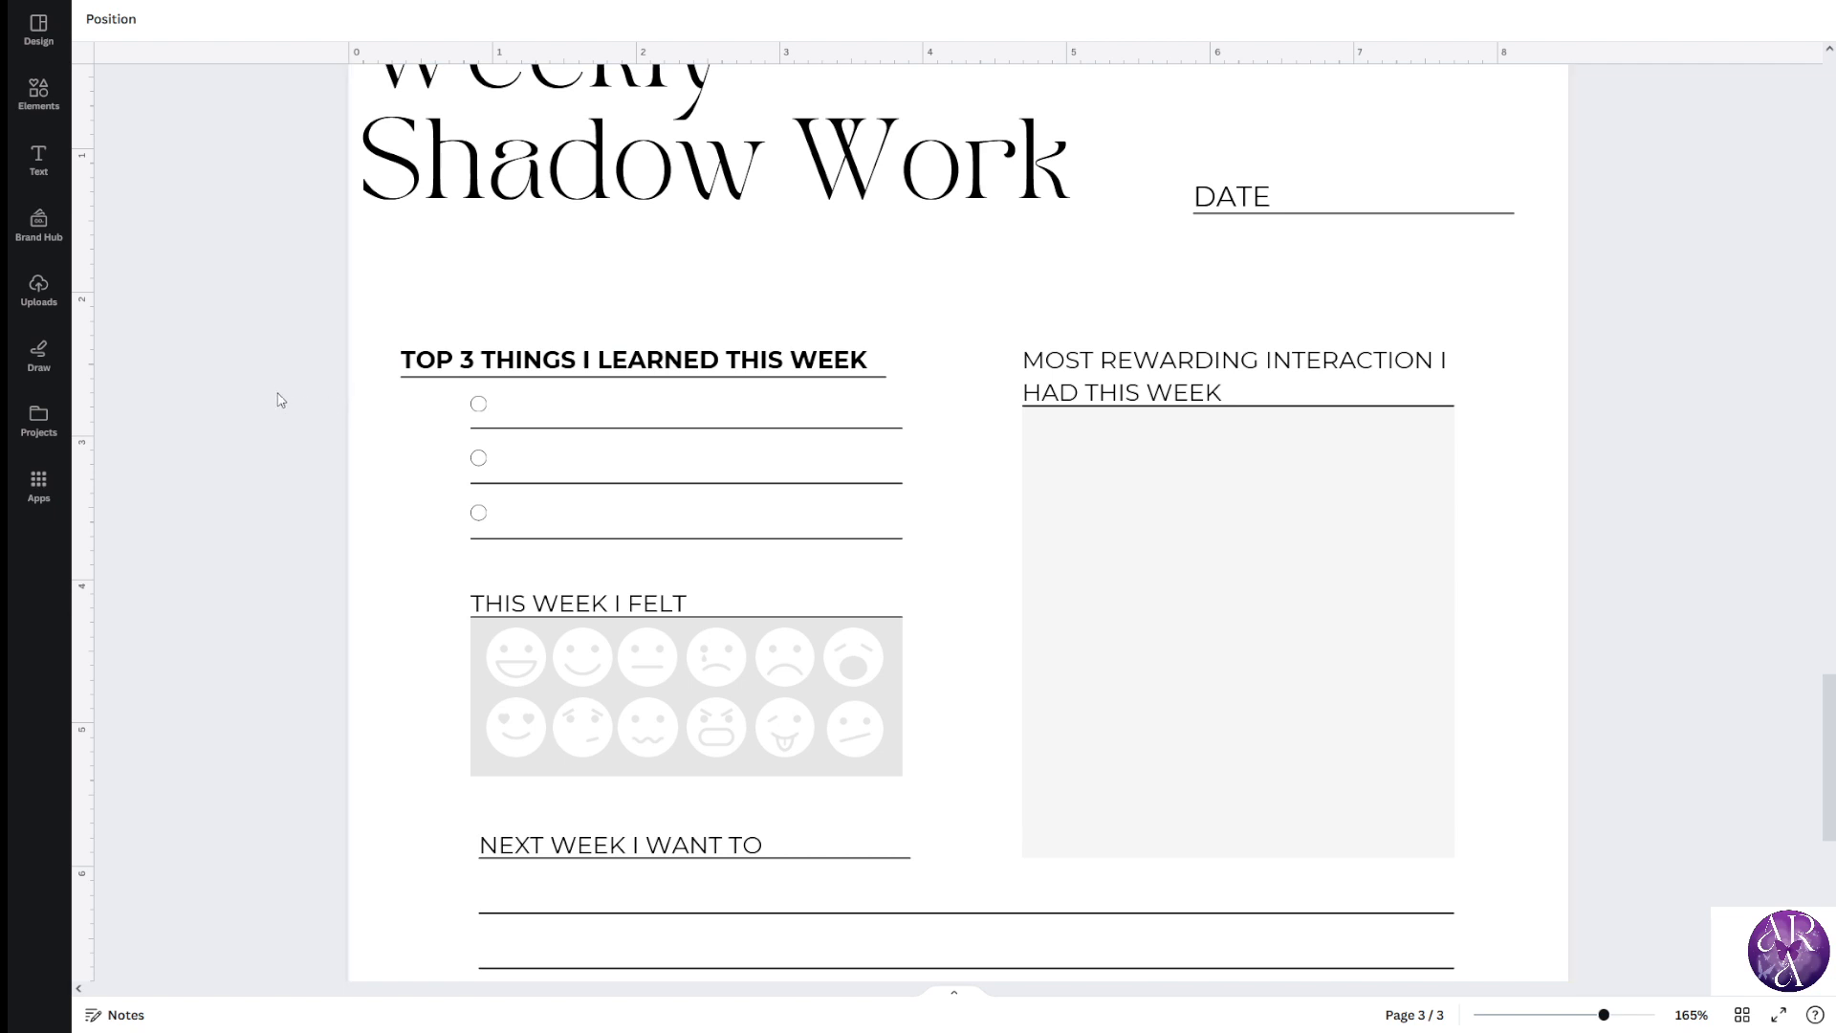
Try moving the three checklist circles and lines left under the heading, and undo the move
{"action": "left_click_drag", "start_coordinate": [325, 410], "coordinate": [514, 552]}
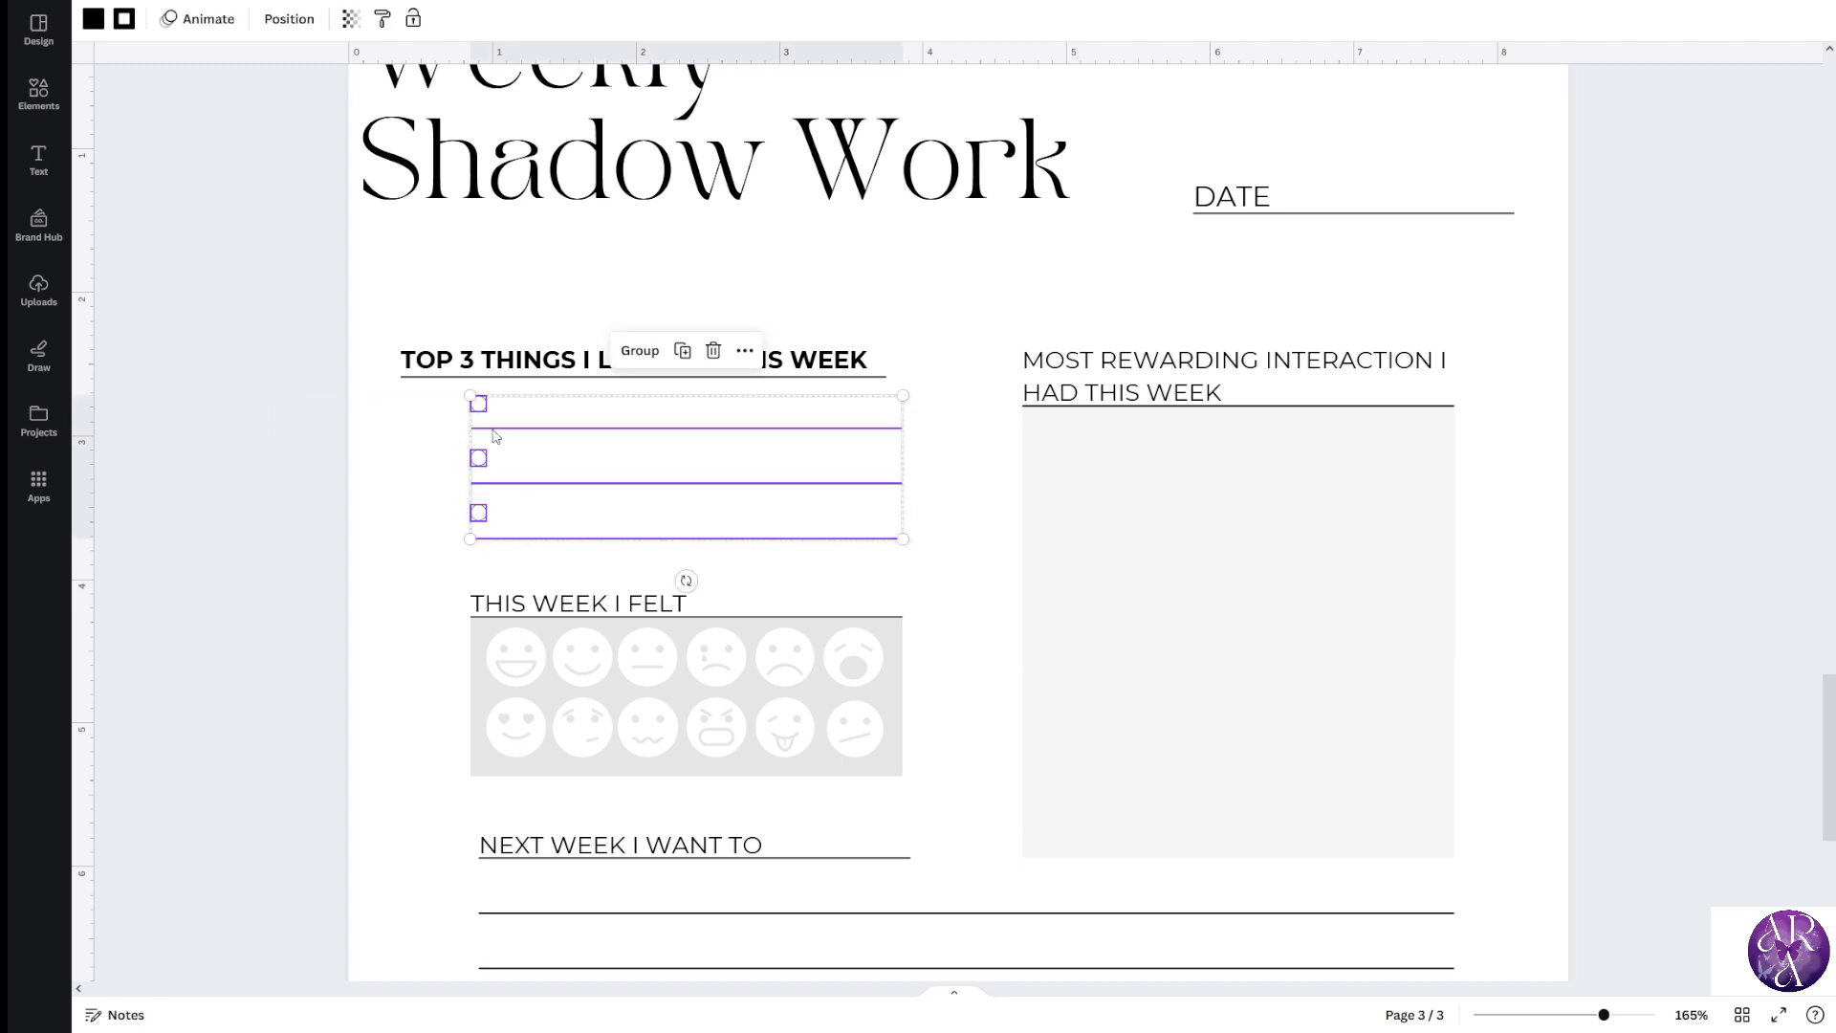
{"action": "left_click_drag", "start_coordinate": [490, 435], "coordinate": [421, 433]}
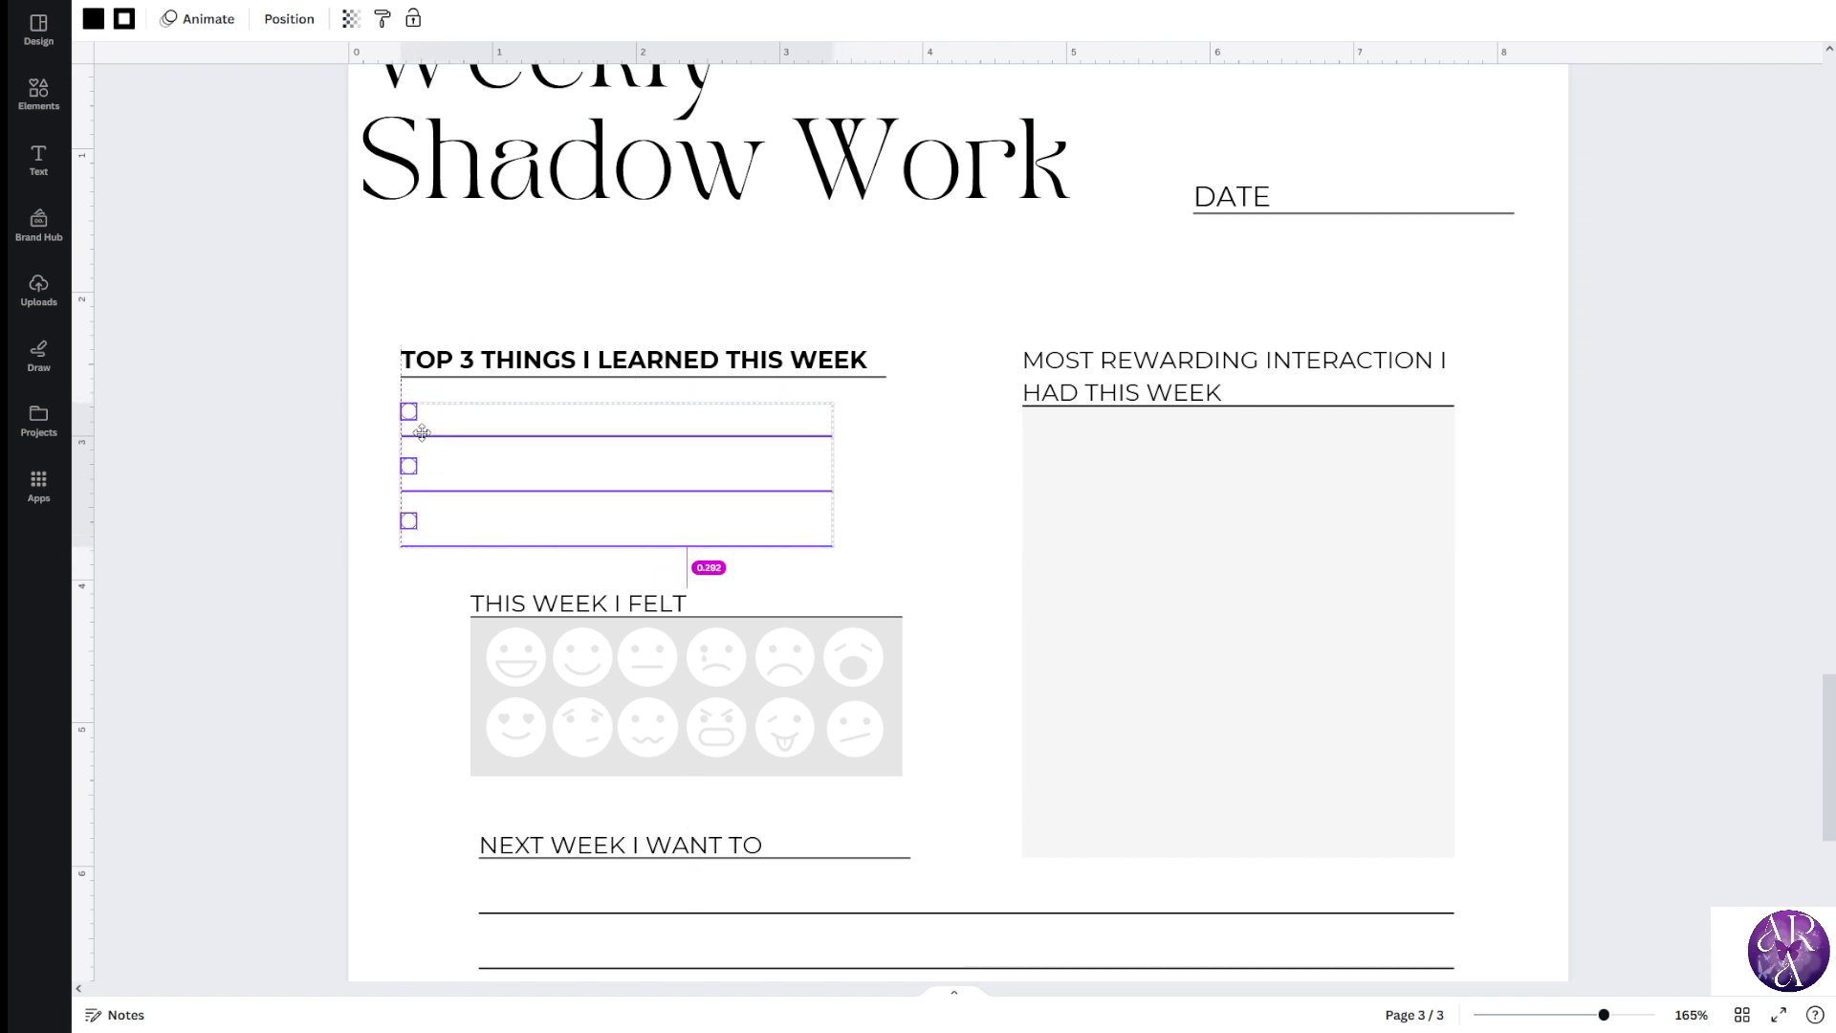
{"action": "left_click_drag", "start_coordinate": [422, 433], "coordinate": [423, 434]}
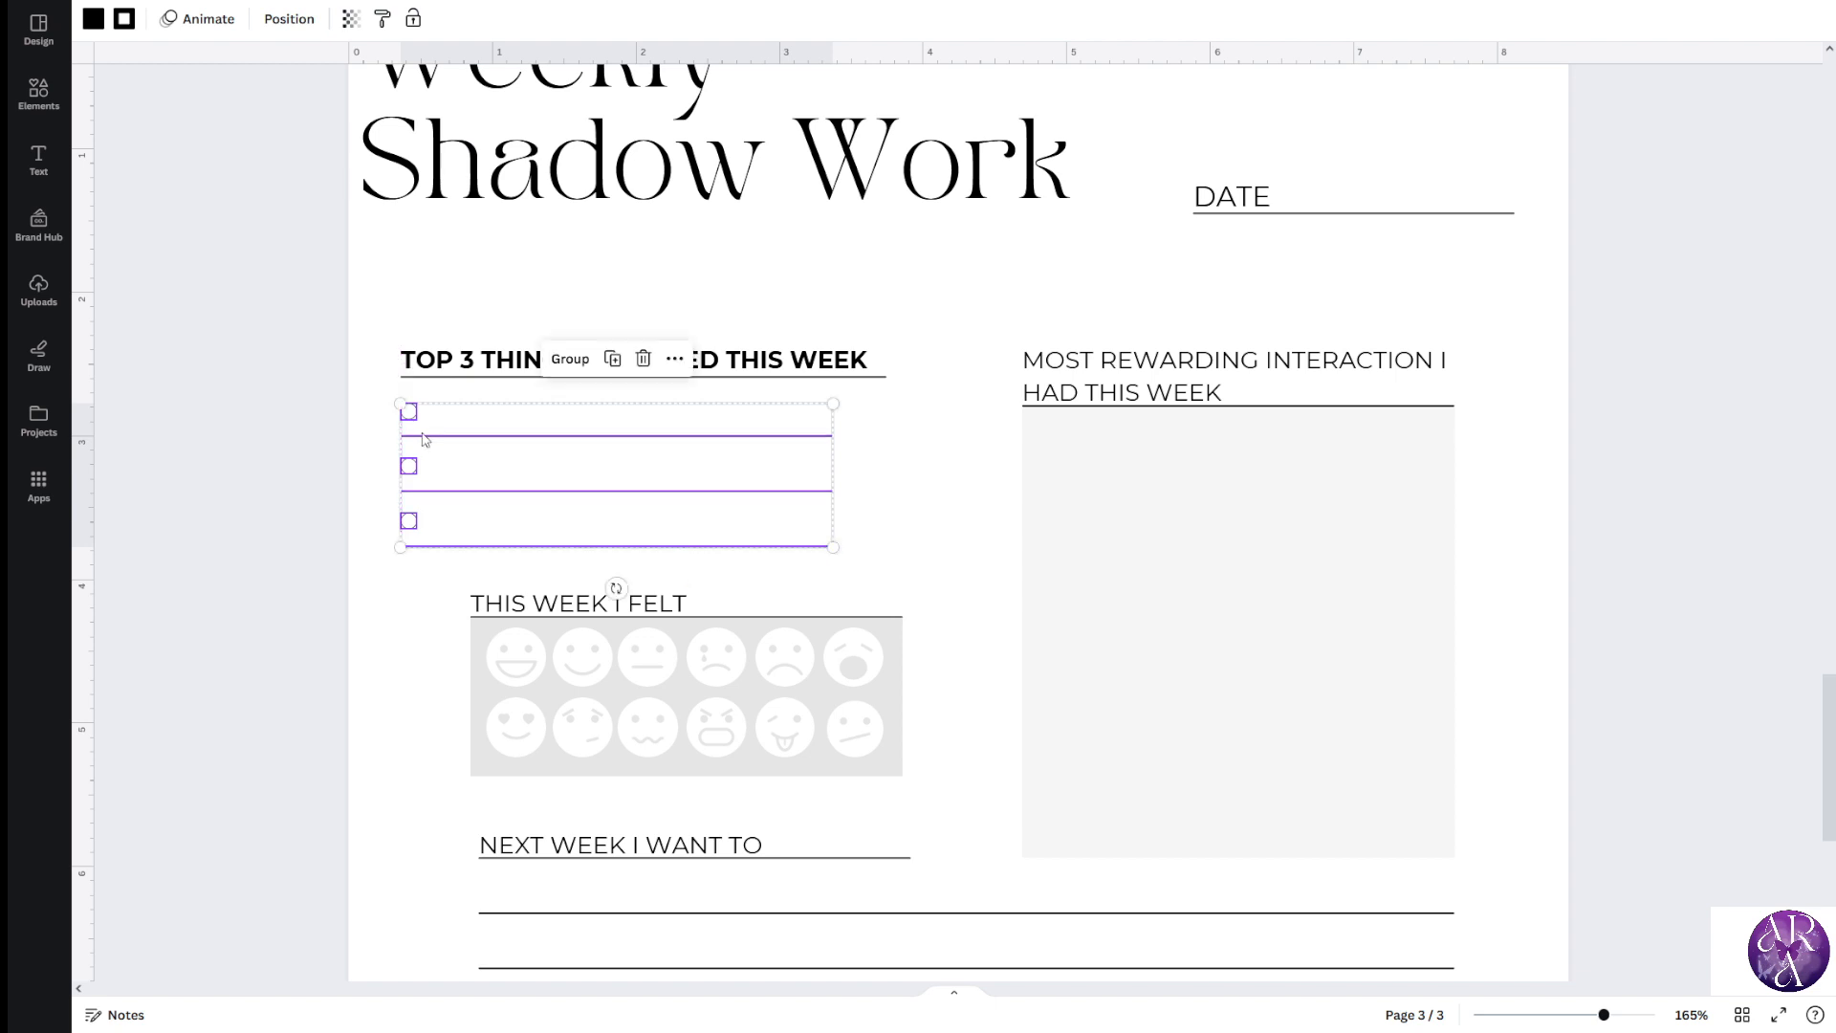
{"action": "left_click", "coordinate": [237, 419]}
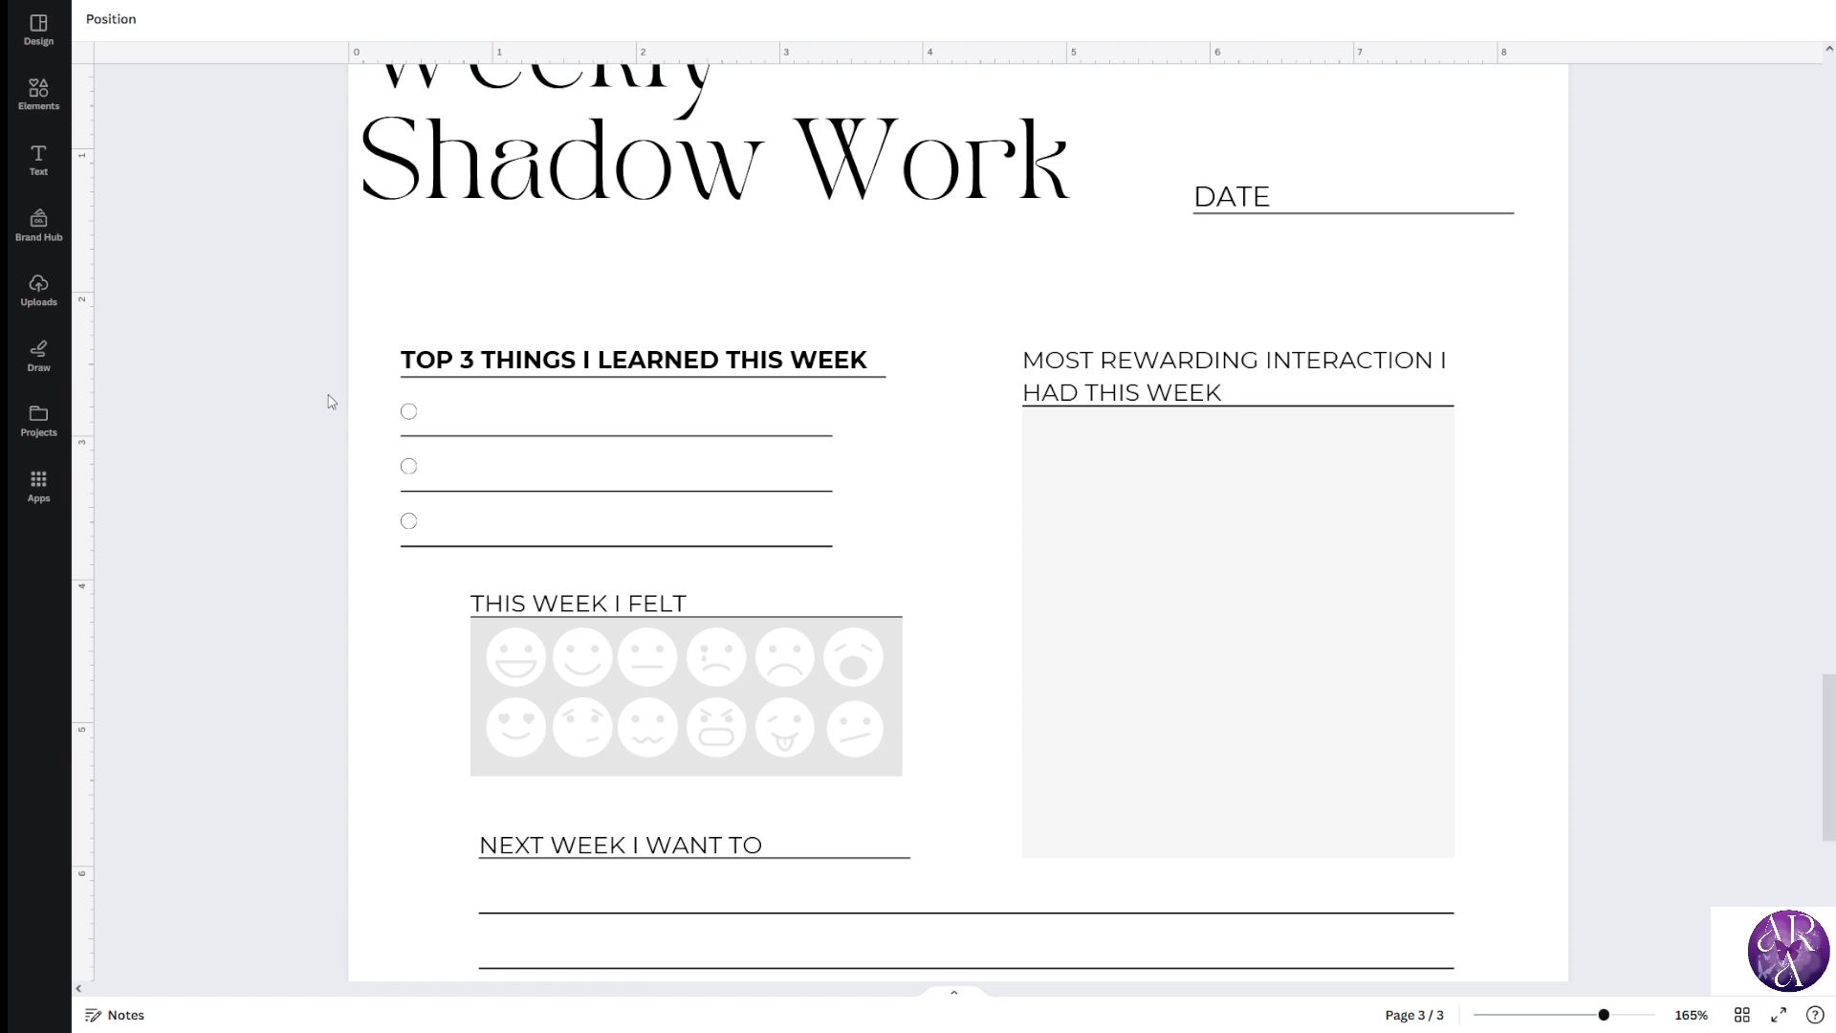
{"action": "key", "text": "ctrl+z"}
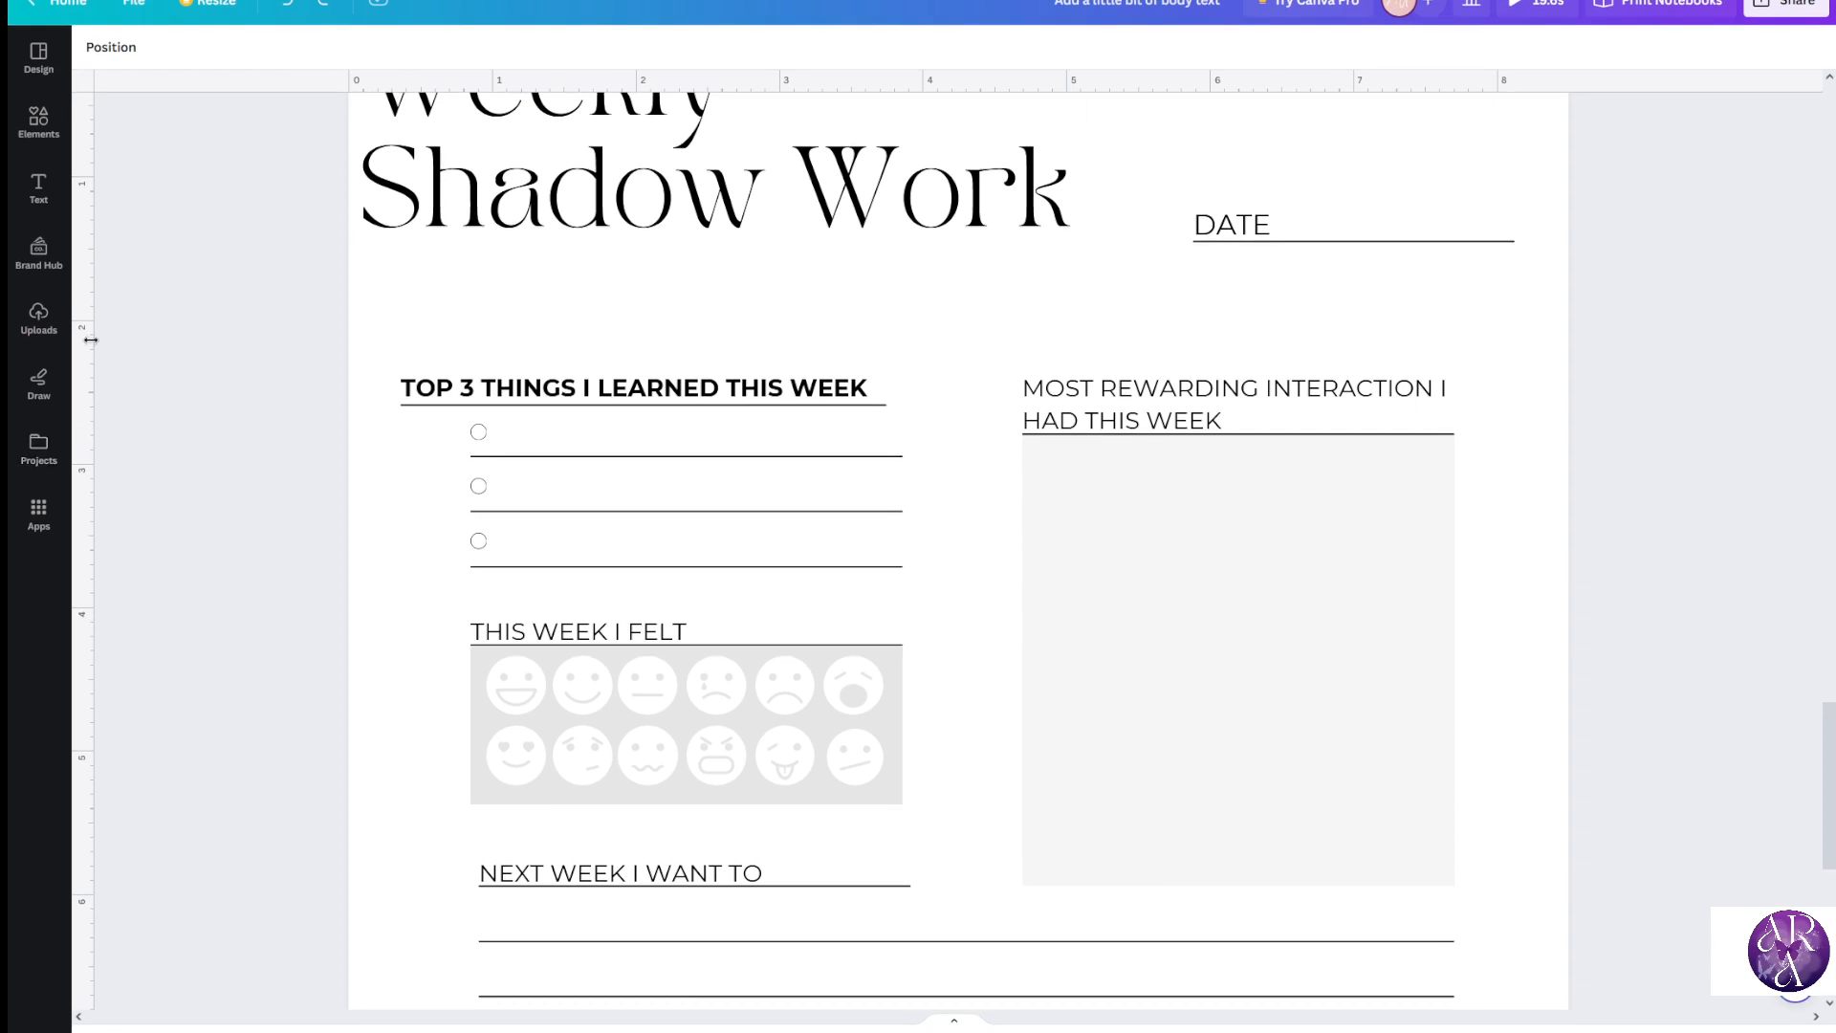
Place a vertical ruler guide at 0.363 on the heading's left edge and move the three checklist circles and lines left to it
{"action": "left_click_drag", "start_coordinate": [92, 338], "coordinate": [402, 390]}
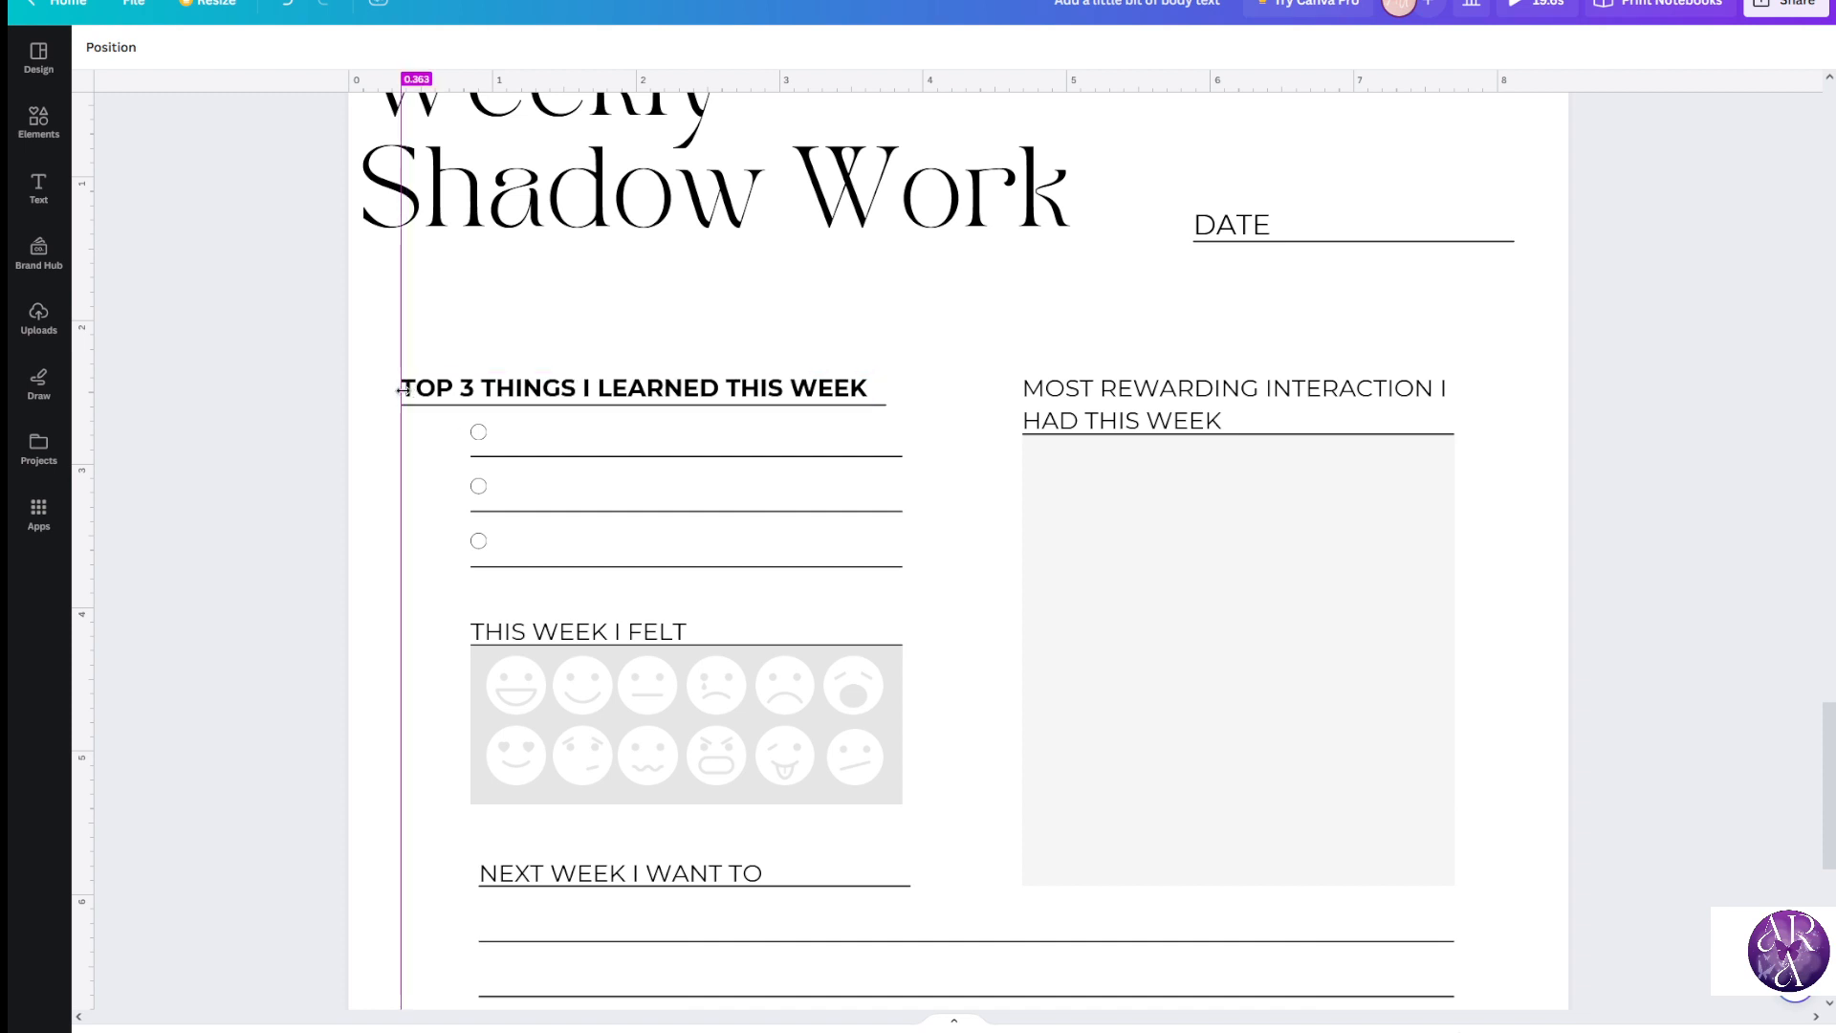
{"action": "left_click_drag", "start_coordinate": [386, 389], "coordinate": [401, 388]}
{"action": "left_click_drag", "start_coordinate": [255, 431], "coordinate": [510, 559]}
{"action": "left_click_drag", "start_coordinate": [481, 463], "coordinate": [418, 454]}
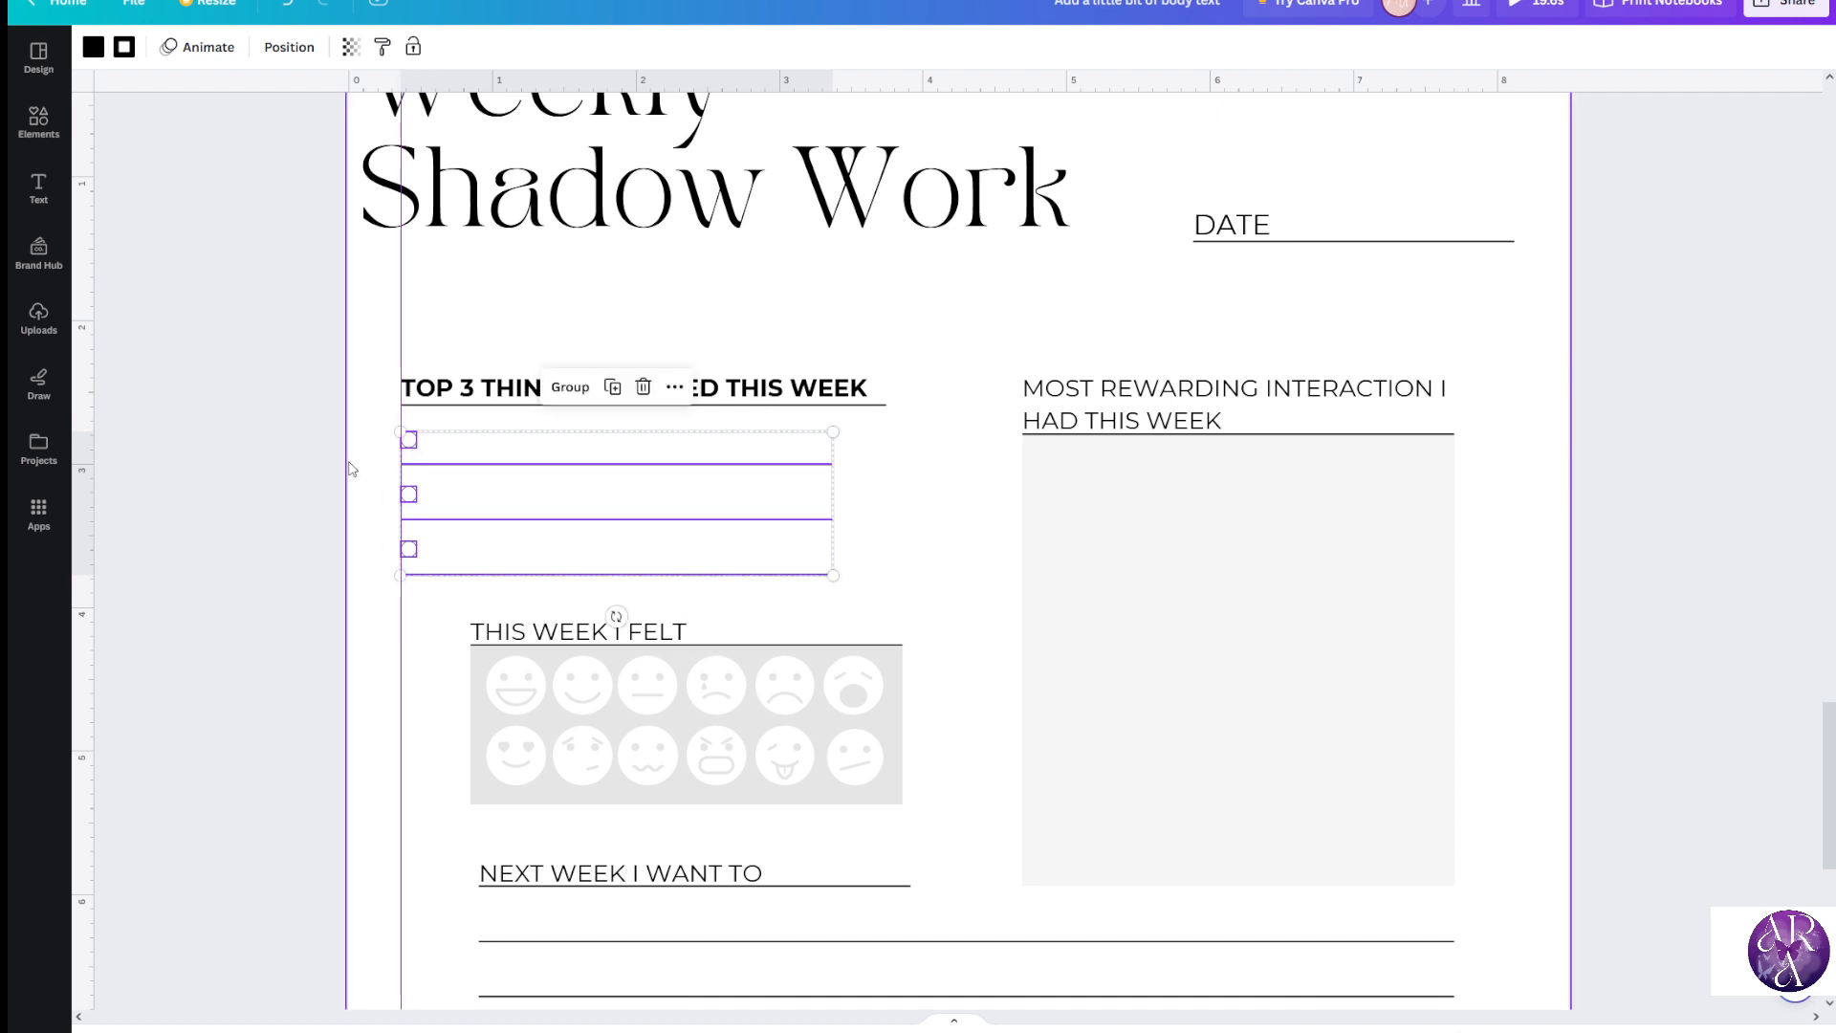
{"action": "left_click", "coordinate": [207, 451]}
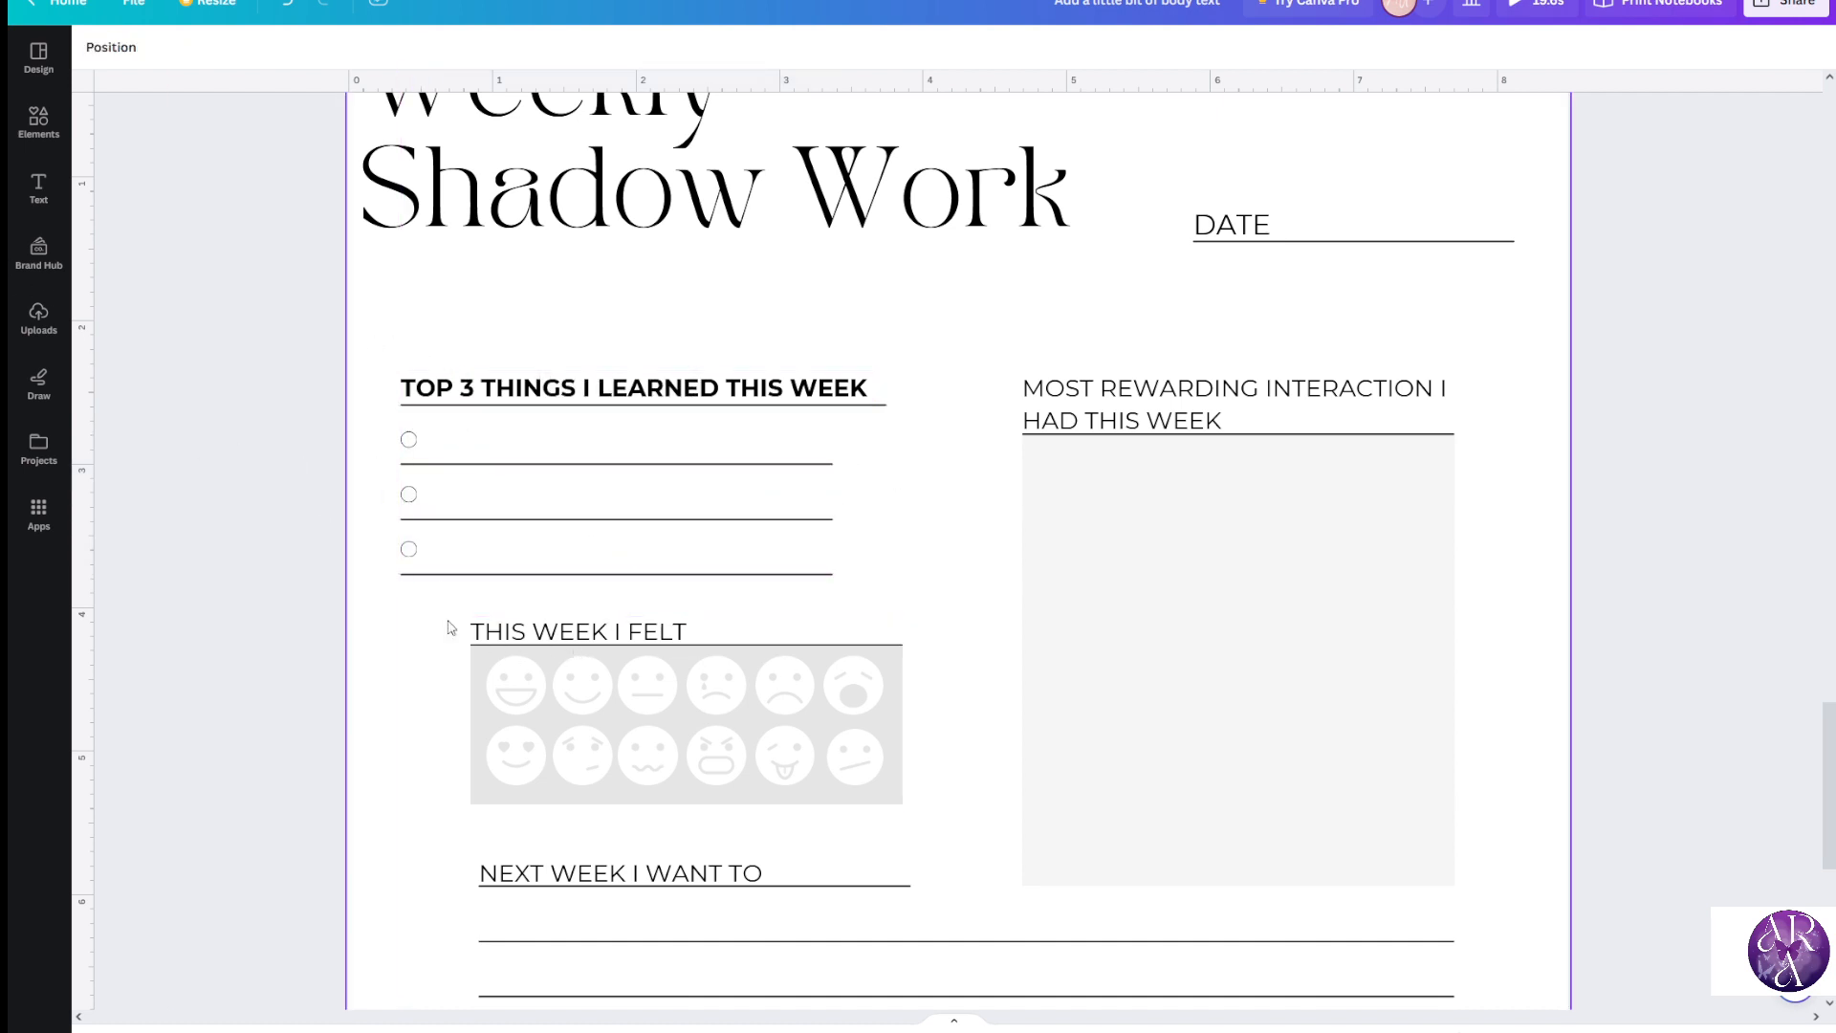
Move the "THIS WEEK I FELT" heading with its emoji box left to align with the checklist above
{"action": "left_click_drag", "start_coordinate": [305, 601], "coordinate": [578, 792]}
{"action": "left_click_drag", "start_coordinate": [536, 634], "coordinate": [465, 634]}
{"action": "left_click", "coordinate": [108, 411]}
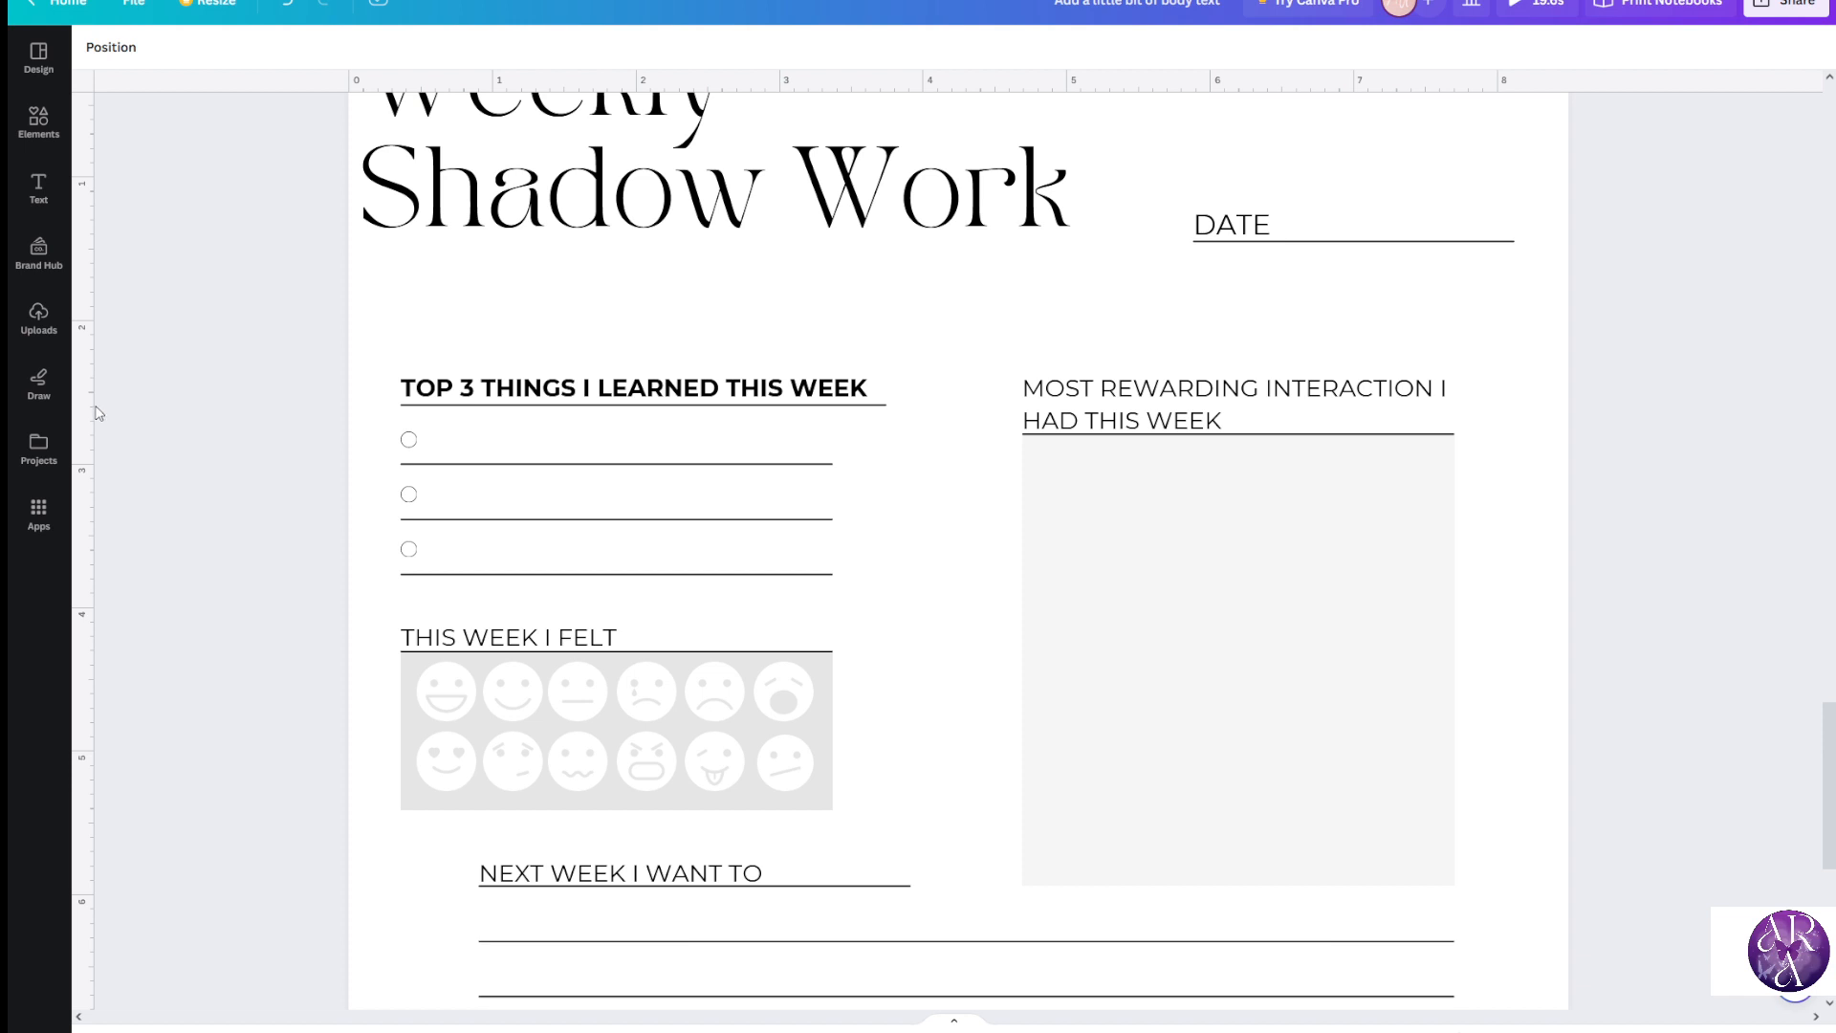
Add a vertical guide along the left edge of the headings and align the "Weekly Shadow Work" title to it
{"action": "left_click_drag", "start_coordinate": [92, 407], "coordinate": [400, 470]}
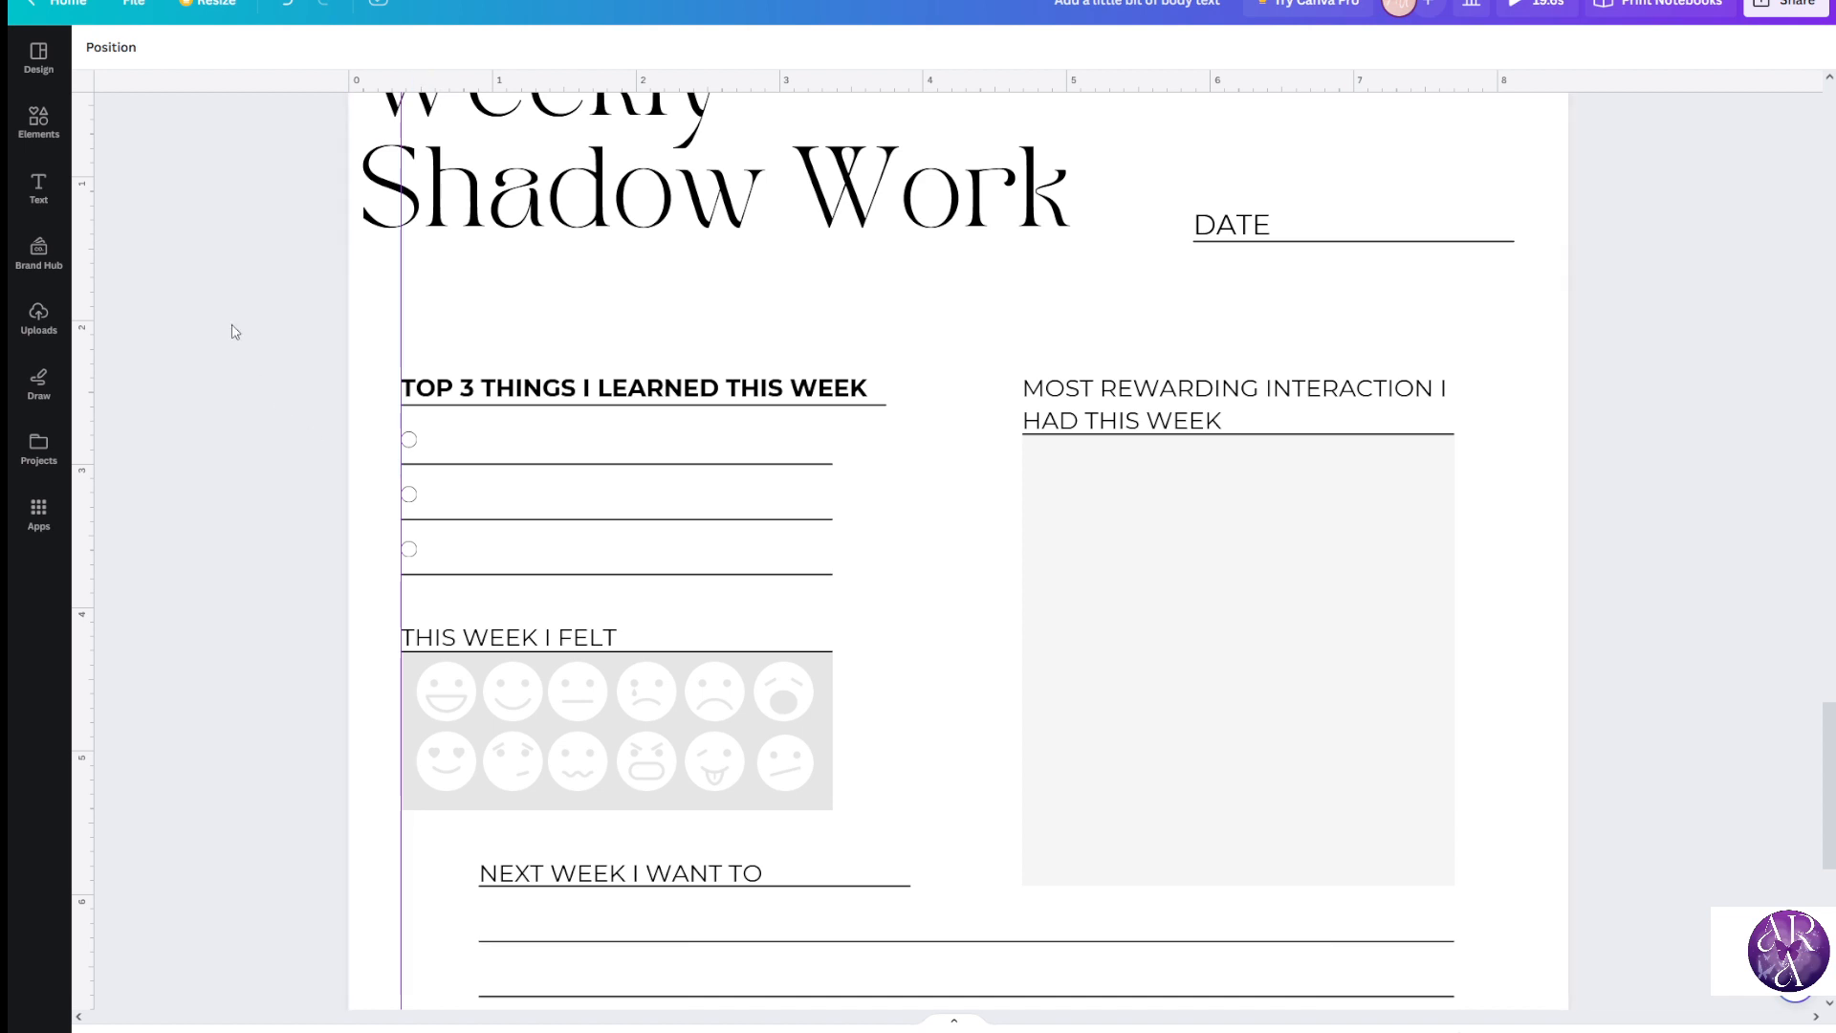
{"action": "scroll", "coordinate": [395, 282], "scroll_direction": "up", "scroll_amount": 2}
{"action": "left_click_drag", "start_coordinate": [447, 373], "coordinate": [489, 371]}
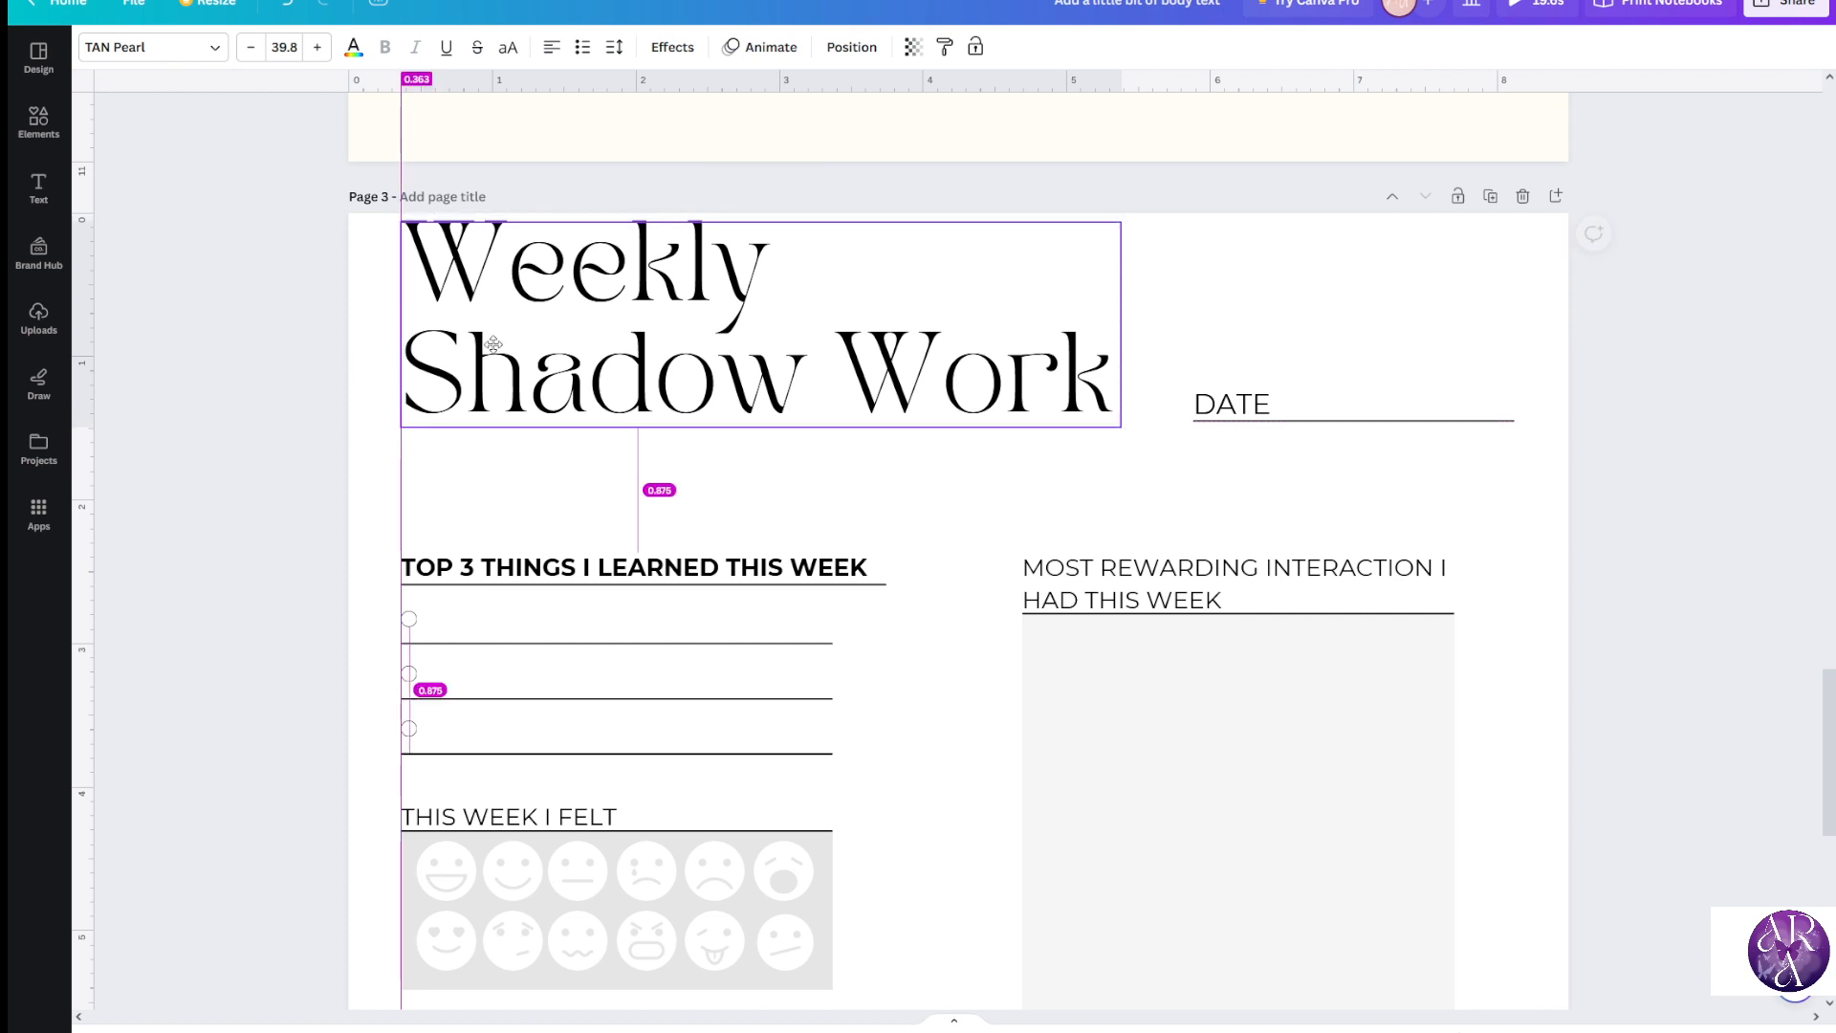
{"action": "left_click", "coordinate": [236, 392]}
{"action": "scroll", "coordinate": [376, 423], "scroll_direction": "down", "scroll_amount": 1}
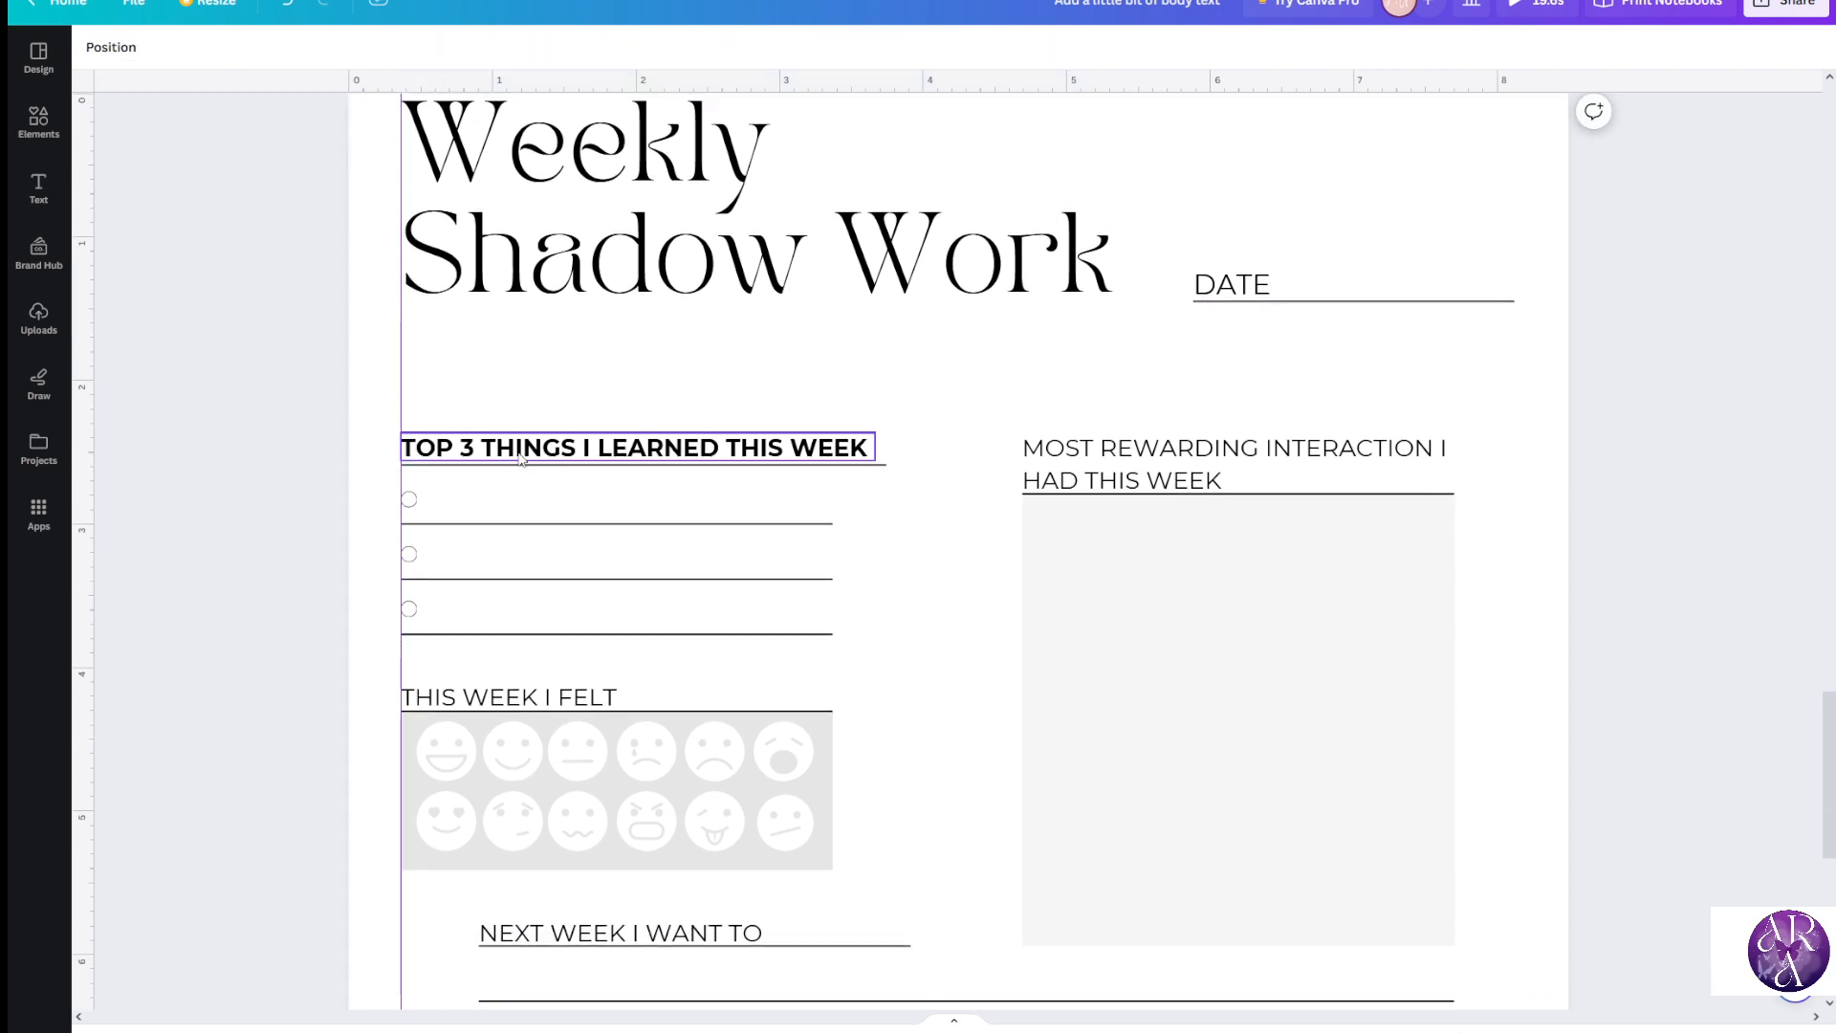
Move the top-three heading, its checklist and the "THIS WEEK I FELT" section up closer to the title
{"action": "left_click_drag", "start_coordinate": [523, 460], "coordinate": [522, 412]}
{"action": "left_click_drag", "start_coordinate": [254, 457], "coordinate": [579, 876]}
{"action": "left_click_drag", "start_coordinate": [524, 797], "coordinate": [522, 741]}
Lengthen the first checklist line to match the heading's underline, and place a vertical guide at 3.749 on their right ends
{"action": "left_click", "coordinate": [475, 598]}
{"action": "left_click", "coordinate": [826, 481]}
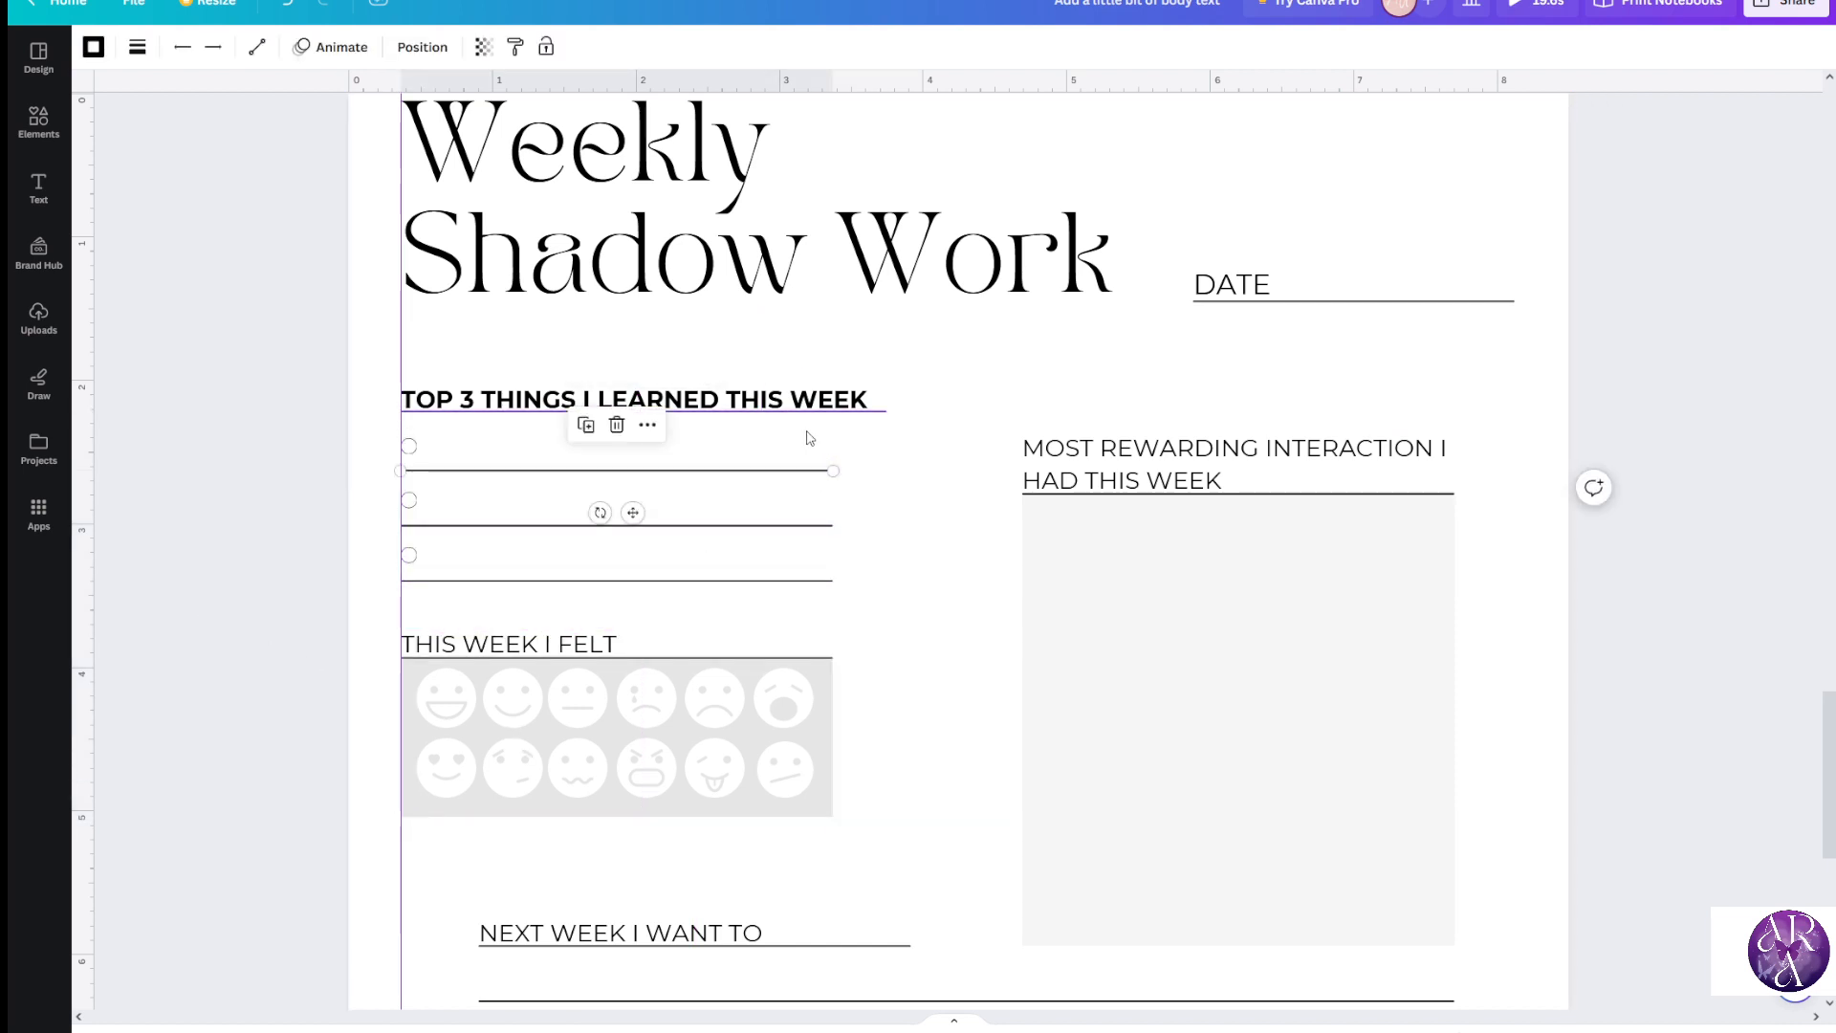
{"action": "left_click_drag", "start_coordinate": [833, 470], "coordinate": [874, 464]}
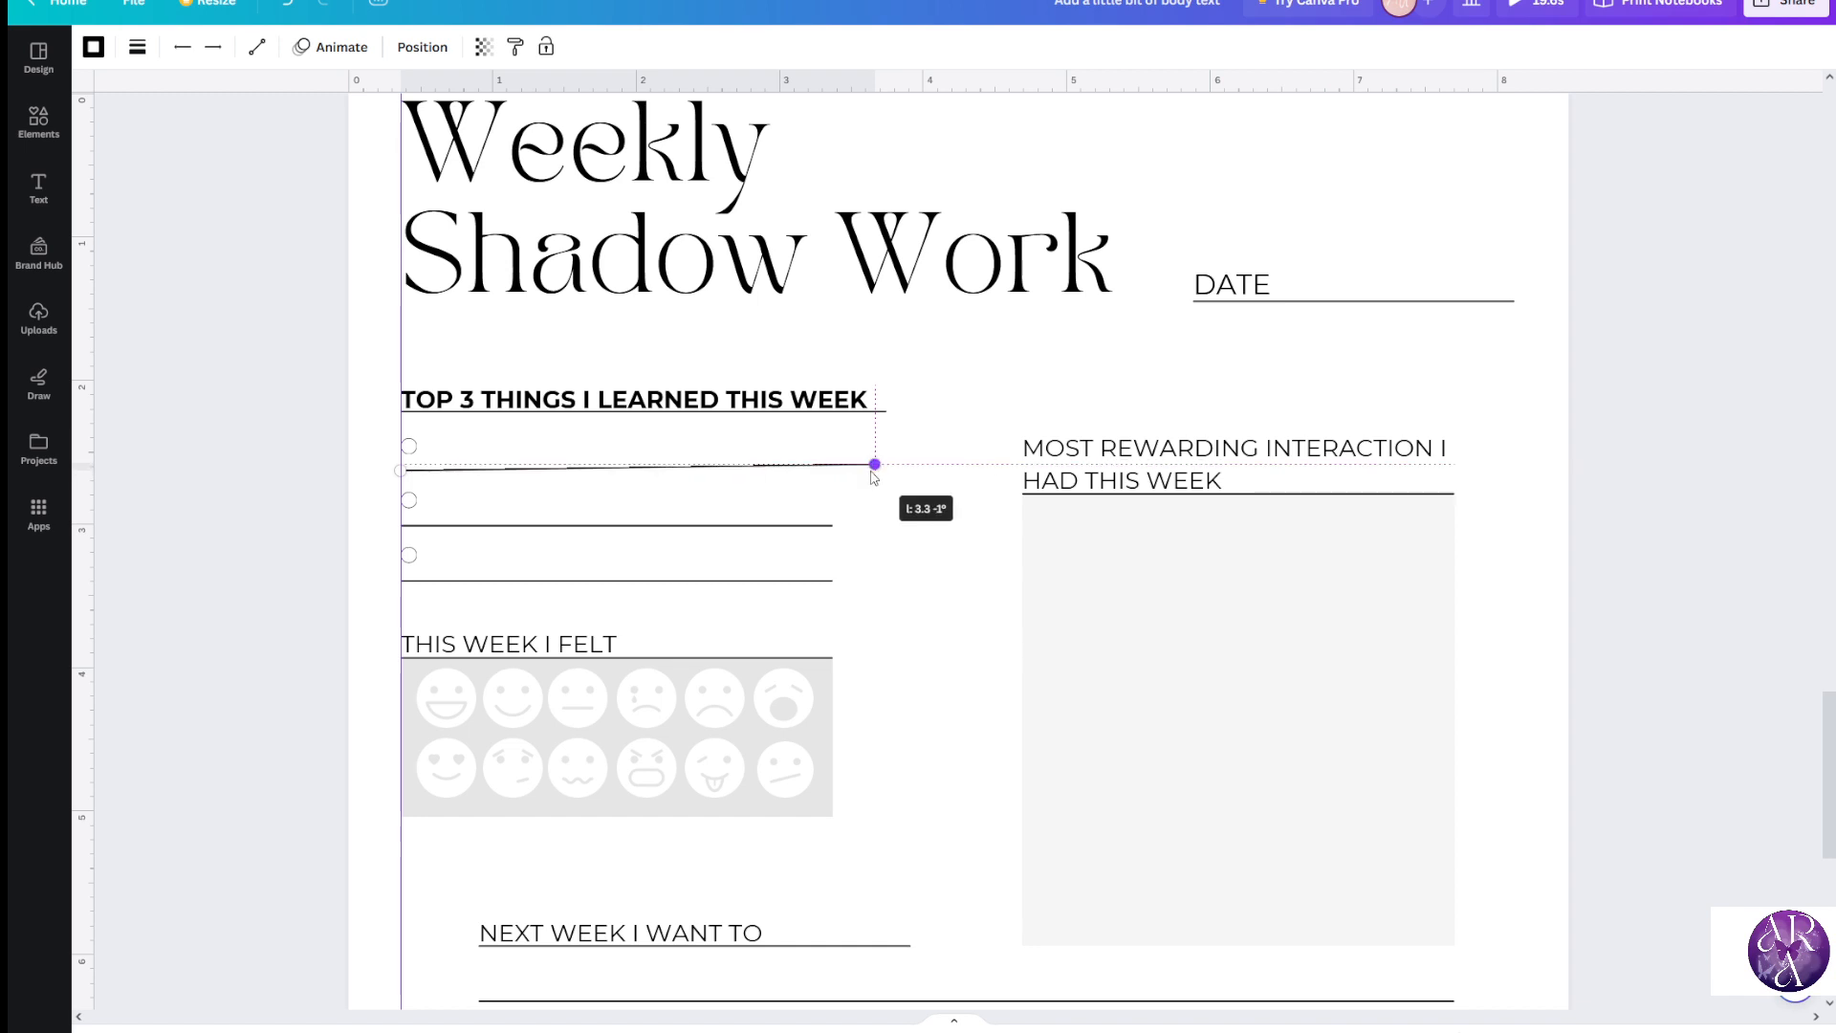
{"action": "left_click_drag", "start_coordinate": [869, 467], "coordinate": [932, 468]}
{"action": "scroll", "coordinate": [703, 474], "scroll_direction": "up", "scroll_amount": 3}
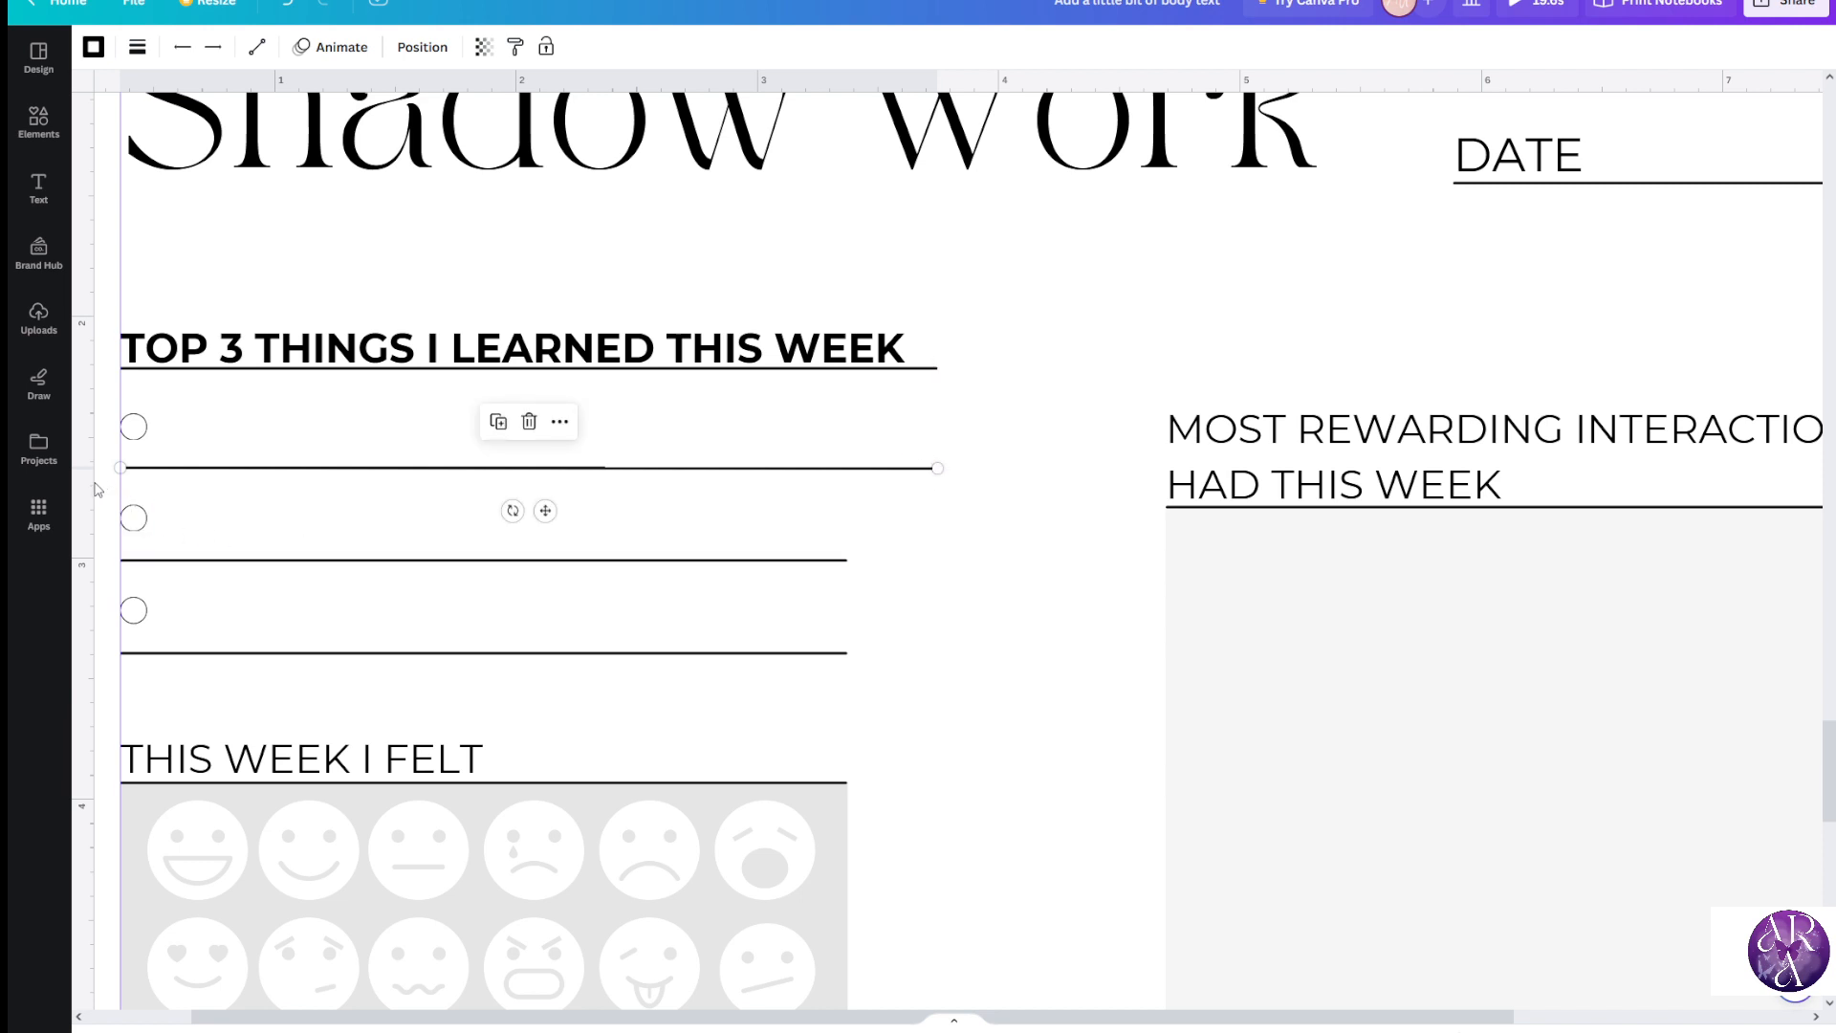
{"action": "scroll", "coordinate": [103, 469], "scroll_direction": "down", "scroll_amount": 1}
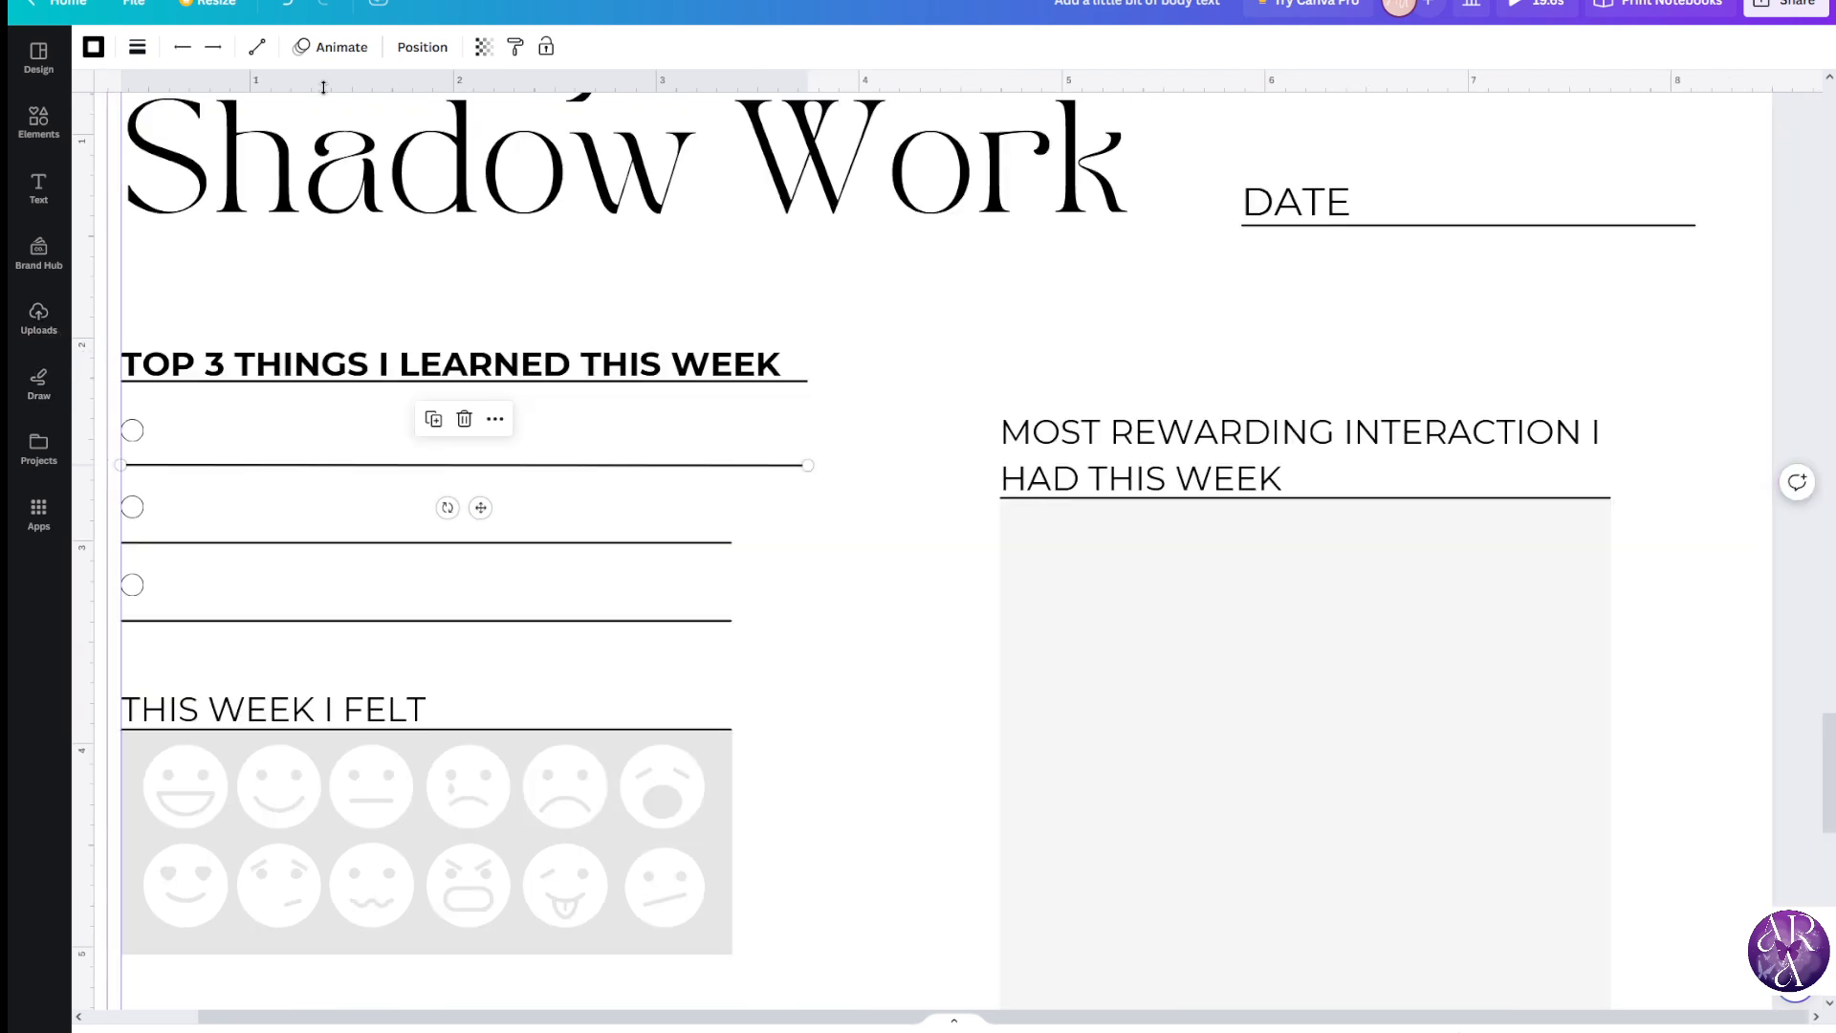
{"action": "left_click_drag", "start_coordinate": [84, 412], "coordinate": [807, 459]}
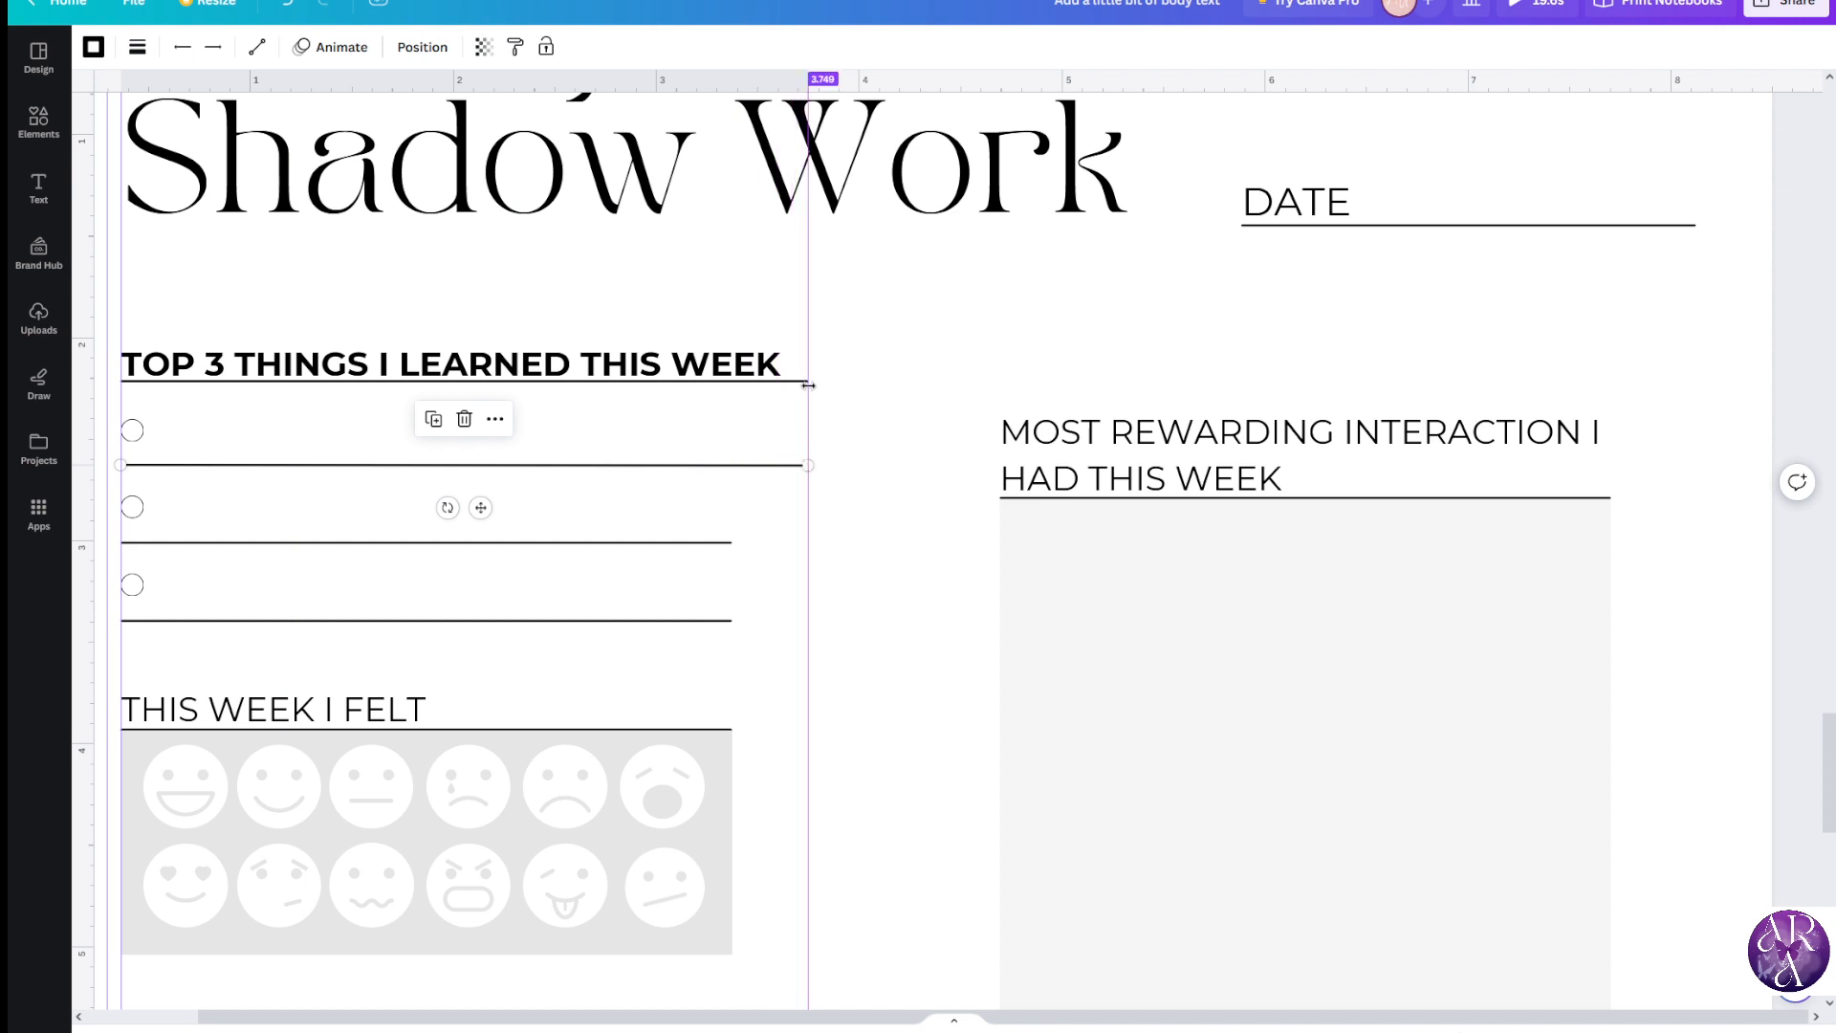
Lengthen the second and third checklist lines to the vertical guide at 3.749, keeping the third line level
{"action": "scroll", "coordinate": [702, 406], "scroll_direction": "down", "scroll_amount": 1}
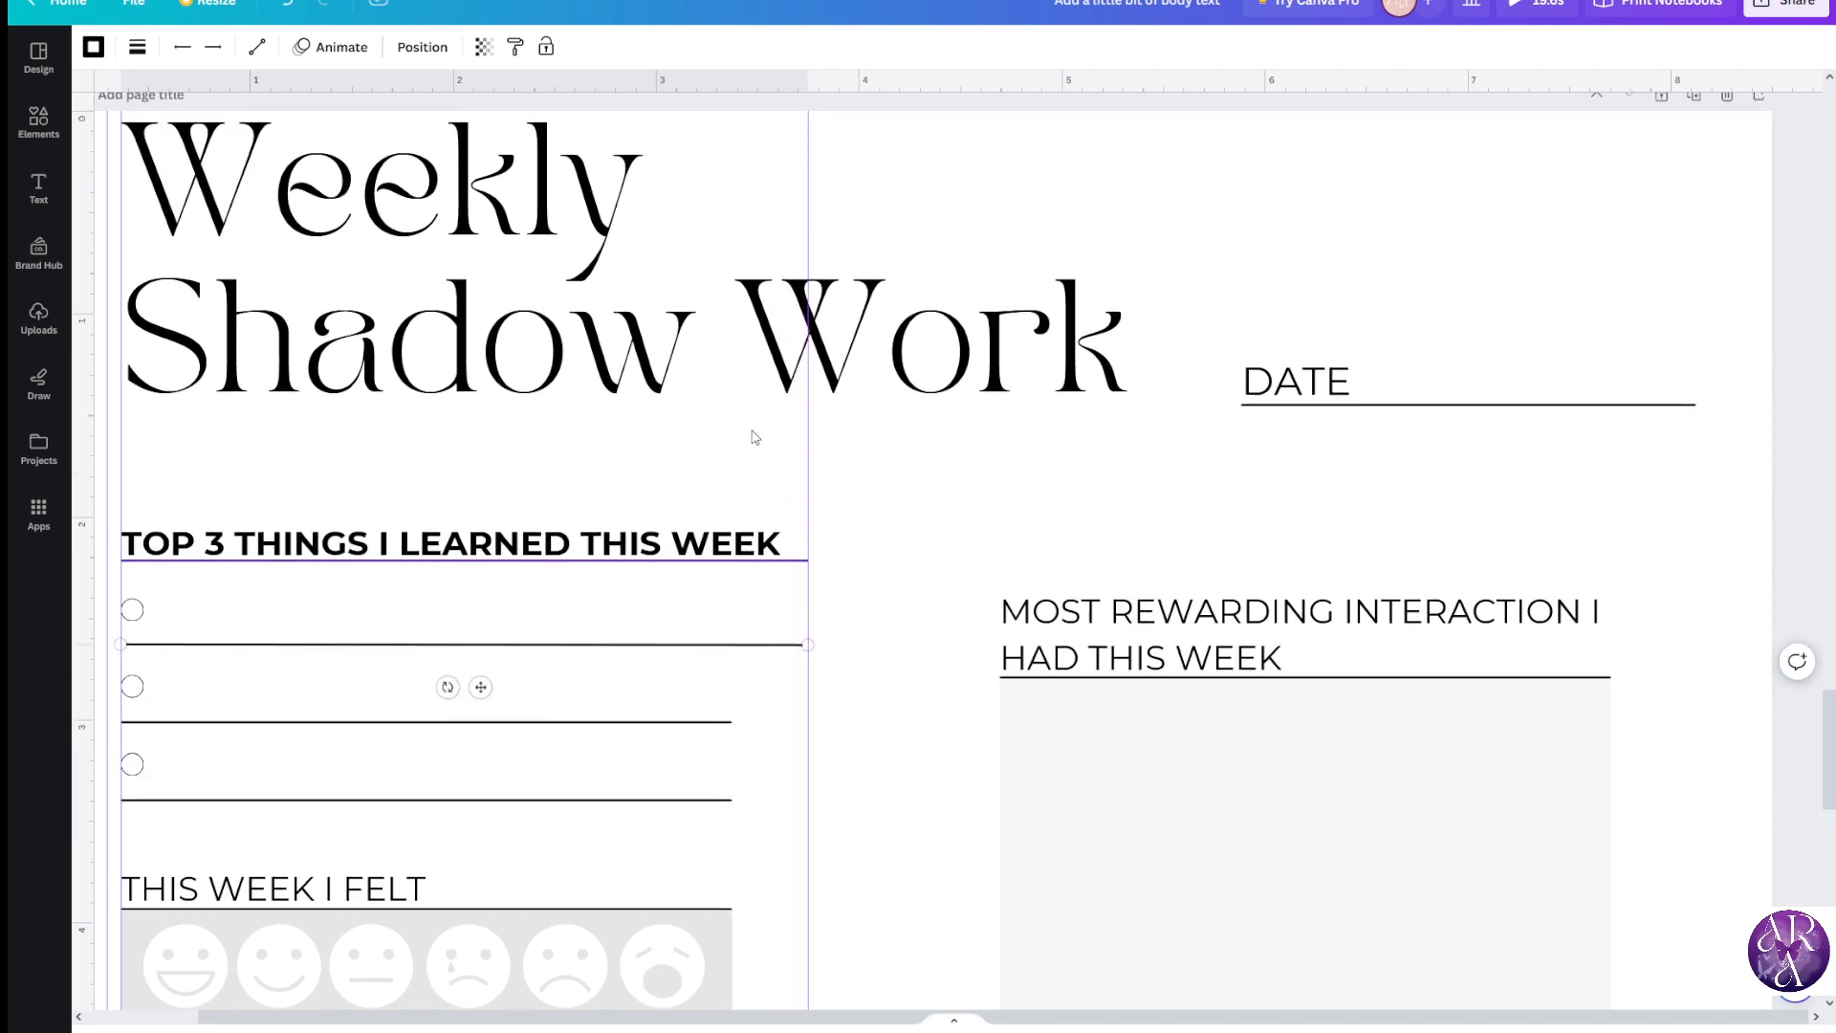
{"action": "scroll", "coordinate": [702, 406], "scroll_direction": "down", "scroll_amount": 2}
{"action": "scroll", "coordinate": [673, 456], "scroll_direction": "up", "scroll_amount": 3}
{"action": "left_click", "coordinate": [732, 624]}
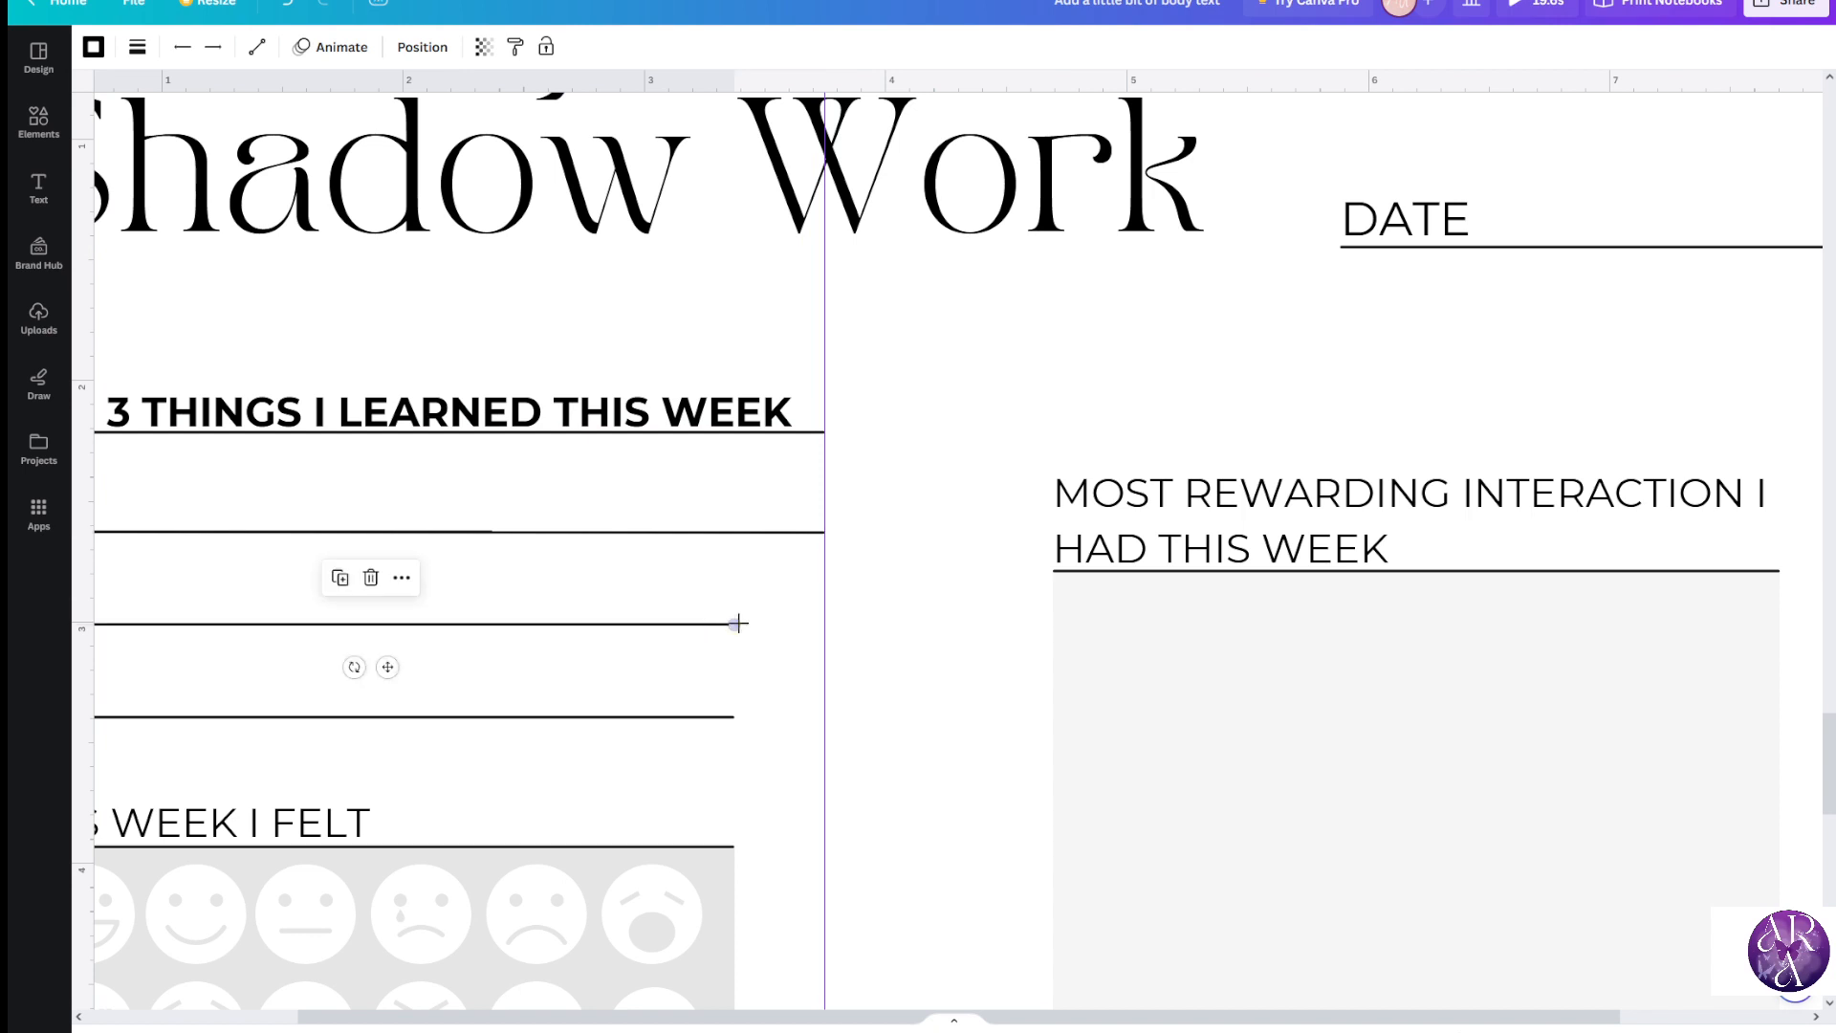
{"action": "left_click_drag", "start_coordinate": [734, 624], "coordinate": [823, 627]}
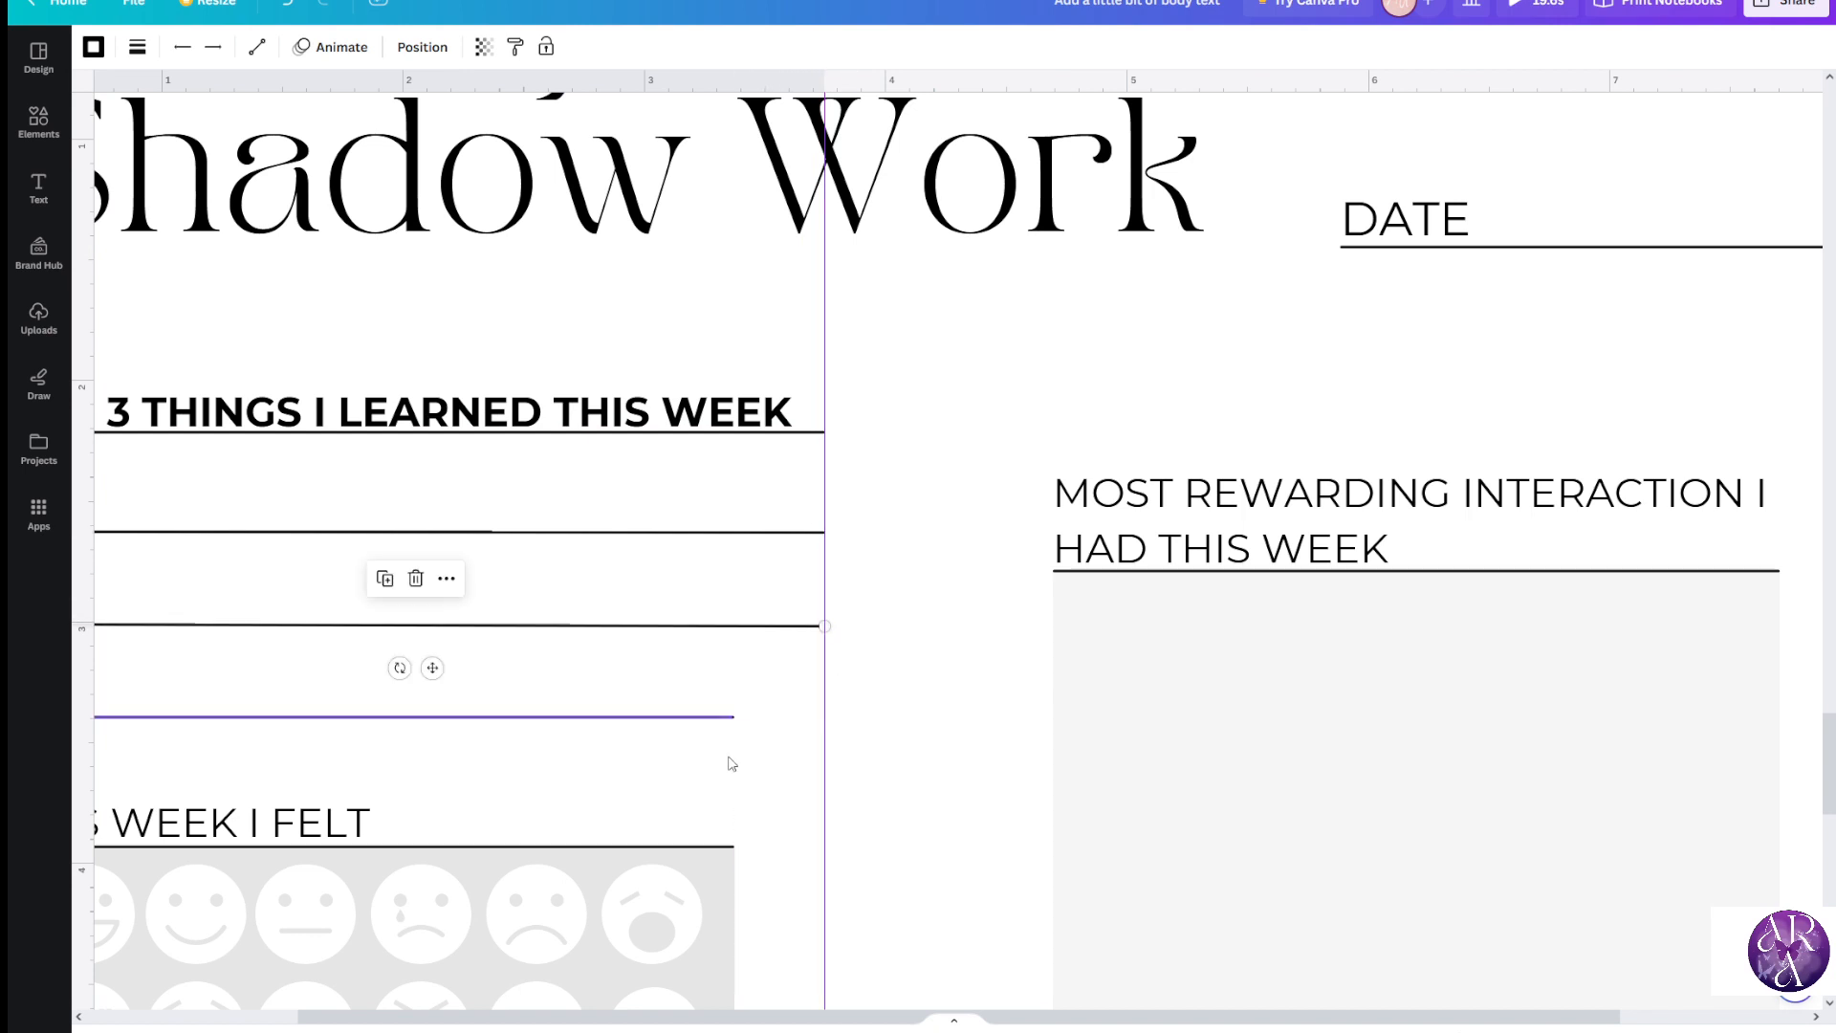
{"action": "left_click", "coordinate": [708, 727]}
{"action": "left_click_drag", "start_coordinate": [737, 715], "coordinate": [824, 711]}
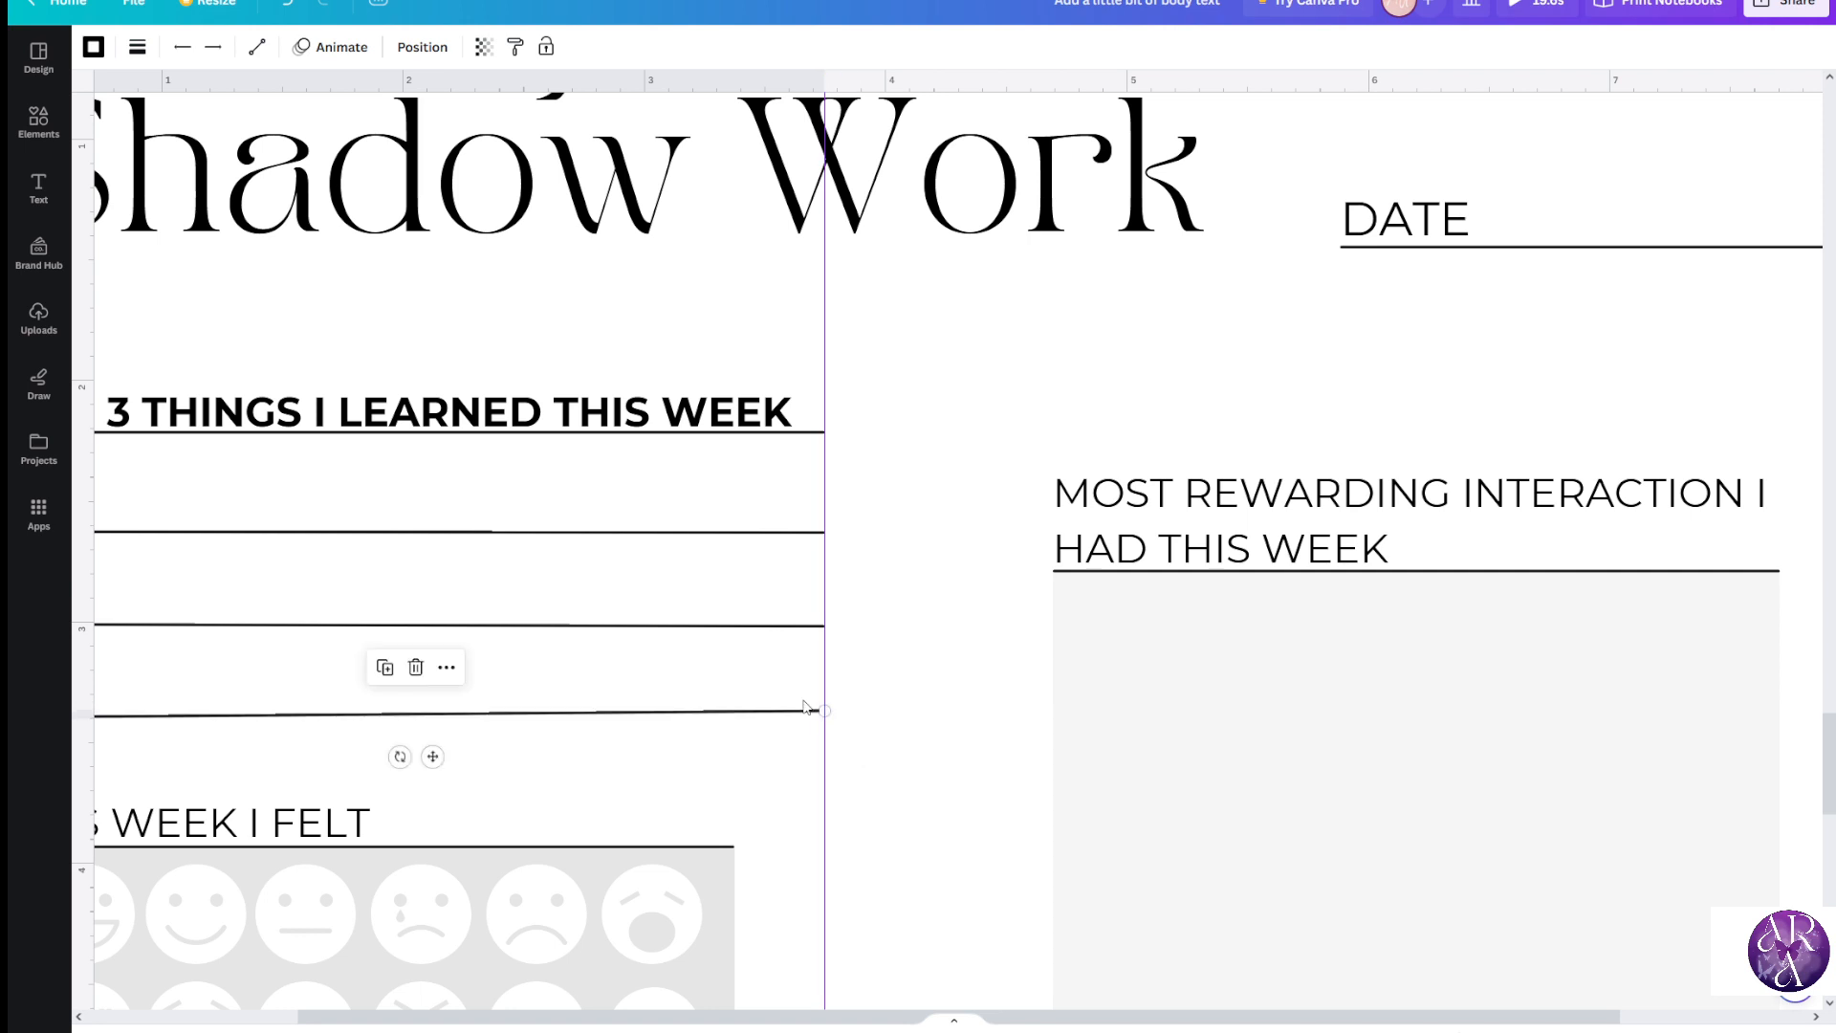
{"action": "scroll", "coordinate": [753, 691], "scroll_direction": "up", "scroll_amount": 3}
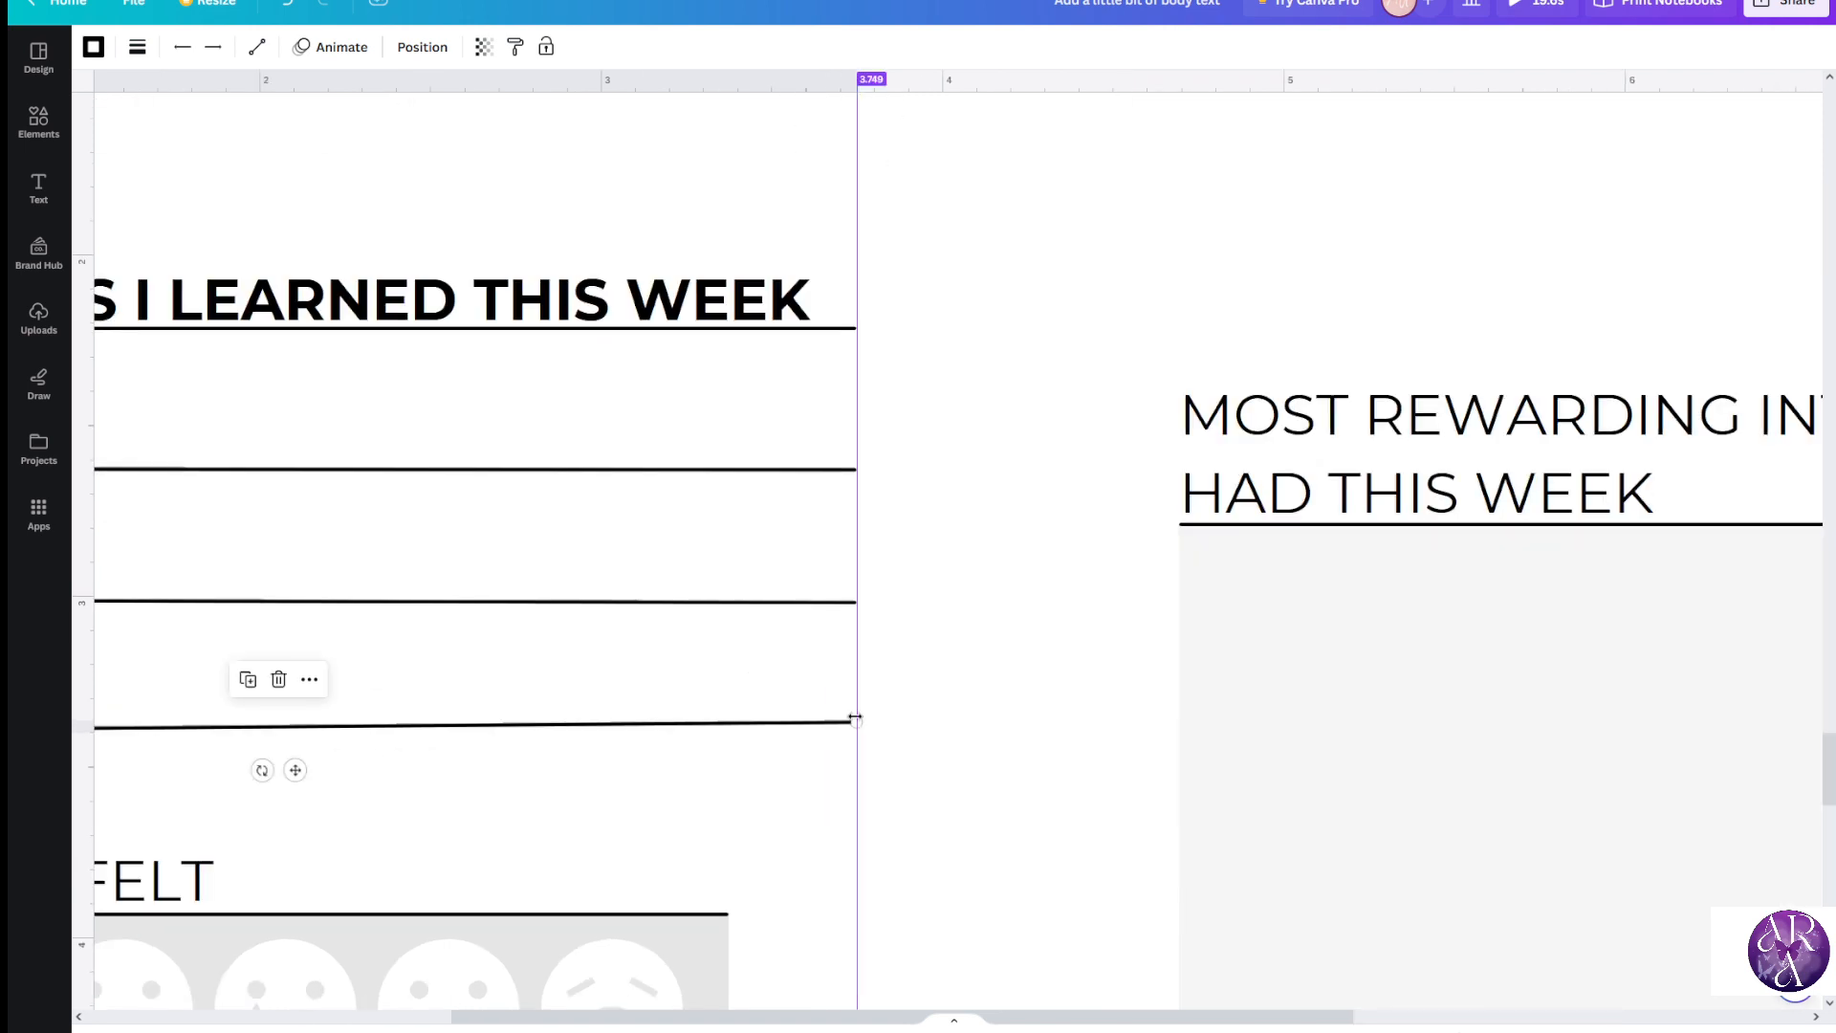
{"action": "left_click_drag", "start_coordinate": [848, 730], "coordinate": [853, 733]}
{"action": "scroll", "coordinate": [724, 673], "scroll_direction": "down", "scroll_amount": 3}
{"action": "scroll", "coordinate": [724, 673], "scroll_direction": "down", "scroll_amount": 3}
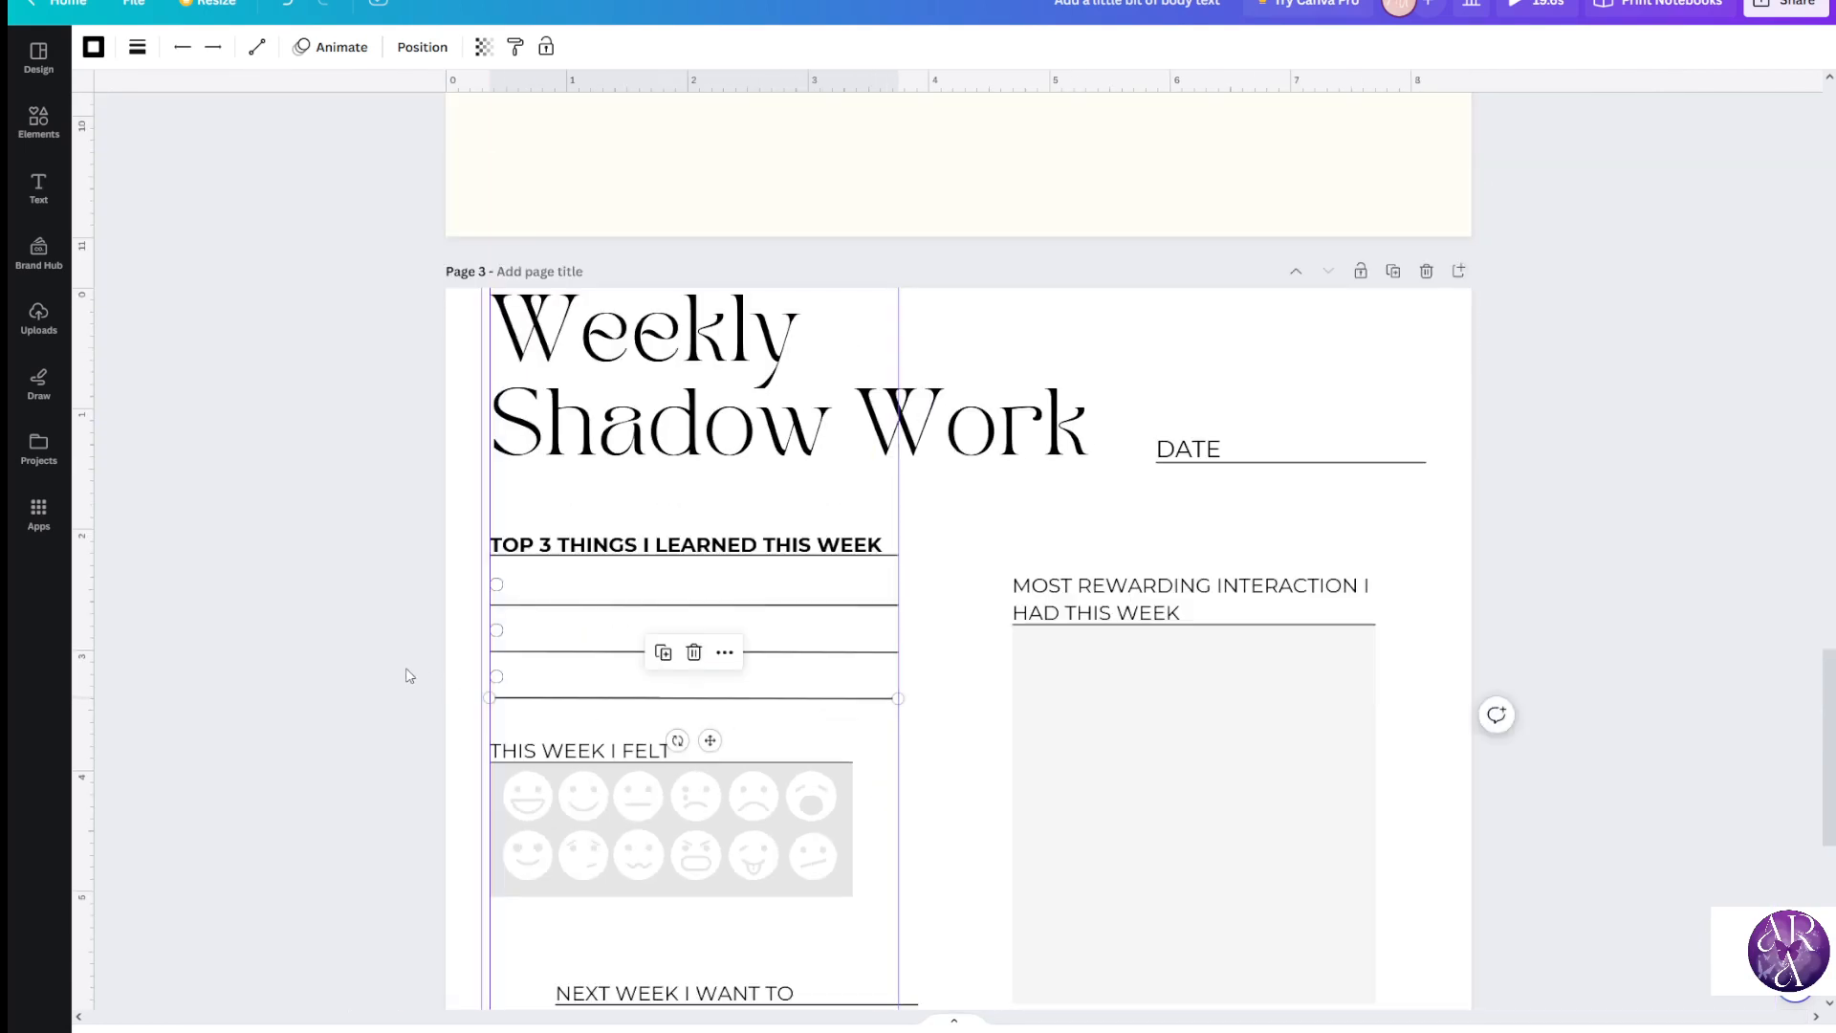
Remove all the vertical guides from page 3
{"action": "left_click", "coordinate": [387, 662]}
{"action": "scroll", "coordinate": [716, 499], "scroll_direction": "down", "scroll_amount": 1}
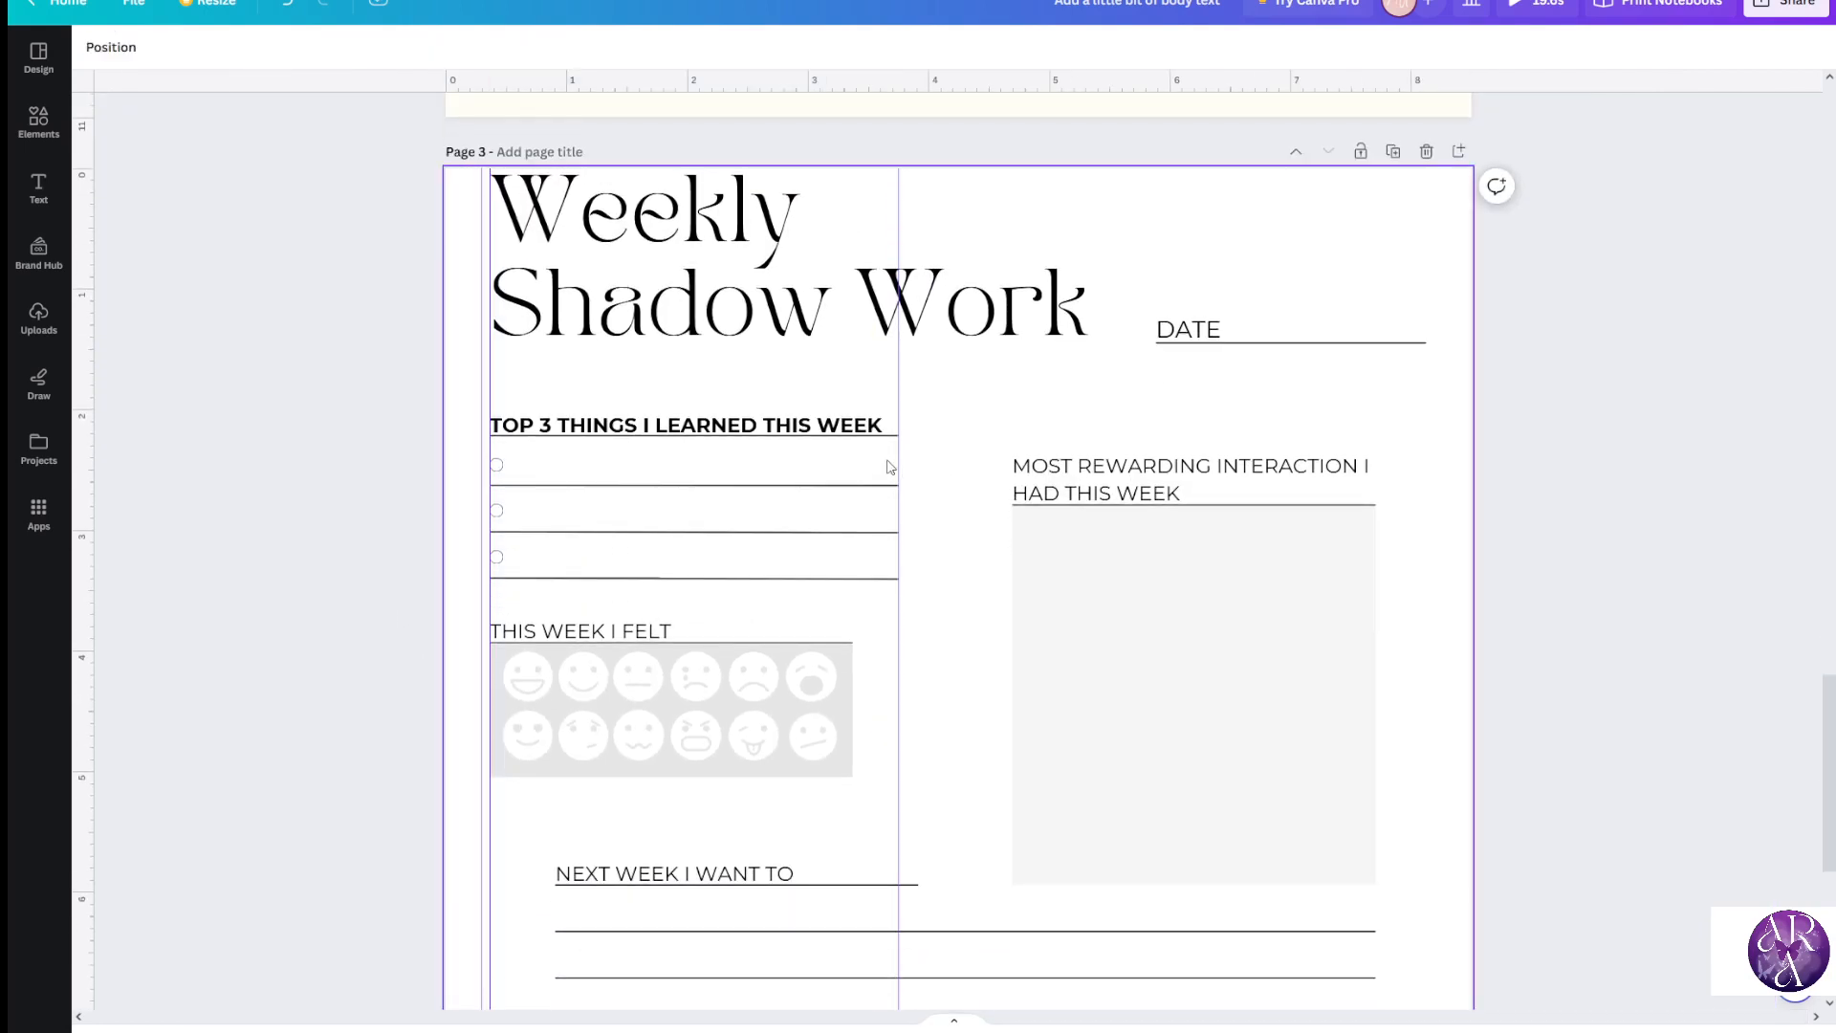
{"action": "left_click_drag", "start_coordinate": [902, 463], "coordinate": [86, 425]}
{"action": "left_click_drag", "start_coordinate": [84, 311], "coordinate": [42, 378]}
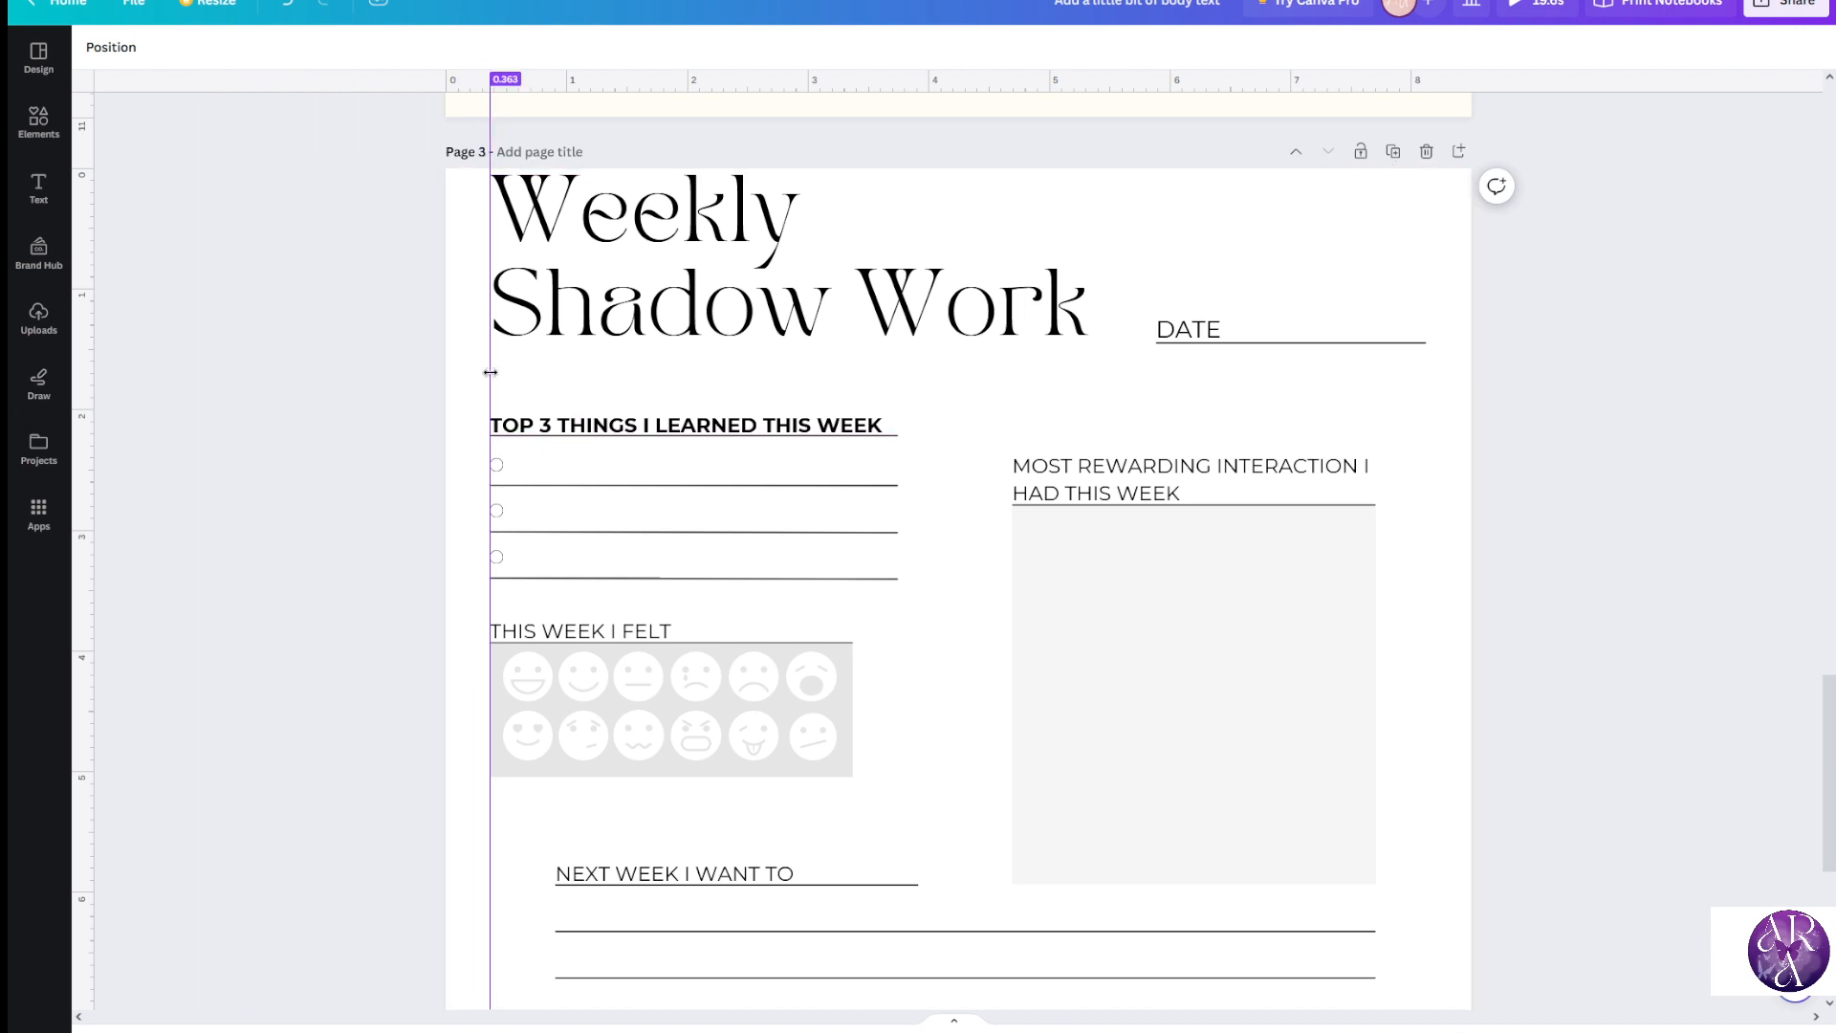
{"action": "left_click_drag", "start_coordinate": [489, 376], "coordinate": [88, 359]}
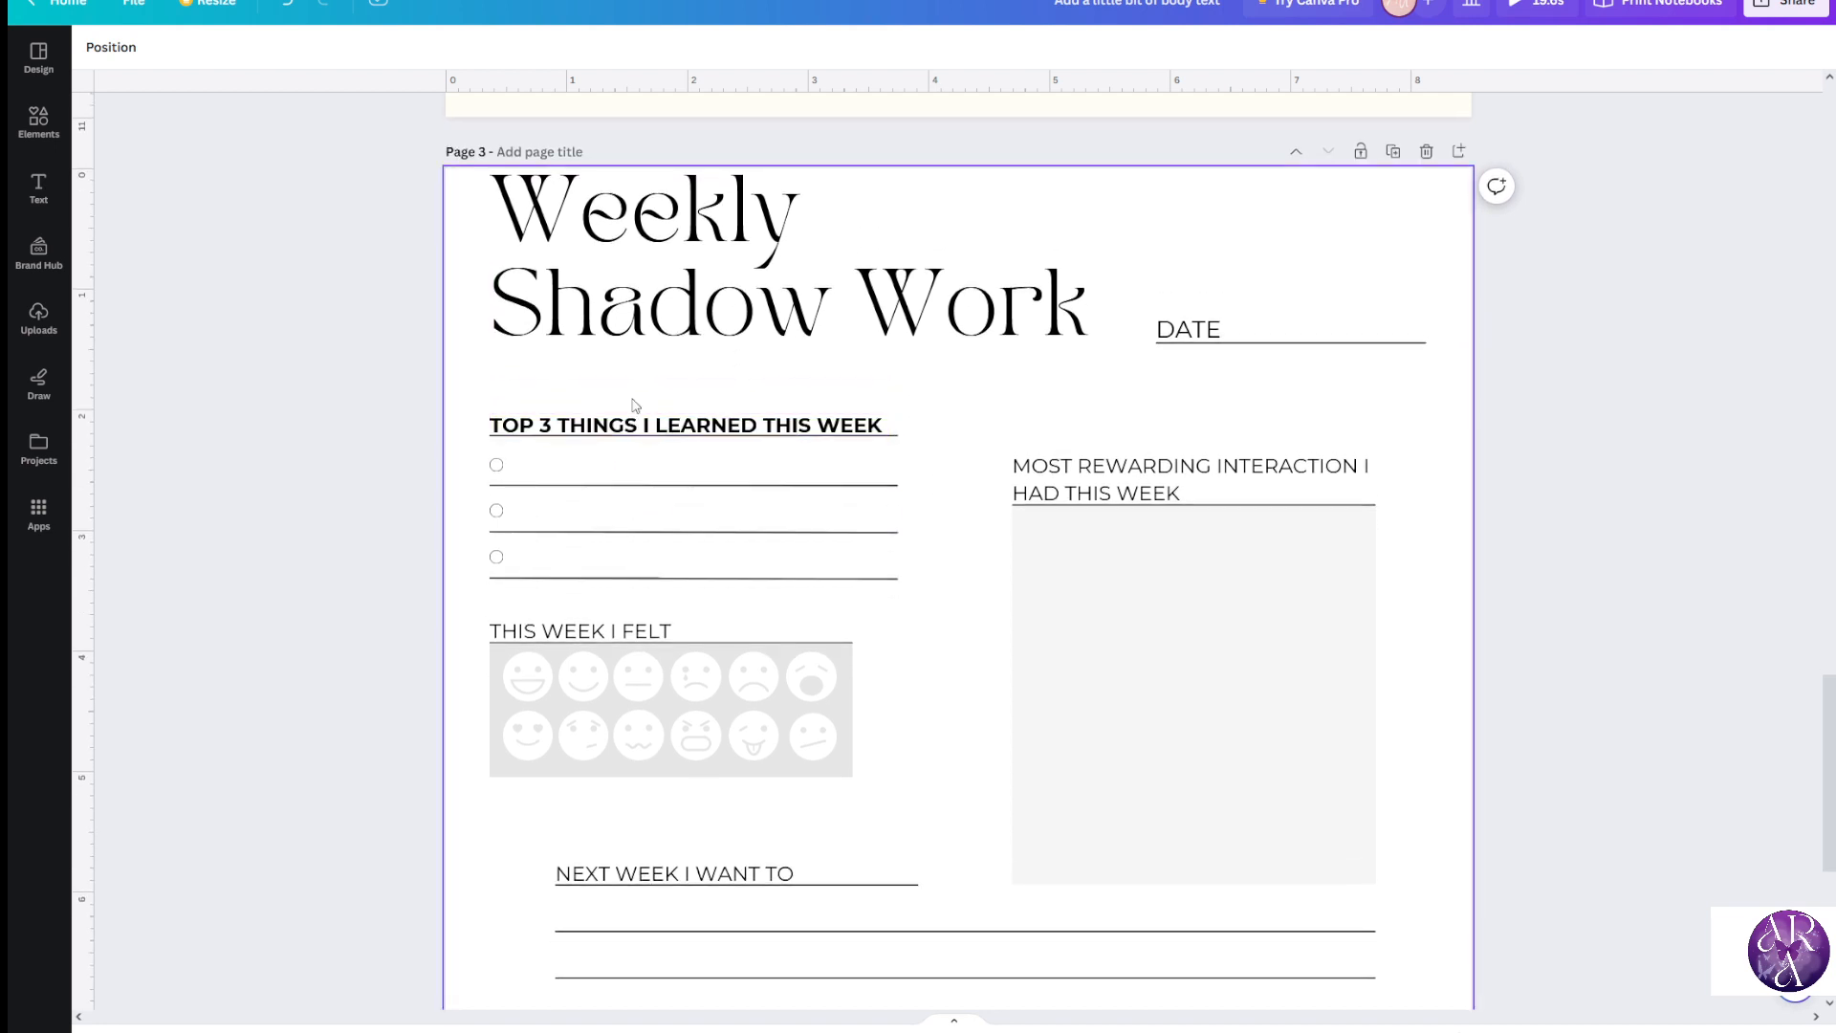
Add a body text box to page 3 and place it over the first checklist line
{"action": "left_click", "coordinate": [586, 478]}
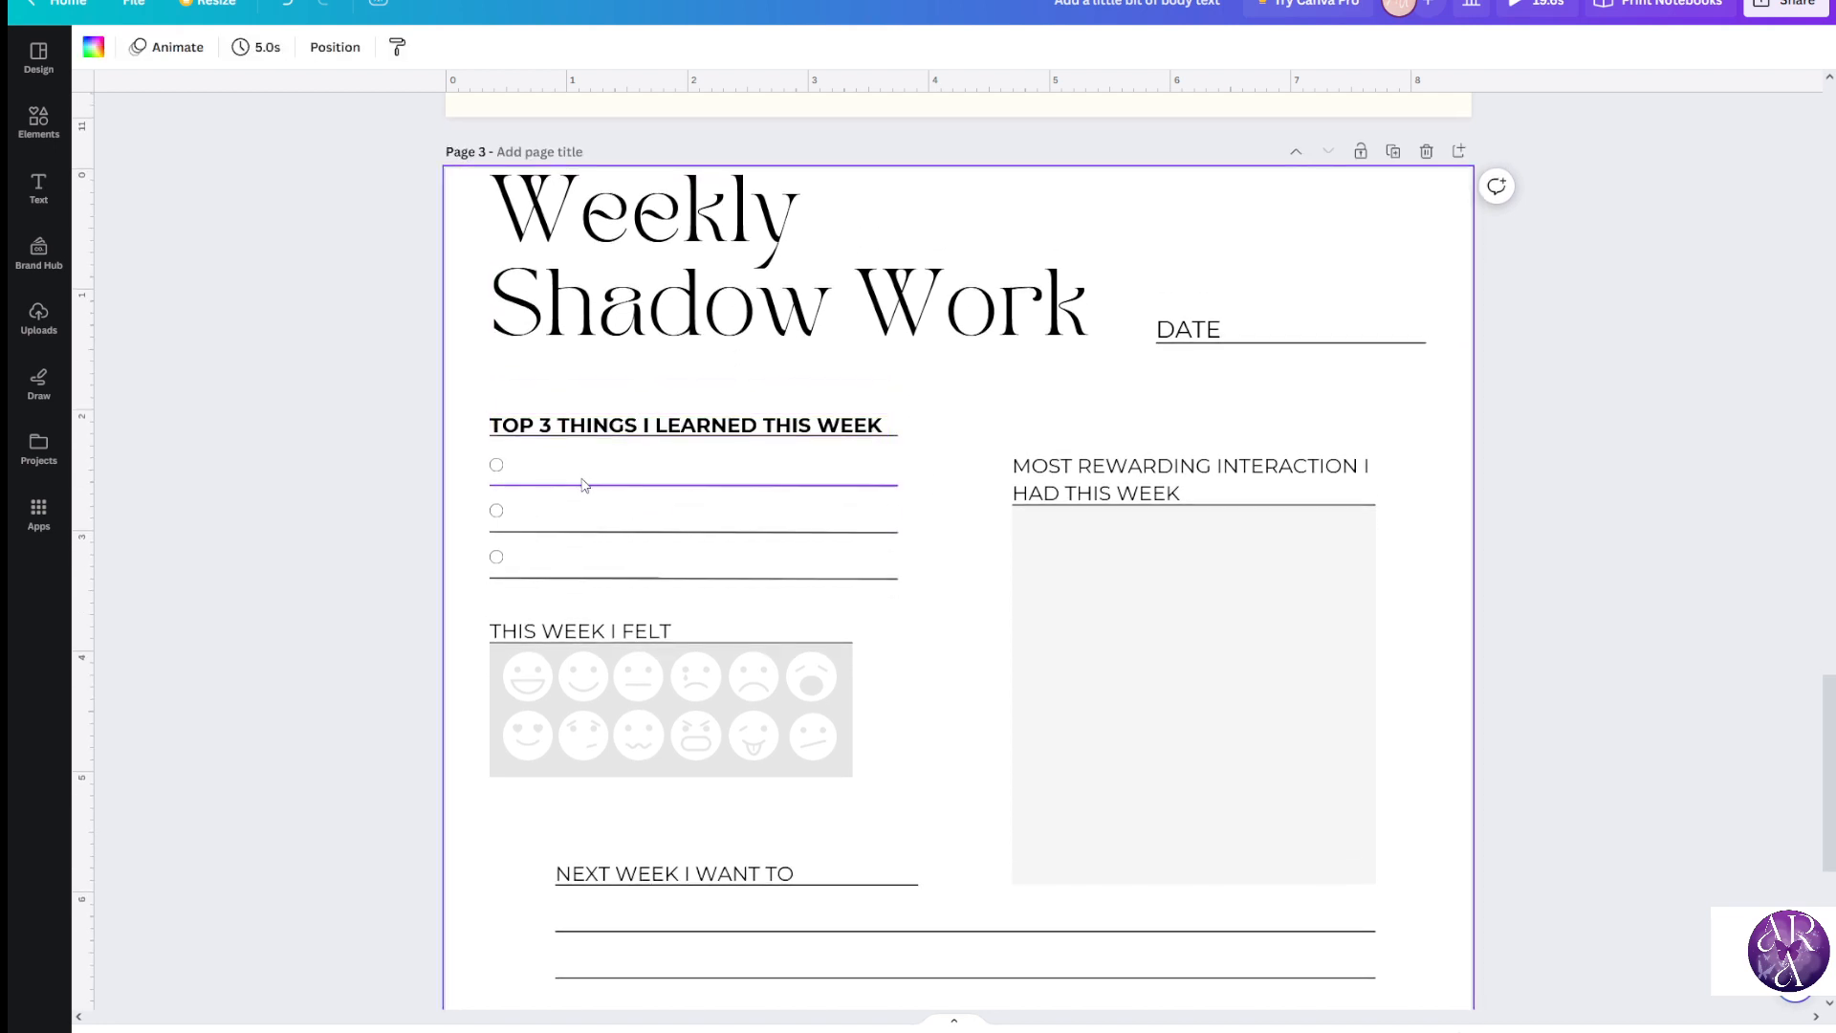
{"action": "left_click", "coordinate": [38, 189]}
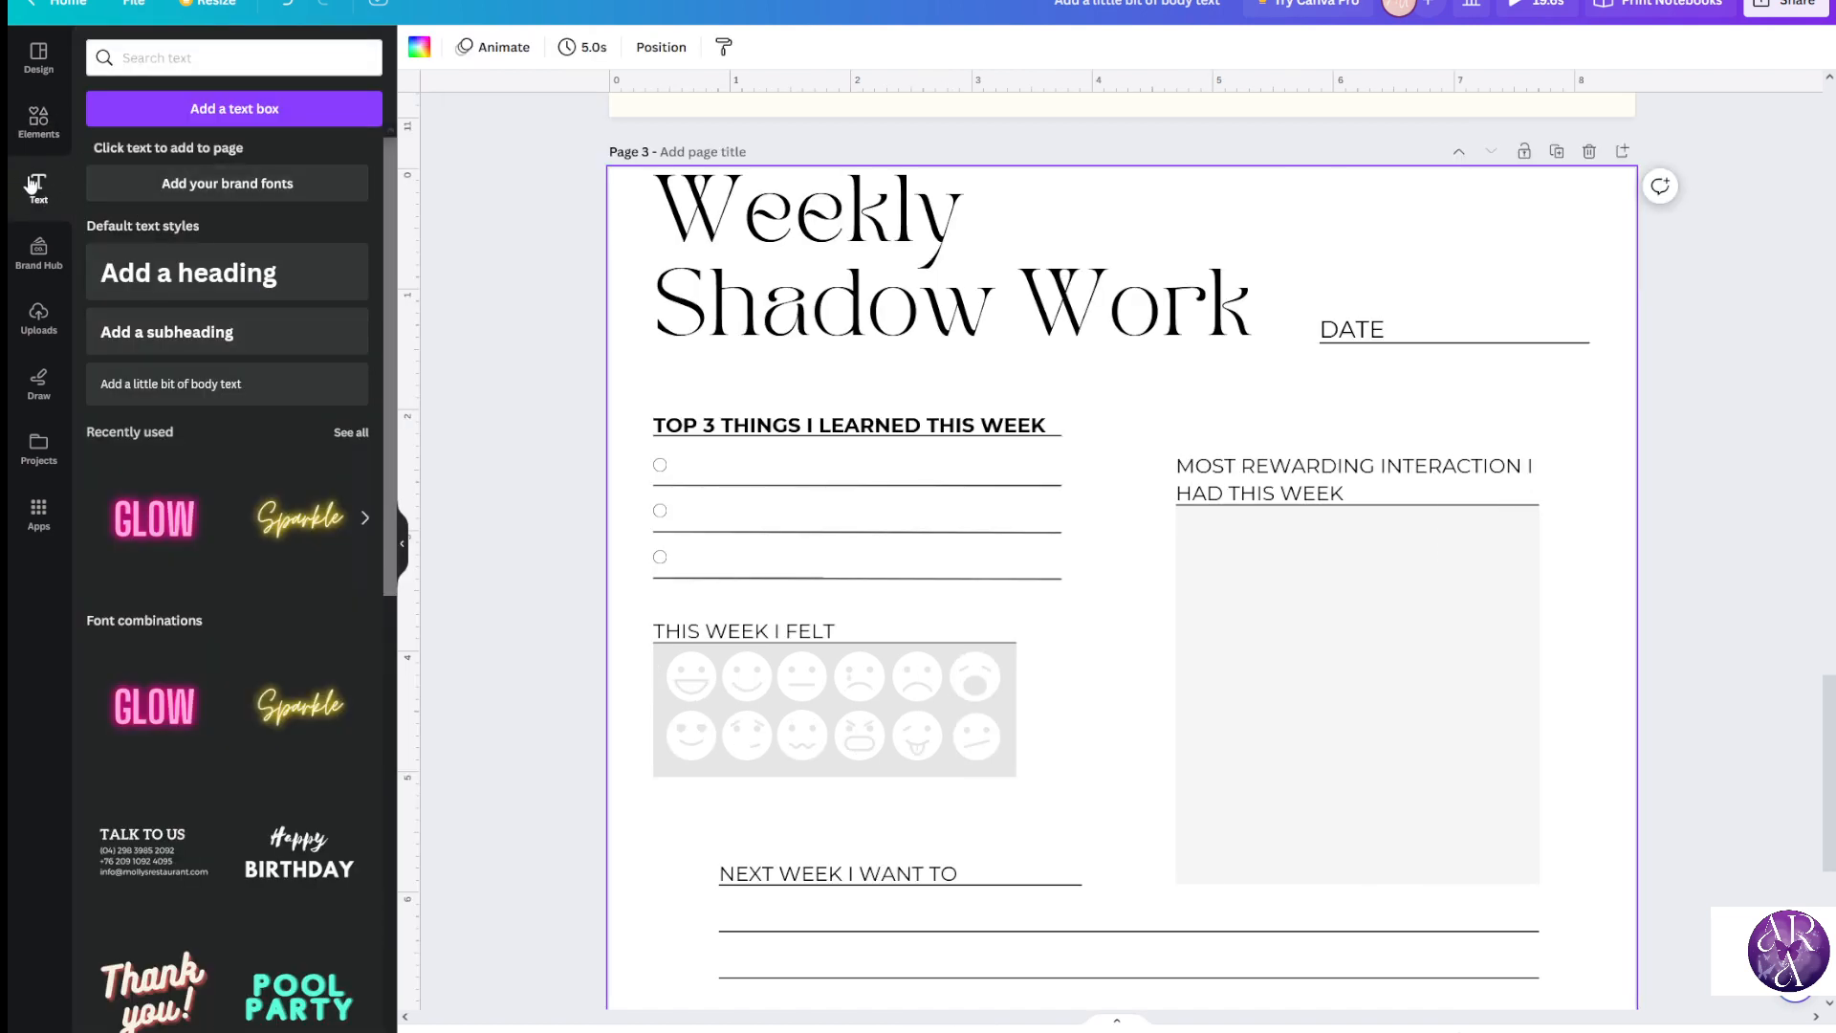
{"action": "left_click", "coordinate": [204, 385]}
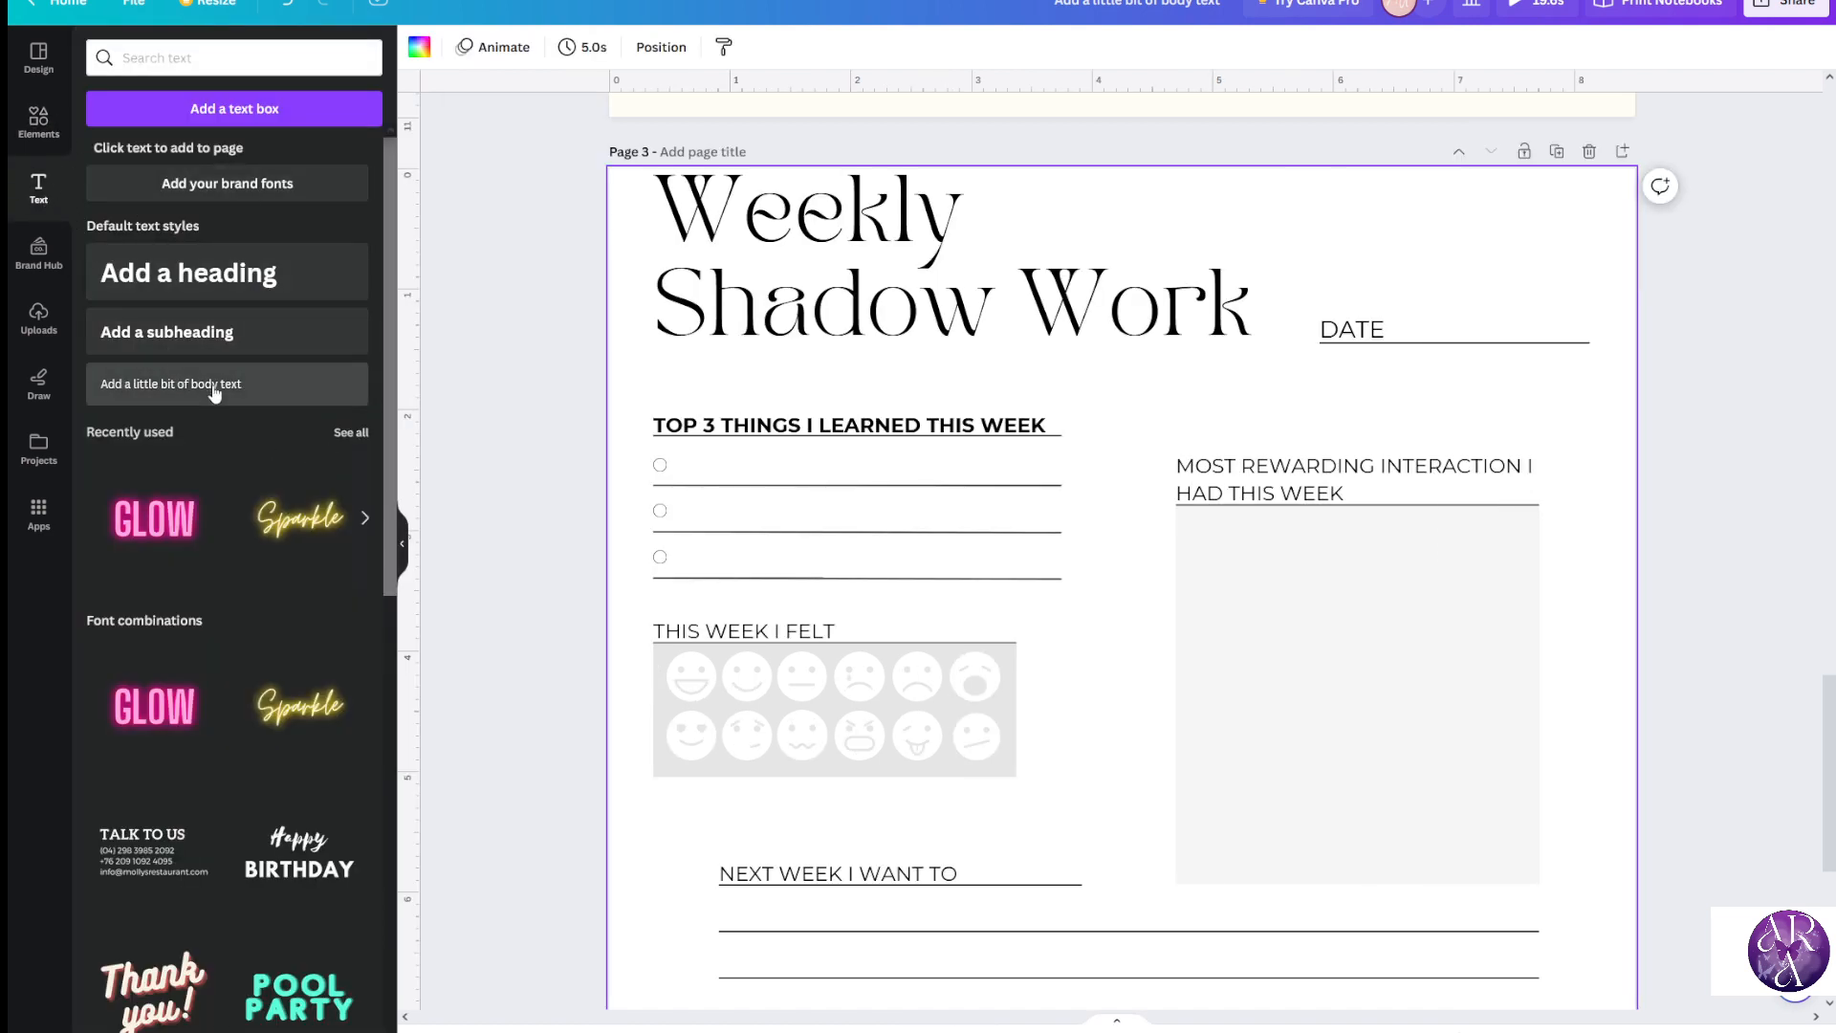
{"action": "left_click", "coordinate": [402, 553]}
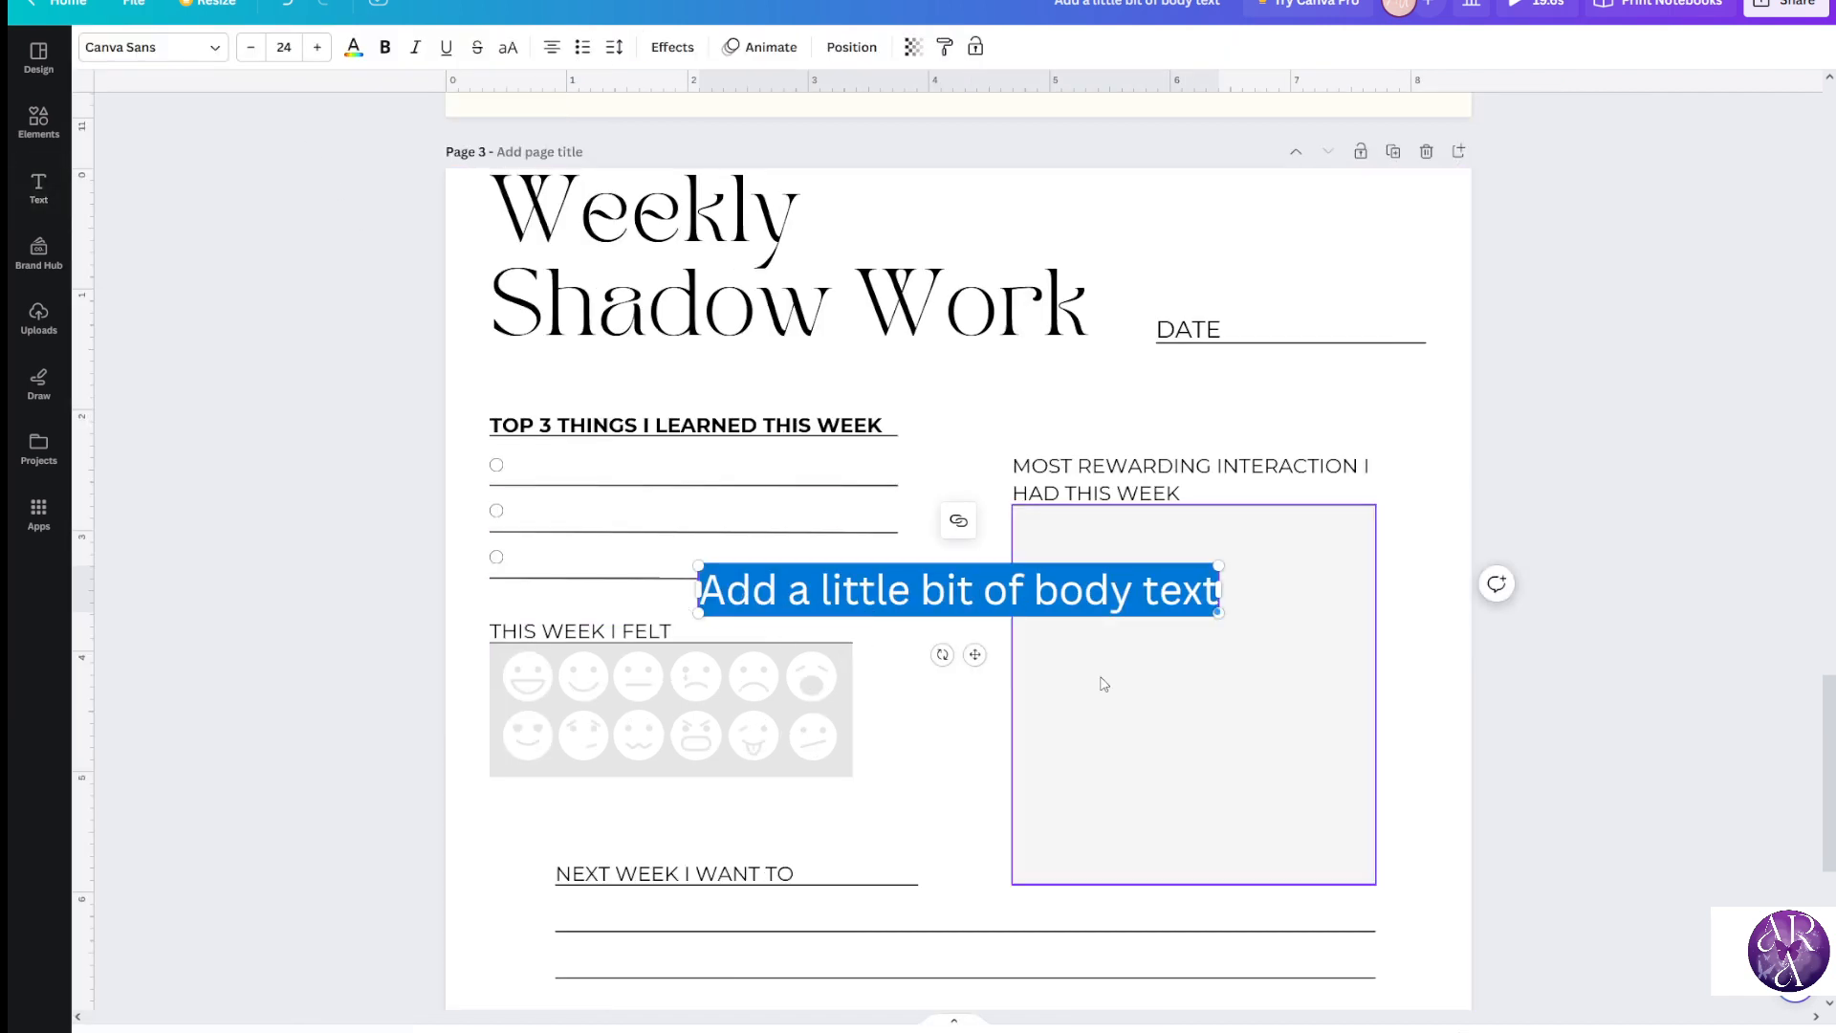
{"action": "left_click_drag", "start_coordinate": [974, 654], "coordinate": [783, 534]}
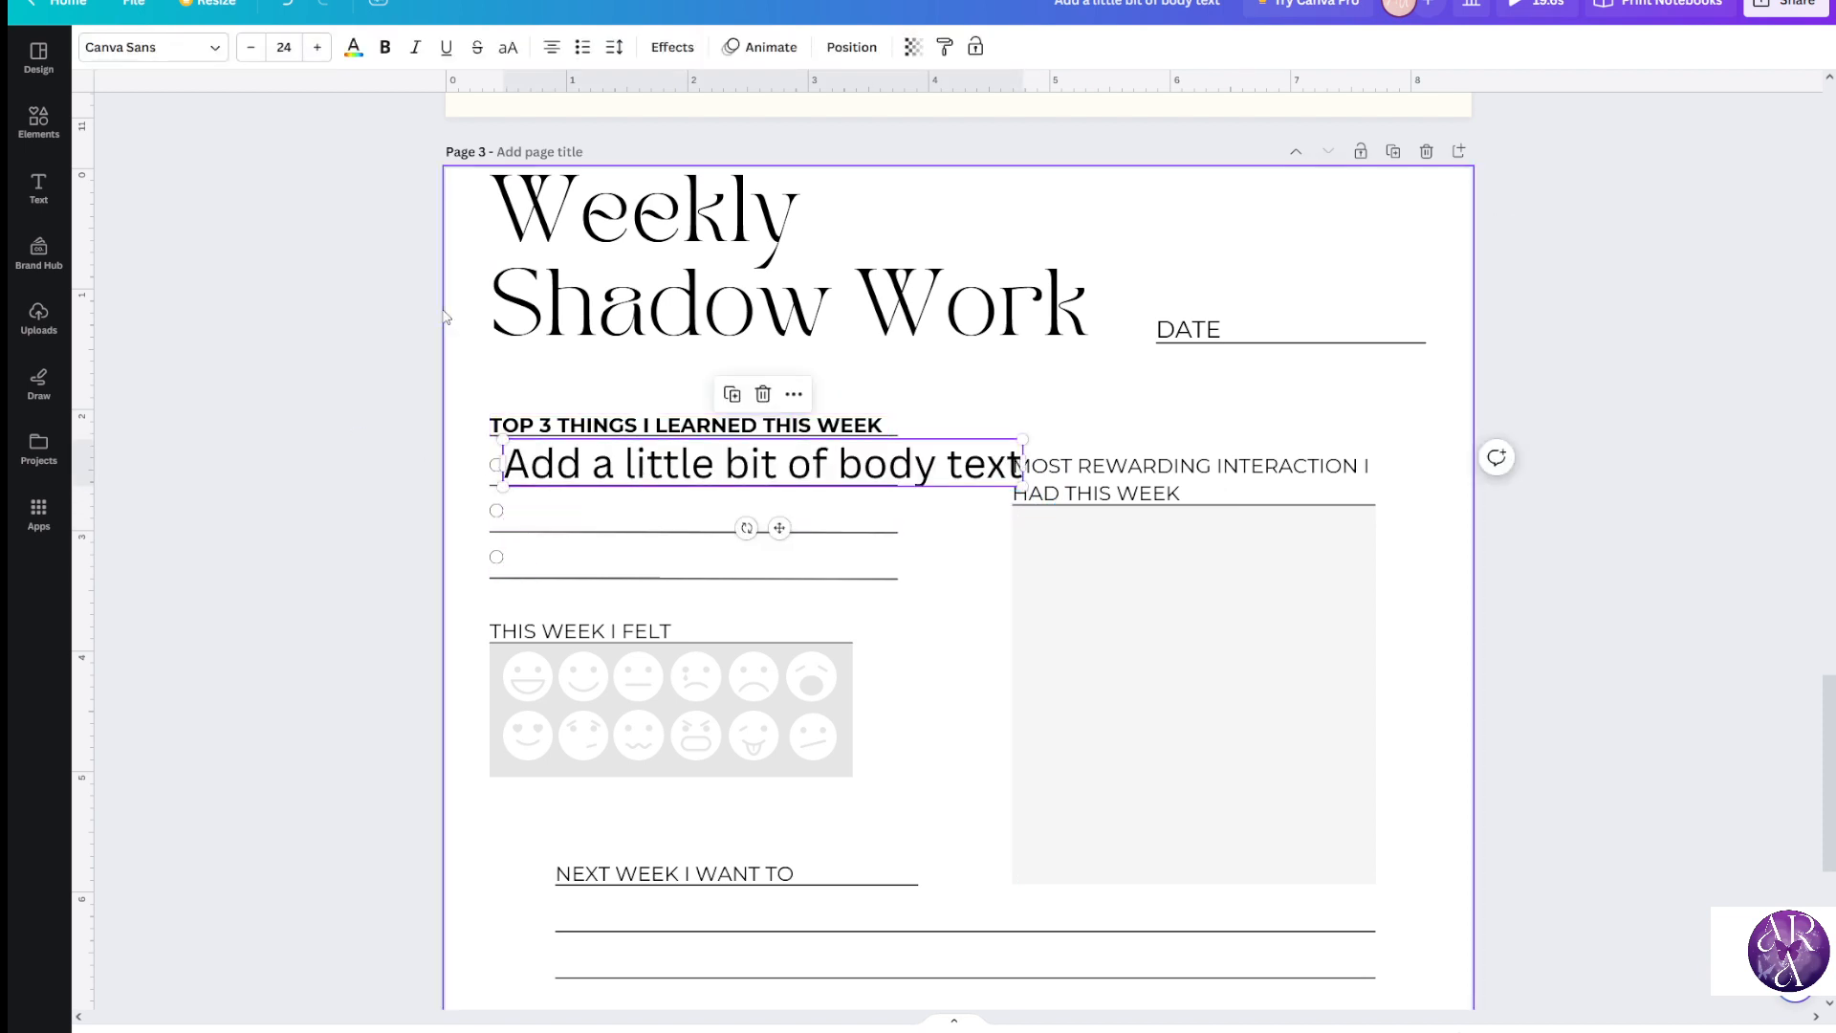
Reduce the body text to size 13 and position it just beside the first checklist circle
{"action": "left_click", "coordinate": [251, 47]}
{"action": "left_click", "coordinate": [251, 48]}
{"action": "left_click", "coordinate": [250, 48]}
{"action": "left_click", "coordinate": [251, 48]}
{"action": "left_click", "coordinate": [251, 48]}
{"action": "left_click", "coordinate": [250, 47]}
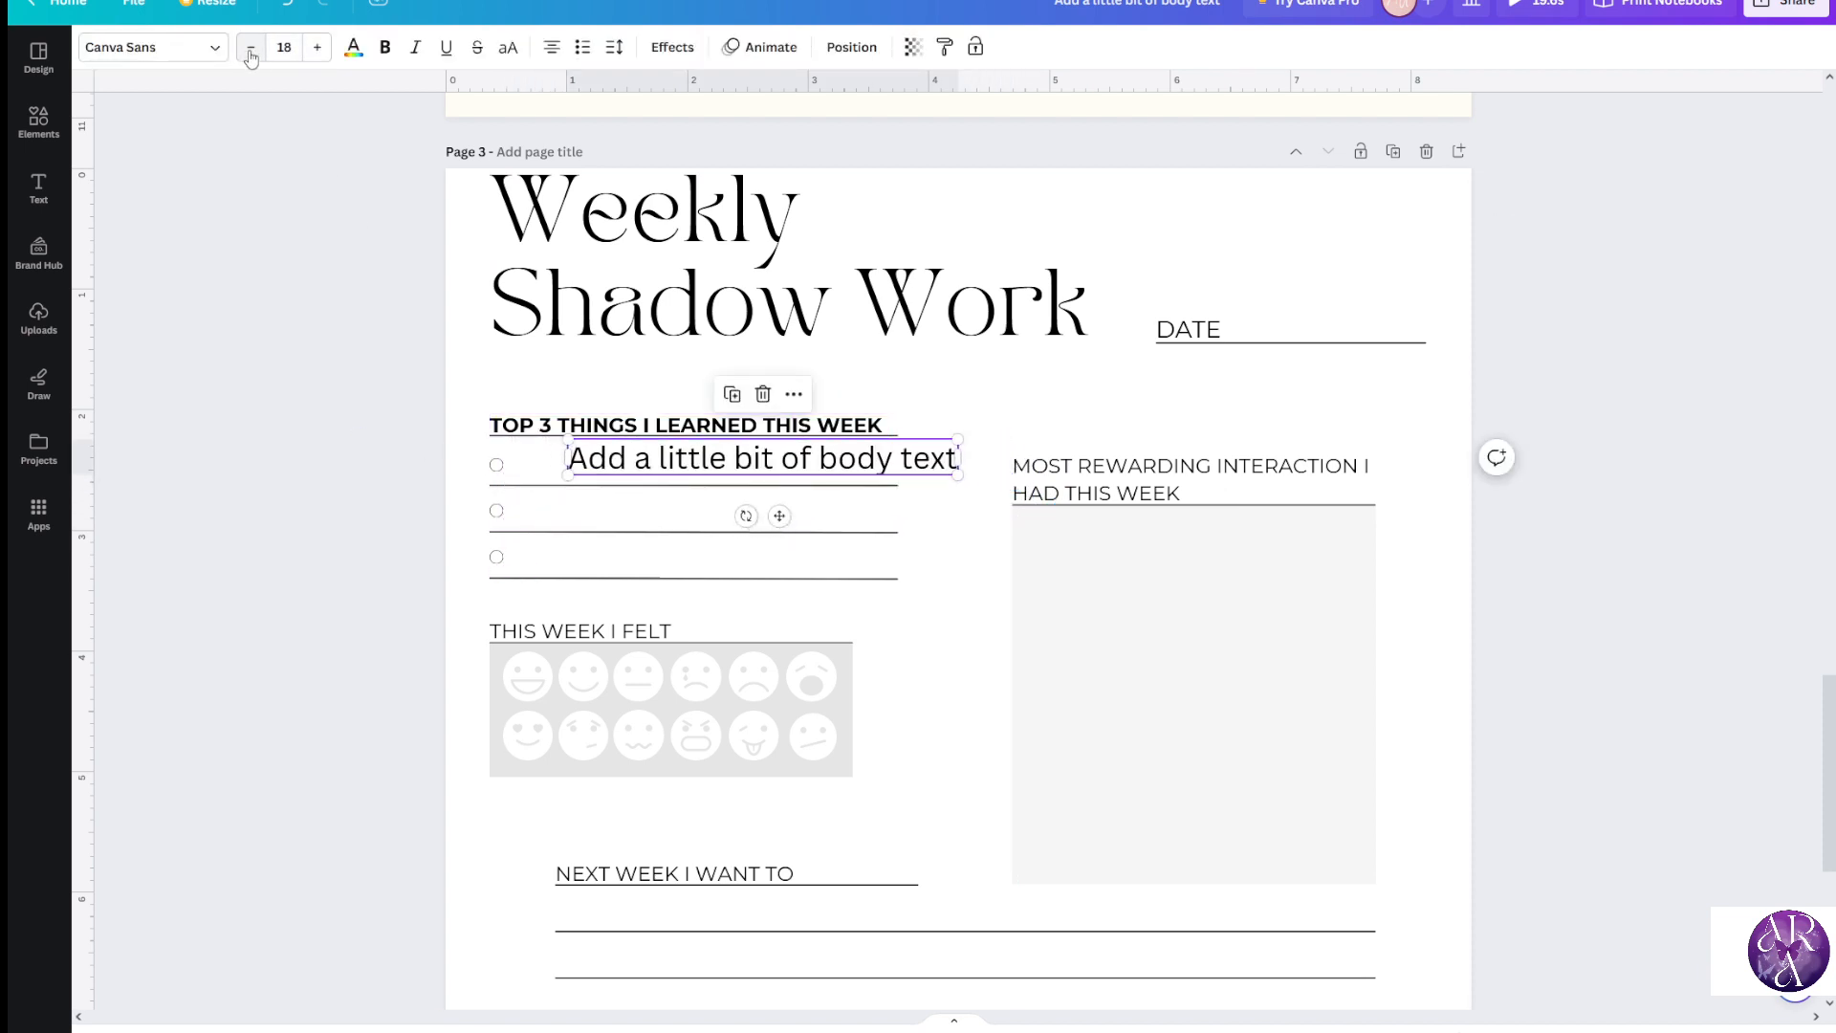
{"action": "left_click_drag", "start_coordinate": [781, 459], "coordinate": [715, 464]}
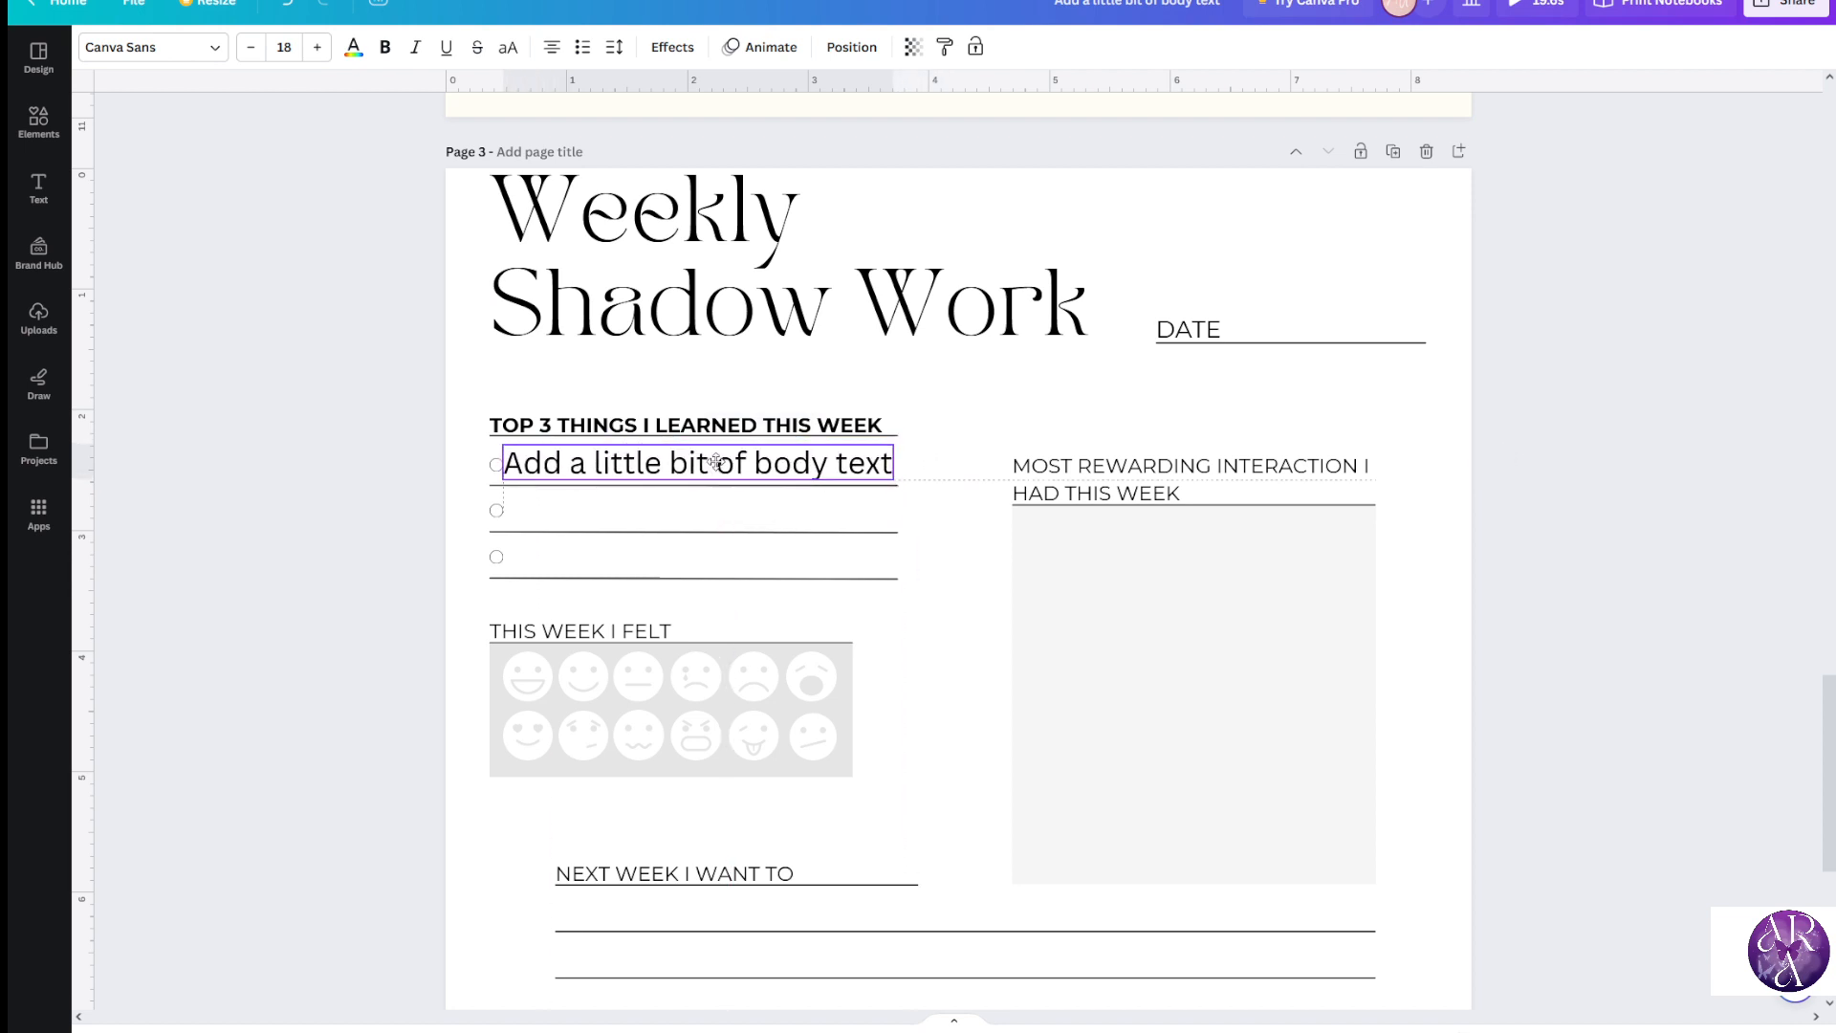
{"action": "left_click", "coordinate": [251, 47]}
{"action": "left_click", "coordinate": [251, 48]}
{"action": "left_click", "coordinate": [251, 48]}
{"action": "left_click", "coordinate": [250, 48]}
{"action": "left_click", "coordinate": [250, 48]}
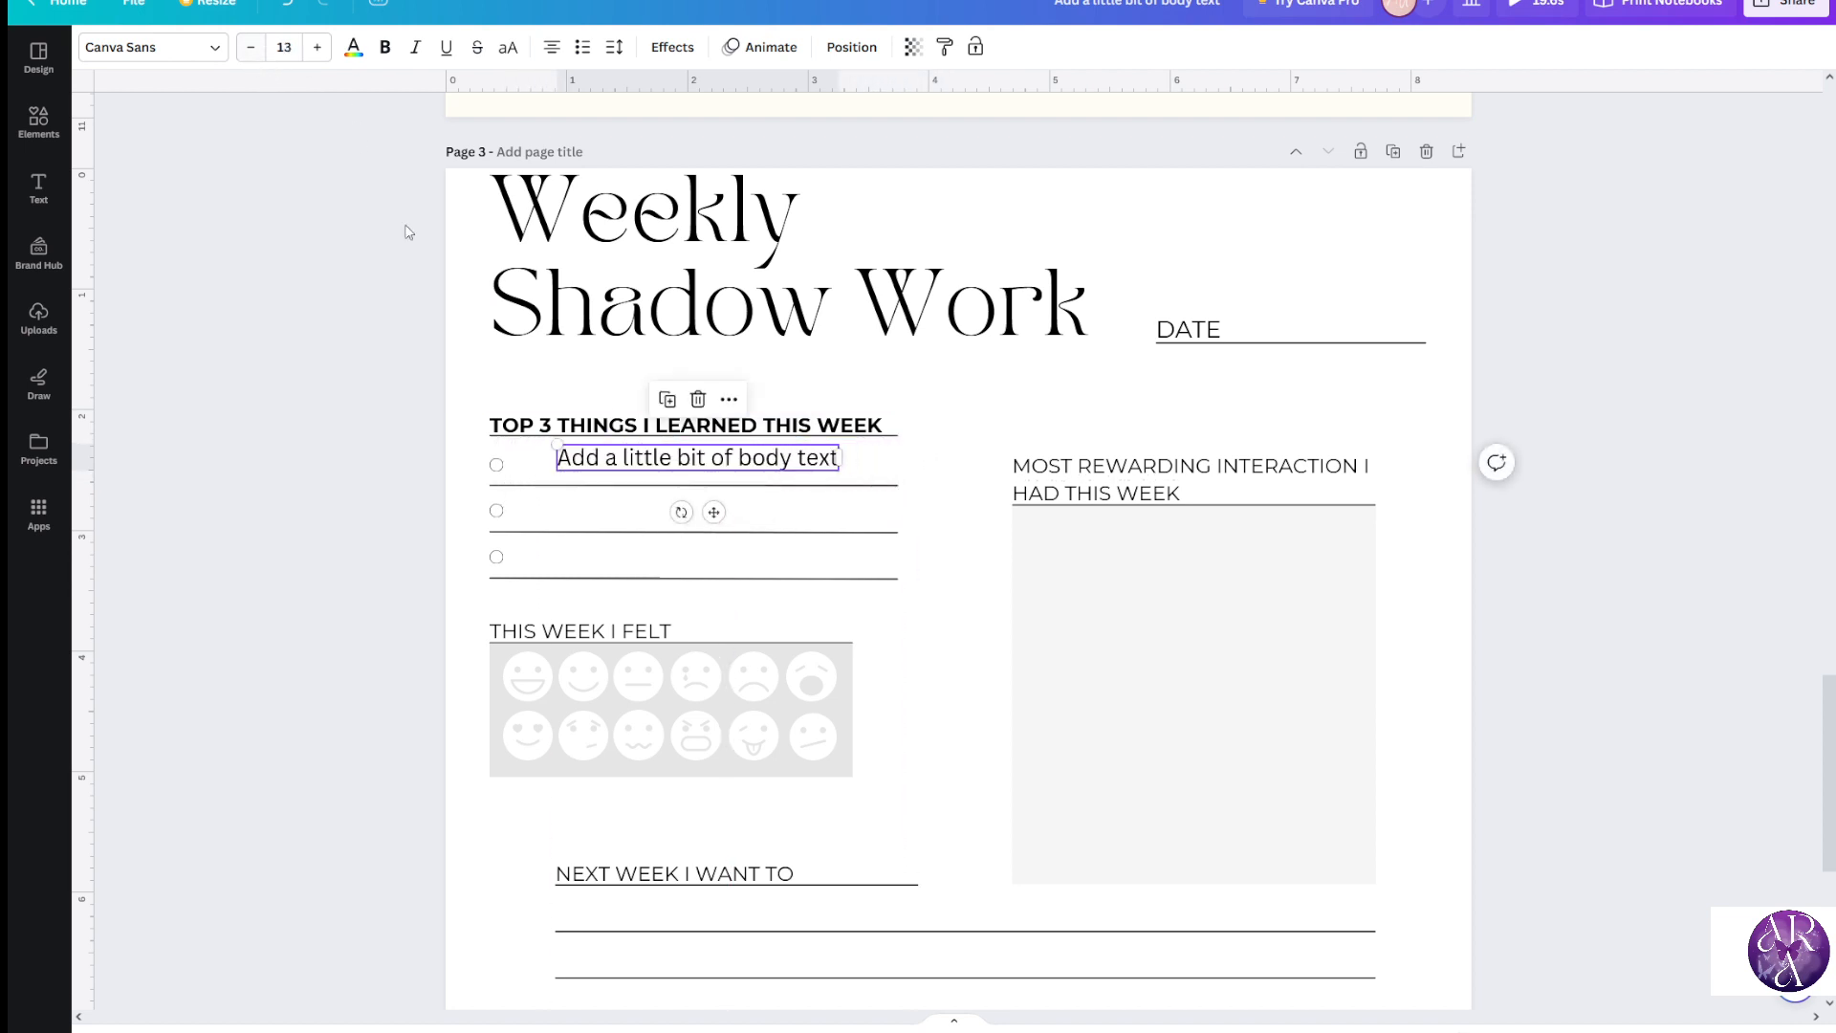
{"action": "left_click_drag", "start_coordinate": [716, 512], "coordinate": [667, 517]}
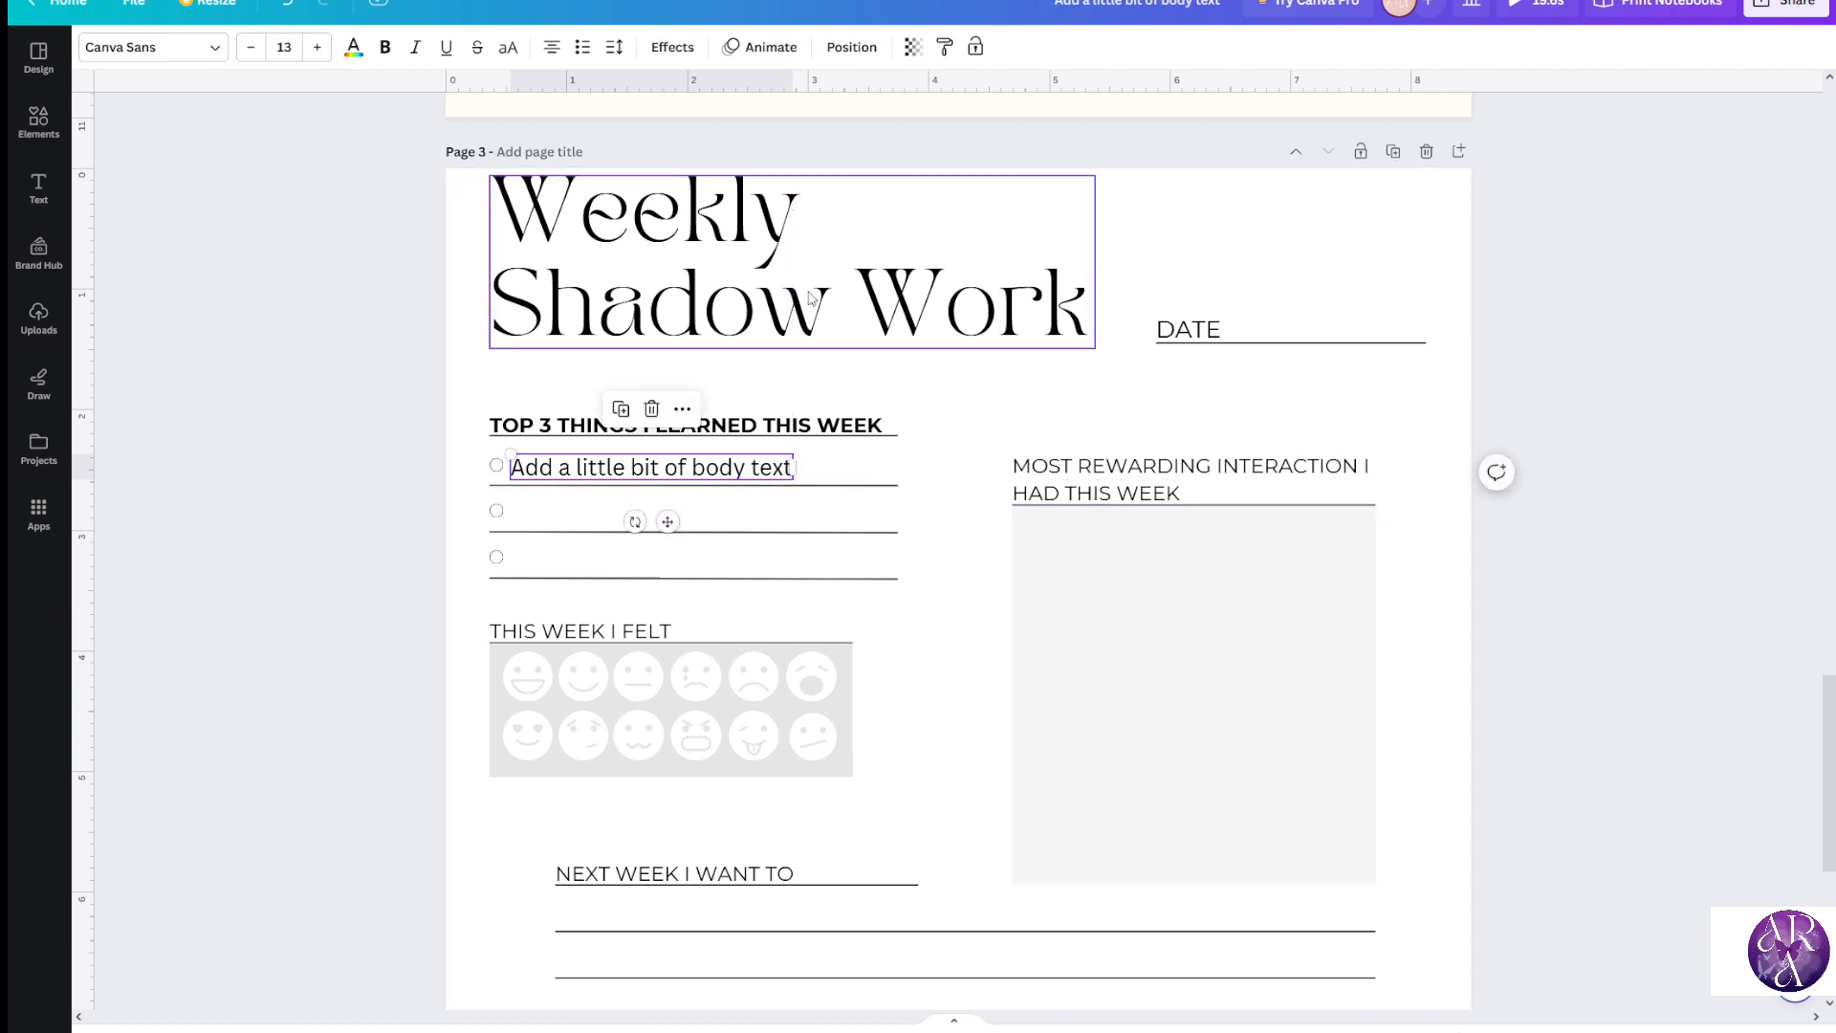
Replace the placeholder text with "N/A" and move it next to the first checklist circle
{"action": "double_click", "coordinate": [566, 479]}
{"action": "key", "text": "ctrl+a"}
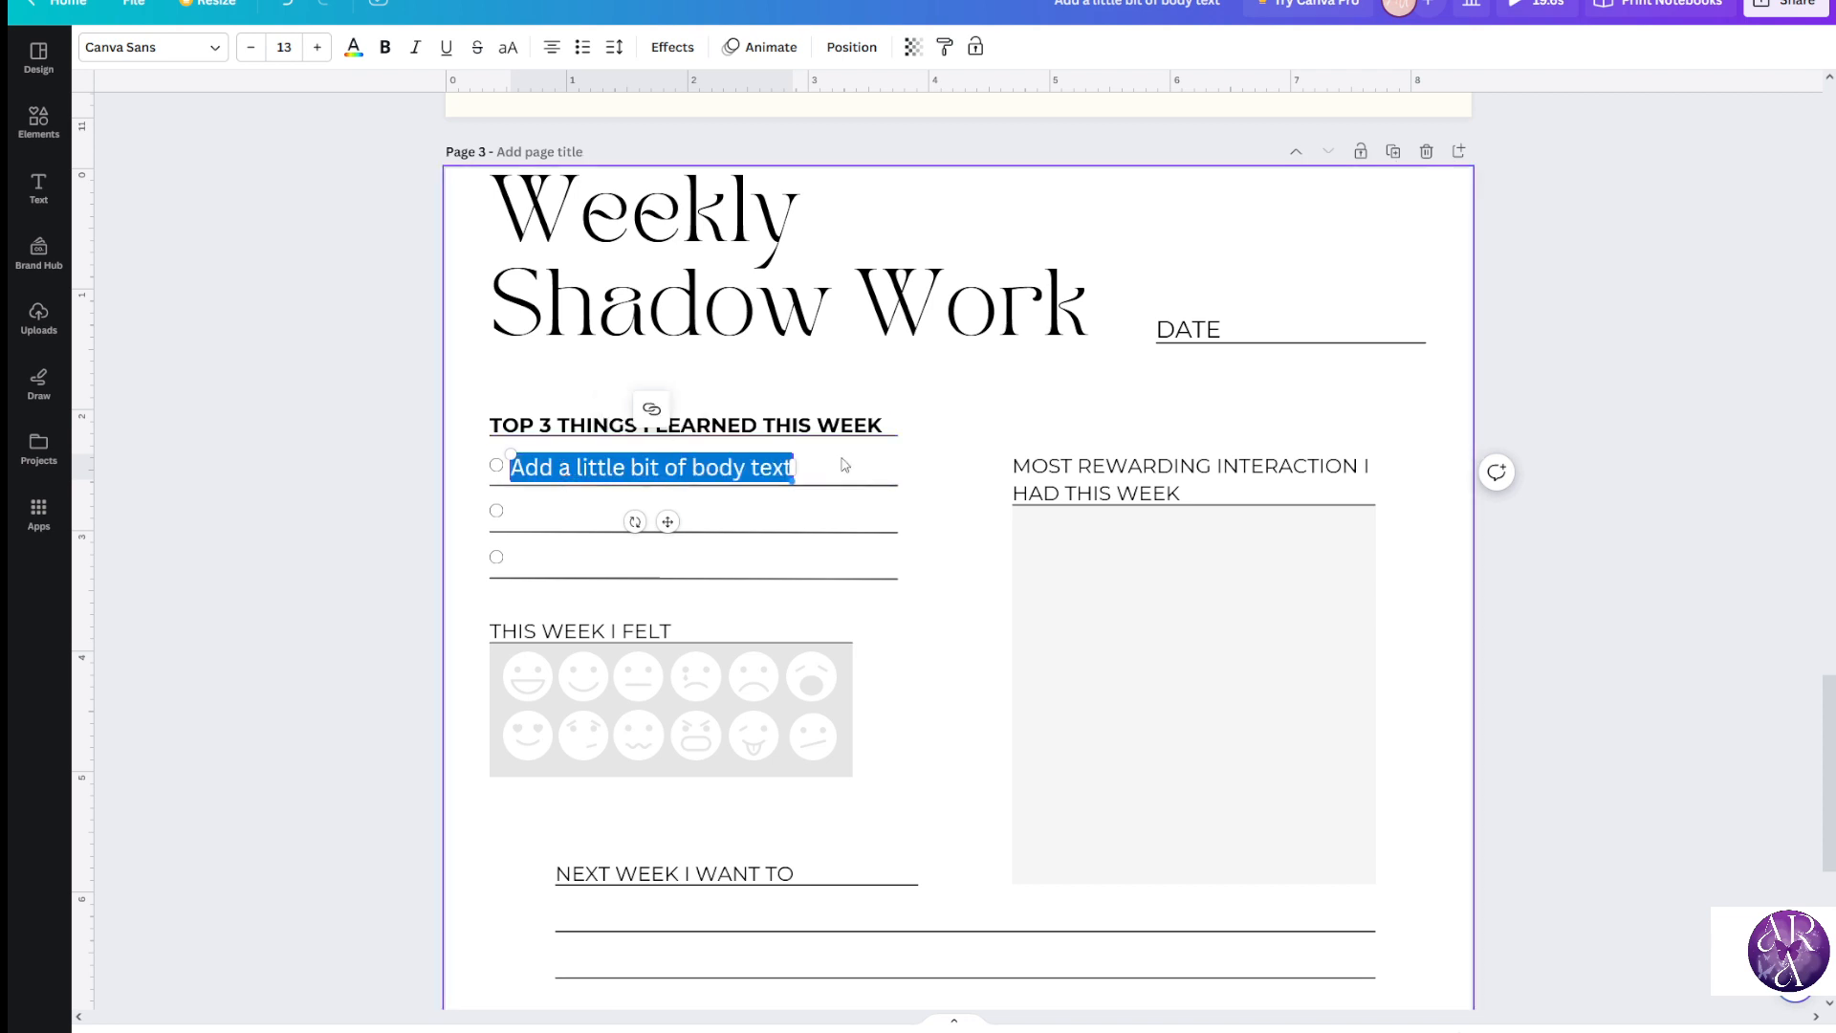
{"action": "type", "text": "N/A"}
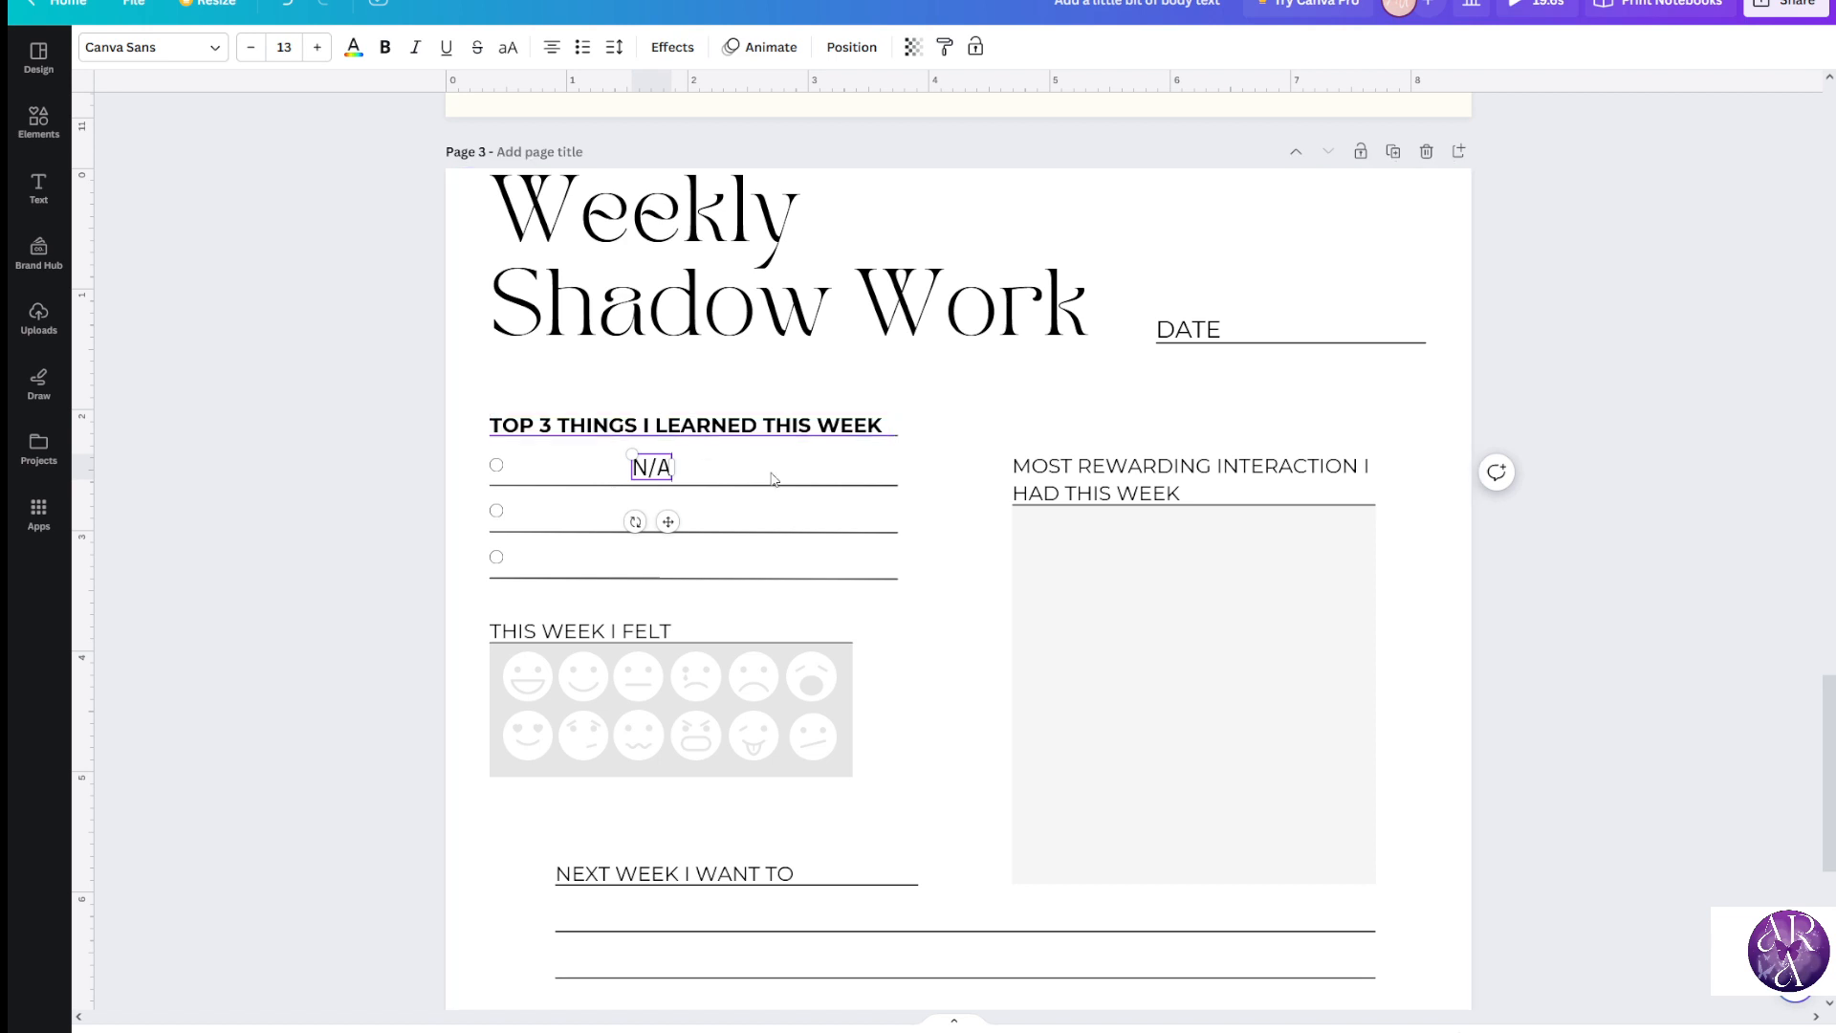
{"action": "left_click_drag", "start_coordinate": [668, 522], "coordinate": [543, 521]}
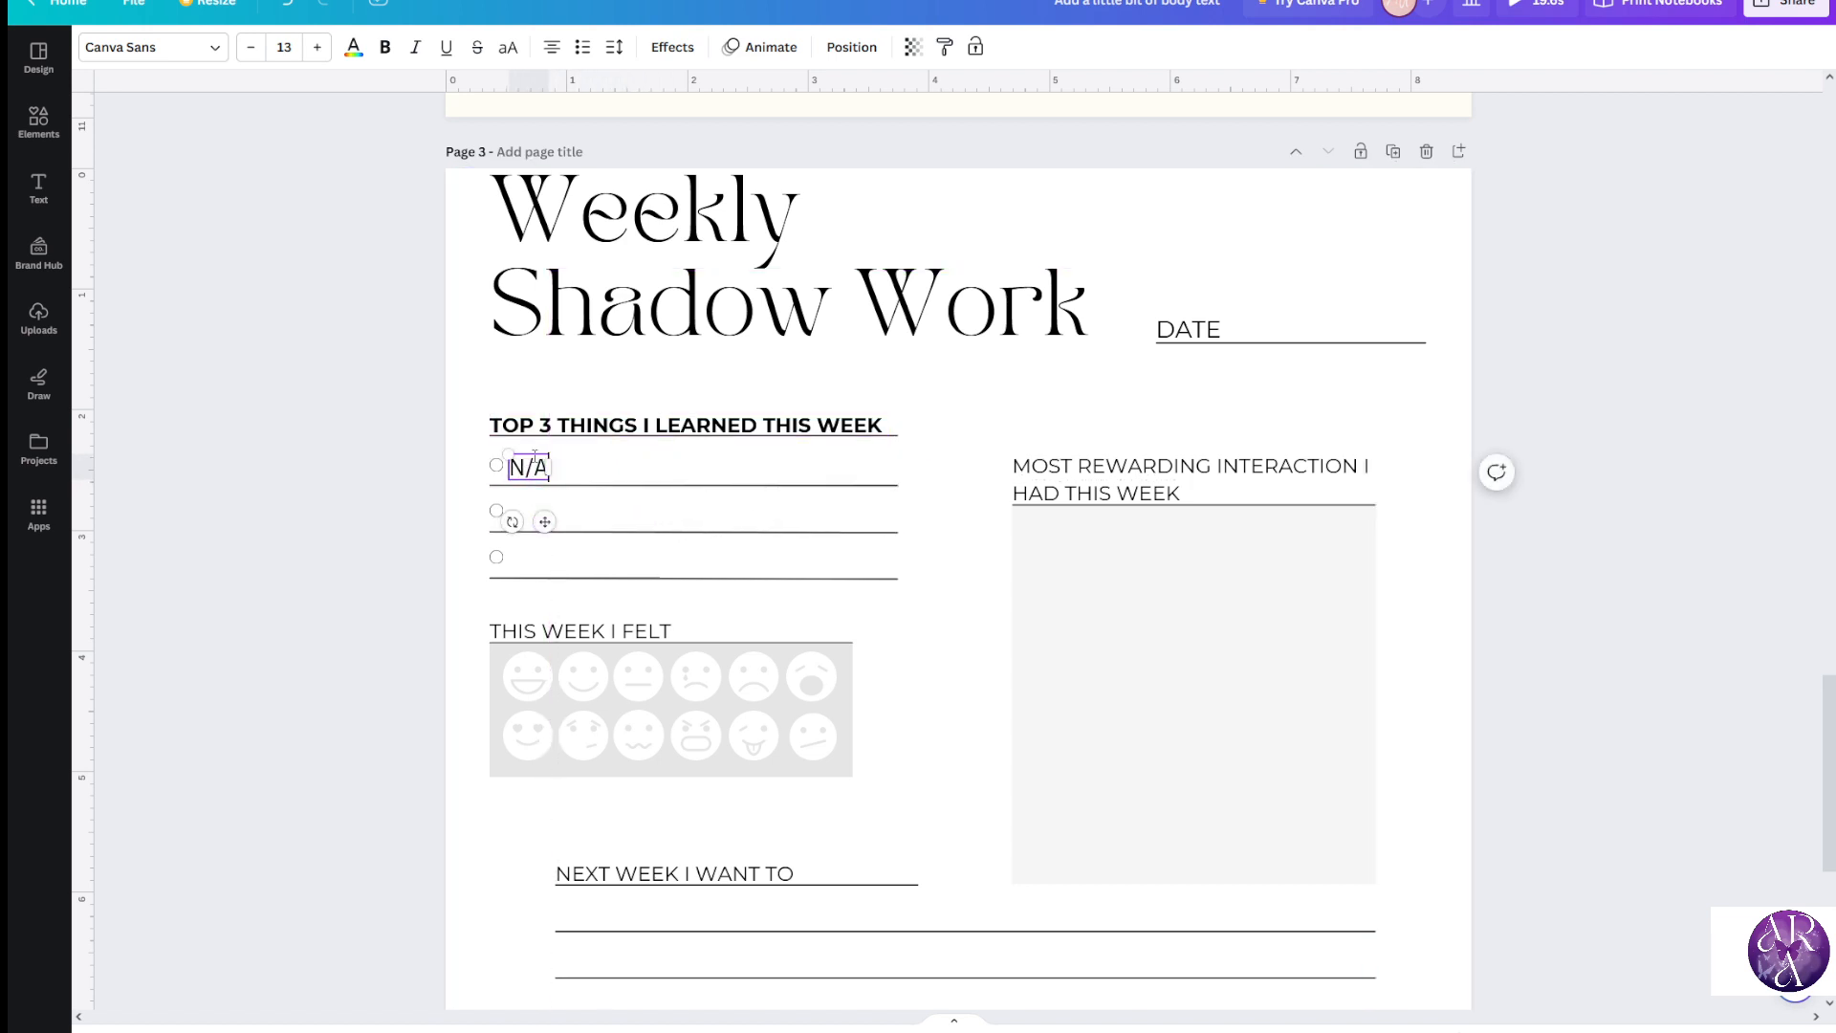
Enlarge the N/A text to size 16 and nudge it into place above the first checklist line
{"action": "left_click", "coordinate": [314, 49]}
{"action": "left_click", "coordinate": [314, 49]}
{"action": "left_click", "coordinate": [313, 50]}
{"action": "left_click_drag", "start_coordinate": [536, 529], "coordinate": [534, 518]}
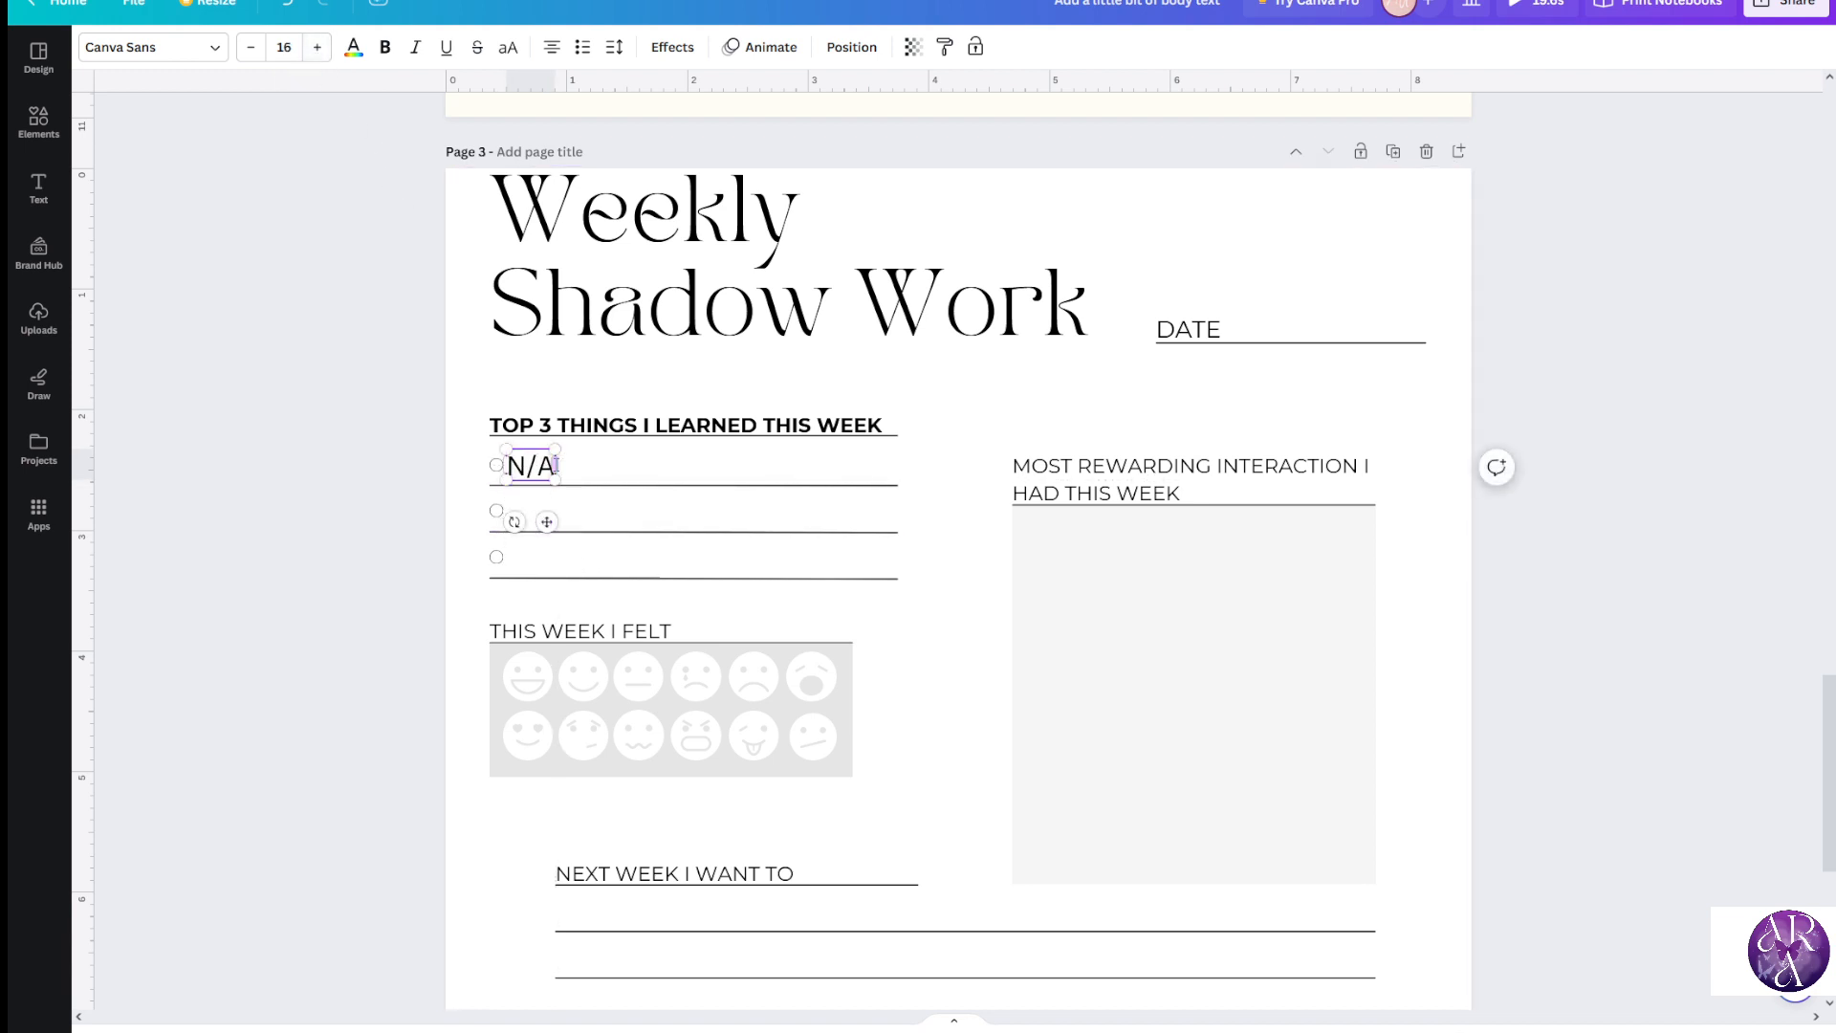
Widen the N/A text box to about 3.4, slightly past the end of the first checklist line
{"action": "left_click_drag", "start_coordinate": [560, 460], "coordinate": [920, 465]}
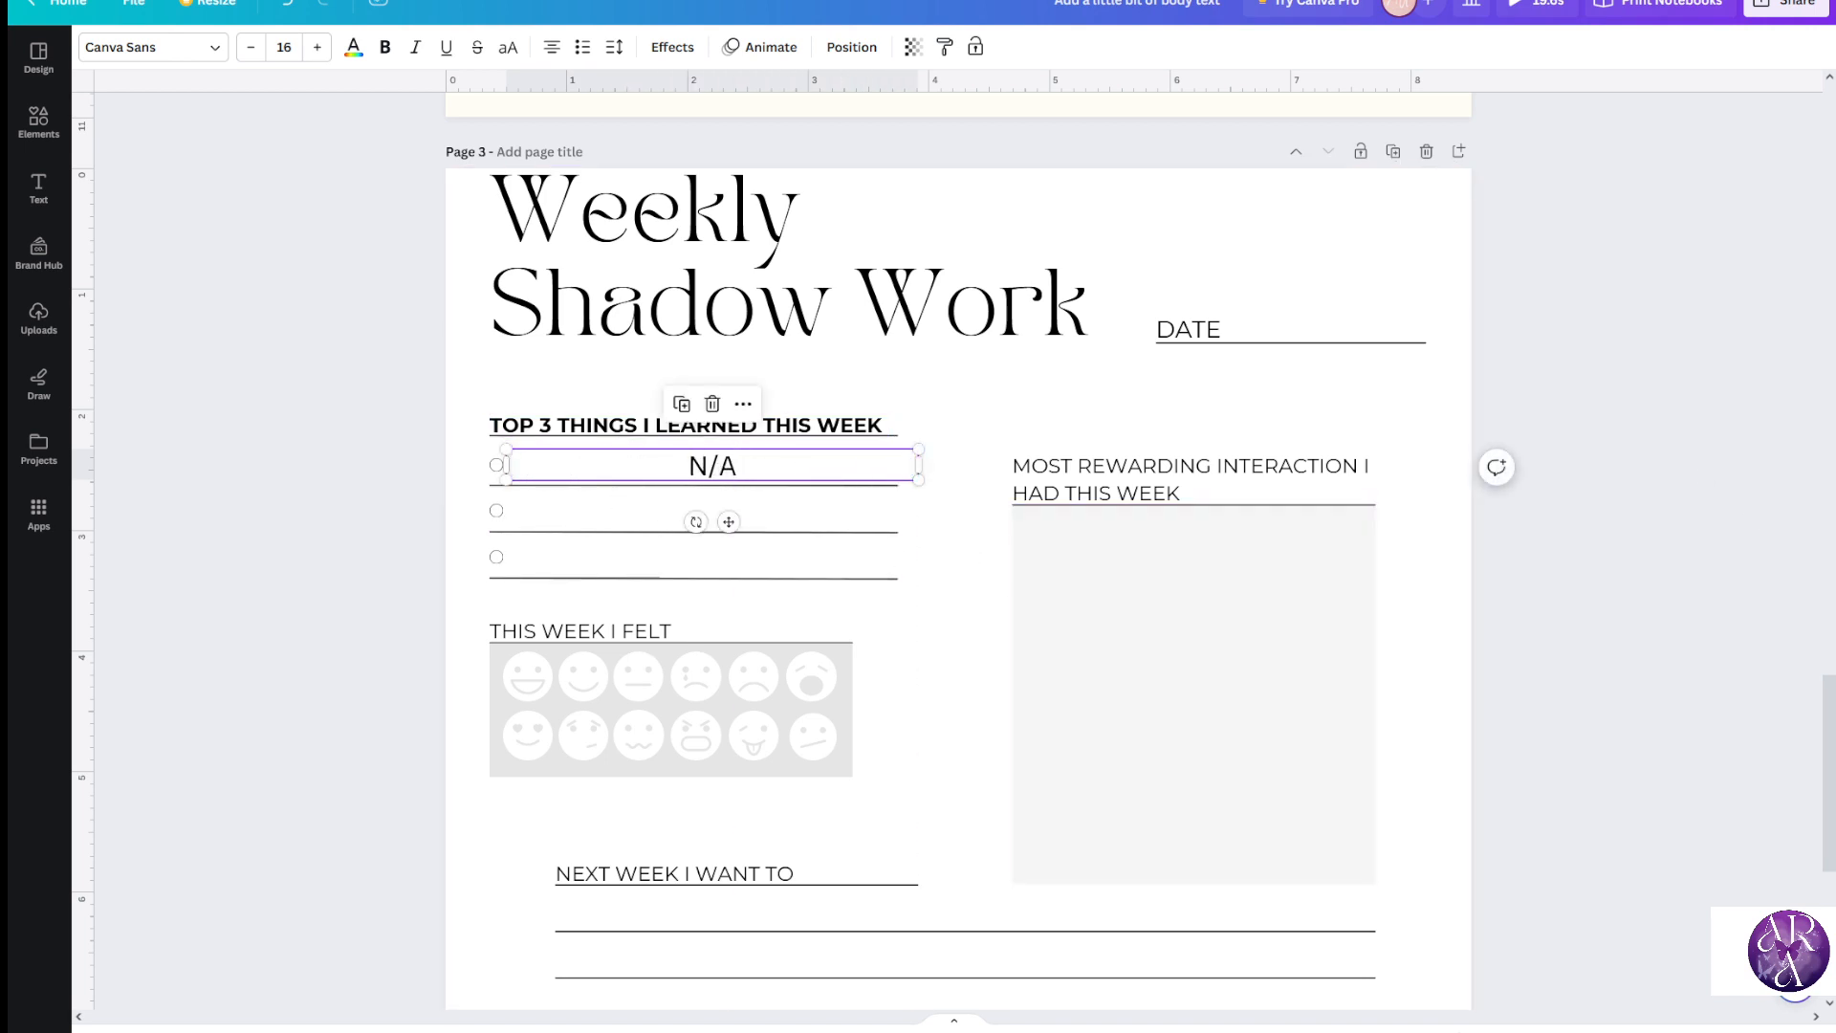
{"action": "left_click", "coordinate": [309, 478]}
{"action": "left_click", "coordinate": [696, 474]}
{"action": "mouse_move", "coordinate": [928, 467]}
{"action": "left_mouse_down"}
{"action": "mouse_move", "coordinate": [533, 463]}
{"action": "mouse_move", "coordinate": [918, 466]}
{"action": "left_mouse_up"}
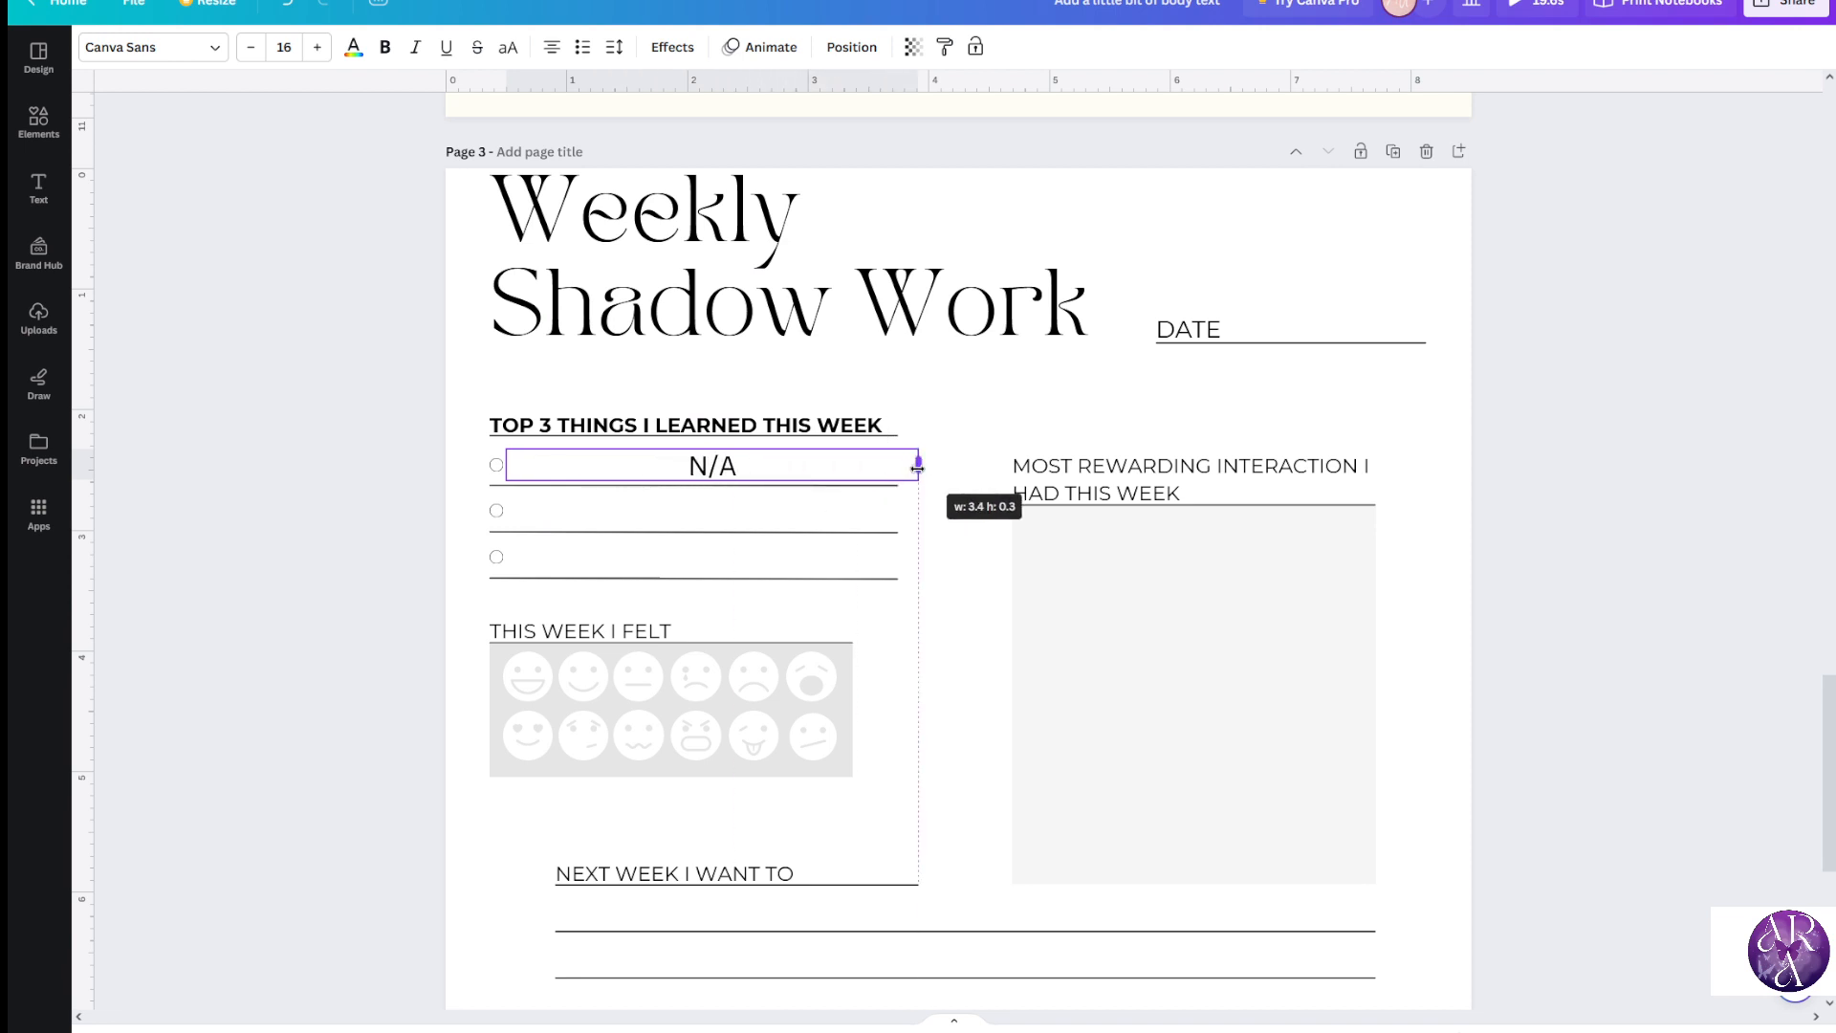
Cycle through the text alignments for N/A and leave it left-aligned within its box
{"action": "double_click", "coordinate": [749, 471]}
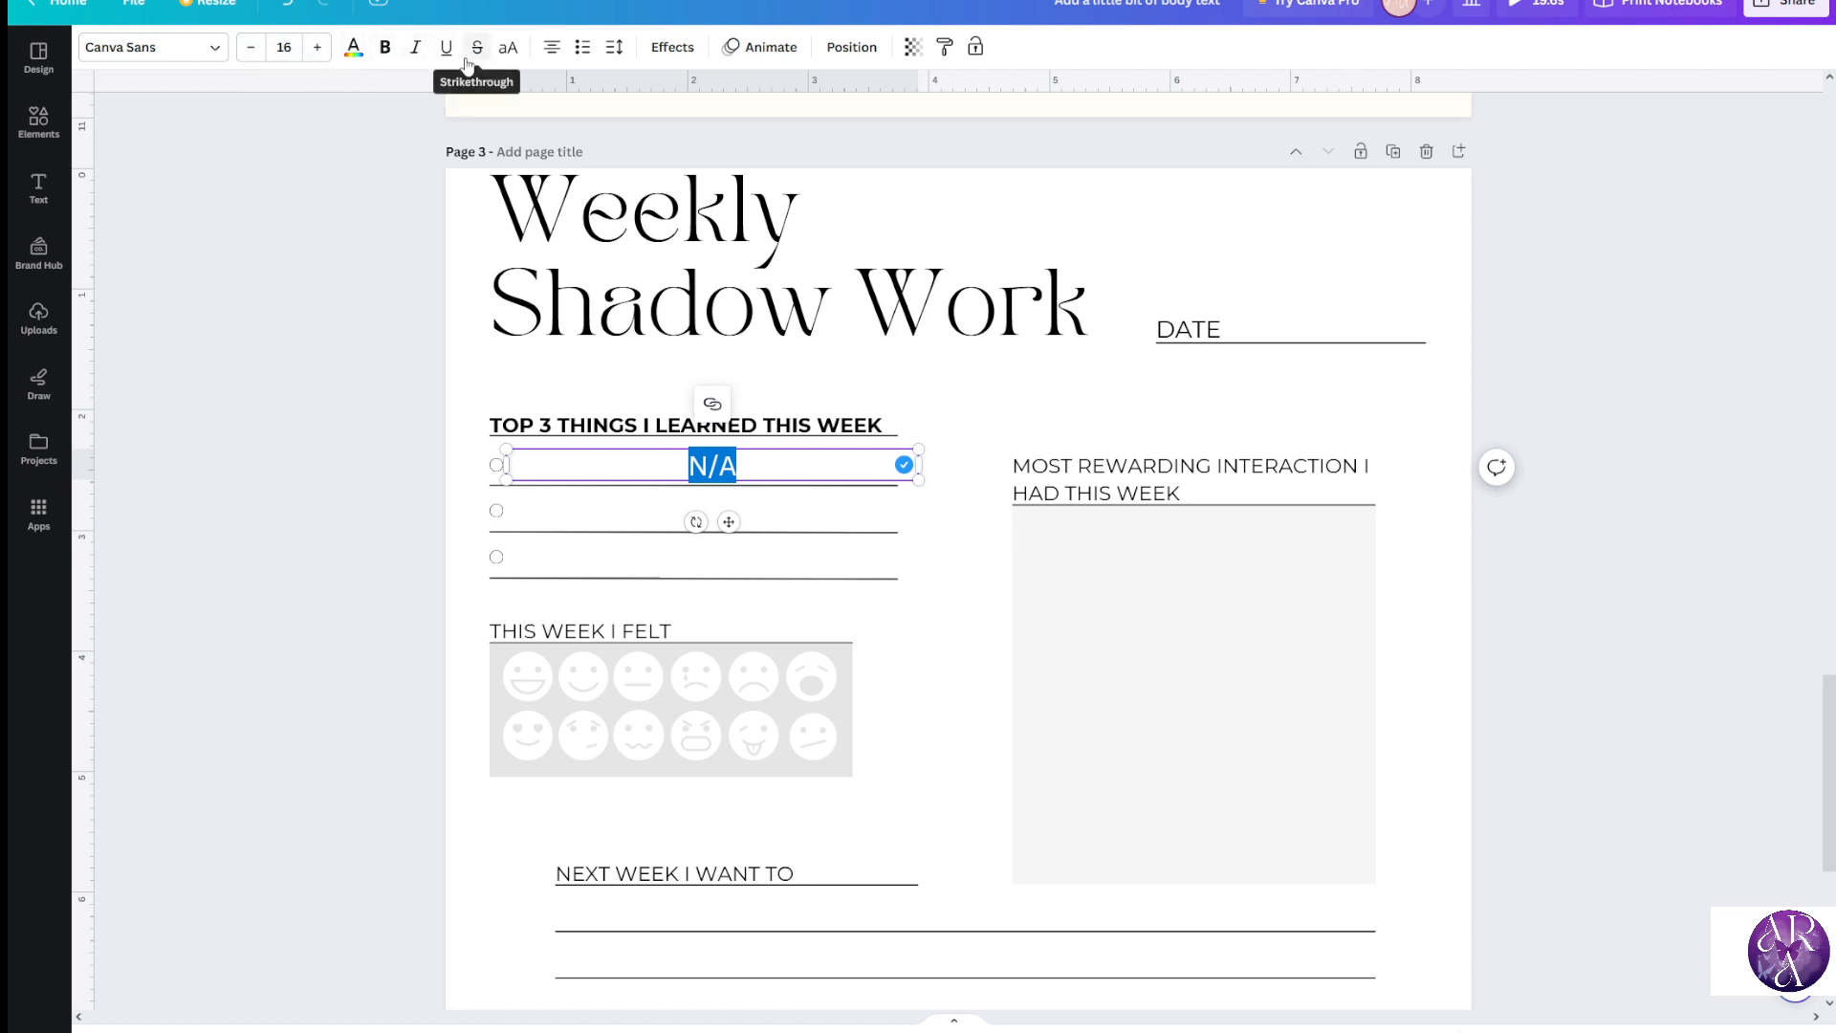
{"action": "left_click", "coordinate": [549, 53]}
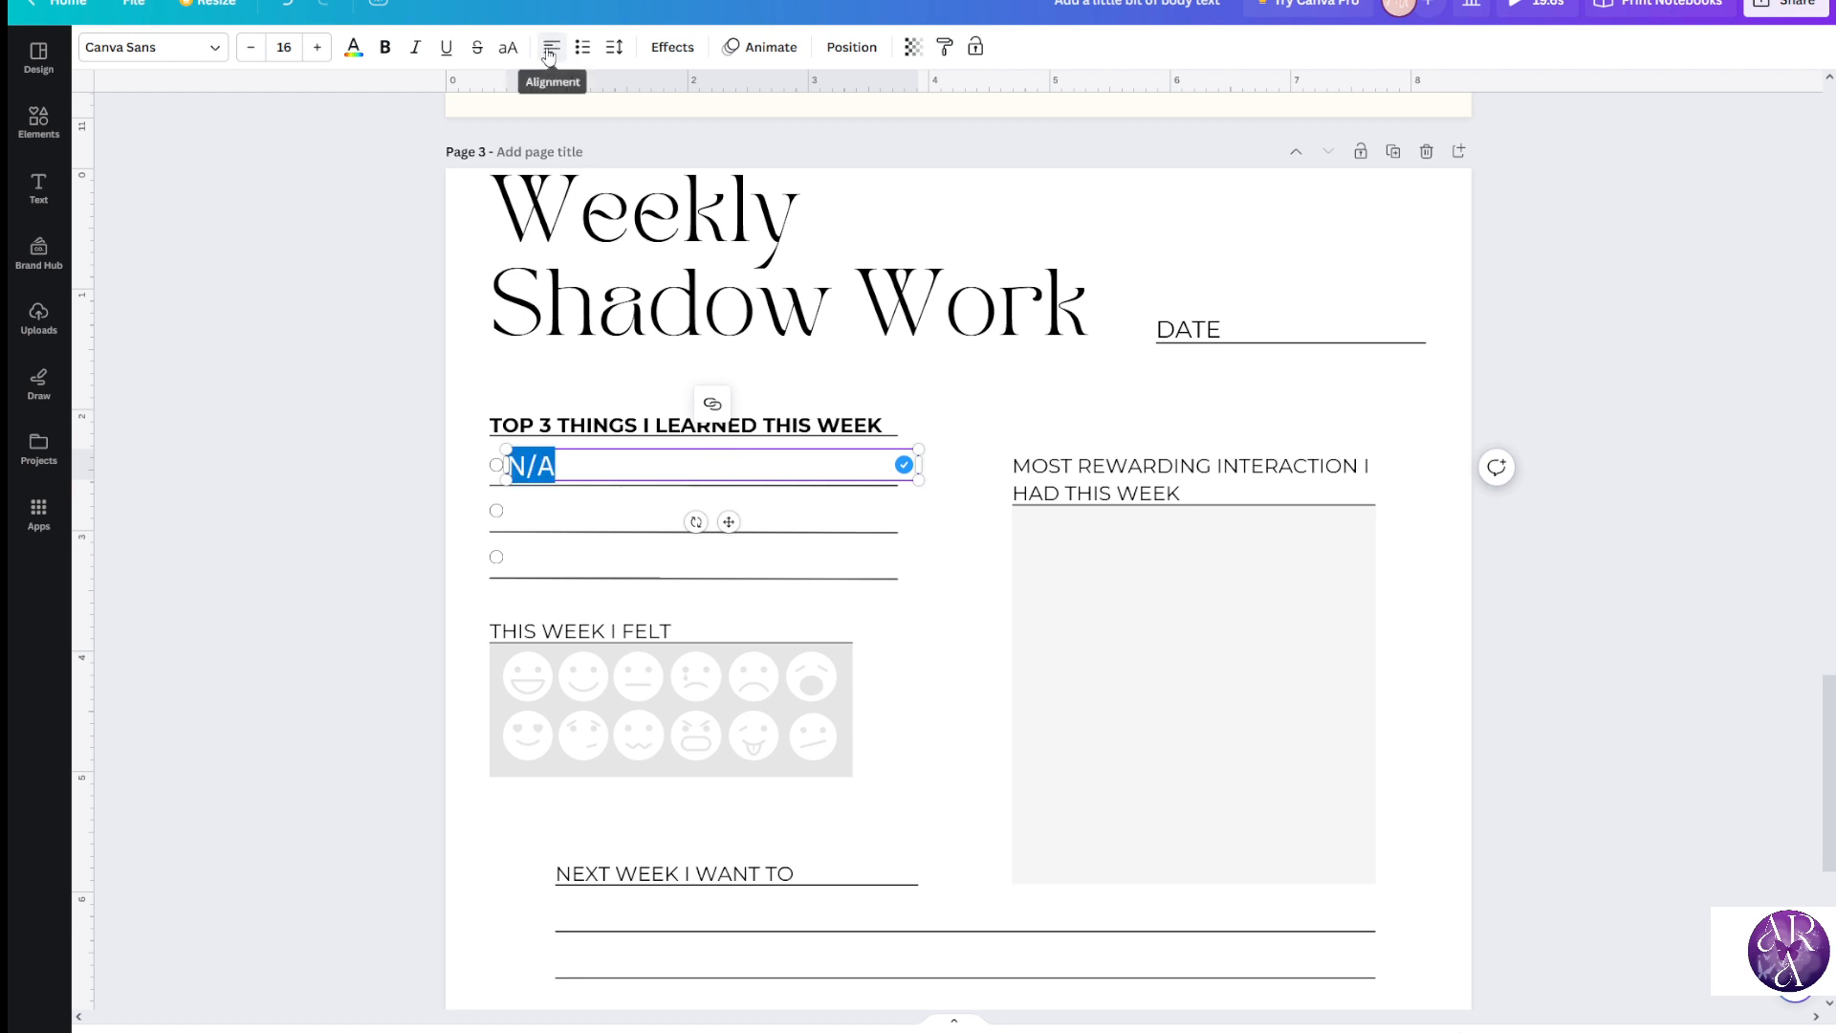
{"action": "left_click", "coordinate": [549, 53]}
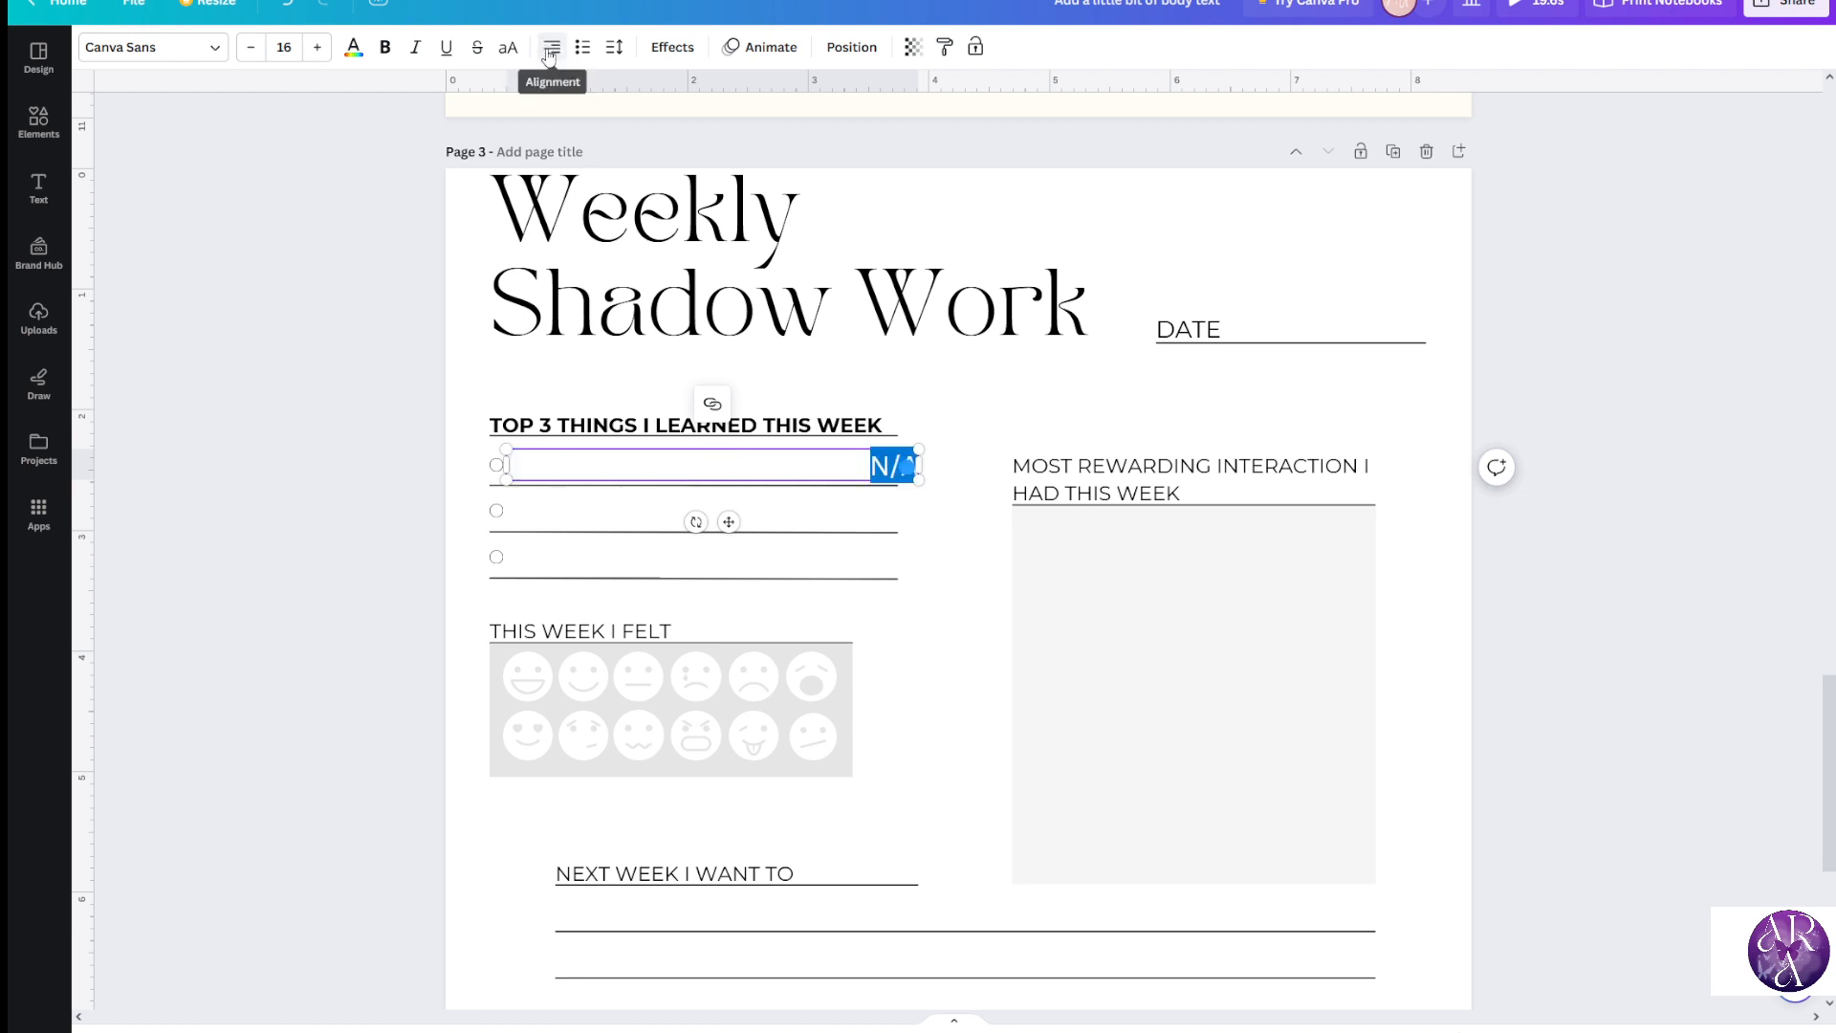
{"action": "left_click", "coordinate": [550, 48]}
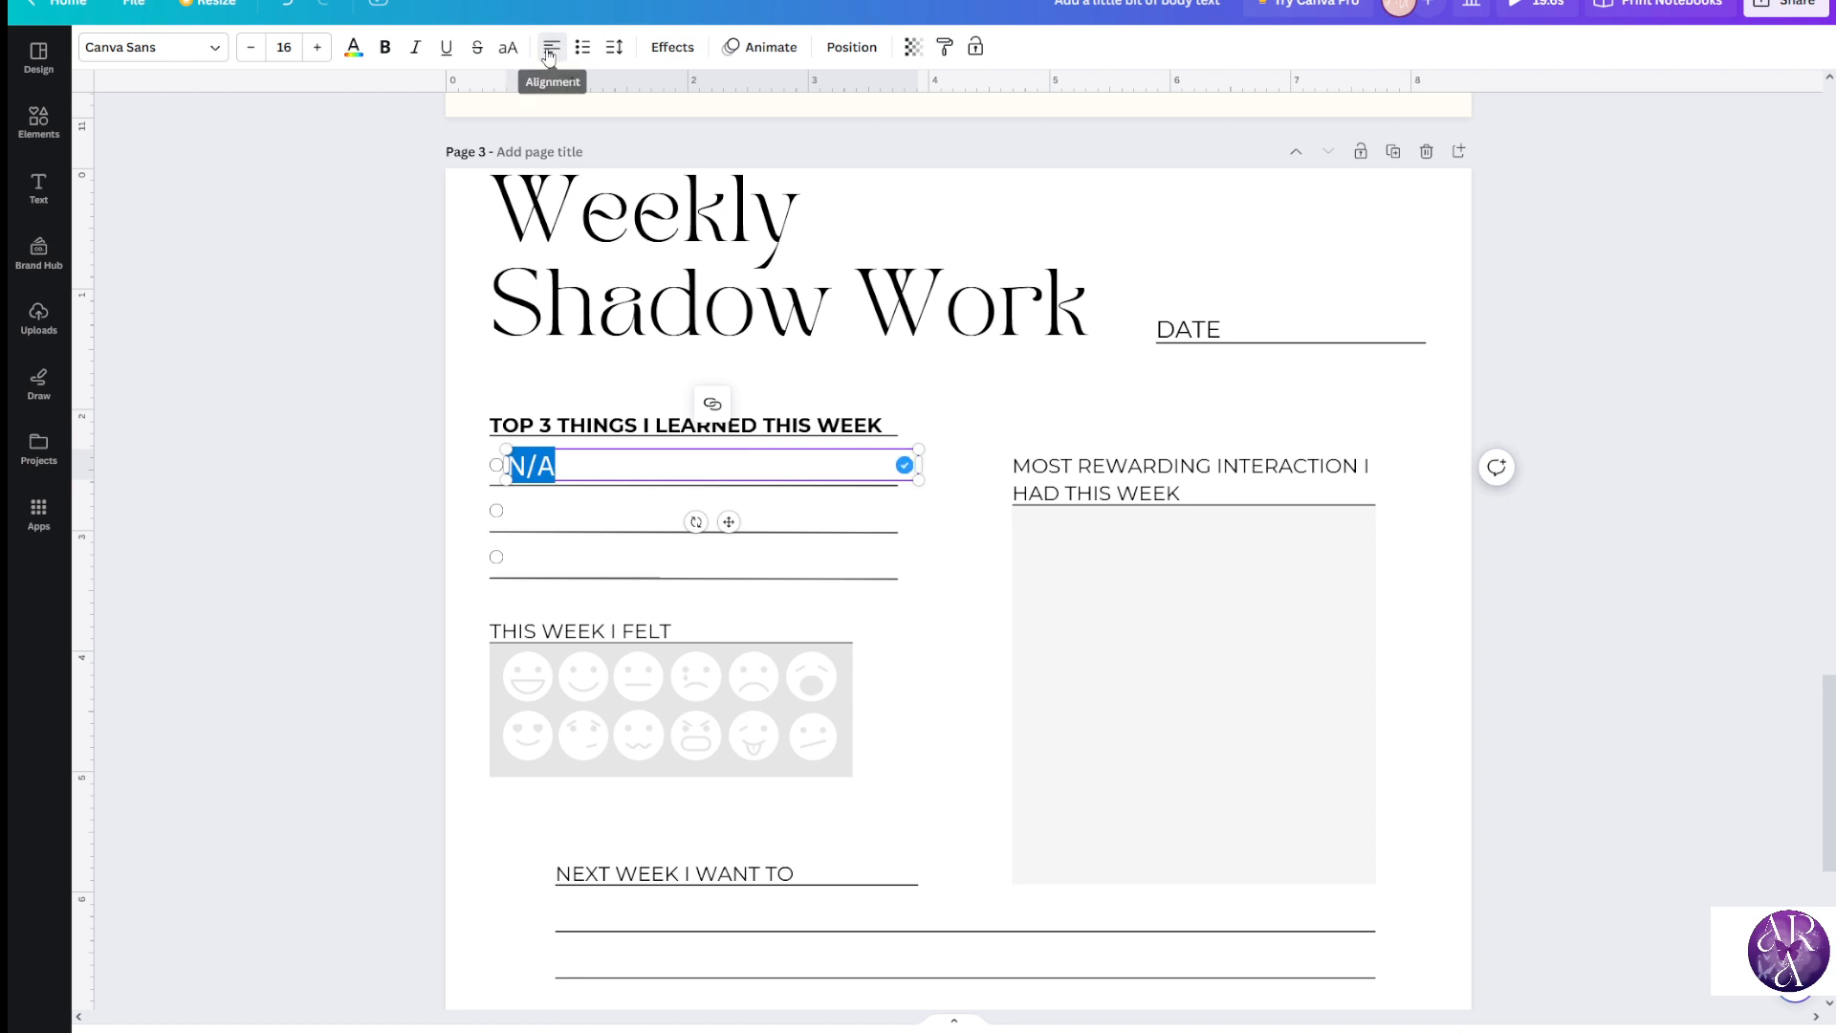
{"action": "left_click", "coordinate": [550, 48]}
{"action": "left_click", "coordinate": [550, 48]}
{"action": "left_click", "coordinate": [550, 48]}
{"action": "left_click", "coordinate": [550, 48]}
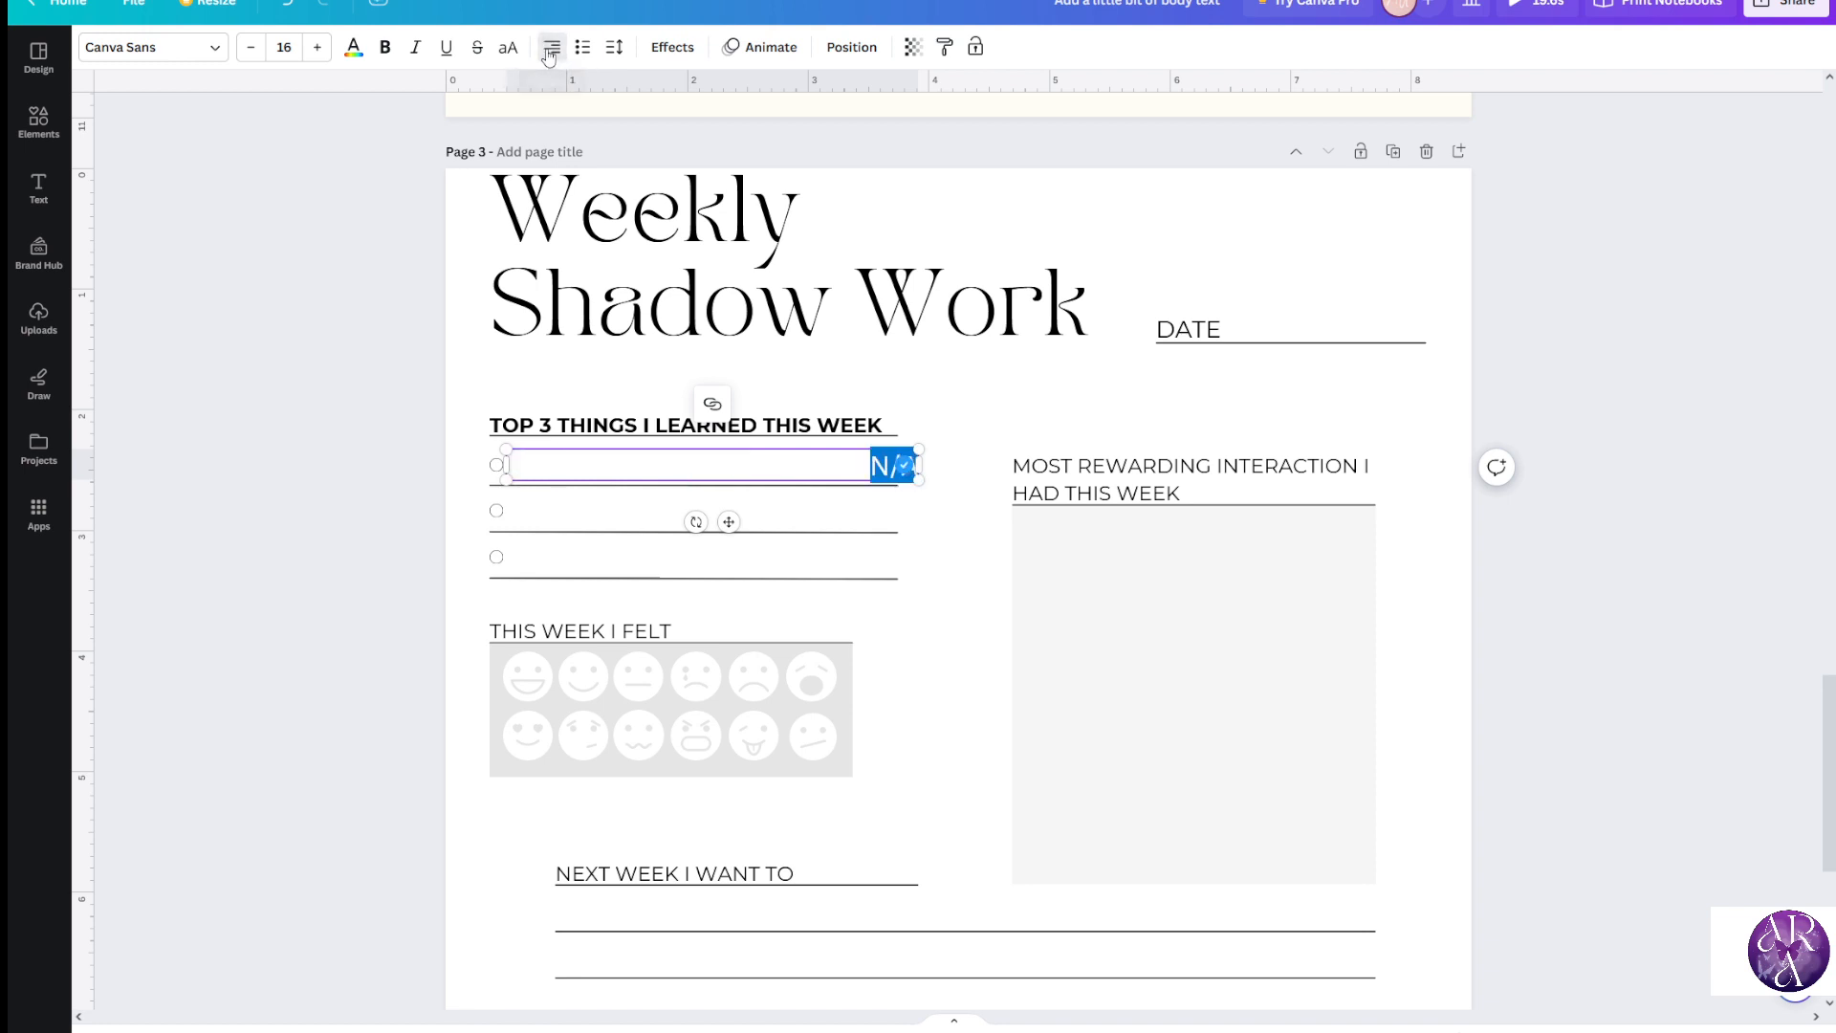
{"action": "left_click", "coordinate": [550, 48]}
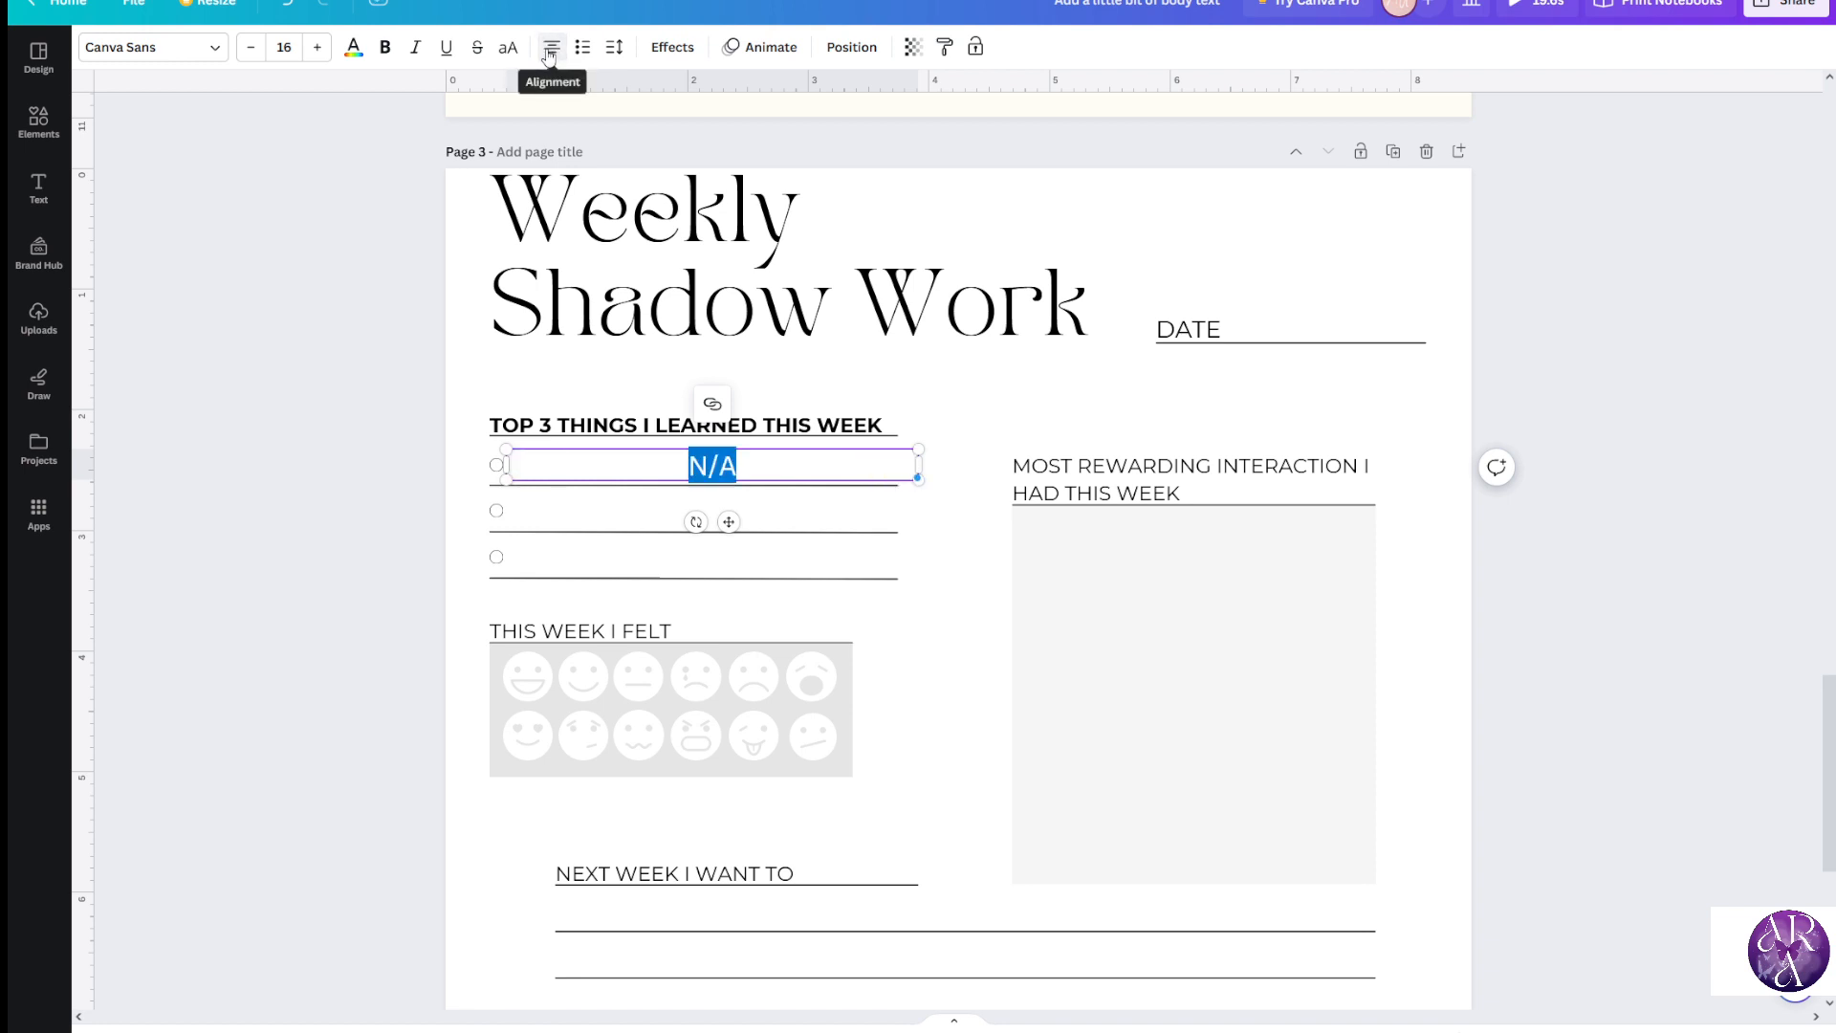
{"action": "left_click", "coordinate": [550, 48]}
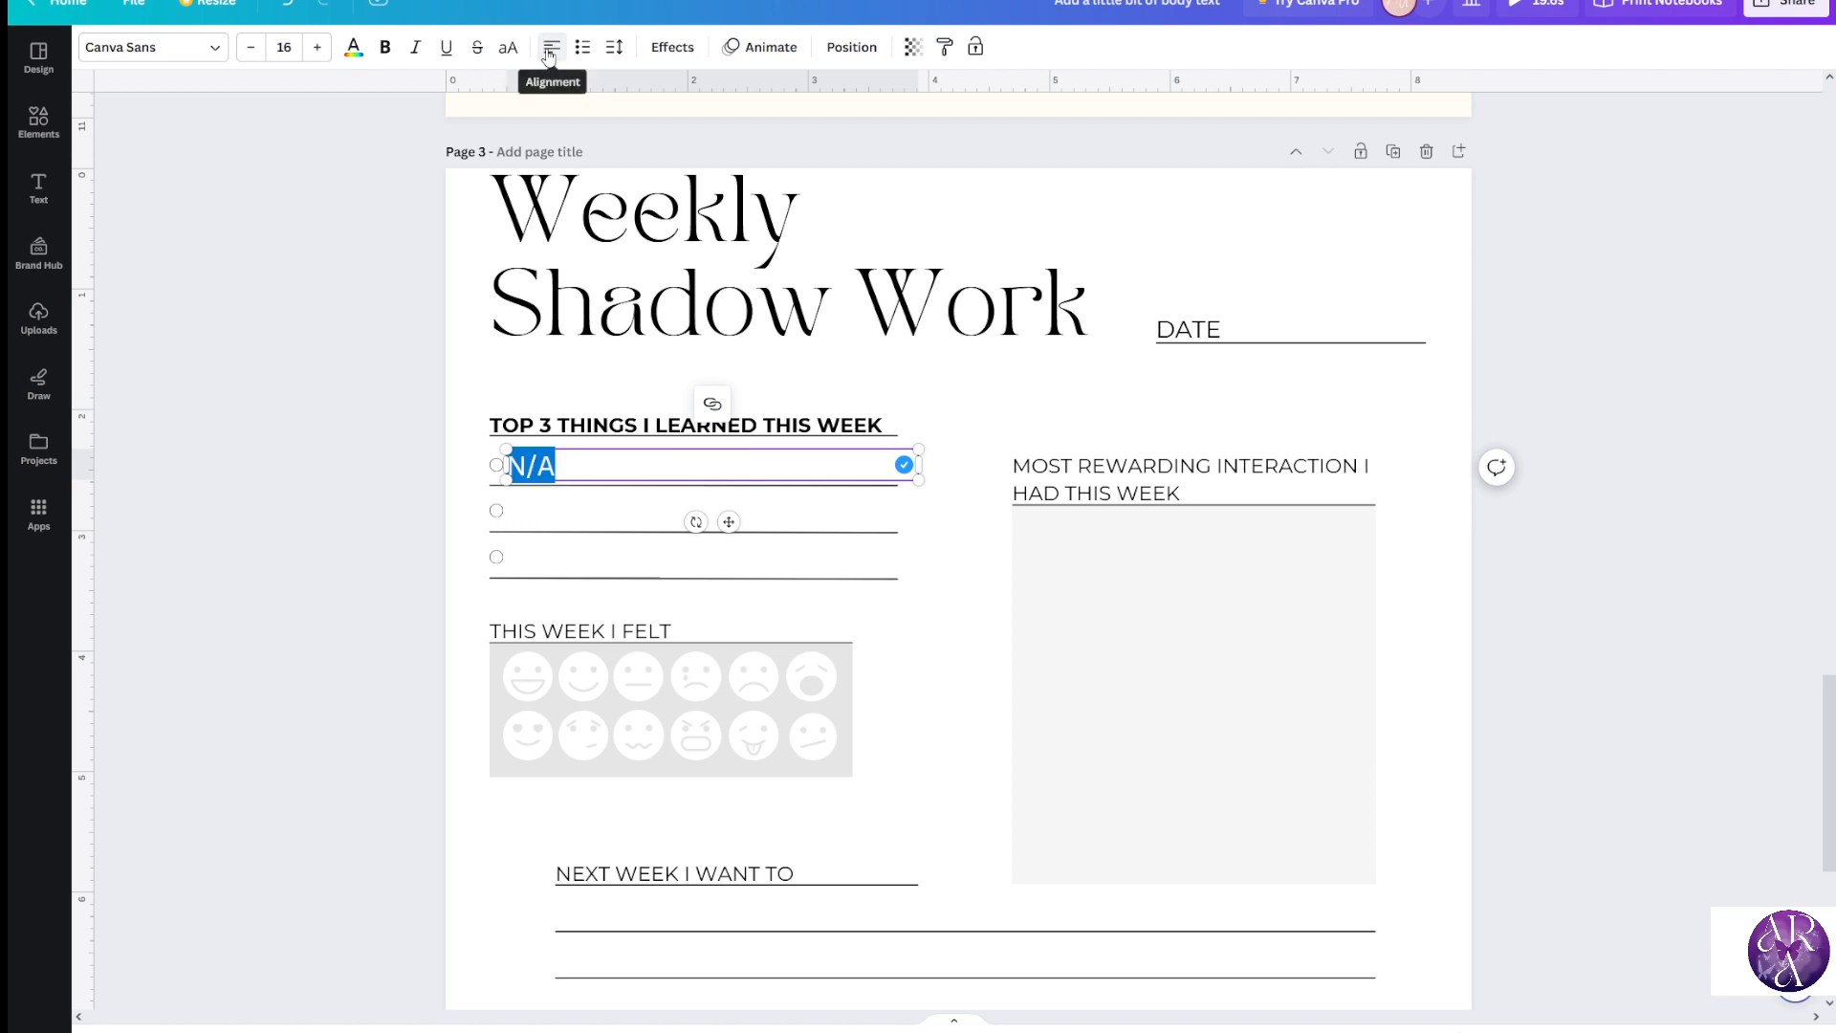
{"action": "left_click", "coordinate": [550, 48]}
{"action": "left_click", "coordinate": [550, 48]}
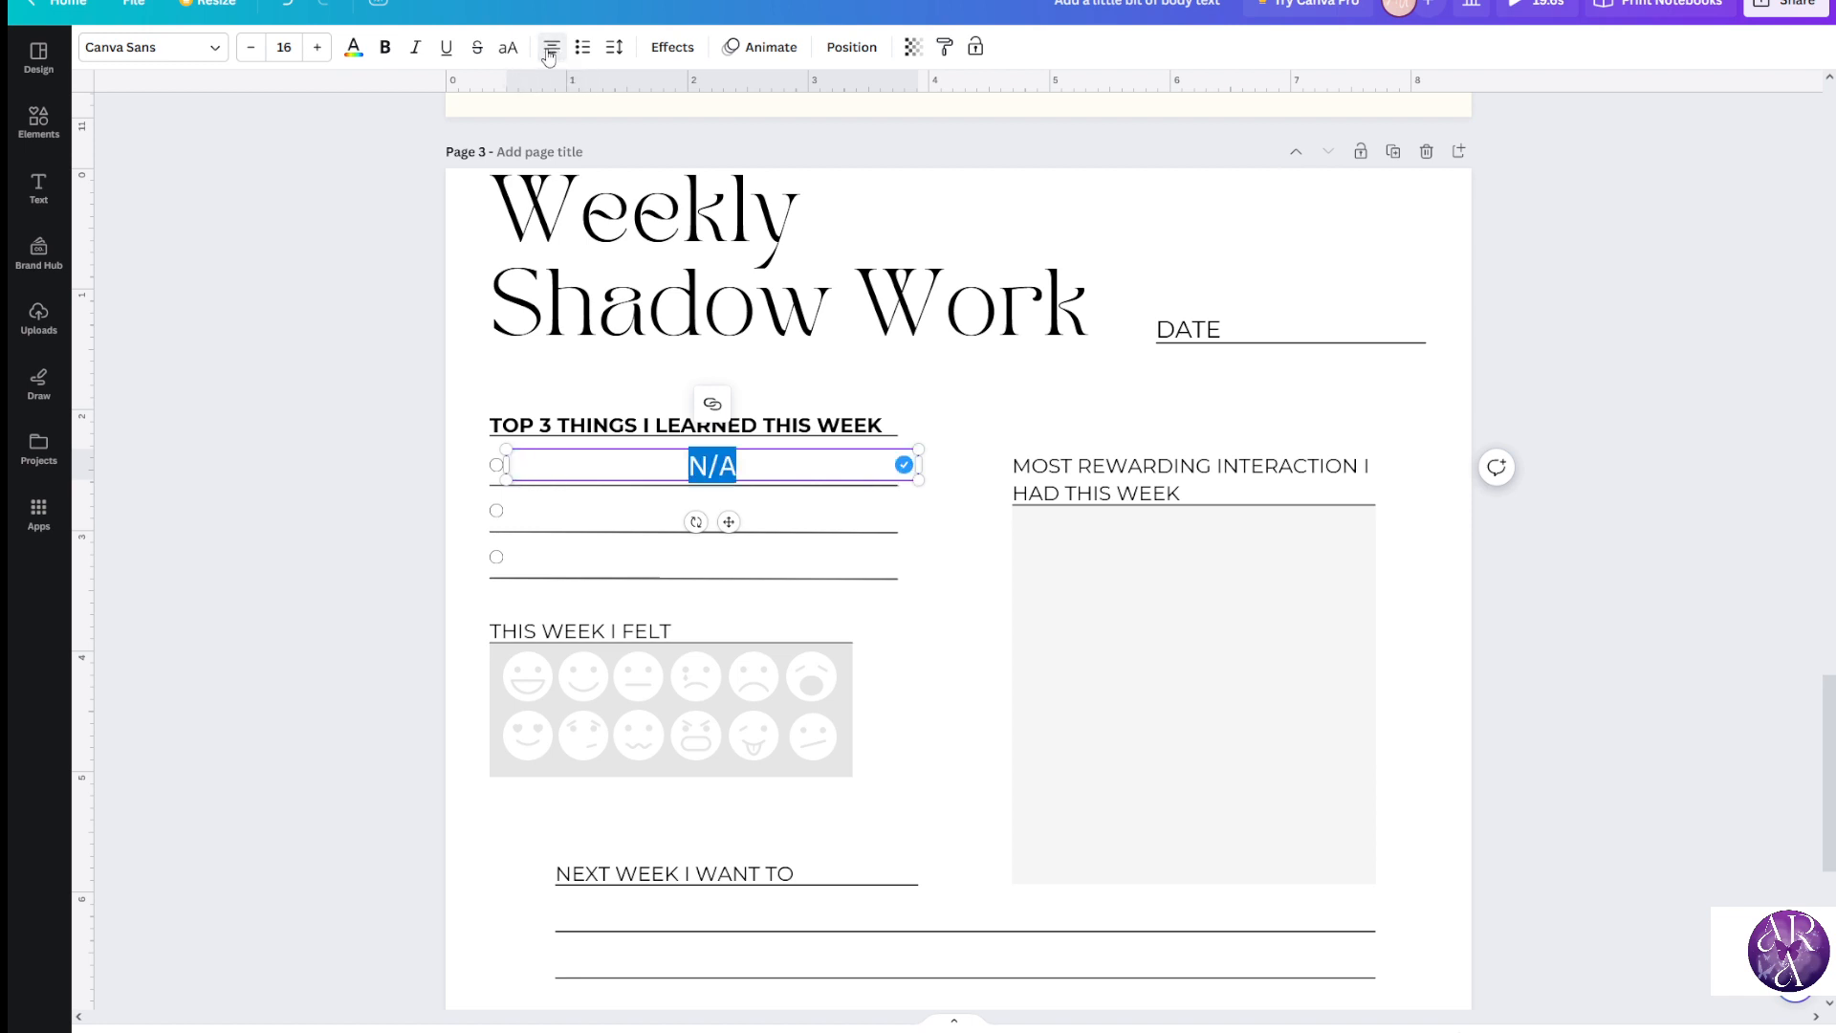
{"action": "left_click", "coordinate": [550, 48]}
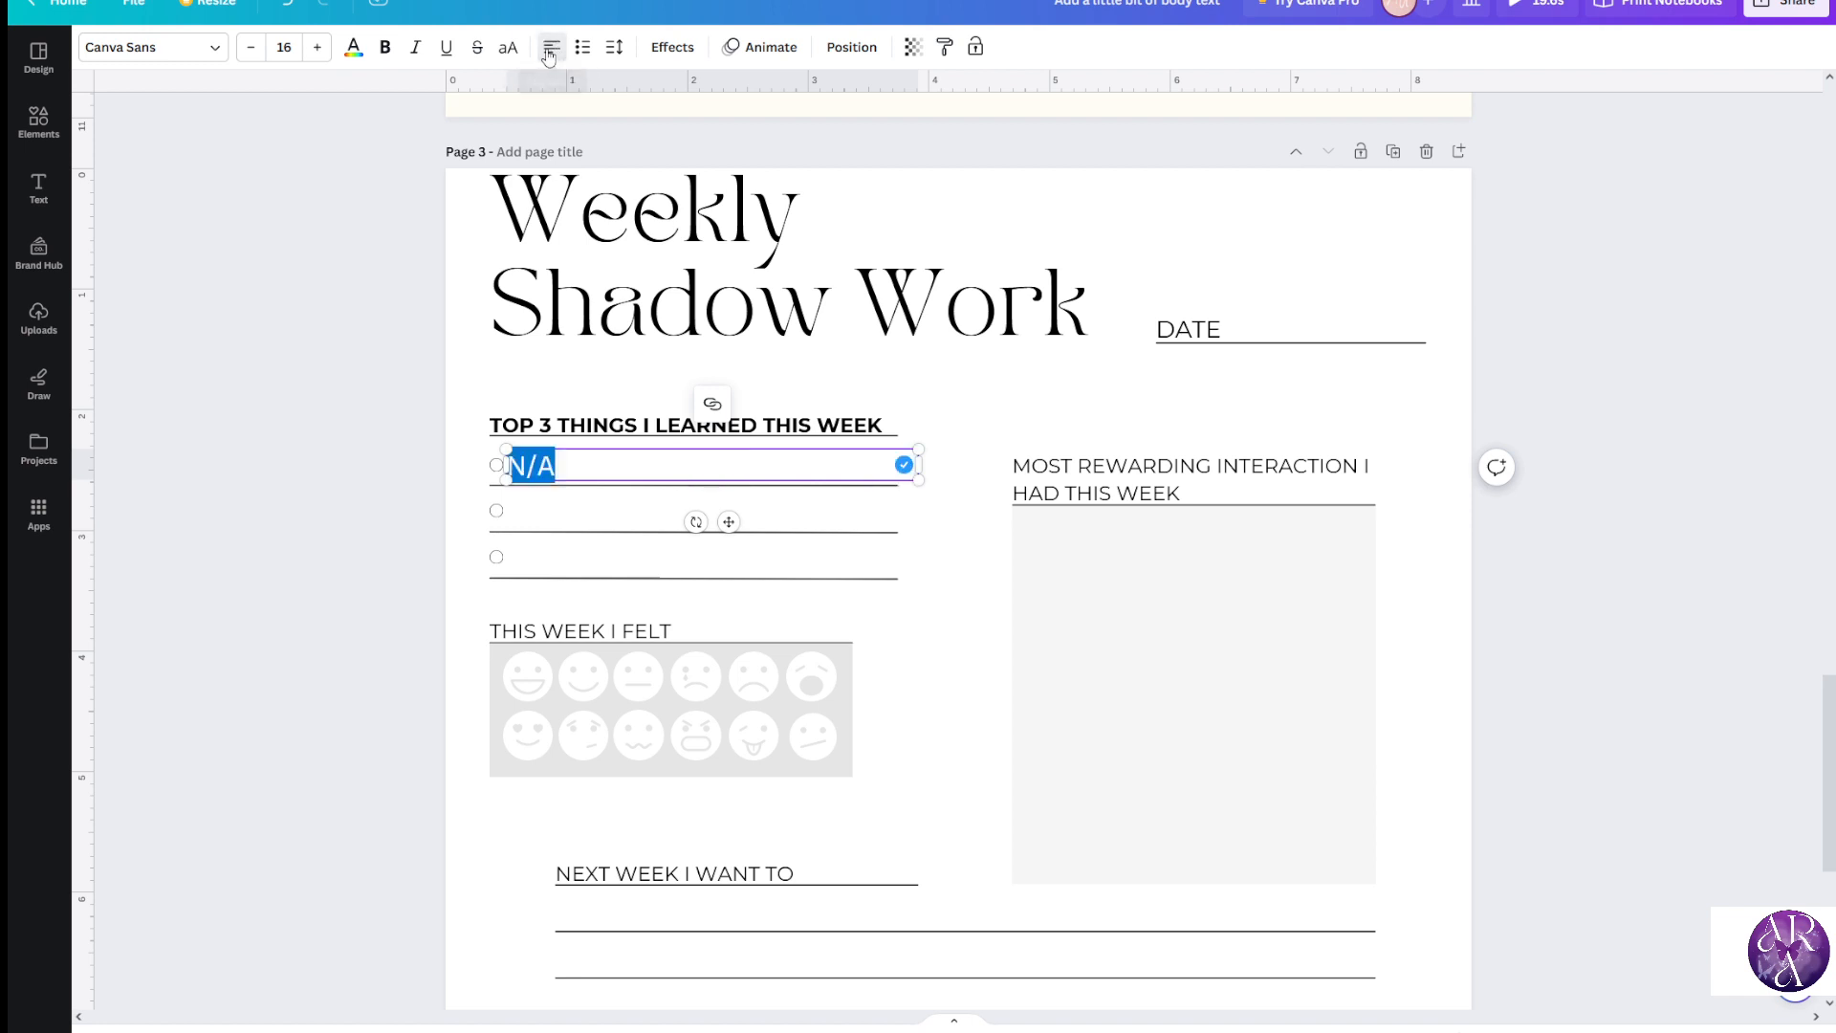
{"action": "left_click", "coordinate": [267, 514]}
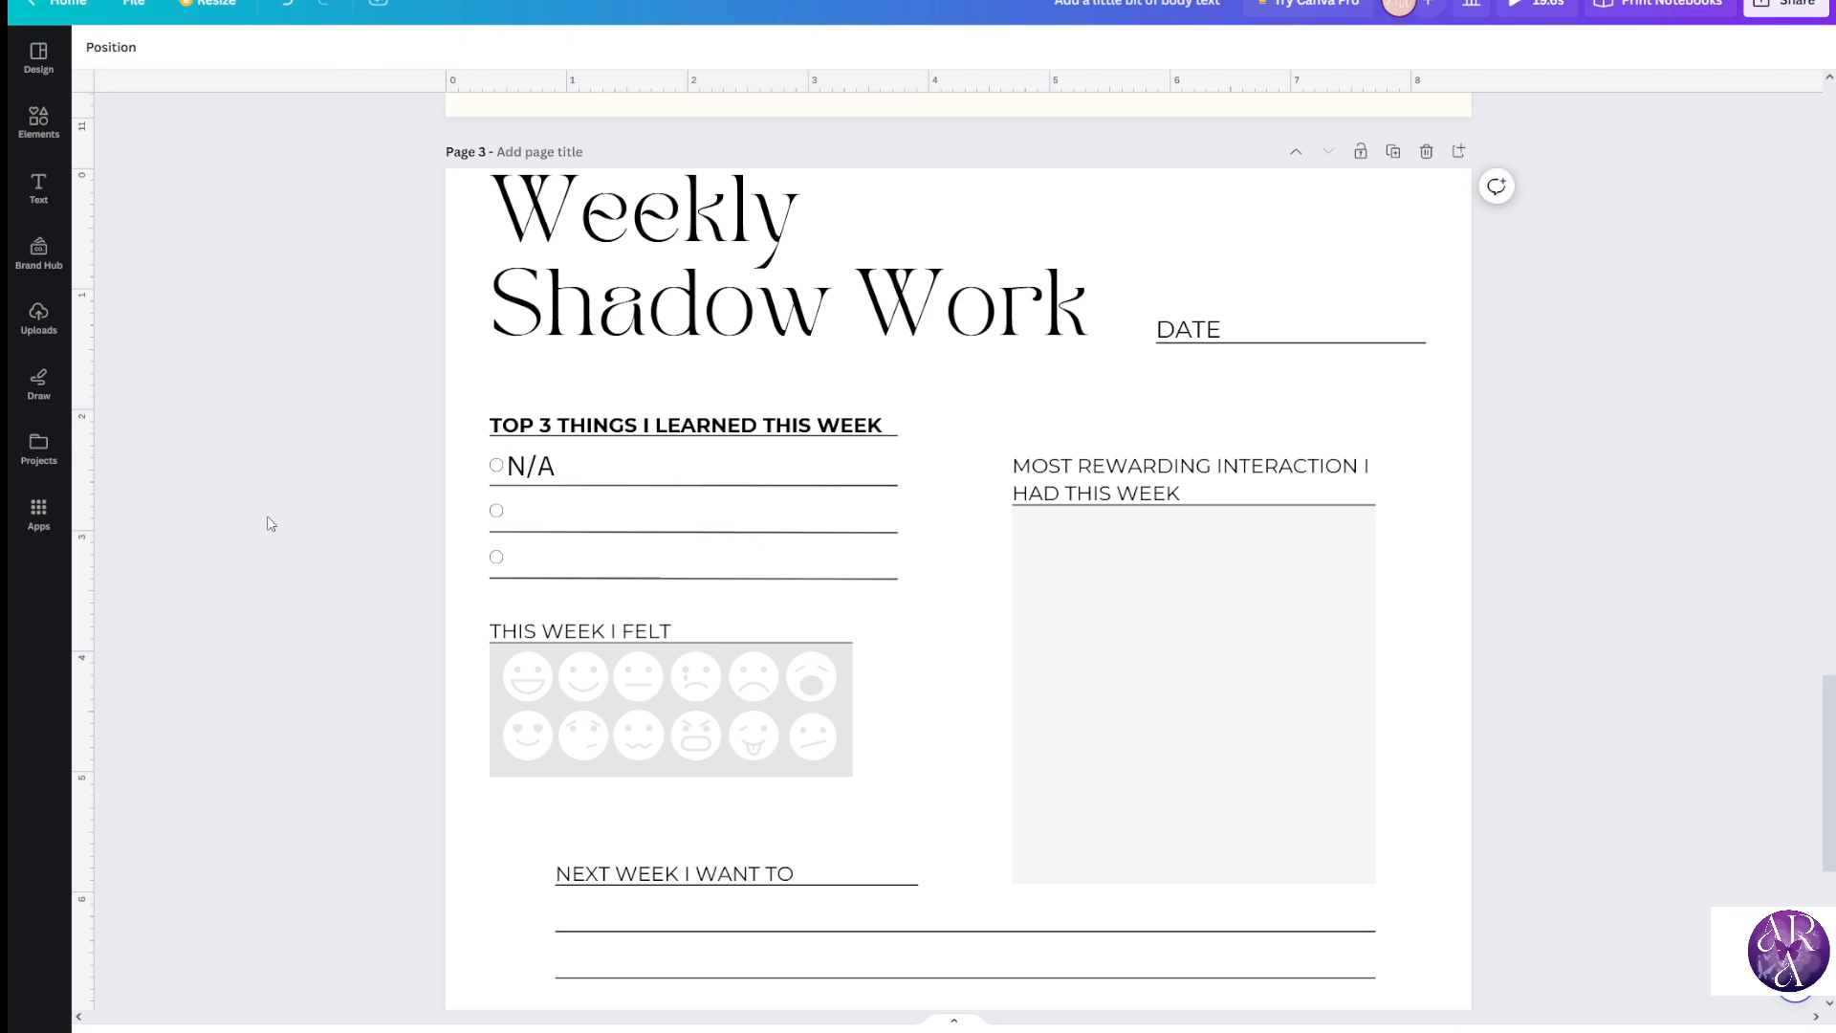
{"action": "left_click", "coordinate": [535, 475]}
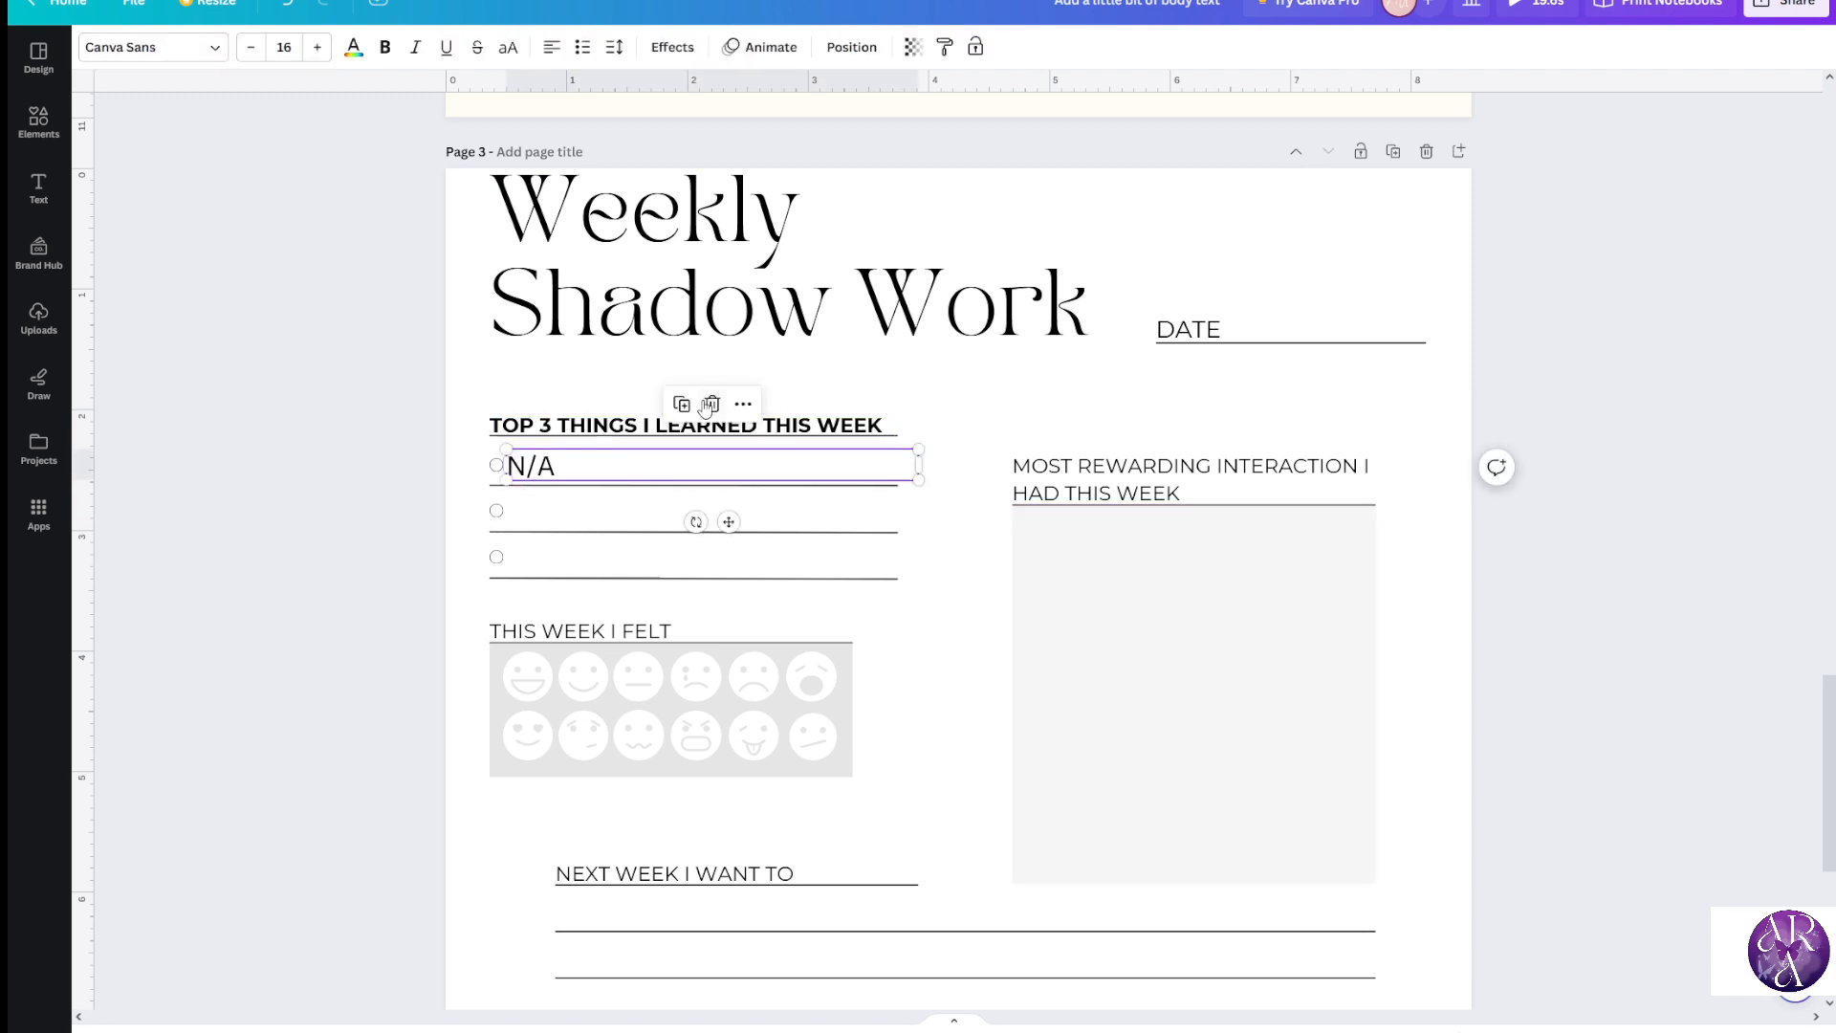
Change the N/A text's font to Montserrat, matching the font used for the MOST REWARDING INTERACTION heading
{"action": "left_click", "coordinate": [281, 481]}
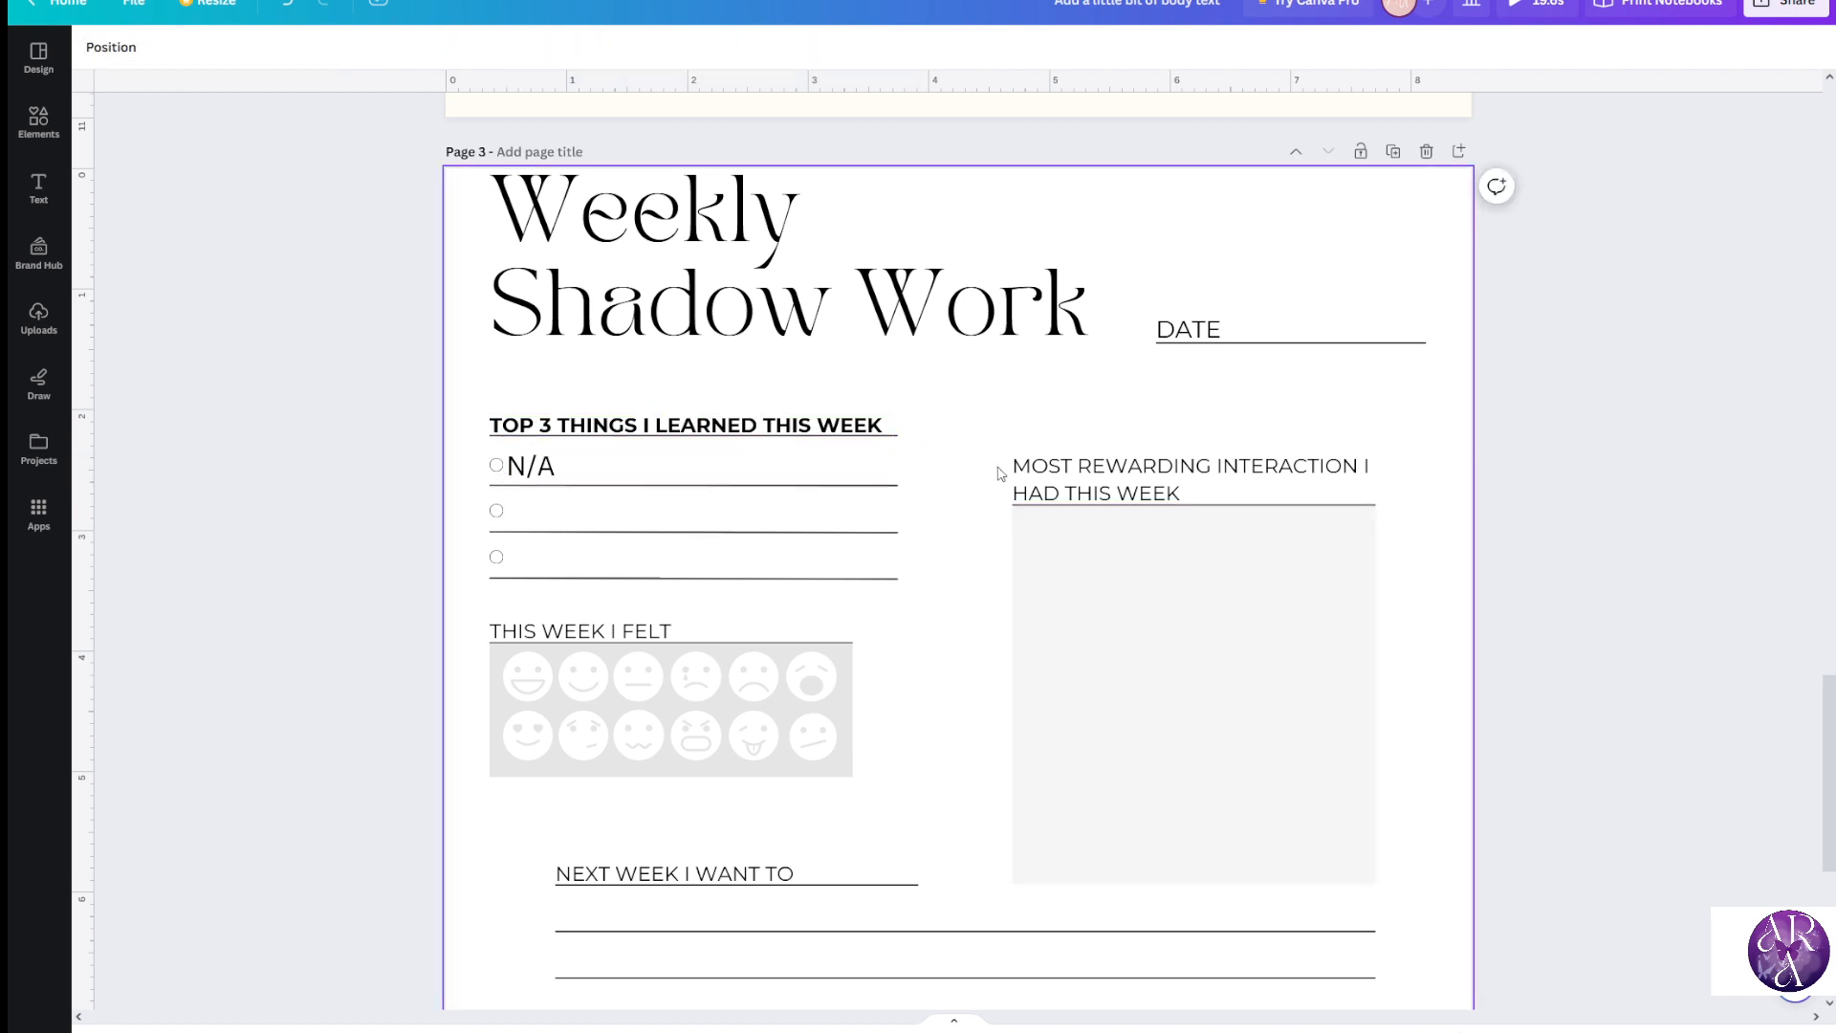
{"action": "left_click", "coordinate": [1061, 488]}
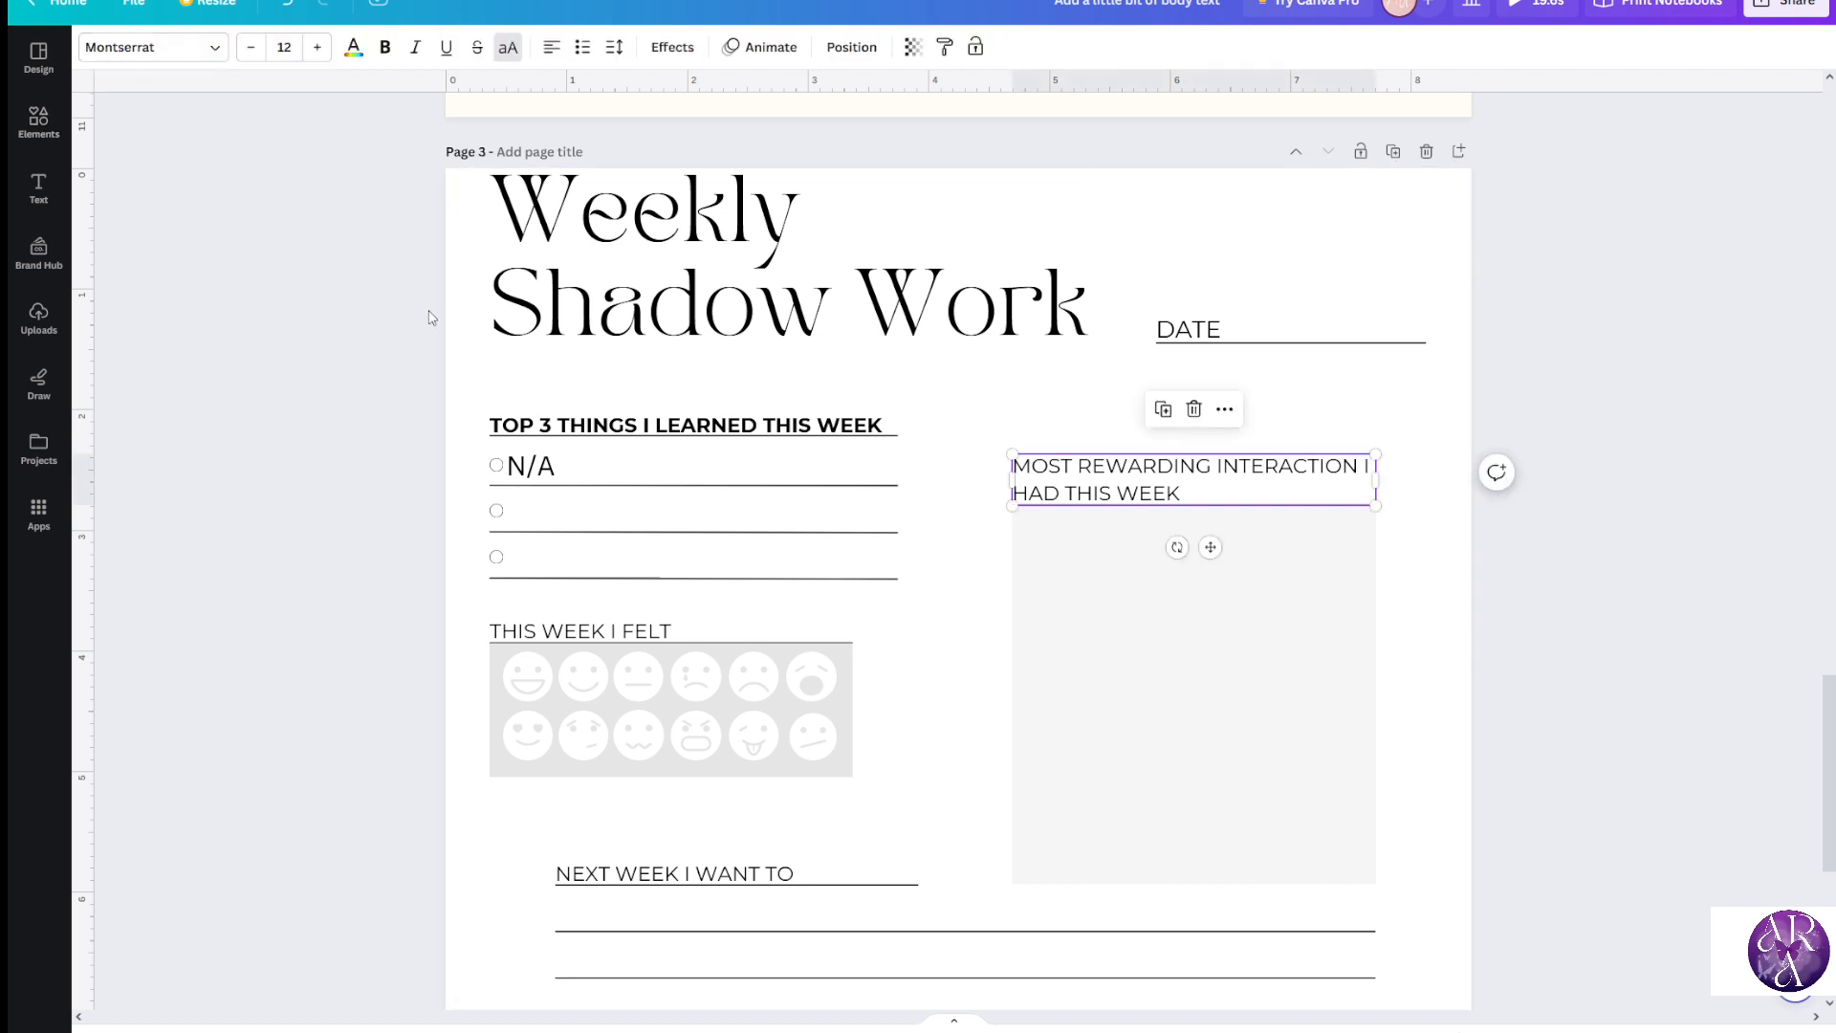
{"action": "left_click", "coordinate": [586, 470]}
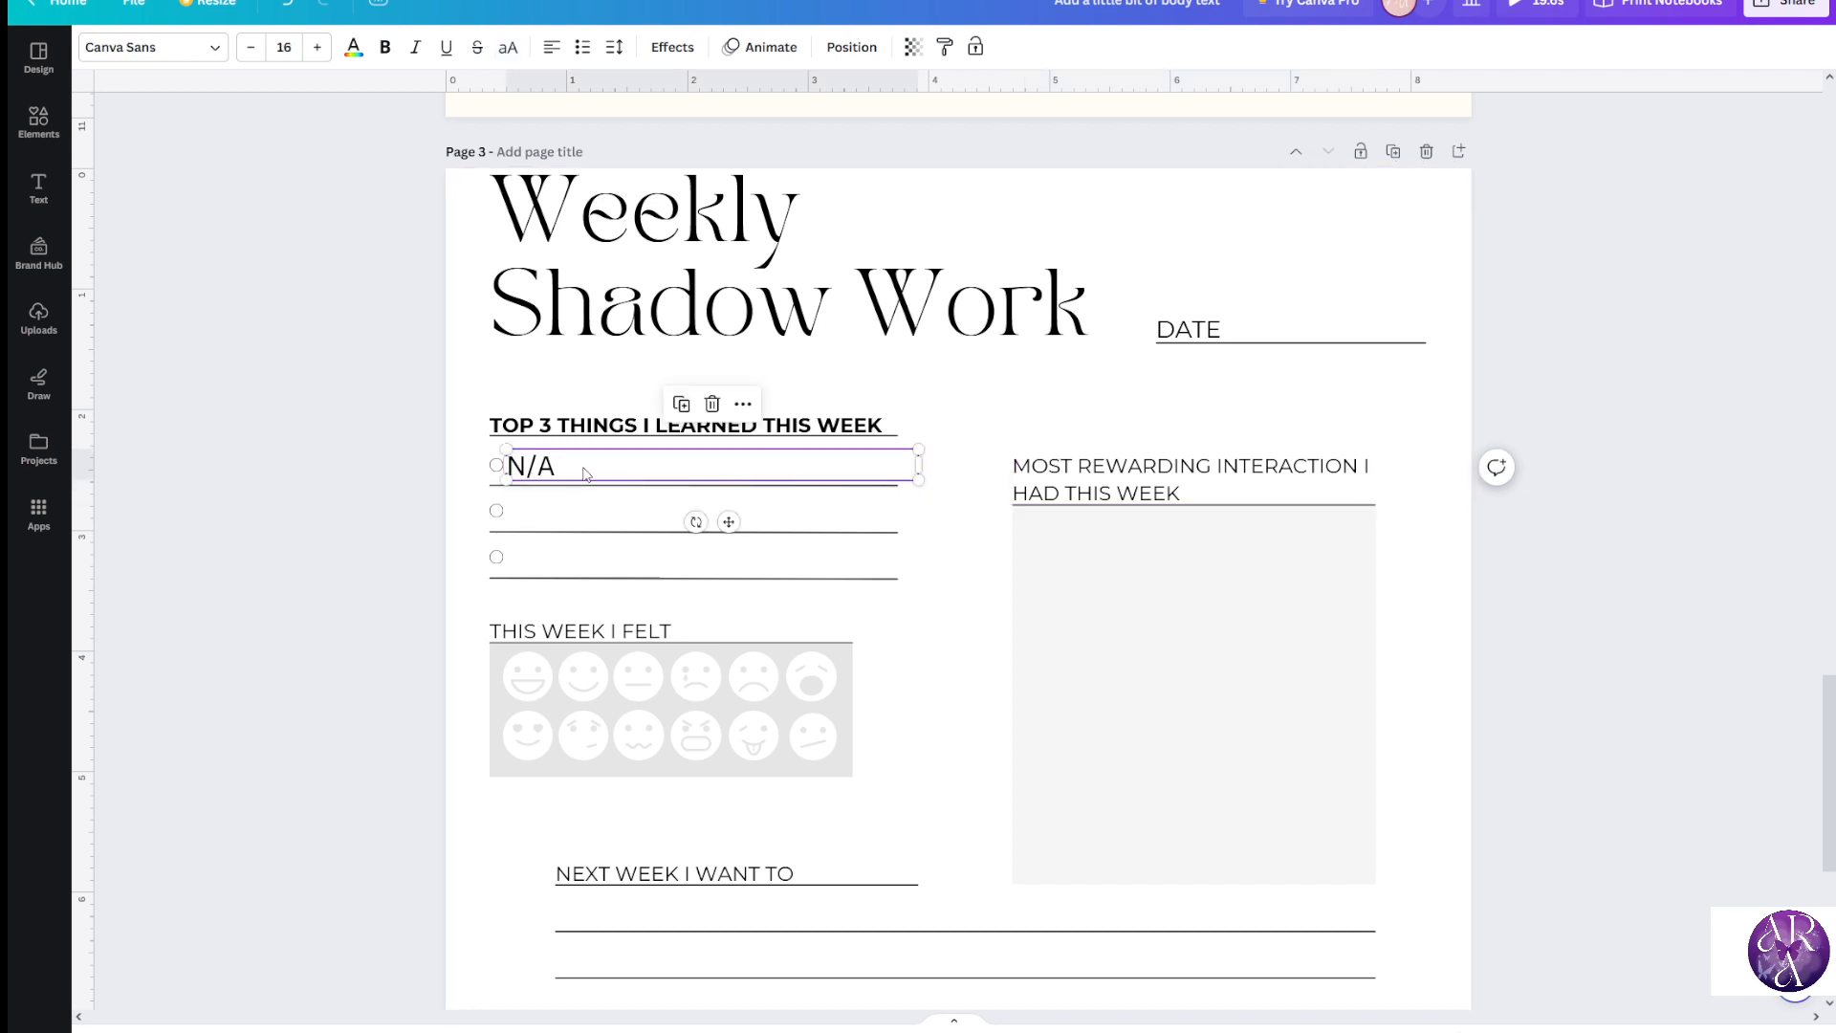
{"action": "left_click", "coordinate": [585, 468]}
{"action": "left_click_drag", "start_coordinate": [584, 467], "coordinate": [519, 464]}
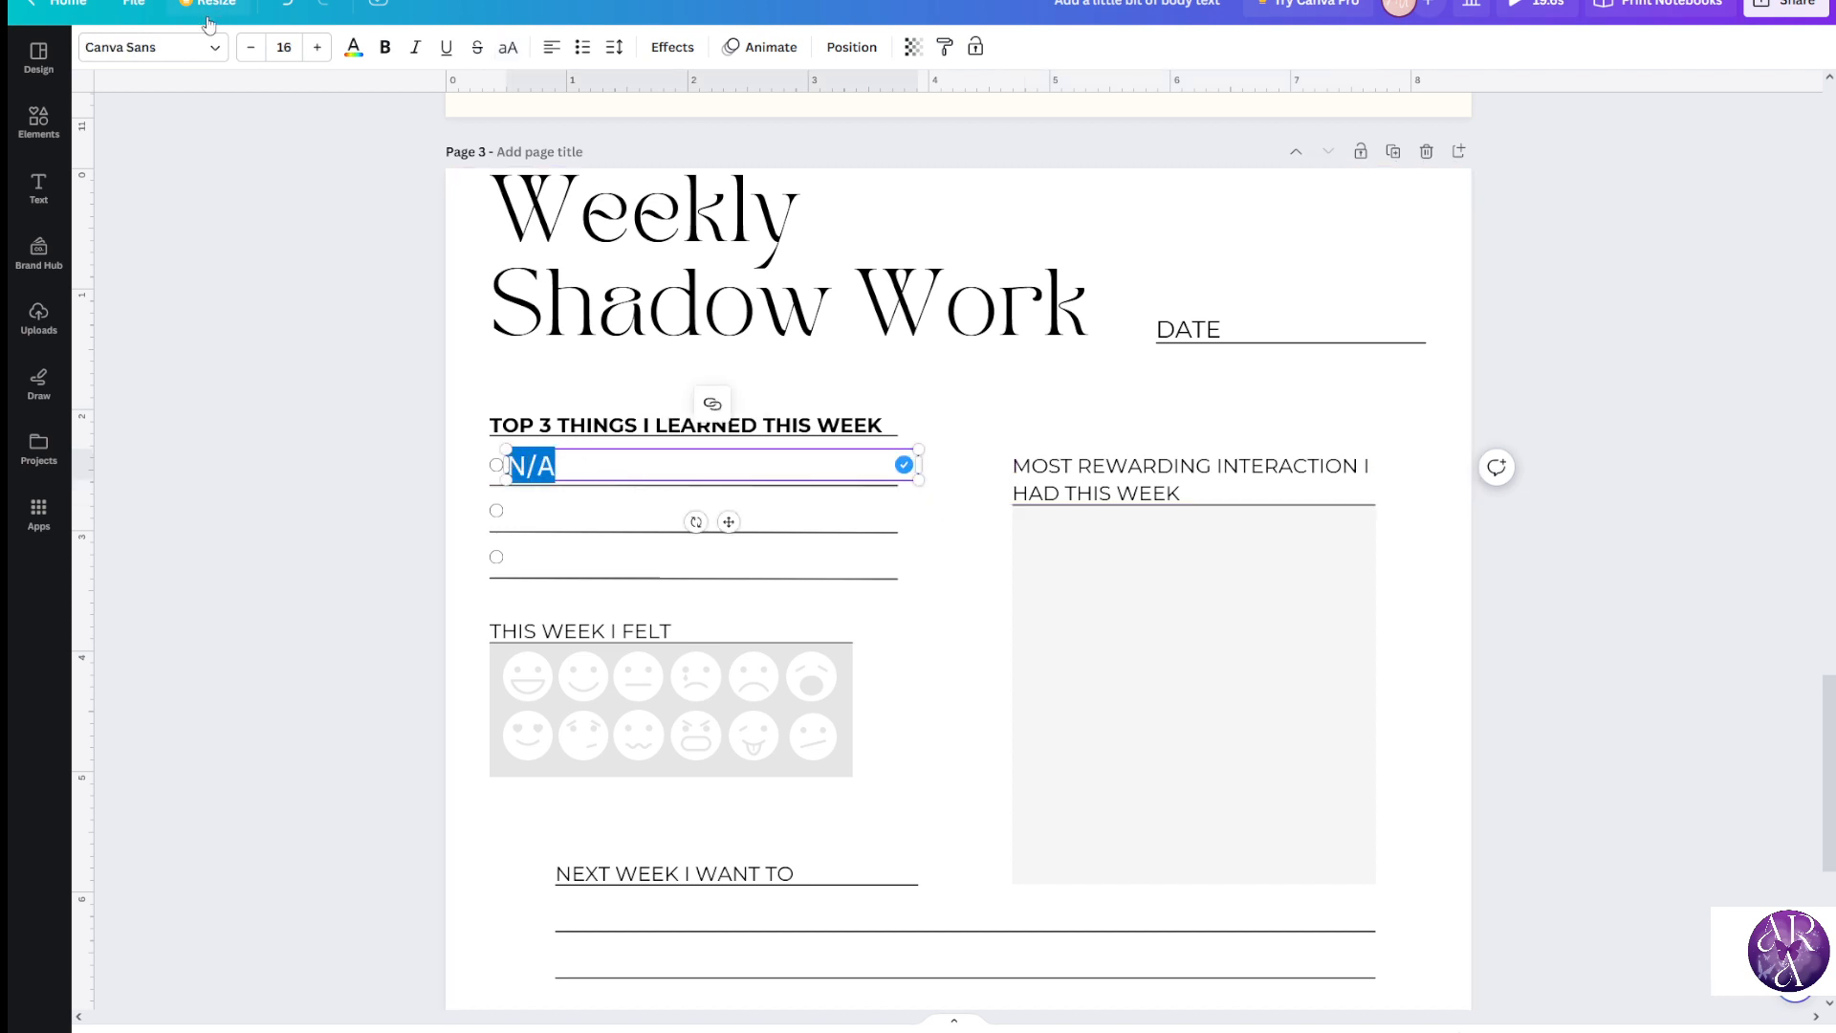
{"action": "left_click", "coordinate": [213, 49]}
{"action": "left_click_drag", "start_coordinate": [236, 108], "coordinate": [96, 107]}
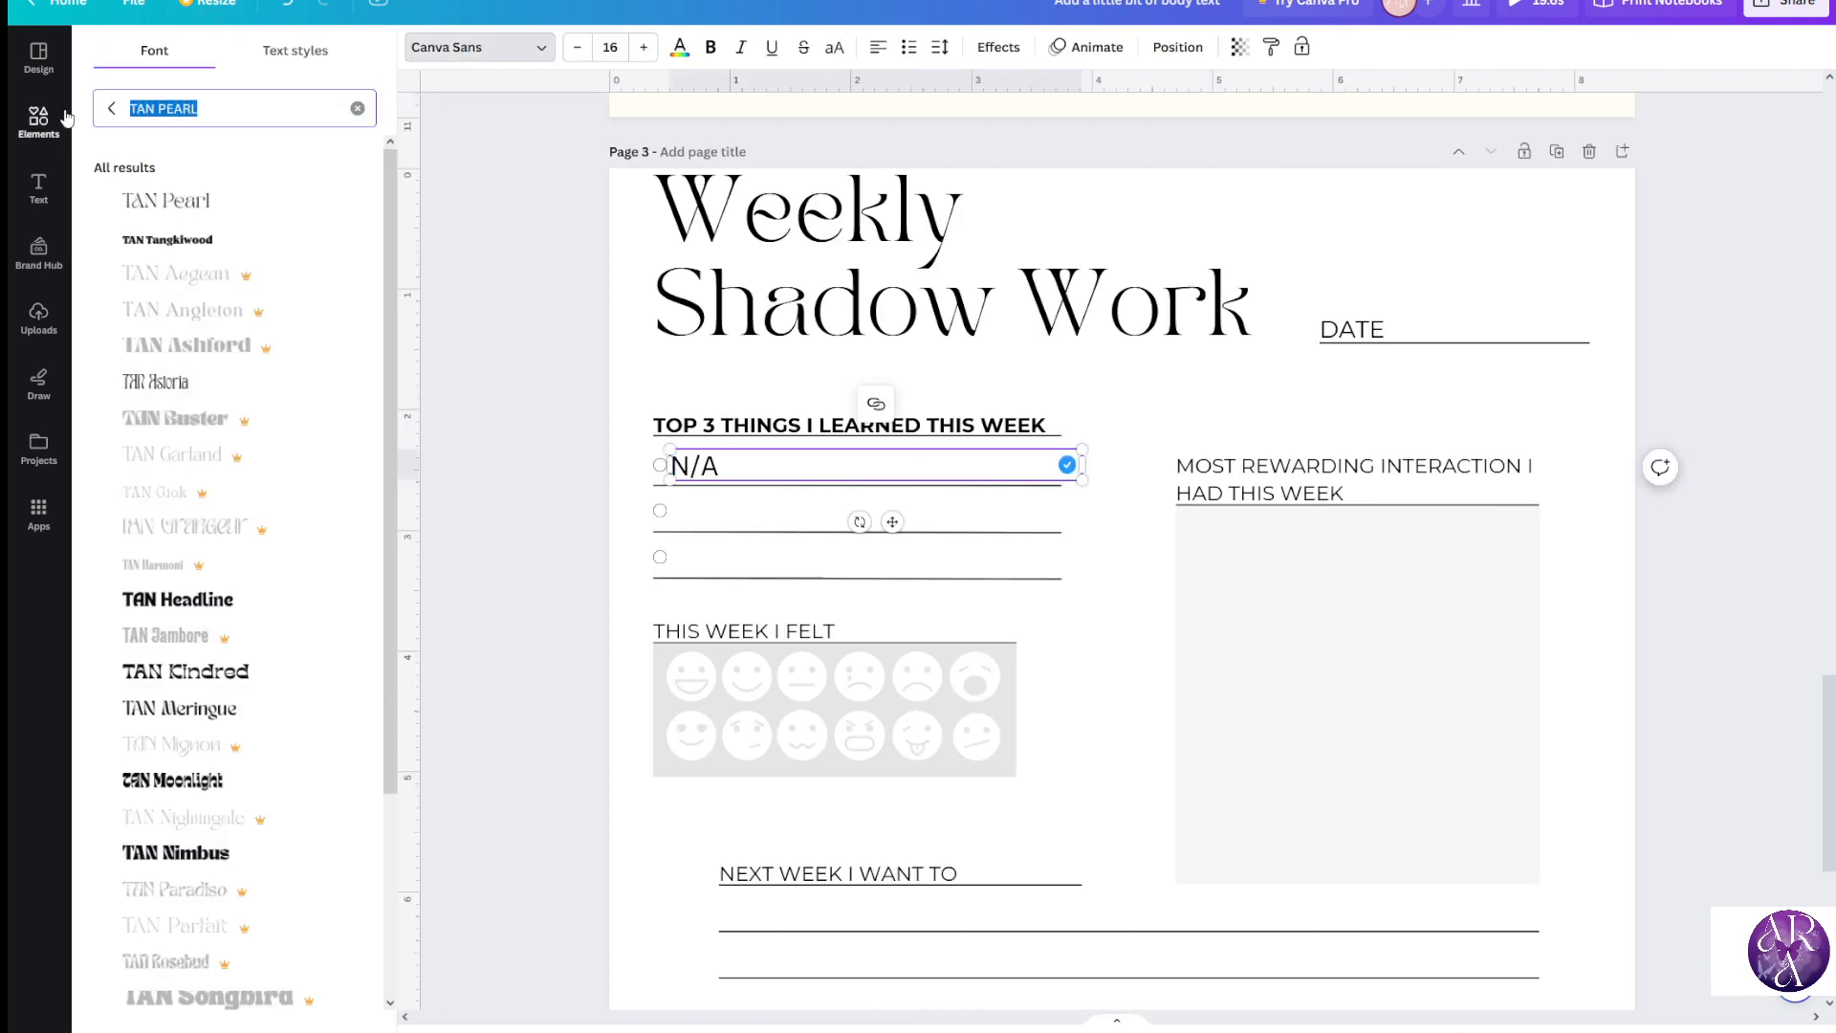
{"action": "type", "text": "mo"}
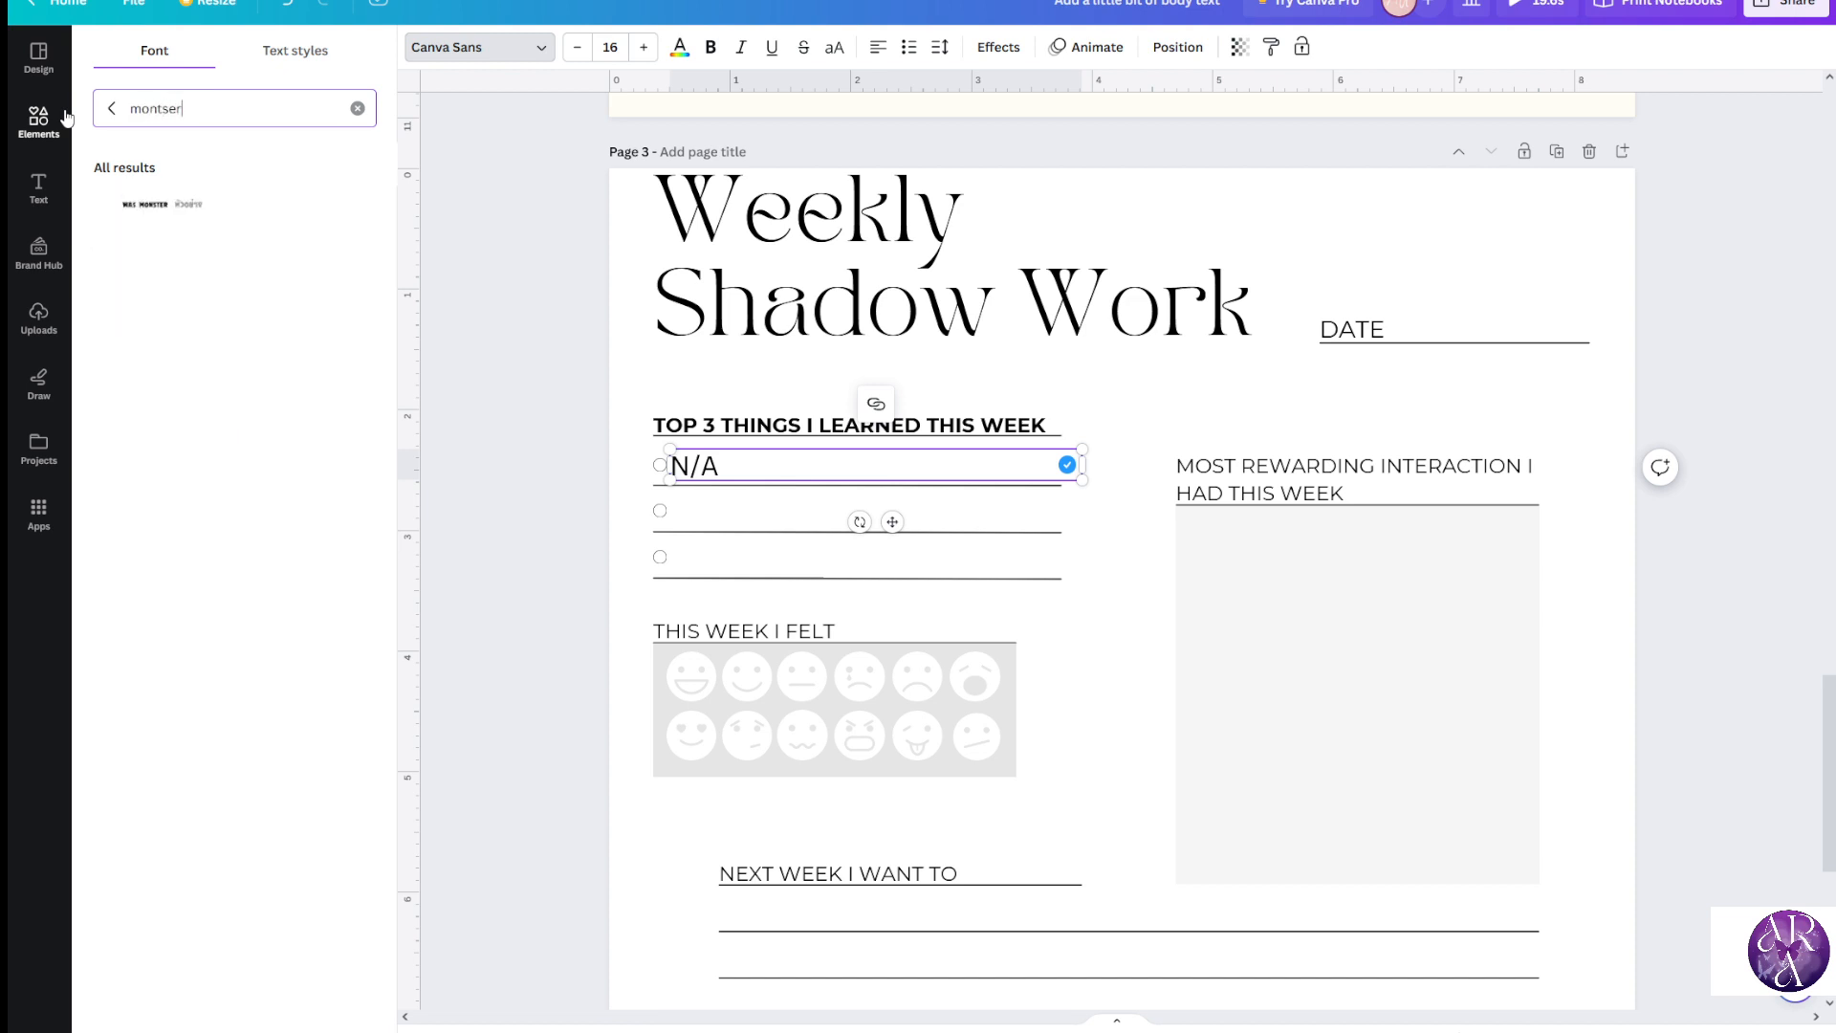
{"action": "type", "text": "ntserr"}
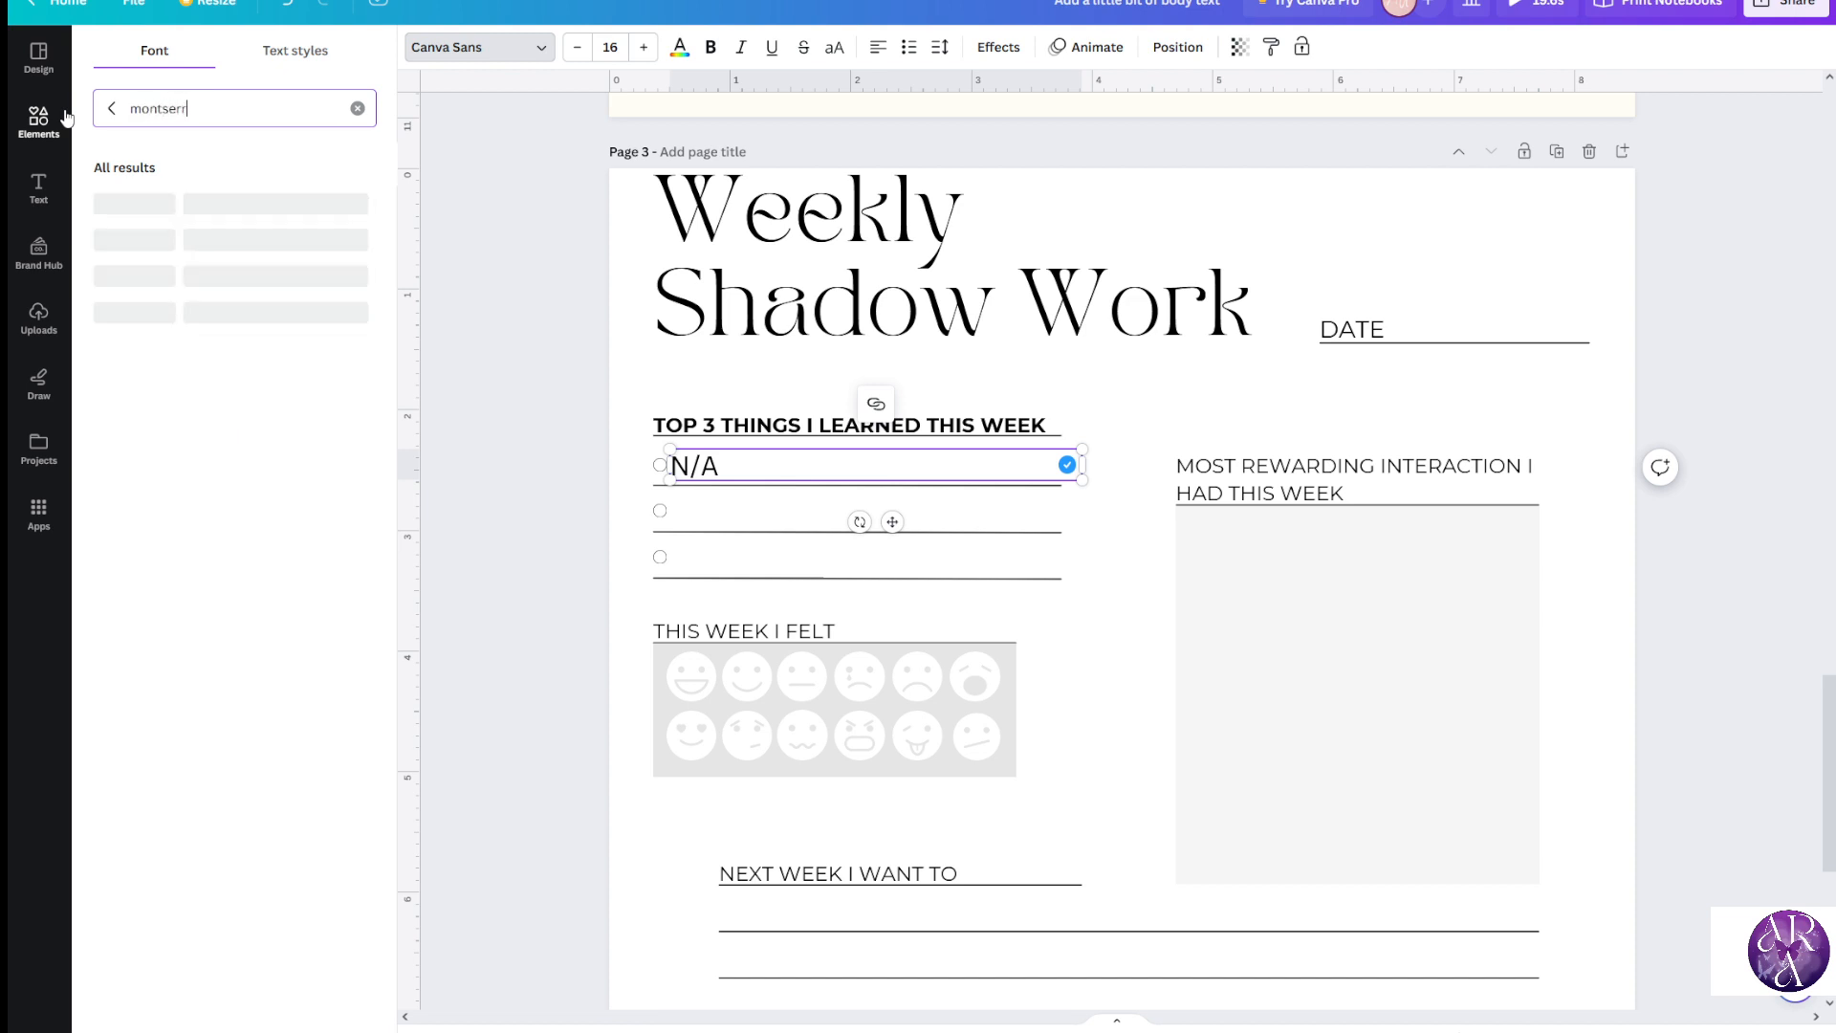
{"action": "type", "text": "at"}
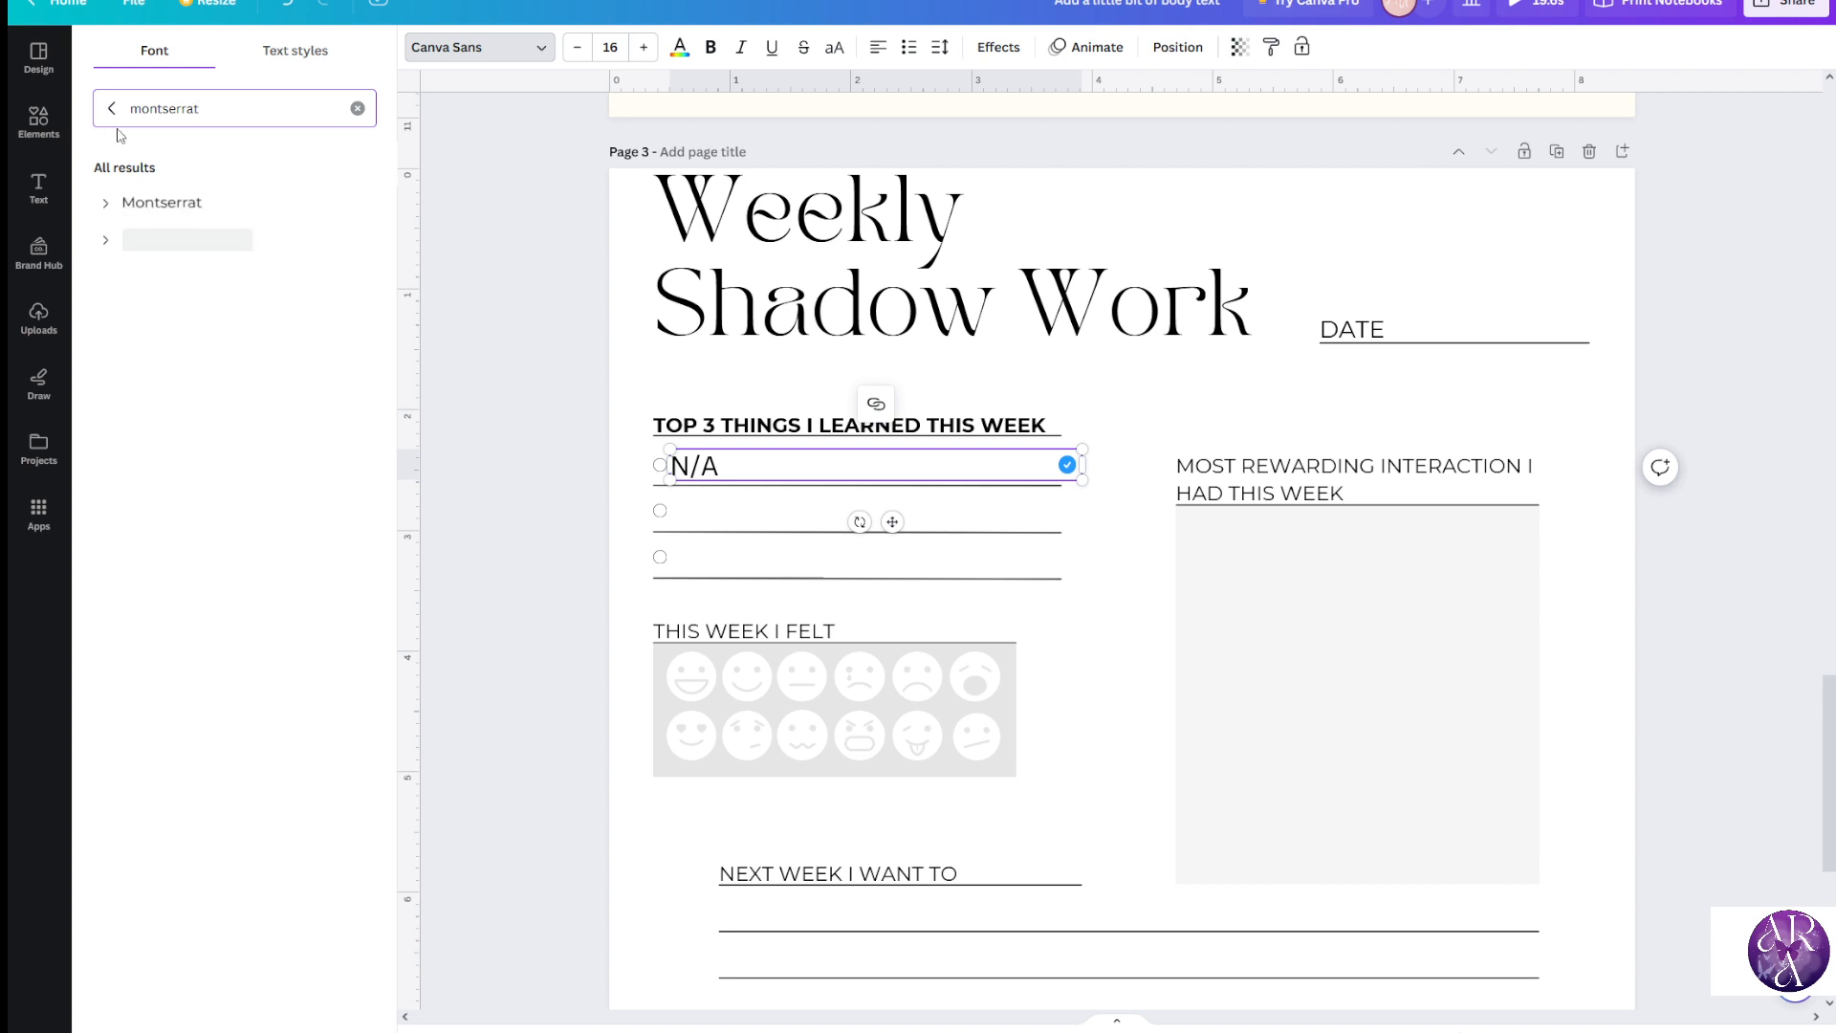
{"action": "left_click", "coordinate": [155, 207]}
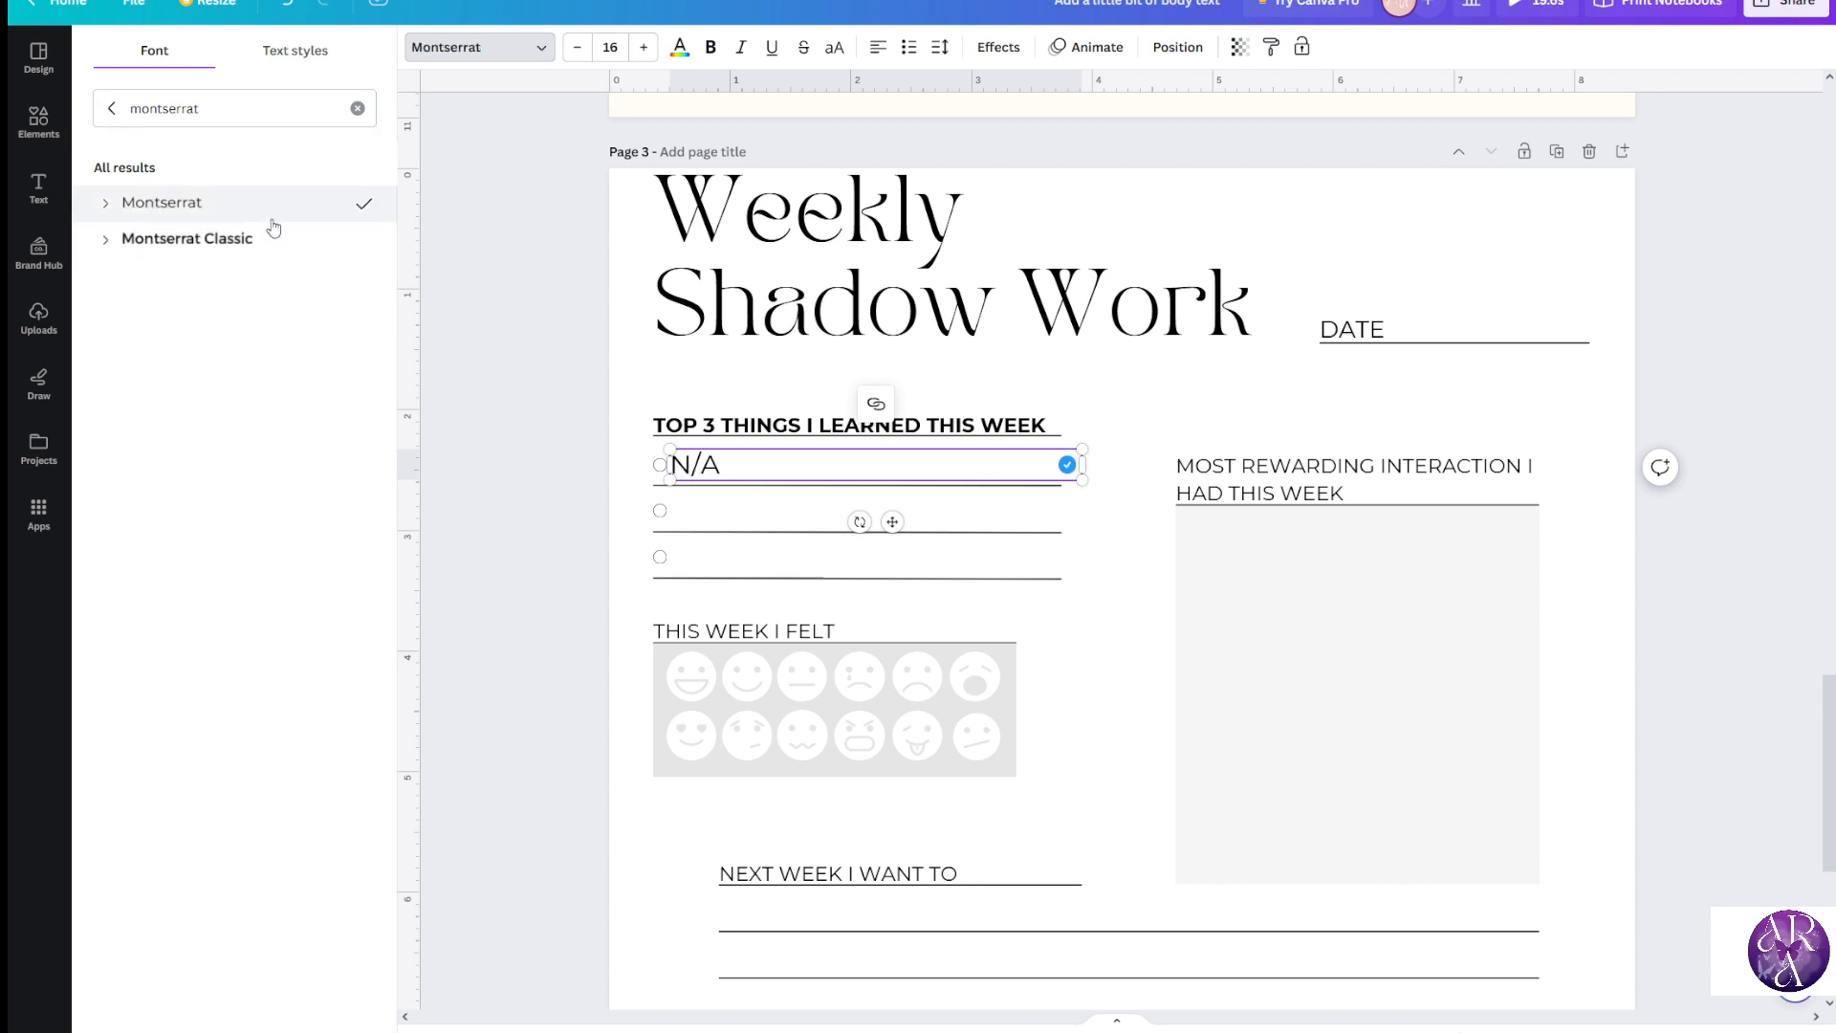
{"action": "left_click", "coordinate": [481, 356]}
Reduce the N/A text to size 15 and place duplicates of it on the second and third checklist lines
{"action": "left_click", "coordinate": [552, 468]}
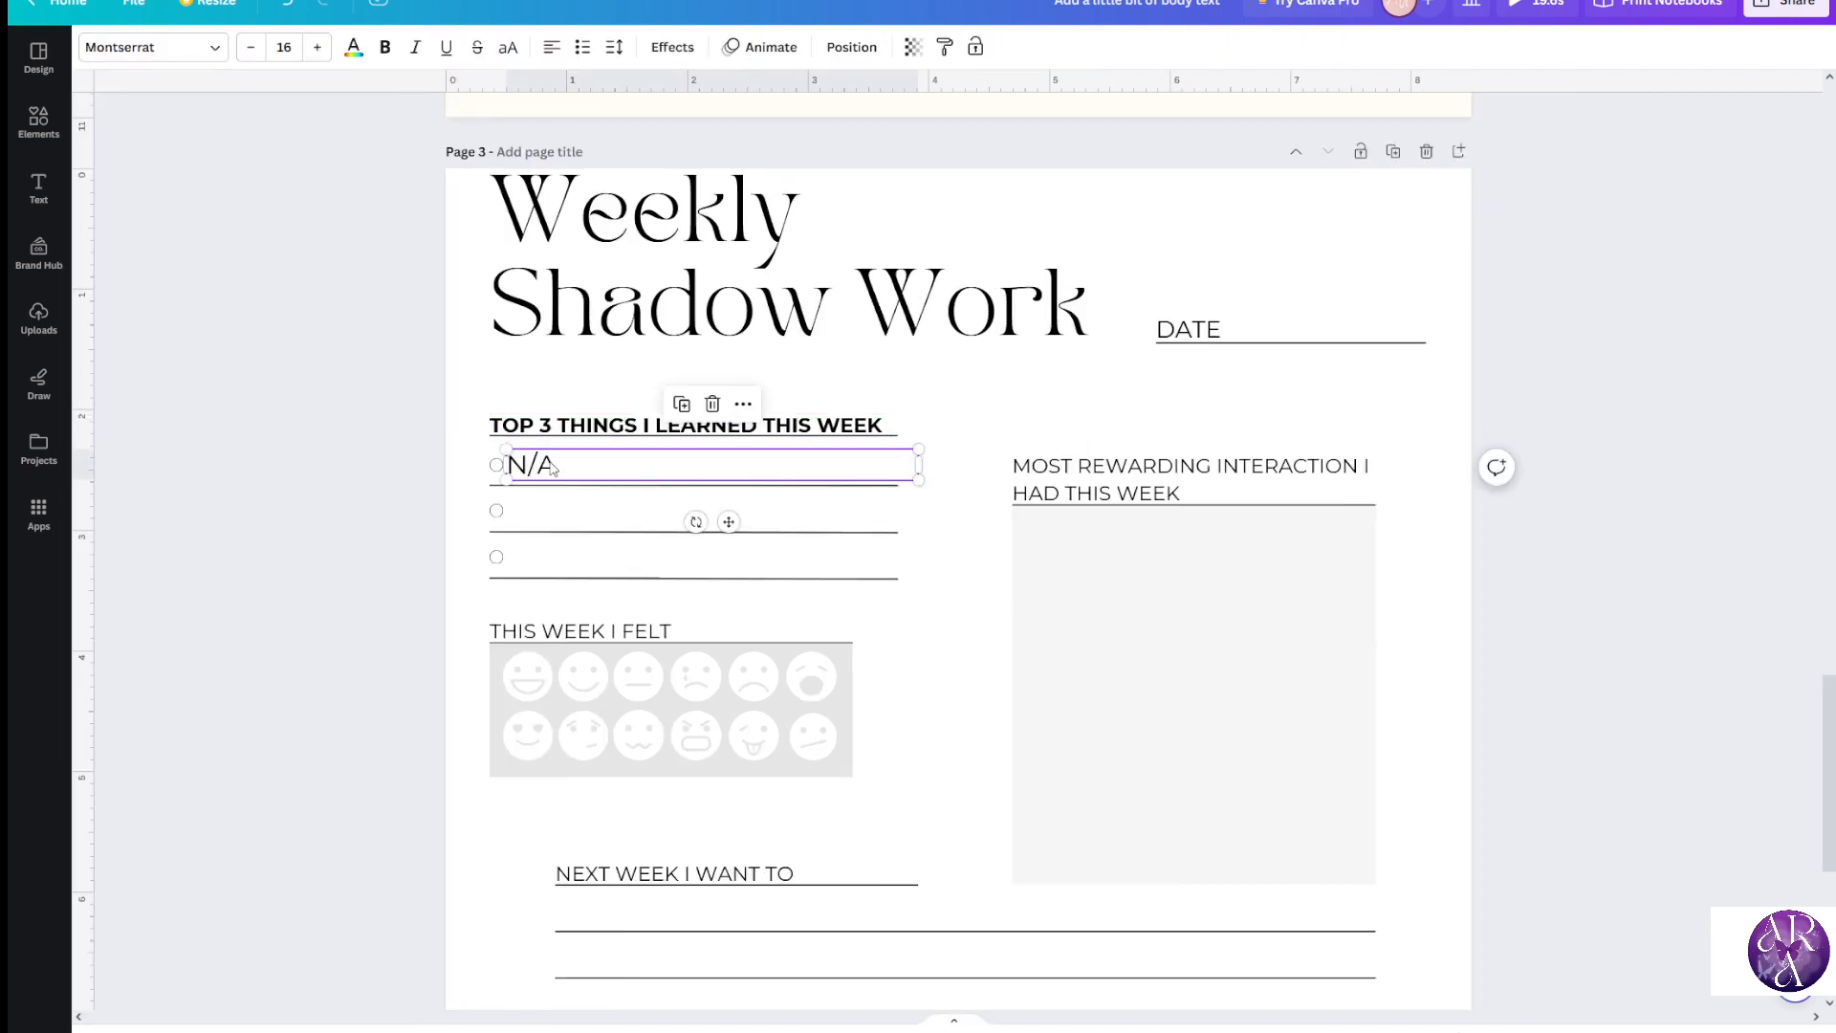
{"action": "left_click", "coordinate": [253, 47]}
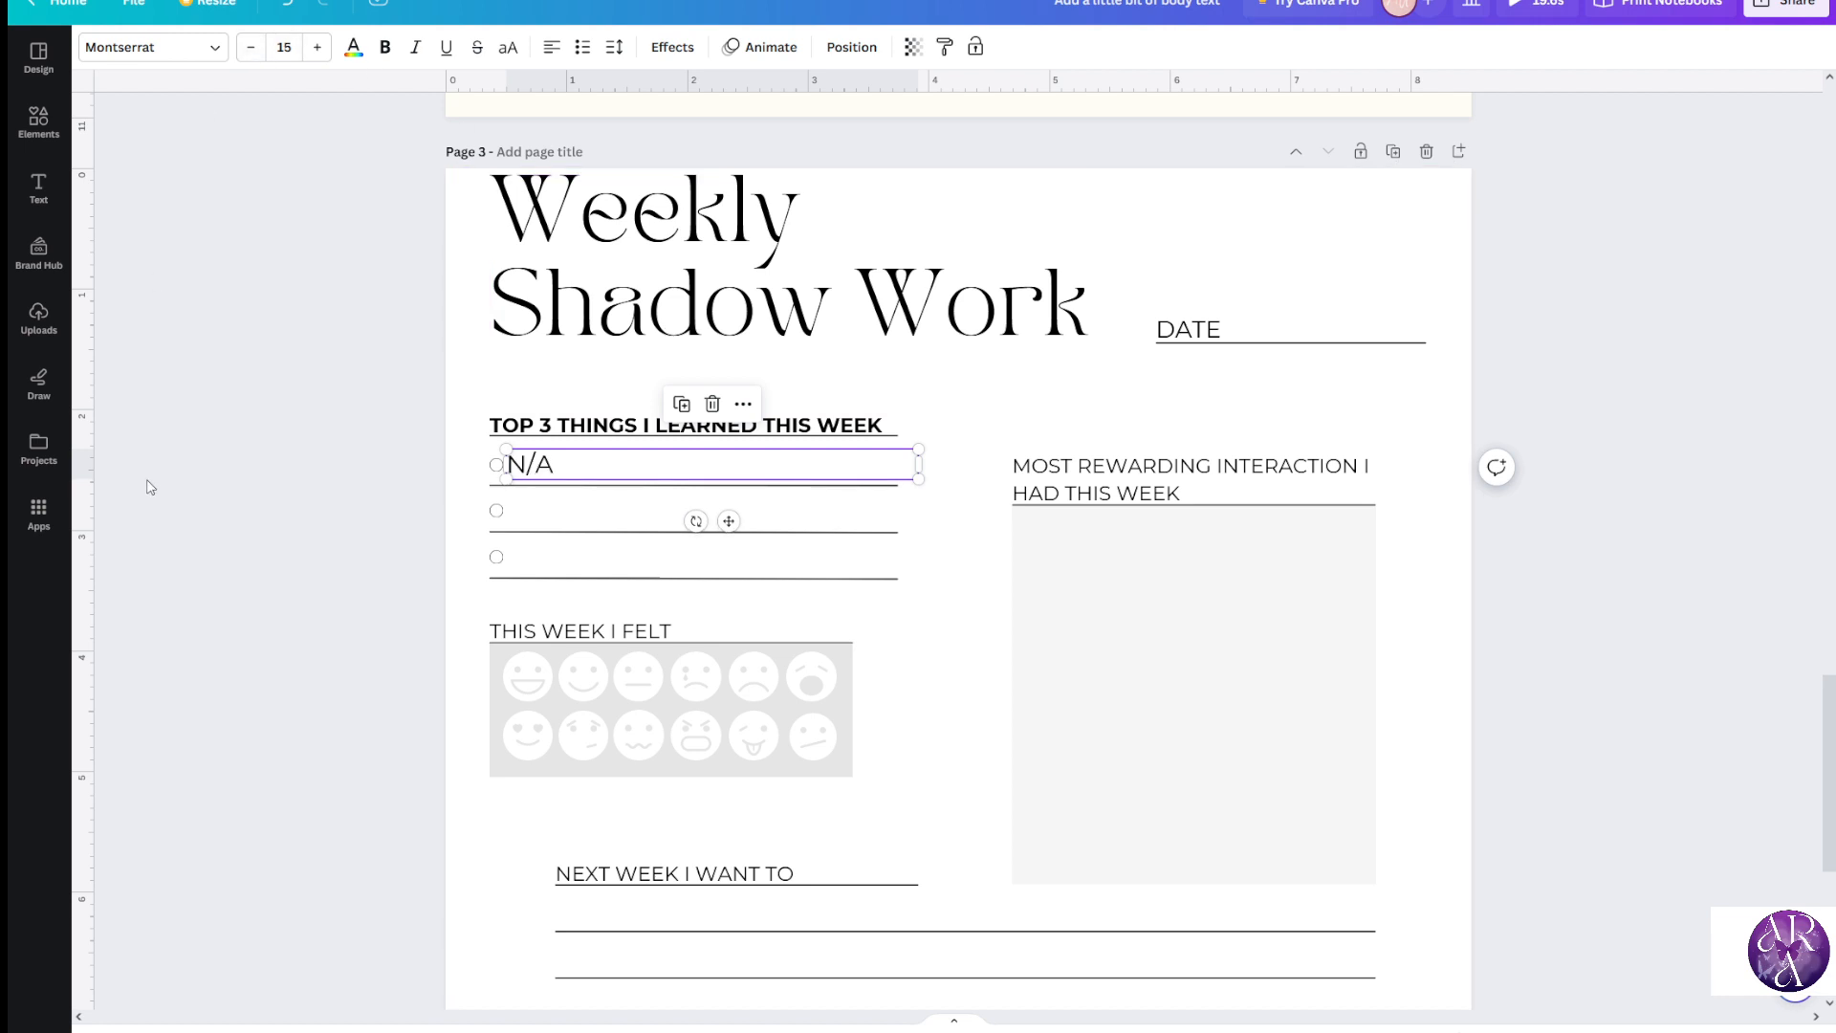
{"action": "left_click", "coordinate": [682, 404]}
{"action": "left_click_drag", "start_coordinate": [573, 495], "coordinate": [554, 519]}
{"action": "left_click", "coordinate": [680, 453]}
{"action": "left_click", "coordinate": [386, 532]}
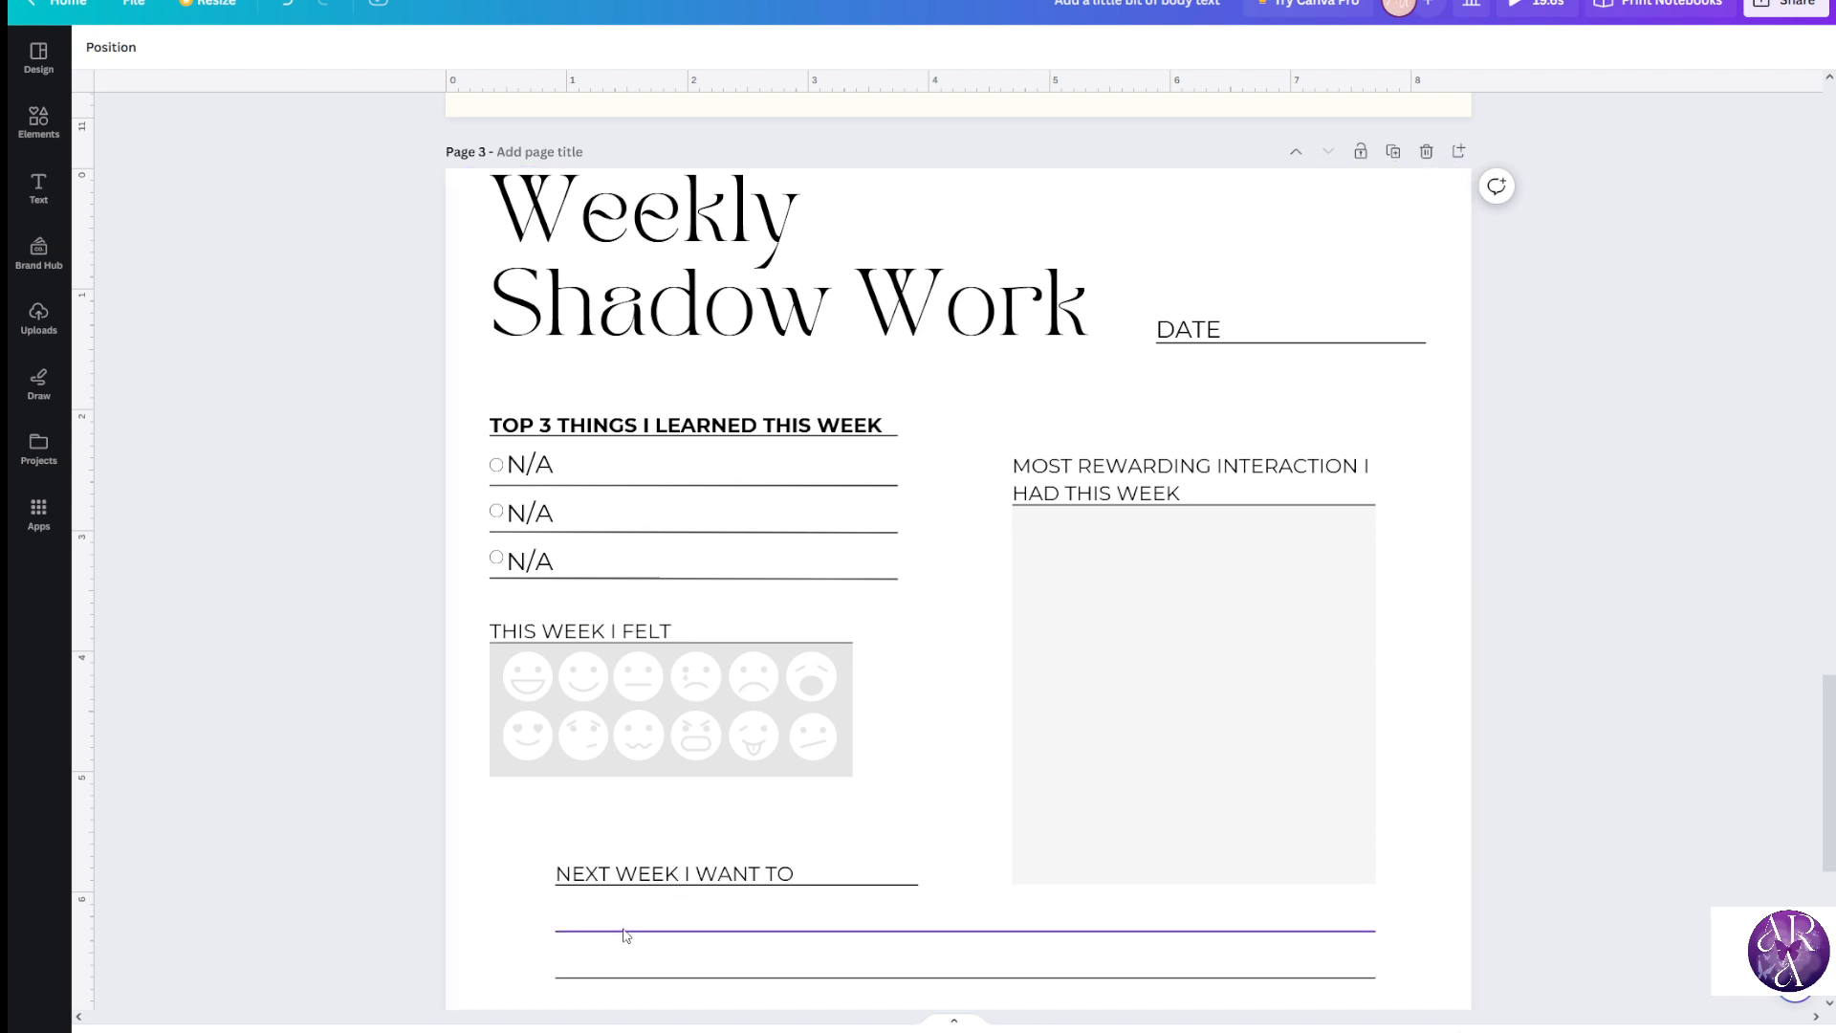
Try entering filler text directly on the first writing line under NEXT WEEK I WANT TO
{"action": "scroll", "coordinate": [623, 934], "scroll_direction": "down", "scroll_amount": 2}
{"action": "double_click", "coordinate": [580, 747]}
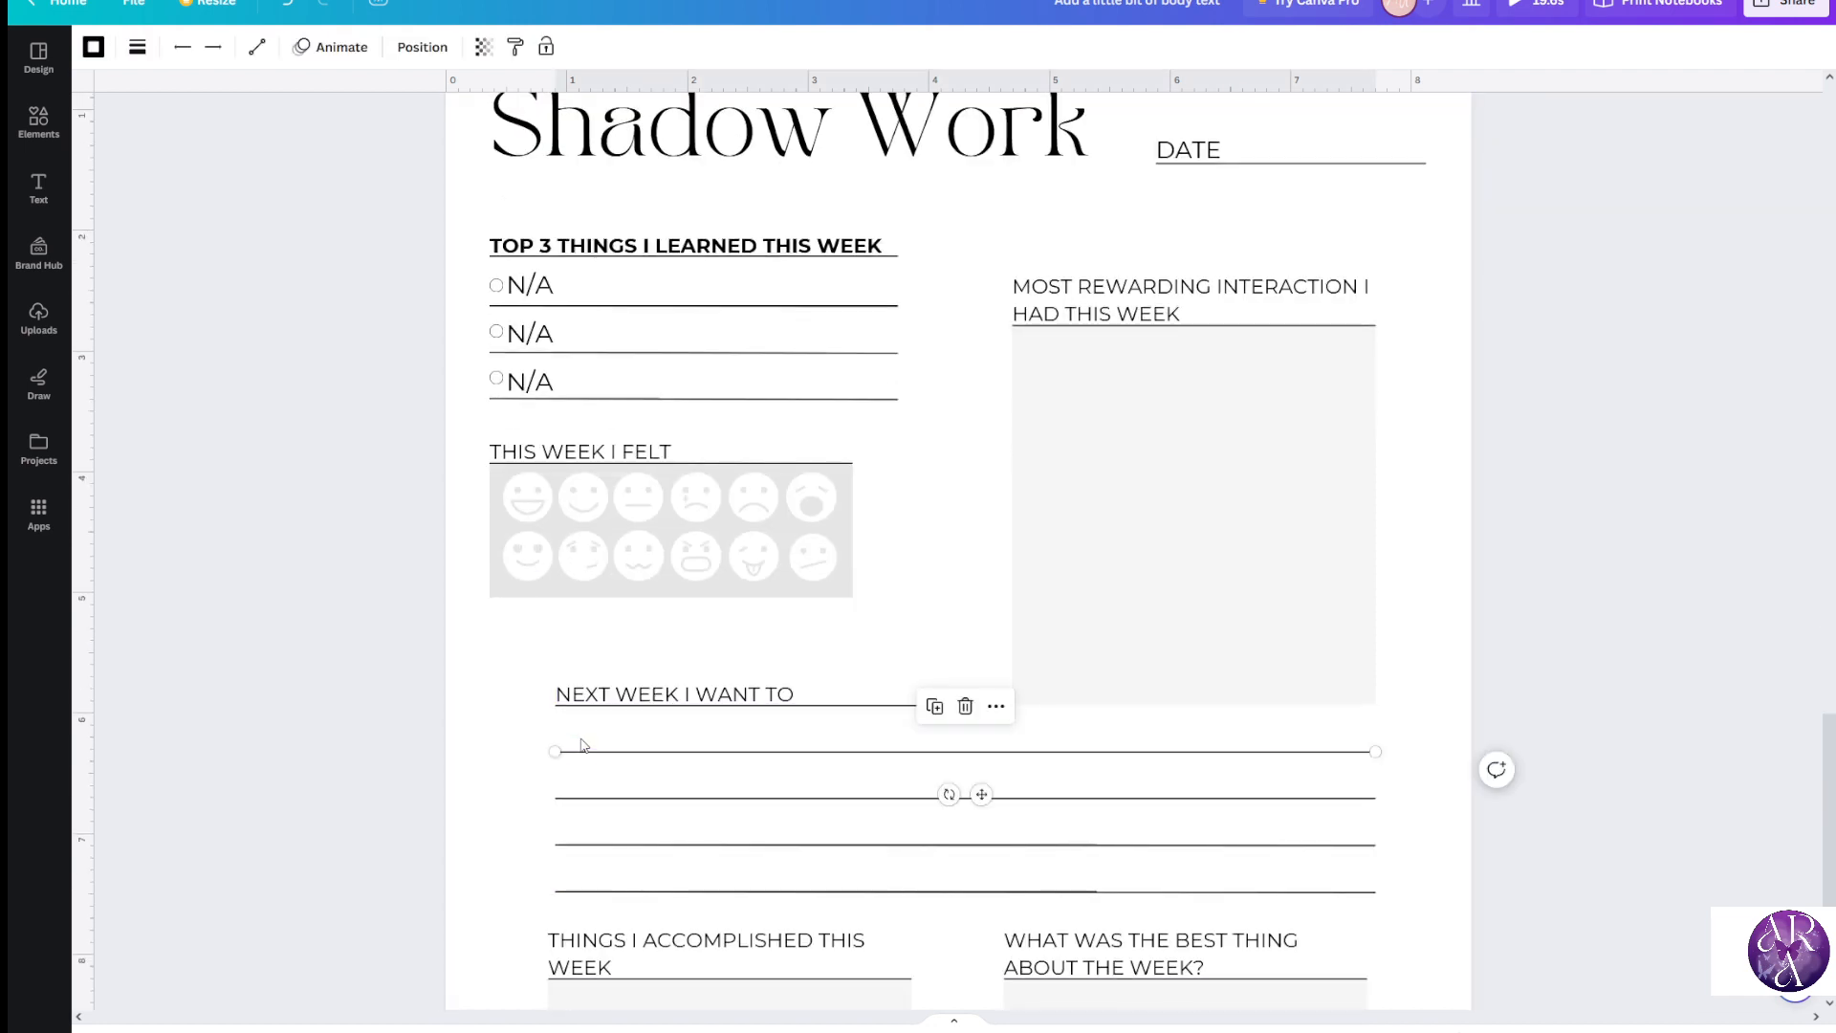
{"action": "left_click", "coordinate": [659, 738]}
{"action": "left_click", "coordinate": [651, 750]}
{"action": "left_click", "coordinate": [950, 755]}
{"action": "type", "text": "dfdddfdfd"}
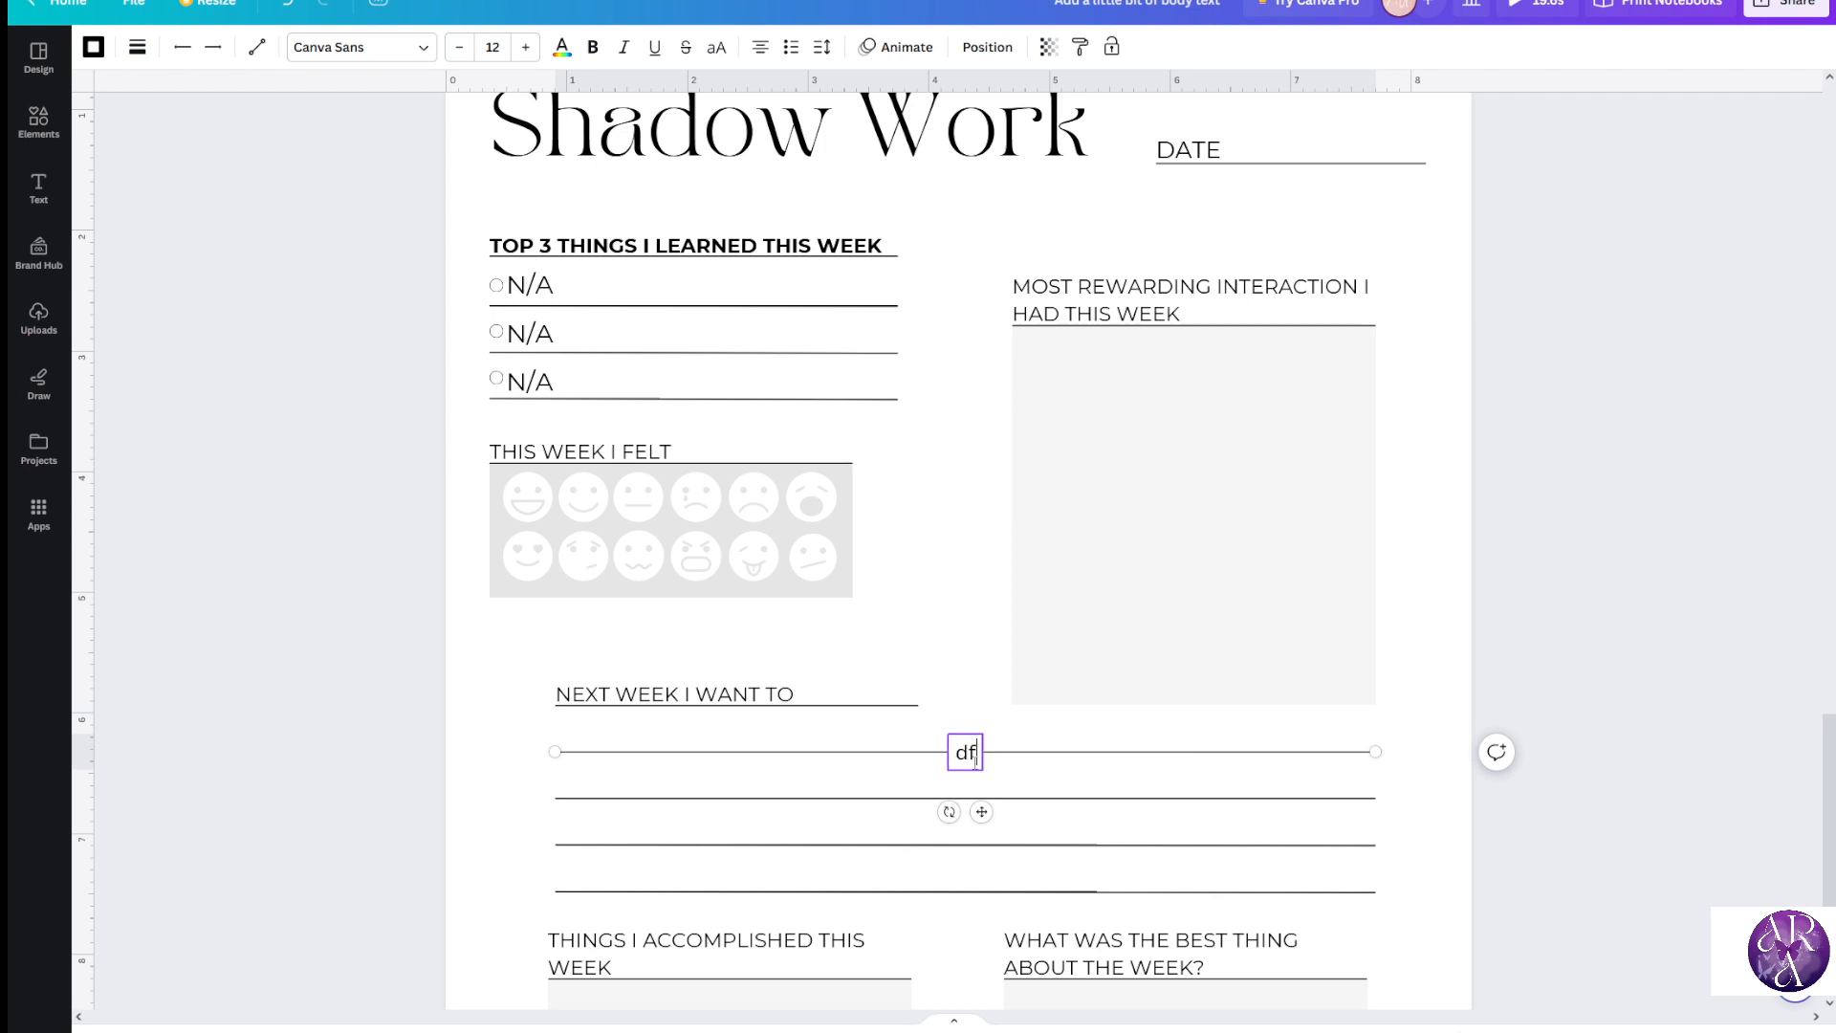
Delete the first writing line under NEXT WEEK I WANT TO together with its filler text
{"action": "left_click", "coordinate": [1734, 870]}
{"action": "left_click", "coordinate": [992, 751]}
{"action": "key", "text": "Delete"}
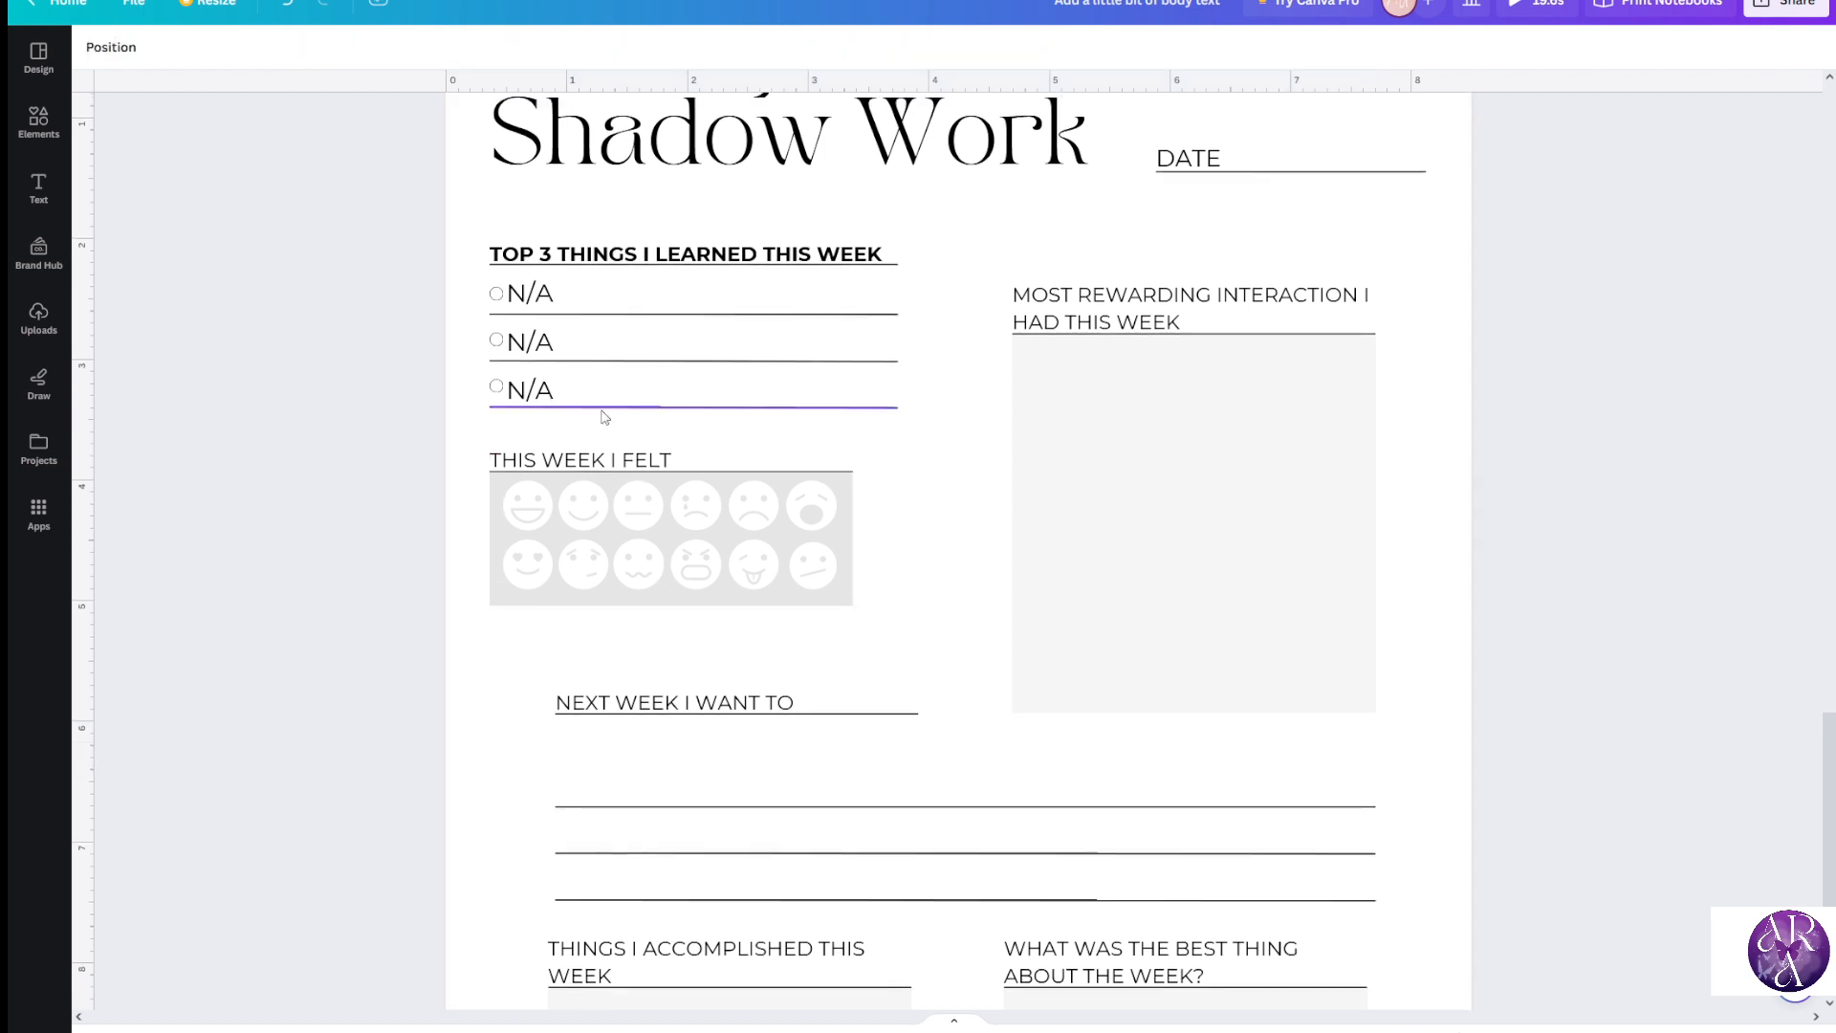
Replace the first checklist entry's N/A with "I have an attachment wound"
{"action": "scroll", "coordinate": [573, 478], "scroll_direction": "up", "scroll_amount": 3}
{"action": "double_click", "coordinate": [561, 532]}
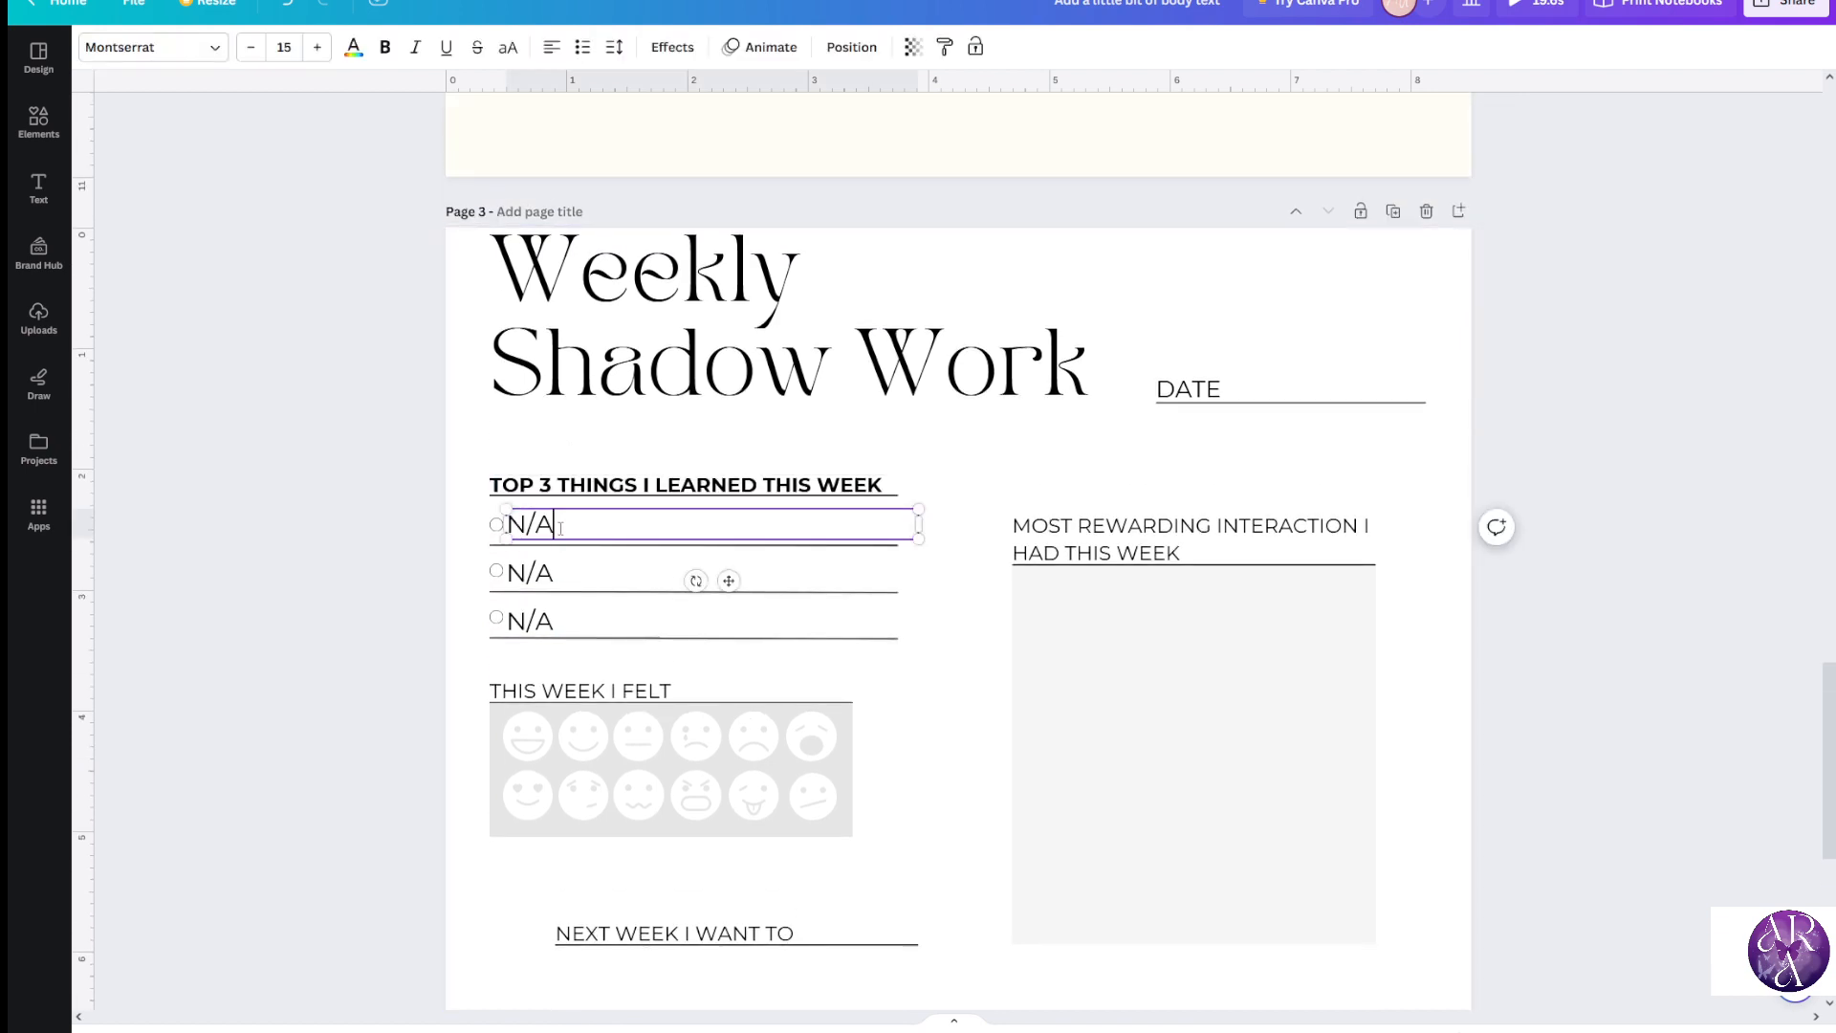
{"action": "left_click_drag", "start_coordinate": [574, 520], "coordinate": [507, 524]}
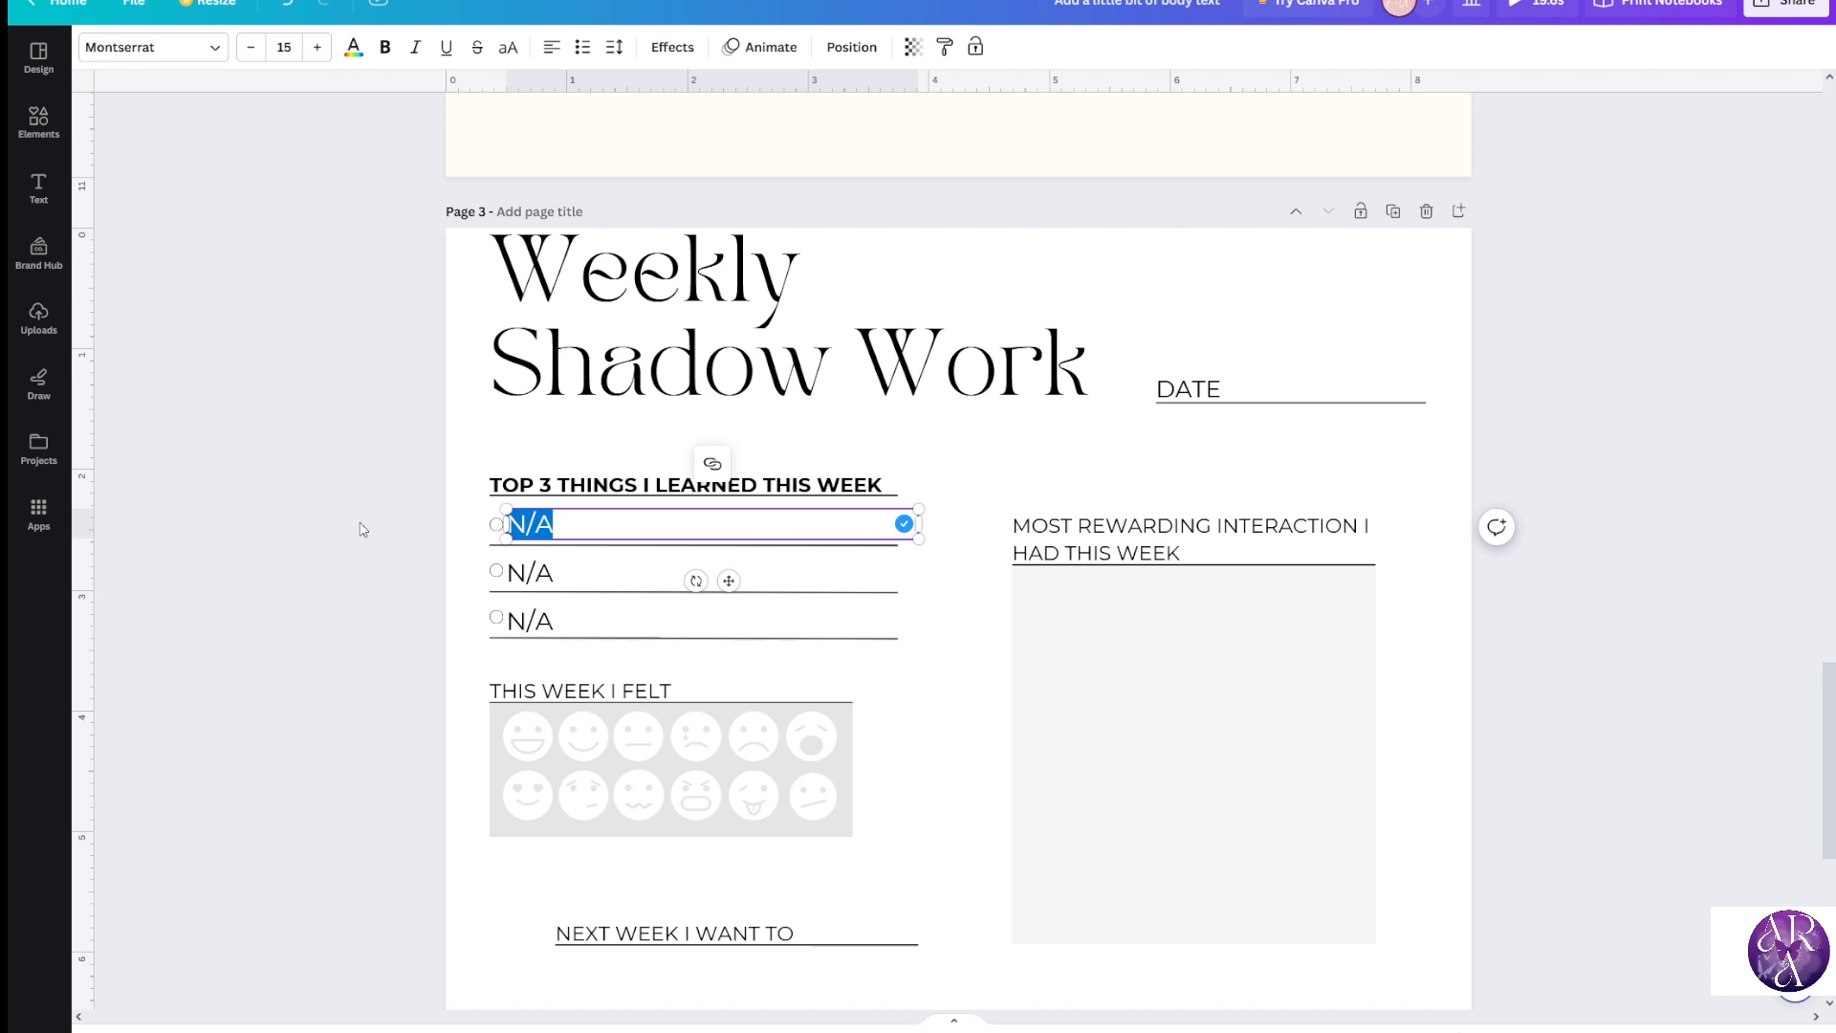
{"action": "type", "text": "I have an at"}
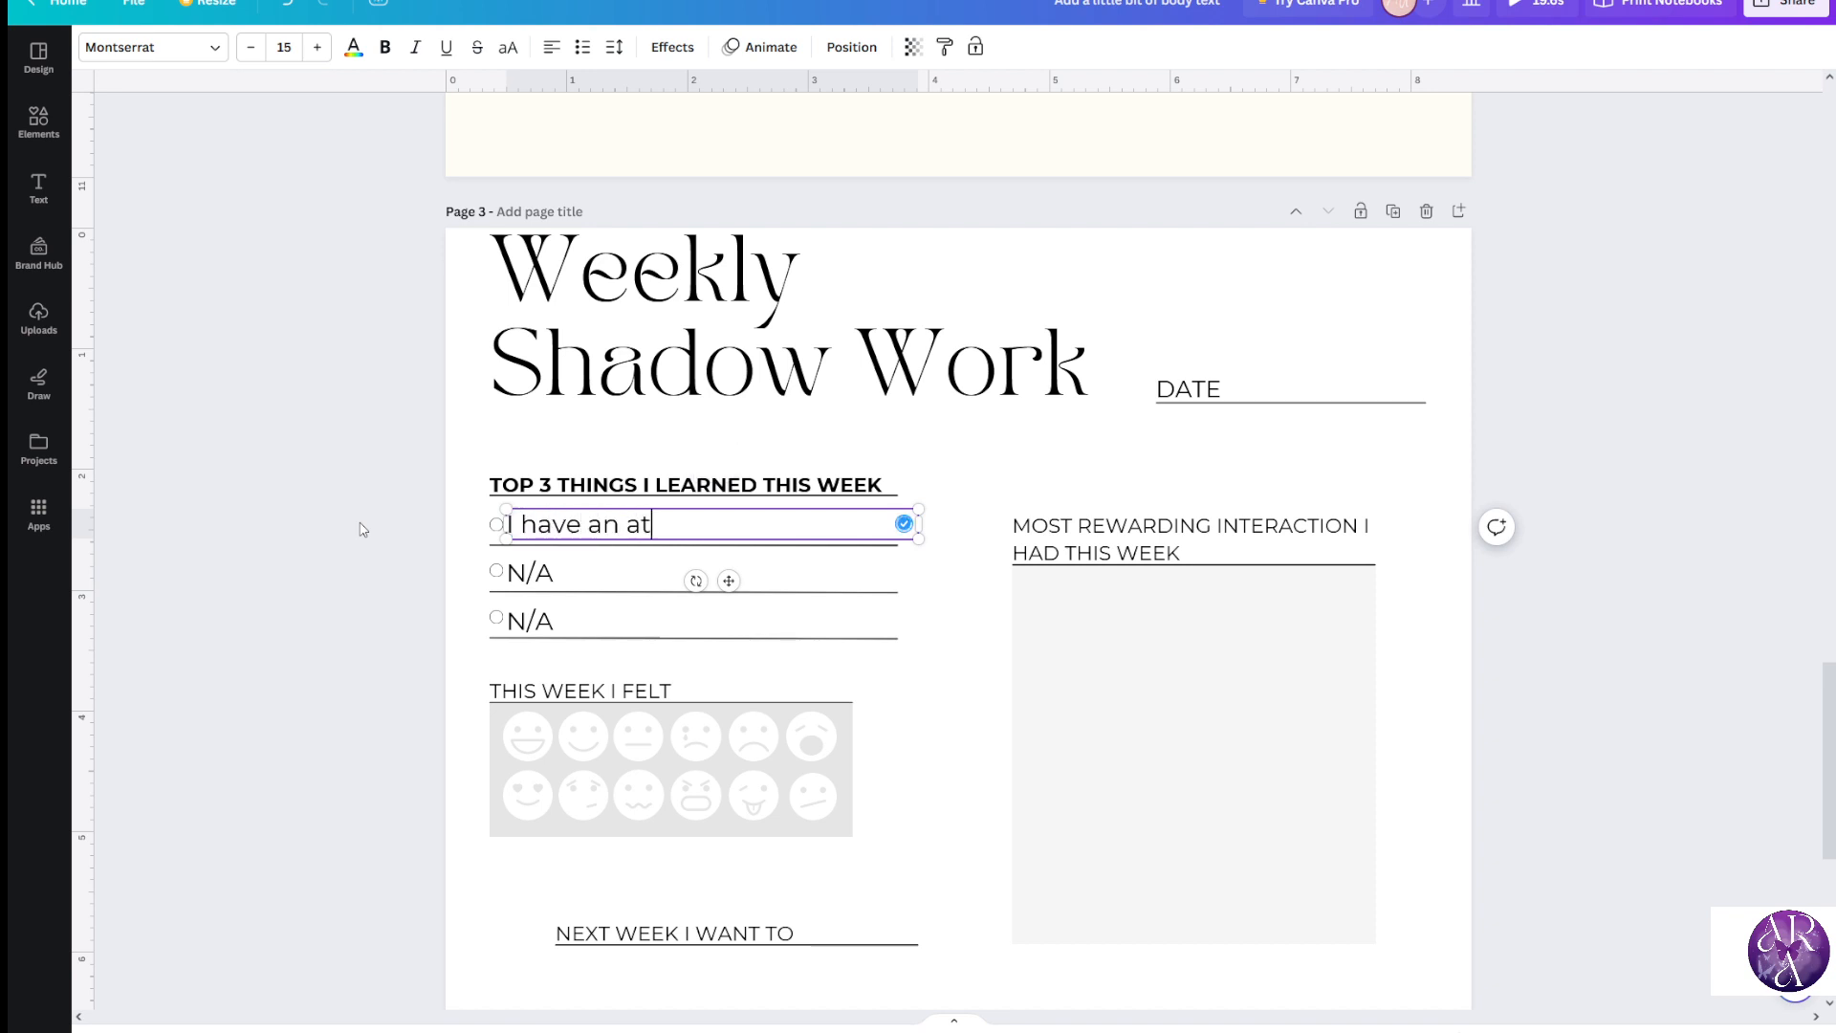
{"action": "type", "text": "tachment wound"}
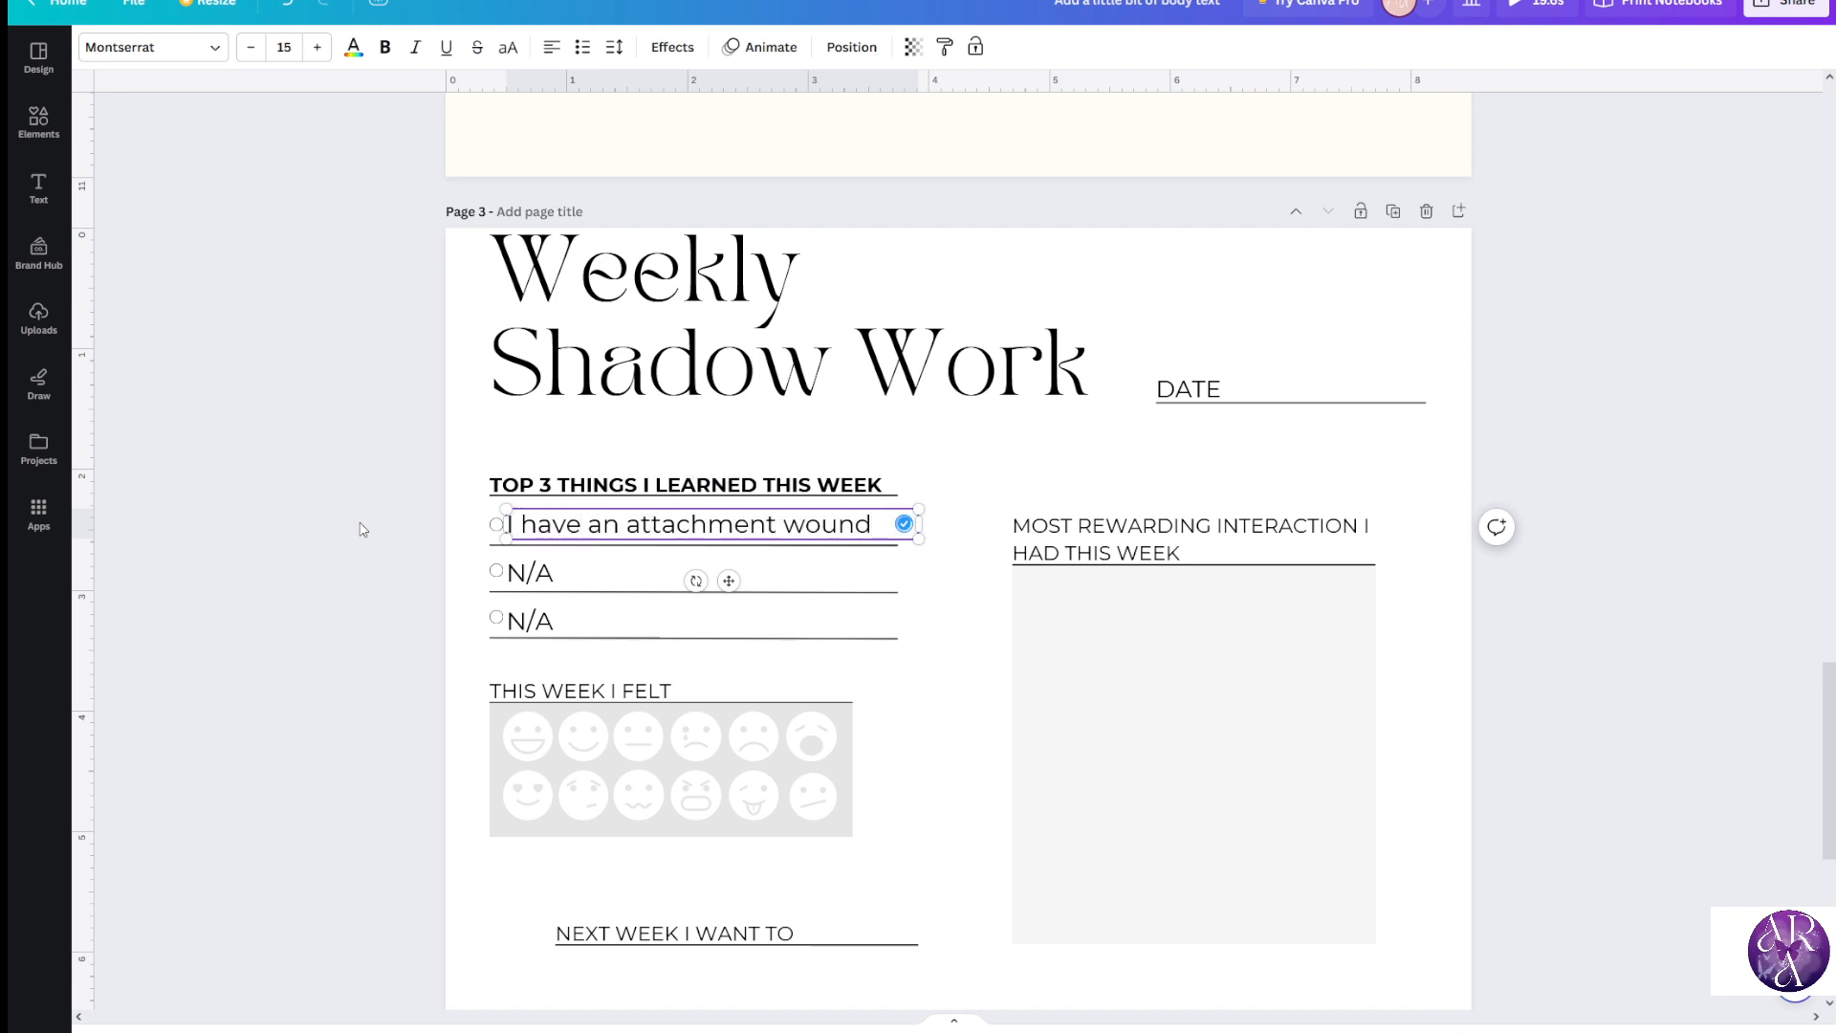
{"action": "left_click", "coordinate": [324, 518]}
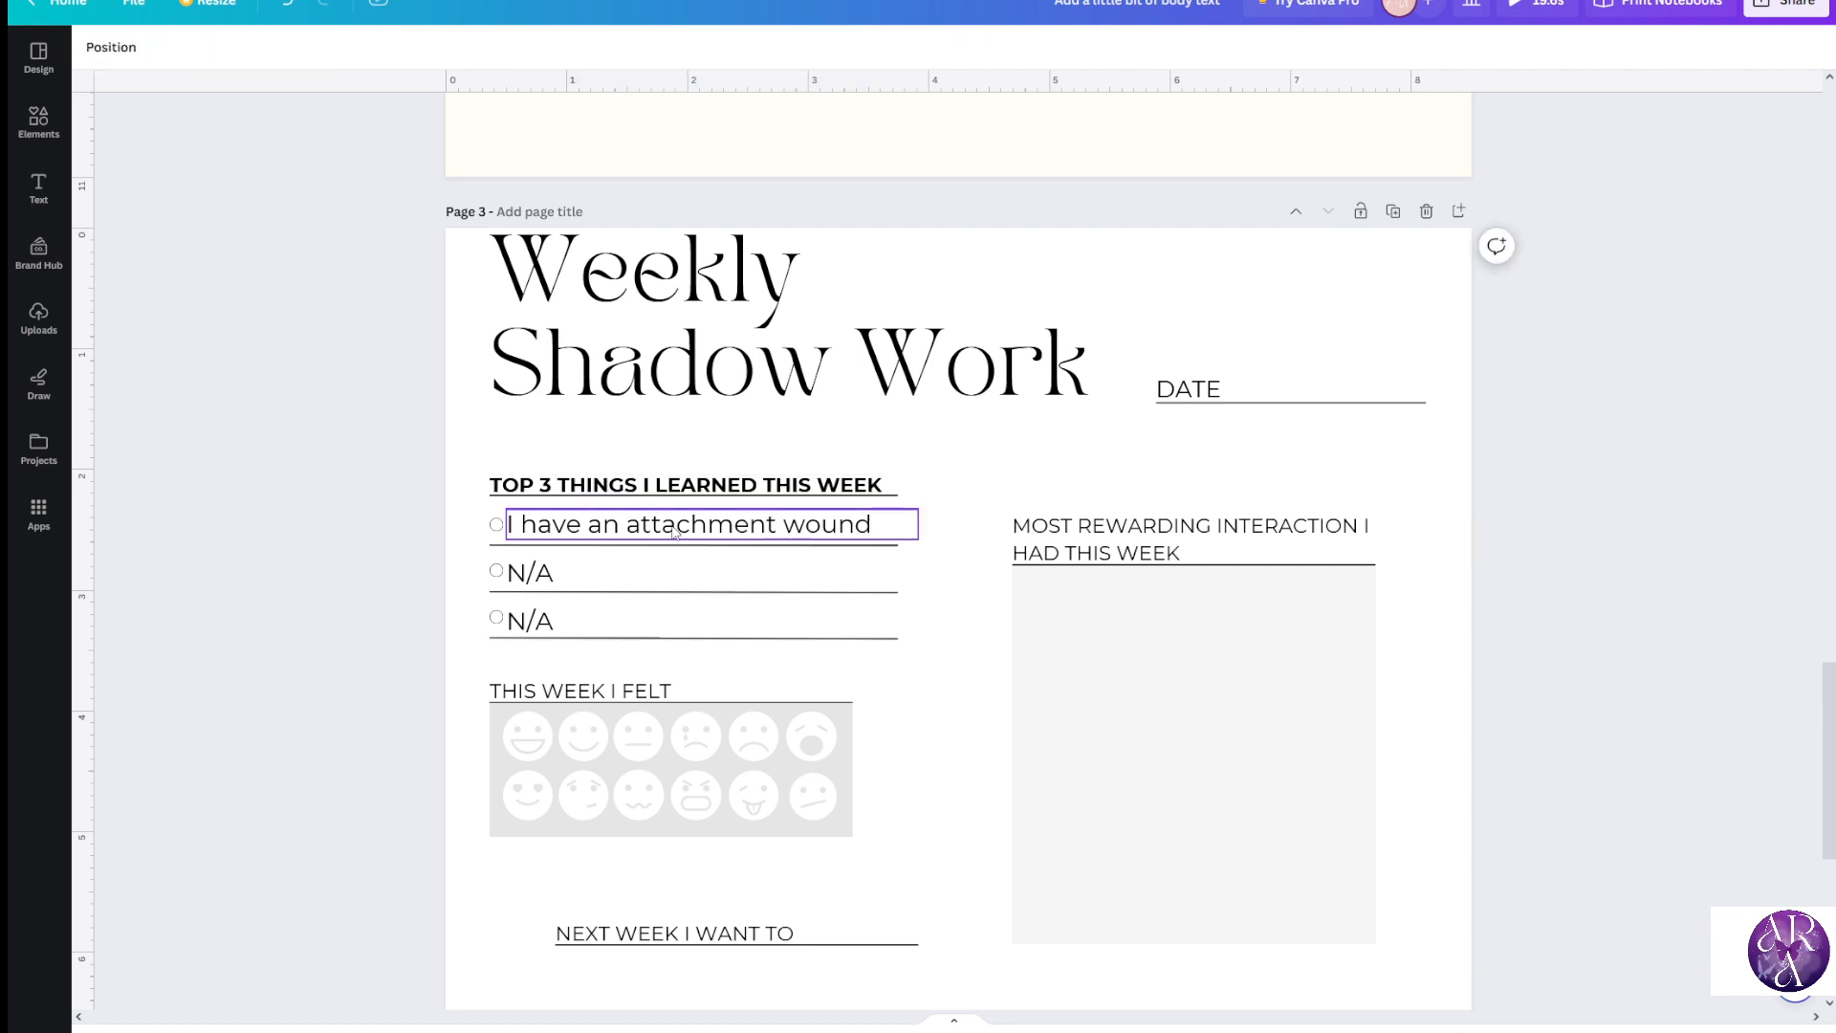
Undo the text change in the first checklist entry
{"action": "key", "text": "ctrl+z"}
{"action": "key", "text": "ctrl+z"}
{"action": "key", "text": "ctrl+z"}
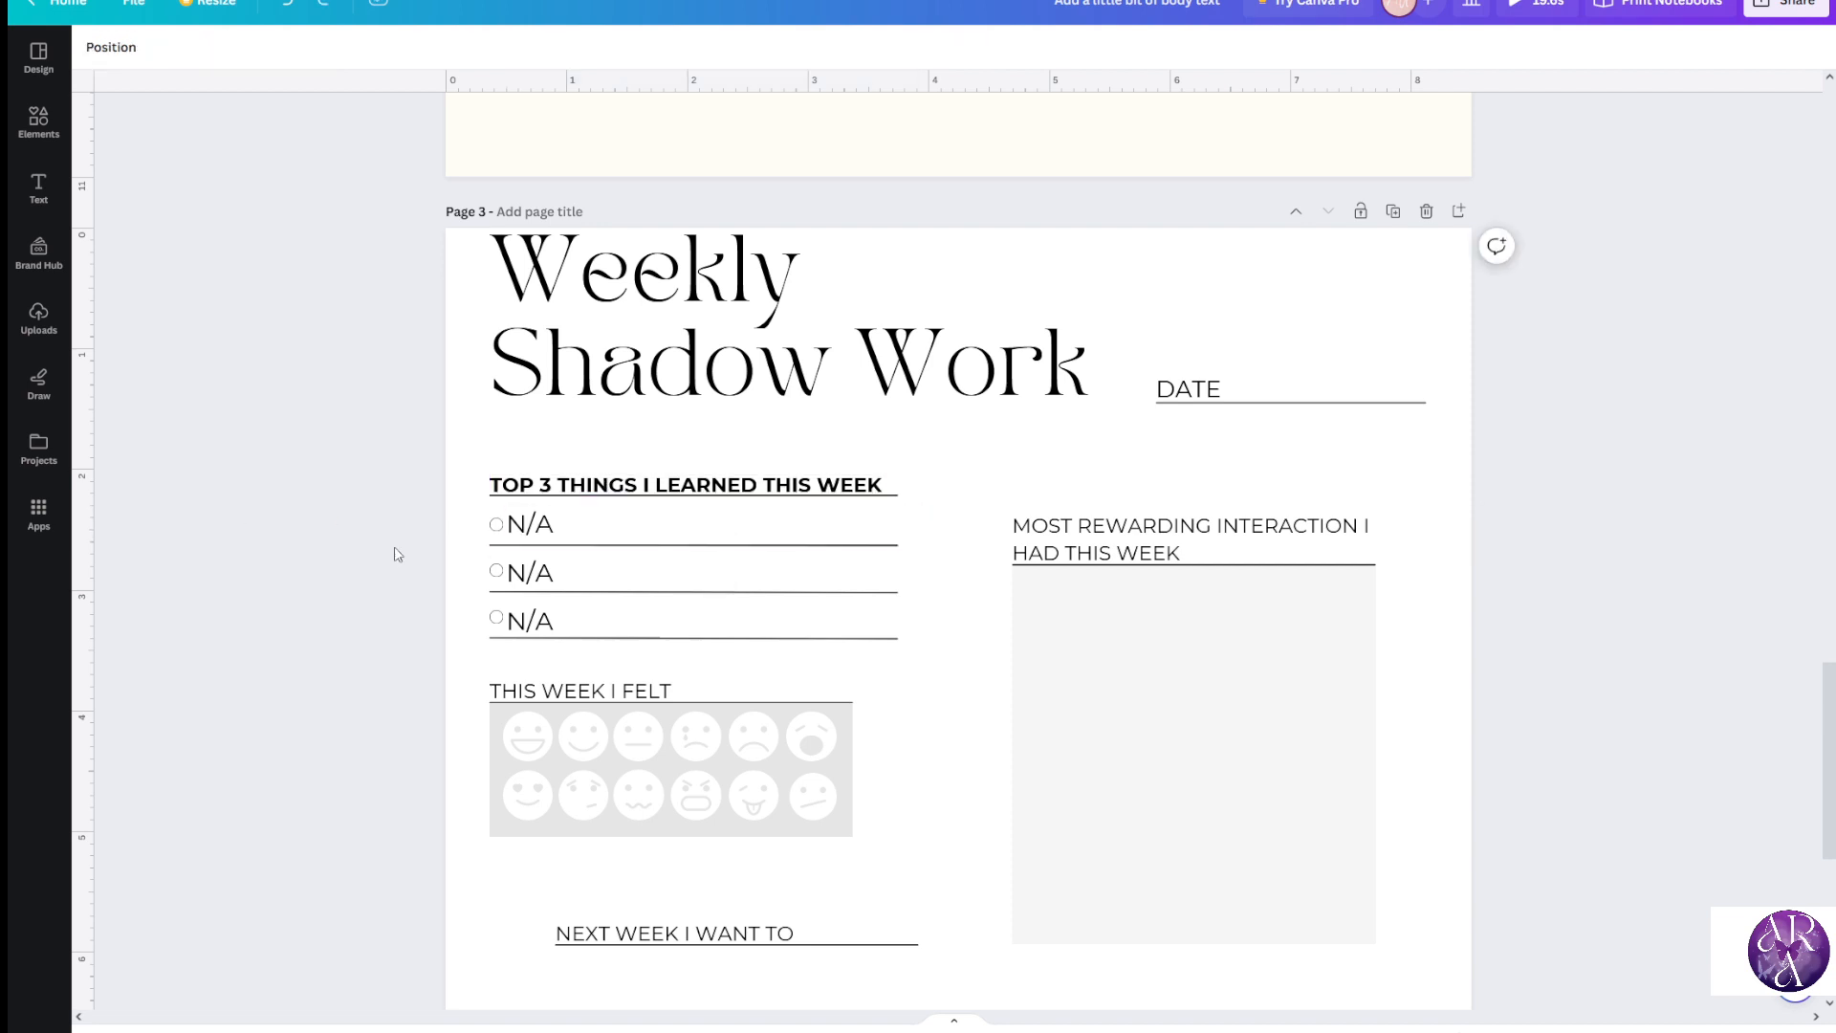
Duplicate the first N/A text, move the copy beside DATE, and narrow its box to the end of the date line
{"action": "left_click", "coordinate": [524, 524]}
{"action": "left_click", "coordinate": [680, 464]}
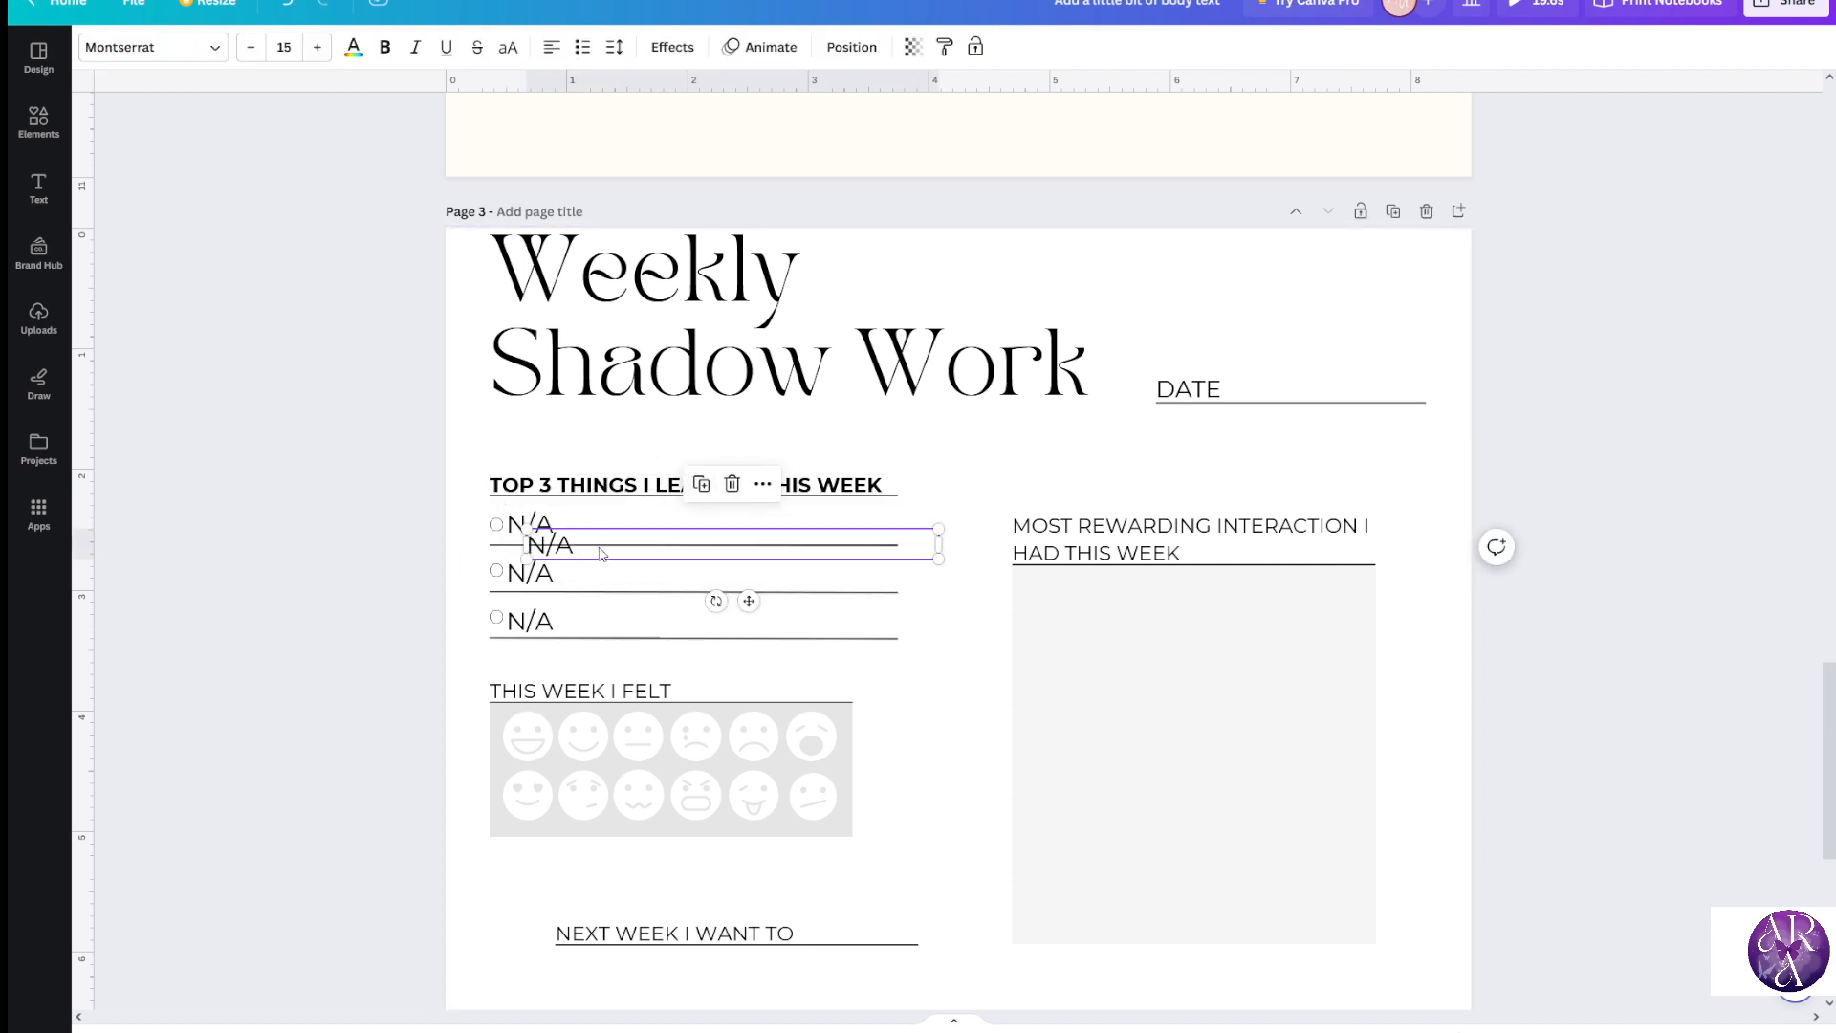
{"action": "left_click_drag", "start_coordinate": [567, 550], "coordinate": [1269, 388]}
{"action": "left_click_drag", "start_coordinate": [1656, 384], "coordinate": [1434, 384]}
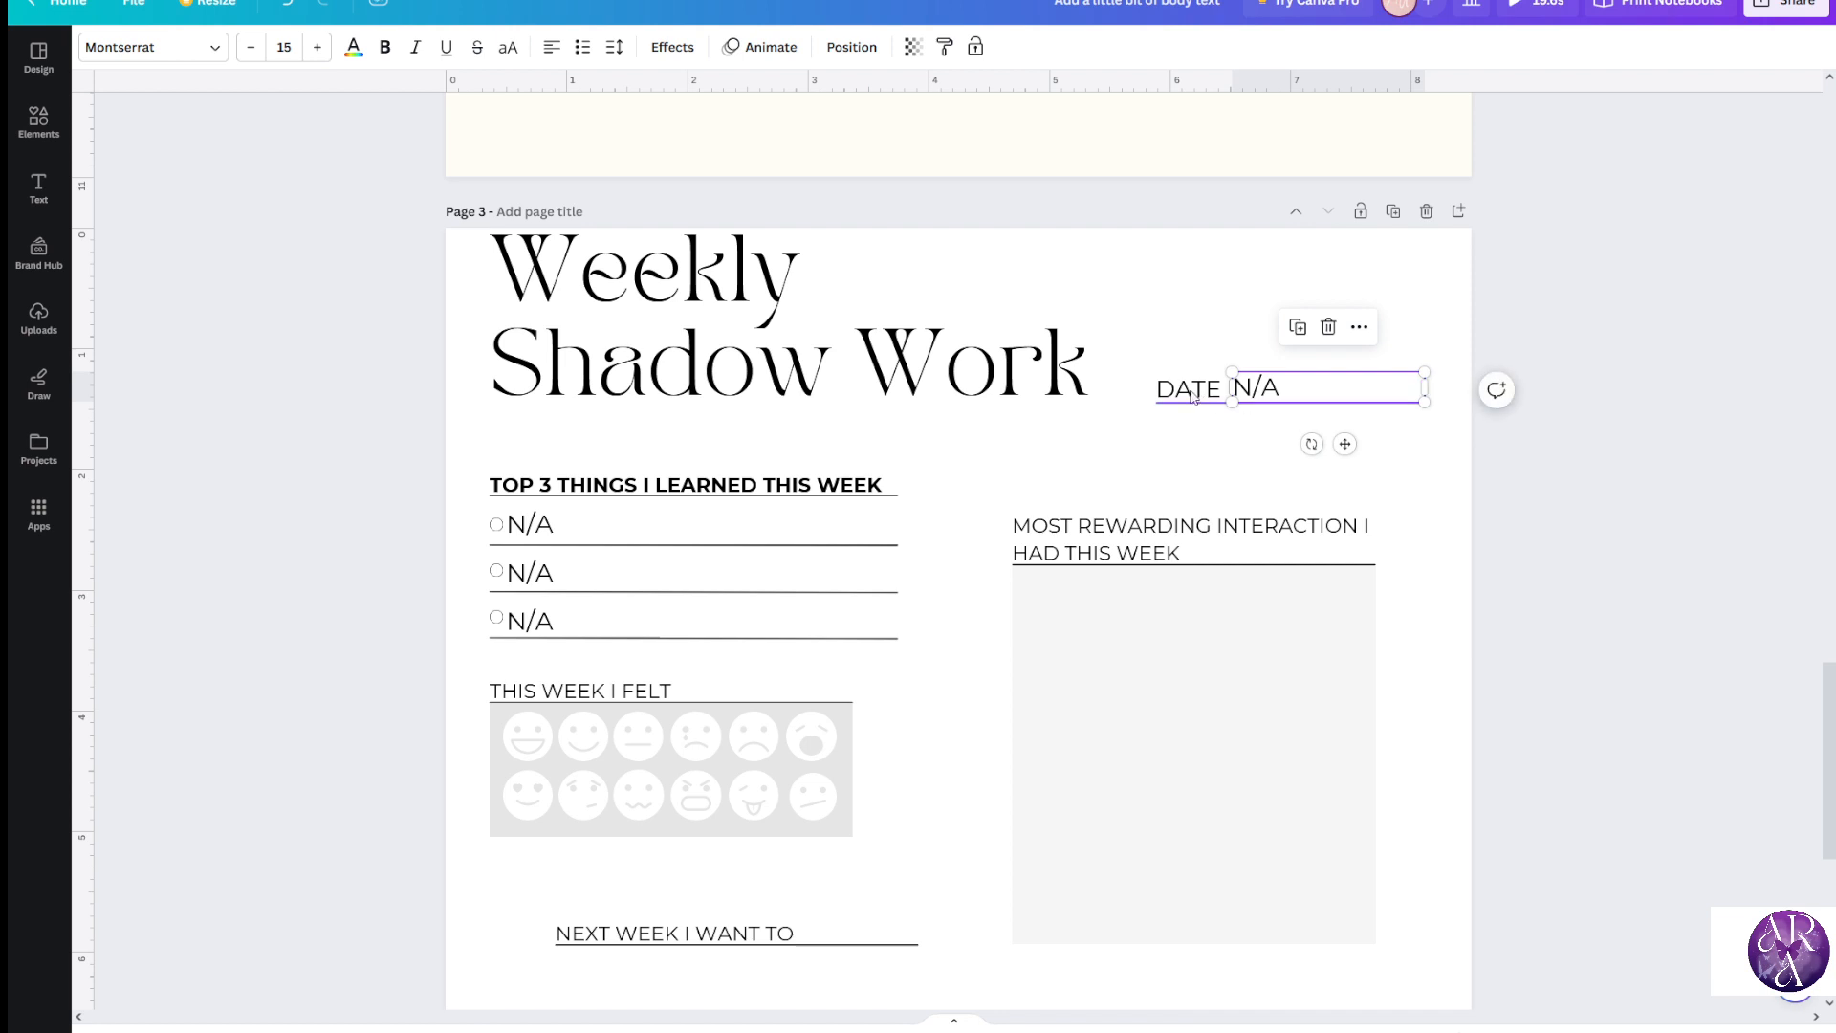
Make the DATE label bold
{"action": "left_click", "coordinate": [1190, 401]}
{"action": "left_click", "coordinate": [1183, 398]}
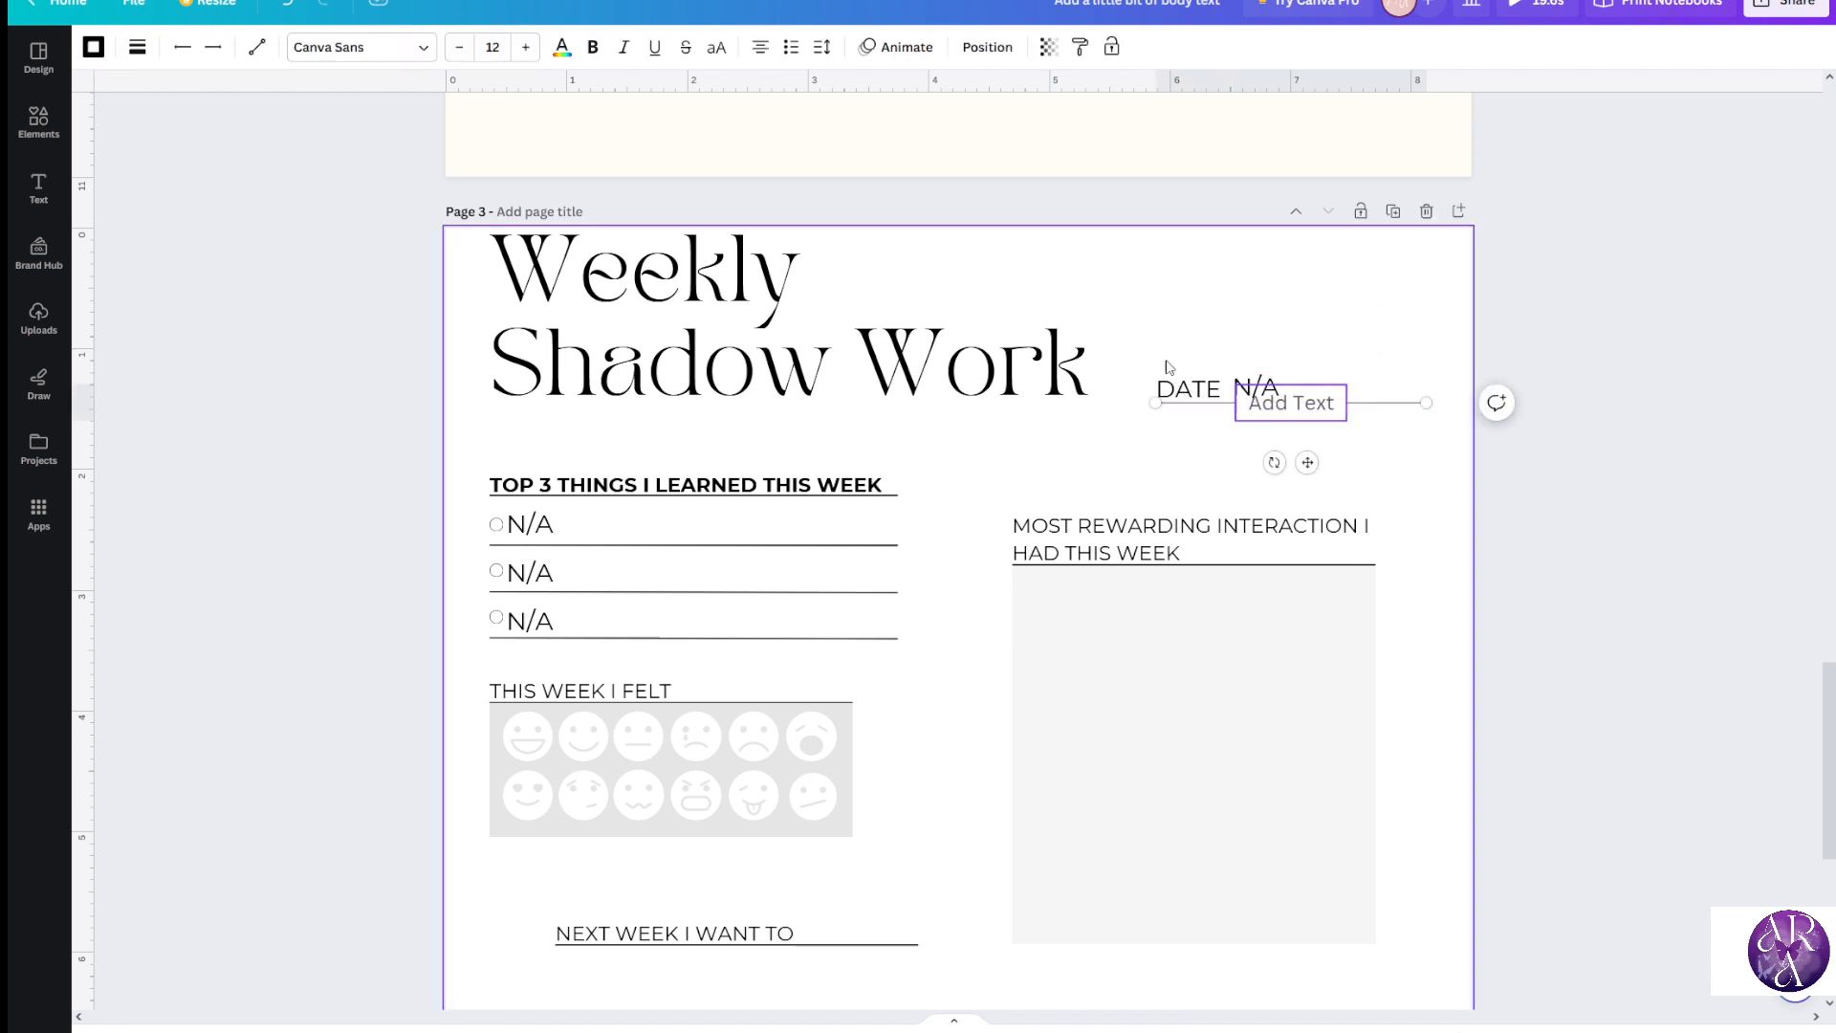
{"action": "left_click", "coordinate": [1167, 365]}
{"action": "left_click", "coordinate": [1175, 383]}
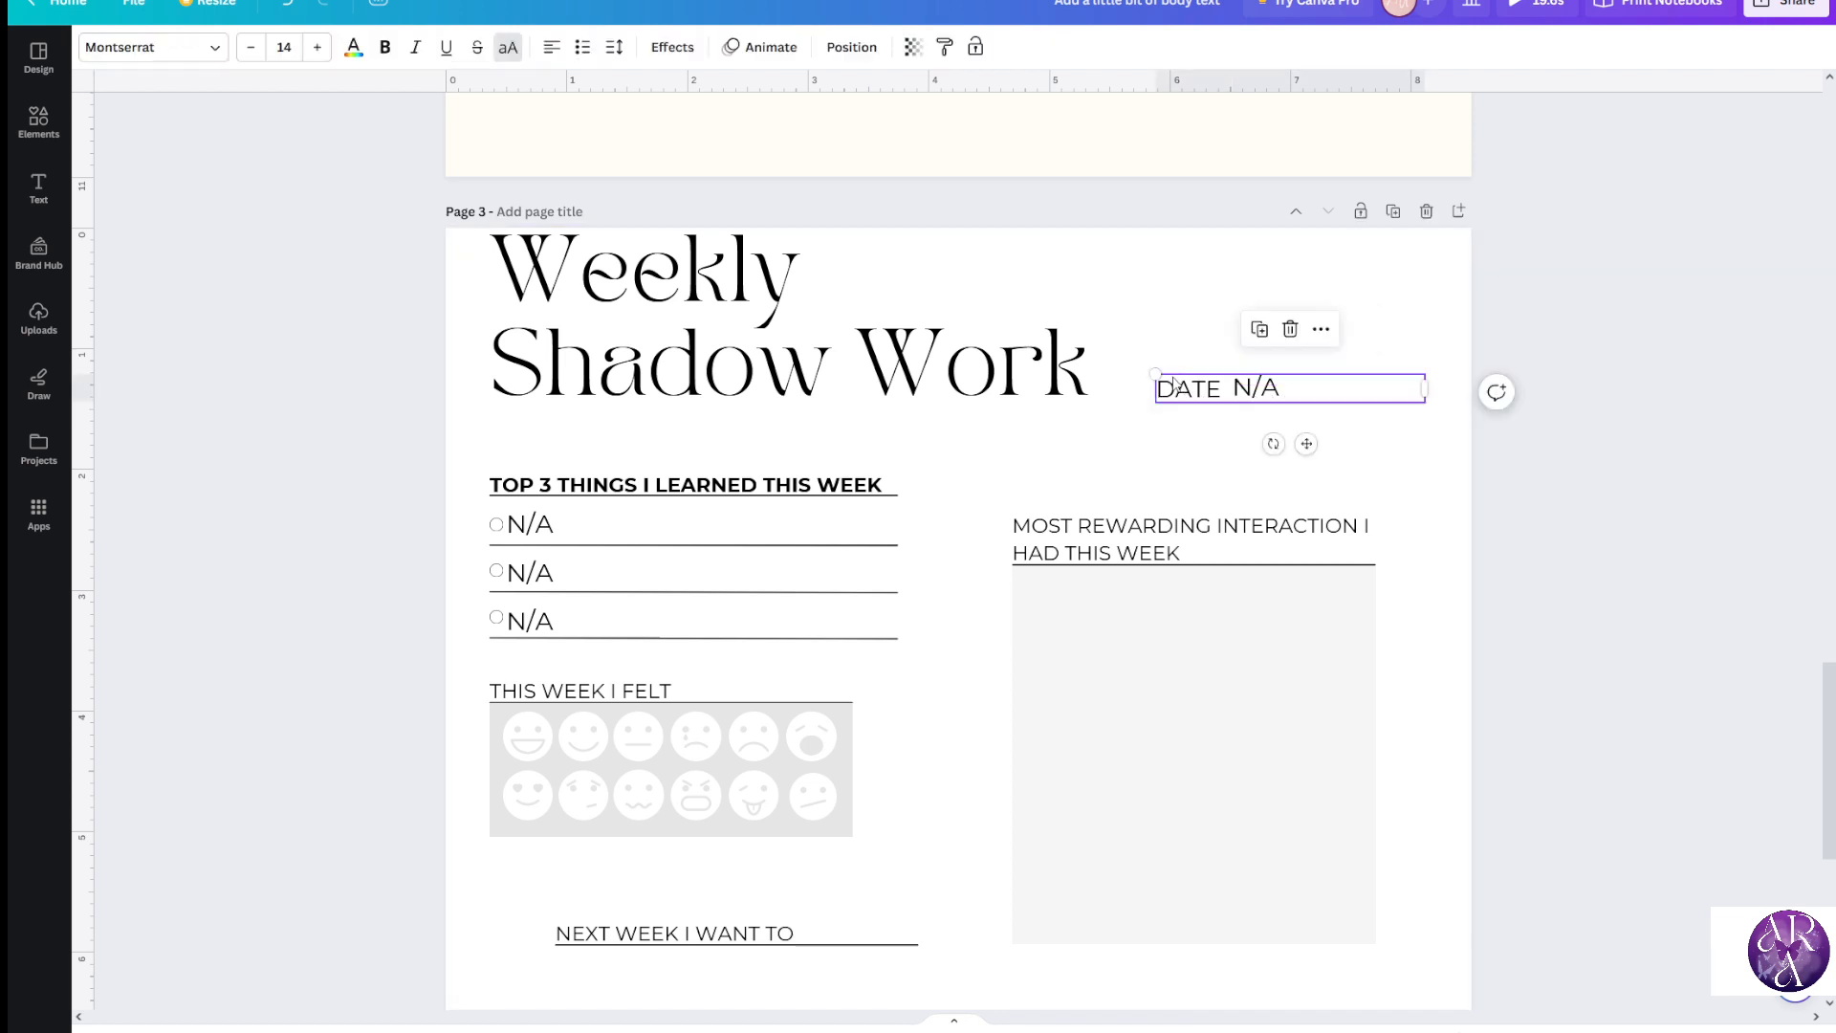
{"action": "left_click", "coordinate": [384, 47]}
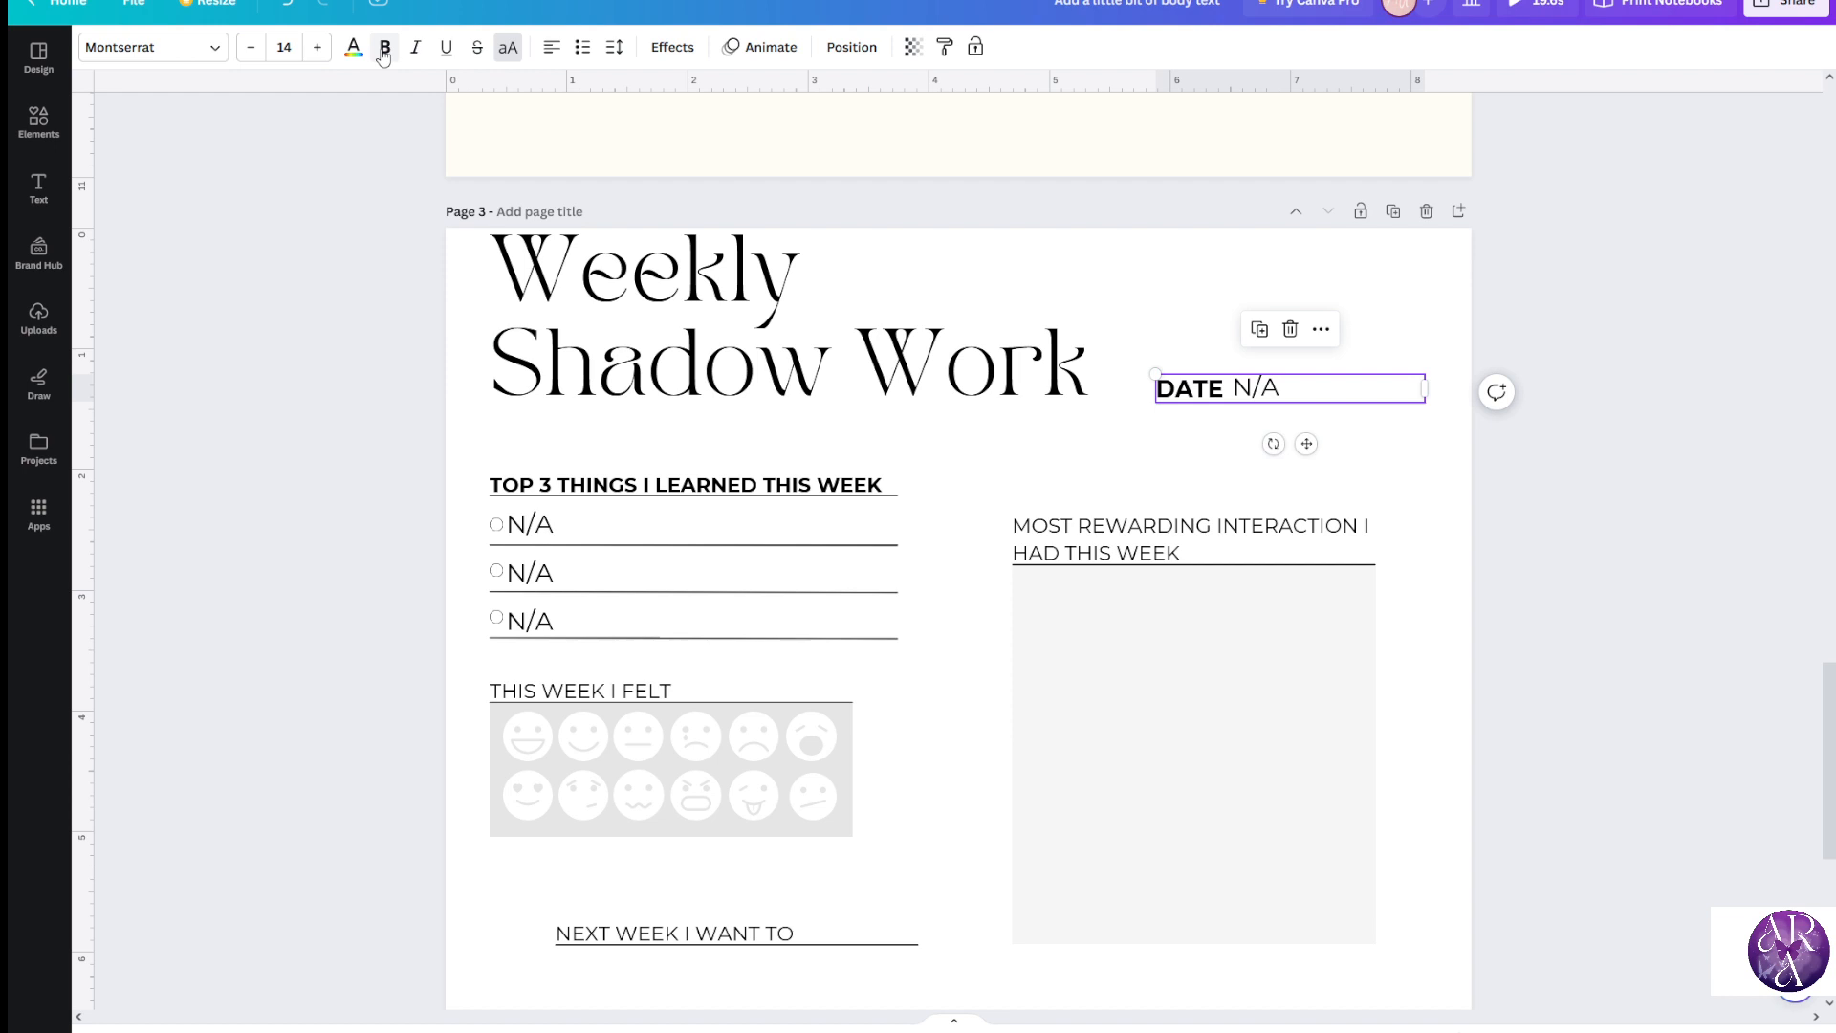
{"action": "left_click", "coordinate": [1573, 513]}
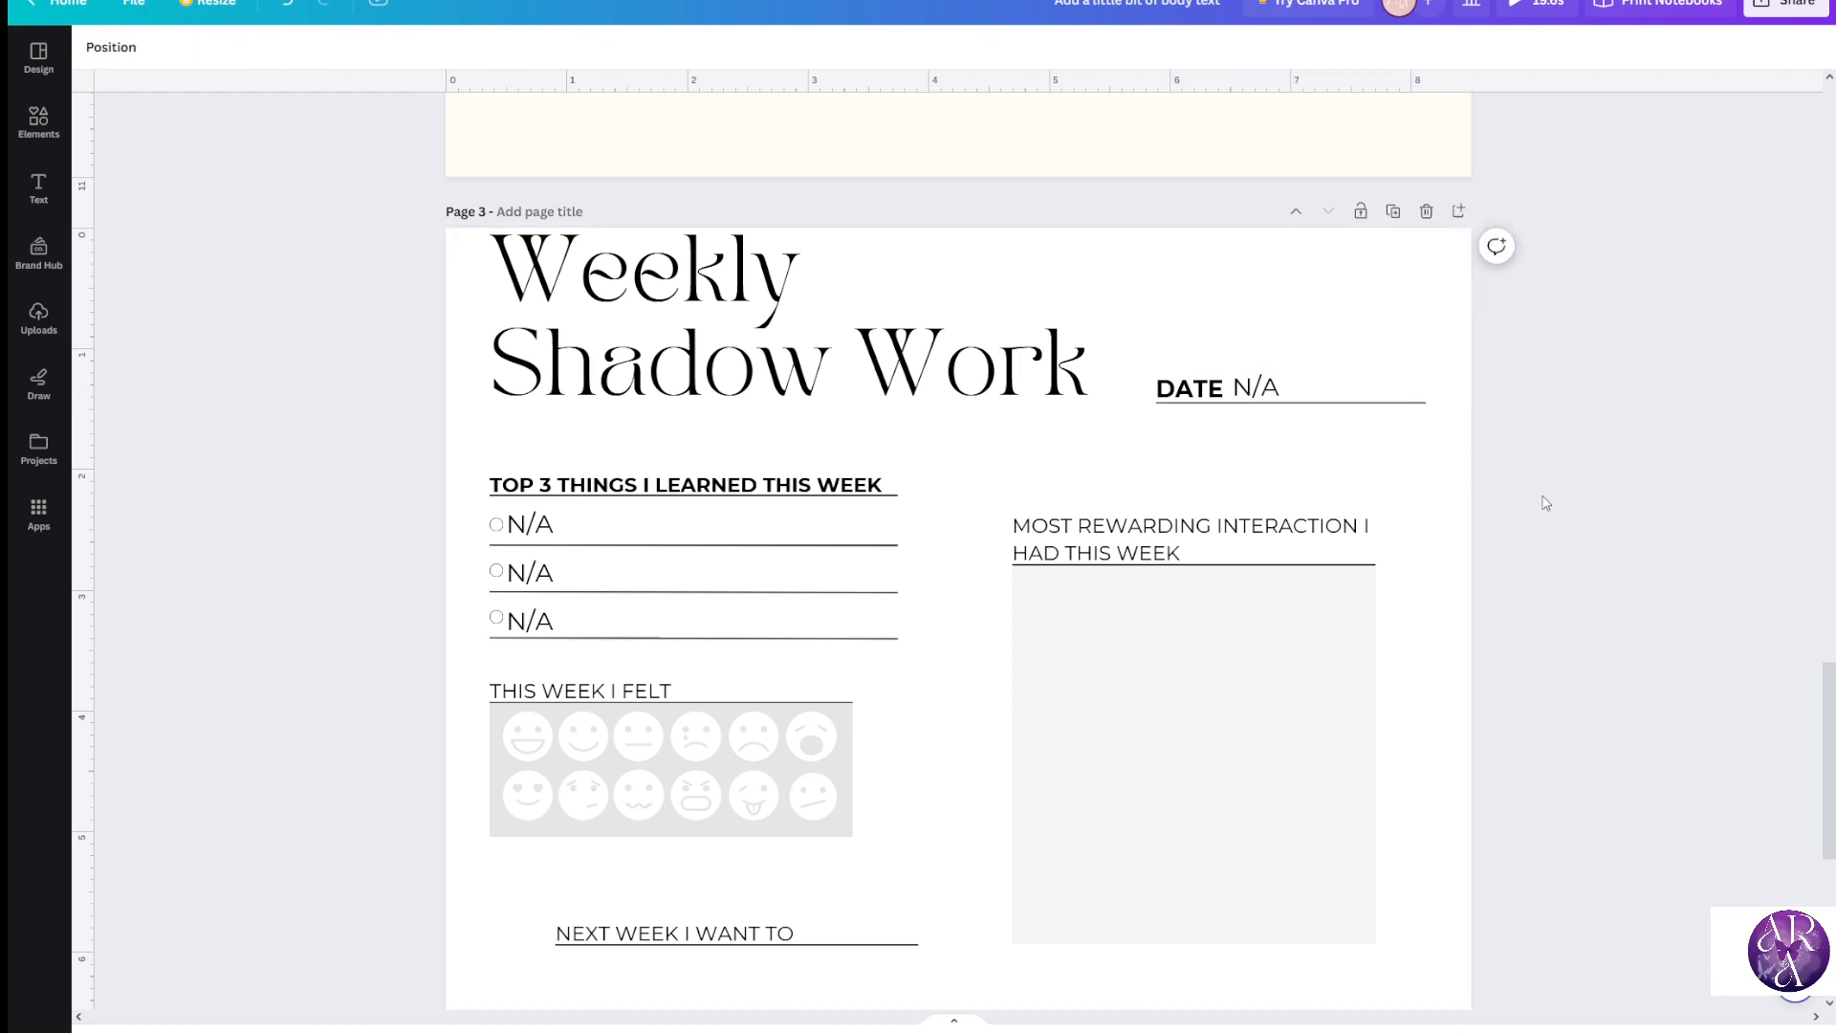
Replace the N/A beside DATE with "AUG 2023", leaving a gap for the day, and nudge the text slightly along the date line
{"action": "left_click", "coordinate": [1267, 390]}
{"action": "double_click", "coordinate": [1272, 388]}
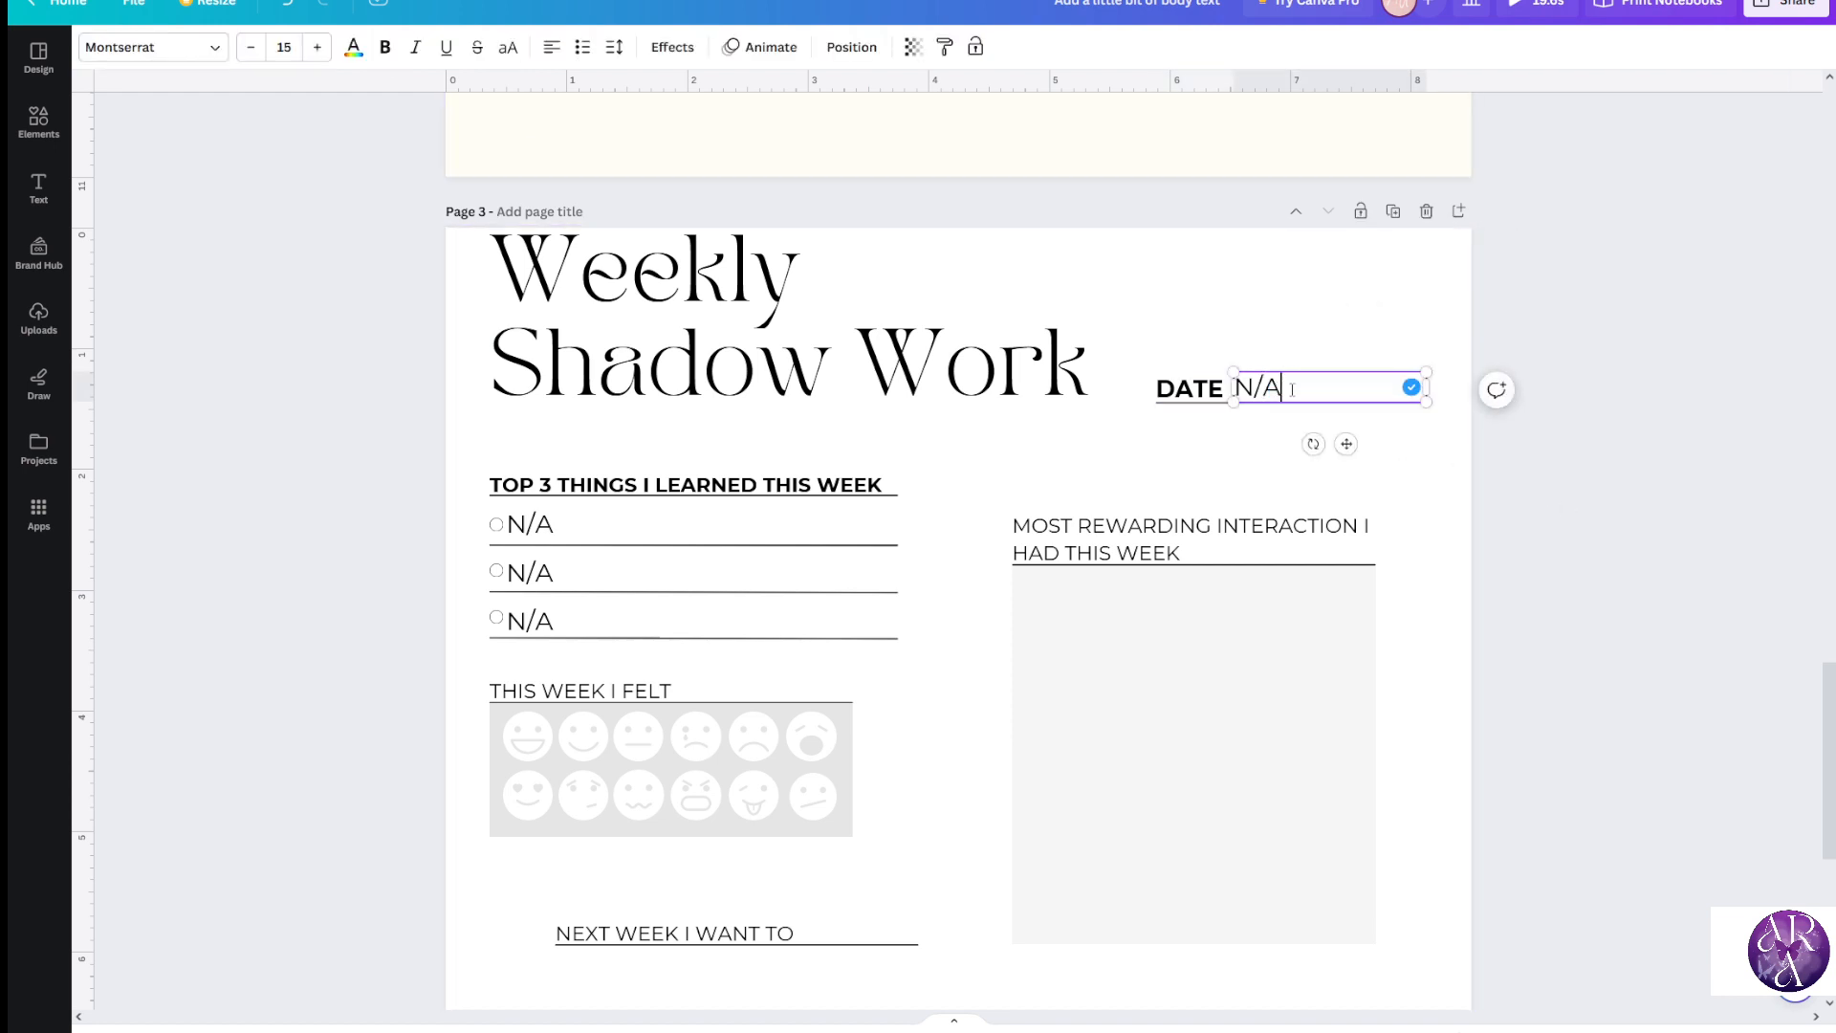
{"action": "left_click_drag", "start_coordinate": [1292, 390], "coordinate": [1216, 386]}
{"action": "type", "text": "AUG.    2"}
{"action": "key", "text": "BackSpace"}
{"action": "key", "text": "BackSpace"}
{"action": "key", "text": "BackSpace"}
{"action": "type", "text": "4"}
{"action": "left_click", "coordinate": [1507, 488]}
{"action": "left_click_drag", "start_coordinate": [1282, 390], "coordinate": [1287, 390]}
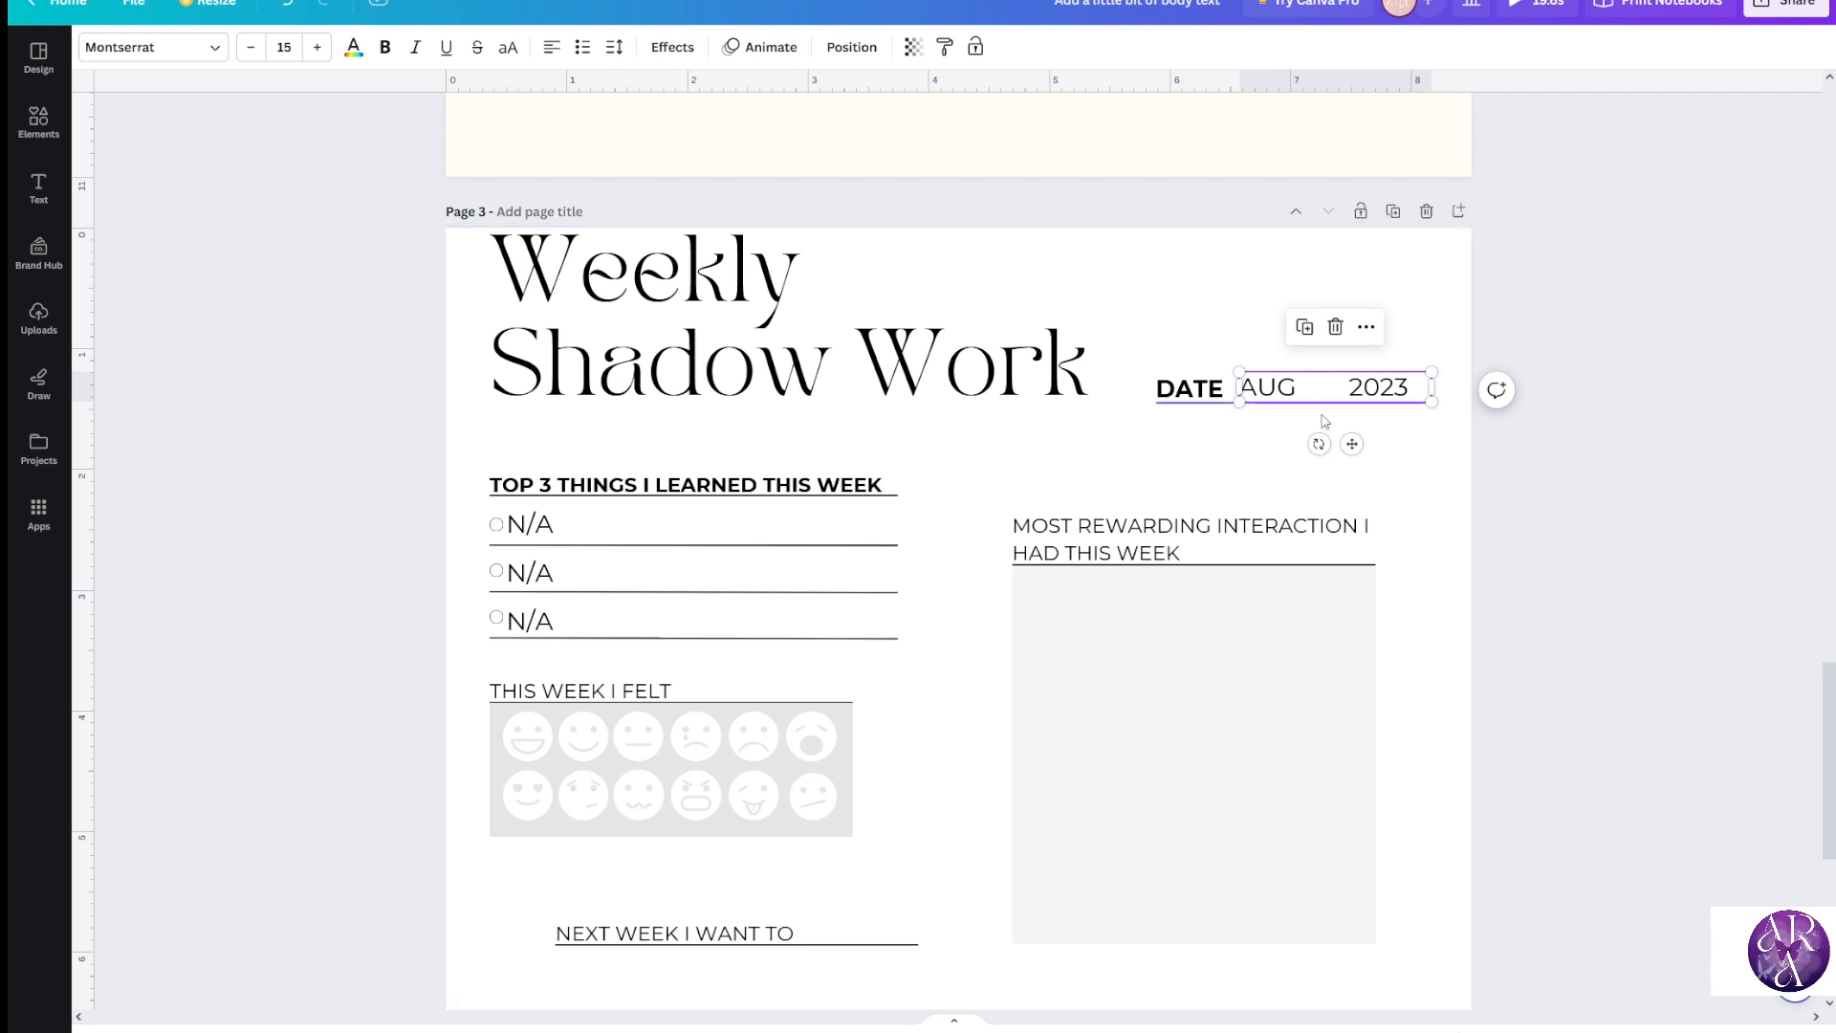
{"action": "scroll", "coordinate": [1201, 508], "scroll_direction": "down", "scroll_amount": 2}
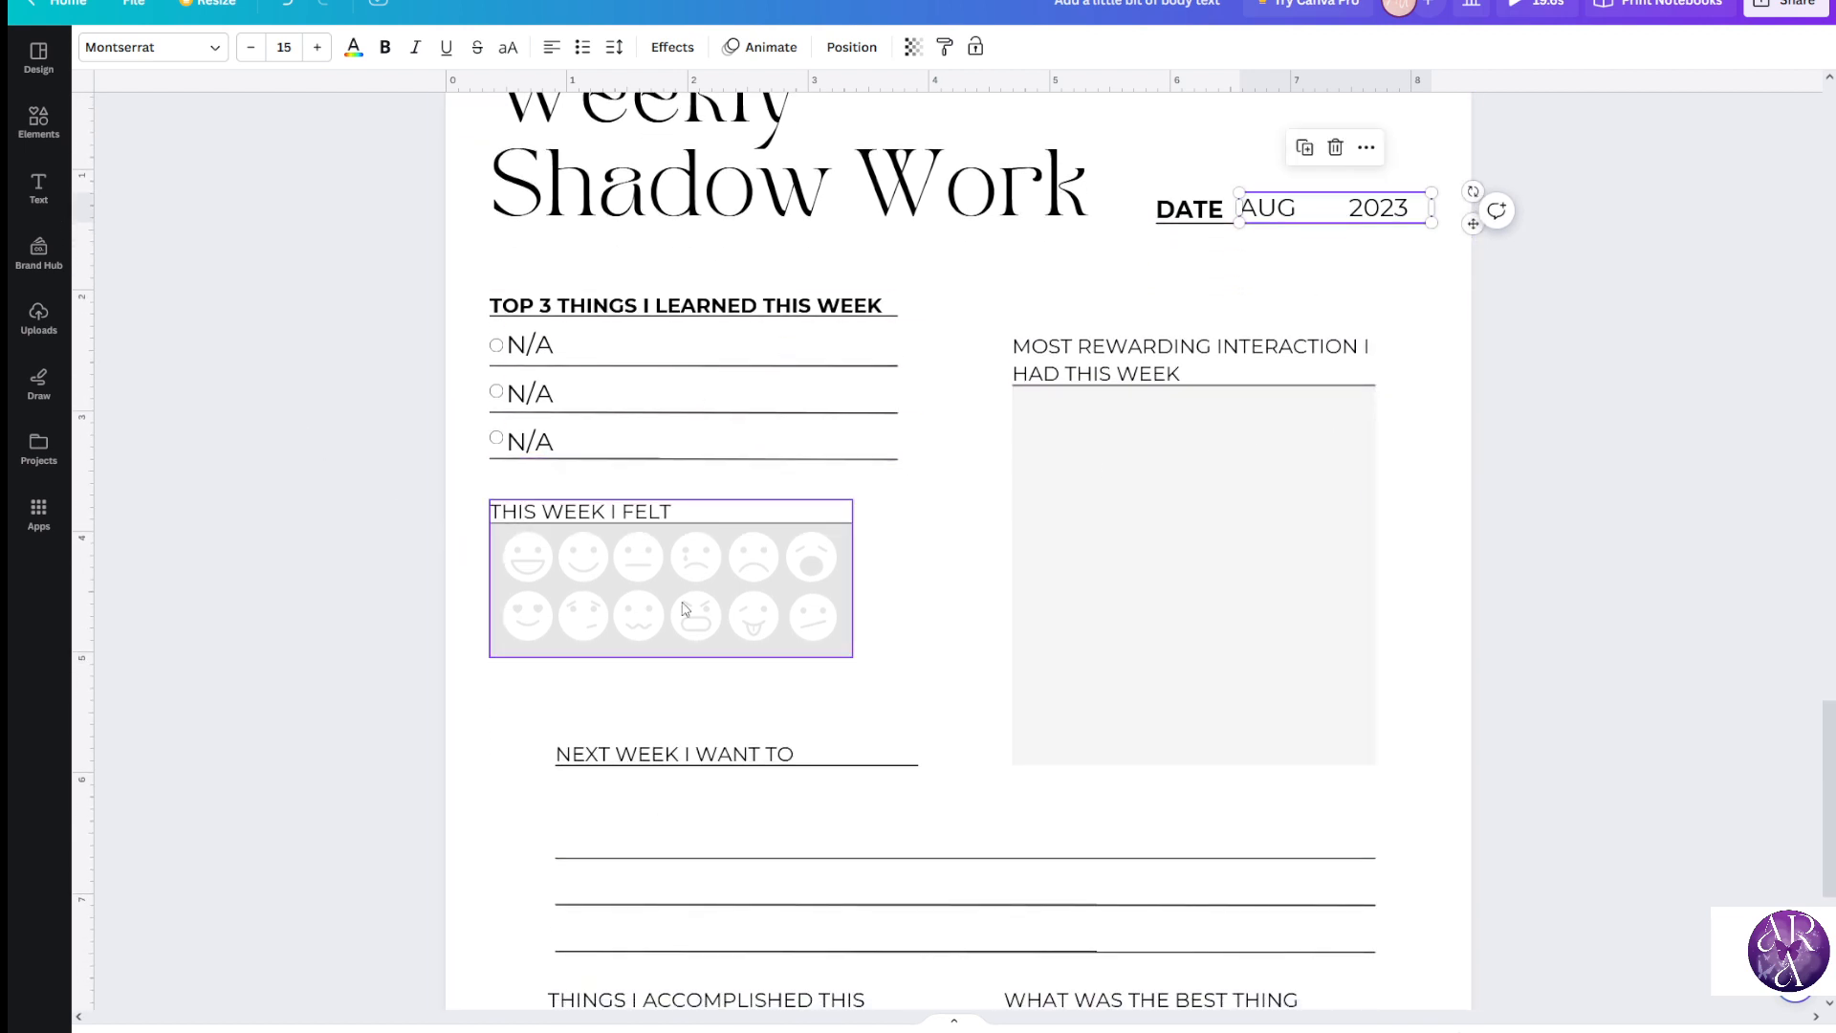
{"action": "left_click", "coordinate": [847, 609]}
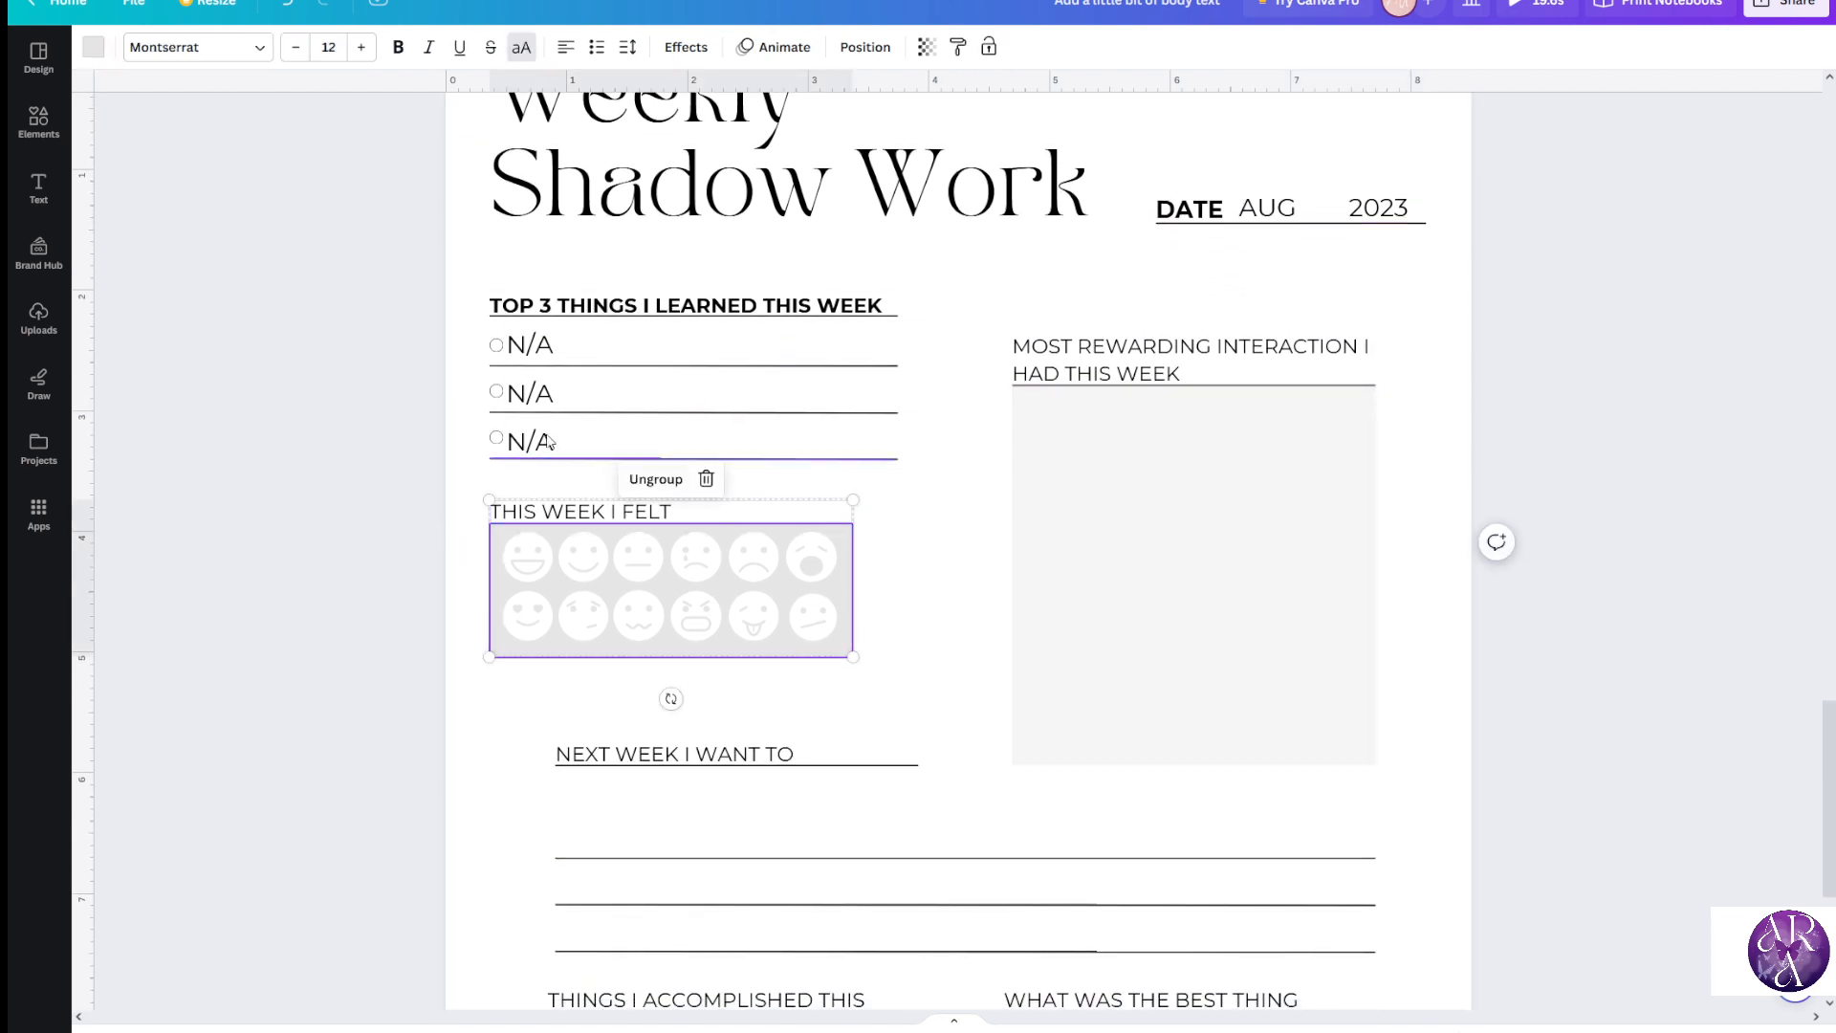
{"action": "scroll", "coordinate": [862, 475], "scroll_direction": "down", "scroll_amount": 1}
{"action": "scroll", "coordinate": [1029, 459], "scroll_direction": "up", "scroll_amount": 1}
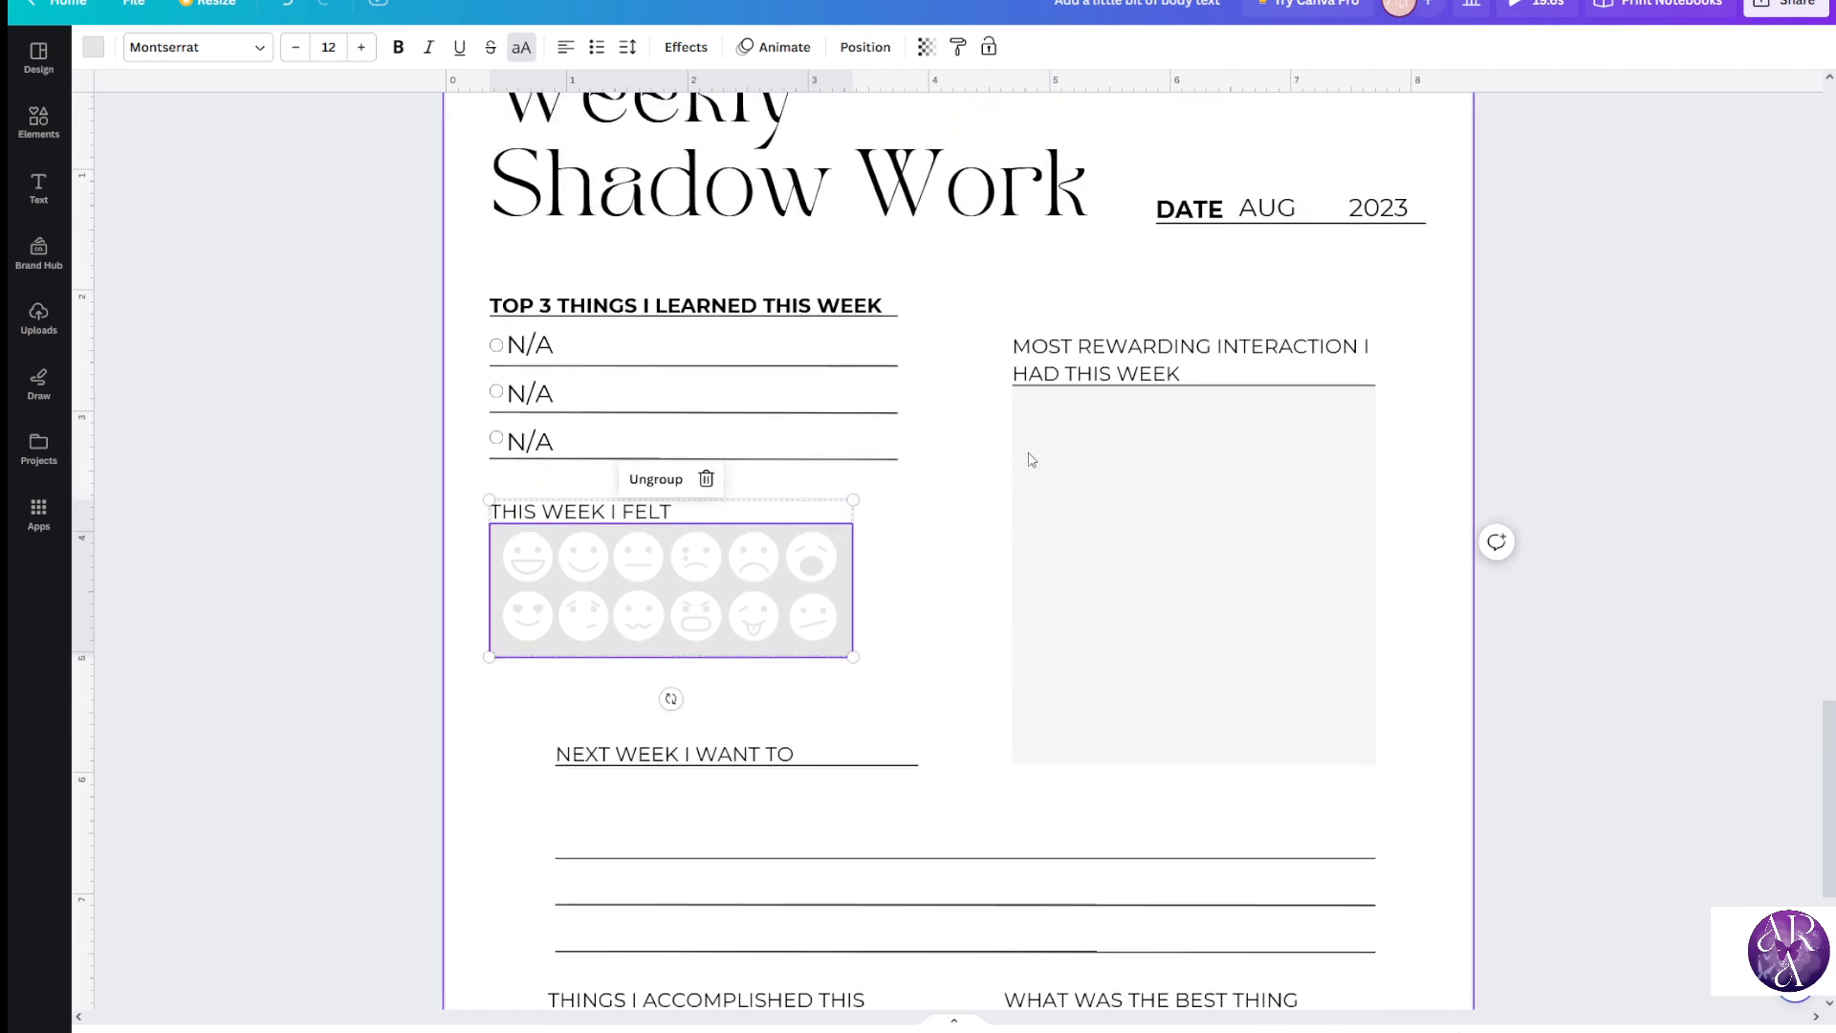
{"action": "scroll", "coordinate": [1084, 468], "scroll_direction": "up", "scroll_amount": 1}
{"action": "left_click", "coordinate": [637, 428]}
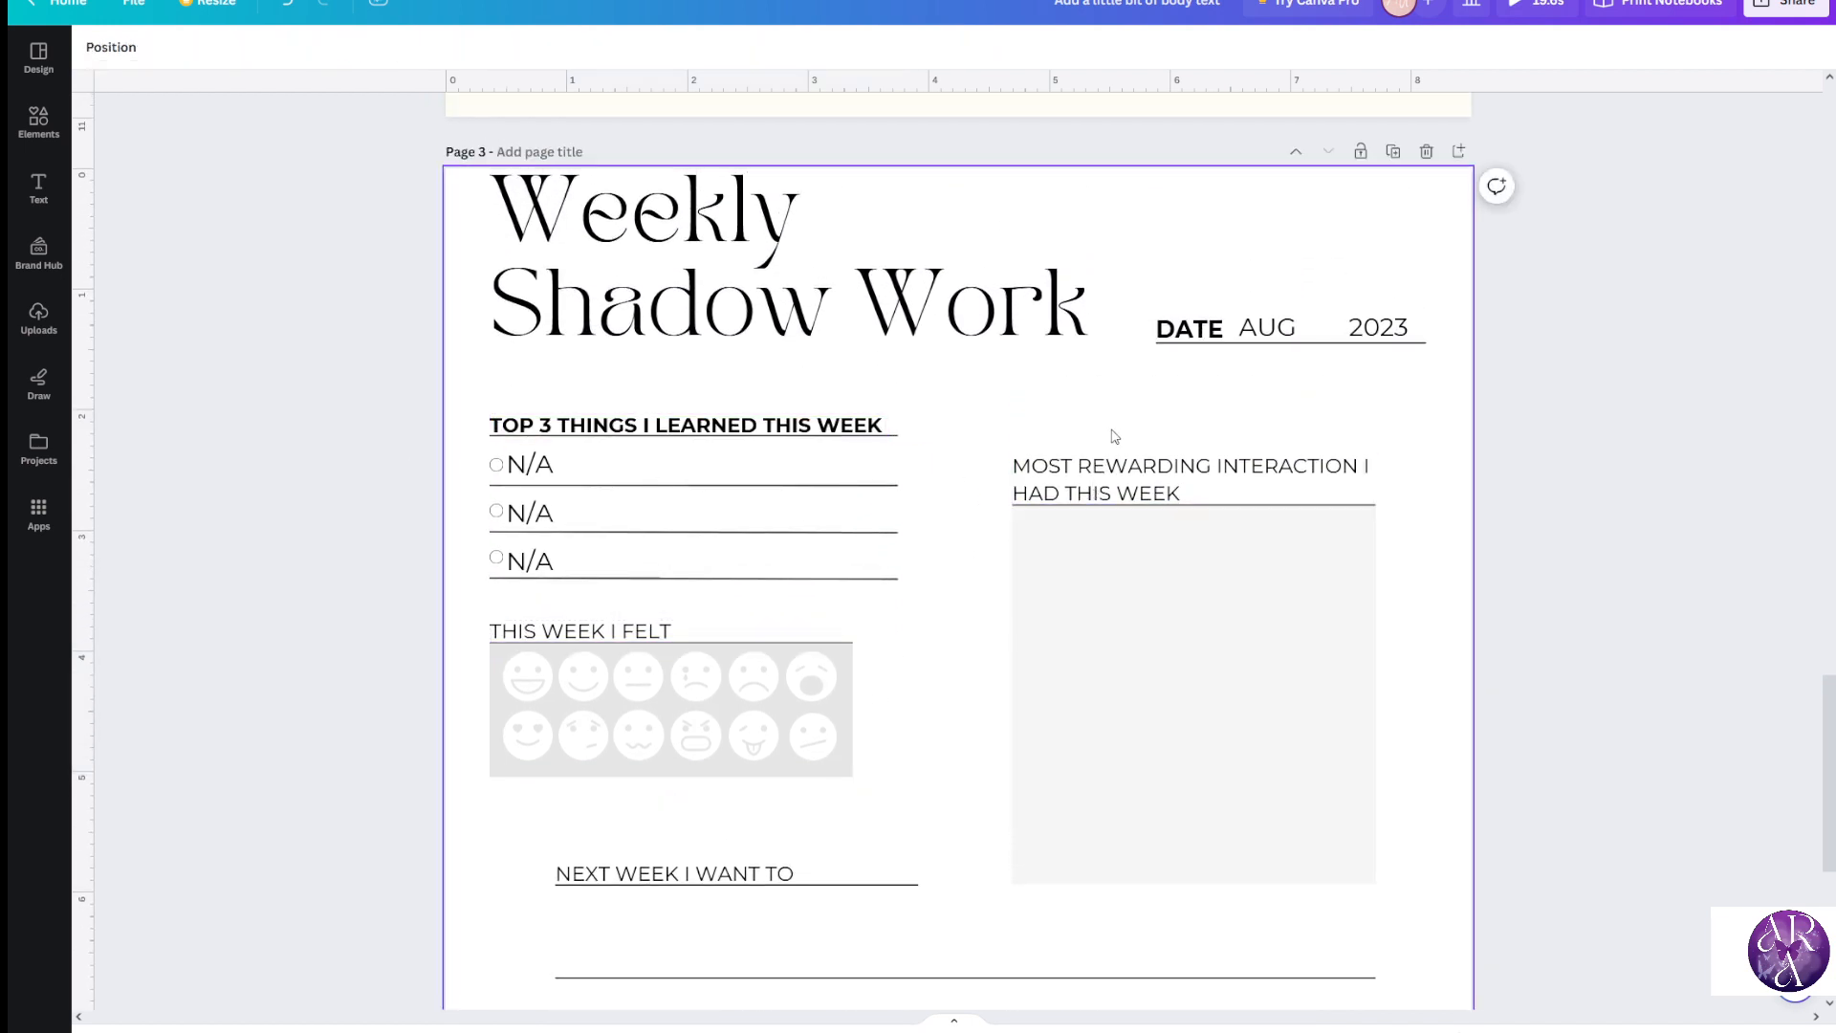
Try moving the MOST REWARDING INTERACTION heading up toward the level of the TOP 3 THINGS heading, and undo the move
{"action": "left_click", "coordinate": [1182, 467]}
{"action": "left_click_drag", "start_coordinate": [1182, 467], "coordinate": [1161, 433]}
{"action": "key", "text": "ctrl+z"}
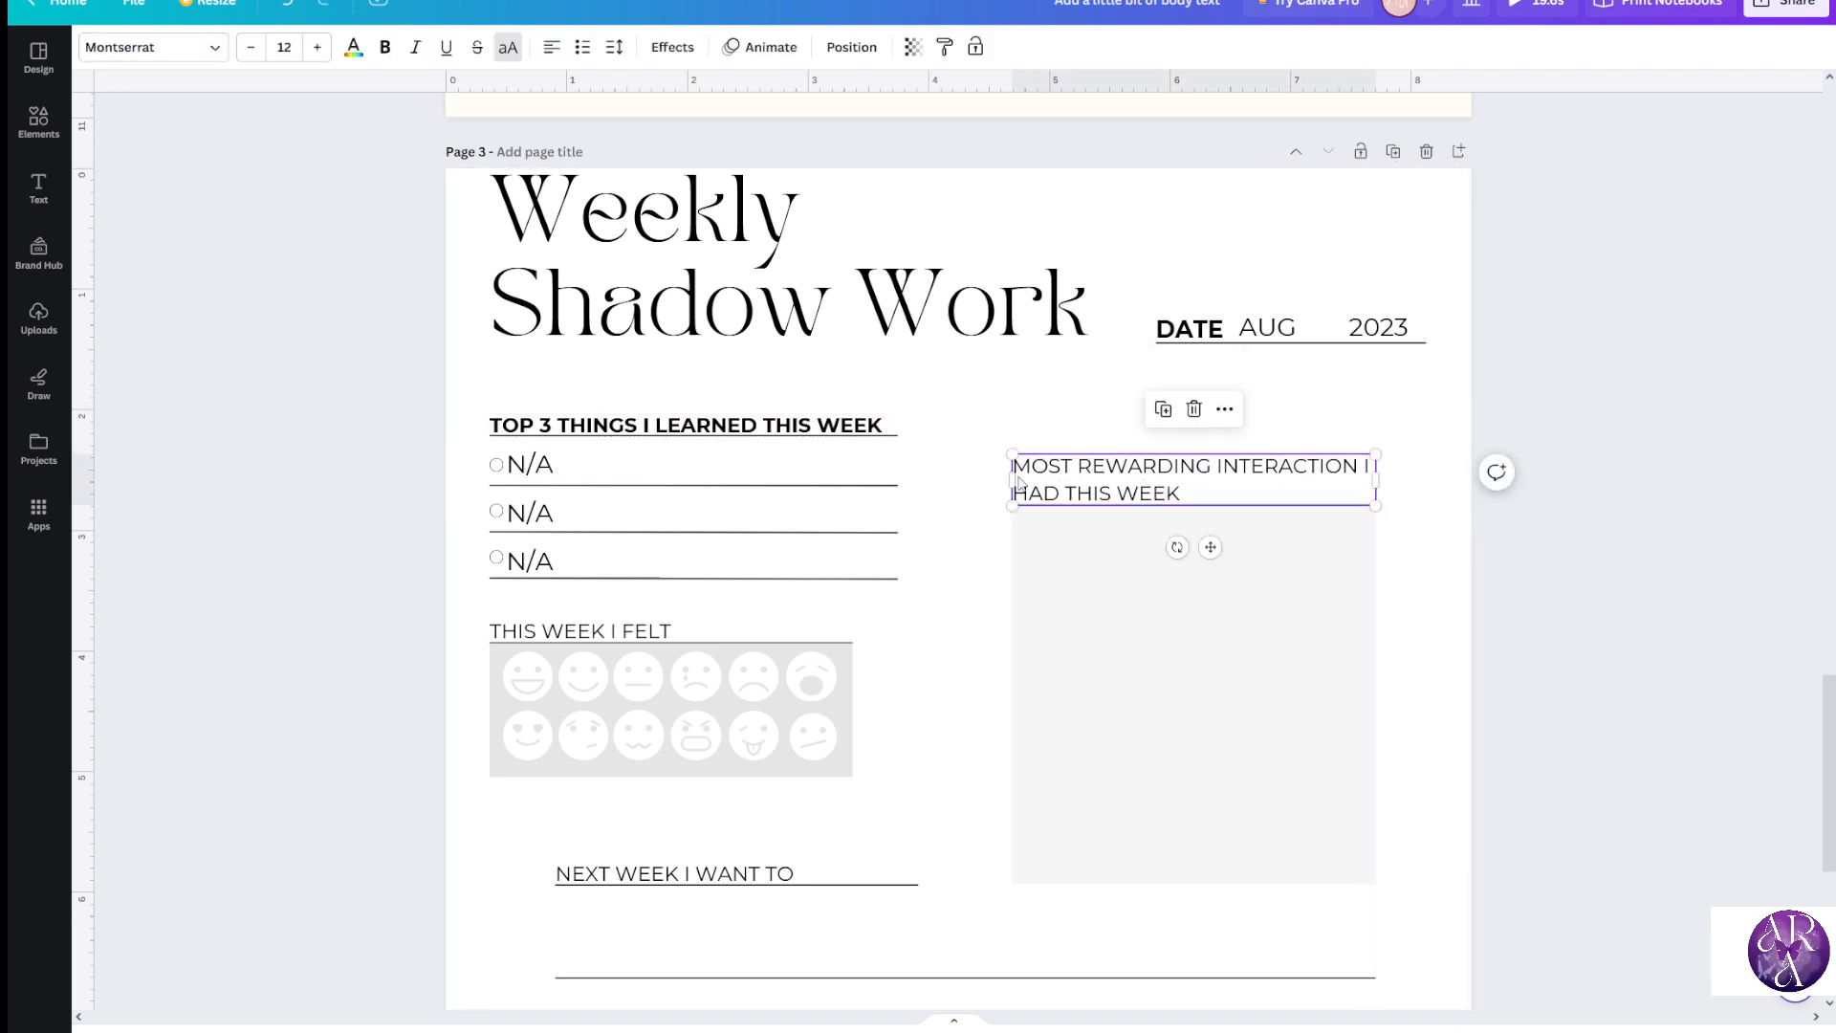
{"action": "left_click", "coordinate": [588, 423]}
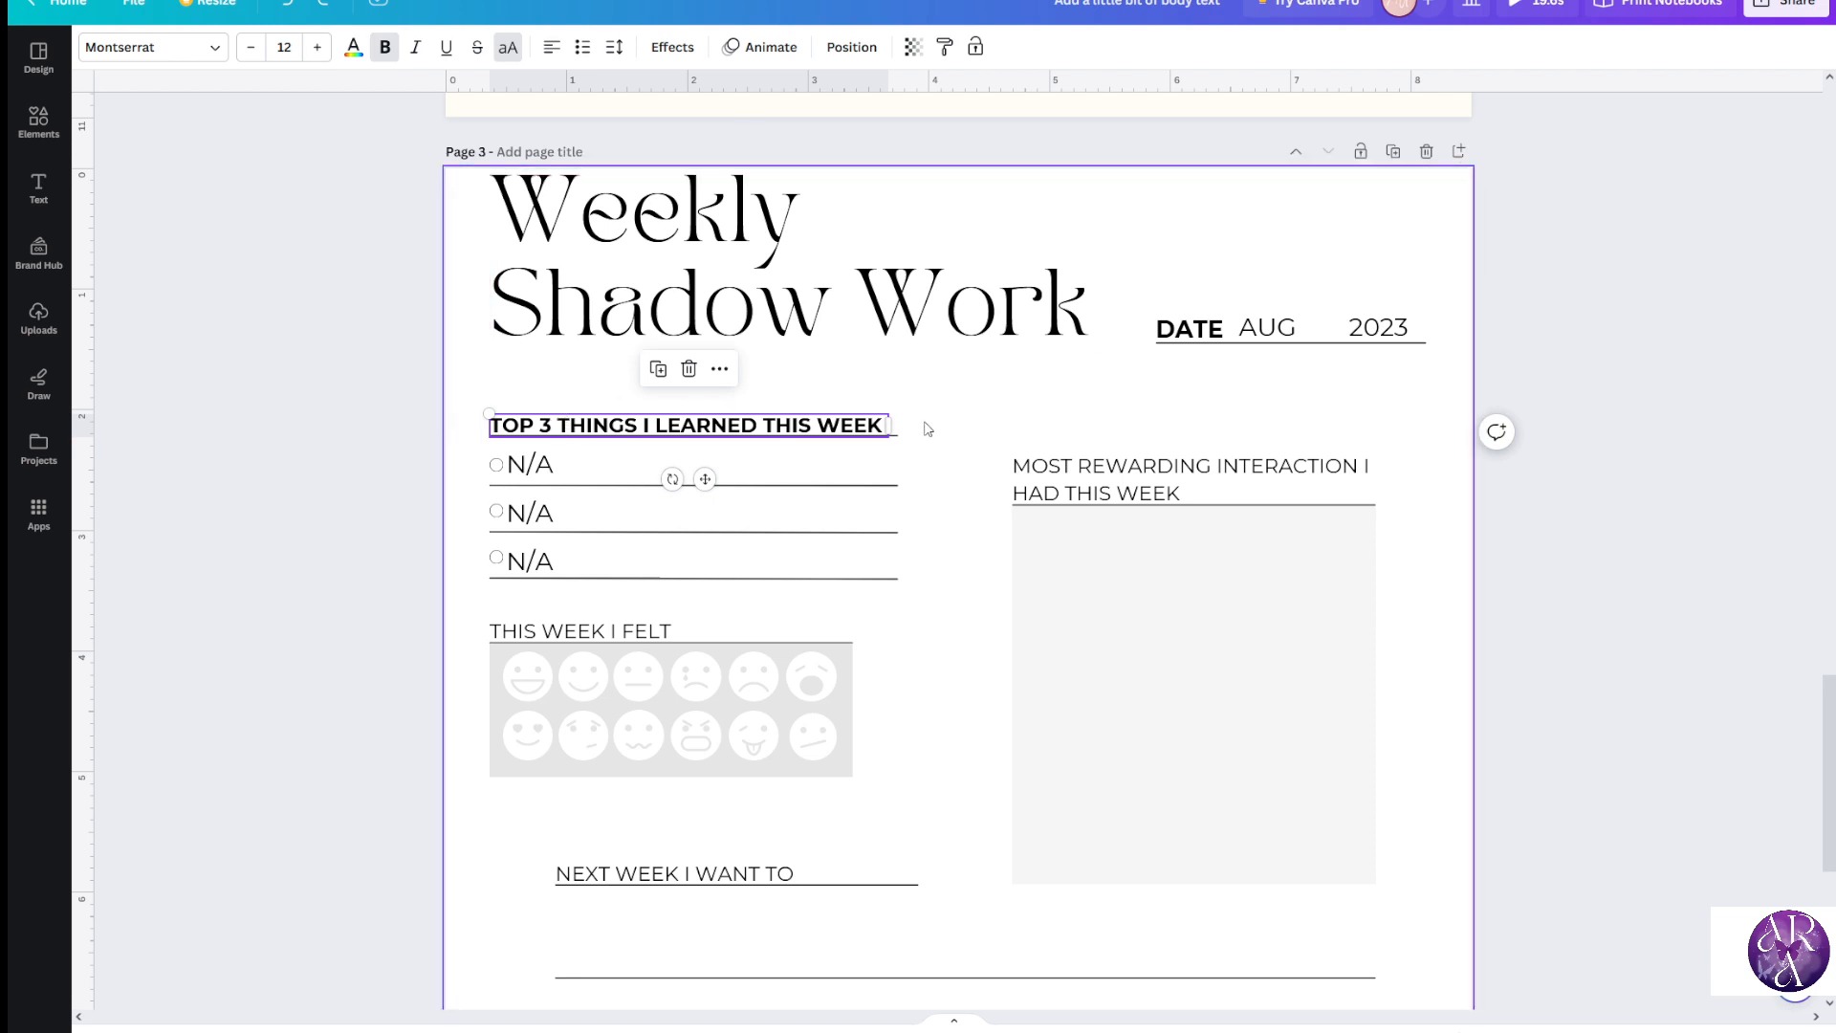
Add a horizontal guide along the top of the TOP 3 THINGS heading and move the whole MOST REWARDING INTERACTION section up to it, slightly rightward
{"action": "left_click_drag", "start_coordinate": [896, 215], "coordinate": [876, 415]}
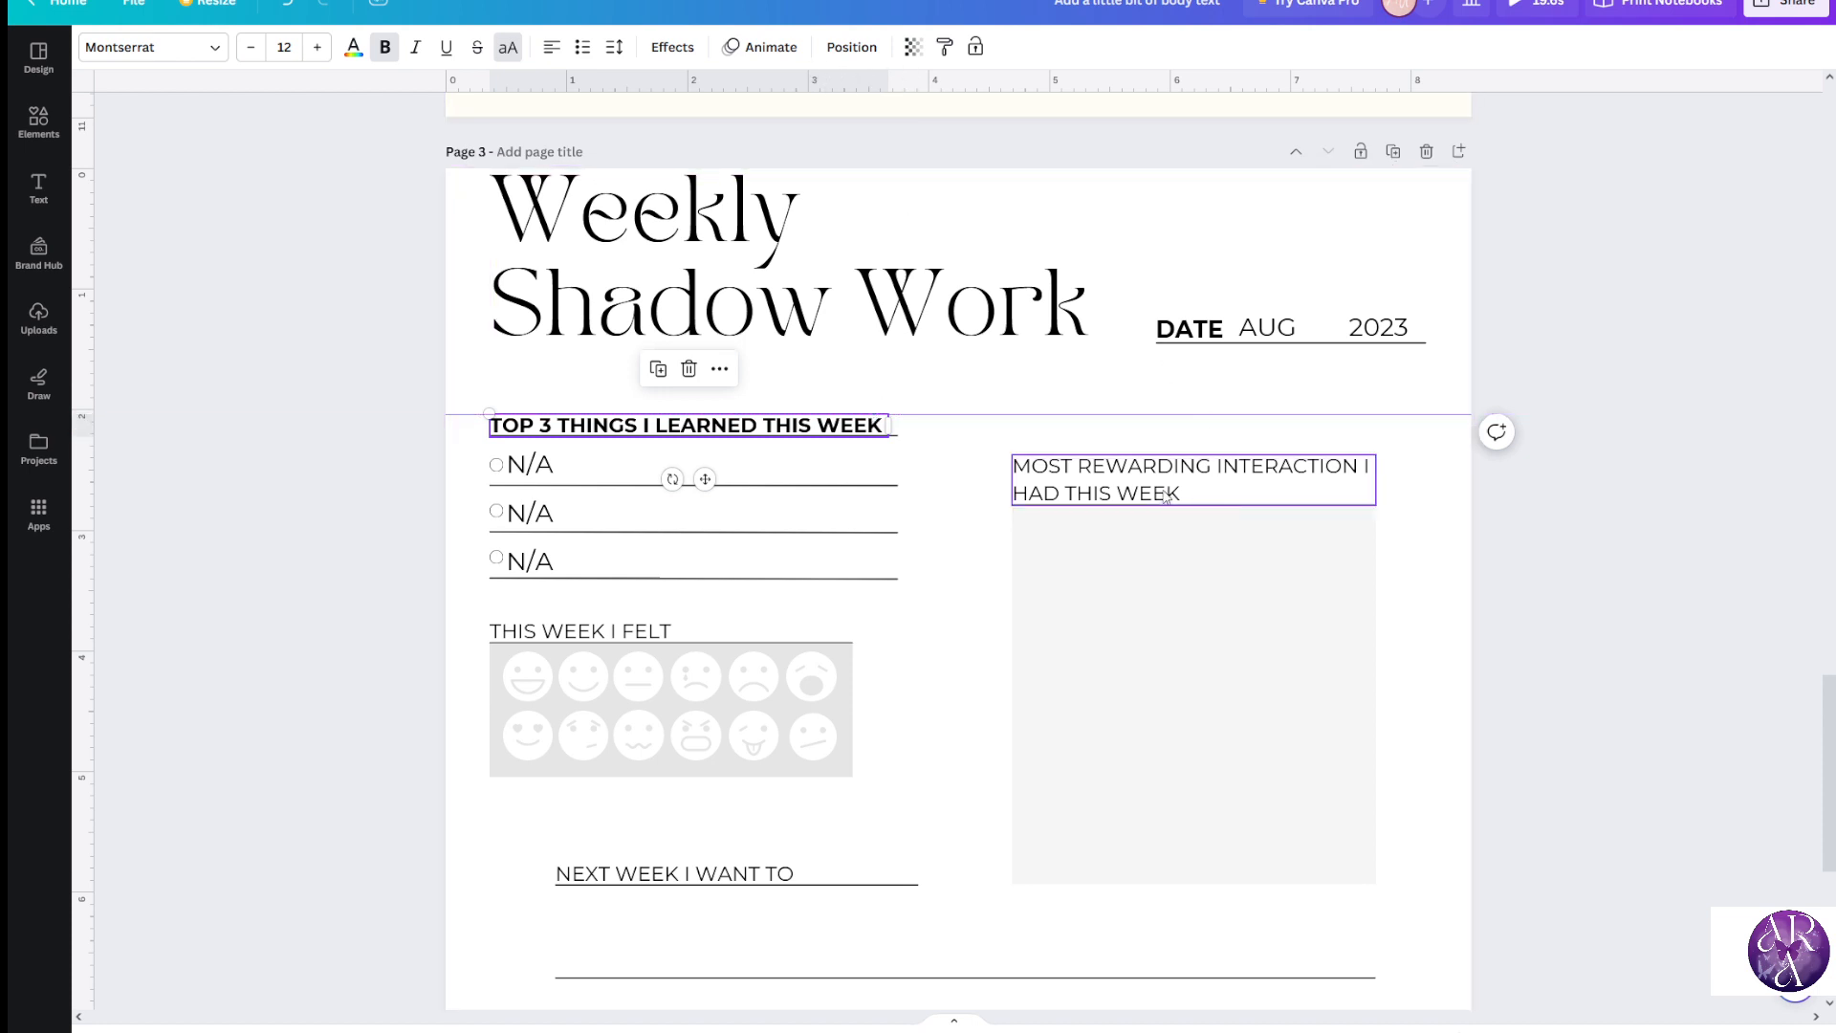
{"action": "left_click_drag", "start_coordinate": [1547, 529], "coordinate": [1368, 512]}
{"action": "left_click", "coordinate": [1554, 479]}
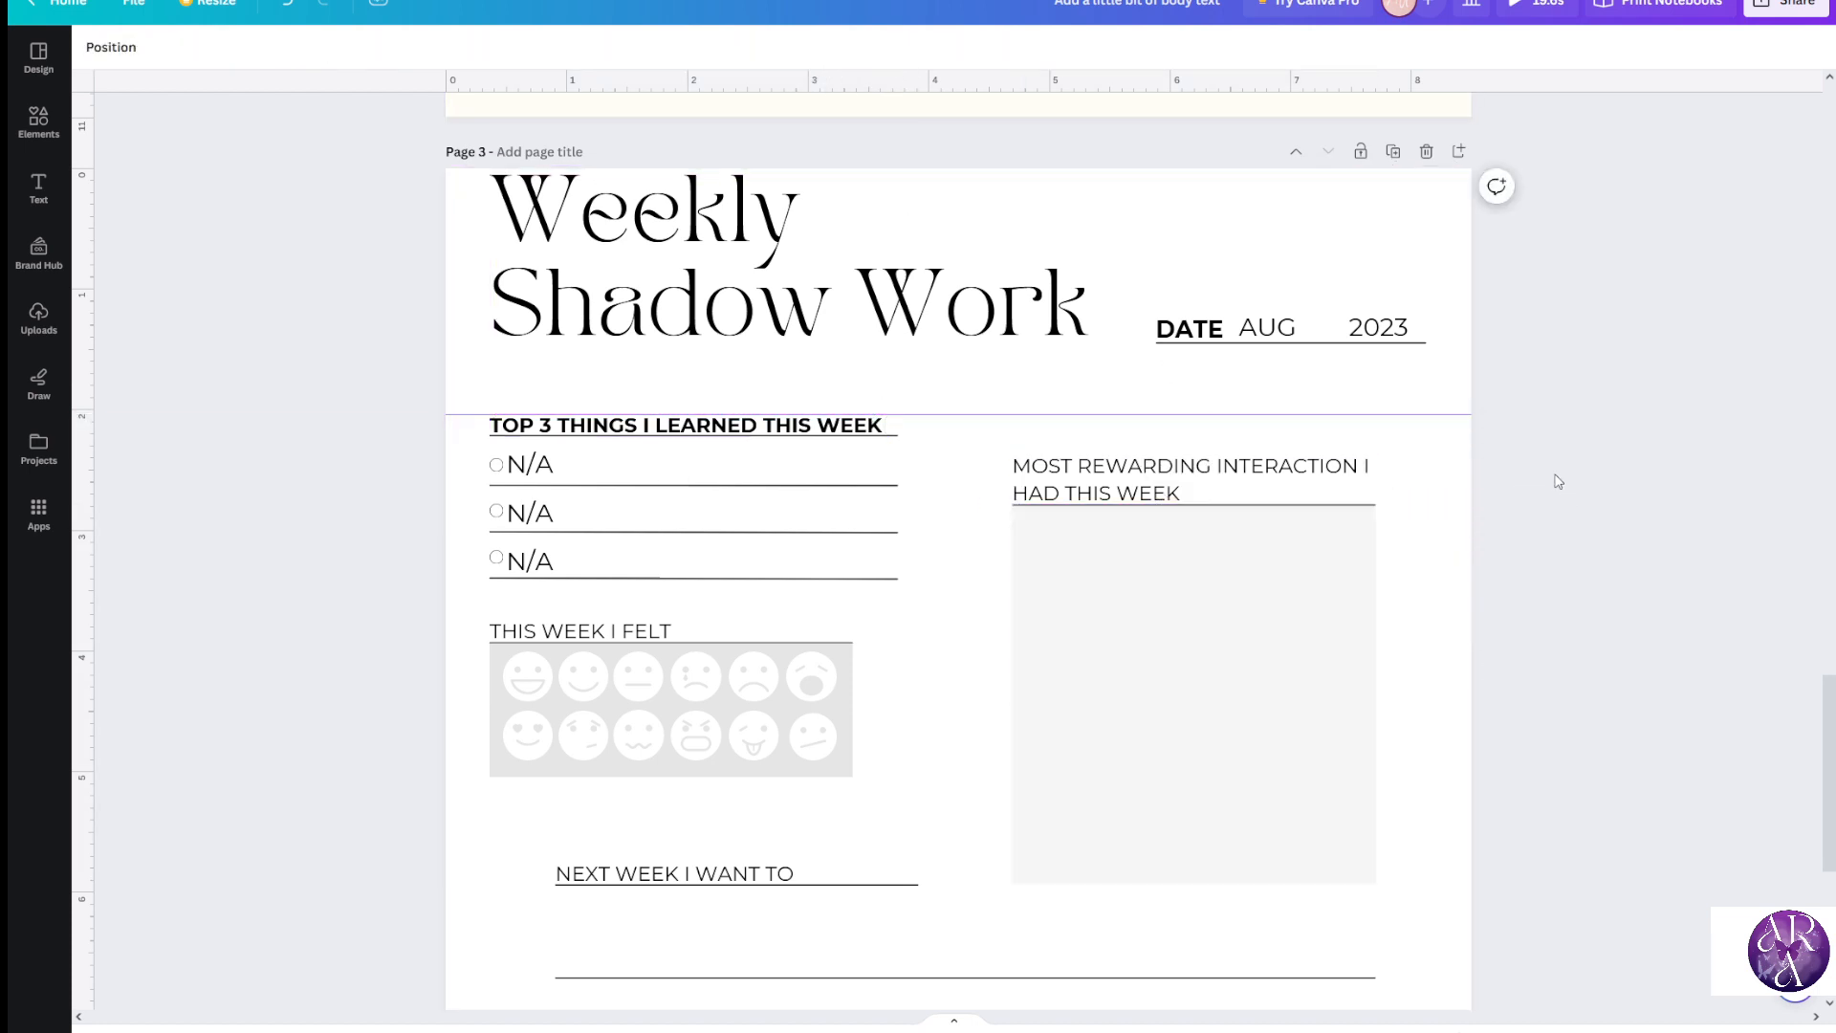
{"action": "left_click_drag", "start_coordinate": [1544, 466], "coordinate": [1138, 460]}
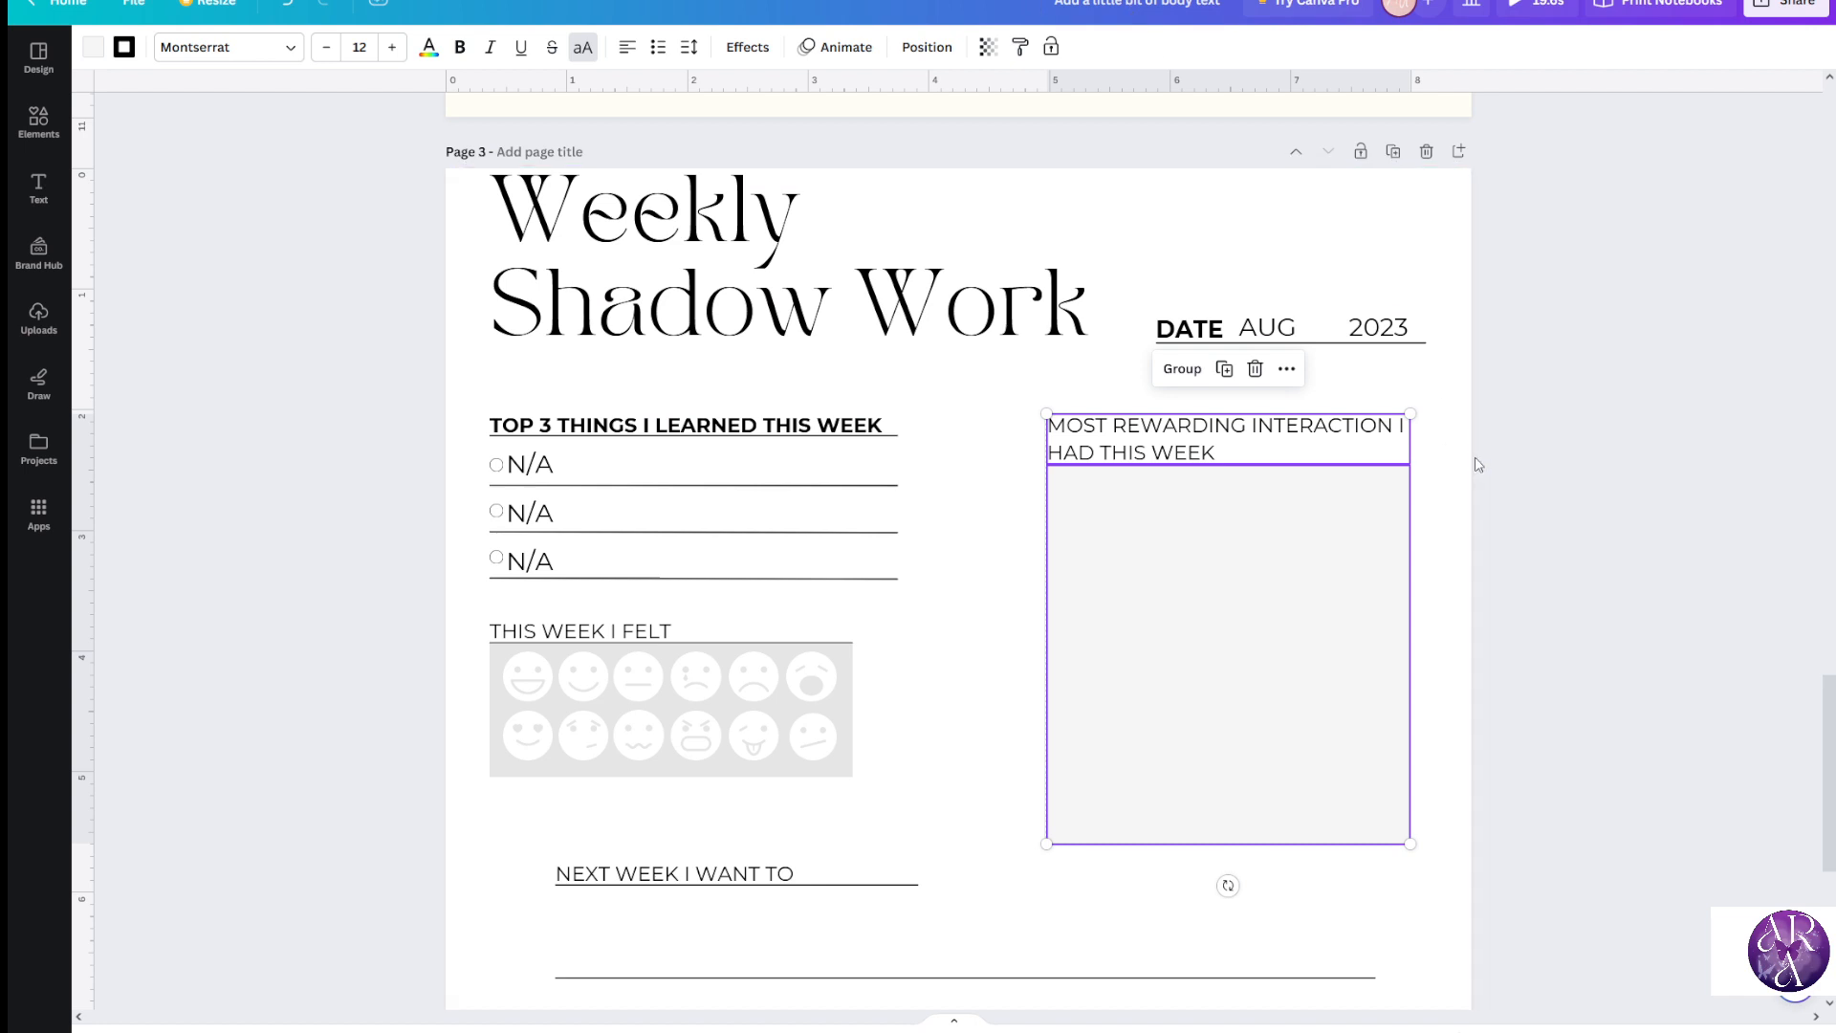
{"action": "left_click", "coordinate": [1508, 476]}
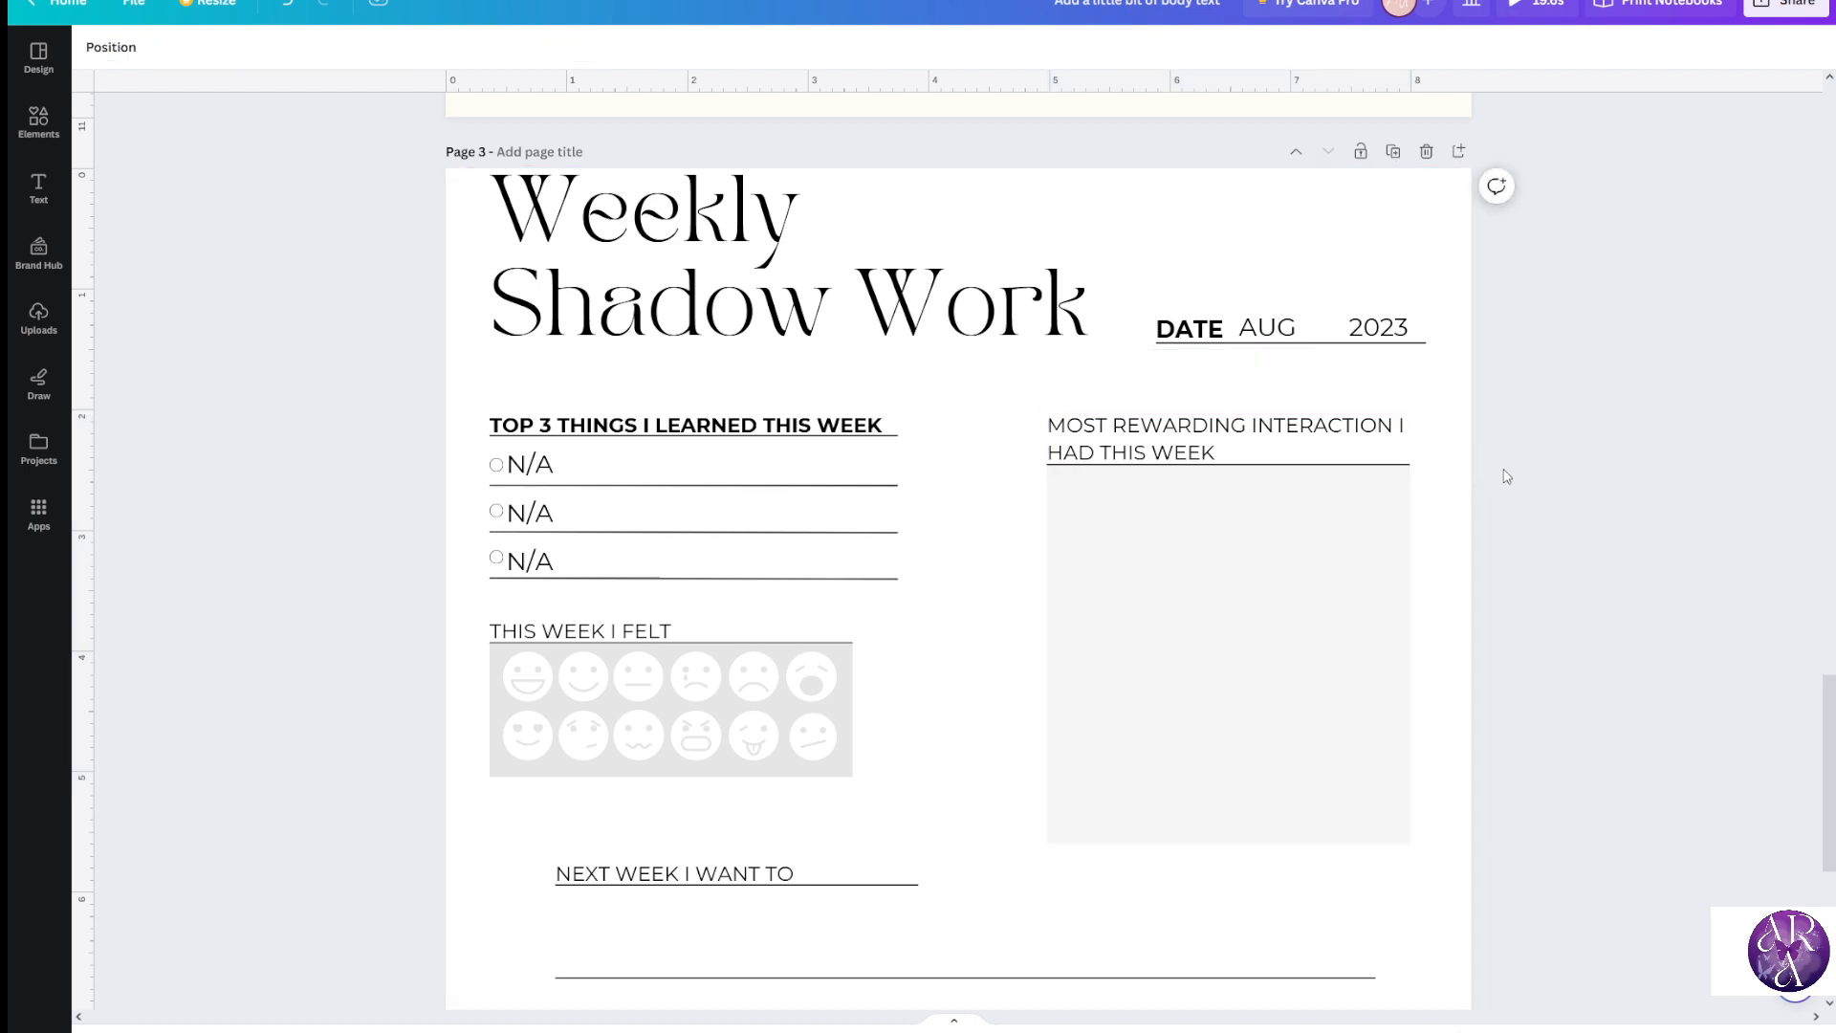
Remove the bold formatting from the TOP 3 THINGS I LEARNED THIS WEEK heading
{"action": "left_click", "coordinate": [1132, 447]}
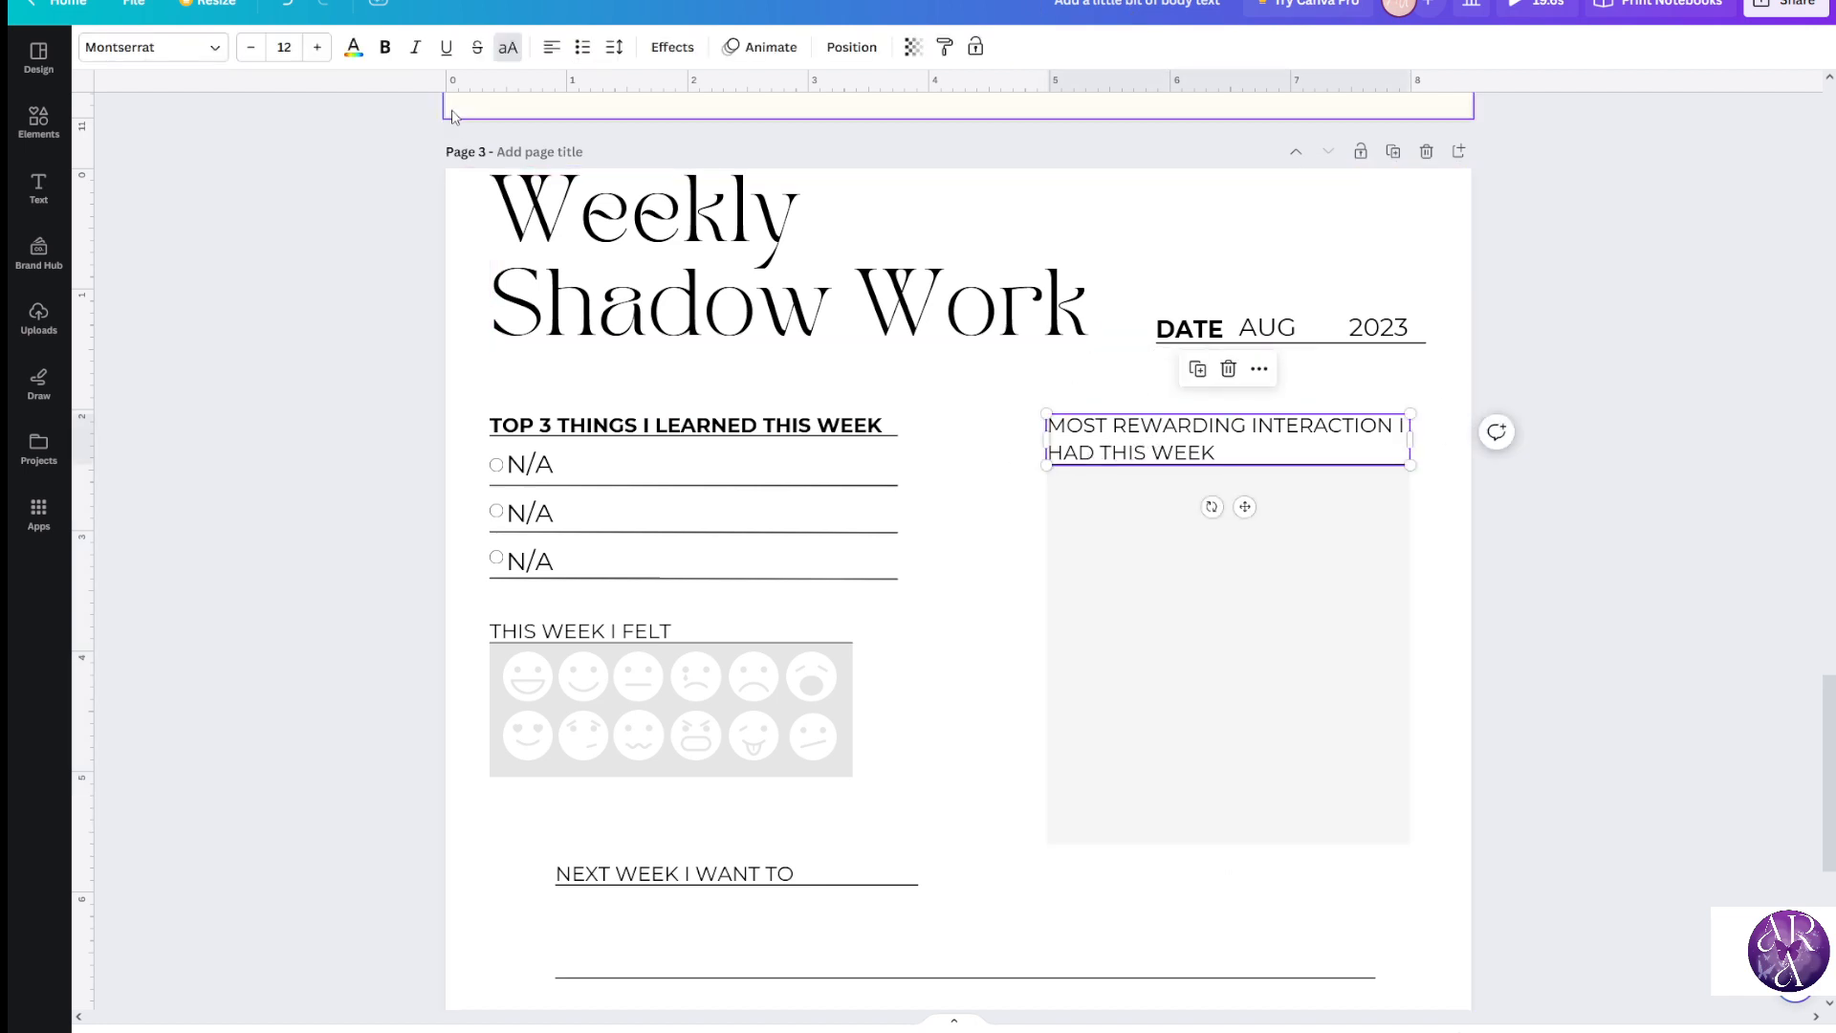
{"action": "left_click", "coordinate": [521, 421]}
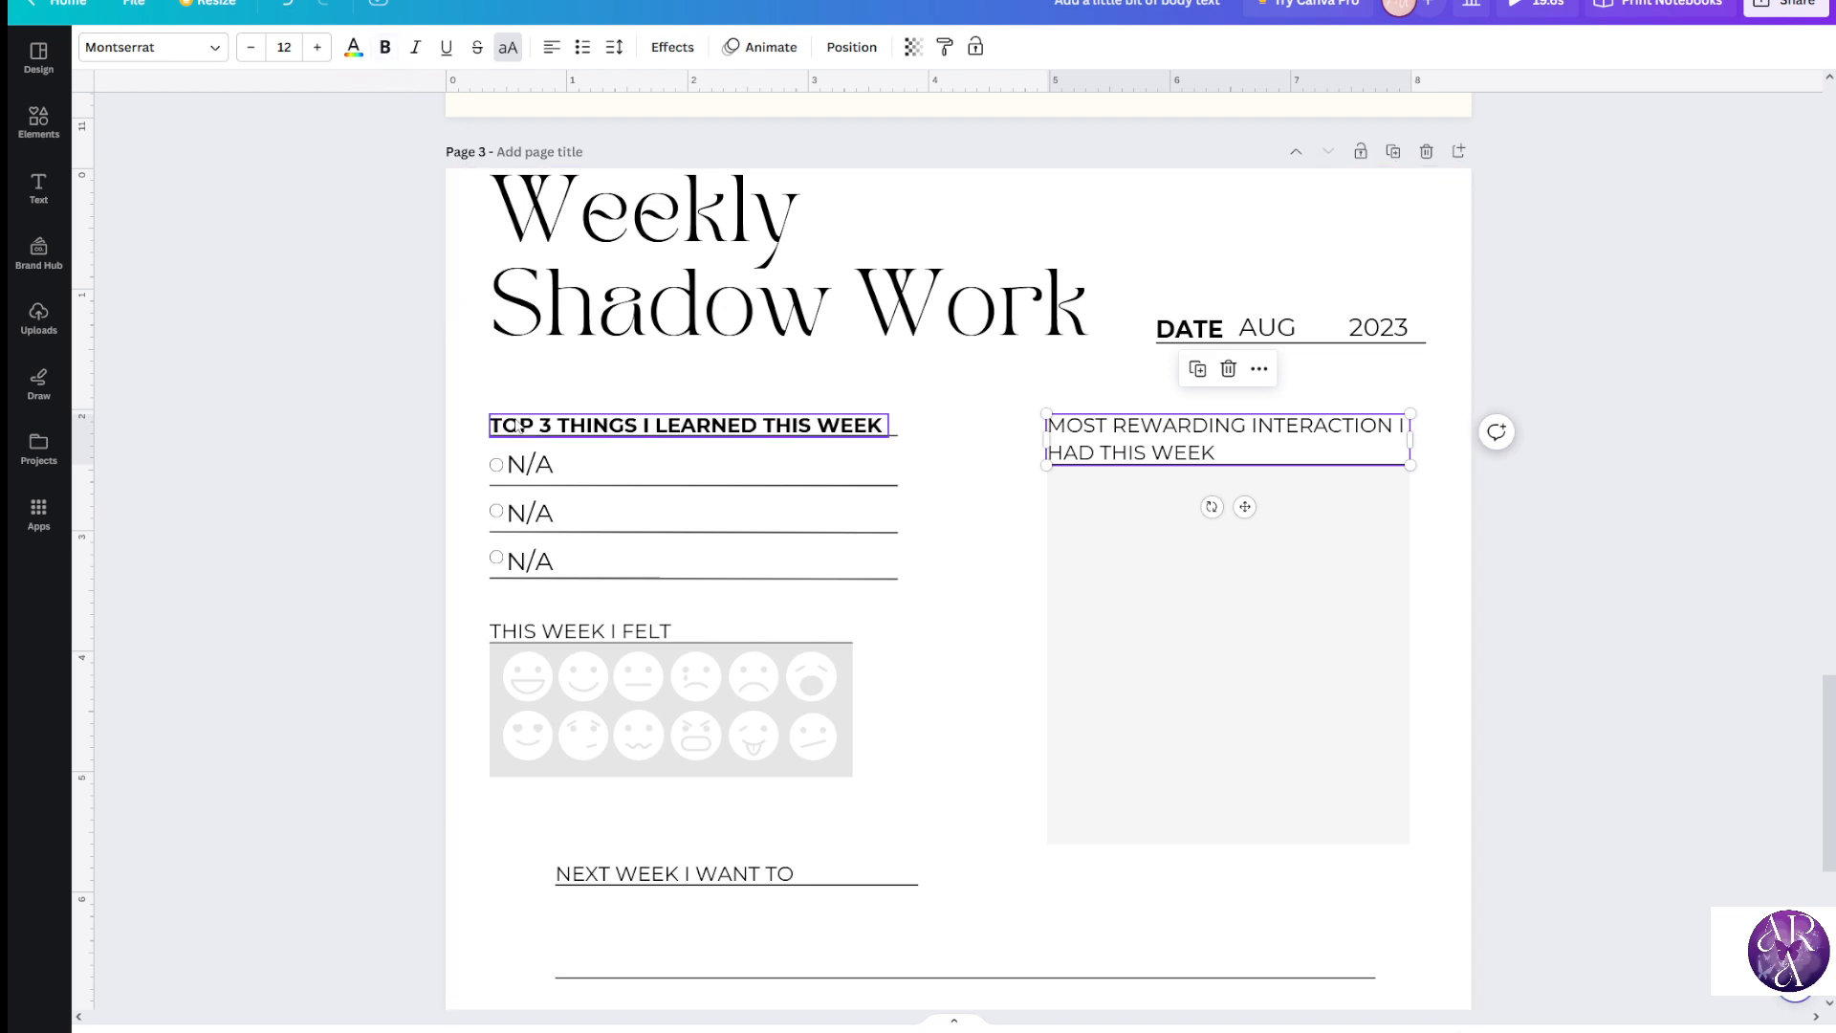
{"action": "left_click", "coordinate": [383, 63]}
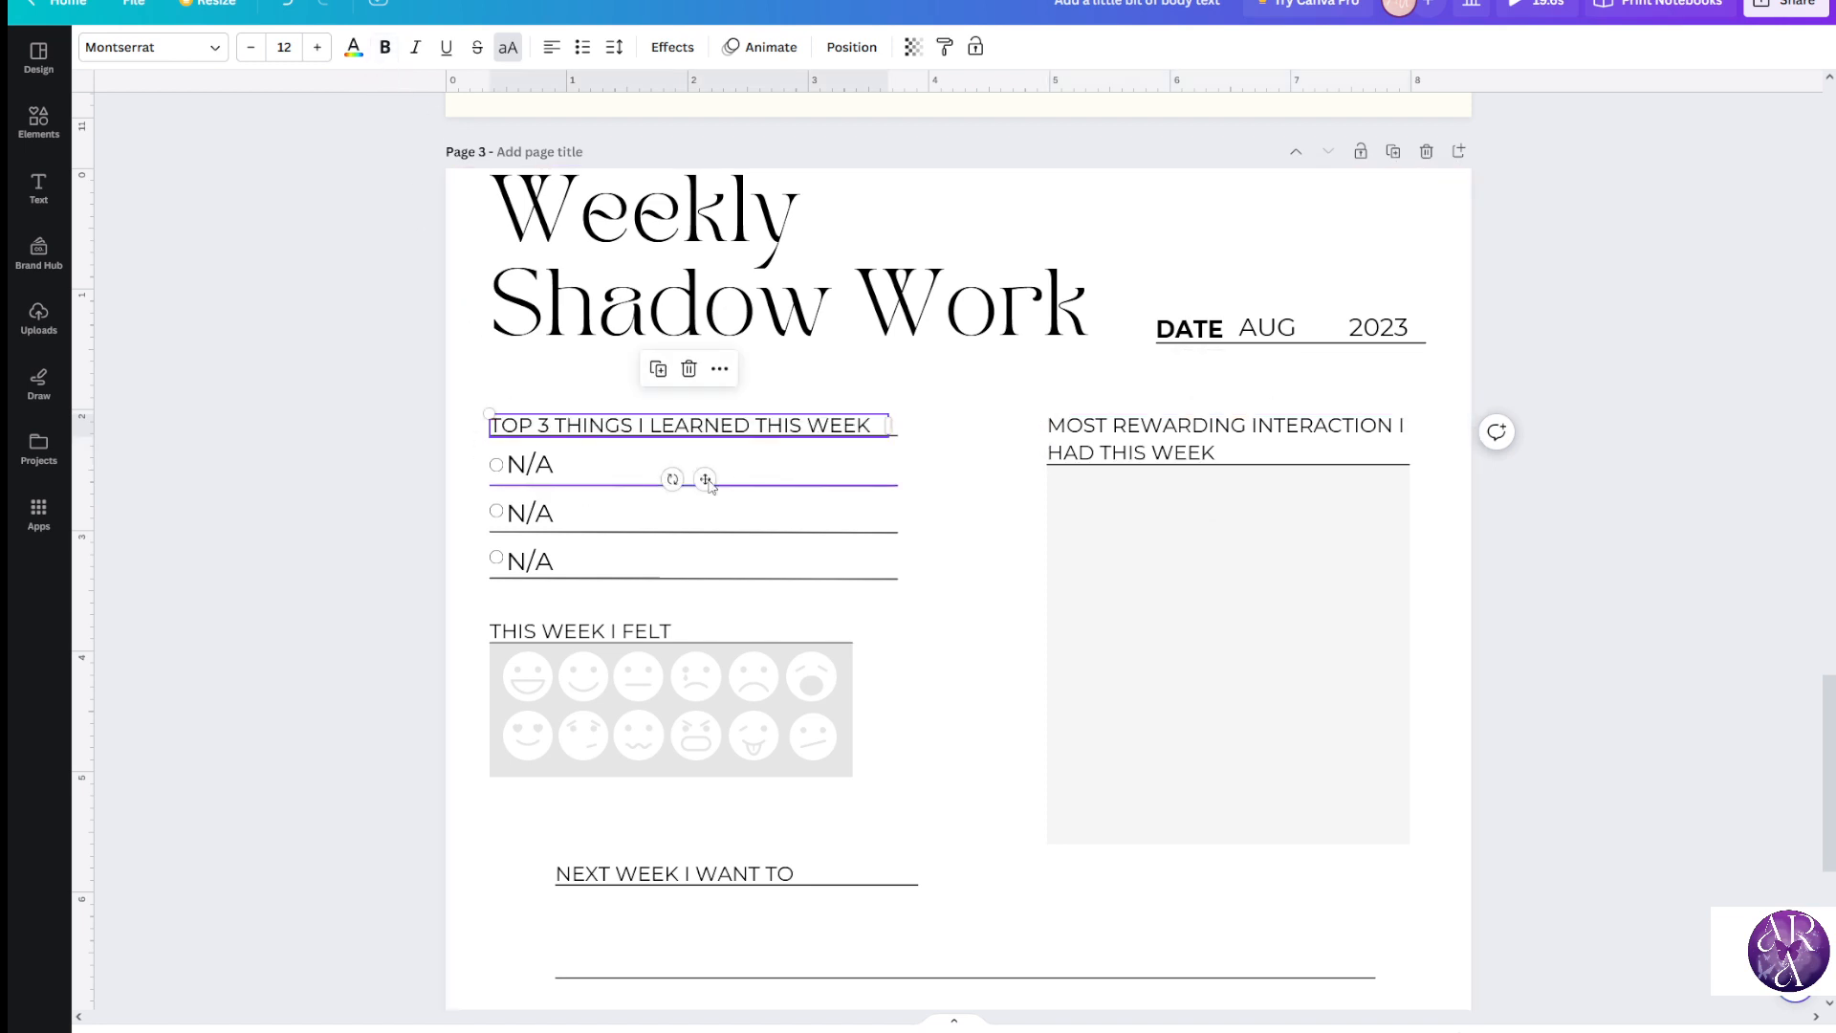
{"action": "left_click", "coordinate": [577, 479]}
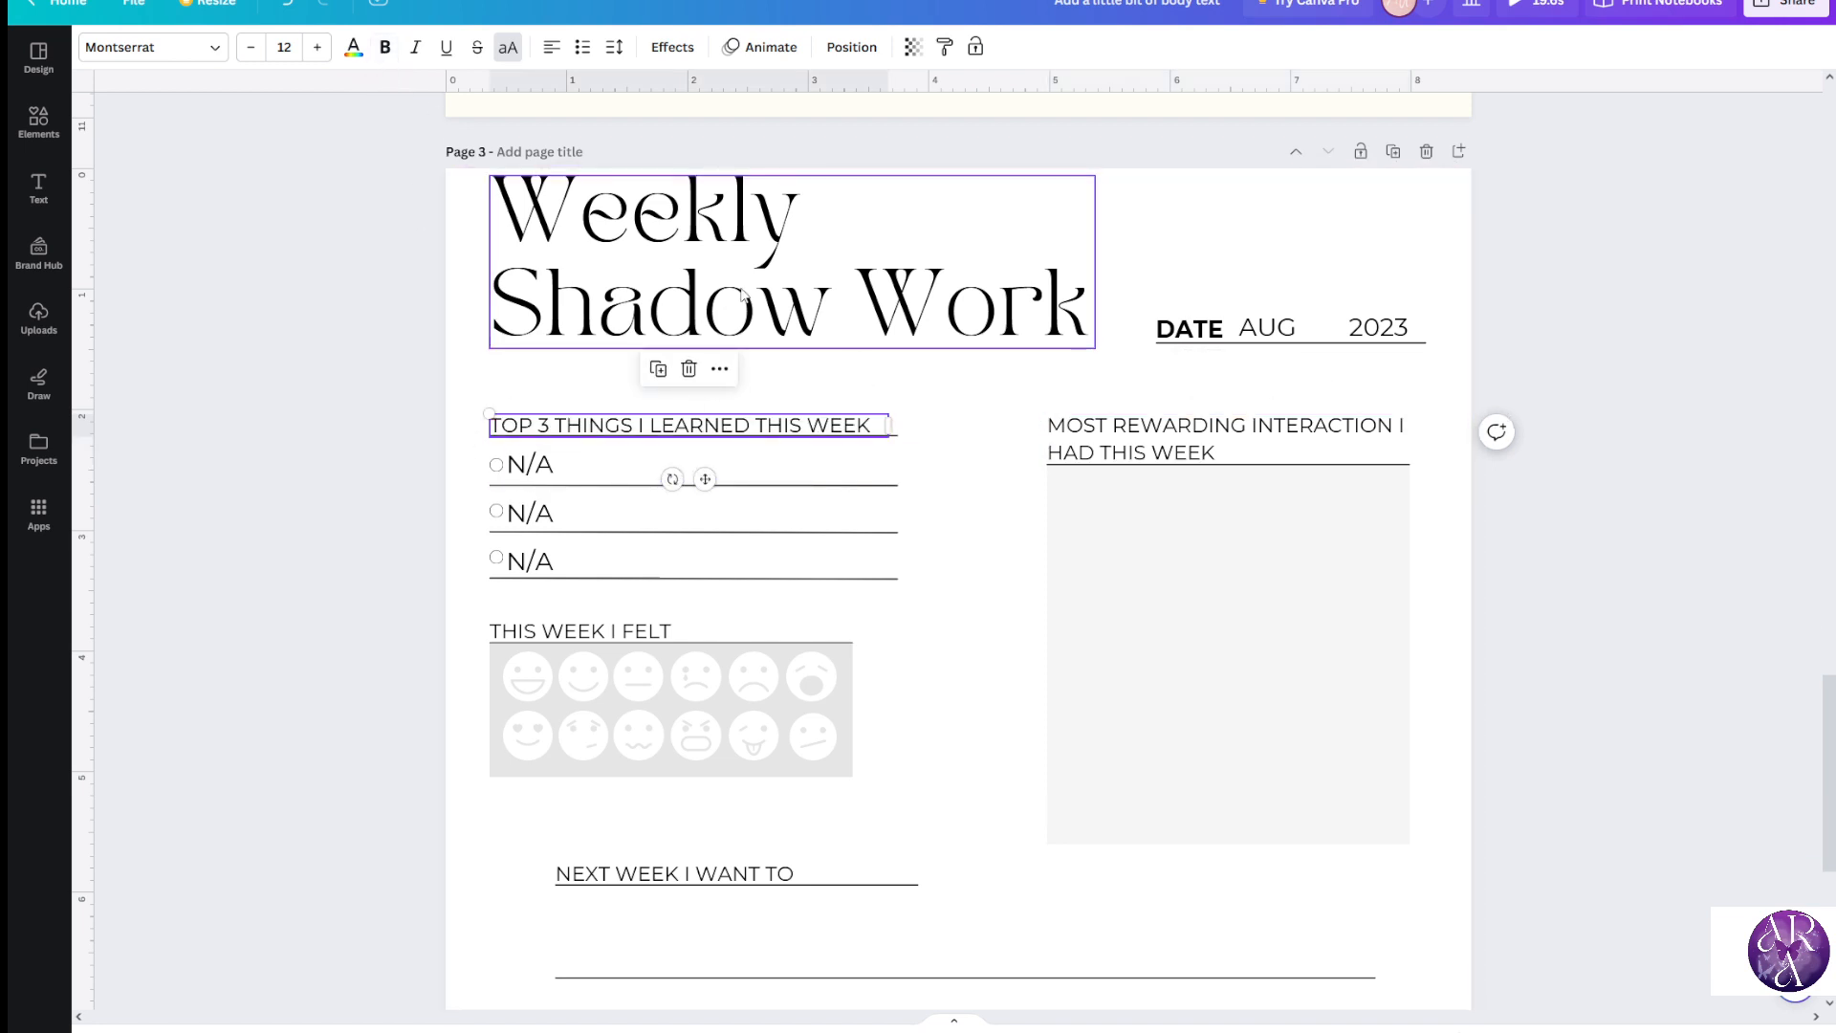
Recolor the MOST REWARDING INTERACTION heading dark blue, and brighten it to a vivid custom blue
{"action": "scroll", "coordinate": [915, 403], "scroll_direction": "down", "scroll_amount": 1}
{"action": "left_click", "coordinate": [1105, 371]}
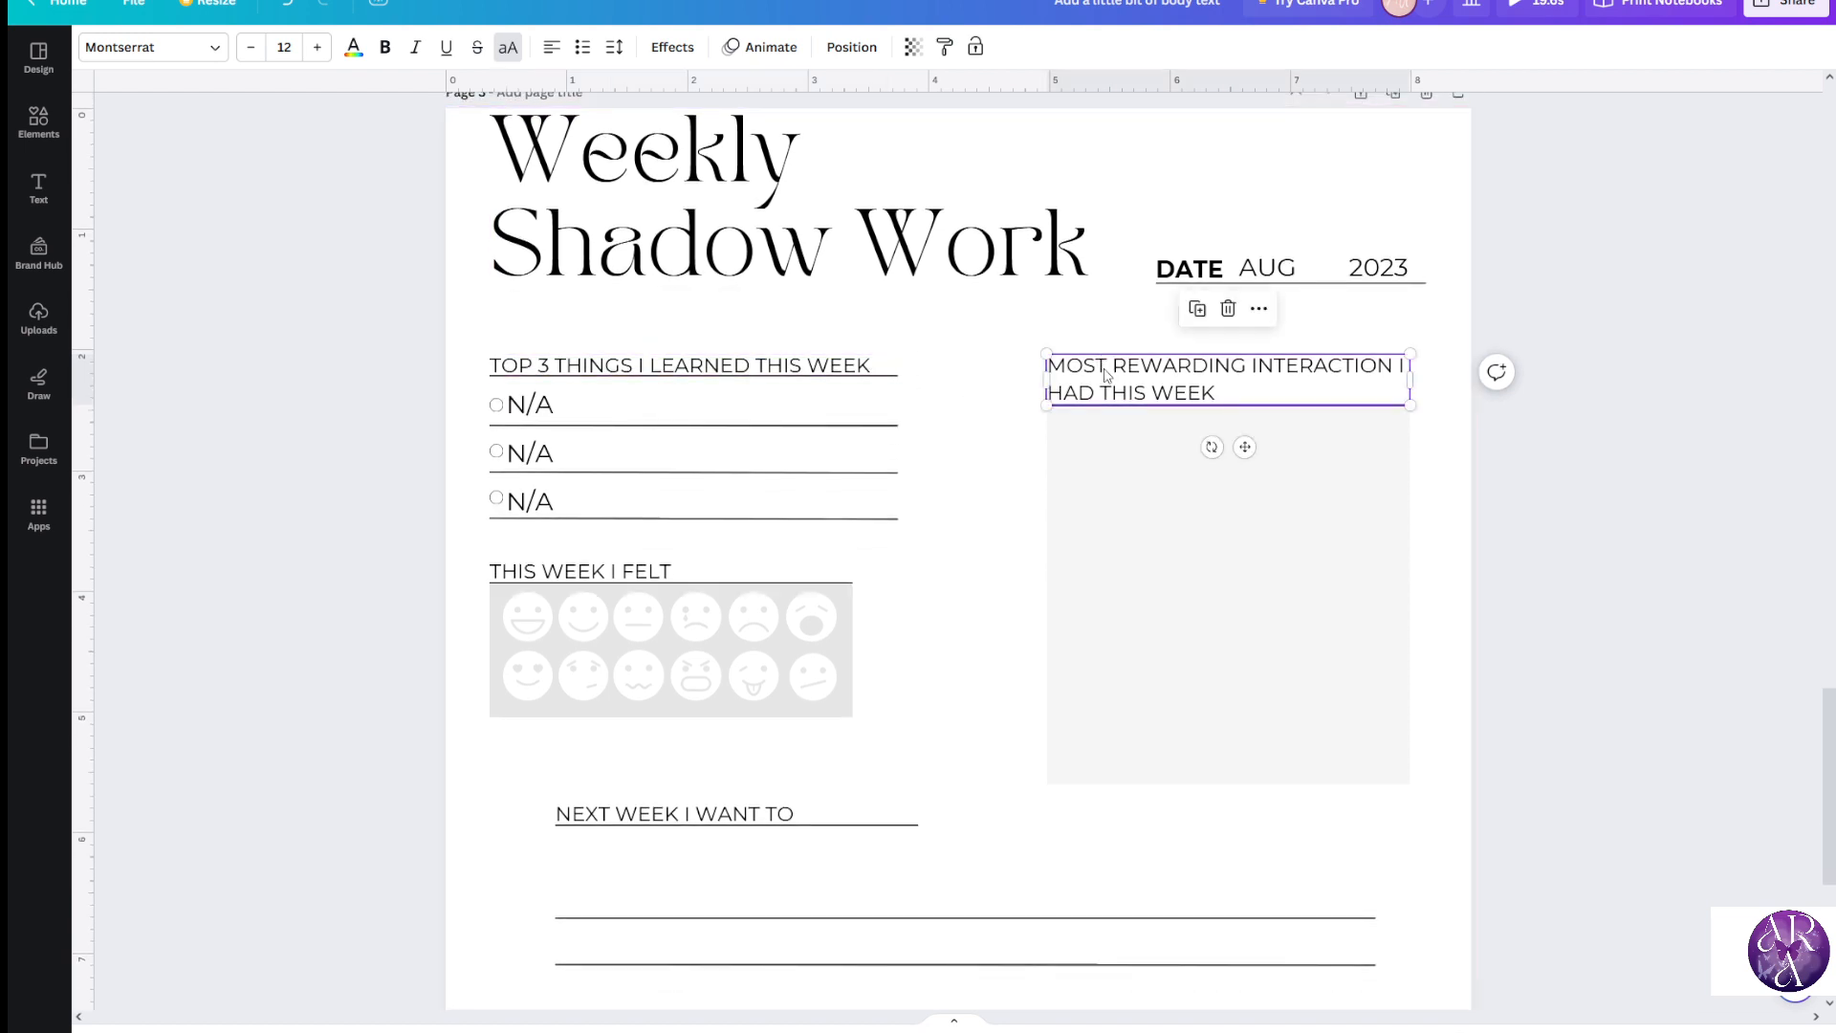
{"action": "left_click", "coordinate": [353, 47]}
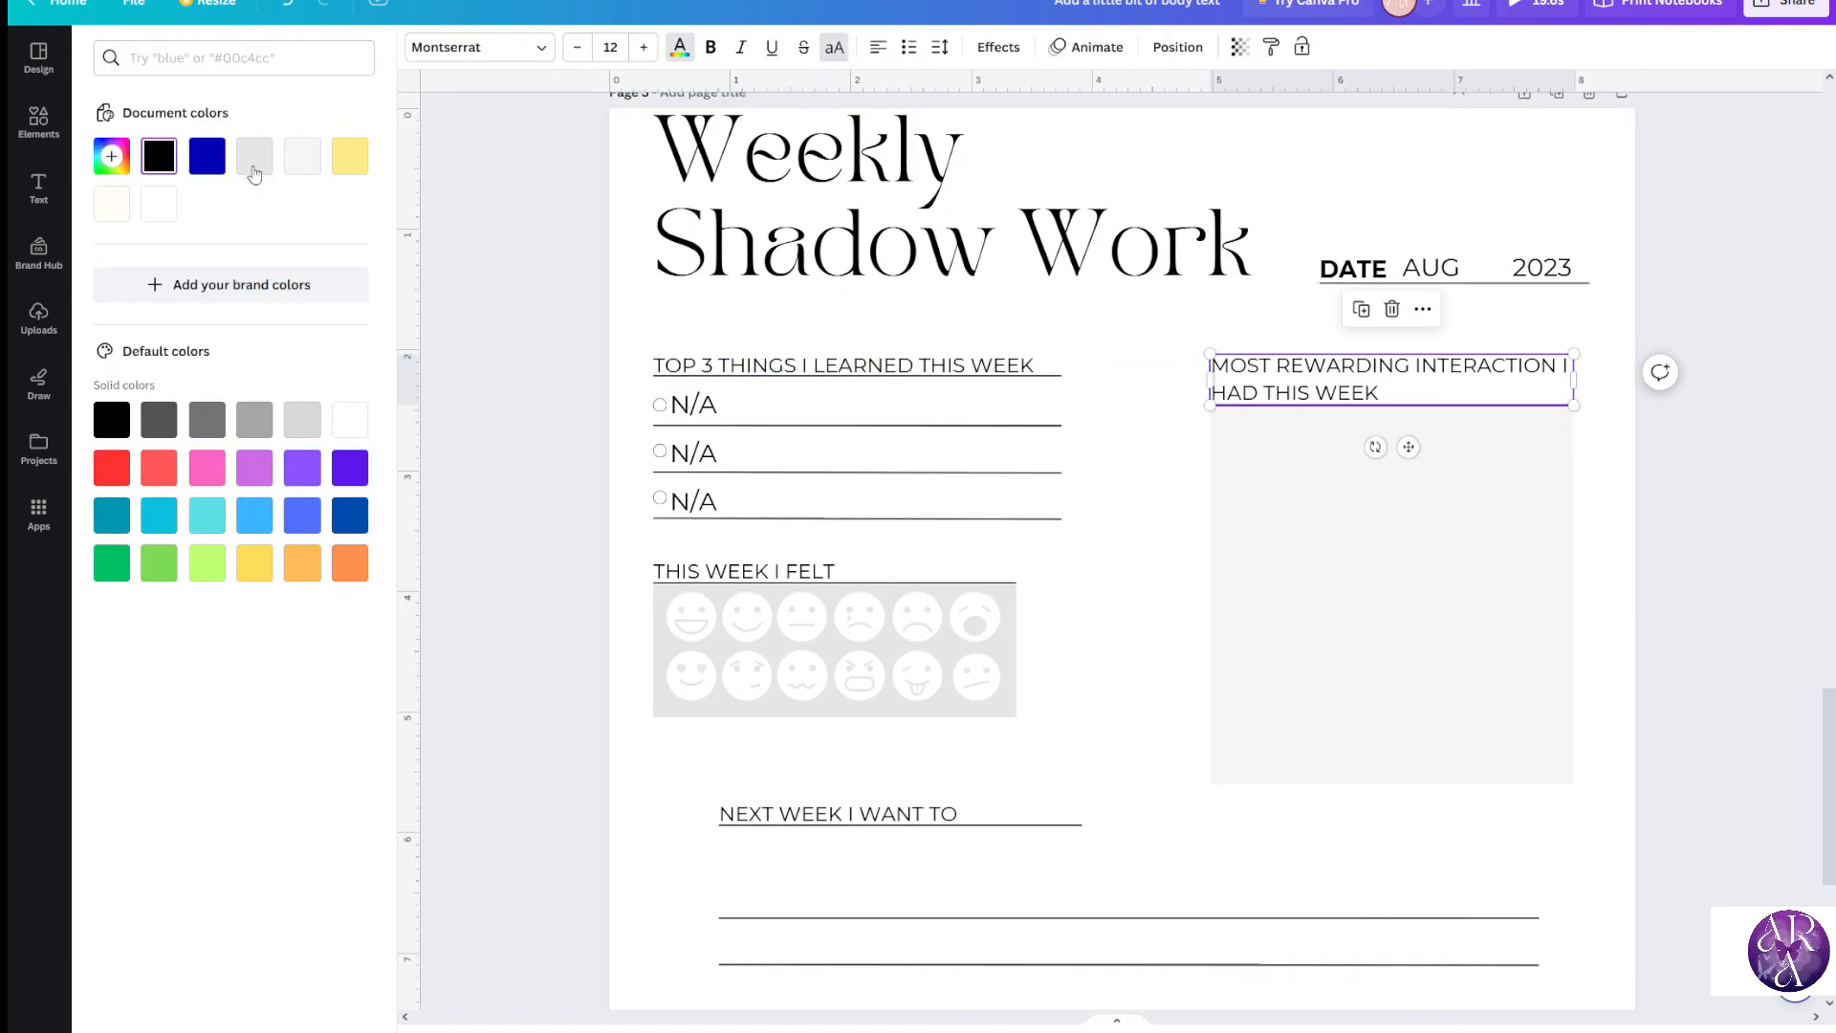
{"action": "left_click", "coordinate": [207, 158]}
{"action": "left_click", "coordinate": [111, 156]}
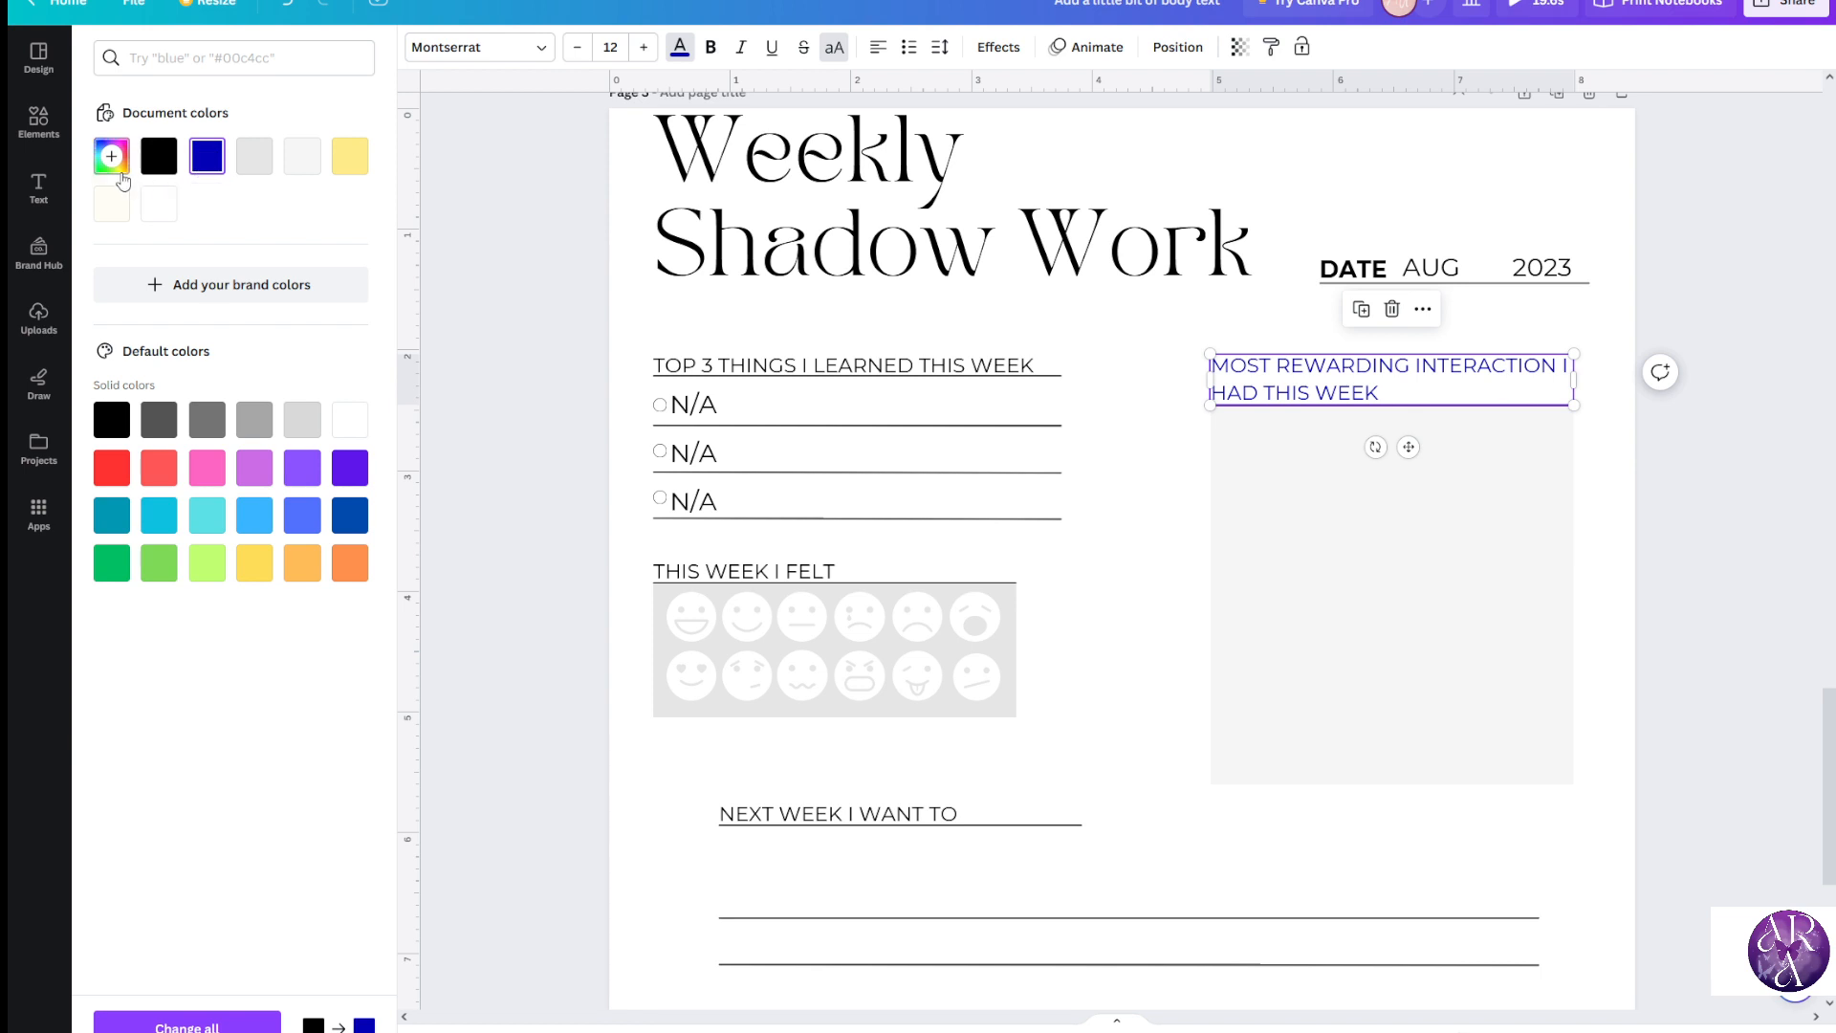
{"action": "left_click_drag", "start_coordinate": [320, 230], "coordinate": [371, 207]}
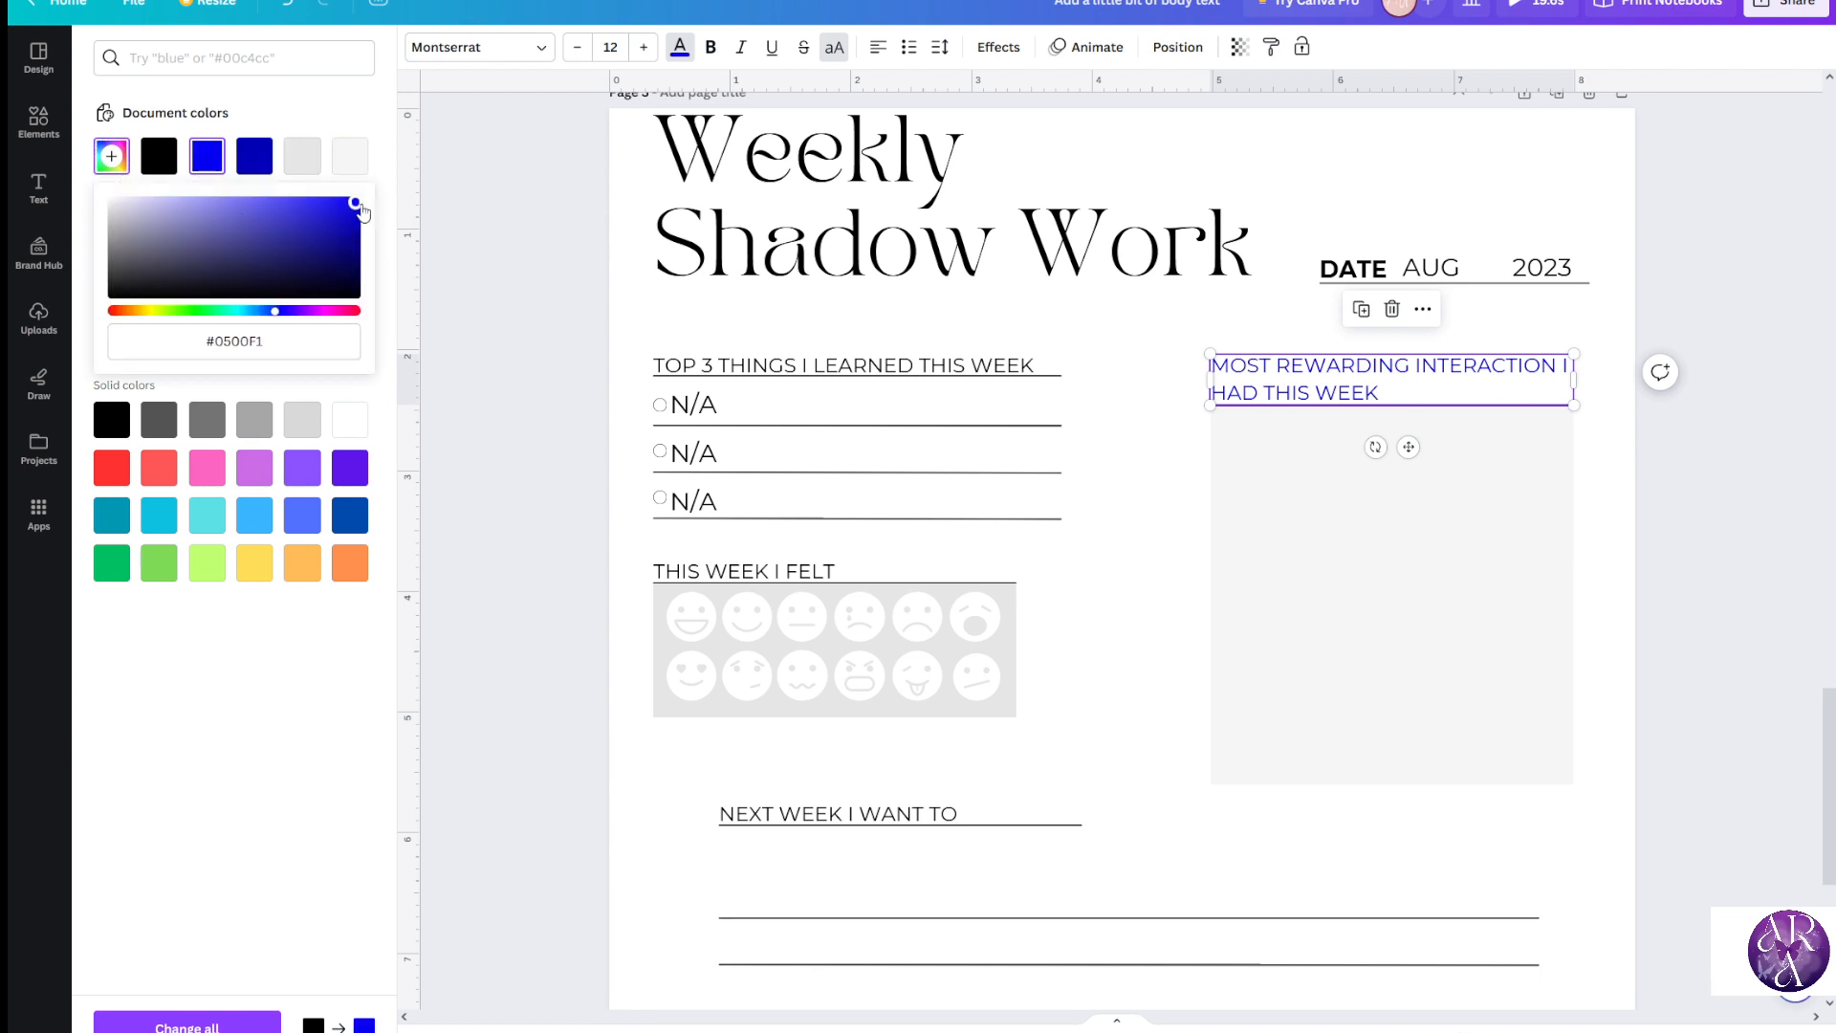
Apply the same bright blue to the TOP 3 THINGS I LEARNED THIS WEEK heading
{"action": "left_click", "coordinate": [723, 362]}
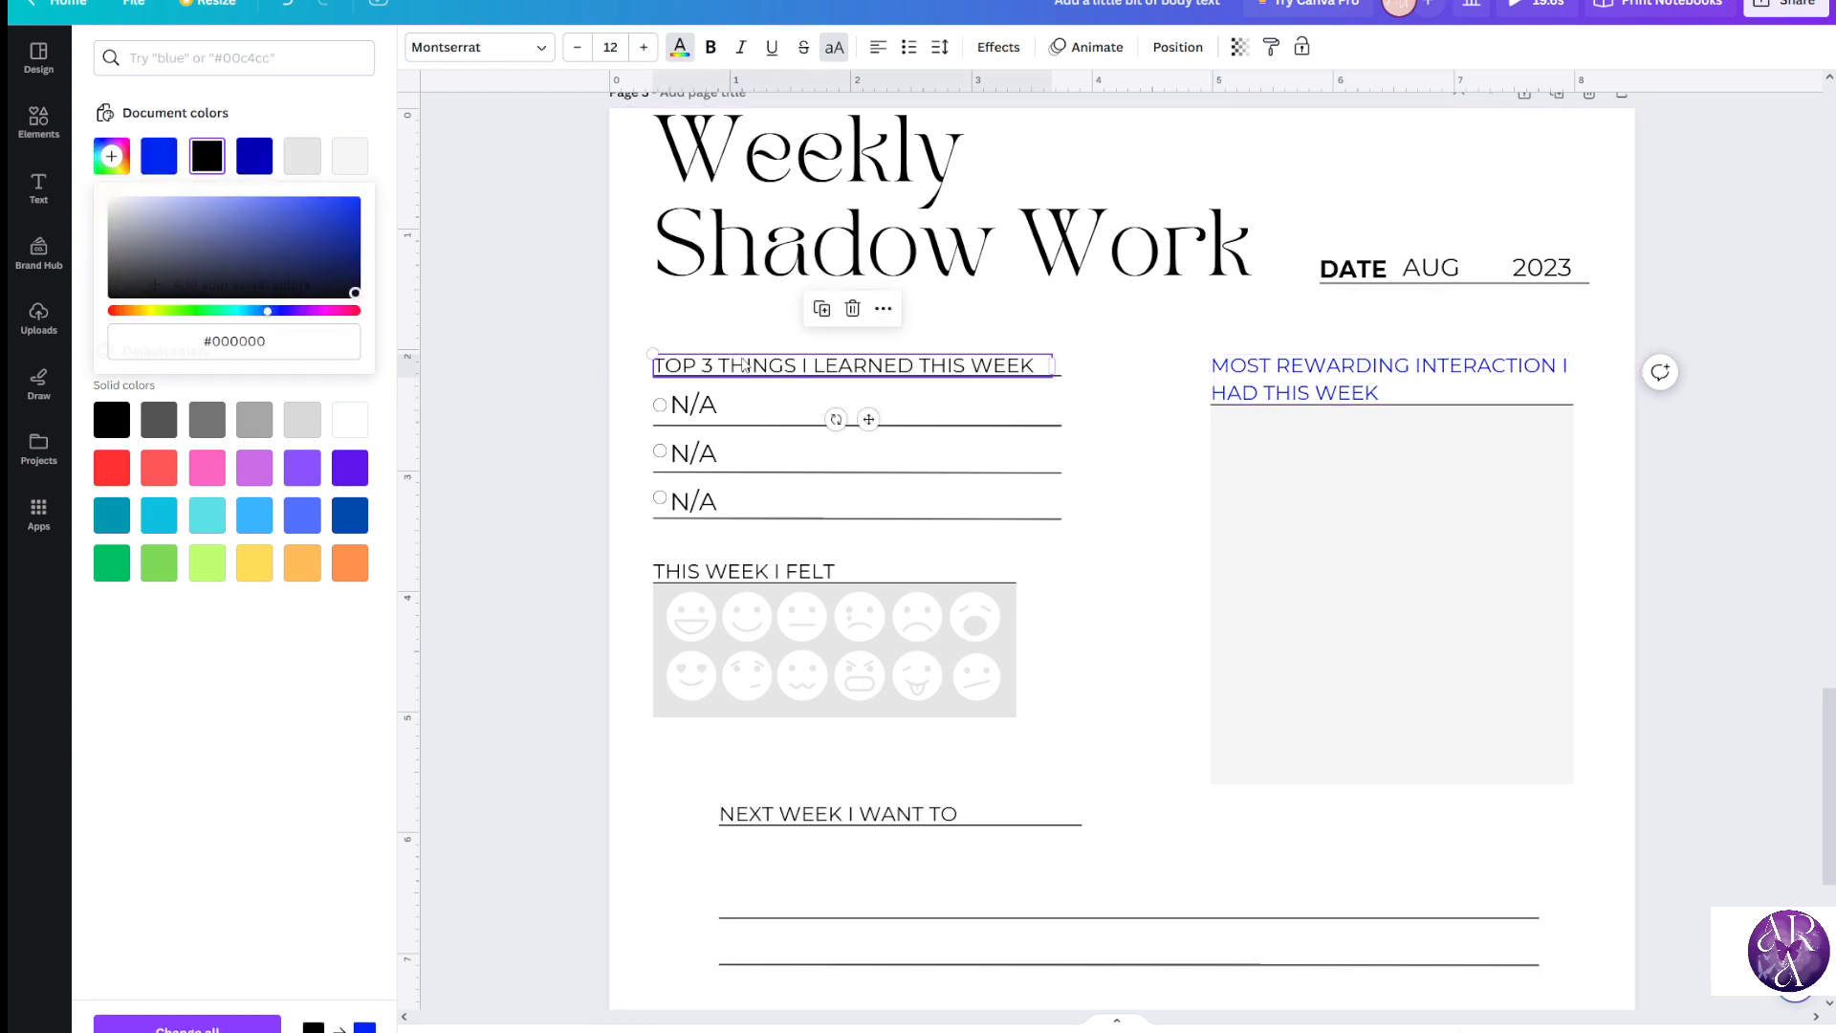
{"action": "left_click", "coordinate": [159, 156]}
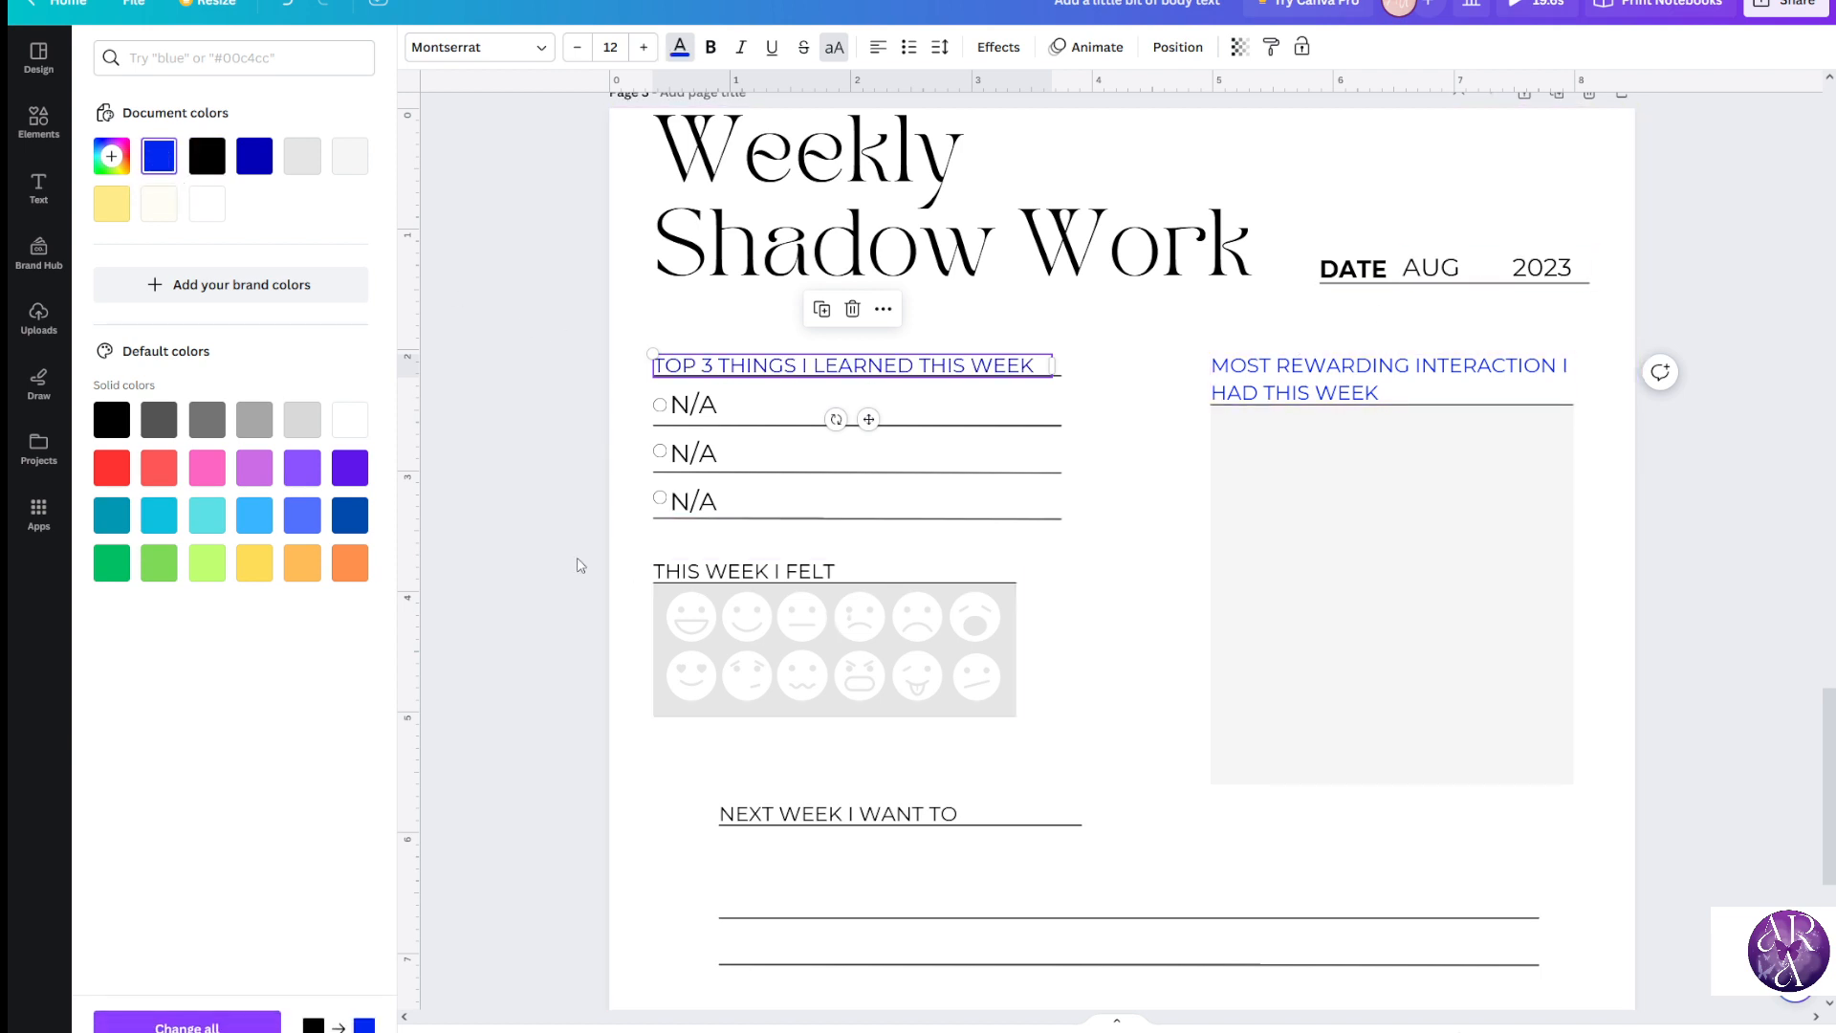
{"action": "left_click", "coordinate": [538, 564]}
{"action": "left_click", "coordinate": [376, 522]}
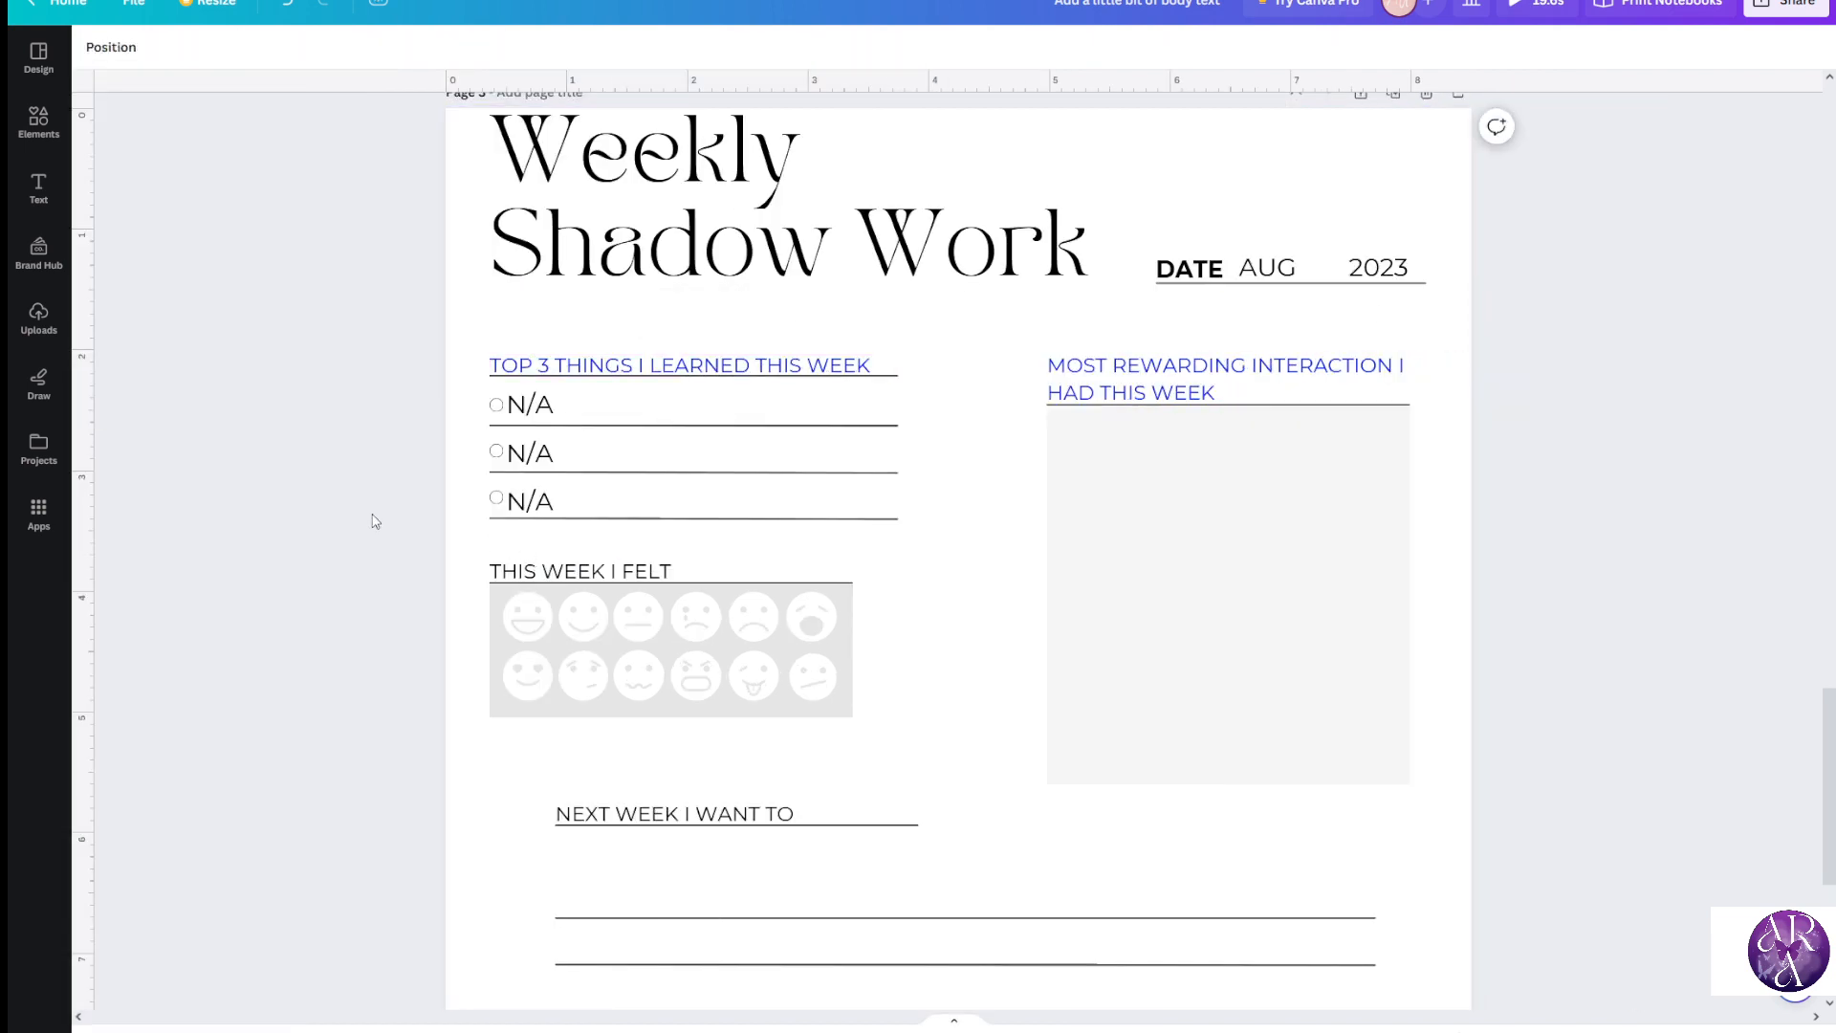
Fill the second checklist circle with the yellow-to-blue linear gradient (#ffec89, #3533cd)
{"action": "left_click", "coordinate": [496, 407]}
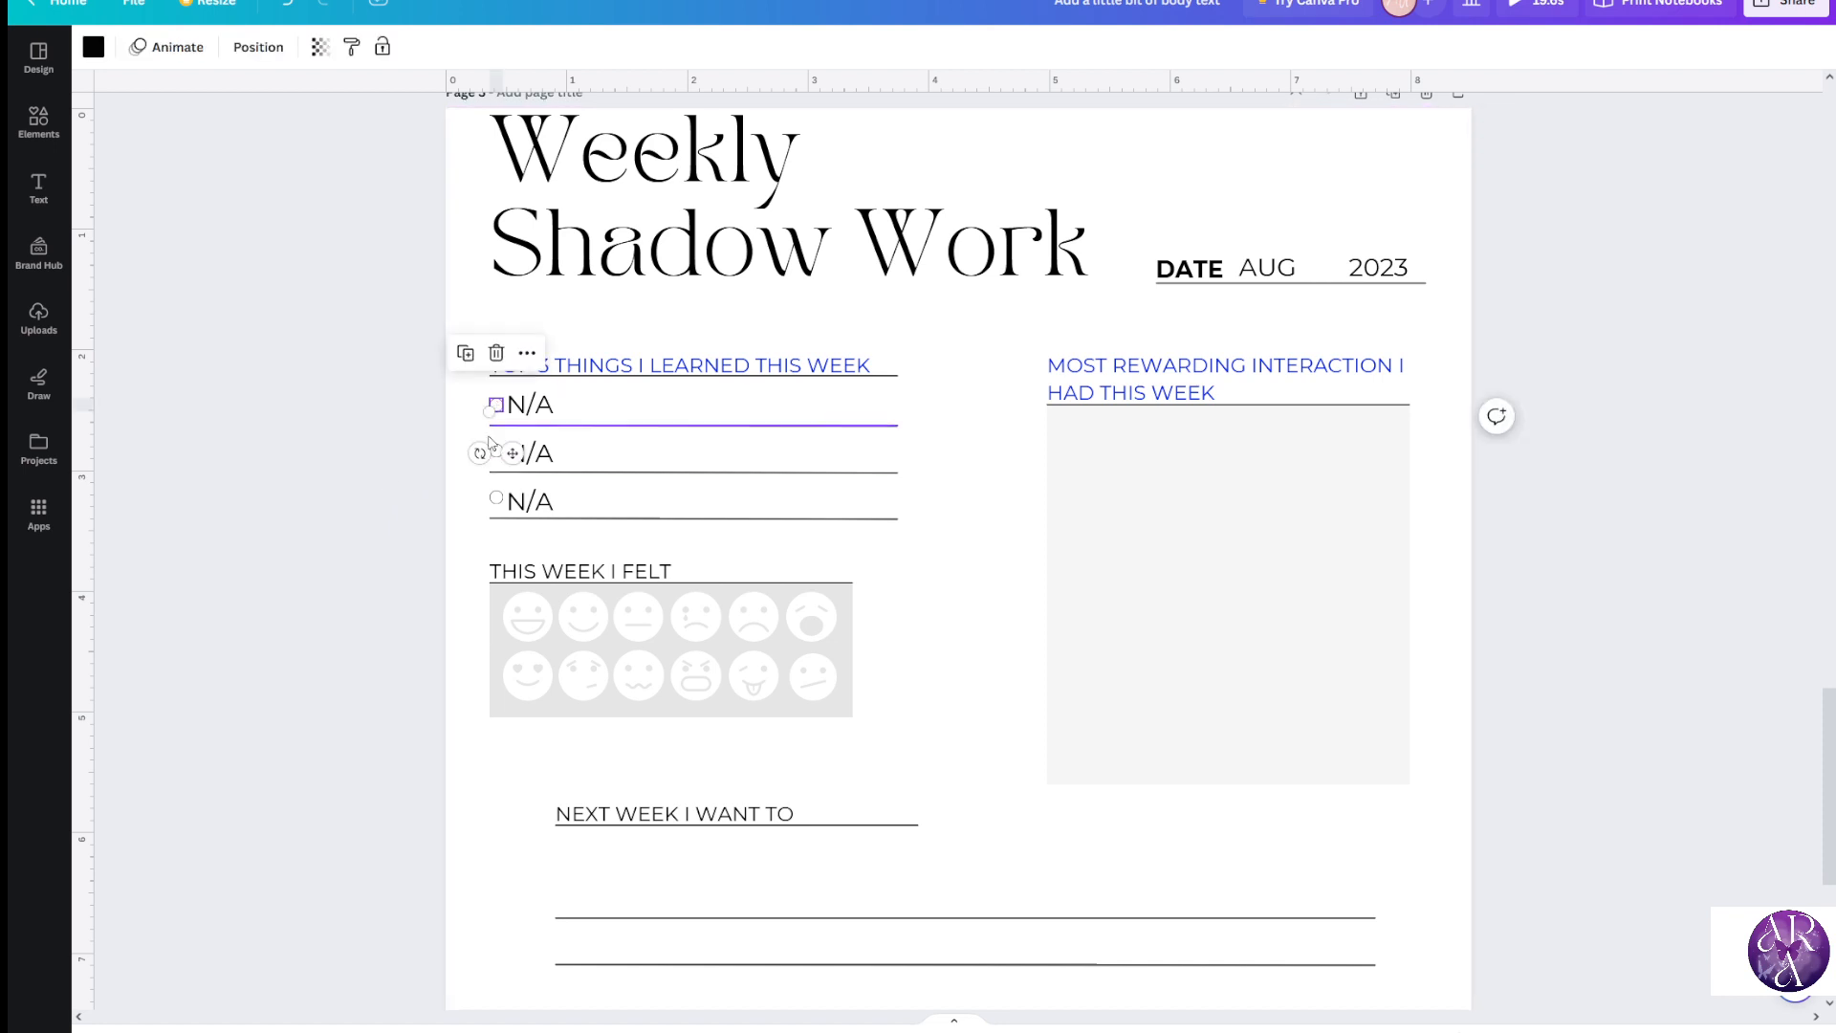
{"action": "left_click", "coordinate": [388, 459]}
{"action": "left_click", "coordinate": [496, 450]}
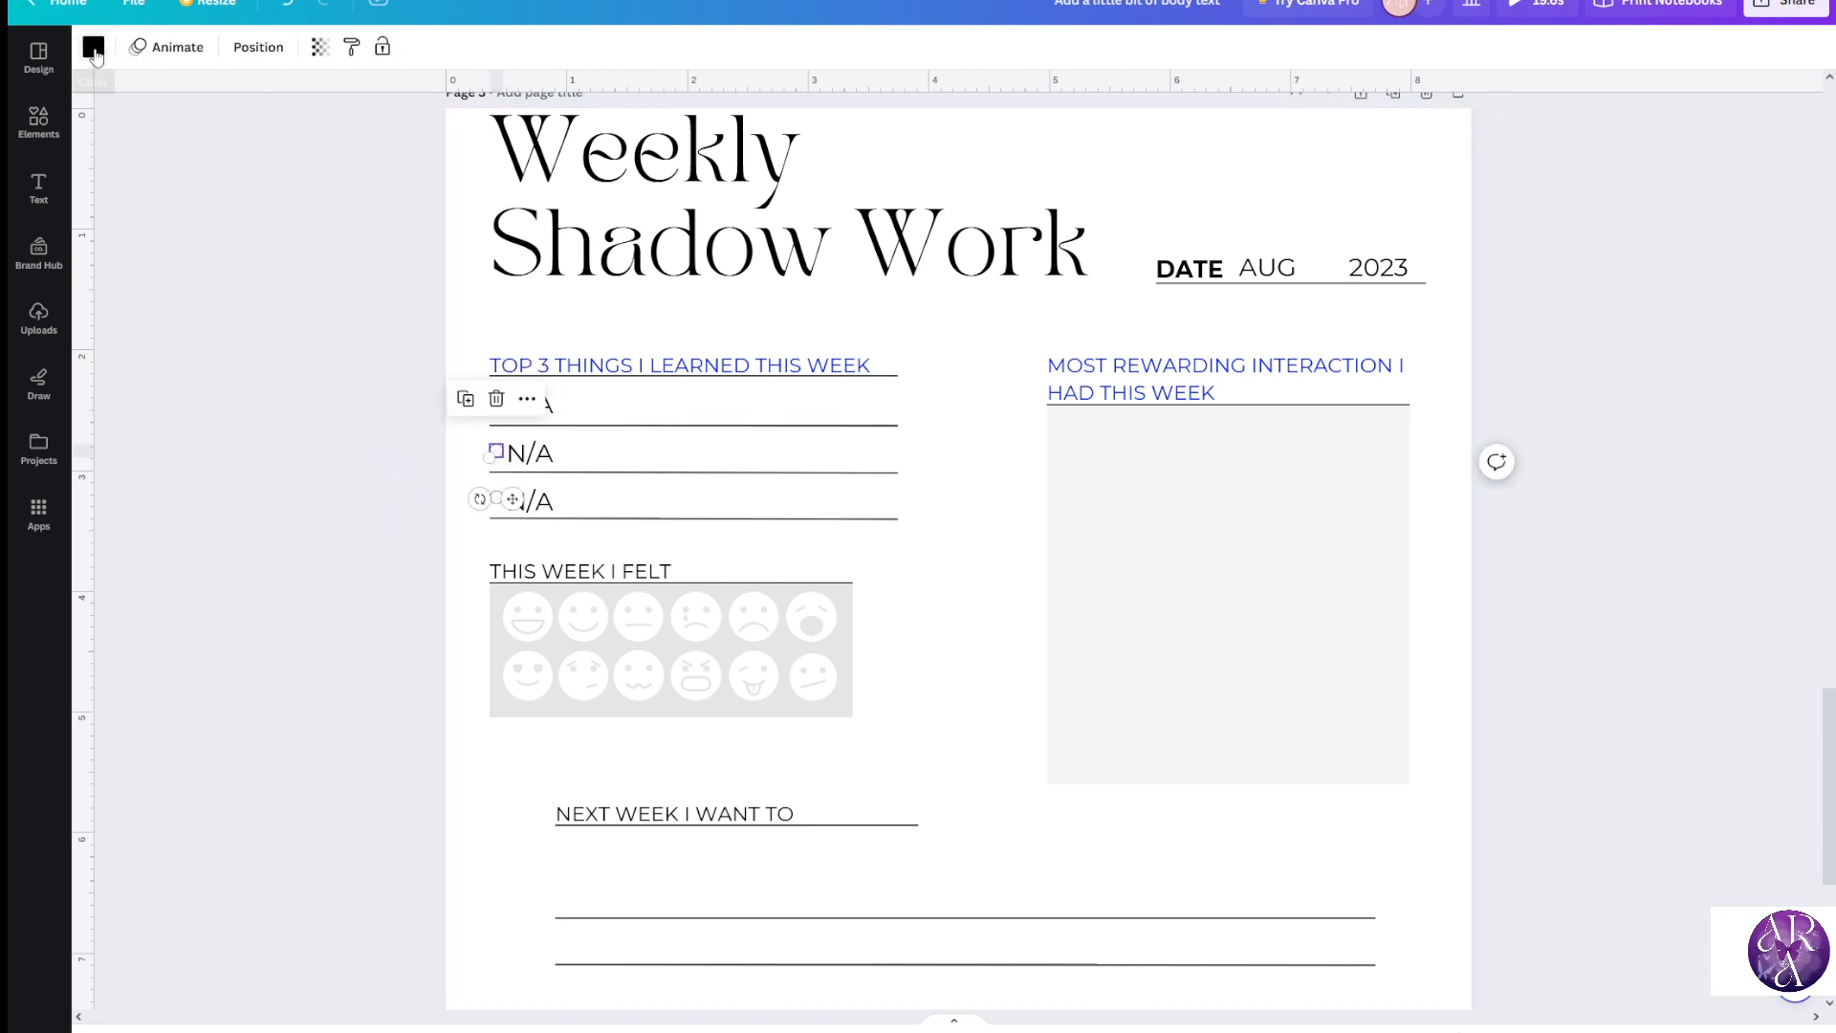
{"action": "left_click", "coordinate": [87, 47]}
{"action": "left_click", "coordinate": [245, 208]}
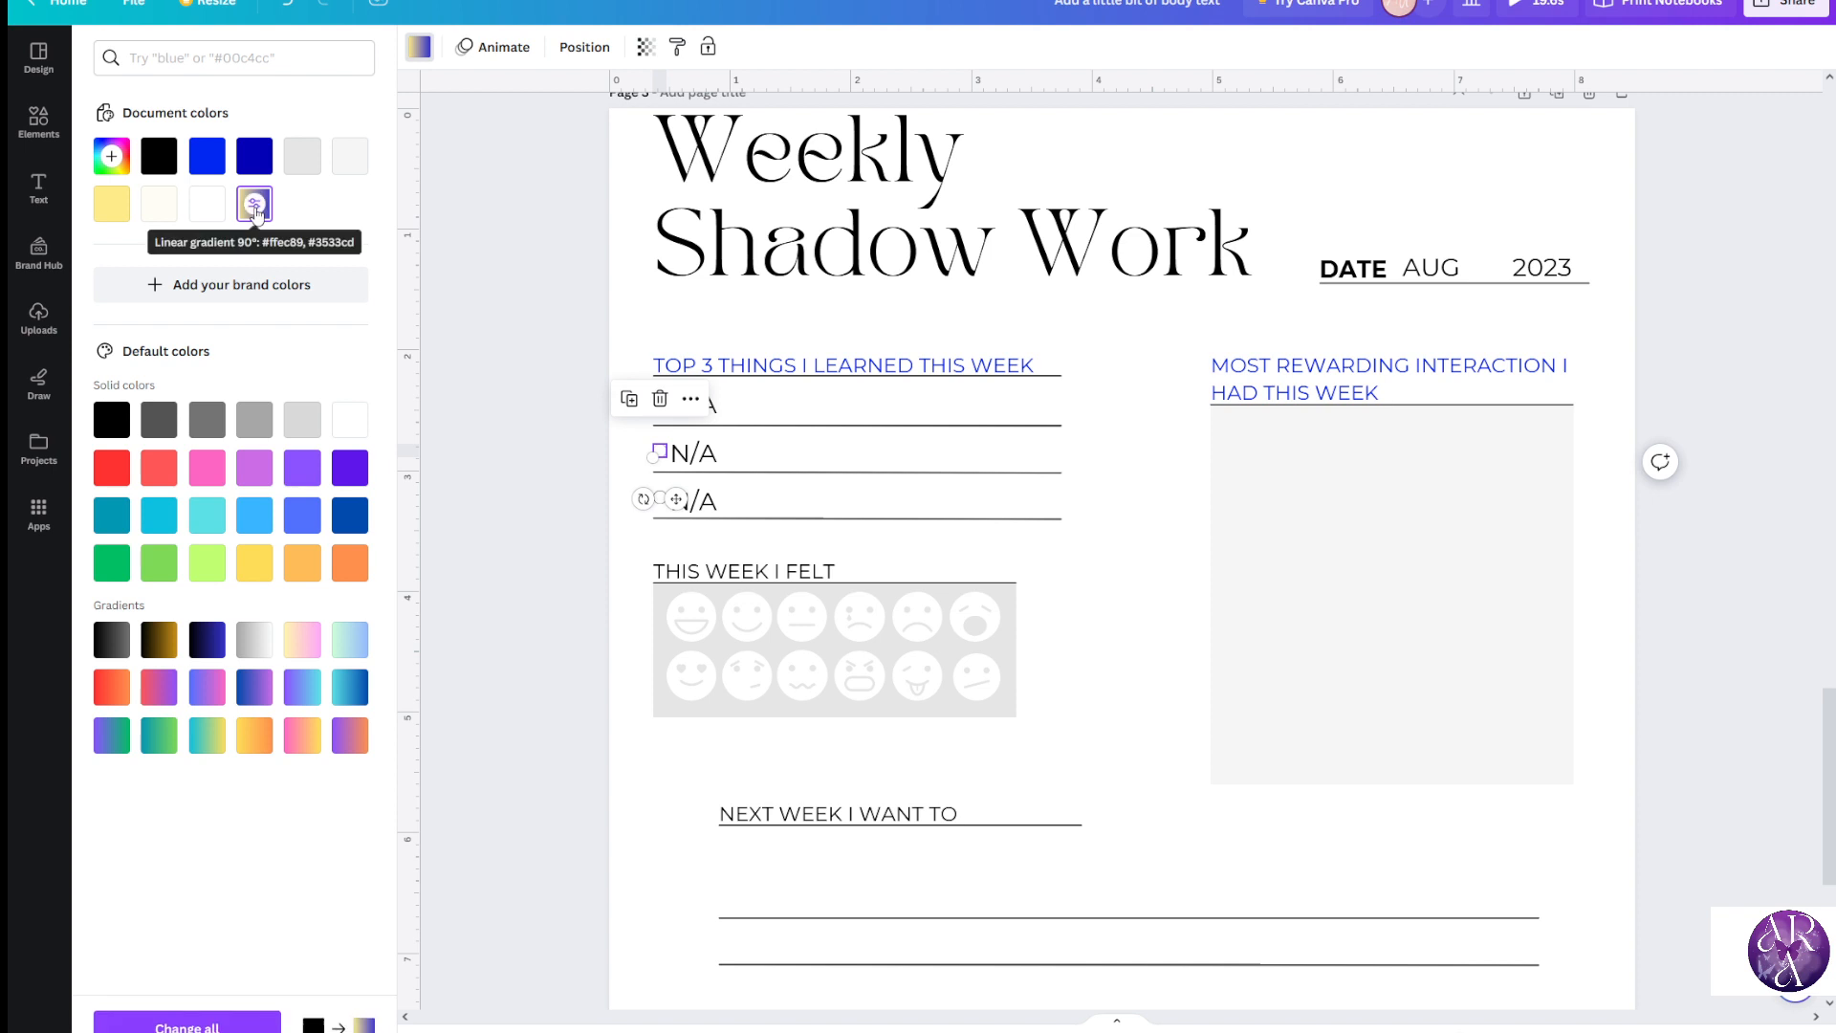
{"action": "left_click", "coordinate": [112, 162]}
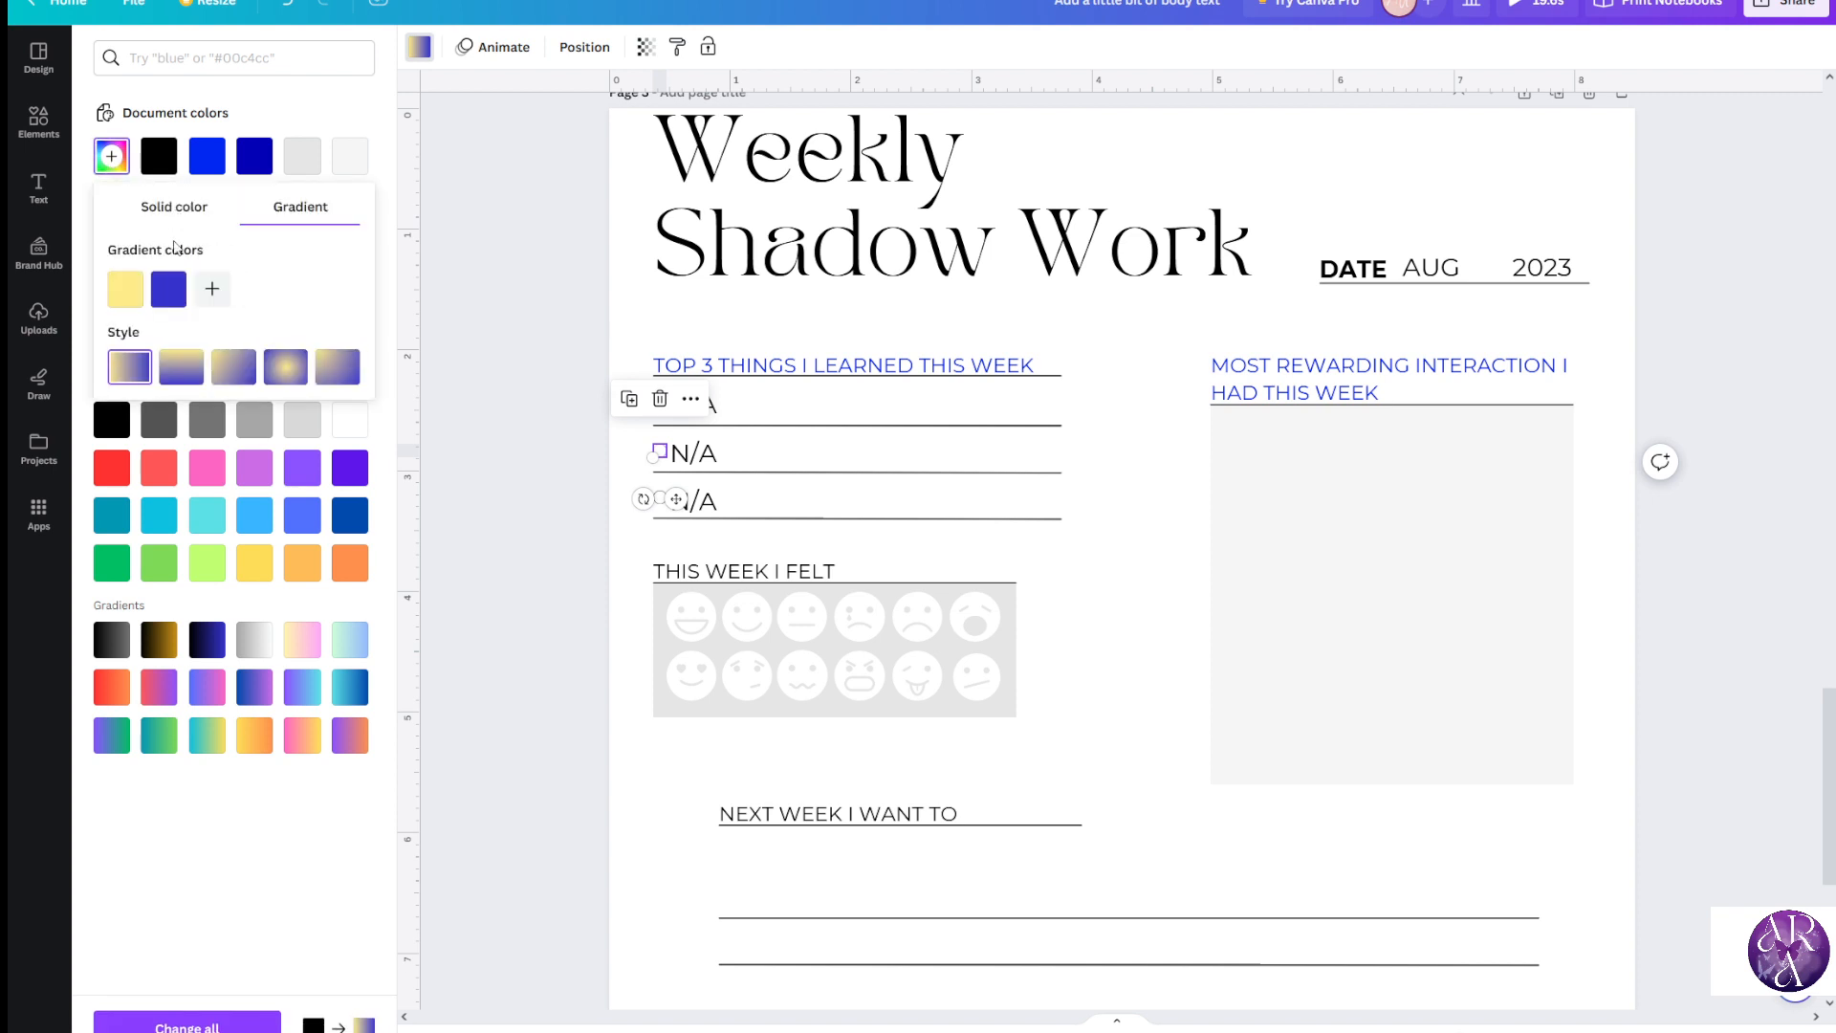
{"action": "left_click", "coordinate": [174, 302]}
{"action": "left_click", "coordinate": [496, 419]}
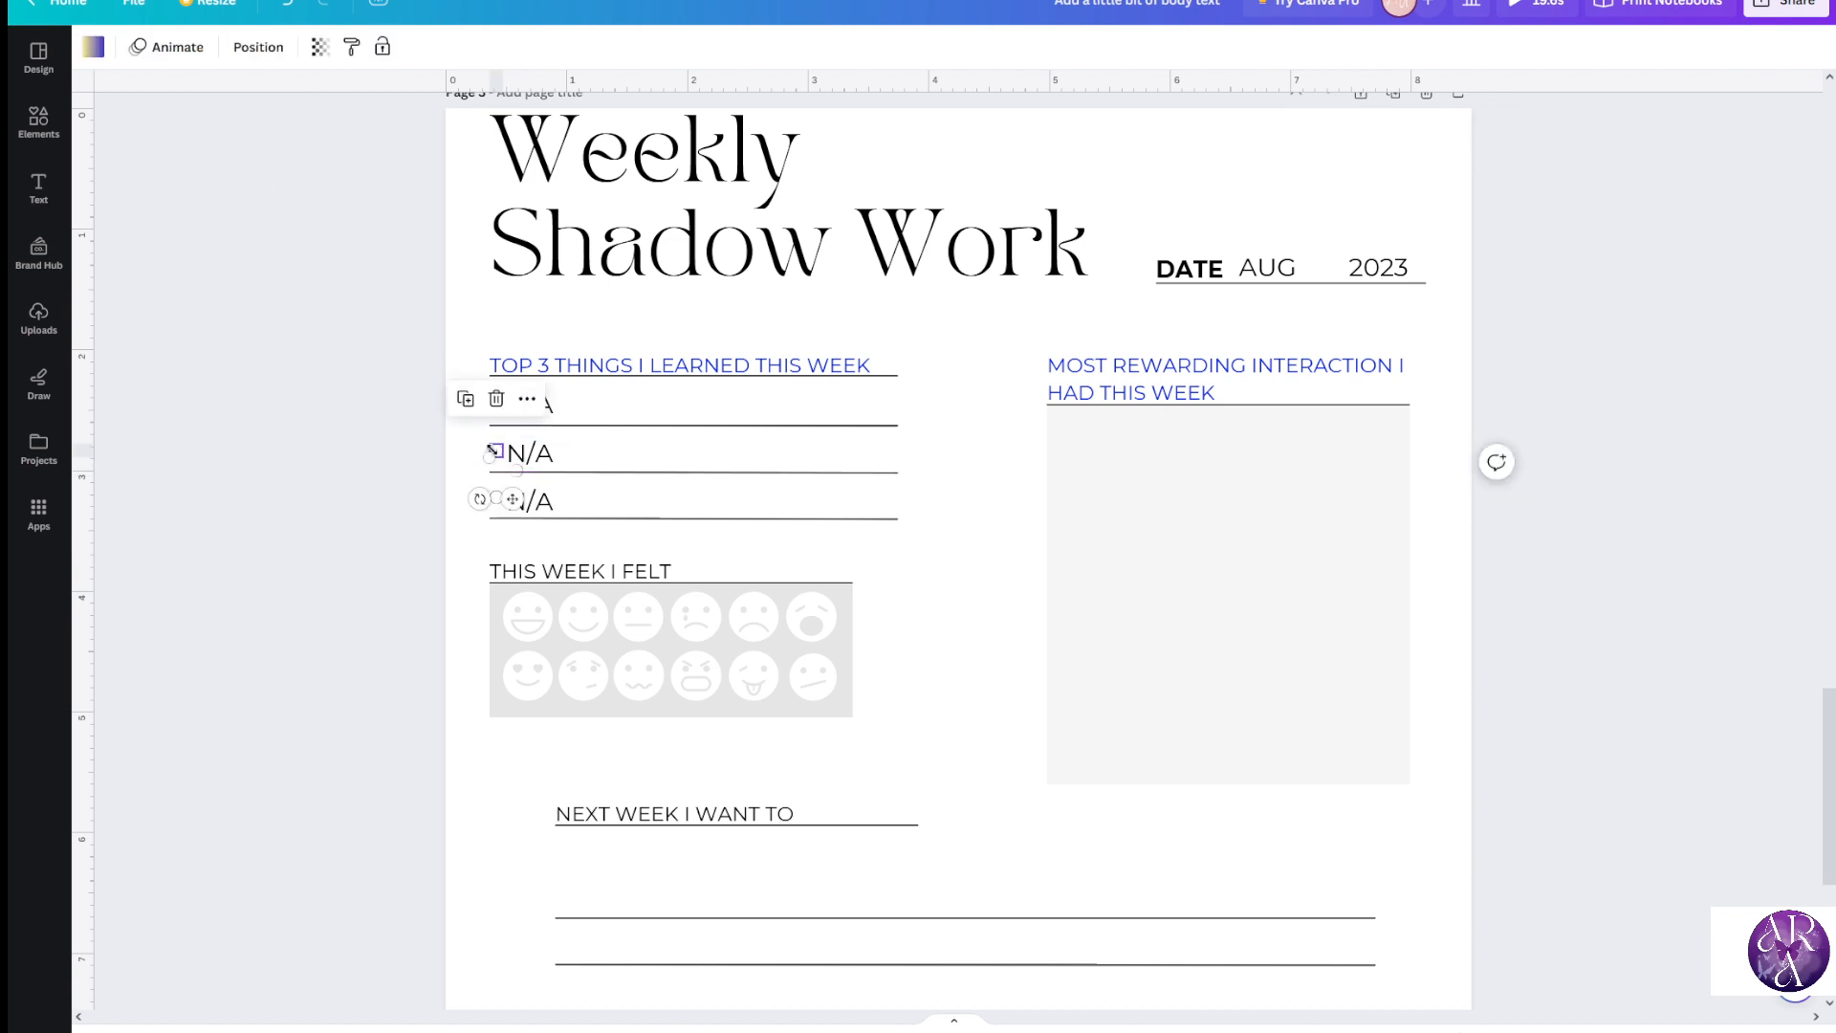
{"action": "left_click", "coordinate": [392, 461]}
Delete the stray gradient circle overlapping the line under the second N/A entry, and check the remaining checklist circles
{"action": "scroll", "coordinate": [537, 508], "scroll_direction": "up", "scroll_amount": 2}
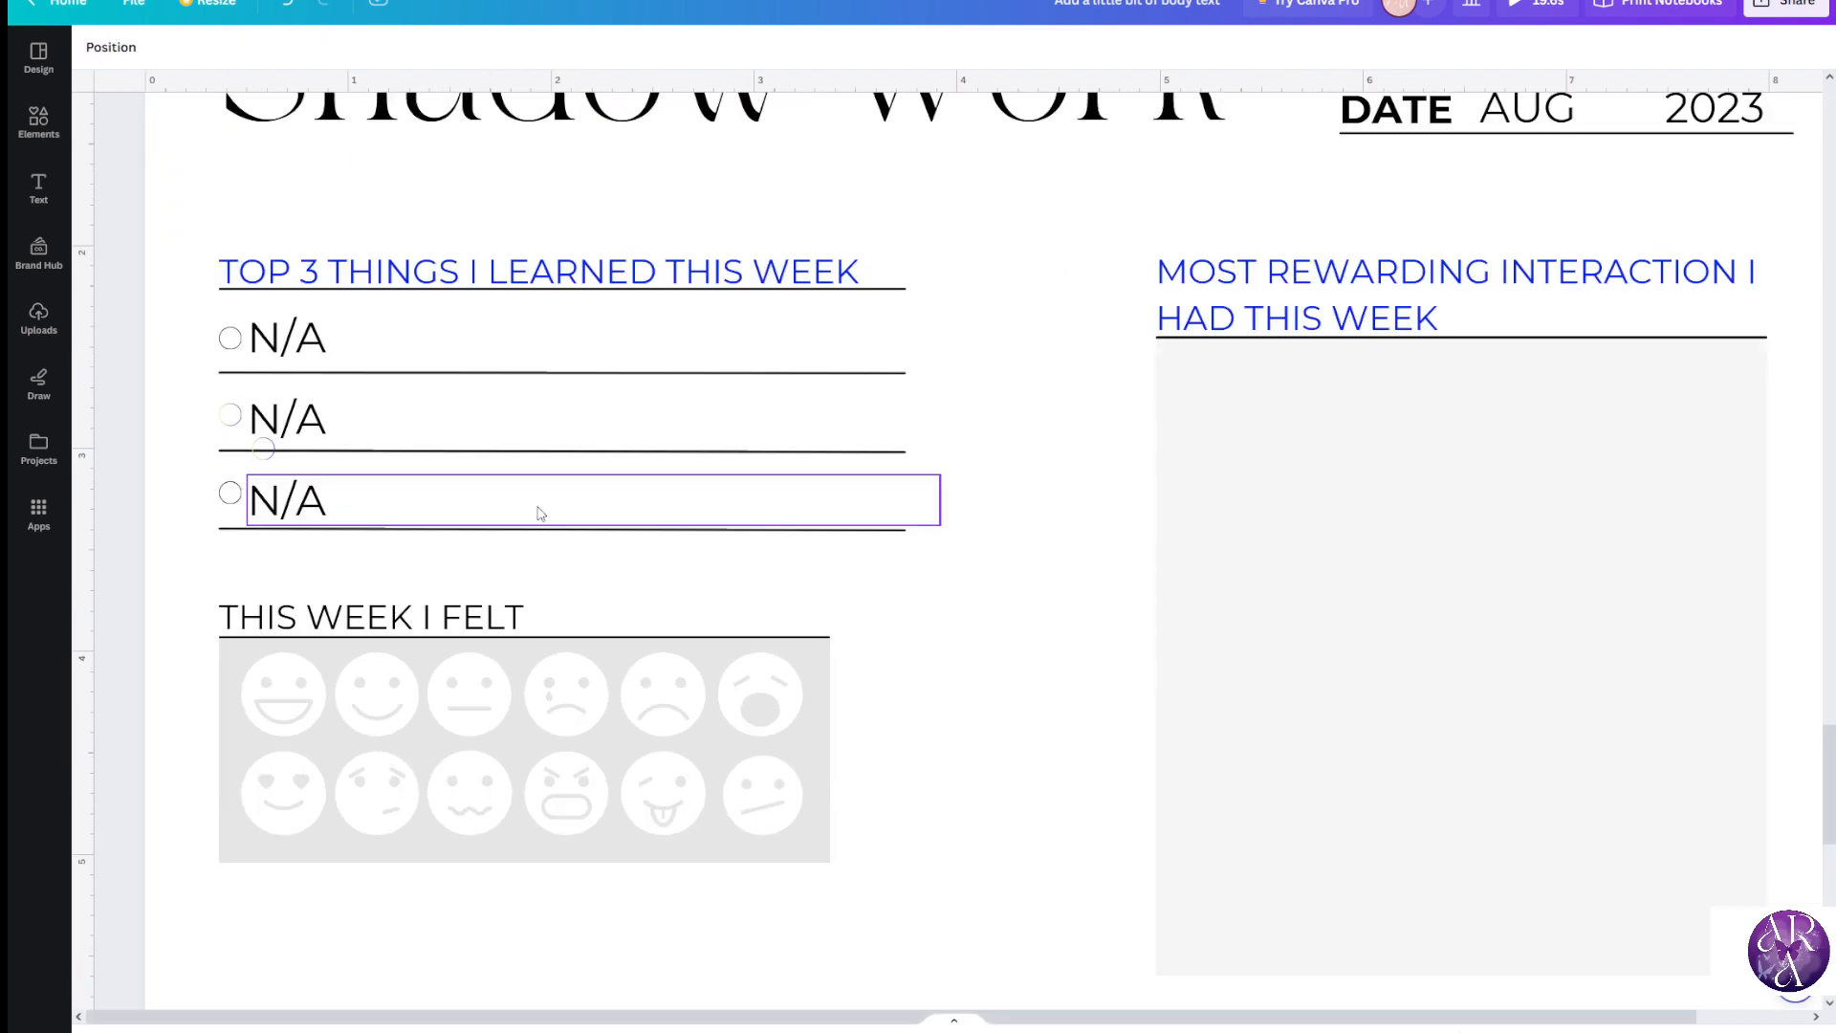
{"action": "left_click", "coordinate": [476, 621]}
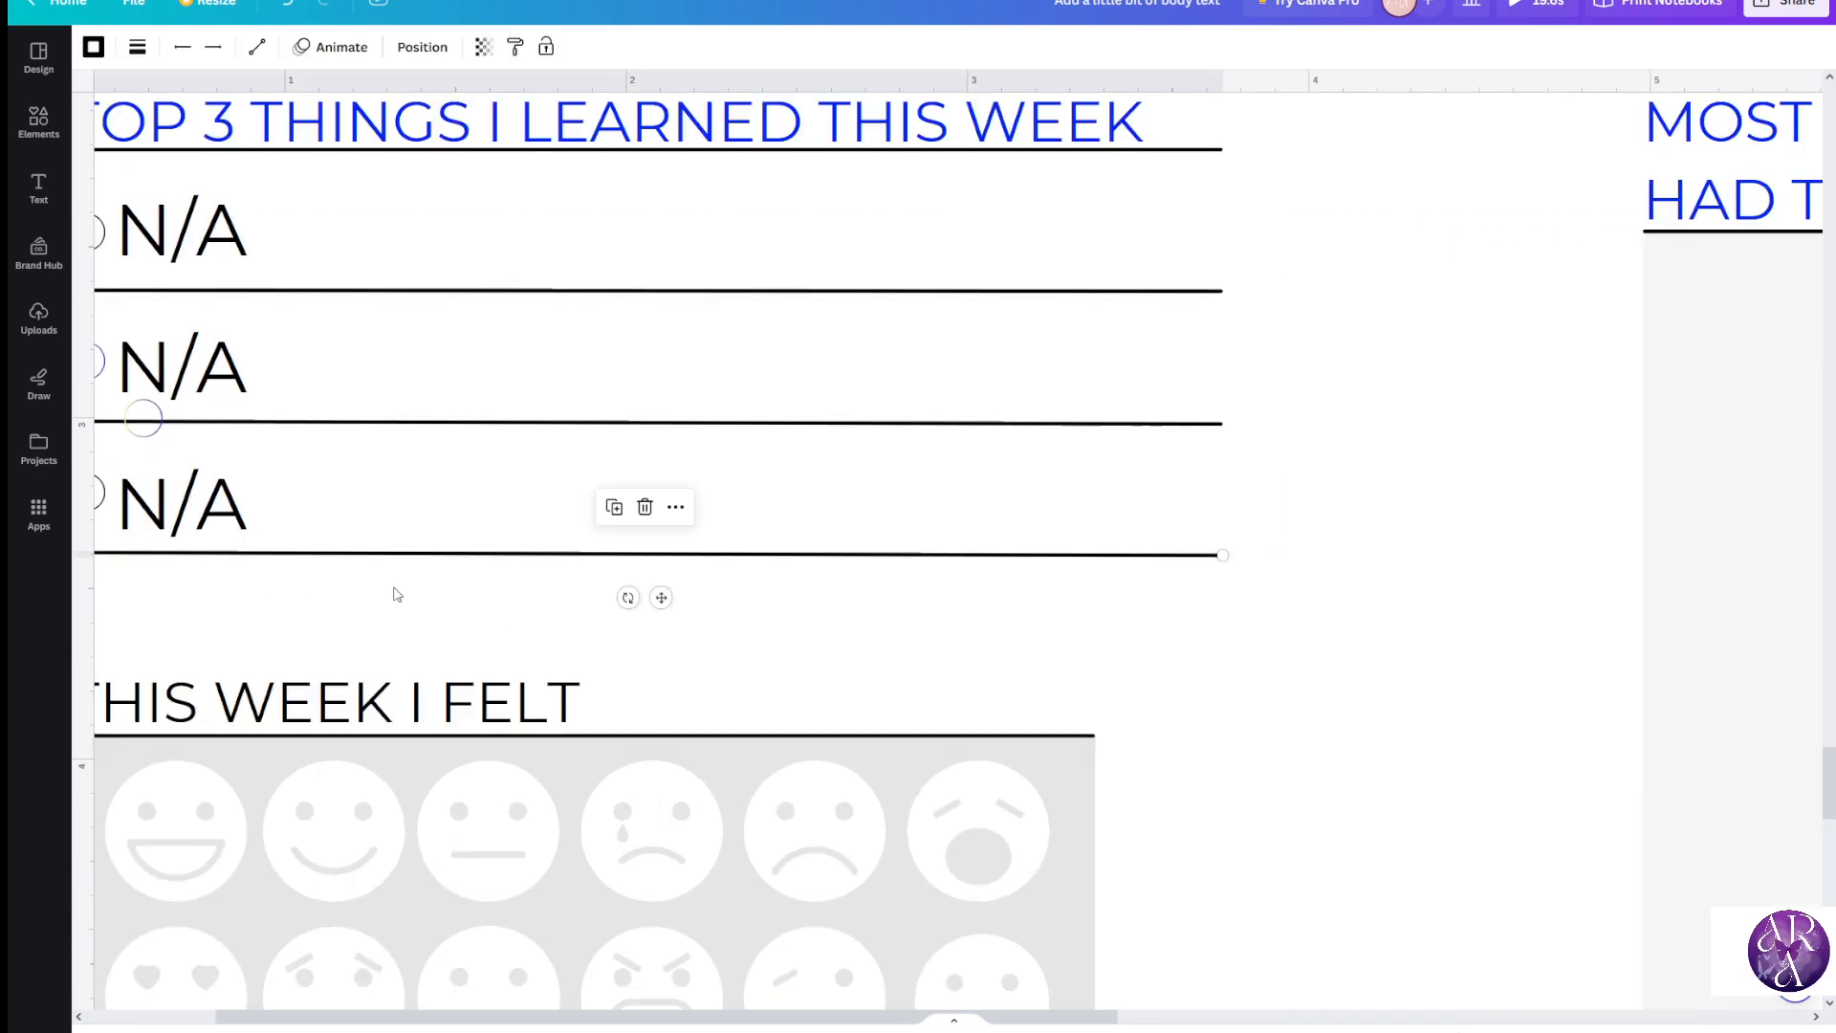
{"action": "left_click_drag", "start_coordinate": [1041, 1025], "coordinate": [909, 1026]}
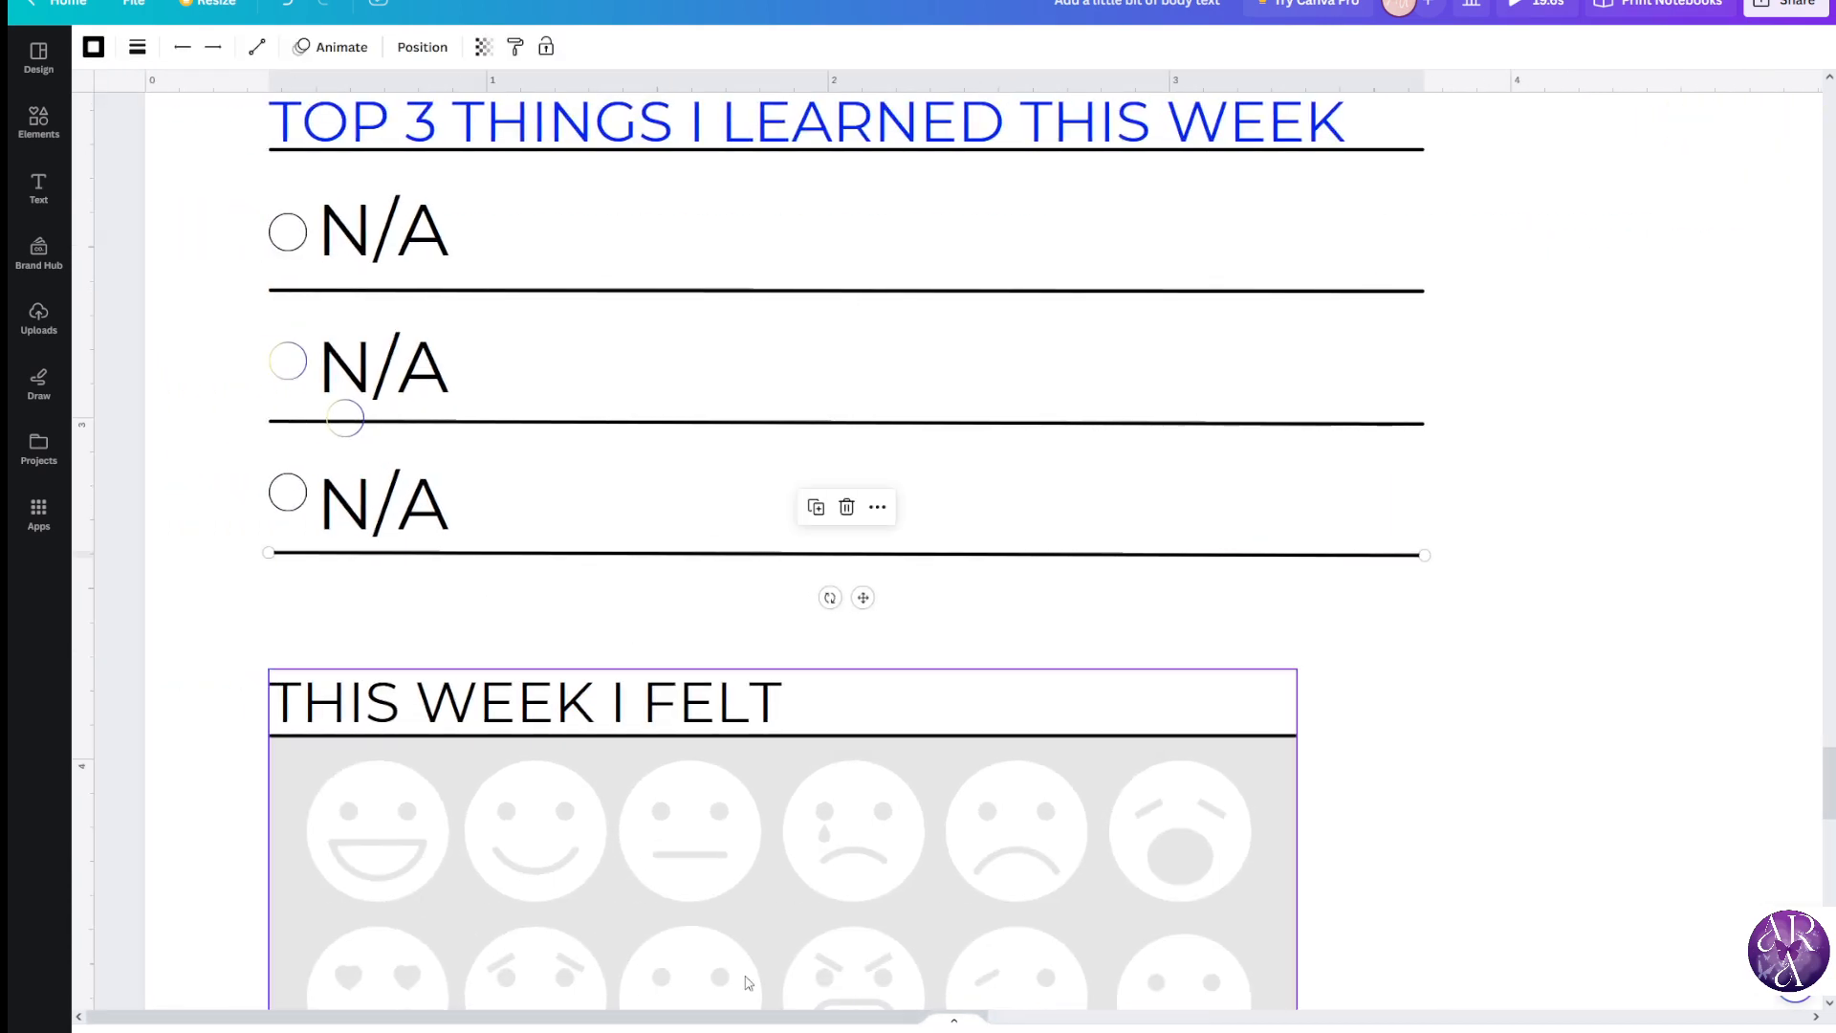
{"action": "left_click", "coordinate": [346, 420]}
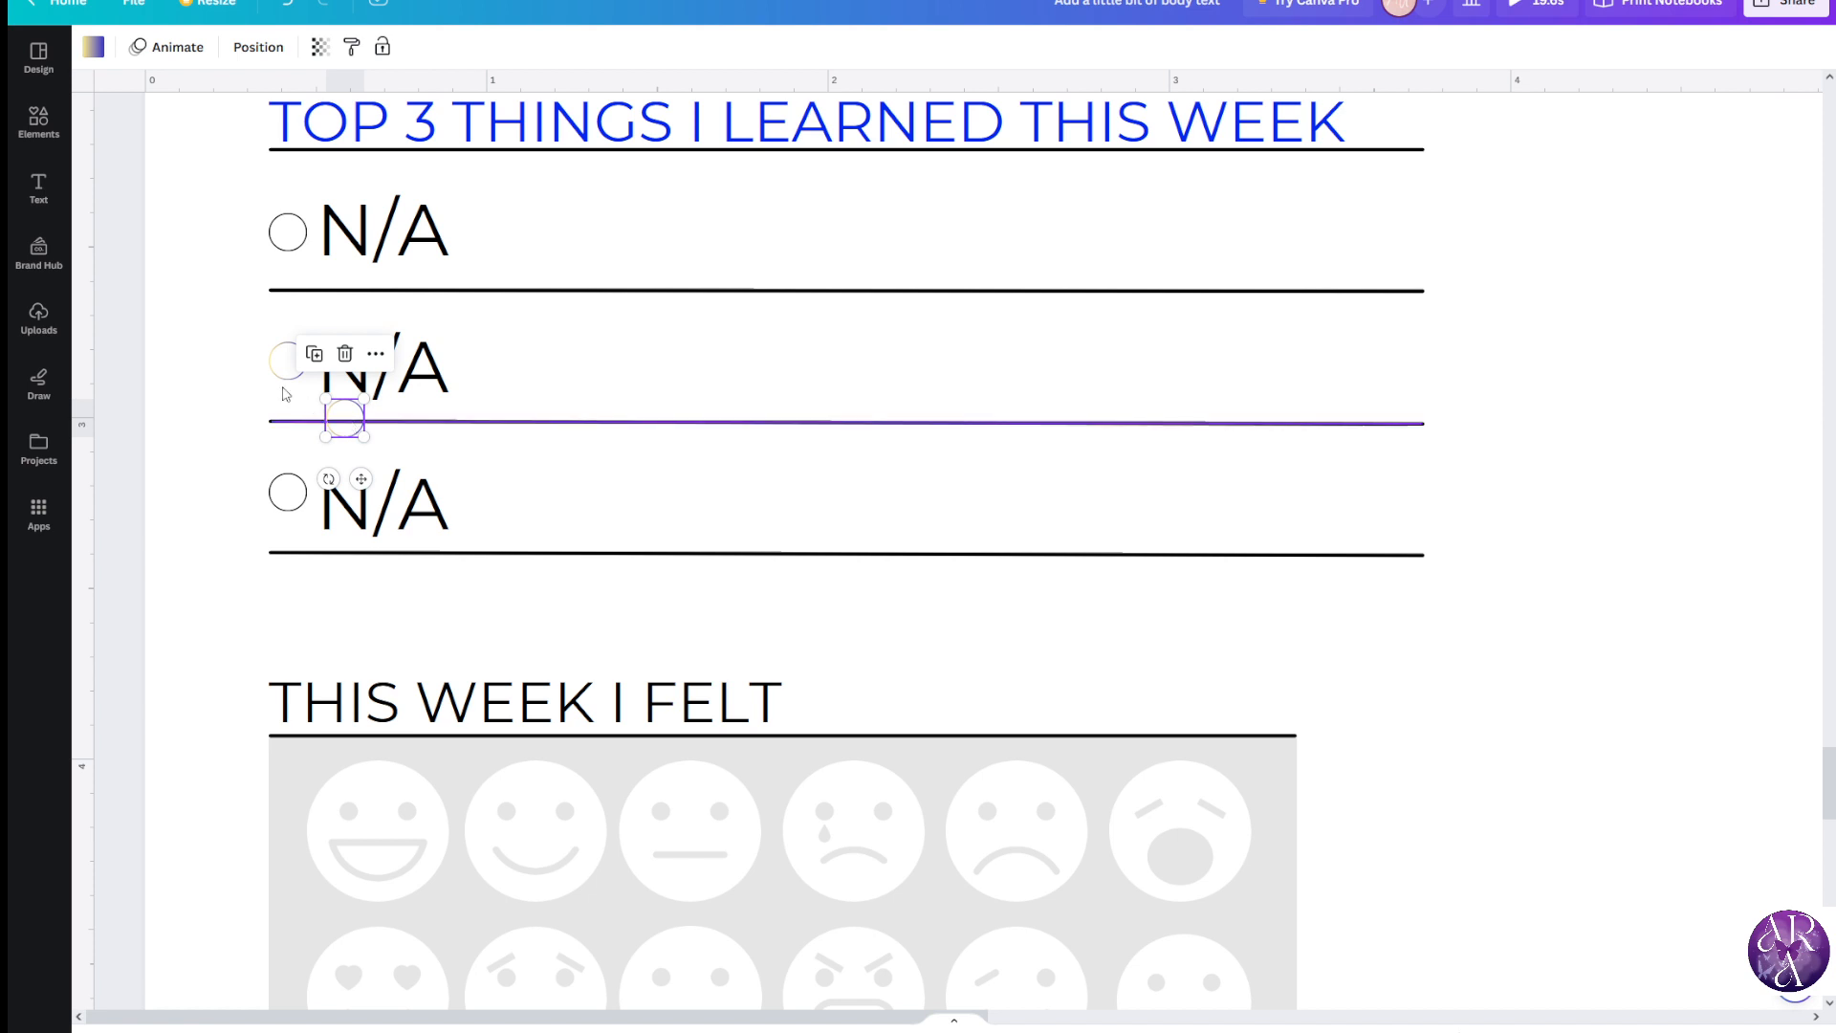
{"action": "key", "text": "Delete"}
{"action": "scroll", "coordinate": [280, 389], "scroll_direction": "up", "scroll_amount": 1}
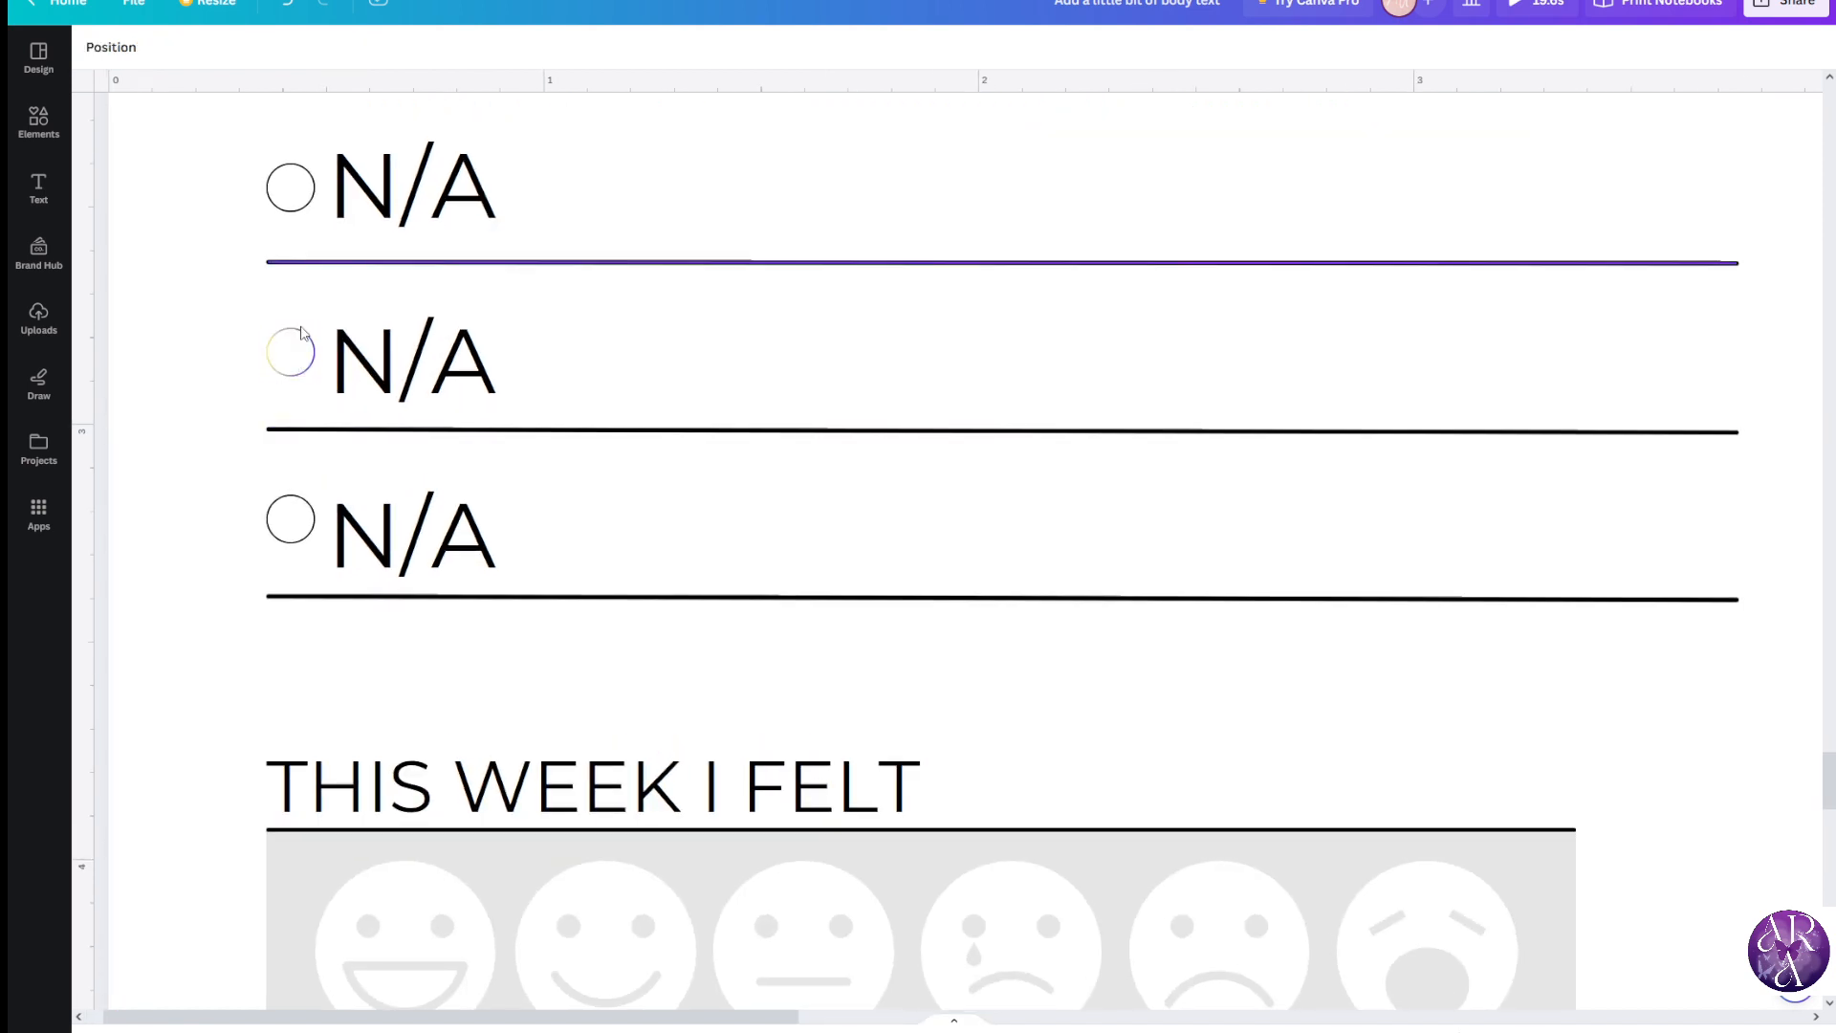
{"action": "scroll", "coordinate": [301, 373], "scroll_direction": "down", "scroll_amount": 5}
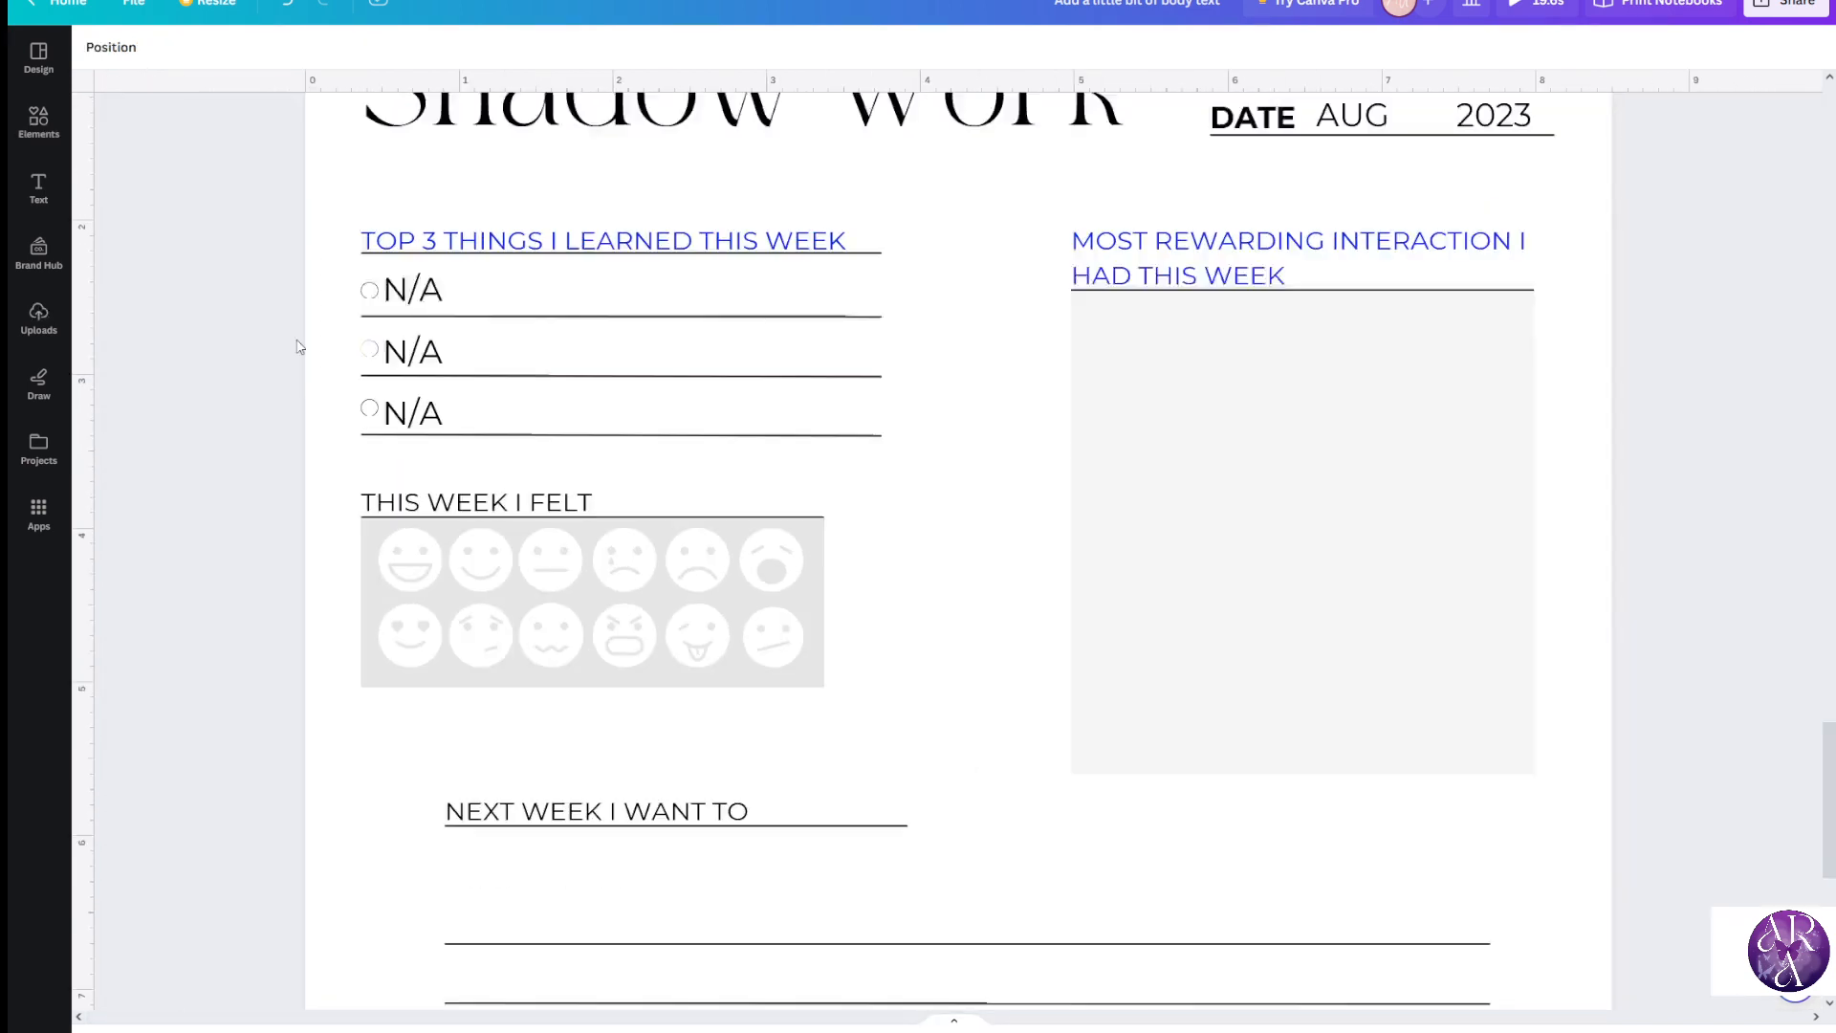
{"action": "scroll", "coordinate": [318, 318], "scroll_direction": "down", "scroll_amount": 1}
{"action": "scroll", "coordinate": [488, 401], "scroll_direction": "up", "scroll_amount": 3}
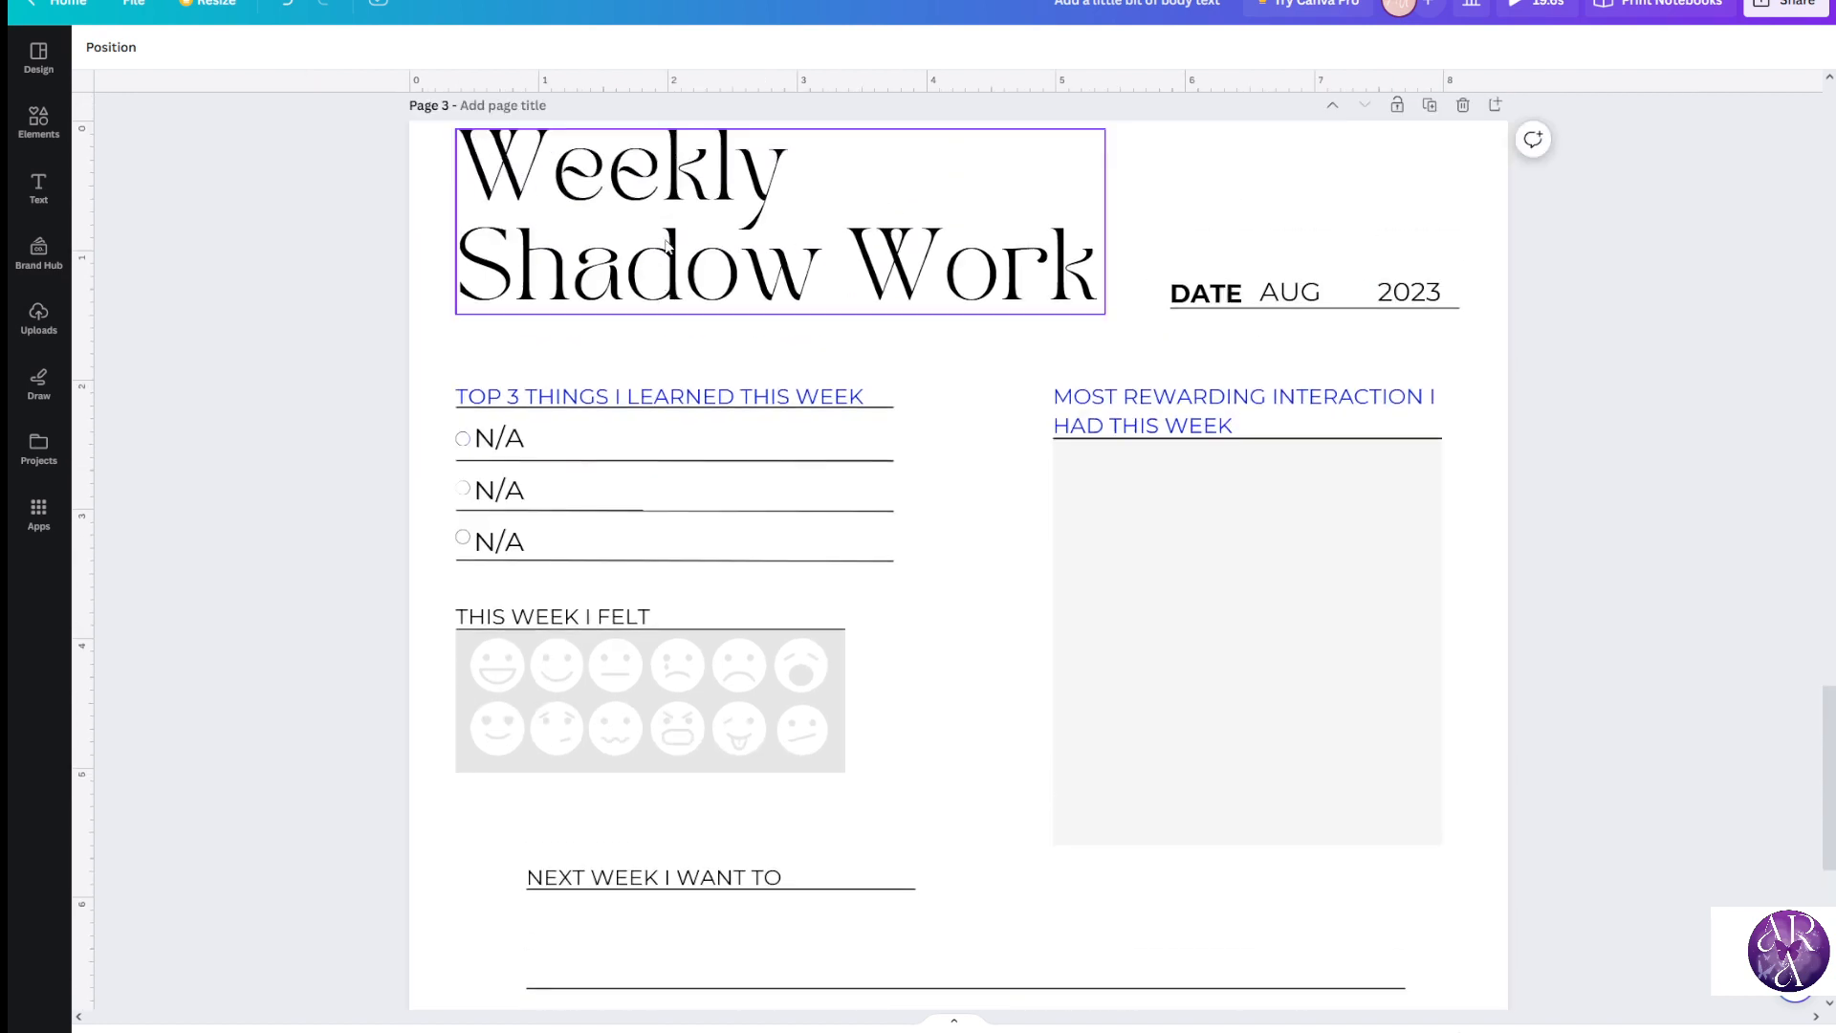
Duplicate the first N/A text and place the copy above the MOST REWARDING INTERACTION heading
{"action": "left_click", "coordinate": [505, 478]}
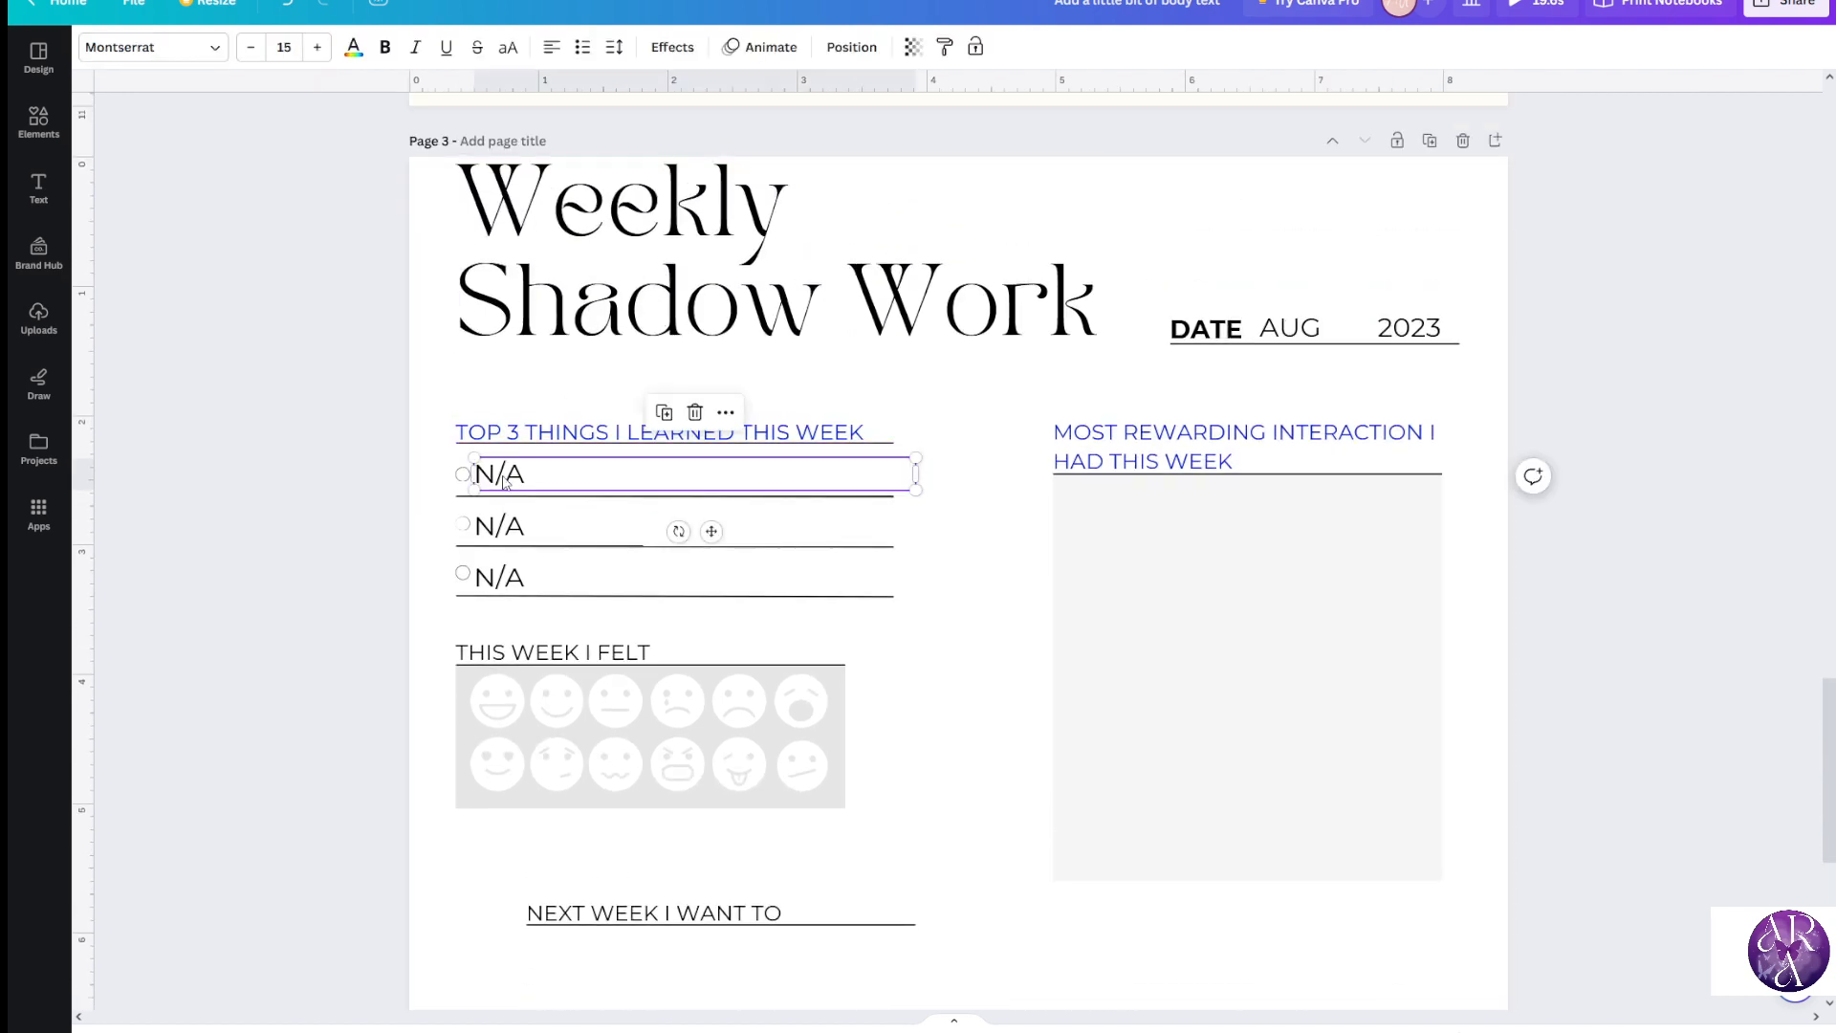
{"action": "left_click", "coordinate": [665, 413]}
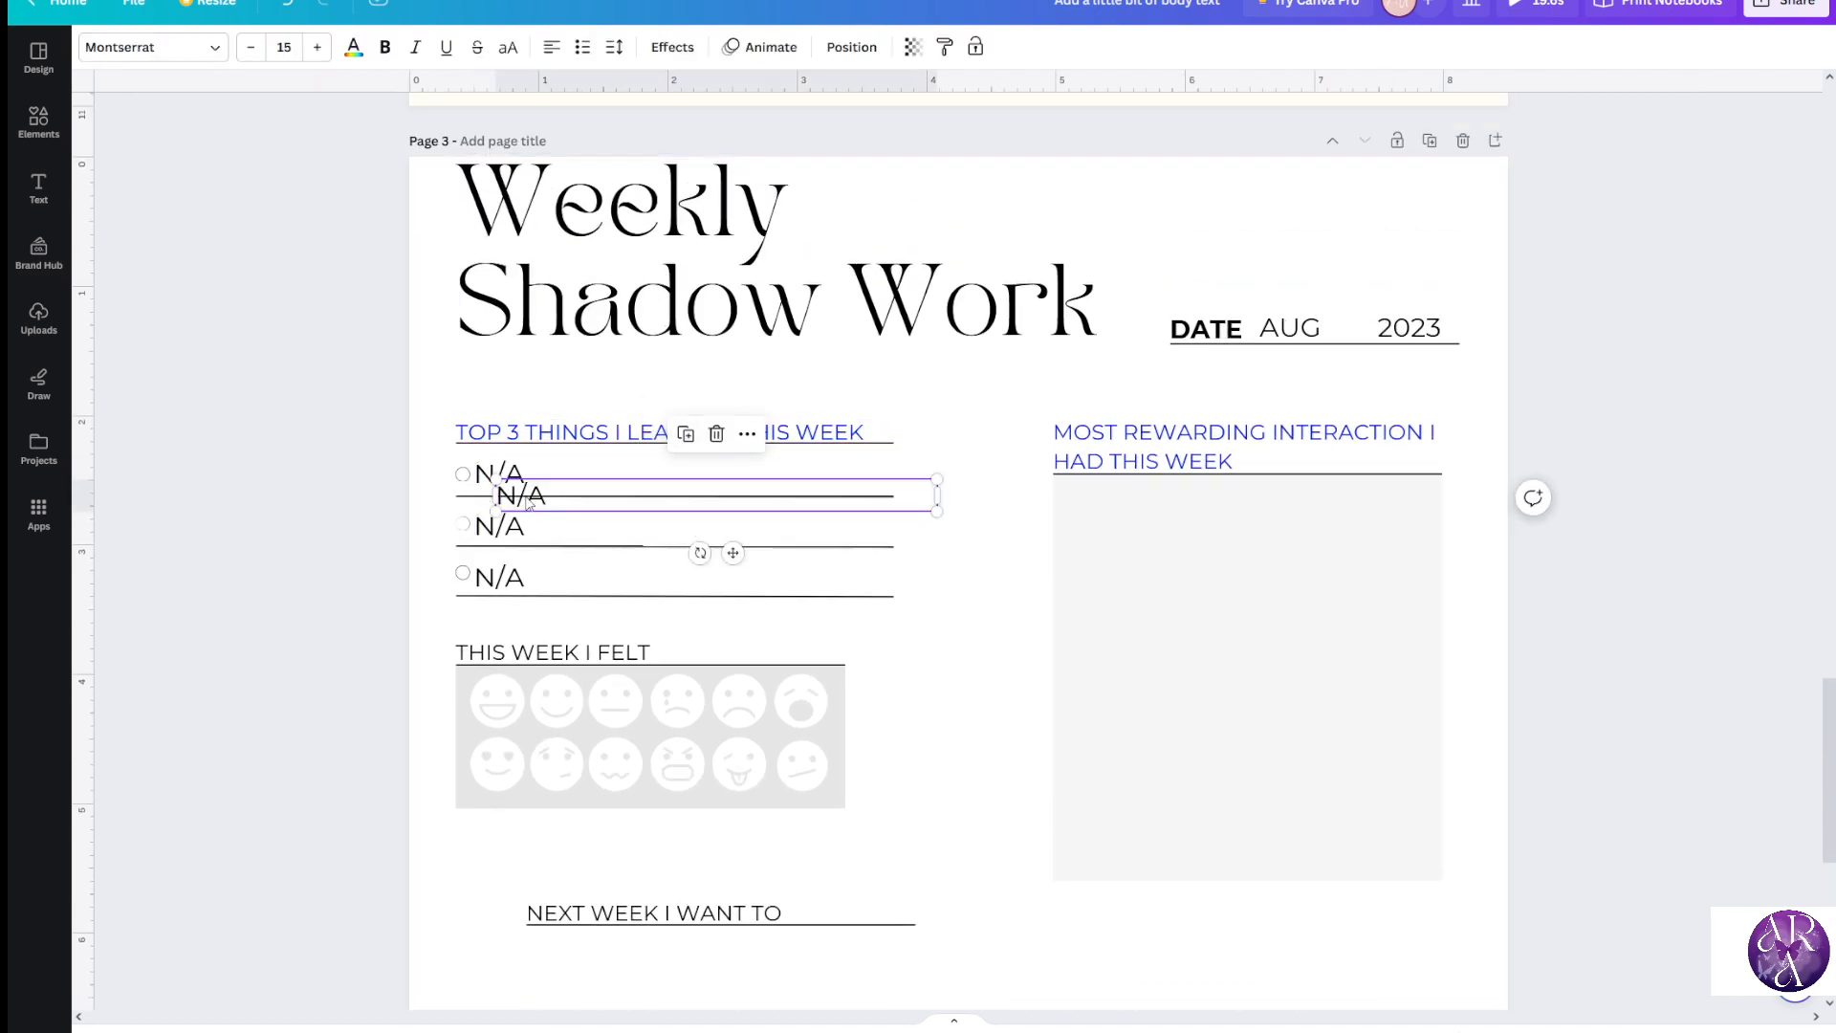
{"action": "left_click_drag", "start_coordinate": [527, 504], "coordinate": [1113, 392]}
Widen the grey answer box on both sides, from just beyond the checklist lines to near the page's right edge
{"action": "left_click", "coordinate": [1075, 615]}
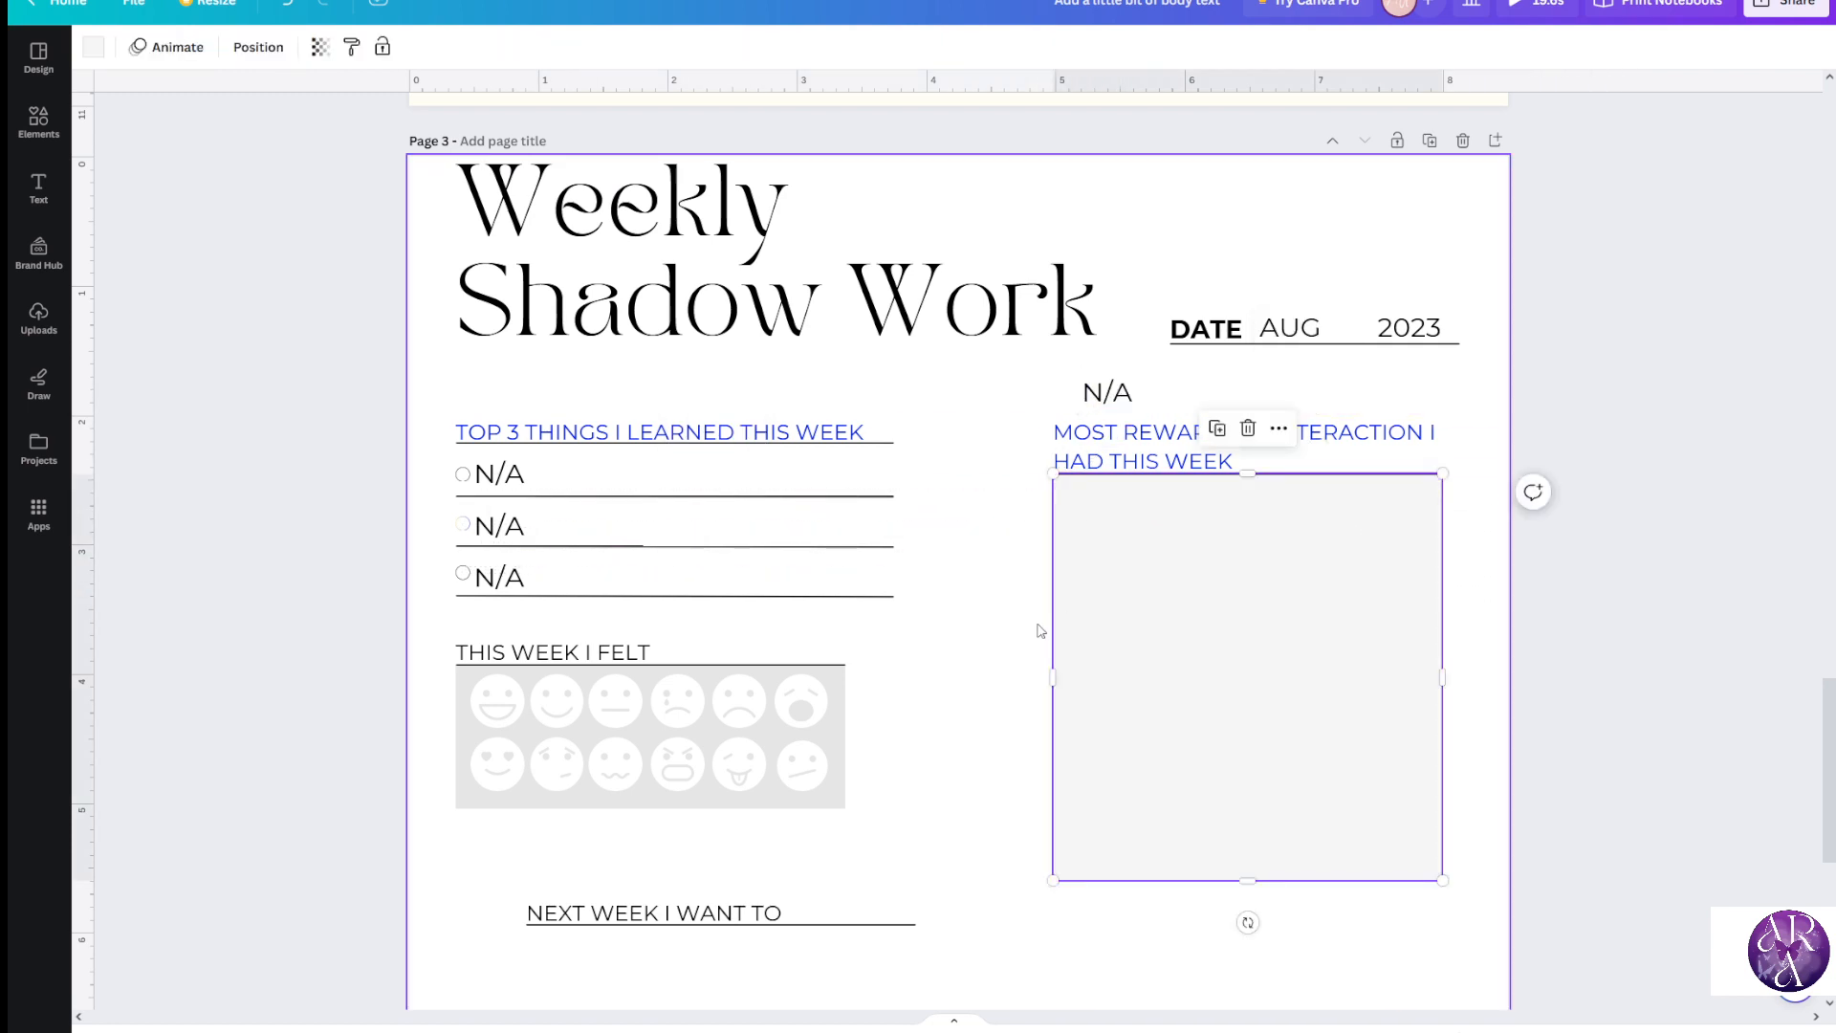
{"action": "left_click_drag", "start_coordinate": [1053, 676], "coordinate": [920, 675]}
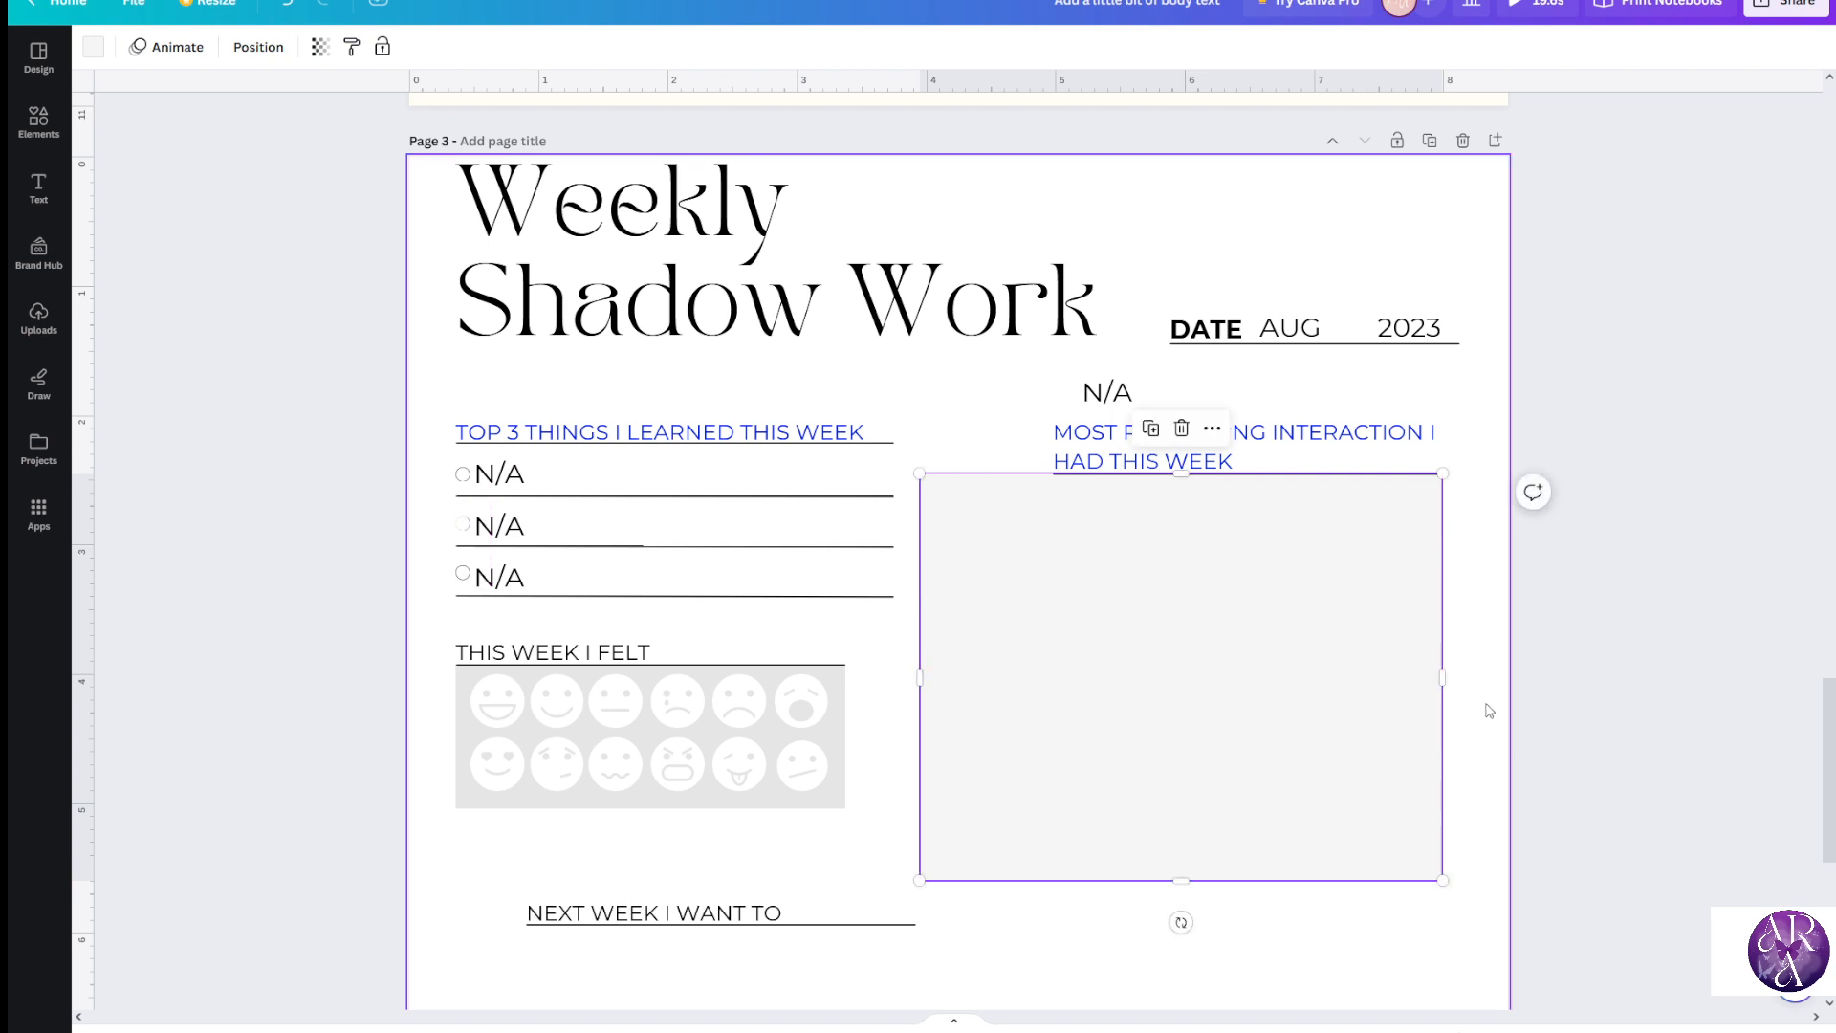
{"action": "left_click_drag", "start_coordinate": [1442, 676], "coordinate": [1497, 682]}
Move the MOST REWARDING INTERACTION heading left above the widened box and align its top to a horizontal guide level with the TOP 3 THINGS heading
{"action": "left_click", "coordinate": [1115, 448]}
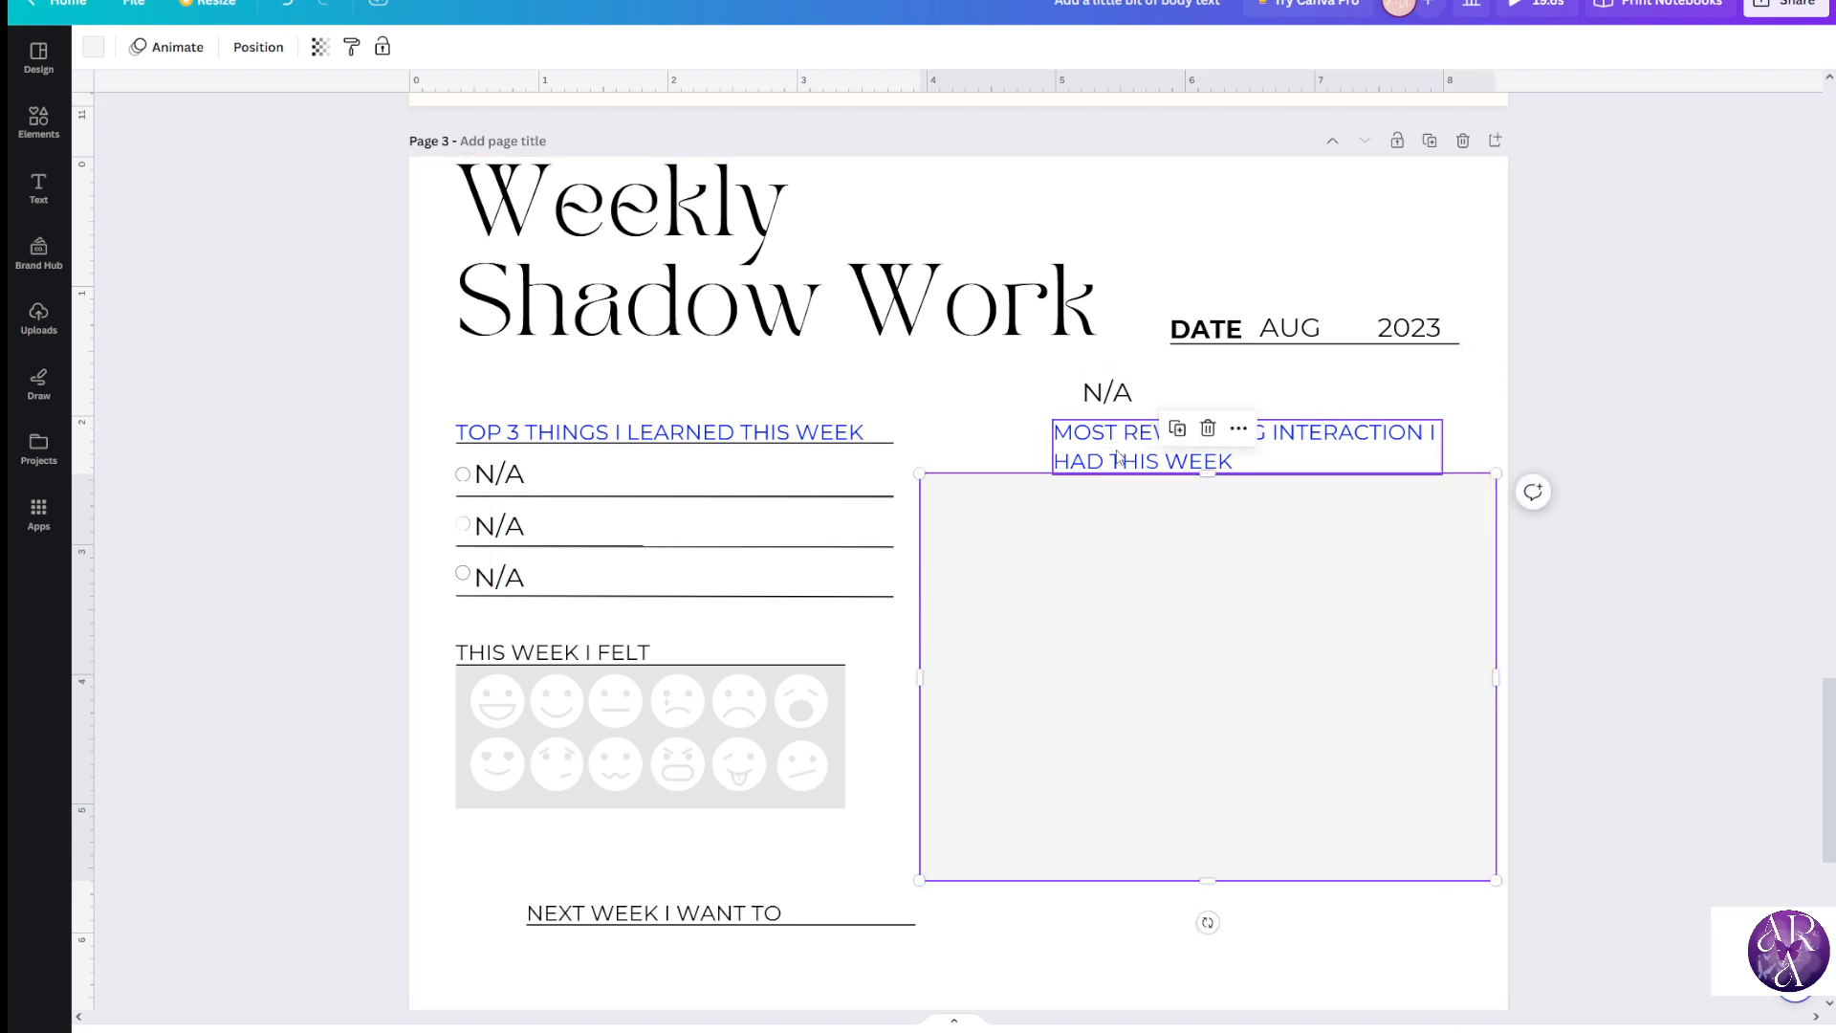
{"action": "left_click_drag", "start_coordinate": [1115, 448], "coordinate": [1000, 456]}
{"action": "left_click", "coordinate": [669, 433]}
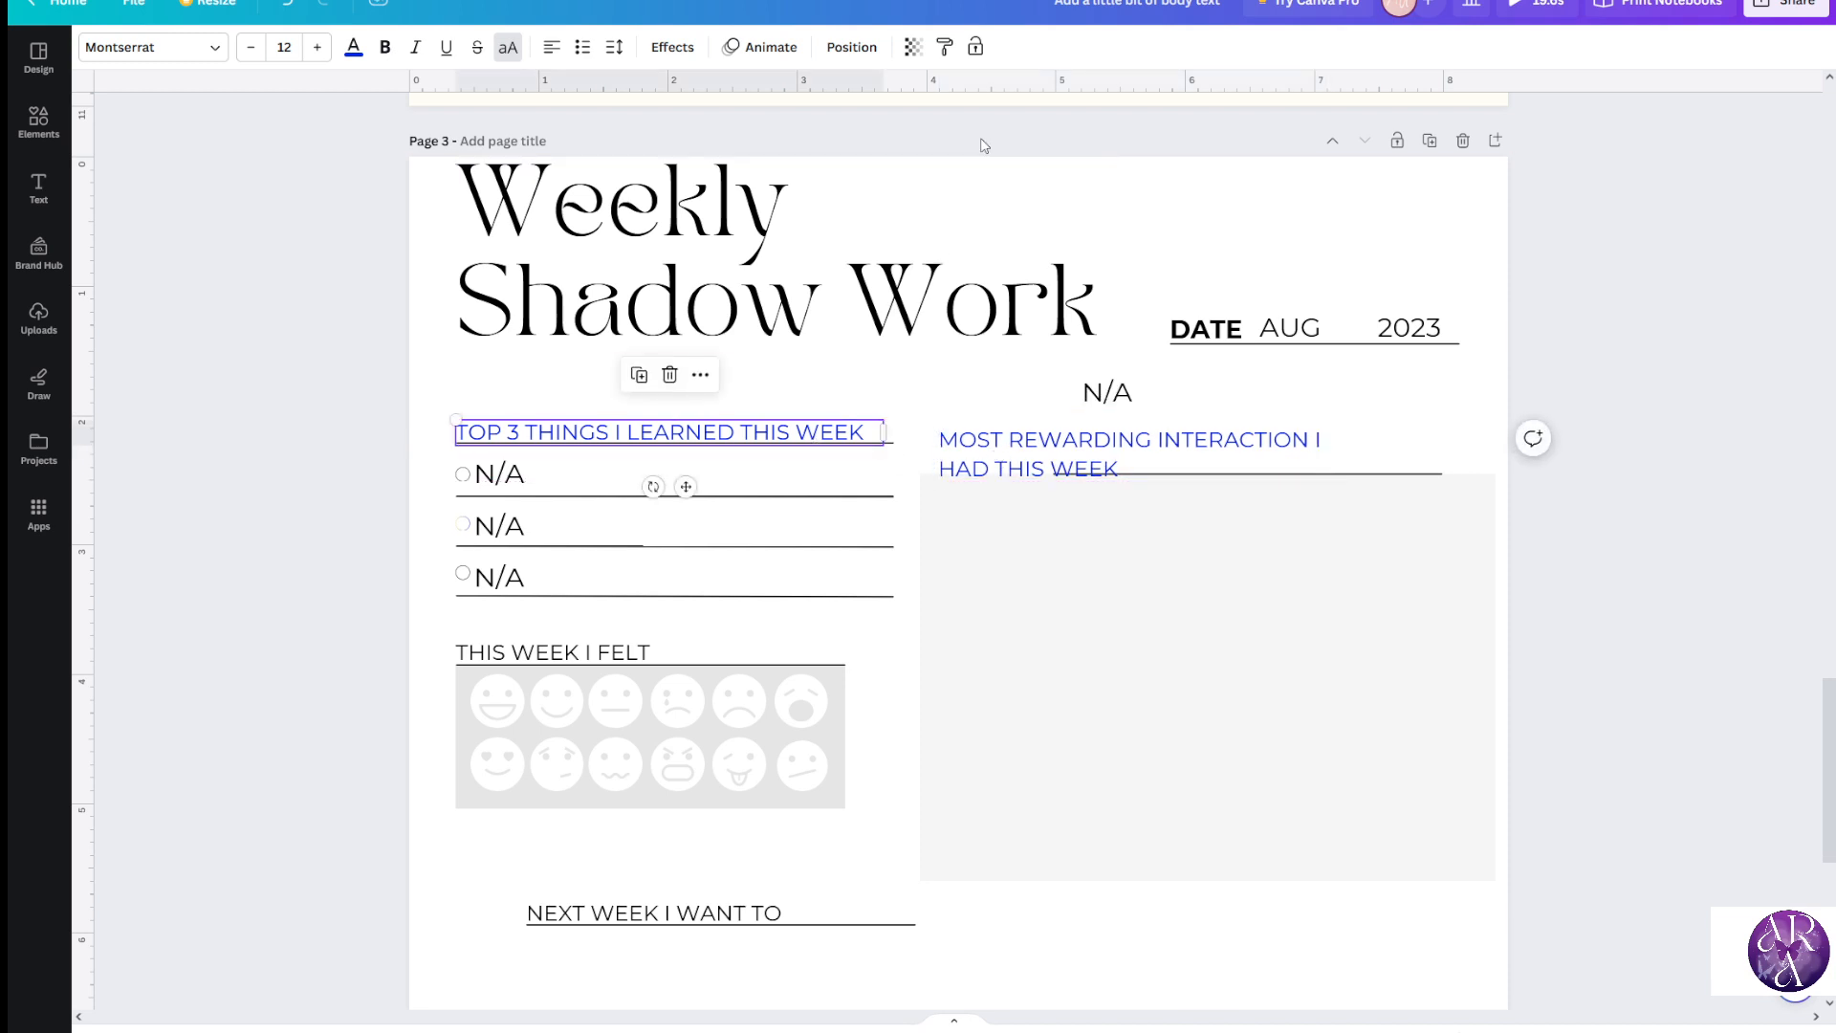
{"action": "left_click_drag", "start_coordinate": [988, 83], "coordinate": [1010, 445]}
Pull the grey box's left edge in to match the MOST REWARDING INTERACTION heading, and shift the underline left to start at the same edge
{"action": "left_click", "coordinate": [934, 553]}
{"action": "left_click_drag", "start_coordinate": [924, 683], "coordinate": [958, 679]}
{"action": "left_click", "coordinate": [1588, 487]}
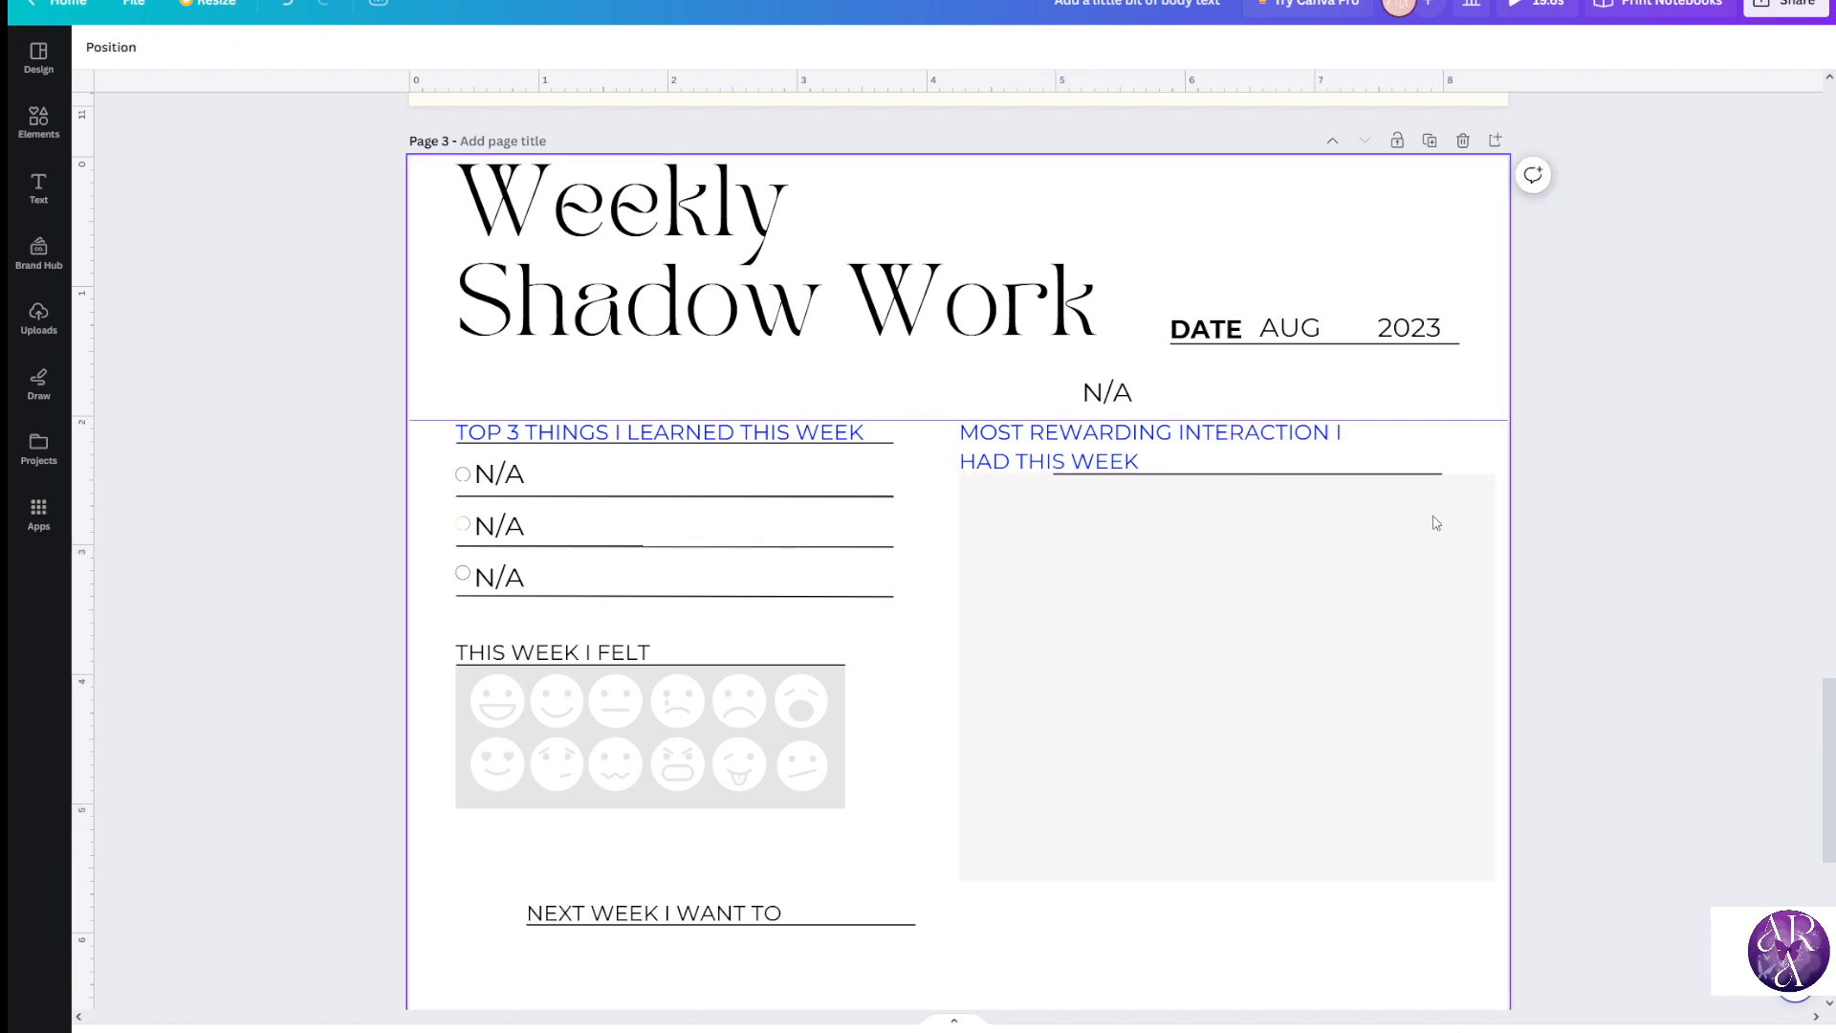
{"action": "left_click_drag", "start_coordinate": [1402, 475], "coordinate": [1310, 475]}
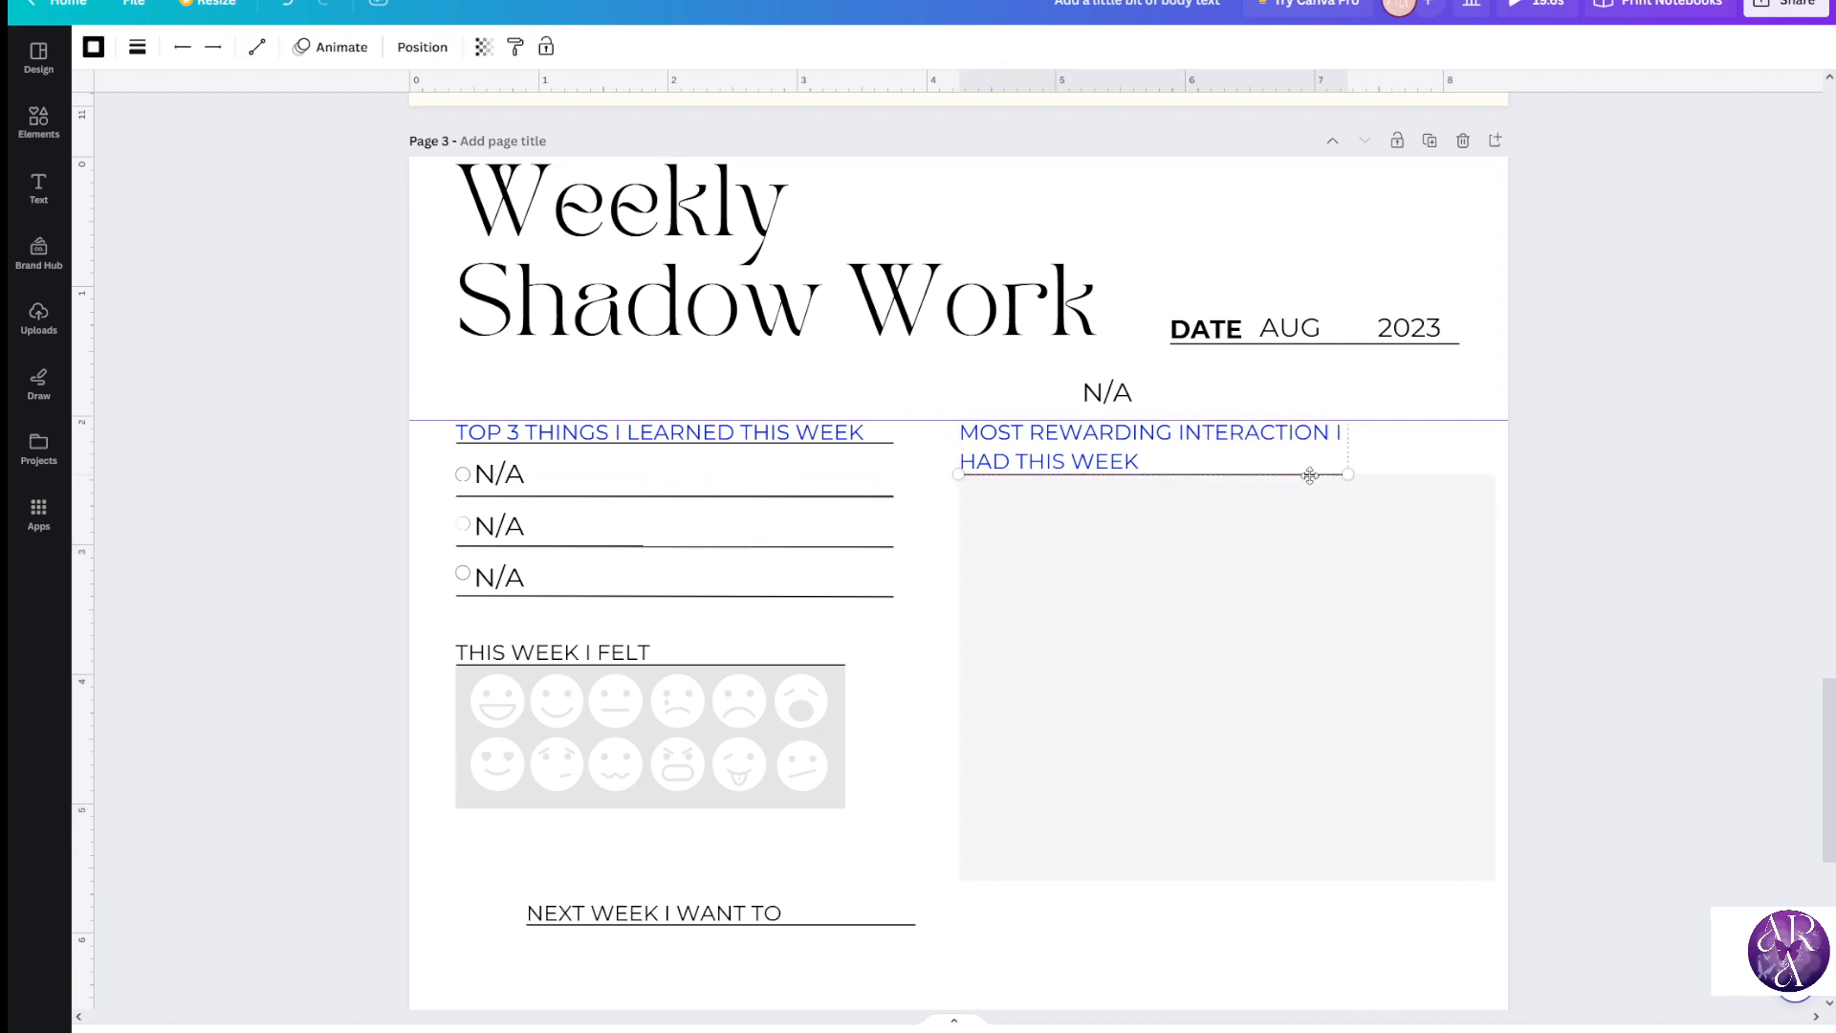
Lower the grey answer box's top edge and shift the underline down to leave space below the MOST REWARDING INTERACTION heading
{"action": "left_click", "coordinate": [1250, 545]}
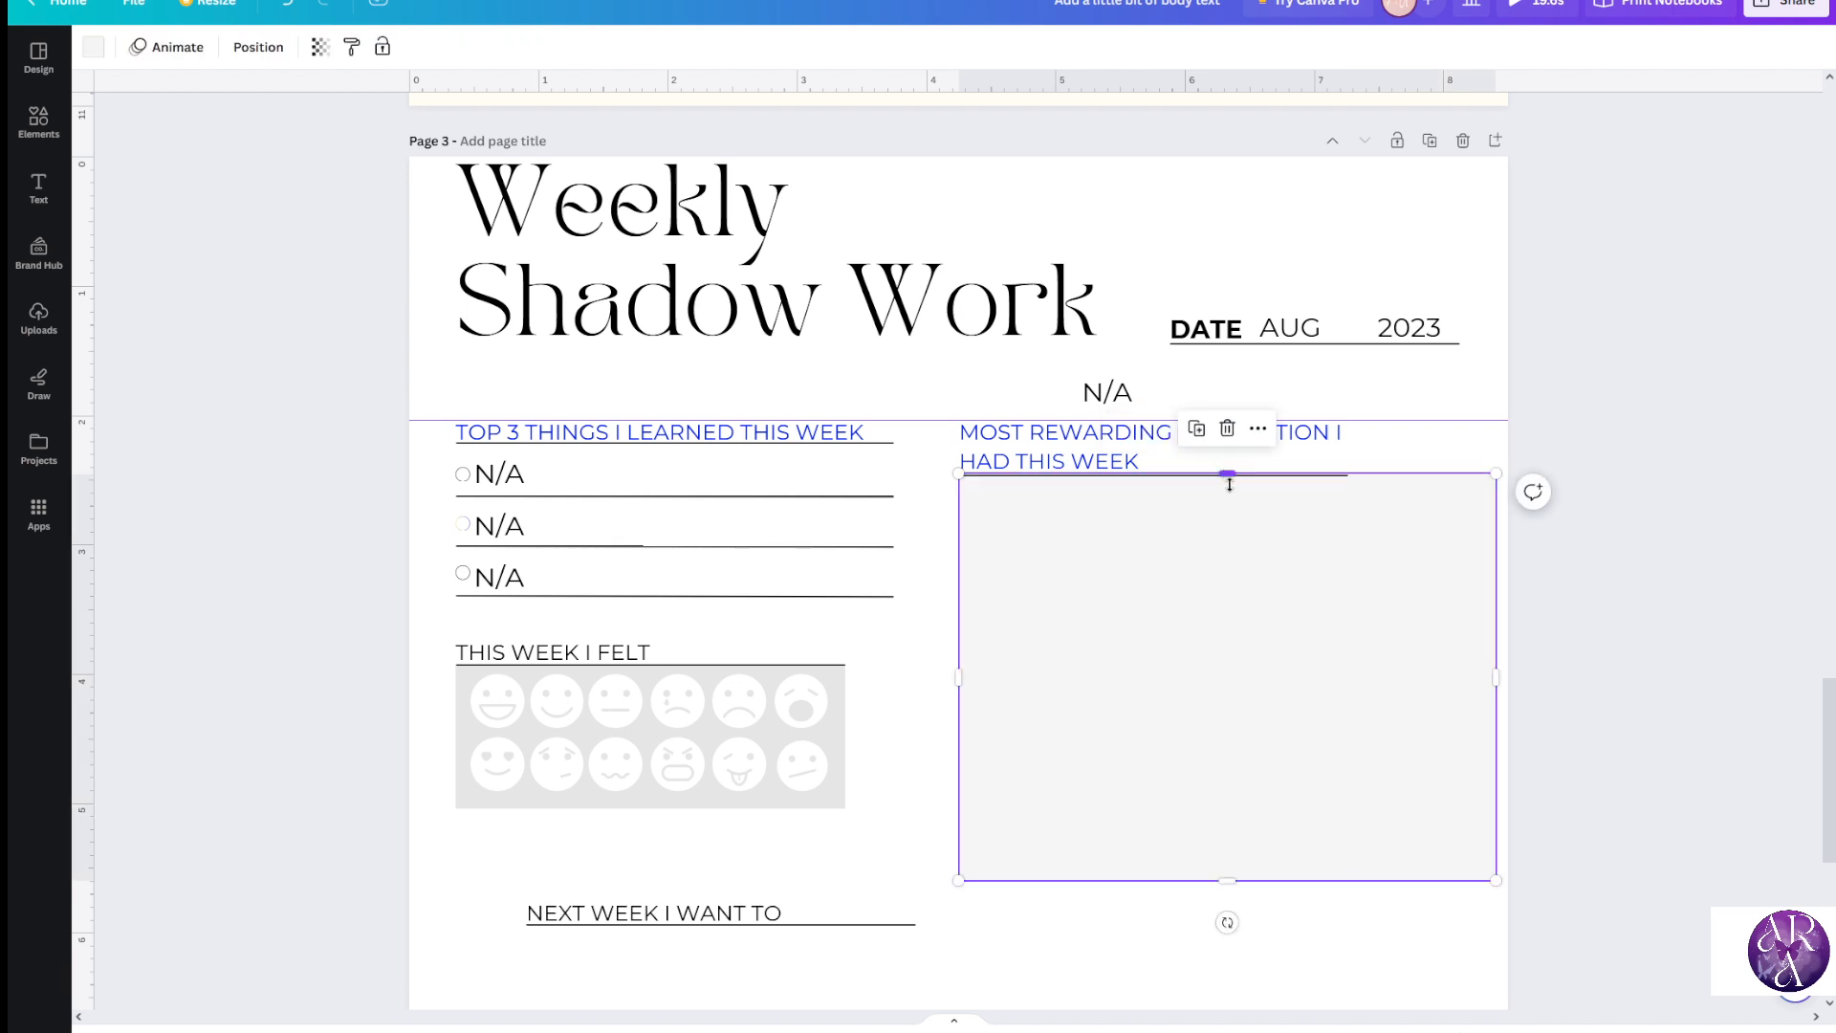
{"action": "left_click_drag", "start_coordinate": [1230, 484], "coordinate": [1227, 526]}
{"action": "left_click", "coordinate": [1087, 479]}
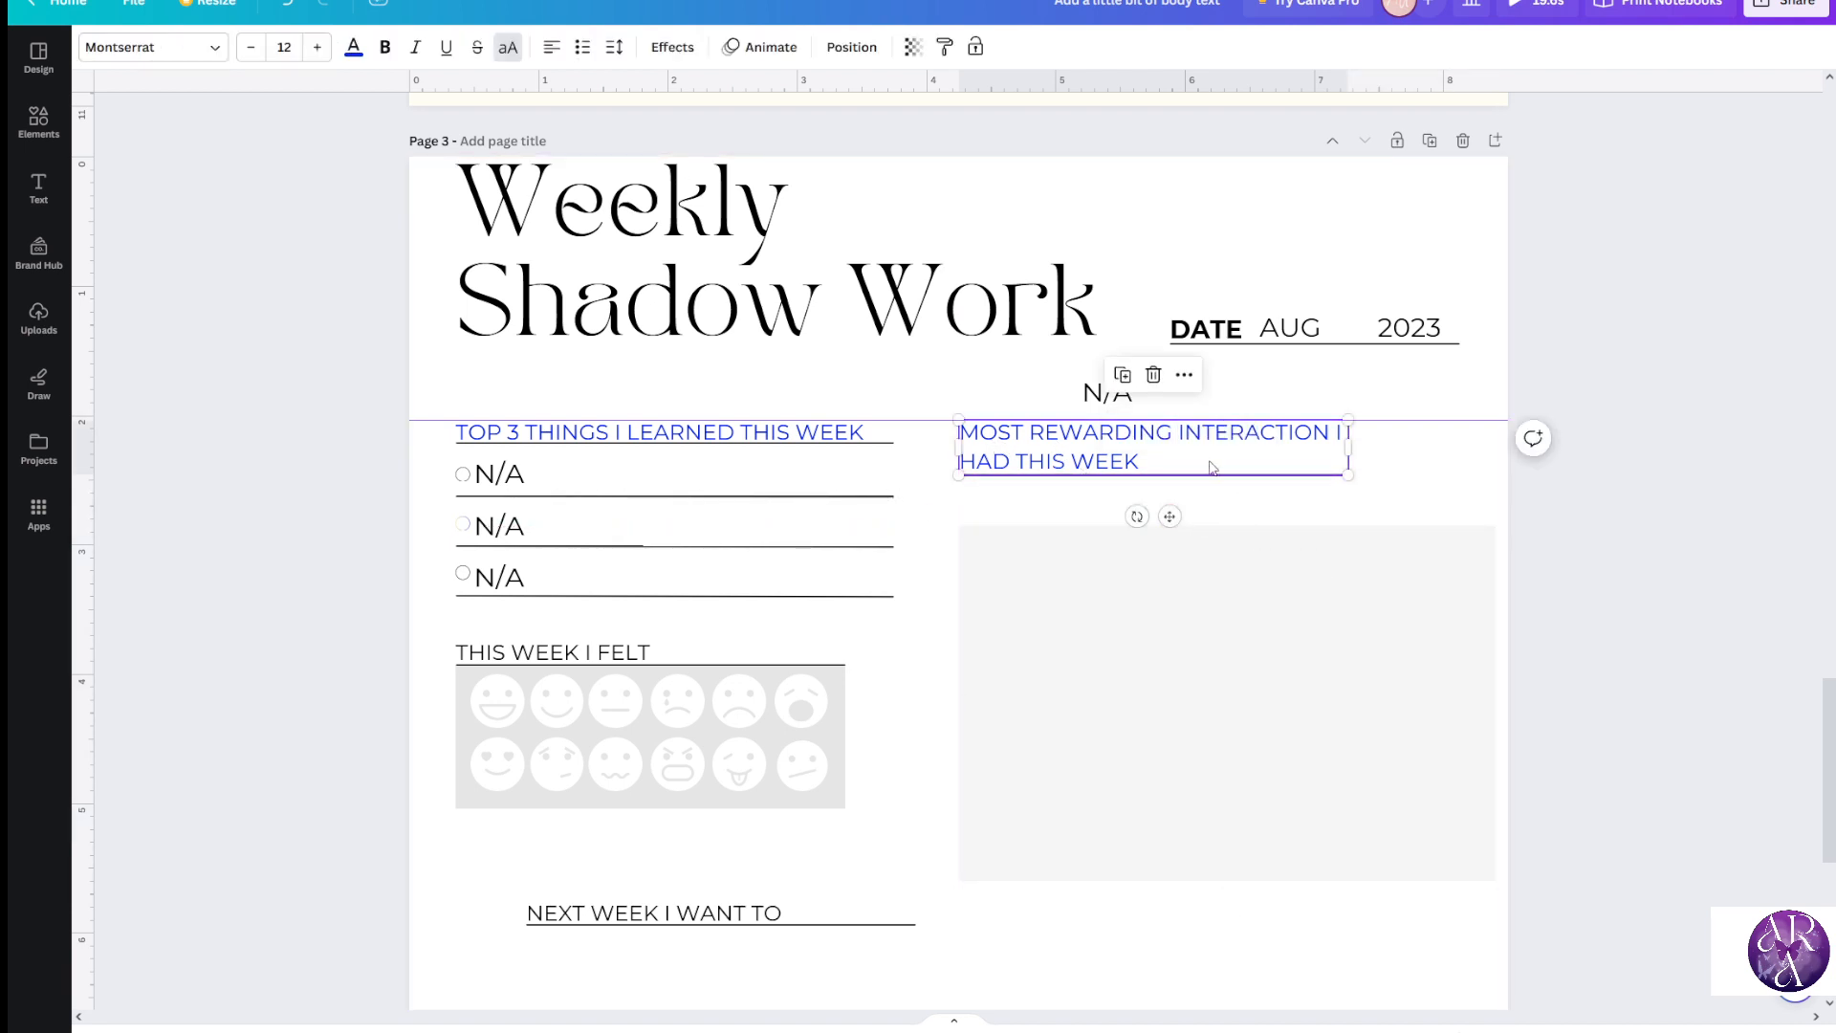
{"action": "left_click_drag", "start_coordinate": [1212, 467], "coordinate": [1179, 497]}
{"action": "left_click_drag", "start_coordinate": [1033, 445], "coordinate": [1032, 460]}
{"action": "left_click", "coordinate": [1117, 582]}
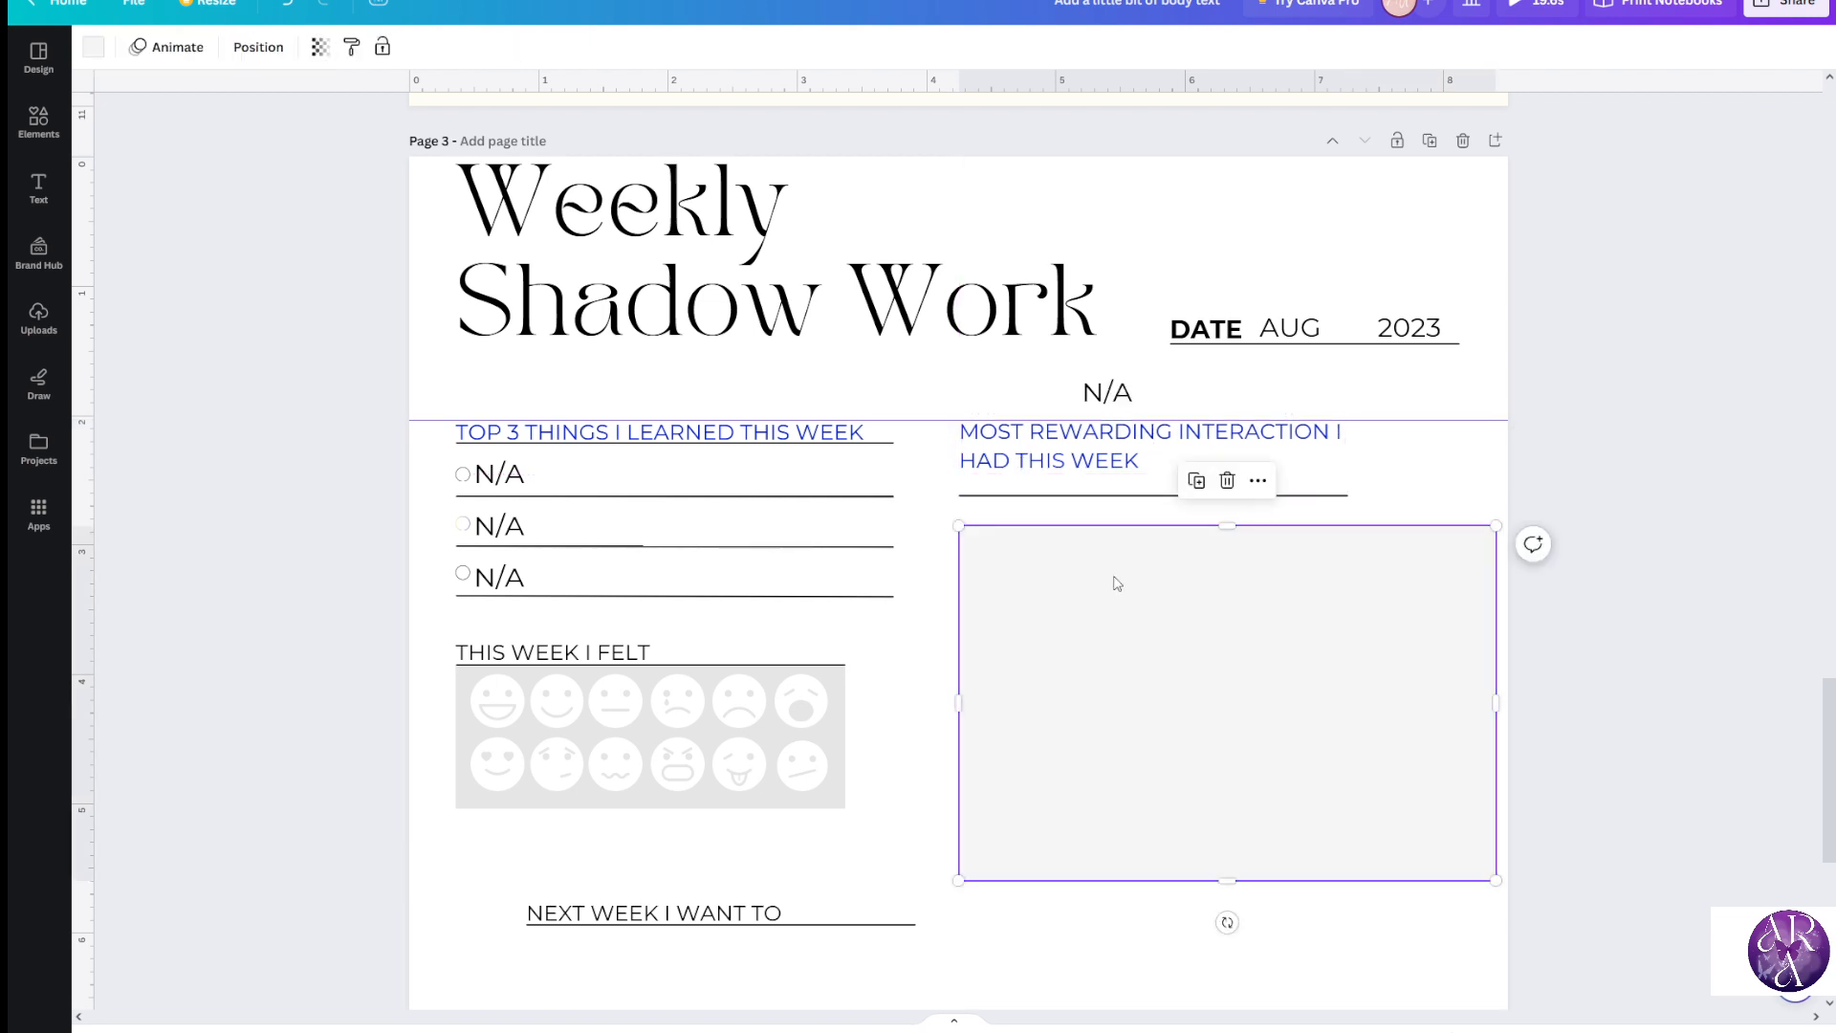
{"action": "left_click_drag", "start_coordinate": [1230, 526], "coordinate": [1223, 509]}
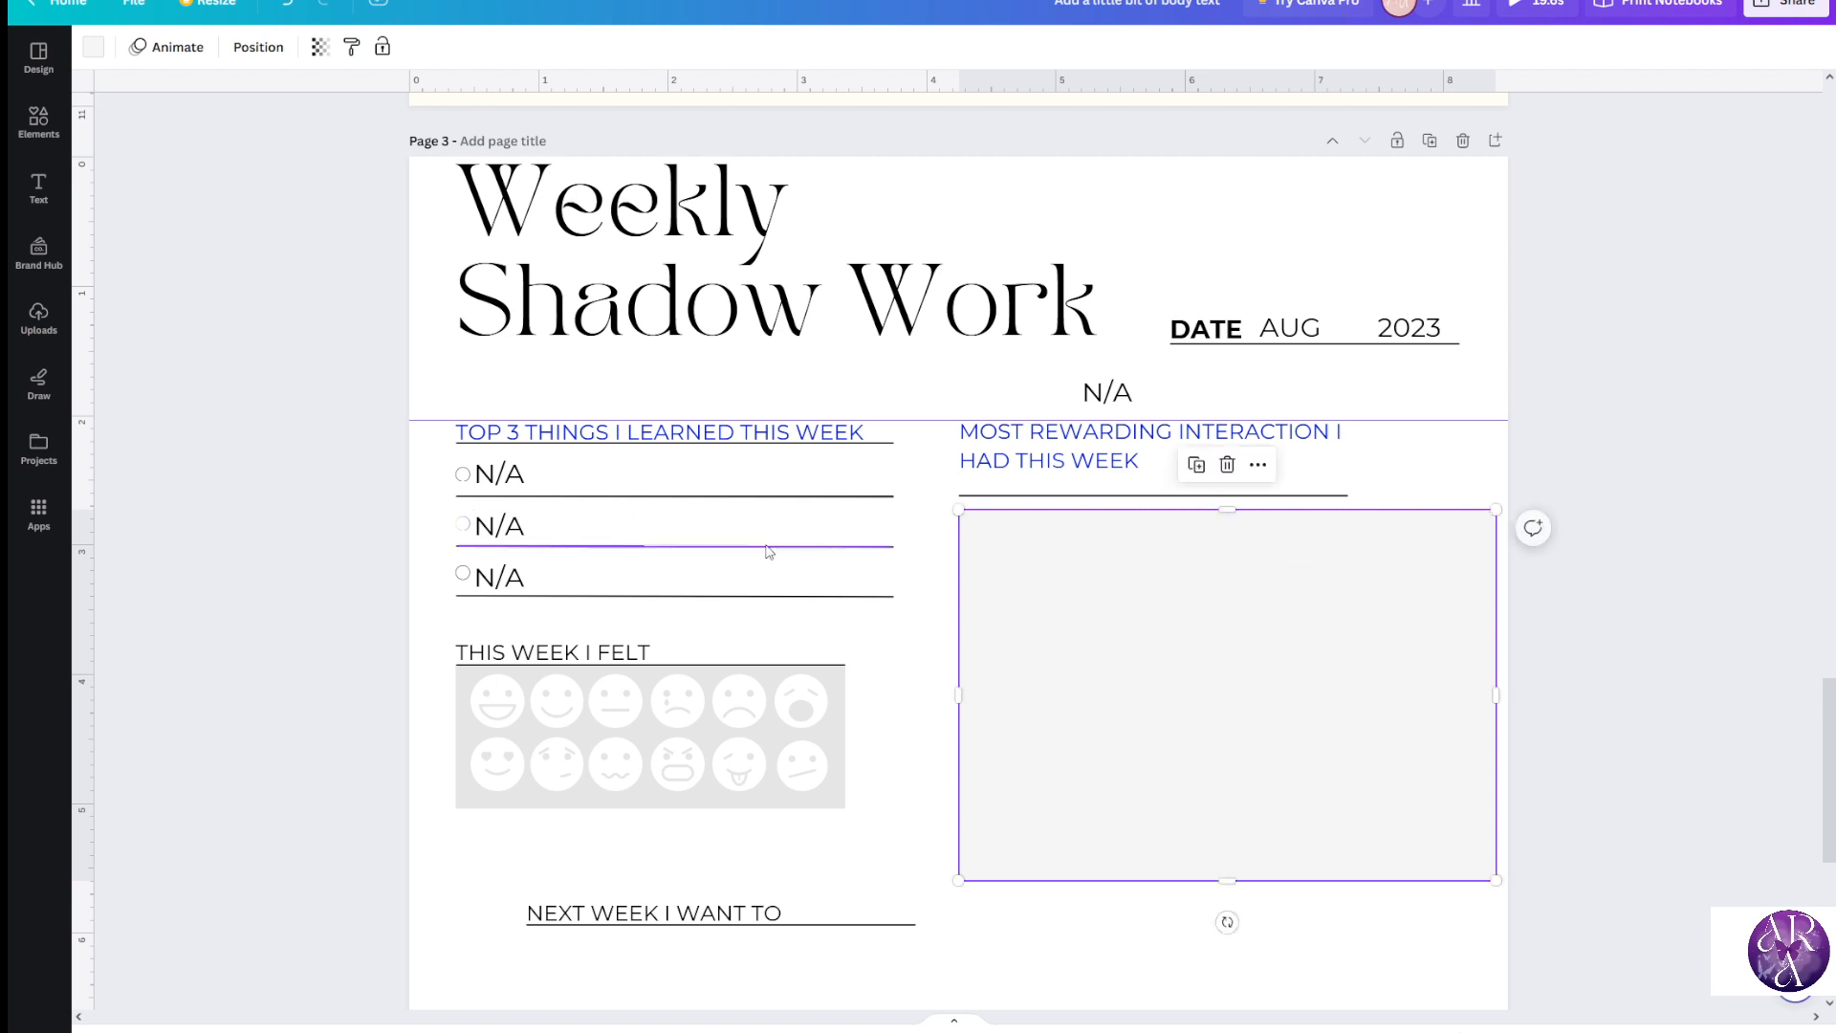
Delete the underline beneath the MOST REWARDING INTERACTION heading and raise the grey box's top edge to just below the heading
{"action": "left_click", "coordinate": [1013, 501]}
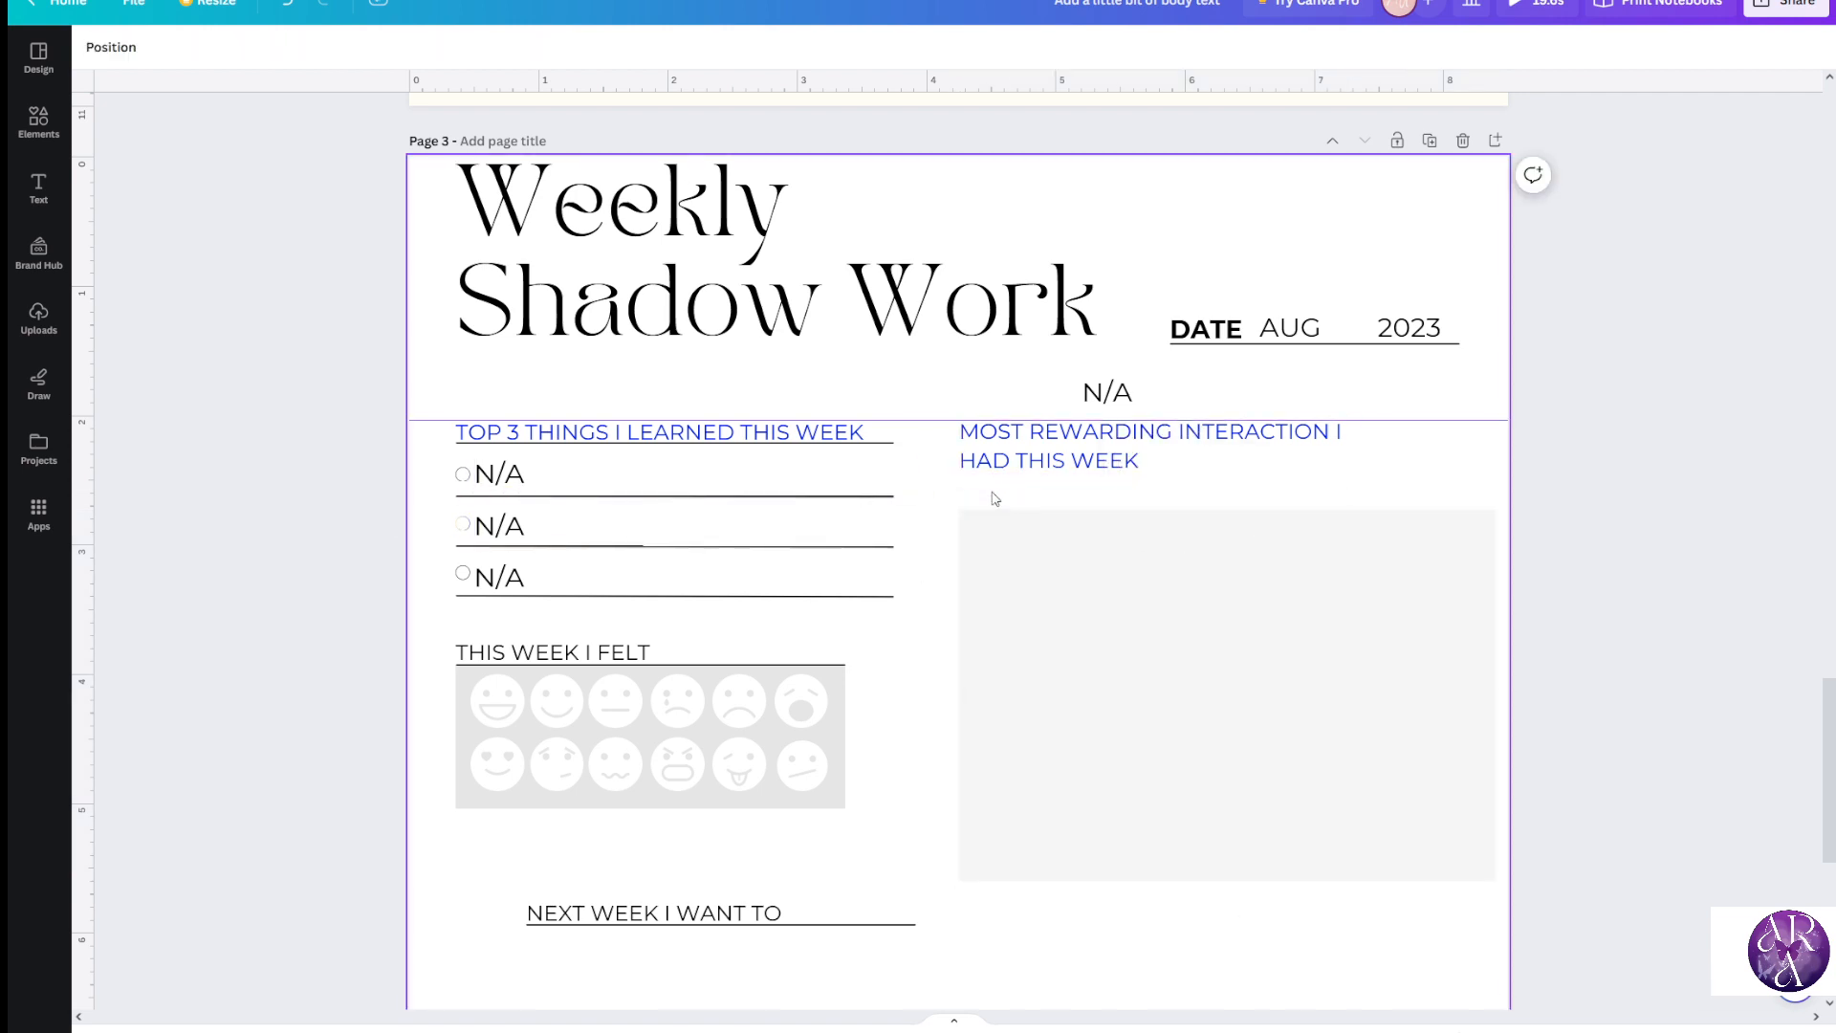
{"action": "left_click", "coordinate": [1150, 646]}
{"action": "left_click_drag", "start_coordinate": [1228, 510], "coordinate": [1230, 485]}
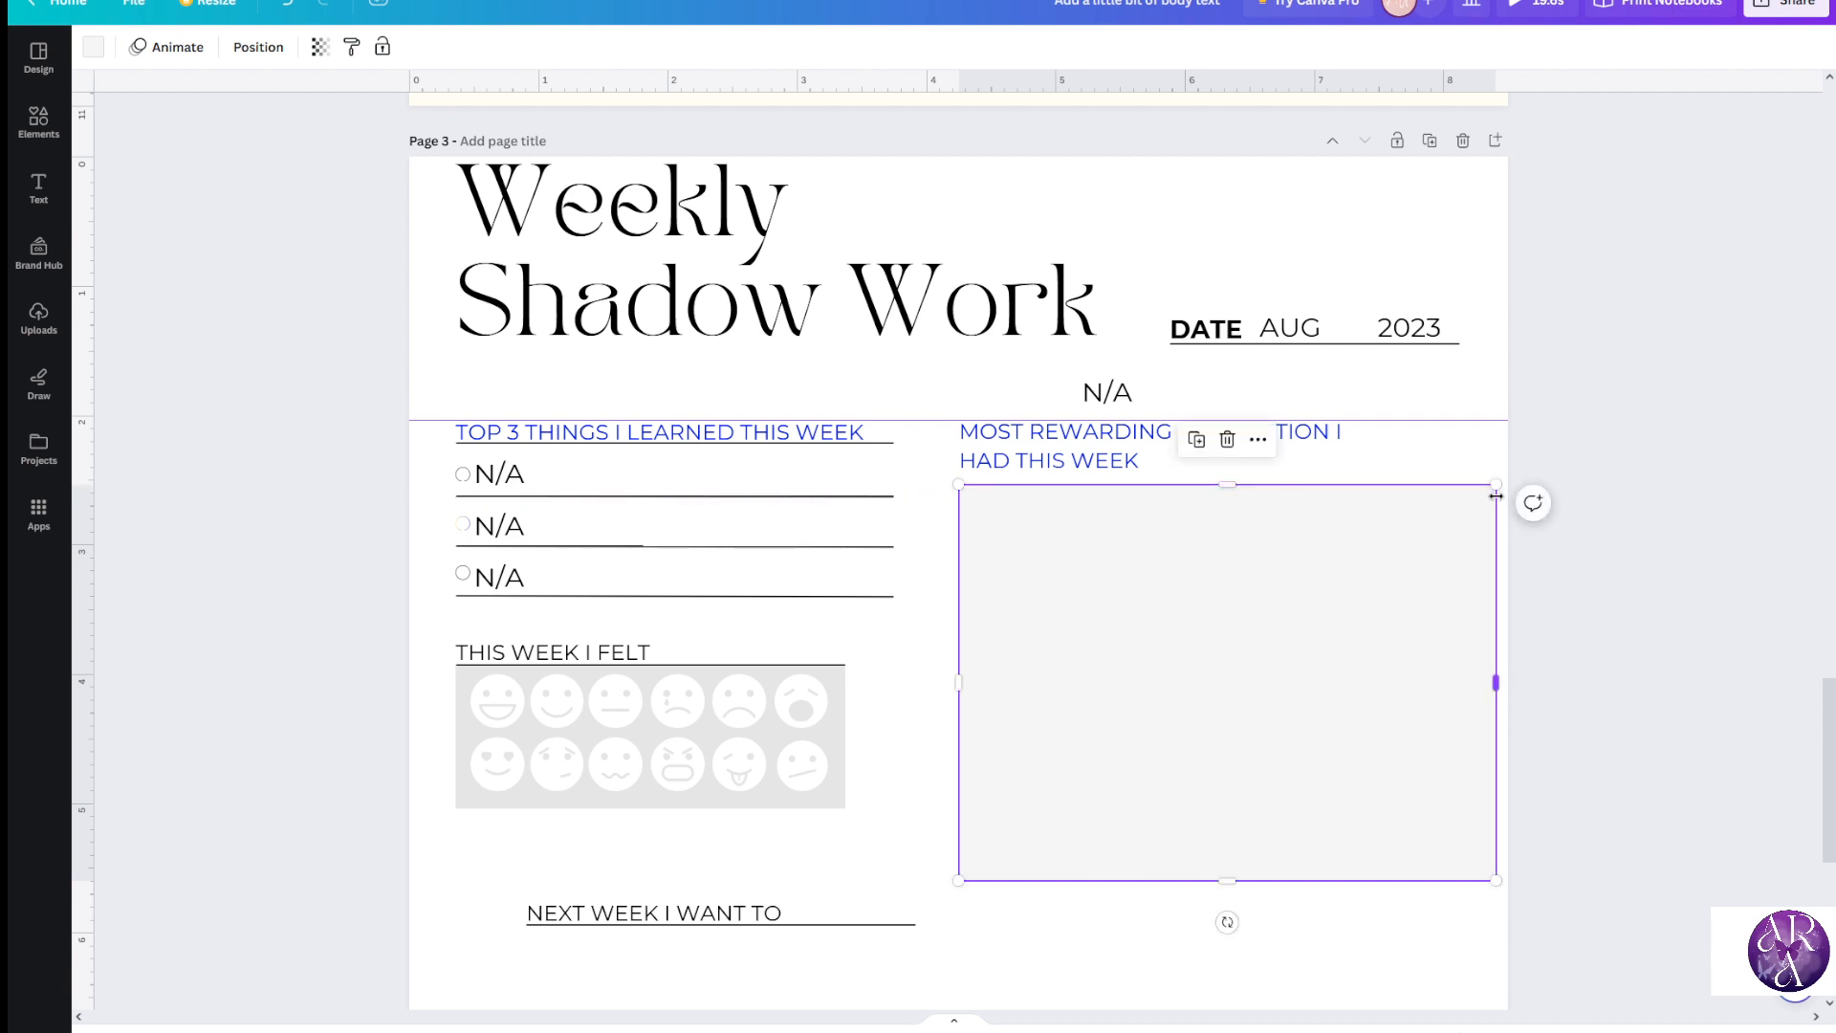
Place the loose N/A text at the top of the grey answer box and widen its text frame to nearly the box's width
{"action": "left_click", "coordinate": [1014, 388]}
{"action": "left_click", "coordinate": [1117, 406]}
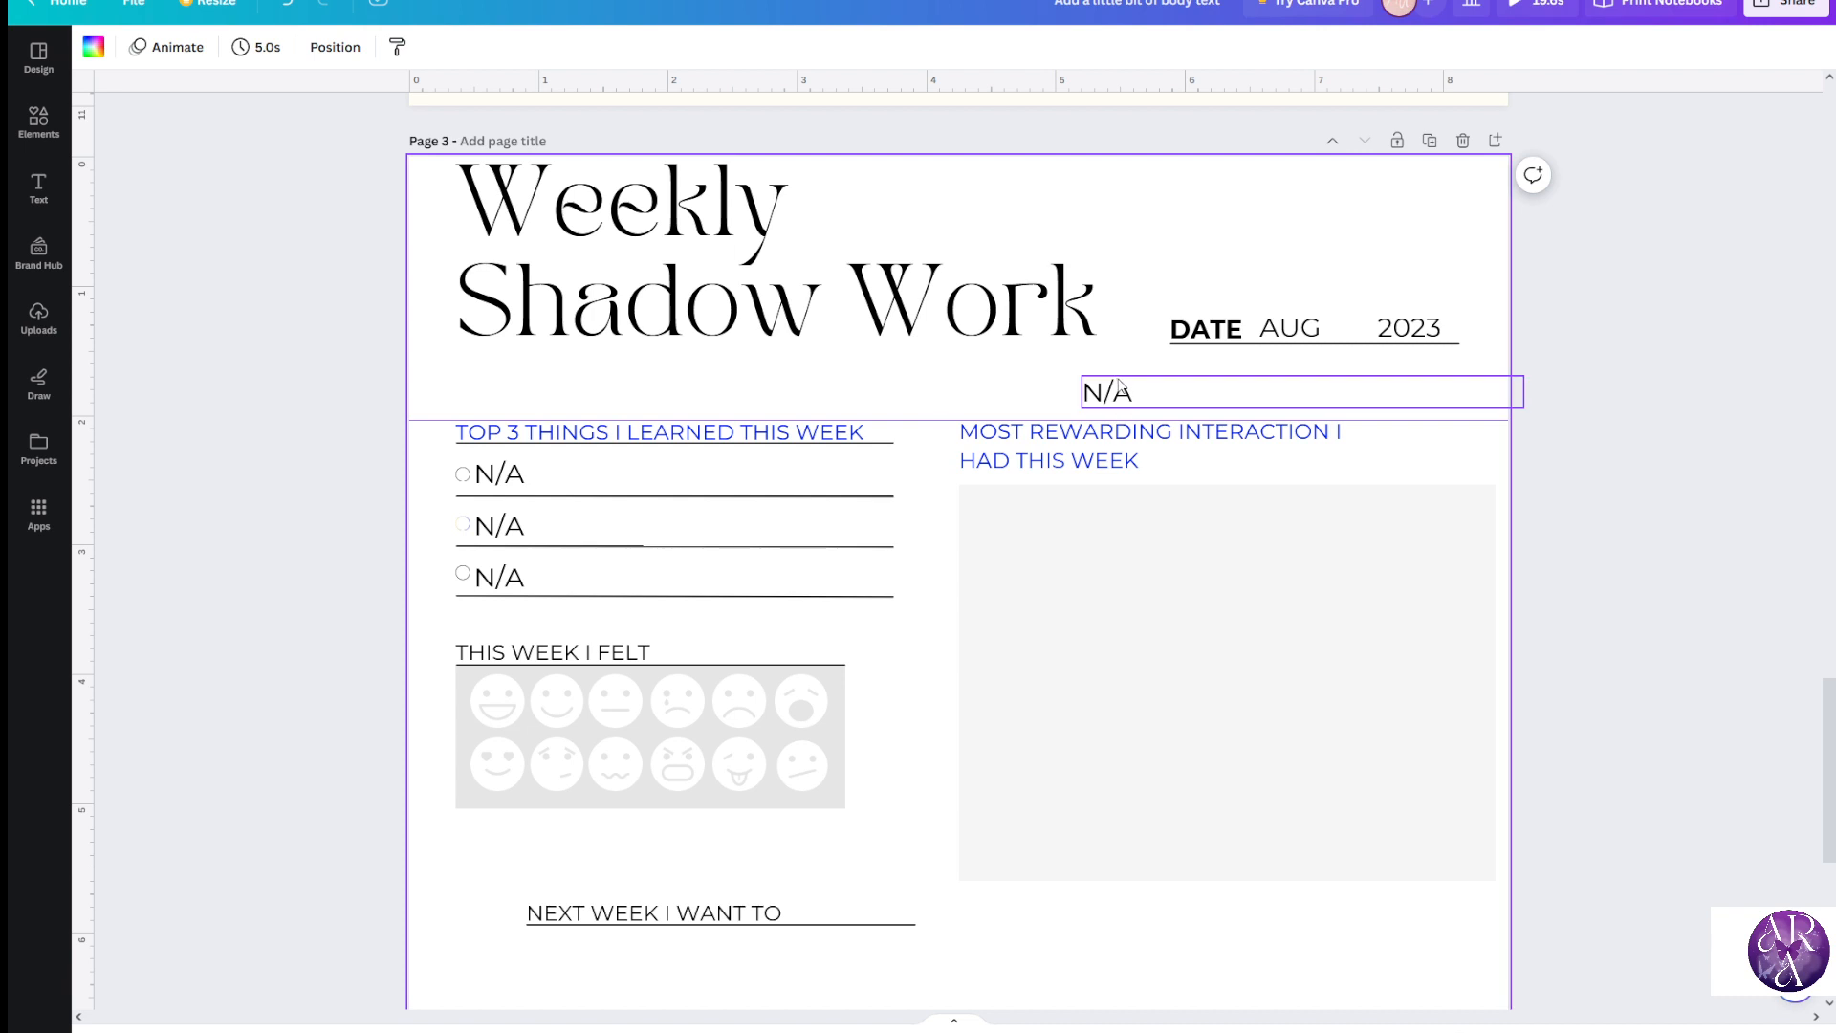
{"action": "left_click_drag", "start_coordinate": [1117, 406], "coordinate": [1004, 492]}
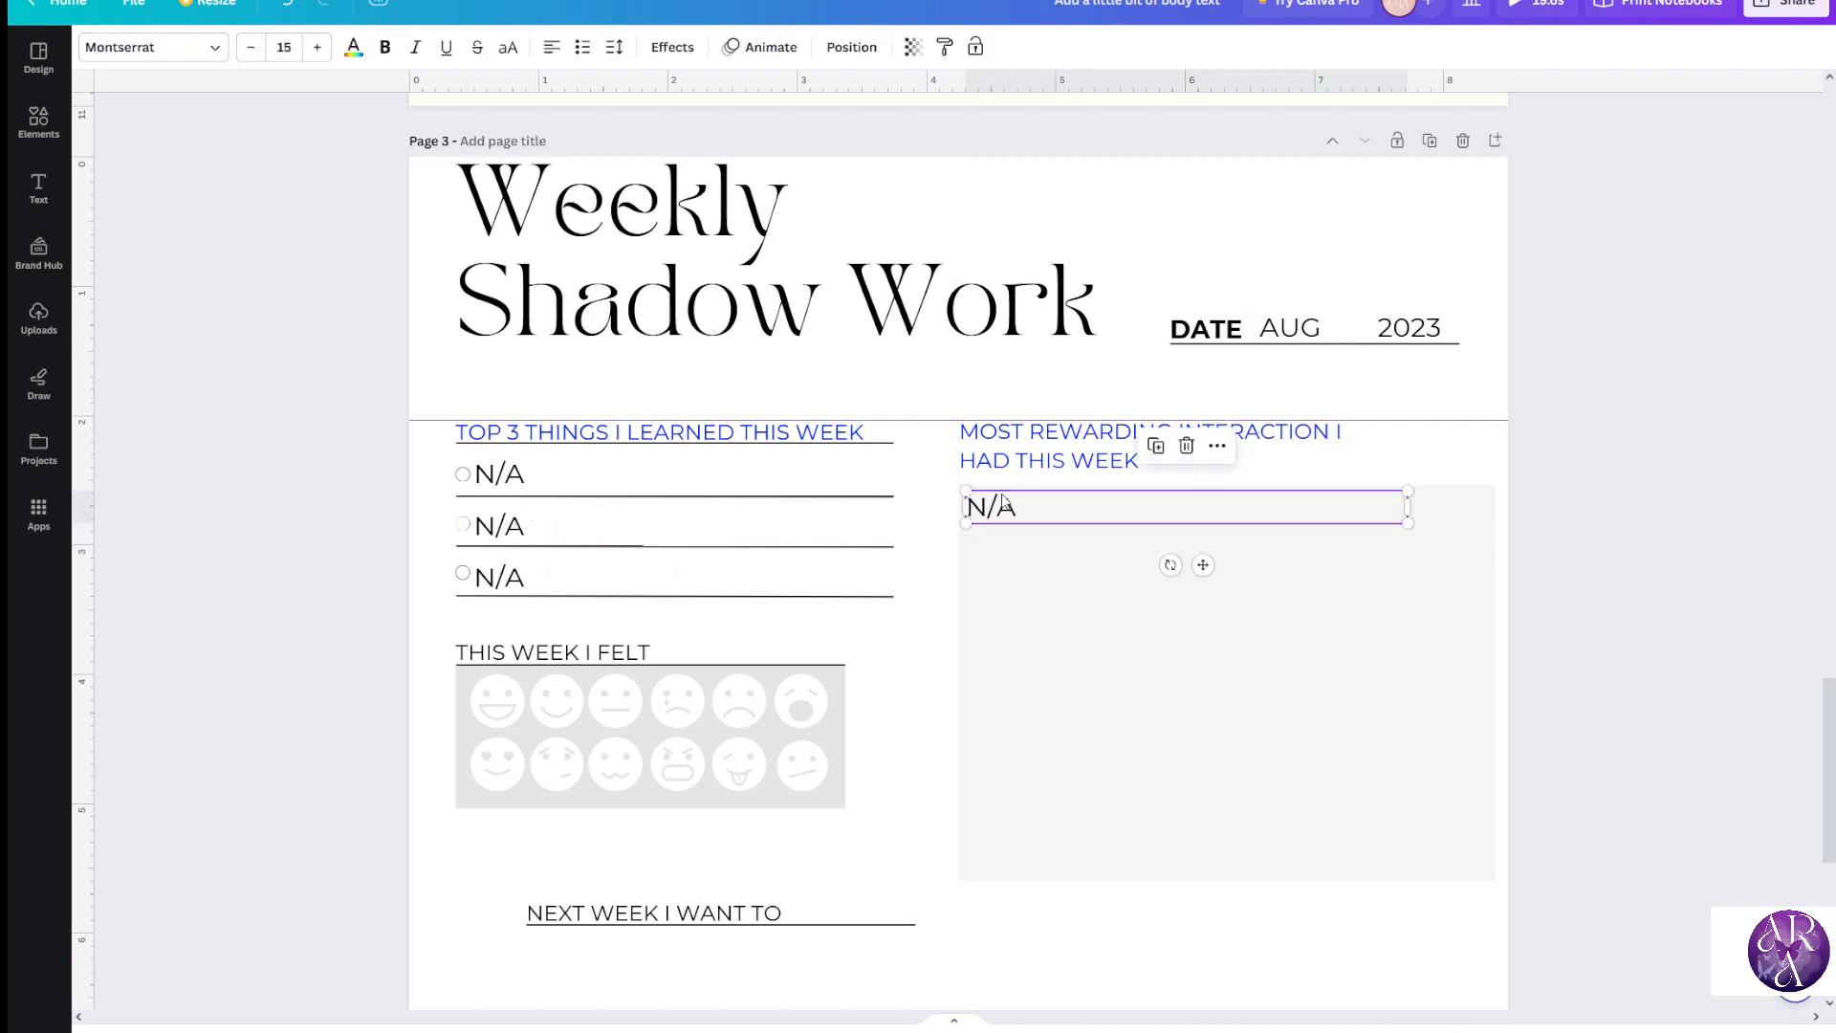
{"action": "double_click", "coordinate": [1002, 507]}
{"action": "left_click", "coordinate": [1056, 509]}
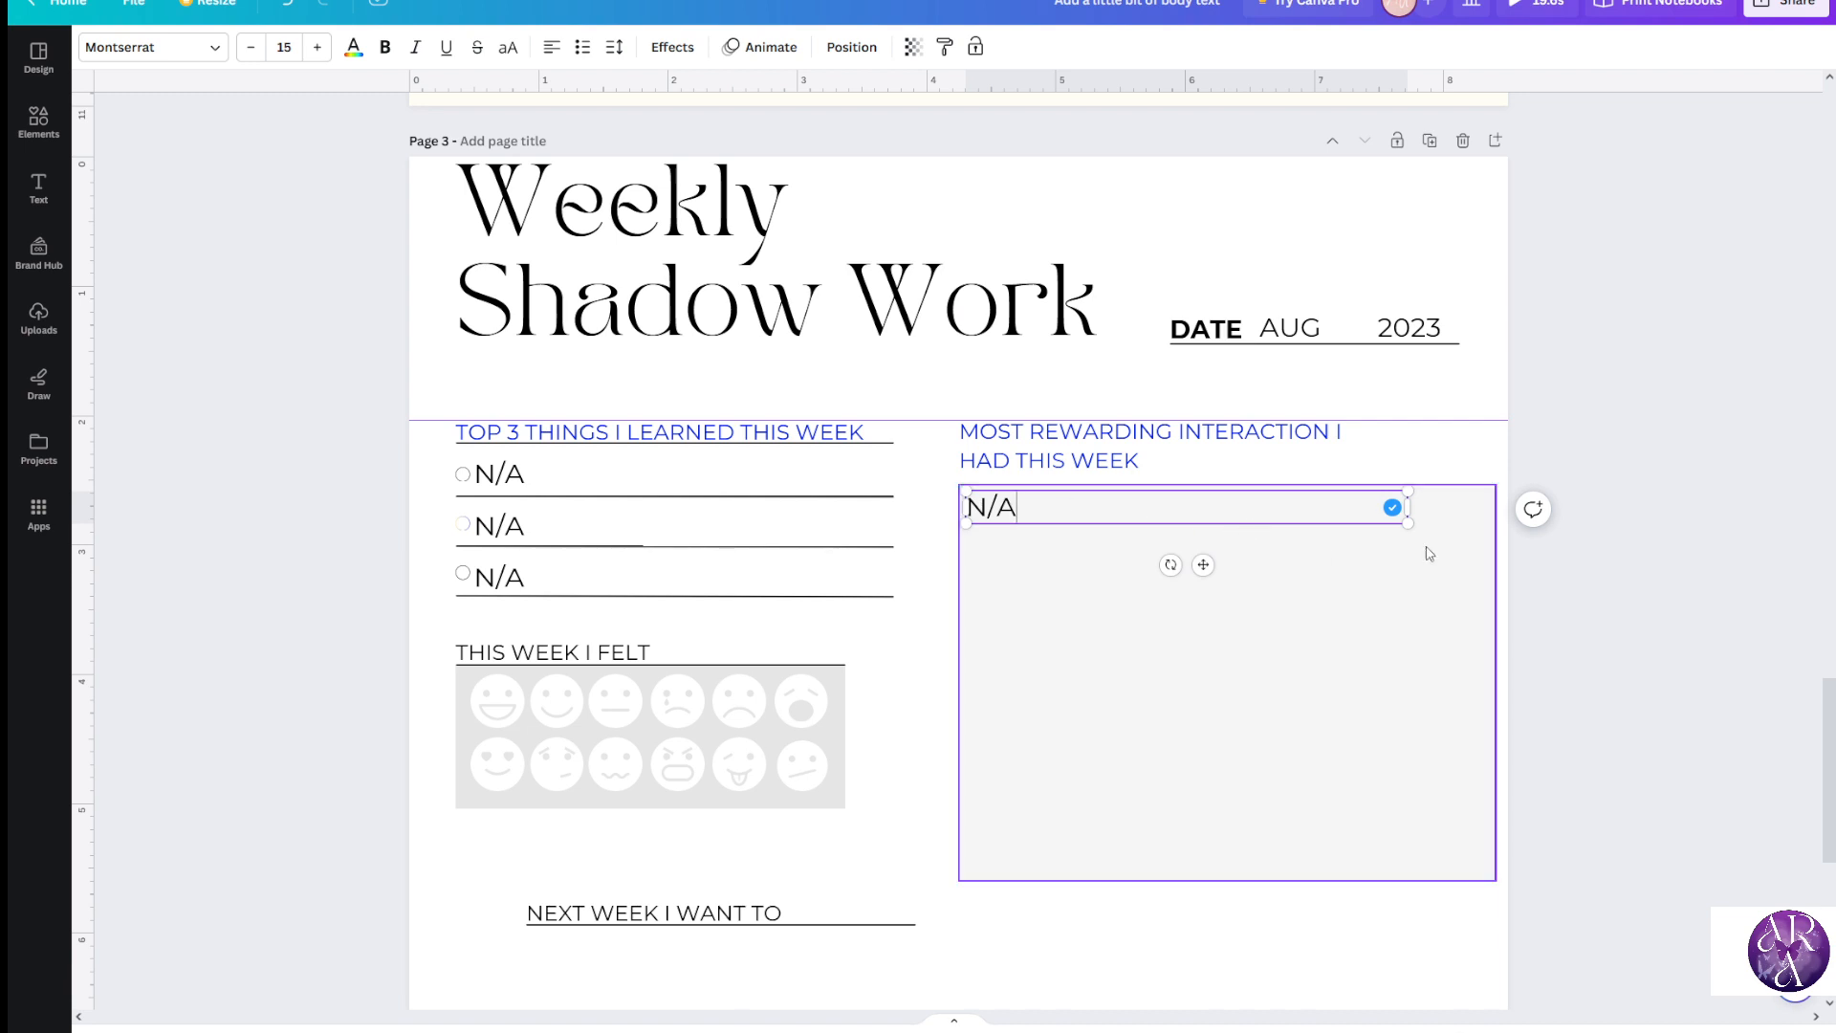
{"action": "left_click_drag", "start_coordinate": [1408, 508], "coordinate": [1492, 516]}
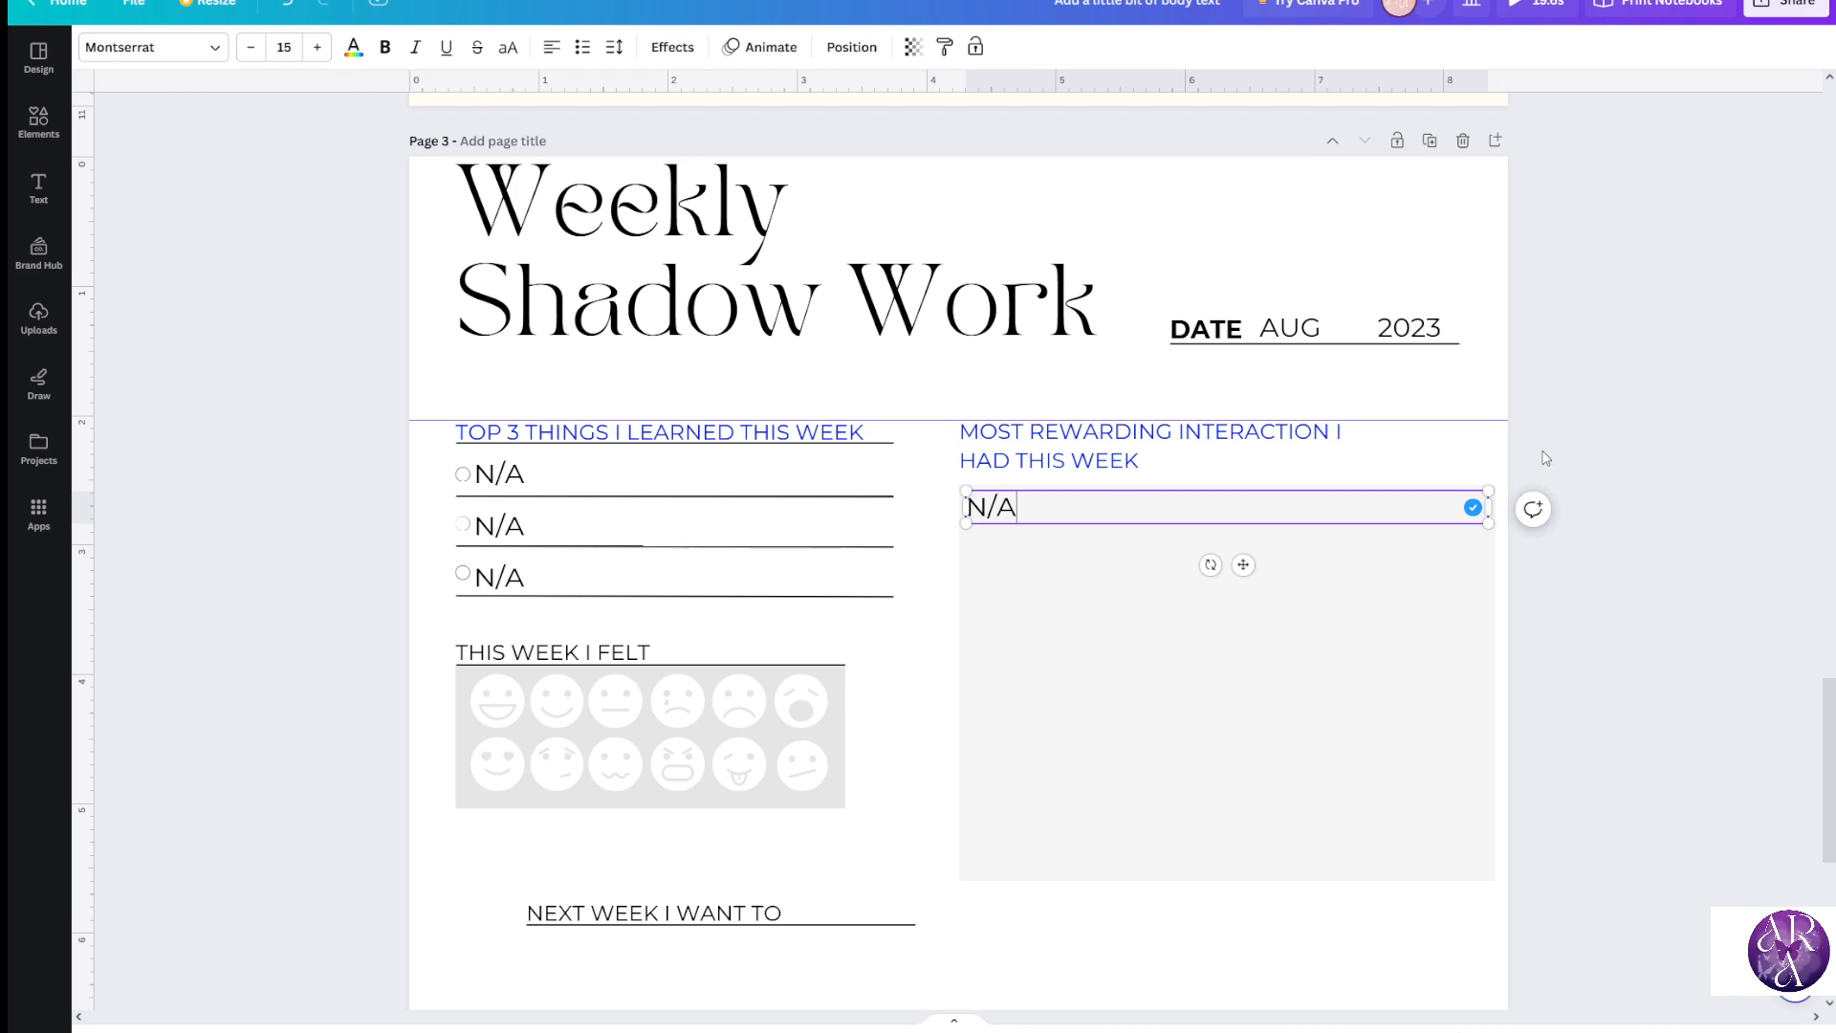
{"action": "left_click", "coordinate": [1544, 457]}
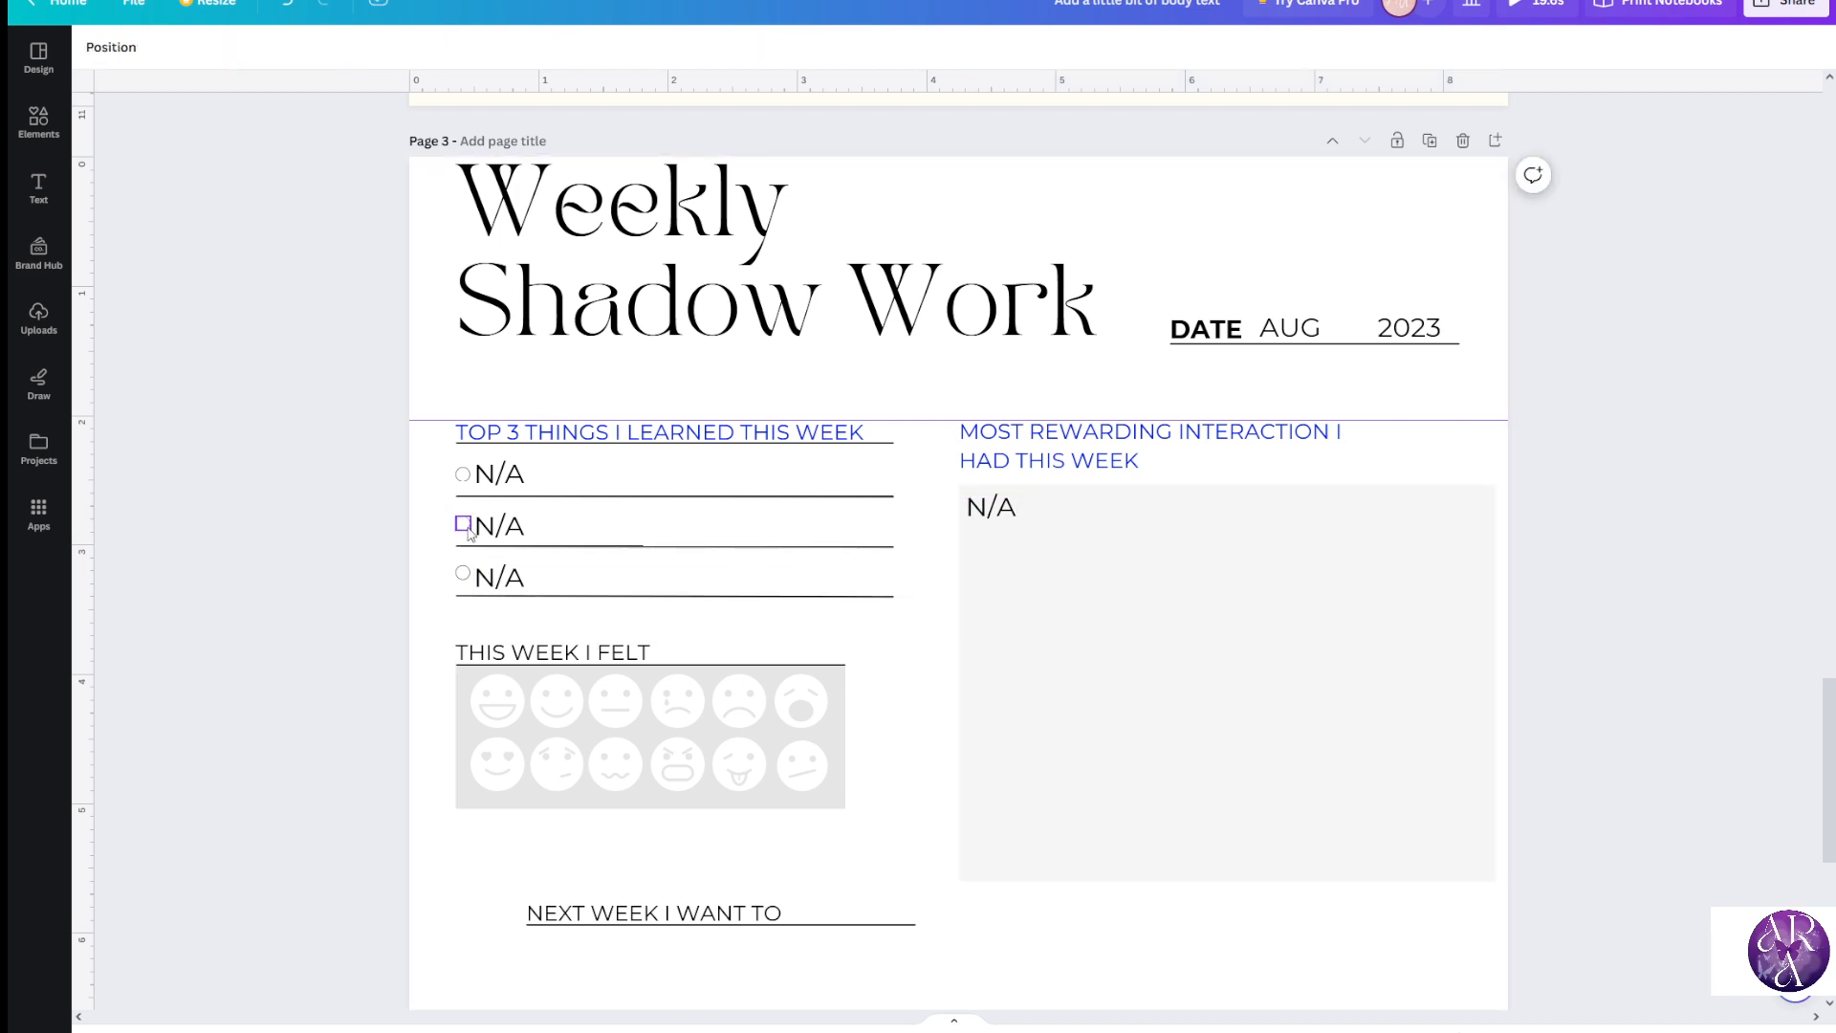
{"action": "scroll", "coordinate": [498, 478], "scroll_direction": "down", "scroll_amount": 2}
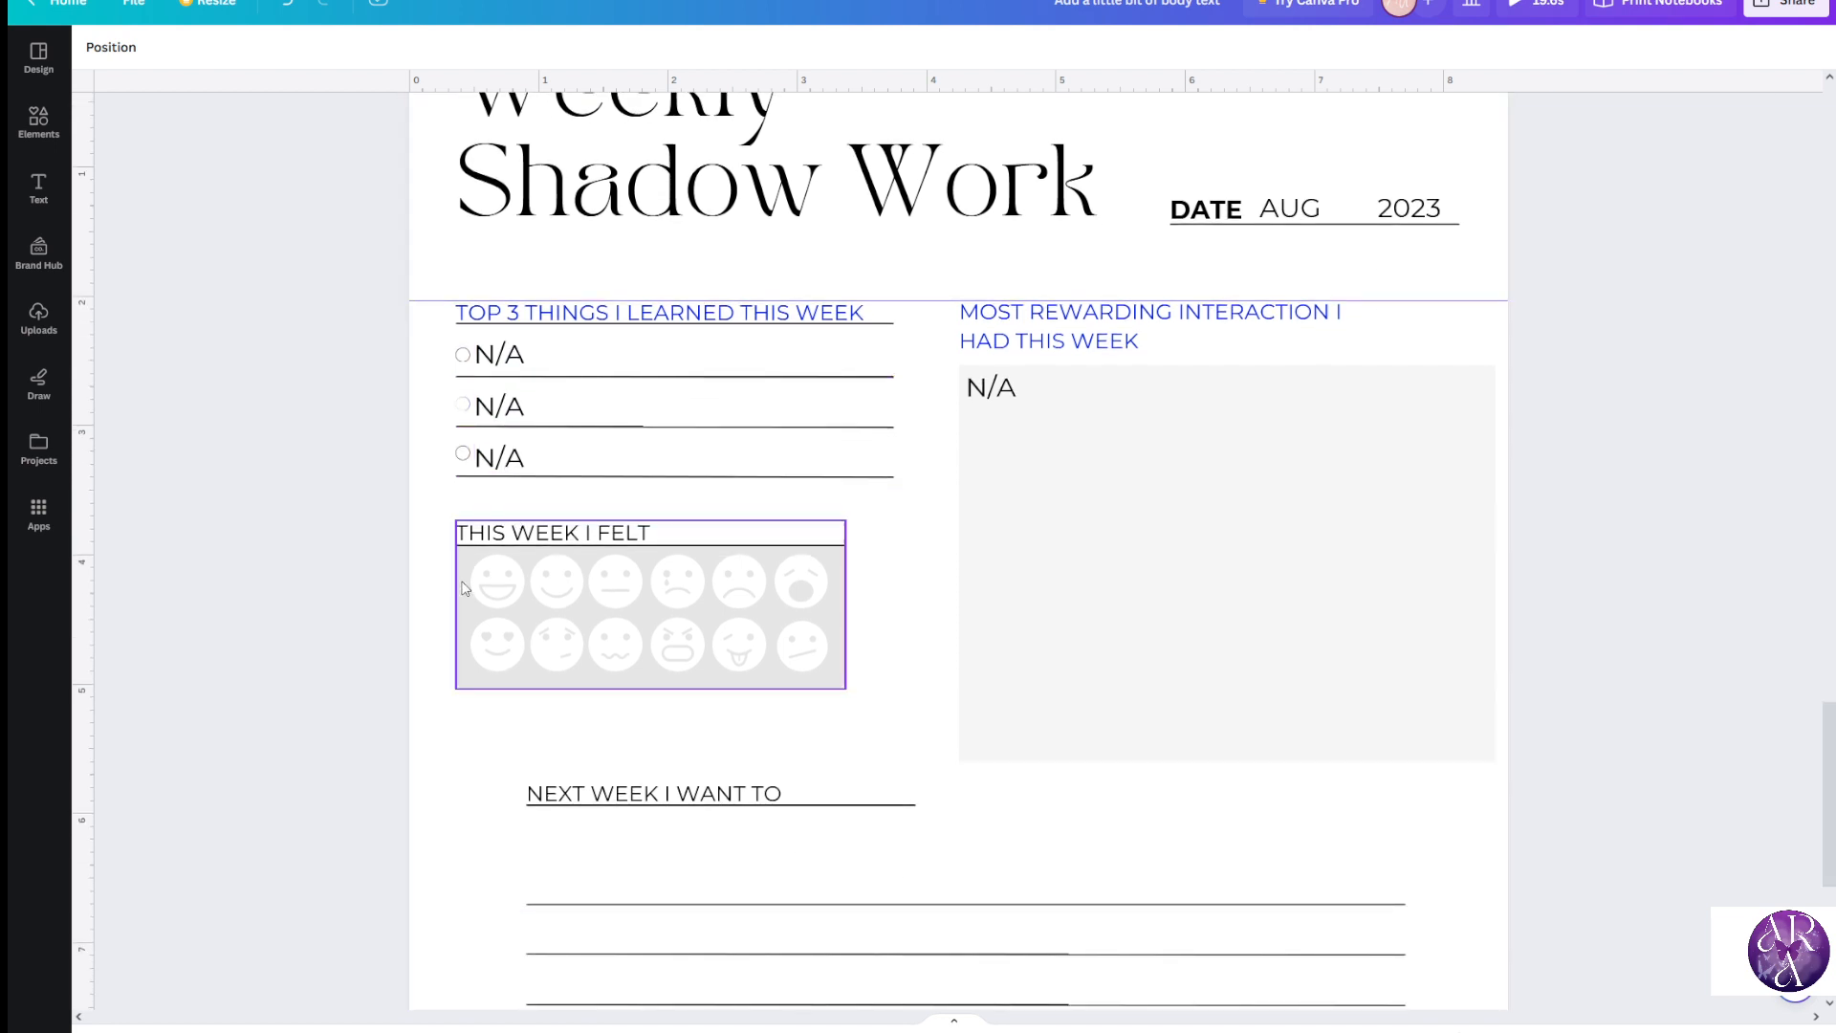
{"action": "scroll", "coordinate": [464, 587], "scroll_direction": "up", "scroll_amount": 2}
{"action": "scroll", "coordinate": [615, 389], "scroll_direction": "down", "scroll_amount": 2}
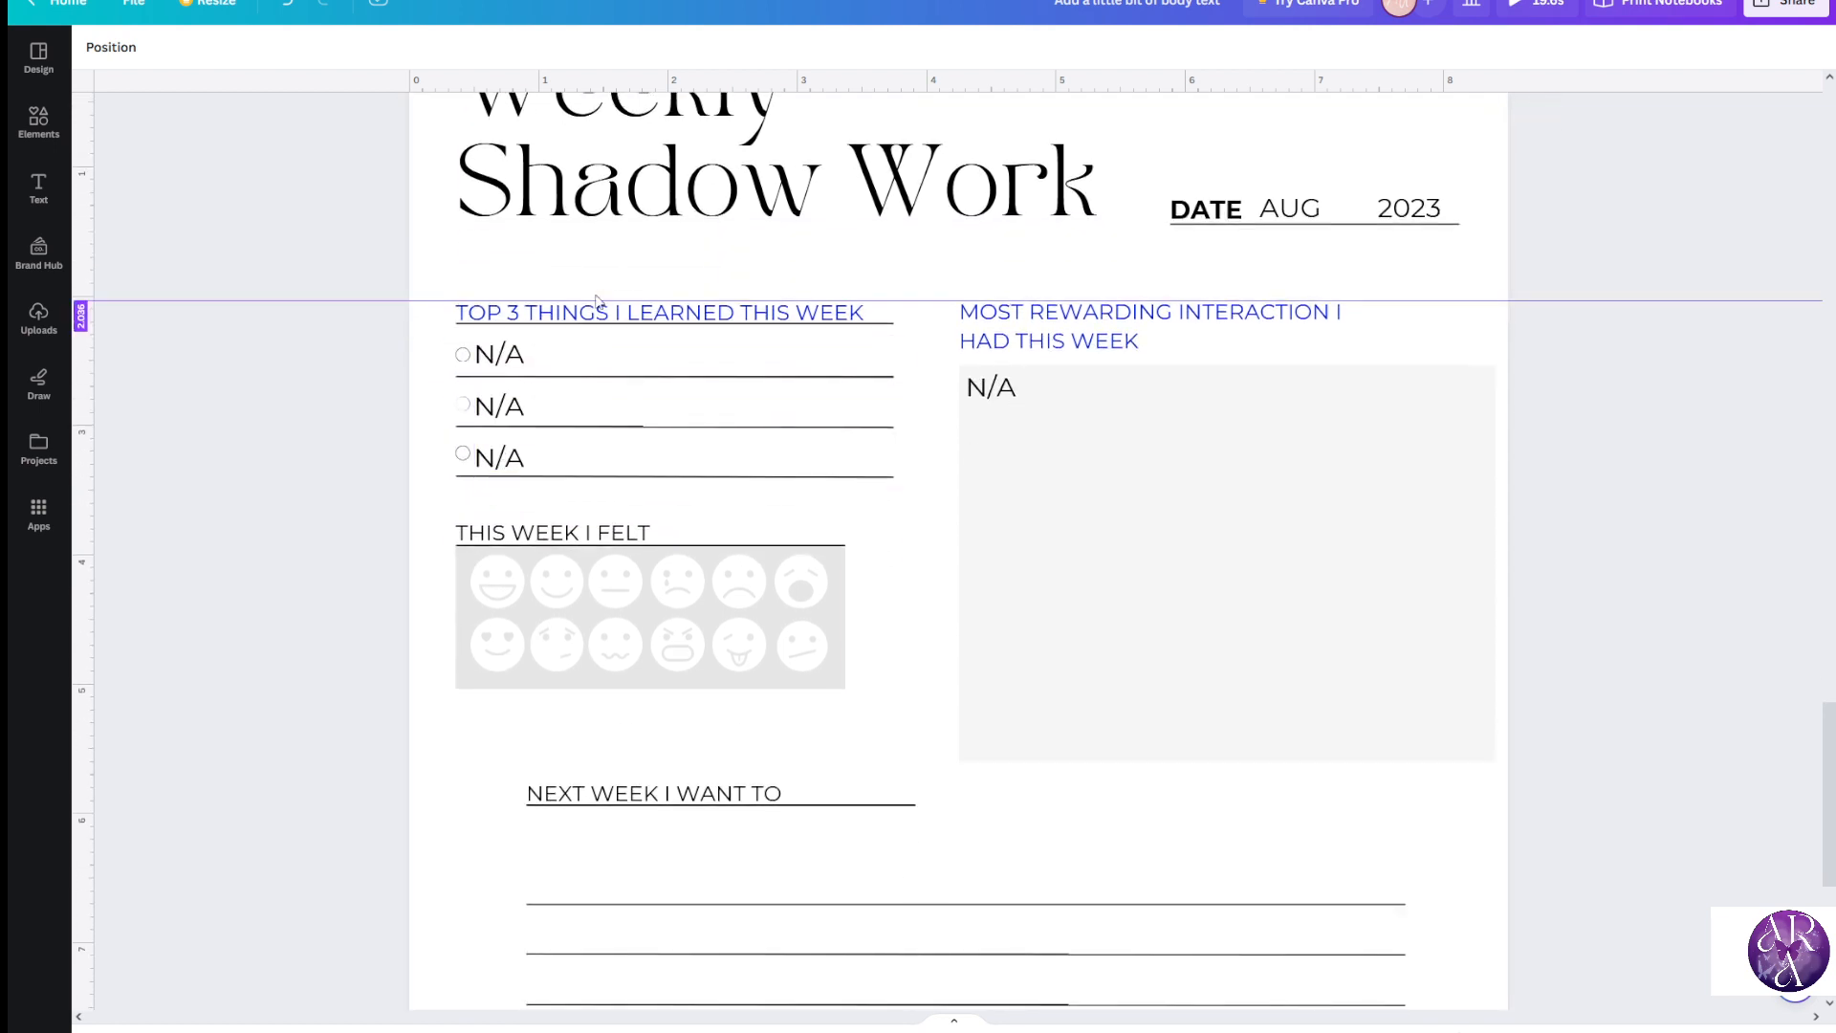
{"action": "left_click", "coordinate": [506, 601]}
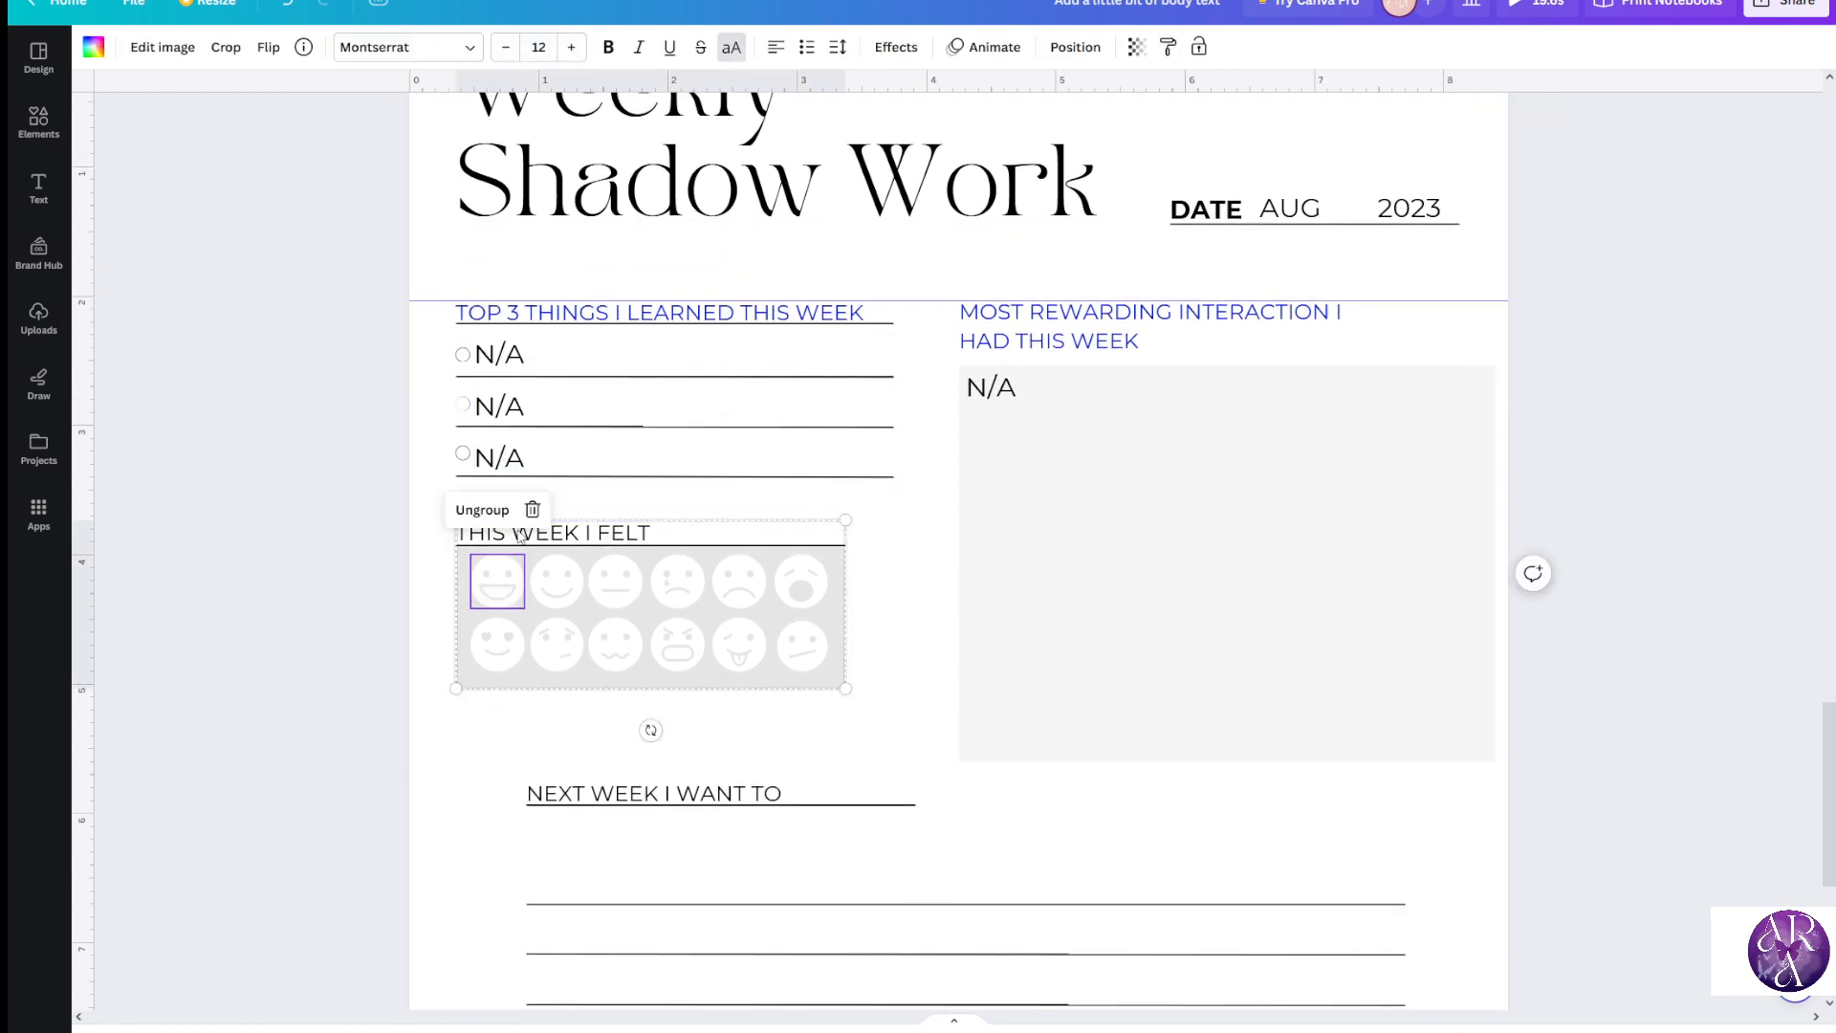
{"action": "left_click", "coordinate": [275, 664]}
{"action": "left_click", "coordinate": [610, 664]}
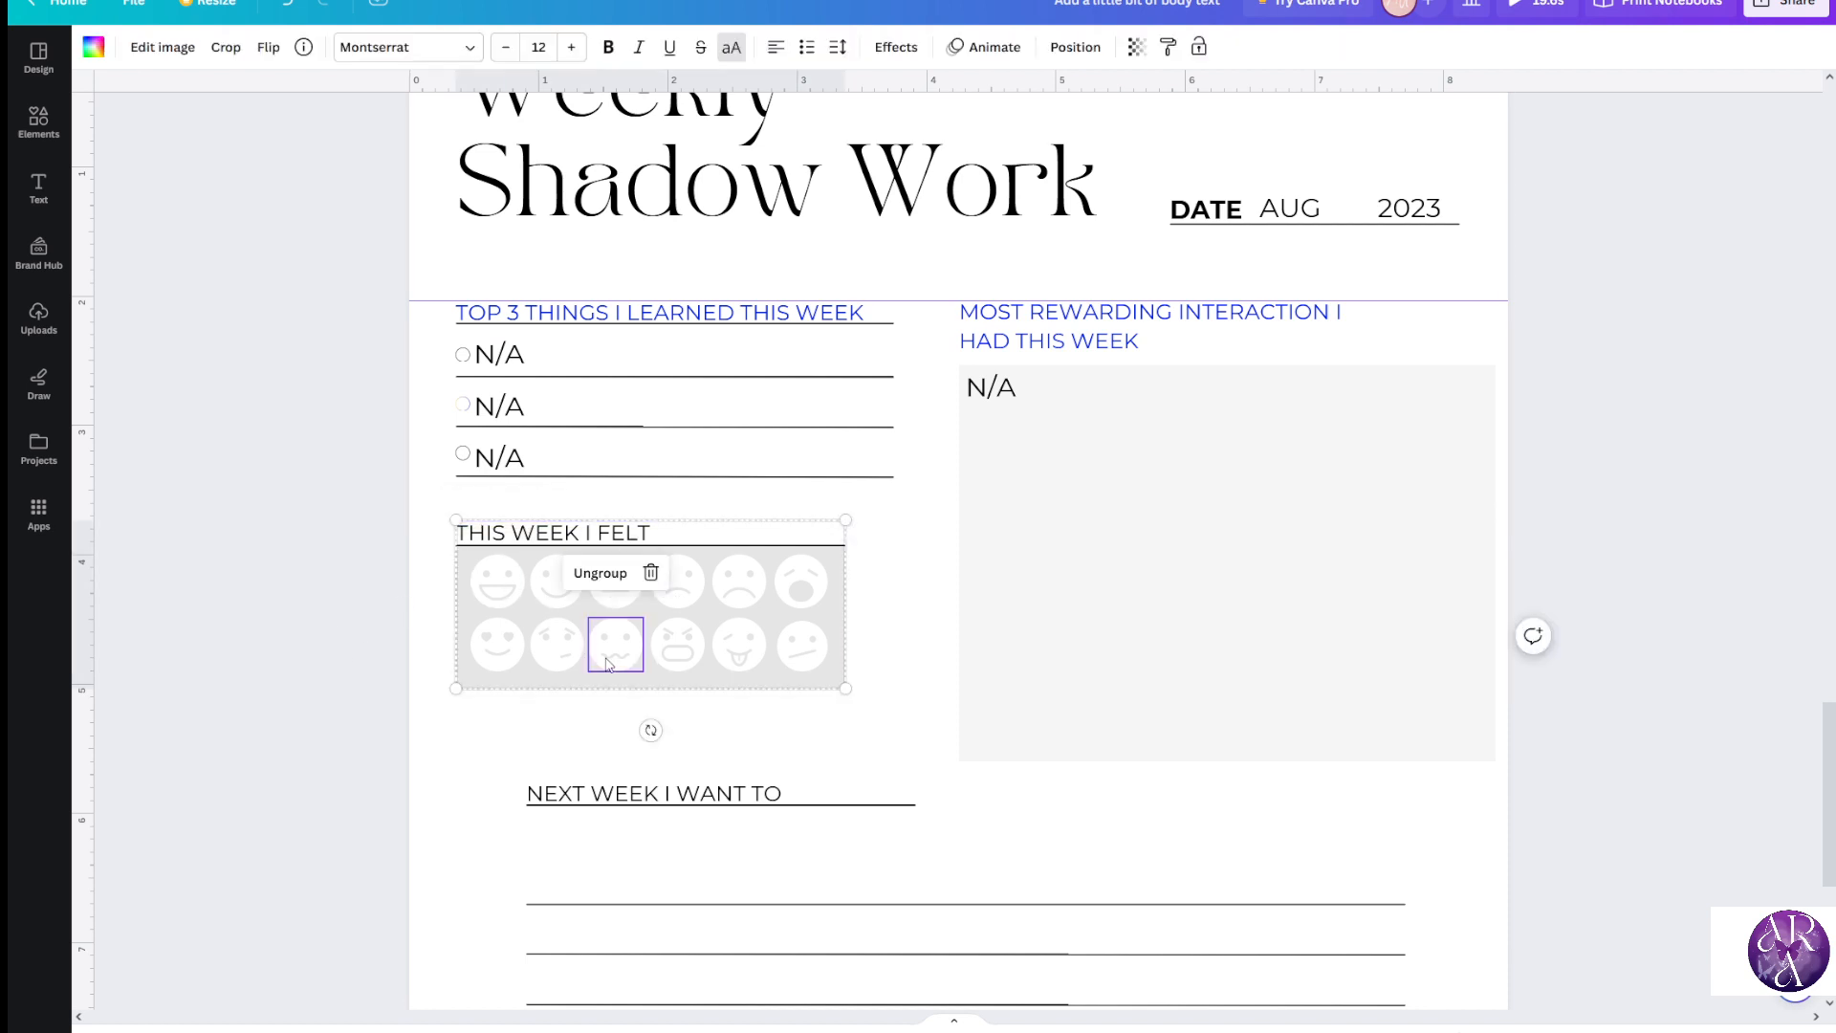
{"action": "left_click", "coordinate": [395, 689]}
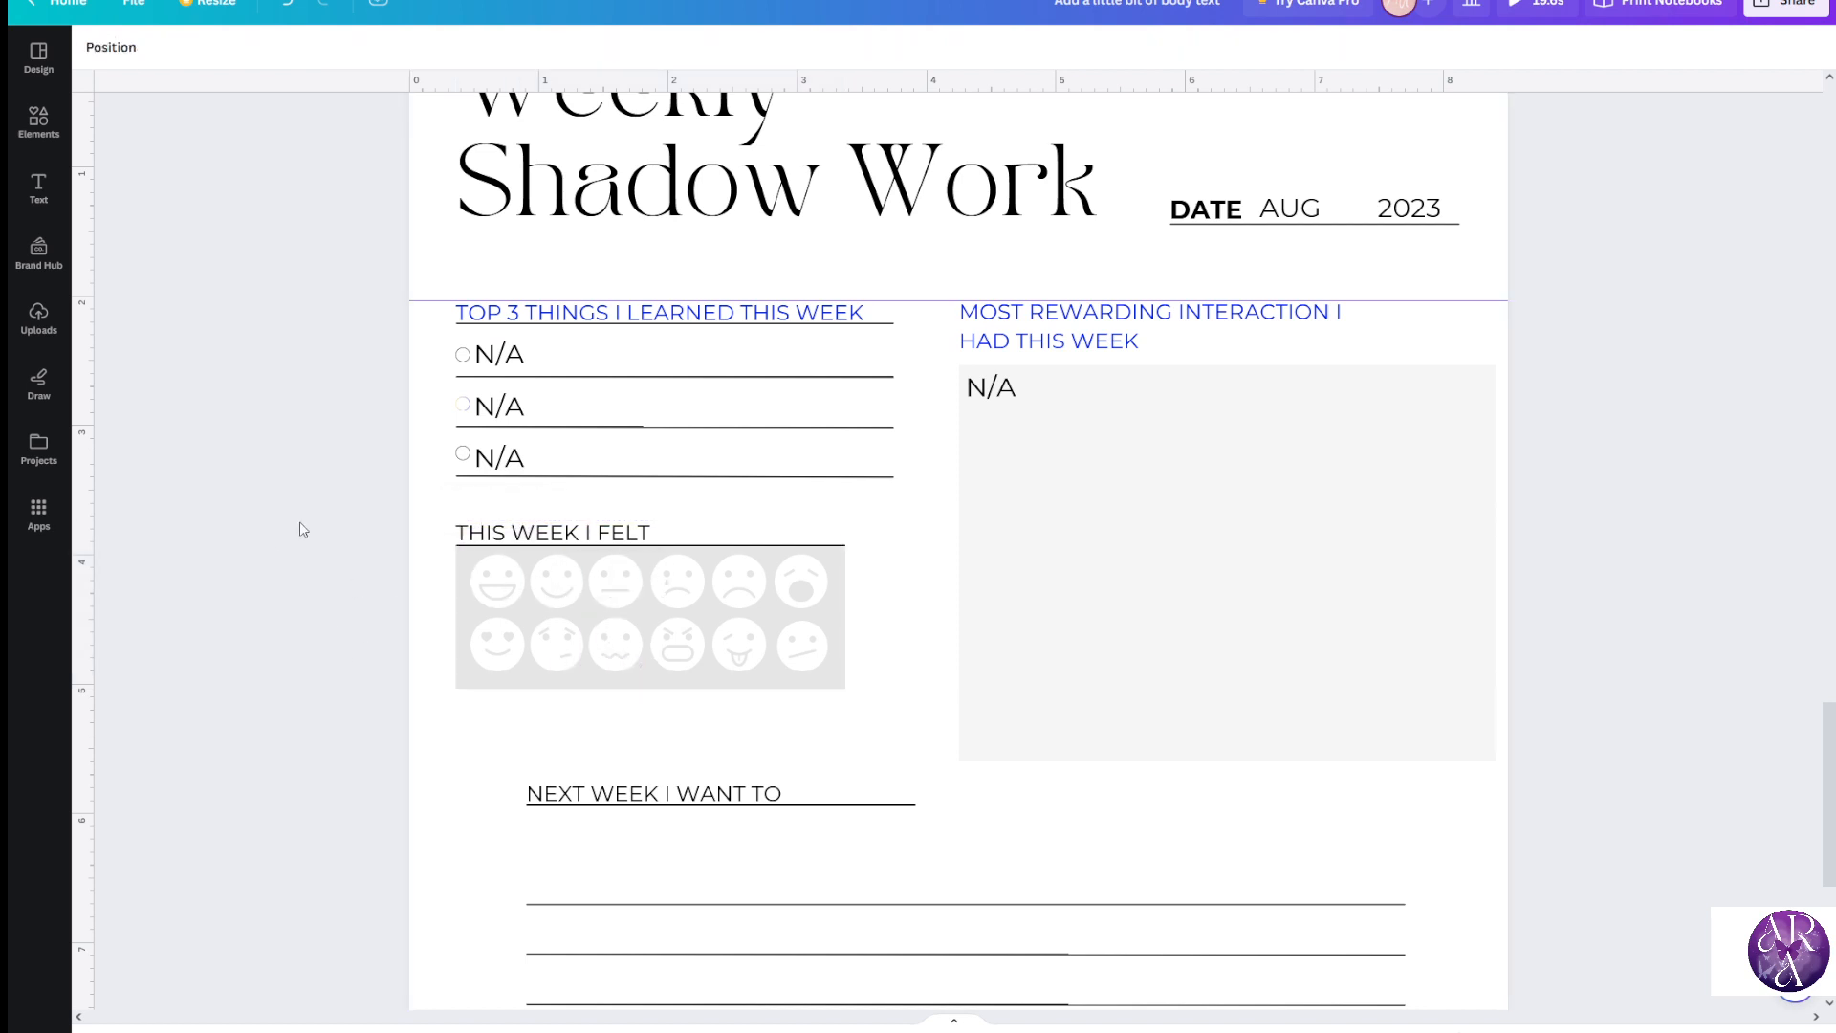
Recolor the wavy-mouthed face in the THIS WEEK I FELT panel bright blue (#0027f1), trying purple before settling on it
{"action": "left_click", "coordinate": [621, 661]}
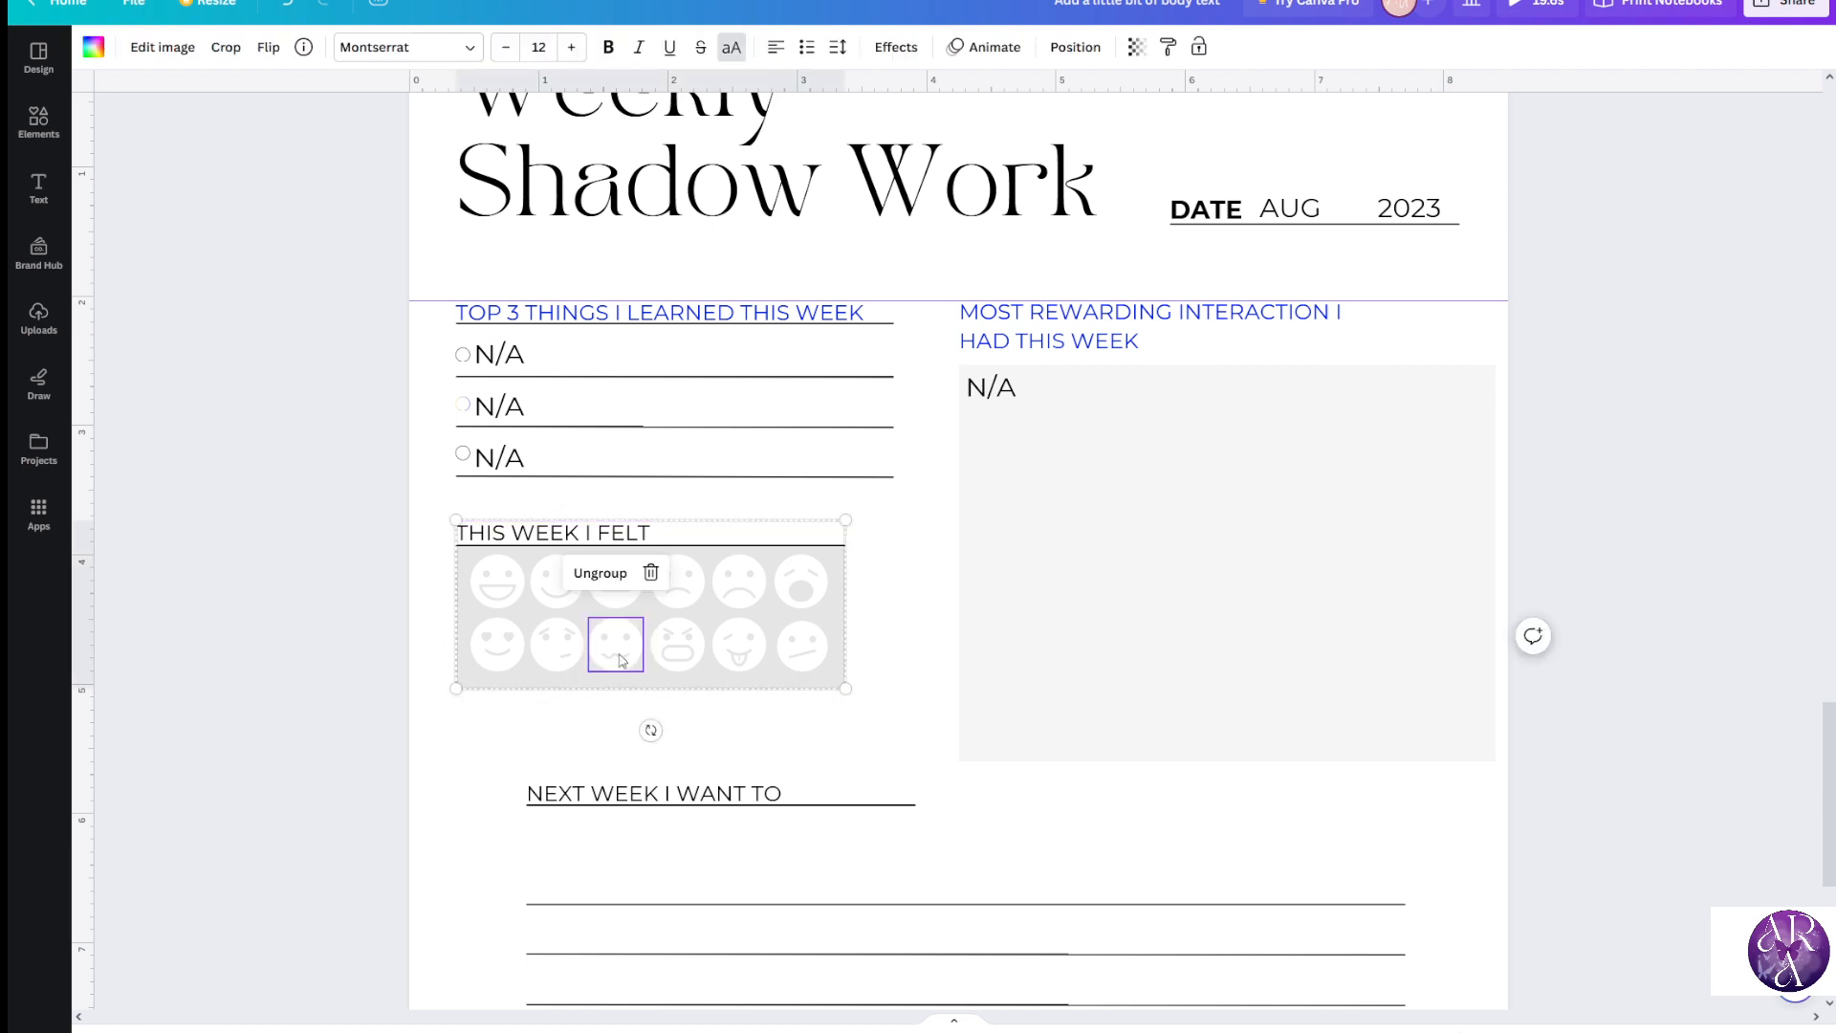
{"action": "left_click", "coordinate": [370, 657]}
{"action": "left_click", "coordinate": [585, 660]}
{"action": "left_click", "coordinate": [93, 50]}
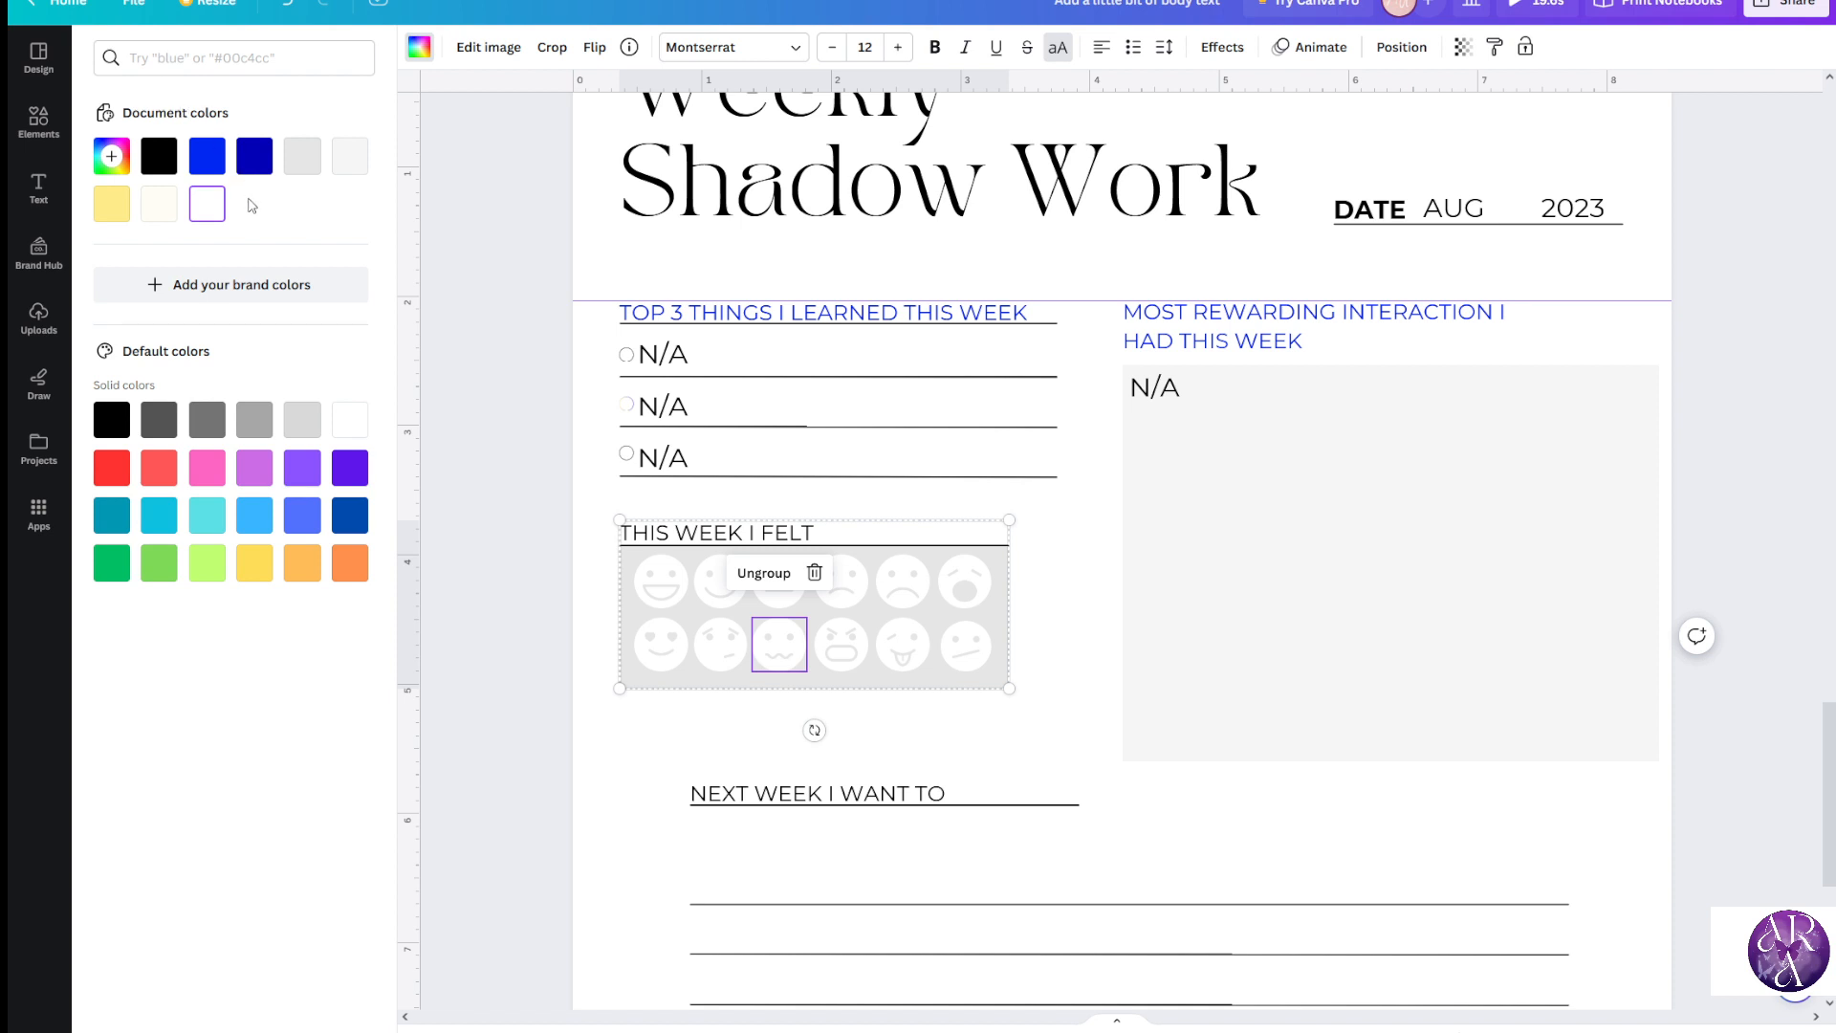
{"action": "left_click", "coordinate": [209, 161]}
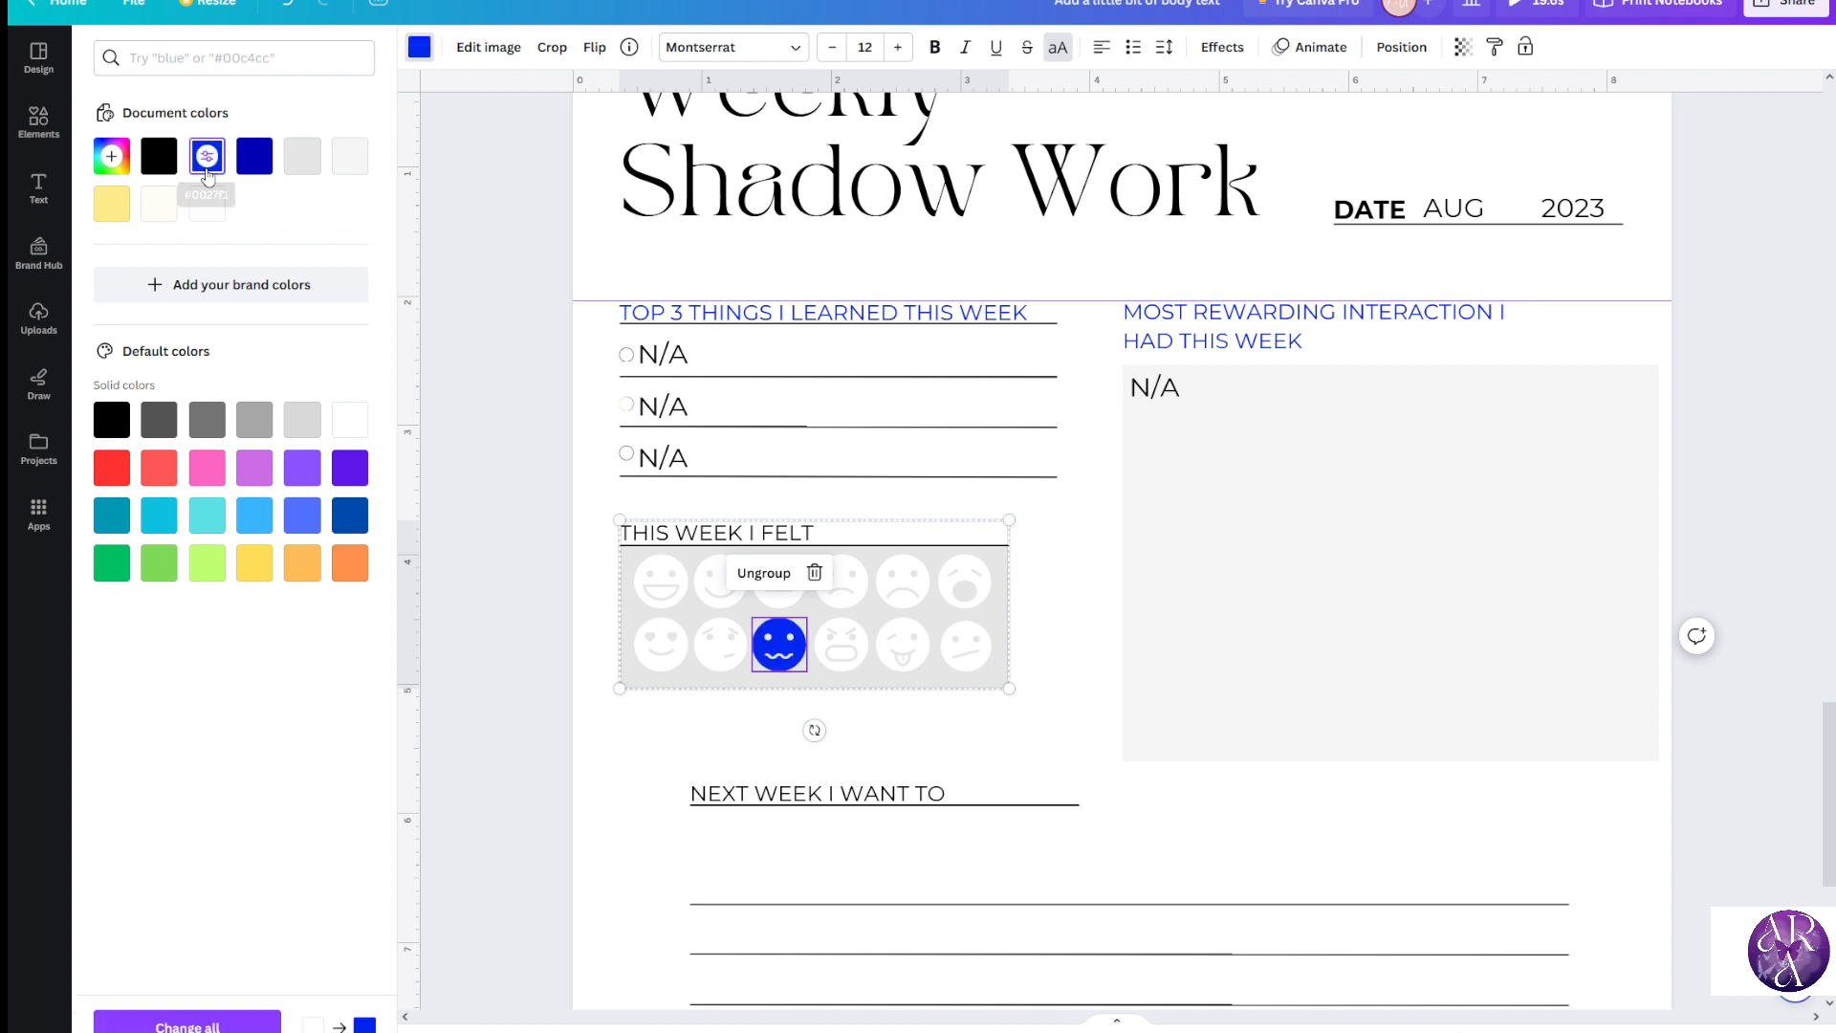
{"action": "left_click", "coordinate": [209, 471]}
{"action": "left_click", "coordinate": [247, 478]}
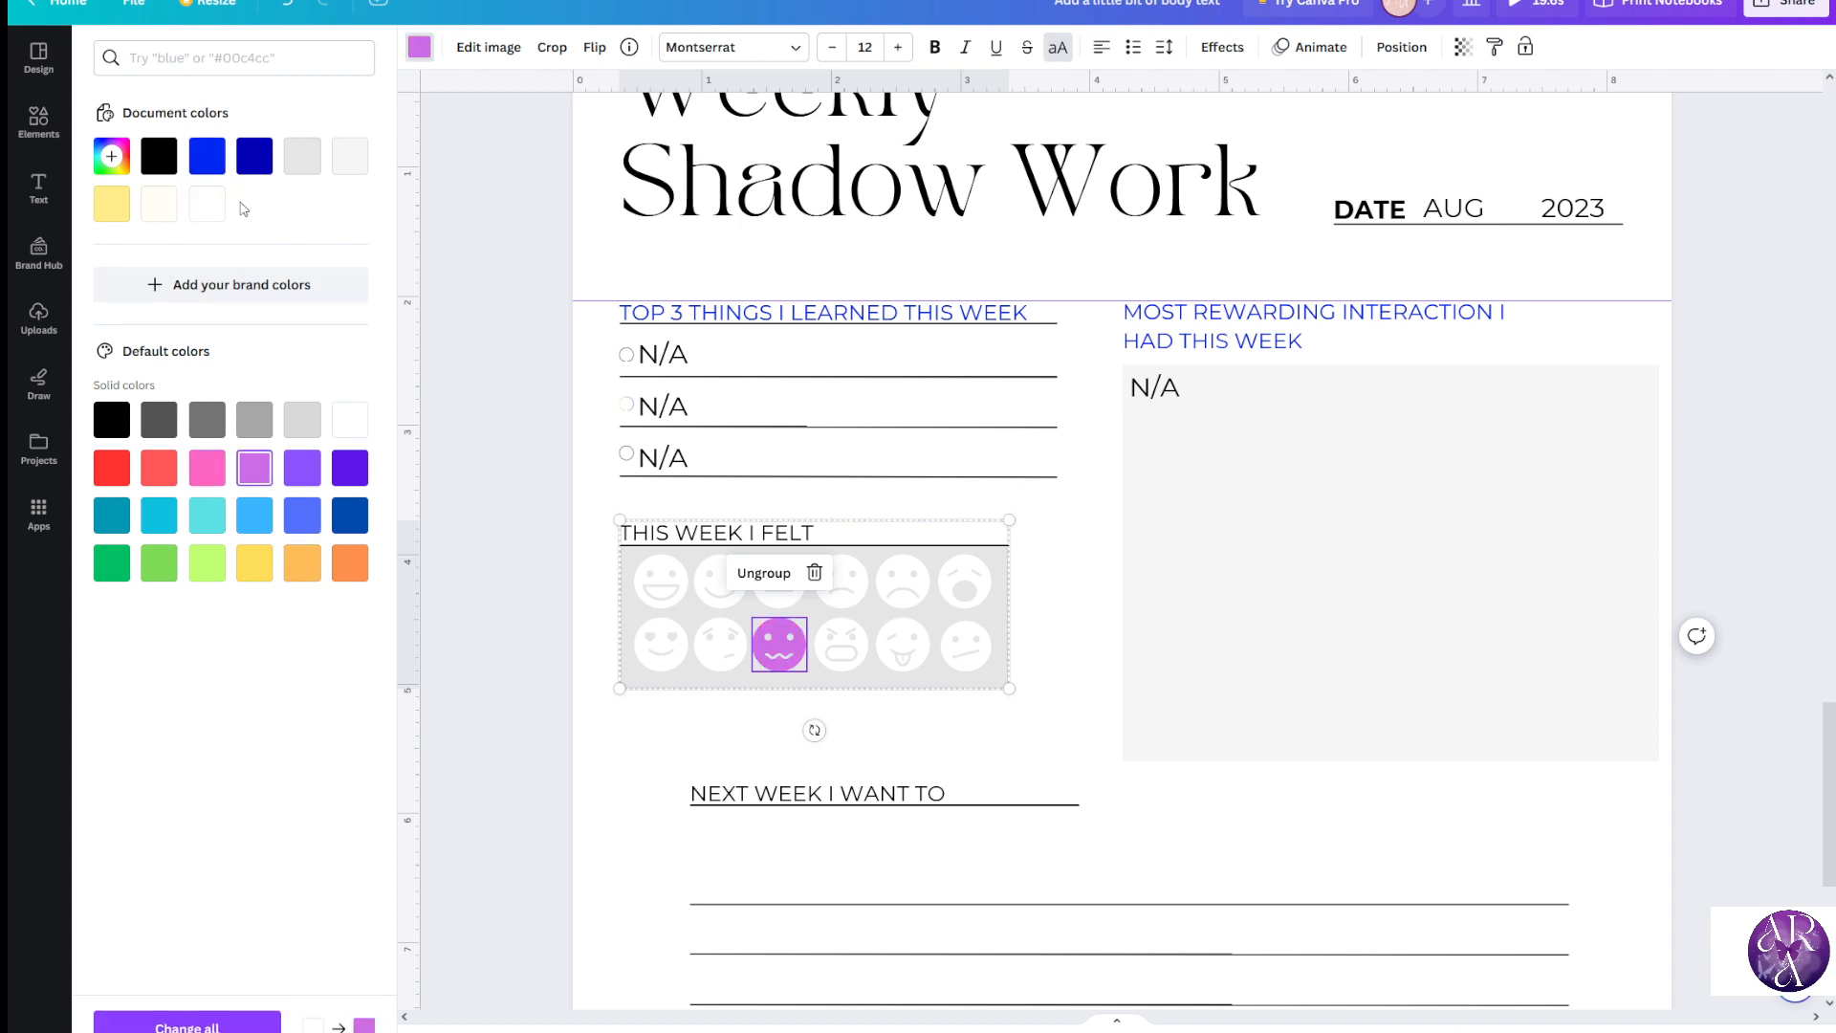
{"action": "left_click", "coordinate": [208, 161]}
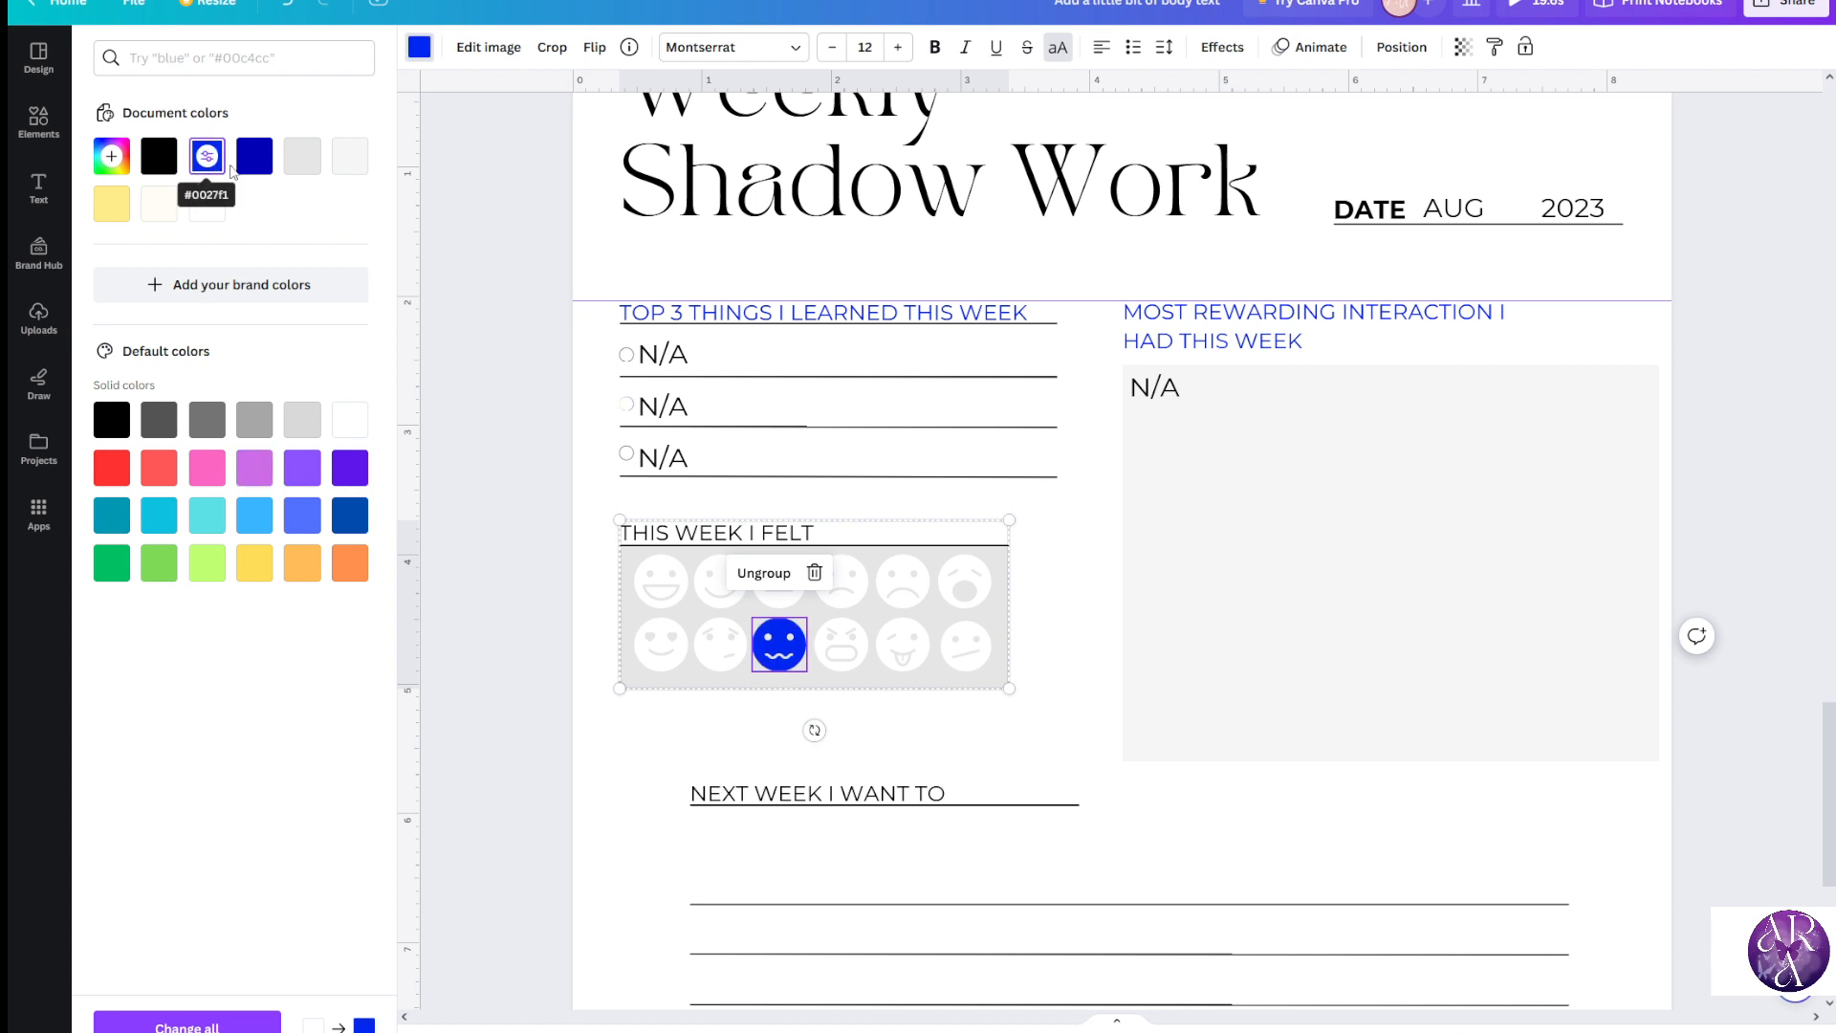
{"action": "left_click", "coordinate": [448, 512]}
{"action": "left_click", "coordinate": [290, 655]}
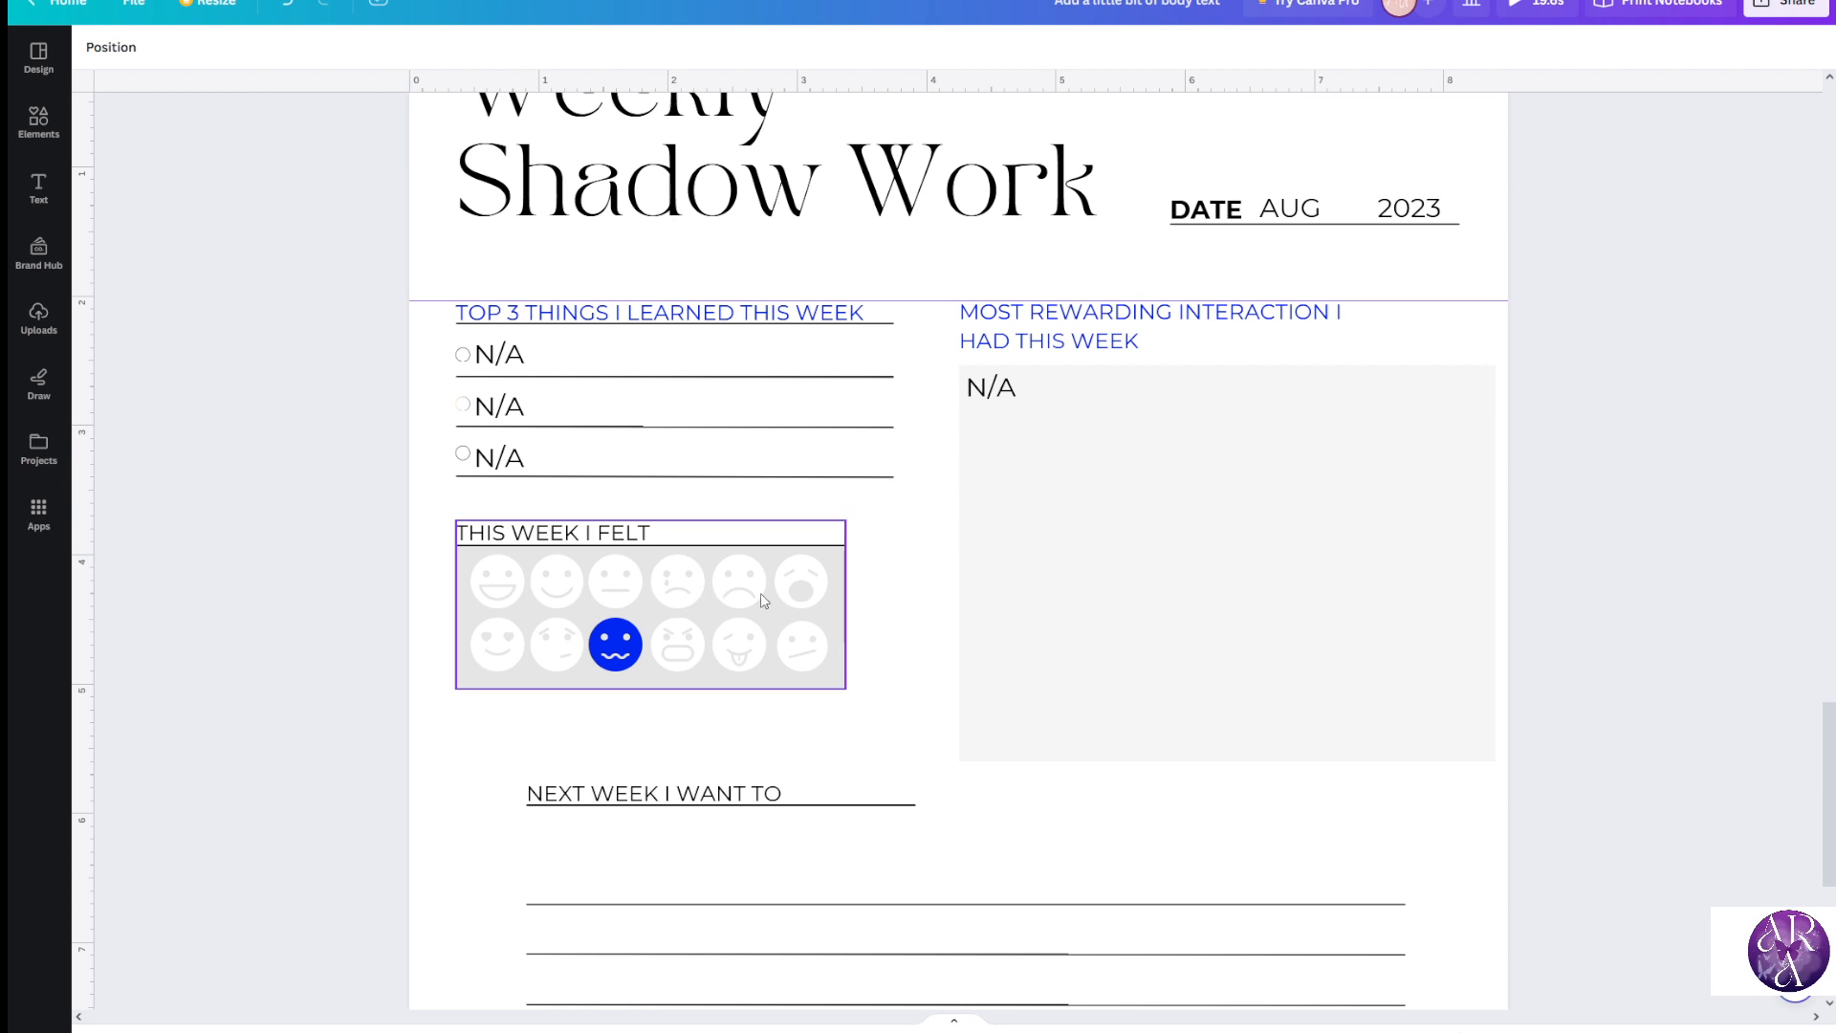
Recolor the open-mouthed crying face at the end of the panel's upper row in the same bright blue
{"action": "left_click", "coordinate": [792, 593]}
{"action": "left_click", "coordinate": [94, 50]}
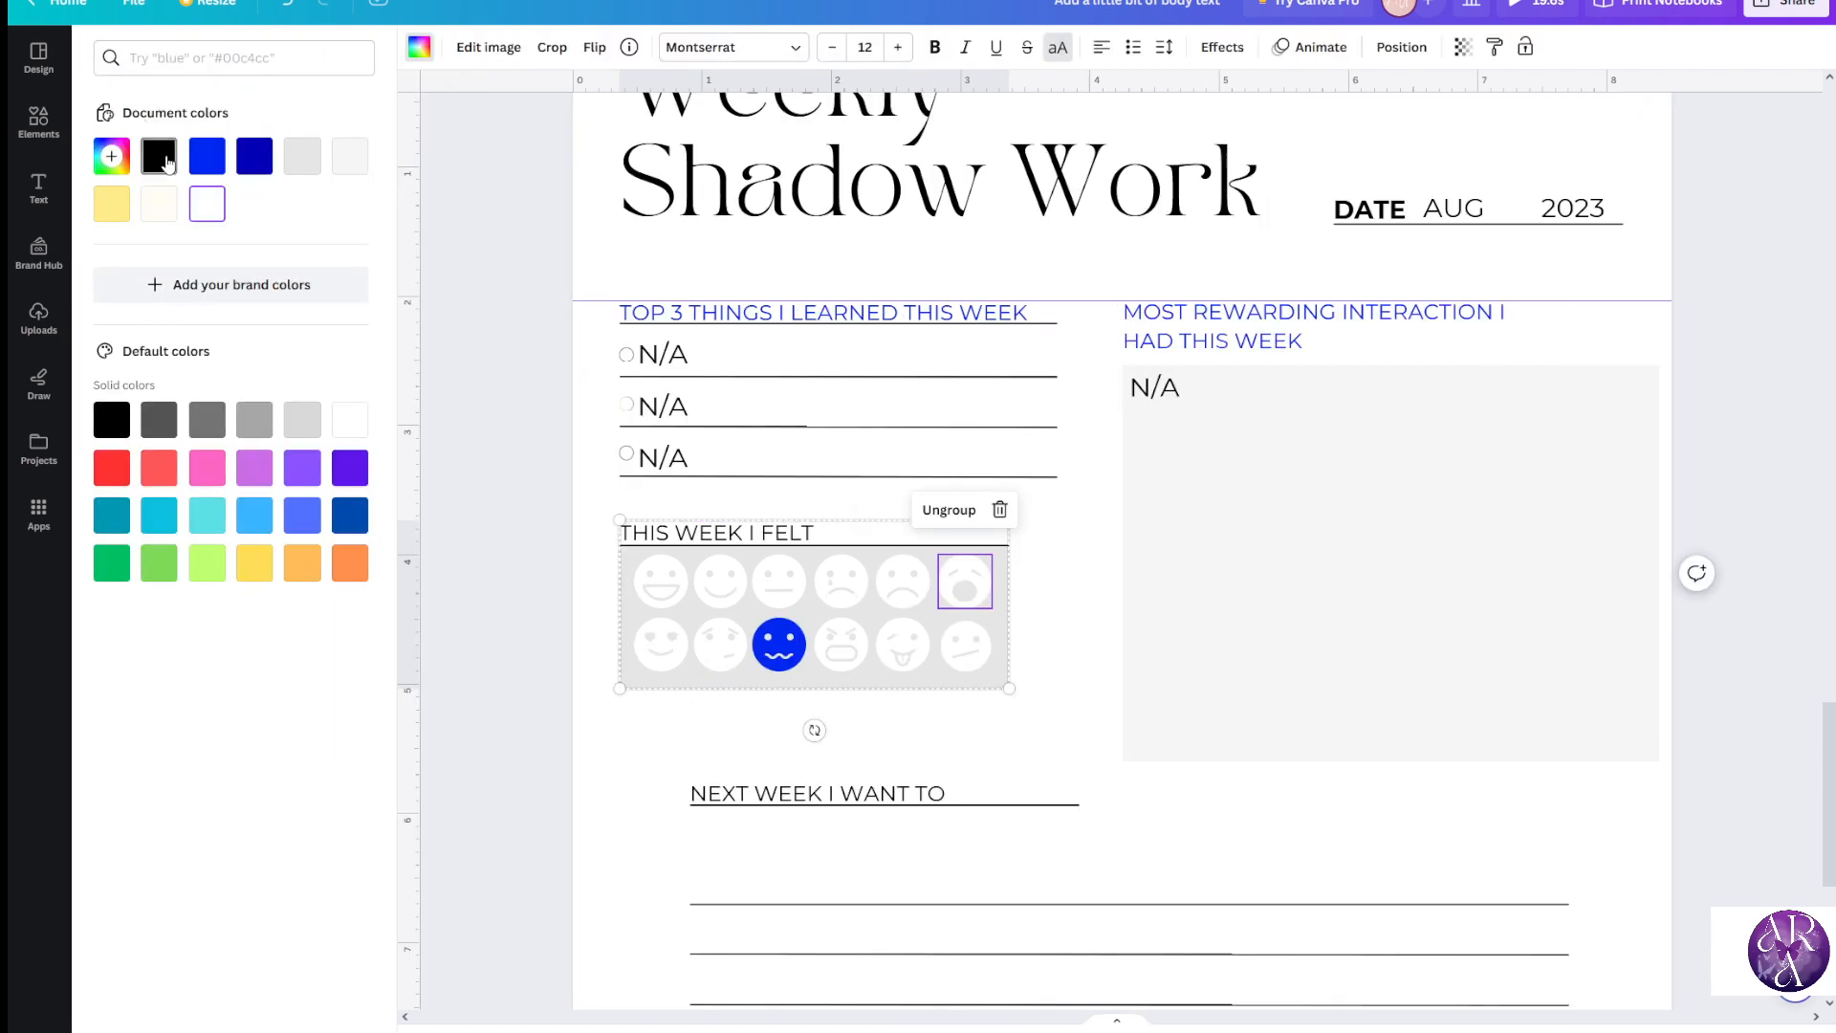
{"action": "left_click", "coordinate": [207, 158]}
{"action": "left_click", "coordinate": [507, 534]}
{"action": "left_click", "coordinate": [347, 526]}
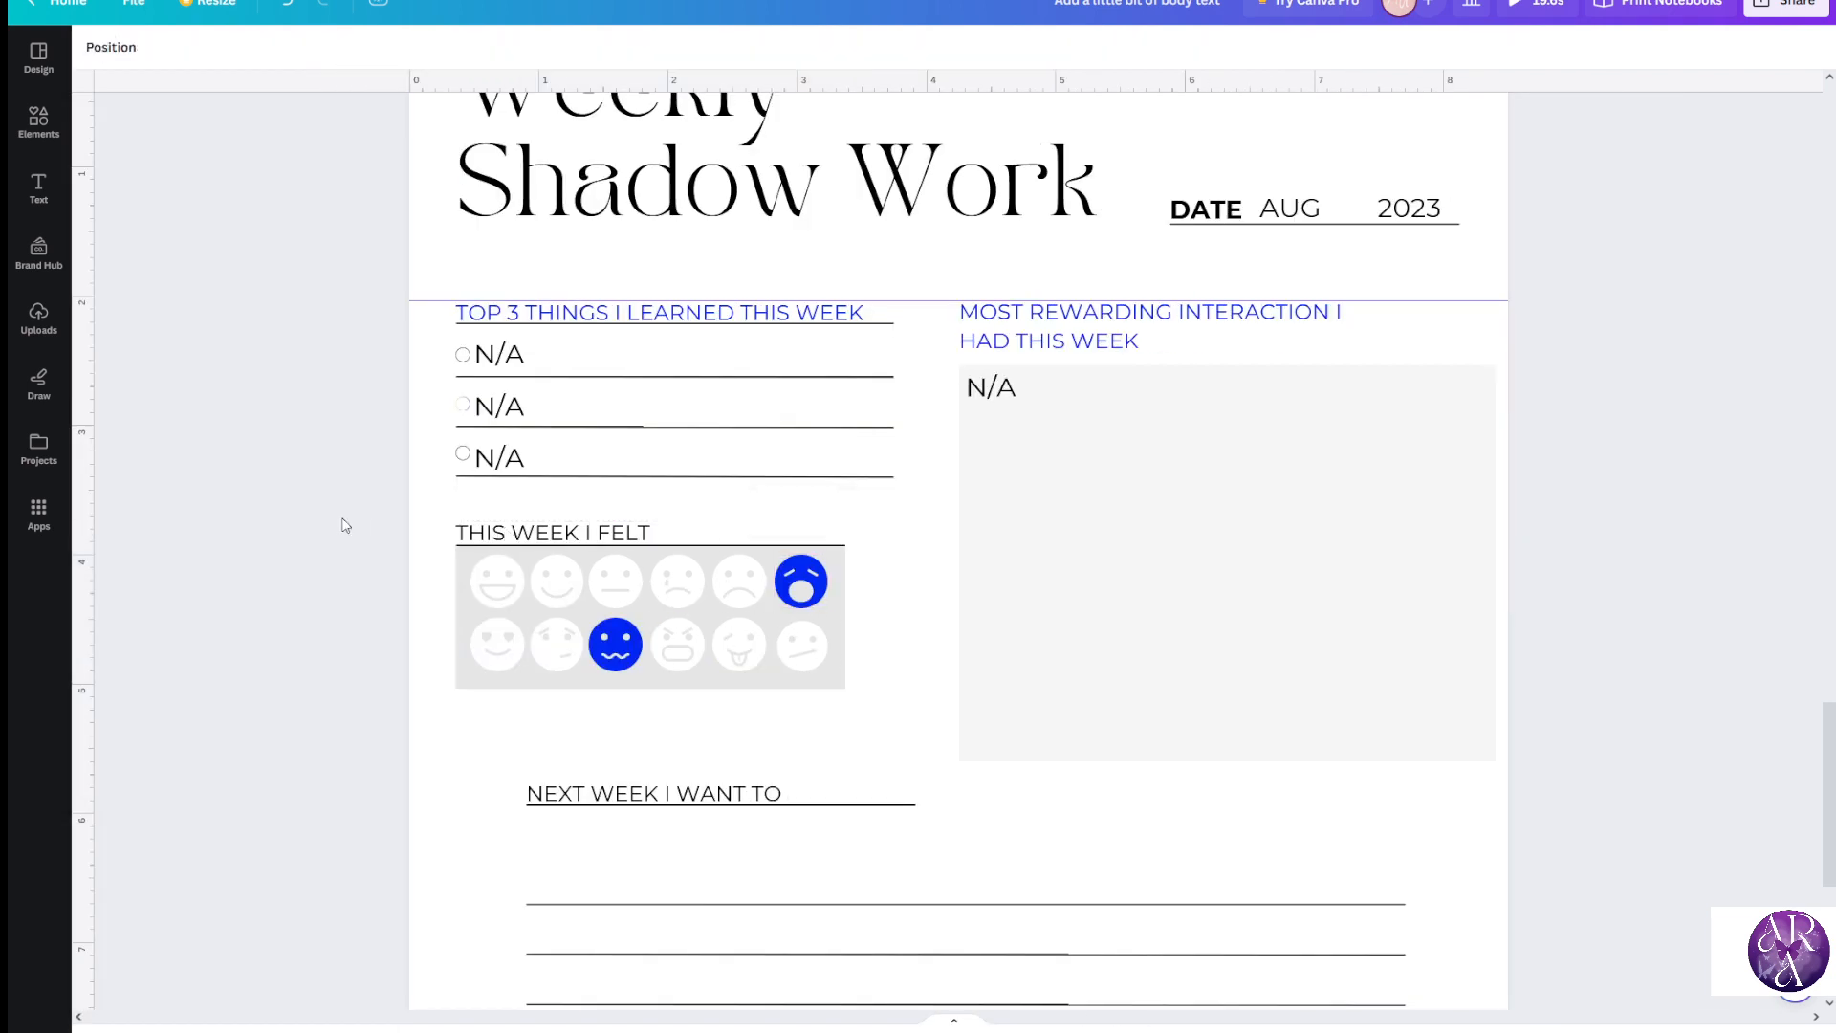
Change the THIS WEEK I FELT heading's text color to the same bright blue as the selected faces
{"action": "left_click", "coordinate": [643, 585]}
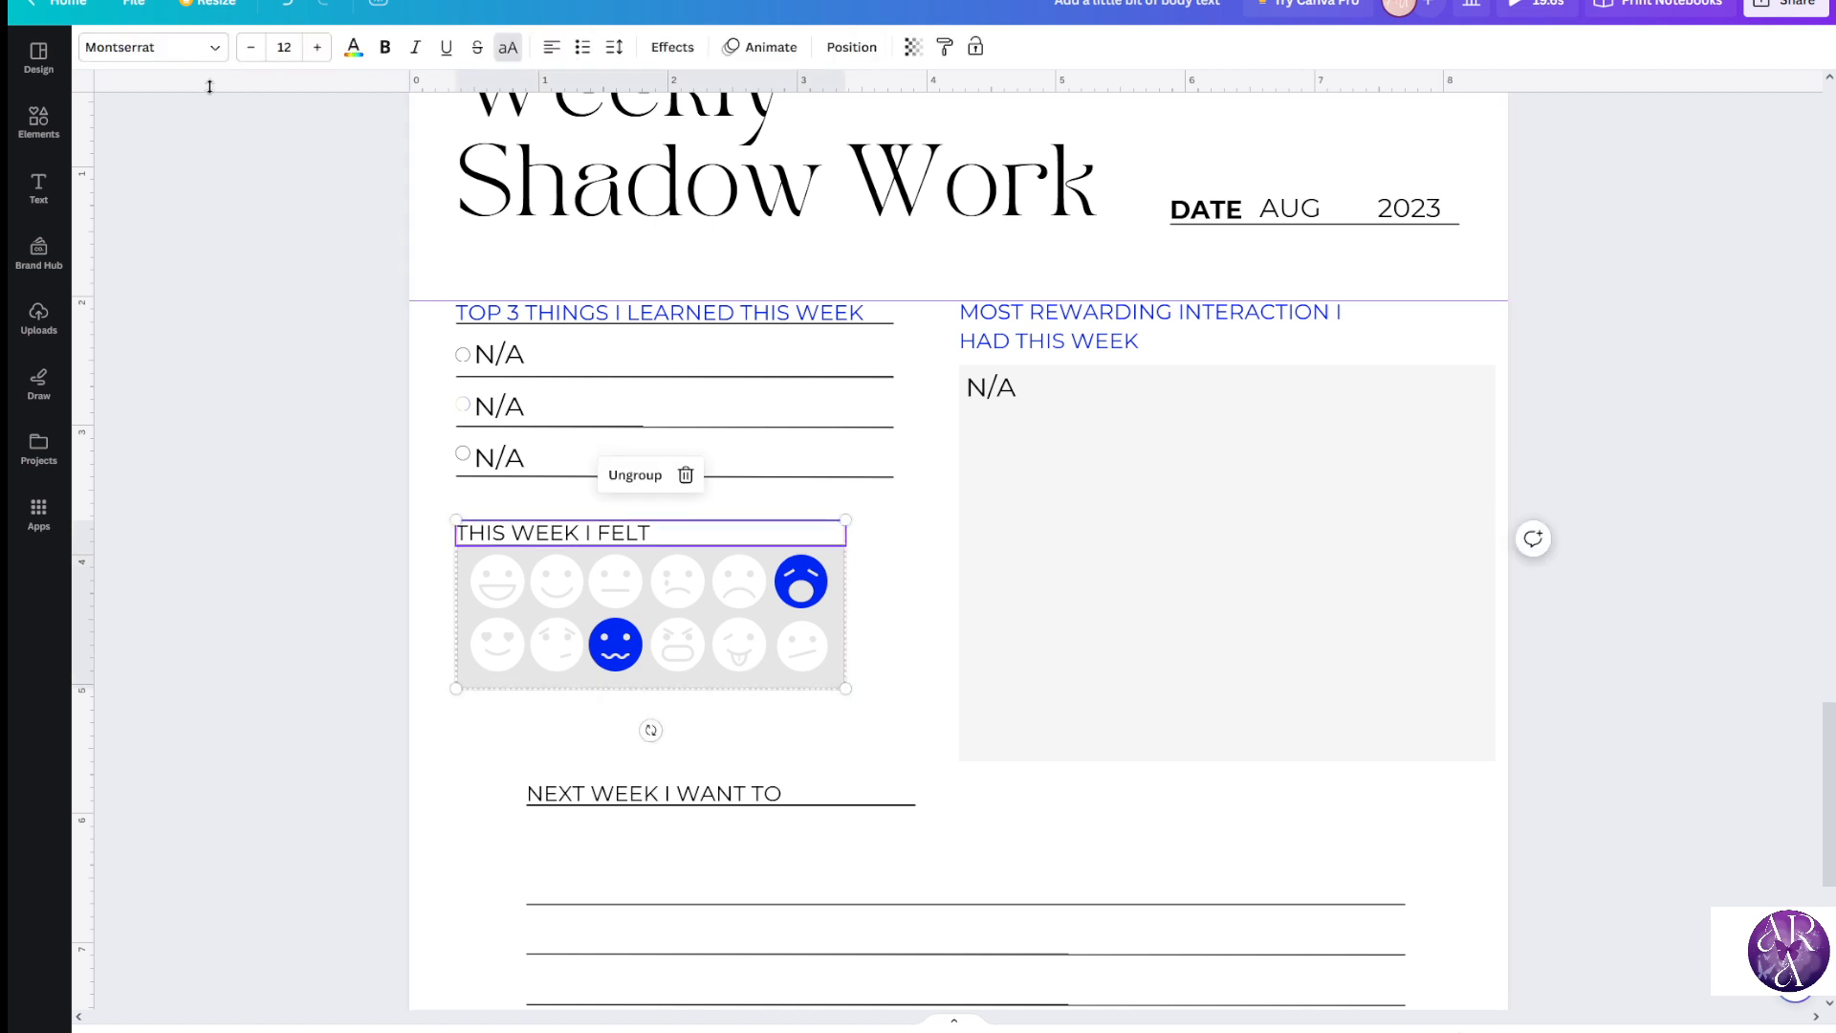
{"action": "left_click", "coordinate": [354, 50]}
{"action": "left_click", "coordinate": [207, 156]}
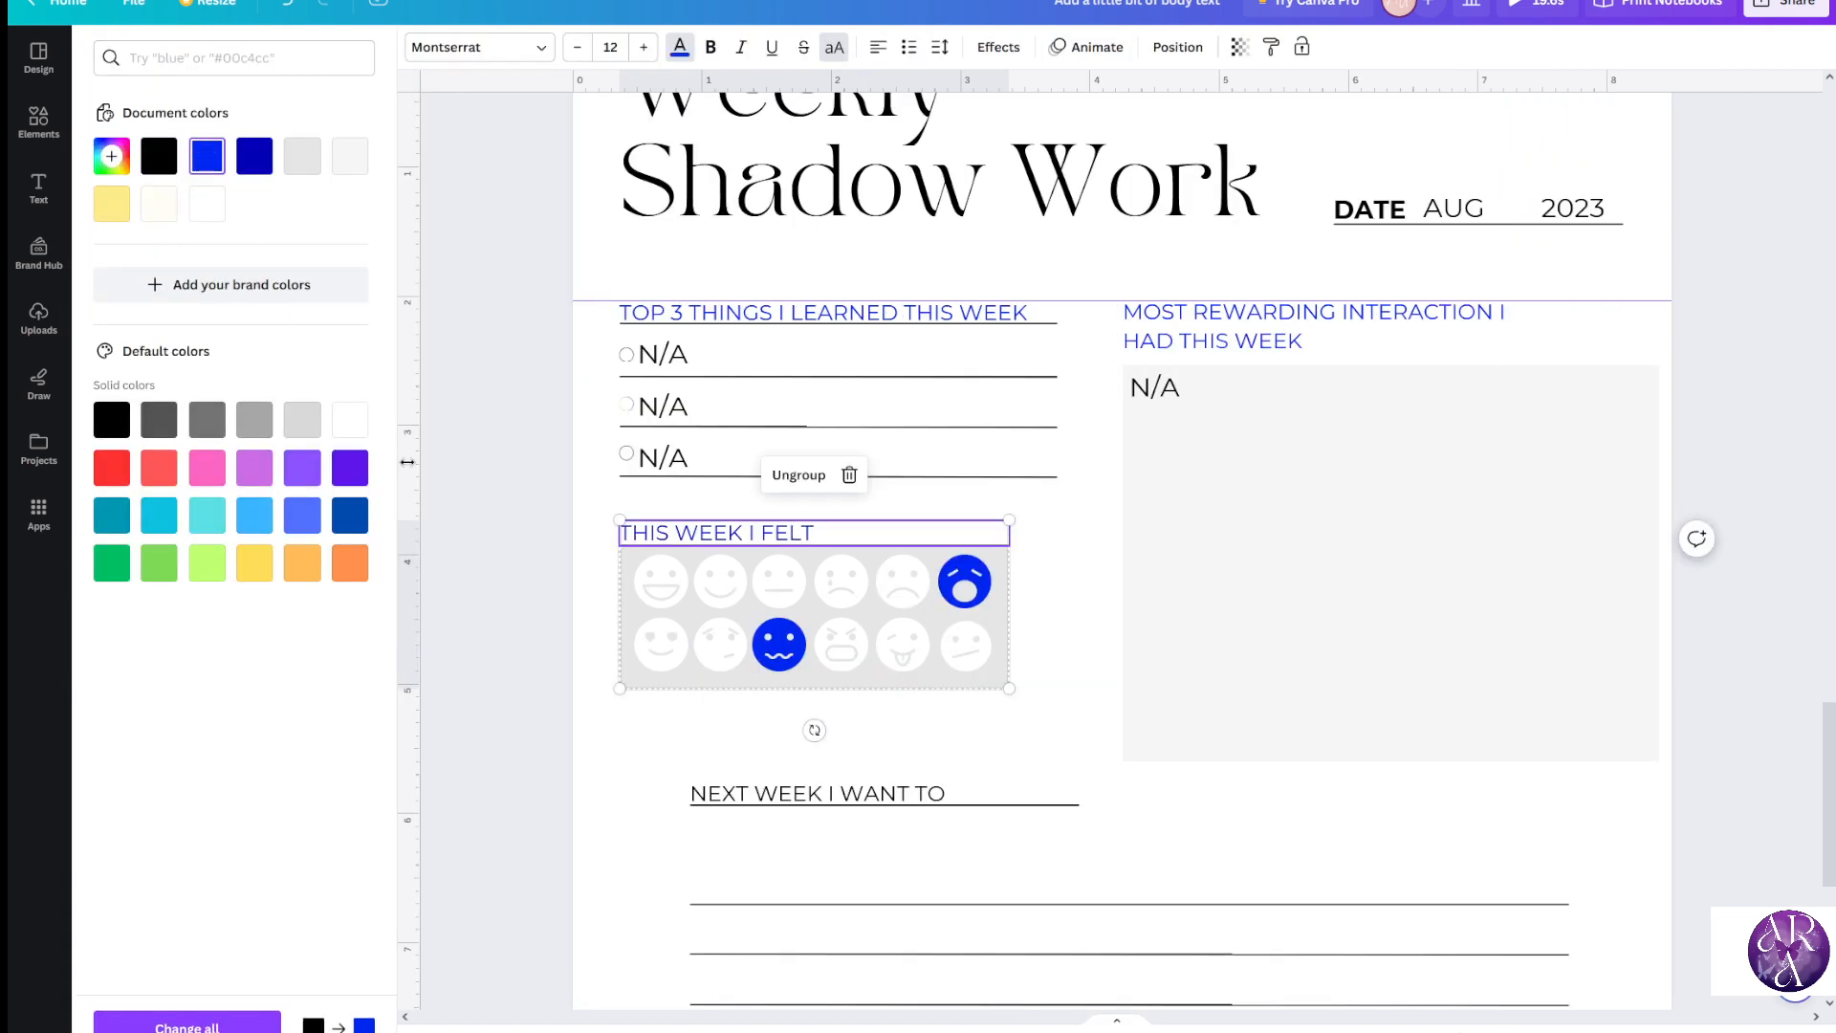
{"action": "left_click", "coordinate": [453, 510]}
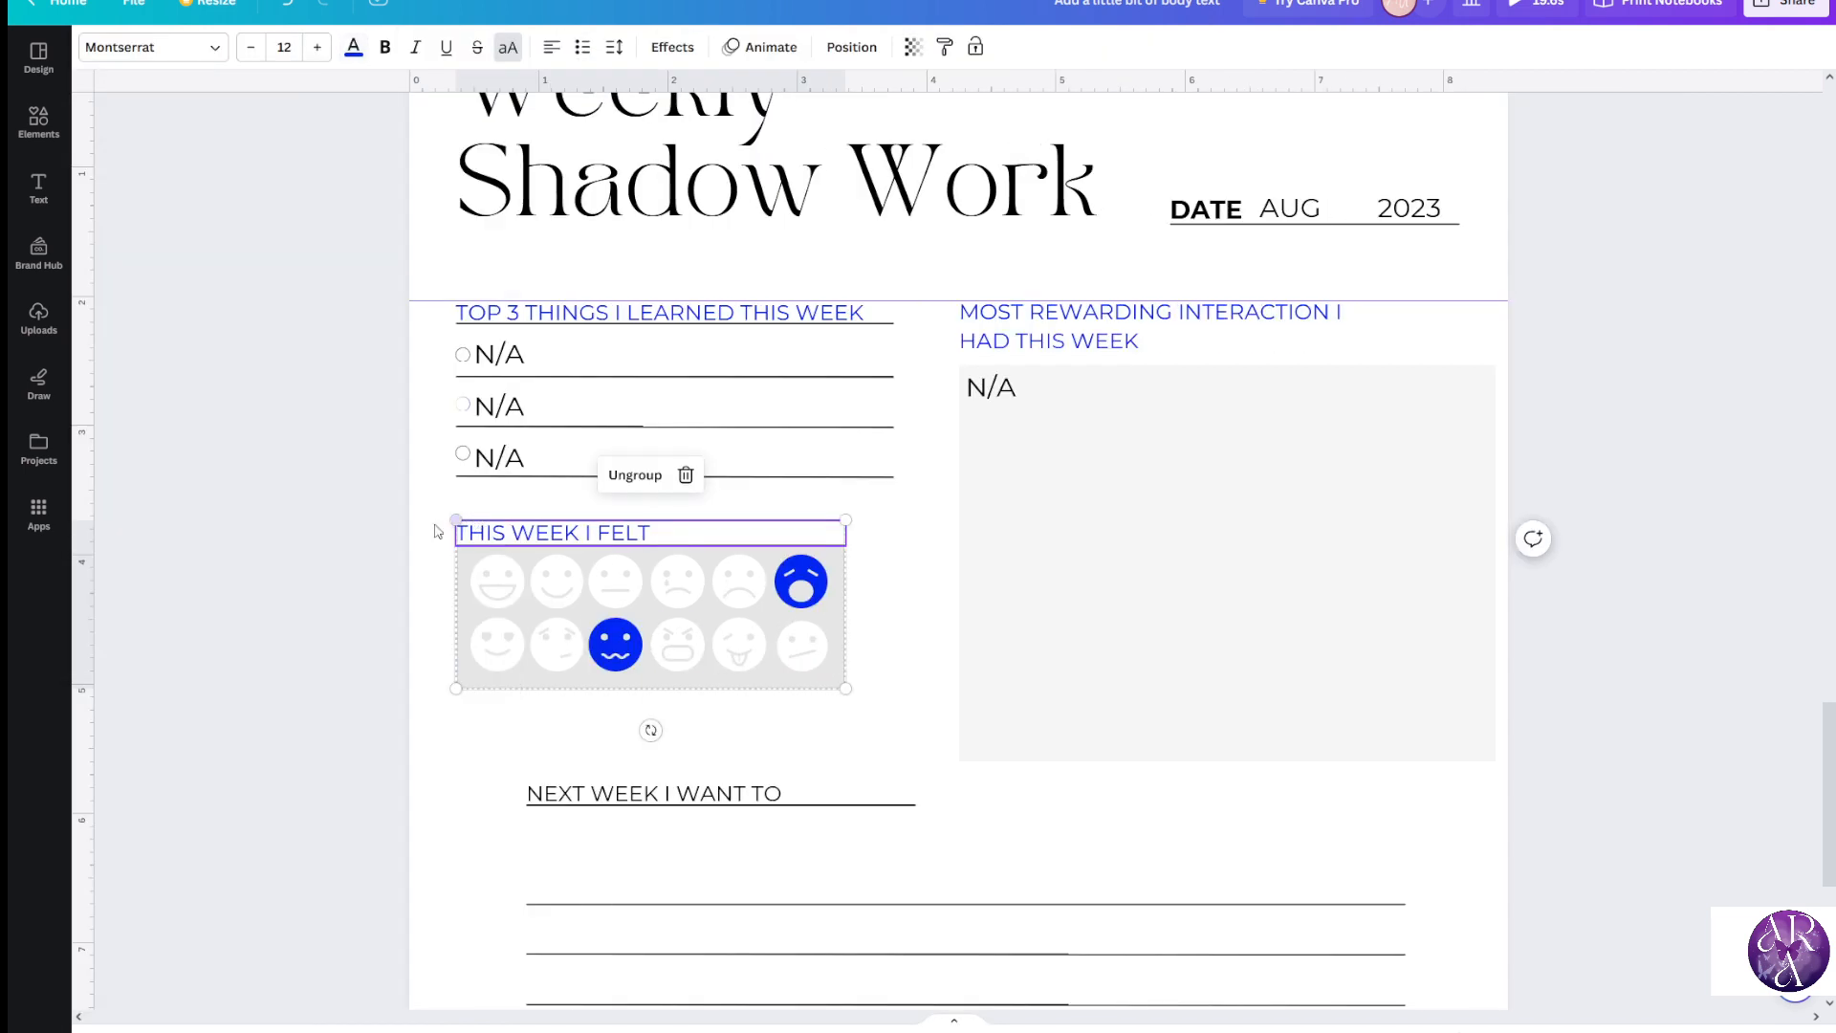
{"action": "left_click", "coordinate": [368, 521]}
{"action": "left_click", "coordinate": [1034, 403]}
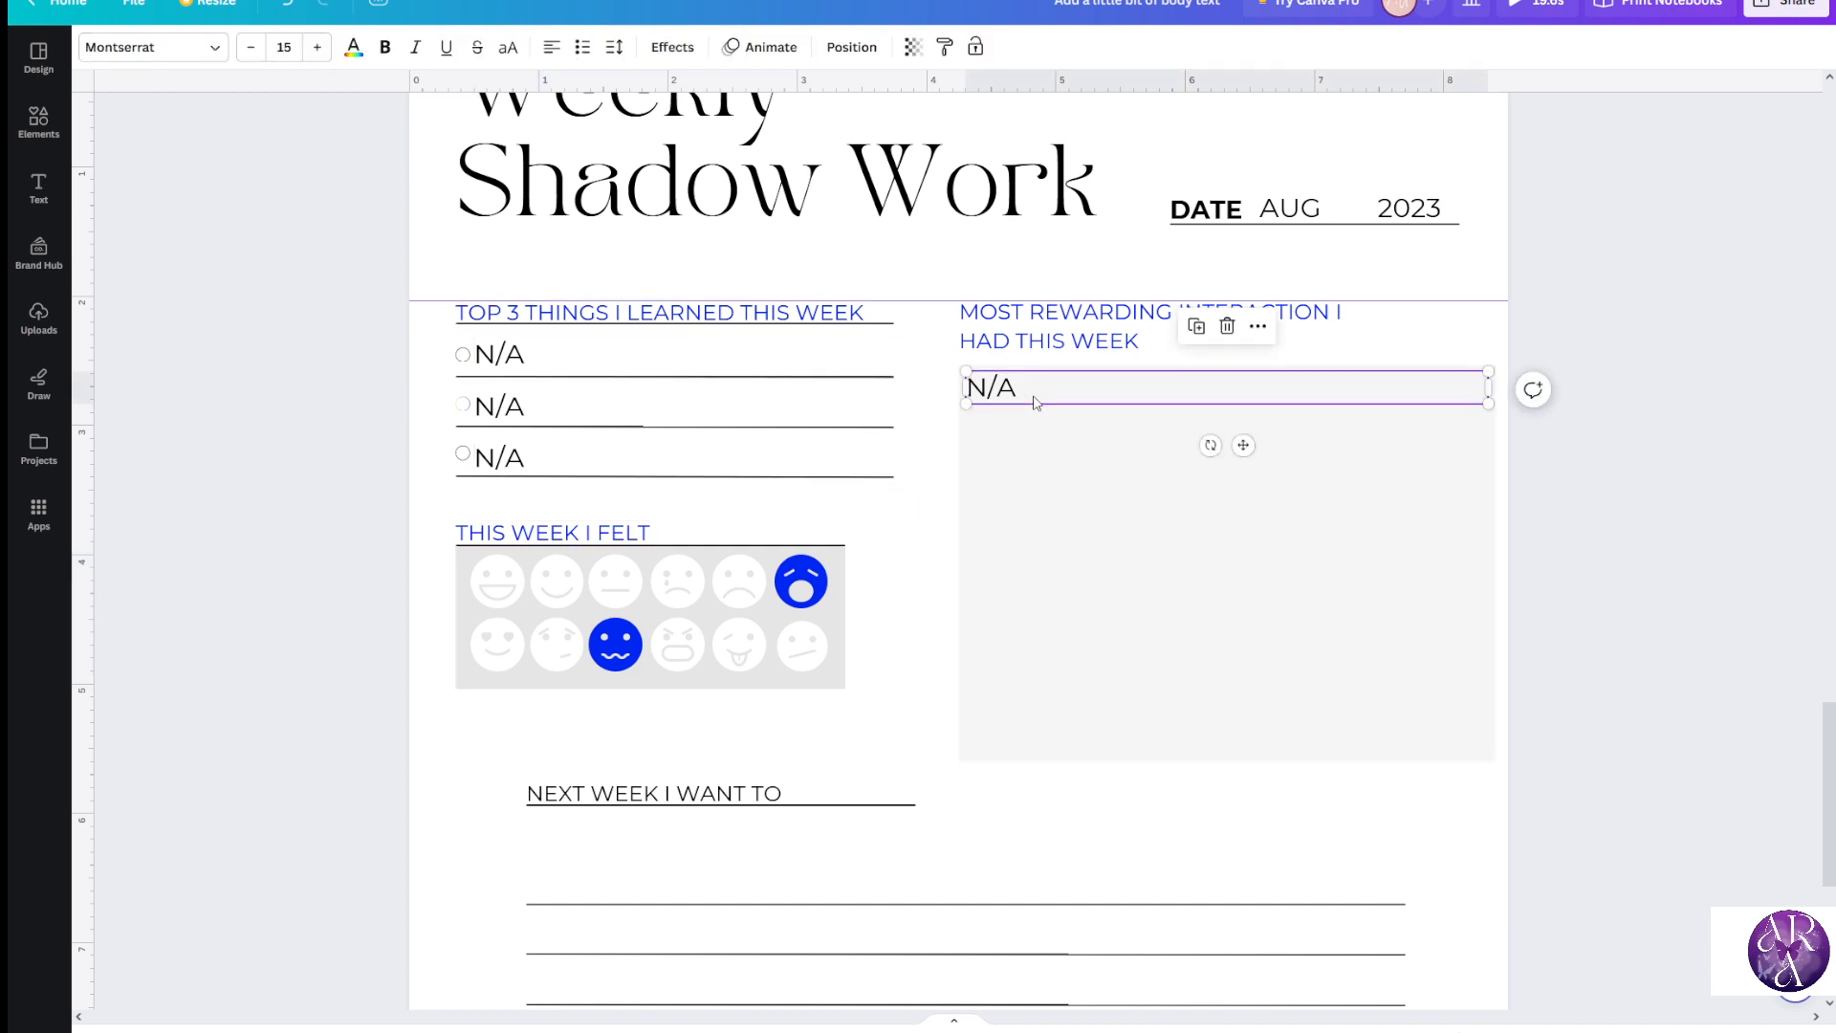
{"action": "left_click", "coordinate": [1034, 394]}
{"action": "left_click", "coordinate": [1594, 525]}
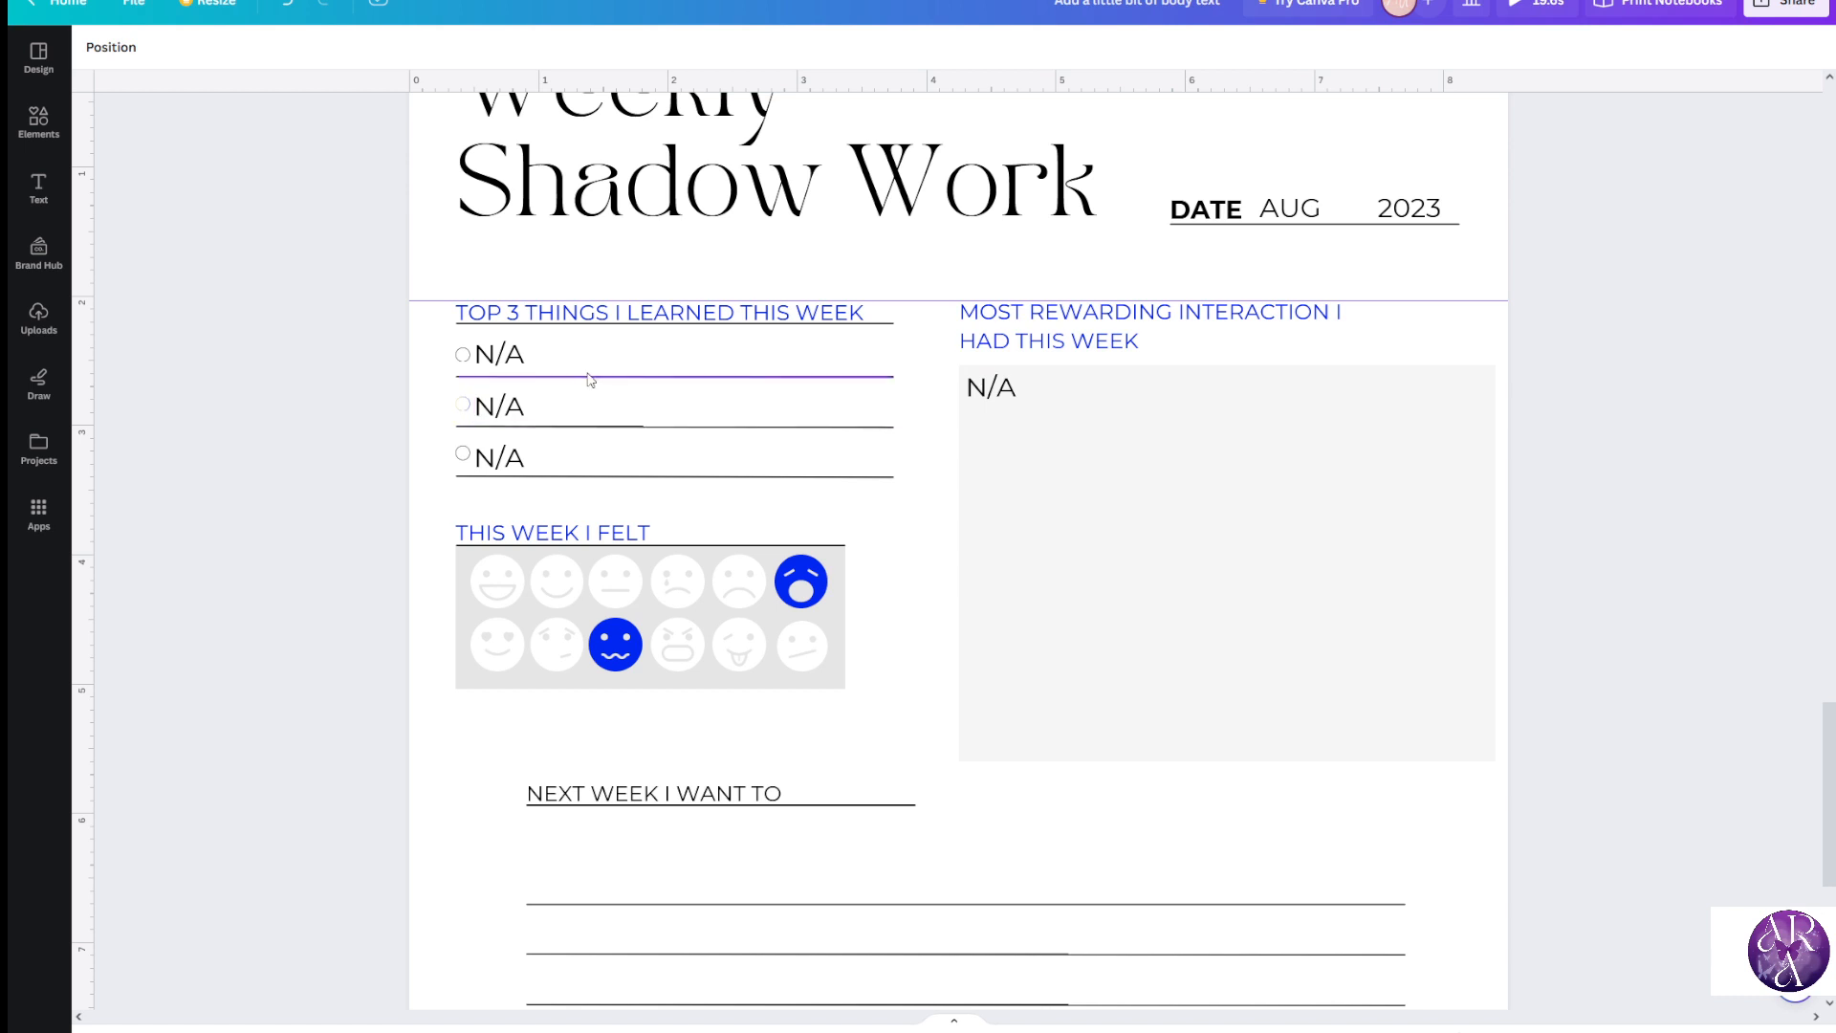
{"action": "scroll", "coordinate": [1067, 355], "scroll_direction": "up", "scroll_amount": 1}
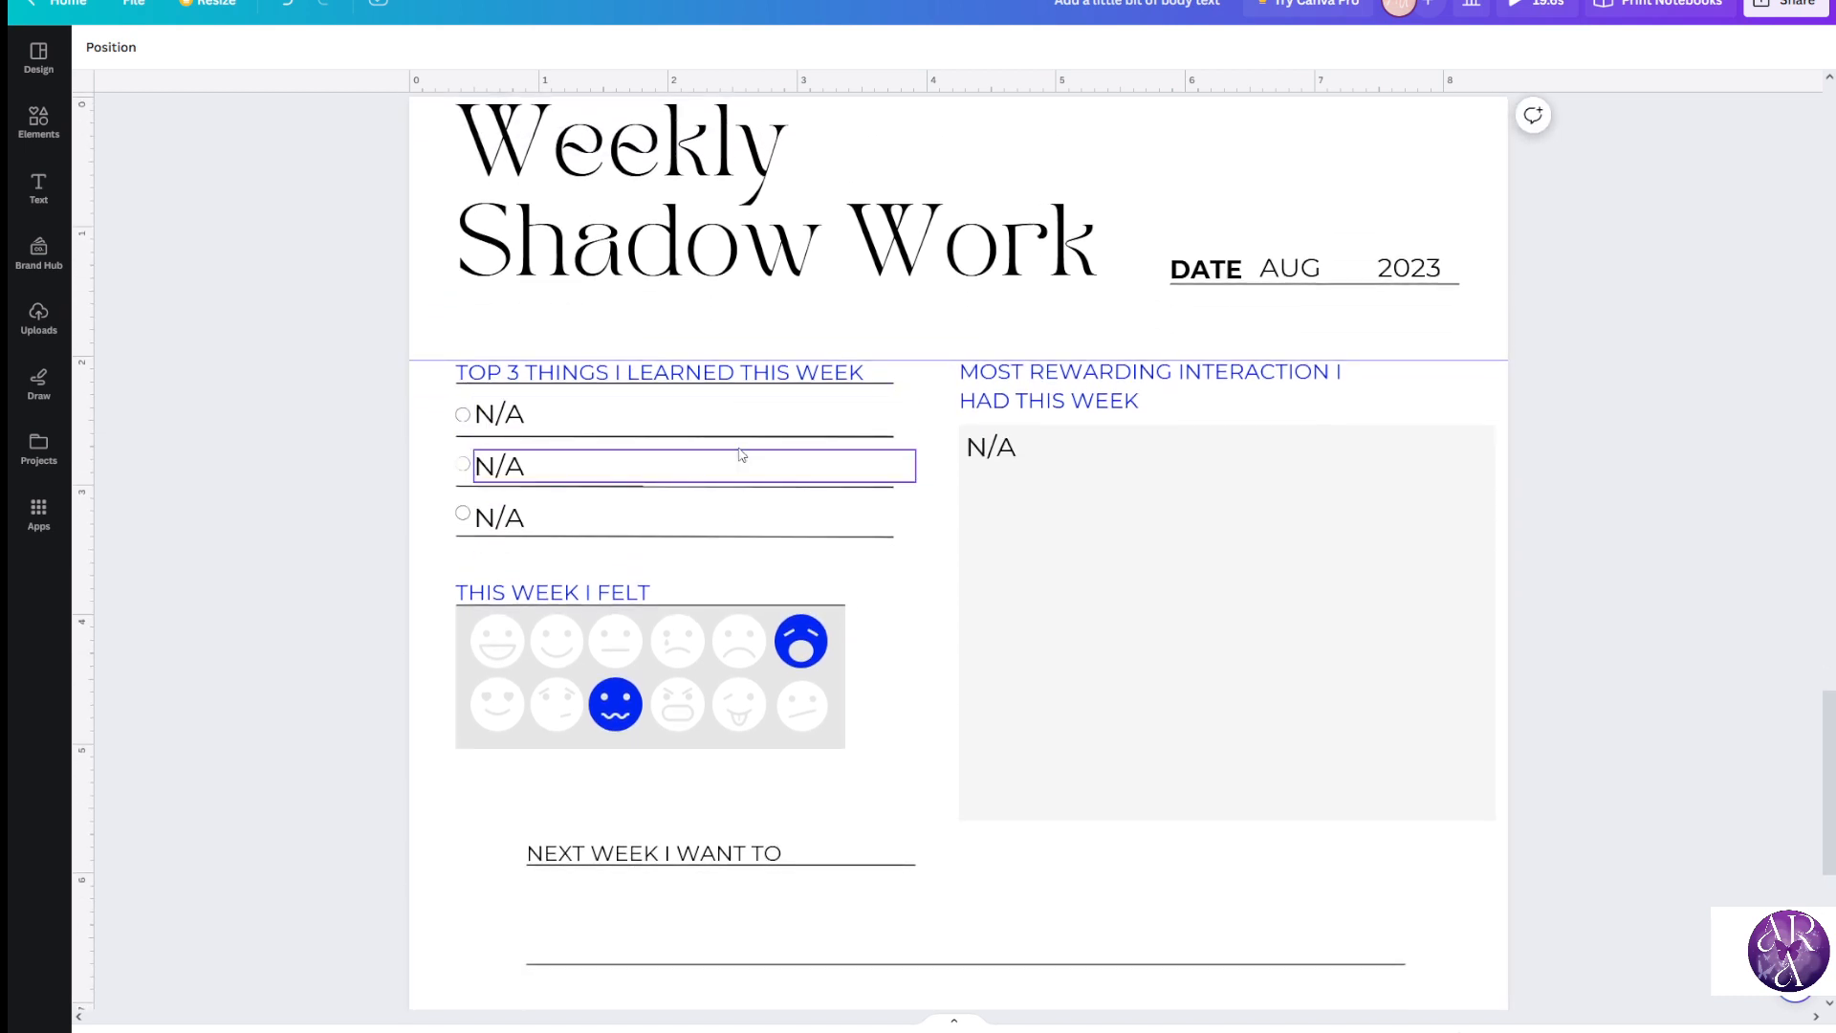
Shorten the grey answer box by raising its bottom edge level with the bottom of the THIS WEEK I FELT face panel
{"action": "scroll", "coordinate": [1052, 555], "scroll_direction": "down", "scroll_amount": 3}
{"action": "left_click", "coordinate": [1234, 638]}
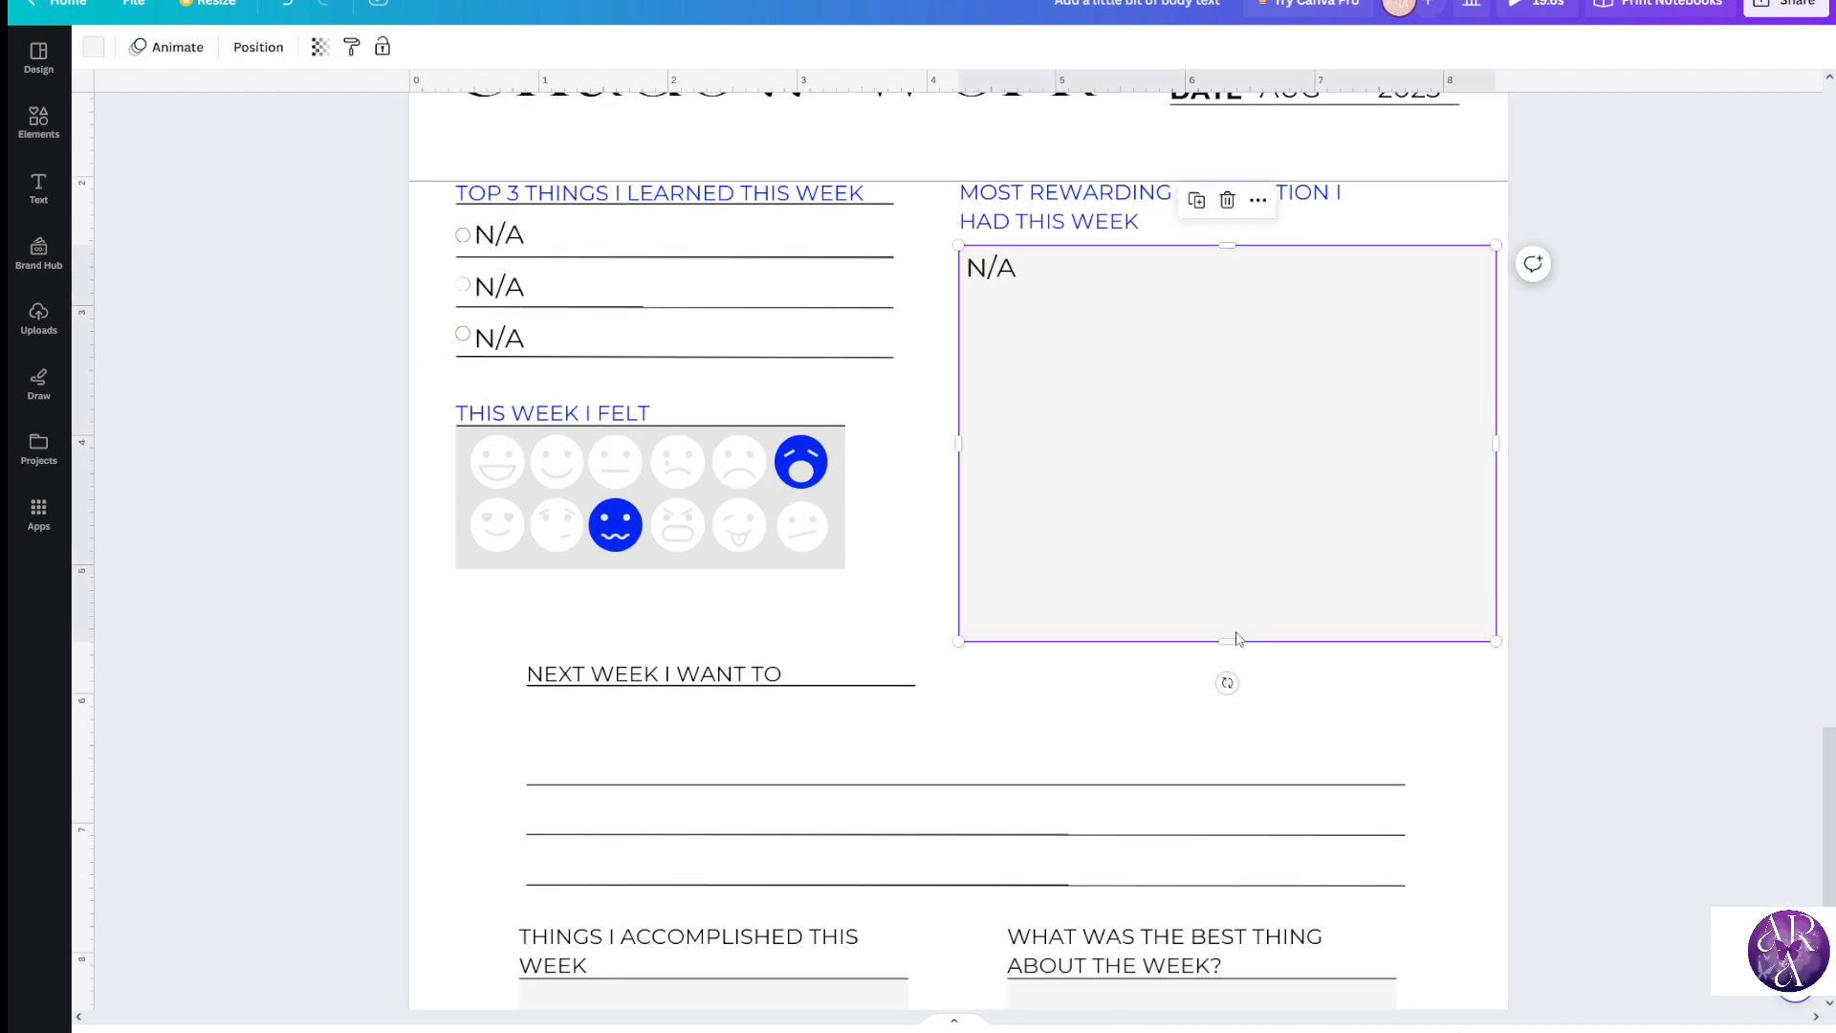
{"action": "left_click_drag", "start_coordinate": [1233, 639], "coordinate": [1247, 569]}
{"action": "scroll", "coordinate": [1546, 605], "scroll_direction": "up", "scroll_amount": 4}
{"action": "left_click", "coordinate": [1567, 631]}
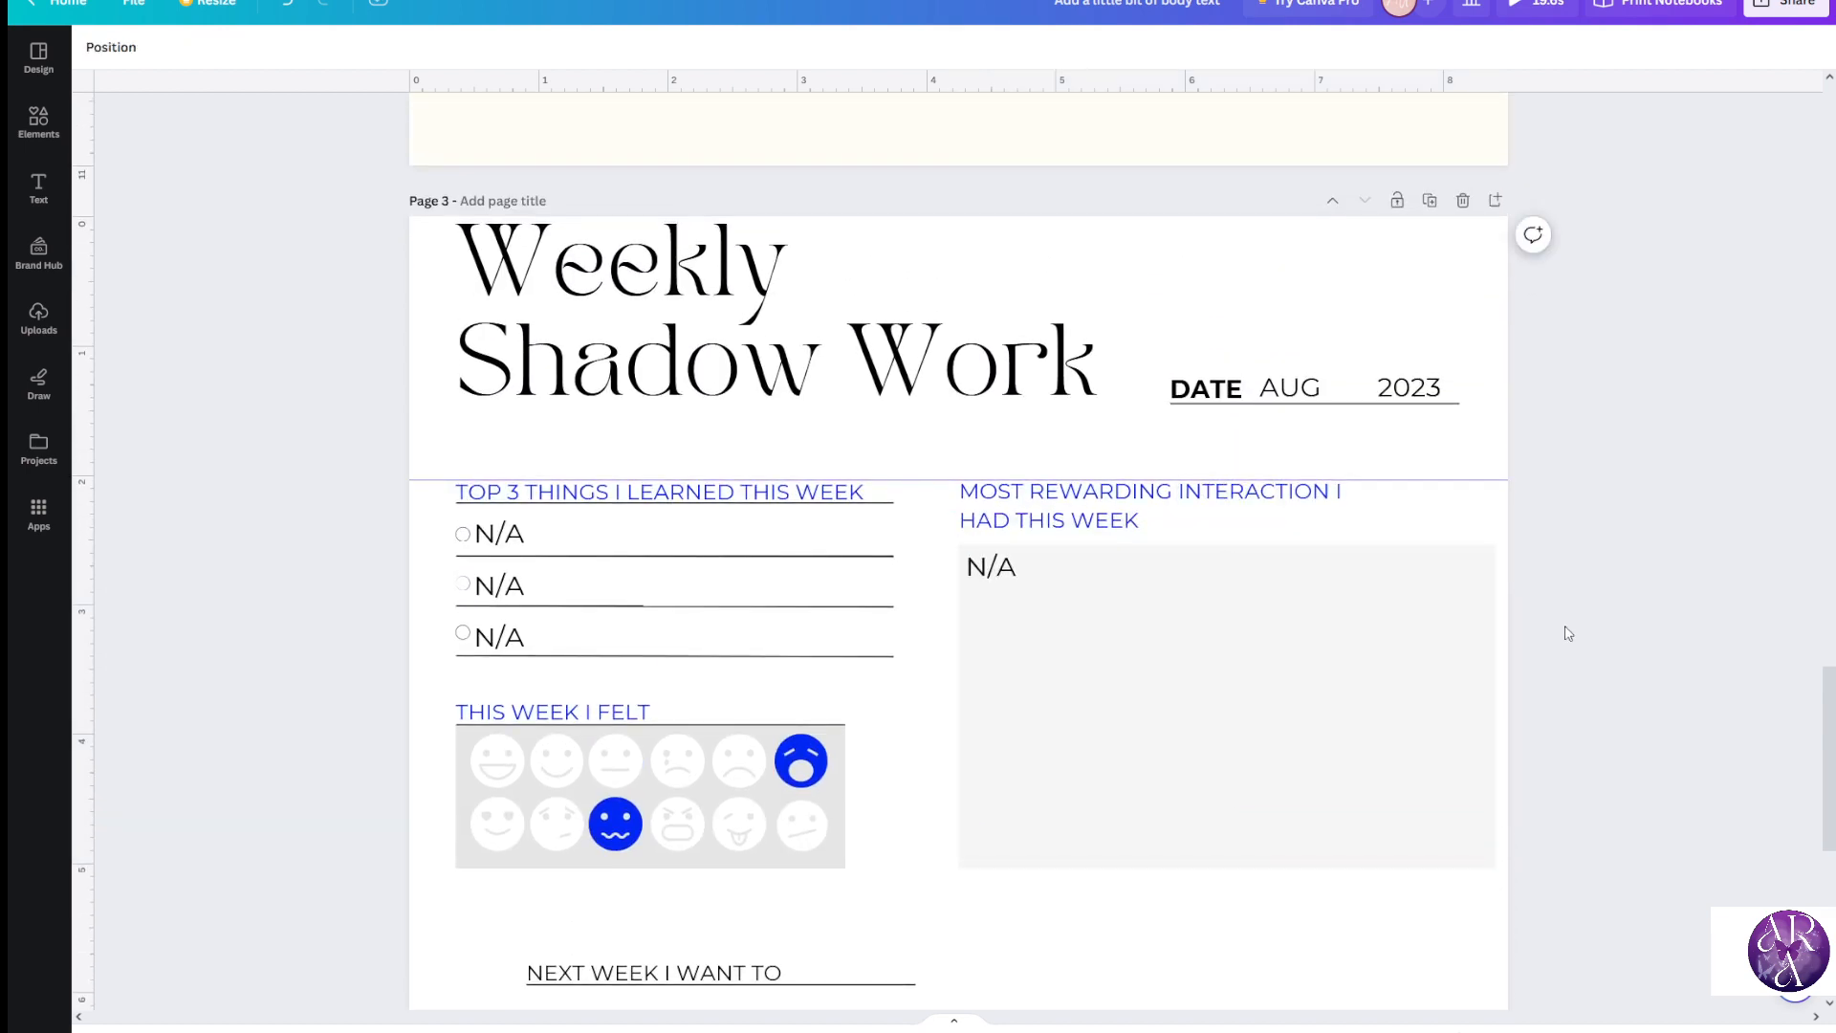
Clear the N/A text inside the grey answer box under the MOST REWARDING INTERACTION heading
{"action": "scroll", "coordinate": [1250, 592], "scroll_direction": "down", "scroll_amount": 1}
{"action": "double_click", "coordinate": [1001, 520]}
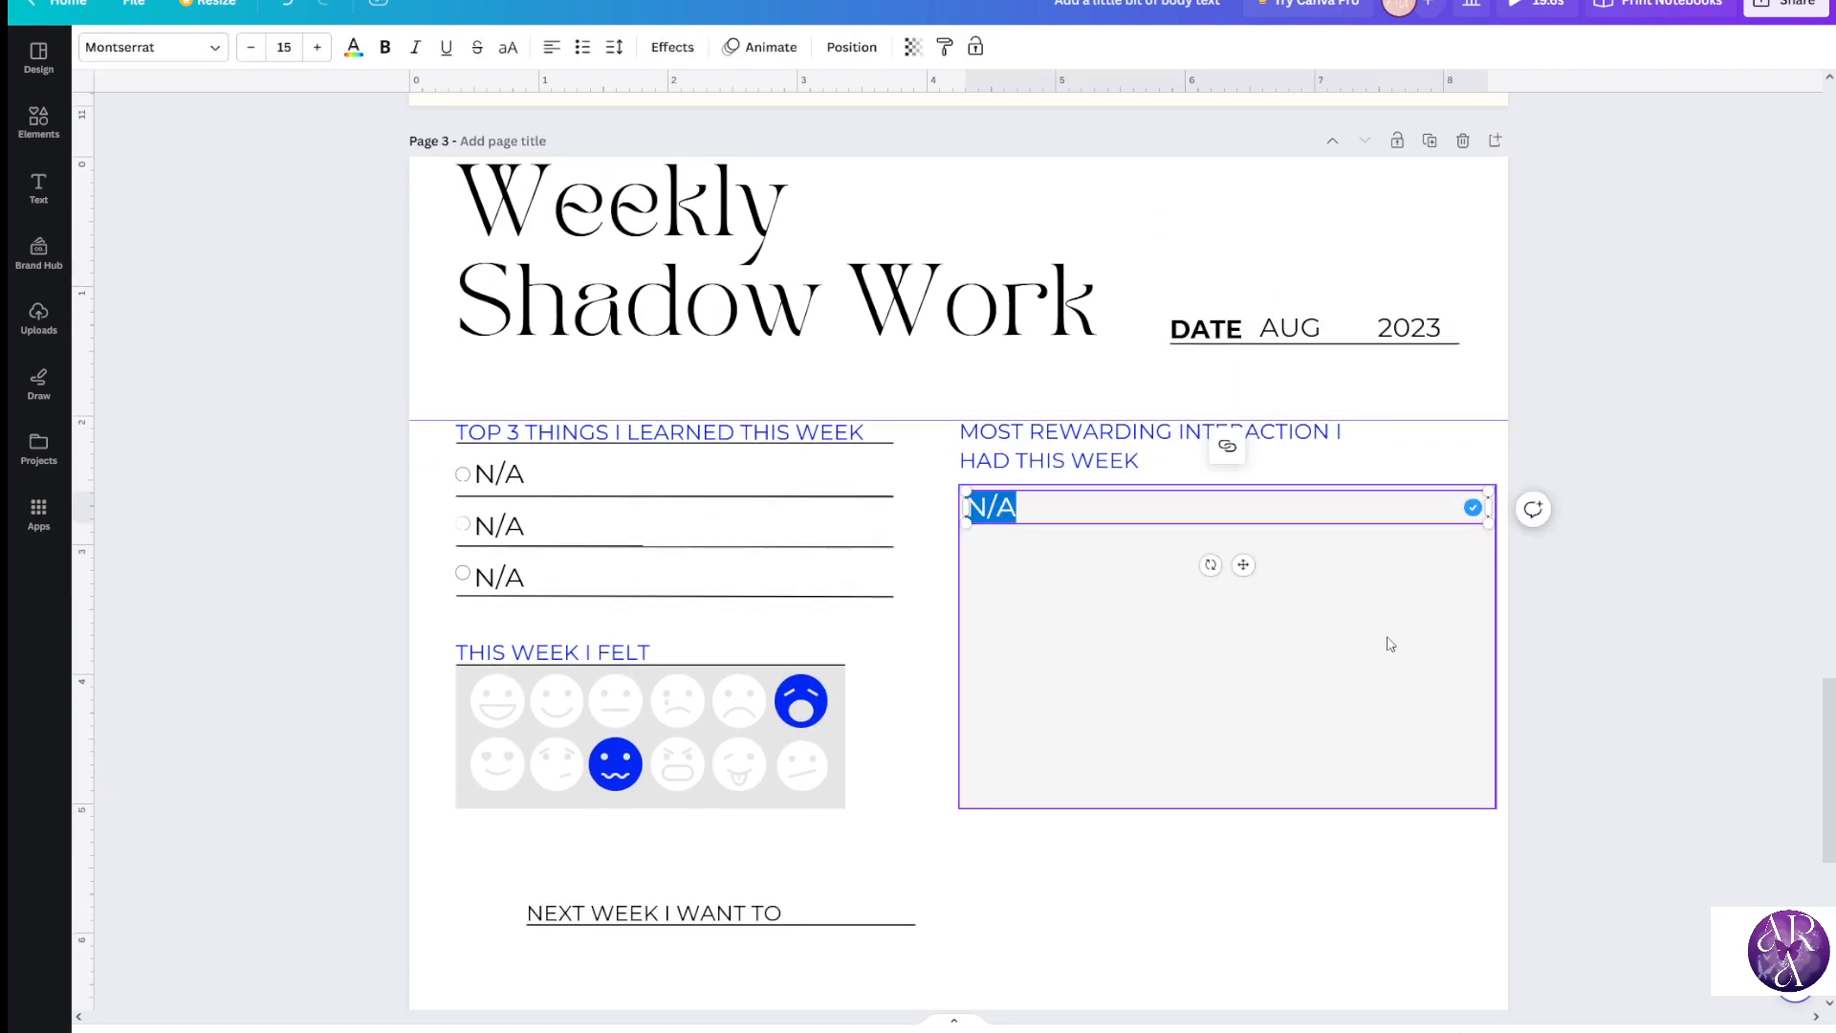
{"action": "key", "text": "BackSpace"}
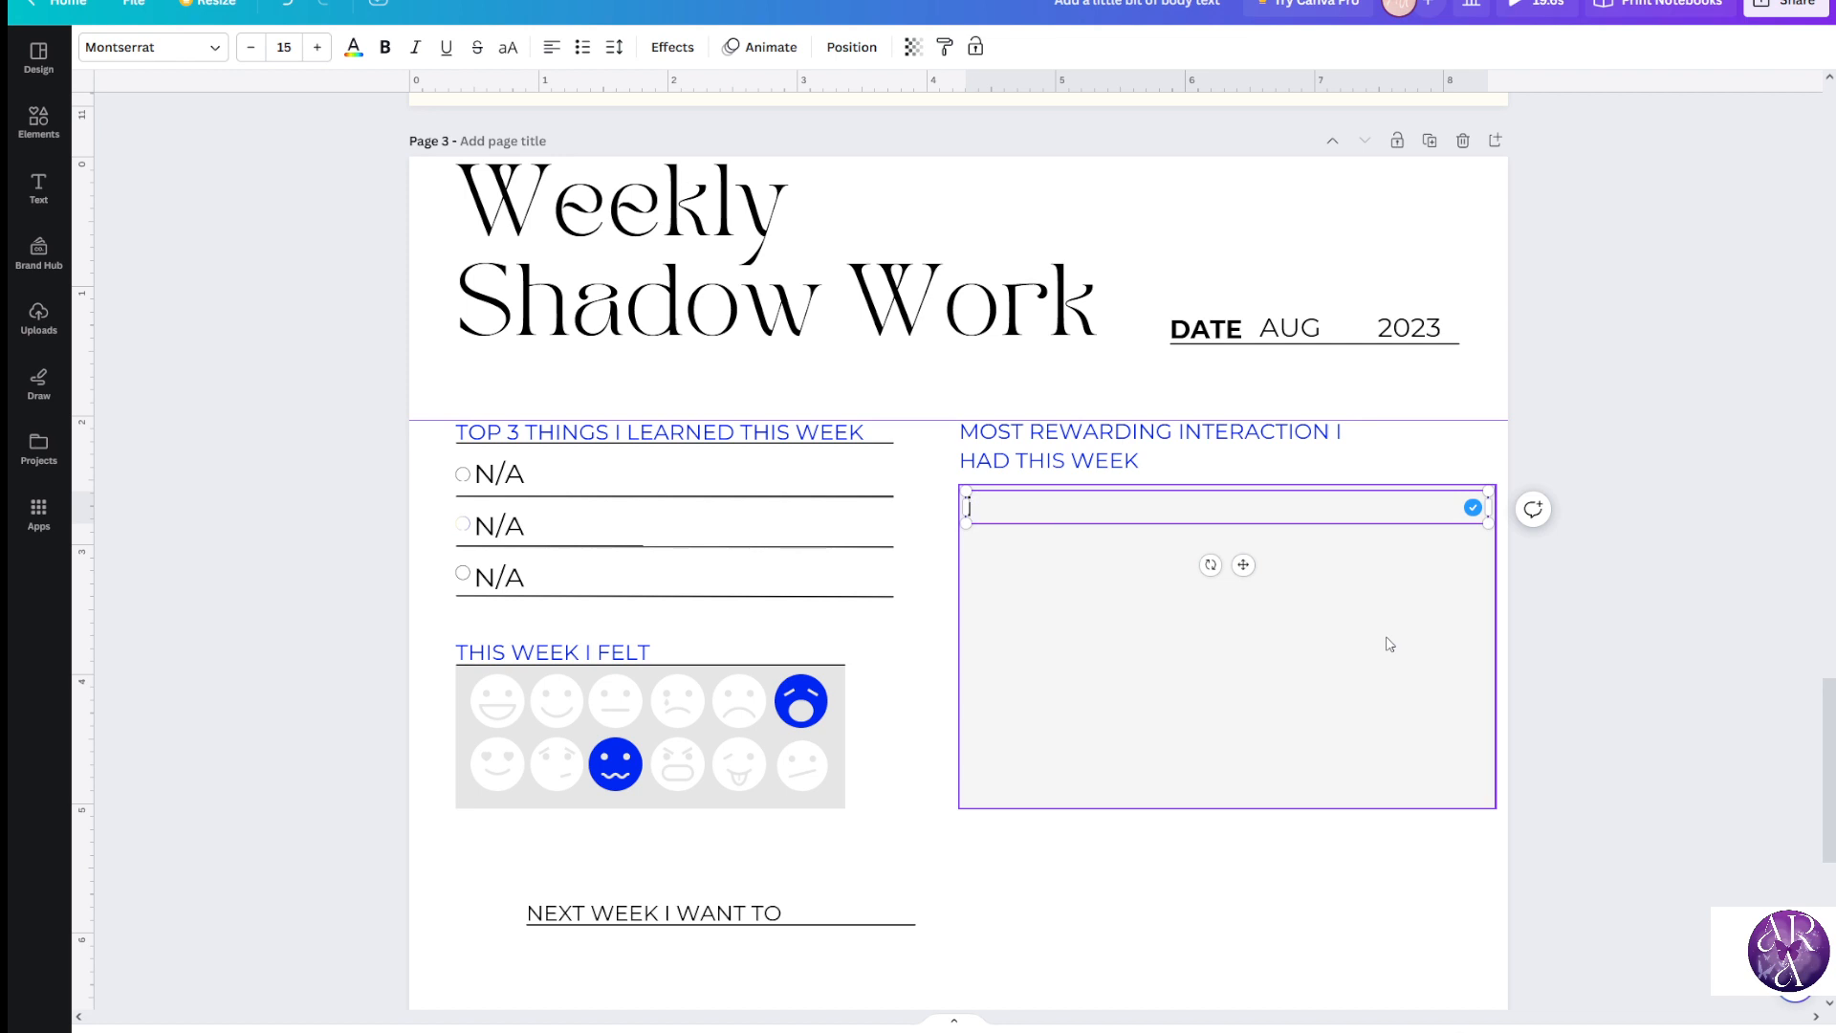
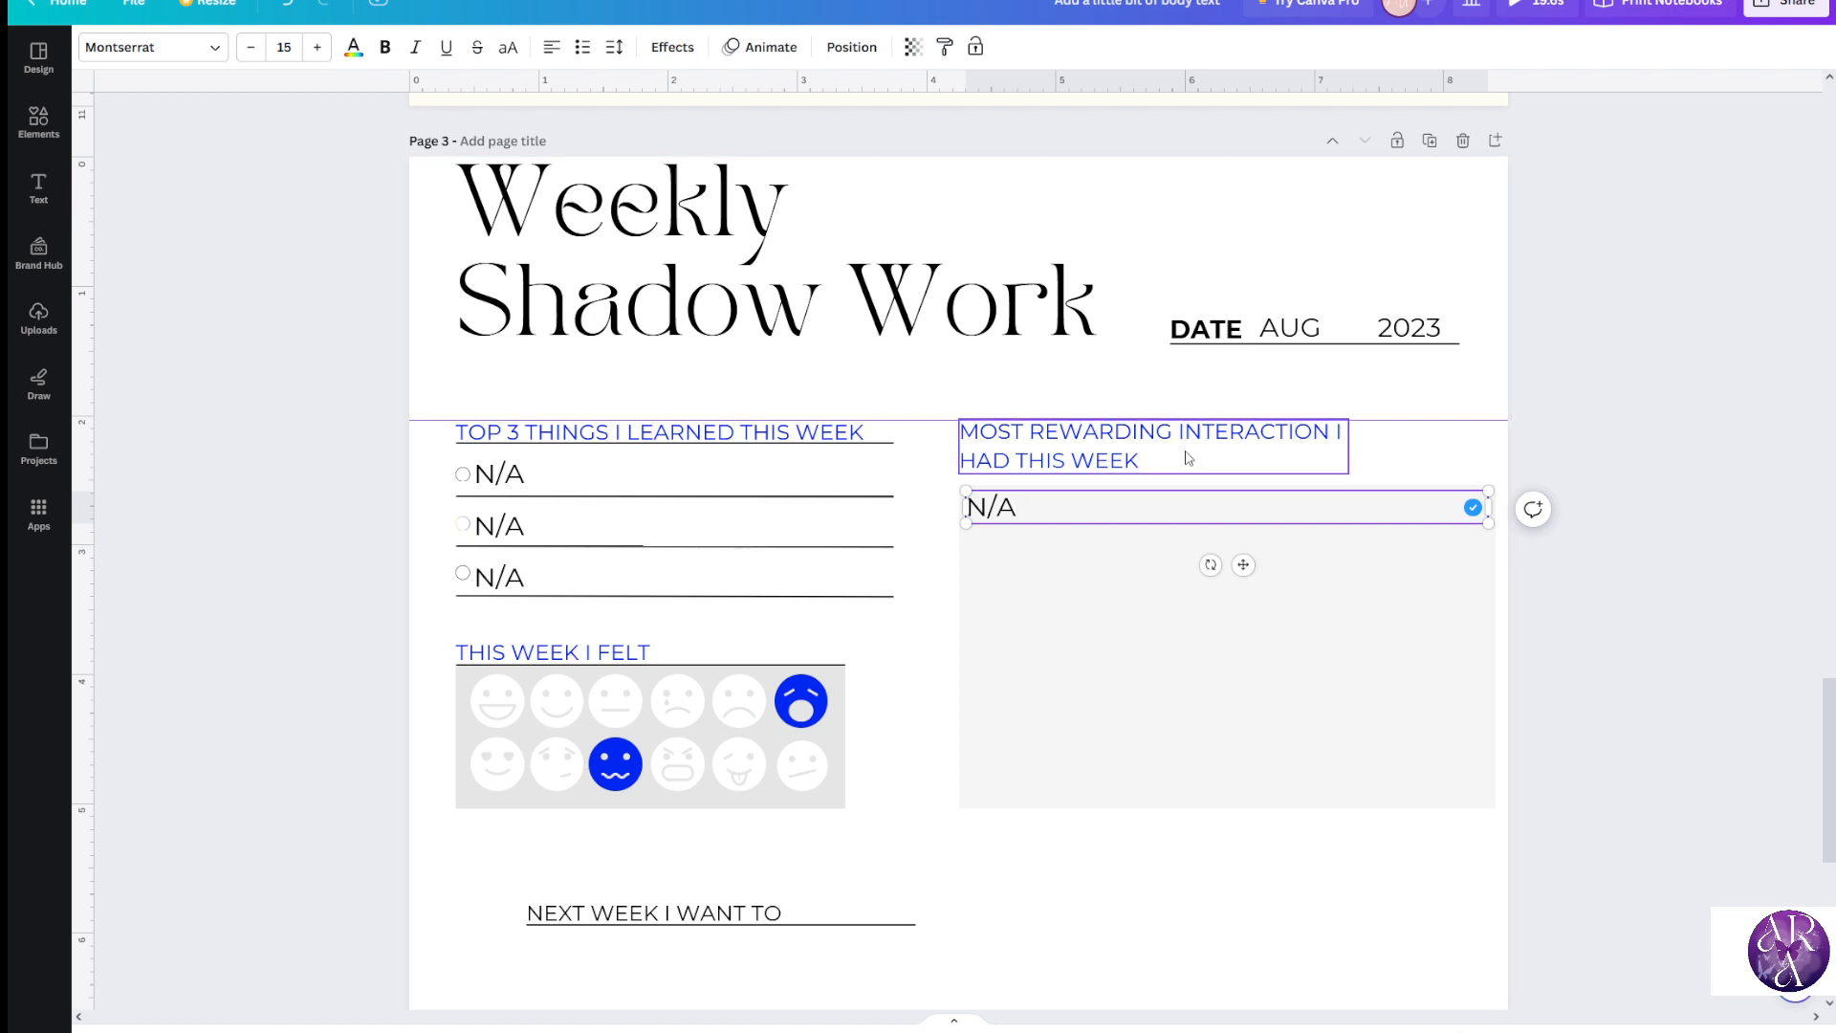
Fill the fourth star in the MY RANKING OF THE WEEK row with the same bright blue as the selected faces
{"action": "scroll", "coordinate": [1233, 669], "scroll_direction": "down", "scroll_amount": 3}
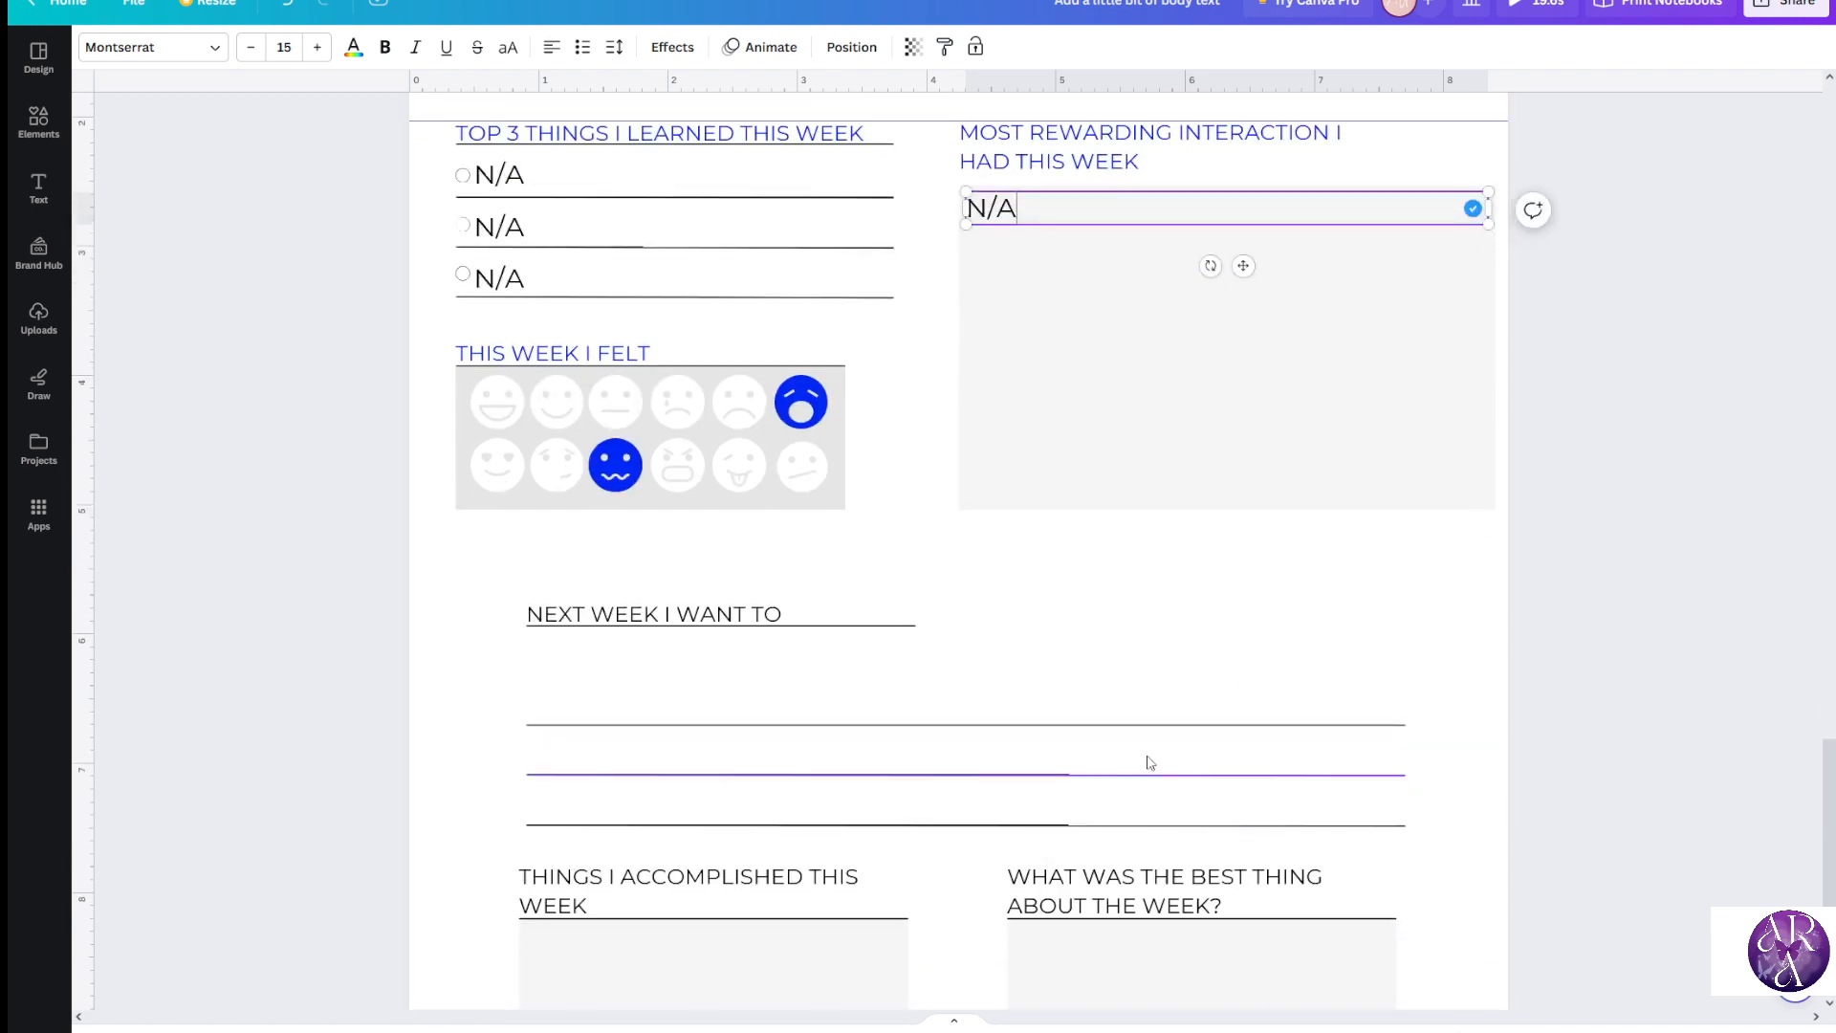
{"action": "scroll", "coordinate": [1590, 574], "scroll_direction": "down", "scroll_amount": 2}
{"action": "left_click", "coordinate": [1593, 574]}
{"action": "scroll", "coordinate": [1590, 574], "scroll_direction": "down", "scroll_amount": 2}
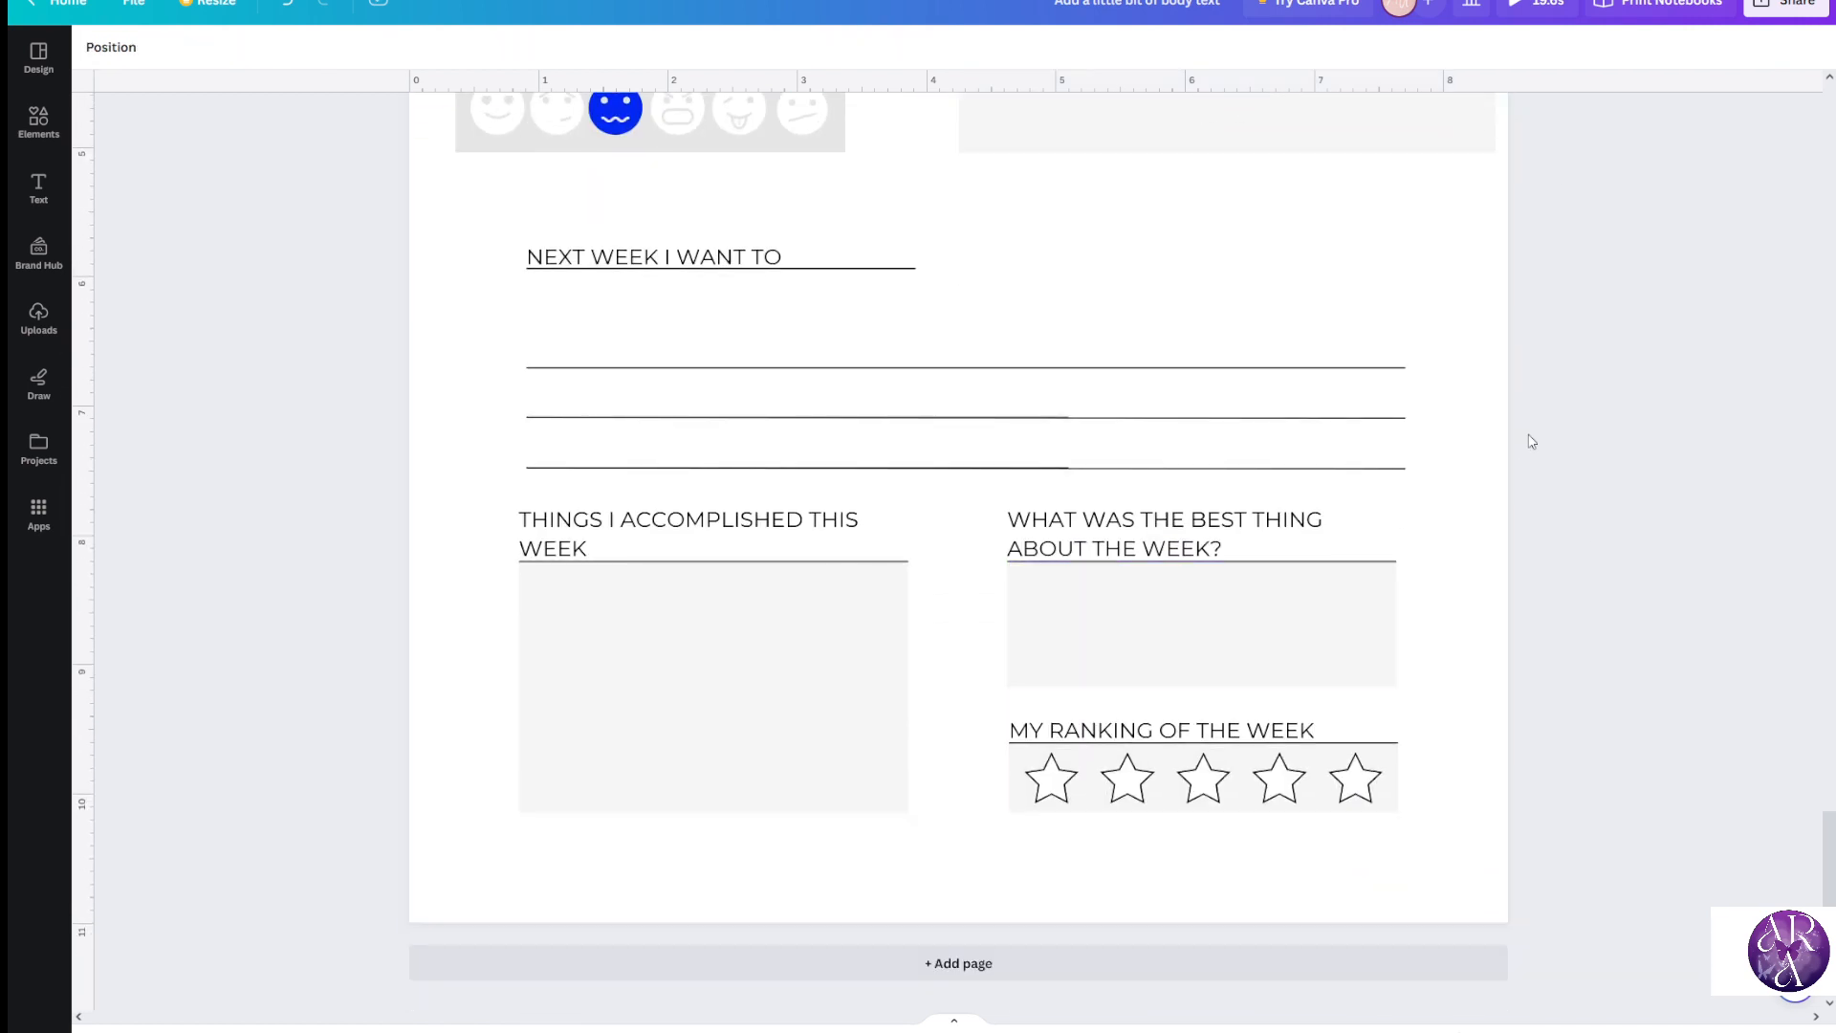
{"action": "scroll", "coordinate": [1476, 611], "scroll_direction": "up", "scroll_amount": 2}
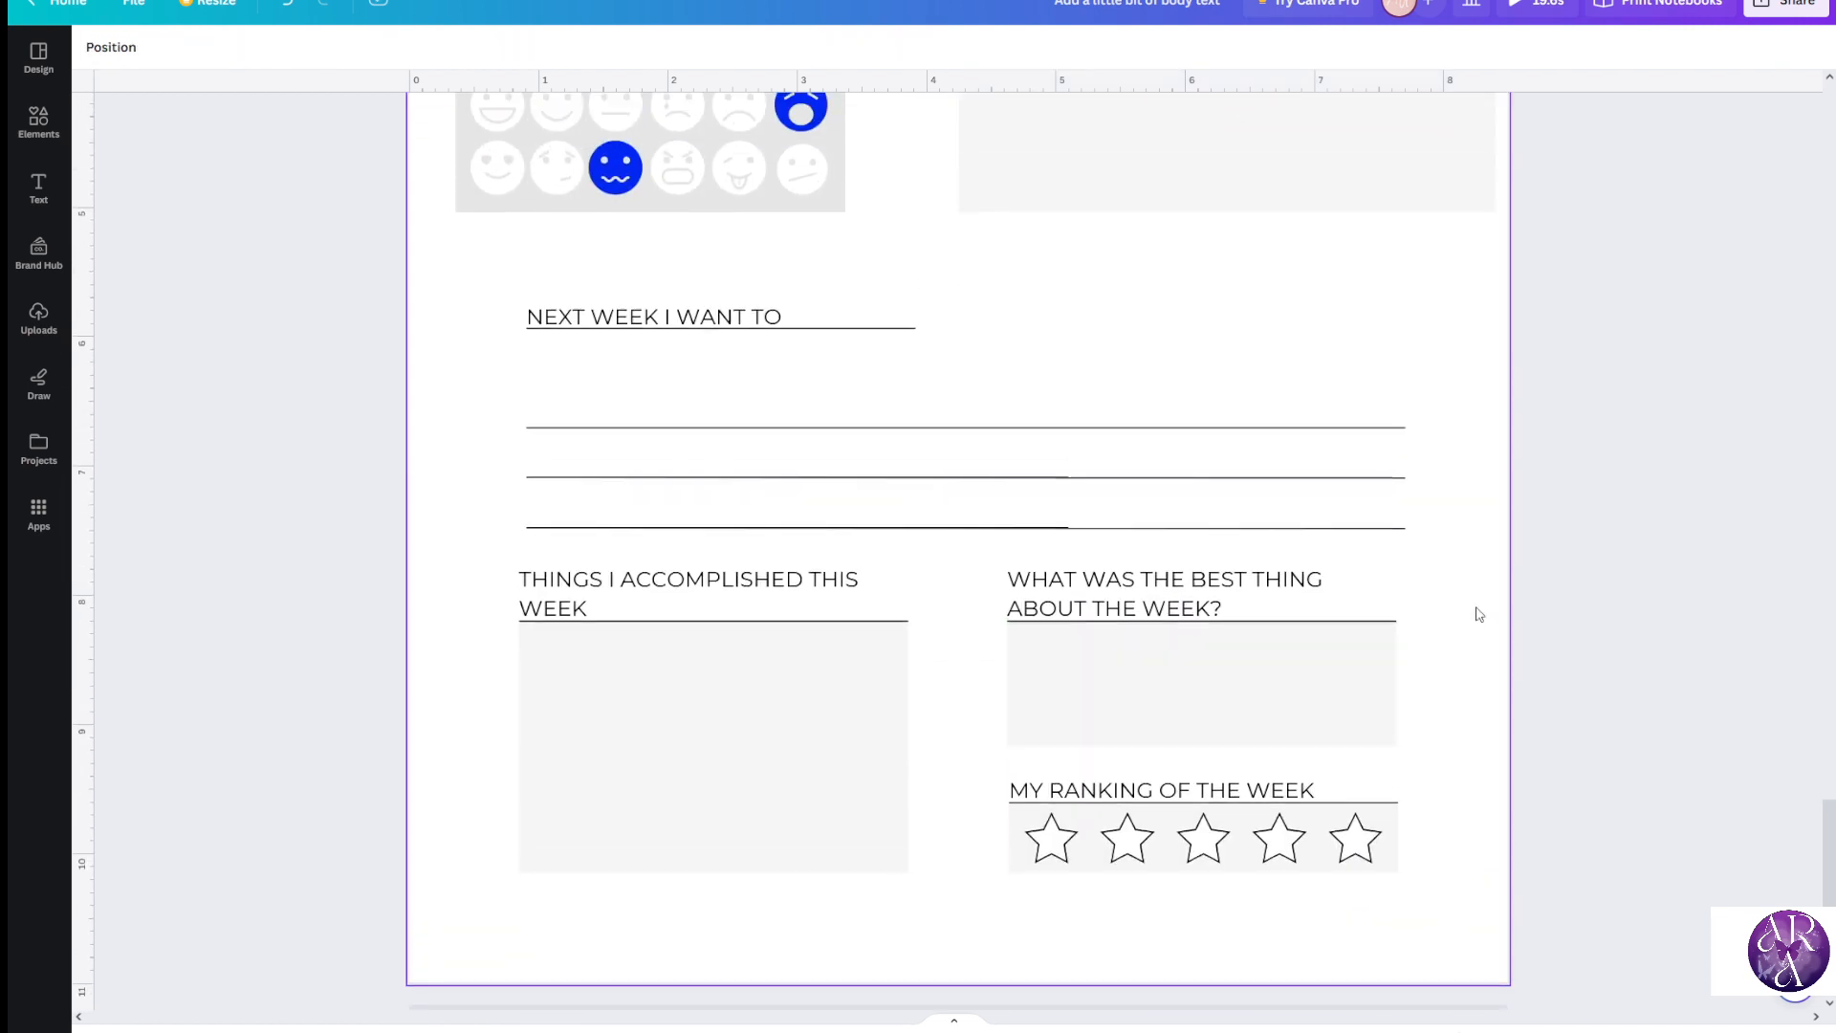
{"action": "scroll", "coordinate": [1464, 615], "scroll_direction": "down", "scroll_amount": 2}
{"action": "left_click", "coordinate": [1277, 798]}
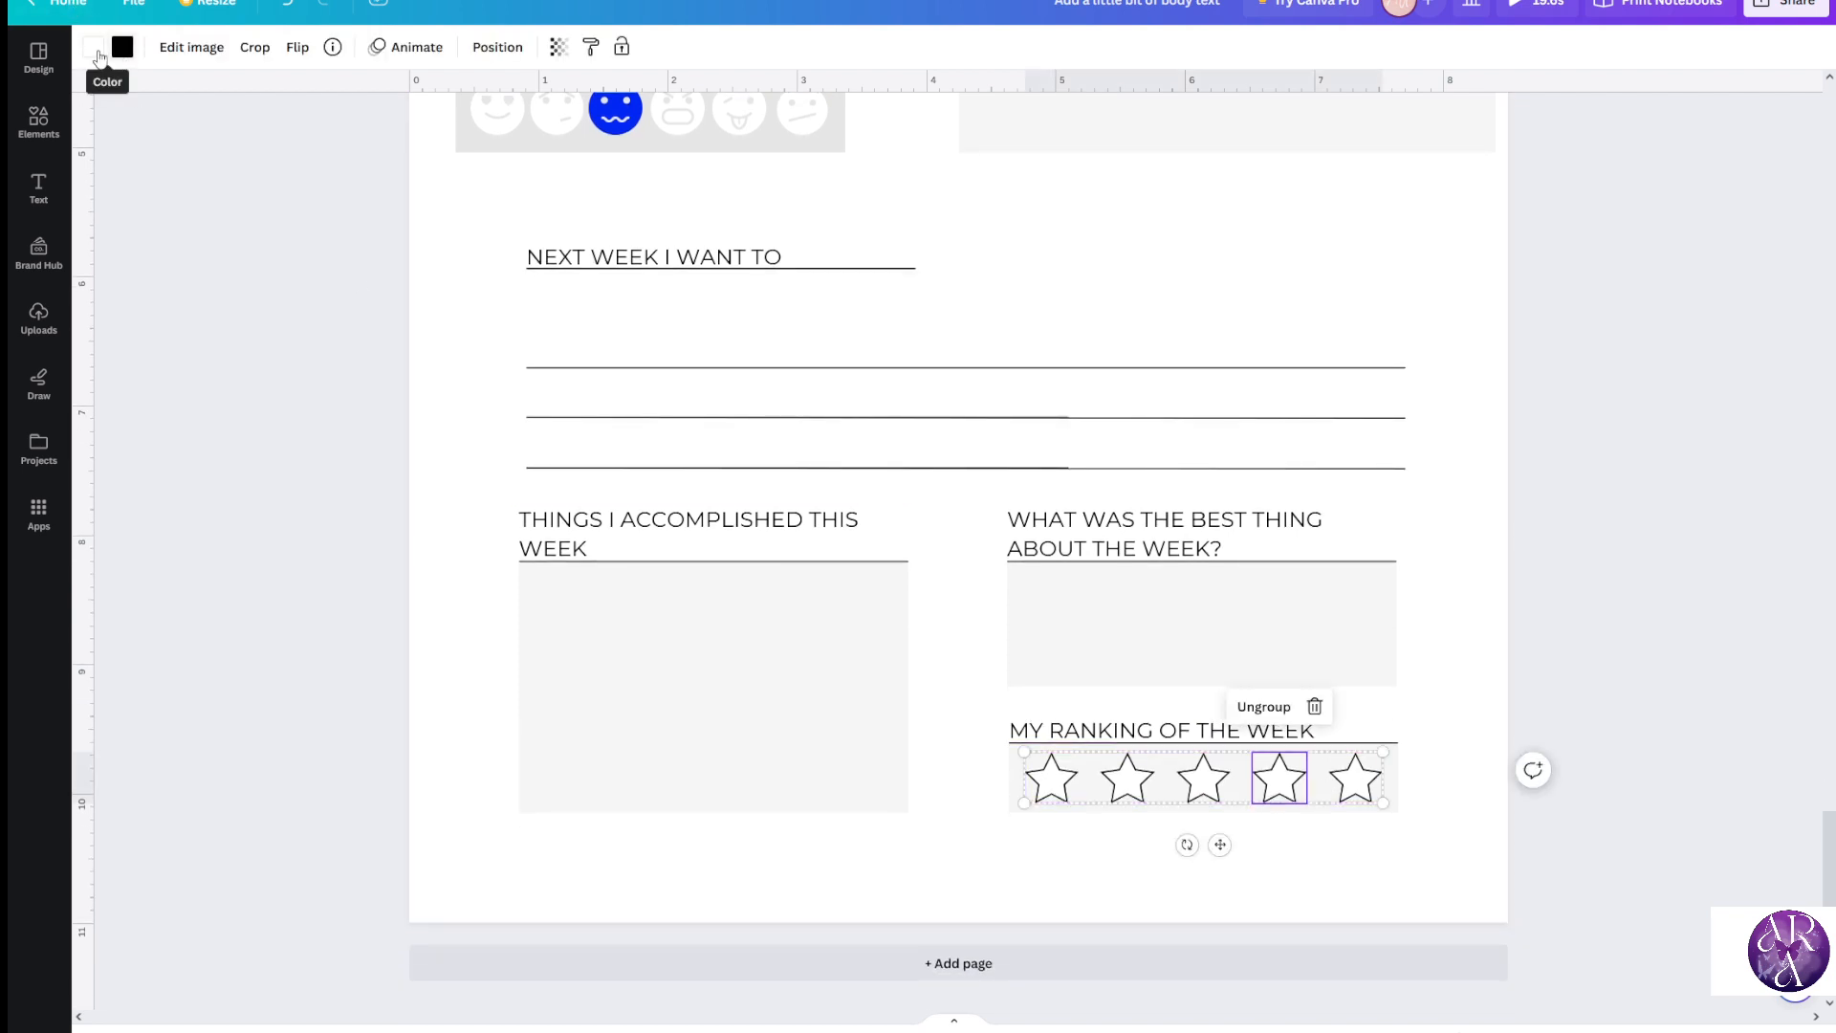
{"action": "left_click", "coordinate": [99, 55]}
{"action": "left_click", "coordinate": [207, 156]}
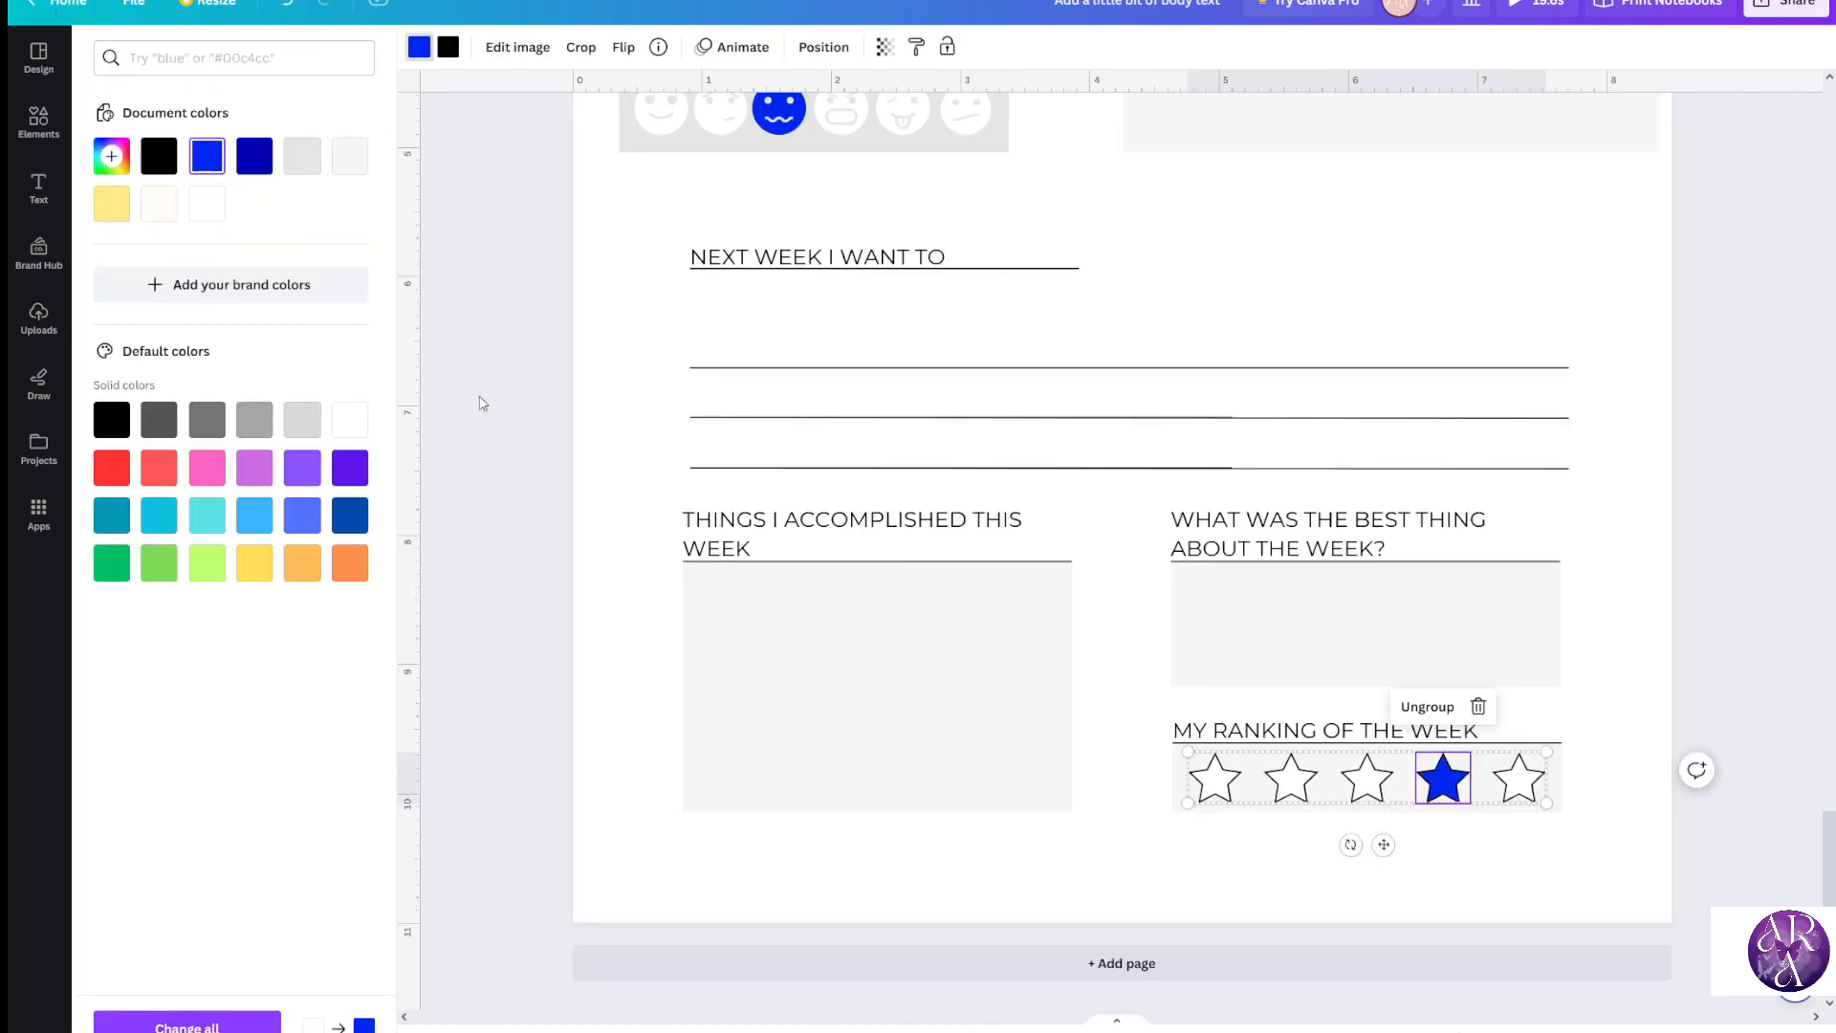
{"action": "left_click", "coordinate": [481, 336]}
{"action": "left_click", "coordinate": [1120, 724]}
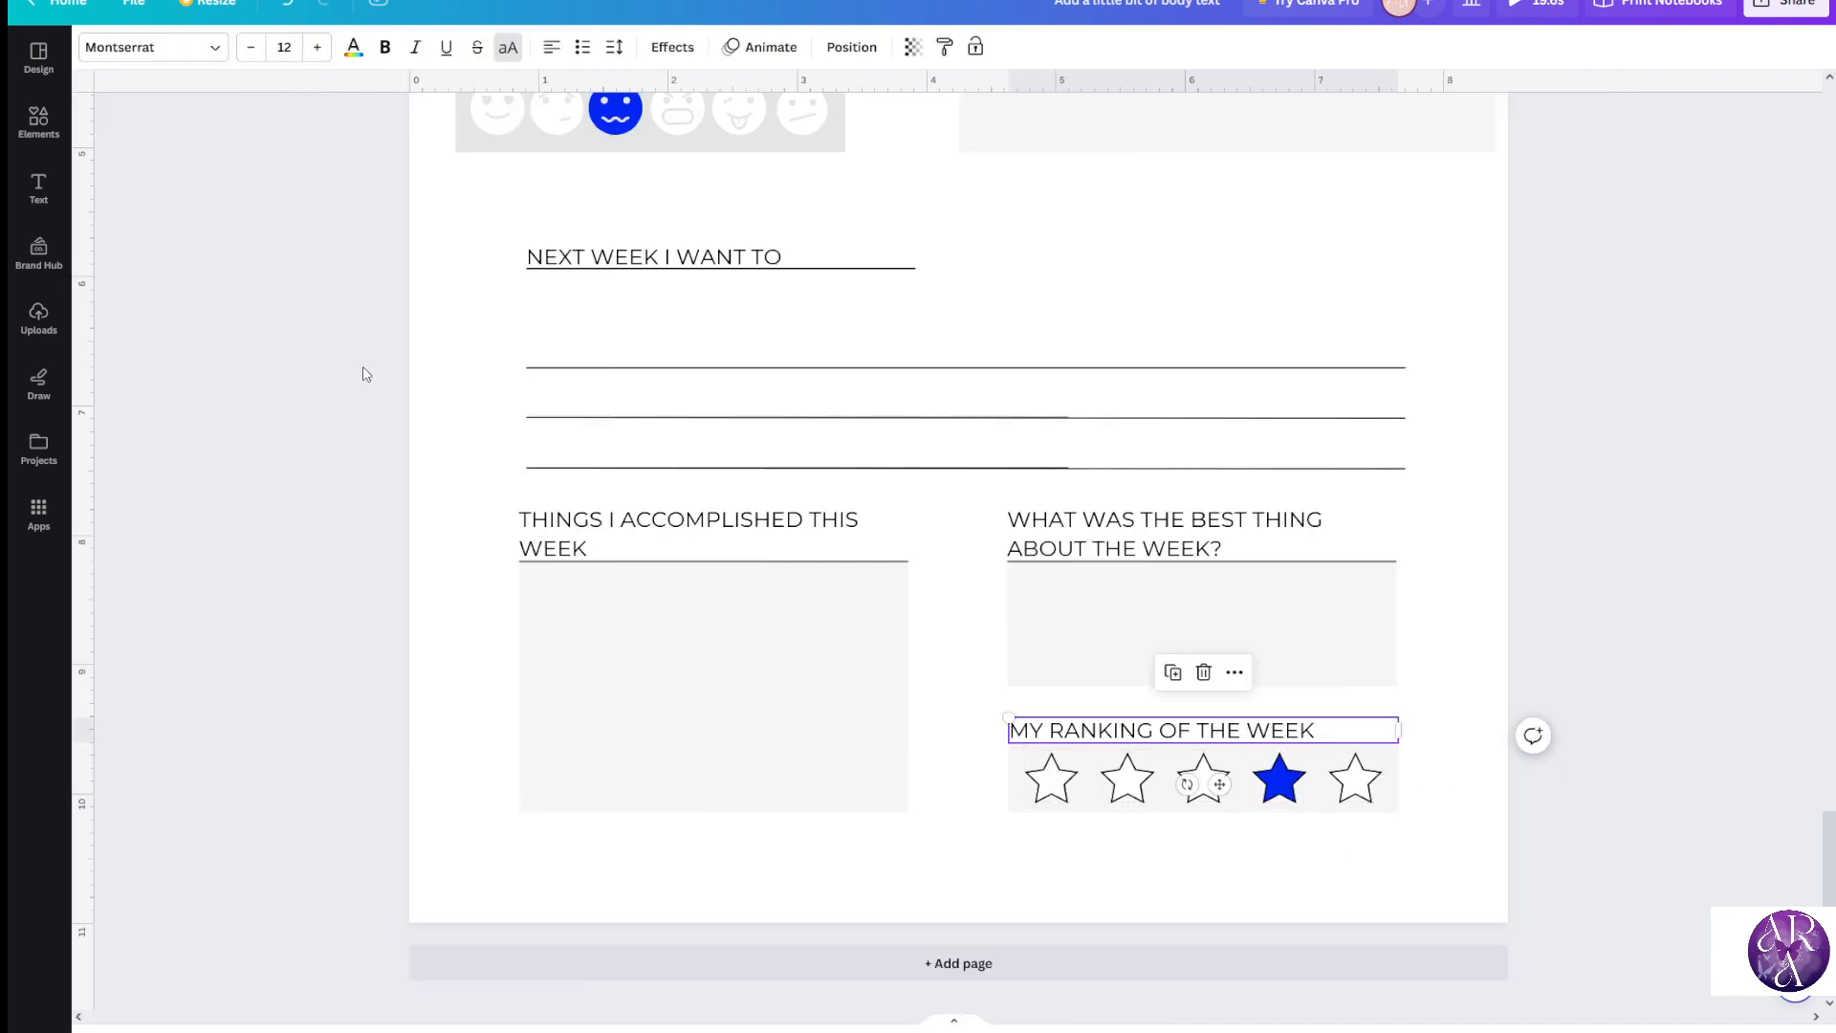
{"action": "scroll", "coordinate": [363, 374], "scroll_direction": "up", "scroll_amount": 5}
{"action": "left_click", "coordinate": [525, 418]}
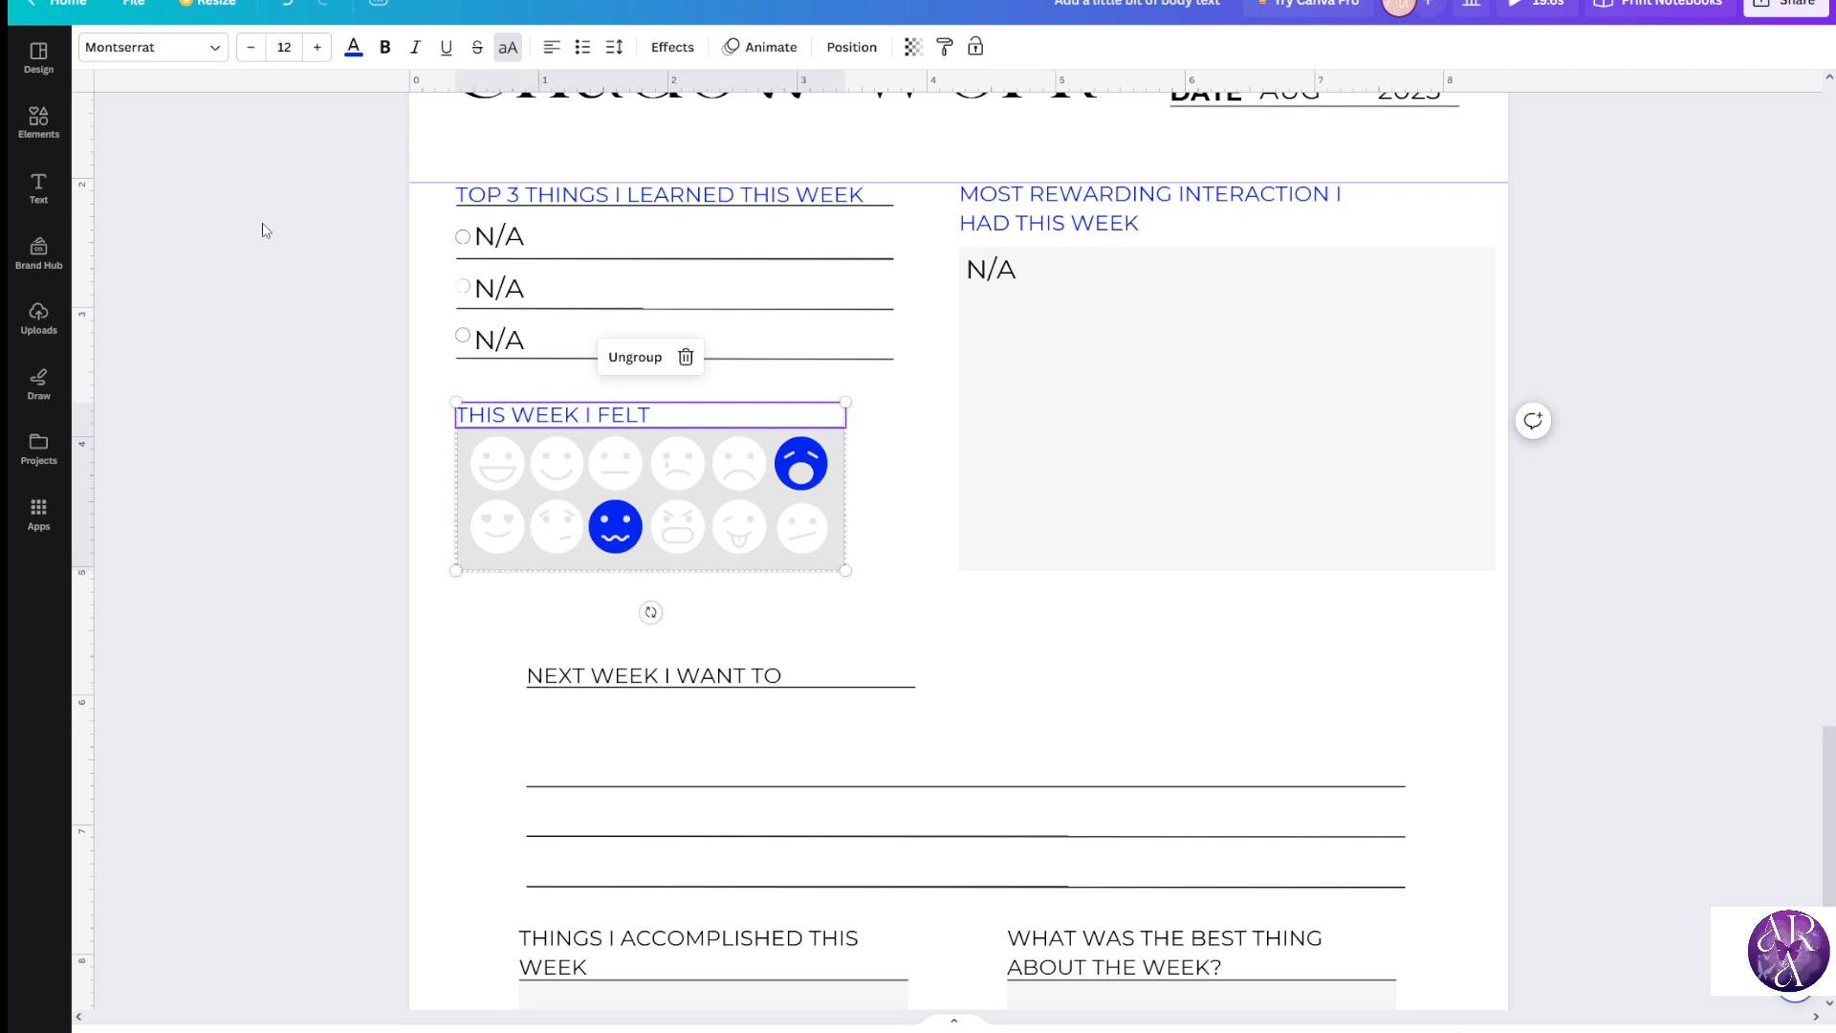
{"action": "scroll", "coordinate": [1250, 852], "scroll_direction": "down", "scroll_amount": 3}
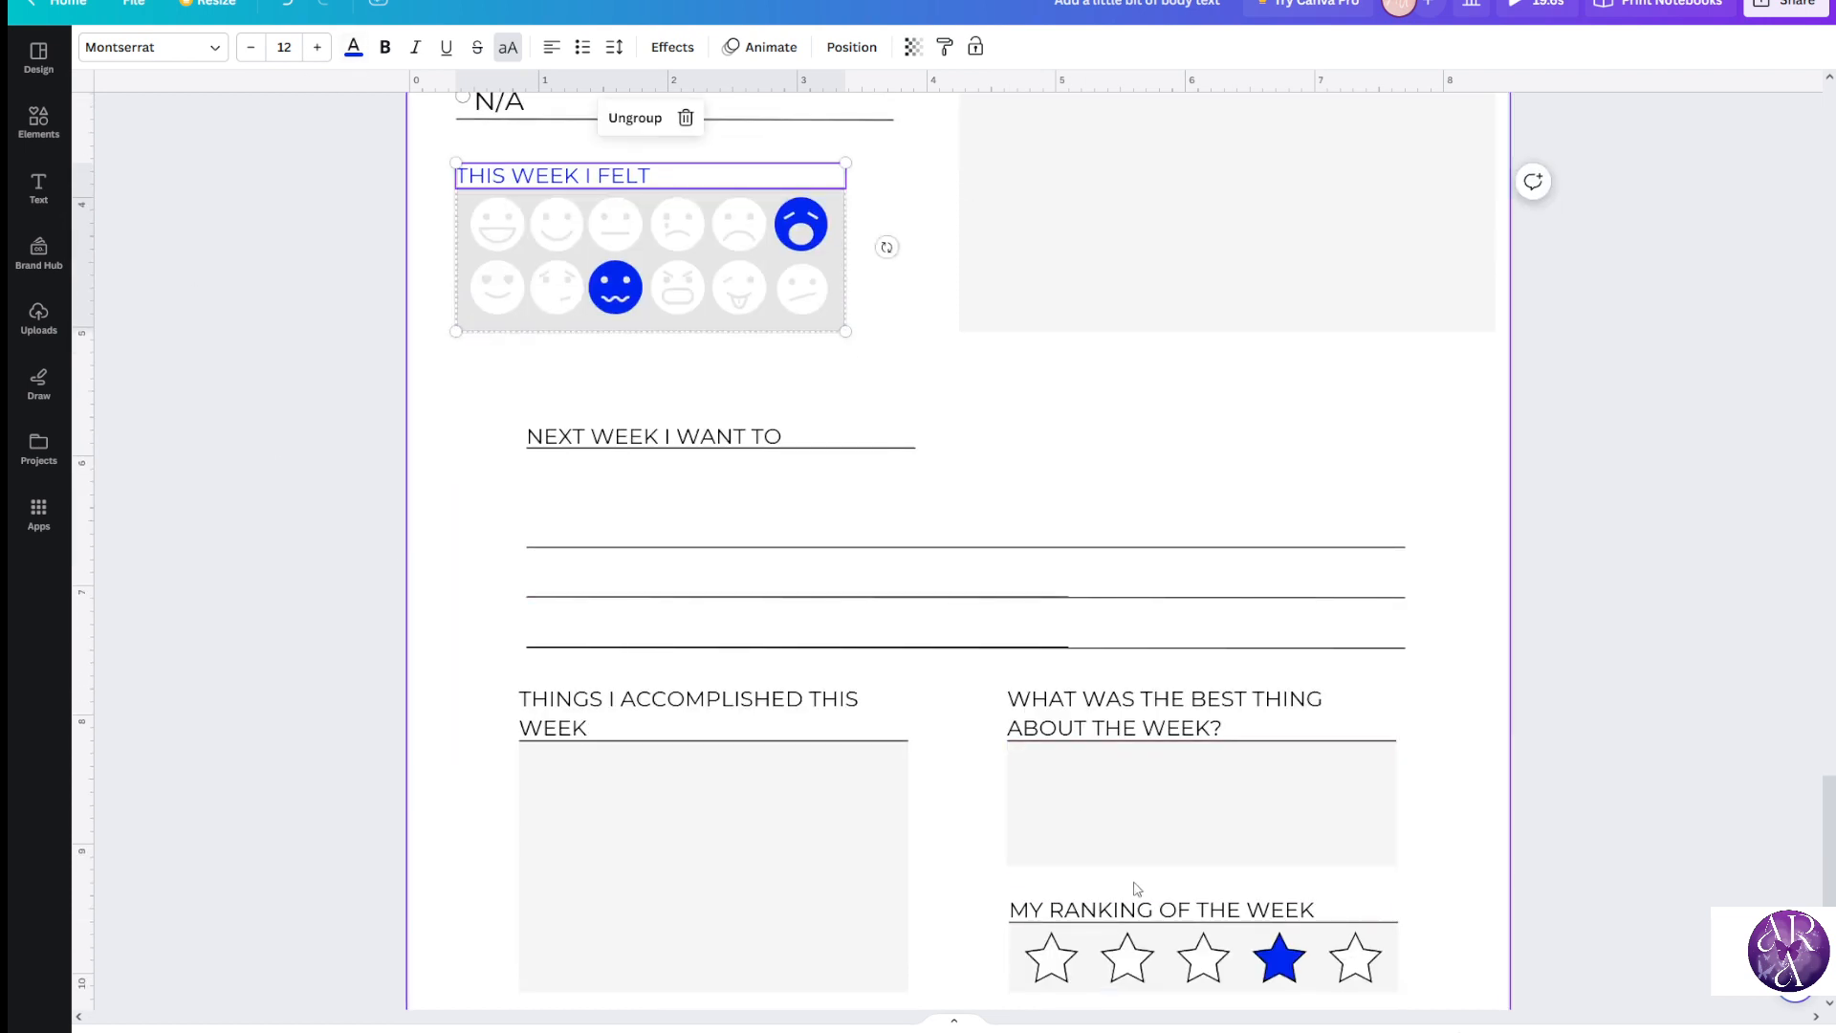
{"action": "scroll", "coordinate": [1128, 813], "scroll_direction": "down", "scroll_amount": 2}
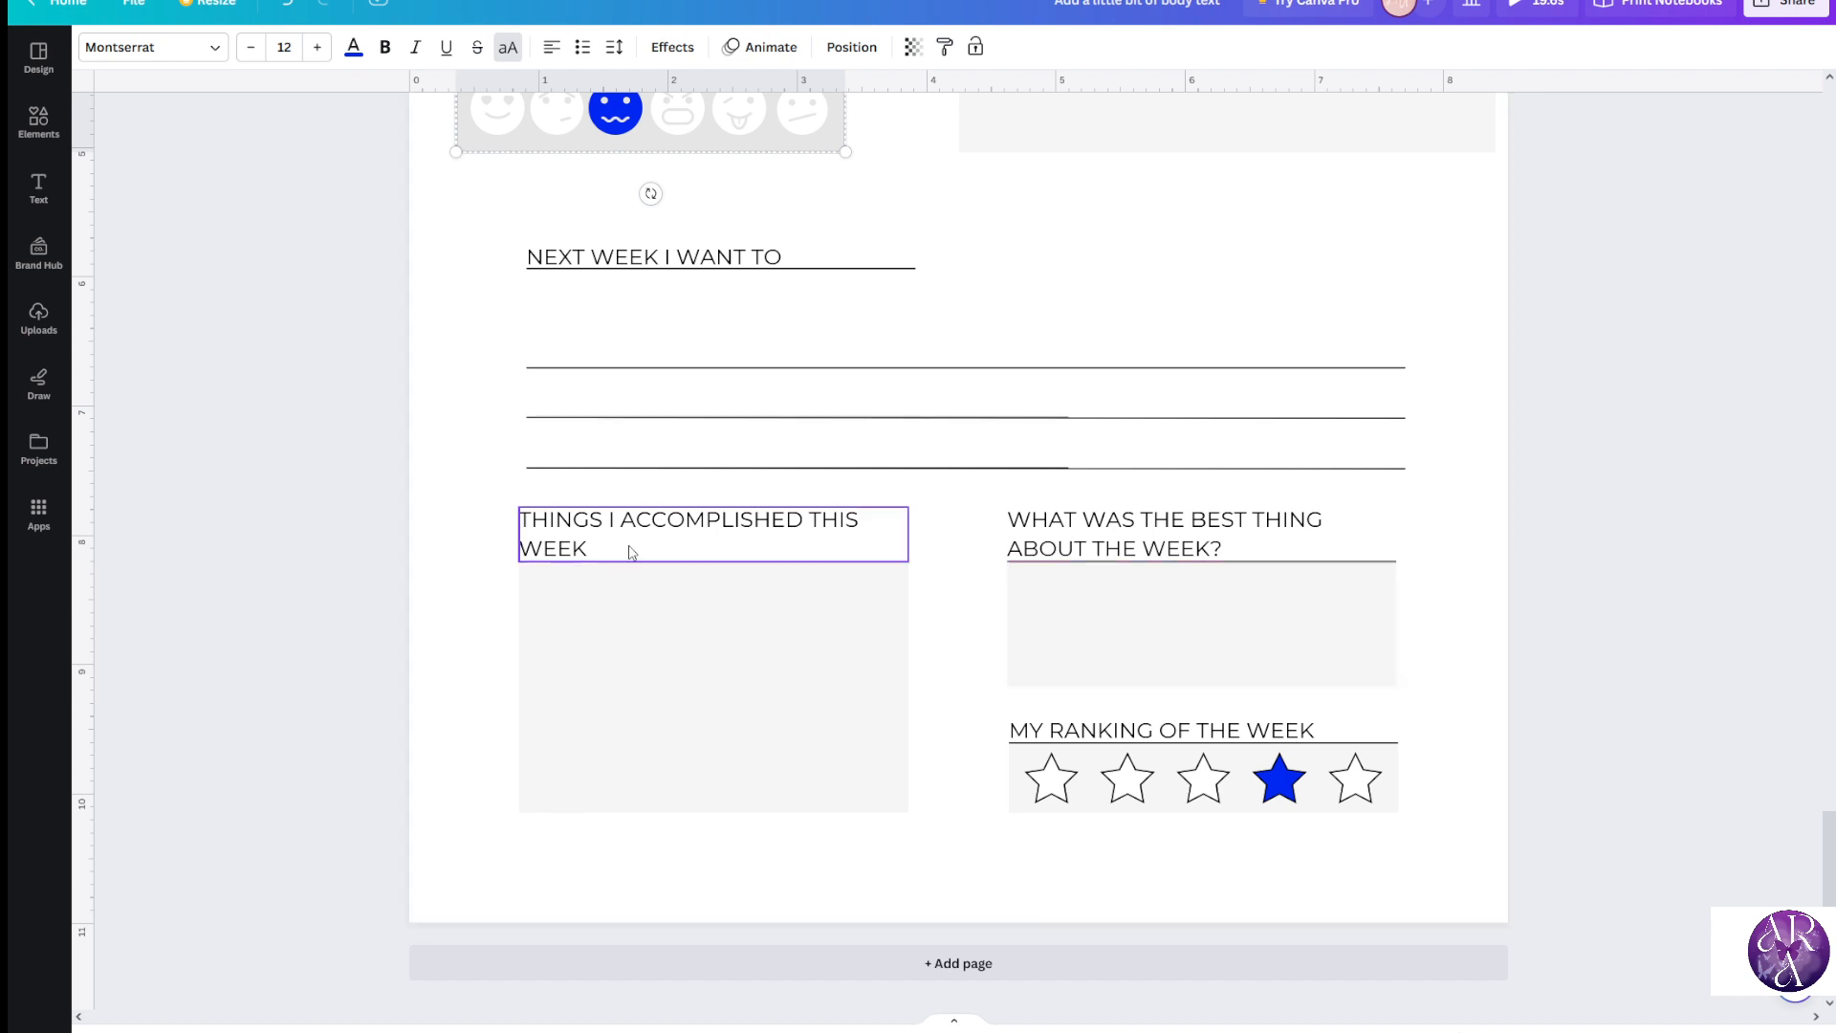
{"action": "scroll", "coordinate": [766, 484], "scroll_direction": "up", "scroll_amount": 5}
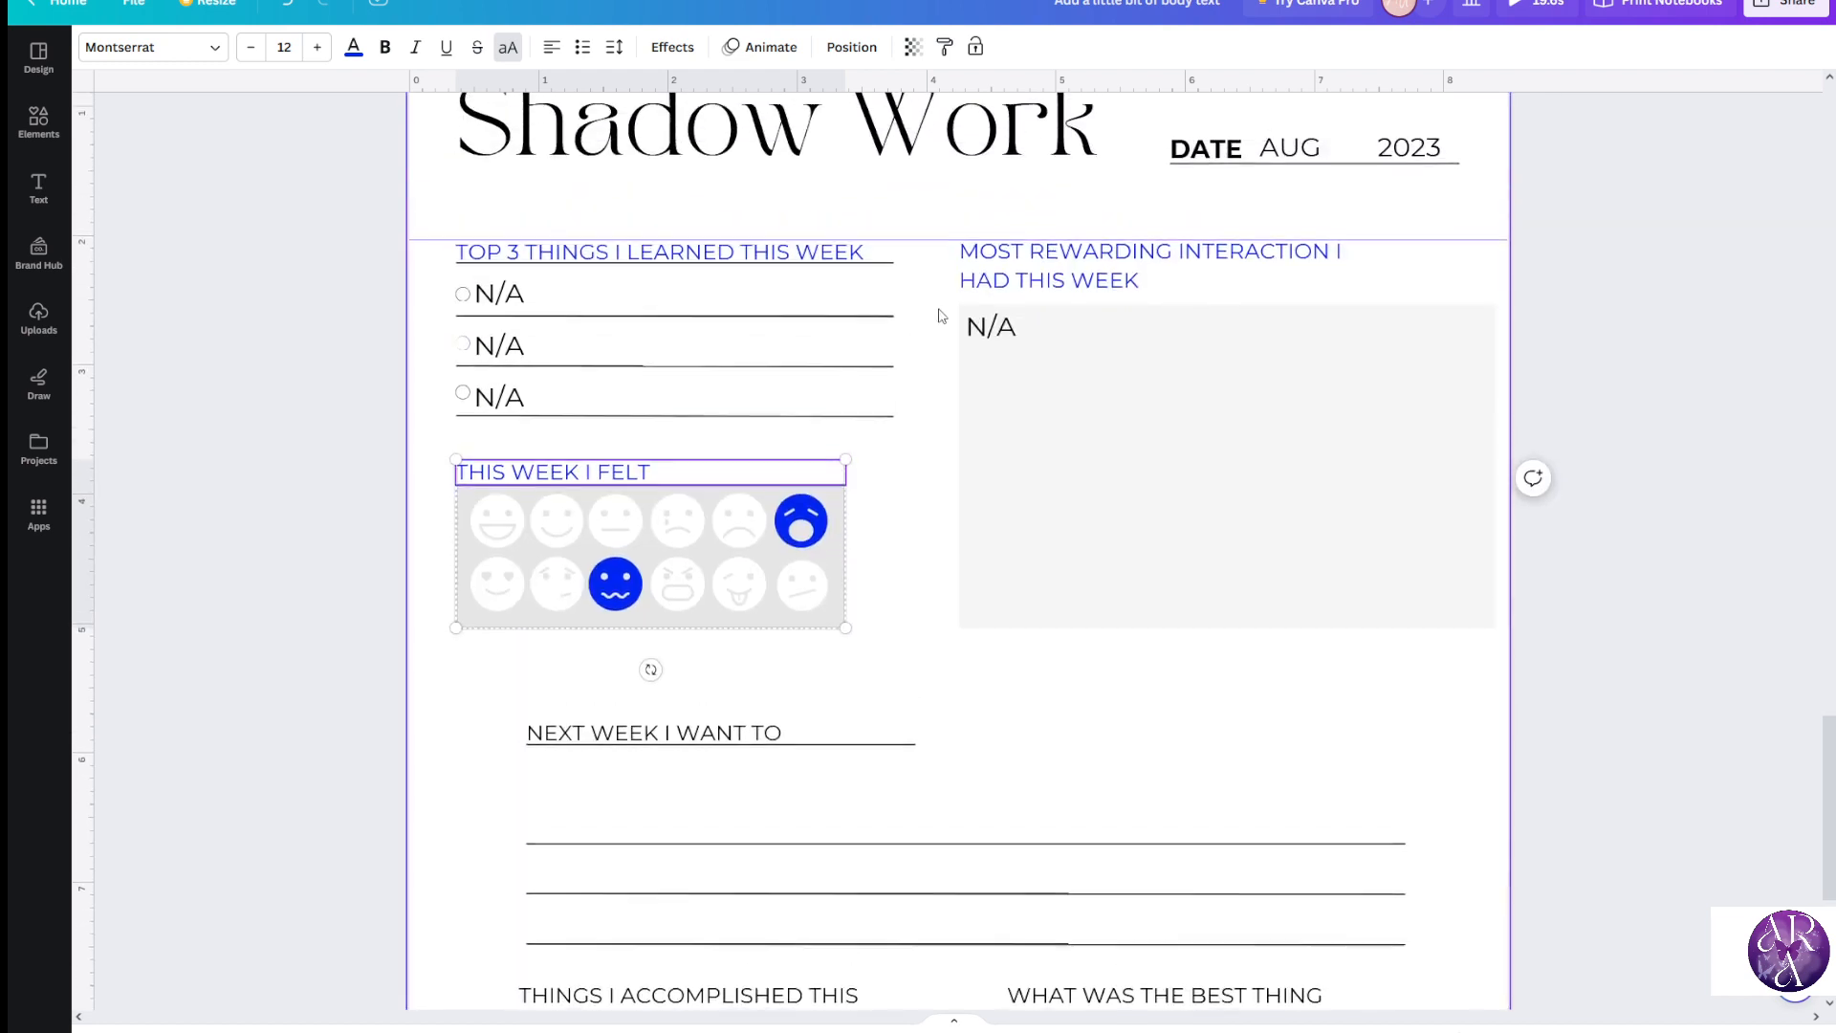
Copy the N/A entry into the THINGS I ACCOMPLISHED THIS WEEK box, narrowed to fit, and into the WHAT WAS THE BEST THING ABOUT THE WEEK? box
{"action": "left_click", "coordinate": [994, 330]}
{"action": "left_click", "coordinate": [1197, 268]}
{"action": "scroll", "coordinate": [1082, 291], "scroll_direction": "down", "scroll_amount": 2}
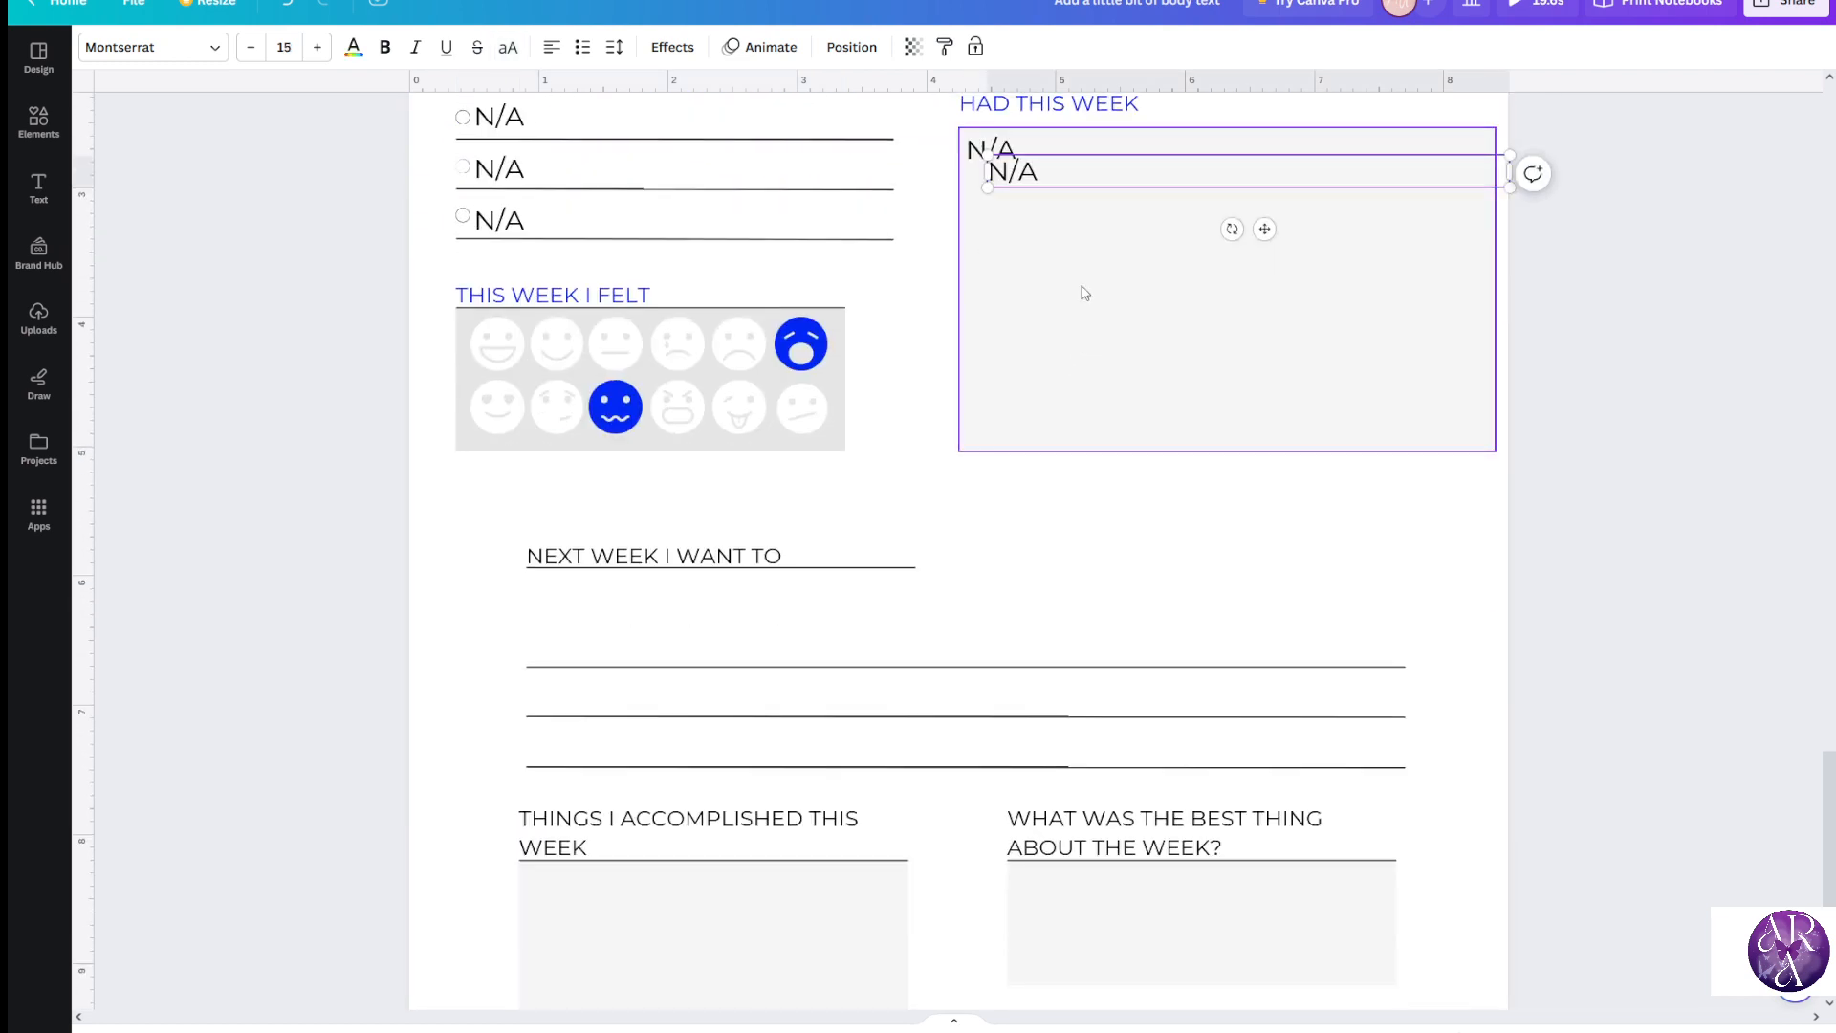
{"action": "left_click_drag", "start_coordinate": [1028, 172], "coordinate": [543, 722]}
{"action": "left_click", "coordinate": [500, 807]}
{"action": "left_click_drag", "start_coordinate": [1049, 709], "coordinate": [902, 708]}
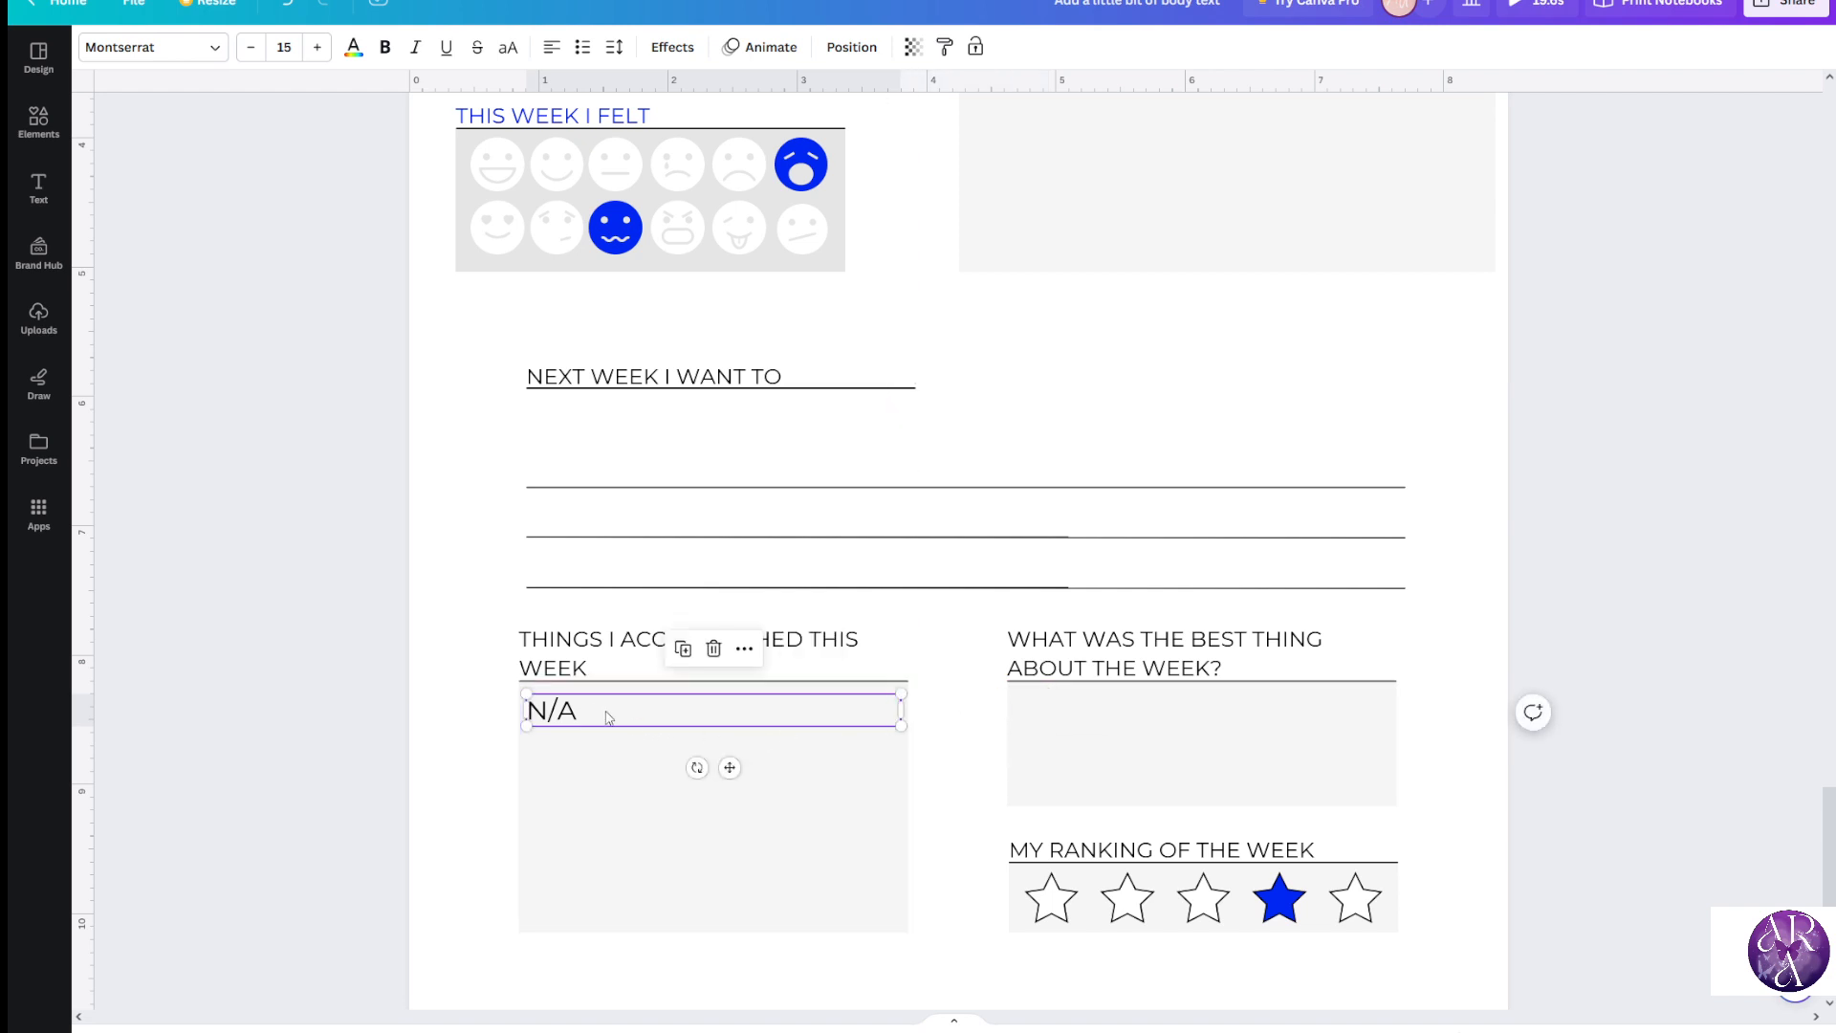
{"action": "left_click", "coordinate": [682, 648]}
{"action": "left_click_drag", "start_coordinate": [668, 733], "coordinate": [1088, 708]}
Replace N/A in the THINGS I ACCOMPLISHED THIS WEEK box with "AS YOU TYPE THINGS IN AND FILL IN YOUR JOURNAL,"
{"action": "left_click", "coordinate": [664, 734]}
{"action": "double_click", "coordinate": [650, 718]}
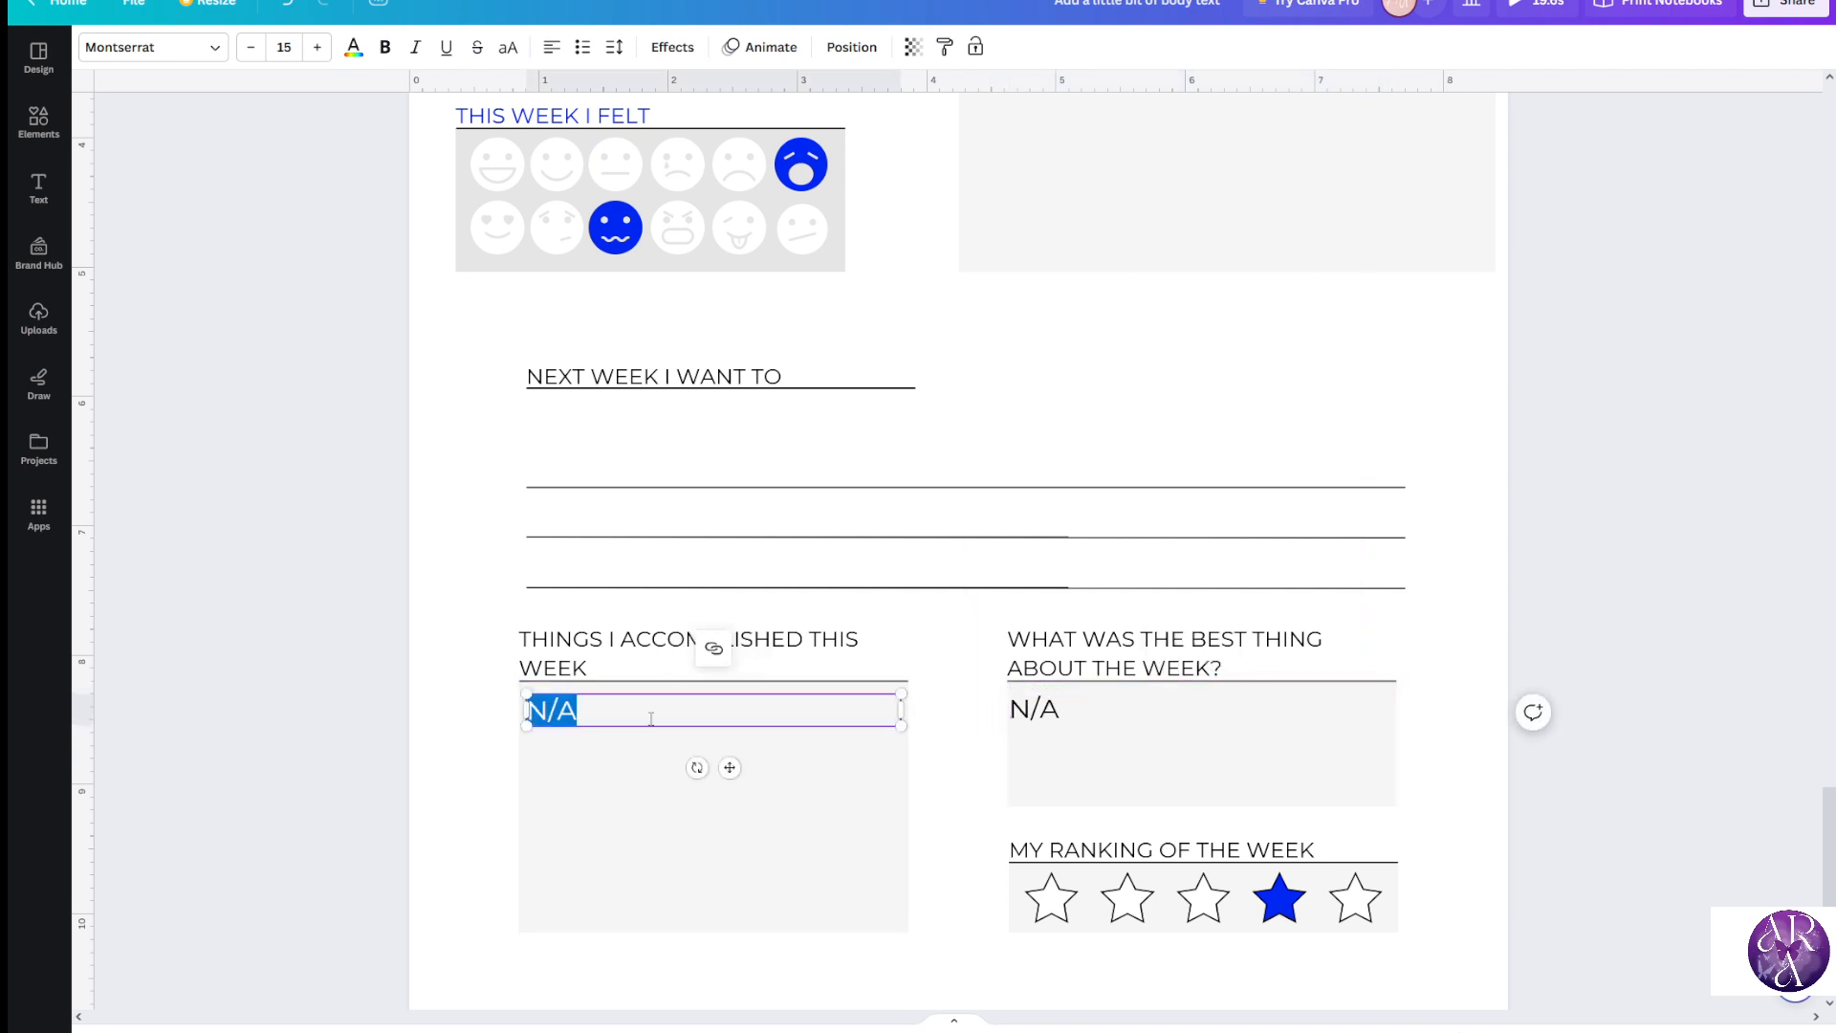
{"action": "type", "text": "AS YOU TY"}
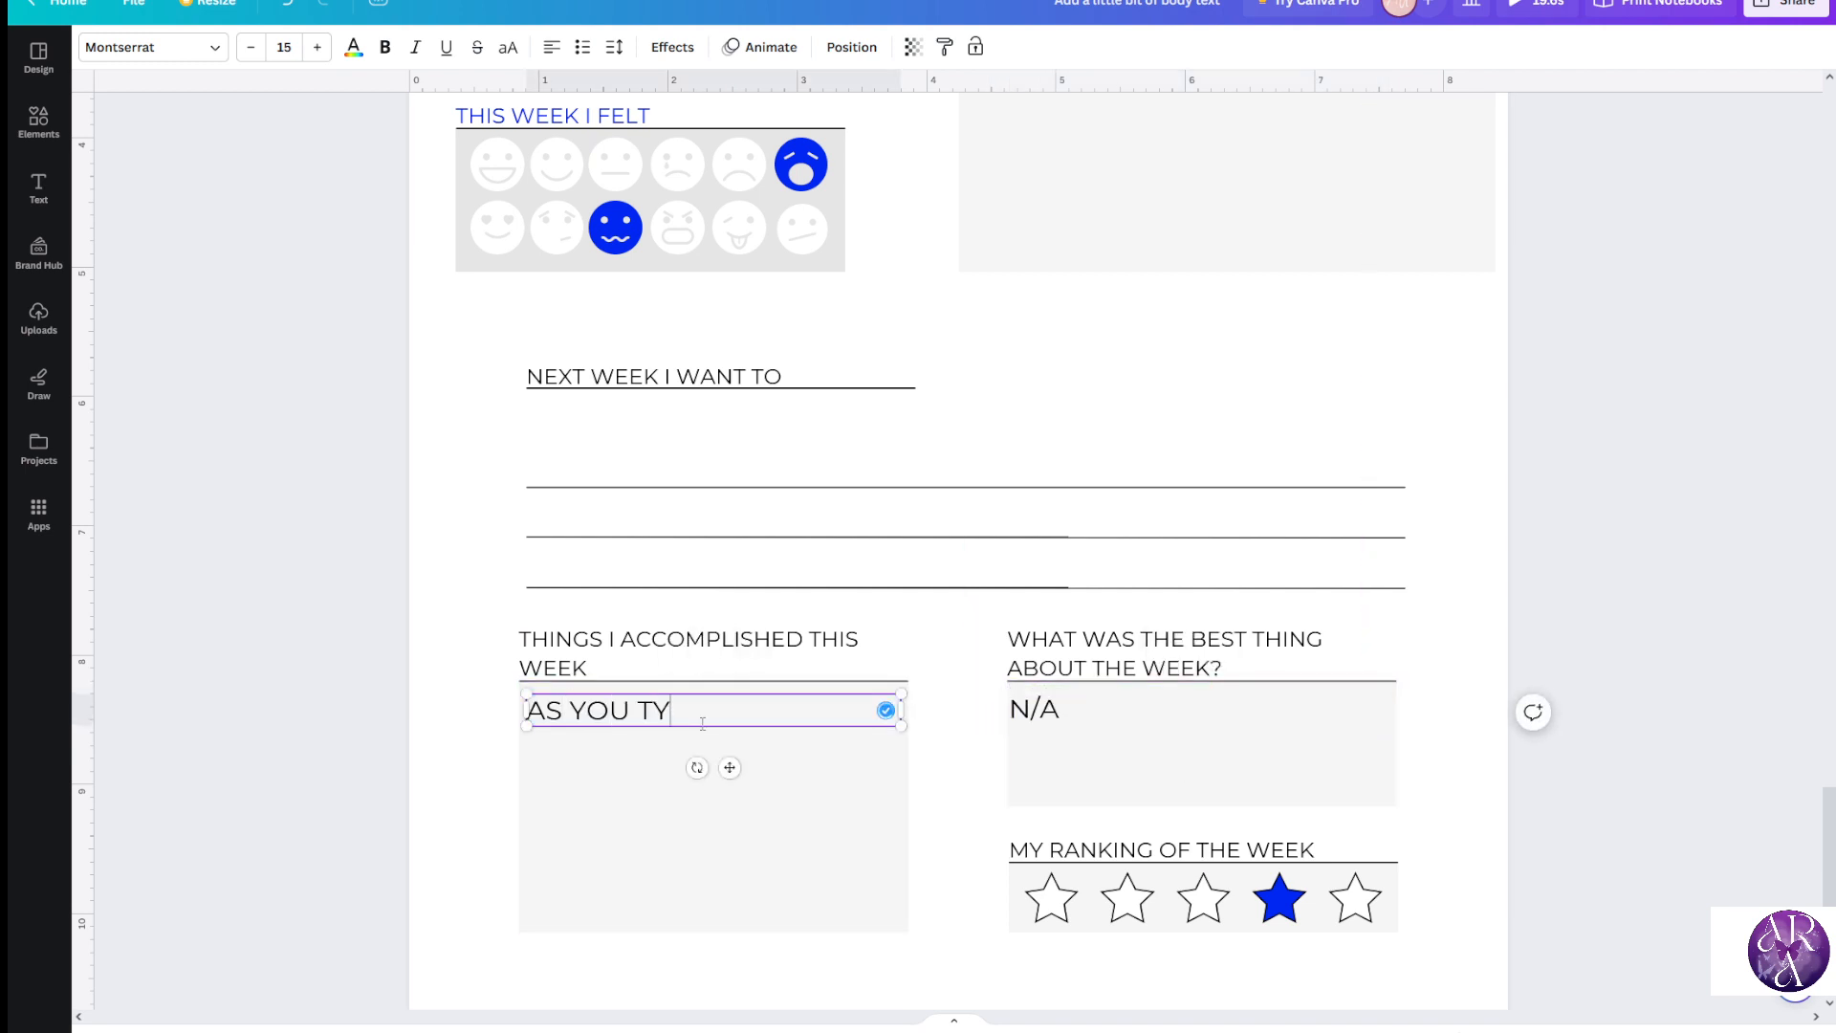
{"action": "type", "text": "PE THINGS IN AND "}
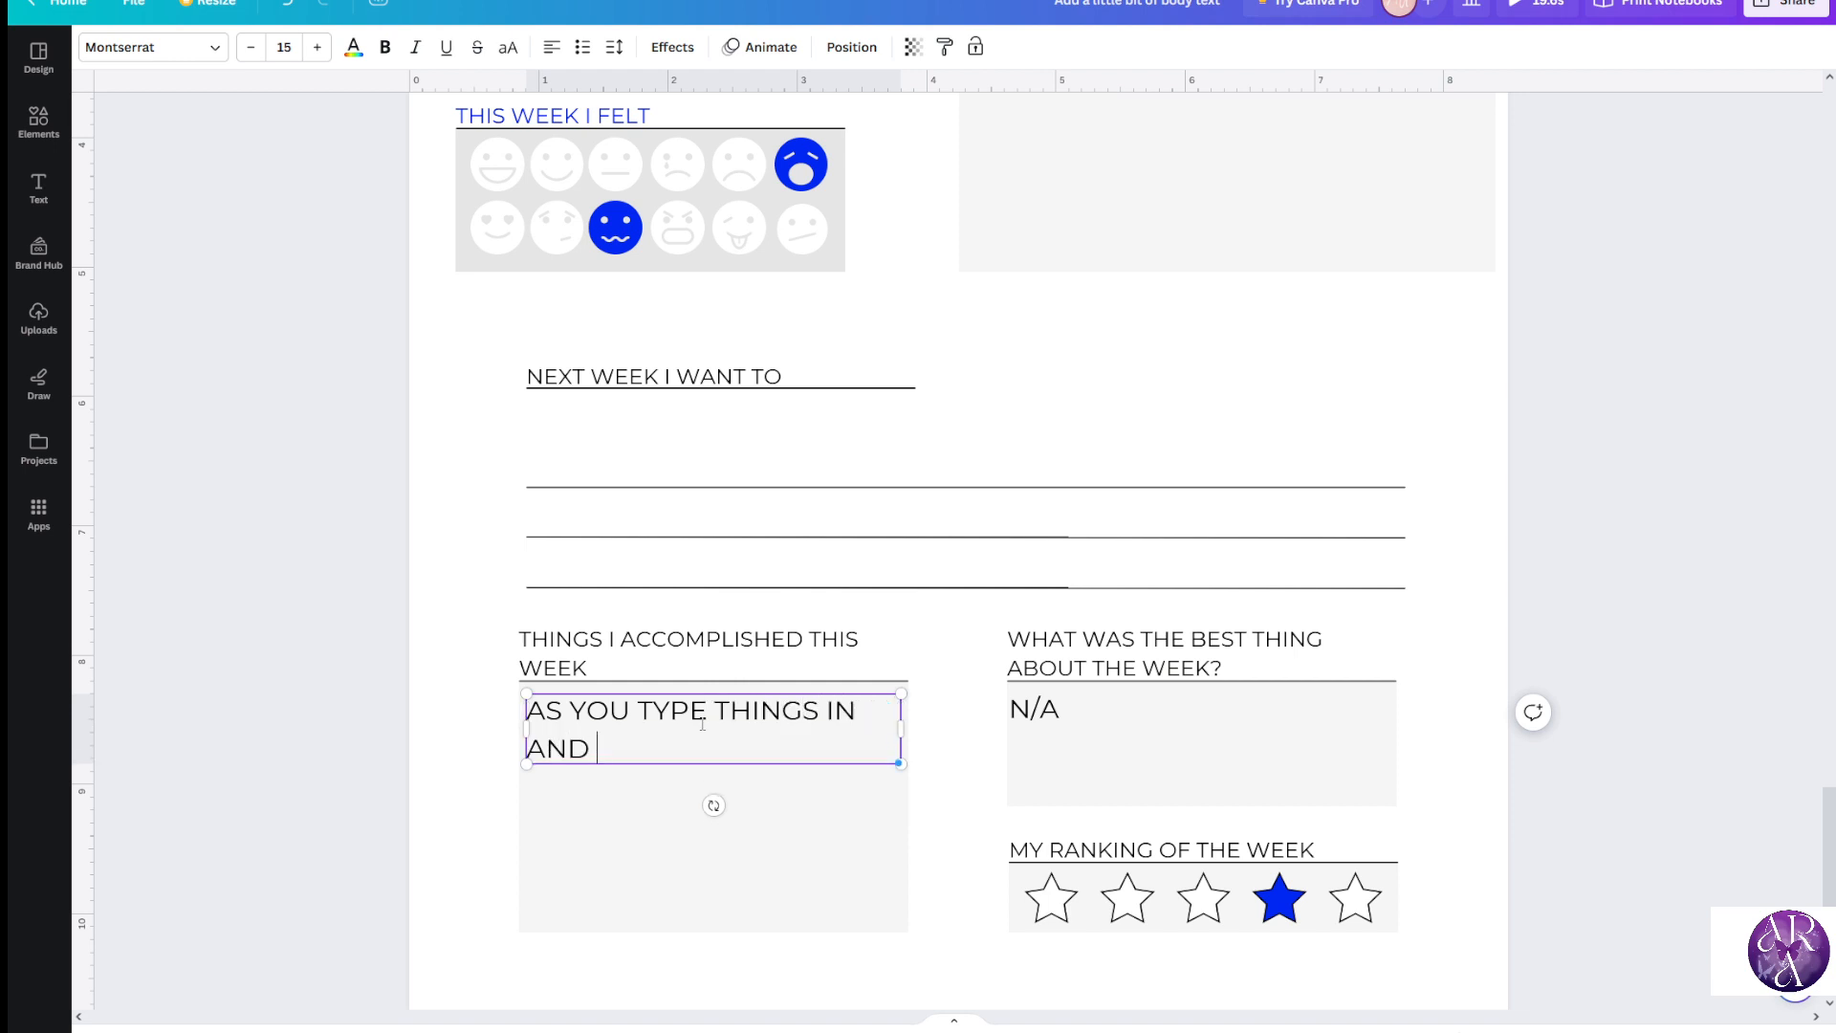
{"action": "type", "text": "FILL IN YOUR JOURNAL,"}
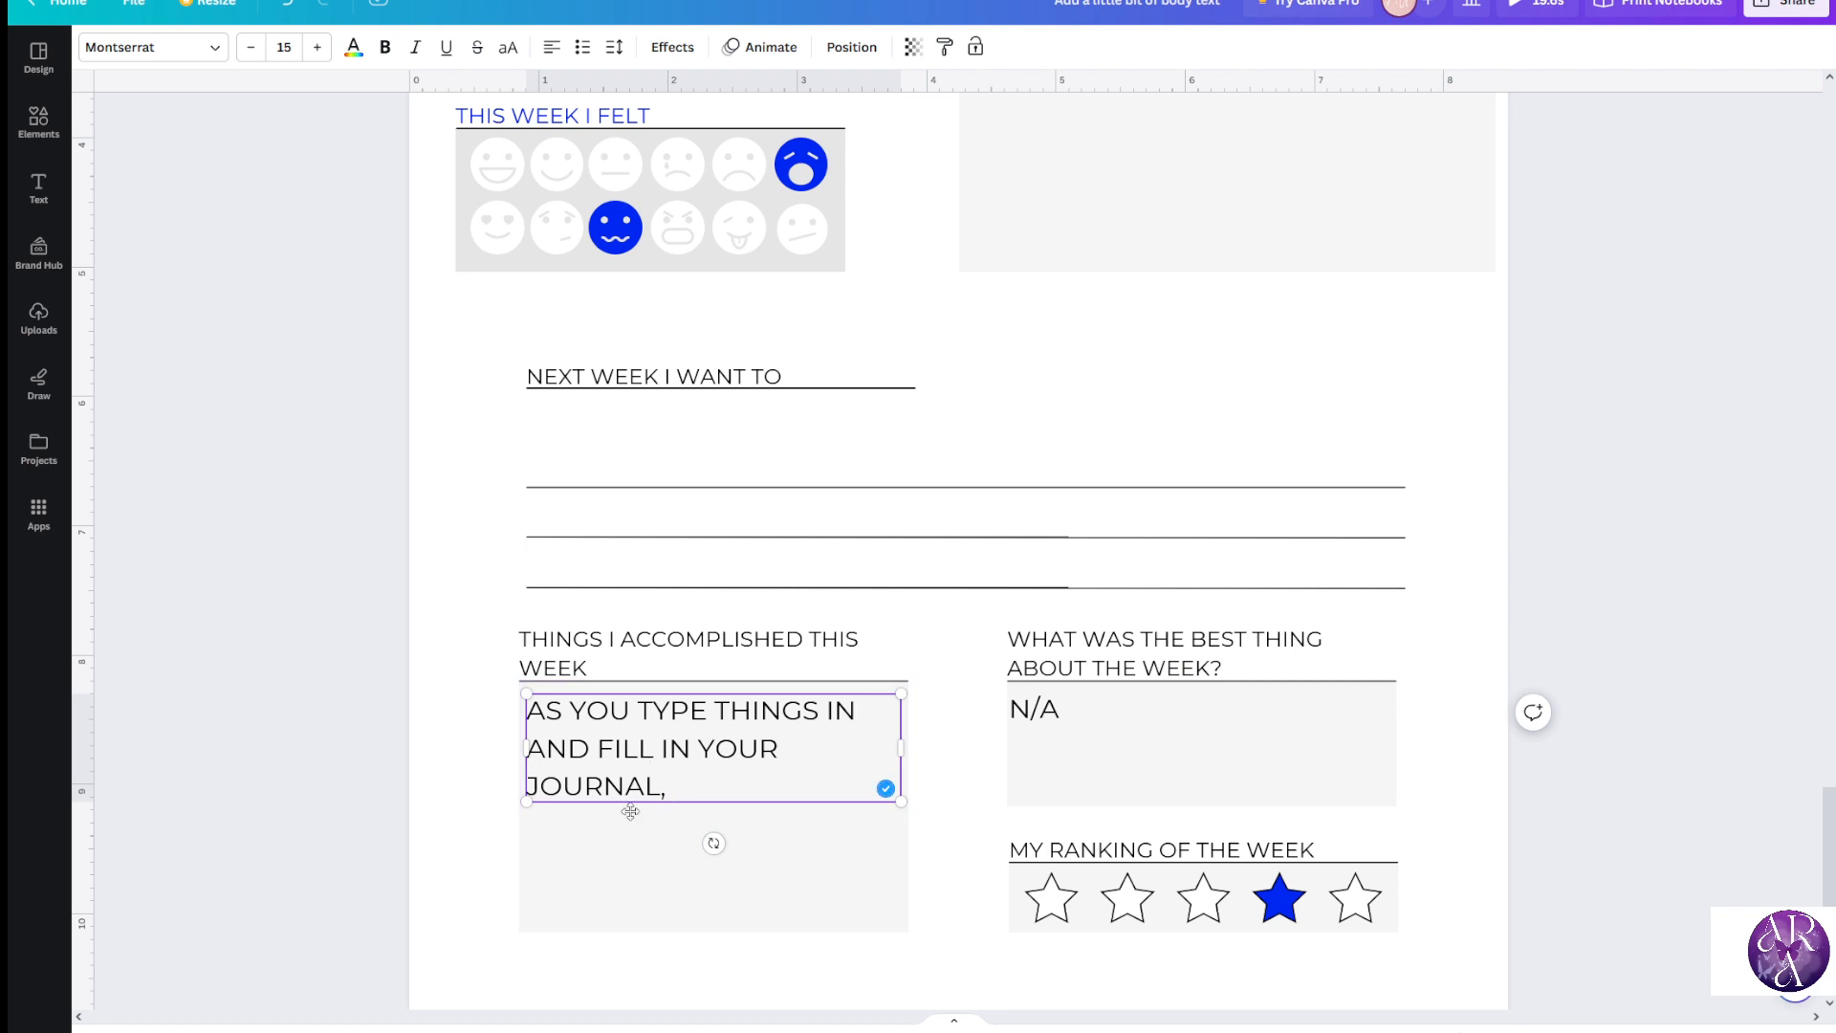
Undo the journal sample text in the THINGS I ACCOMPLISHED THIS WEEK box, keeping the N/A copies in both lower boxes
{"action": "key", "text": "ctrl+z"}
{"action": "key", "text": "ctrl+z"}
{"action": "key", "text": "ctrl+z"}
{"action": "key", "text": "ctrl+z"}
{"action": "key", "text": "ctrl+z"}
{"action": "key", "text": "ctrl+z"}
{"action": "key", "text": "ctrl+z"}
{"action": "key", "text": "ctrl+z"}
{"action": "key", "text": "ctrl+z"}
{"action": "key", "text": "ctrl+z"}
{"action": "key", "text": "ctrl+z"}
{"action": "key", "text": "ctrl+z"}
{"action": "key", "text": "ctrl+z"}
{"action": "key", "text": "ctrl+z"}
{"action": "key", "text": "ctrl+z"}
{"action": "key", "text": "ctrl+z"}
{"action": "key", "text": "ctrl+z"}
{"action": "key", "text": "ctrl+z"}
{"action": "key", "text": "ctrl+z"}
{"action": "key", "text": "ctrl+z"}
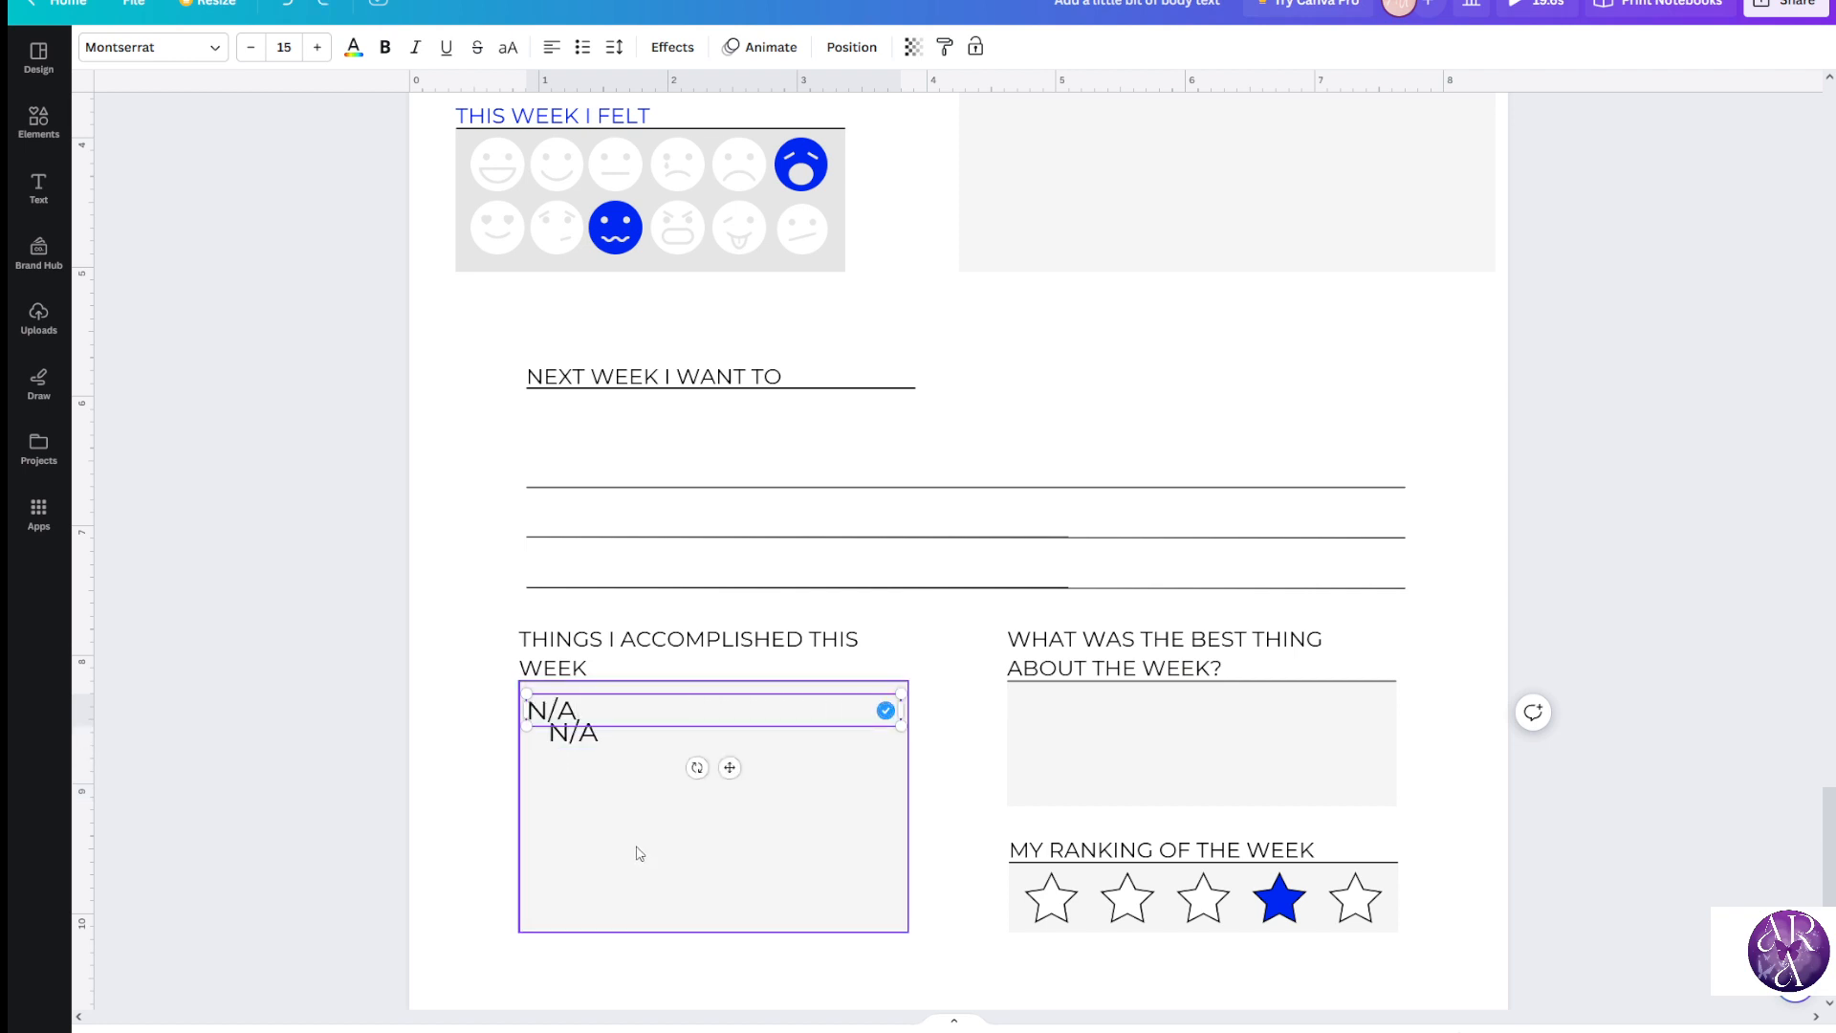
{"action": "key", "text": "ctrl+y"}
Add a vertical guide along the starting edge of the TOP 3 THINGS and THIS WEEK I FELT headings
{"action": "scroll", "coordinate": [564, 660], "scroll_direction": "up", "scroll_amount": 3}
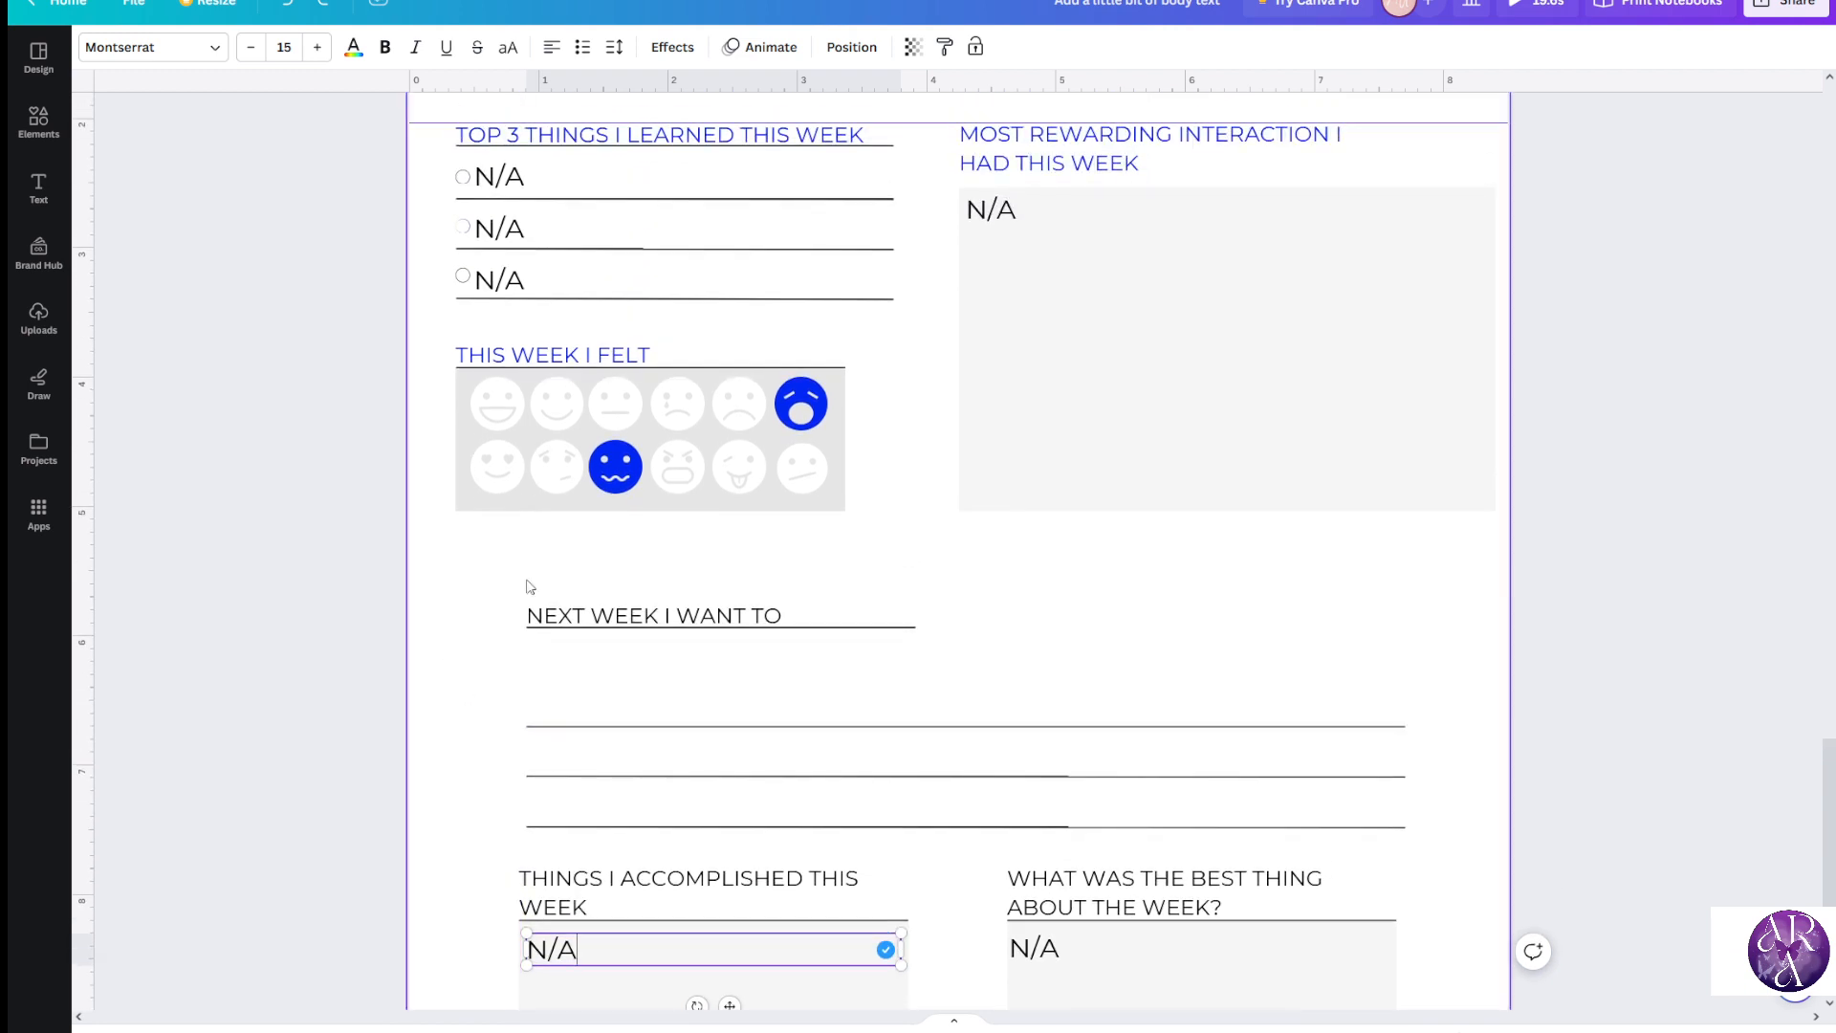
{"action": "left_click", "coordinate": [489, 469]}
{"action": "left_click_drag", "start_coordinate": [142, 422], "coordinate": [456, 414]}
{"action": "left_click", "coordinate": [265, 537]}
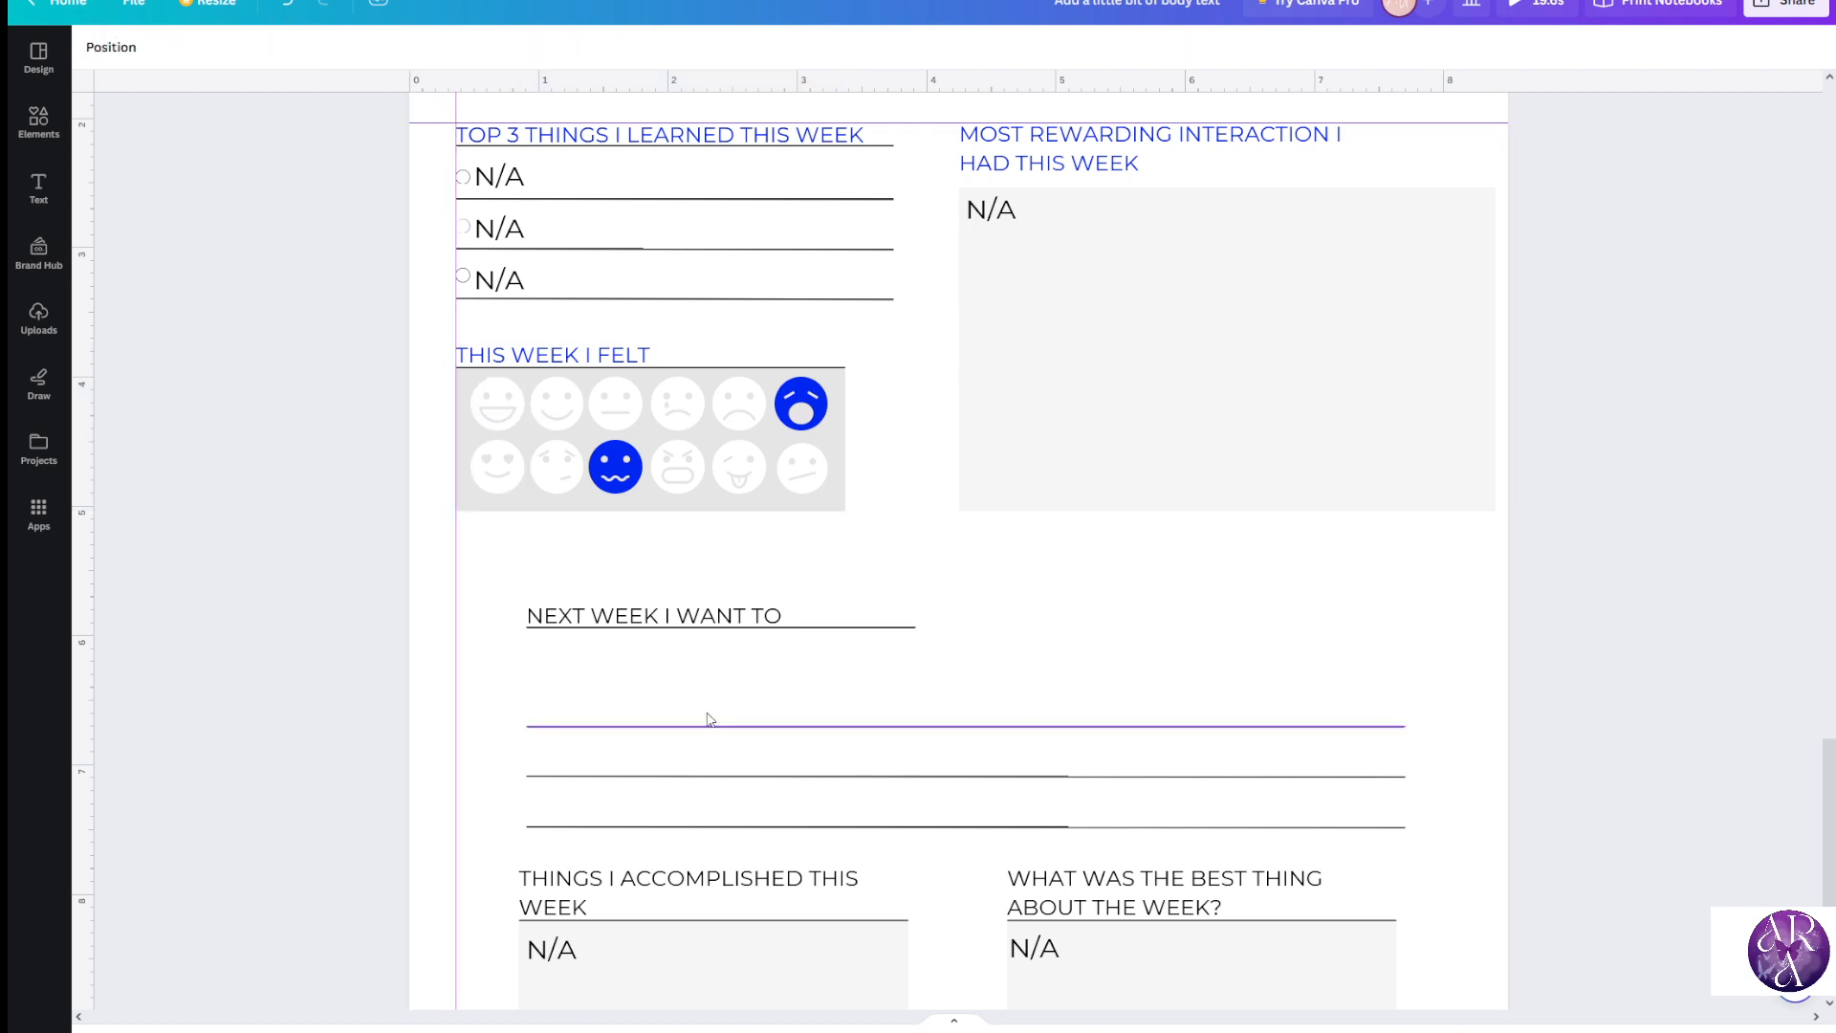
Move the NEXT WEEK I WANT TO heading with its underline and three writing lines together onto the vertical guide
{"action": "left_click_drag", "start_coordinate": [287, 563], "coordinate": [384, 595]}
{"action": "left_click_drag", "start_coordinate": [227, 534], "coordinate": [436, 683]}
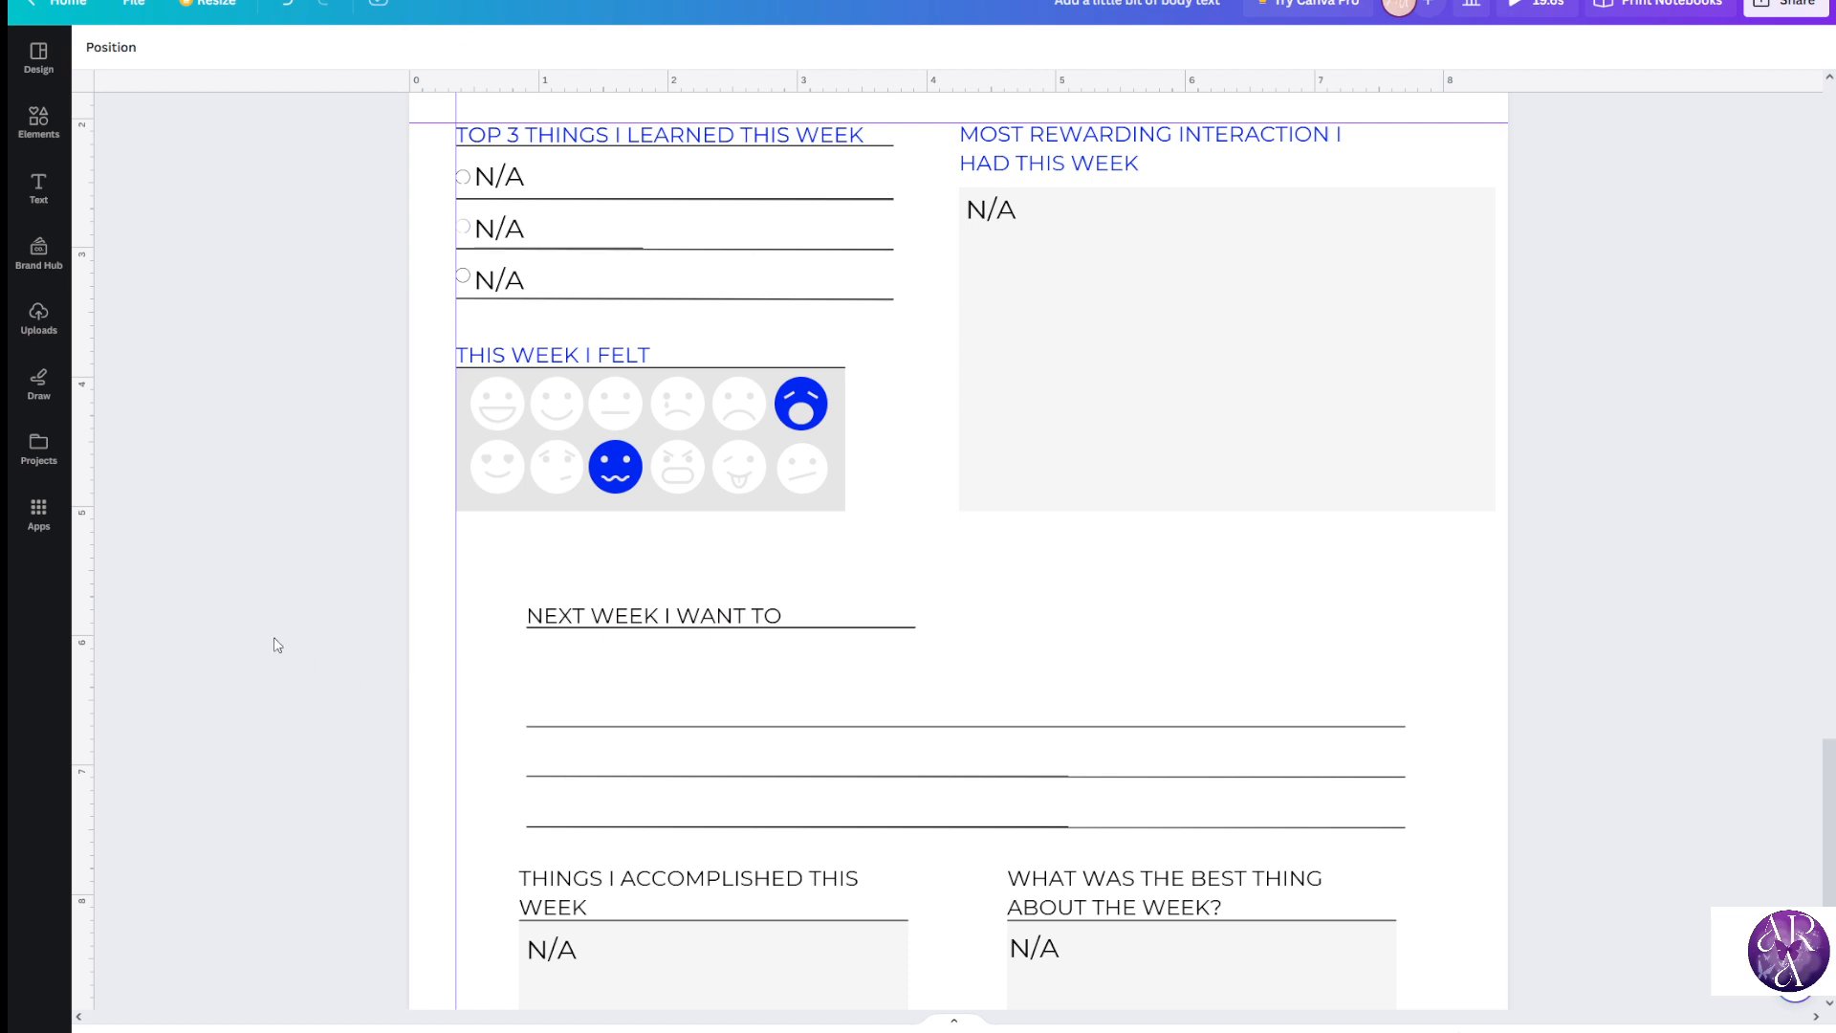
{"action": "left_click_drag", "start_coordinate": [270, 576], "coordinate": [704, 843]}
{"action": "left_click_drag", "start_coordinate": [608, 623], "coordinate": [542, 600]}
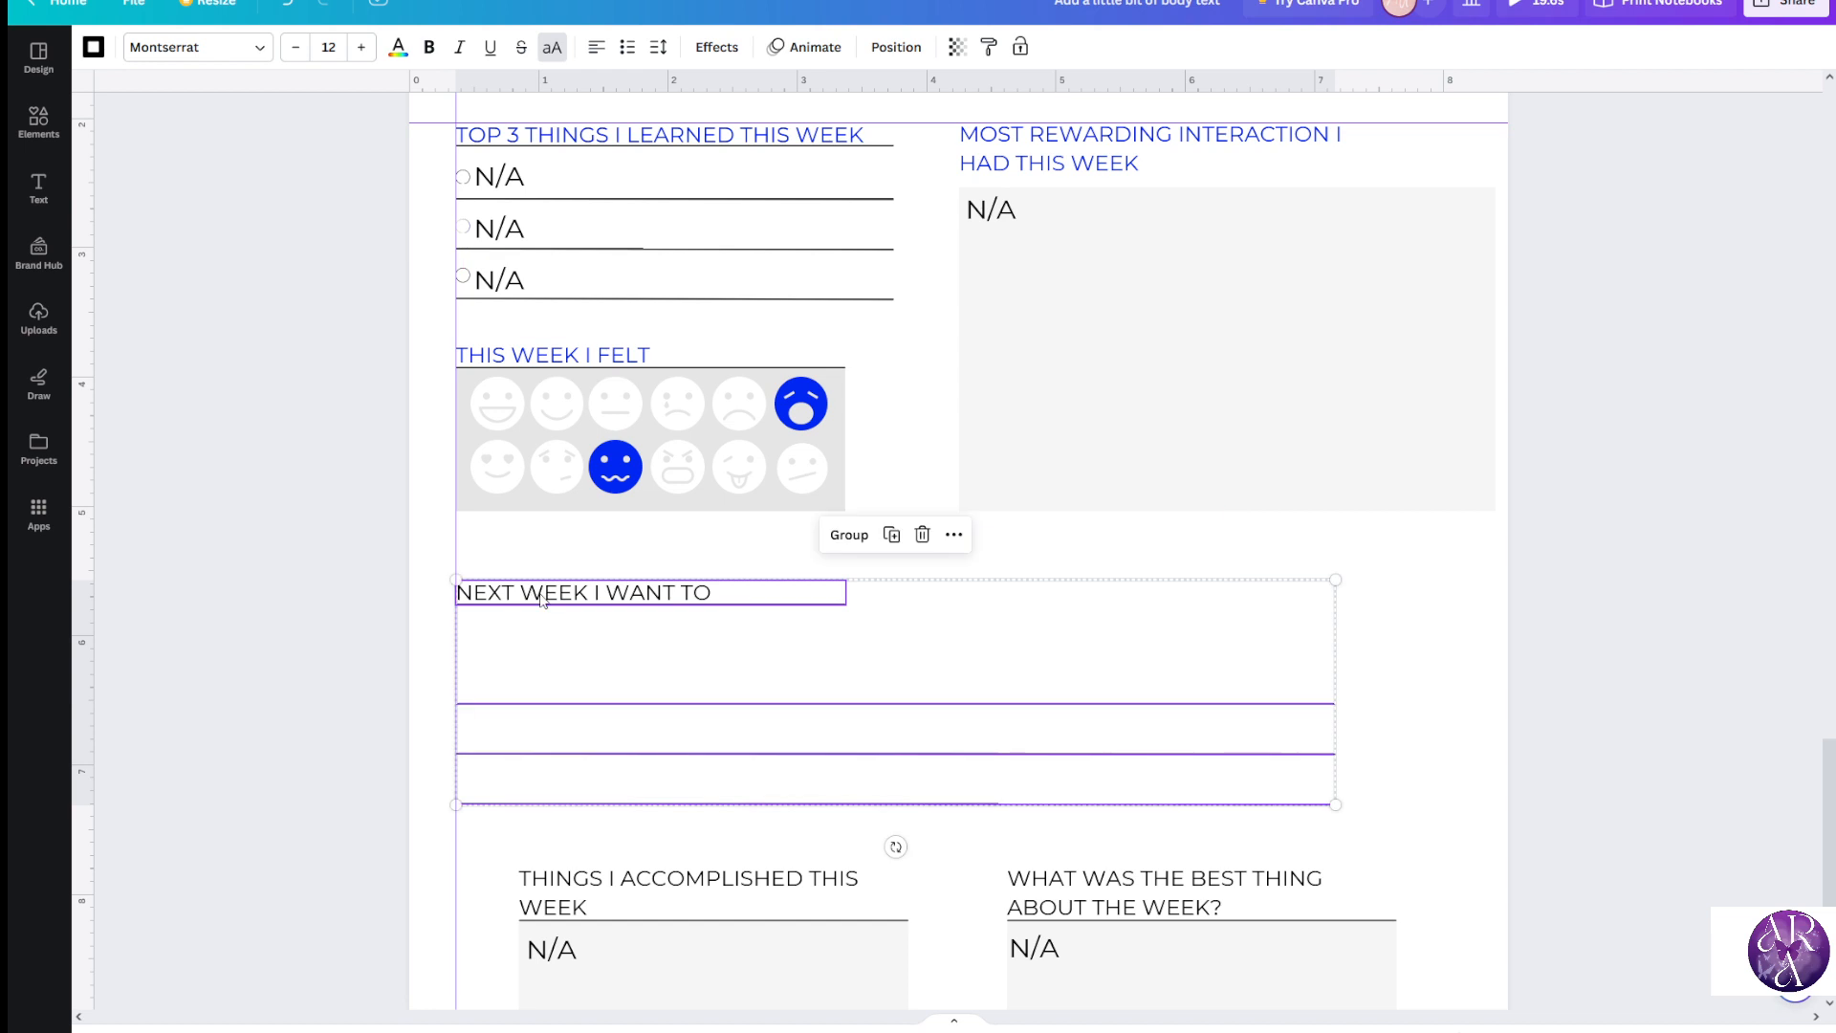
{"action": "left_click", "coordinate": [359, 603]}
Replace the NEXT WEEK I WANT TO heading text with "I LOOK FORWARD TO"
{"action": "scroll", "coordinate": [360, 620], "scroll_direction": "up", "scroll_amount": 2}
{"action": "scroll", "coordinate": [589, 654], "scroll_direction": "down", "scroll_amount": 1}
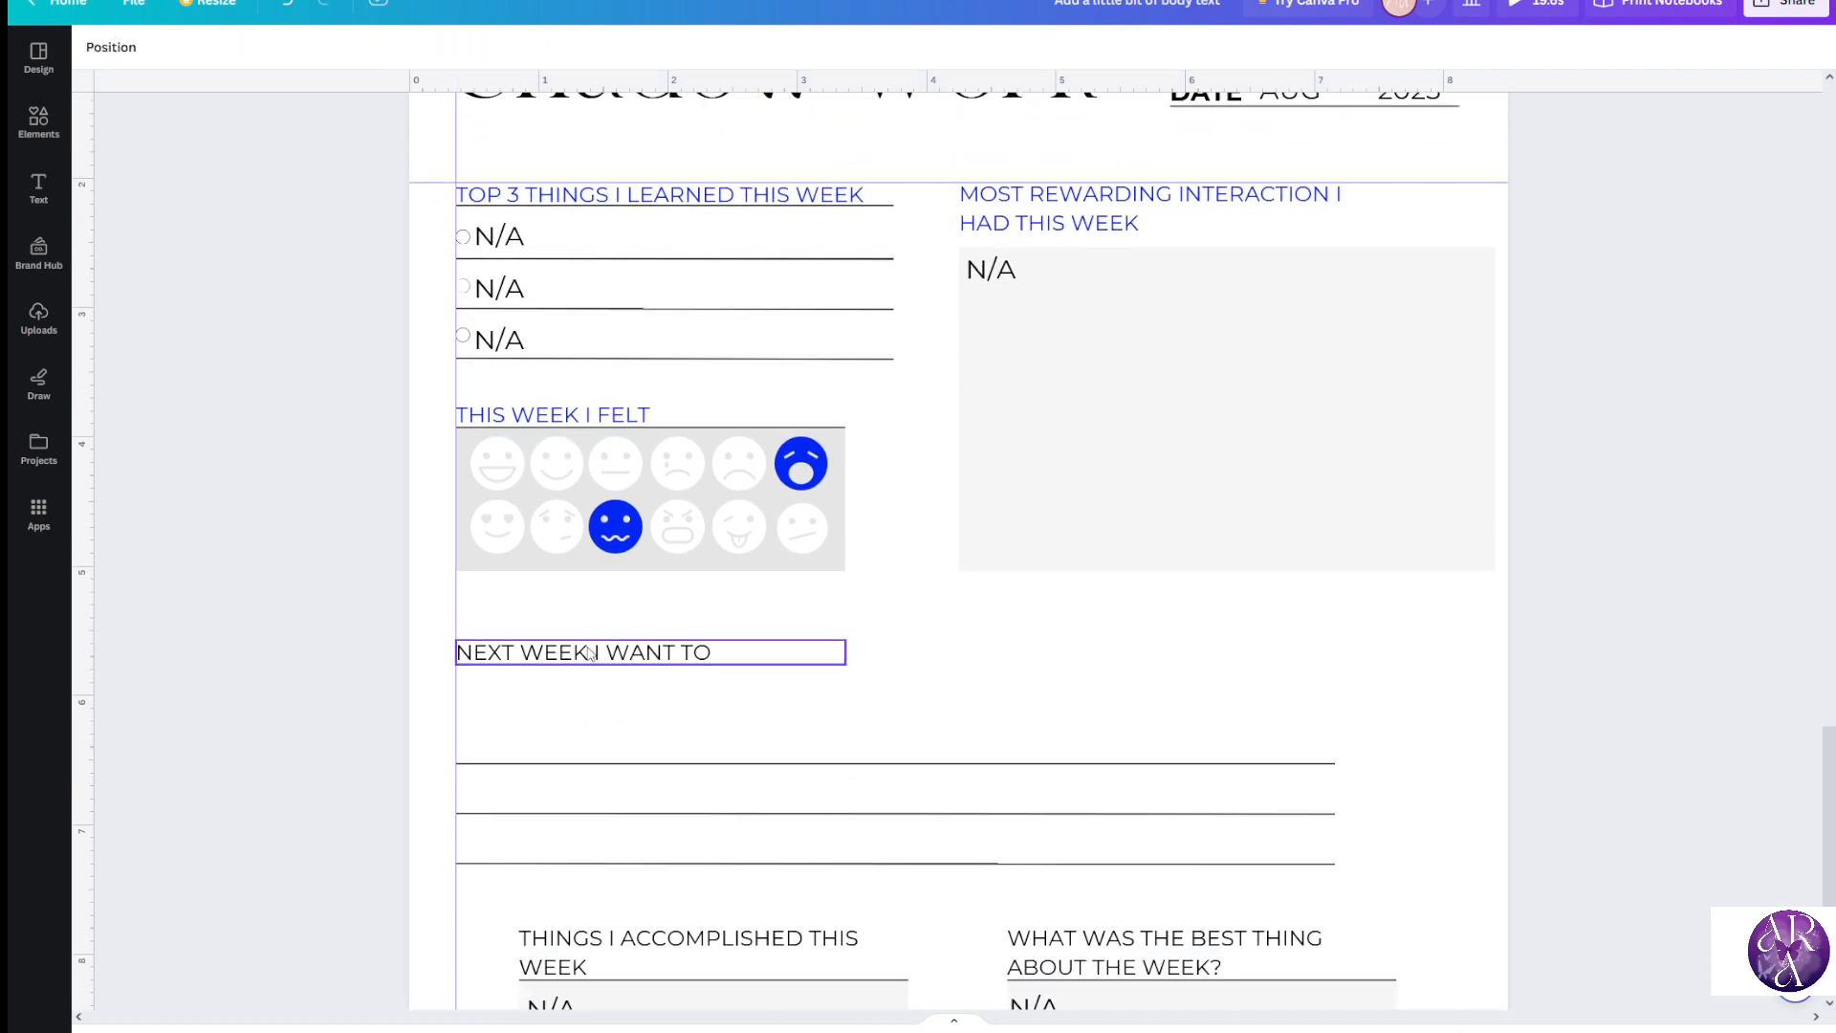
{"action": "left_click", "coordinate": [643, 660]}
{"action": "left_click", "coordinate": [642, 655]}
{"action": "left_click", "coordinate": [663, 652]}
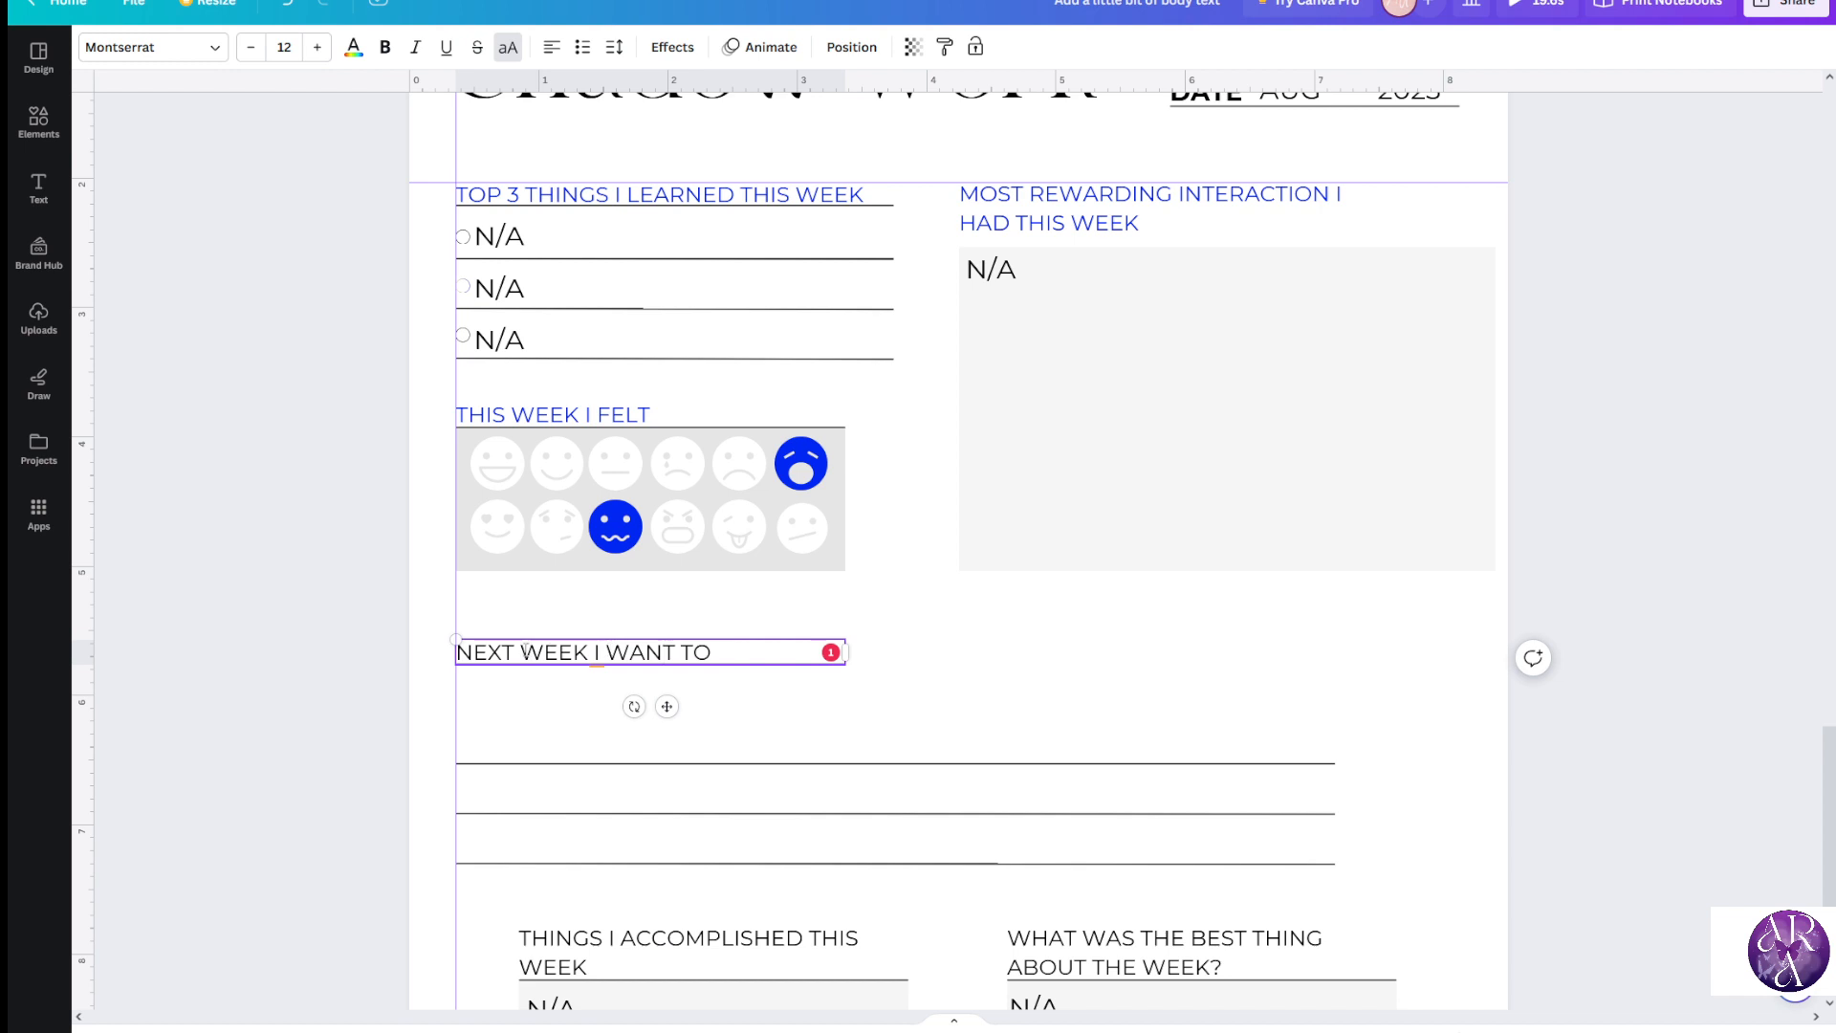
{"action": "left_click_drag", "start_coordinate": [722, 643], "coordinate": [453, 652]}
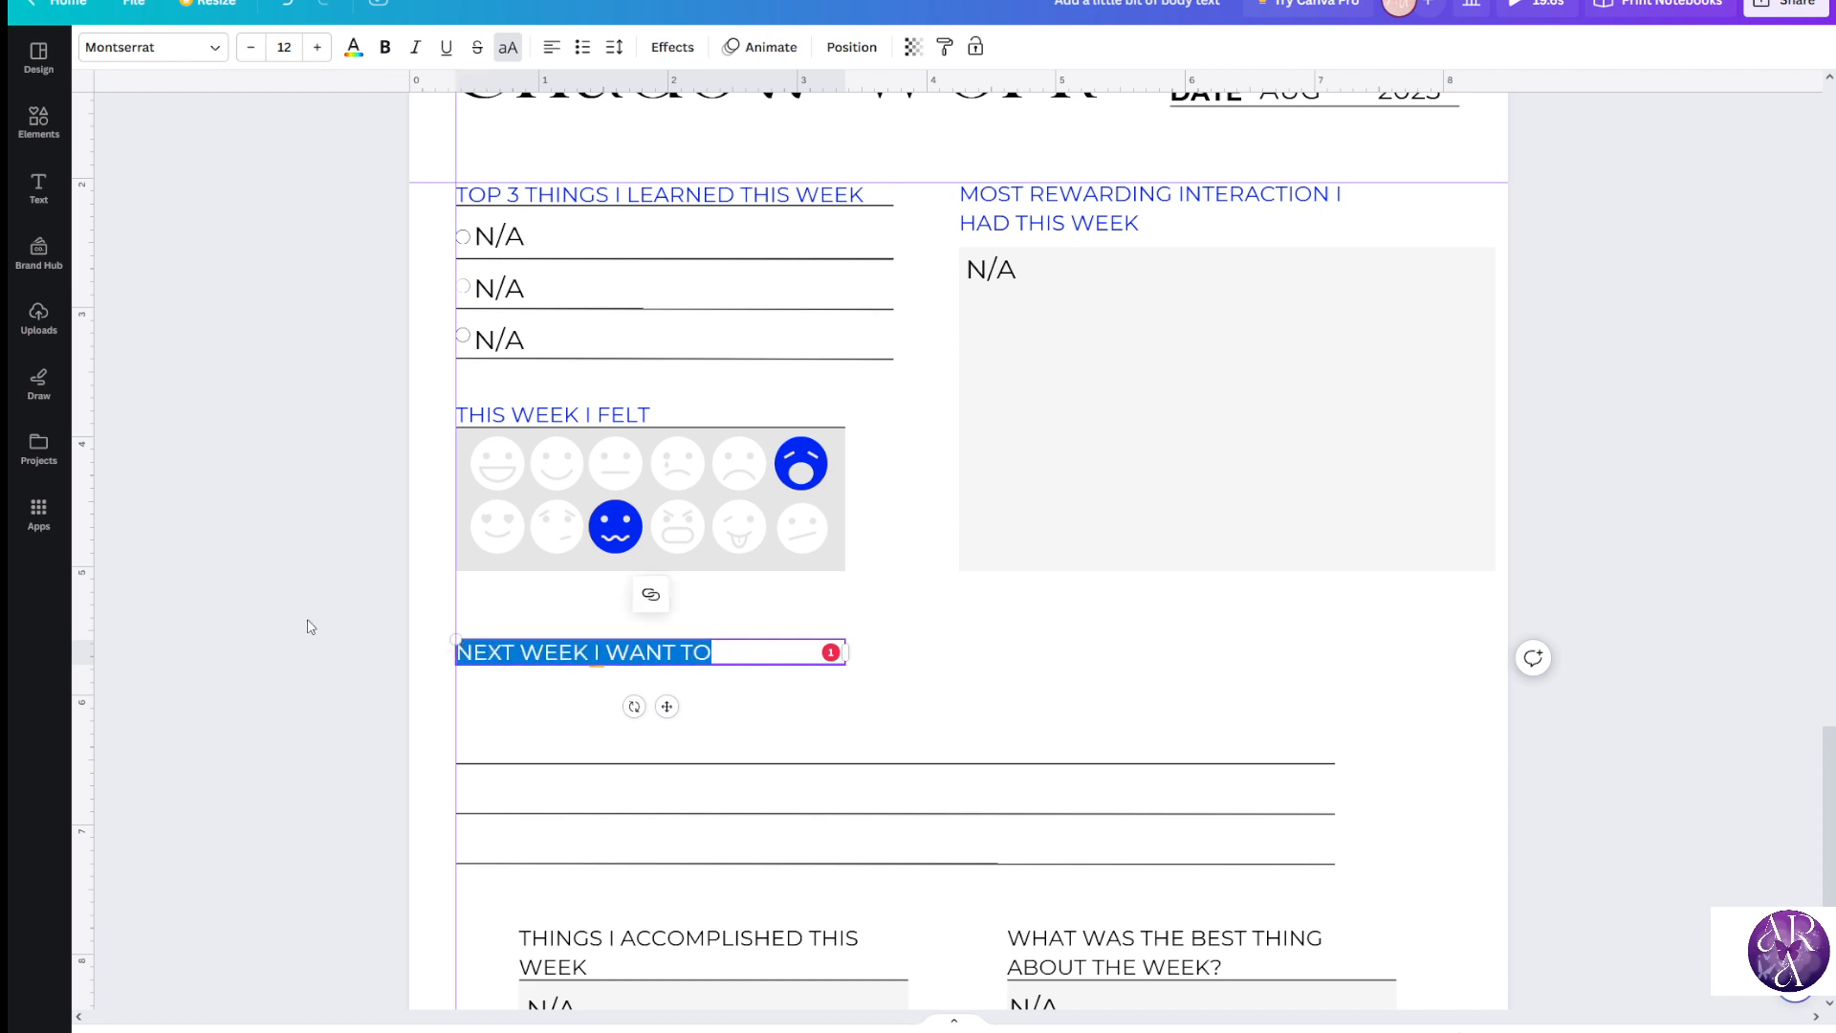
{"action": "key", "text": "BackSpace"}
{"action": "type", "text": "I LOOK FORWA"}
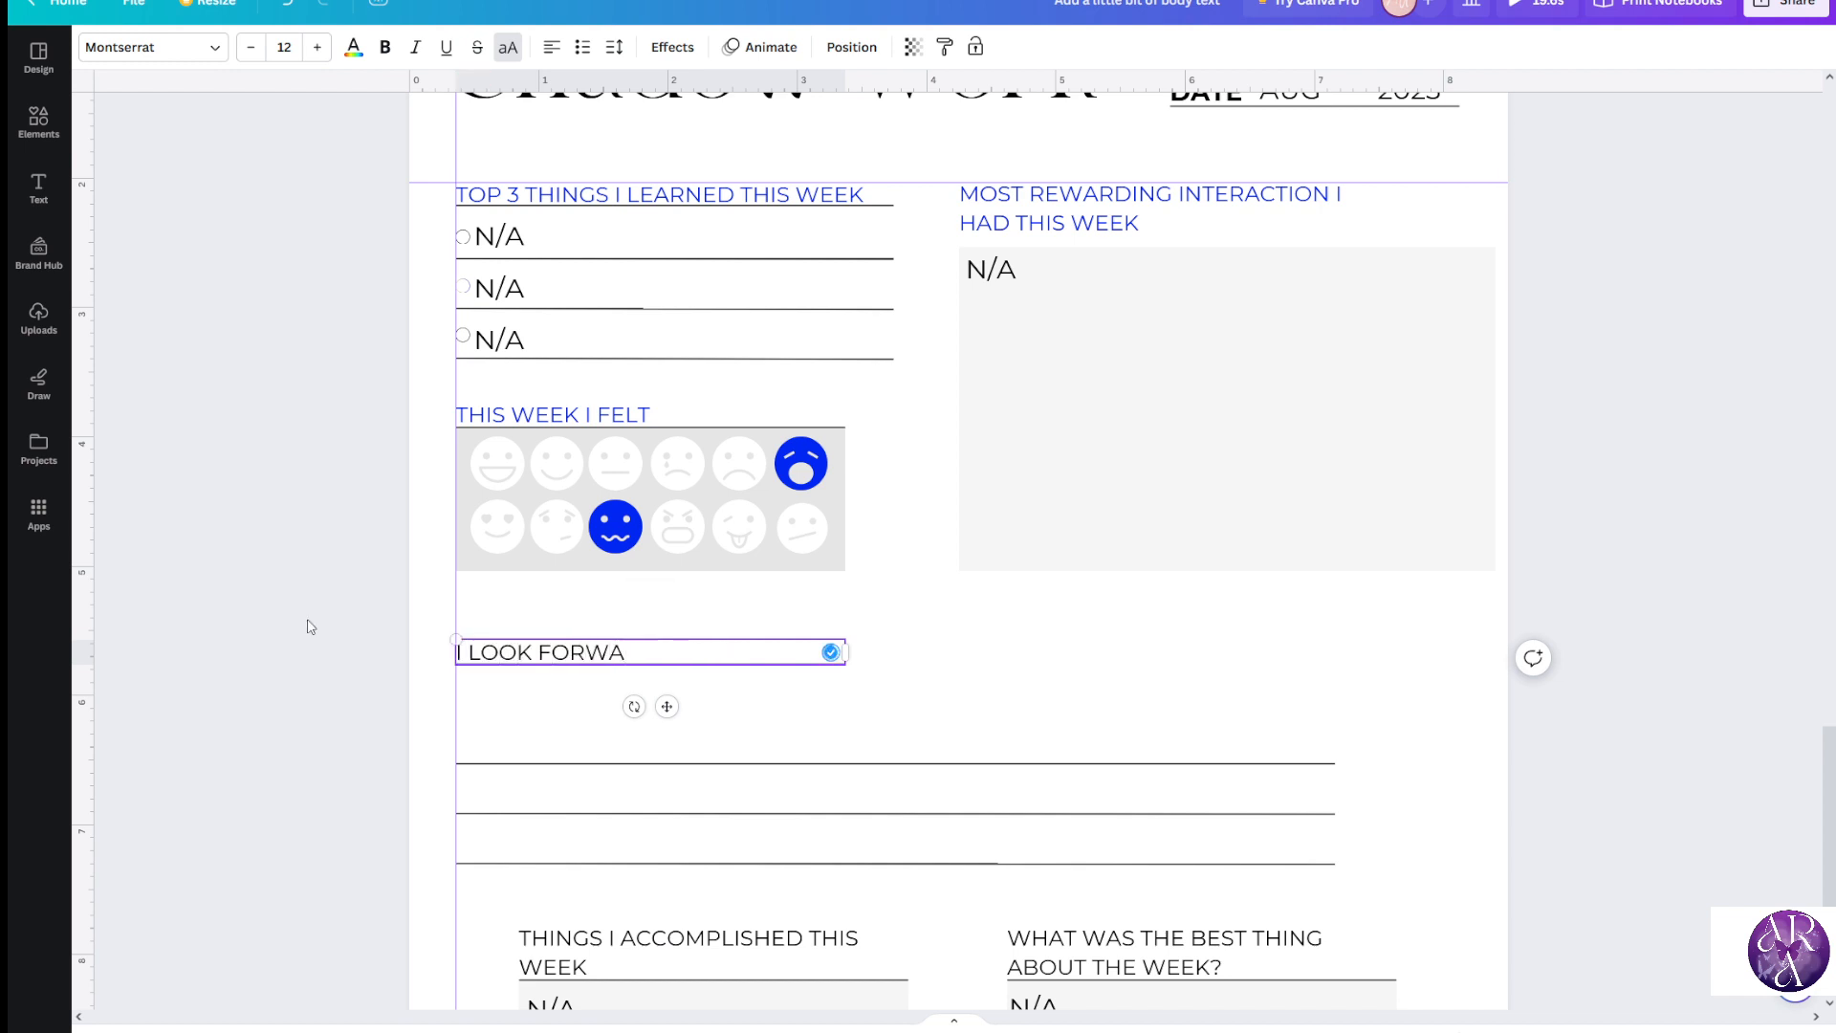
{"action": "type", "text": "RD TO"}
{"action": "left_click", "coordinate": [265, 654]}
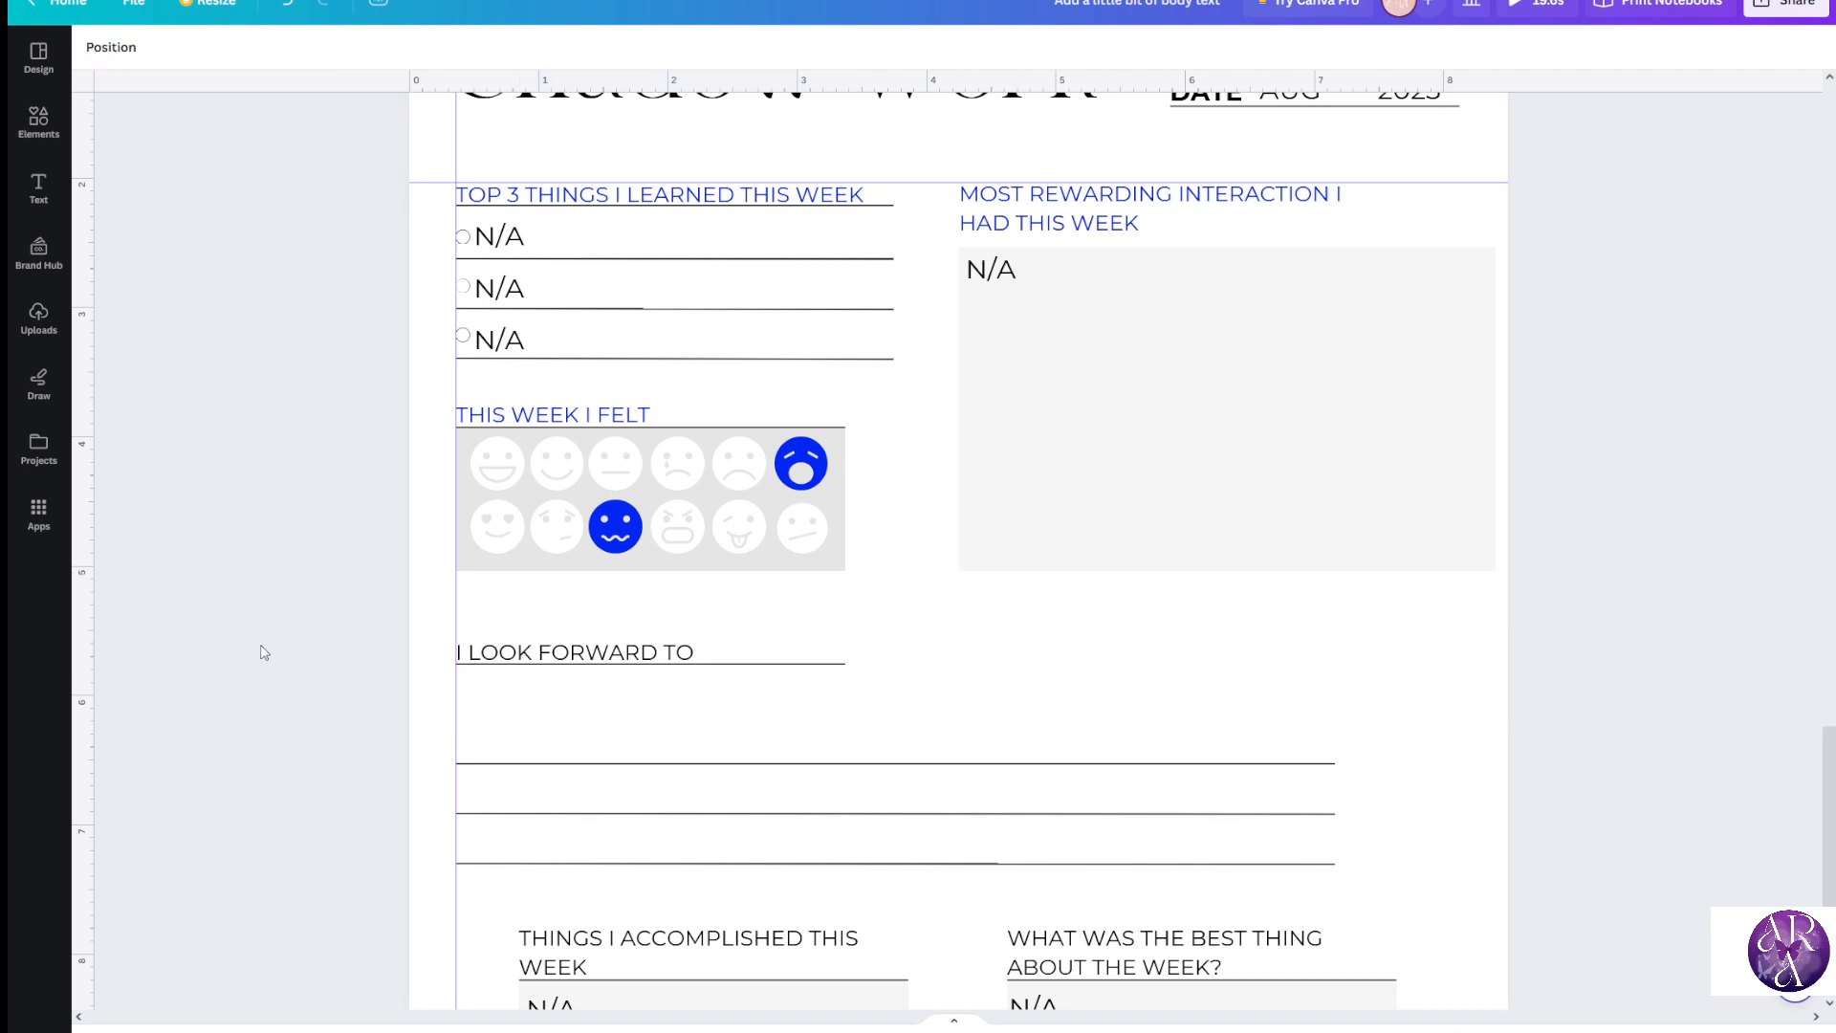
Shorten the underline beneath the I LOOK FORWARD TO heading so it ends level with the last letter of the text
{"action": "left_click", "coordinate": [823, 673]}
{"action": "left_click", "coordinate": [799, 701]}
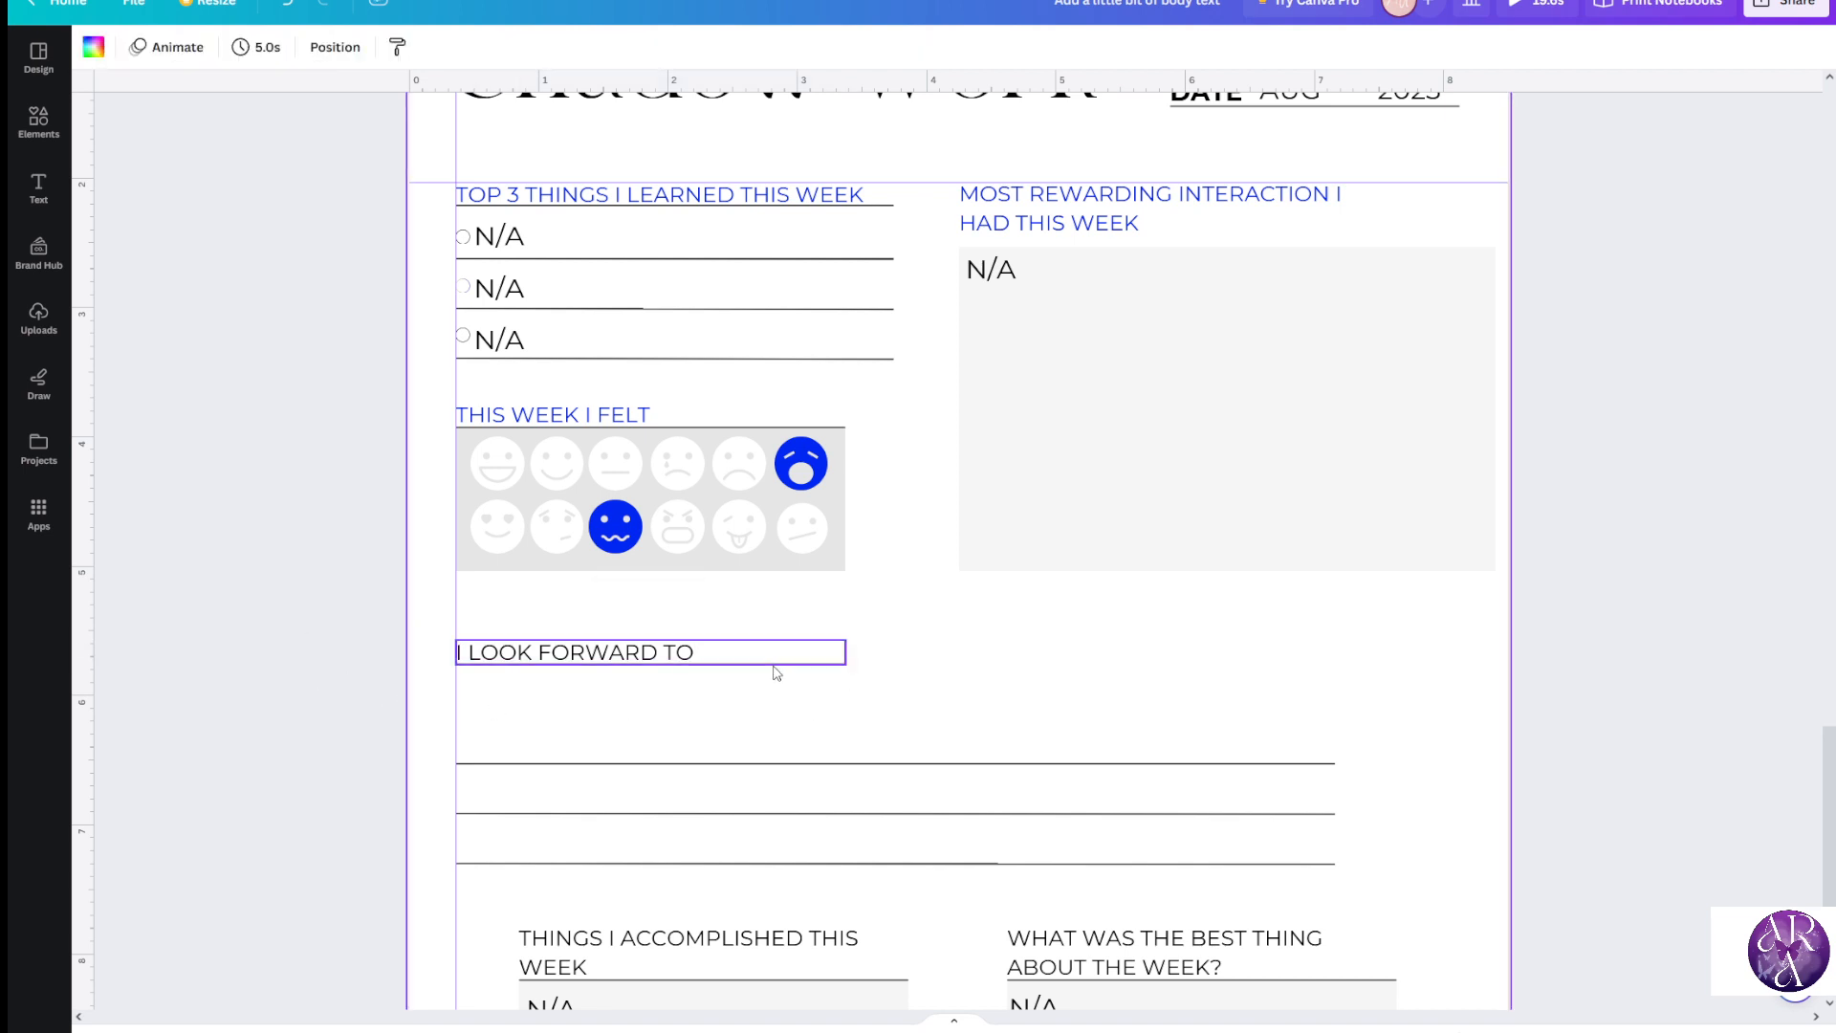
{"action": "scroll", "coordinate": [779, 698], "scroll_direction": "up", "scroll_amount": 3, "text": "ctrl"}
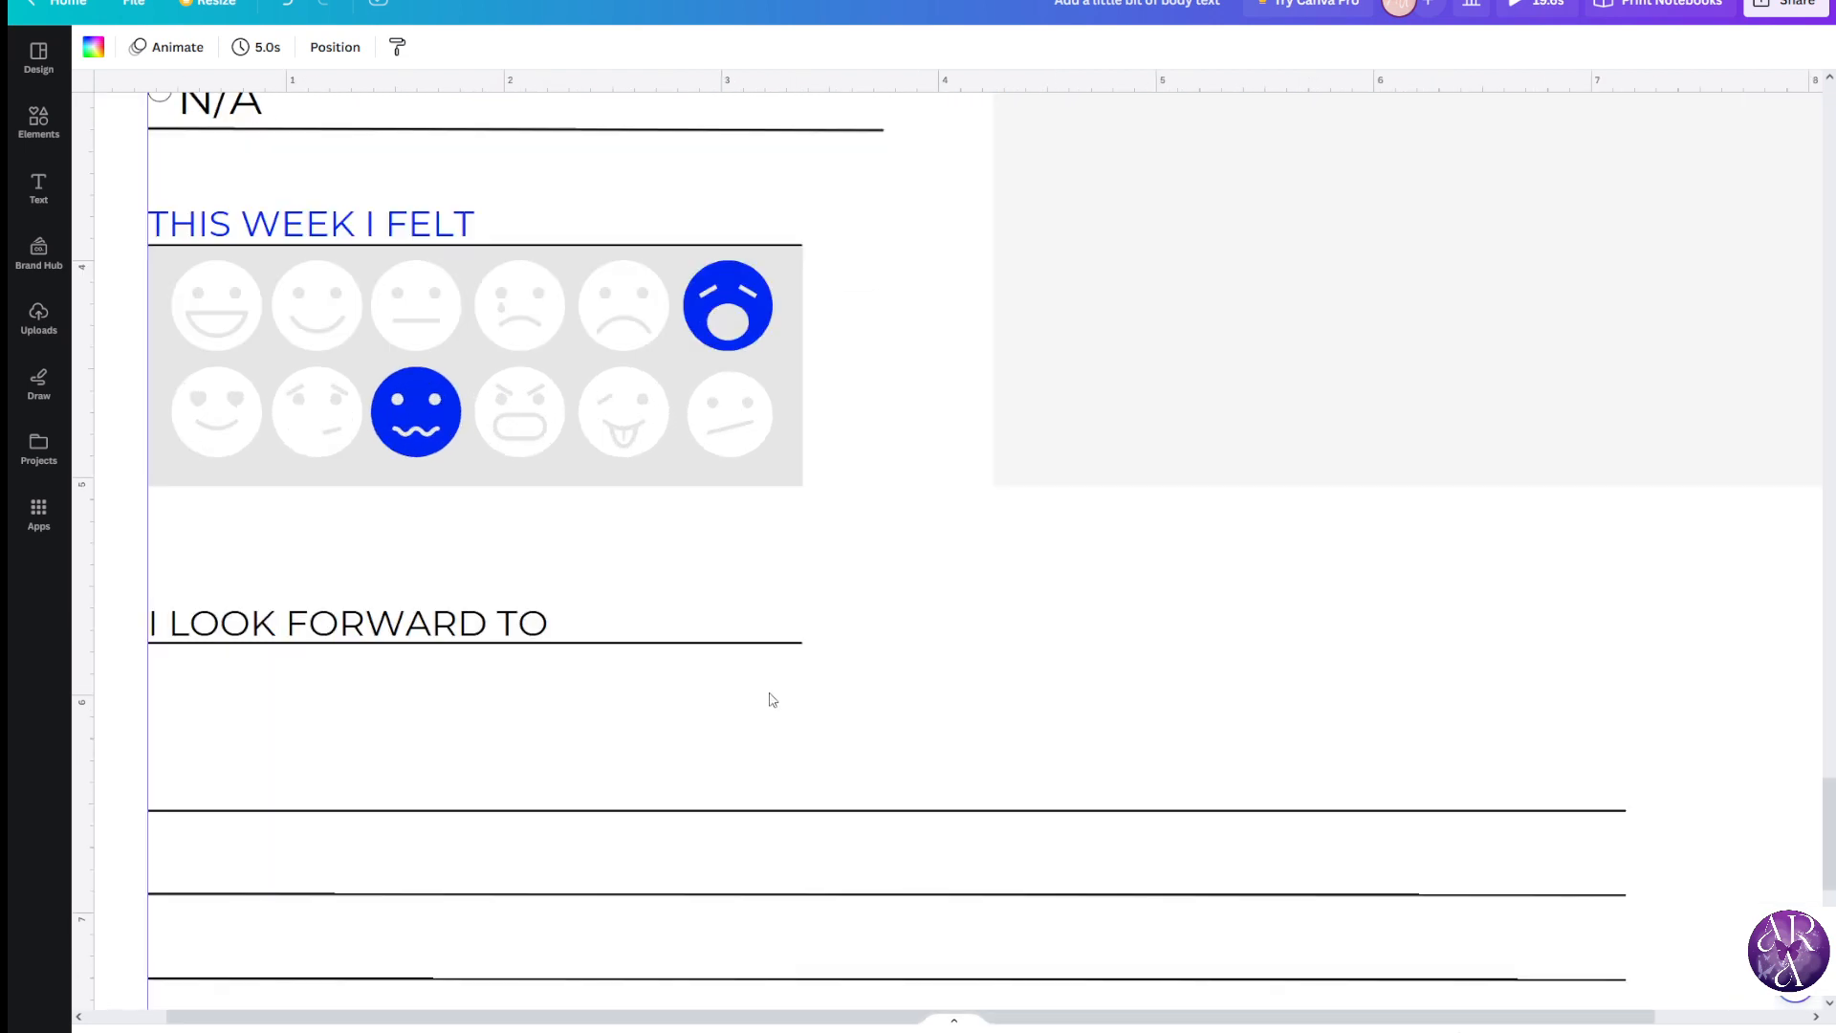
{"action": "scroll", "coordinate": [774, 698], "scroll_direction": "down", "scroll_amount": 3, "text": "ctrl"}
{"action": "scroll", "coordinate": [778, 697], "scroll_direction": "up", "scroll_amount": 3, "text": "ctrl"}
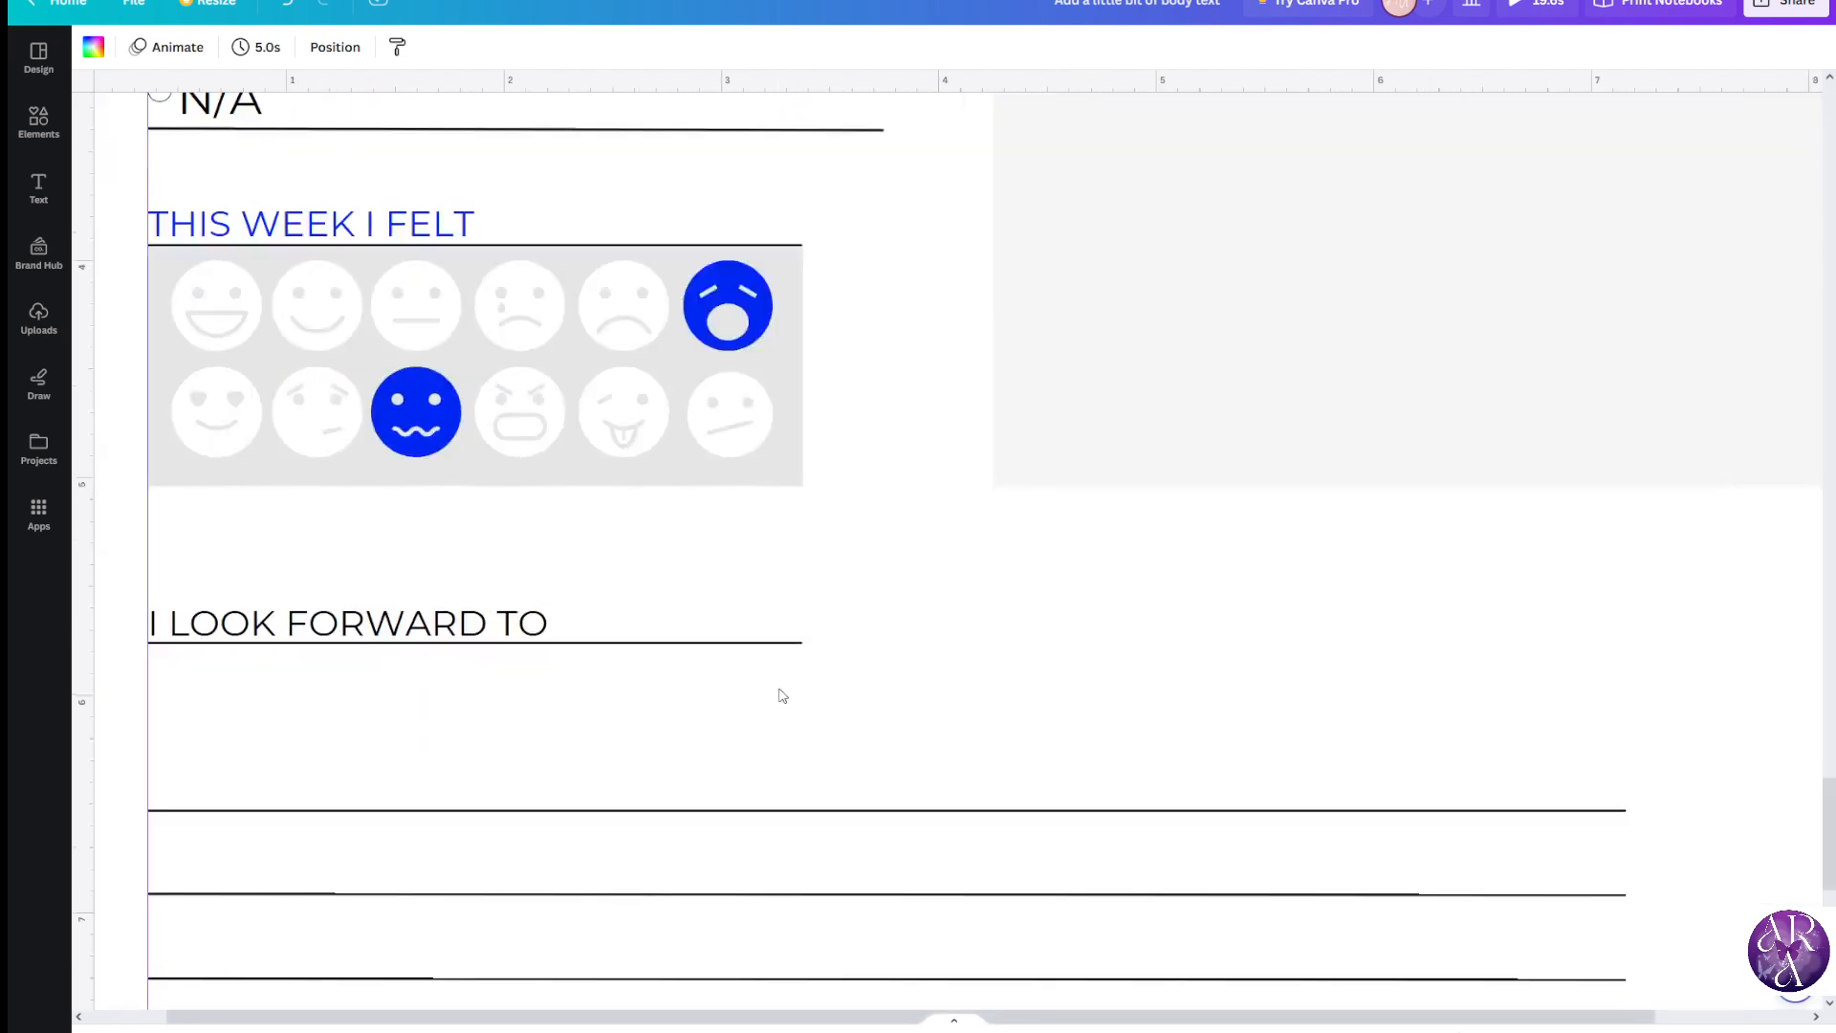
{"action": "left_click", "coordinate": [725, 646]}
{"action": "left_click", "coordinate": [626, 632]}
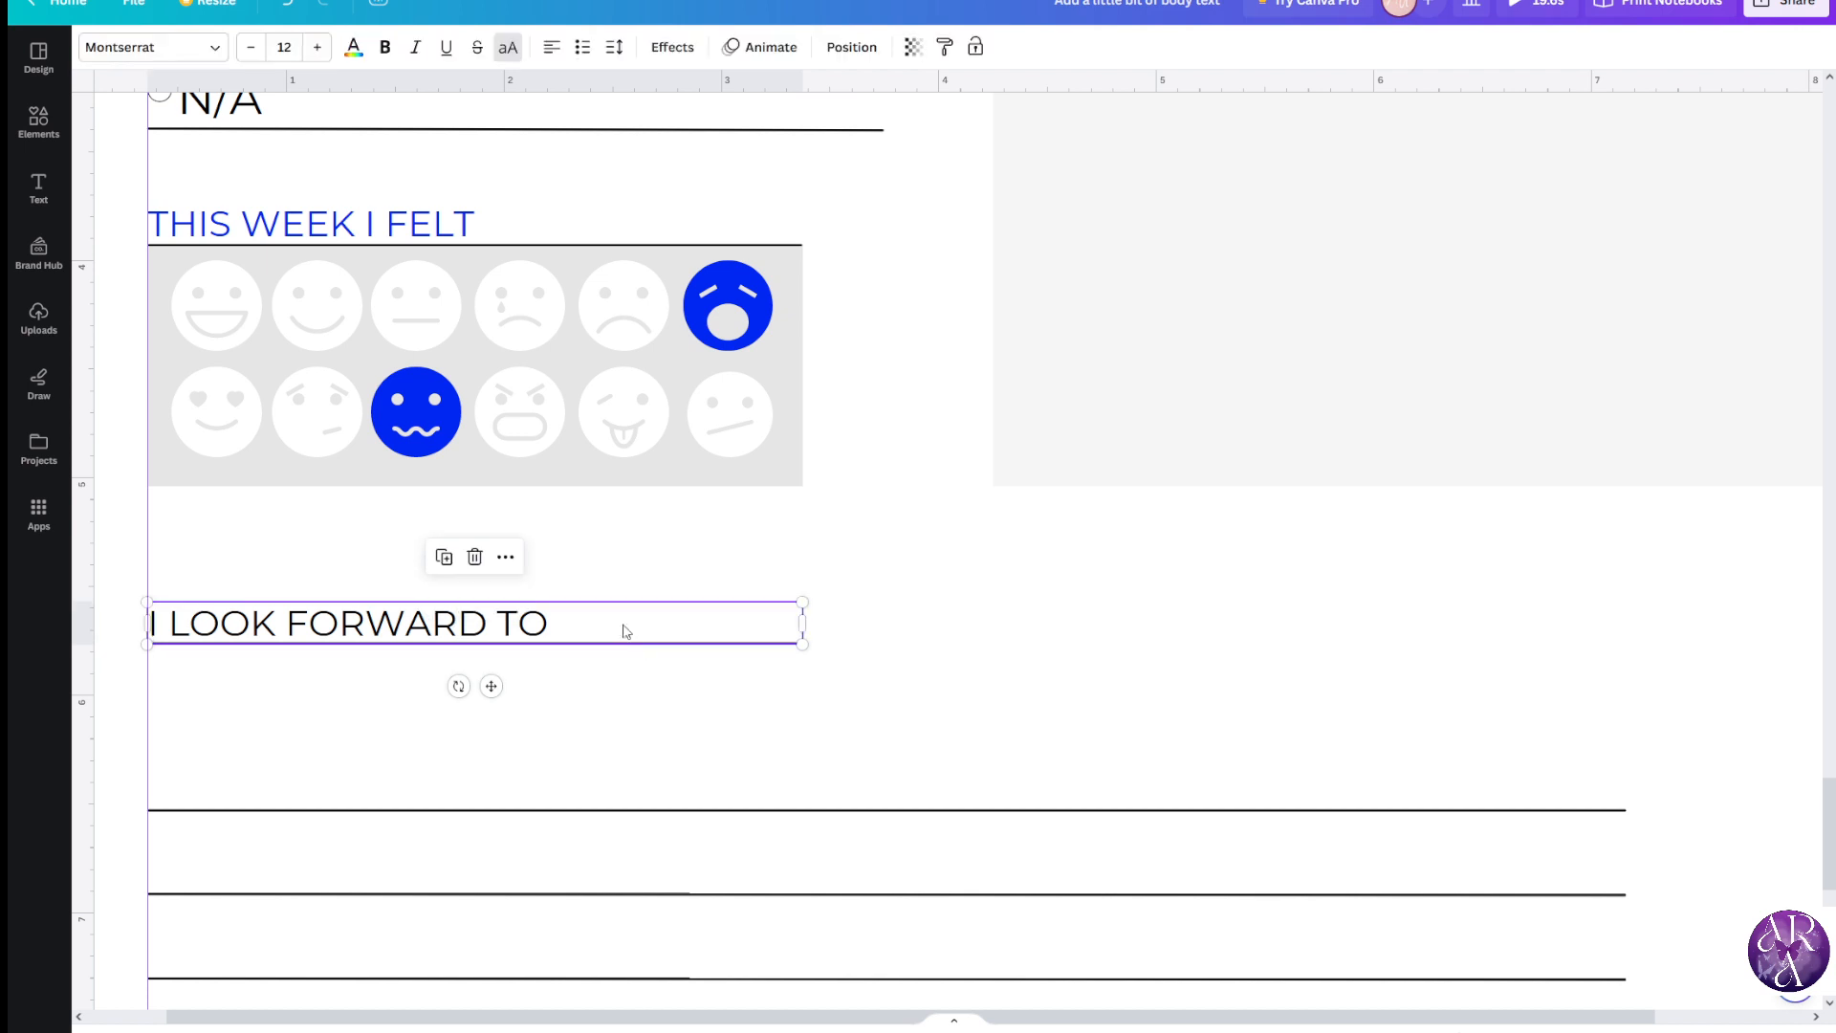
{"action": "left_click", "coordinate": [683, 731]}
{"action": "left_click", "coordinate": [564, 623]}
{"action": "left_click", "coordinate": [743, 704]}
{"action": "left_click", "coordinate": [601, 623]}
{"action": "left_click", "coordinate": [725, 720]}
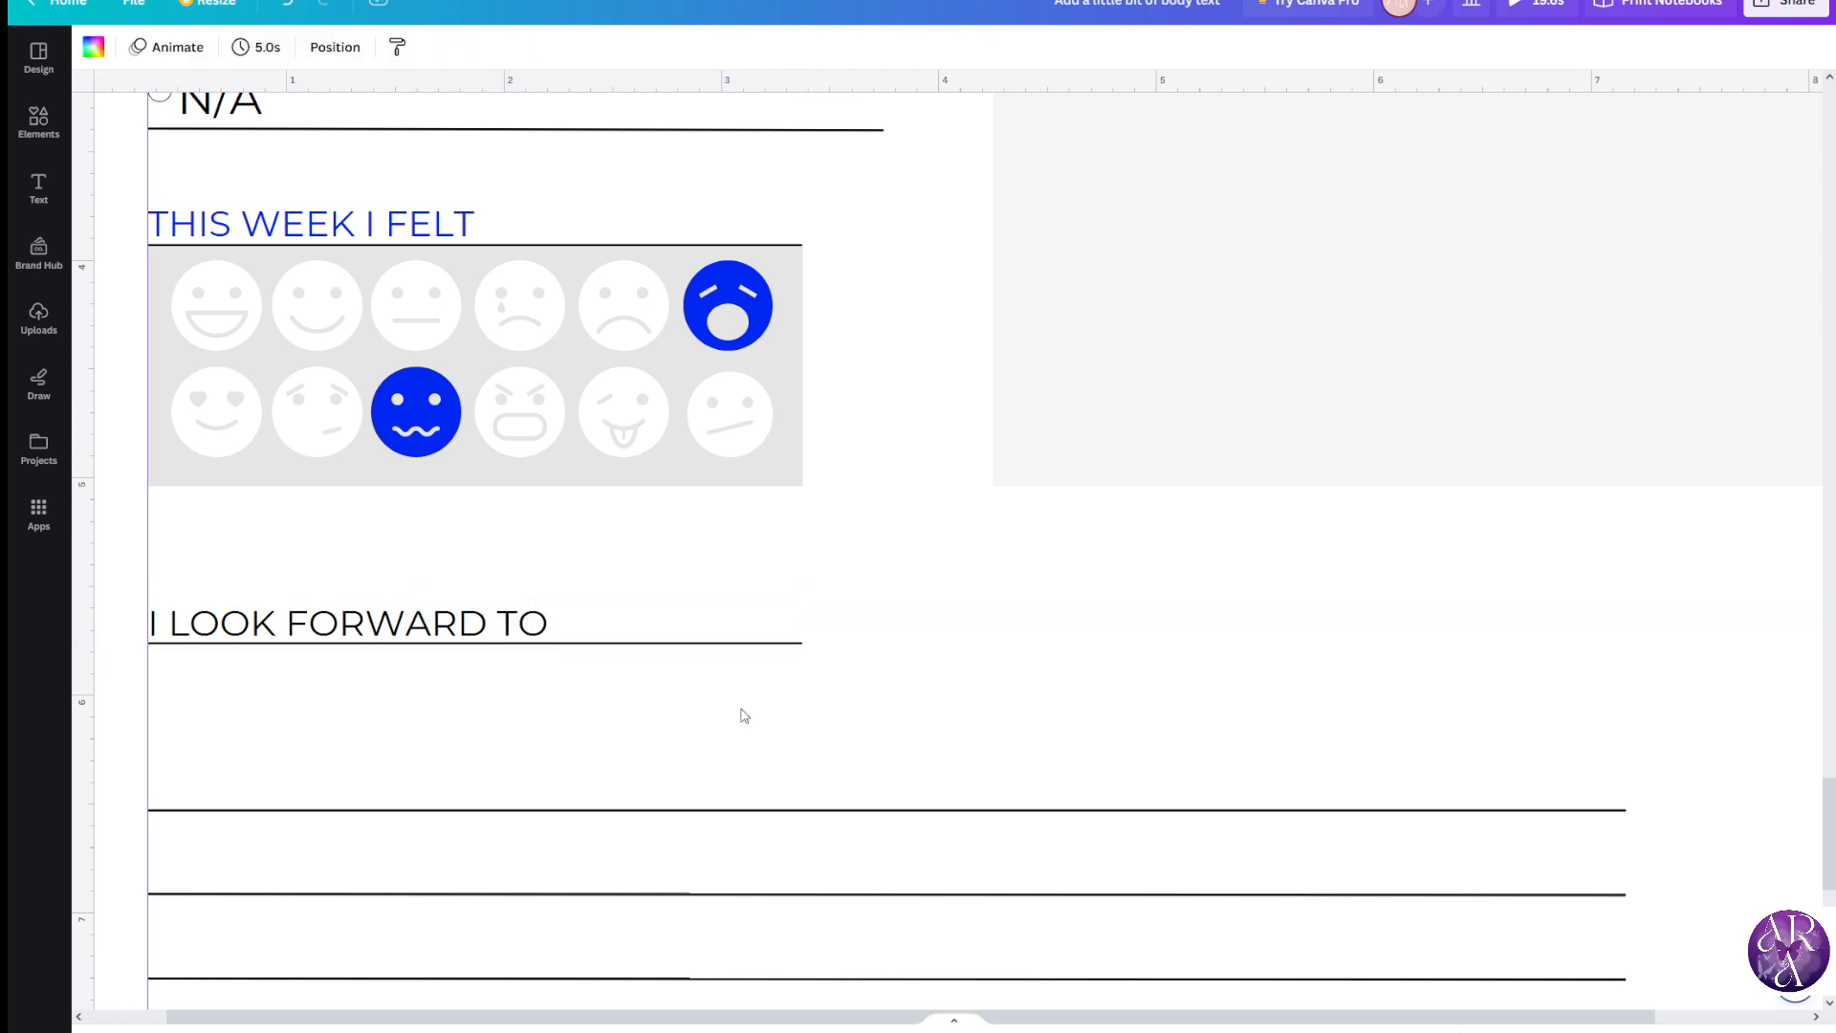
{"action": "scroll", "coordinate": [745, 716], "scroll_direction": "up", "scroll_amount": 3}
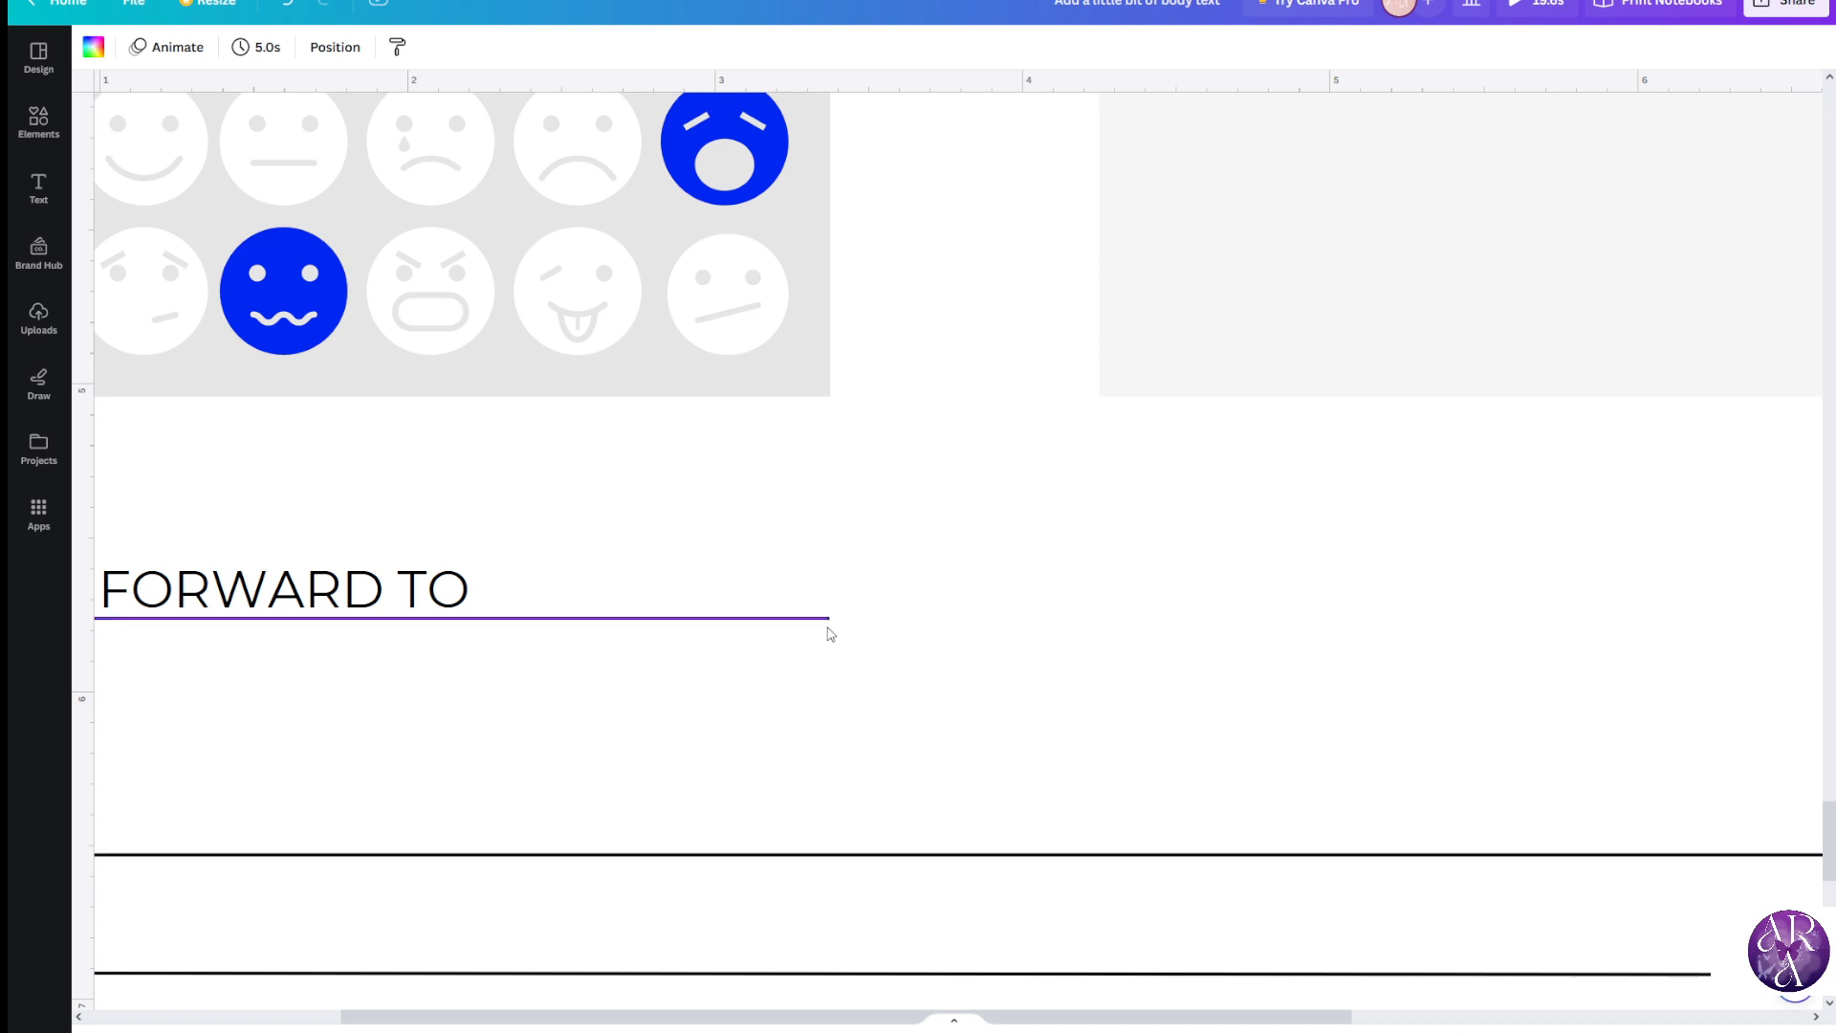
{"action": "left_click", "coordinate": [828, 623]}
{"action": "left_click", "coordinate": [782, 710]}
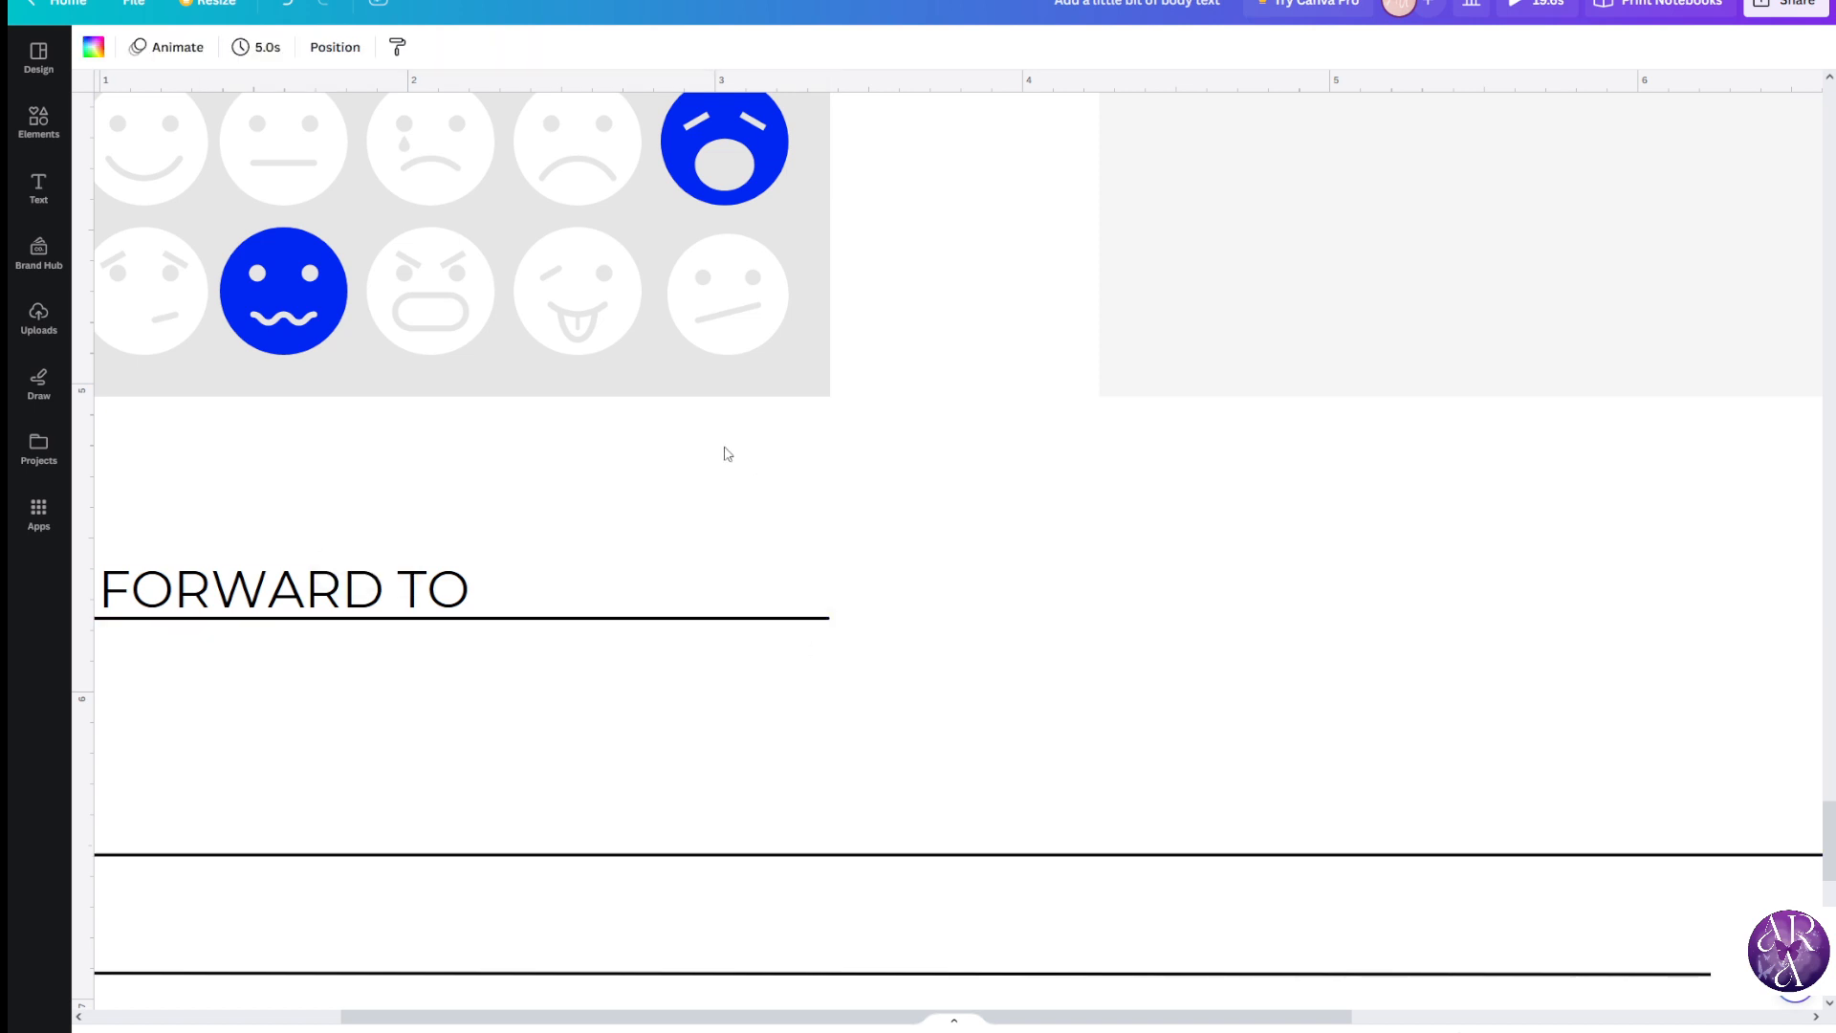
{"action": "left_click", "coordinate": [834, 628]}
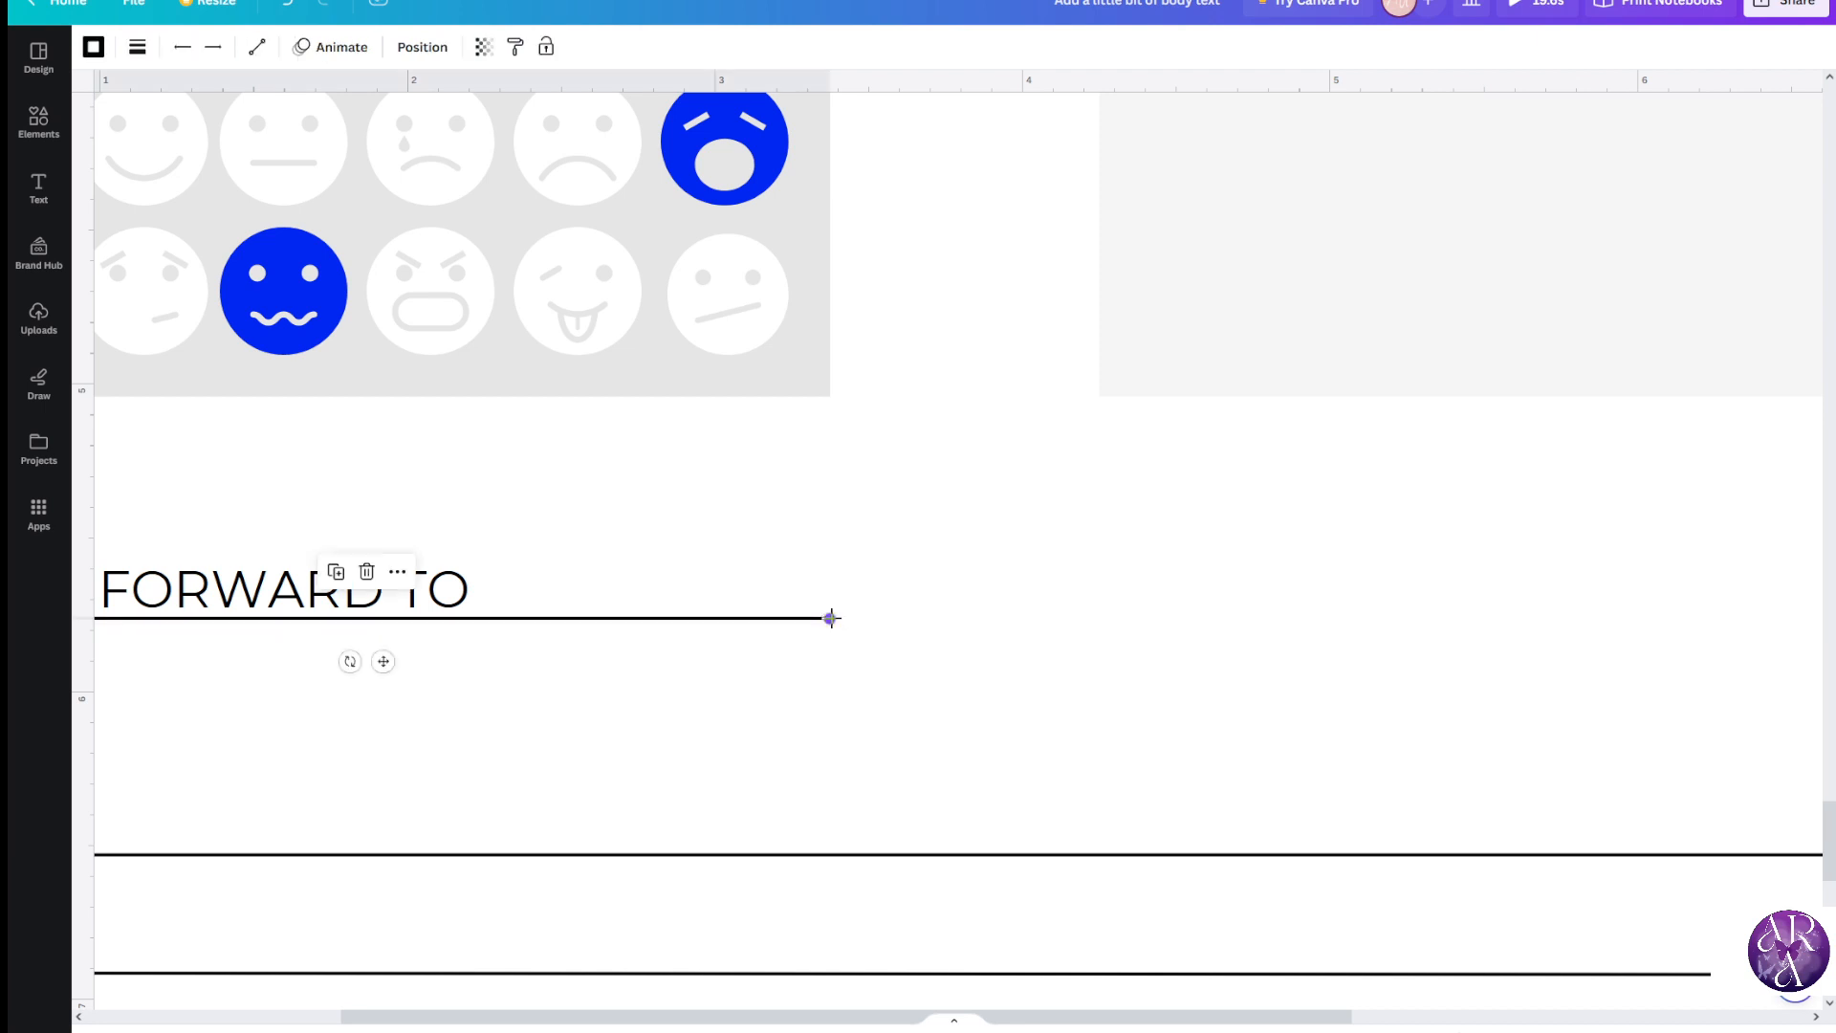
{"action": "left_click_drag", "start_coordinate": [831, 618], "coordinate": [472, 620]}
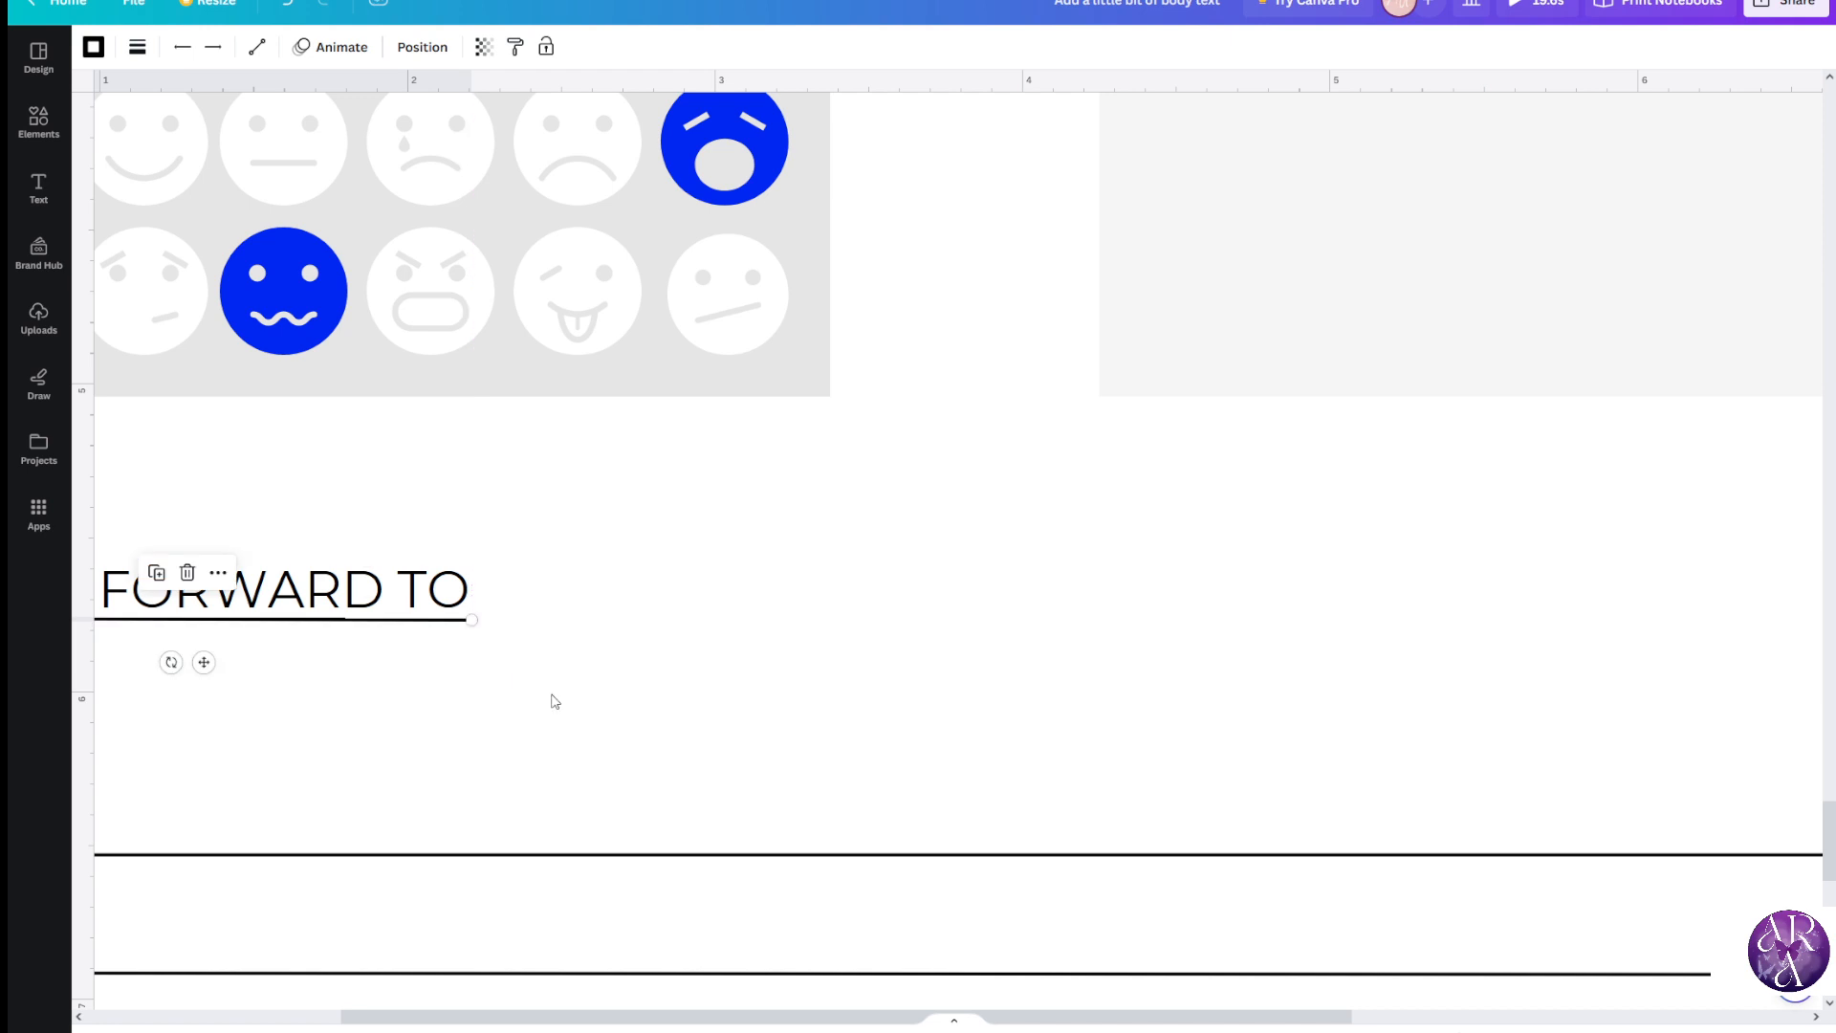
Move the three writing lines and the underlined I LOOK FORWARD TO heading up, closer beneath the faces box
{"action": "left_click", "coordinate": [555, 701]}
{"action": "scroll", "coordinate": [592, 692], "scroll_direction": "down", "scroll_amount": 2}
{"action": "scroll", "coordinate": [592, 690], "scroll_direction": "down", "scroll_amount": 4}
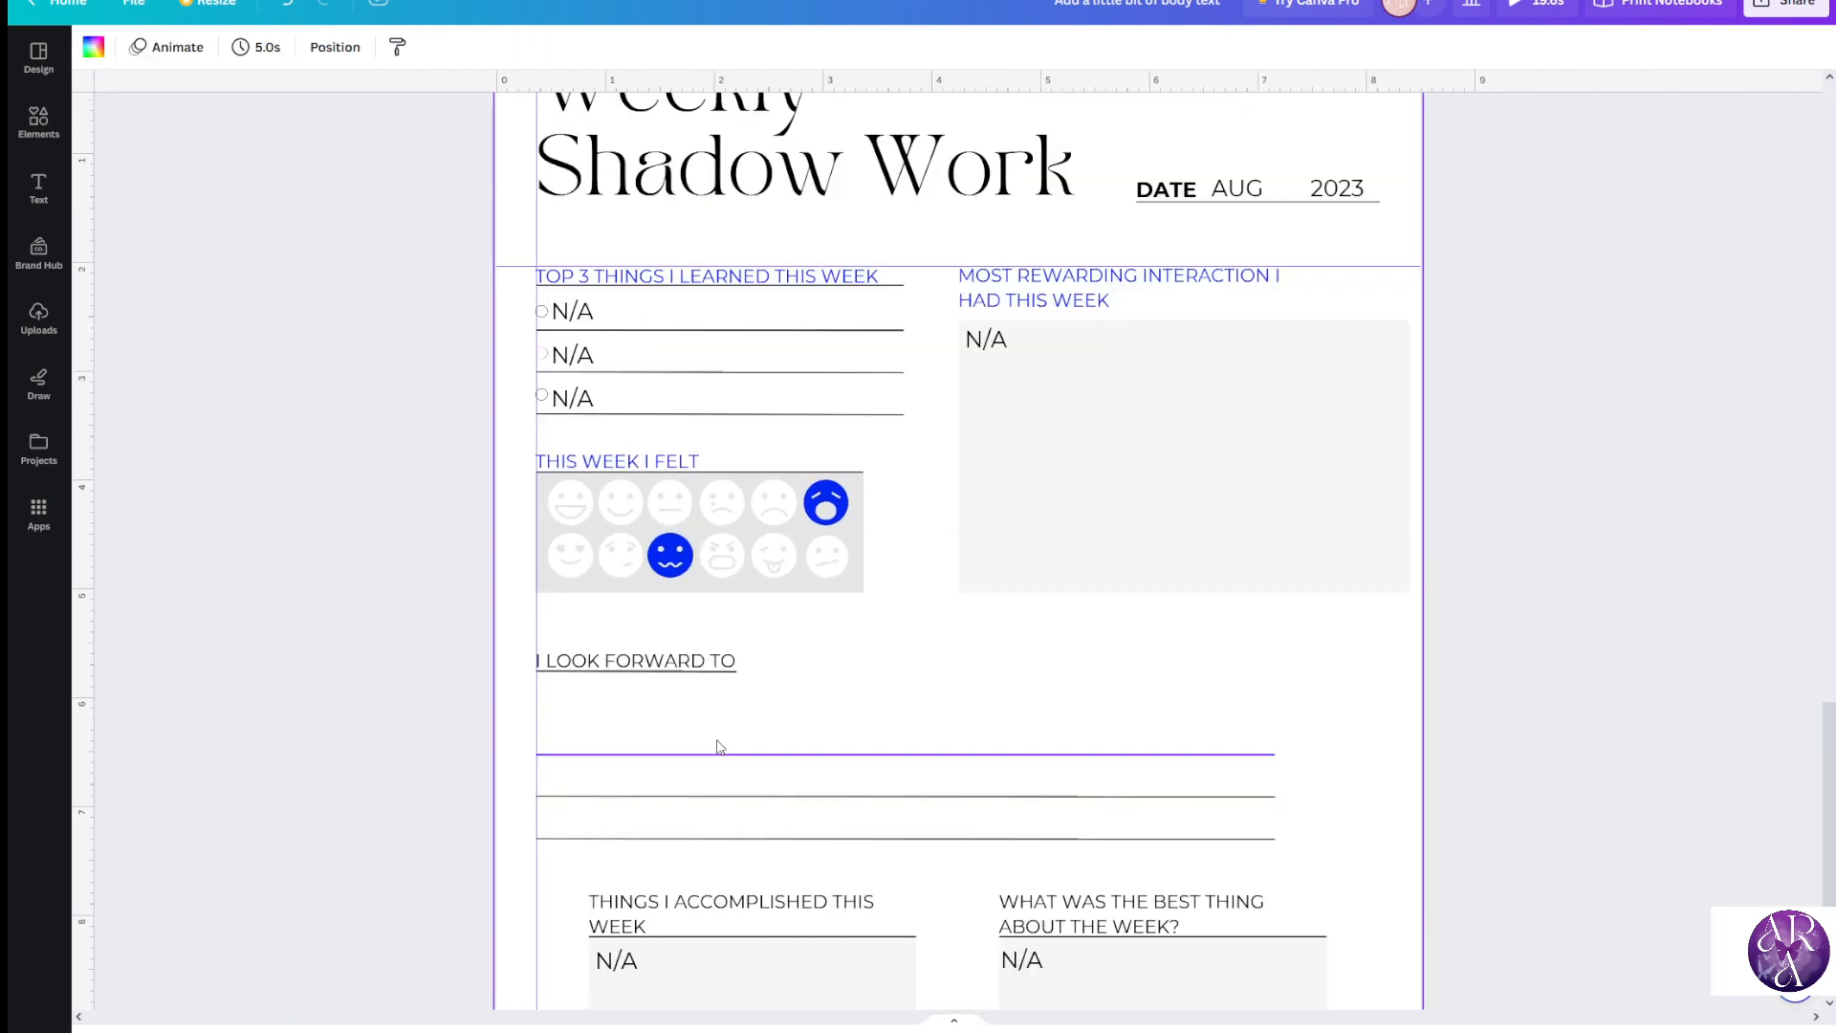
{"action": "scroll", "coordinate": [758, 749], "scroll_direction": "up", "scroll_amount": 2}
{"action": "scroll", "coordinate": [760, 754], "scroll_direction": "up", "scroll_amount": 1}
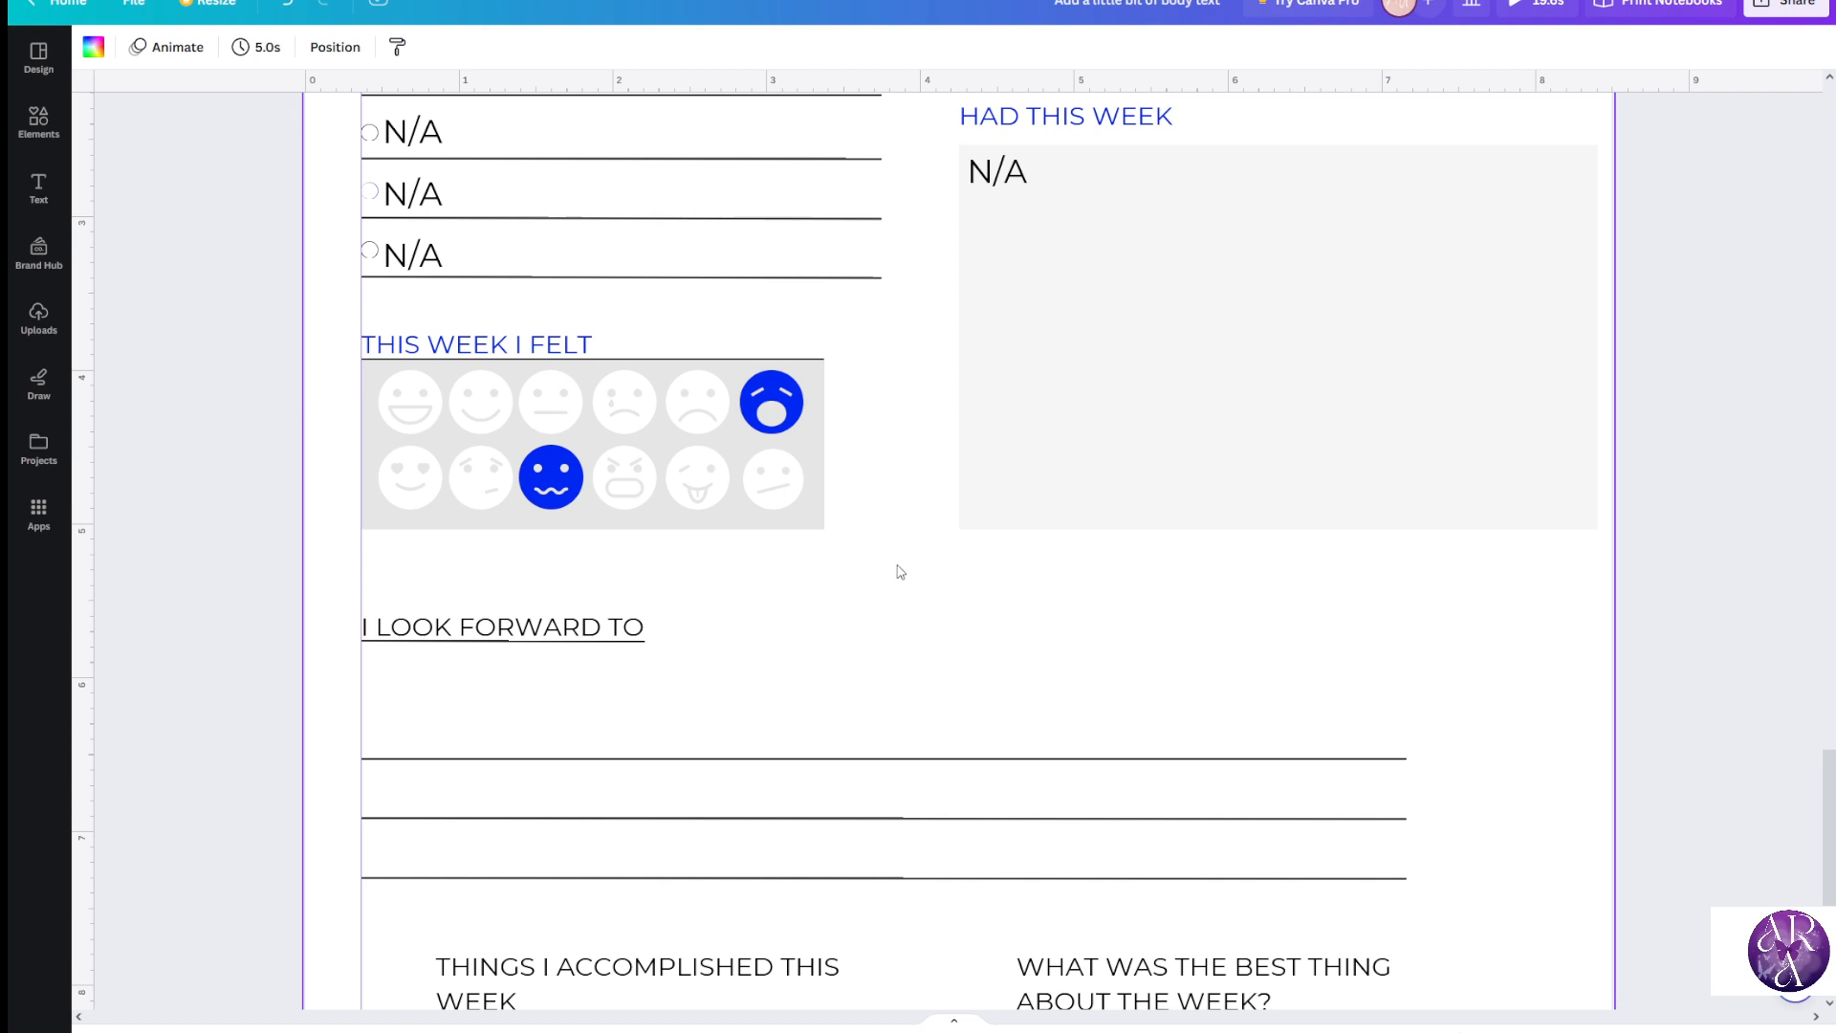
{"action": "scroll", "coordinate": [304, 422], "scroll_direction": "down", "scroll_amount": 2}
{"action": "left_click_drag", "start_coordinate": [235, 577], "coordinate": [541, 814]}
{"action": "left_click_drag", "start_coordinate": [415, 655], "coordinate": [413, 587]}
{"action": "left_click_drag", "start_coordinate": [258, 456], "coordinate": [431, 476]}
{"action": "left_click", "coordinate": [212, 527]}
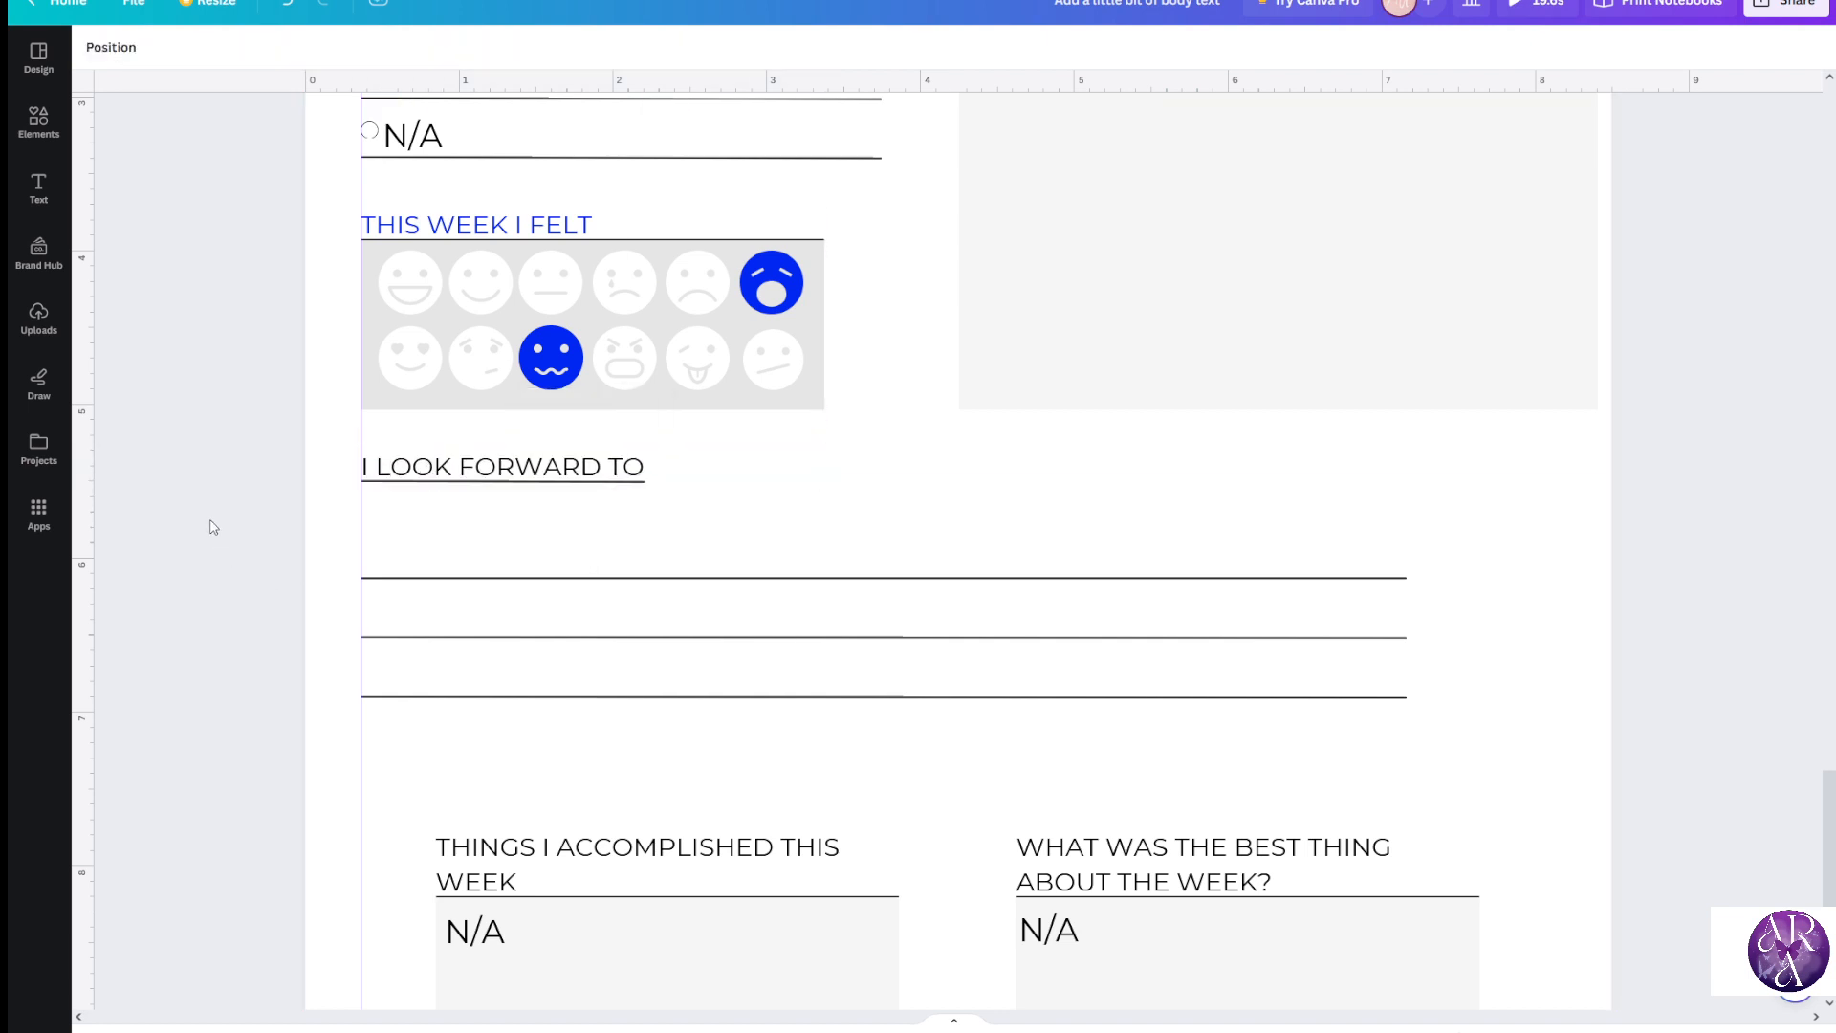
Move the three writing lines closer to the I LOOK FORWARD TO heading, then duplicate them and place the copies directly beneath
{"action": "left_click_drag", "start_coordinate": [191, 533], "coordinate": [472, 653]}
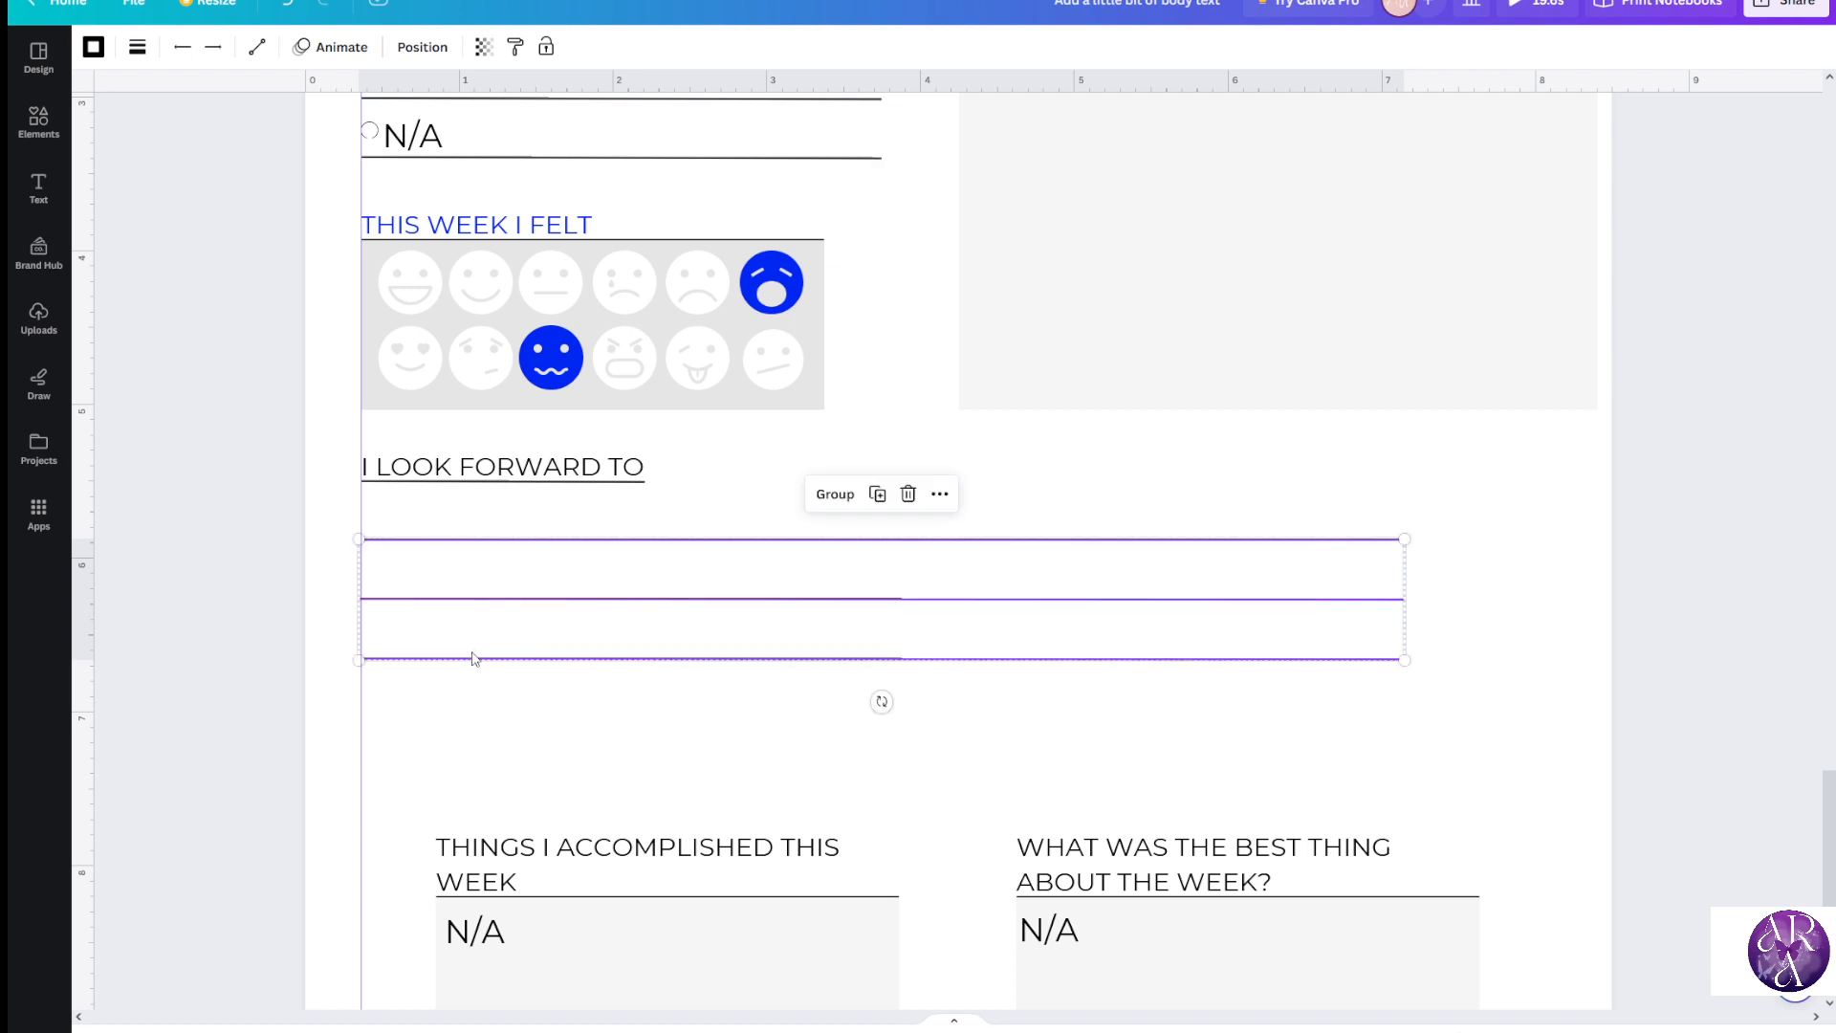
{"action": "left_click", "coordinate": [877, 493]}
{"action": "left_click_drag", "start_coordinate": [796, 626], "coordinate": [744, 779]}
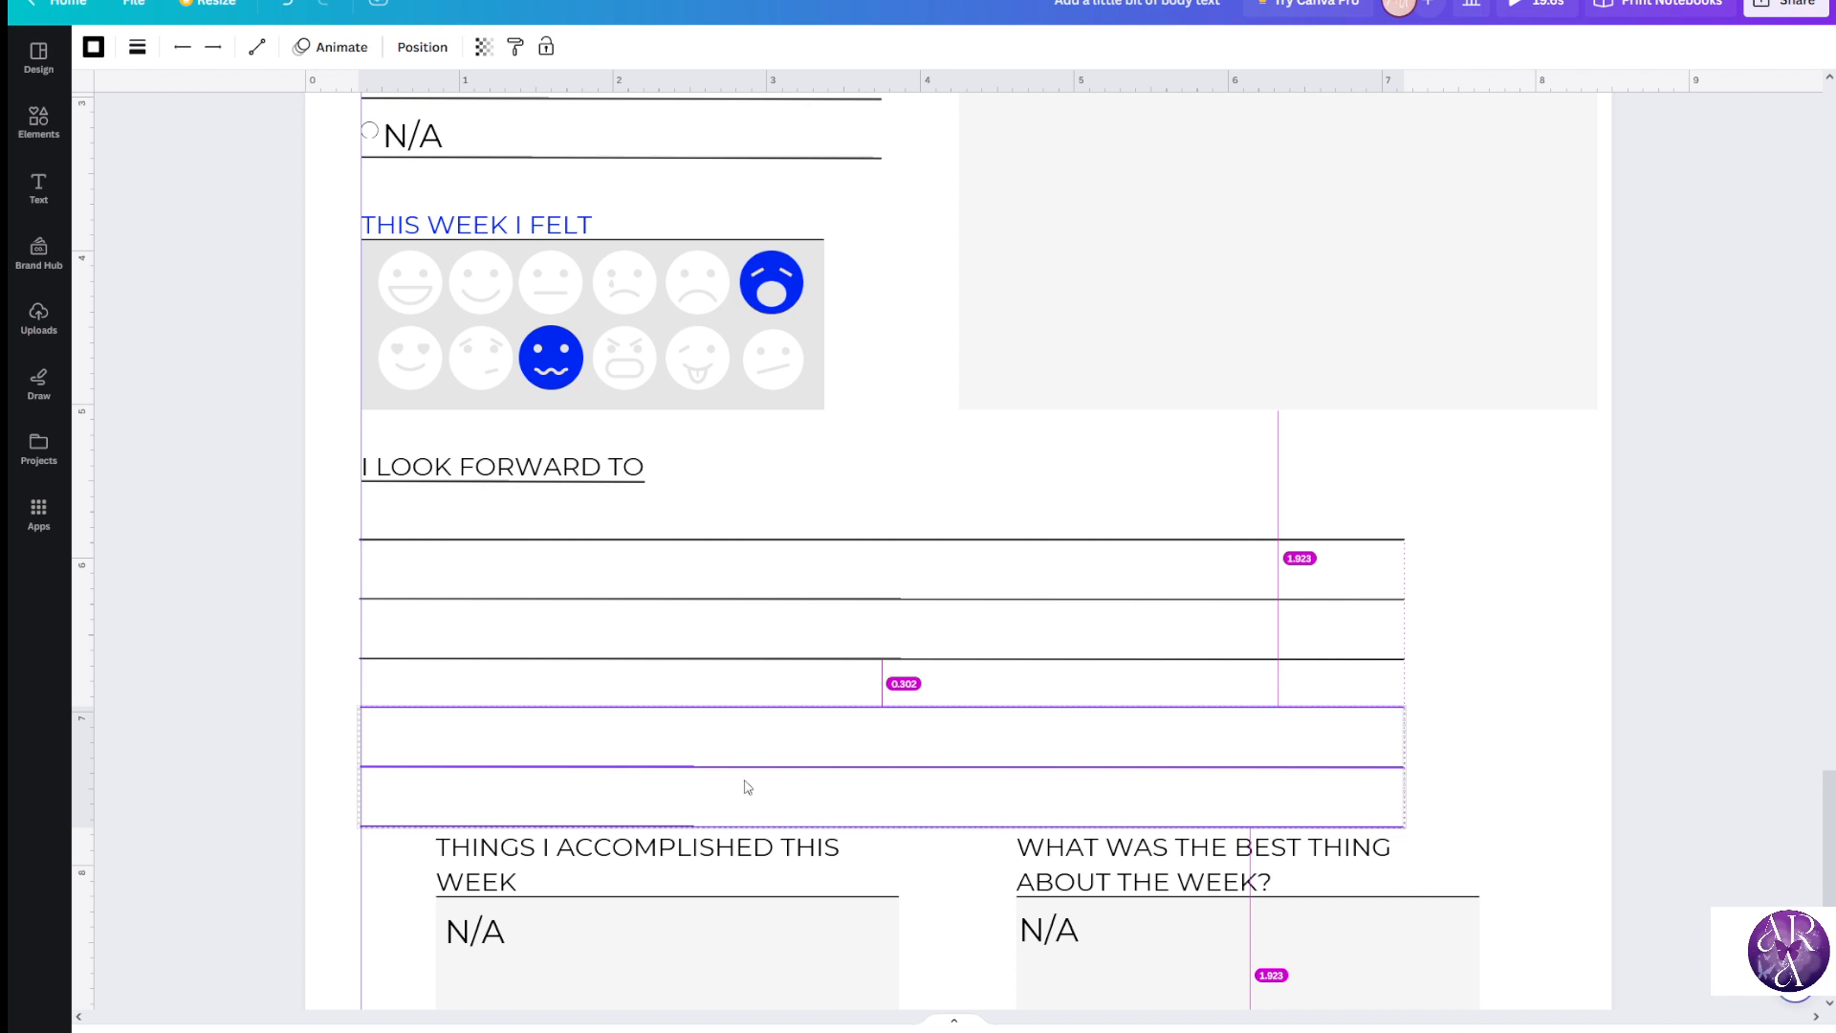
{"action": "left_click_drag", "start_coordinate": [748, 786], "coordinate": [748, 786]}
{"action": "left_click", "coordinate": [225, 606]}
Move the THINGS I ACCOMPLISHED, BEST THING and MY RANKING sections together onto the vertical guide and slightly lower, clear of the writing lines
{"action": "scroll", "coordinate": [249, 606], "scroll_direction": "down", "scroll_amount": 3}
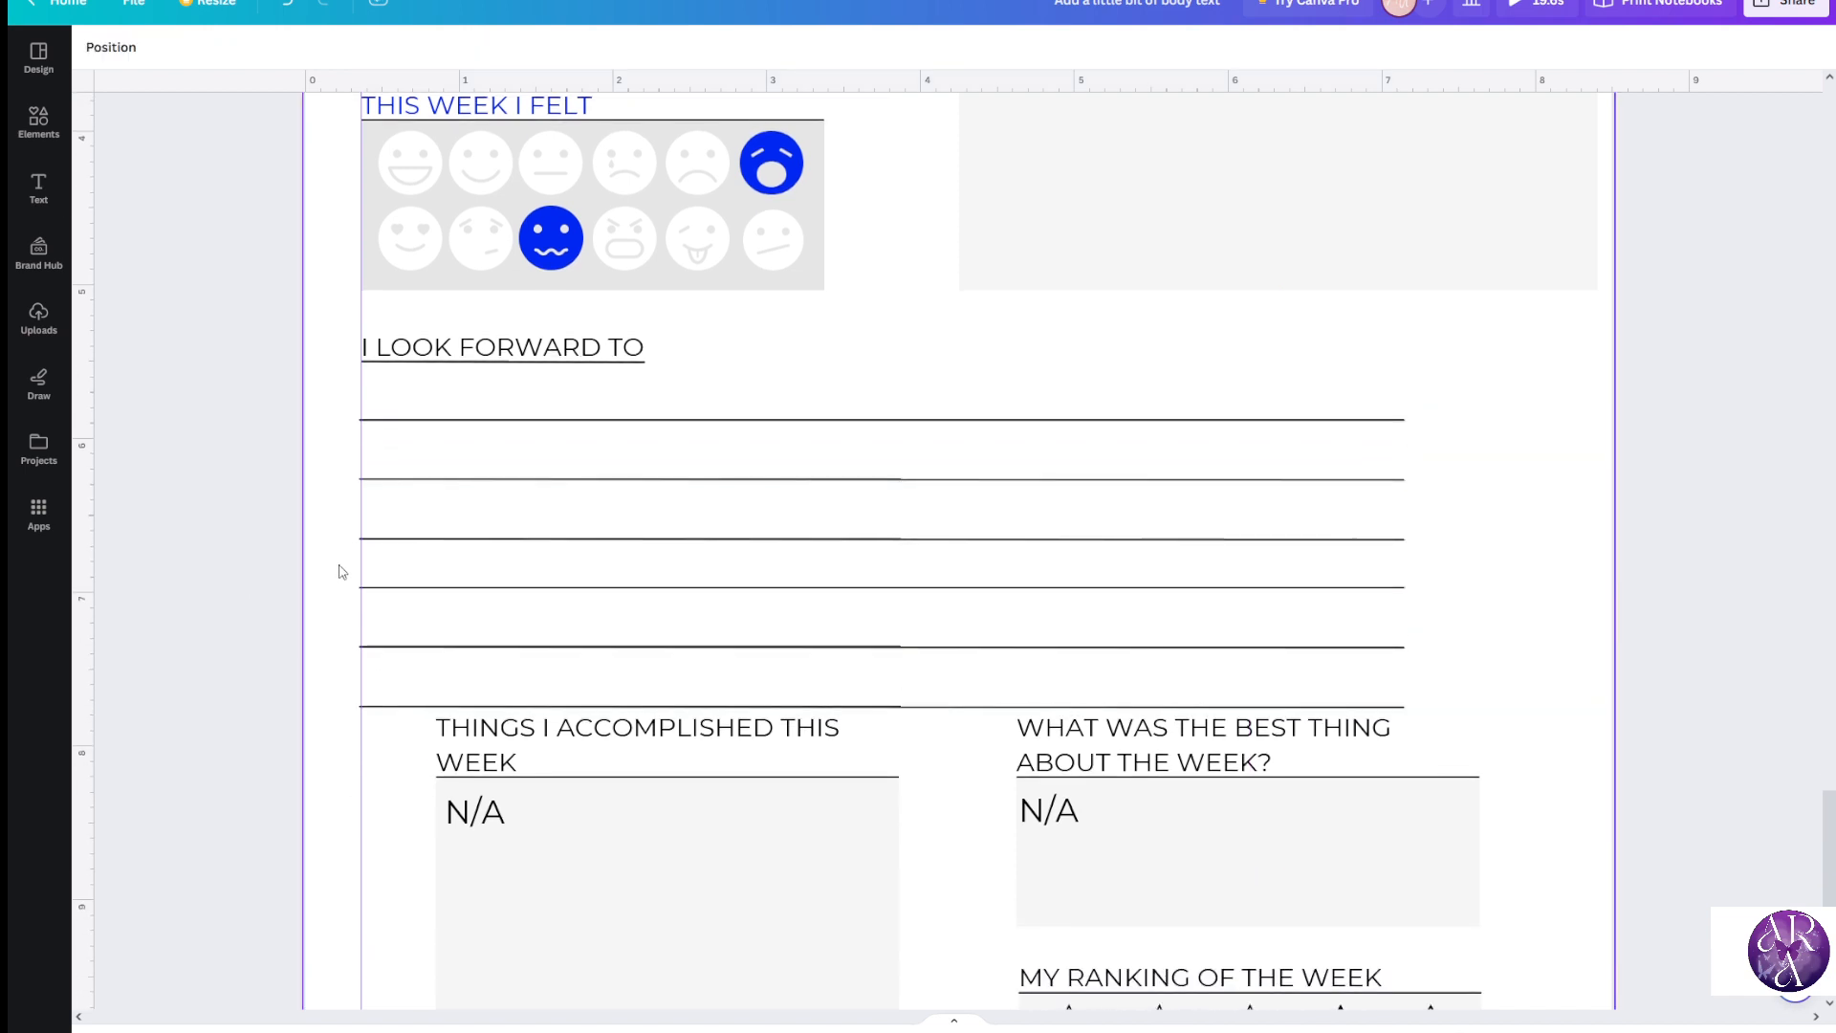
{"action": "scroll", "coordinate": [287, 529], "scroll_direction": "down", "scroll_amount": 4}
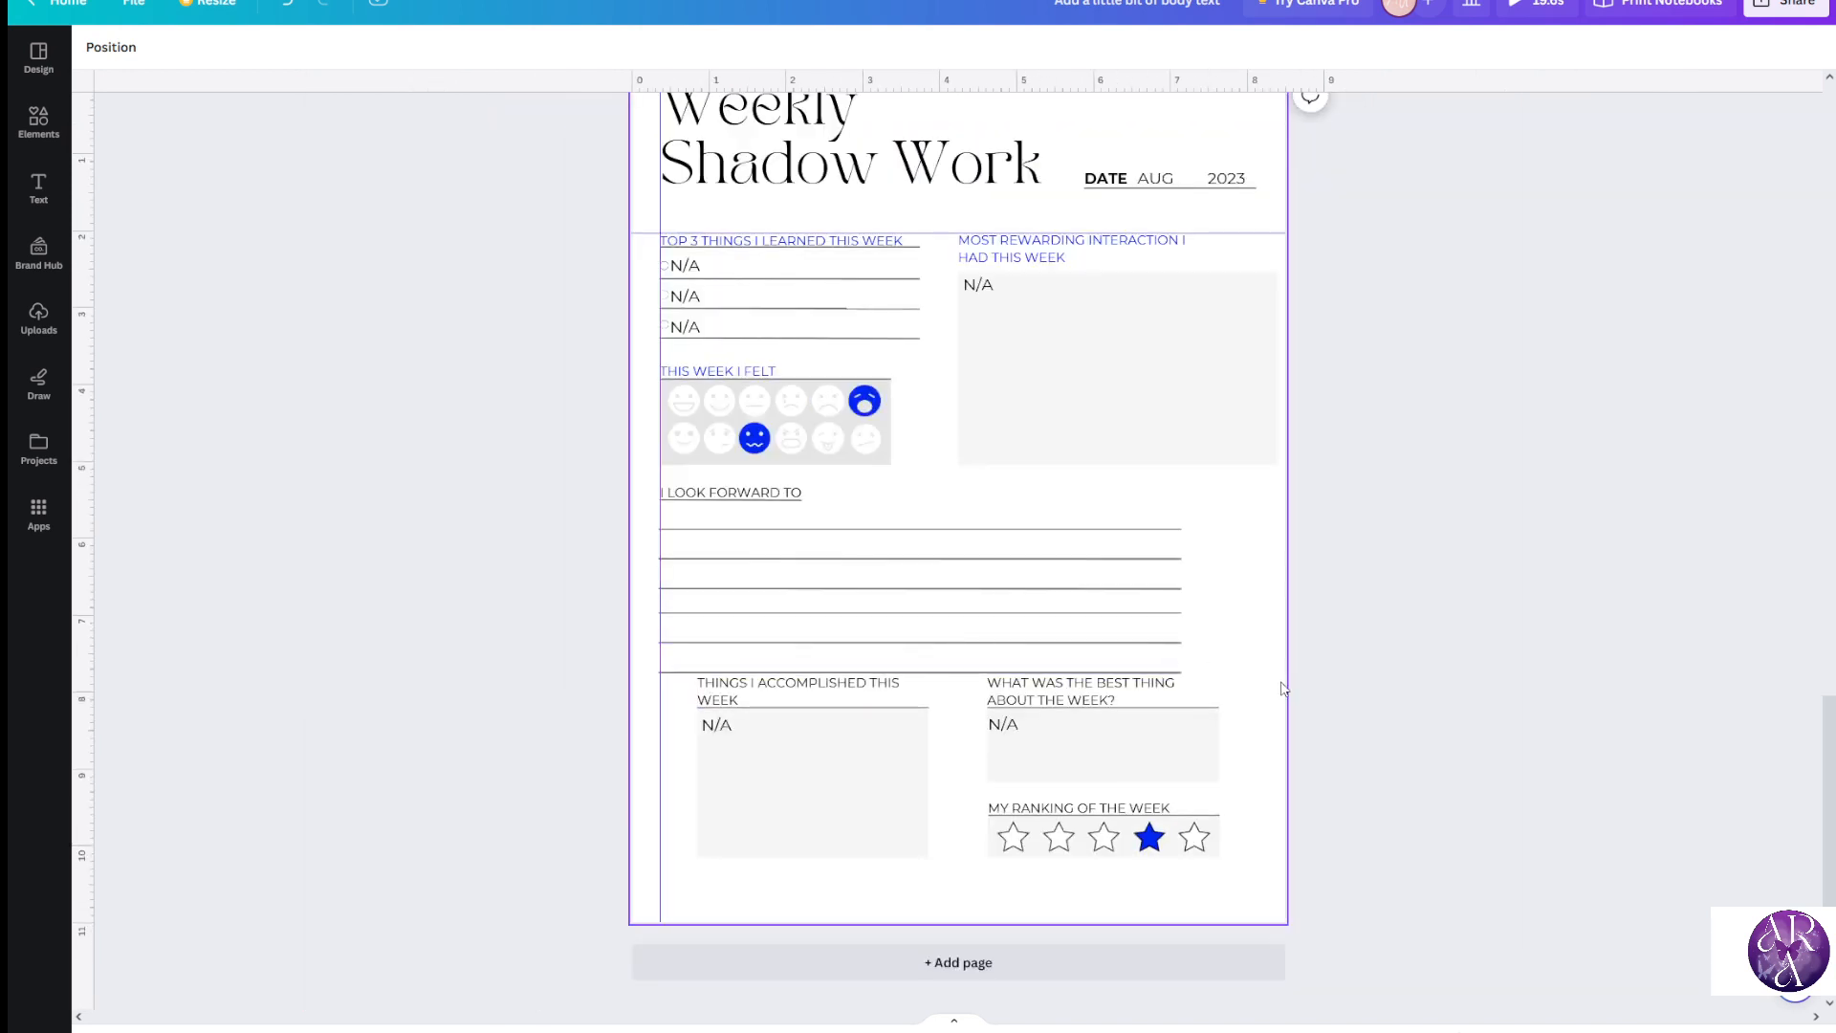
{"action": "scroll", "coordinate": [1283, 688], "scroll_direction": "down", "scroll_amount": 2}
{"action": "scroll", "coordinate": [1290, 701], "scroll_direction": "up", "scroll_amount": 4}
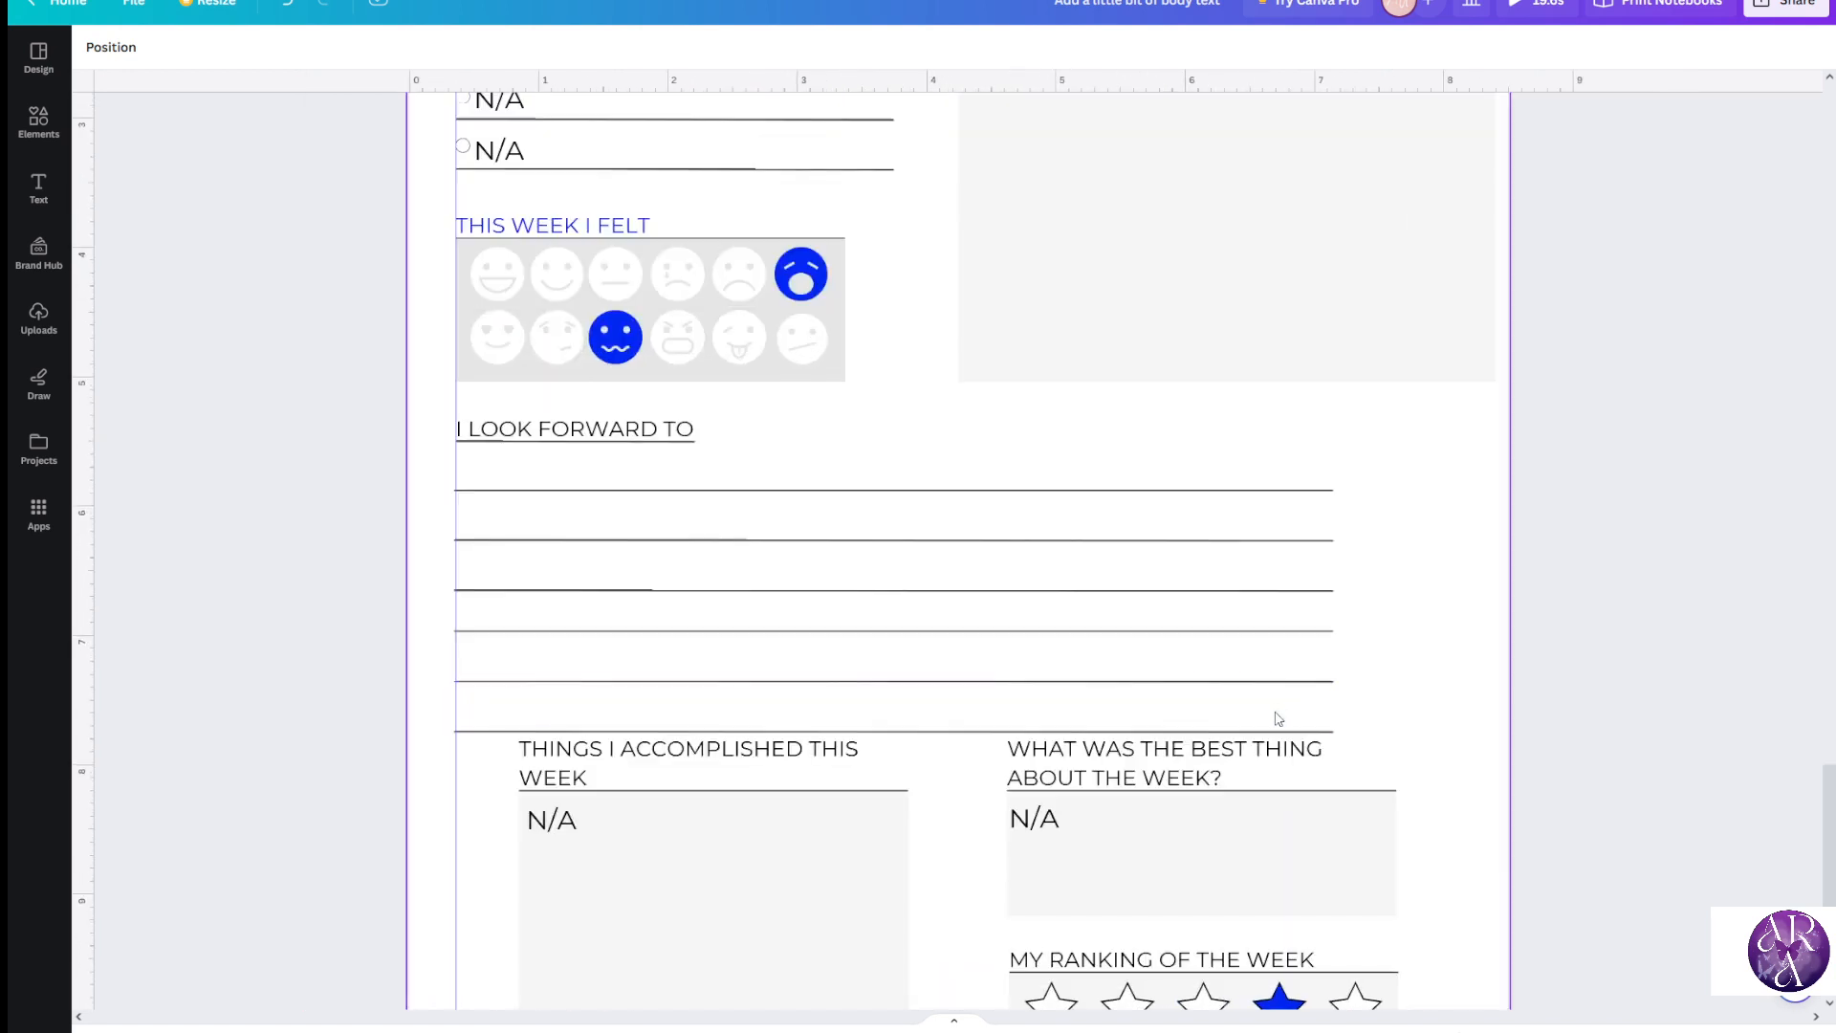
{"action": "left_click", "coordinate": [1317, 498]}
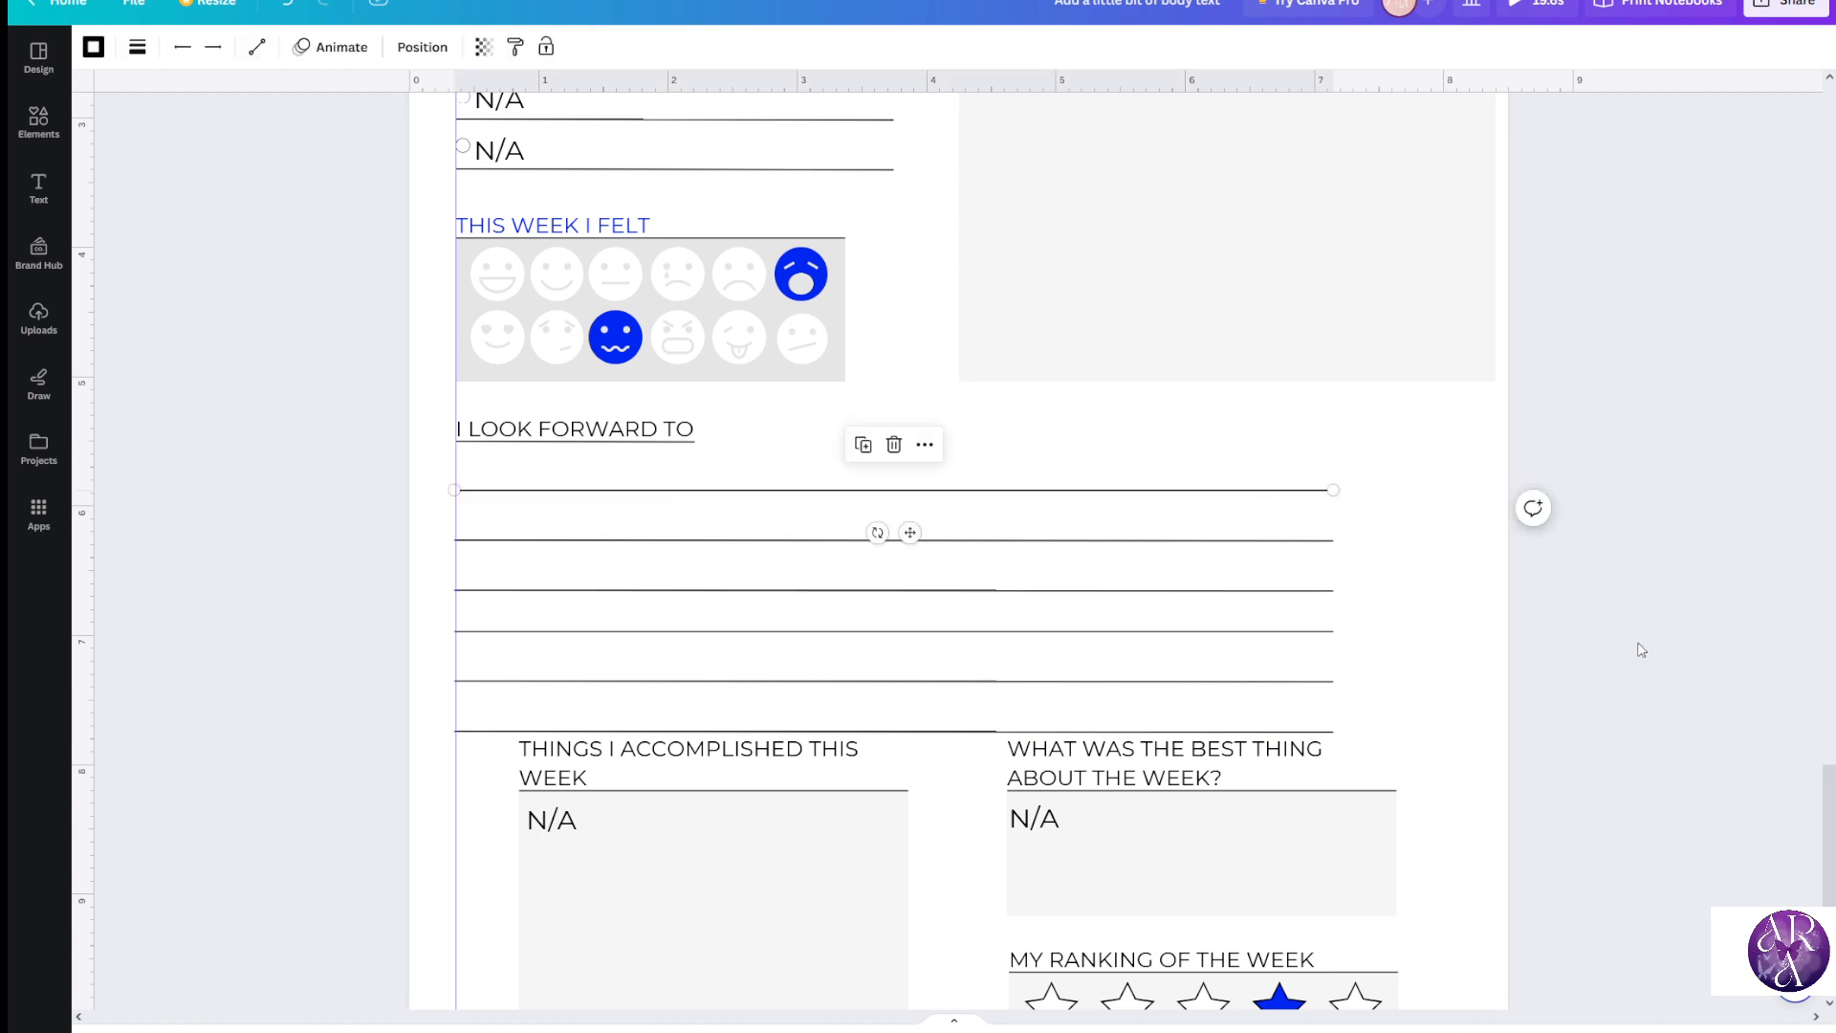
{"action": "left_click", "coordinate": [1648, 681]}
{"action": "scroll", "coordinate": [943, 606], "scroll_direction": "down", "scroll_amount": 1}
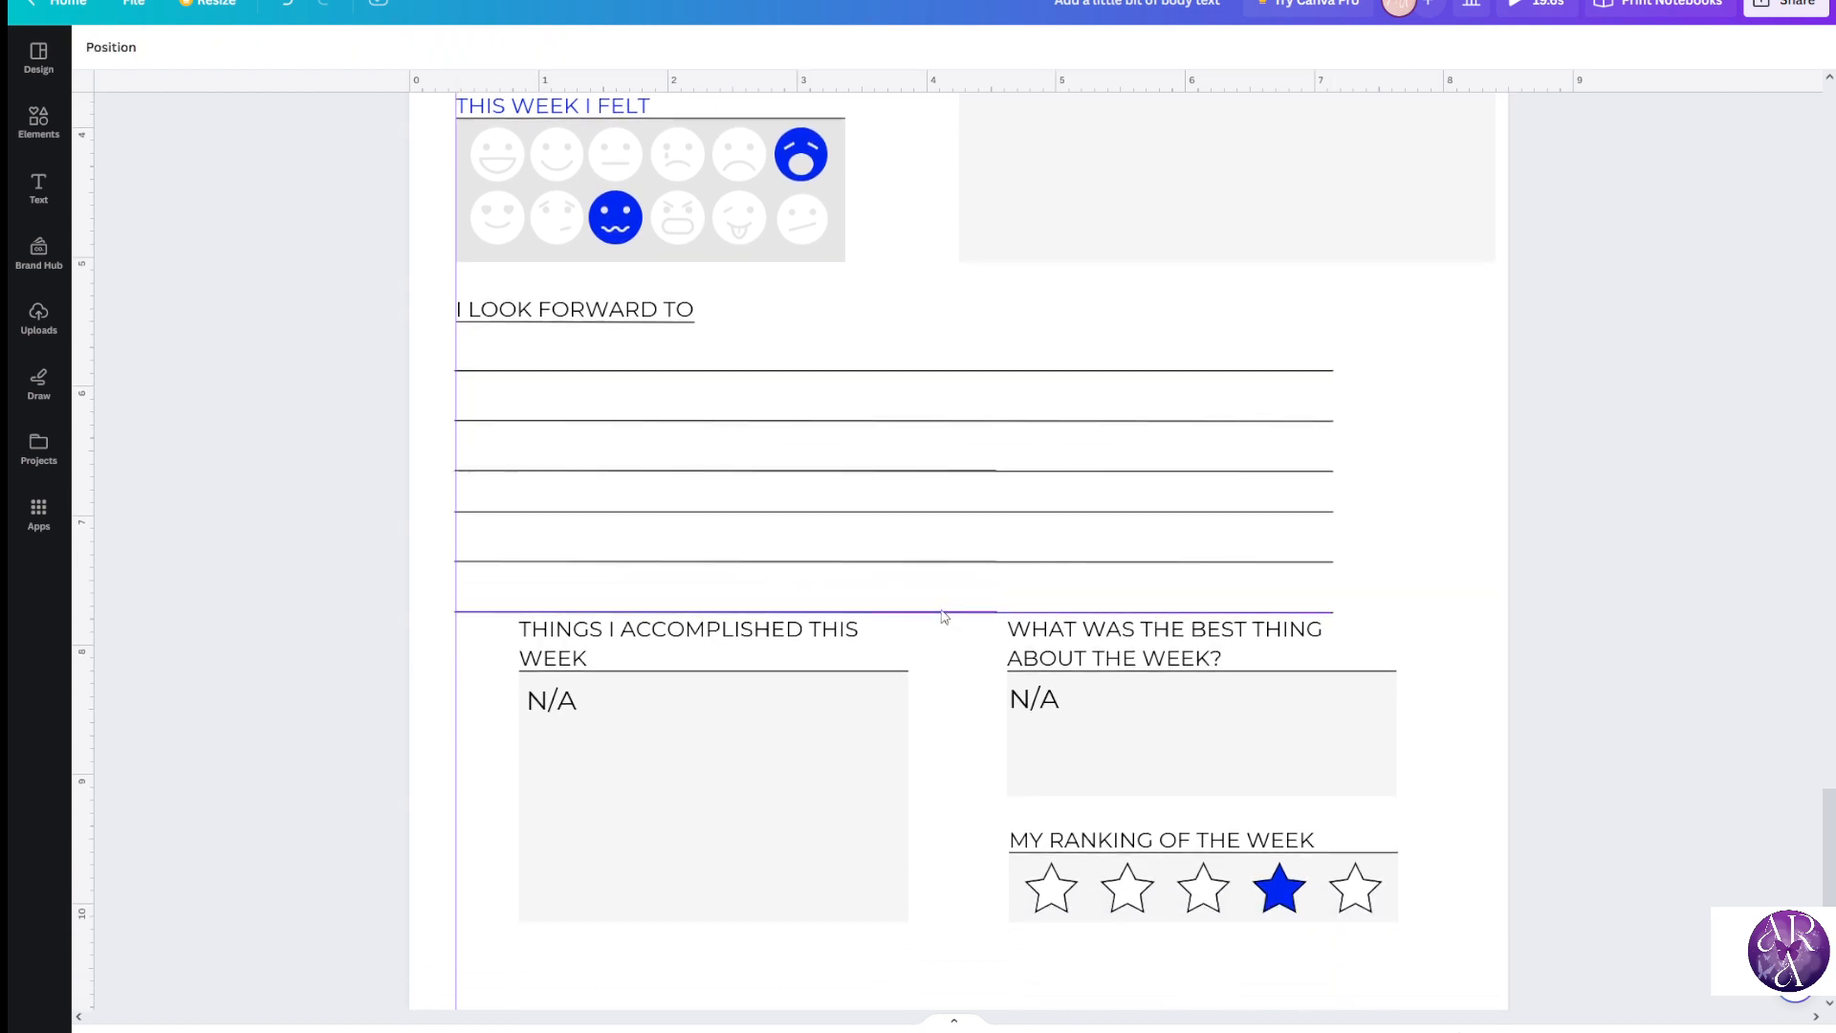
{"action": "scroll", "coordinate": [943, 617], "scroll_direction": "down", "scroll_amount": 2}
{"action": "left_click_drag", "start_coordinate": [284, 530], "coordinate": [1387, 791]}
{"action": "left_click", "coordinate": [284, 514]}
{"action": "left_click_drag", "start_coordinate": [298, 526], "coordinate": [1449, 847]}
{"action": "left_click_drag", "start_coordinate": [647, 574], "coordinate": [587, 612]}
Widen the grey box under WHAT WAS THE BEST THING ABOUT THE WEEK? outward to about 8.1 in on the ruler
{"action": "left_click", "coordinate": [1435, 687]}
{"action": "left_click", "coordinate": [1332, 713]}
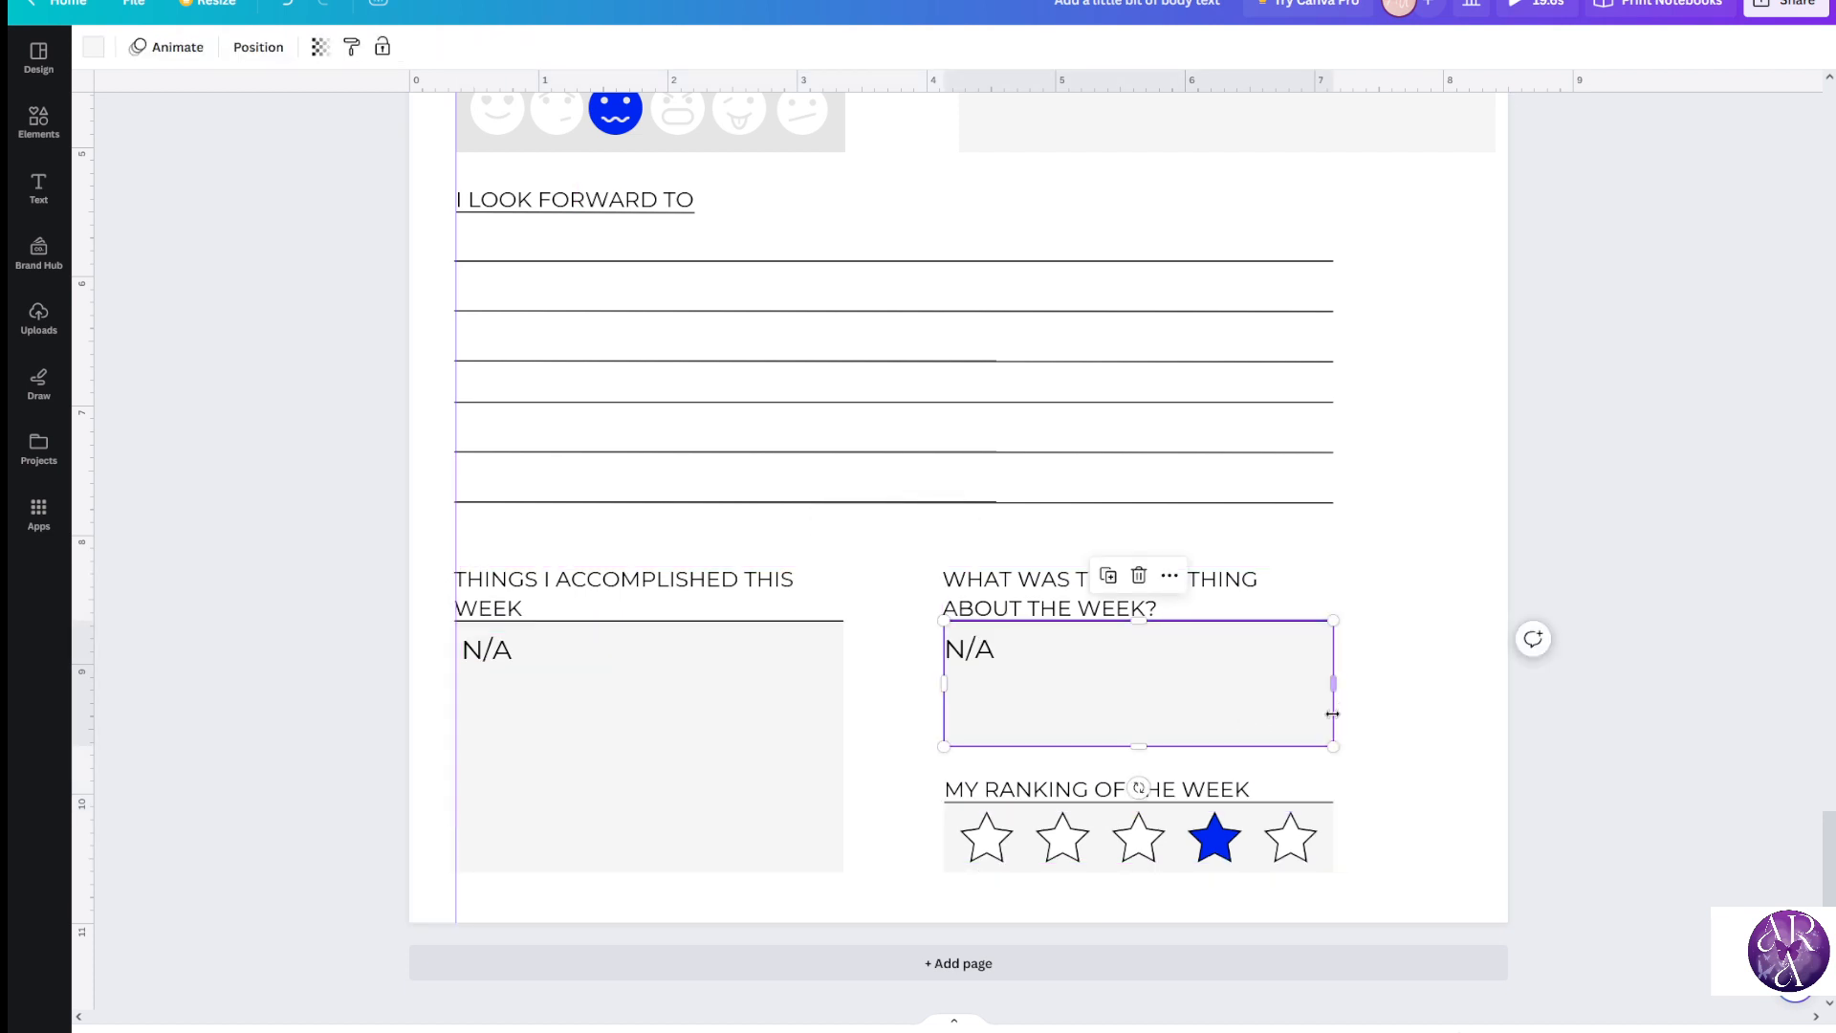
{"action": "left_click_drag", "start_coordinate": [1332, 687], "coordinate": [1458, 685]}
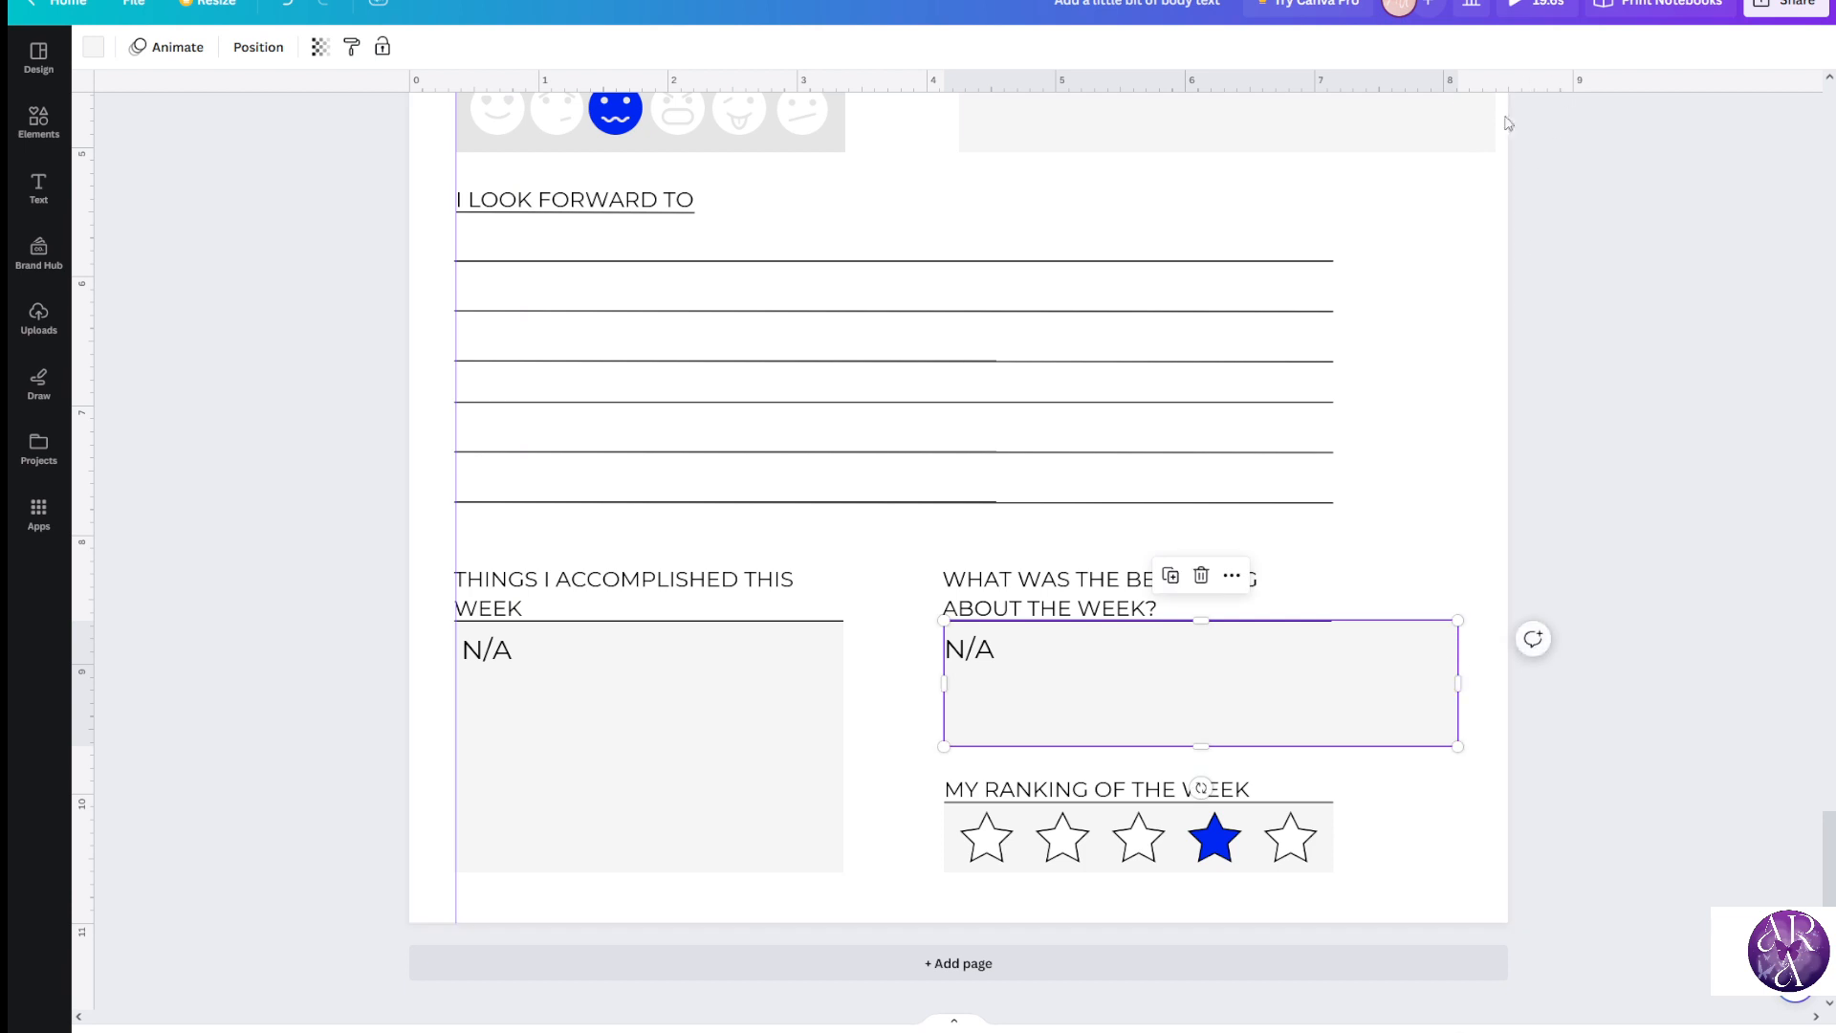
Narrow the grey box under MOST REWARDING INTERACTION so its outer edge sits roughly level with the end of the date underline
{"action": "scroll", "coordinate": [1580, 251], "scroll_direction": "up", "scroll_amount": 4}
{"action": "left_click", "coordinate": [1430, 360]}
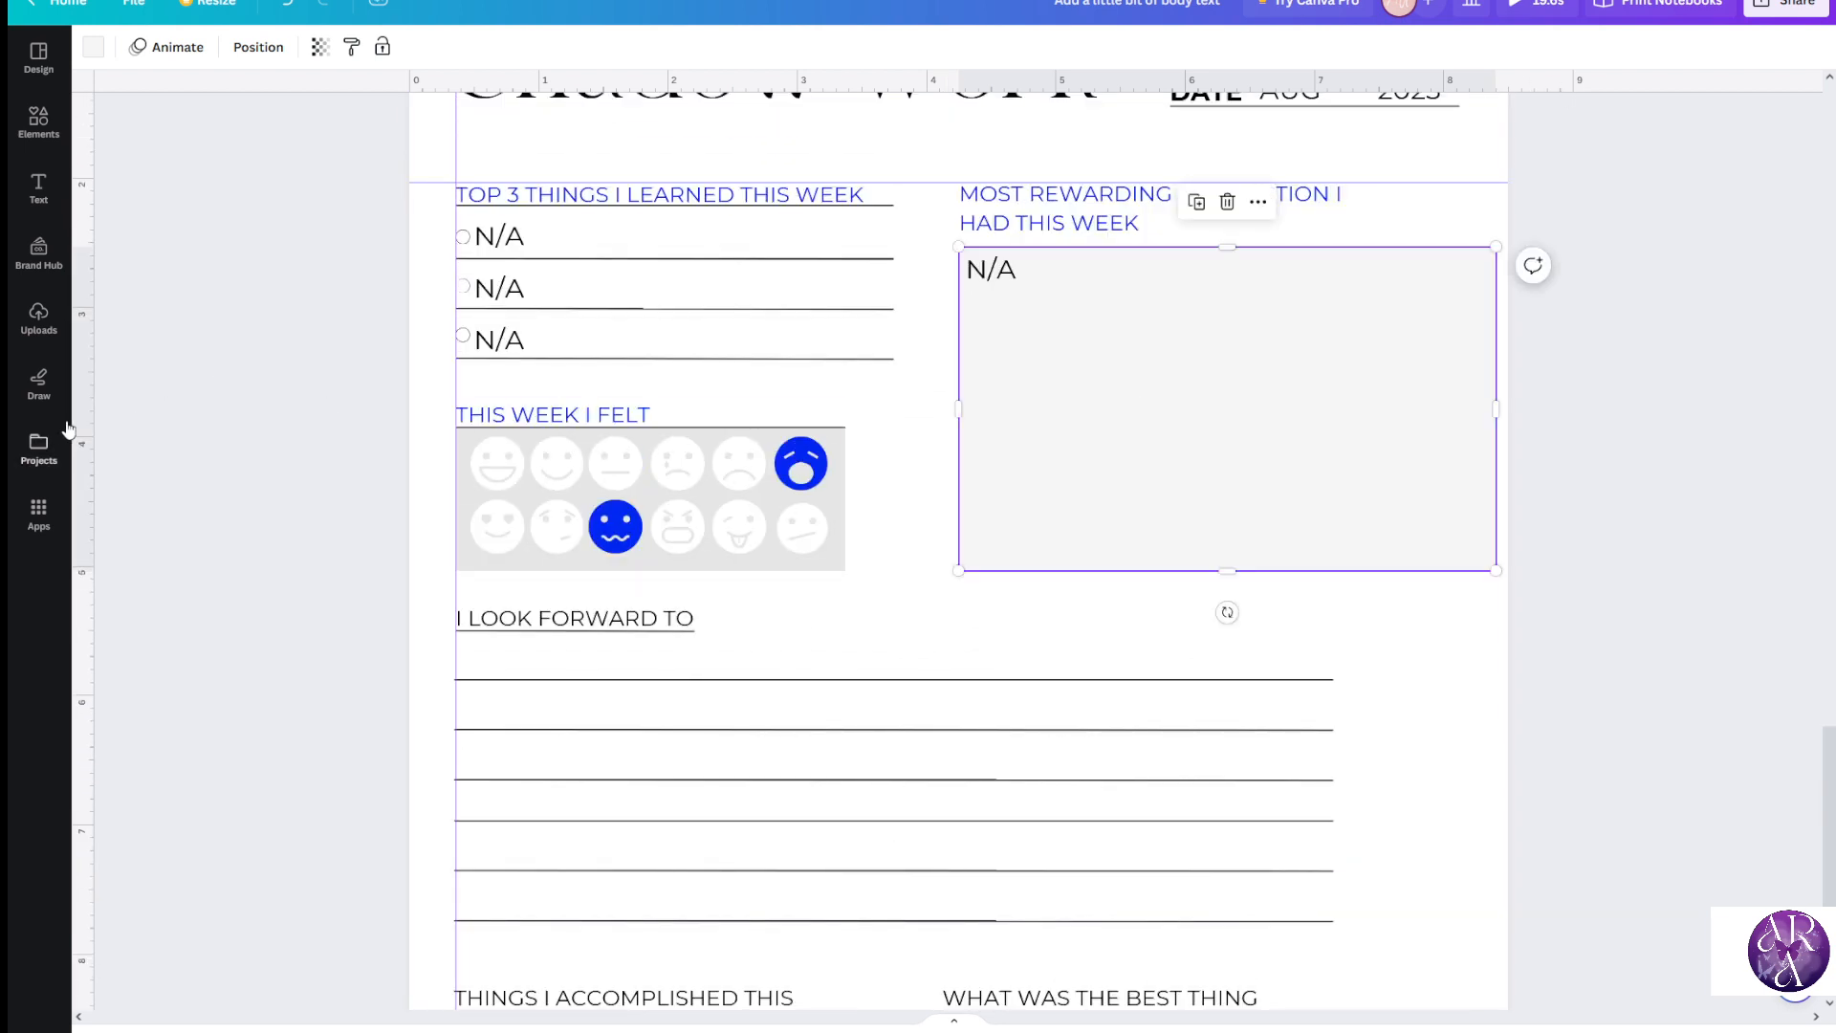
{"action": "left_click", "coordinate": [103, 429]}
{"action": "left_click", "coordinate": [1501, 505]}
{"action": "left_click", "coordinate": [1480, 439]}
{"action": "left_click_drag", "start_coordinate": [1494, 411], "coordinate": [1465, 409]}
Add a vertical guide at 8.112 in, along the end of the date underline
{"action": "scroll", "coordinate": [1627, 402], "scroll_direction": "up", "scroll_amount": 3}
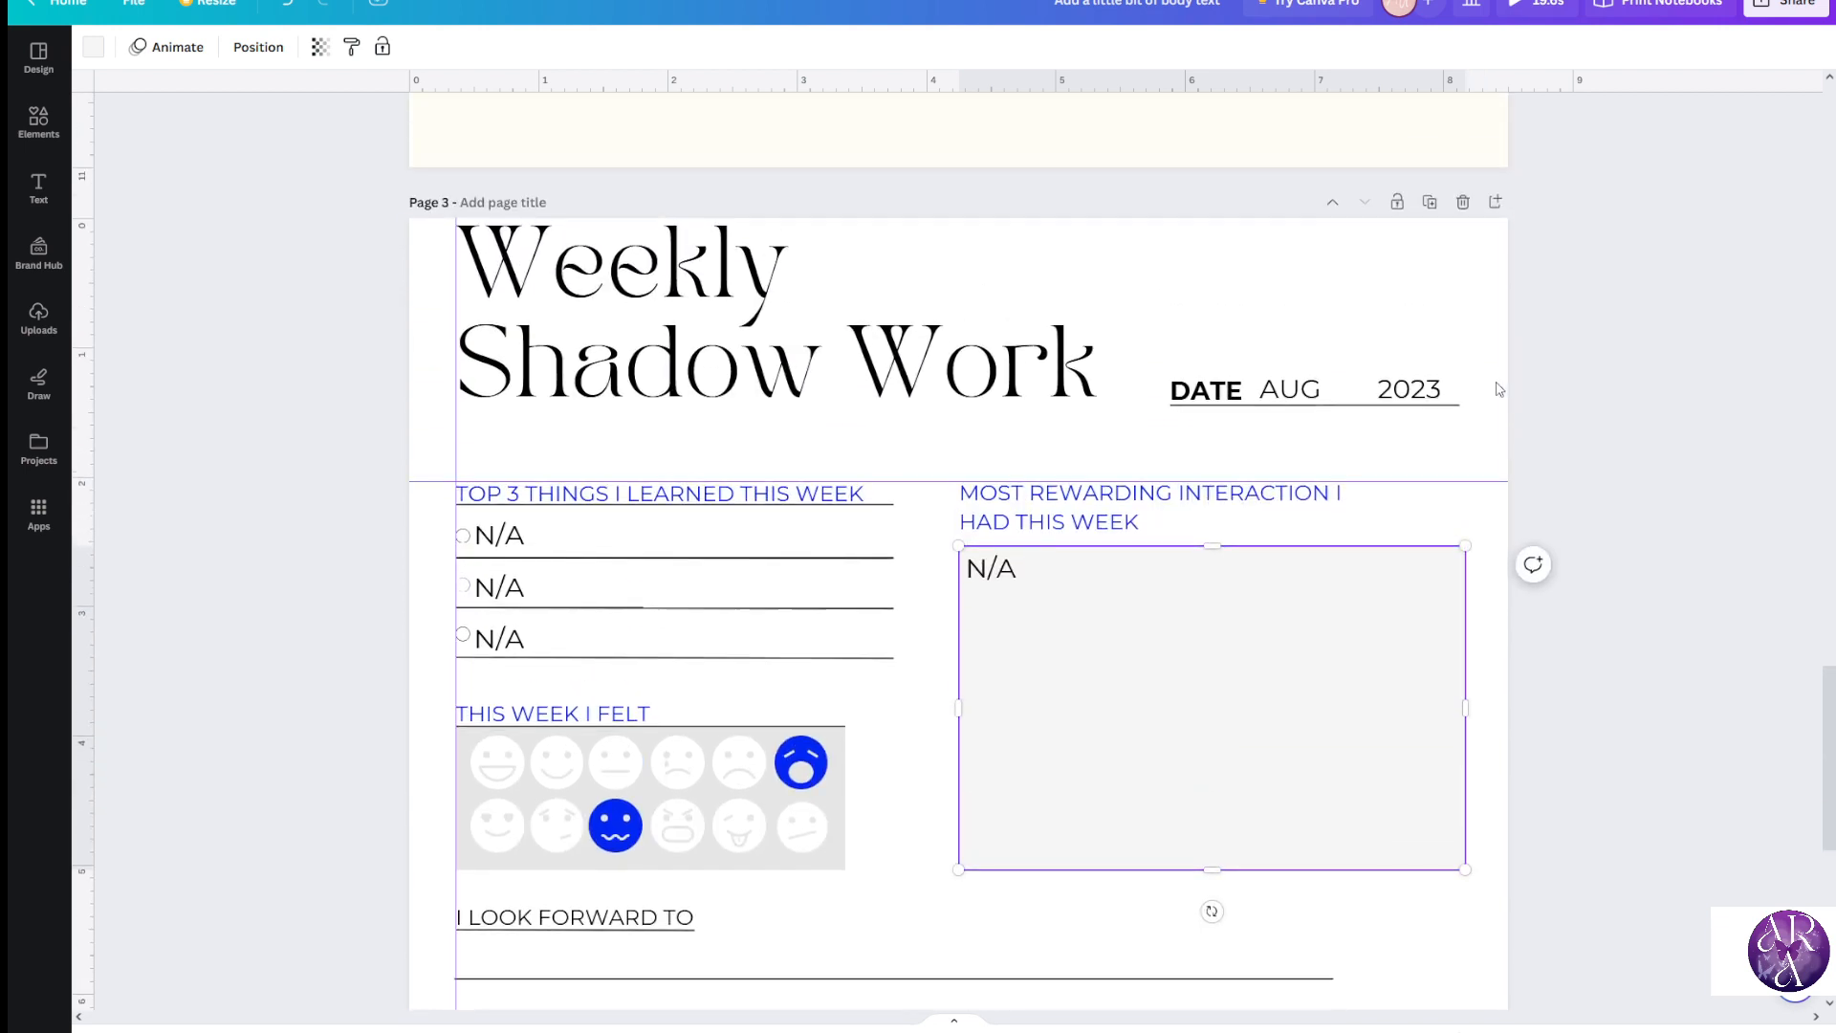
{"action": "left_click", "coordinate": [1463, 407]}
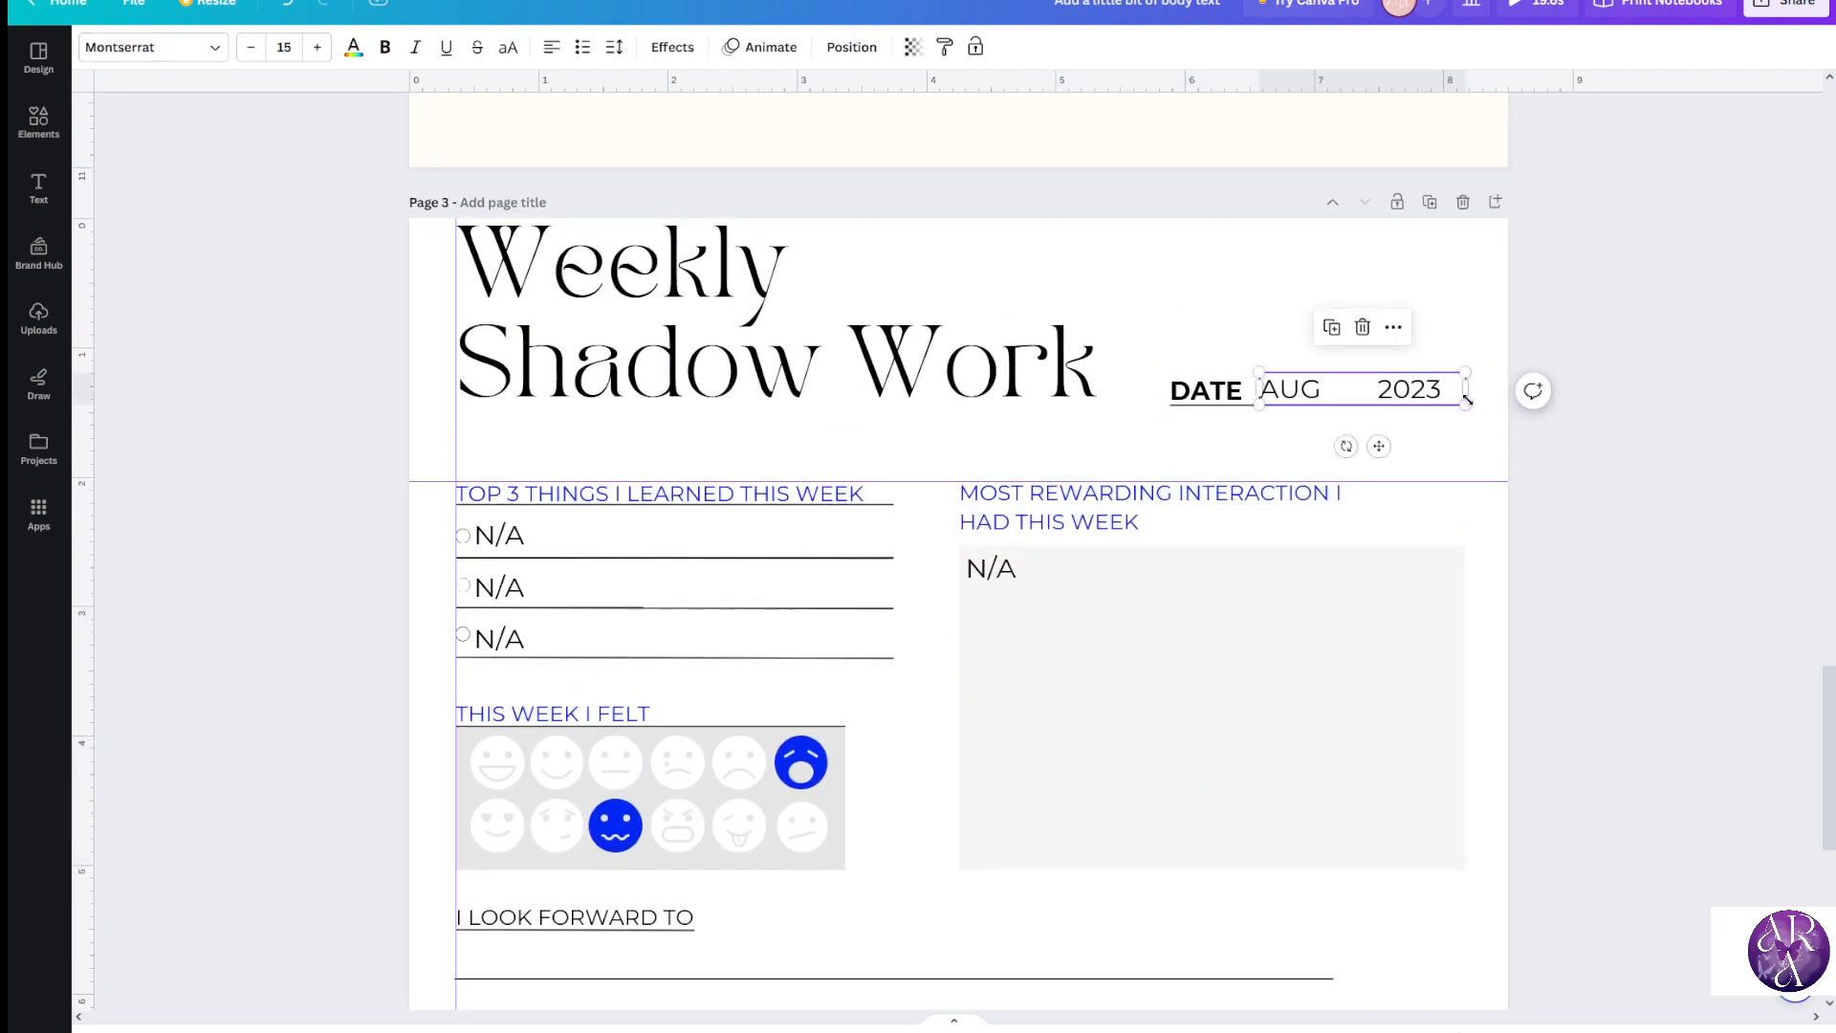
{"action": "left_click", "coordinate": [1588, 430]}
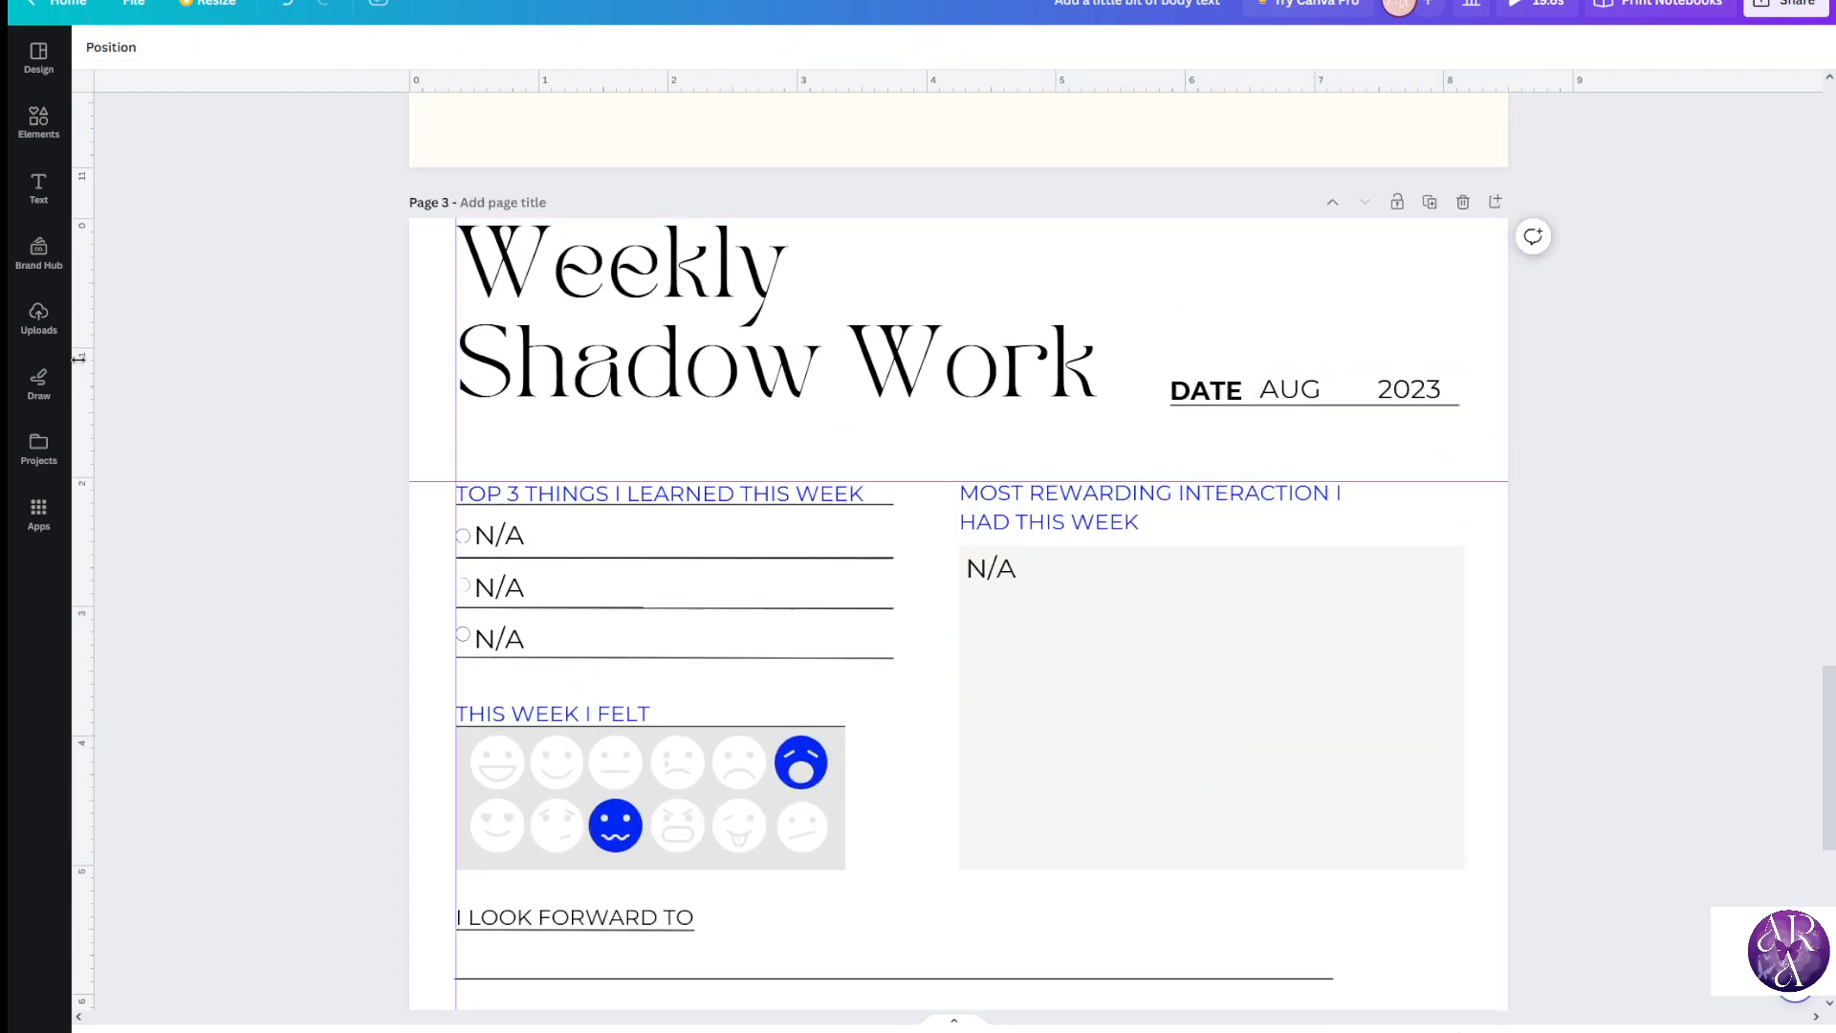
{"action": "left_click_drag", "start_coordinate": [88, 362], "coordinate": [1457, 445]}
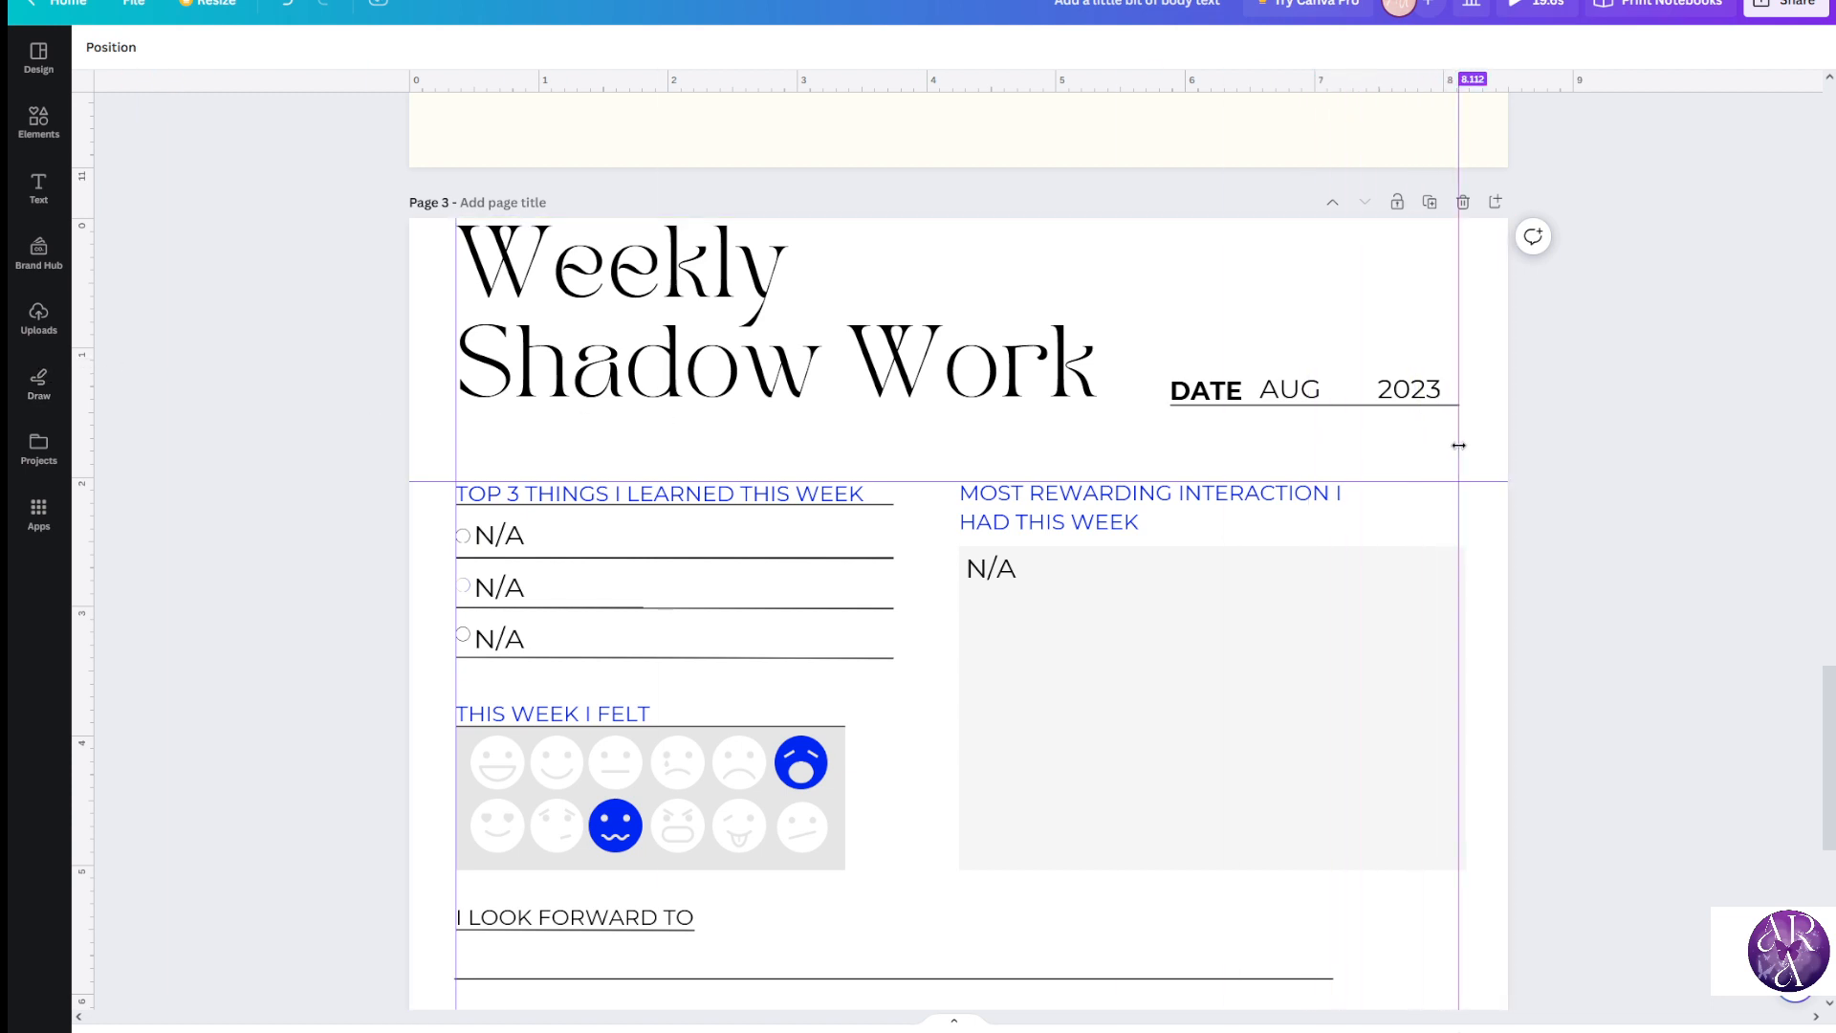
Remove the horizontal guide above the section headings and the vertical guide along the start of the page title
{"action": "left_click_drag", "start_coordinate": [891, 482], "coordinate": [928, 19]}
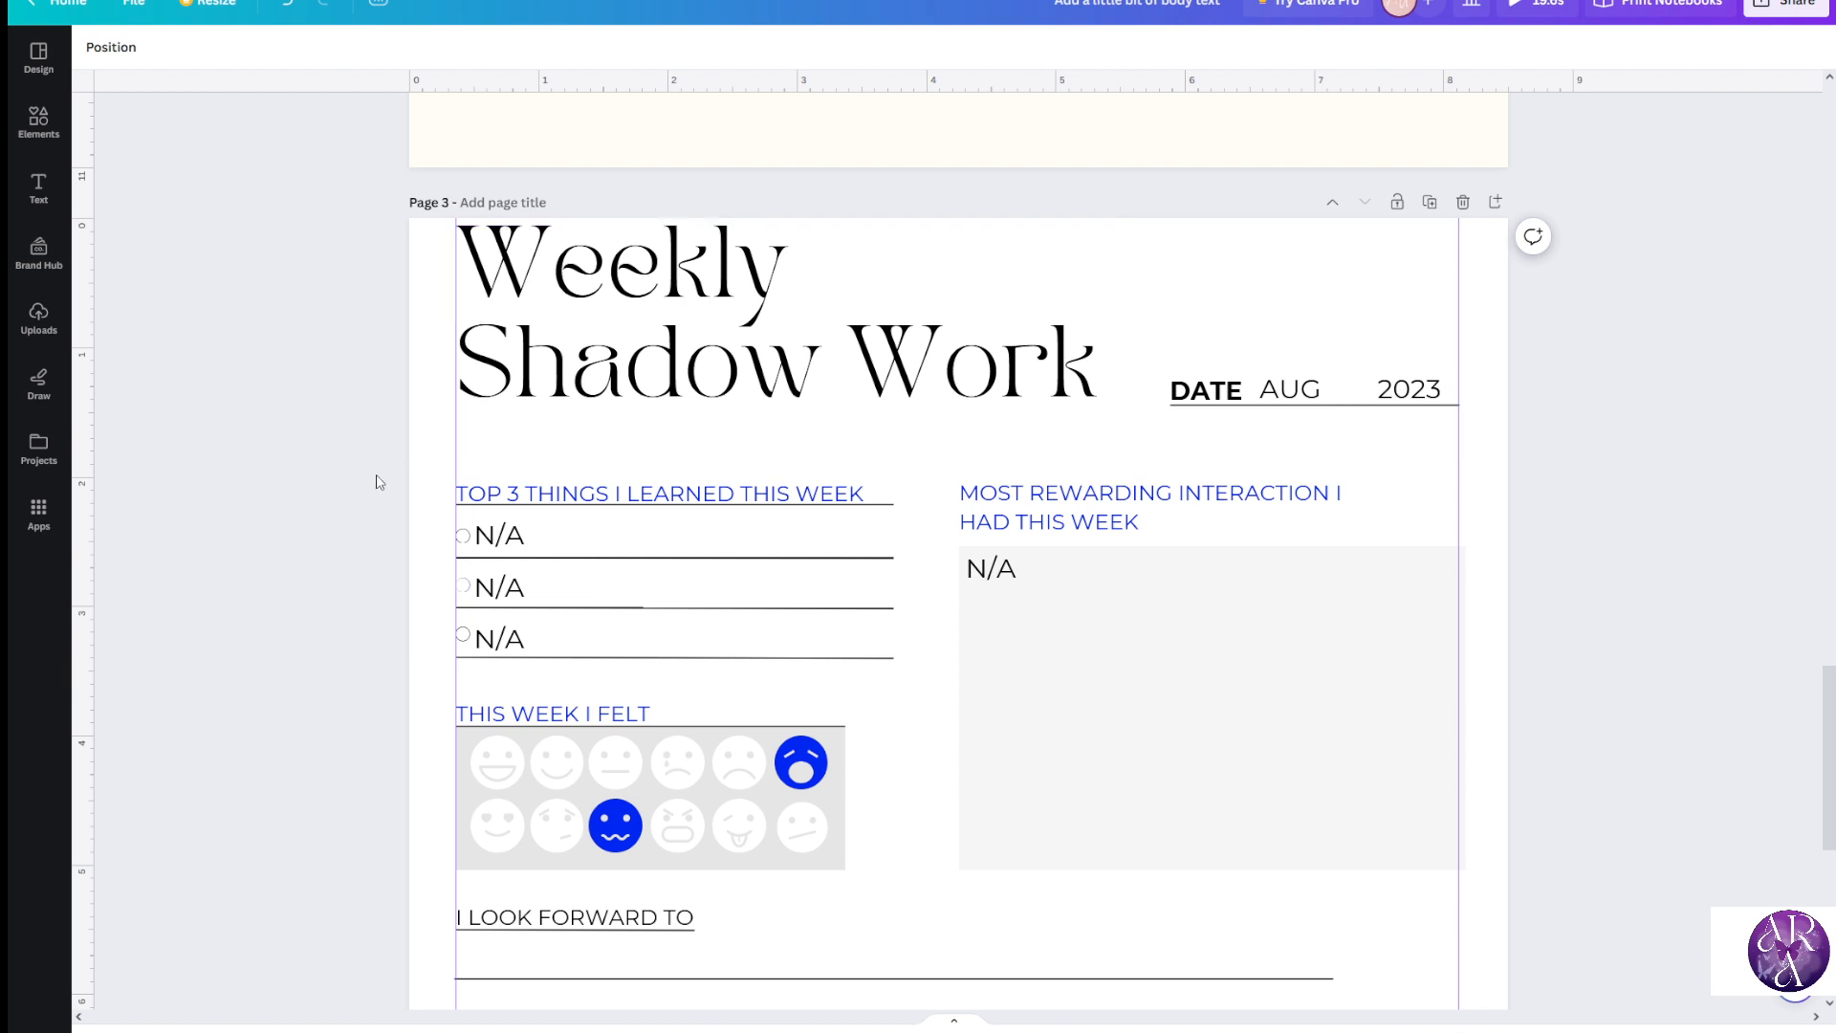
{"action": "left_click_drag", "start_coordinate": [457, 478], "coordinate": [105, 475]}
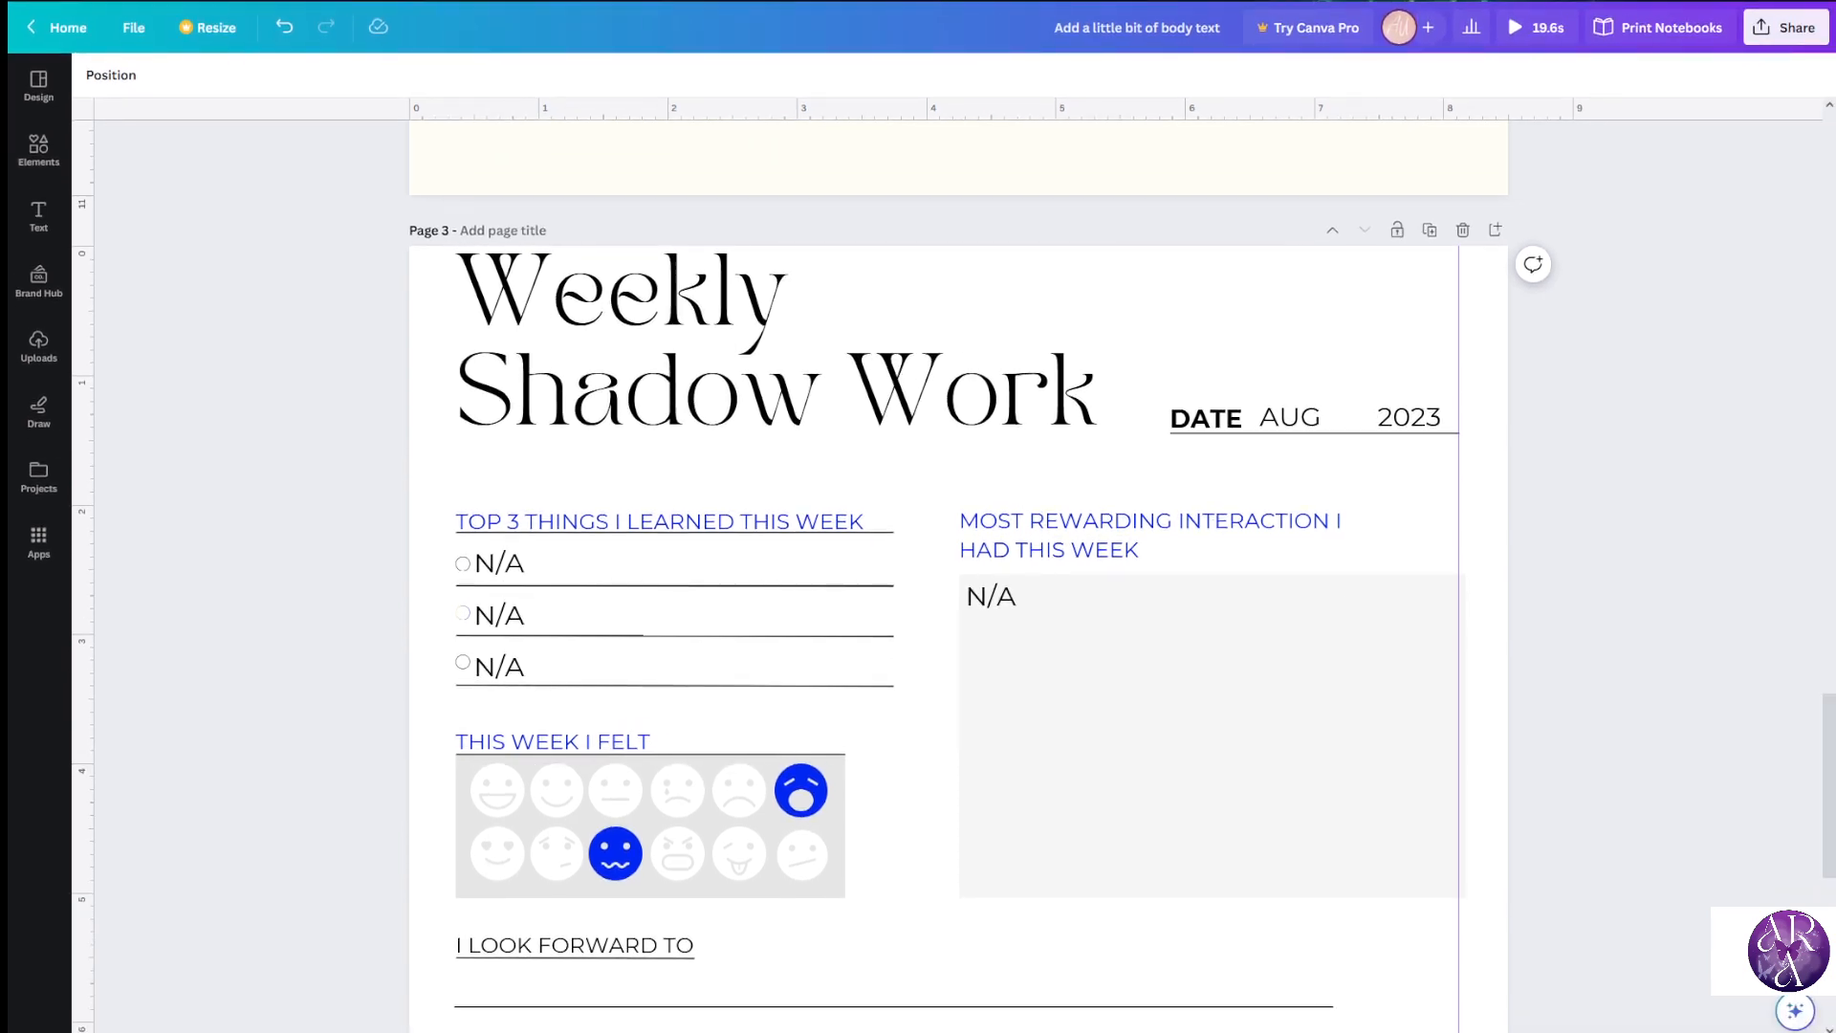
Examine the rulers and guides options in the view settings, leaving them unchanged
{"action": "left_click", "coordinate": [131, 28]}
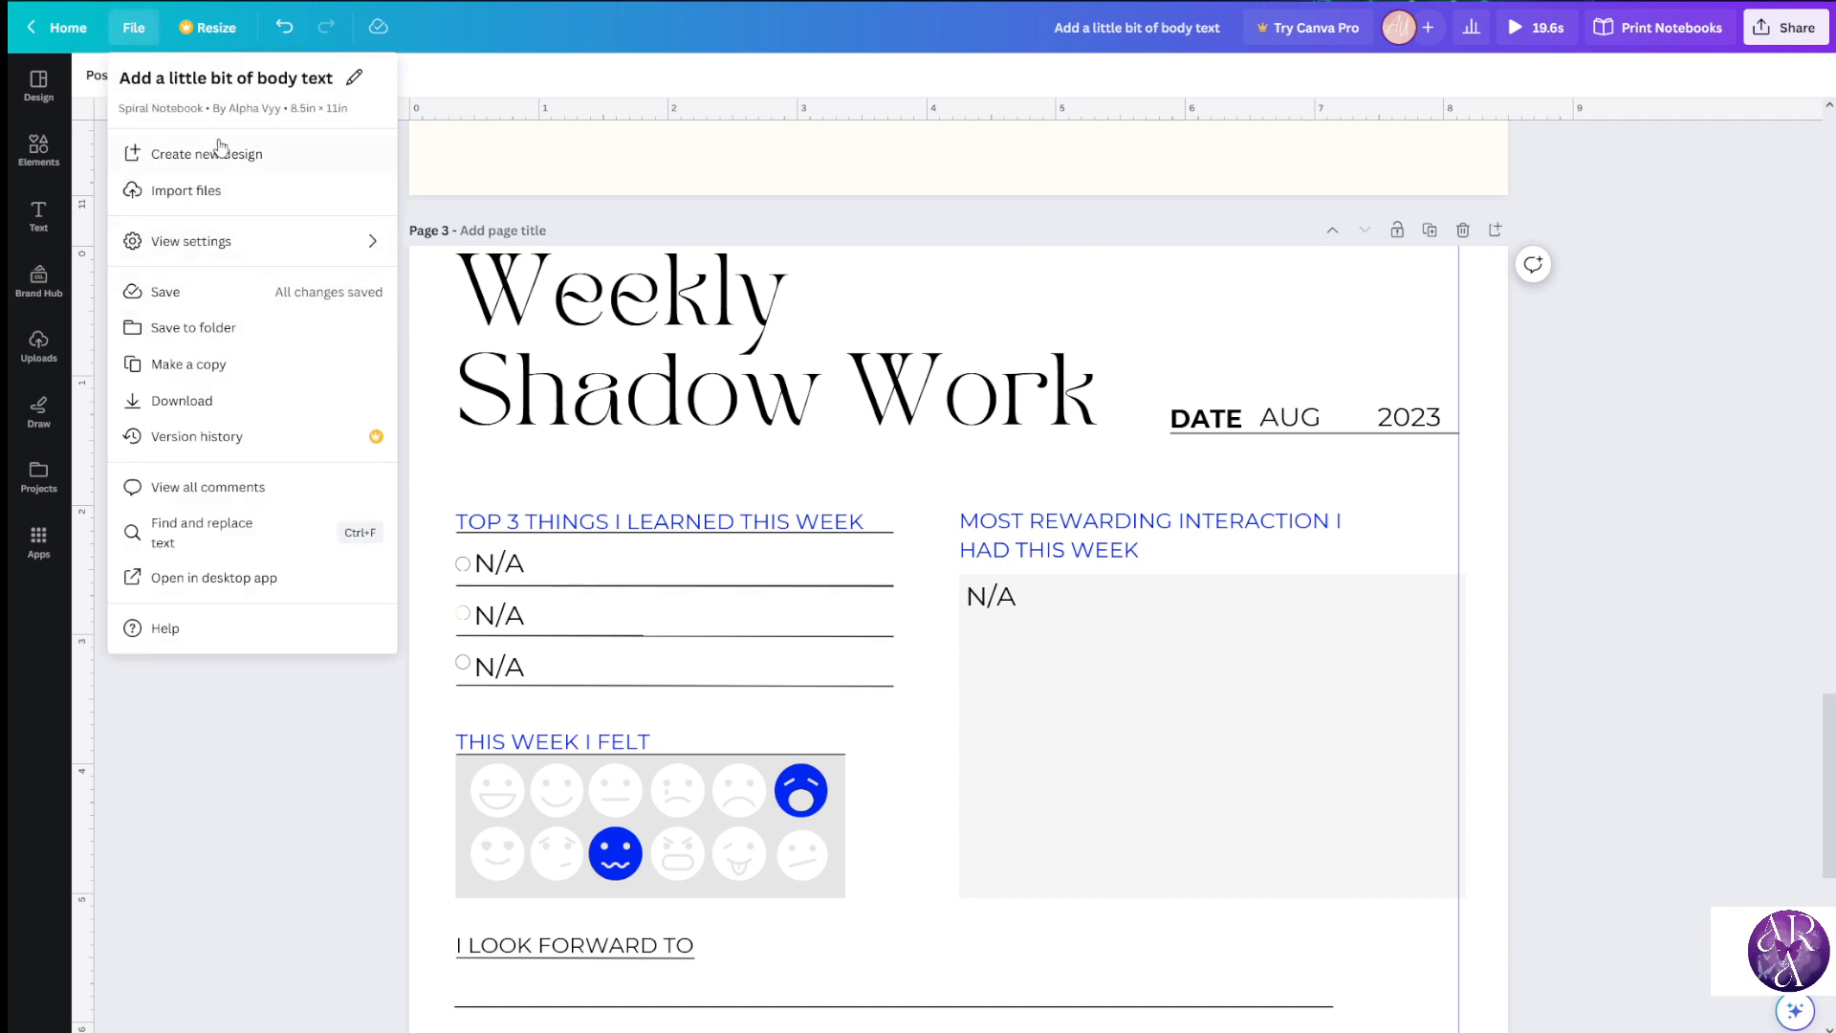
{"action": "mouse_move", "coordinate": [220, 254]}
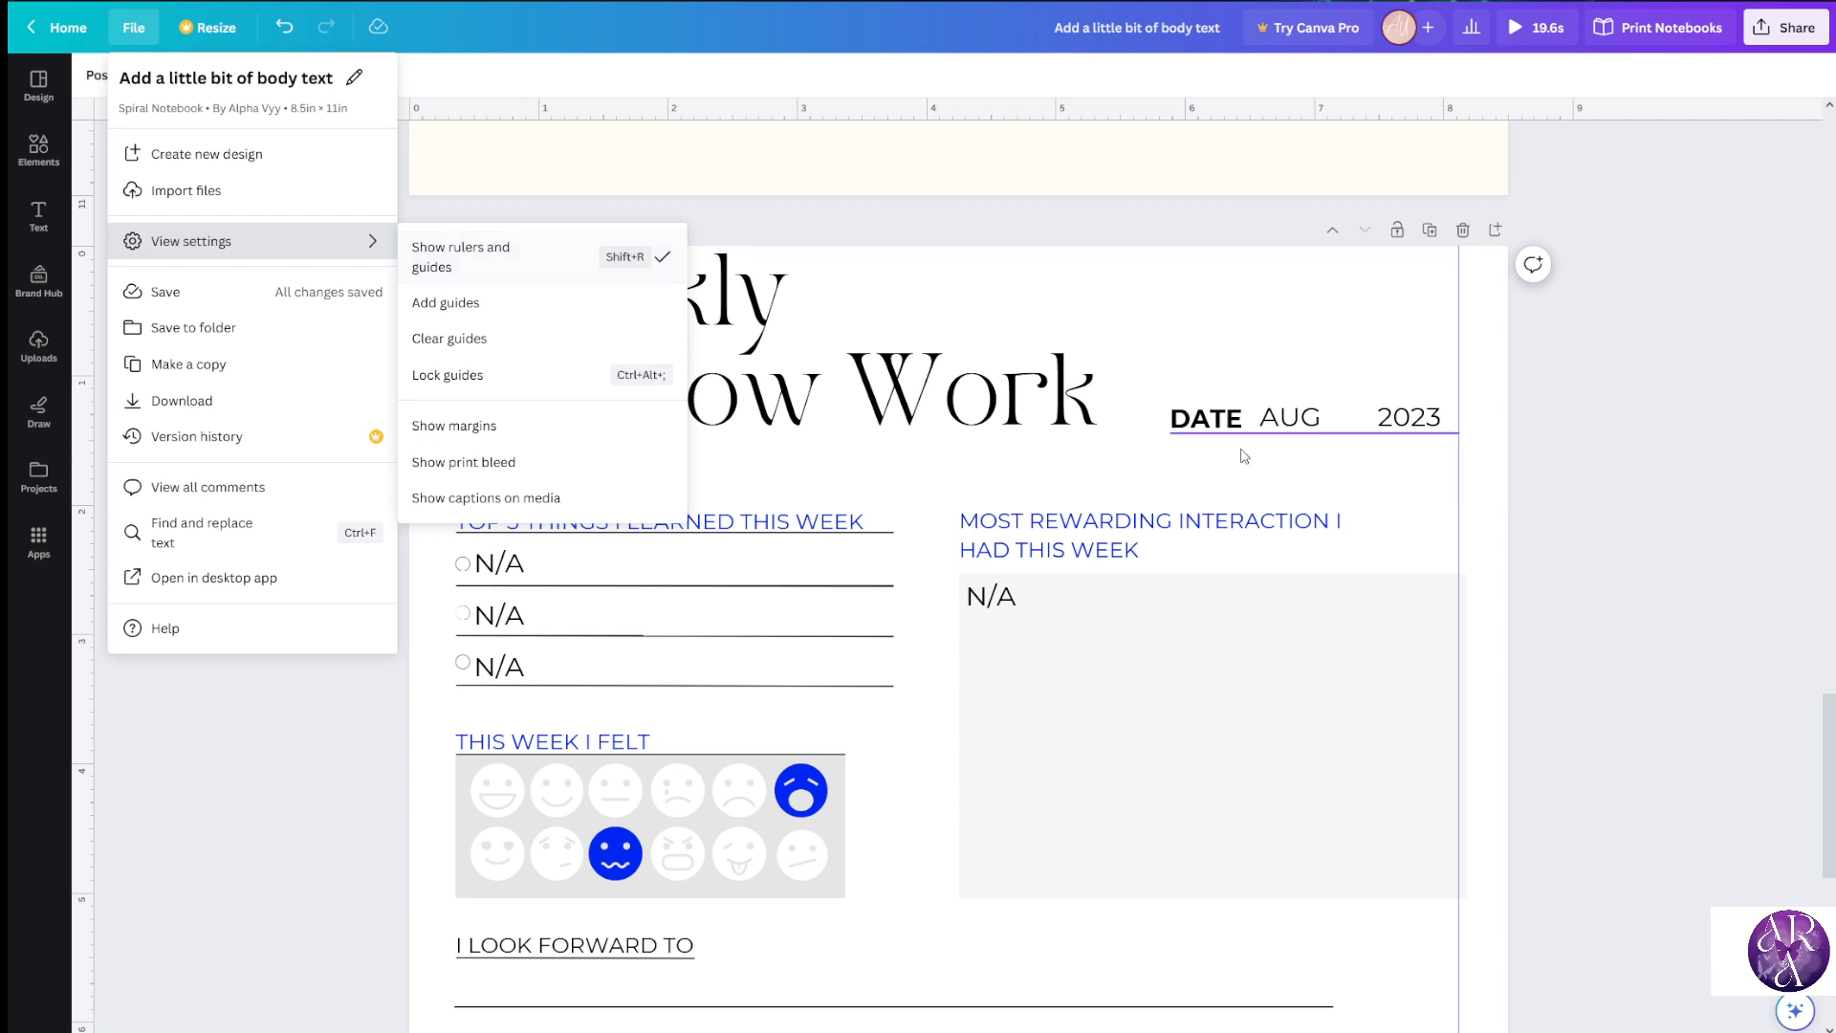
{"action": "left_click", "coordinate": [1678, 469]}
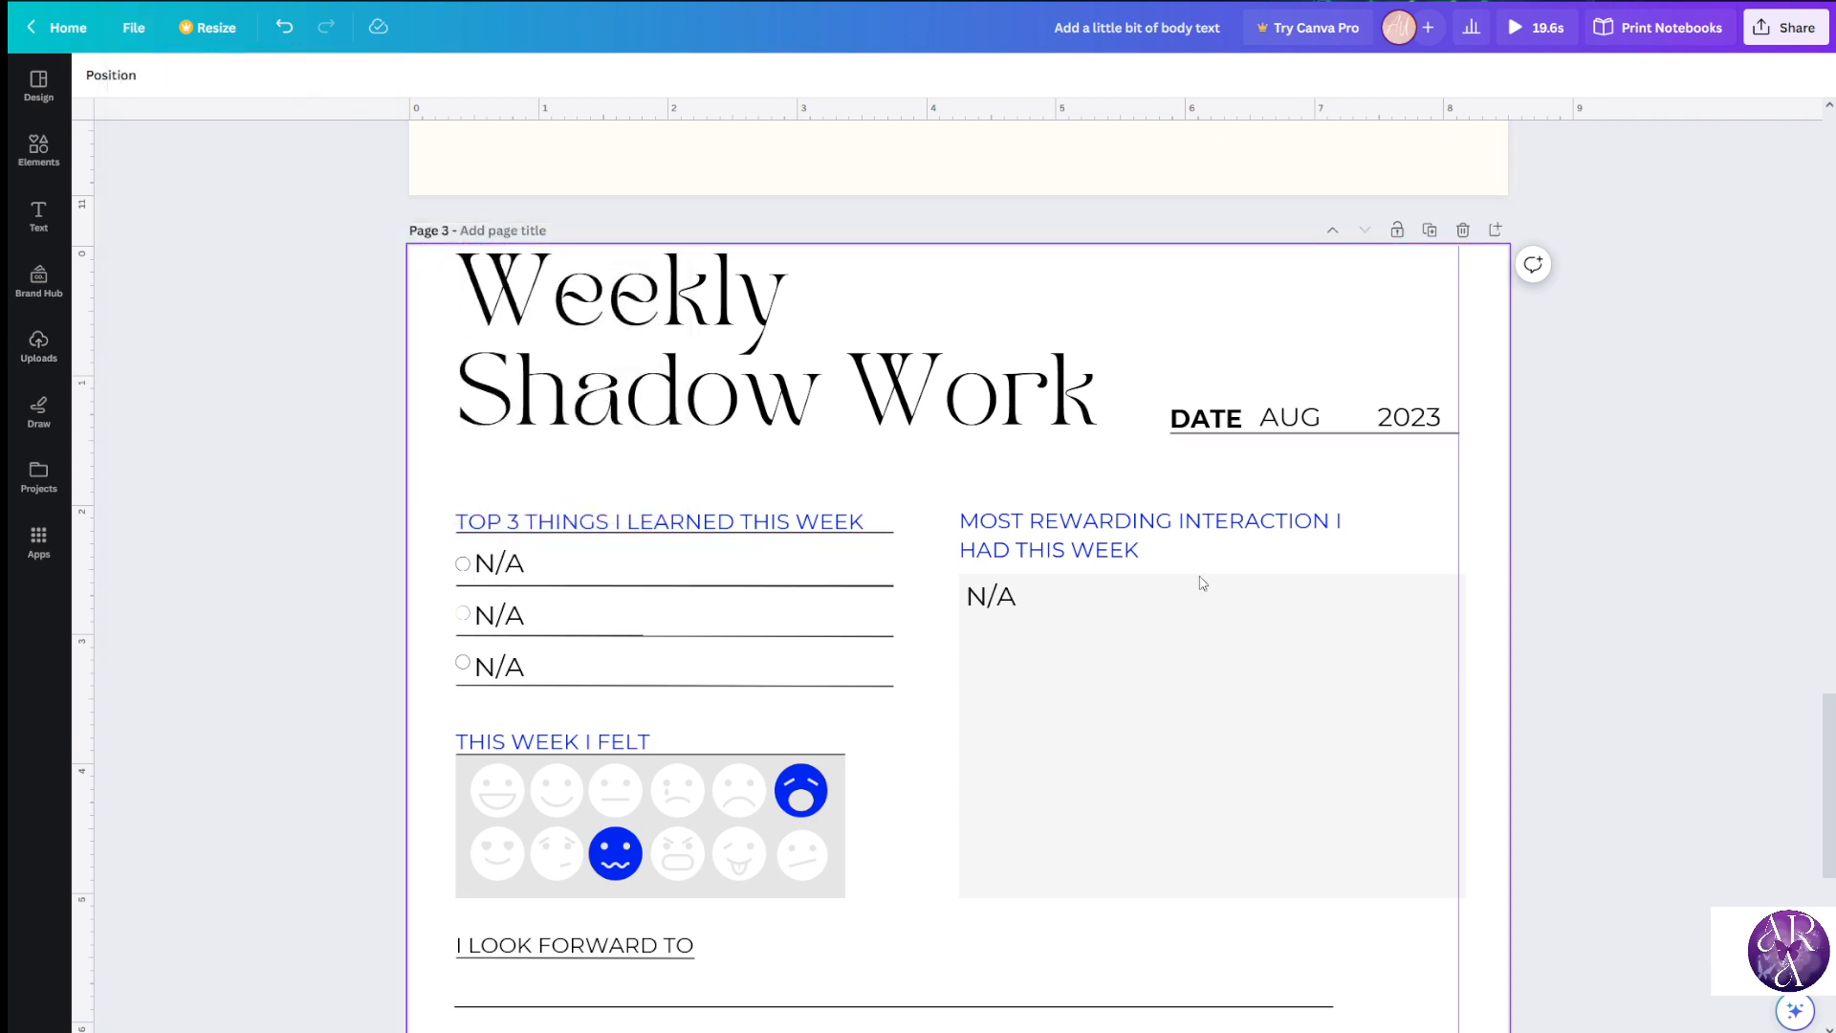
Place a fresh vertical guide on page 3, aligned with the outer end of the date underline
{"action": "scroll", "coordinate": [1530, 555], "scroll_direction": "down", "scroll_amount": 2}
{"action": "scroll", "coordinate": [1528, 587], "scroll_direction": "down", "scroll_amount": 1}
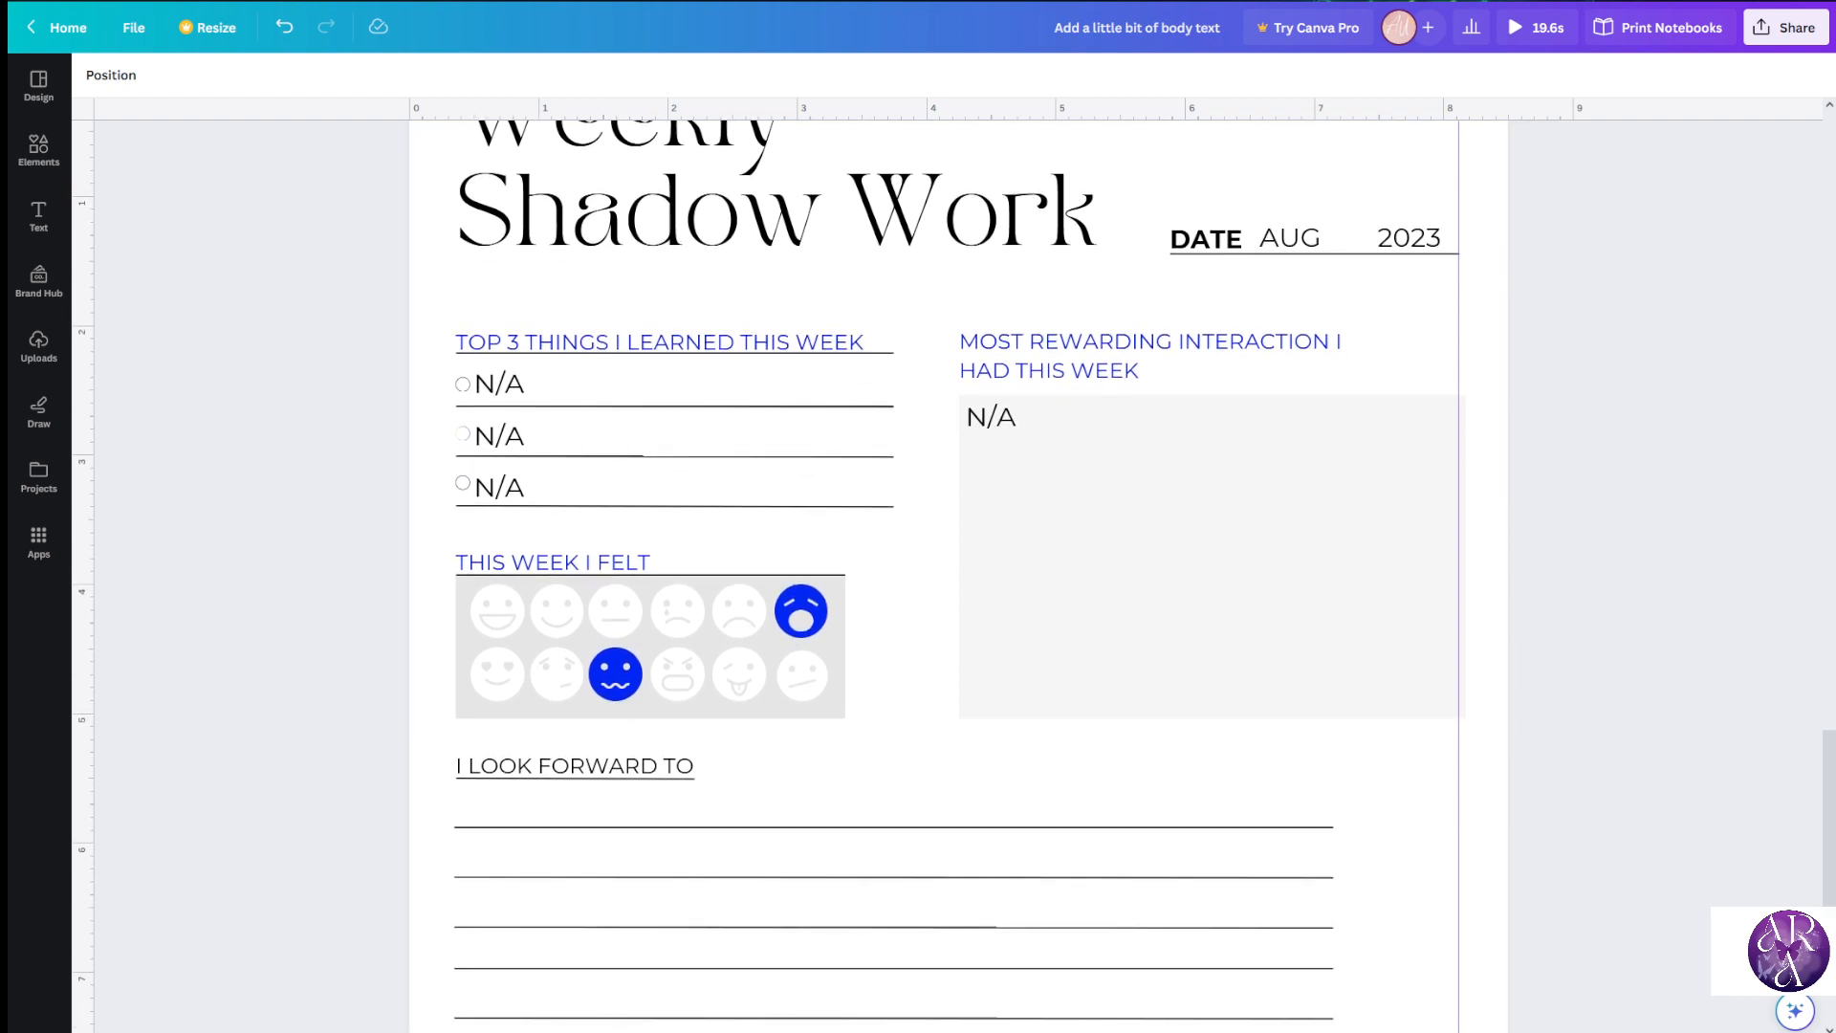
{"action": "scroll", "coordinate": [1650, 555], "scroll_direction": "down", "scroll_amount": 2}
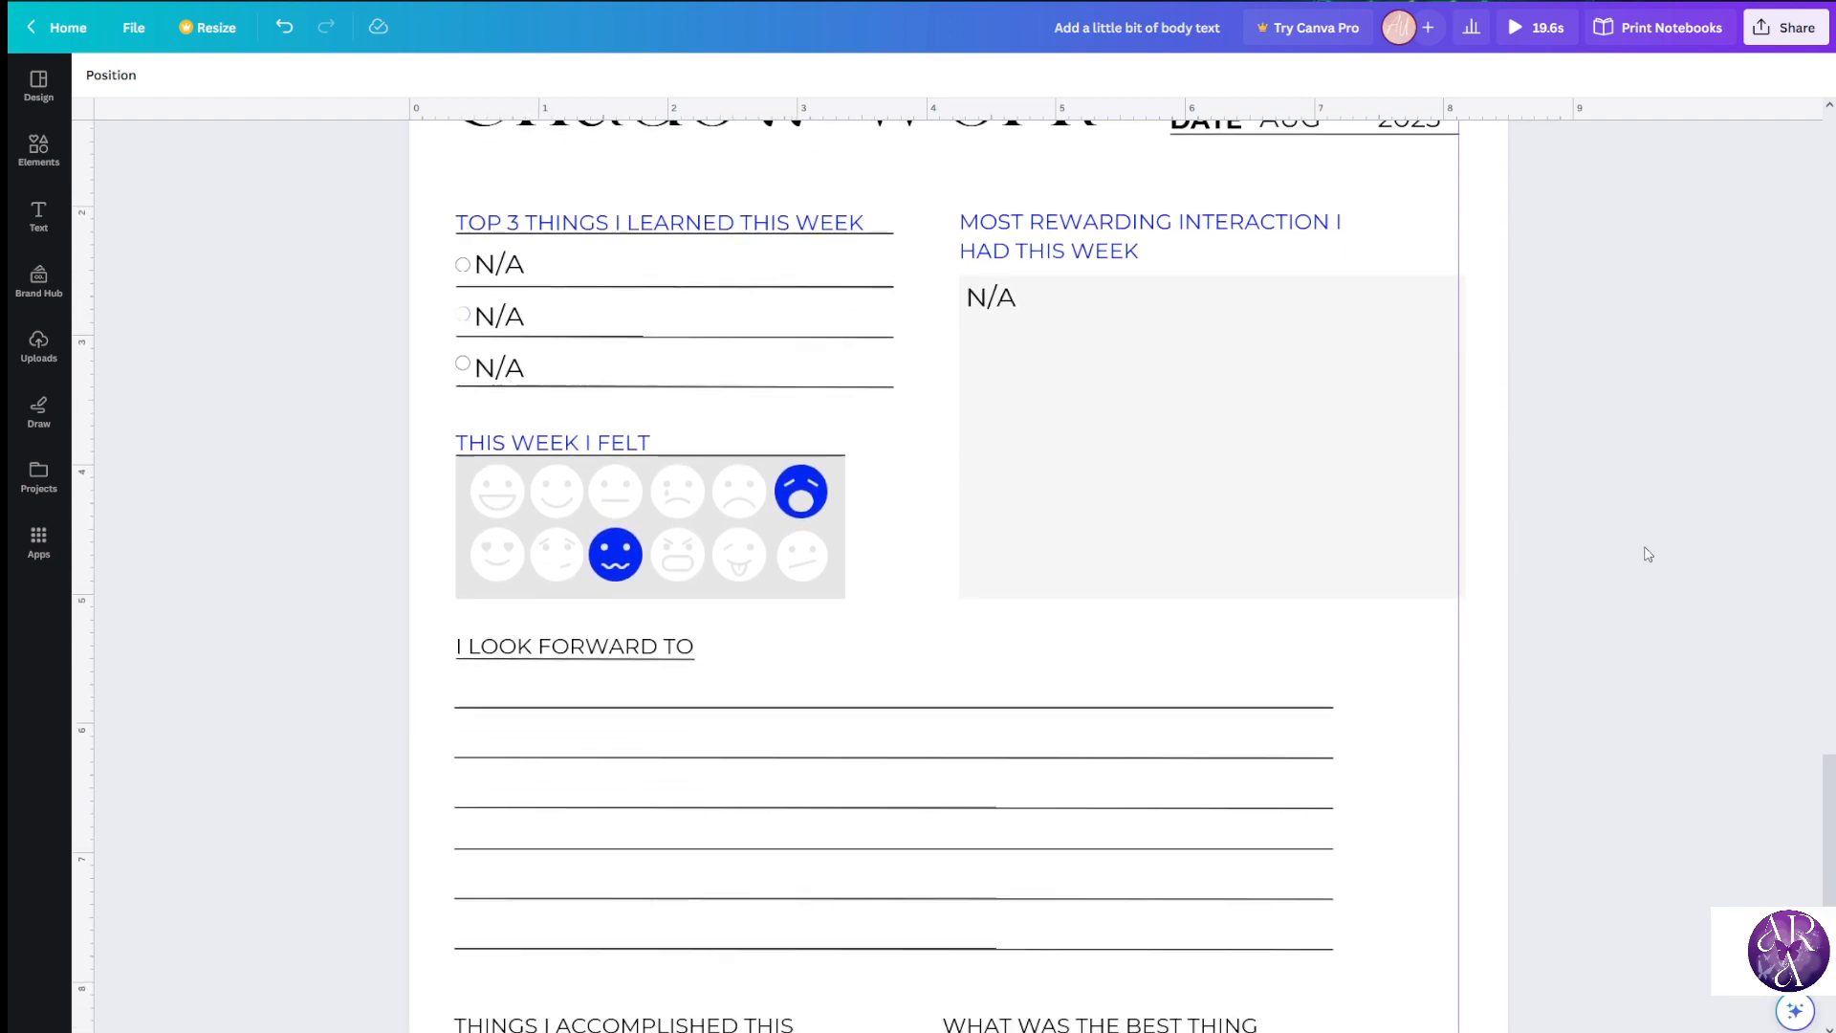
{"action": "scroll", "coordinate": [1635, 550], "scroll_direction": "down", "scroll_amount": 5}
{"action": "scroll", "coordinate": [1612, 551], "scroll_direction": "up", "scroll_amount": 6}
{"action": "scroll", "coordinate": [1555, 549], "scroll_direction": "up", "scroll_amount": 2}
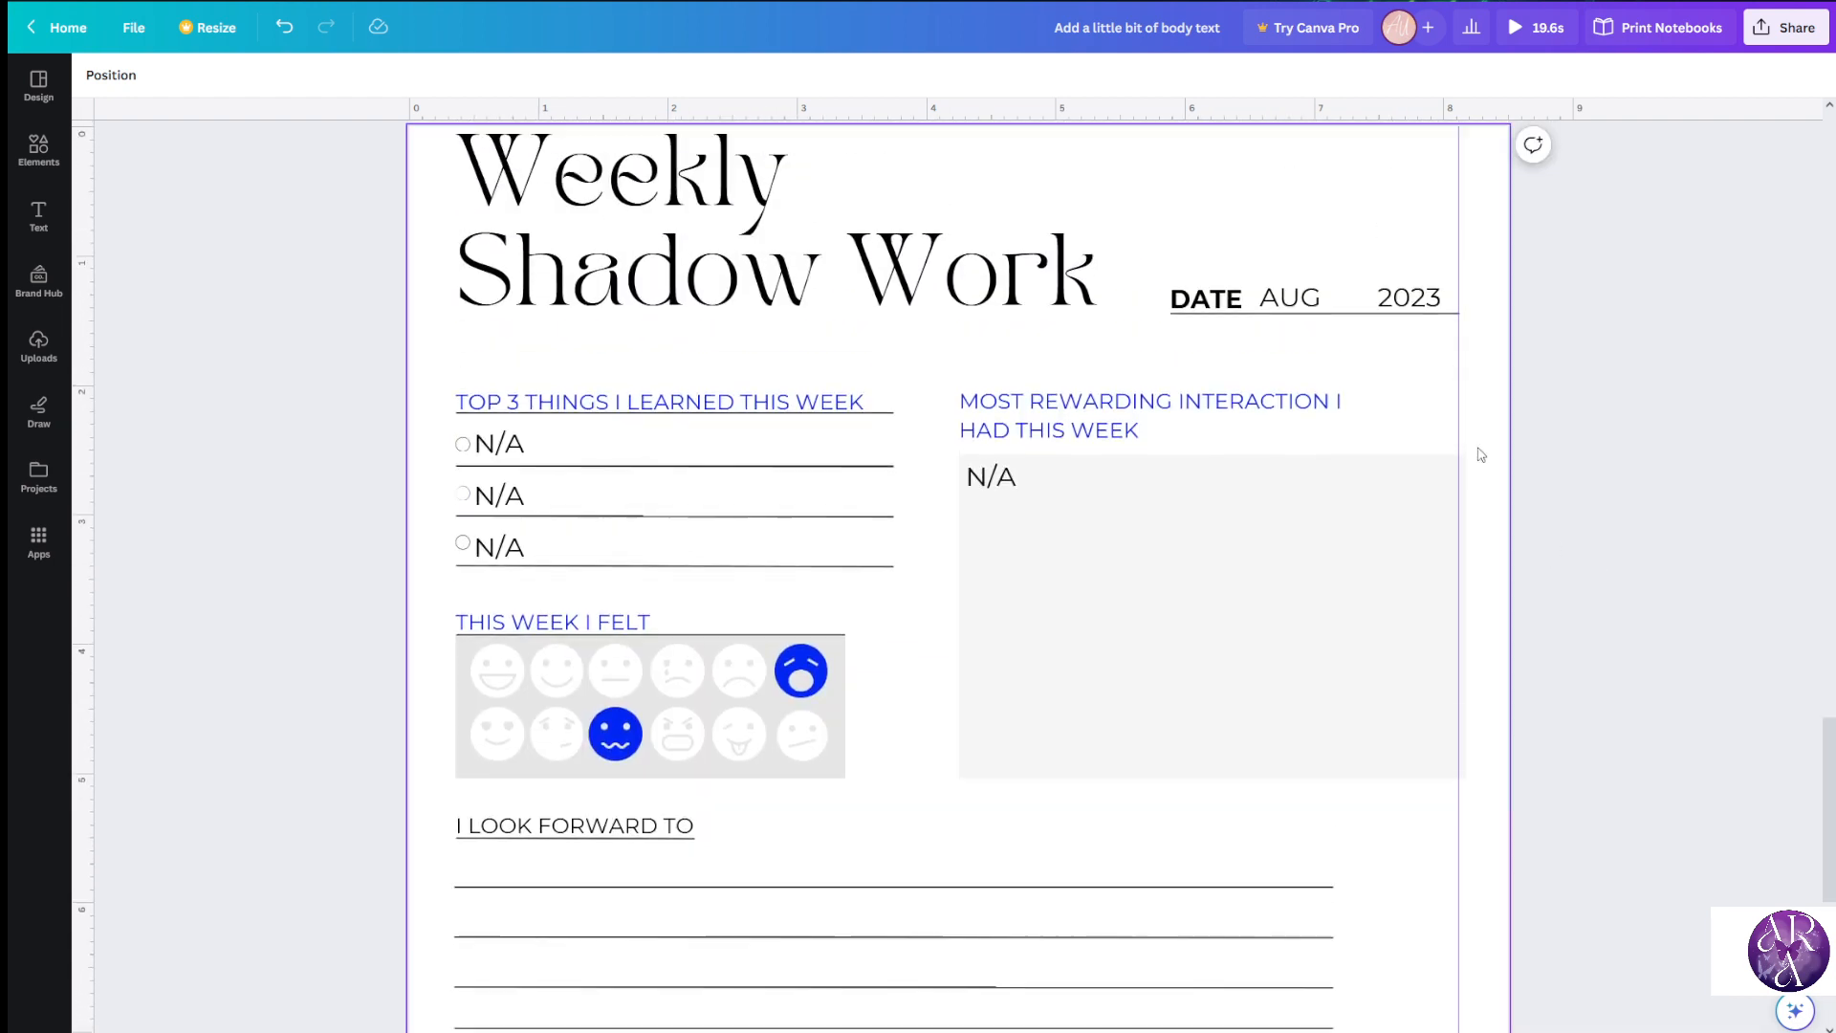
{"action": "scroll", "coordinate": [1522, 457], "scroll_direction": "up", "scroll_amount": 3}
{"action": "scroll", "coordinate": [1523, 457], "scroll_direction": "down", "scroll_amount": 3}
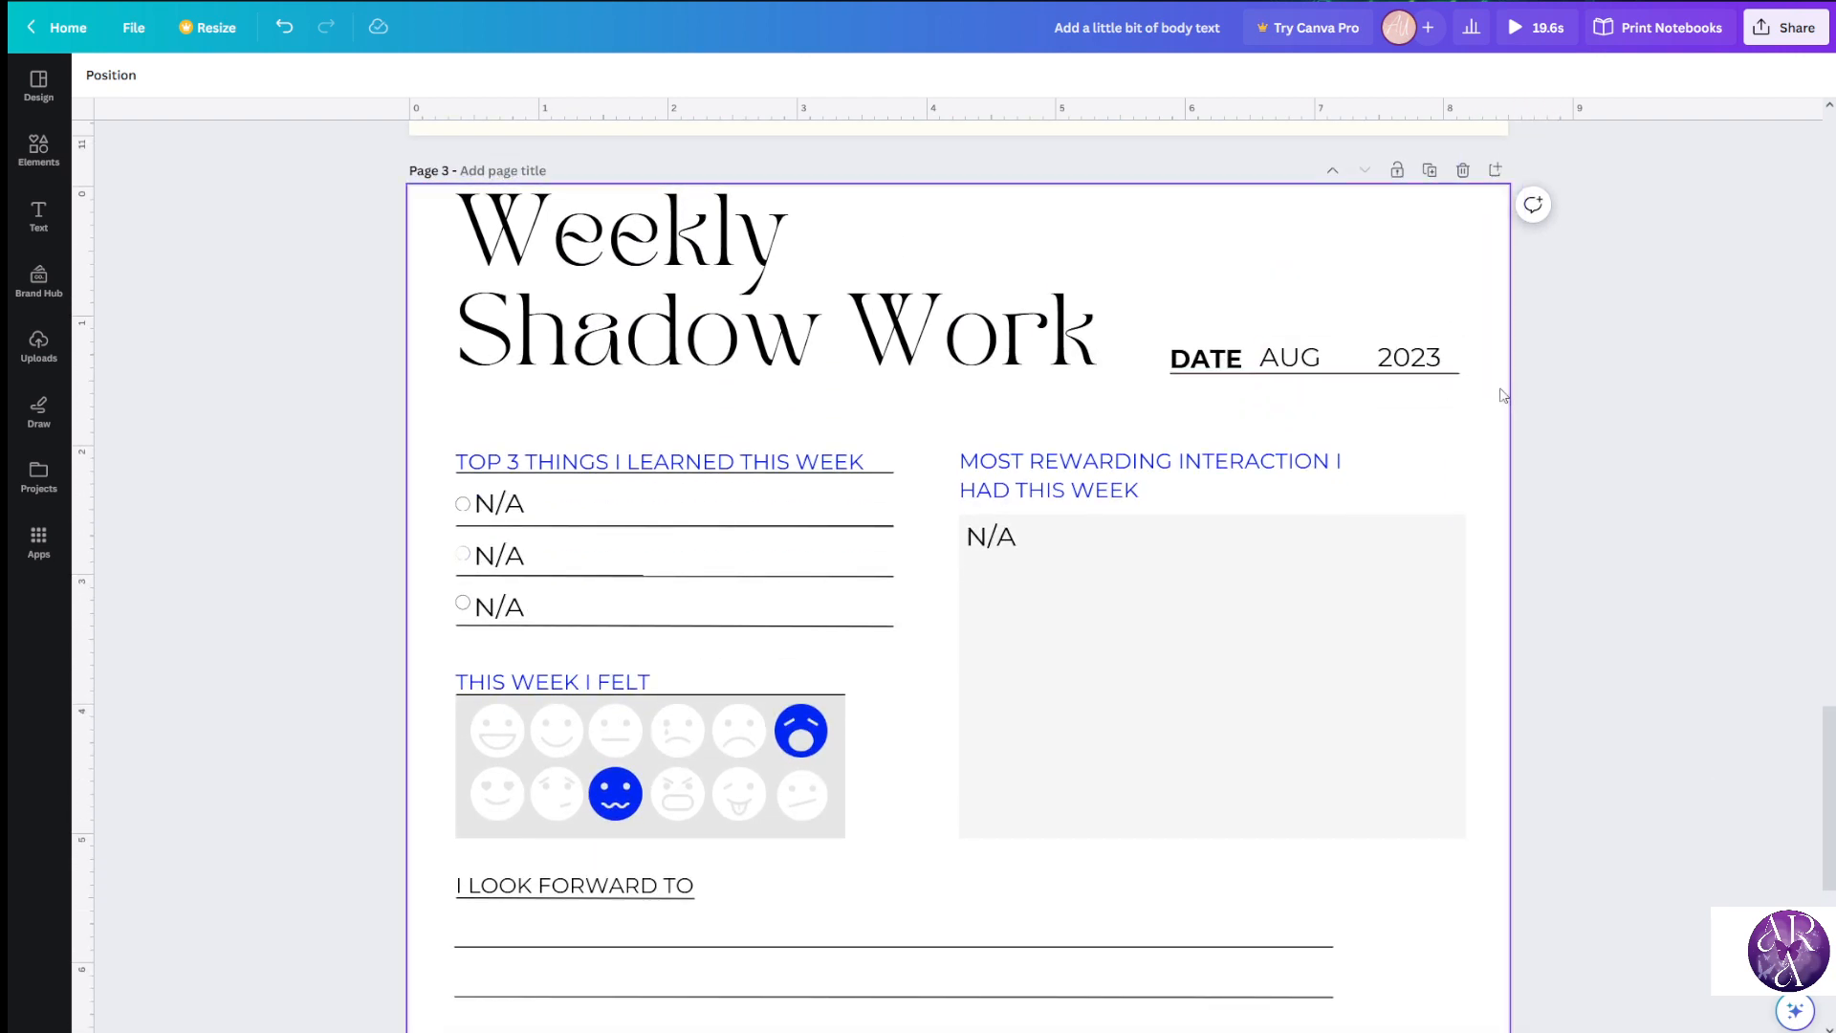
{"action": "left_click_drag", "start_coordinate": [93, 440], "coordinate": [1460, 464]}
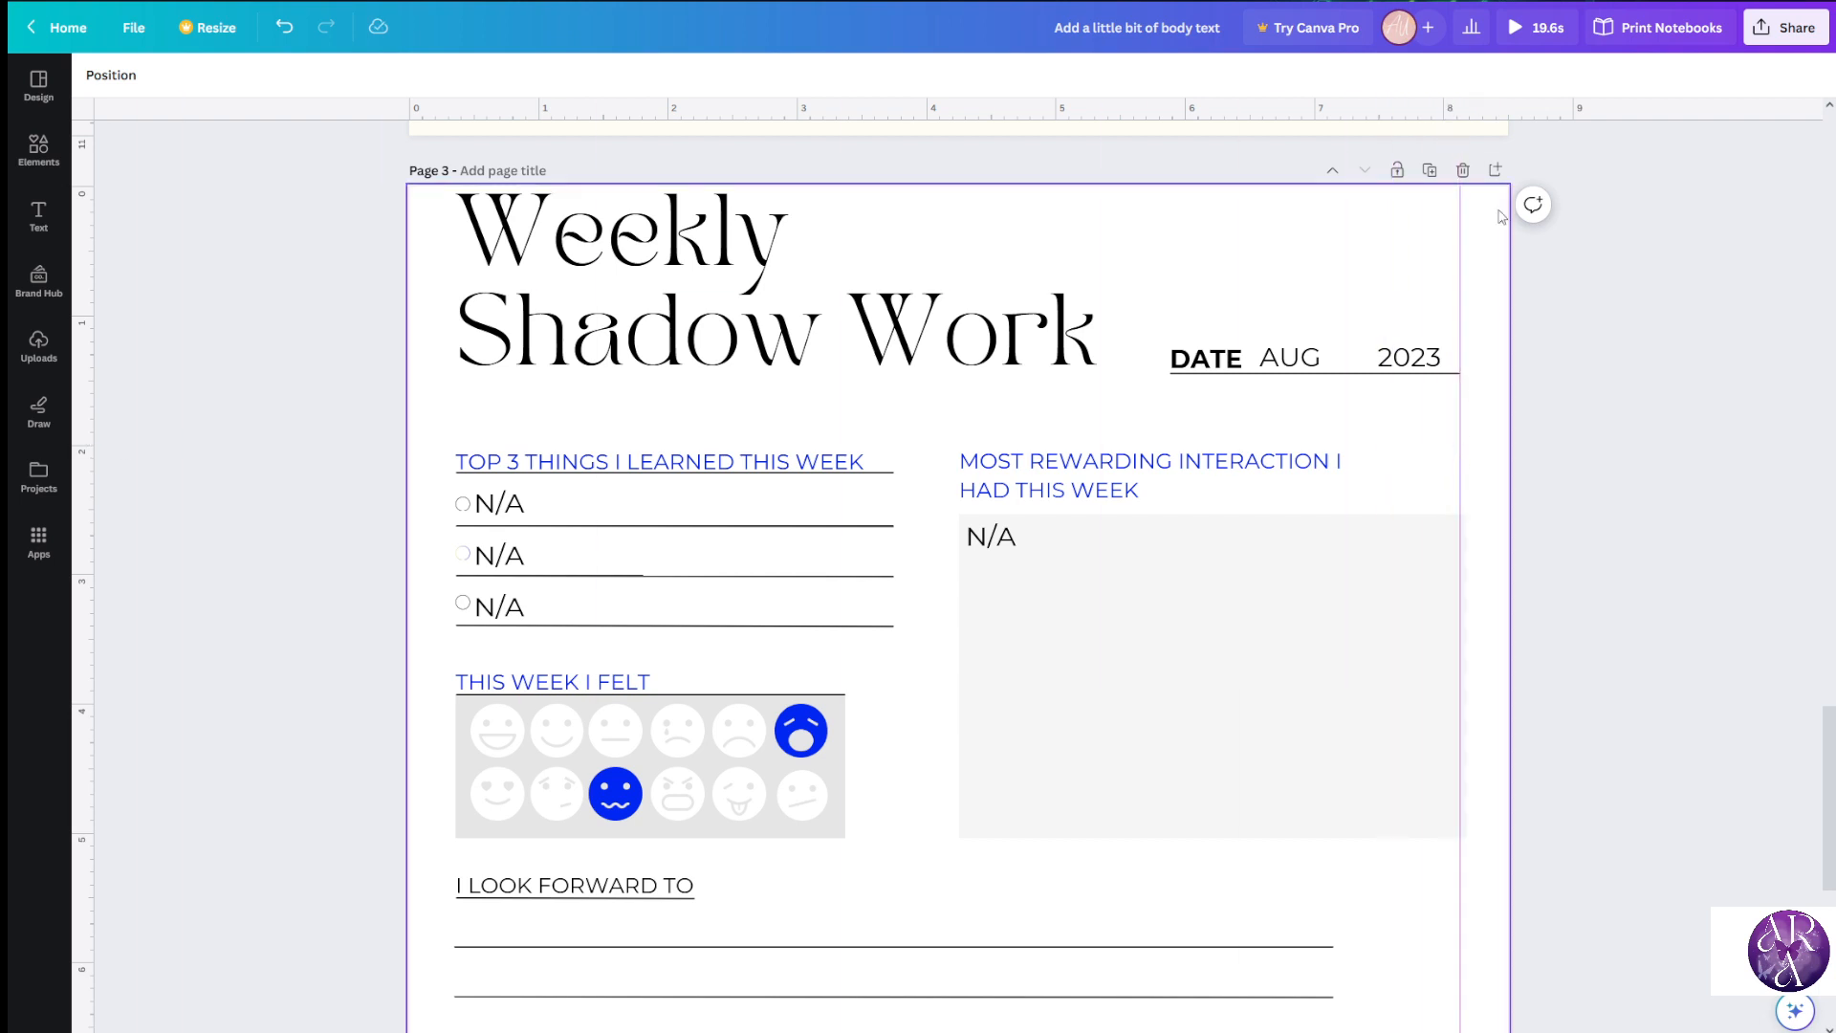
Trim the grey MOST REWARDING INTERACTION box so its outer edge snaps exactly to the vertical guide
{"action": "left_click", "coordinate": [1382, 602]}
{"action": "scroll", "coordinate": [1534, 696], "scroll_direction": "up", "scroll_amount": 2, "text": "ctrl"}
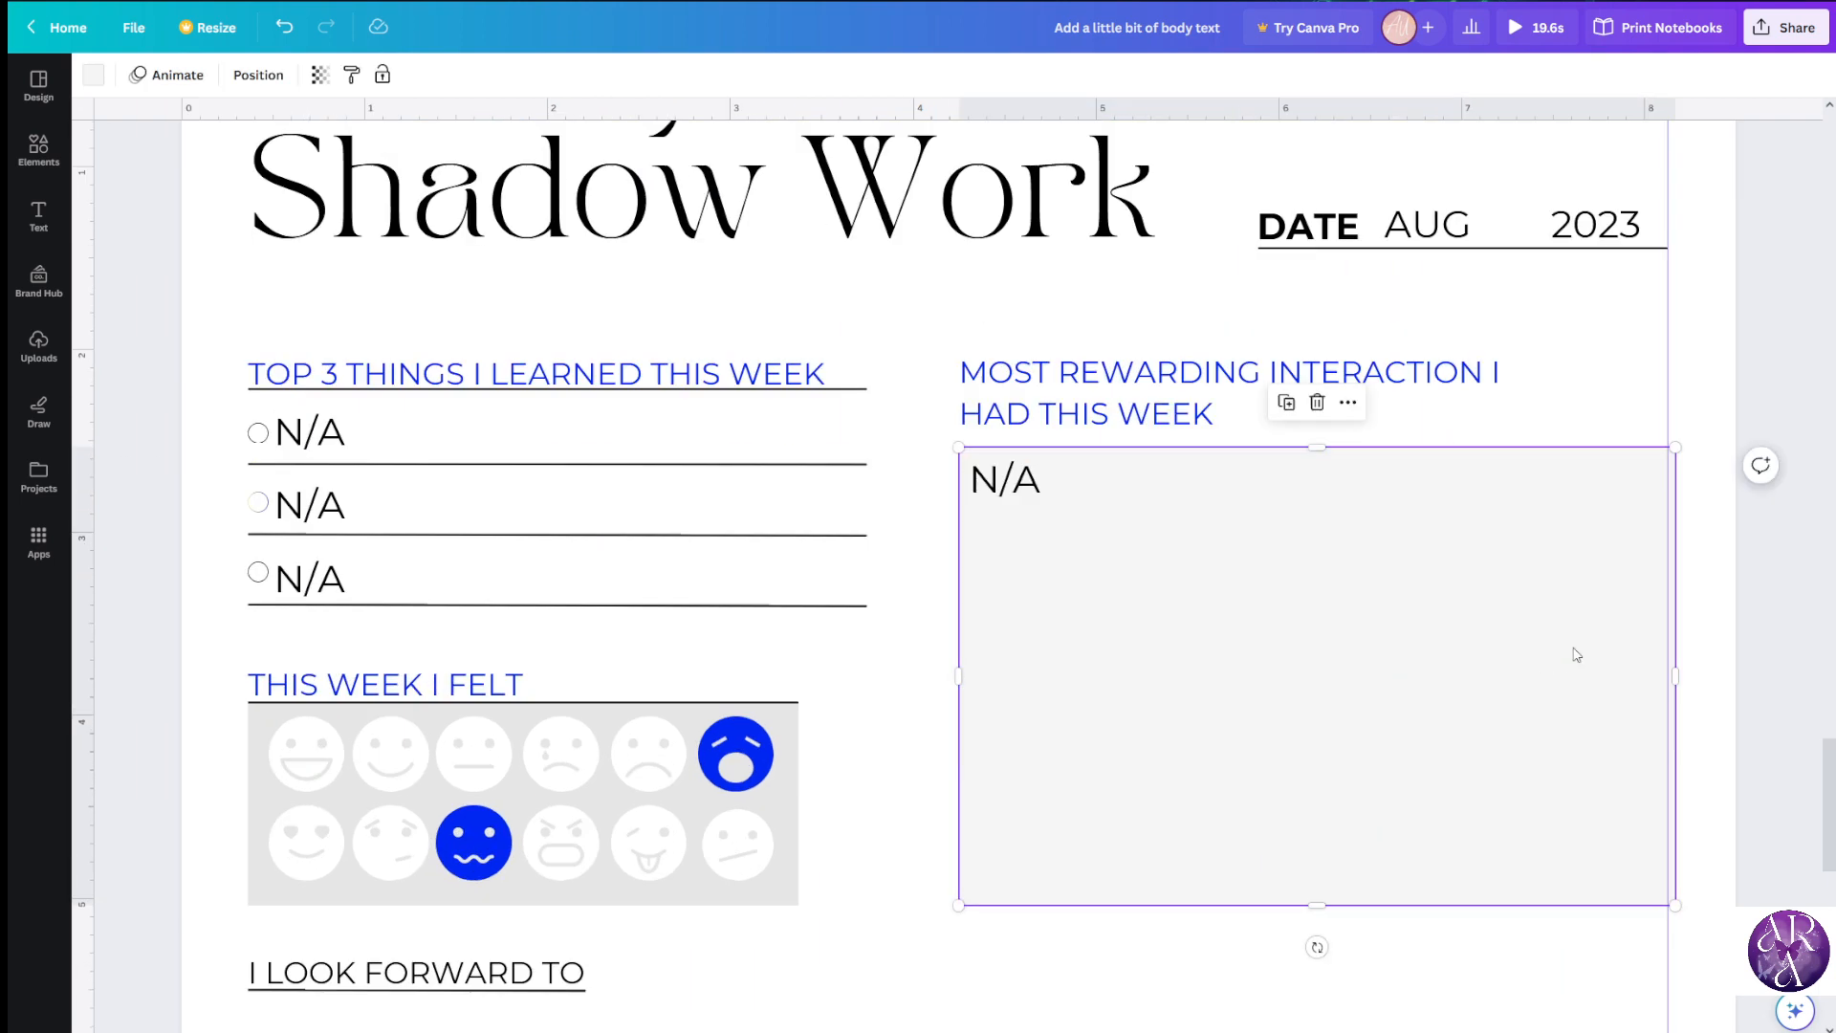
{"action": "scroll", "coordinate": [1670, 617], "scroll_direction": "down", "scroll_amount": 1}
{"action": "left_click_drag", "start_coordinate": [1675, 556], "coordinate": [1664, 554]}
Extend the outer edge of the grey WHAT WAS THE BEST THING box to snap onto the vertical guide
{"action": "scroll", "coordinate": [1545, 558], "scroll_direction": "down", "scroll_amount": 5}
{"action": "scroll", "coordinate": [1549, 563], "scroll_direction": "down", "scroll_amount": 1}
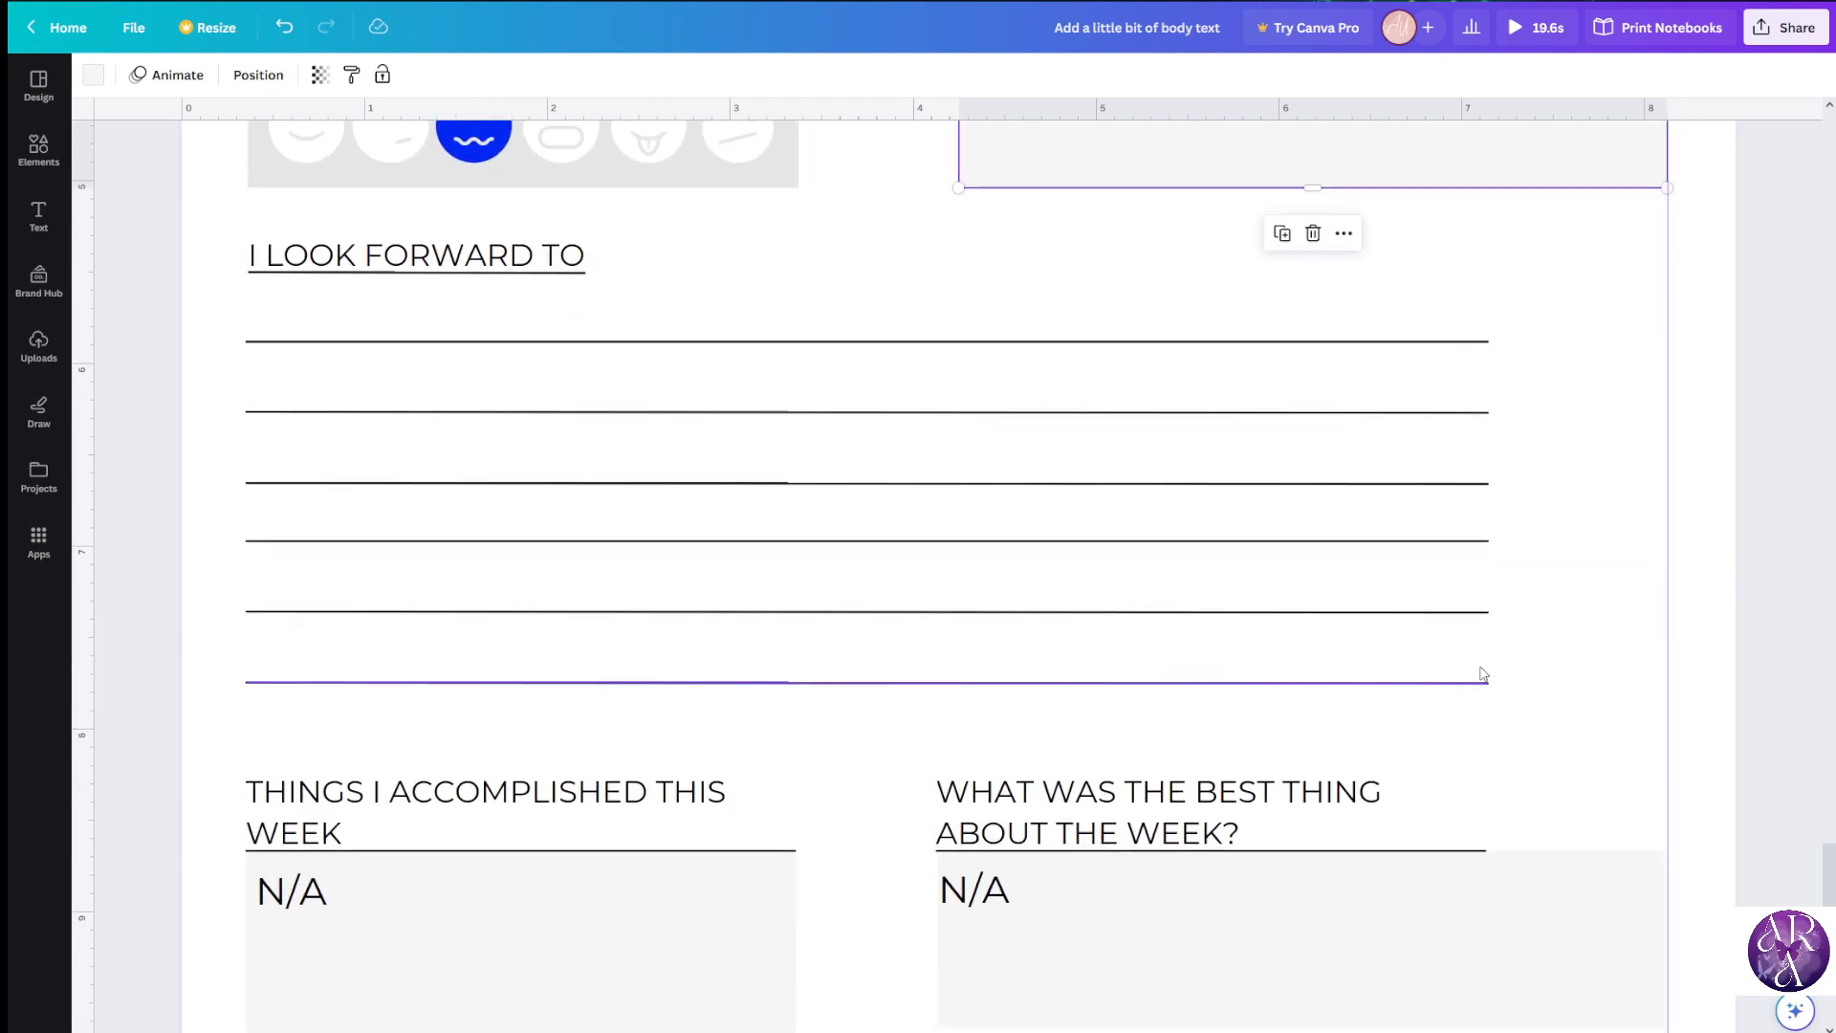
{"action": "scroll", "coordinate": [1397, 708], "scroll_direction": "up", "scroll_amount": 1}
{"action": "scroll", "coordinate": [1357, 717], "scroll_direction": "down", "scroll_amount": 1}
{"action": "scroll", "coordinate": [1333, 721], "scroll_direction": "up", "scroll_amount": 3}
{"action": "scroll", "coordinate": [1333, 721], "scroll_direction": "up", "scroll_amount": 5}
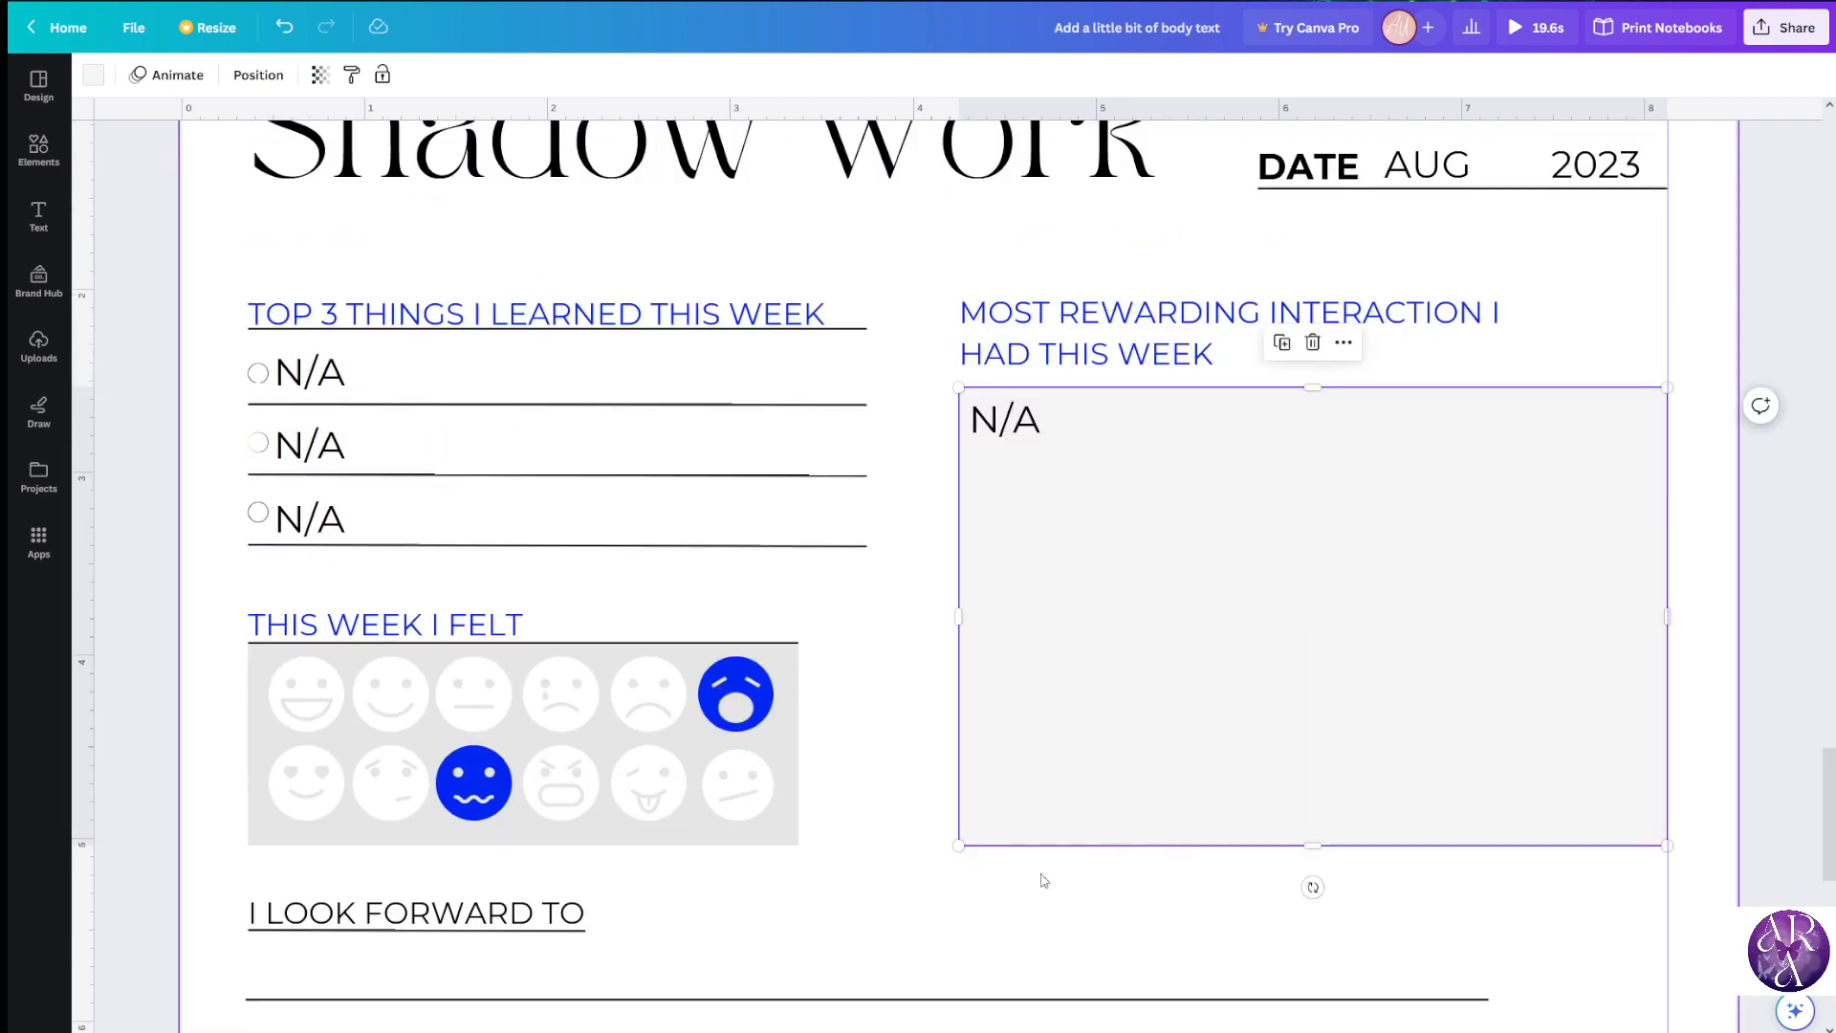
{"action": "left_click", "coordinate": [792, 465]}
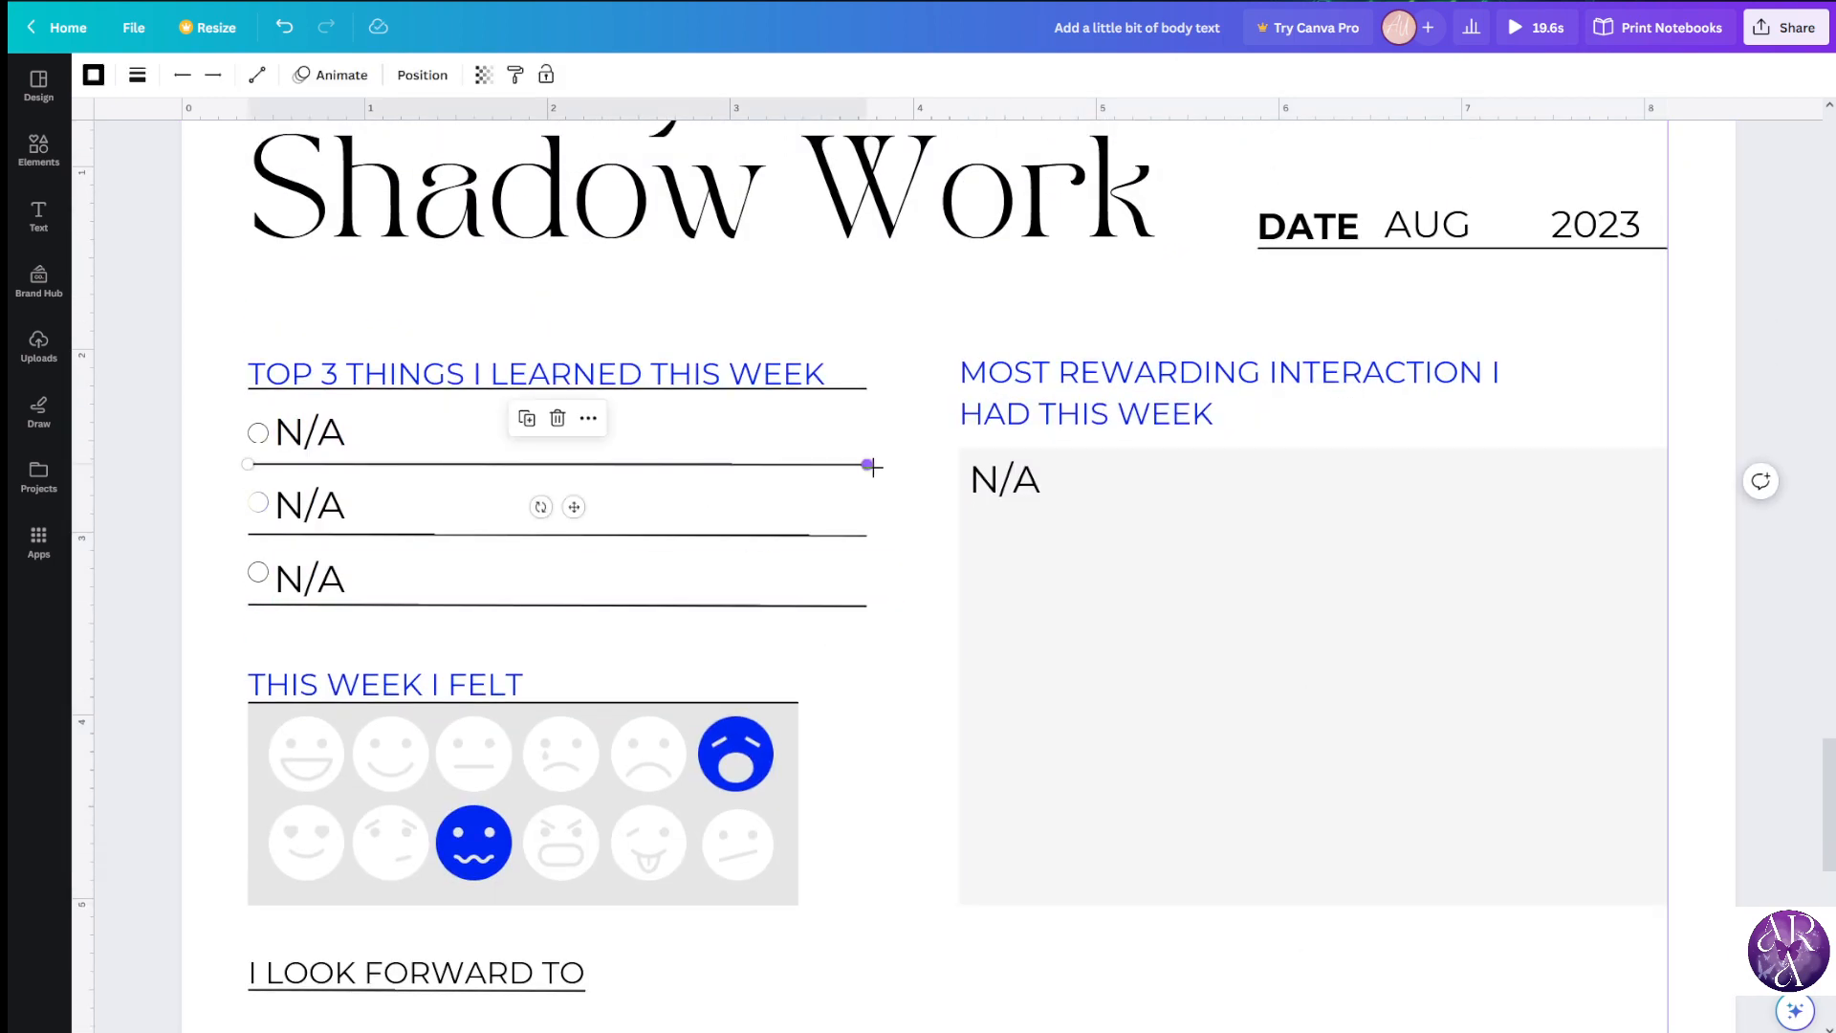
{"action": "scroll", "coordinate": [968, 566], "scroll_direction": "down", "scroll_amount": 8}
{"action": "scroll", "coordinate": [1515, 476], "scroll_direction": "down", "scroll_amount": 3}
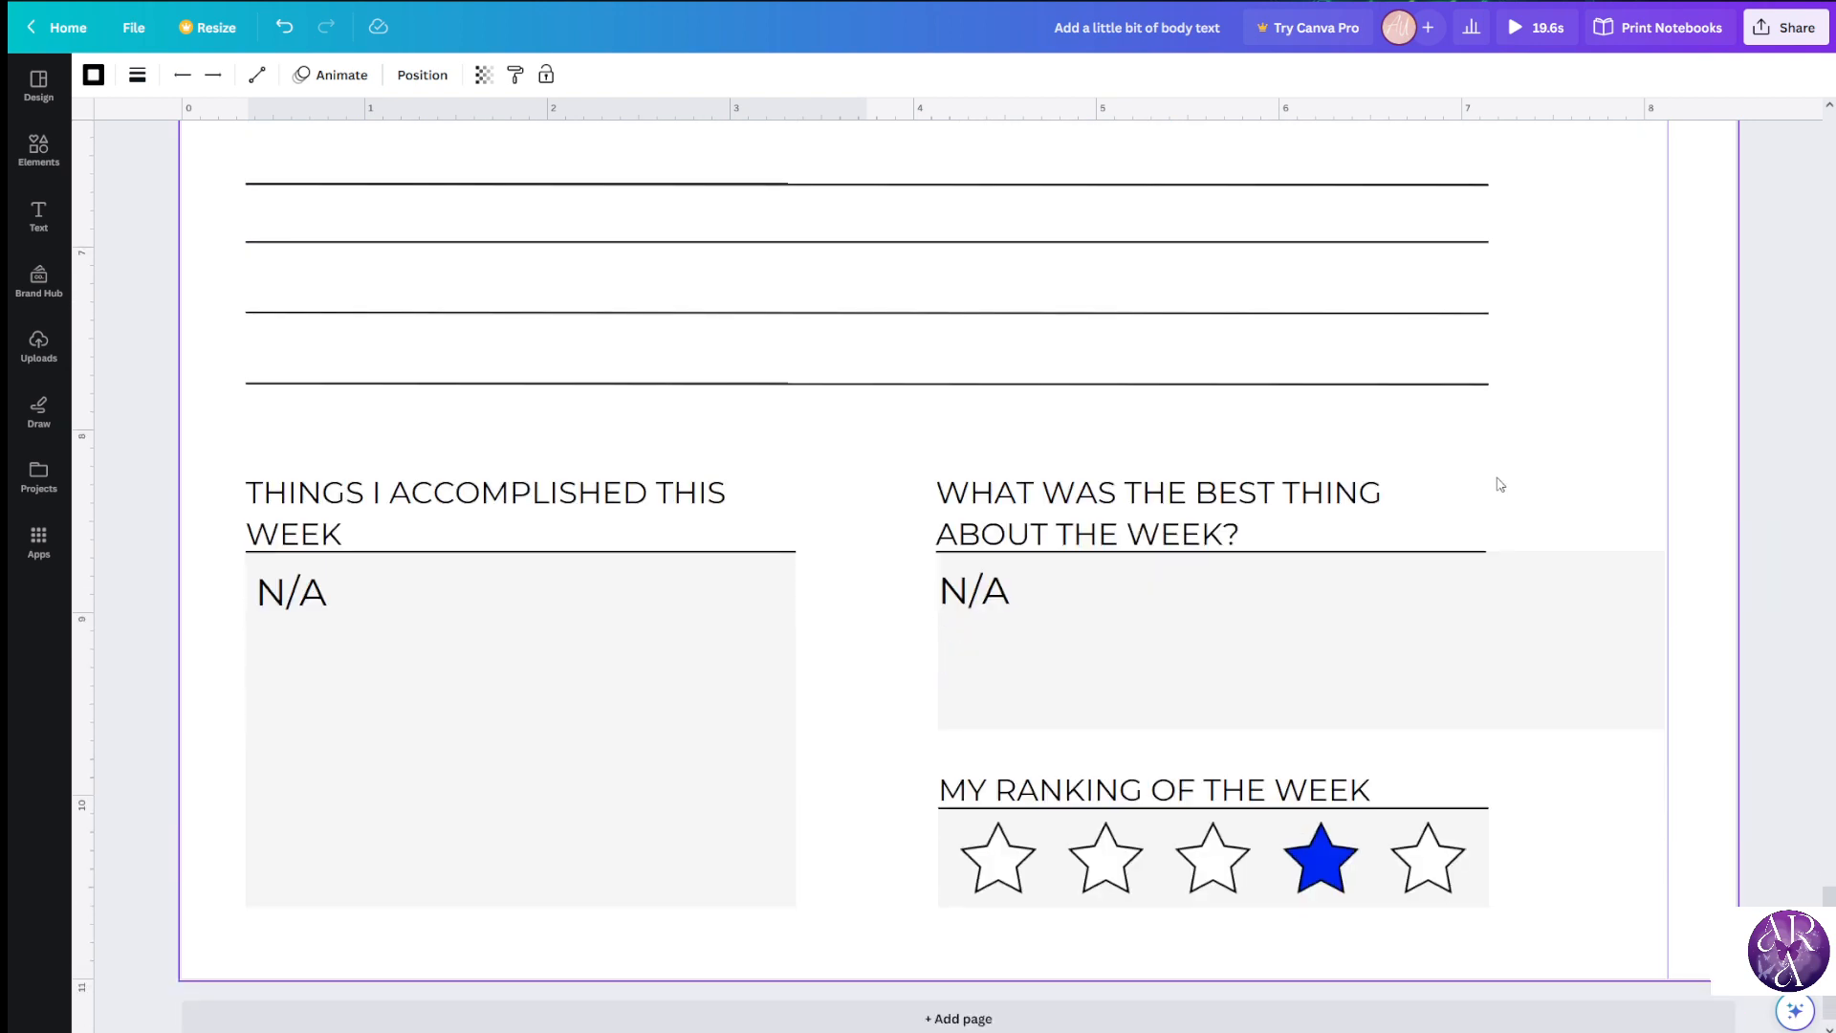
{"action": "left_click", "coordinate": [1571, 599]}
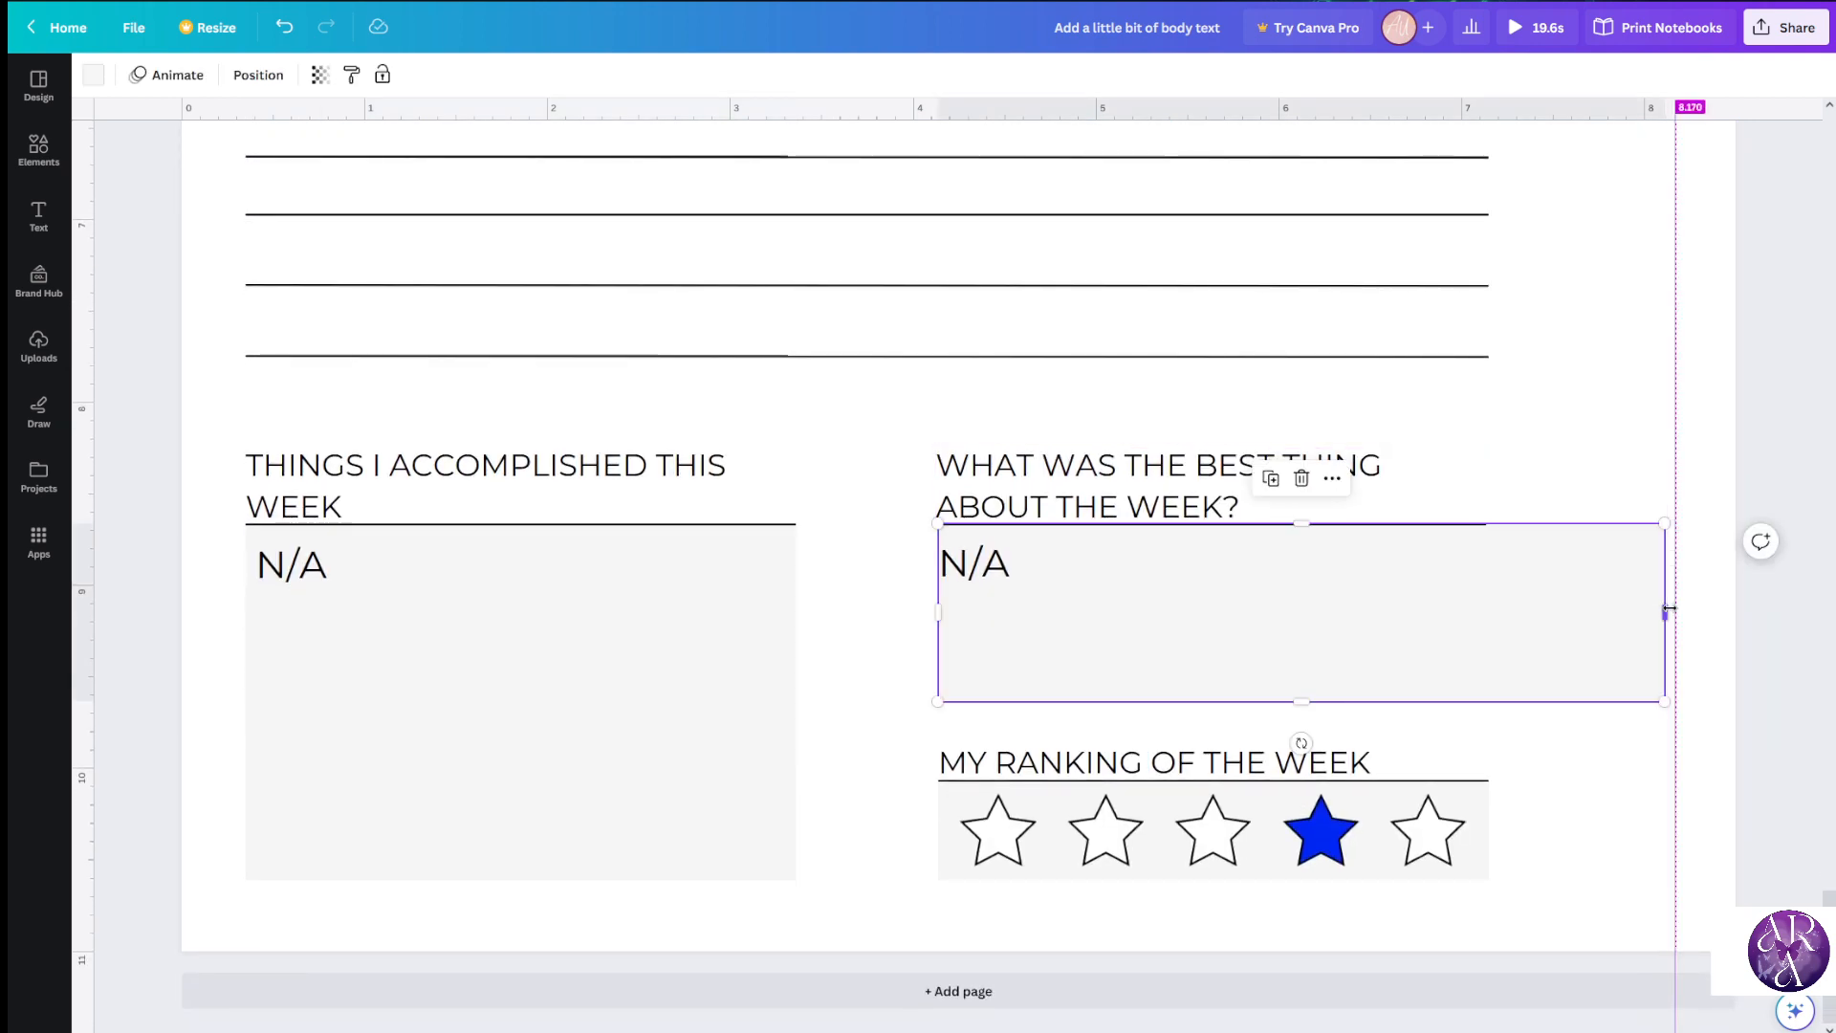
{"action": "left_click_drag", "start_coordinate": [1659, 608], "coordinate": [1662, 611]}
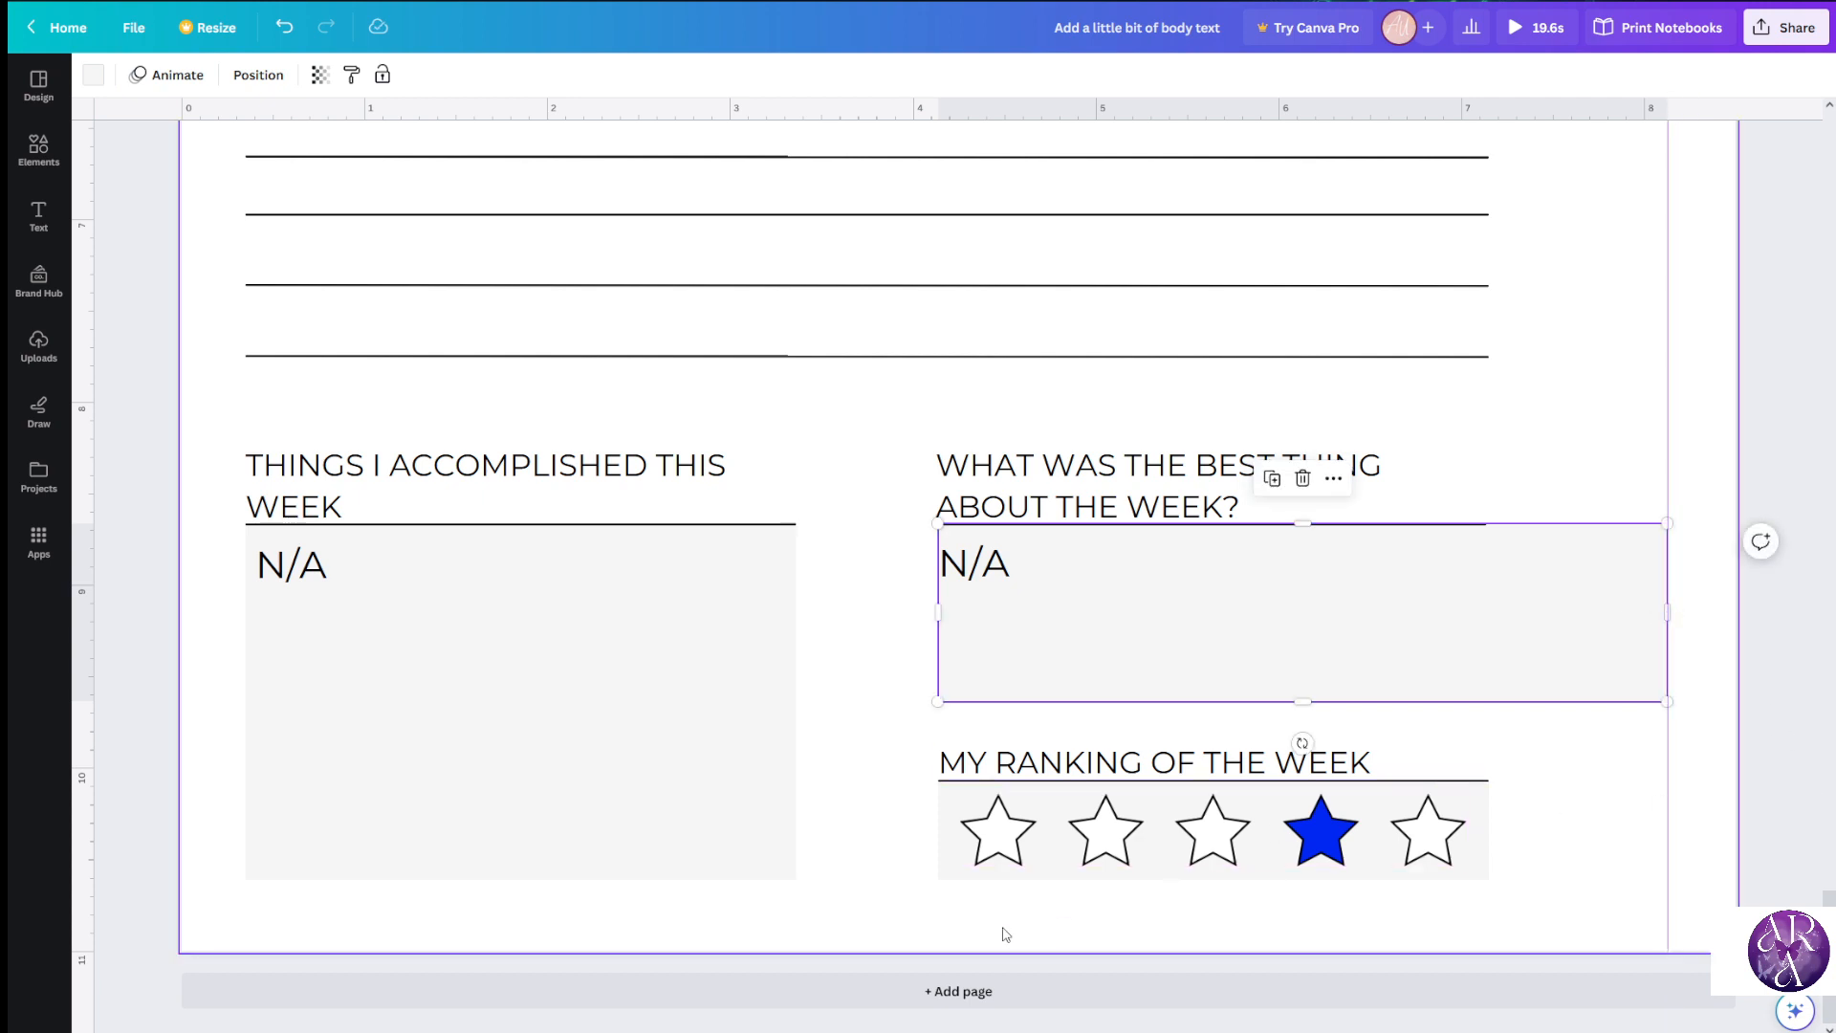
Move the MY RANKING OF THE WEEK heading, underline and star box together toward the vertical guide and slightly lower
{"action": "left_click_drag", "start_coordinate": [1776, 942], "coordinate": [890, 763]}
{"action": "left_click_drag", "start_coordinate": [1063, 778], "coordinate": [1234, 800]}
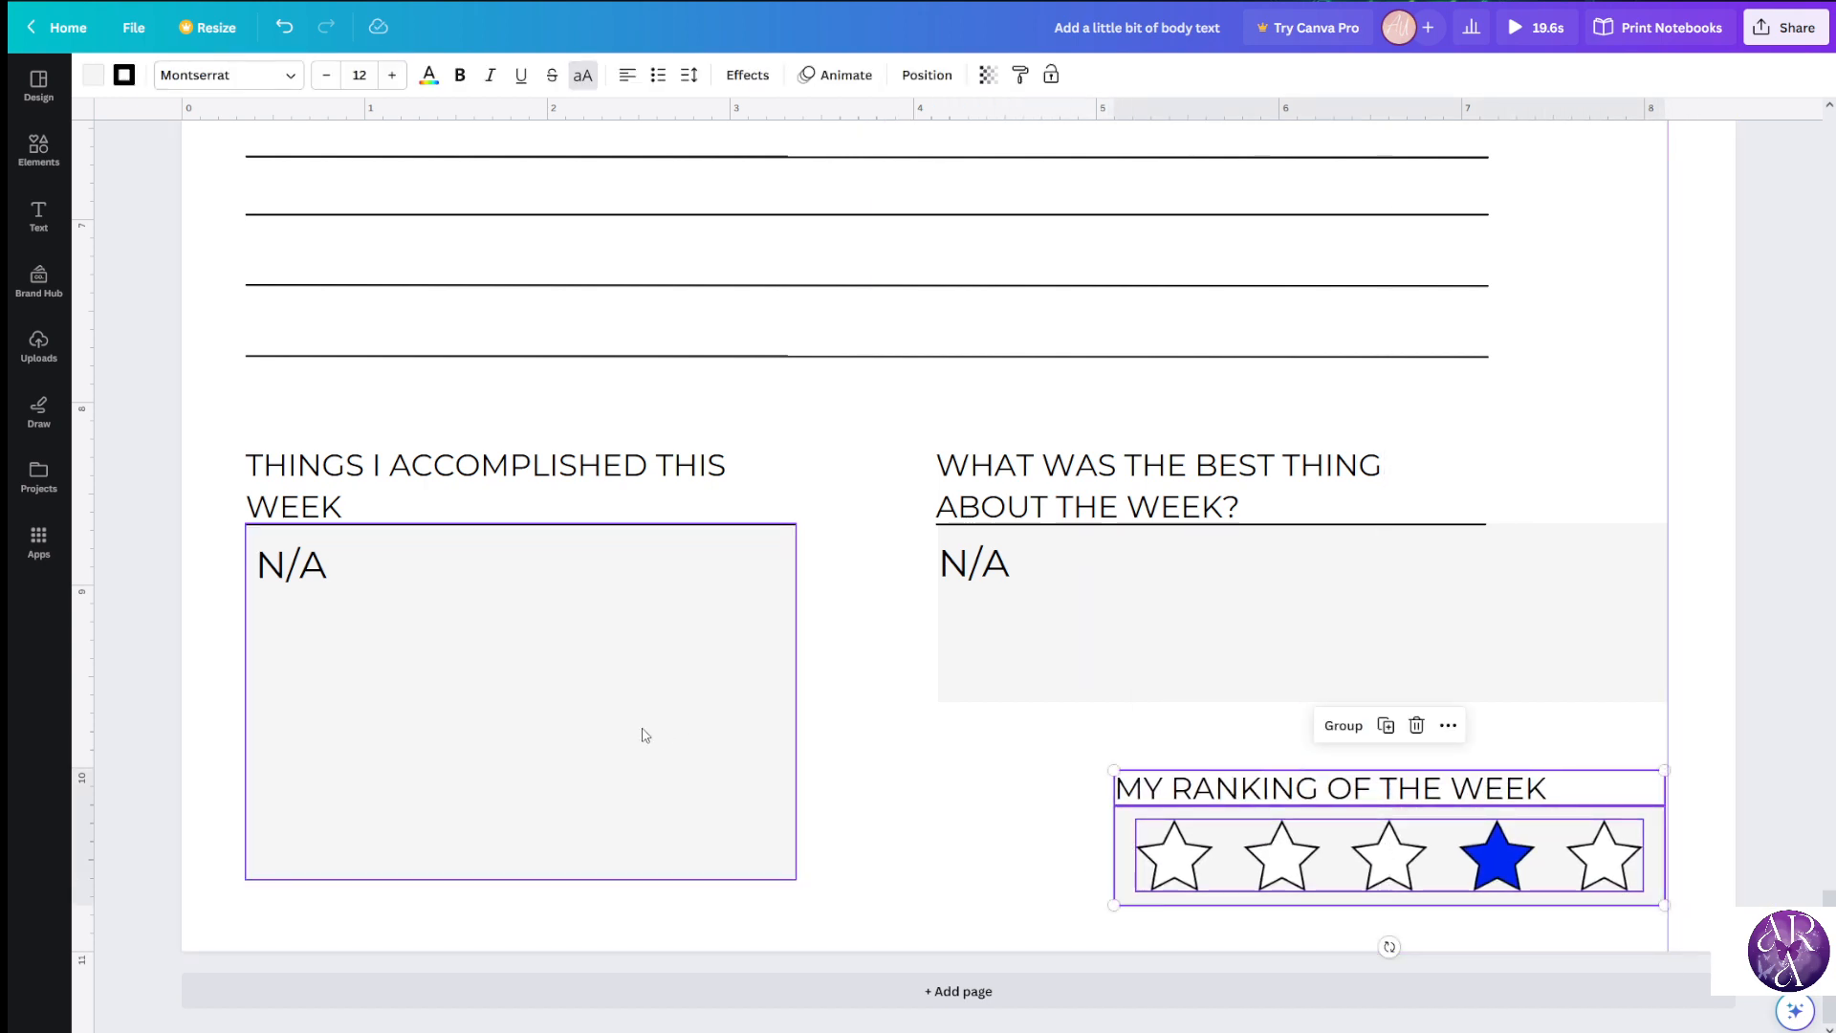
Widen the grey THINGS I ACCOMPLISHED box toward the neighbouring WHAT WAS THE BEST THING box, leaving a narrow gap
{"action": "left_click", "coordinate": [644, 739]}
{"action": "left_click_drag", "start_coordinate": [796, 701], "coordinate": [890, 711]}
{"action": "left_click", "coordinate": [777, 518]}
{"action": "left_click", "coordinate": [819, 482]}
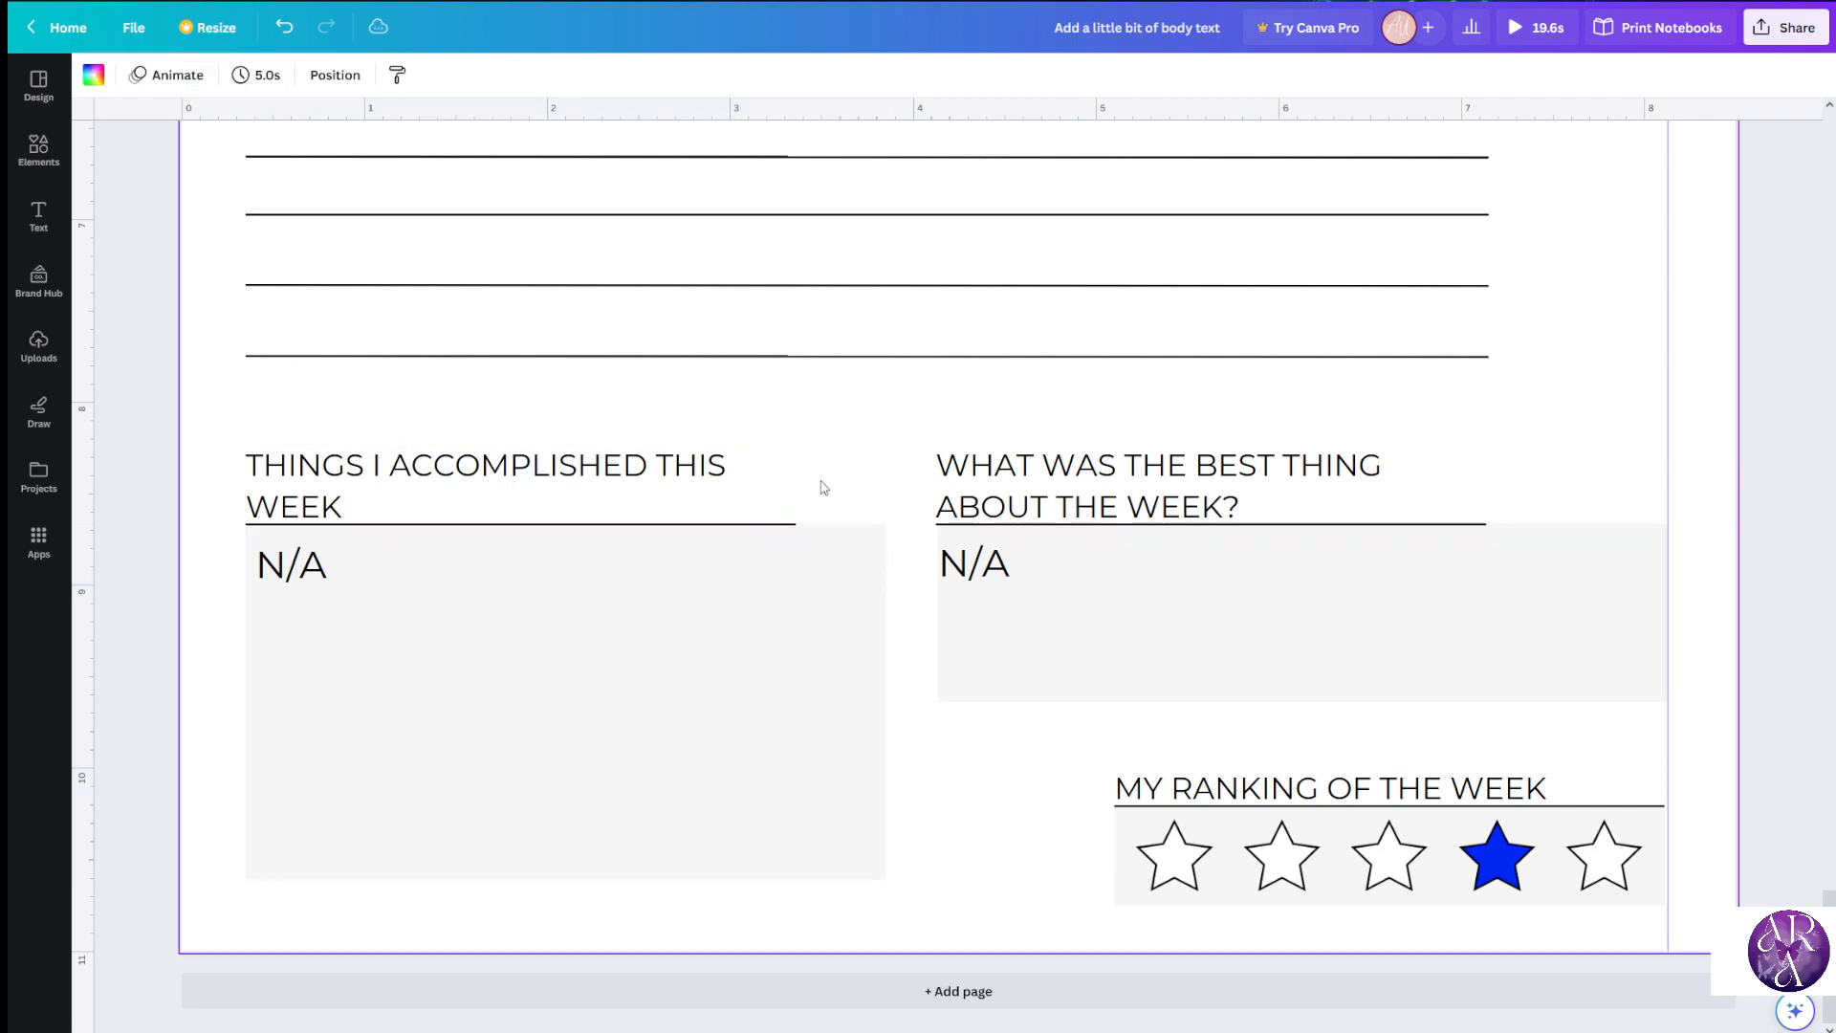
Extend the WHAT WAS THE BEST THING and THINGS I ACCOMPLISHED underlines to match the full widths of their grey boxes
{"action": "left_click", "coordinate": [777, 525]}
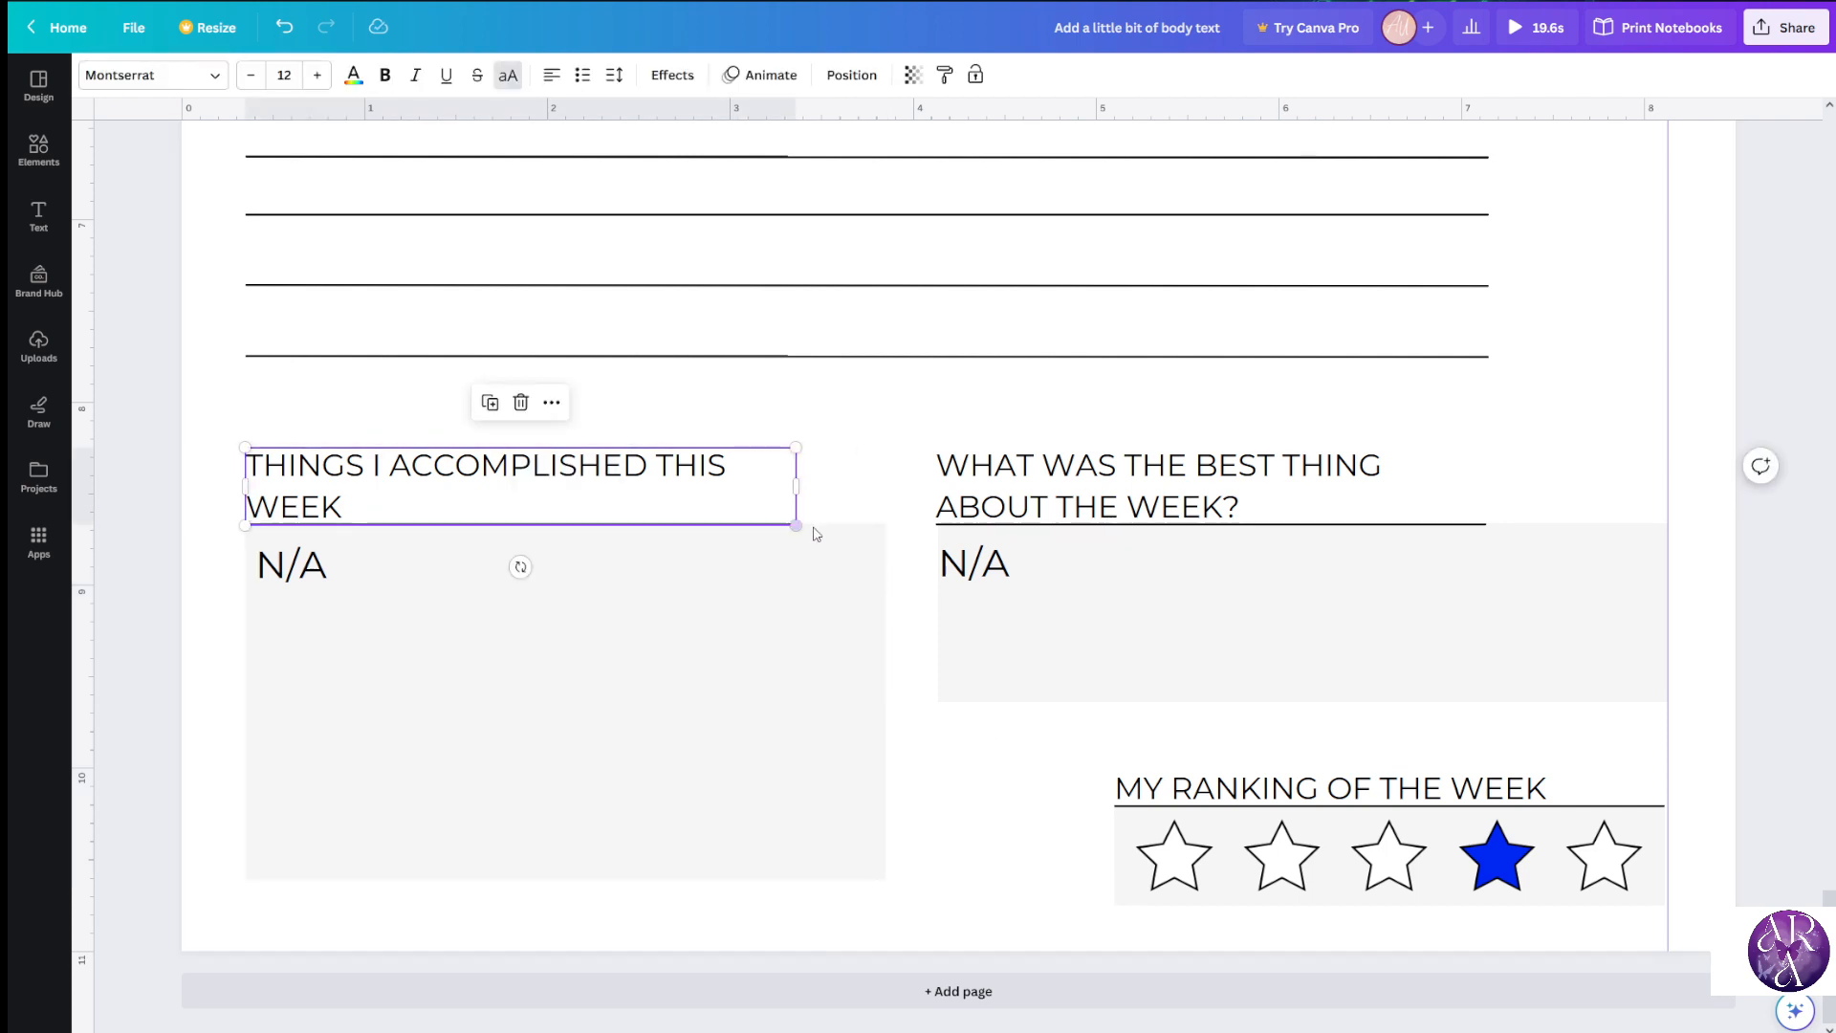
{"action": "left_click", "coordinate": [1094, 525]}
{"action": "left_click_drag", "start_coordinate": [1487, 523], "coordinate": [1665, 523]}
{"action": "left_click", "coordinate": [815, 533]}
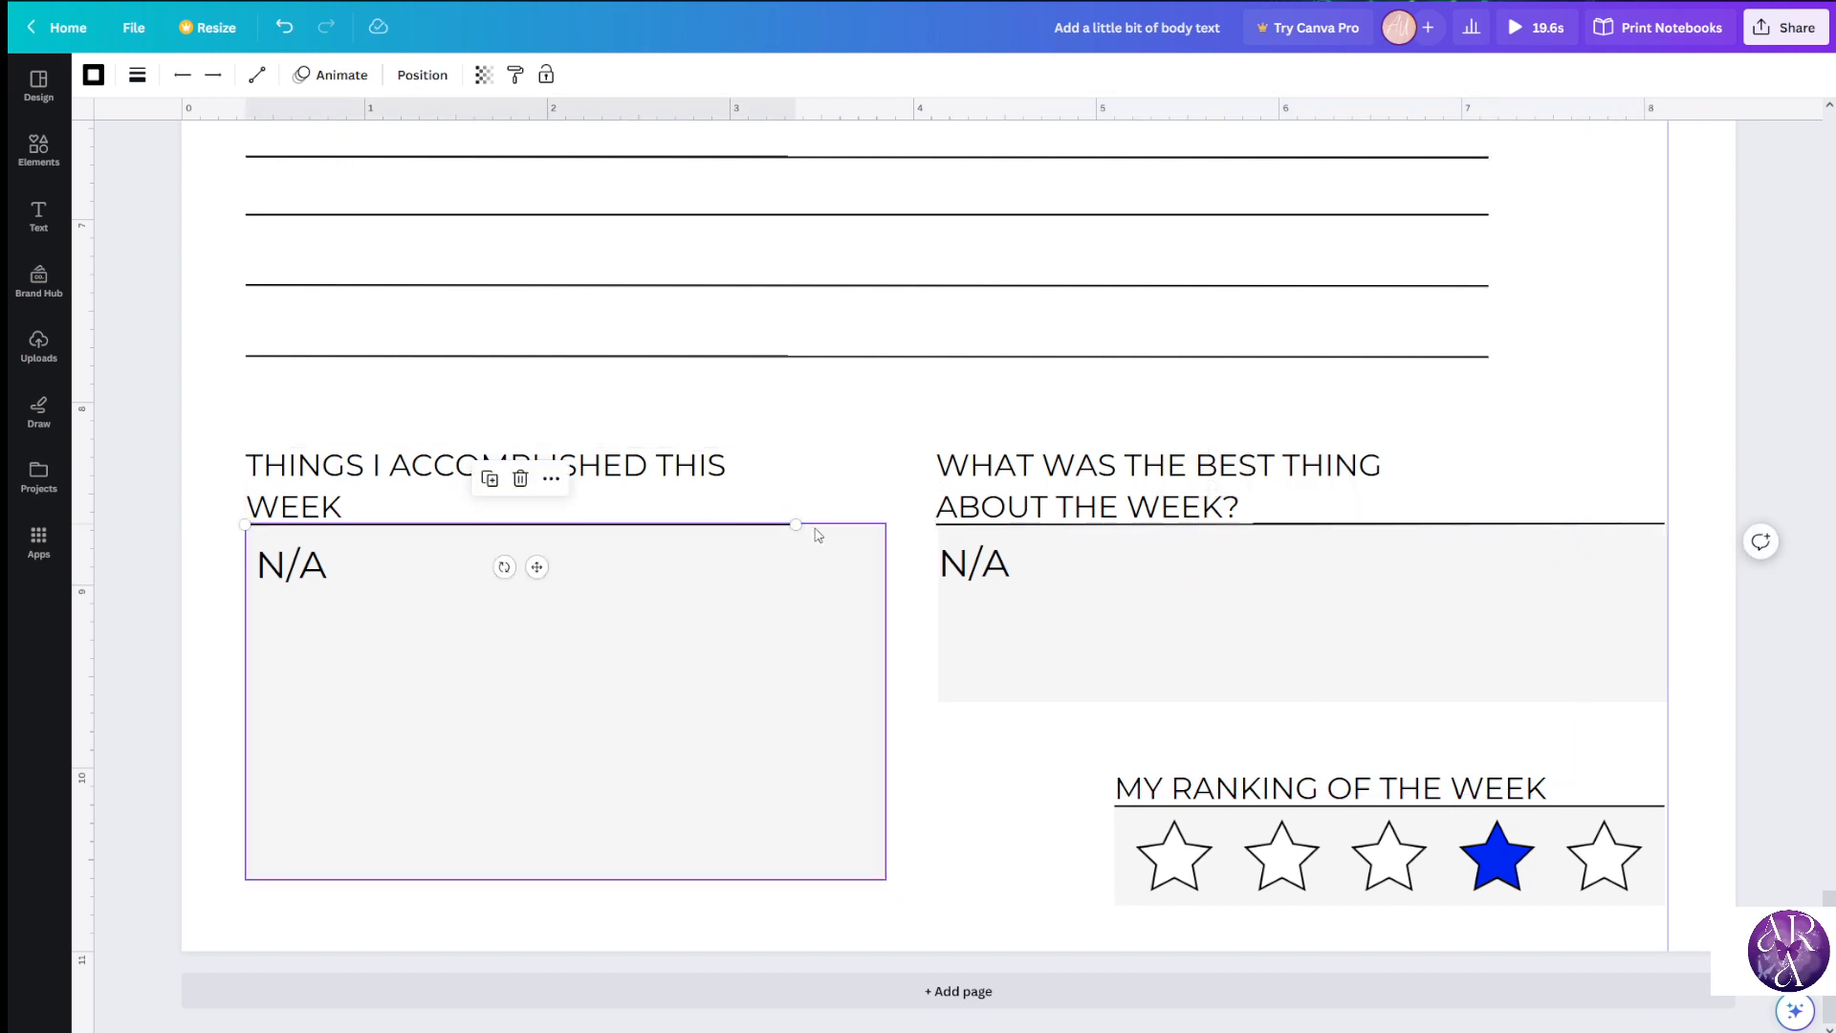
{"action": "left_click", "coordinate": [800, 525]}
{"action": "left_click_drag", "start_coordinate": [800, 525], "coordinate": [886, 524]}
{"action": "left_click", "coordinate": [226, 473]}
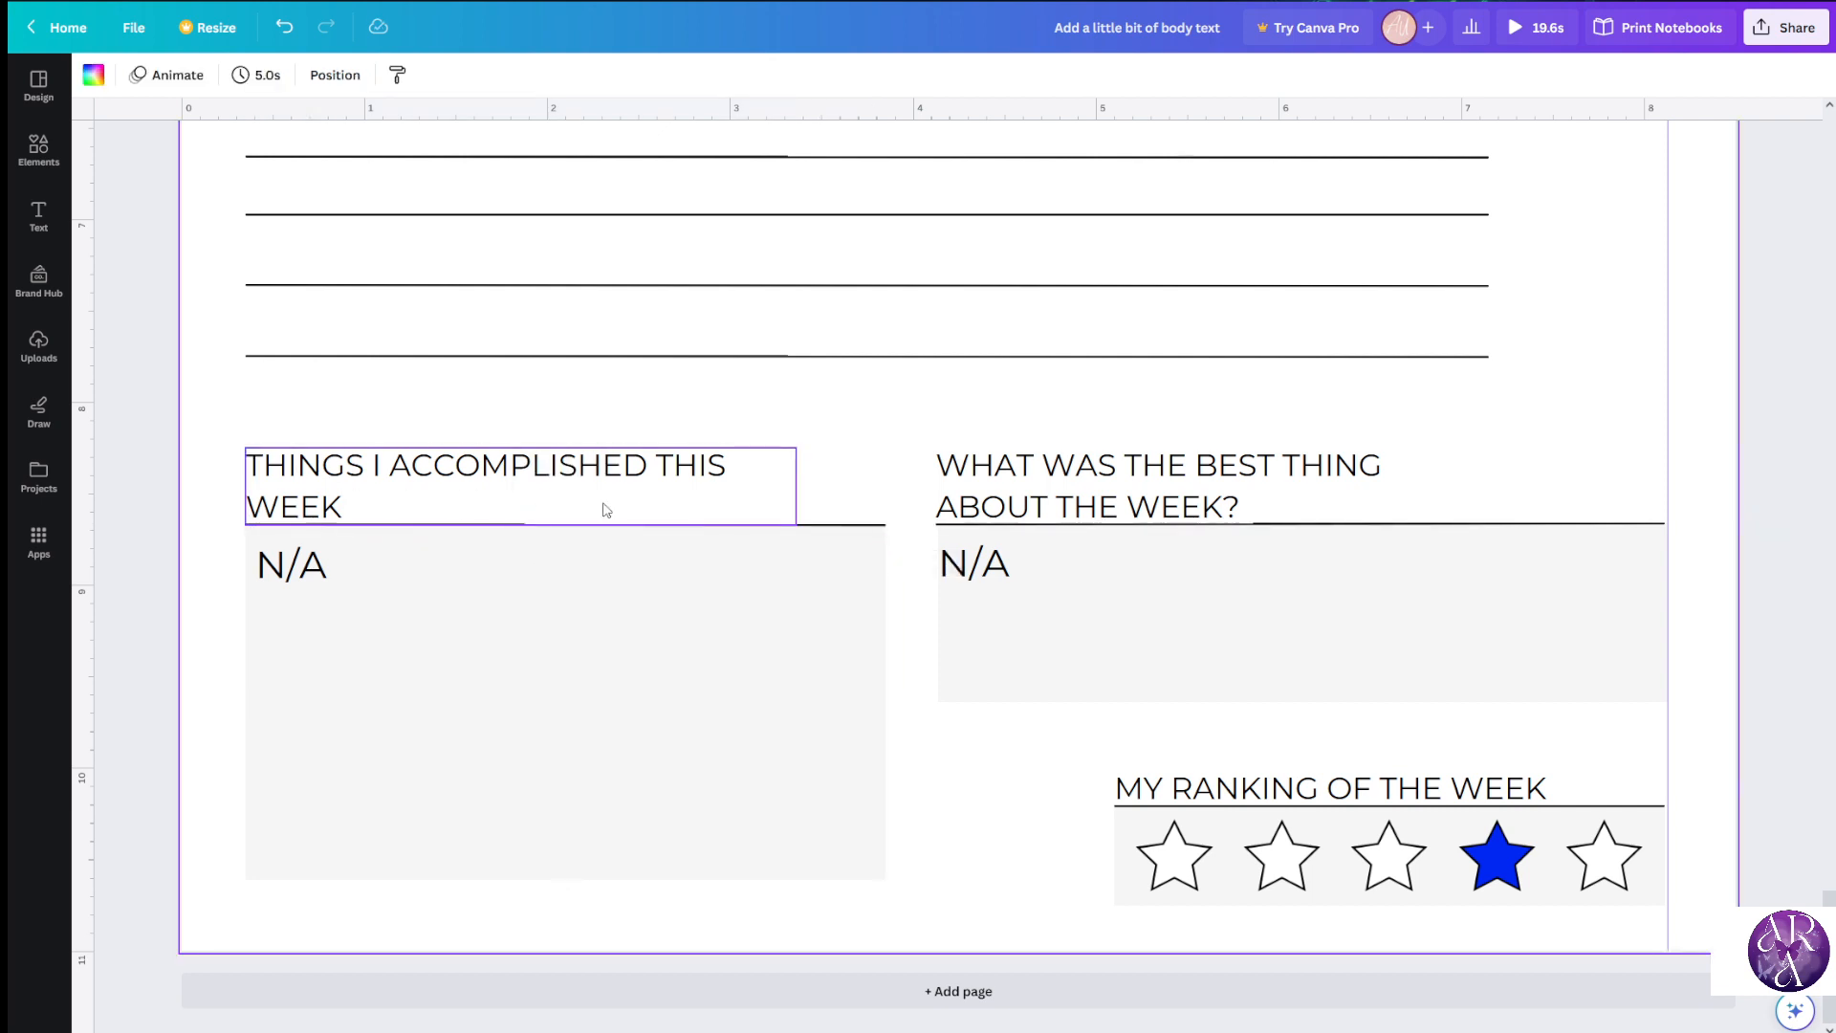
Duplicate the TOP 3 THINGS underline and fit the copy across the upper edge of the grey MOST REWARDING INTERACTION box
{"action": "scroll", "coordinate": [851, 603], "scroll_direction": "down", "scroll_amount": 3}
{"action": "scroll", "coordinate": [849, 656], "scroll_direction": "up", "scroll_amount": 2}
{"action": "scroll", "coordinate": [808, 723], "scroll_direction": "up", "scroll_amount": 2}
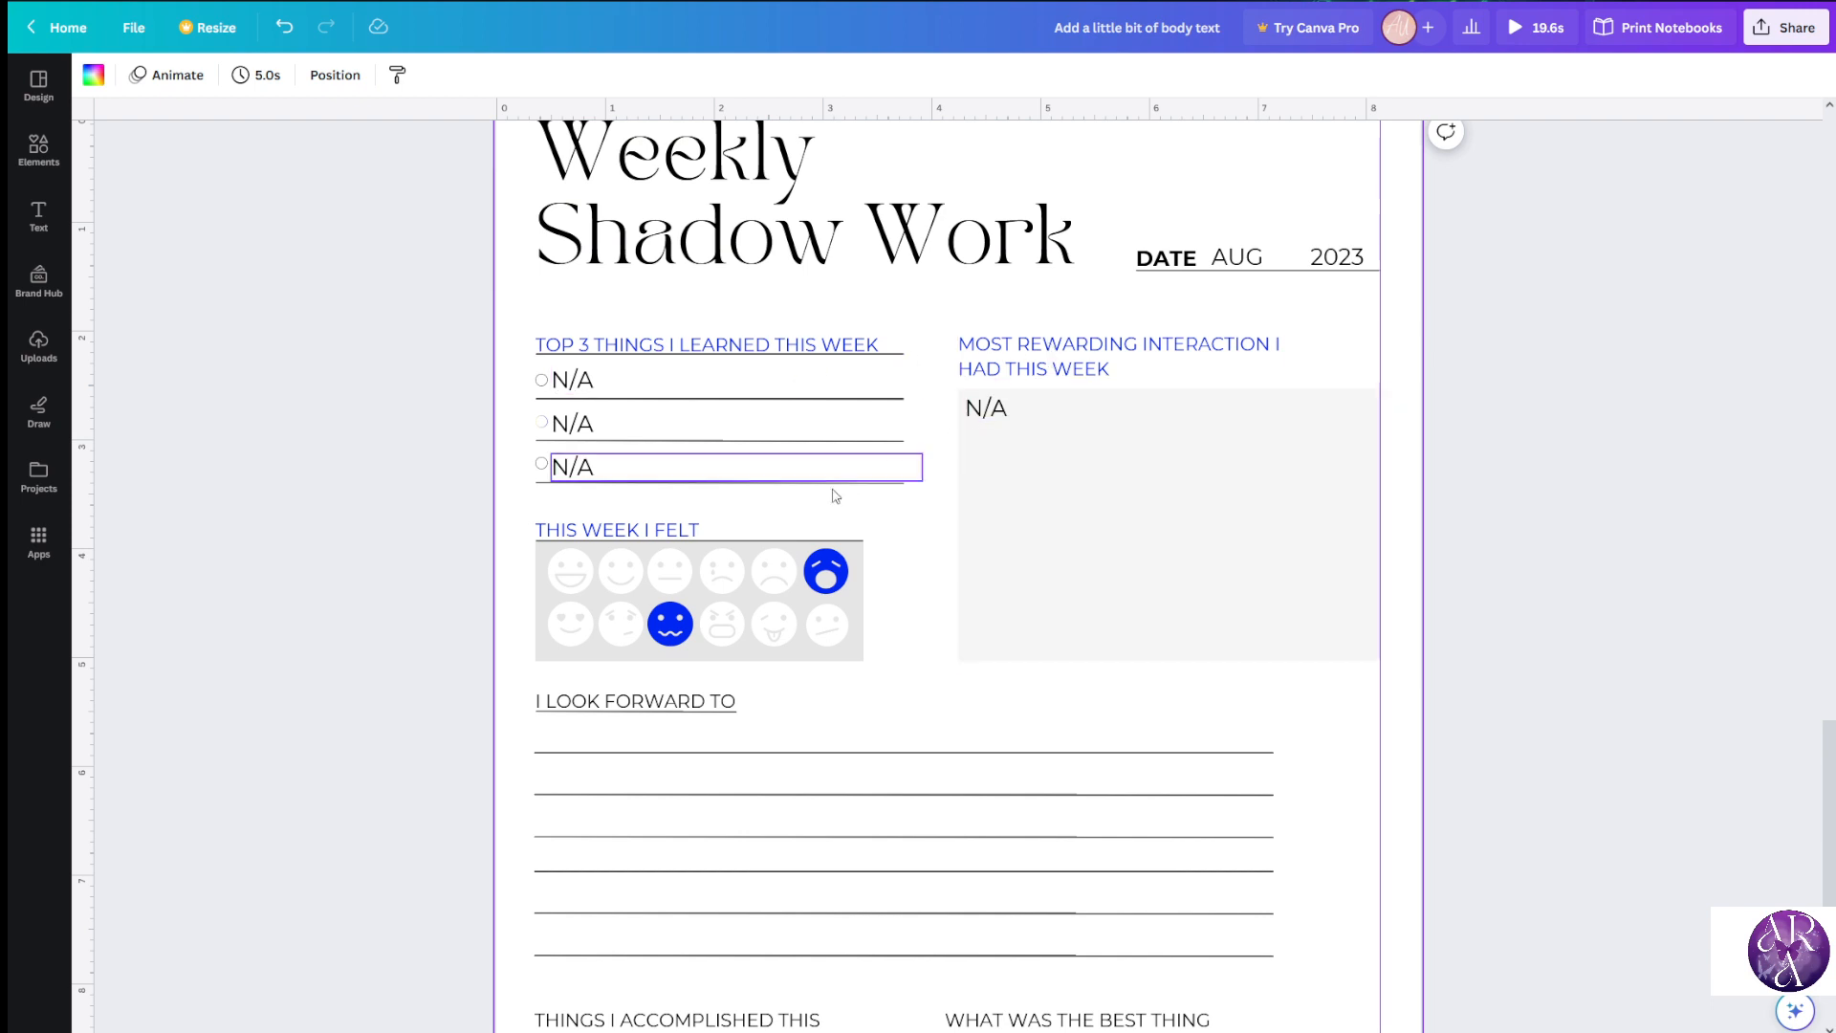
{"action": "scroll", "coordinate": [964, 454], "scroll_direction": "up", "scroll_amount": 3}
{"action": "scroll", "coordinate": [964, 454], "scroll_direction": "up", "scroll_amount": 3}
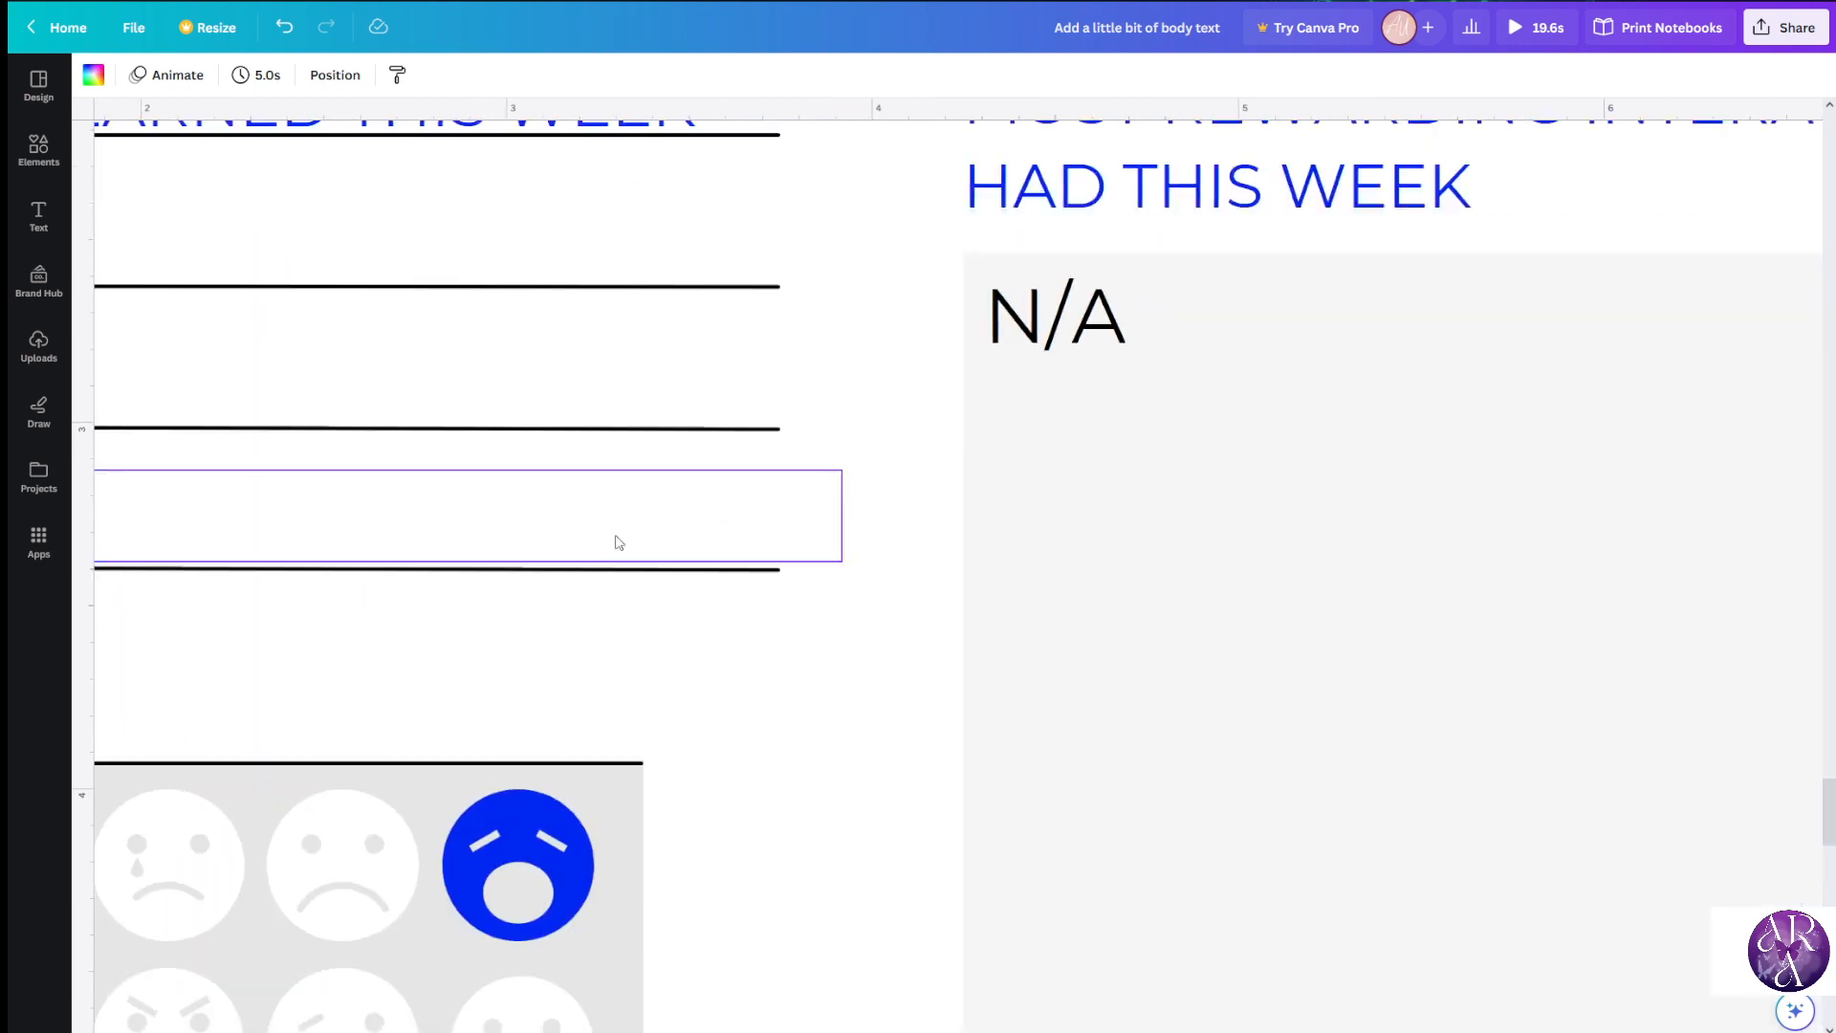
{"action": "scroll", "coordinate": [670, 459], "scroll_direction": "up", "scroll_amount": 3}
{"action": "left_click", "coordinate": [765, 375]}
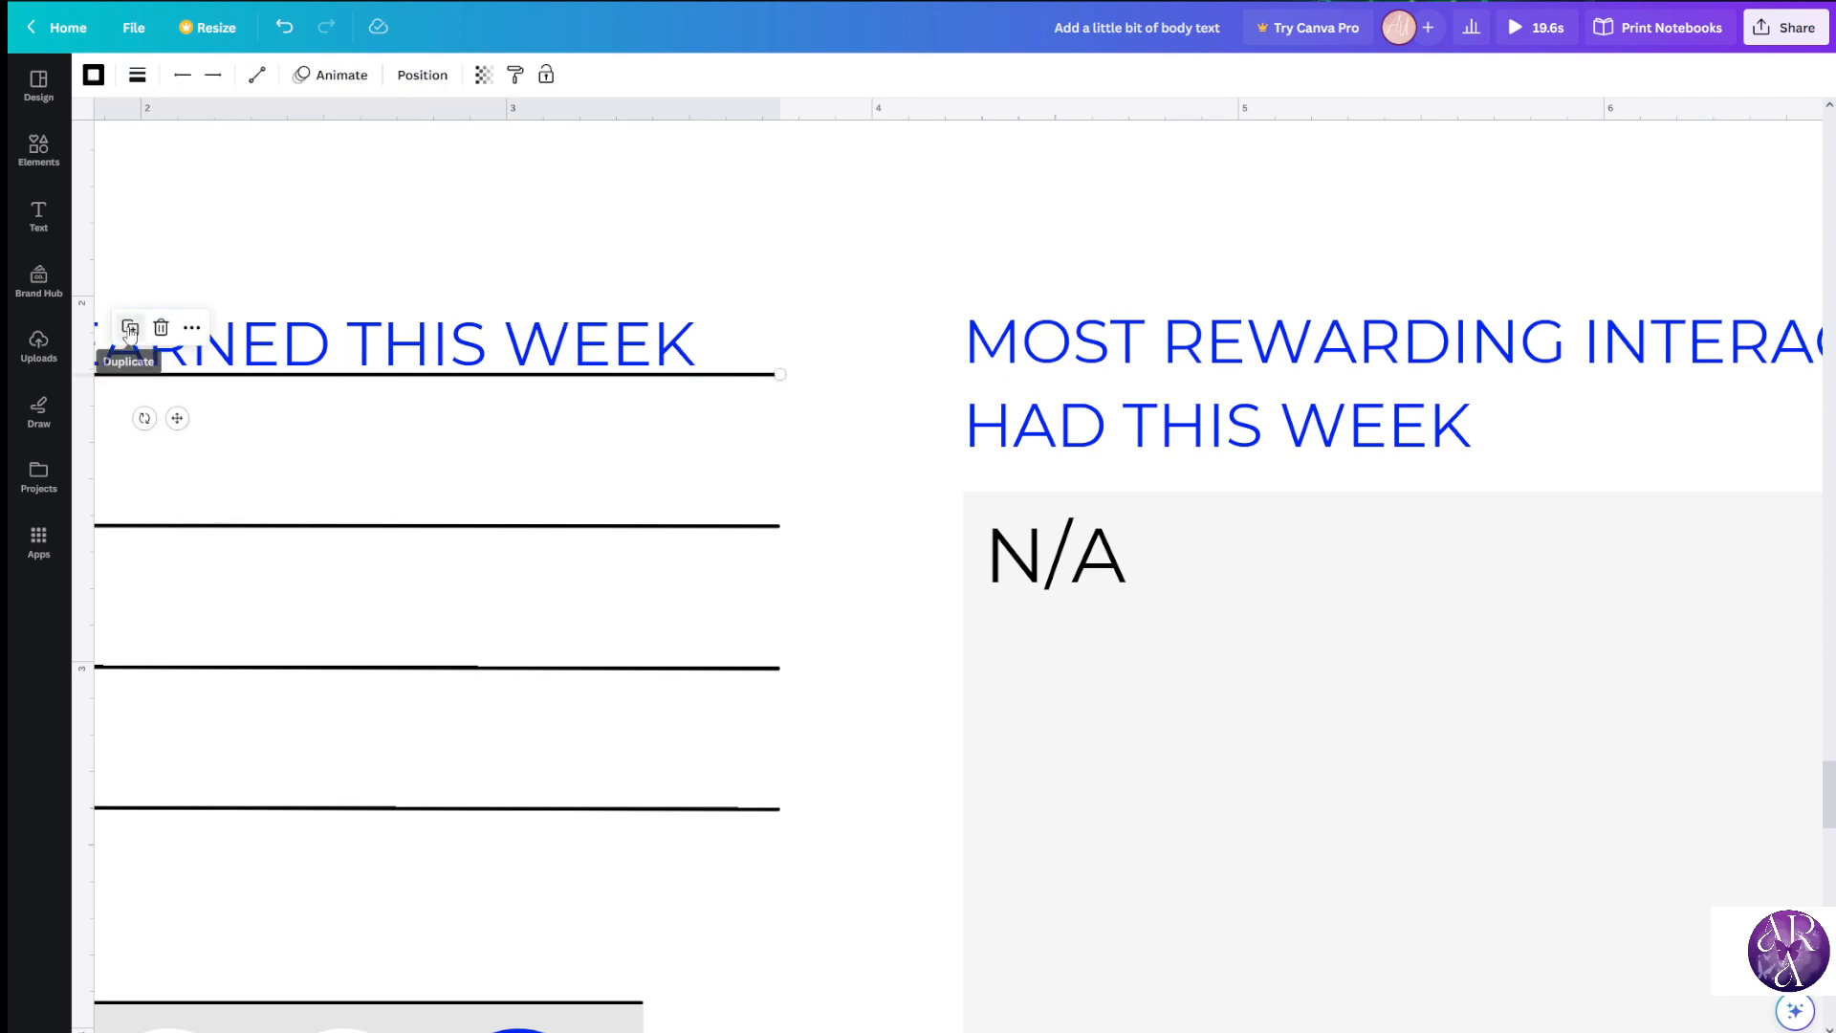
{"action": "key", "text": "ctrl+d"}
{"action": "left_click_drag", "start_coordinate": [362, 439], "coordinate": [1703, 499]}
{"action": "scroll", "coordinate": [1557, 507], "scroll_direction": "down", "scroll_amount": 5}
{"action": "scroll", "coordinate": [1653, 501], "scroll_direction": "up", "scroll_amount": 3}
{"action": "left_click", "coordinate": [1050, 341]}
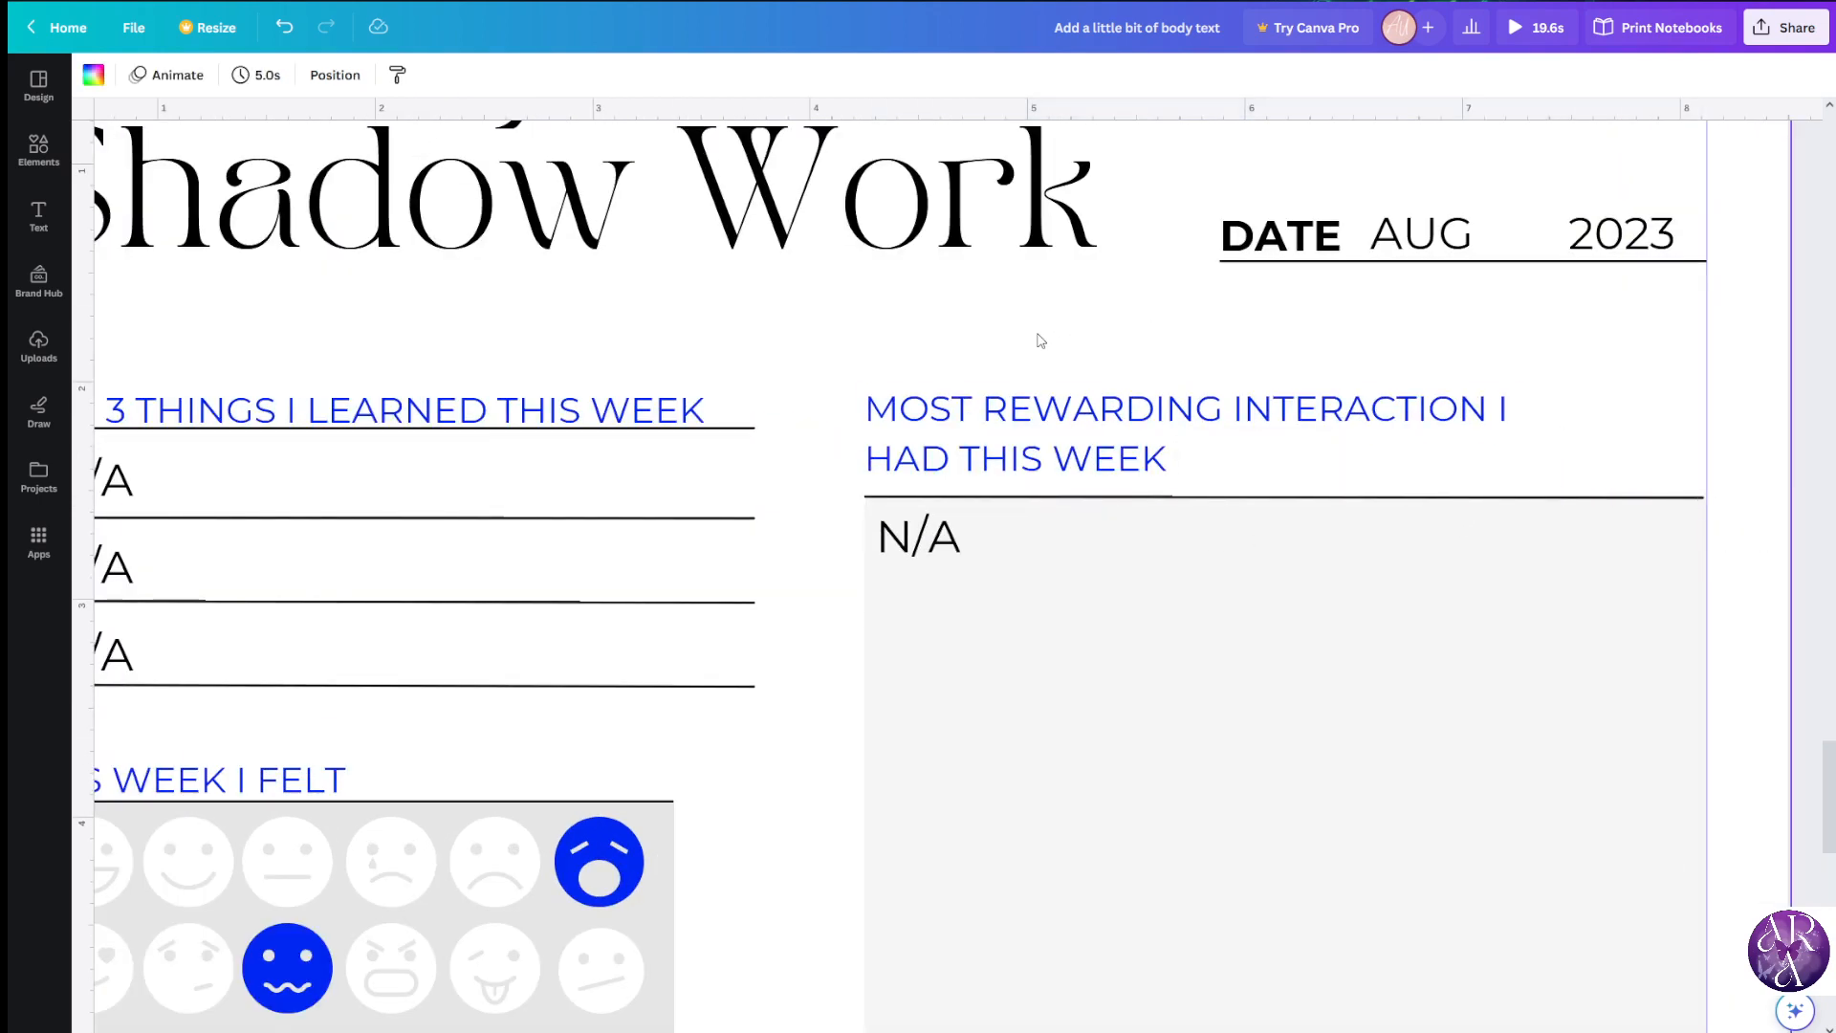
Try to extend the first I LOOK FORWARD TO writing line toward the vertical guide
{"action": "scroll", "coordinate": [1037, 341], "scroll_direction": "down", "scroll_amount": 4}
{"action": "scroll", "coordinate": [1077, 348], "scroll_direction": "down", "scroll_amount": 3}
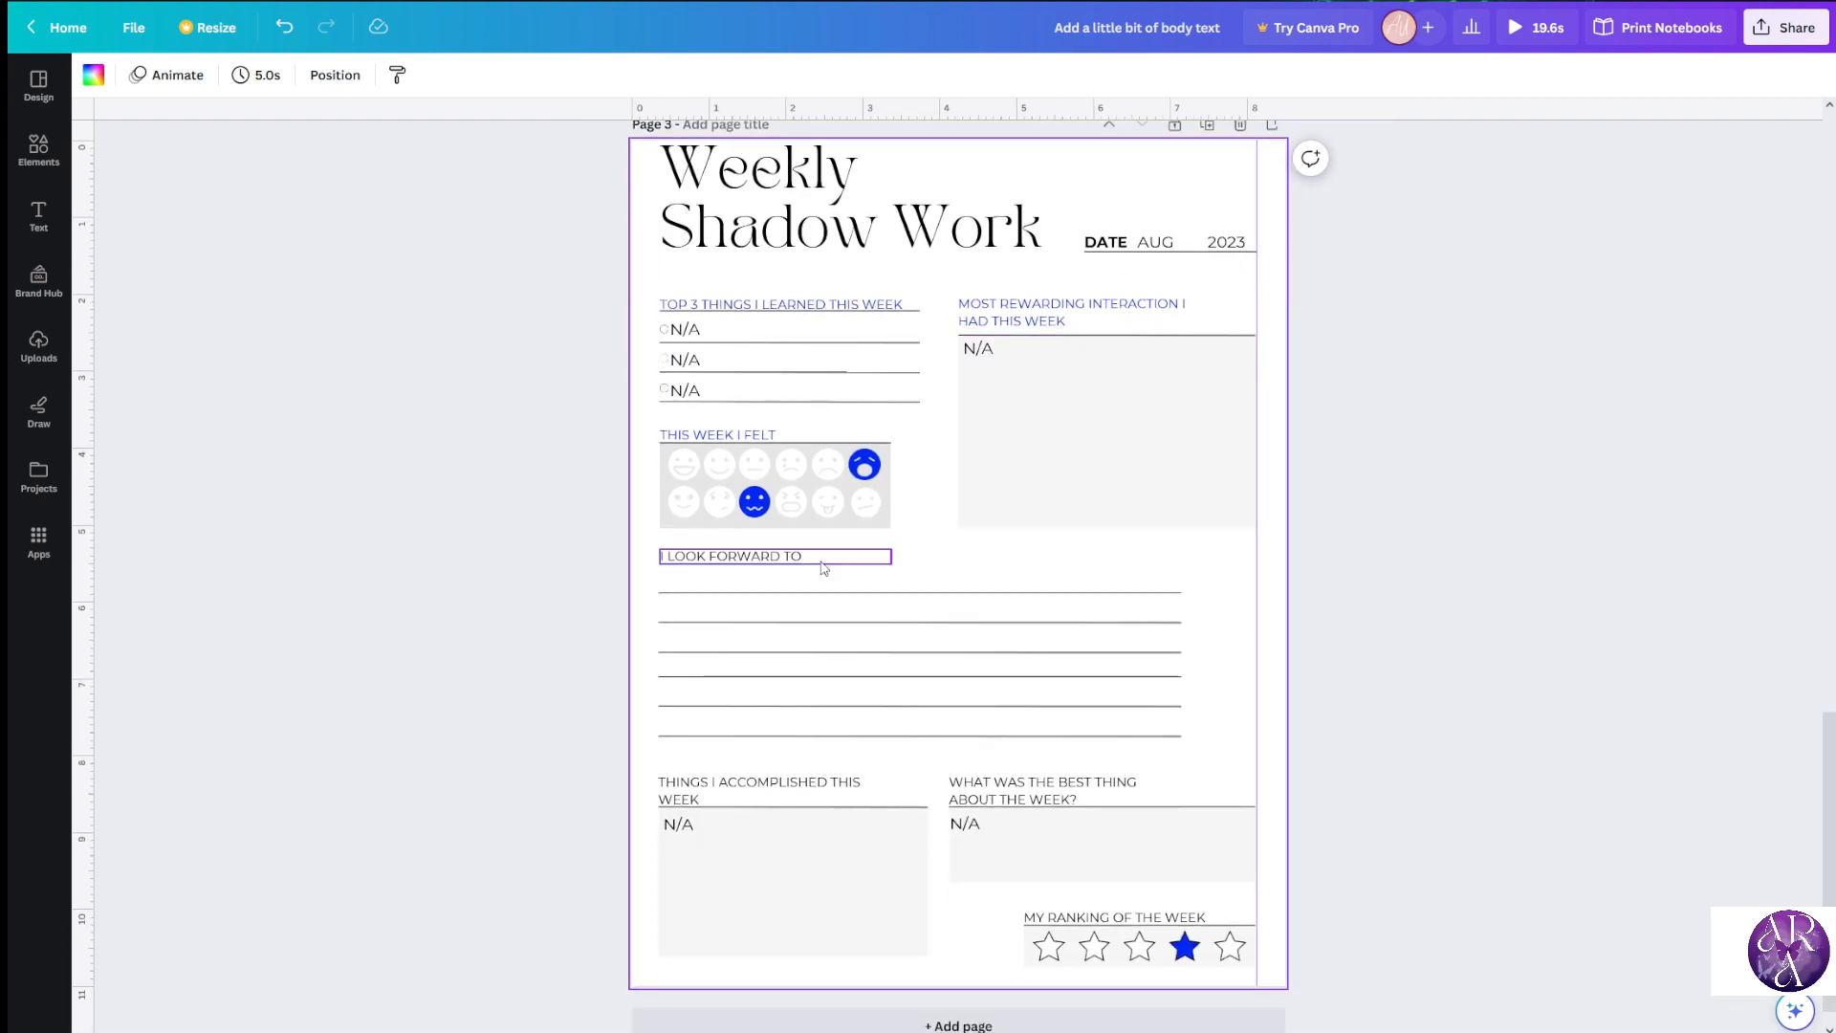
{"action": "left_click", "coordinate": [1171, 601]}
{"action": "left_click_drag", "start_coordinate": [1181, 593], "coordinate": [1246, 595]}
Place a copy of the MOST REWARDING N/A entry on the first I LOOK FORWARD TO line, matching its text box to the original line length
{"action": "left_click", "coordinate": [983, 355]}
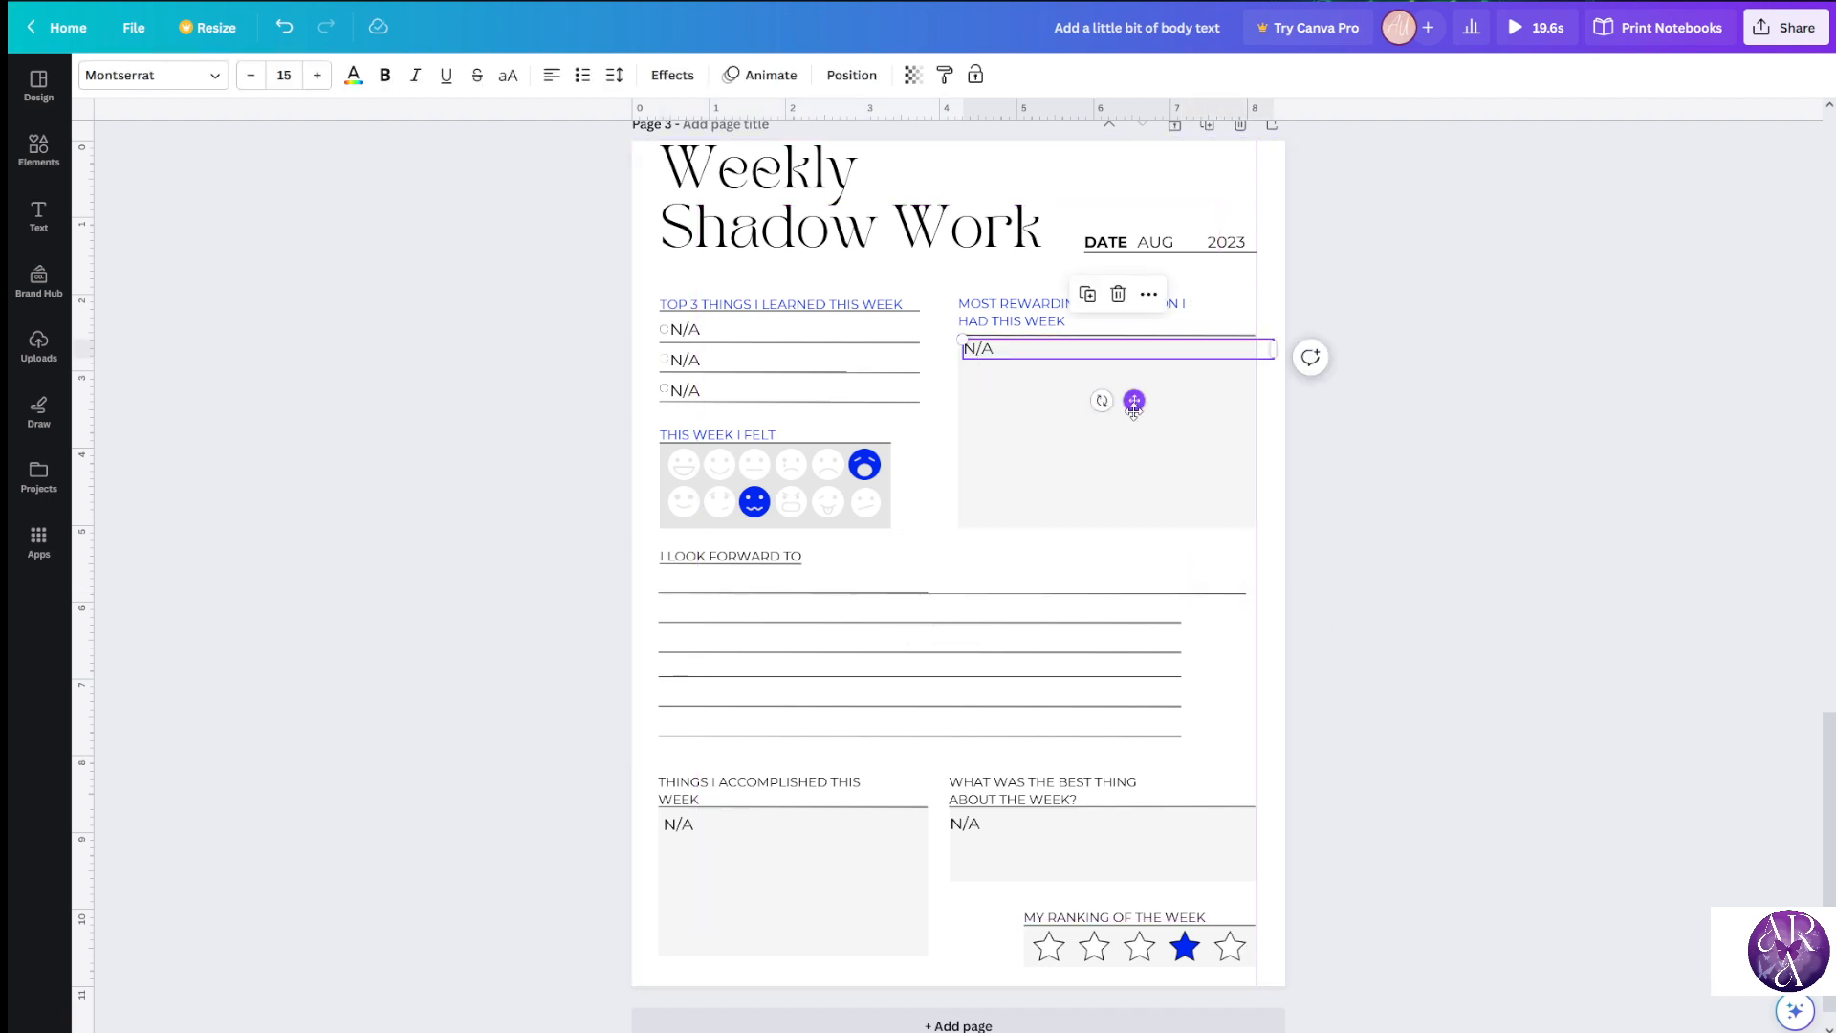
{"action": "left_click_drag", "start_coordinate": [1007, 359], "coordinate": [698, 585]}
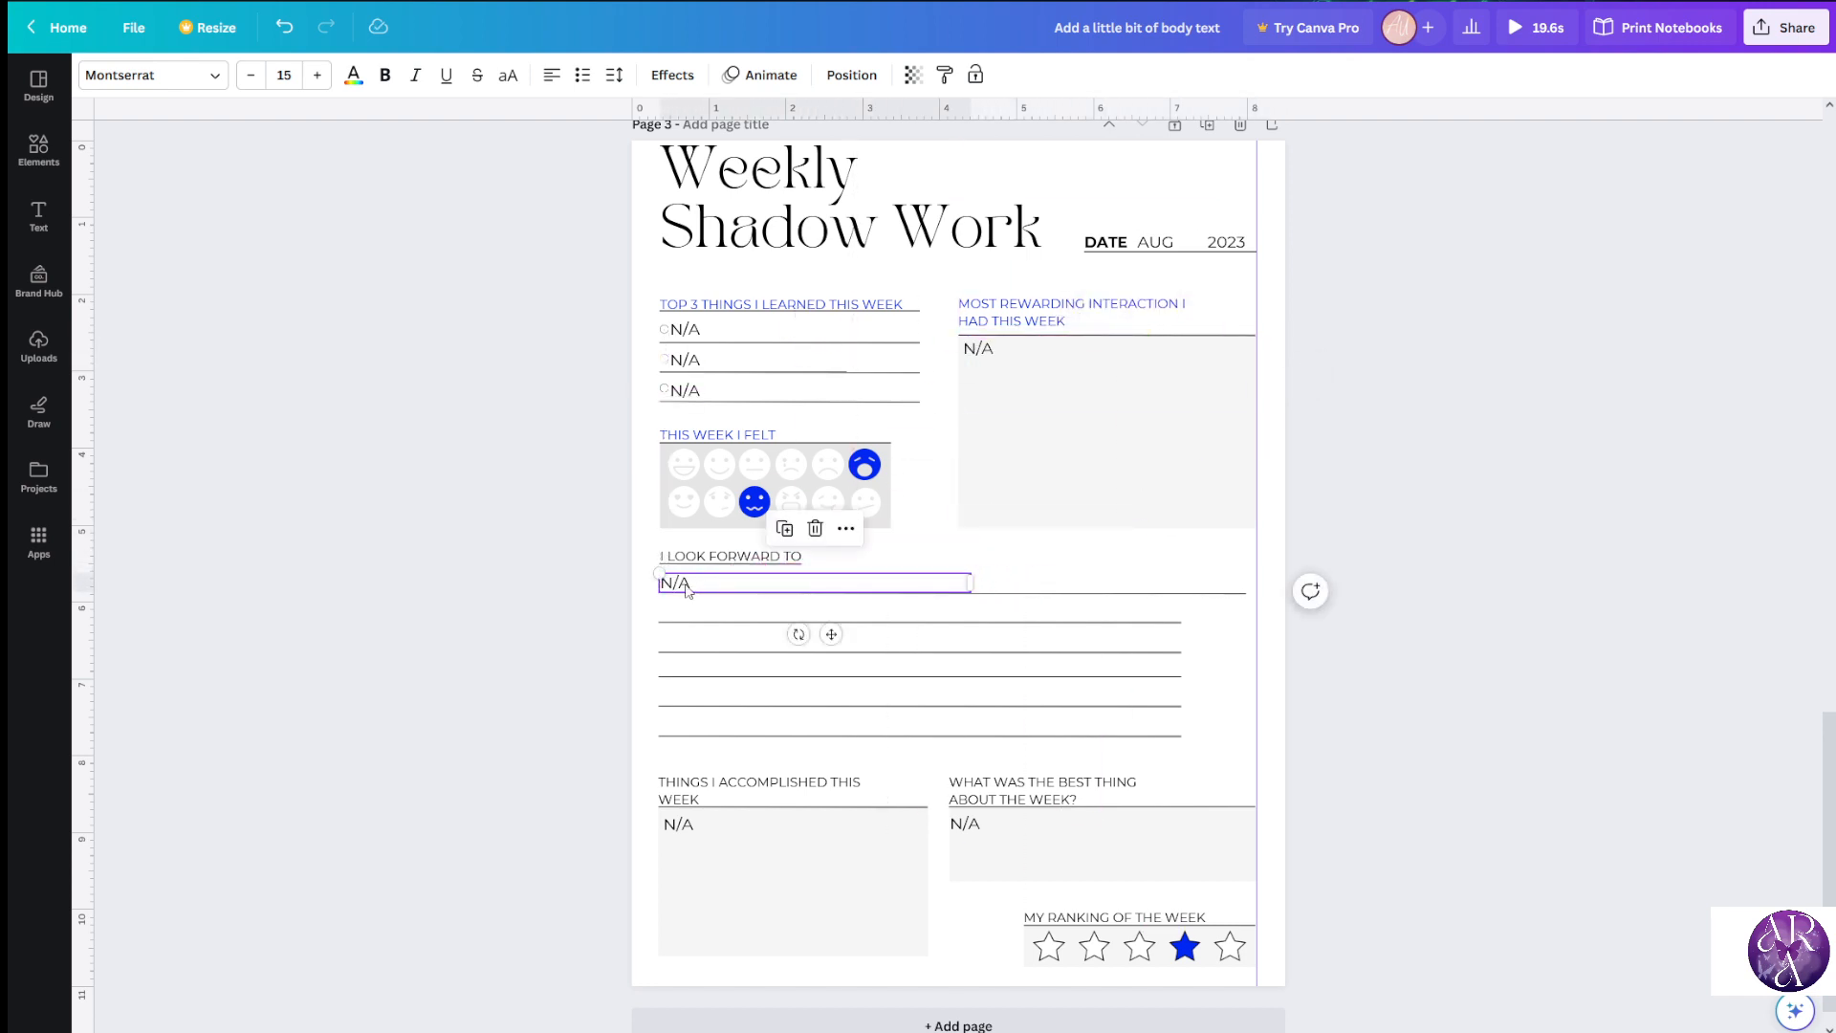
{"action": "double_click", "coordinate": [686, 585]}
{"action": "left_click_drag", "start_coordinate": [973, 580], "coordinate": [1163, 613]}
{"action": "left_click", "coordinate": [1231, 595]}
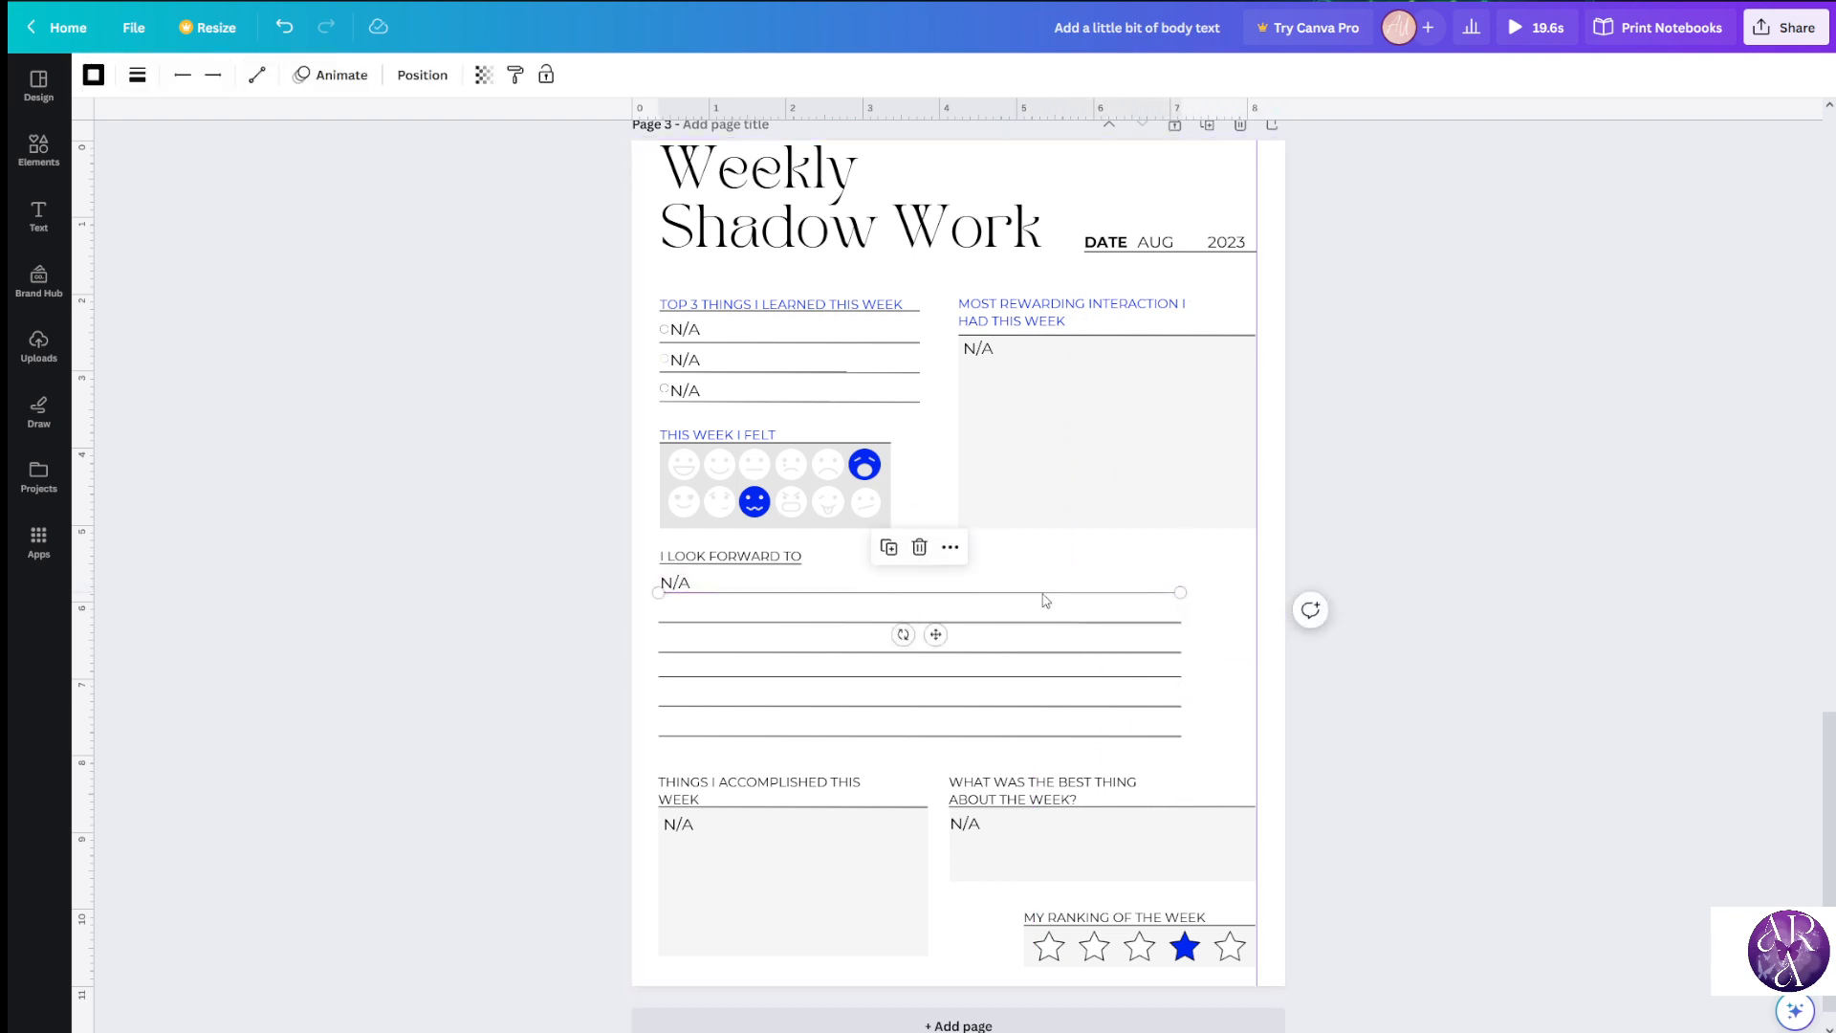
Replace the copied N/A with "I LOOK FORWARD TO HAVING A GOOD TIME IN CLASS AND LEARING MORE ABOUT MANIFESTATION AND"
{"action": "double_click", "coordinate": [709, 582]}
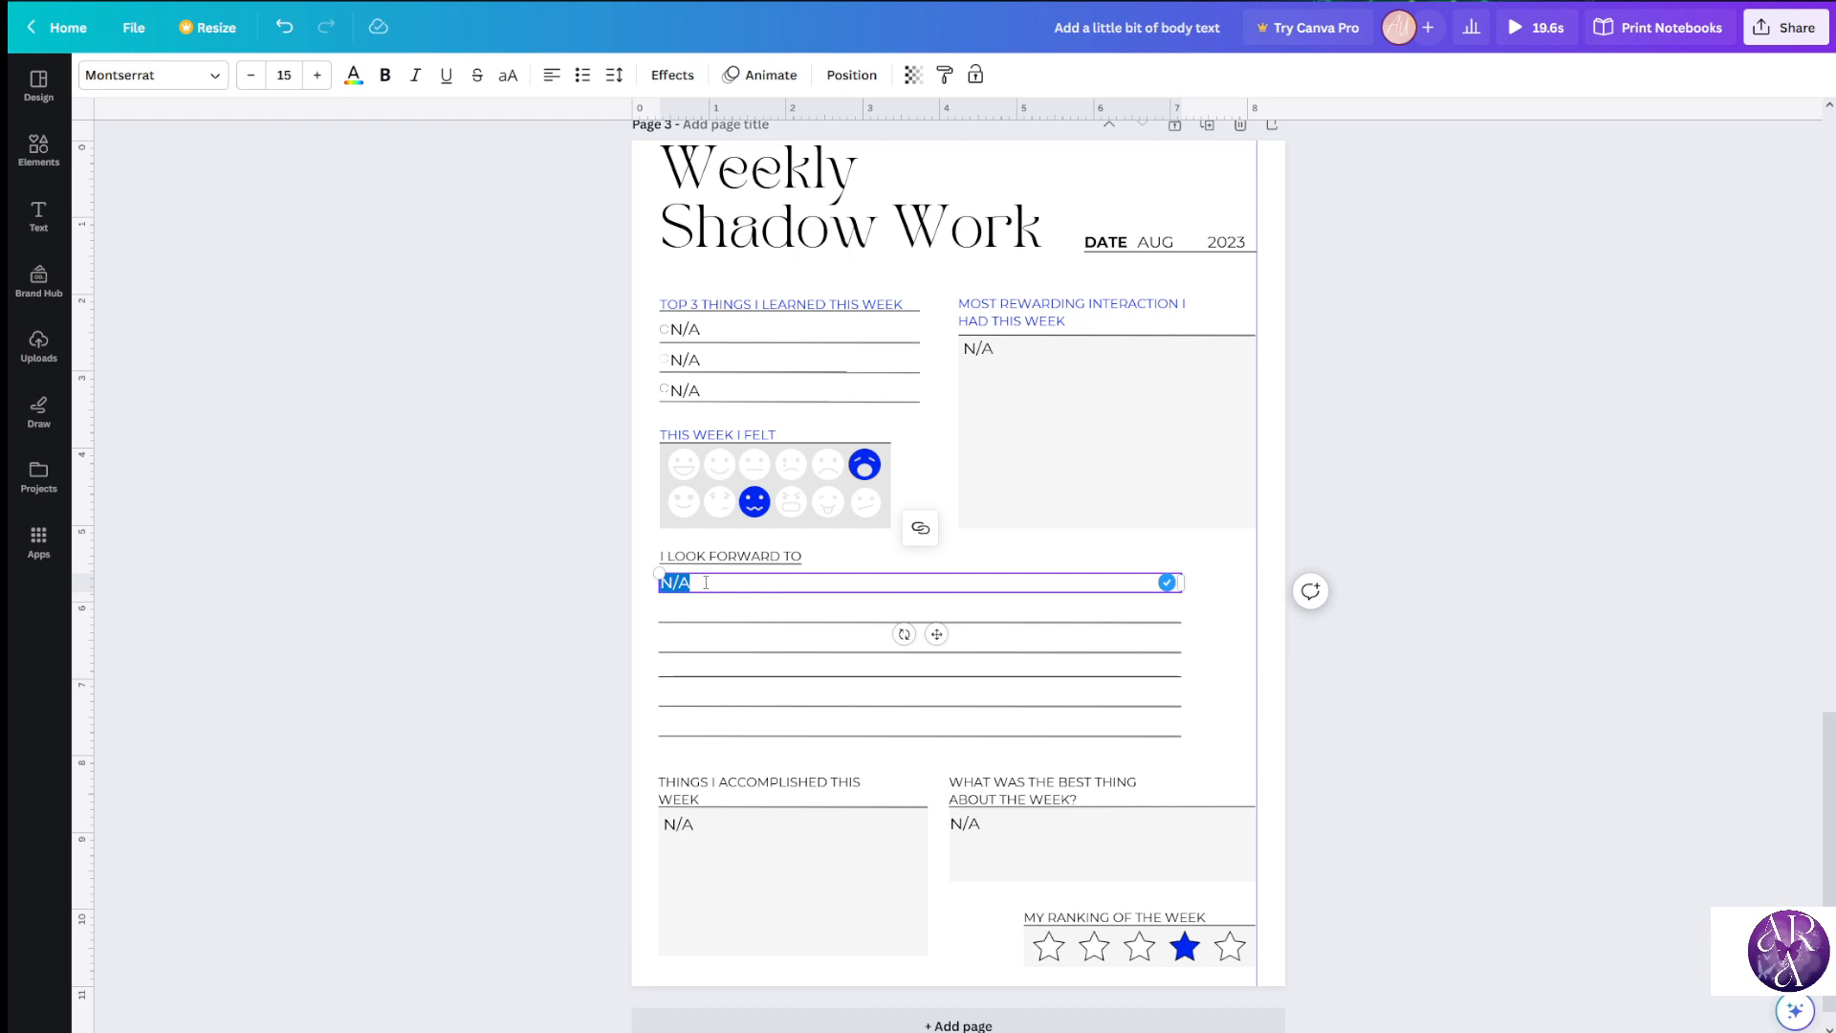
{"action": "type", "text": "I L"}
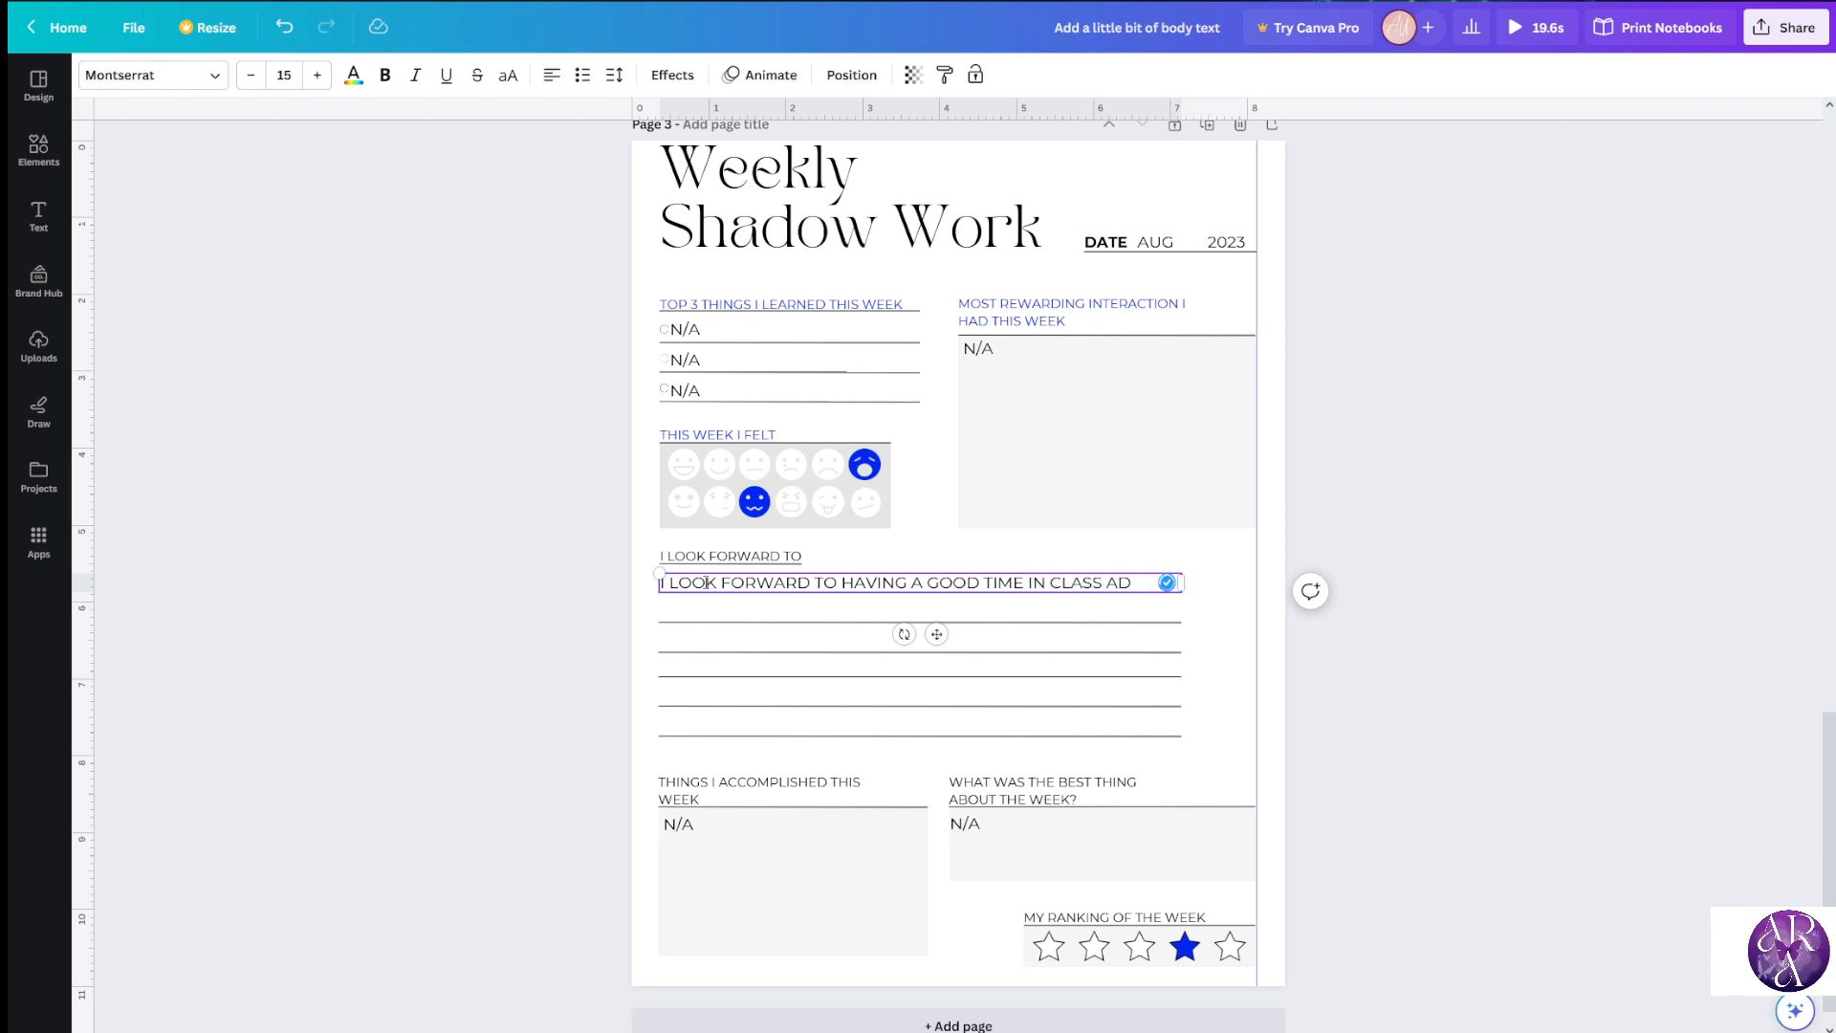
{"action": "type", "text": "ARING"}
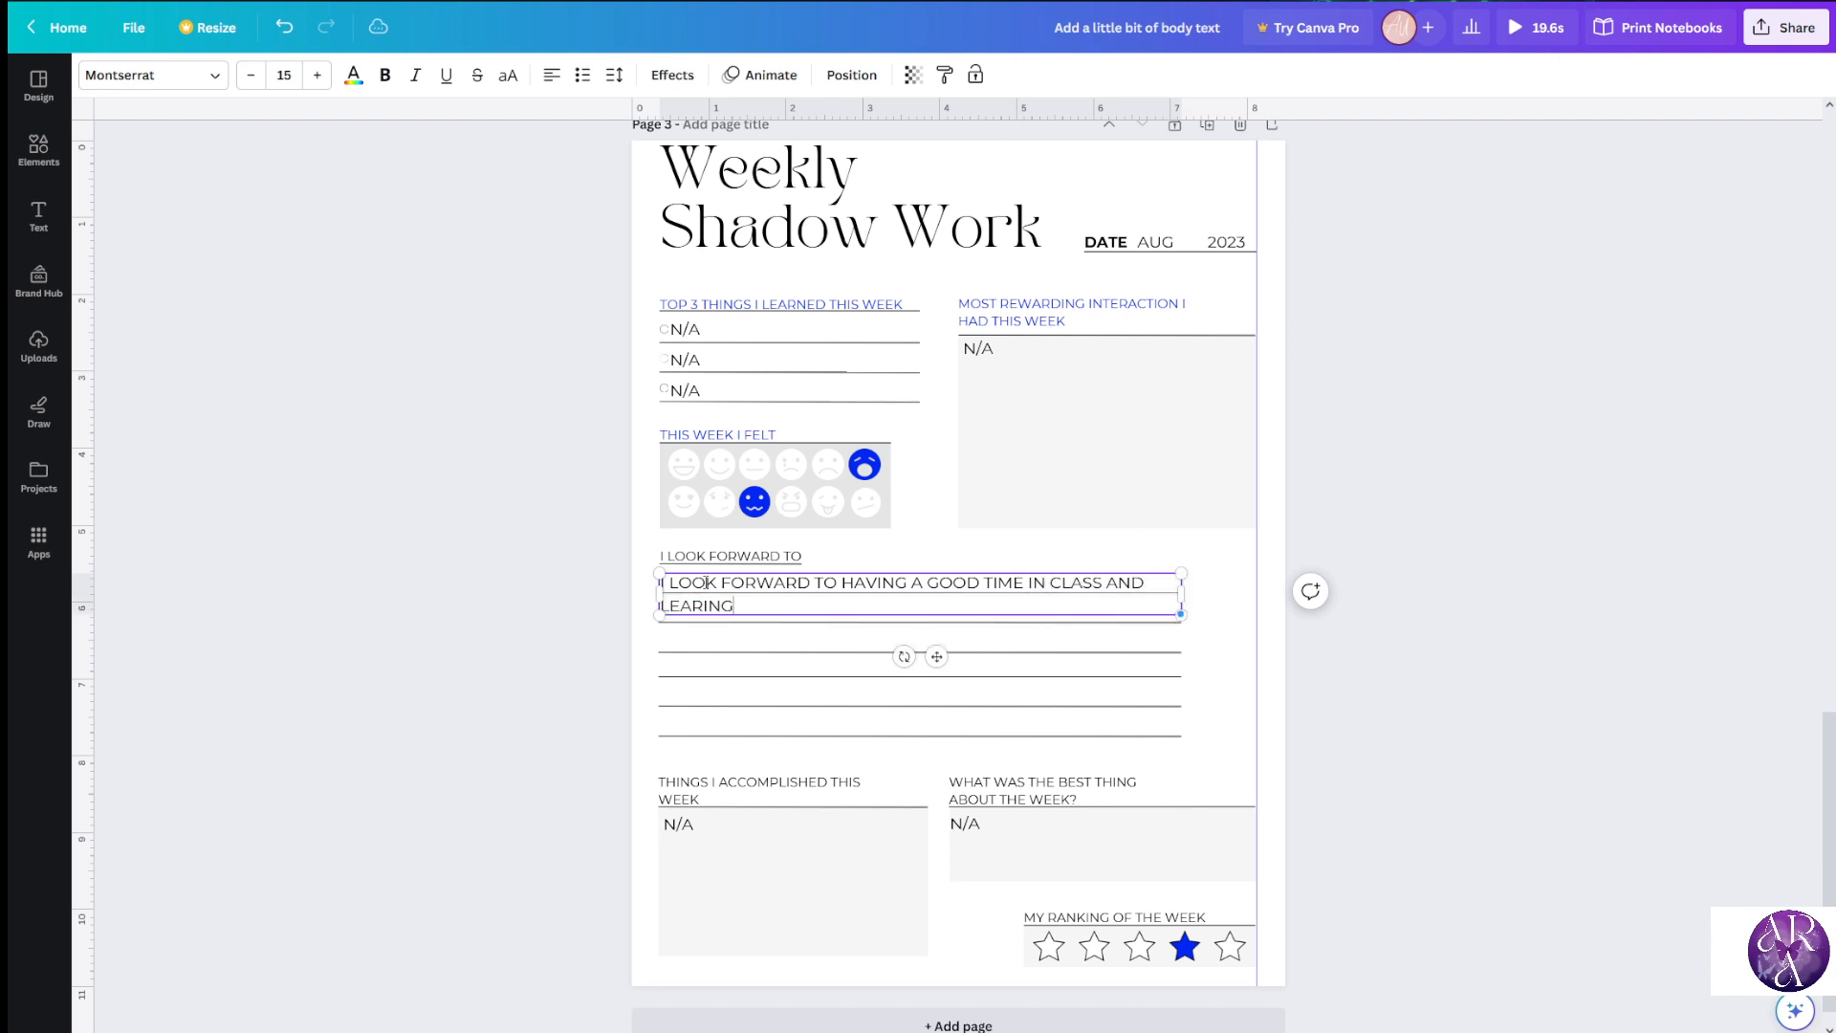
{"action": "type", "text": " MORE ABOUT MANIFESTATION AND"}
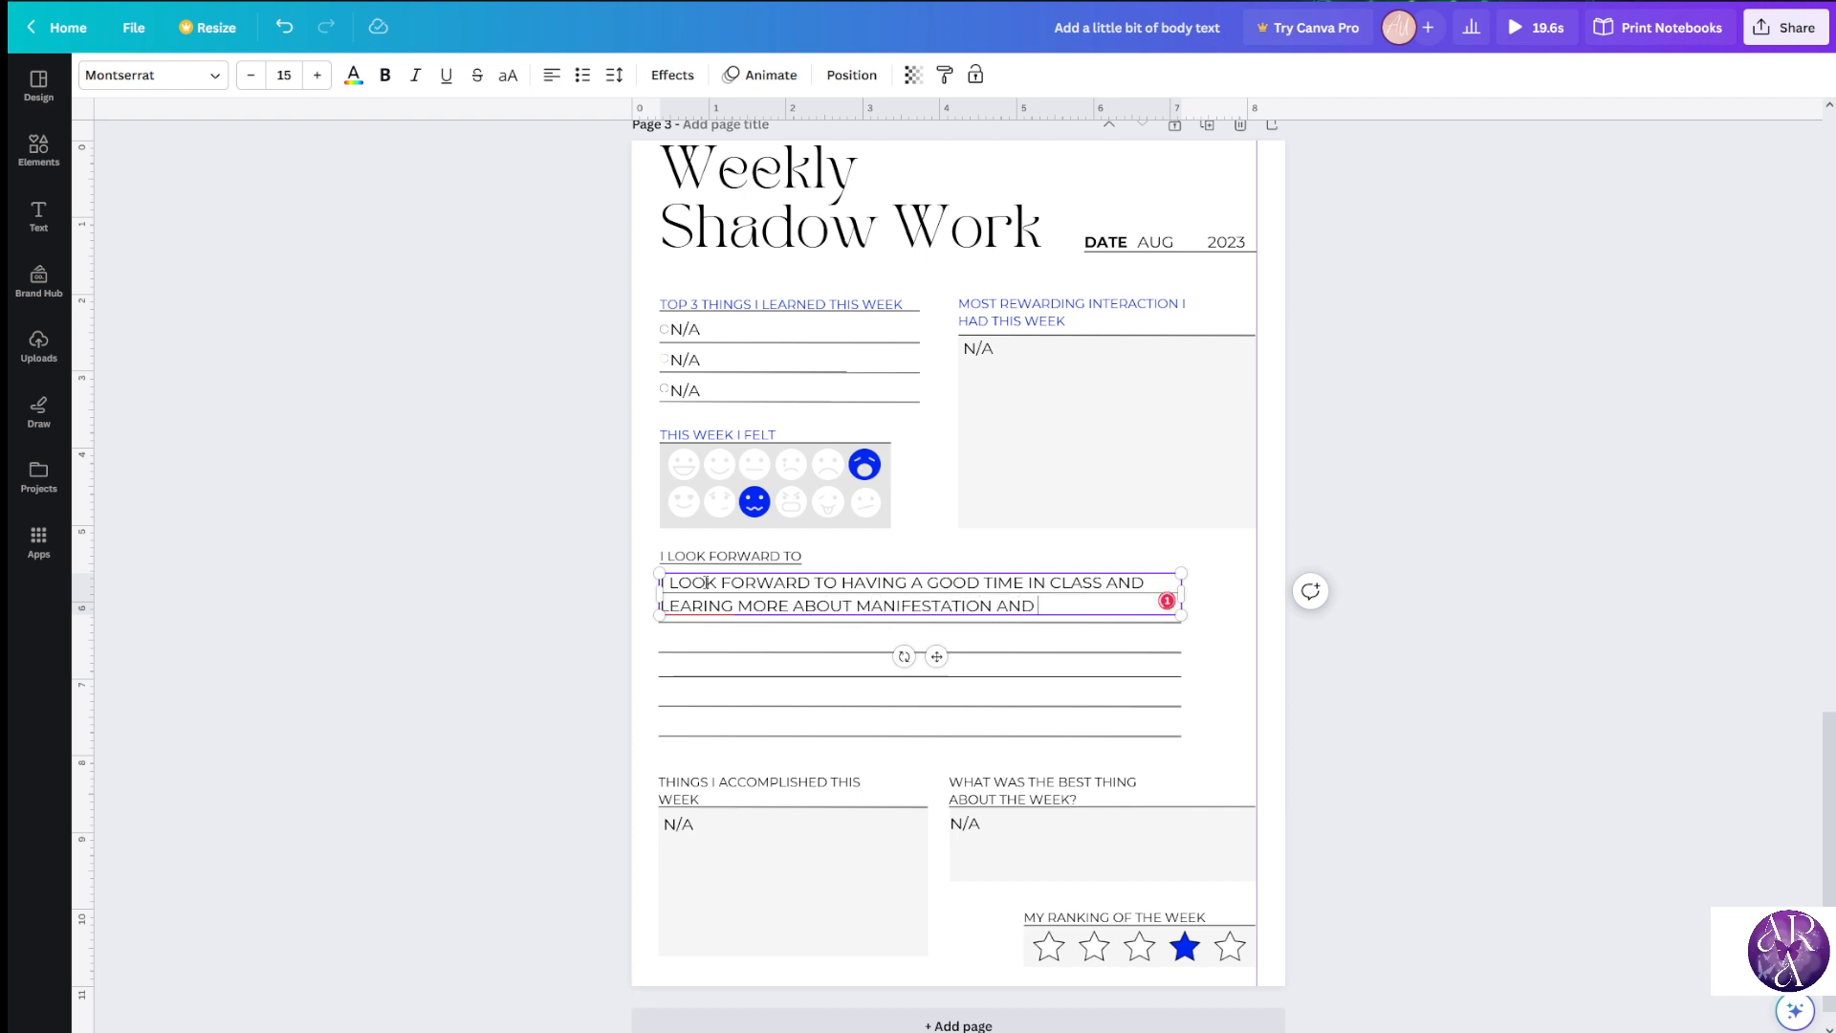
Correct LEARING to LEARNING in the I LOOK FORWARD TO entry and complete the sentence with "SHADOW WORK."
{"action": "left_click", "coordinate": [701, 607]}
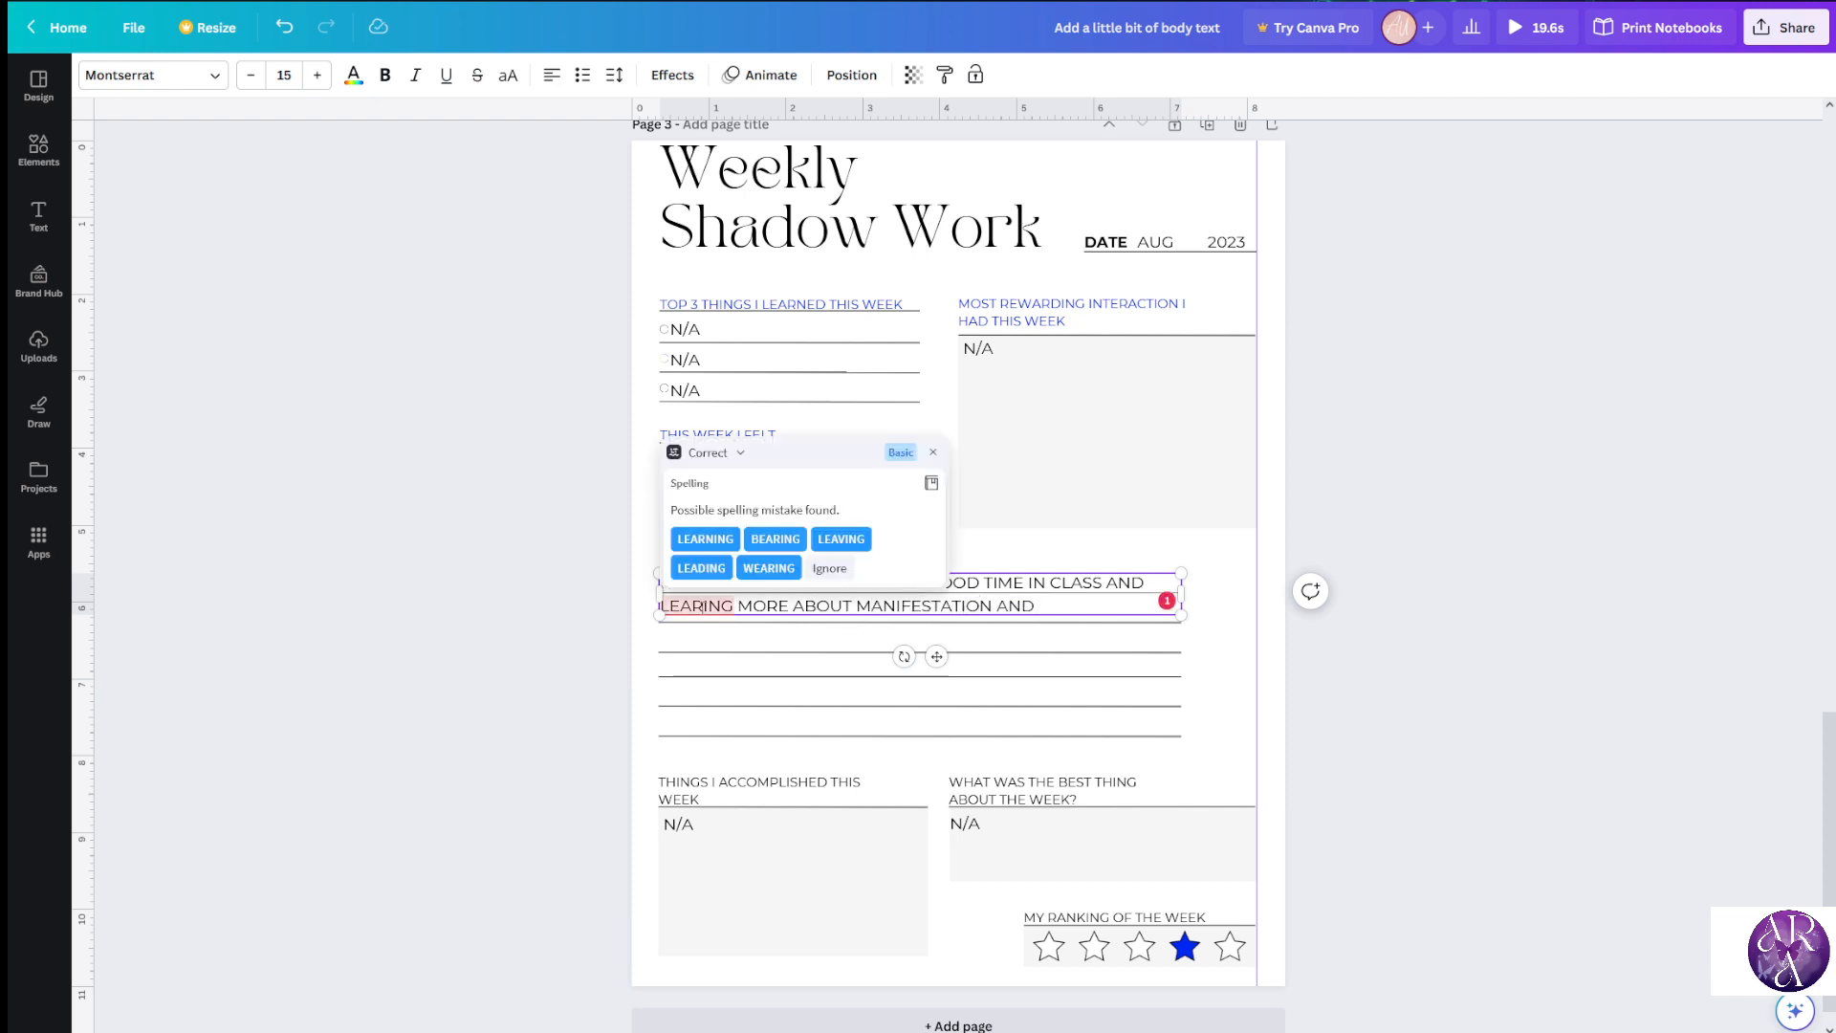
{"action": "type", "text": "LEARNING"}
{"action": "key", "text": "BackSpace"}
{"action": "key", "text": "BackSpace"}
{"action": "key", "text": "BackSpace"}
{"action": "key", "text": "BackSpace"}
{"action": "key", "text": "BackSpace"}
{"action": "key", "text": "BackSpace"}
{"action": "key", "text": "BackSpace"}
{"action": "key", "text": "BackSpace"}
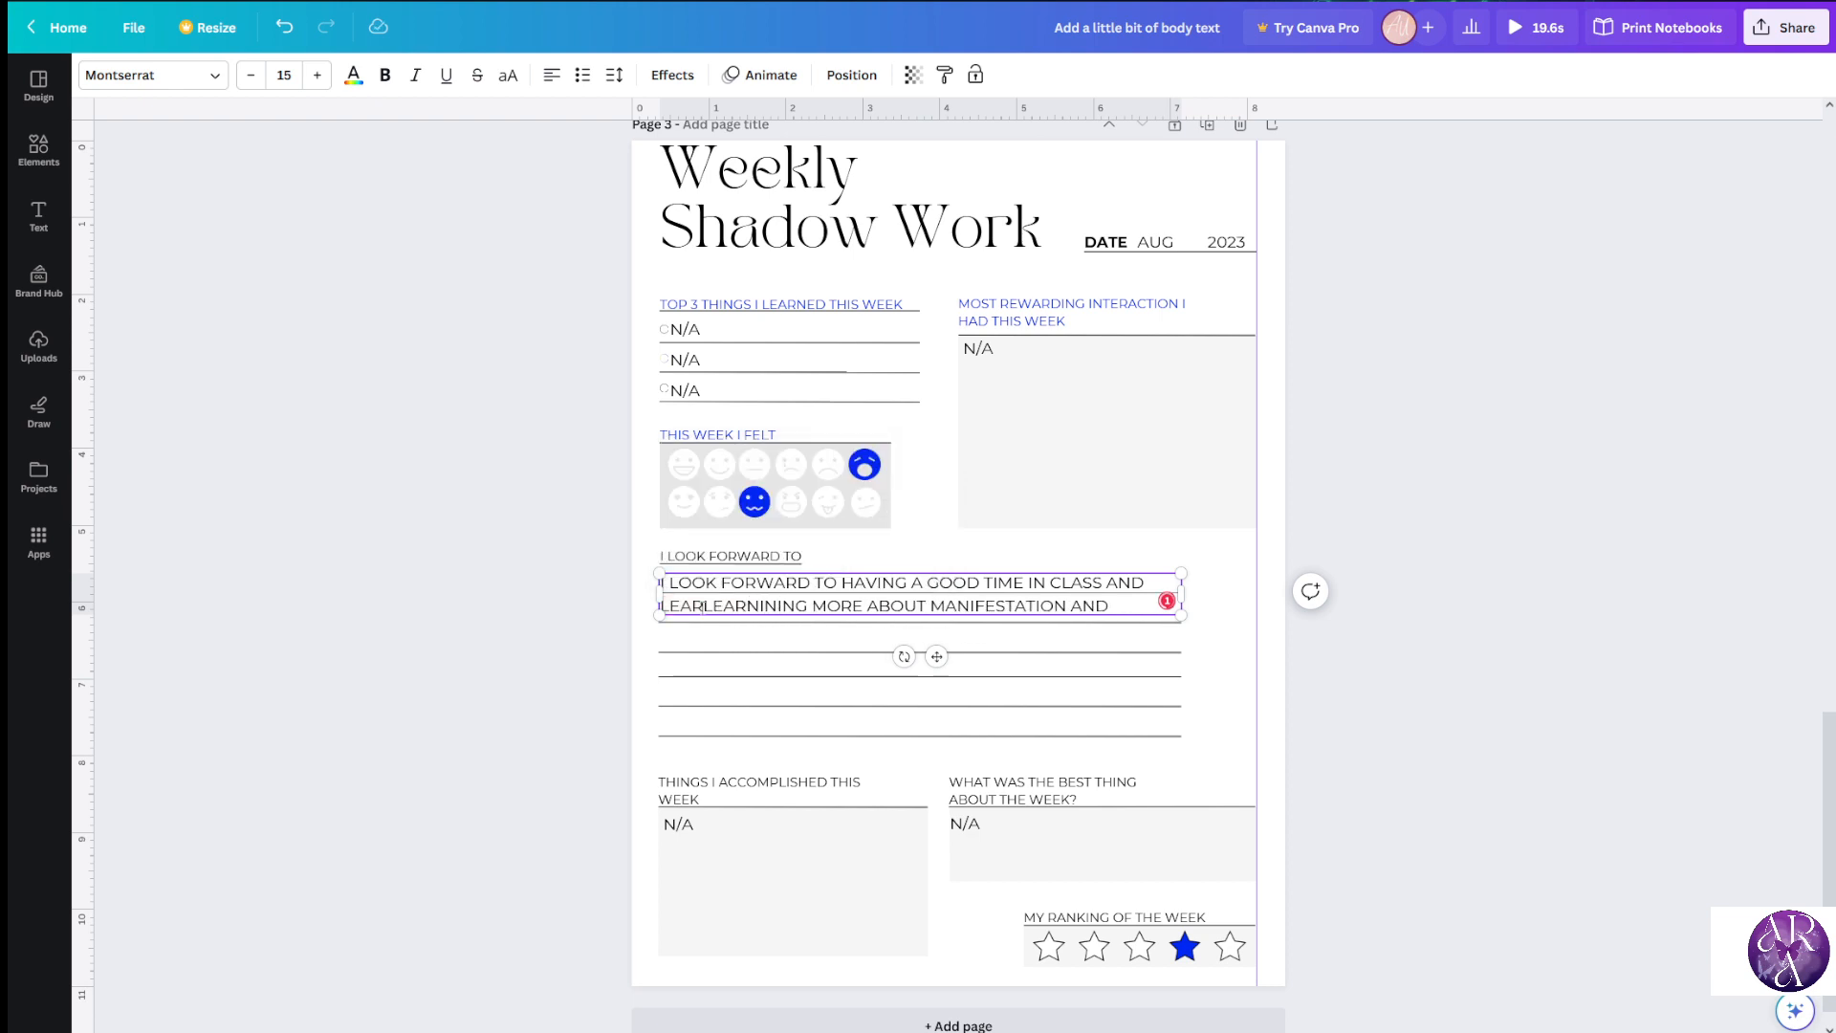
{"action": "type", "text": "N"}
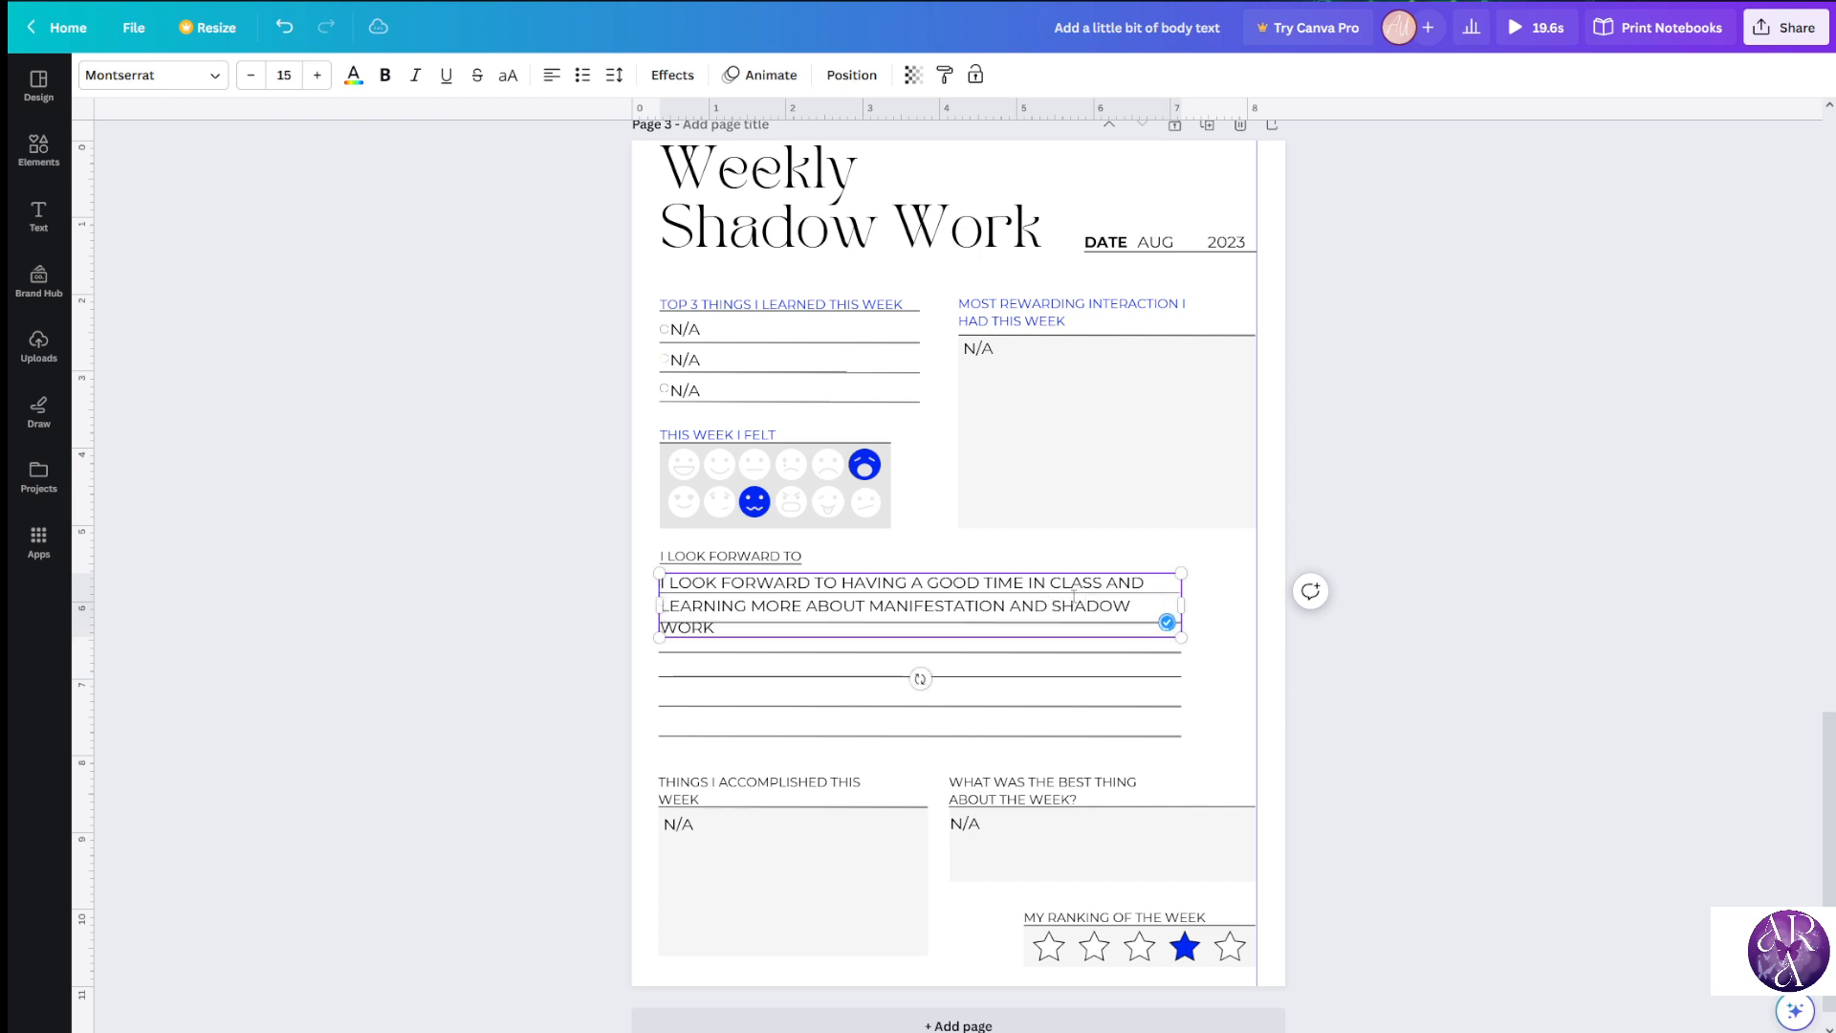
{"action": "left_click", "coordinate": [312, 751]}
{"action": "left_click", "coordinate": [700, 609]}
{"action": "left_click", "coordinate": [514, 592]}
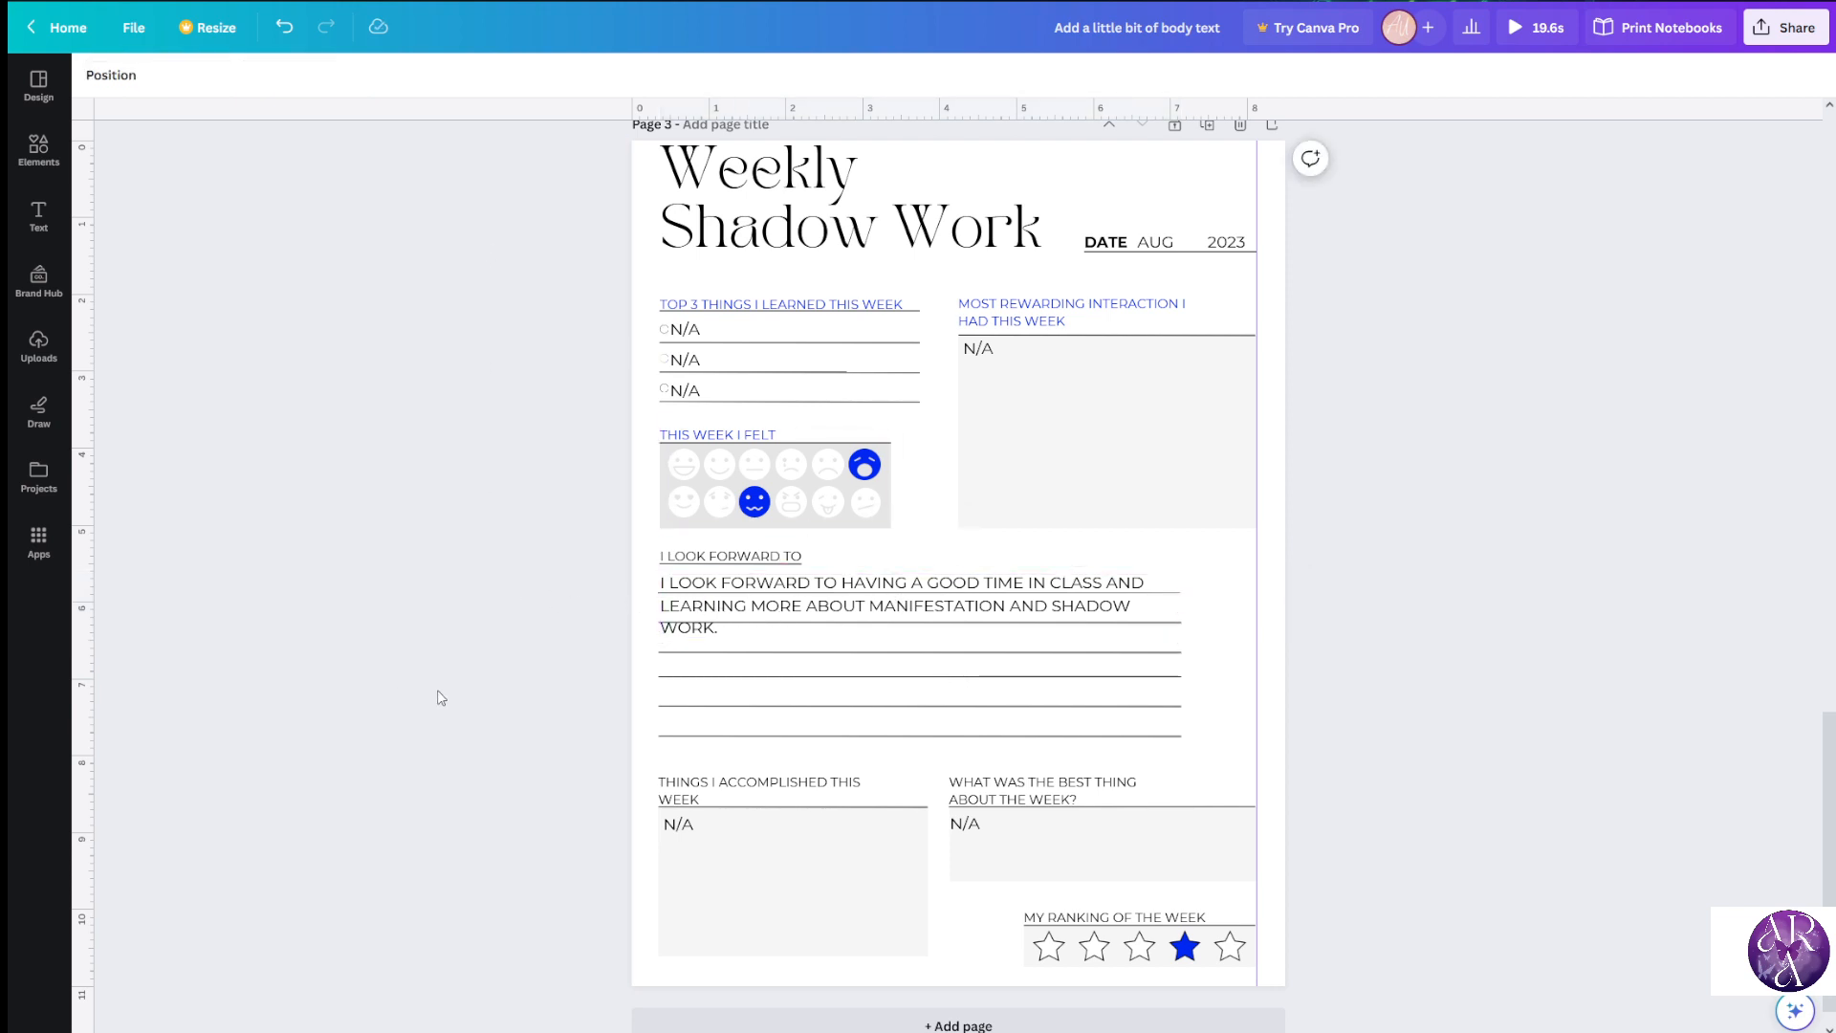
Set the font size of the I LOOK FORWARD TO entry to 14 so it fits on two lines
{"action": "key", "text": "ctrl+plus"}
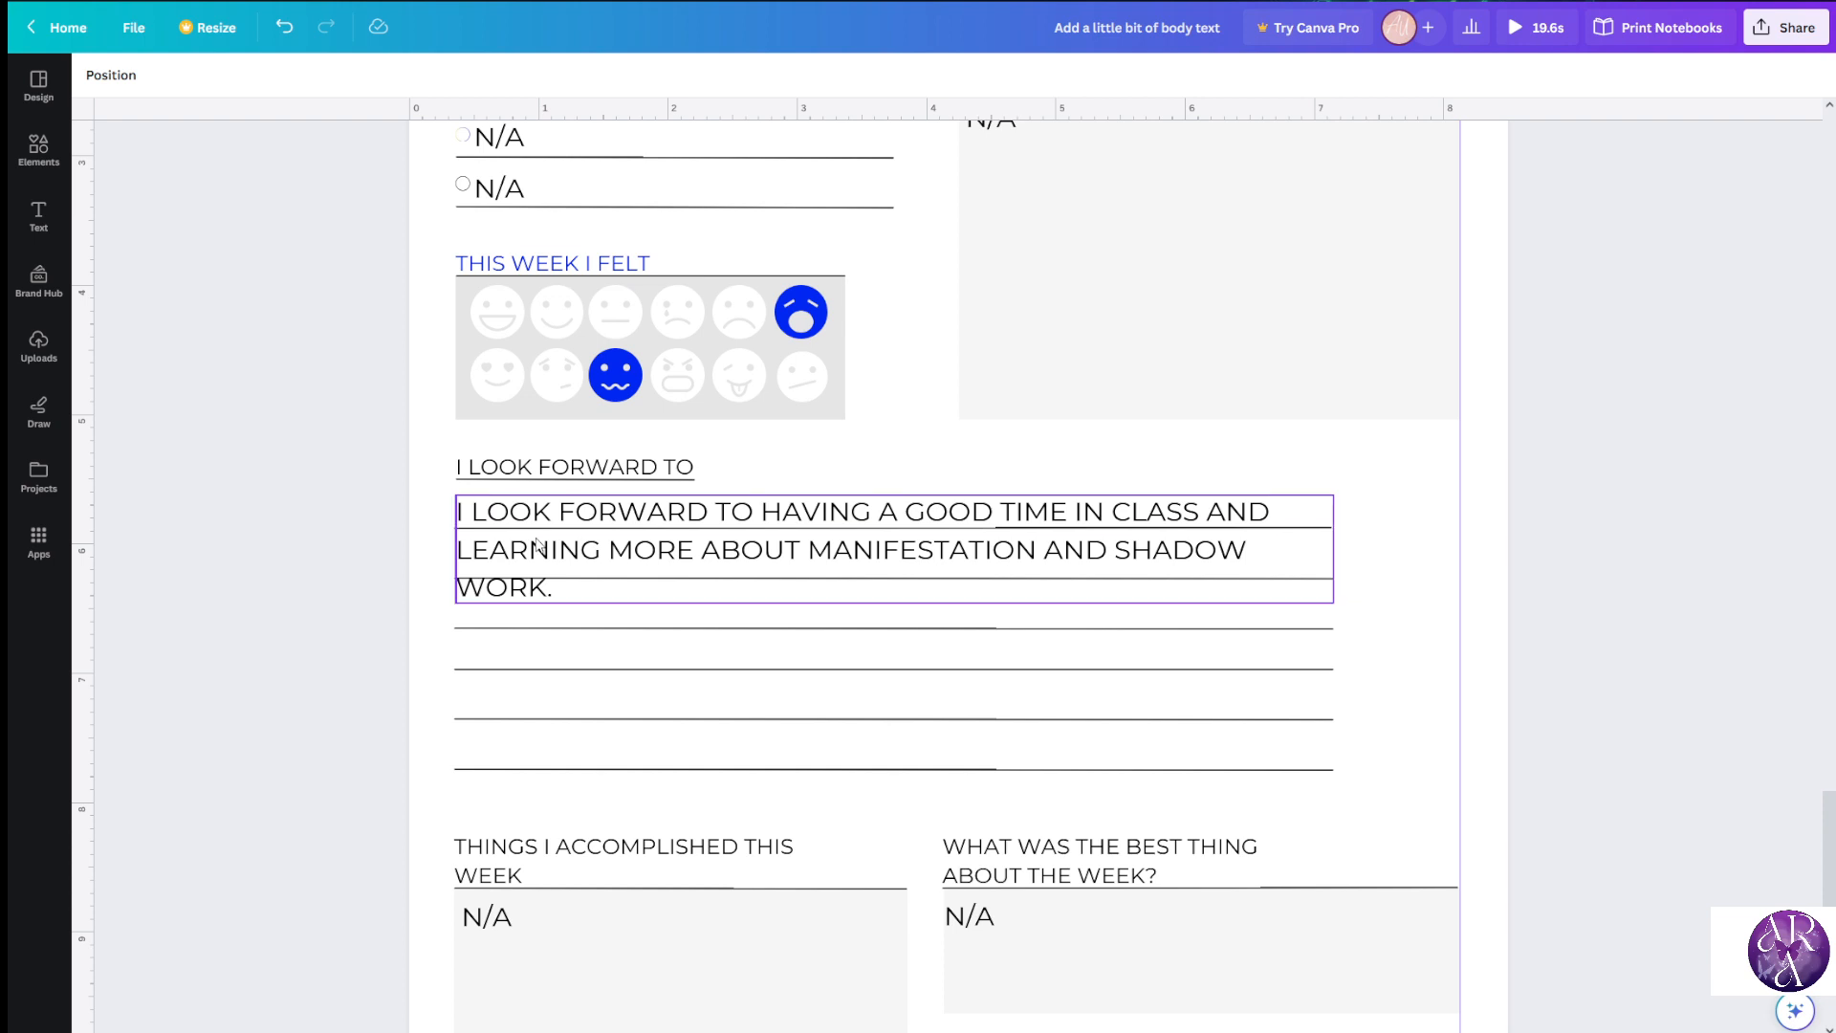
{"action": "left_click", "coordinate": [586, 554]}
{"action": "left_click", "coordinate": [250, 75]}
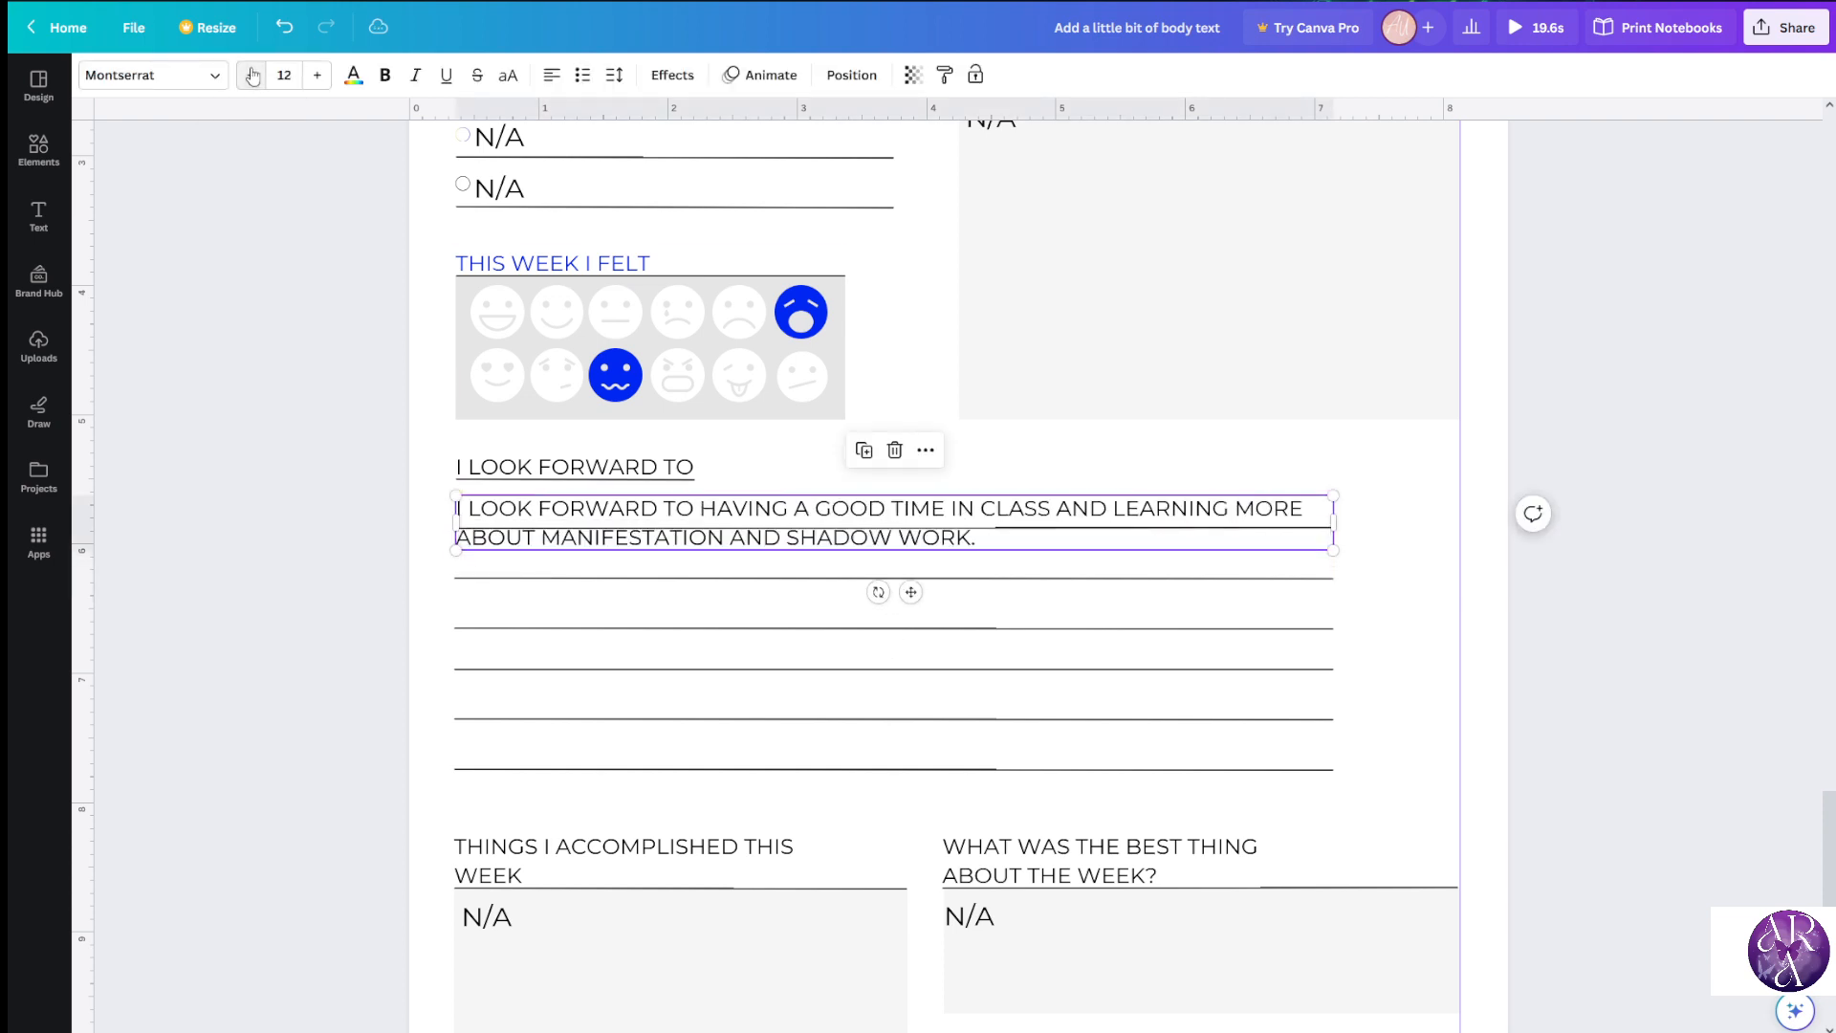
{"action": "left_click", "coordinate": [312, 80]}
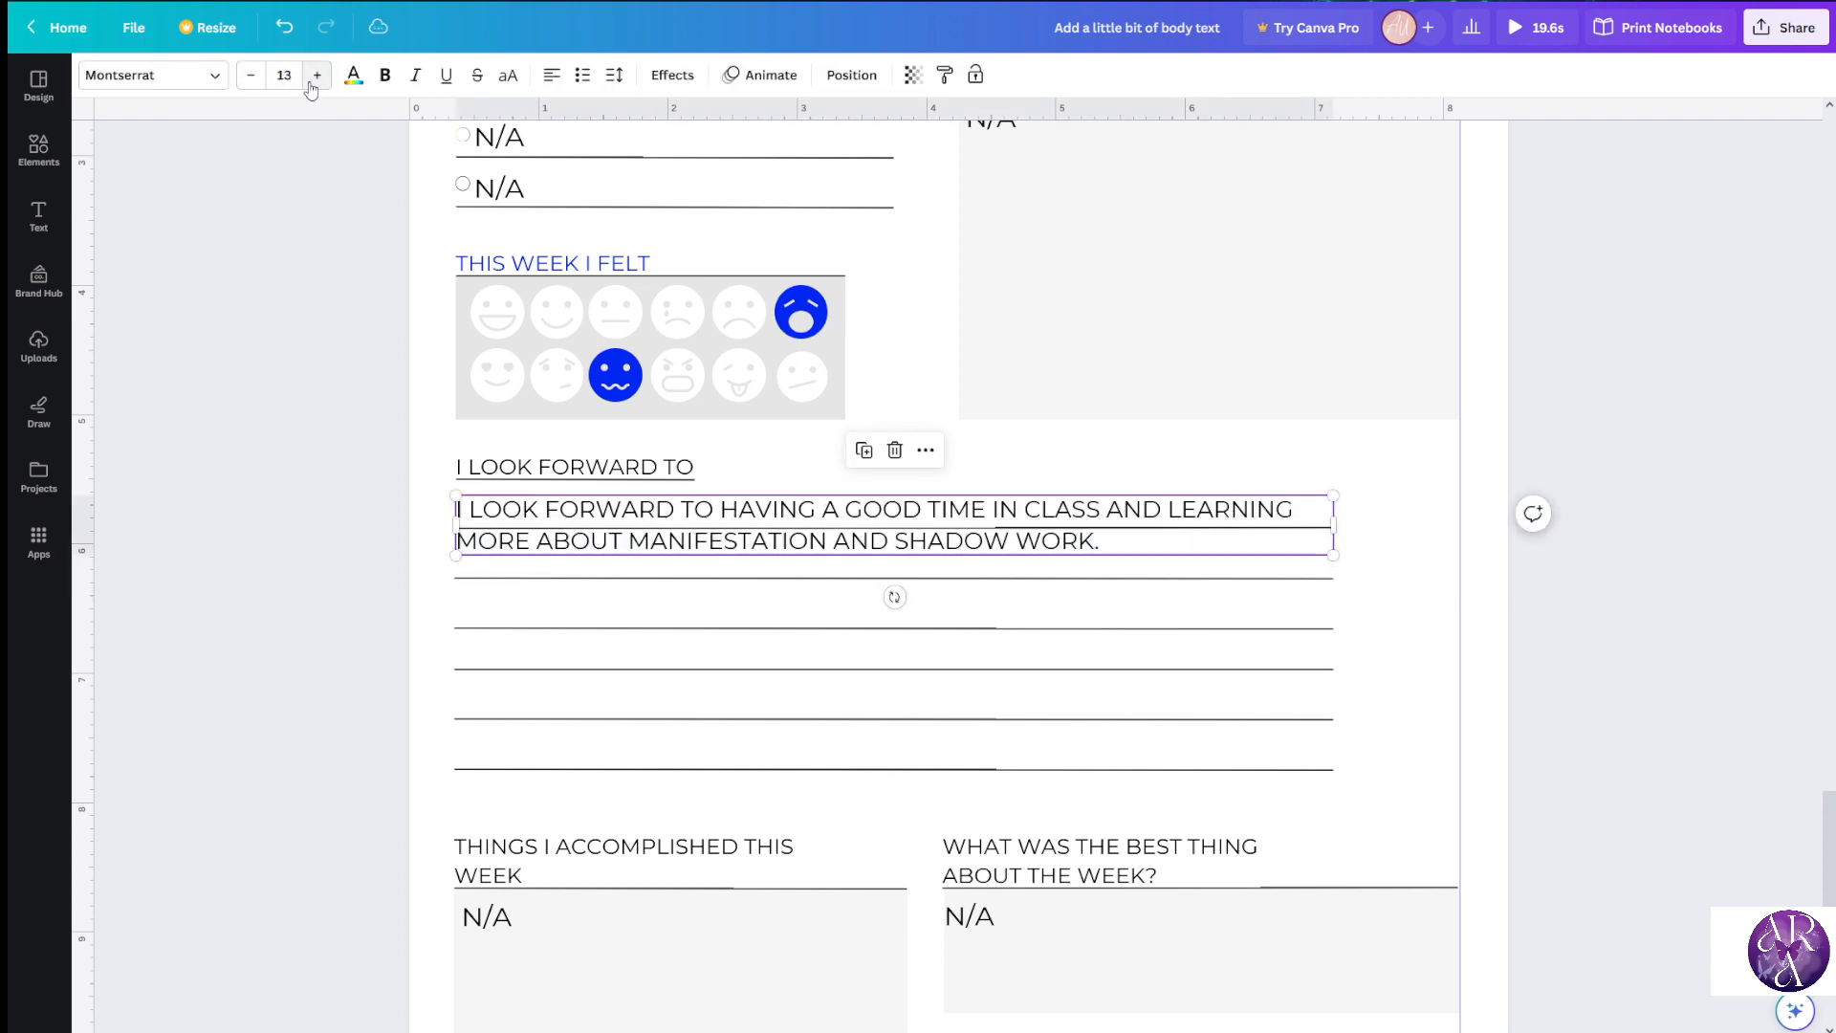
{"action": "left_click", "coordinate": [315, 77]}
{"action": "left_click", "coordinate": [315, 587]}
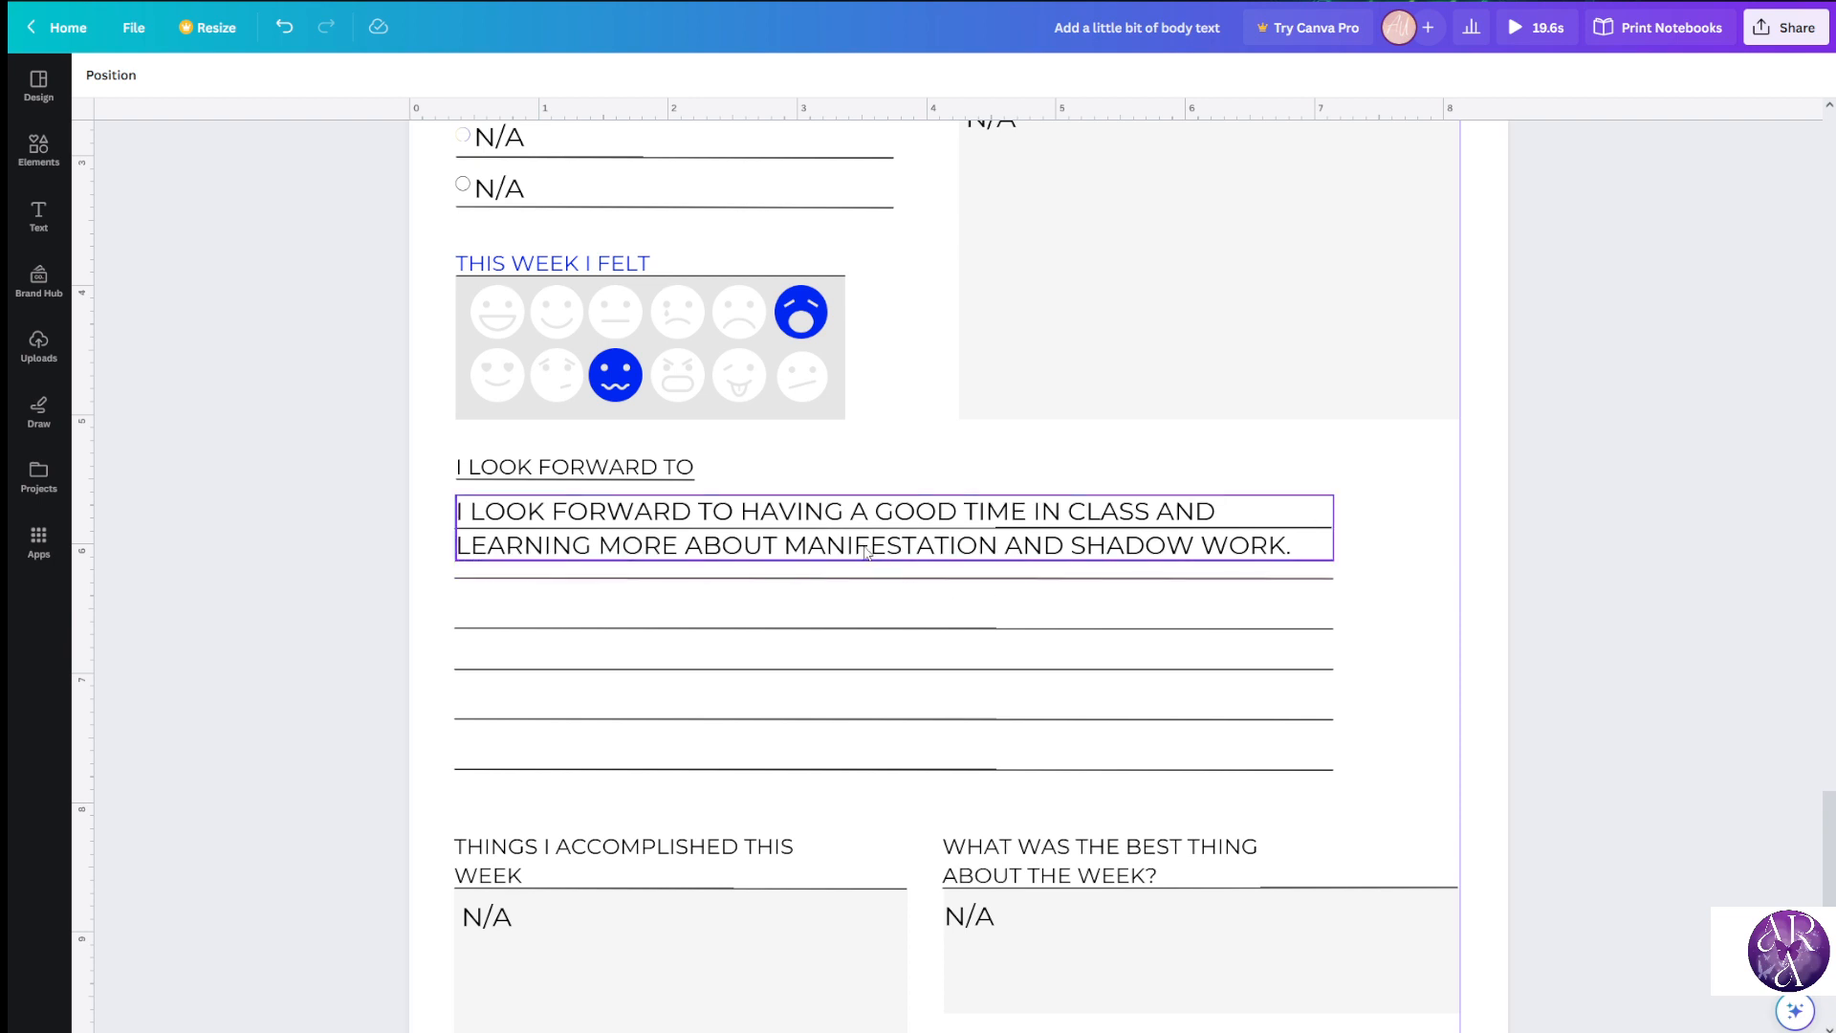
Set the entry's line spacing to 2.05 and nudge the text down to sit on the first two writing lines
{"action": "left_click", "coordinate": [835, 550]}
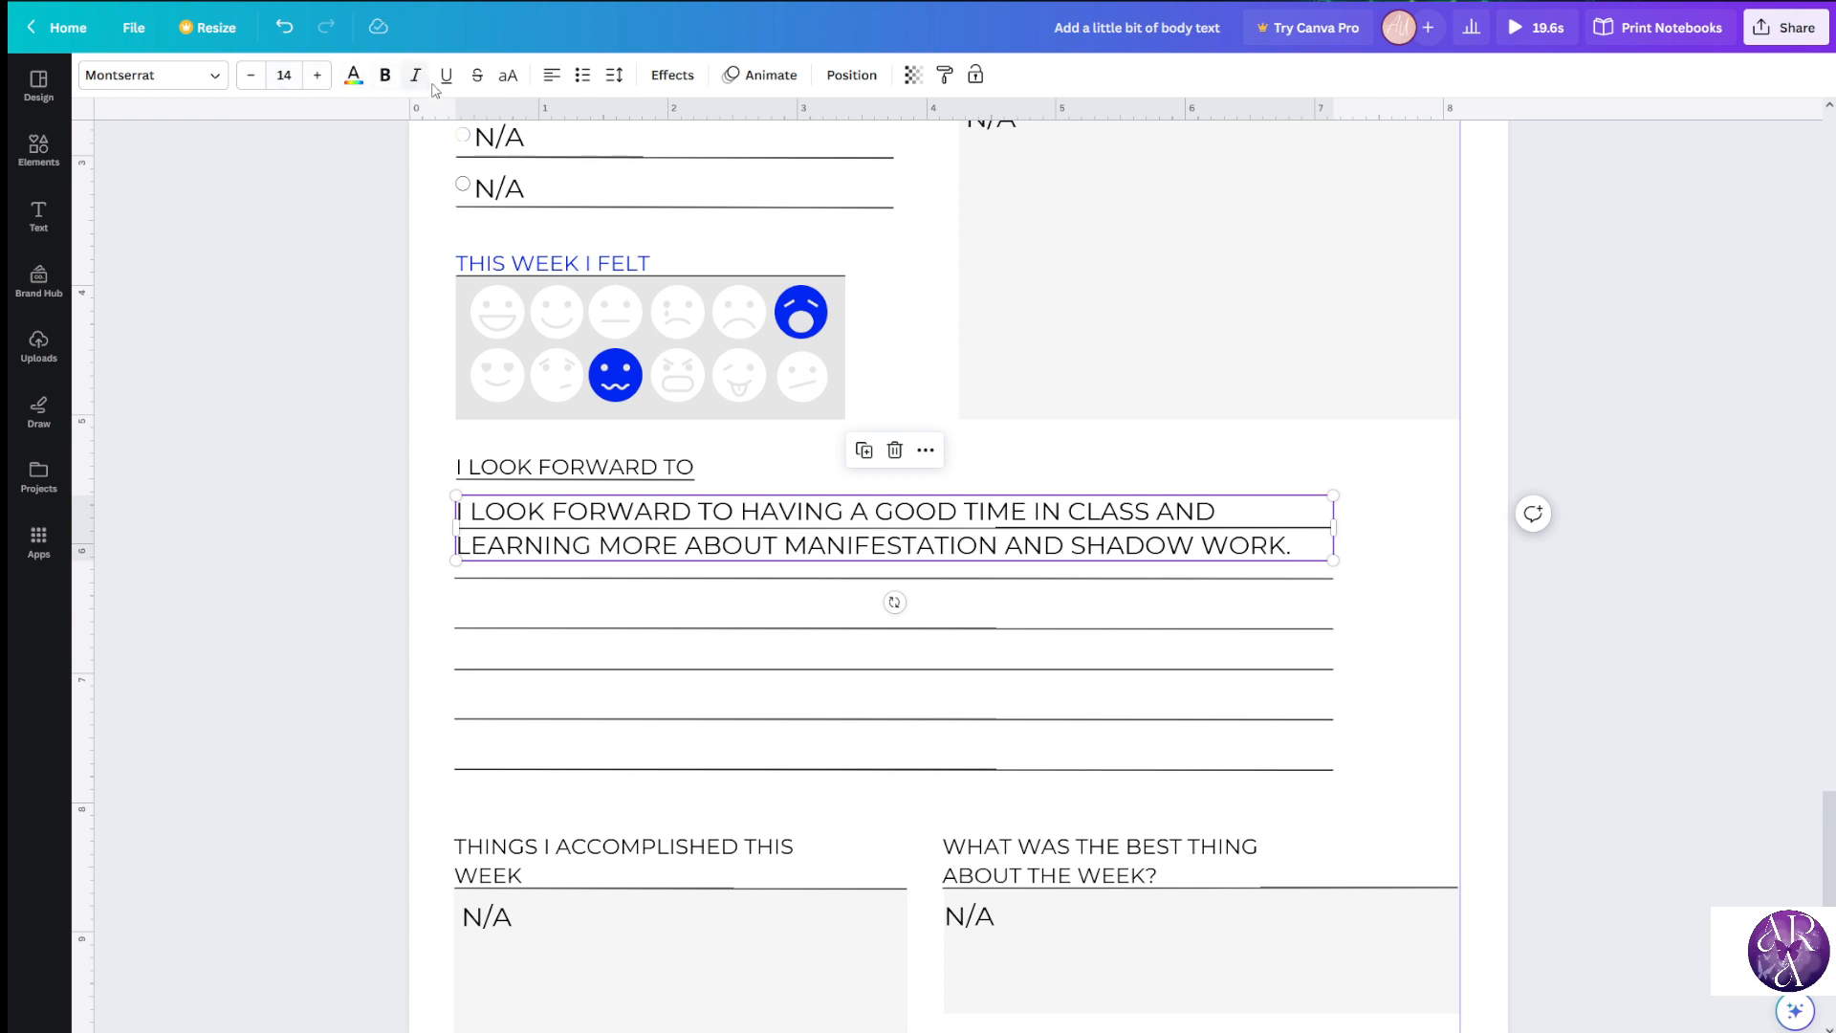
{"action": "left_click", "coordinate": [628, 86]}
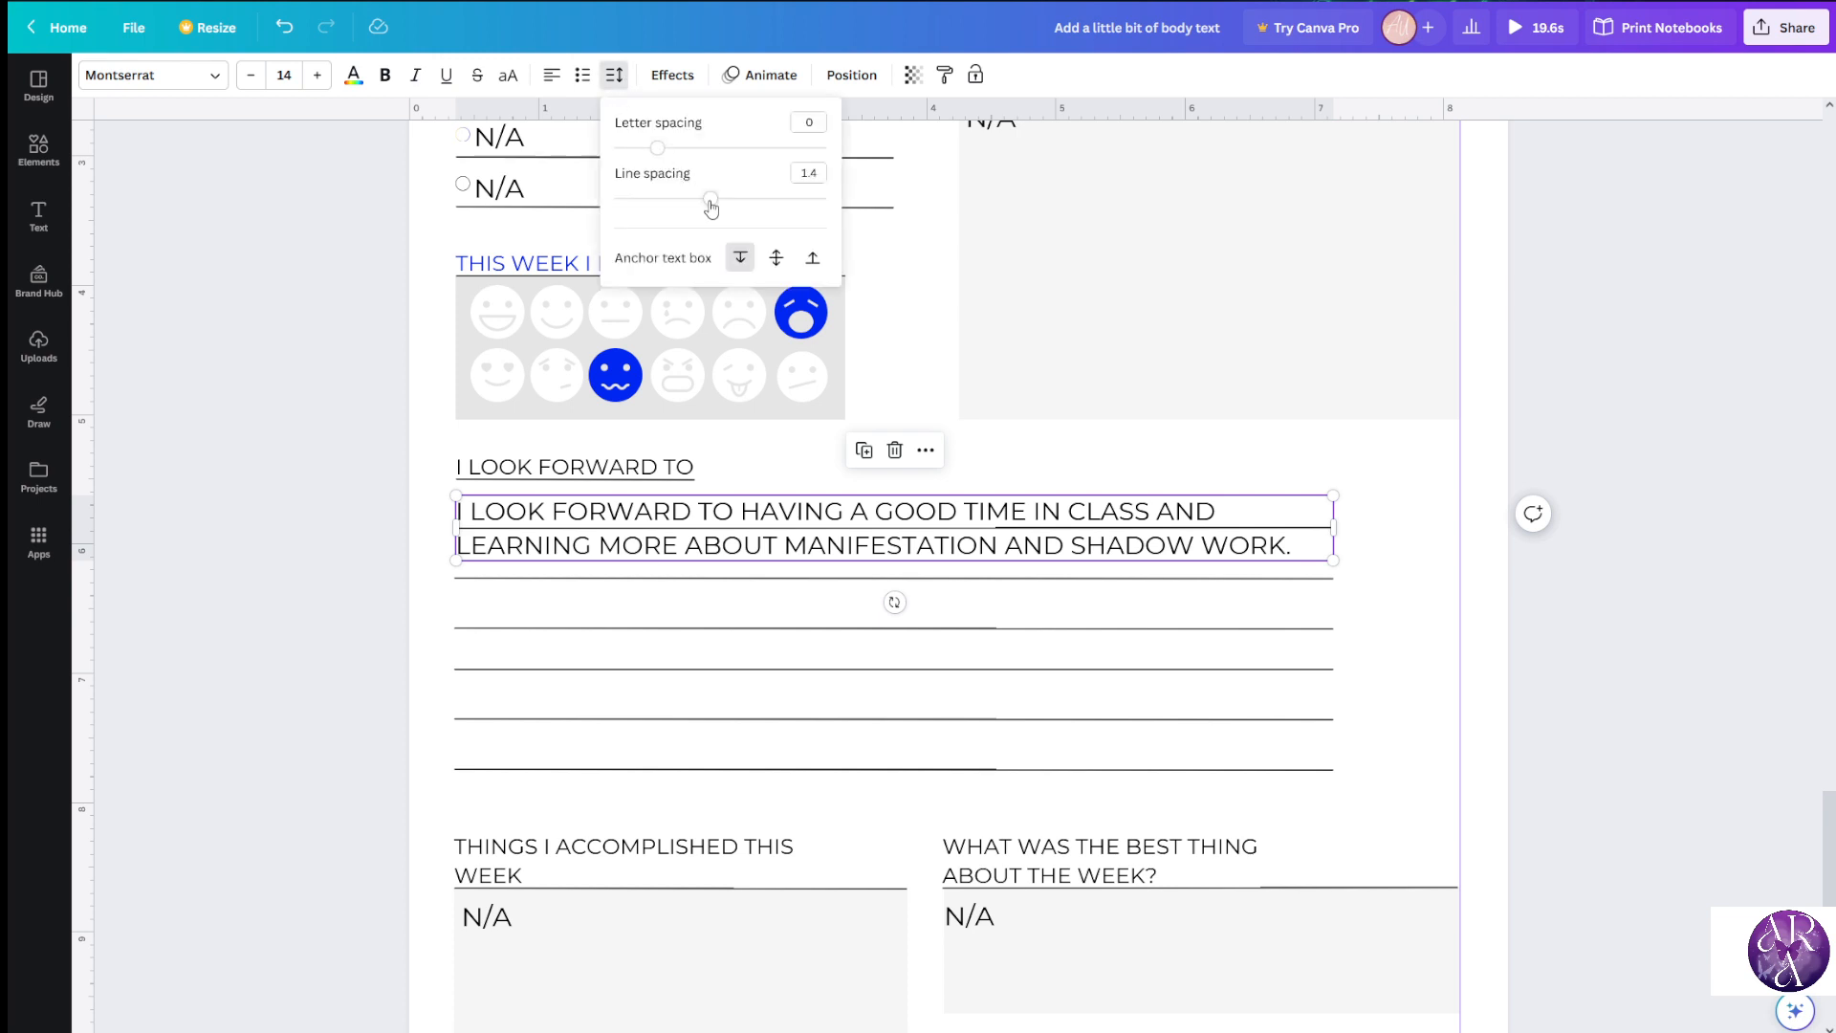
{"action": "left_click_drag", "start_coordinate": [711, 203], "coordinate": [780, 237]}
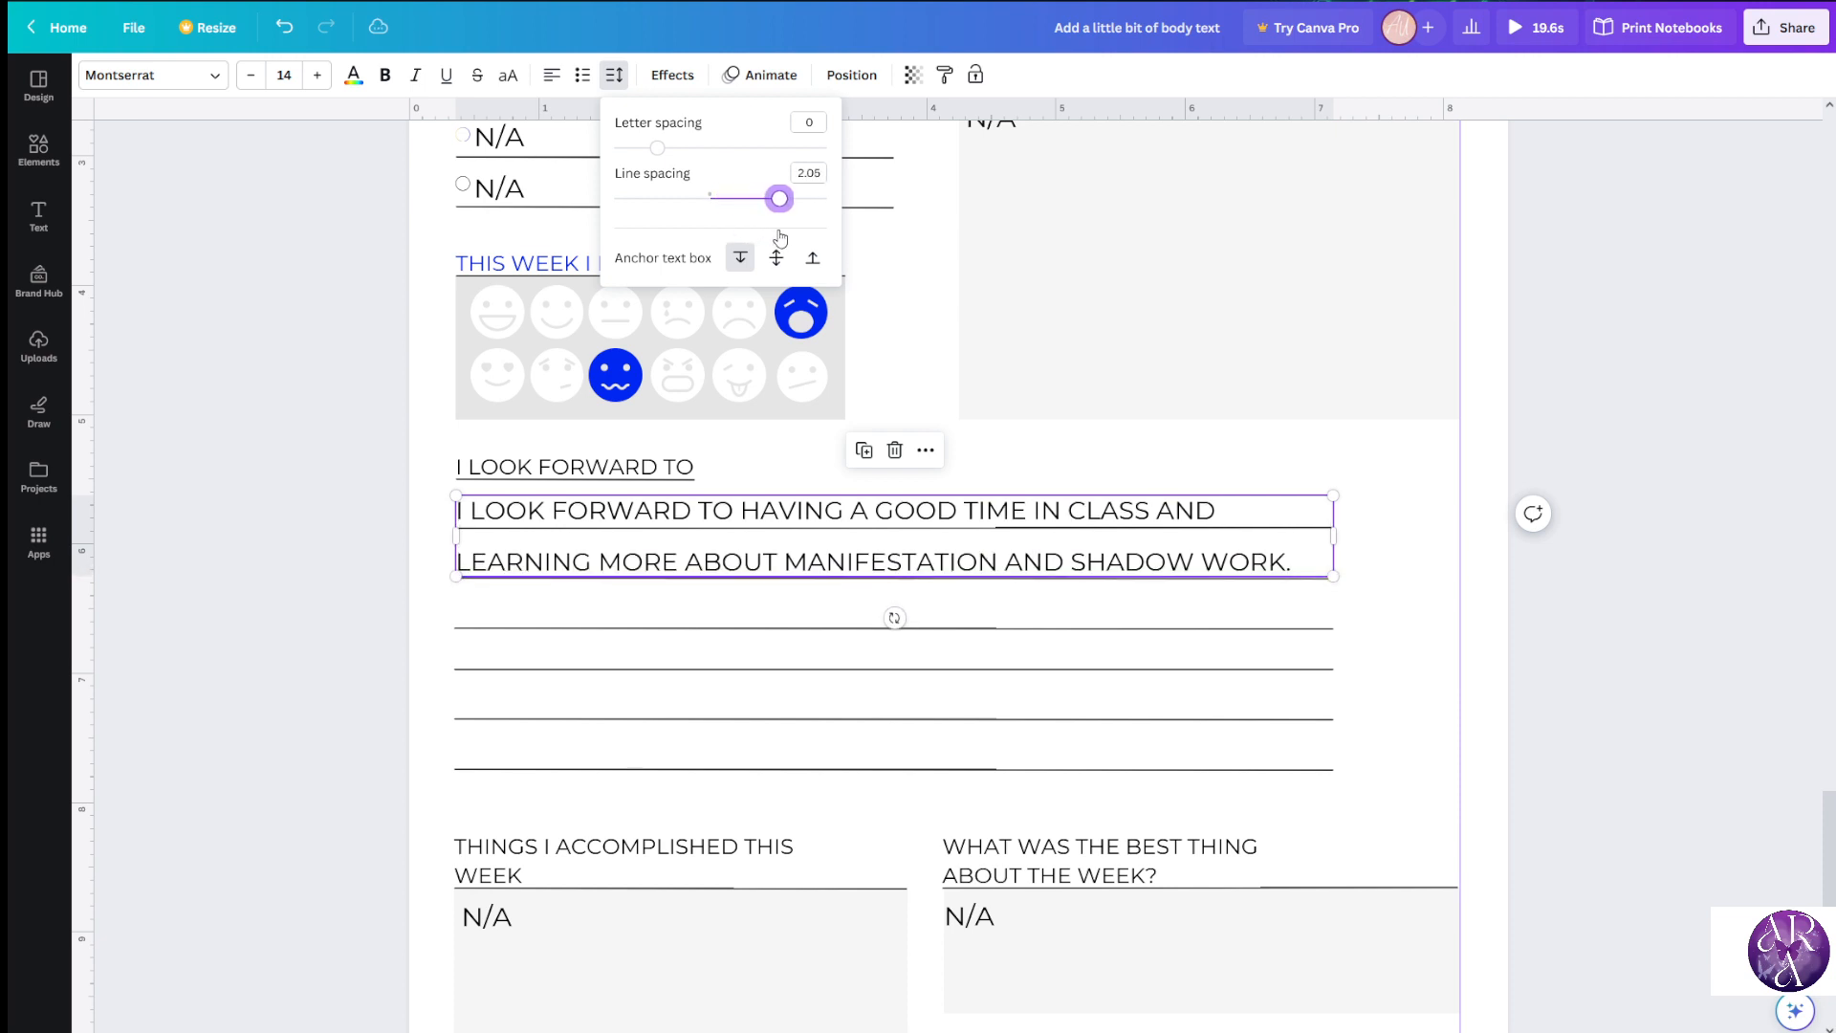
{"action": "left_click", "coordinate": [338, 452]}
{"action": "left_click", "coordinate": [366, 550]}
{"action": "left_click", "coordinate": [632, 553]}
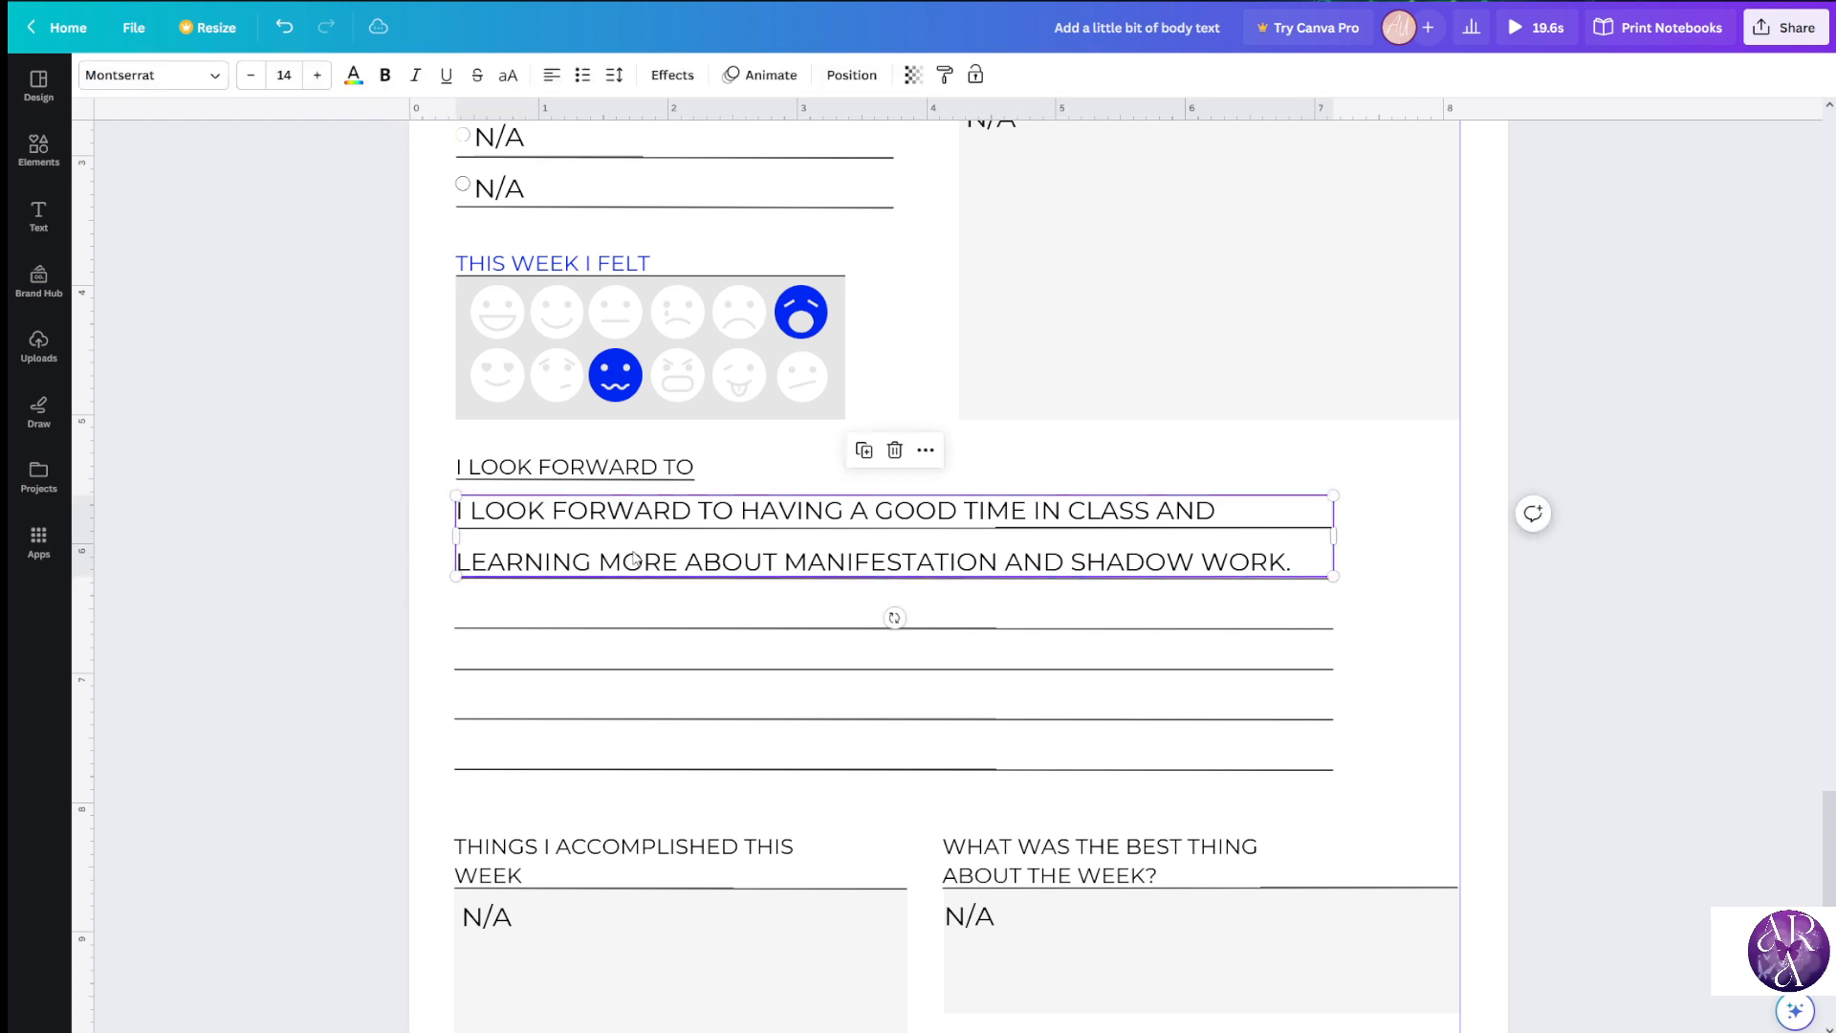
{"action": "left_click_drag", "start_coordinate": [634, 562], "coordinate": [632, 554]}
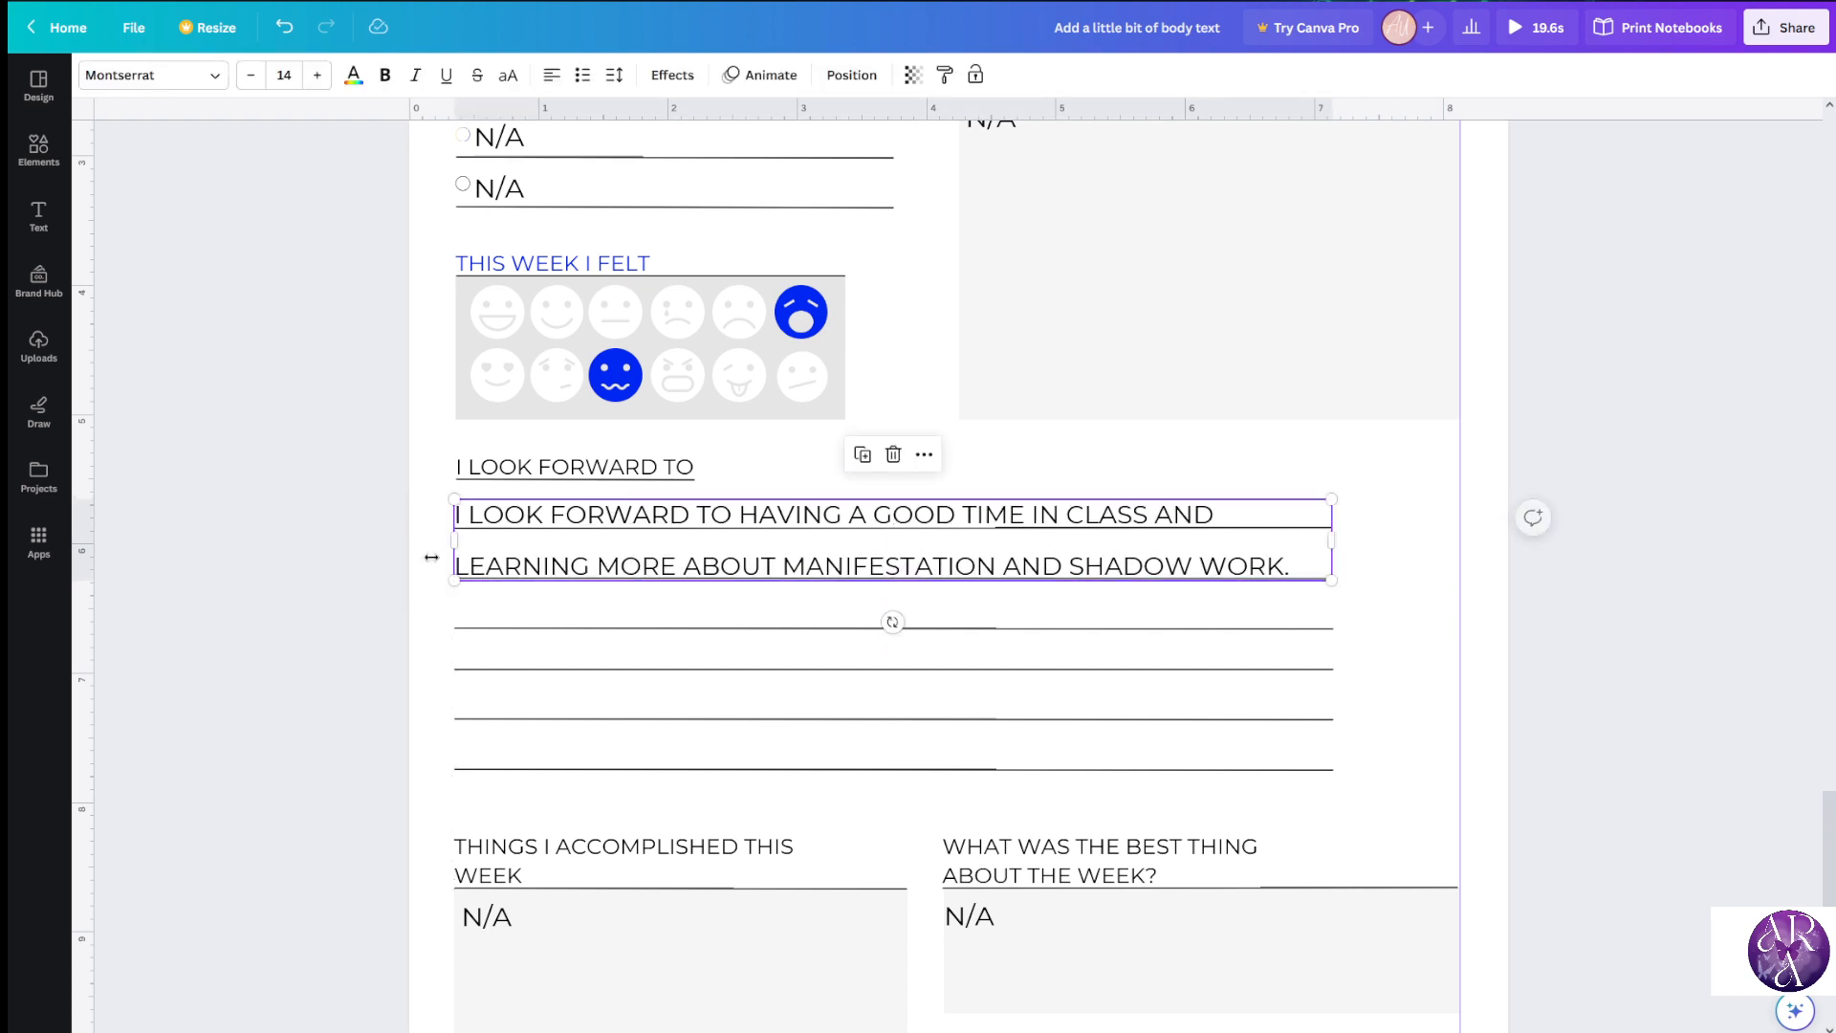
{"action": "left_click", "coordinate": [278, 556]}
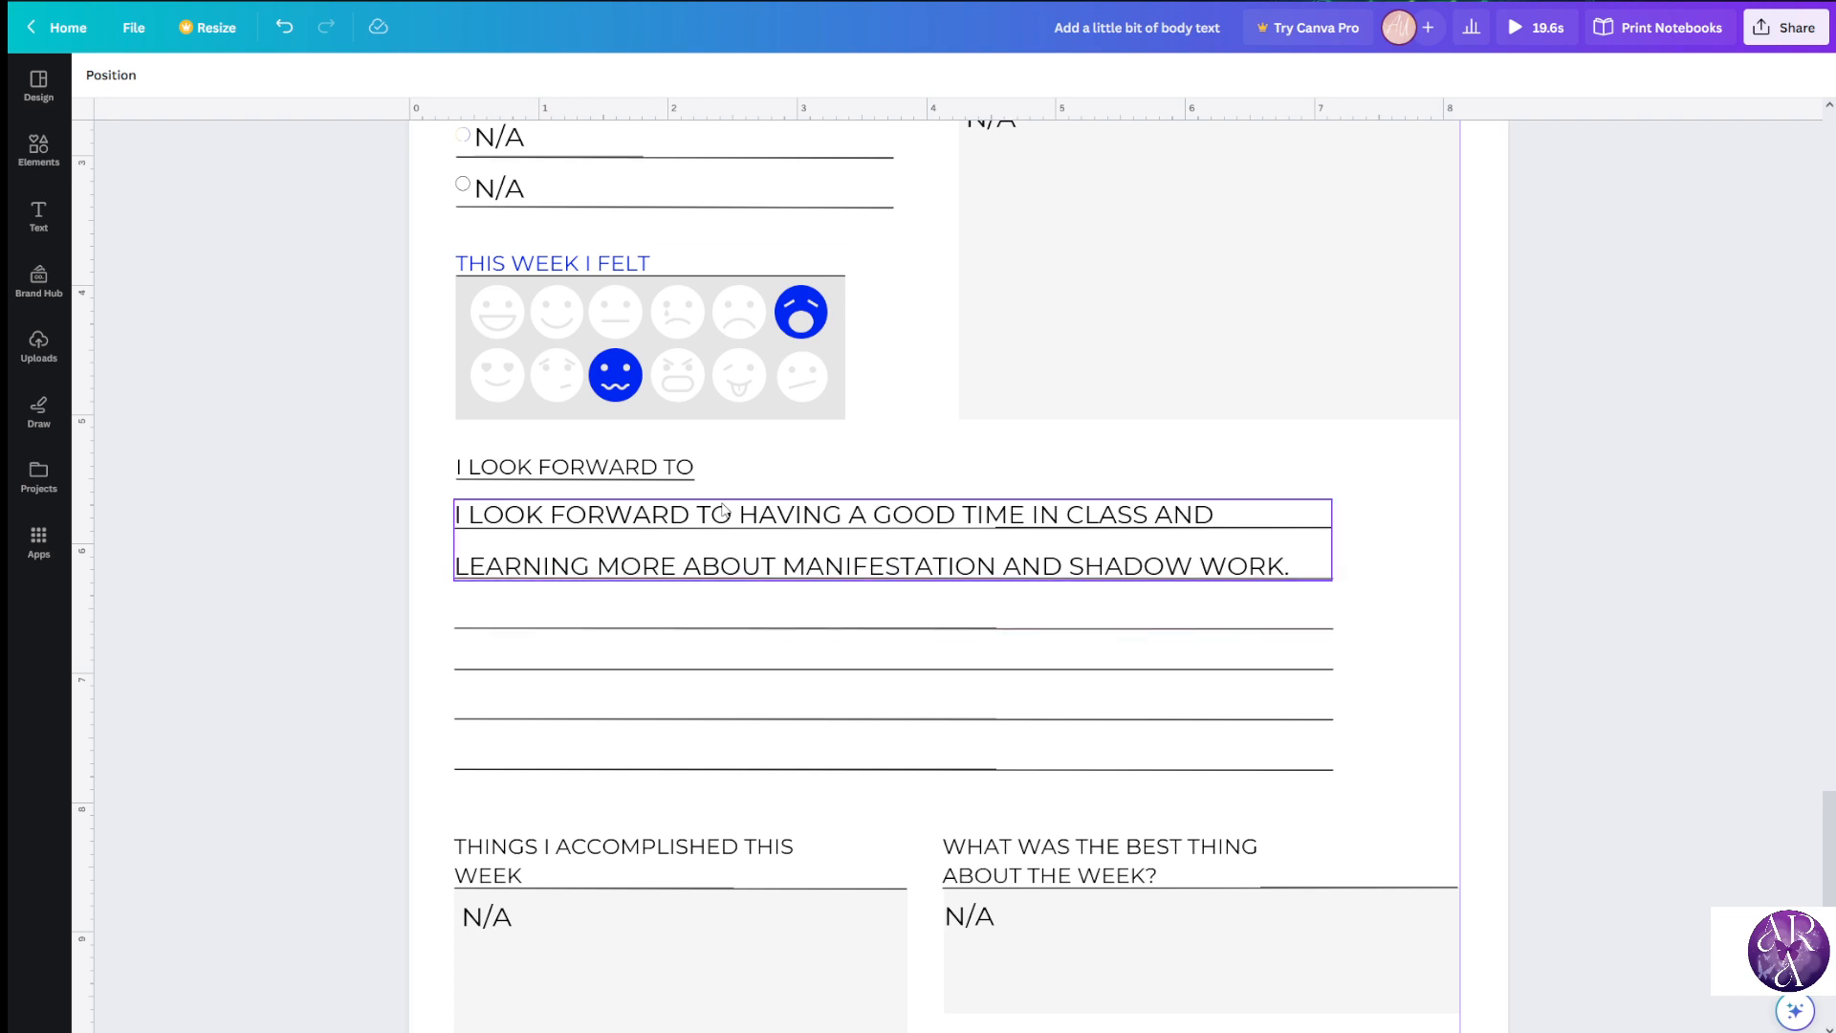
Move the lower I LOOK FORWARD TO writing lines up closer together and add two duplicates of the last line beneath them
{"action": "left_click_drag", "start_coordinate": [667, 639], "coordinate": [581, 664]}
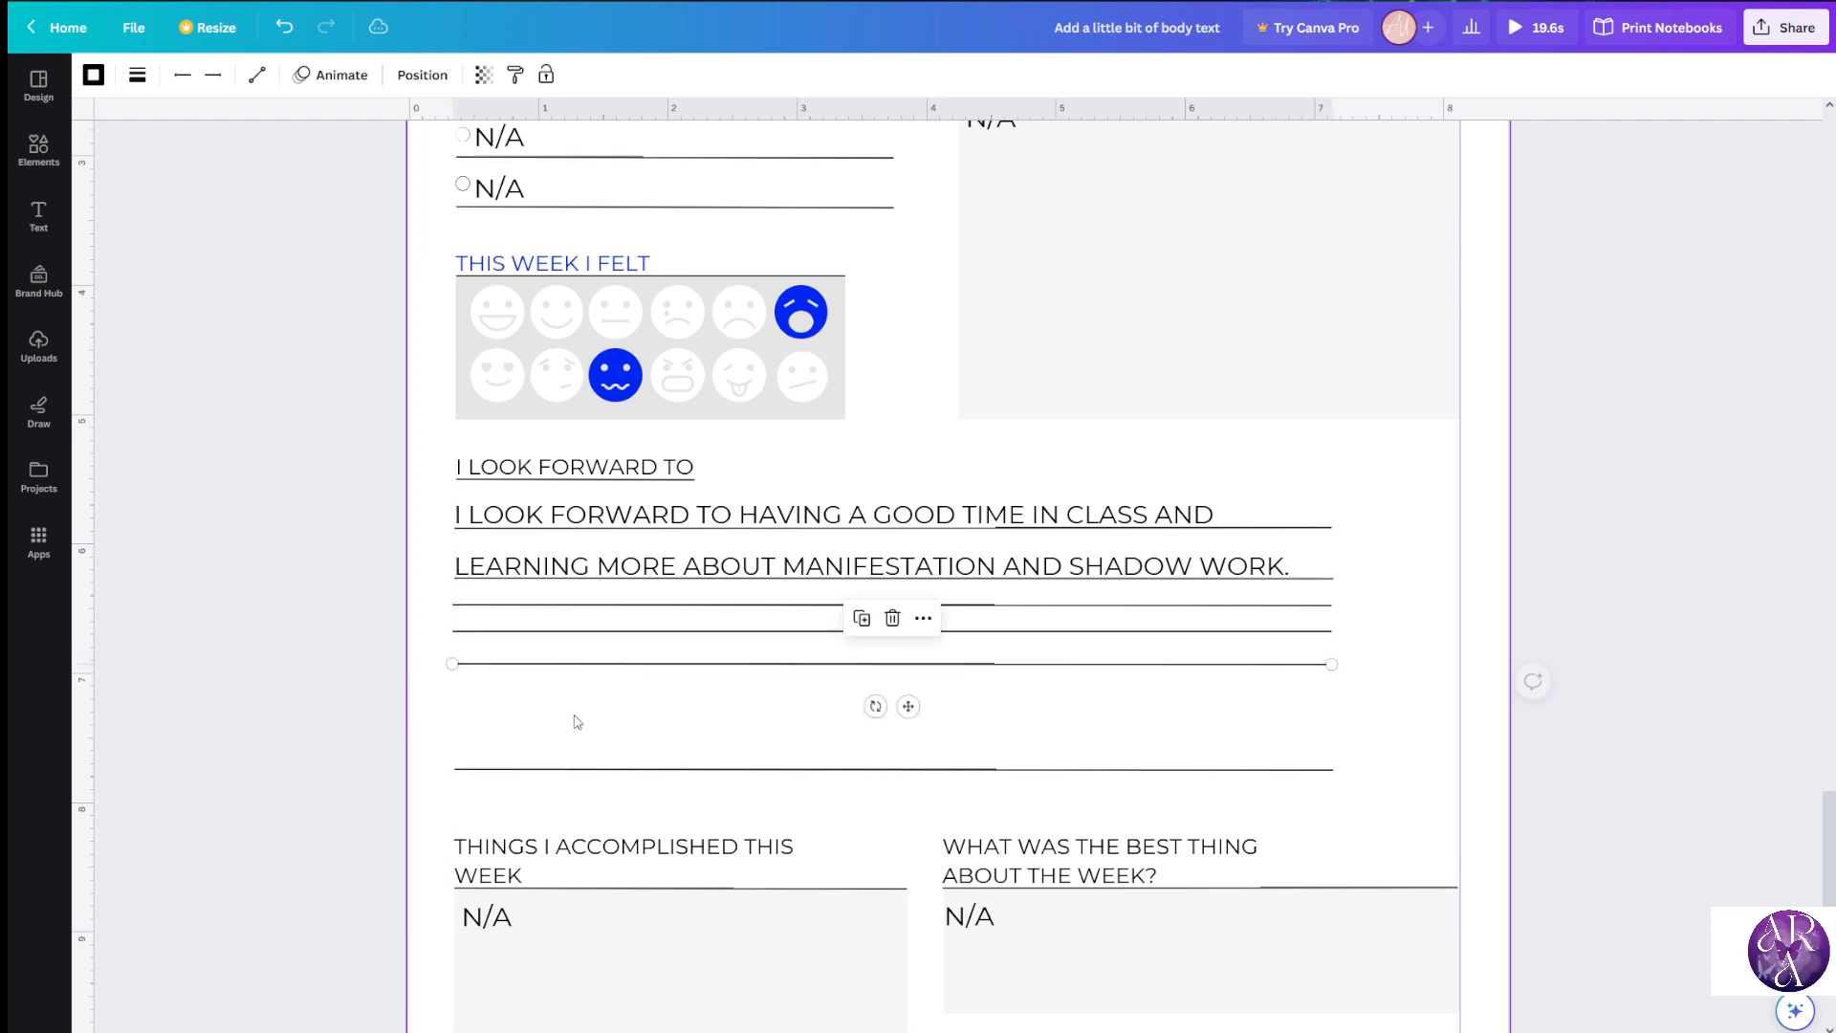
{"action": "left_click_drag", "start_coordinate": [575, 769], "coordinate": [574, 691]}
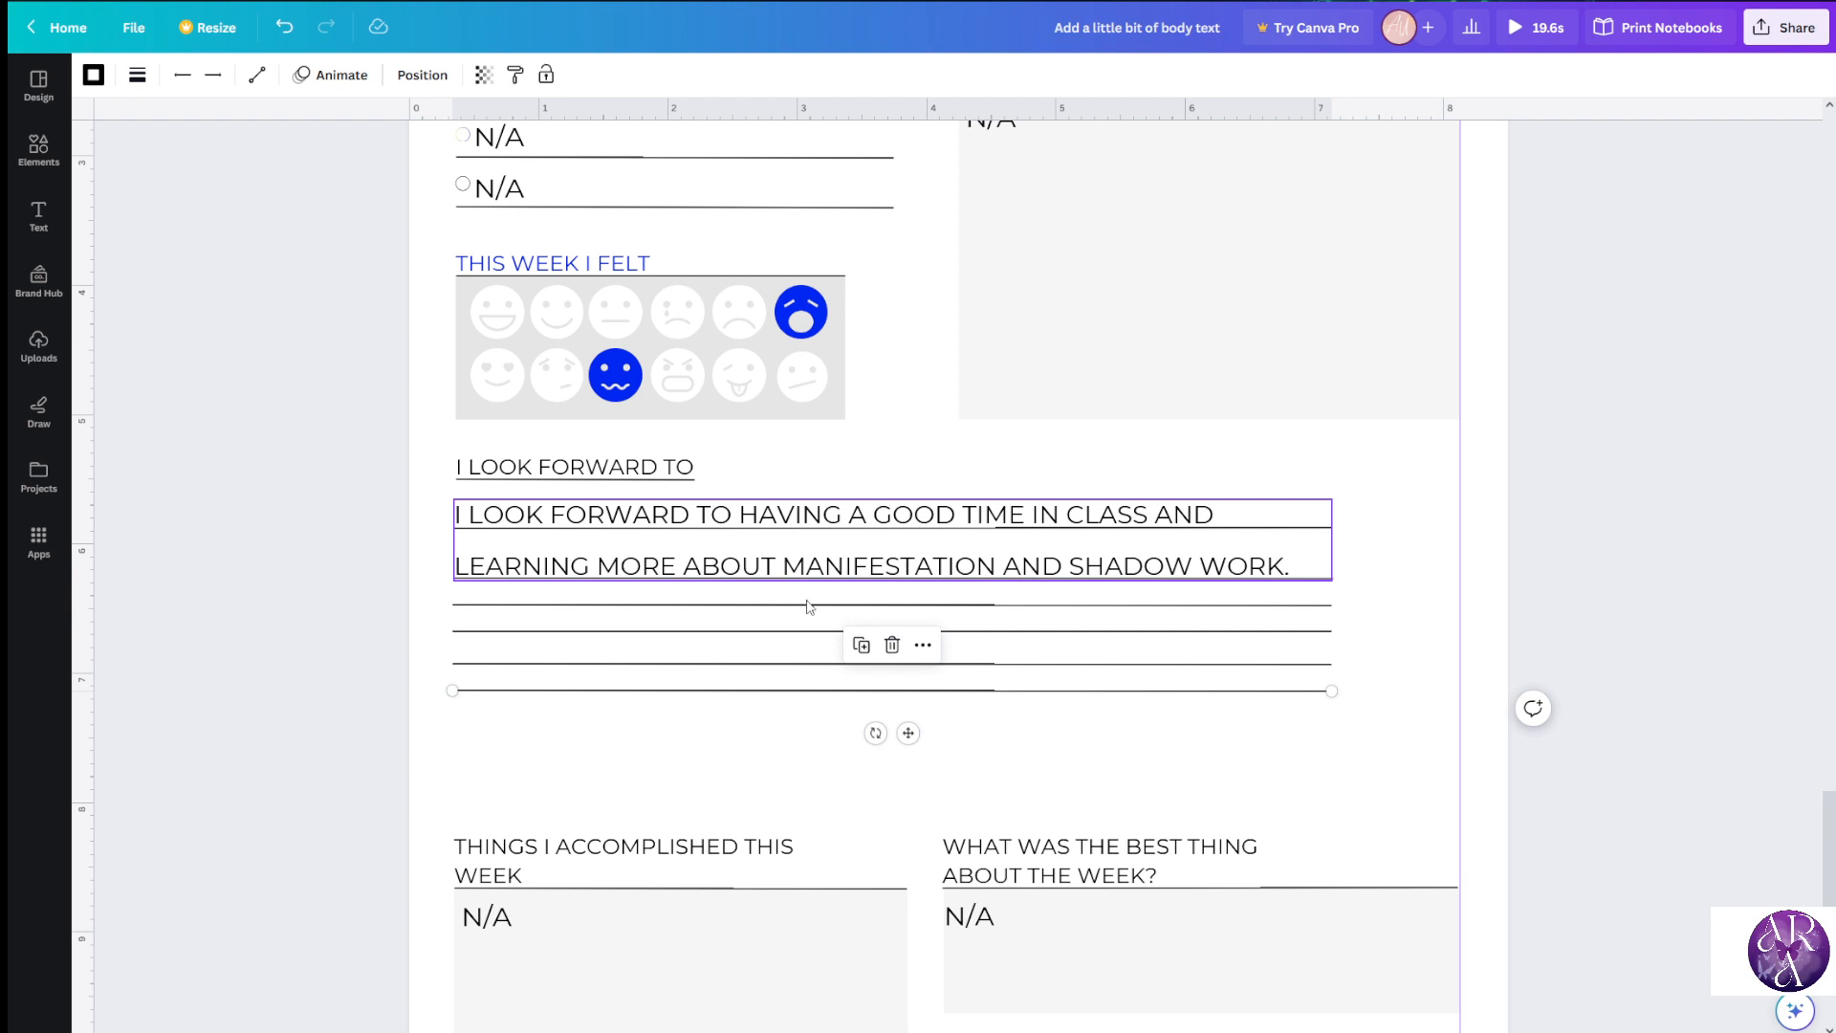
{"action": "left_click", "coordinate": [861, 645]}
{"action": "left_click_drag", "start_coordinate": [751, 711], "coordinate": [725, 719]}
{"action": "left_click", "coordinate": [862, 675]}
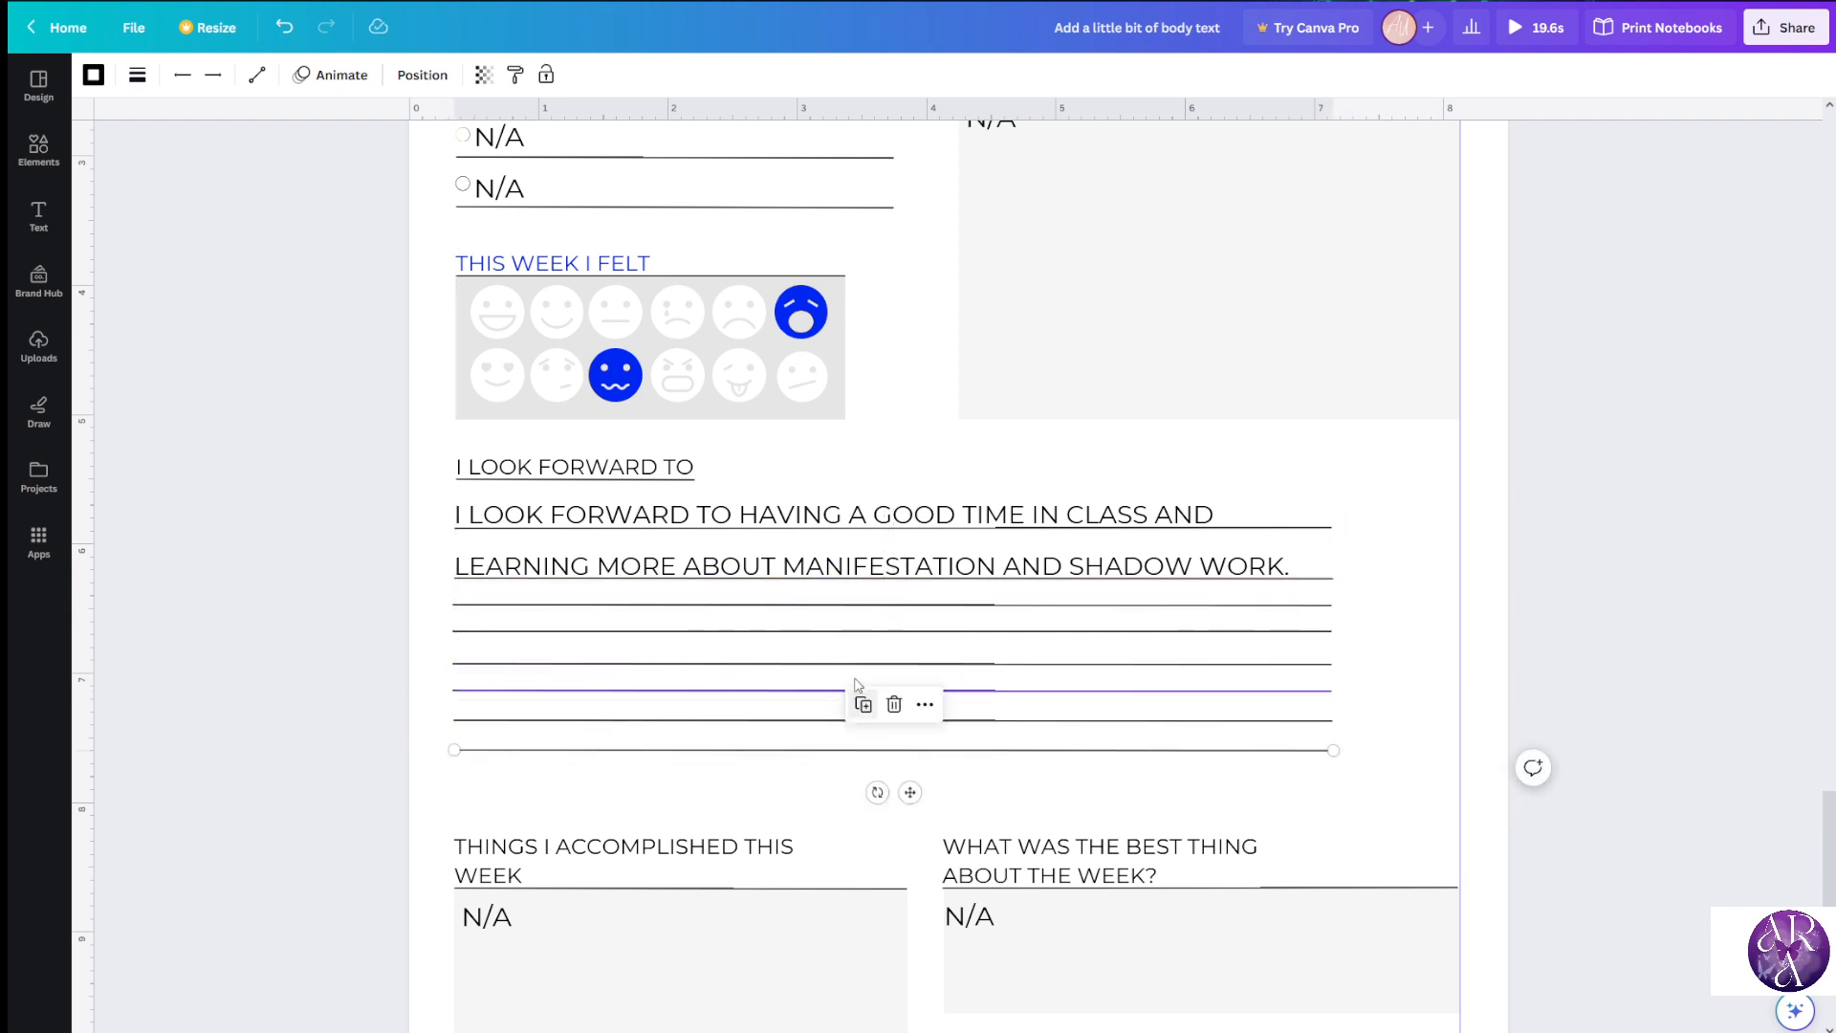
Move the I LOOK FORWARD TO entry down onto the lower, closely spaced writing lines and set its font size to 11
{"action": "left_click", "coordinate": [519, 551]}
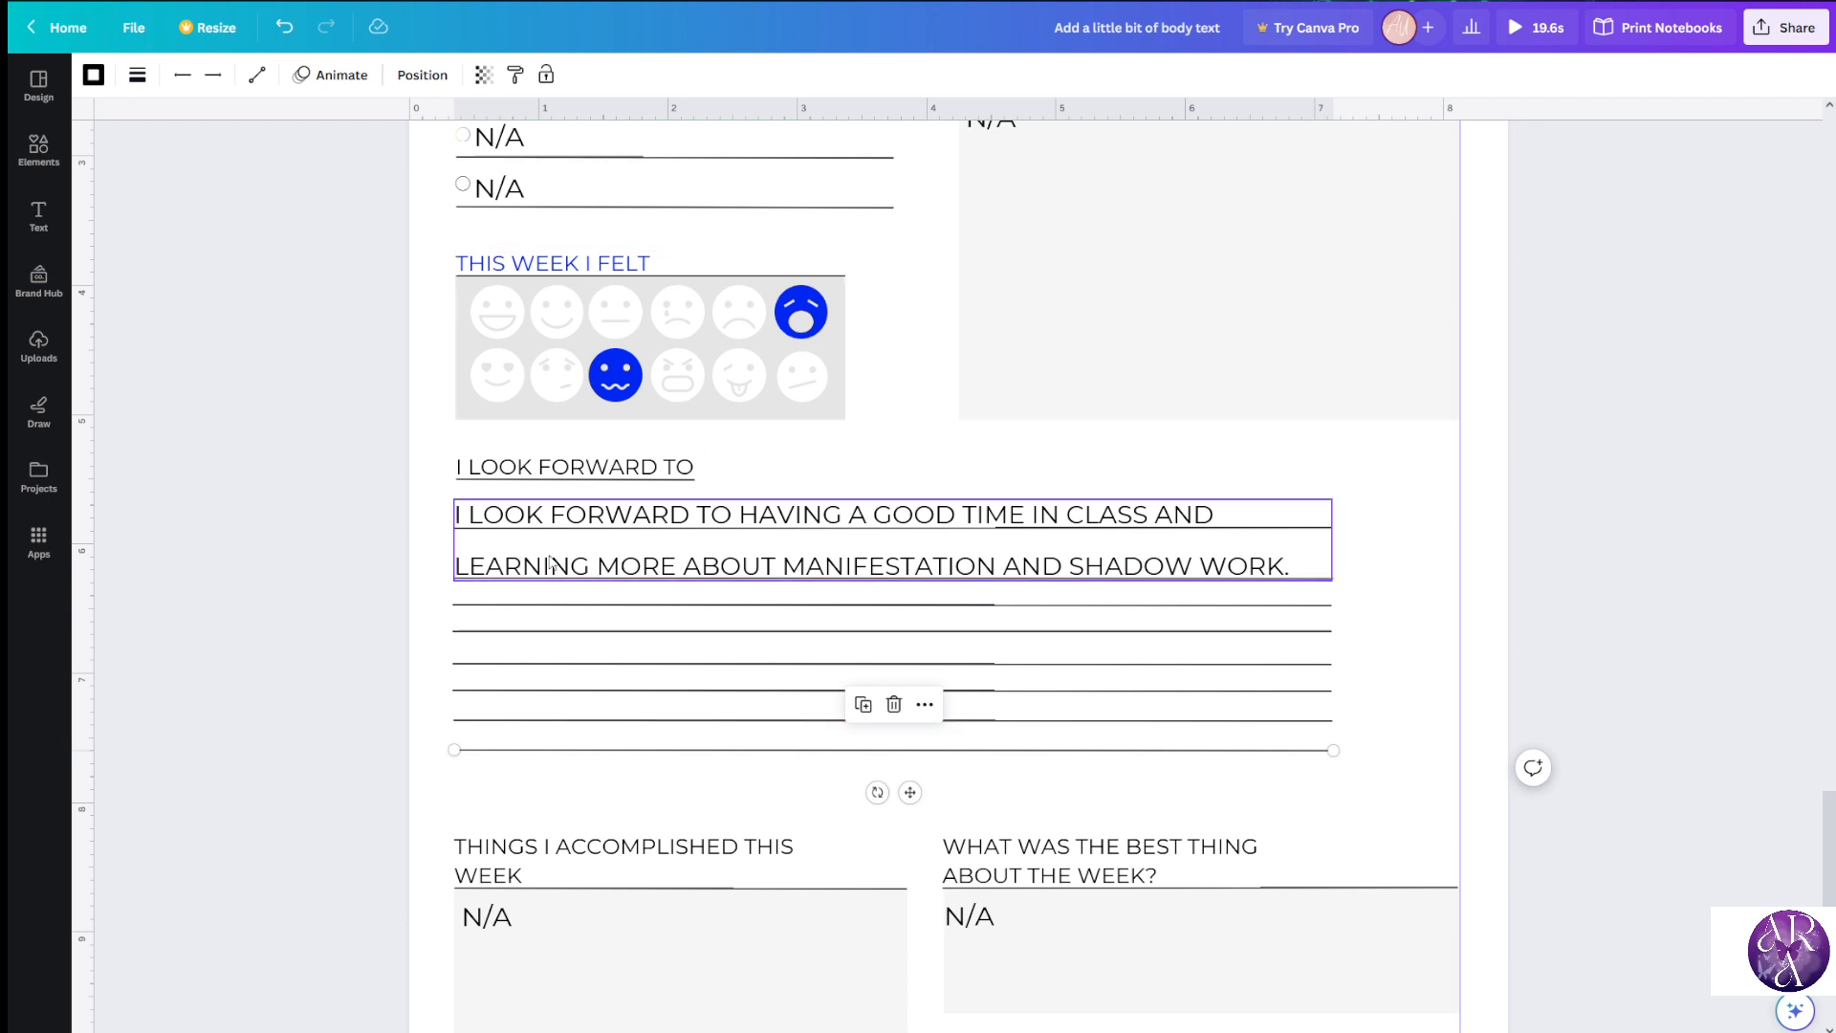
{"action": "left_click_drag", "start_coordinate": [558, 535], "coordinate": [556, 700]}
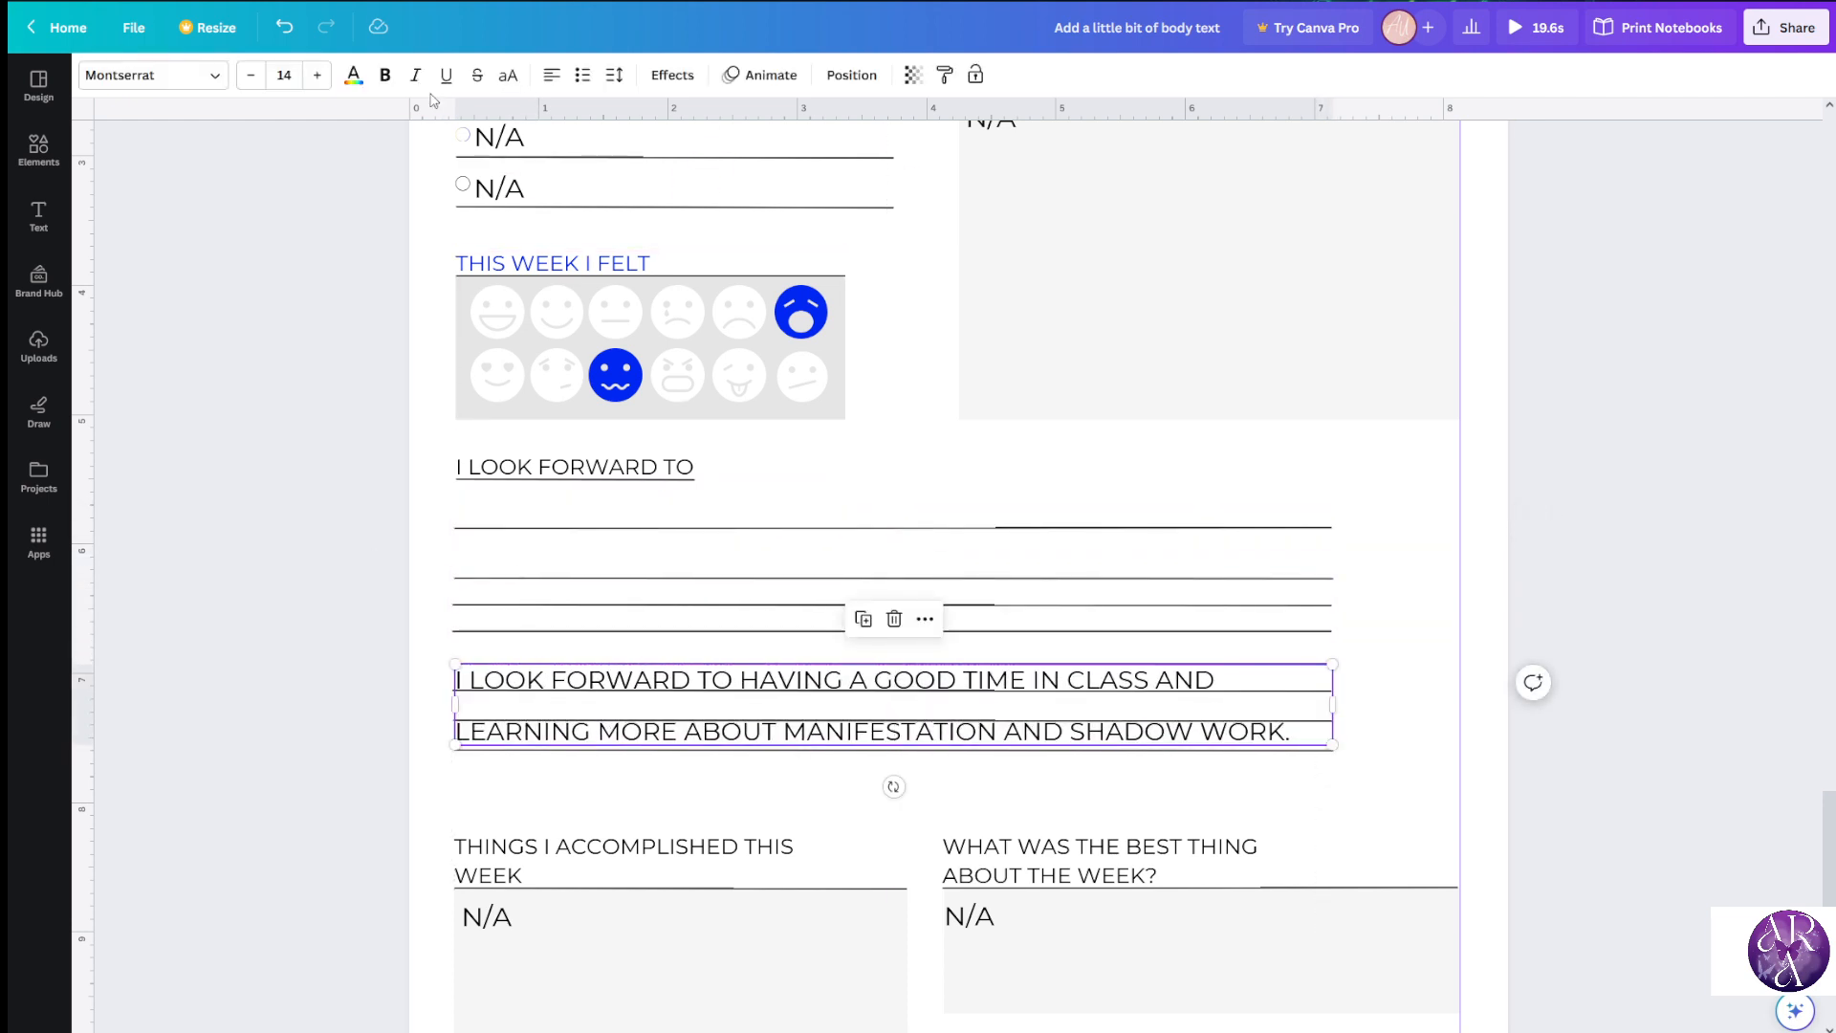
{"action": "left_click", "coordinate": [258, 77]}
{"action": "left_click", "coordinate": [258, 77]}
{"action": "left_click", "coordinate": [258, 77]}
{"action": "left_click", "coordinate": [284, 75]}
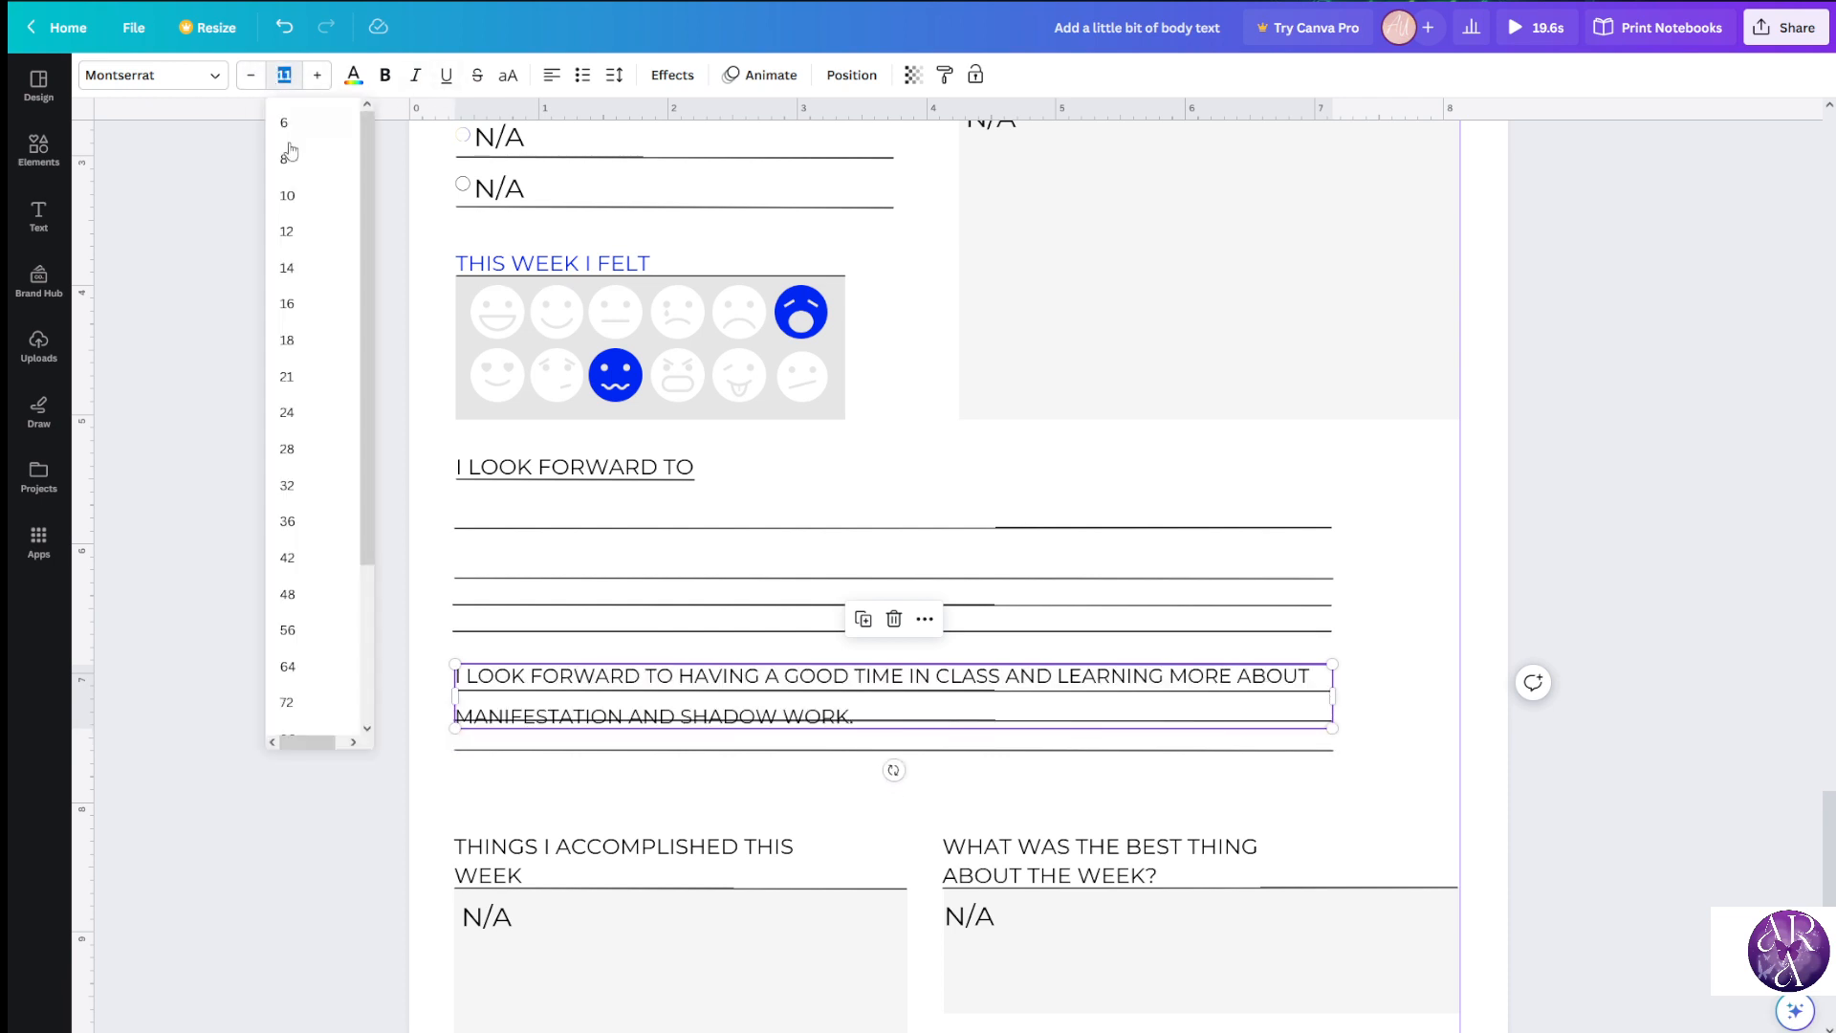
{"action": "left_click", "coordinate": [236, 174]}
Tighten the line spacing of the moved entry and nudge it down to sit on the closely spaced writing lines
{"action": "left_click", "coordinate": [551, 719]}
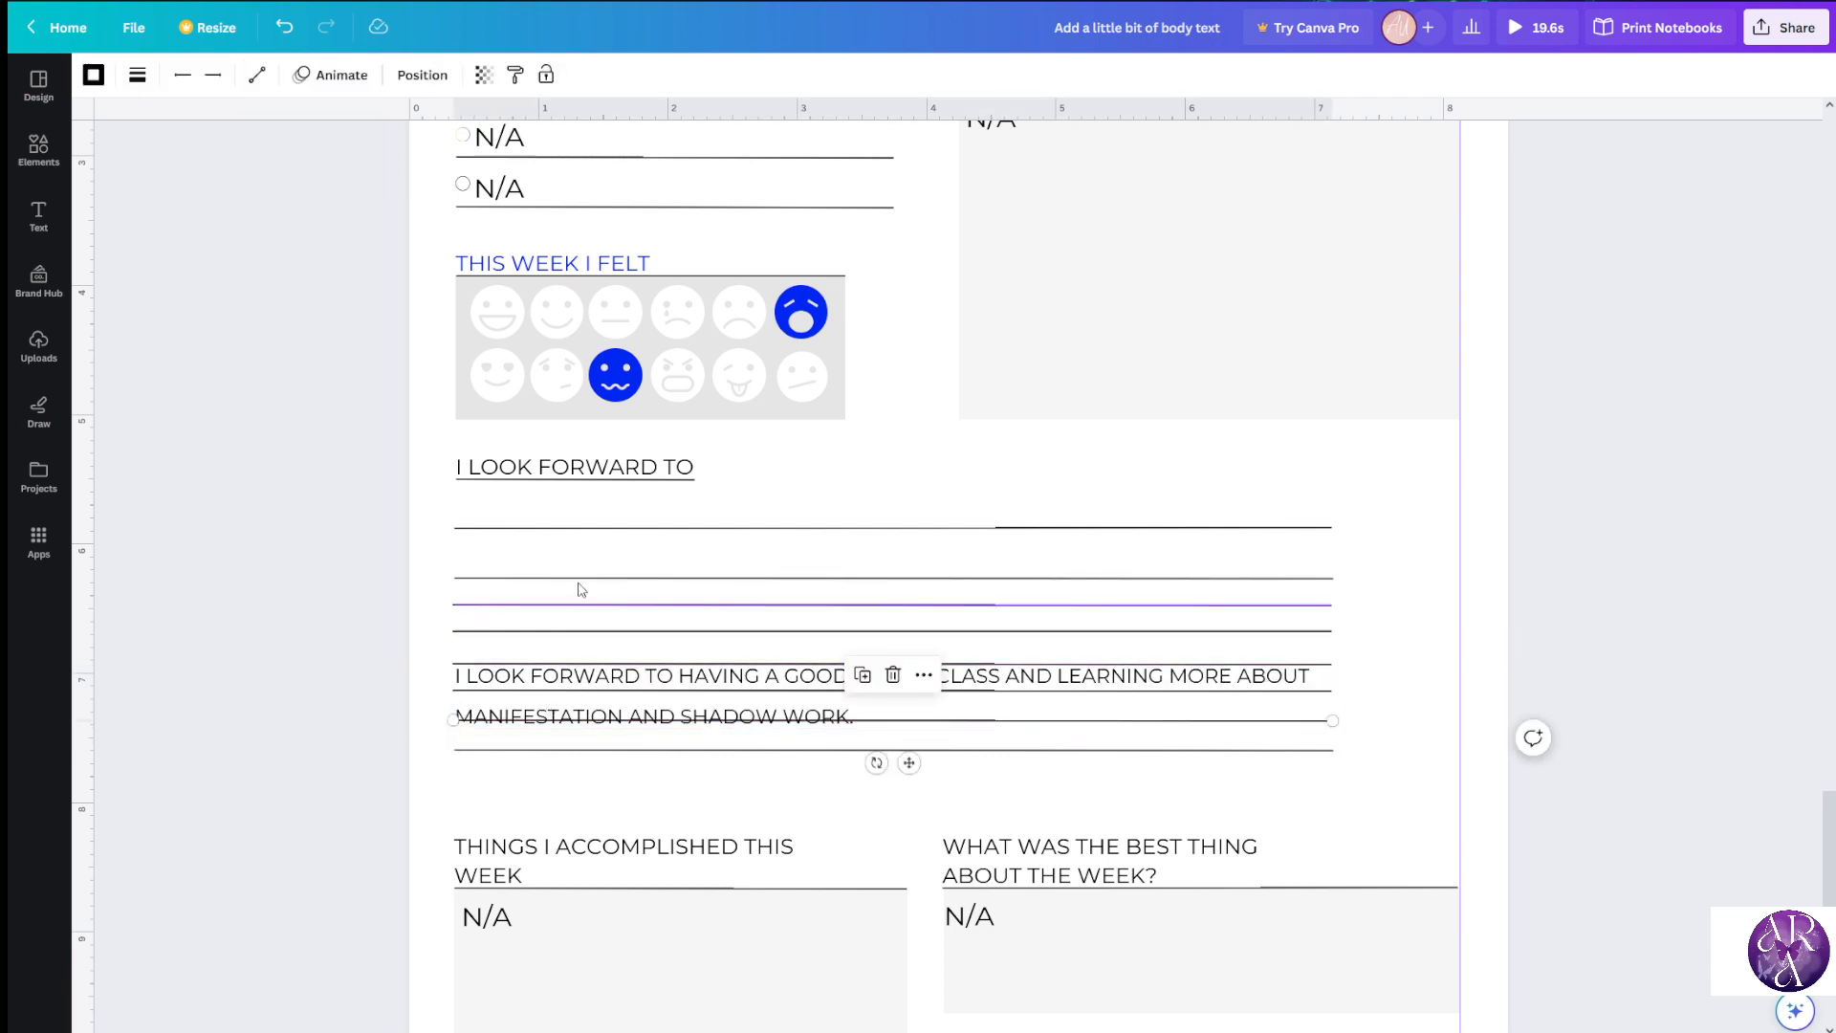
{"action": "left_click", "coordinate": [355, 689]}
{"action": "left_click", "coordinate": [517, 677]}
{"action": "left_click", "coordinate": [614, 75]}
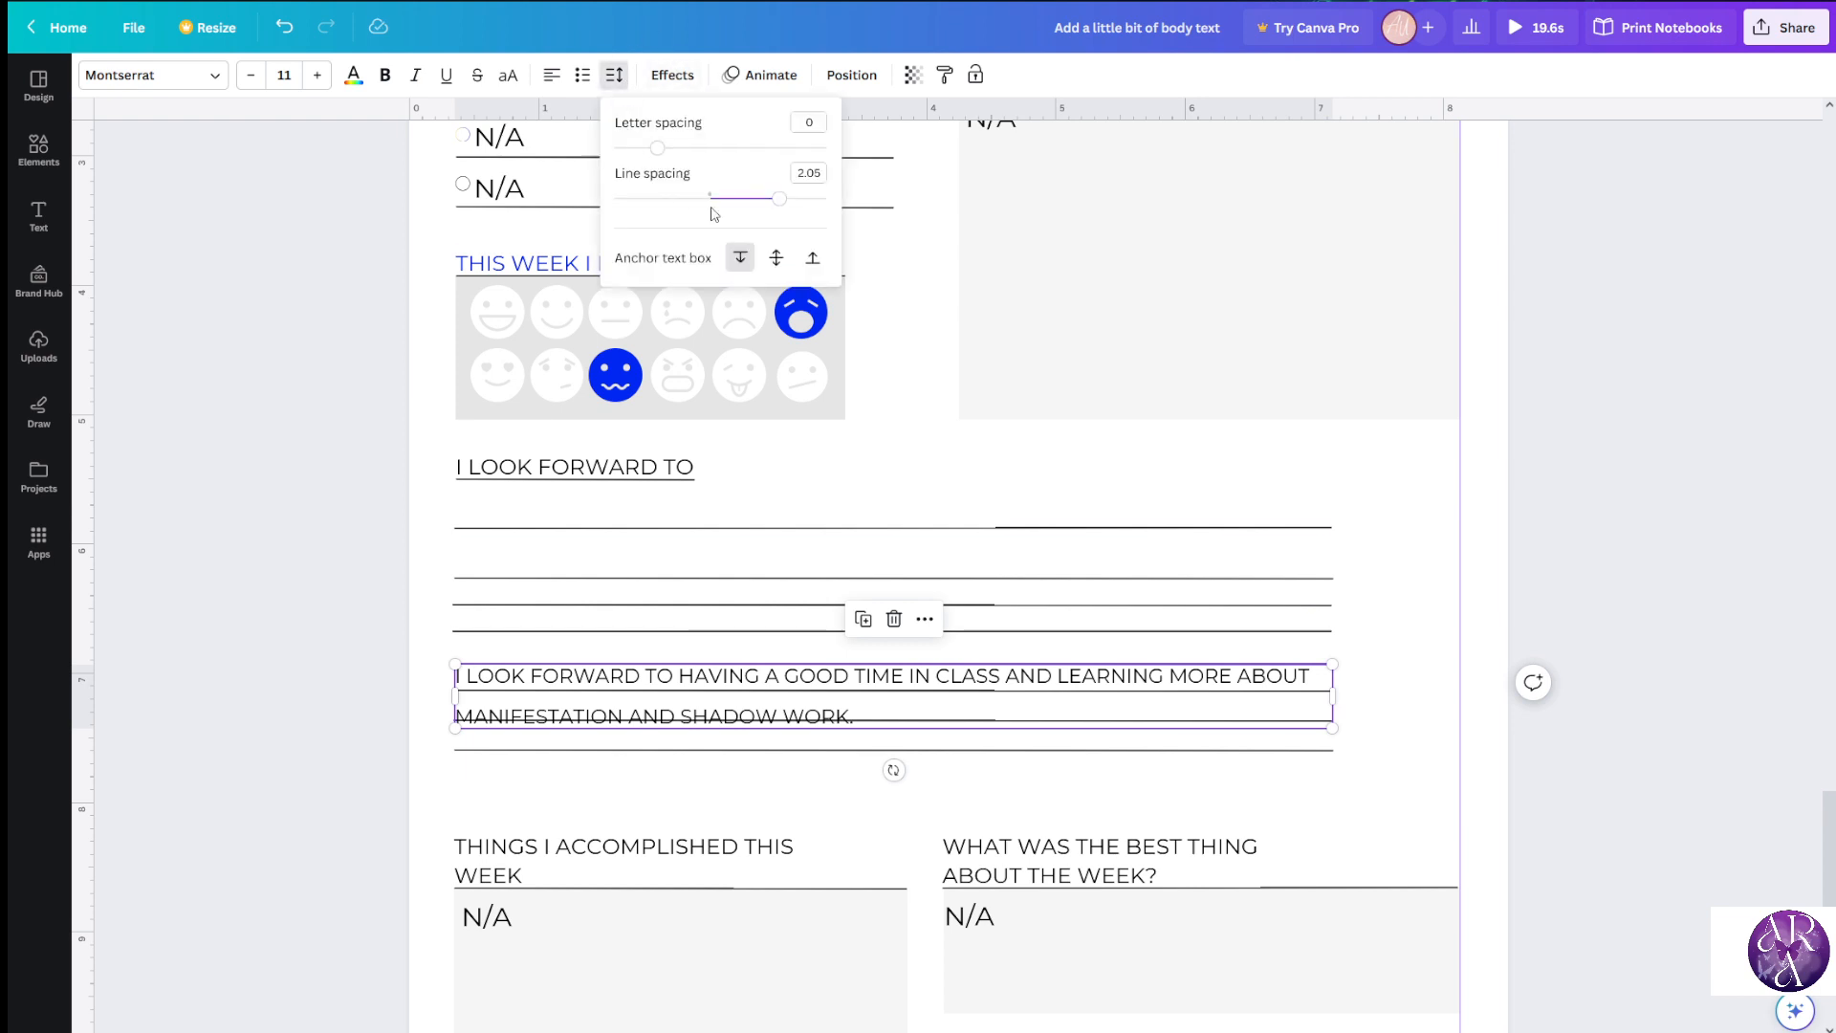
{"action": "left_click_drag", "start_coordinate": [775, 205], "coordinate": [732, 203]}
{"action": "left_click", "coordinate": [274, 507]}
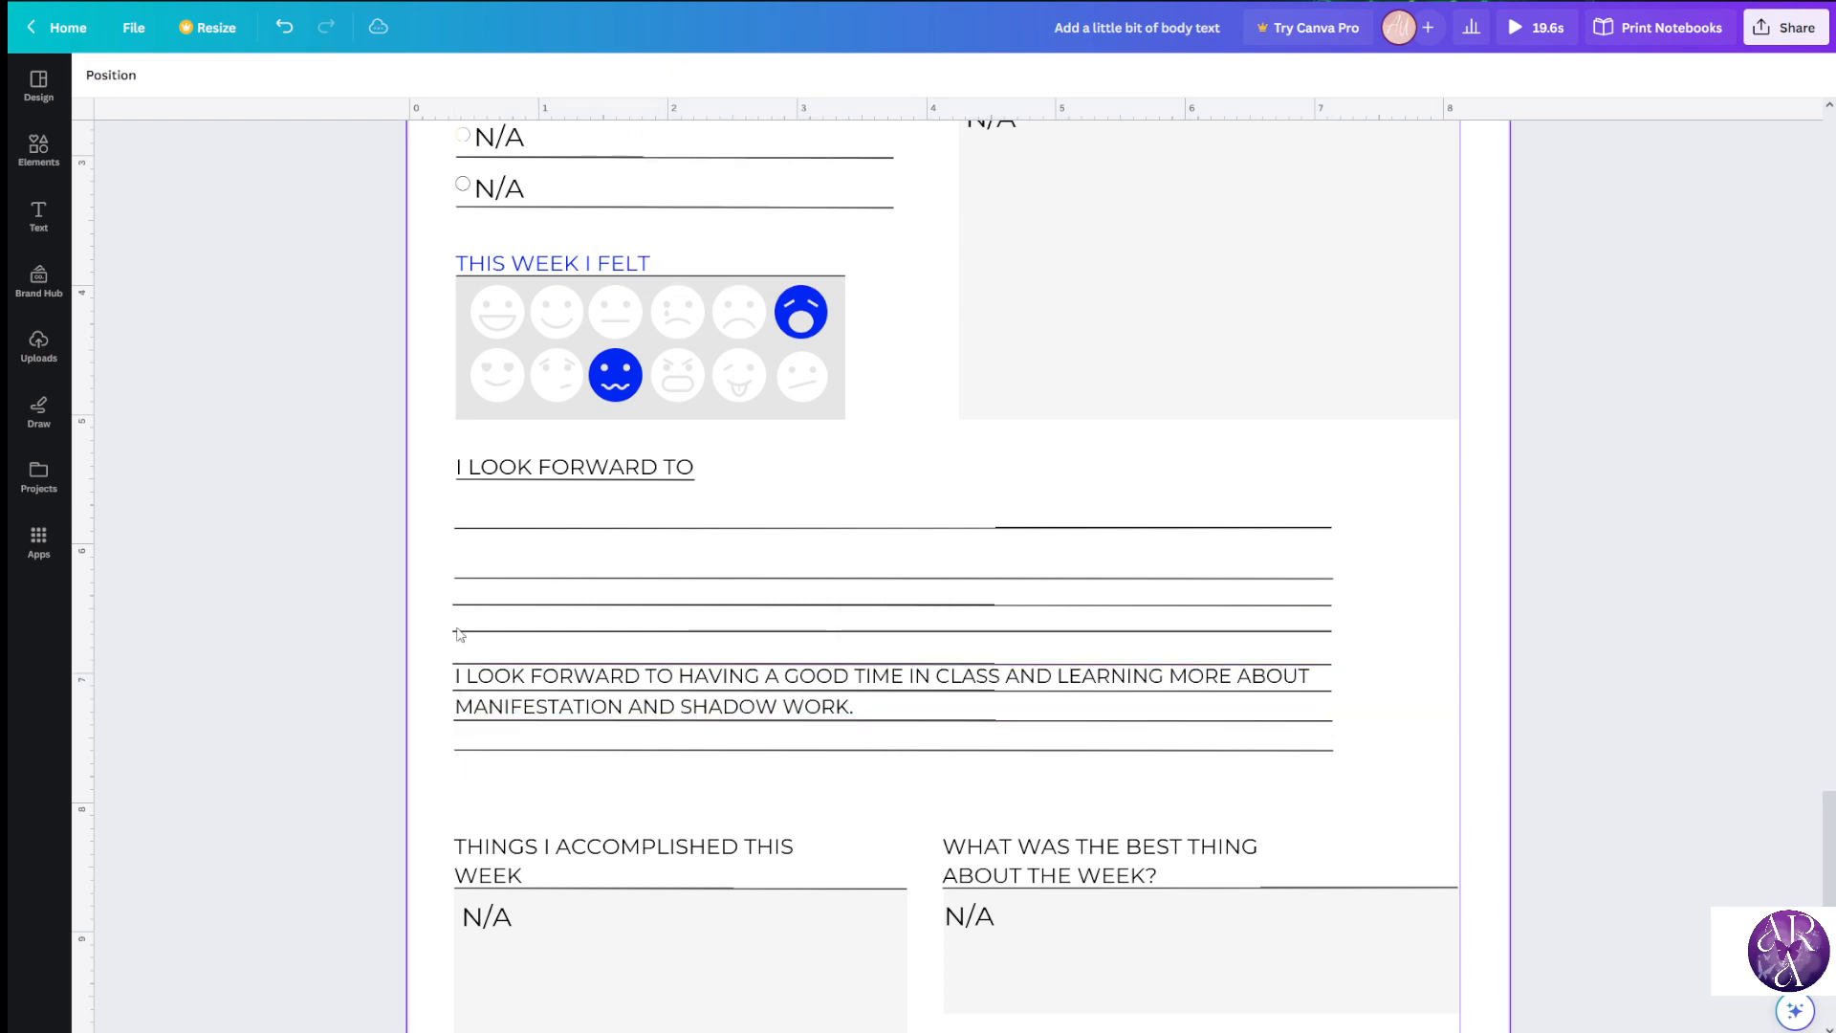
{"action": "left_click_drag", "start_coordinate": [481, 688], "coordinate": [481, 693]}
{"action": "left_click", "coordinate": [314, 663]}
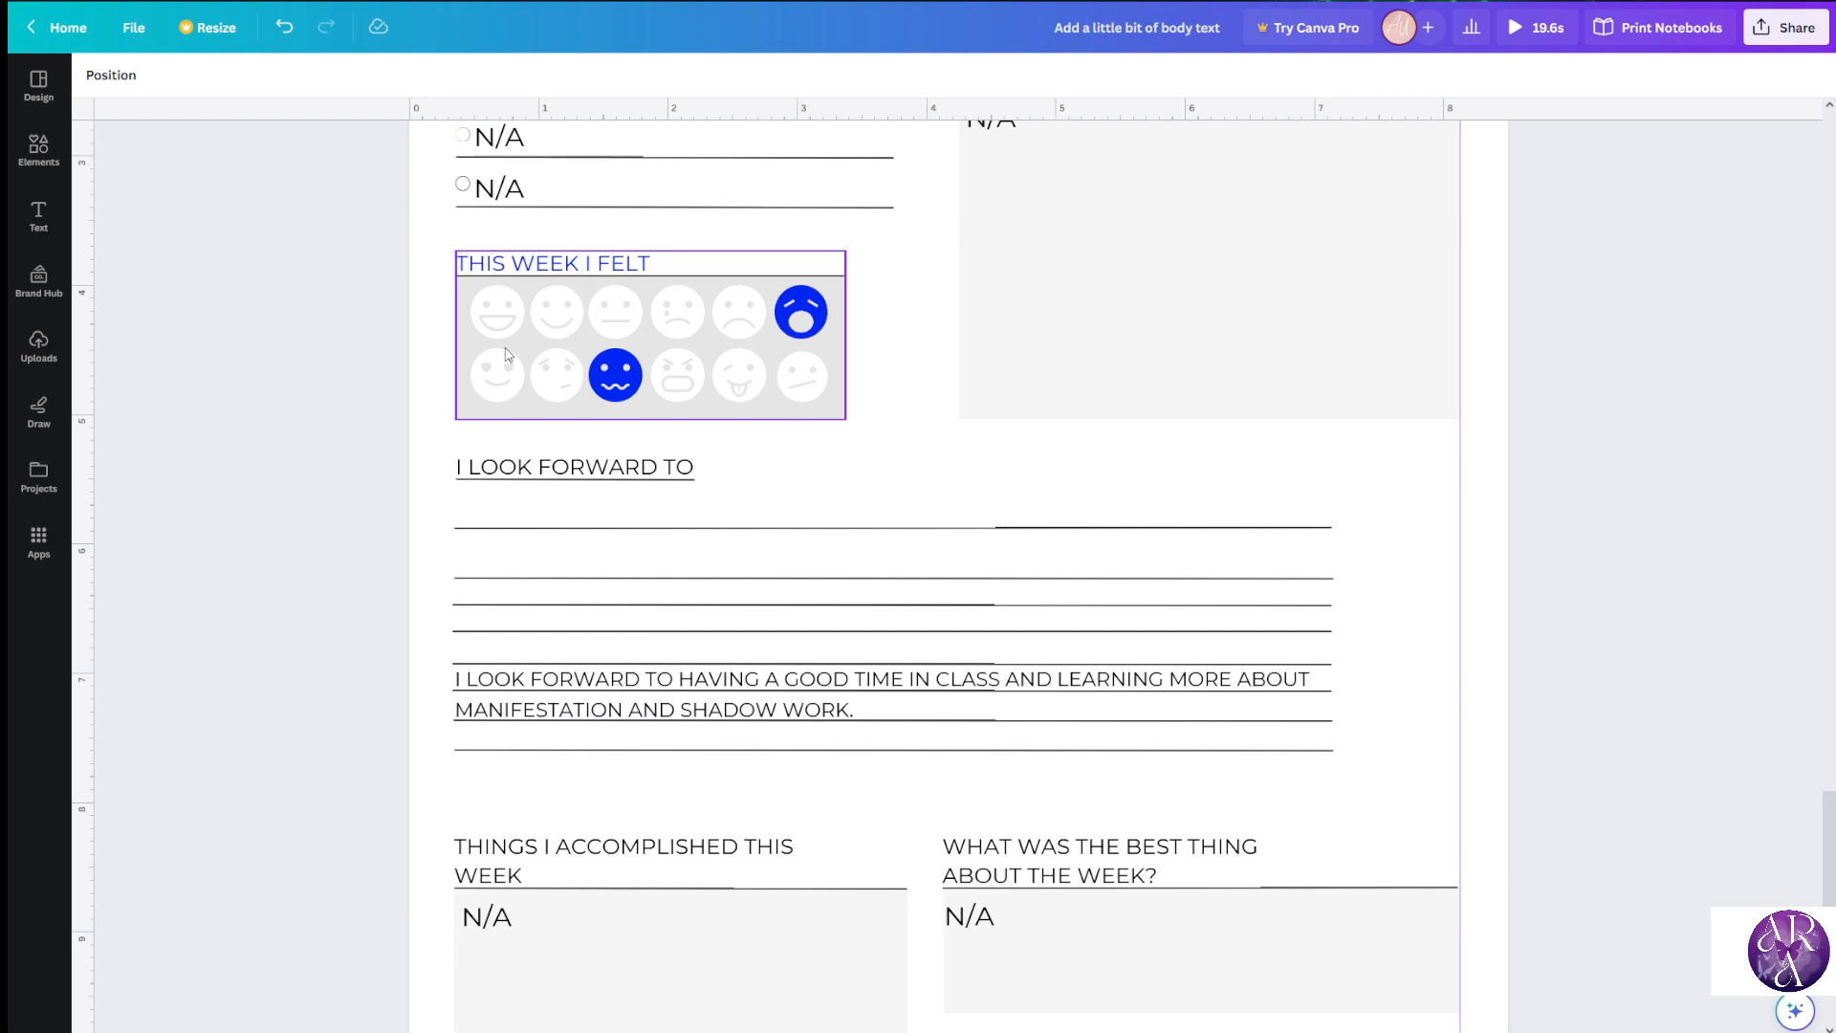
Undo the recent edits to the I LOOK FORWARD TO entry's size, spacing and position and to the writing lines beneath it
{"action": "key", "text": "ctrl+z"}
{"action": "key", "text": "ctrl+z"}
{"action": "key", "text": "ctrl+z"}
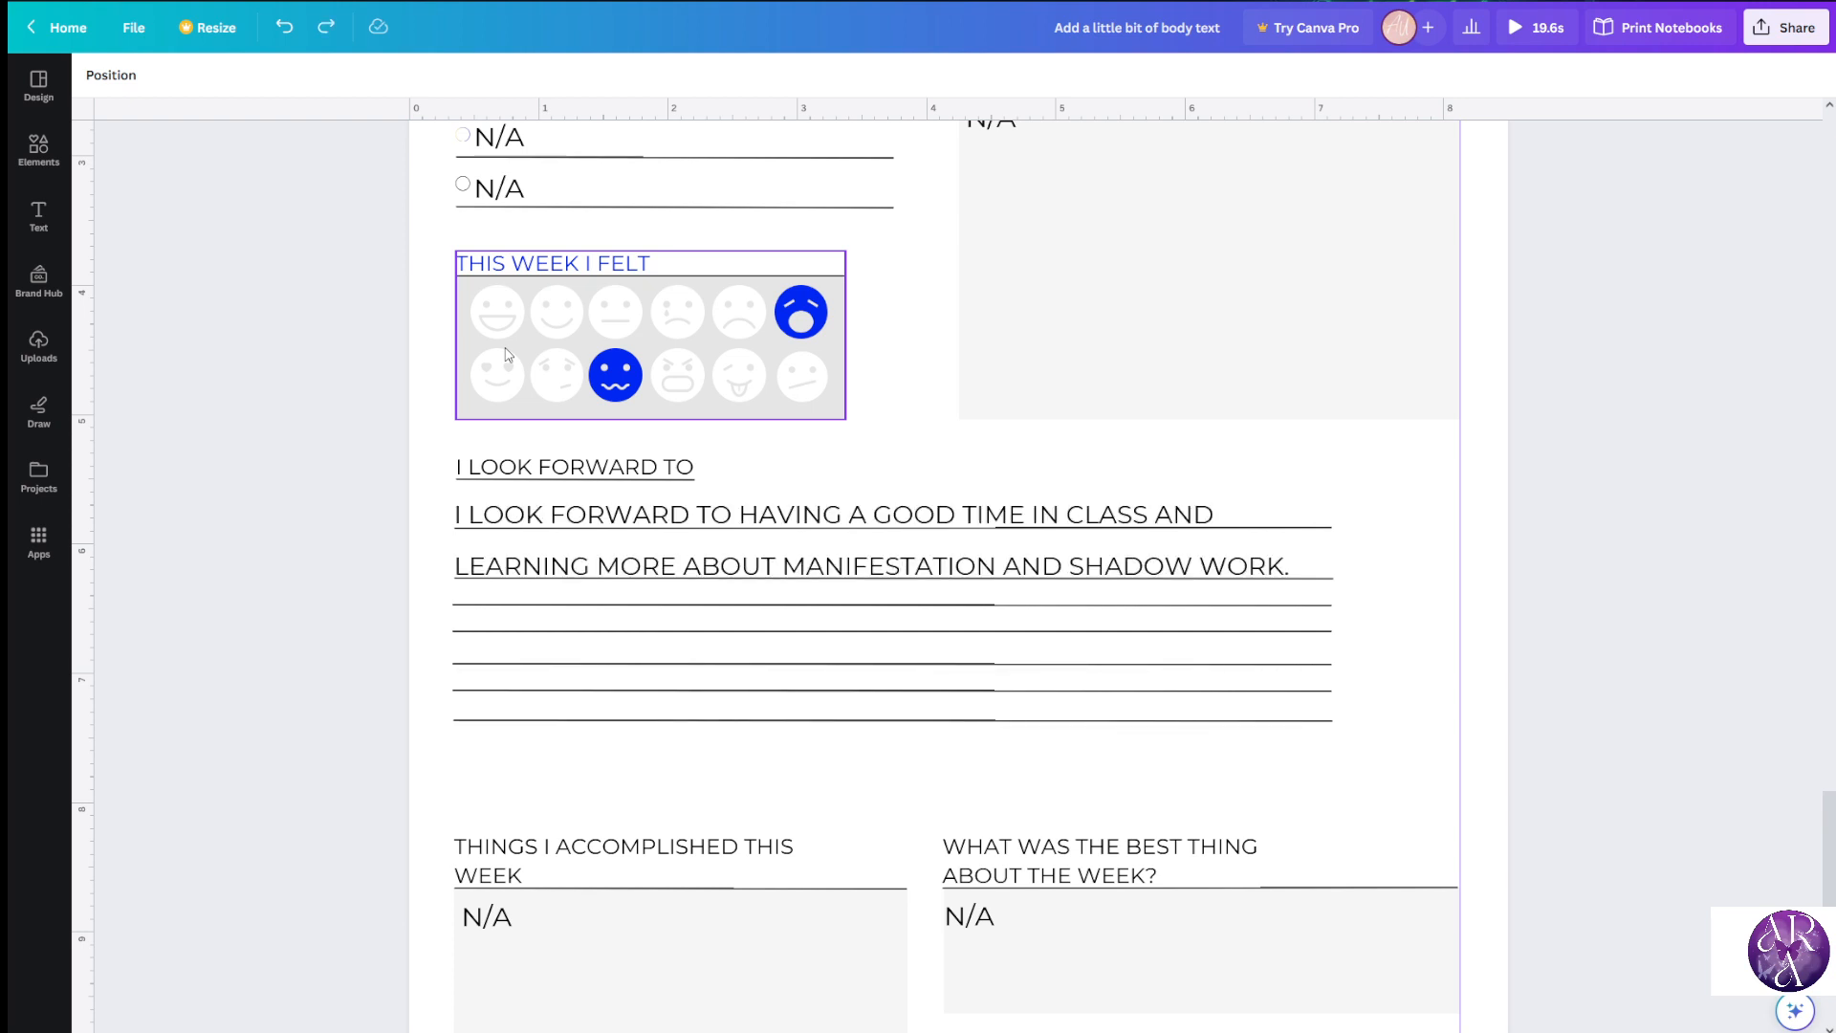
{"action": "left_click", "coordinate": [572, 543]}
{"action": "key", "text": "ctrl+z"}
{"action": "key", "text": "ctrl+z"}
{"action": "key", "text": "ctrl+z"}
{"action": "key", "text": "ctrl+z"}
{"action": "key", "text": "ctrl+z"}
{"action": "key", "text": "ctrl+z"}
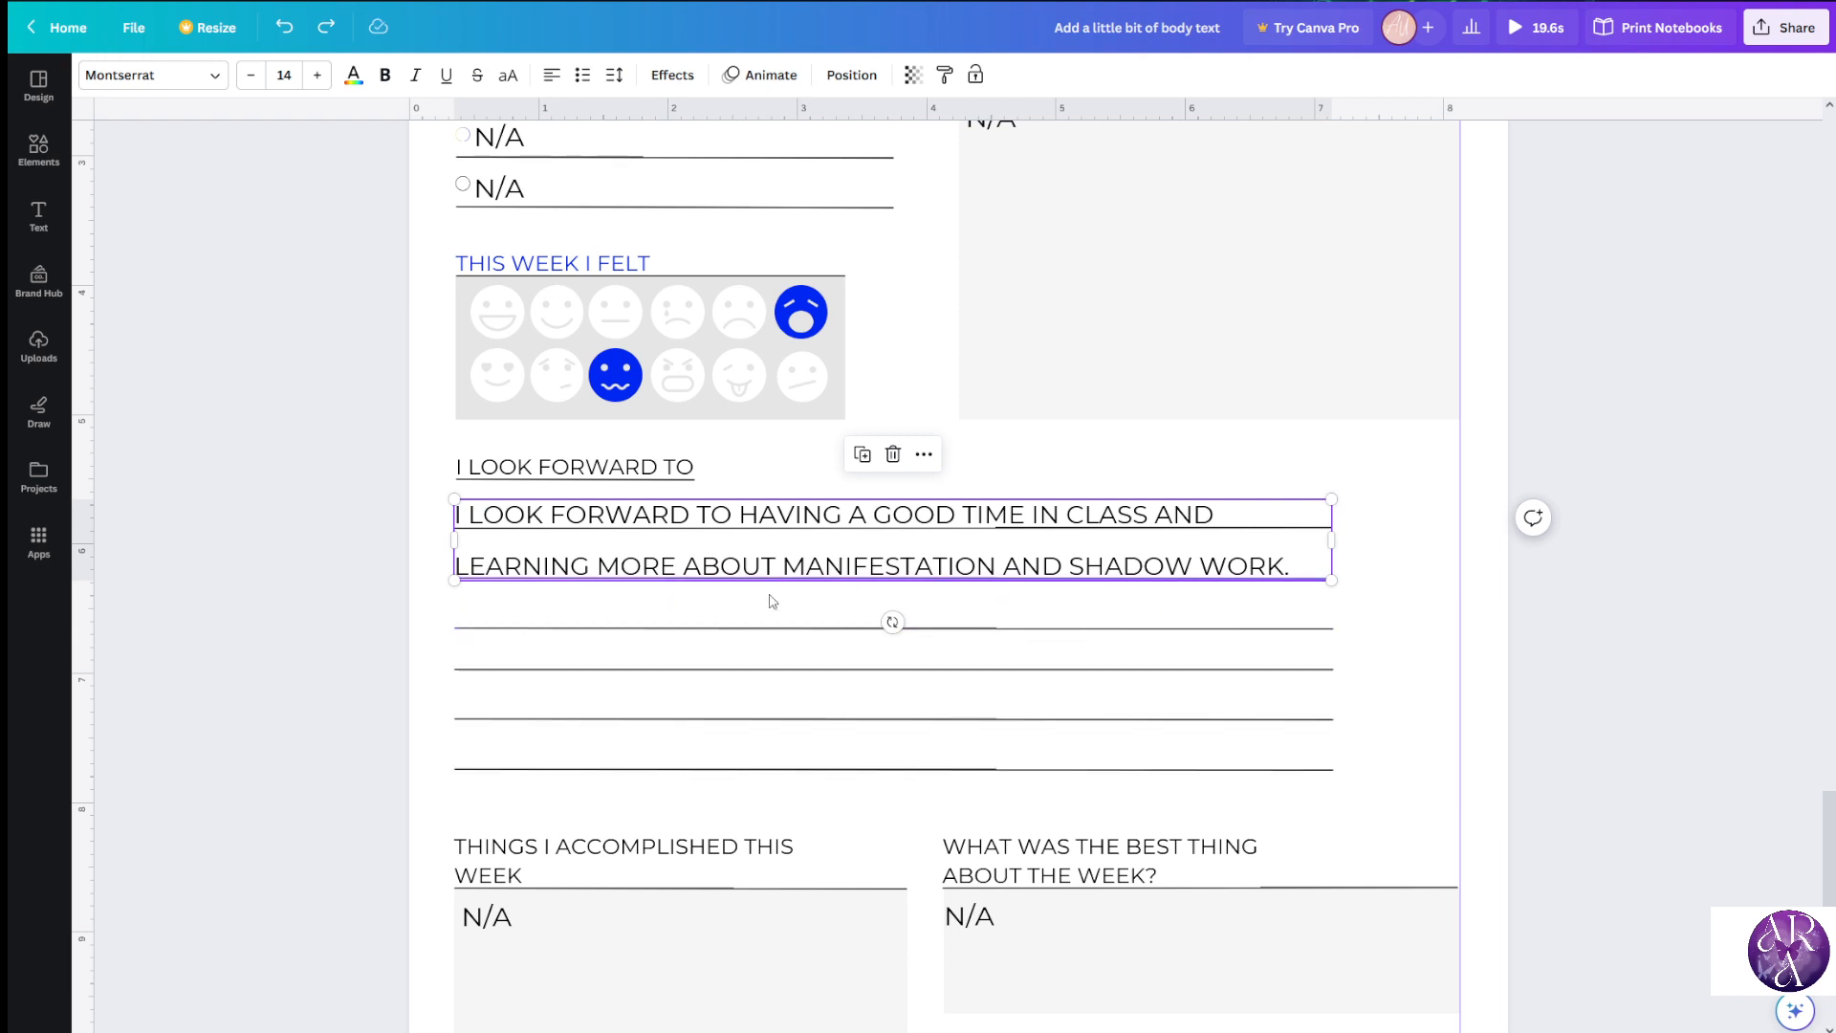
{"action": "left_click", "coordinate": [321, 542]}
{"action": "left_click", "coordinate": [541, 562]}
{"action": "key", "text": "ctrl+z"}
{"action": "key", "text": "ctrl+z"}
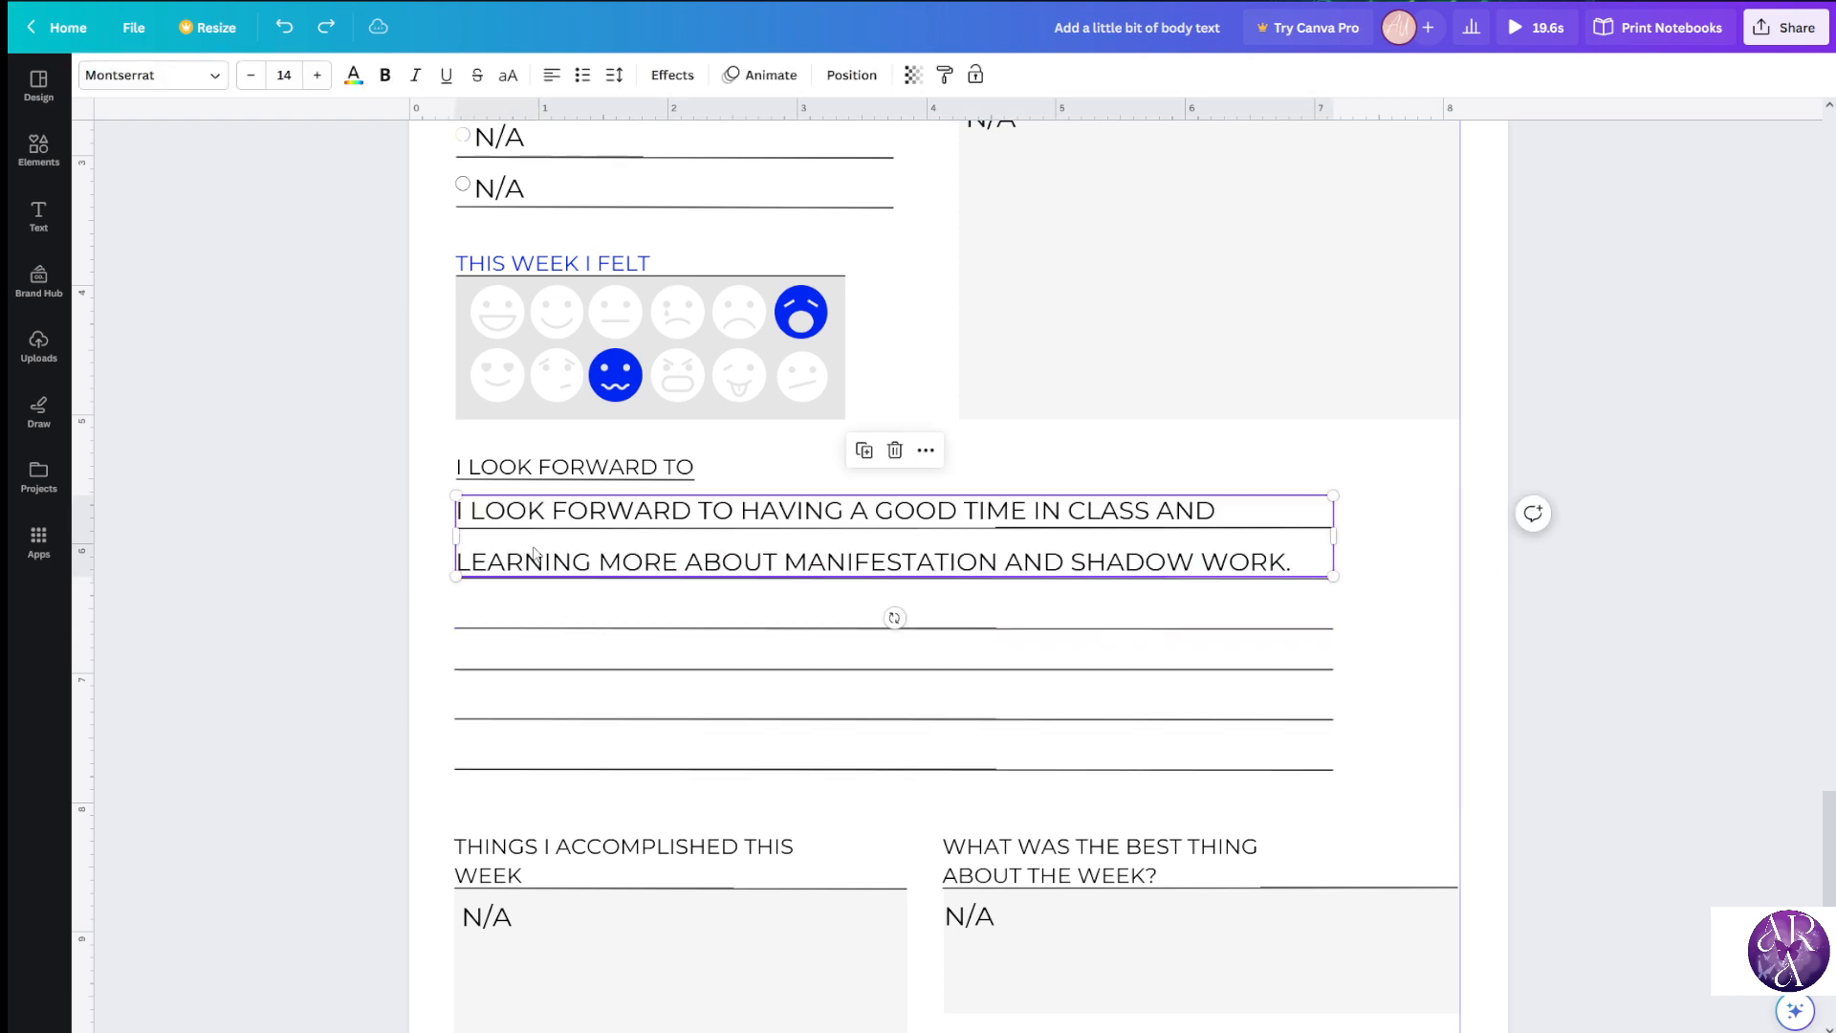
Replace the whole I LOOK FORWARD TO entry with "N/A"
{"action": "double_click", "coordinate": [542, 548]}
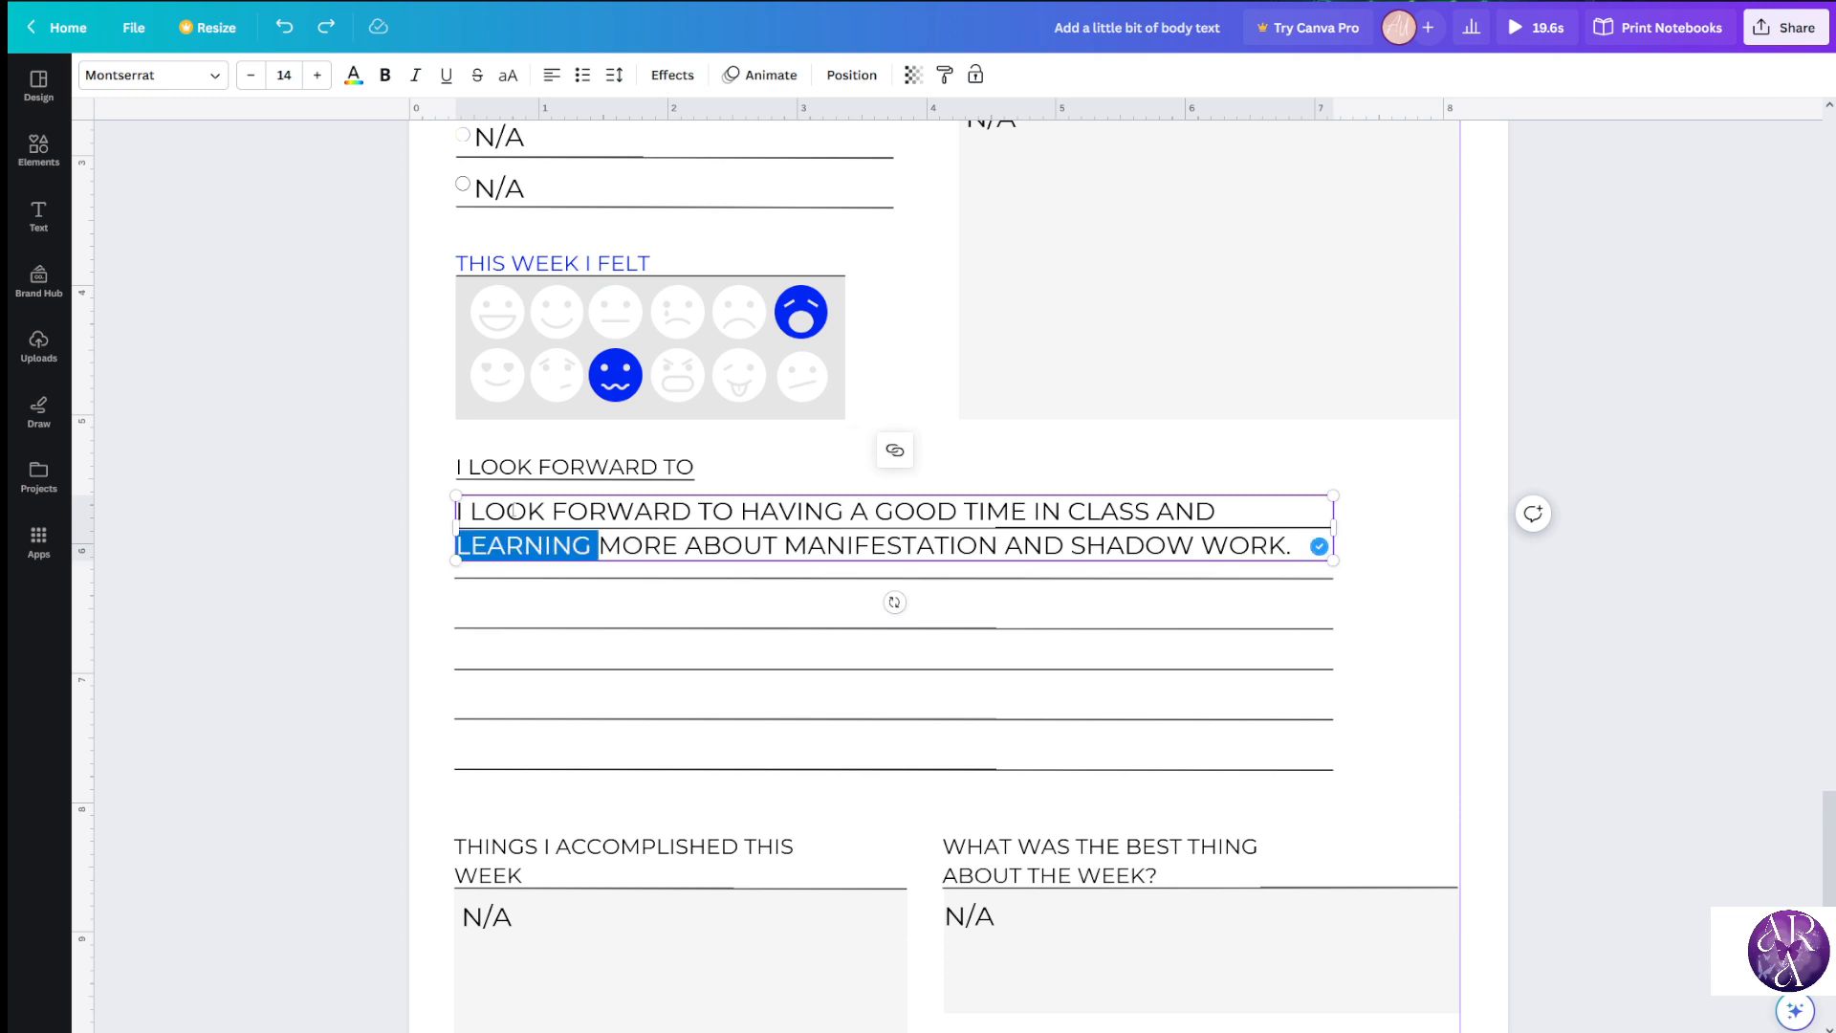
{"action": "key", "text": "ctrl+a"}
{"action": "type", "text": "n"}
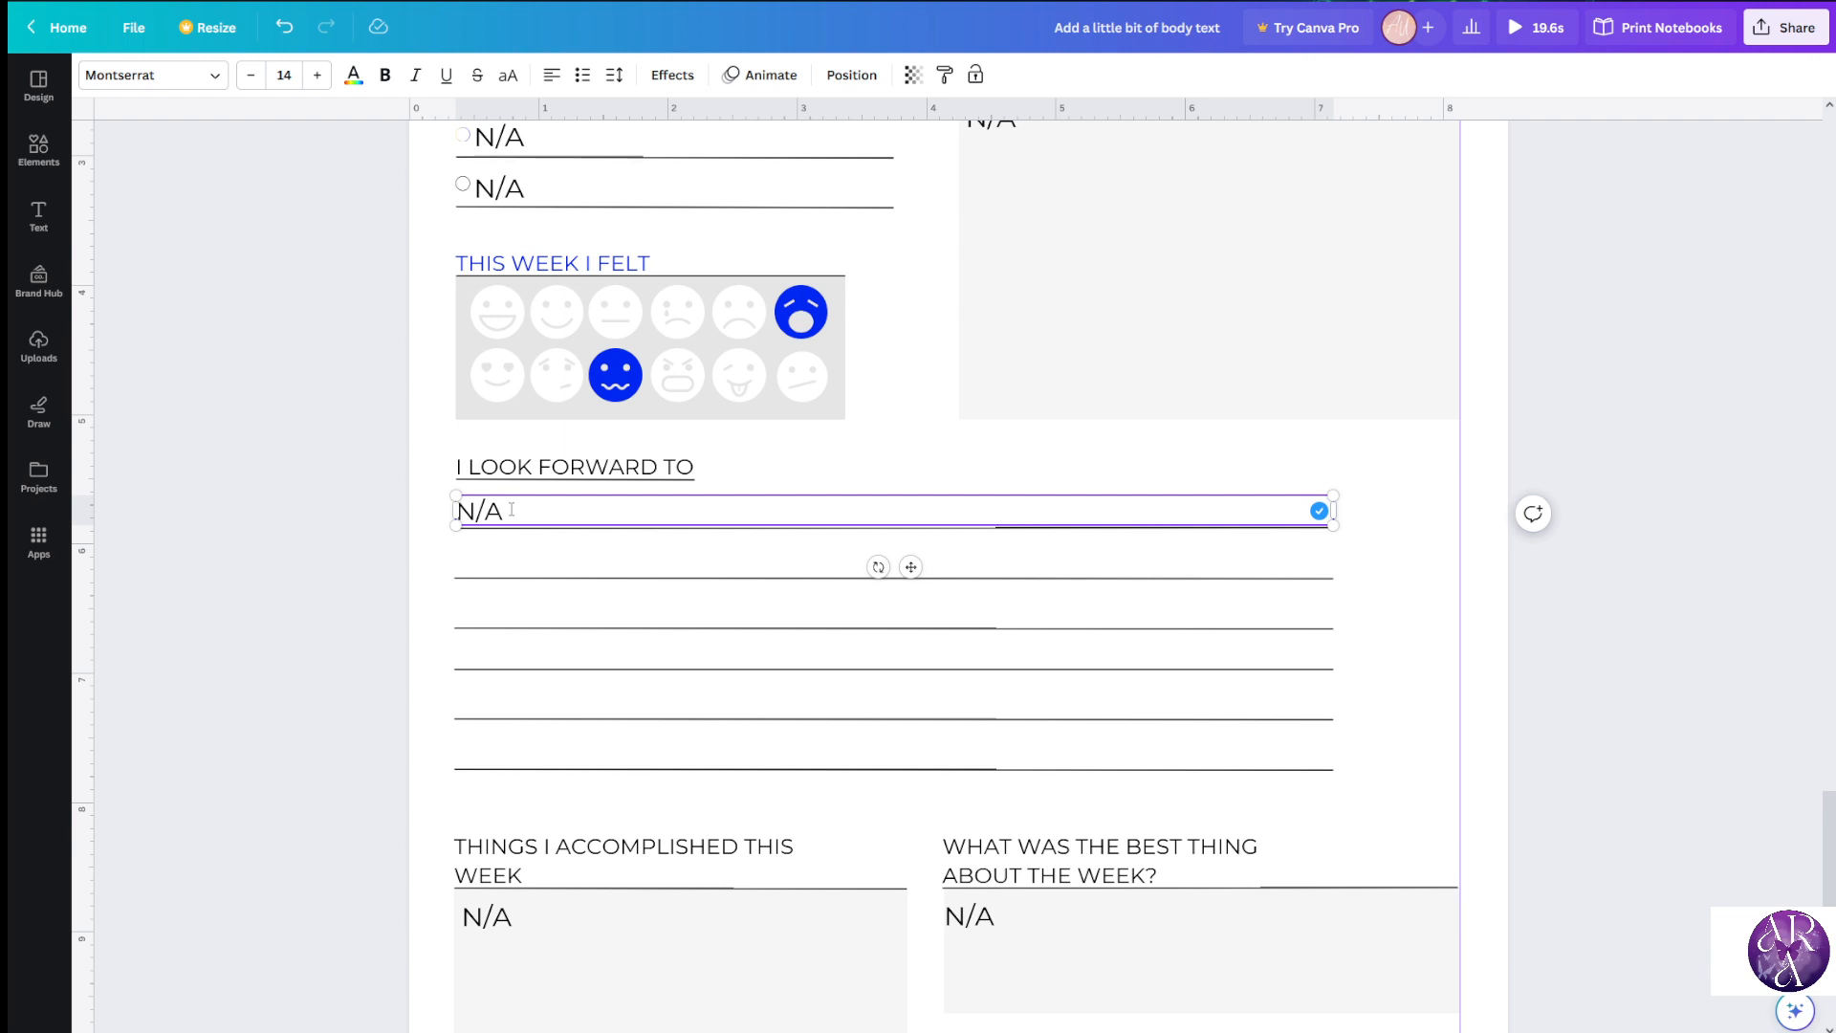
{"action": "left_click", "coordinate": [357, 460]}
{"action": "scroll", "coordinate": [319, 504], "scroll_direction": "up", "scroll_amount": 1}
{"action": "scroll", "coordinate": [319, 504], "scroll_direction": "down", "scroll_amount": 2}
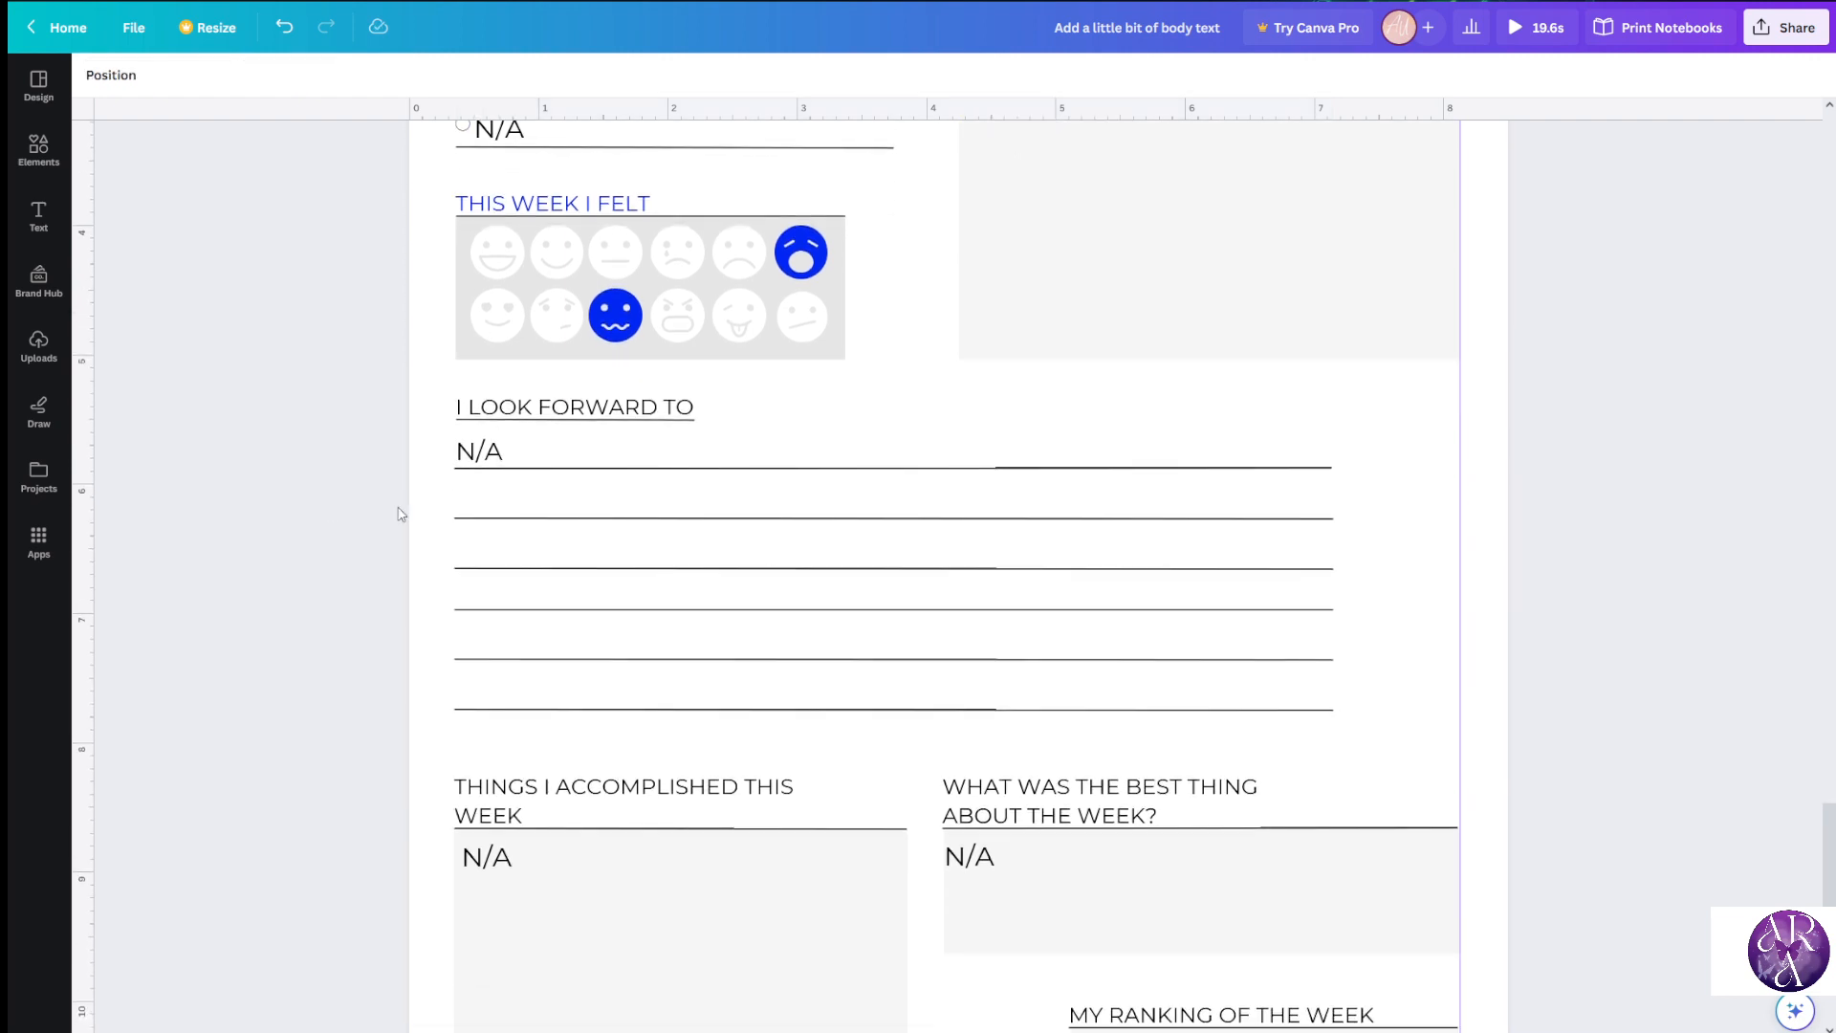
Recolor the two blue faces in the THIS WEEK I FELT group to white
{"action": "scroll", "coordinate": [337, 501], "scroll_direction": "up", "scroll_amount": 5}
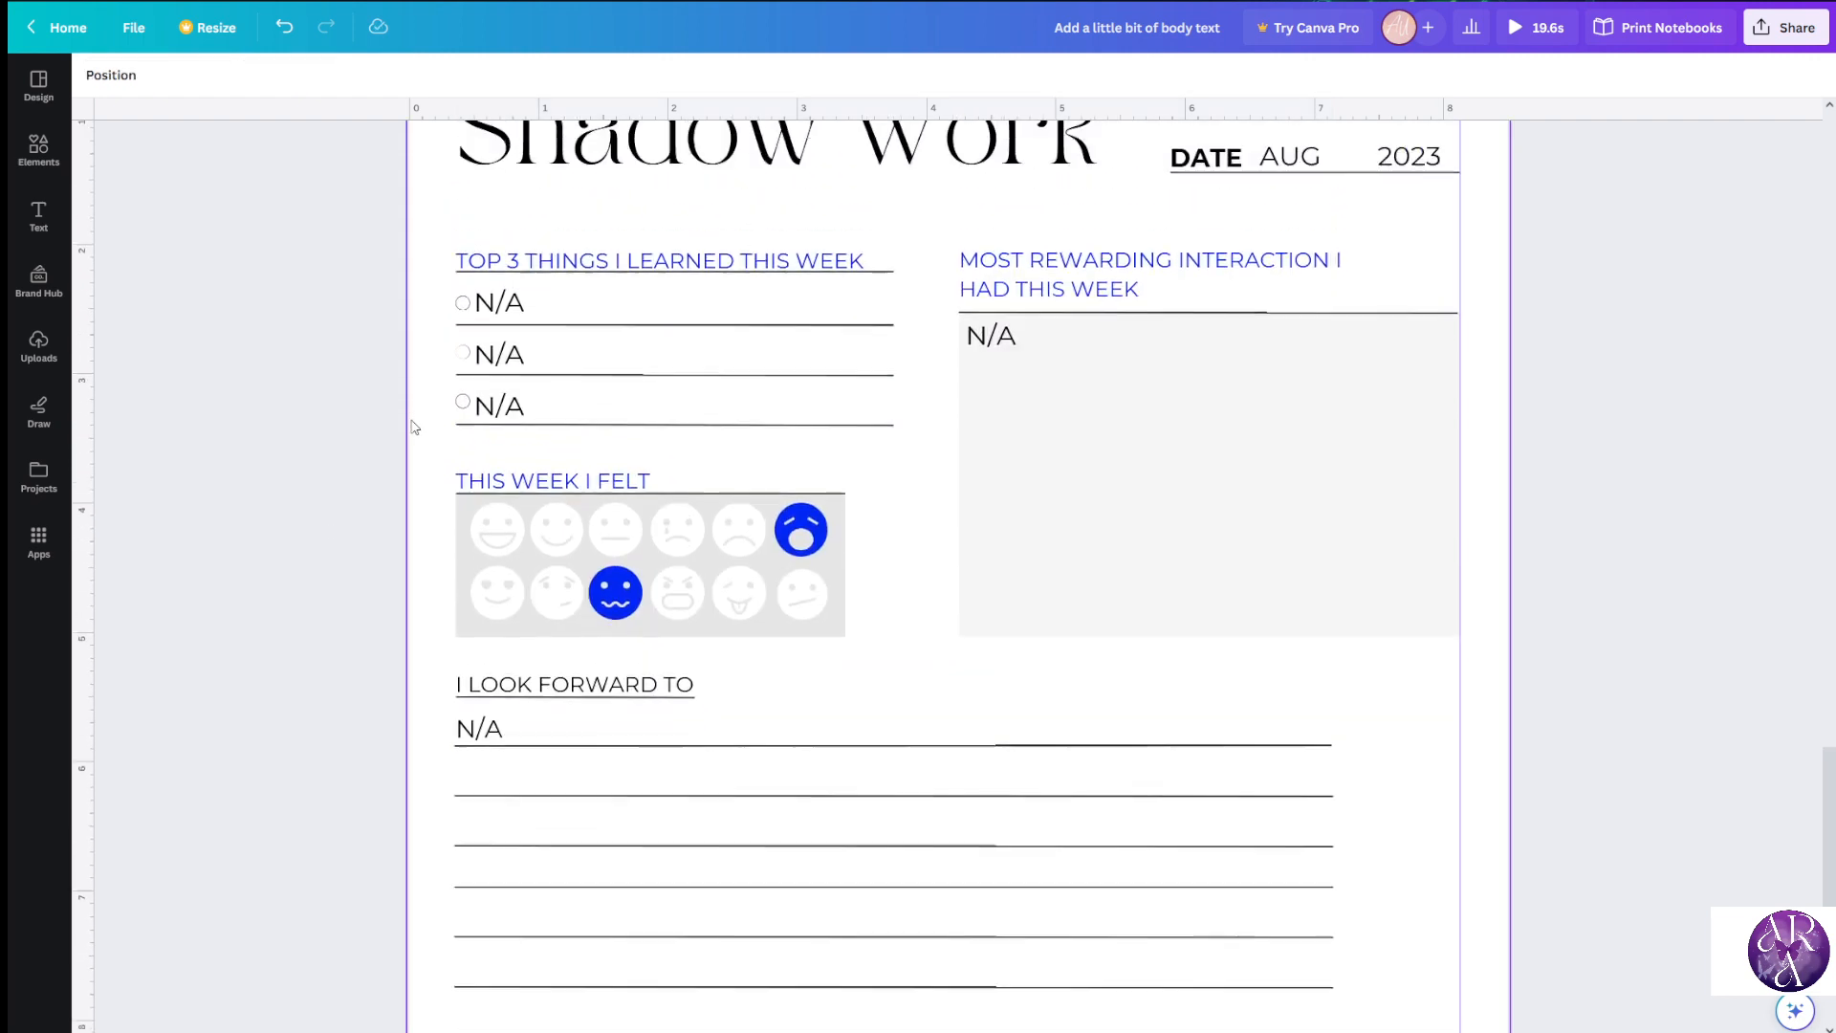
{"action": "scroll", "coordinate": [336, 501], "scroll_direction": "down", "scroll_amount": 7}
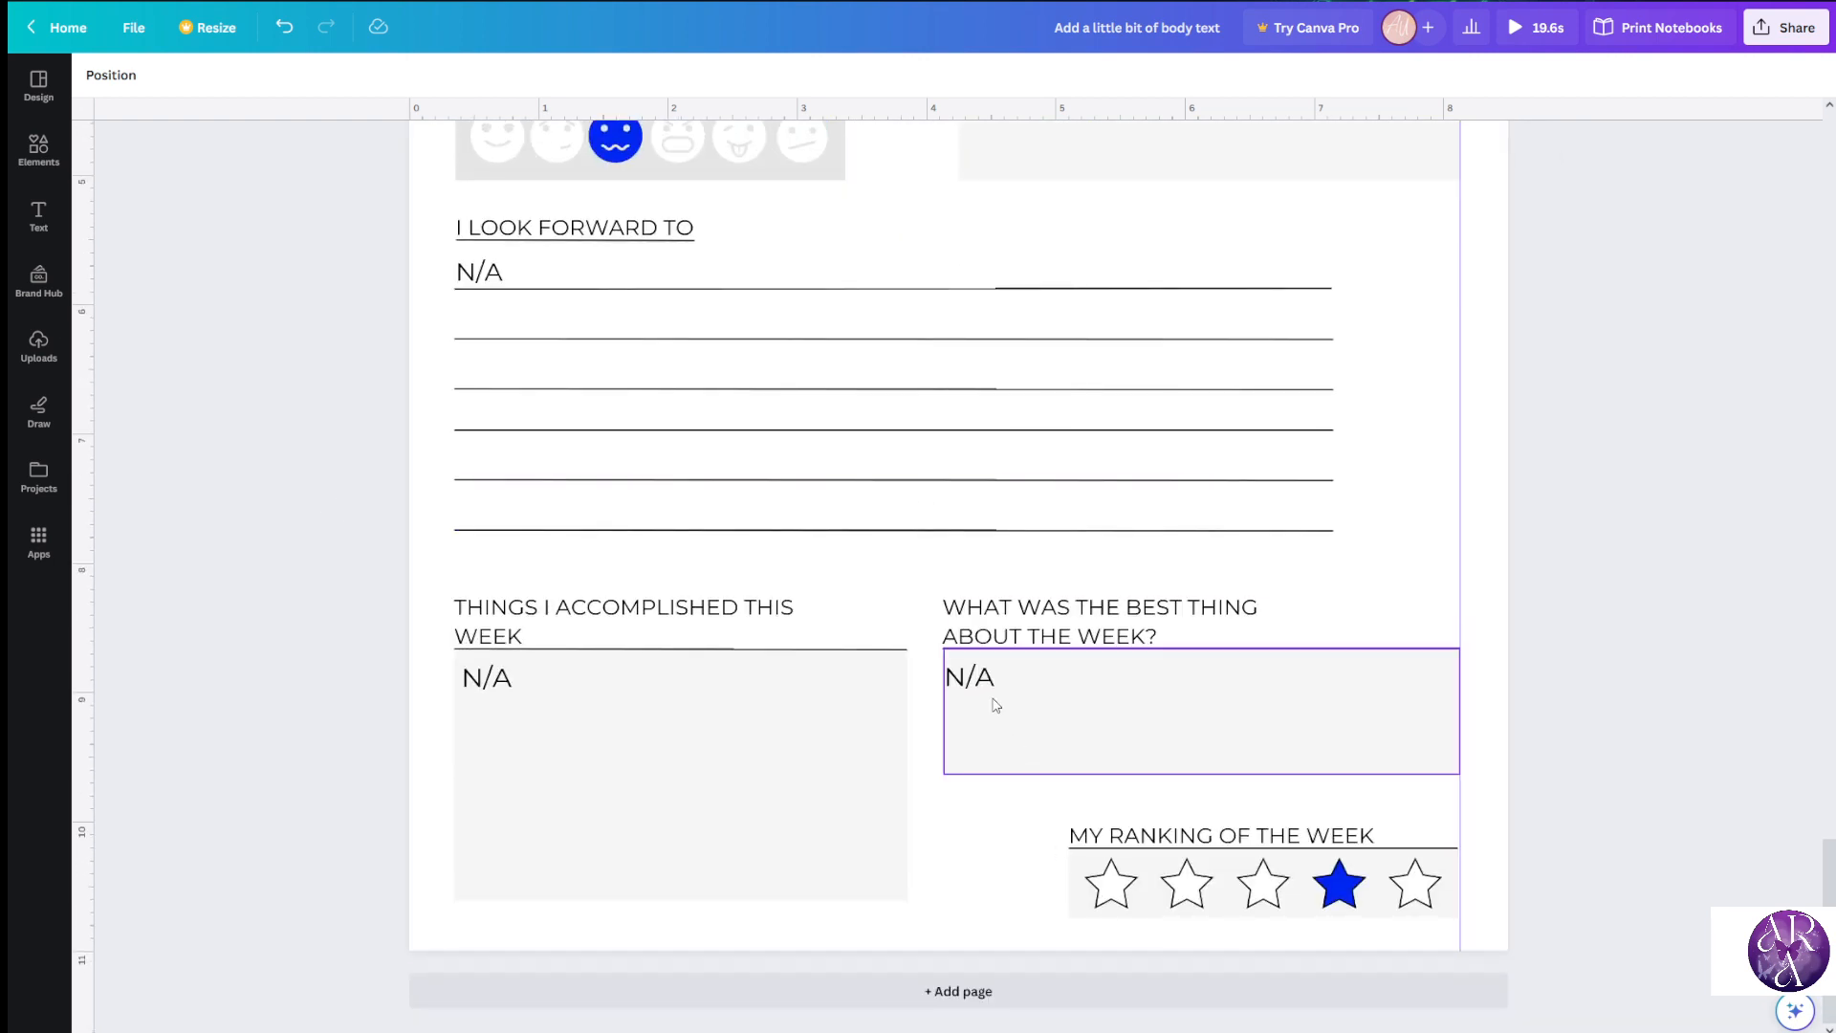
{"action": "scroll", "coordinate": [812, 705], "scroll_direction": "up", "scroll_amount": 3}
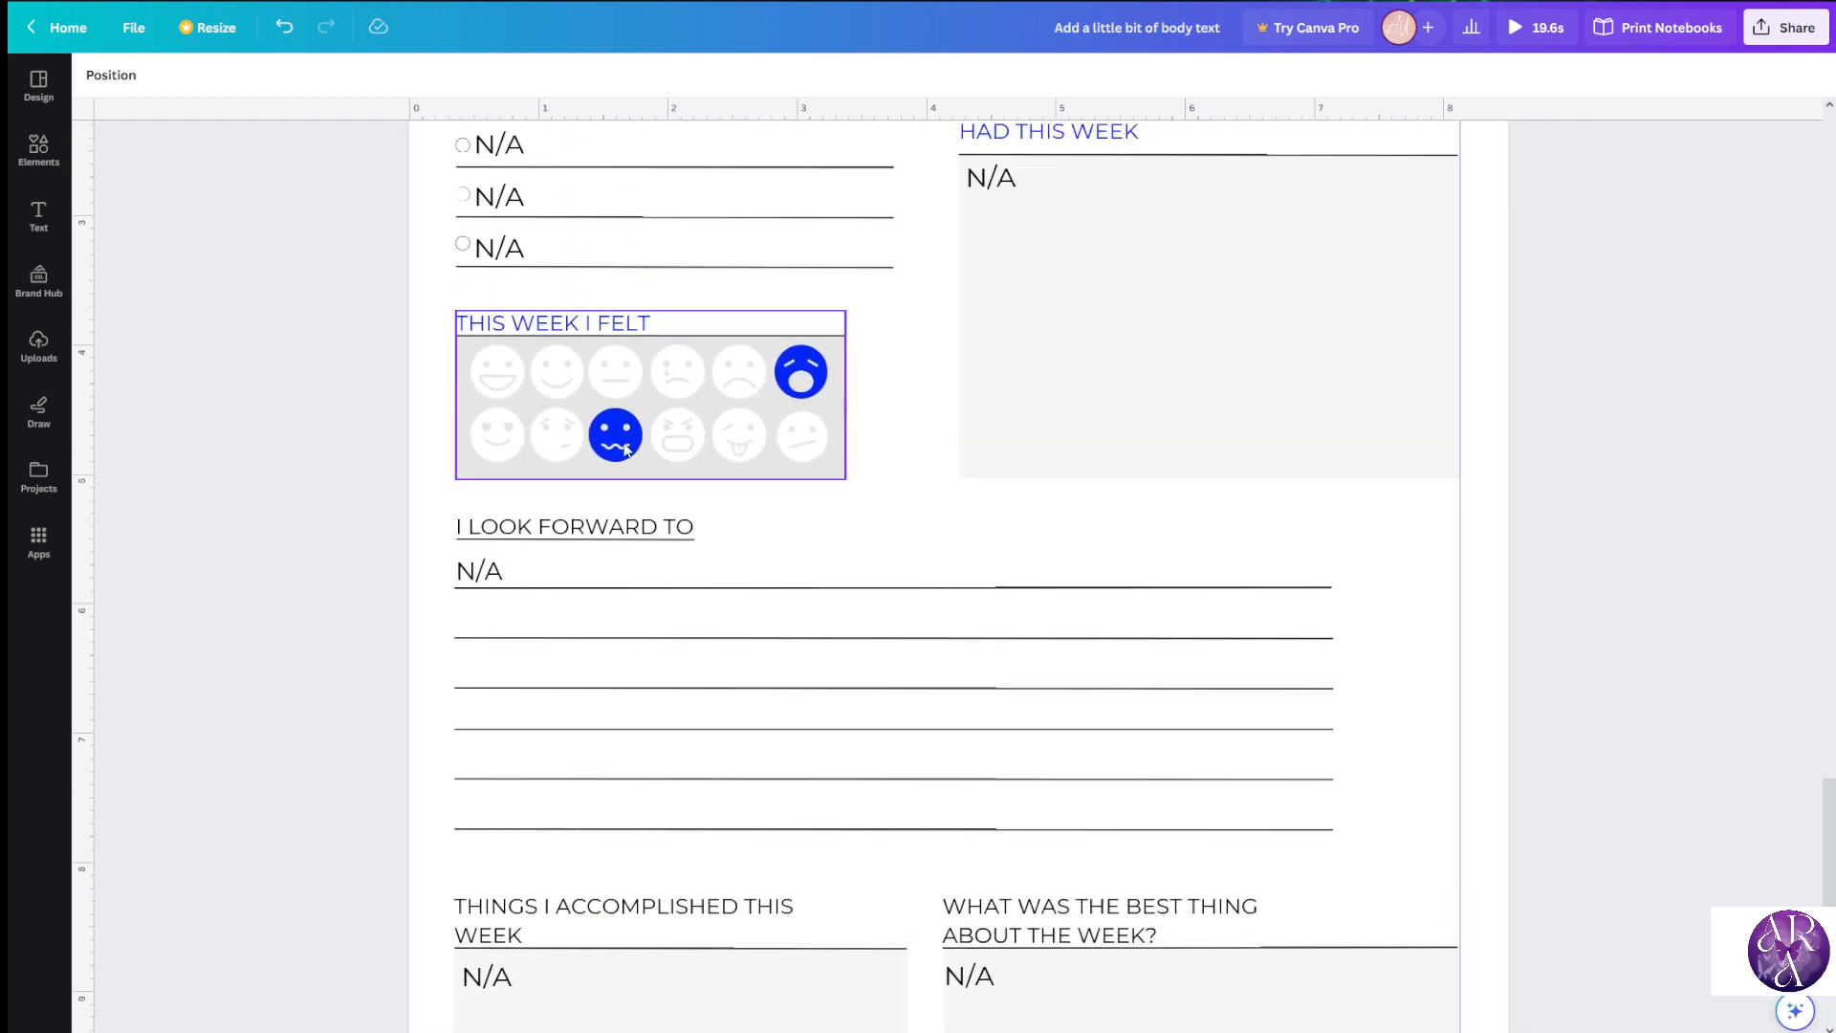
{"action": "left_click", "coordinate": [608, 451]}
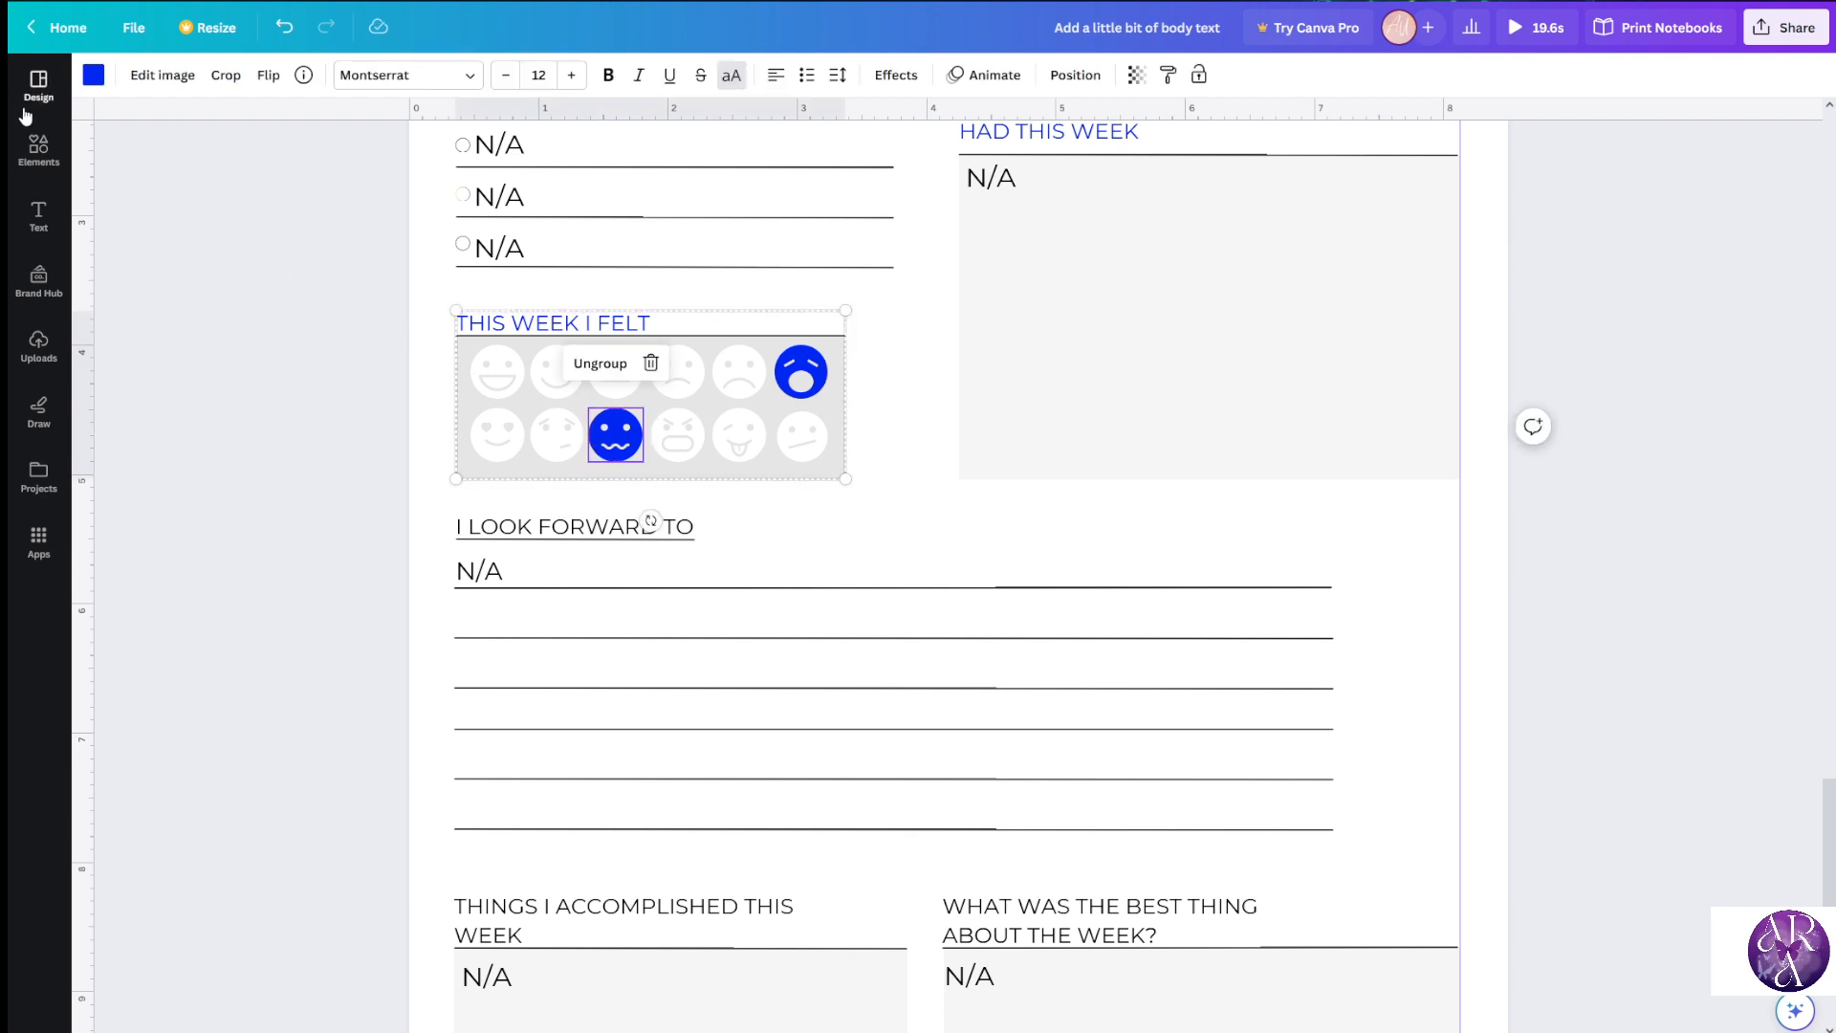
{"action": "left_click", "coordinate": [93, 74]}
{"action": "left_click", "coordinate": [208, 233]}
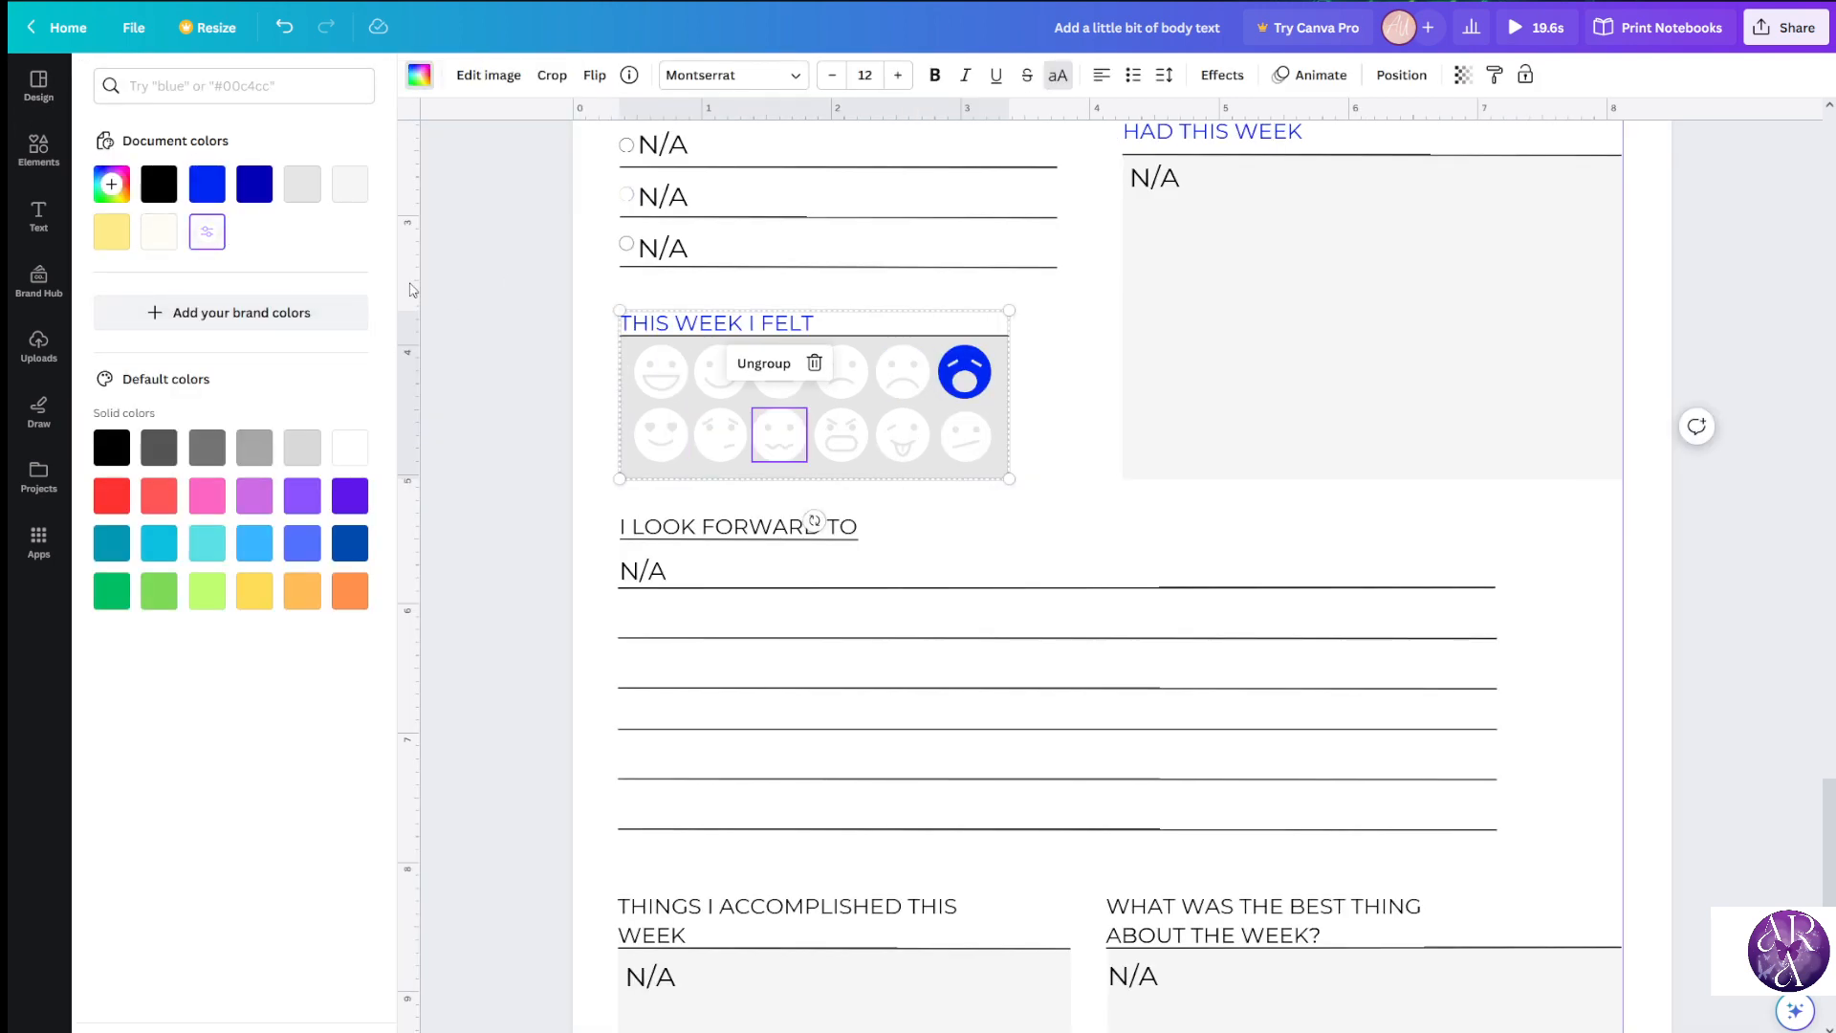
{"action": "left_click", "coordinate": [964, 385]}
{"action": "left_click", "coordinate": [208, 233]}
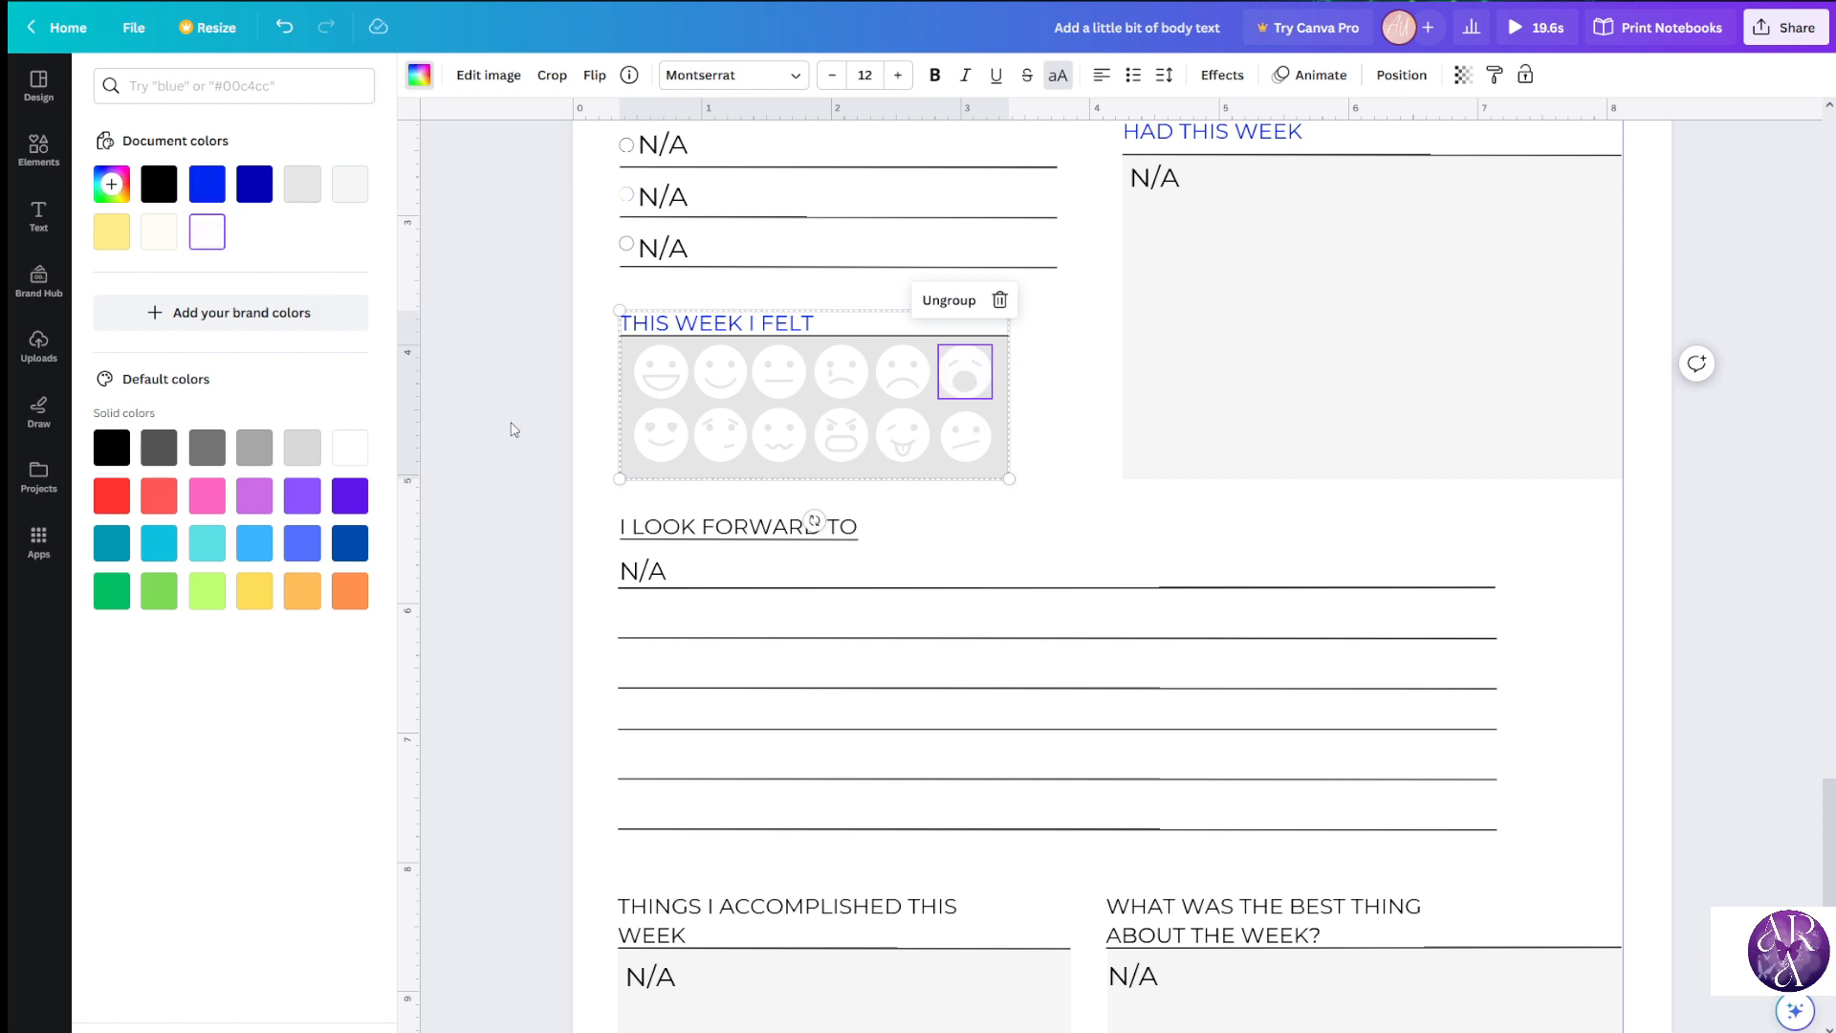
{"action": "left_click", "coordinate": [557, 491]}
Recolor the blue fourth star under MY RANKING OF THE WEEK to white
{"action": "scroll", "coordinate": [507, 488], "scroll_direction": "down", "scroll_amount": 3}
{"action": "left_click", "coordinate": [1341, 882]}
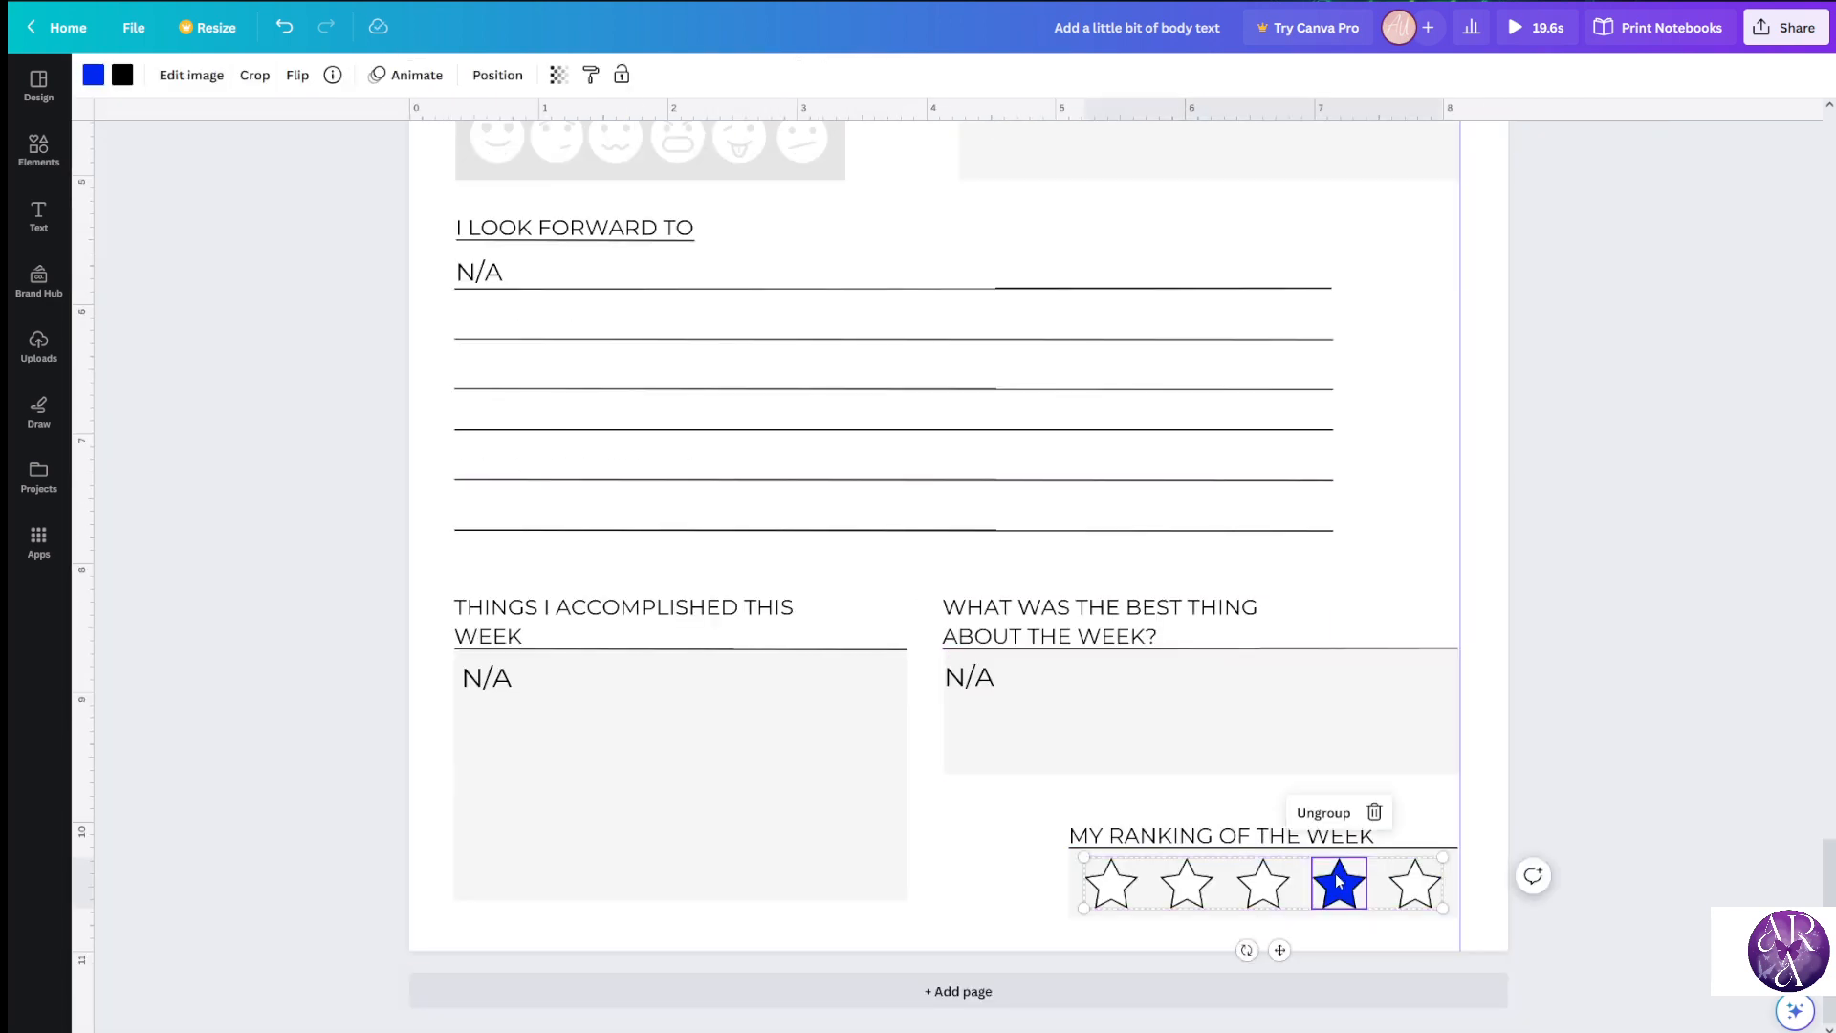
{"action": "left_click", "coordinate": [93, 75]}
{"action": "left_click", "coordinate": [220, 241]}
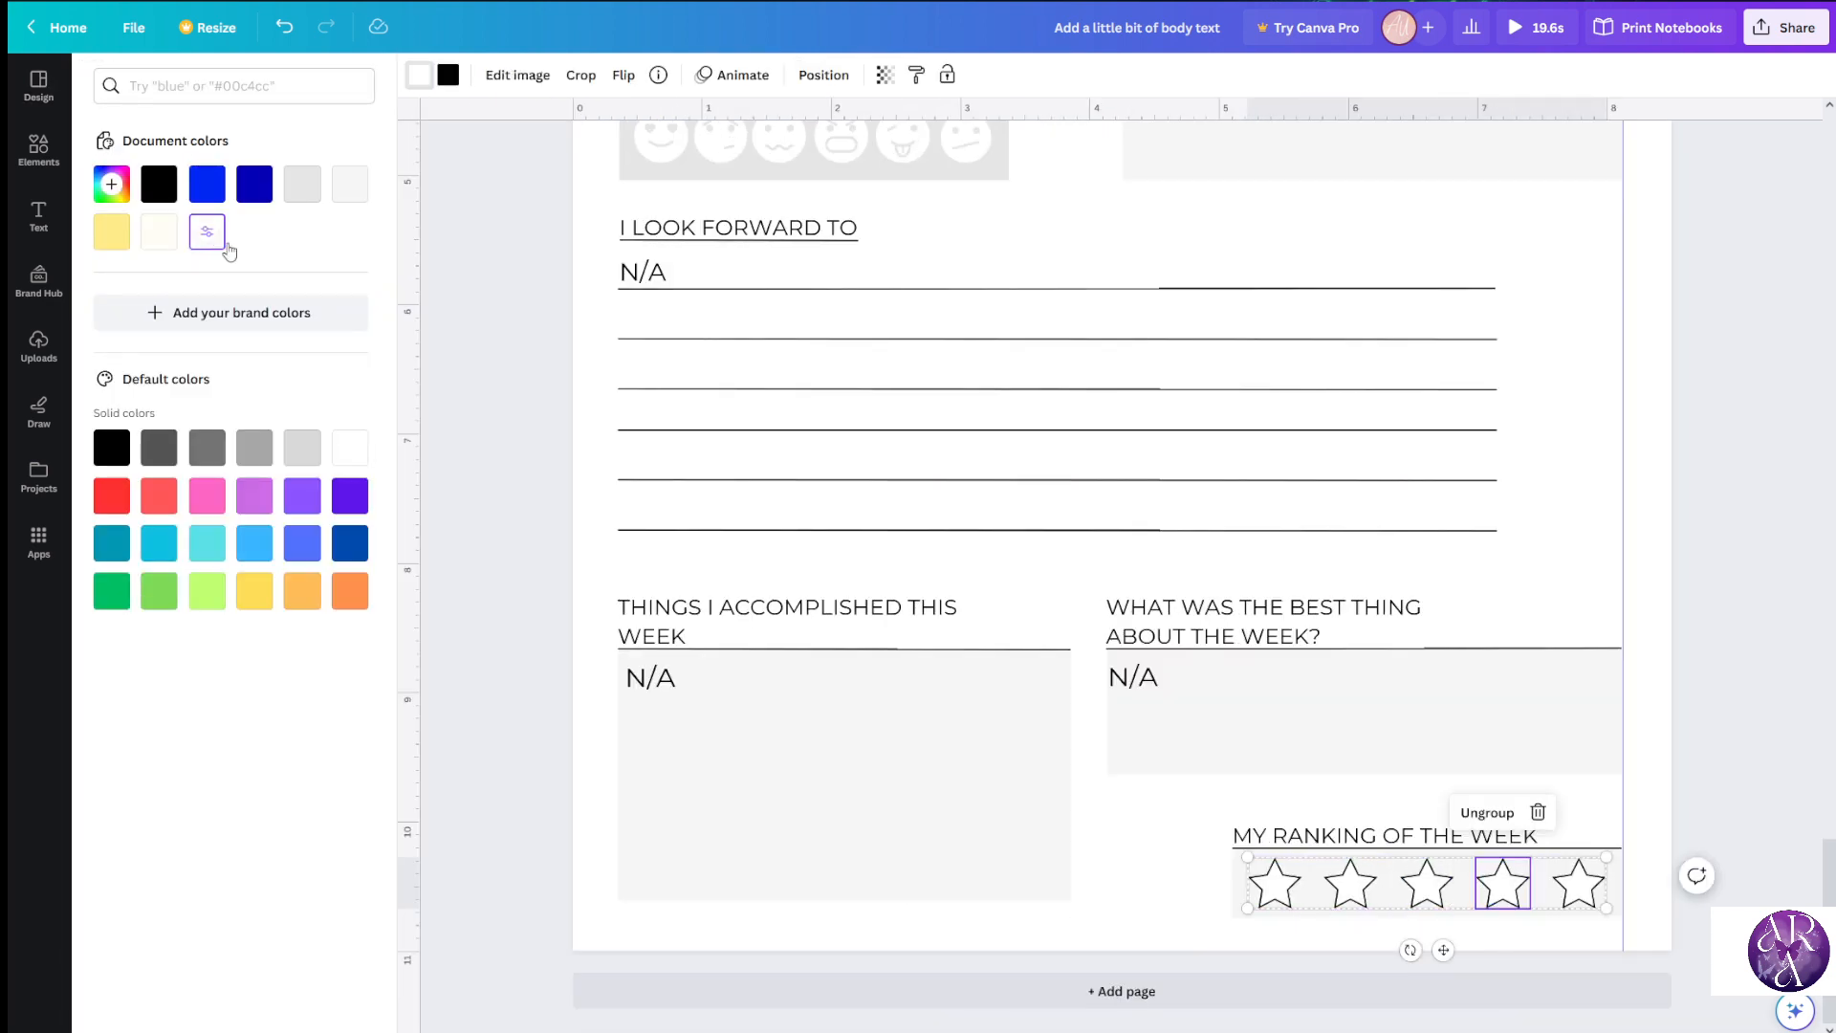
{"action": "left_click", "coordinate": [461, 435]}
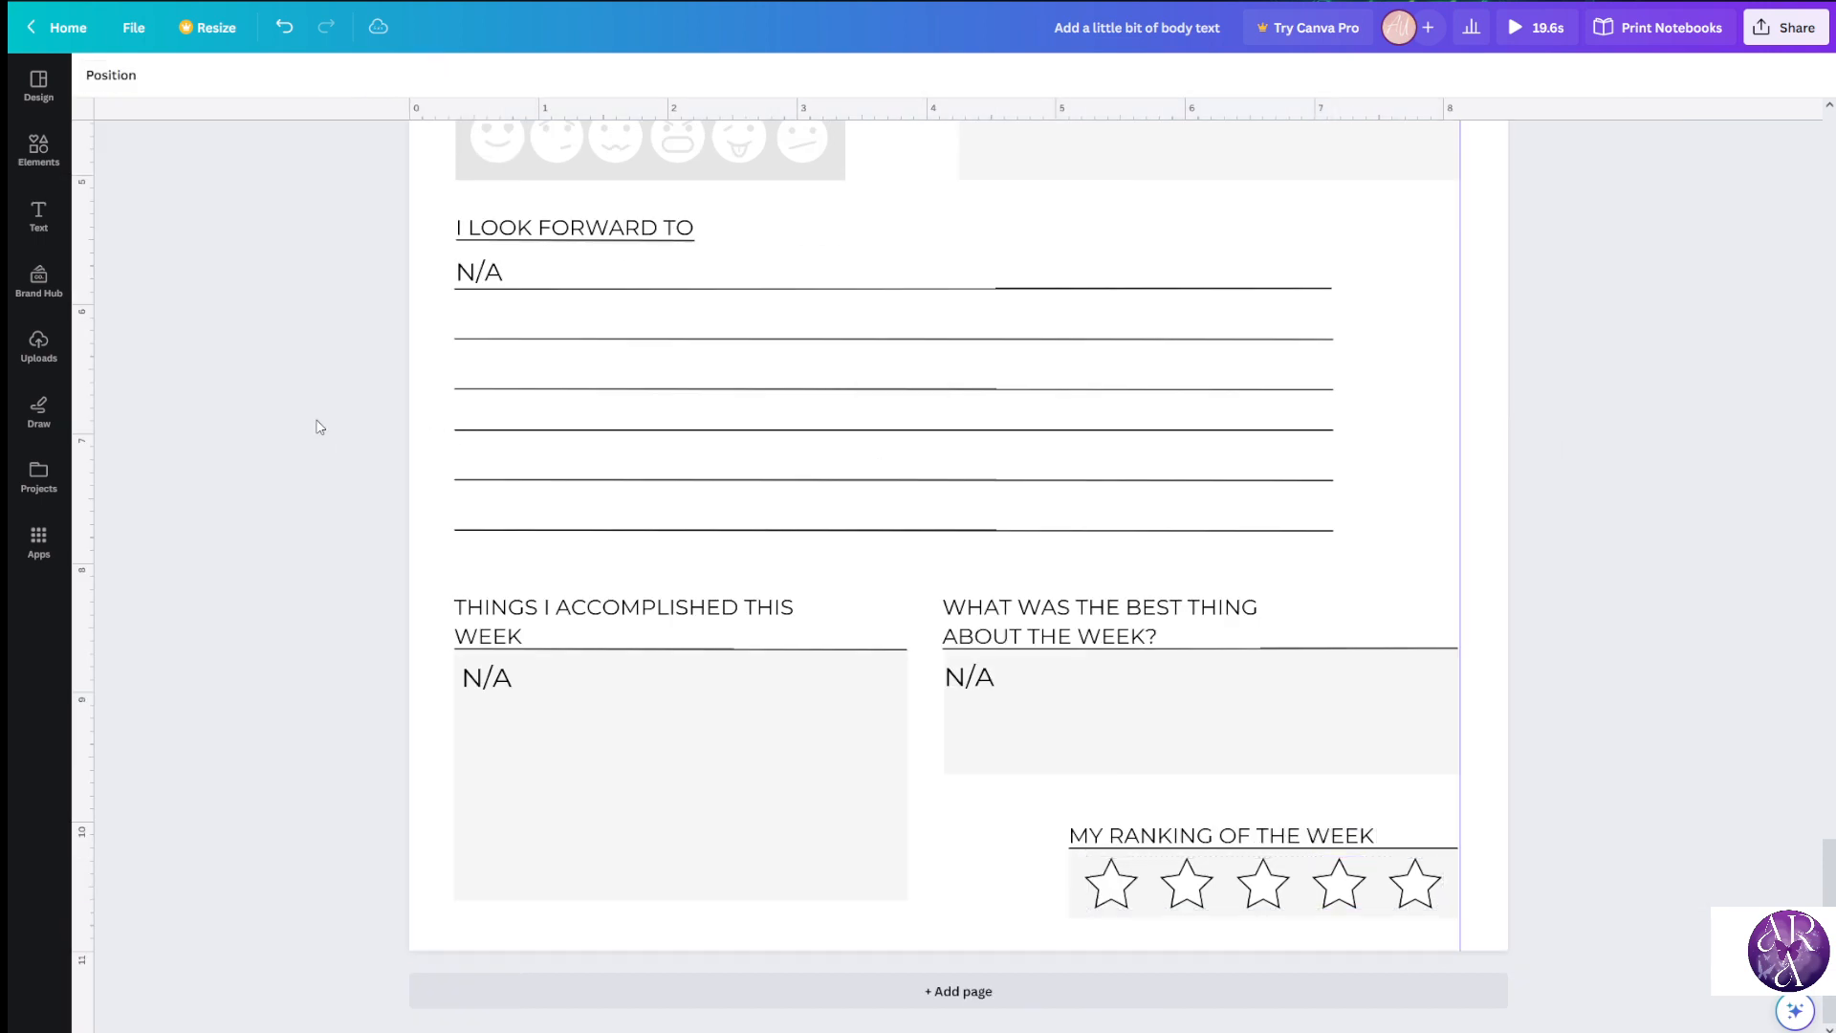
Change the THIS WEEK I FELT heading's text color to black
{"action": "scroll", "coordinate": [316, 420], "scroll_direction": "up", "scroll_amount": 5}
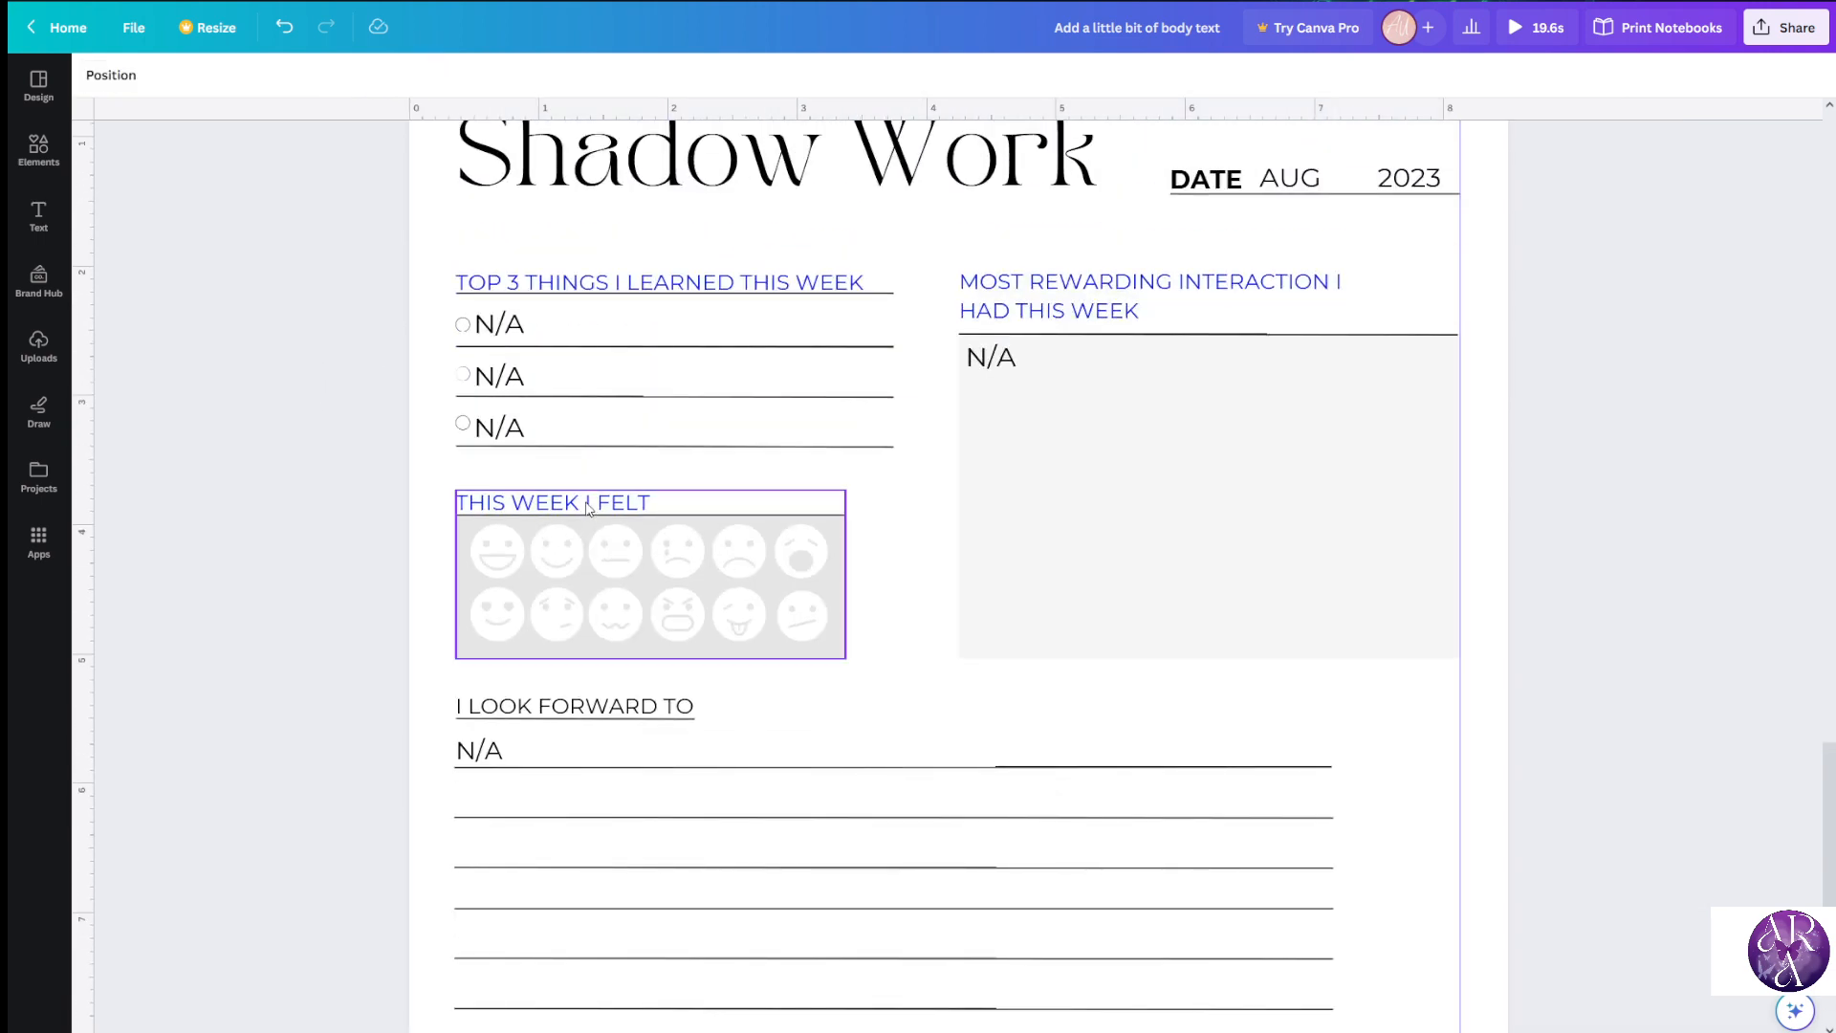
{"action": "left_click", "coordinate": [588, 508]}
{"action": "left_click", "coordinate": [353, 75]}
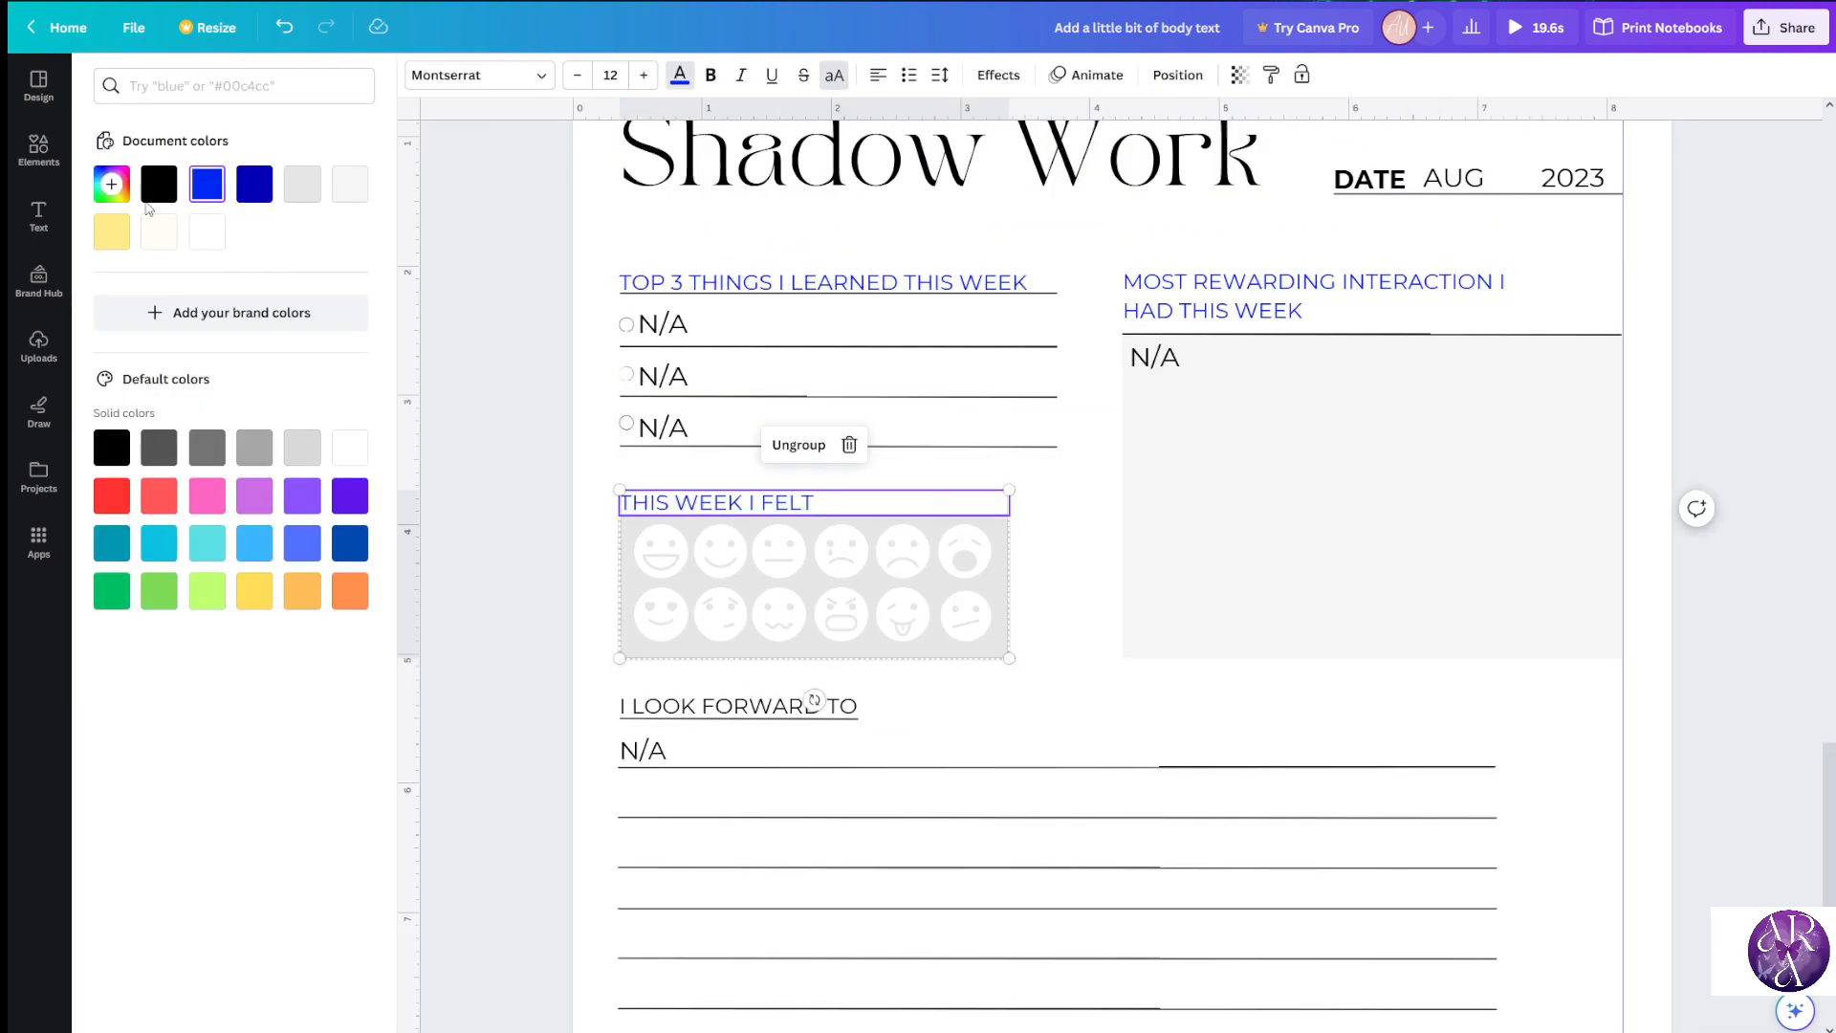
{"action": "left_click", "coordinate": [490, 384]}
{"action": "left_click", "coordinate": [360, 393]}
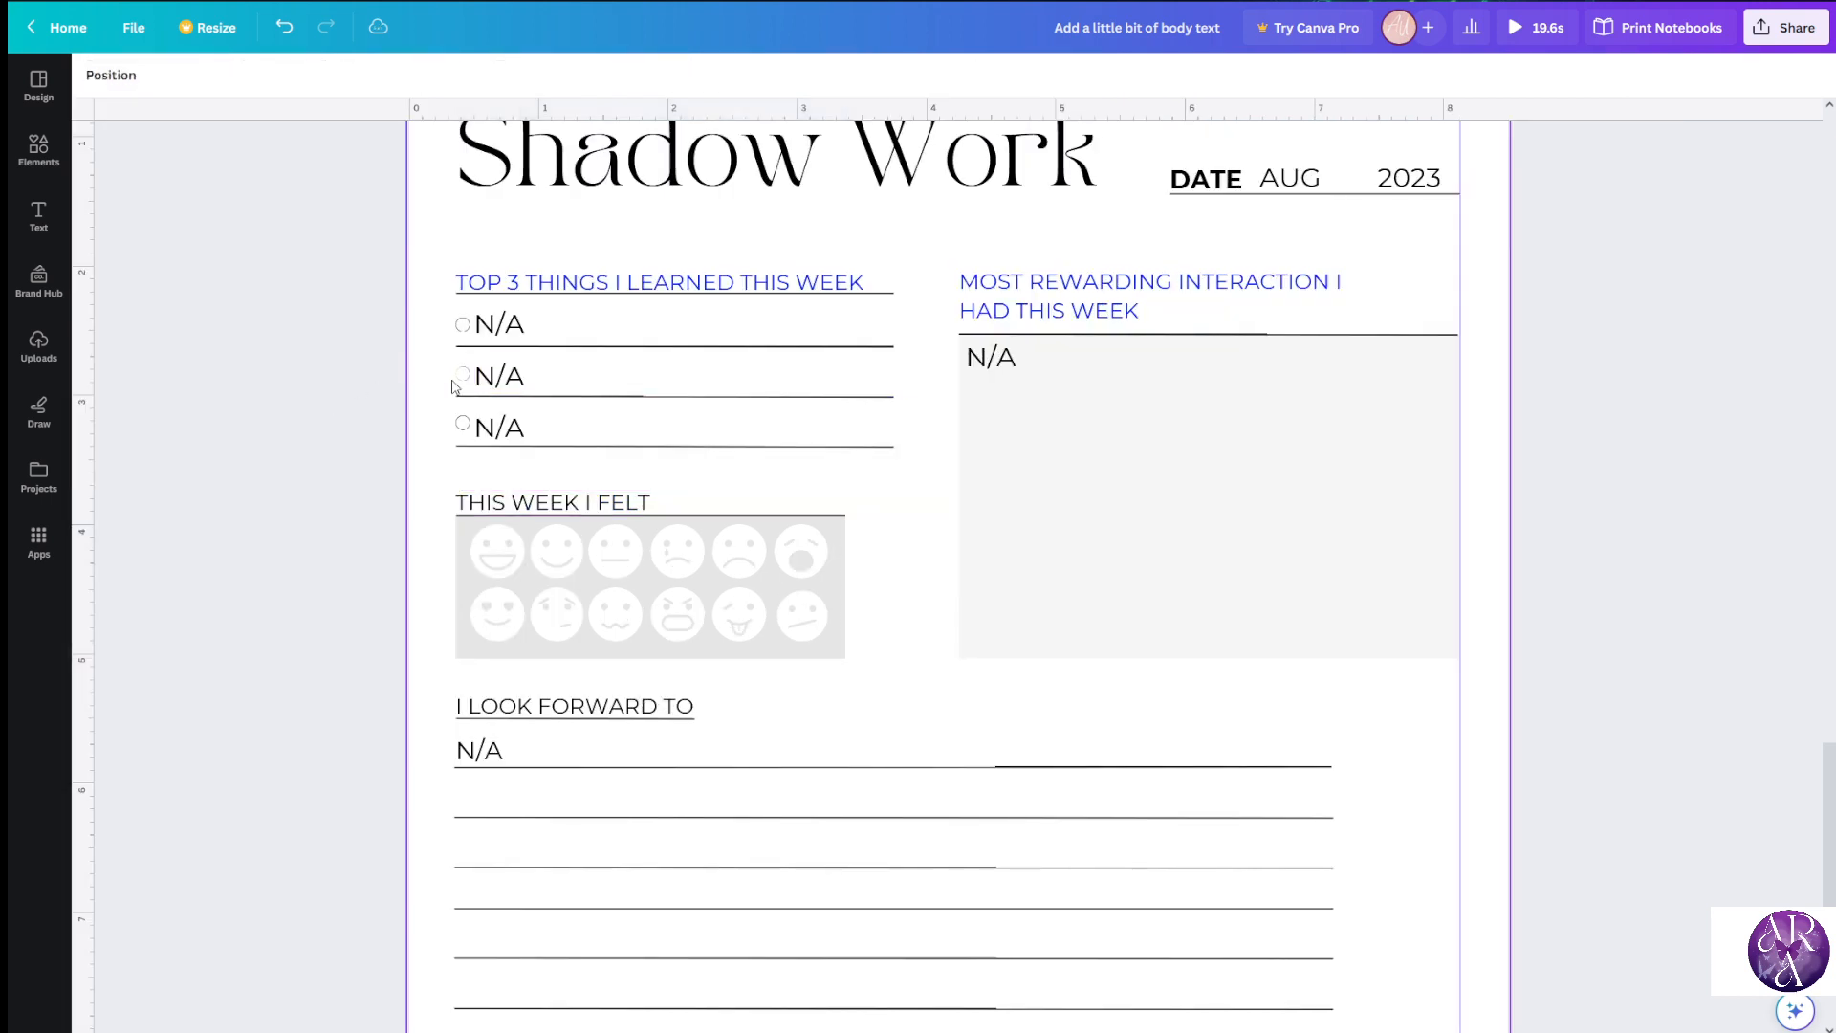
Fit the N/A text boxes under THINGS I ACCOMPLISHED, MOST REWARDING INTERACTION and WHAT WAS THE BEST THING to their gray boxes' widths
{"action": "scroll", "coordinate": [415, 401], "scroll_direction": "down", "scroll_amount": 3}
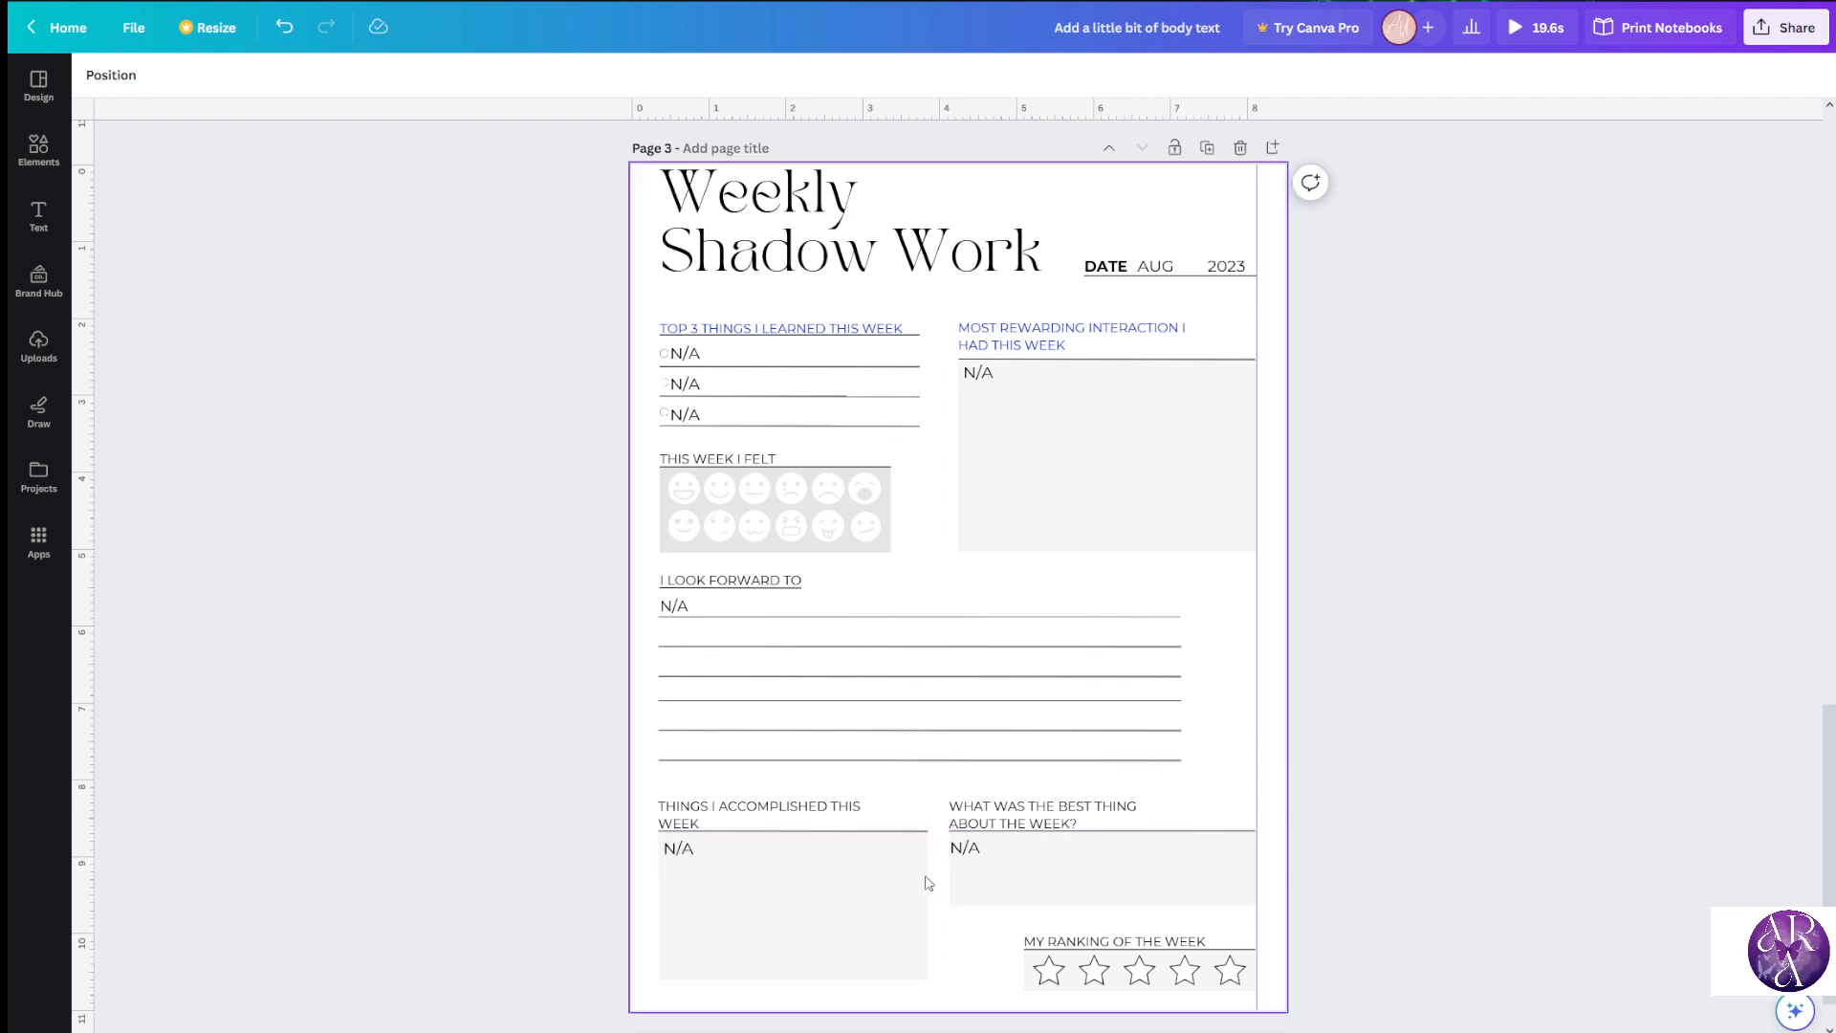
{"action": "left_click", "coordinate": [882, 853]}
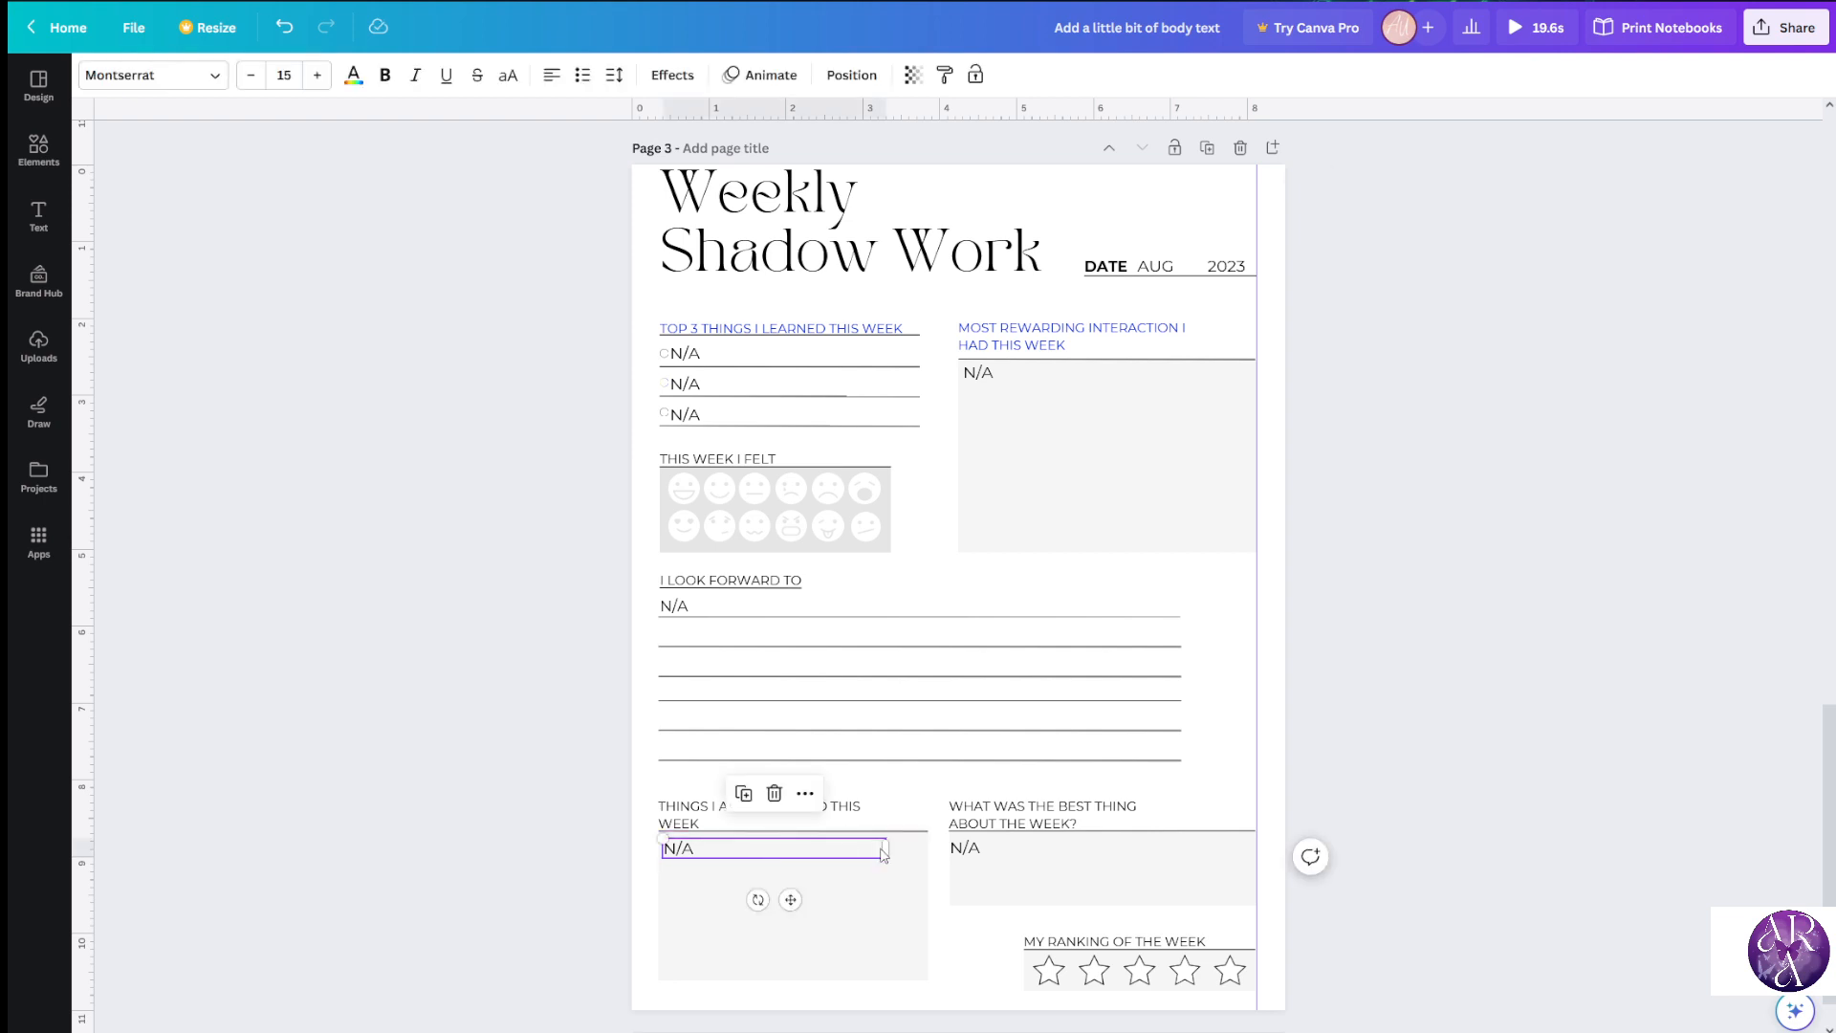
{"action": "left_click_drag", "start_coordinate": [888, 847], "coordinate": [921, 848]}
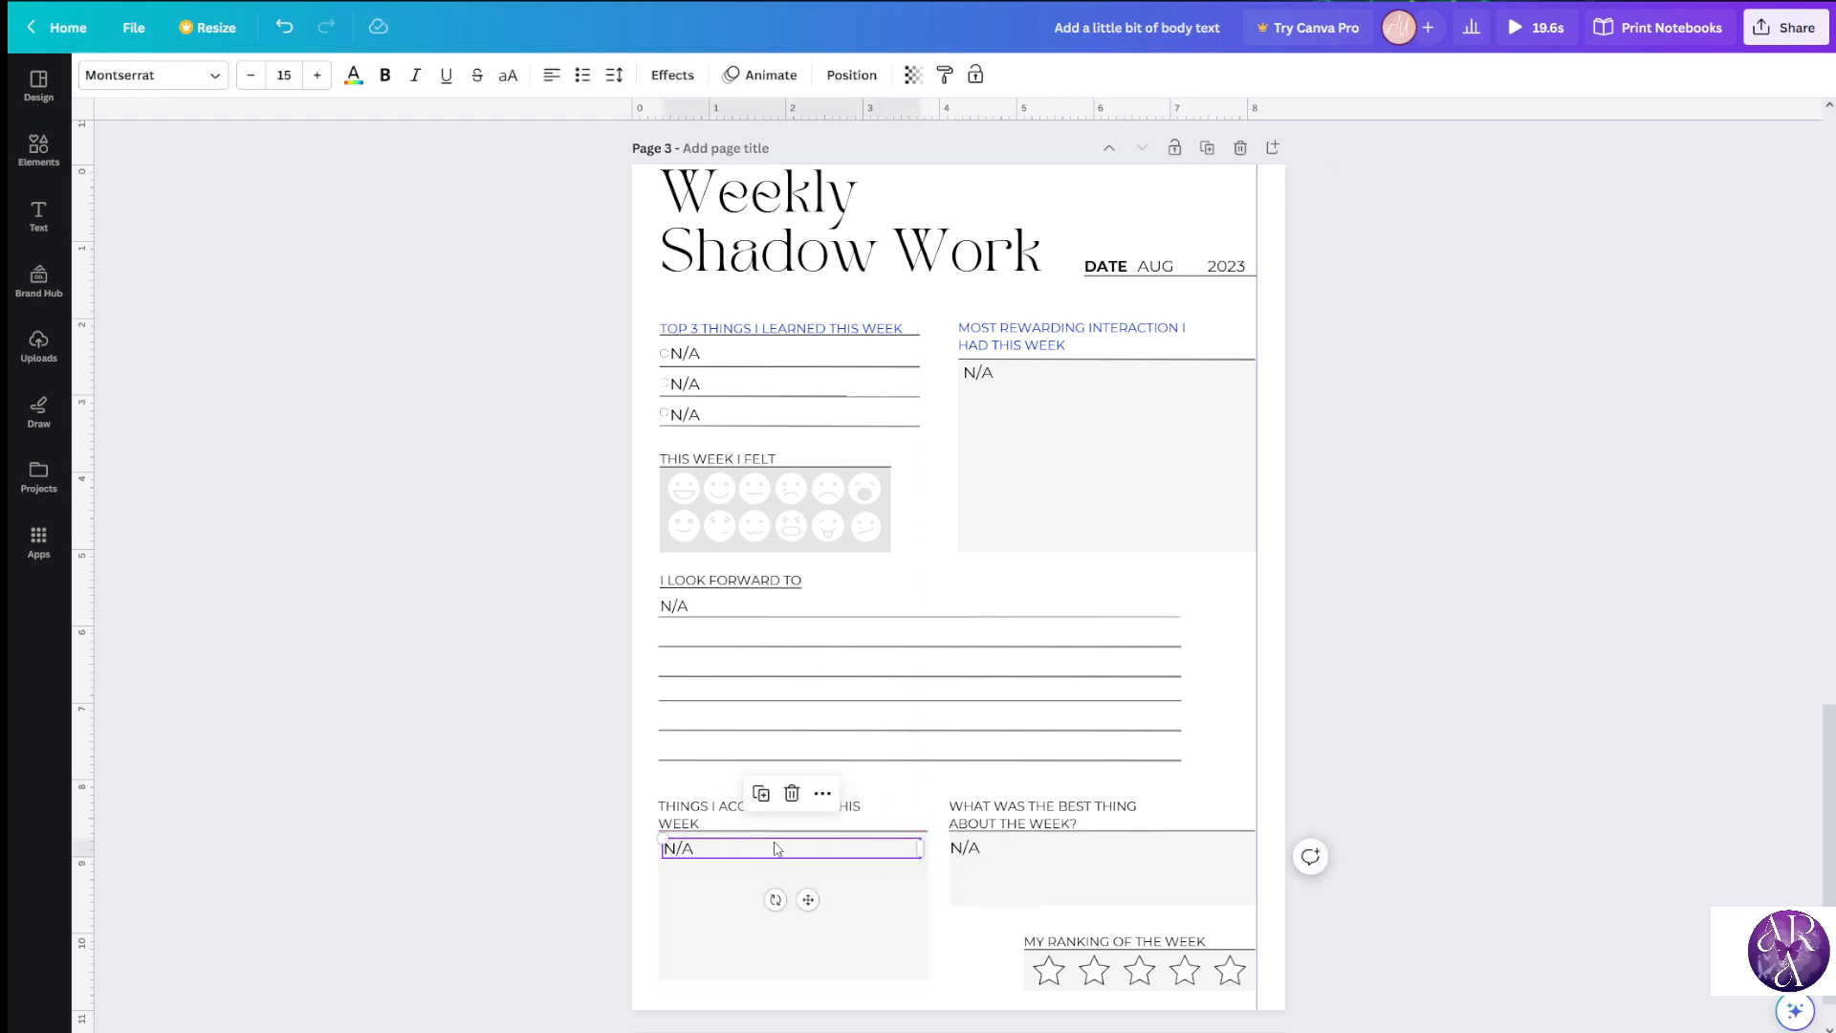
{"action": "left_click", "coordinate": [985, 380]}
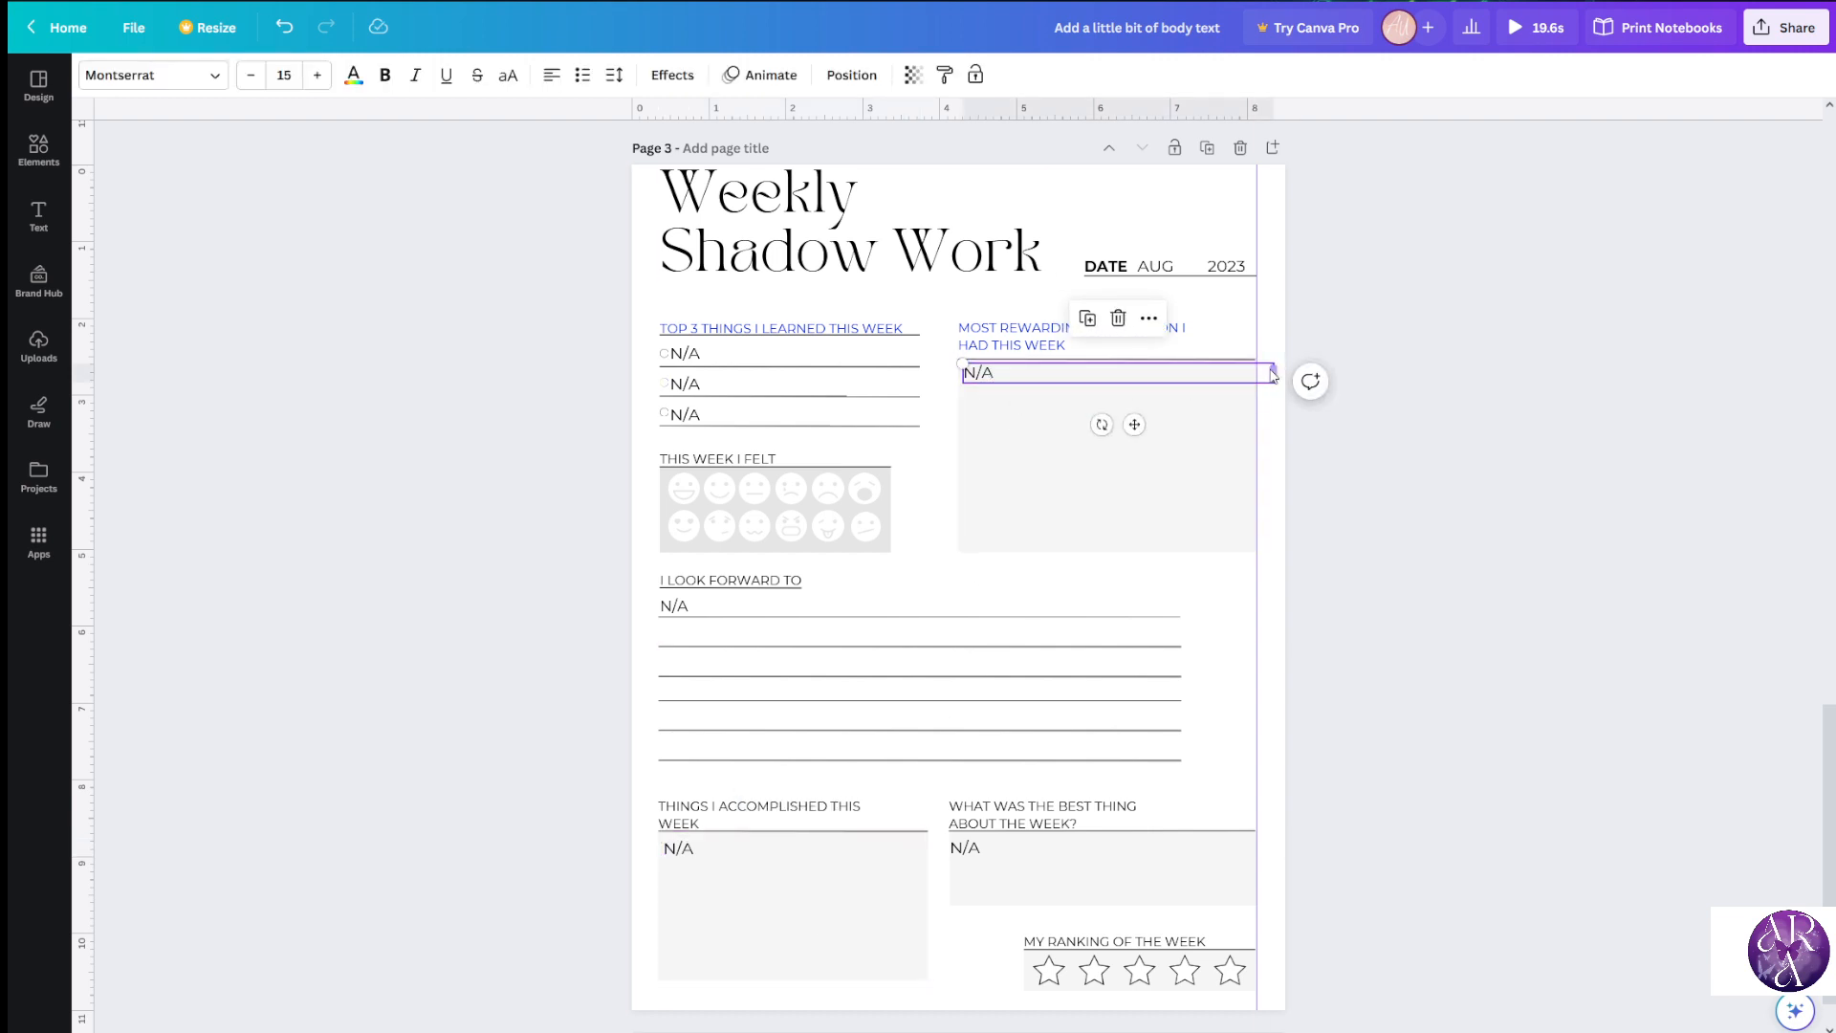
{"action": "left_click_drag", "start_coordinate": [1273, 372], "coordinate": [1257, 372]}
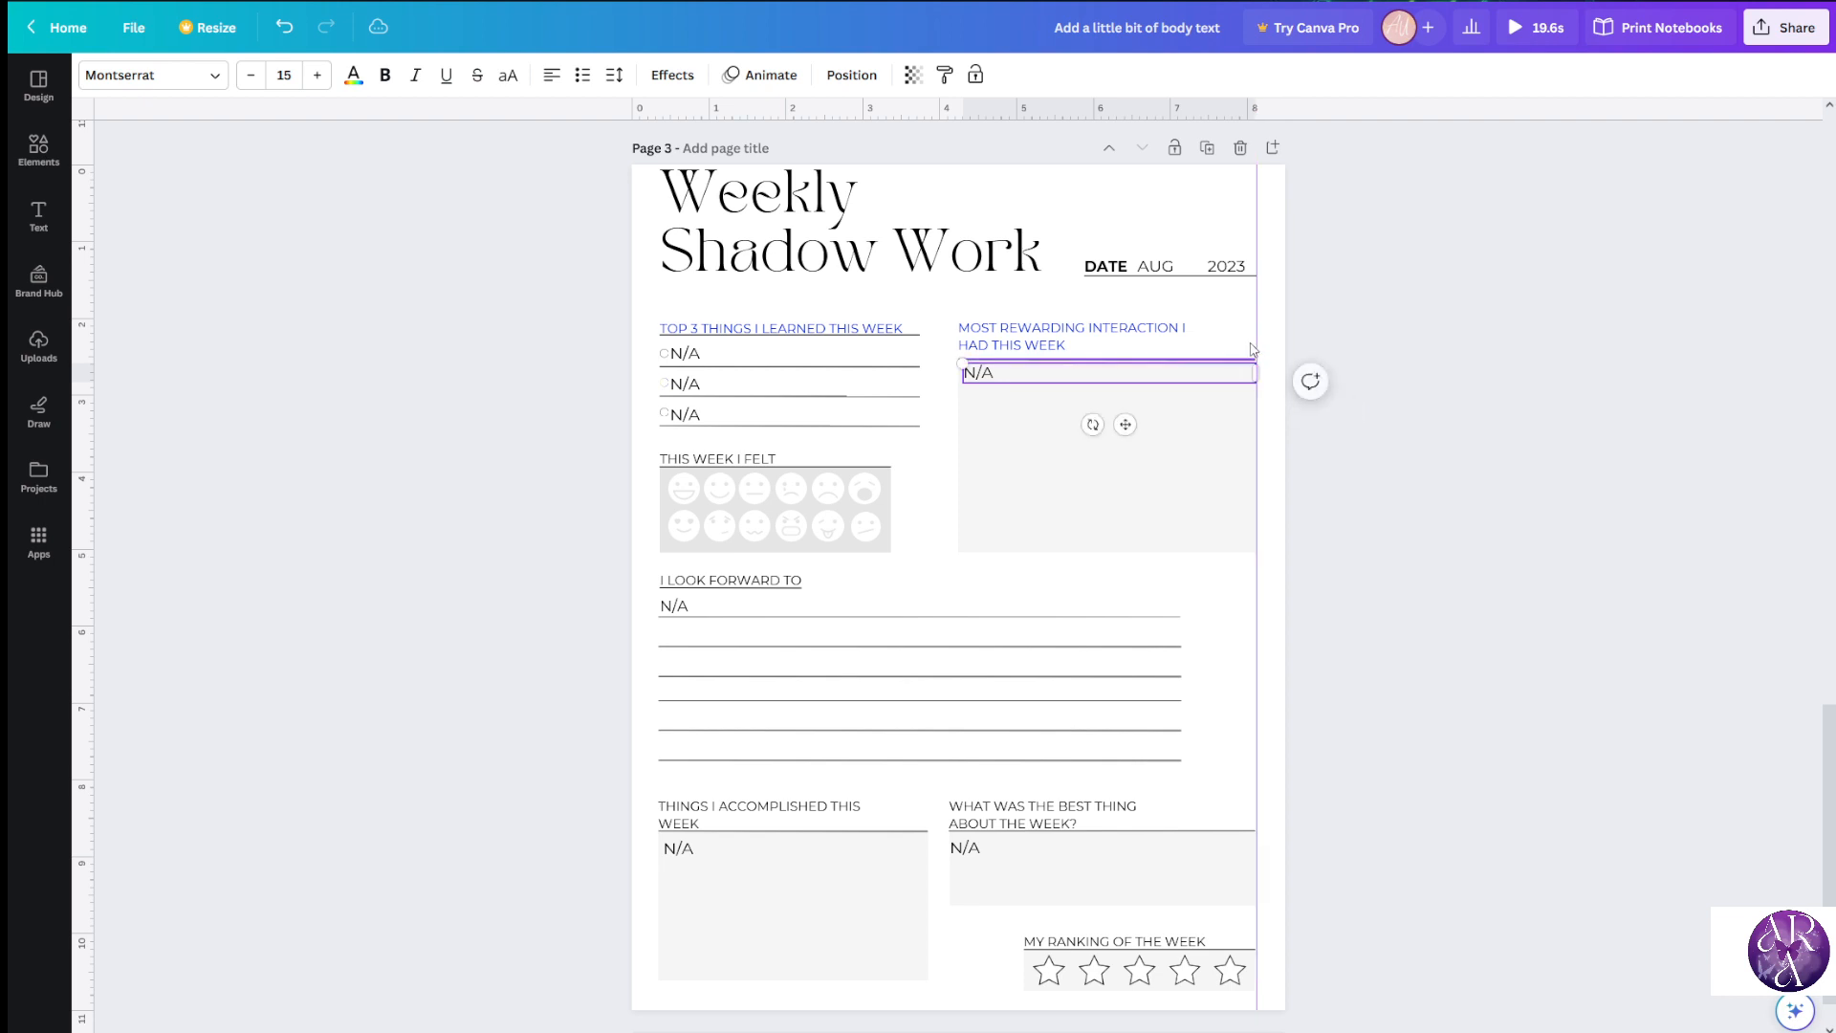
{"action": "left_click", "coordinate": [972, 847]}
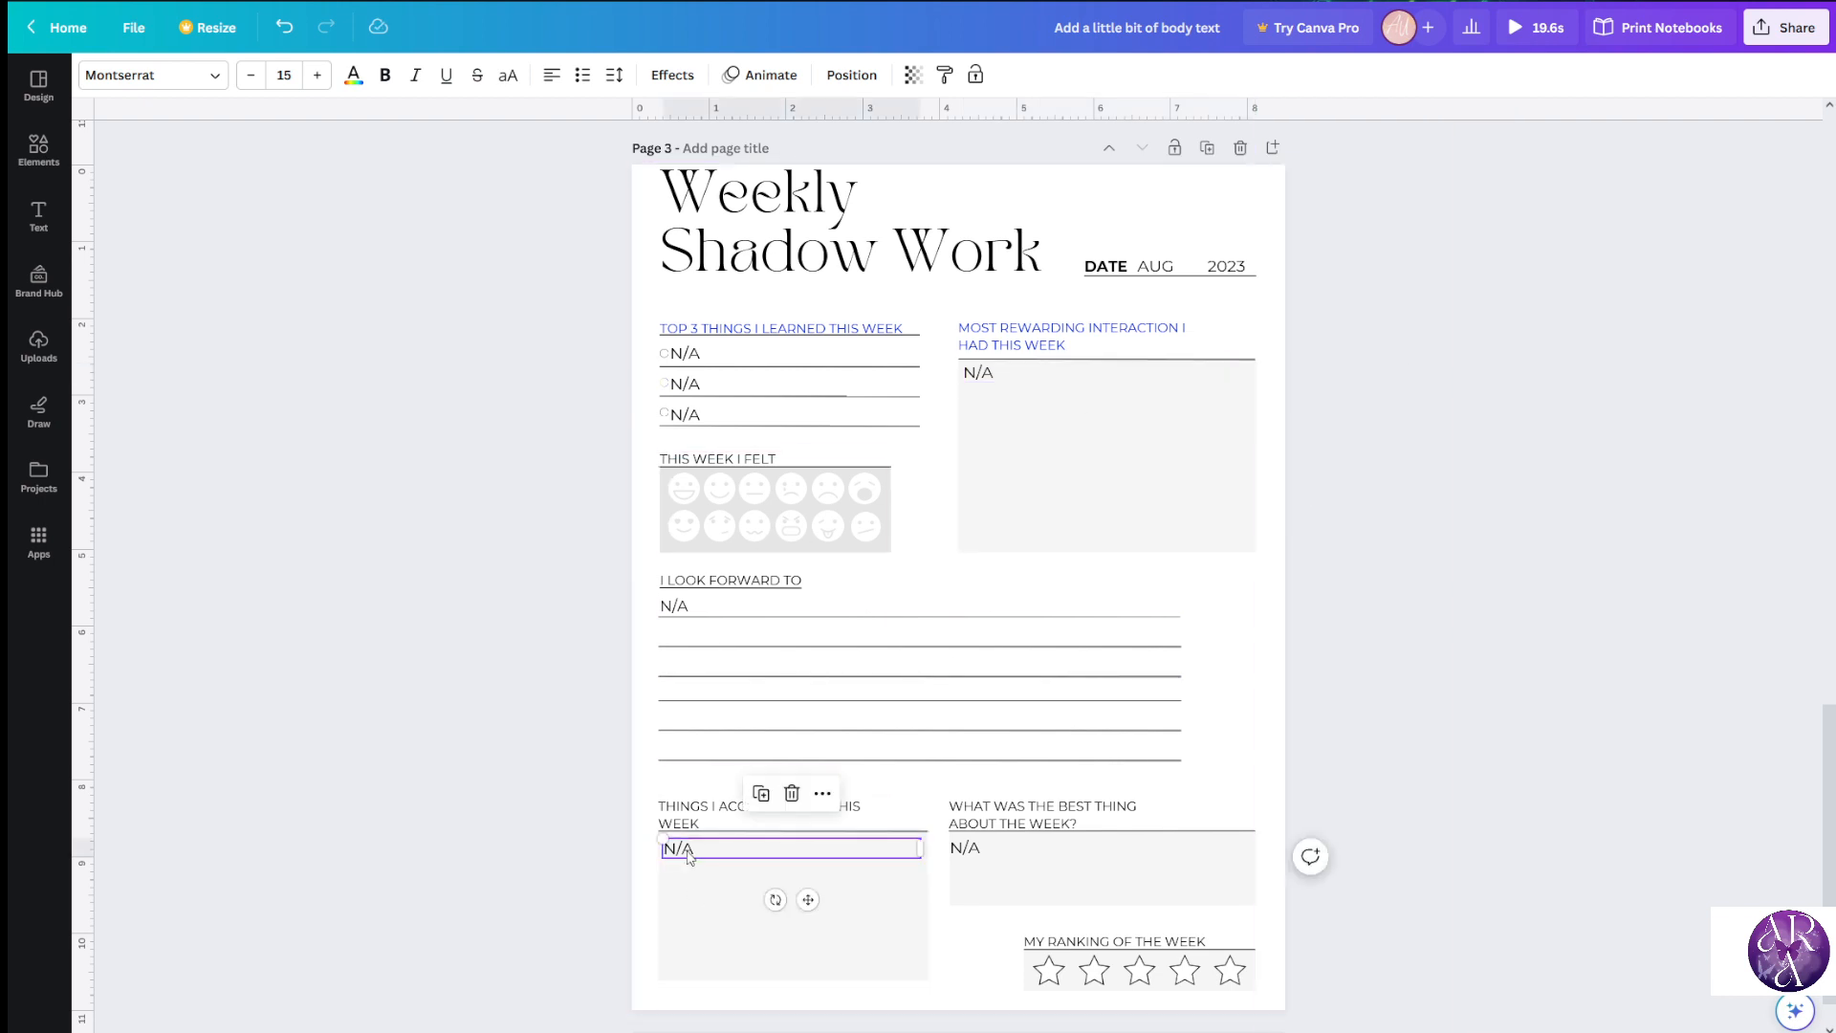
{"action": "left_click_drag", "start_coordinate": [1174, 843], "coordinate": [1288, 890]}
{"action": "left_click_drag", "start_coordinate": [959, 854], "coordinate": [959, 855]}
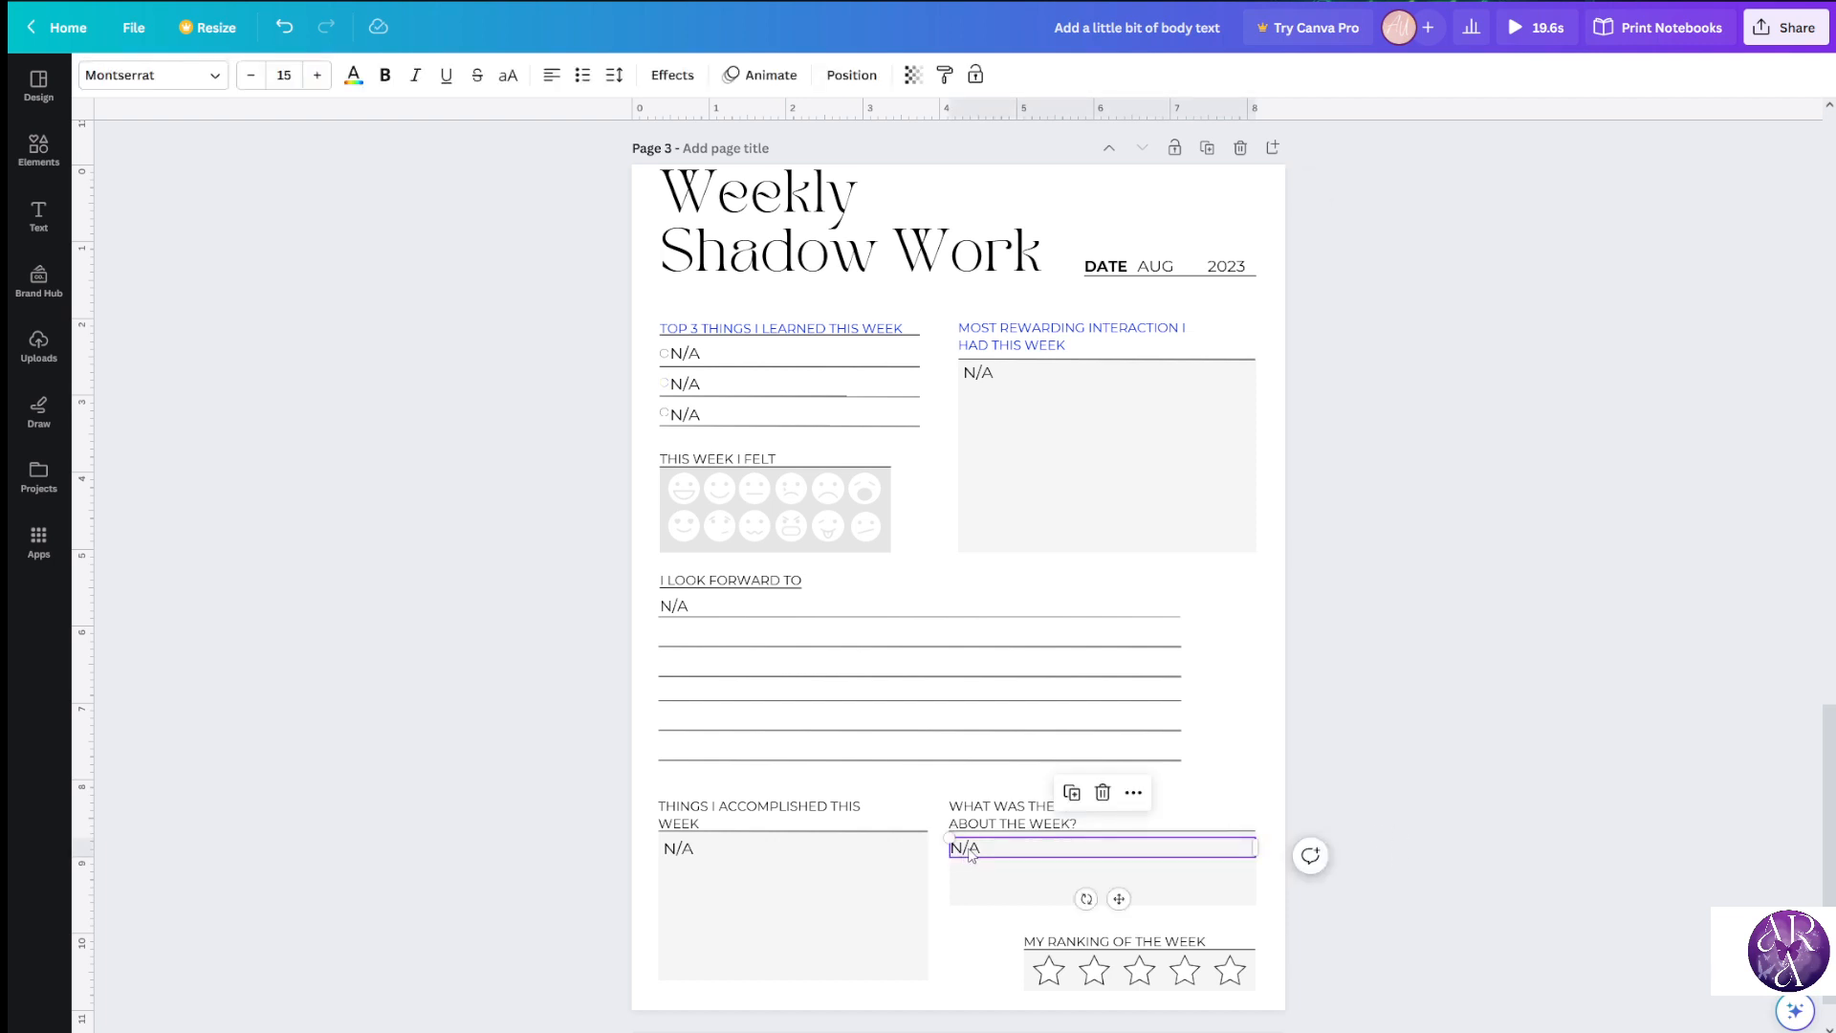
Cycle the MOST REWARDING INTERACTION N/A entry through the text alignments and return it to left alignment
{"action": "left_click", "coordinate": [990, 375]}
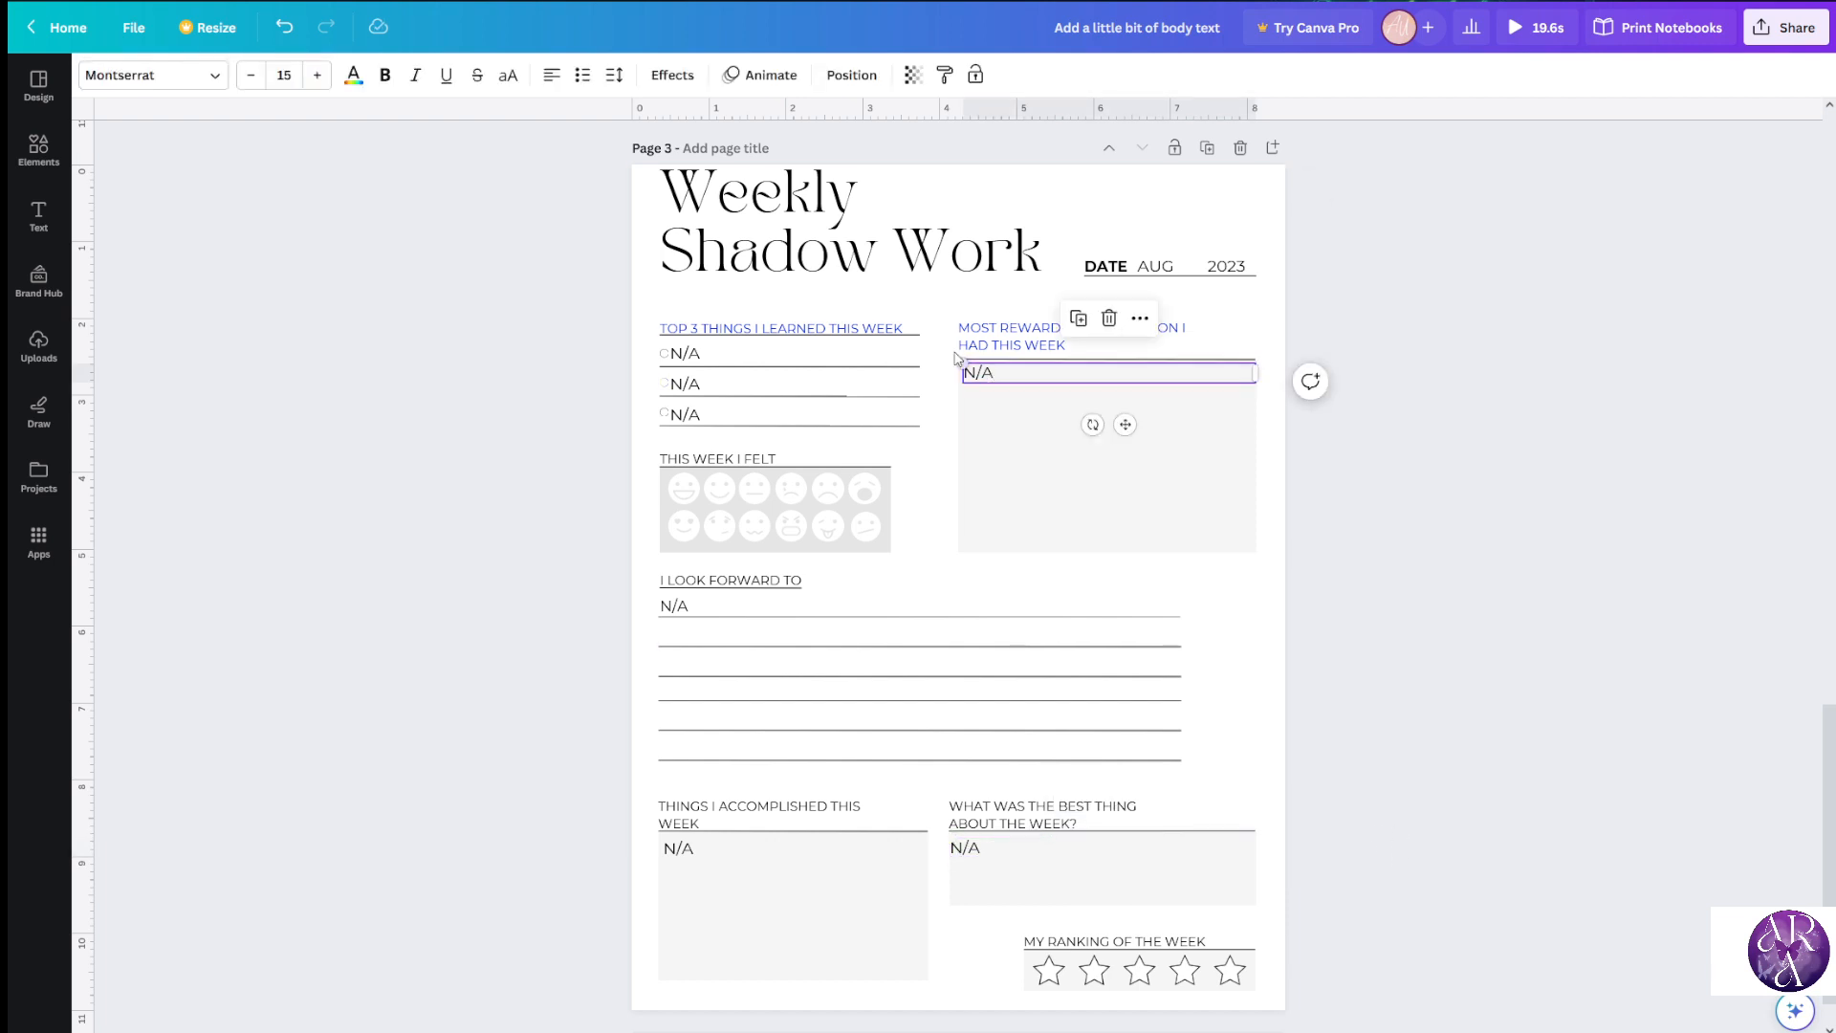
{"action": "left_click", "coordinate": [549, 78]}
{"action": "left_click", "coordinate": [549, 78]}
{"action": "left_click", "coordinate": [549, 78]}
{"action": "left_click", "coordinate": [549, 78]}
{"action": "left_click", "coordinate": [549, 78]}
{"action": "left_click", "coordinate": [549, 78]}
{"action": "left_click", "coordinate": [1386, 542]}
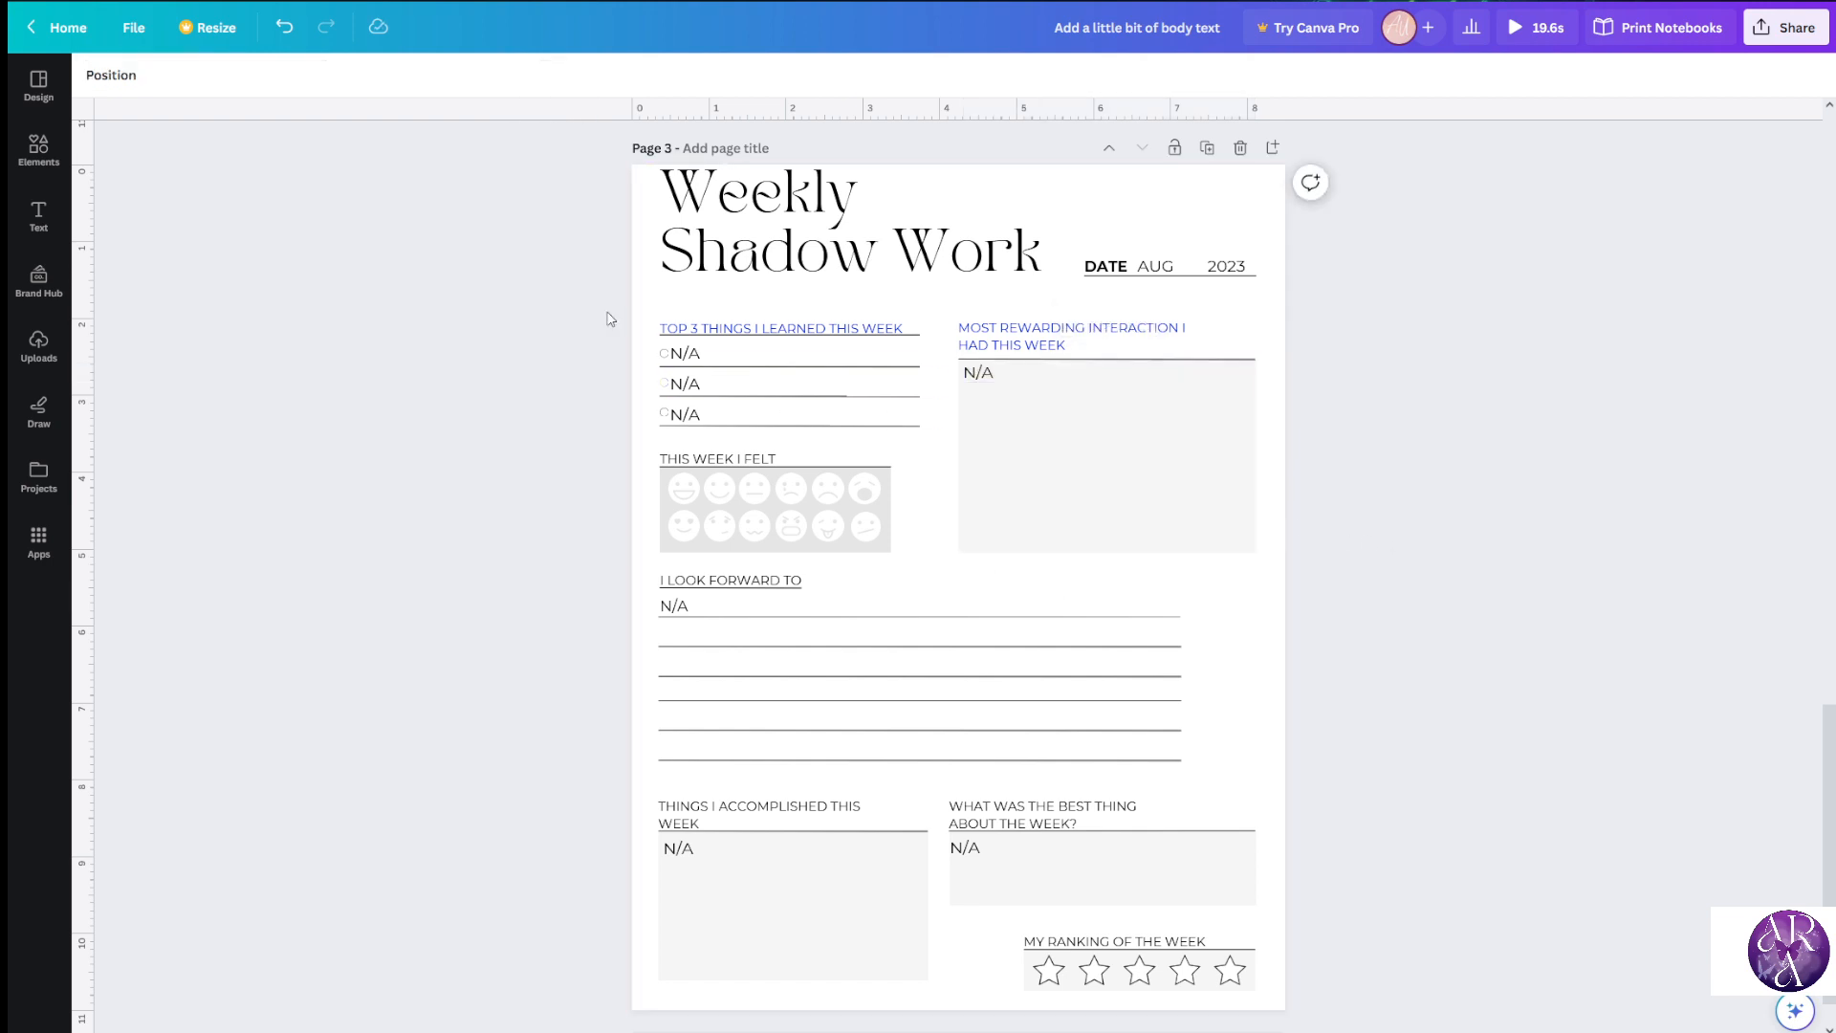
Duplicate the finished Weekly Shadow Work page 3 twice
{"action": "left_click", "coordinate": [928, 355]}
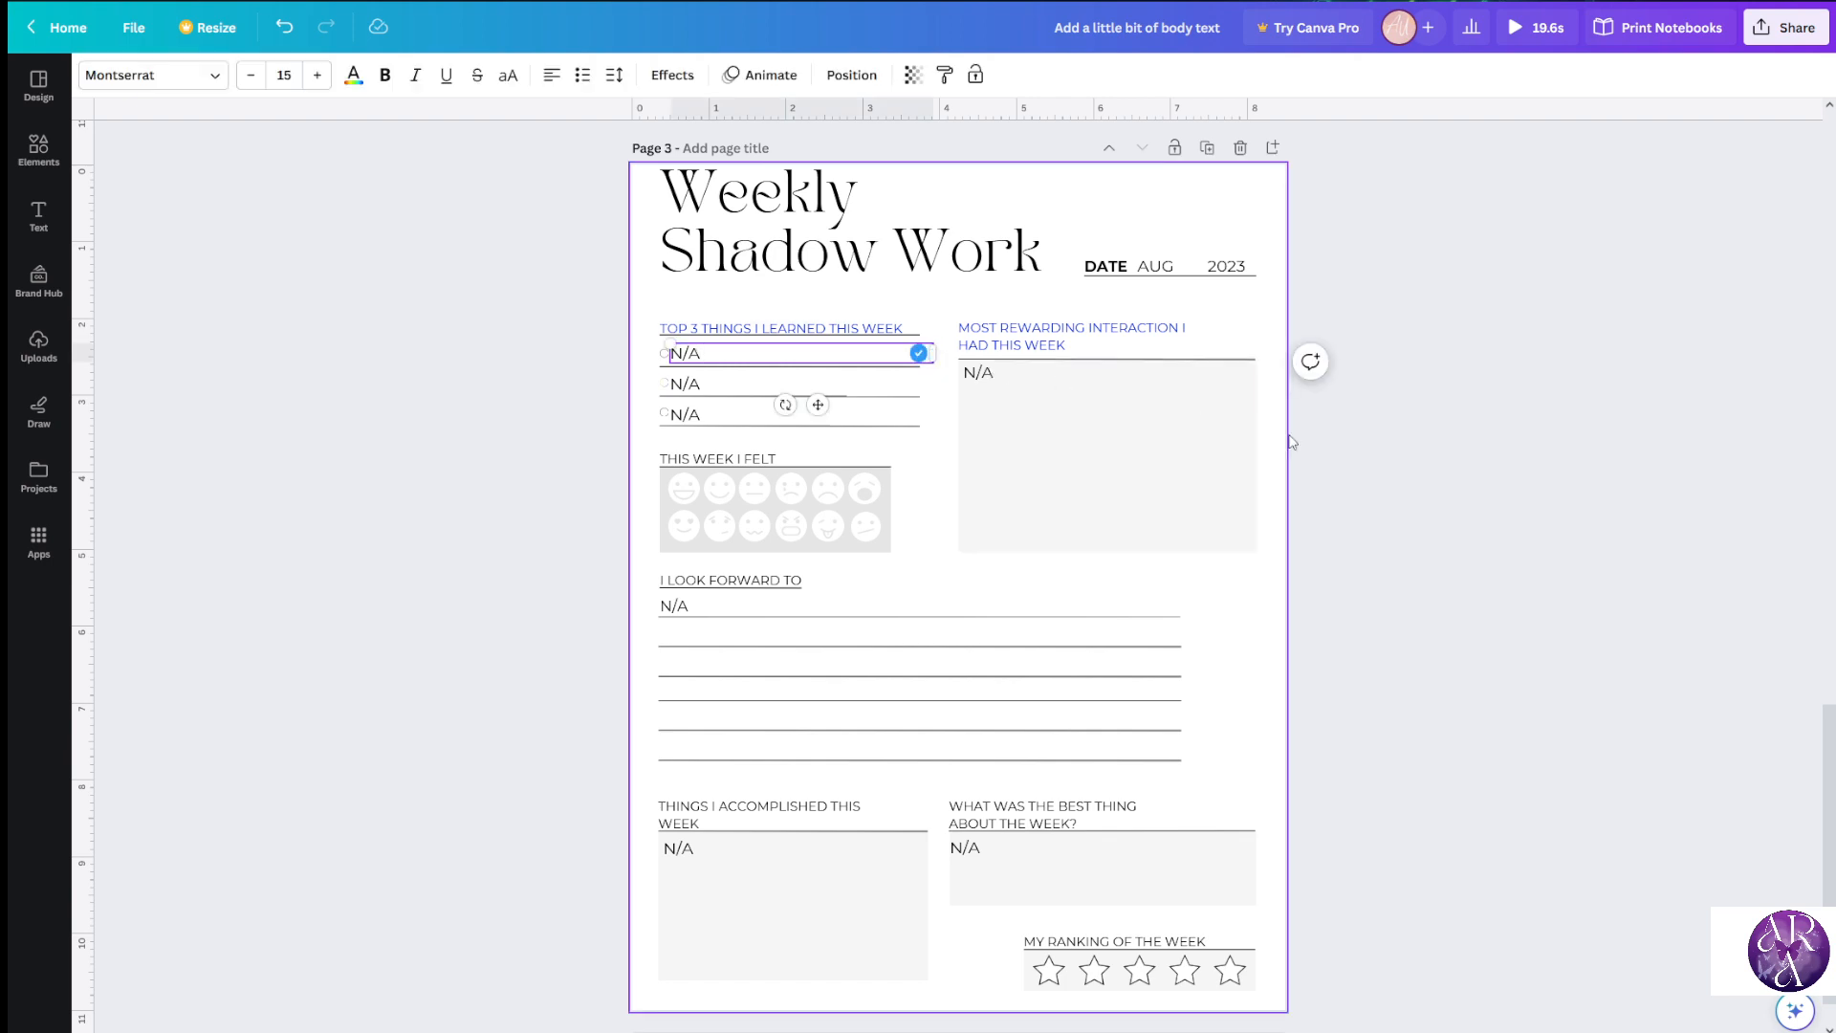
{"action": "left_click", "coordinate": [1340, 452]}
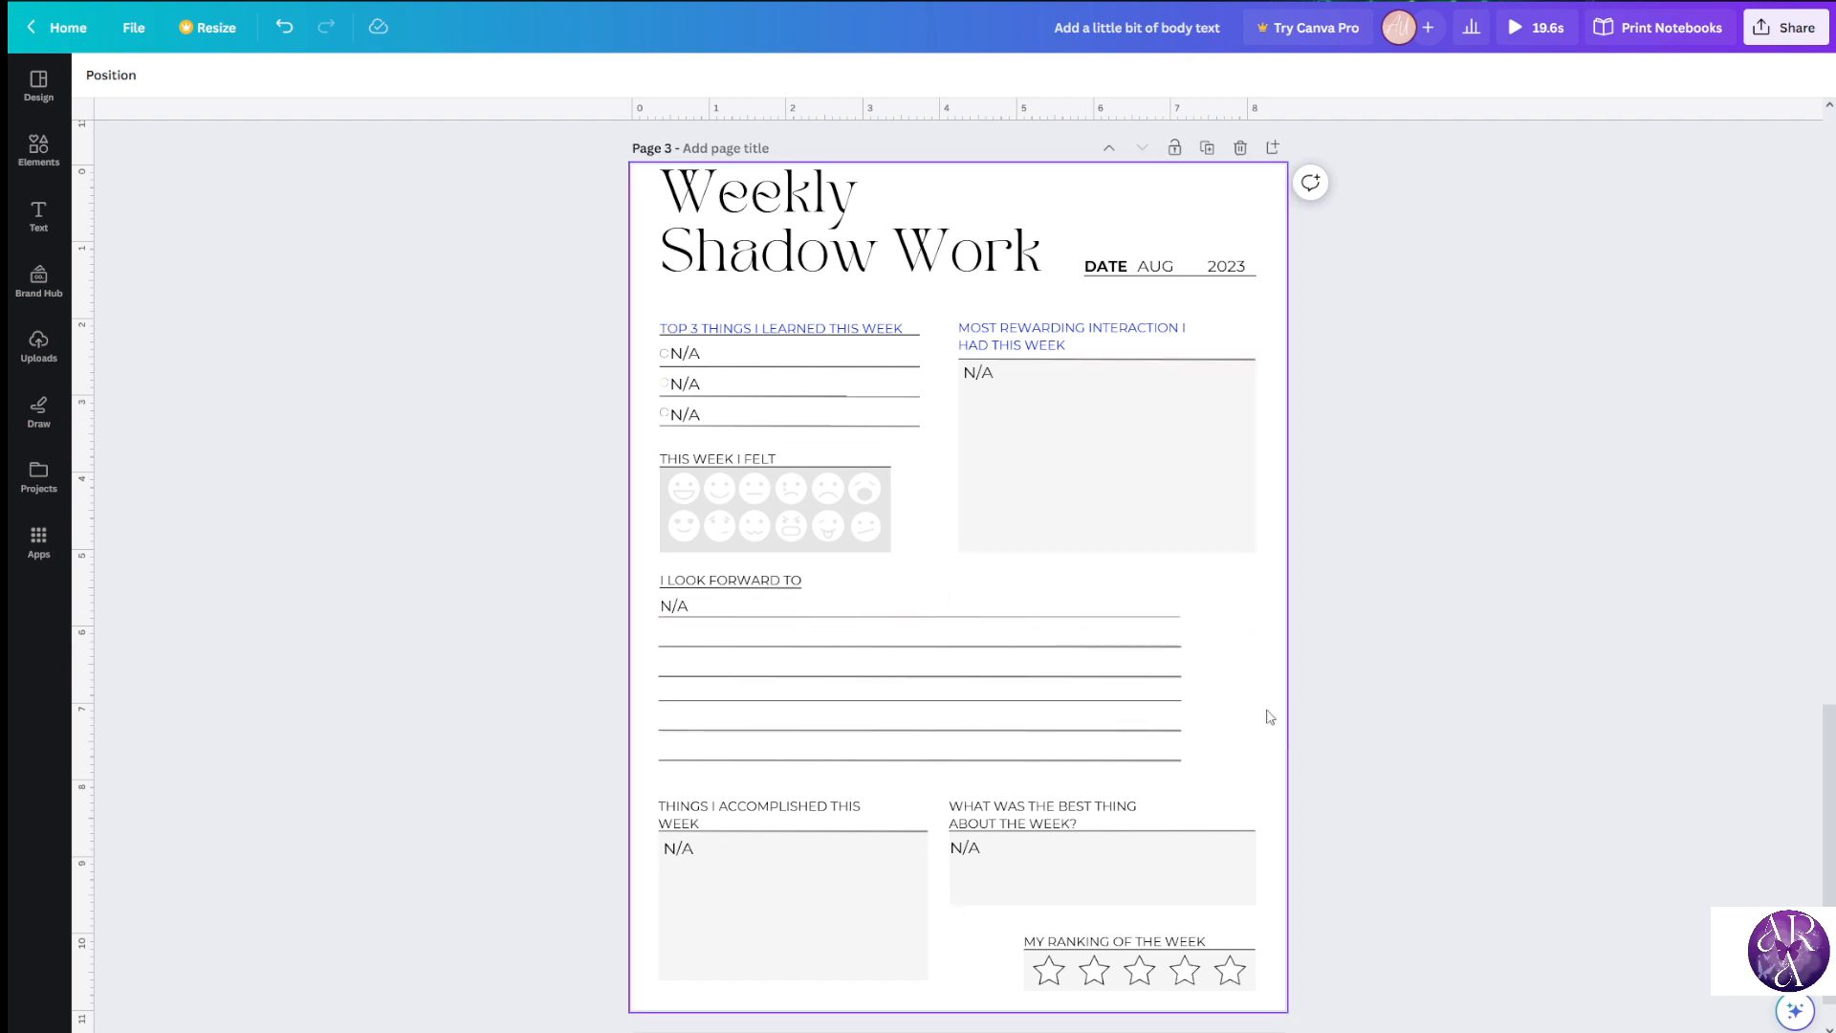
{"action": "scroll", "coordinate": [1320, 636], "scroll_direction": "up", "scroll_amount": 2}
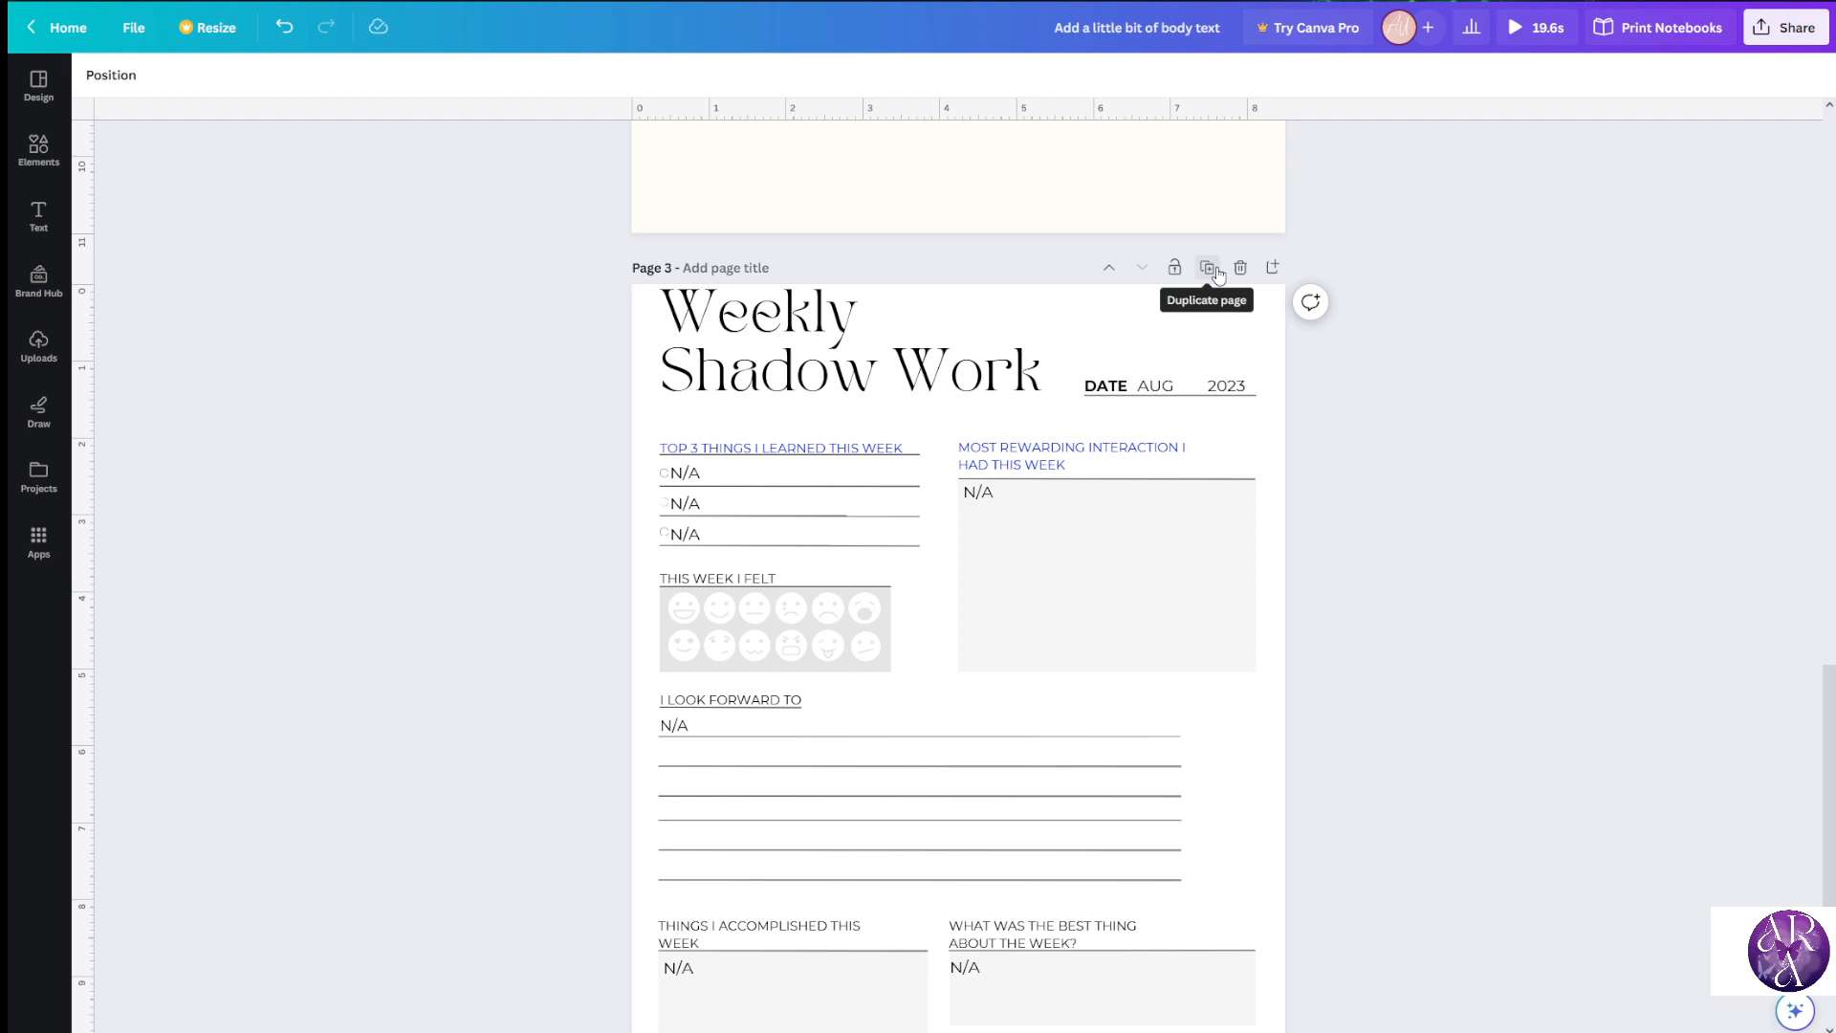
{"action": "left_click", "coordinate": [1217, 272]}
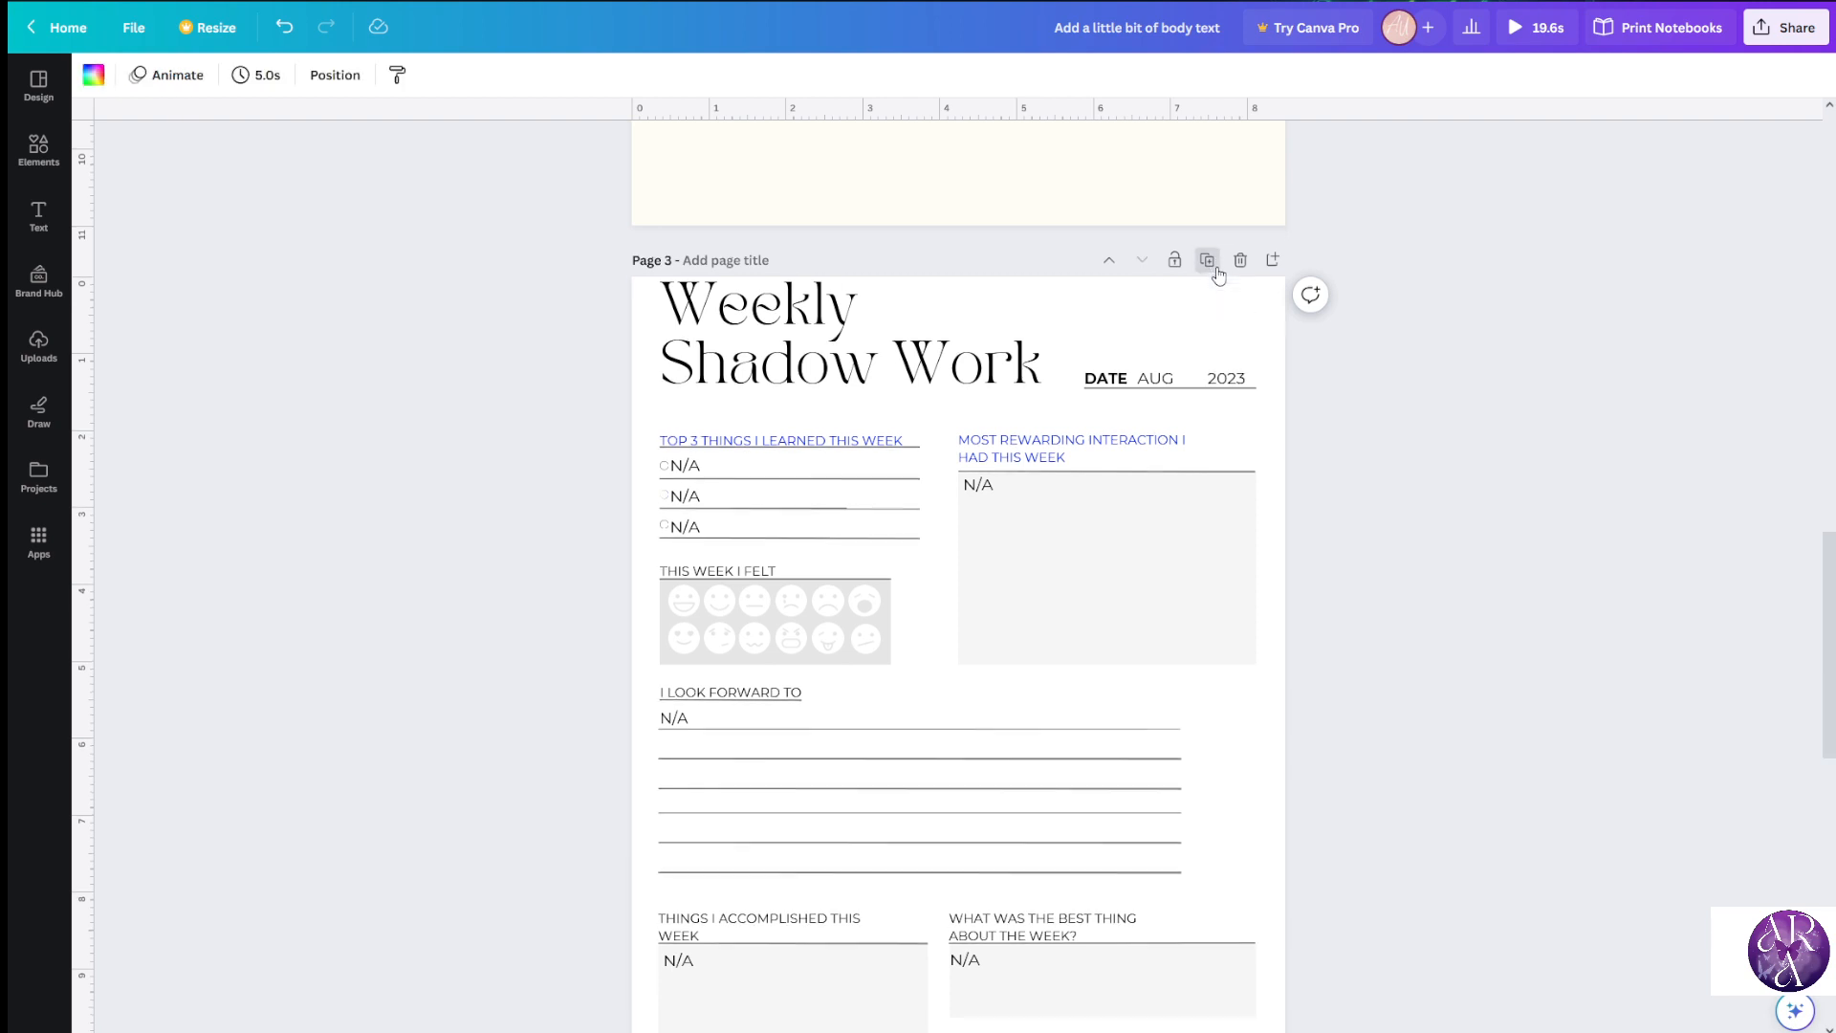
{"action": "left_click", "coordinate": [1217, 273]}
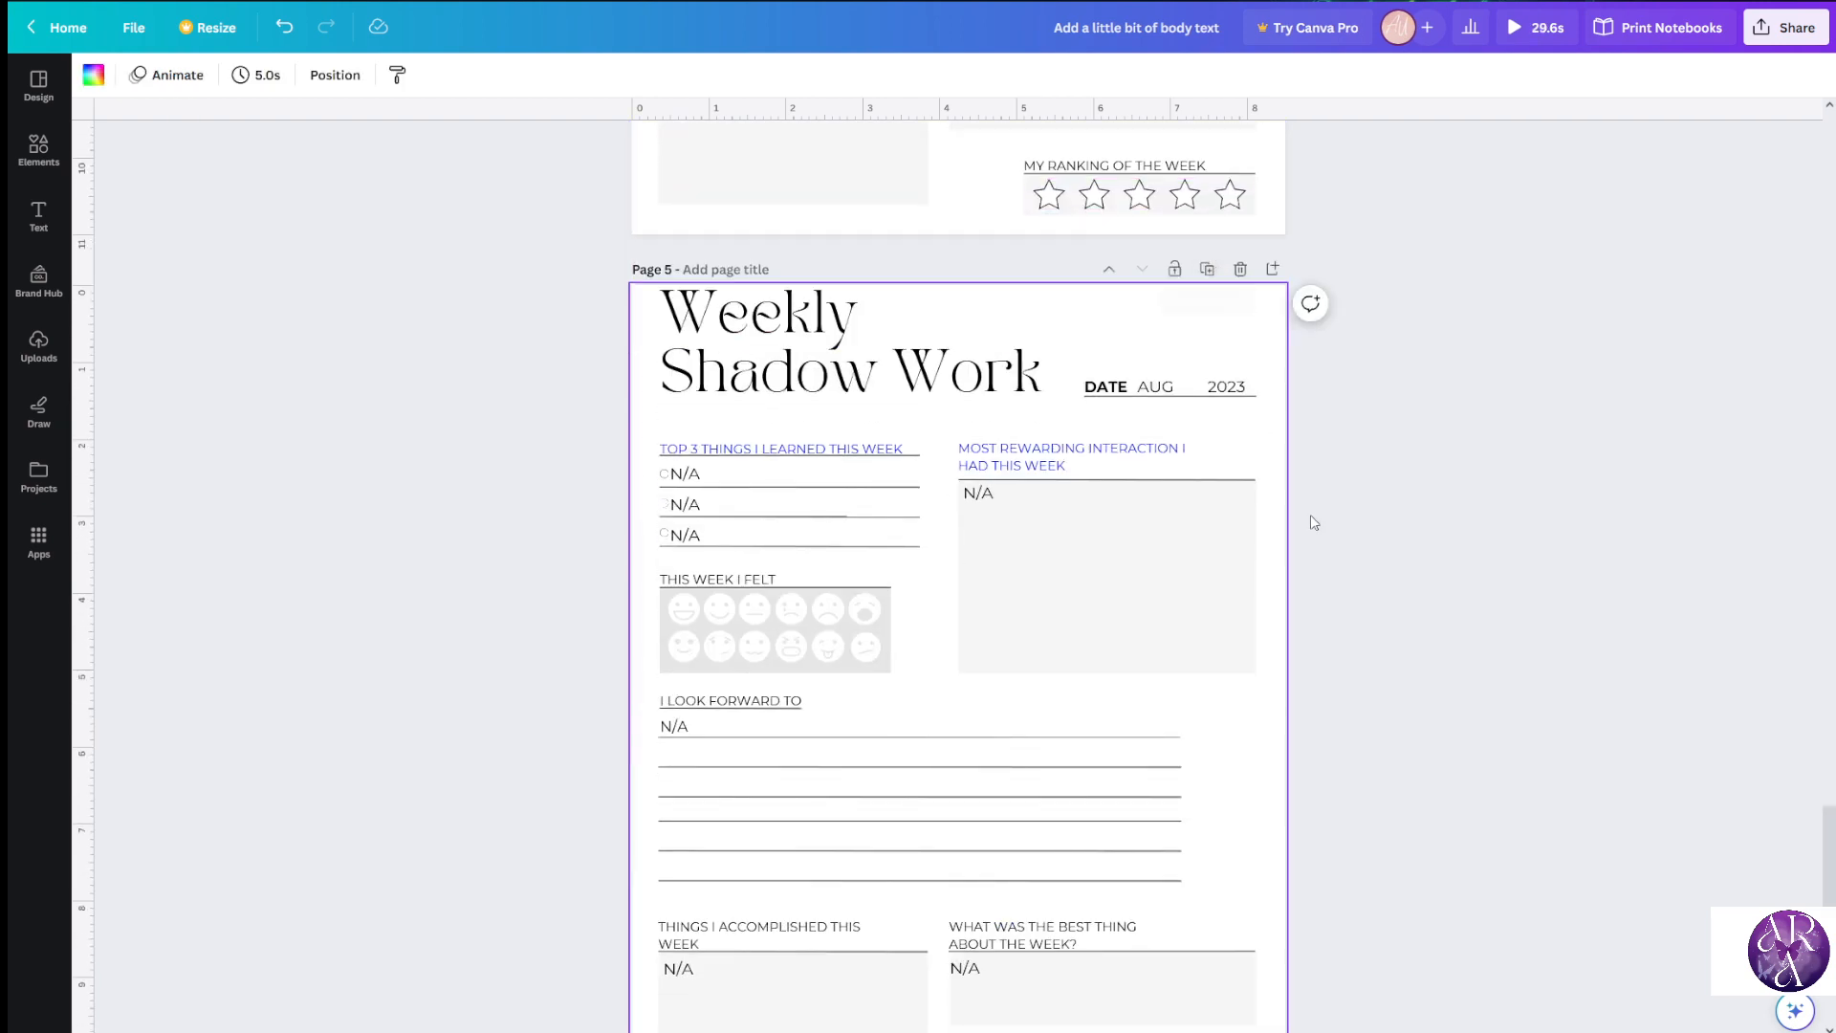
Duplicate page 5 to add one more Weekly Shadow Work page at the end of the document
{"action": "scroll", "coordinate": [1310, 515], "scroll_direction": "up", "scroll_amount": 15}
{"action": "scroll", "coordinate": [1395, 709], "scroll_direction": "up", "scroll_amount": 6}
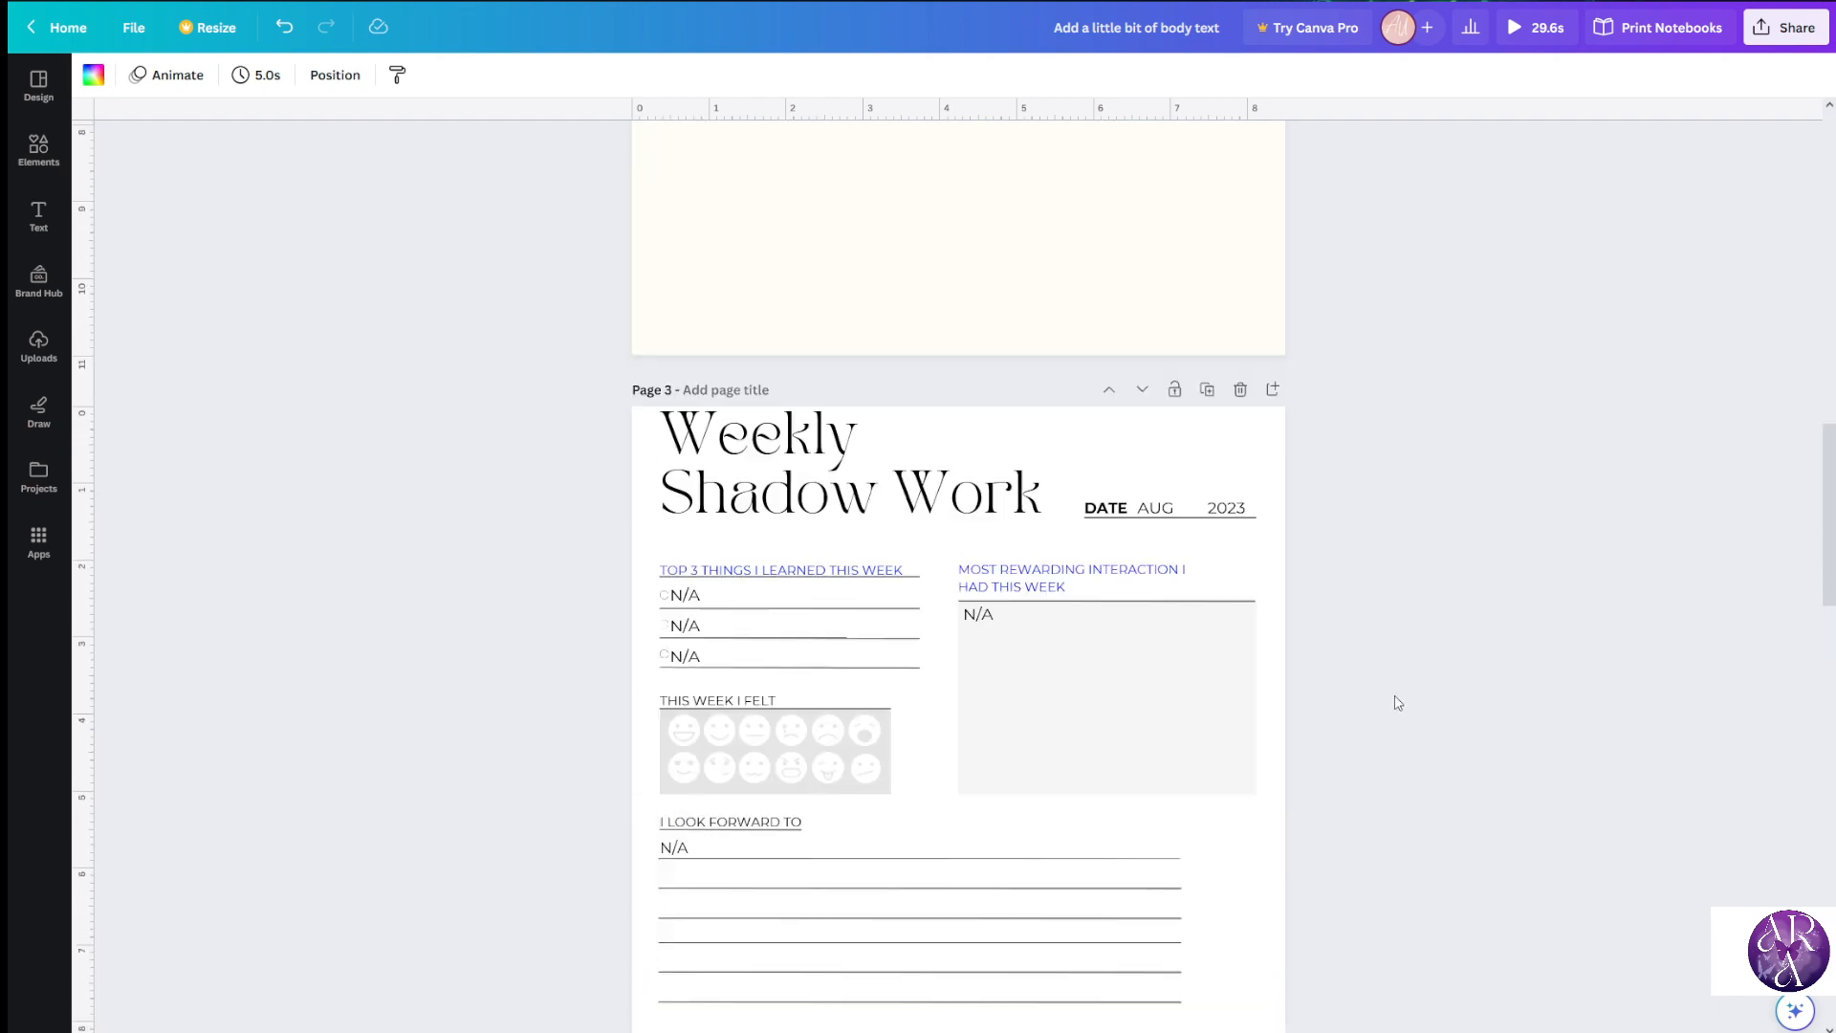
{"action": "scroll", "coordinate": [1100, 693], "scroll_direction": "down", "scroll_amount": 9}
{"action": "scroll", "coordinate": [1129, 660], "scroll_direction": "down", "scroll_amount": 13}
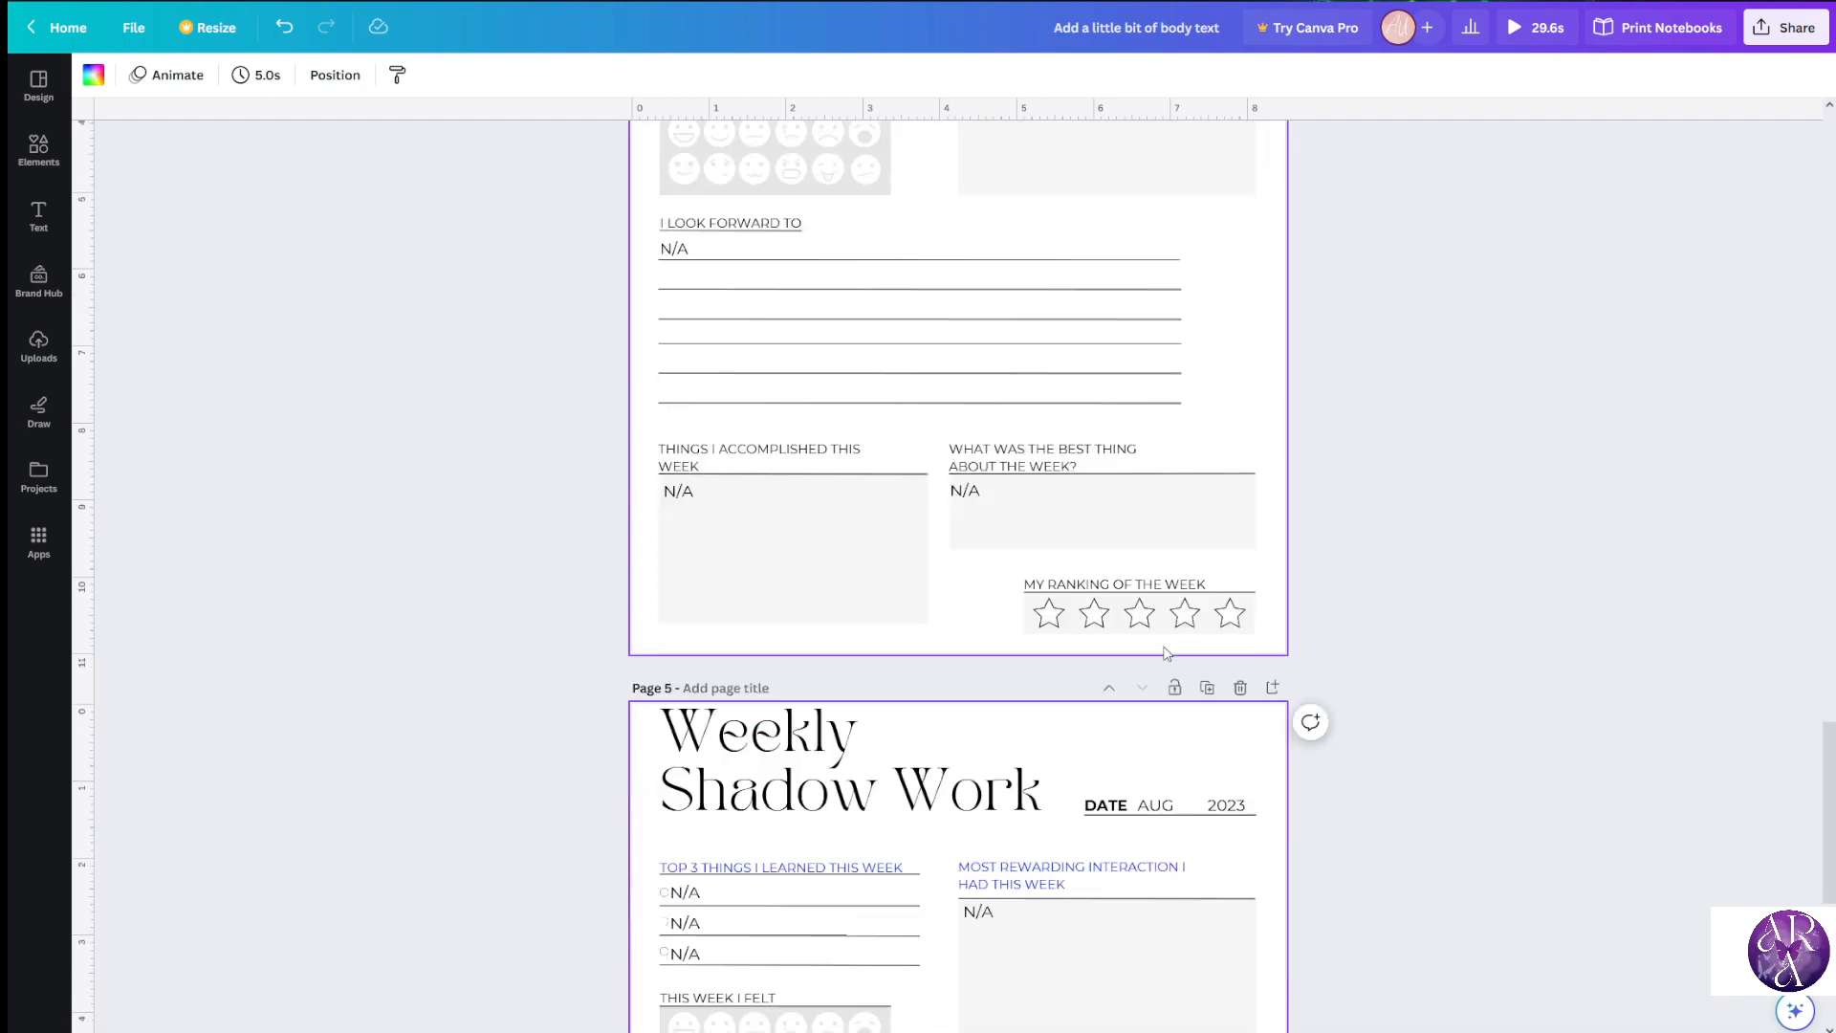
{"action": "scroll", "coordinate": [1243, 478], "scroll_direction": "up", "scroll_amount": 2}
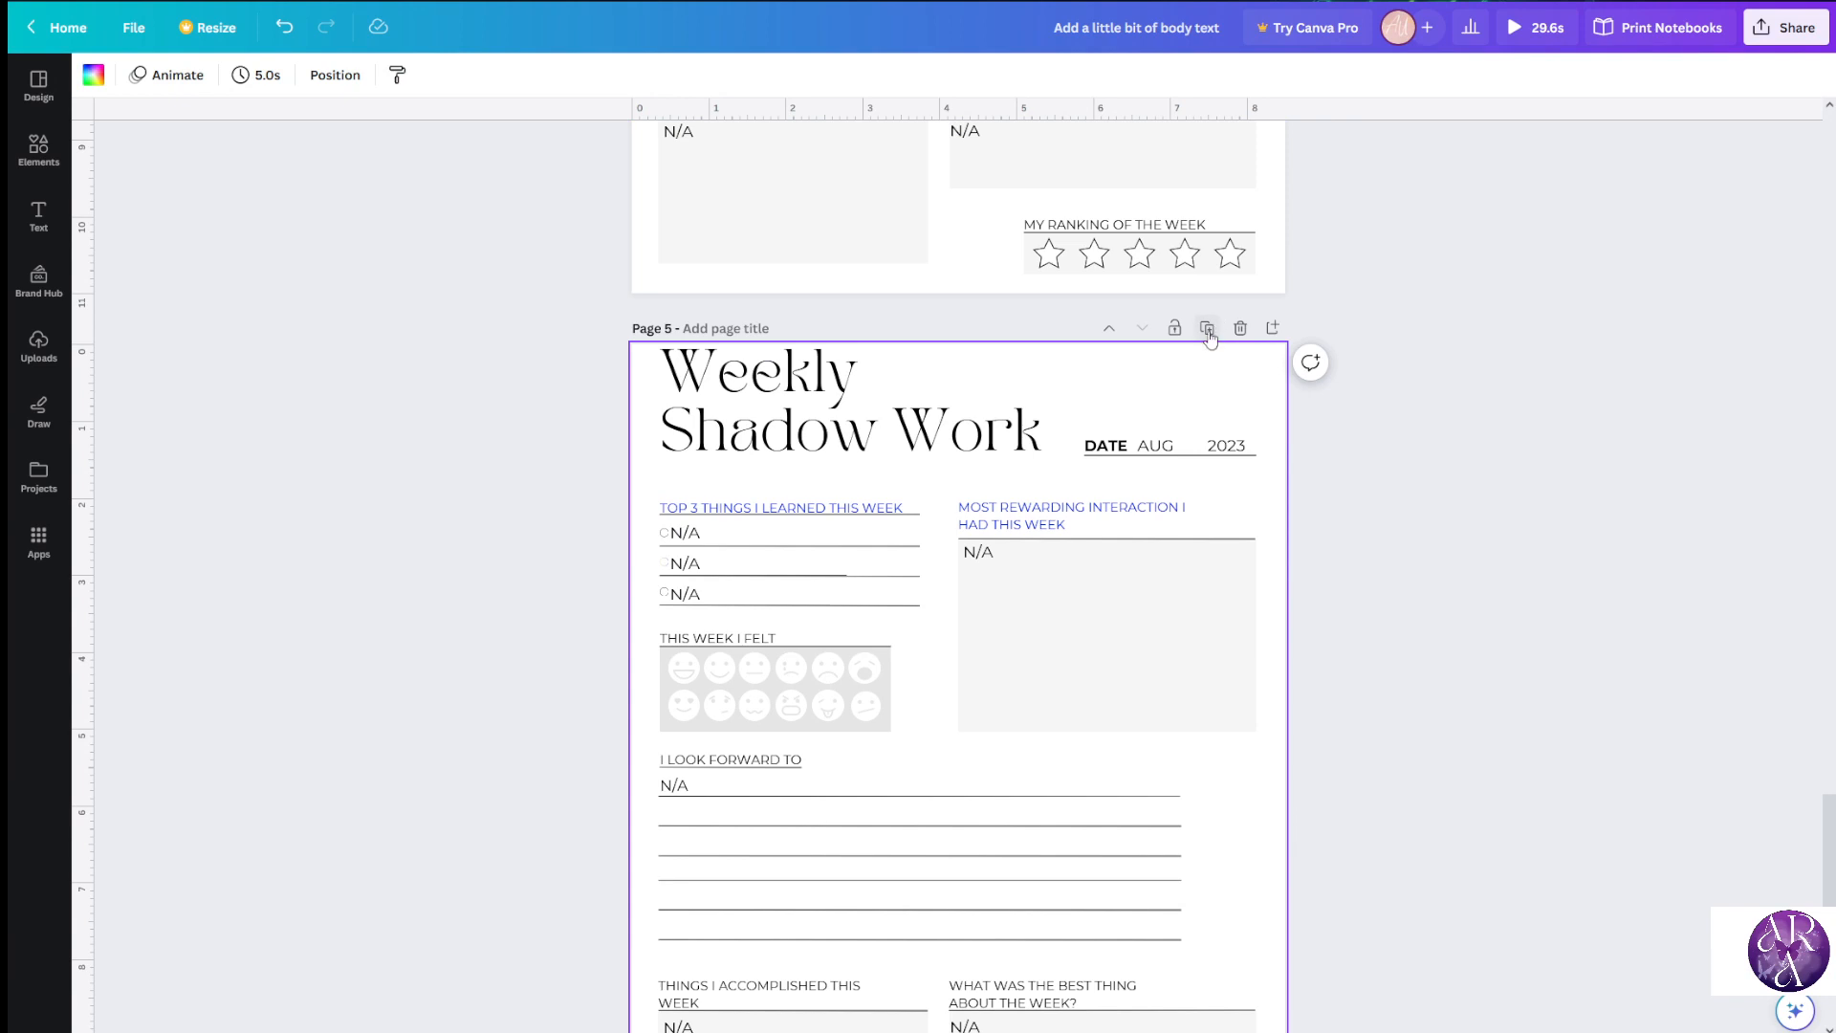
{"action": "left_click", "coordinate": [1208, 329]}
{"action": "scroll", "coordinate": [1316, 918], "scroll_direction": "down", "scroll_amount": 3}
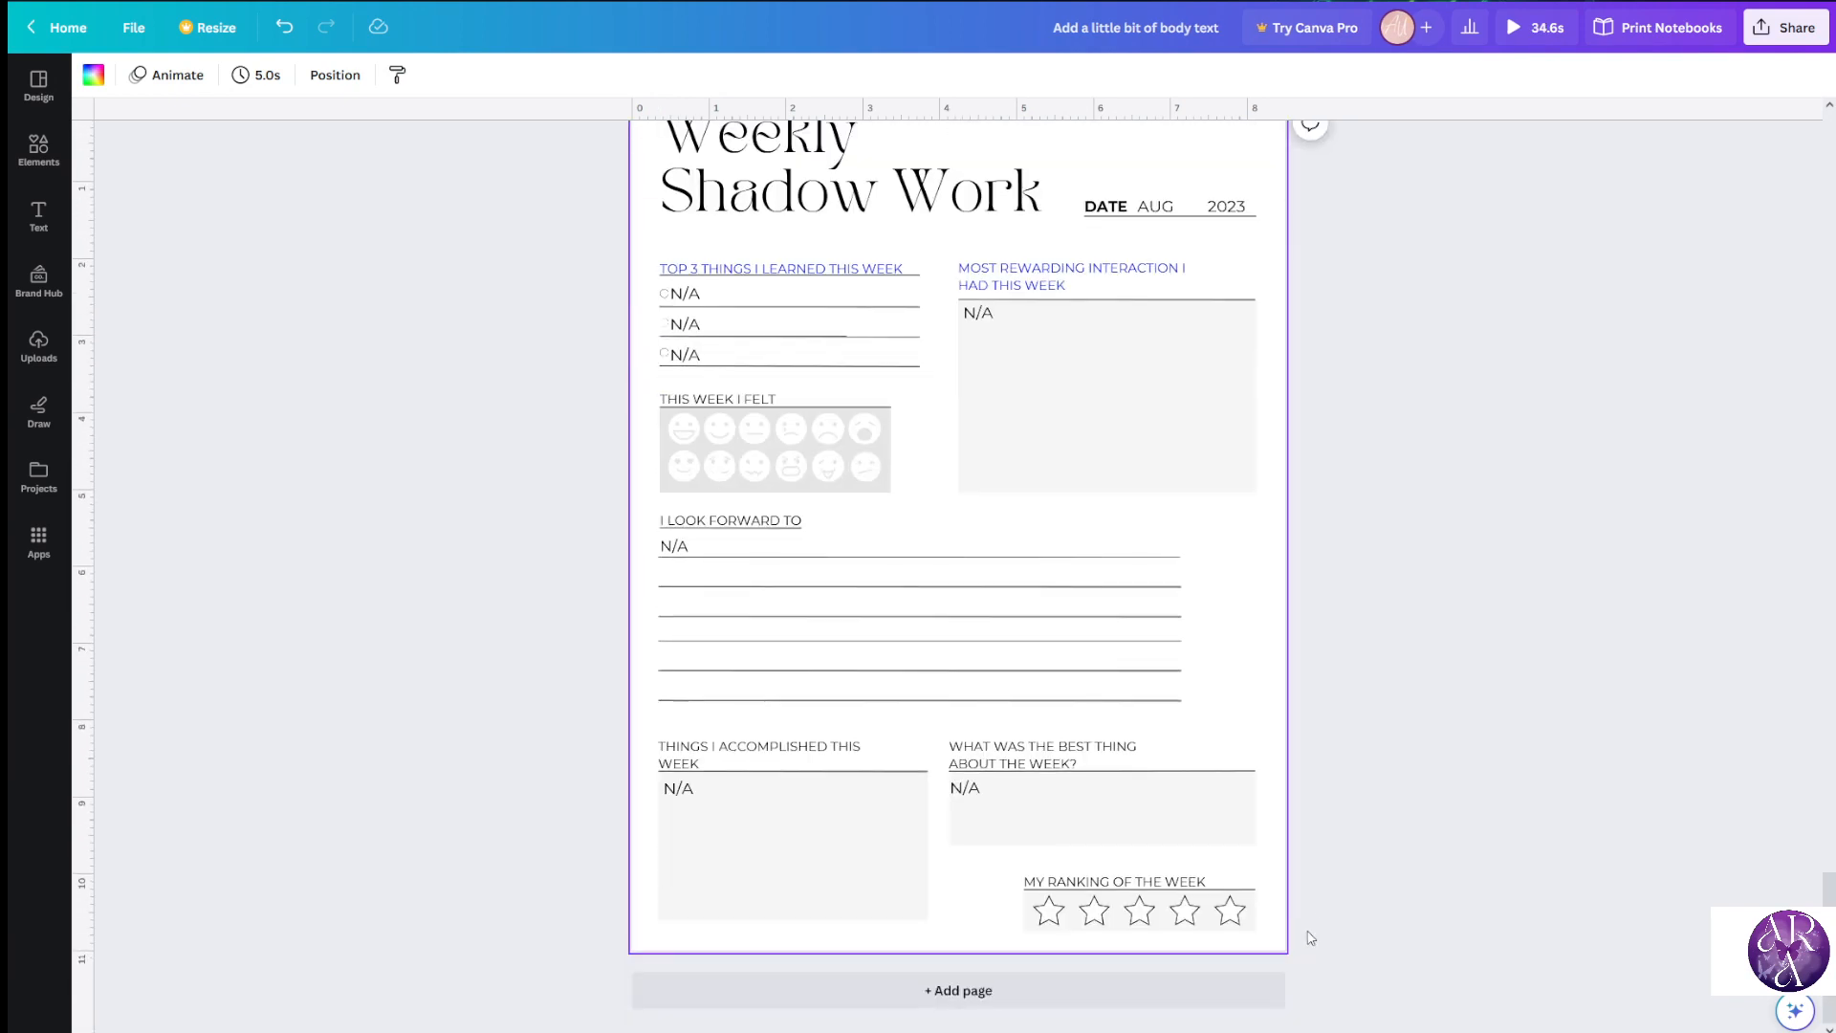
Duplicate page 6 and change the month in the copy's DATE field to Sep
{"action": "scroll", "coordinate": [1310, 938], "scroll_direction": "up", "scroll_amount": 10}
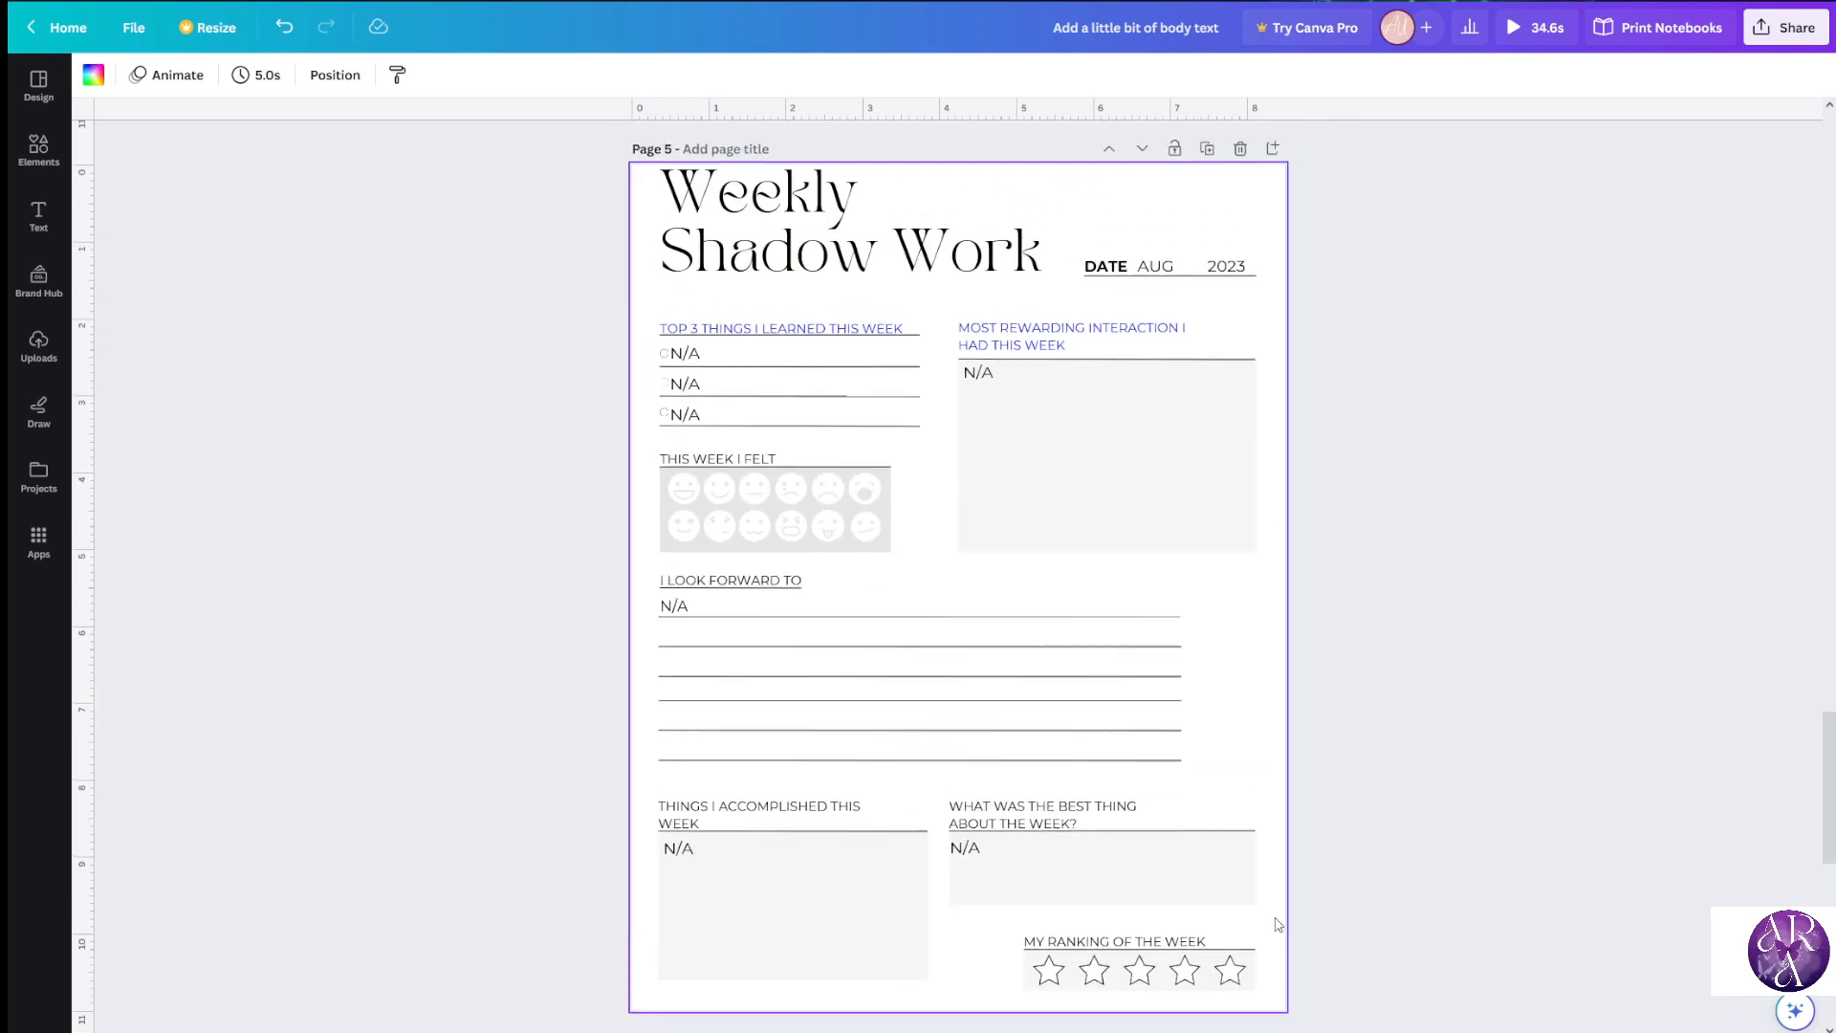
{"action": "scroll", "coordinate": [1278, 925], "scroll_direction": "down", "scroll_amount": 5}
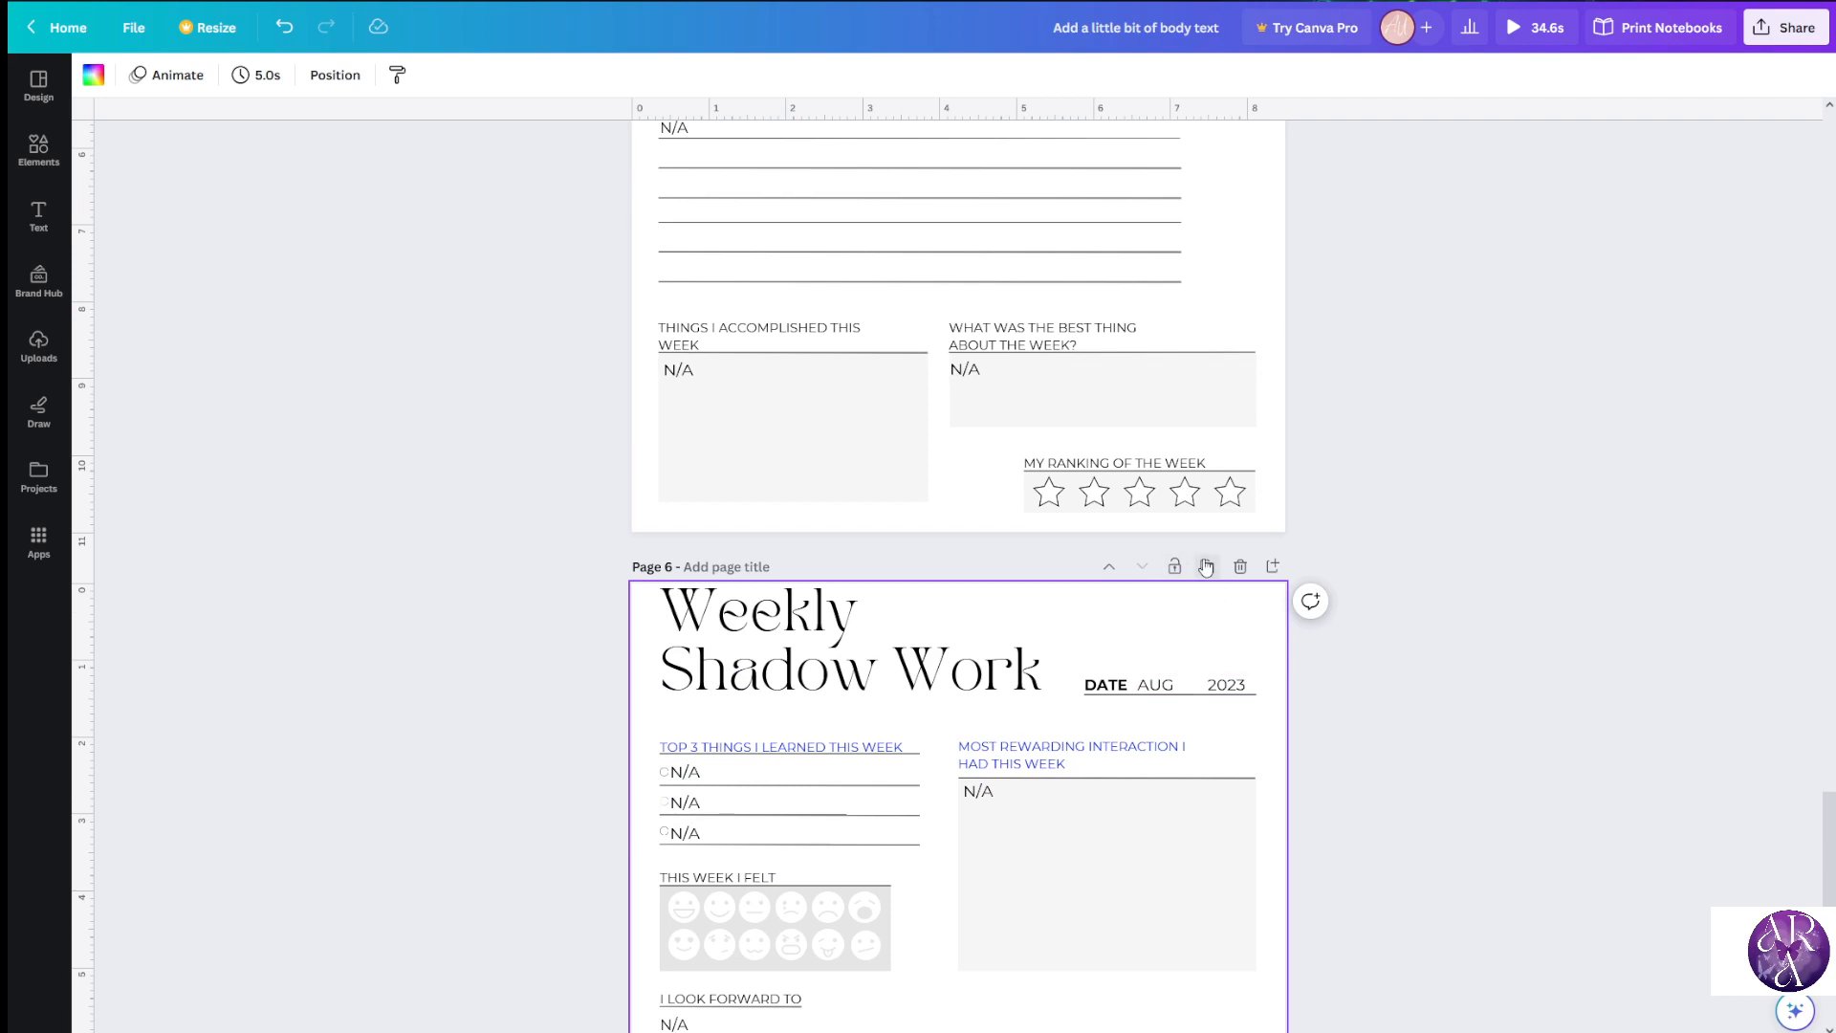
{"action": "scroll", "coordinate": [1156, 755], "scroll_direction": "up", "scroll_amount": 7}
{"action": "scroll", "coordinate": [1119, 533], "scroll_direction": "down", "scroll_amount": 3}
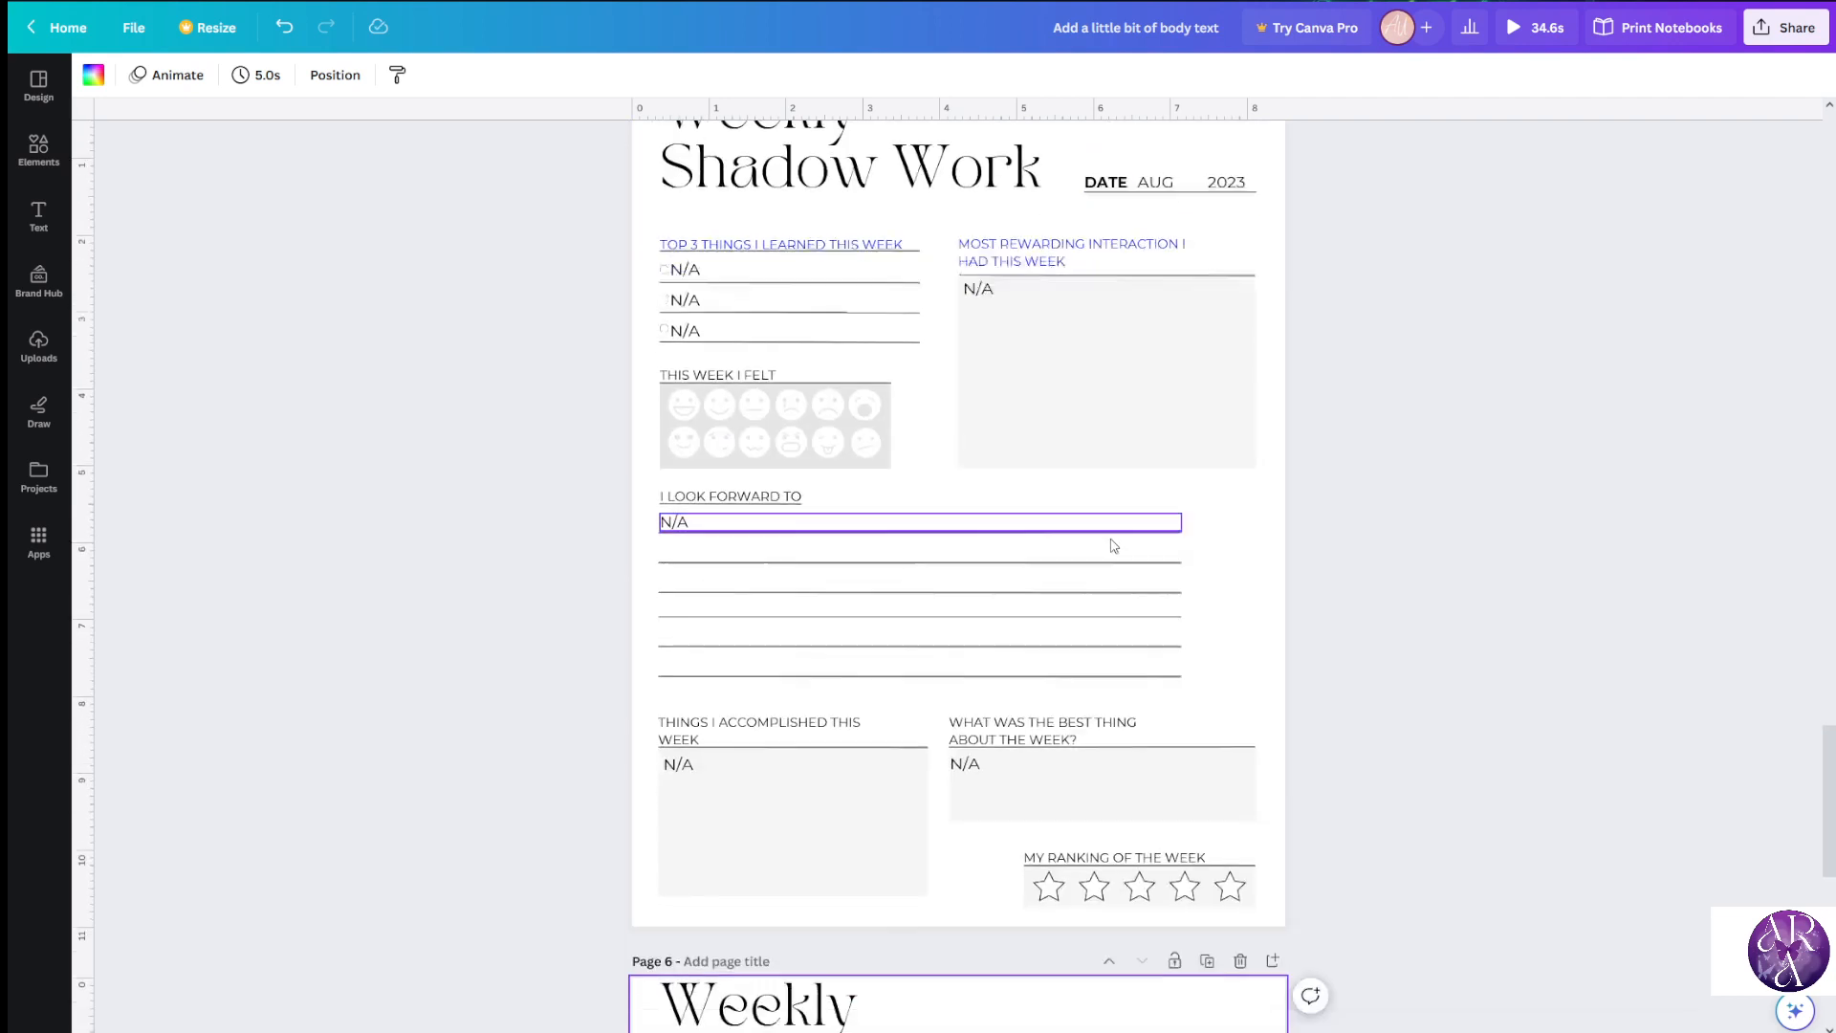
{"action": "scroll", "coordinate": [1115, 546], "scroll_direction": "down", "scroll_amount": 8}
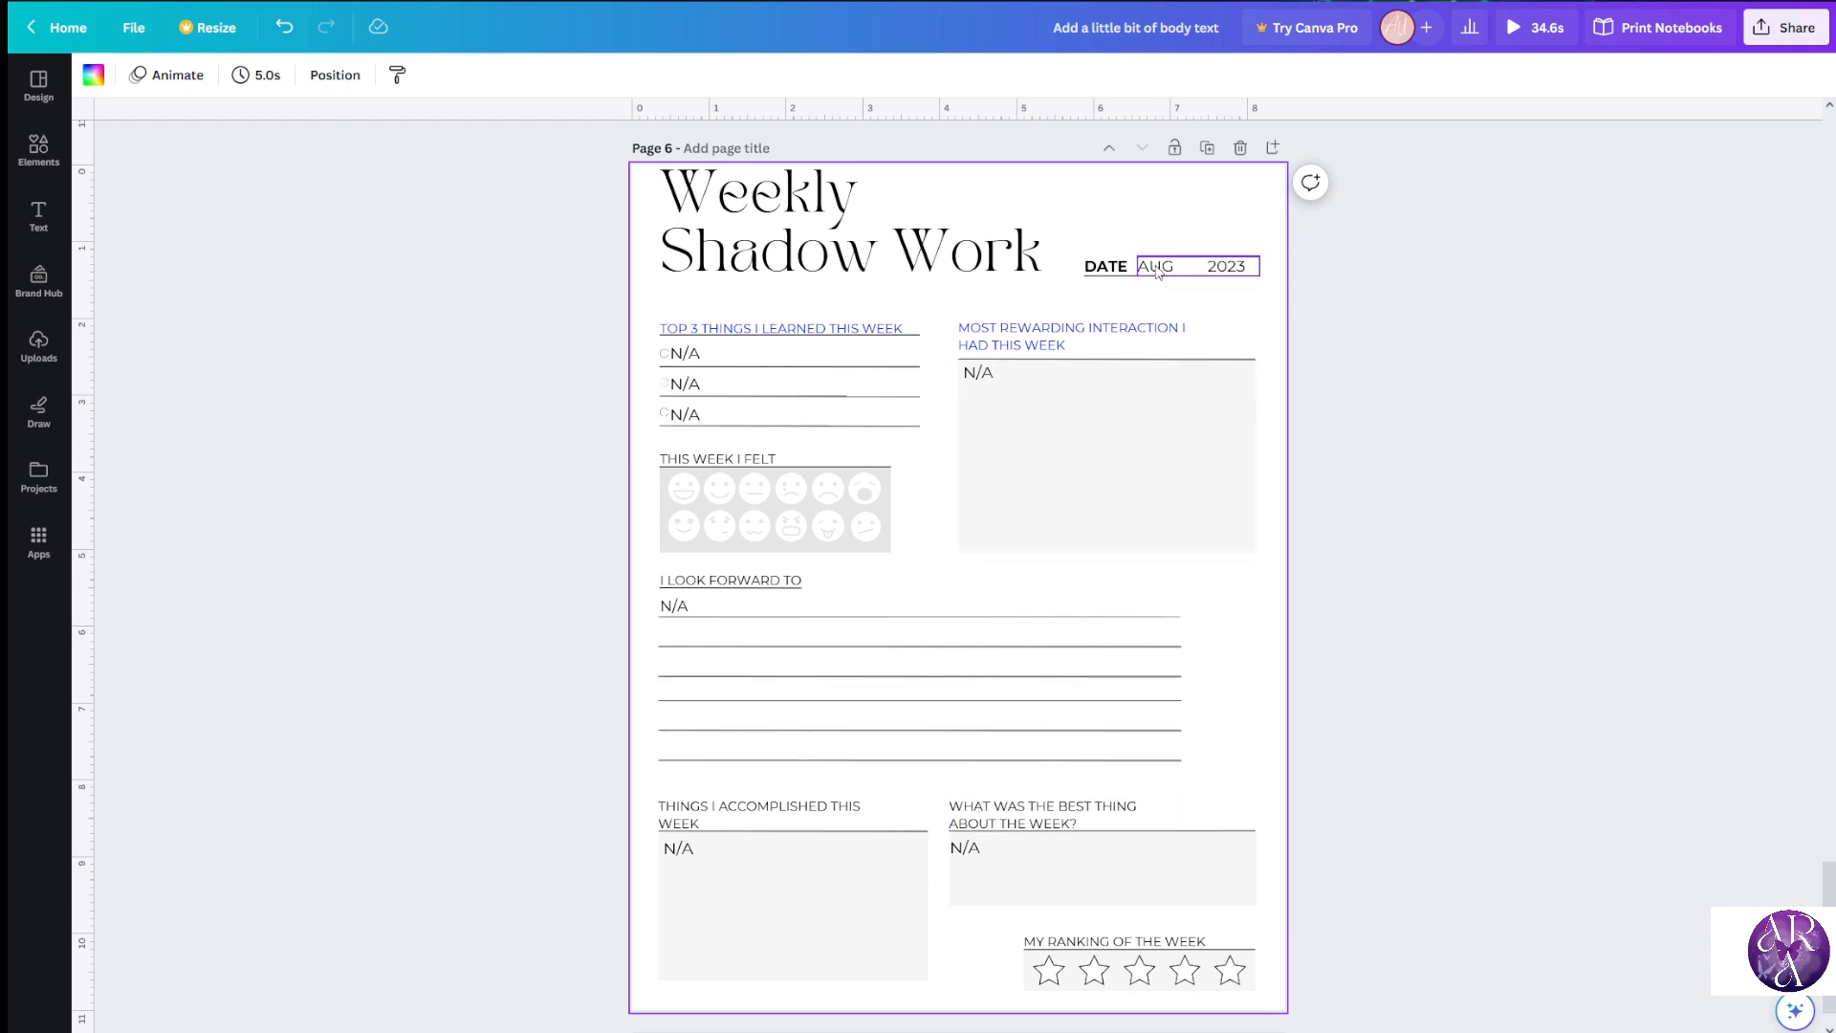
{"action": "left_click", "coordinate": [1209, 149]}
{"action": "left_click", "coordinate": [1165, 272]}
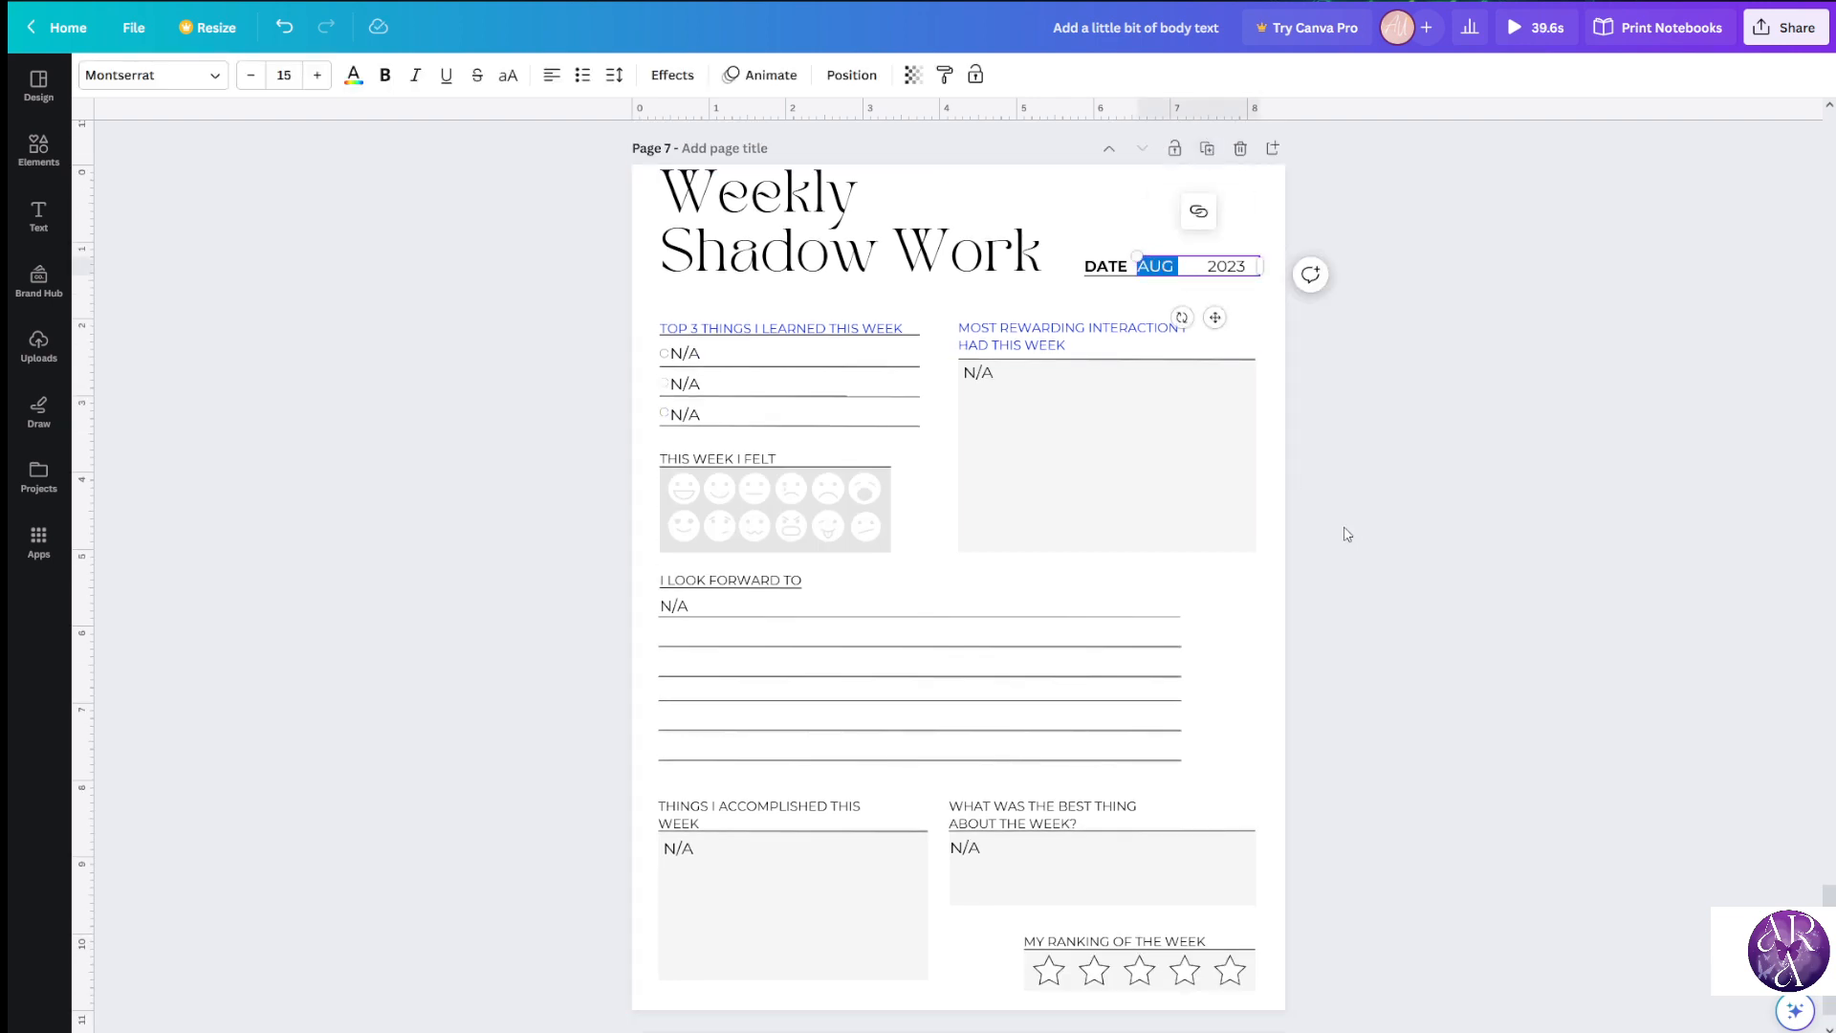
{"action": "type", "text": "Sep"}
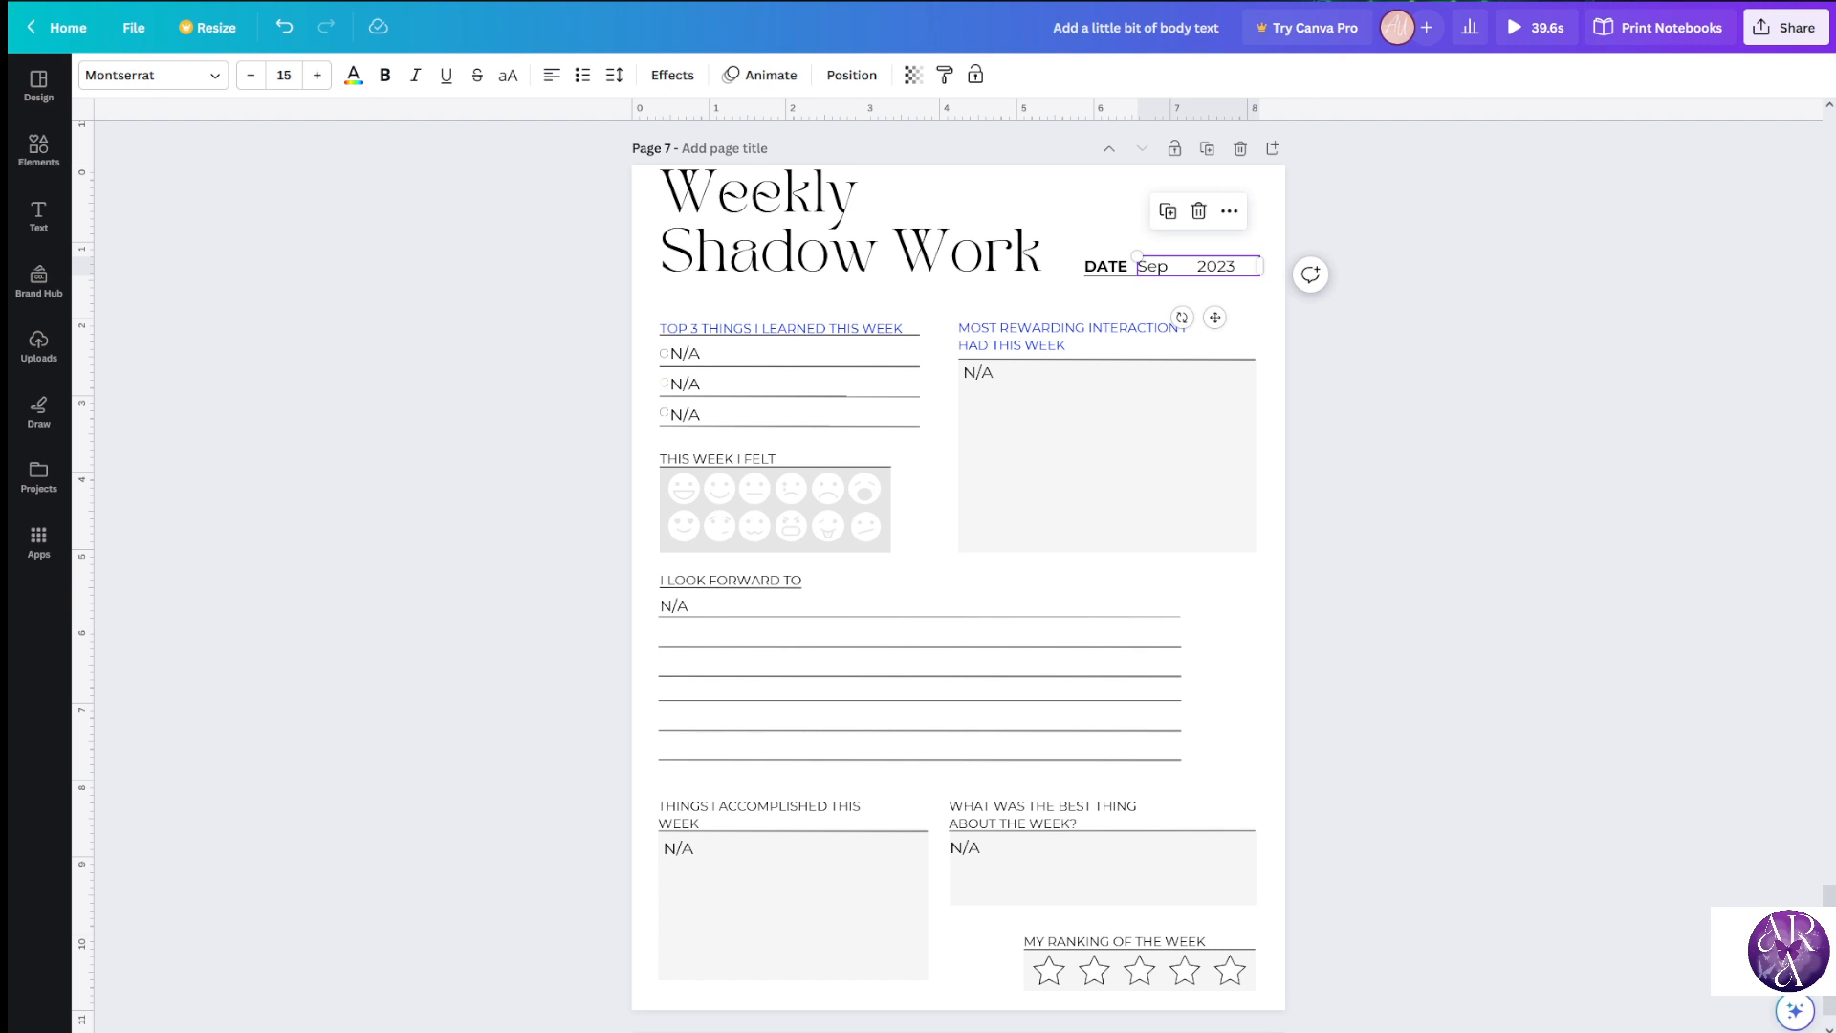
{"action": "left_click", "coordinate": [1654, 782]}
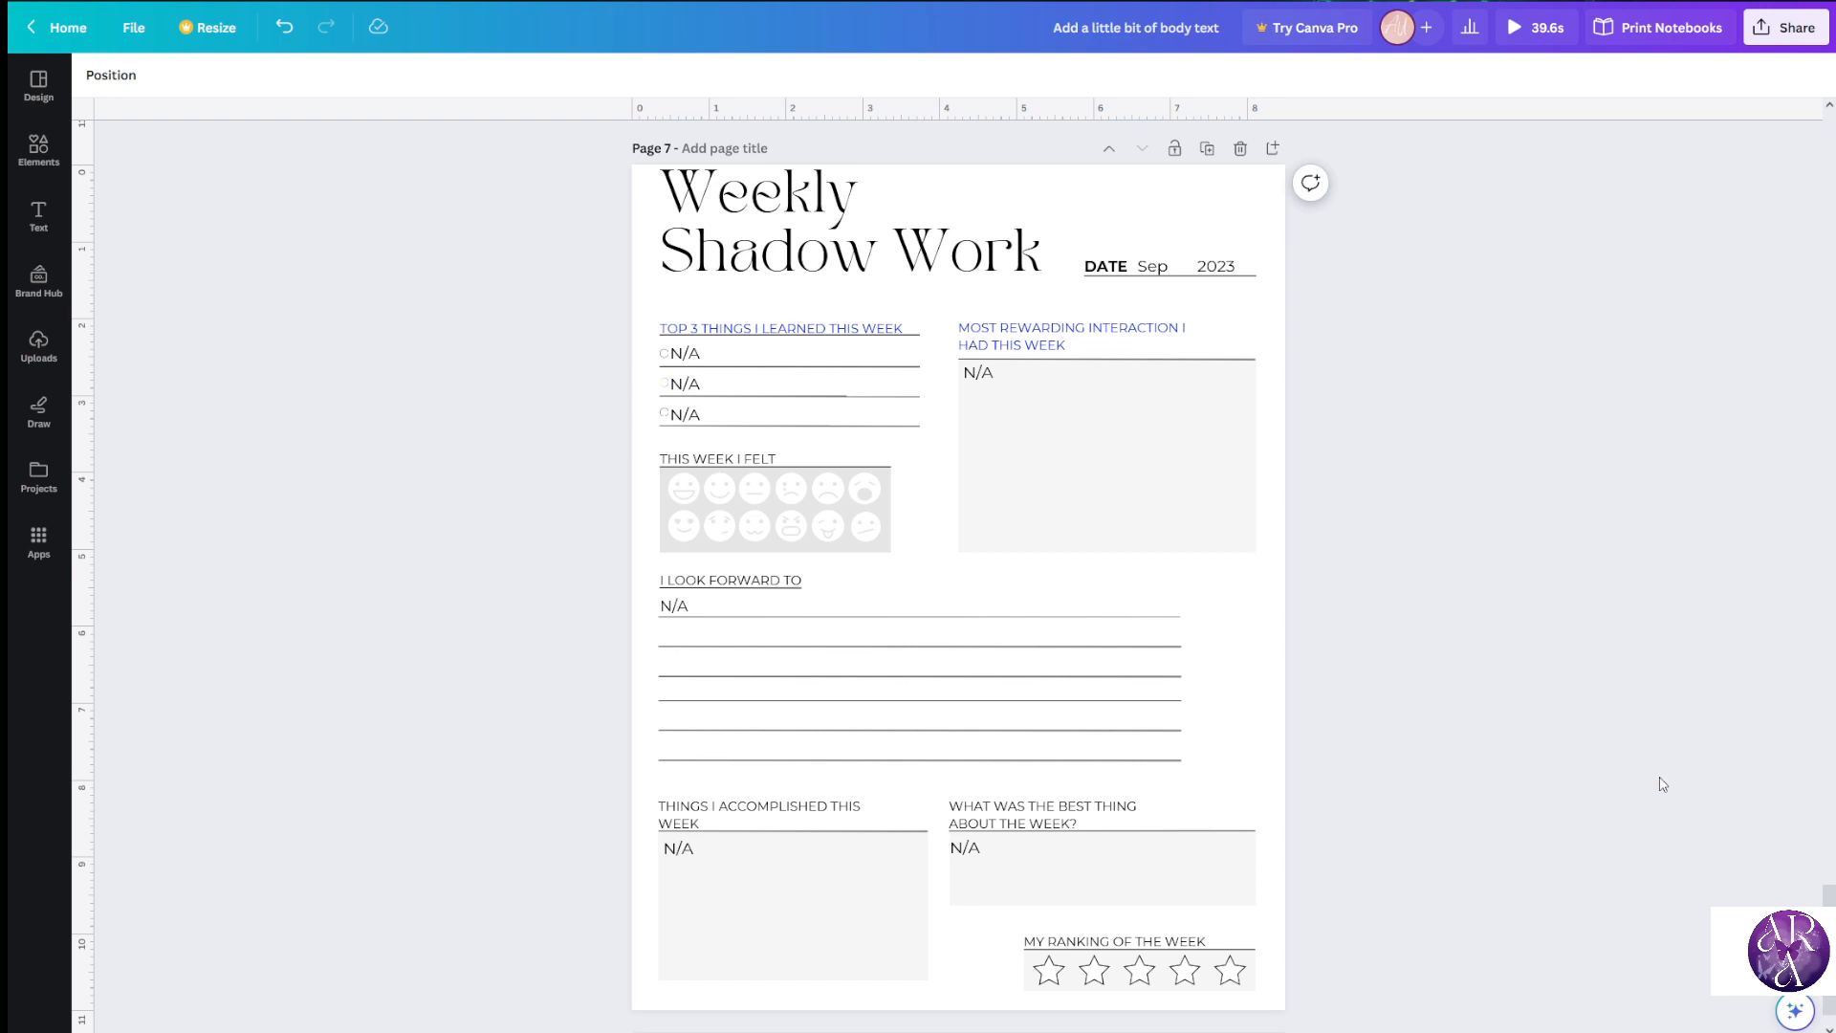
Recolor the TOP 3 THINGS I LEARNED and MOST REWARDING INTERACTION headings on page 7 to light red
{"action": "scroll", "coordinate": [1052, 382], "scroll_direction": "up", "scroll_amount": 2}
{"action": "scroll", "coordinate": [860, 354], "scroll_direction": "down", "scroll_amount": 2}
{"action": "left_click", "coordinate": [860, 332]}
{"action": "left_click", "coordinate": [353, 77]}
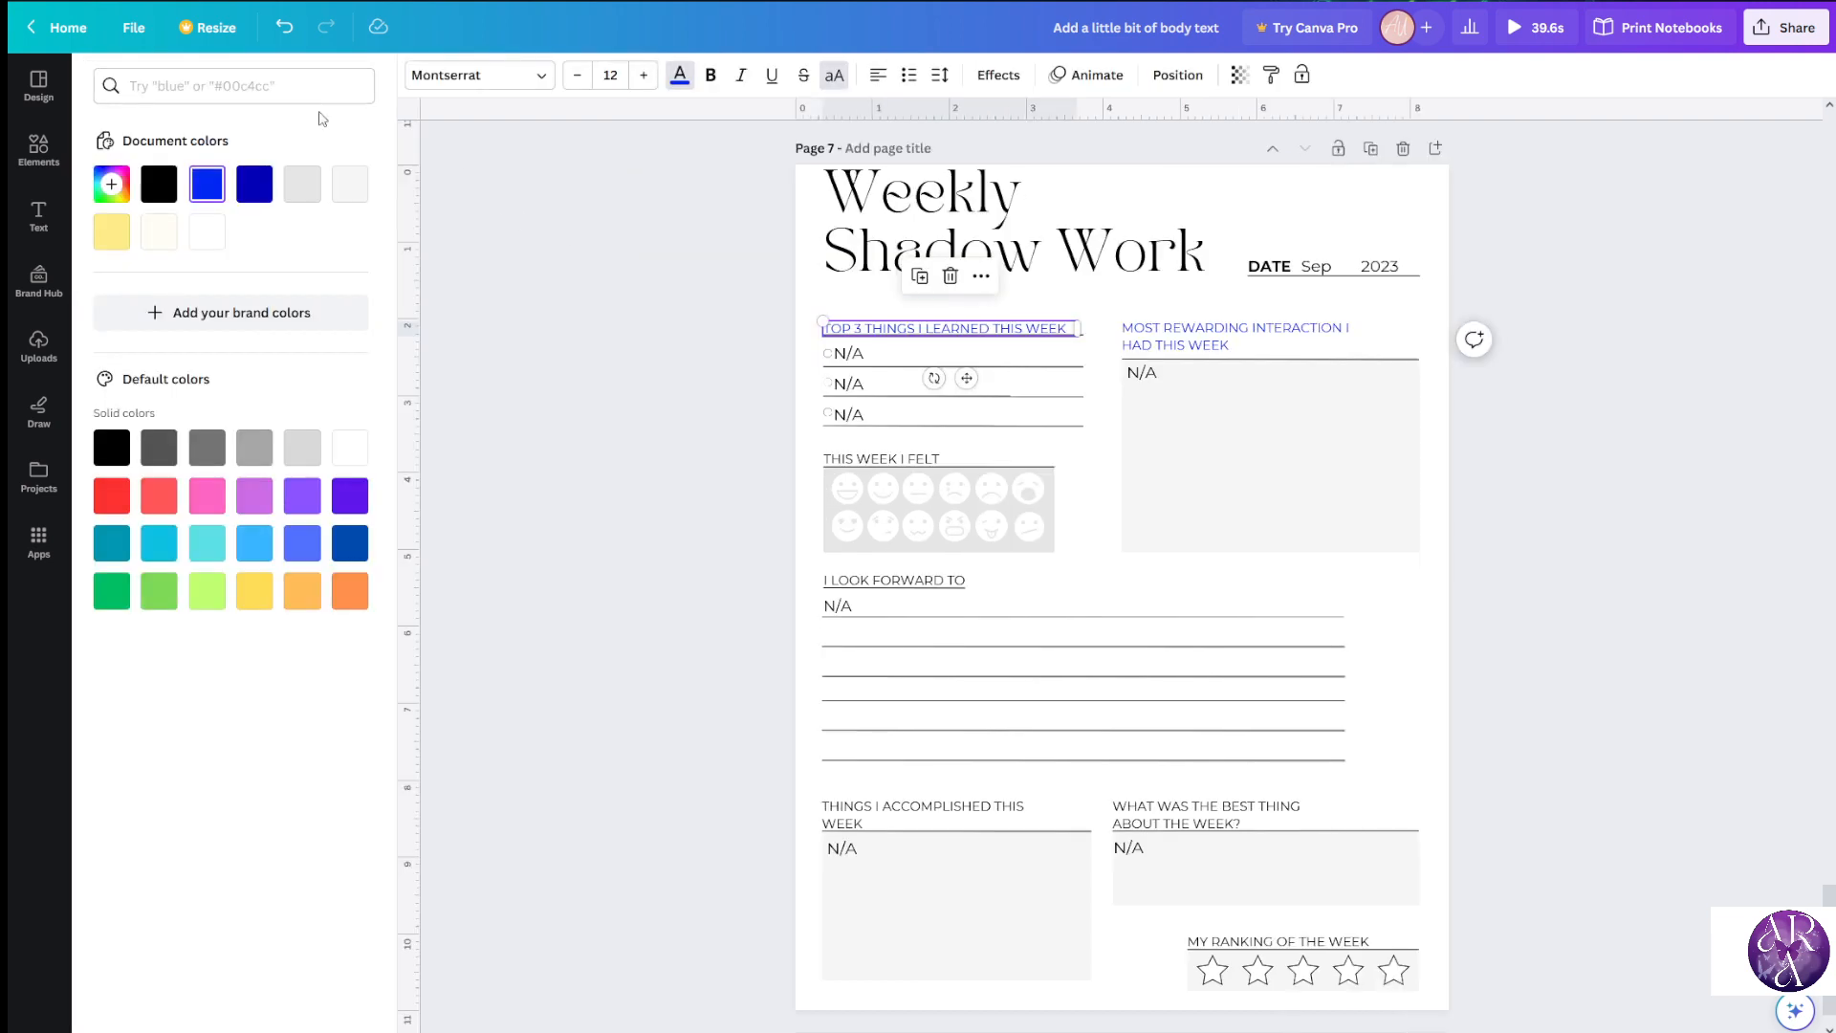
{"action": "left_click", "coordinate": [129, 236]}
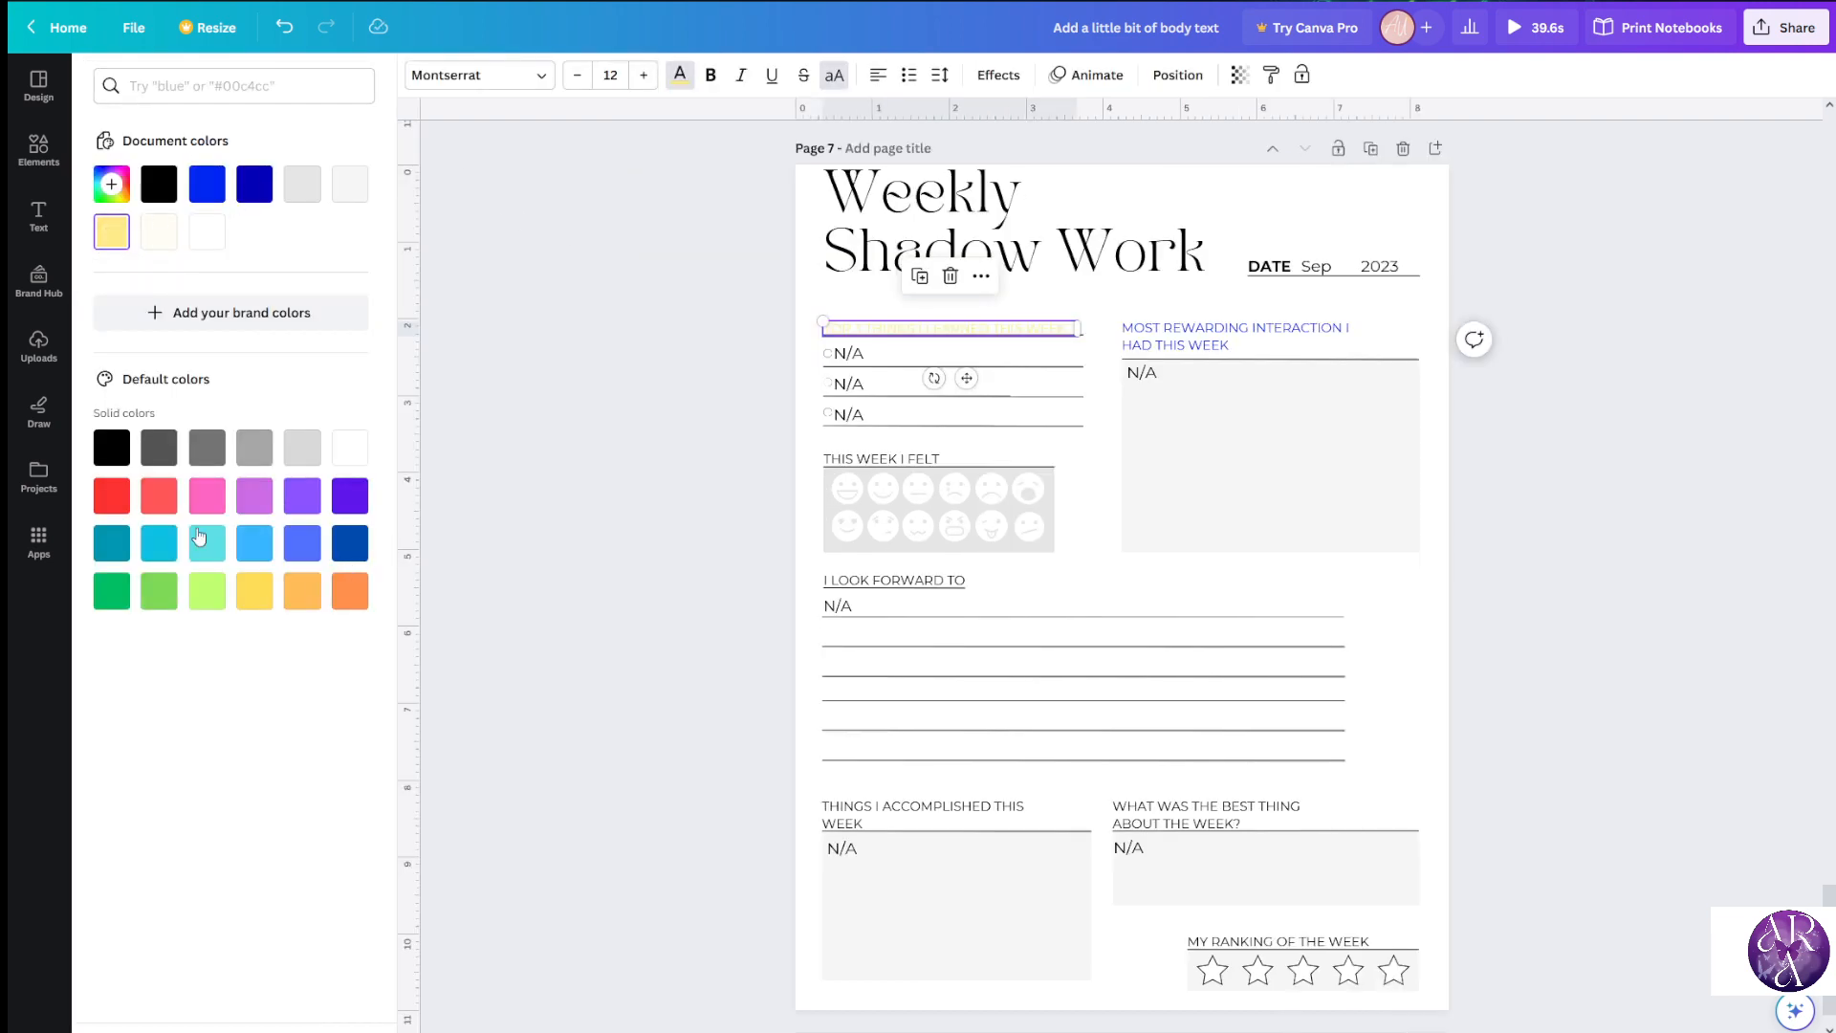
{"action": "left_click", "coordinate": [159, 495]}
{"action": "left_click", "coordinate": [1143, 337]}
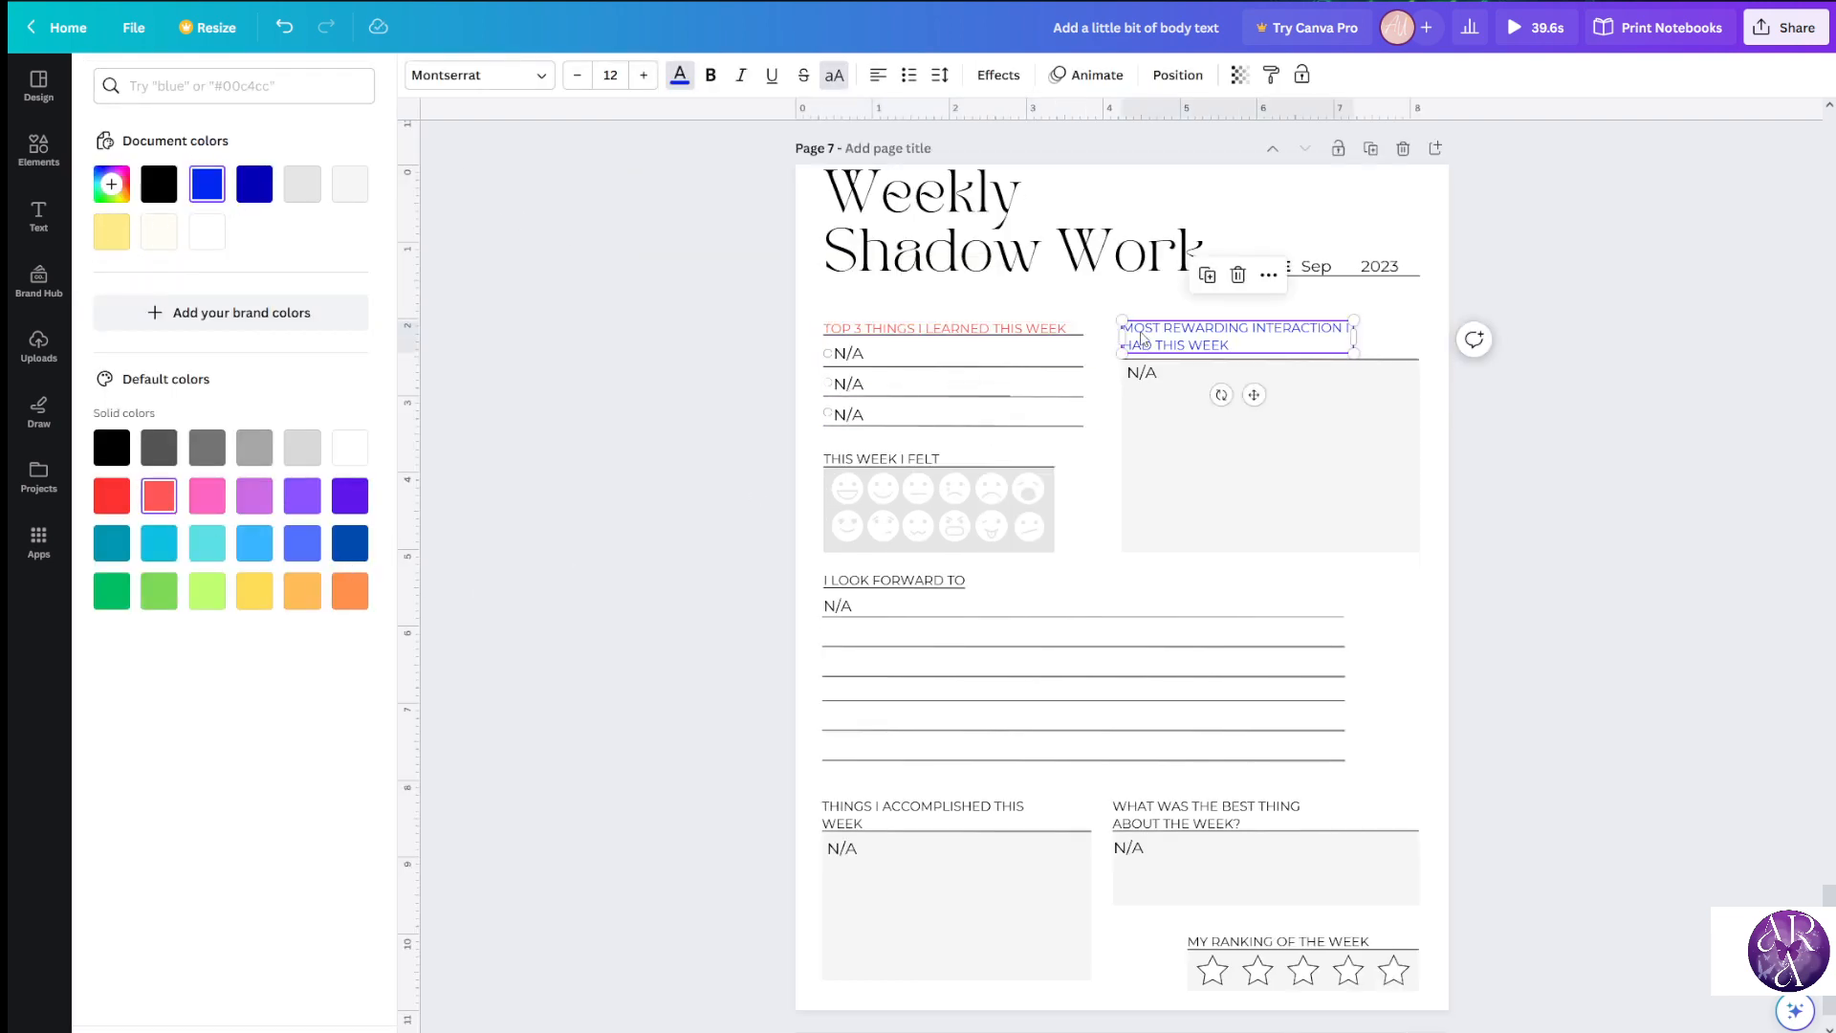
{"action": "left_click", "coordinate": [158, 496]}
{"action": "left_click", "coordinate": [648, 529]}
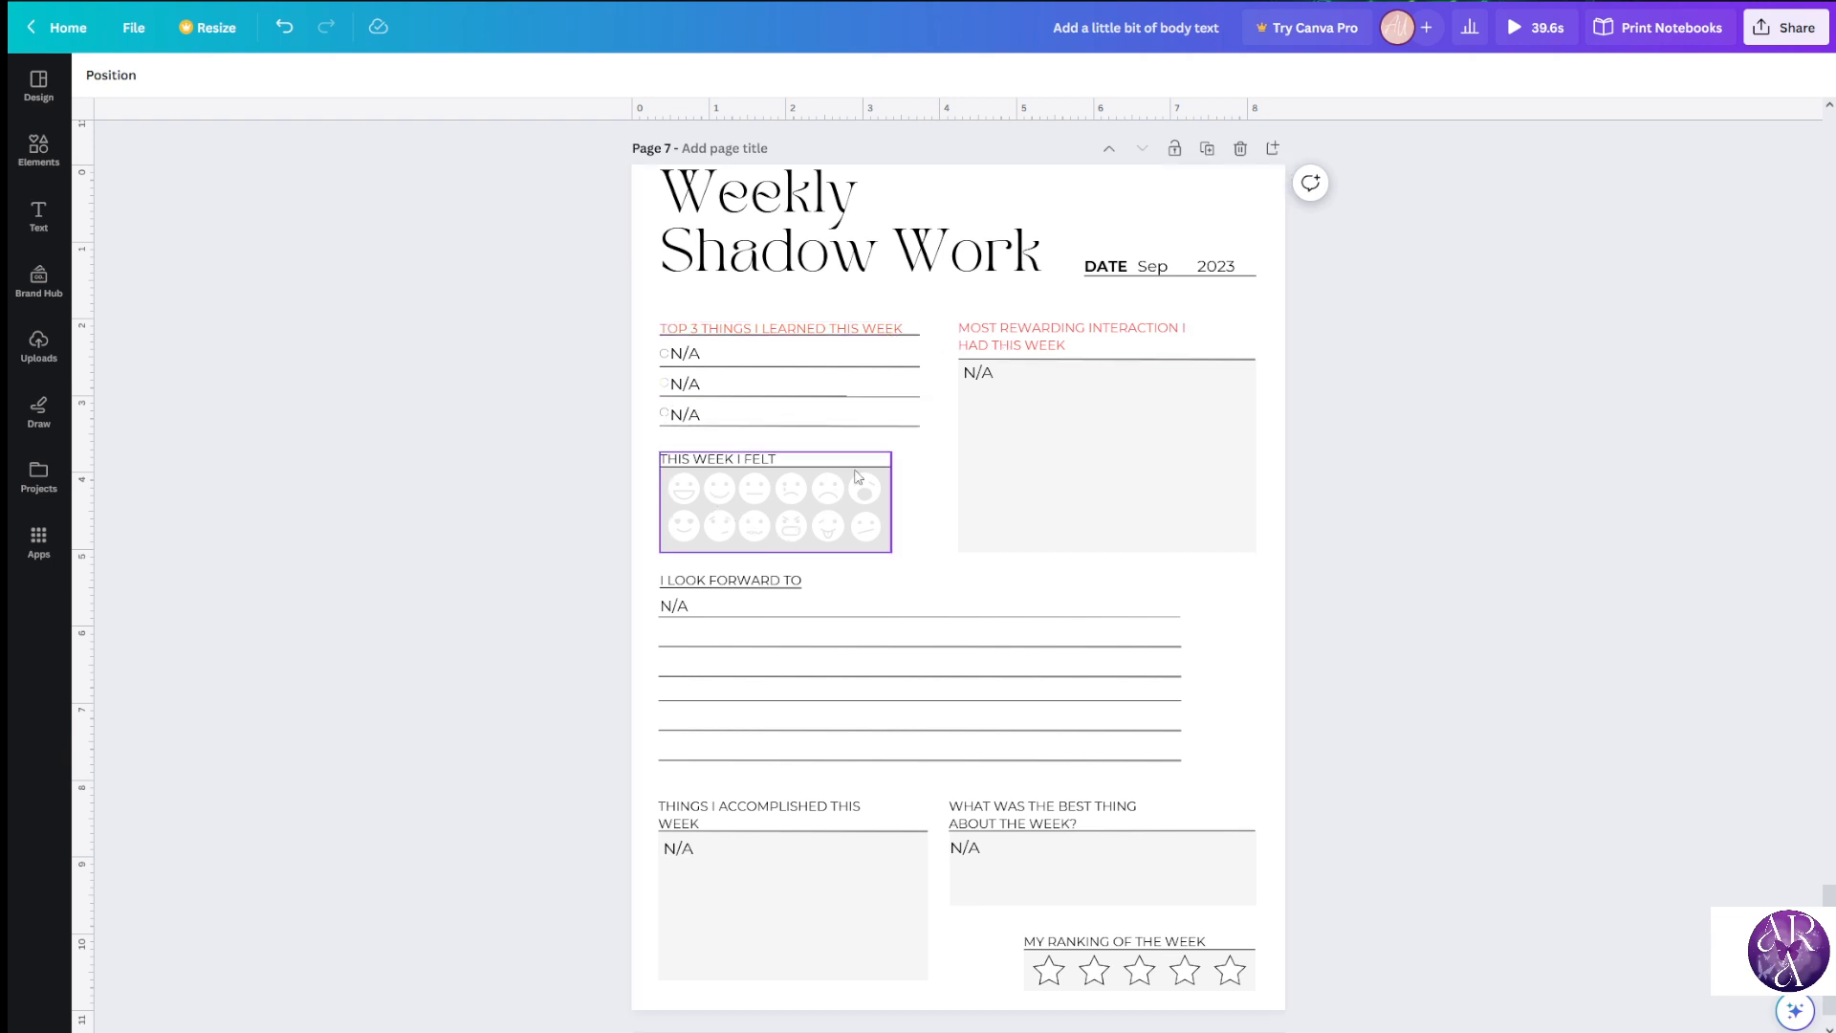
Delete page 7, the copy dated Sep 2023
{"action": "scroll", "coordinate": [858, 477], "scroll_direction": "up", "scroll_amount": 10}
{"action": "scroll", "coordinate": [825, 517], "scroll_direction": "down", "scroll_amount": 9}
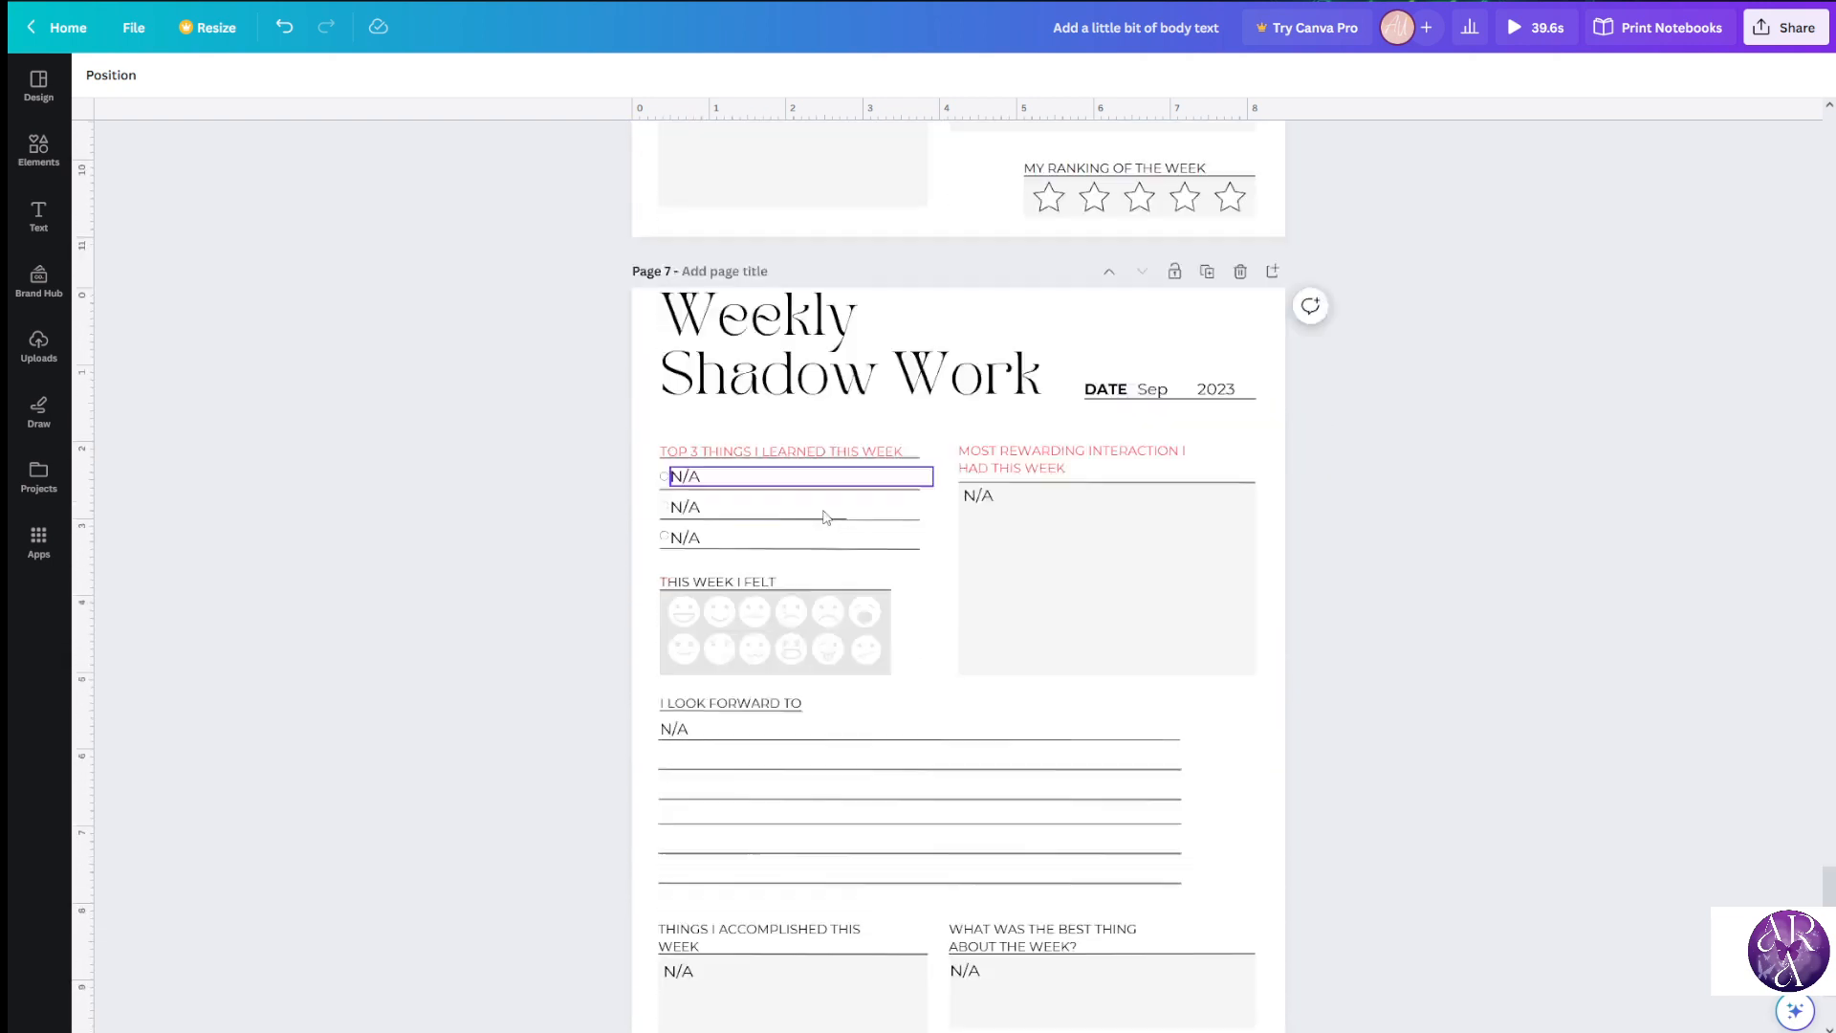
{"action": "scroll", "coordinate": [972, 656], "scroll_direction": "down", "scroll_amount": 2}
{"action": "scroll", "coordinate": [1167, 606], "scroll_direction": "up", "scroll_amount": 5}
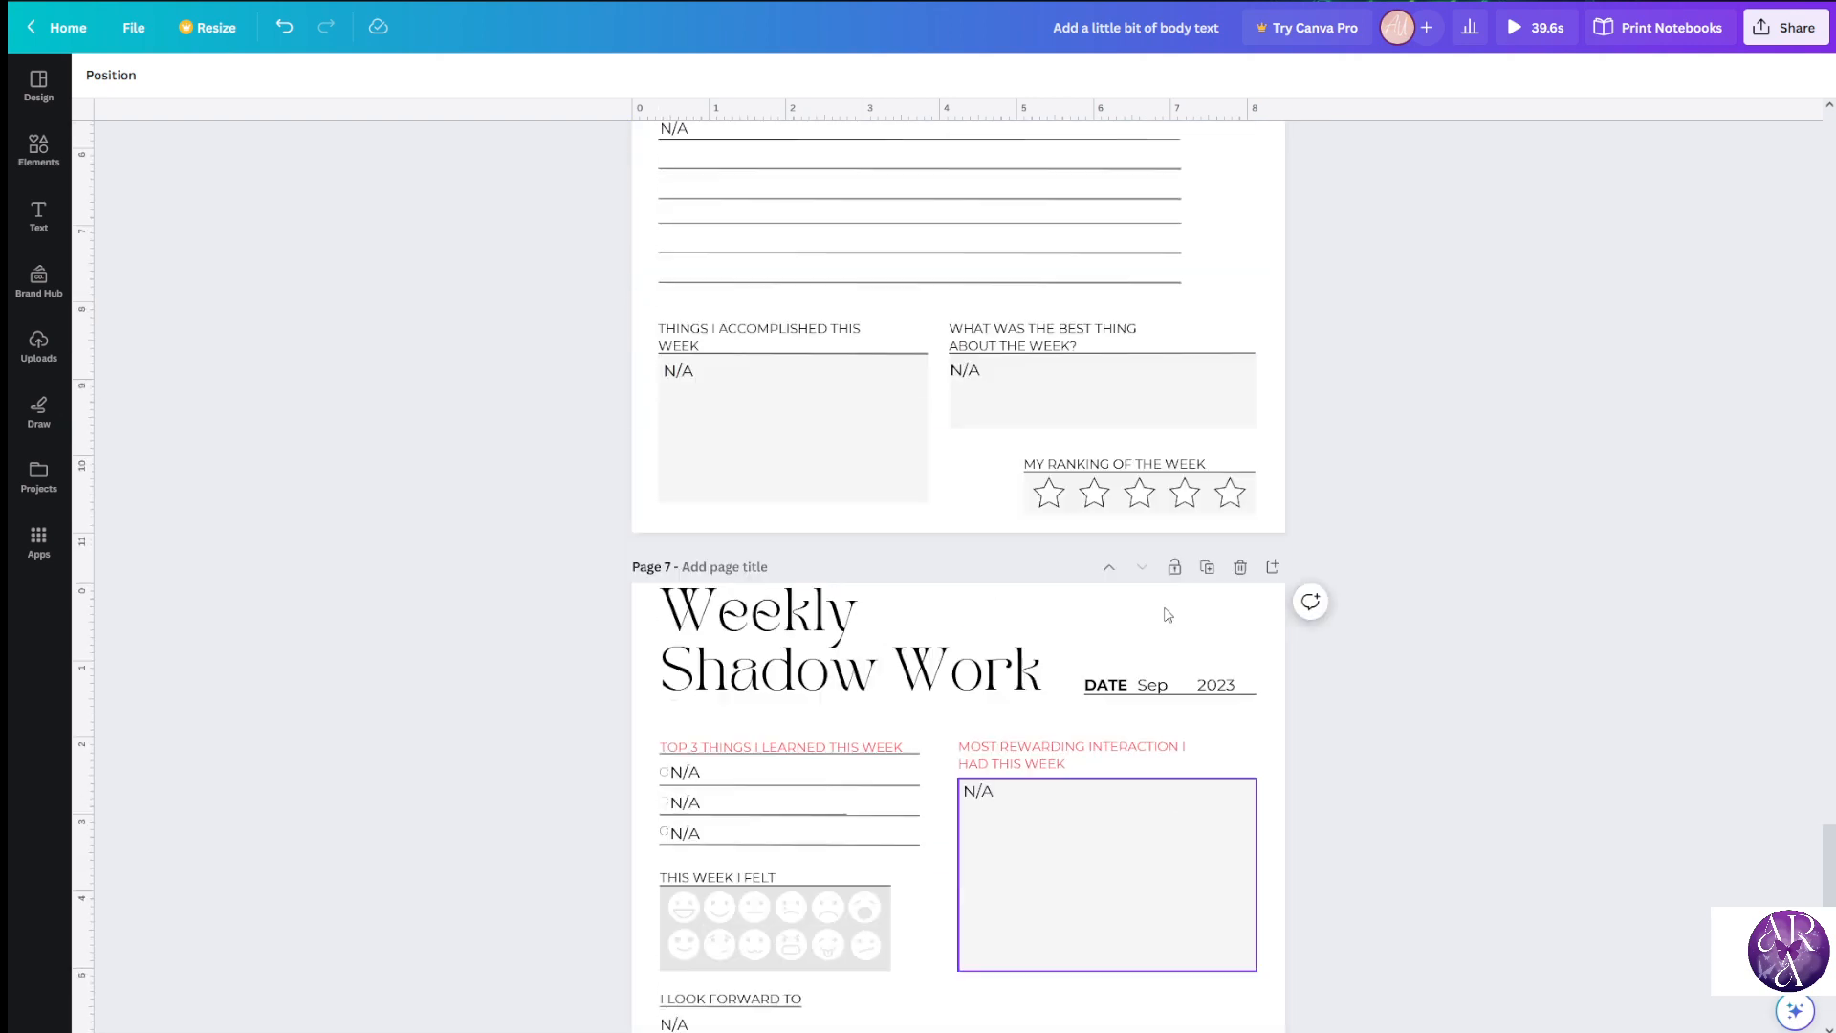
{"action": "left_click", "coordinate": [1240, 566]}
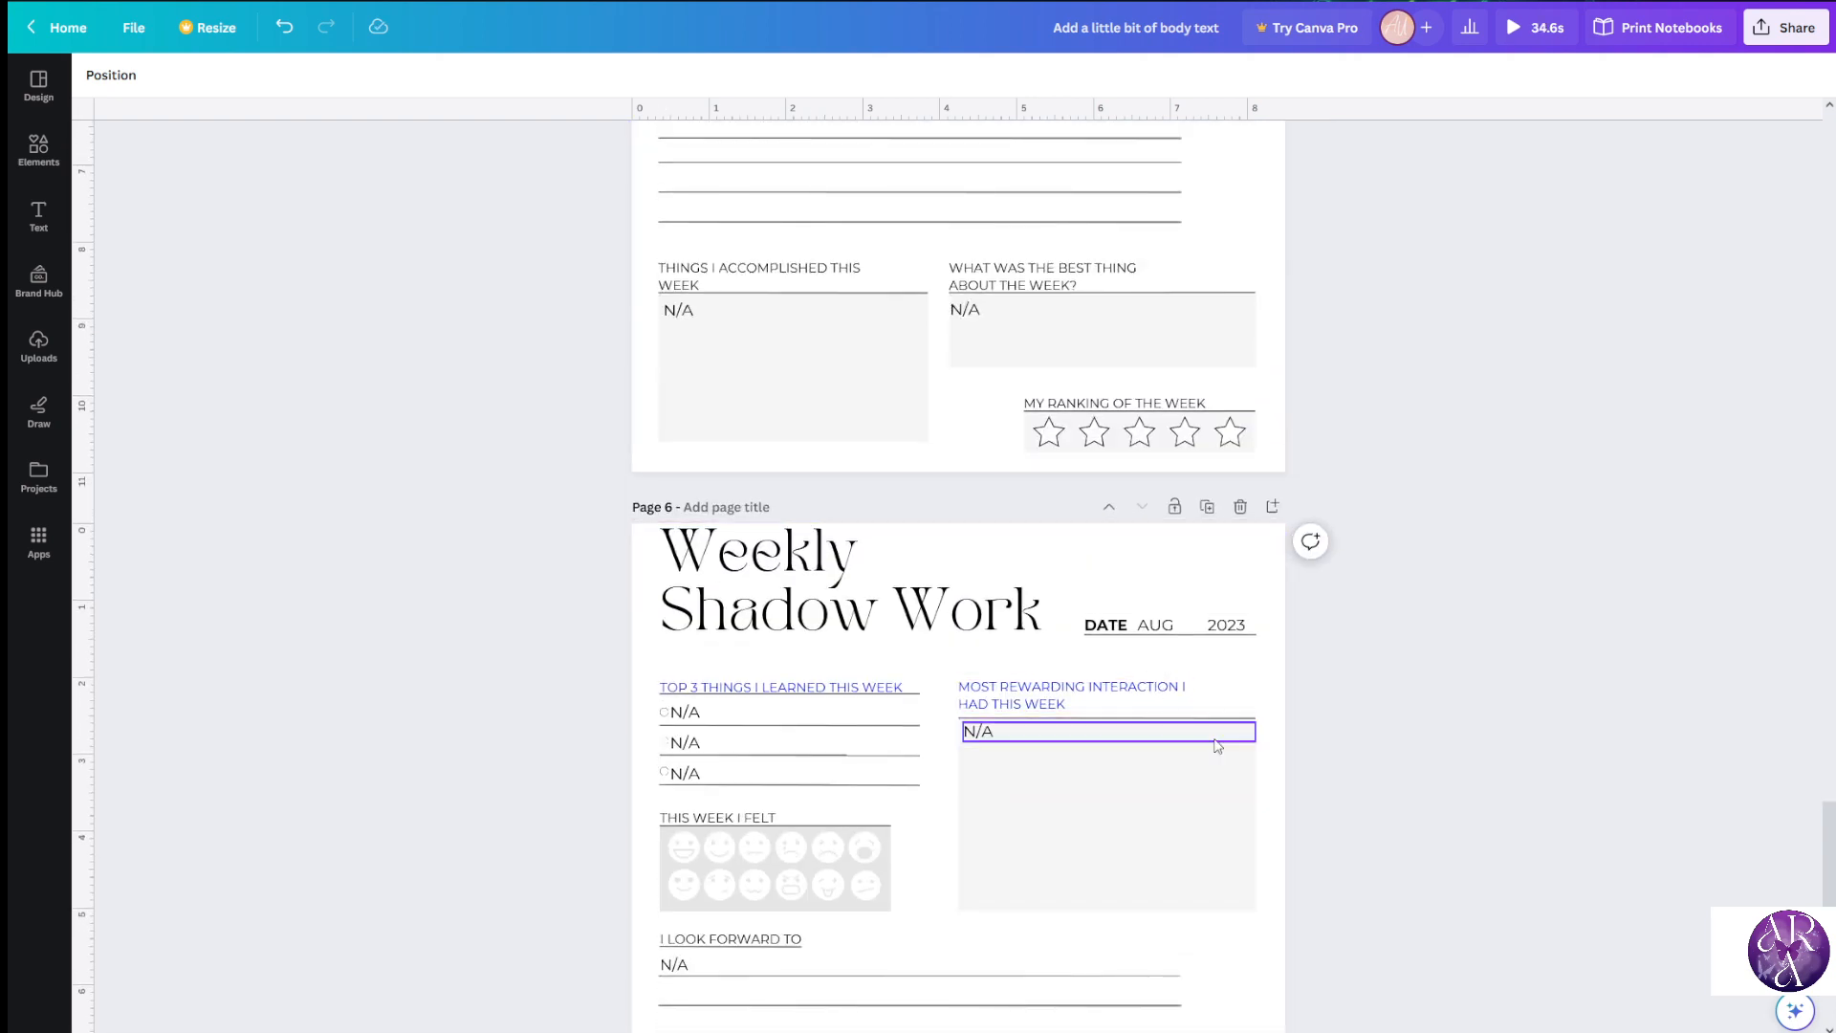
Look through the duplicated AUG 2023 Weekly Shadow Work pages
{"action": "scroll", "coordinate": [1074, 513], "scroll_direction": "up", "scroll_amount": 10}
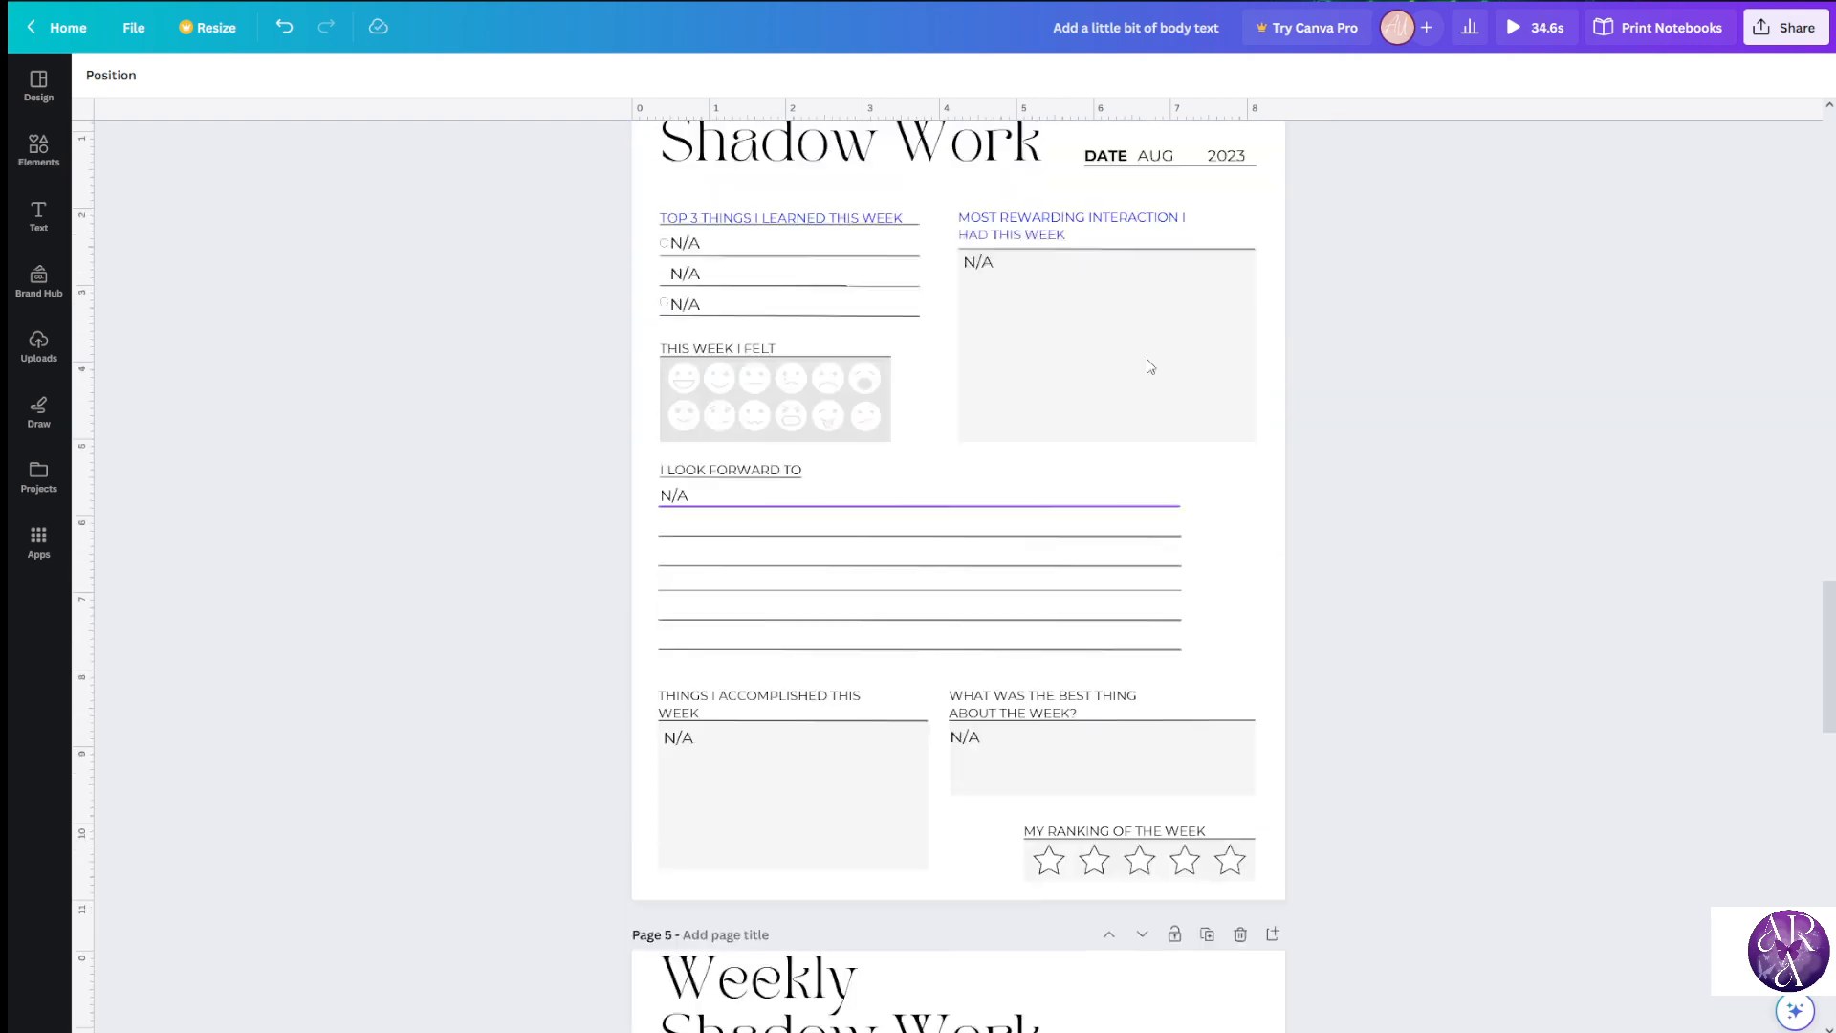
{"action": "scroll", "coordinate": [1151, 366], "scroll_direction": "up", "scroll_amount": 5}
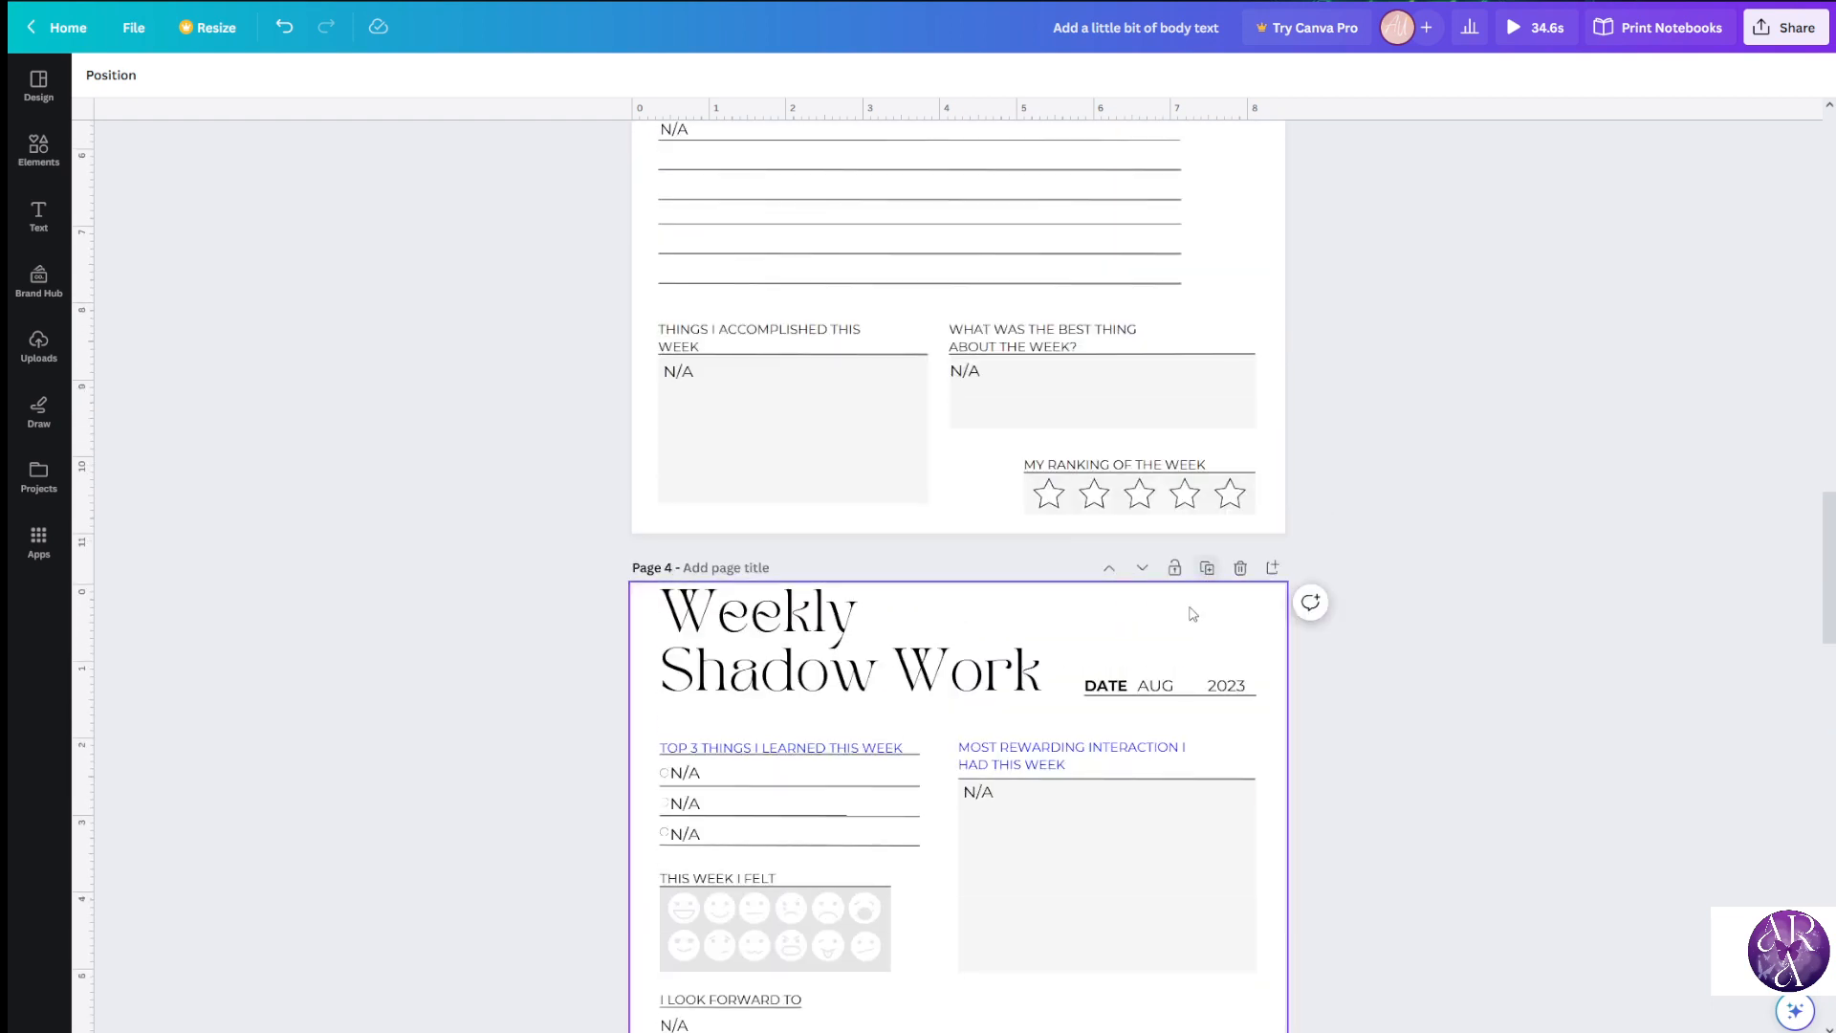
{"action": "scroll", "coordinate": [1159, 689], "scroll_direction": "down", "scroll_amount": 5}
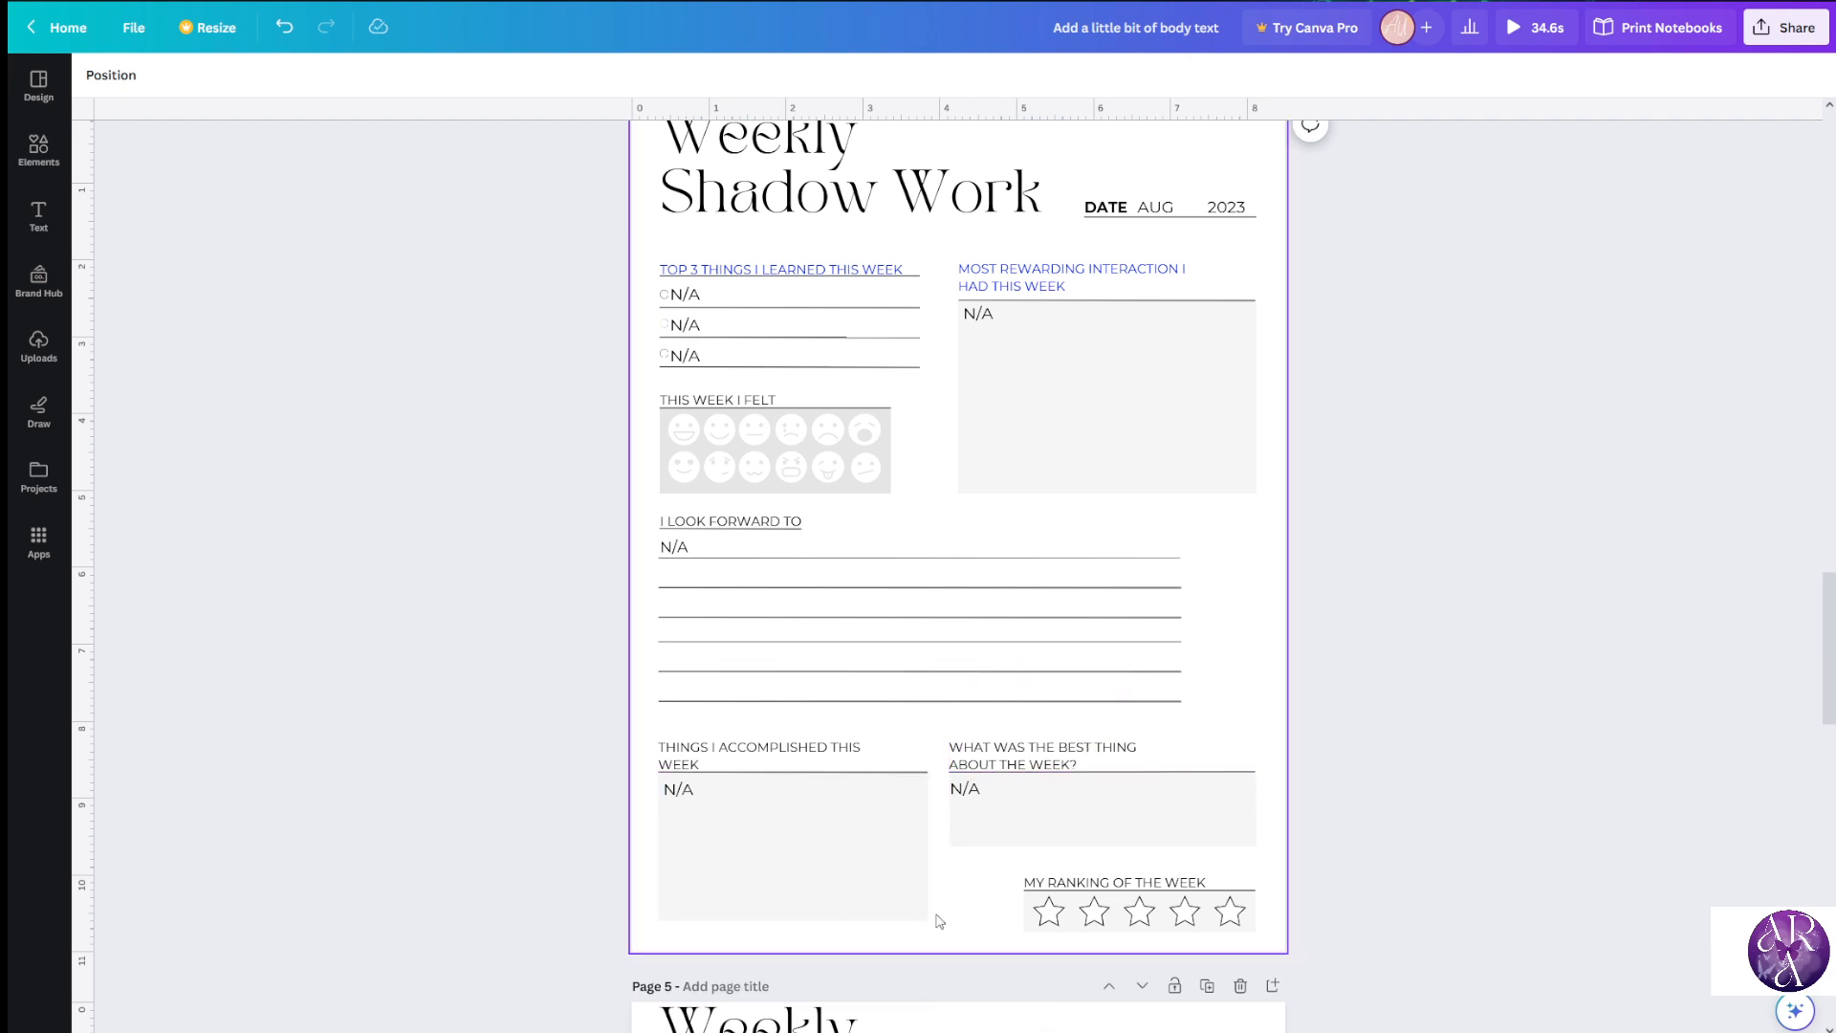
{"action": "scroll", "coordinate": [945, 877], "scroll_direction": "up", "scroll_amount": 2}
{"action": "scroll", "coordinate": [1033, 849], "scroll_direction": "down", "scroll_amount": 2}
{"action": "scroll", "coordinate": [1059, 792], "scroll_direction": "up", "scroll_amount": 7}
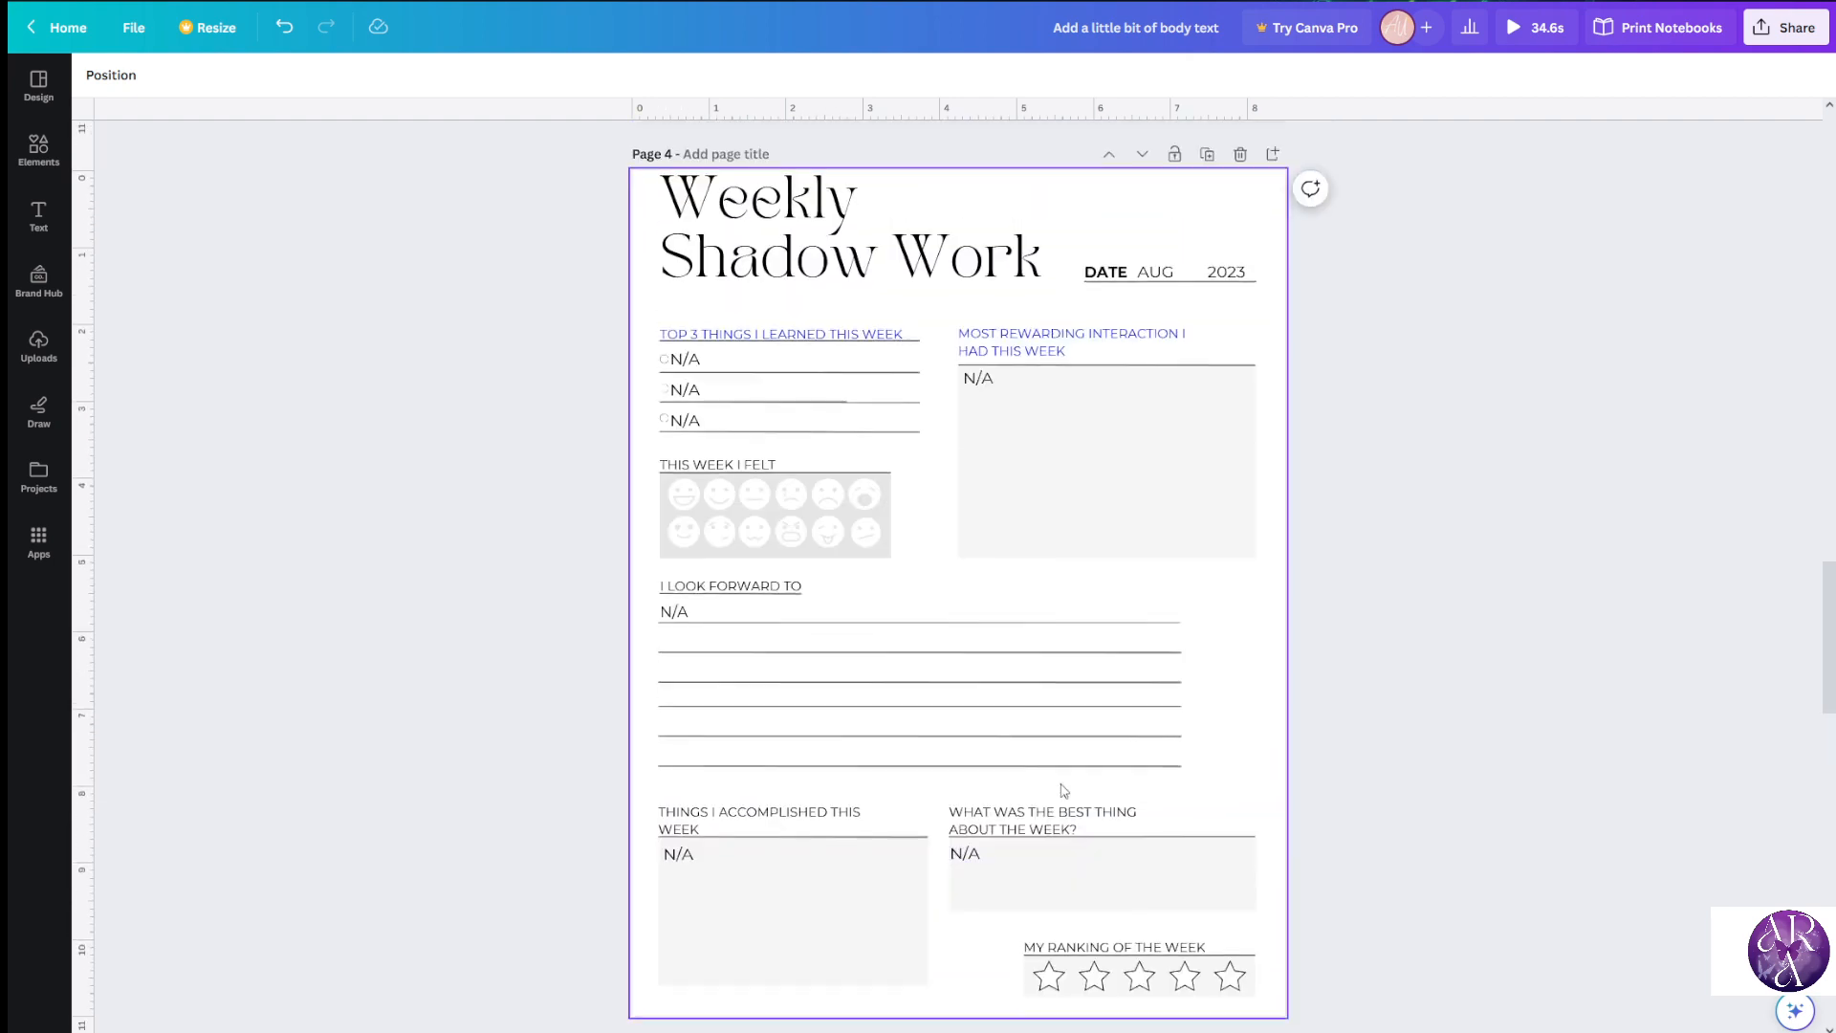
{"action": "scroll", "coordinate": [1138, 669], "scroll_direction": "up", "scroll_amount": 2}
{"action": "scroll", "coordinate": [1109, 694], "scroll_direction": "down", "scroll_amount": 15}
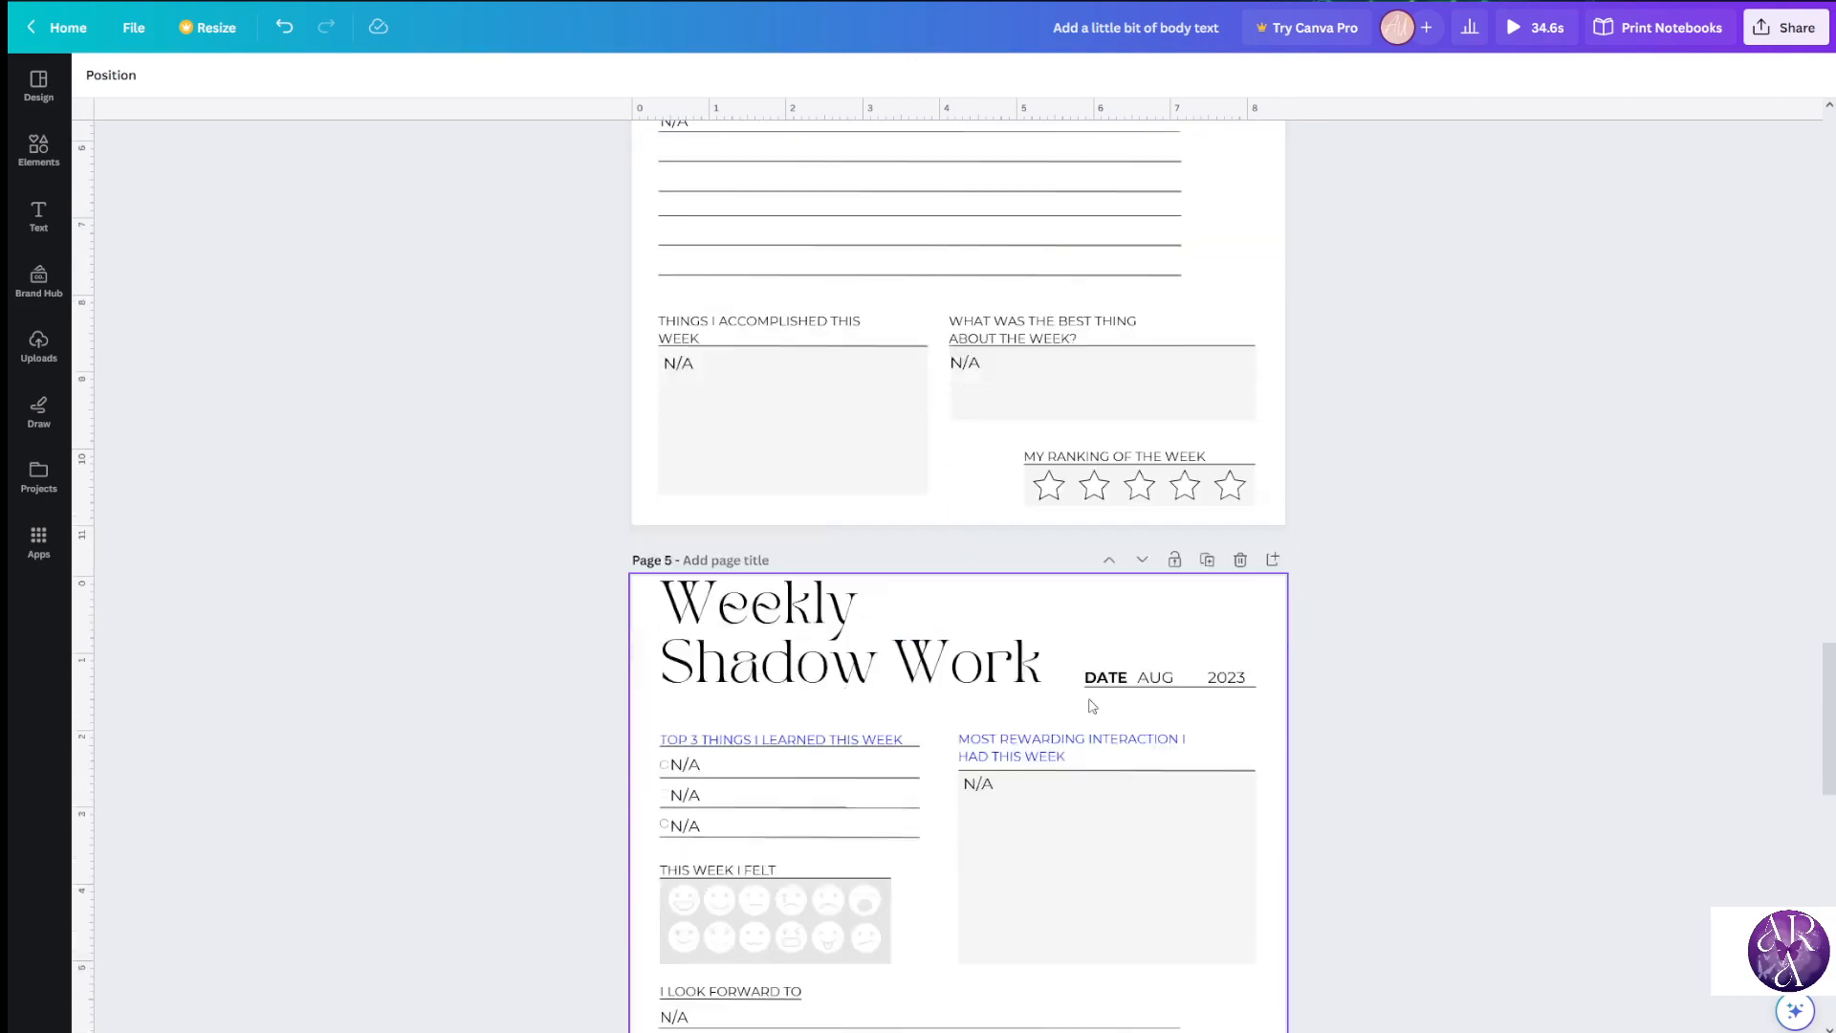
Review the Weekly Shadow Work pages through page 6 for layout and content
{"action": "scroll", "coordinate": [1098, 708], "scroll_direction": "down", "scroll_amount": 10}
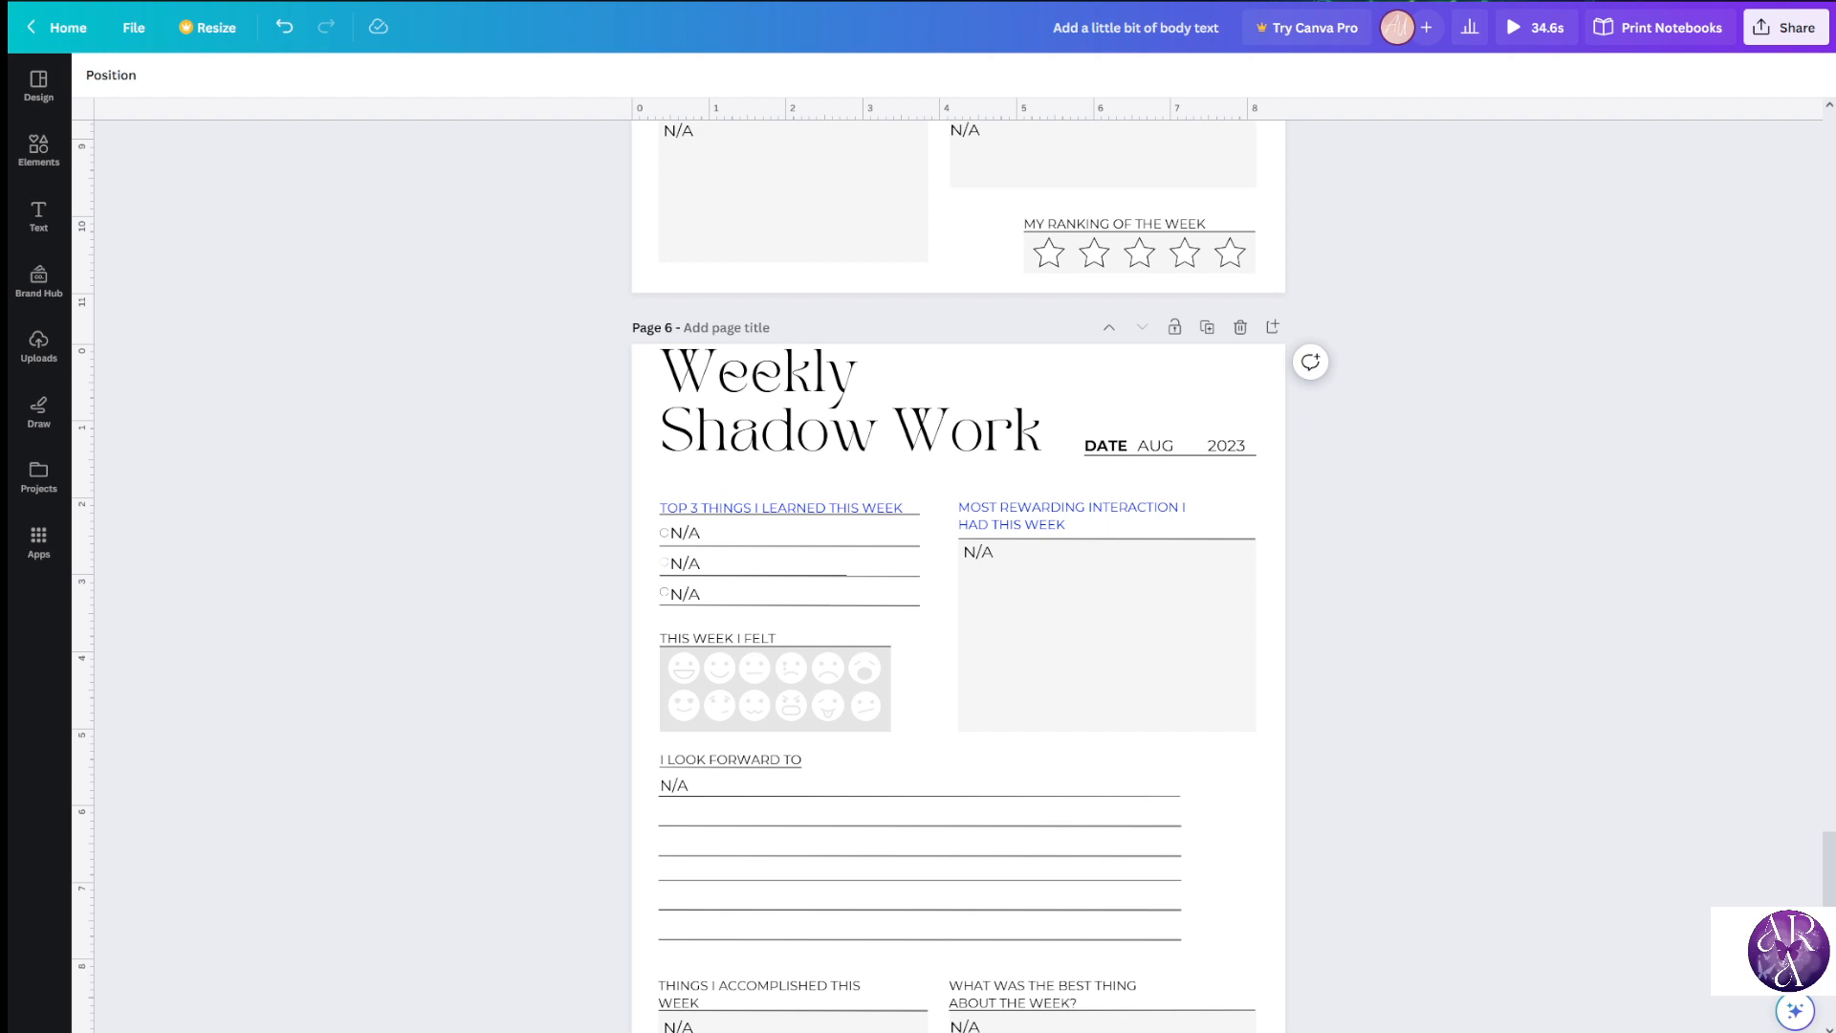
{"action": "scroll", "coordinate": [1333, 525], "scroll_direction": "up", "scroll_amount": 20}
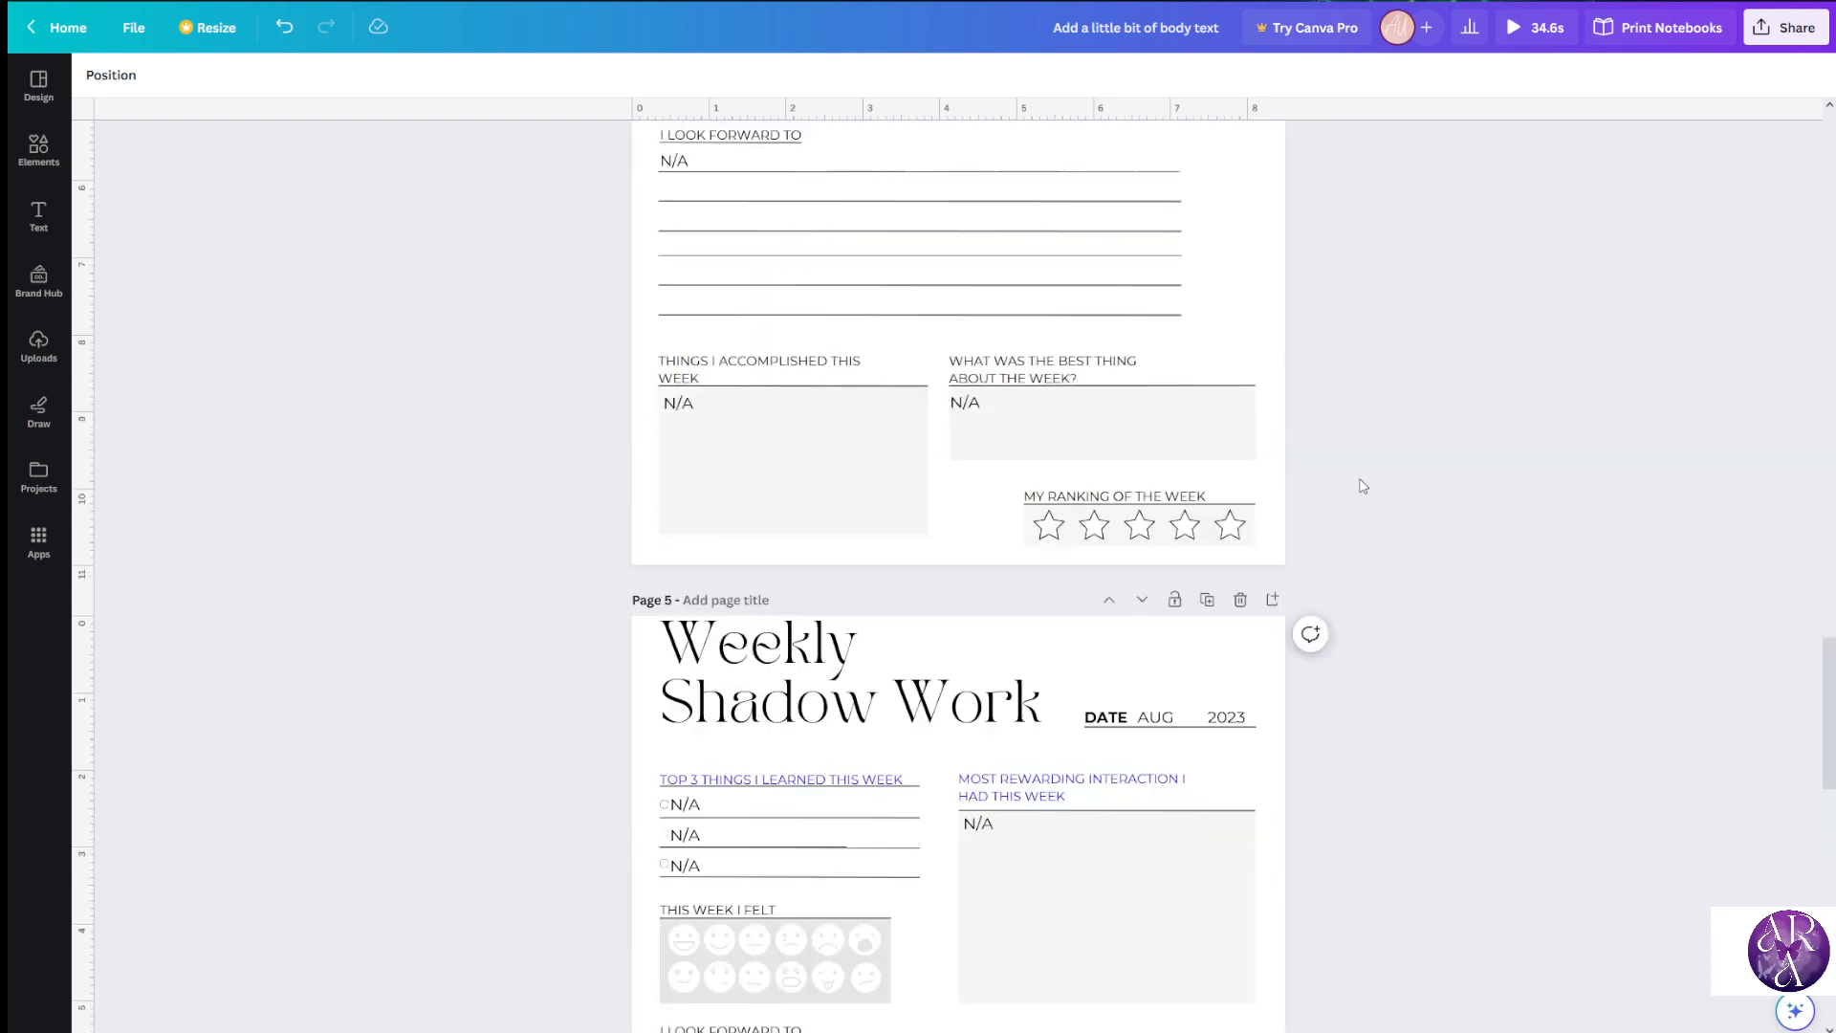
{"action": "scroll", "coordinate": [1377, 468], "scroll_direction": "up", "scroll_amount": 15}
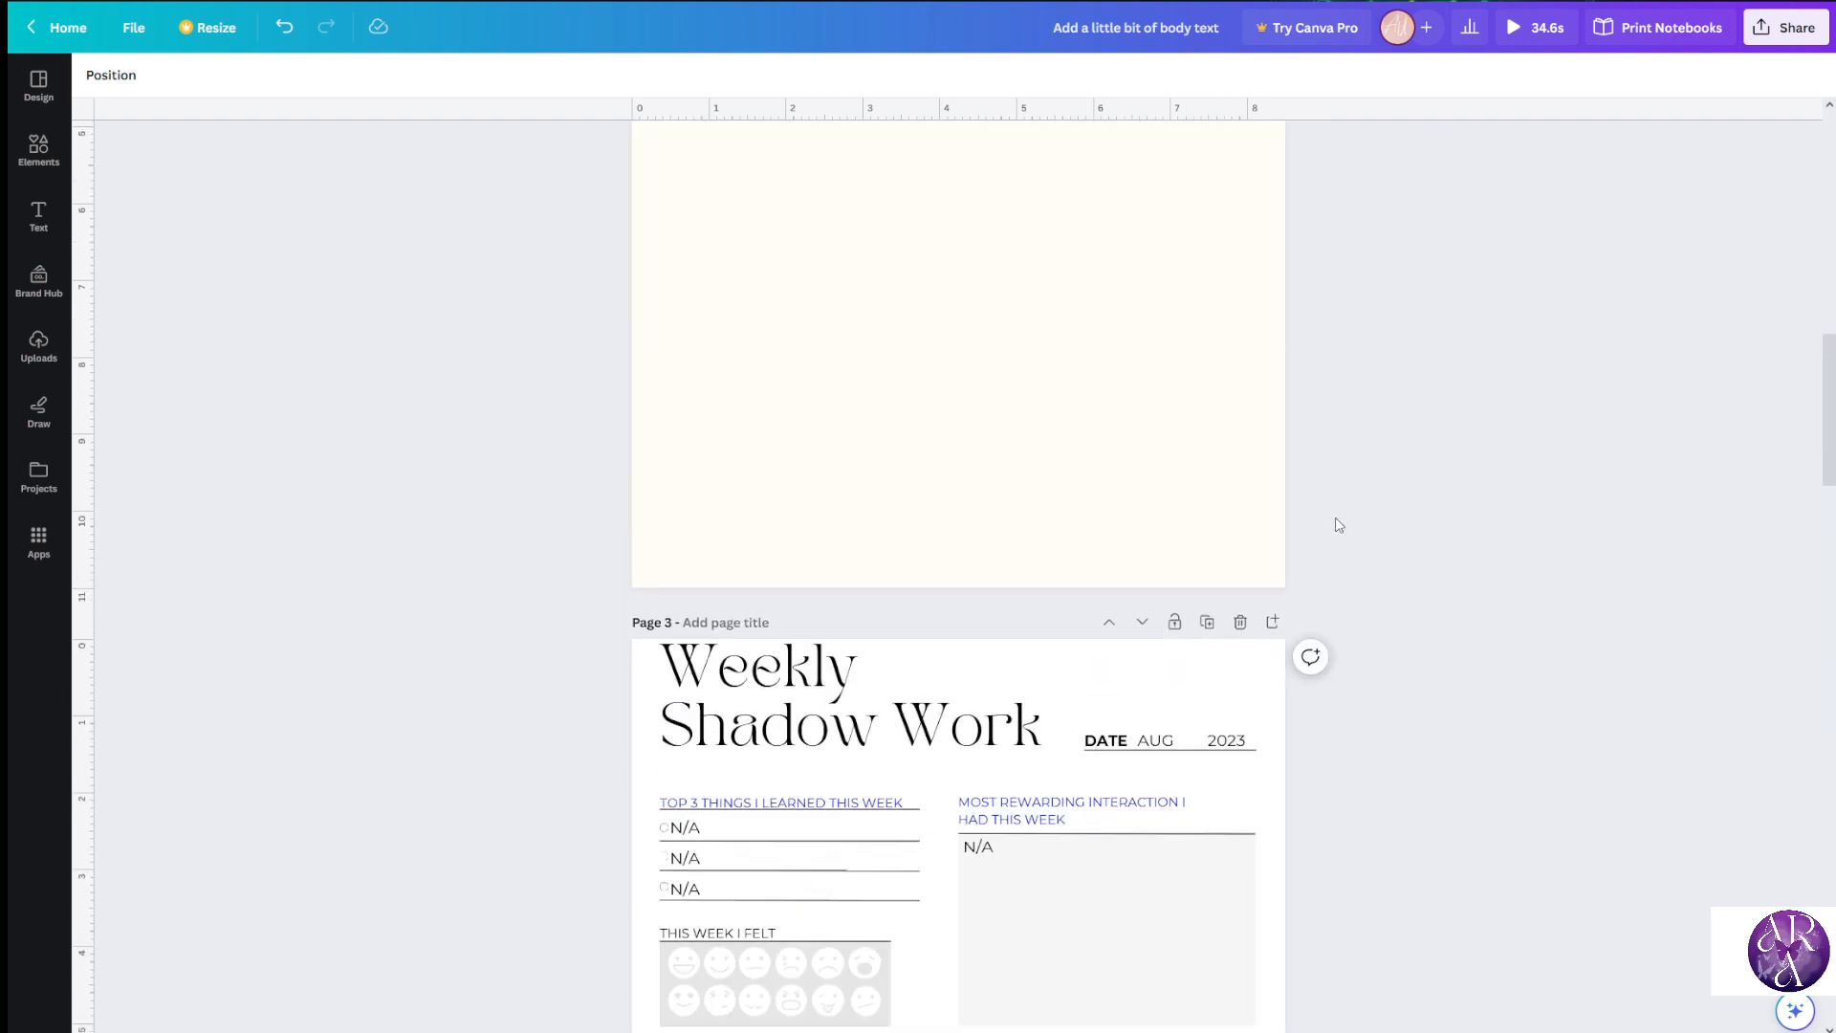
{"action": "scroll", "coordinate": [1052, 574], "scroll_direction": "down", "scroll_amount": 20}
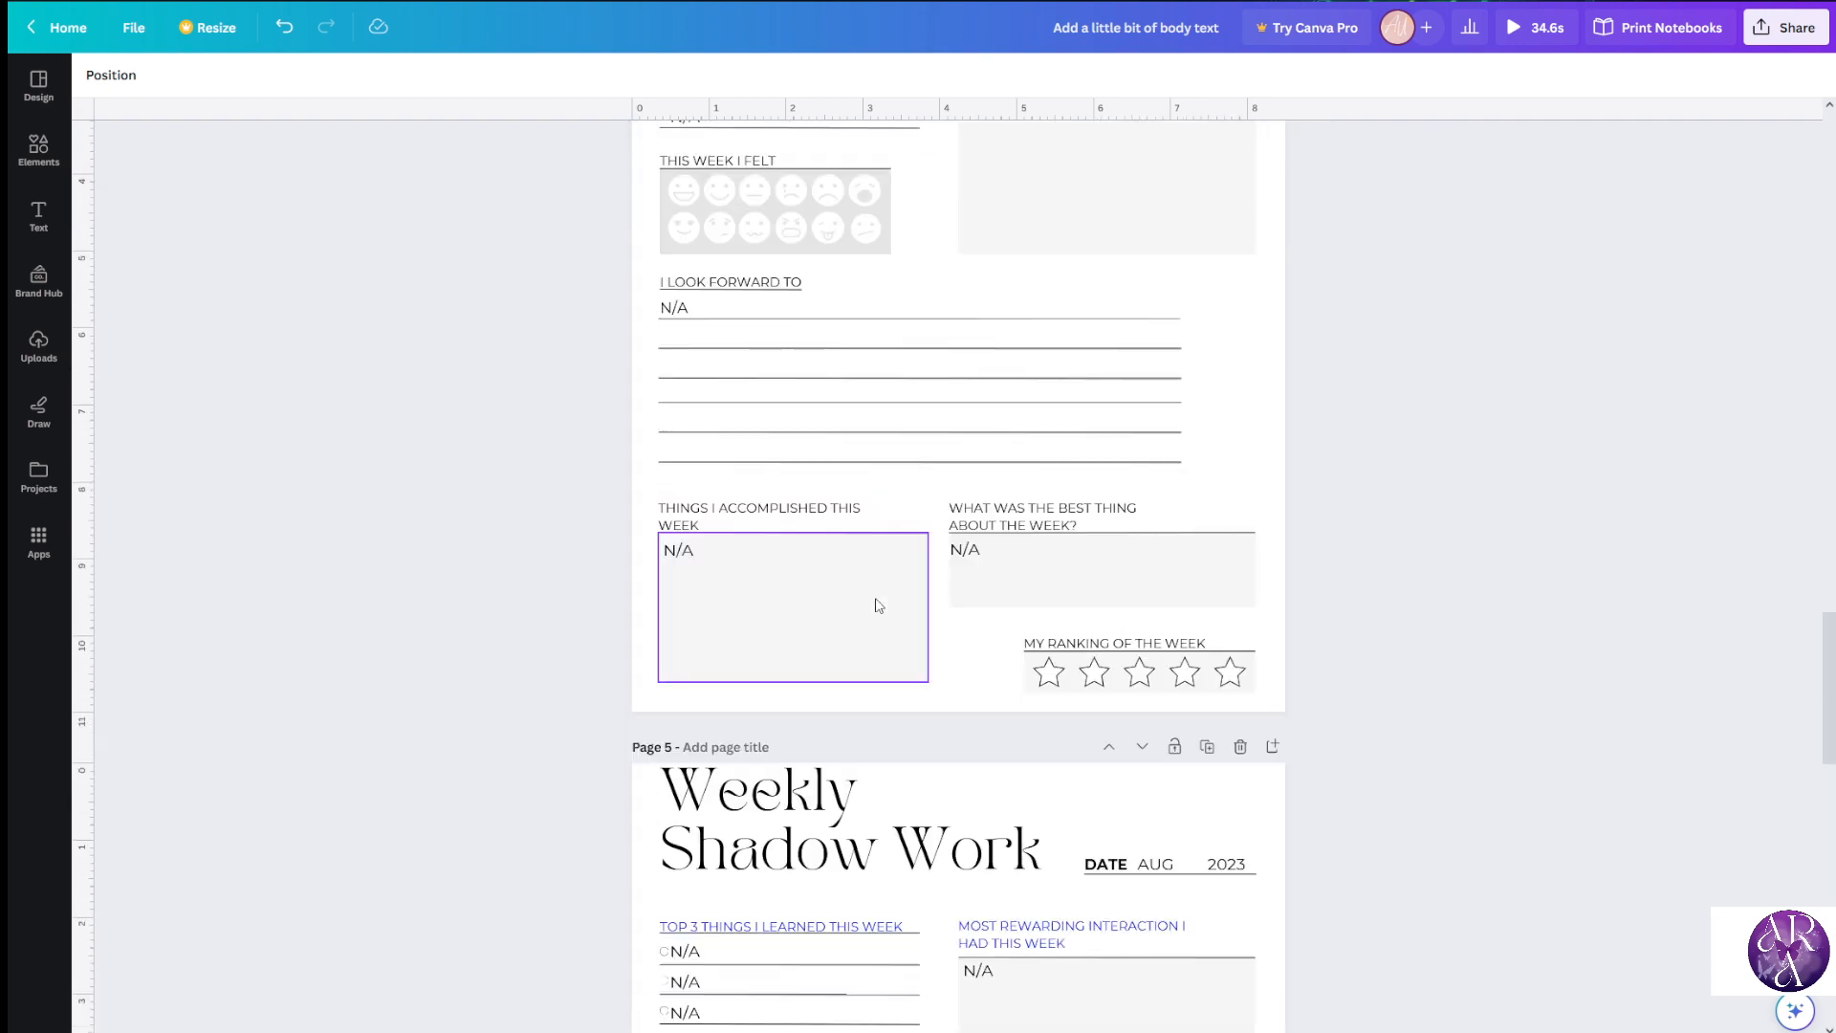
{"action": "scroll", "coordinate": [878, 606], "scroll_direction": "up", "scroll_amount": 5}
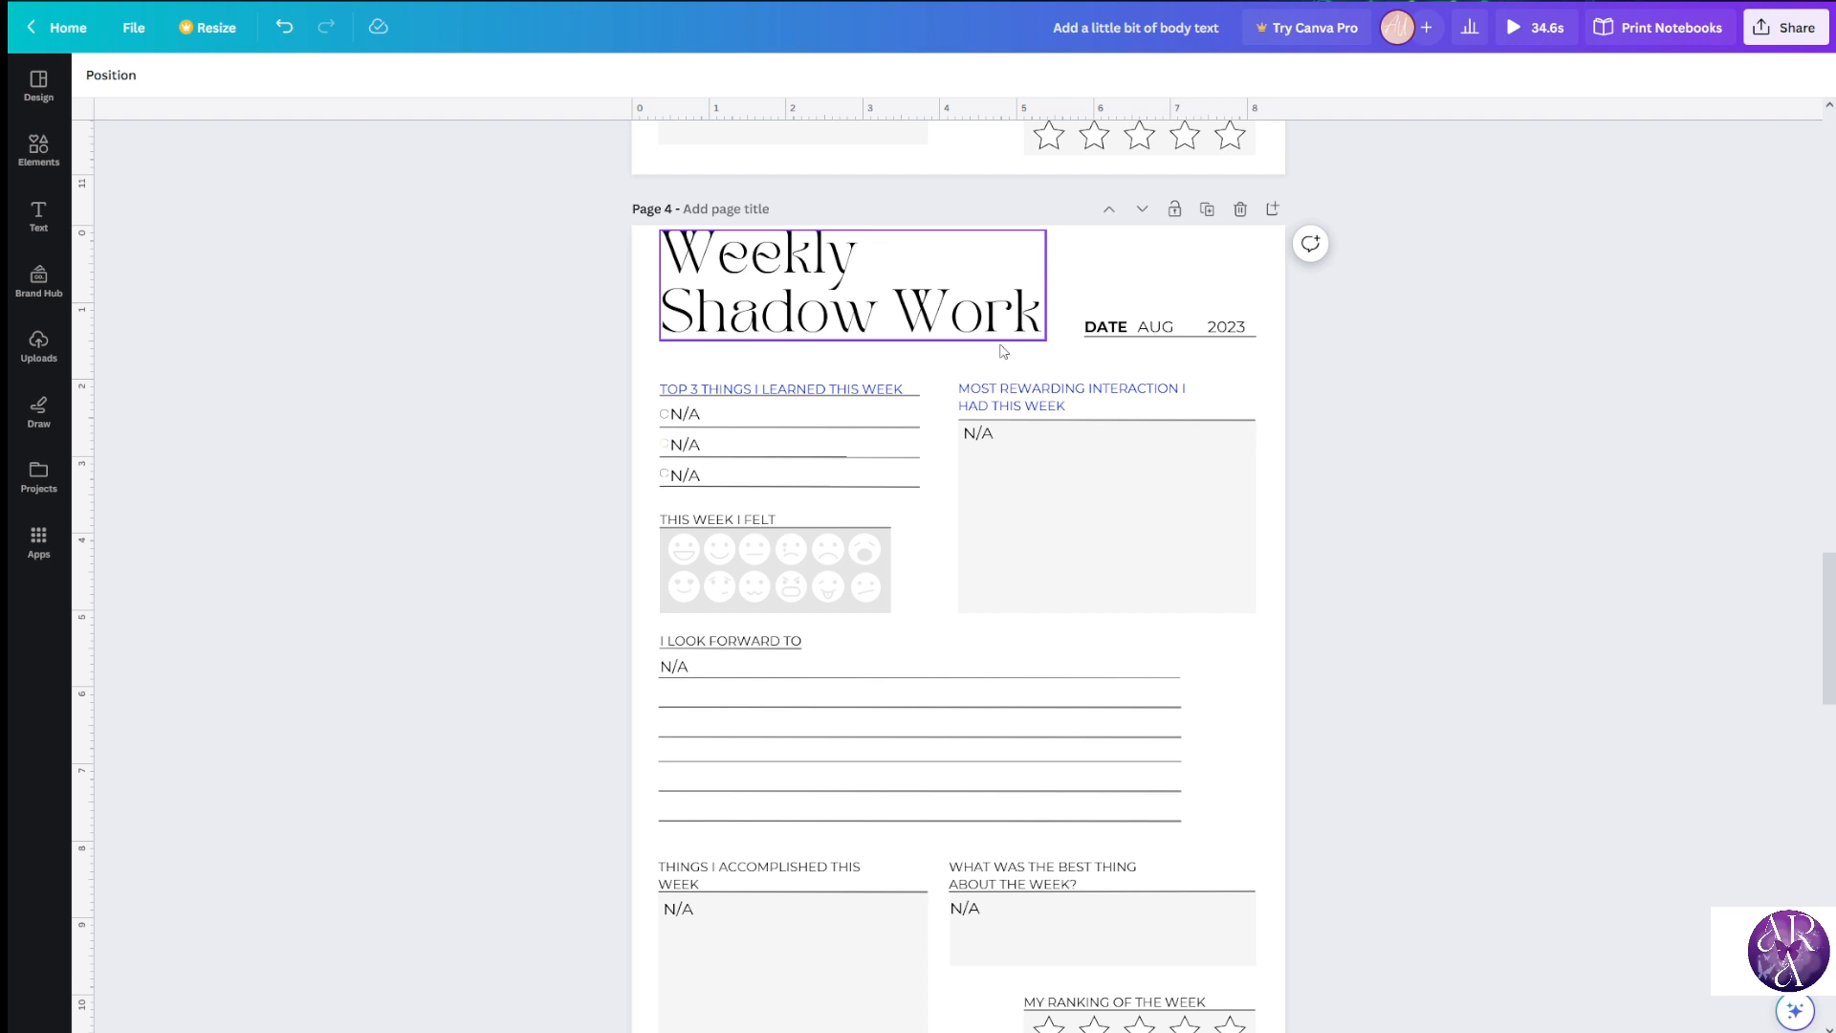
{"action": "scroll", "coordinate": [1022, 500], "scroll_direction": "down", "scroll_amount": 1}
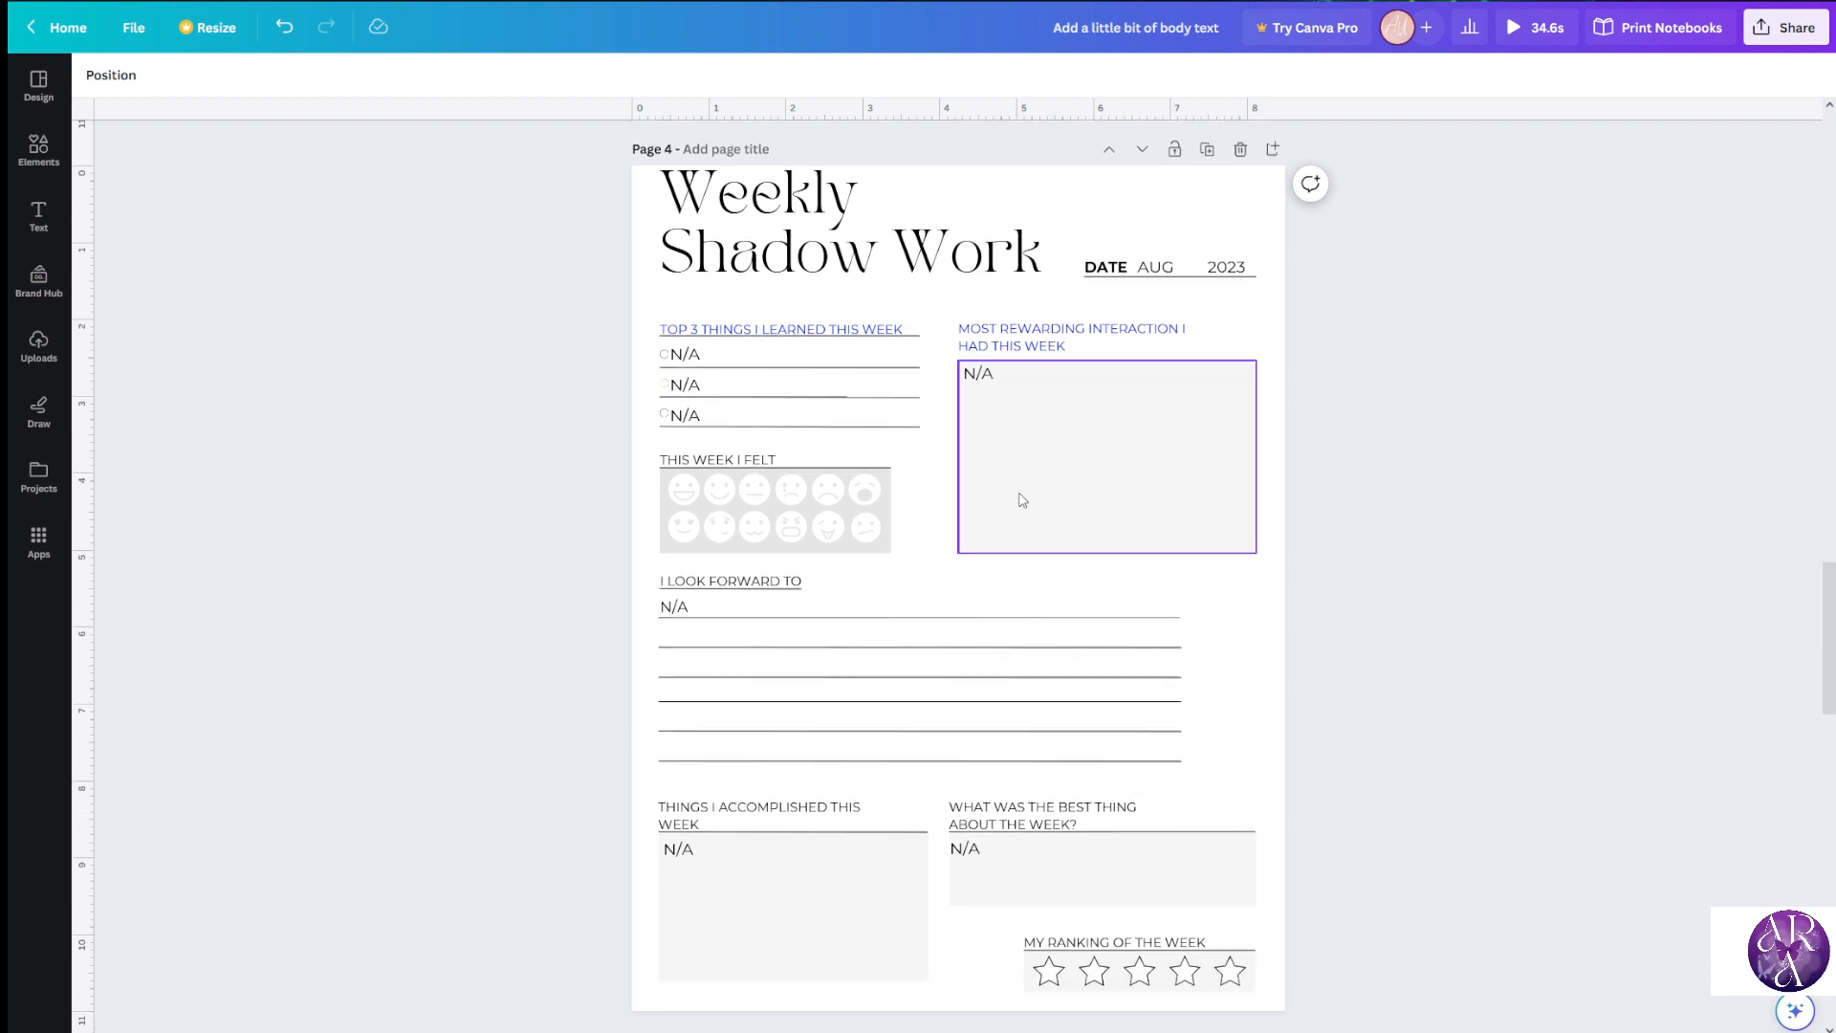
{"action": "scroll", "coordinate": [1137, 457], "scroll_direction": "down", "scroll_amount": 19}
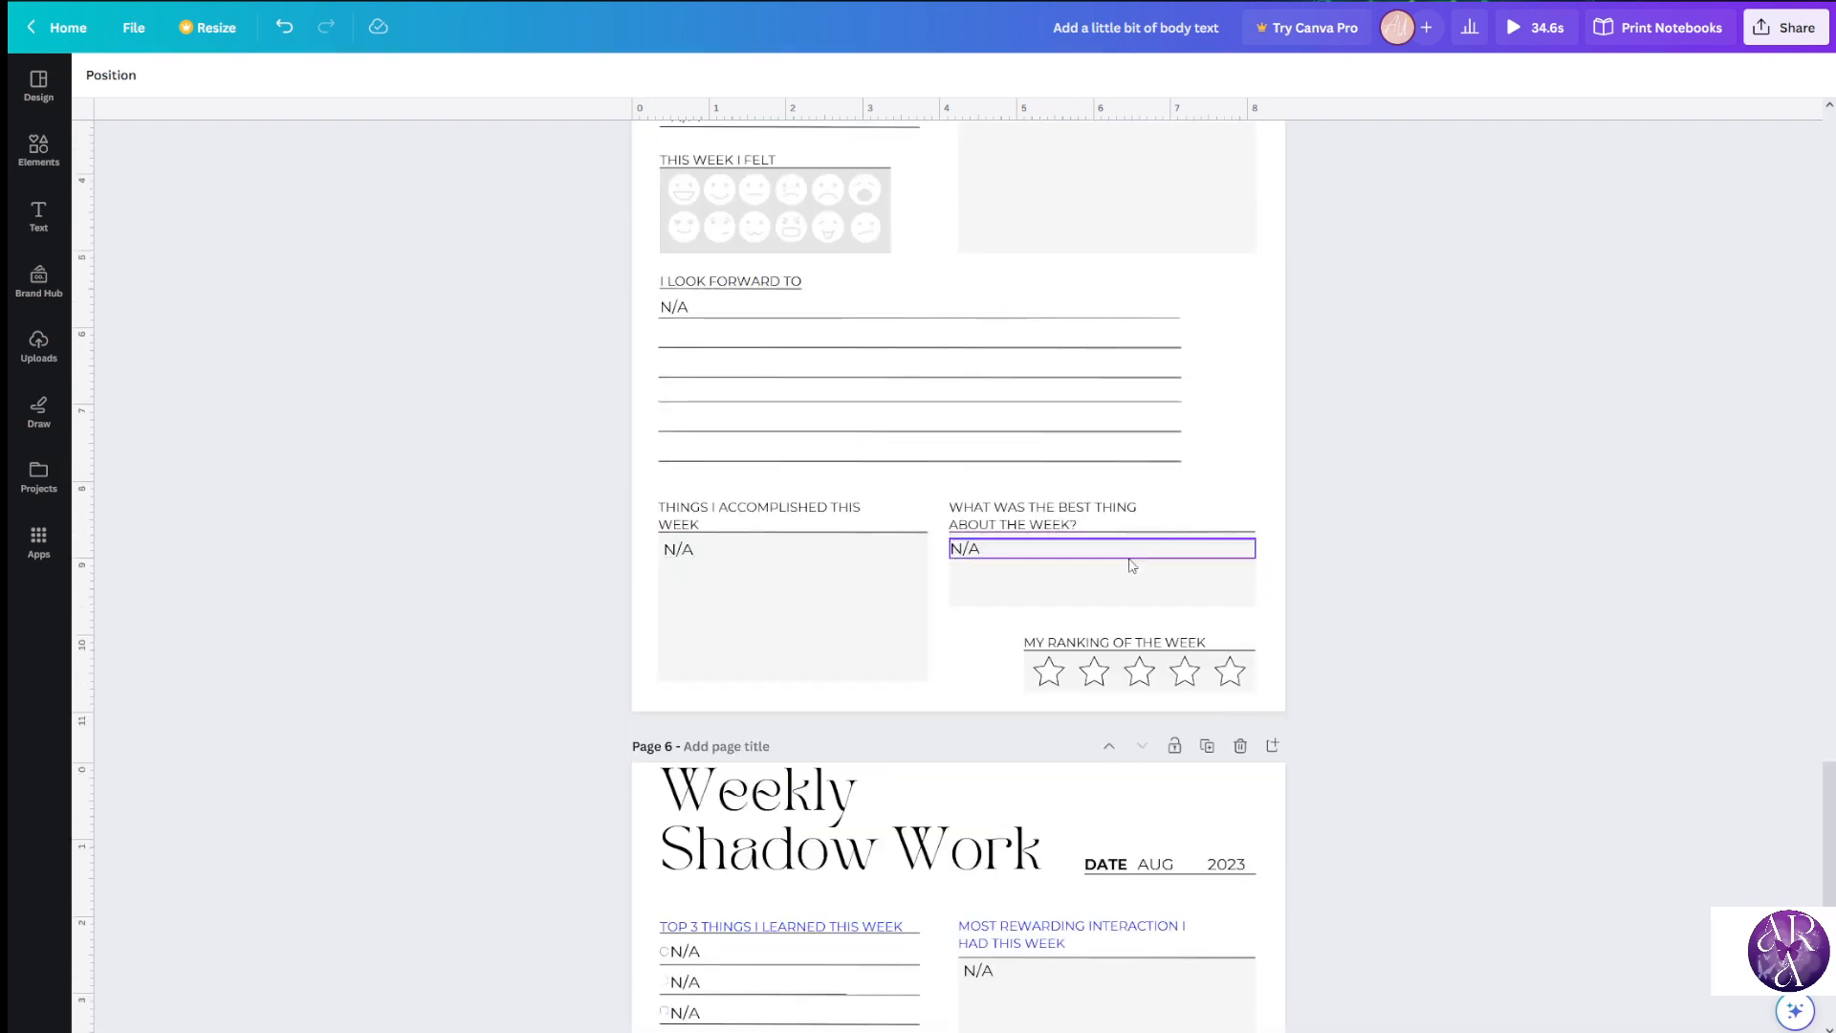
{"action": "left_click_drag", "start_coordinate": [1830, 912], "coordinate": [1834, 903]}
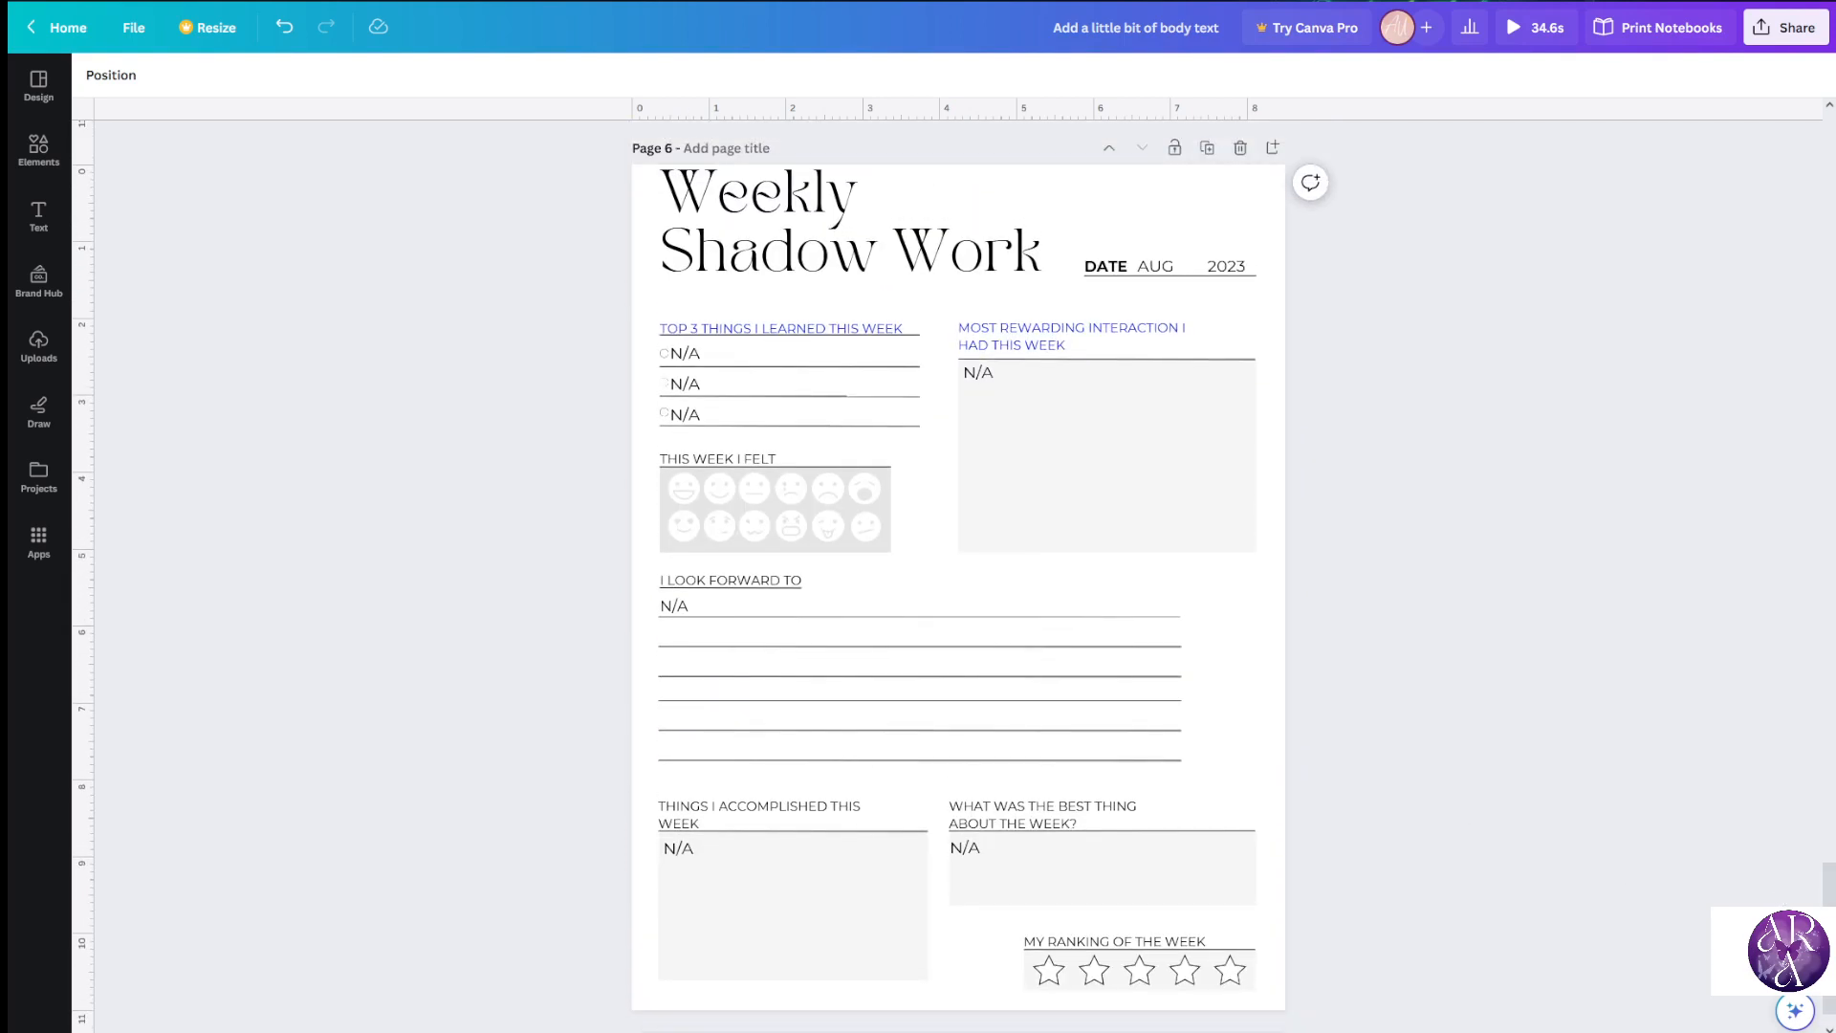
{"action": "scroll", "coordinate": [958, 574], "scroll_direction": "down", "scroll_amount": 1}
{"action": "scroll", "coordinate": [1616, 859], "scroll_direction": "up", "scroll_amount": 1}
{"action": "scroll", "coordinate": [1616, 859], "scroll_direction": "down", "scroll_amount": 1}
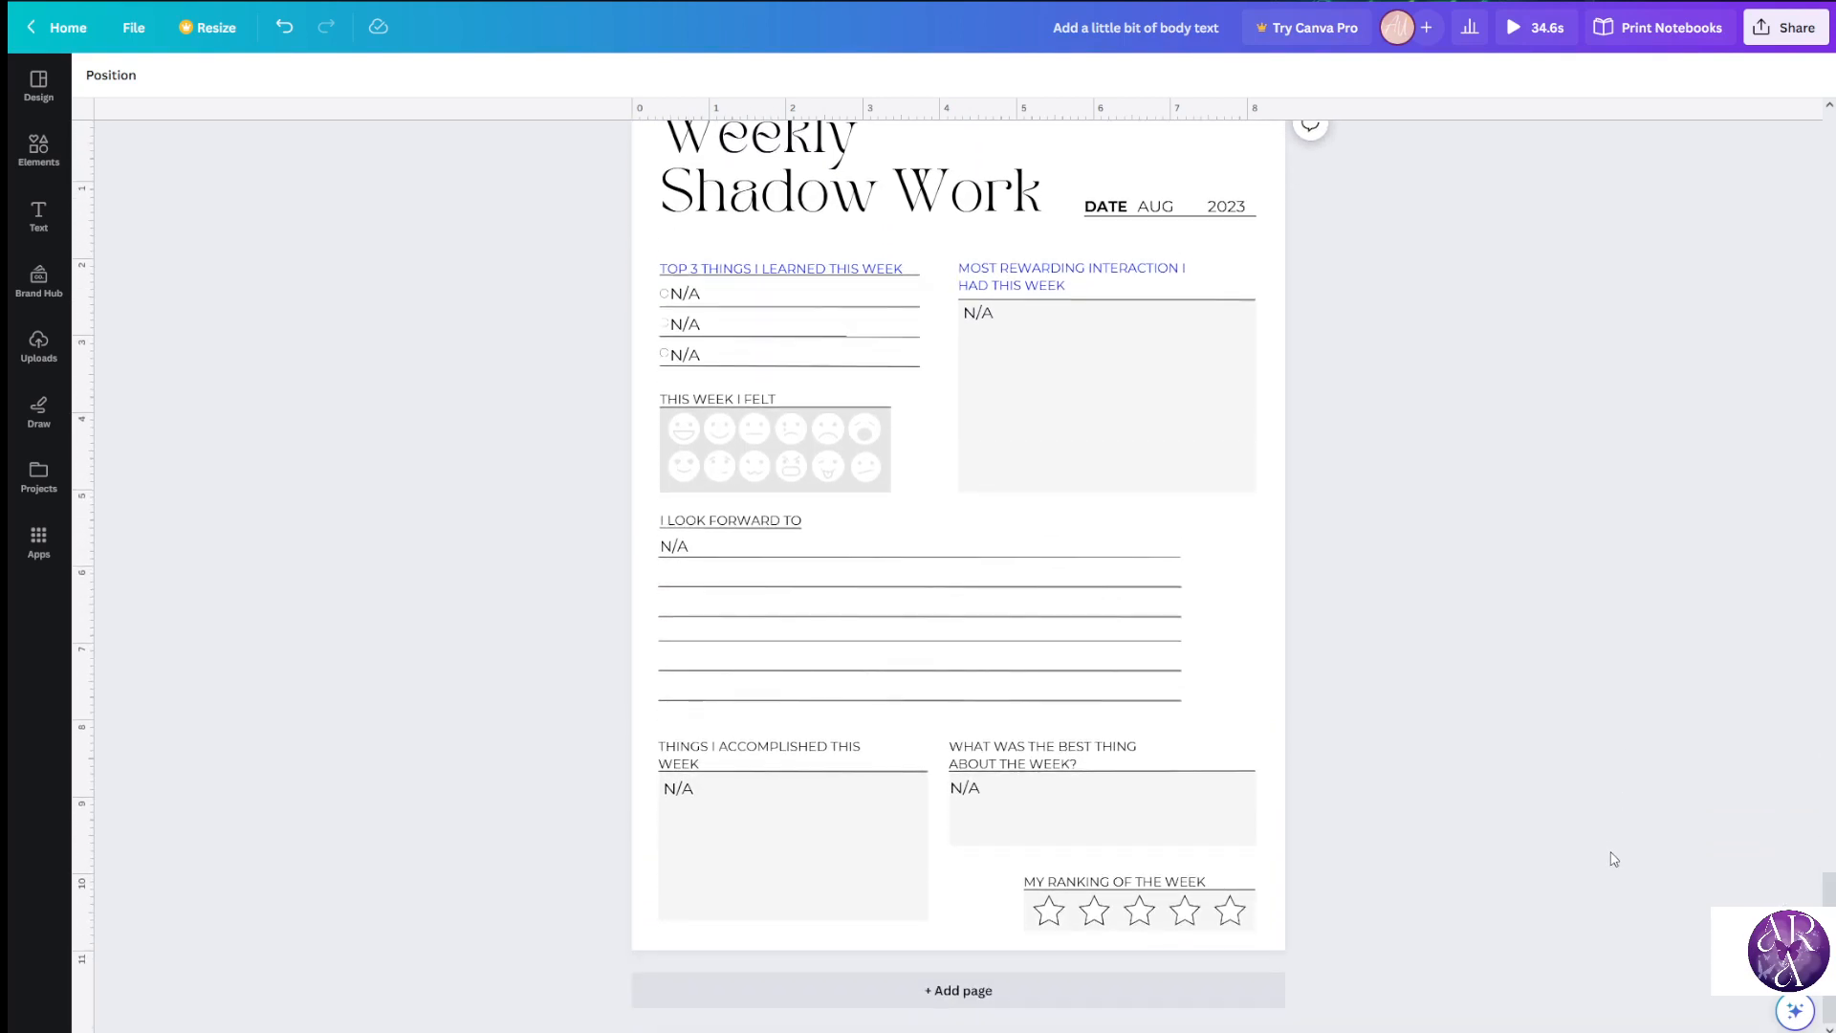
Add a blank page at the end of the notebook and browse templates similar to the White weekly check in journal
{"action": "left_click", "coordinate": [947, 995]}
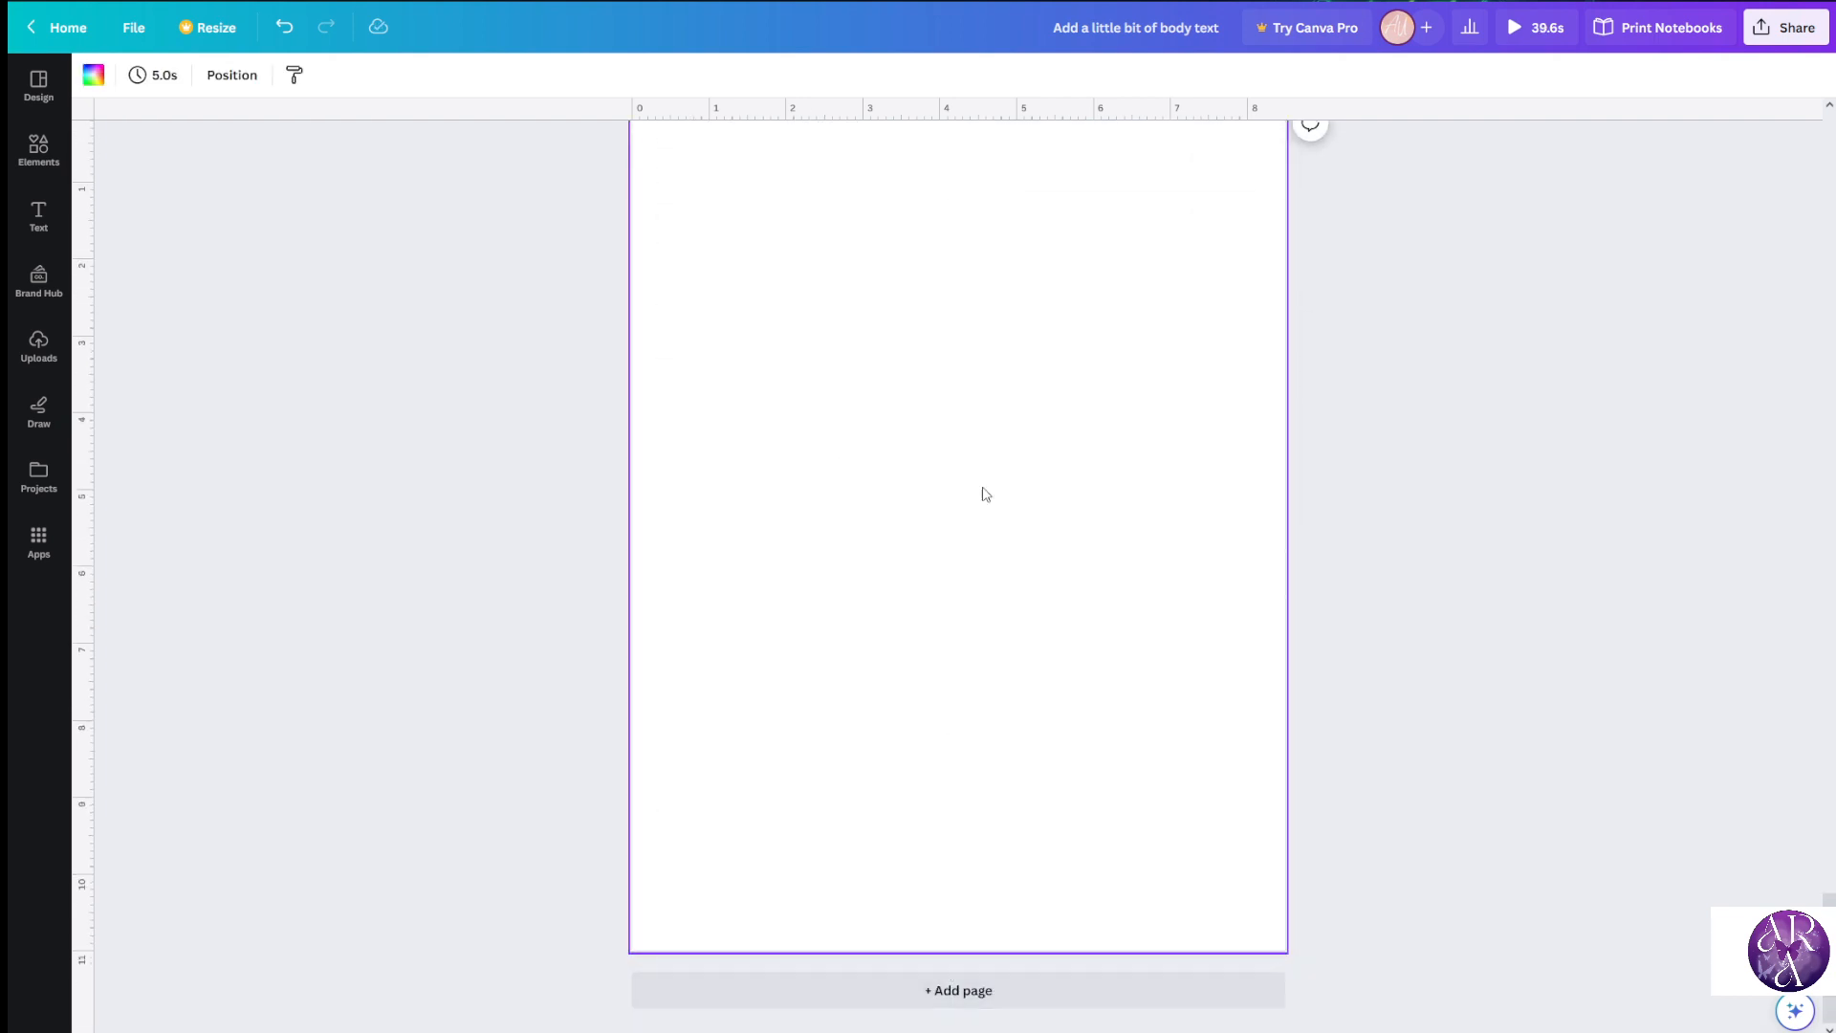
{"action": "left_click", "coordinate": [43, 88]}
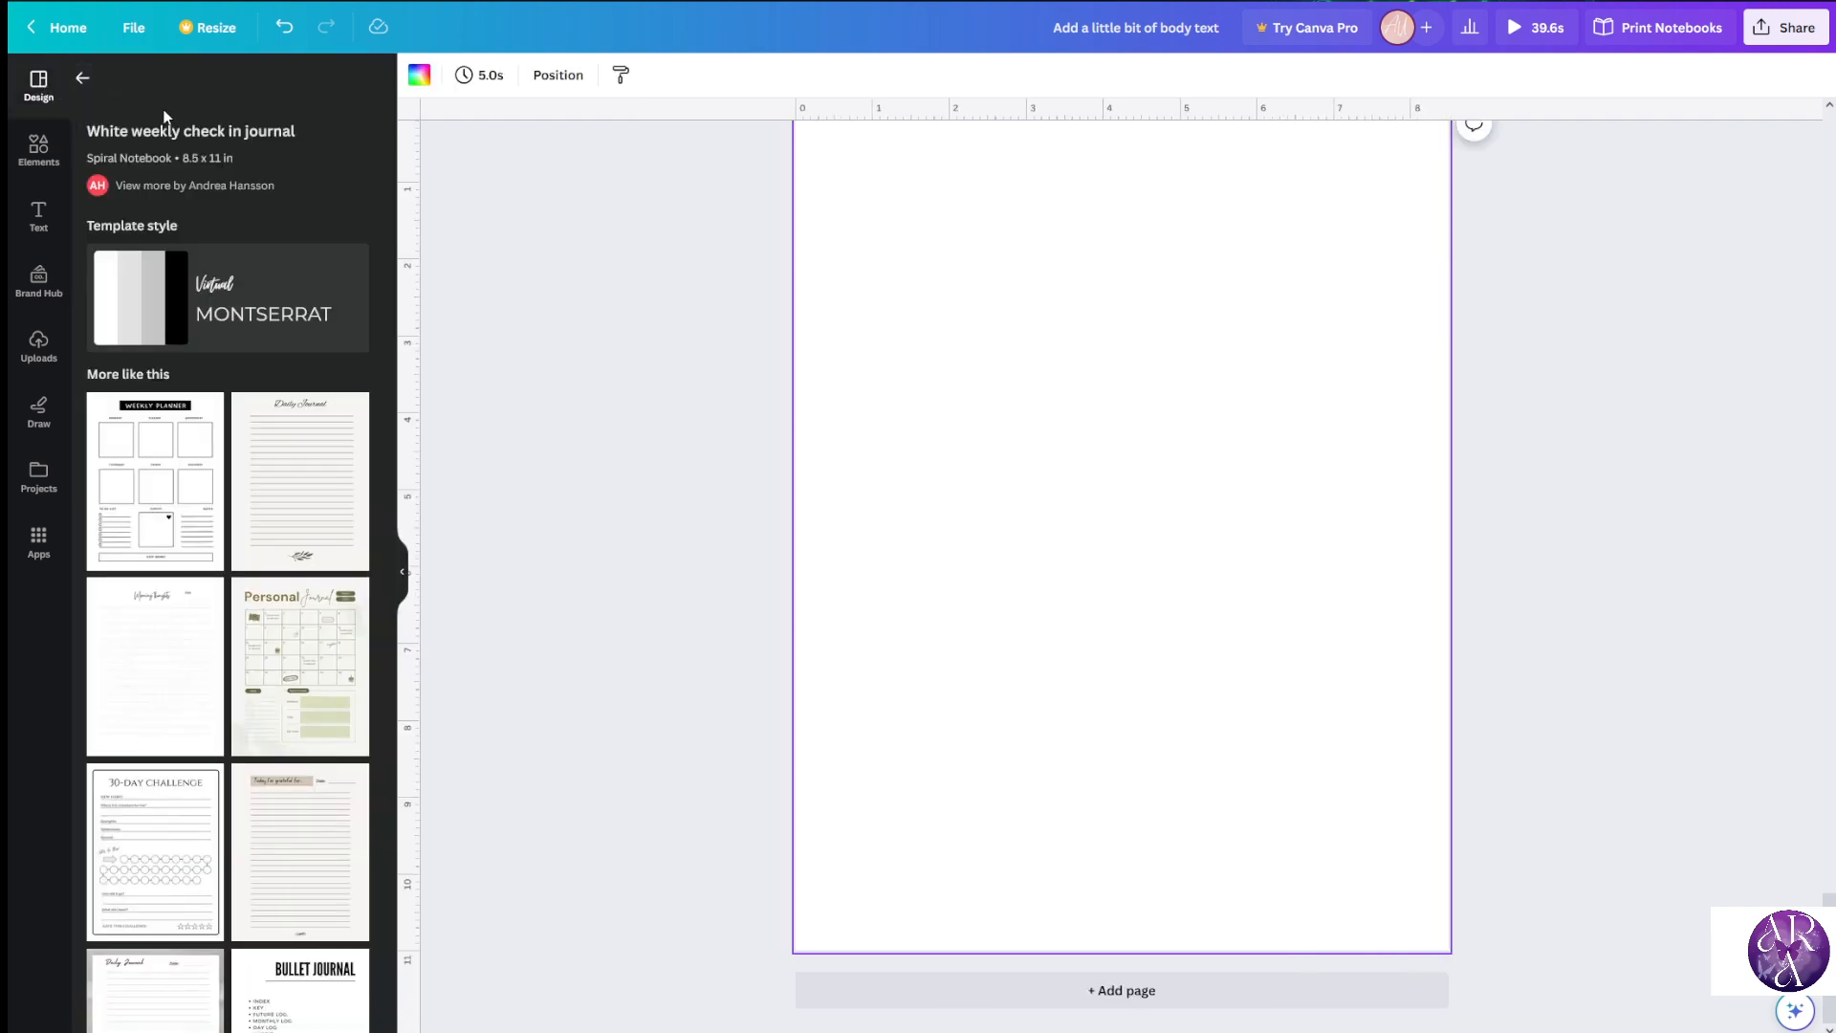
{"action": "scroll", "coordinate": [177, 120], "scroll_direction": "down", "scroll_amount": 3}
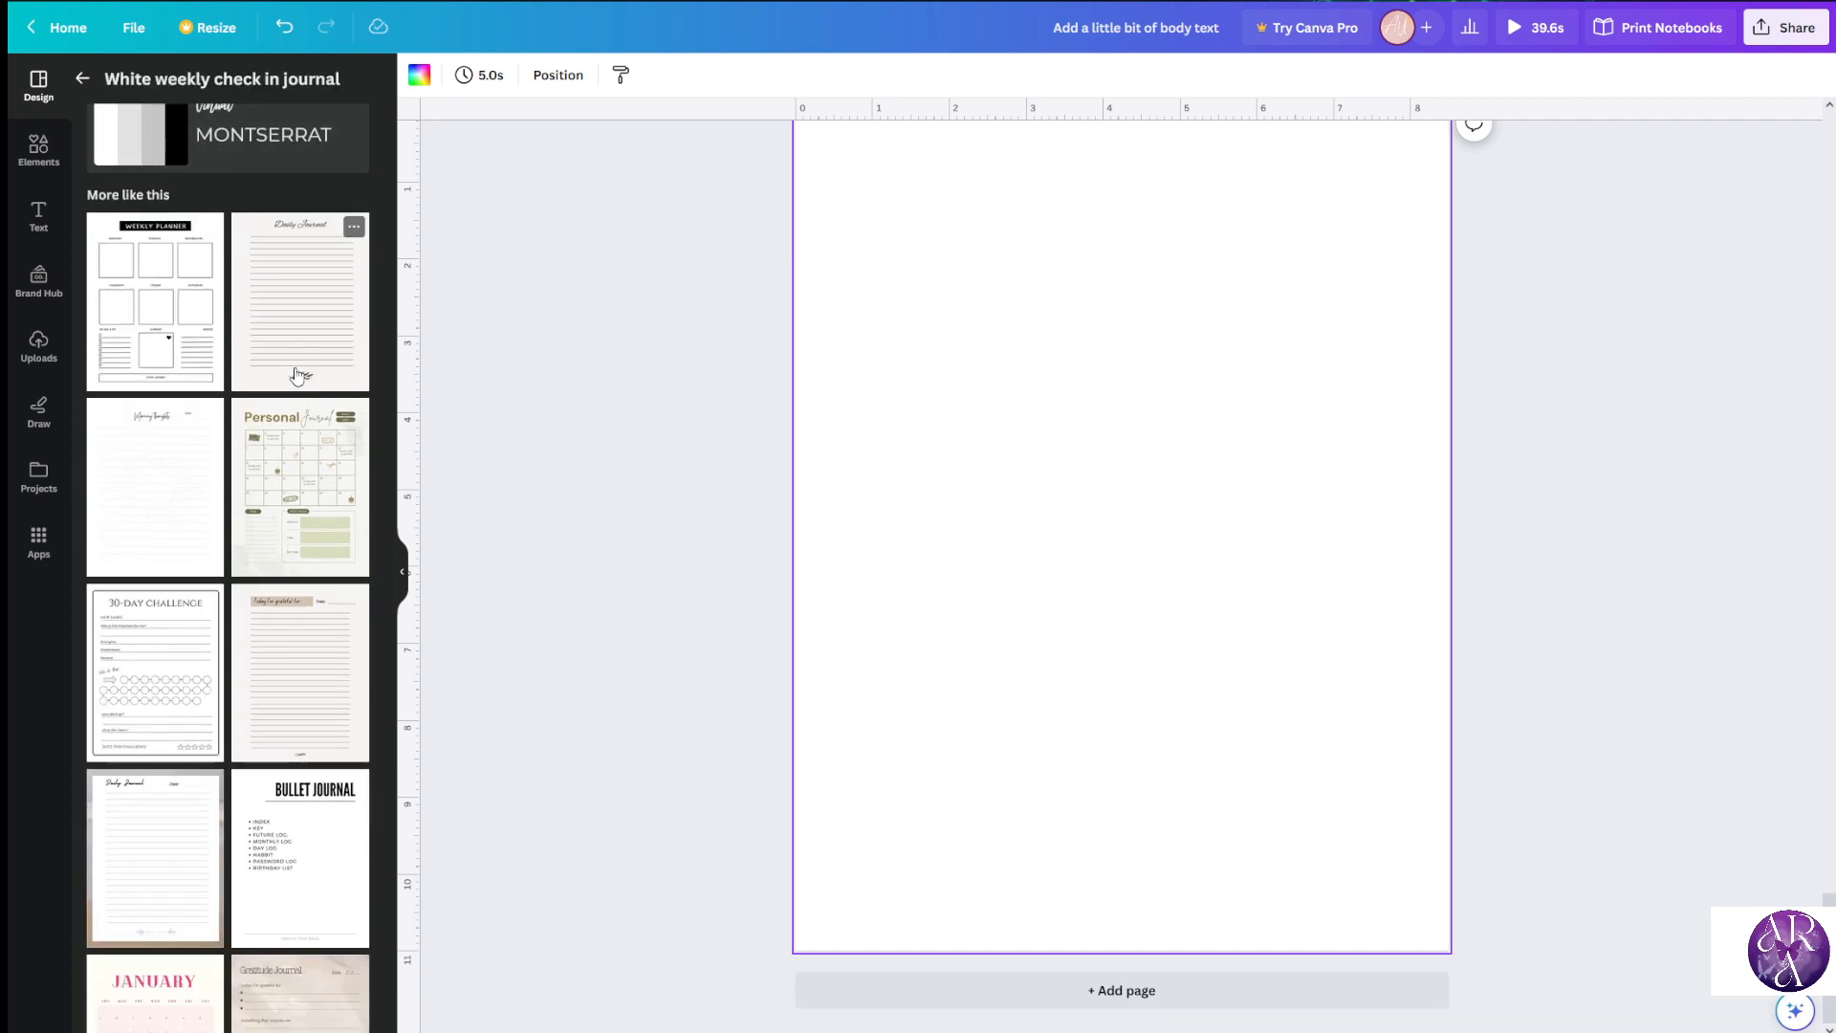
{"action": "scroll", "coordinate": [297, 374], "scroll_direction": "down", "scroll_amount": 3}
{"action": "scroll", "coordinate": [295, 373], "scroll_direction": "down", "scroll_amount": 3}
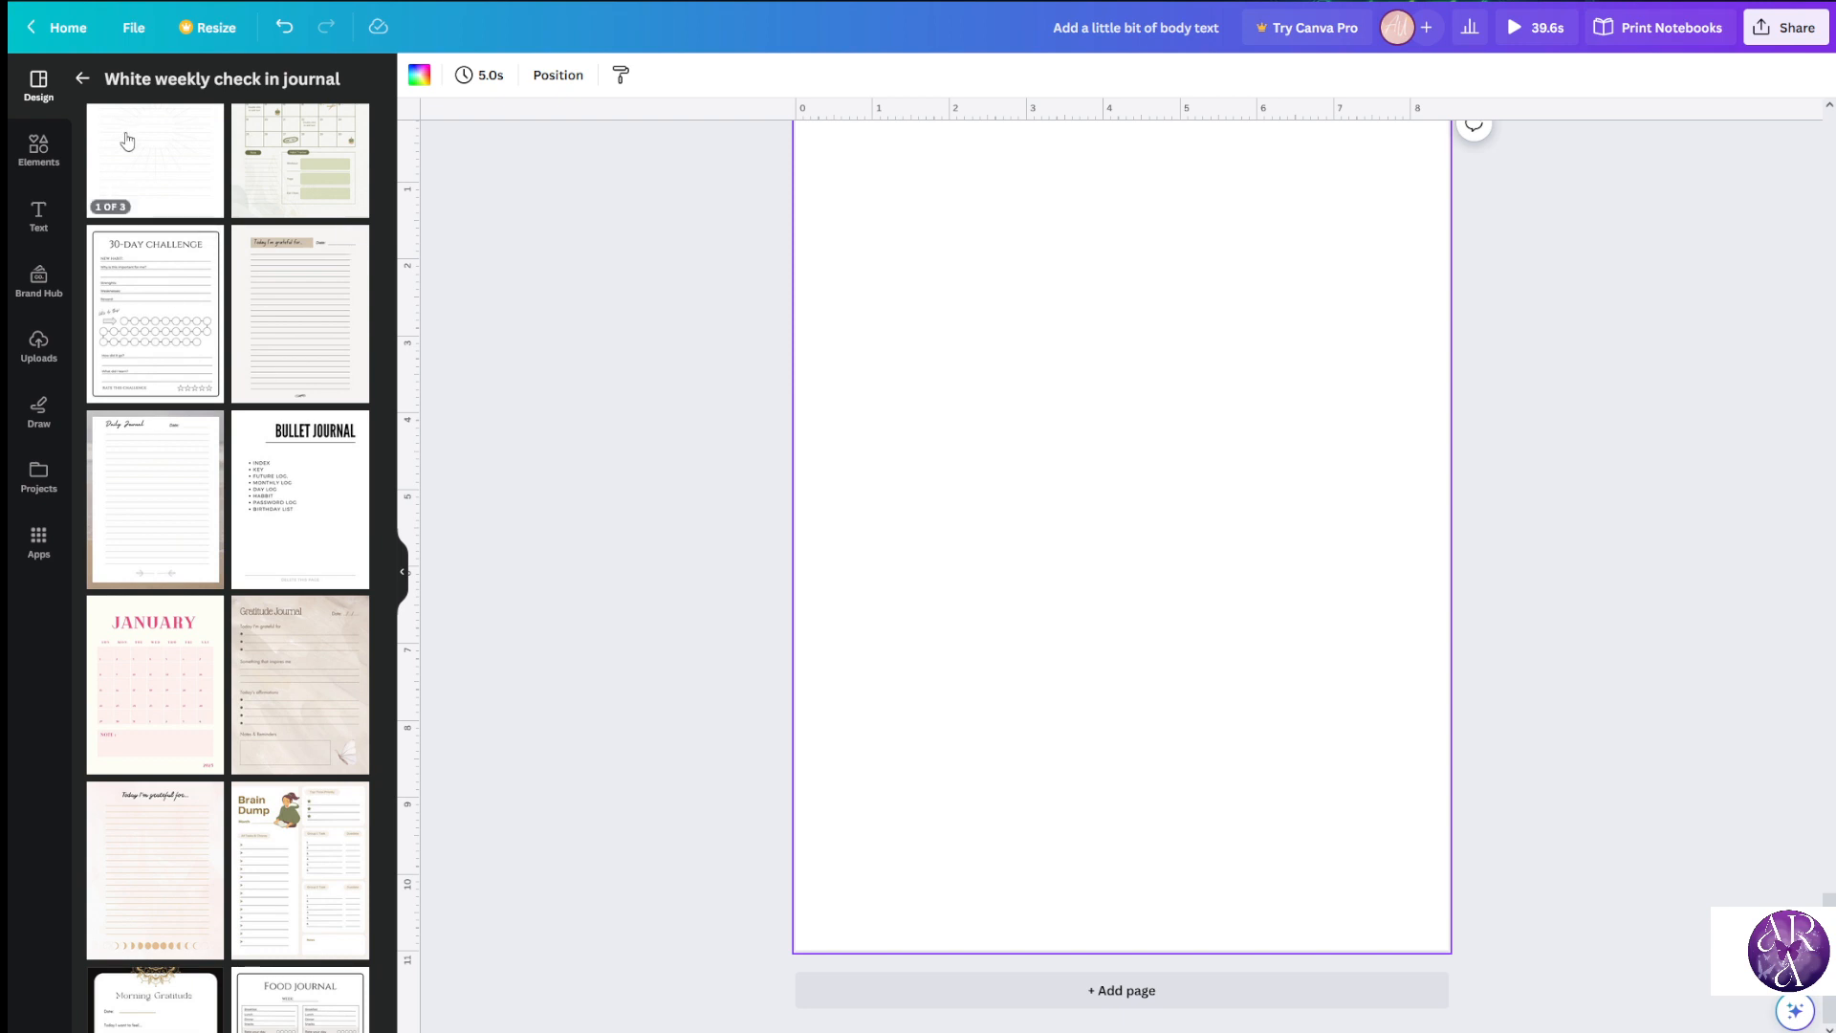
Replace the weekly planner template search with a search for "gratitude journal"
{"action": "left_click", "coordinate": [84, 78]}
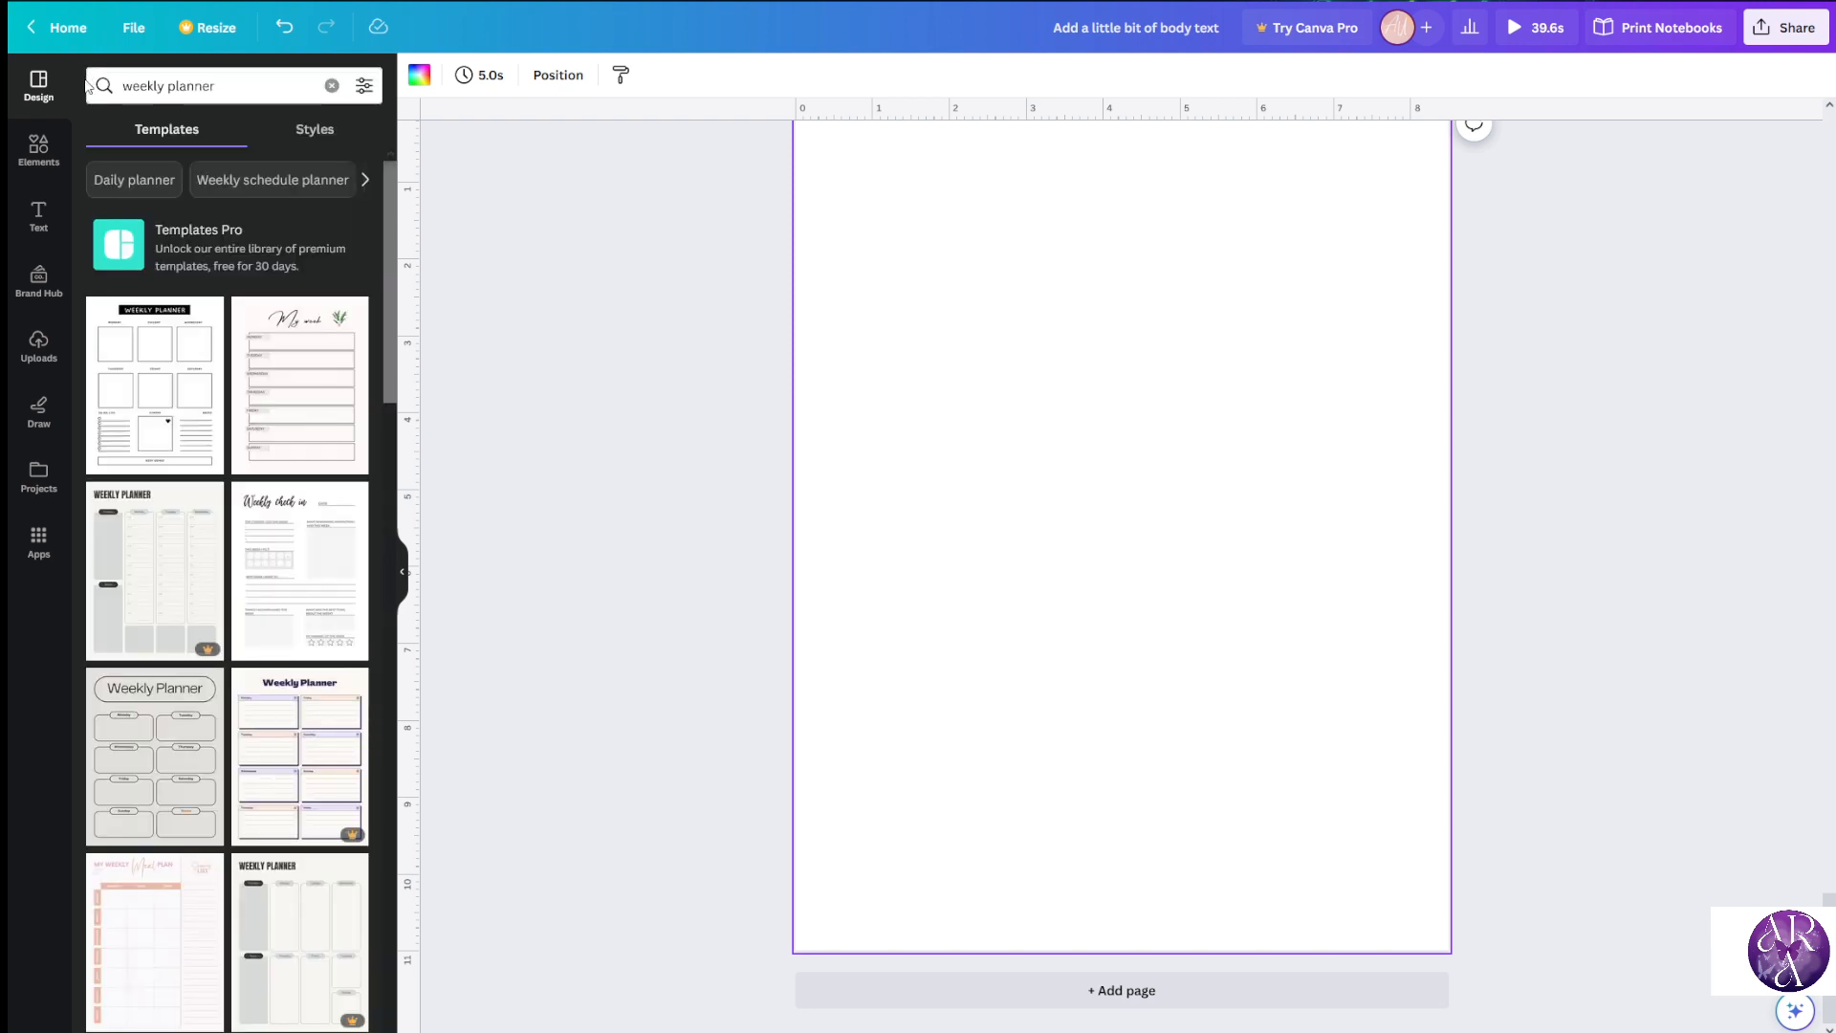
{"action": "left_click", "coordinate": [331, 85]}
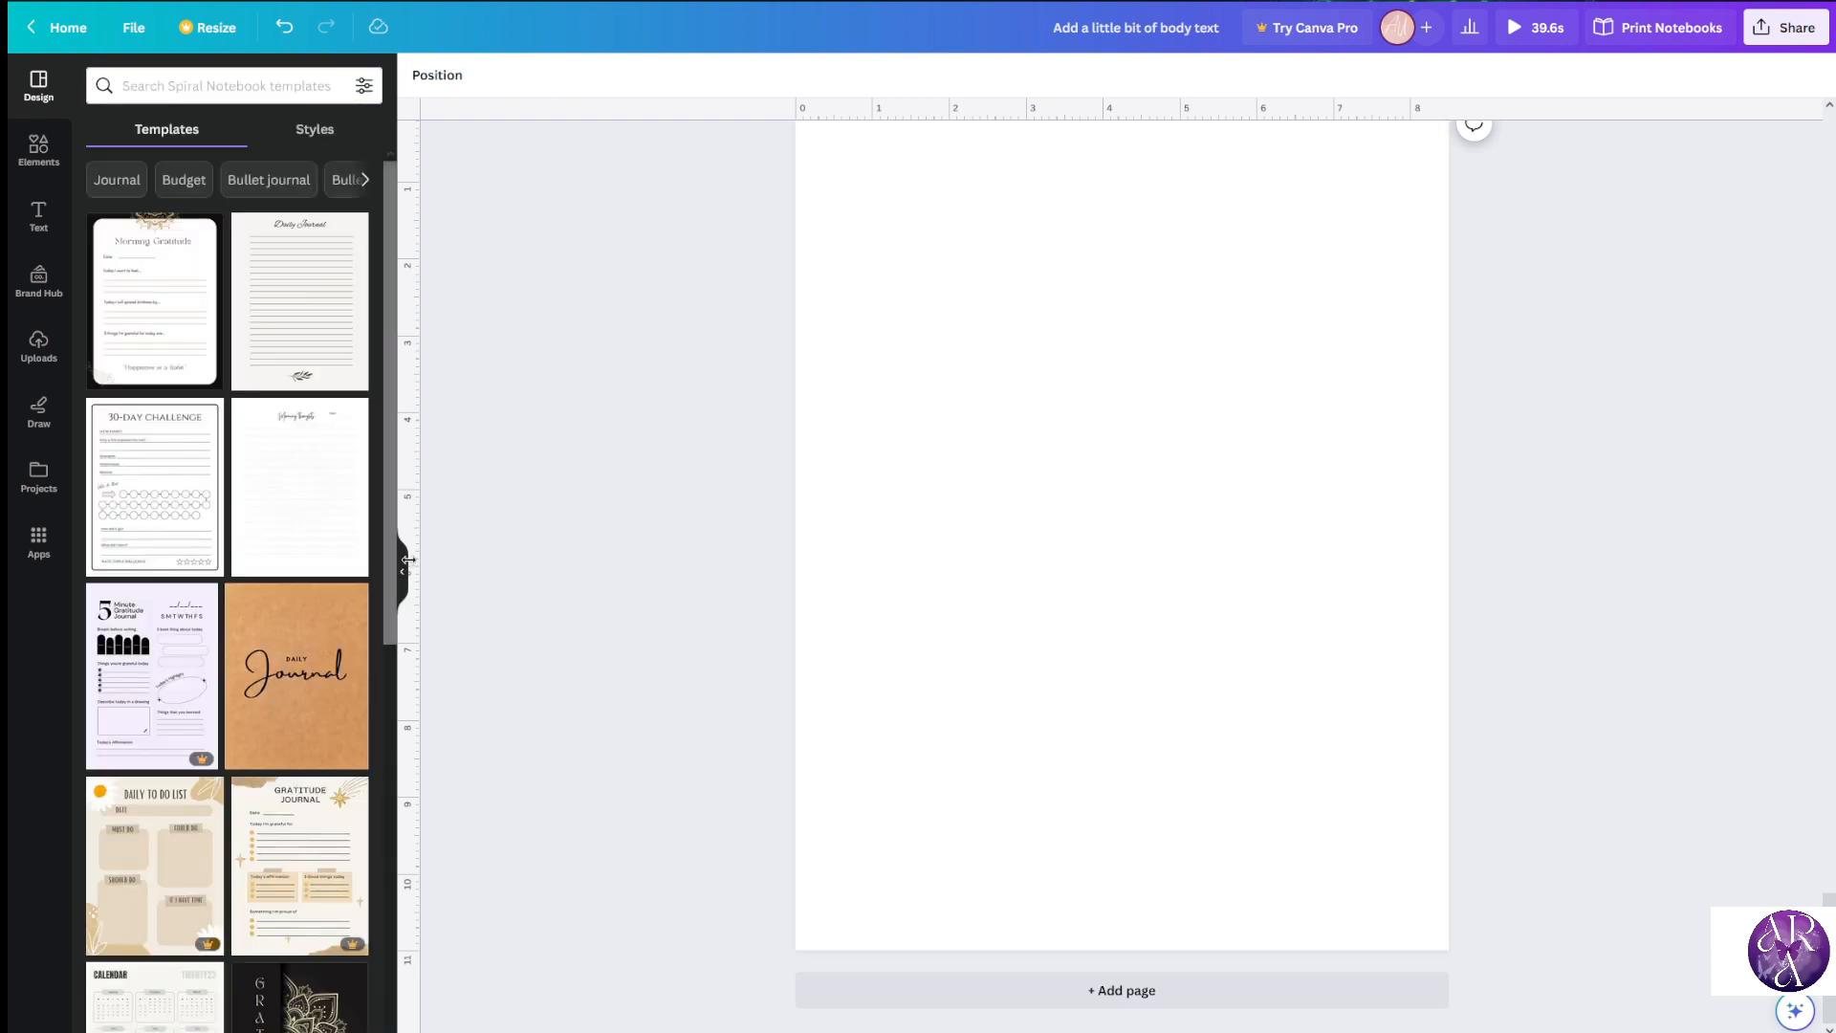
{"action": "left_click", "coordinate": [401, 572]}
{"action": "left_click", "coordinate": [43, 112]}
{"action": "left_click", "coordinate": [238, 85]}
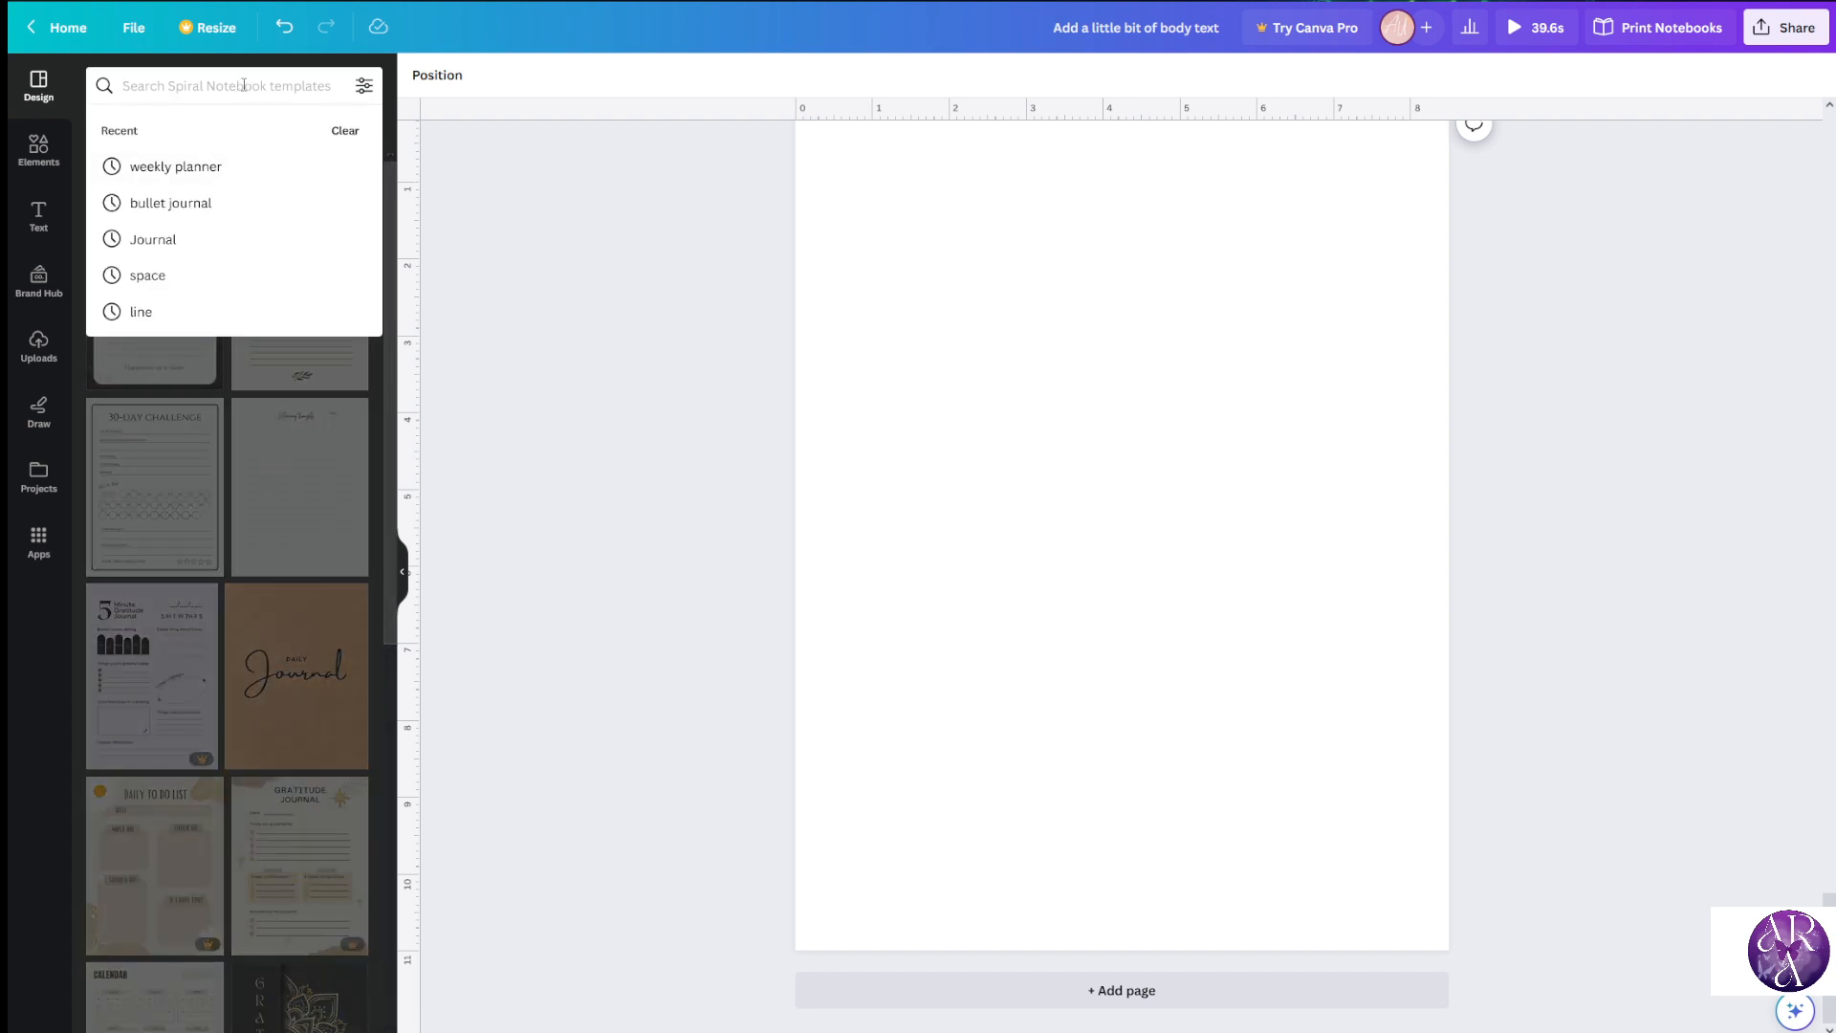
{"action": "type", "text": "gratitude journal"}
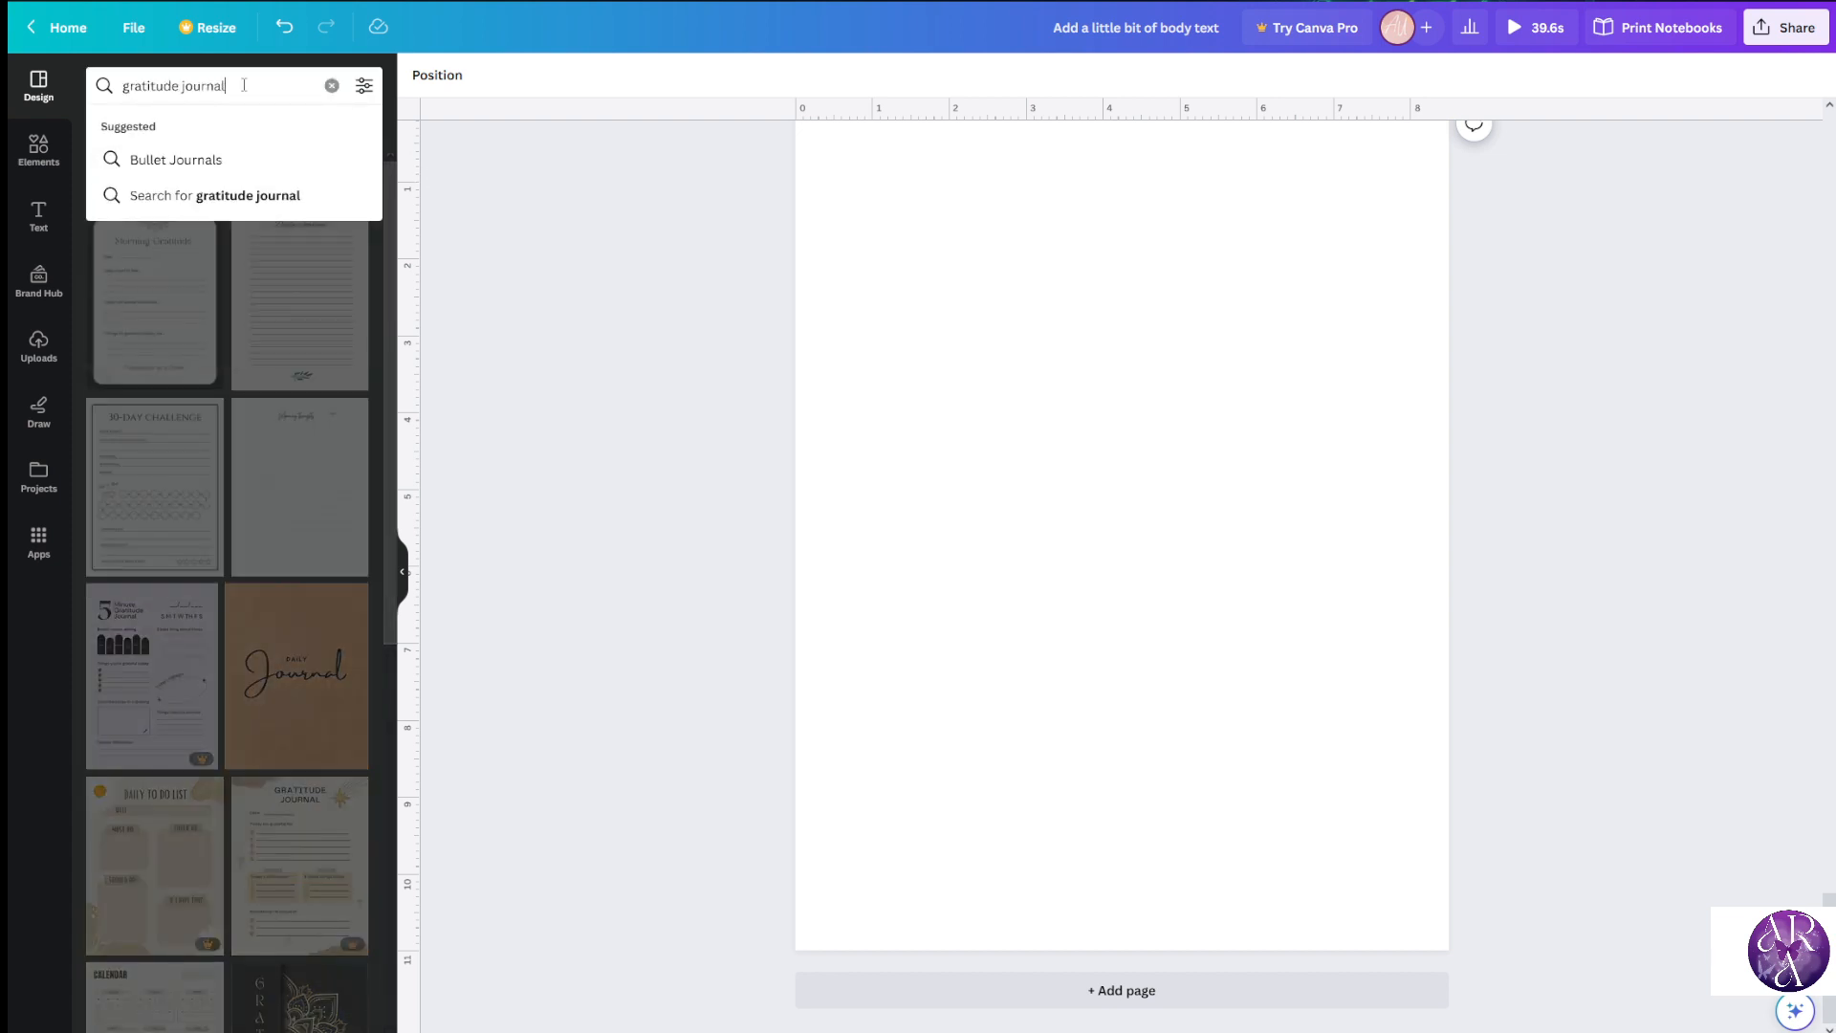
{"action": "key", "text": "Return"}
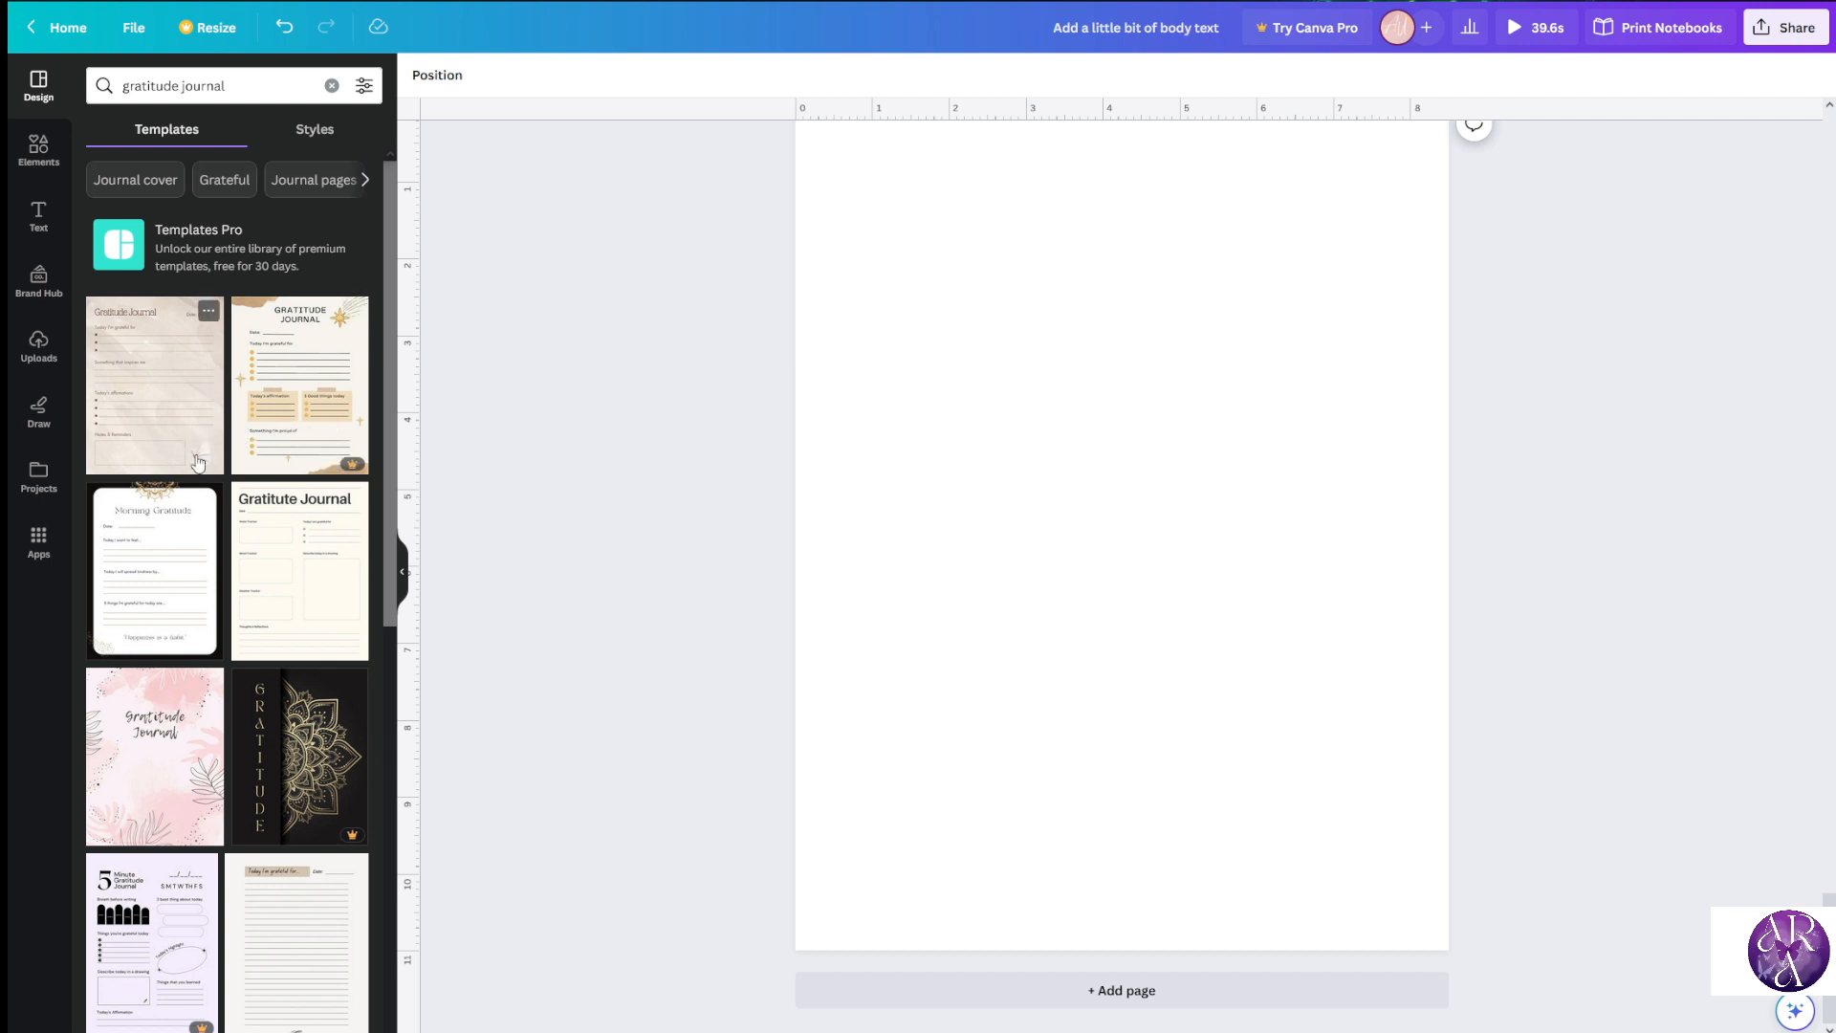
Apply the Beige Minimalist and Aesthetic Printable Daily Gratitude Journal template to the blank page and inspect its layout
{"action": "left_click", "coordinate": [311, 589]}
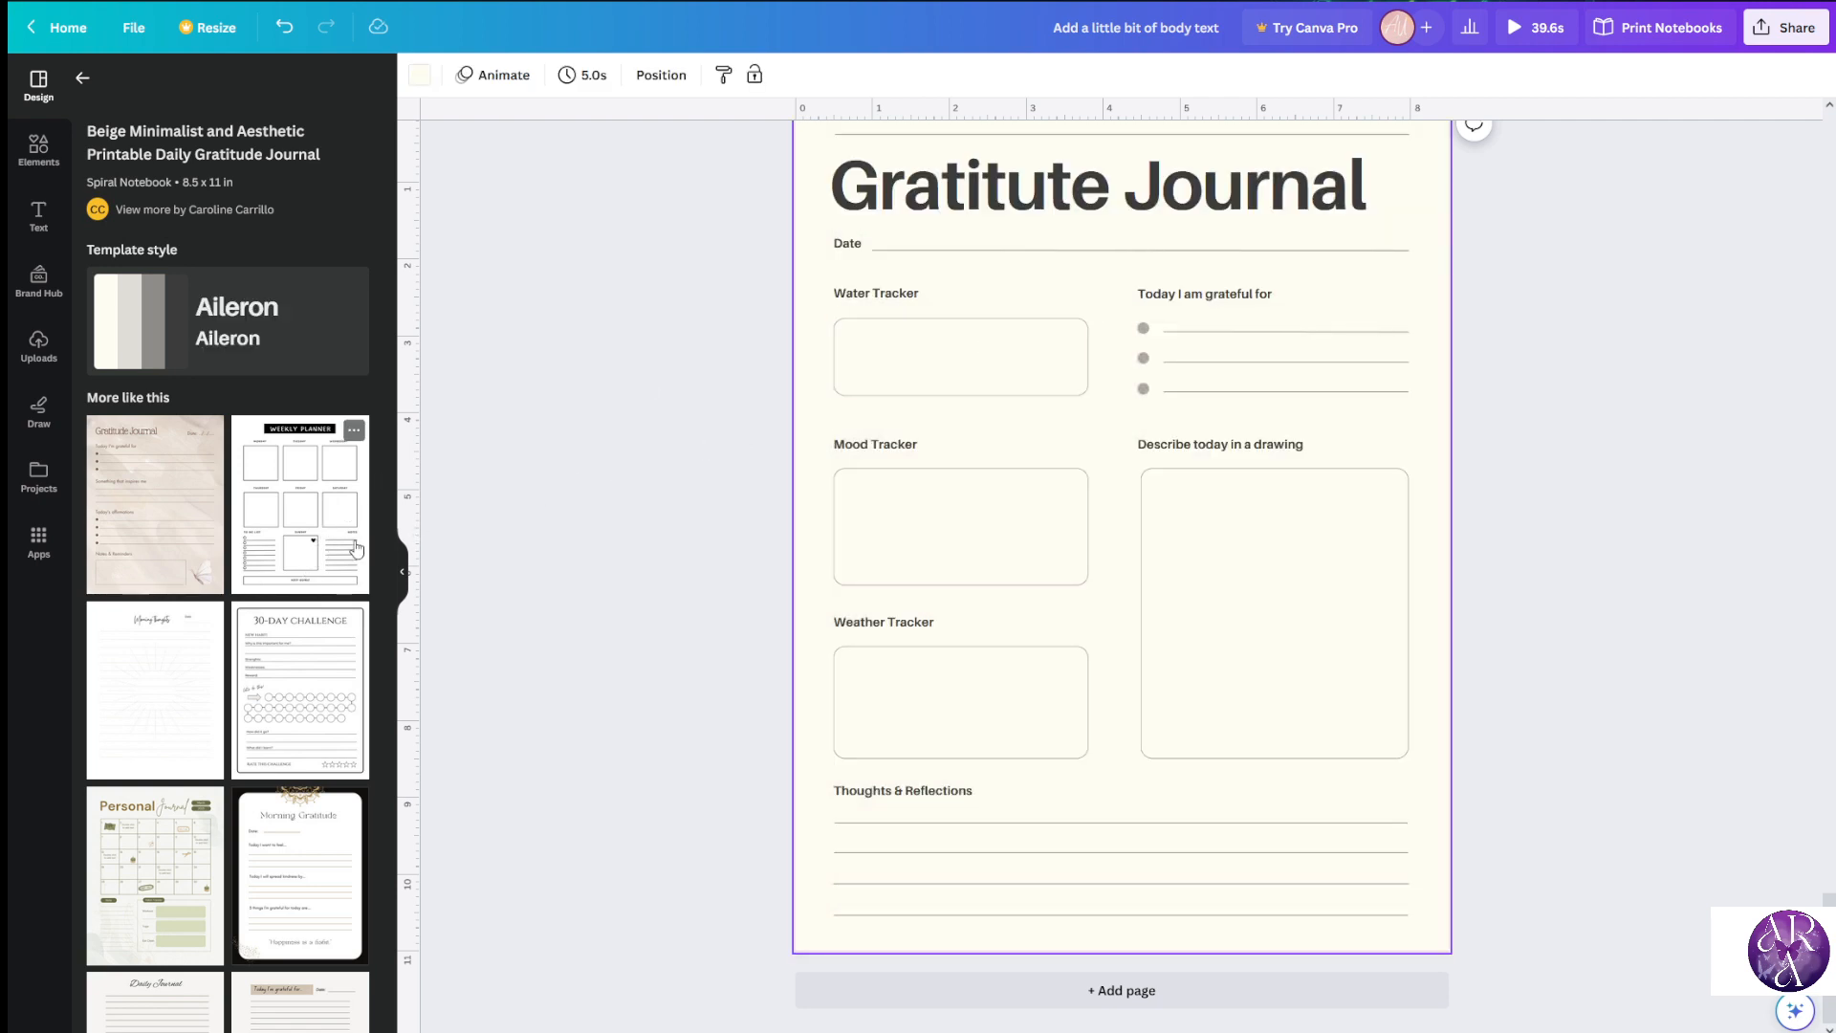
{"action": "left_click", "coordinate": [545, 588]}
{"action": "left_click", "coordinate": [406, 590]}
{"action": "scroll", "coordinate": [316, 612], "scroll_direction": "up", "scroll_amount": 8}
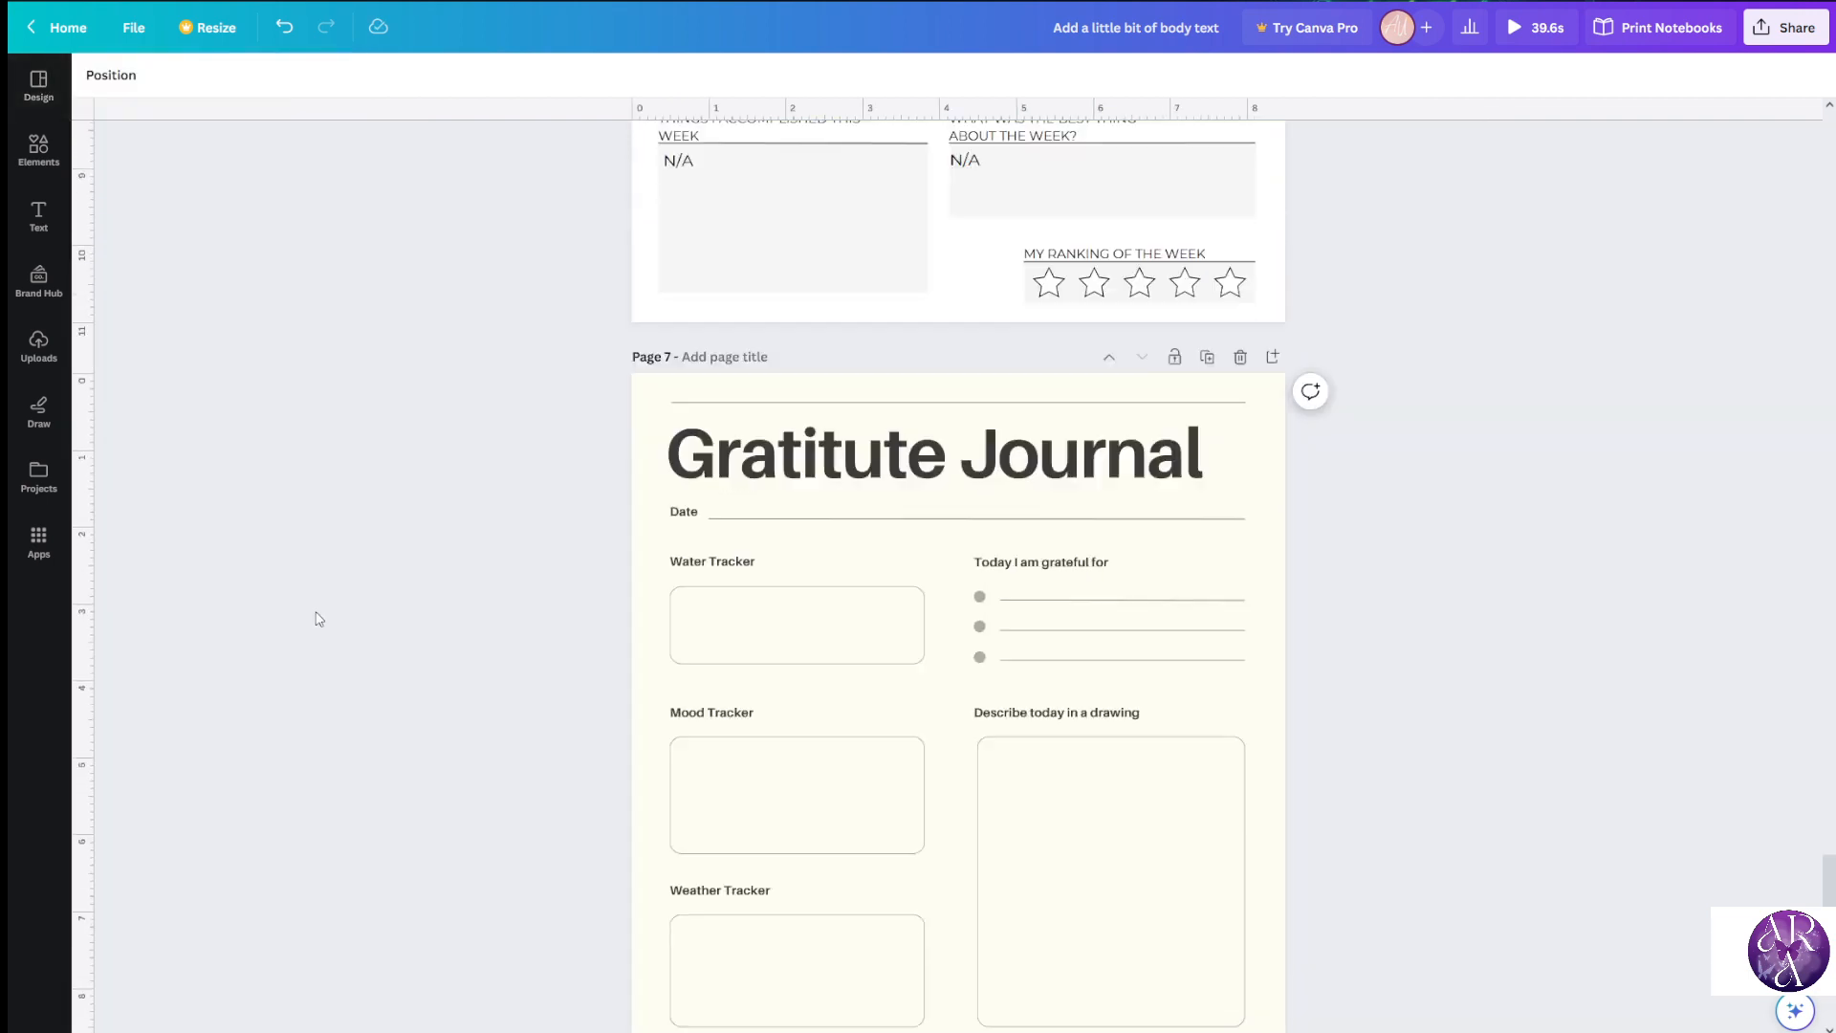
{"action": "scroll", "coordinate": [268, 604], "scroll_direction": "down", "scroll_amount": 7}
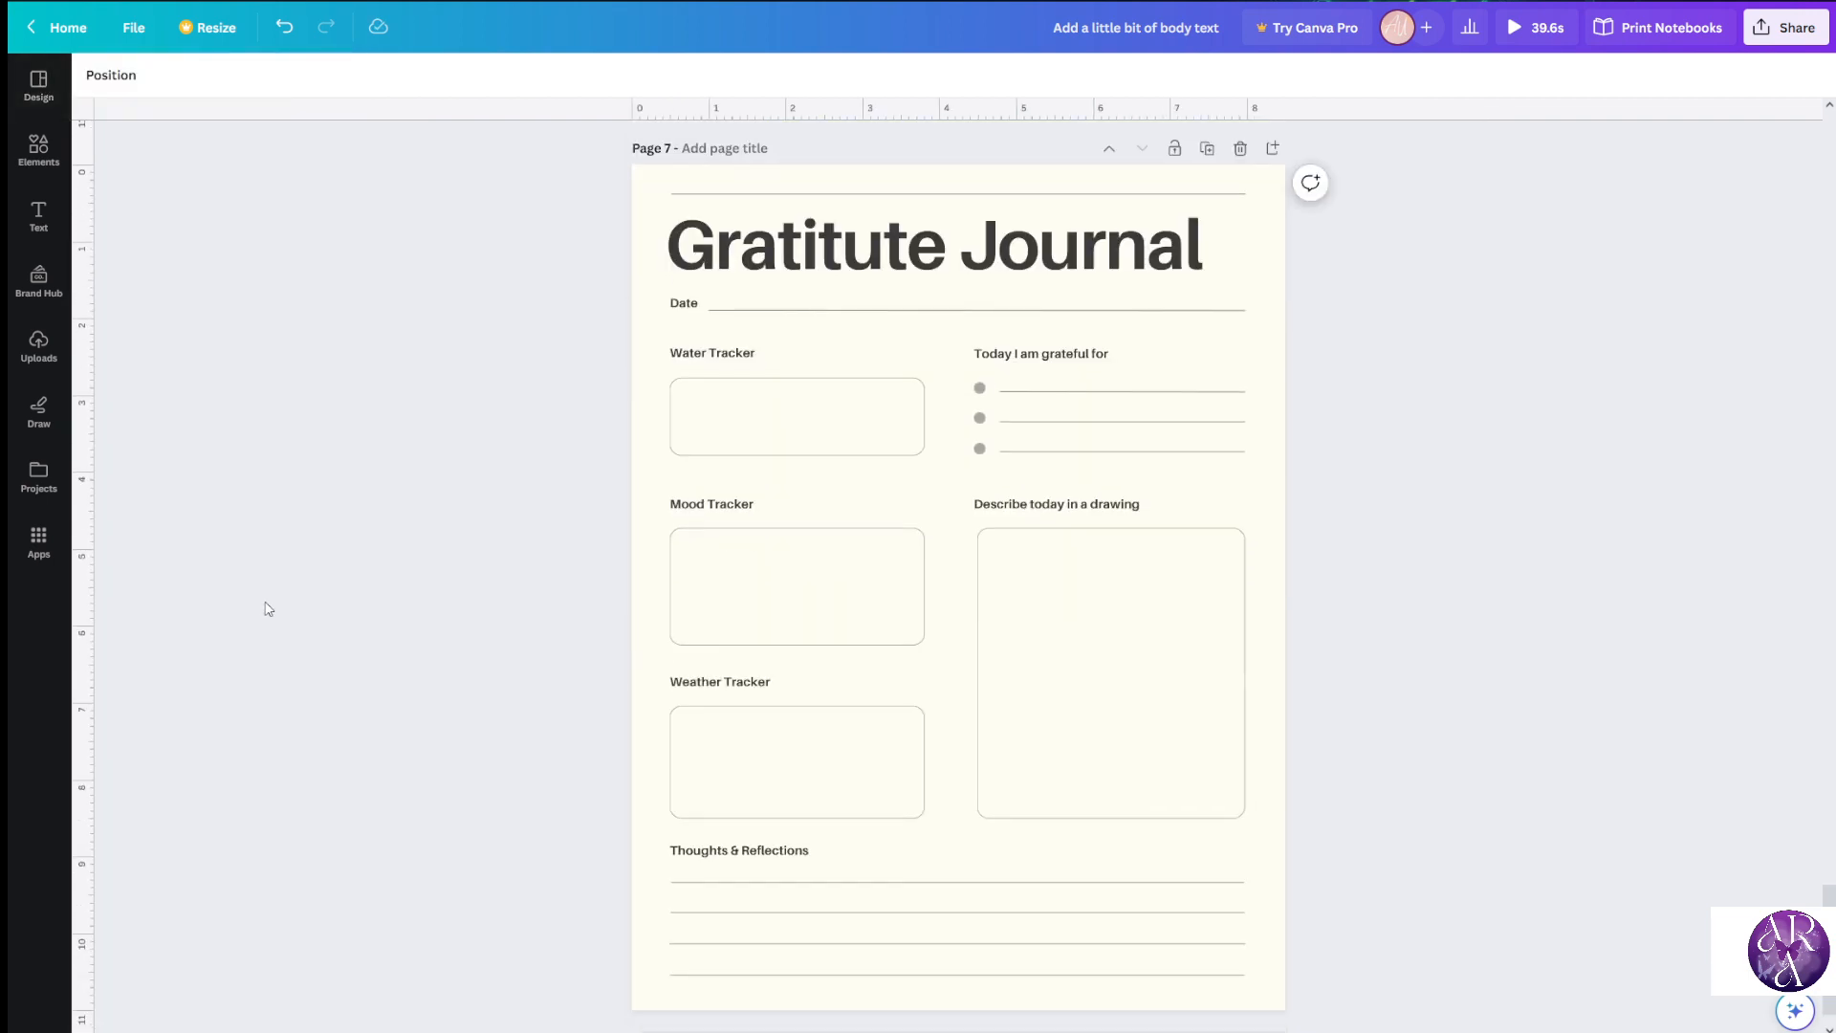
{"action": "scroll", "coordinate": [956, 430], "scroll_direction": "up", "scroll_amount": 2}
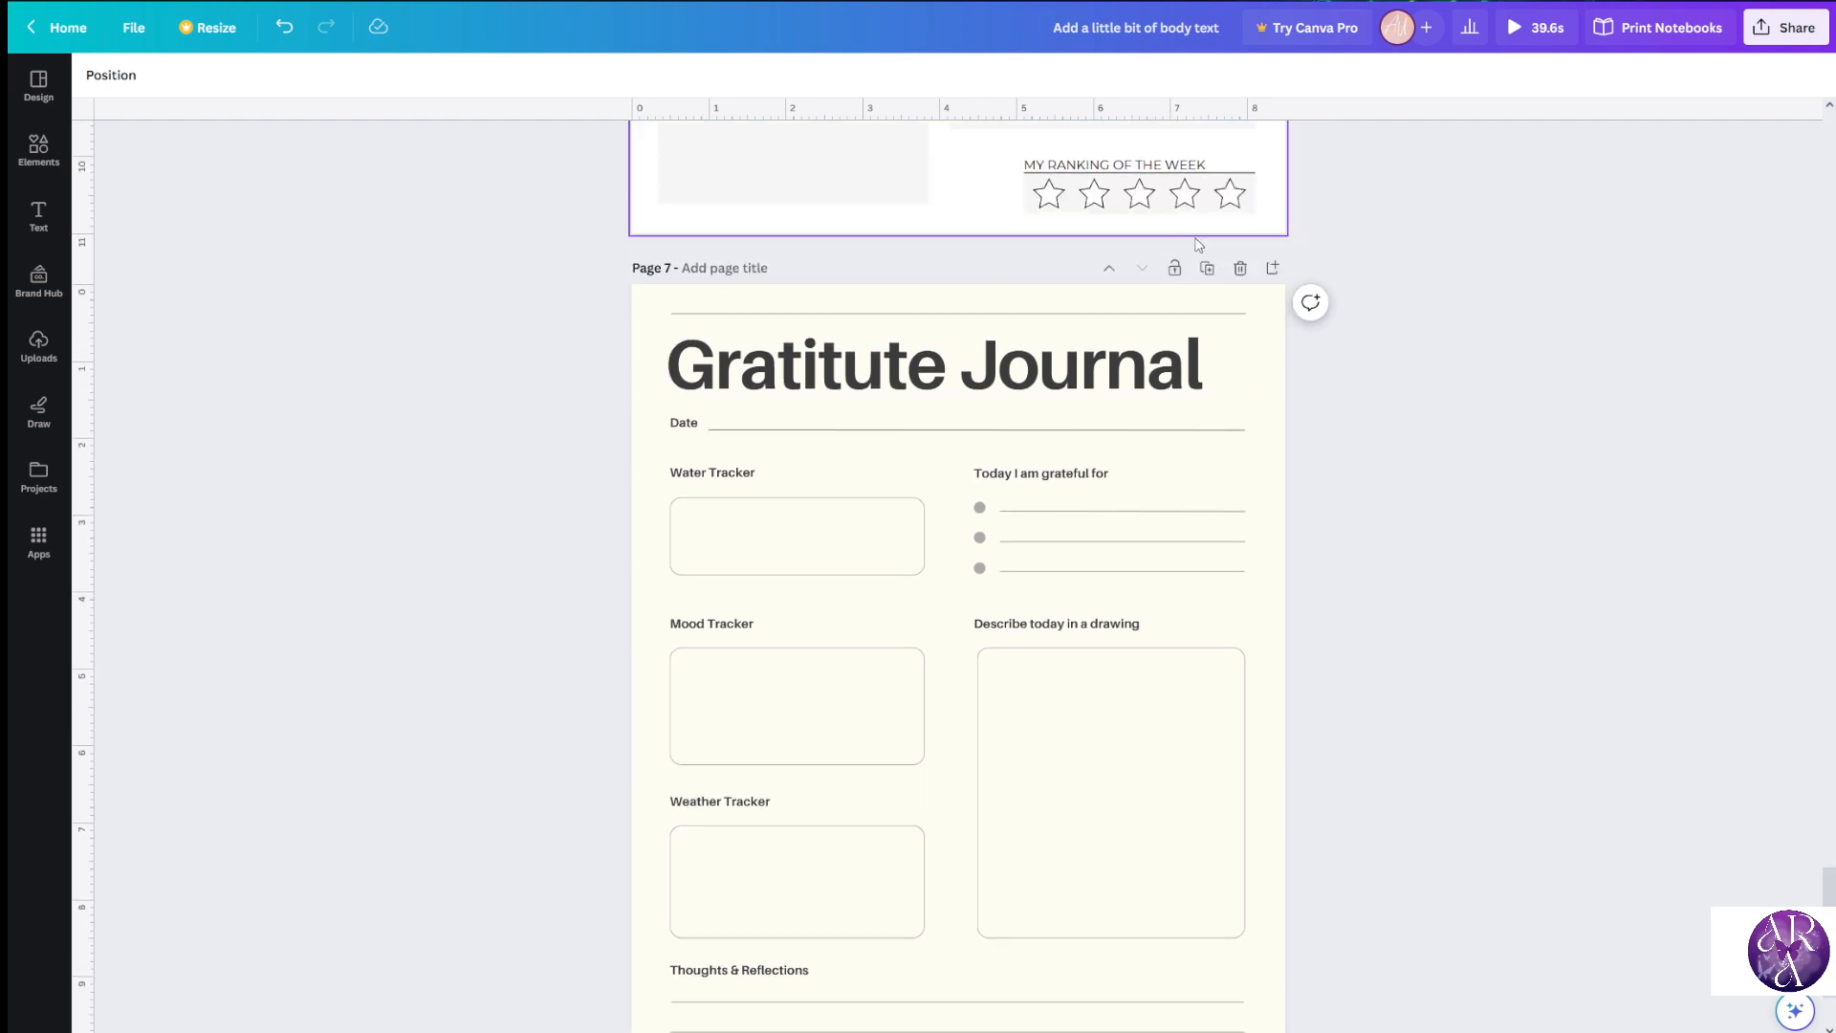
Delete the Gratitute Journal page and add a new blank page in its place
{"action": "left_click", "coordinate": [1240, 266]}
{"action": "left_click", "coordinate": [966, 989]}
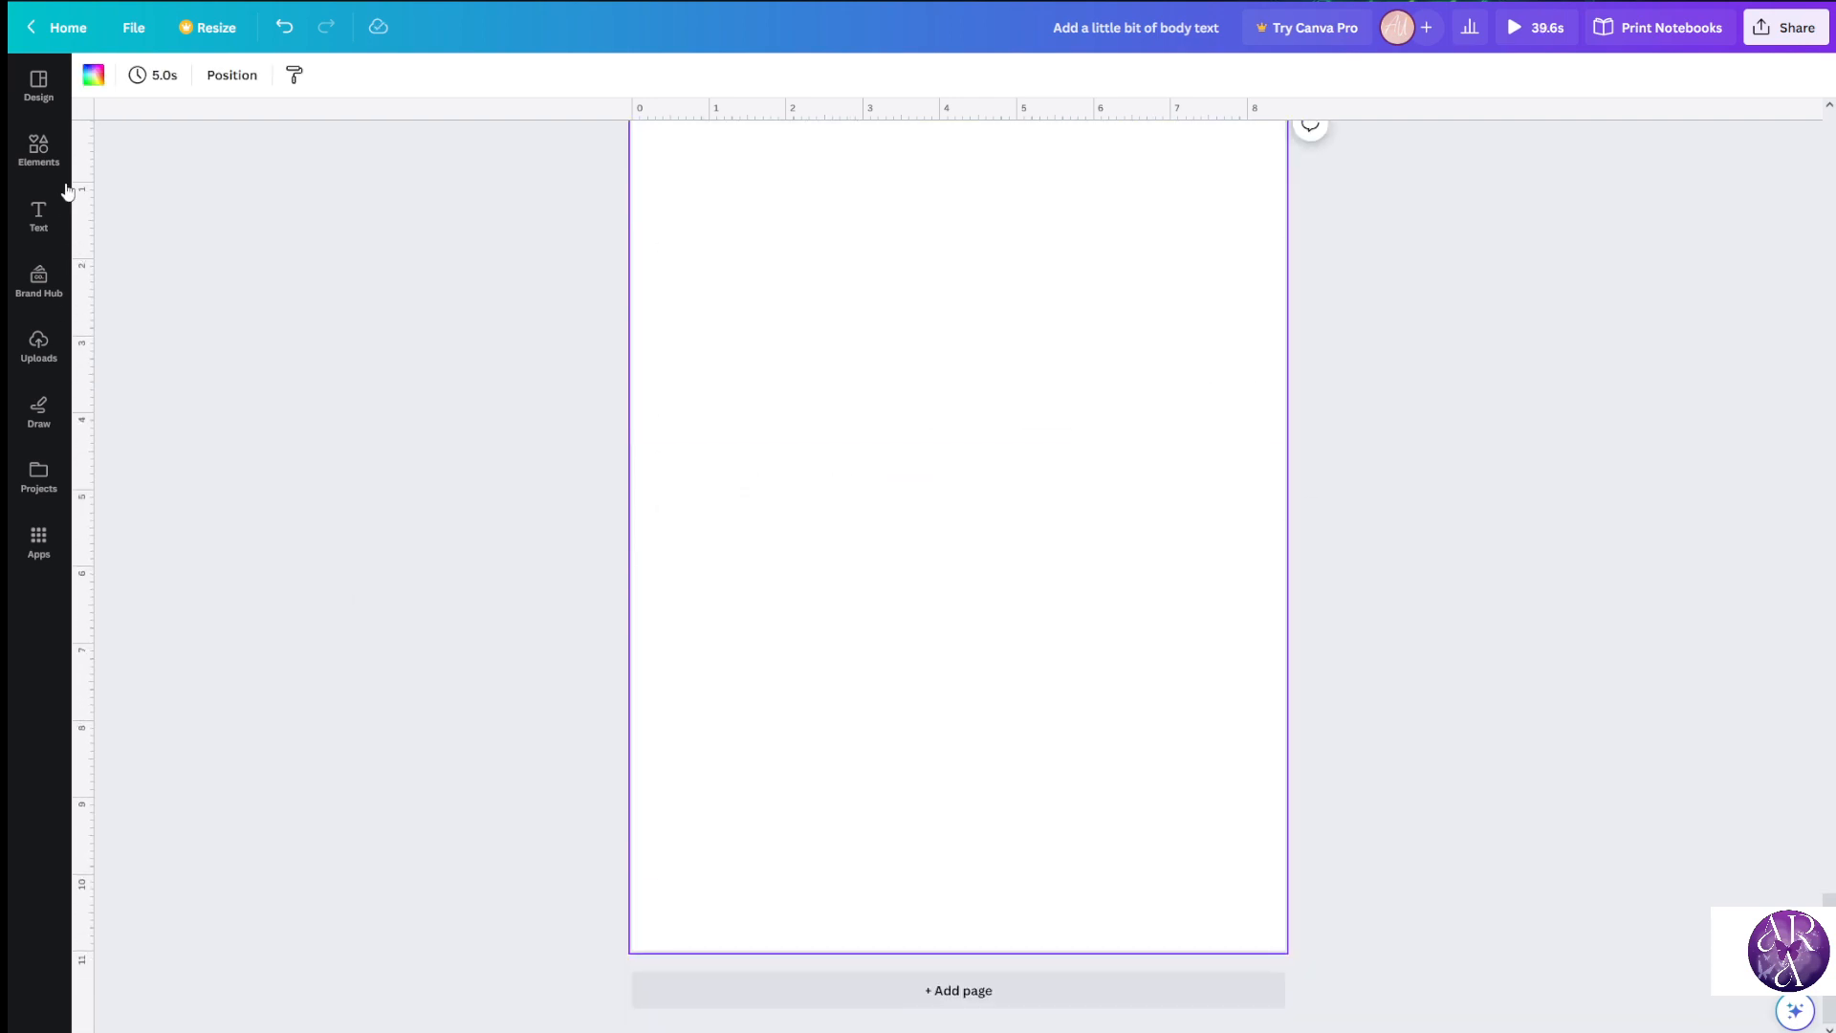
Fill the blank last page with the first page of the Light Brown White Simple Cute Brain Dump Task Organizer Bullet Journal template
{"action": "left_click", "coordinate": [38, 150]}
{"action": "left_click", "coordinate": [38, 96]}
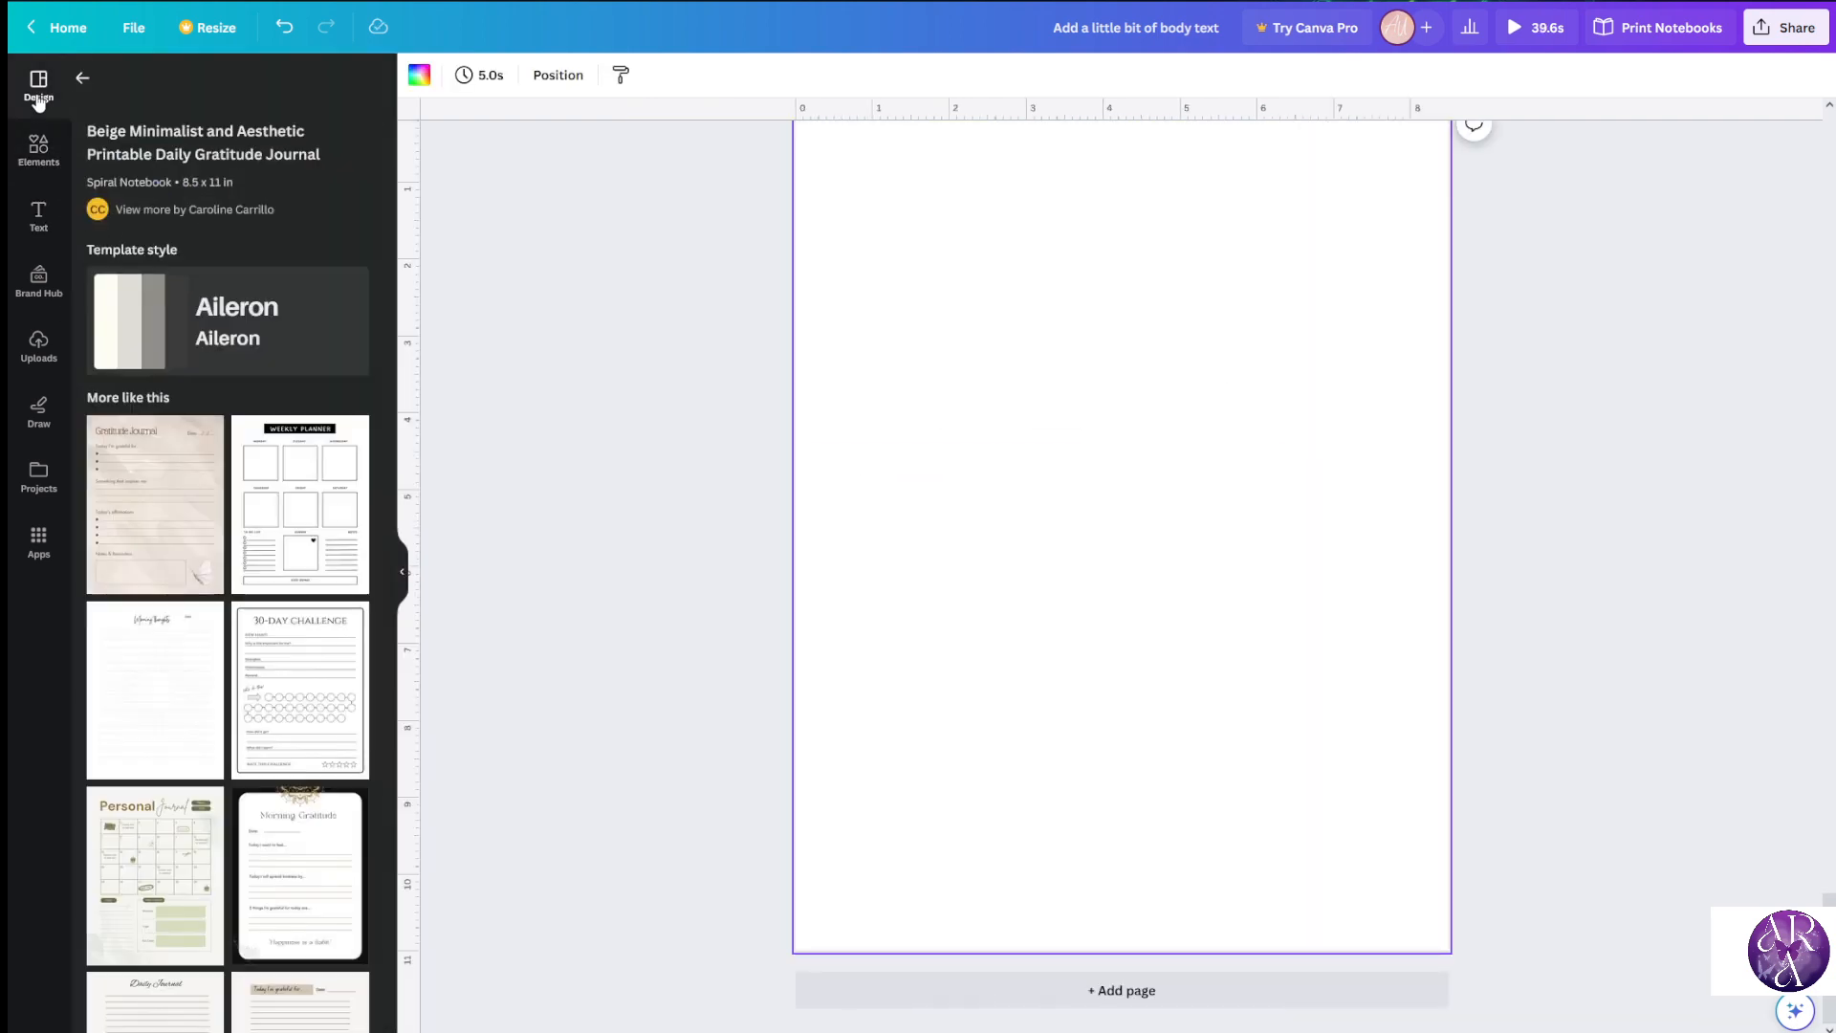
{"action": "scroll", "coordinate": [142, 245], "scroll_direction": "down", "scroll_amount": 3}
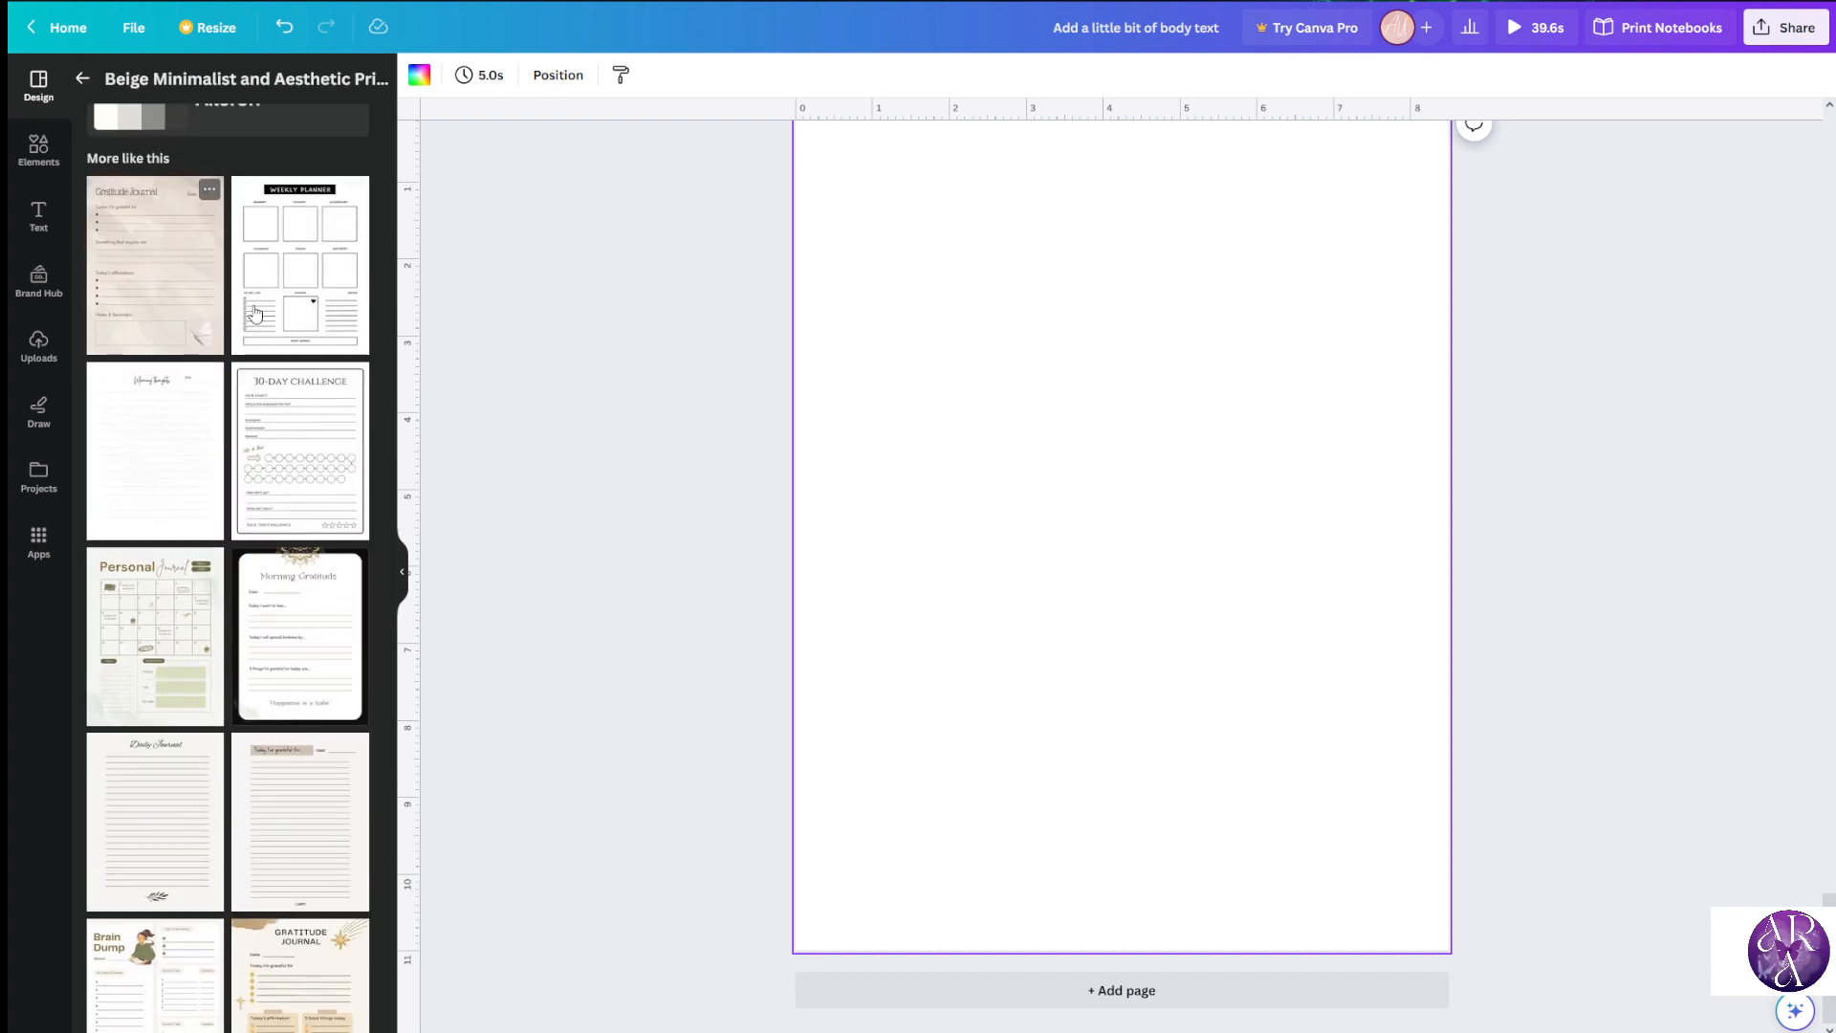
{"action": "scroll", "coordinate": [302, 336], "scroll_direction": "down", "scroll_amount": 2}
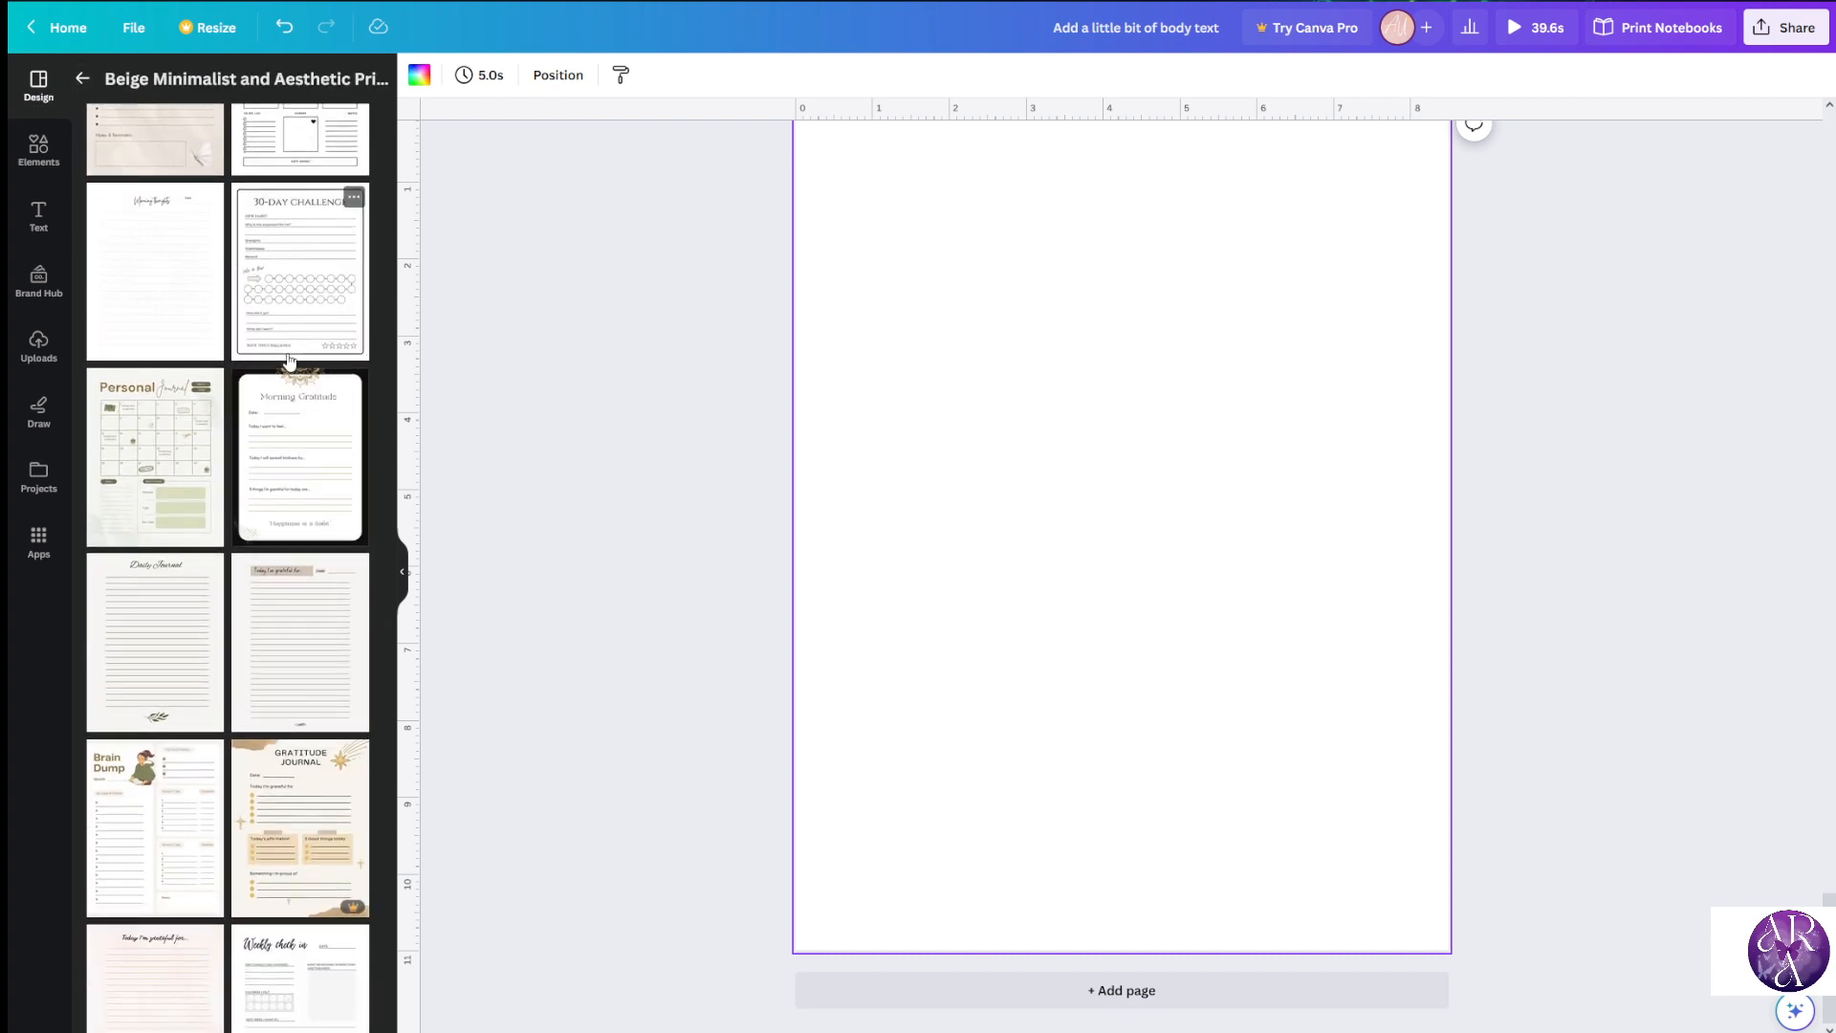
{"action": "scroll", "coordinate": [290, 361], "scroll_direction": "down", "scroll_amount": 2}
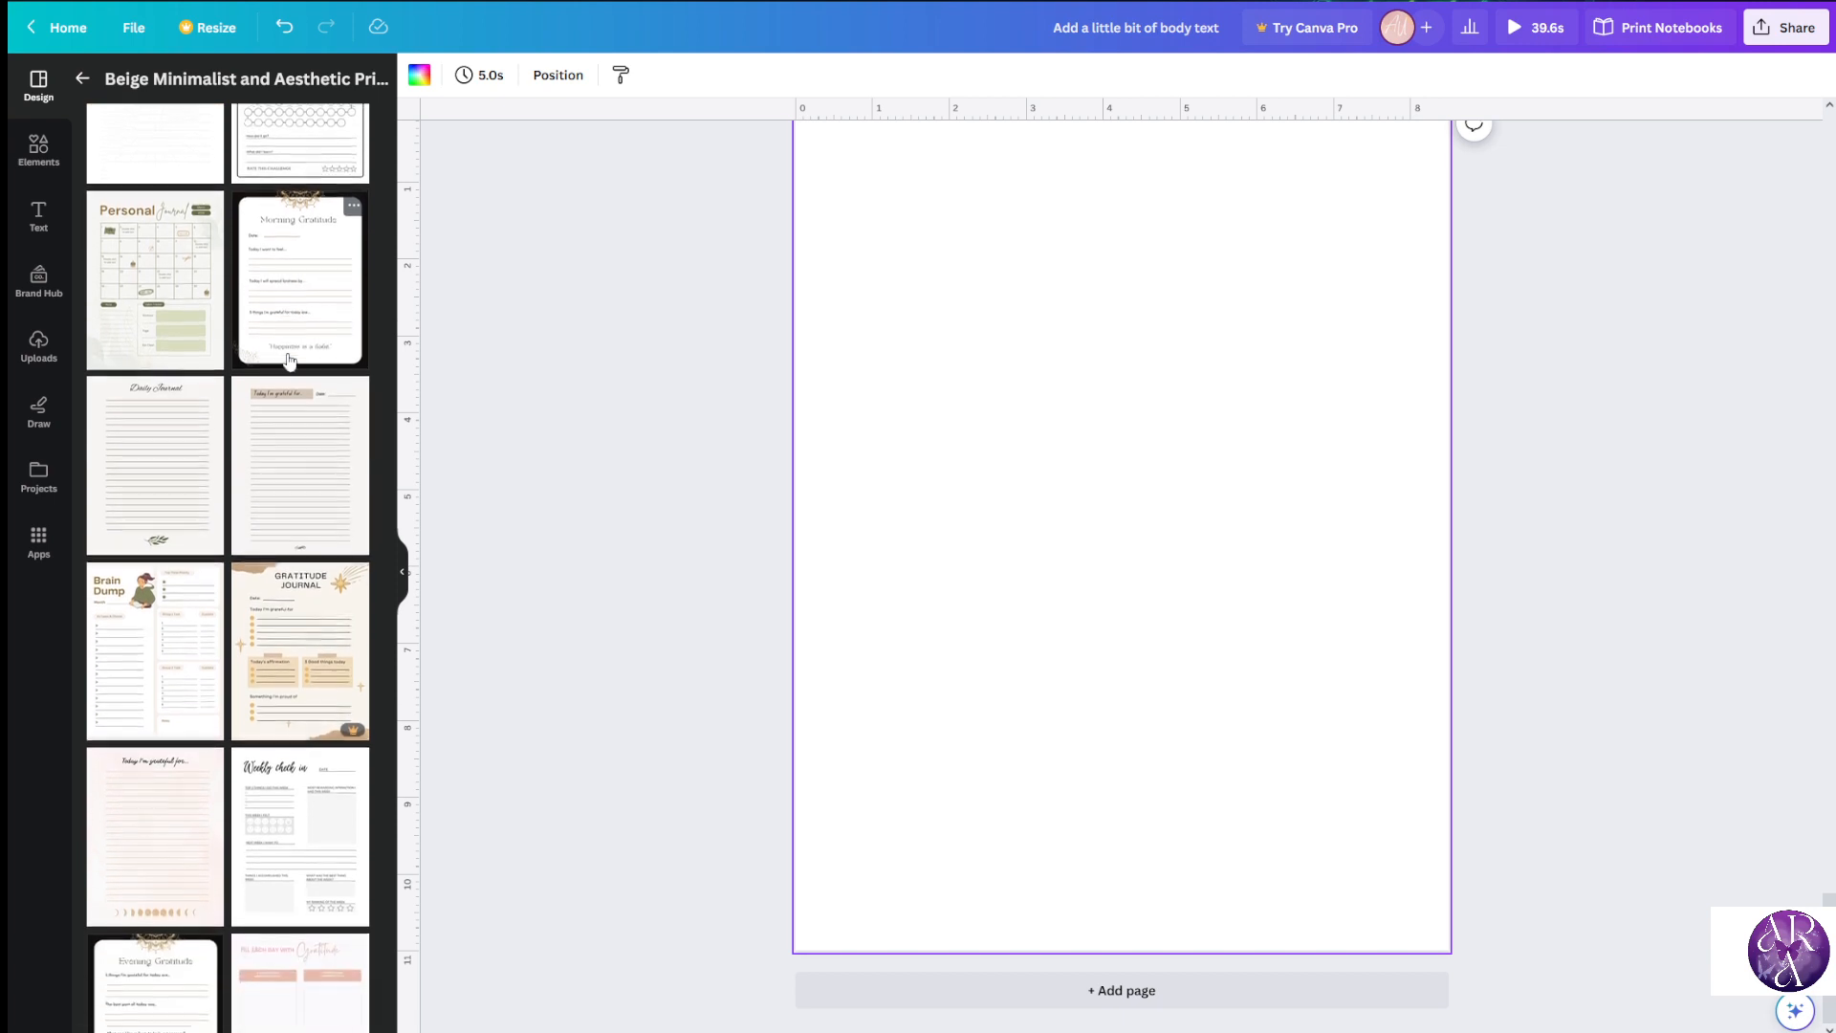
{"action": "scroll", "coordinate": [290, 361], "scroll_direction": "down", "scroll_amount": 2}
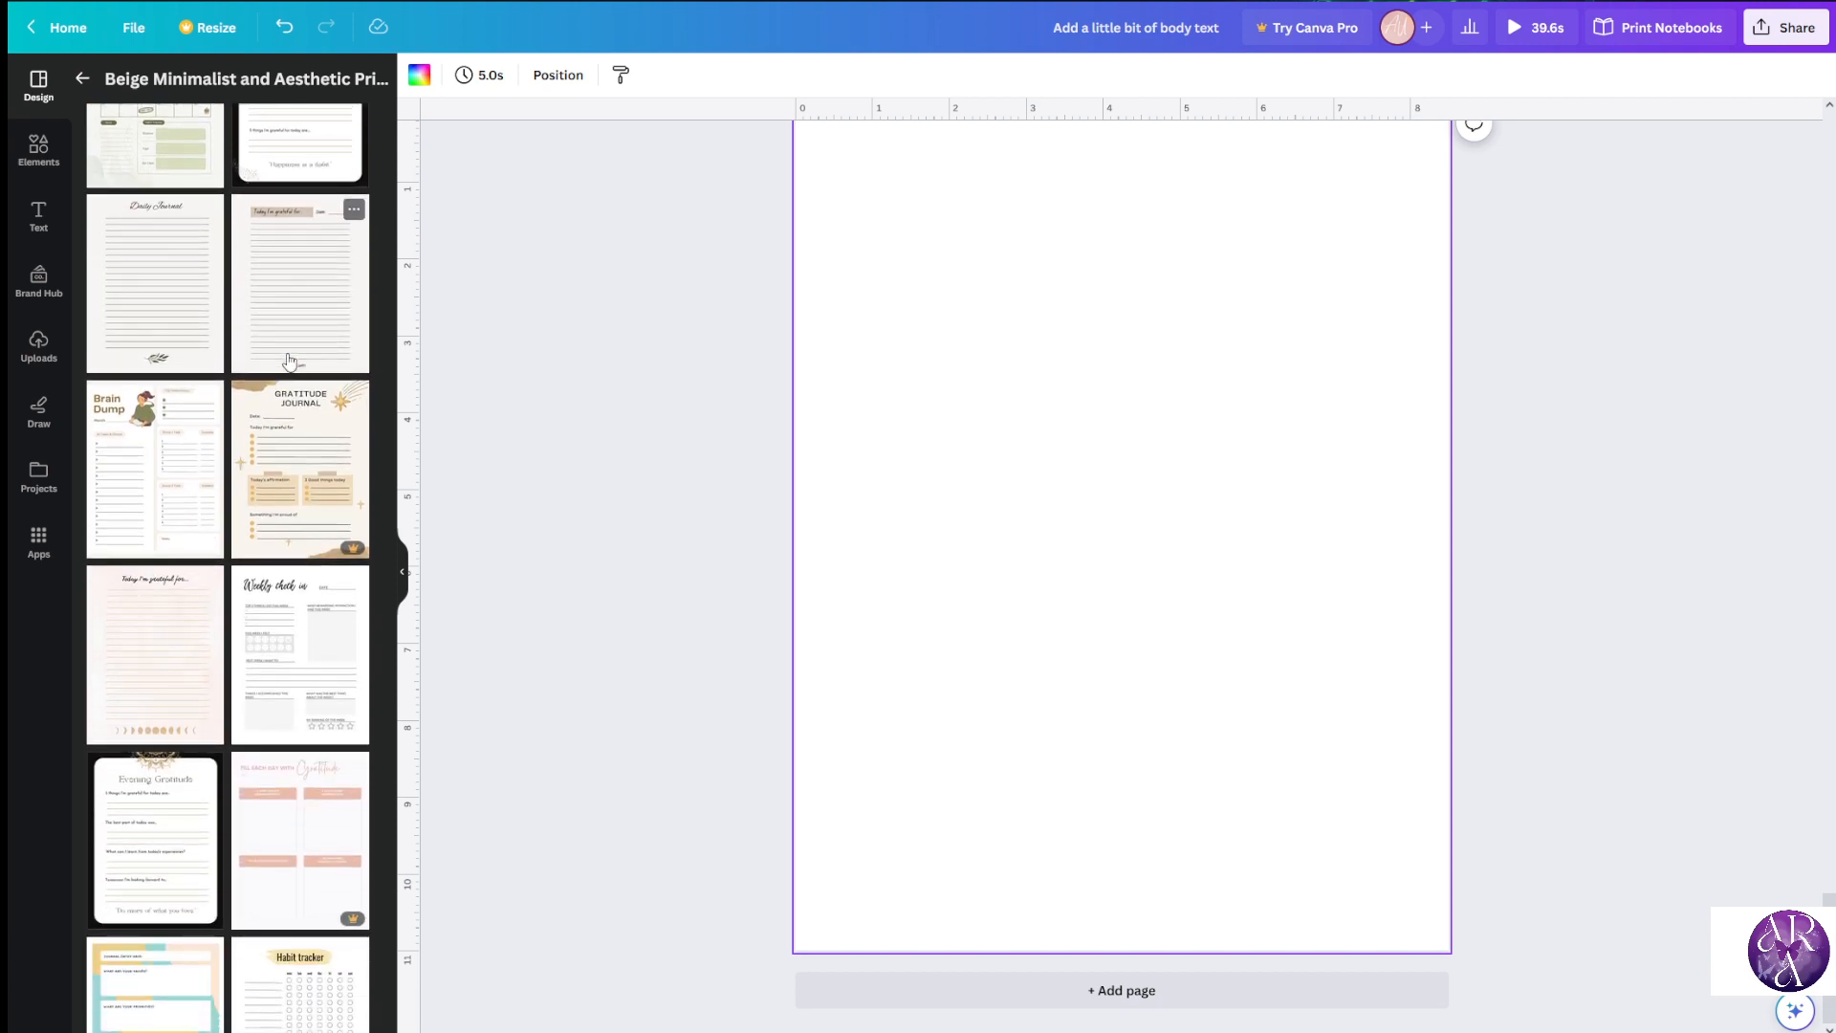
{"action": "scroll", "coordinate": [290, 361], "scroll_direction": "down", "scroll_amount": 2}
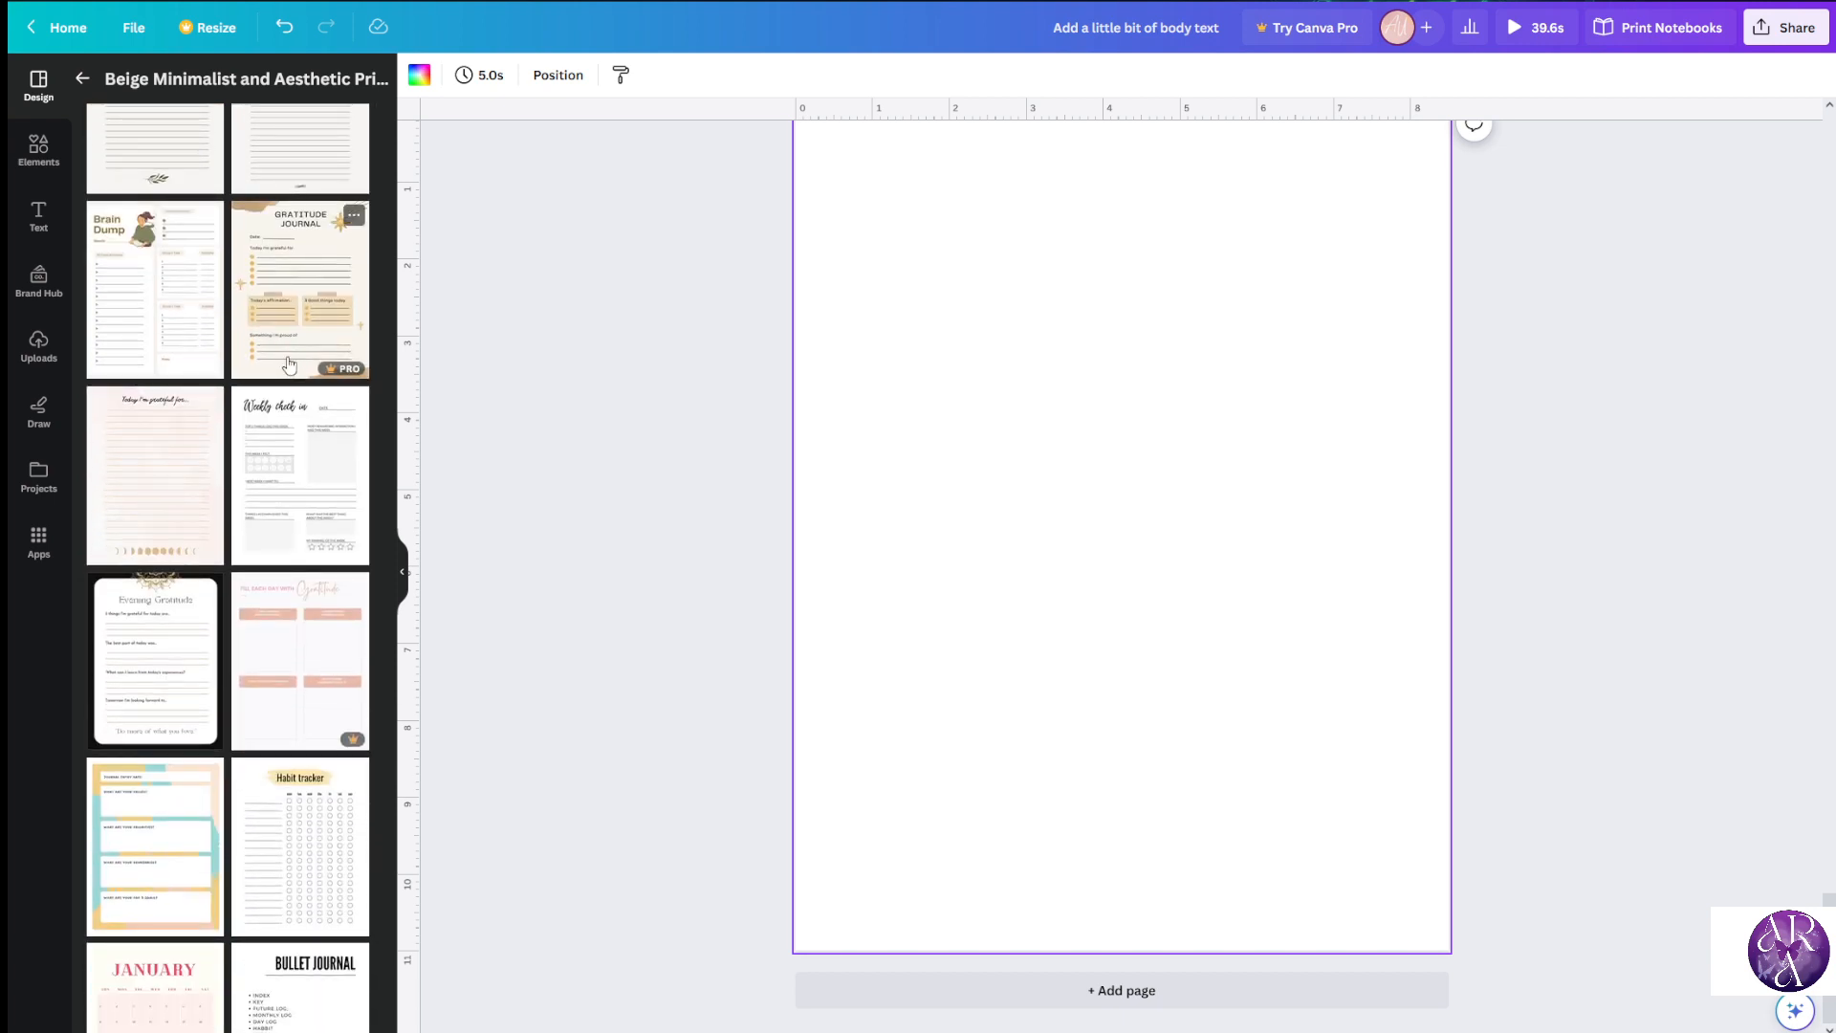
{"action": "scroll", "coordinate": [289, 363], "scroll_direction": "down", "scroll_amount": 2}
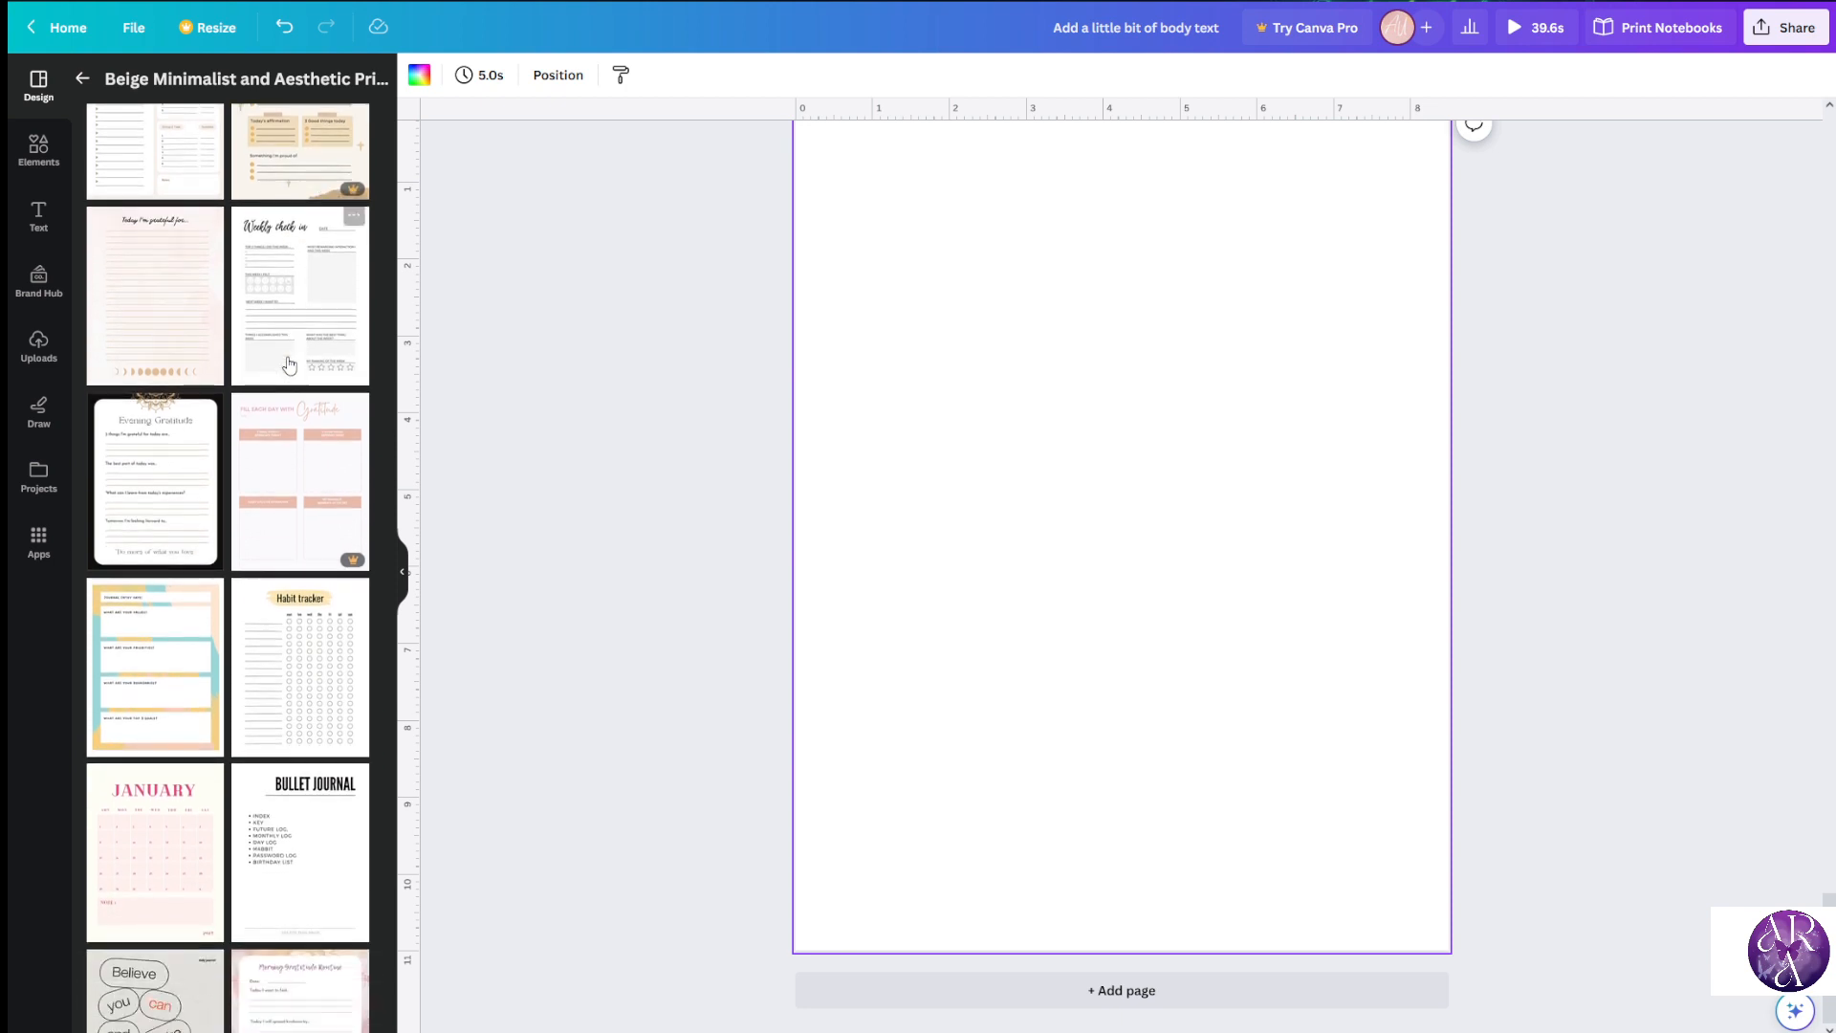
{"action": "scroll", "coordinate": [287, 364], "scroll_direction": "up", "scroll_amount": 3}
{"action": "scroll", "coordinate": [207, 436], "scroll_direction": "up", "scroll_amount": 2}
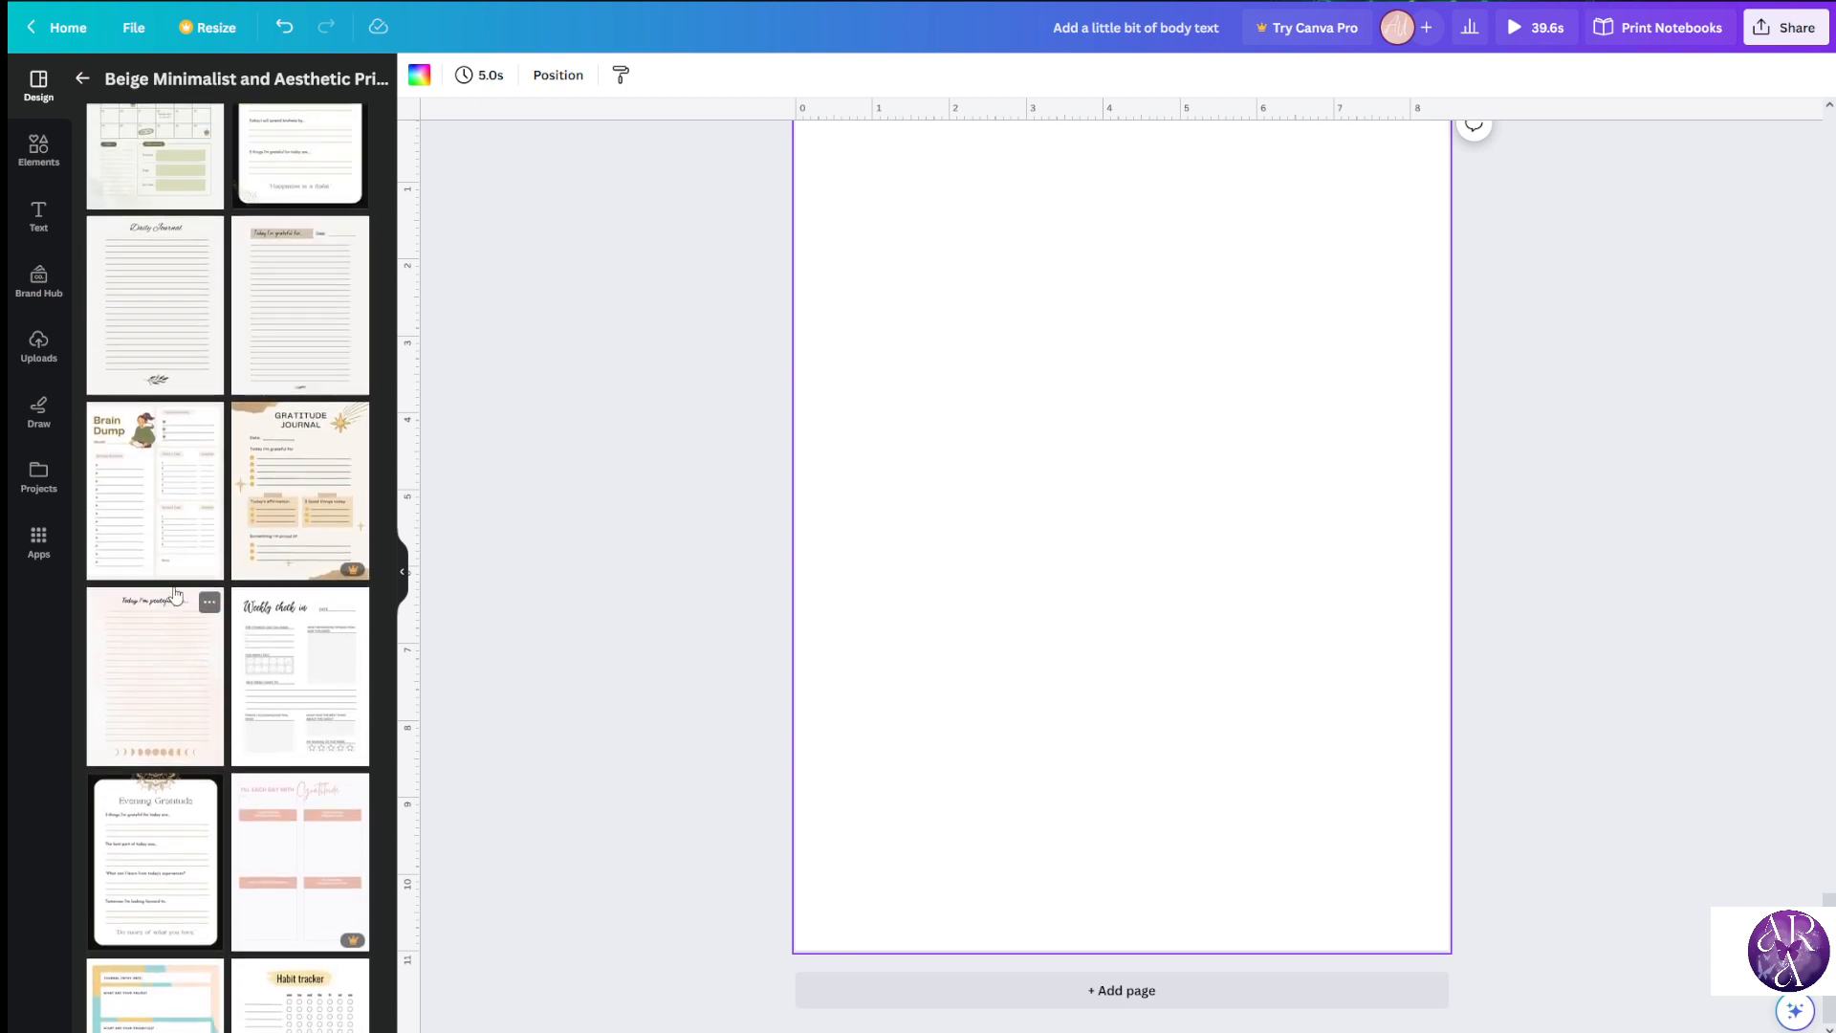
{"action": "scroll", "coordinate": [315, 726], "scroll_direction": "up", "scroll_amount": 2}
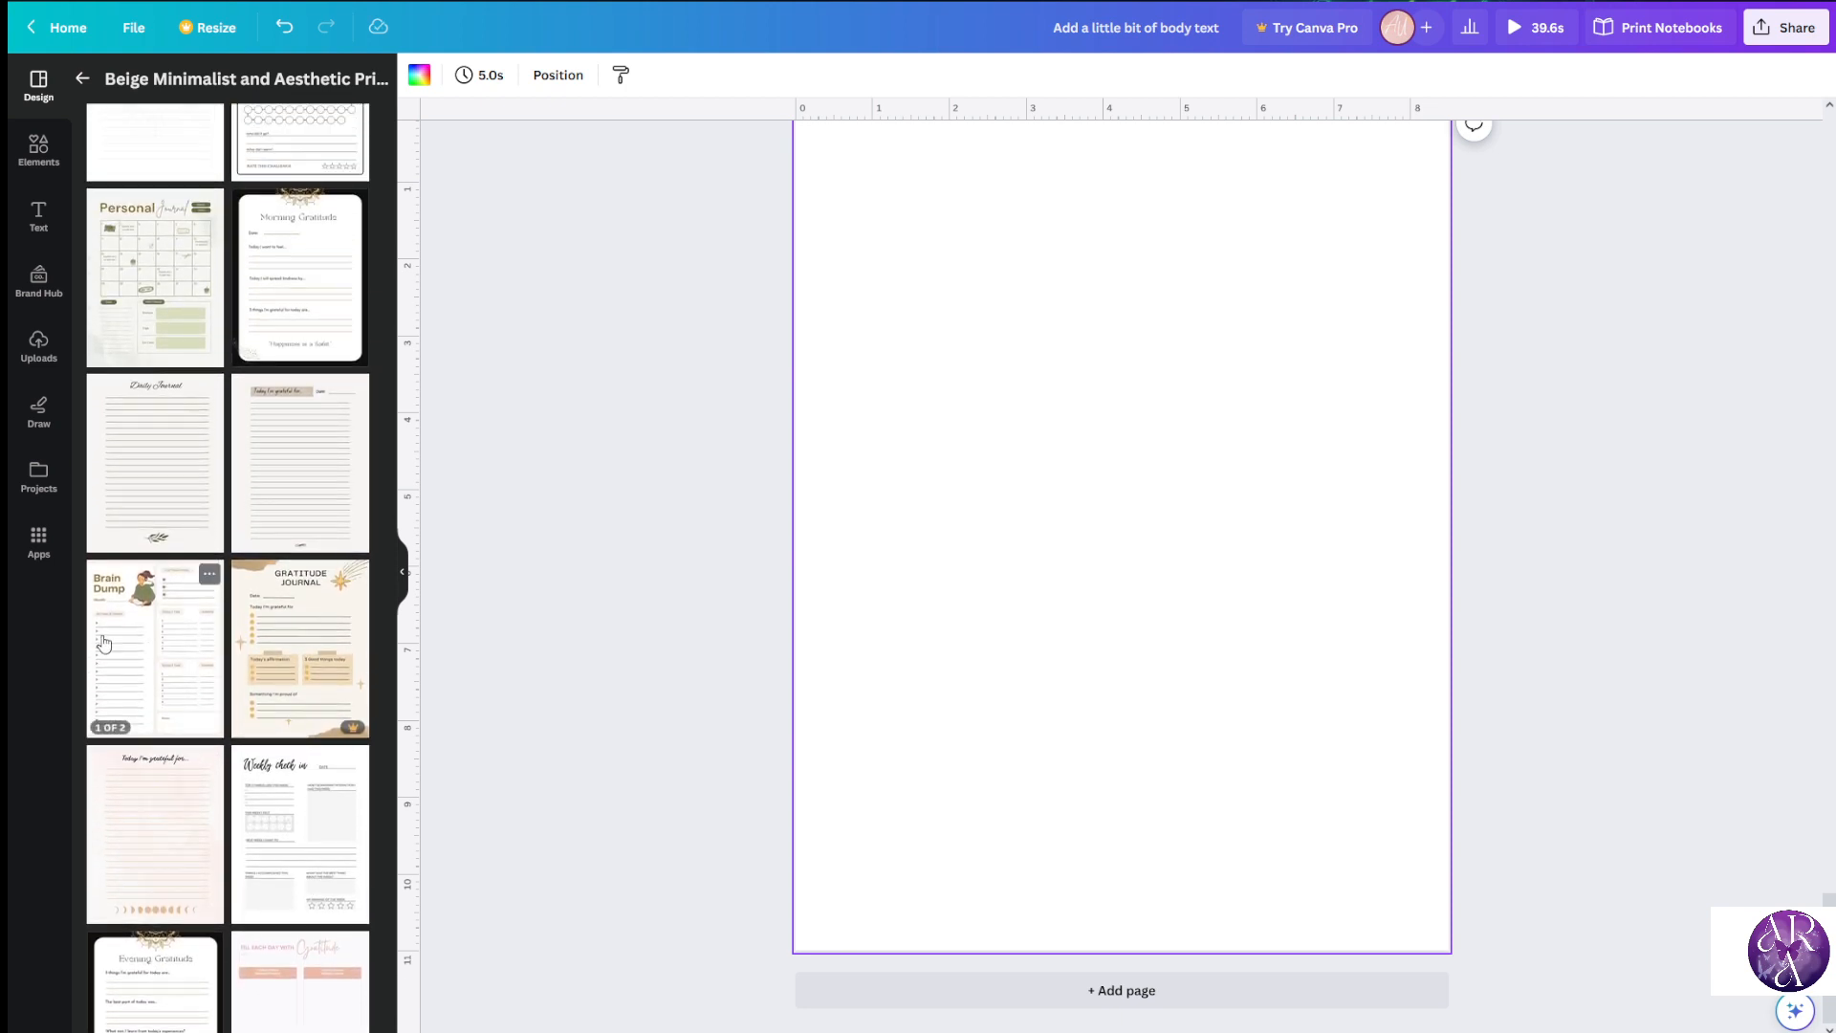
{"action": "left_click", "coordinate": [133, 659]}
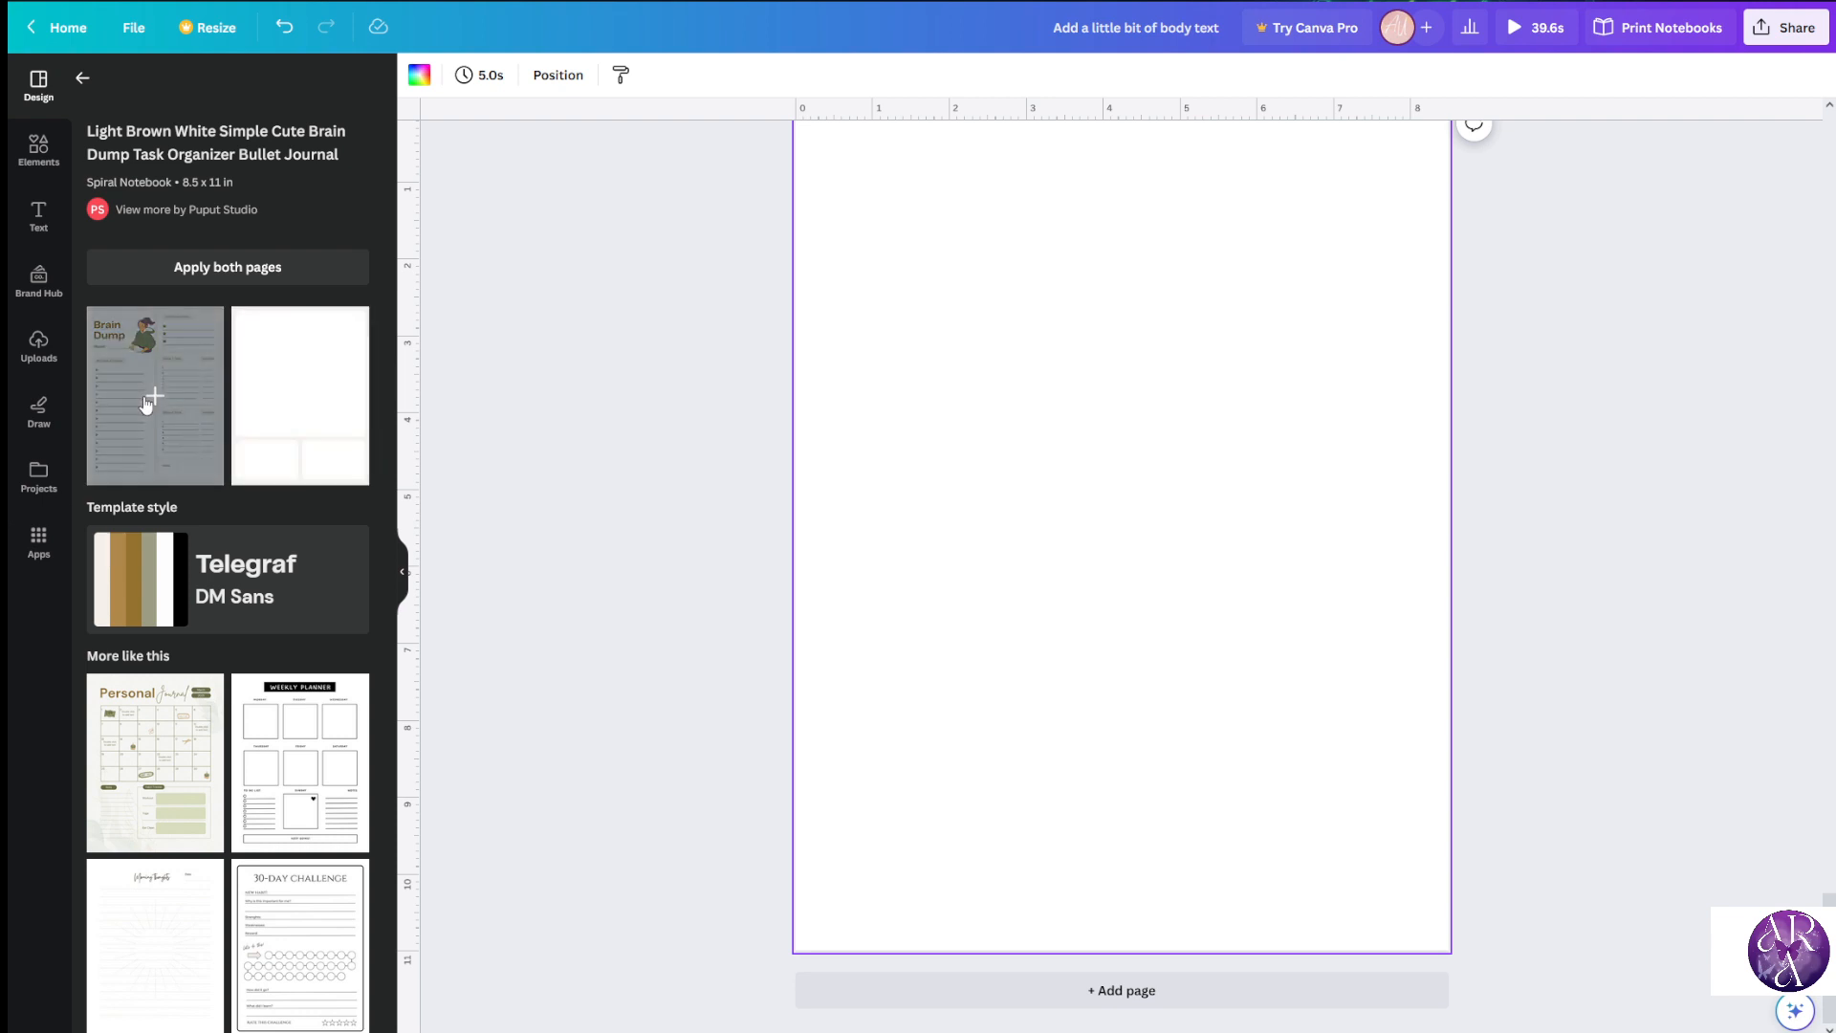
{"action": "left_click", "coordinate": [155, 397]}
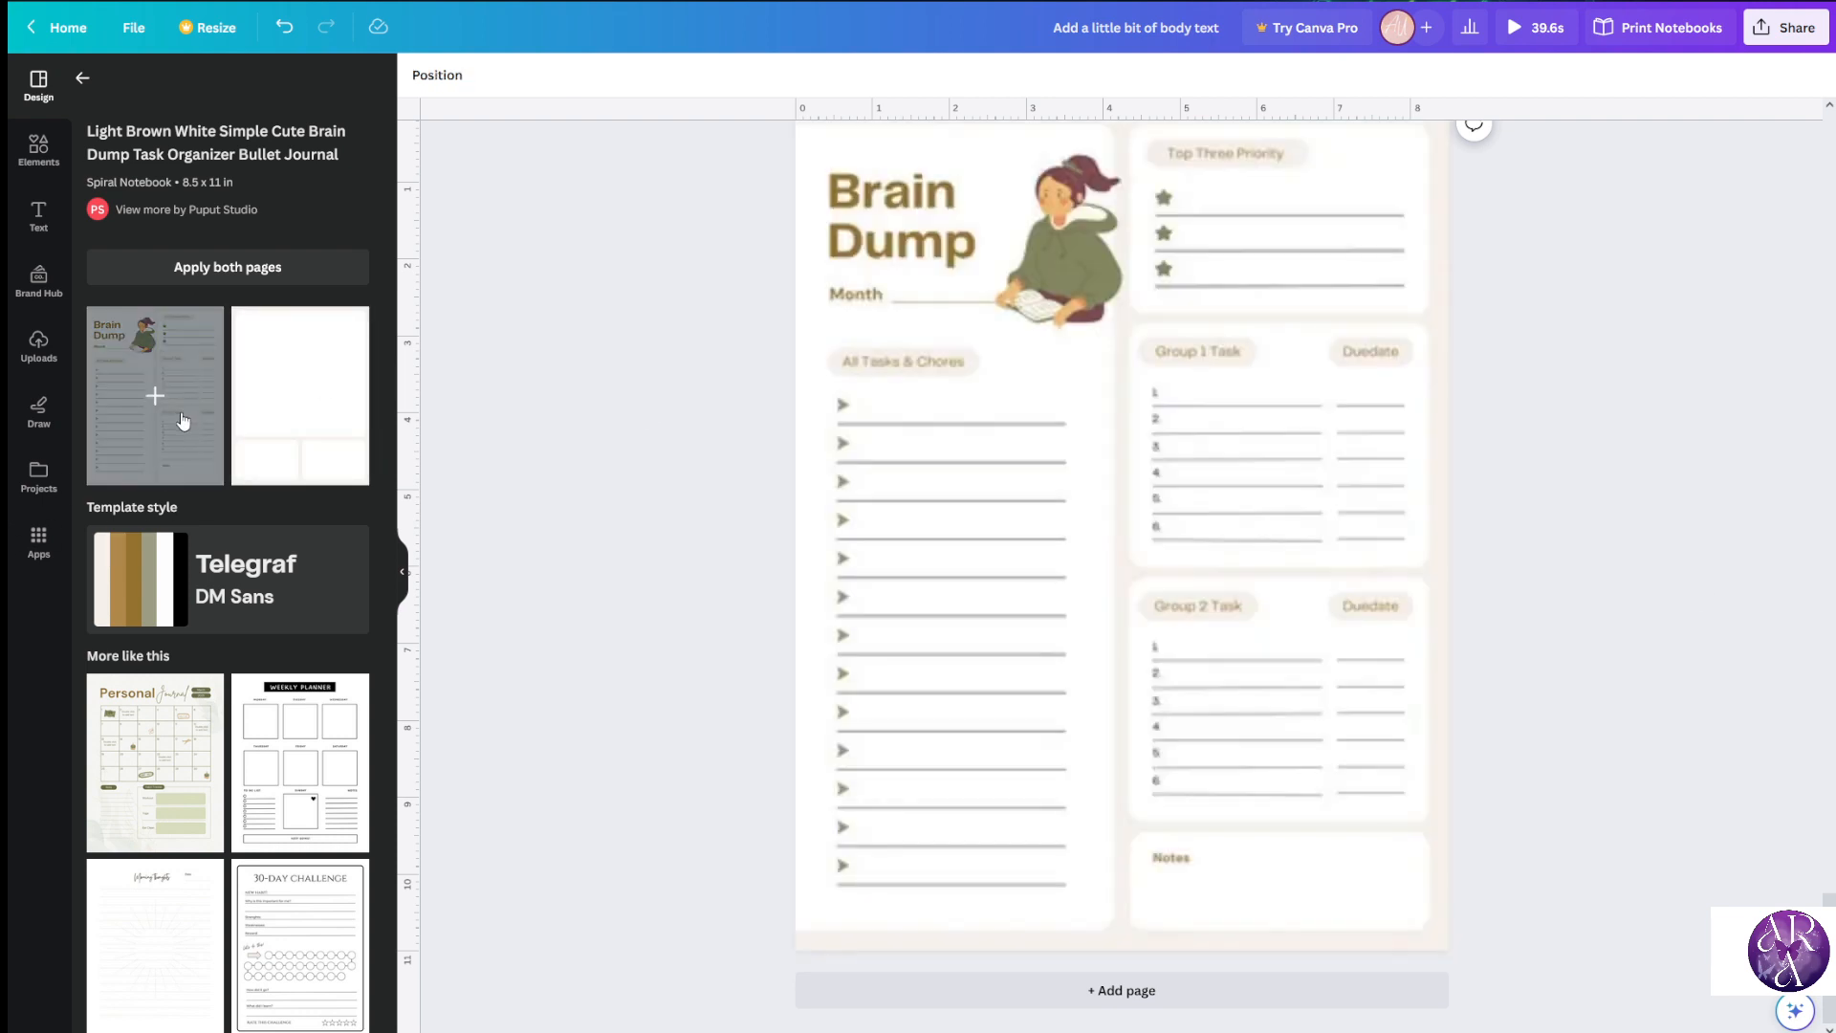
{"action": "left_click", "coordinate": [405, 574]}
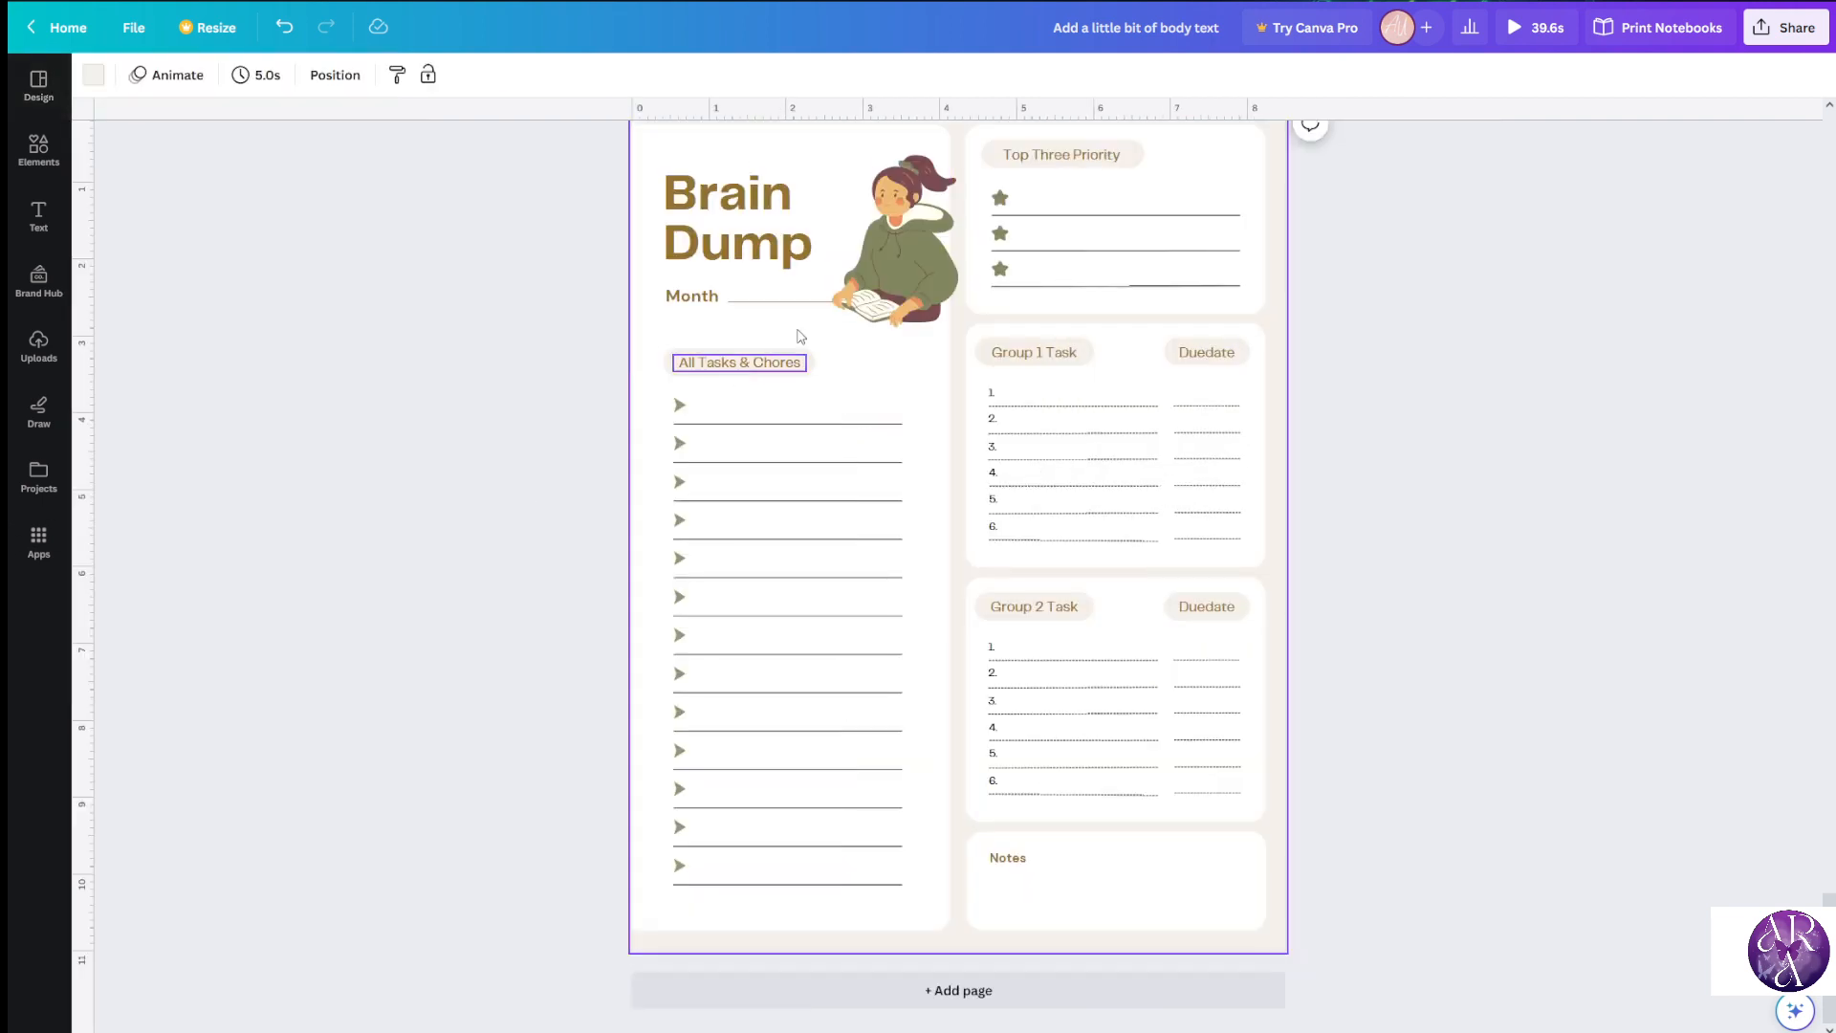
Delete the reading-girl illustration from the Brain Dump page and clear the page's beige background
{"action": "left_click", "coordinate": [885, 306]}
{"action": "key", "text": "Delete"}
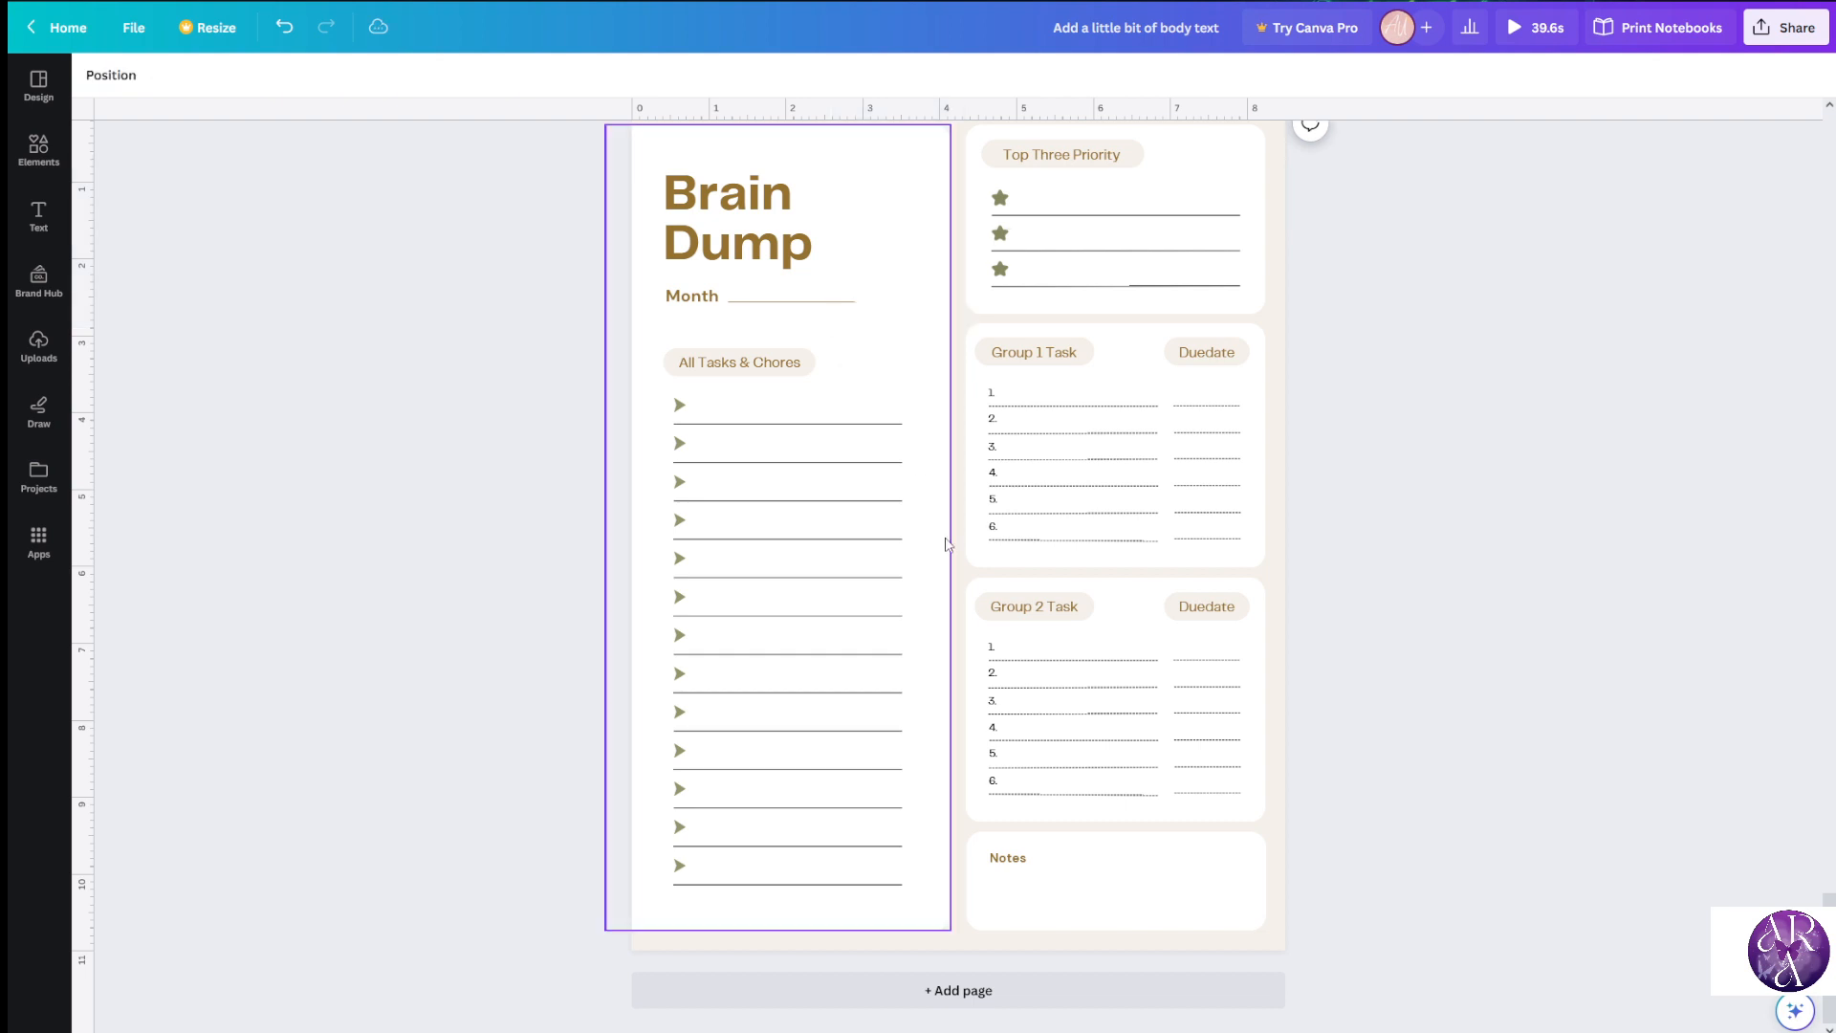
{"action": "scroll", "coordinate": [1131, 549], "scroll_direction": "up", "scroll_amount": 9}
{"action": "scroll", "coordinate": [875, 381], "scroll_direction": "down", "scroll_amount": 5}
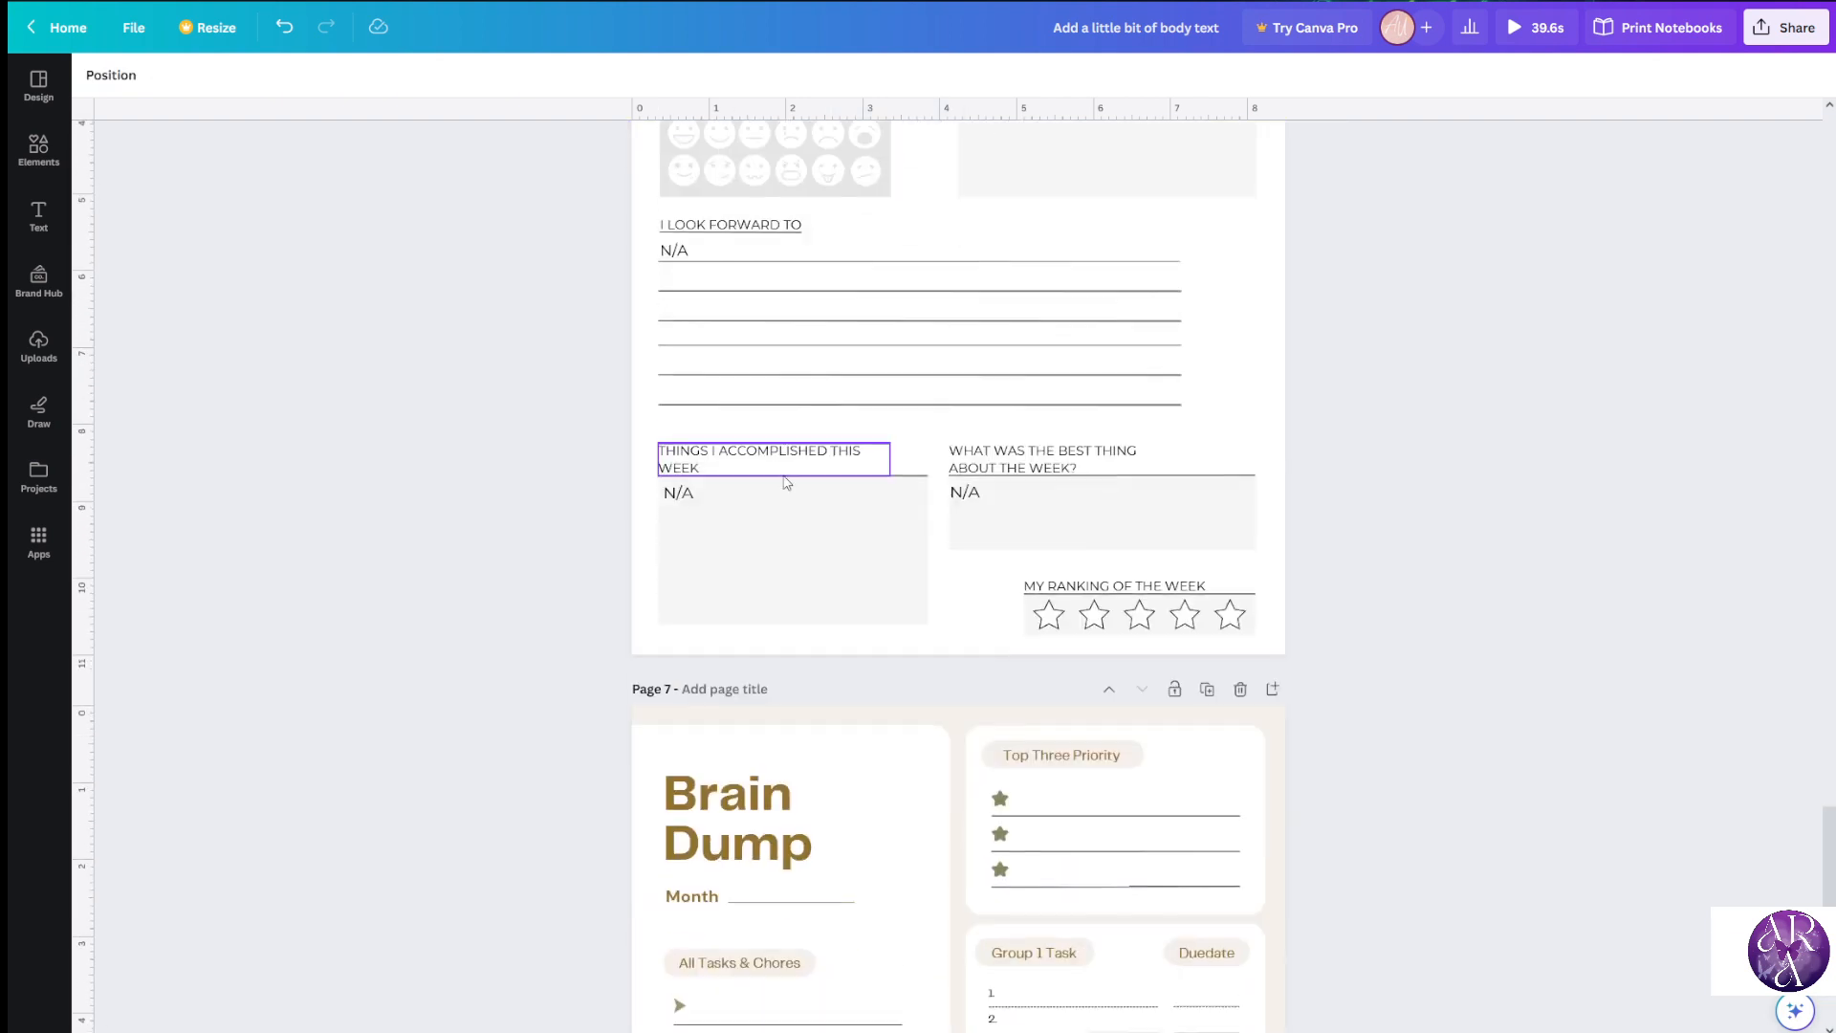
{"action": "left_click", "coordinate": [952, 481]}
Copy the background colour code #FFFEF5 from the blank cream page before the Weekly Shadow Work pages
{"action": "scroll", "coordinate": [954, 479], "scroll_direction": "up", "scroll_amount": 13}
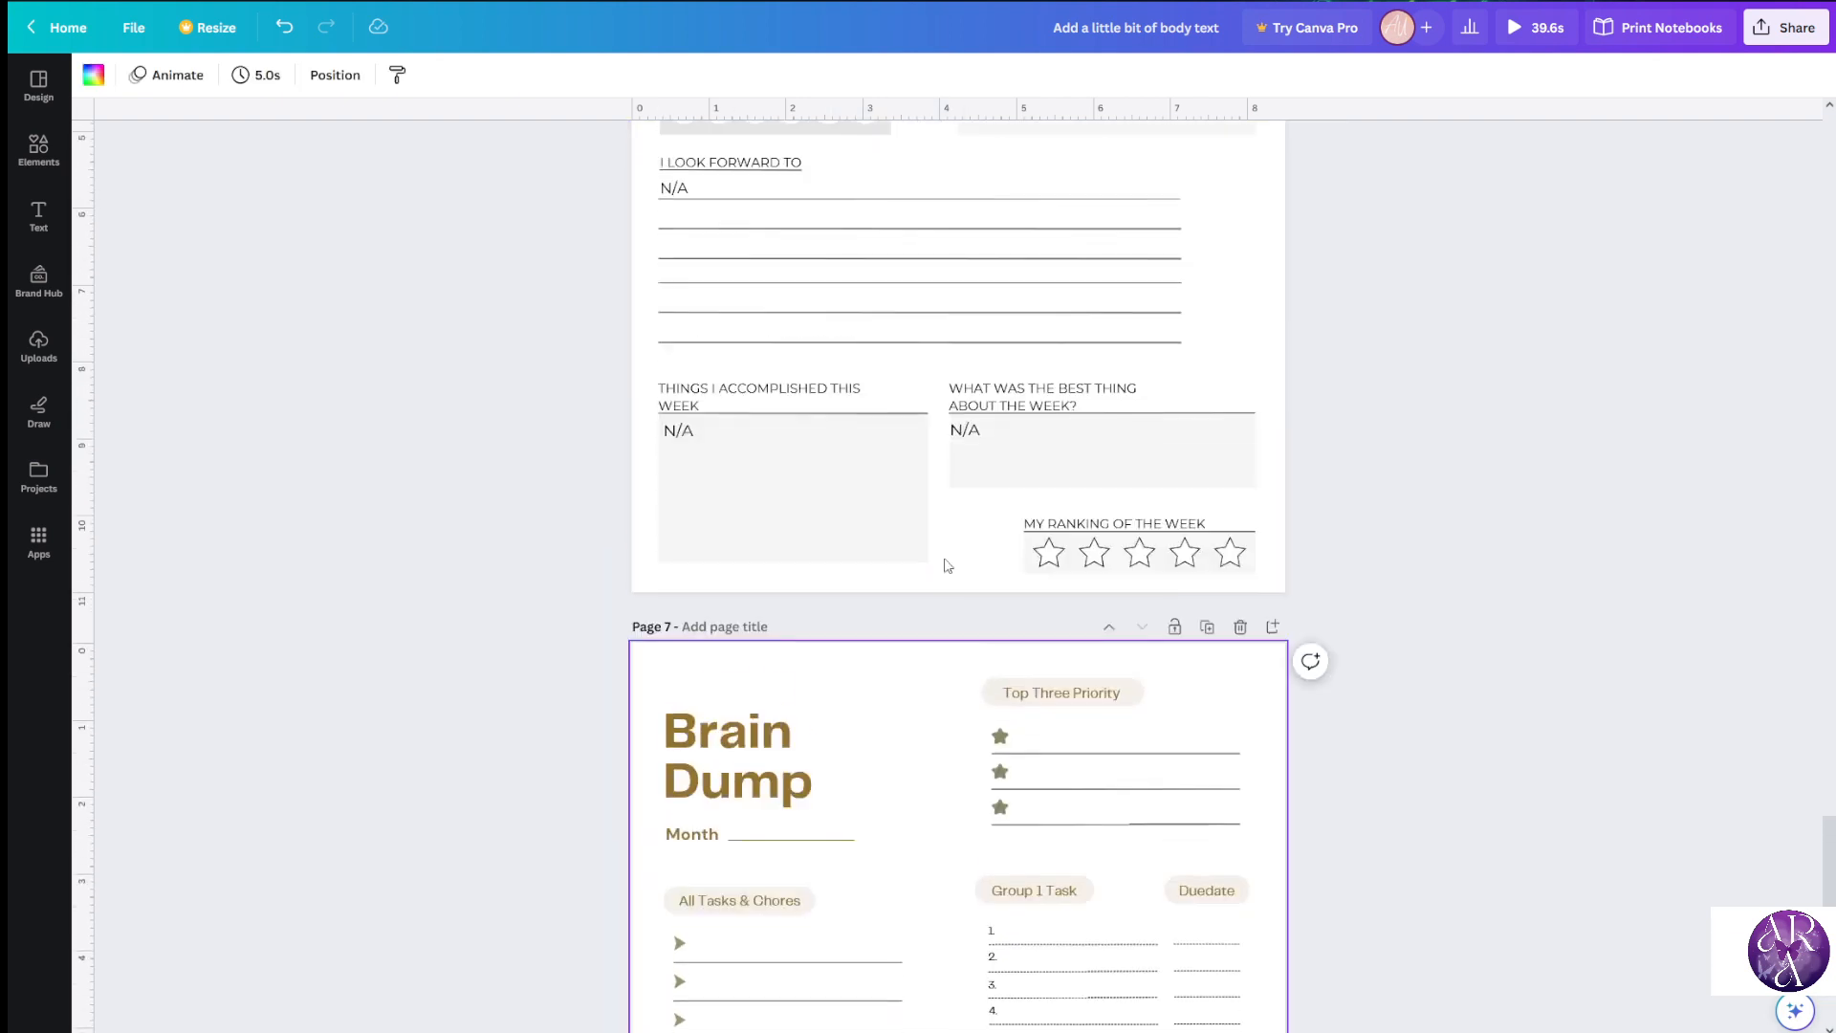
{"action": "scroll", "coordinate": [956, 475], "scroll_direction": "up", "scroll_amount": 19}
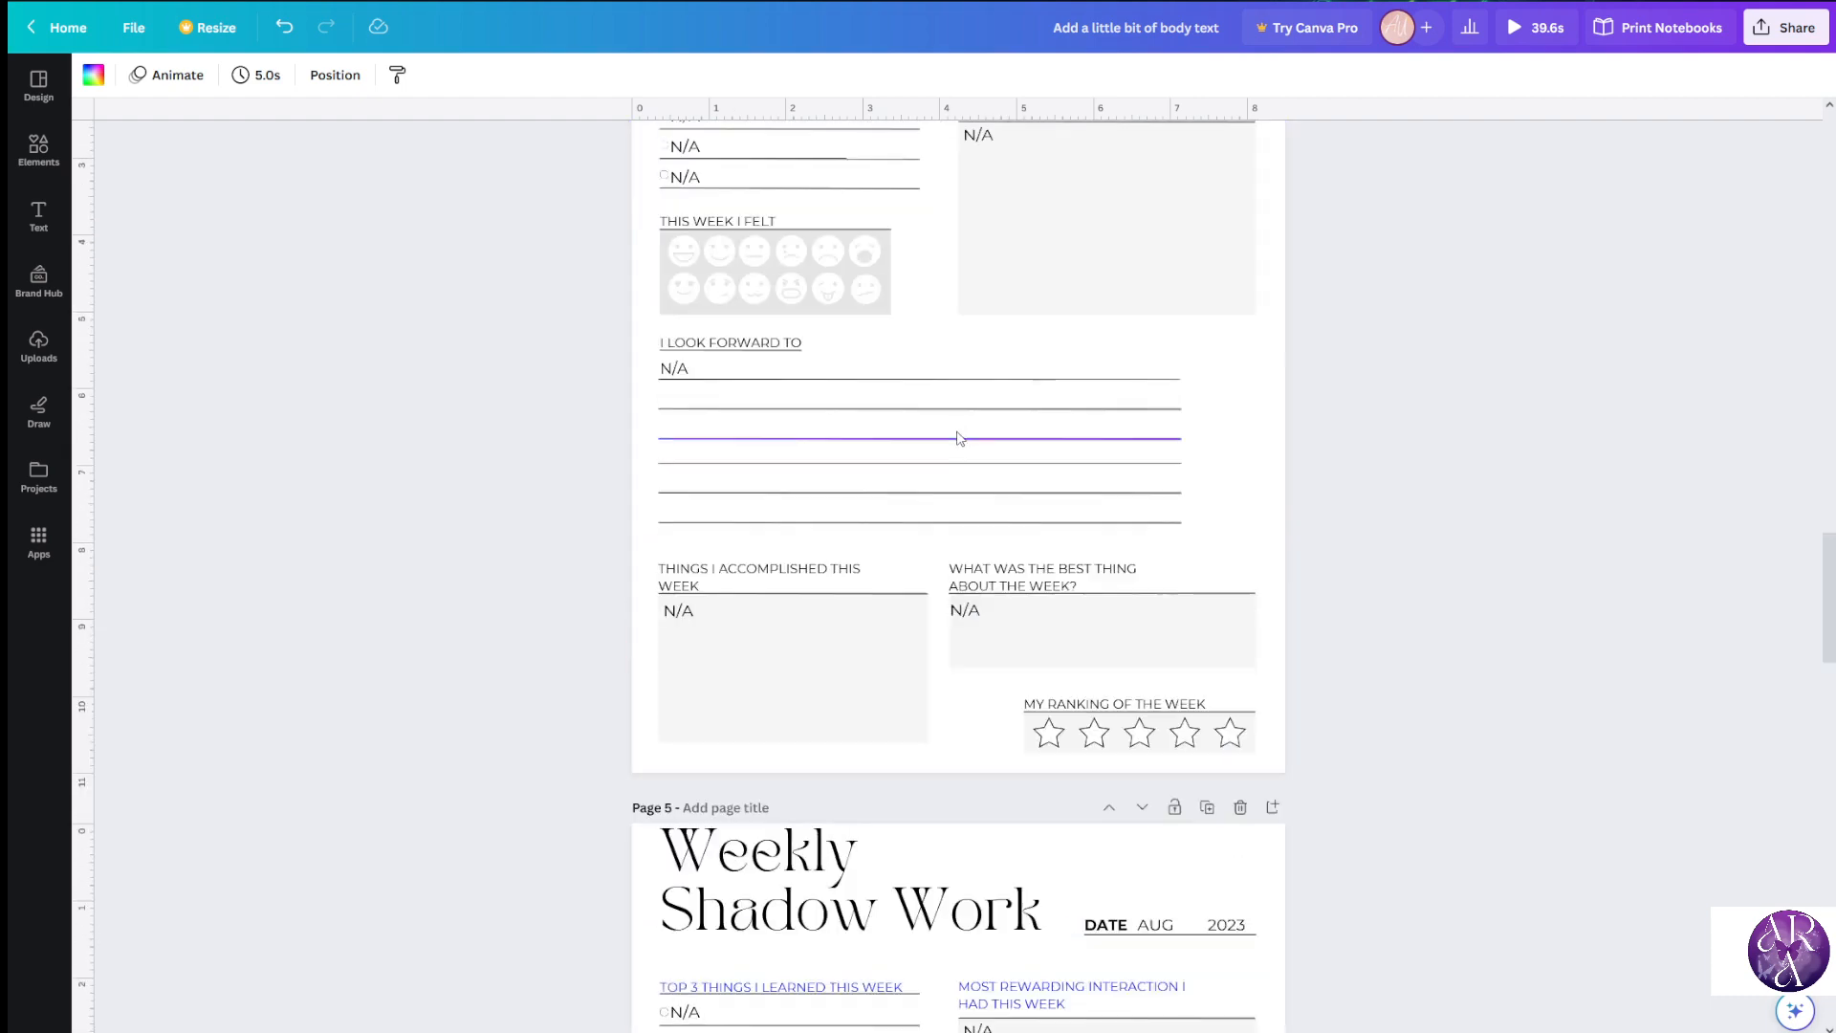
{"action": "left_click_drag", "start_coordinate": [1830, 524], "coordinate": [1798, 379]}
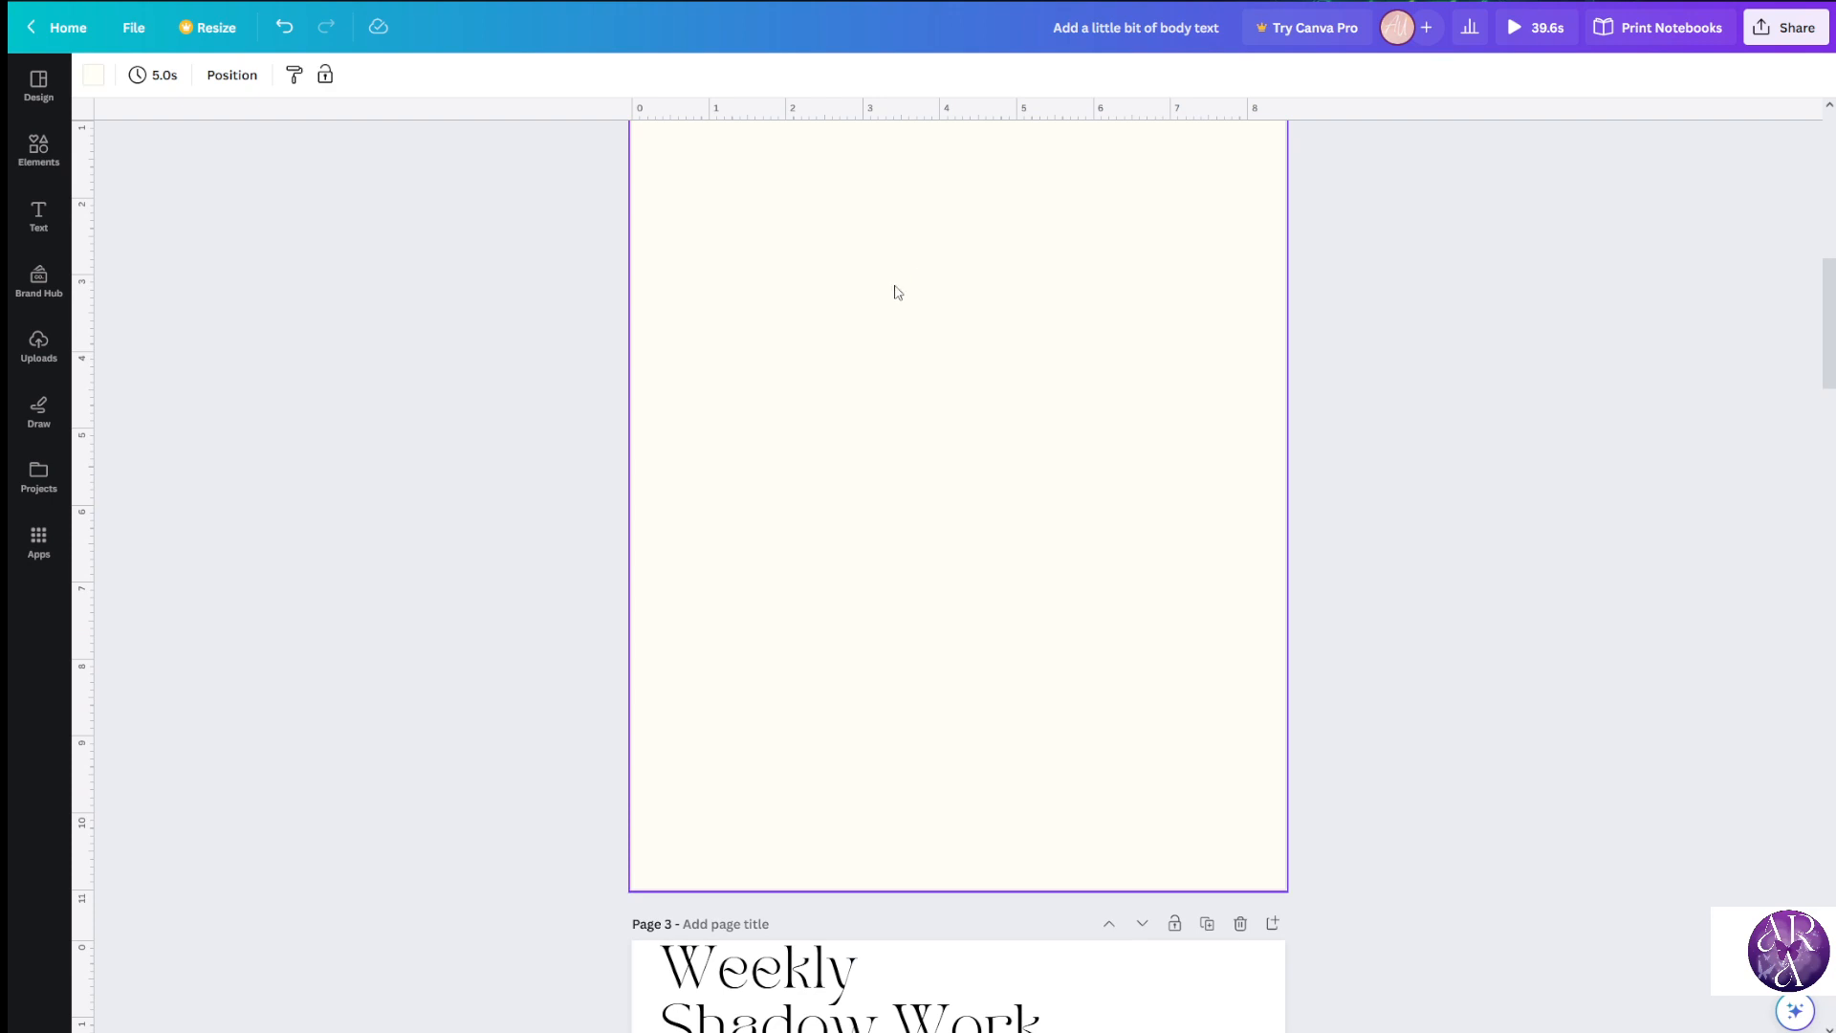
{"action": "left_click", "coordinate": [93, 74]}
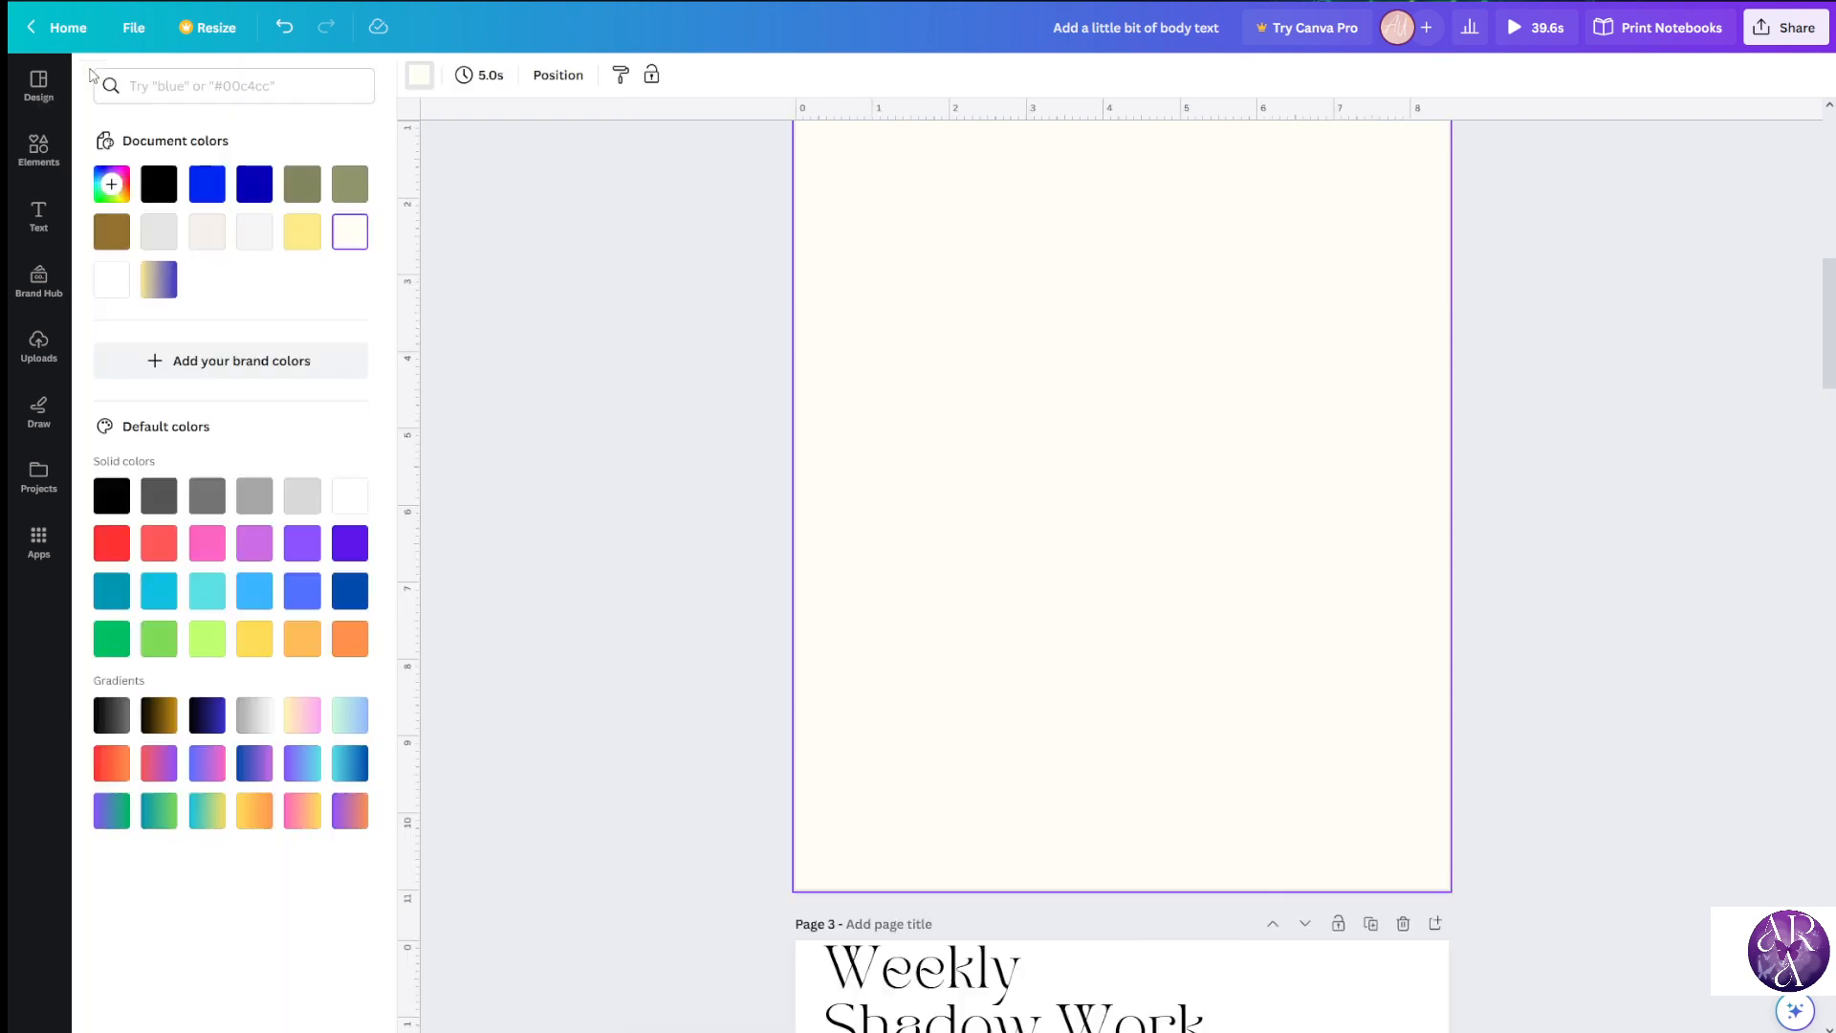
{"action": "left_click", "coordinate": [350, 233]}
{"action": "key", "text": "ctrl+c"}
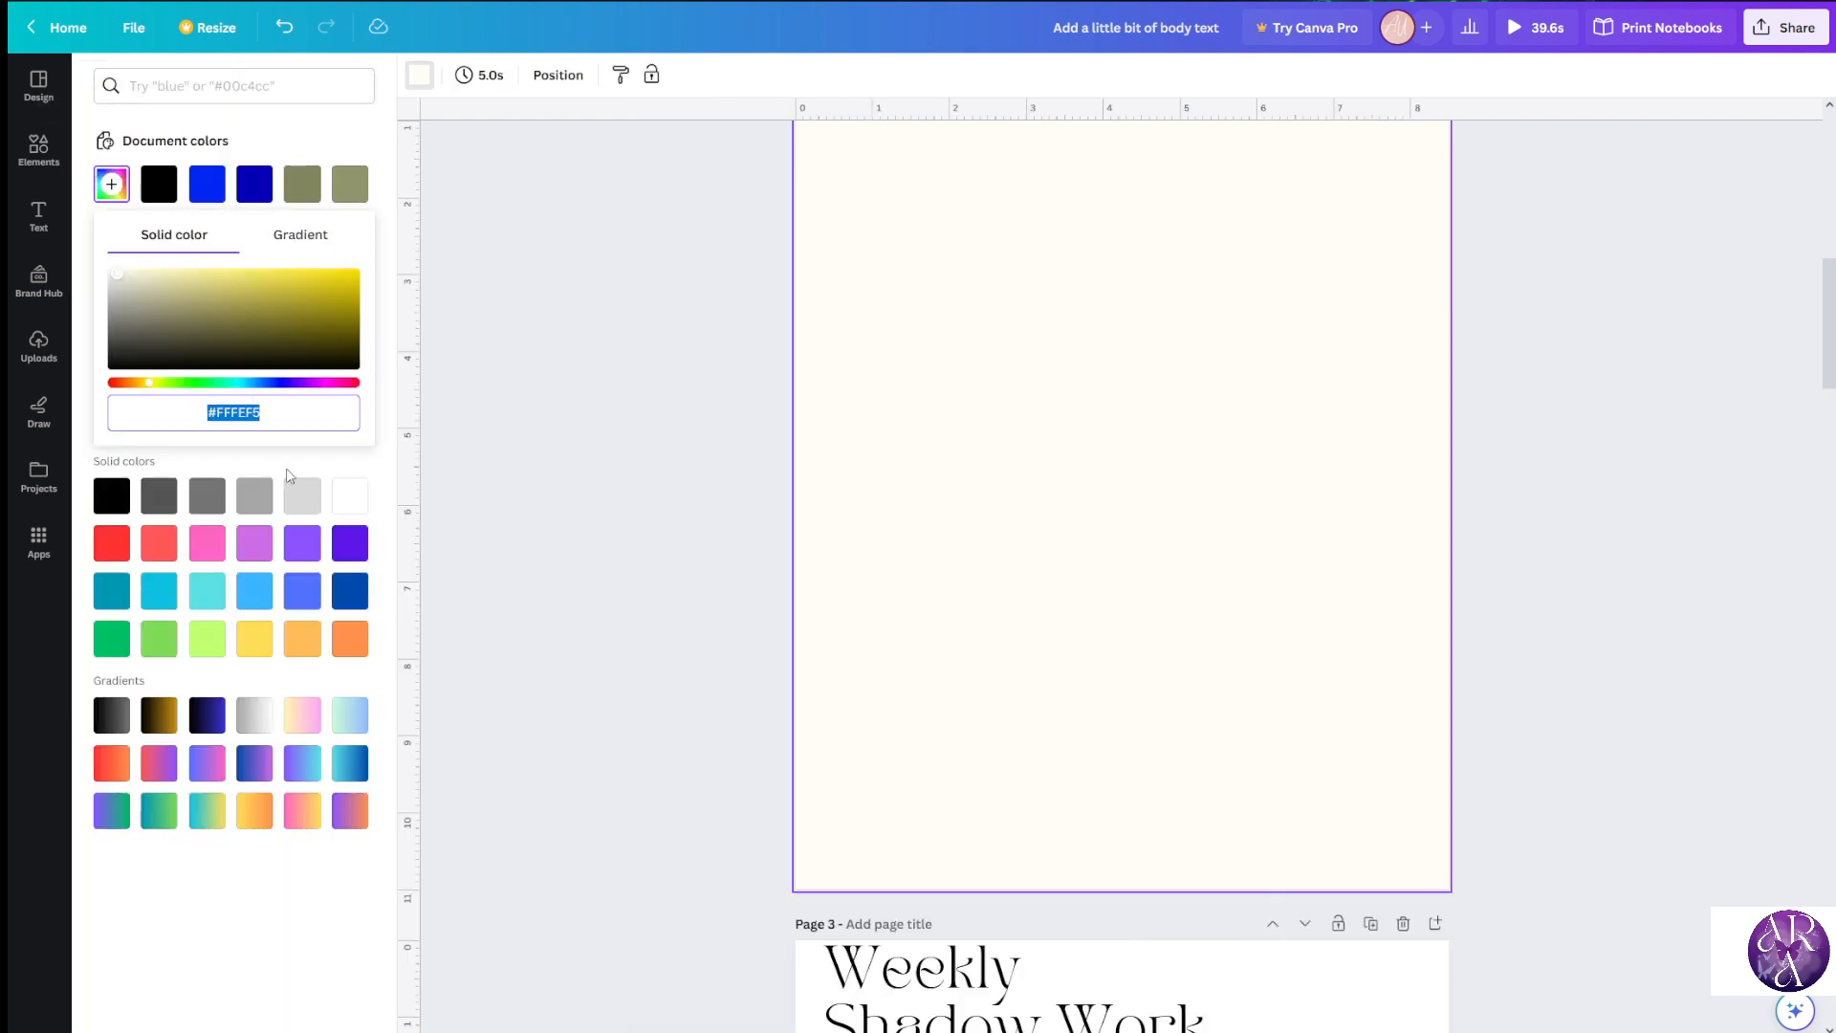
{"action": "left_click", "coordinate": [467, 520]}
Set the background colour of page 3, the first Weekly Shadow Work page, to #FFFEF5
{"action": "scroll", "coordinate": [488, 507], "scroll_direction": "down", "scroll_amount": 5}
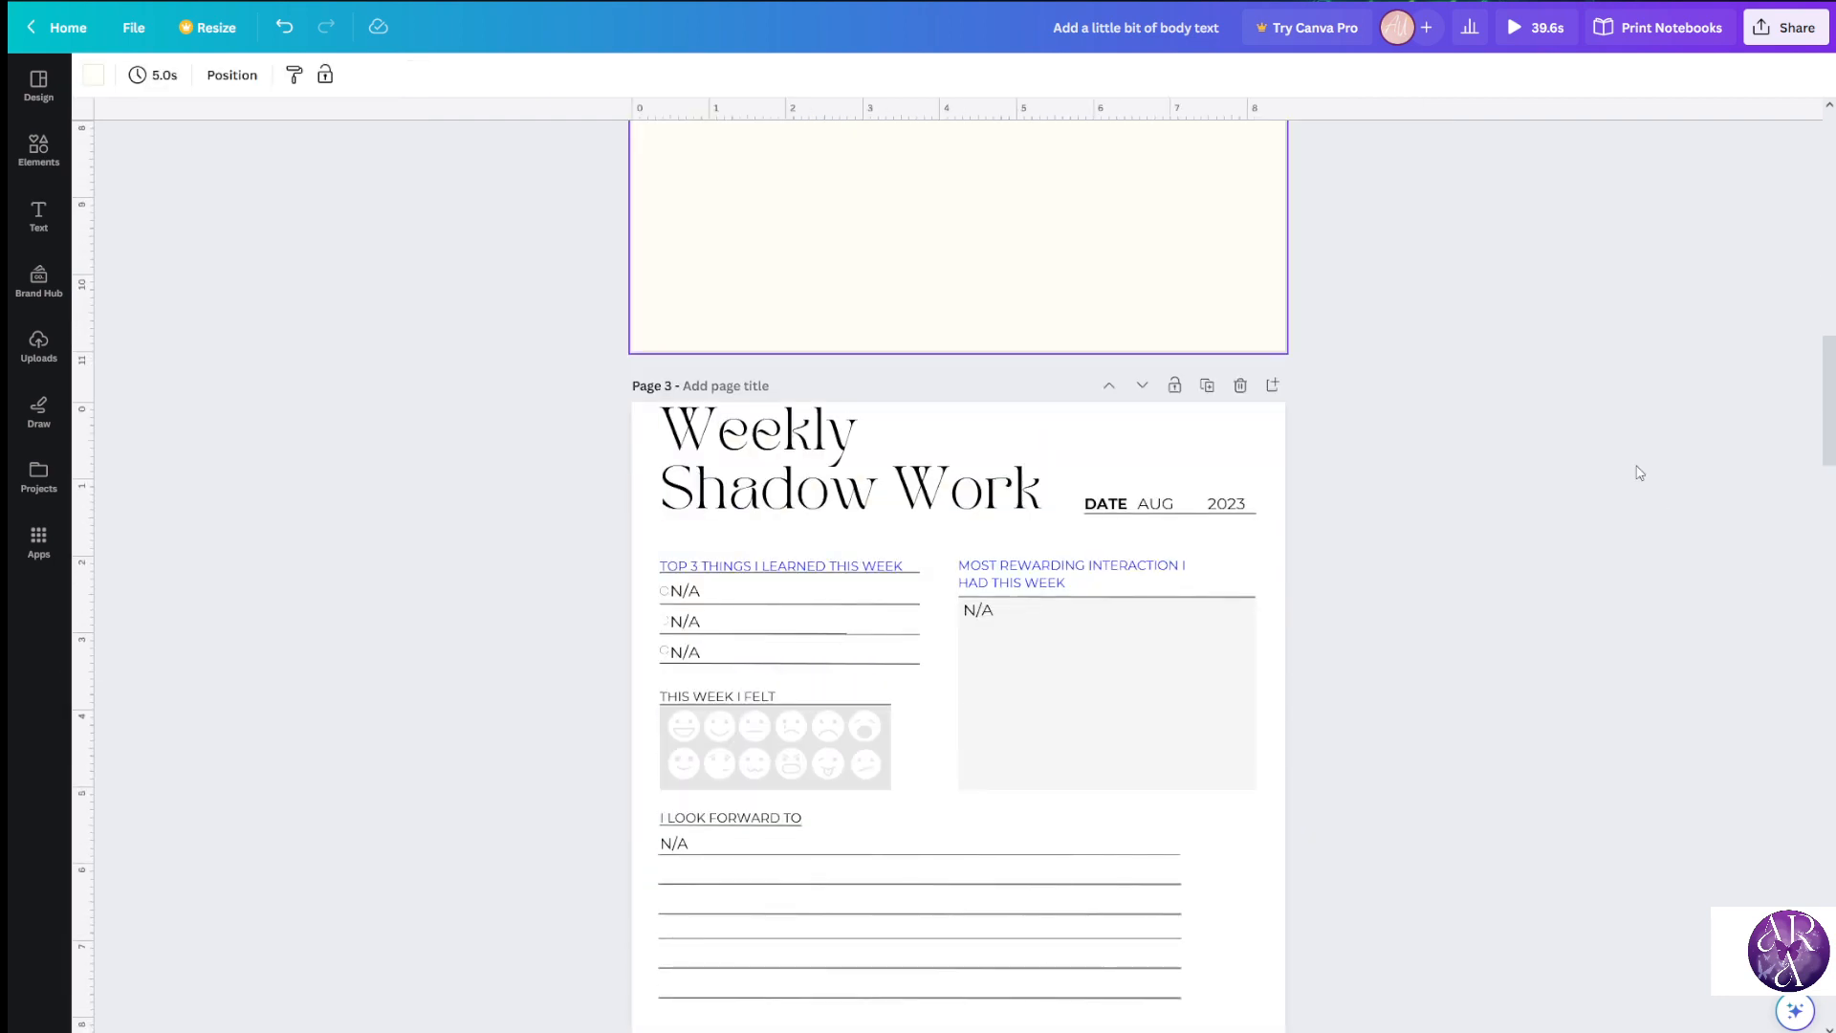
{"action": "left_click", "coordinate": [1057, 437]}
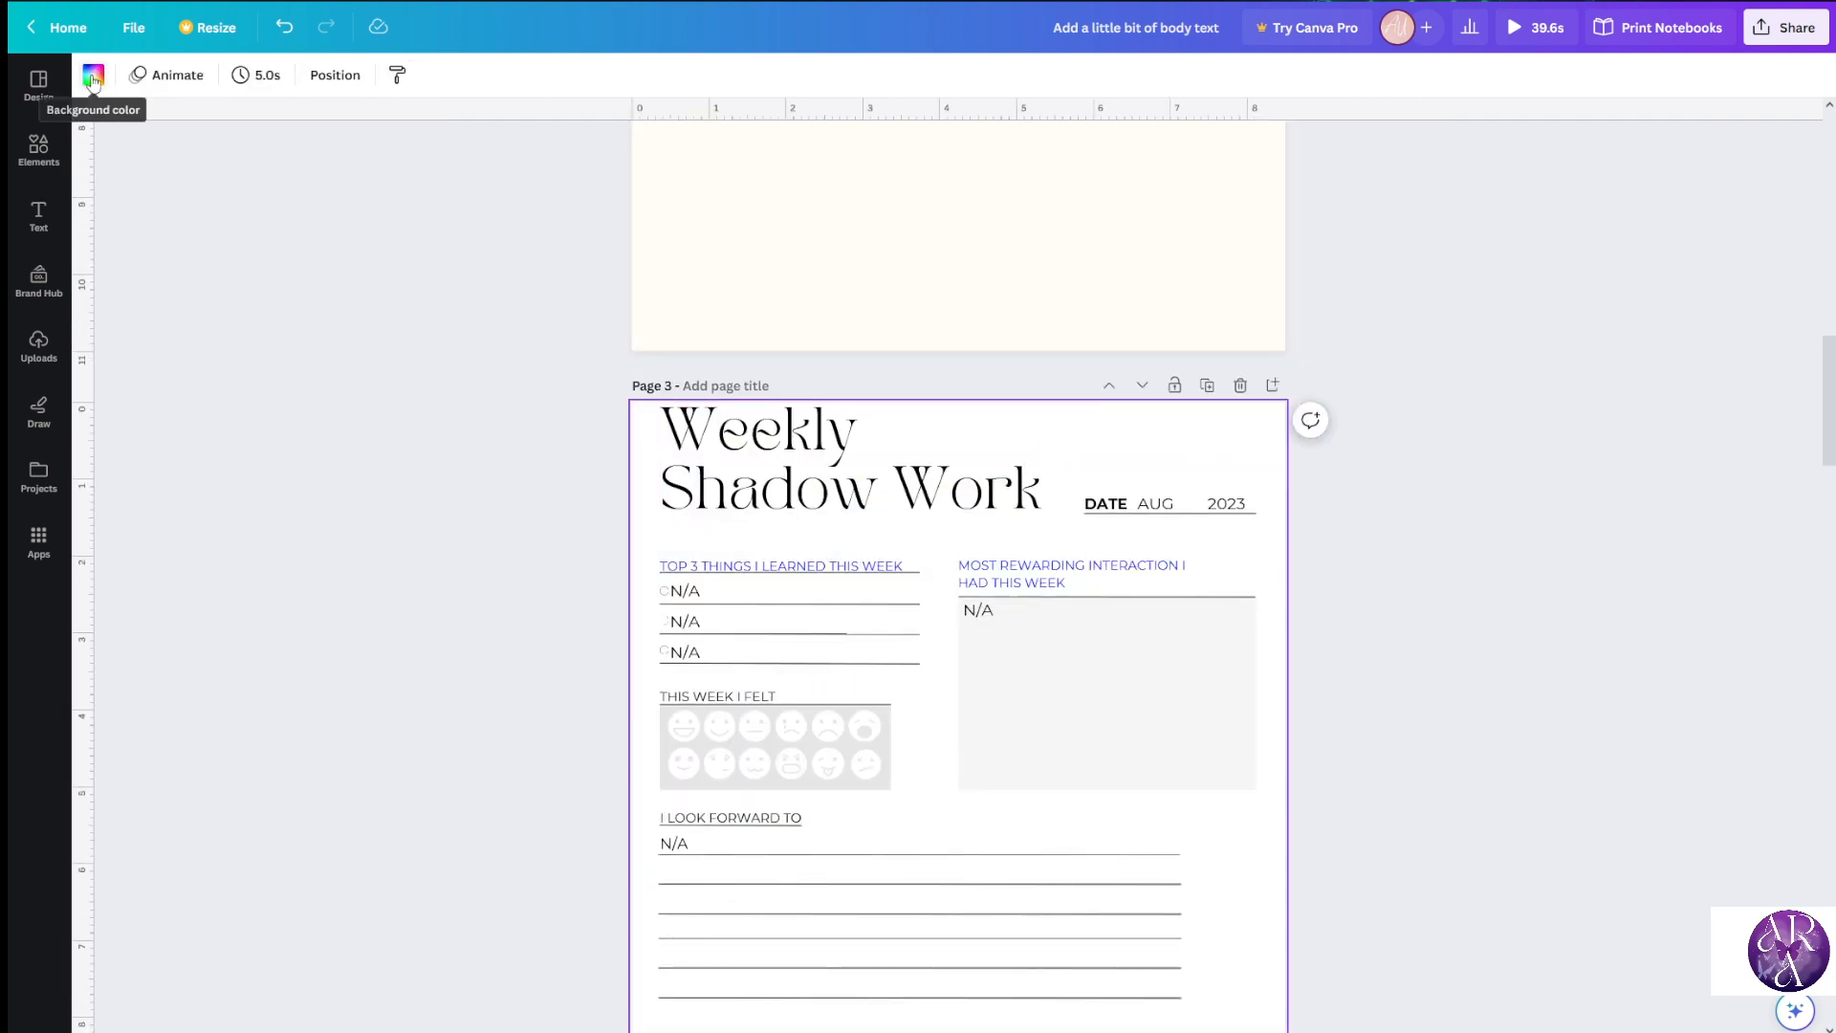
{"action": "left_click", "coordinate": [92, 75]}
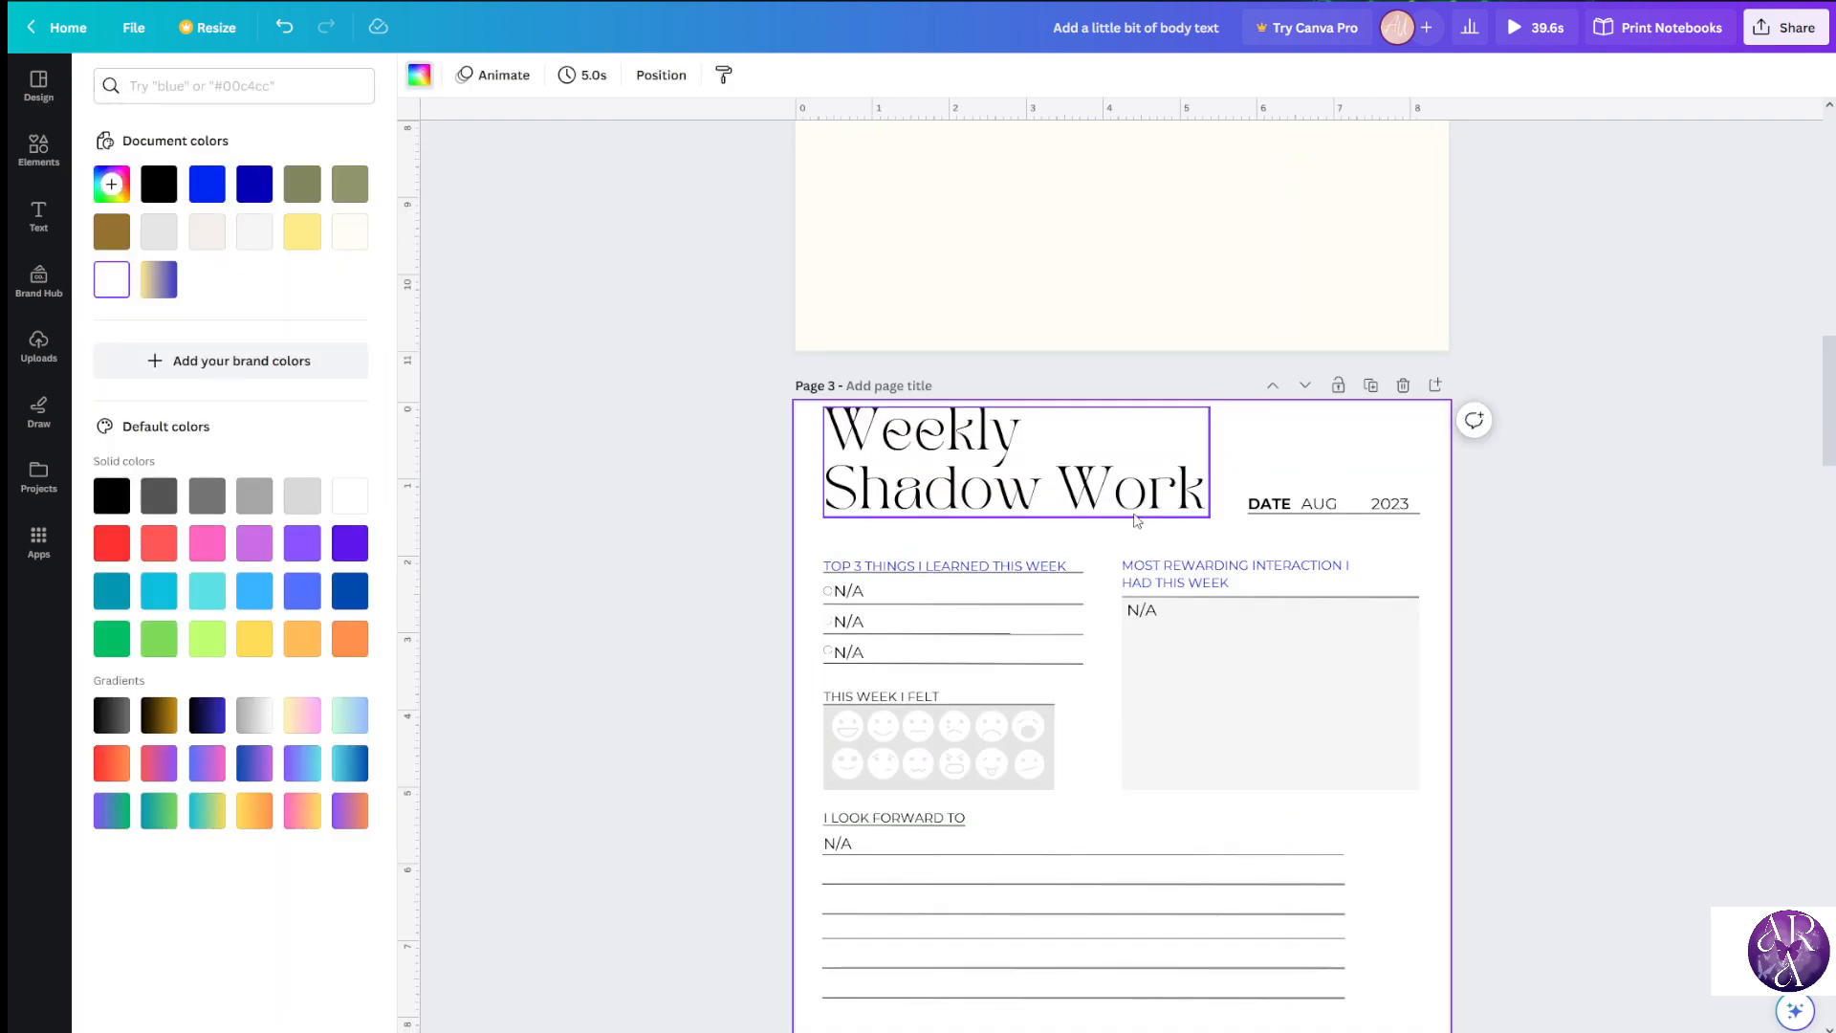
{"action": "left_click", "coordinate": [122, 280]}
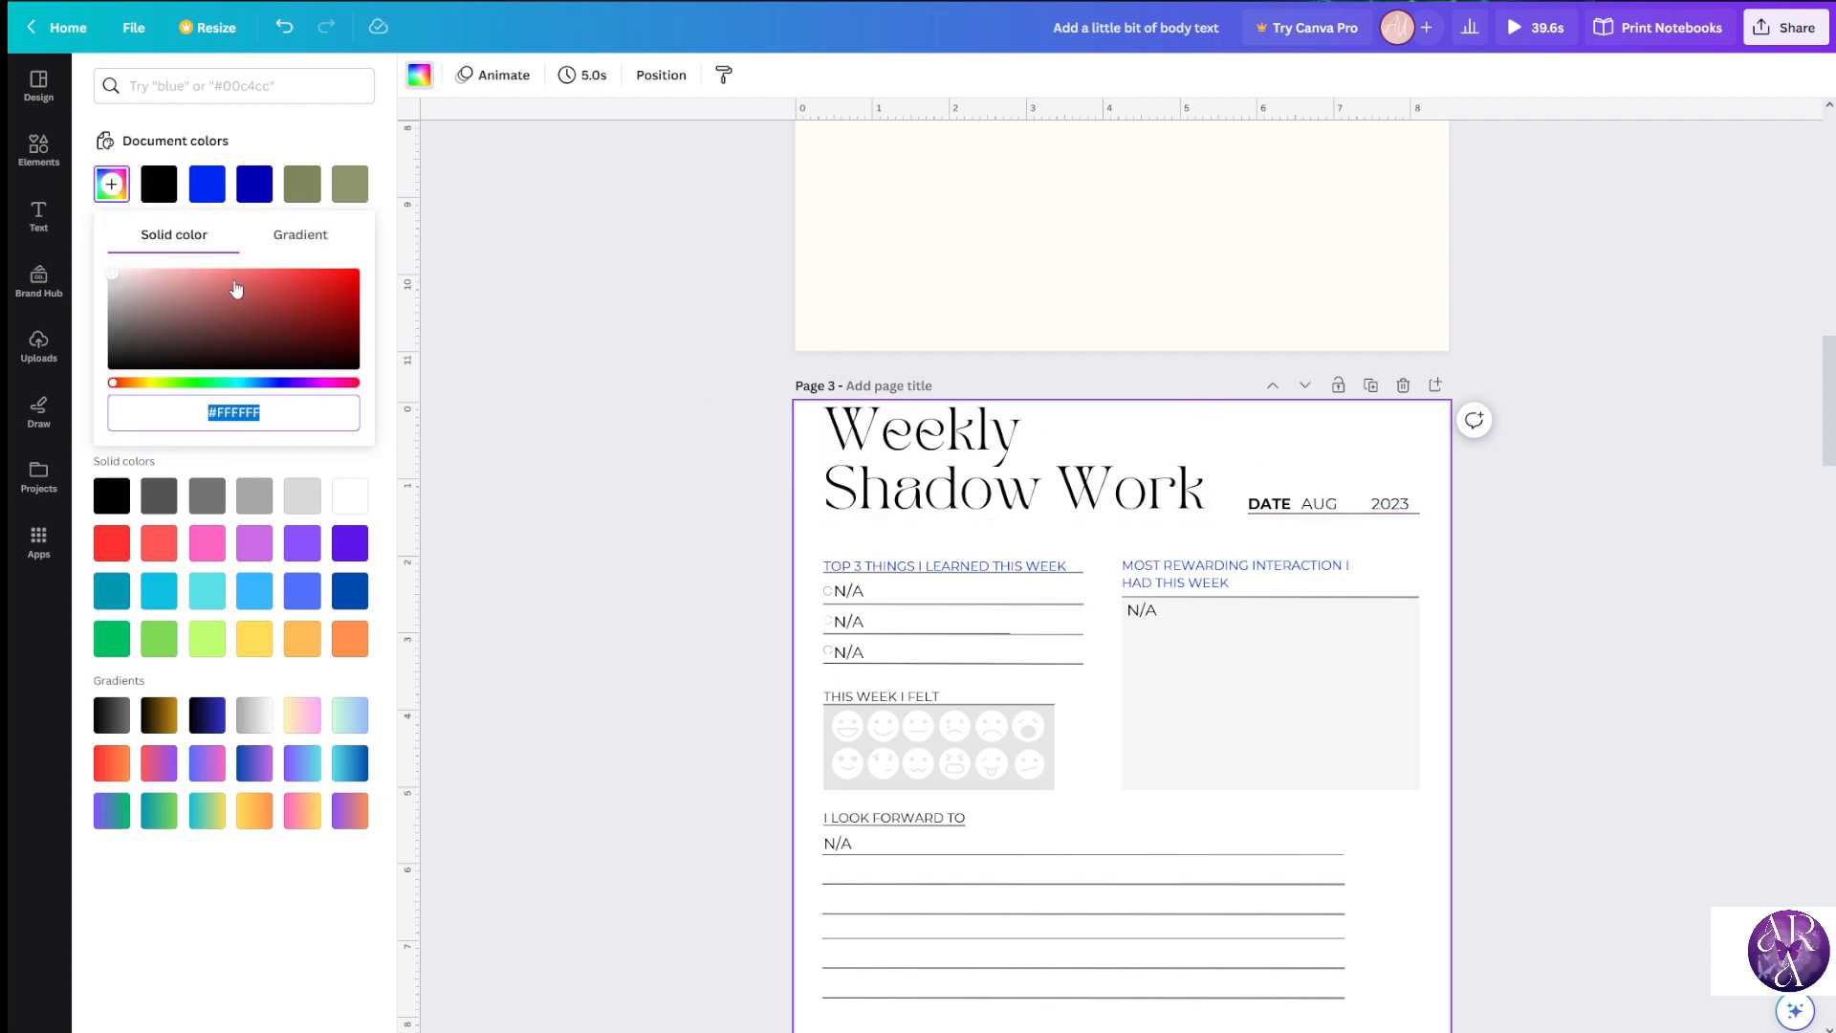
{"action": "key", "text": "ctrl+v"}
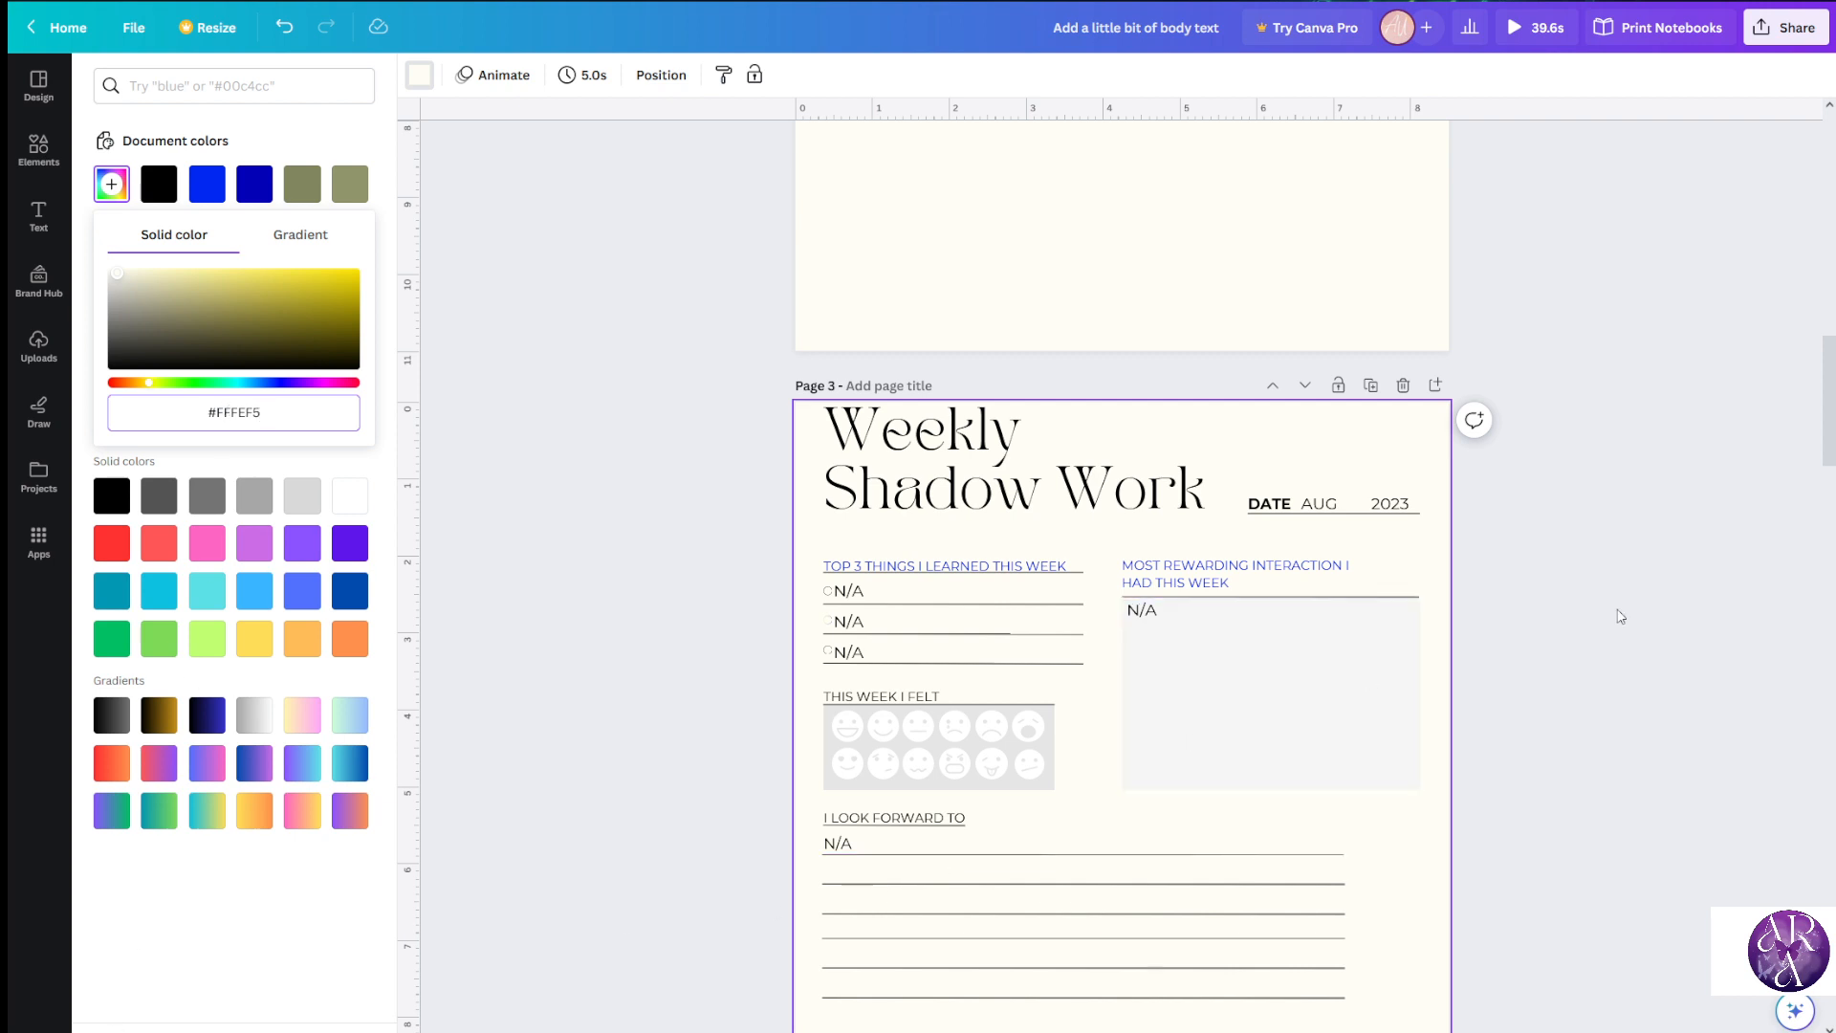
{"action": "key", "text": "Return"}
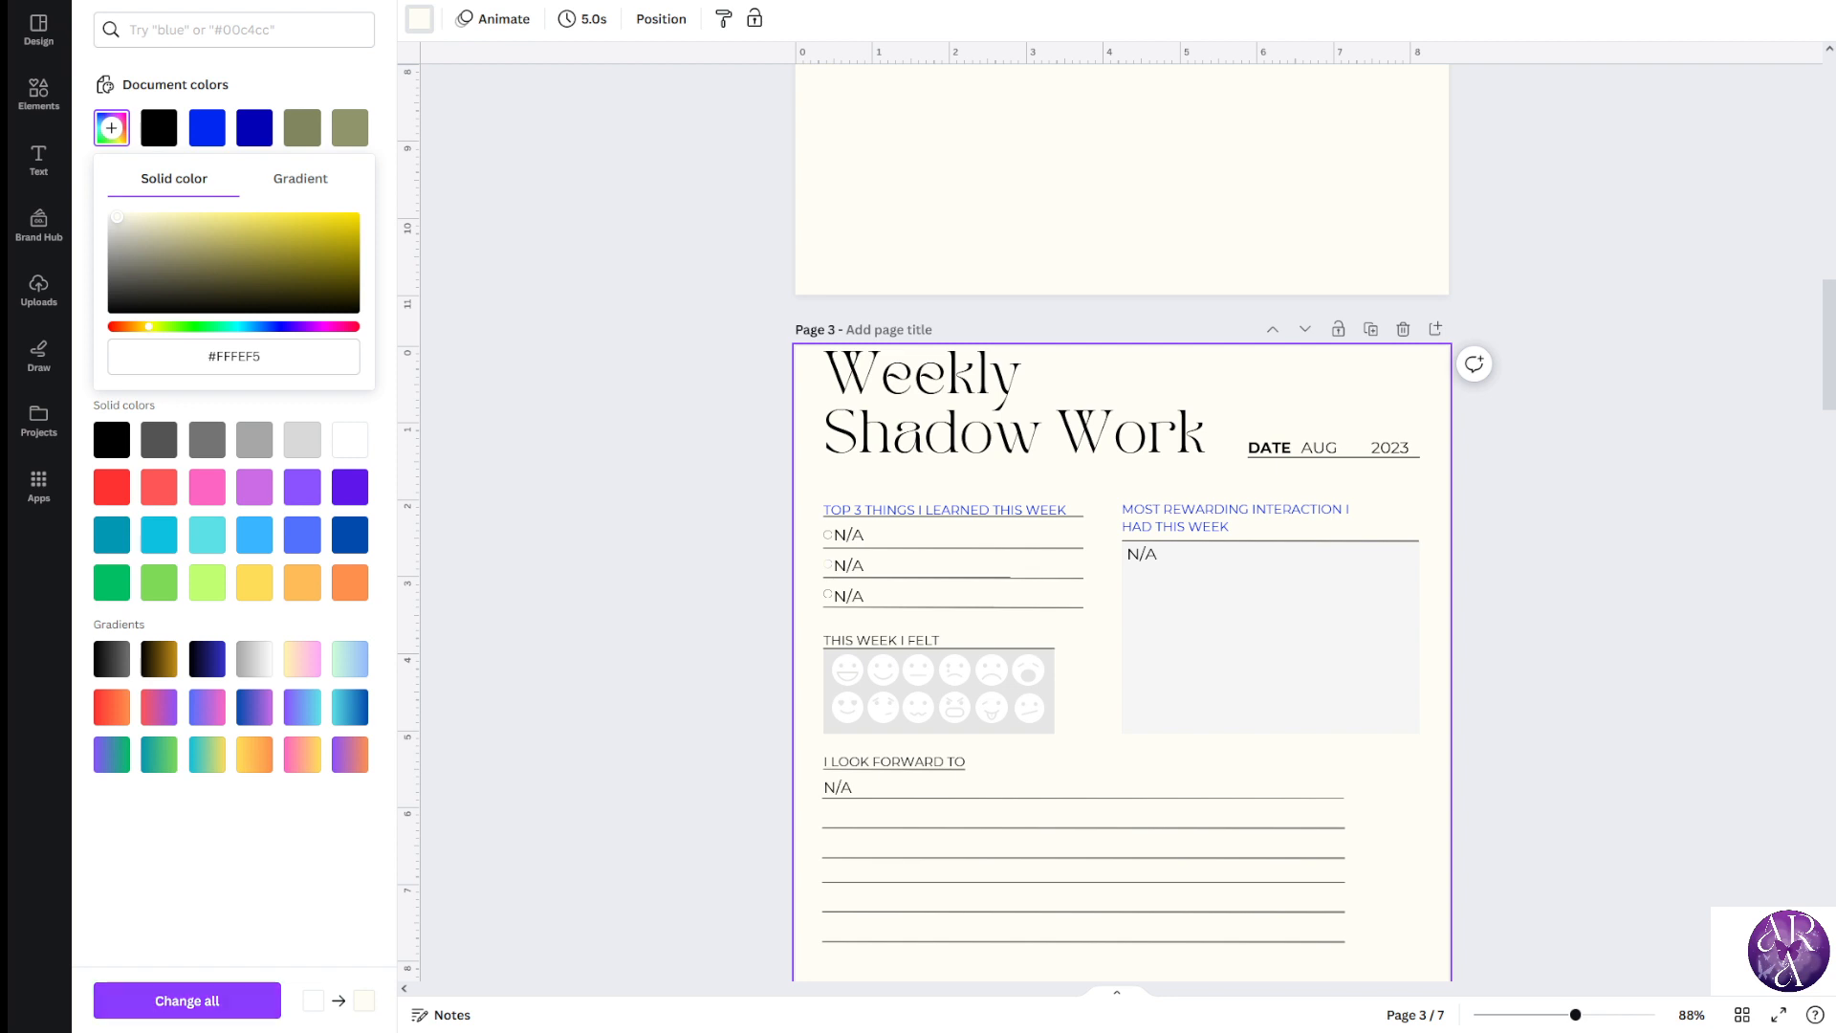
Apply the white-to-cream colour change to all pages of the notebook
{"action": "left_click", "coordinate": [190, 896]}
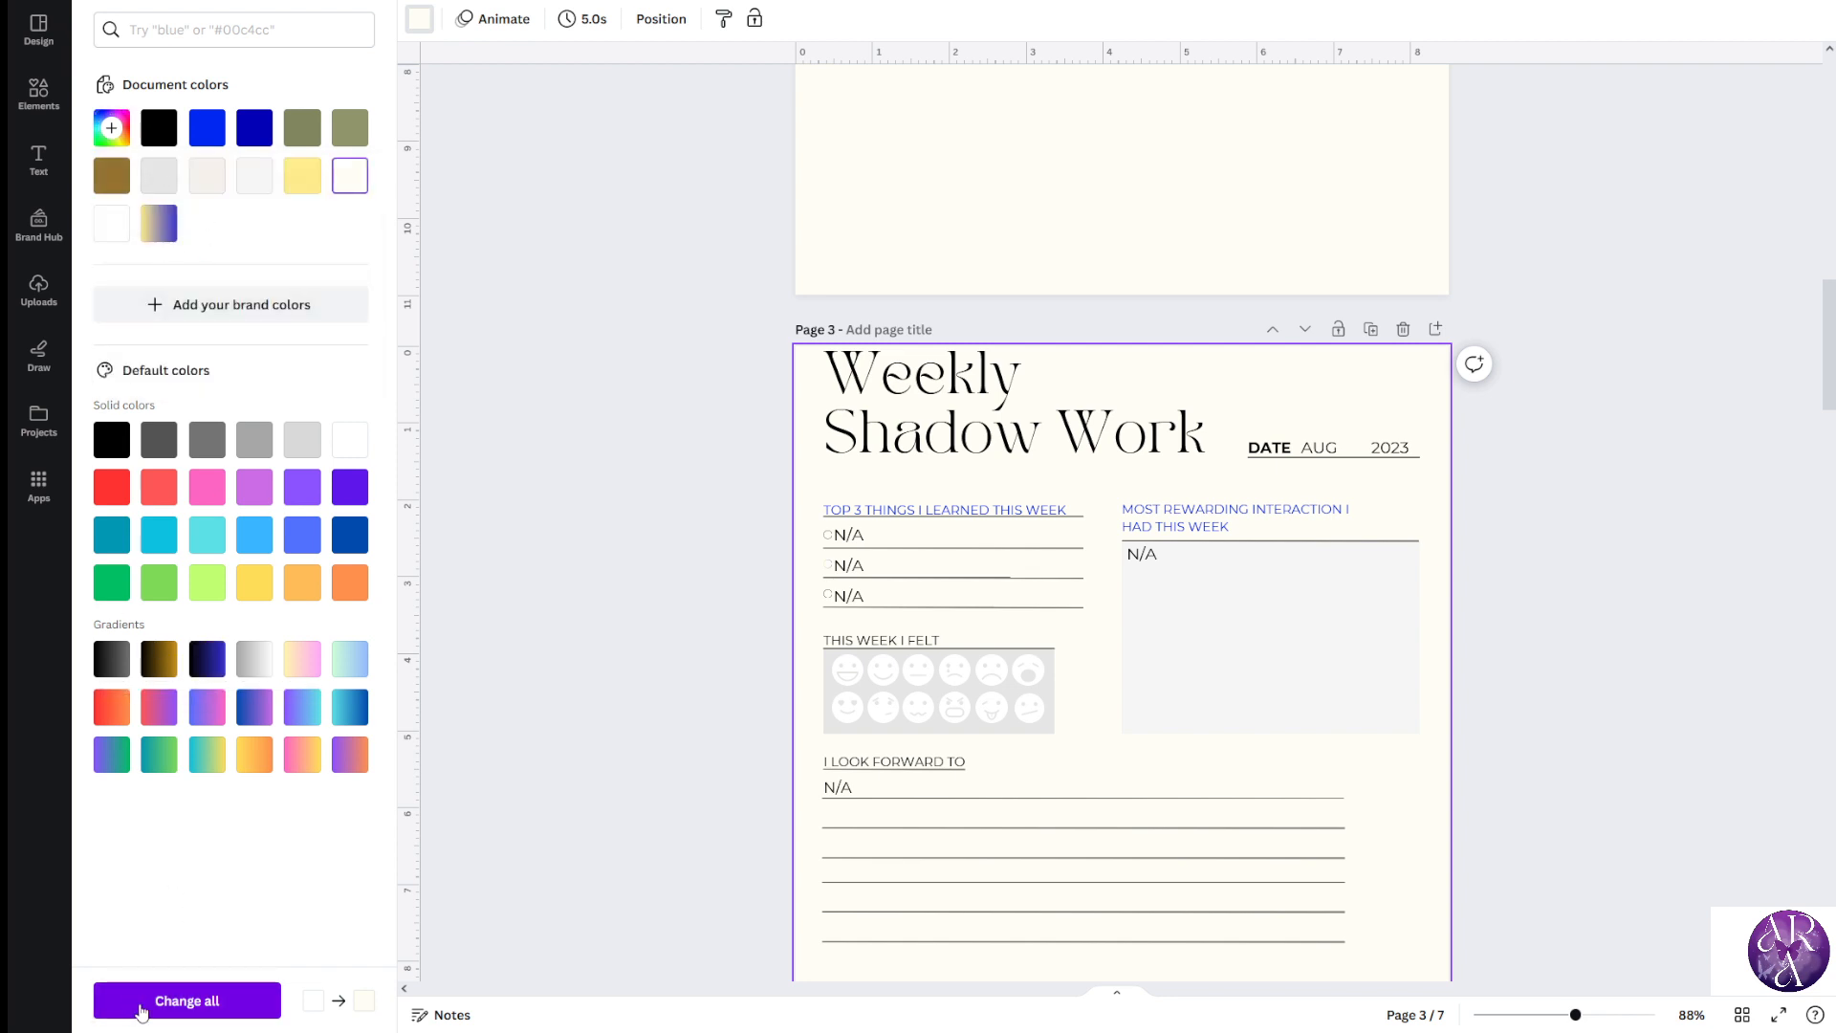
{"action": "left_click", "coordinate": [141, 1004]}
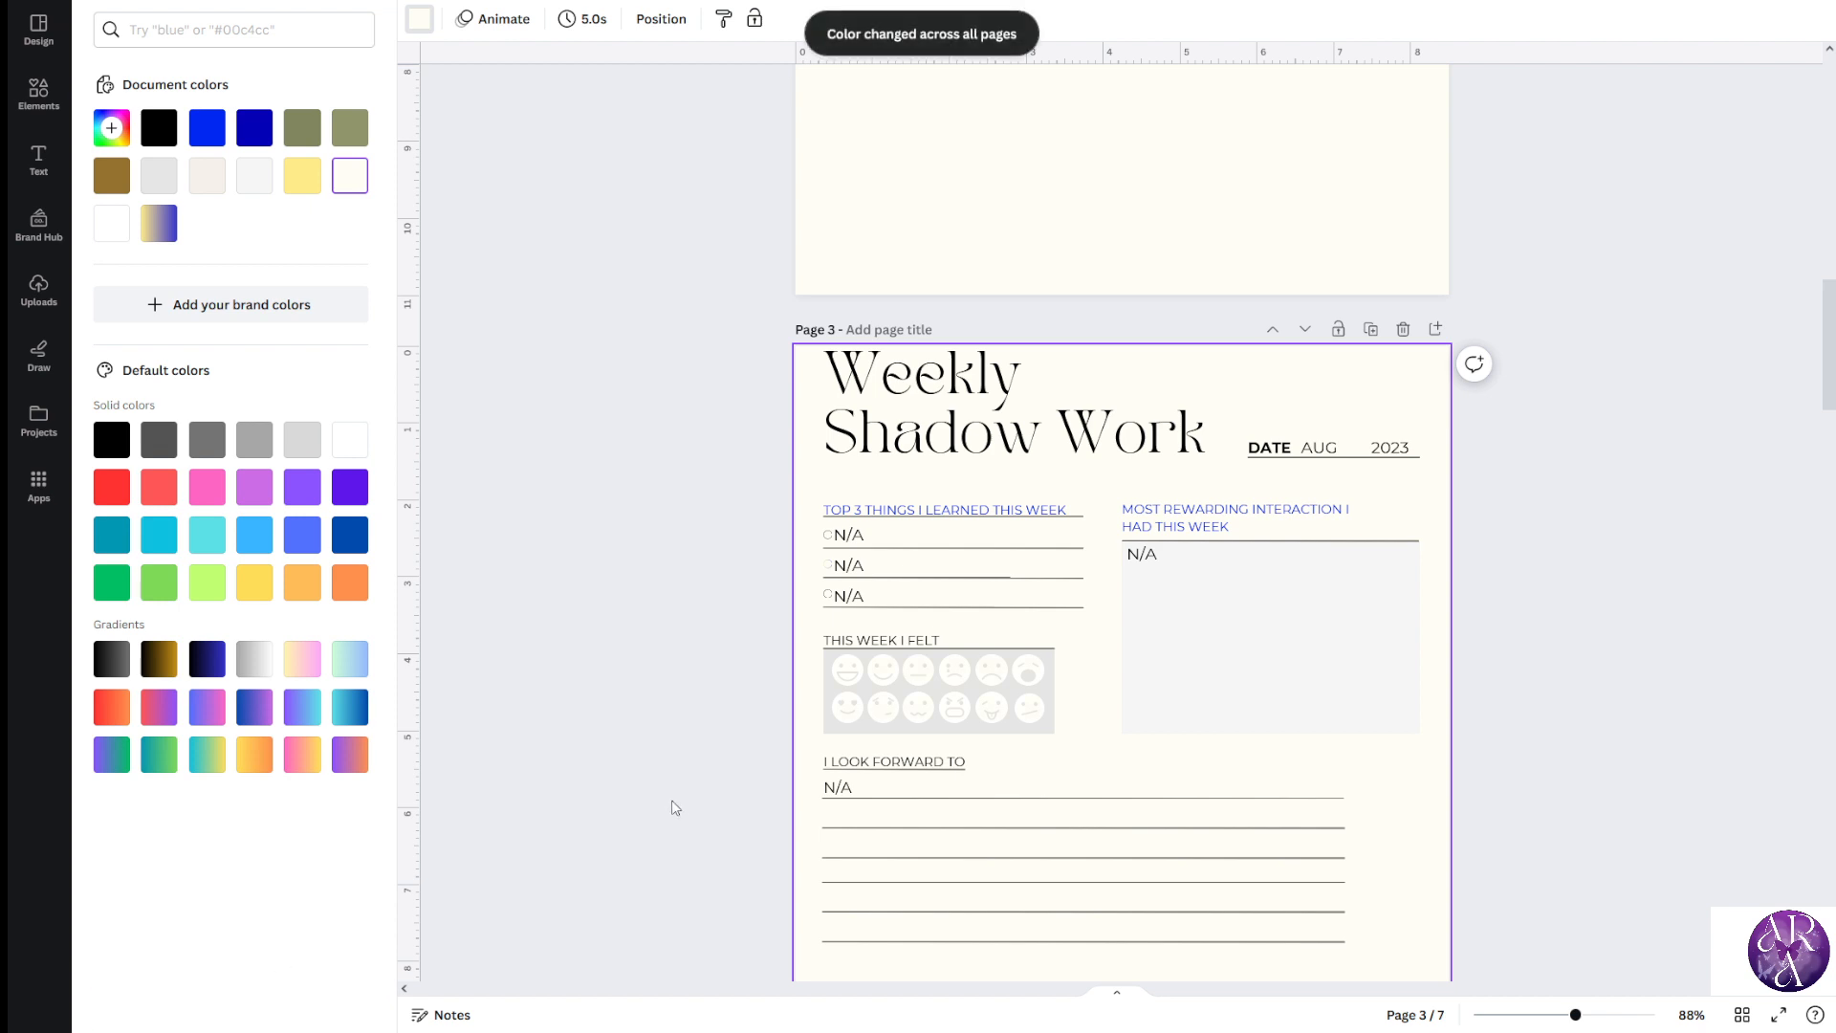
{"action": "left_click", "coordinate": [675, 808]}
Examine the Weekly Shadow Work pages and the Brain Dump page for consistent background colour and layout
{"action": "scroll", "coordinate": [652, 783], "scroll_direction": "down", "scroll_amount": 4}
{"action": "scroll", "coordinate": [901, 446], "scroll_direction": "down", "scroll_amount": 3}
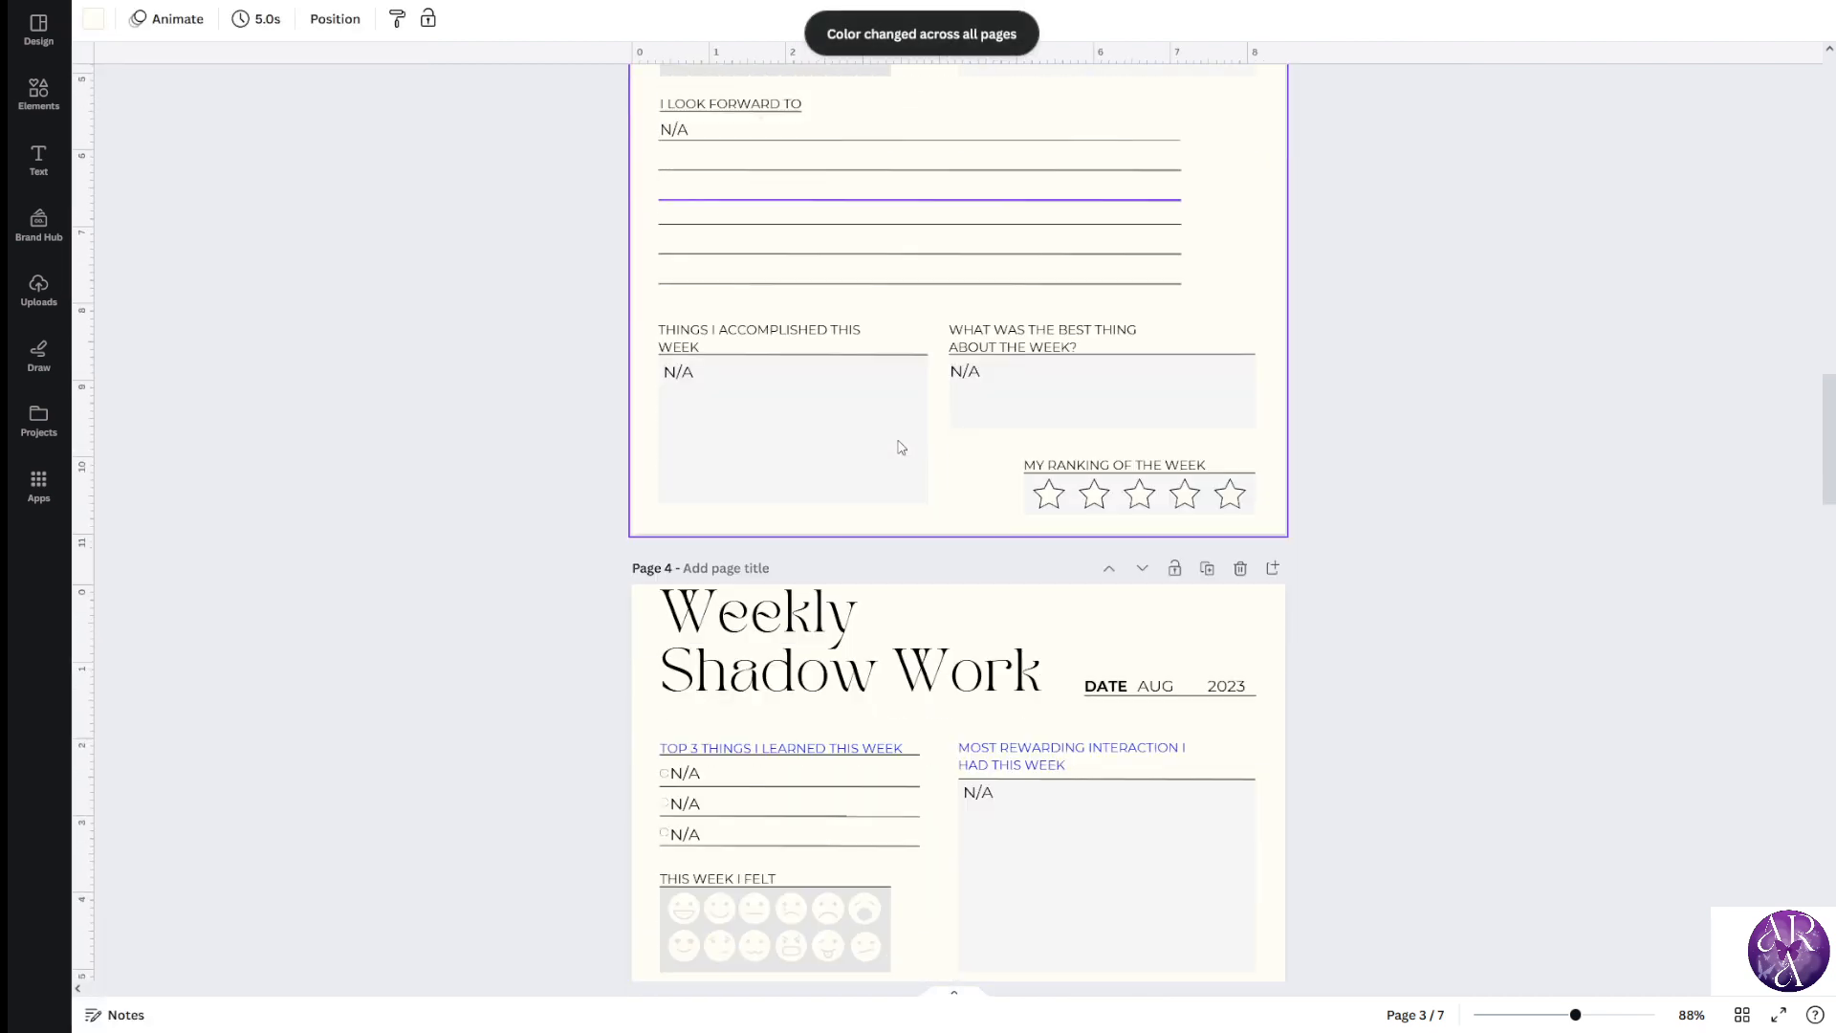
{"action": "scroll", "coordinate": [901, 446], "scroll_direction": "down", "scroll_amount": 10}
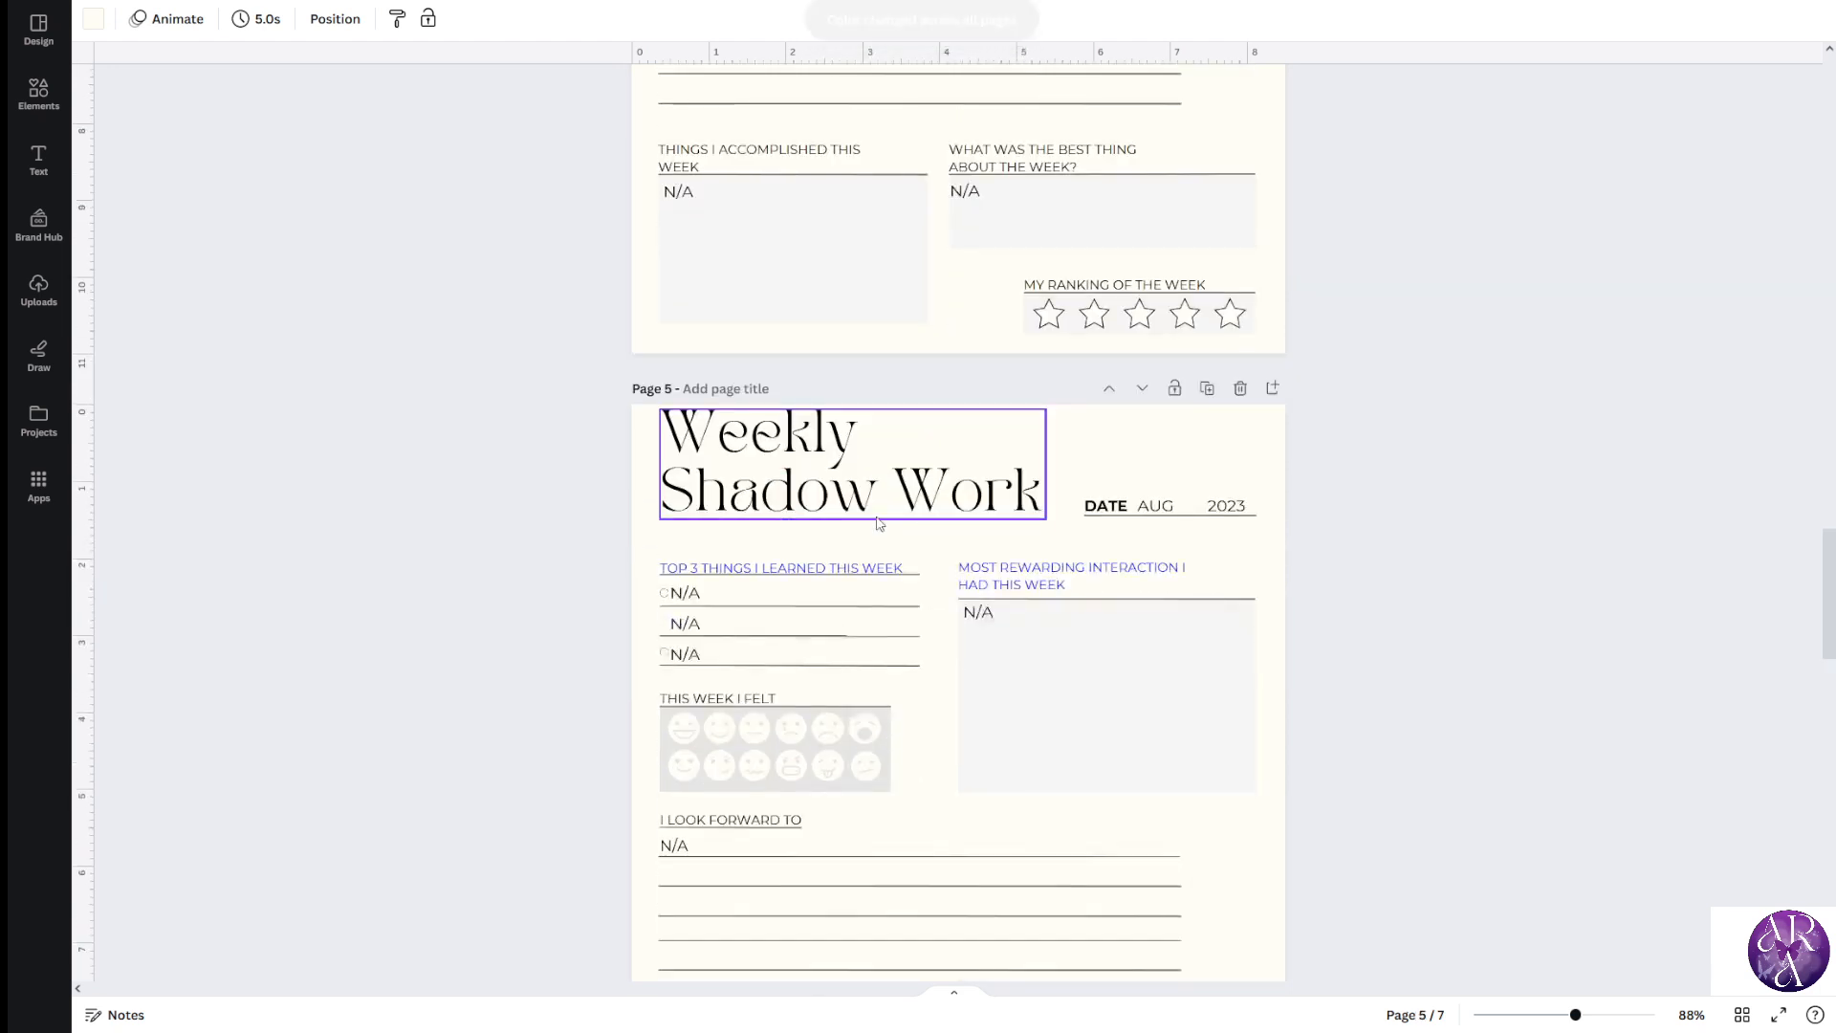
{"action": "scroll", "coordinate": [880, 523], "scroll_direction": "down", "scroll_amount": 12}
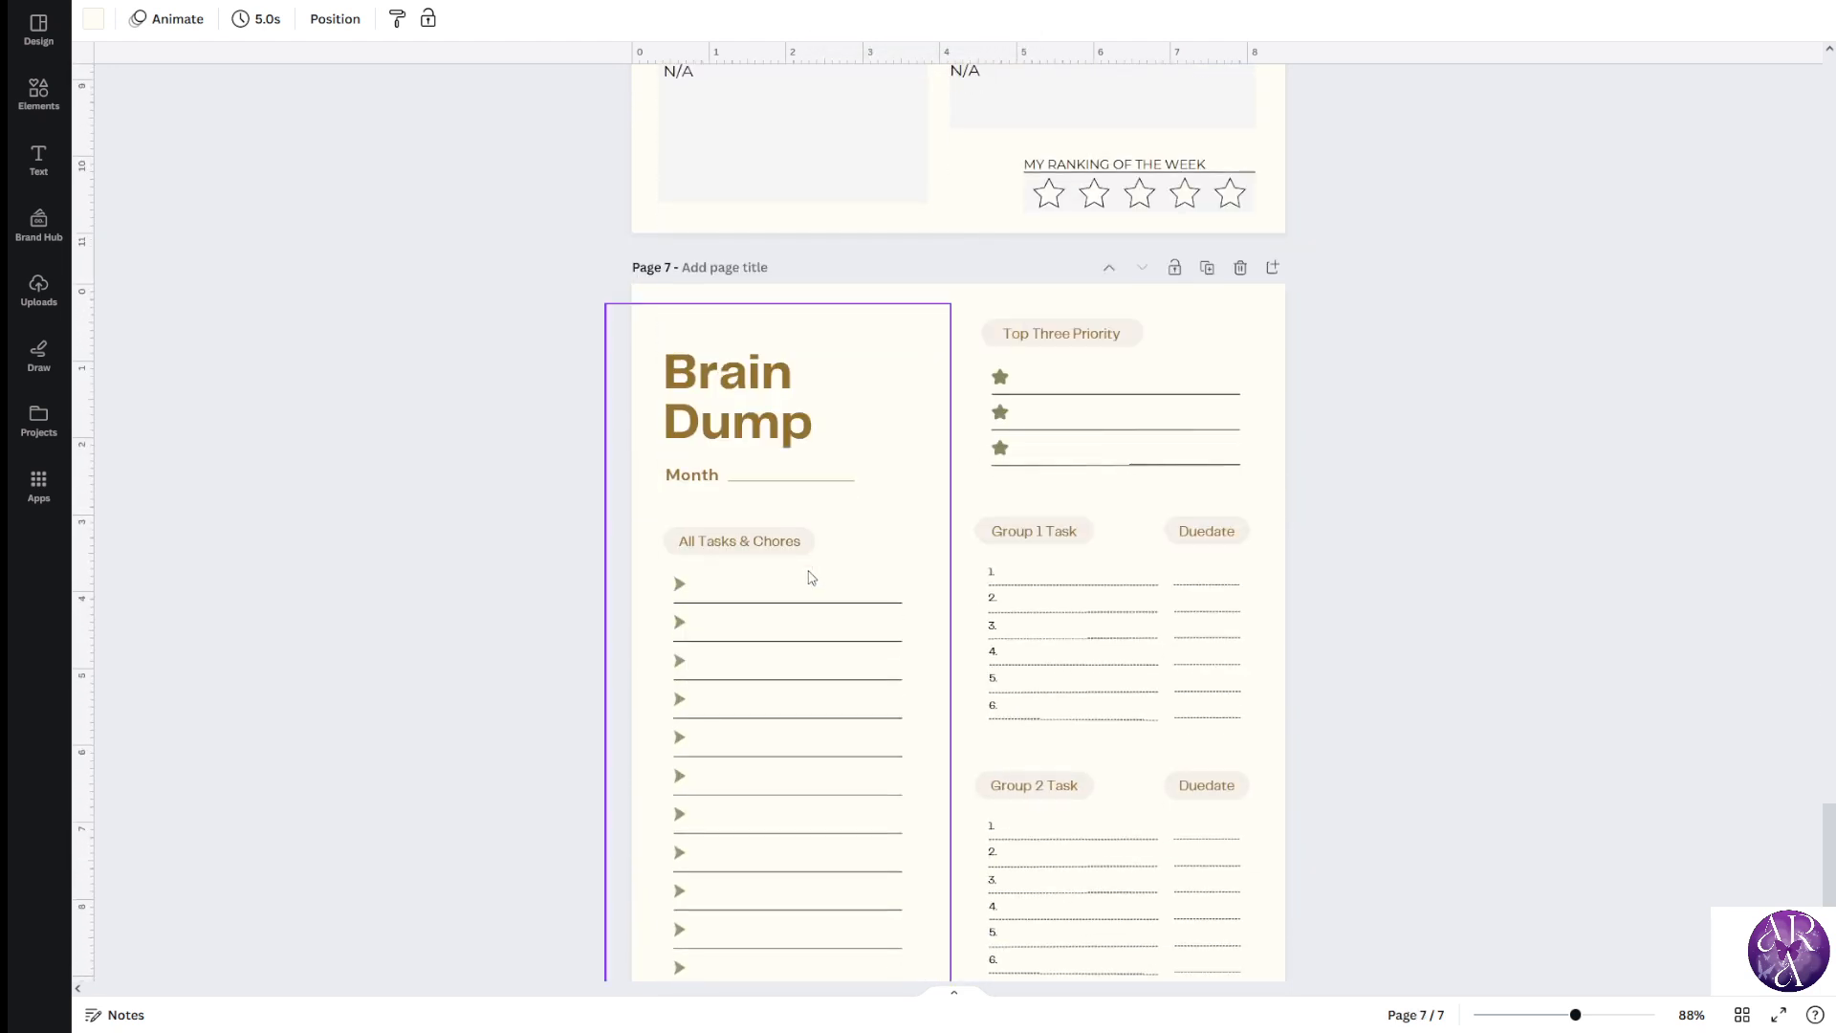
{"action": "scroll", "coordinate": [811, 577], "scroll_direction": "down", "scroll_amount": 3}
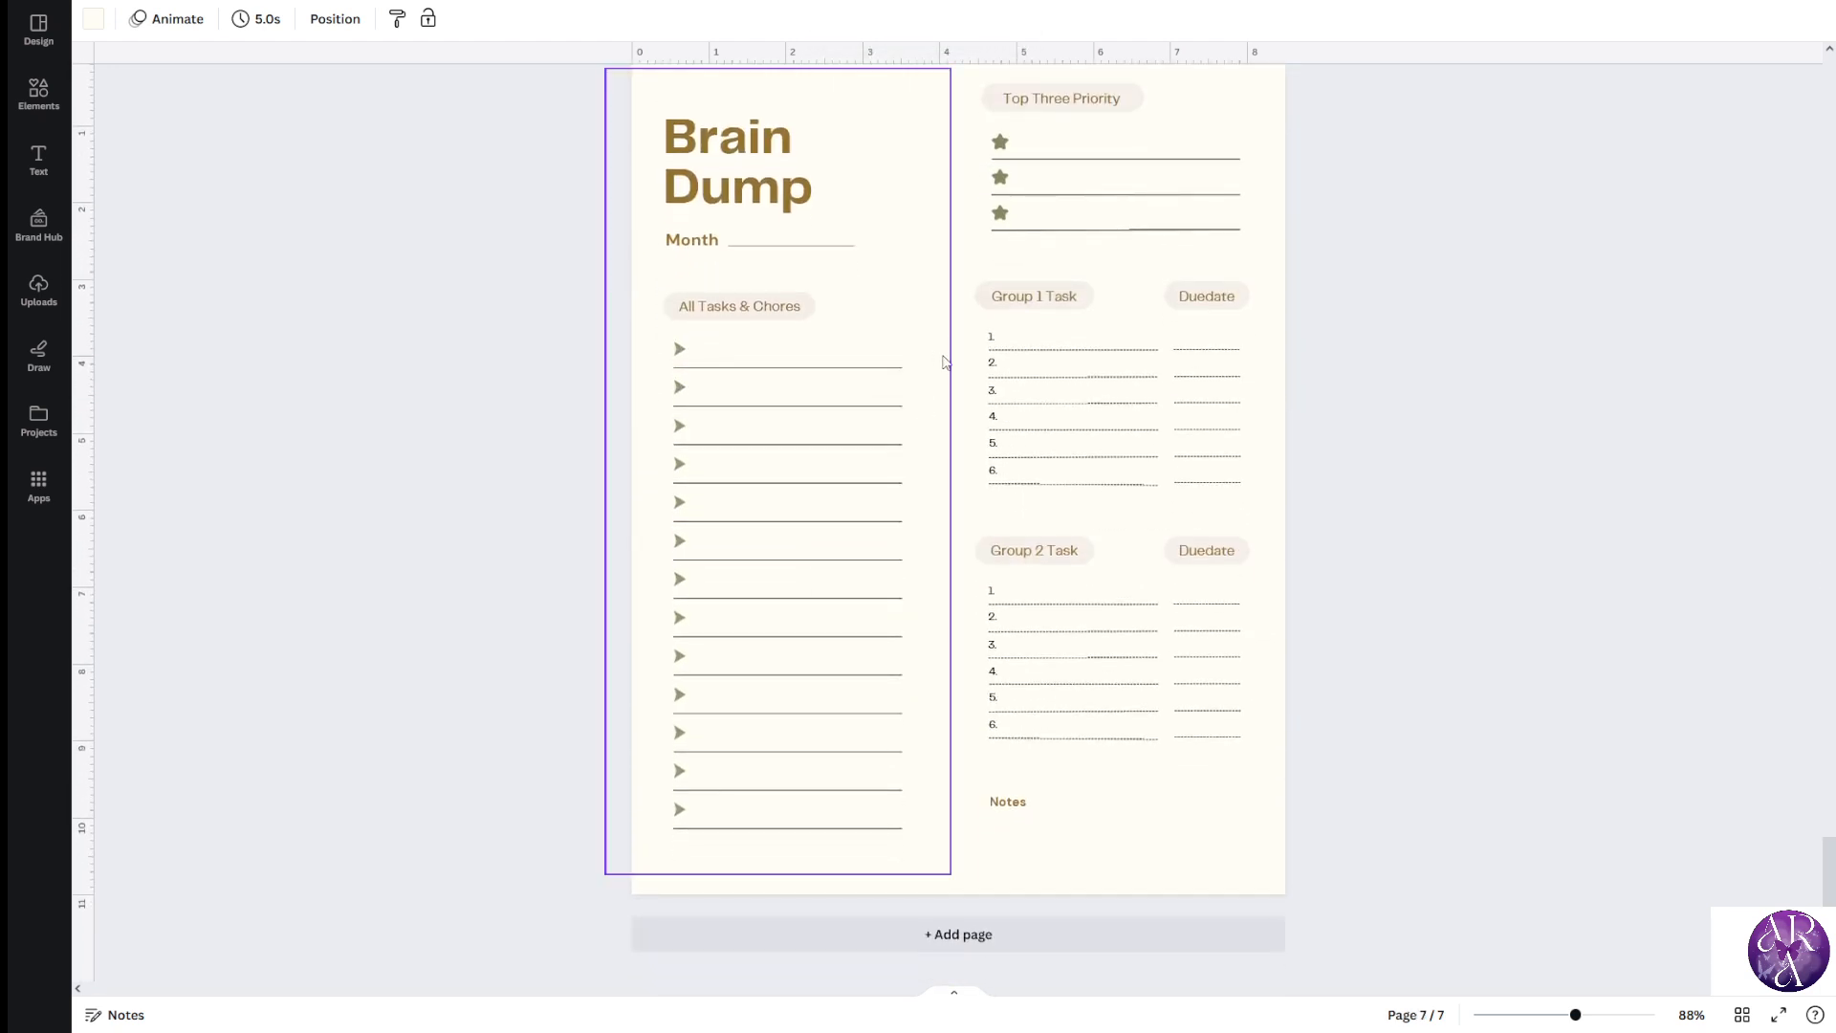
{"action": "scroll", "coordinate": [945, 362], "scroll_direction": "up", "scroll_amount": 7}
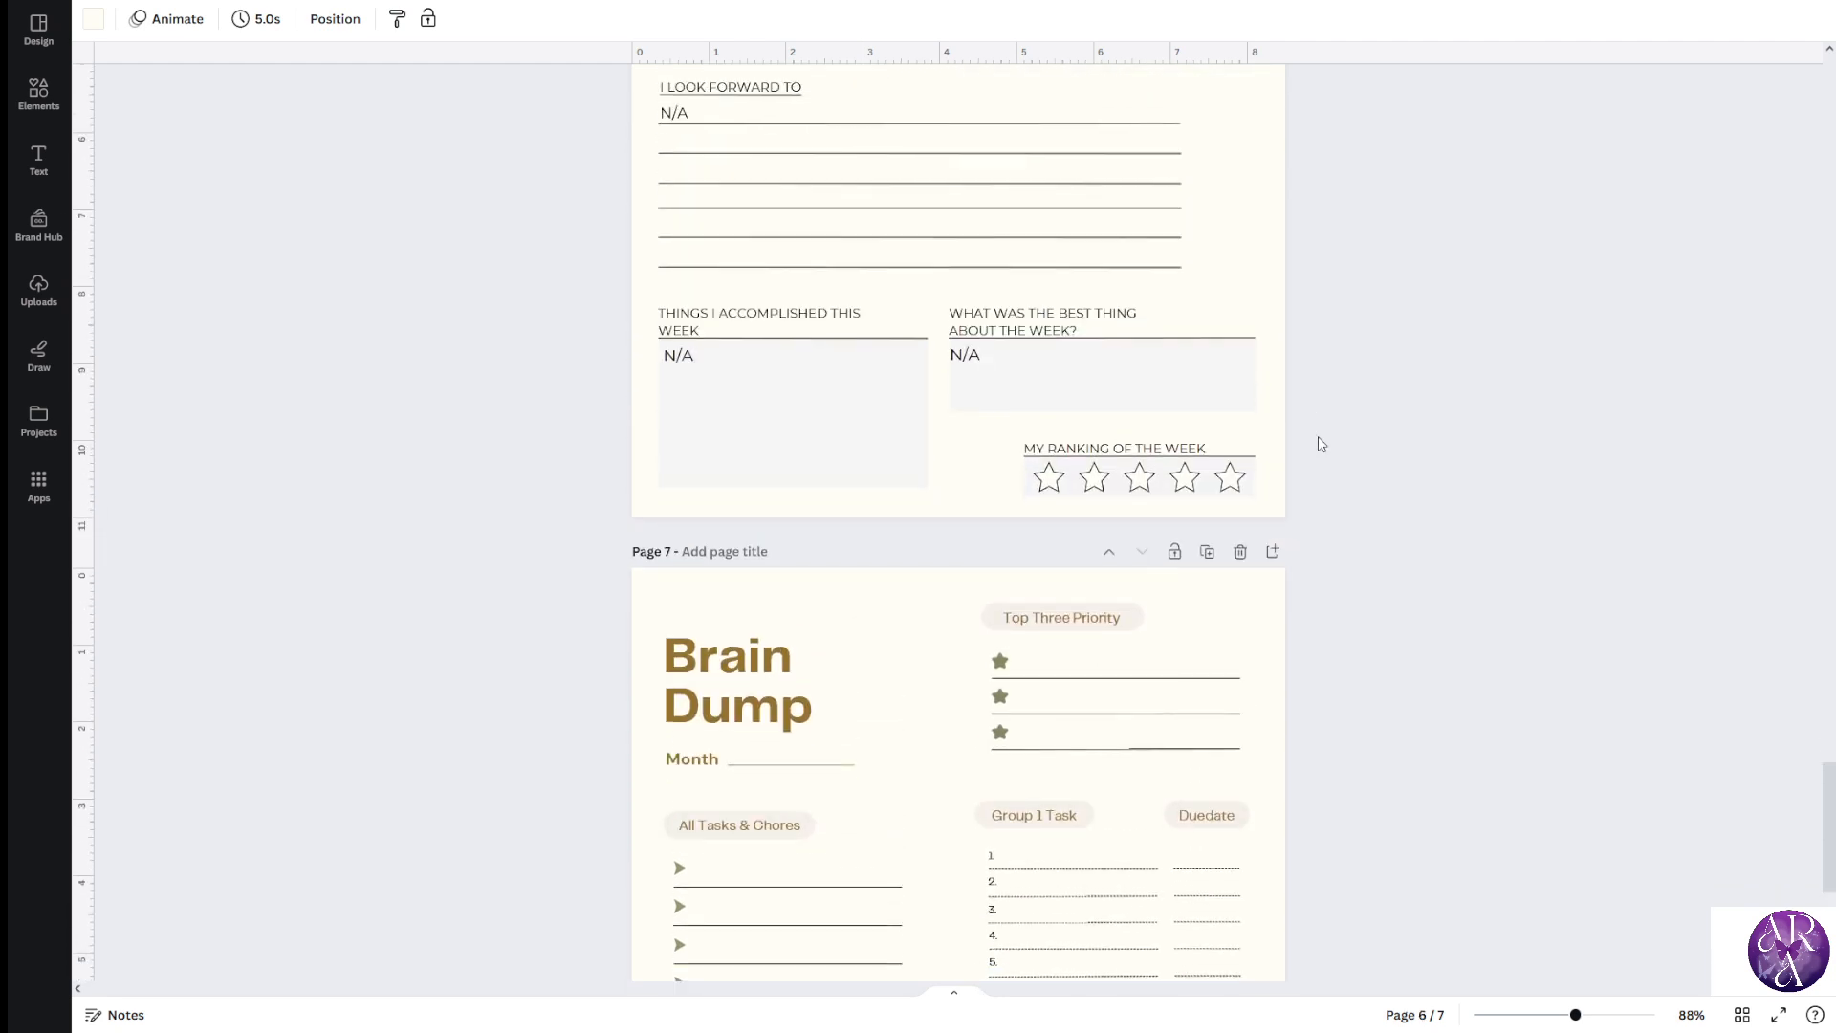
{"action": "scroll", "coordinate": [1339, 435], "scroll_direction": "down", "scroll_amount": 3}
{"action": "scroll", "coordinate": [957, 574], "scroll_direction": "down", "scroll_amount": 3}
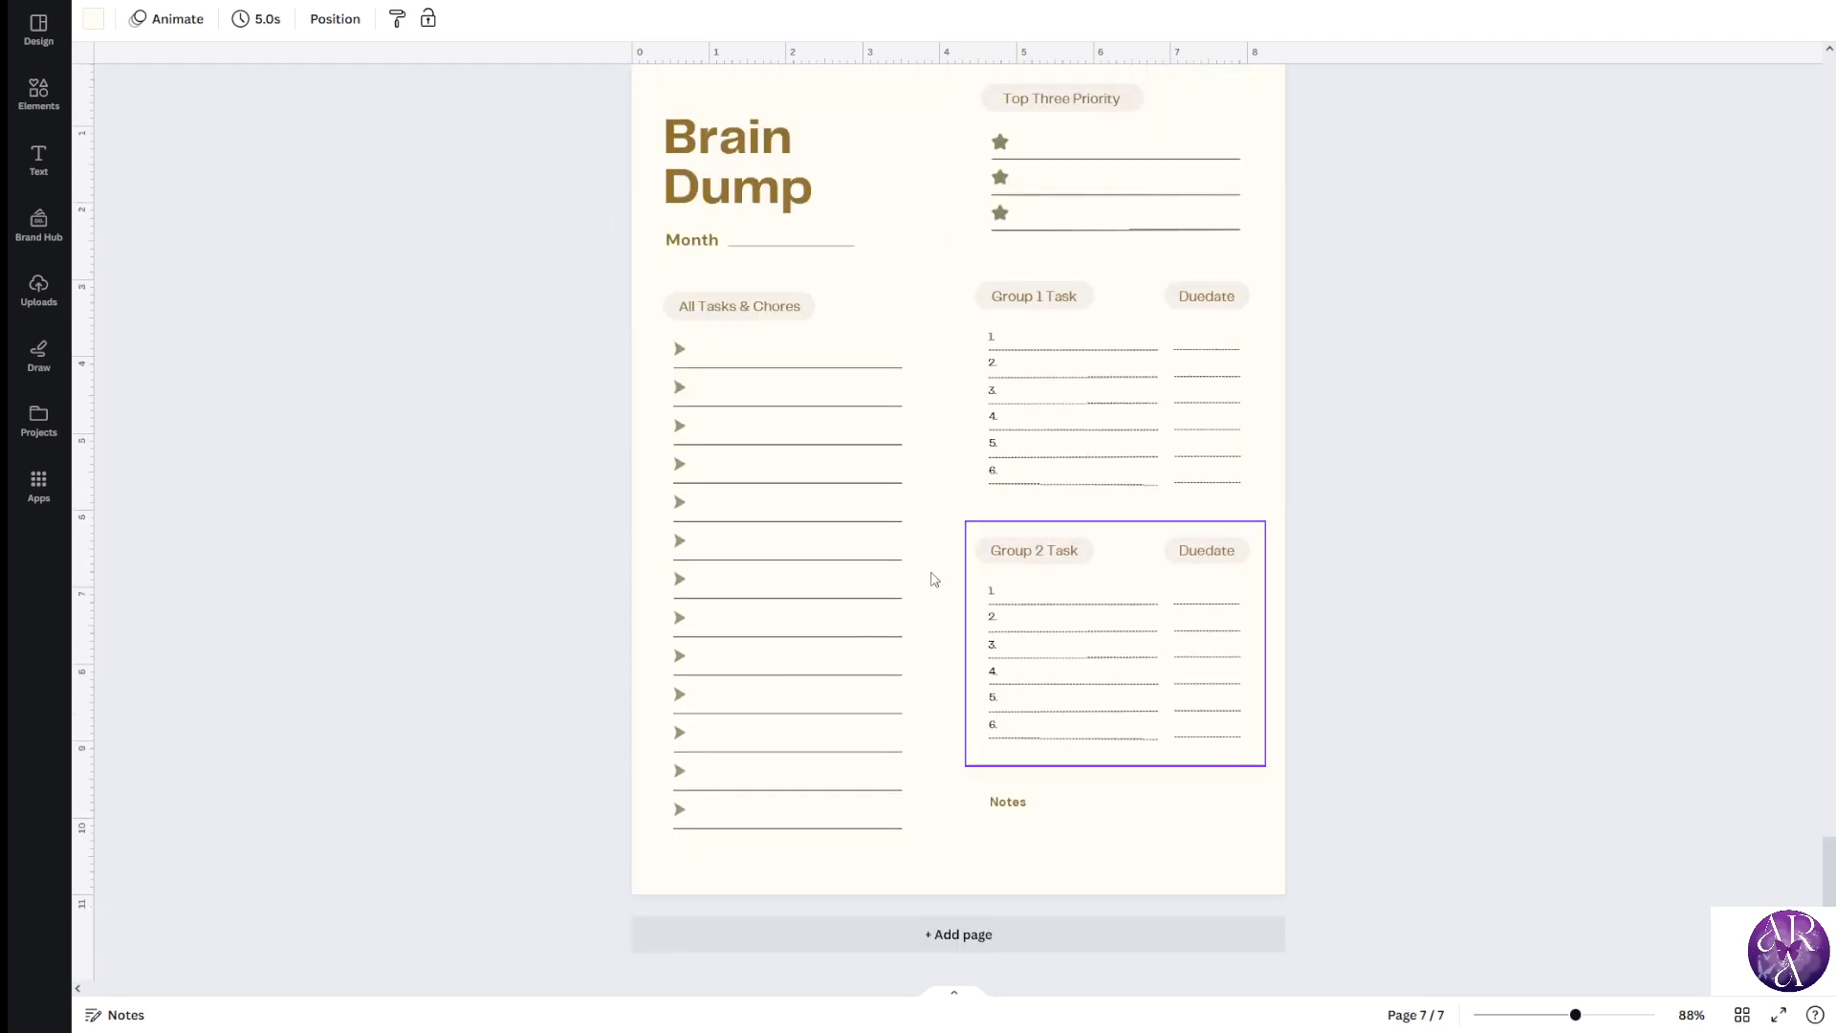
{"action": "scroll", "coordinate": [938, 574], "scroll_direction": "up", "scroll_amount": 8}
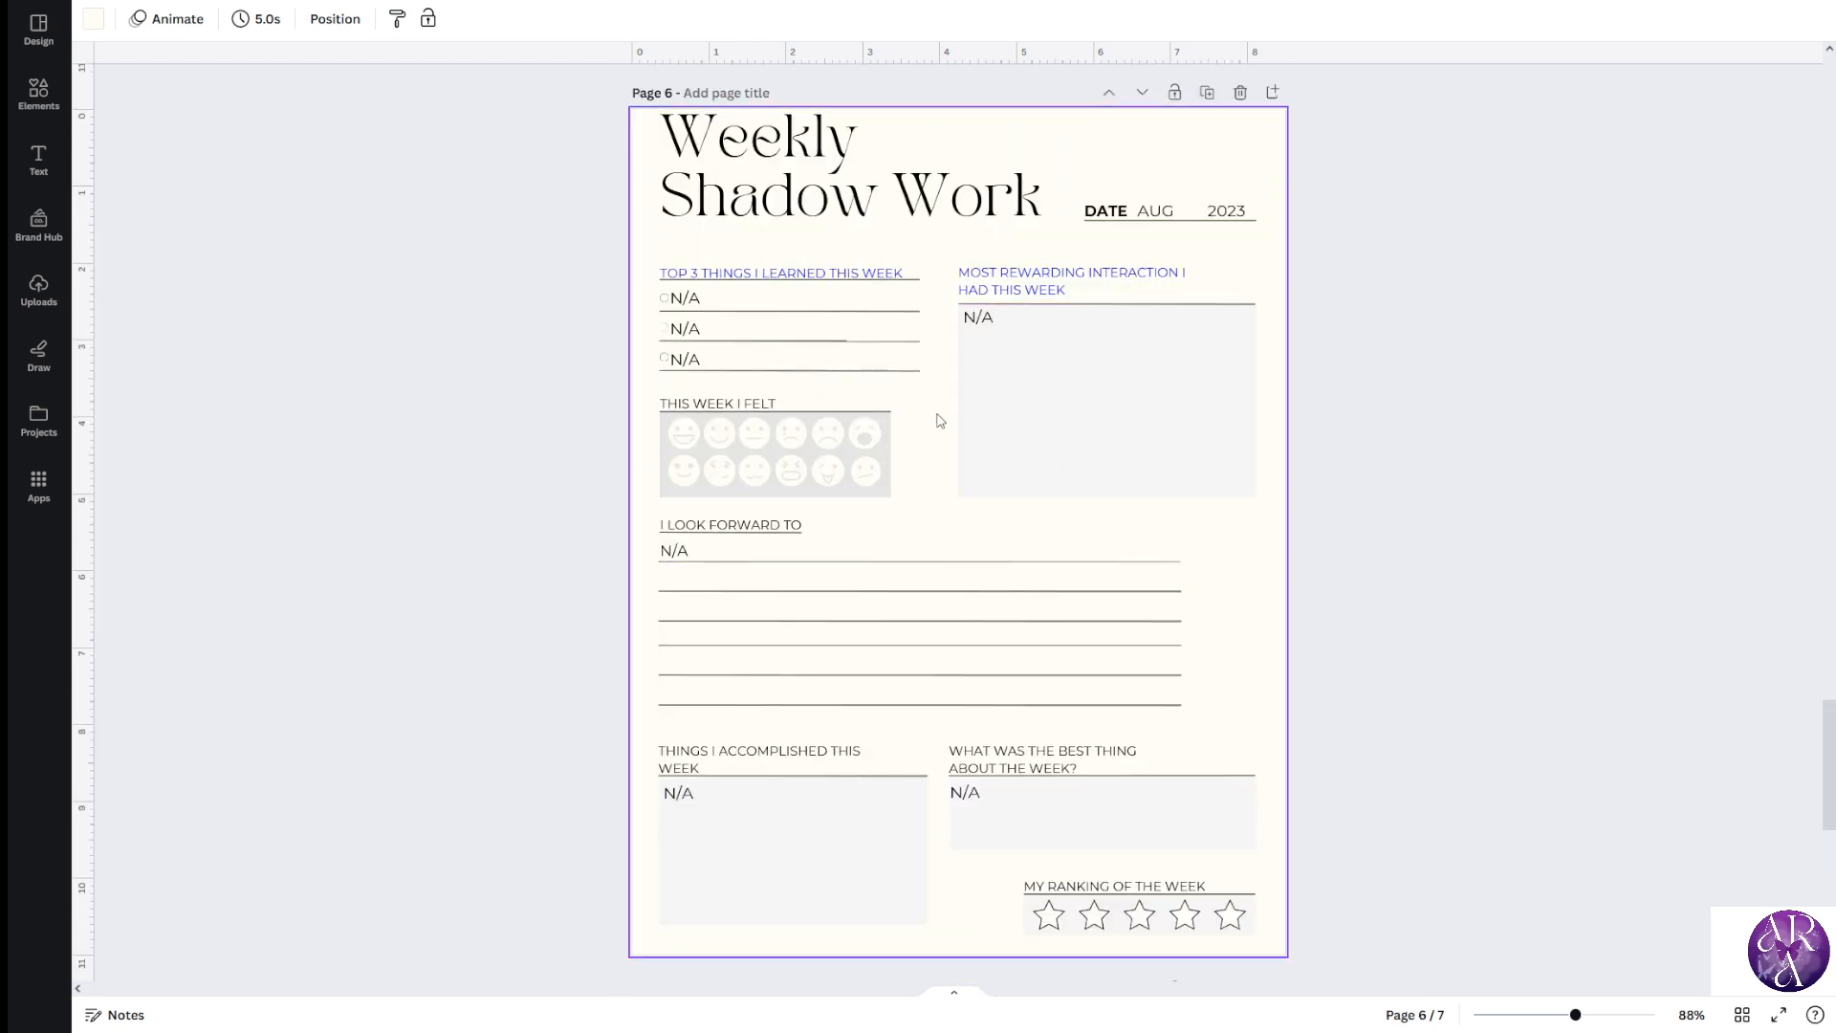
{"action": "scroll", "coordinate": [823, 447], "scroll_direction": "down", "scroll_amount": 3}
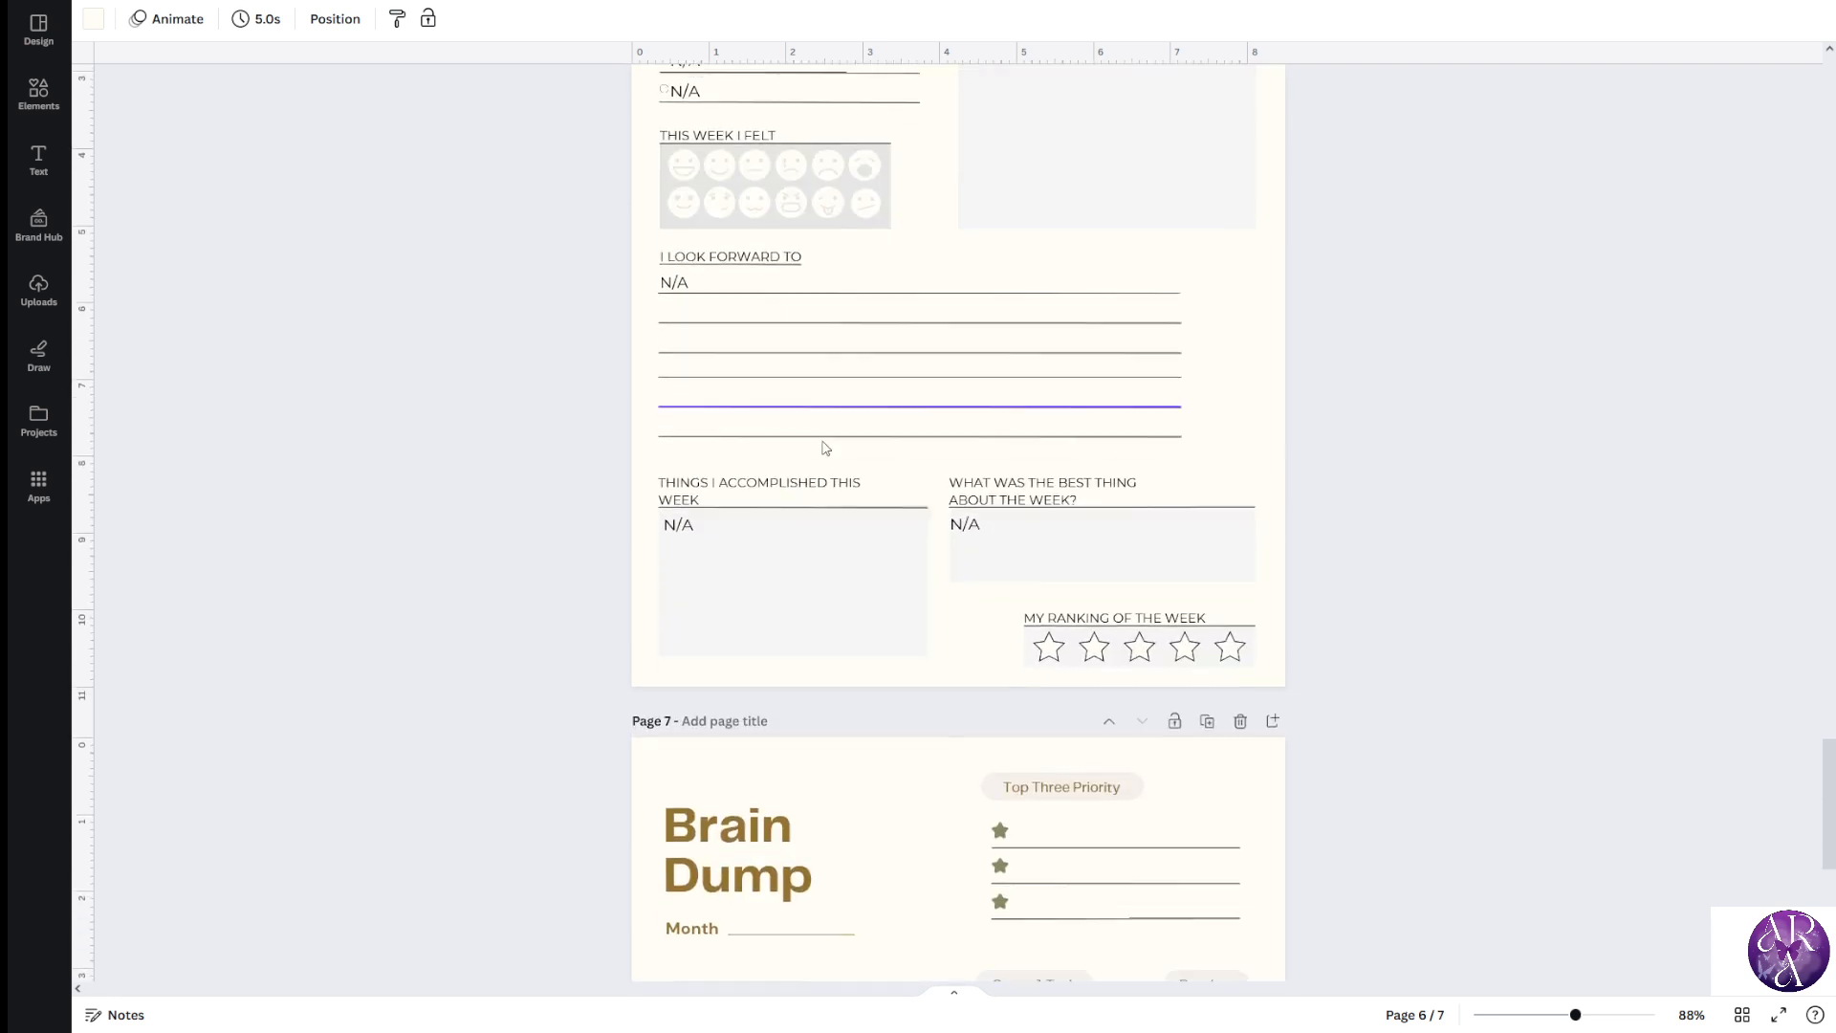
Place a vertical guide at 0.349 on page 6, along the left edge of the Weekly Shadow Work title
{"action": "scroll", "coordinate": [823, 447], "scroll_direction": "up", "scroll_amount": 4}
{"action": "left_click", "coordinate": [825, 243]}
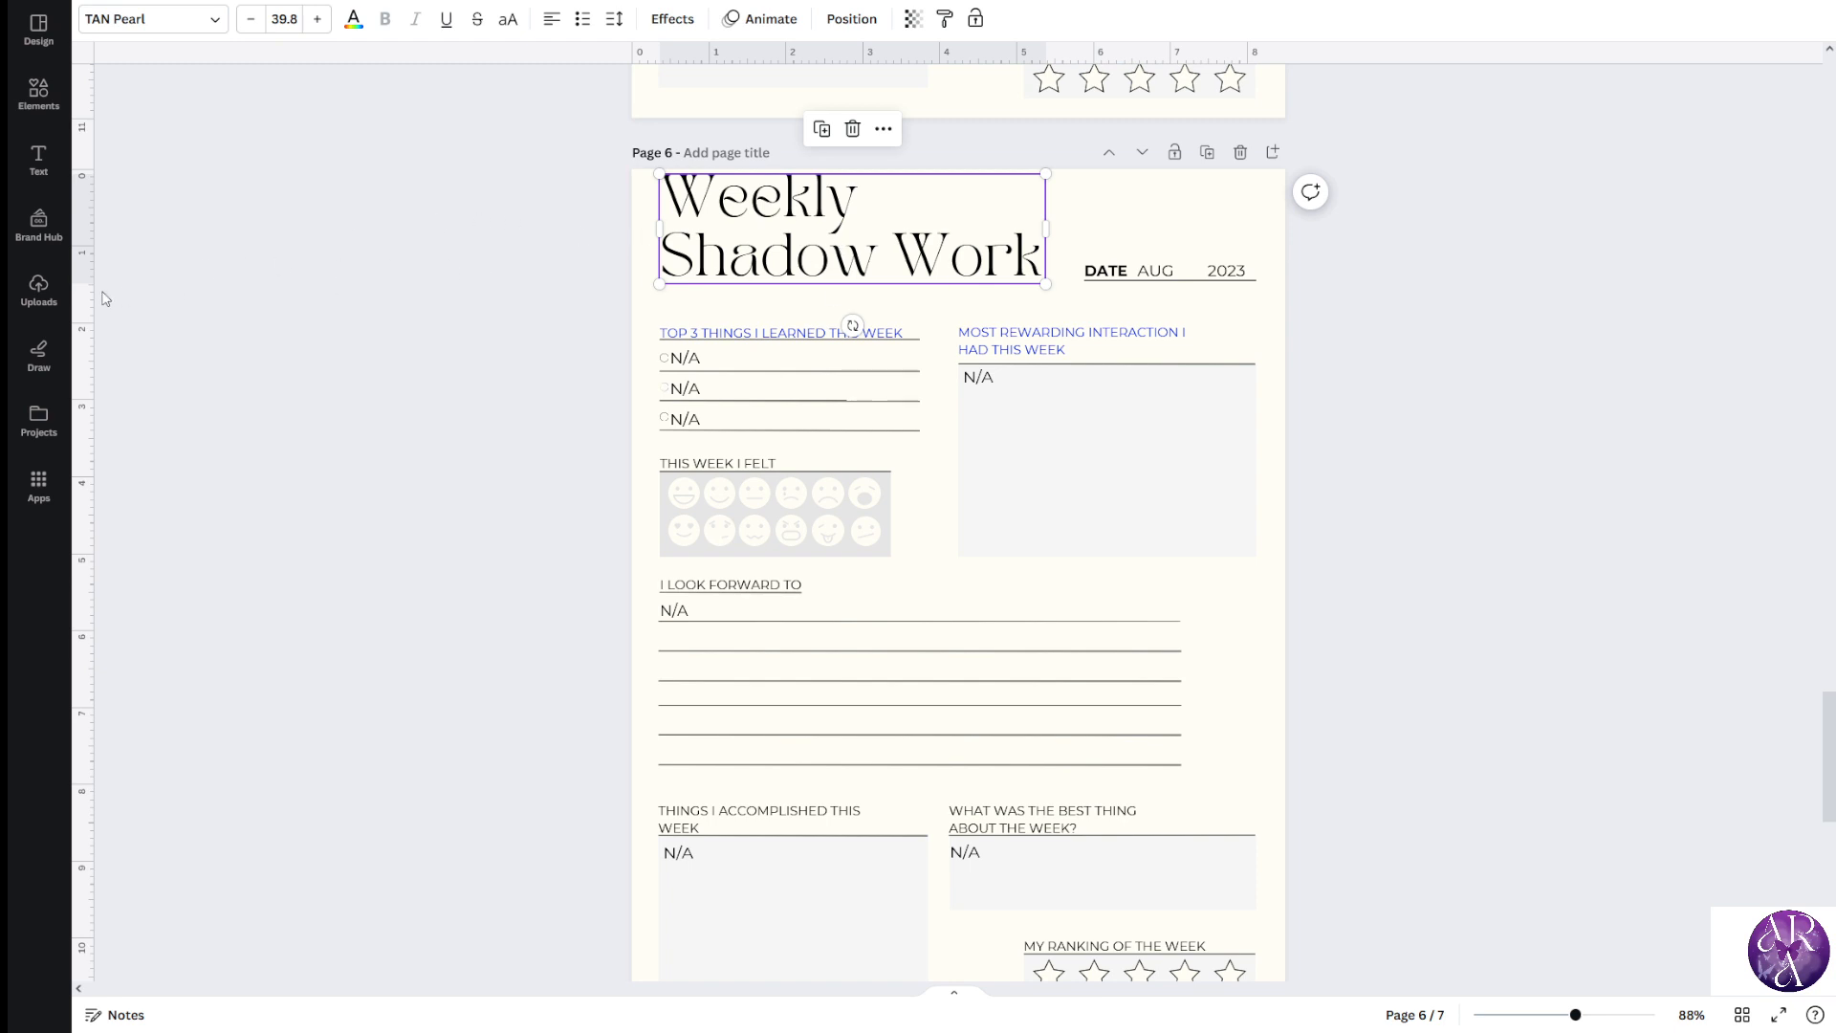
{"action": "left_click_drag", "start_coordinate": [90, 294], "coordinate": [652, 326]}
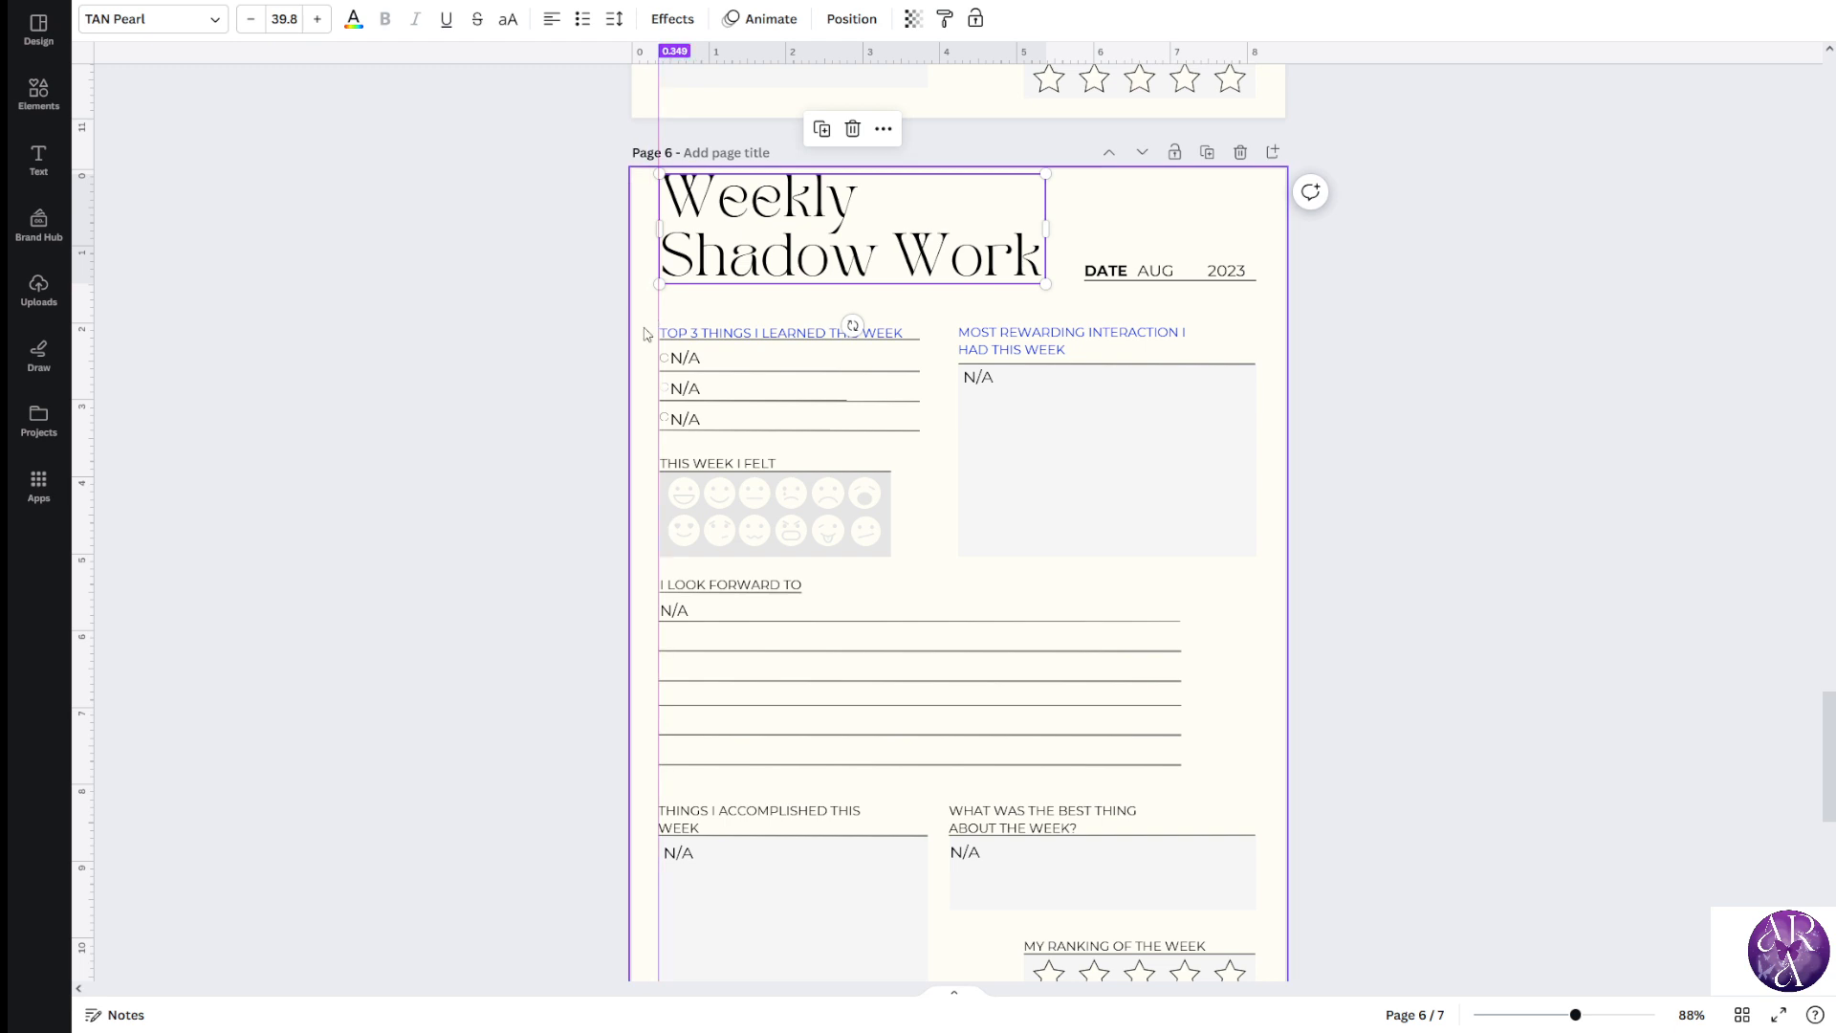
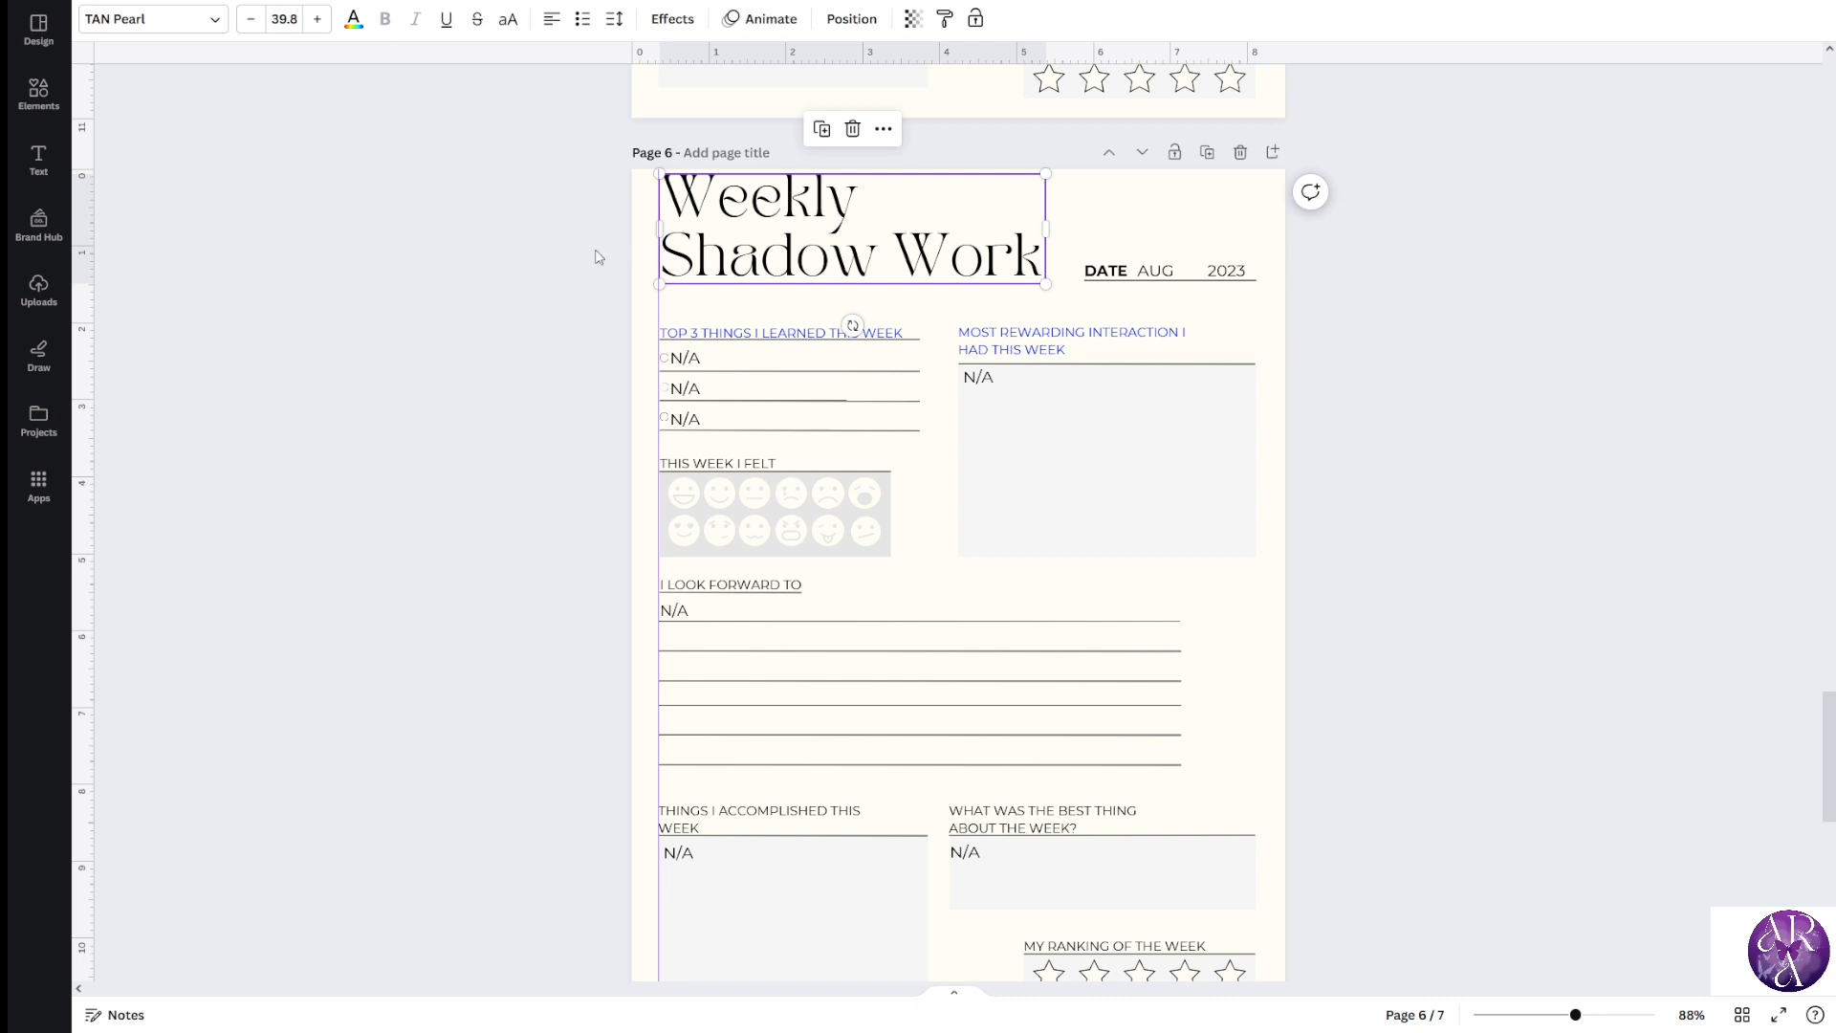
{"action": "right_click", "coordinate": [732, 247]}
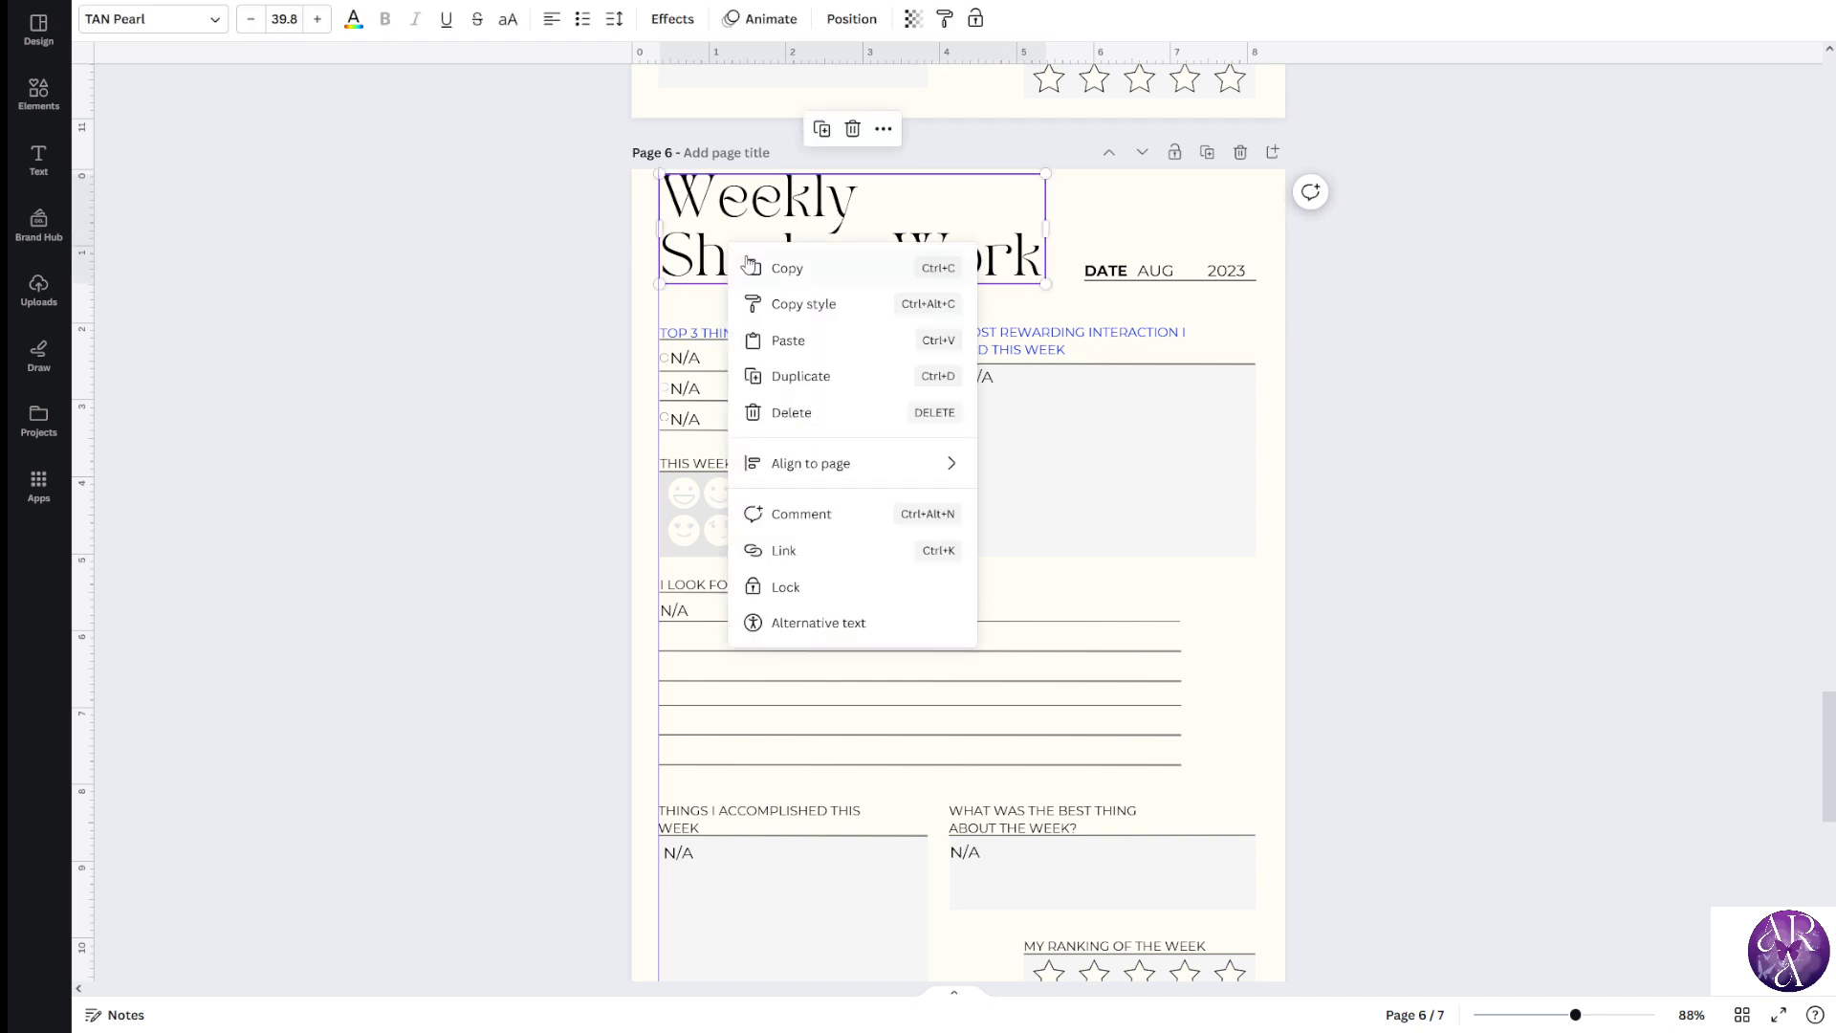
{"action": "left_click", "coordinate": [515, 353]}
Replace the Brain Dump title on page 7 with "Weekly Shadow Work" and widen its text box so the title wraps onto two lines
{"action": "scroll", "coordinate": [468, 369], "scroll_direction": "down", "scroll_amount": 7}
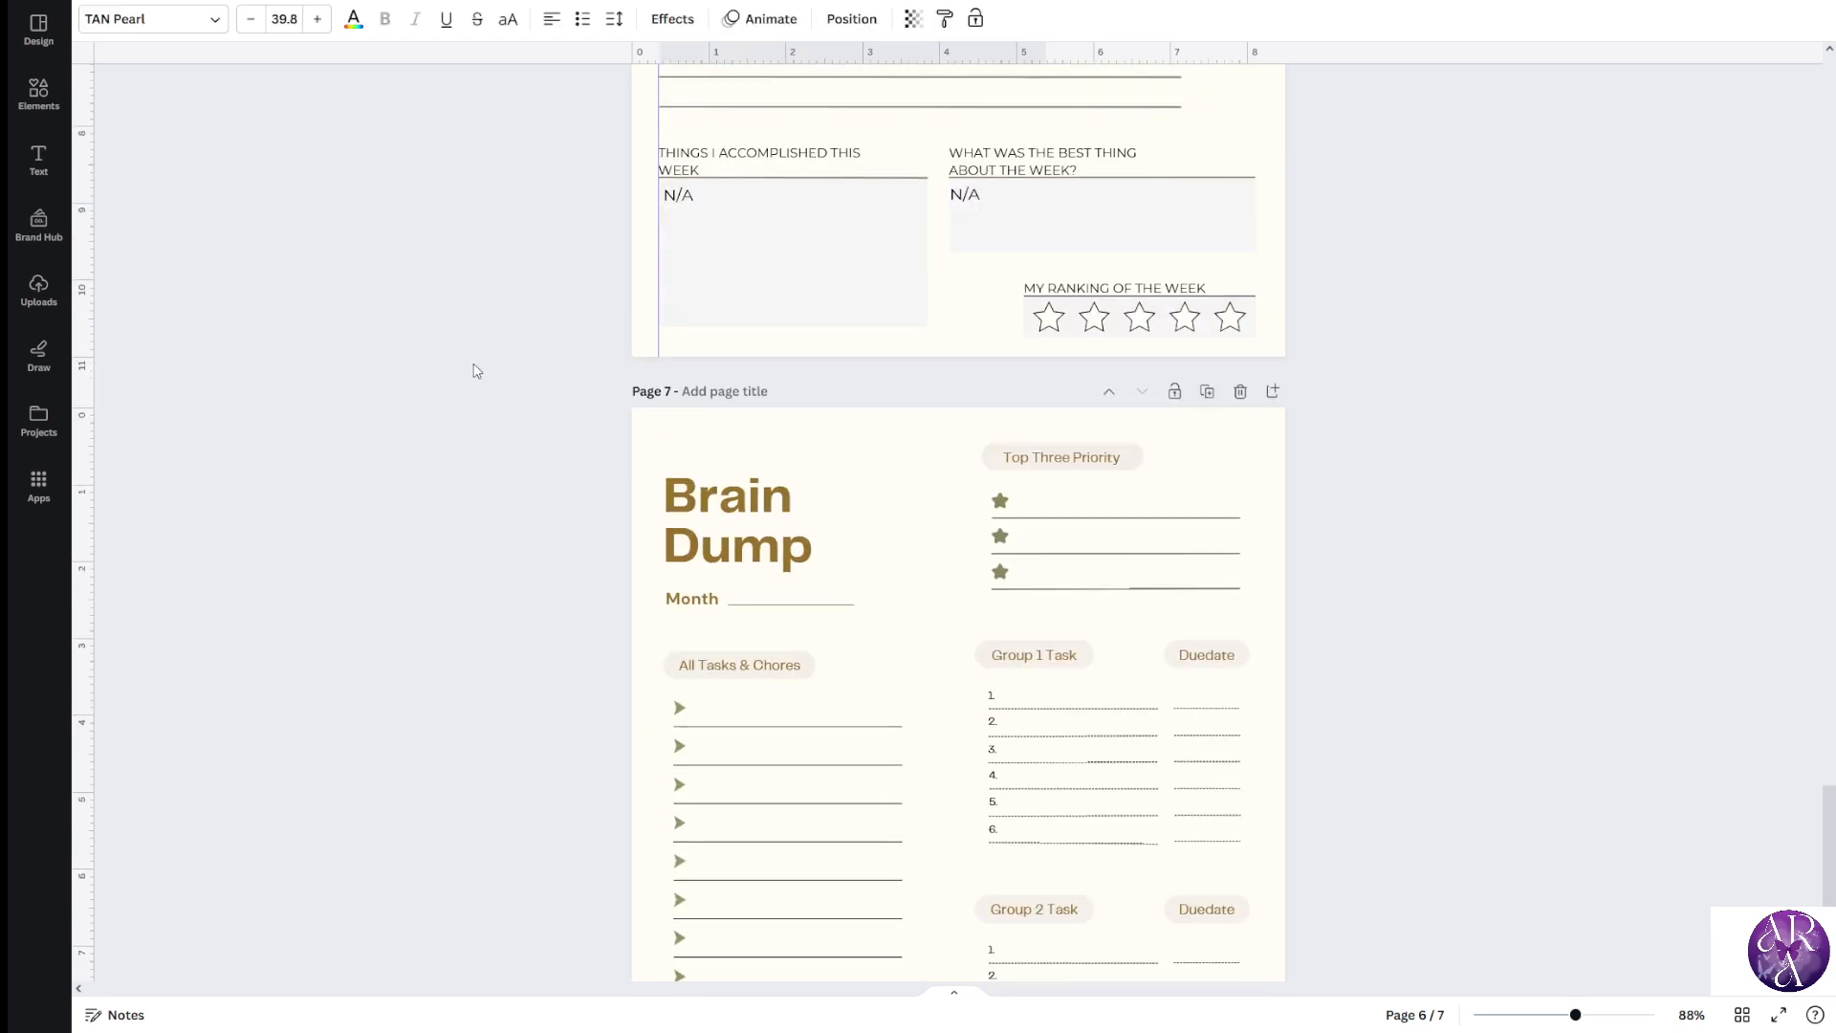
{"action": "left_click", "coordinate": [721, 529]}
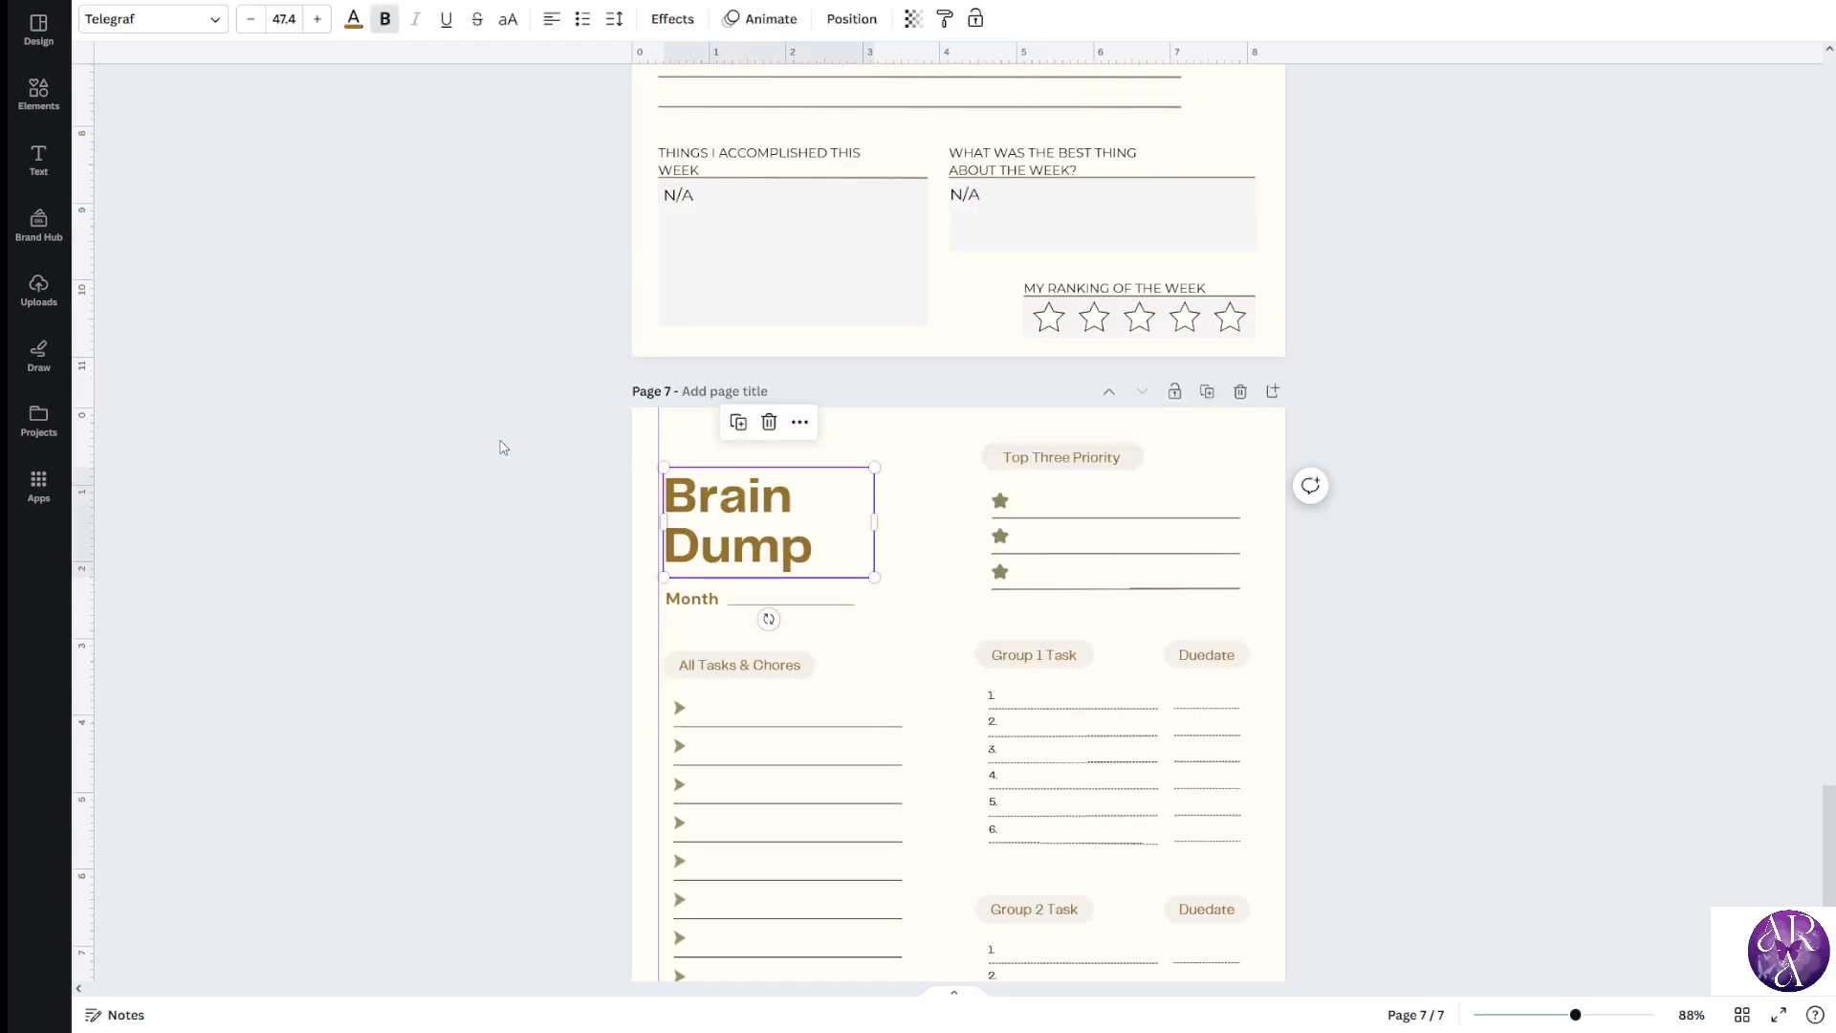
{"action": "double_click", "coordinate": [739, 521]}
{"action": "left_click_drag", "start_coordinate": [815, 553], "coordinate": [657, 450]}
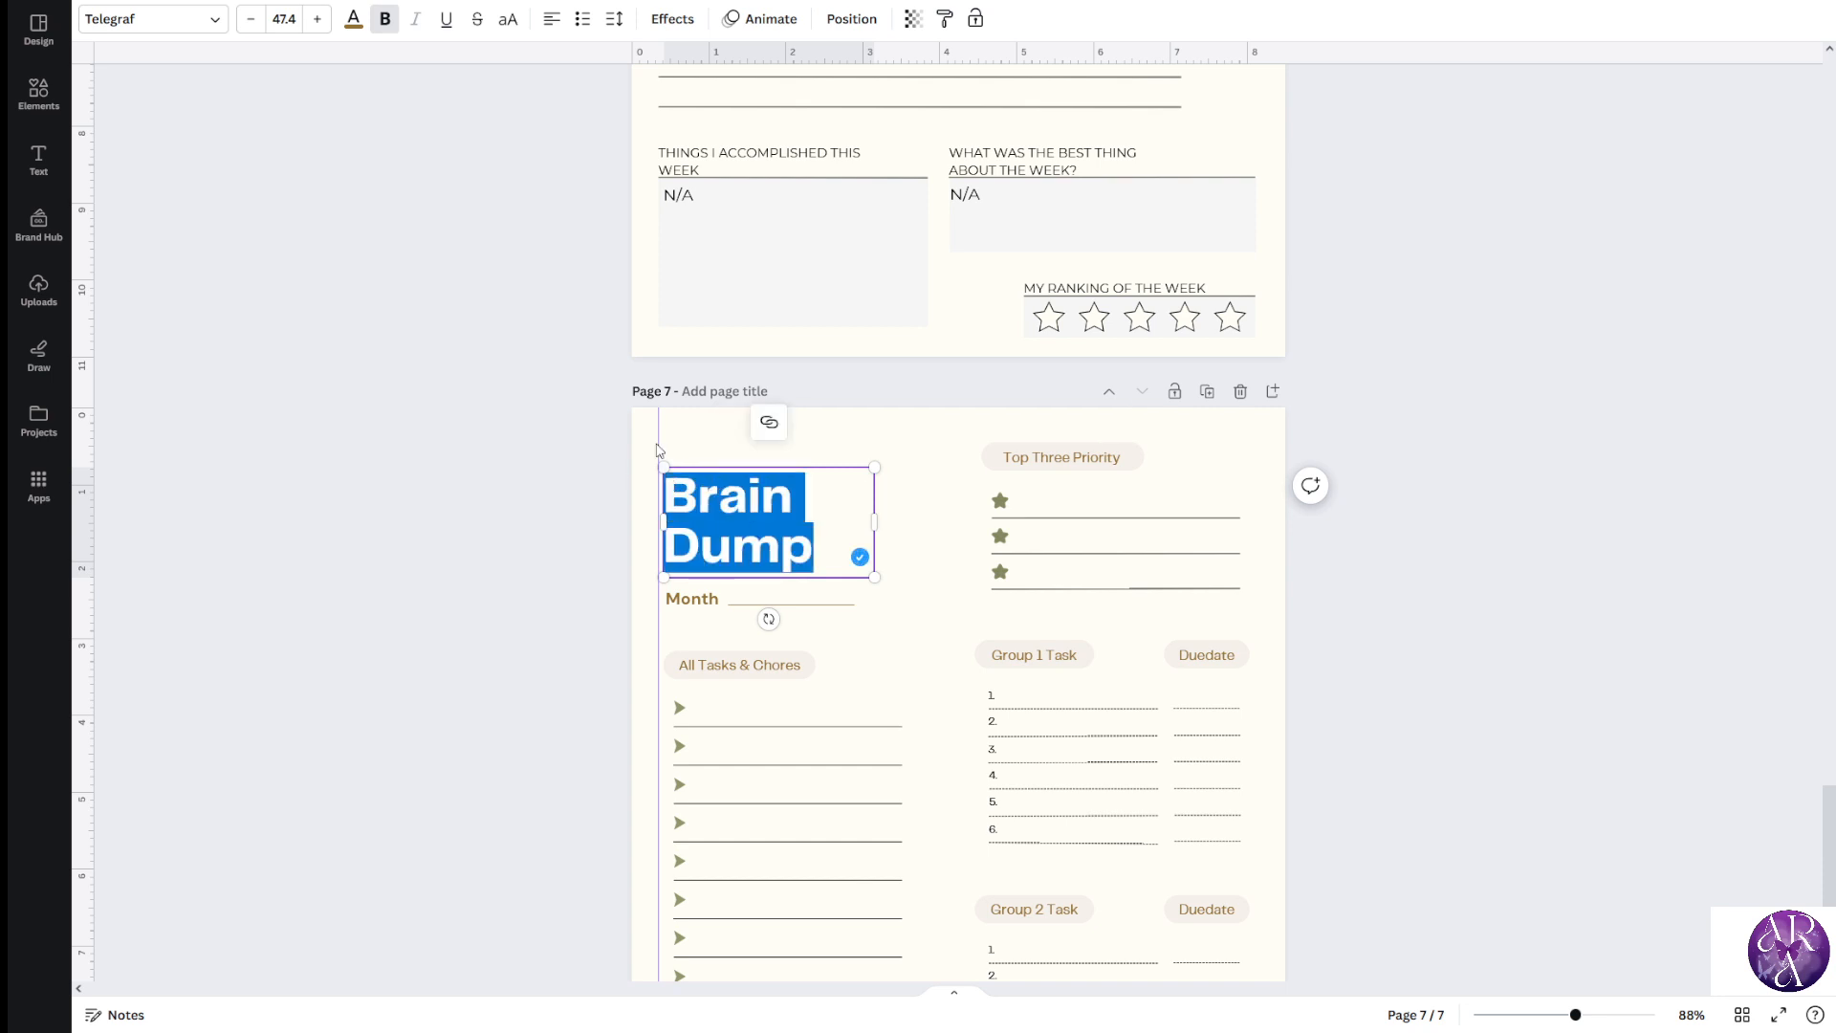
{"action": "type", "text": "Shadow"}
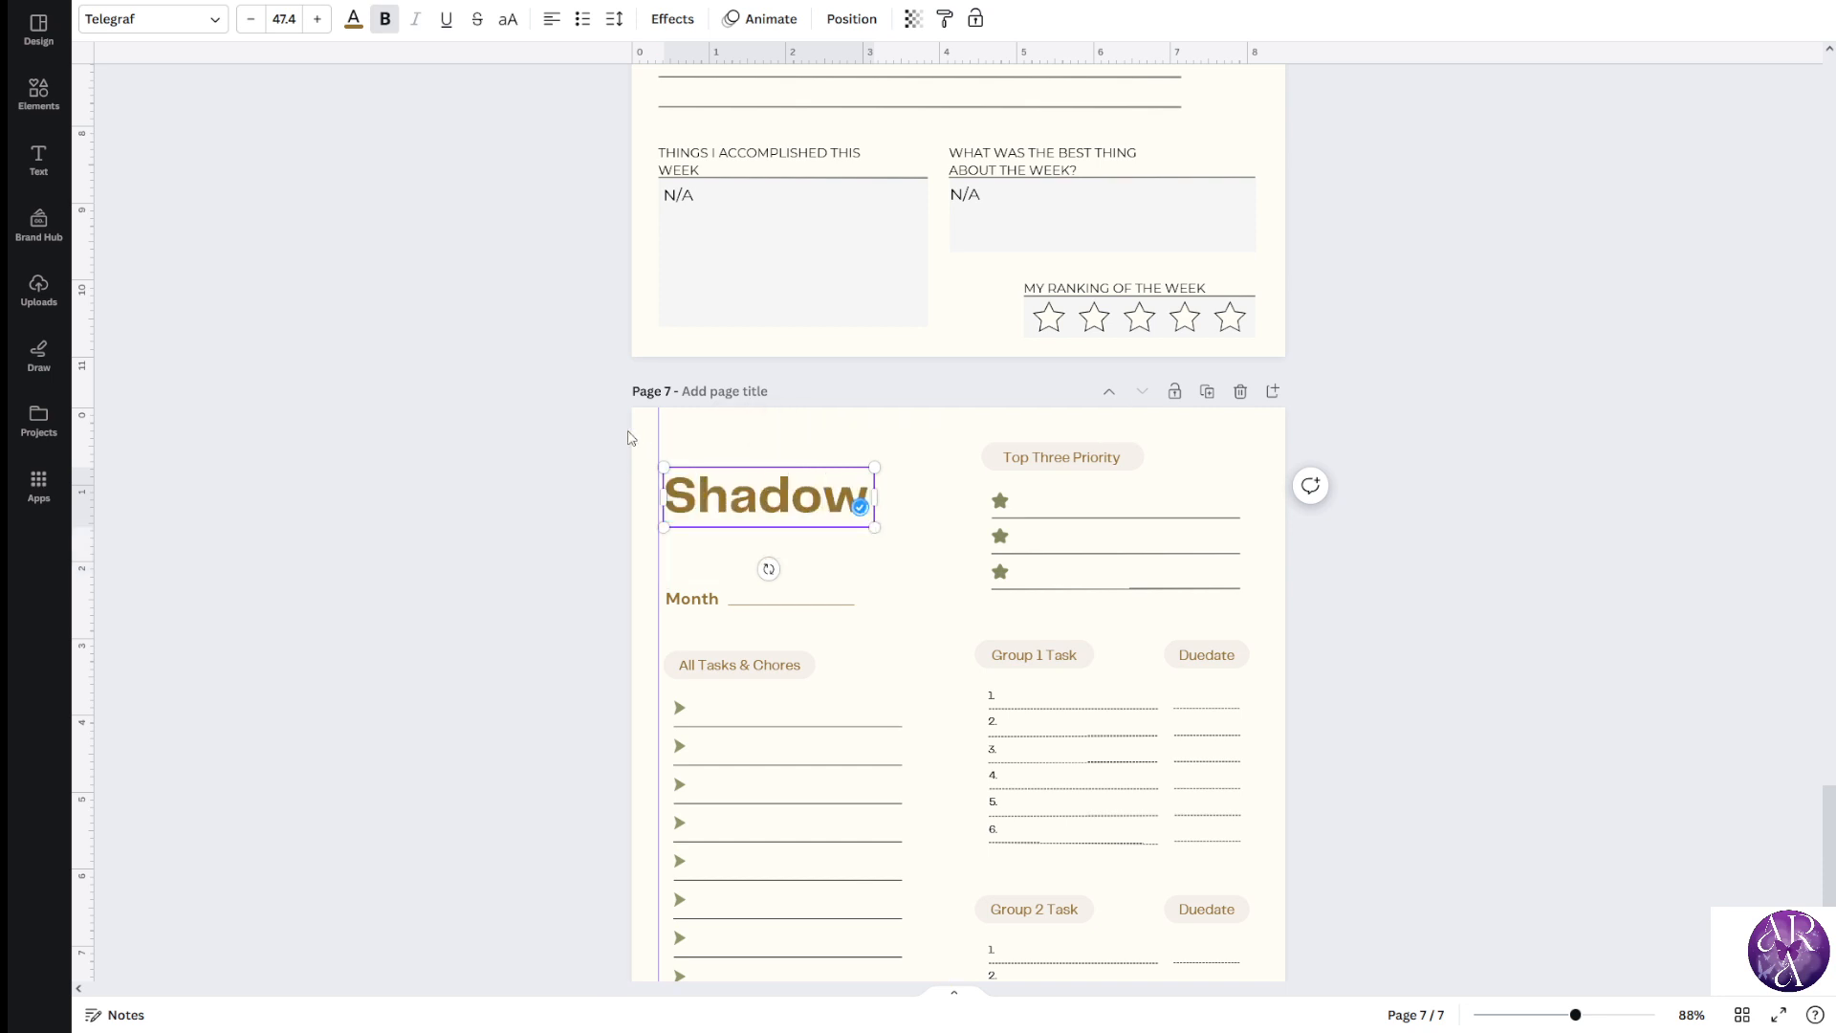
{"action": "key", "text": "BackSpace"}
{"action": "key", "text": "BackSpace"}
{"action": "key", "text": "BackSpace"}
{"action": "key", "text": "BackSpace"}
{"action": "key", "text": "BackSpace"}
{"action": "key", "text": "BackSpace"}
{"action": "type", "text": "Wekl"}
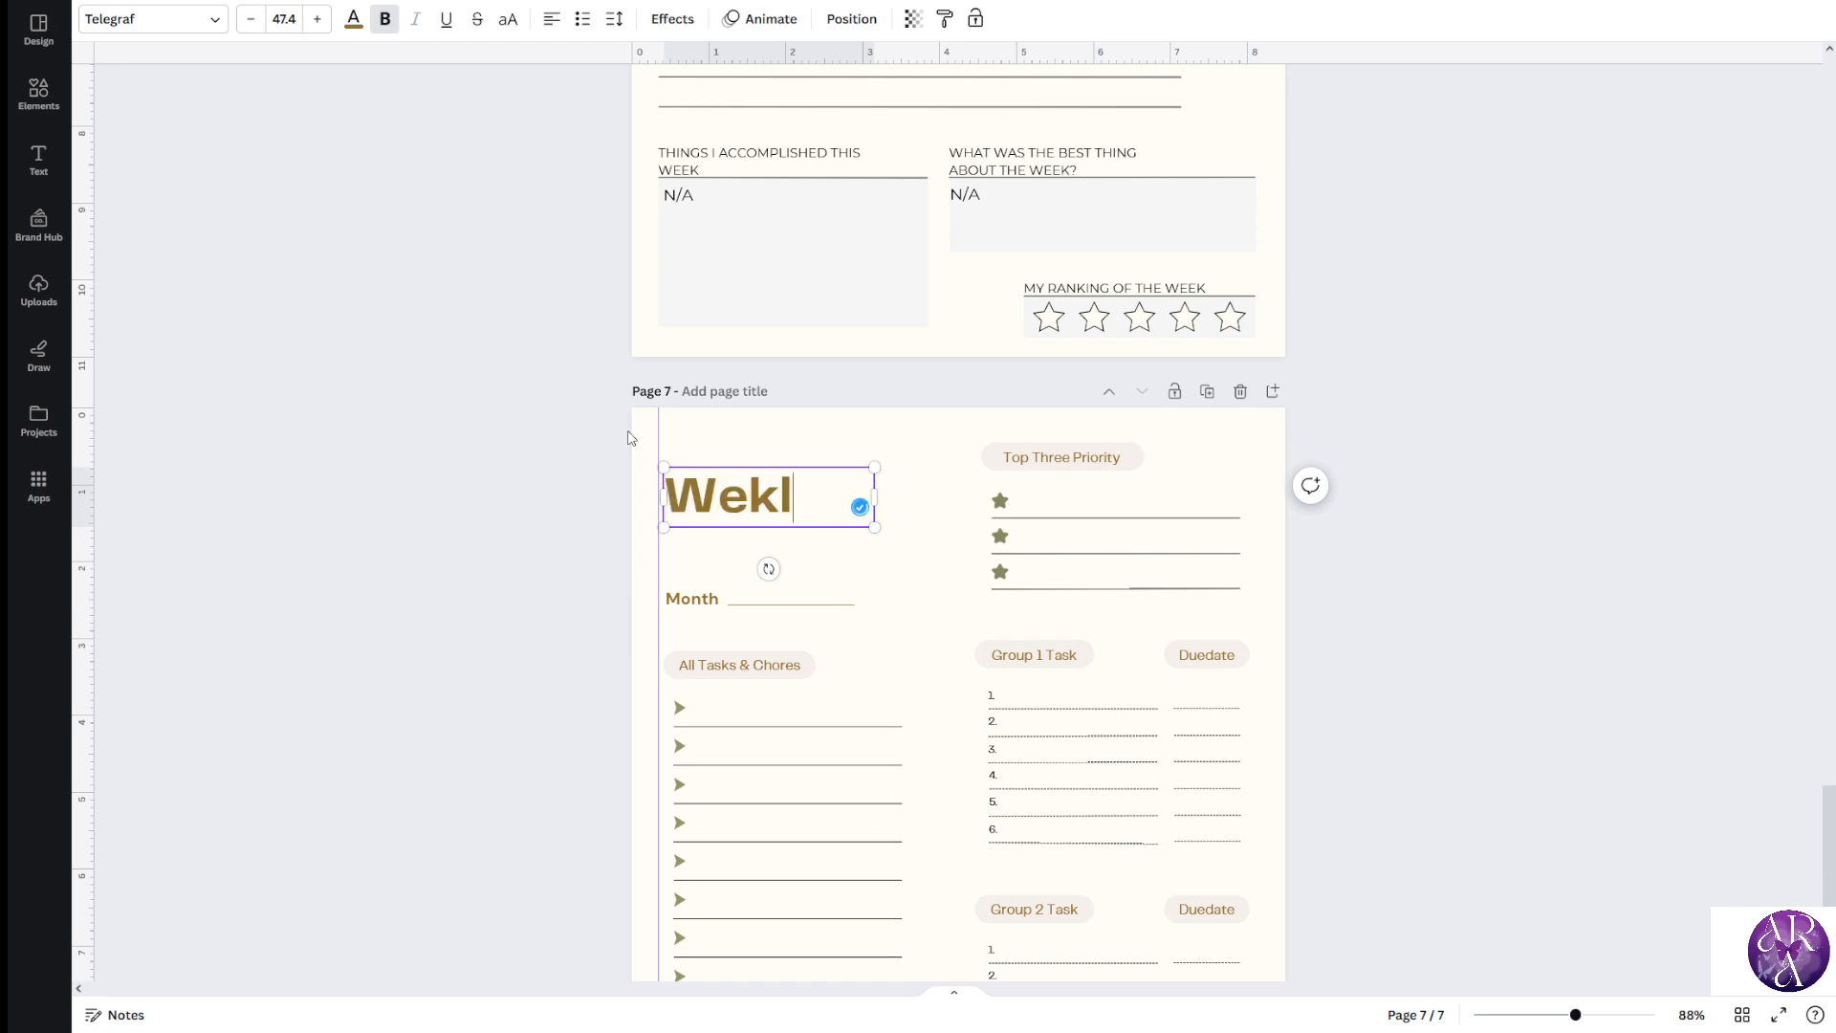
{"action": "type", "text": "y S"}
{"action": "key", "text": "BackSpace"}
{"action": "key", "text": "BackSpace"}
{"action": "key", "text": "BackSpace"}
{"action": "key", "text": "BackSpace"}
{"action": "key", "text": "BackSpace"}
{"action": "type", "text": "ekly Shadow W"}
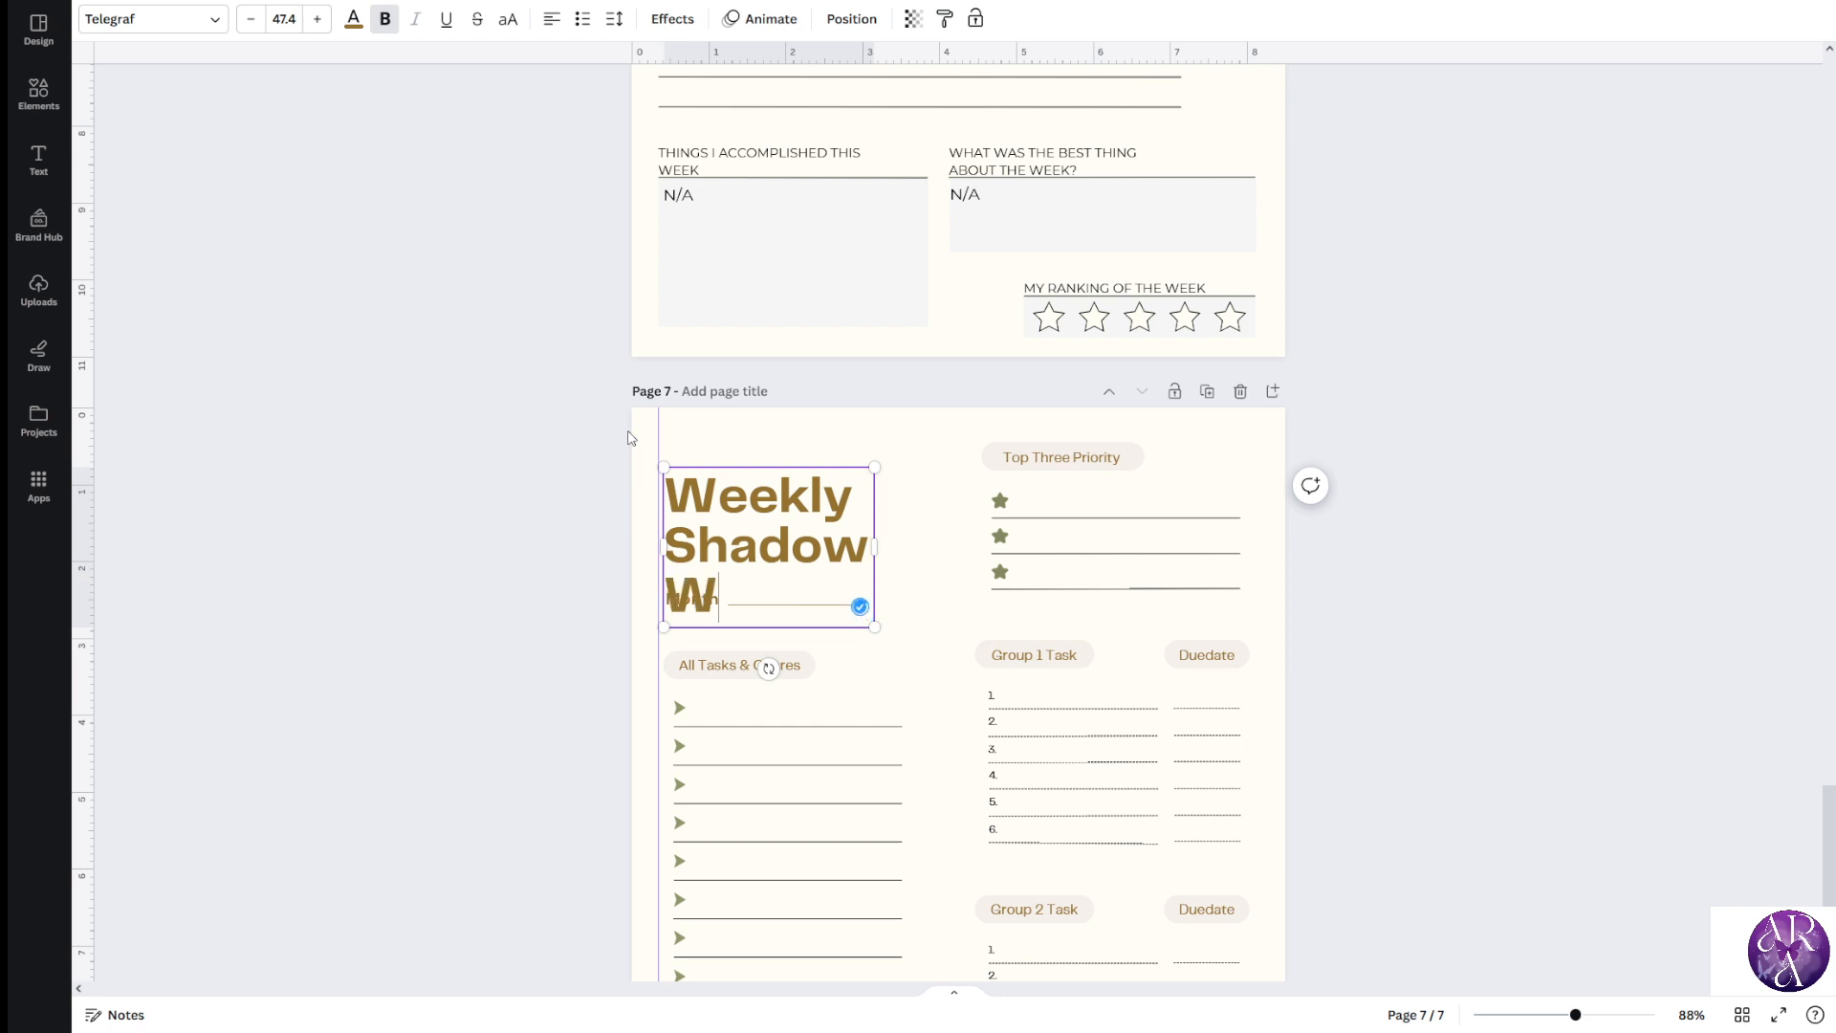
{"action": "type", "text": "ork"}
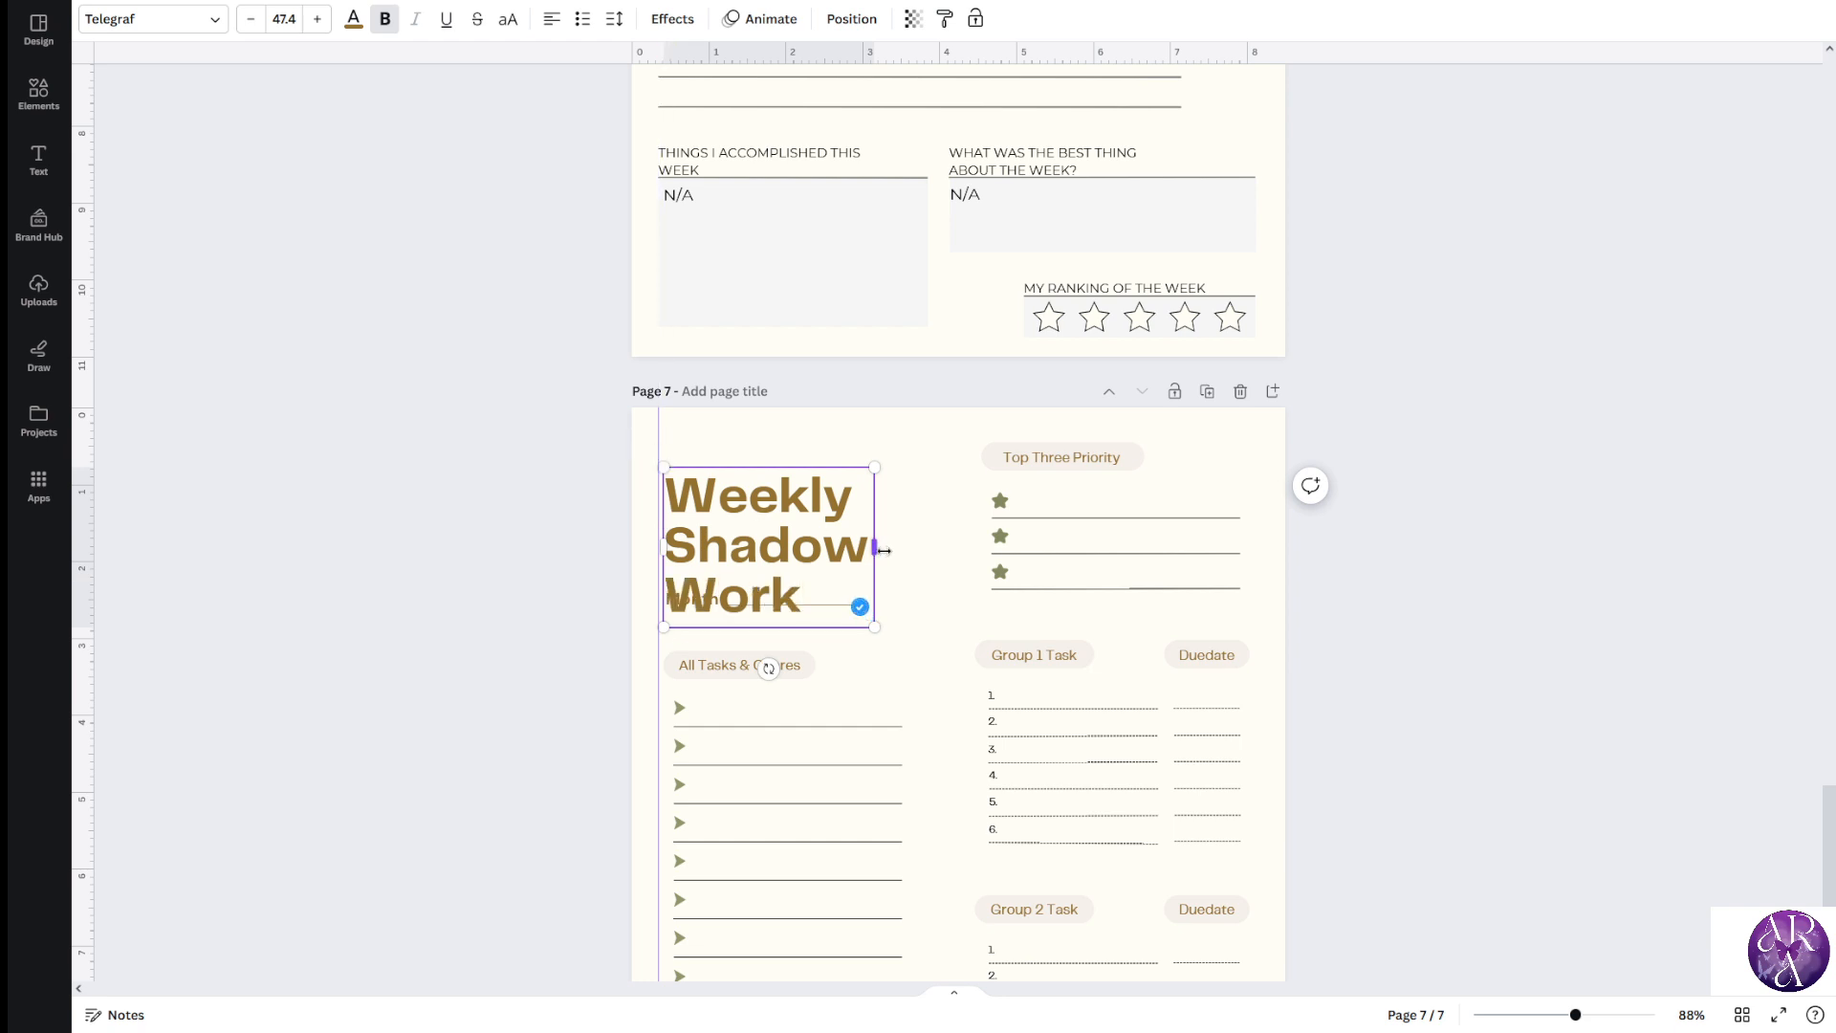
{"action": "left_click_drag", "start_coordinate": [882, 550], "coordinate": [1105, 550]}
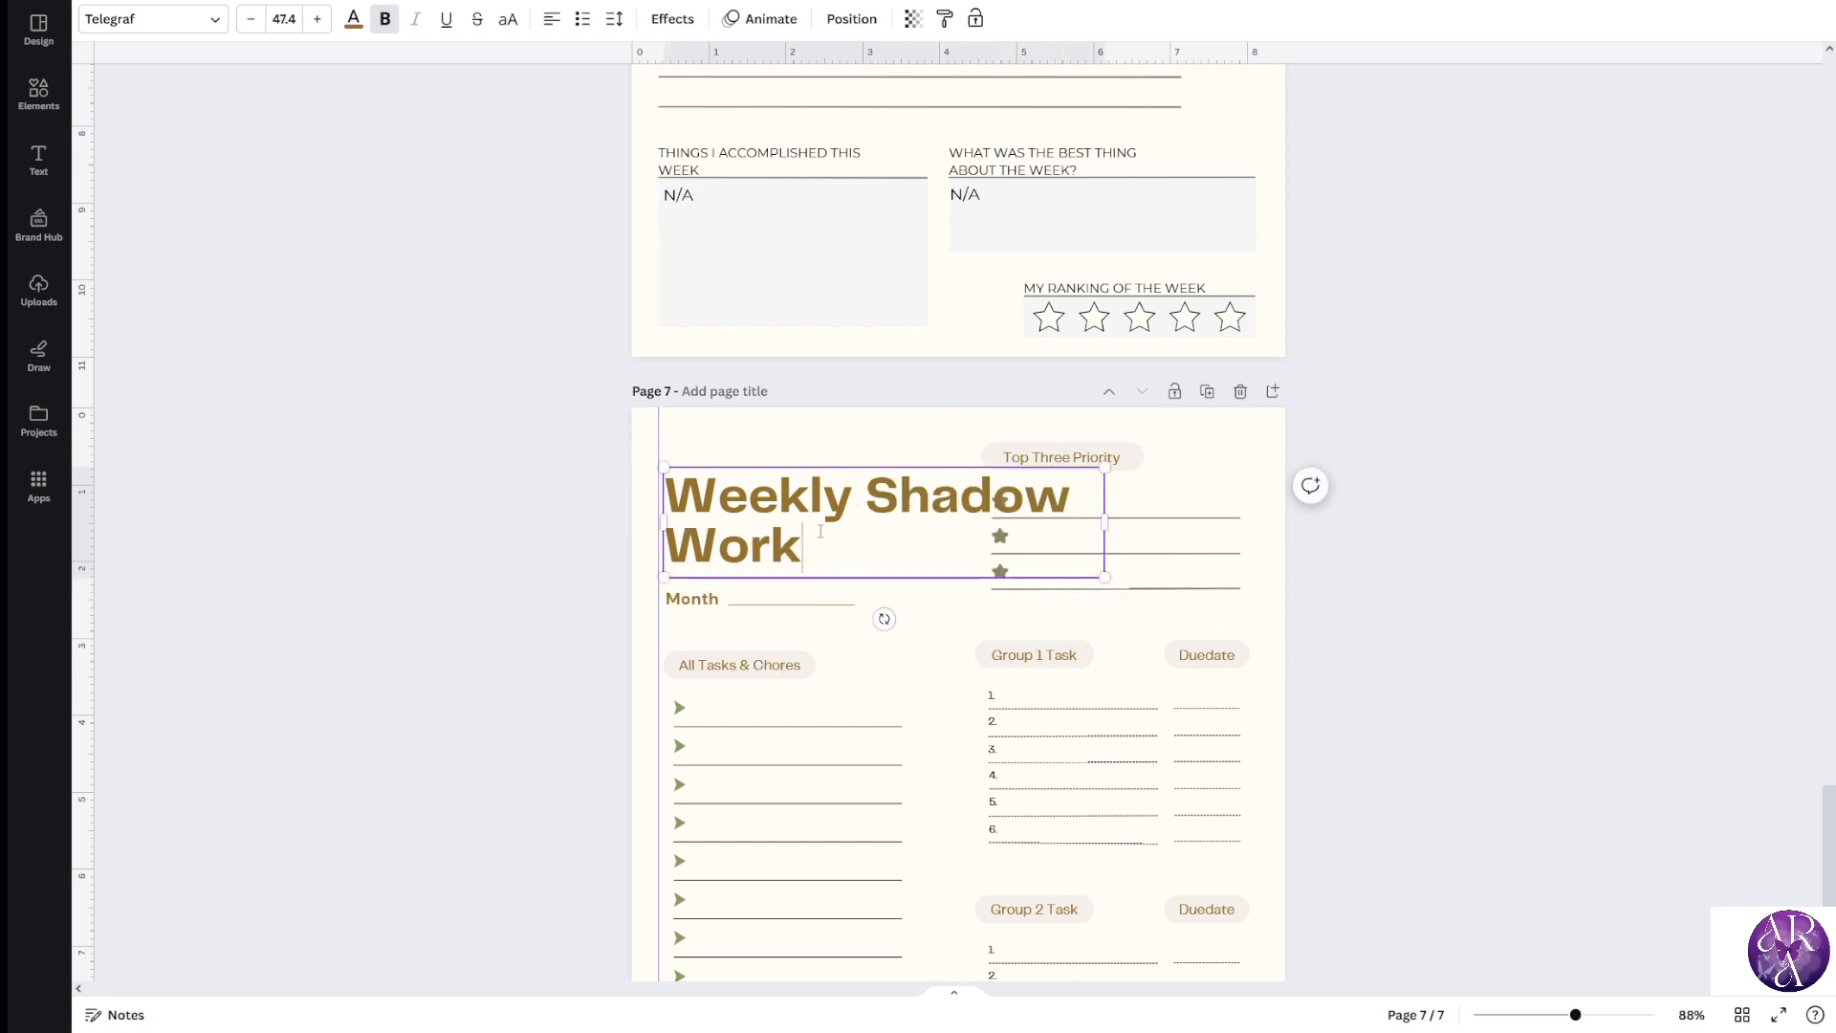
Delete the brown Telegraf "Weekly Shadow Work" title from page 7
{"action": "left_click", "coordinate": [463, 459]}
{"action": "scroll", "coordinate": [283, 428], "scroll_direction": "up", "scroll_amount": 3}
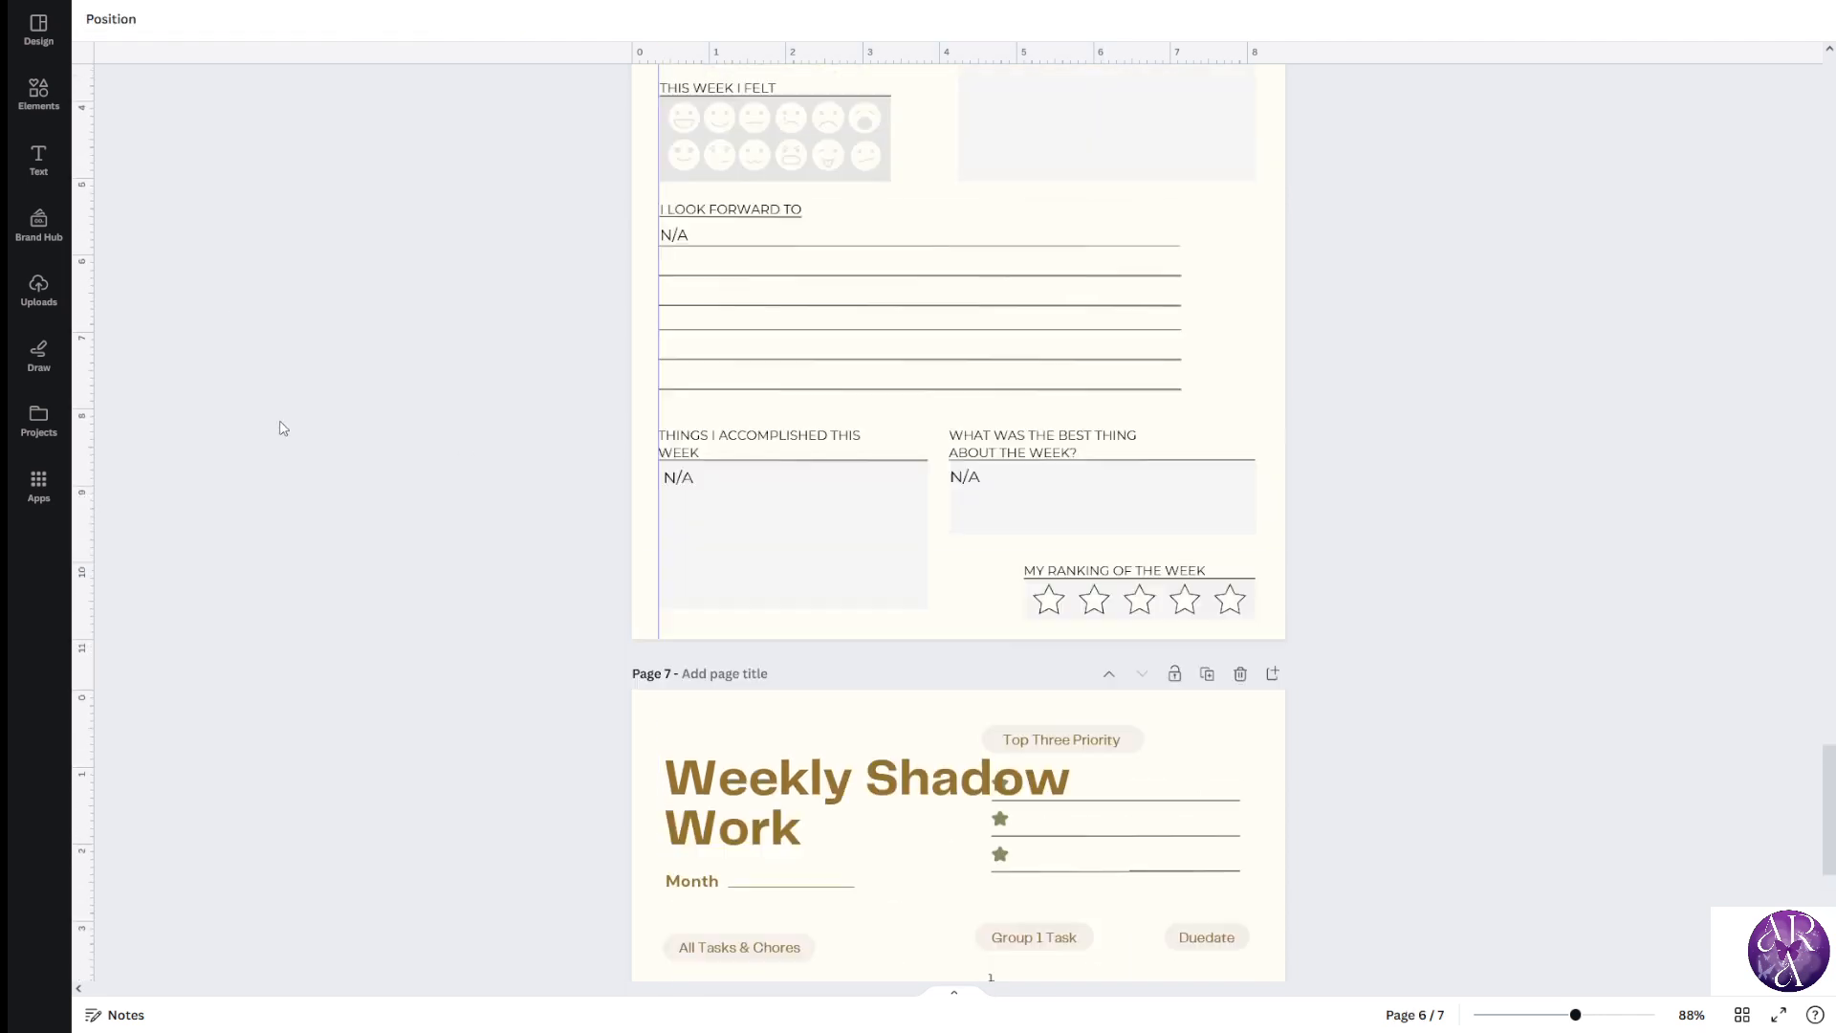
{"action": "scroll", "coordinate": [579, 344], "scroll_direction": "up", "scroll_amount": 5}
{"action": "scroll", "coordinate": [254, 586], "scroll_direction": "down", "scroll_amount": 5}
{"action": "left_click", "coordinate": [794, 766]}
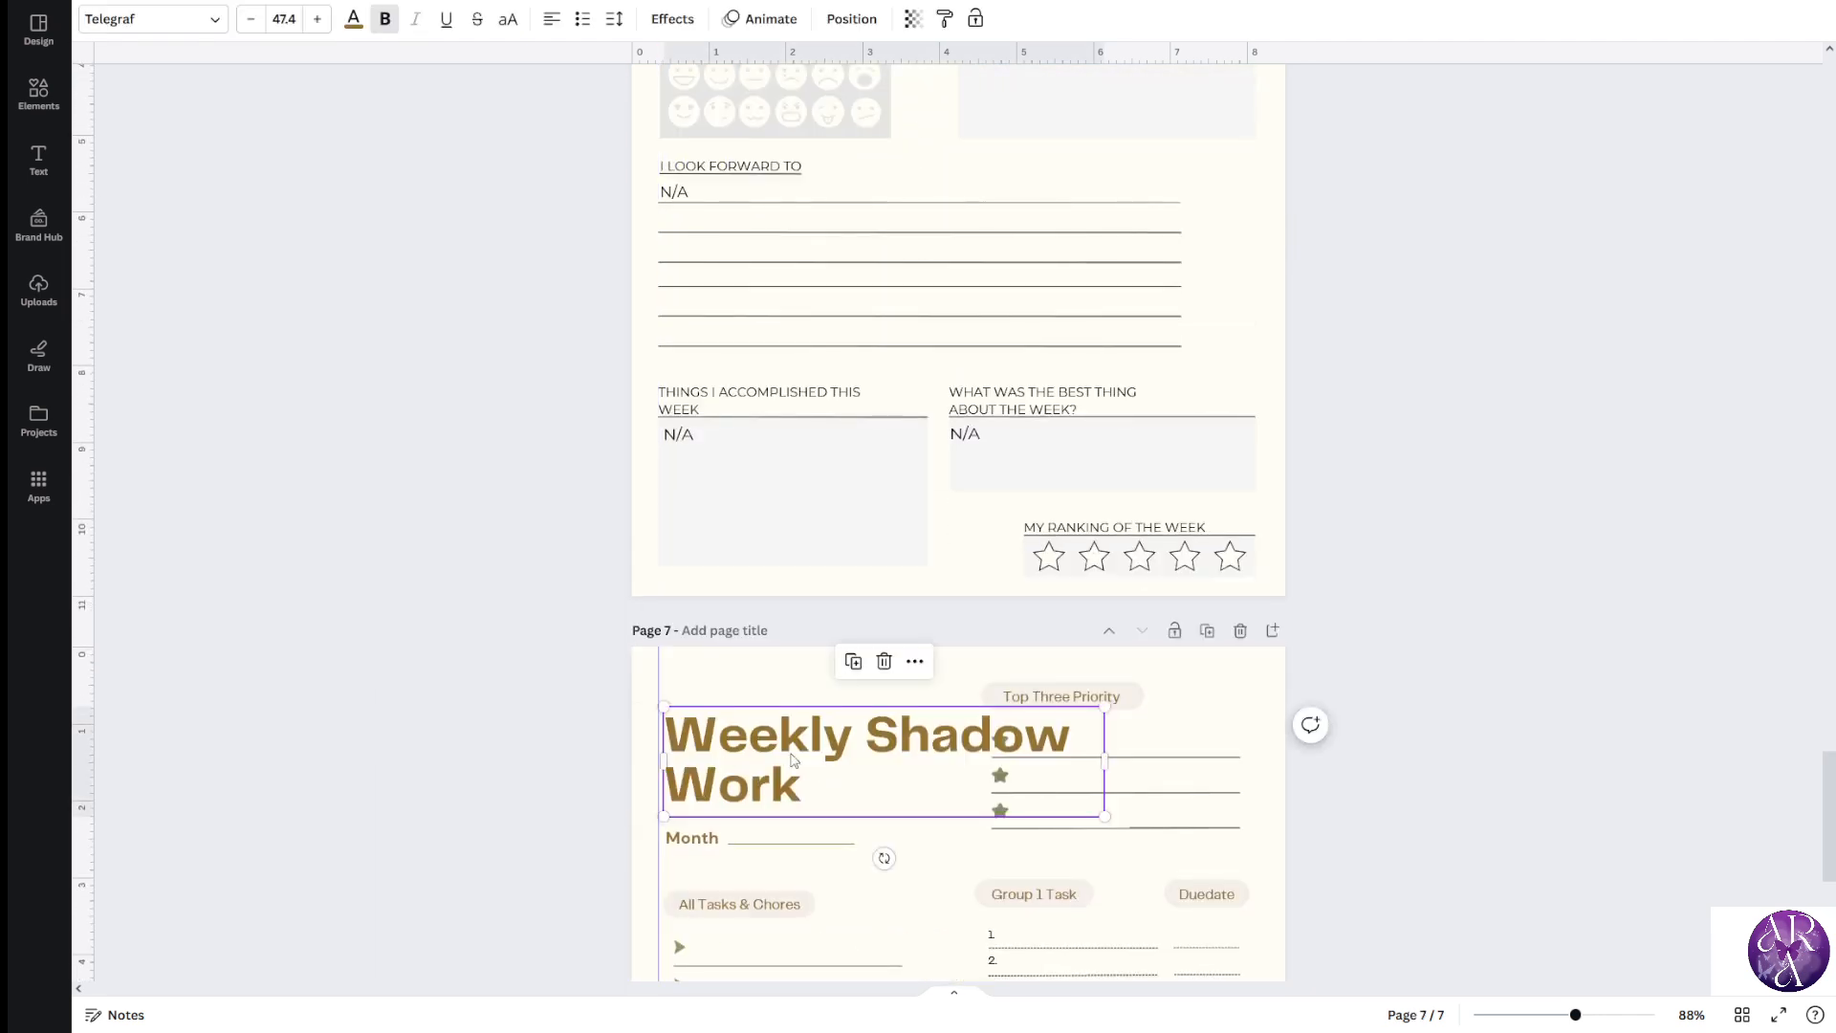
{"action": "key", "text": "Delete"}
Copy the TAN Pearl "Weekly Shadow Work" title from page 6 into the same spot on page 7, removing the stray copy on page 6
{"action": "key", "text": "ctrl+v"}
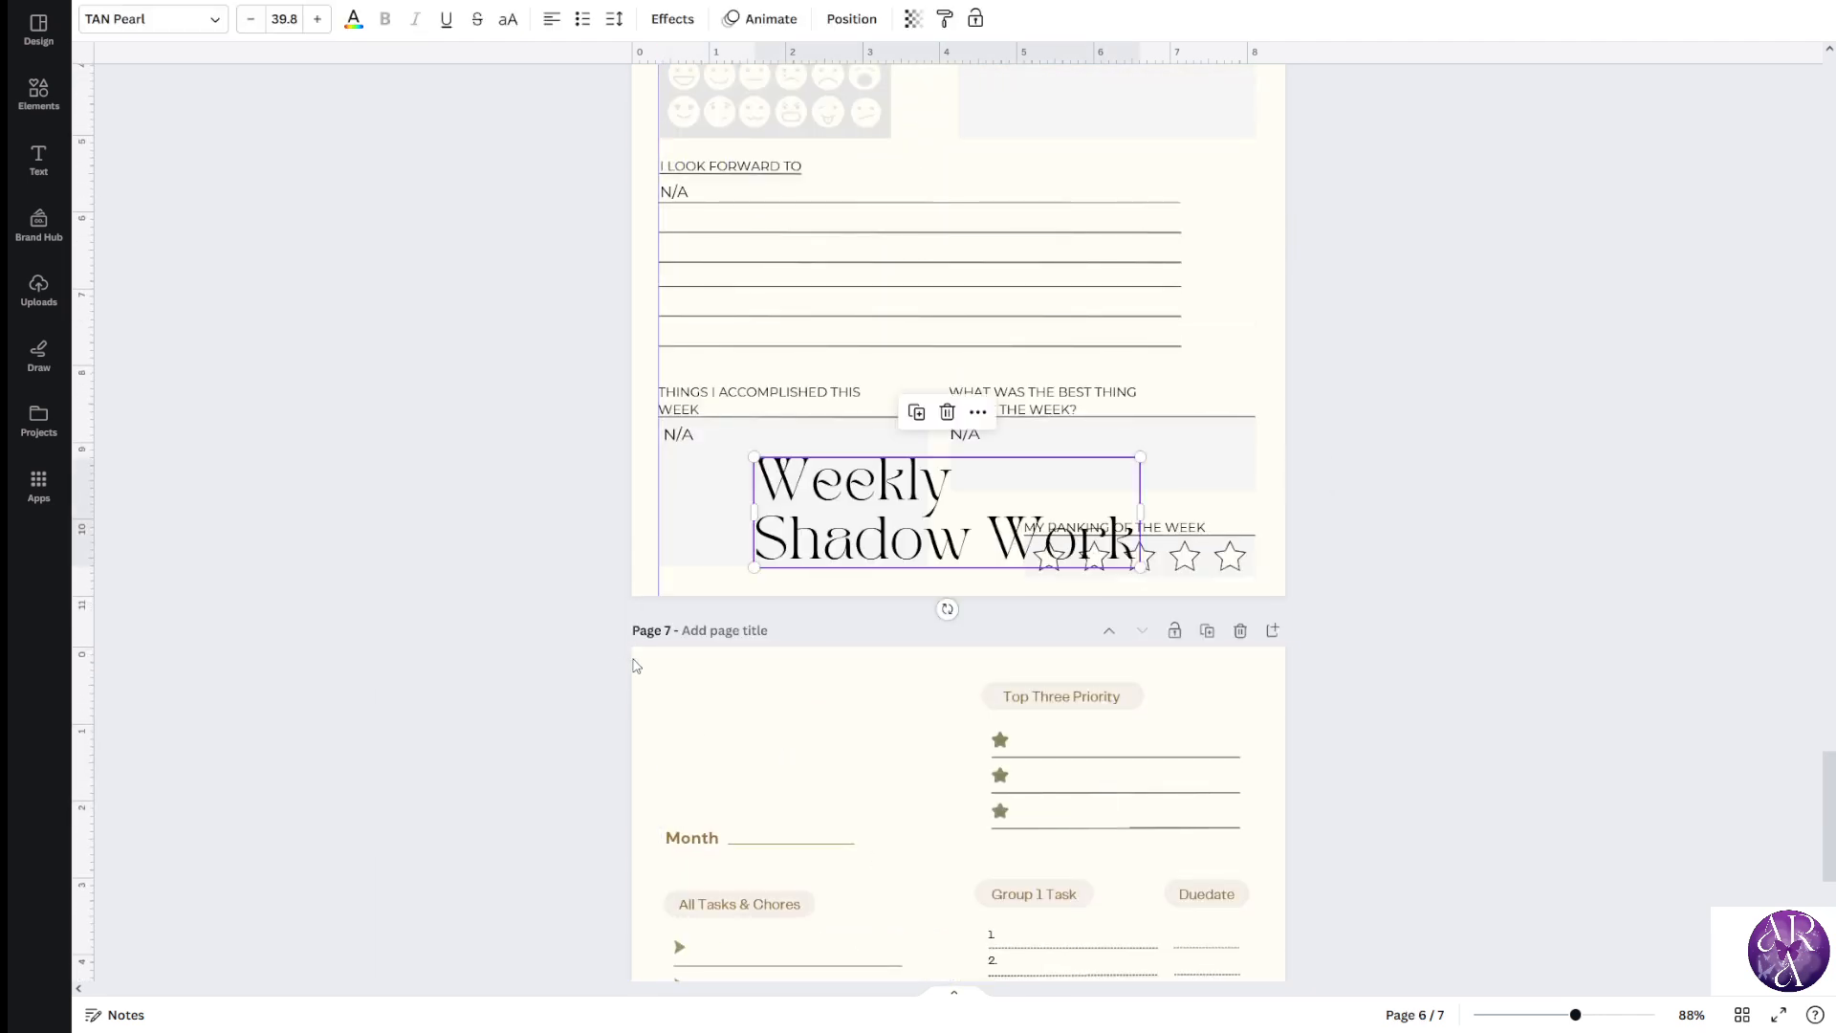
{"action": "left_click", "coordinate": [947, 411]}
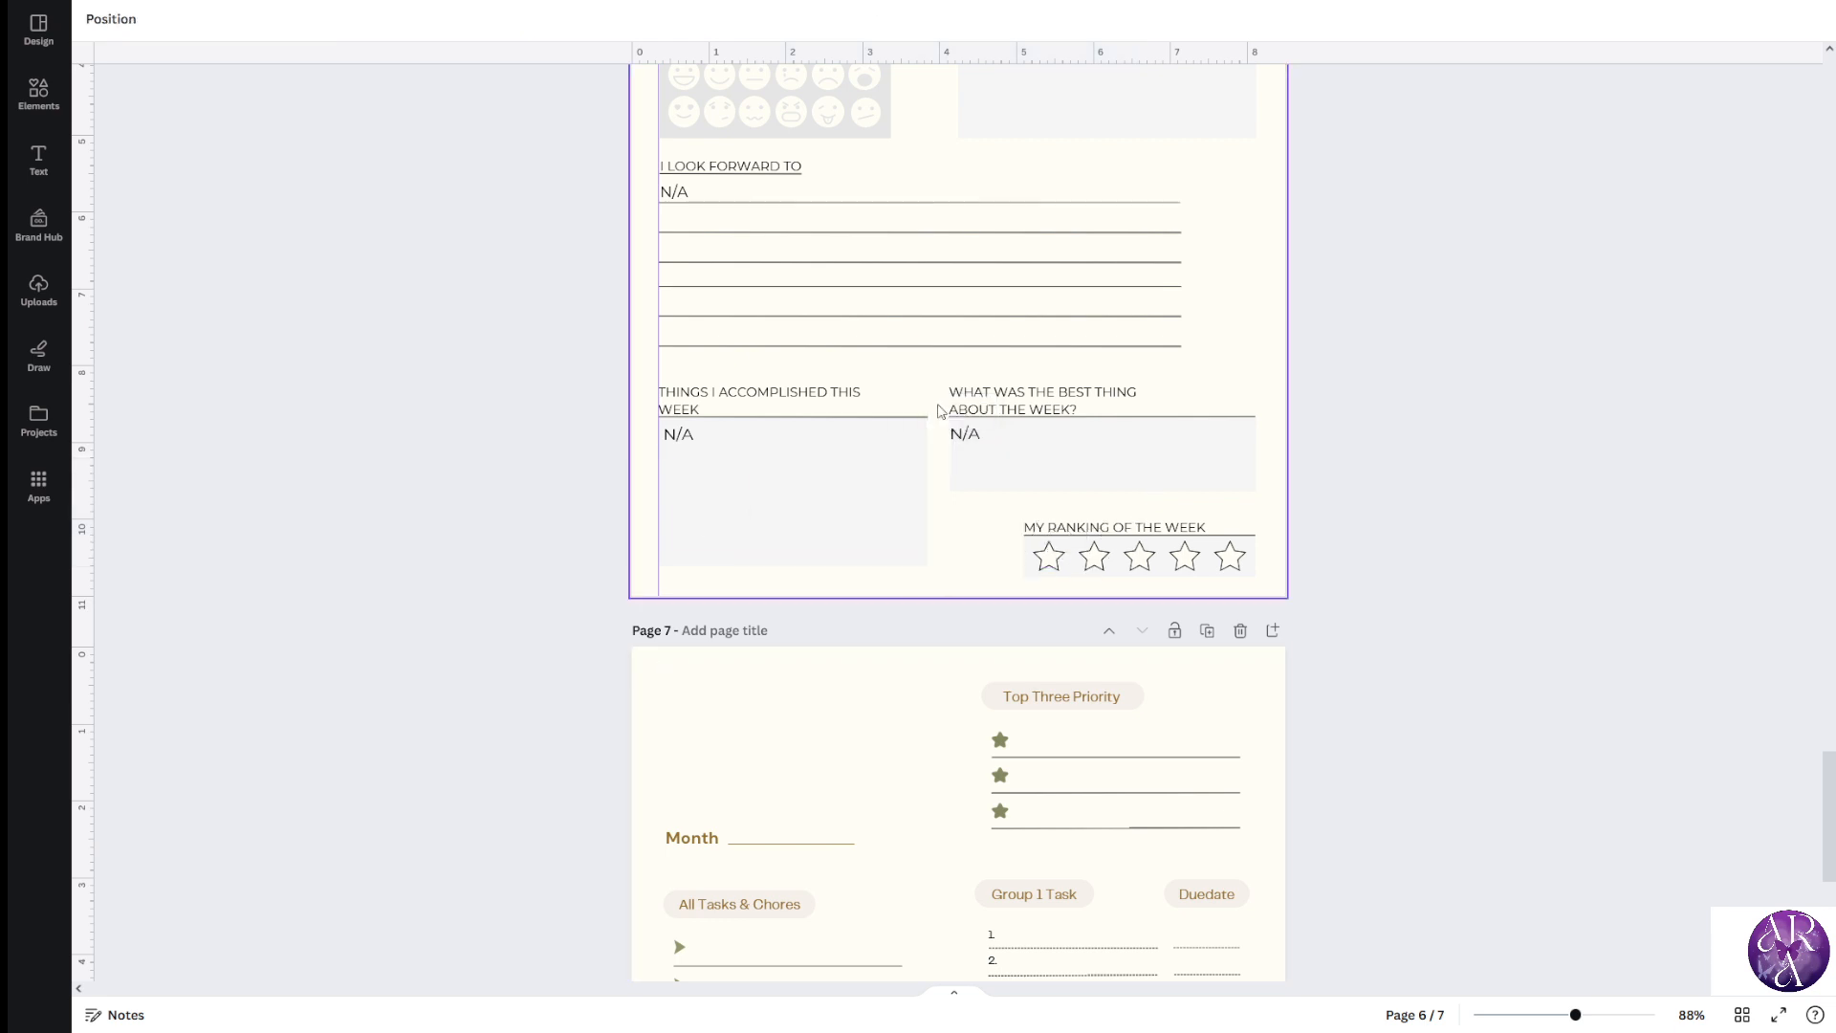
{"action": "scroll", "coordinate": [328, 697], "scroll_direction": "up", "scroll_amount": 5}
{"action": "left_click", "coordinate": [784, 339]}
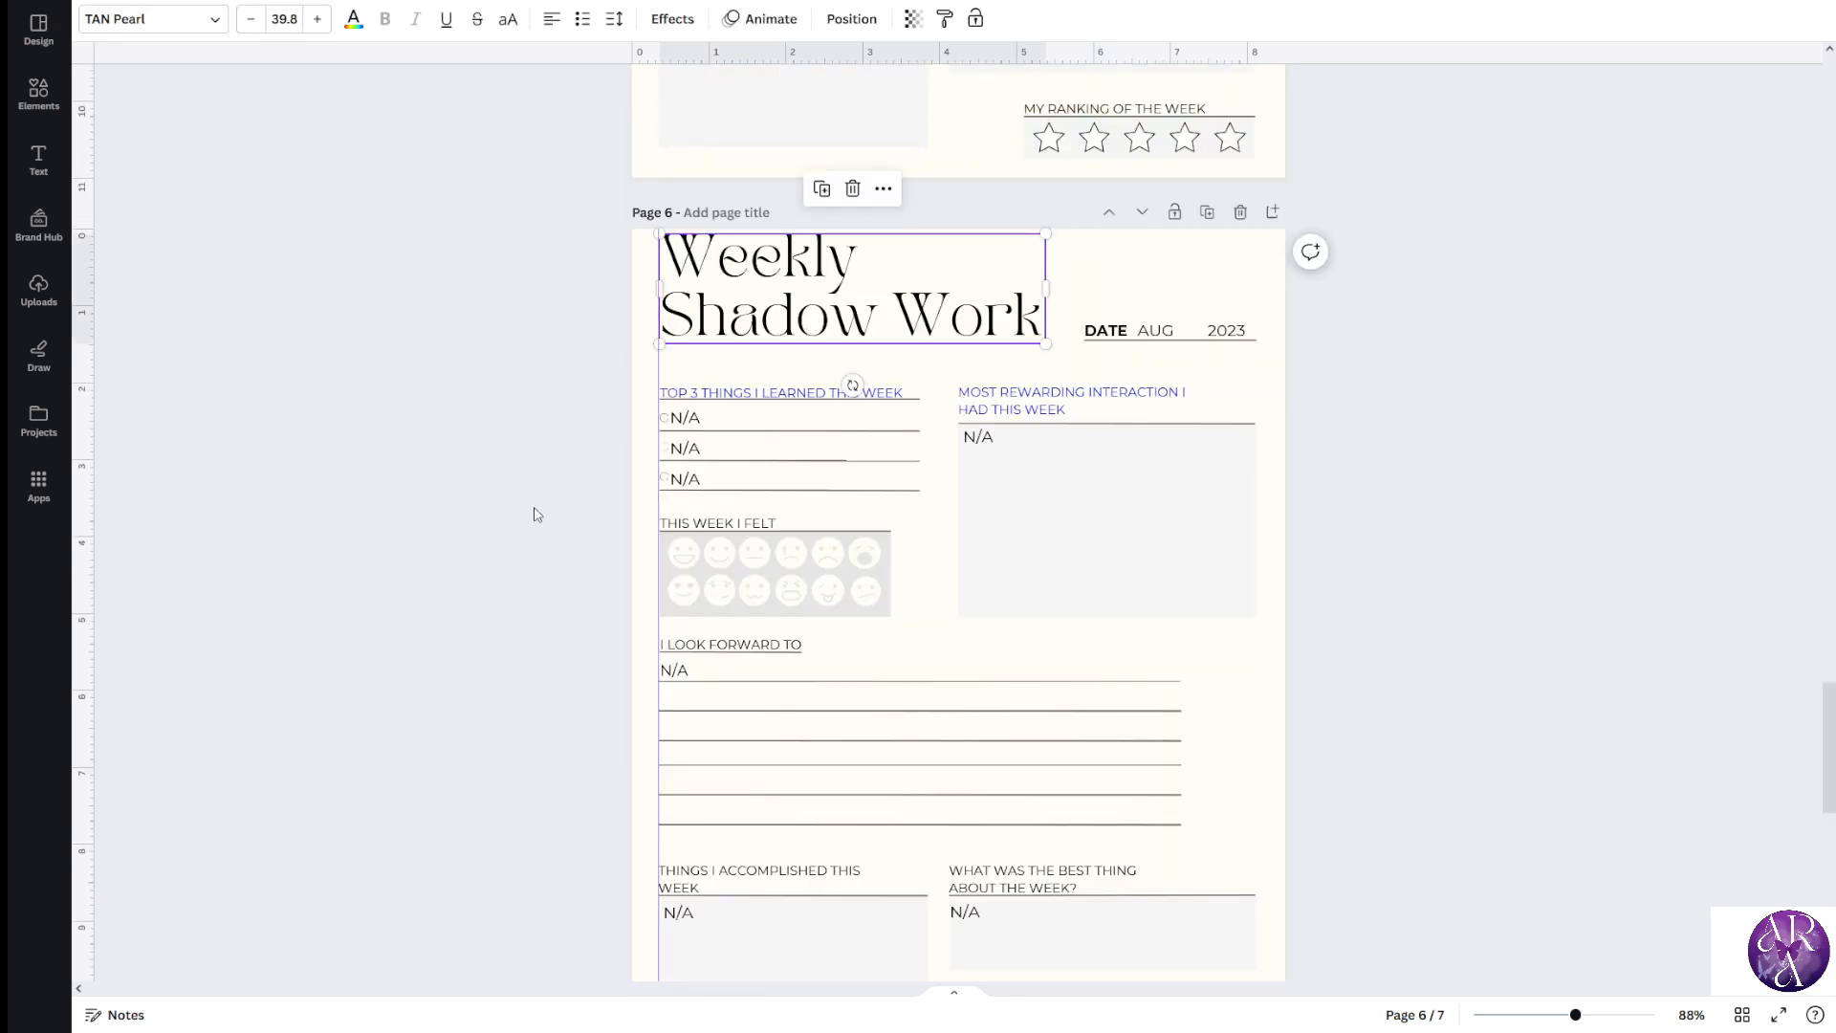
{"action": "scroll", "coordinate": [534, 515], "scroll_direction": "down", "scroll_amount": 8}
{"action": "left_click", "coordinate": [746, 348]}
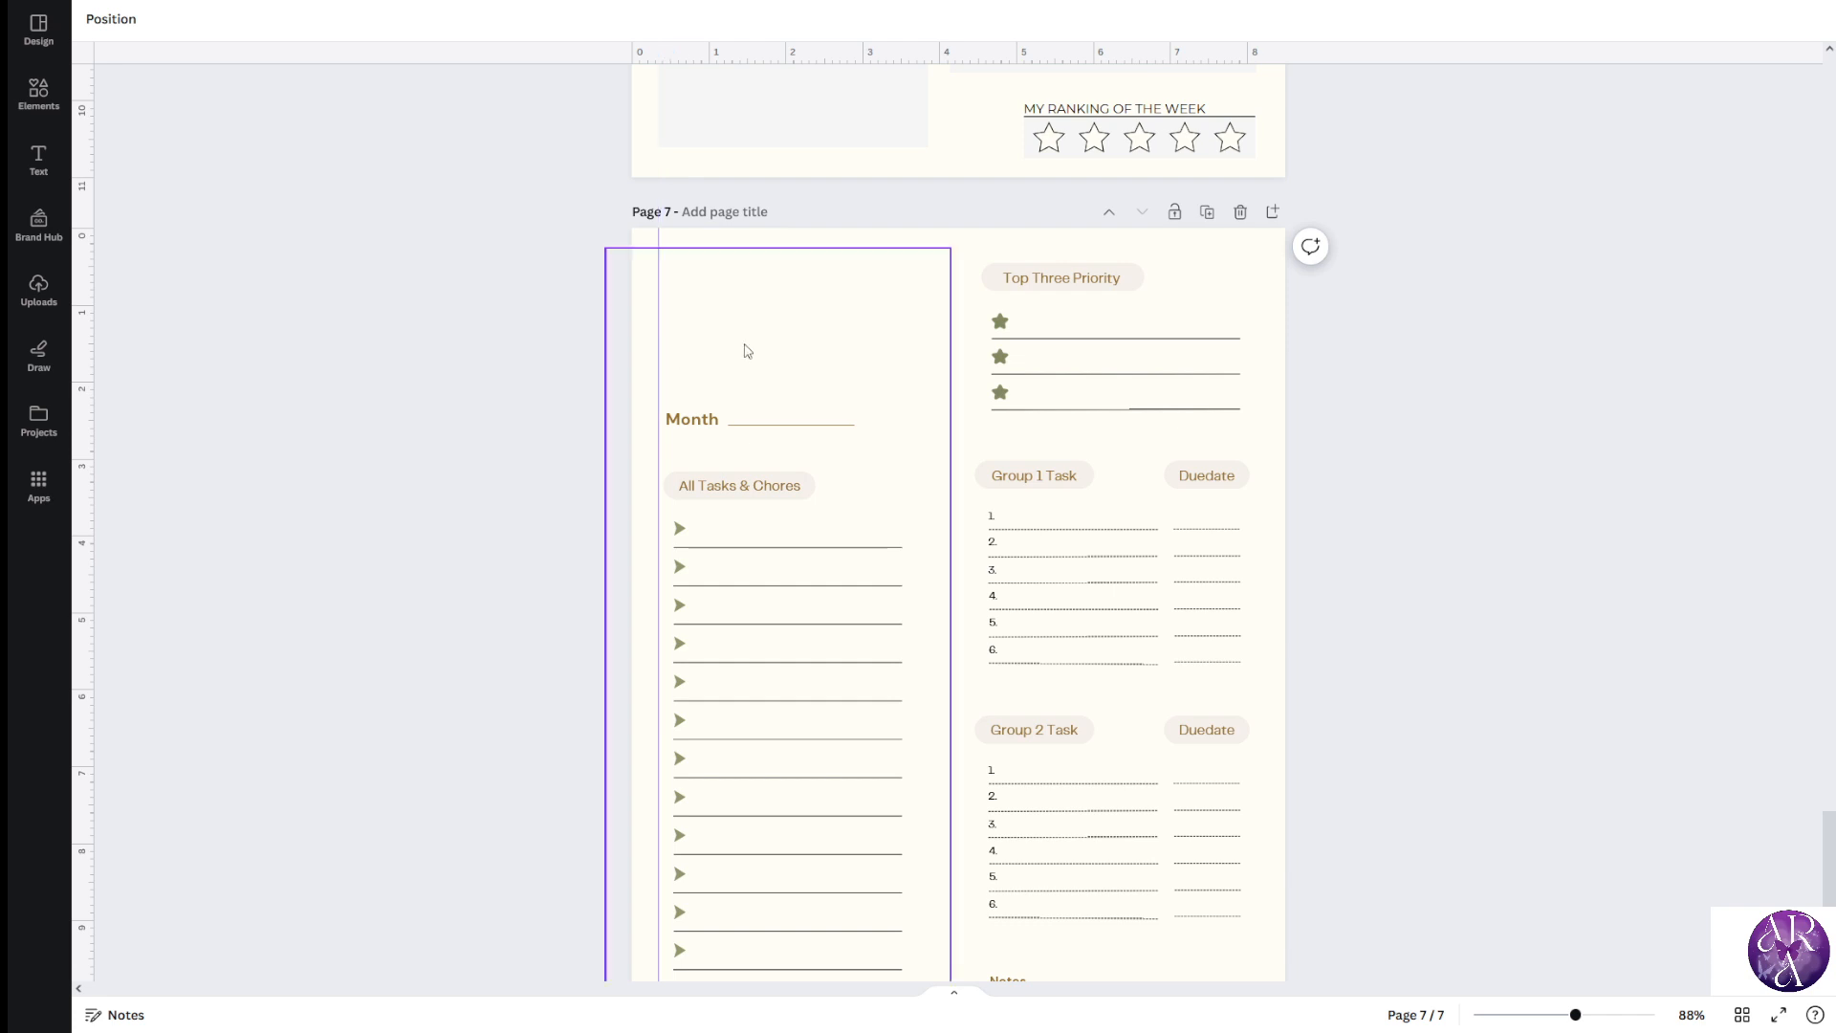
{"action": "key", "text": "ctrl+v"}
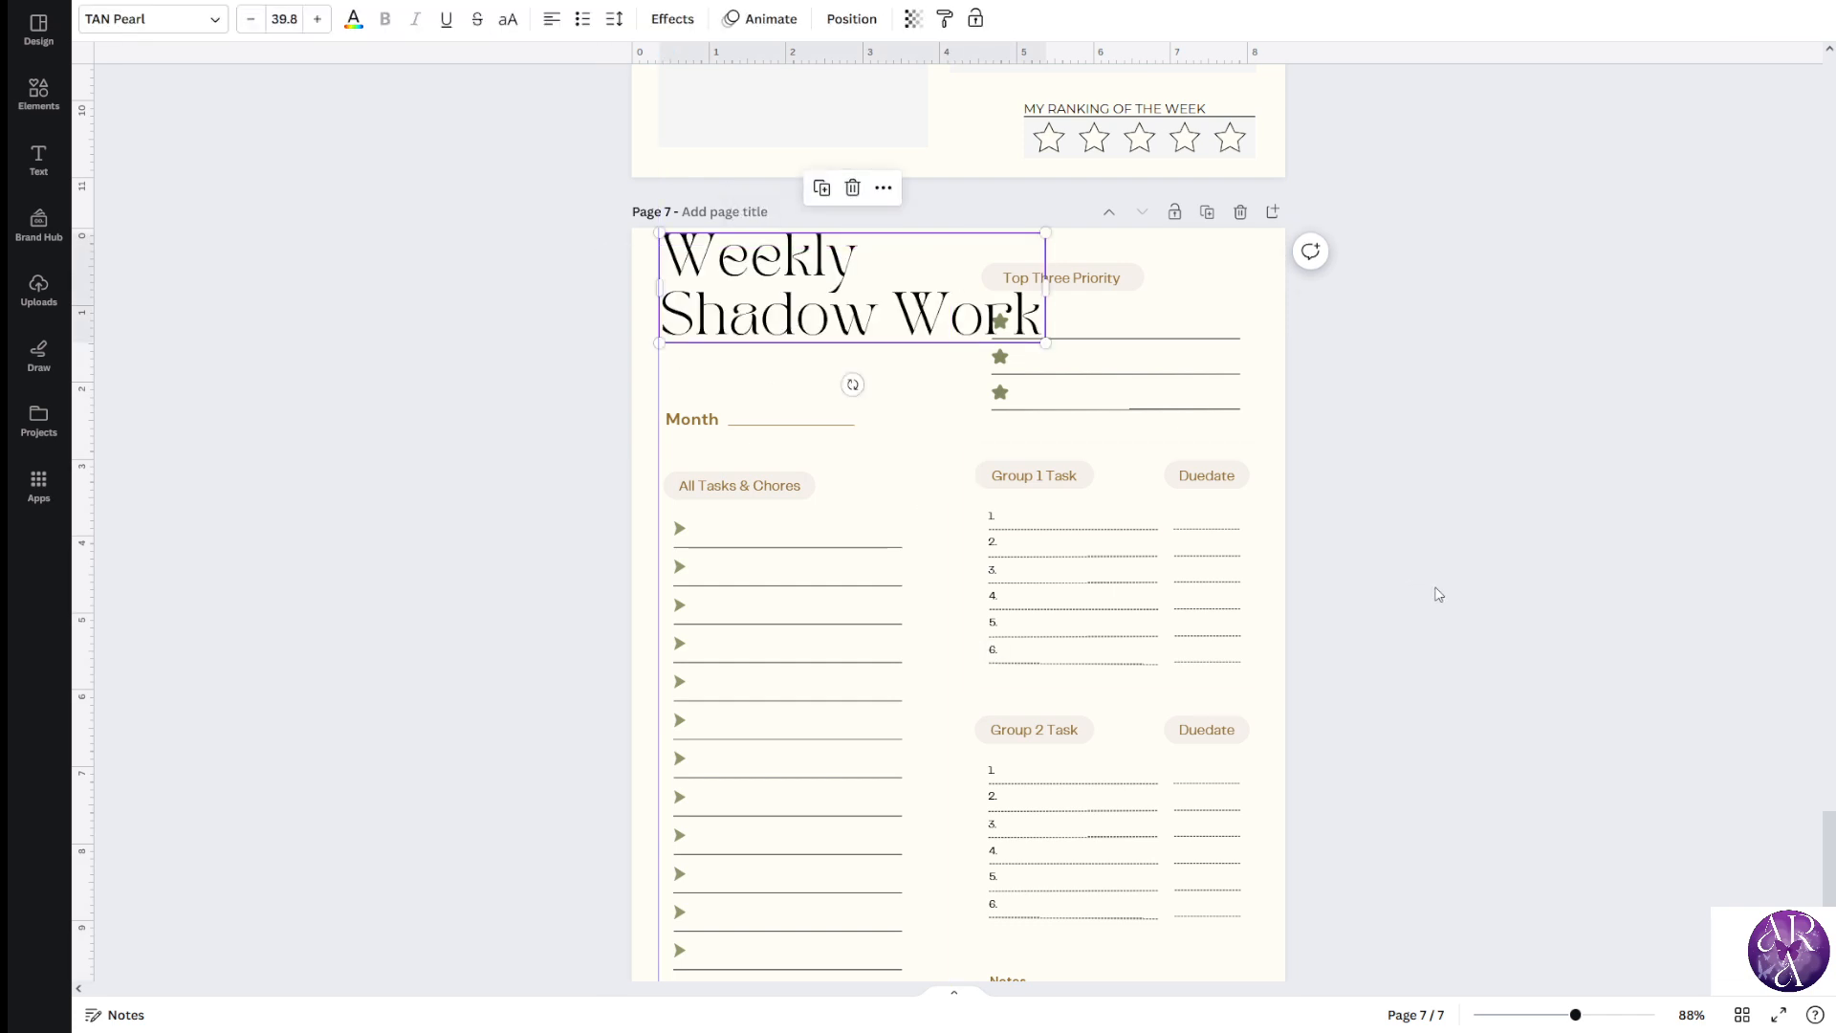
{"action": "left_click", "coordinate": [1536, 548]}
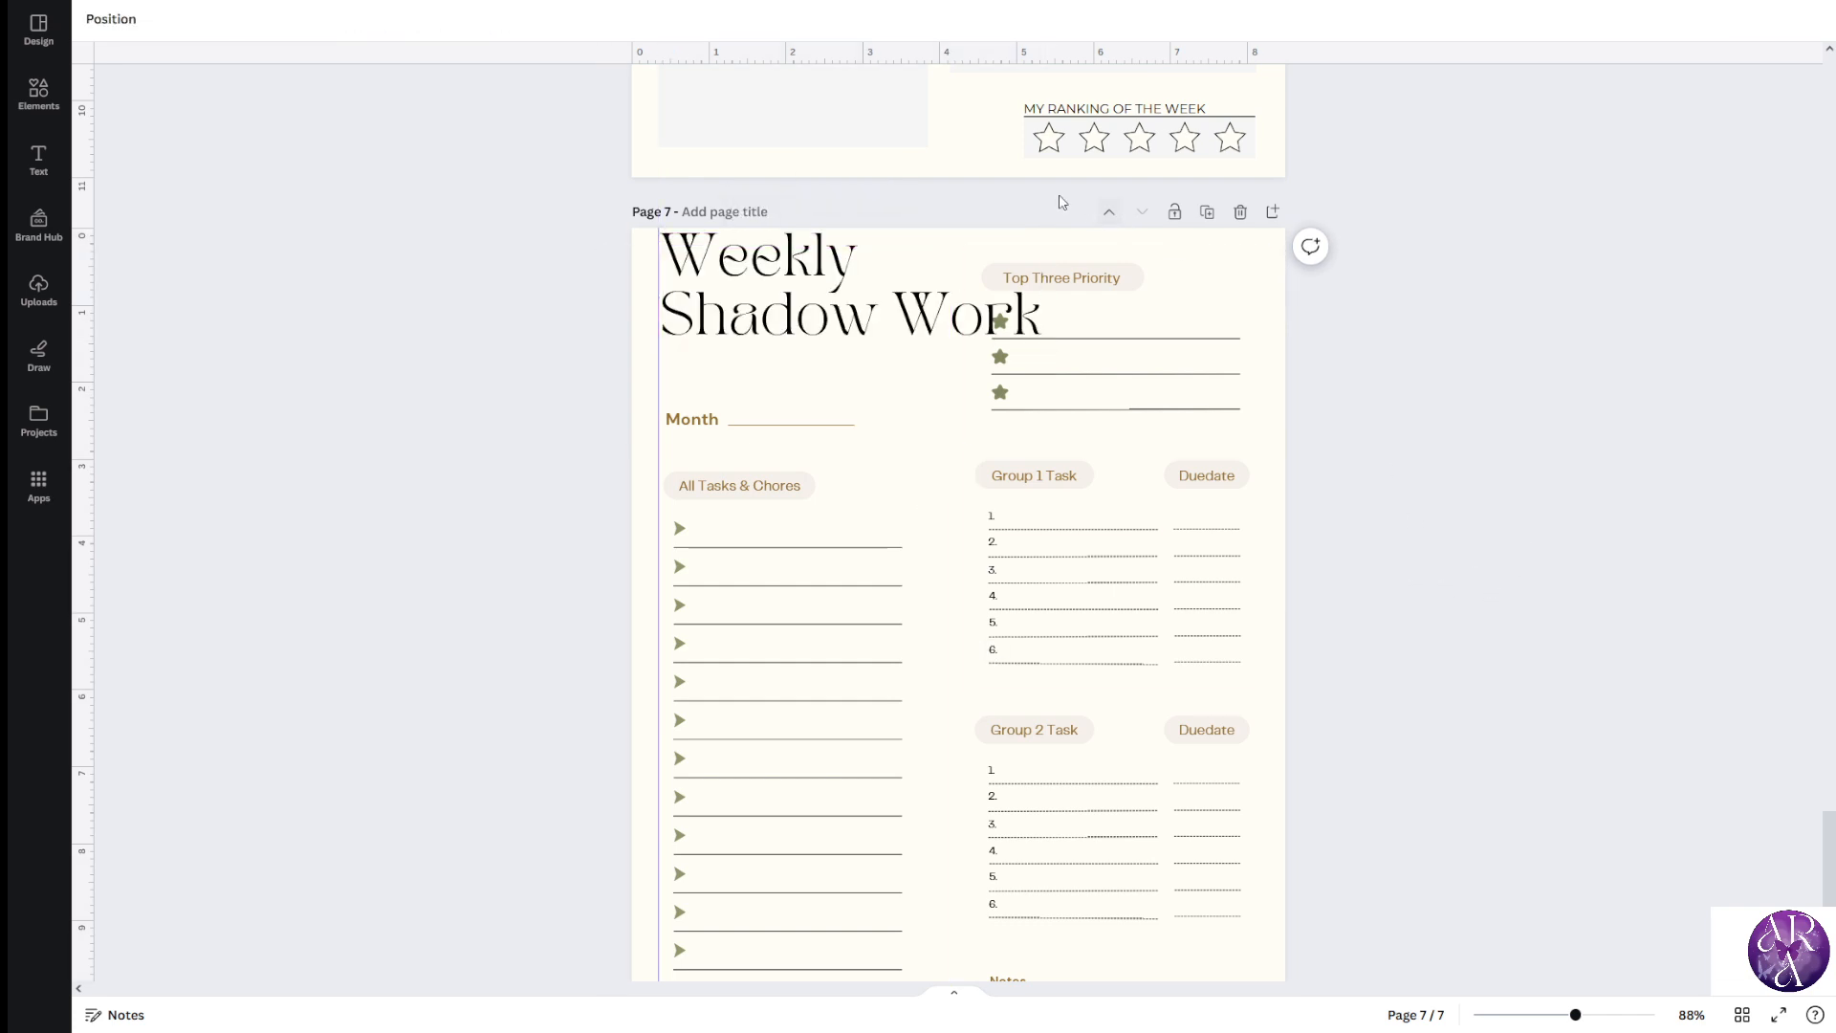
Examine page 7's layout around the pasted title, the Month line and the task lists
{"action": "scroll", "coordinate": [857, 204], "scroll_direction": "down", "scroll_amount": 2}
{"action": "scroll", "coordinate": [762, 225], "scroll_direction": "up", "scroll_amount": 2}
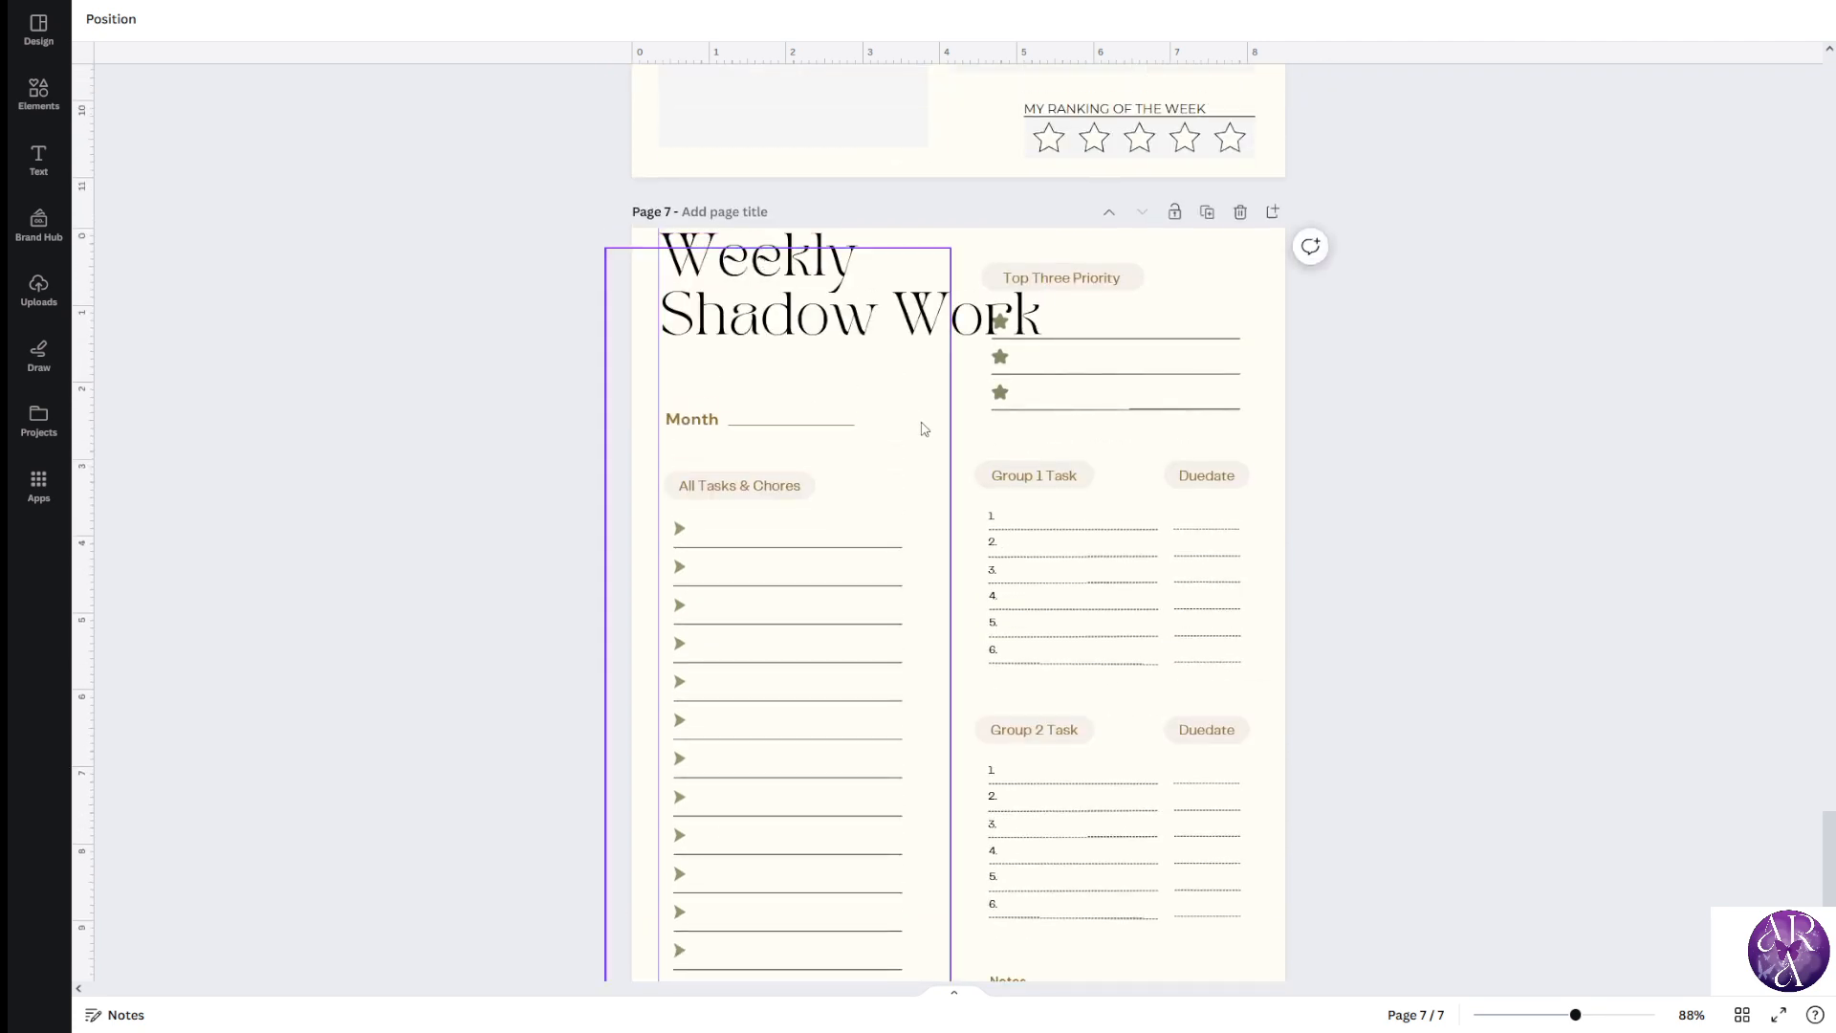
{"action": "scroll", "coordinate": [924, 429], "scroll_direction": "up", "scroll_amount": 1}
{"action": "left_click", "coordinate": [815, 356]}
{"action": "left_click", "coordinate": [1471, 480]}
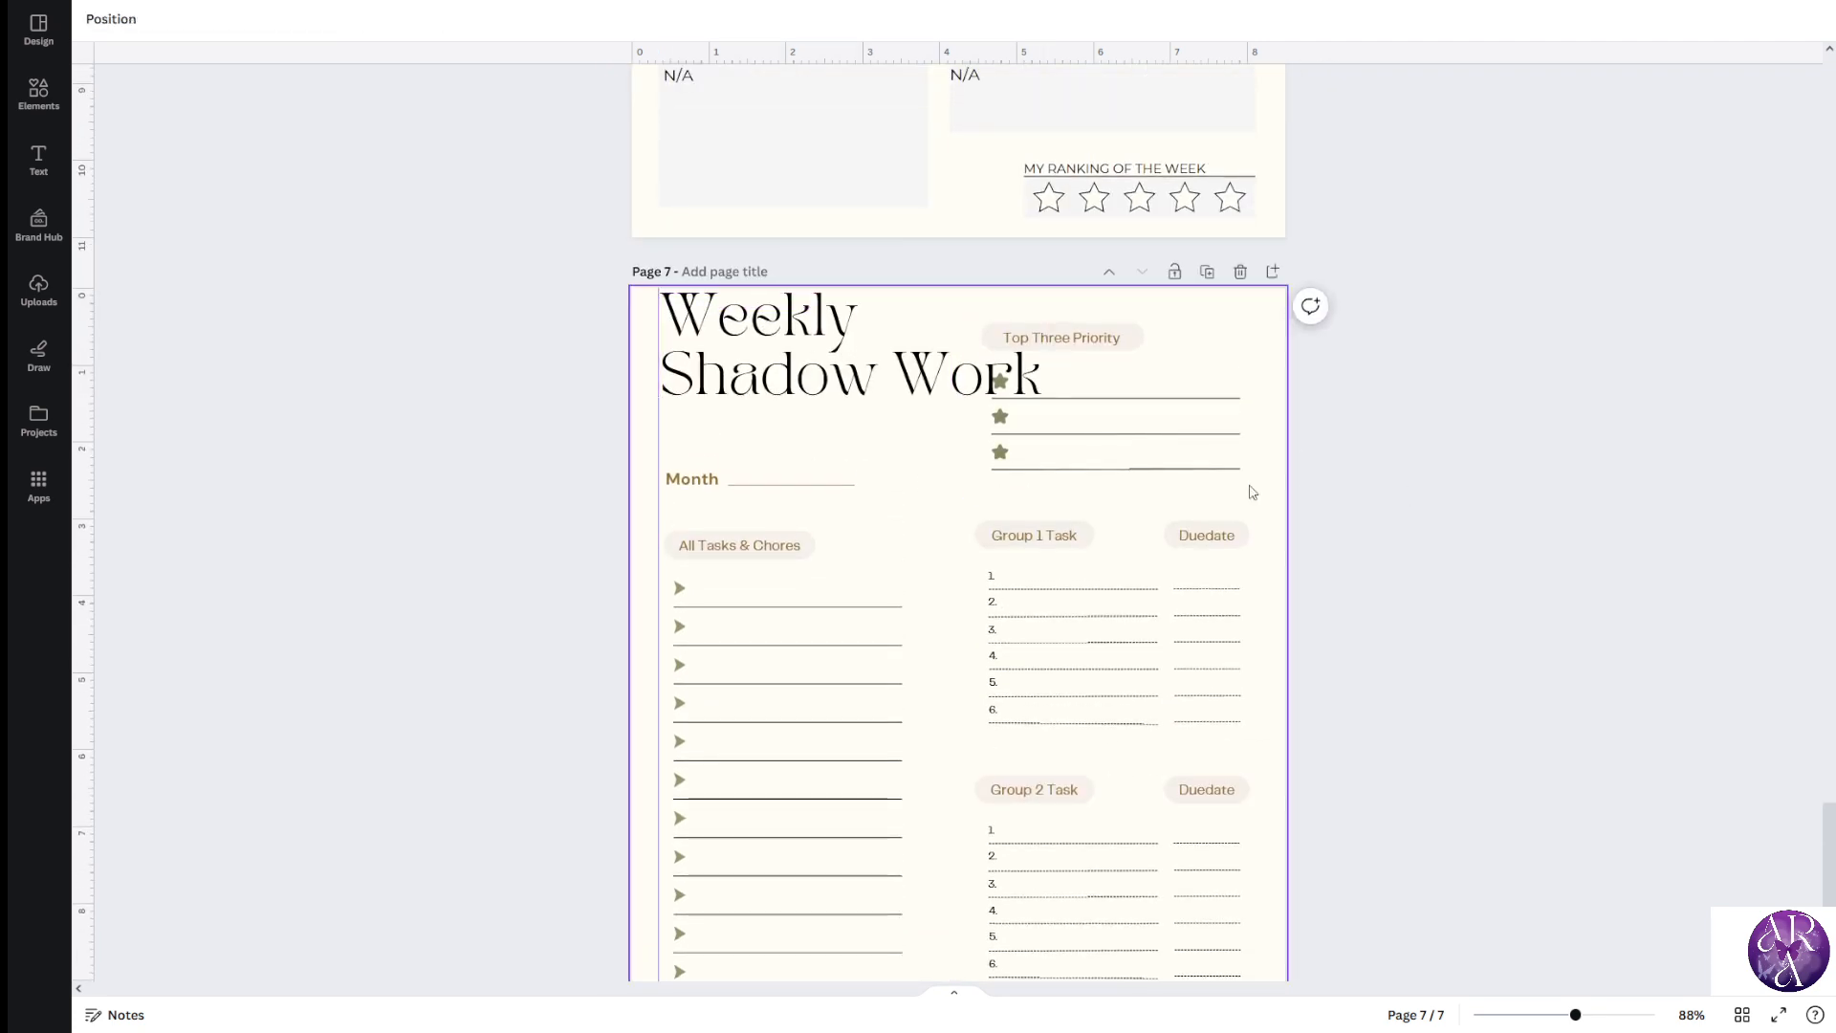
{"action": "scroll", "coordinate": [1233, 495], "scroll_direction": "up", "scroll_amount": 2}
{"action": "scroll", "coordinate": [1087, 536], "scroll_direction": "down", "scroll_amount": 5}
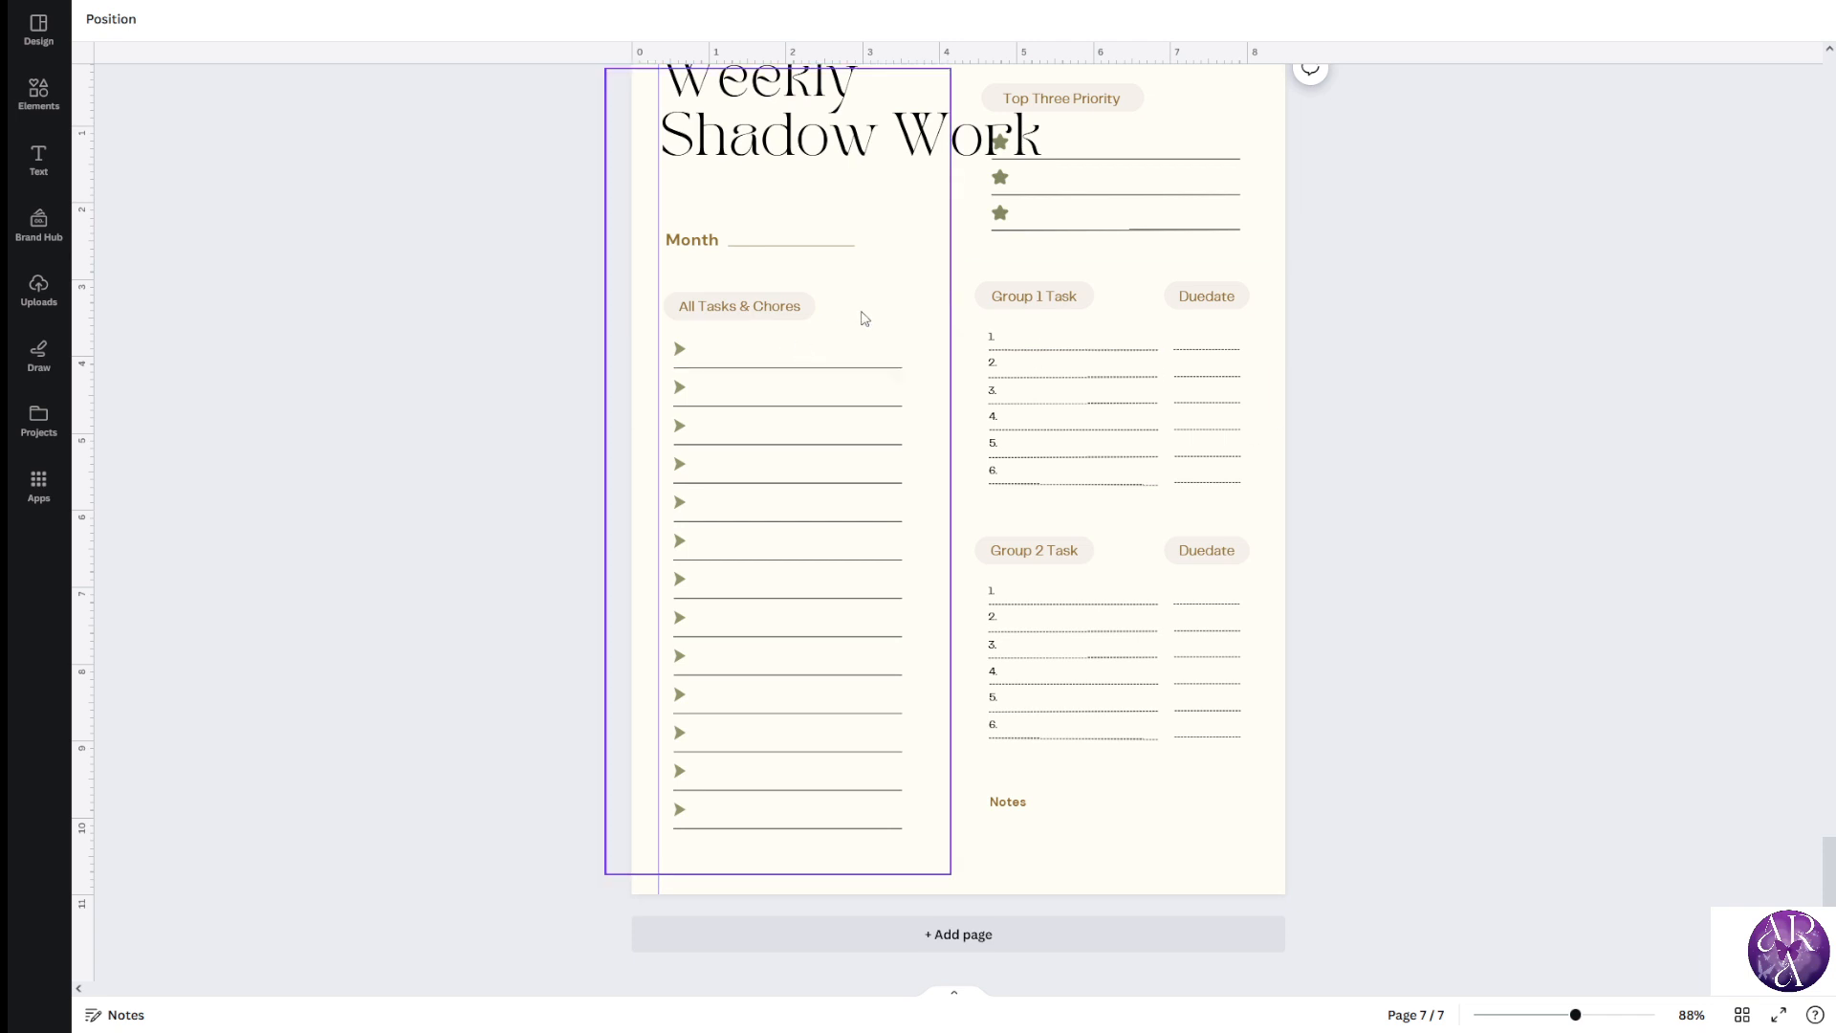
{"action": "scroll", "coordinate": [1132, 172], "scroll_direction": "up", "scroll_amount": 2}
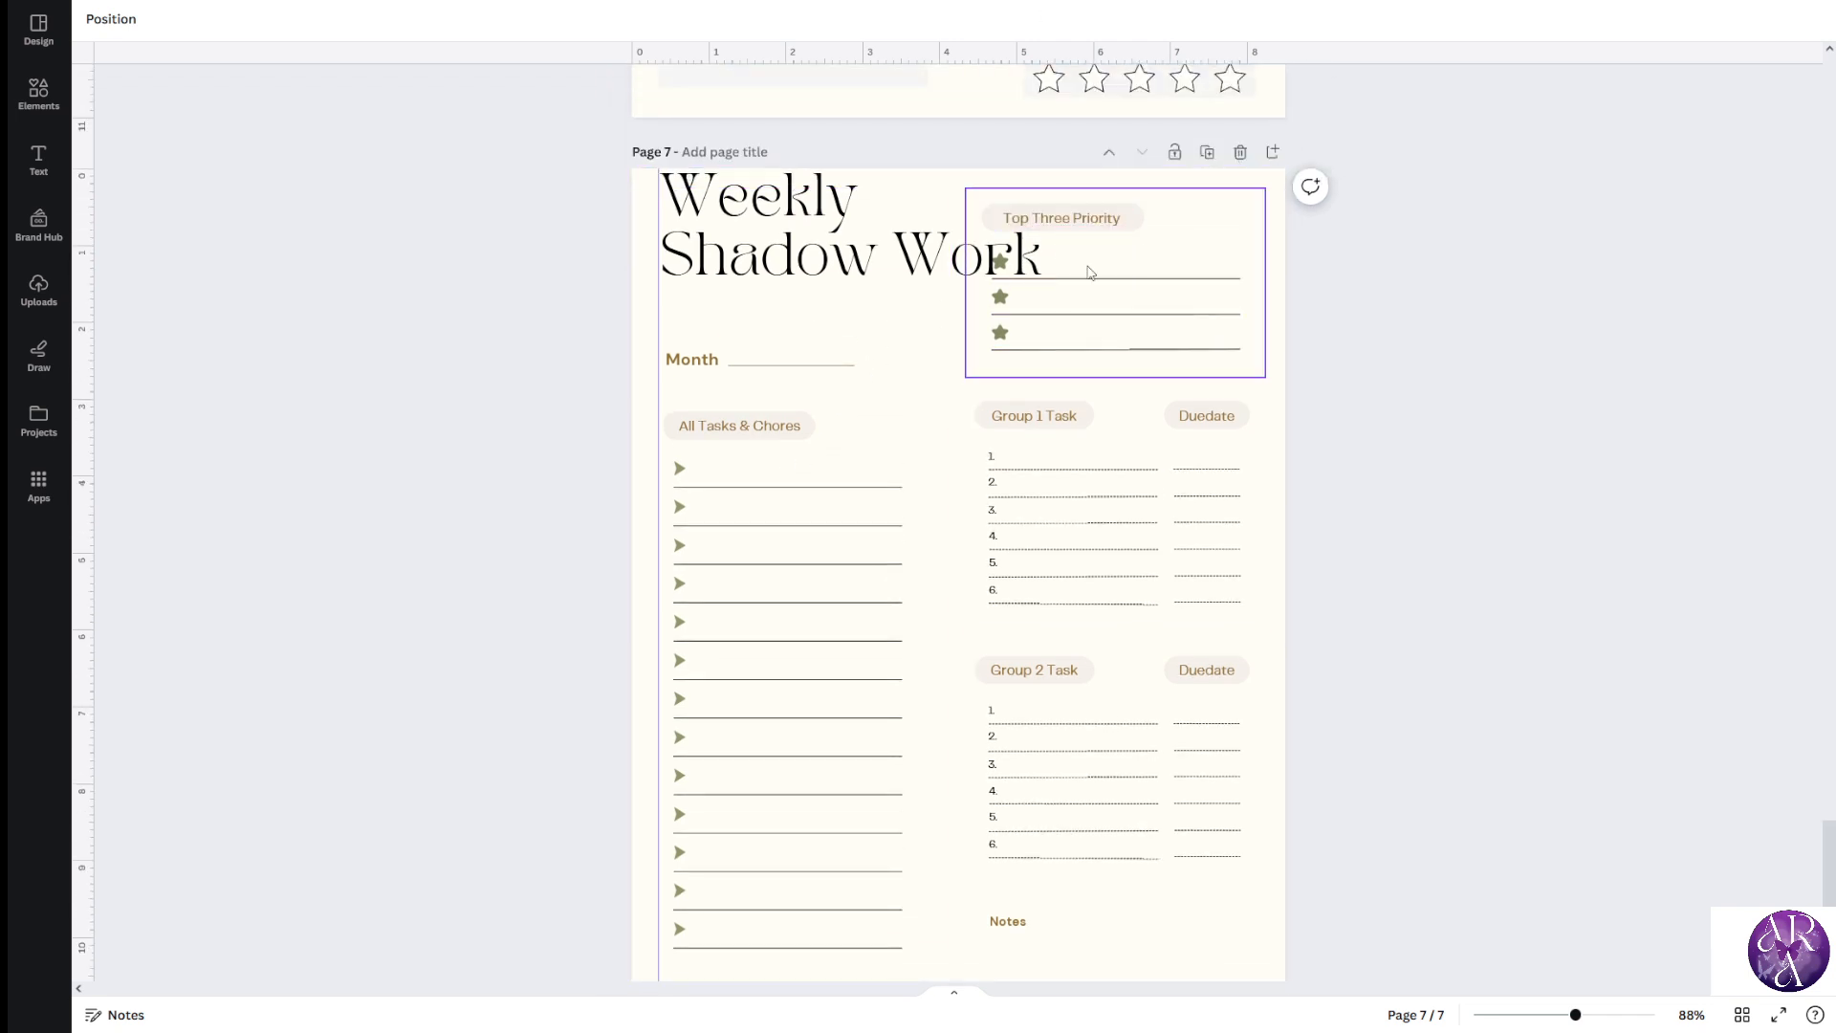
{"action": "scroll", "coordinate": [992, 258], "scroll_direction": "down", "scroll_amount": 1}
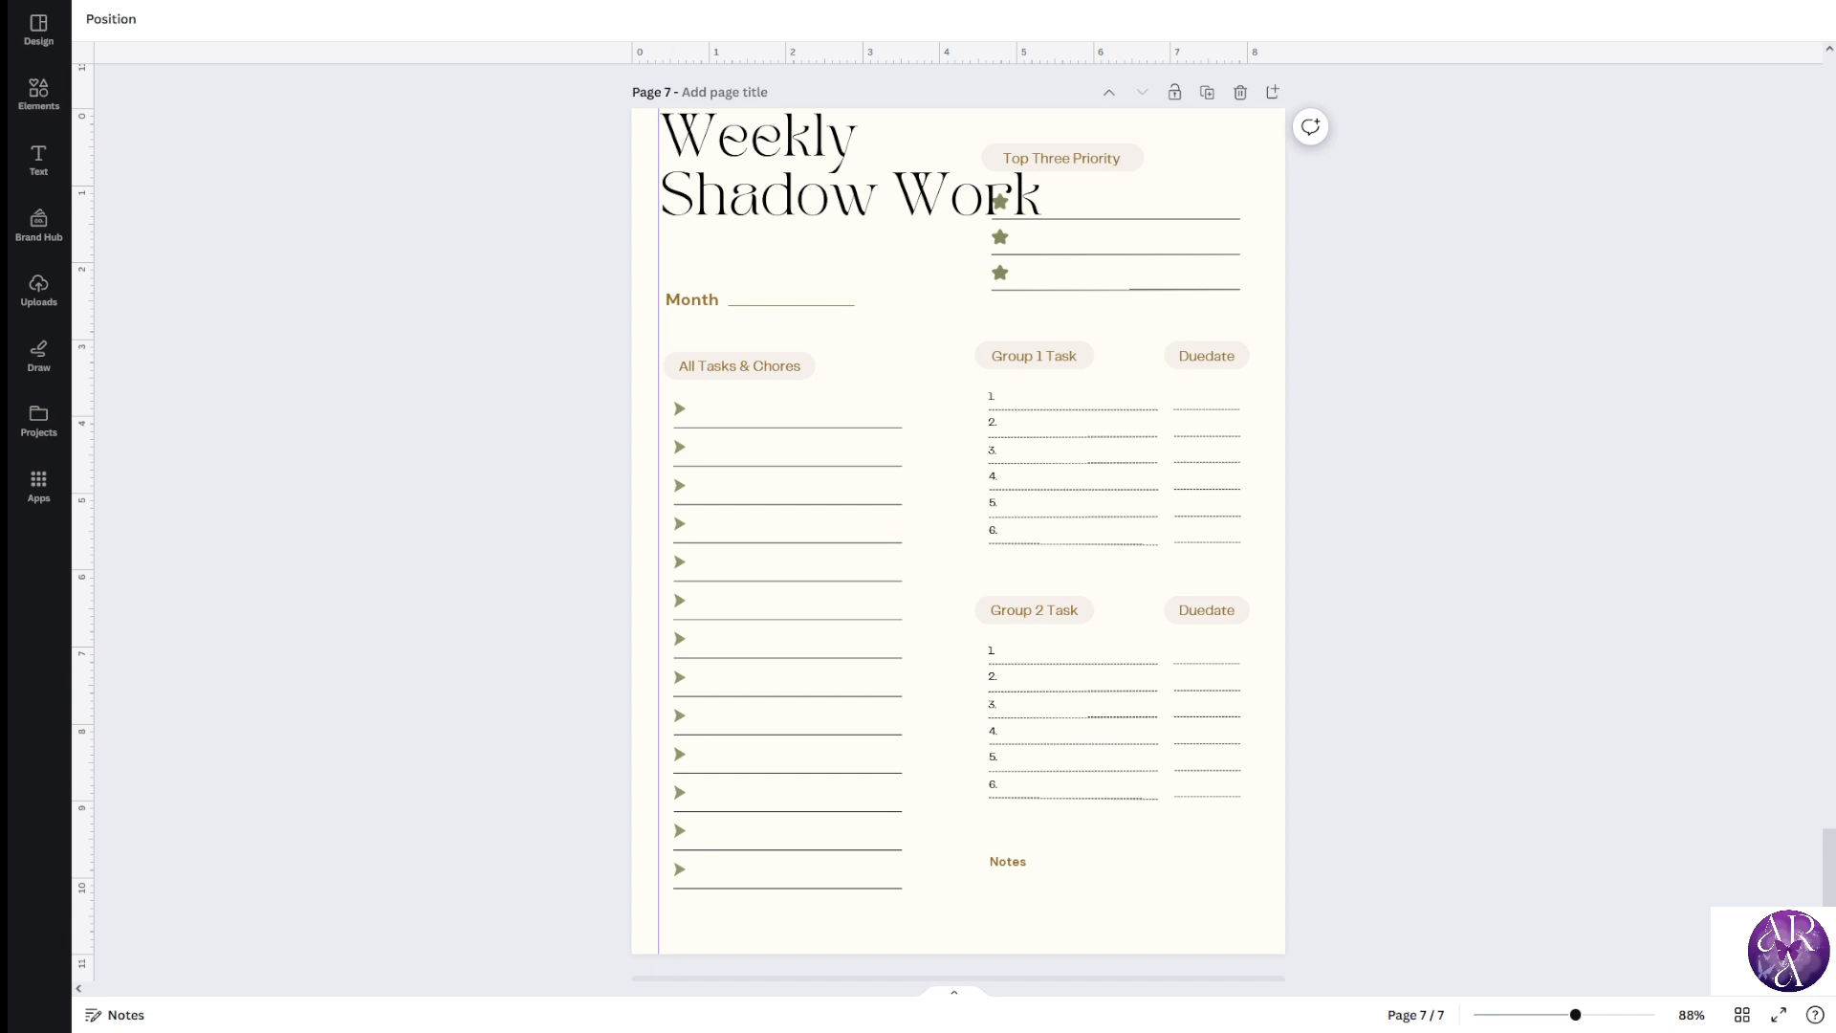
Delete the Month label and its blank line from page 7
{"action": "left_click", "coordinate": [749, 306]}
{"action": "key", "text": "Delete"}
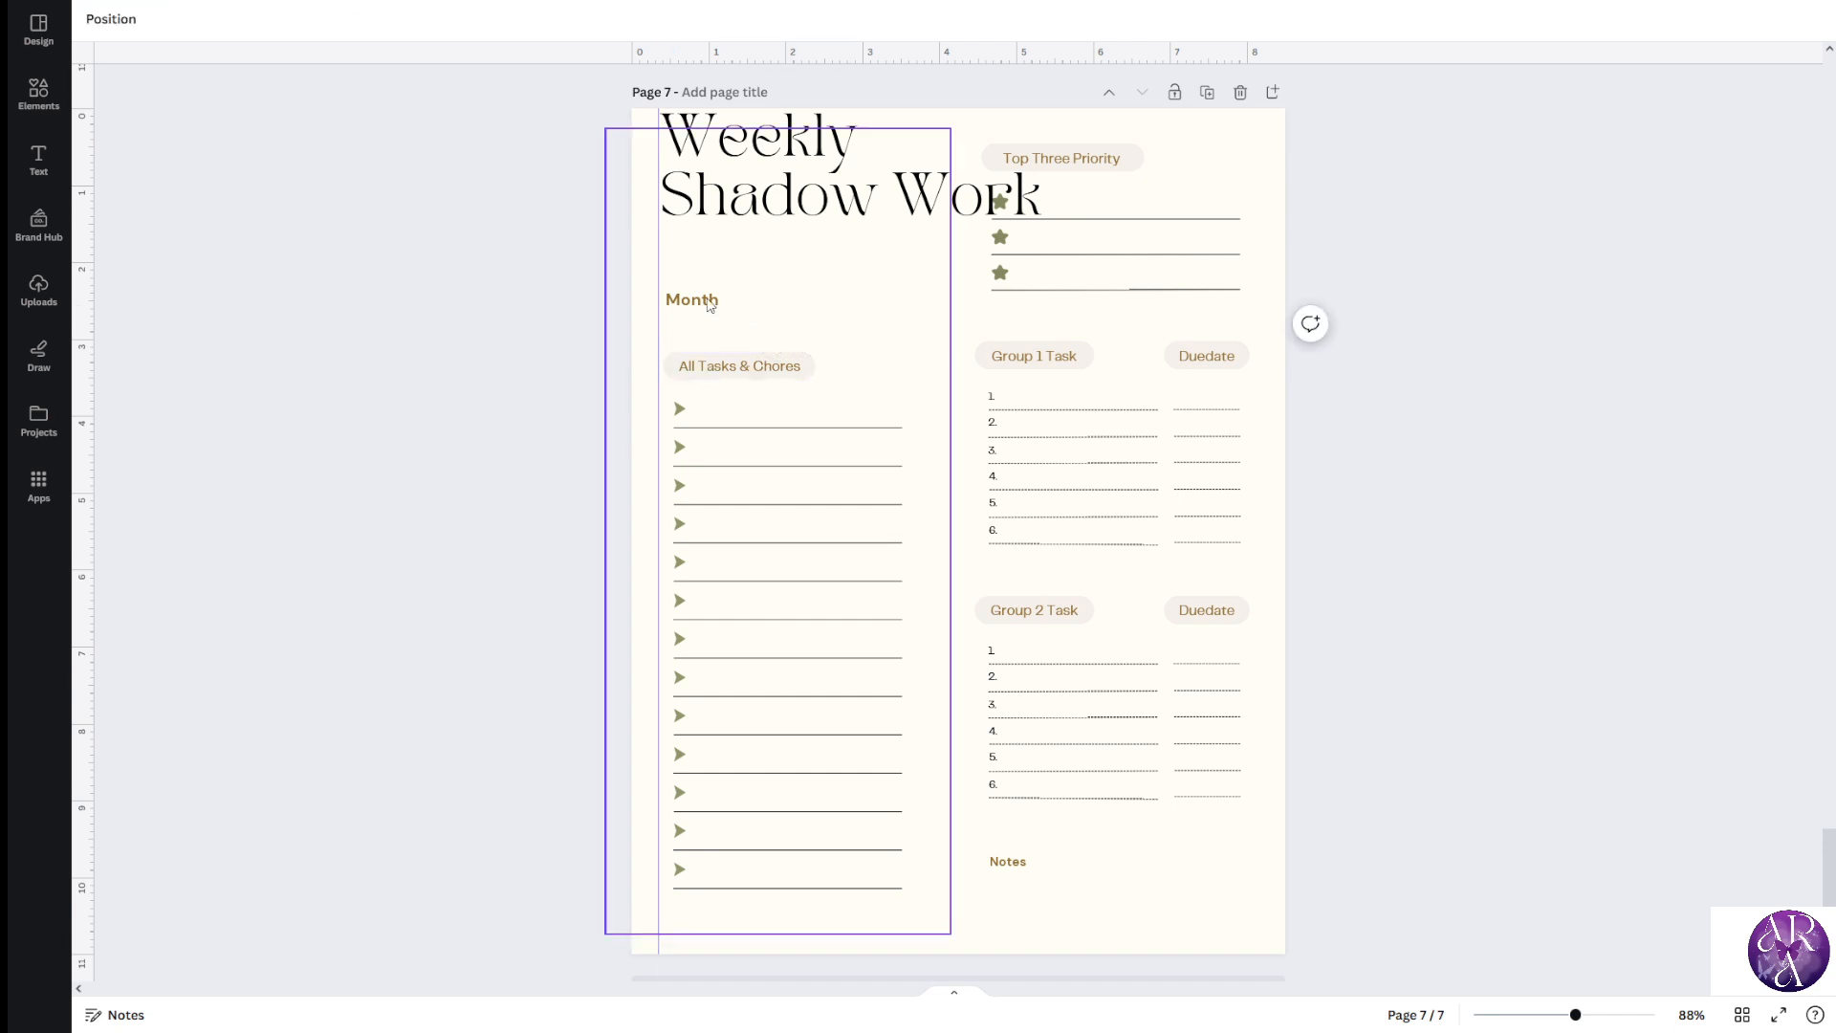
{"action": "left_click", "coordinate": [693, 299]}
{"action": "key", "text": "Delete"}
Replace the "All Tasks & Chores" heading text on page 7 with "Key Points"
{"action": "scroll", "coordinate": [1110, 397], "scroll_direction": "up", "scroll_amount": 9}
{"action": "scroll", "coordinate": [1172, 344], "scroll_direction": "up", "scroll_amount": 5}
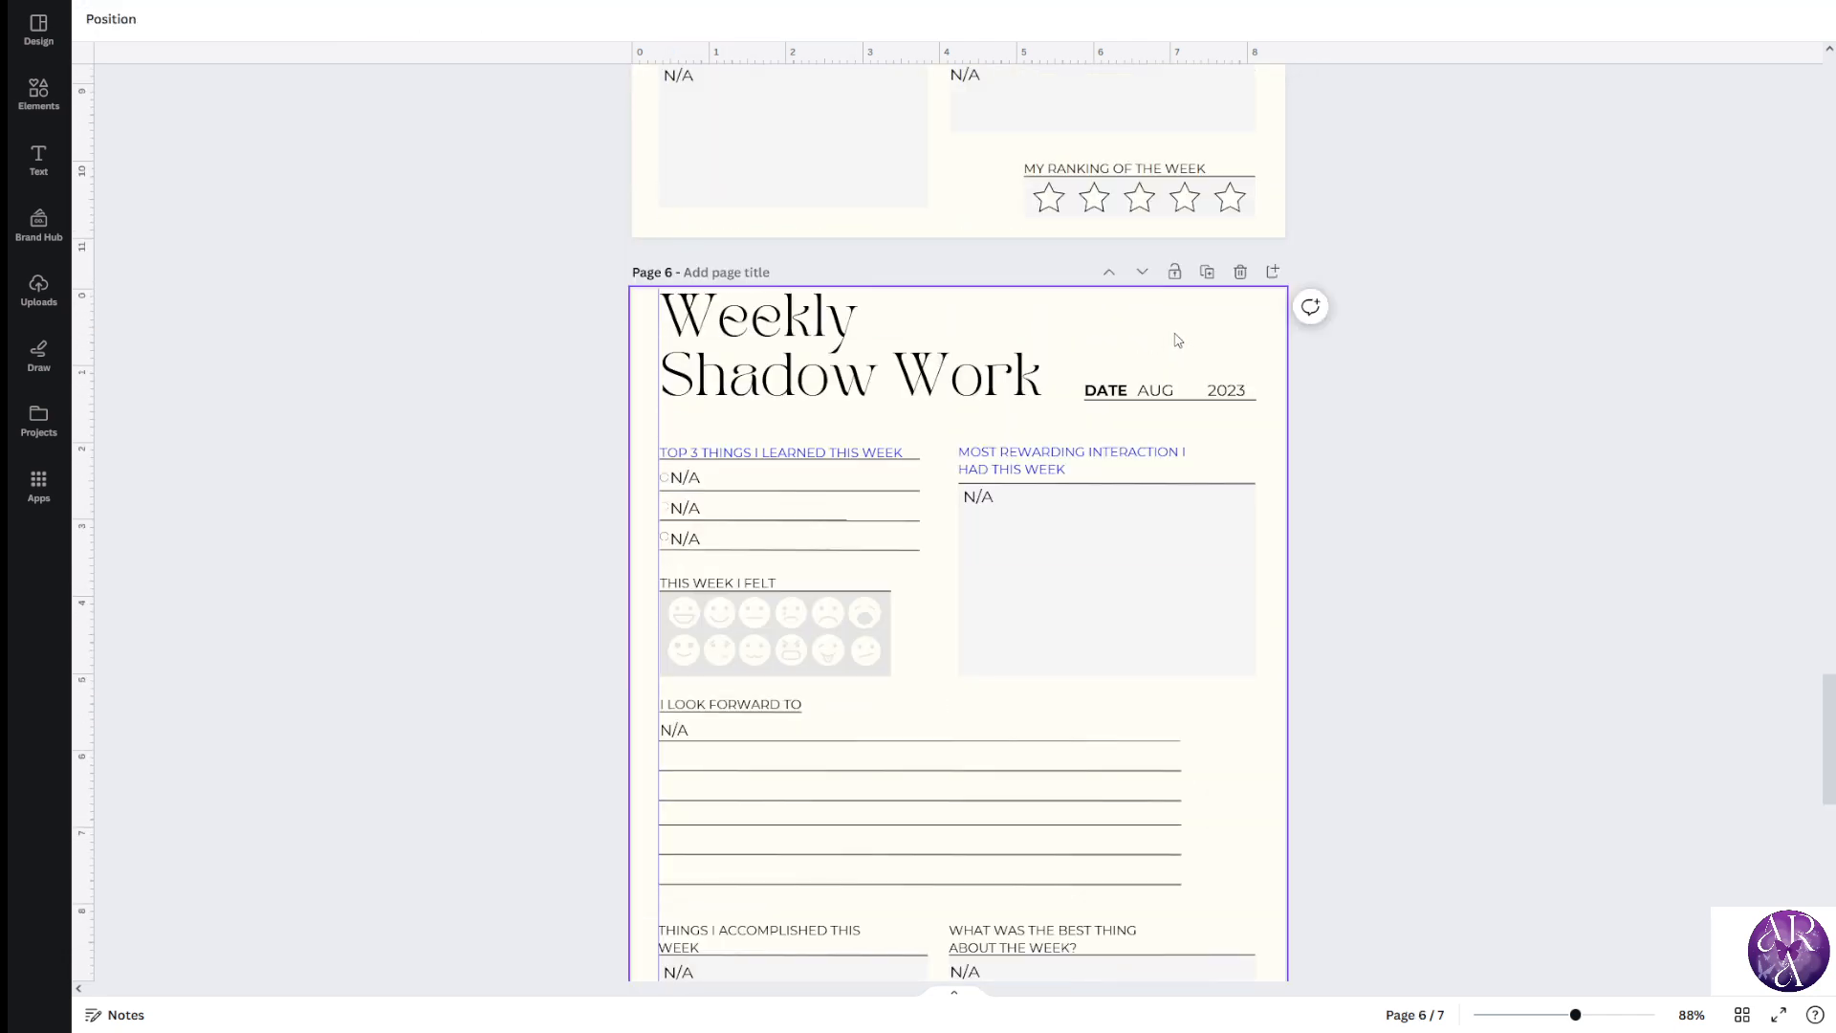
{"action": "scroll", "coordinate": [1176, 411], "scroll_direction": "down", "scroll_amount": 10}
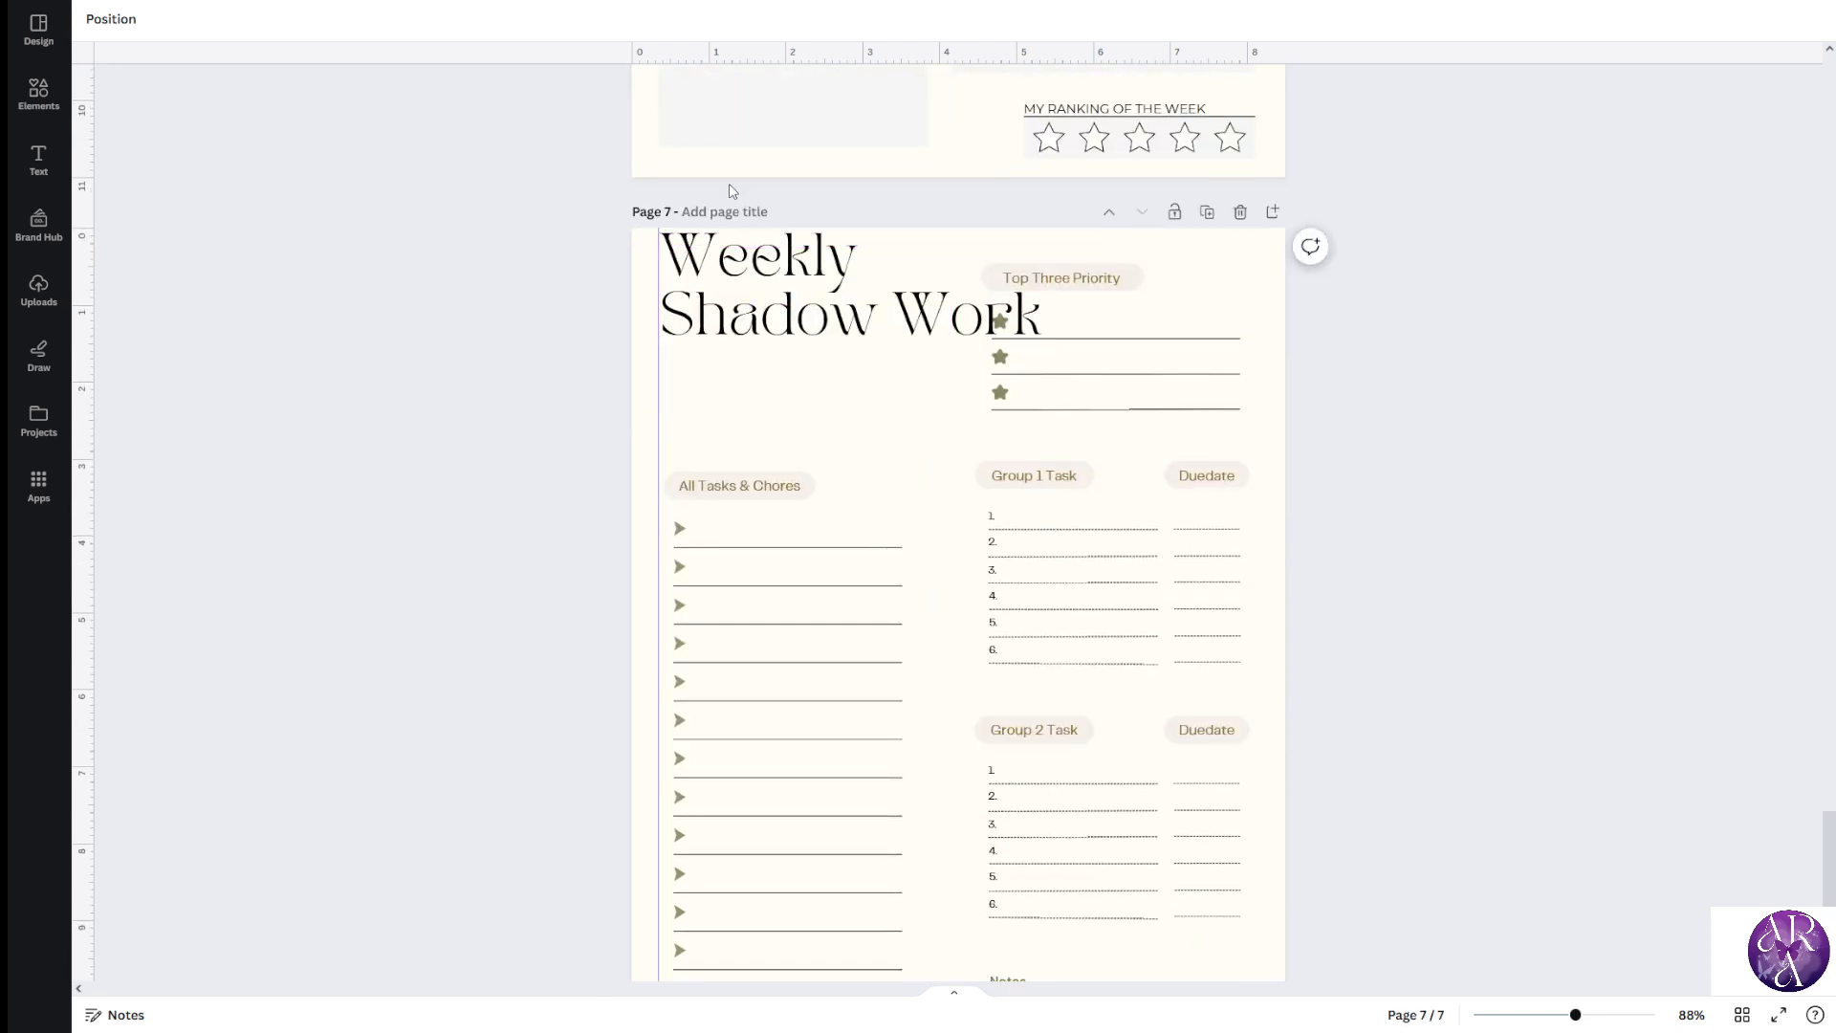
{"action": "scroll", "coordinate": [995, 312], "scroll_direction": "down", "scroll_amount": 3}
{"action": "scroll", "coordinate": [669, 364], "scroll_direction": "up", "scroll_amount": 2}
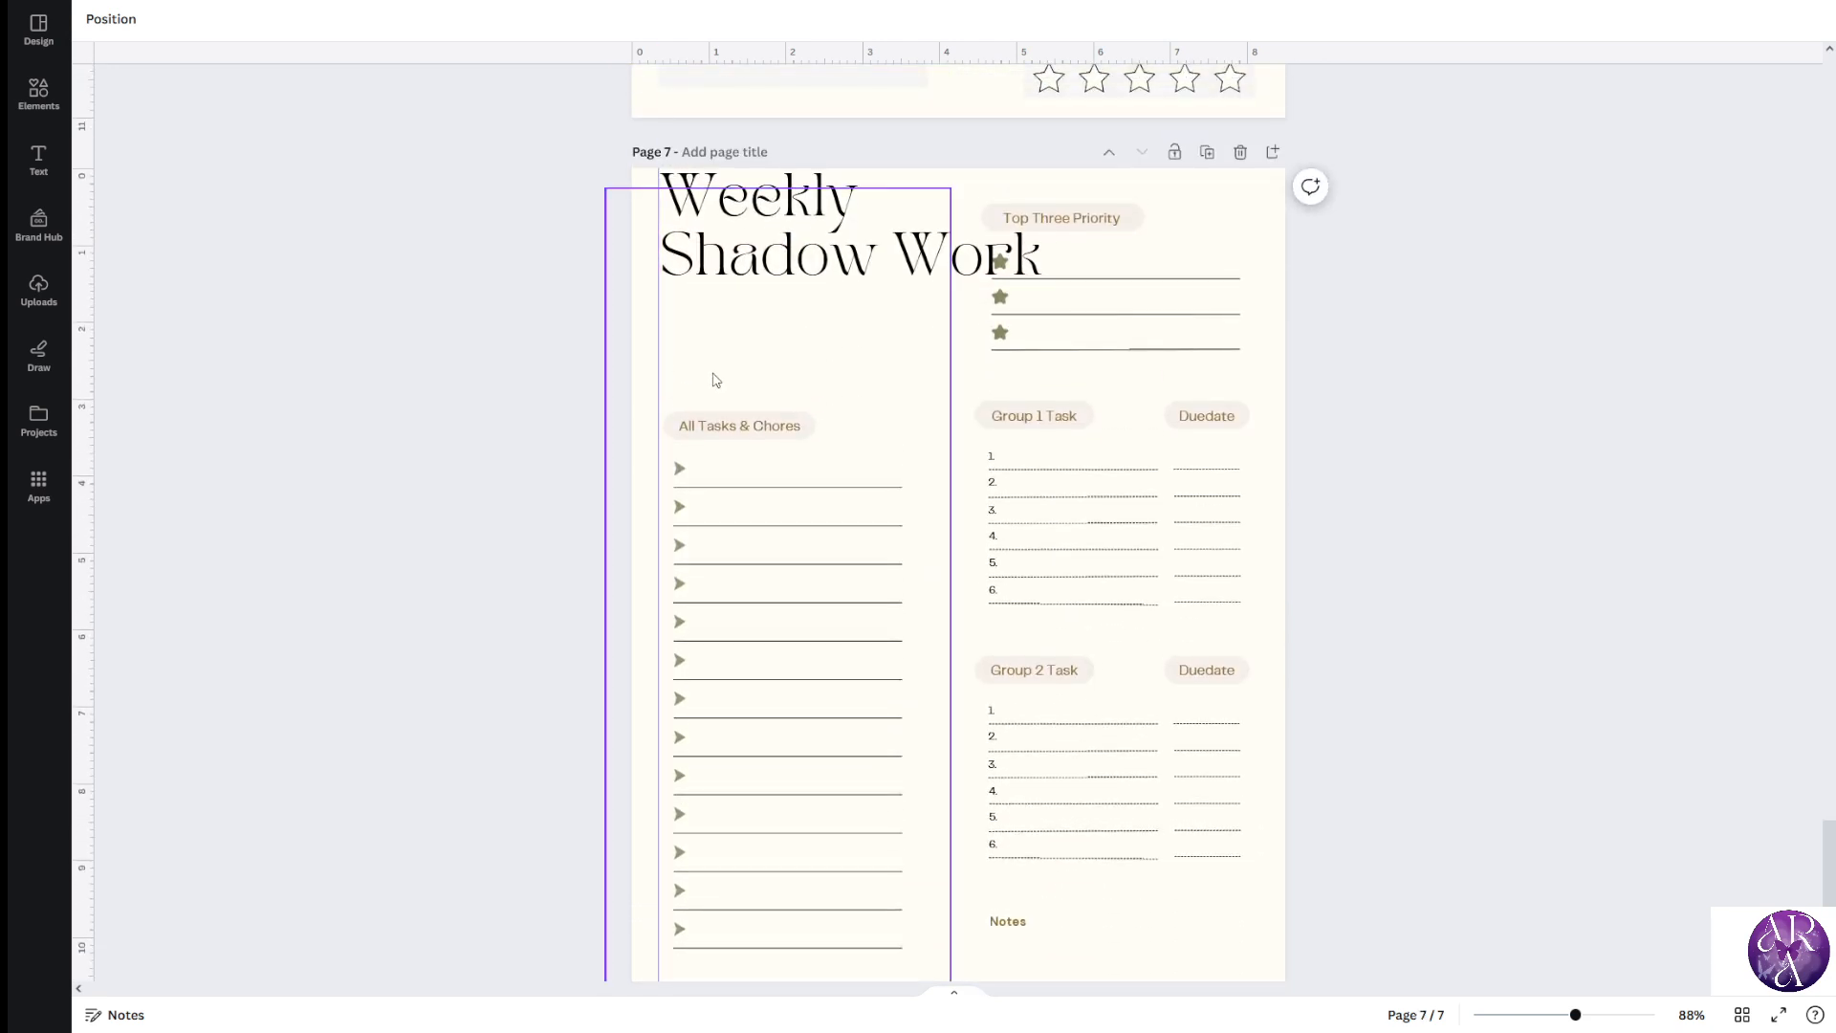
{"action": "left_click", "coordinate": [724, 434]}
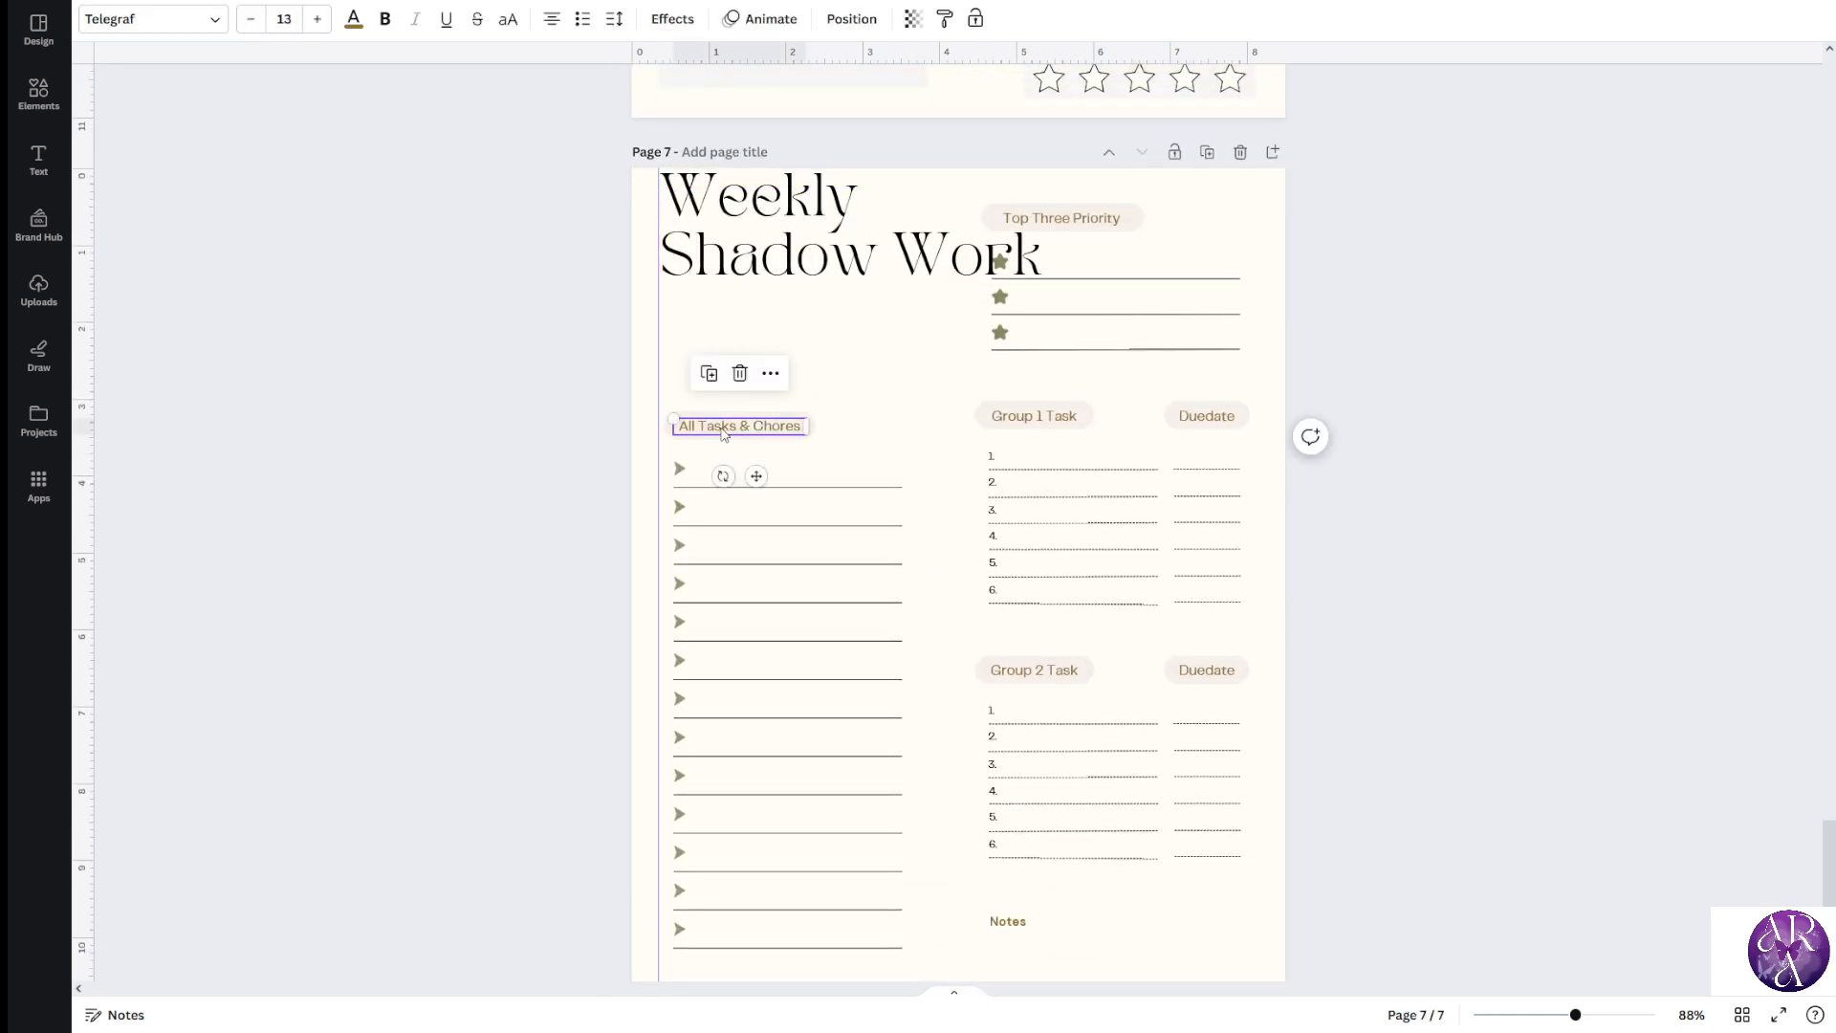
{"action": "double_click", "coordinate": [723, 428]}
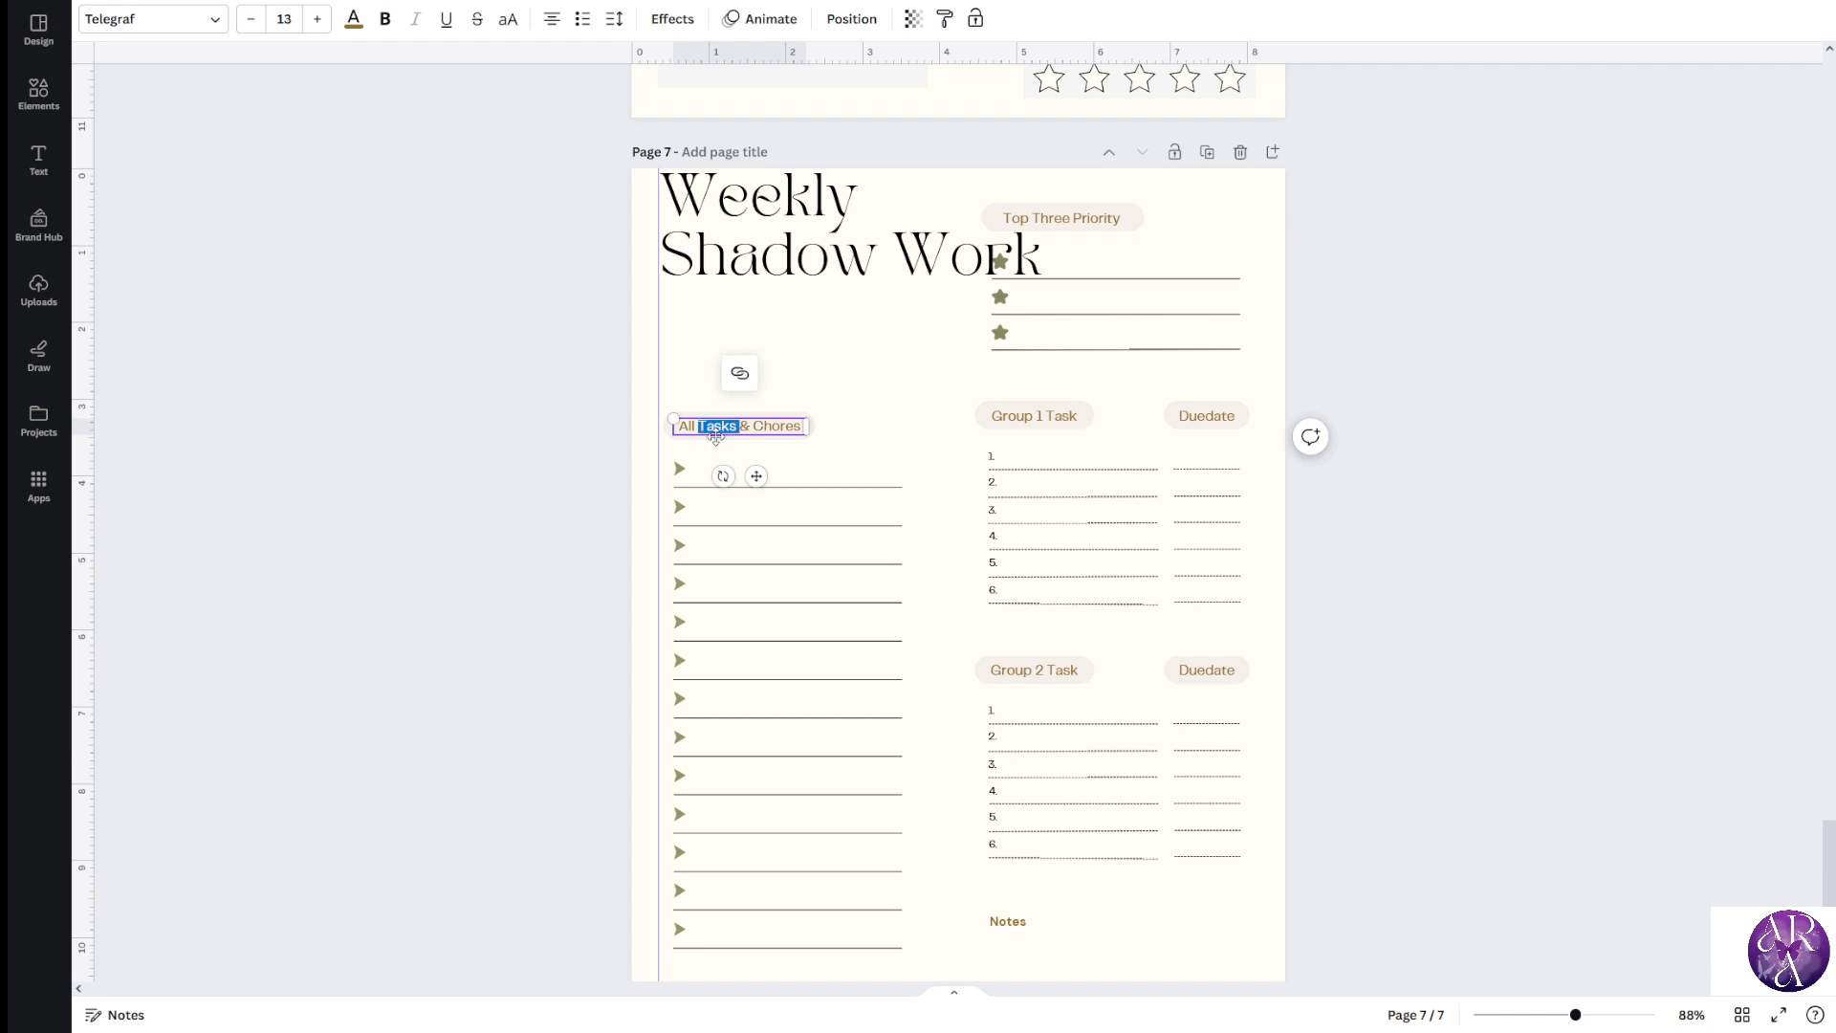
{"action": "key", "text": "ctrl+a"}
{"action": "type", "text": "K"}
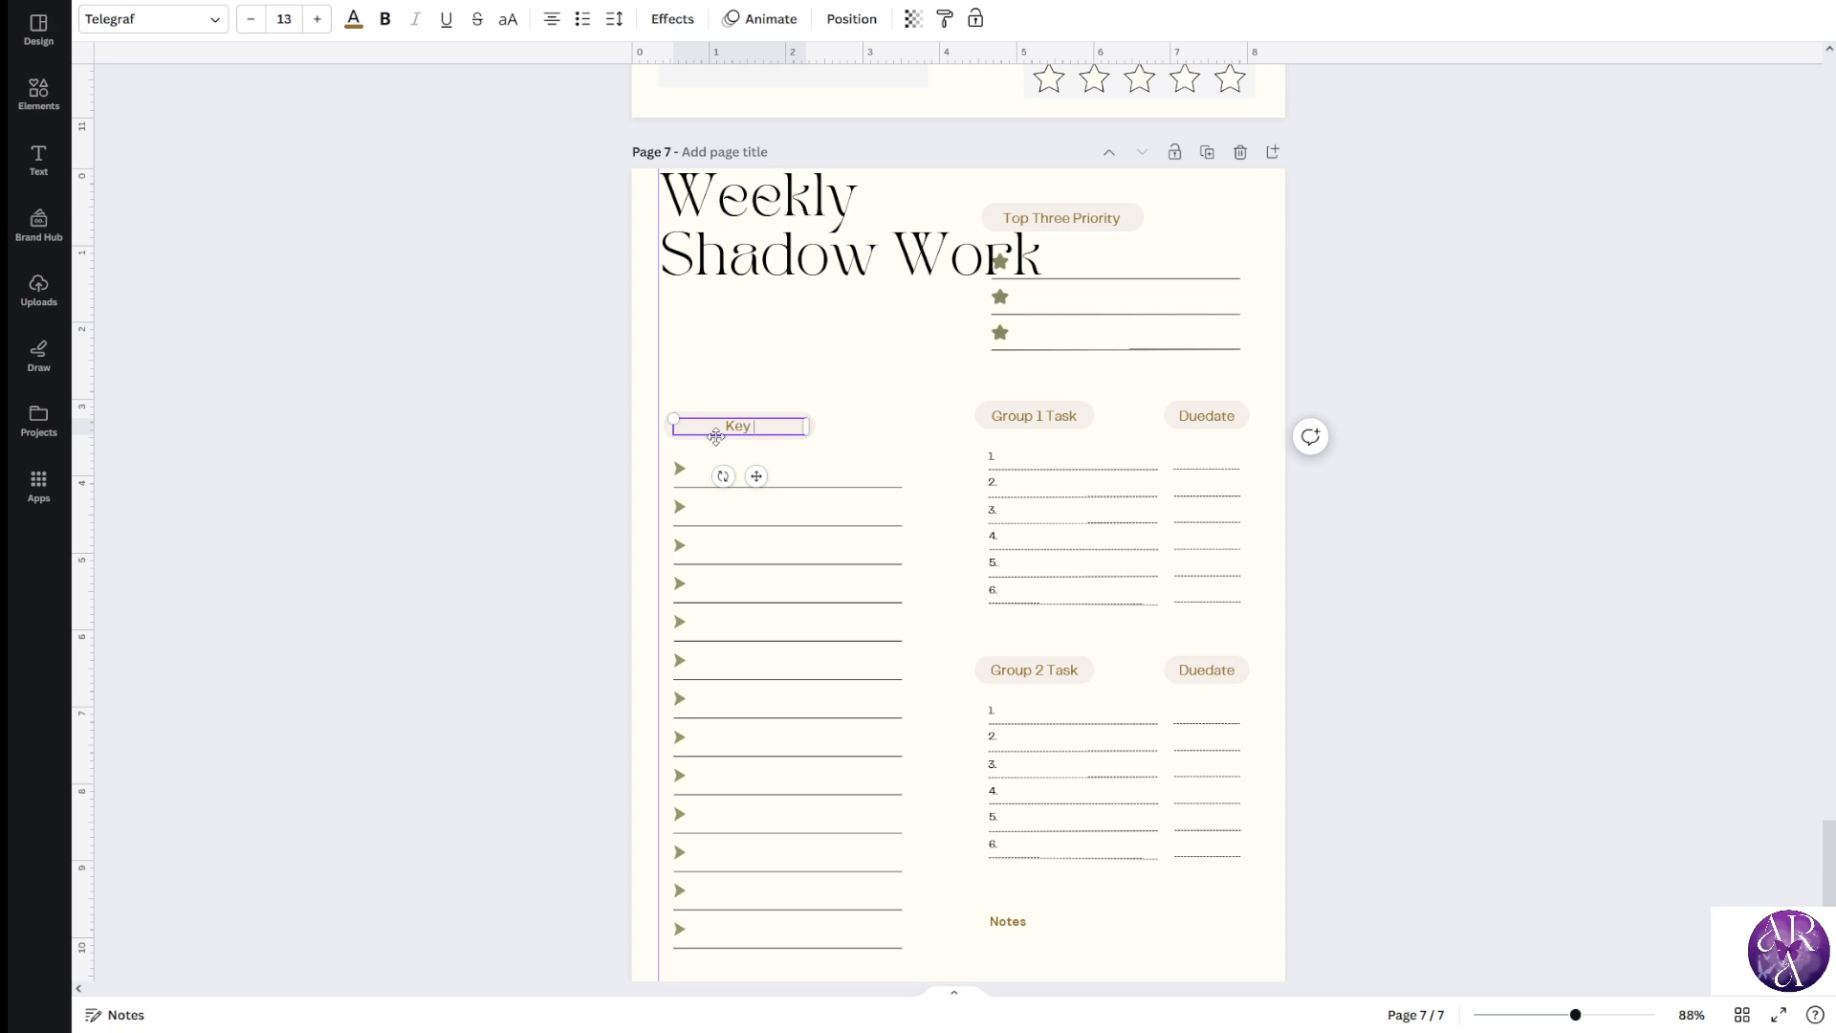
{"action": "type", "text": "ey Points"}
{"action": "left_click", "coordinate": [498, 492]}
Move the Key Points heading with its arrows and lines up beneath the title on page 7, aligning the arrows and lines with the vertical guide
{"action": "scroll", "coordinate": [459, 455], "scroll_direction": "up", "scroll_amount": 2}
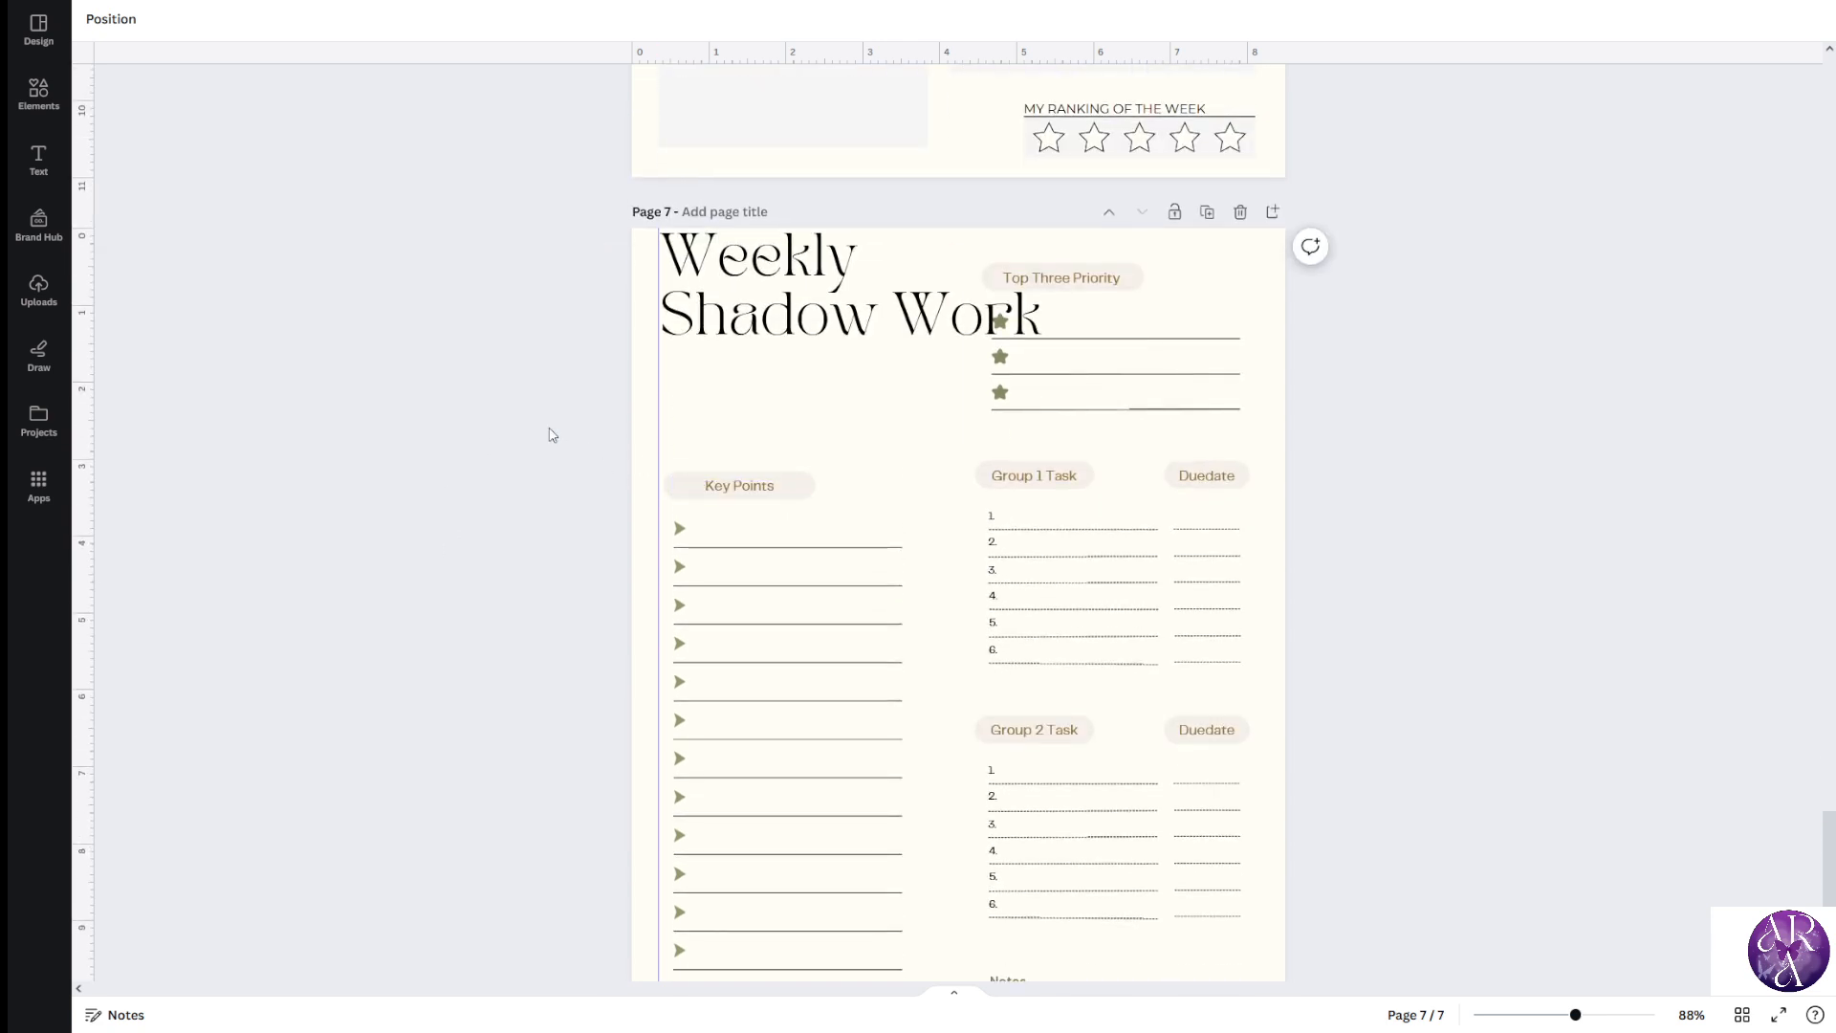
{"action": "left_click_drag", "start_coordinate": [562, 421], "coordinate": [532, 418]}
{"action": "scroll", "coordinate": [517, 373], "scroll_direction": "down", "scroll_amount": 2}
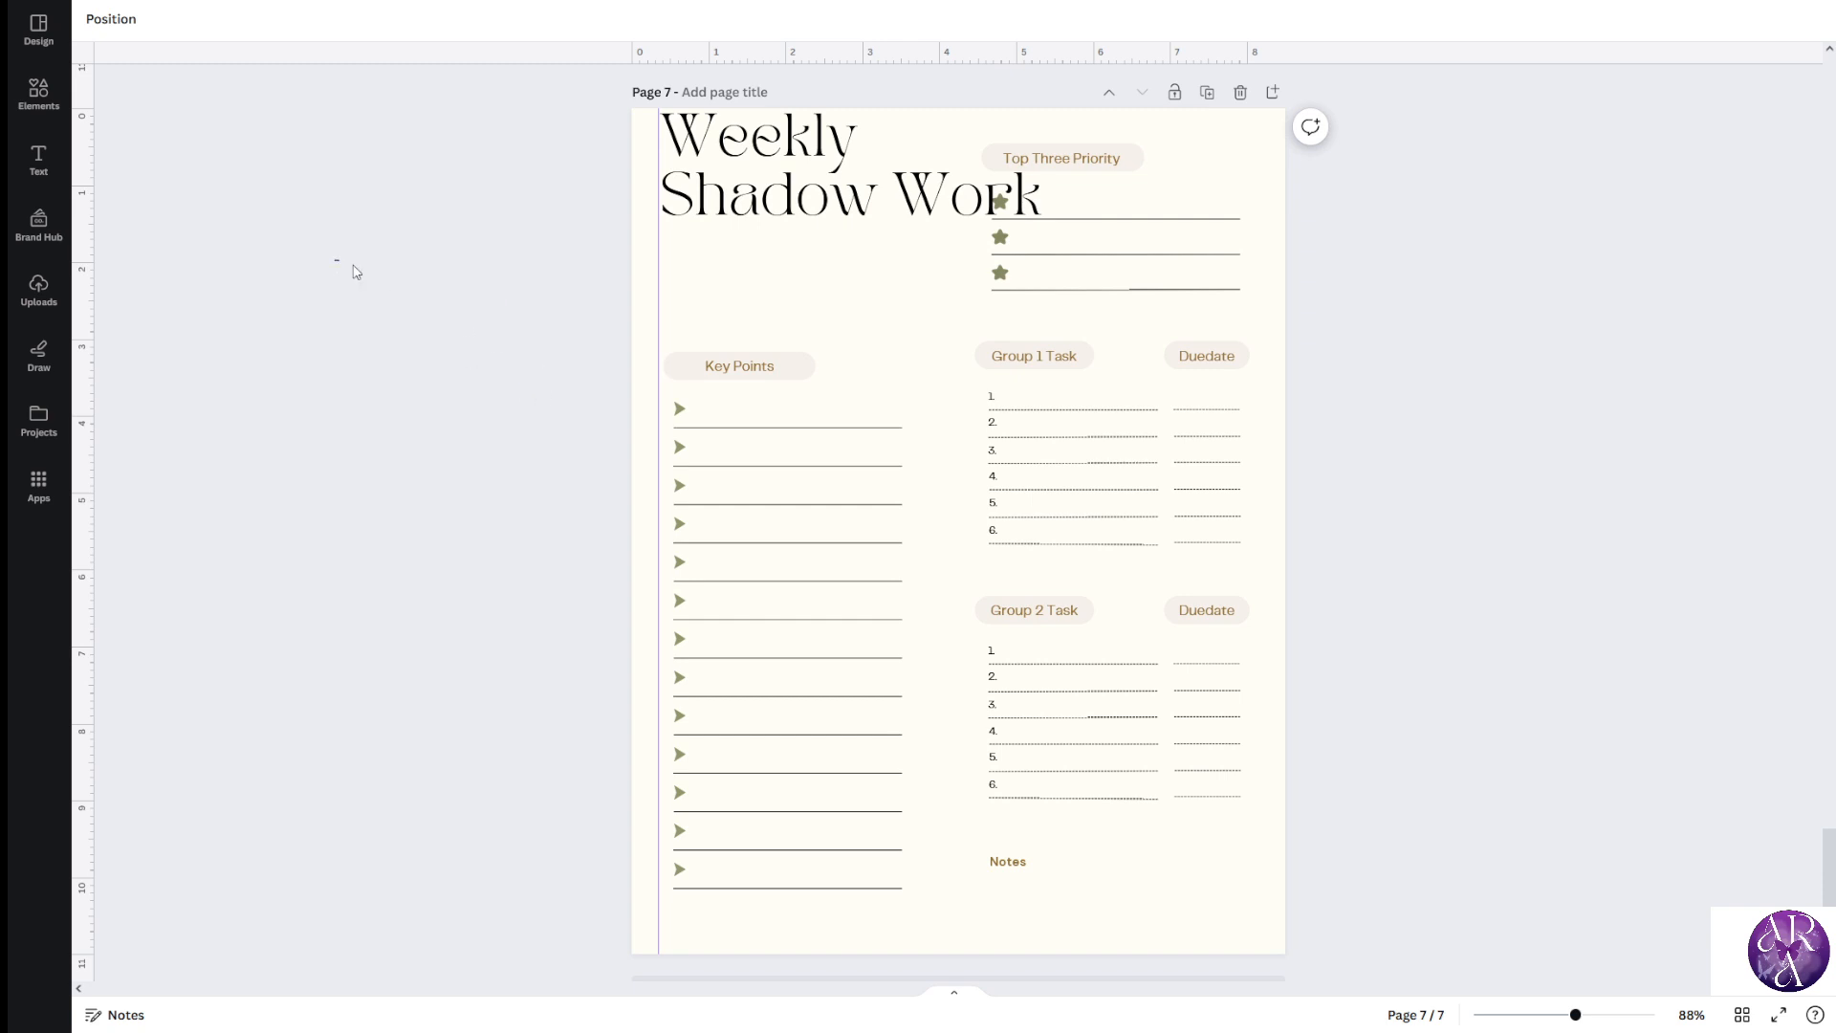
{"action": "left_click_drag", "start_coordinate": [332, 275], "coordinate": [519, 412]}
{"action": "left_click_drag", "start_coordinate": [242, 242], "coordinate": [446, 385]}
{"action": "left_click_drag", "start_coordinate": [391, 284], "coordinate": [808, 970]}
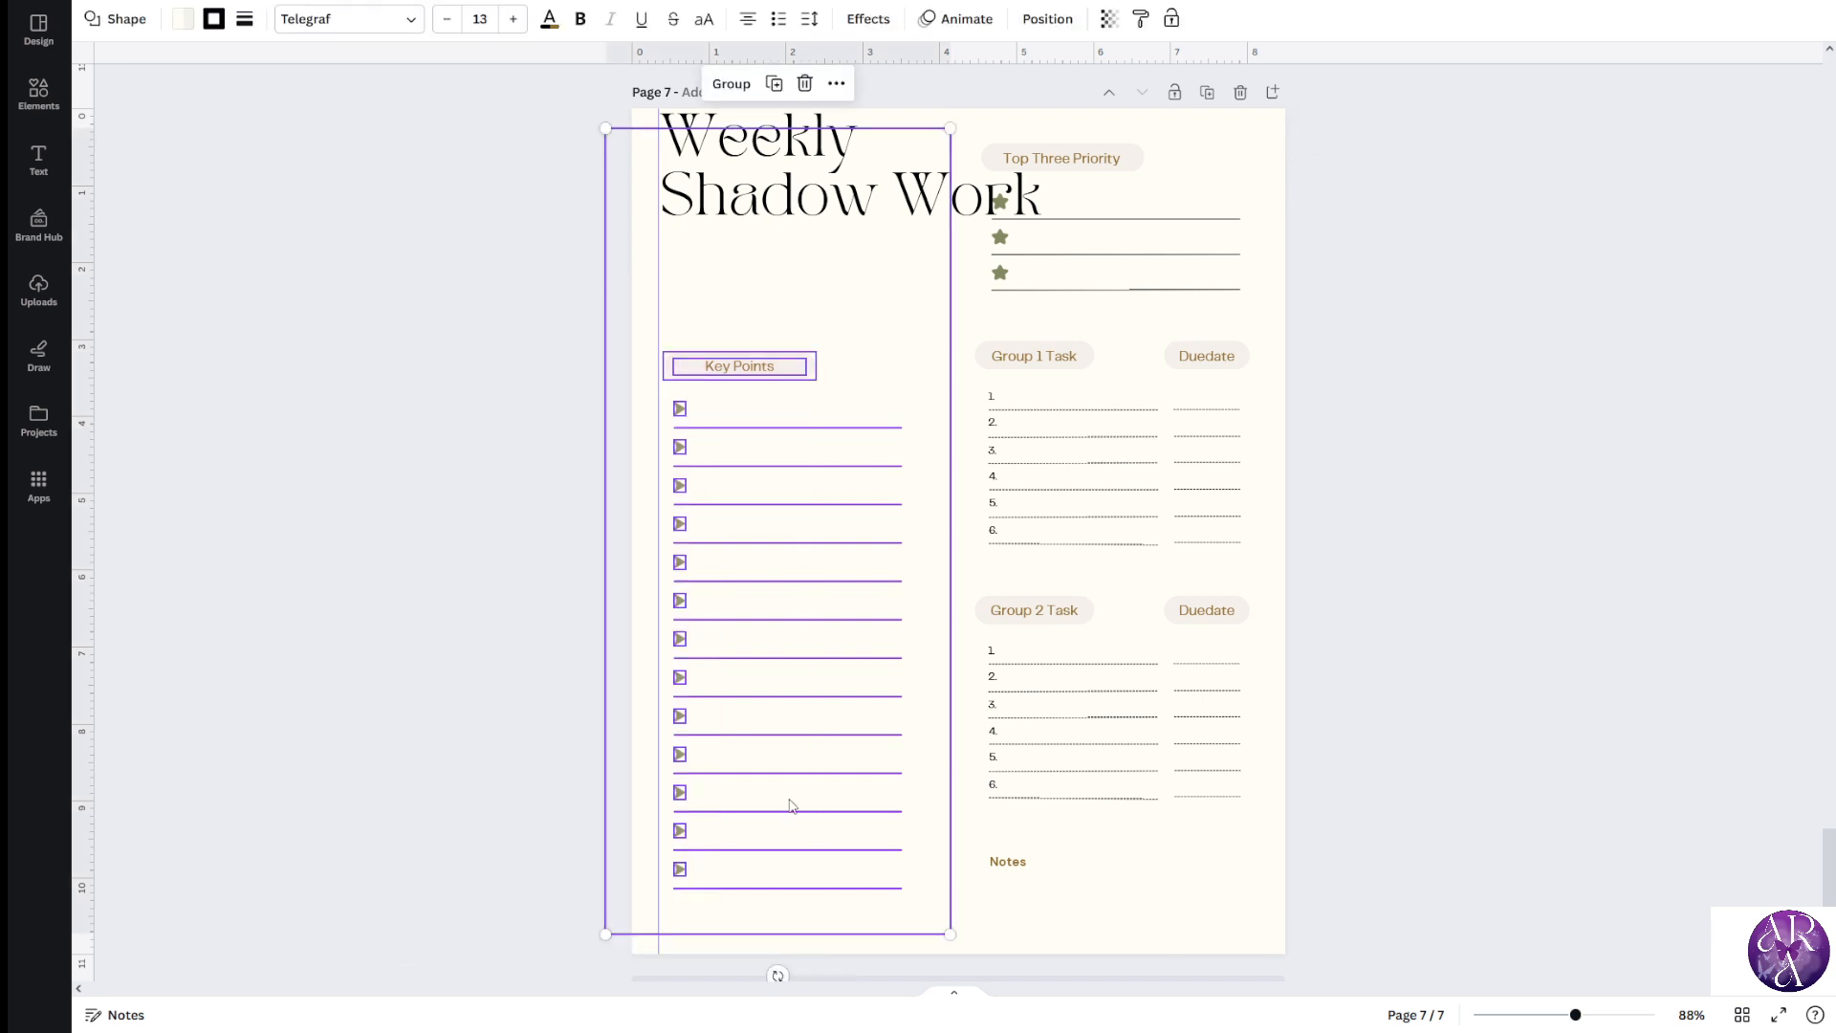
{"action": "left_click", "coordinate": [370, 689]}
{"action": "left_click_drag", "start_coordinate": [411, 257], "coordinate": [850, 980]}
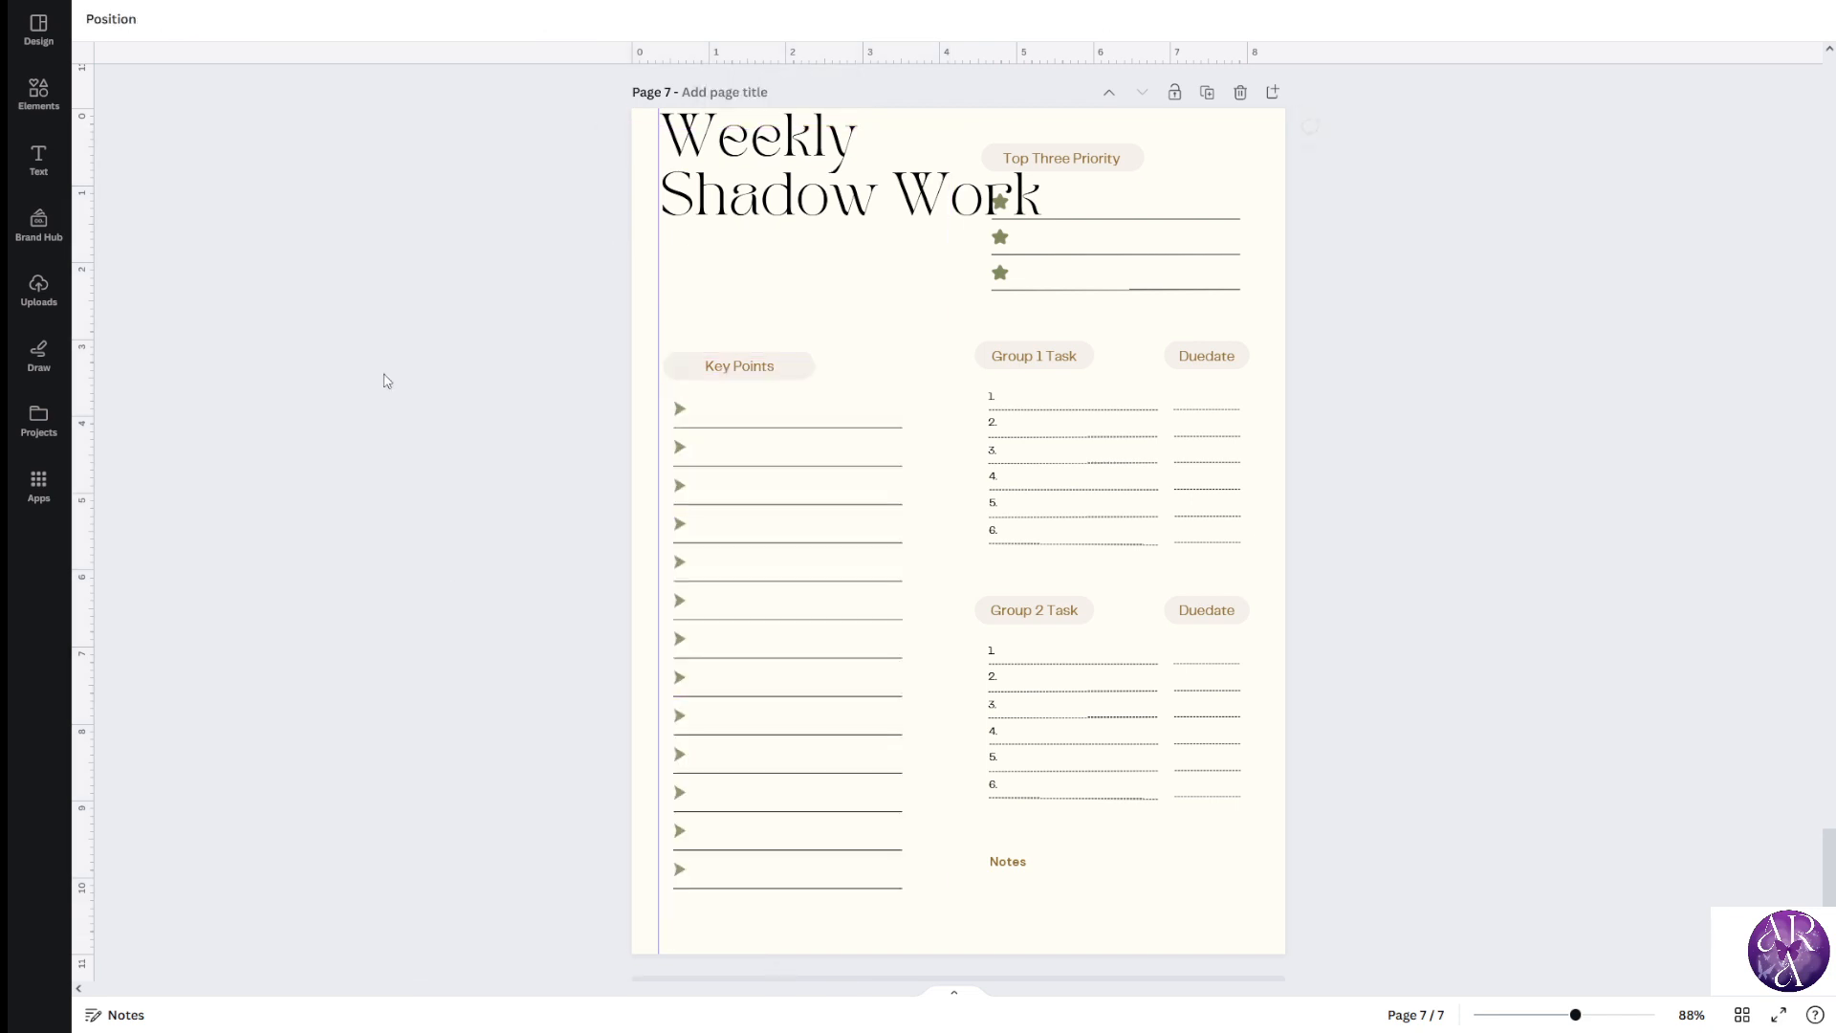
{"action": "left_click_drag", "start_coordinate": [381, 322], "coordinate": [922, 947]}
{"action": "left_click_drag", "start_coordinate": [779, 627], "coordinate": [764, 505]}
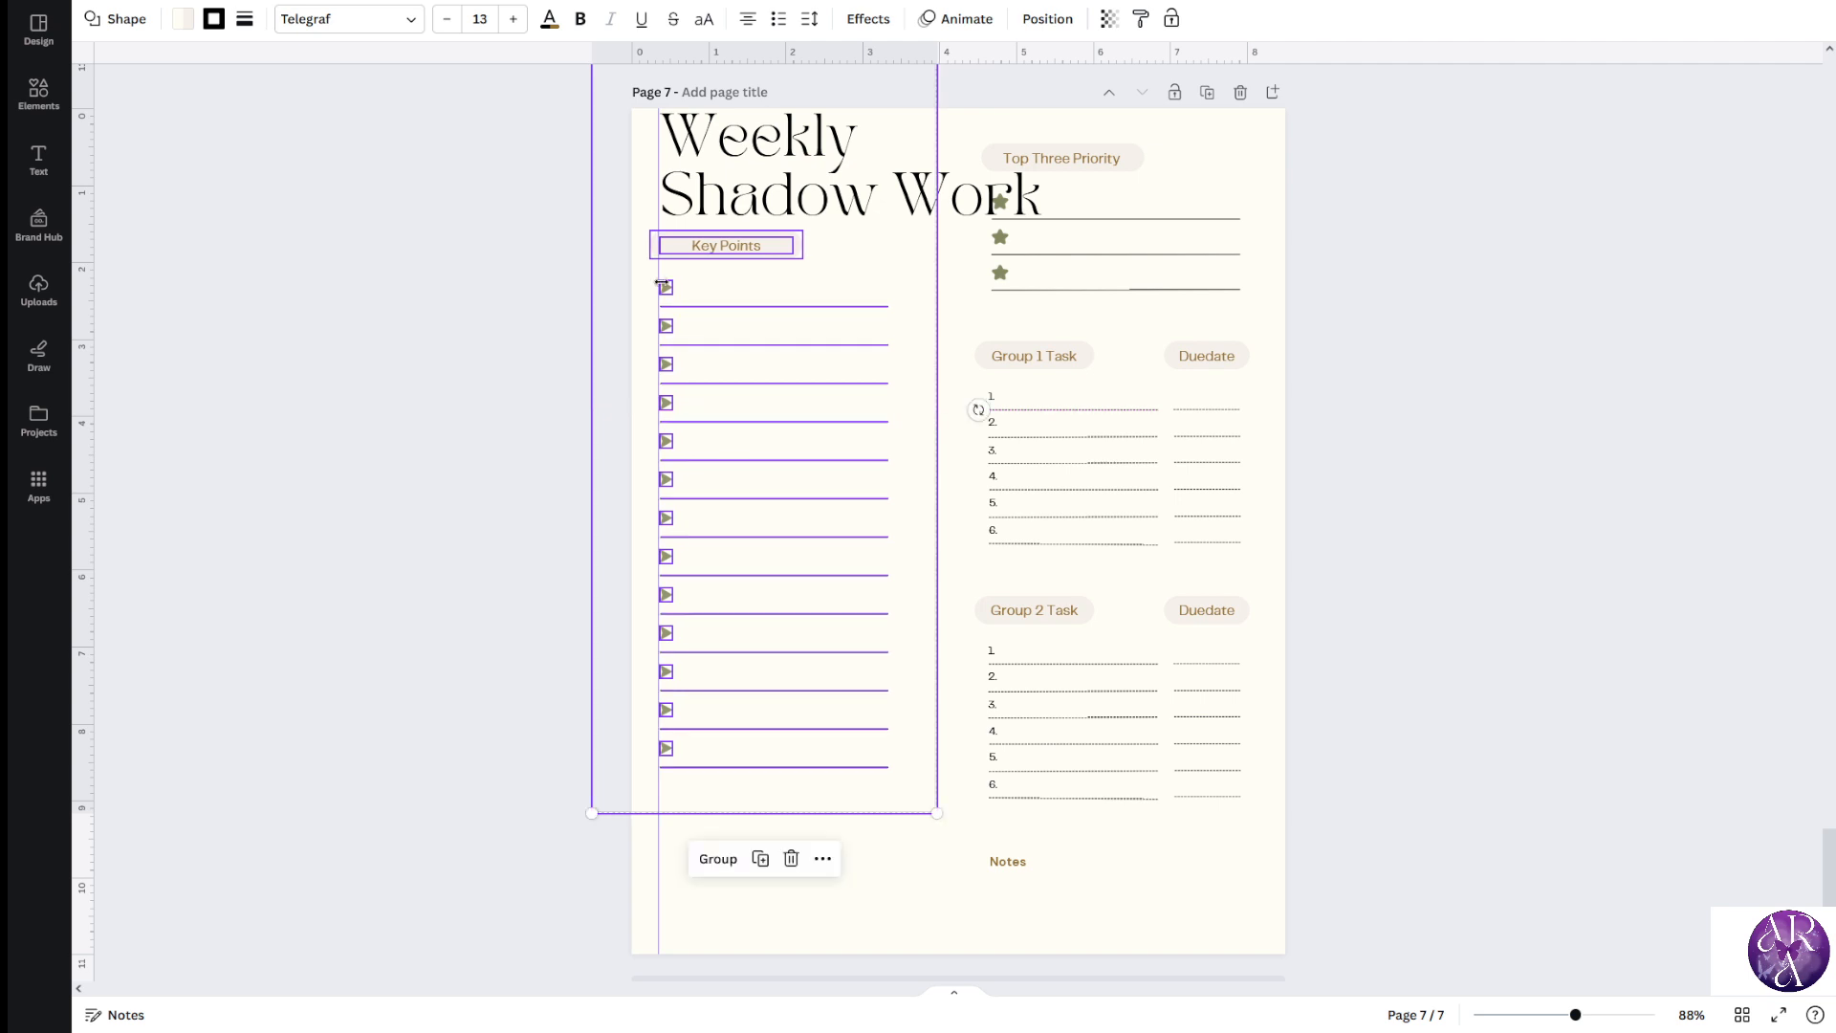
{"action": "left_click", "coordinate": [507, 349]}
Shift the Key Points heading and its rounded background slightly inward and down so the background's outer edge meets the vertical guide
{"action": "scroll", "coordinate": [507, 292], "scroll_direction": "up", "scroll_amount": 2}
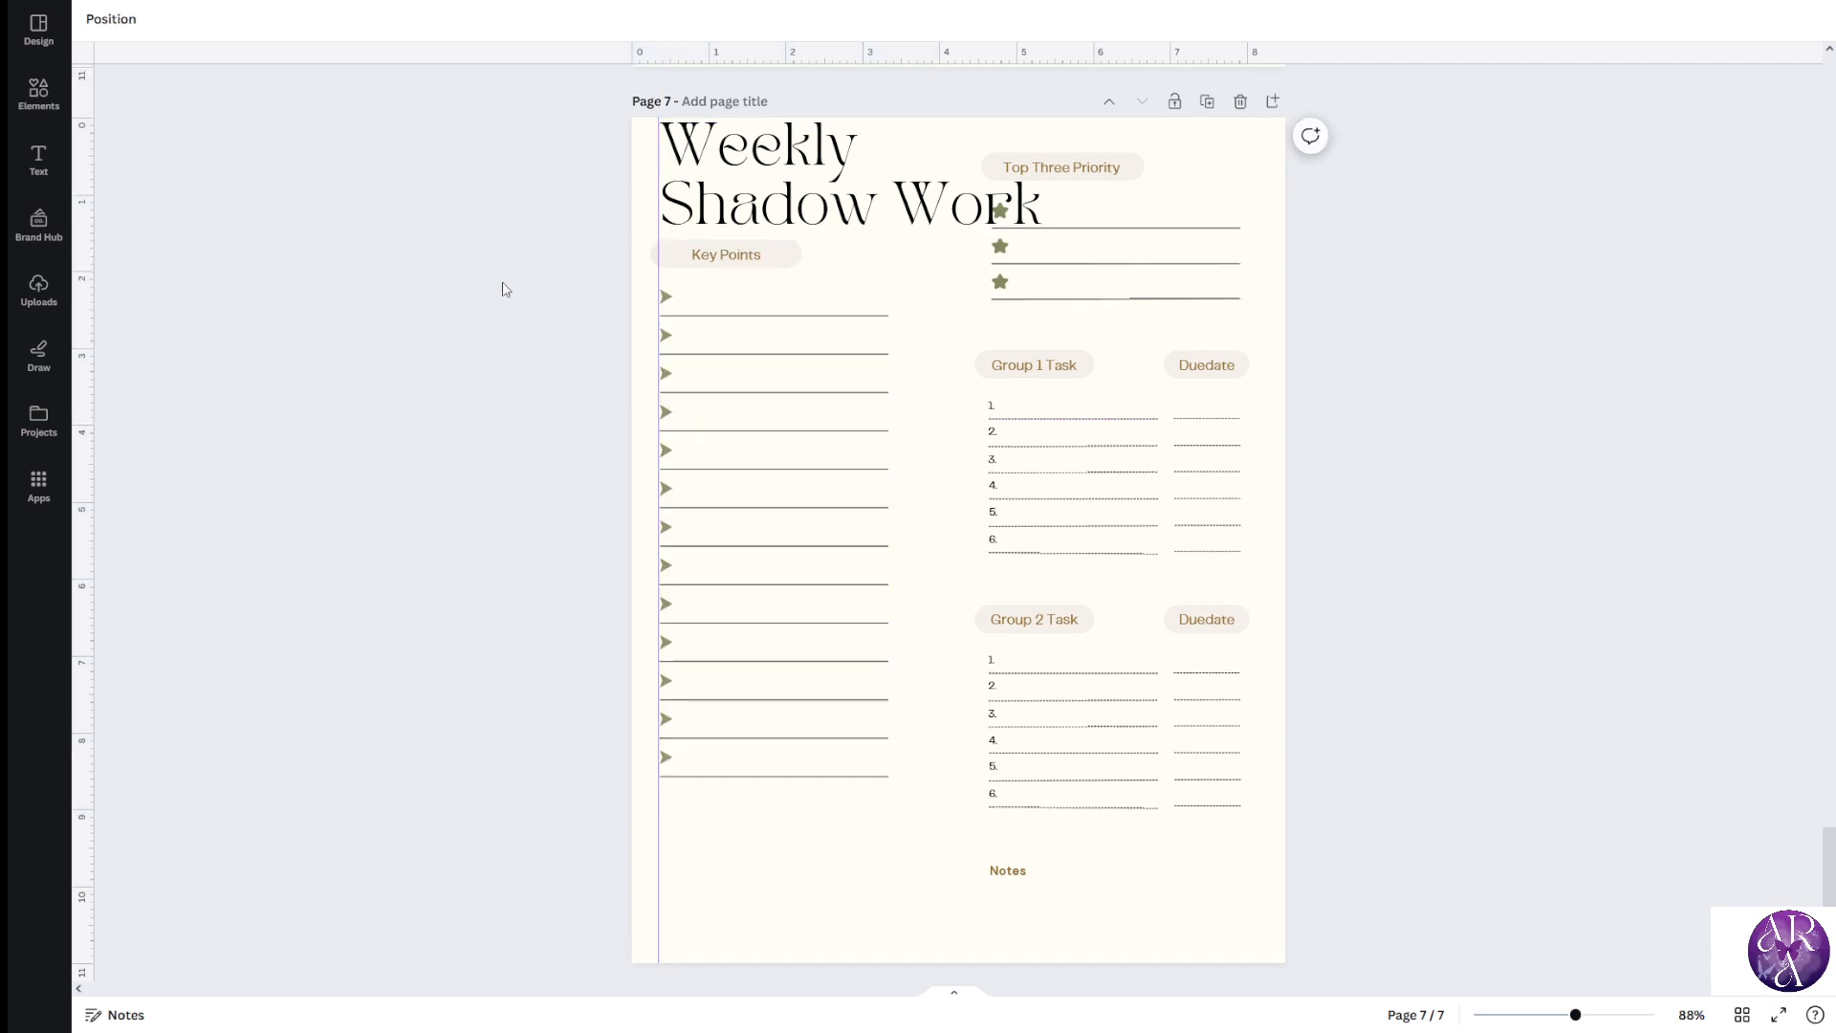
{"action": "left_click_drag", "start_coordinate": [556, 336], "coordinate": [521, 349]}
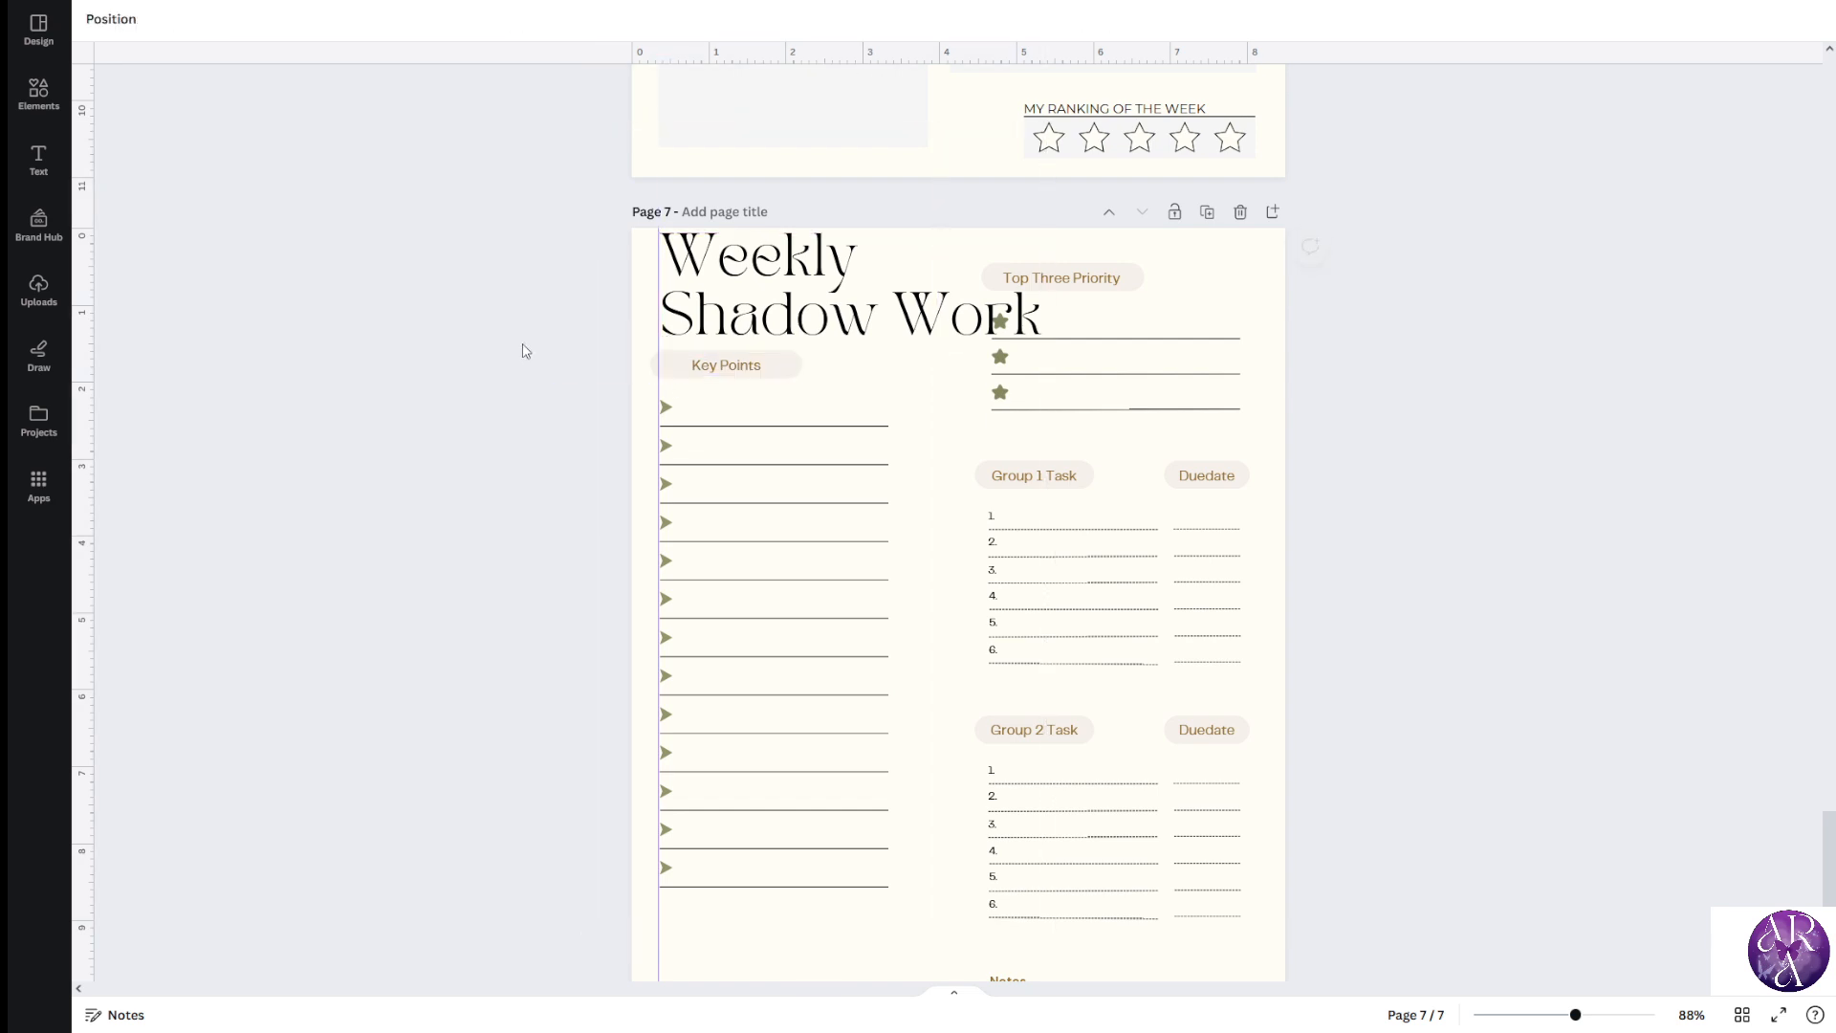
{"action": "scroll", "coordinate": [520, 354], "scroll_direction": "up", "scroll_amount": 5}
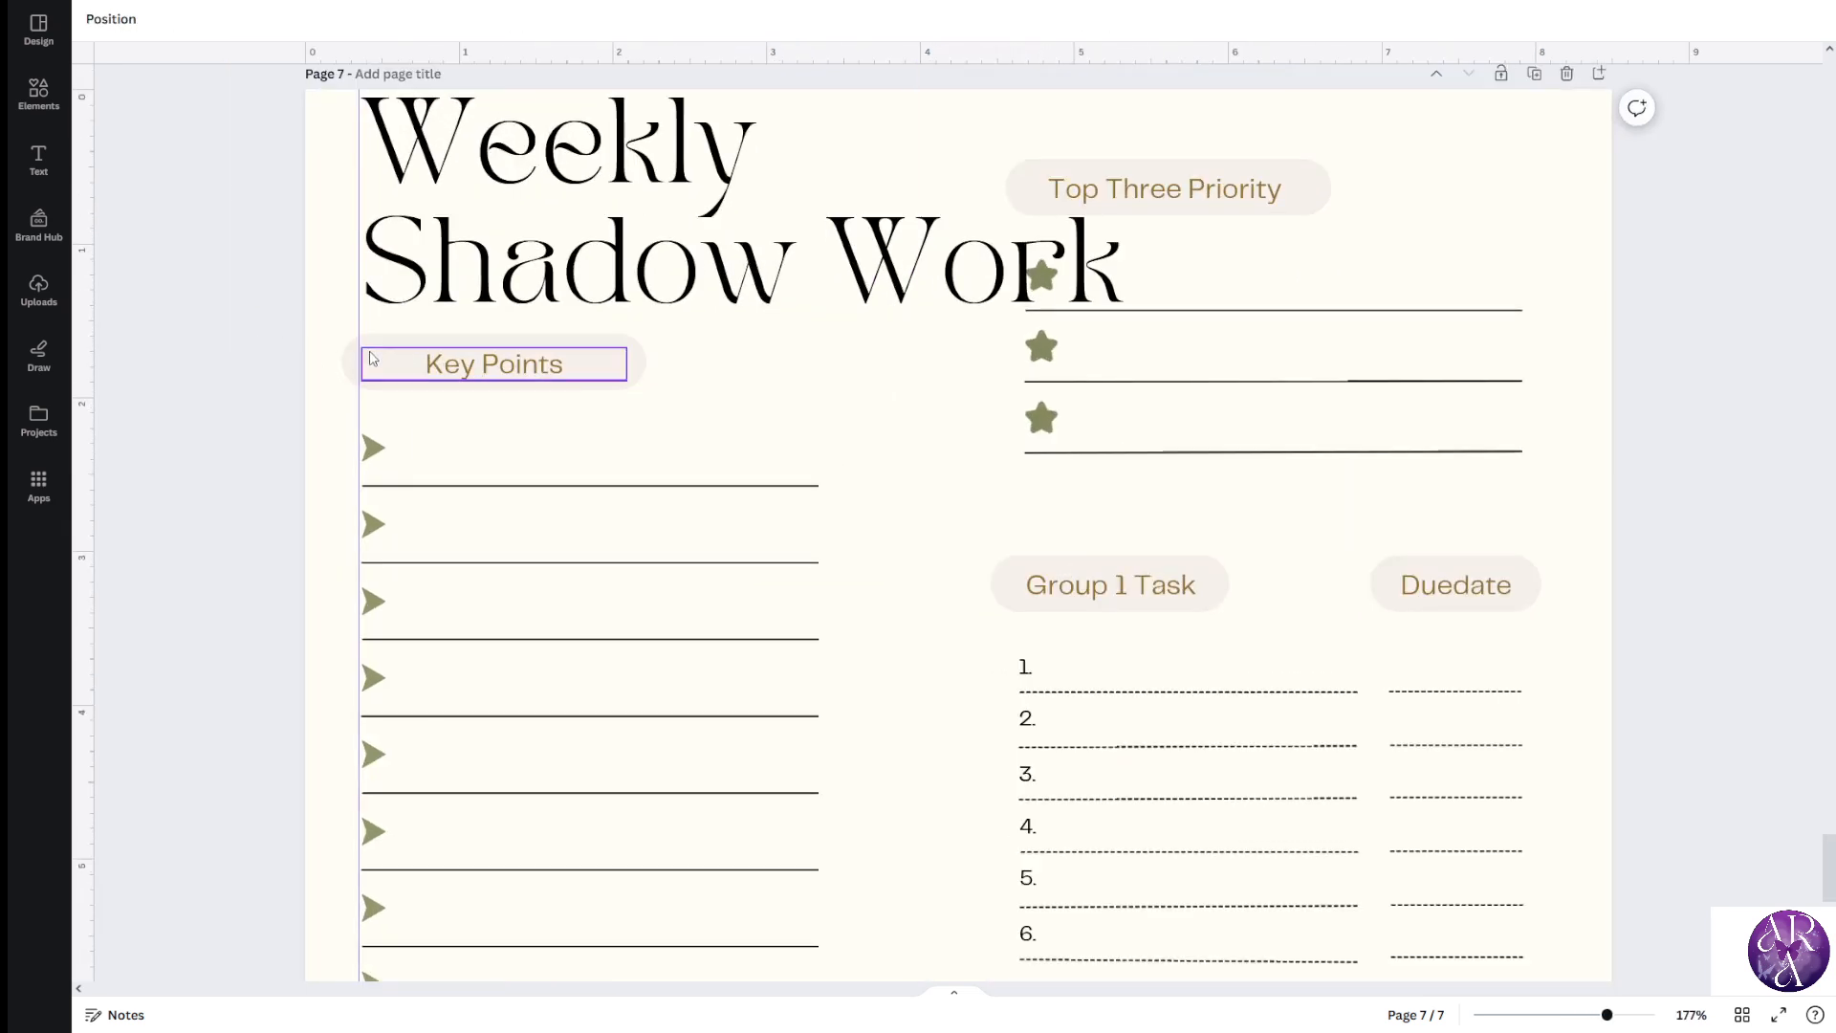
{"action": "left_click_drag", "start_coordinate": [243, 334], "coordinate": [408, 382]}
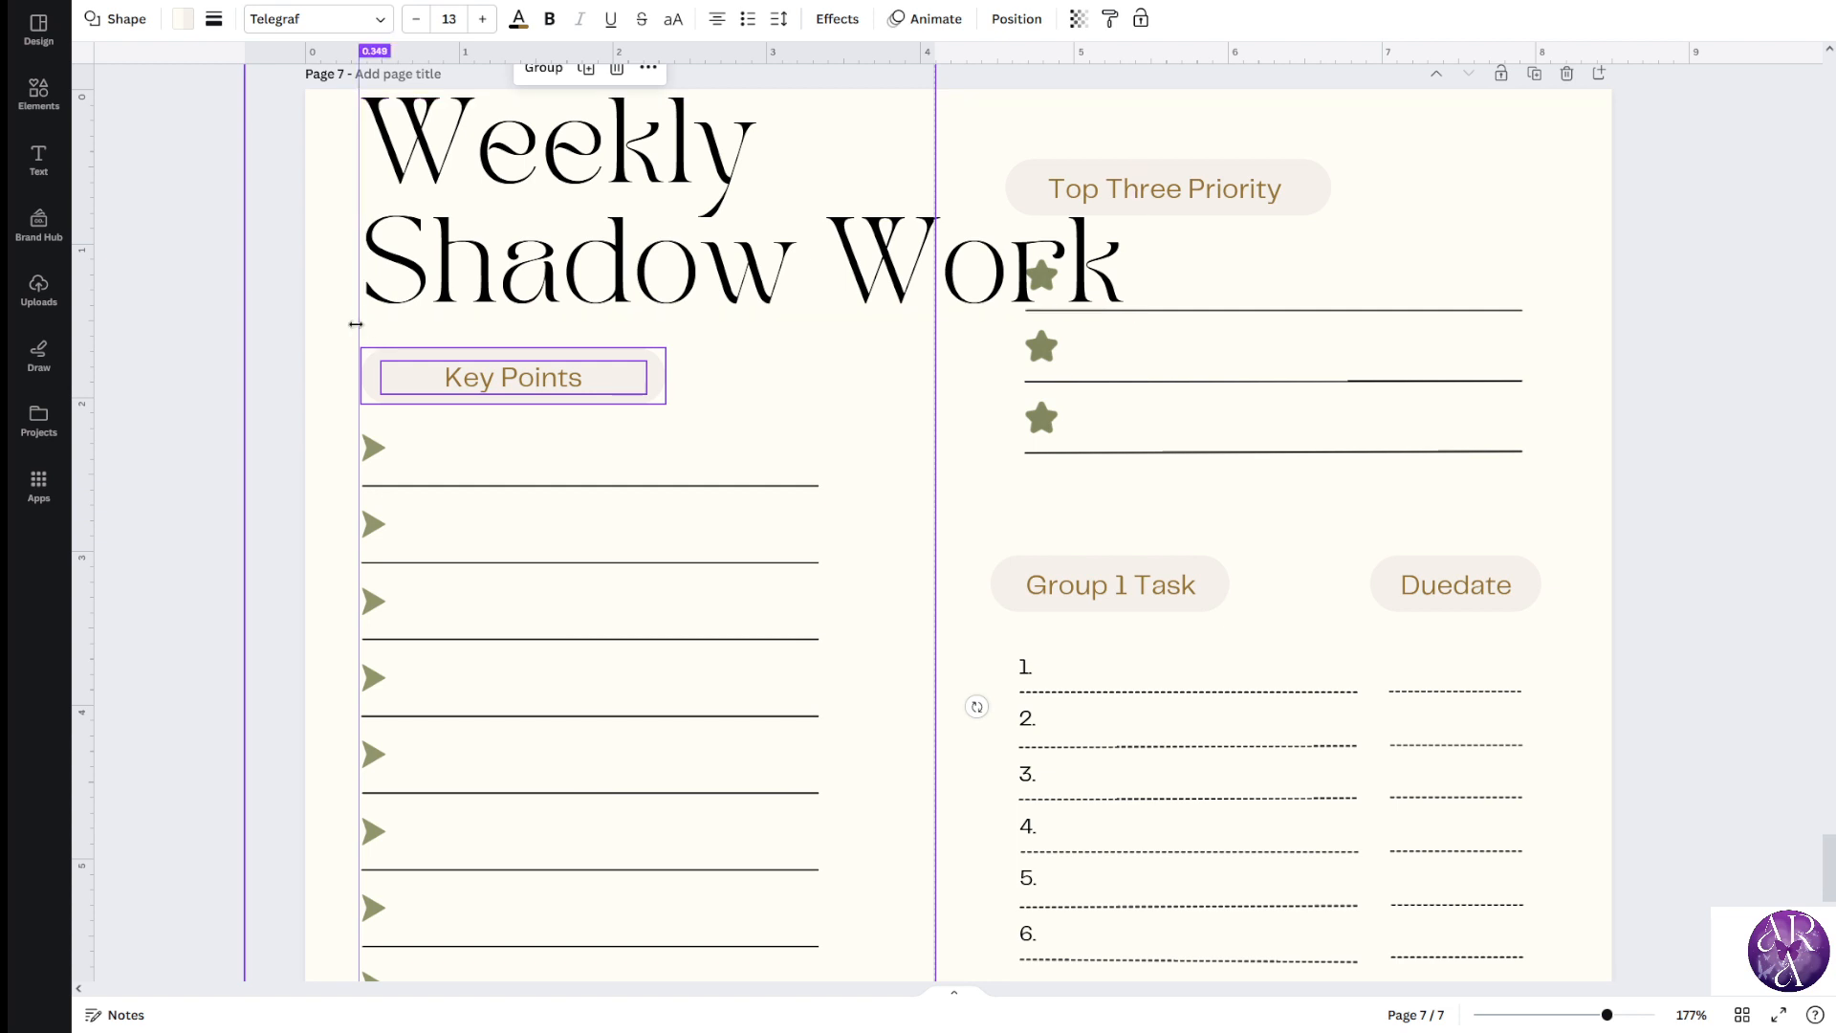
{"action": "left_click", "coordinate": [238, 367]}
Compare the text style of page 7's Key Points heading with page 6's "Things I accomplished this week" heading
{"action": "scroll", "coordinate": [238, 367], "scroll_direction": "down", "scroll_amount": 3}
{"action": "scroll", "coordinate": [238, 367], "scroll_direction": "up", "scroll_amount": 2}
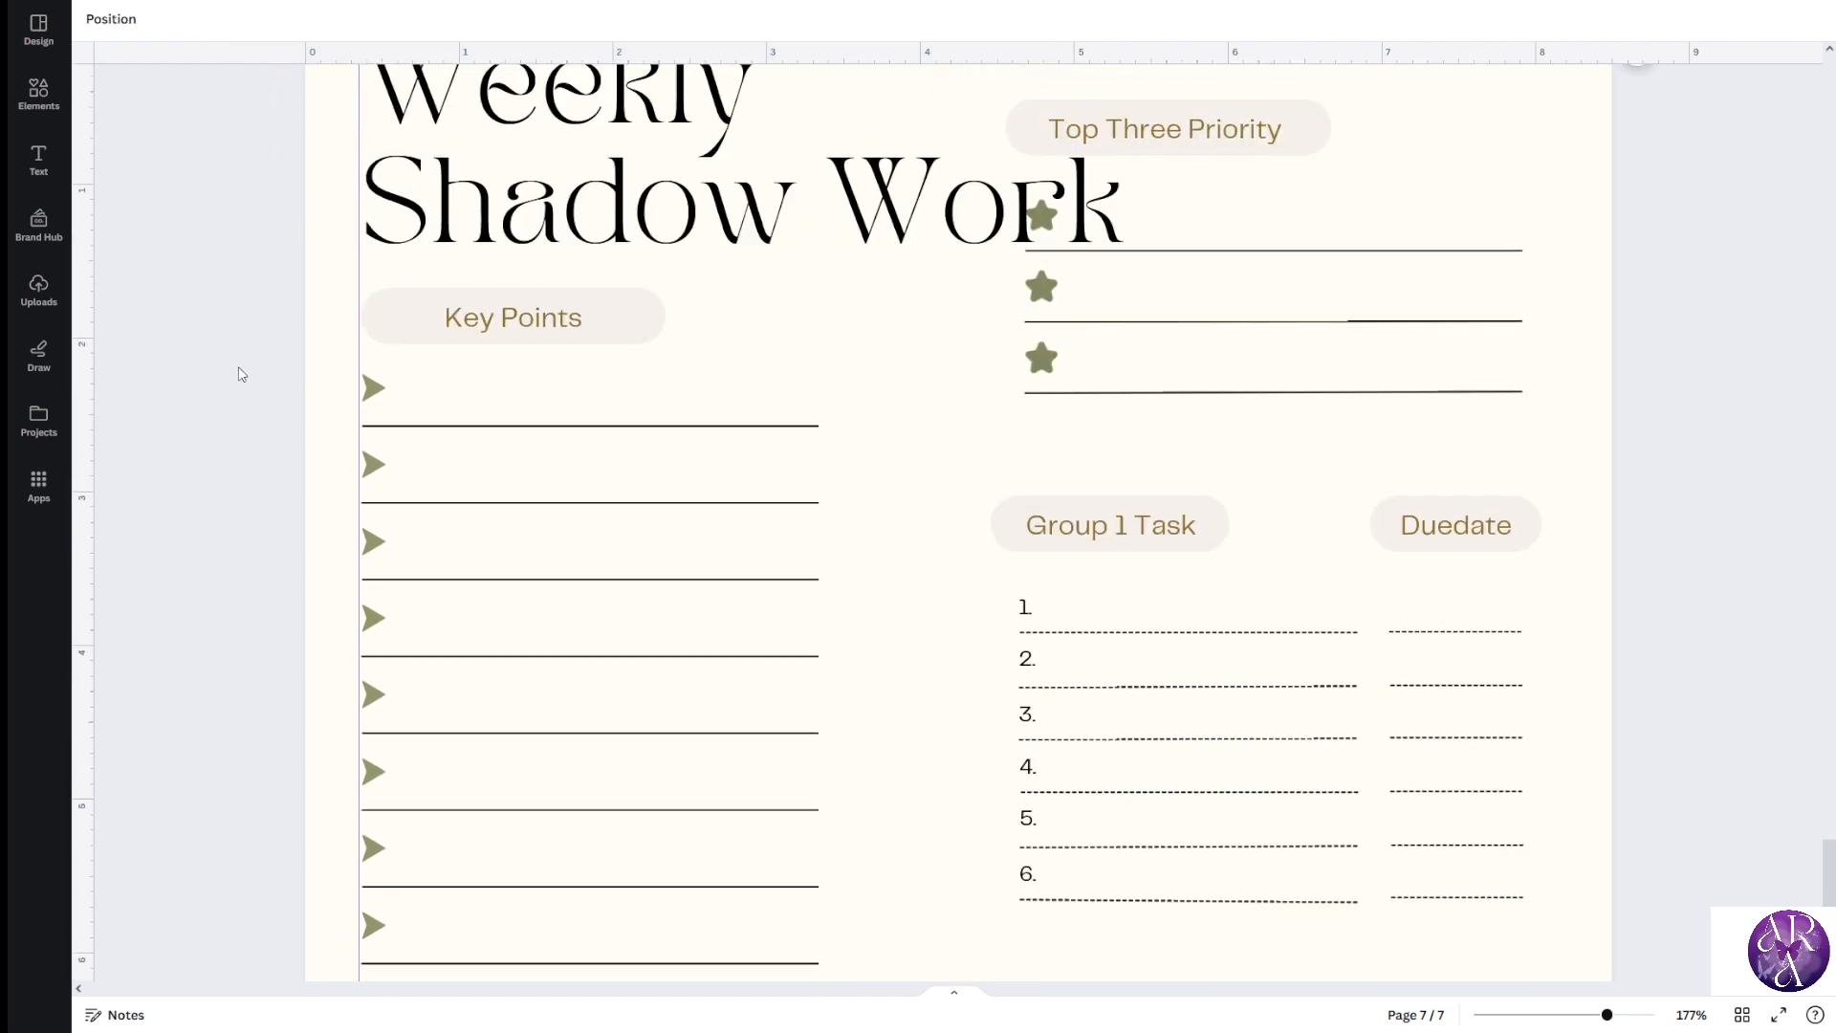
{"action": "scroll", "coordinate": [271, 402], "scroll_direction": "down", "scroll_amount": 3}
{"action": "scroll", "coordinate": [414, 532], "scroll_direction": "up", "scroll_amount": 3}
{"action": "scroll", "coordinate": [574, 535], "scroll_direction": "down", "scroll_amount": 1}
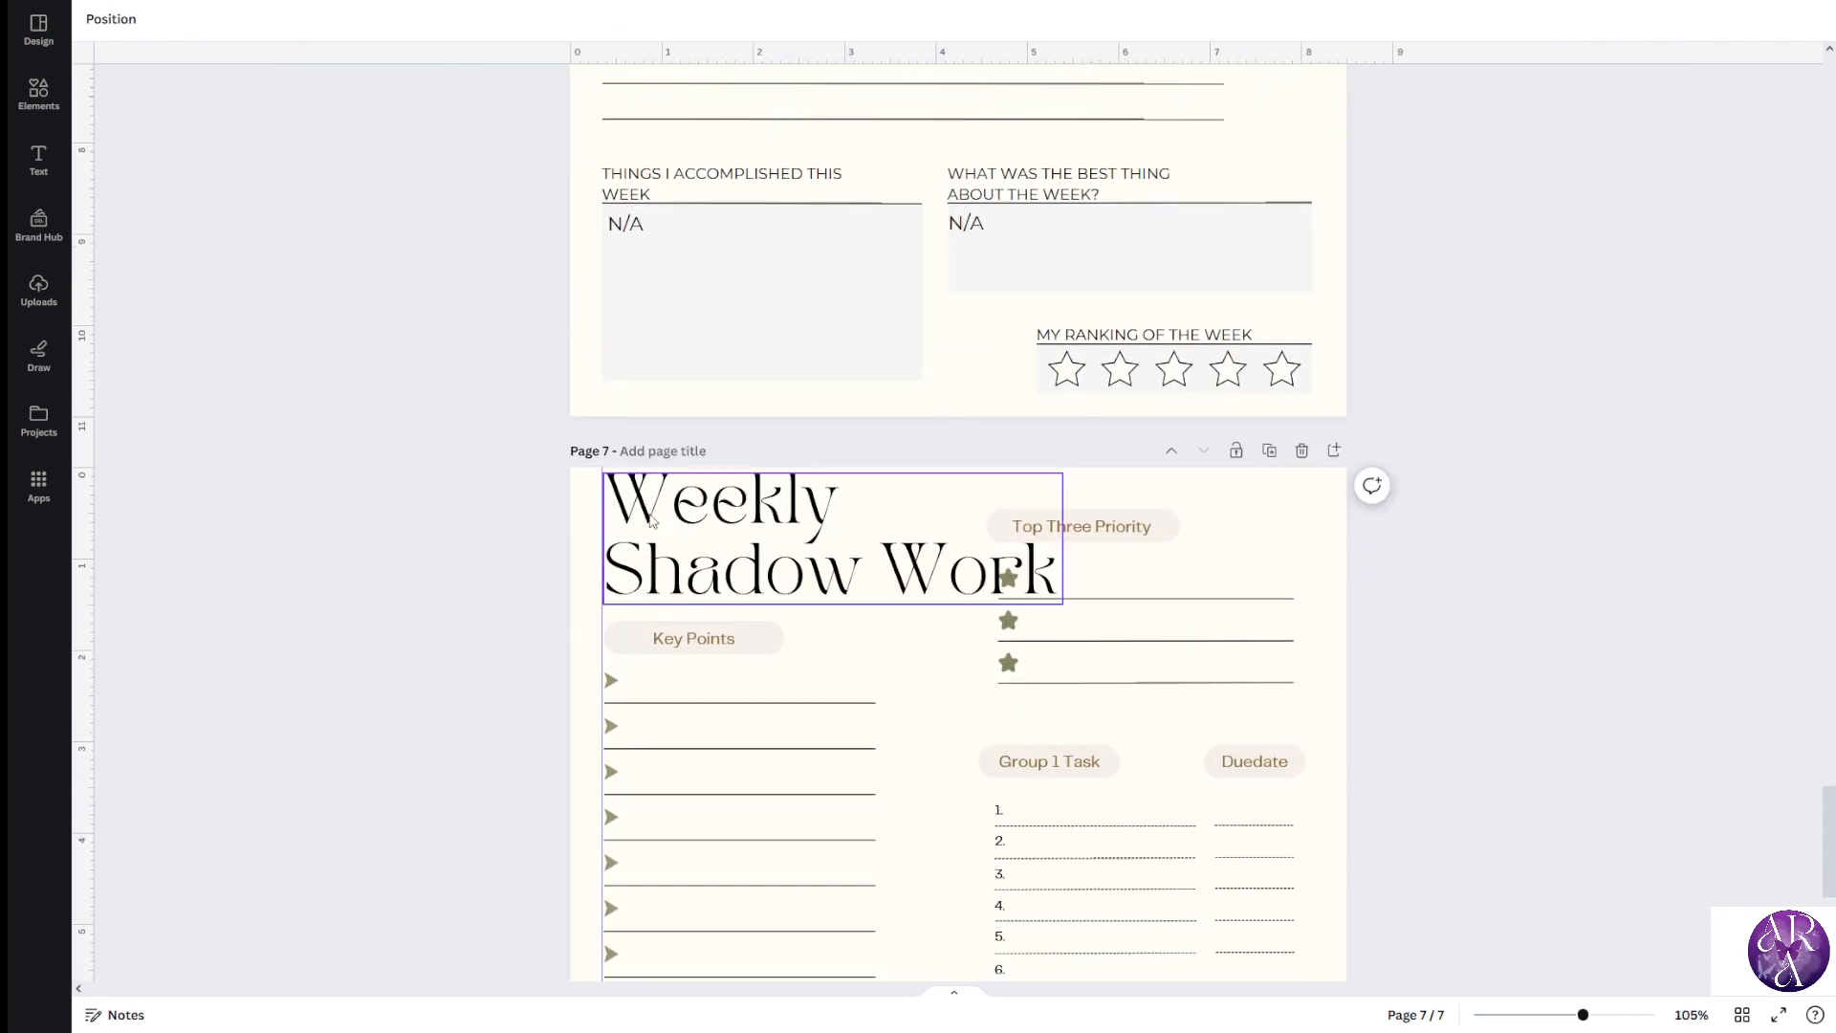
{"action": "left_click", "coordinate": [685, 643]}
{"action": "scroll", "coordinate": [406, 610], "scroll_direction": "up", "scroll_amount": 1}
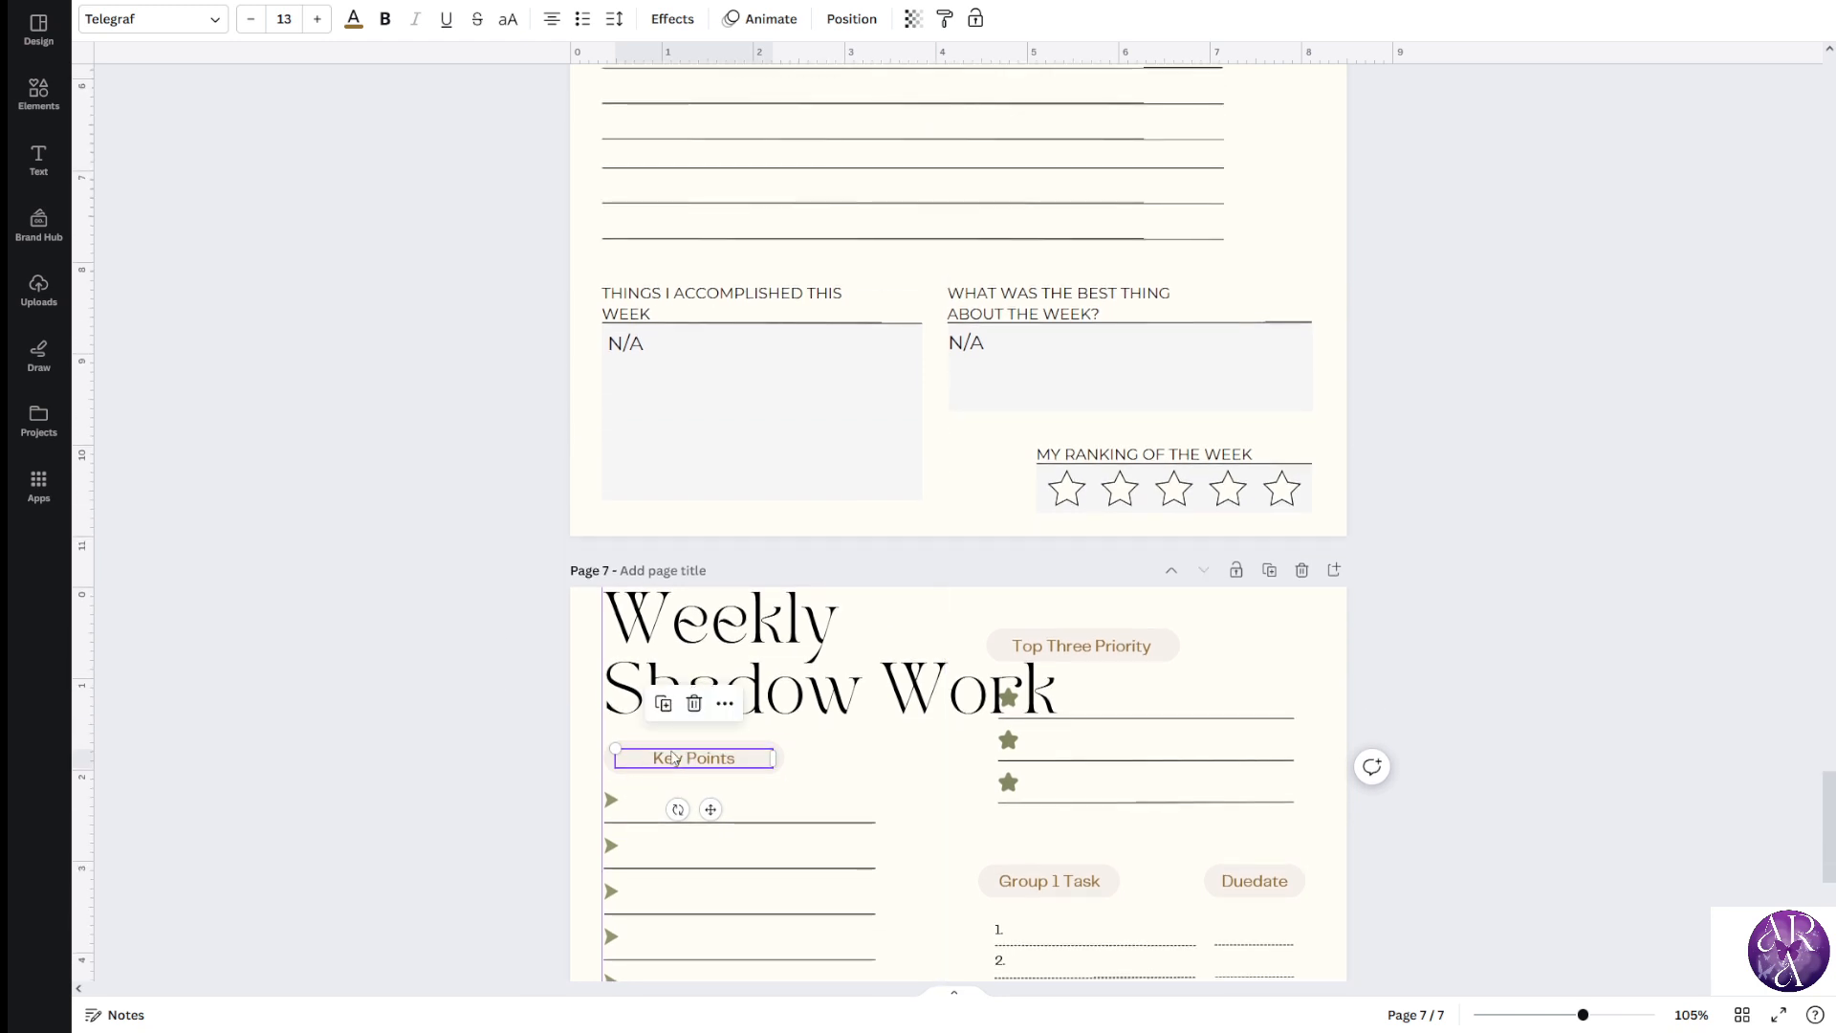
{"action": "left_click", "coordinate": [691, 316]}
{"action": "left_click", "coordinate": [690, 758]}
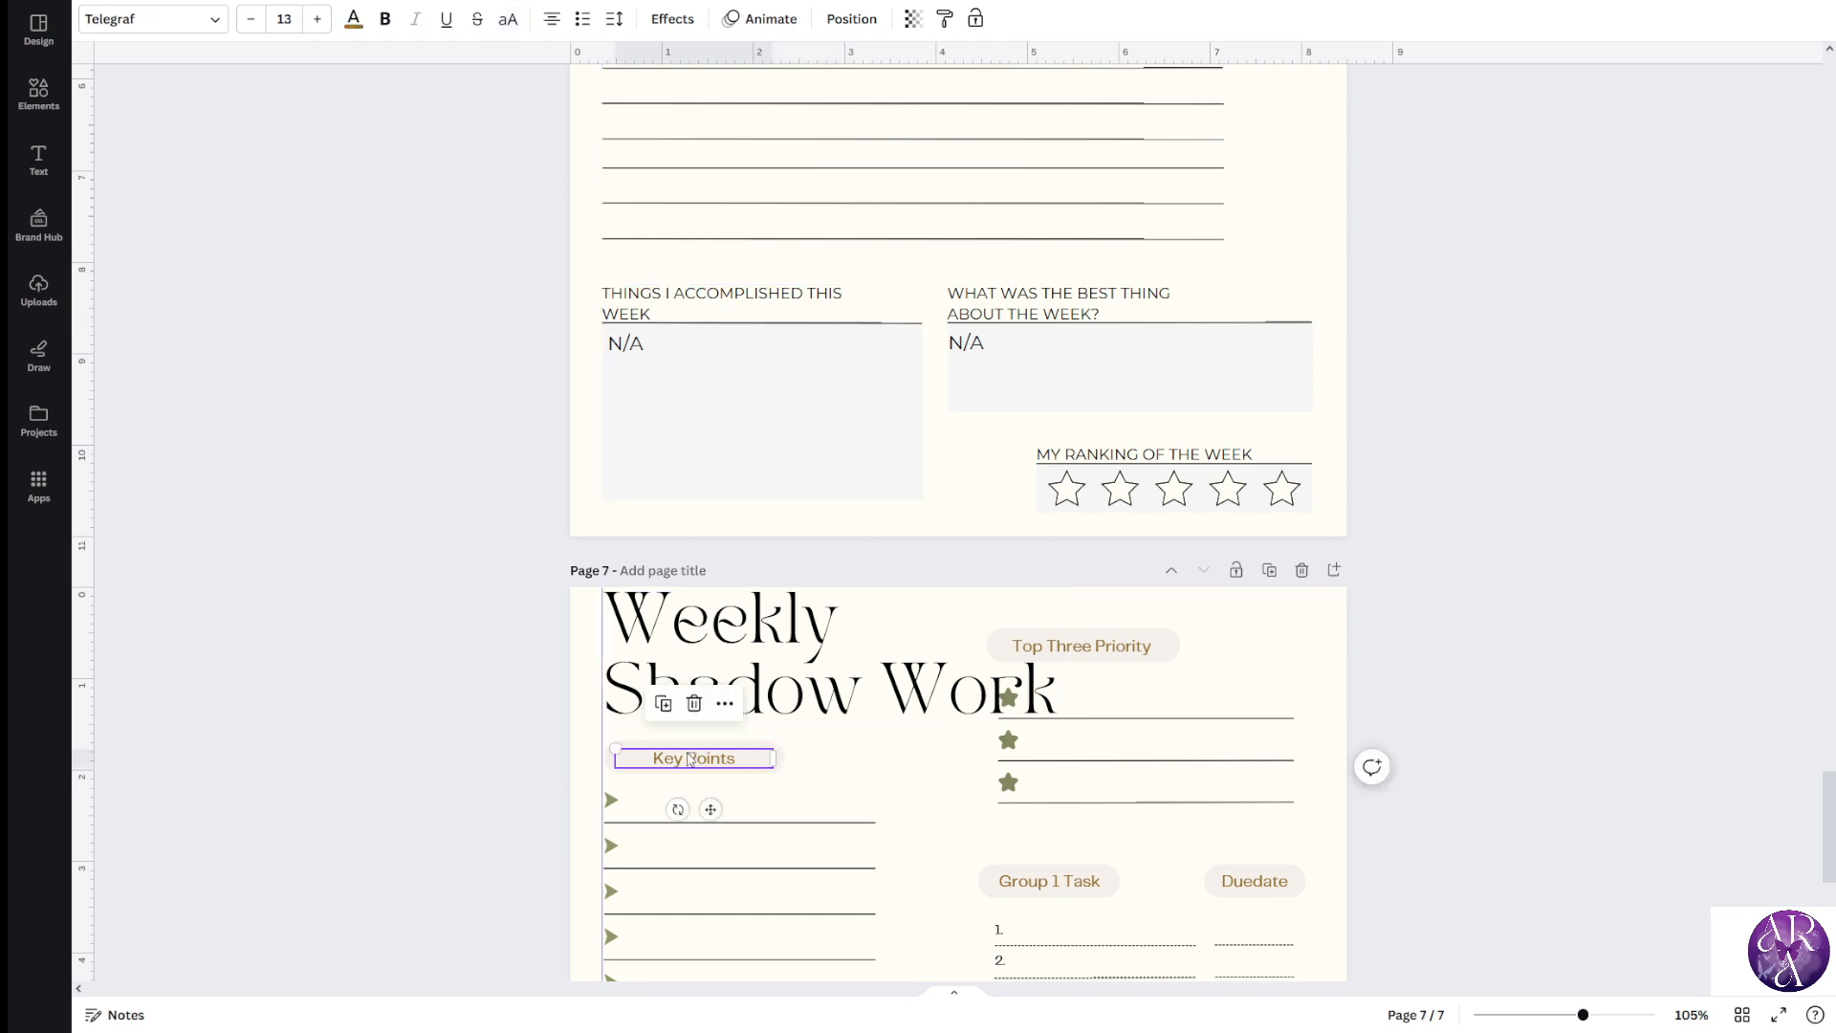
{"action": "left_click", "coordinate": [440, 642]}
{"action": "scroll", "coordinate": [440, 642], "scroll_direction": "up", "scroll_amount": 3}
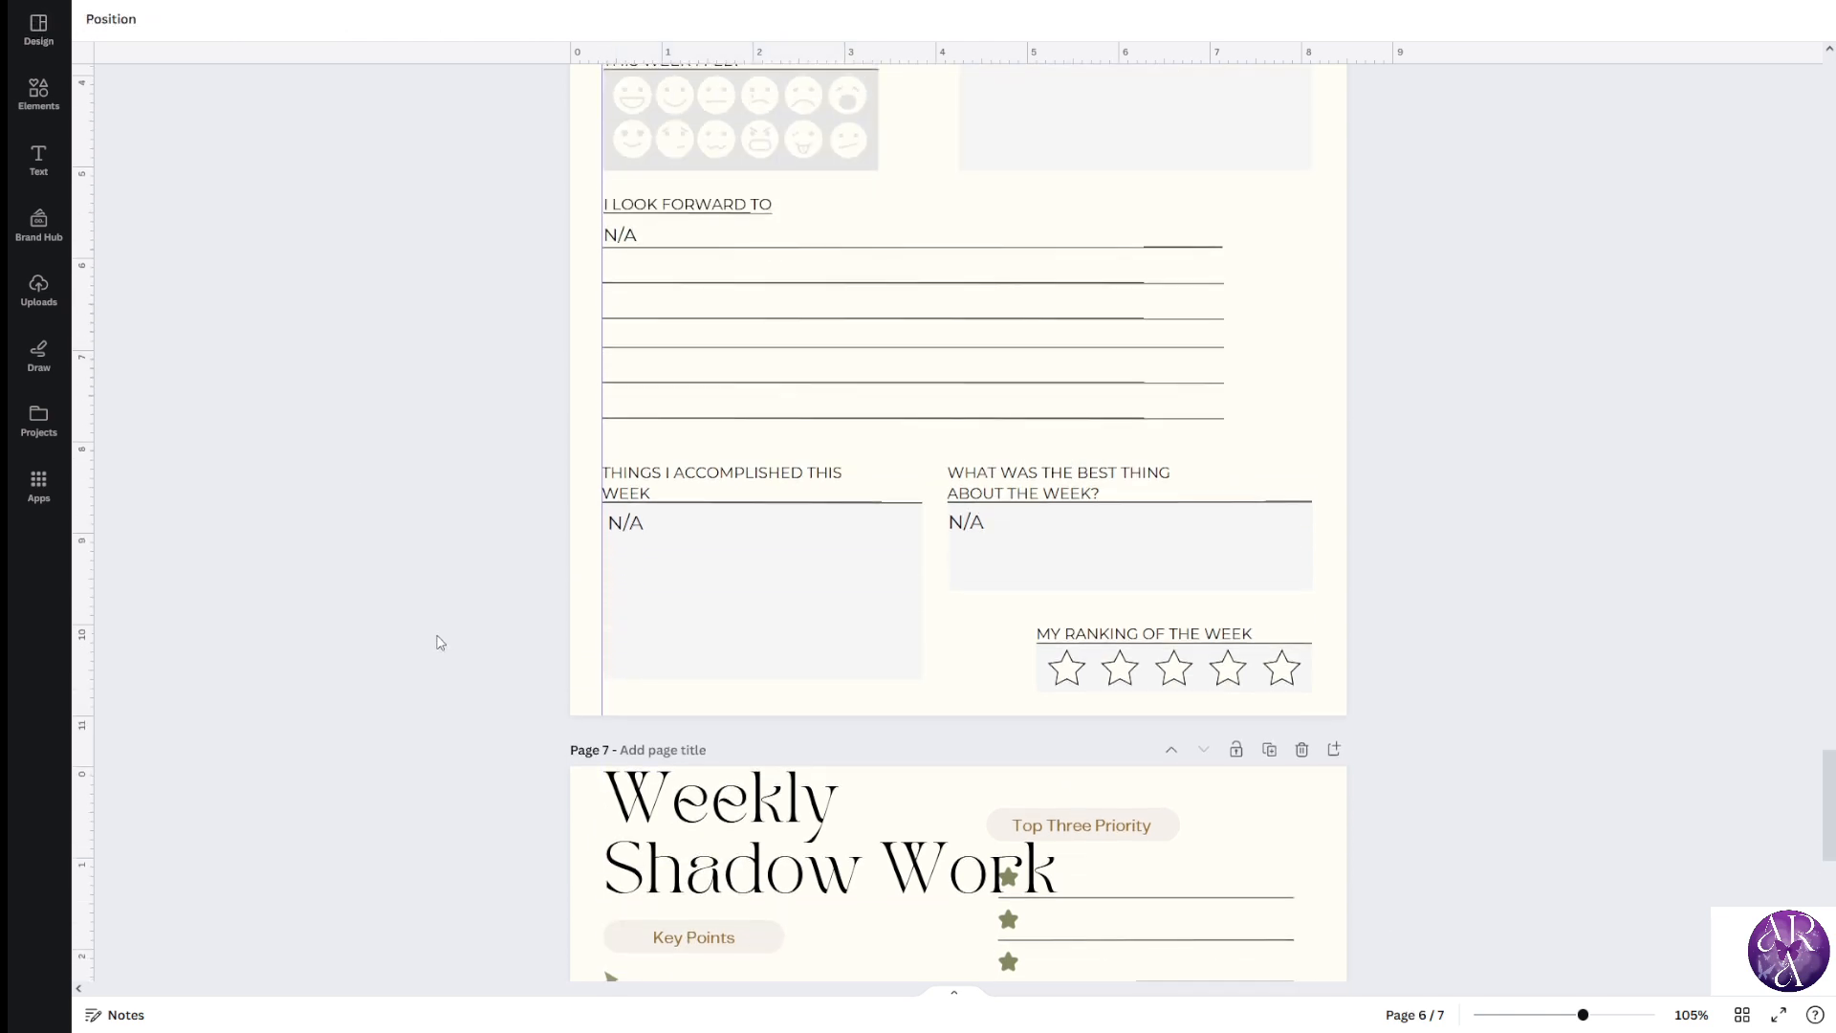
{"action": "scroll", "coordinate": [811, 404], "scroll_direction": "down", "scroll_amount": 1}
{"action": "left_click", "coordinate": [662, 549]}
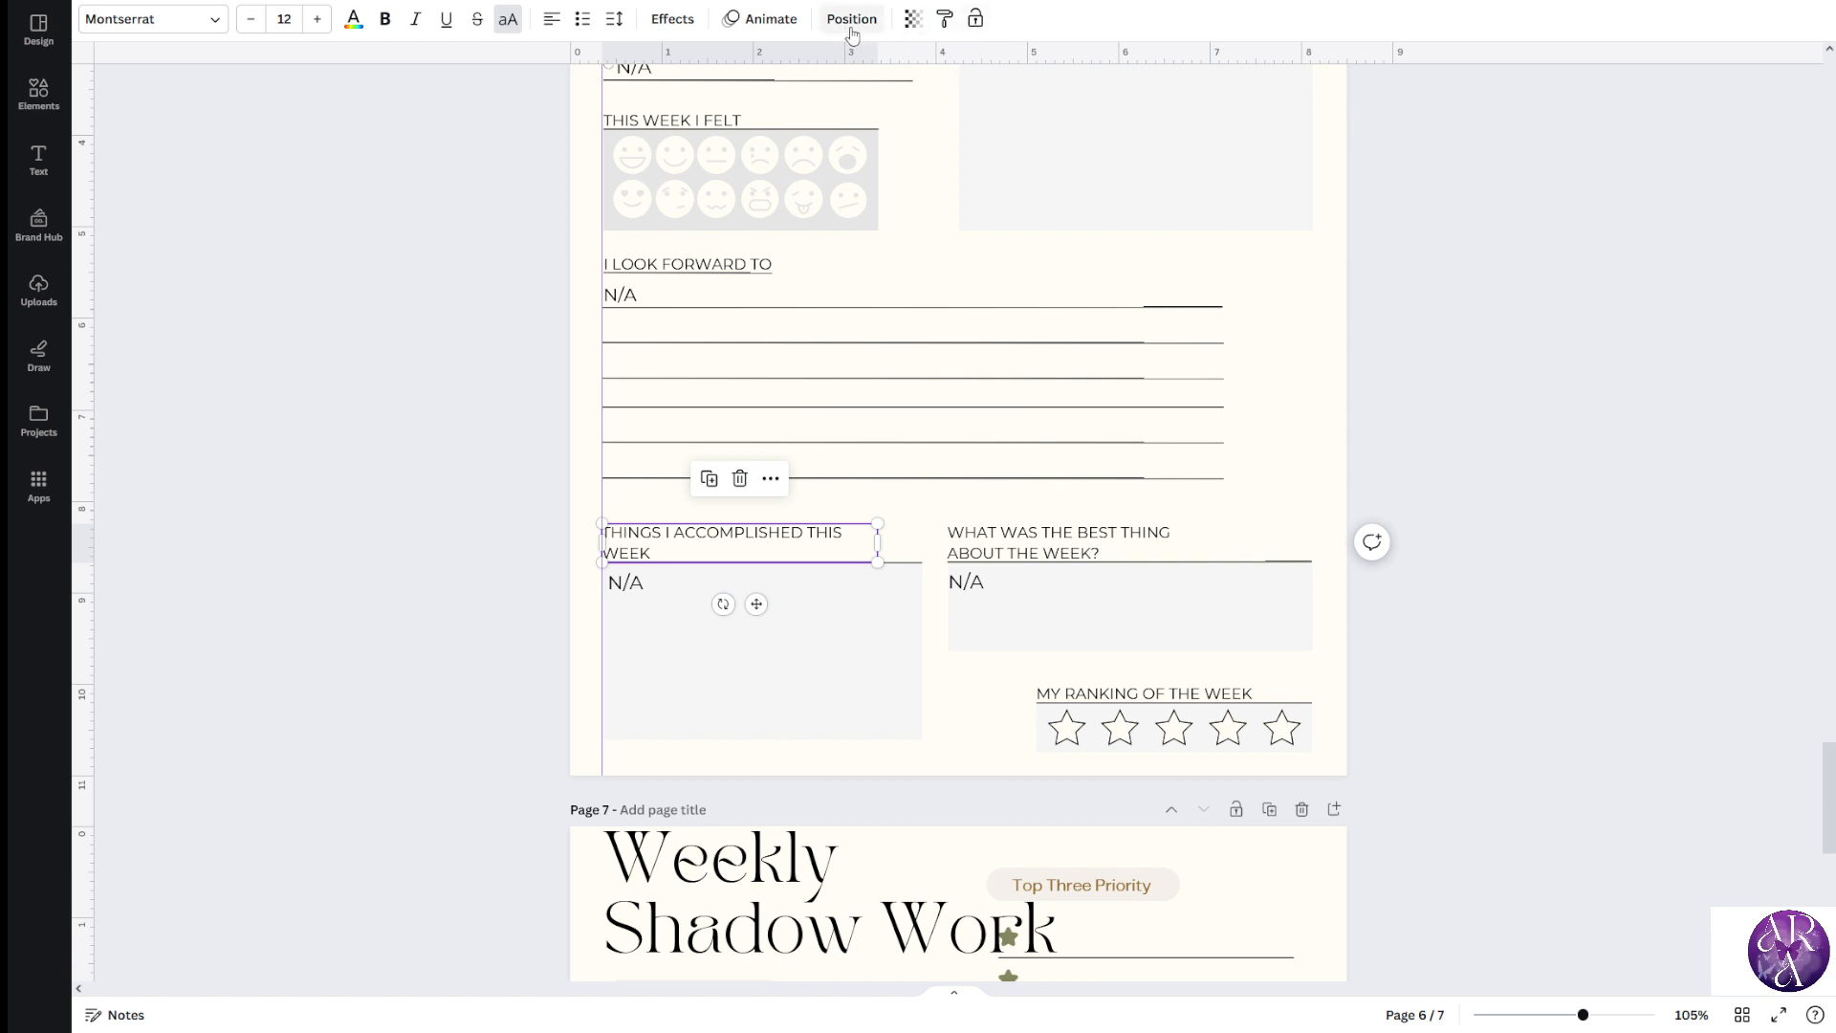
Copy the text style of page 6's "Things I accomplished this week" heading onto page 7's Key Points heading
{"action": "left_click", "coordinate": [945, 21]}
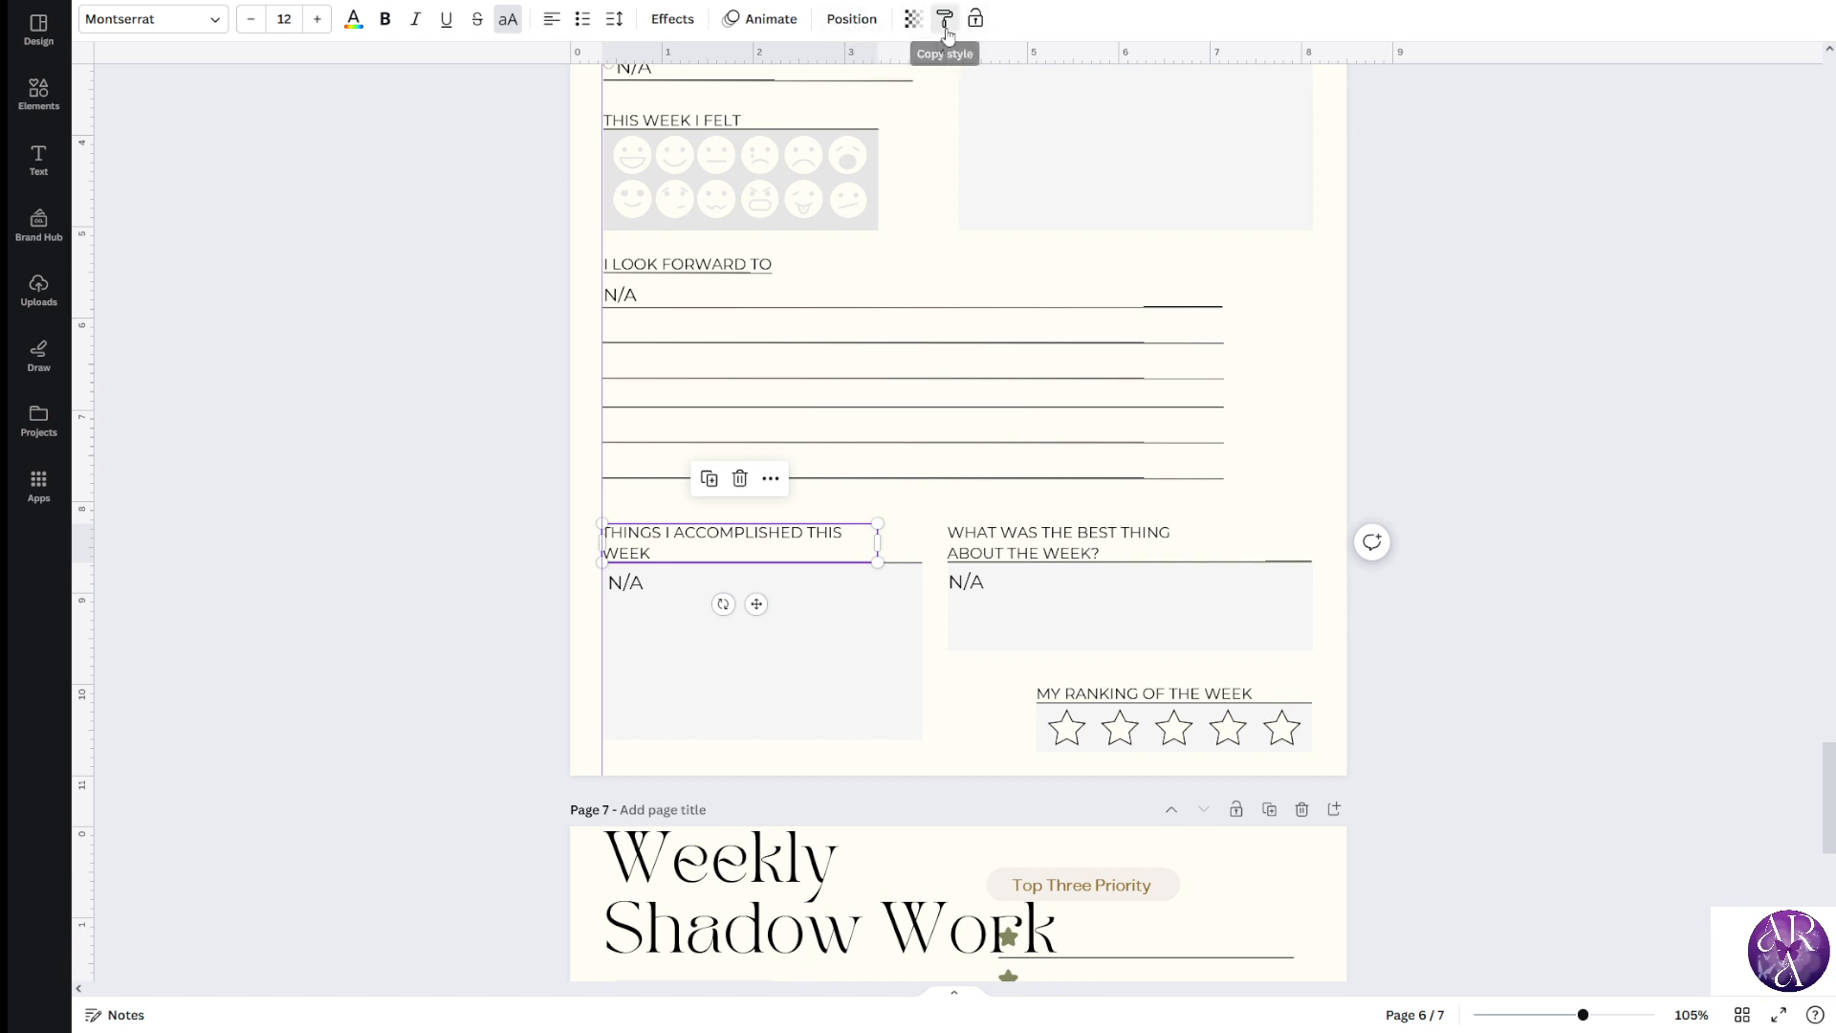
{"action": "scroll", "coordinate": [680, 353], "scroll_direction": "down", "scroll_amount": 6}
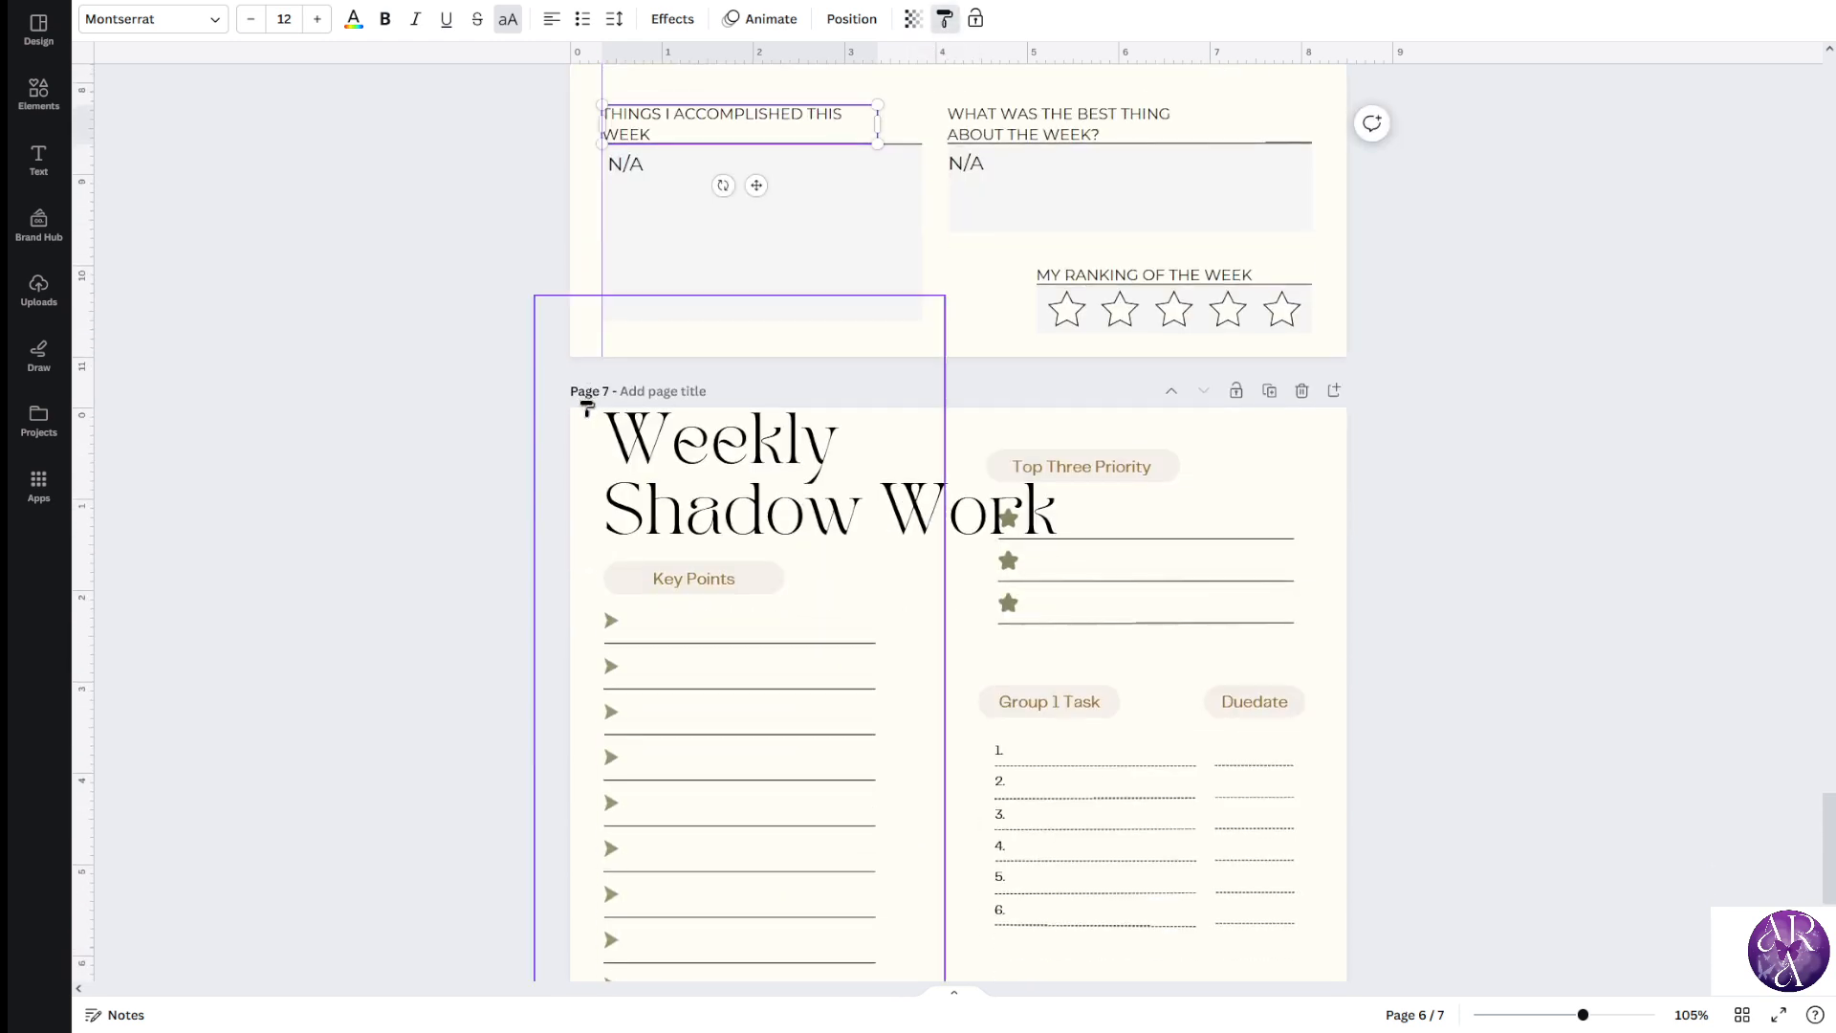
{"action": "left_click", "coordinate": [688, 402]}
{"action": "scroll", "coordinate": [685, 397], "scroll_direction": "down", "scroll_amount": 2}
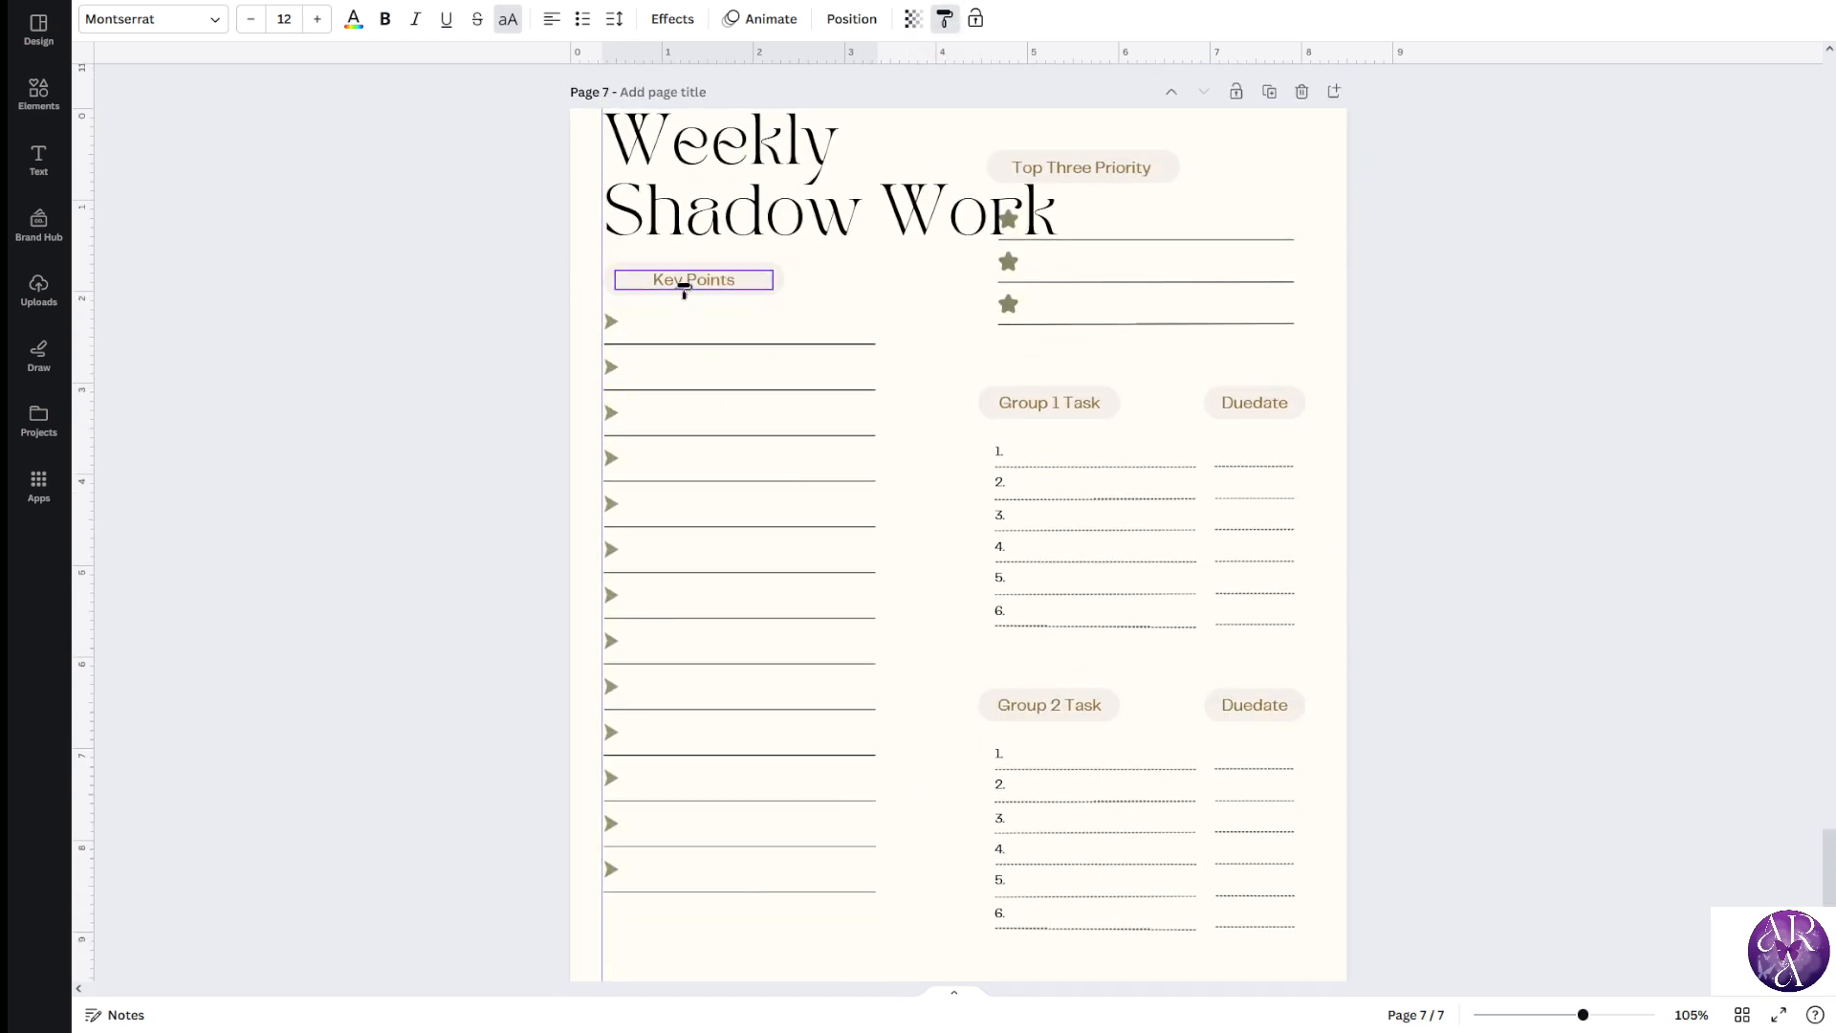
{"action": "left_click", "coordinate": [531, 294]}
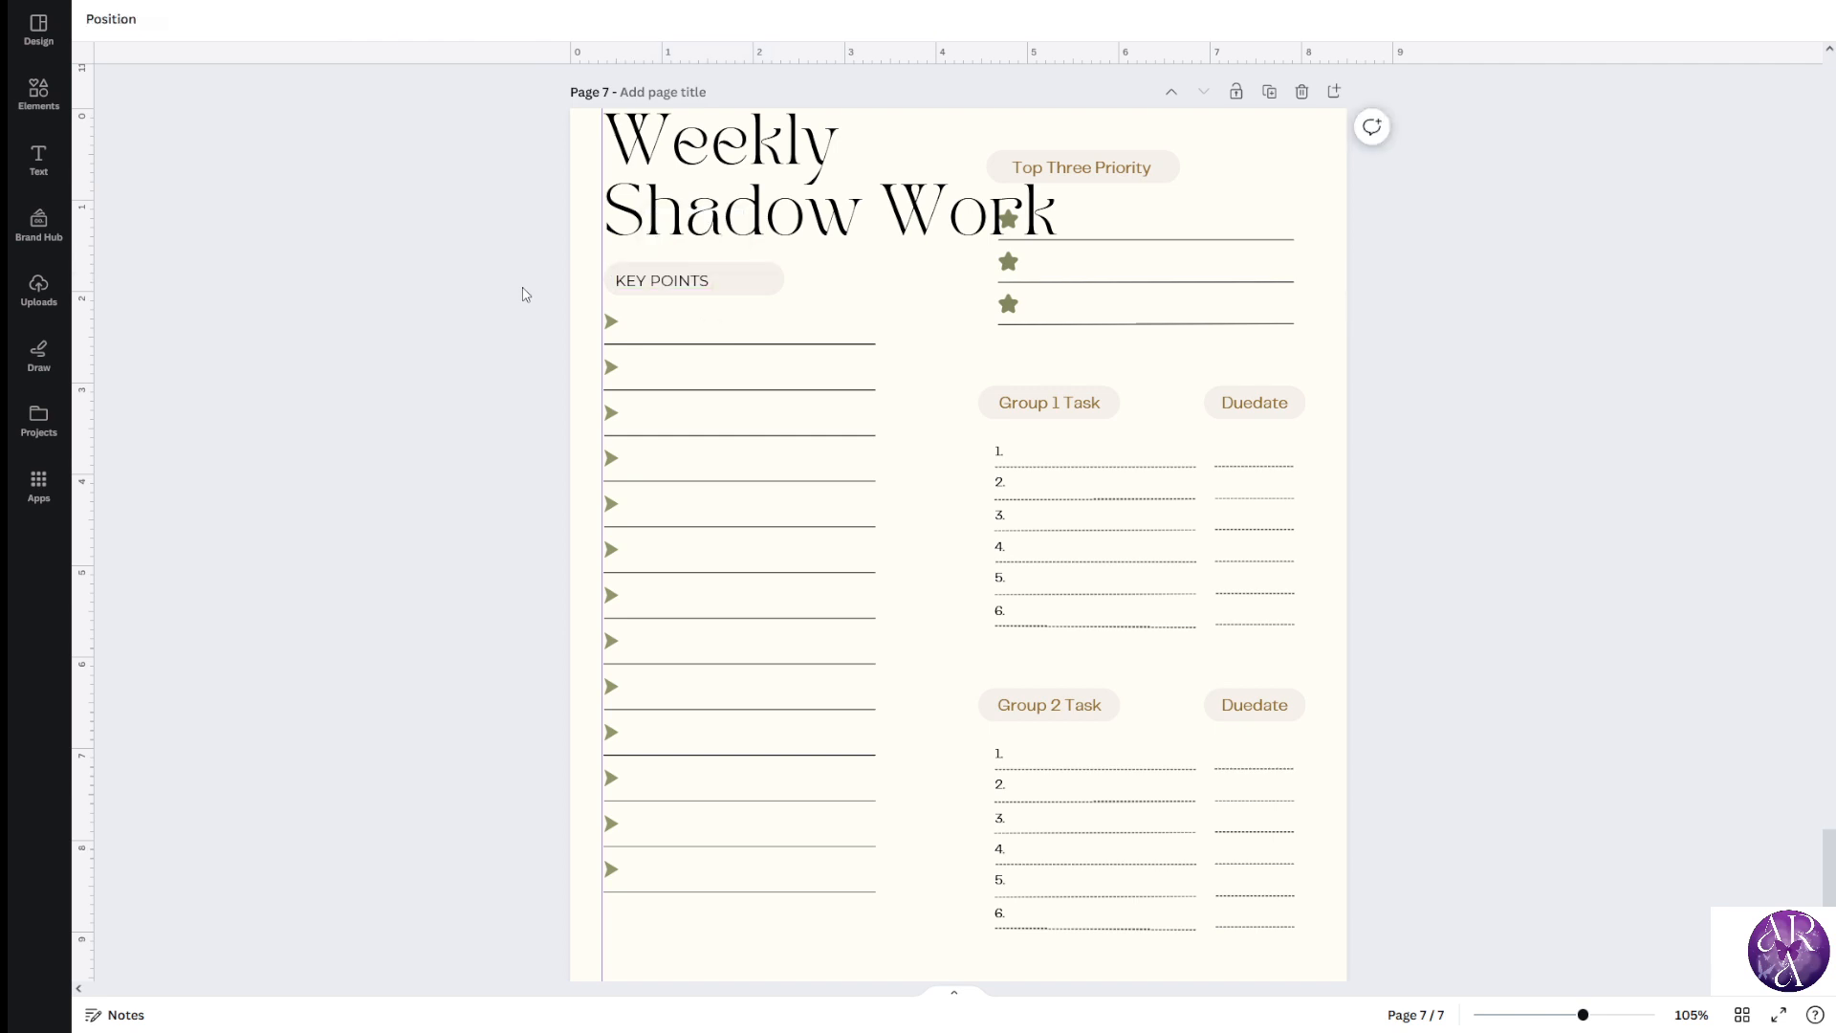
{"action": "scroll", "coordinate": [586, 415], "scroll_direction": "up", "scroll_amount": 5}
{"action": "scroll", "coordinate": [587, 425], "scroll_direction": "up", "scroll_amount": 7}
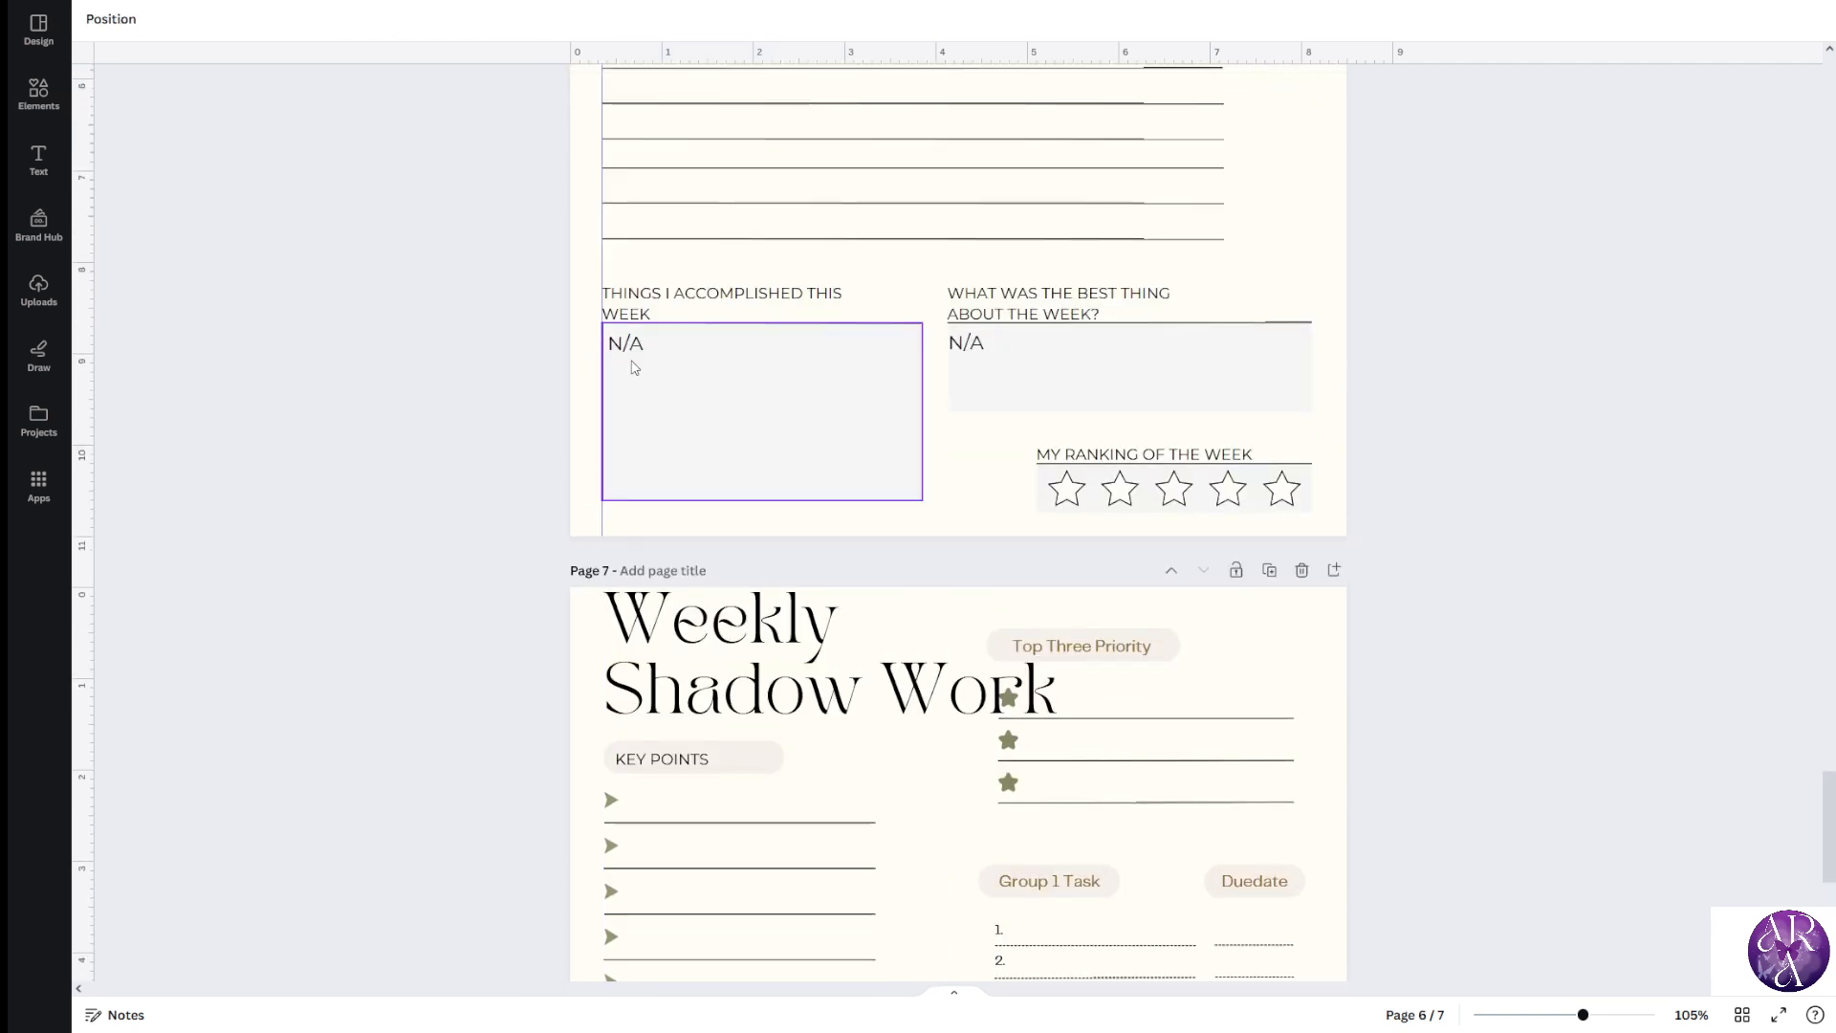
{"action": "scroll", "coordinate": [605, 369], "scroll_direction": "down", "scroll_amount": 5}
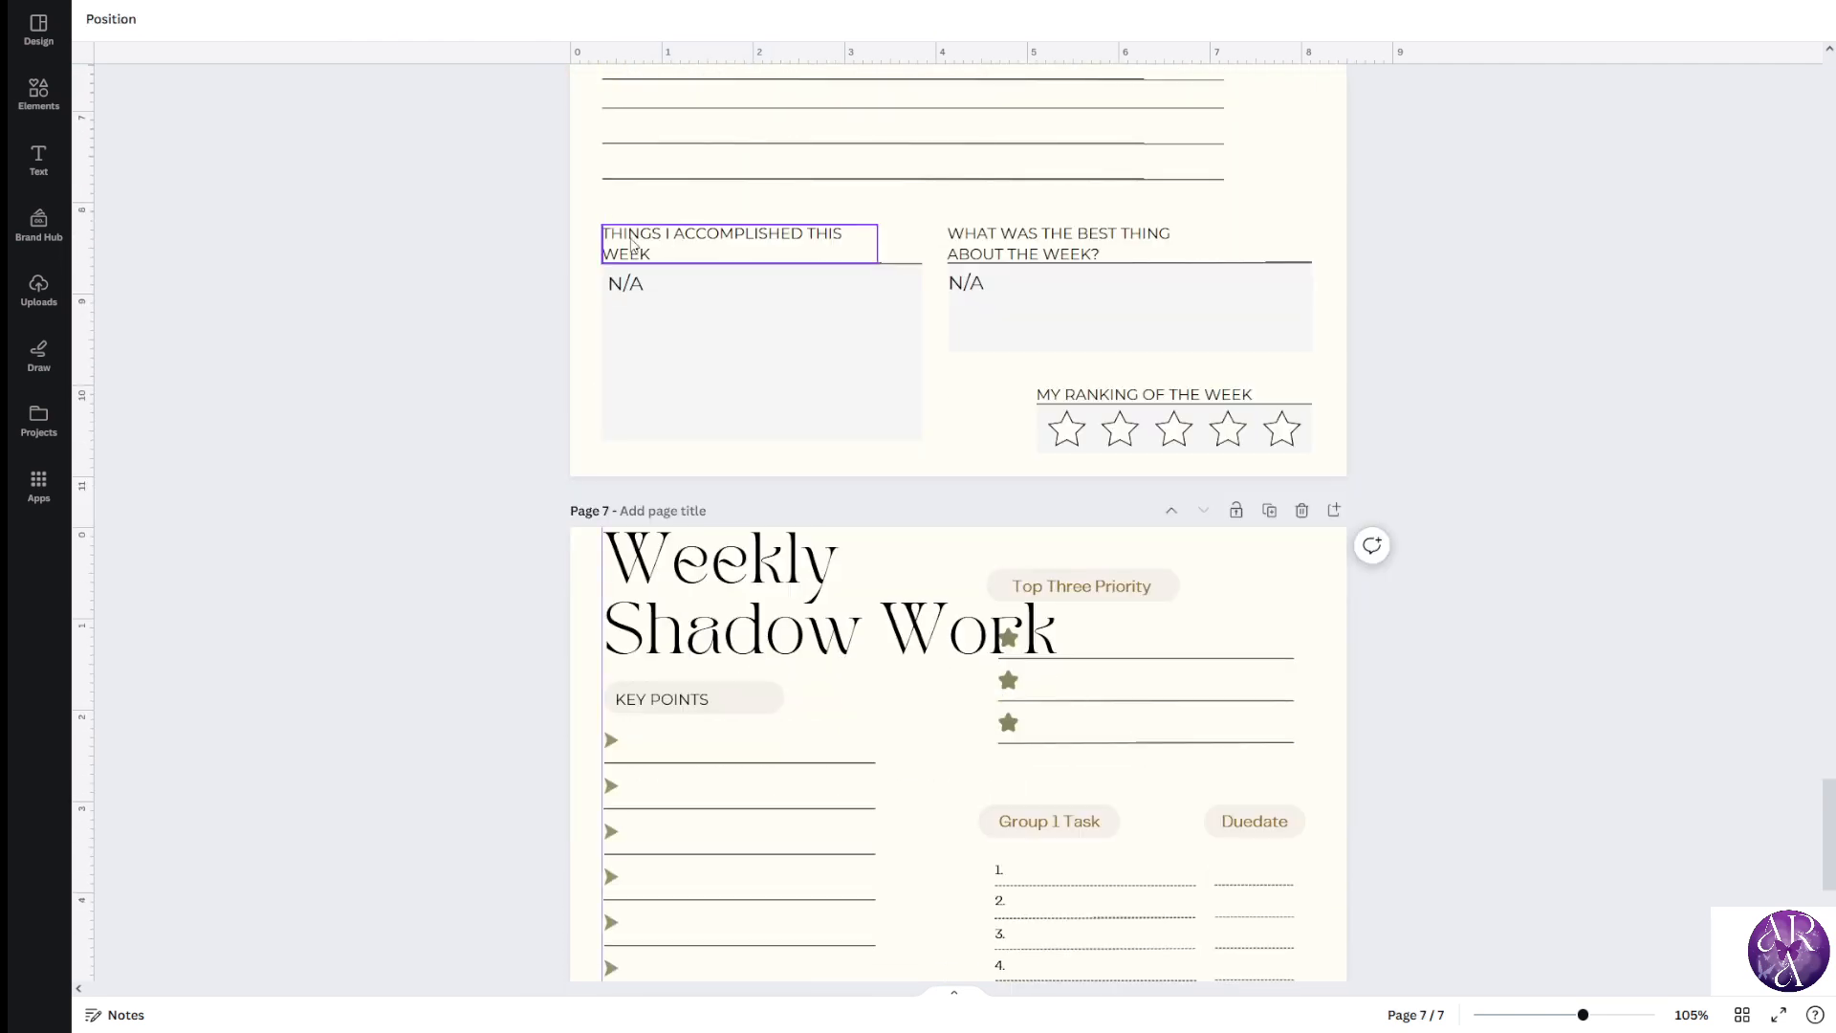
{"action": "scroll", "coordinate": [627, 247], "scroll_direction": "down", "scroll_amount": 3}
Change the fill of the rounded background behind page 7's Key Points heading to pale blue #E5EDFF
{"action": "left_click", "coordinate": [779, 521]}
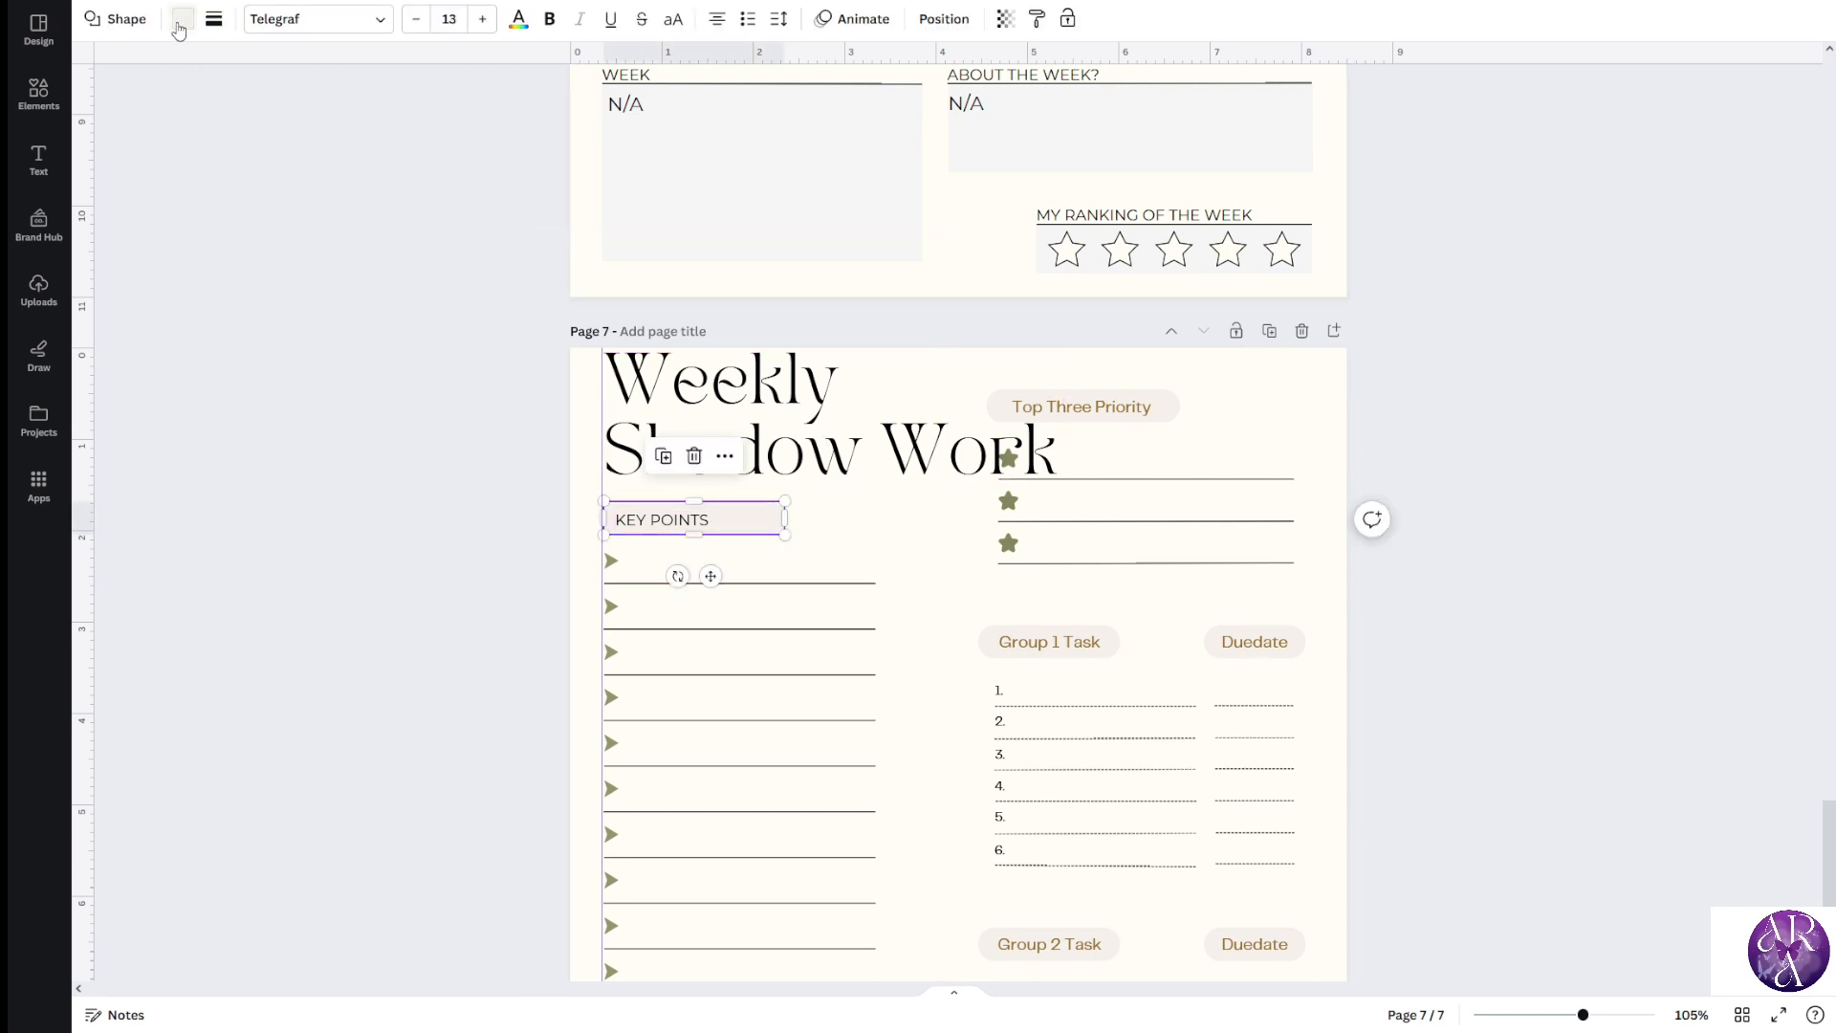
{"action": "left_click", "coordinate": [182, 19]}
{"action": "left_click", "coordinate": [297, 441]}
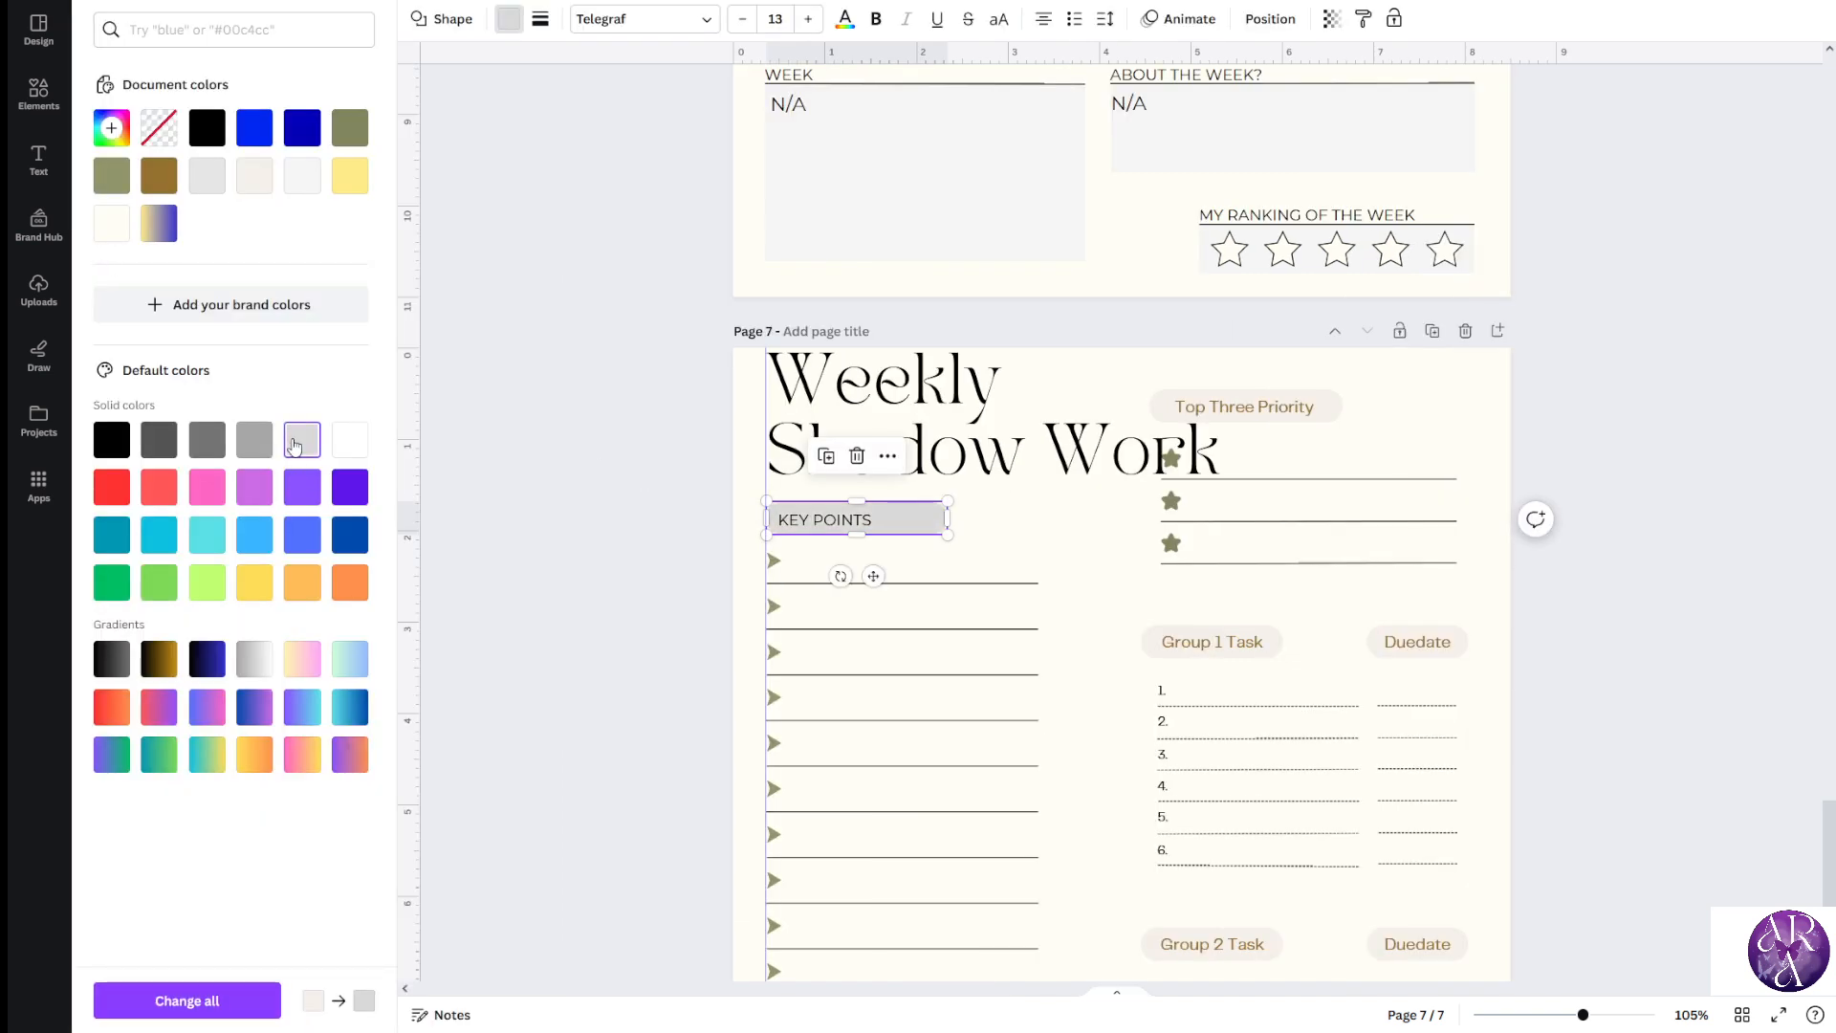
{"action": "left_click", "coordinate": [254, 175]}
{"action": "left_click", "coordinate": [111, 127]}
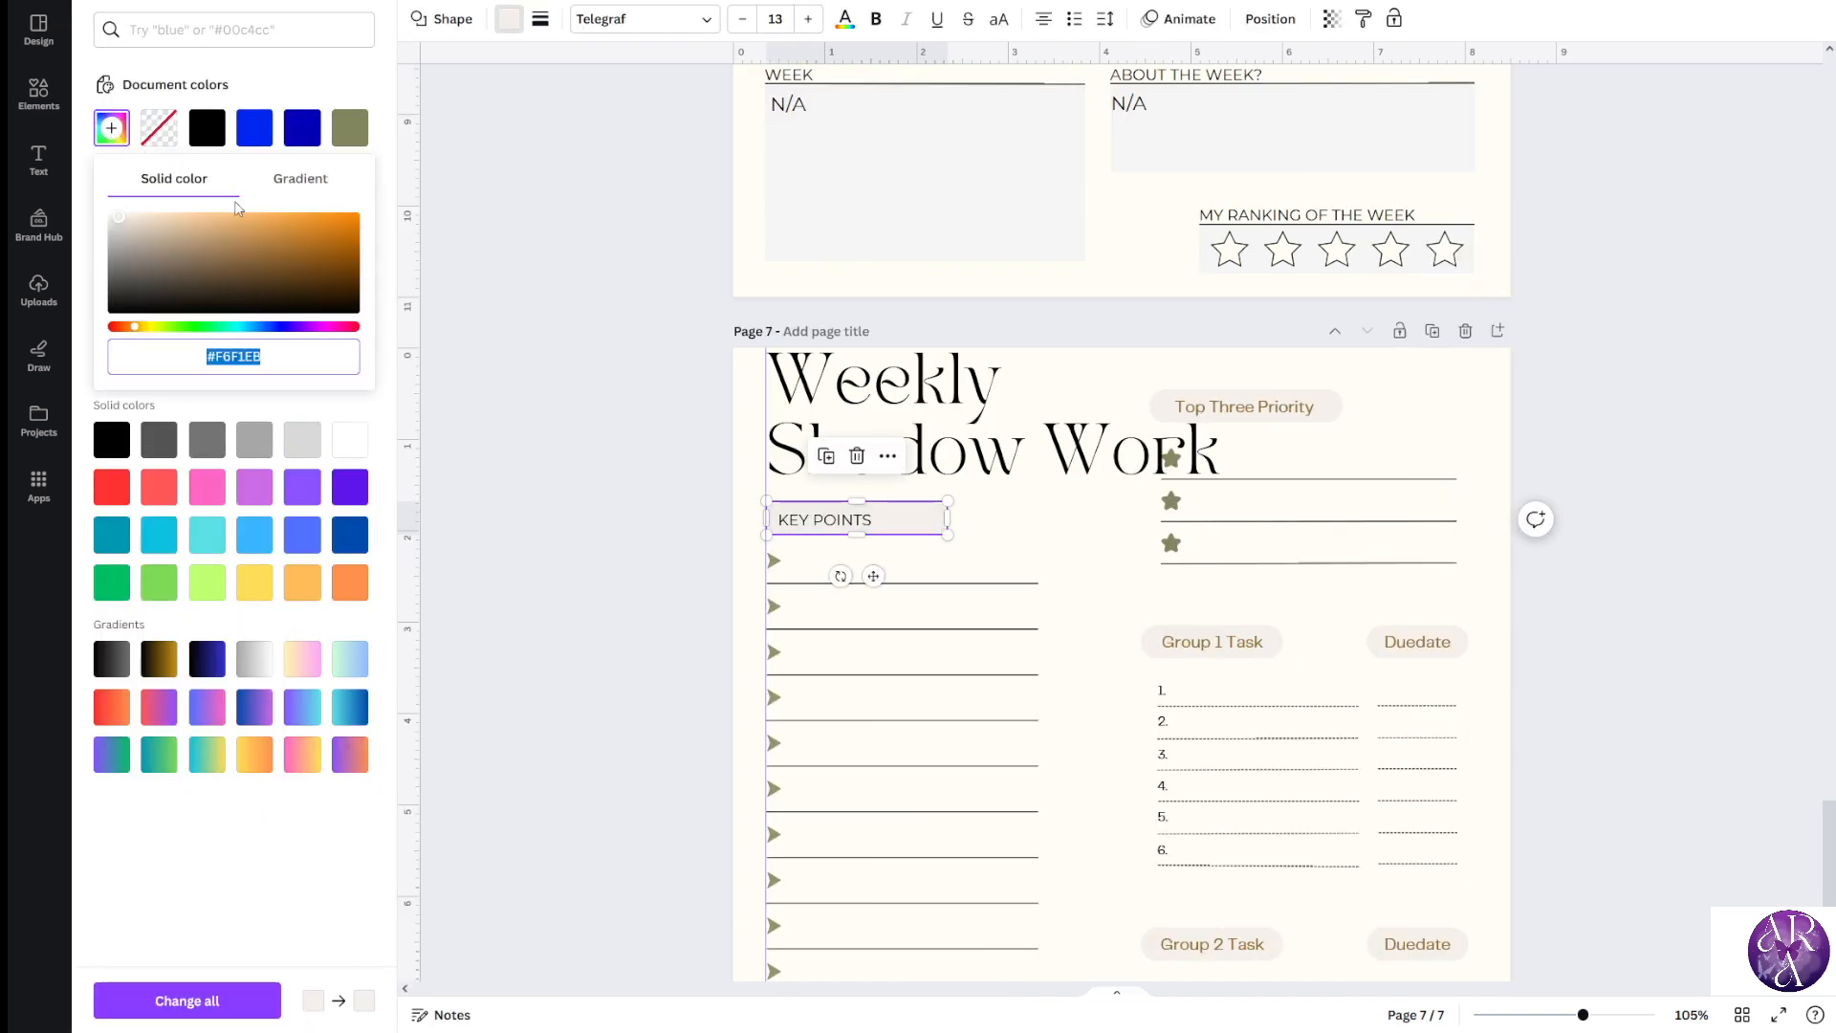
{"action": "left_click", "coordinate": [153, 217]}
{"action": "left_click_drag", "start_coordinate": [159, 213], "coordinate": [152, 202]}
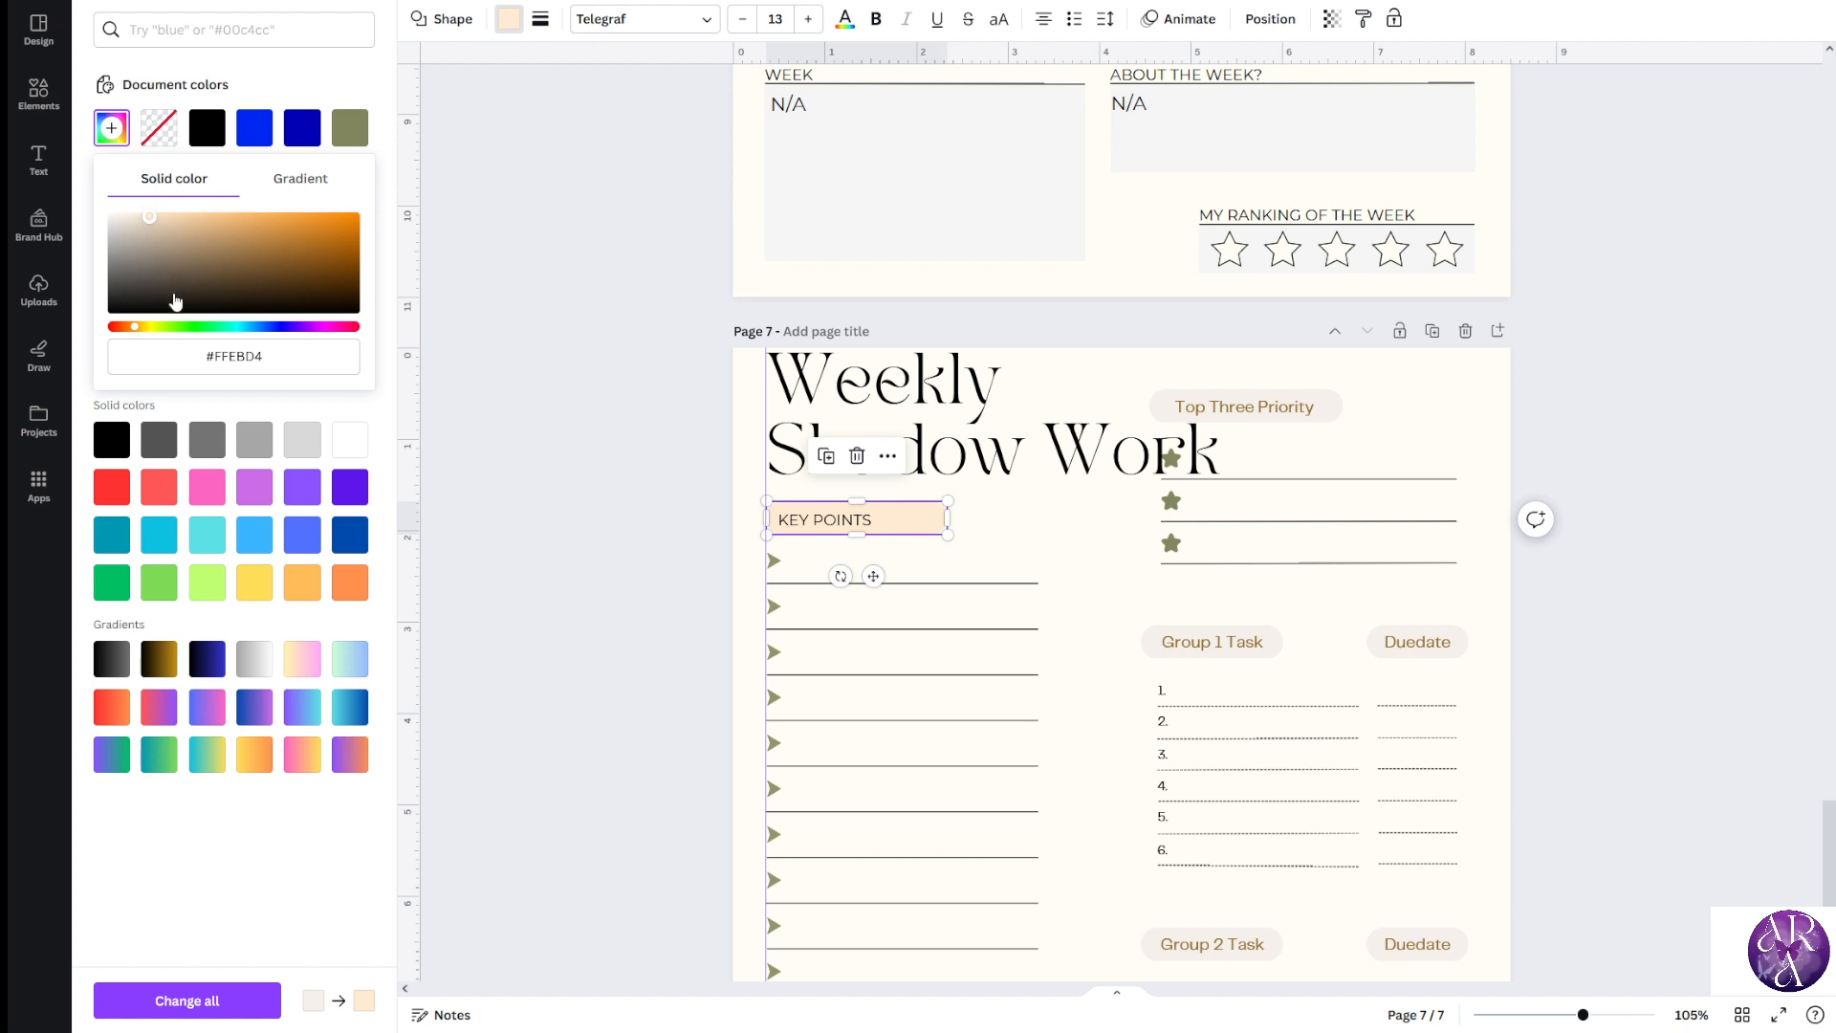
{"action": "left_click", "coordinate": [327, 327]}
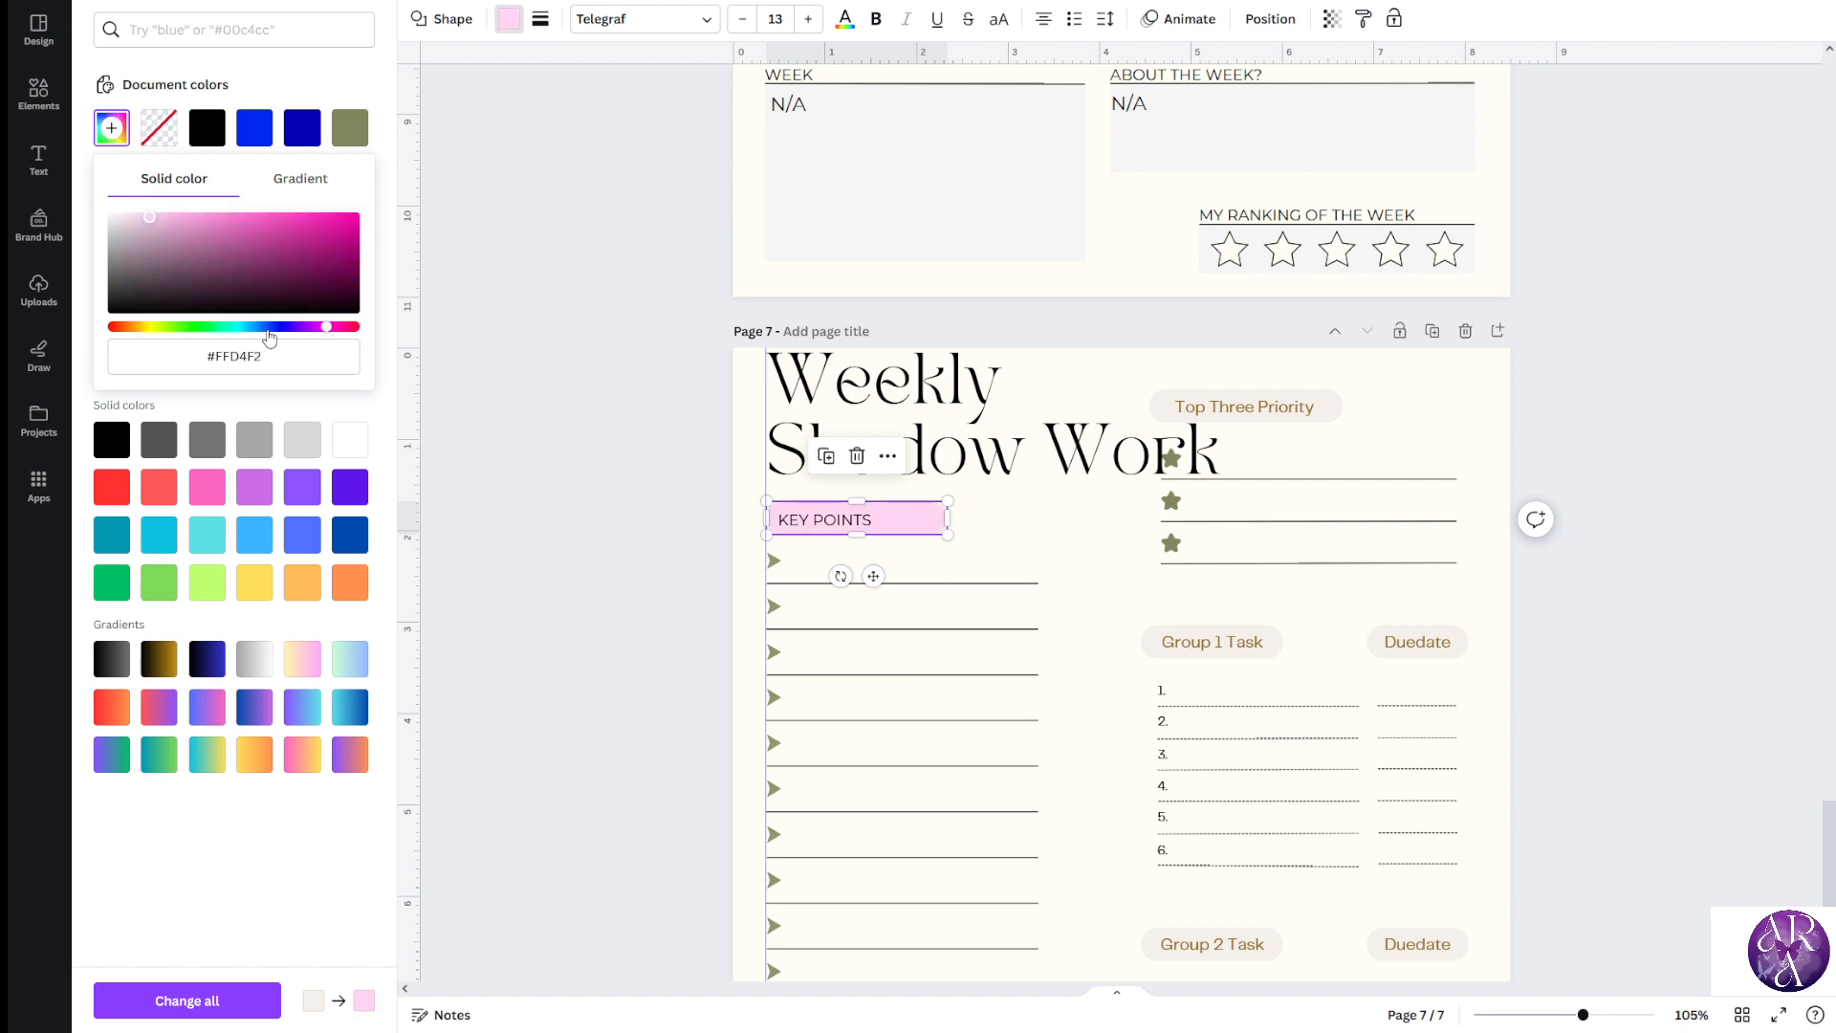
{"action": "left_click", "coordinate": [261, 327]}
{"action": "left_click_drag", "start_coordinate": [144, 229], "coordinate": [134, 212]}
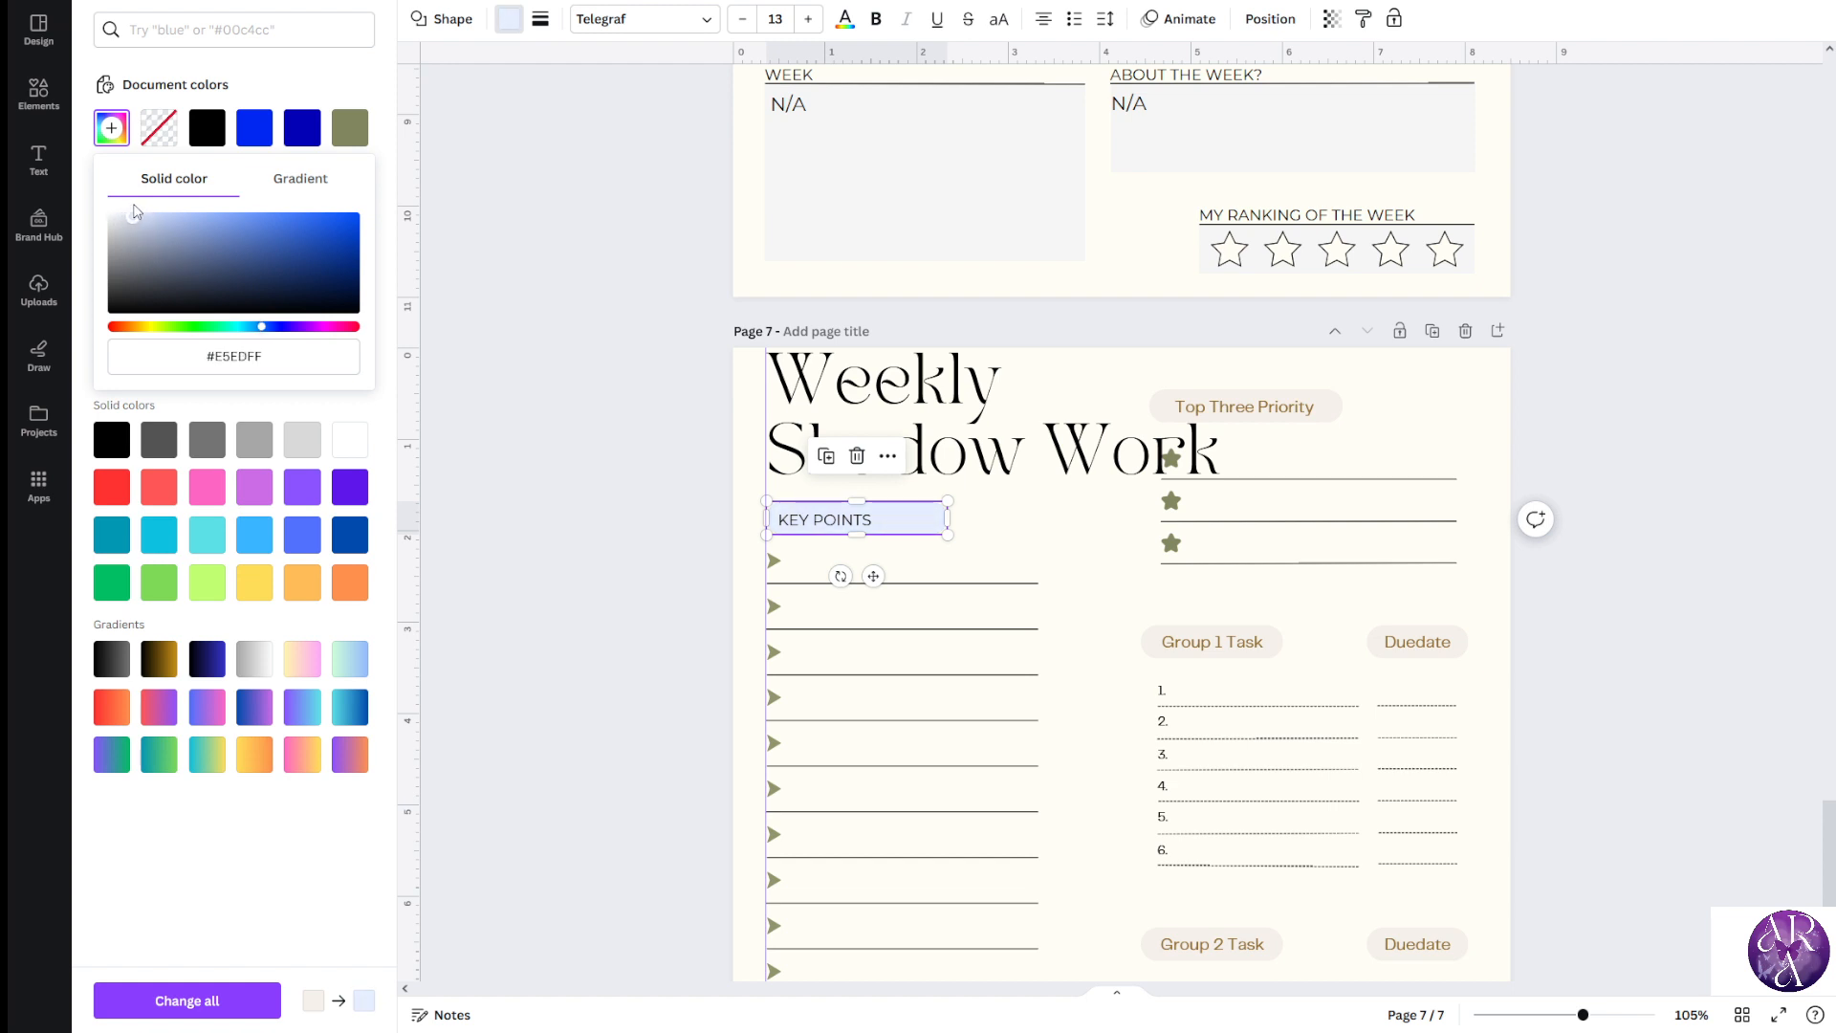
{"action": "left_click", "coordinate": [486, 267]}
{"action": "scroll", "coordinate": [274, 525], "scroll_direction": "up", "scroll_amount": 2}
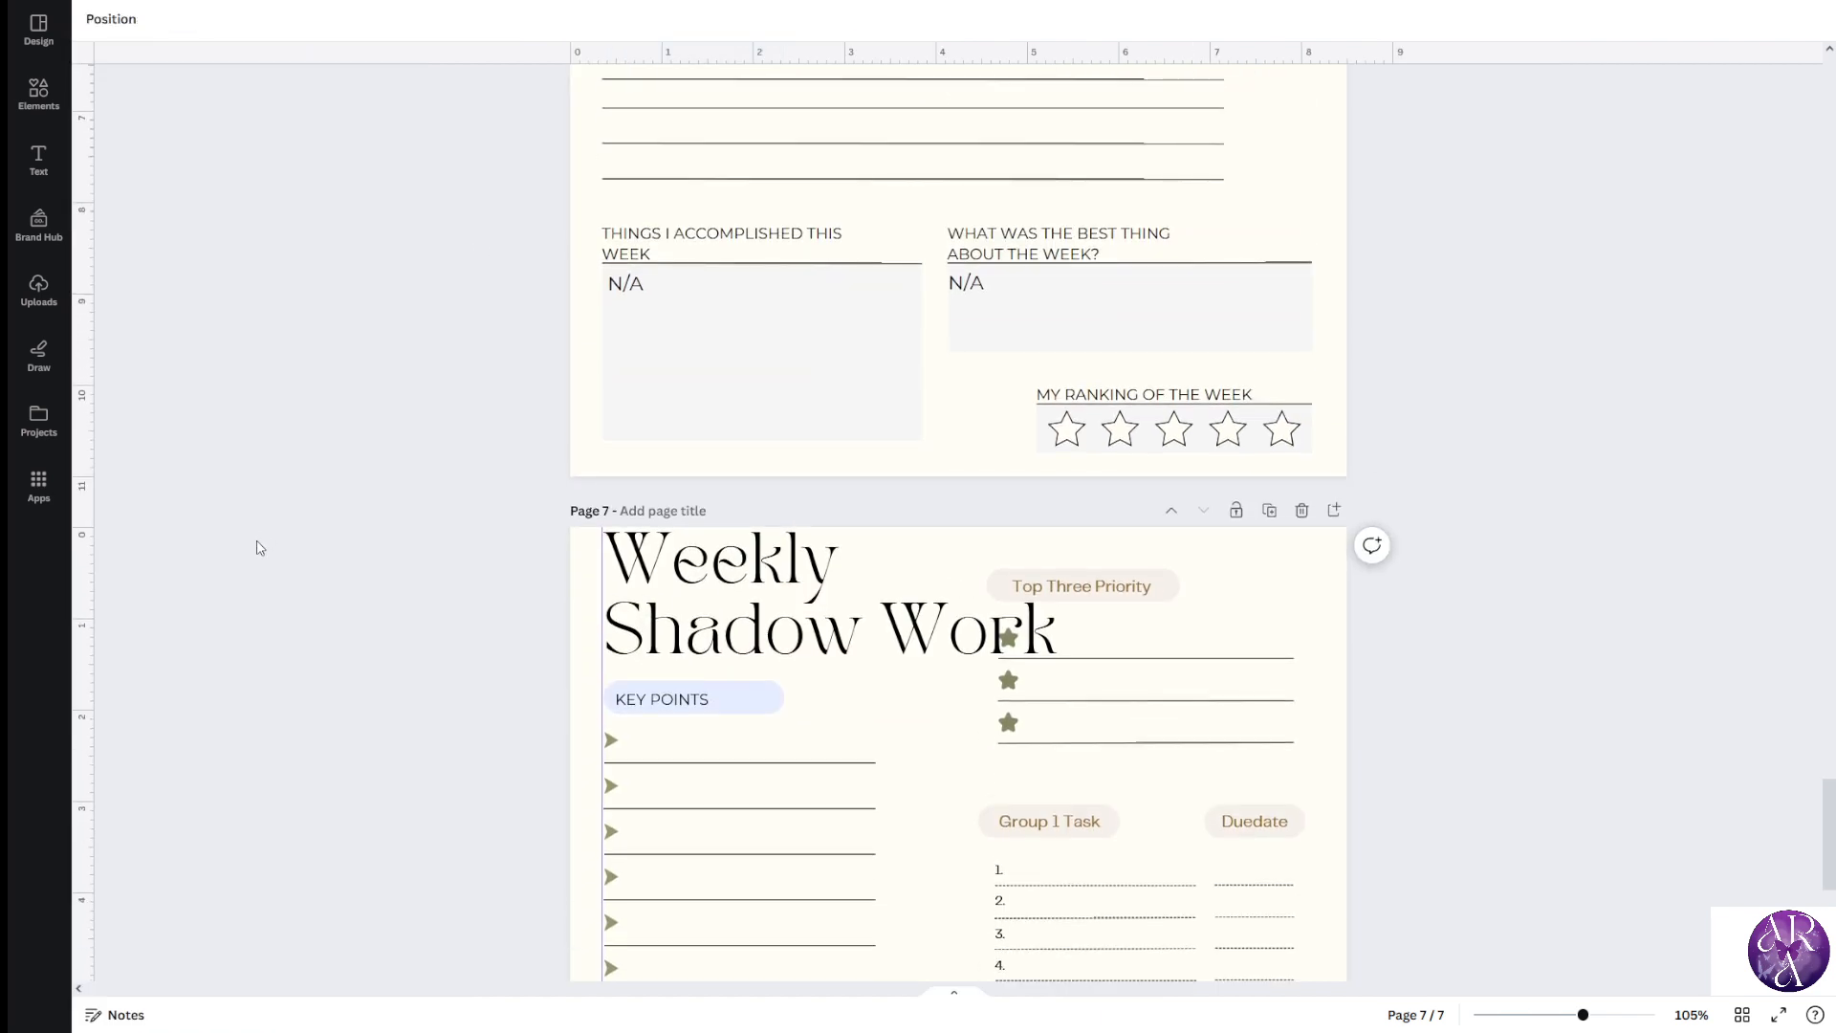
{"action": "scroll", "coordinate": [258, 547], "scroll_direction": "down", "scroll_amount": 1}
{"action": "left_click", "coordinate": [765, 575]}
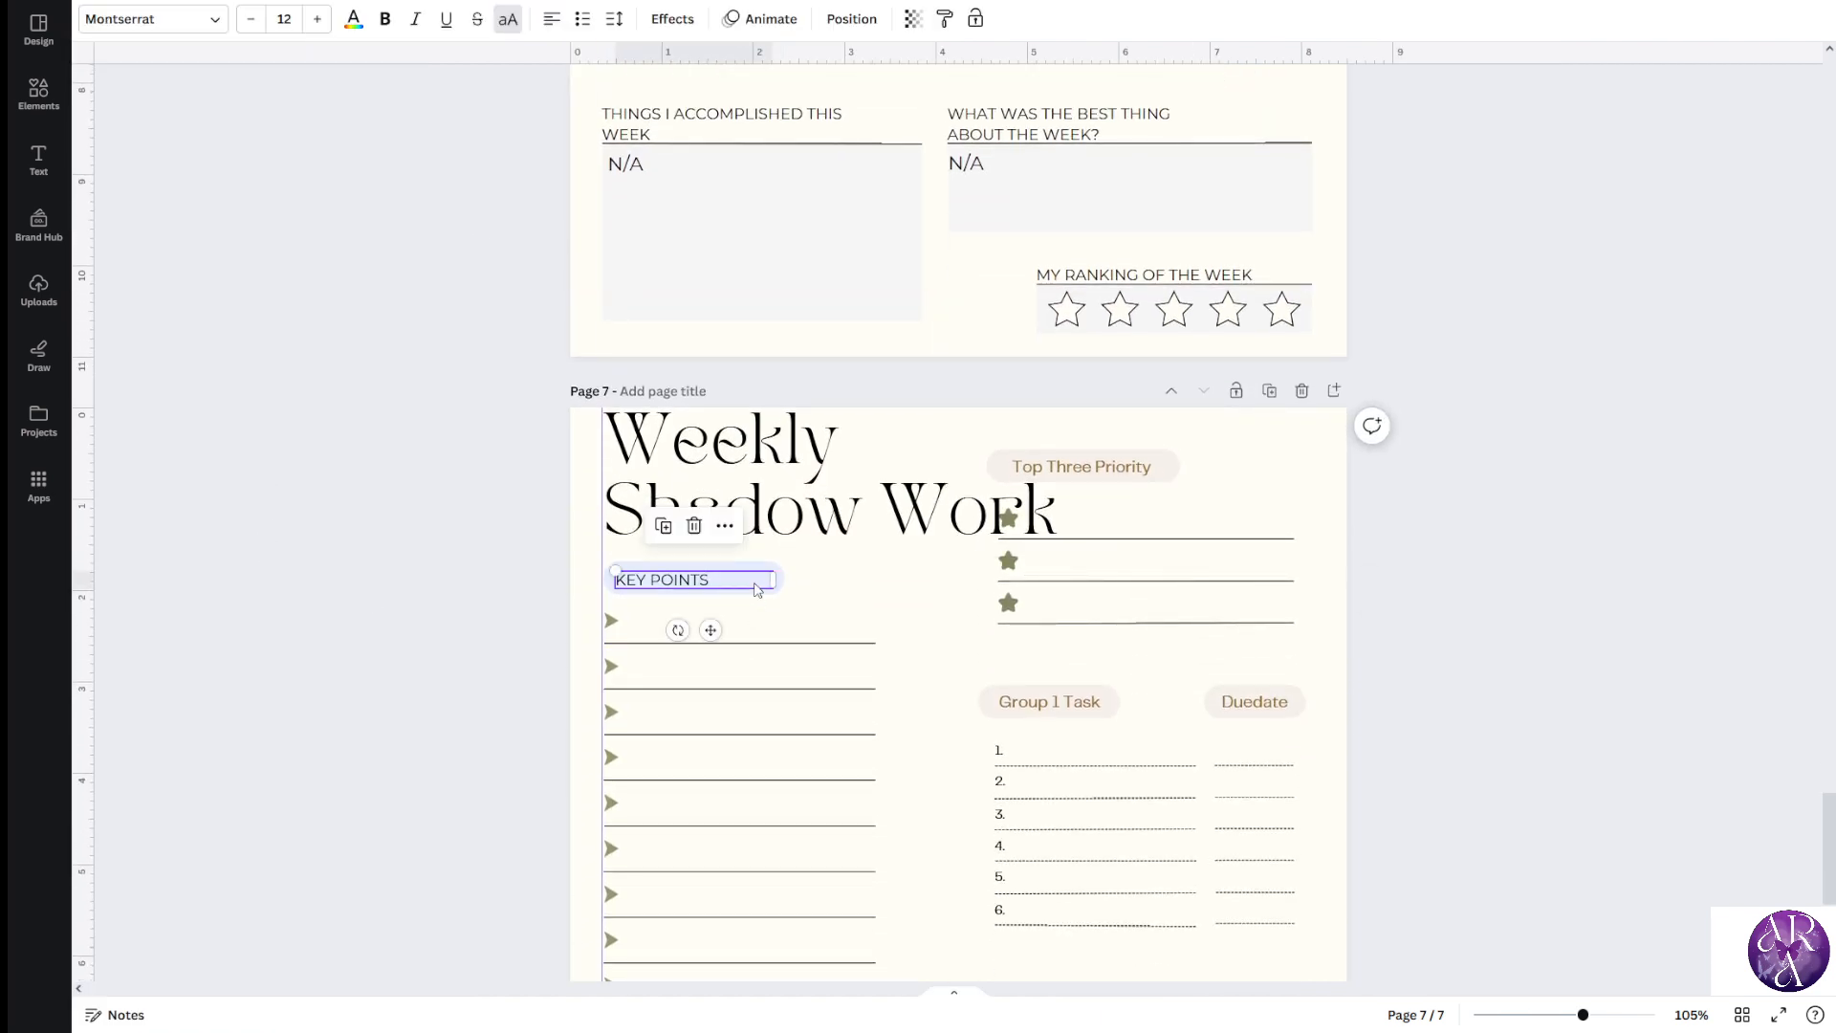
{"action": "left_click", "coordinate": [765, 575]}
{"action": "key", "text": "Escape"}
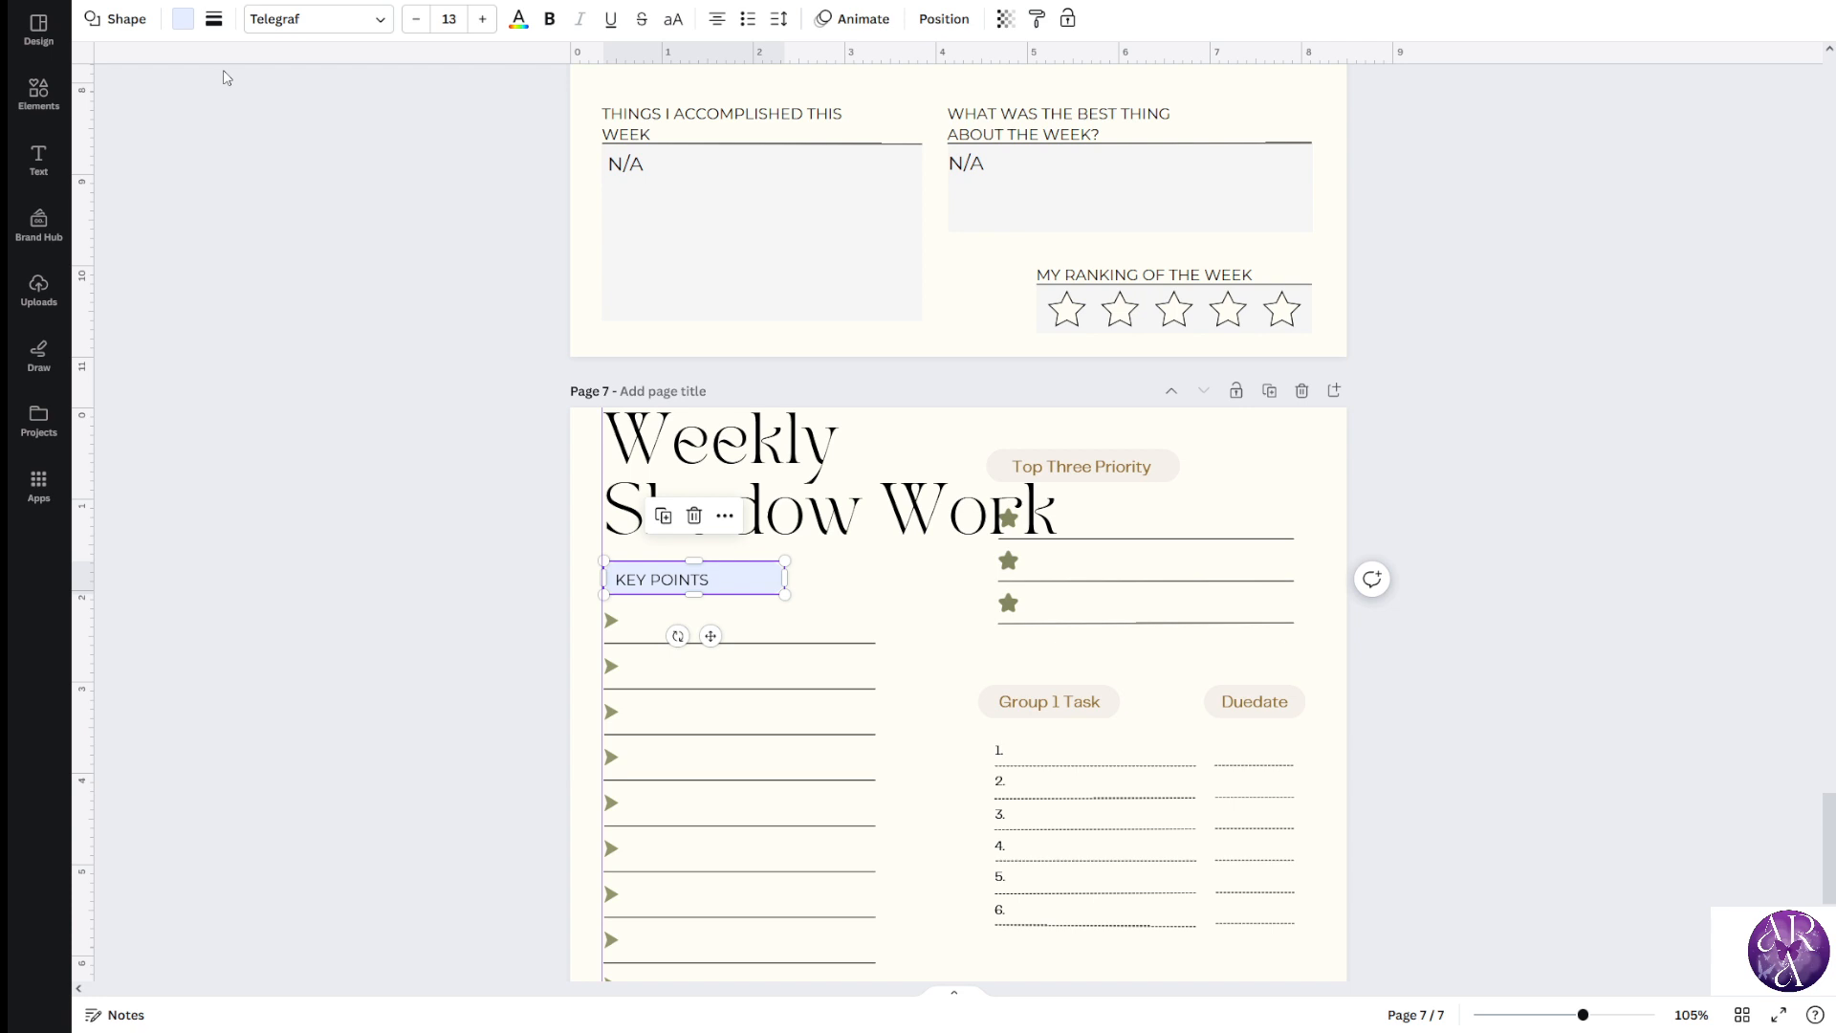
{"action": "left_click", "coordinate": [115, 19]}
{"action": "left_click", "coordinate": [581, 257]}
{"action": "left_click", "coordinate": [374, 538]}
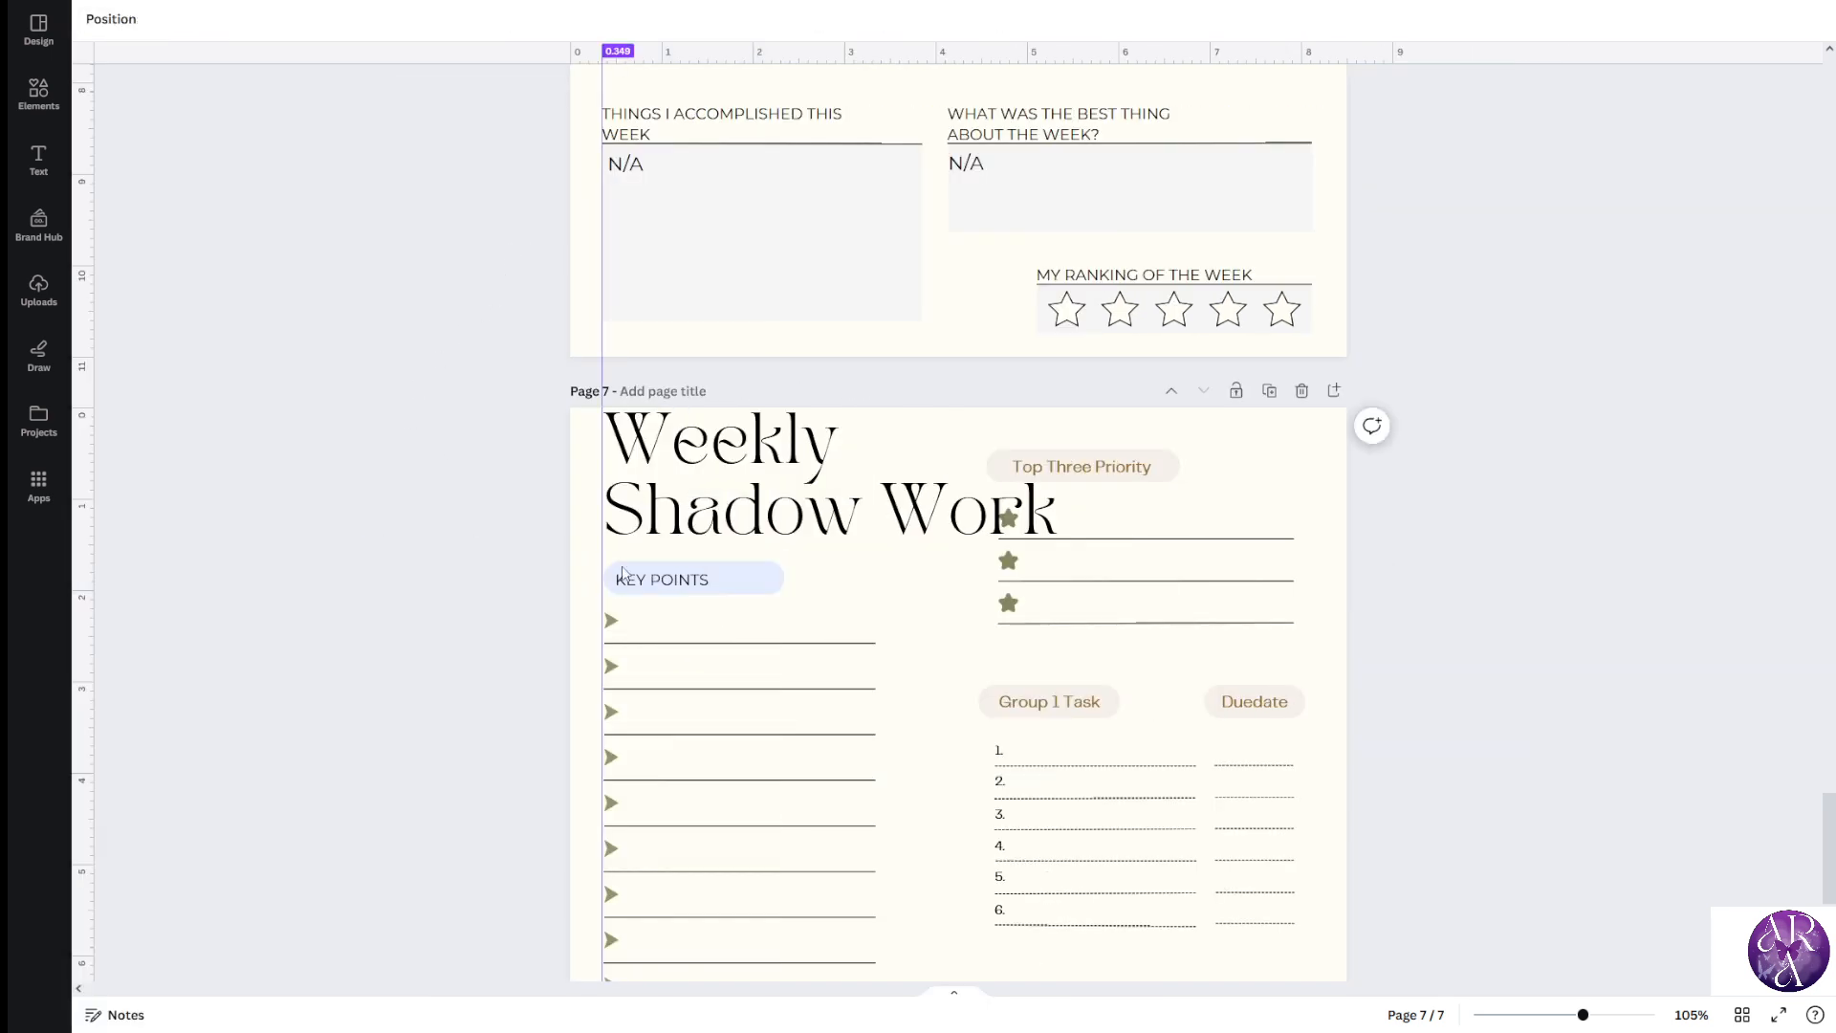
Change the rounded background behind the Key Points heading to a square shape
{"action": "left_click", "coordinate": [774, 592]}
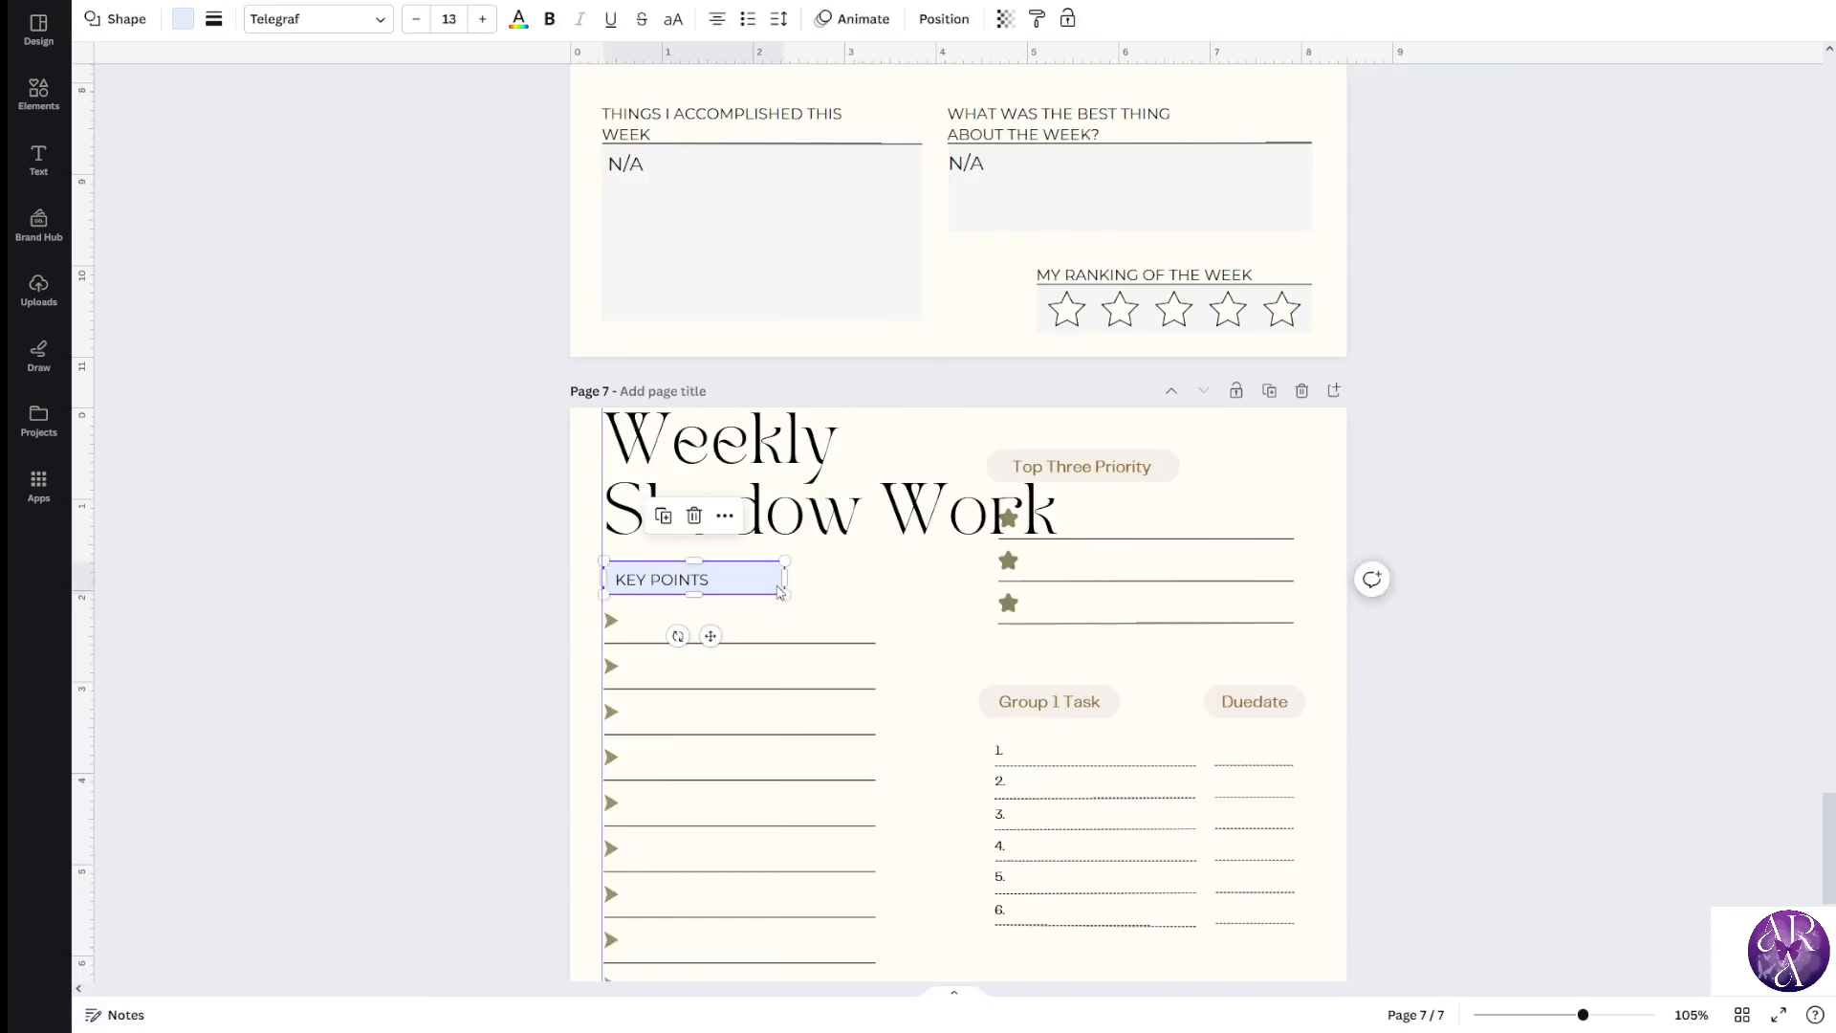
{"action": "left_click", "coordinate": [119, 19]}
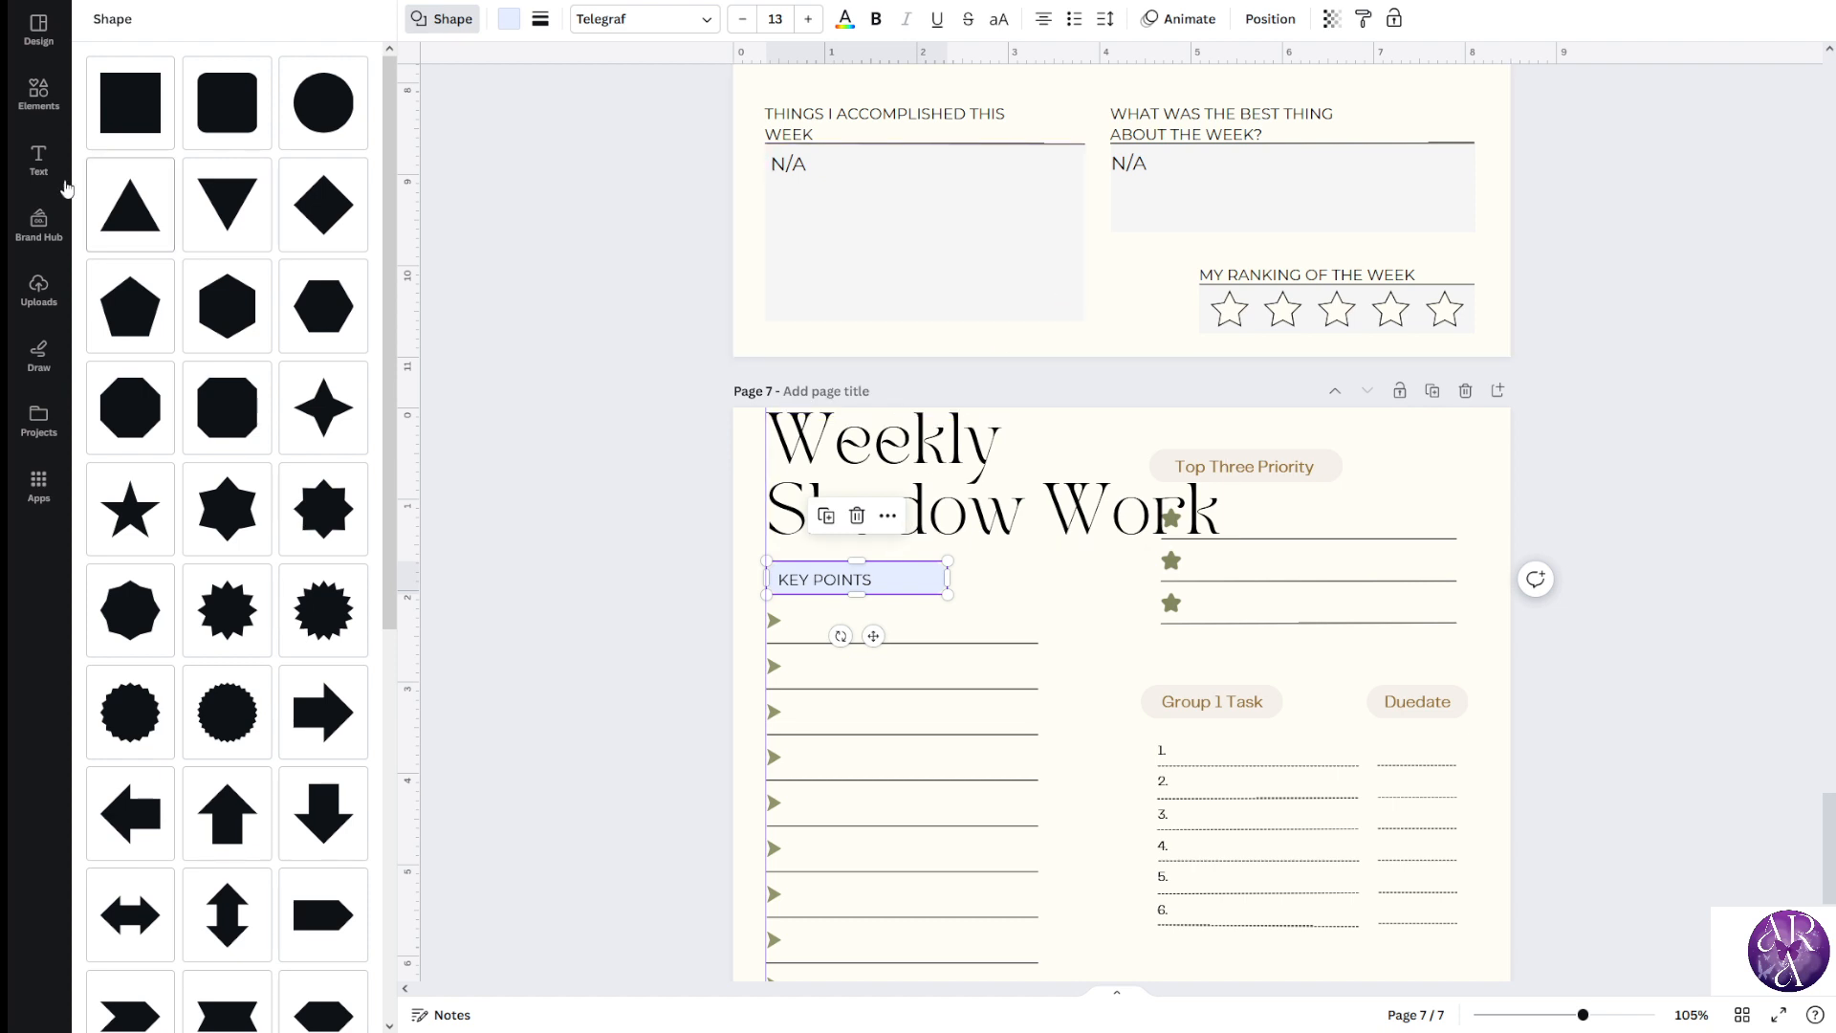
{"action": "left_click", "coordinate": [129, 131]}
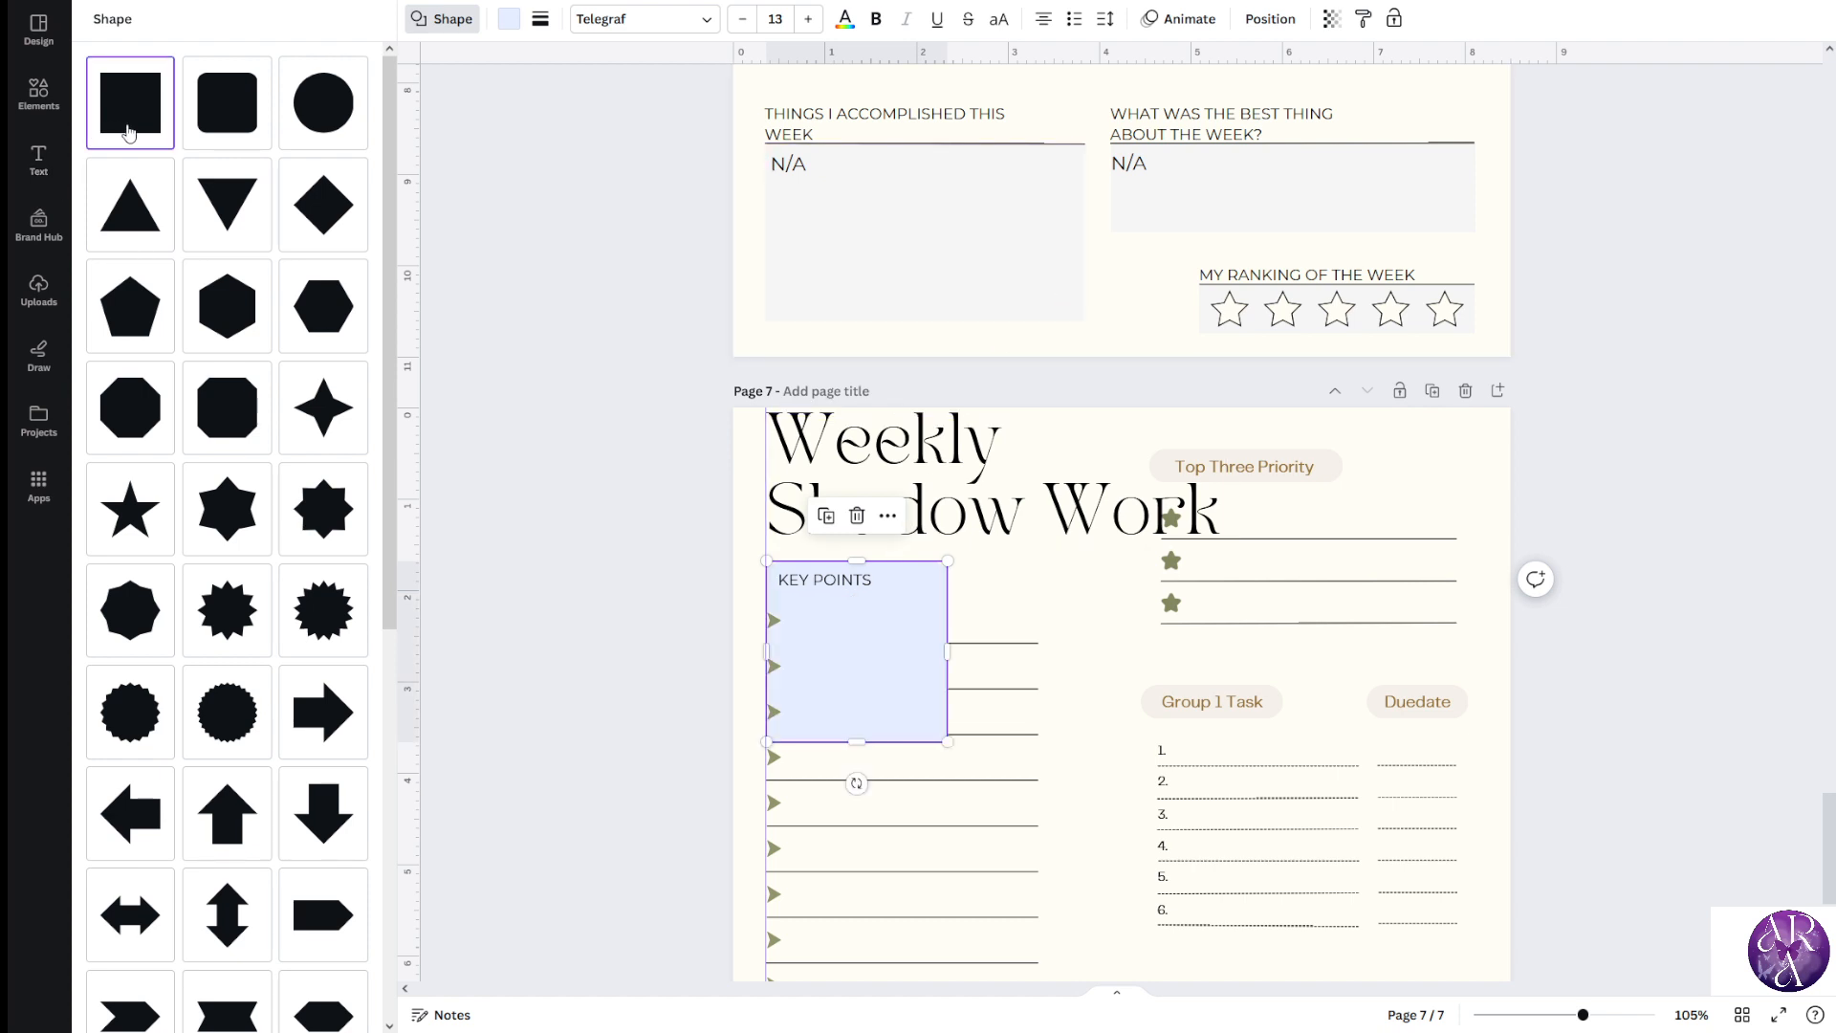
Flatten the Key Points background to a strip about 0.3 in high, widen it to match the lines below, and align the heading with the vertical guide
{"action": "left_click", "coordinate": [507, 585]}
{"action": "left_click", "coordinate": [680, 656]}
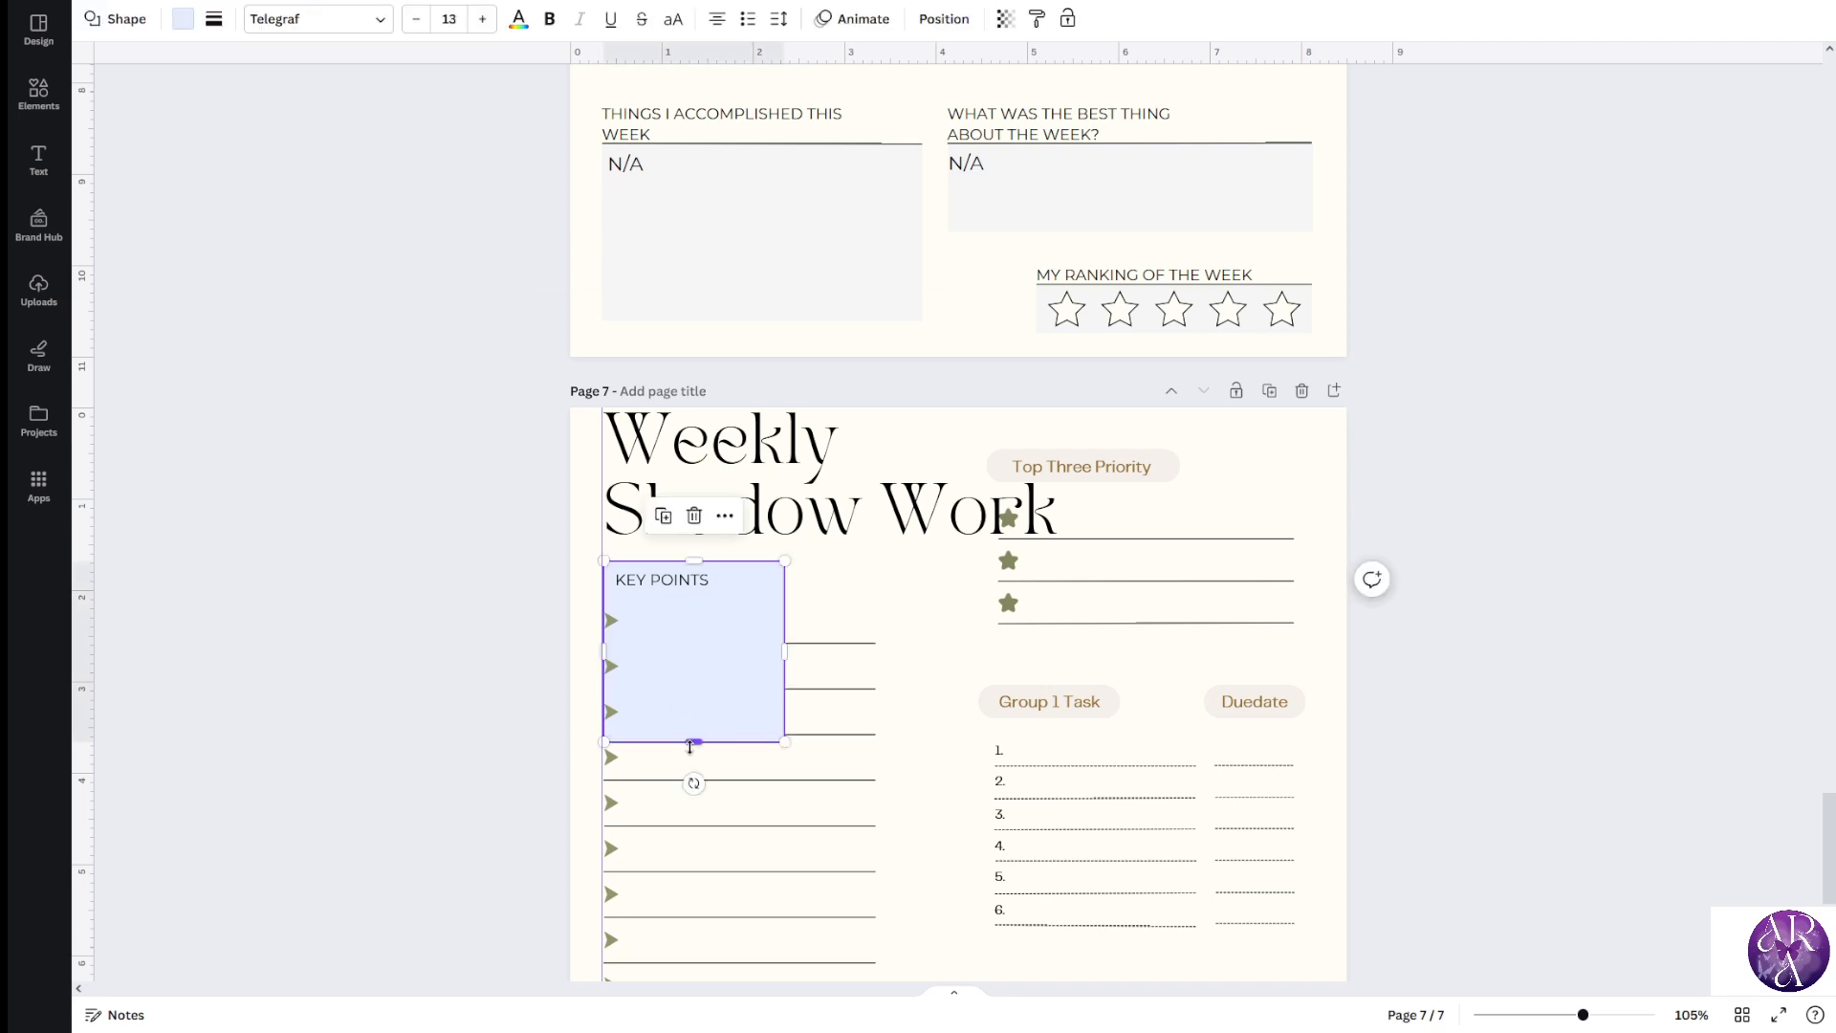
{"action": "left_click_drag", "start_coordinate": [693, 742], "coordinate": [678, 595]}
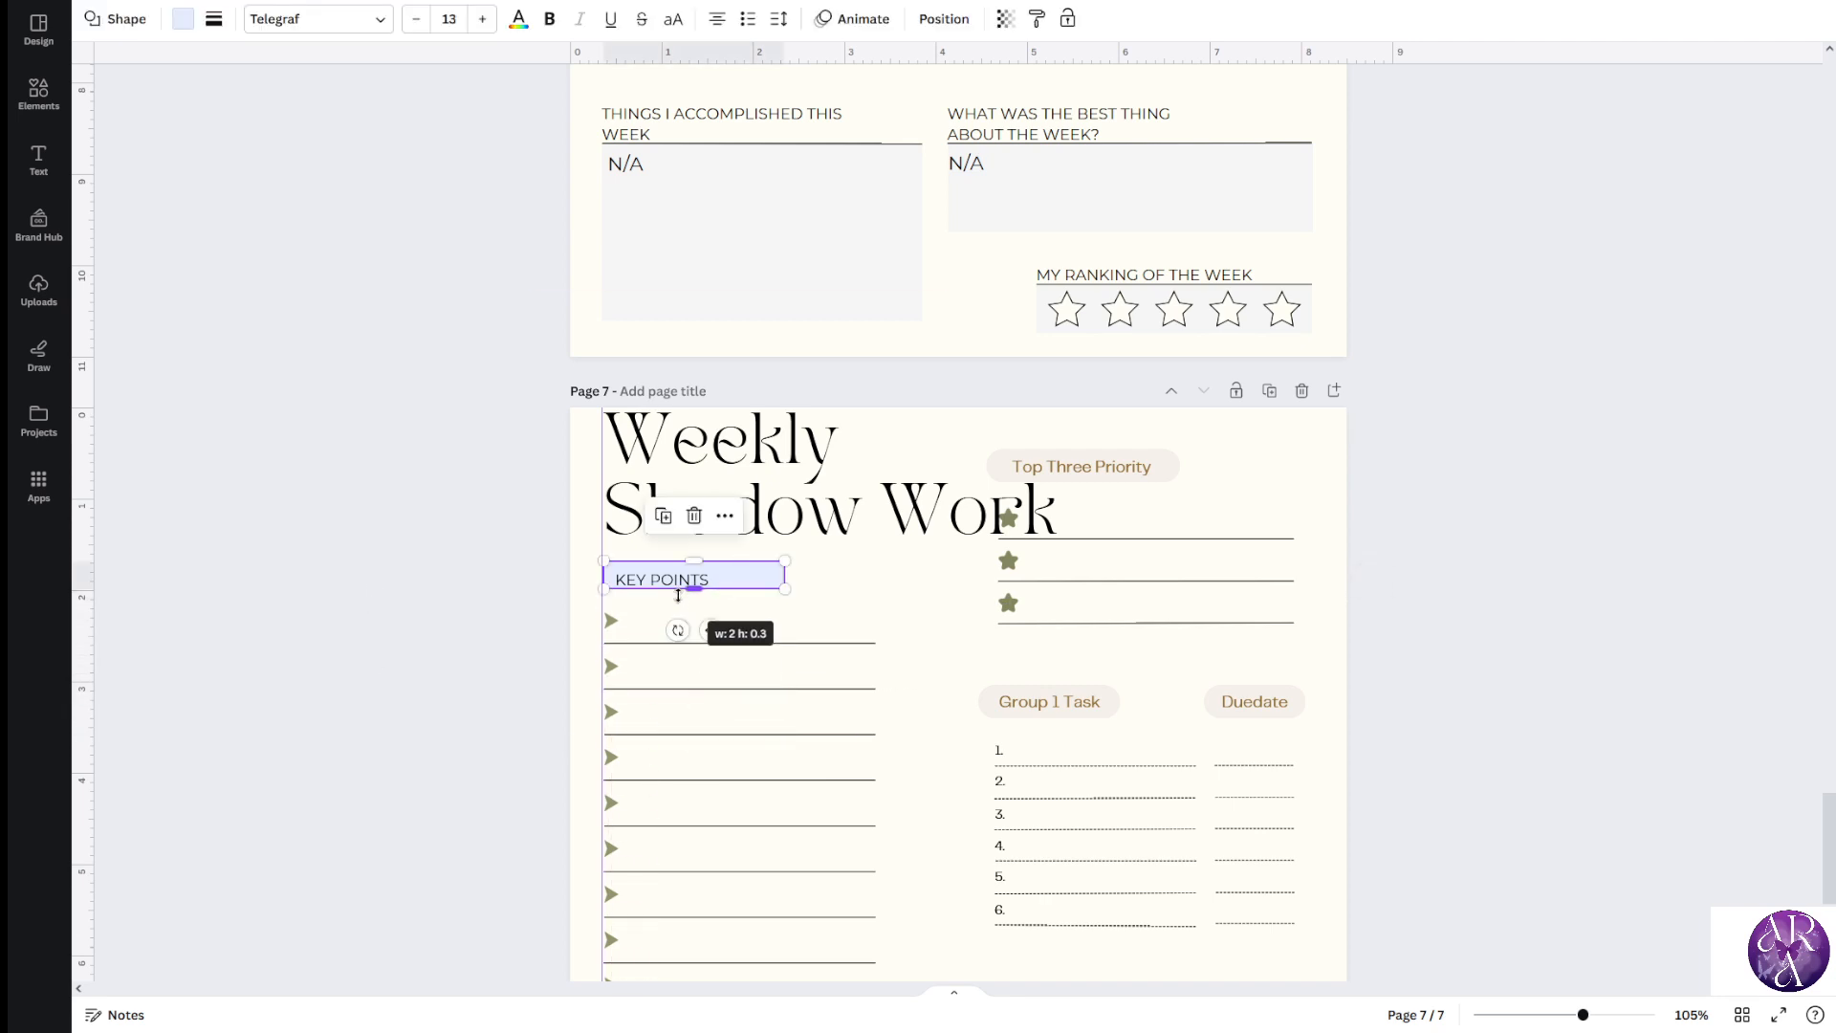
{"action": "left_click_drag", "start_coordinate": [784, 575], "coordinate": [670, 582]}
{"action": "left_click", "coordinate": [377, 566]}
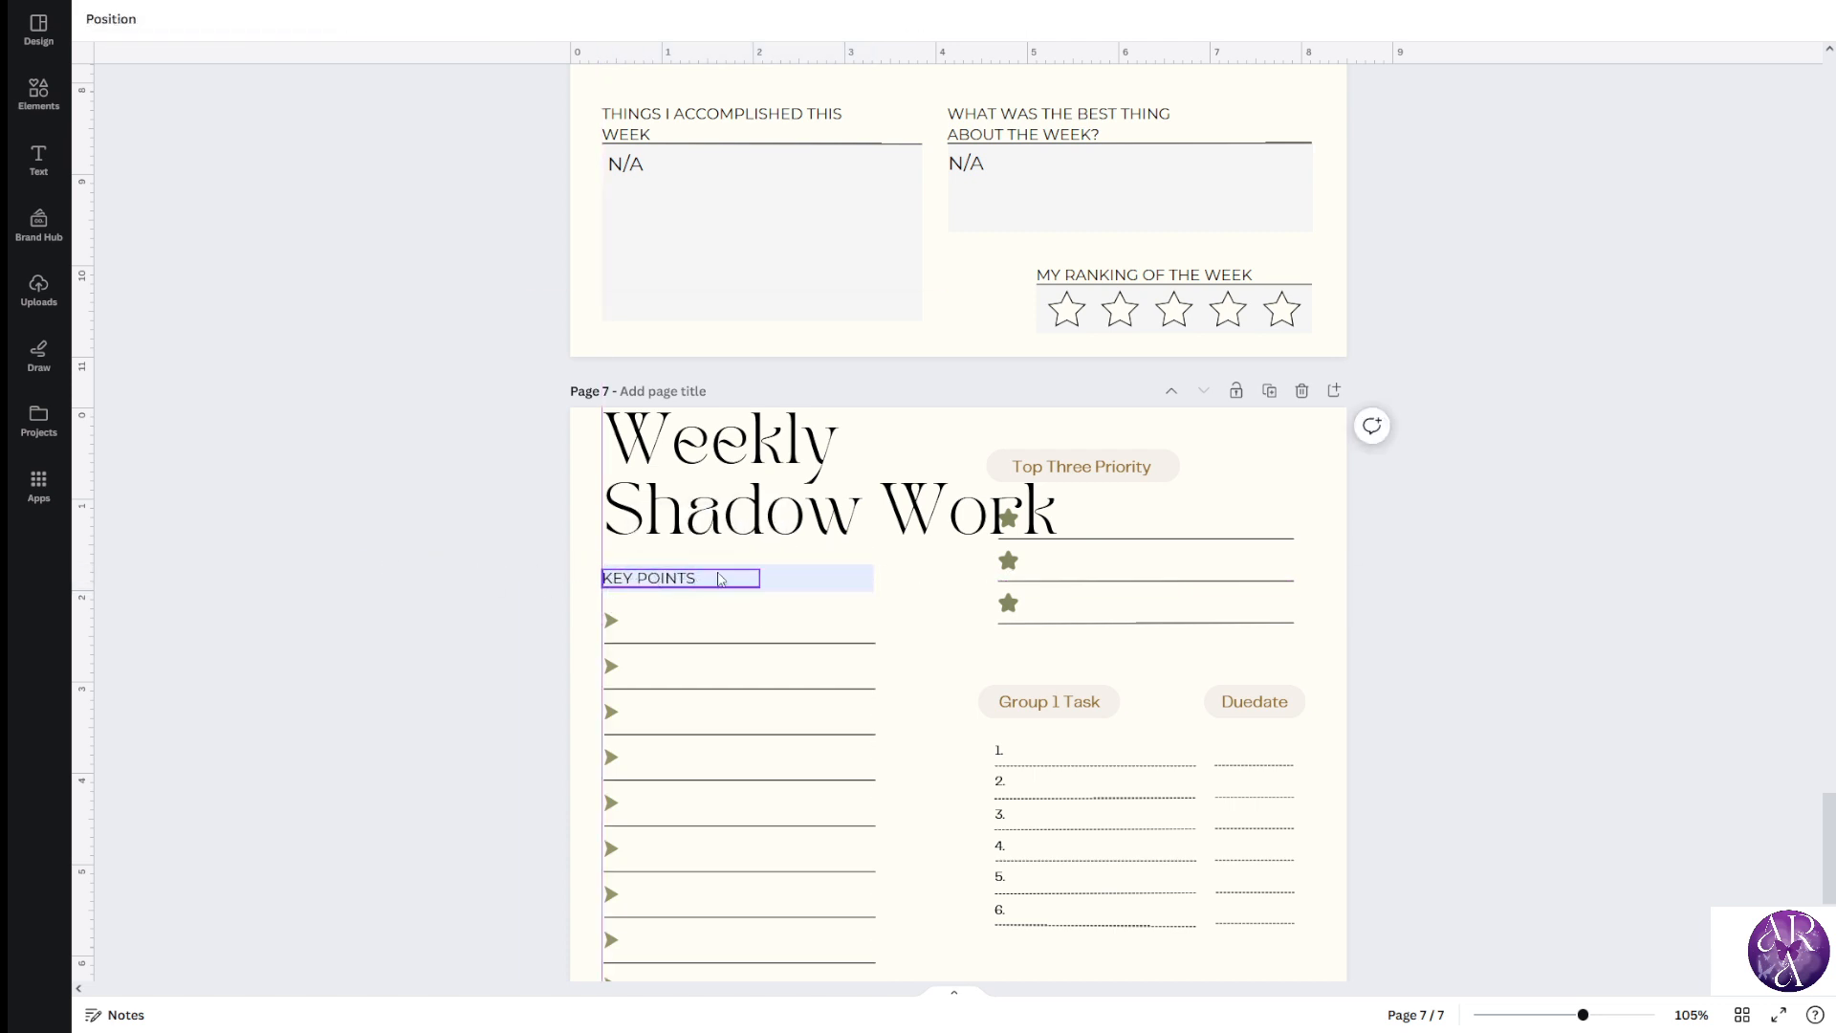
Copy the Key Points background's pale blue style onto the rounded background behind the Top Three Priority heading
{"action": "left_click", "coordinate": [781, 585]}
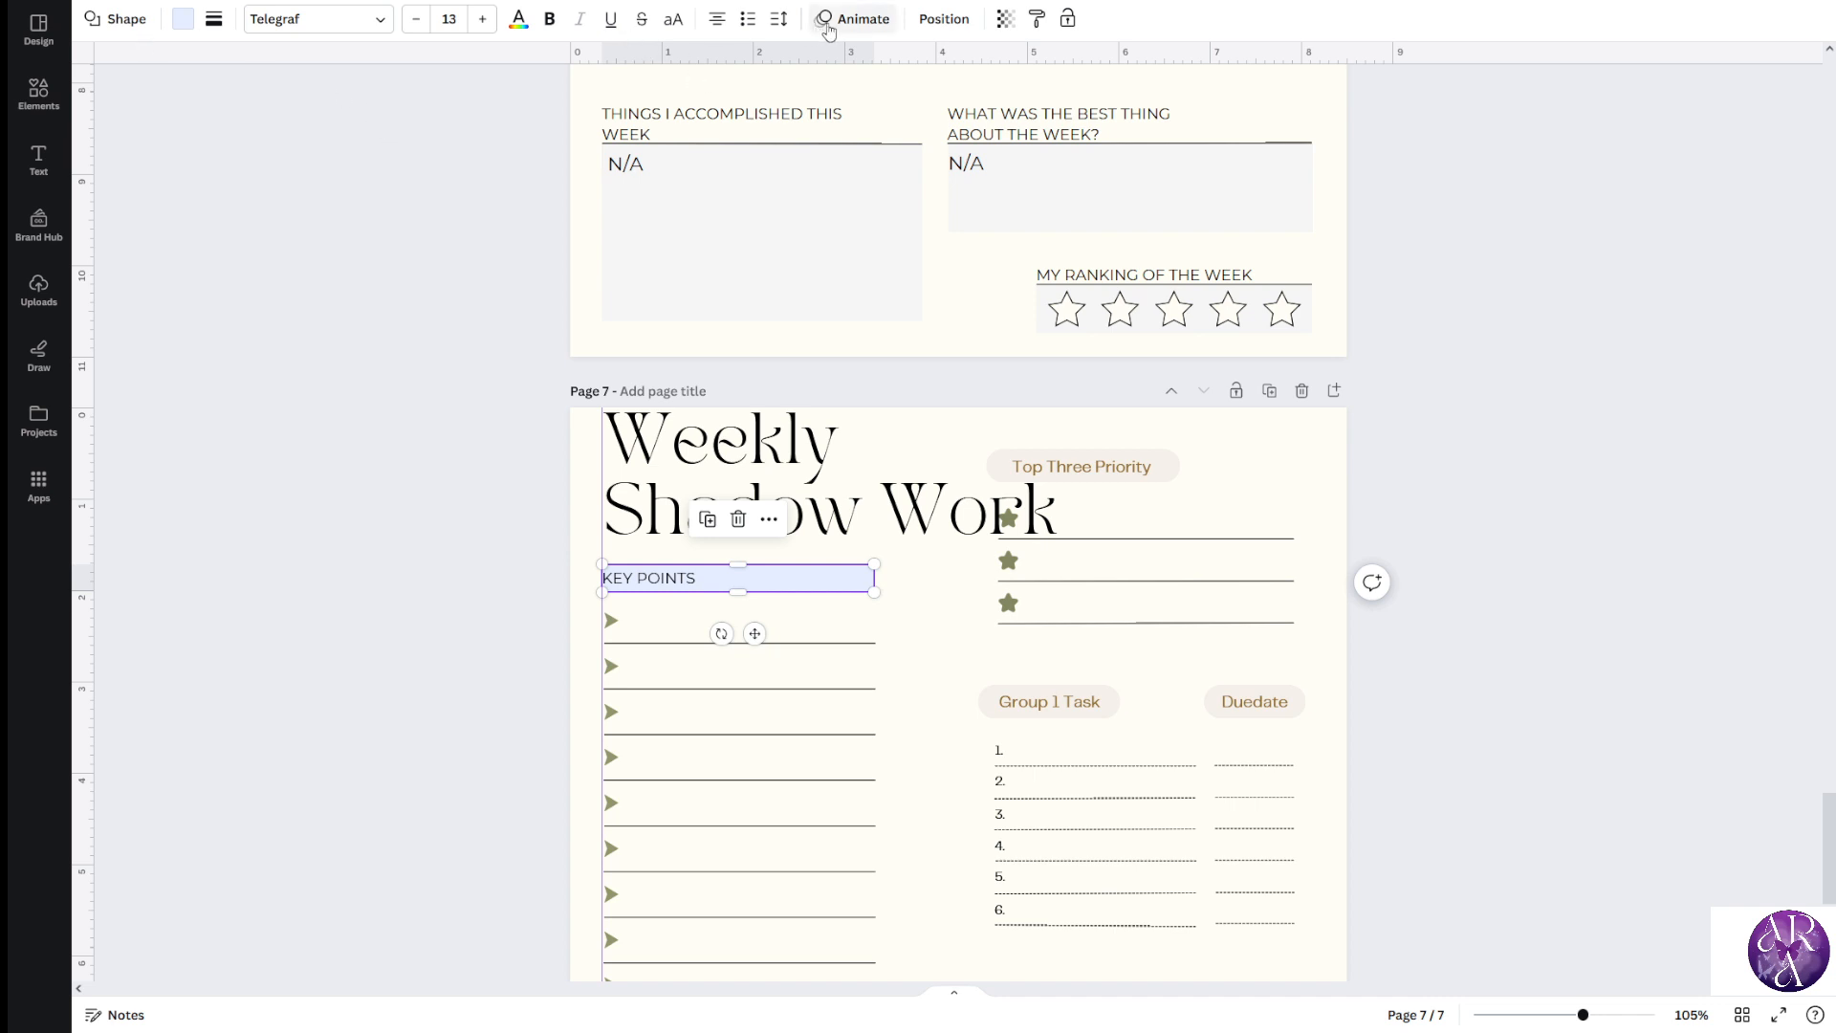
{"action": "left_click", "coordinate": [1037, 19]}
{"action": "left_click", "coordinate": [1163, 472]}
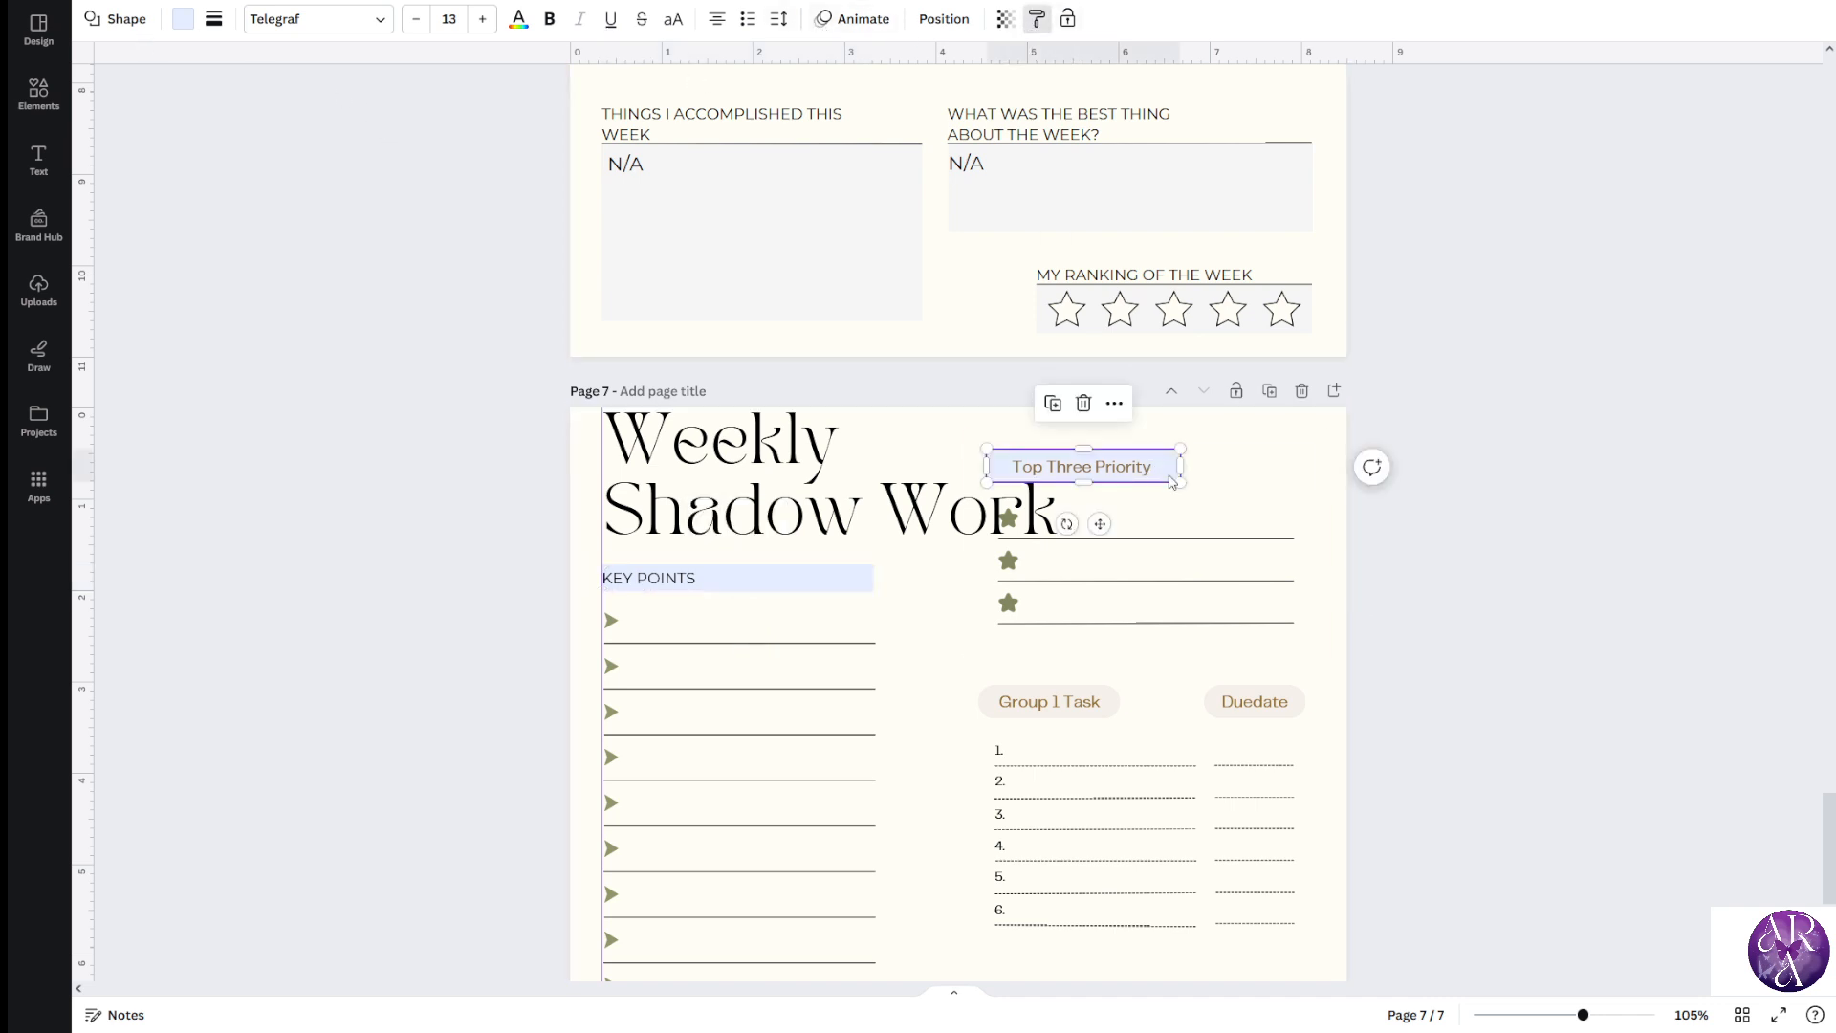
{"action": "left_click", "coordinate": [1398, 492]}
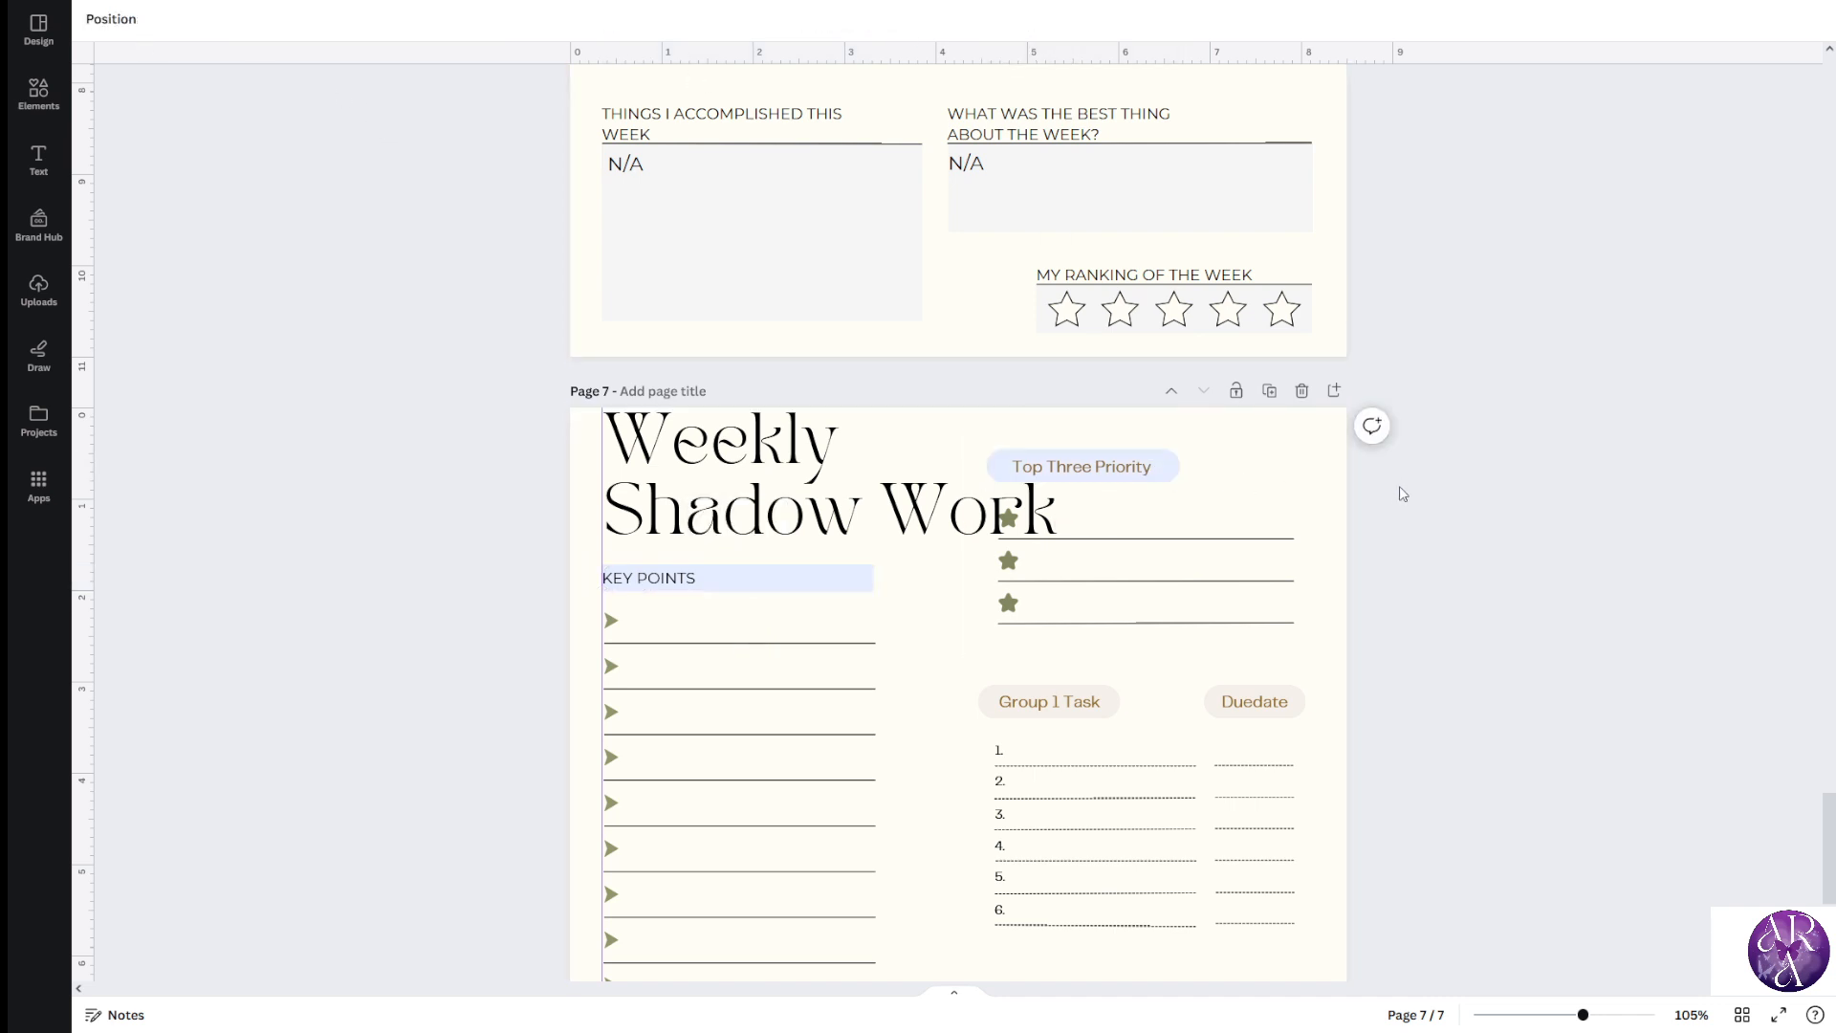
Delete the background behind the Top Three Priority heading, and undo the deletion
{"action": "left_click", "coordinate": [1179, 467]}
{"action": "key", "text": "Delete"}
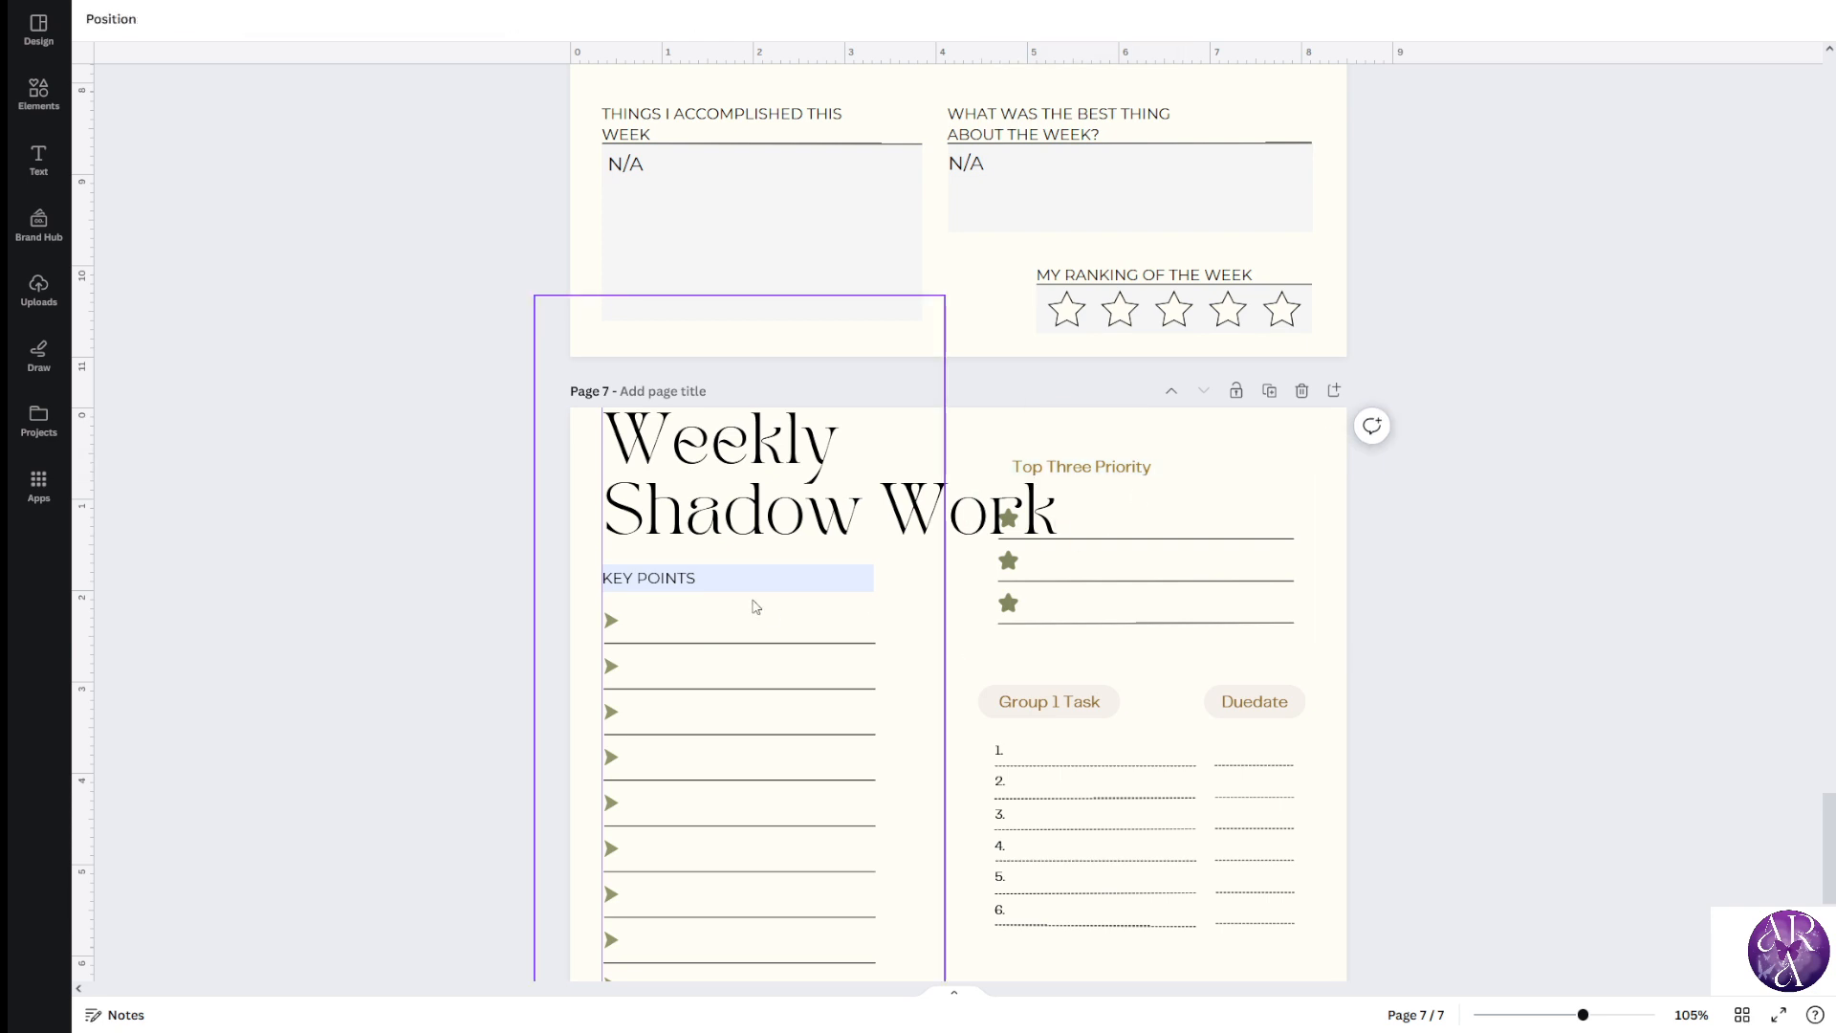
{"action": "scroll", "coordinate": [767, 581], "scroll_direction": "down", "scroll_amount": 4}
{"action": "scroll", "coordinate": [856, 487], "scroll_direction": "up", "scroll_amount": 2}
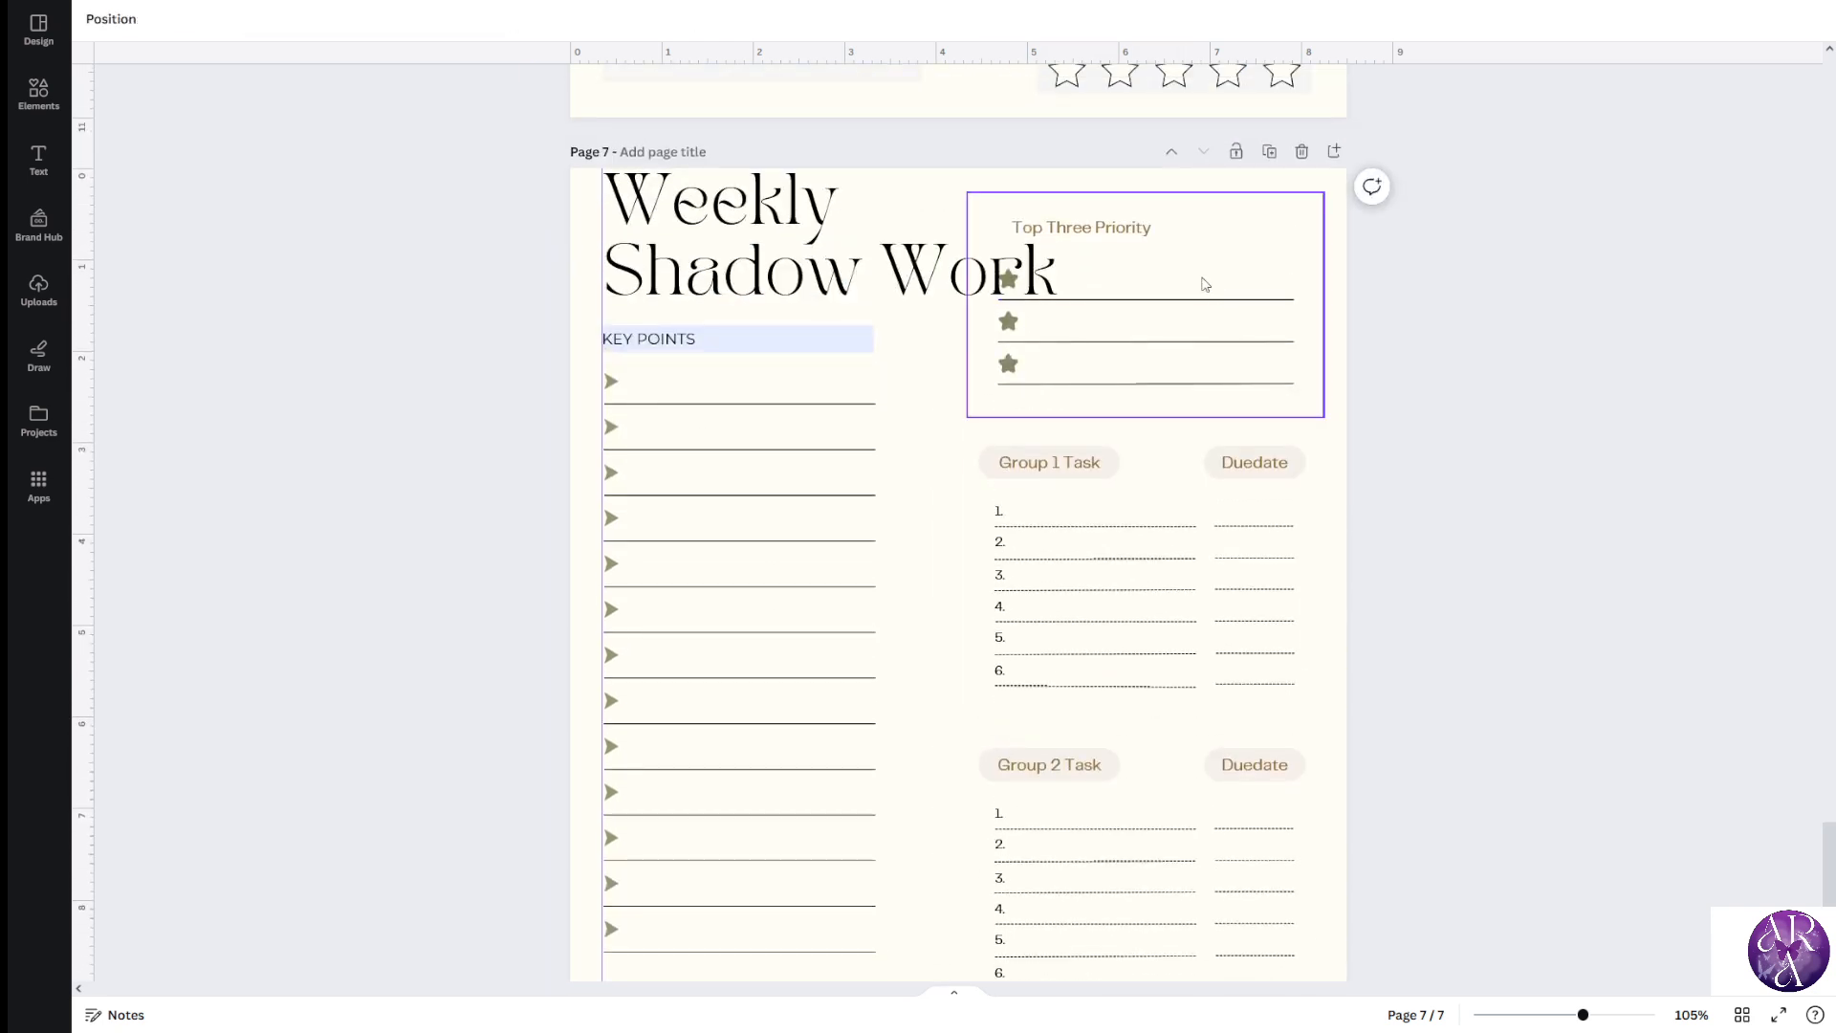
{"action": "key", "text": "ctrl+z"}
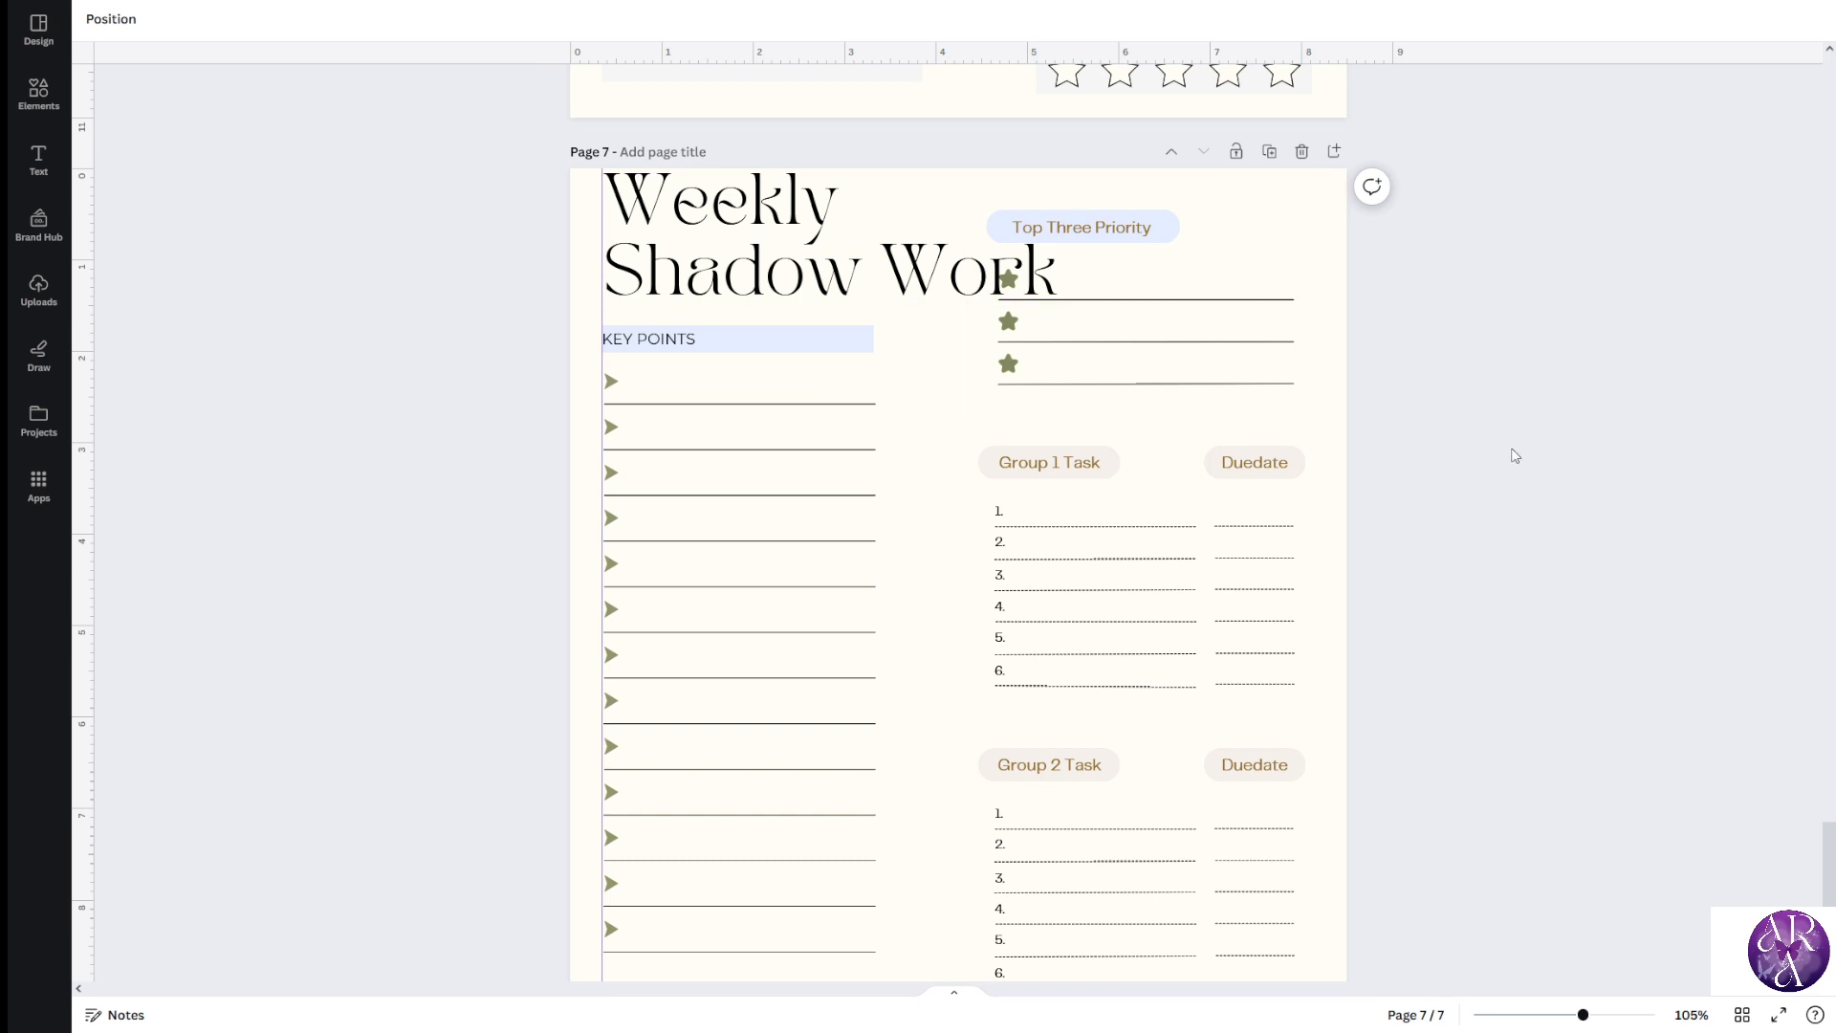
Recolor the first arrow under the Key Points heading to light blue #8FB2FF
{"action": "scroll", "coordinate": [1345, 463], "scroll_direction": "down", "scroll_amount": 2}
{"action": "left_click", "coordinate": [611, 203]}
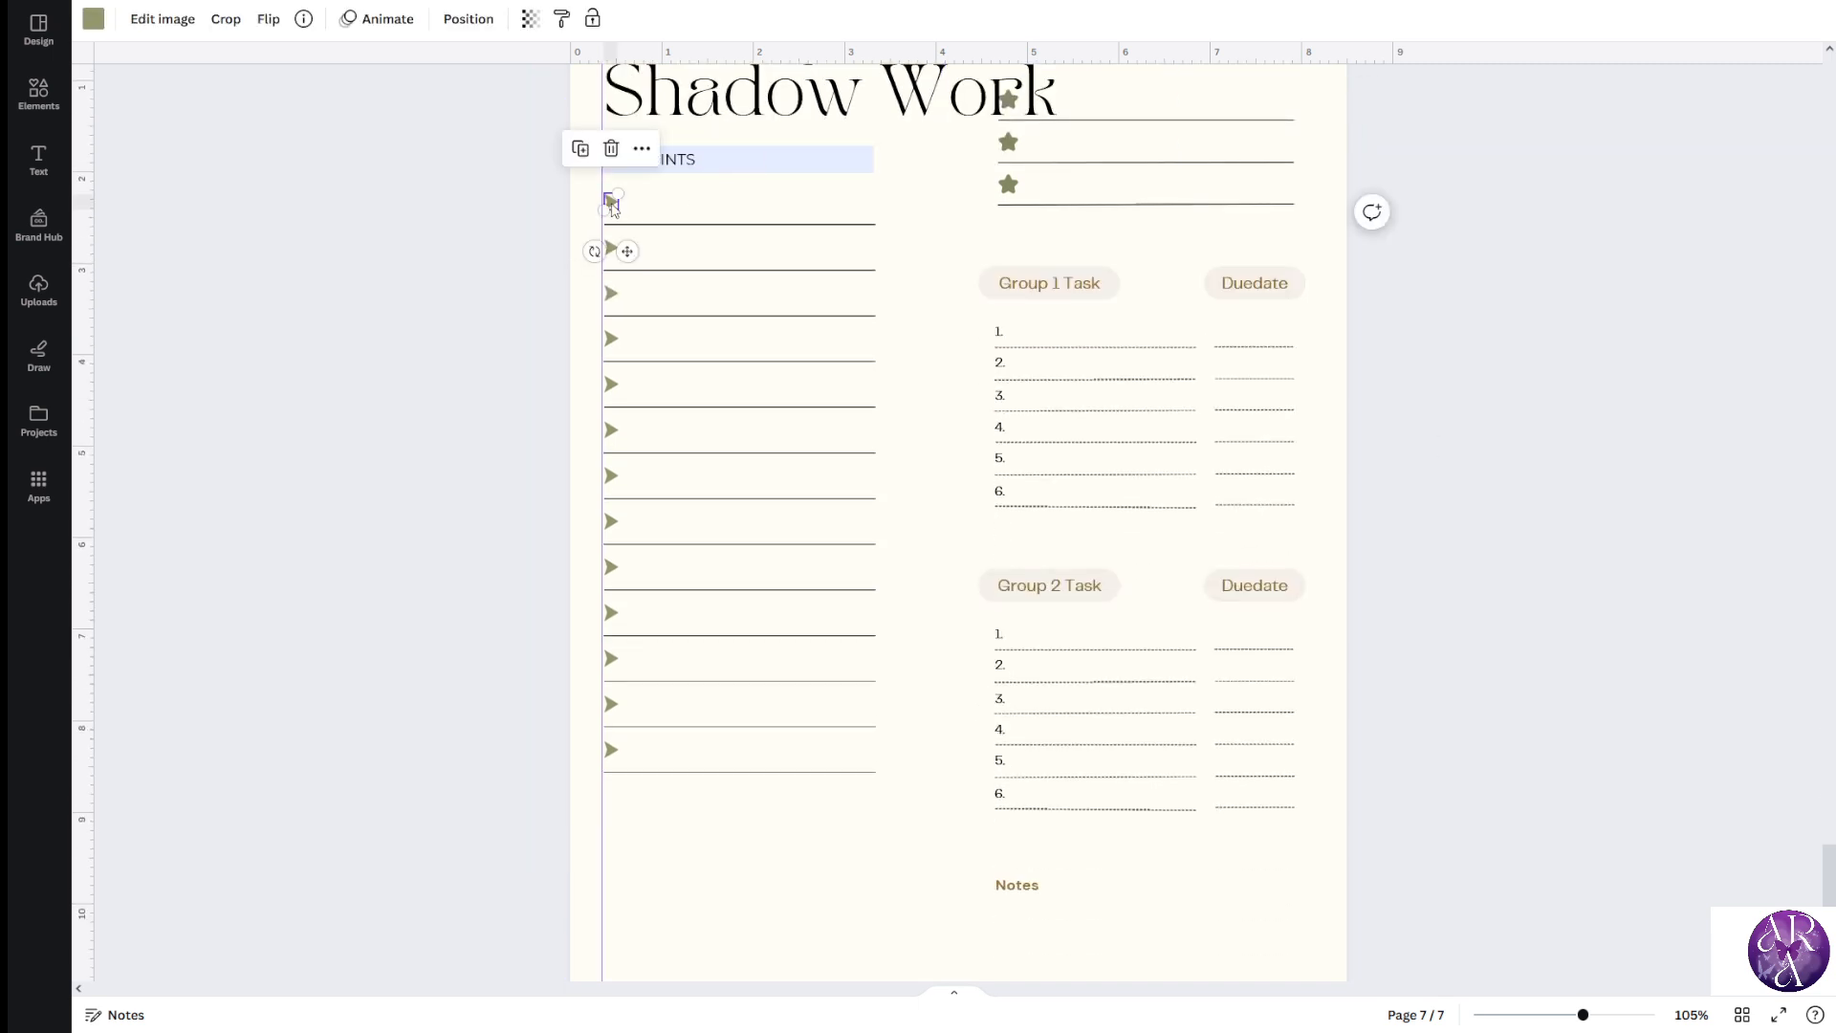
{"action": "left_click", "coordinate": [93, 21]}
{"action": "left_click", "coordinate": [205, 172]}
{"action": "left_click", "coordinate": [205, 172]}
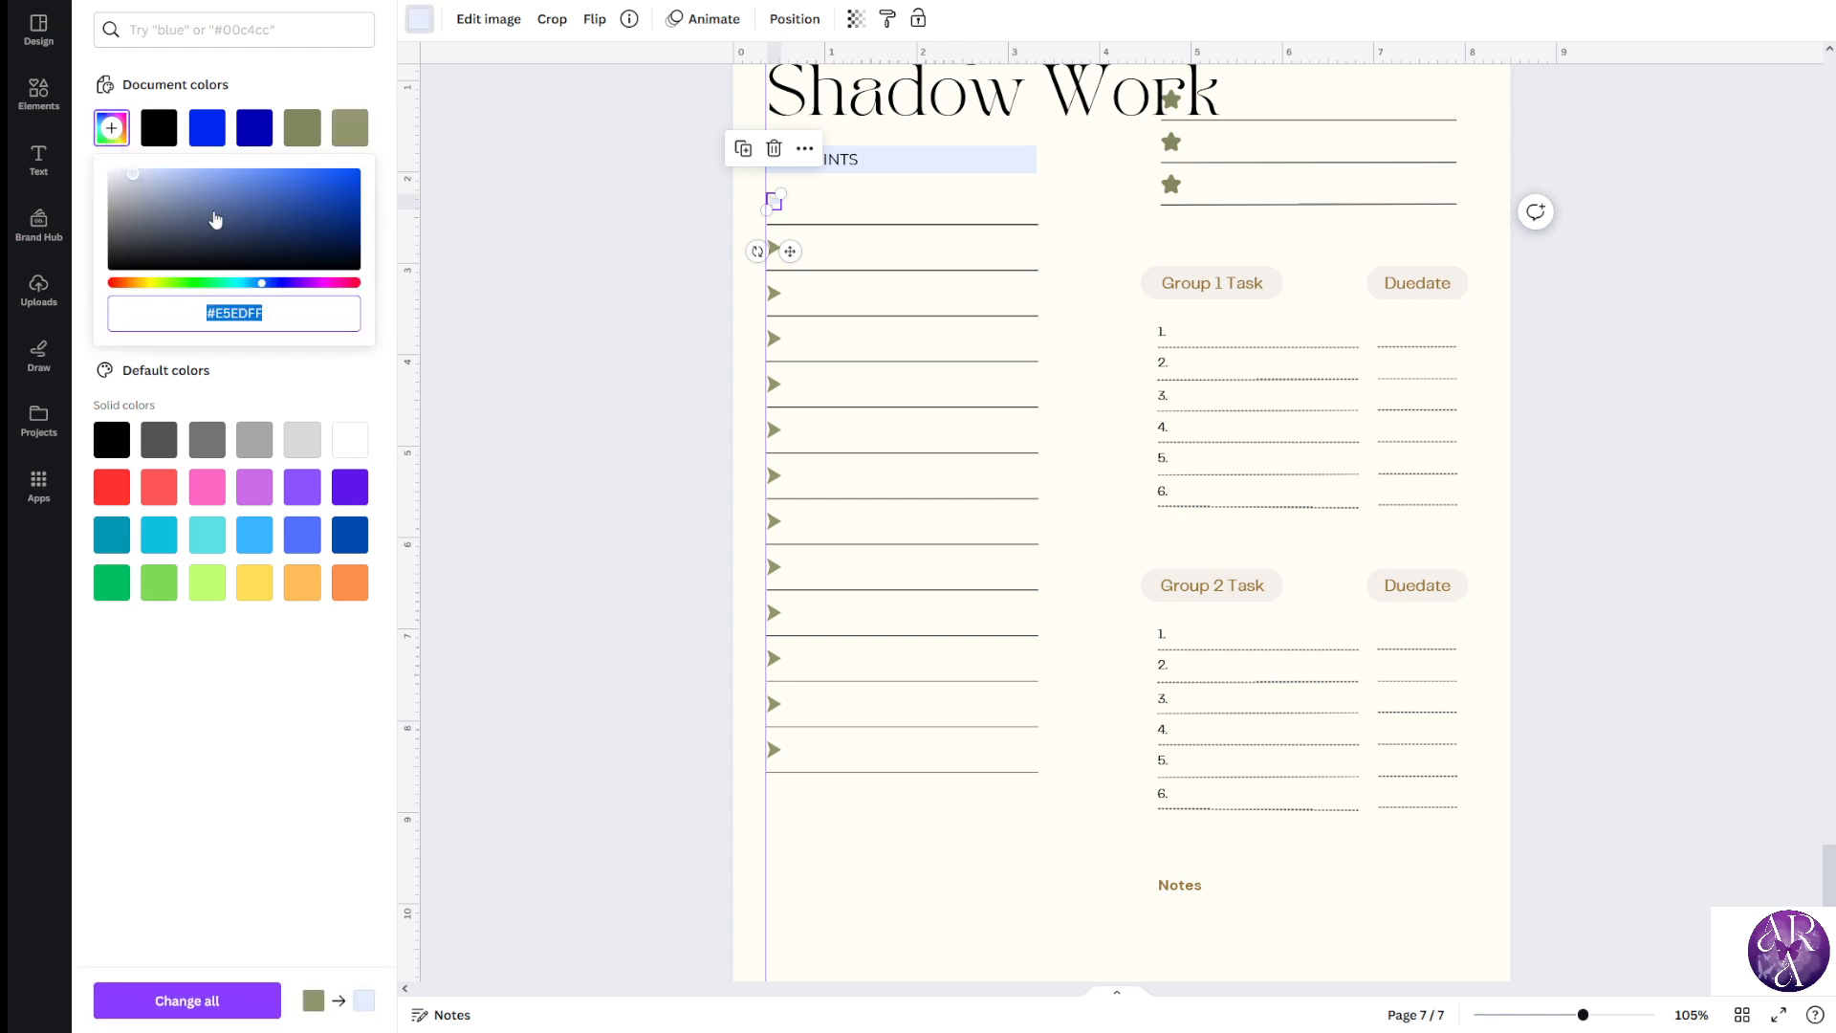
{"action": "left_click", "coordinate": [229, 170]}
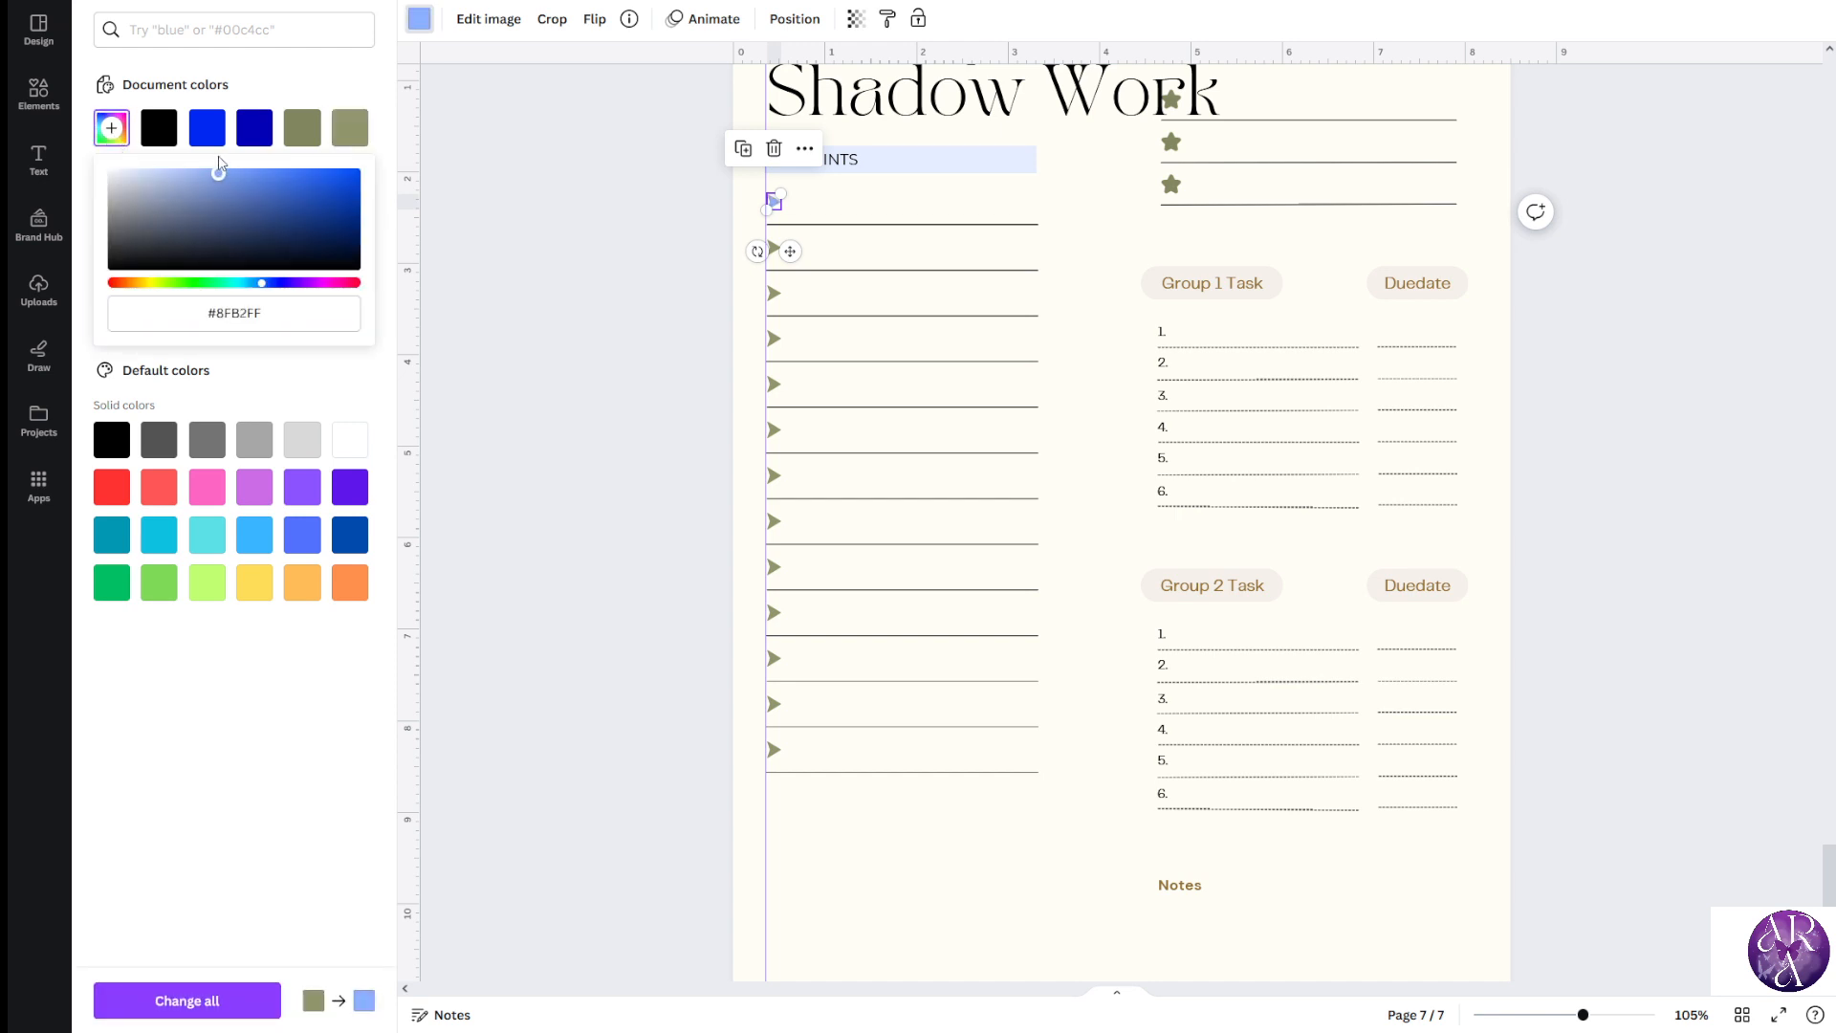
{"action": "left_click", "coordinate": [517, 205]}
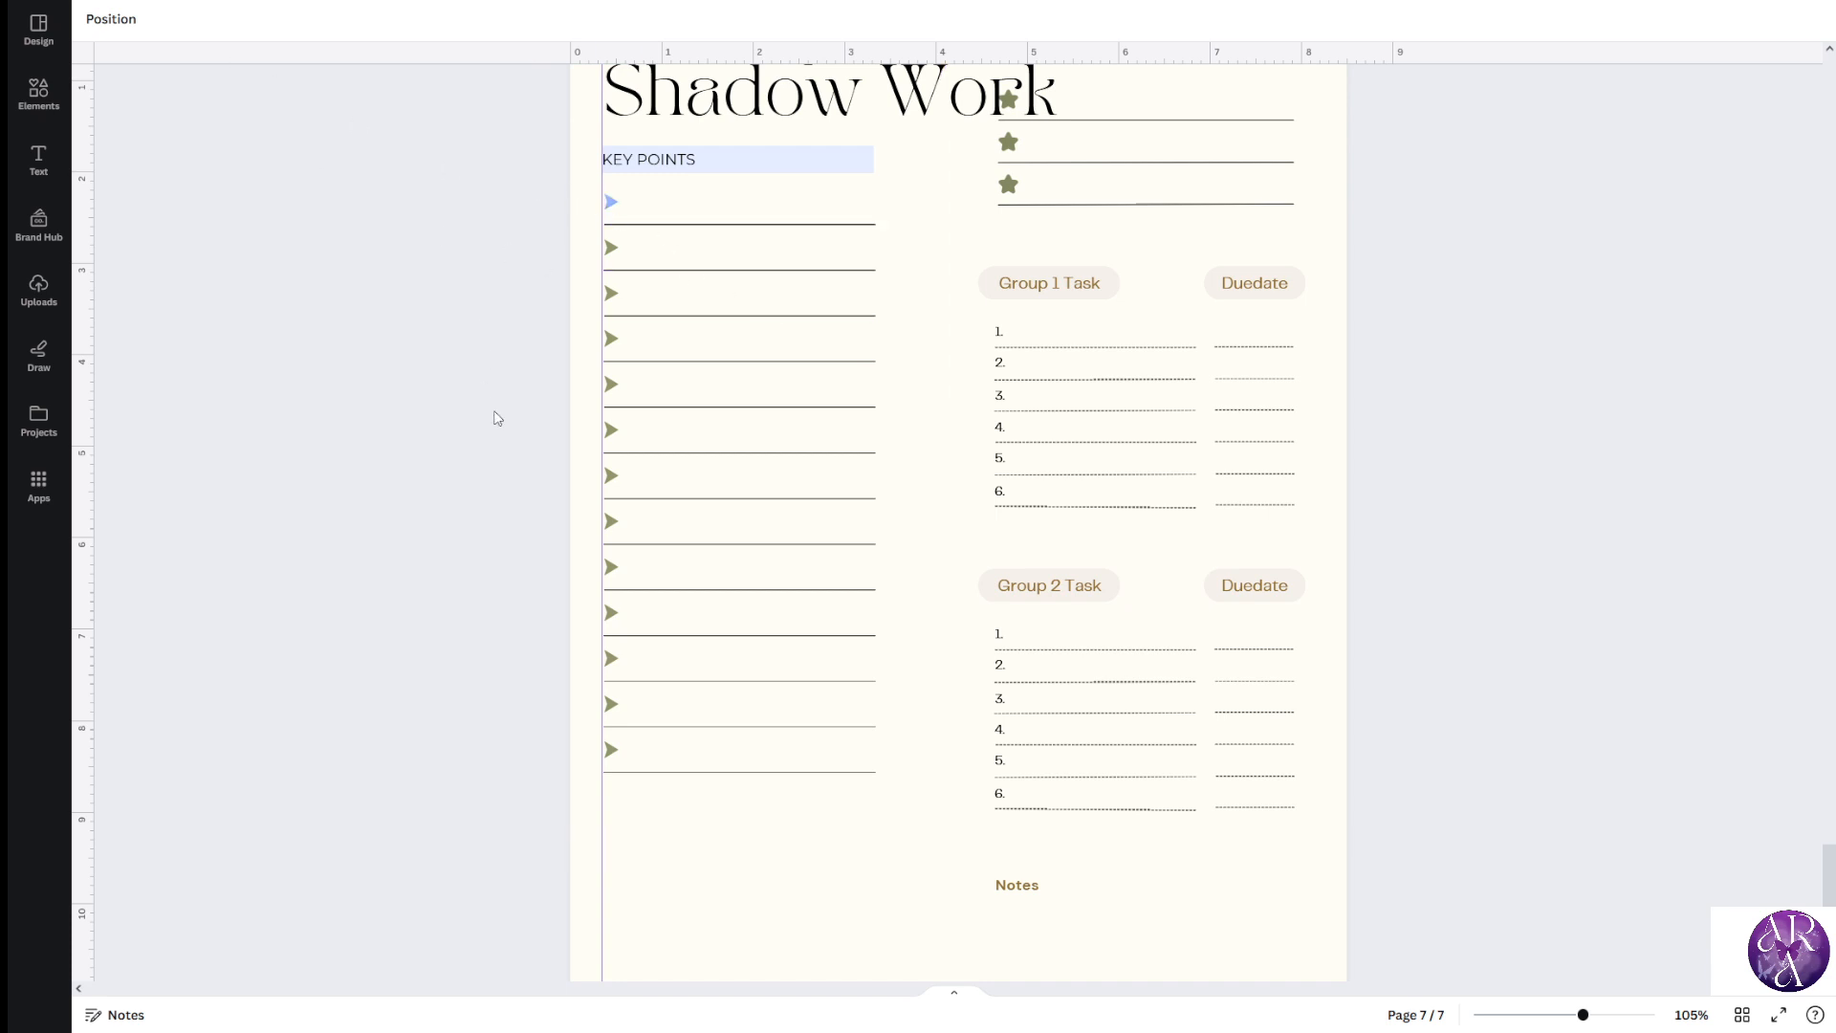
Copy the first arrow's light blue style onto each of the remaining arrows under the Key Points heading
{"action": "key", "text": "ctrl+plus"}
{"action": "left_click", "coordinate": [549, 167]}
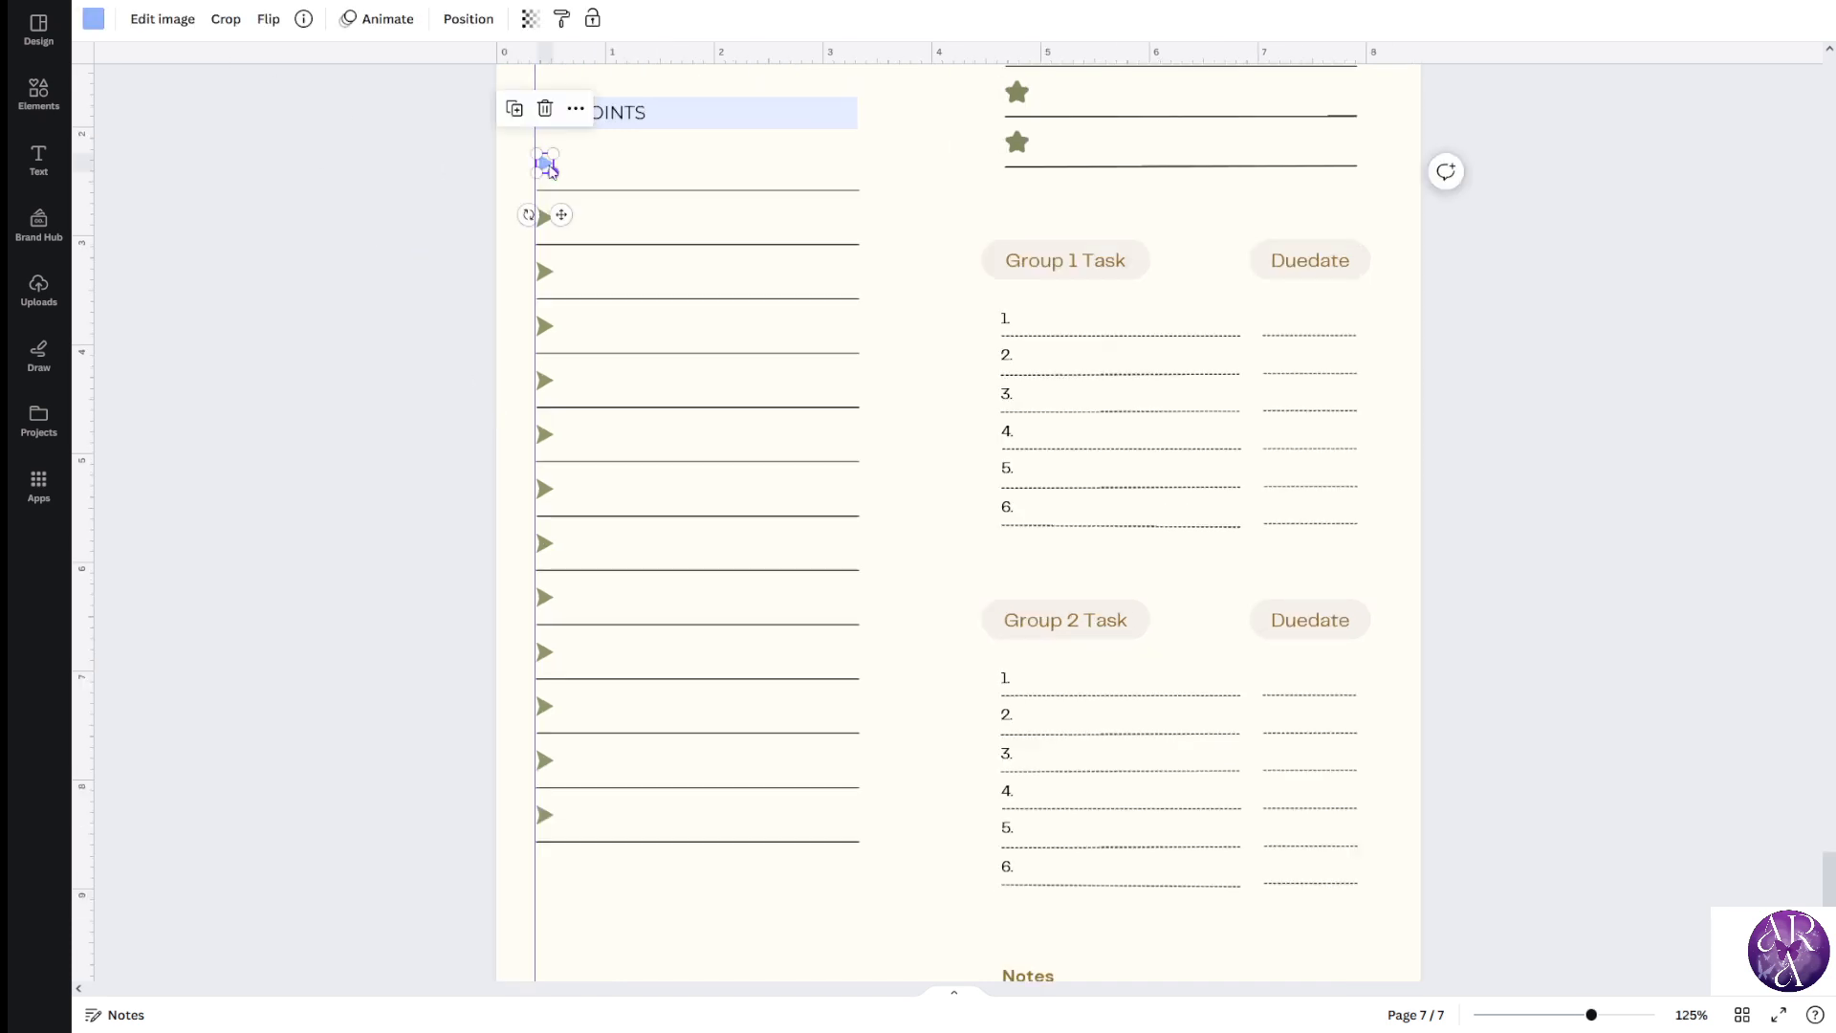
{"action": "left_click", "coordinate": [555, 26]}
{"action": "left_click", "coordinate": [542, 215]}
{"action": "left_click", "coordinate": [563, 21]}
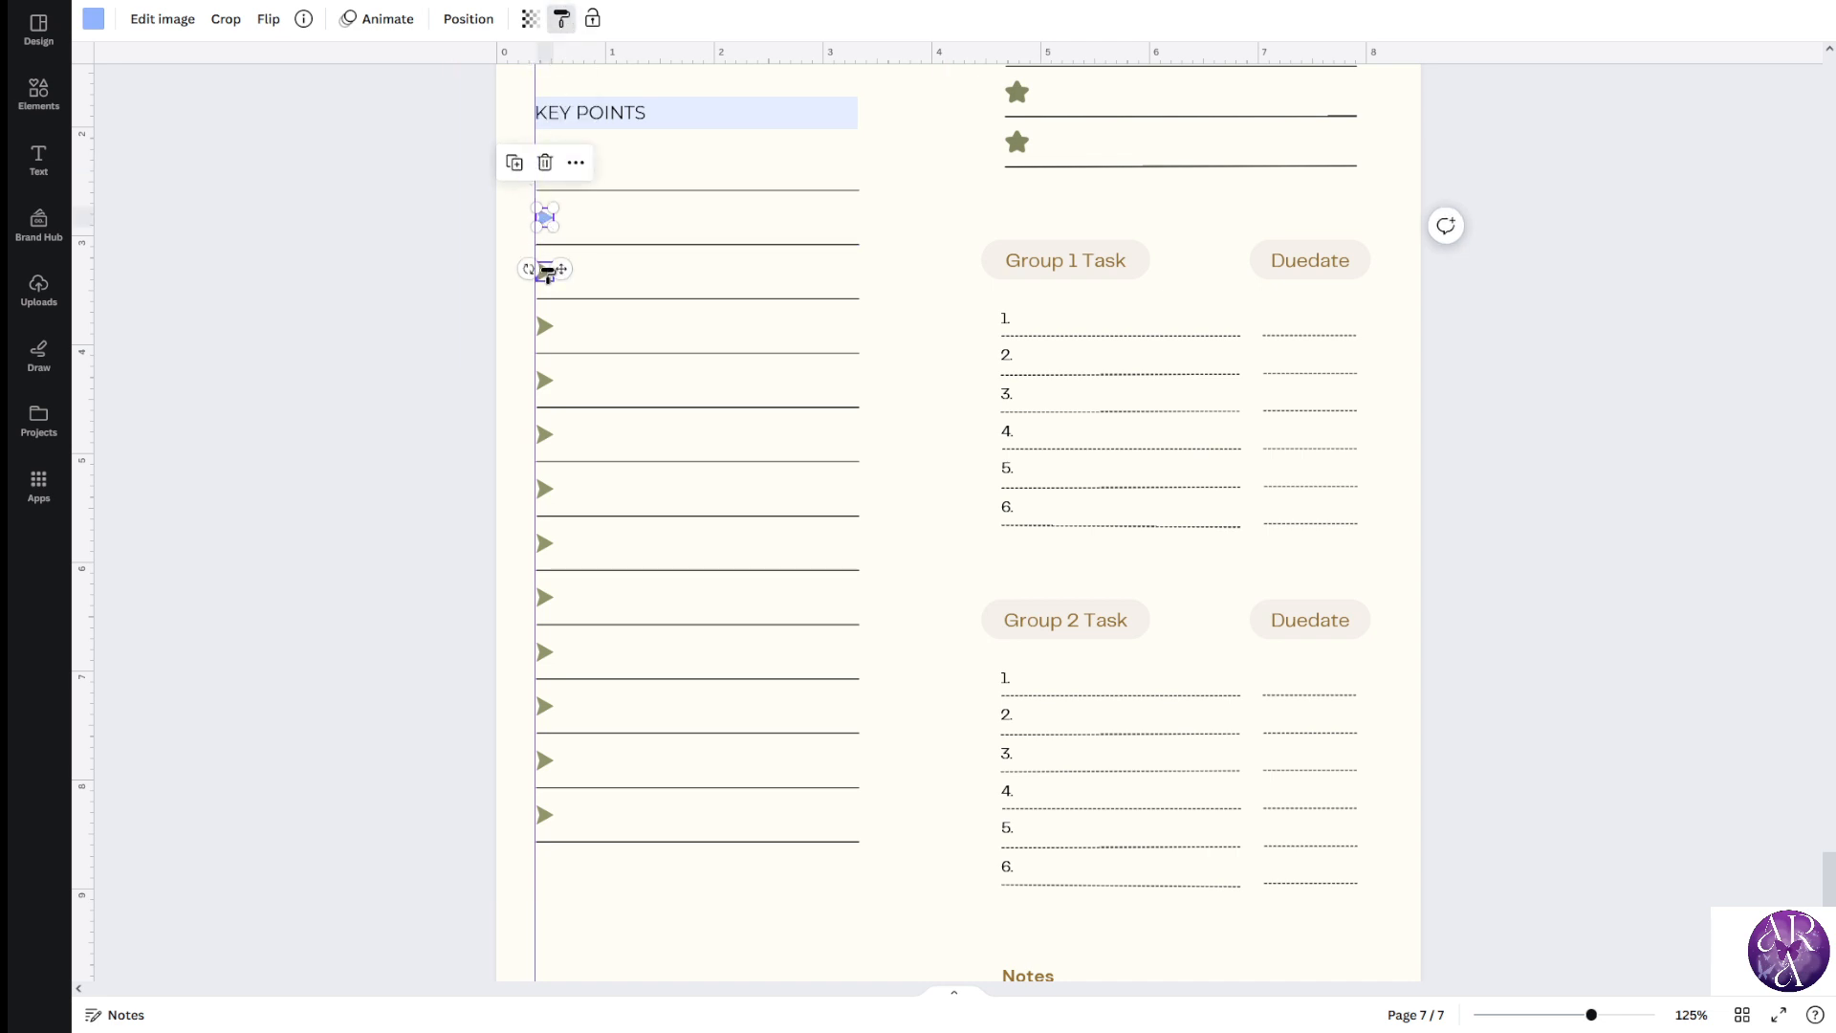
{"action": "left_click", "coordinate": [545, 272]}
{"action": "left_click", "coordinate": [567, 21]}
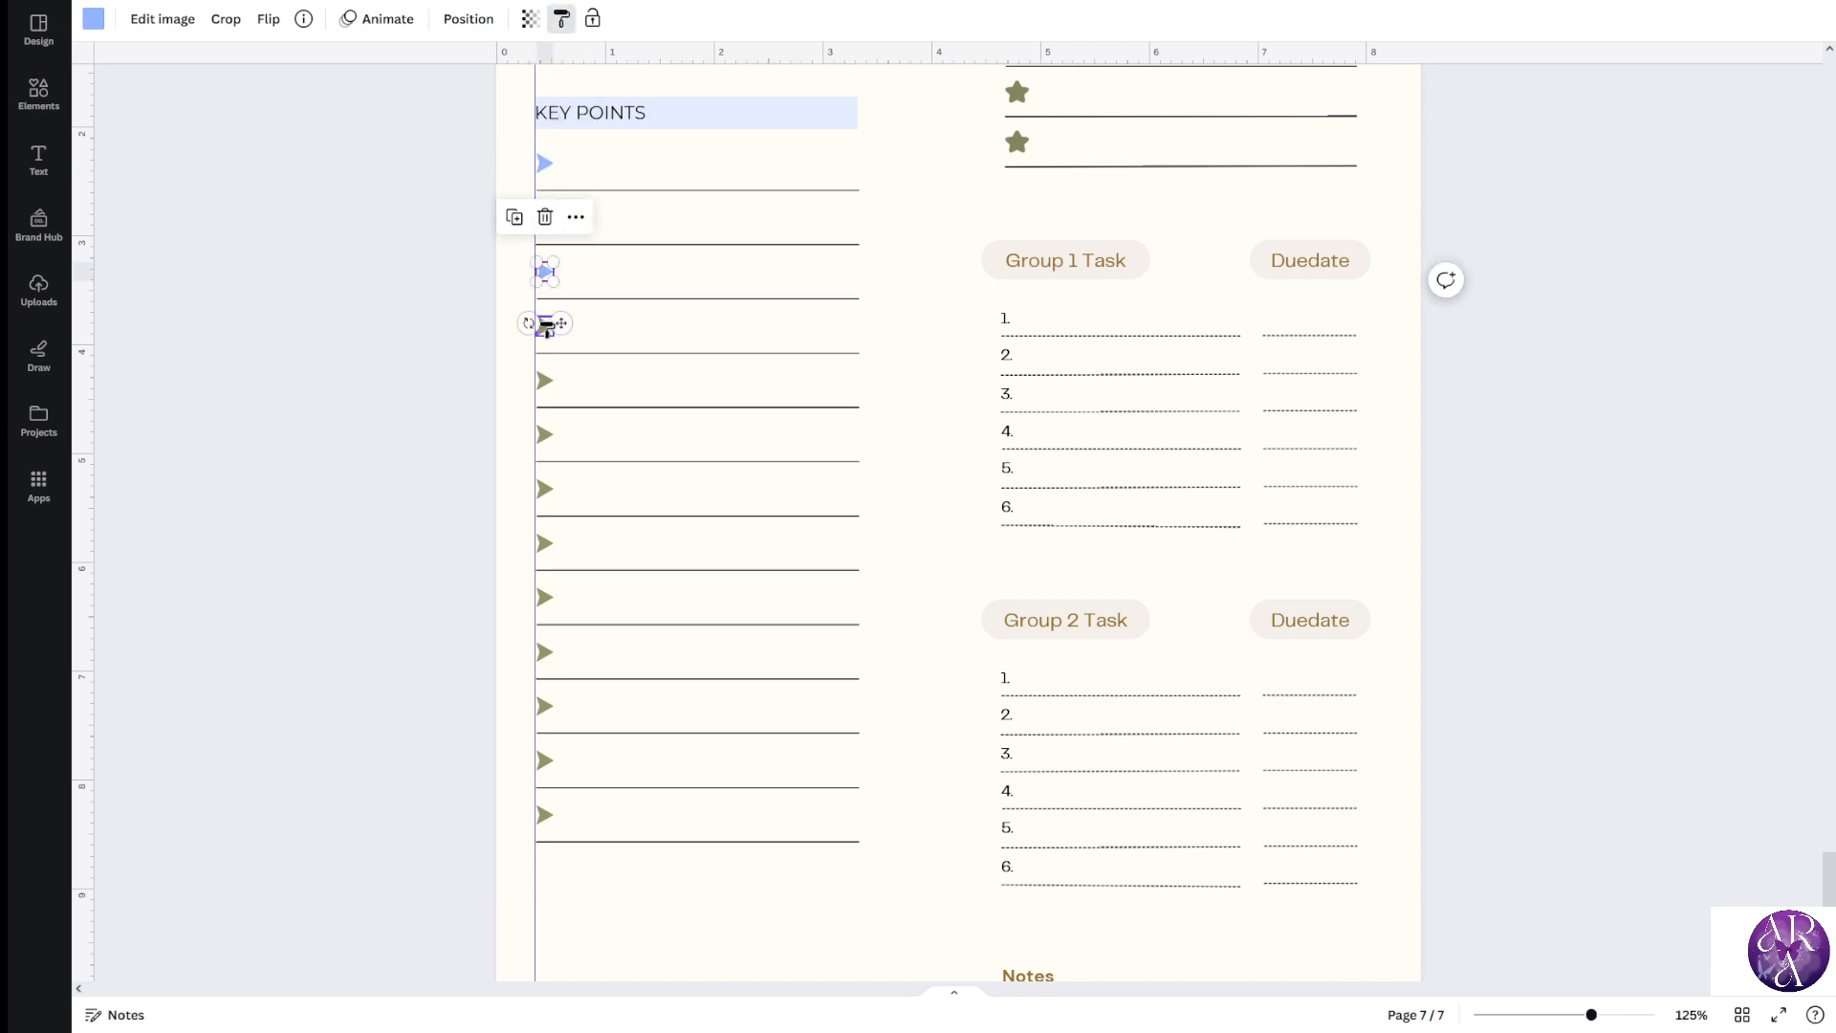
{"action": "left_click", "coordinate": [544, 325]}
{"action": "left_click", "coordinate": [560, 21]}
{"action": "left_click", "coordinate": [544, 380]}
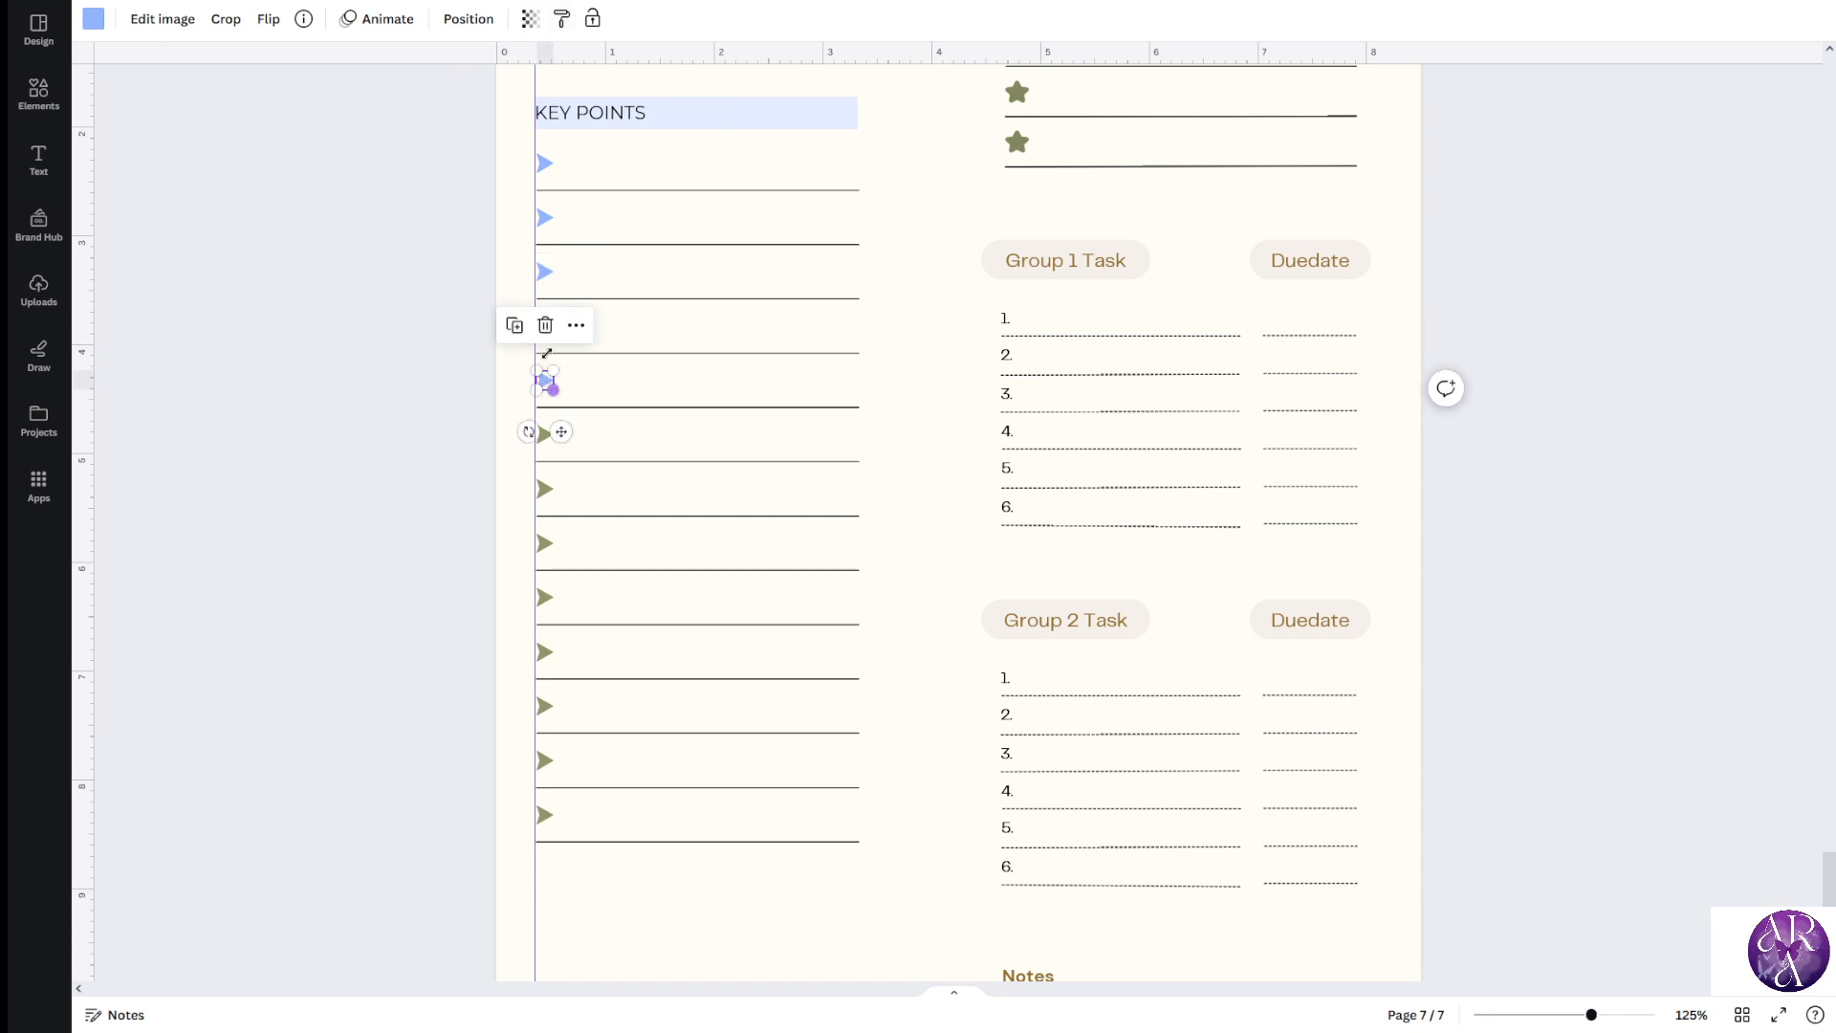
{"action": "left_click", "coordinate": [544, 434]}
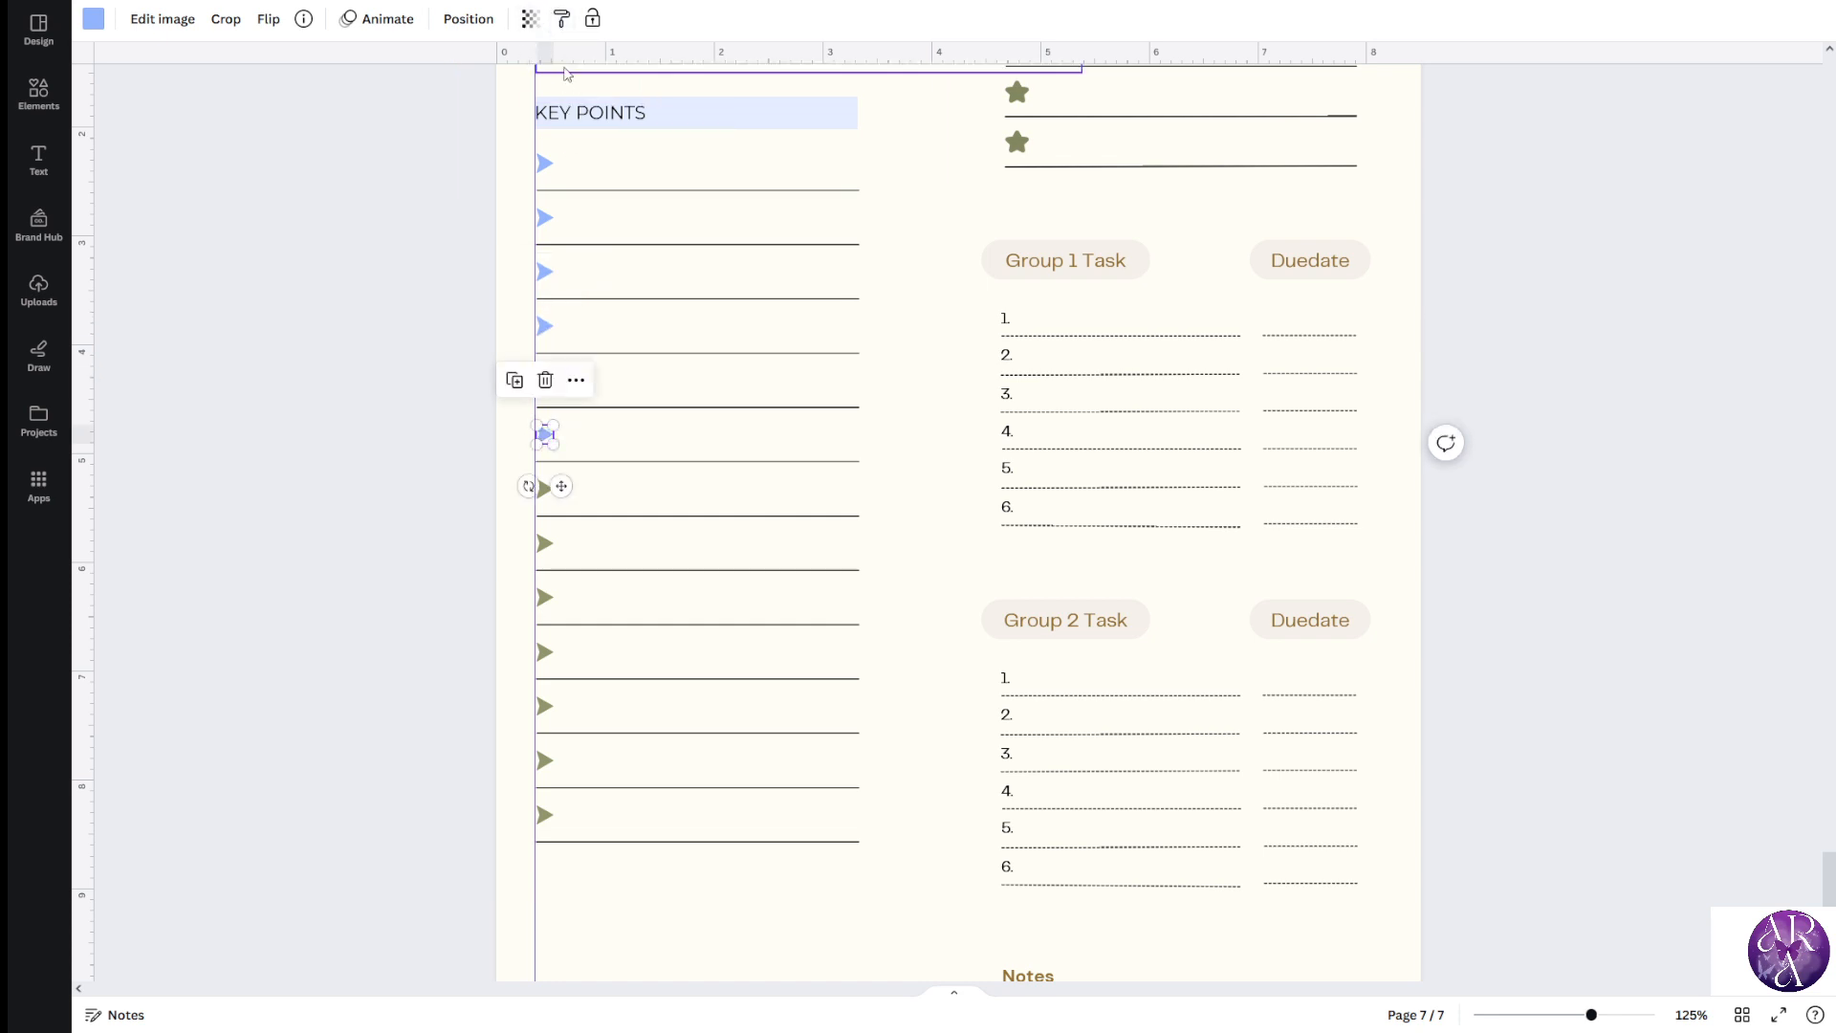
{"action": "left_click", "coordinate": [553, 488]}
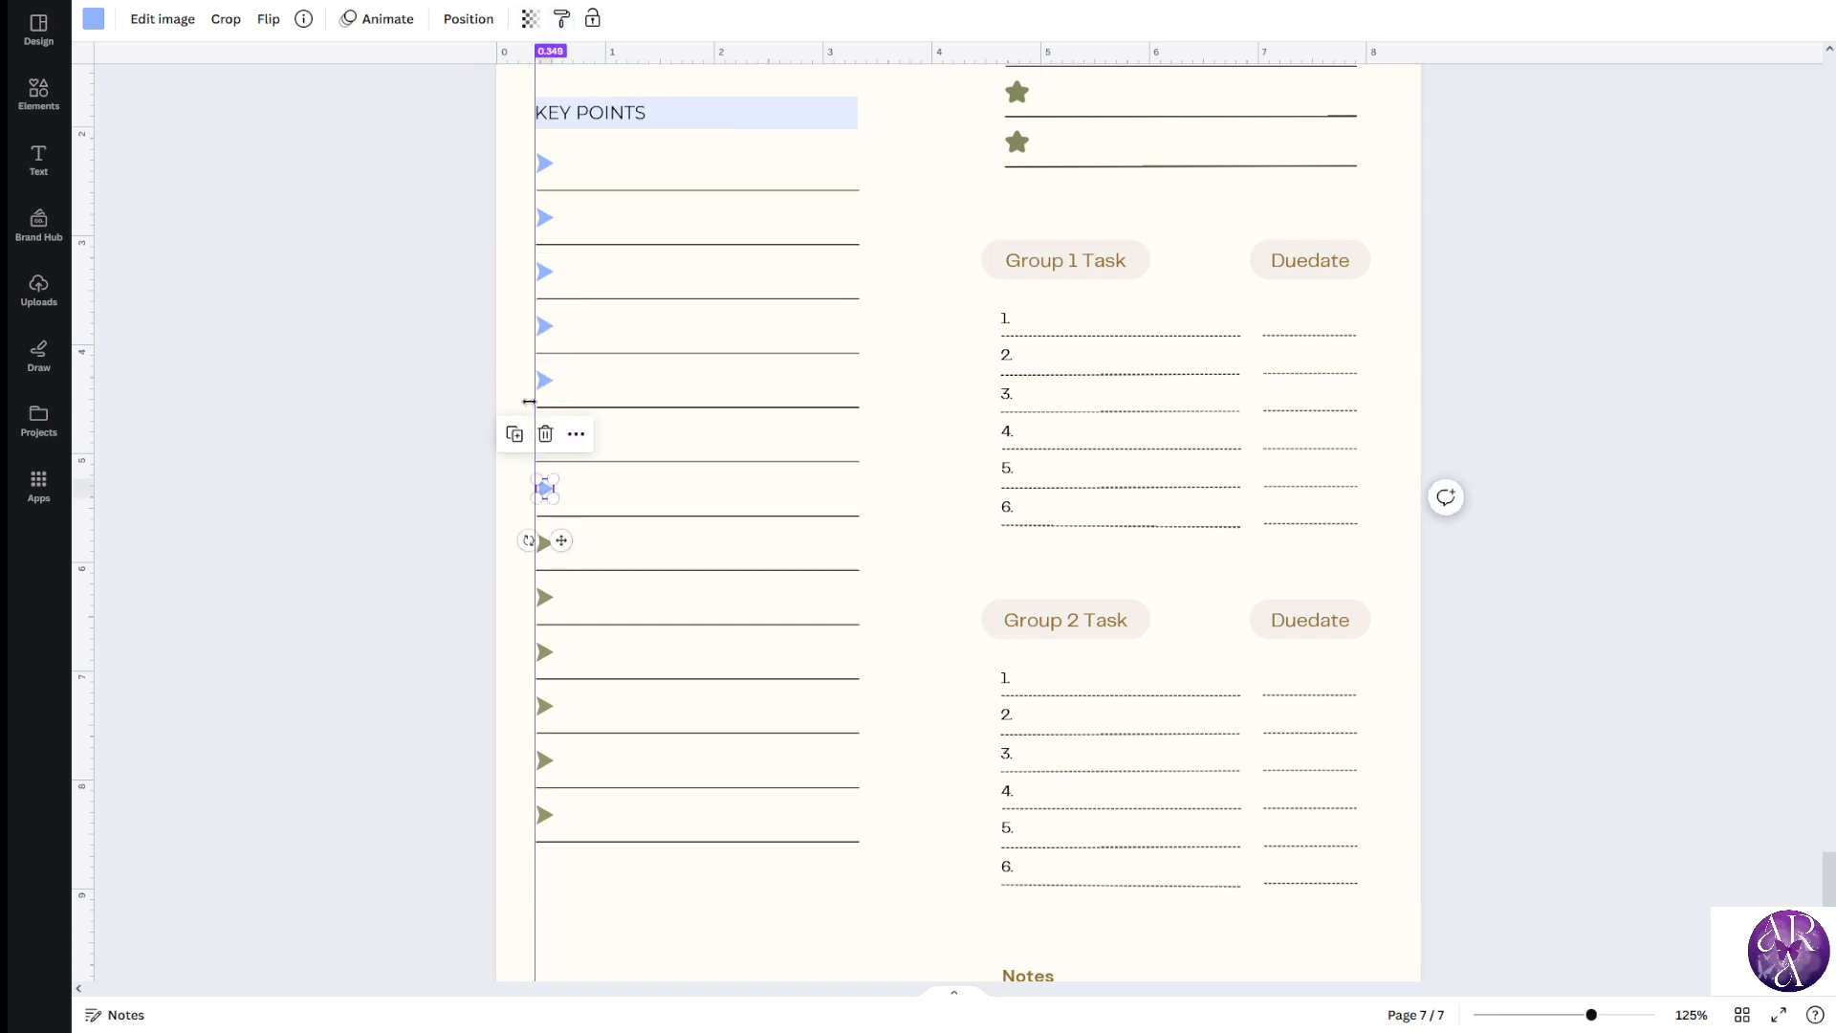
{"action": "left_click", "coordinate": [561, 19]}
{"action": "left_click", "coordinate": [545, 543]}
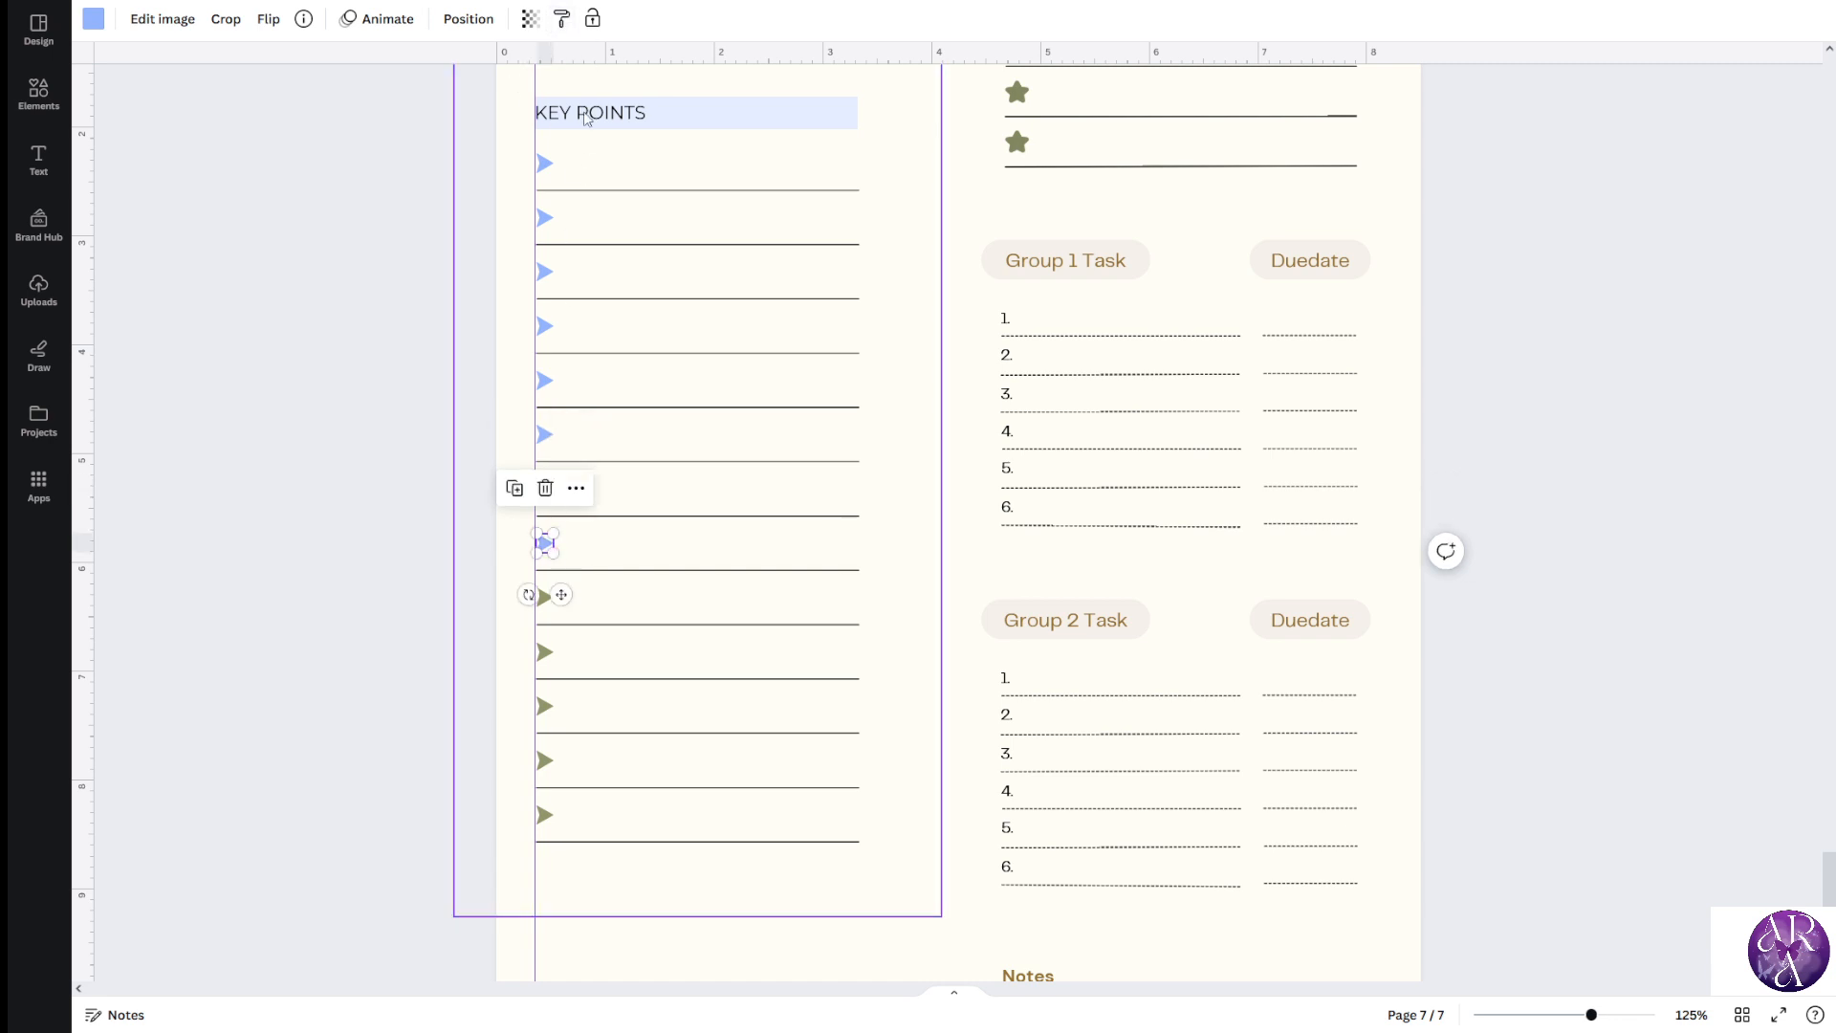
{"action": "left_click", "coordinate": [561, 19]}
{"action": "left_click", "coordinate": [541, 598]}
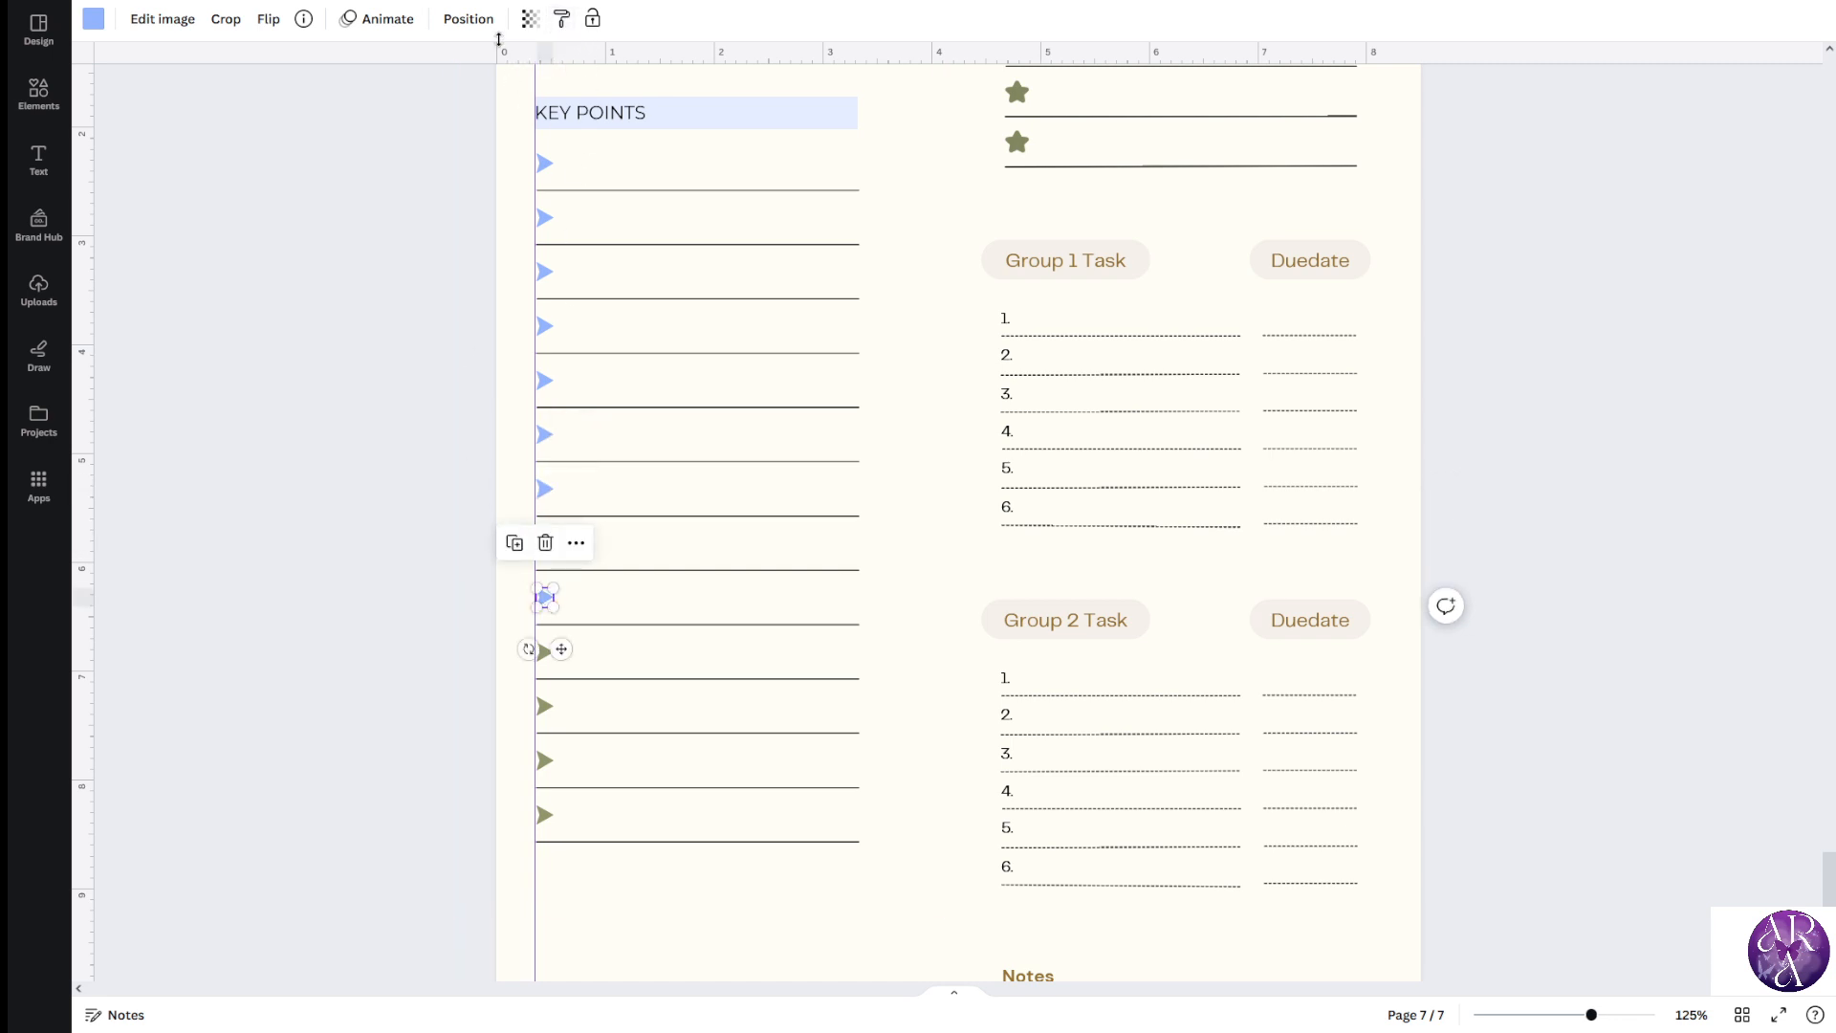
{"action": "left_click", "coordinate": [555, 23]}
{"action": "left_click", "coordinate": [545, 651]}
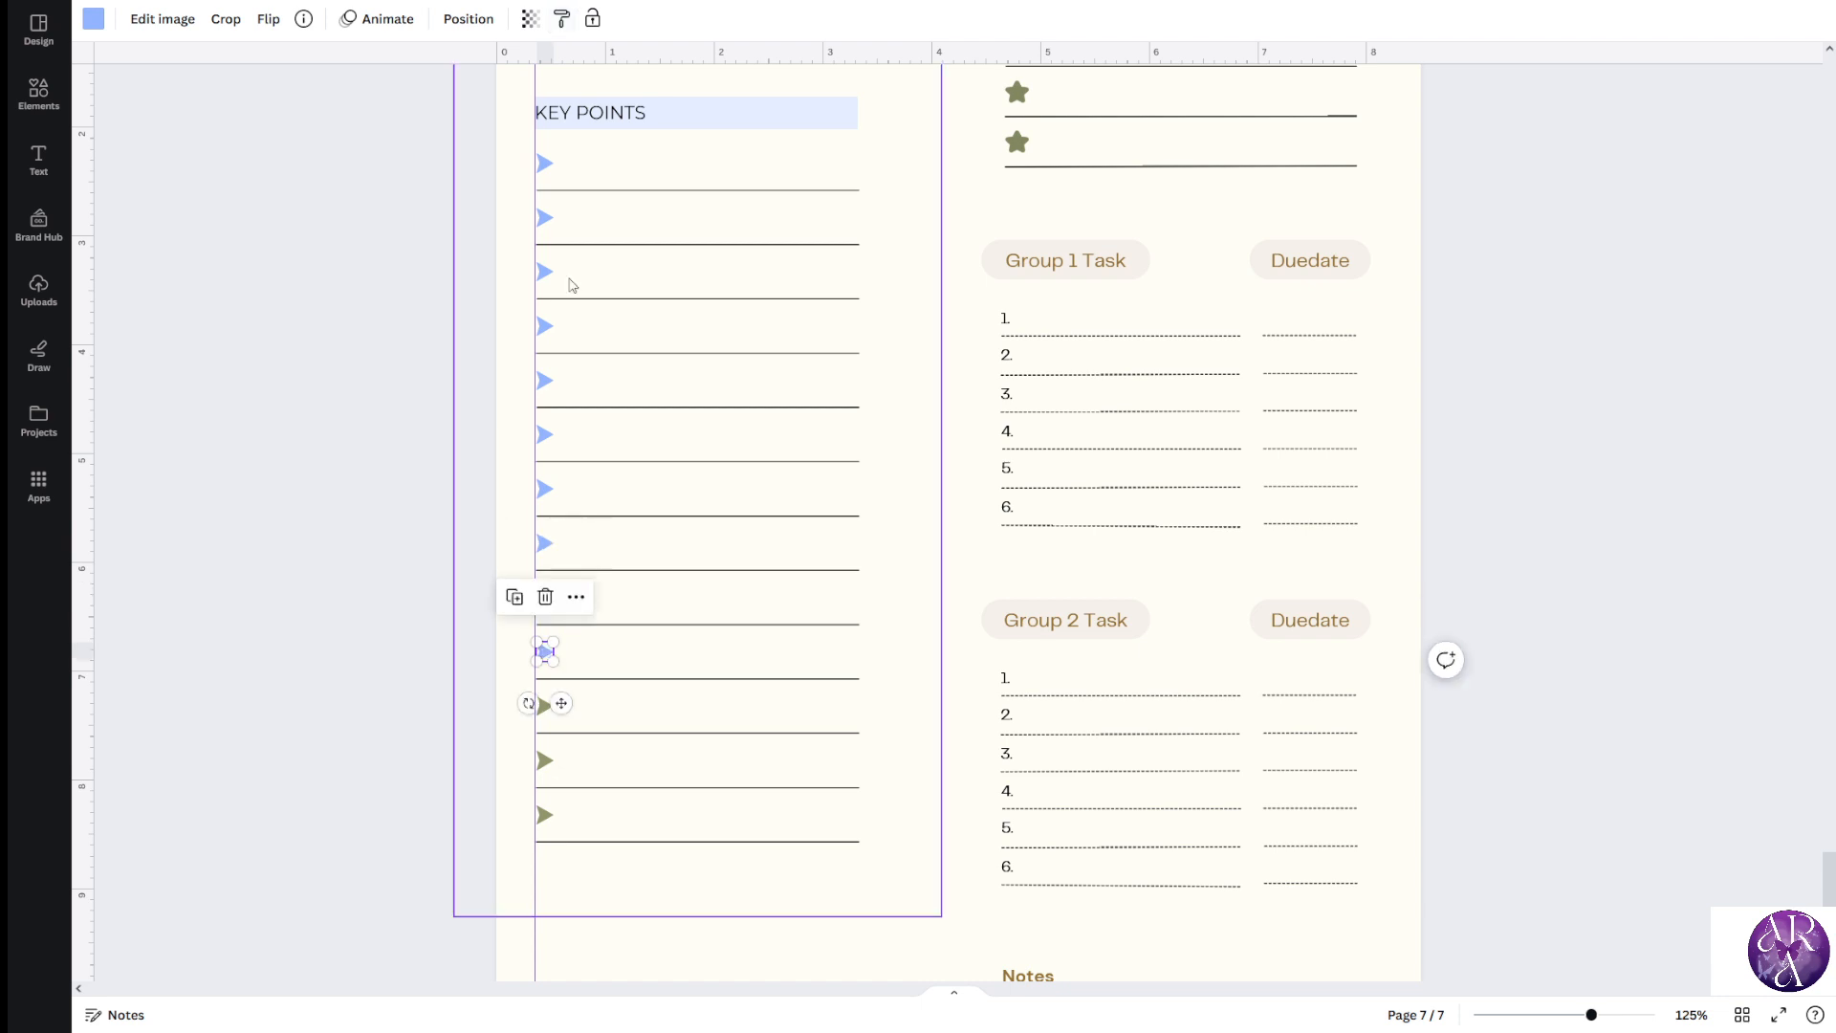
{"action": "left_click", "coordinate": [562, 19]}
{"action": "left_click", "coordinate": [542, 706]}
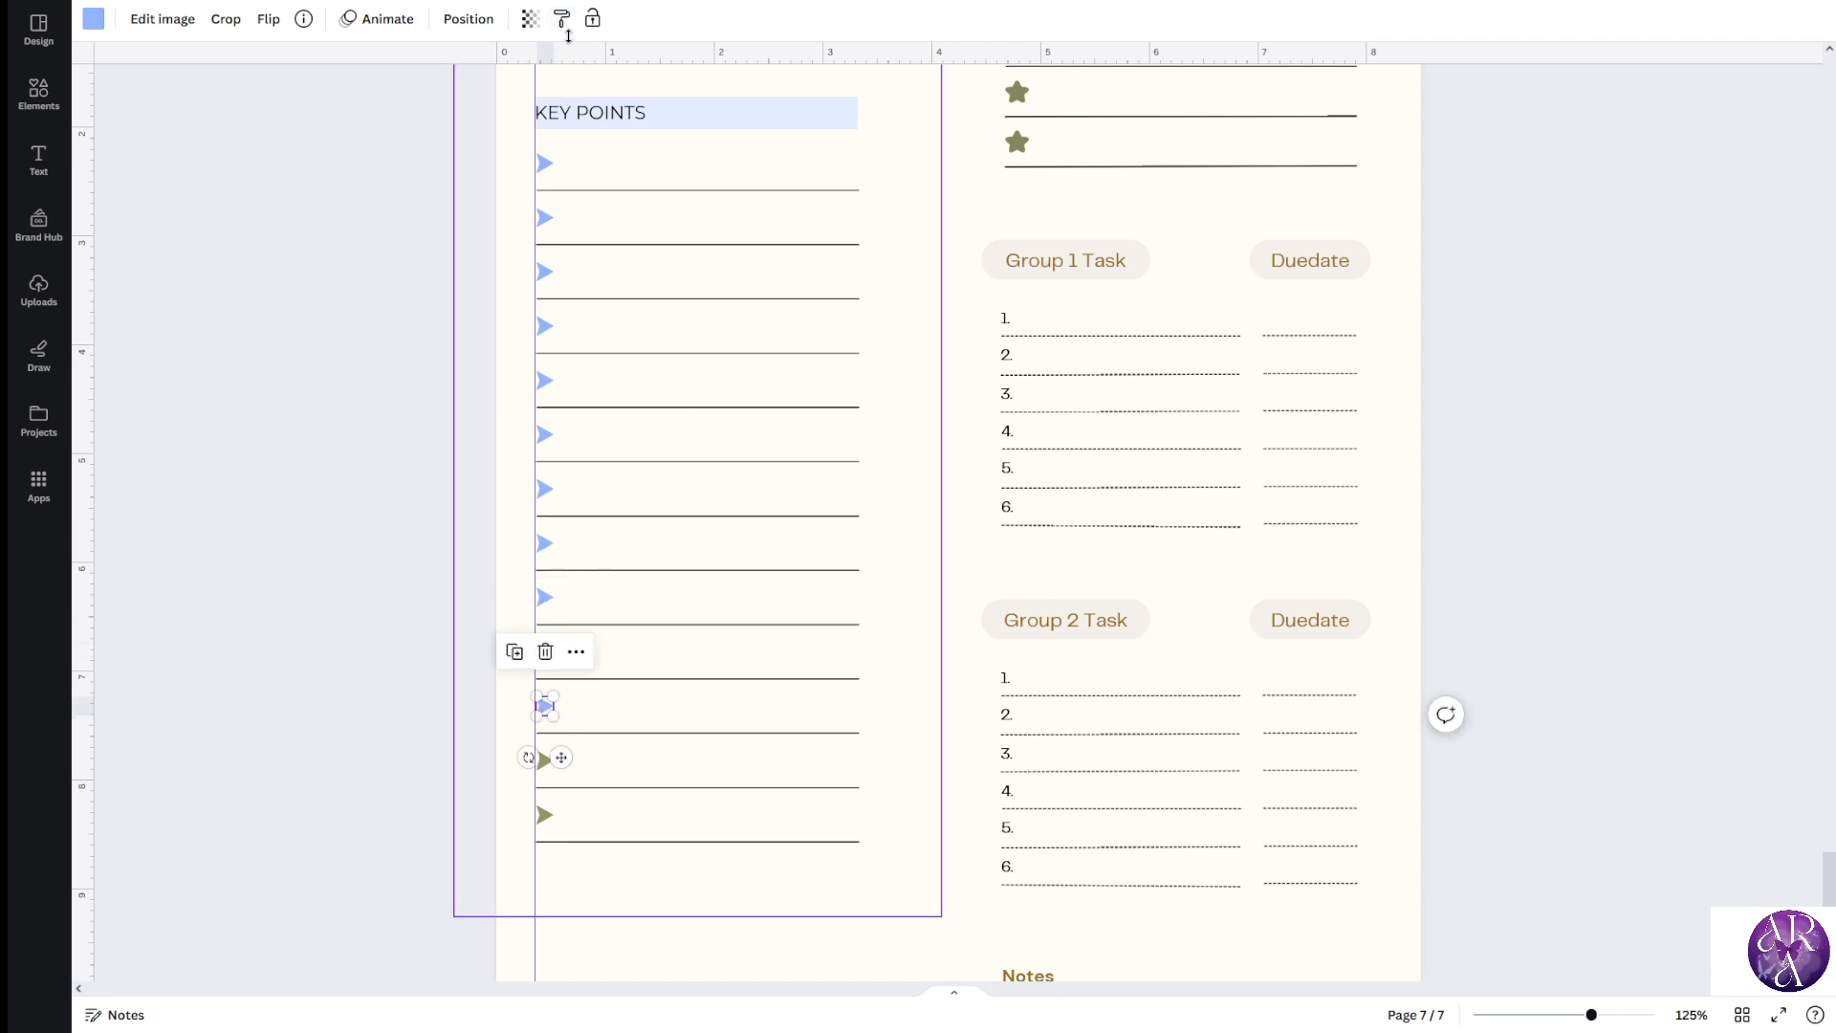
{"action": "left_click", "coordinate": [543, 762]}
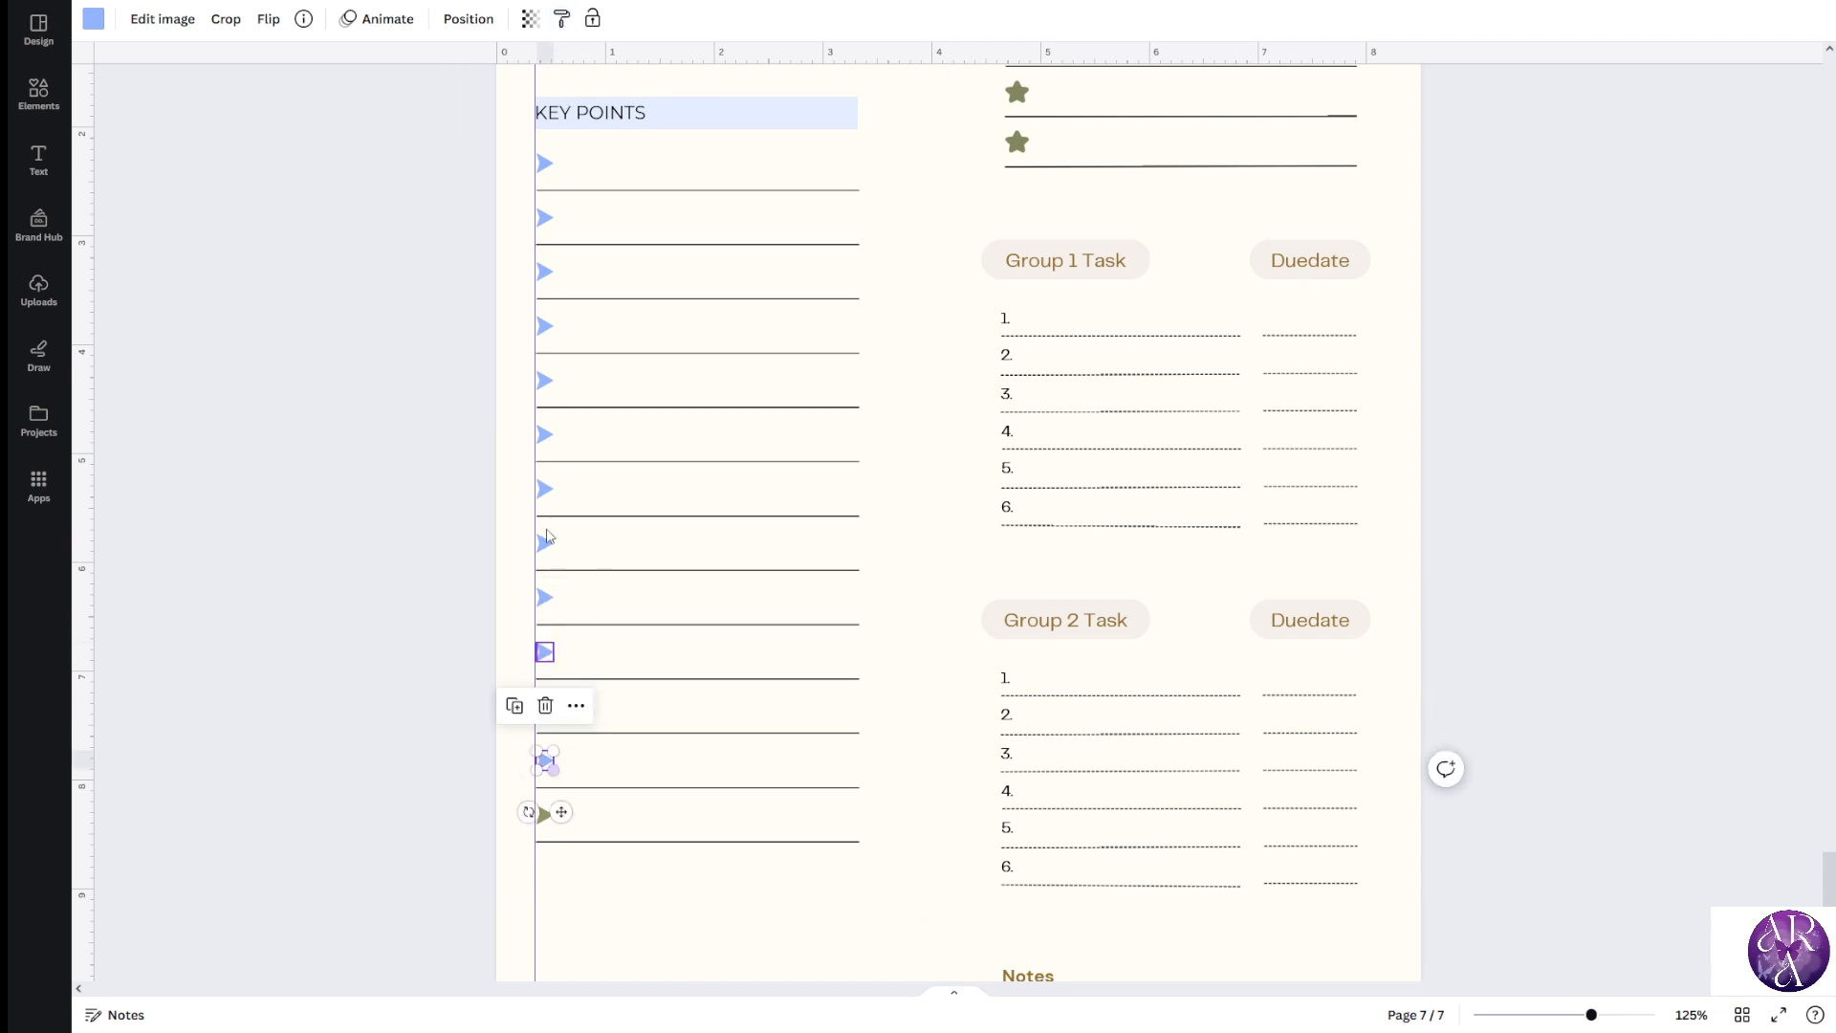
{"action": "left_click", "coordinate": [561, 19]}
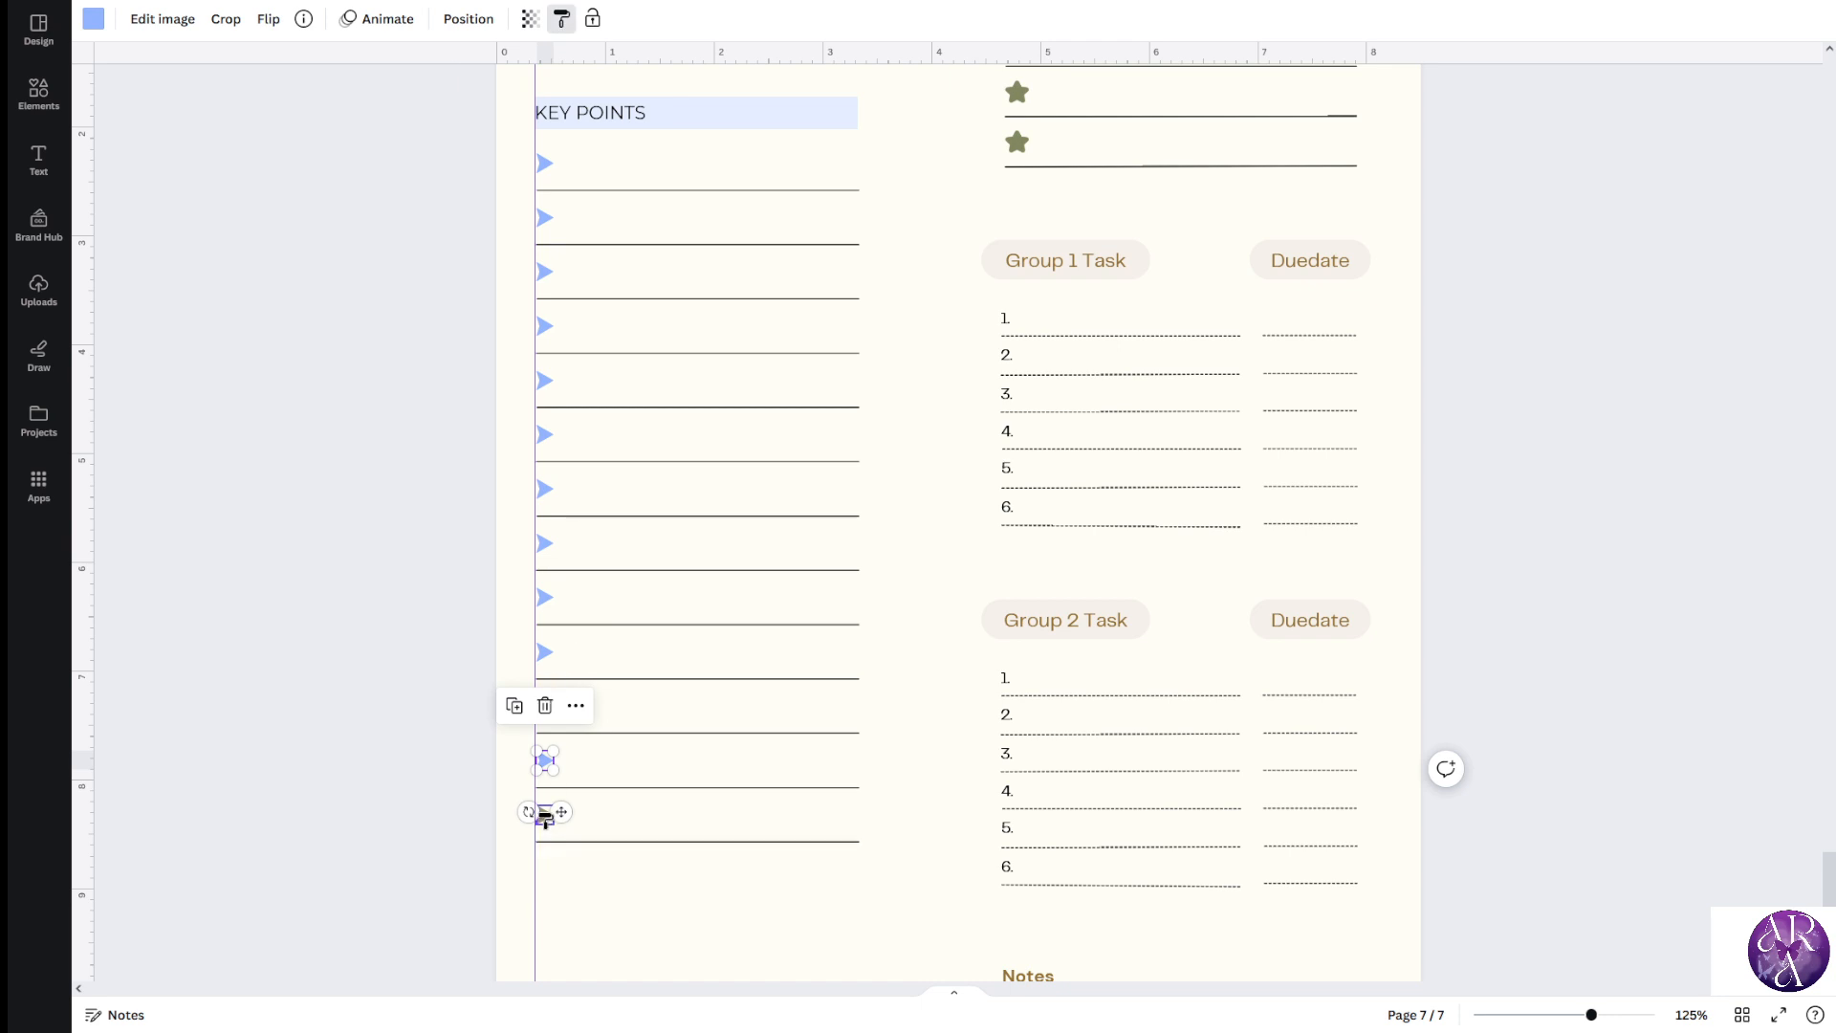
{"action": "left_click", "coordinate": [544, 818]}
{"action": "left_click", "coordinate": [378, 723]}
{"action": "scroll", "coordinate": [376, 723], "scroll_direction": "up", "scroll_amount": 2}
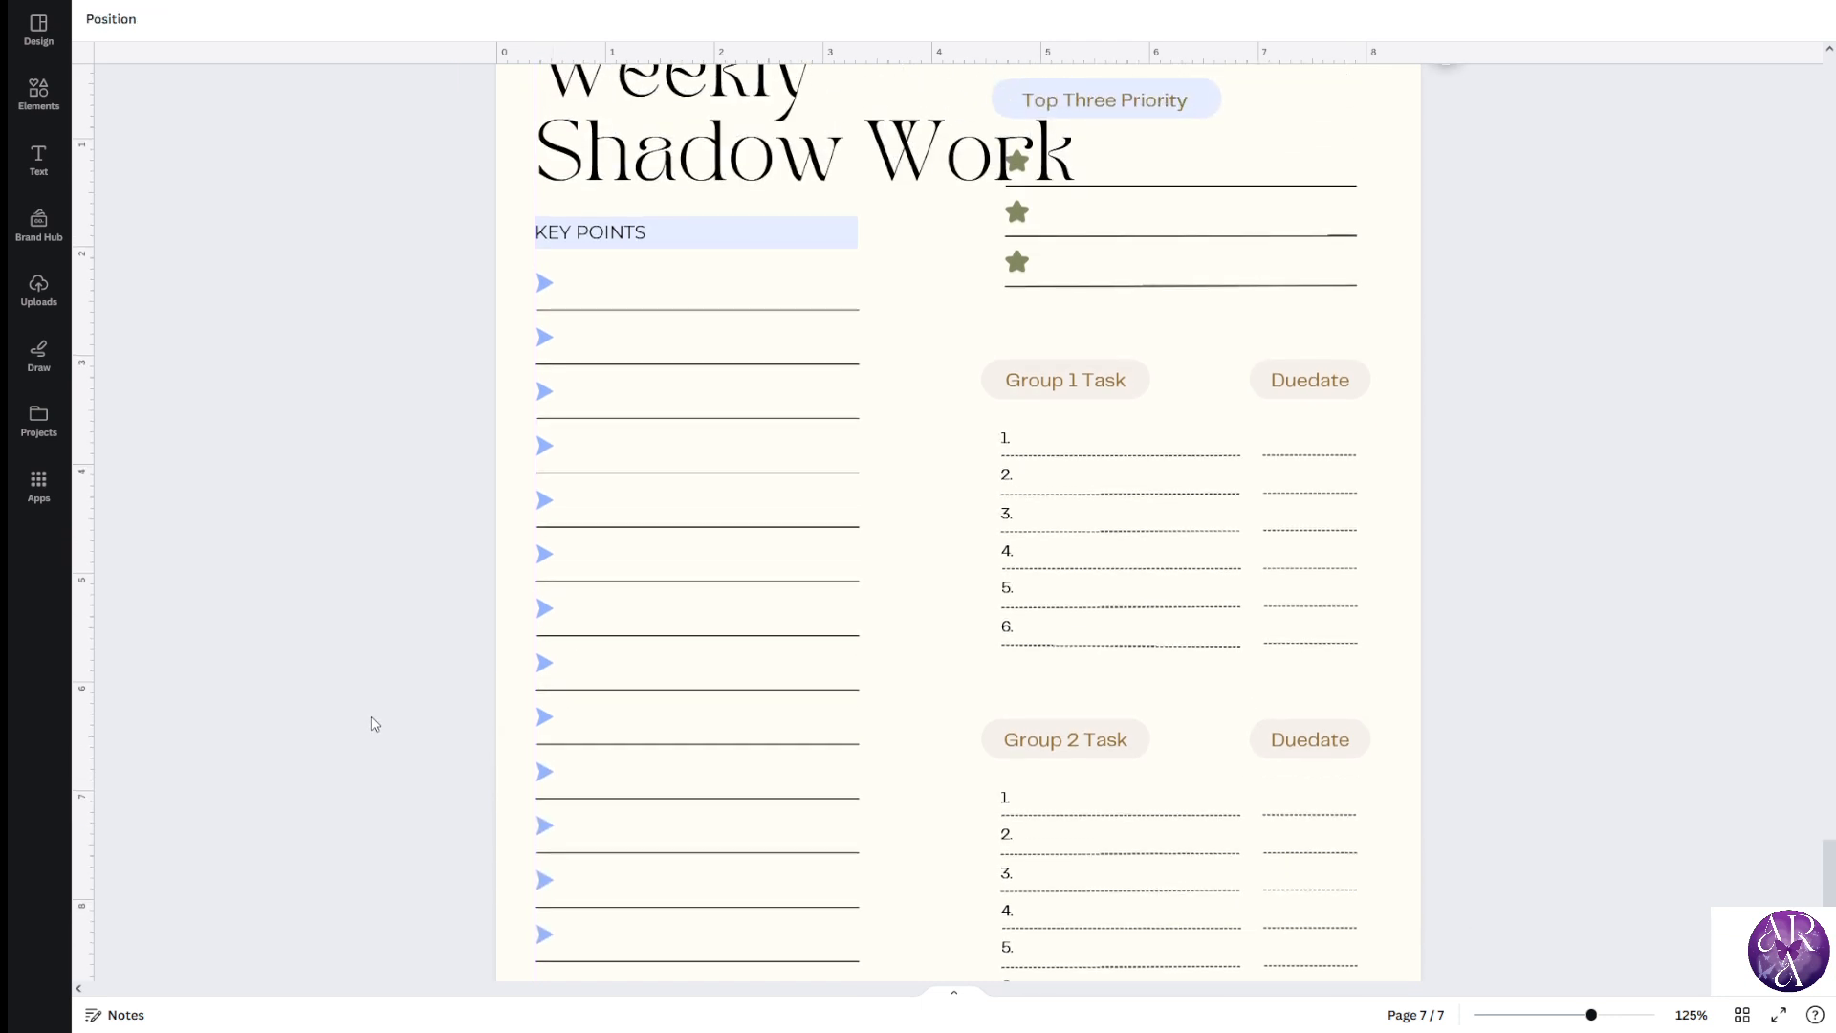
{"action": "scroll", "coordinate": [365, 705], "scroll_direction": "down", "scroll_amount": 2}
{"action": "scroll", "coordinate": [292, 435], "scroll_direction": "down", "scroll_amount": 2, "text": "ctrl"}
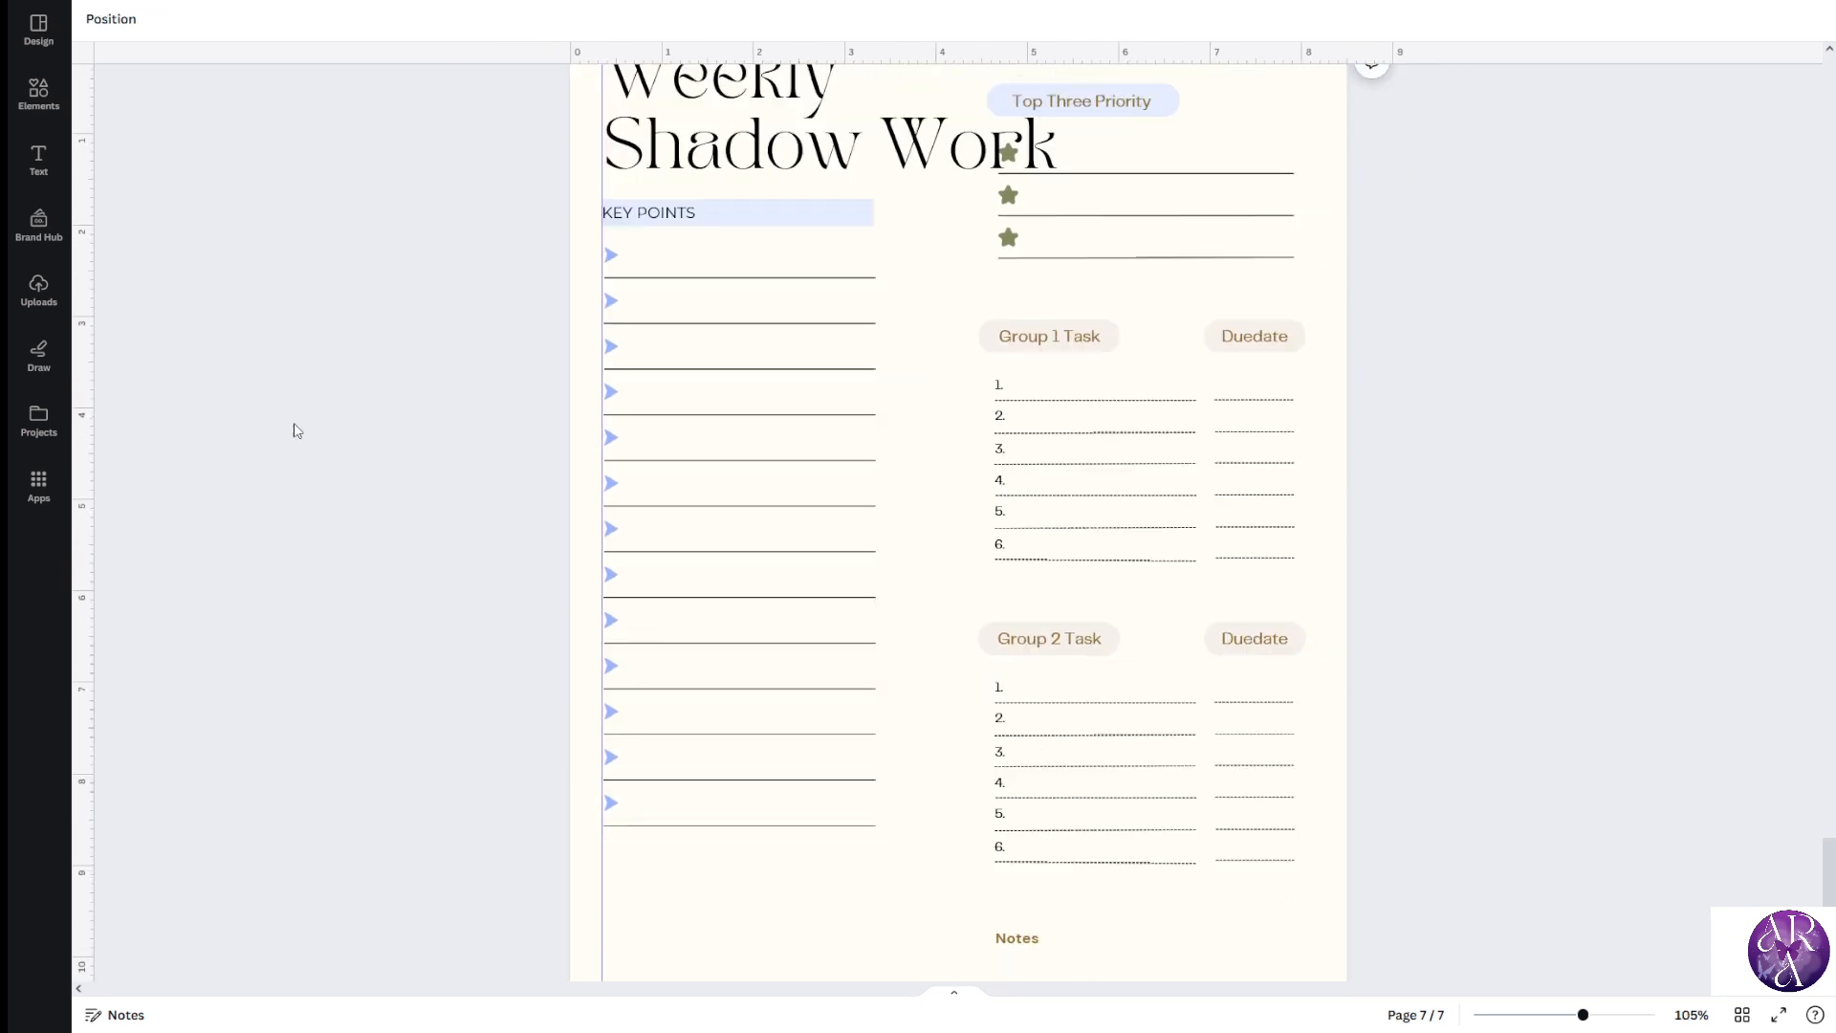
Copy the first N/A text under the page 6 heading Top 3 Things I Learned This Week and paste it onto page 7
{"action": "scroll", "coordinate": [372, 452], "scroll_direction": "up", "scroll_amount": 5}
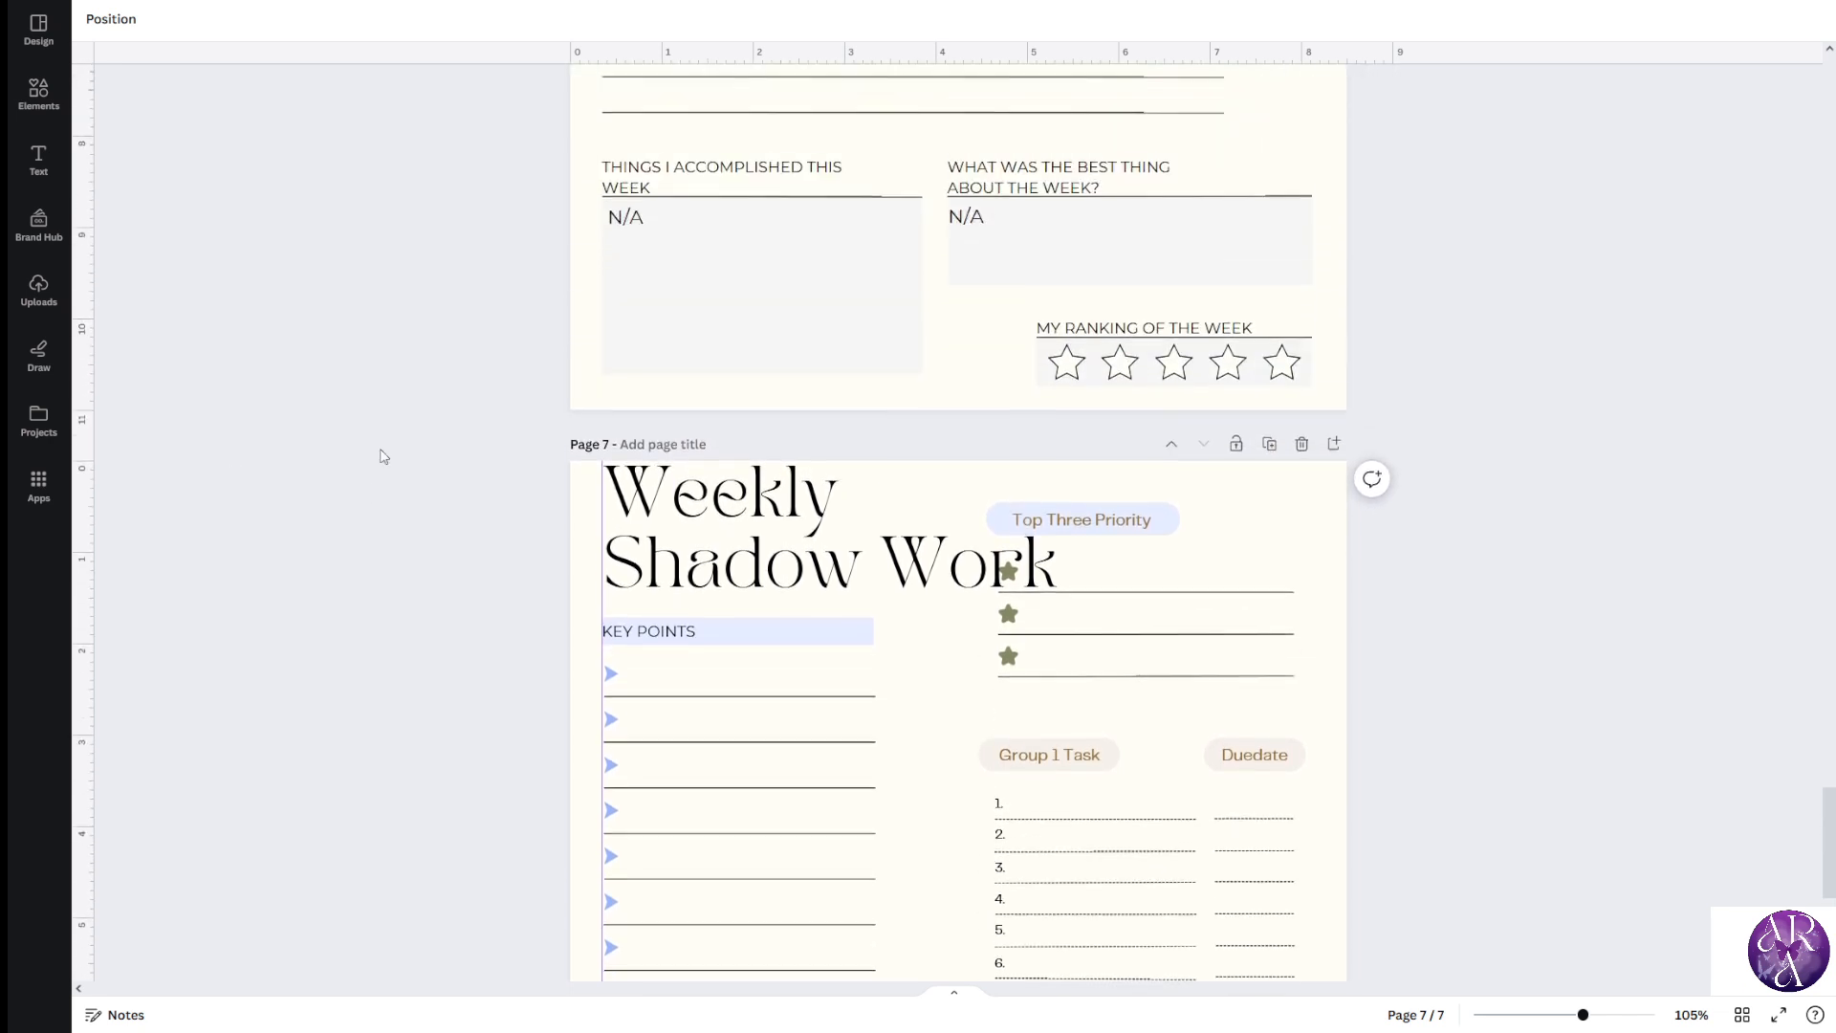
{"action": "scroll", "coordinate": [411, 450], "scroll_direction": "up", "scroll_amount": 5}
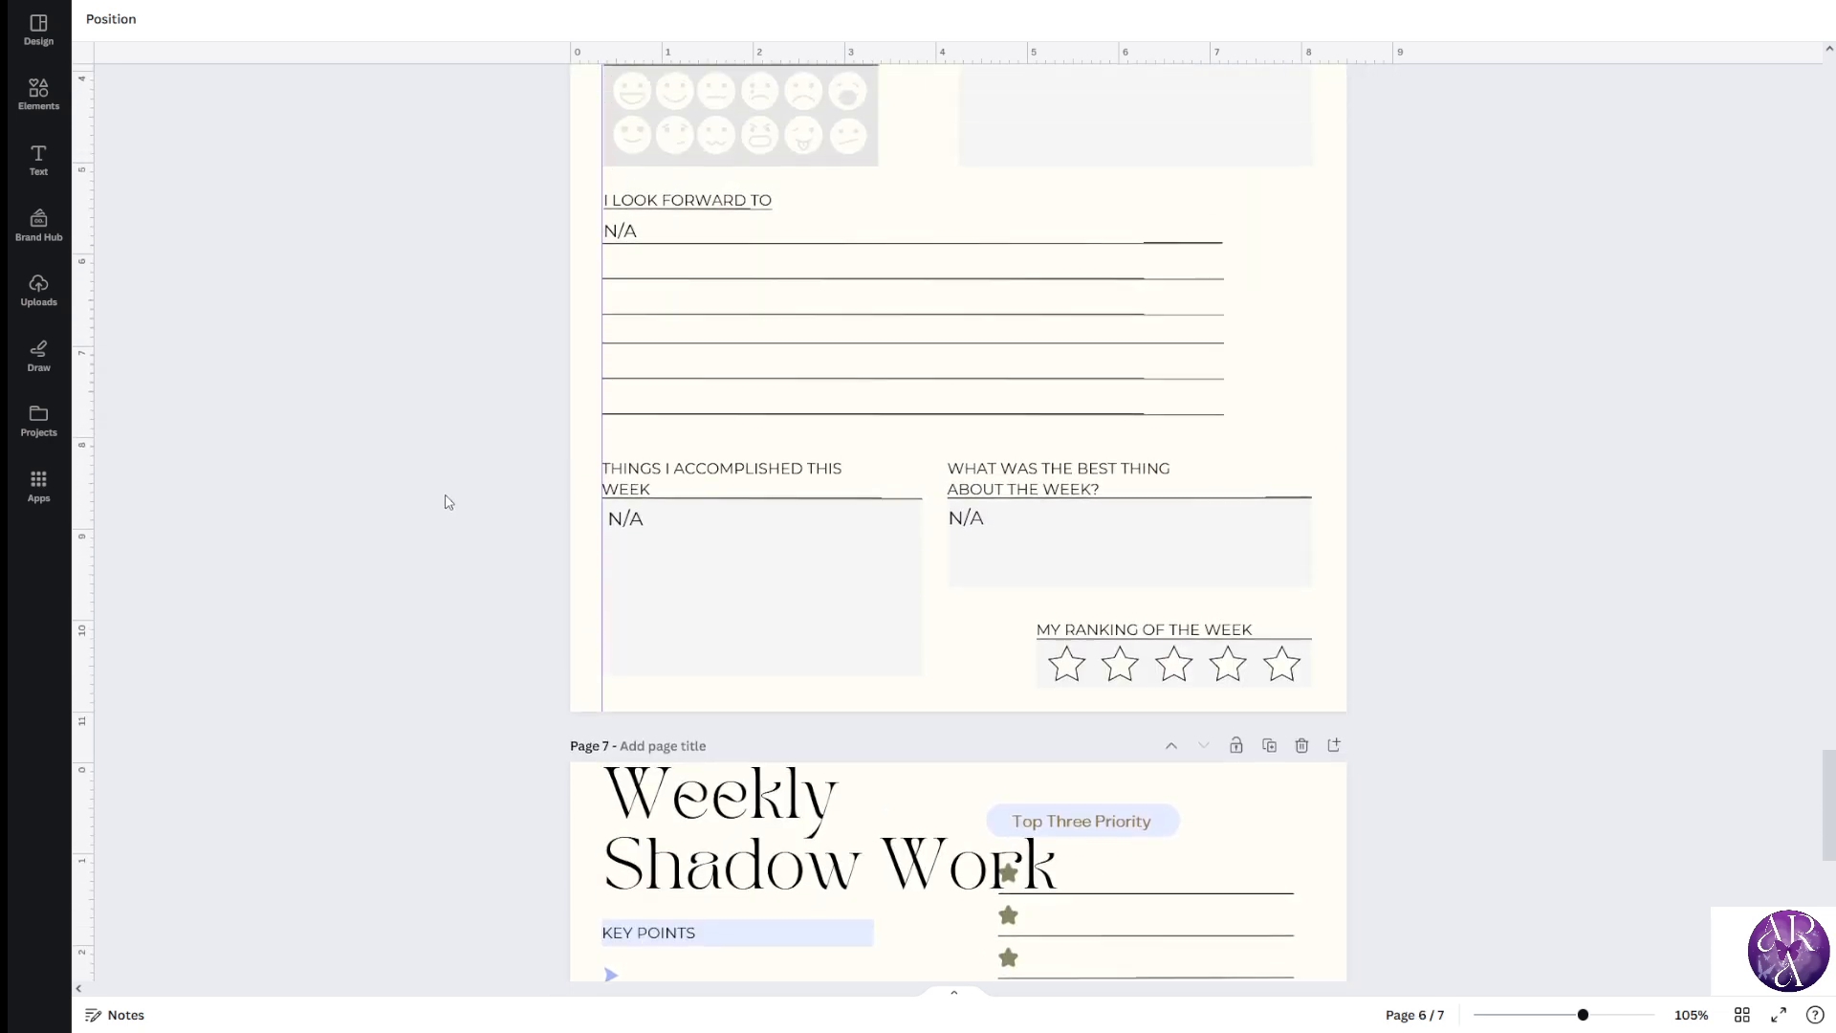
{"action": "scroll", "coordinate": [451, 499], "scroll_direction": "up", "scroll_amount": 1}
{"action": "left_click", "coordinate": [663, 287]}
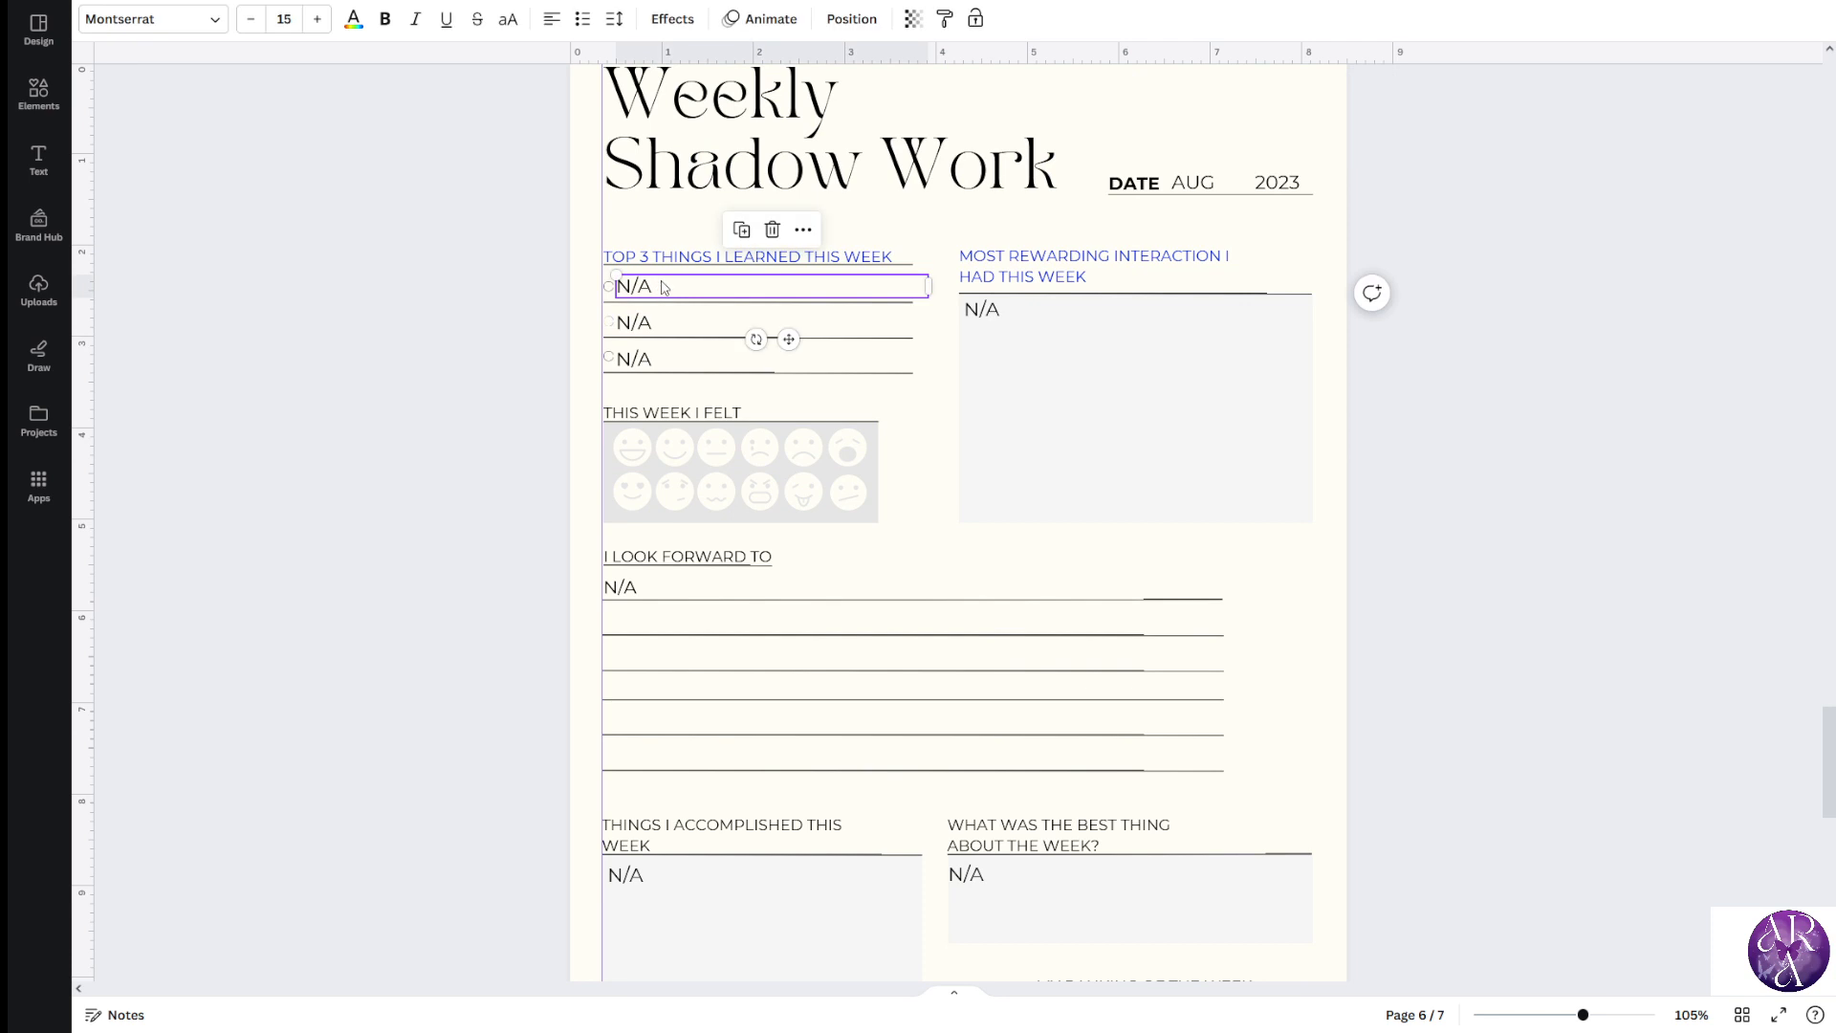
{"action": "scroll", "coordinate": [450, 389], "scroll_direction": "down", "scroll_amount": 10}
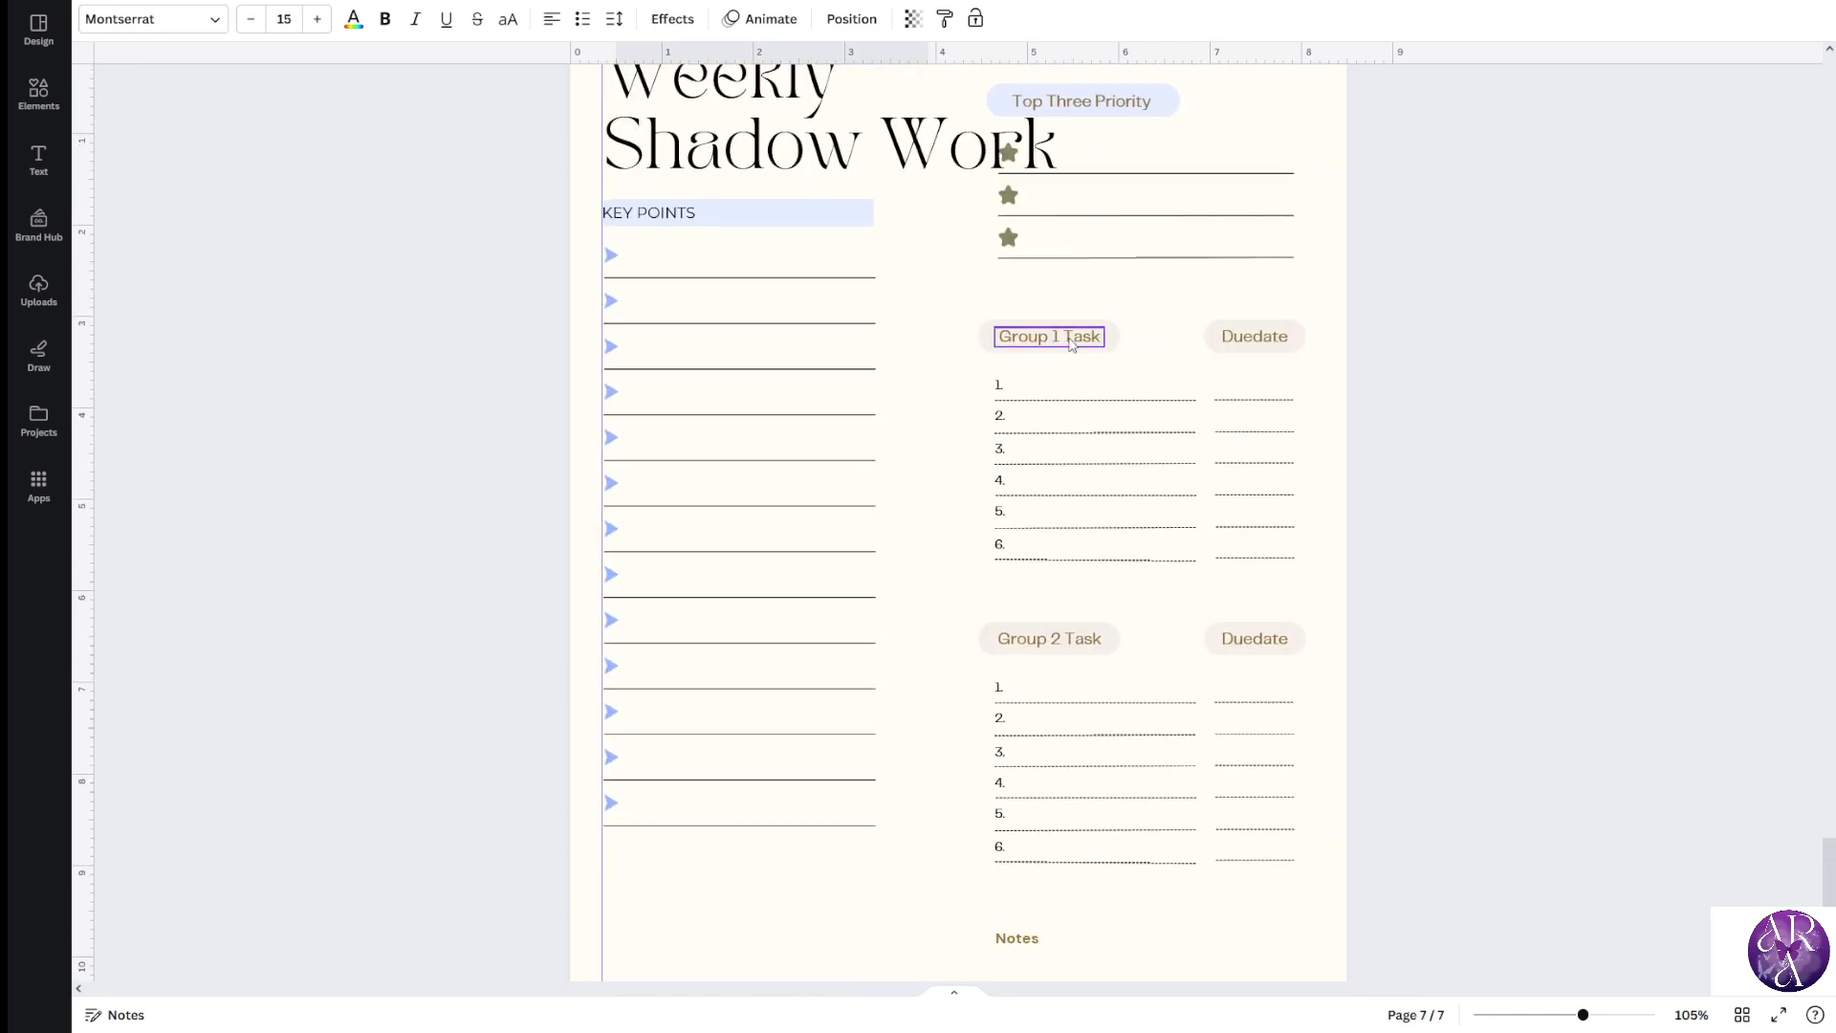
{"action": "key", "text": "ctrl+v"}
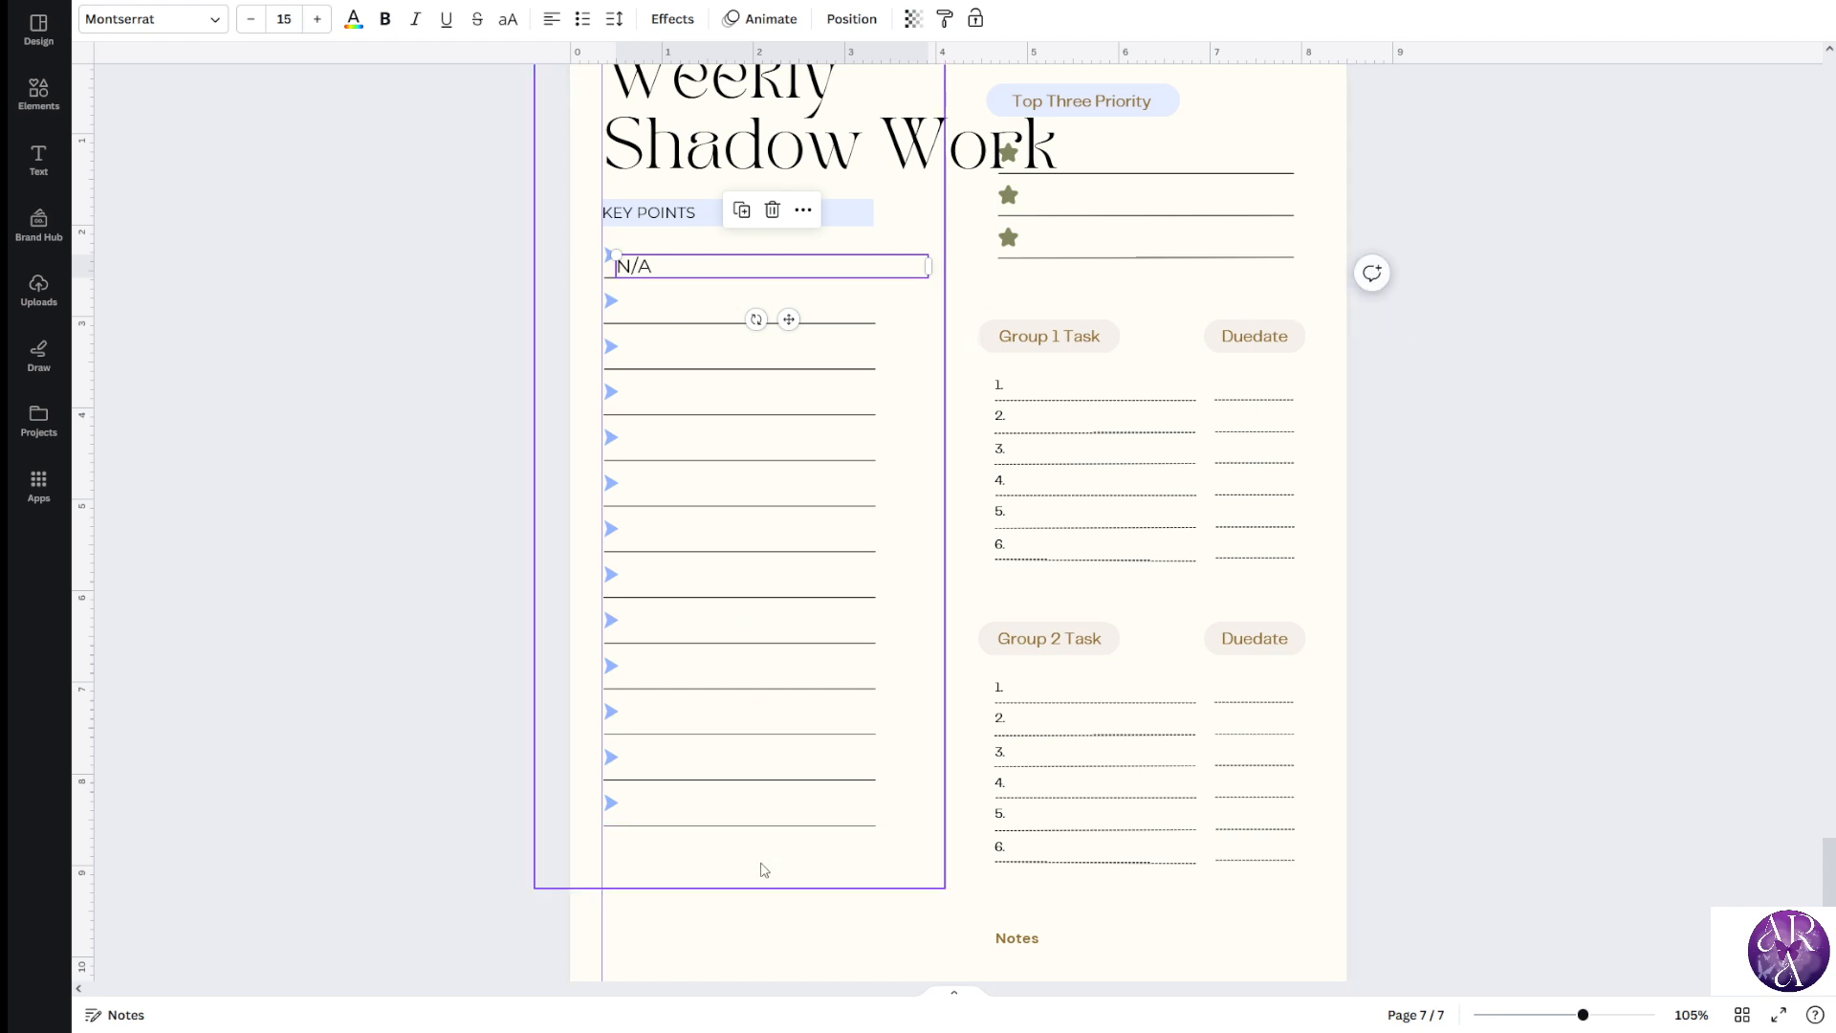
{"action": "right_click", "coordinate": [771, 928]}
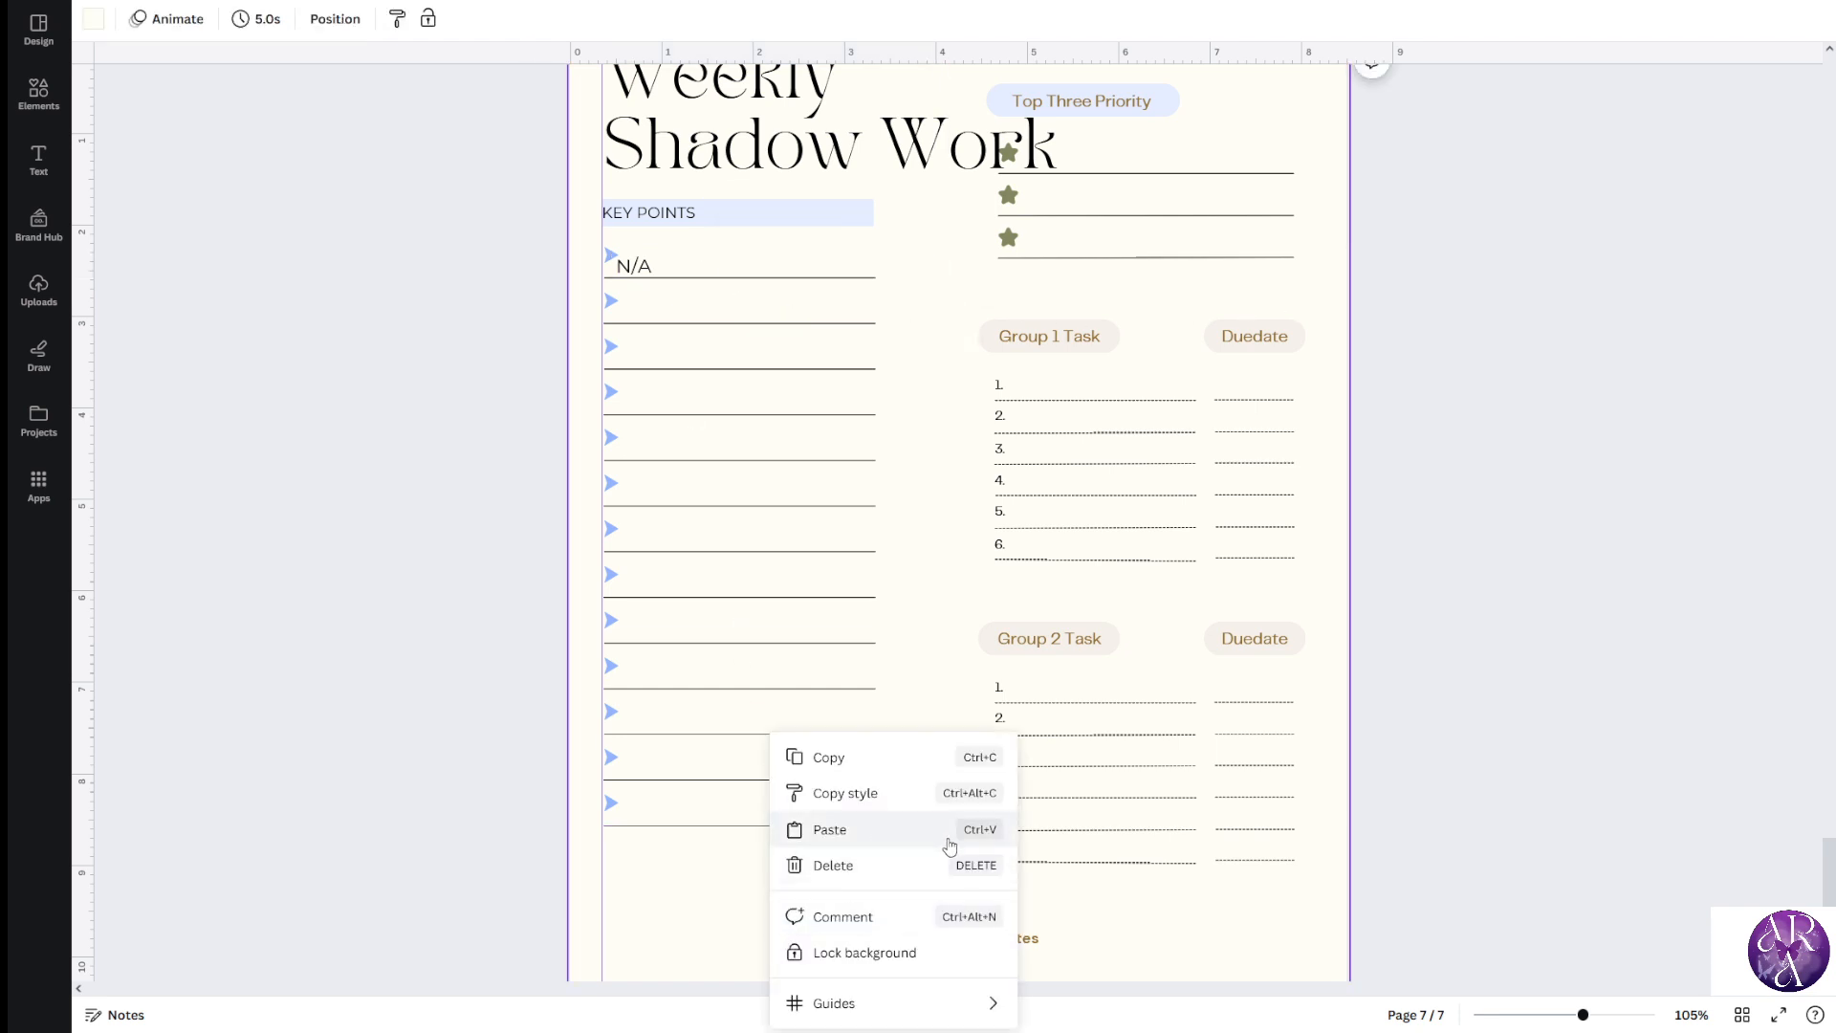
{"action": "left_click", "coordinate": [443, 621]}
Place the pasted N/A text beside the first Key Points arrow and narrow its text box to the line's end
{"action": "scroll", "coordinate": [636, 502], "scroll_direction": "up", "scroll_amount": 2}
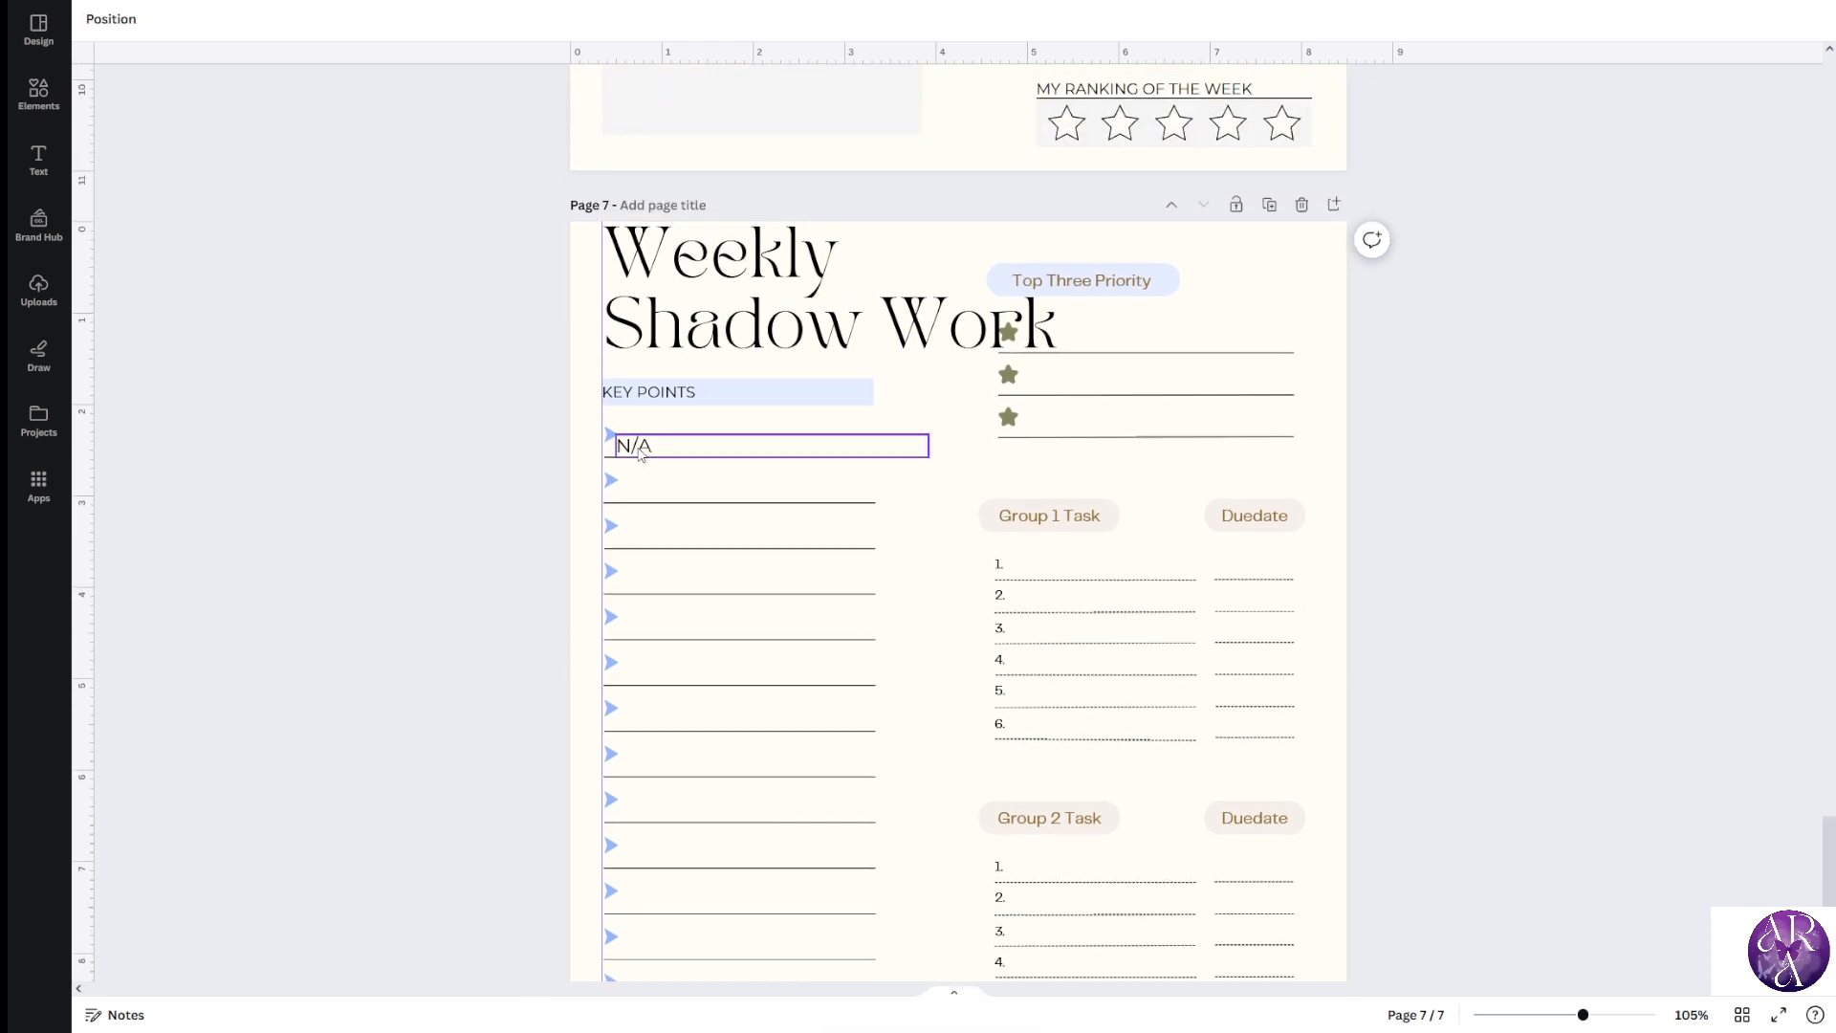
{"action": "left_click_drag", "start_coordinate": [640, 453], "coordinate": [644, 438]}
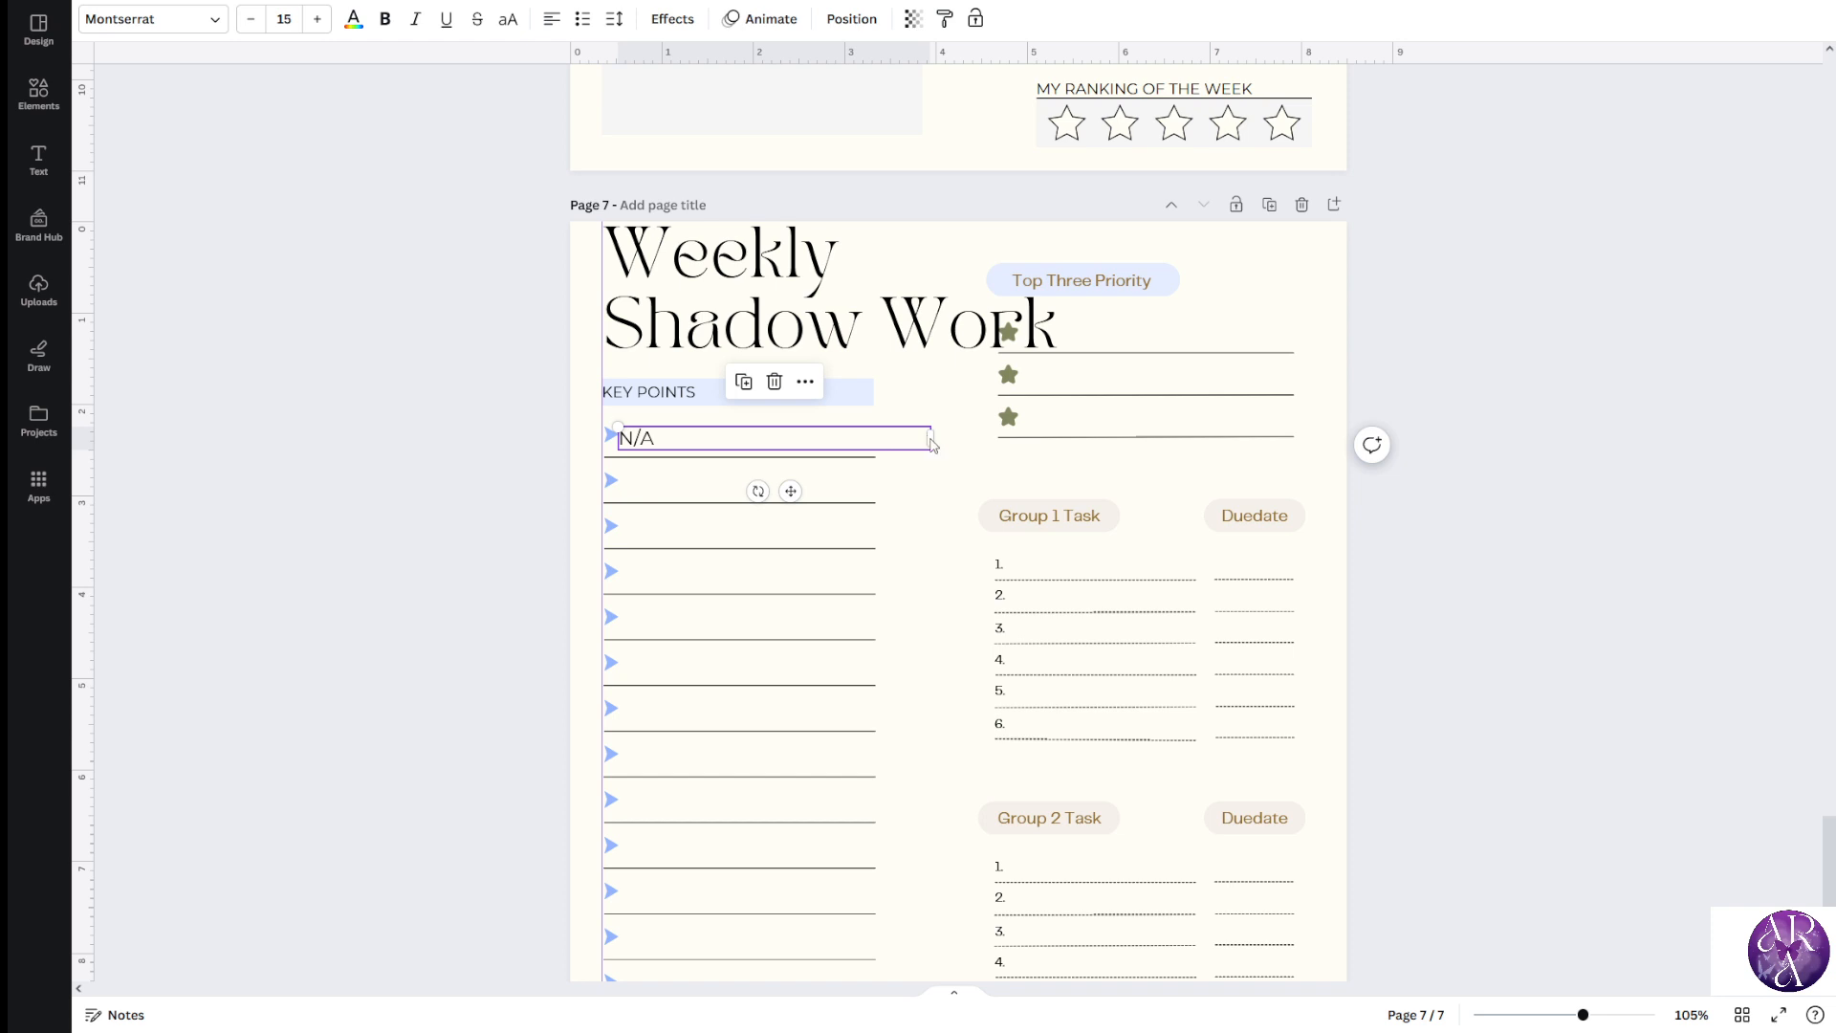
{"action": "left_click_drag", "start_coordinate": [932, 439], "coordinate": [873, 442]}
{"action": "left_click", "coordinate": [729, 478]}
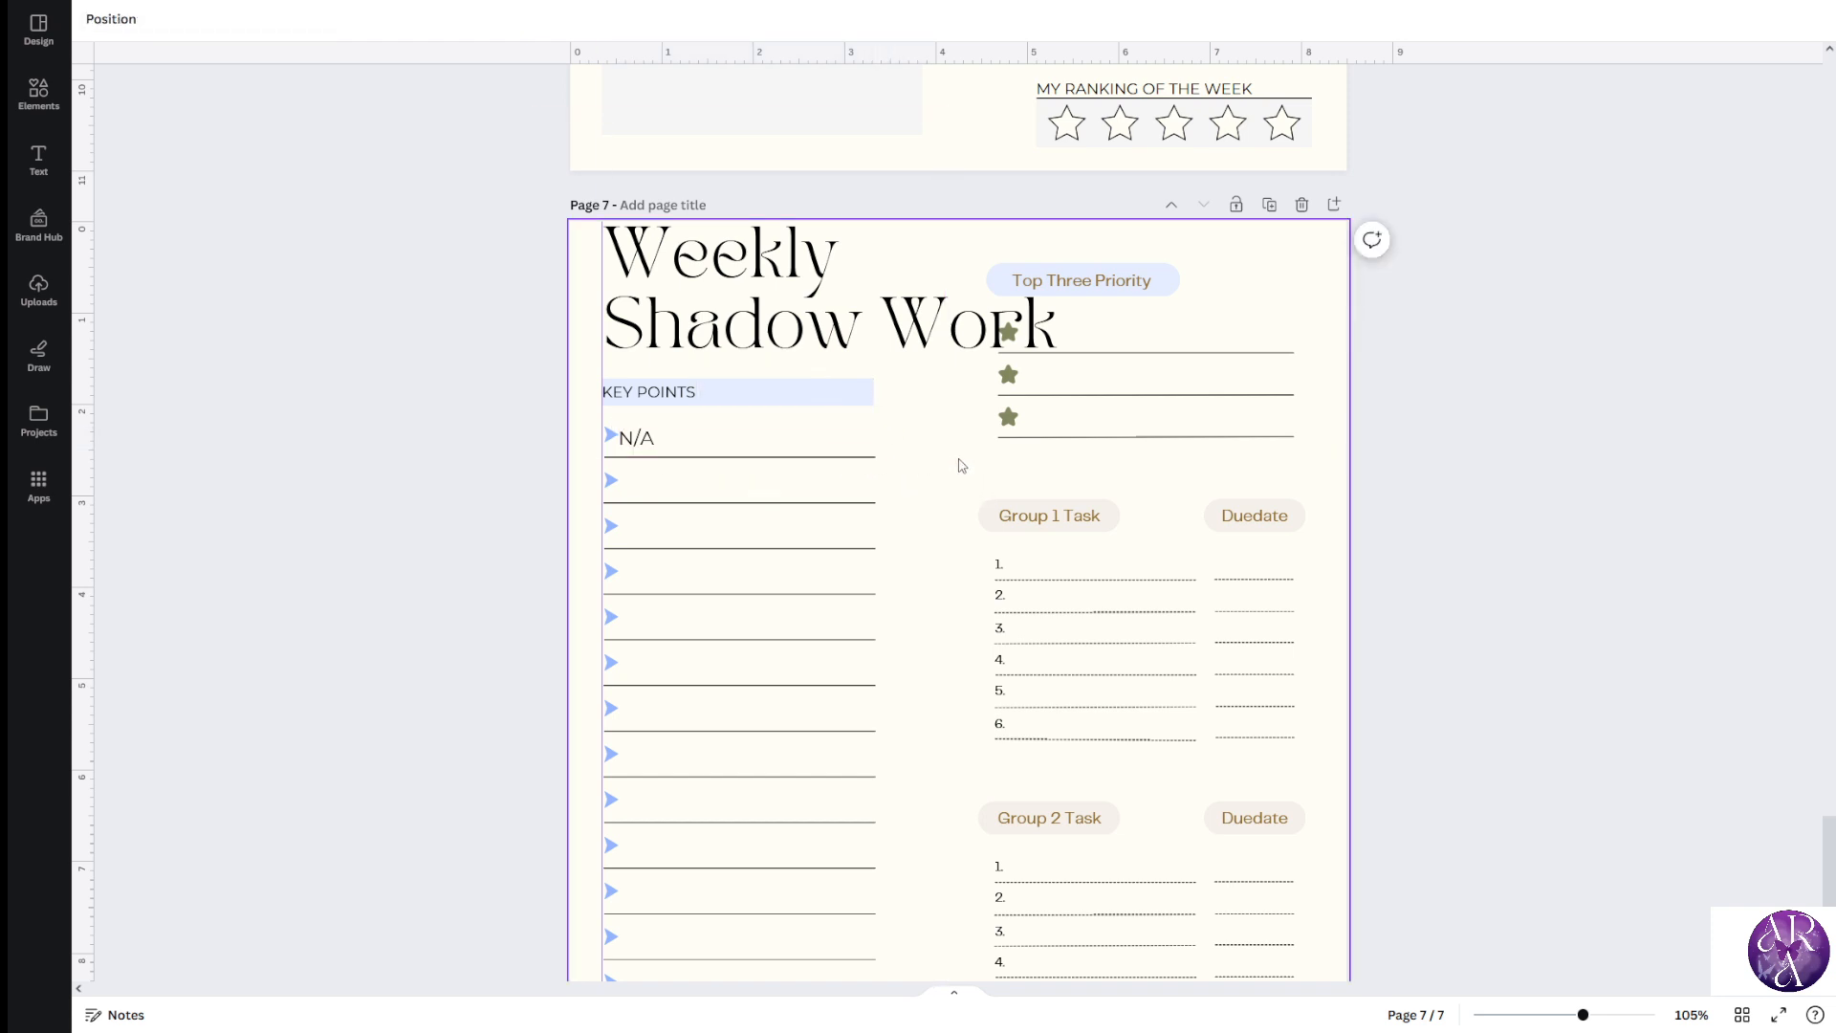
Try to lengthen the first two lines under the Key Points heading, and undo the changes
{"action": "left_click", "coordinate": [870, 464]}
{"action": "scroll", "coordinate": [846, 497], "scroll_direction": "up", "scroll_amount": 5}
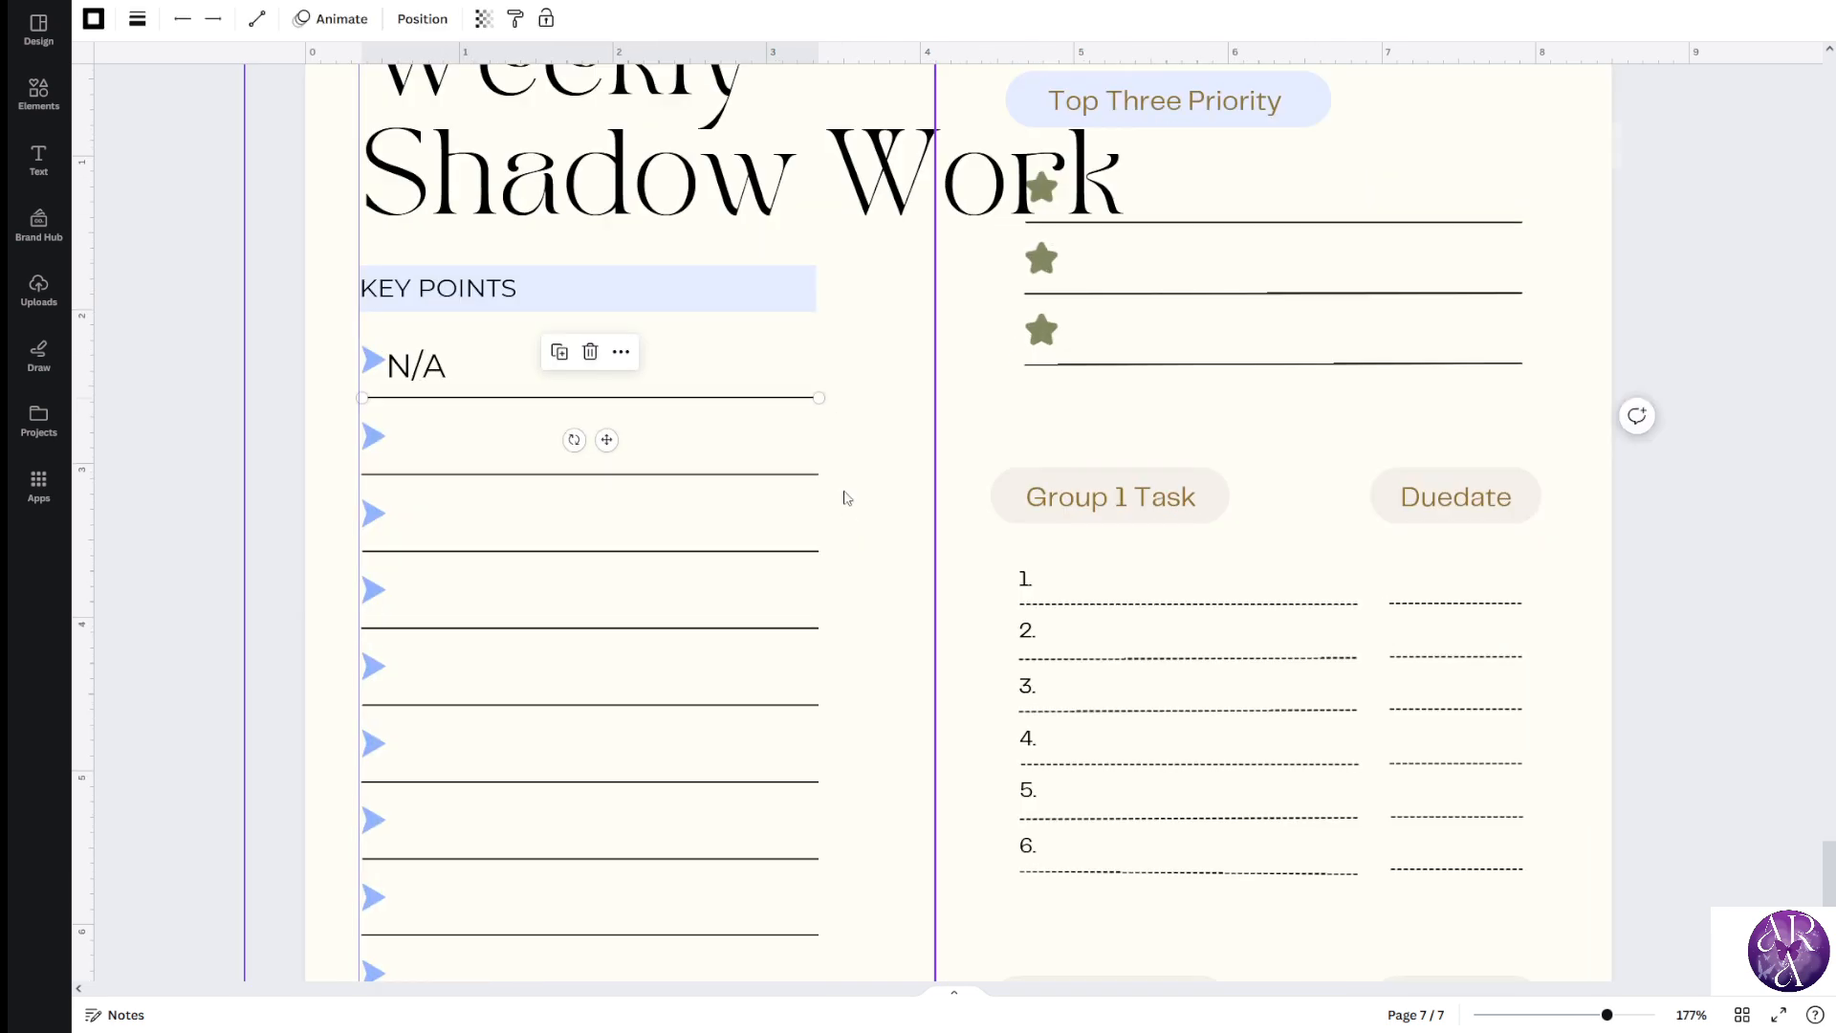
{"action": "scroll", "coordinate": [843, 497], "scroll_direction": "up", "scroll_amount": 2}
{"action": "left_click_drag", "start_coordinate": [792, 381], "coordinate": [903, 380]}
{"action": "left_click", "coordinate": [765, 471]}
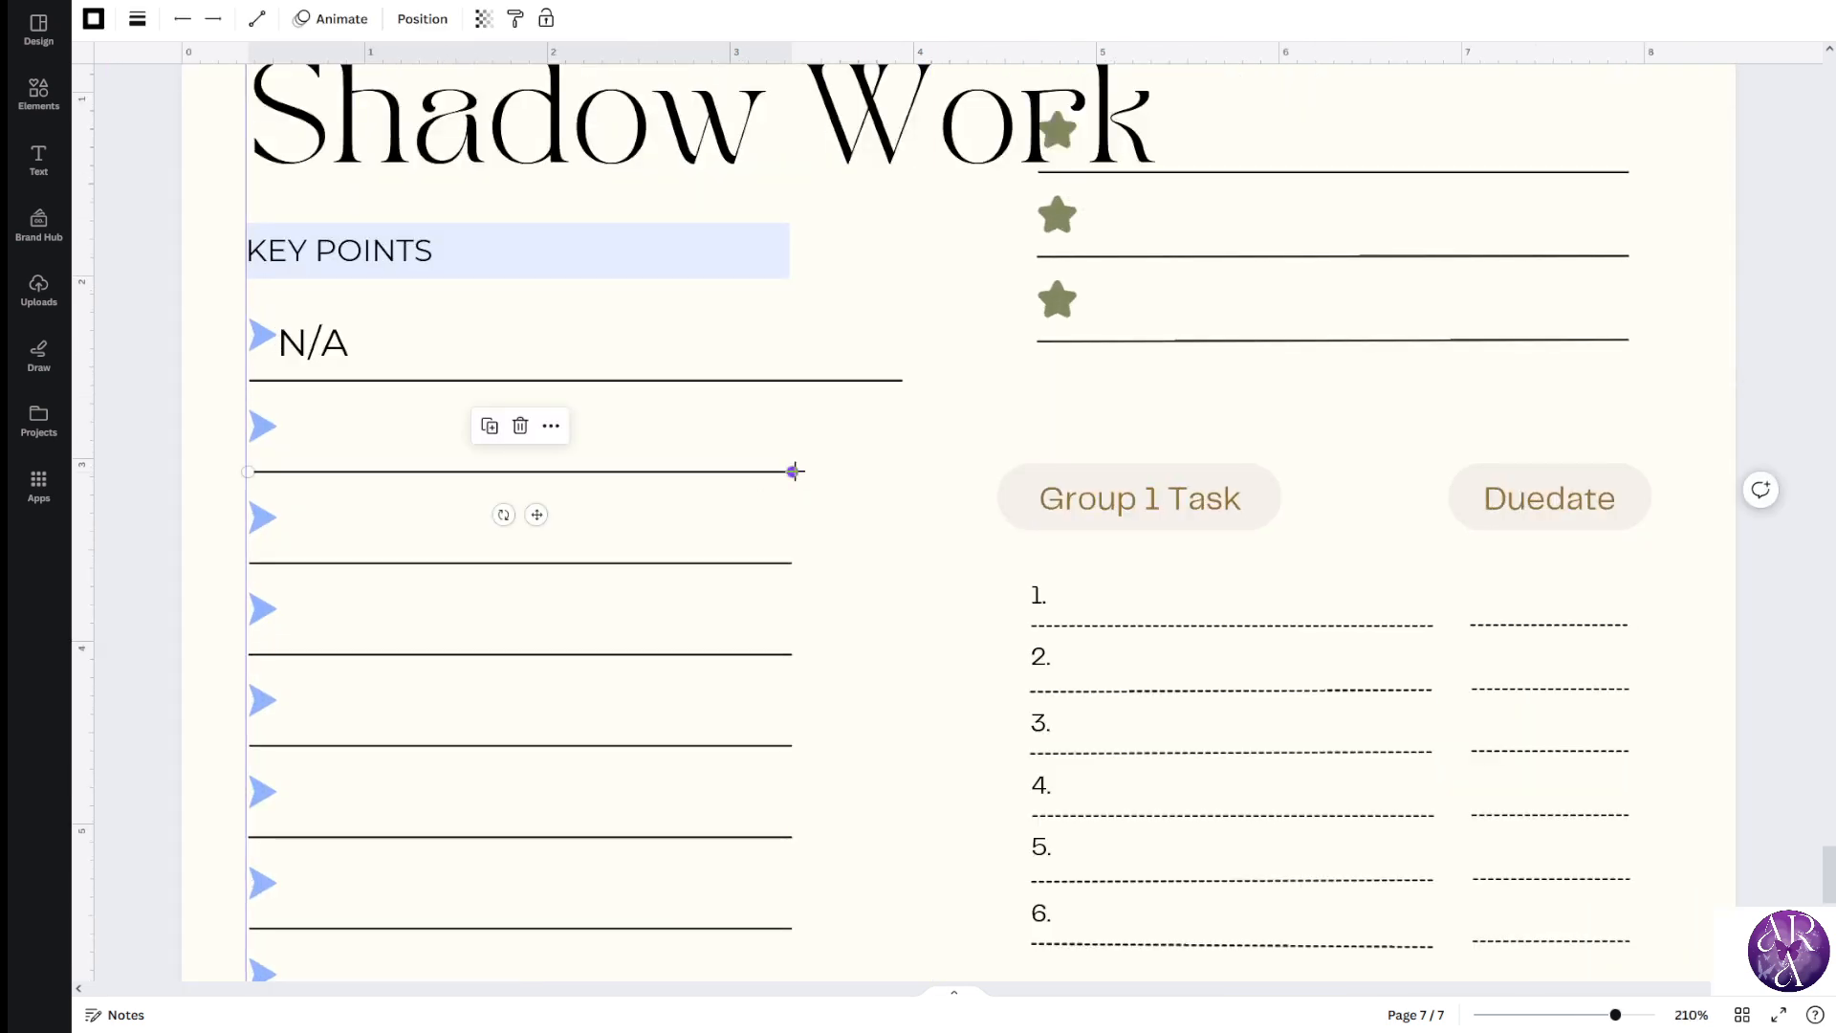
{"action": "left_click_drag", "start_coordinate": [794, 471], "coordinate": [873, 490]}
{"action": "key", "text": "ctrl+z"}
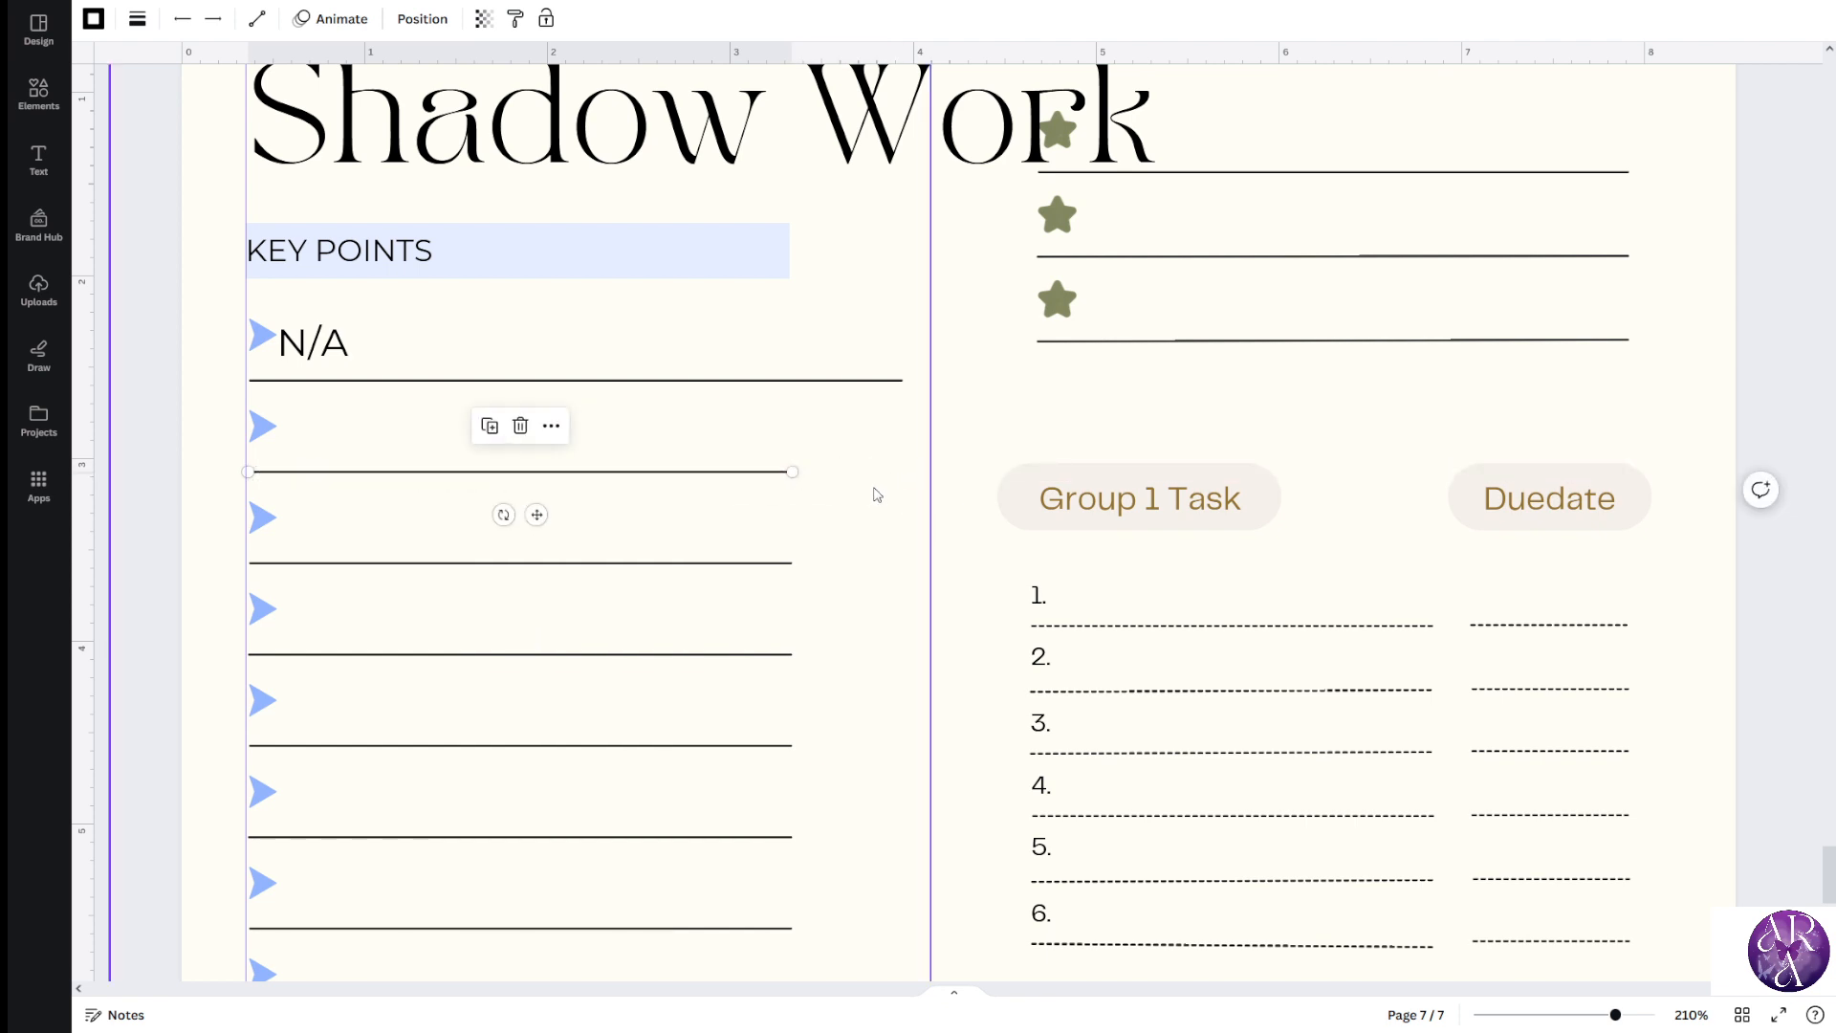
{"action": "scroll", "coordinate": [874, 492], "scroll_direction": "up", "scroll_amount": 3}
{"action": "left_click_drag", "start_coordinate": [736, 462], "coordinate": [921, 474]}
{"action": "scroll", "coordinate": [755, 587], "scroll_direction": "down", "scroll_amount": 3}
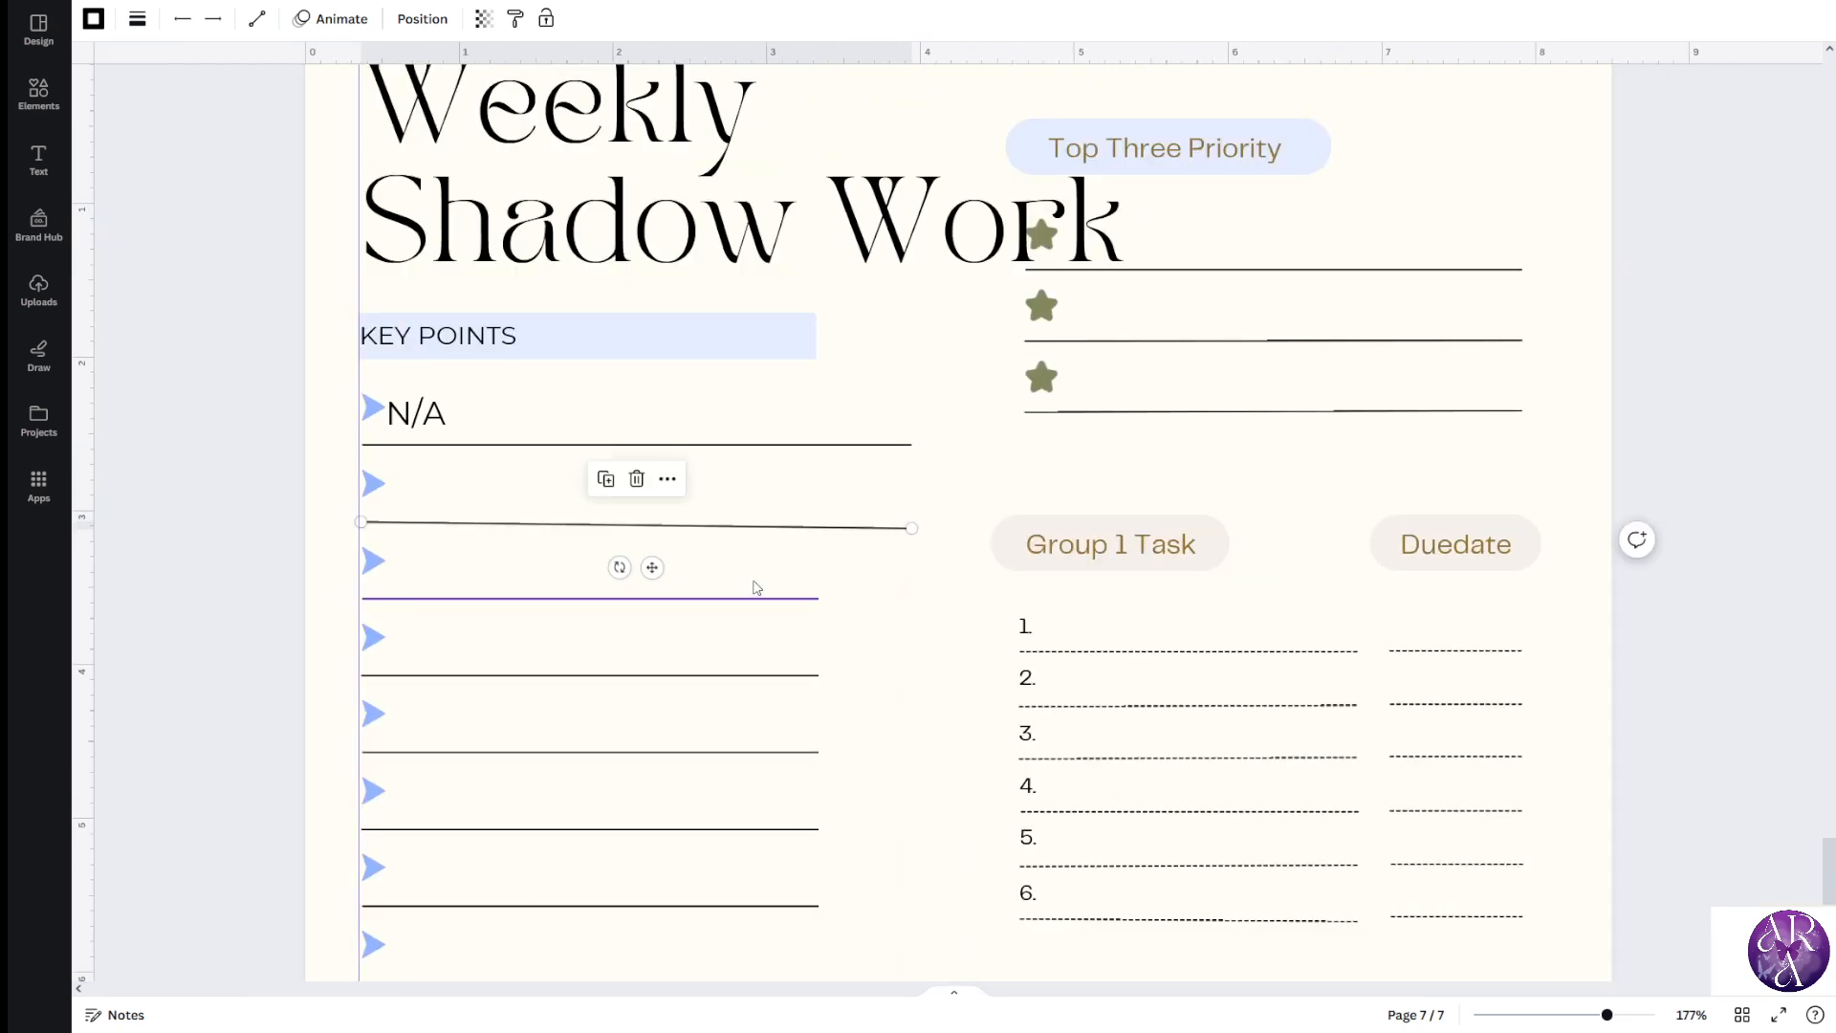
{"action": "key", "text": "ctrl+z"}
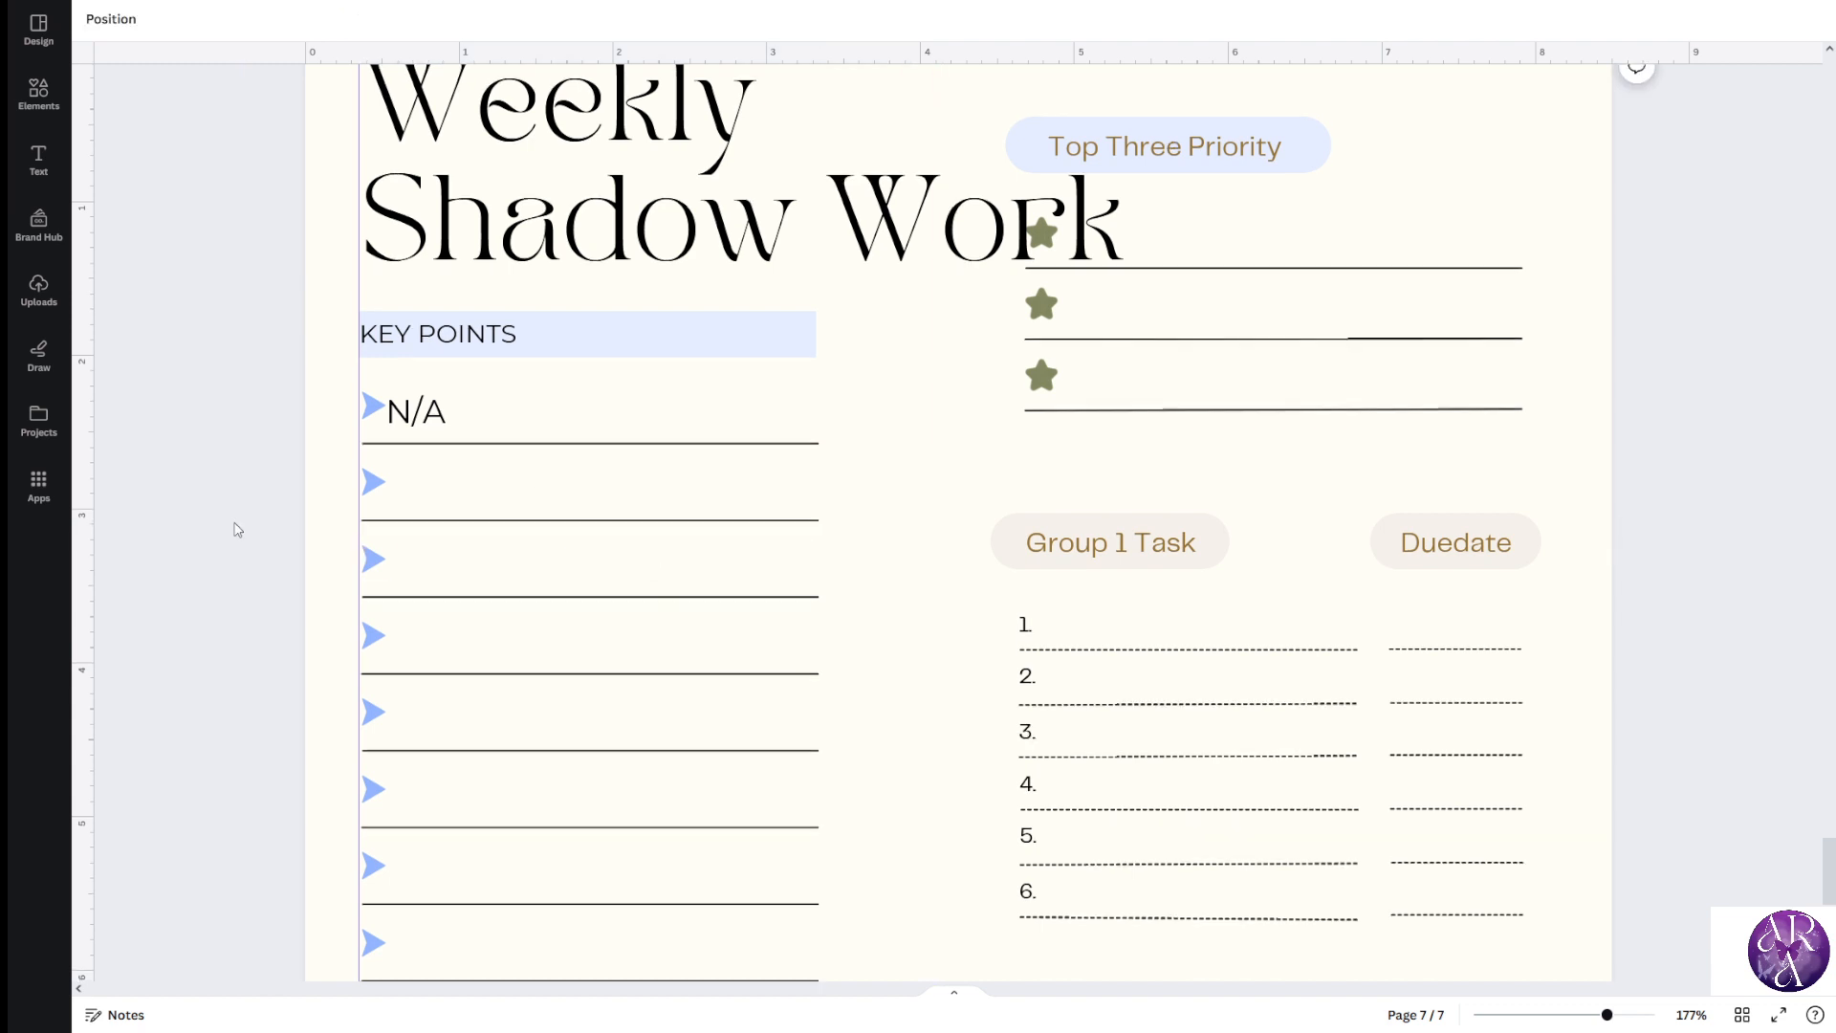
Fine-tune the position of the N/A text beside the first Key Points arrow
{"action": "scroll", "coordinate": [241, 516], "scroll_direction": "down", "scroll_amount": 2}
{"action": "left_click", "coordinate": [537, 379]}
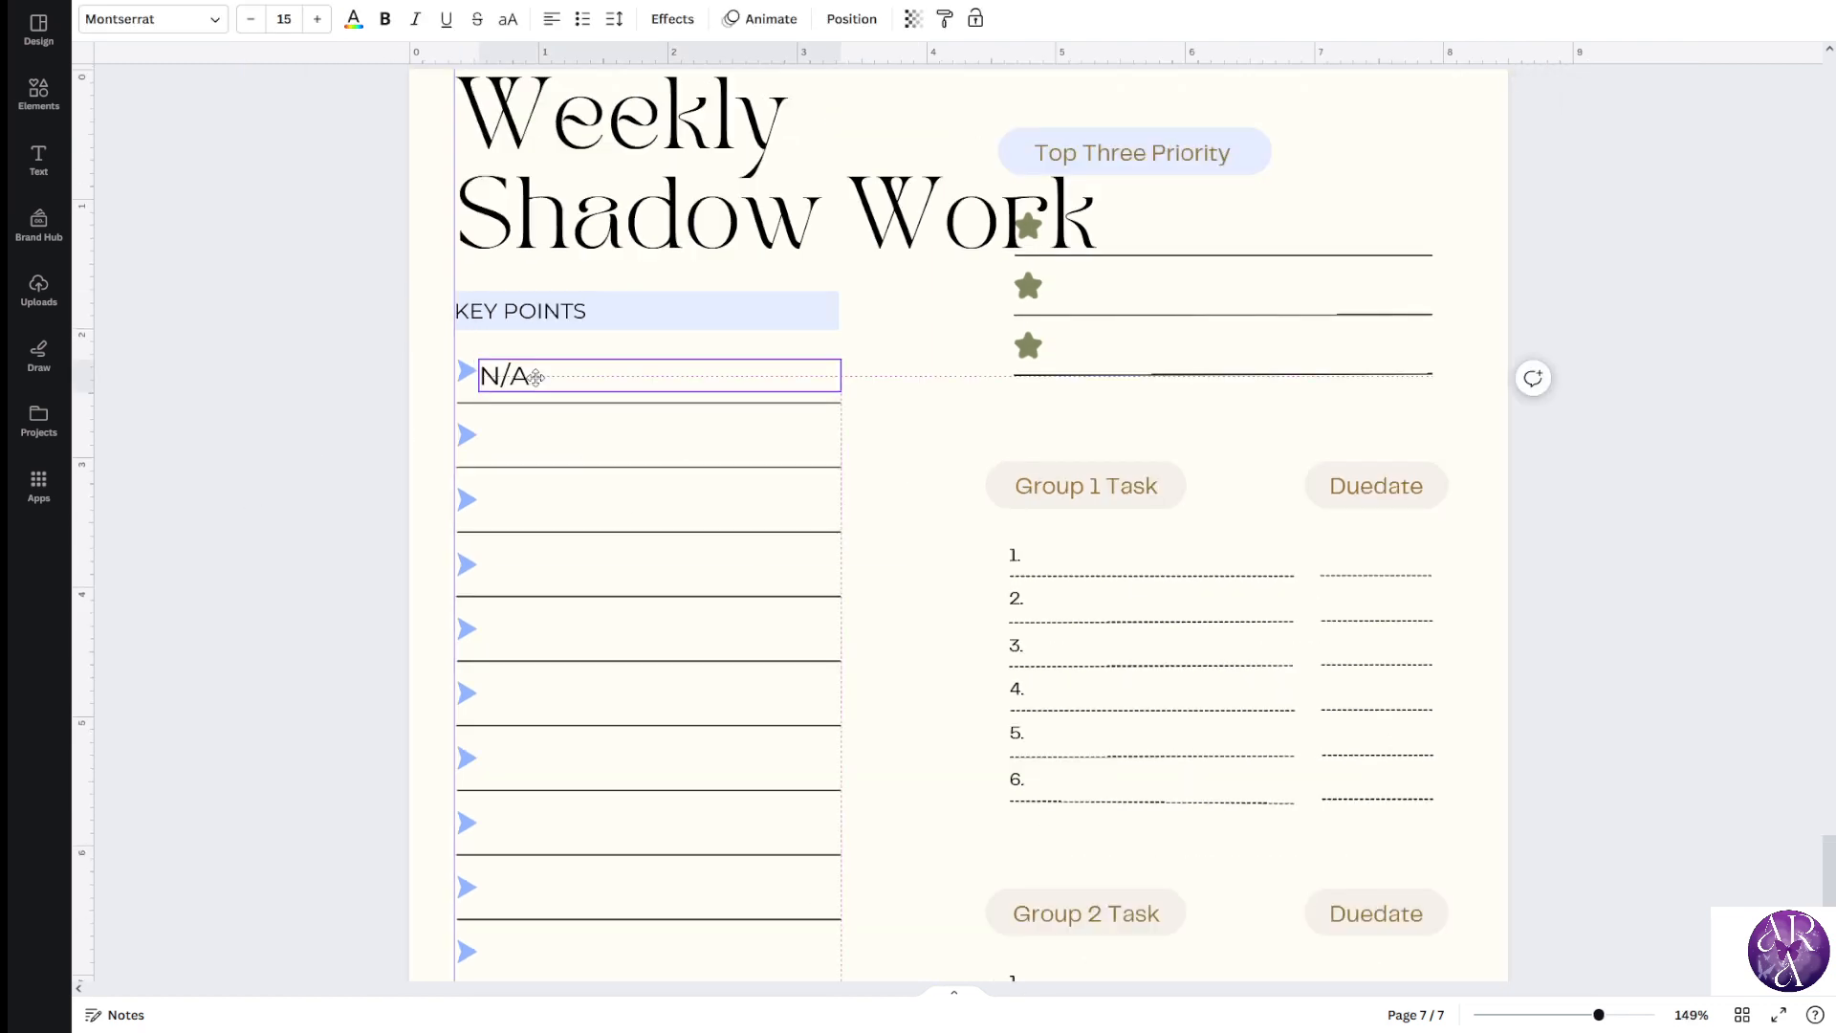
{"action": "left_click", "coordinate": [320, 450]}
{"action": "scroll", "coordinate": [319, 450], "scroll_direction": "down", "scroll_amount": 2}
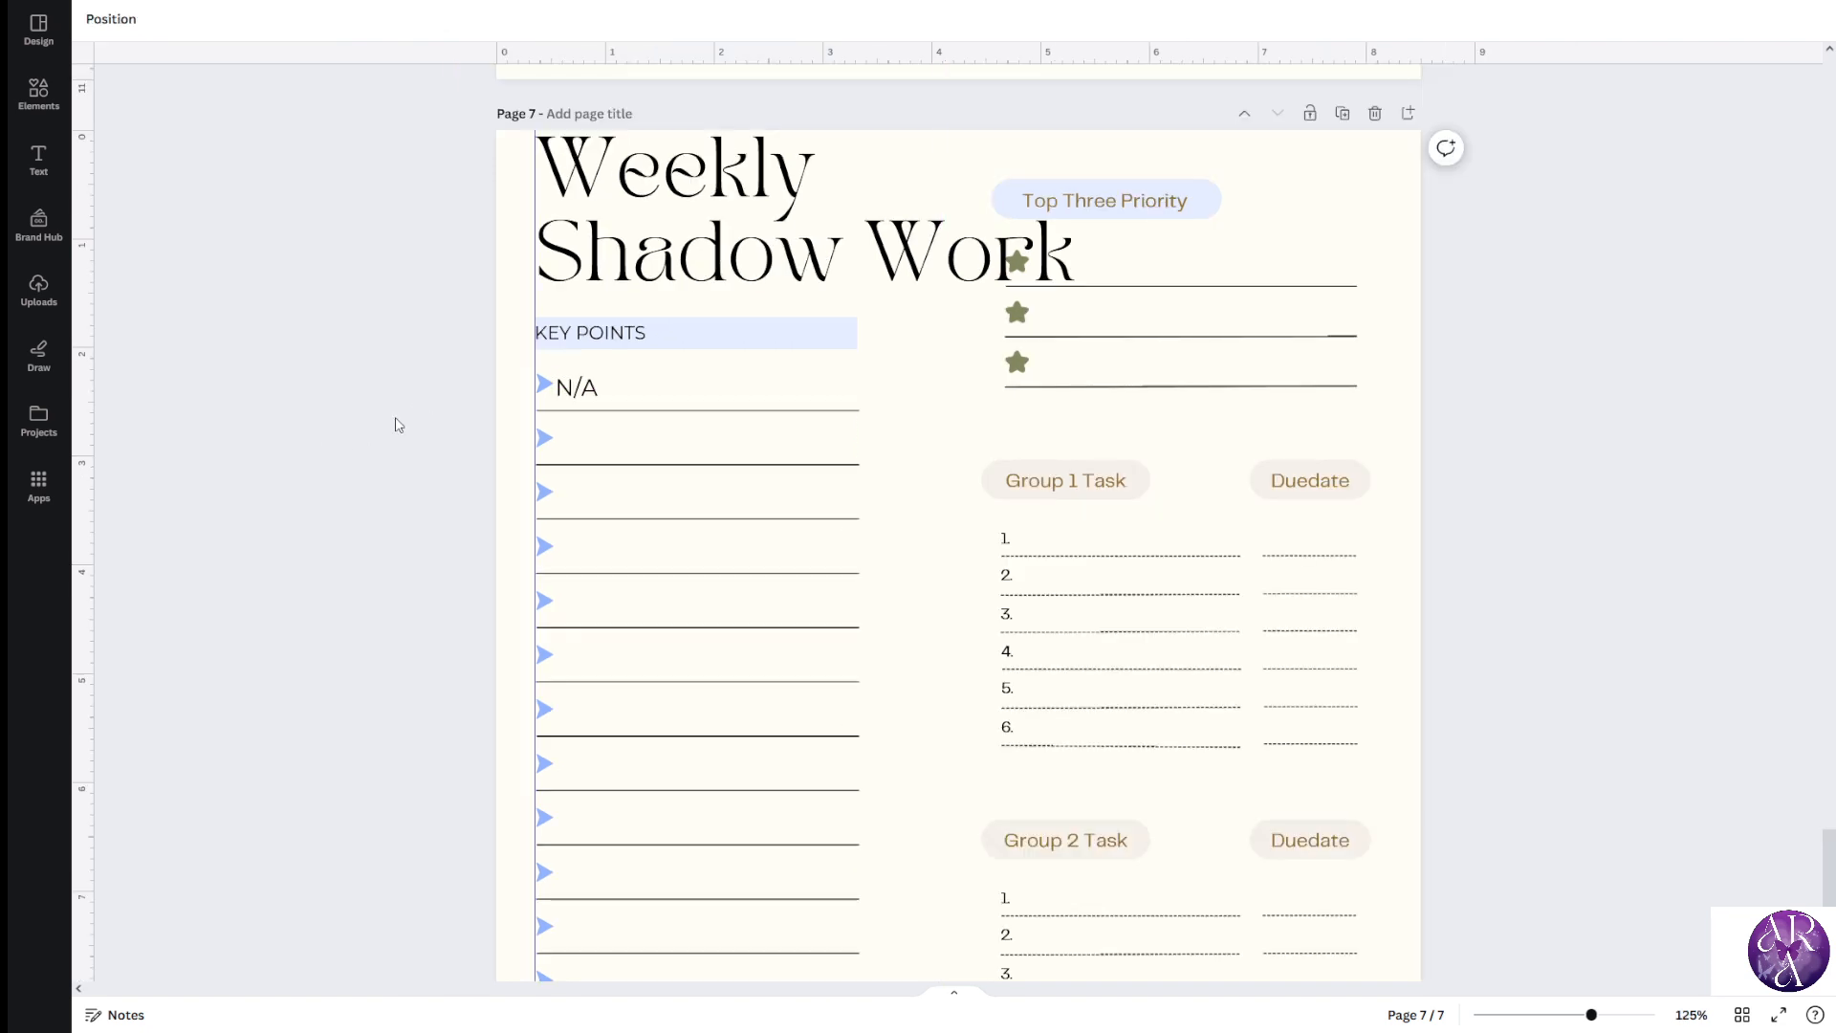
Duplicate the N/A text four times down the Key Points list, placing the first copy on the second line
{"action": "scroll", "coordinate": [397, 423], "scroll_direction": "down", "scroll_amount": 2}
{"action": "left_click", "coordinate": [579, 277]}
{"action": "left_click", "coordinate": [674, 218]}
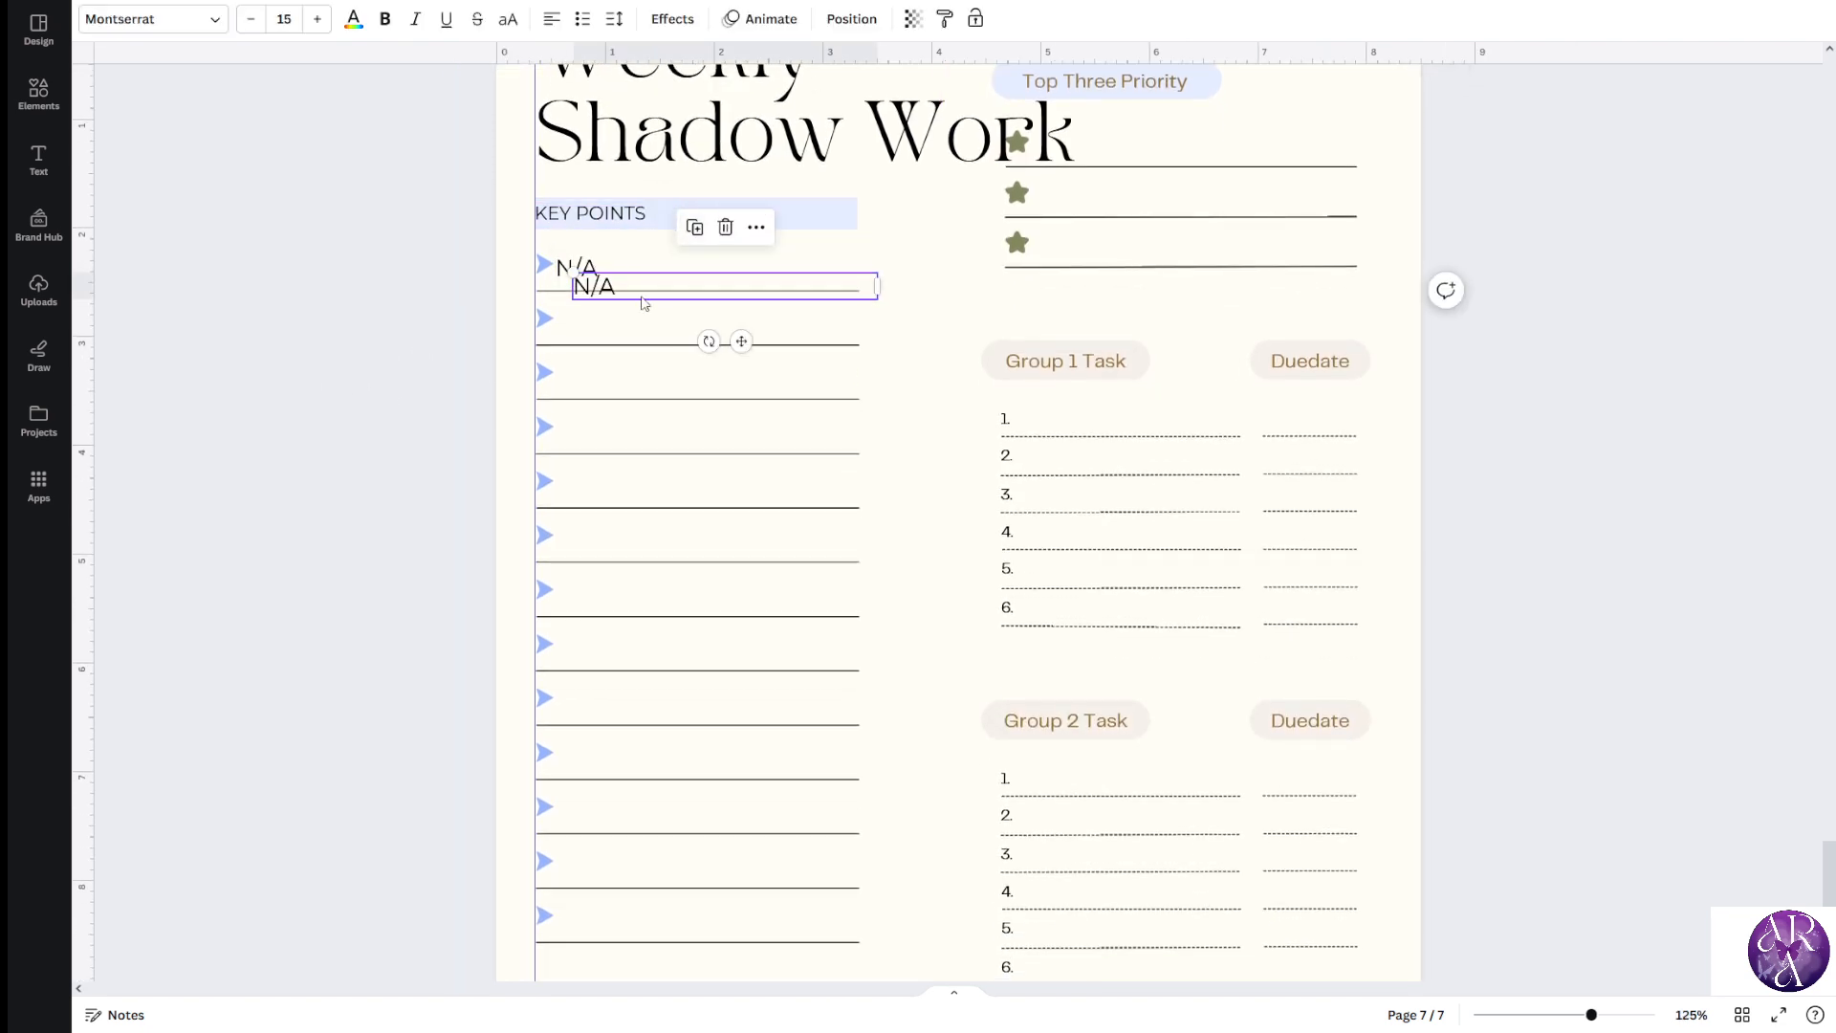
{"action": "left_click_drag", "start_coordinate": [644, 300], "coordinate": [606, 328]}
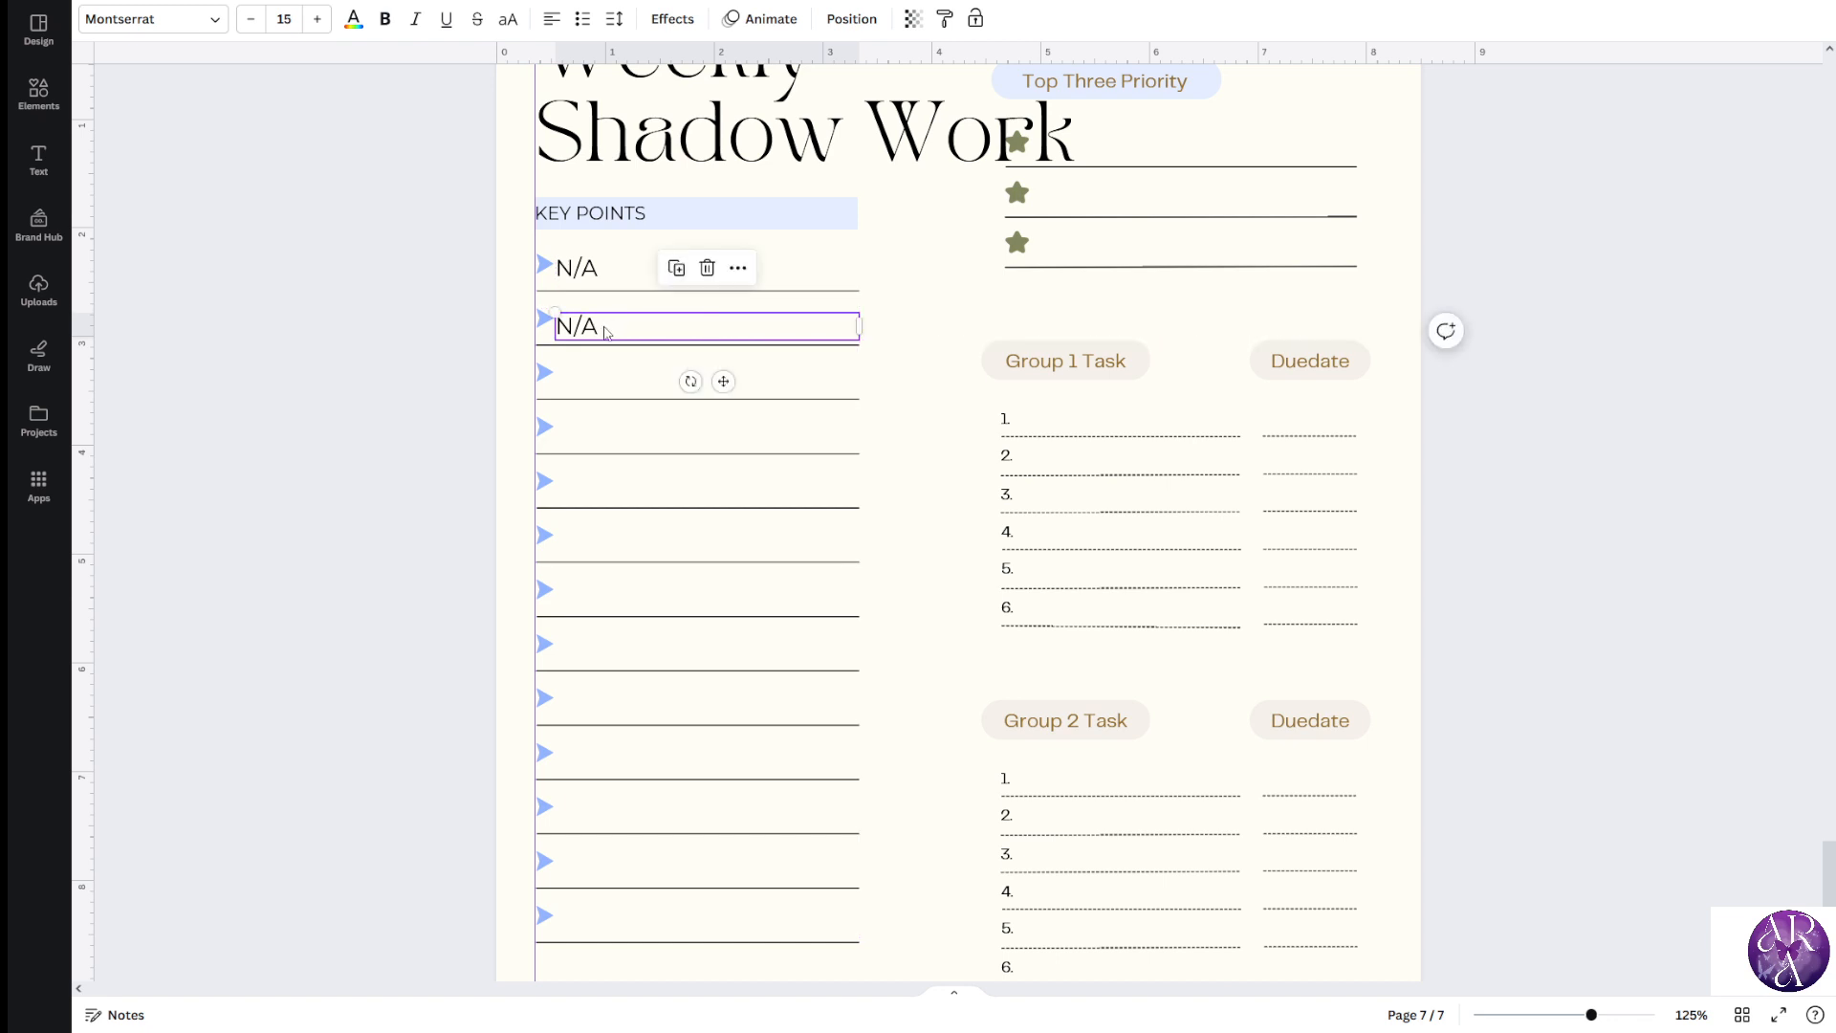
{"action": "left_click", "coordinate": [677, 268]}
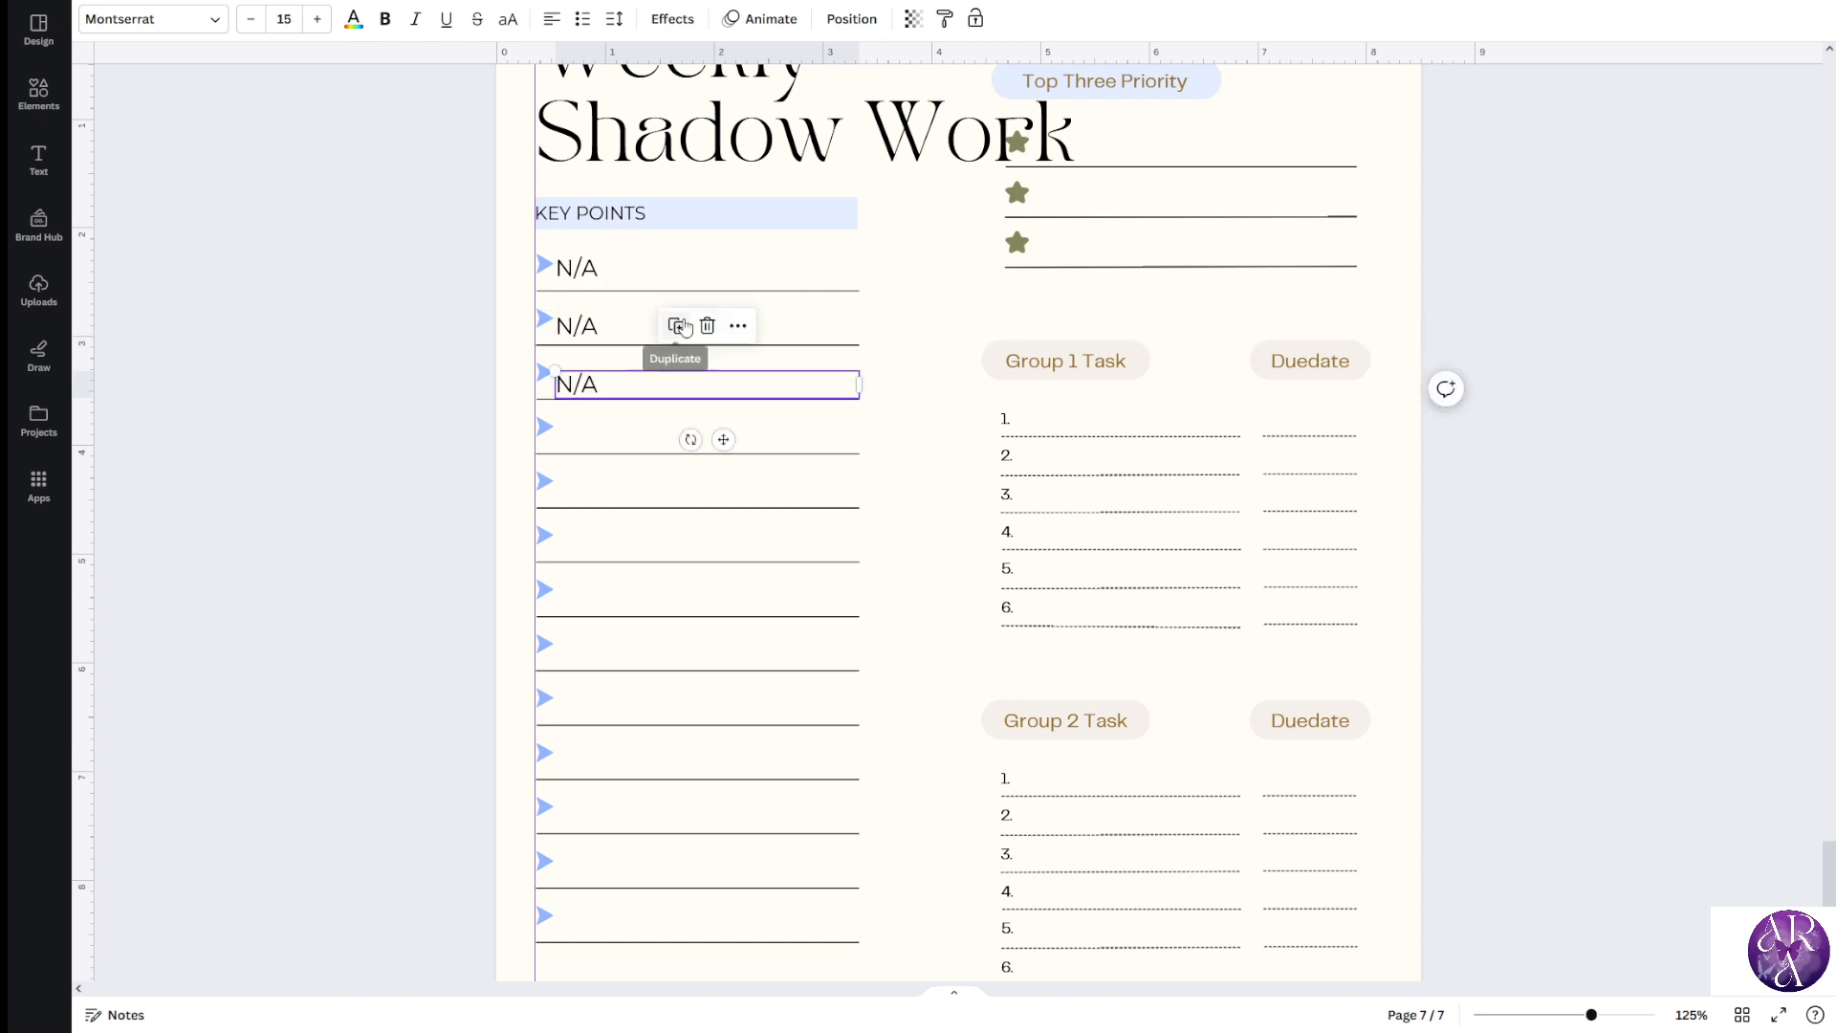
{"action": "left_click", "coordinate": [676, 326]}
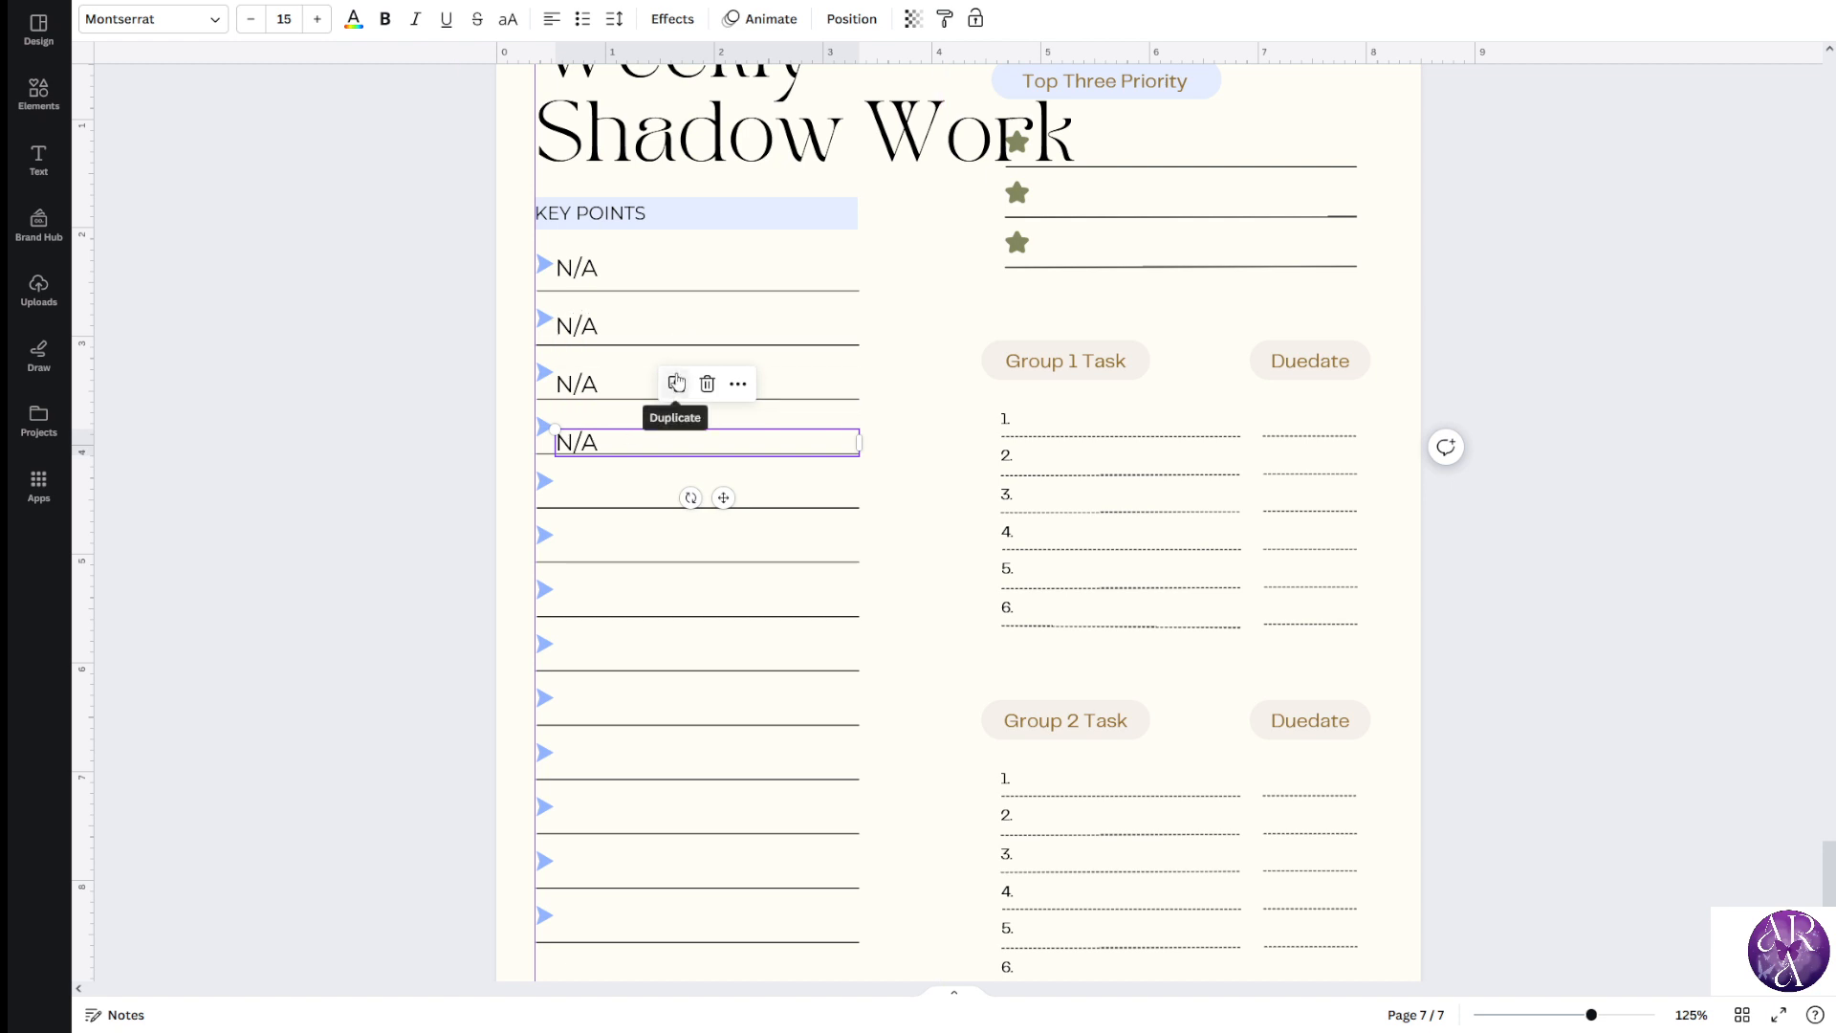
{"action": "left_click", "coordinate": [676, 384]}
Place the N/A copy on the fifth Key Points line and even out the spacing of the third and fourth copies
{"action": "left_click_drag", "start_coordinate": [639, 505], "coordinate": [590, 378]}
{"action": "left_click", "coordinate": [631, 446]}
{"action": "left_click", "coordinate": [590, 389]}
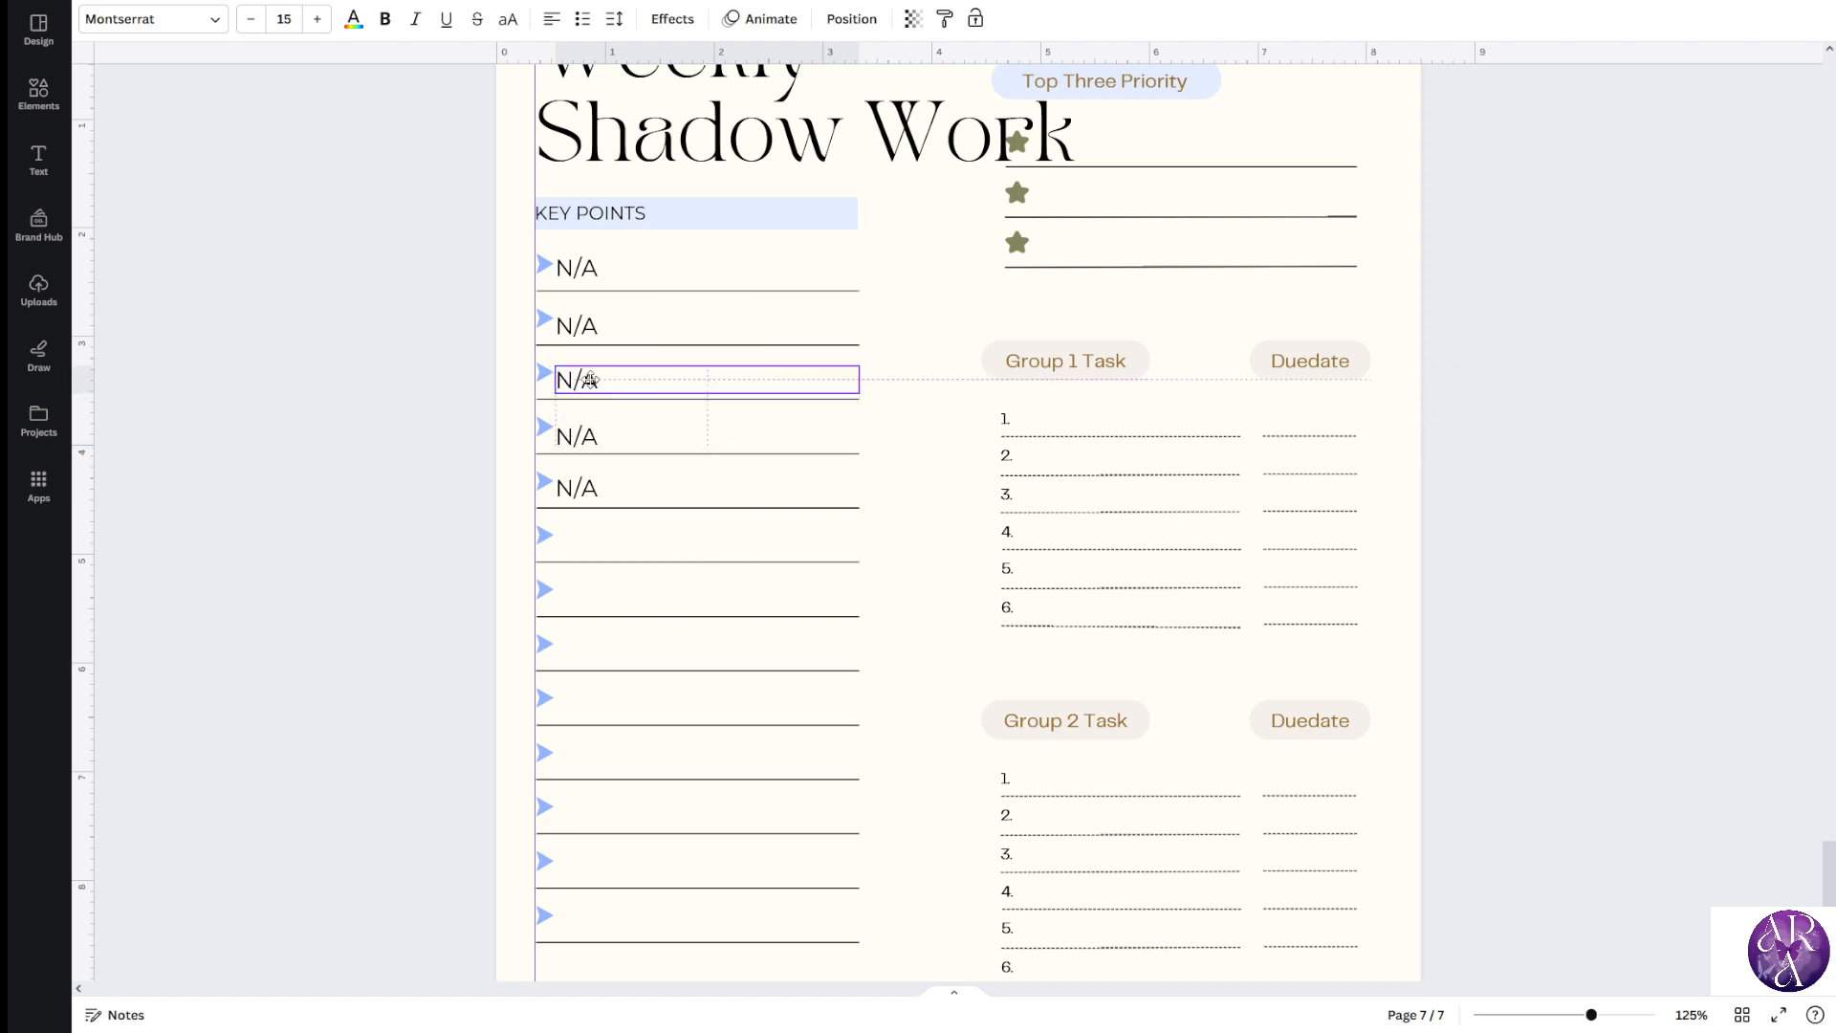
{"action": "left_click", "coordinate": [410, 479]}
{"action": "scroll", "coordinate": [588, 385], "scroll_direction": "down", "scroll_amount": 2}
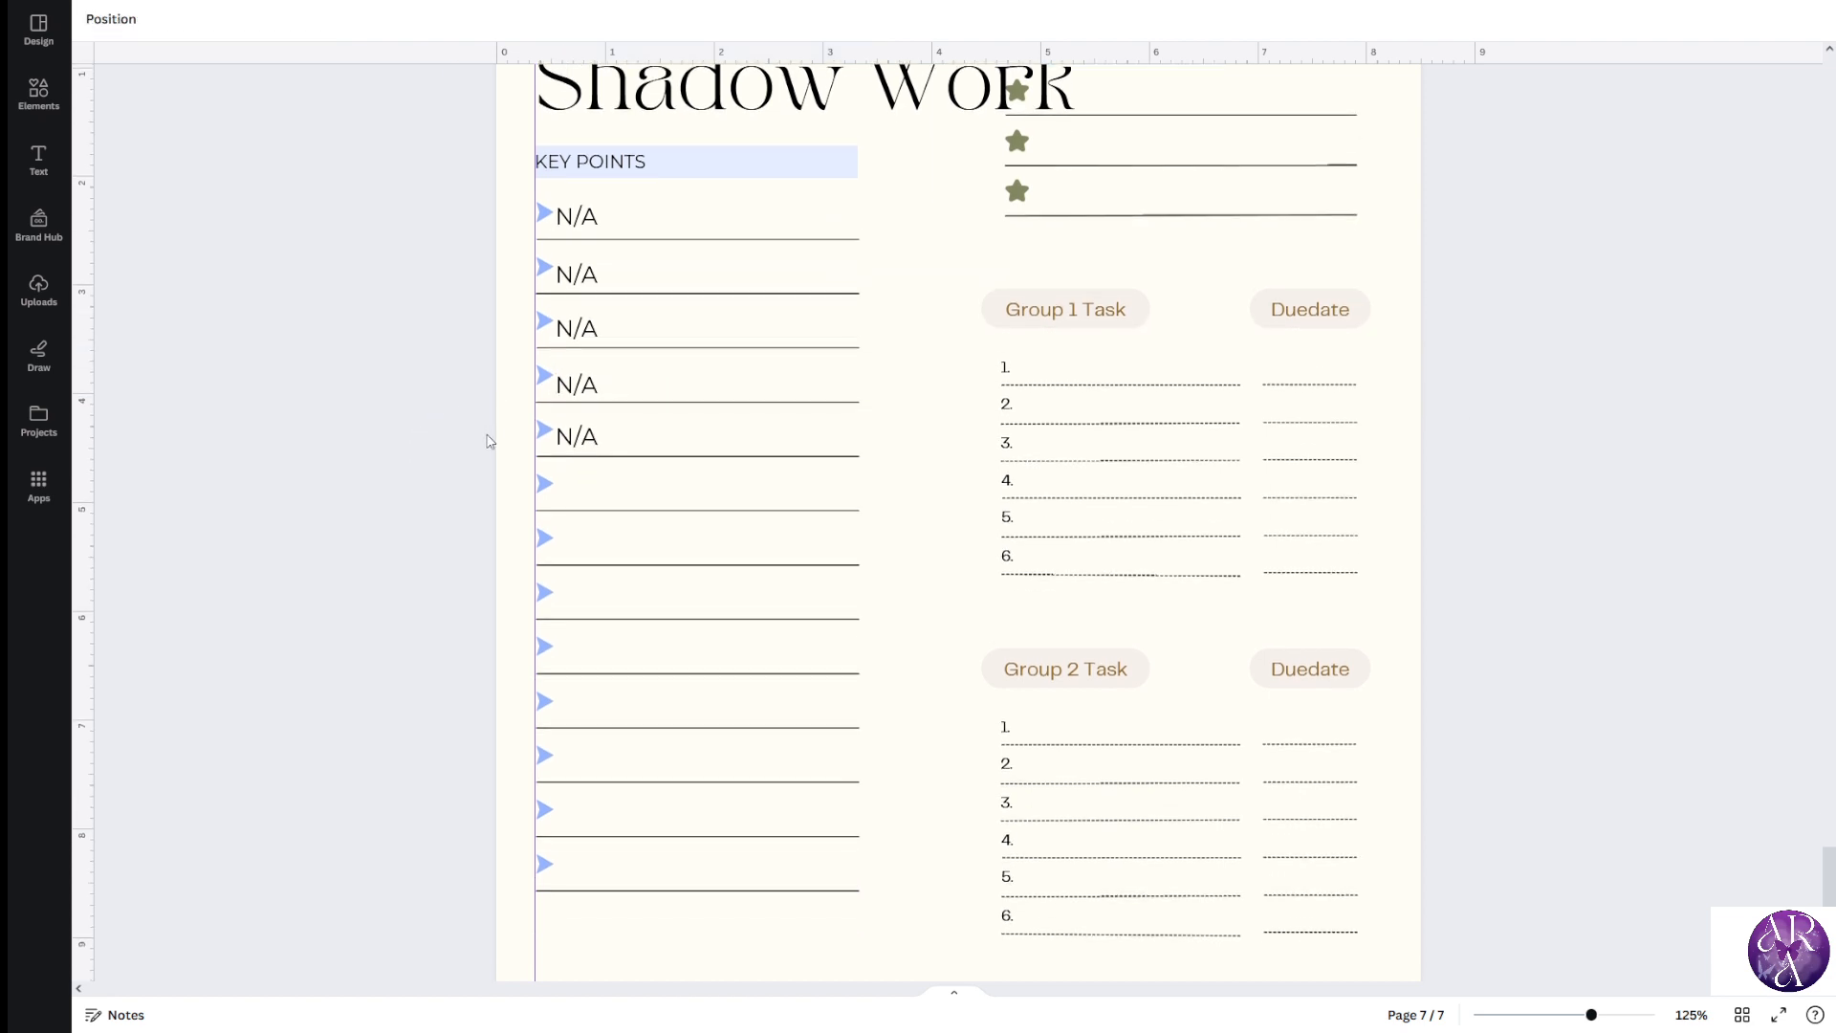
Duplicate the N/A text down the Key Points list from the sixth line through the tenth, aligning each copy with its arrow
{"action": "left_click", "coordinate": [589, 384]}
{"action": "key", "text": "ctrl+d"}
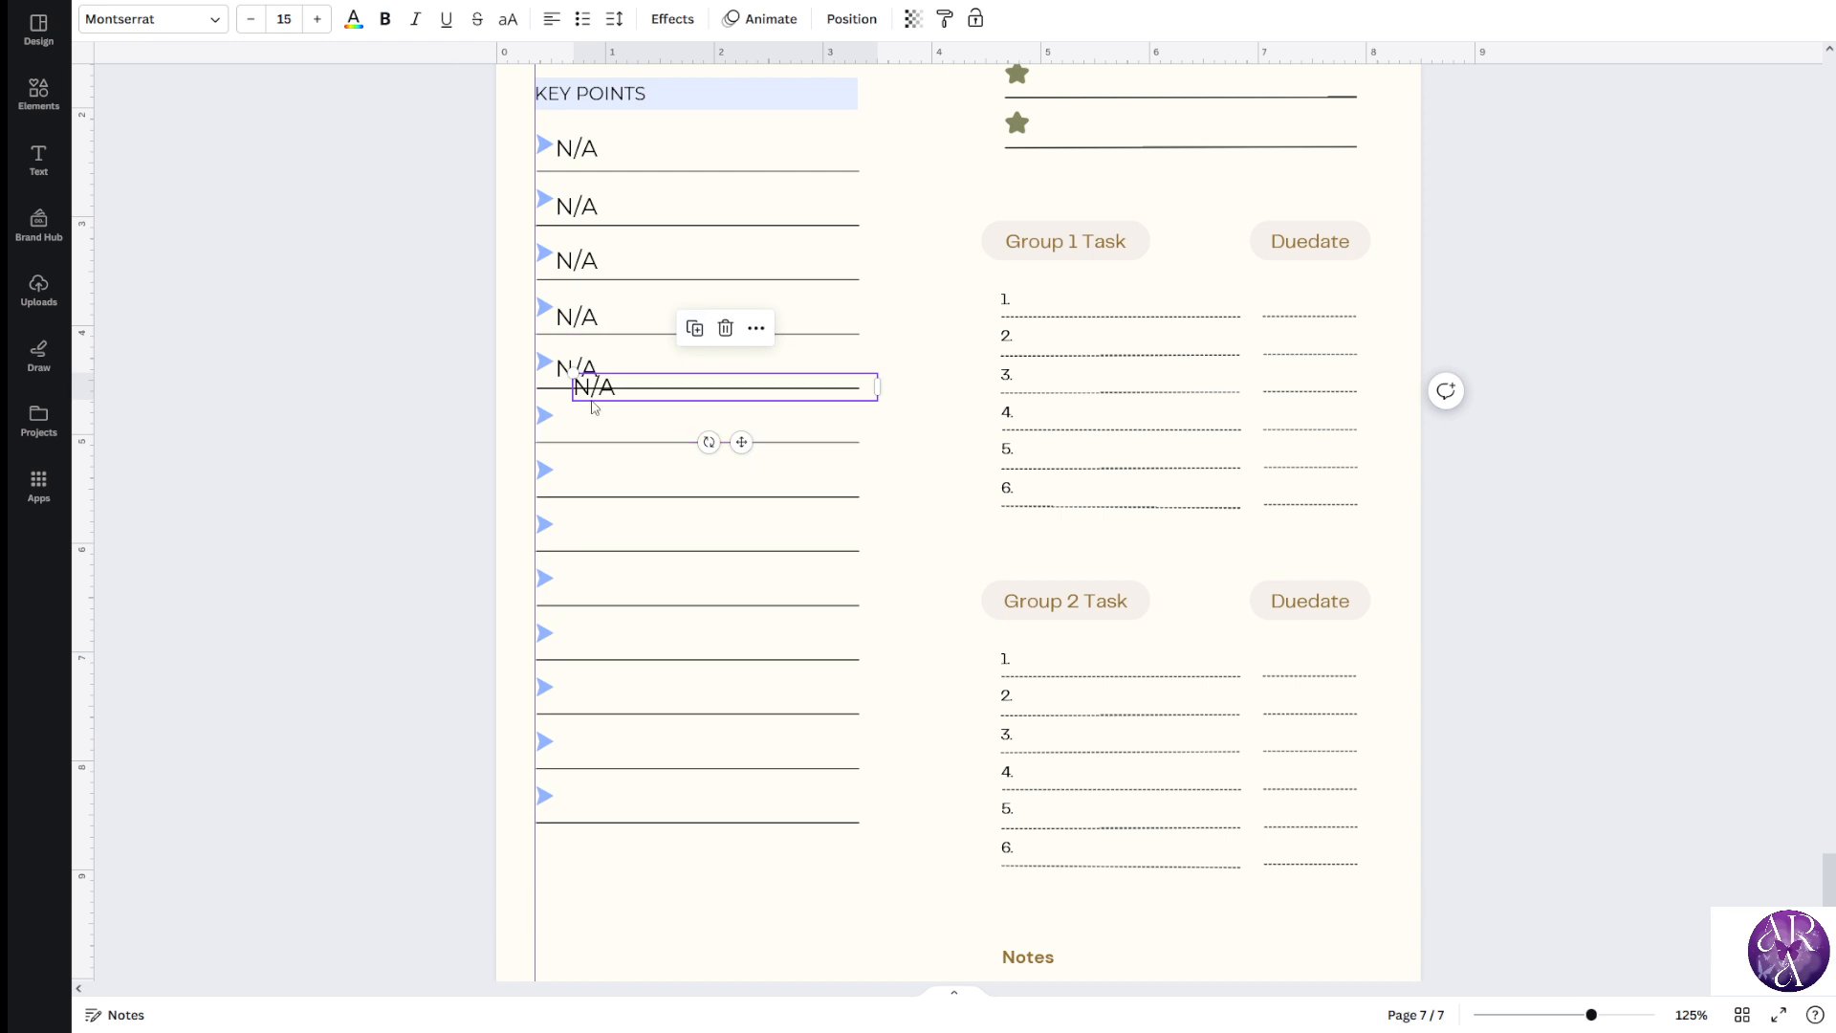
{"action": "left_click_drag", "start_coordinate": [588, 404], "coordinate": [585, 475]}
{"action": "left_click", "coordinate": [677, 367]}
{"action": "left_click", "coordinate": [670, 418]}
{"action": "left_click_drag", "start_coordinate": [568, 545], "coordinate": [571, 581]}
{"action": "left_click", "coordinate": [676, 475]}
{"action": "left_click", "coordinate": [676, 529]}
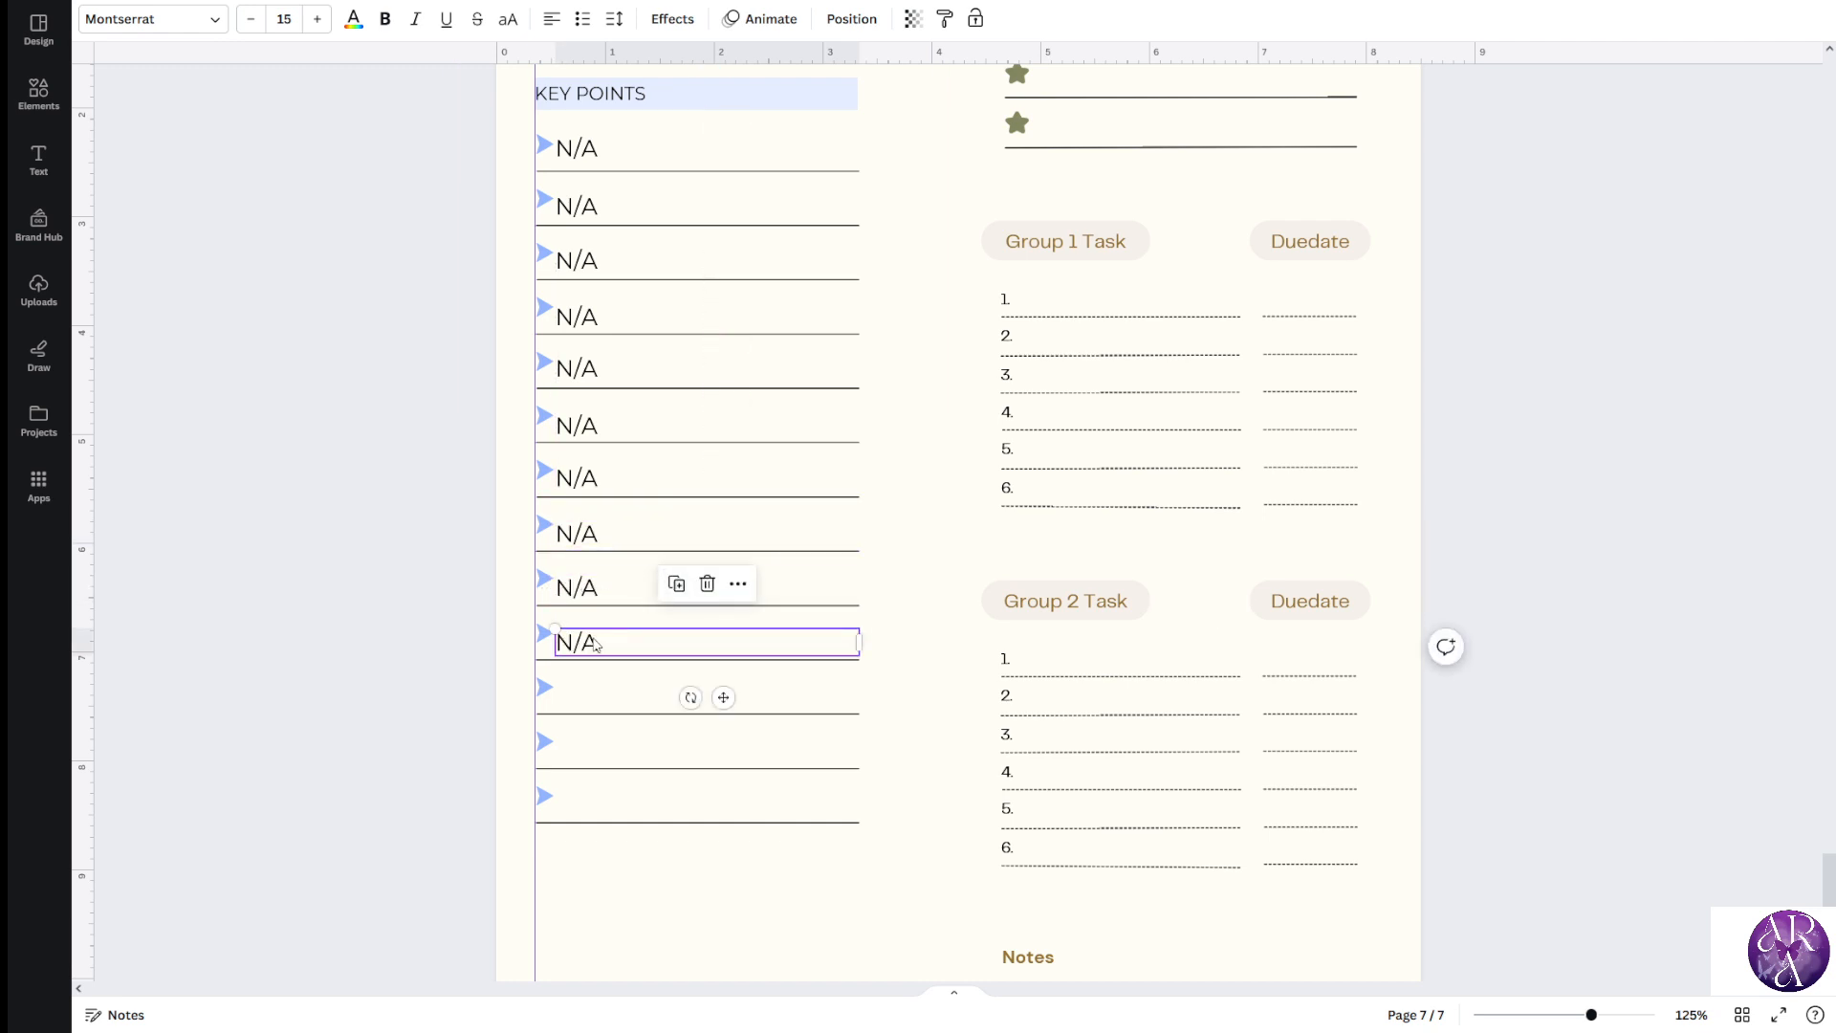
Duplicate the N/A text onto the last three Key Points lines and align the copies with their arrows
{"action": "left_click_drag", "start_coordinate": [582, 650], "coordinate": [593, 690]}
{"action": "left_click", "coordinate": [676, 586]}
{"action": "left_click", "coordinate": [676, 640]}
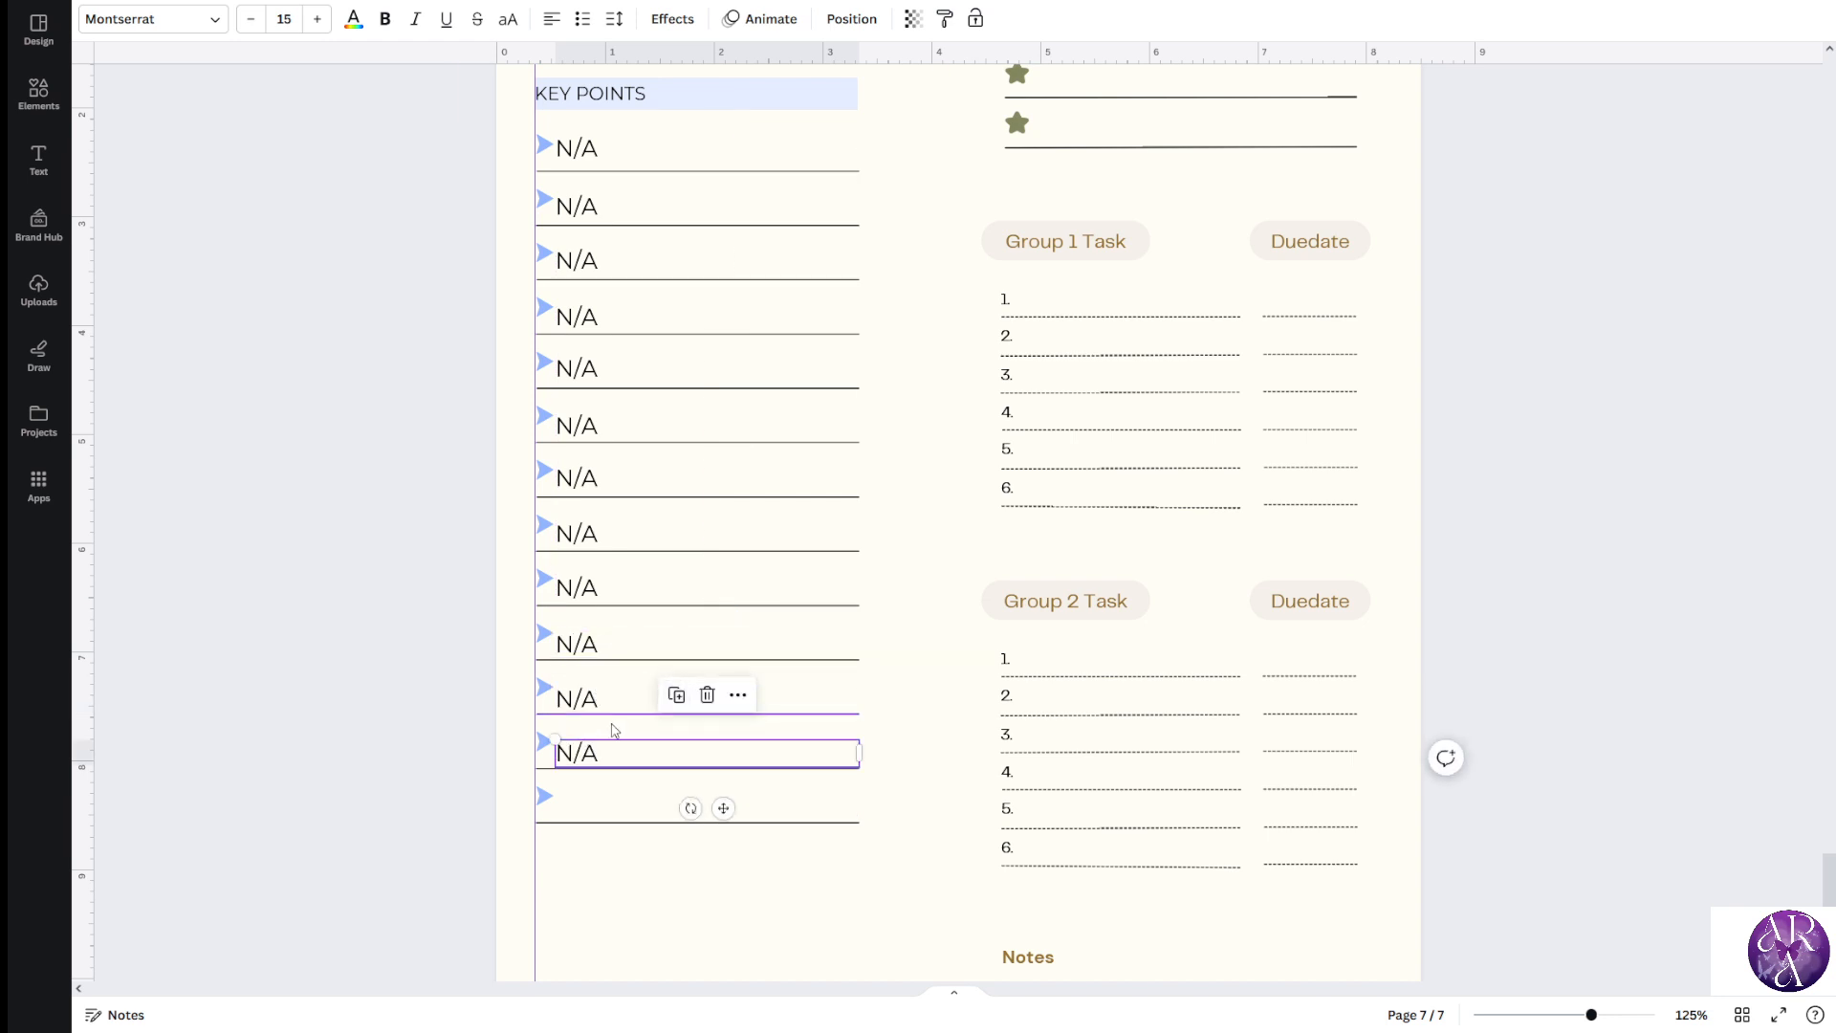
{"action": "left_click_drag", "start_coordinate": [584, 765], "coordinate": [595, 804]}
{"action": "left_click", "coordinate": [676, 694]}
{"action": "left_click", "coordinate": [393, 746]}
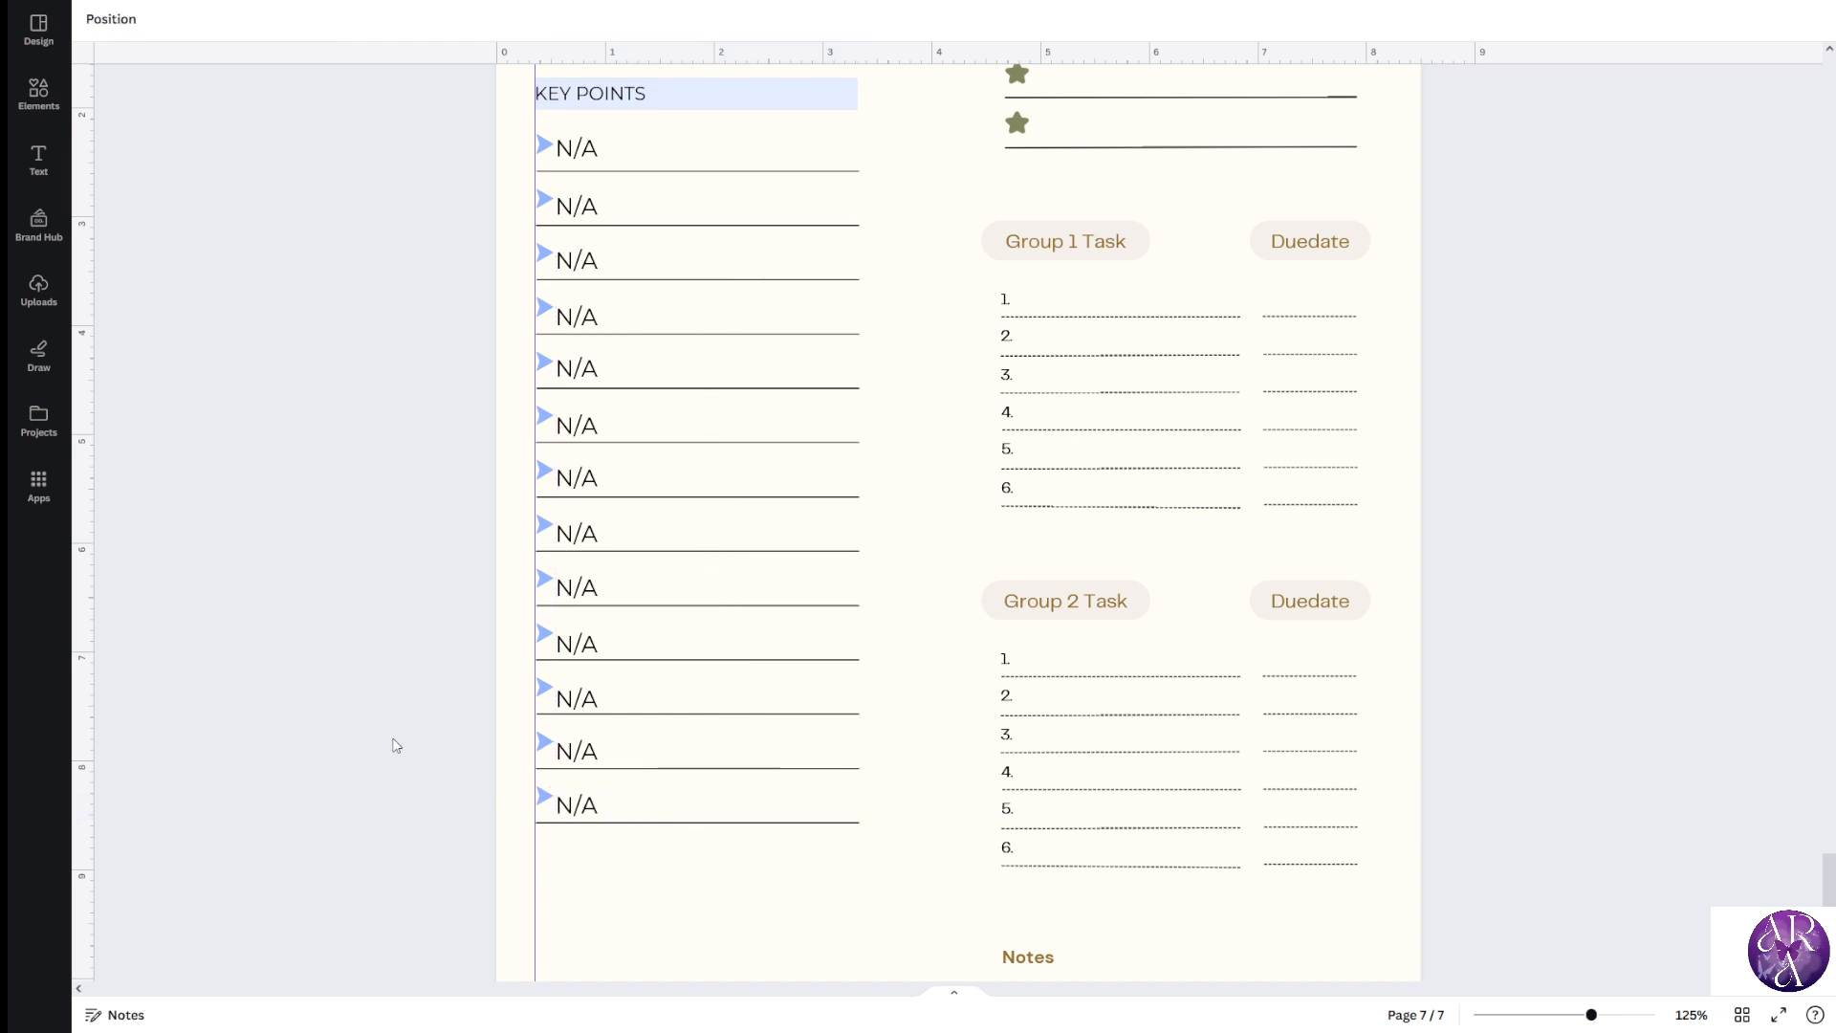
Lower the N/A text beside the first Key Points arrow slightly to match the spacing of the copies below
{"action": "scroll", "coordinate": [391, 756], "scroll_direction": "up", "scroll_amount": 2}
{"action": "scroll", "coordinate": [382, 762], "scroll_direction": "up", "scroll_amount": 1}
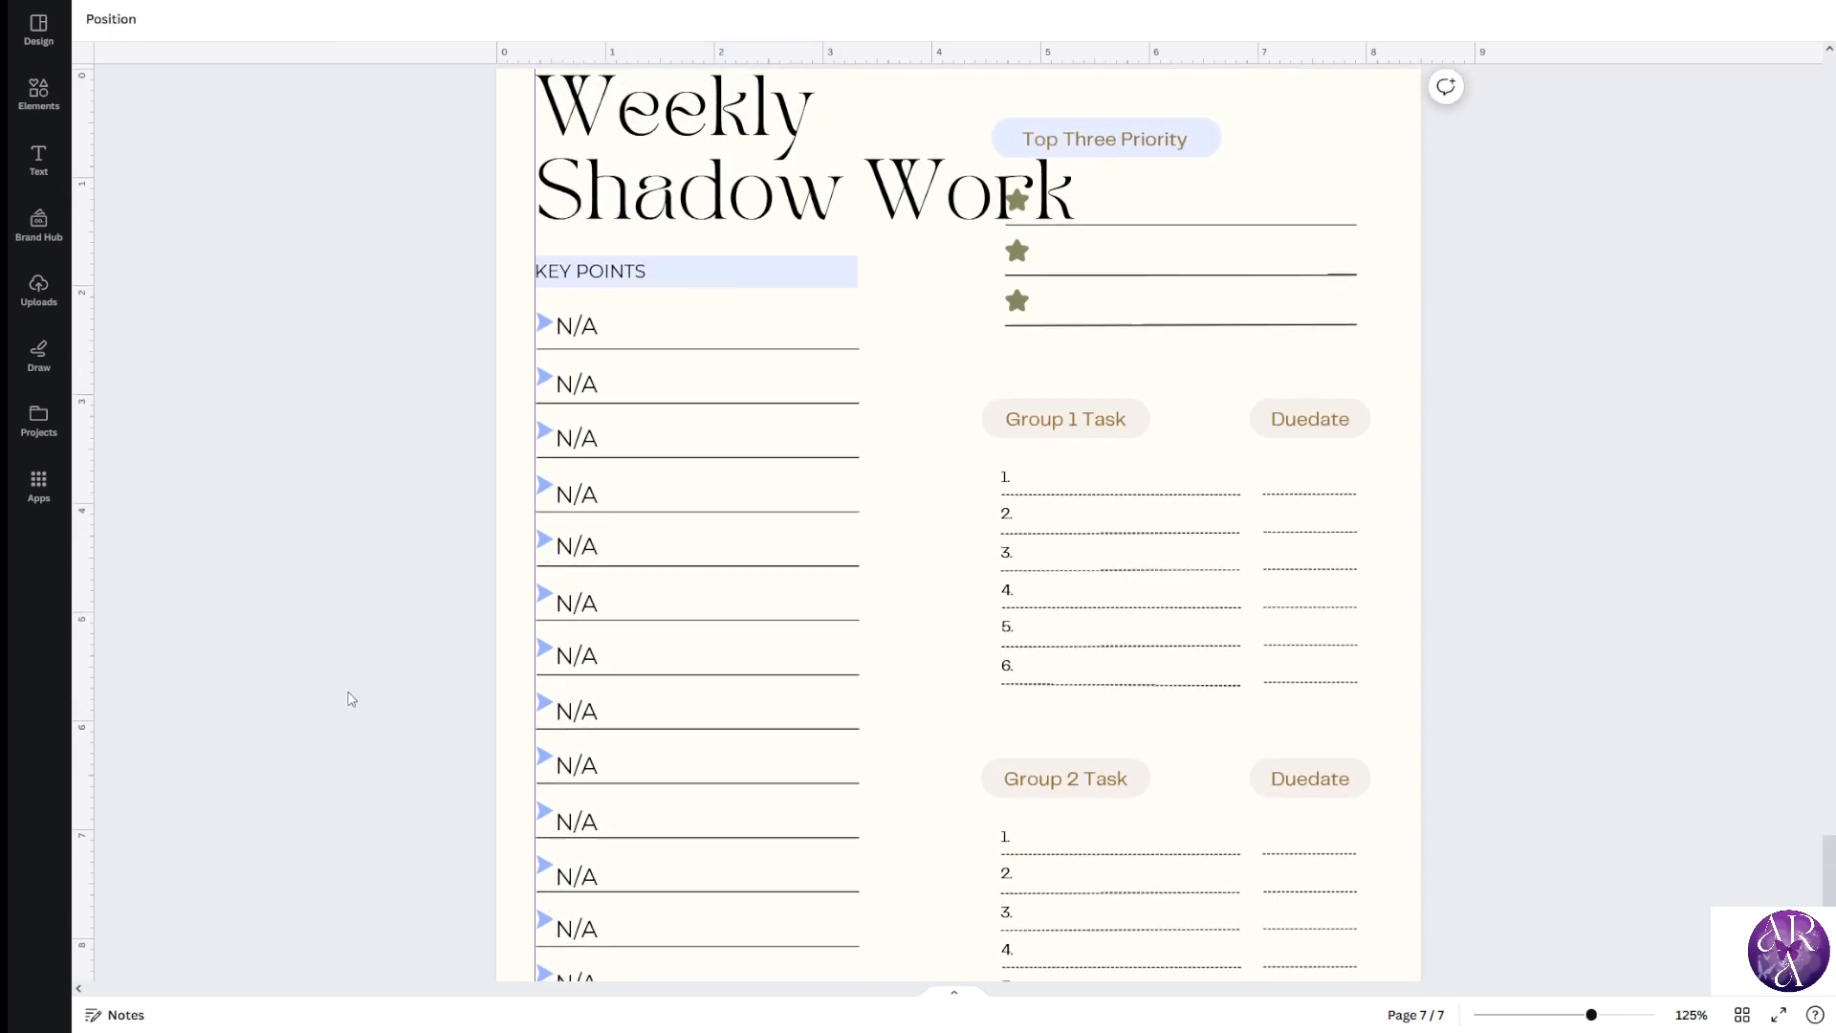
{"action": "scroll", "coordinate": [412, 583], "scroll_direction": "down", "scroll_amount": 2}
{"action": "scroll", "coordinate": [574, 383], "scroll_direction": "up", "scroll_amount": 1}
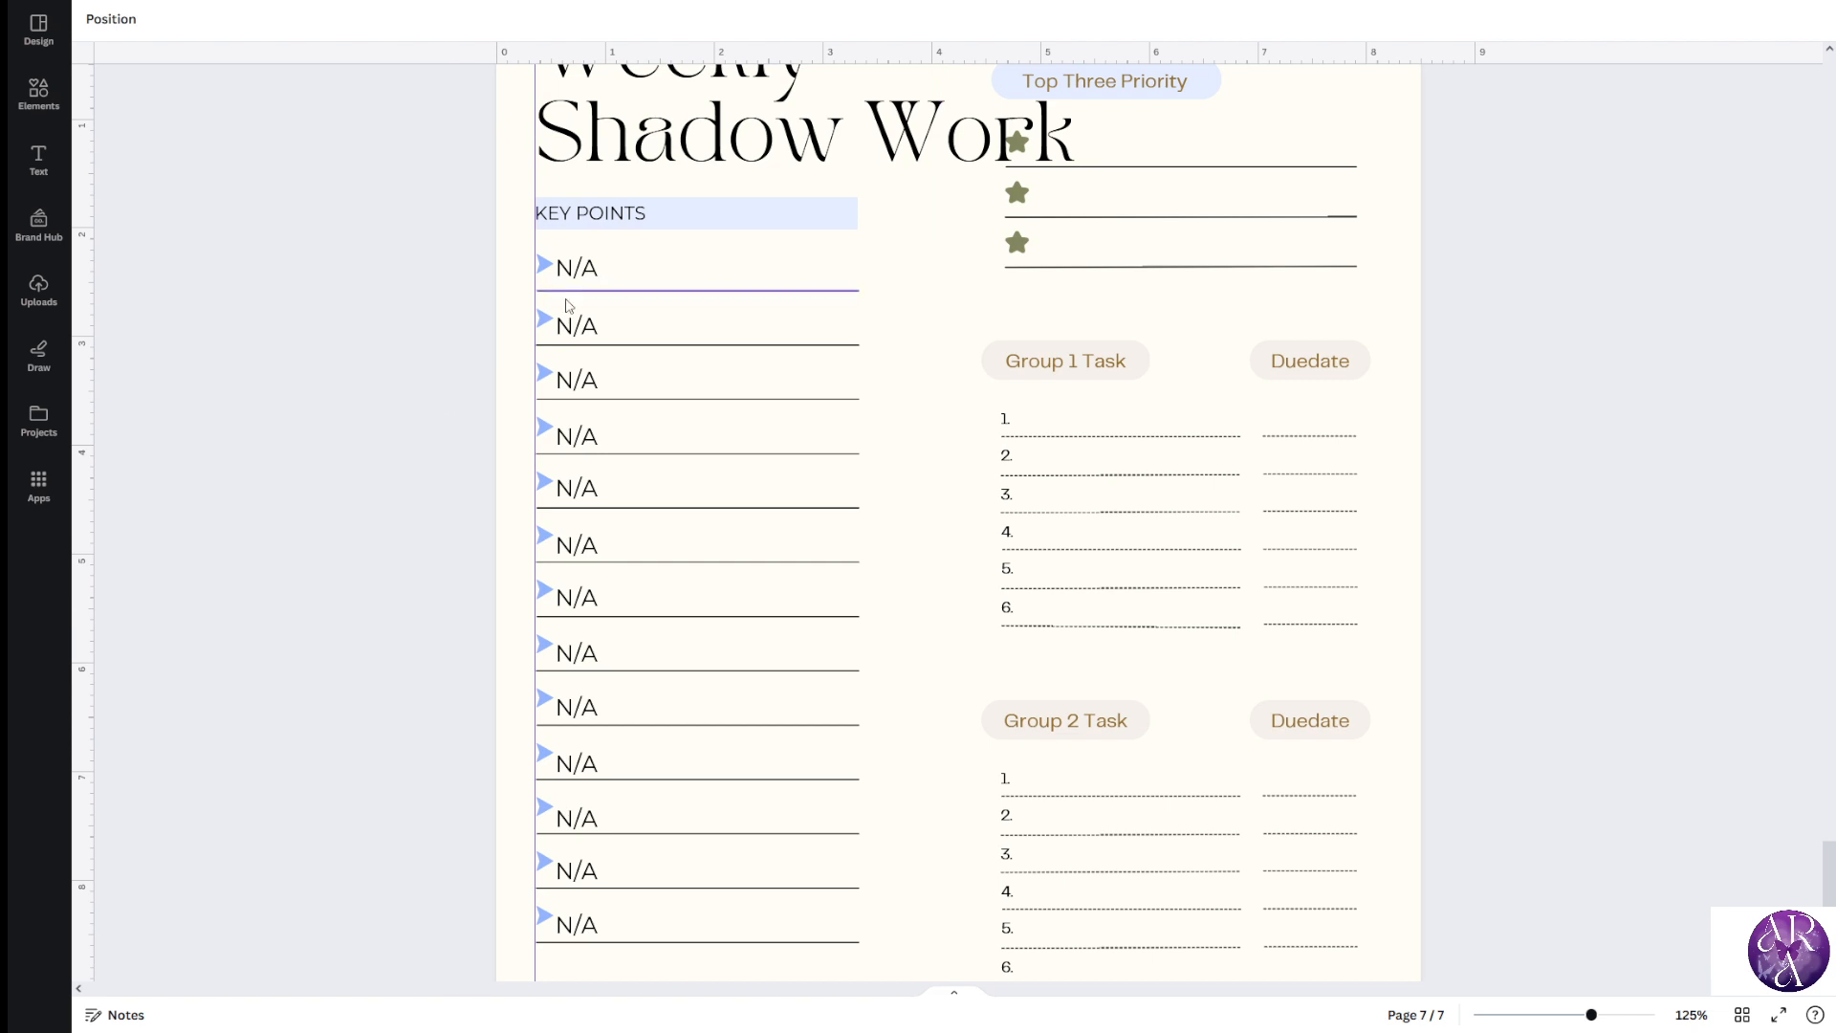
{"action": "left_click", "coordinate": [590, 270]}
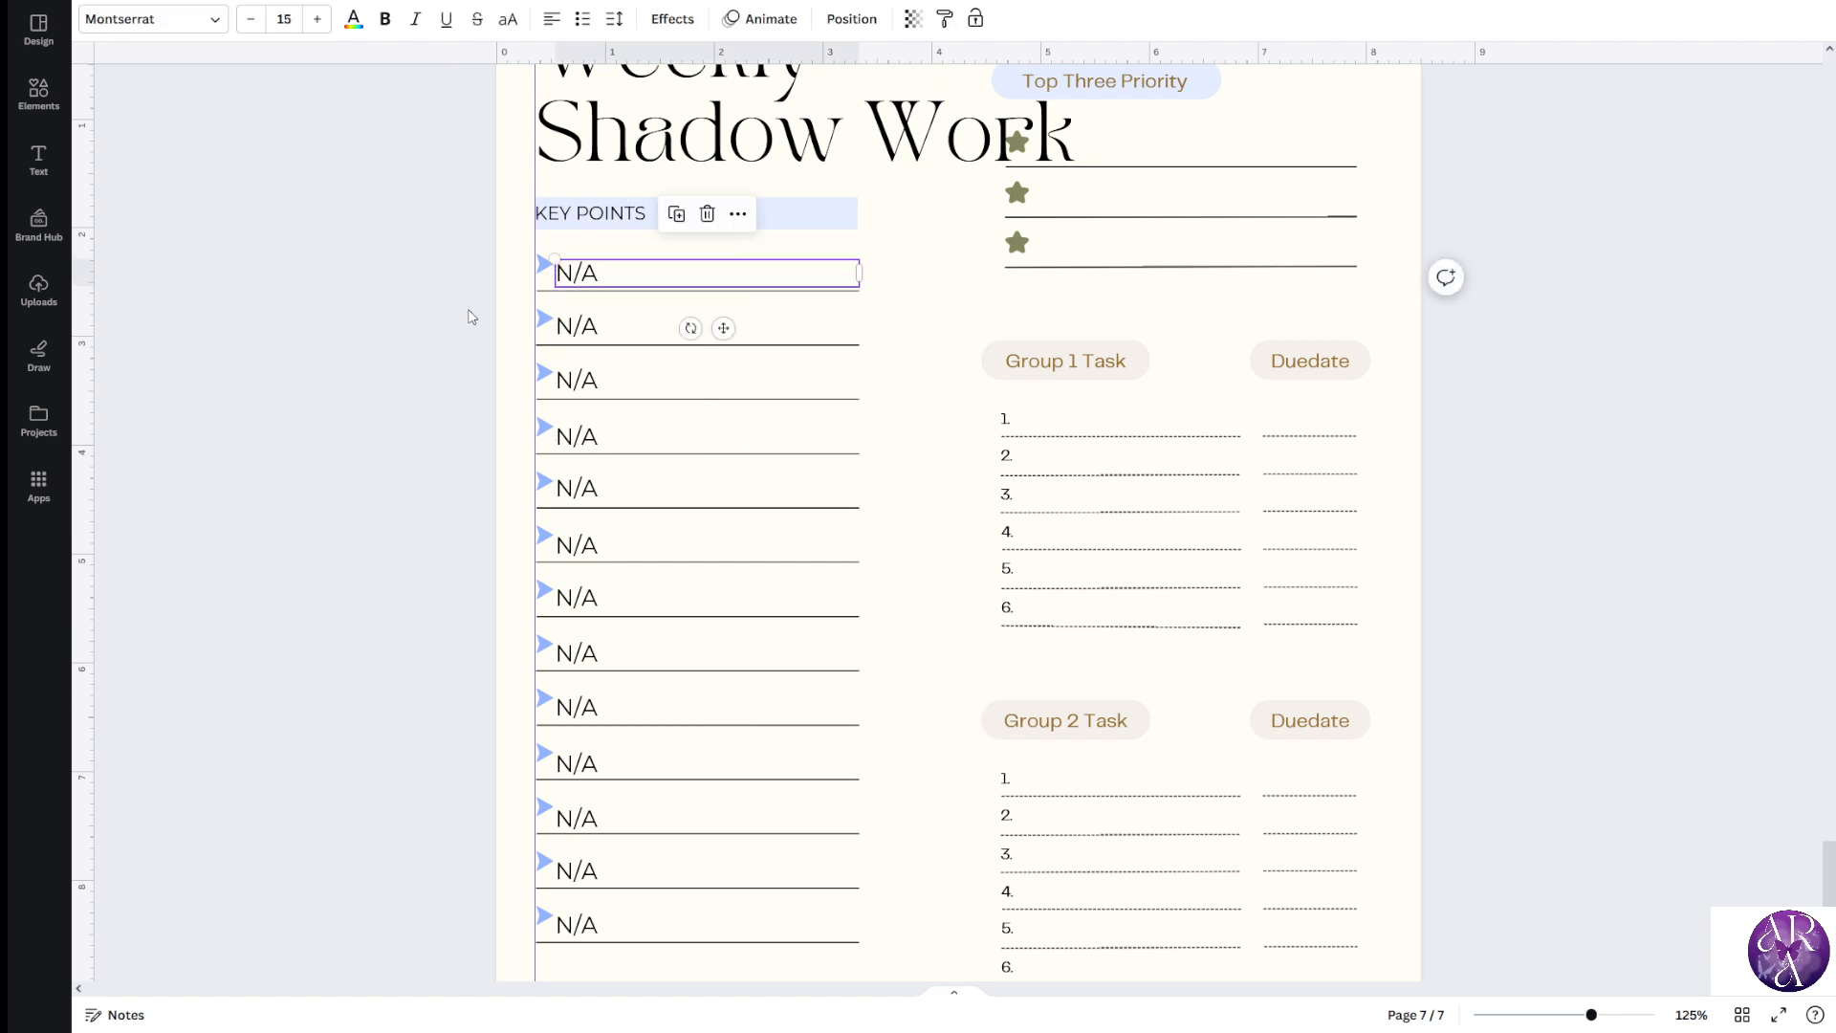
{"action": "left_click", "coordinate": [472, 316]}
Try clearing the N/A text beside the first Key Points arrow, and restore it
{"action": "scroll", "coordinate": [470, 315], "scroll_direction": "down", "scroll_amount": 3}
{"action": "scroll", "coordinate": [488, 392], "scroll_direction": "up", "scroll_amount": 3}
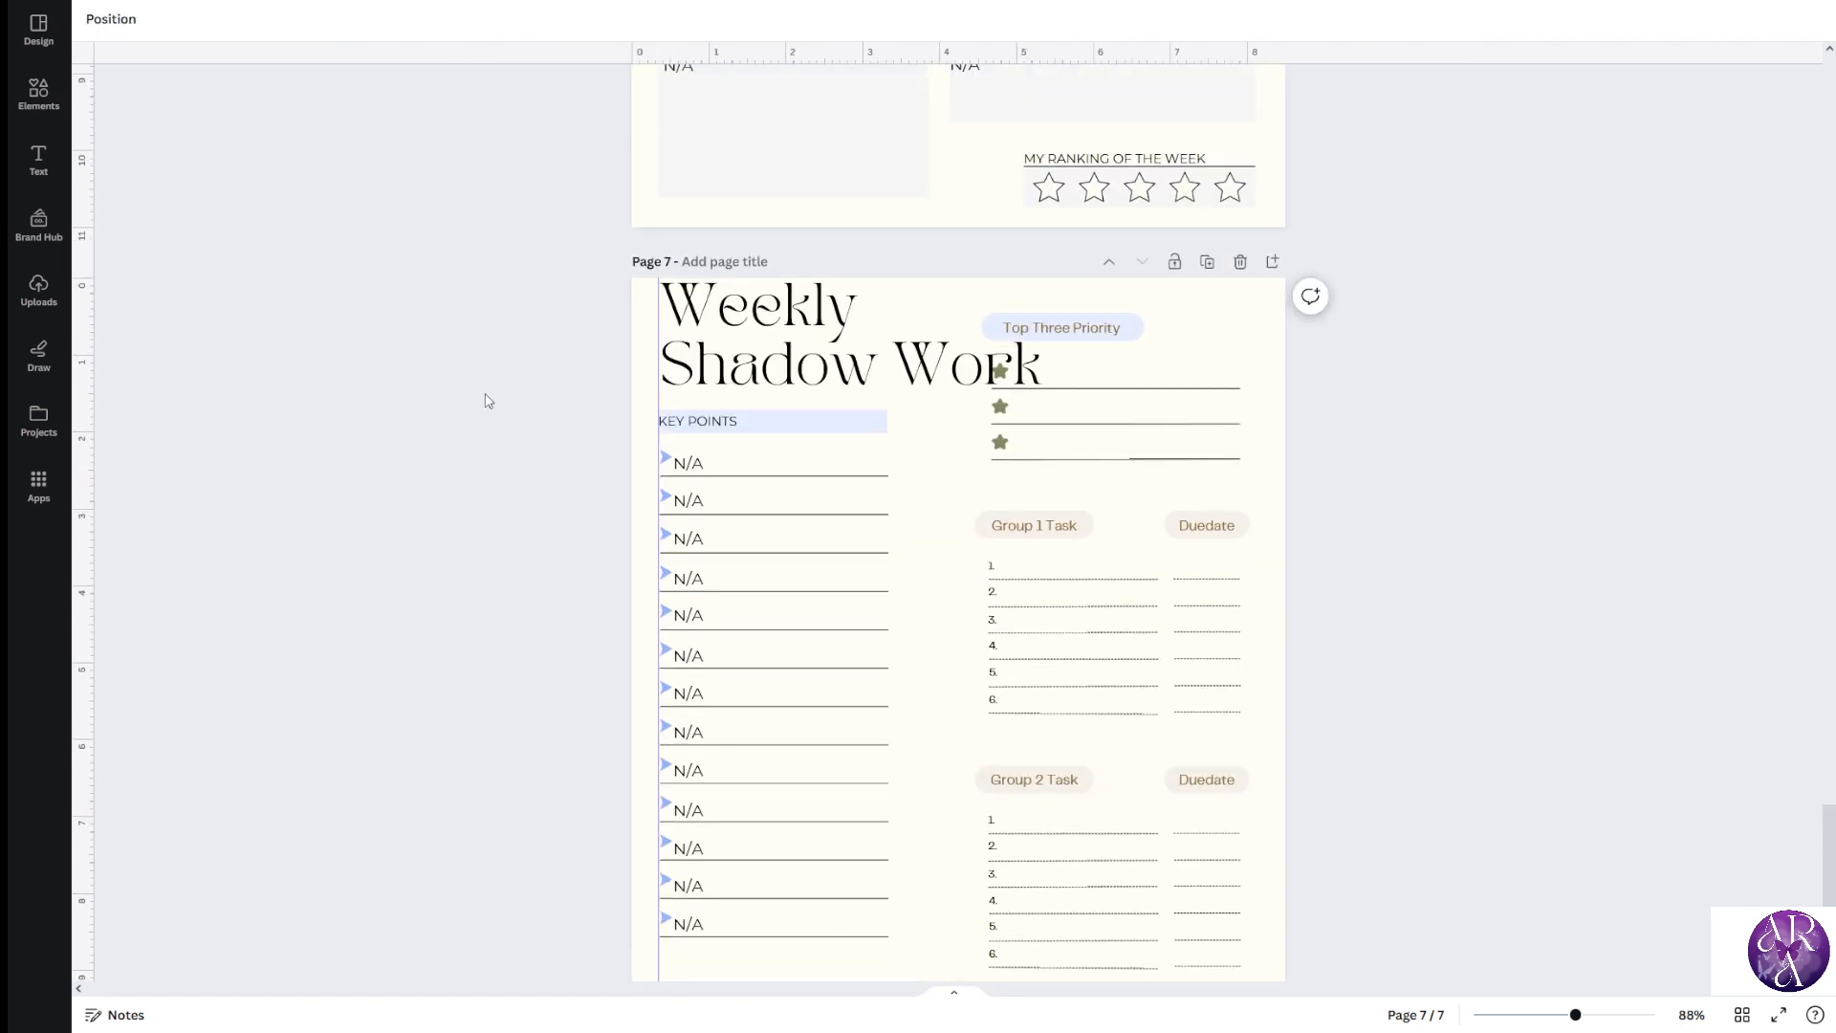
{"action": "scroll", "coordinate": [658, 360], "scroll_direction": "down", "scroll_amount": 1}
{"action": "scroll", "coordinate": [658, 360], "scroll_direction": "down", "scroll_amount": 1}
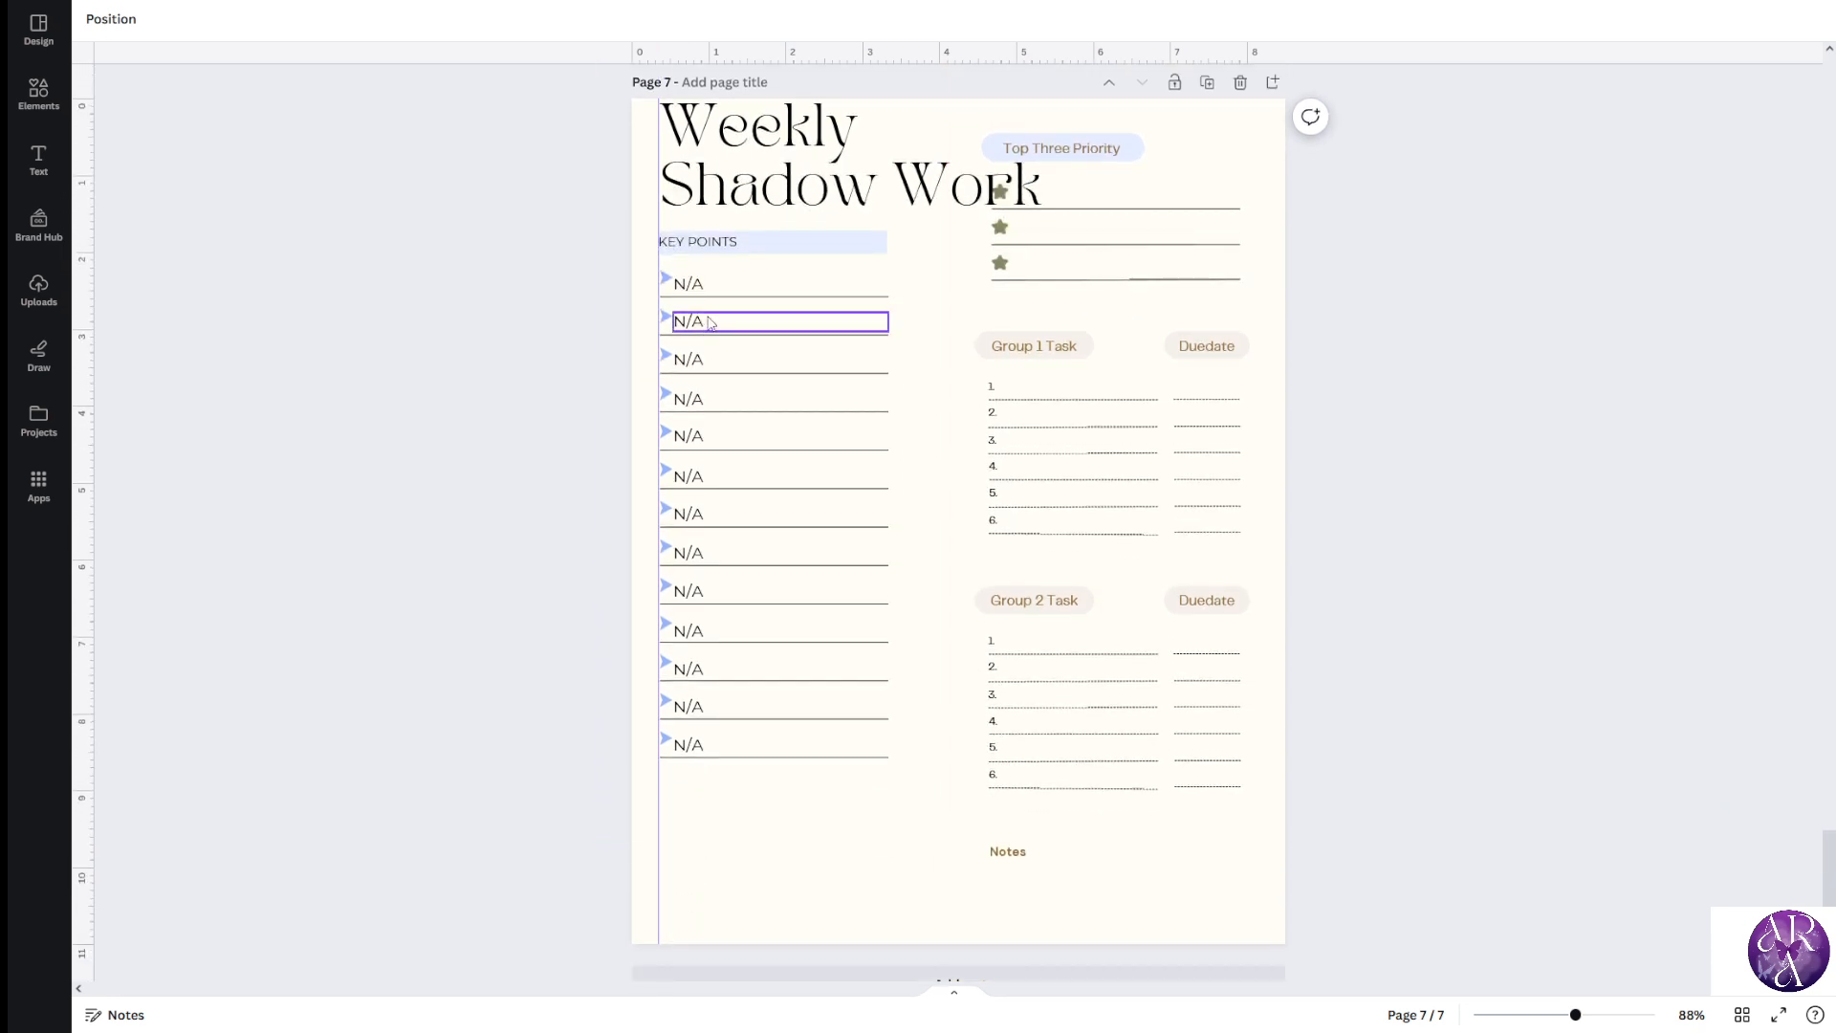
{"action": "left_click", "coordinate": [701, 282]}
{"action": "left_click", "coordinate": [432, 468]}
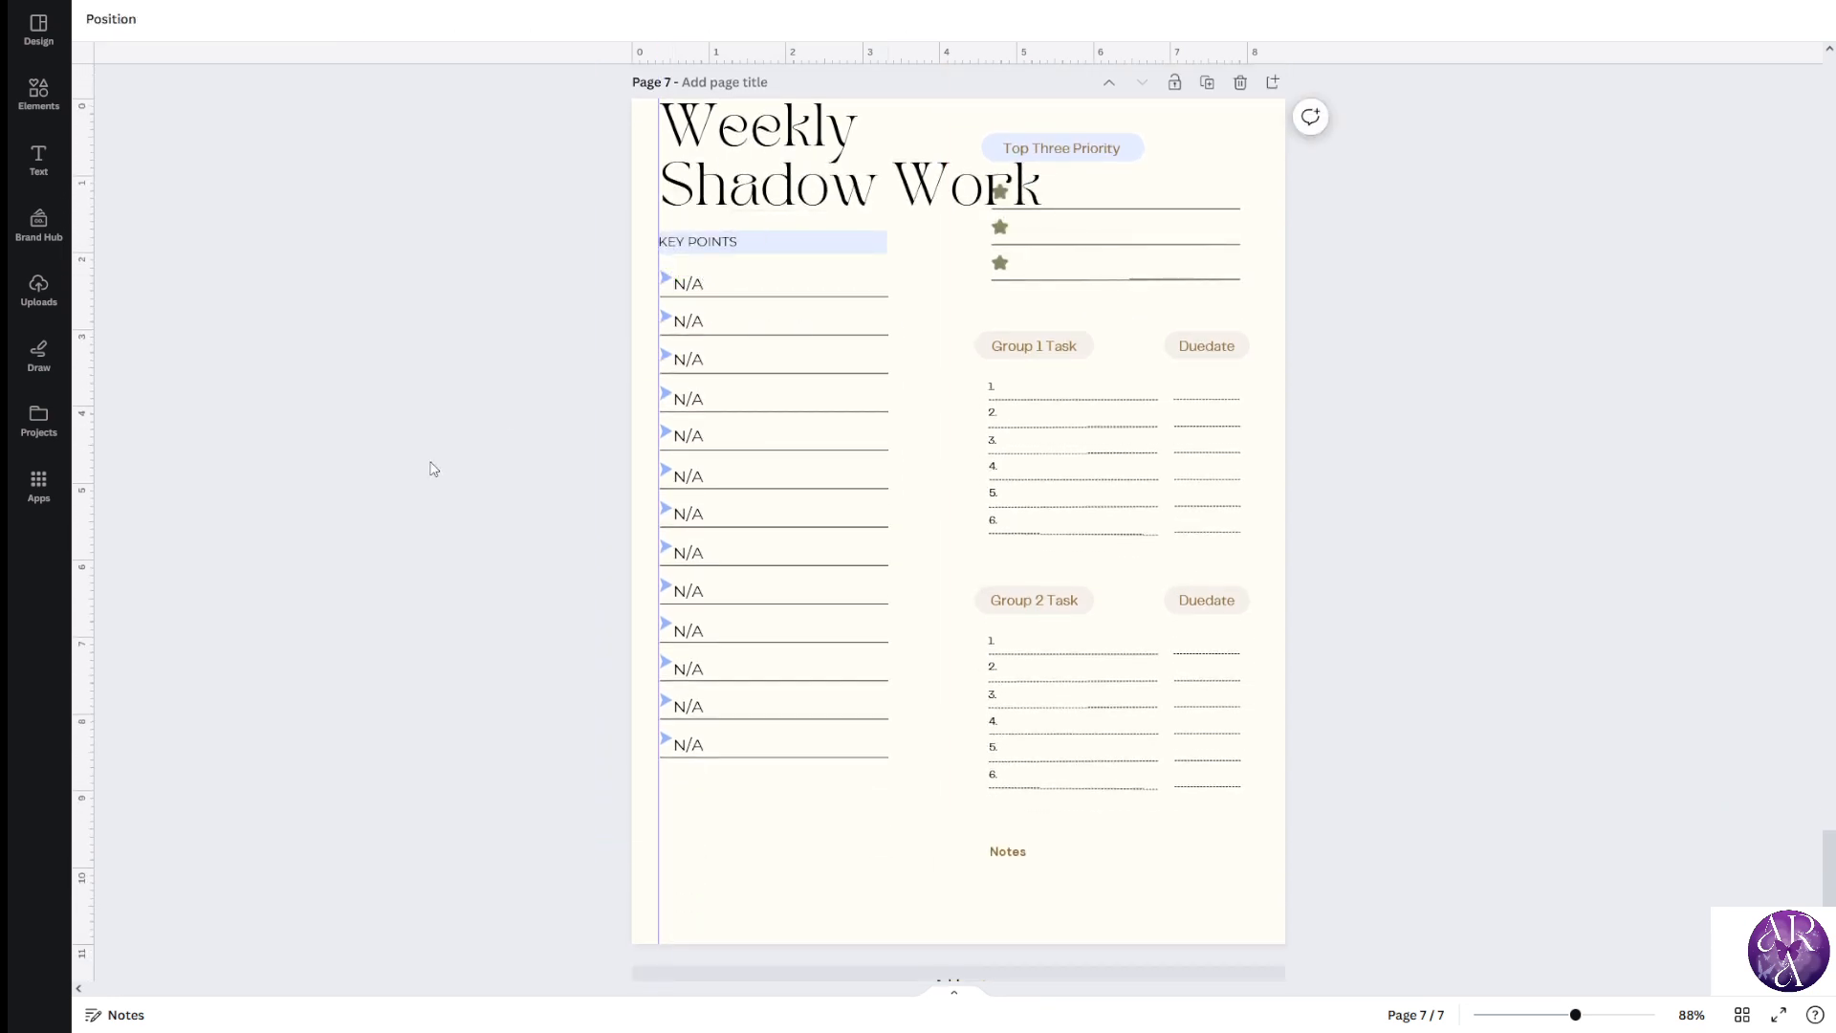
{"action": "double_click", "coordinate": [726, 284]}
{"action": "left_click", "coordinate": [491, 386]}
{"action": "double_click", "coordinate": [738, 287]}
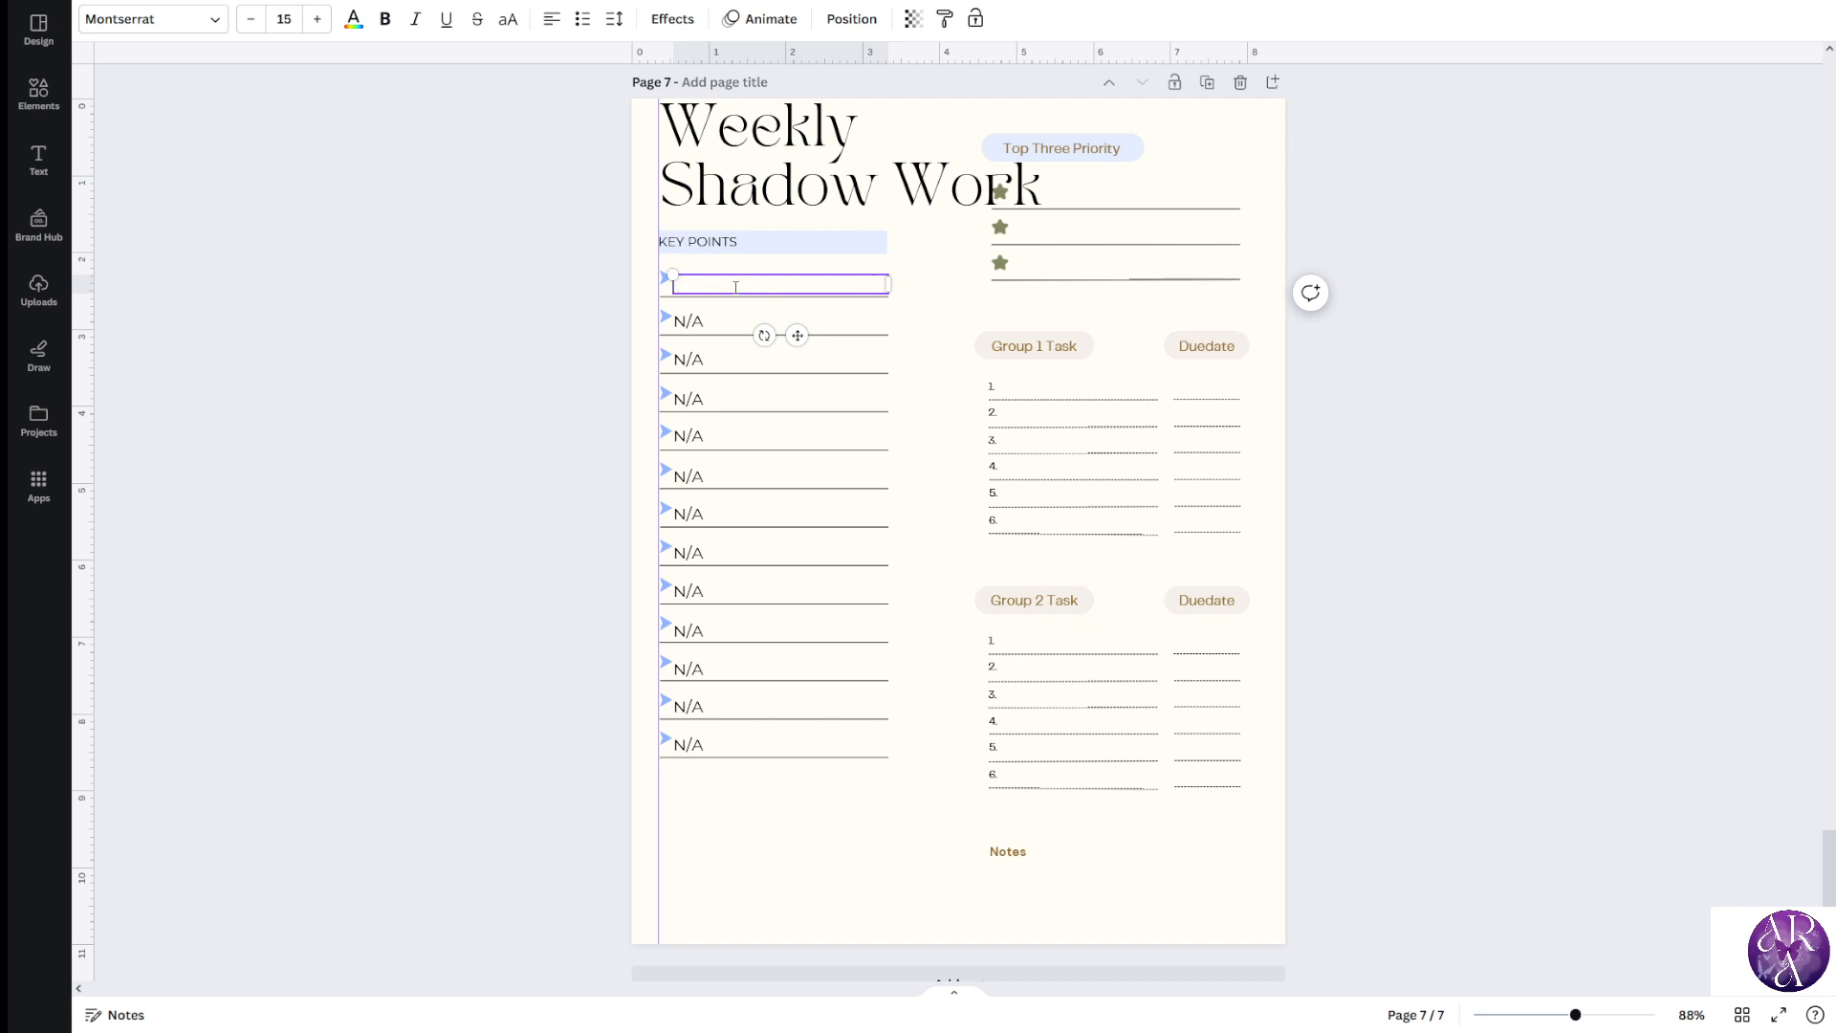
{"action": "left_click", "coordinate": [511, 436]}
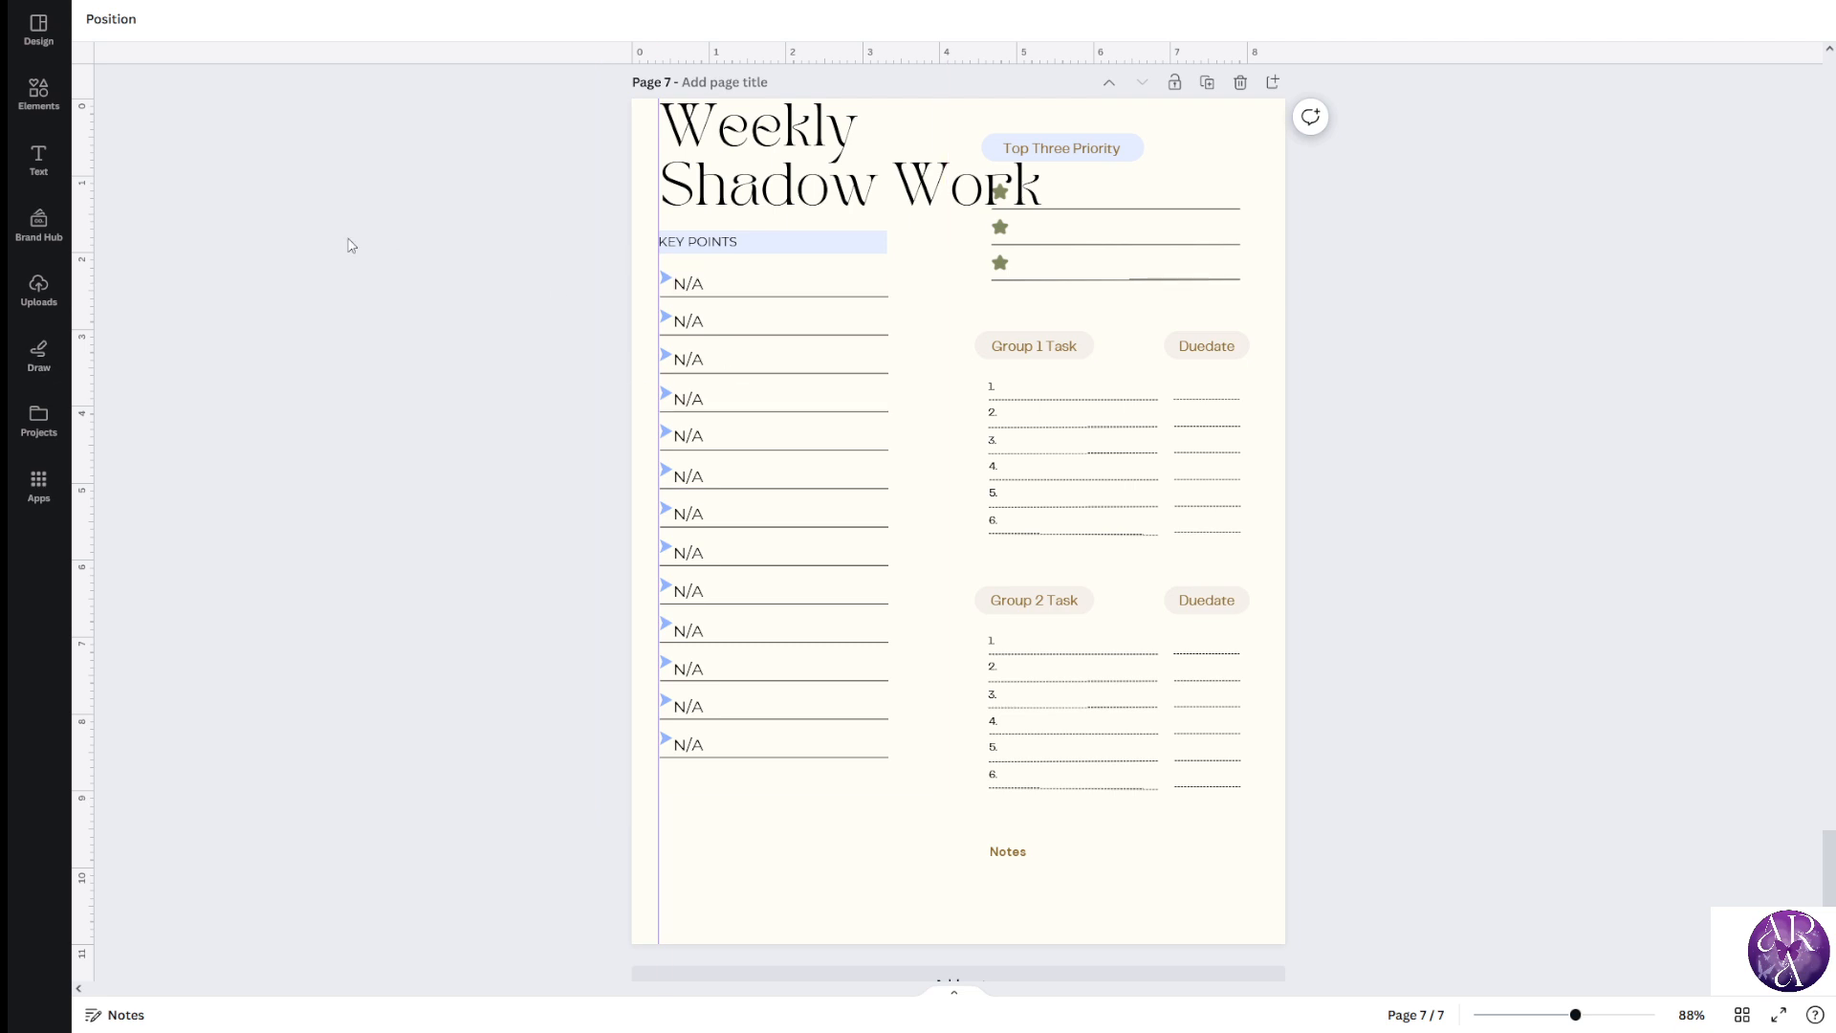
Add a body text box to the Key Points page and replace its text with "idea"
{"action": "left_click", "coordinate": [39, 161]}
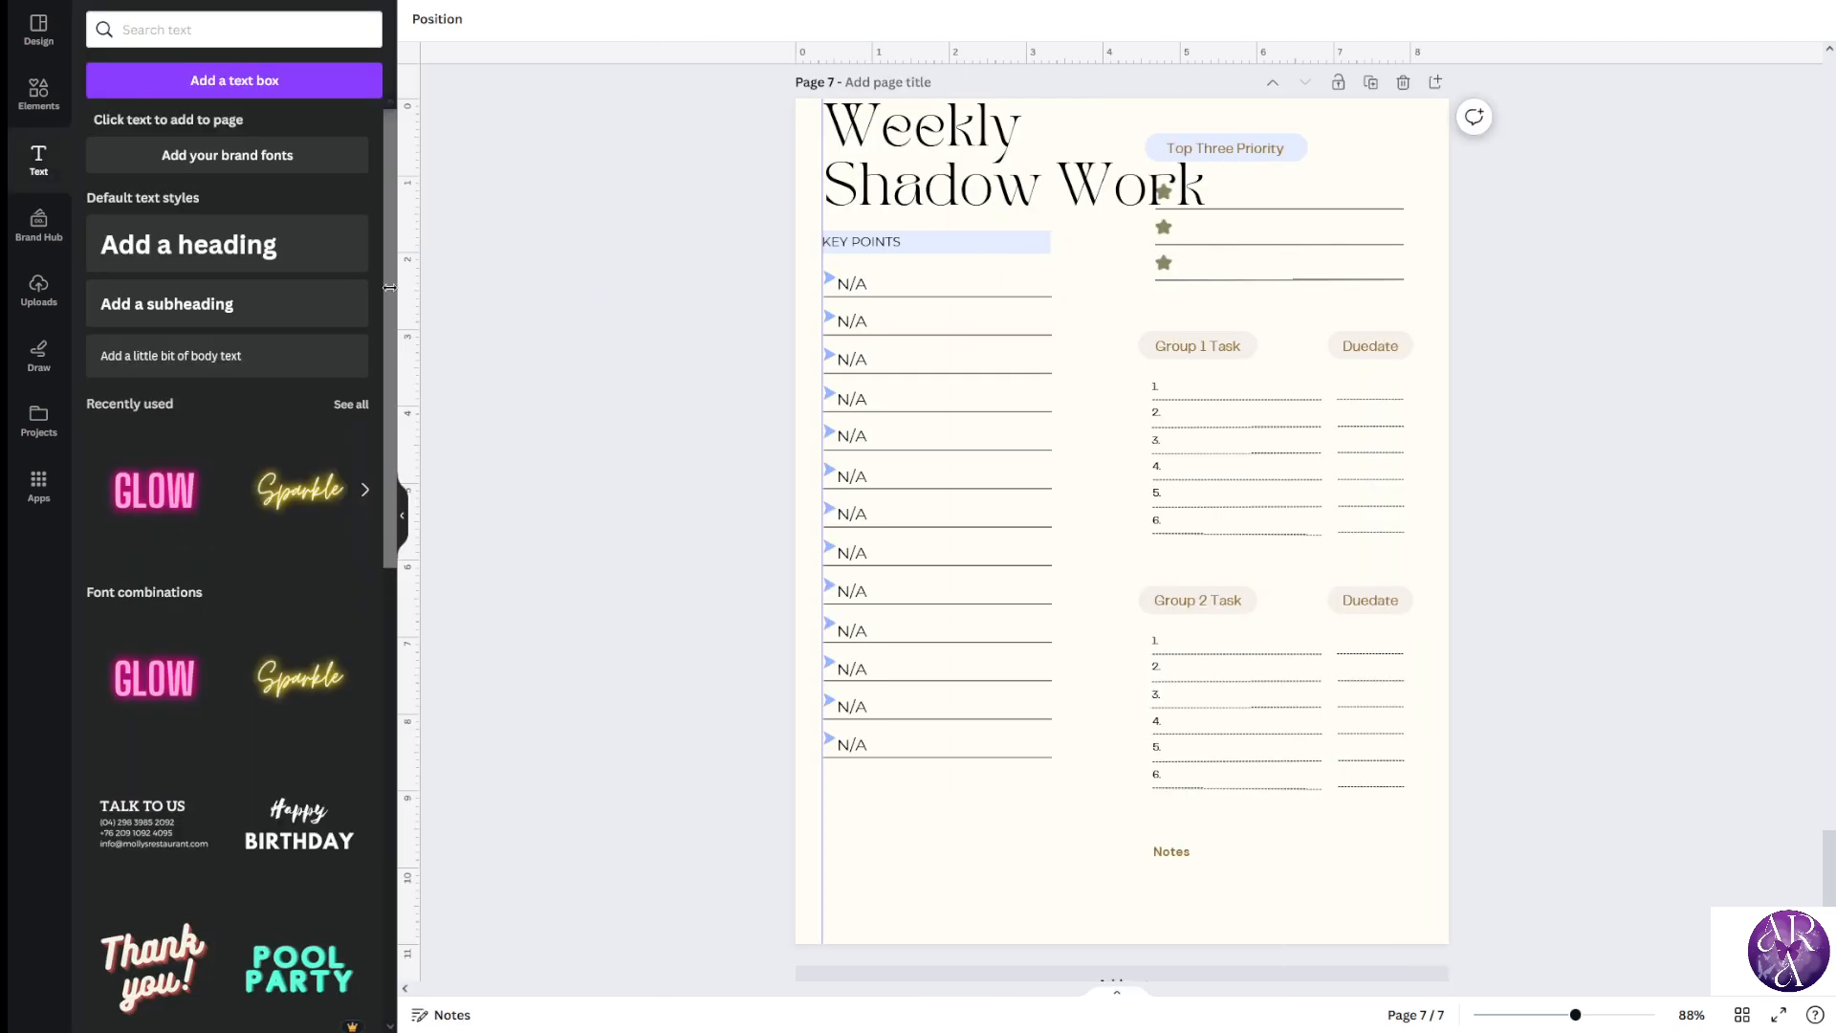
{"action": "left_click", "coordinate": [197, 360]}
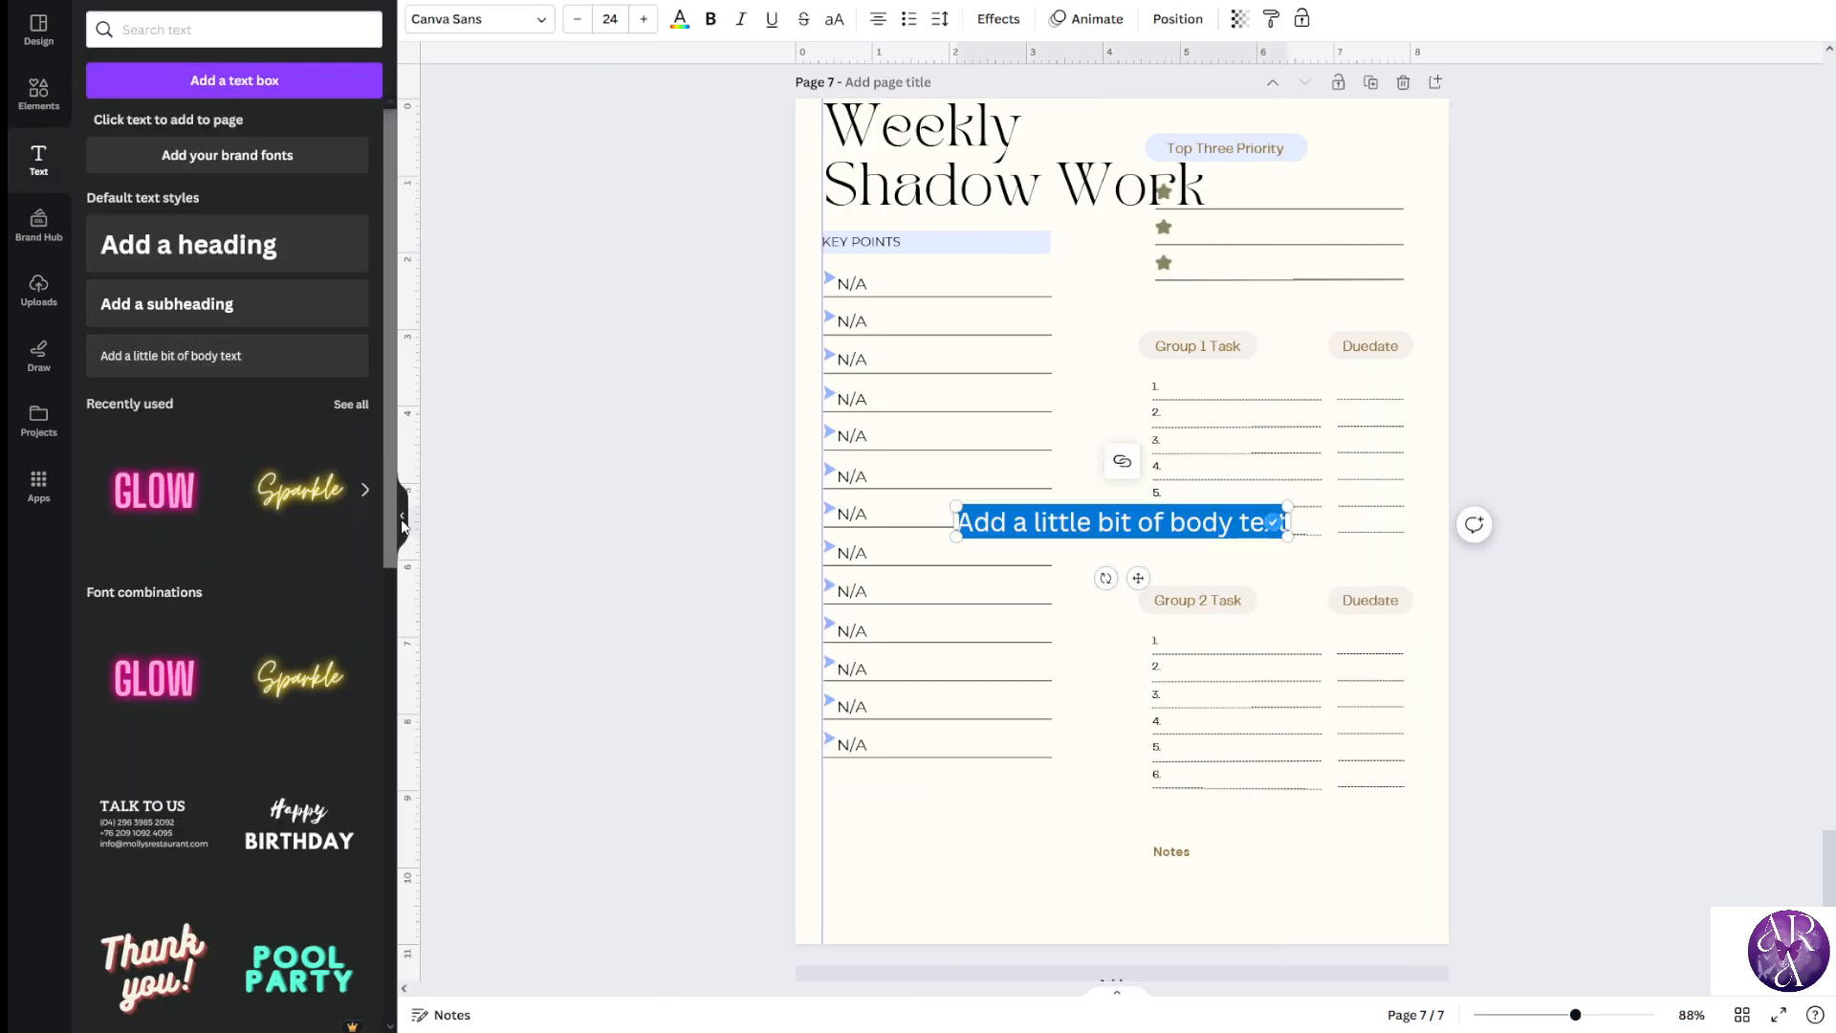
{"action": "left_click", "coordinate": [403, 521]}
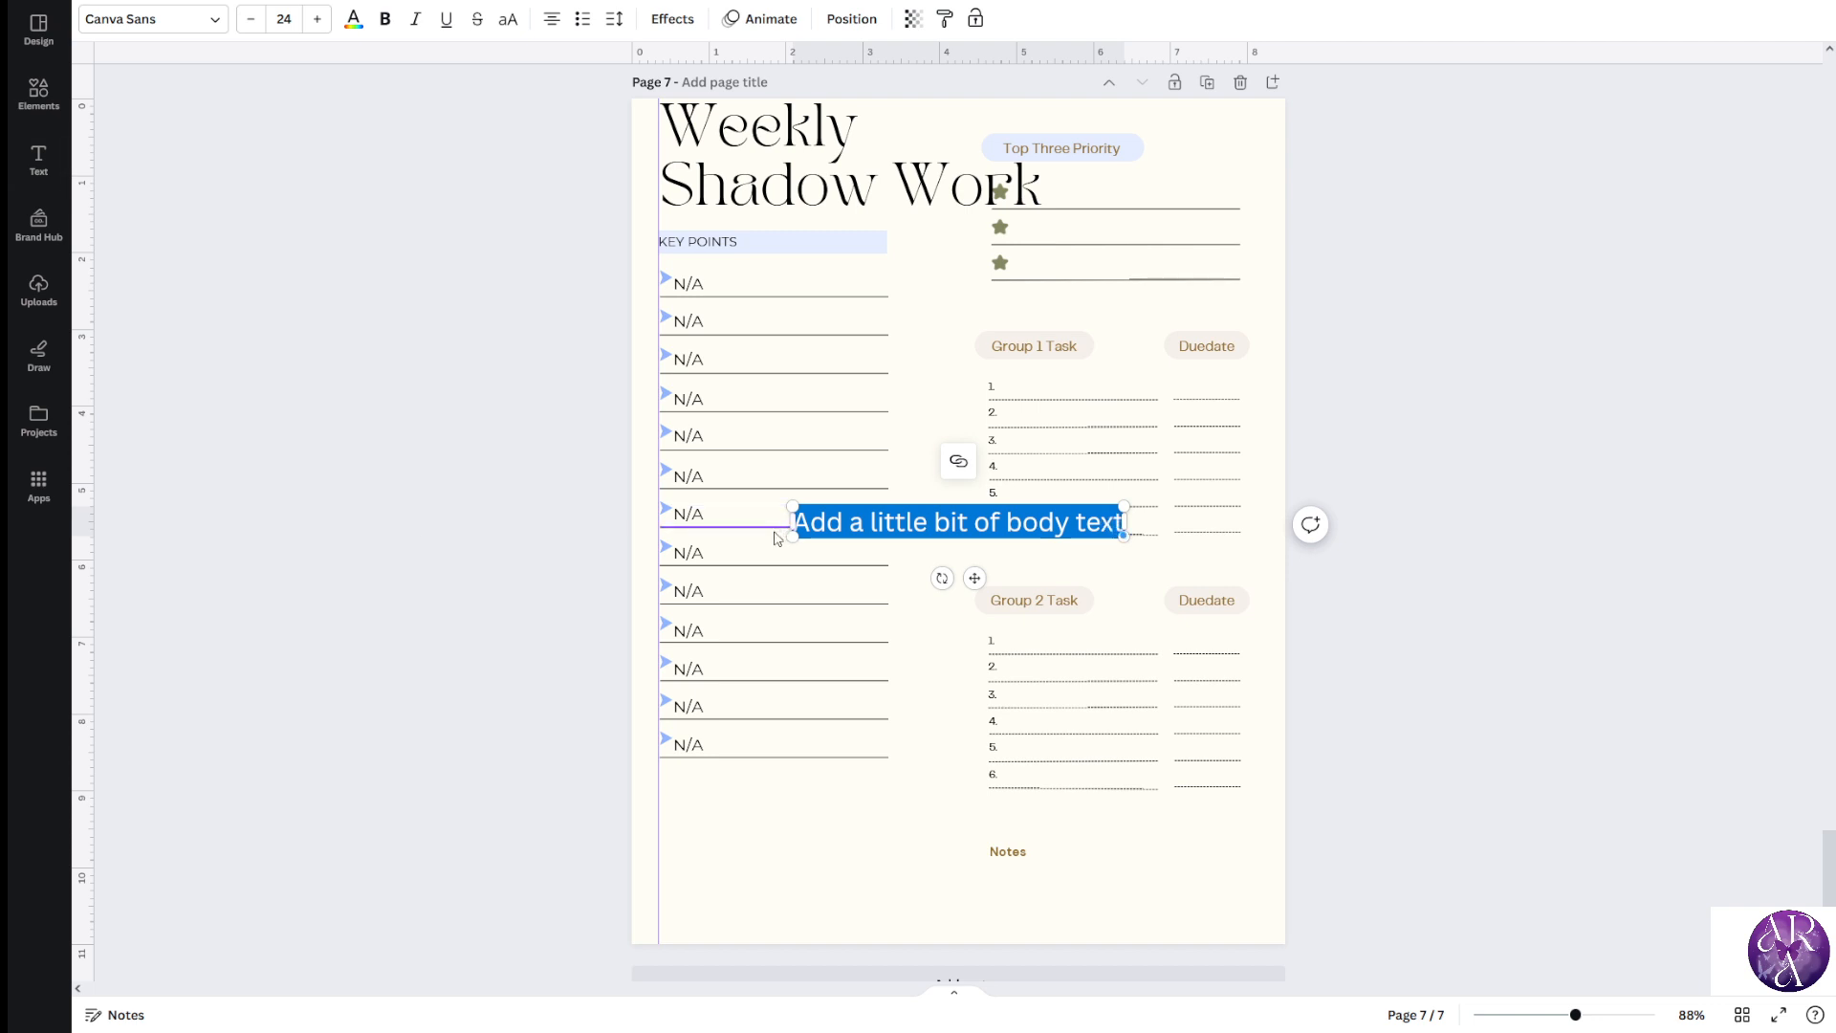
{"action": "left_click", "coordinate": [933, 525]}
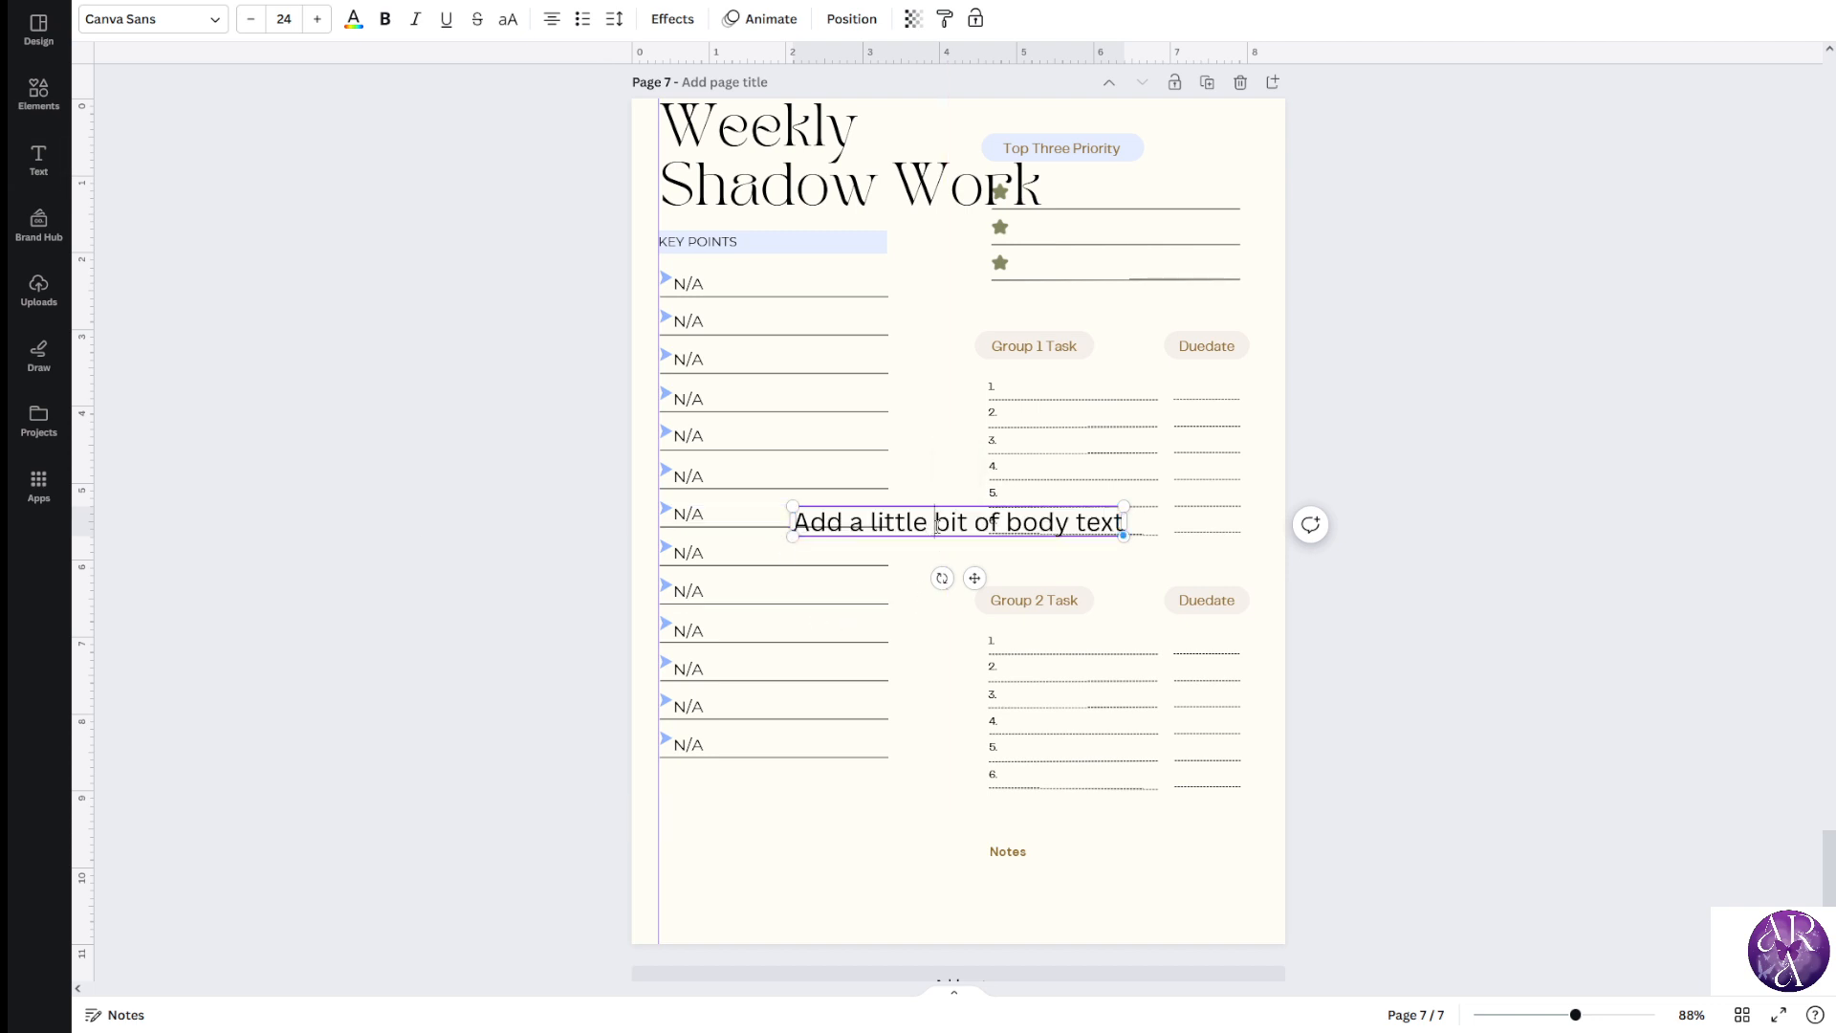
{"action": "key", "text": "ctrl+a"}
{"action": "type", "text": "idea"}
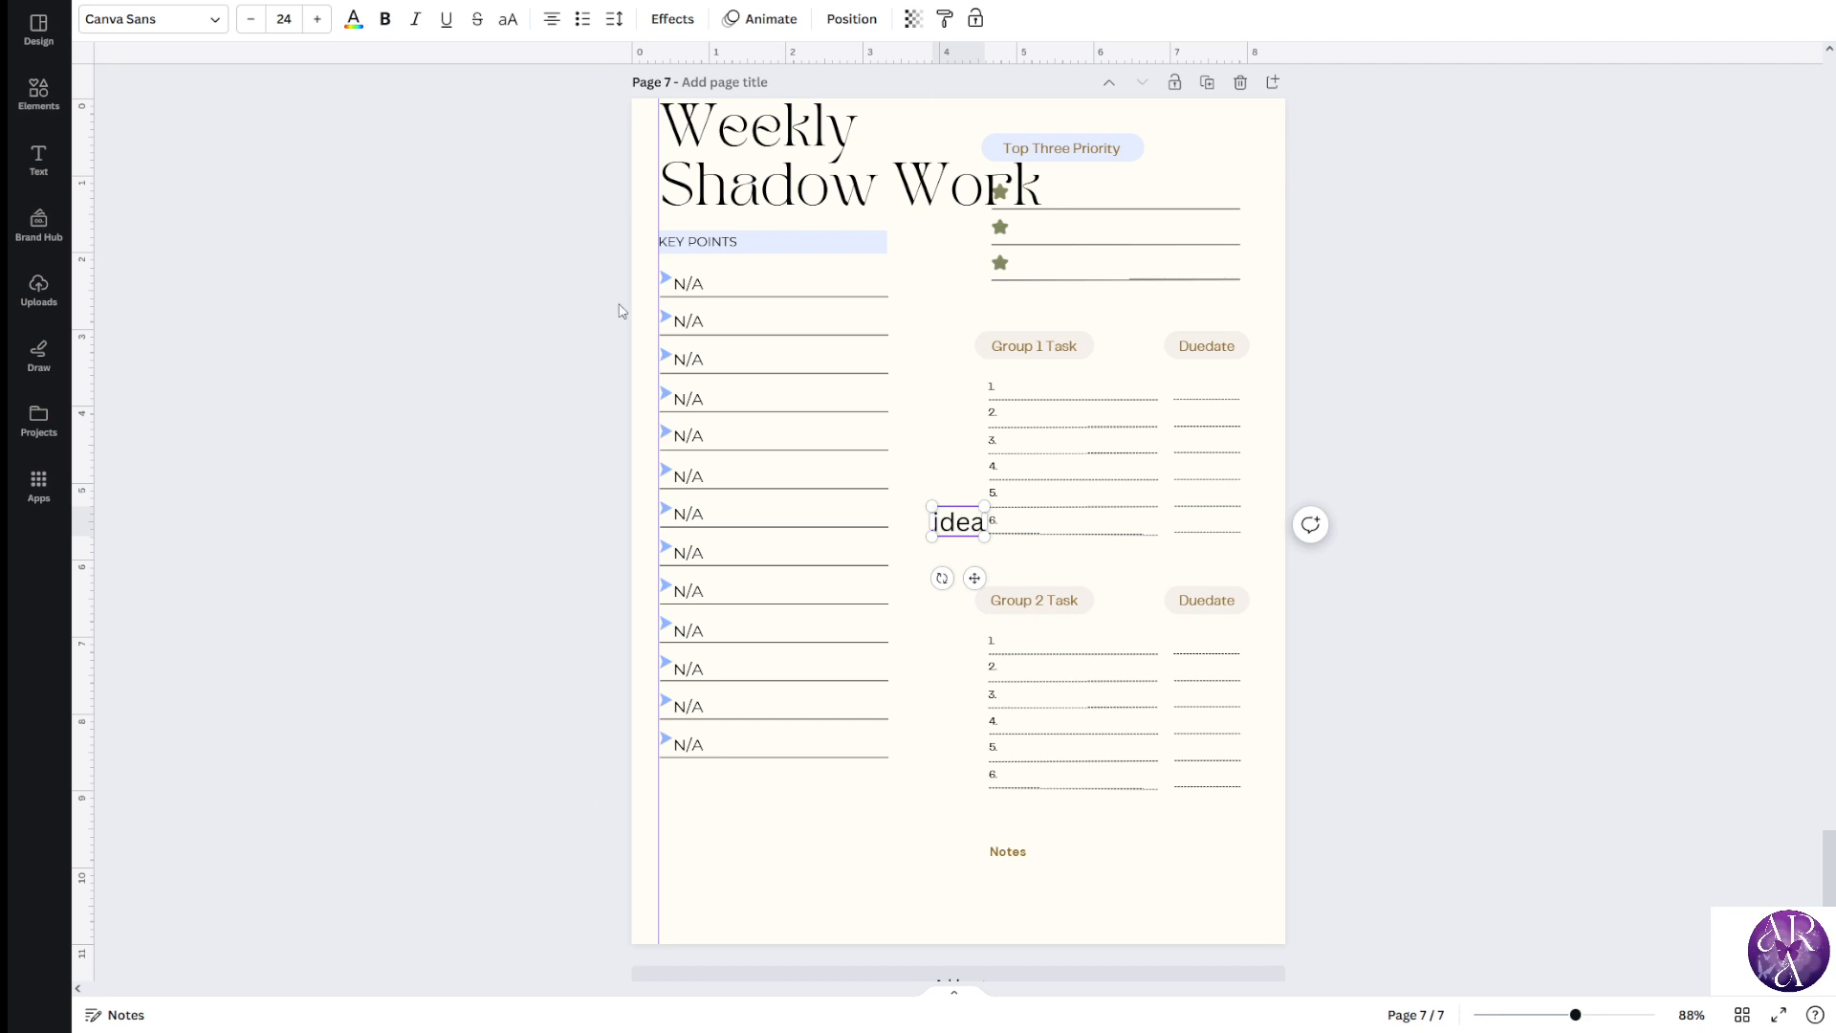
Apply the N/A placeholder's text style to the "idea" text box, and remove the box
{"action": "left_click", "coordinate": [712, 283]}
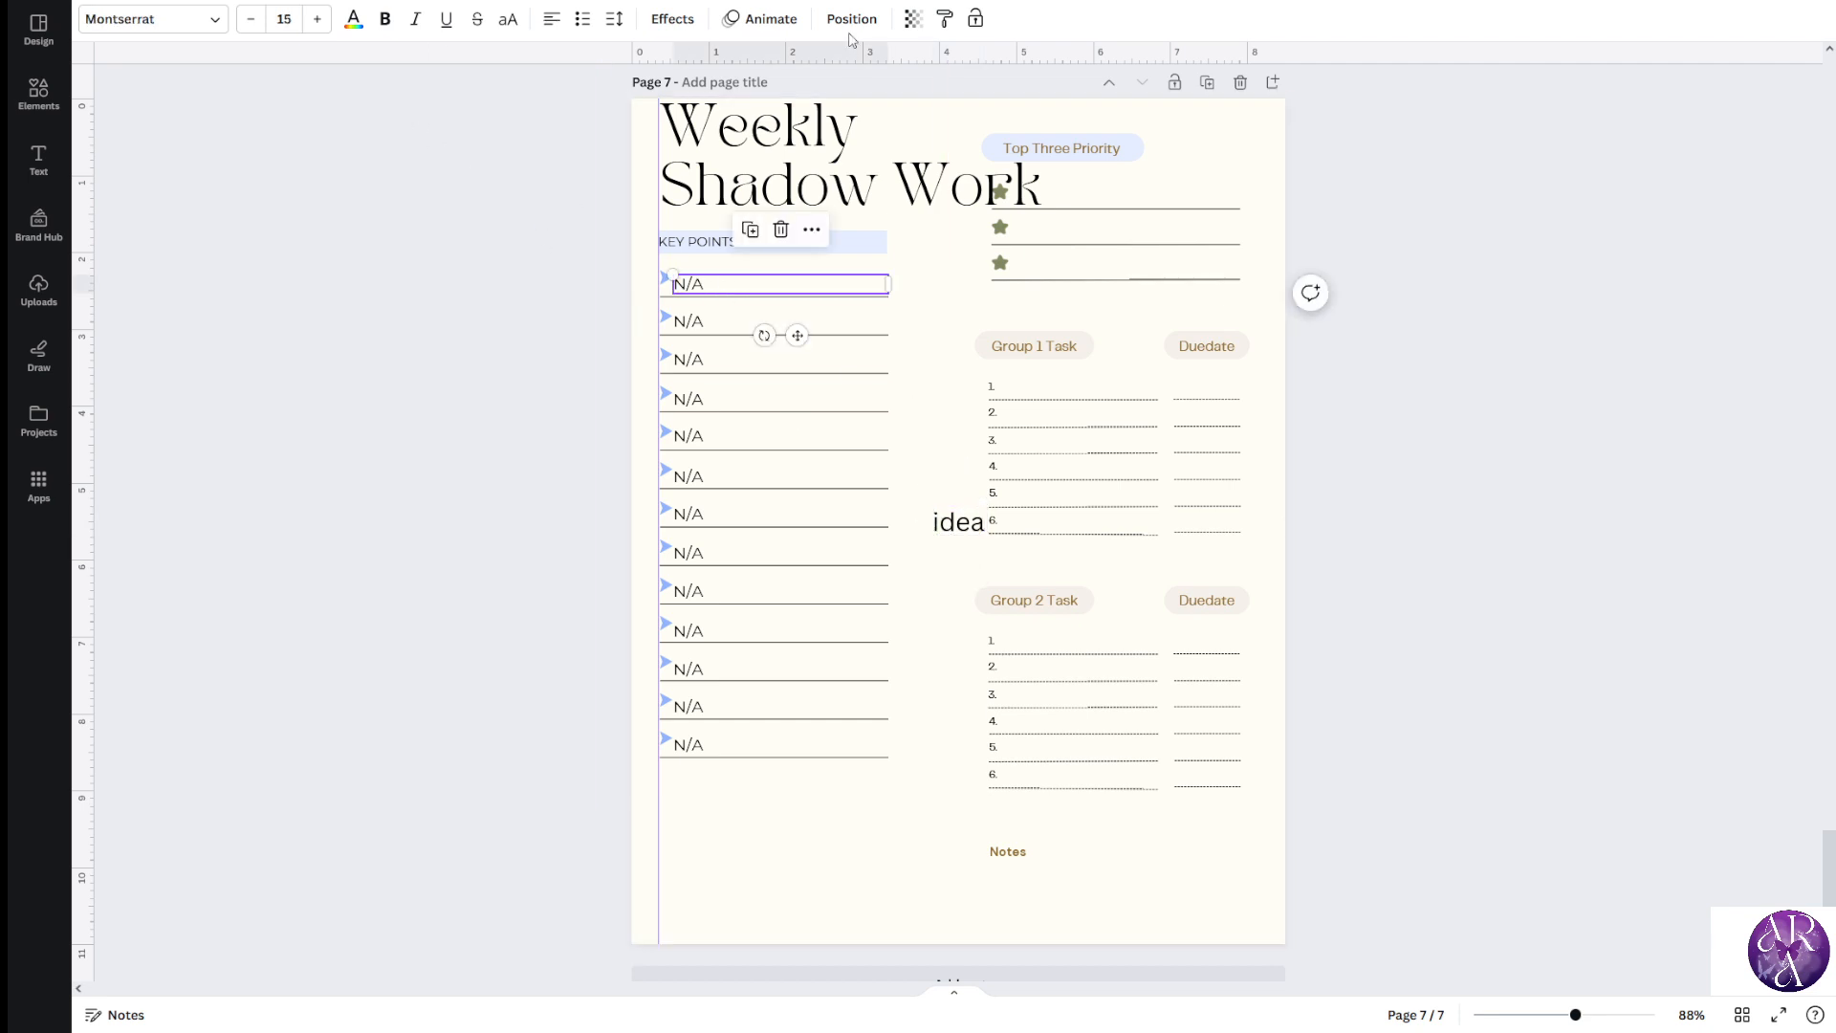
{"action": "left_click", "coordinate": [961, 524]}
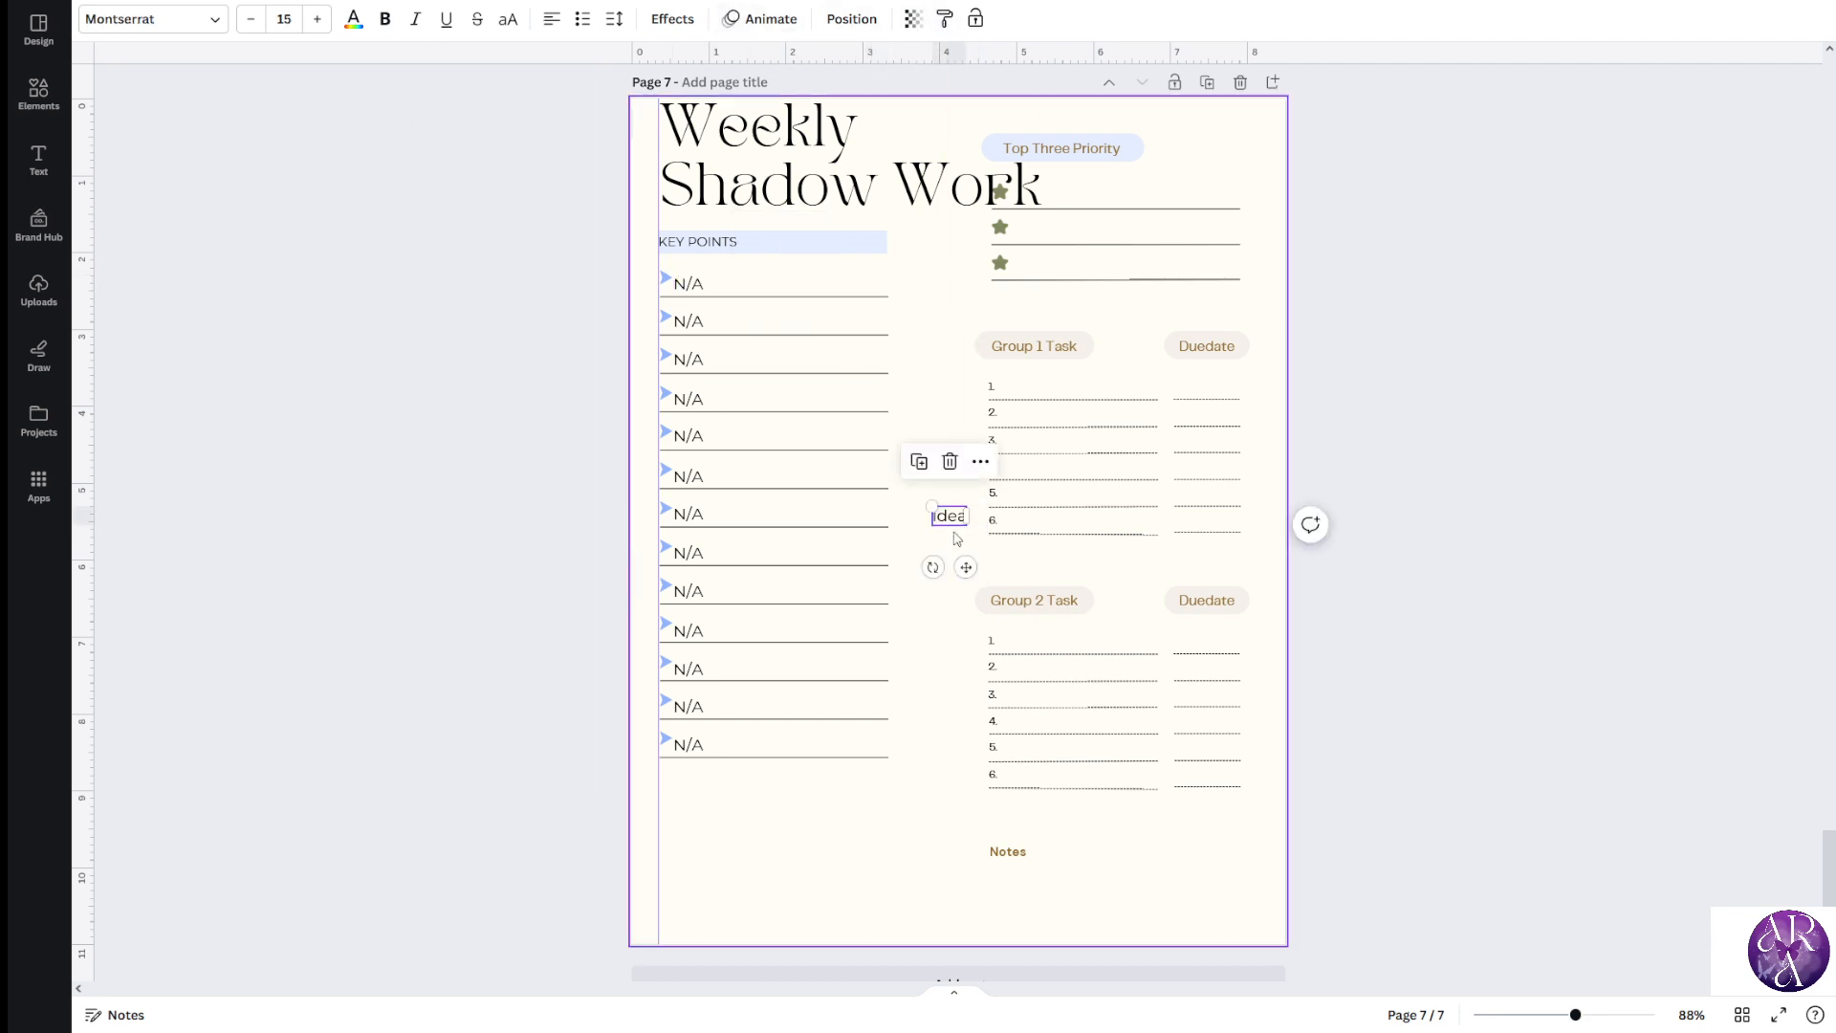
{"action": "left_click_drag", "start_coordinate": [970, 561], "coordinate": [730, 370]}
{"action": "left_click", "coordinate": [710, 272]}
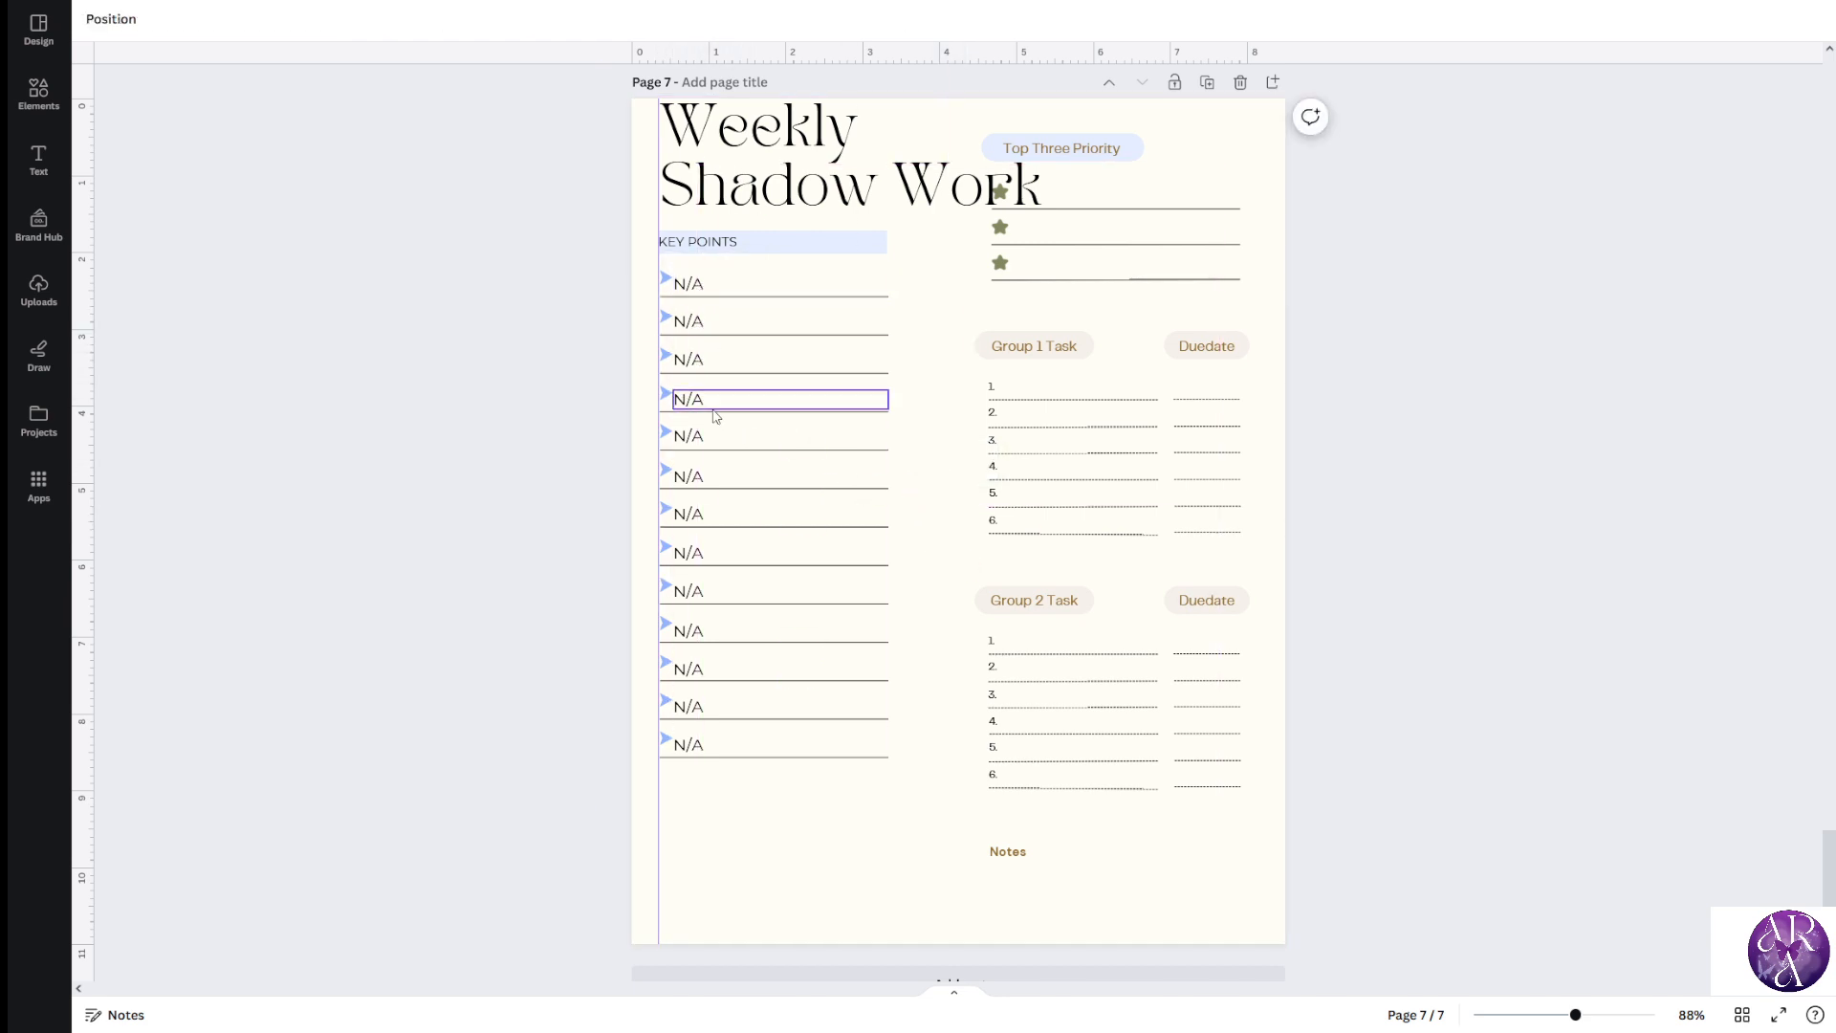
Review the Key Points page alongside the weekly page above it for consistent placeholders and styling
{"action": "double_click", "coordinate": [703, 328]}
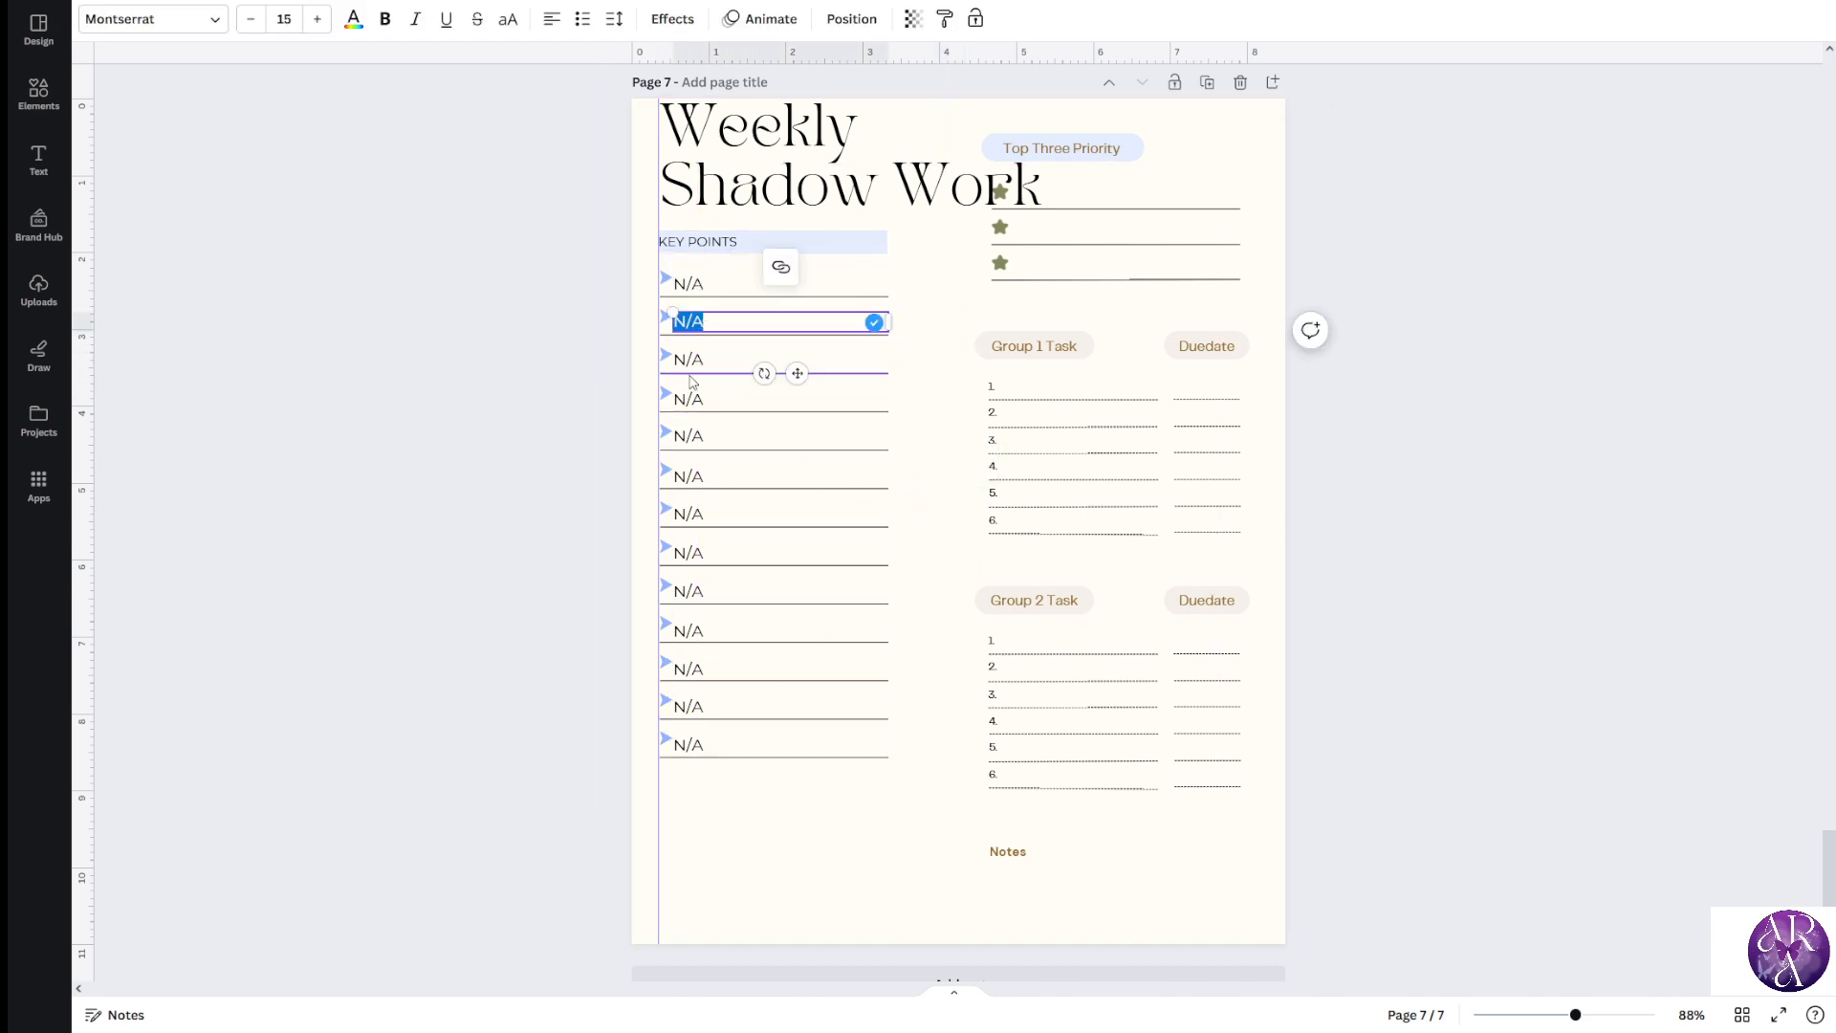
{"action": "key", "text": "Escape"}
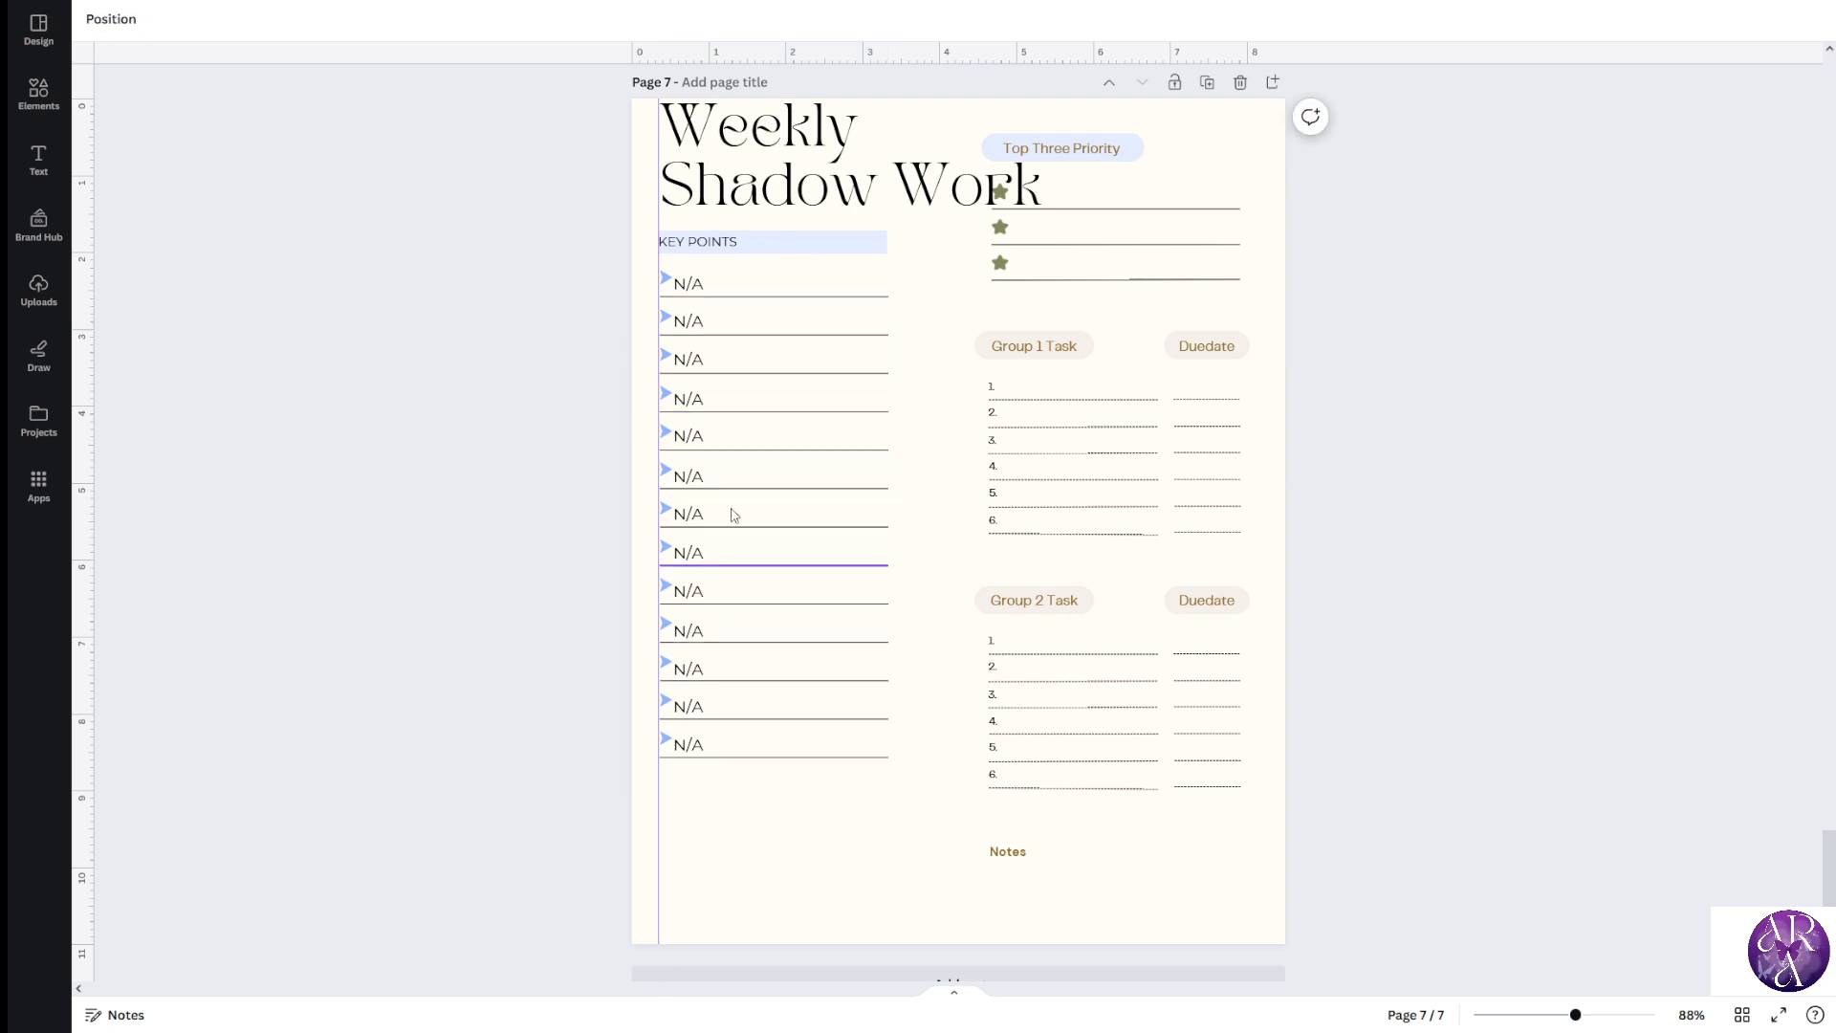
{"action": "scroll", "coordinate": [410, 452], "scroll_direction": "up", "scroll_amount": 2}
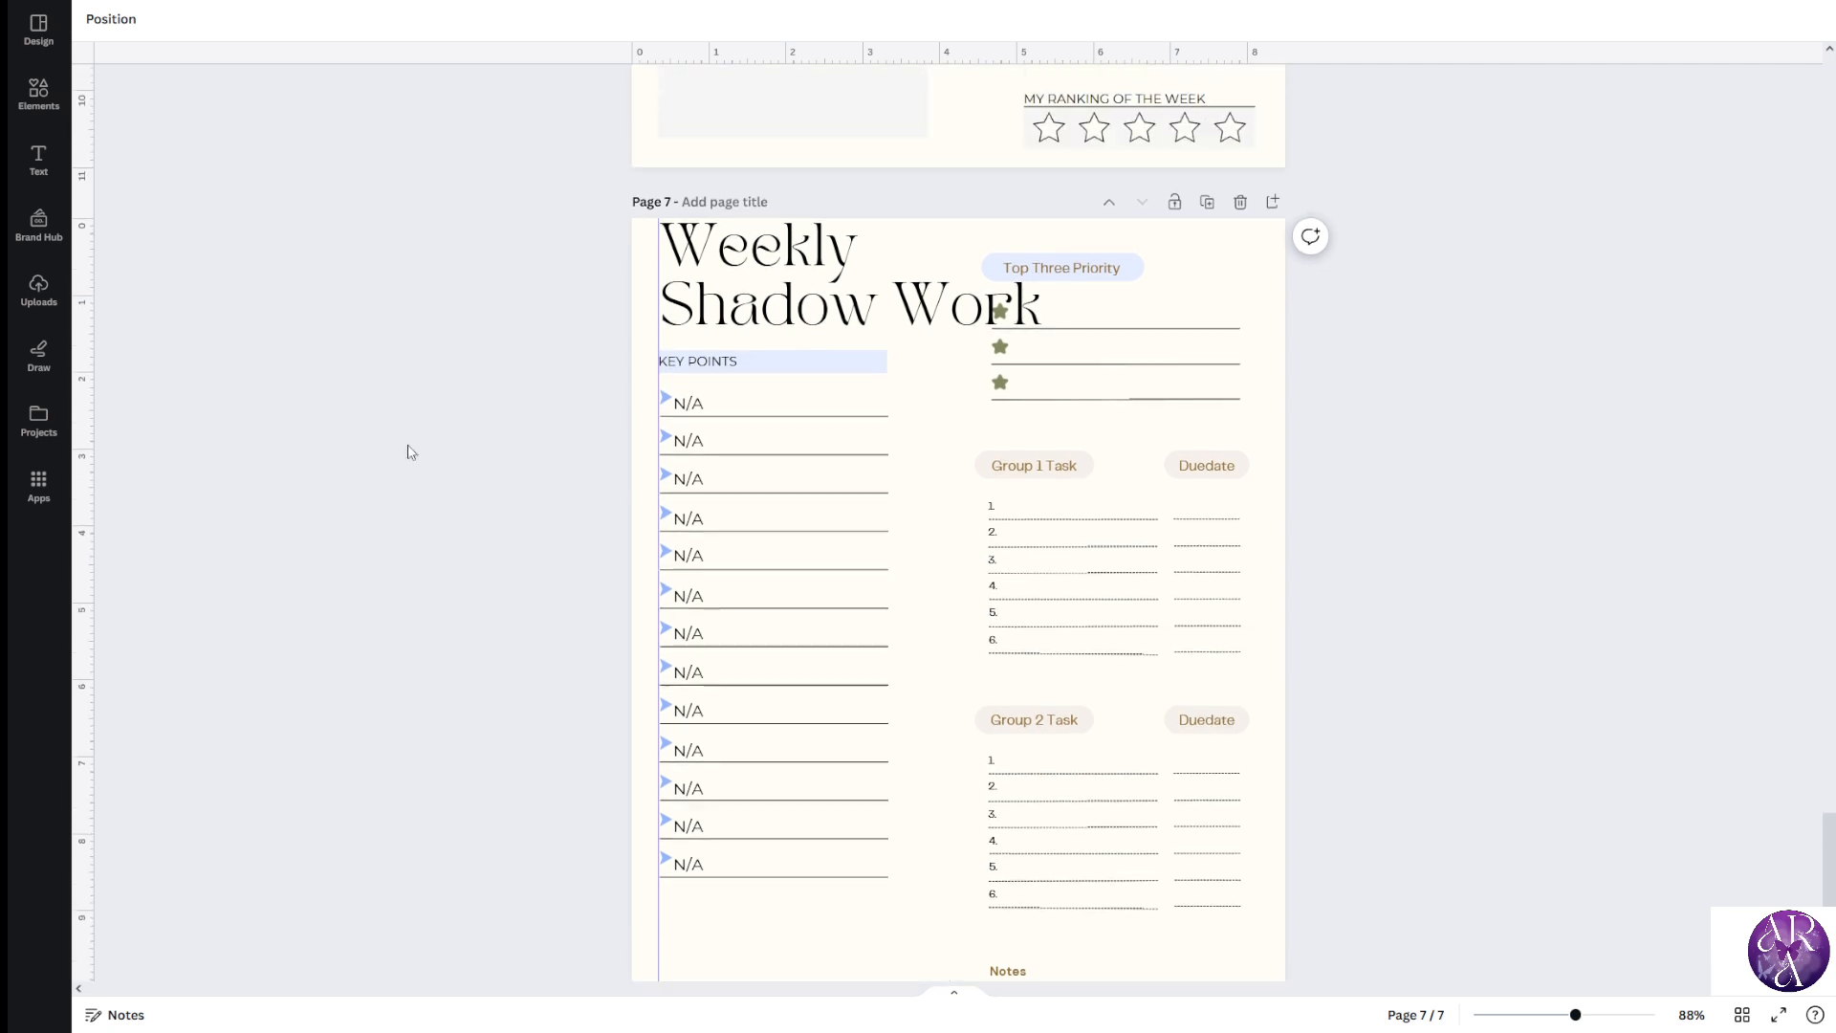
{"action": "scroll", "coordinate": [401, 533], "scroll_direction": "up", "scroll_amount": 4}
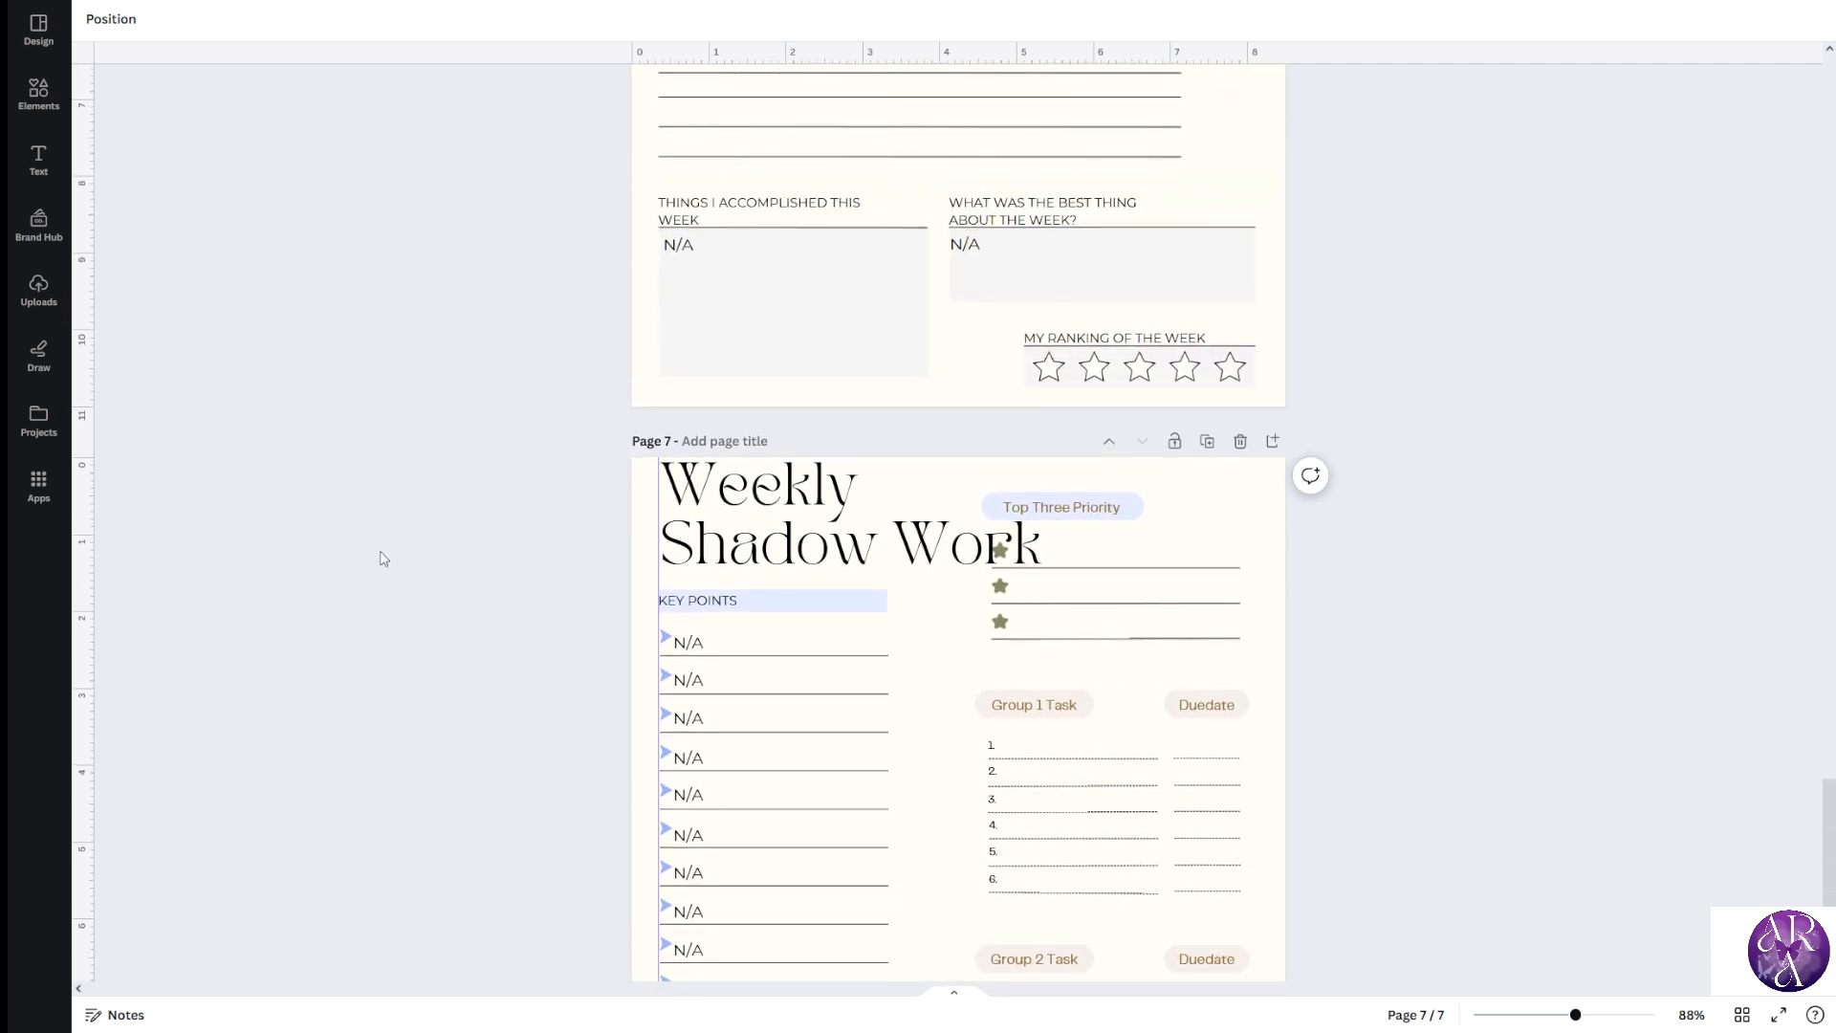
{"action": "scroll", "coordinate": [384, 558], "scroll_direction": "up", "scroll_amount": 4}
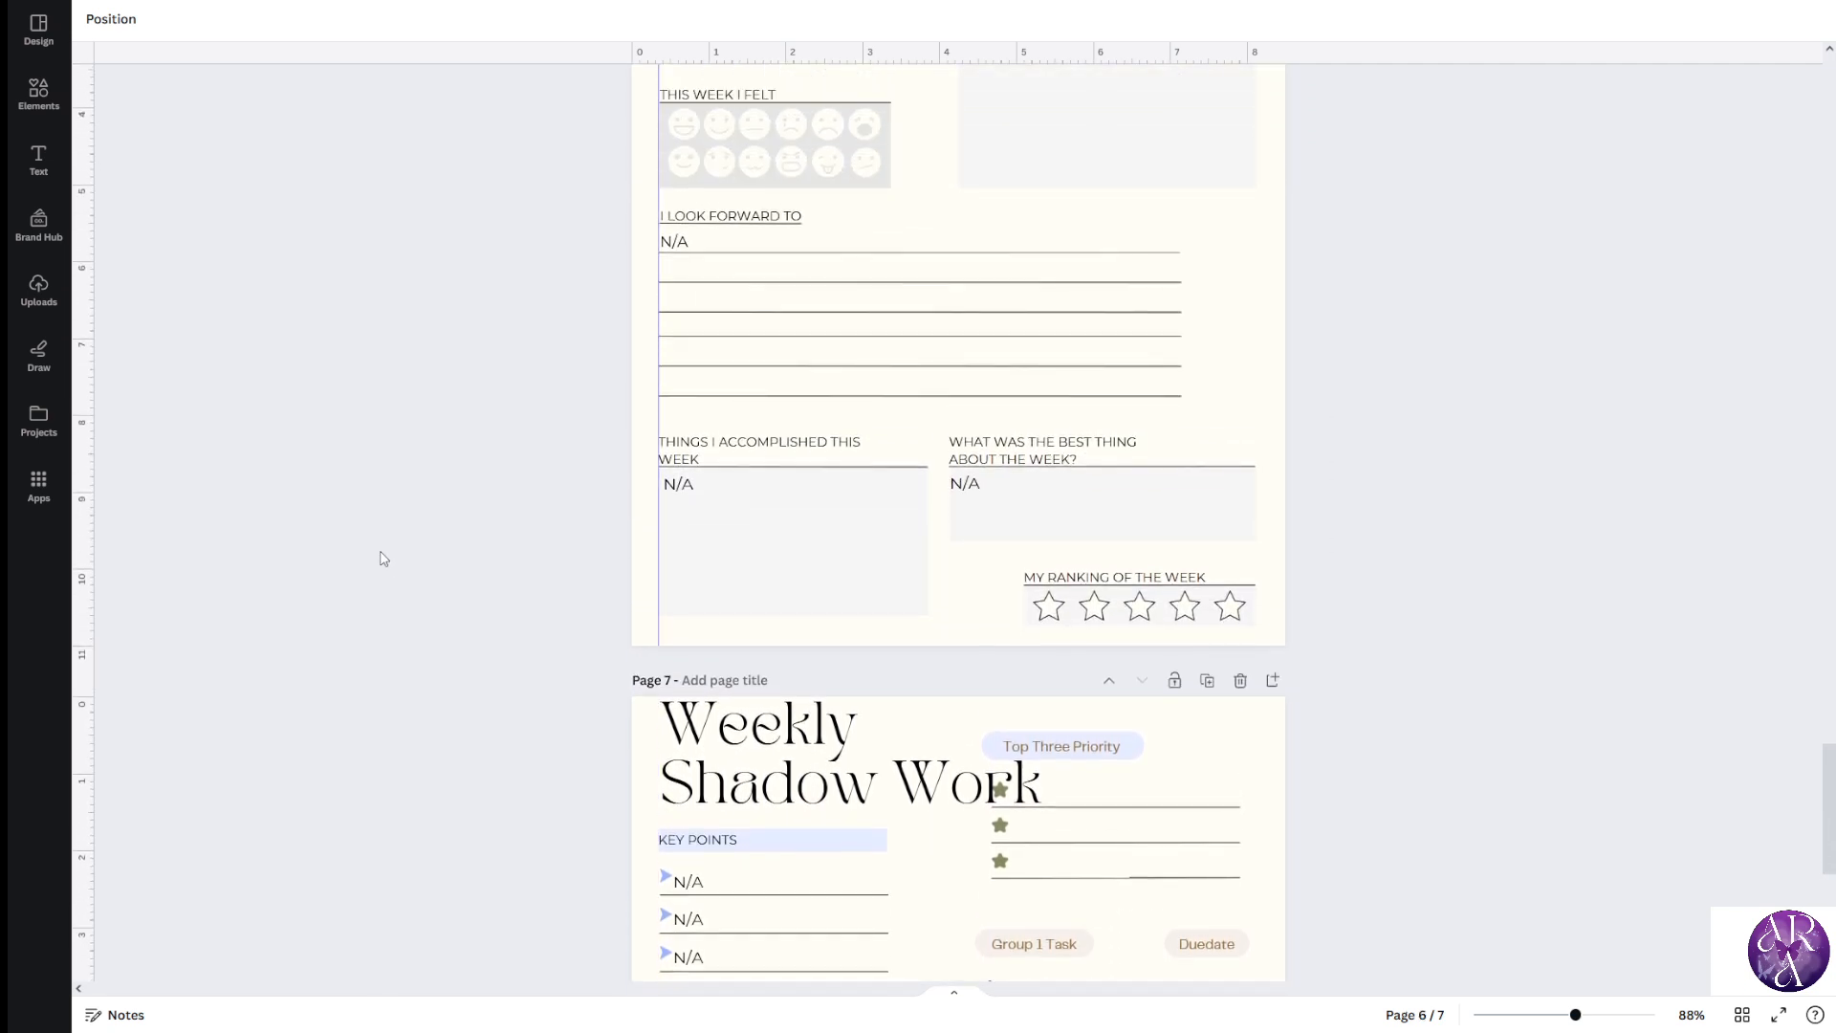
{"action": "scroll", "coordinate": [384, 558], "scroll_direction": "down", "scroll_amount": 4}
{"action": "scroll", "coordinate": [384, 559], "scroll_direction": "down", "scroll_amount": 5}
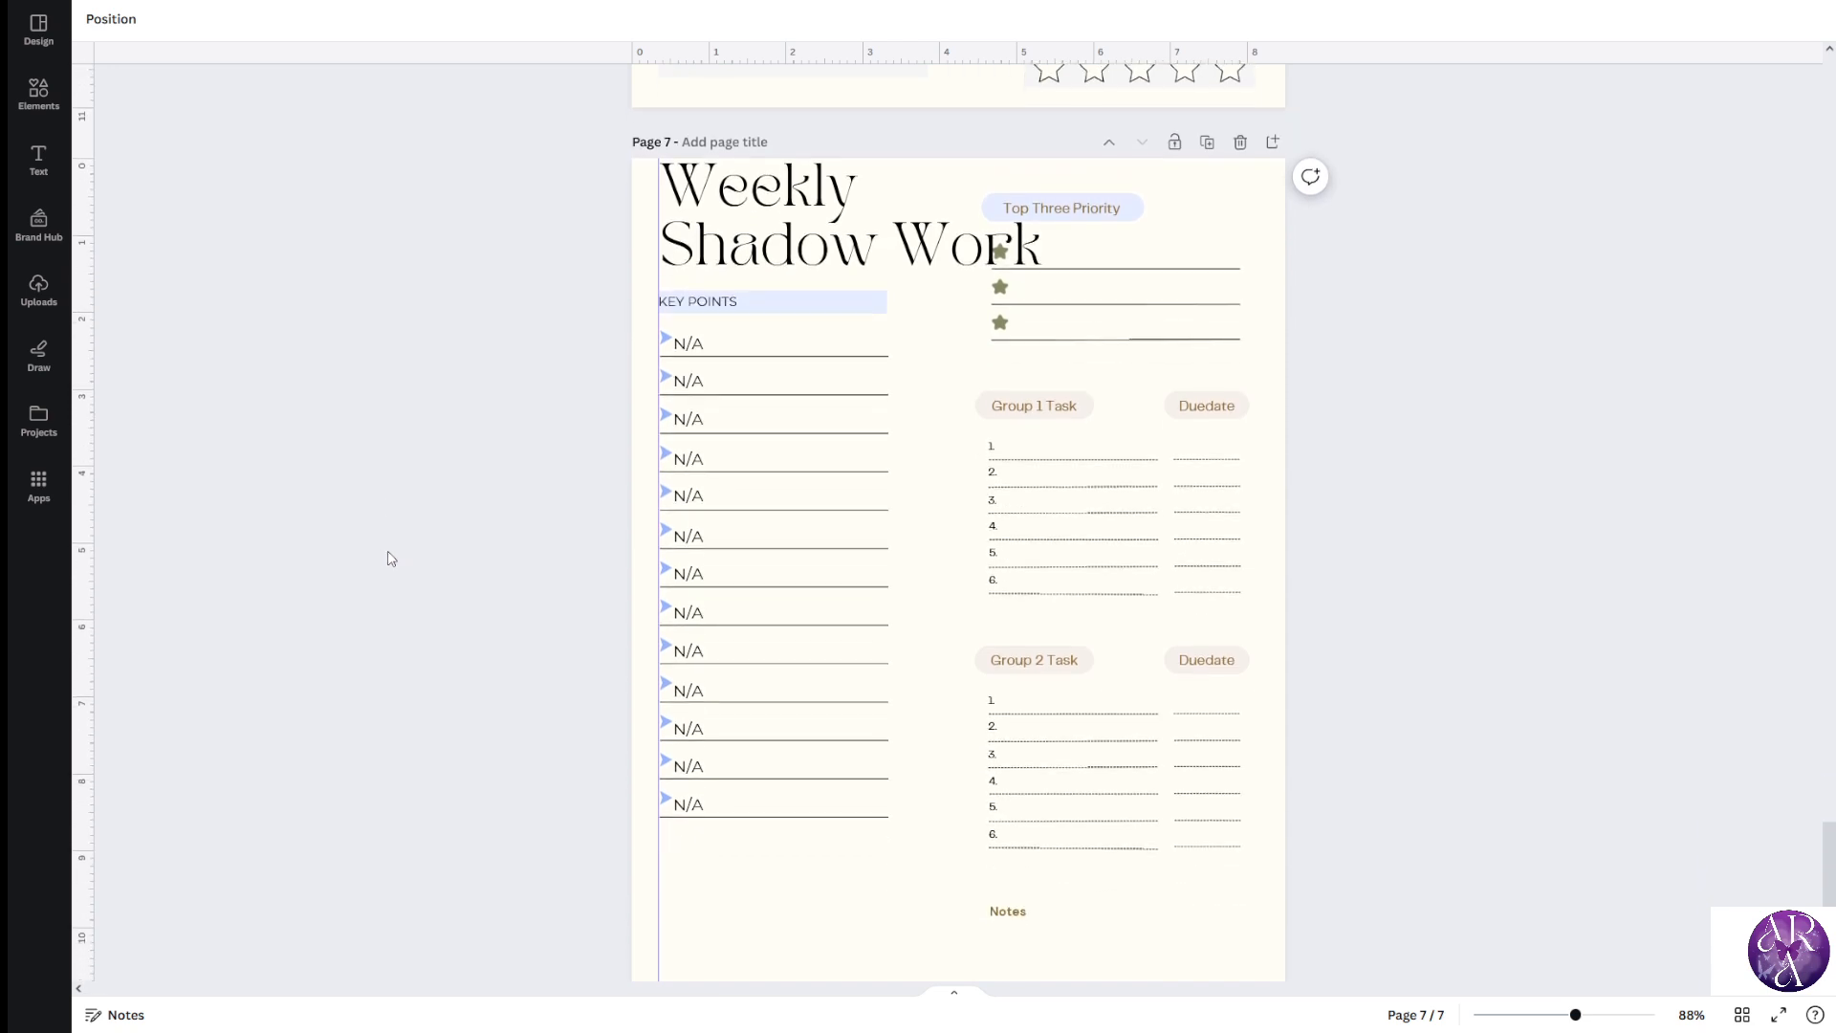
{"action": "scroll", "coordinate": [392, 558], "scroll_direction": "down", "scroll_amount": 2}
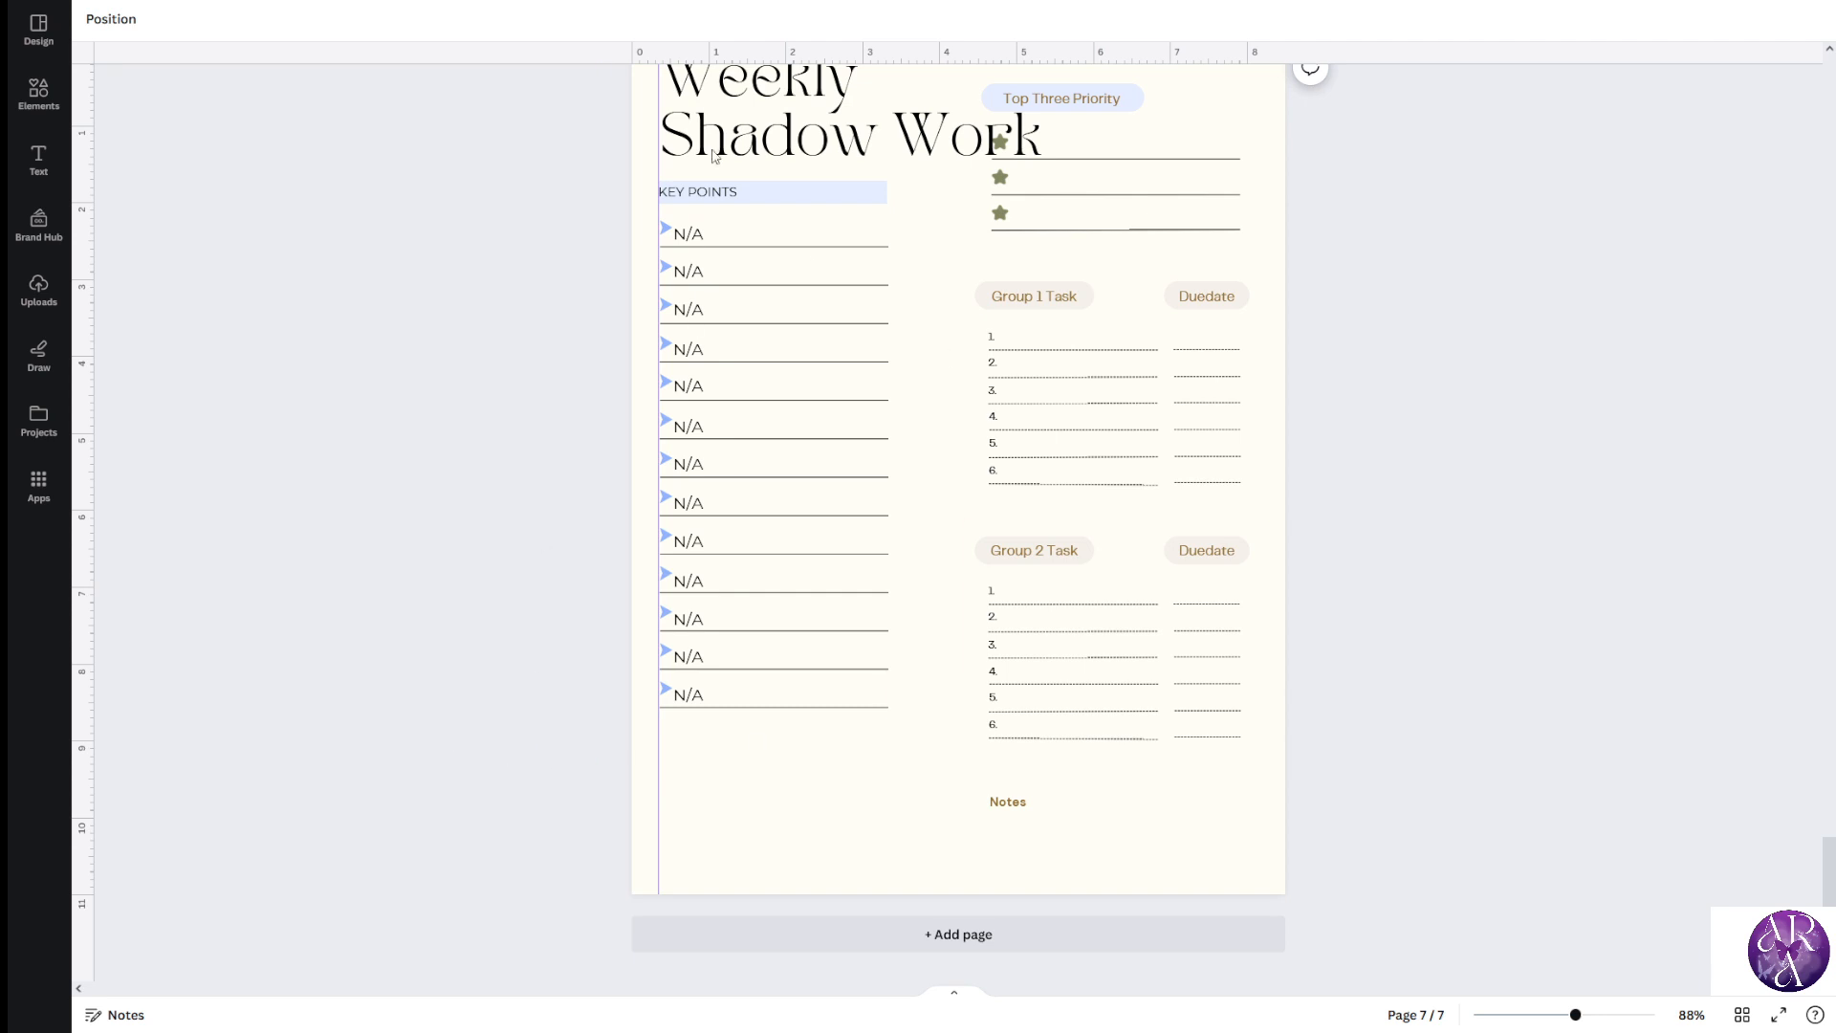
{"action": "scroll", "coordinate": [1073, 617], "scroll_direction": "up", "scroll_amount": 2}
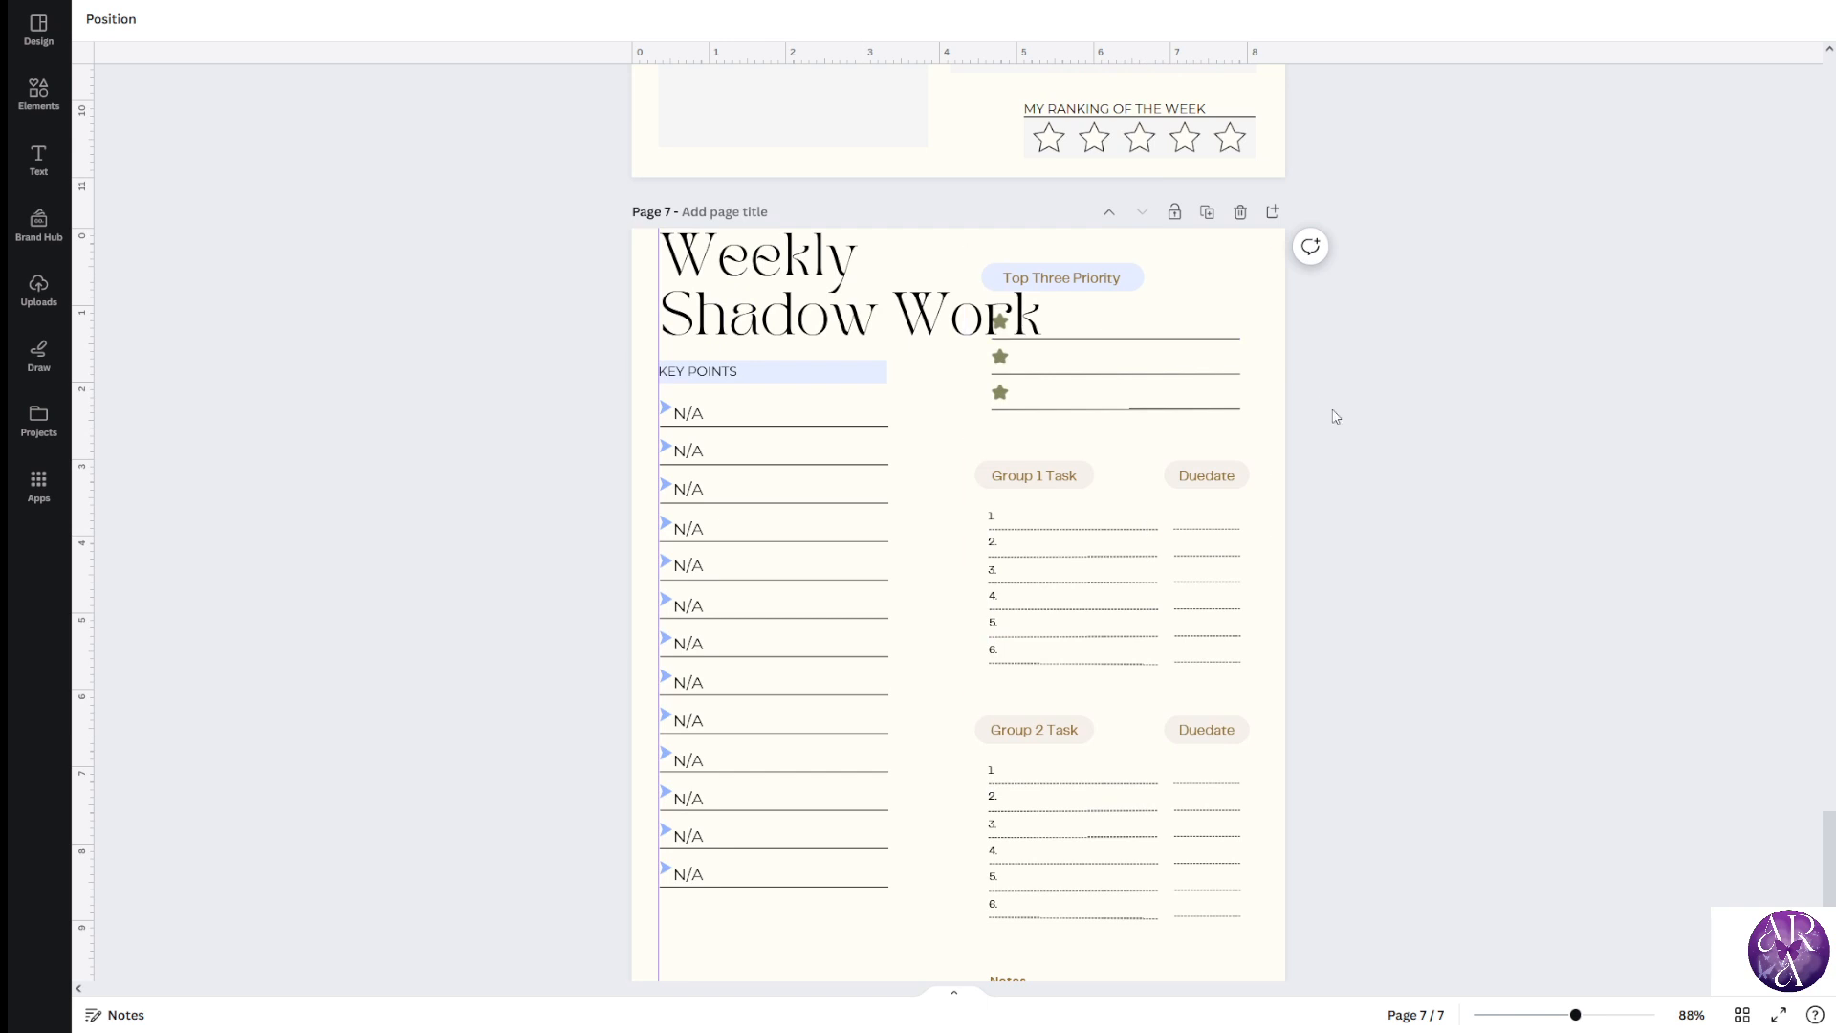
Delete the three lines and the heading of the Top Three Priority section
{"action": "left_click_drag", "start_coordinate": [1331, 422], "coordinate": [1176, 293]}
{"action": "left_click", "coordinate": [1137, 201]}
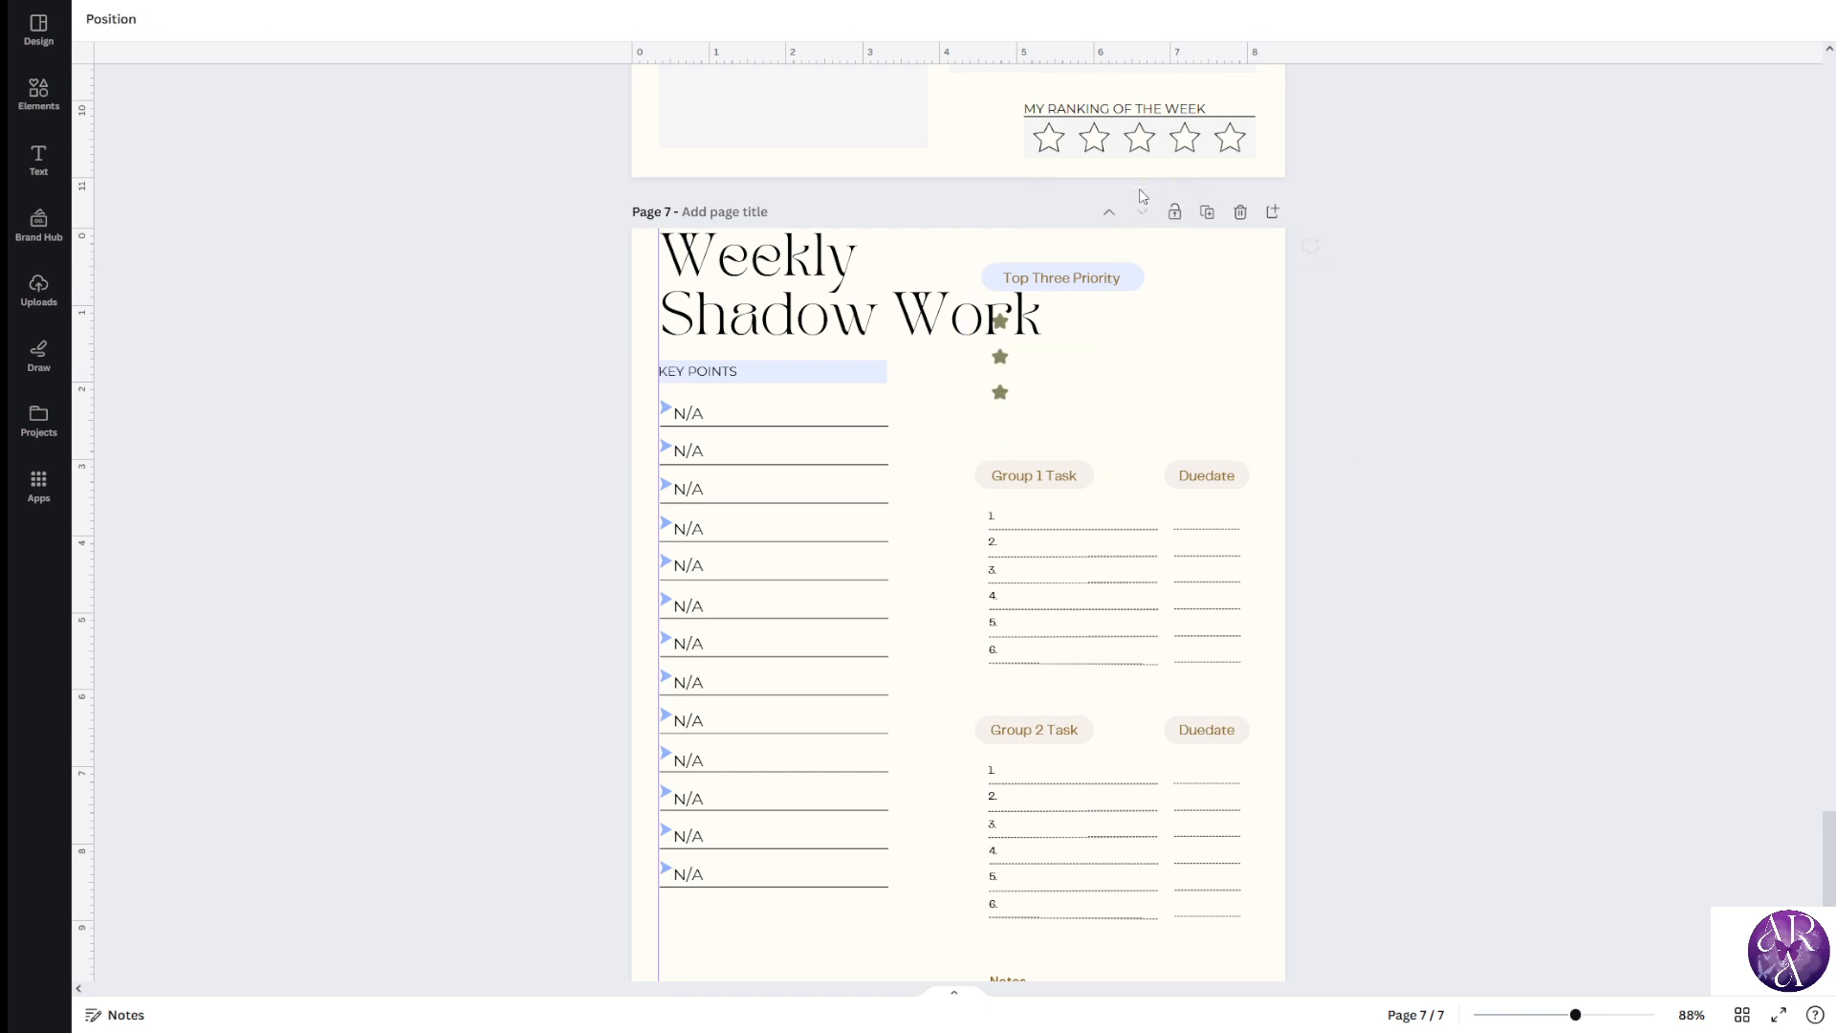
{"action": "left_click", "coordinate": [1132, 284]}
{"action": "key", "text": "Delete"}
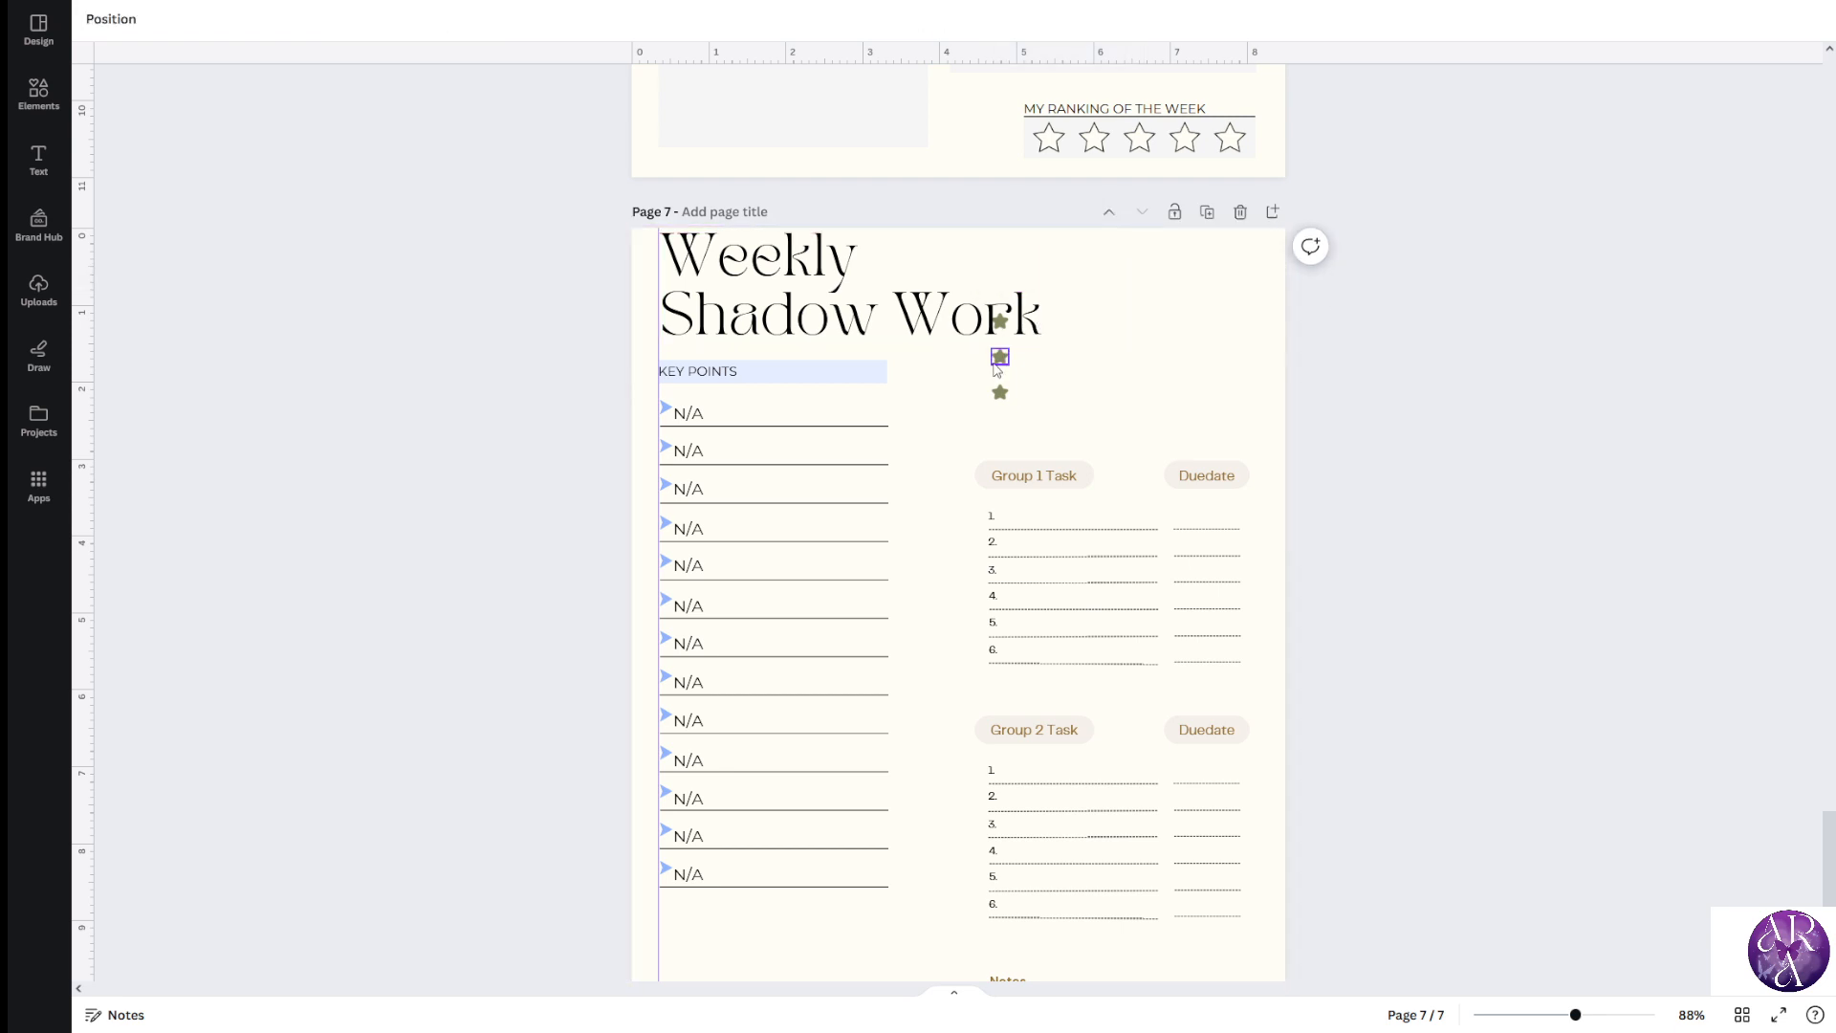
Delete the three green stars beside the page title, keeping the Weekly Shadow Work title in place
{"action": "left_click", "coordinate": [999, 393]}
{"action": "left_click_drag", "start_coordinate": [1000, 393], "coordinate": [997, 323]}
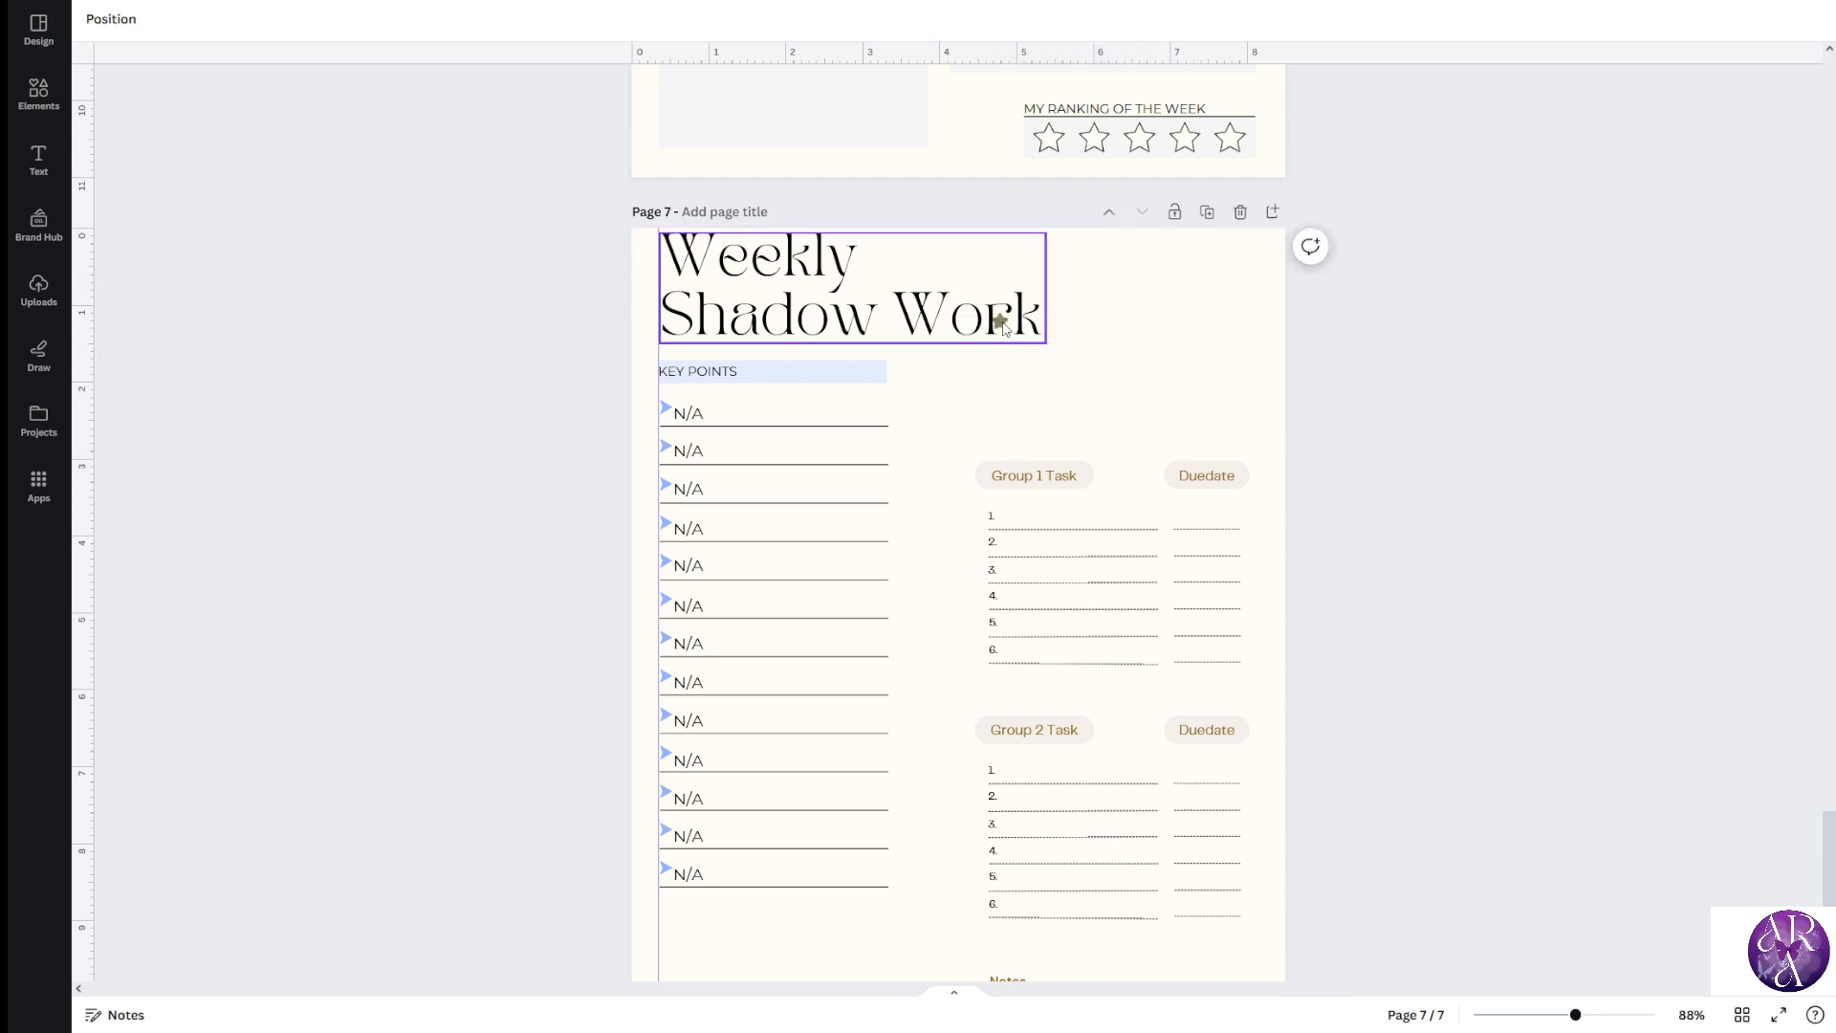
{"action": "left_click", "coordinate": [1004, 328]}
{"action": "key", "text": "Delete"}
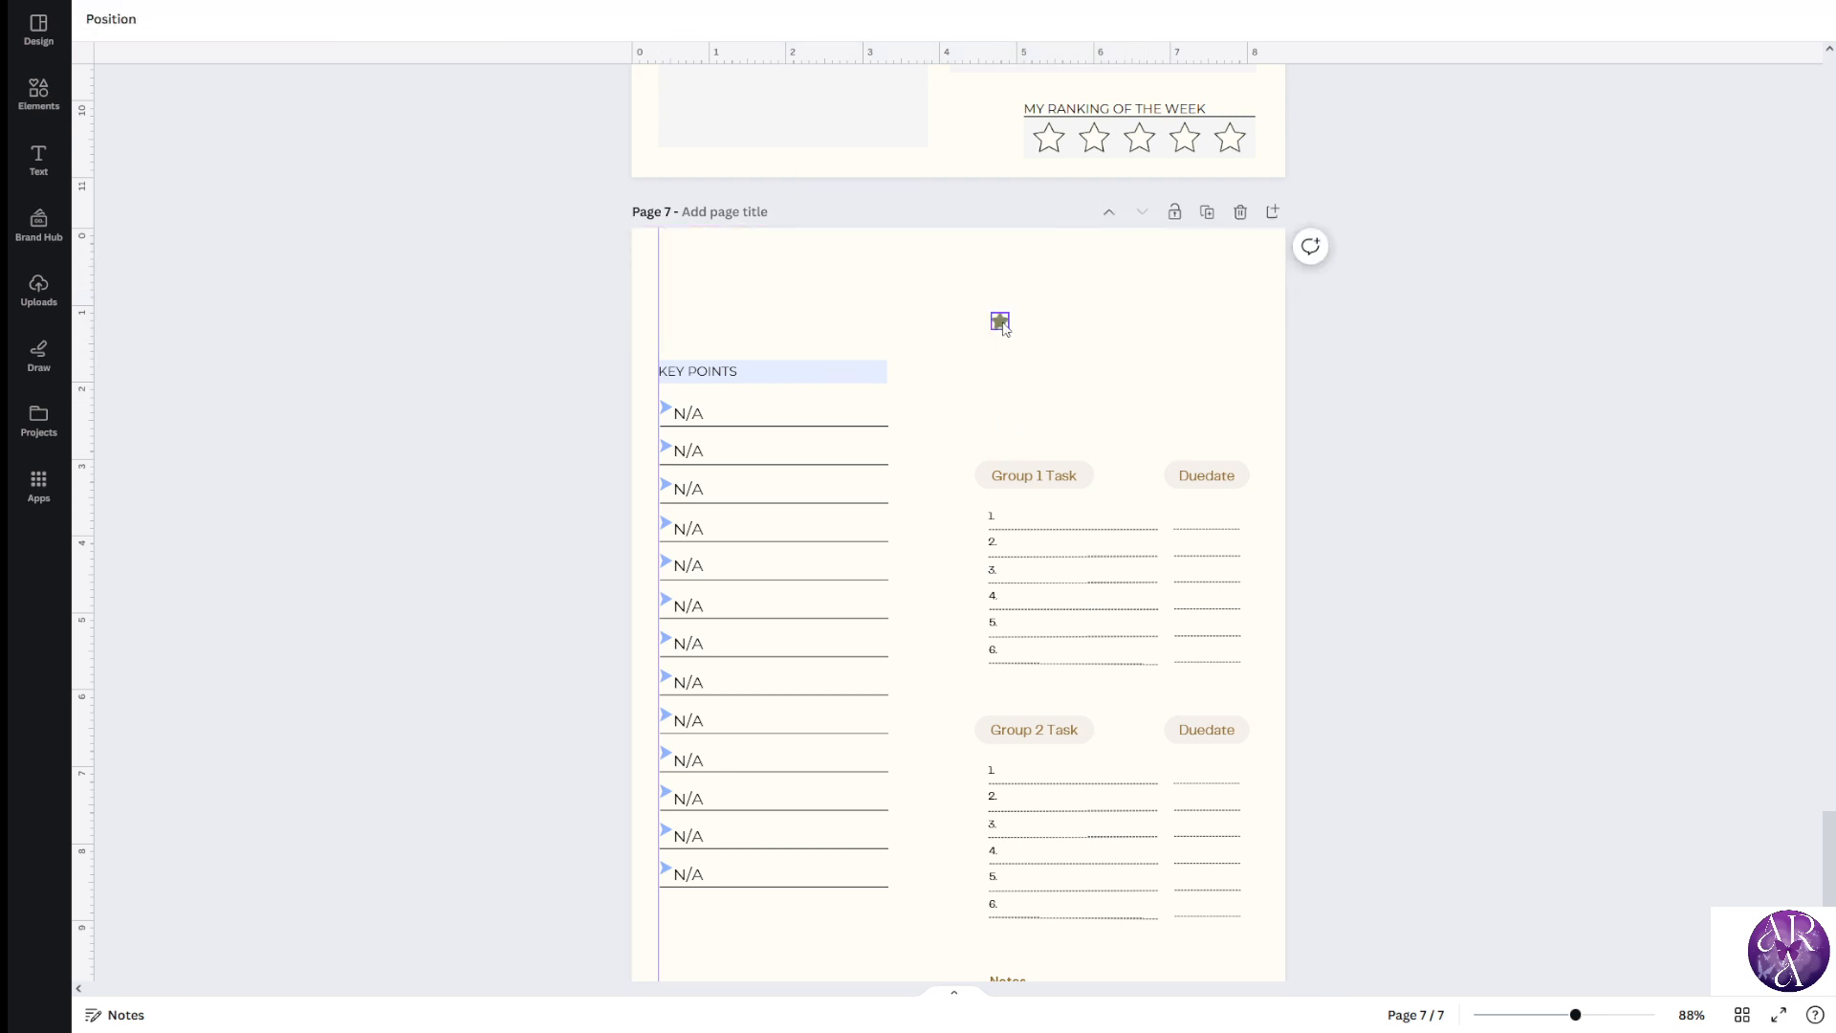
{"action": "left_click", "coordinate": [1000, 322]}
{"action": "key", "text": "ctrl+z"}
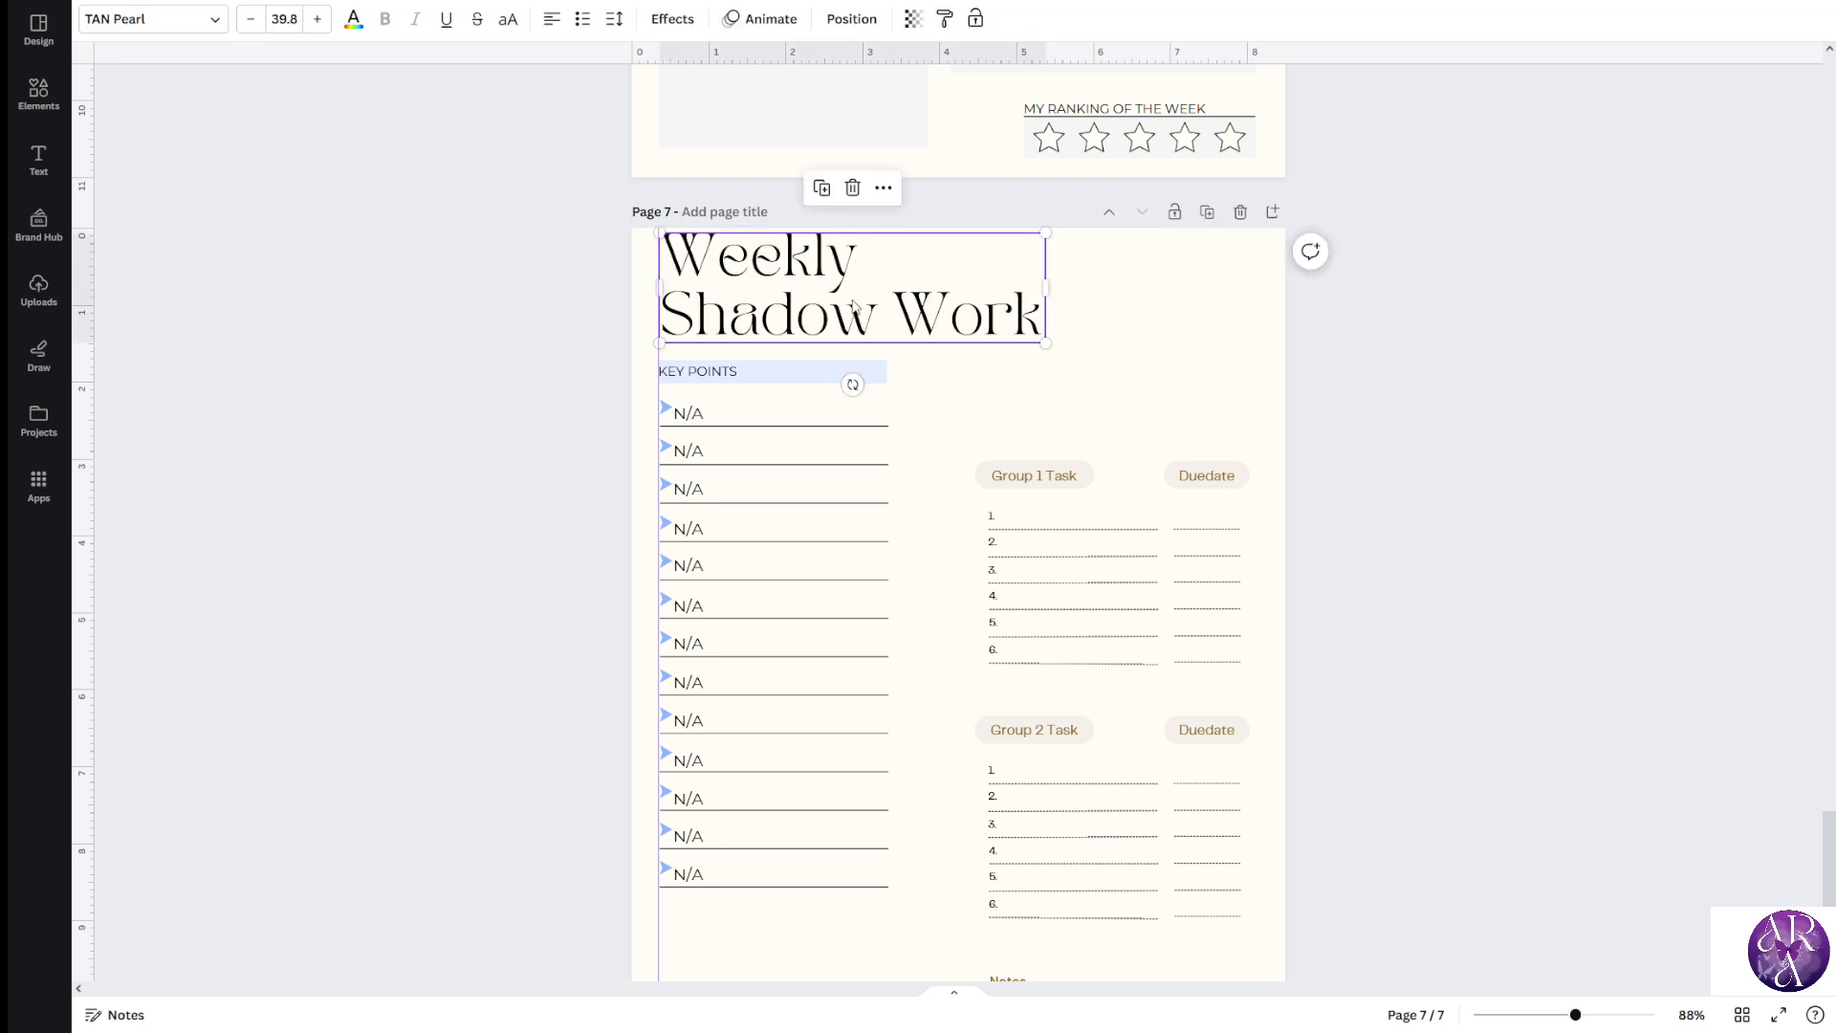
{"action": "key", "text": "Delete"}
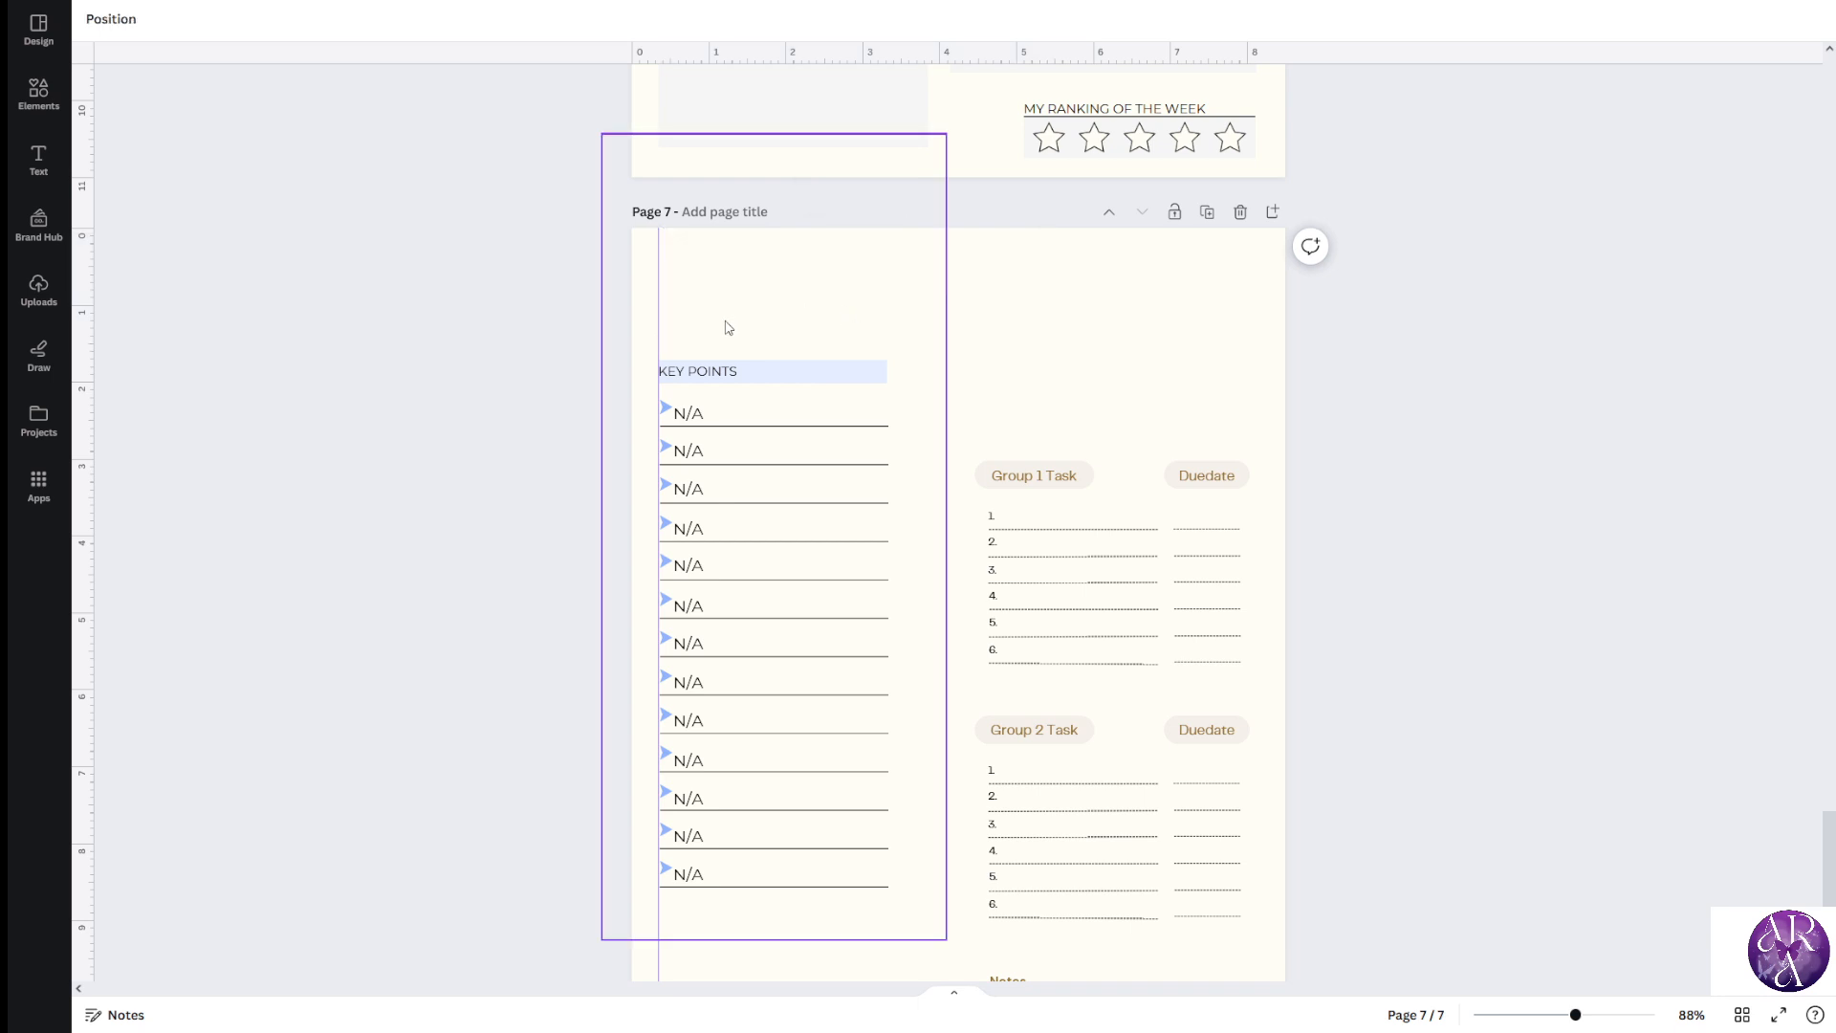
{"action": "key", "text": "ctrl+z"}
{"action": "scroll", "coordinate": [446, 615], "scroll_direction": "up", "scroll_amount": 2}
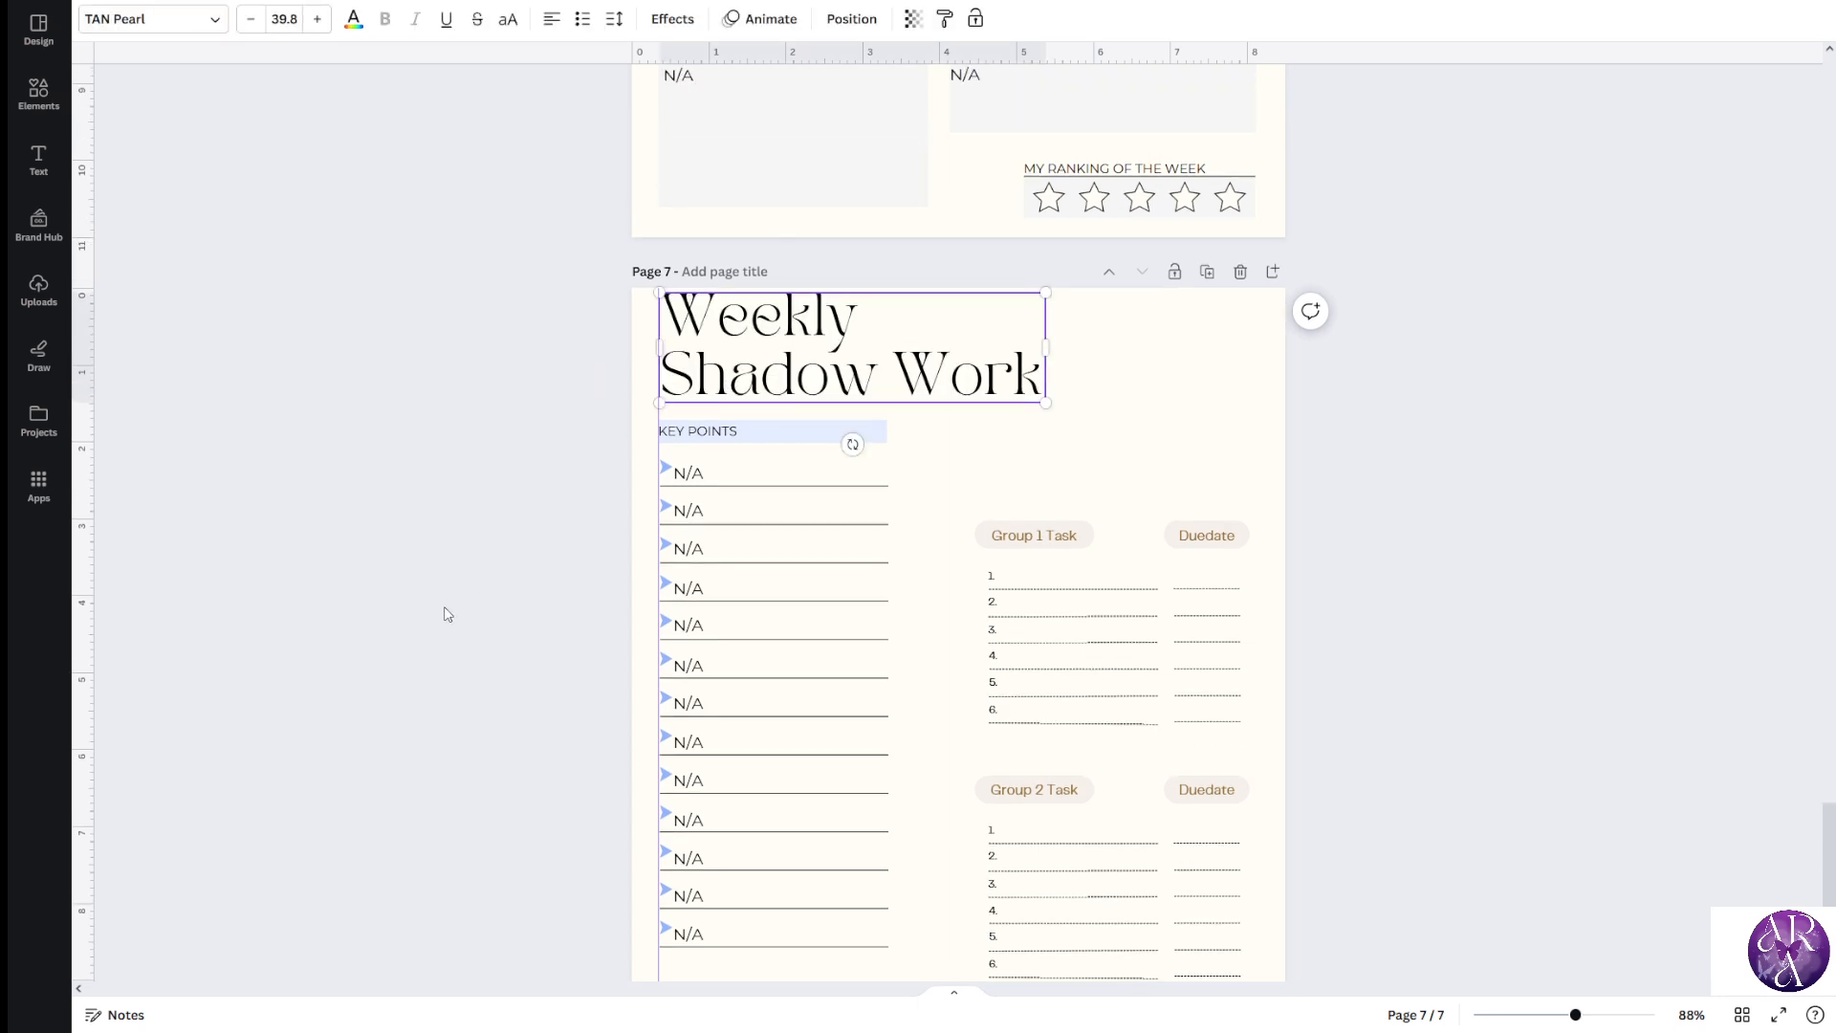
{"action": "double_click", "coordinate": [775, 418]}
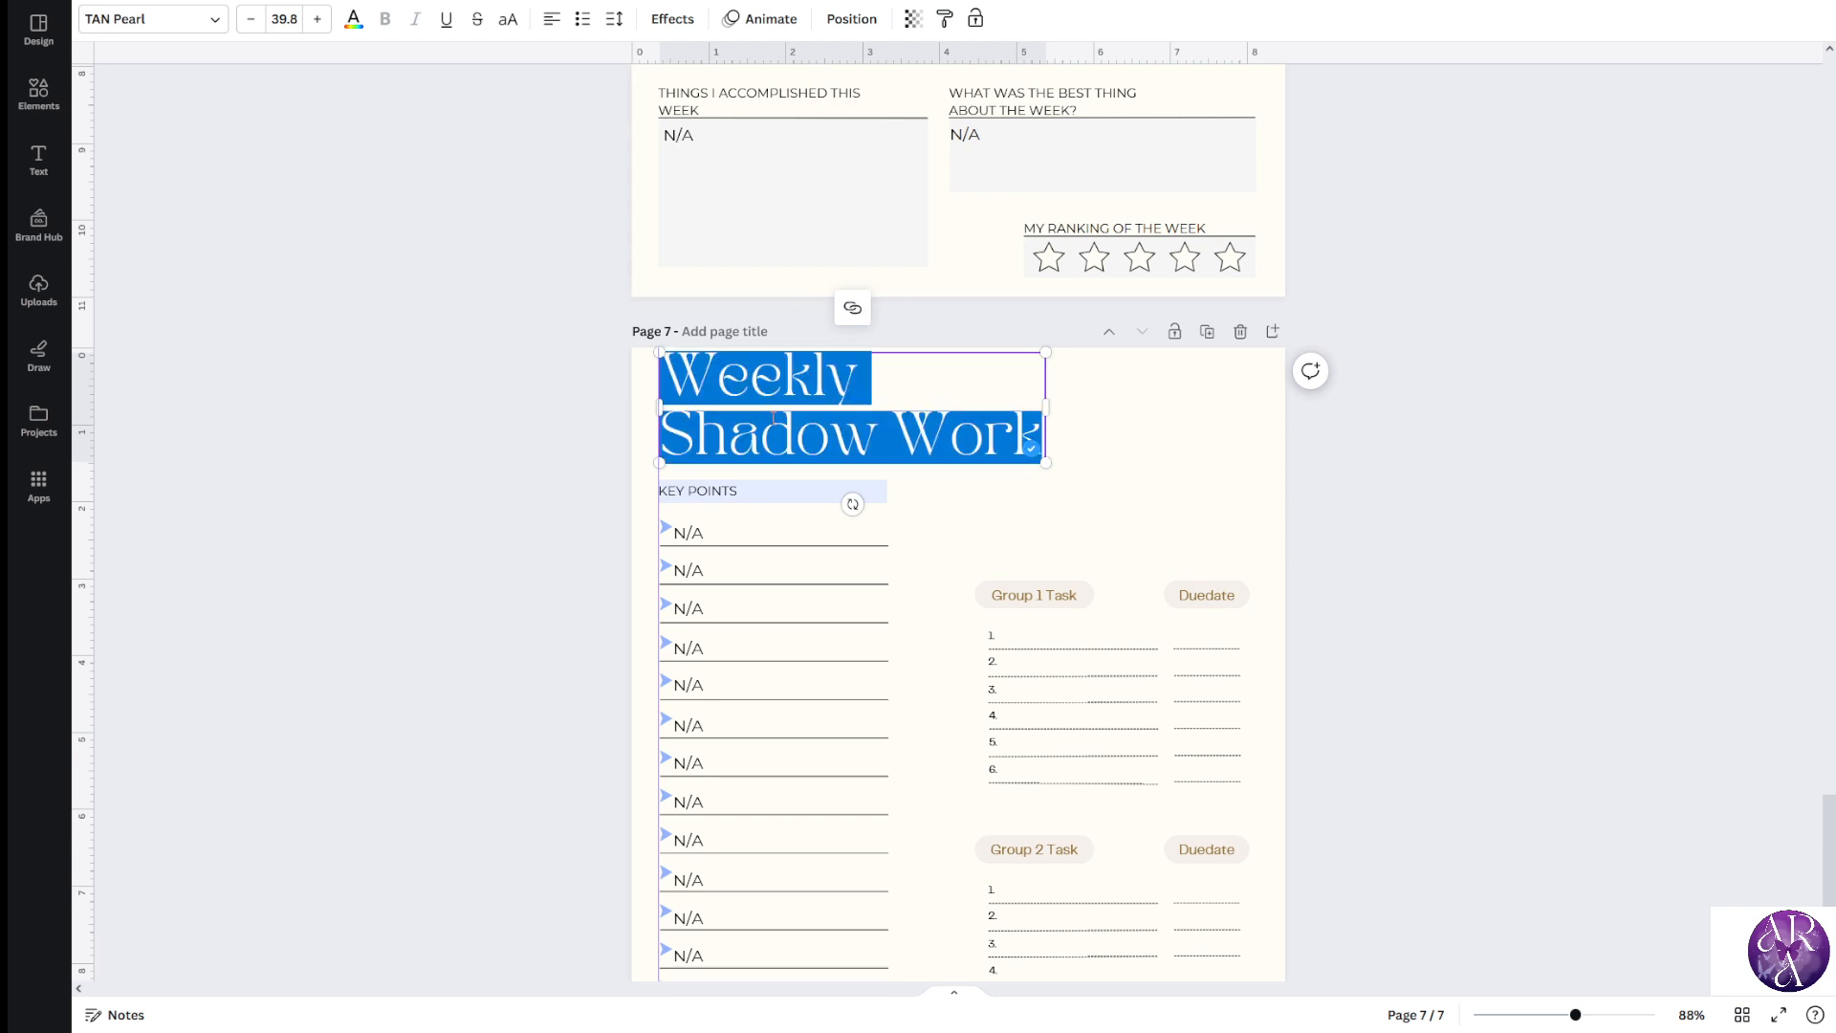
{"action": "left_click", "coordinate": [494, 457]}
{"action": "type", "text": "Weekly Shadow Work"}
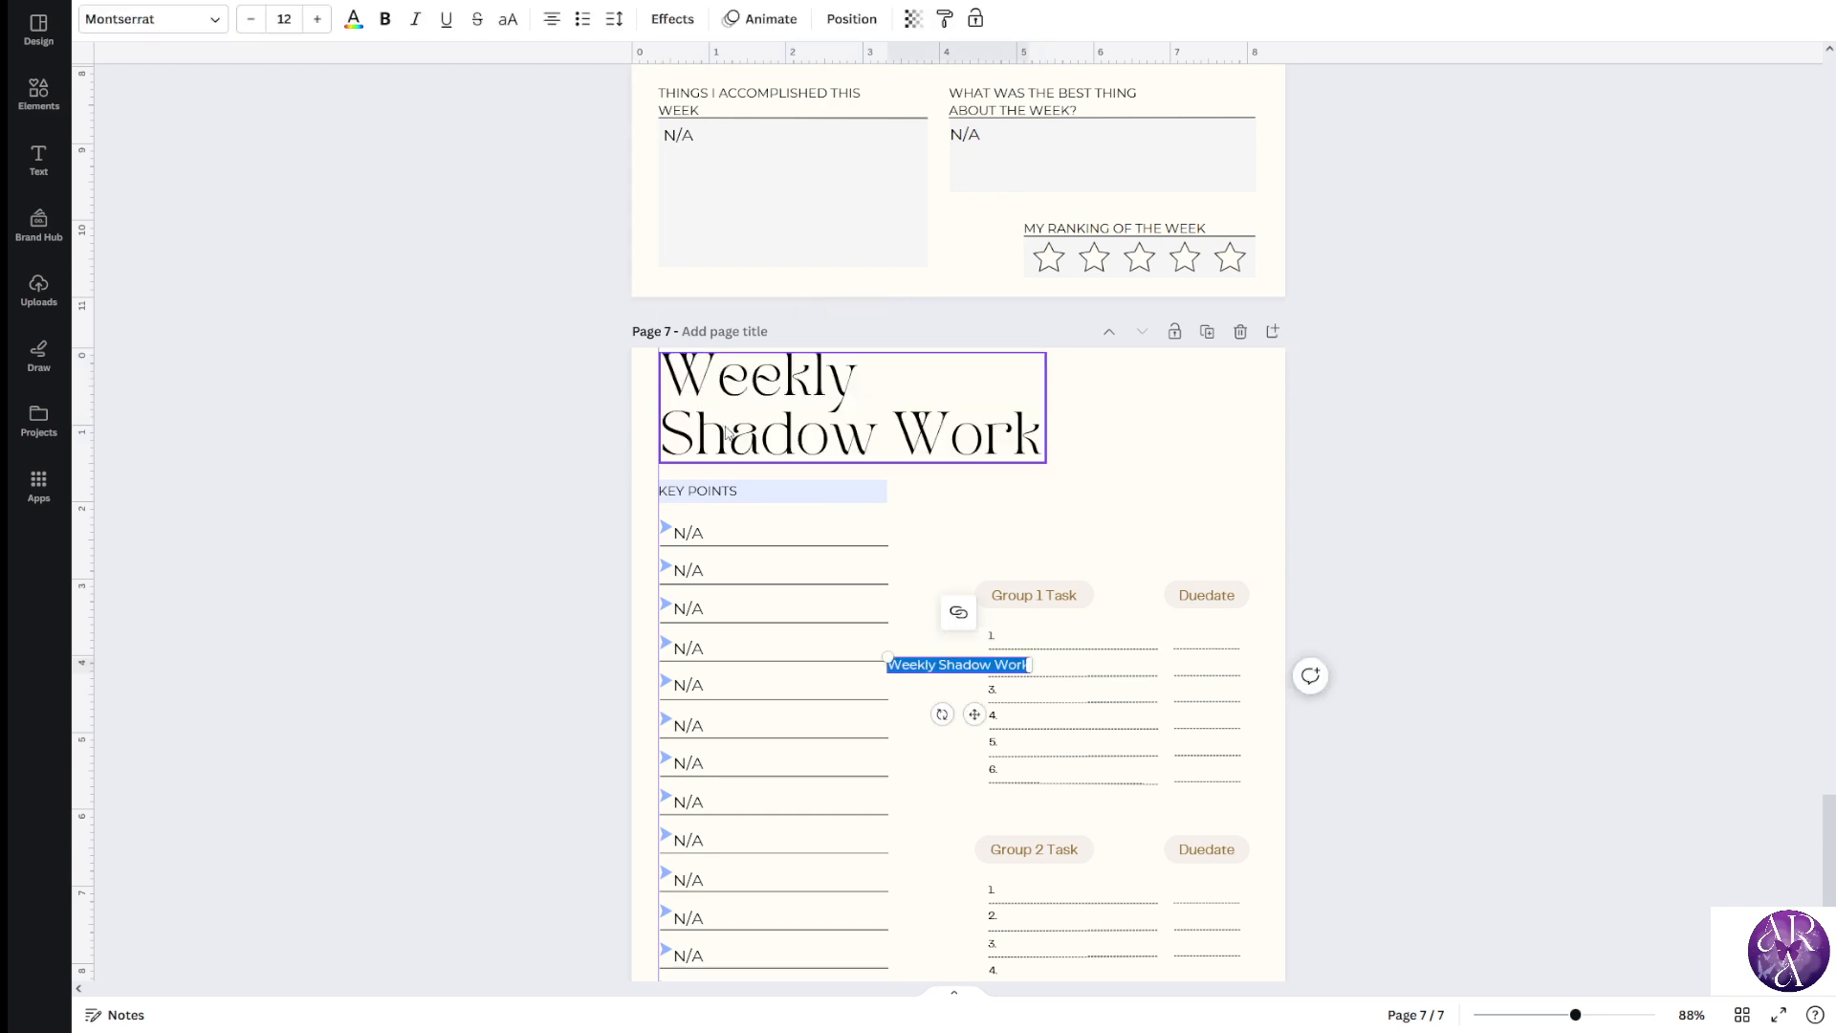
{"action": "left_click", "coordinate": [534, 631]}
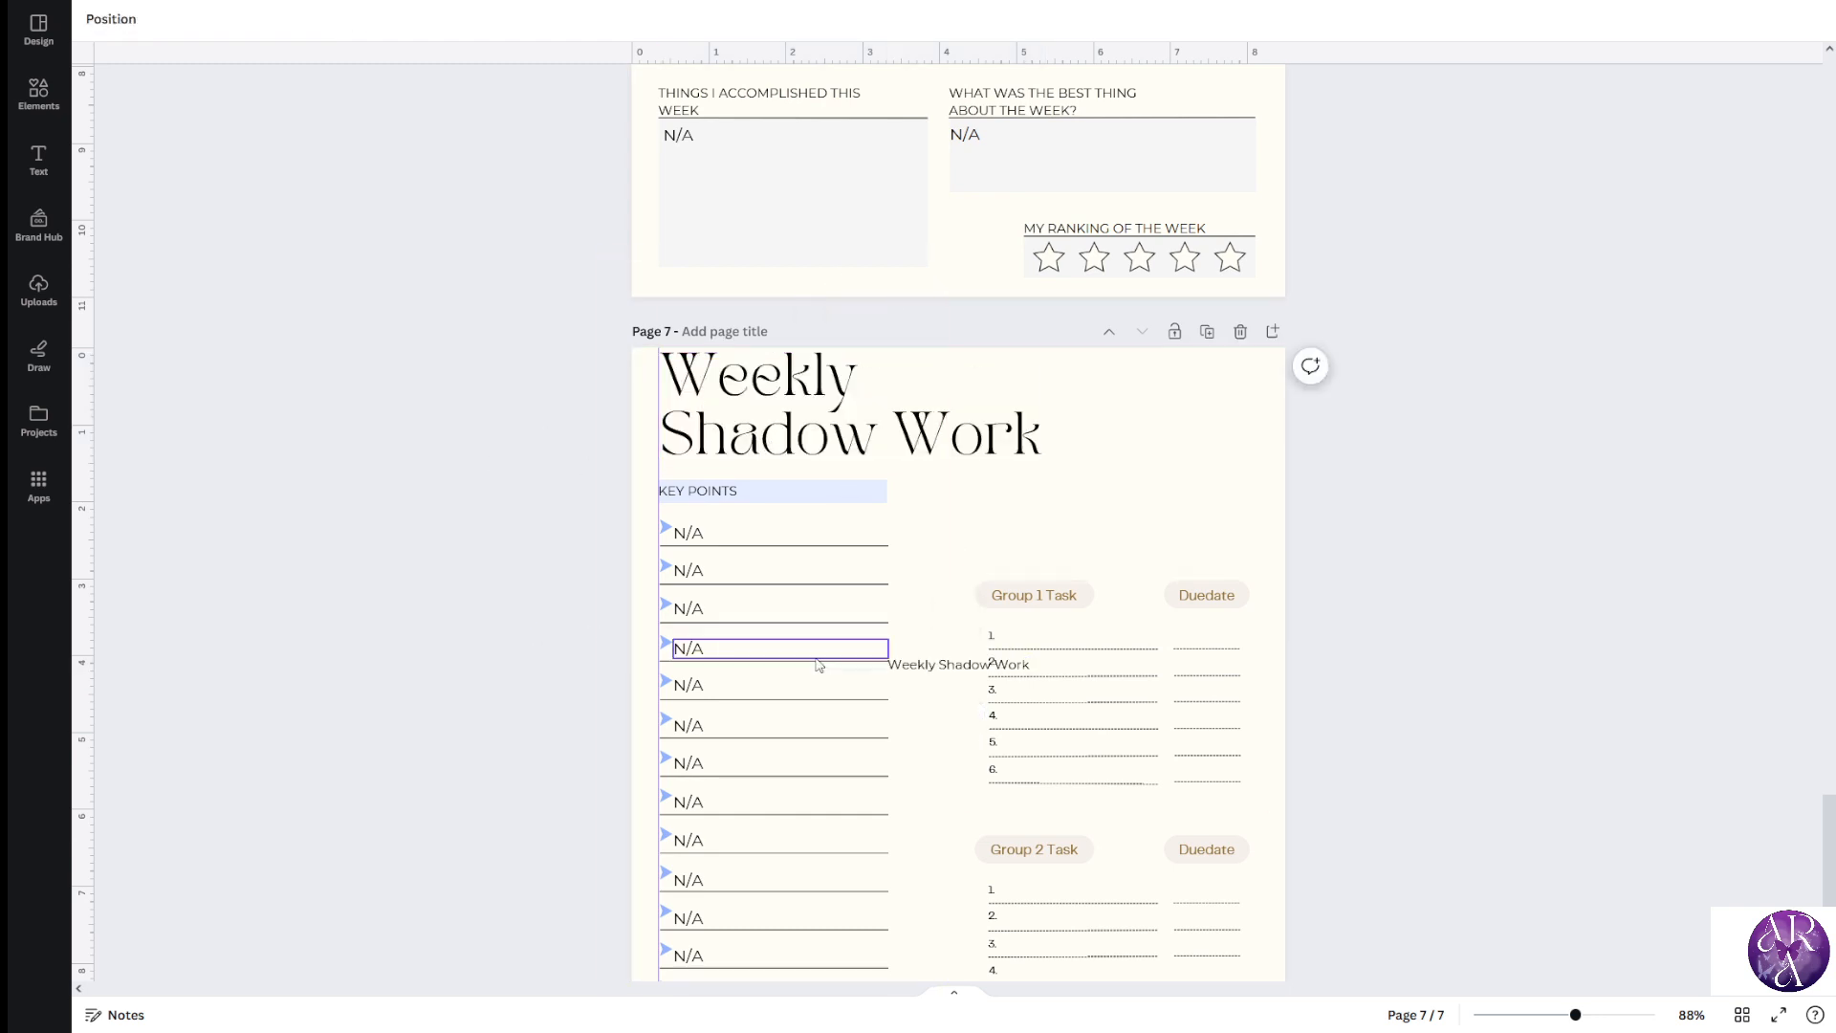
{"action": "left_click", "coordinate": [958, 675]}
{"action": "key", "text": "Delete"}
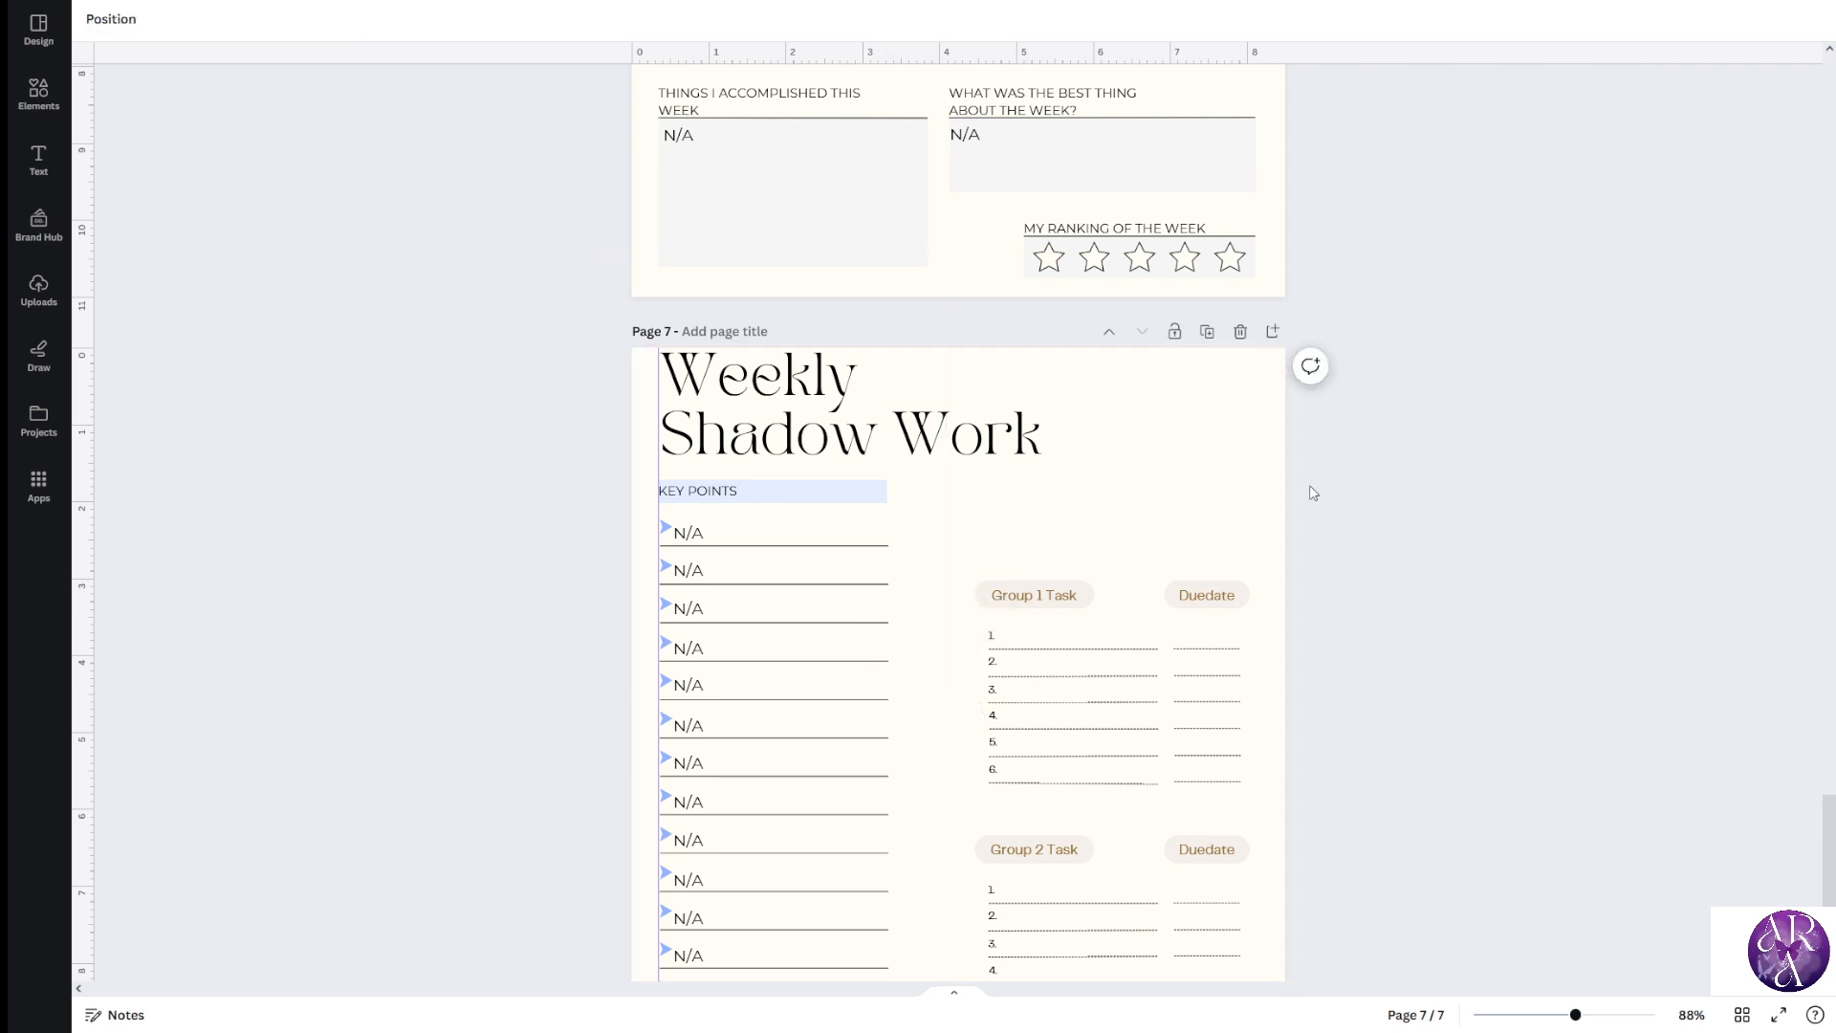
{"action": "left_click", "coordinate": [814, 446]}
{"action": "key", "text": "Delete"}
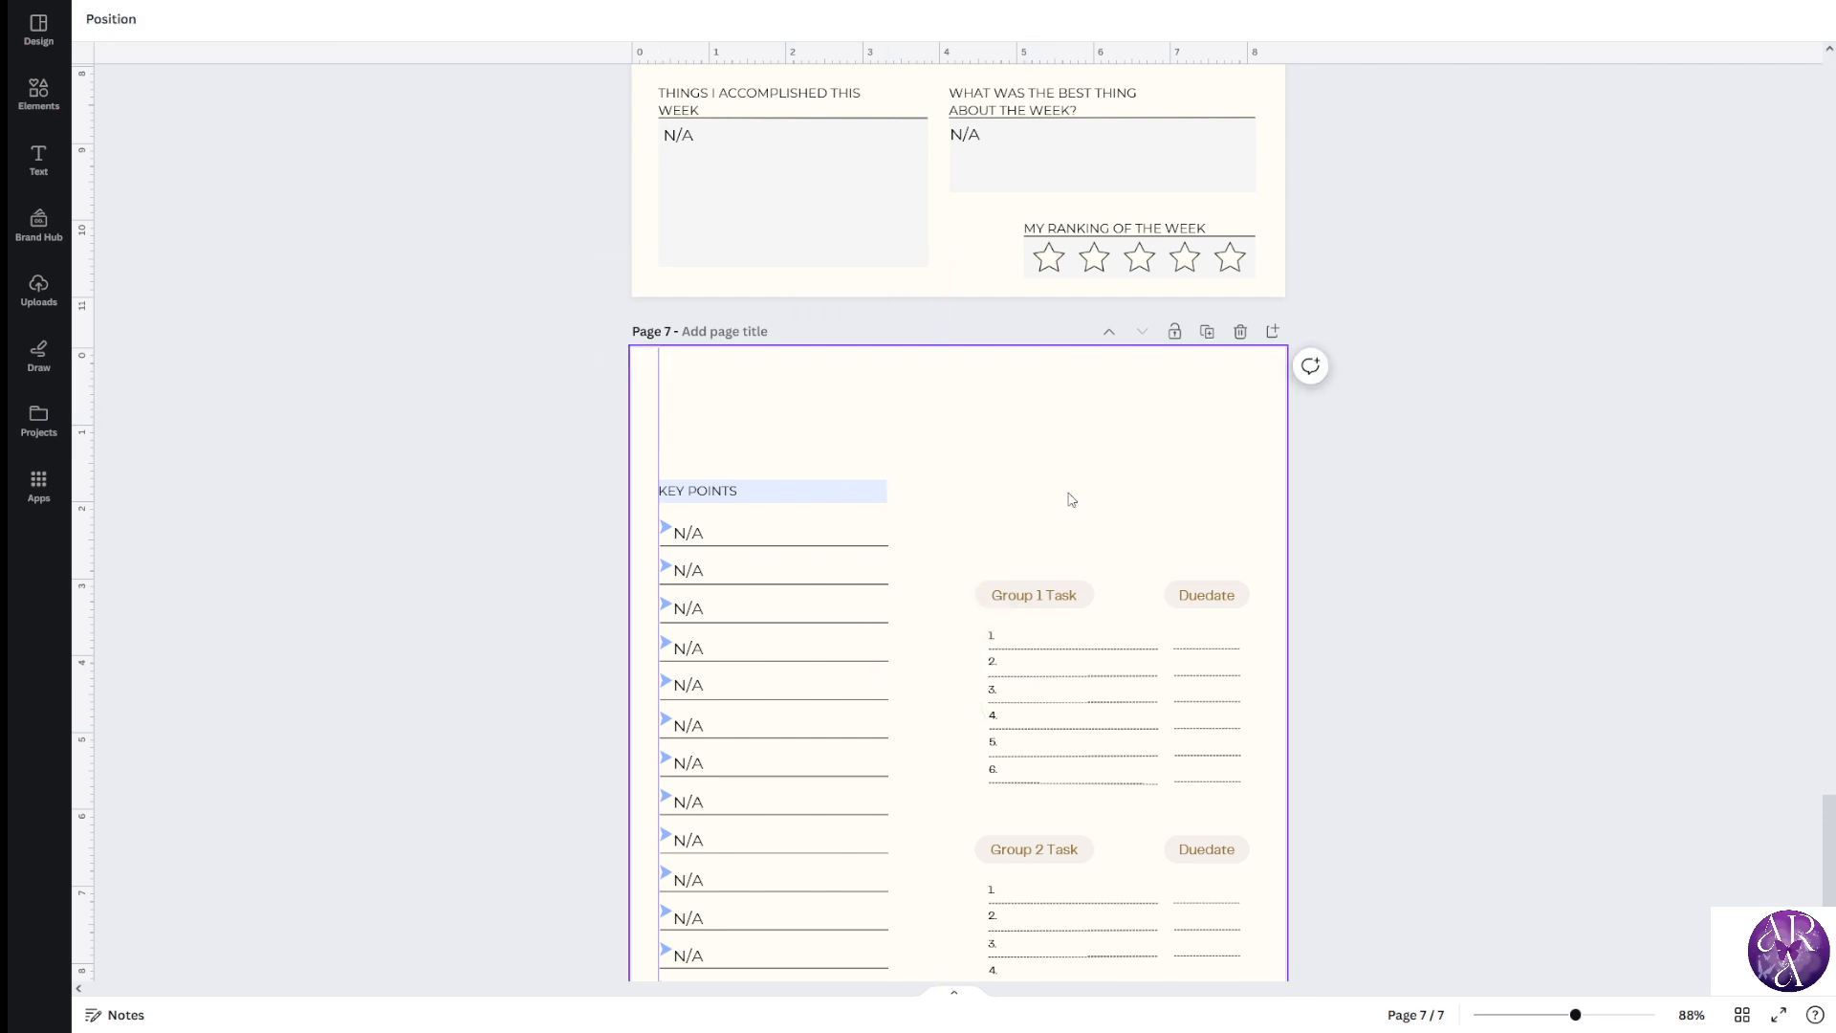
{"action": "key", "text": "ctrl+z"}
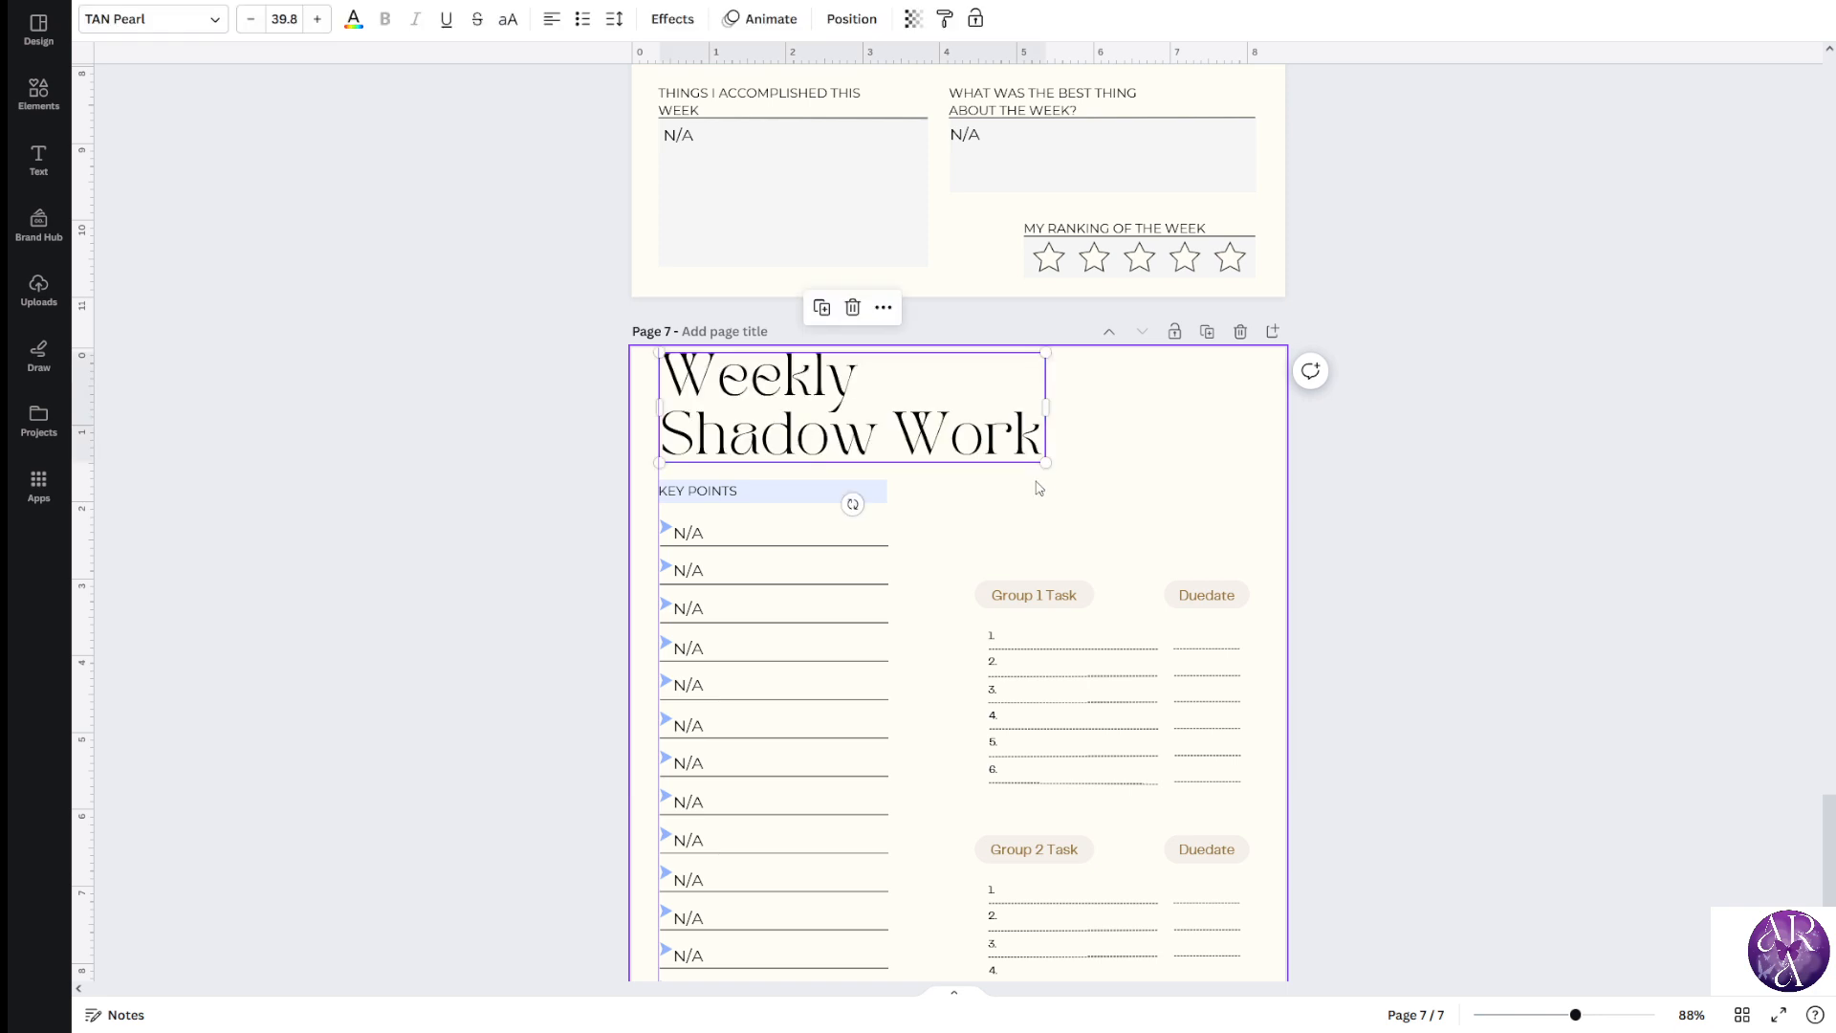
{"action": "left_click", "coordinate": [500, 414]}
Duplicate the KEY POINTS heading with its blue bar and place the copy beside it, above the Group 1 Task table
{"action": "scroll", "coordinate": [553, 426], "scroll_direction": "up", "scroll_amount": 1}
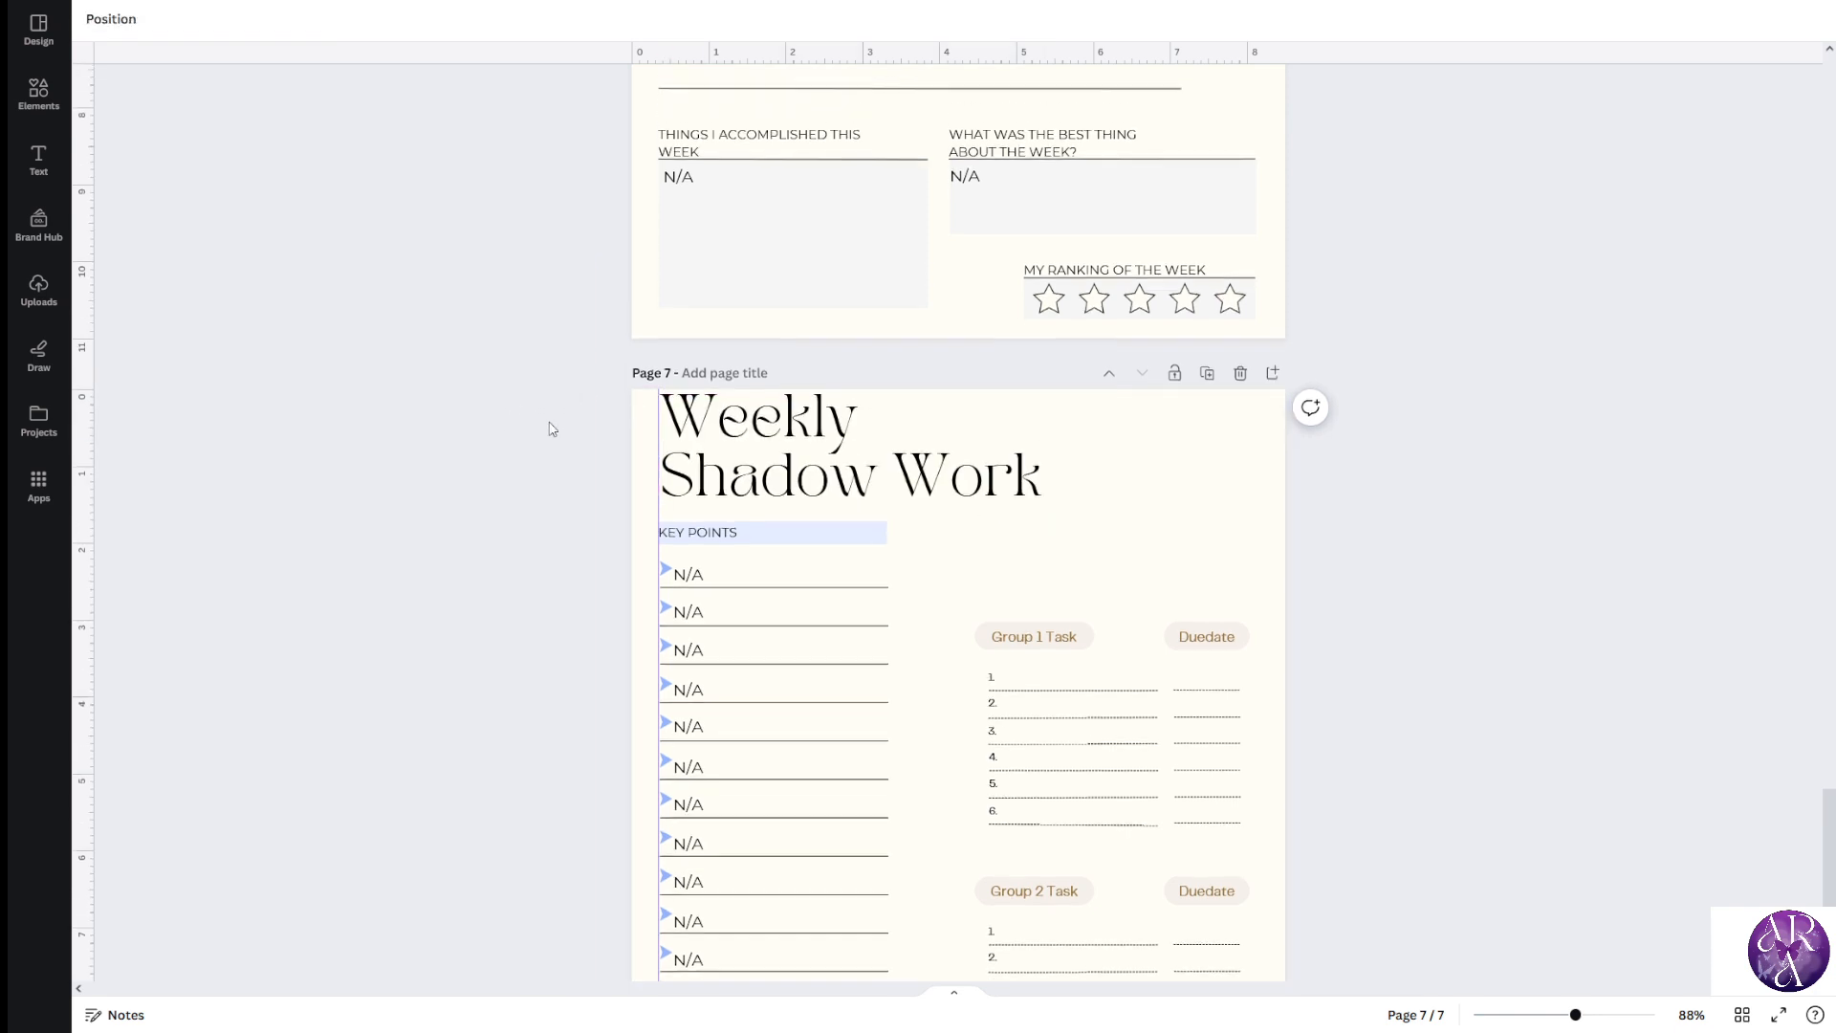
{"action": "scroll", "coordinate": [547, 426], "scroll_direction": "down", "scroll_amount": 3}
{"action": "scroll", "coordinate": [555, 421], "scroll_direction": "down", "scroll_amount": 3}
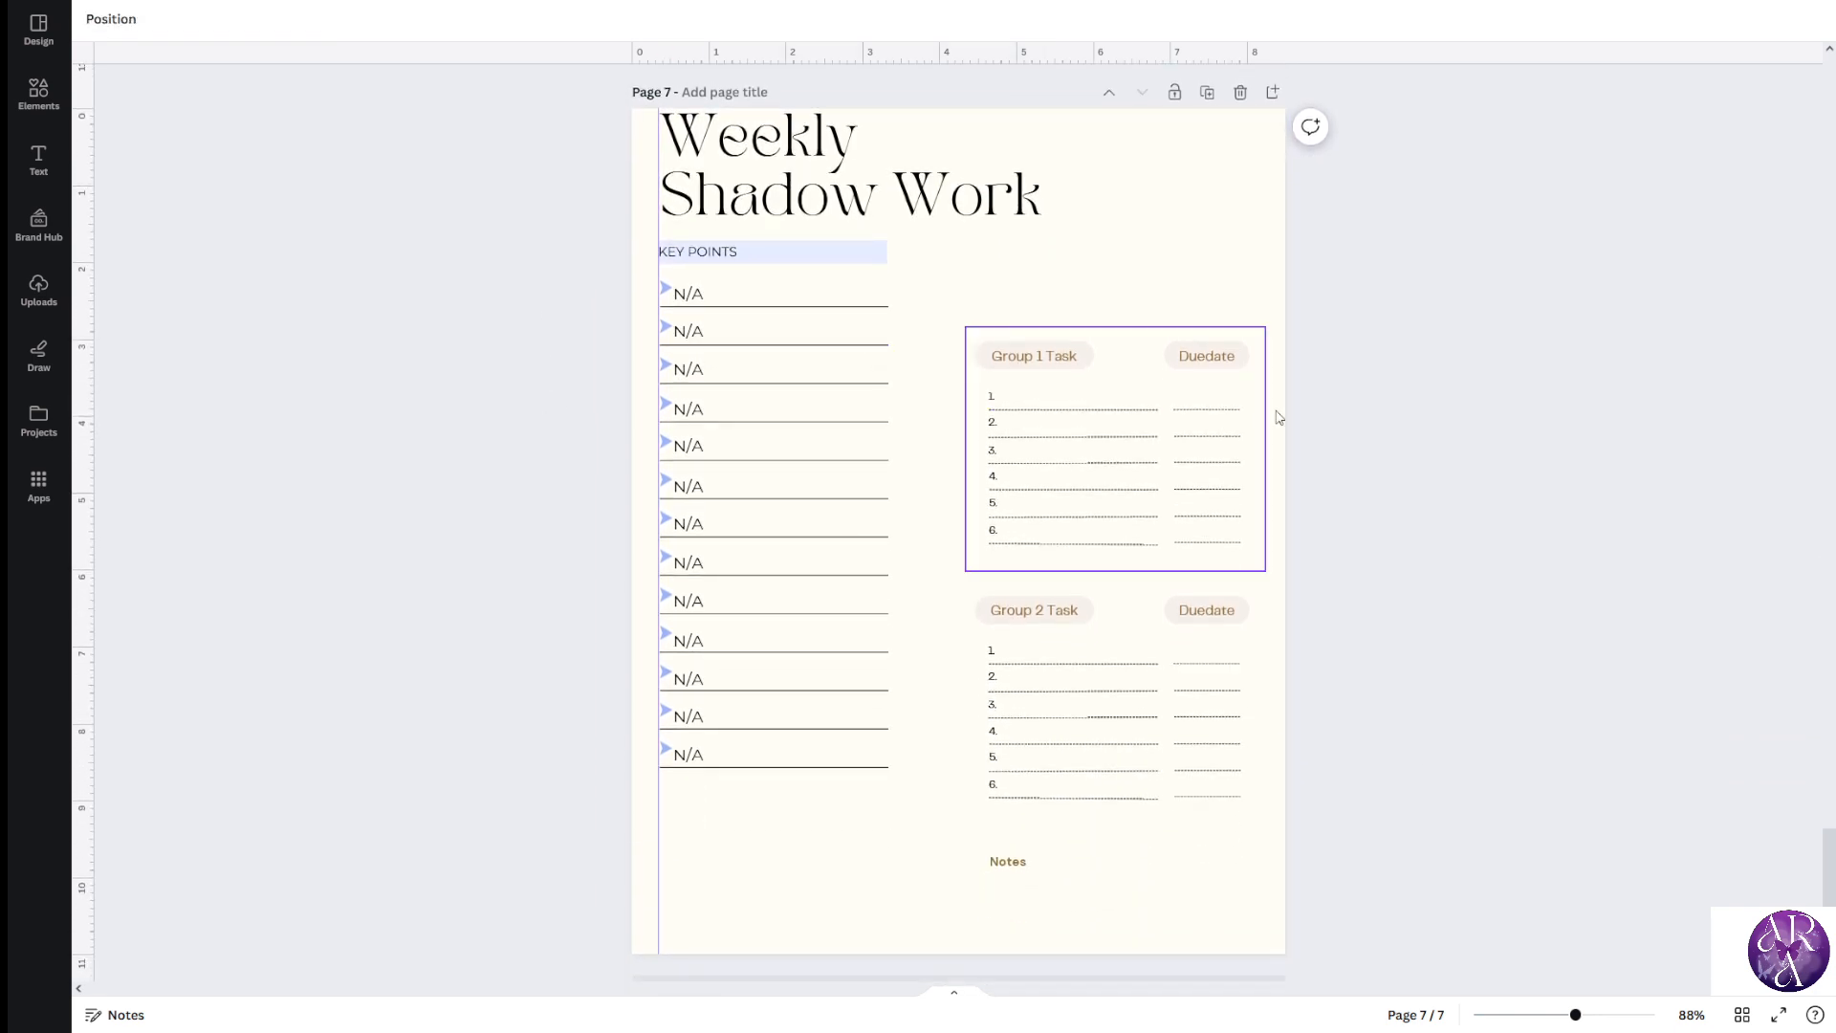
{"action": "scroll", "coordinate": [1117, 549], "scroll_direction": "up", "scroll_amount": 4}
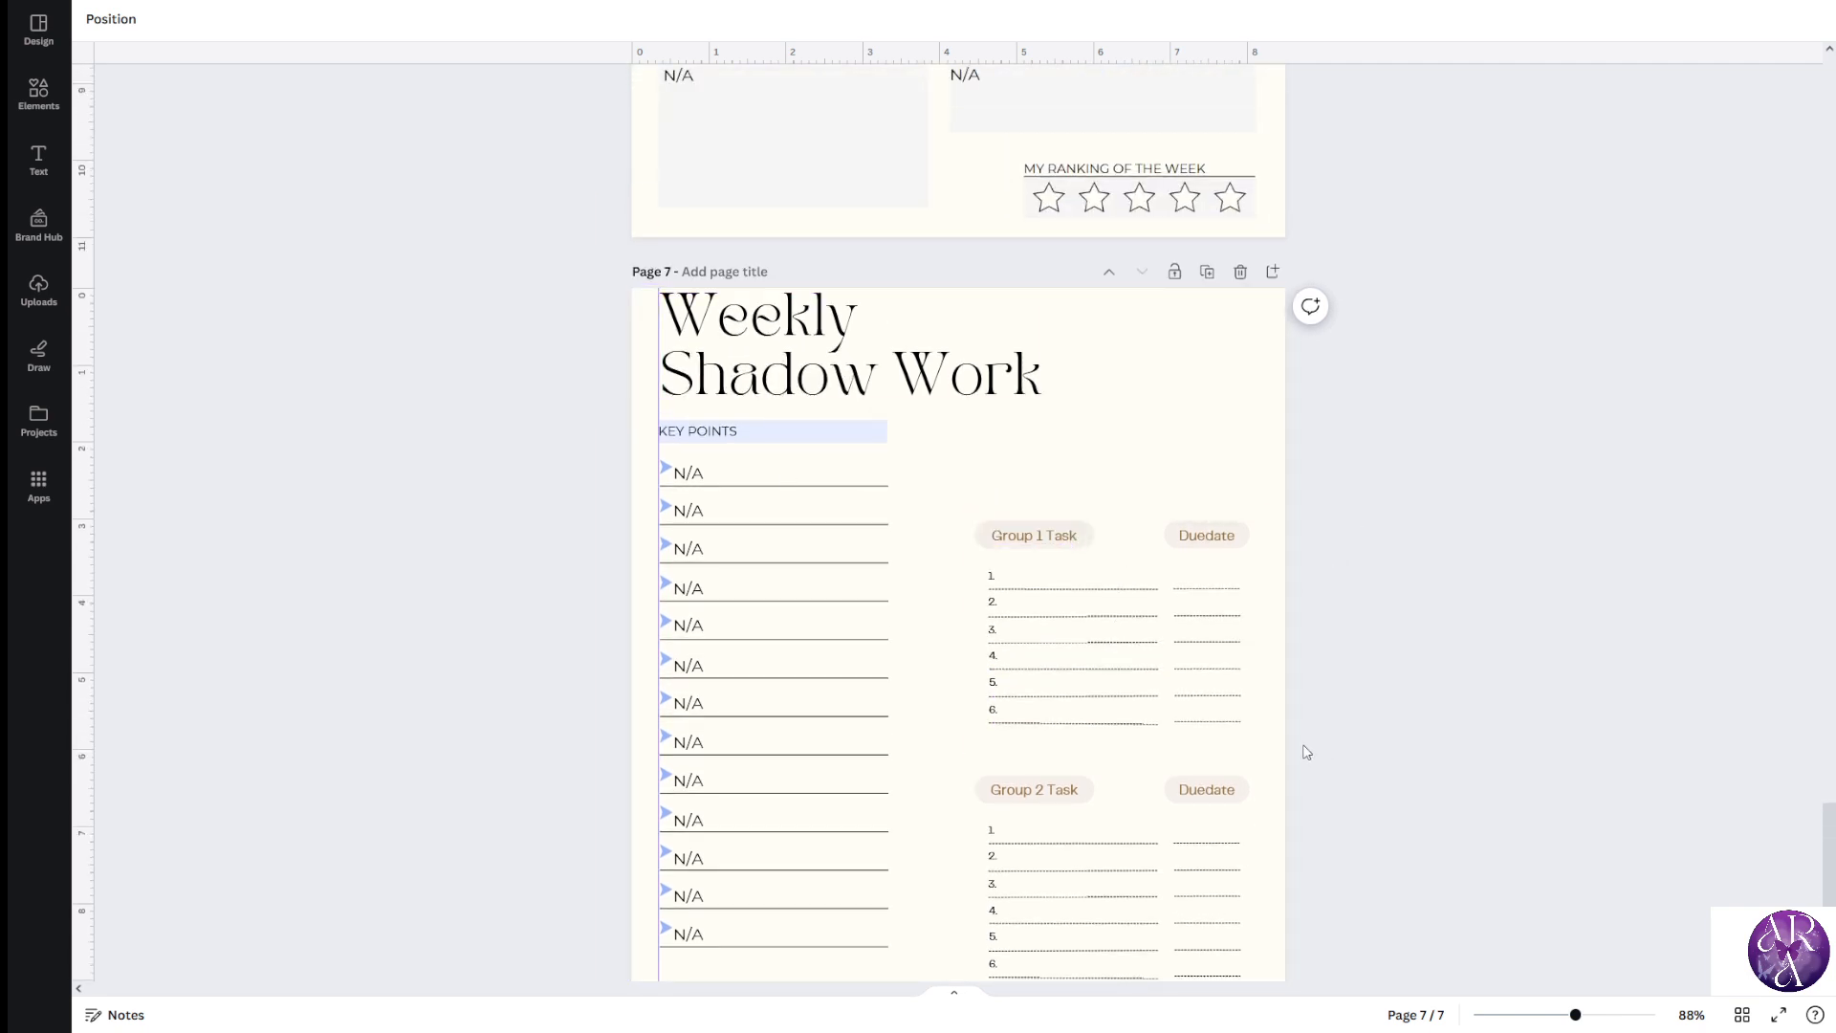
{"action": "scroll", "coordinate": [1307, 752], "scroll_direction": "down", "scroll_amount": 2}
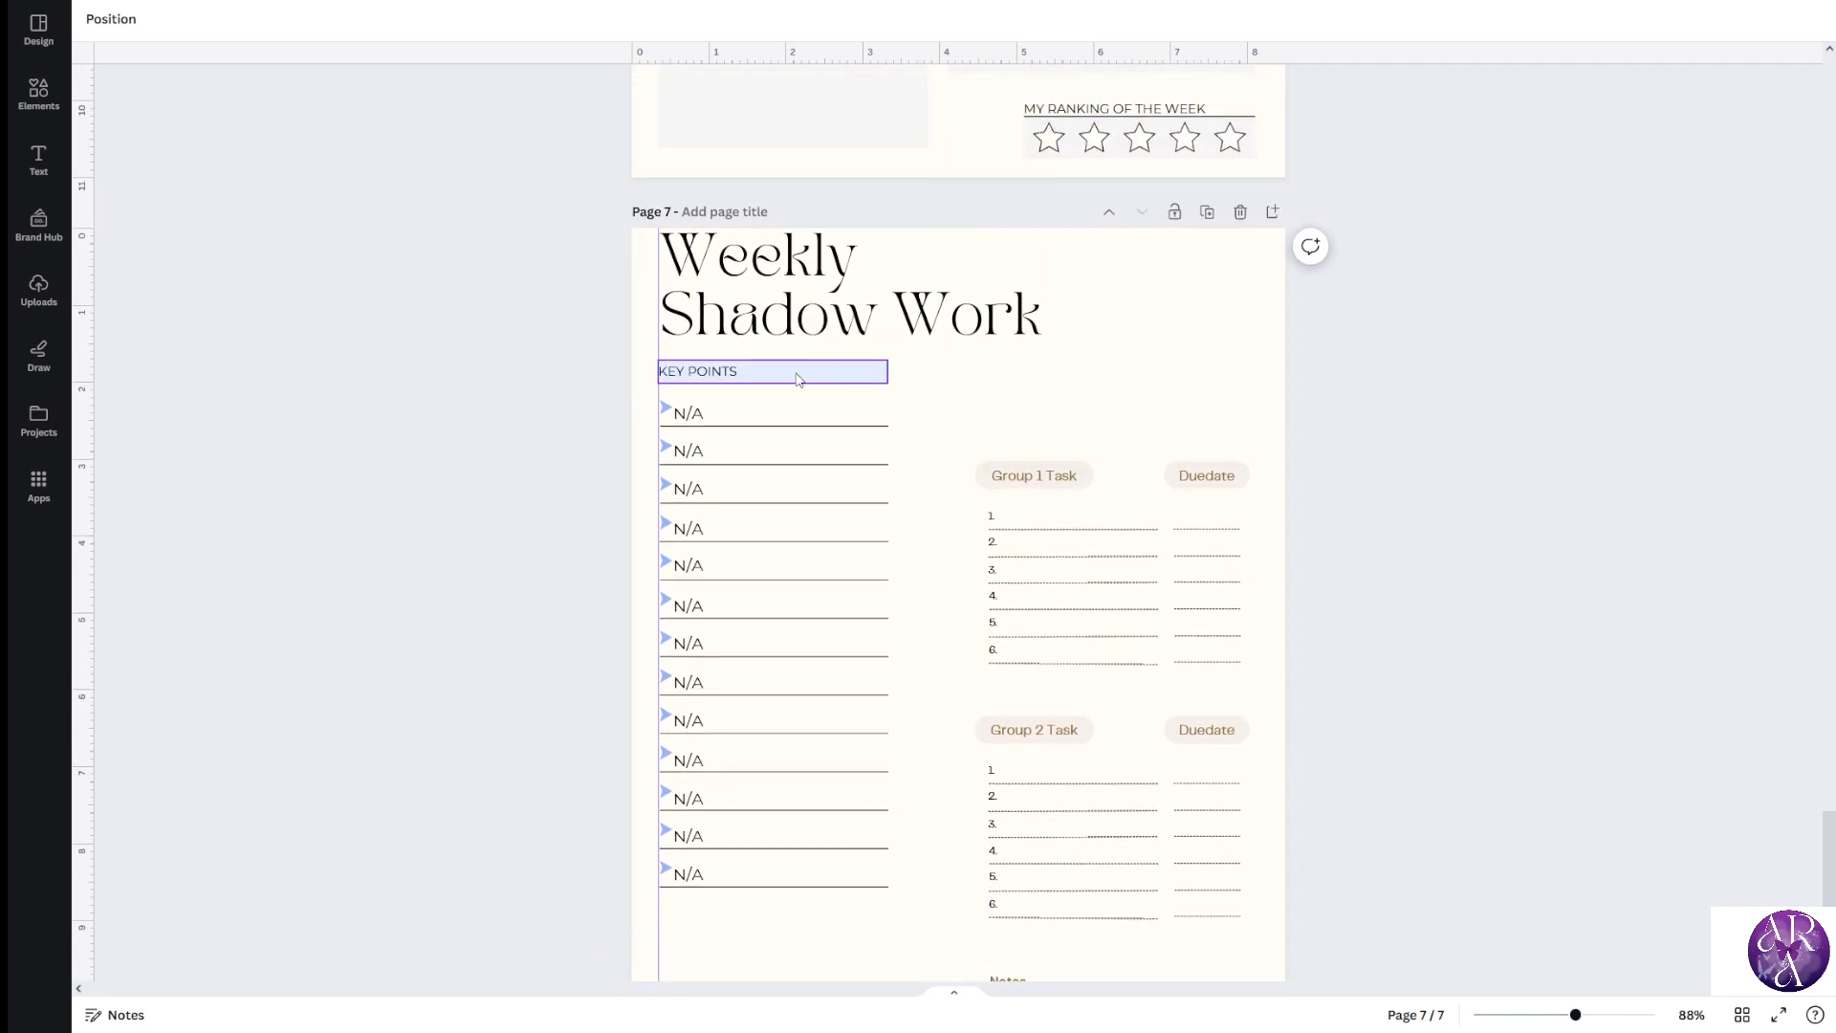
{"action": "left_click_drag", "start_coordinate": [581, 357], "coordinate": [690, 386]}
{"action": "left_click", "coordinate": [554, 340]}
{"action": "left_click_drag", "start_coordinate": [565, 344], "coordinate": [683, 392]}
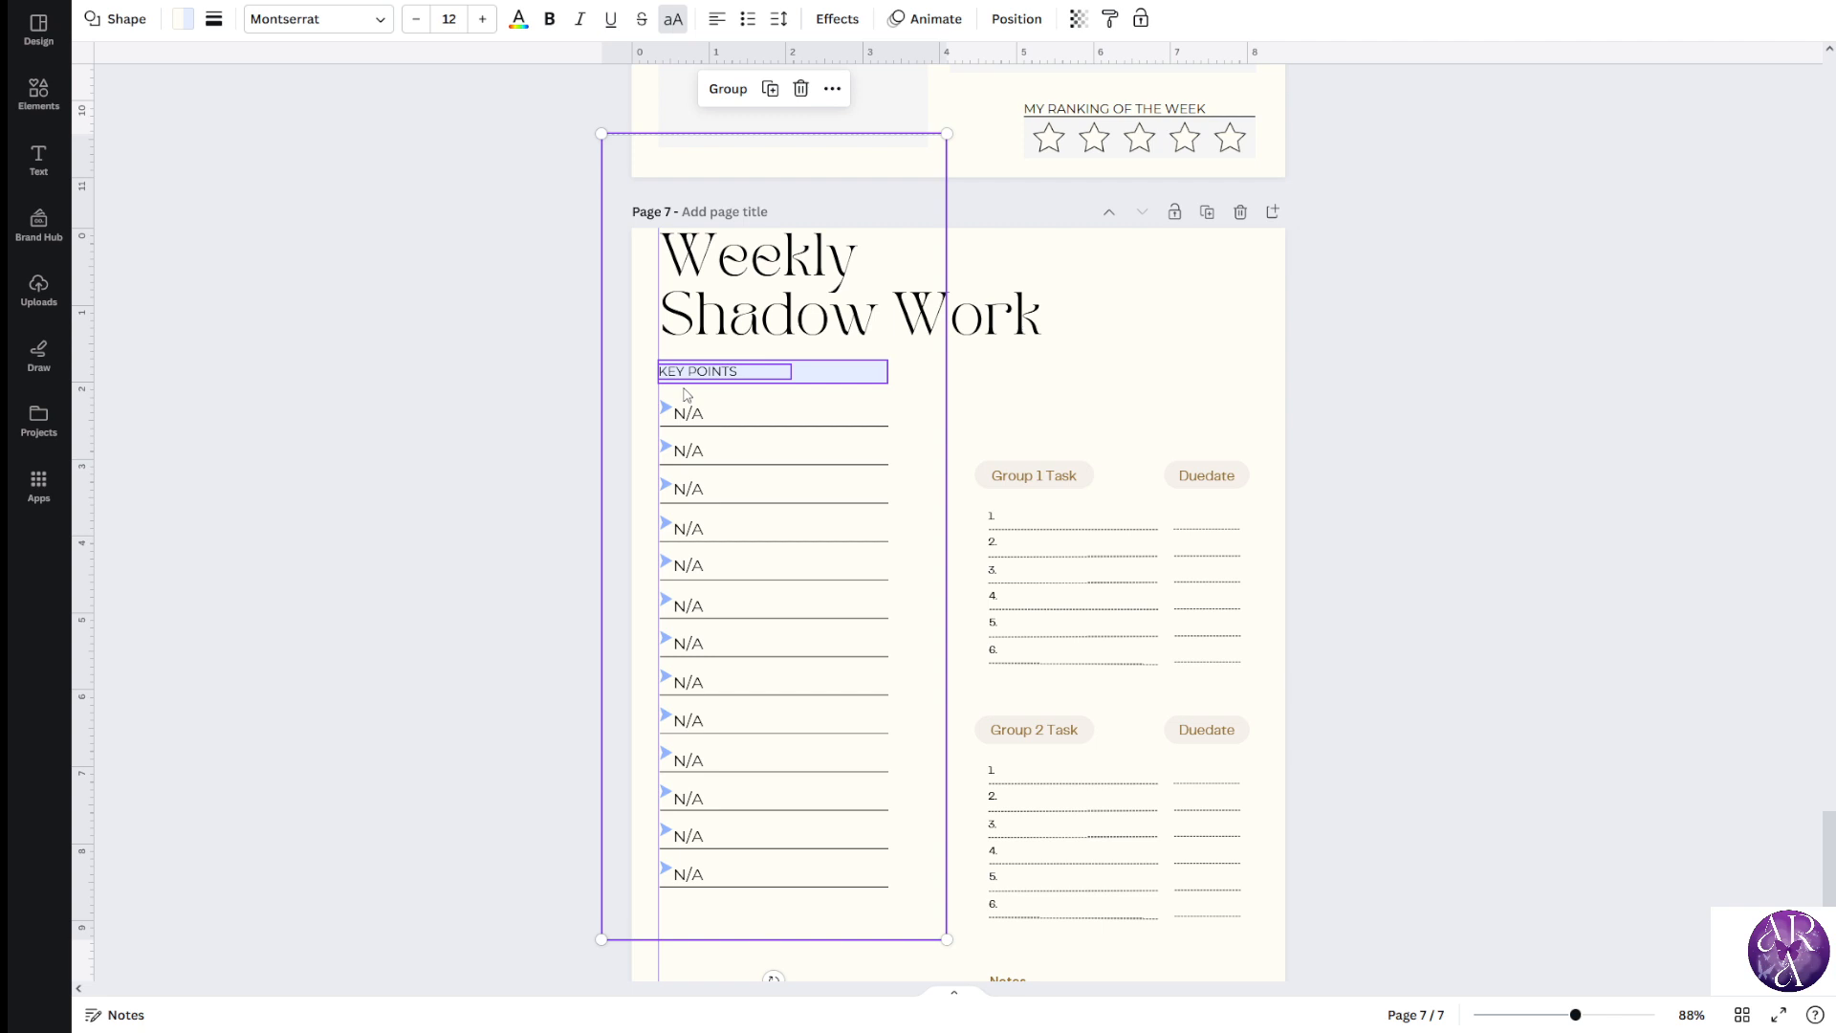
{"action": "left_click", "coordinate": [524, 385]}
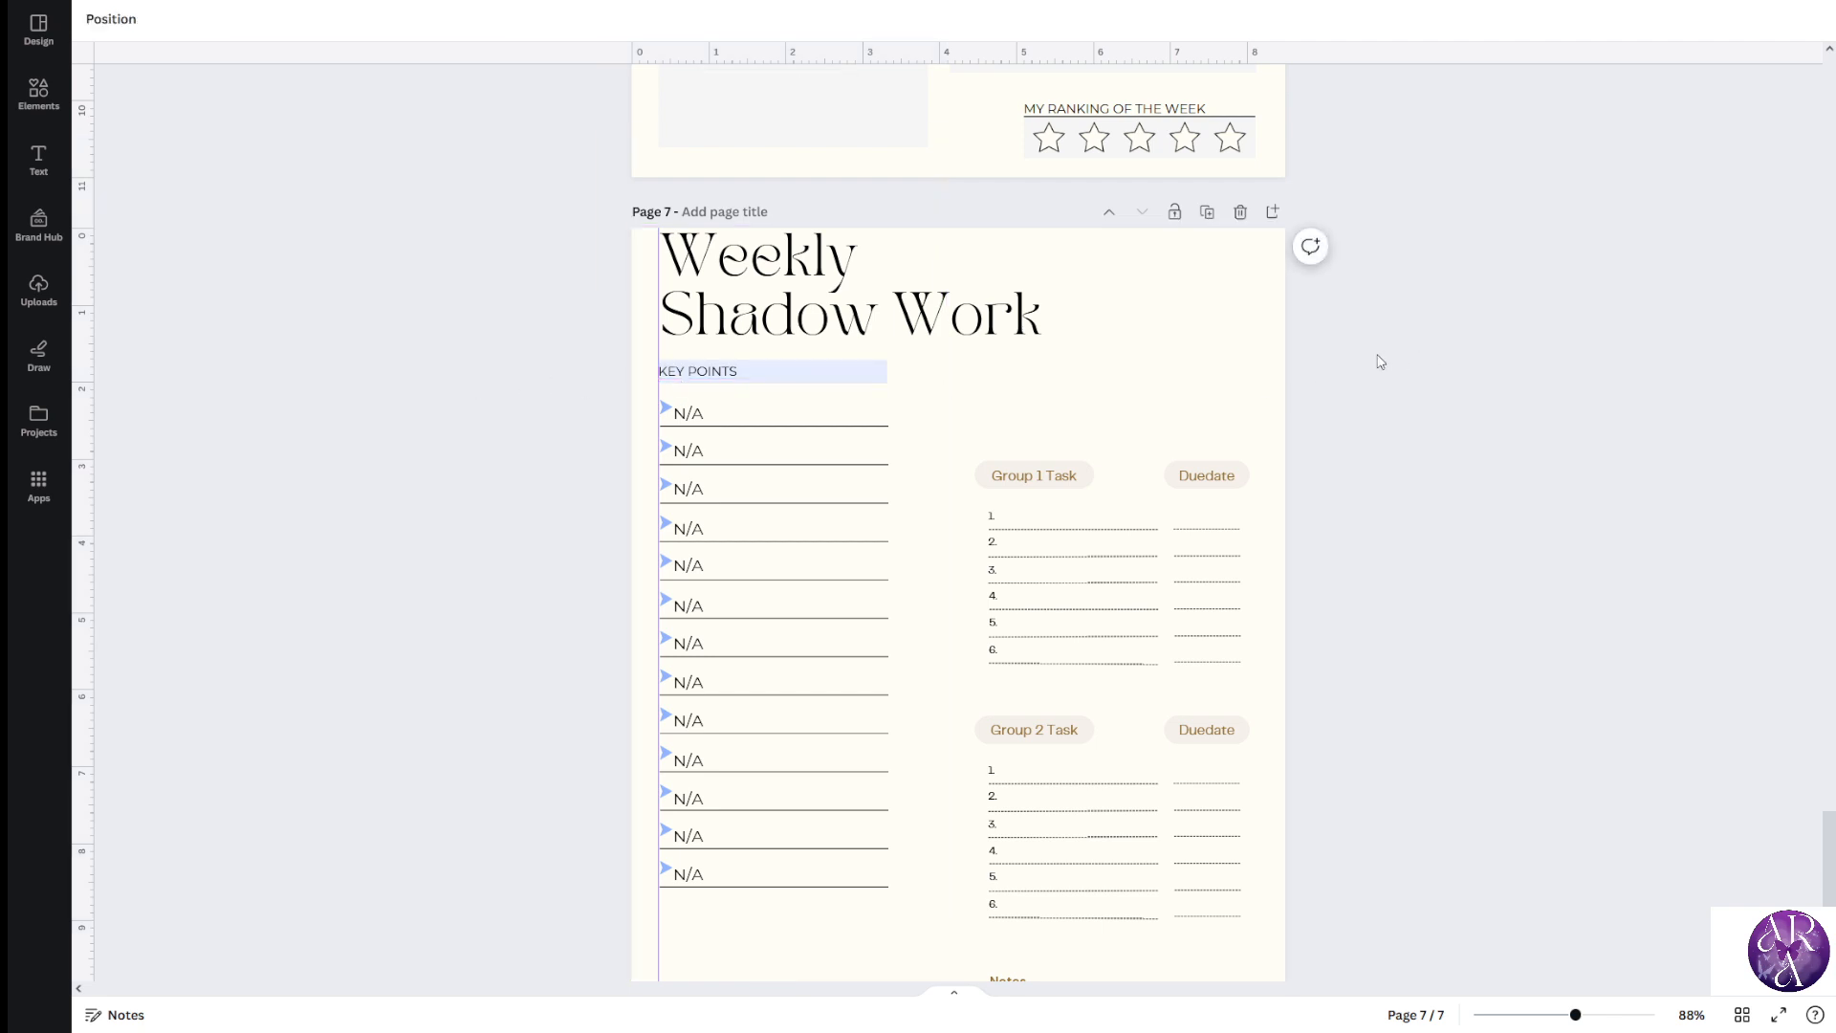
{"action": "left_click_drag", "start_coordinate": [1344, 361], "coordinate": [1165, 375]}
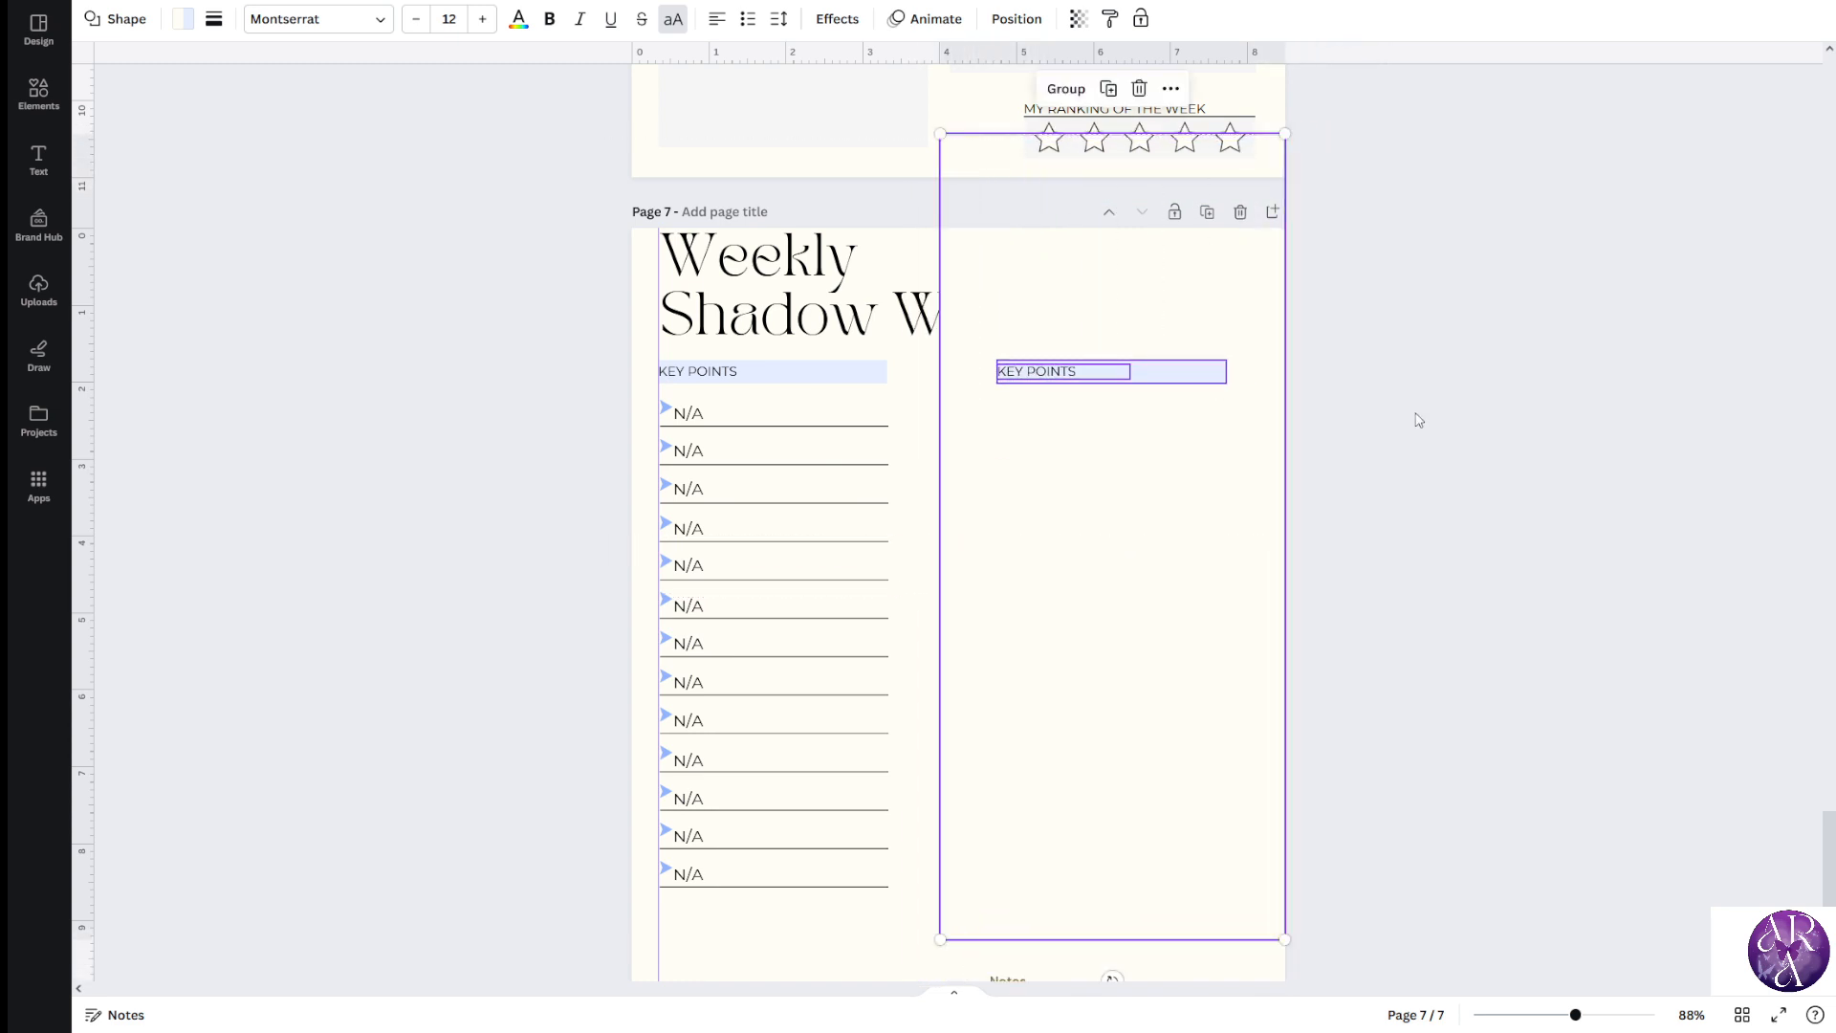
{"action": "left_click", "coordinate": [1420, 420]}
Delete the large cream rectangle that was copied with the heading and covers the group task tables
{"action": "left_click", "coordinate": [1016, 419]}
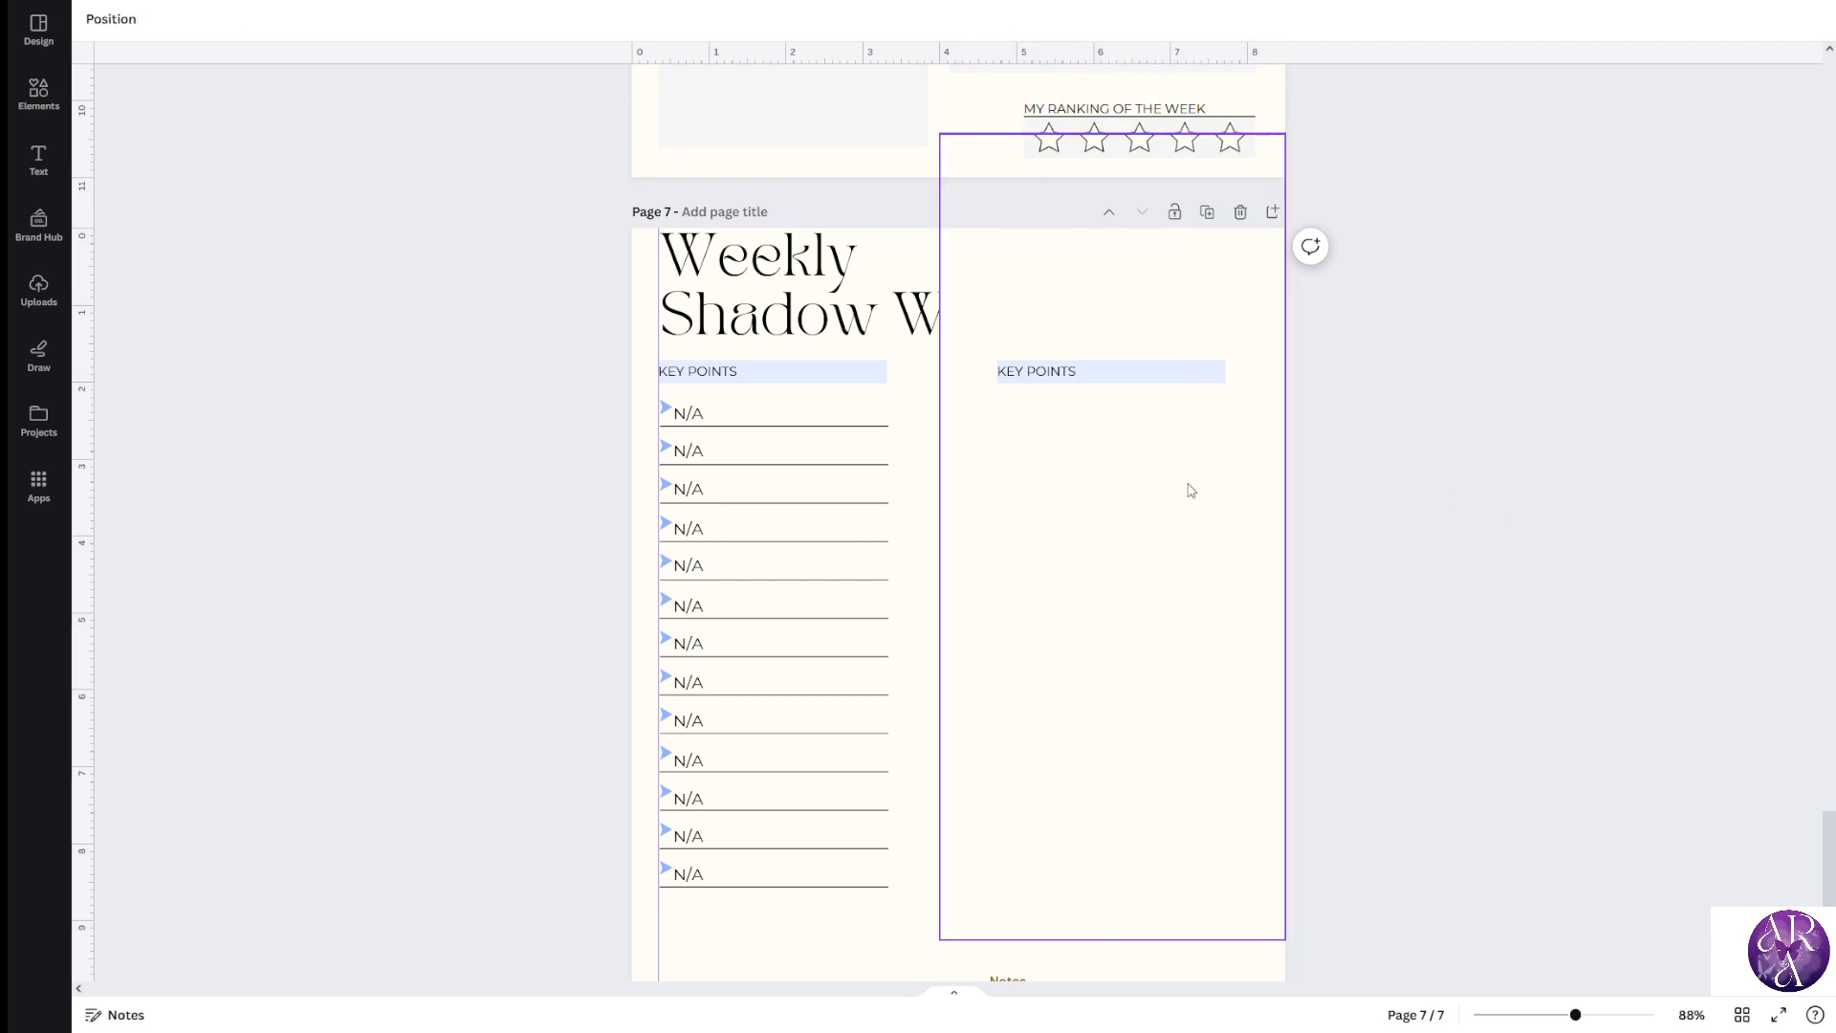
{"action": "key", "text": "Delete"}
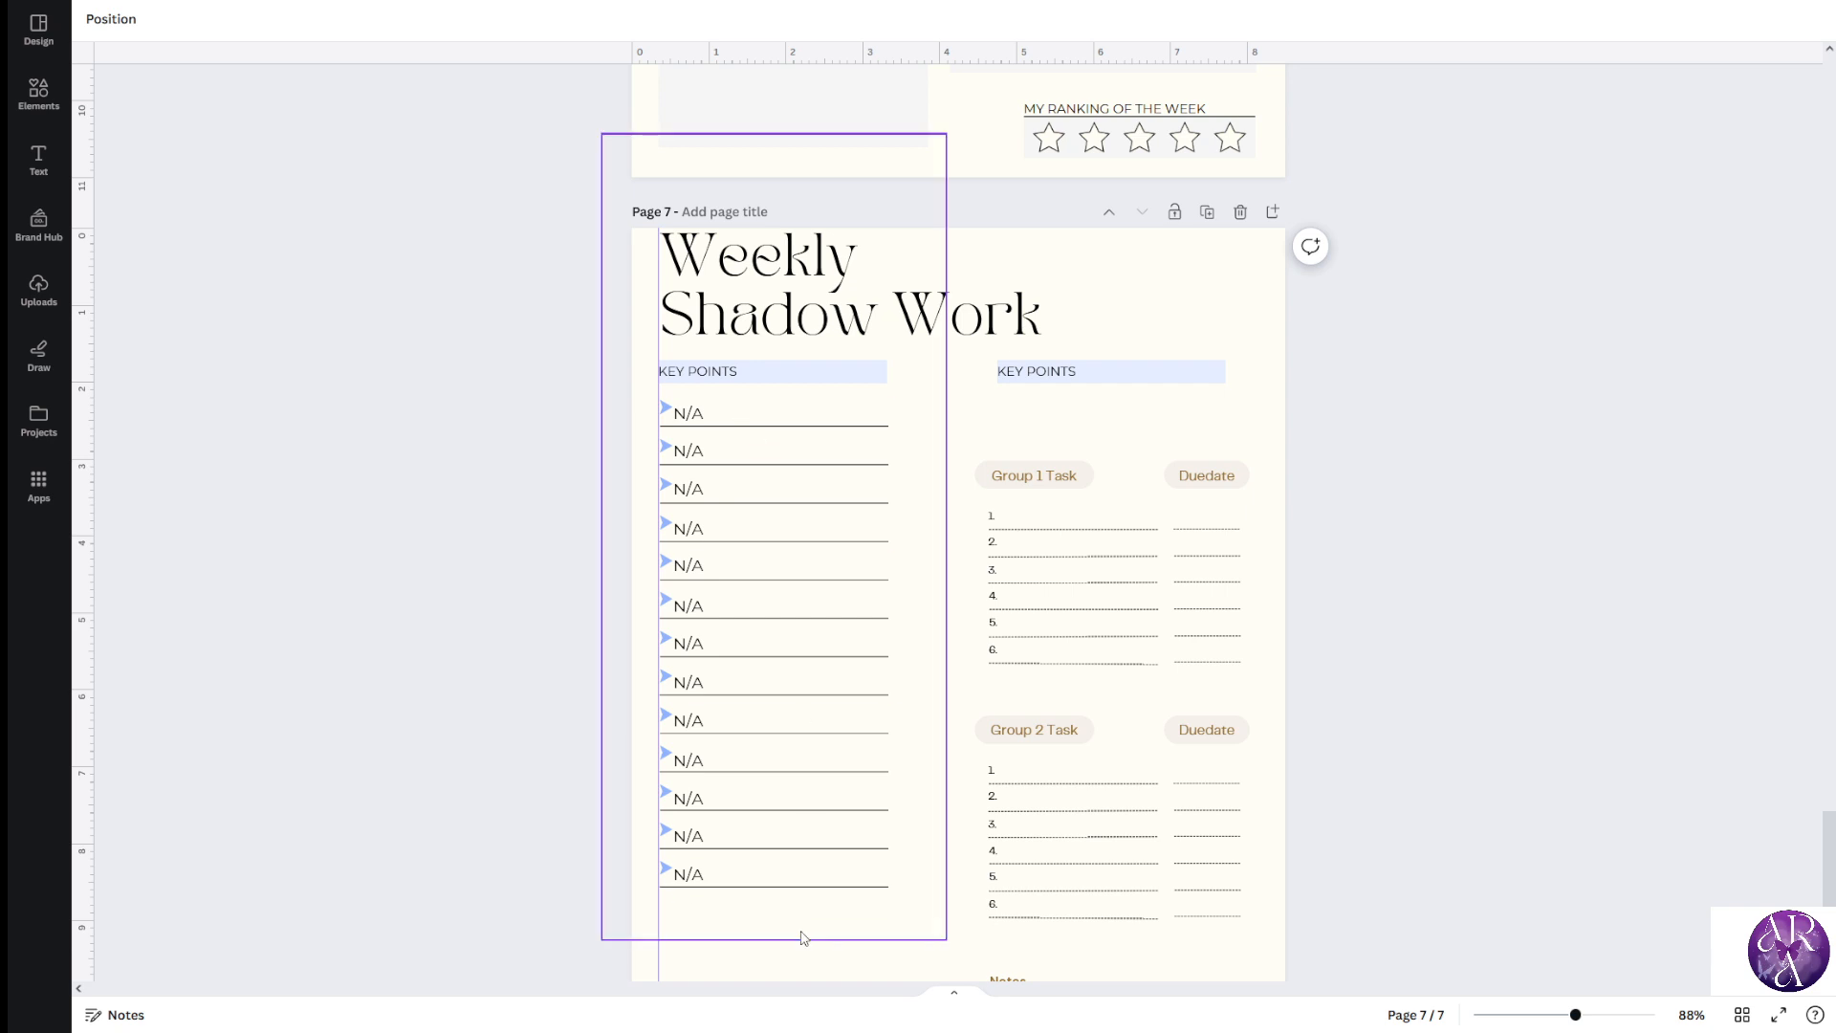
{"action": "left_click", "coordinate": [732, 880]}
{"action": "left_click", "coordinate": [579, 803]}
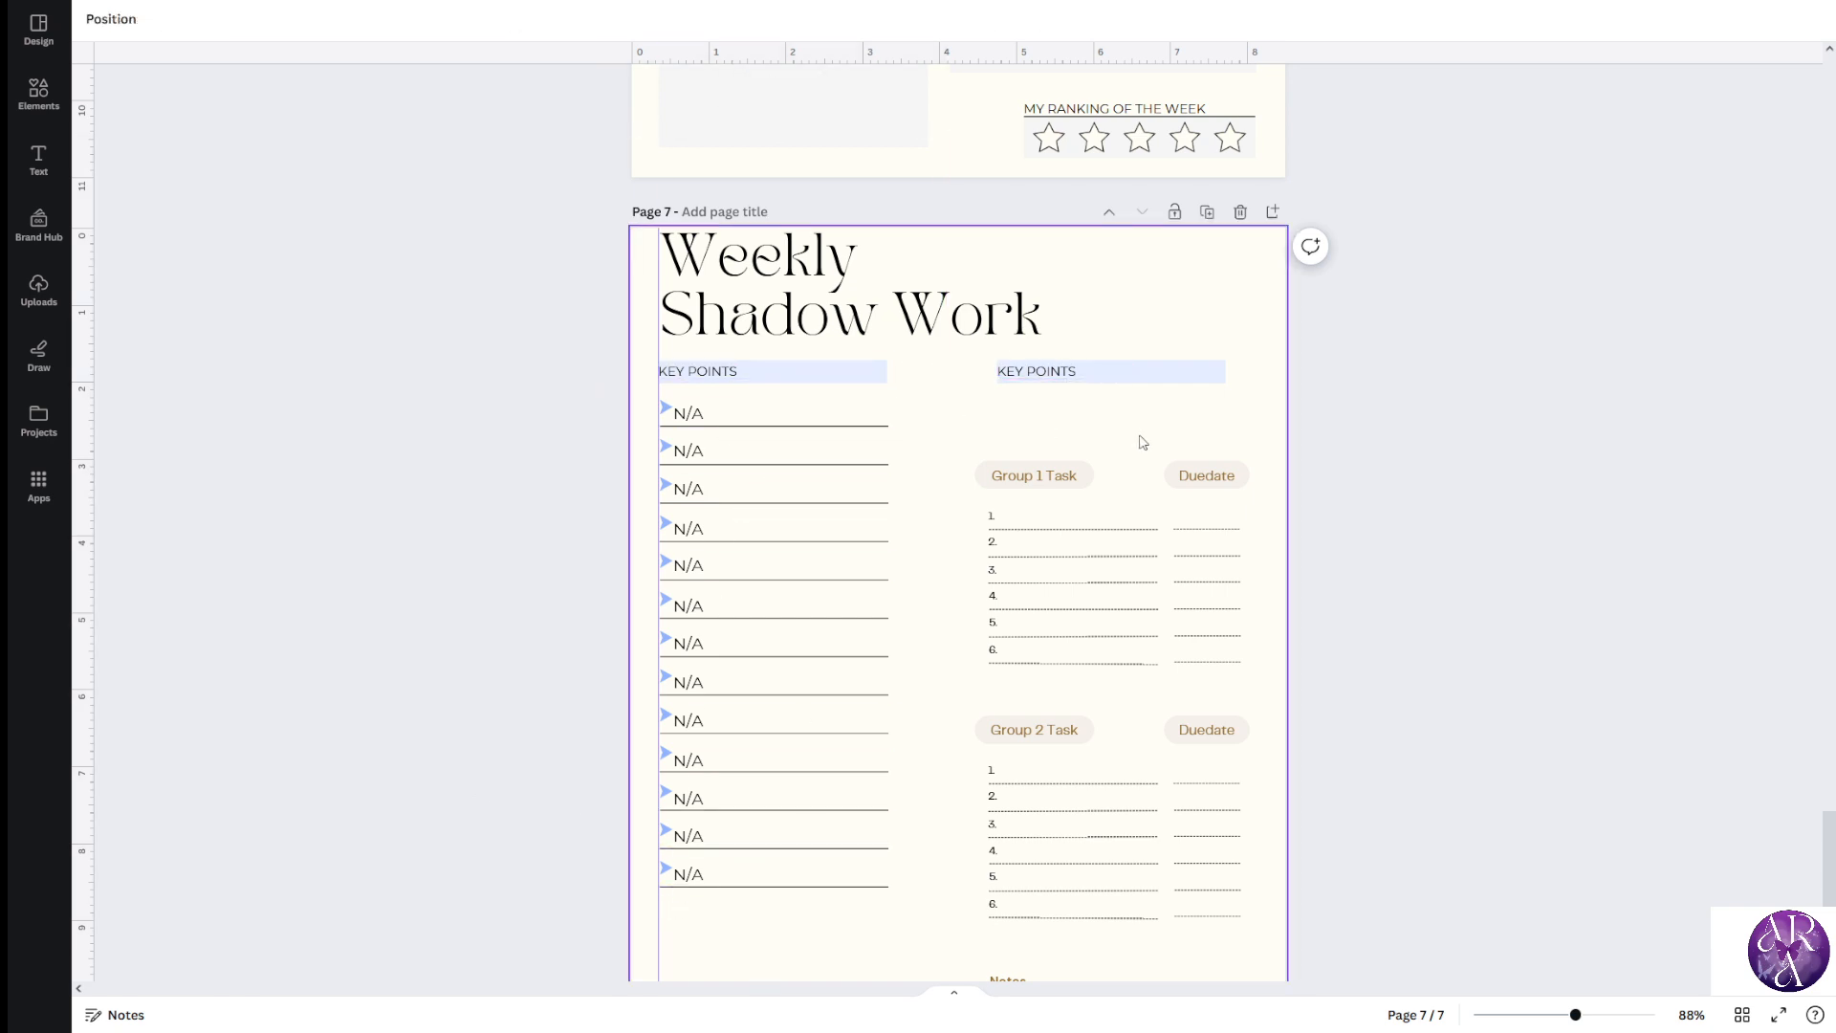
Change the text of the duplicated KEY POINTS heading to HOMEWORK
{"action": "scroll", "coordinate": [1139, 439], "scroll_direction": "up", "scroll_amount": 5, "text": "ctrl"}
{"action": "double_click", "coordinate": [1131, 336]}
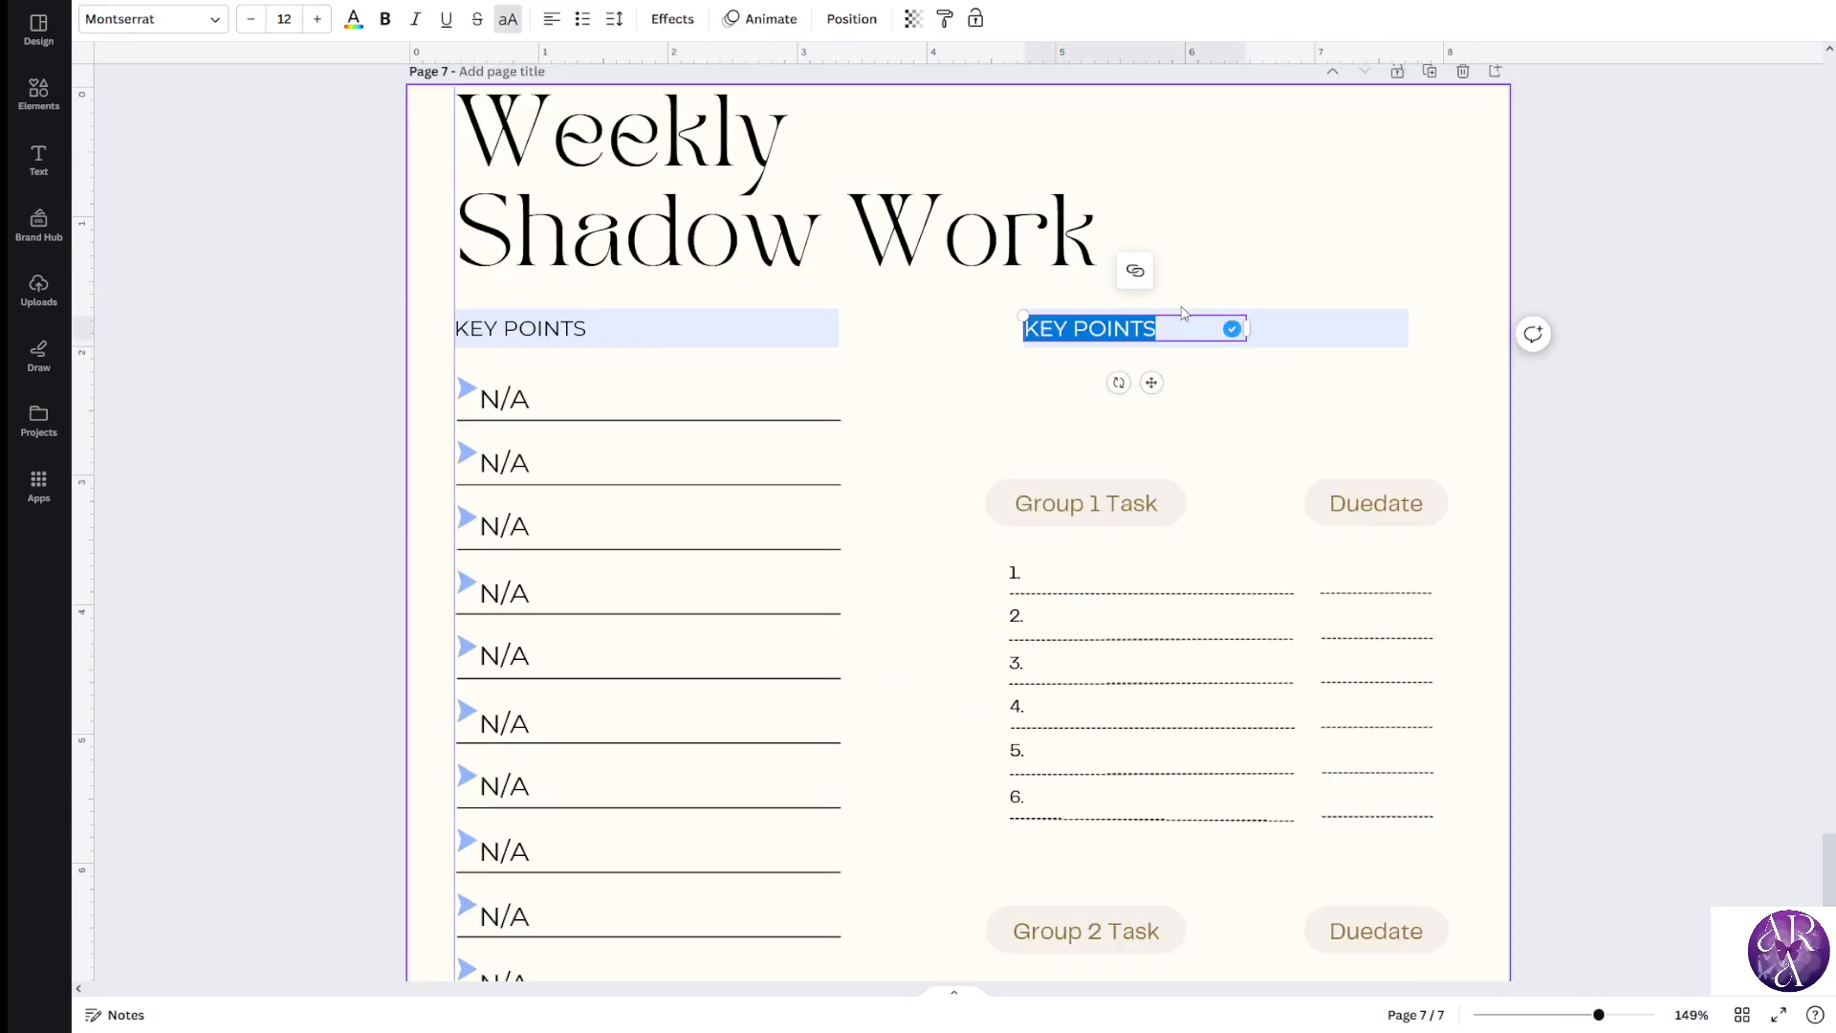
{"action": "type", "text": "HOMEWORK"}
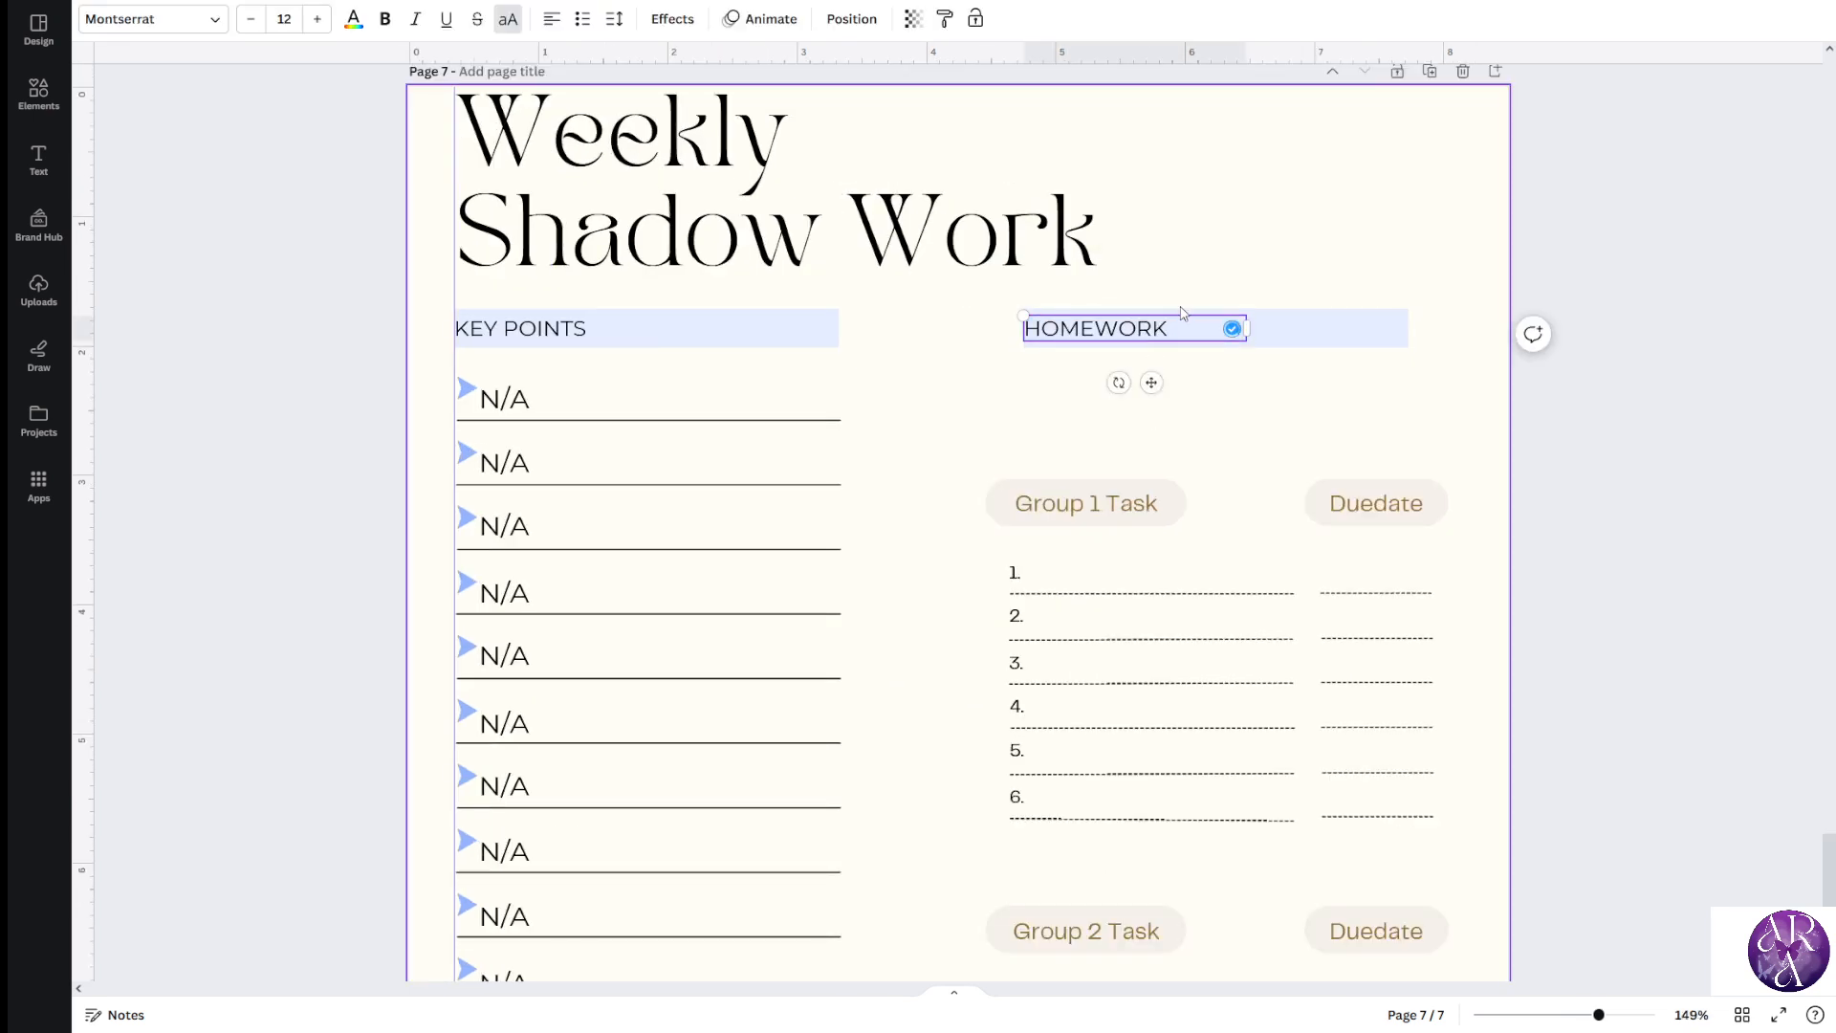
{"action": "left_click", "coordinate": [857, 439]}
Add a horizontal guide along the top of the KEY POINTS bar and move the HOMEWORK heading and bar right along it
{"action": "left_click", "coordinate": [783, 328]}
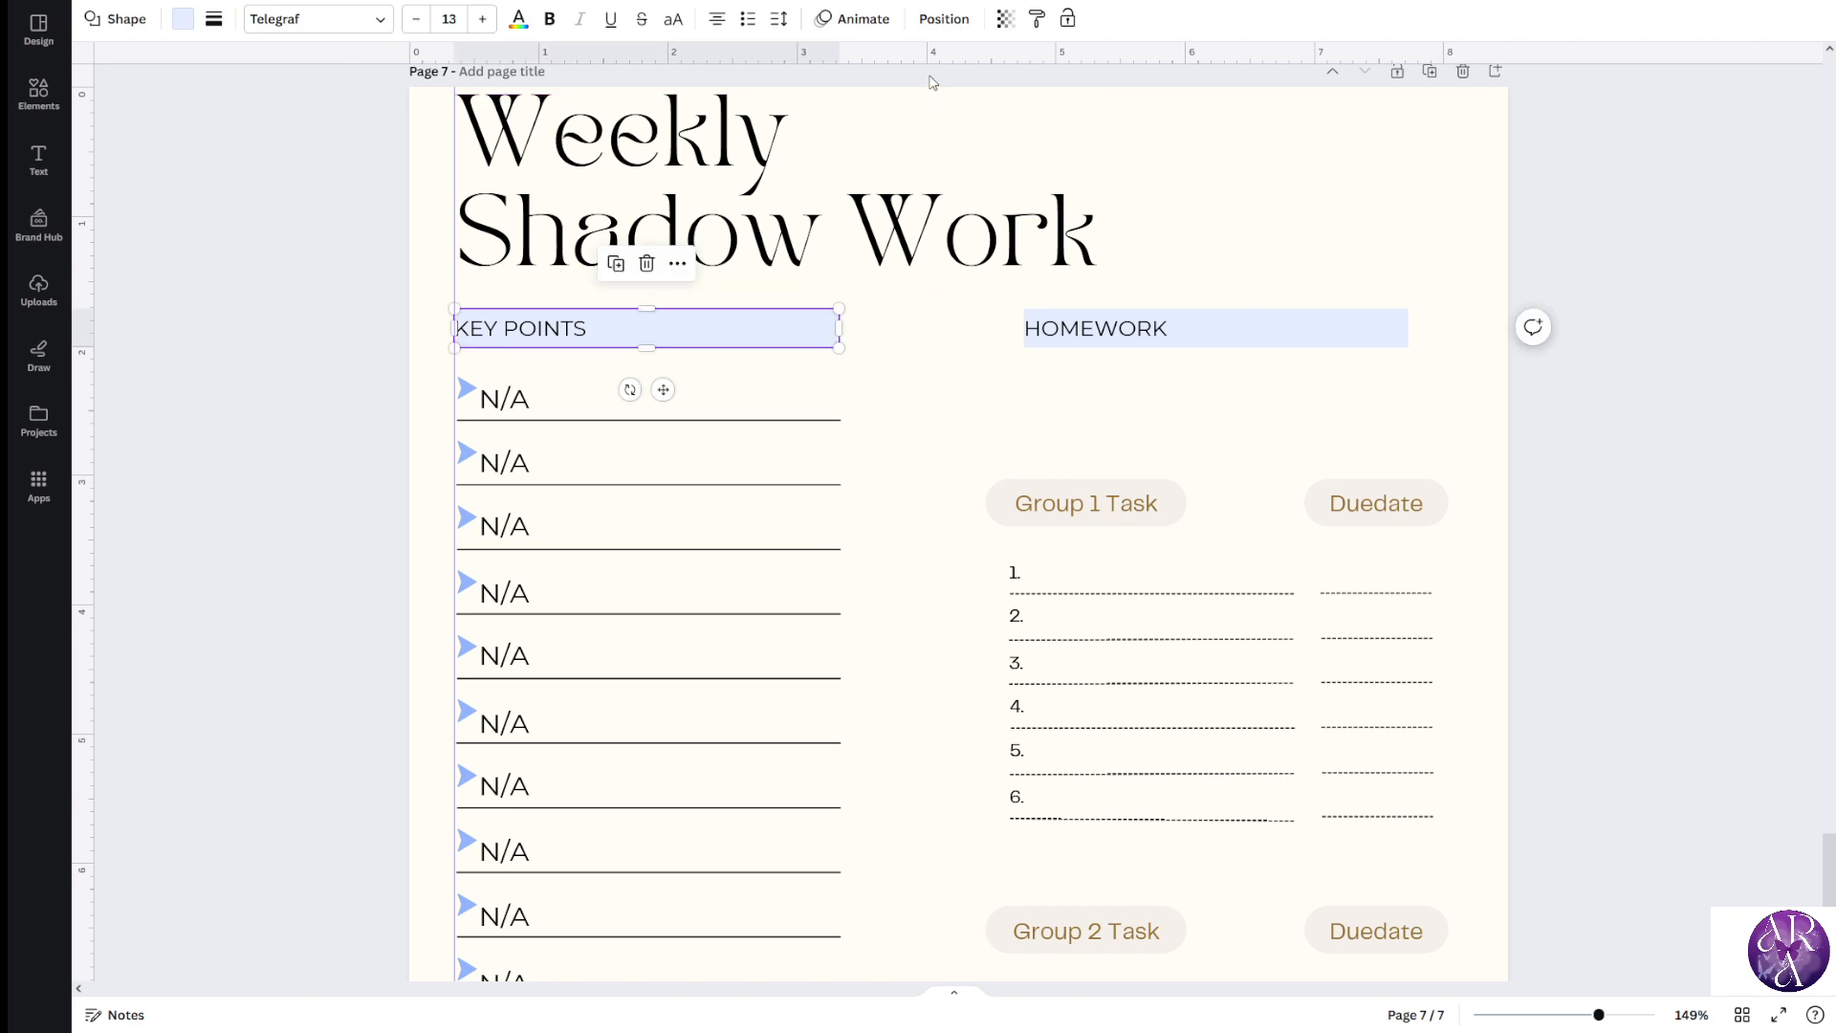
{"action": "left_click_drag", "start_coordinate": [926, 60], "coordinate": [905, 308]}
{"action": "left_click", "coordinate": [1518, 431]}
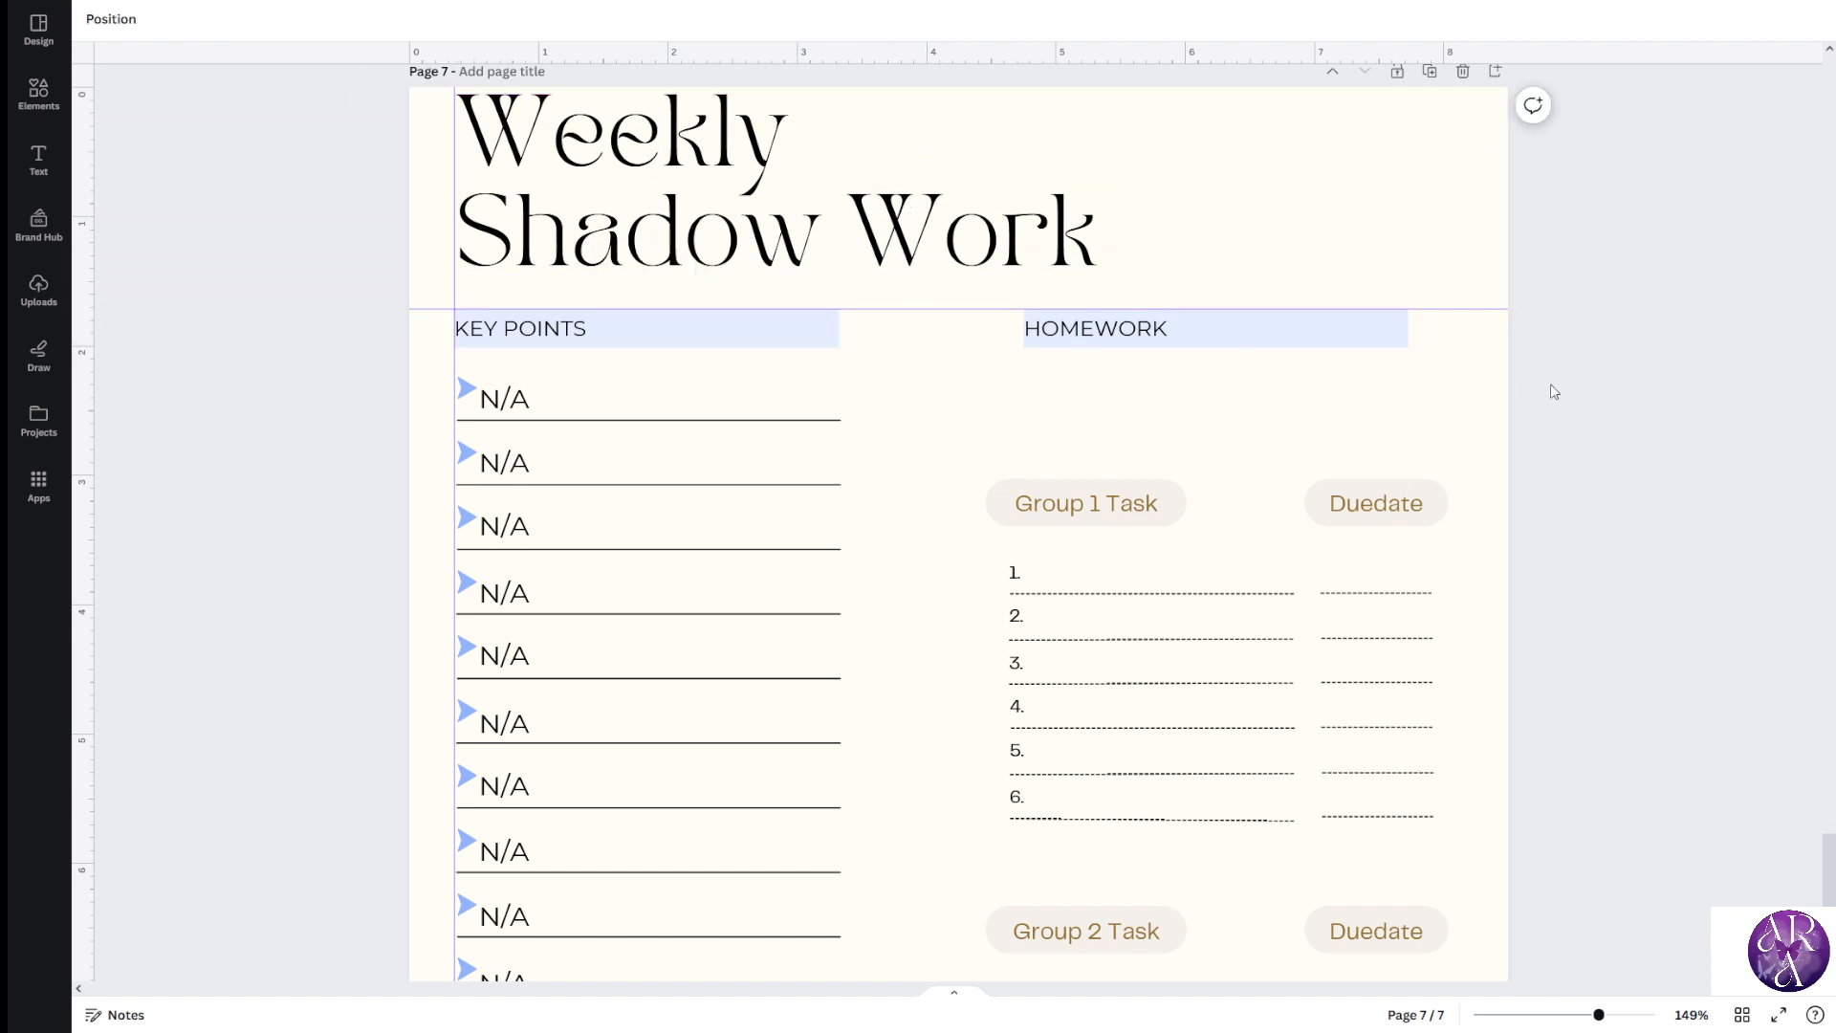
{"action": "left_click_drag", "start_coordinate": [1551, 385], "coordinate": [1050, 337]}
{"action": "left_click_drag", "start_coordinate": [1248, 327], "coordinate": [1294, 324]}
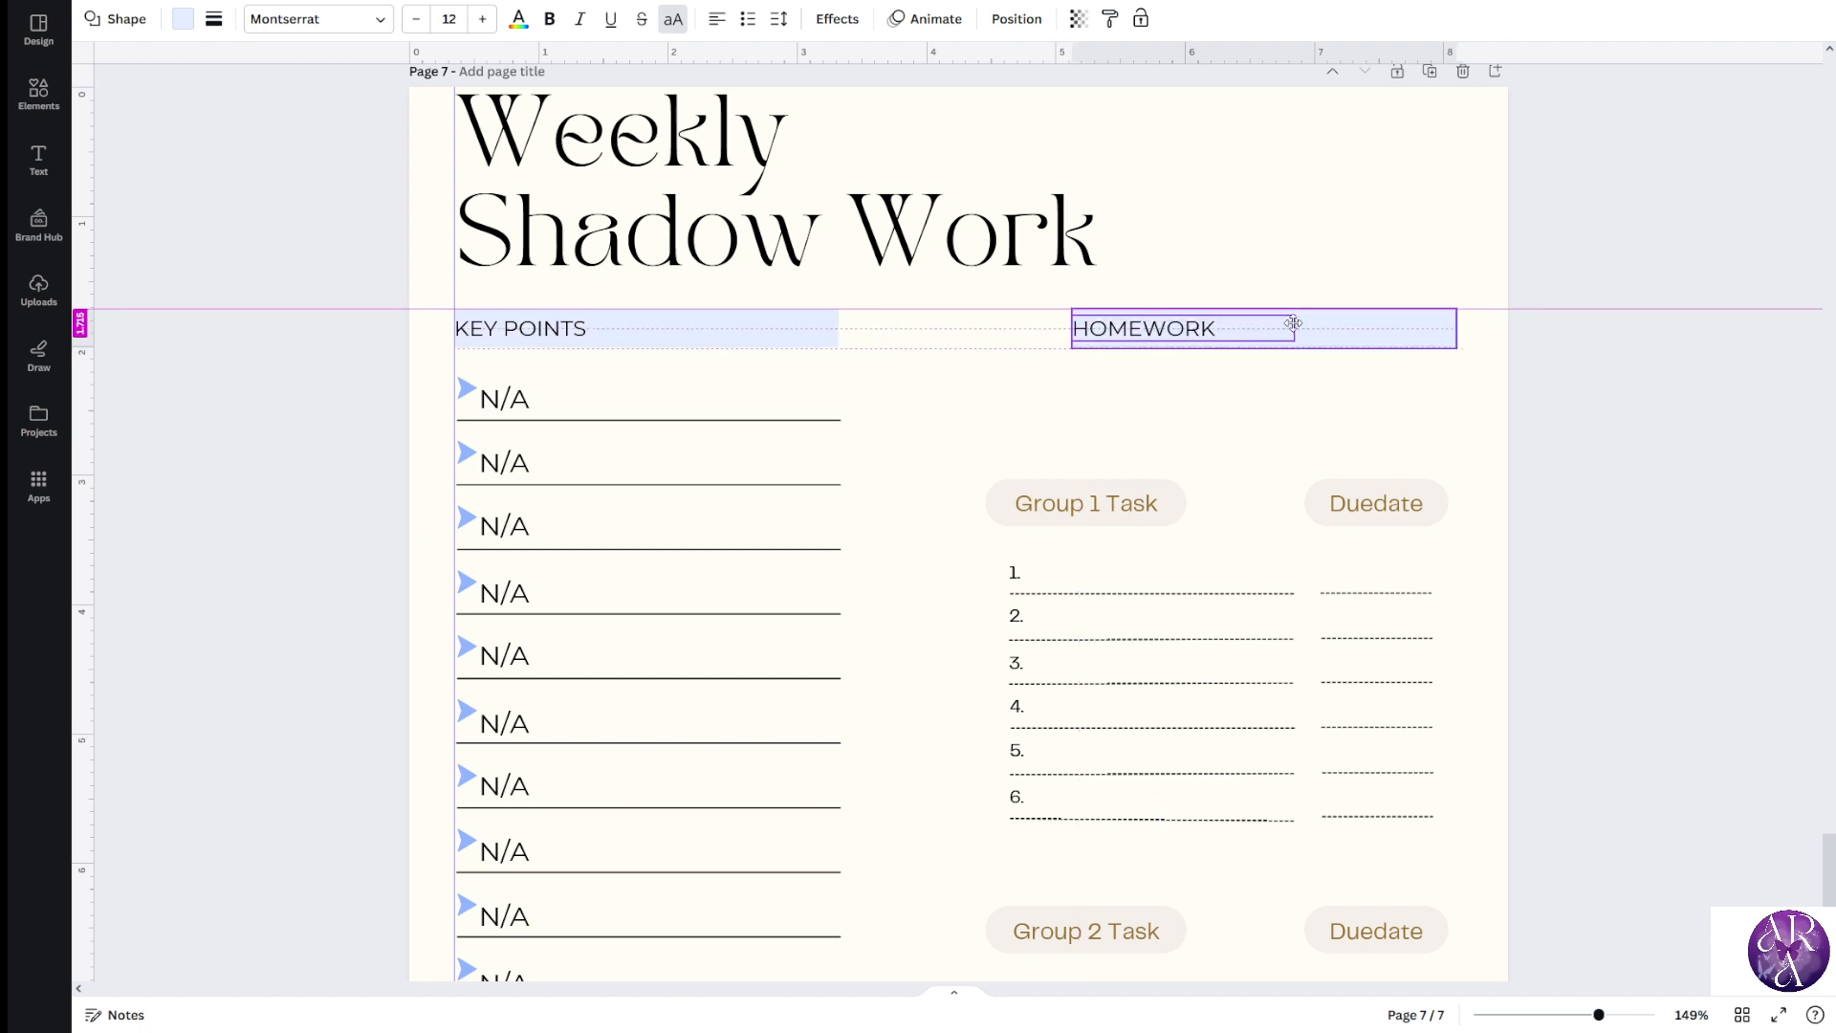
{"action": "left_click_drag", "start_coordinate": [1294, 323], "coordinate": [1297, 330]}
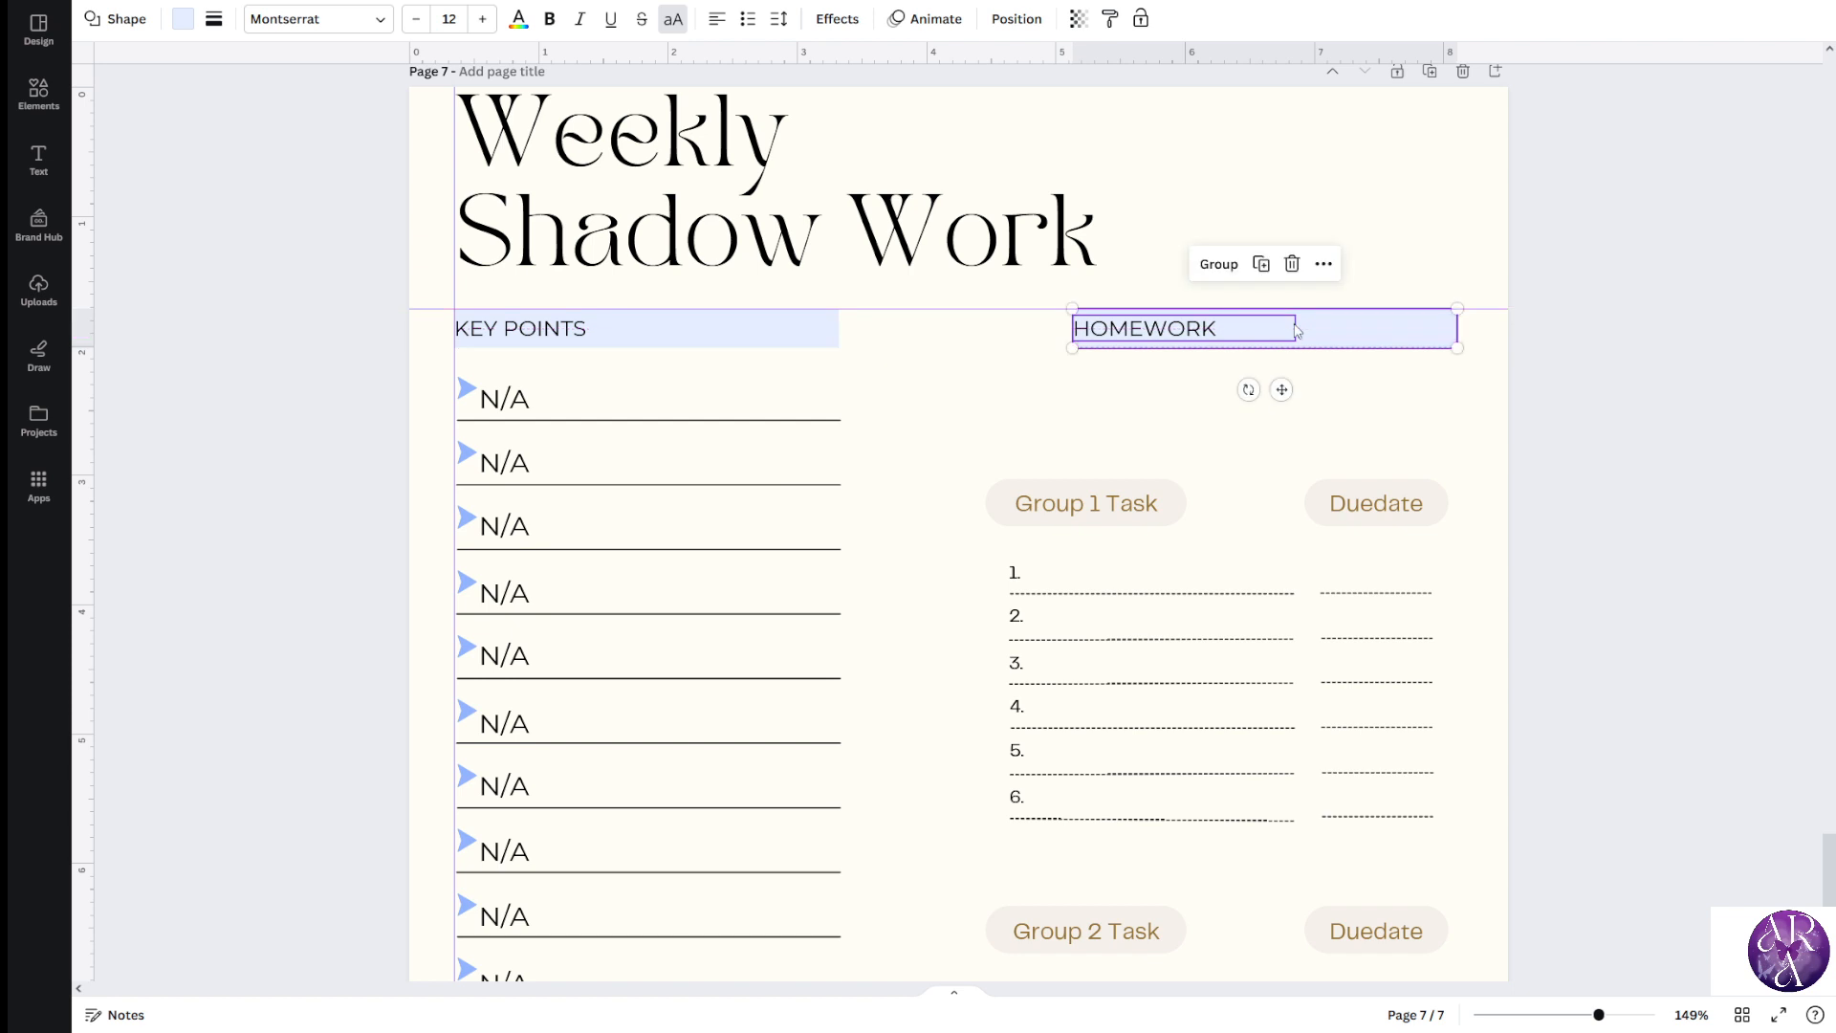
{"action": "left_click", "coordinate": [1557, 415]}
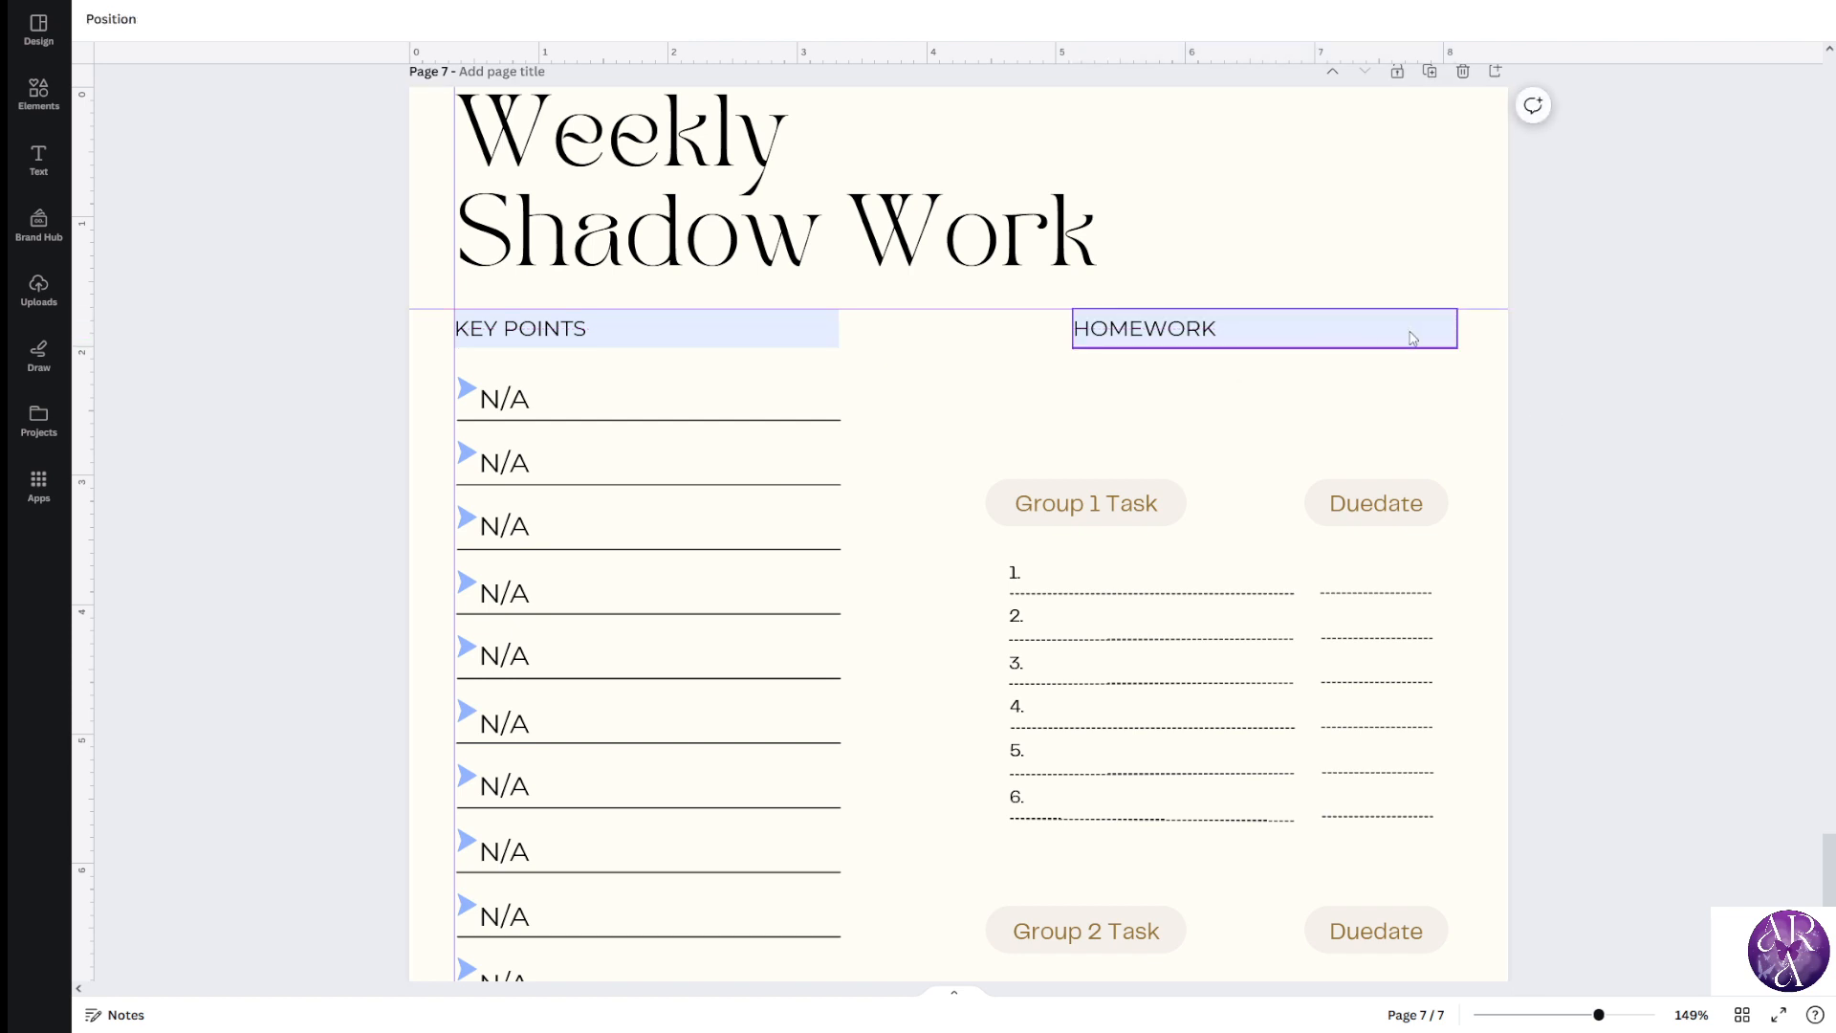
{"action": "scroll", "coordinate": [1412, 335], "scroll_direction": "down", "scroll_amount": 1}
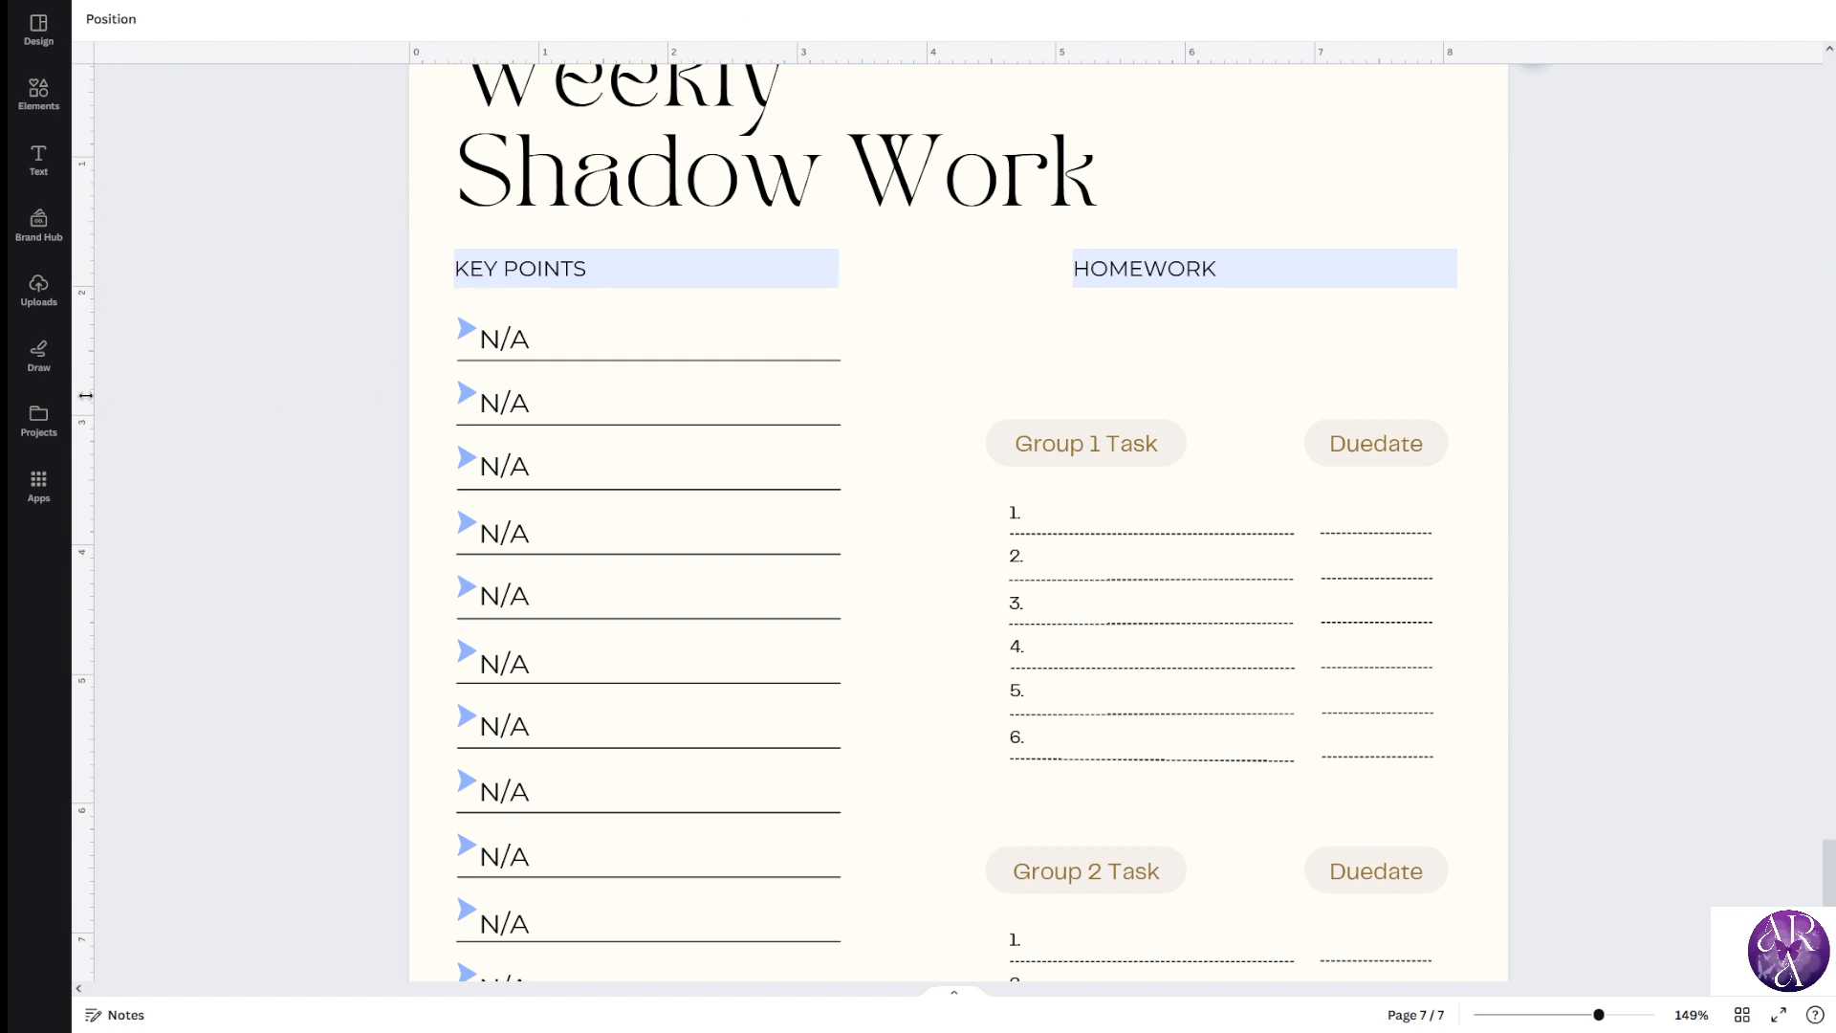
{"action": "left_click_drag", "start_coordinate": [86, 395], "coordinate": [1467, 349]}
{"action": "scroll", "coordinate": [1569, 402], "scroll_direction": "up", "scroll_amount": 2}
{"action": "scroll", "coordinate": [1540, 426], "scroll_direction": "down", "scroll_amount": 3}
{"action": "left_click_drag", "start_coordinate": [1416, 281], "coordinate": [1423, 284]}
{"action": "key", "text": "ctrl+z"}
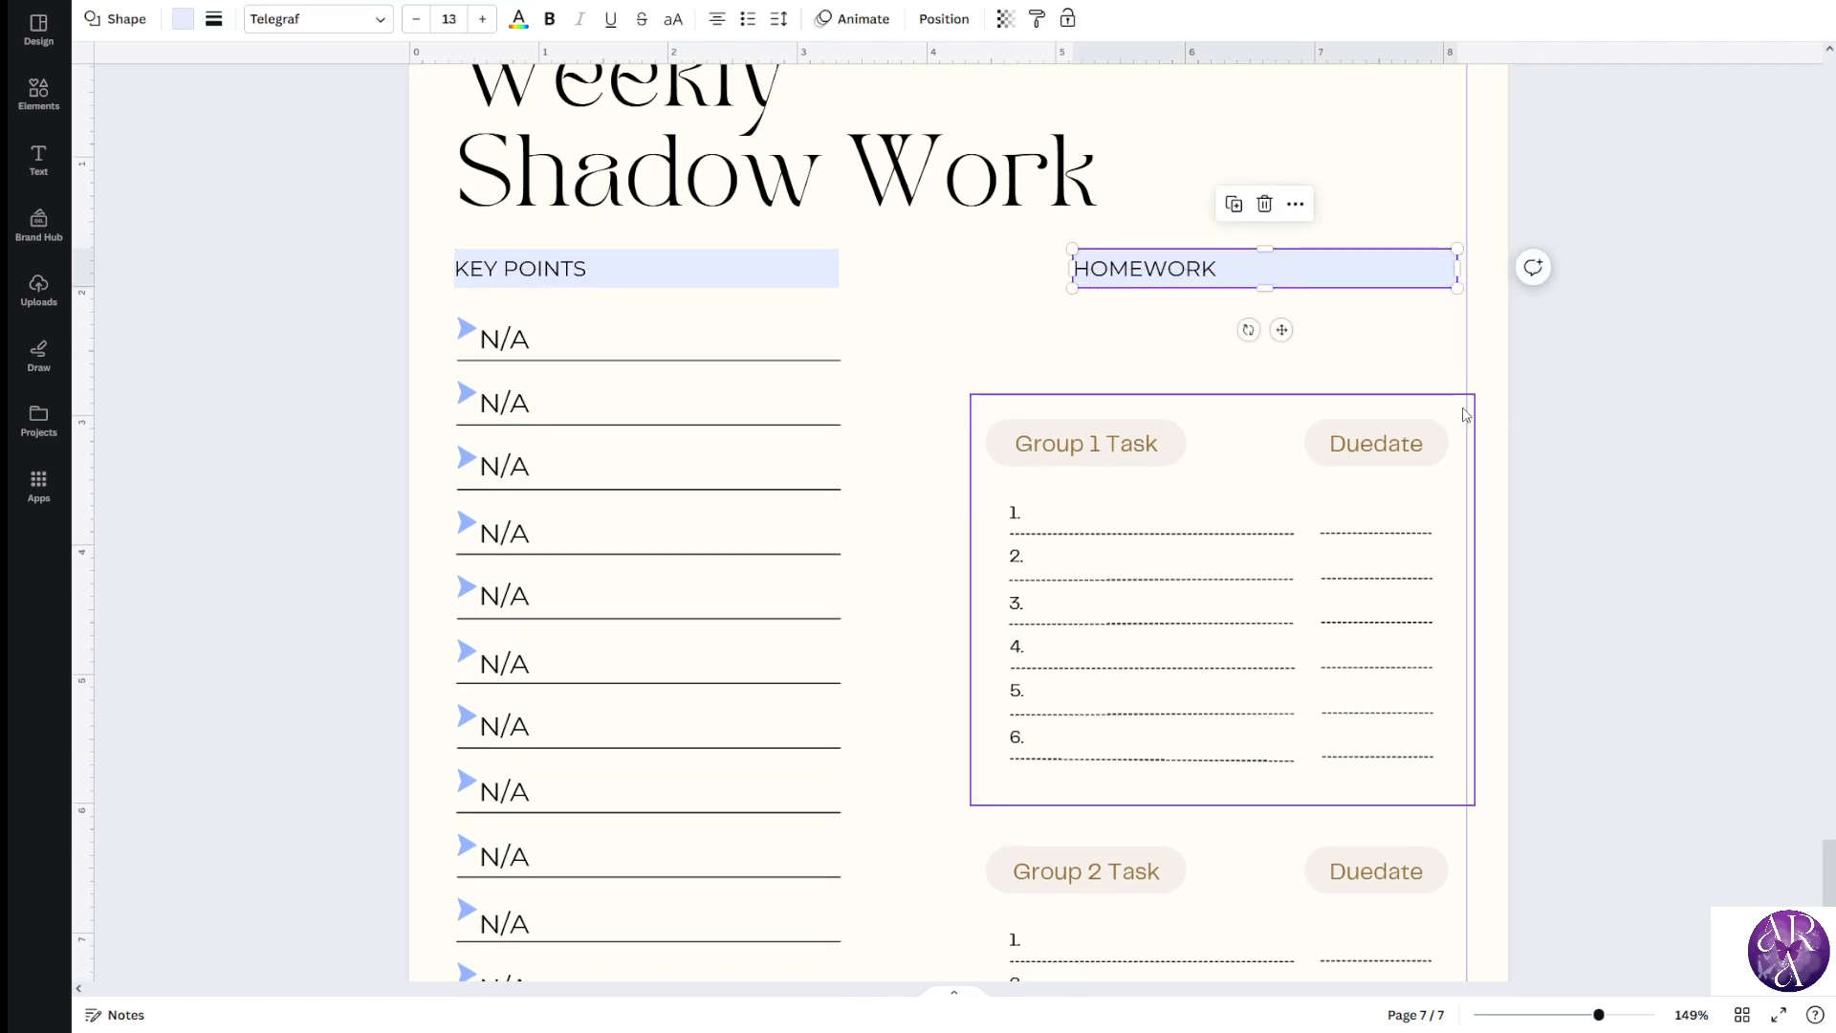
{"action": "left_click_drag", "start_coordinate": [1464, 410], "coordinate": [1632, 356]}
Add a vertical guide along the right edge of the Most Rewarding Interaction box on page 6
{"action": "scroll", "coordinate": [1606, 345], "scroll_direction": "up", "scroll_amount": 15}
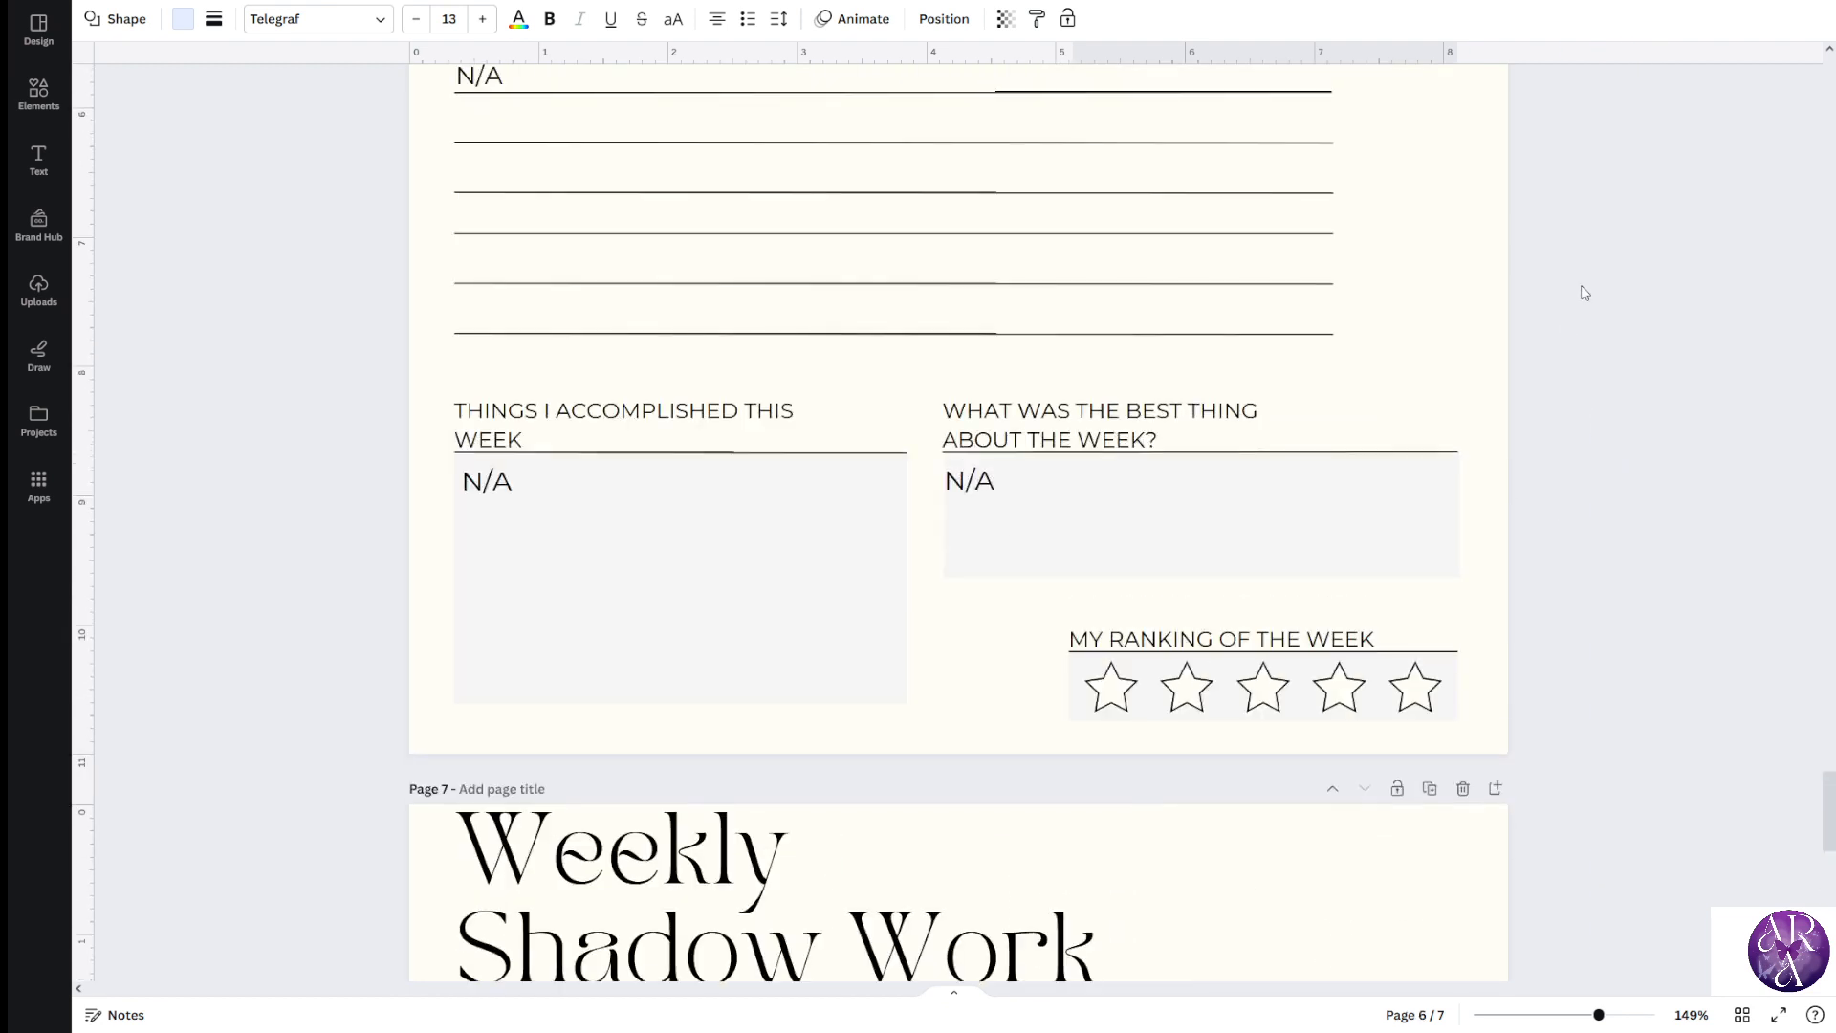
{"action": "left_click", "coordinate": [1427, 444]}
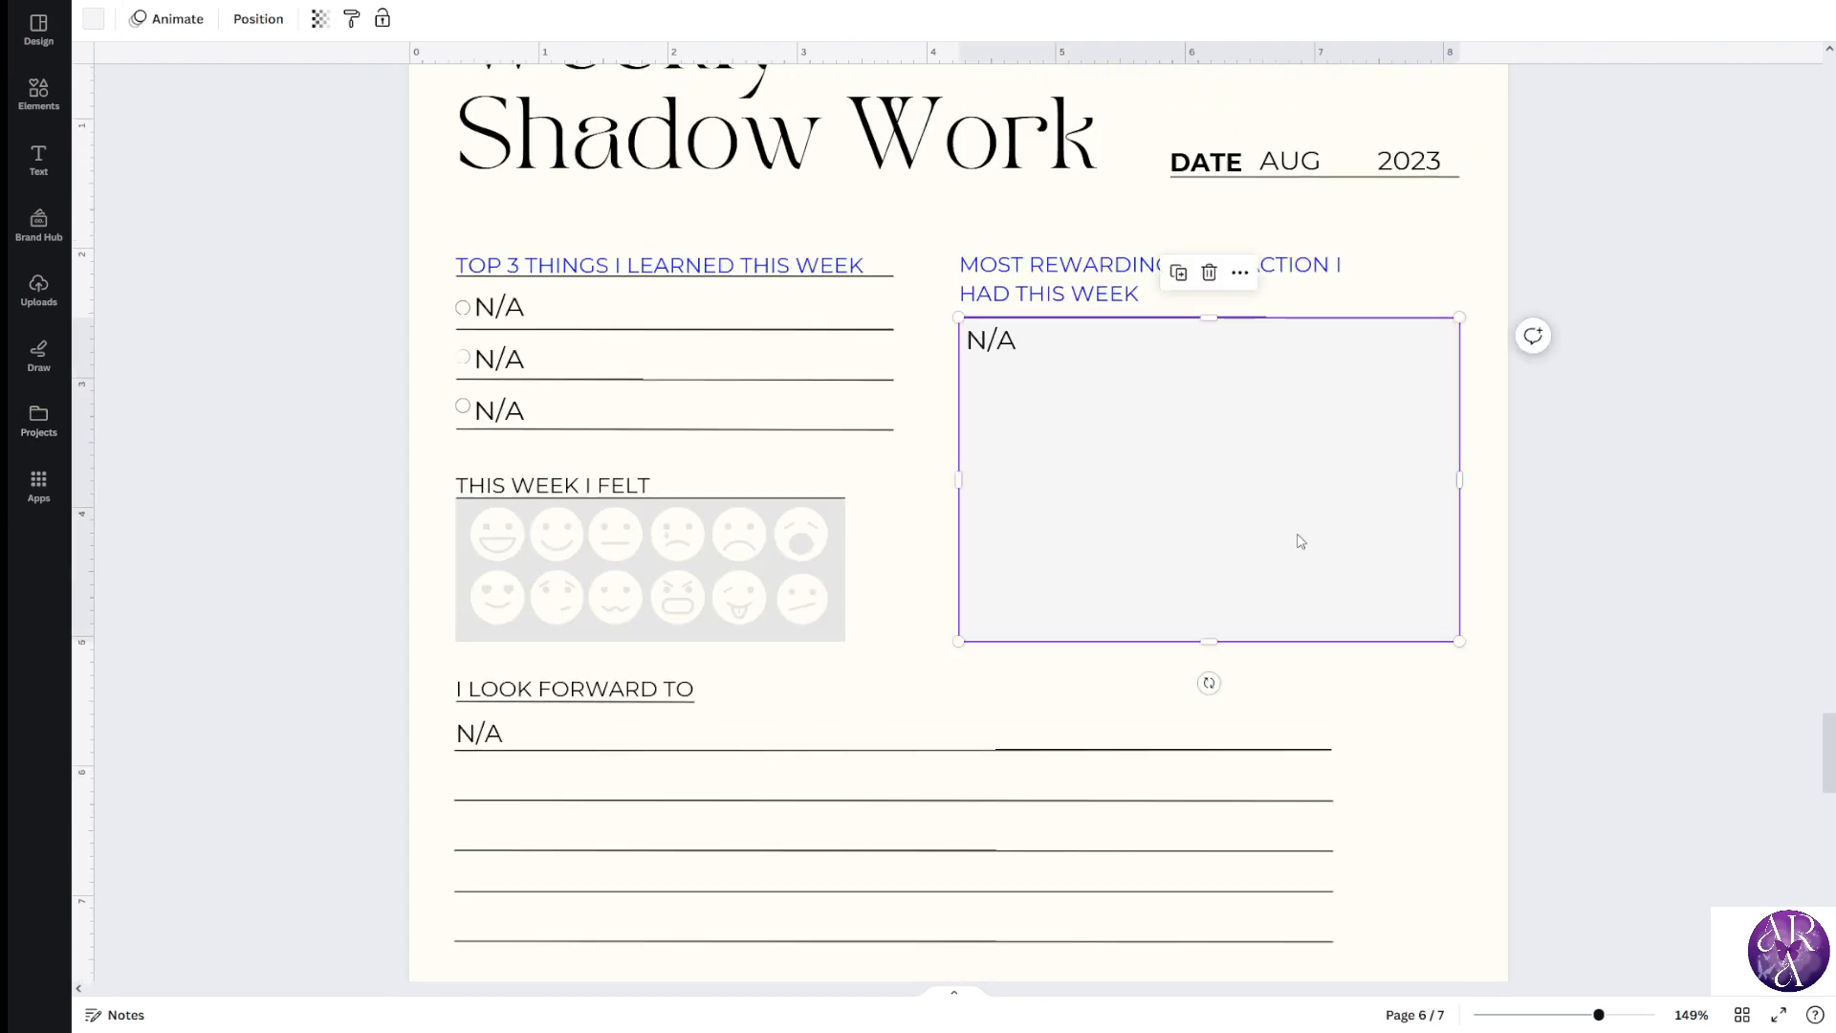
{"action": "left_click", "coordinate": [1459, 168]}
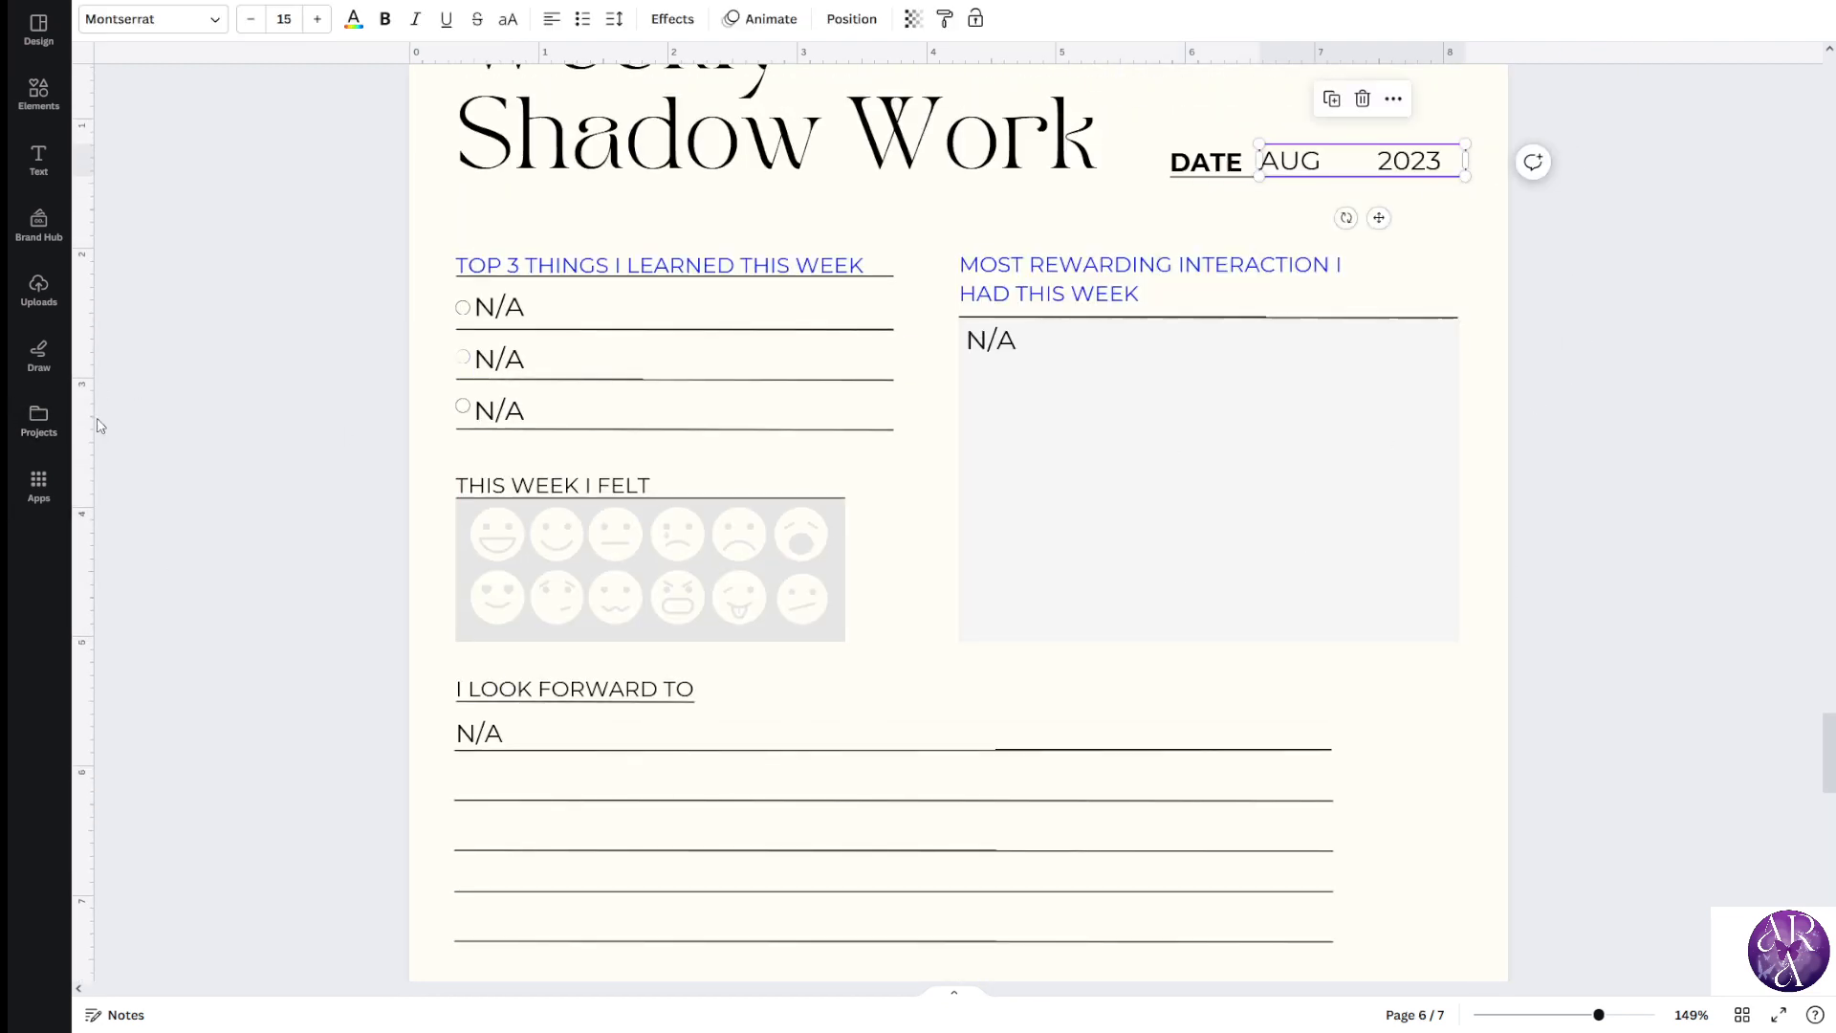
{"action": "left_click_drag", "start_coordinate": [84, 427], "coordinate": [1459, 481]}
Check the right-edge alignment of the page 6 boxes and the page 7 HOMEWORK bar against the vertical guide
{"action": "scroll", "coordinate": [1426, 418], "scroll_direction": "down", "scroll_amount": 5}
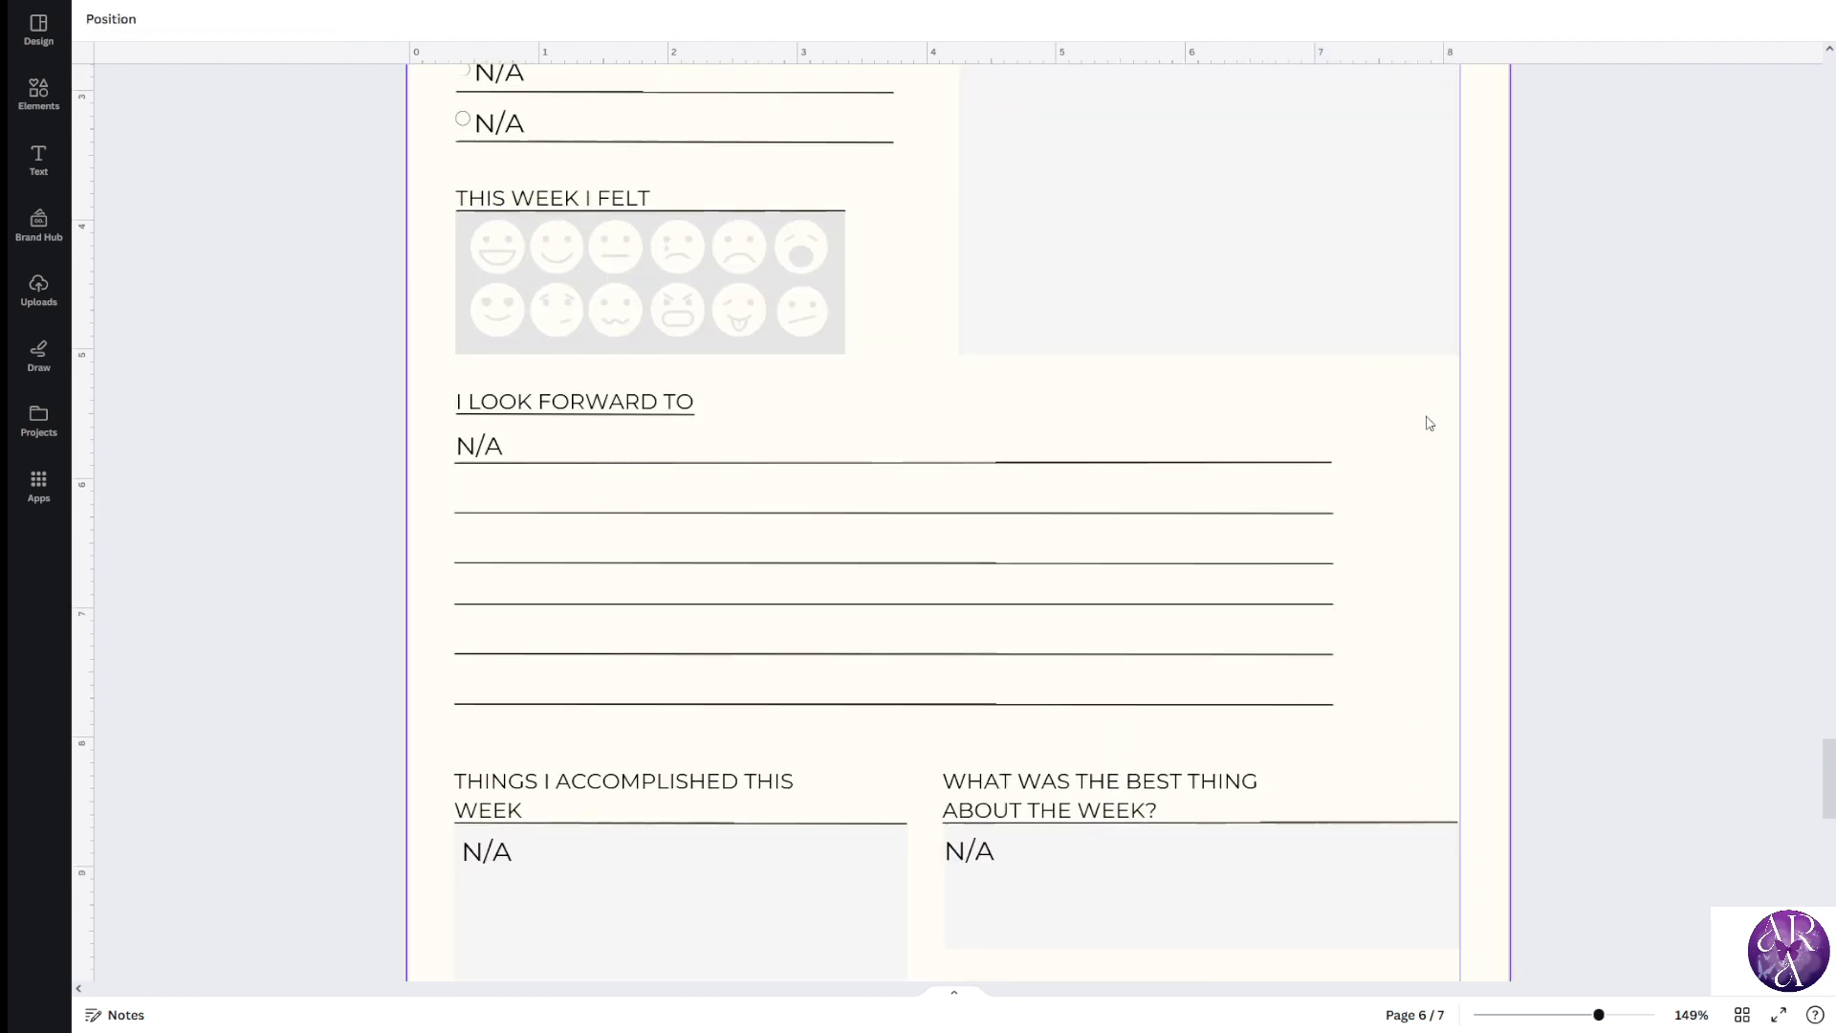
{"action": "scroll", "coordinate": [1469, 576], "scroll_direction": "down", "scroll_amount": 6}
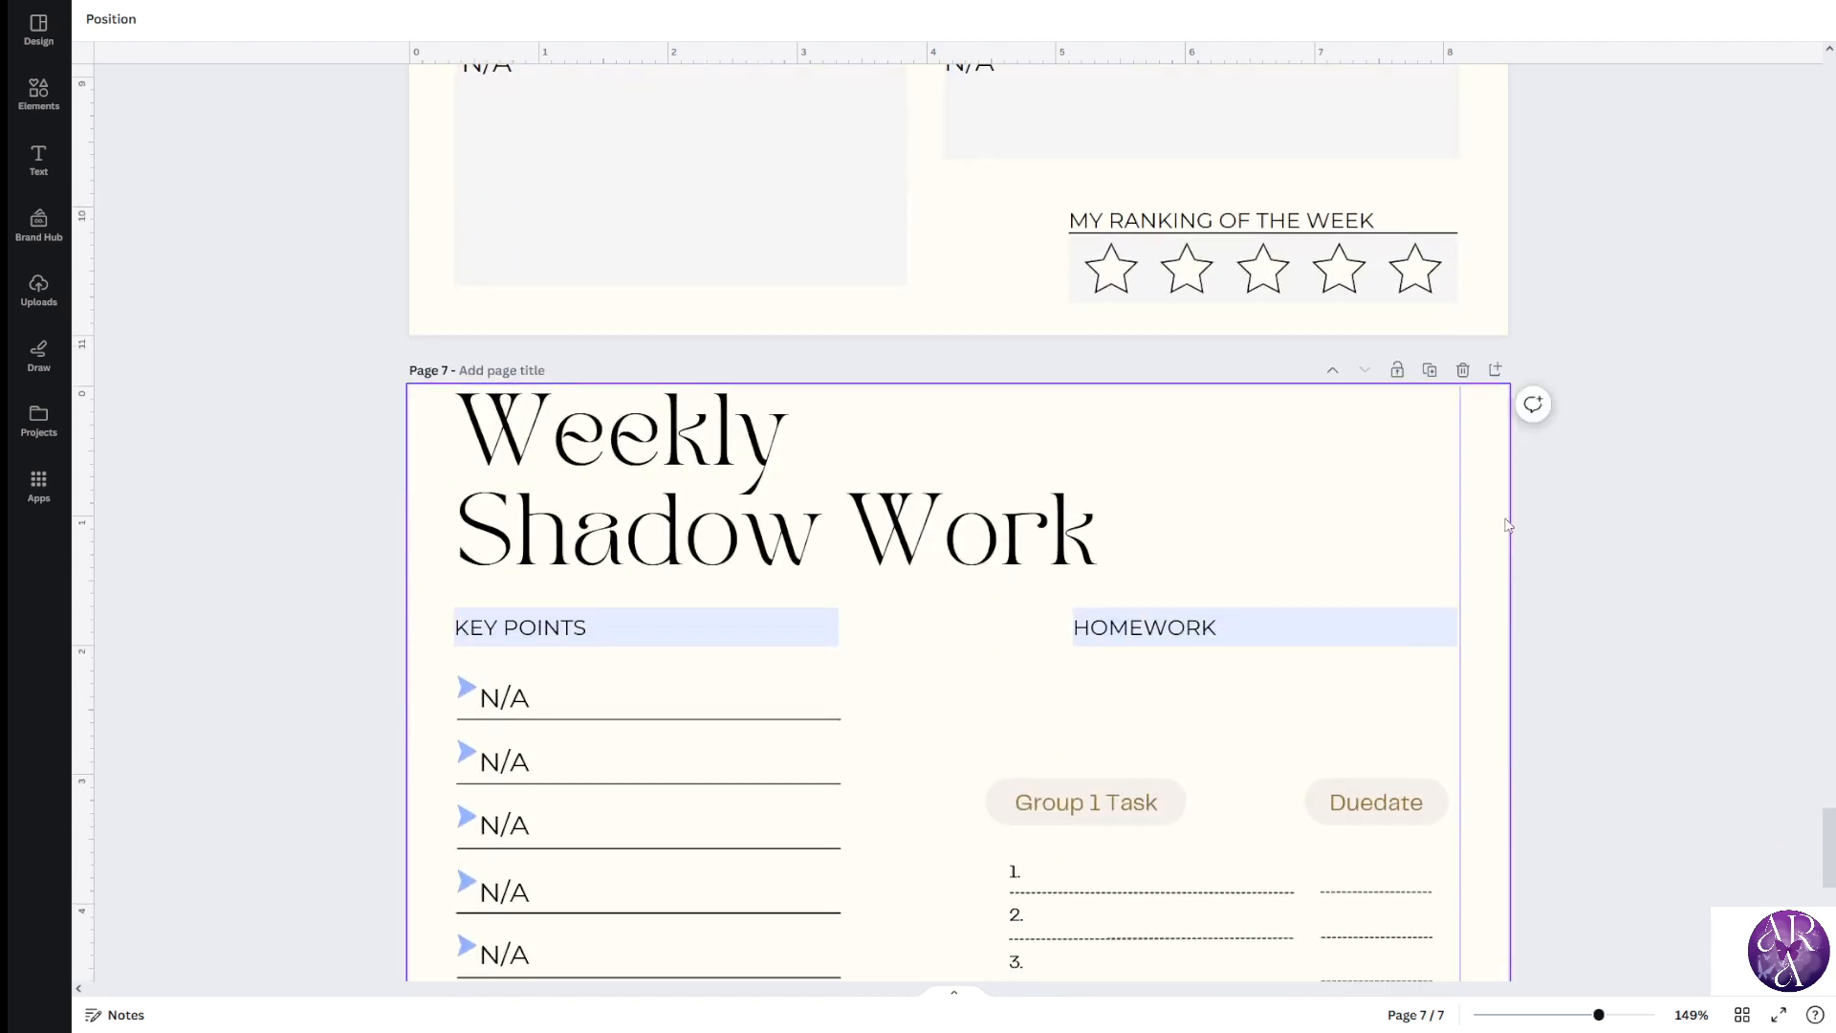
{"action": "scroll", "coordinate": [1626, 479], "scroll_direction": "up", "scroll_amount": 3}
{"action": "scroll", "coordinate": [1402, 373], "scroll_direction": "up", "scroll_amount": 2}
{"action": "scroll", "coordinate": [1529, 496], "scroll_direction": "down", "scroll_amount": 7}
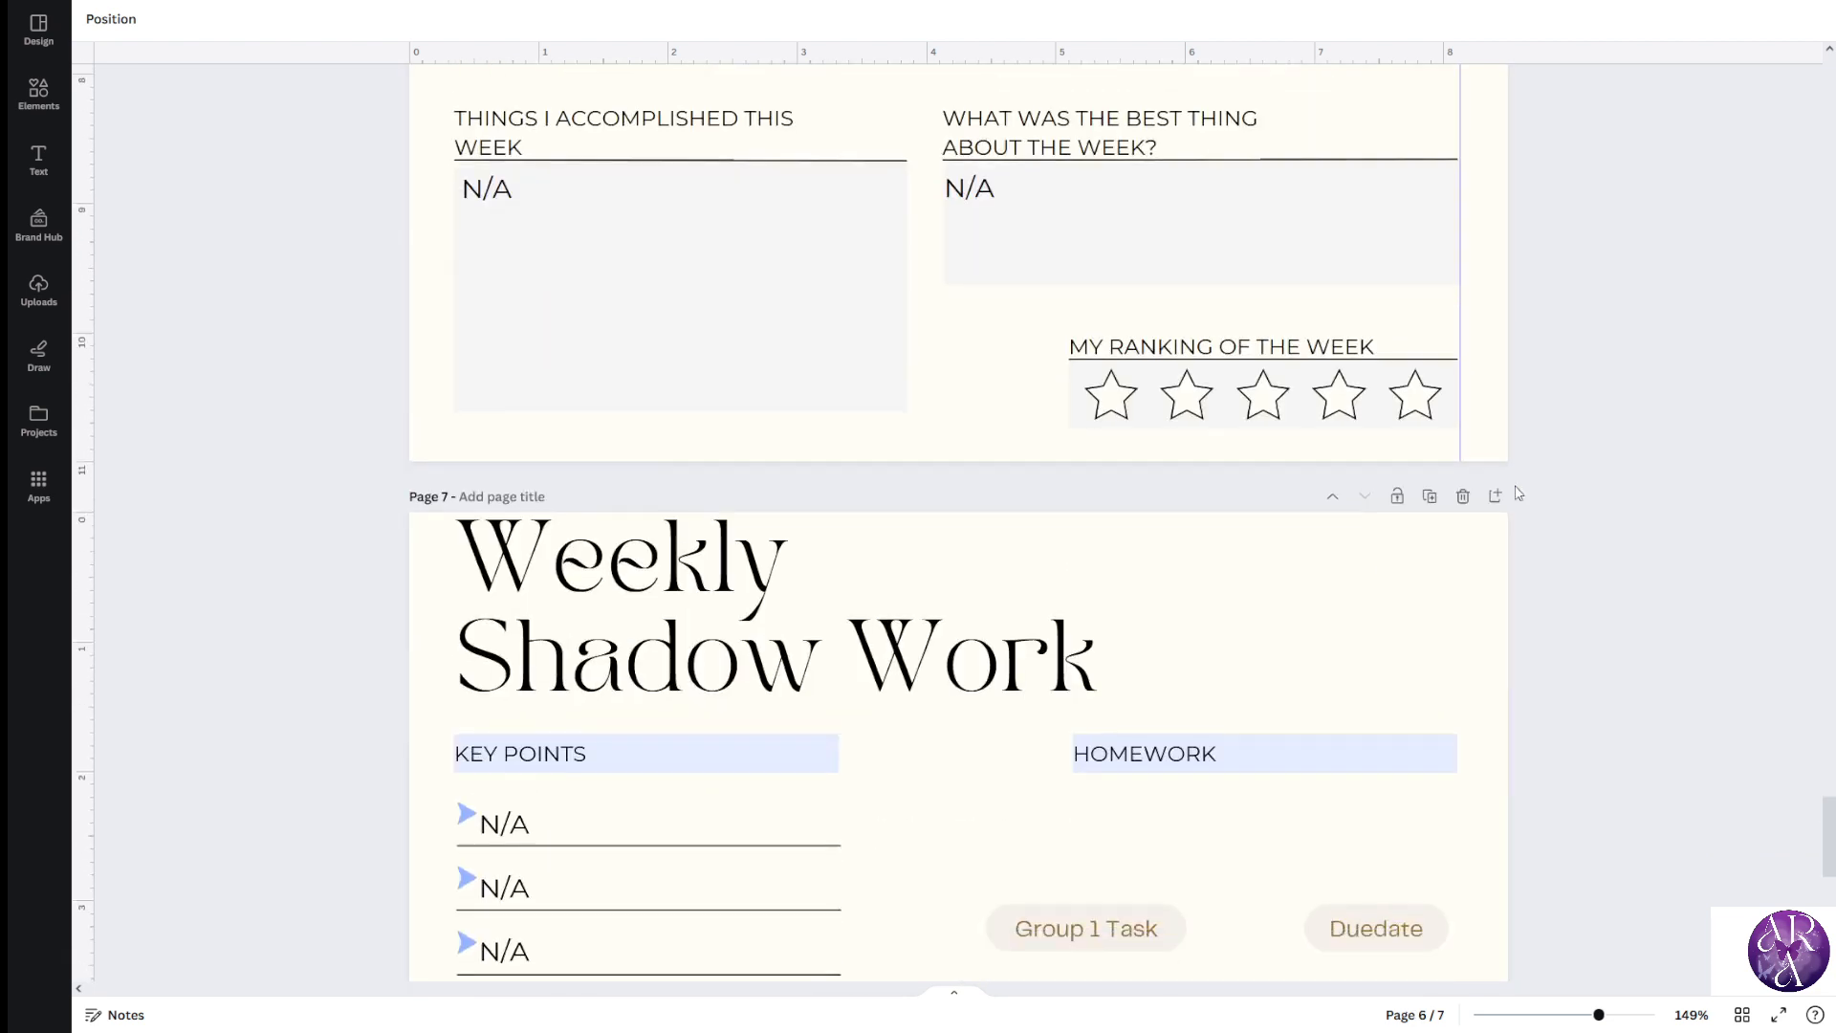
{"action": "scroll", "coordinate": [1537, 491], "scroll_direction": "down", "scroll_amount": 2}
{"action": "scroll", "coordinate": [1413, 450], "scroll_direction": "up", "scroll_amount": 8}
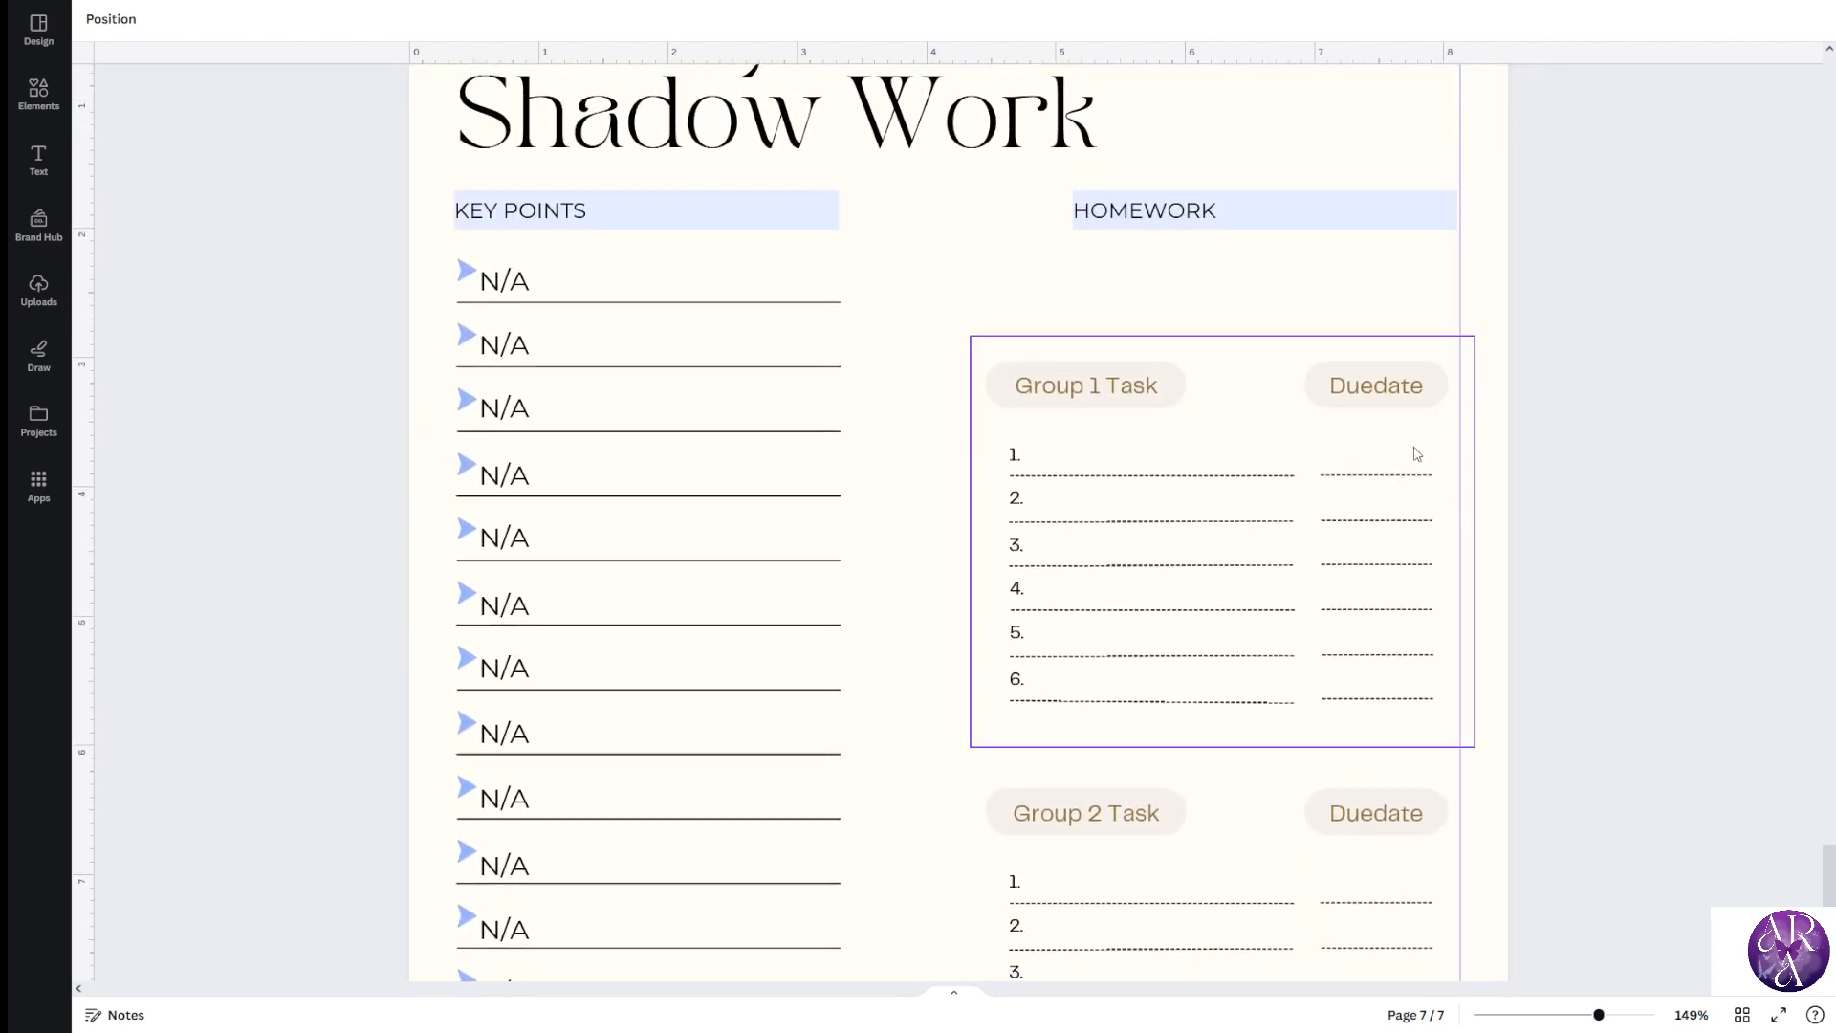
{"action": "scroll", "coordinate": [1450, 326], "scroll_direction": "up", "scroll_amount": 2}
{"action": "scroll", "coordinate": [1529, 278], "scroll_direction": "down", "scroll_amount": 9}
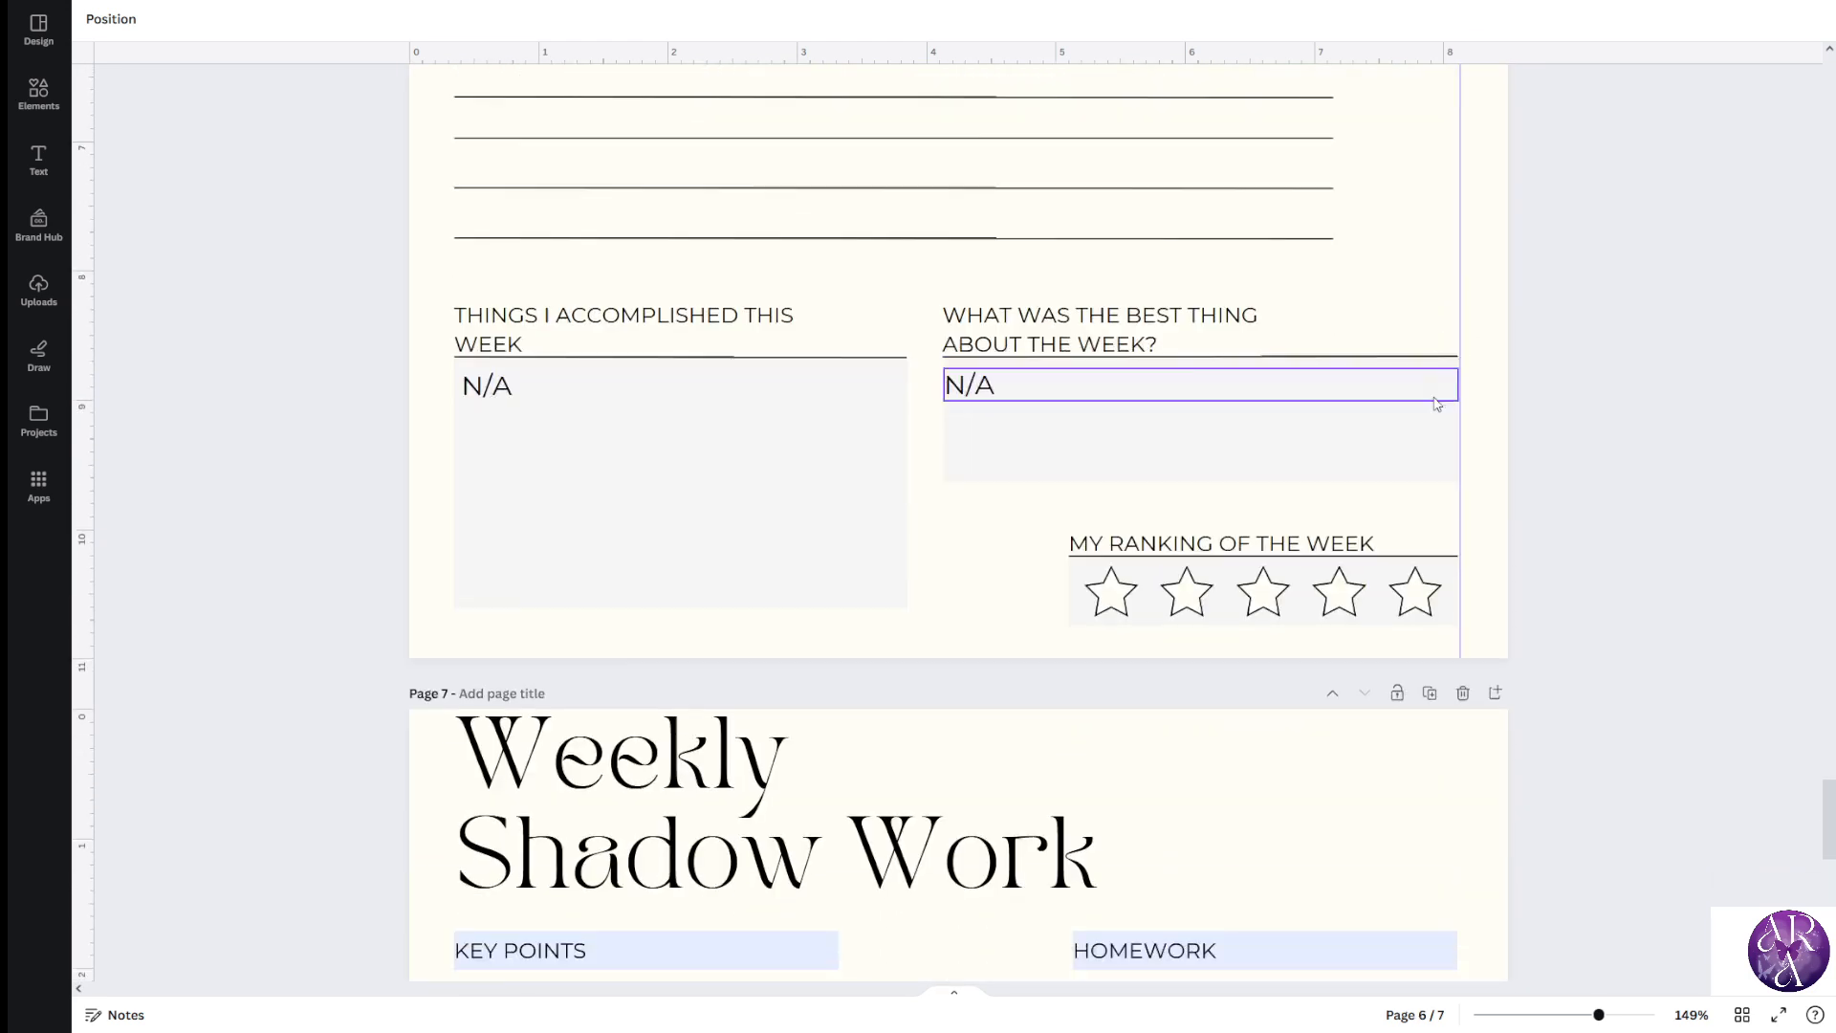
Shift the HOMEWORK bar on page 7 slightly so its right edge meets the vertical guide
{"action": "left_click_drag", "start_coordinate": [1393, 221], "coordinate": [1390, 216]}
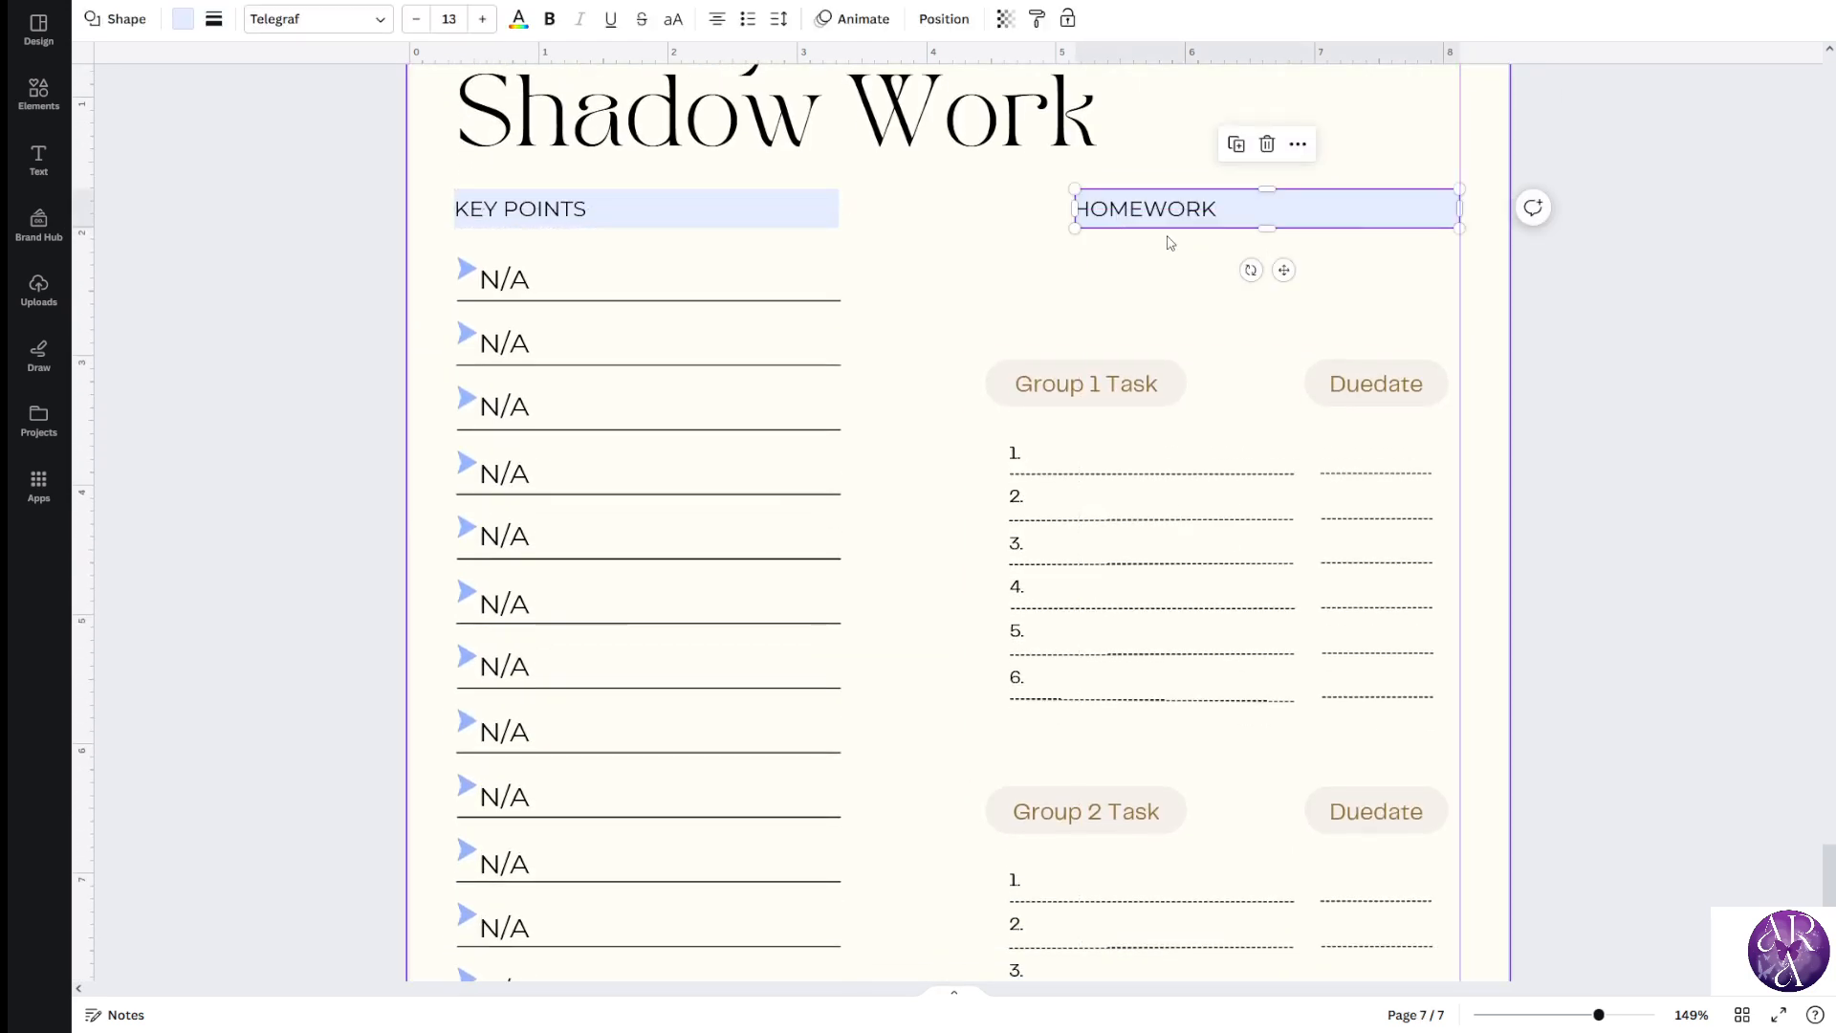
{"action": "left_click_drag", "start_coordinate": [1156, 210], "coordinate": [1156, 206]}
{"action": "left_click", "coordinate": [1505, 500]}
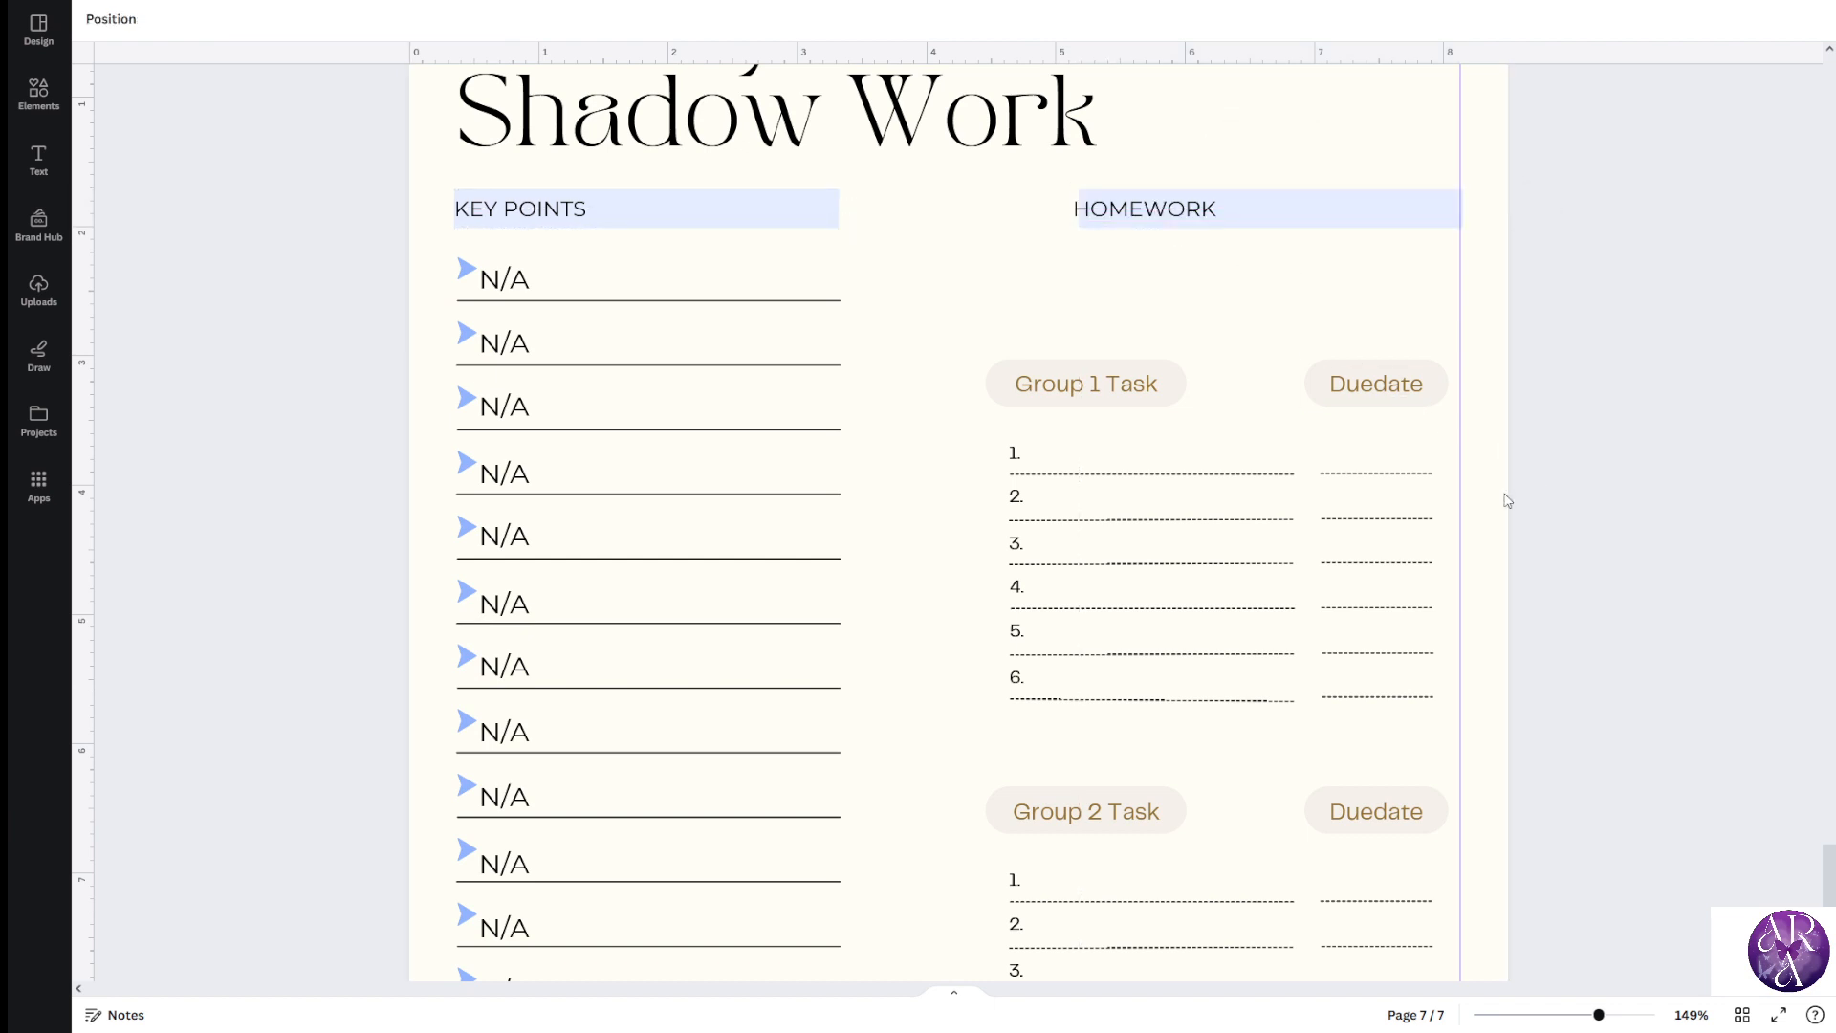
Add a vertical guide along the left edge of the Weekly Shadow Work title on page 6
{"action": "scroll", "coordinate": [1029, 623], "scroll_direction": "up", "scroll_amount": 8}
{"action": "scroll", "coordinate": [404, 609], "scroll_direction": "up", "scroll_amount": 7}
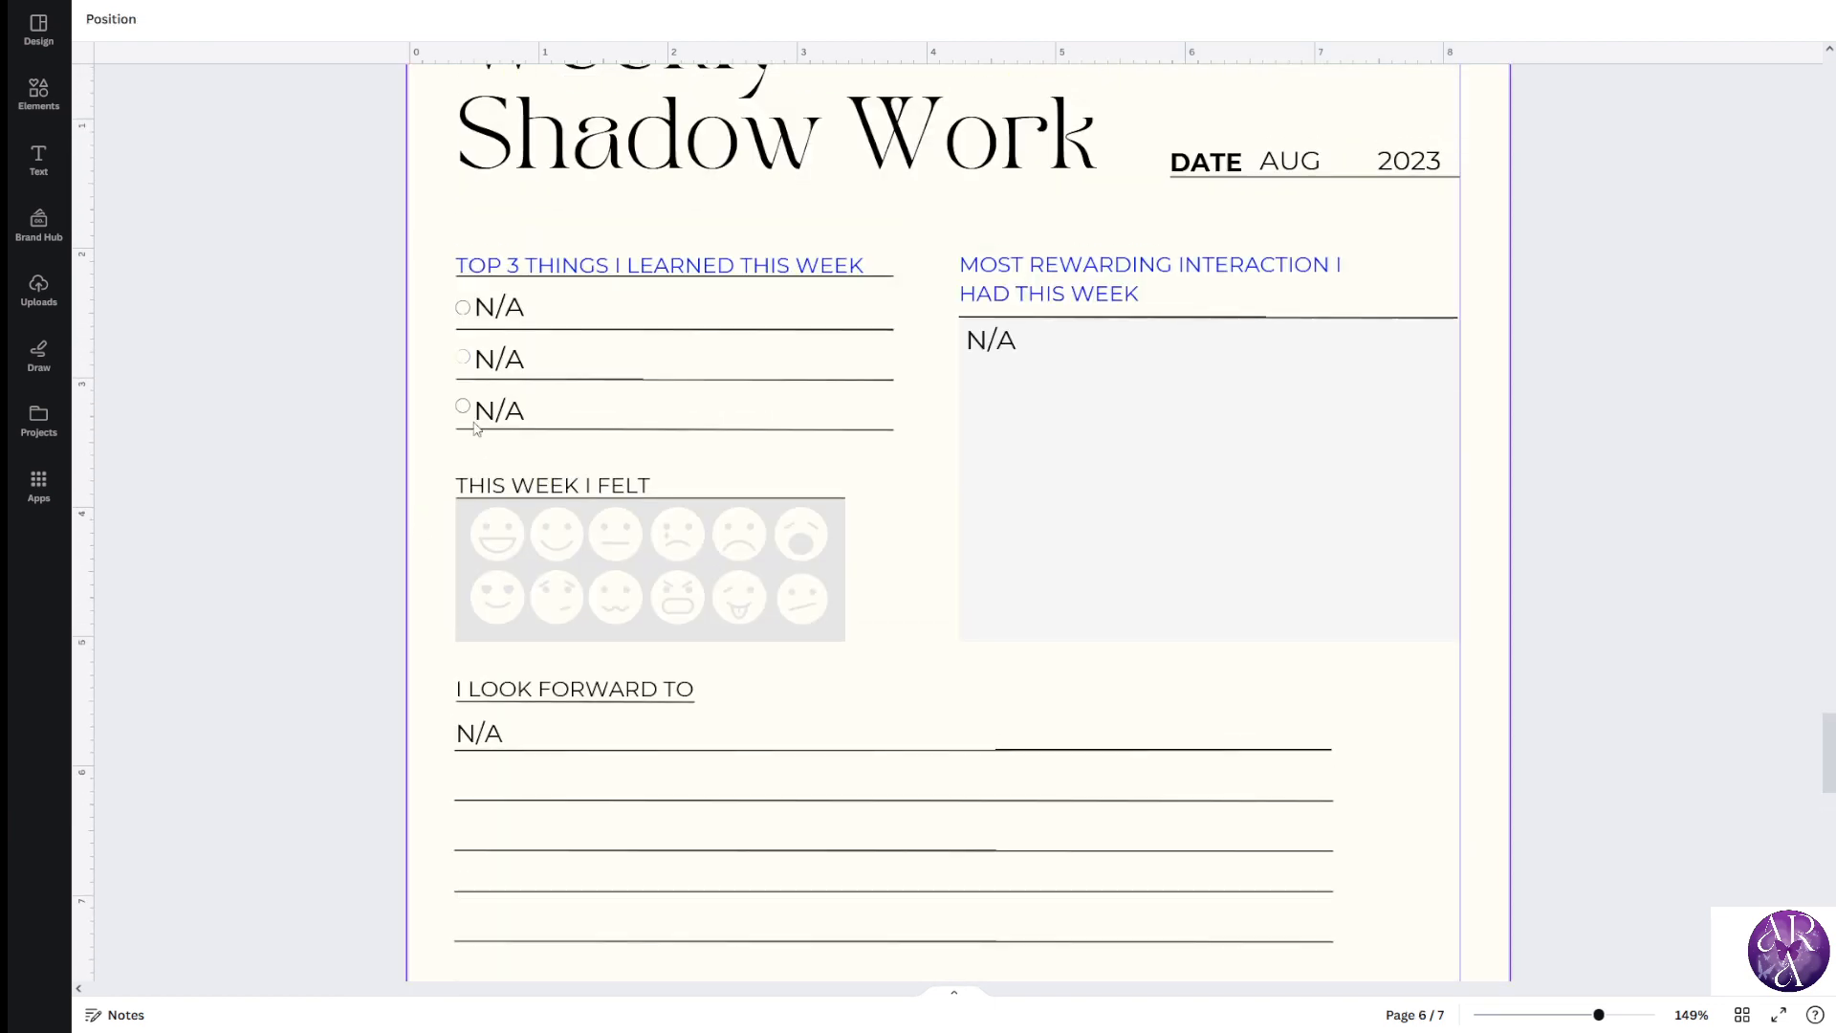
{"action": "left_click", "coordinate": [490, 308]}
{"action": "left_click", "coordinate": [536, 153]}
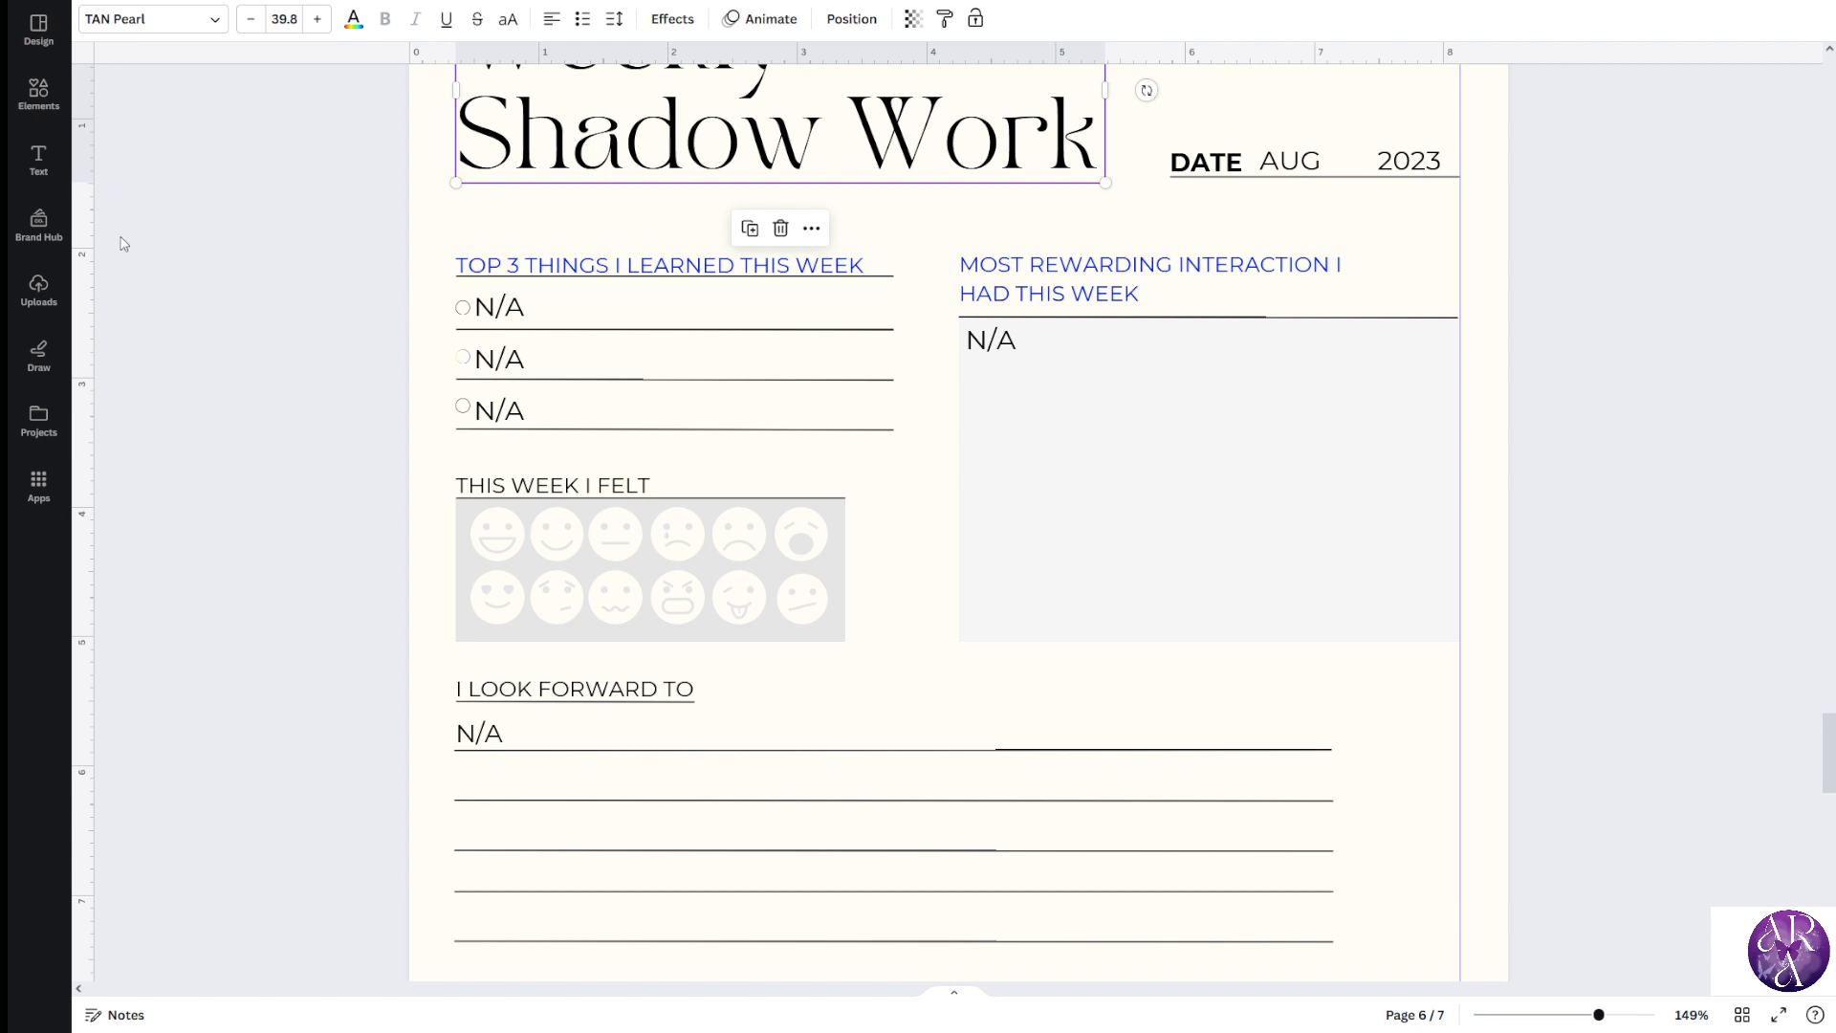
{"action": "left_click", "coordinate": [401, 243]}
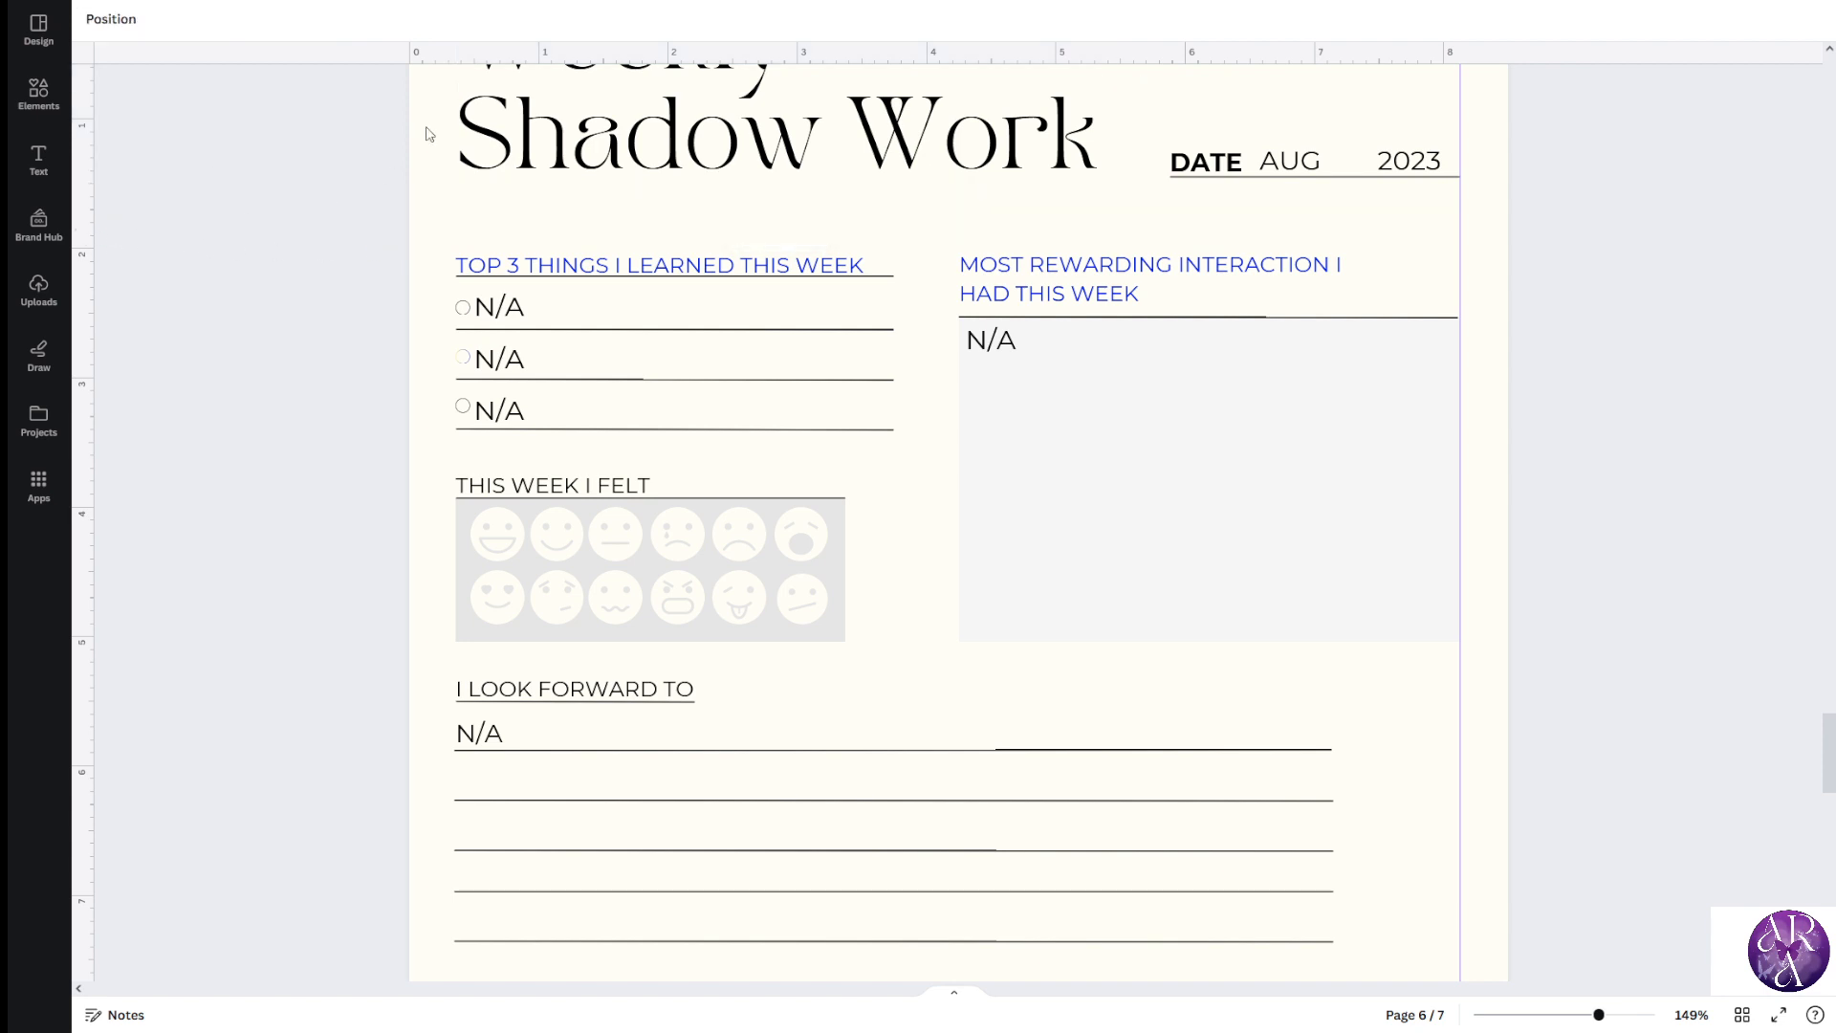
{"action": "left_click", "coordinate": [485, 138]}
{"action": "left_click_drag", "start_coordinate": [89, 217], "coordinate": [454, 217]}
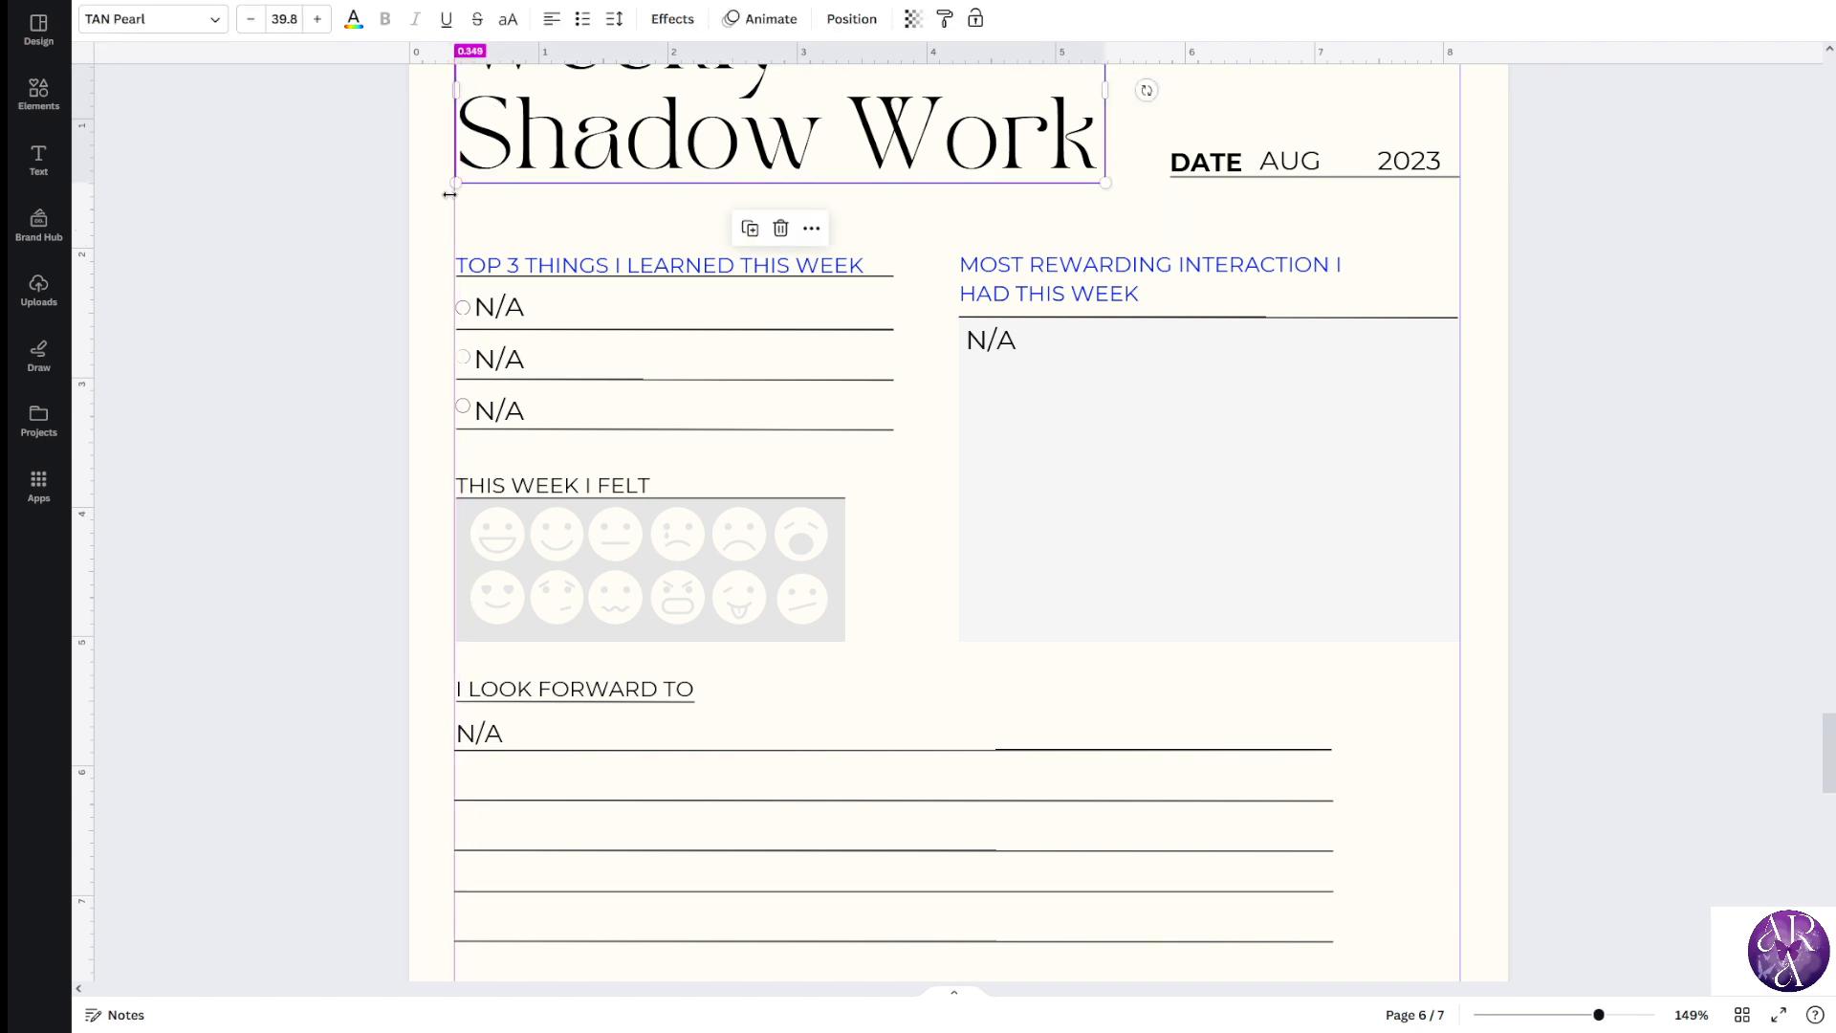
{"action": "left_click", "coordinate": [268, 232]}
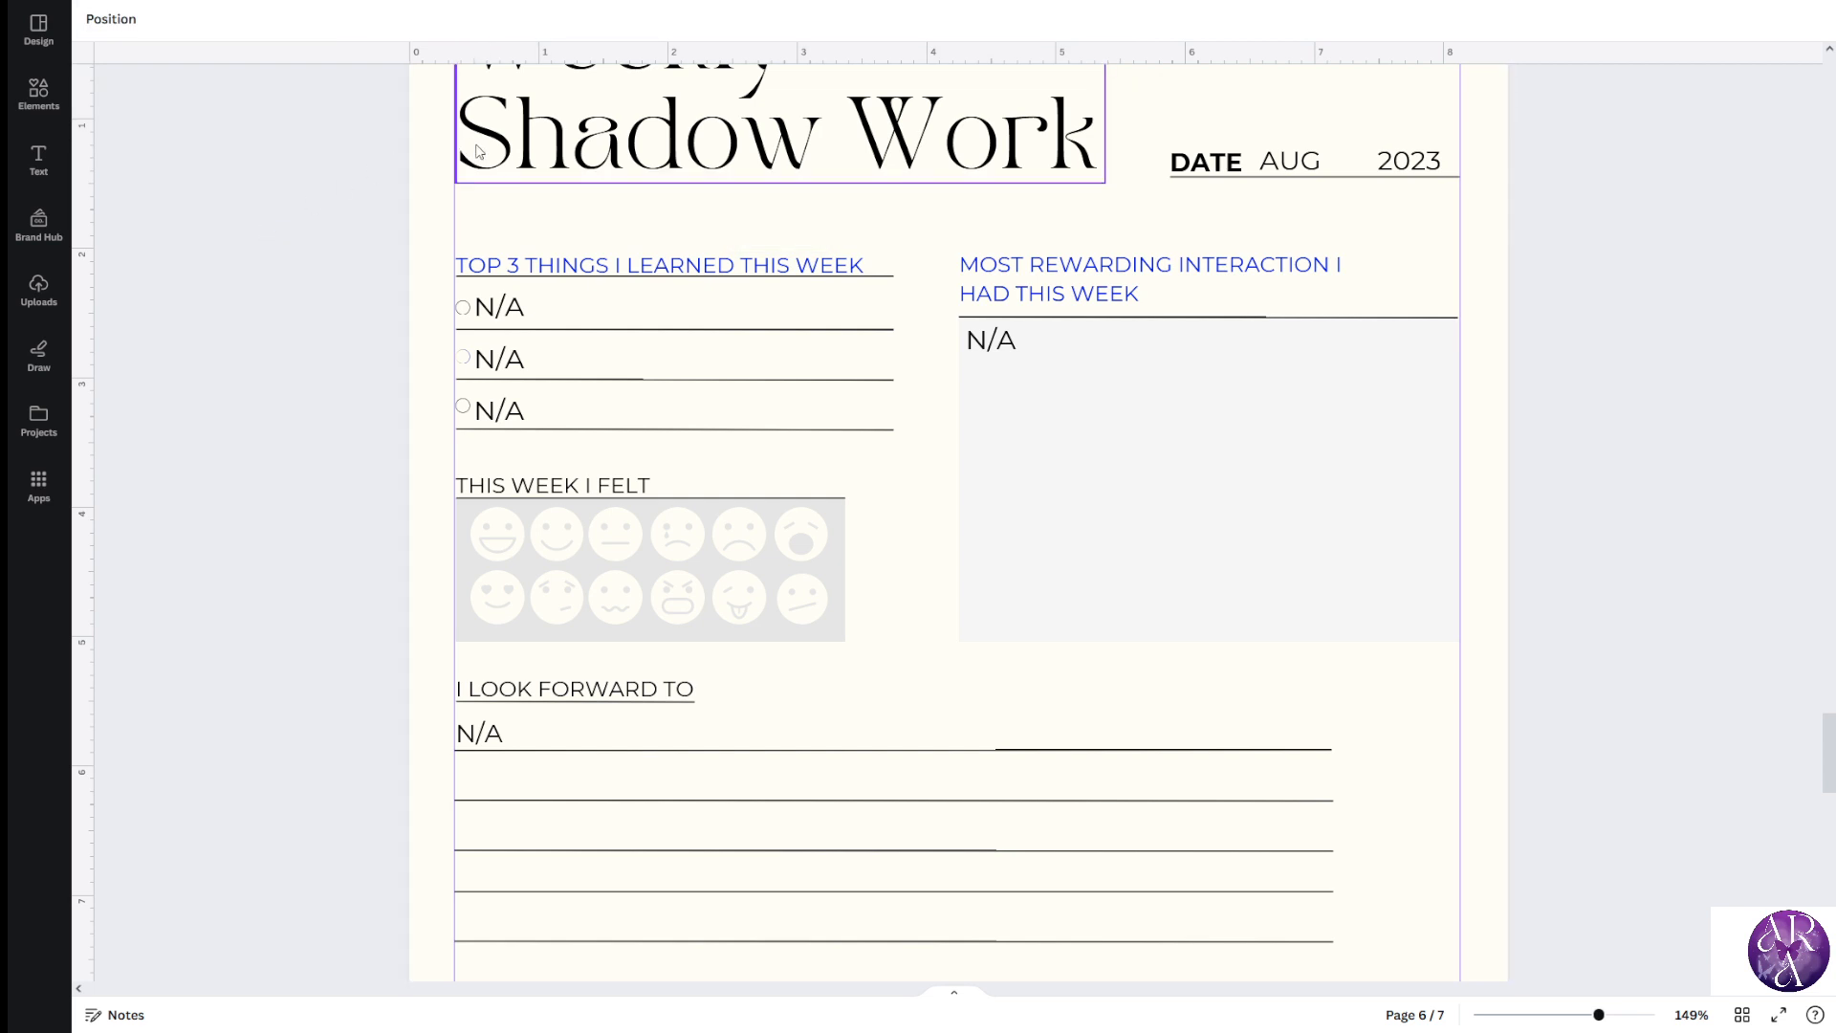
Check the left-edge alignment of the headings, lines, boxes and bullets on pages 6 and 7 against the vertical guide
{"action": "scroll", "coordinate": [454, 440], "scroll_direction": "down", "scroll_amount": 4}
{"action": "scroll", "coordinate": [455, 439], "scroll_direction": "down", "scroll_amount": 8}
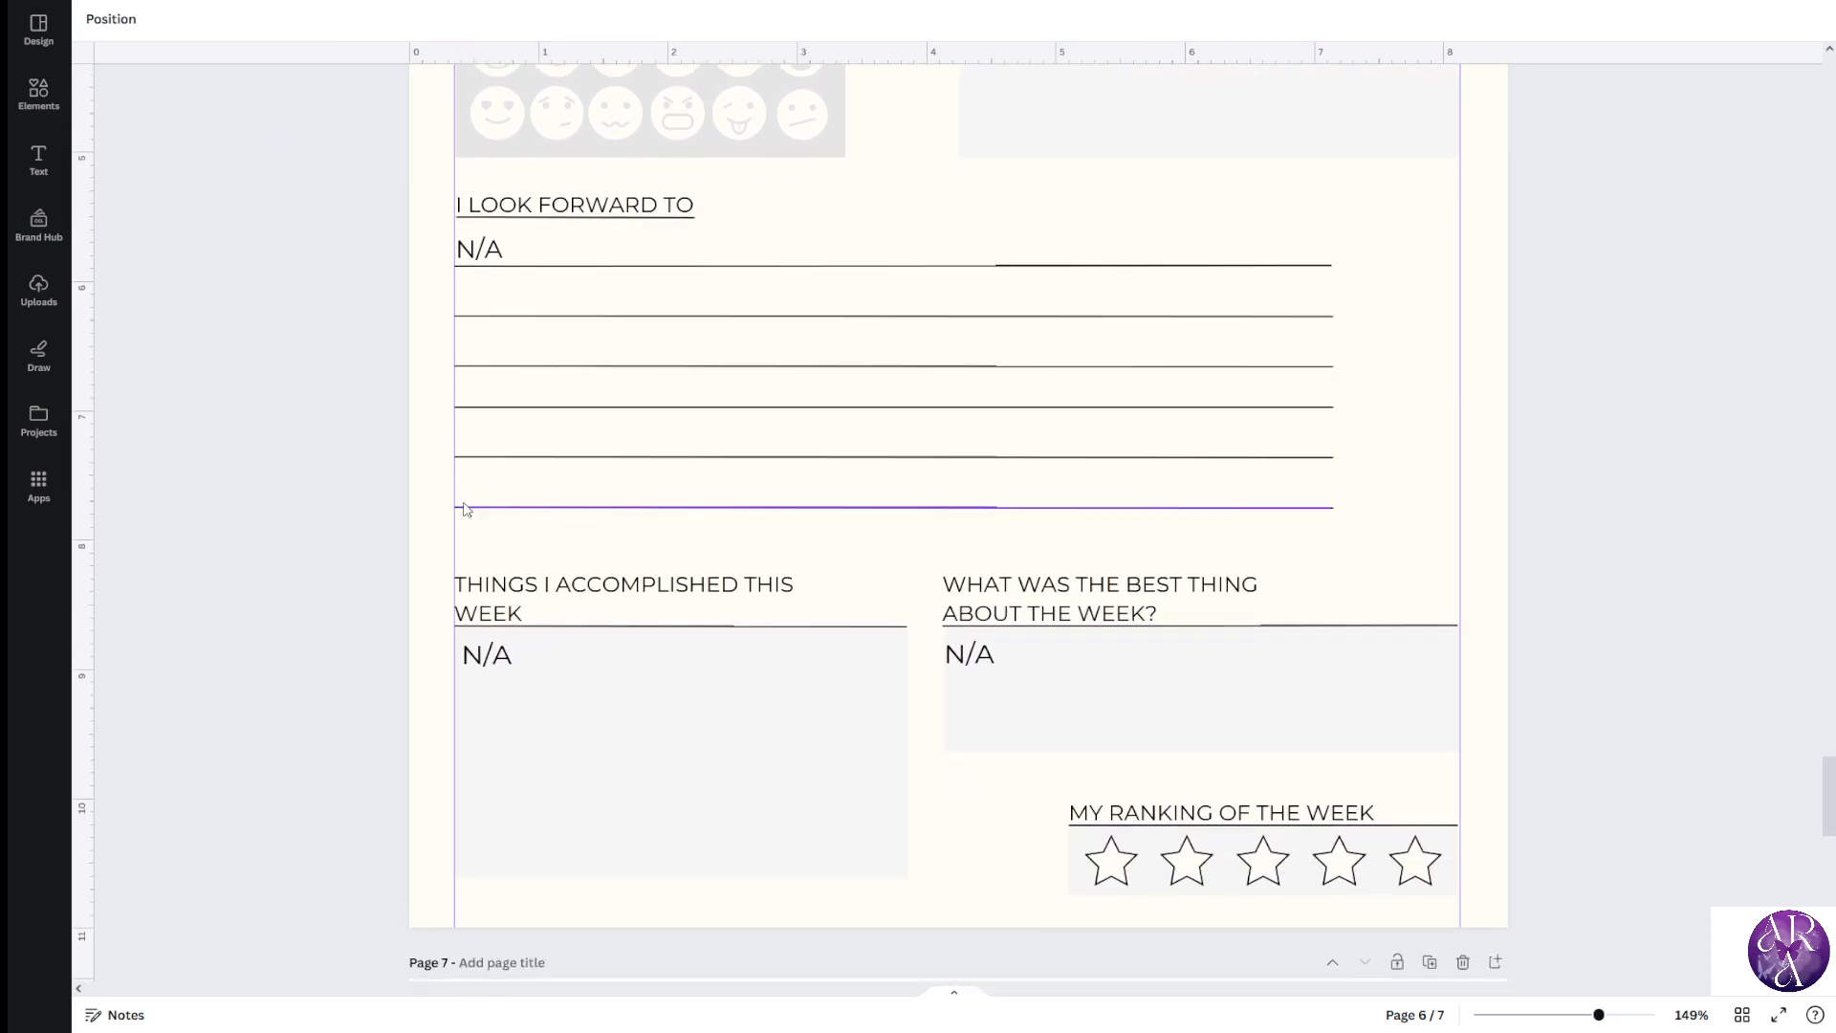
{"action": "scroll", "coordinate": [469, 430], "scroll_direction": "down", "scroll_amount": 3}
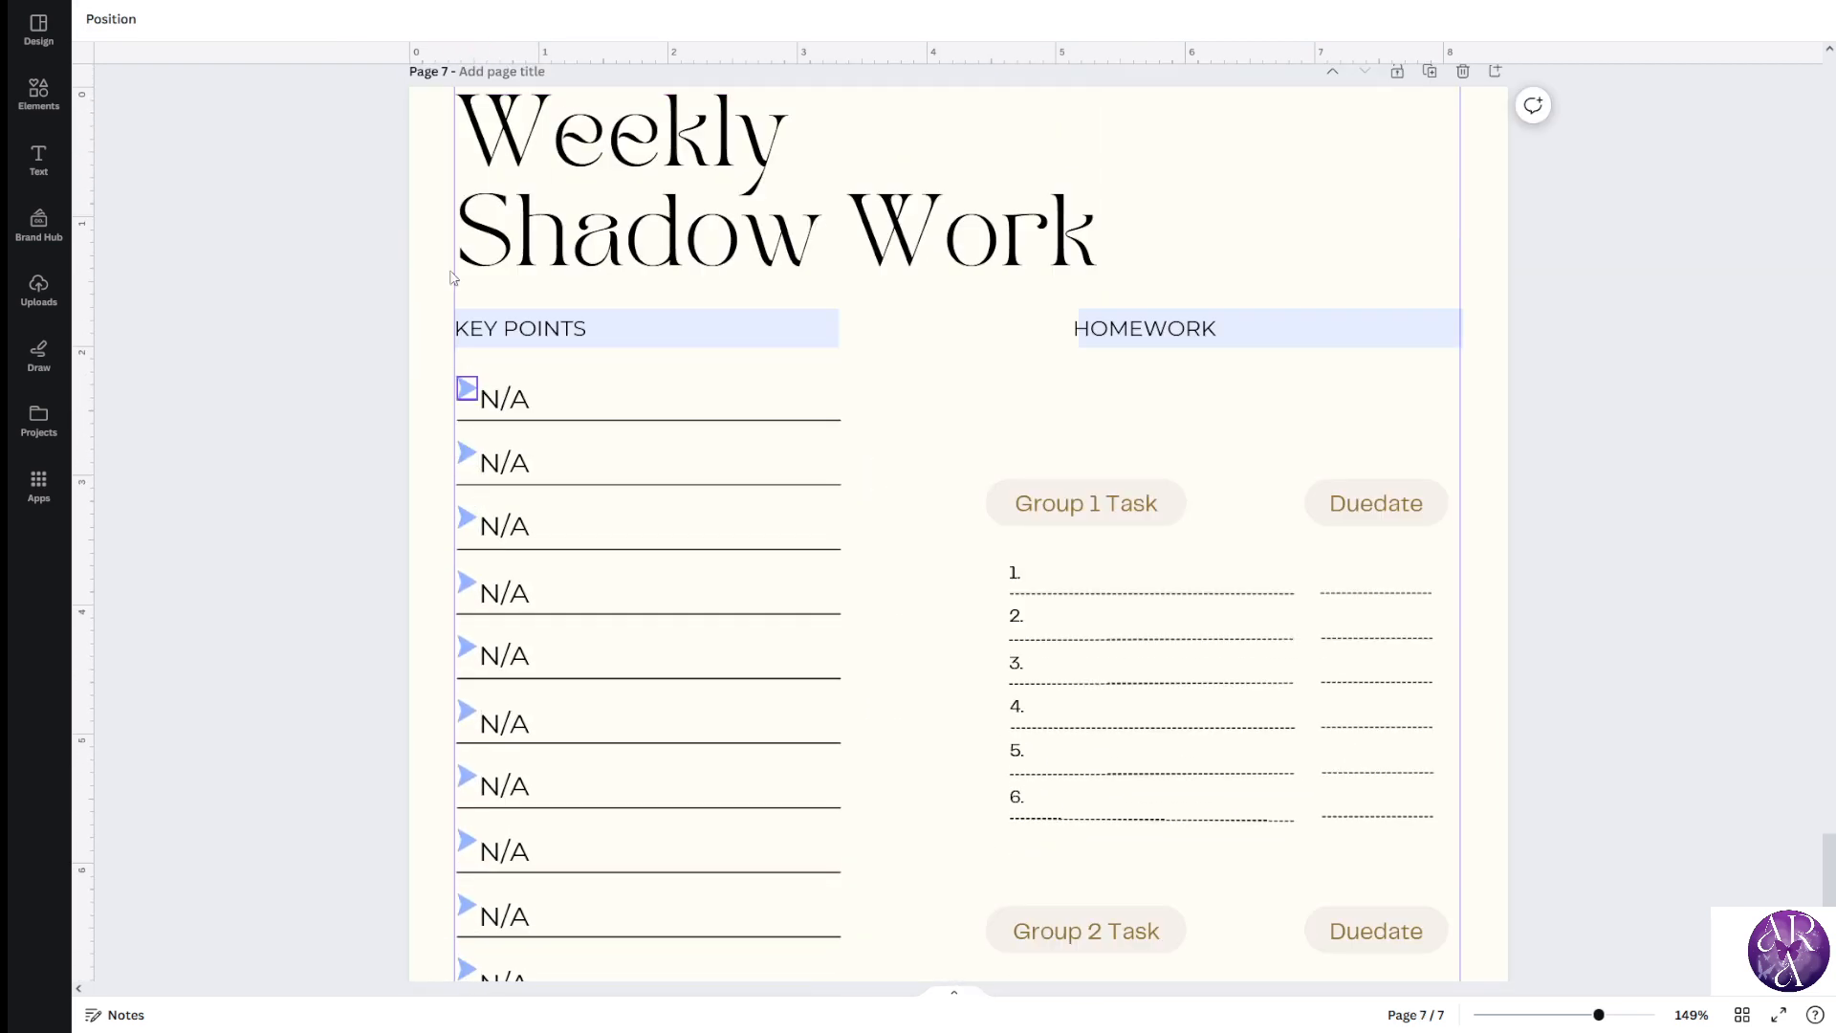
{"action": "scroll", "coordinate": [421, 220], "scroll_direction": "up", "scroll_amount": 5}
{"action": "scroll", "coordinate": [478, 287], "scroll_direction": "down", "scroll_amount": 6}
{"action": "scroll", "coordinate": [459, 364], "scroll_direction": "down", "scroll_amount": 6}
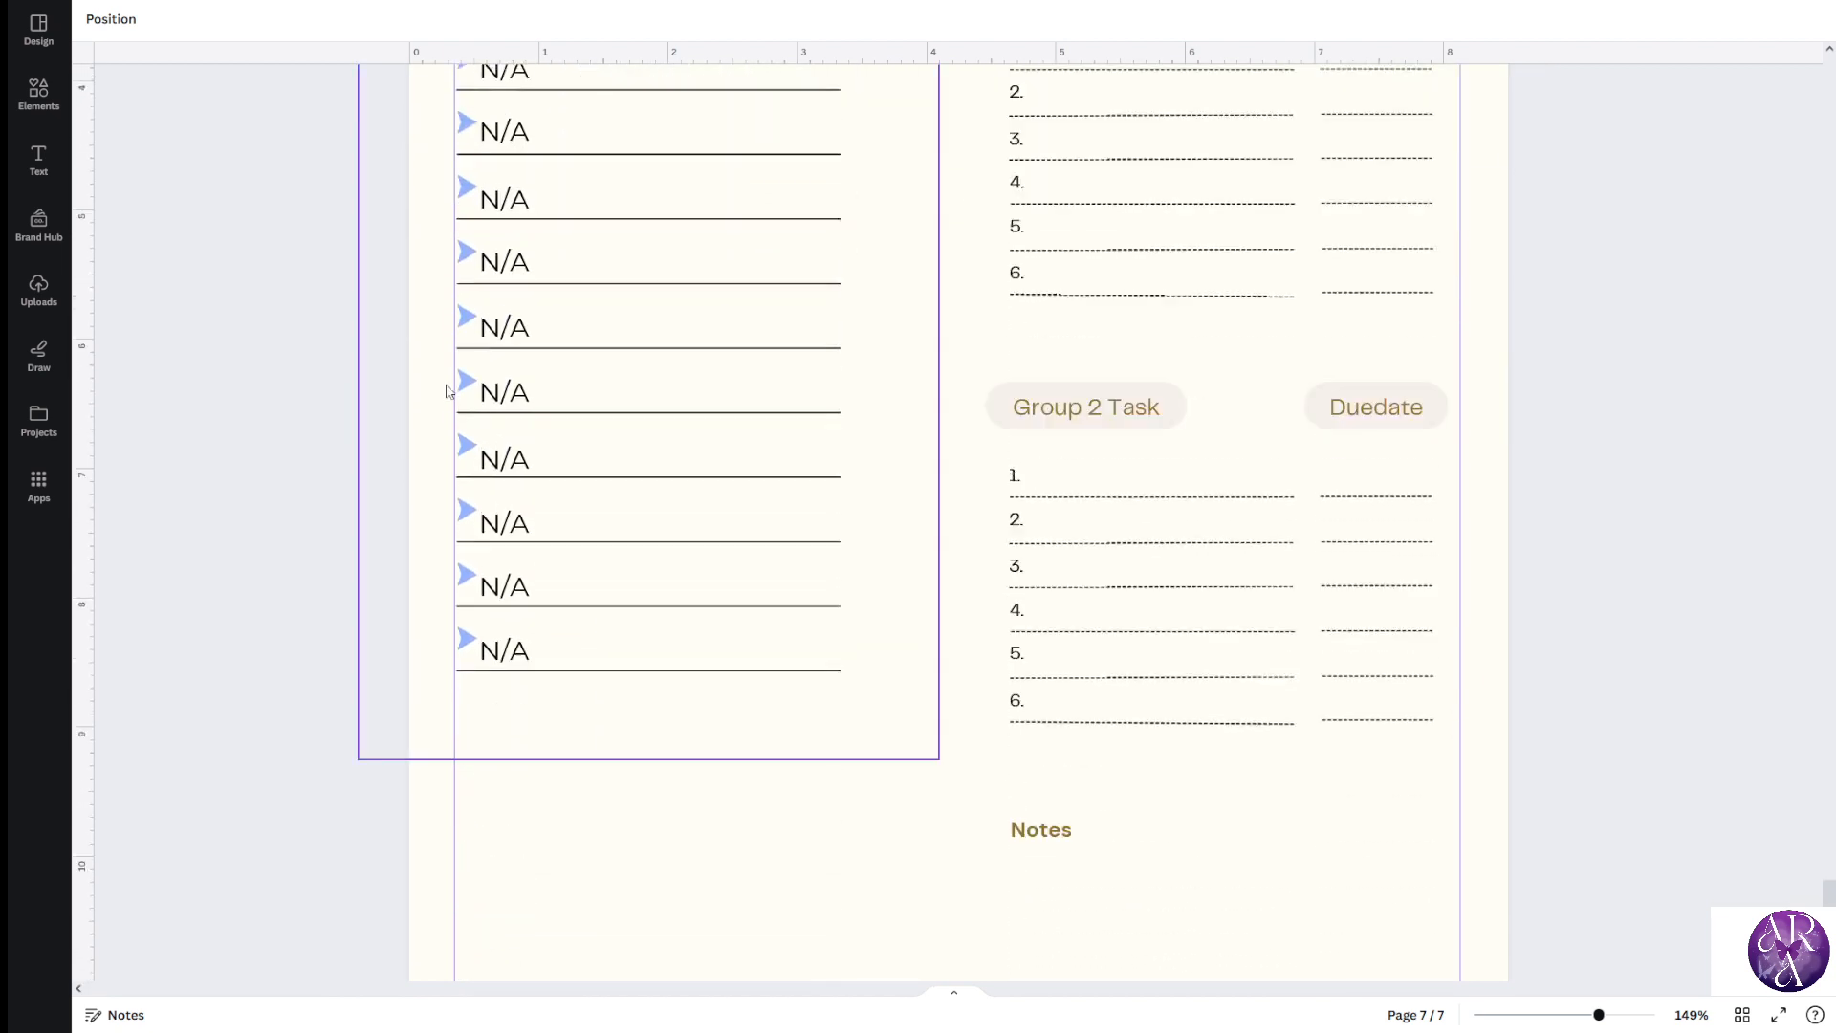
{"action": "scroll", "coordinate": [995, 640], "scroll_direction": "up", "scroll_amount": 3}
{"action": "scroll", "coordinate": [1473, 488], "scroll_direction": "up", "scroll_amount": 3}
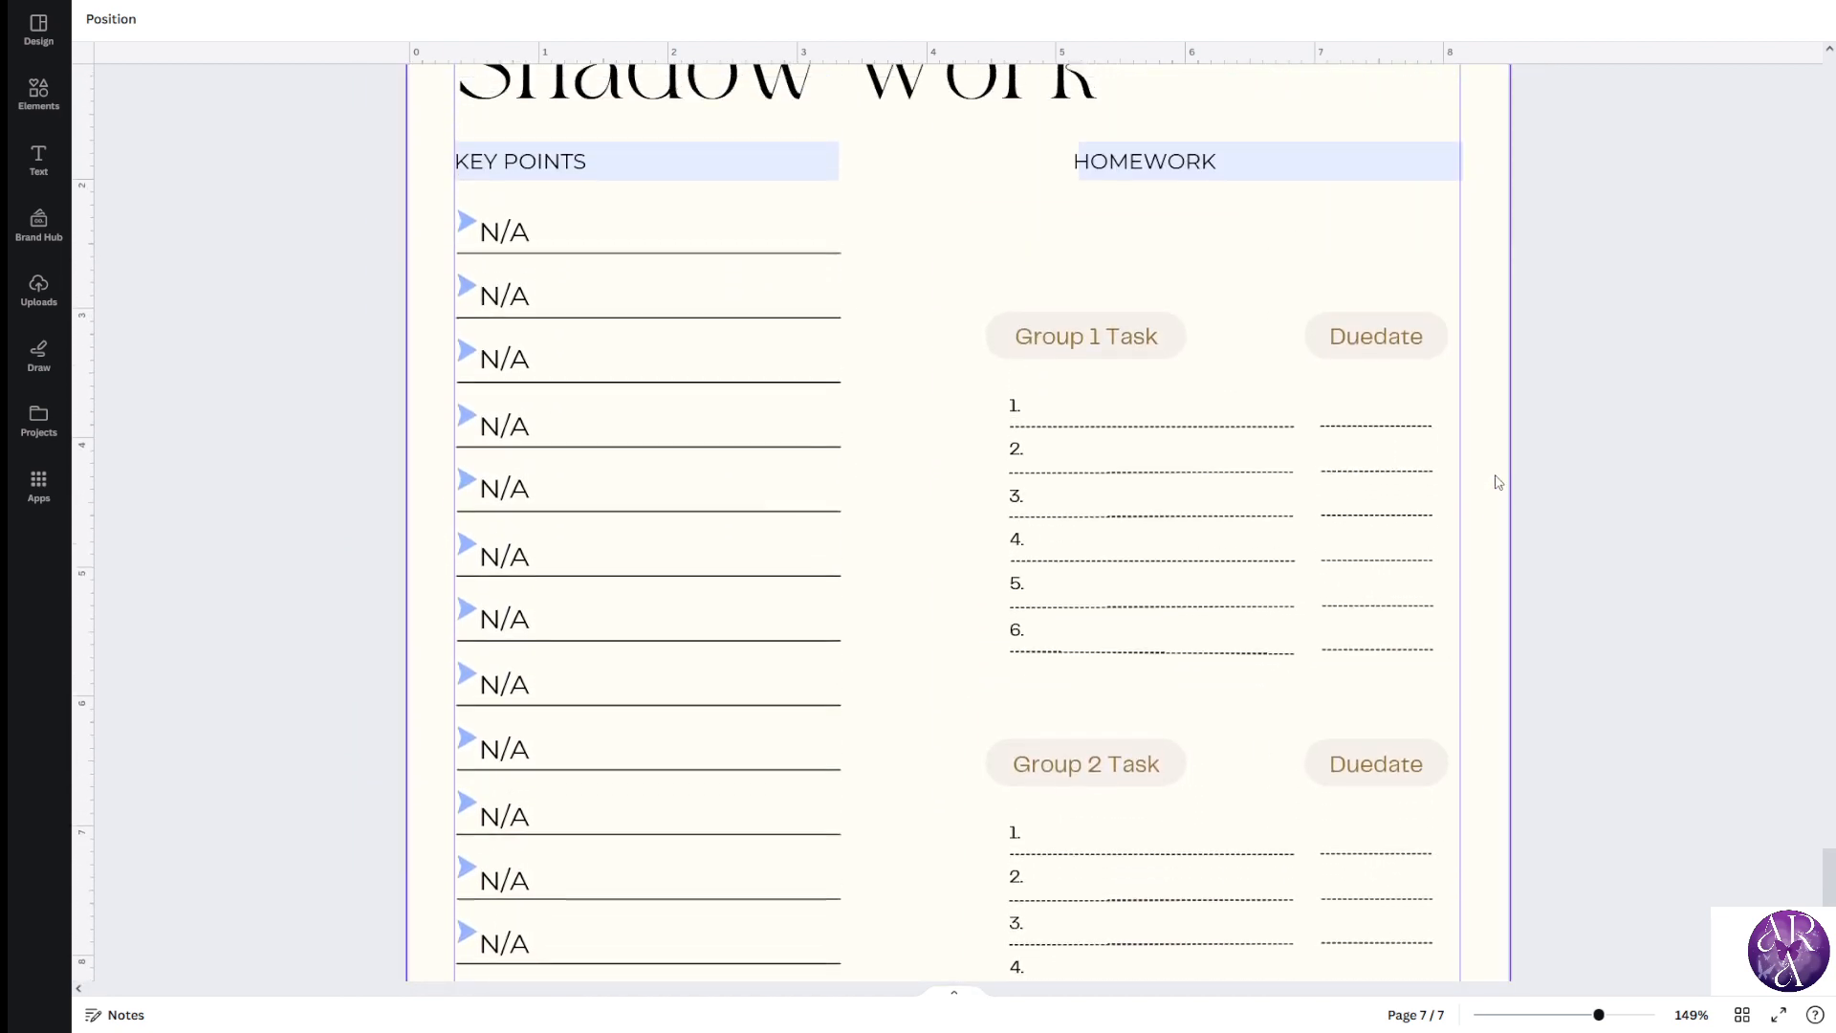
Move the HOMEWORK text slightly right inside its bar and add a horizontal guide along the top of the heading bars
{"action": "left_click", "coordinate": [1162, 255]}
{"action": "left_click_drag", "start_coordinate": [1162, 256], "coordinate": [1175, 257]}
{"action": "left_click", "coordinate": [811, 251]}
{"action": "left_click_drag", "start_coordinate": [960, 58], "coordinate": [959, 232]}
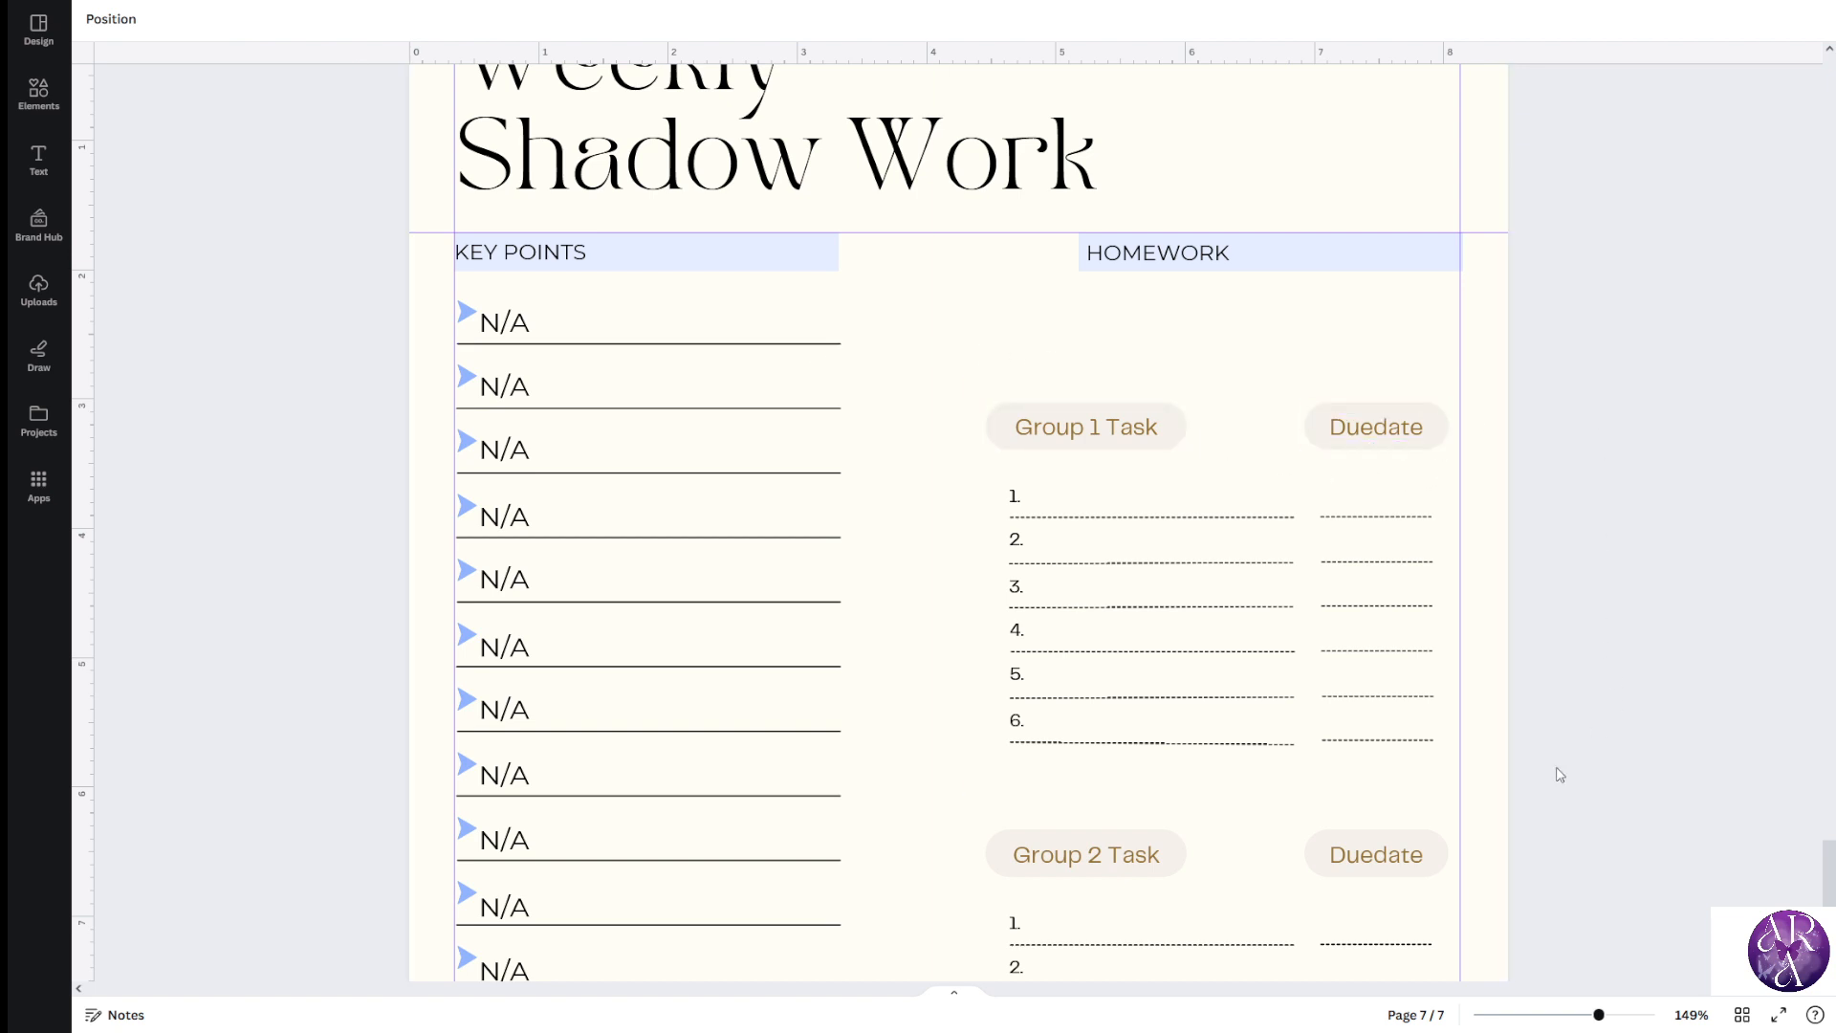
Move the whole Group 1 Task block, including its Duedate column, up beneath the HOMEWORK bar and slightly right
{"action": "left_click_drag", "start_coordinate": [1552, 762], "coordinate": [979, 405]}
{"action": "left_click", "coordinate": [1590, 739]}
{"action": "left_click_drag", "start_coordinate": [1640, 753], "coordinate": [1024, 358]}
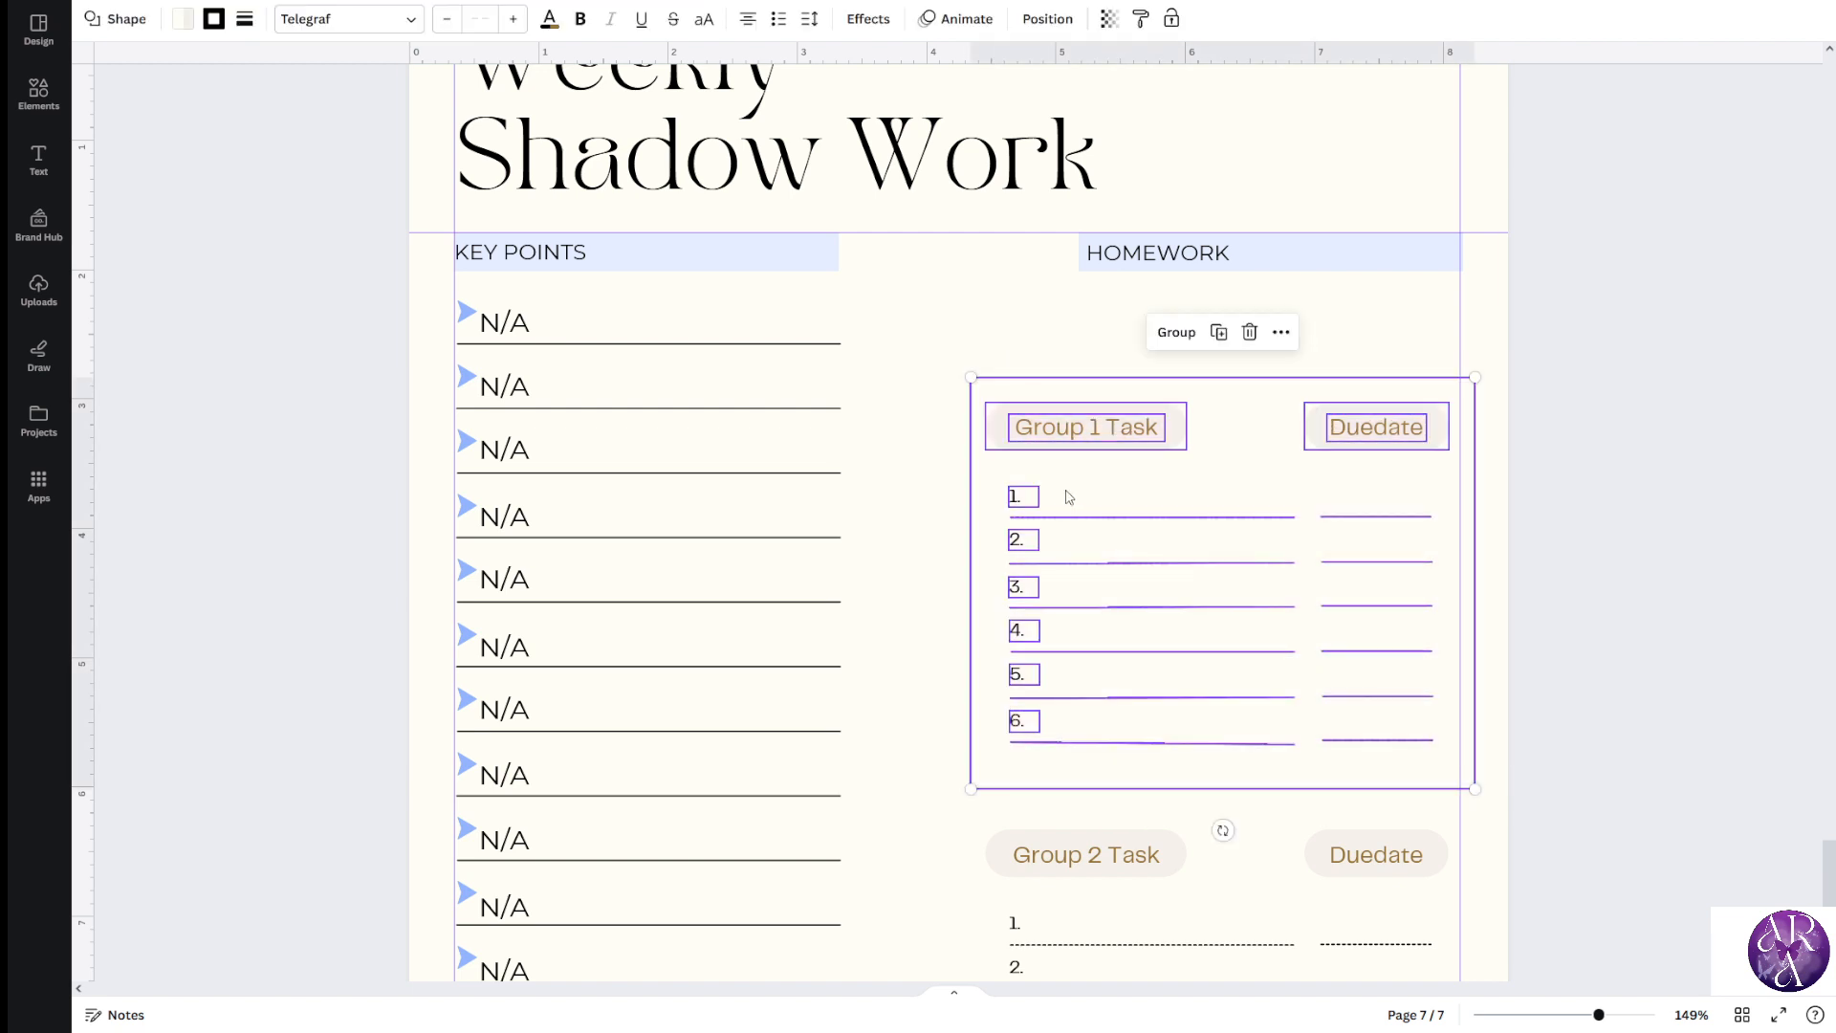
{"action": "left_click_drag", "start_coordinate": [1052, 454], "coordinate": [1063, 370]}
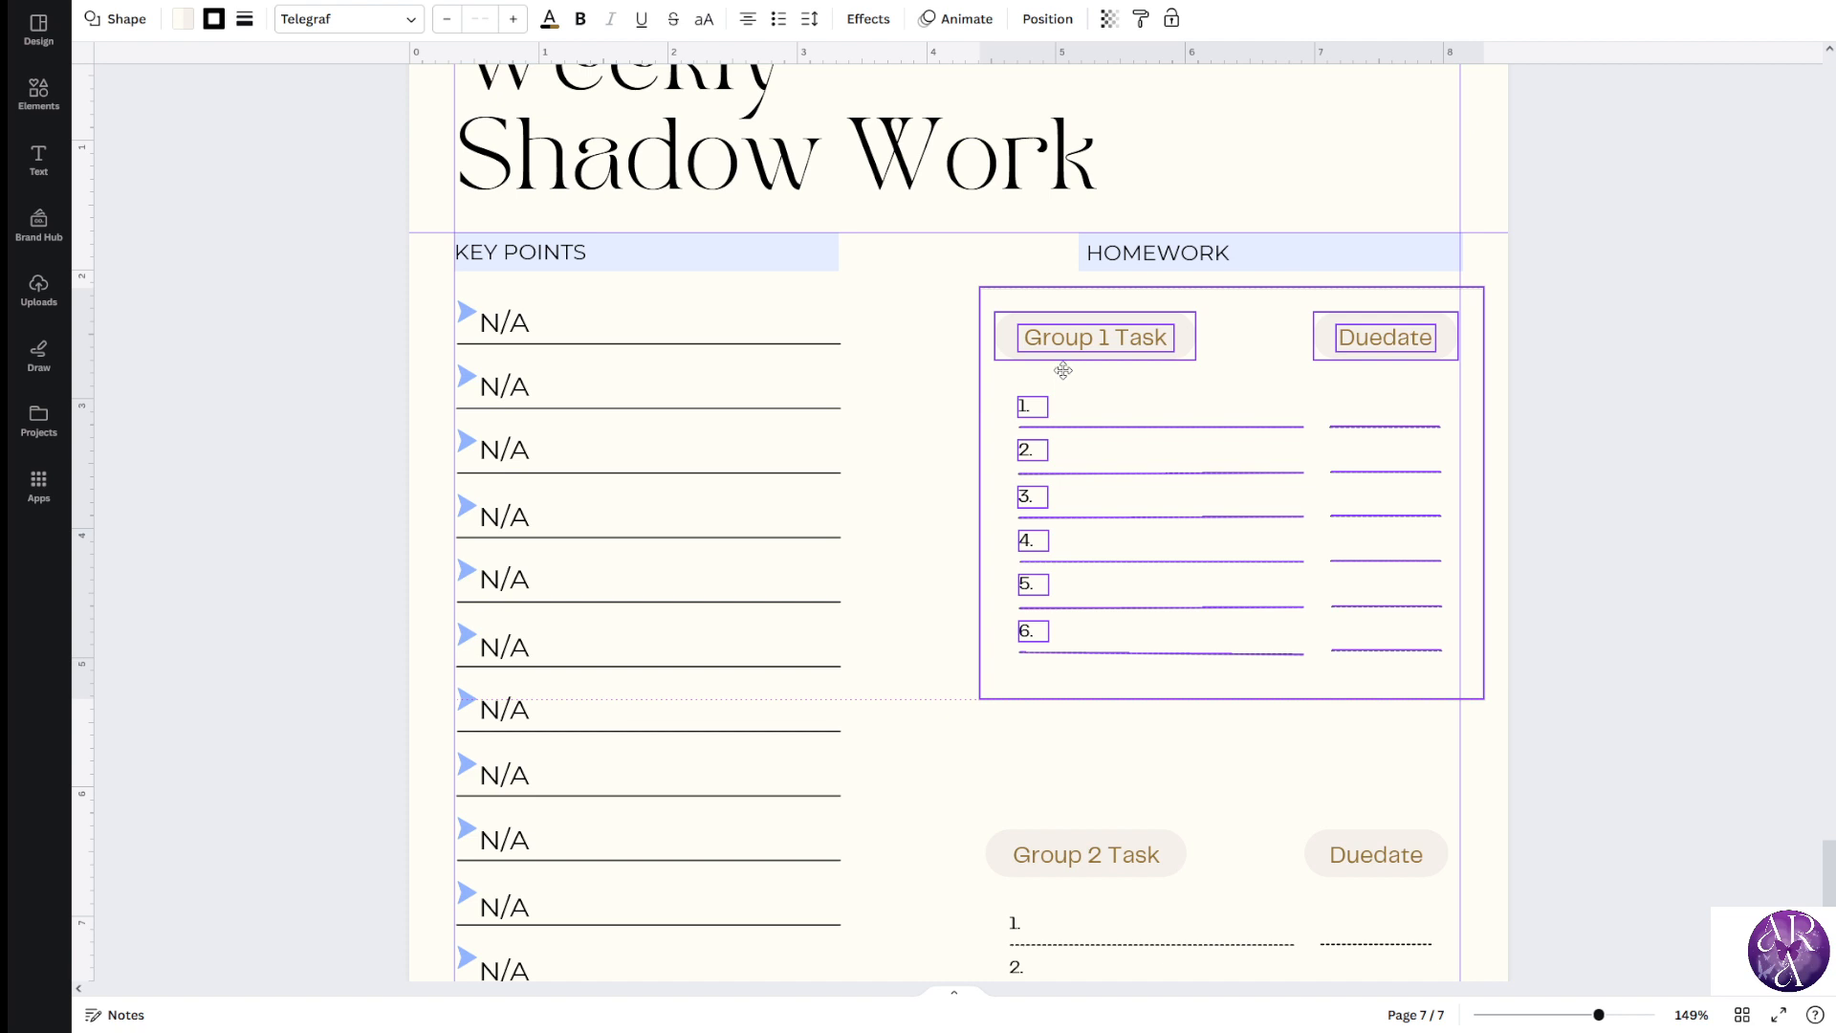
{"action": "mouse_move", "coordinate": [1064, 370]}
{"action": "left_mouse_down"}
{"action": "mouse_move", "coordinate": [1057, 421]}
{"action": "mouse_move", "coordinate": [1063, 385]}
{"action": "left_mouse_up"}
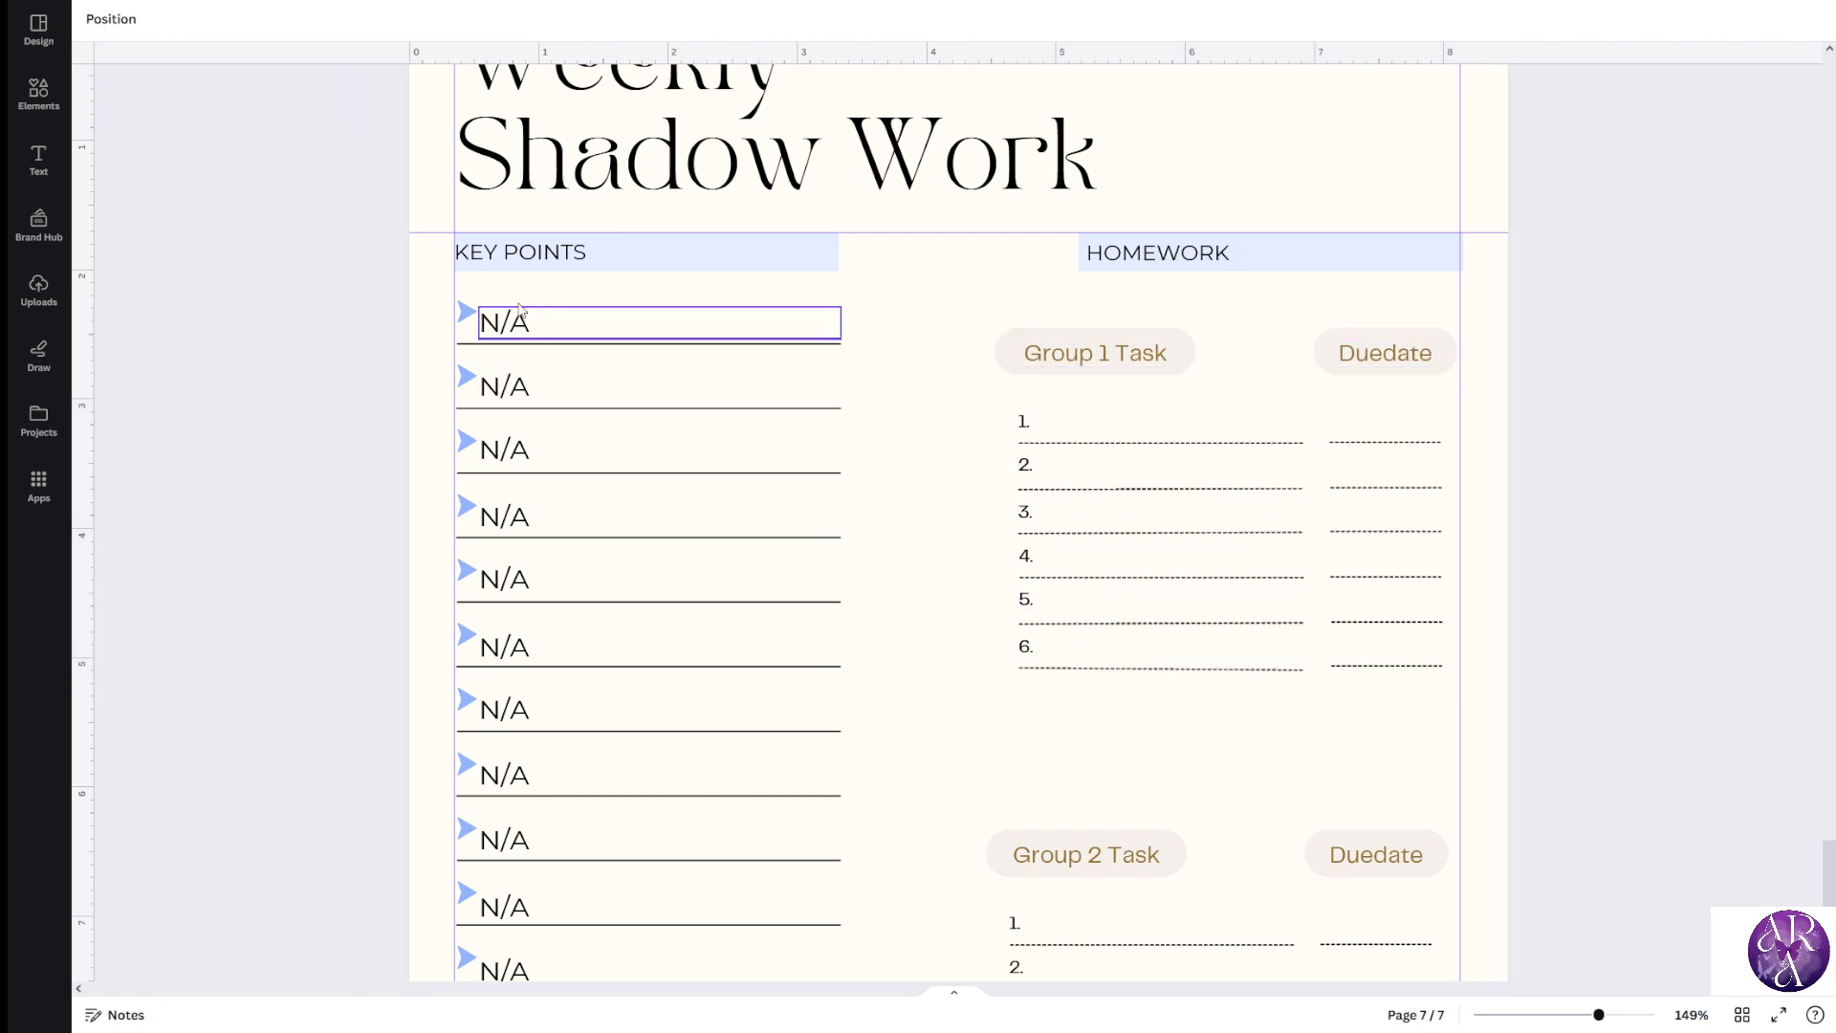
Add a horizontal guide at the top of the first KEY POINTS arrow and raise the Group 1 Task block to it
{"action": "left_click", "coordinate": [468, 314]}
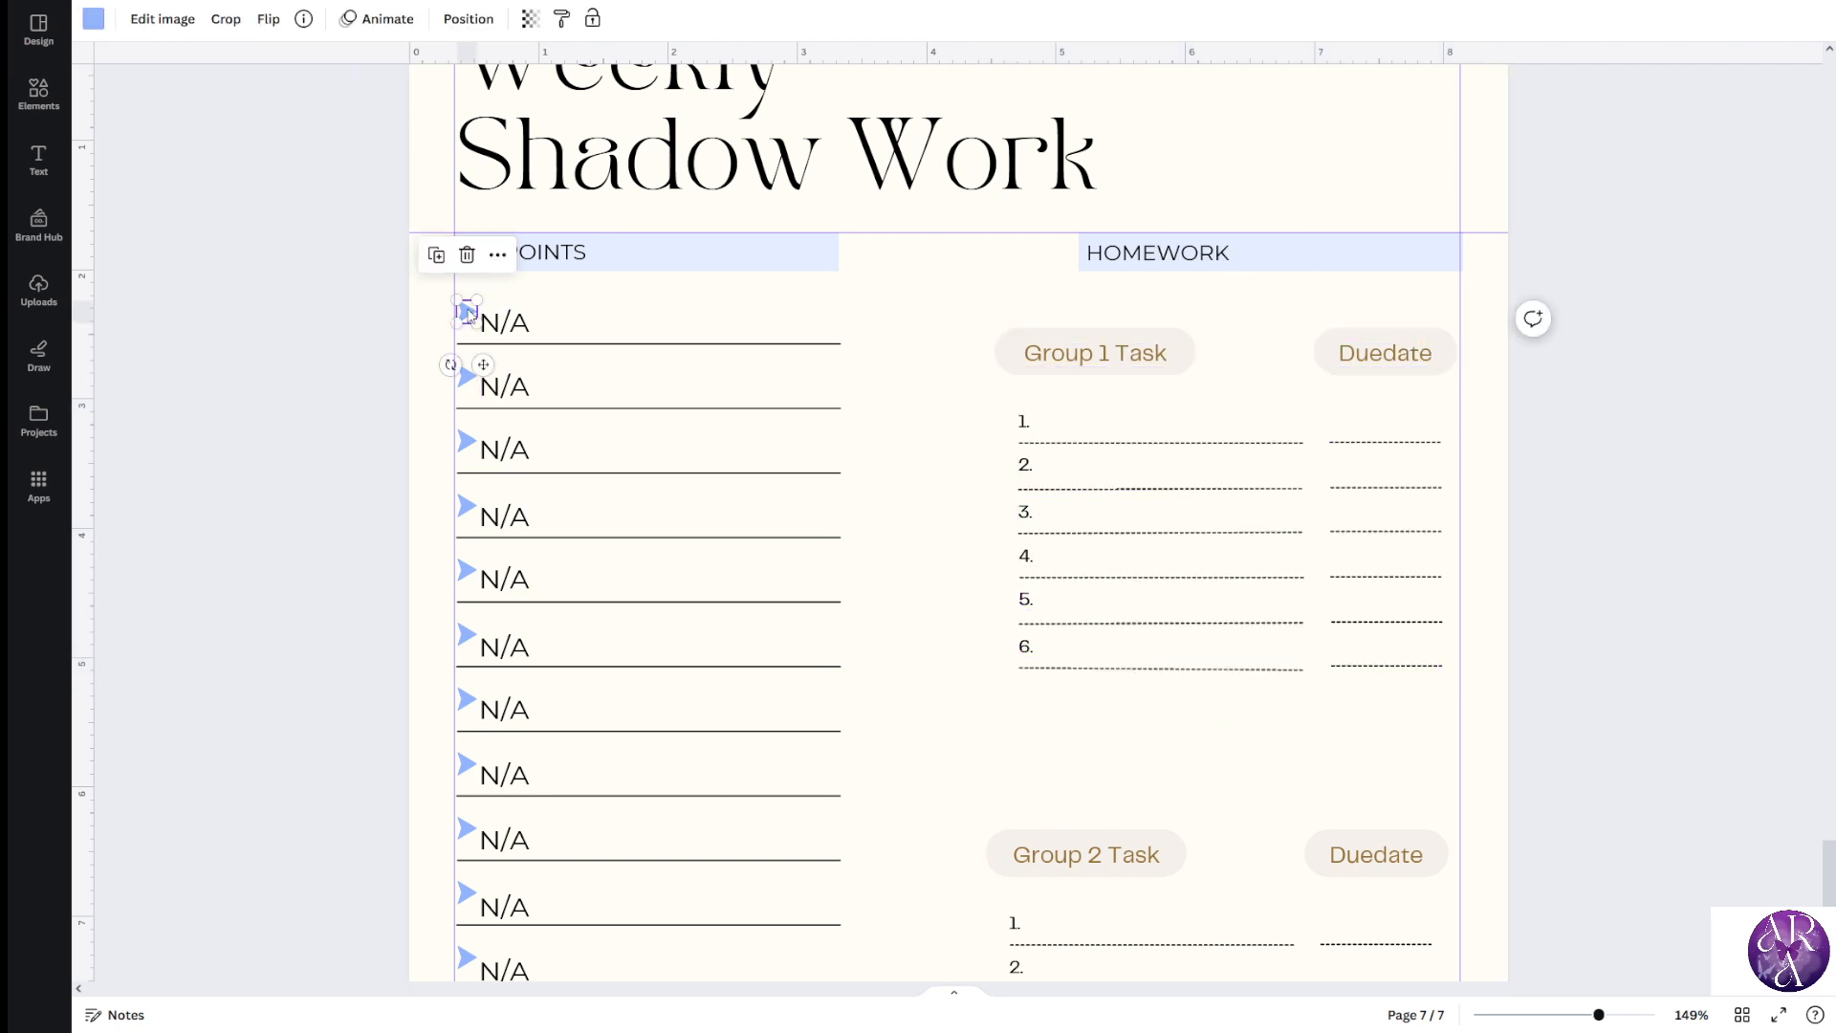
{"action": "scroll", "coordinate": [531, 411], "scroll_direction": "up", "scroll_amount": 2}
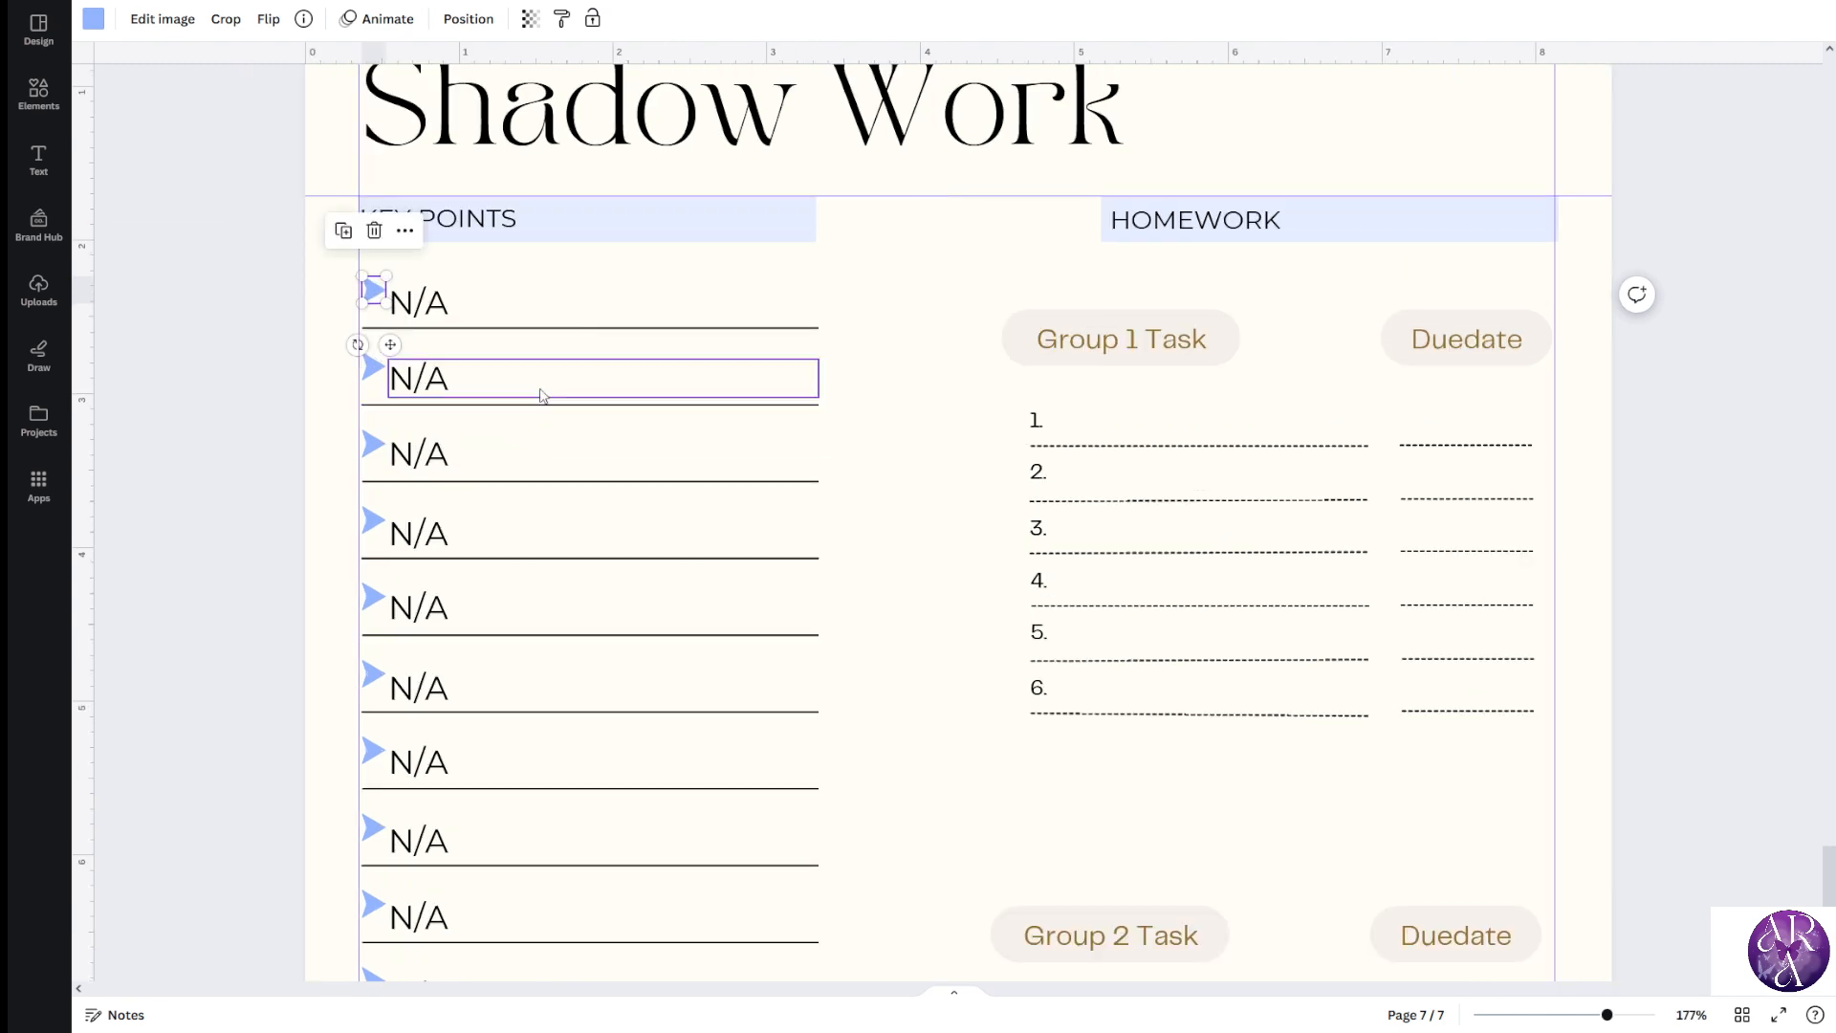
{"action": "left_click_drag", "start_coordinate": [681, 54], "coordinate": [649, 274]}
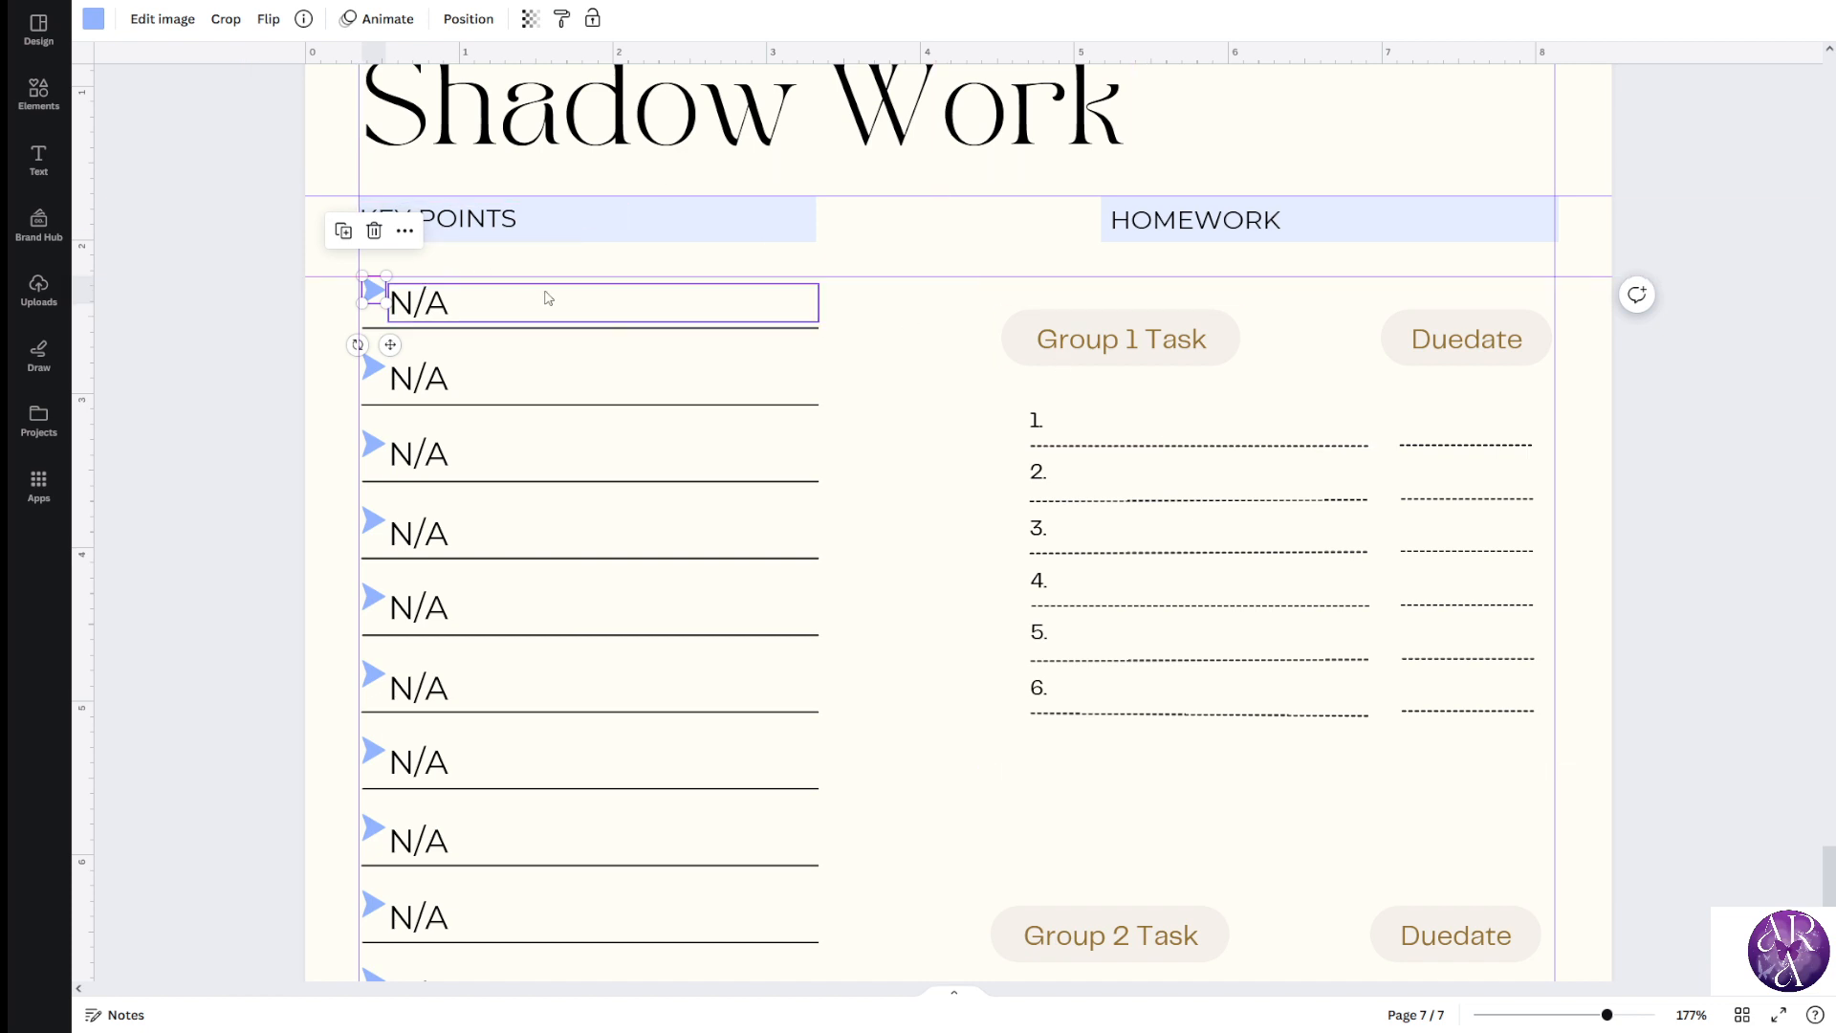
{"action": "left_click_drag", "start_coordinate": [1668, 763], "coordinate": [1022, 340]}
{"action": "left_click_drag", "start_coordinate": [1189, 383], "coordinate": [1185, 345]}
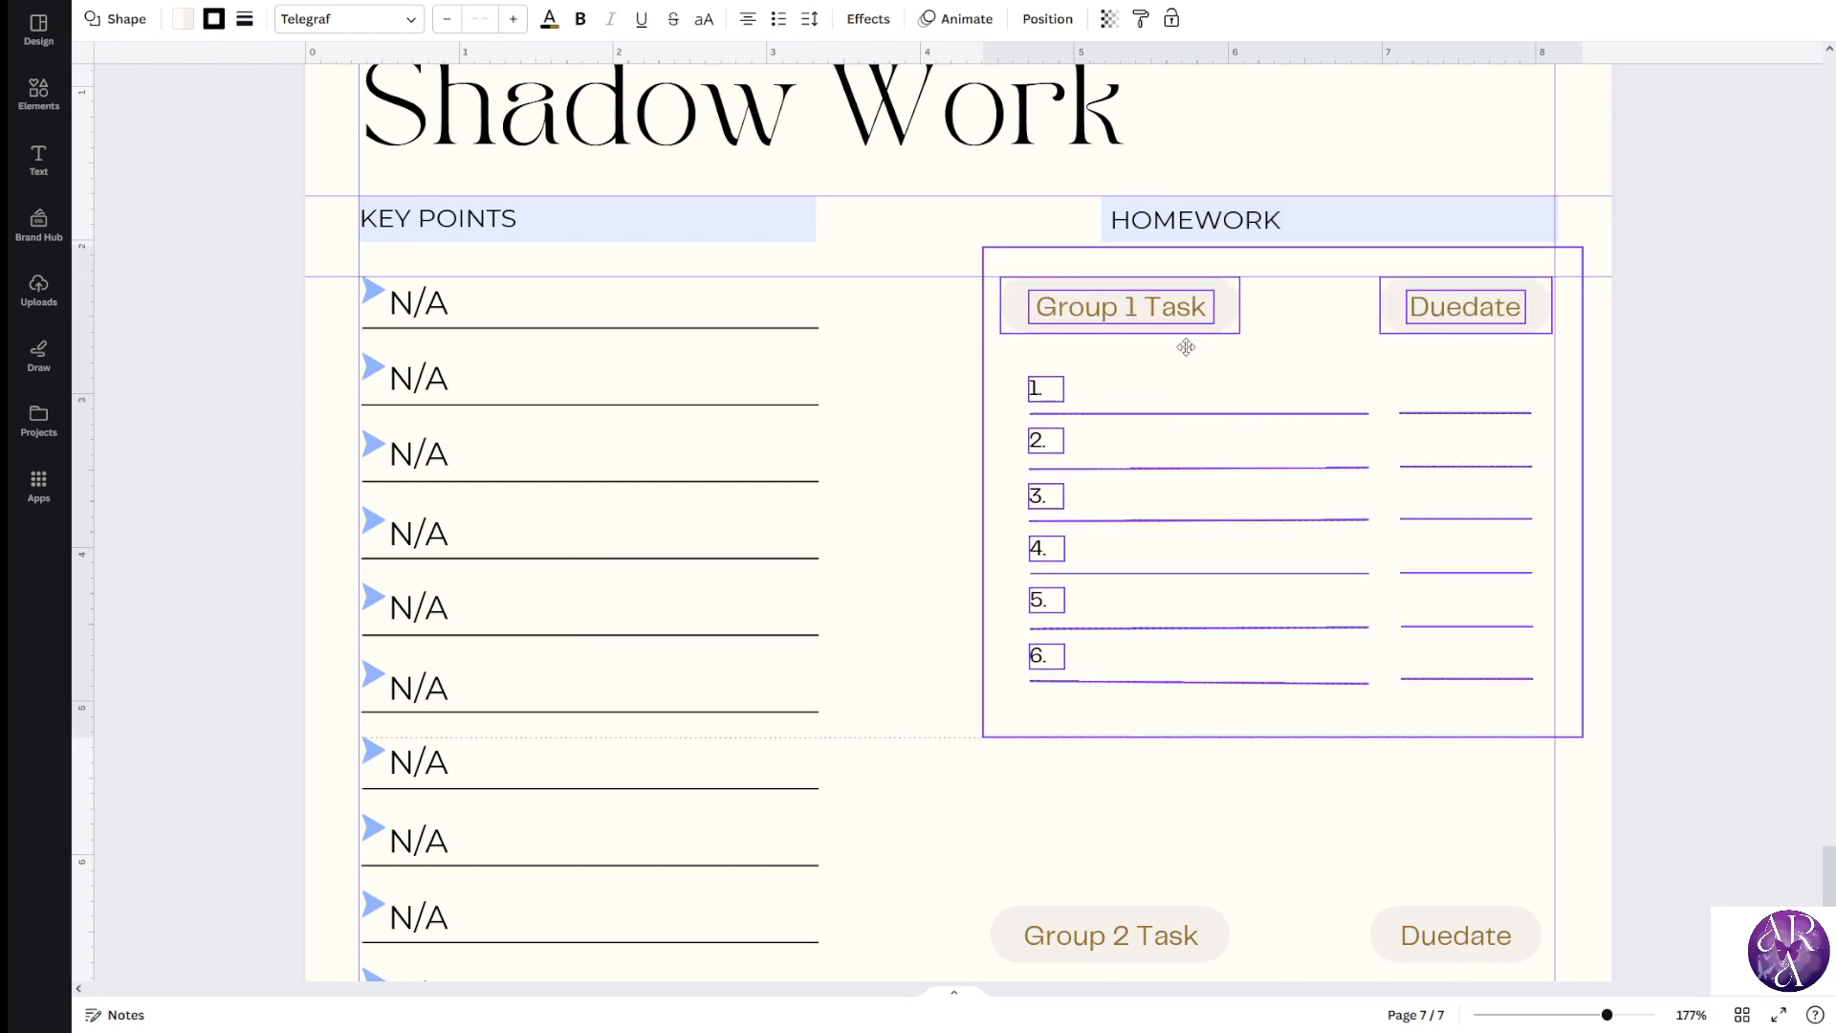
{"action": "left_click", "coordinate": [1734, 405]}
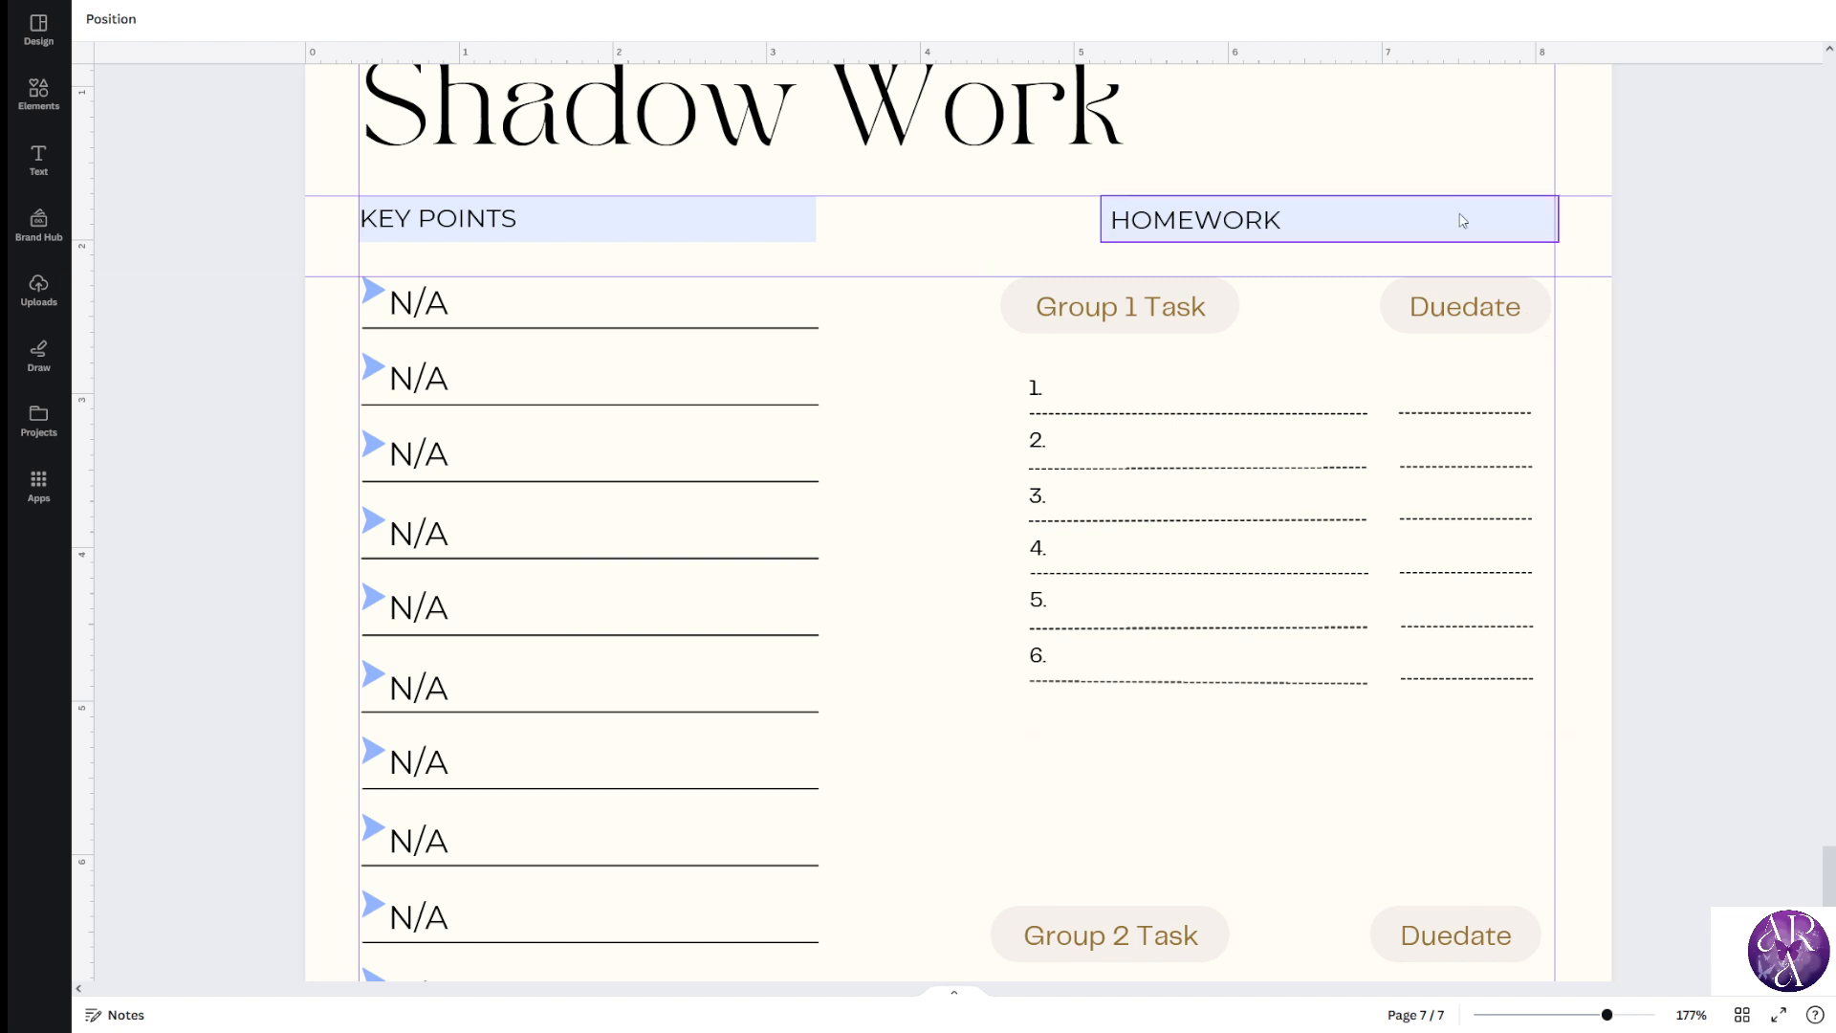
Remove both horizontal guides and the right-margin vertical guide from page 7
{"action": "scroll", "coordinate": [1512, 449], "scroll_direction": "down", "scroll_amount": 5}
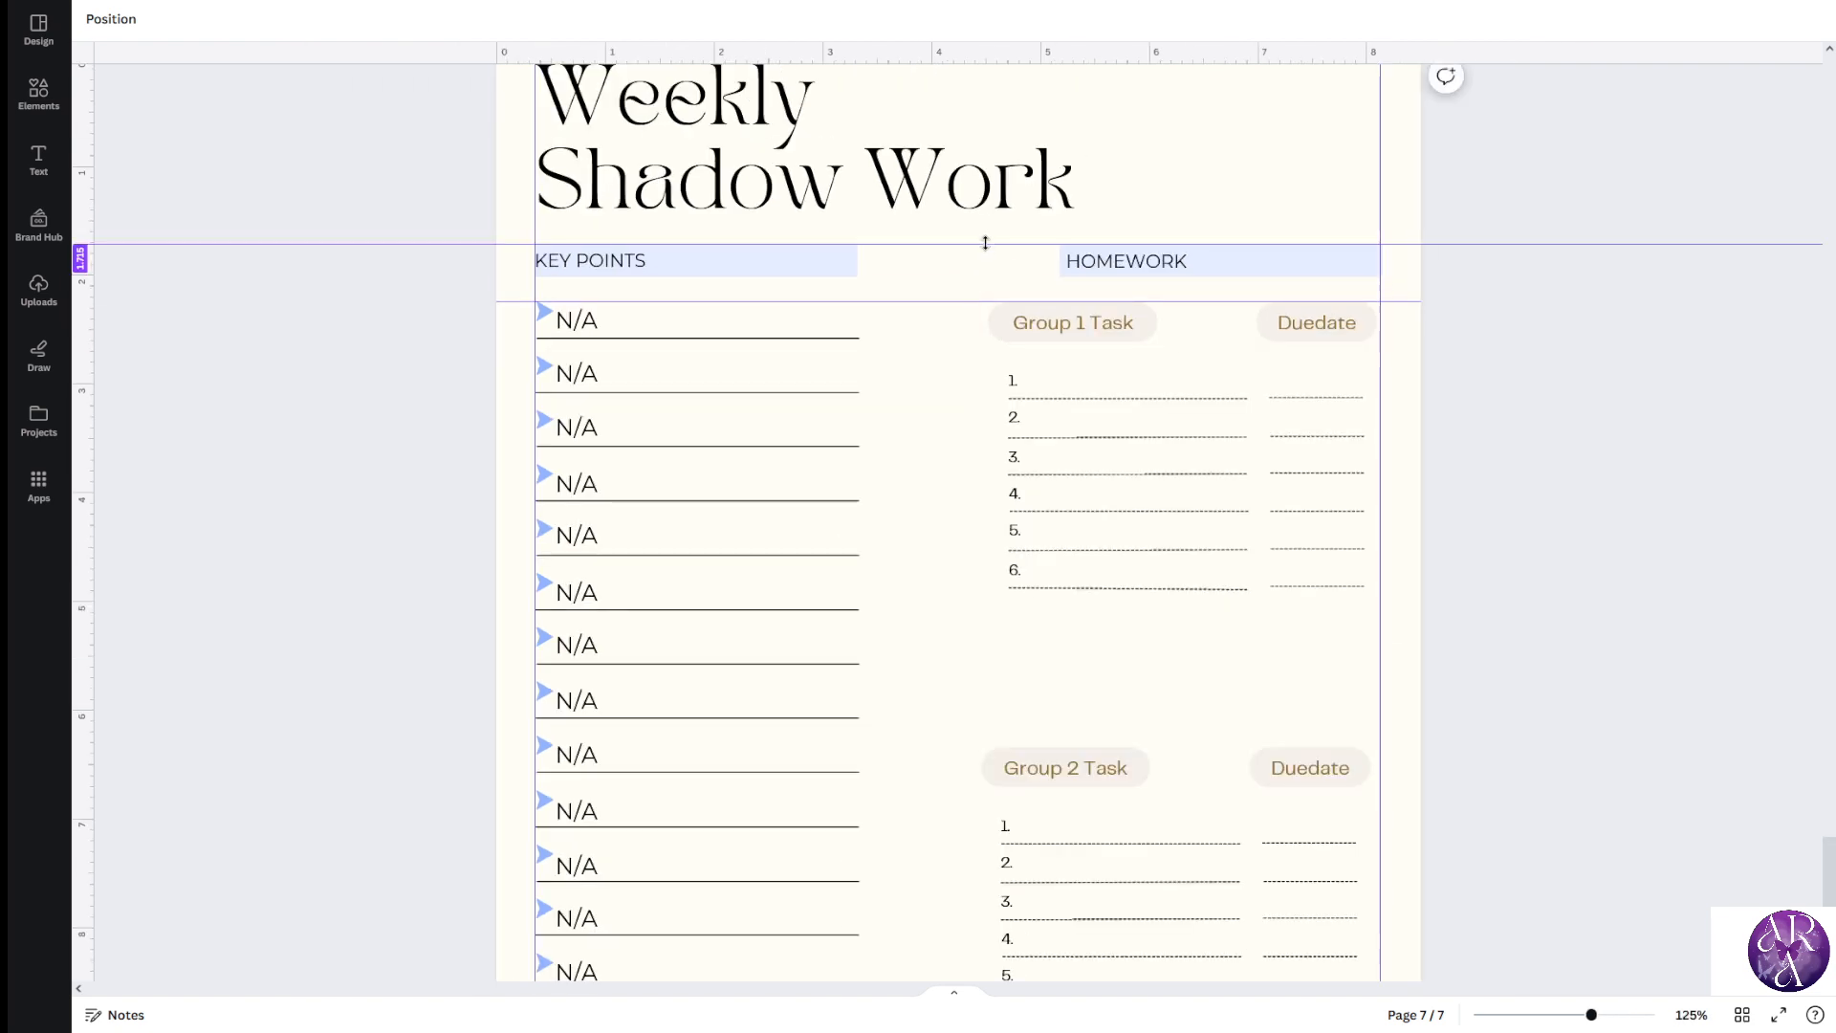
{"action": "left_click_drag", "start_coordinate": [985, 243], "coordinate": [966, 52]}
{"action": "left_click_drag", "start_coordinate": [922, 300], "coordinate": [956, 52]}
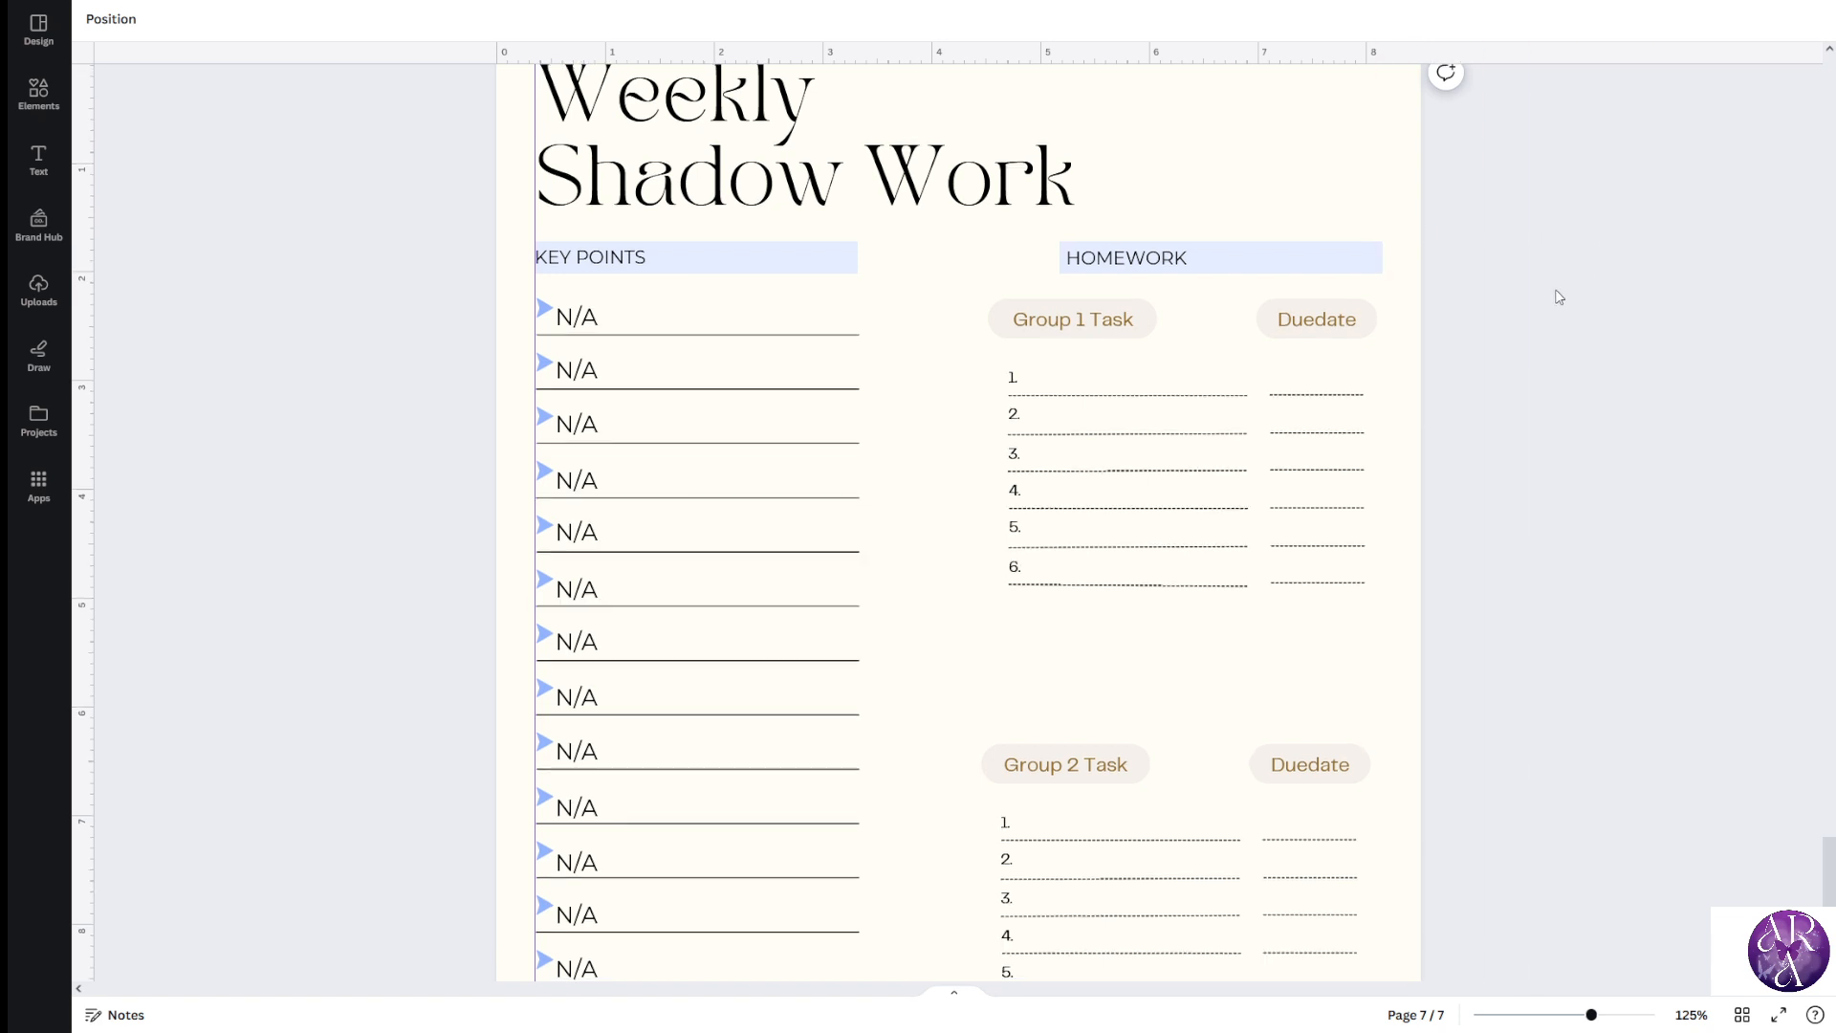
{"action": "scroll", "coordinate": [1557, 295], "scroll_direction": "down", "scroll_amount": 1}
{"action": "scroll", "coordinate": [1559, 295], "scroll_direction": "up", "scroll_amount": 2}
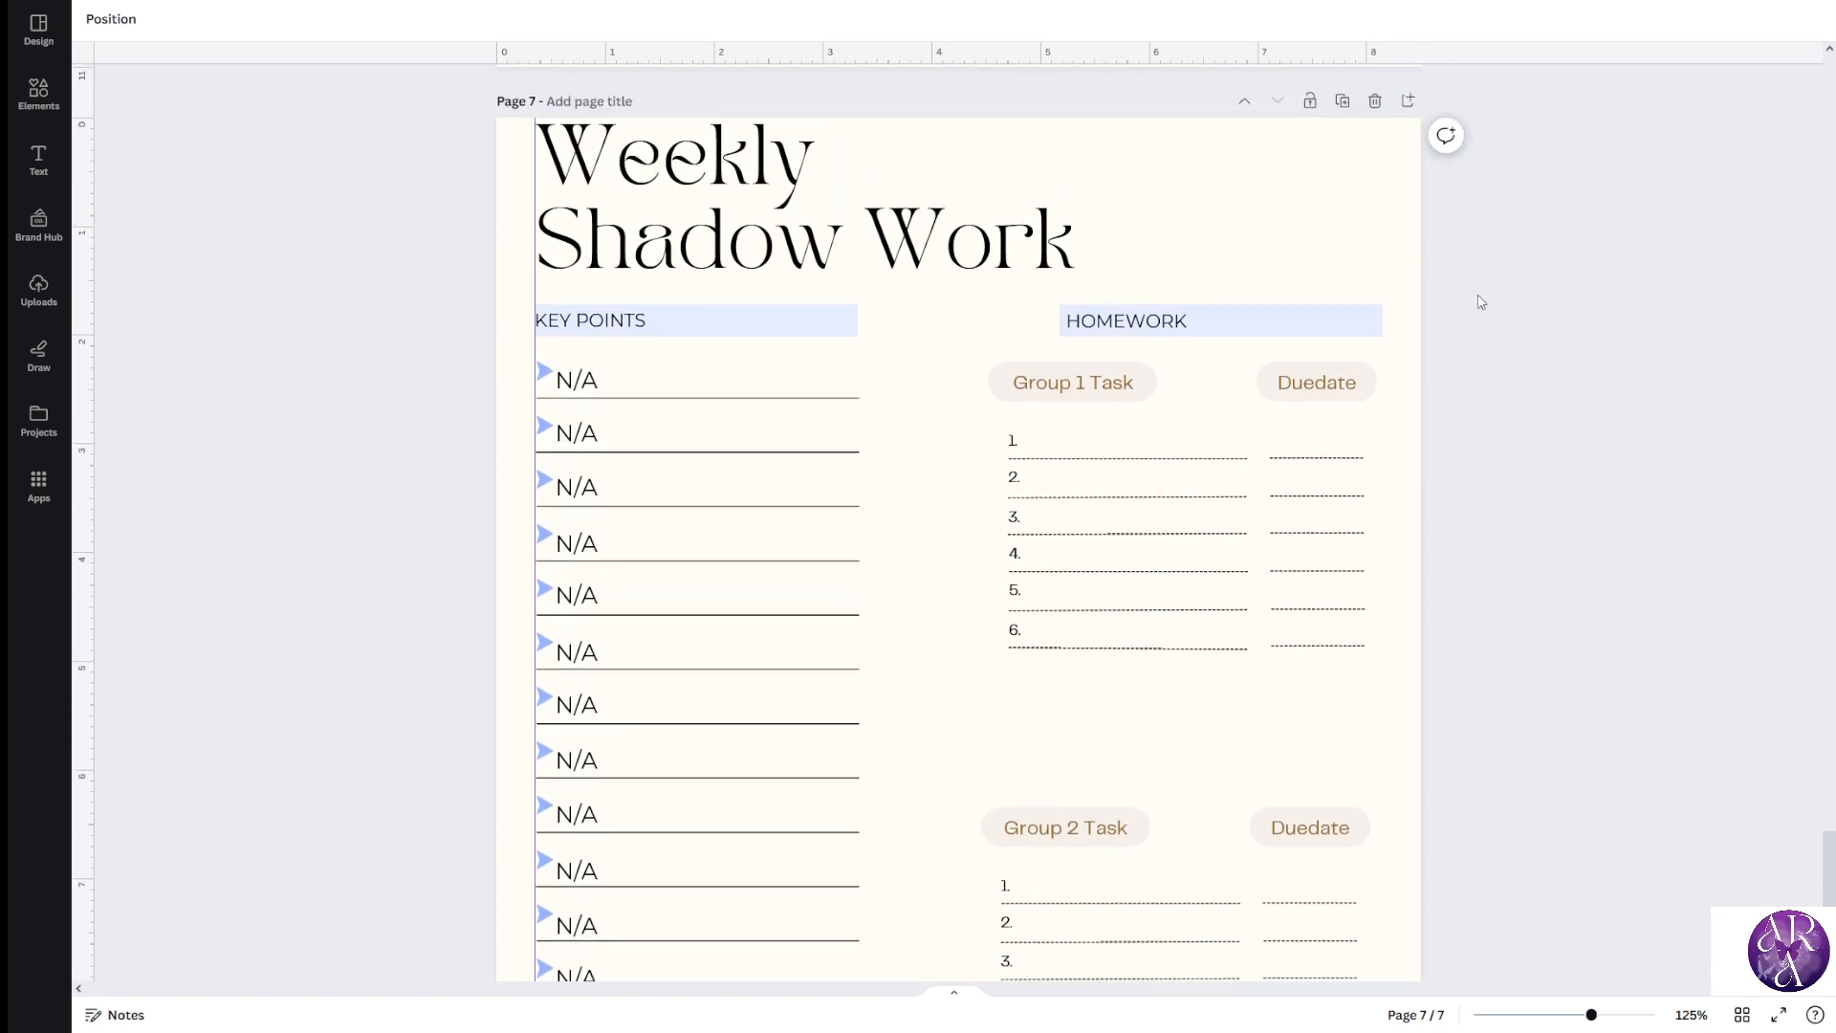
Copy the HOMEWORK bar's light blue style onto the background shape of the Group 1 Duedate label
{"action": "left_click", "coordinate": [1266, 388]}
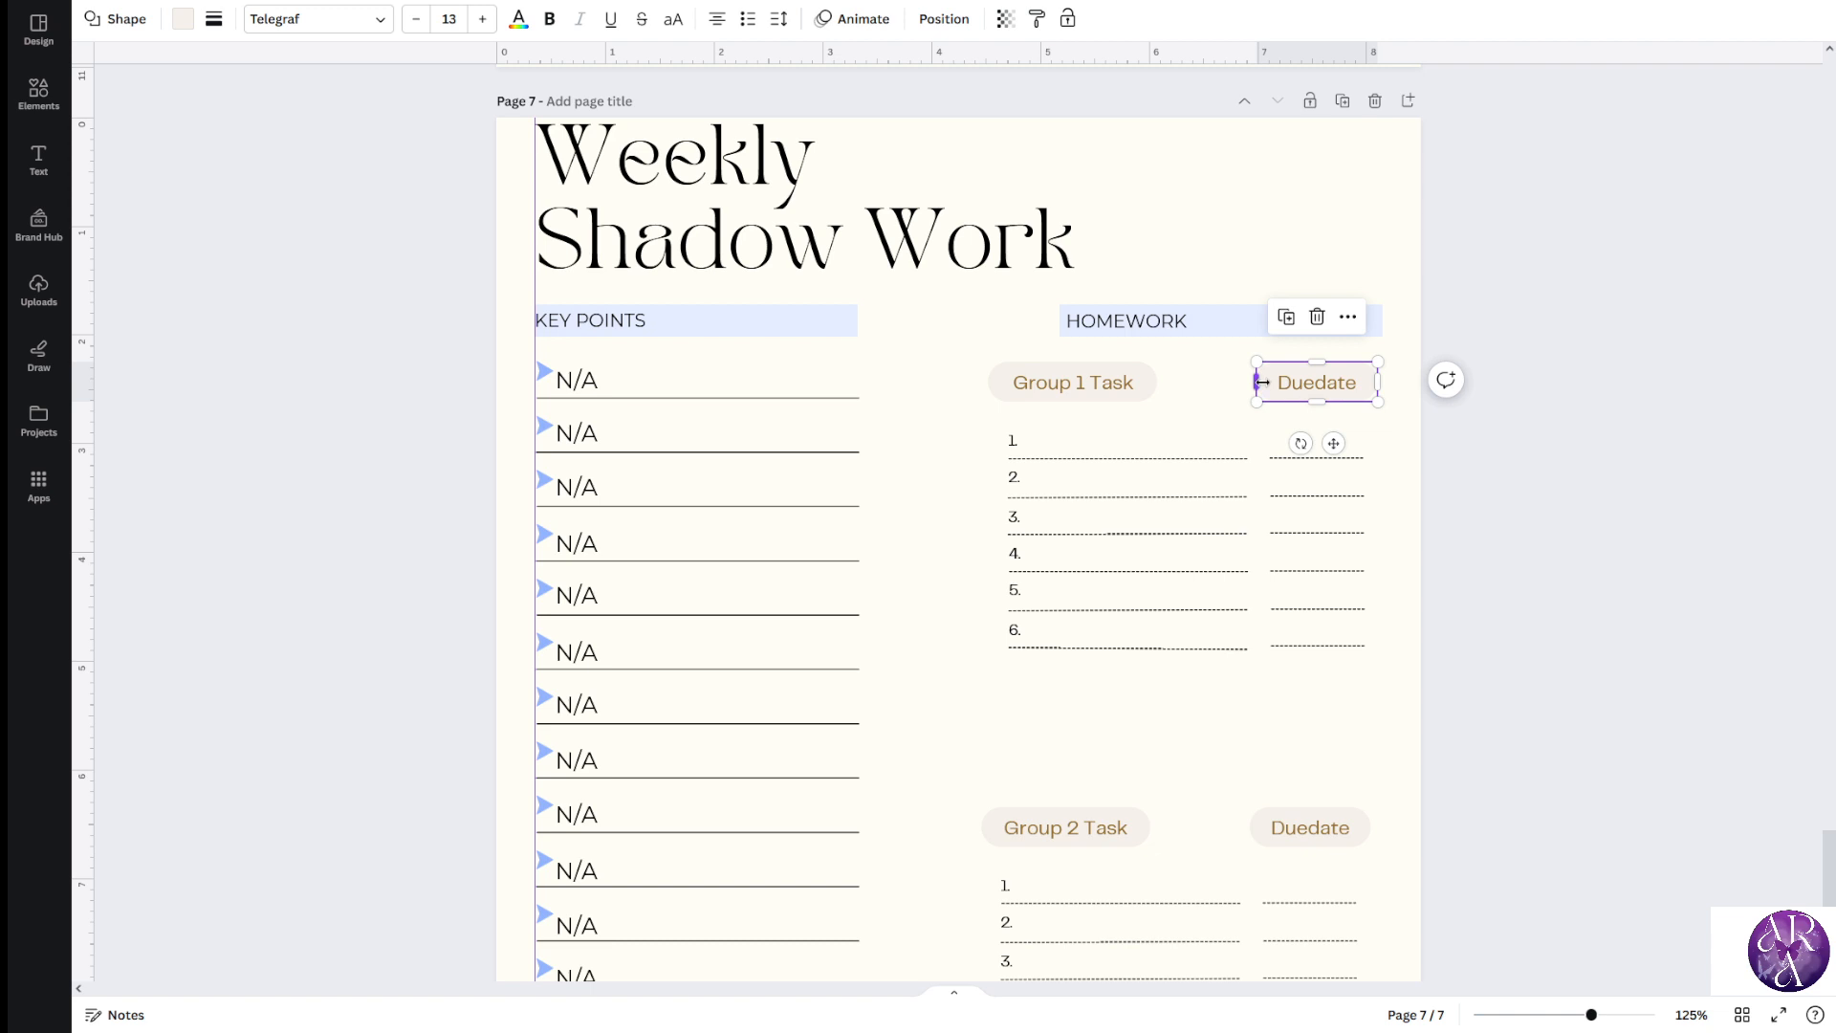
{"action": "left_click", "coordinate": [1234, 318]}
{"action": "left_click", "coordinate": [1342, 323]}
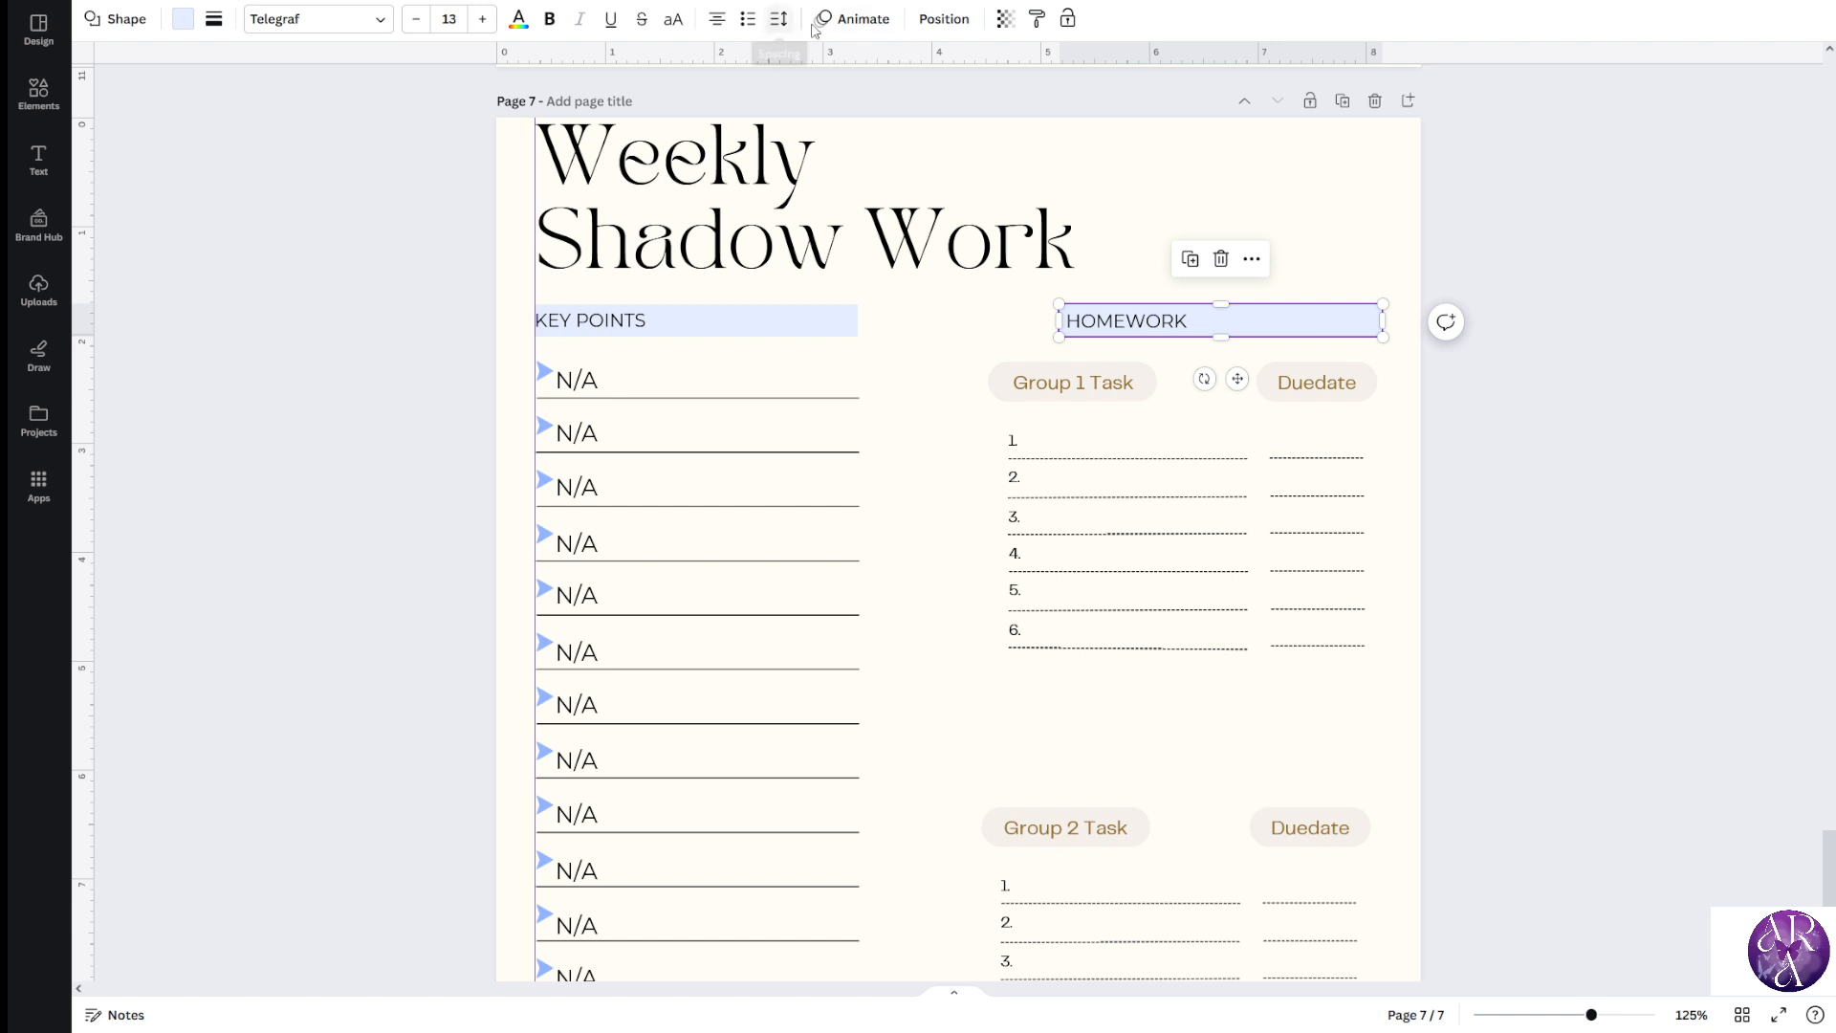
{"action": "left_click", "coordinate": [1369, 382]}
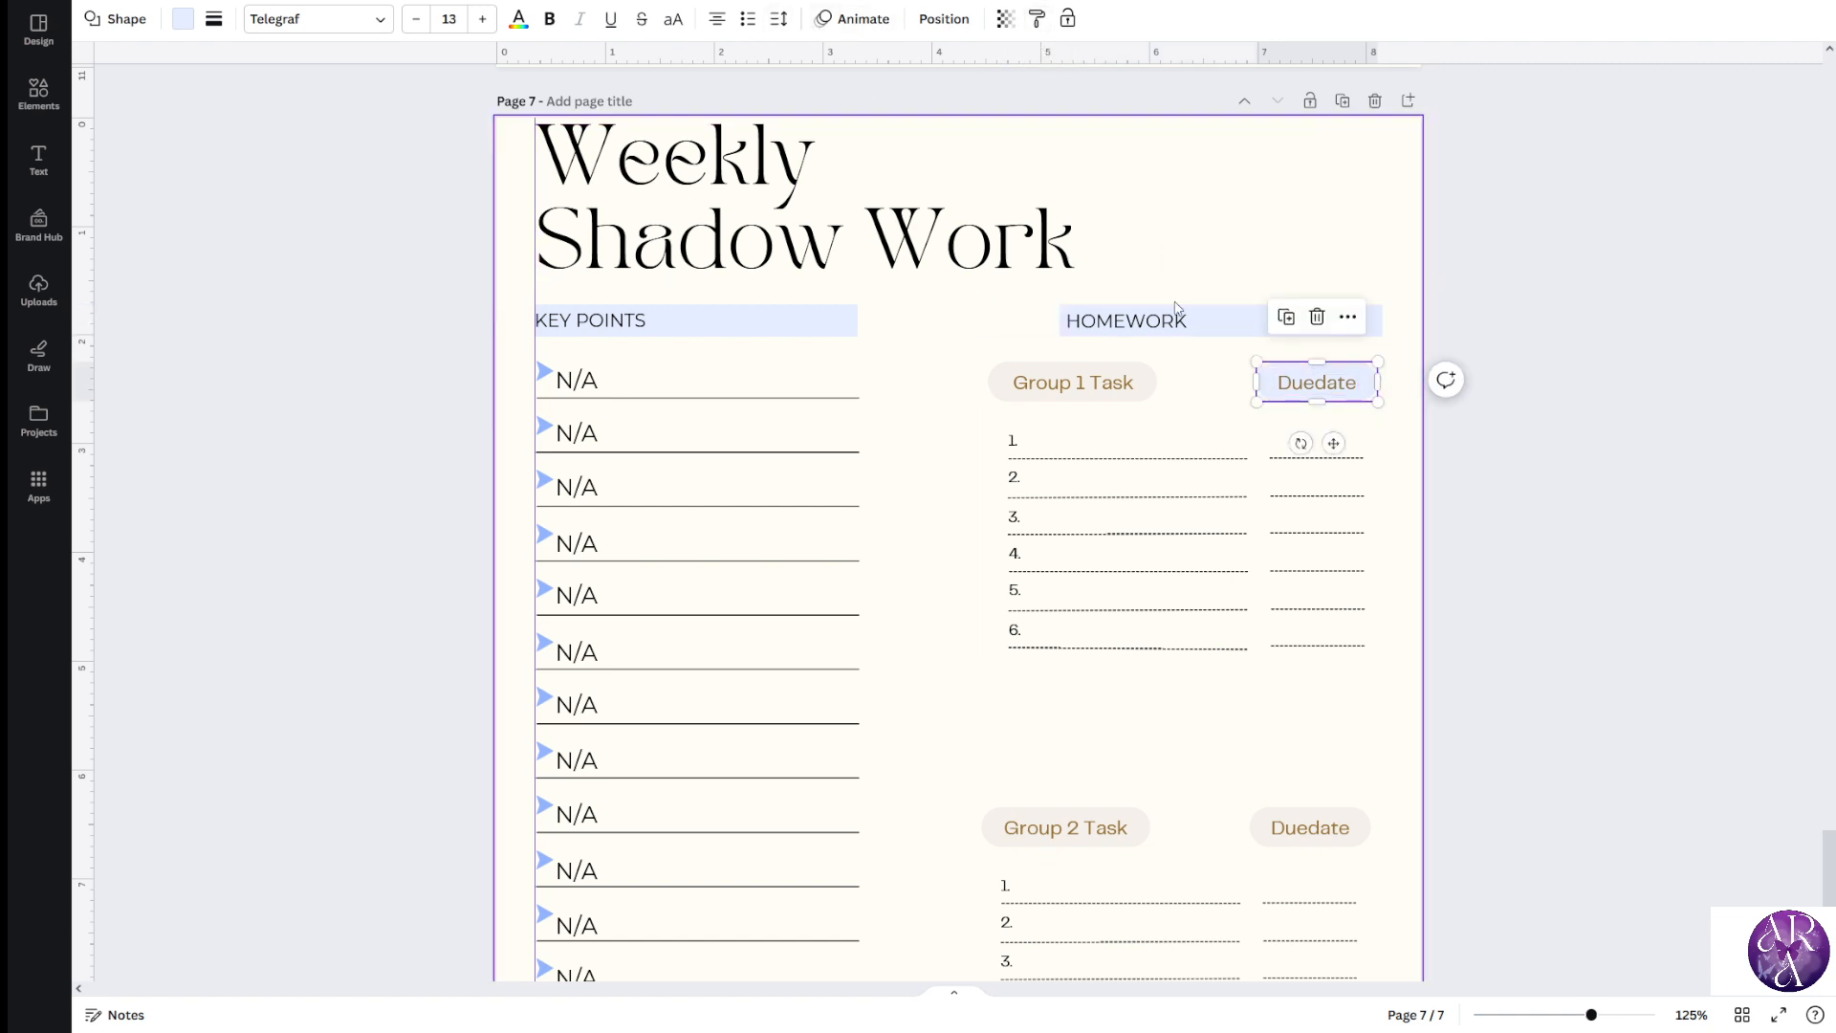
Try a hexagon as the Group 1 Duedate label's background, and settle on a downward arrow shape
{"action": "left_click", "coordinate": [1722, 537]}
{"action": "left_click", "coordinate": [1273, 398]}
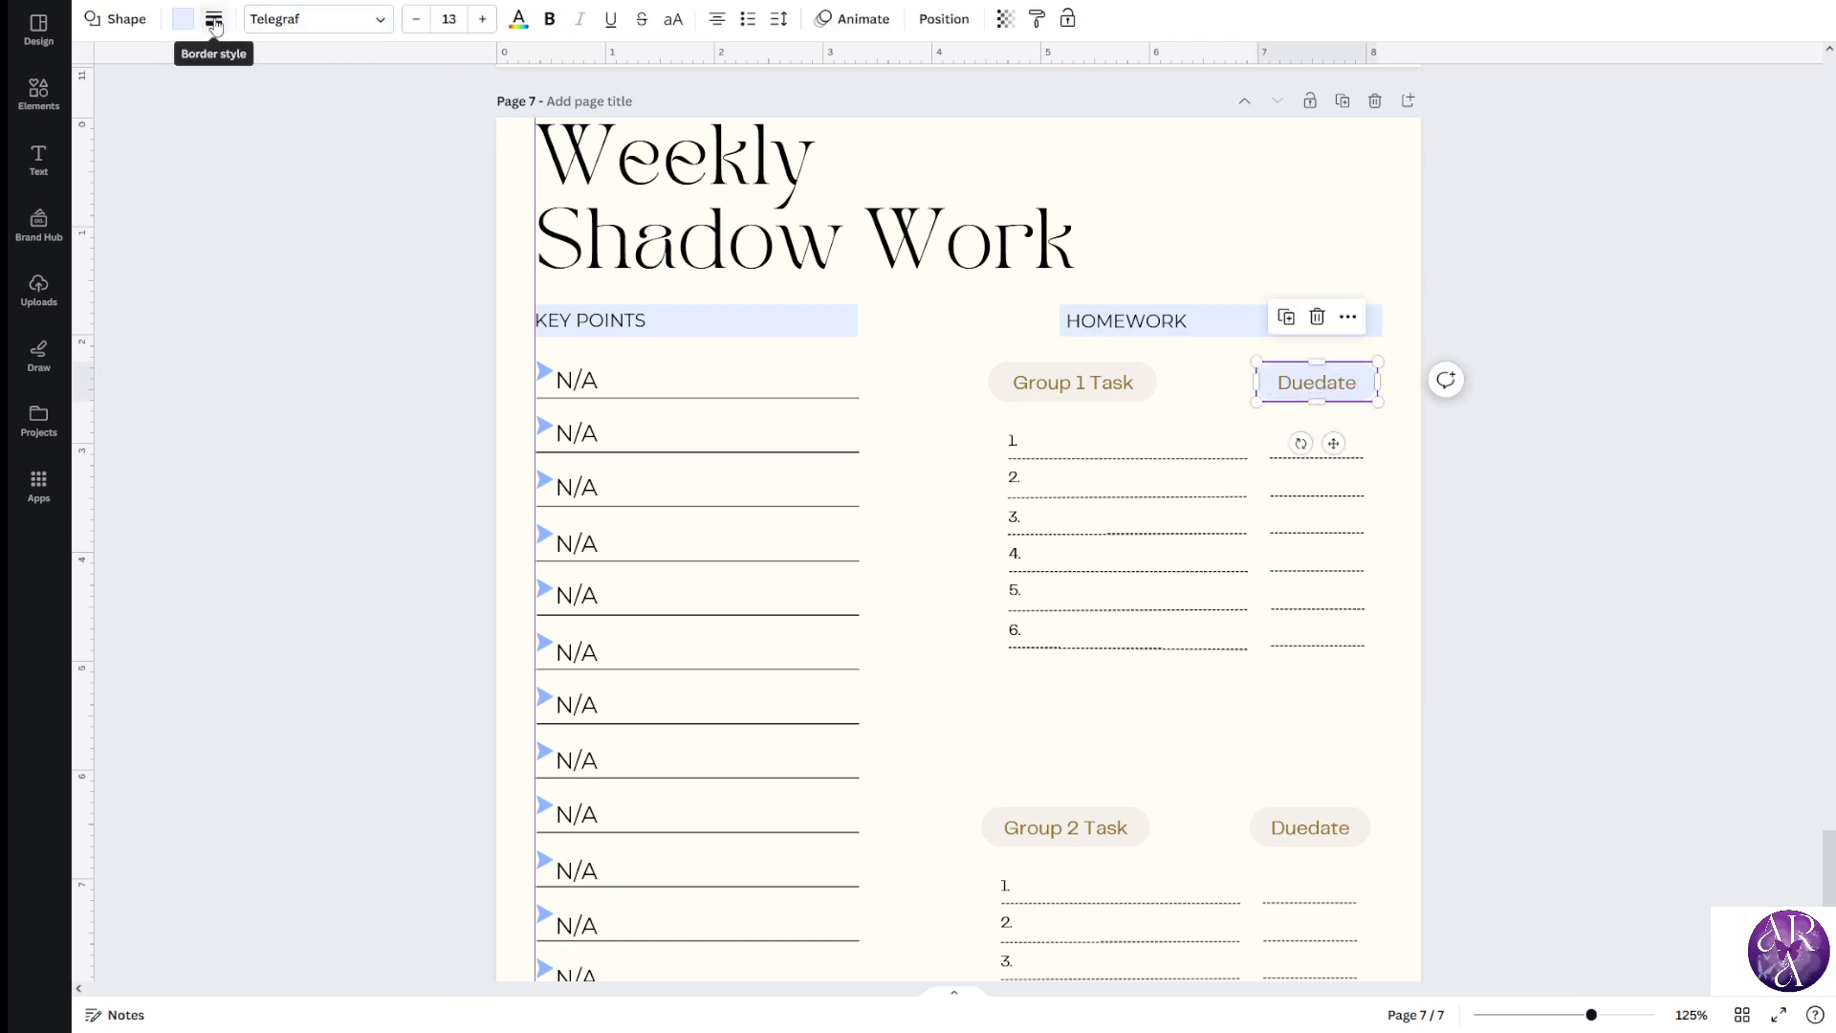
{"action": "left_click", "coordinate": [115, 18]}
{"action": "left_click", "coordinate": [215, 309]}
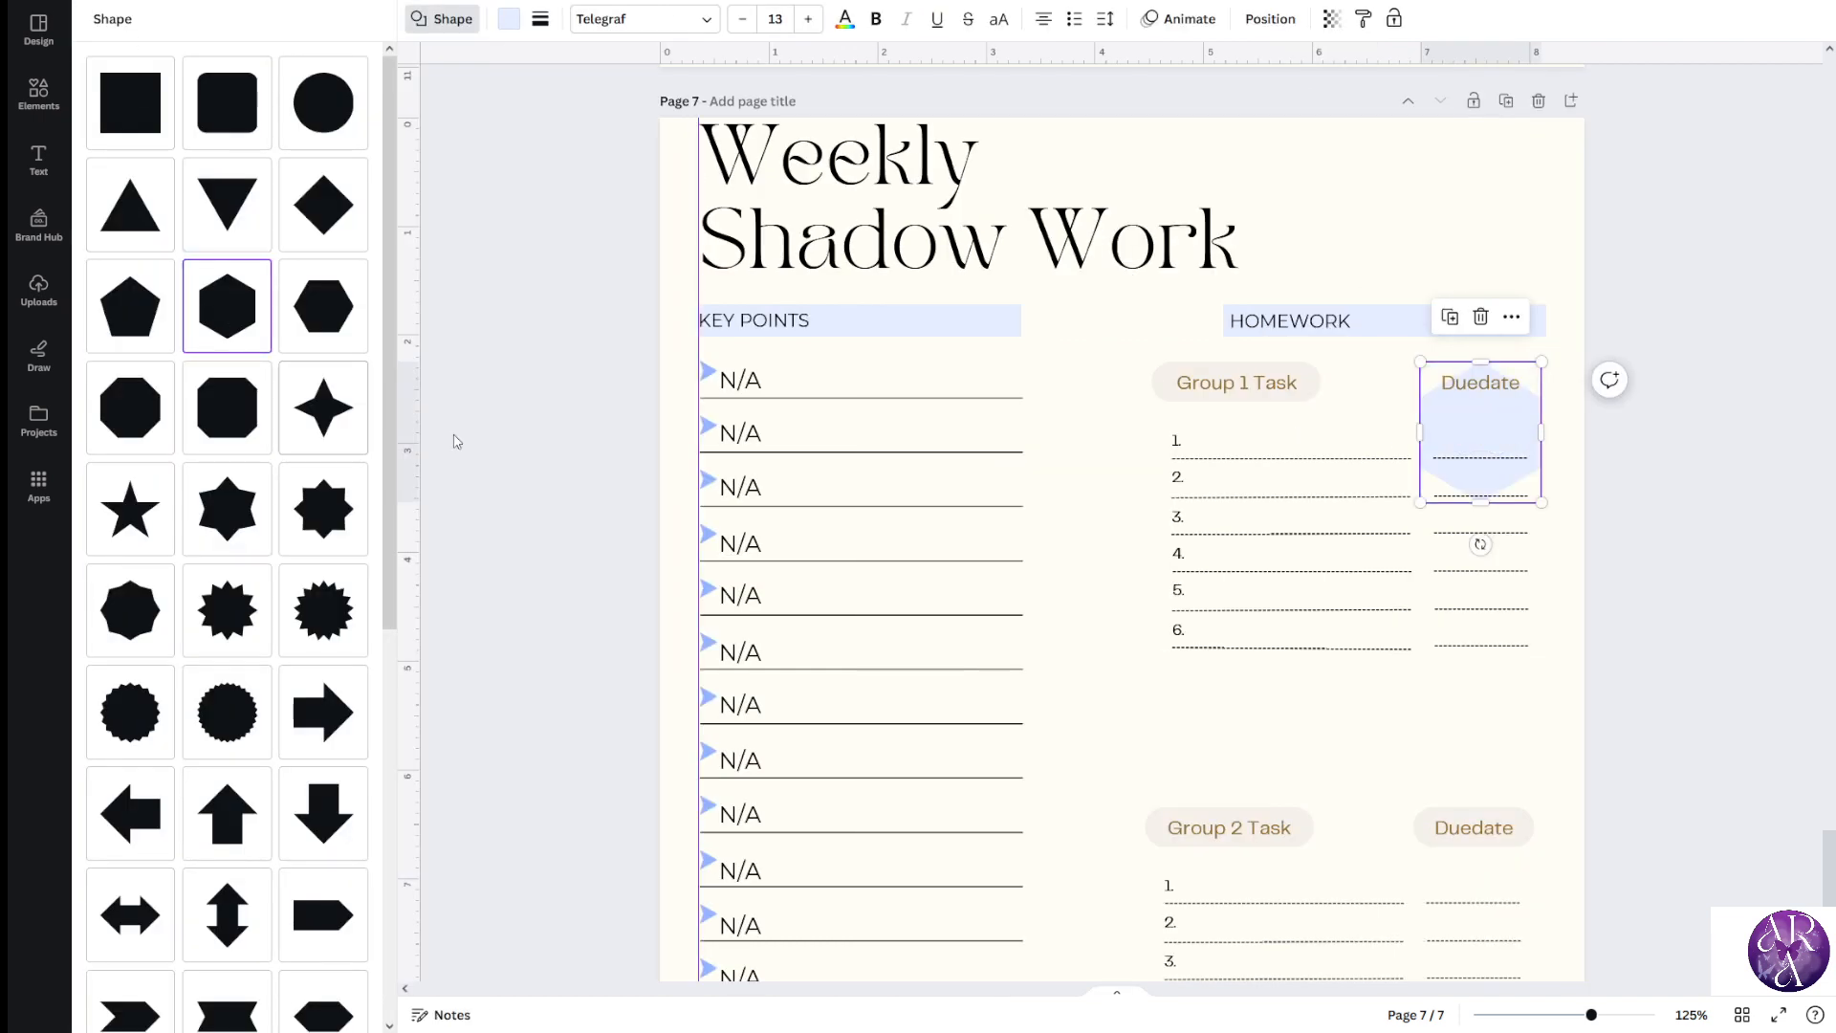
{"action": "scroll", "coordinate": [170, 662], "scroll_direction": "down", "scroll_amount": 2}
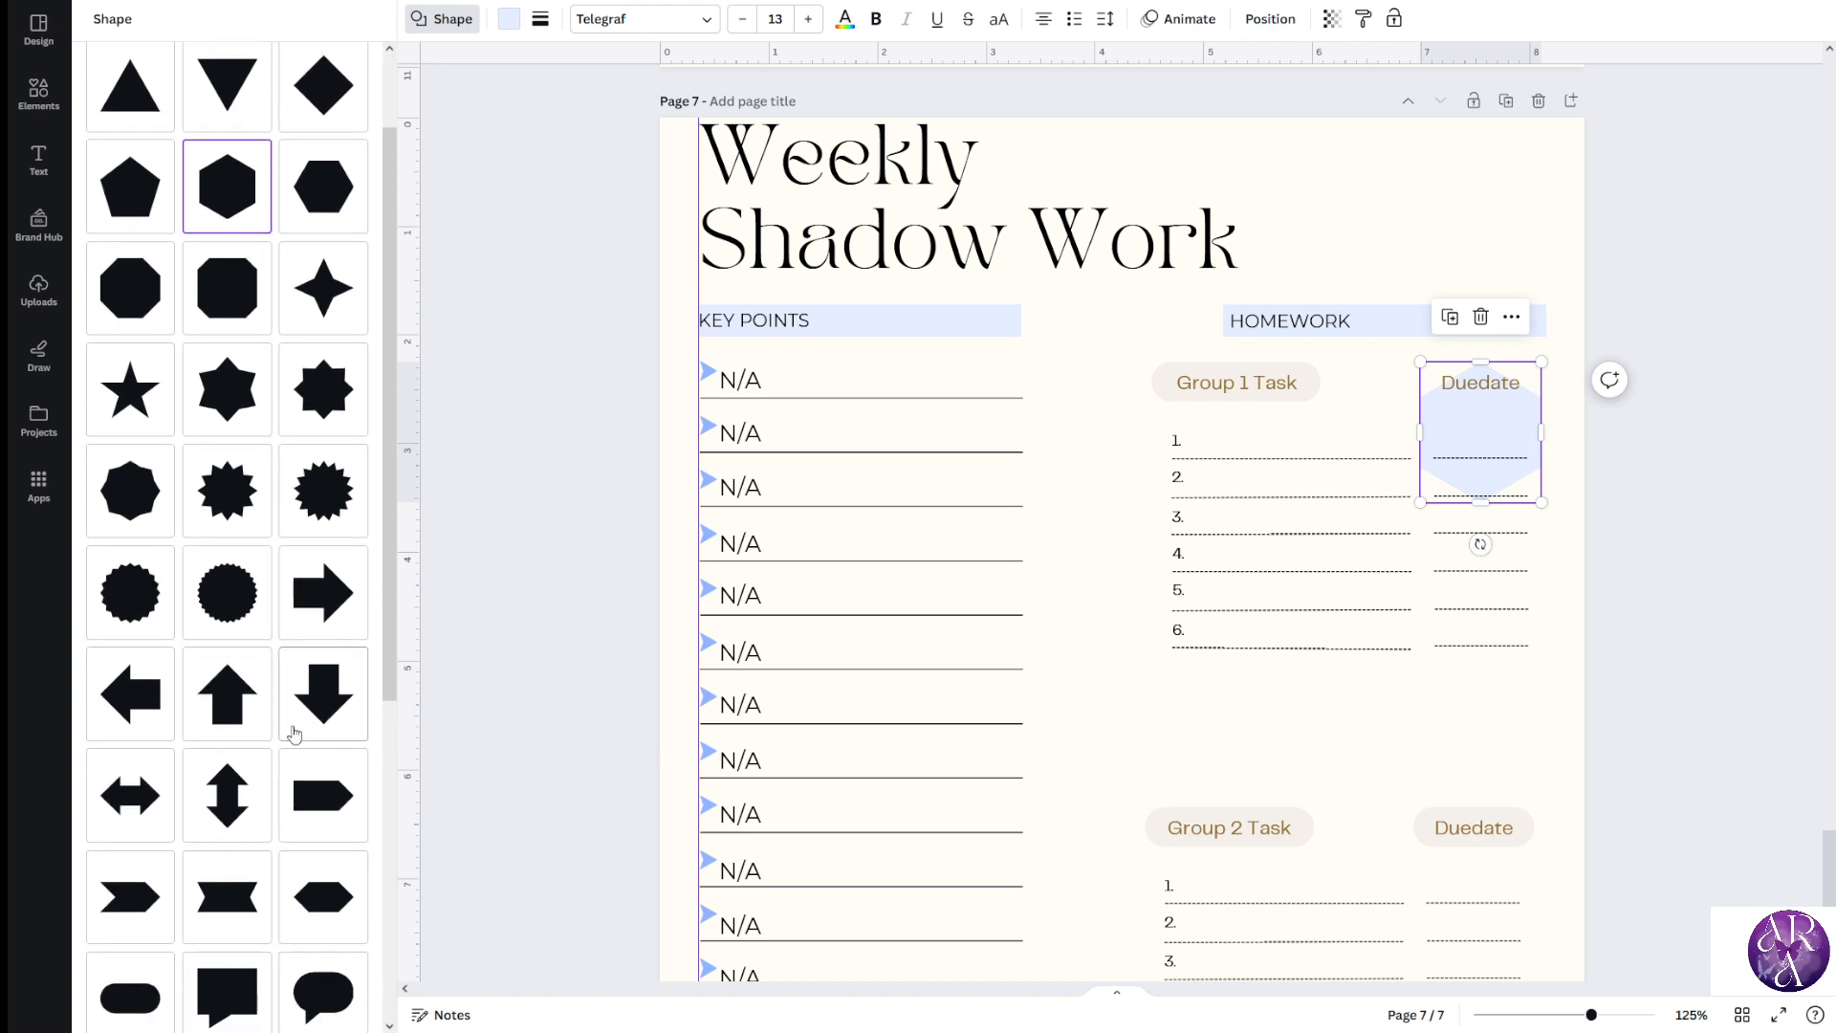
{"action": "scroll", "coordinate": [315, 733], "scroll_direction": "down", "scroll_amount": 1}
{"action": "scroll", "coordinate": [340, 733], "scroll_direction": "up", "scroll_amount": 1}
{"action": "left_click", "coordinate": [330, 703]}
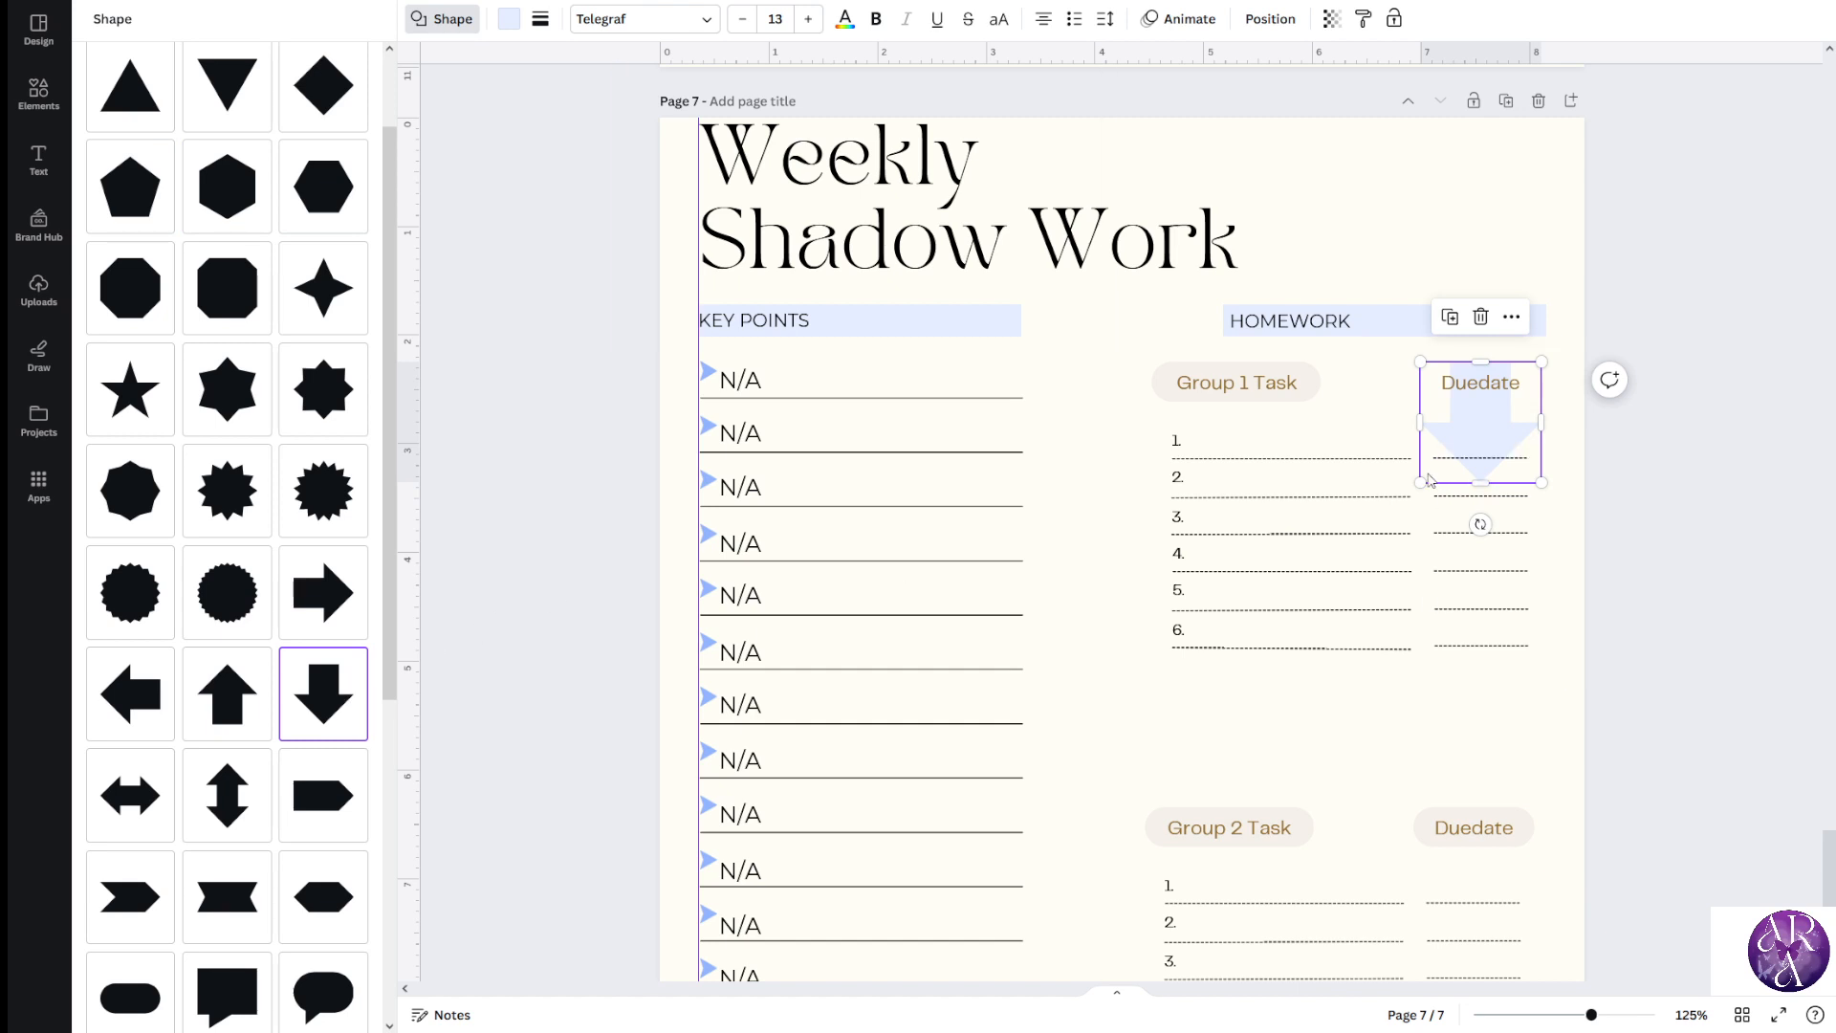
Enlarge the downward arrow and centre it behind the Group 1 Duedate text, reaching up into the HOMEWORK bar
{"action": "left_click_drag", "start_coordinate": [1419, 483], "coordinate": [1488, 413]}
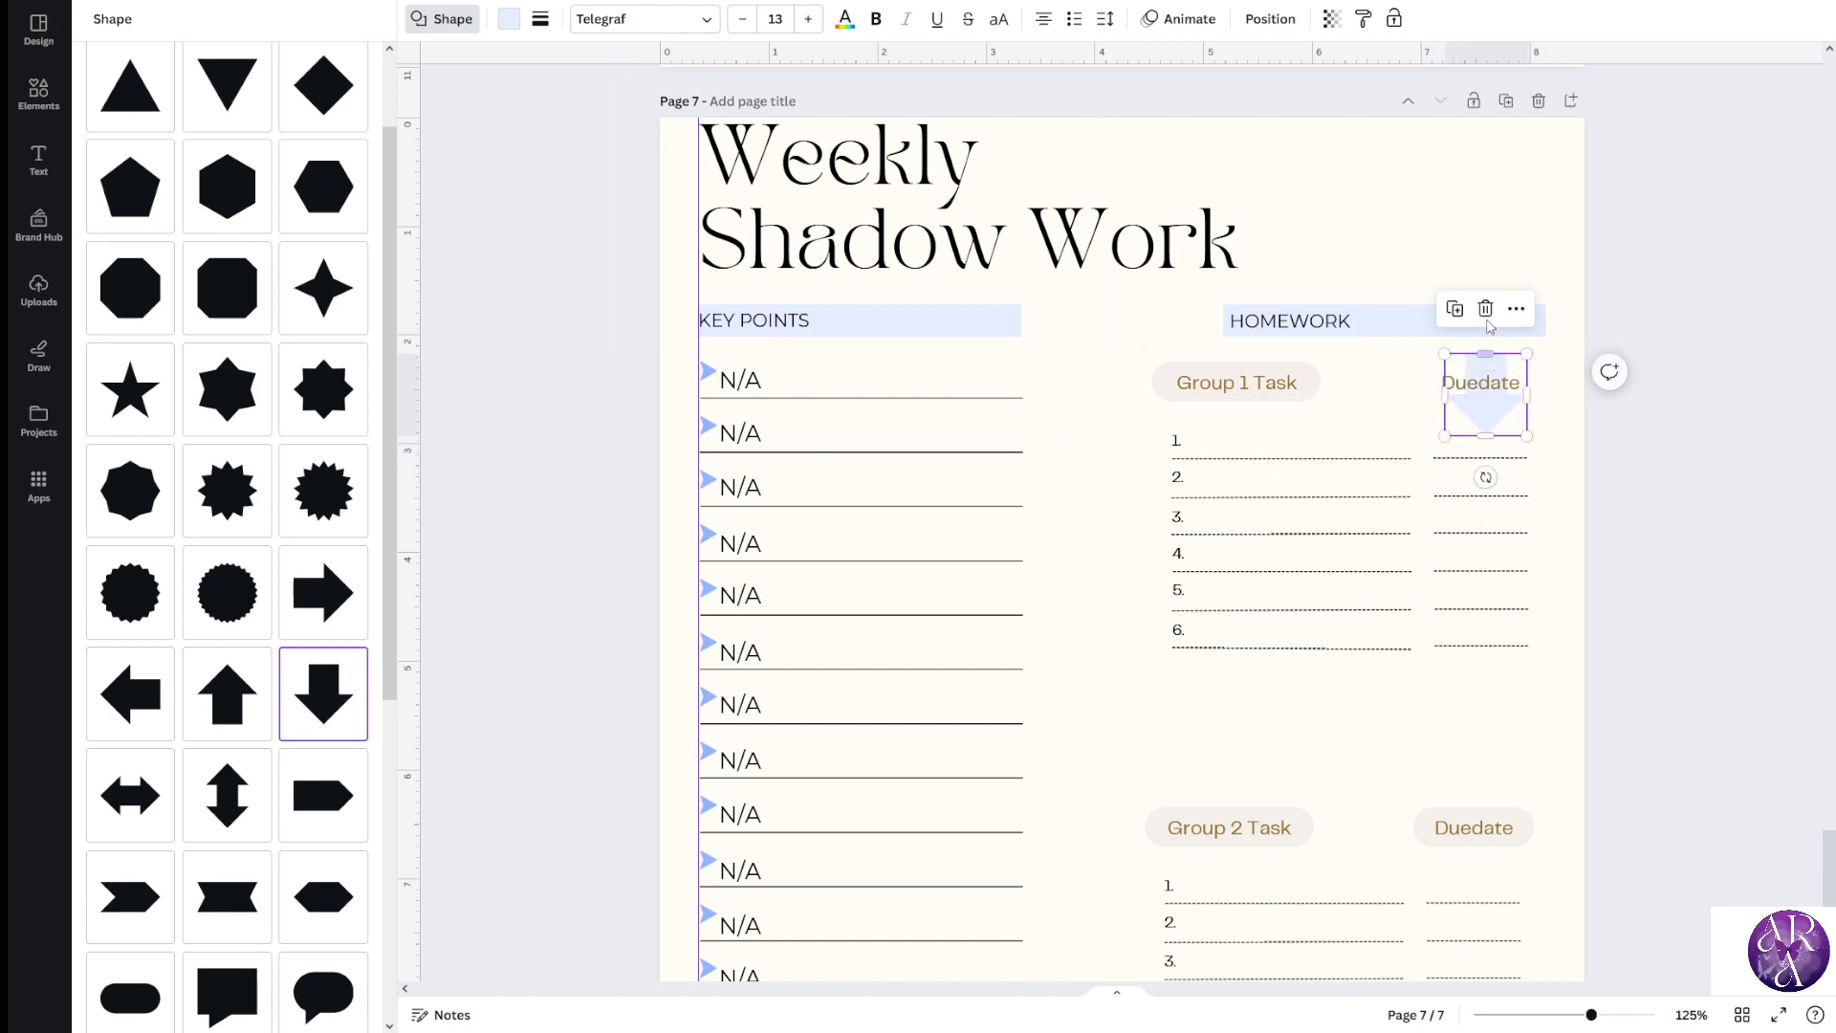
{"action": "left_click_drag", "start_coordinate": [1444, 354], "coordinate": [1372, 280]}
{"action": "mouse_move", "coordinate": [1421, 402]}
{"action": "left_mouse_down"}
{"action": "mouse_move", "coordinate": [1455, 427]}
{"action": "mouse_move", "coordinate": [1451, 405]}
{"action": "mouse_move", "coordinate": [1445, 420]}
{"action": "left_mouse_up"}
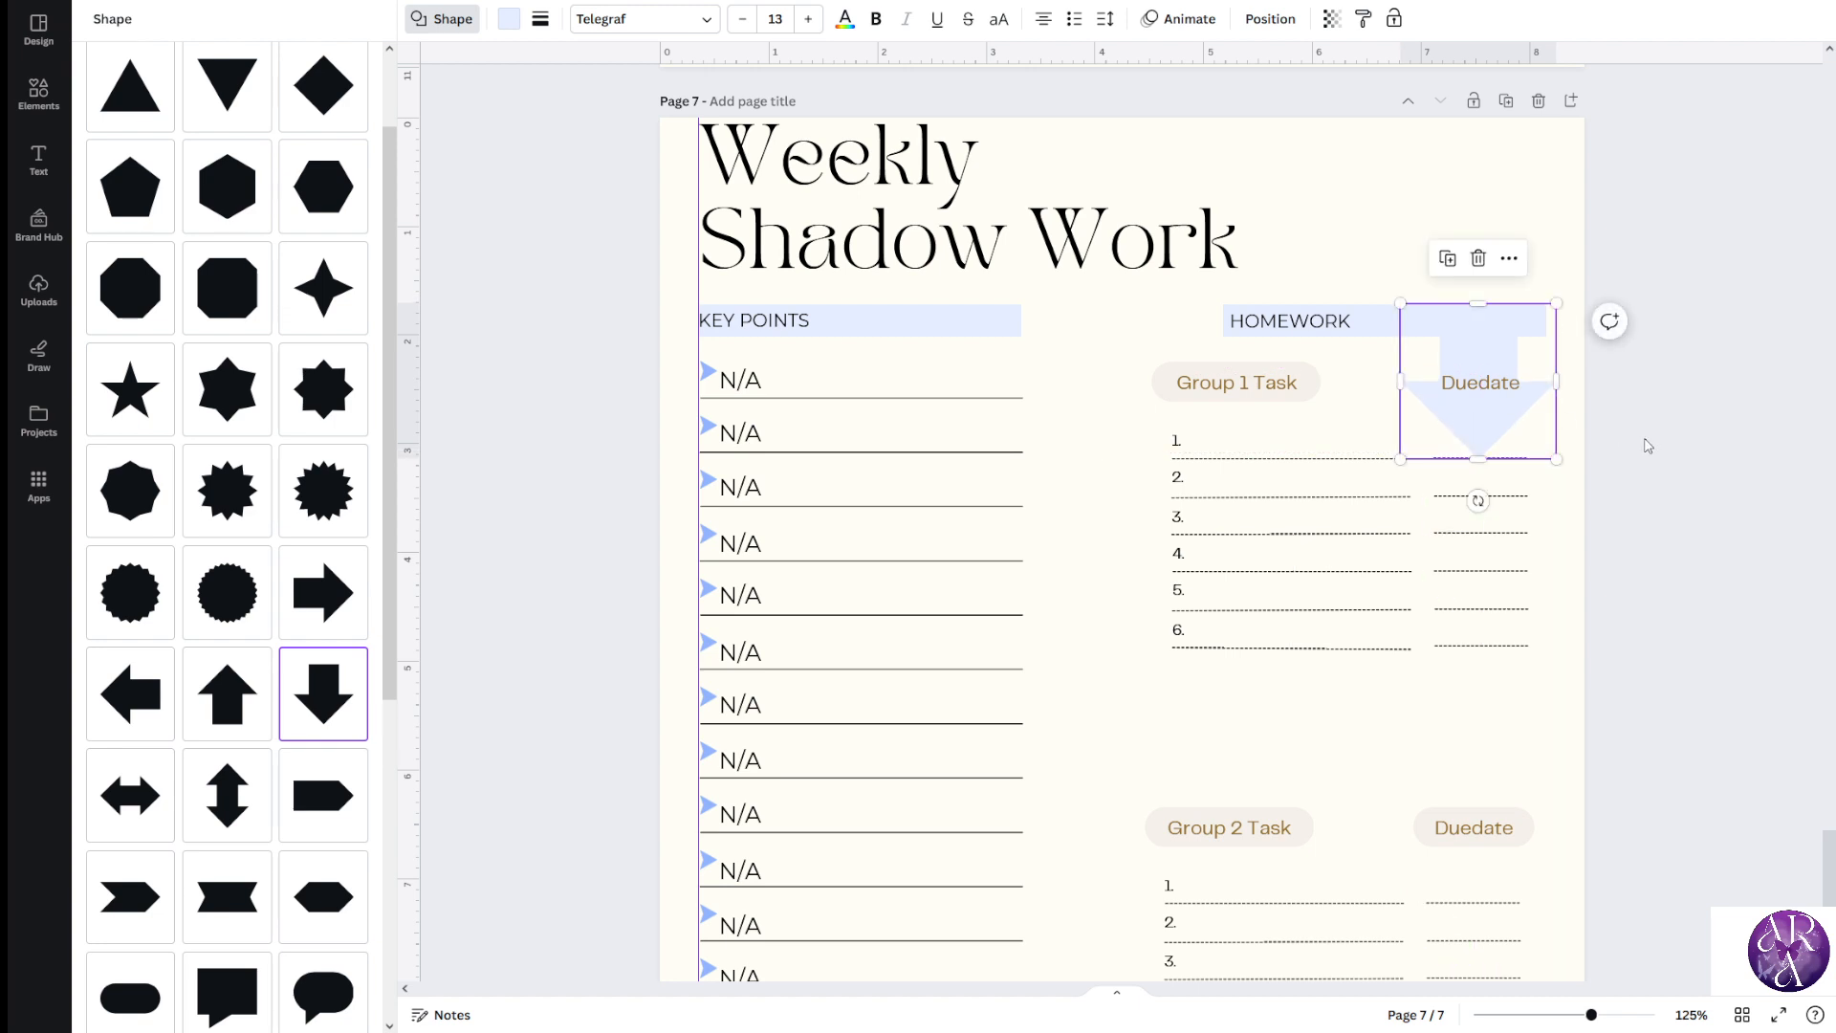
{"action": "left_click", "coordinate": [1648, 445]}
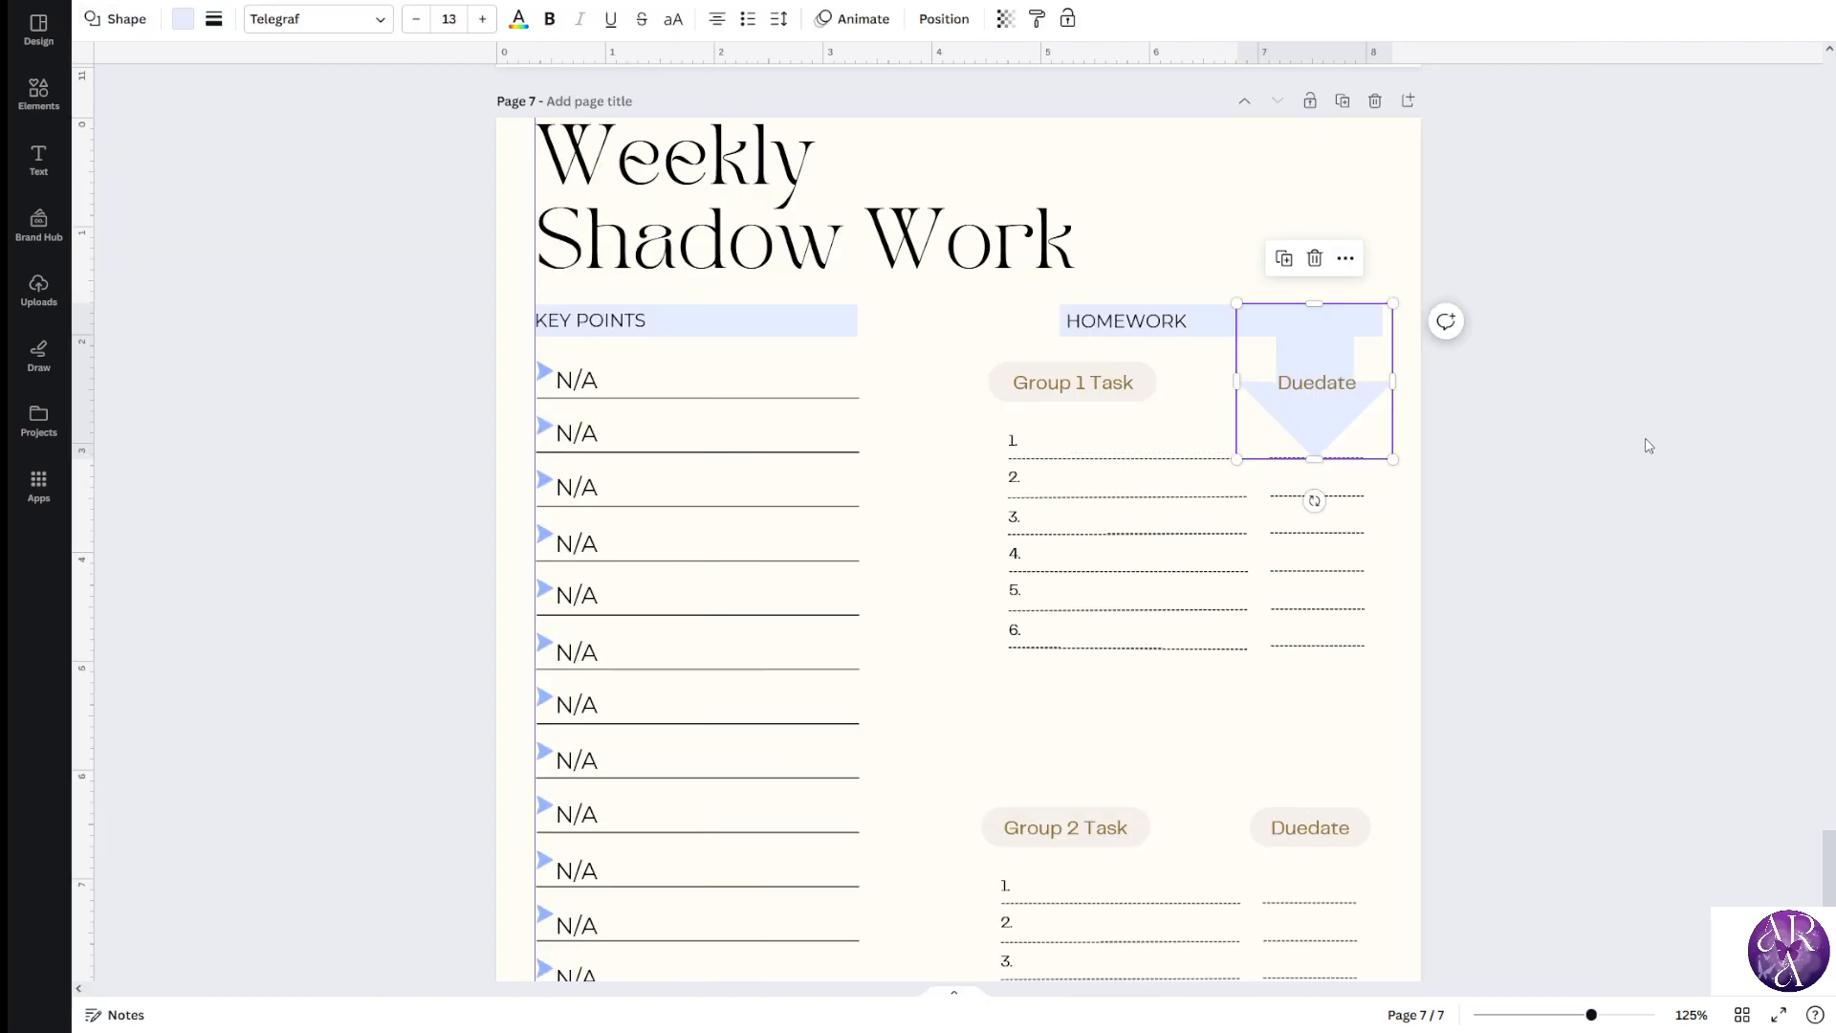
Try an inverted triangle as the Group 1 Duedate label's background, shrinking it and moving it behind the text
{"action": "left_click", "coordinate": [1332, 428]}
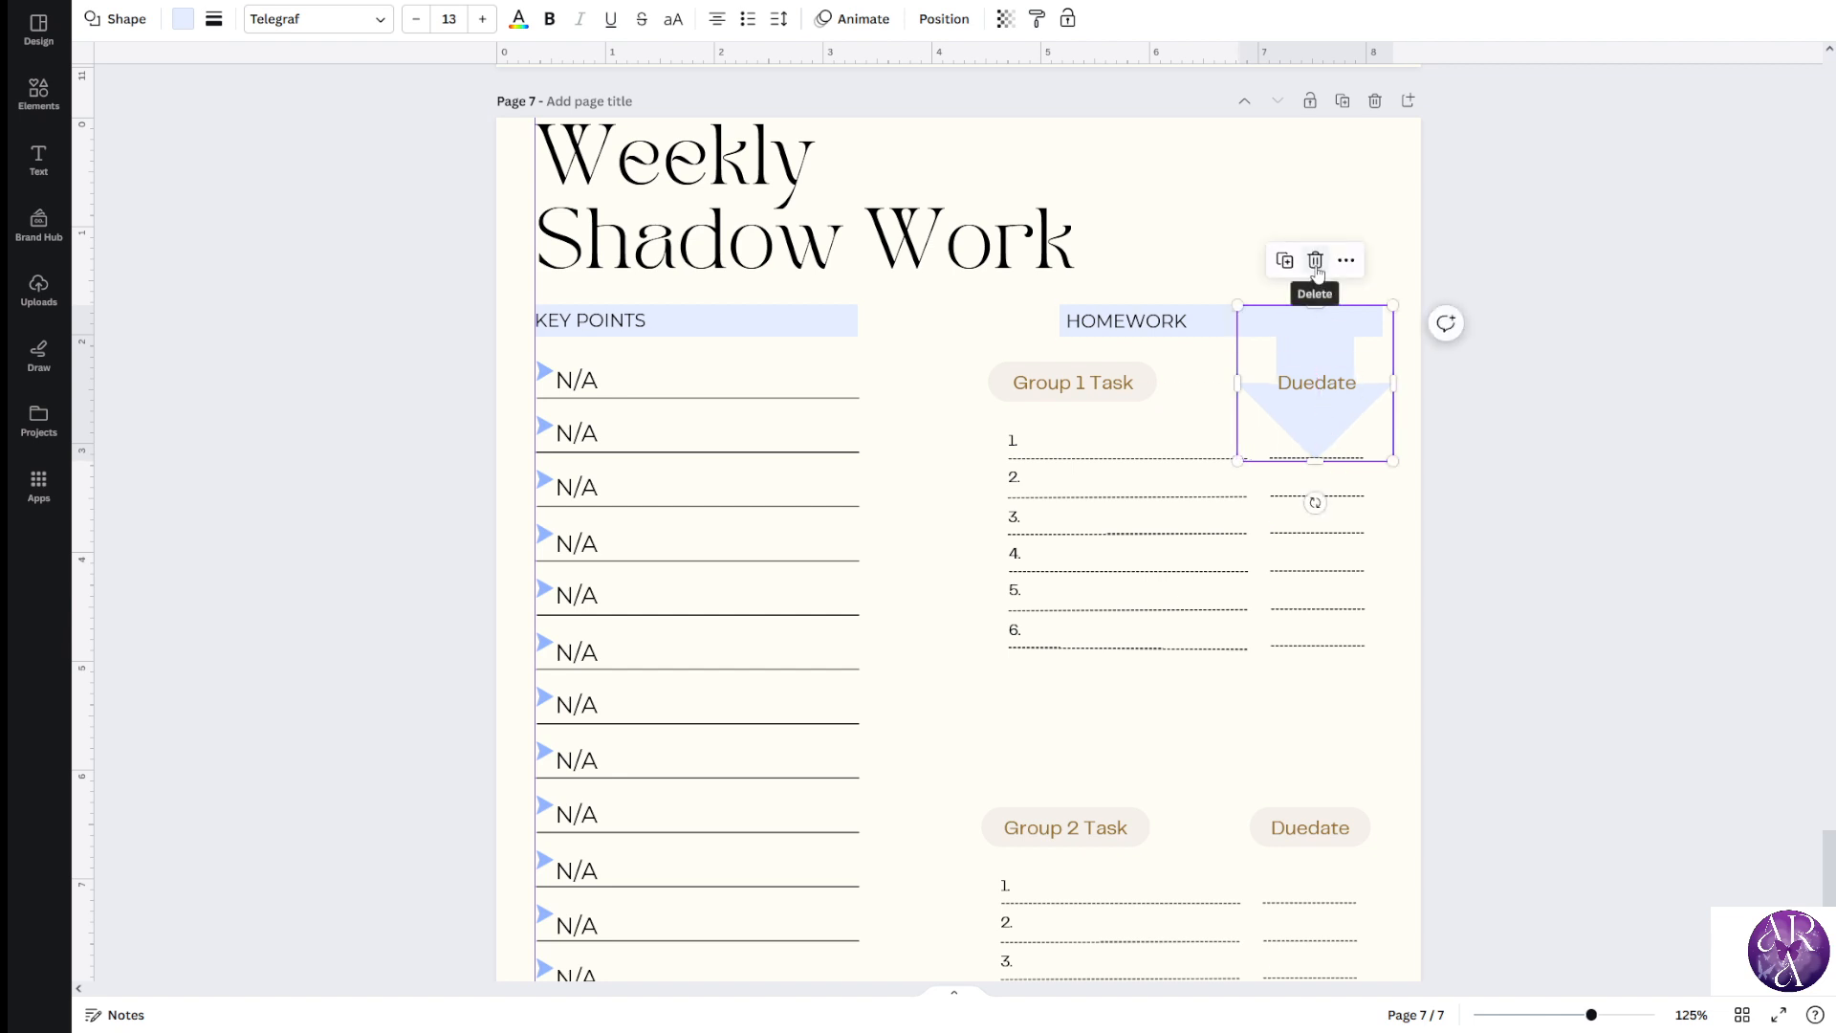
{"action": "left_click", "coordinate": [116, 20]}
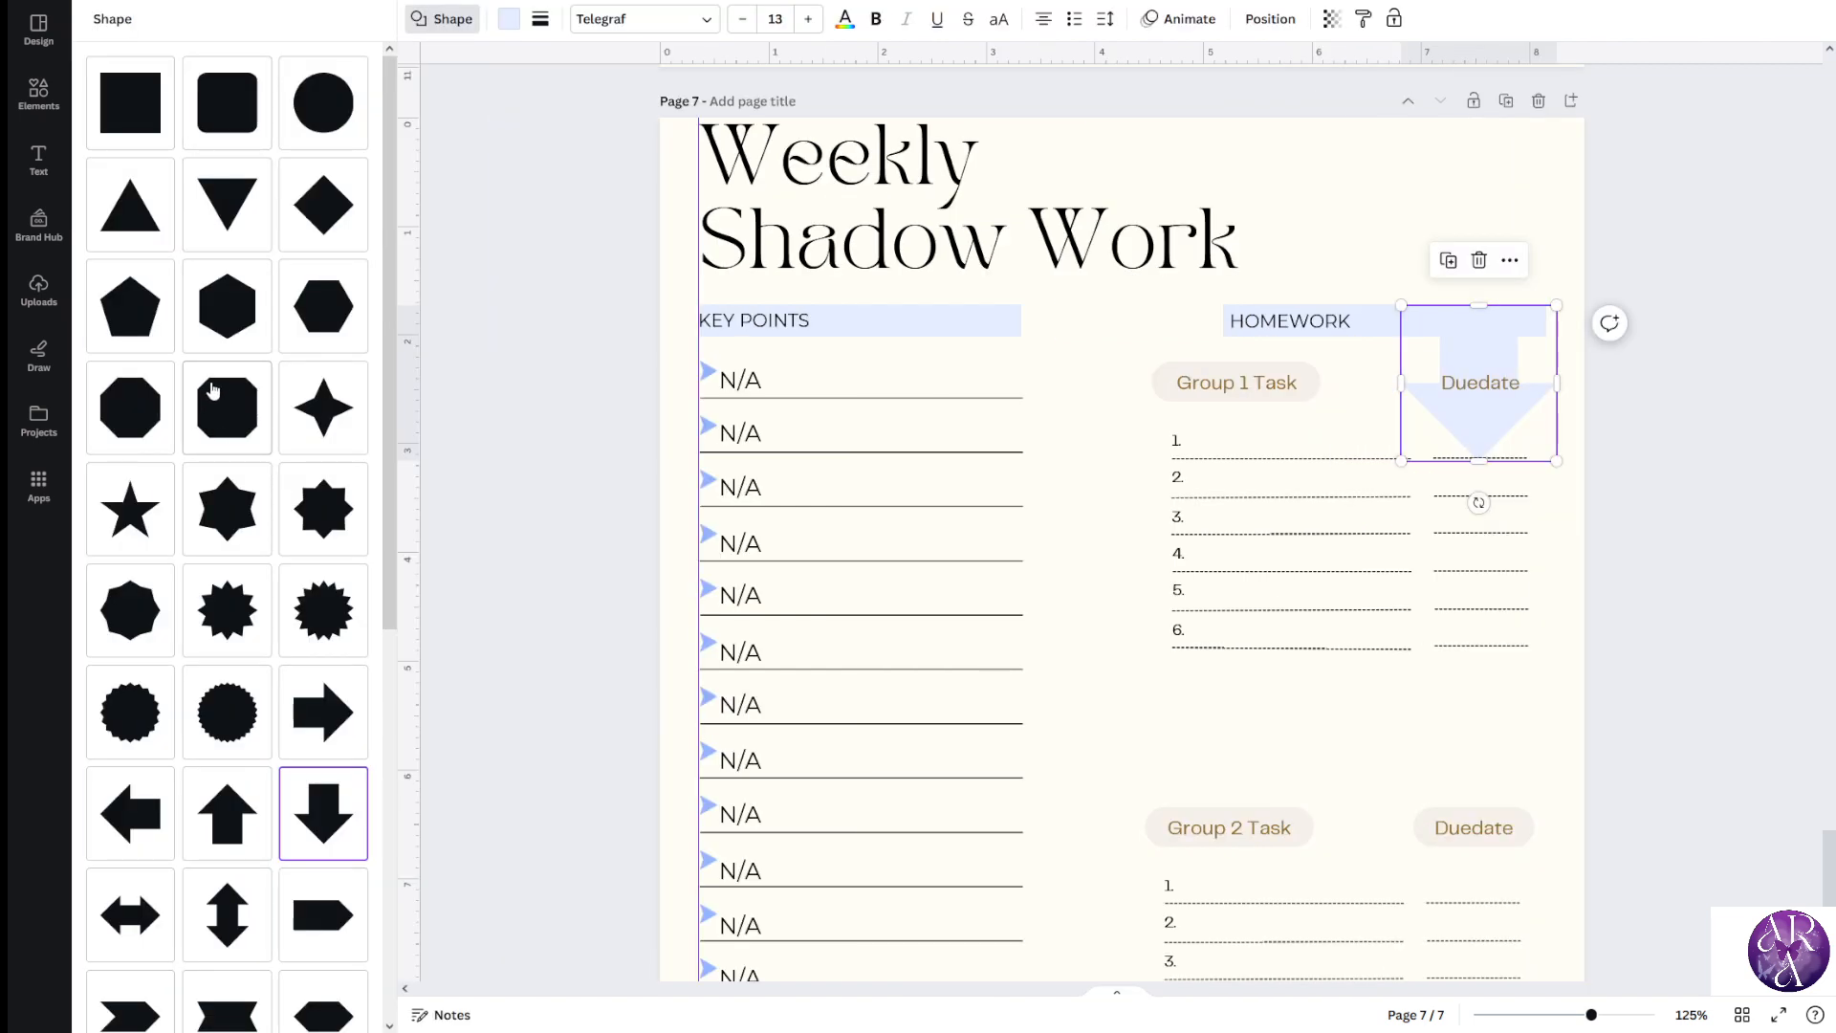
{"action": "left_click", "coordinate": [222, 204]}
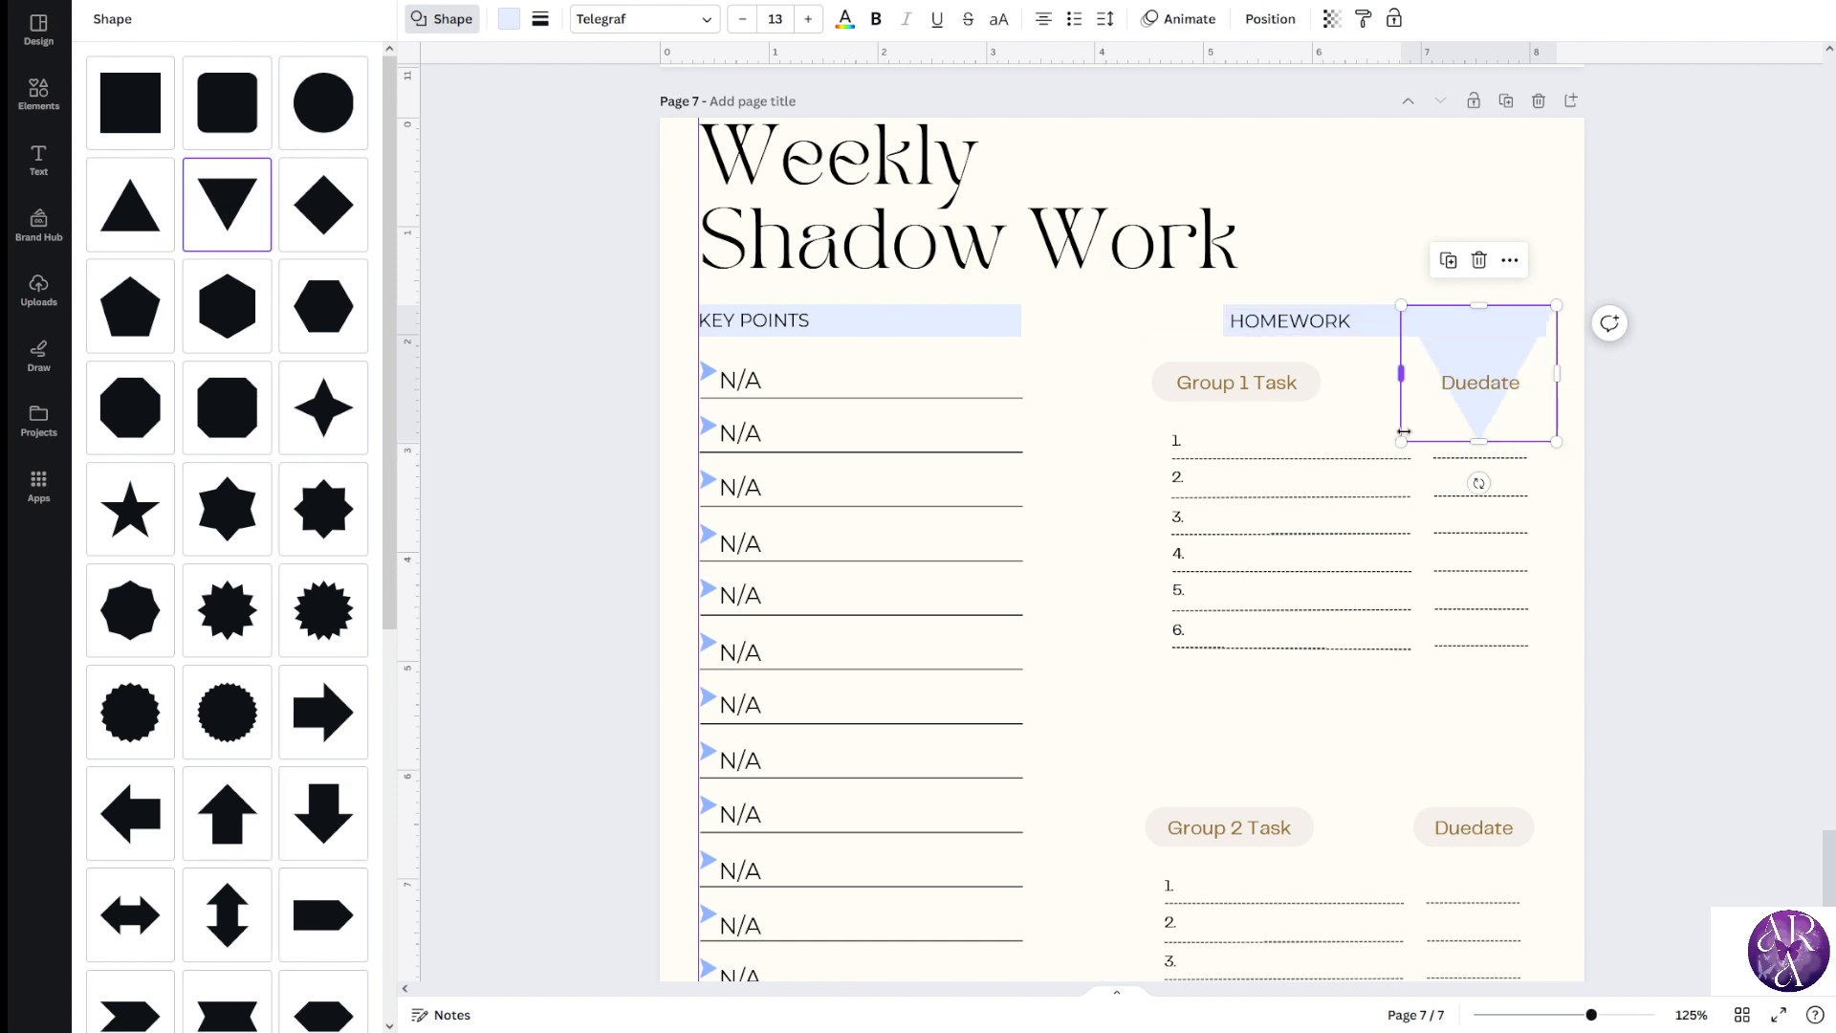
{"action": "left_click_drag", "start_coordinate": [1403, 441], "coordinate": [1444, 403]}
{"action": "left_click_drag", "start_coordinate": [1500, 340], "coordinate": [1479, 400]}
Try a heart and a tag shape as the Group 1 Duedate background, settling on a notched-corner square centred behind the text
{"action": "scroll", "coordinate": [317, 653], "scroll_direction": "down", "scroll_amount": 3}
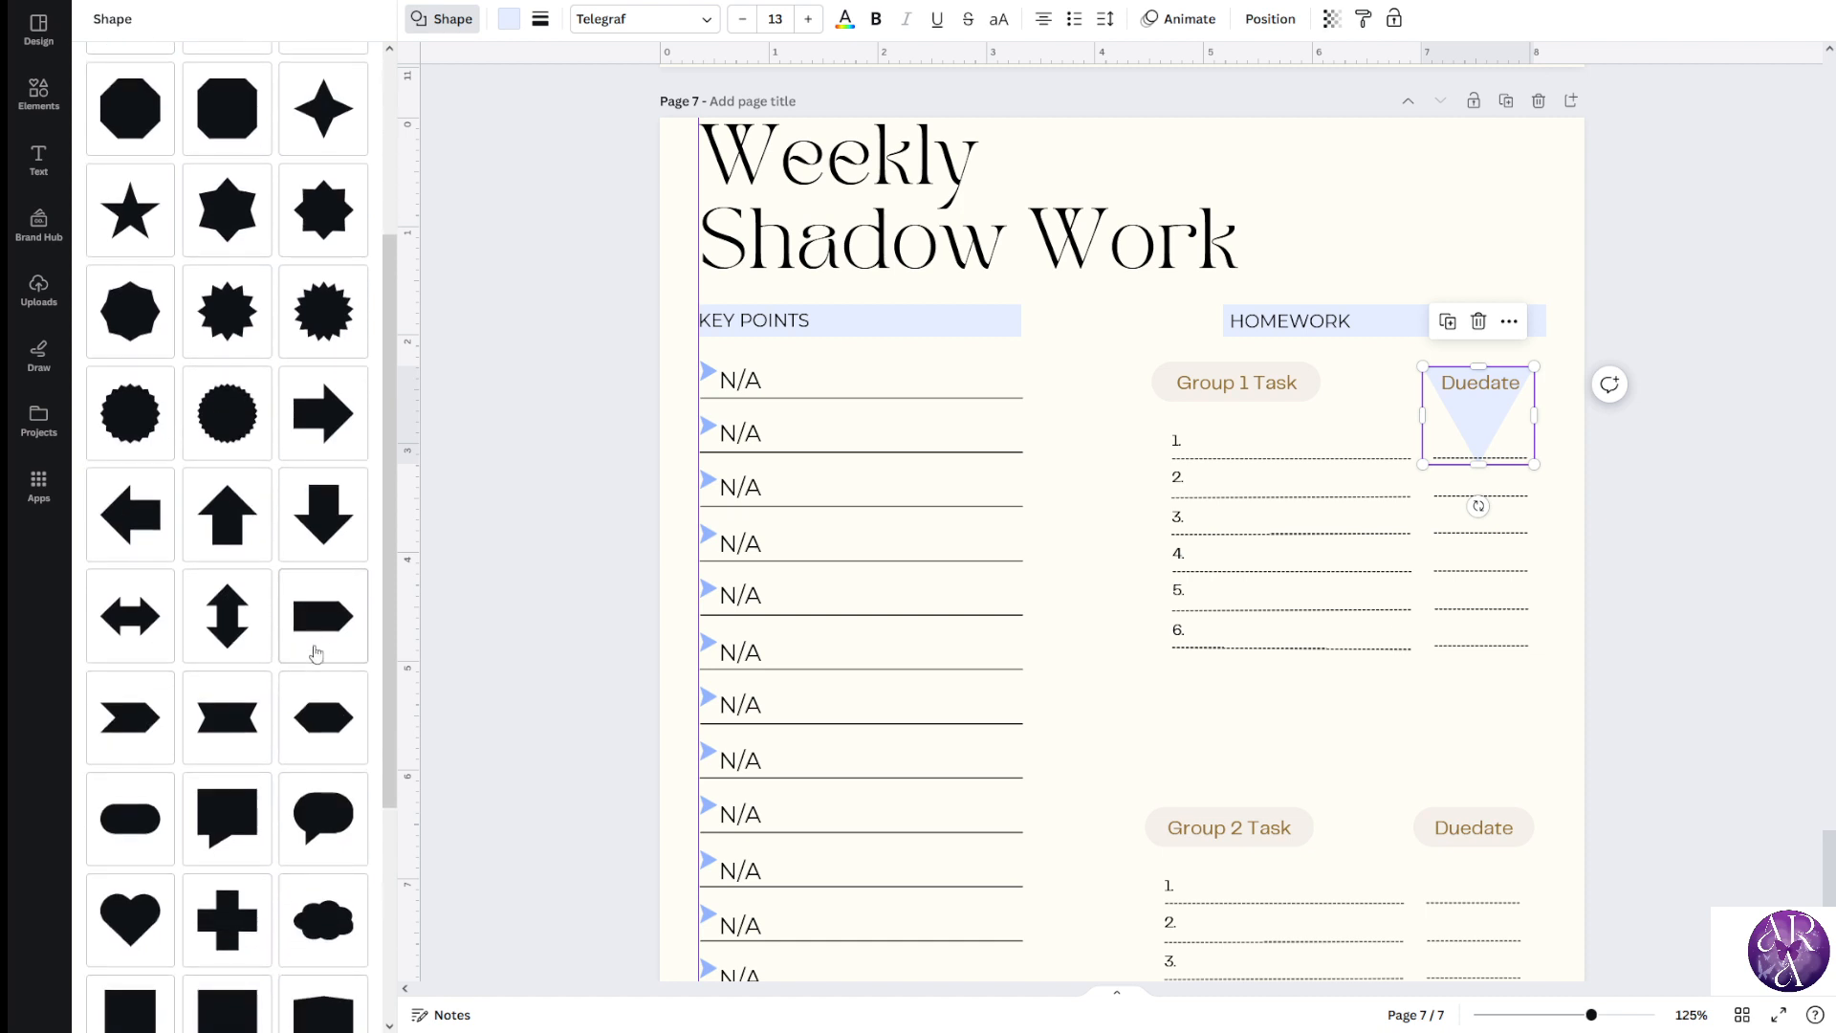
{"action": "scroll", "coordinate": [340, 623], "scroll_direction": "down", "scroll_amount": 2}
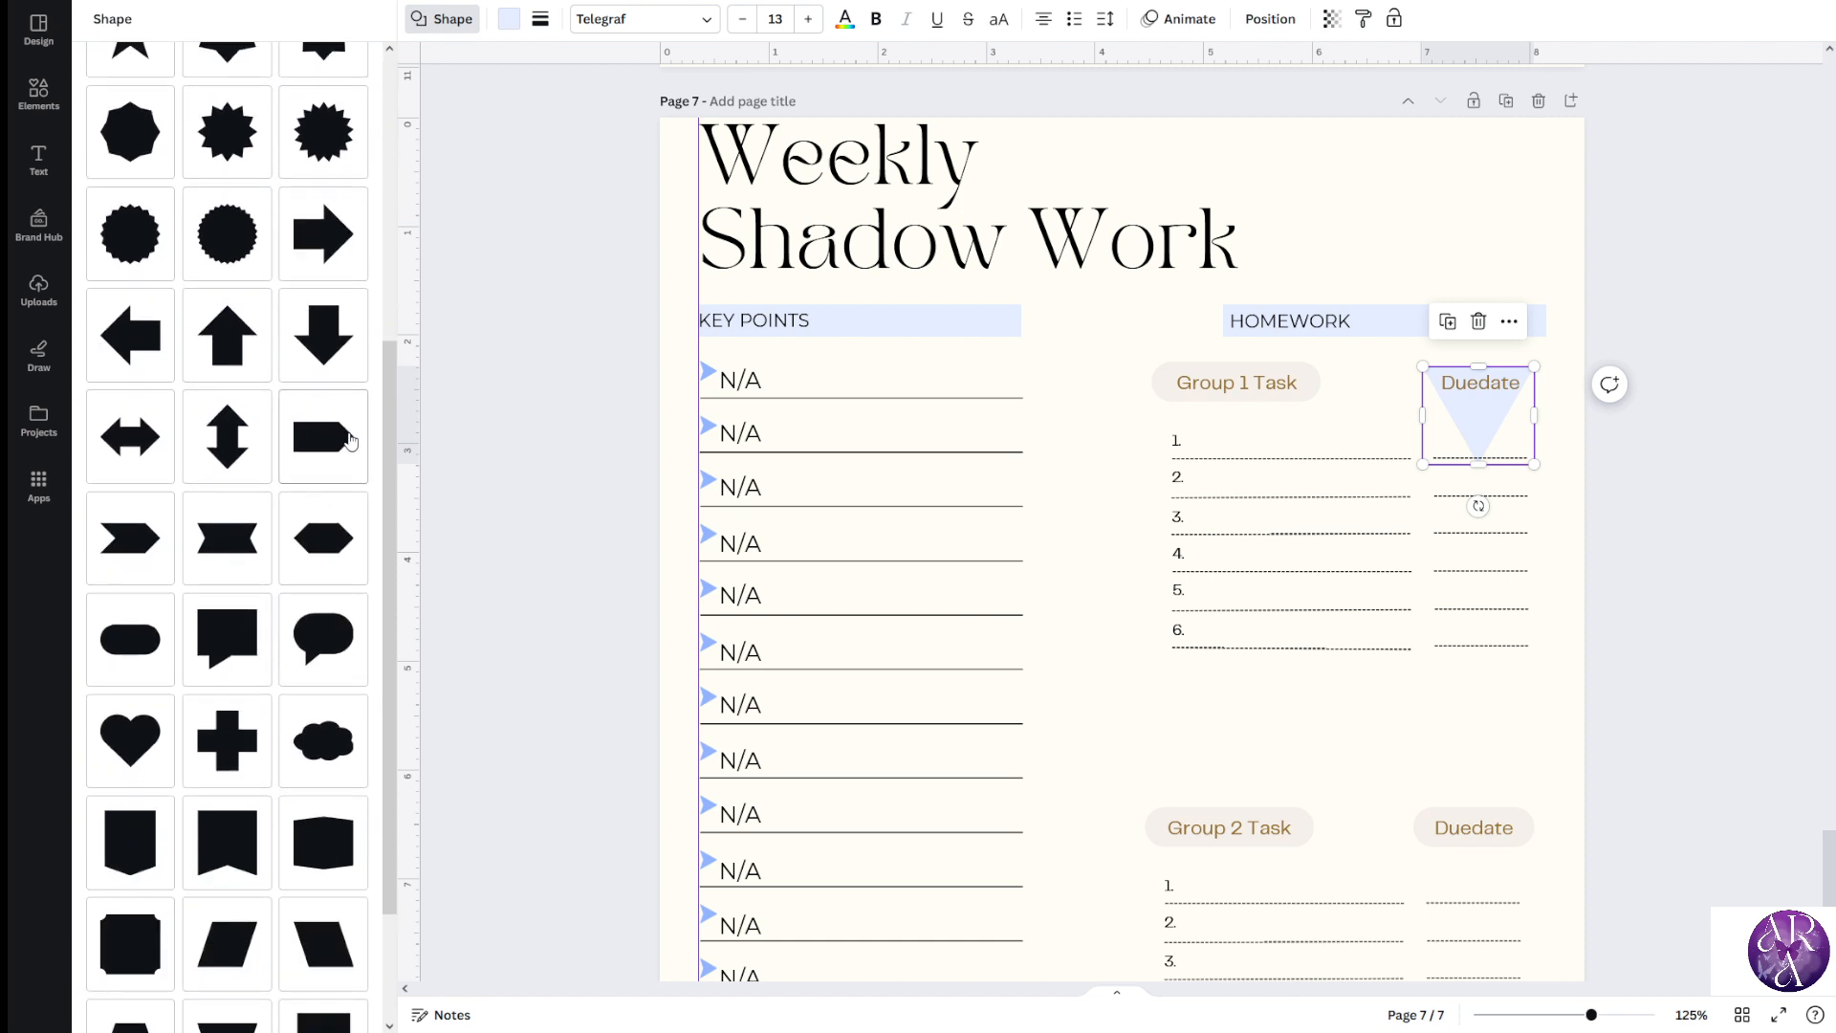
{"action": "left_click", "coordinate": [138, 755]}
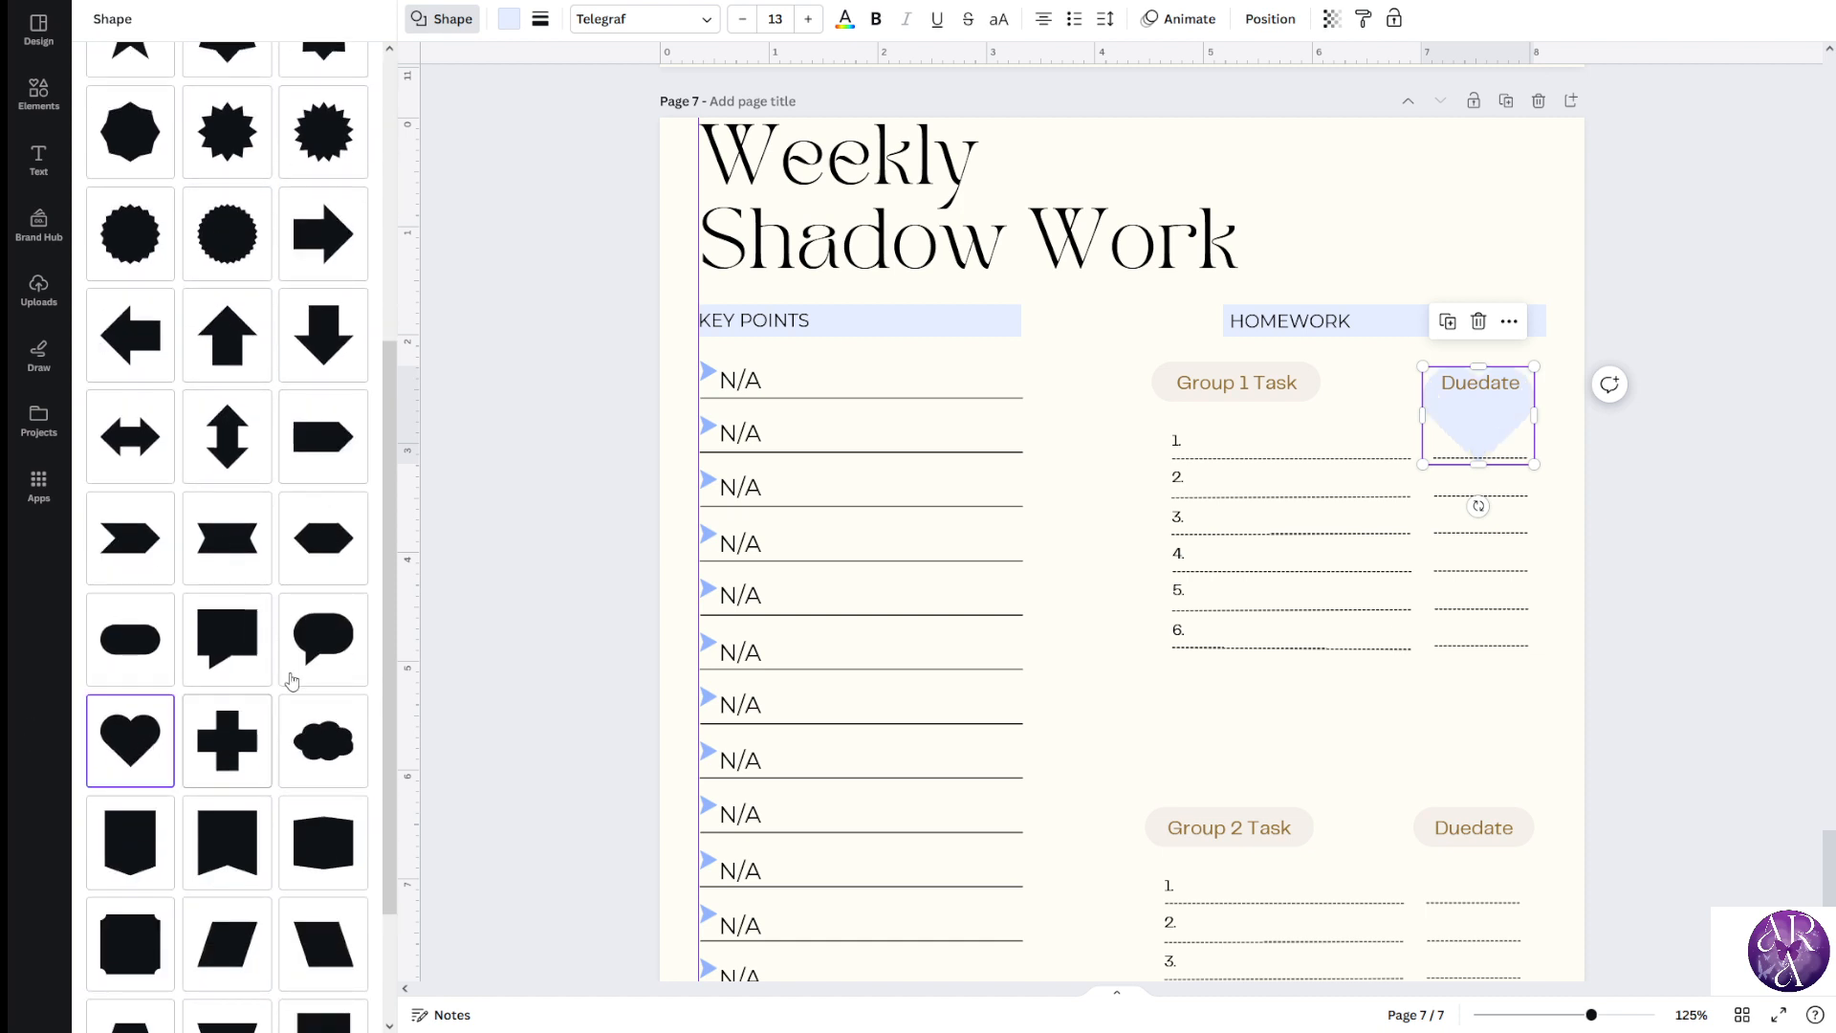
{"action": "left_click_drag", "start_coordinate": [1481, 442], "coordinate": [1482, 393]}
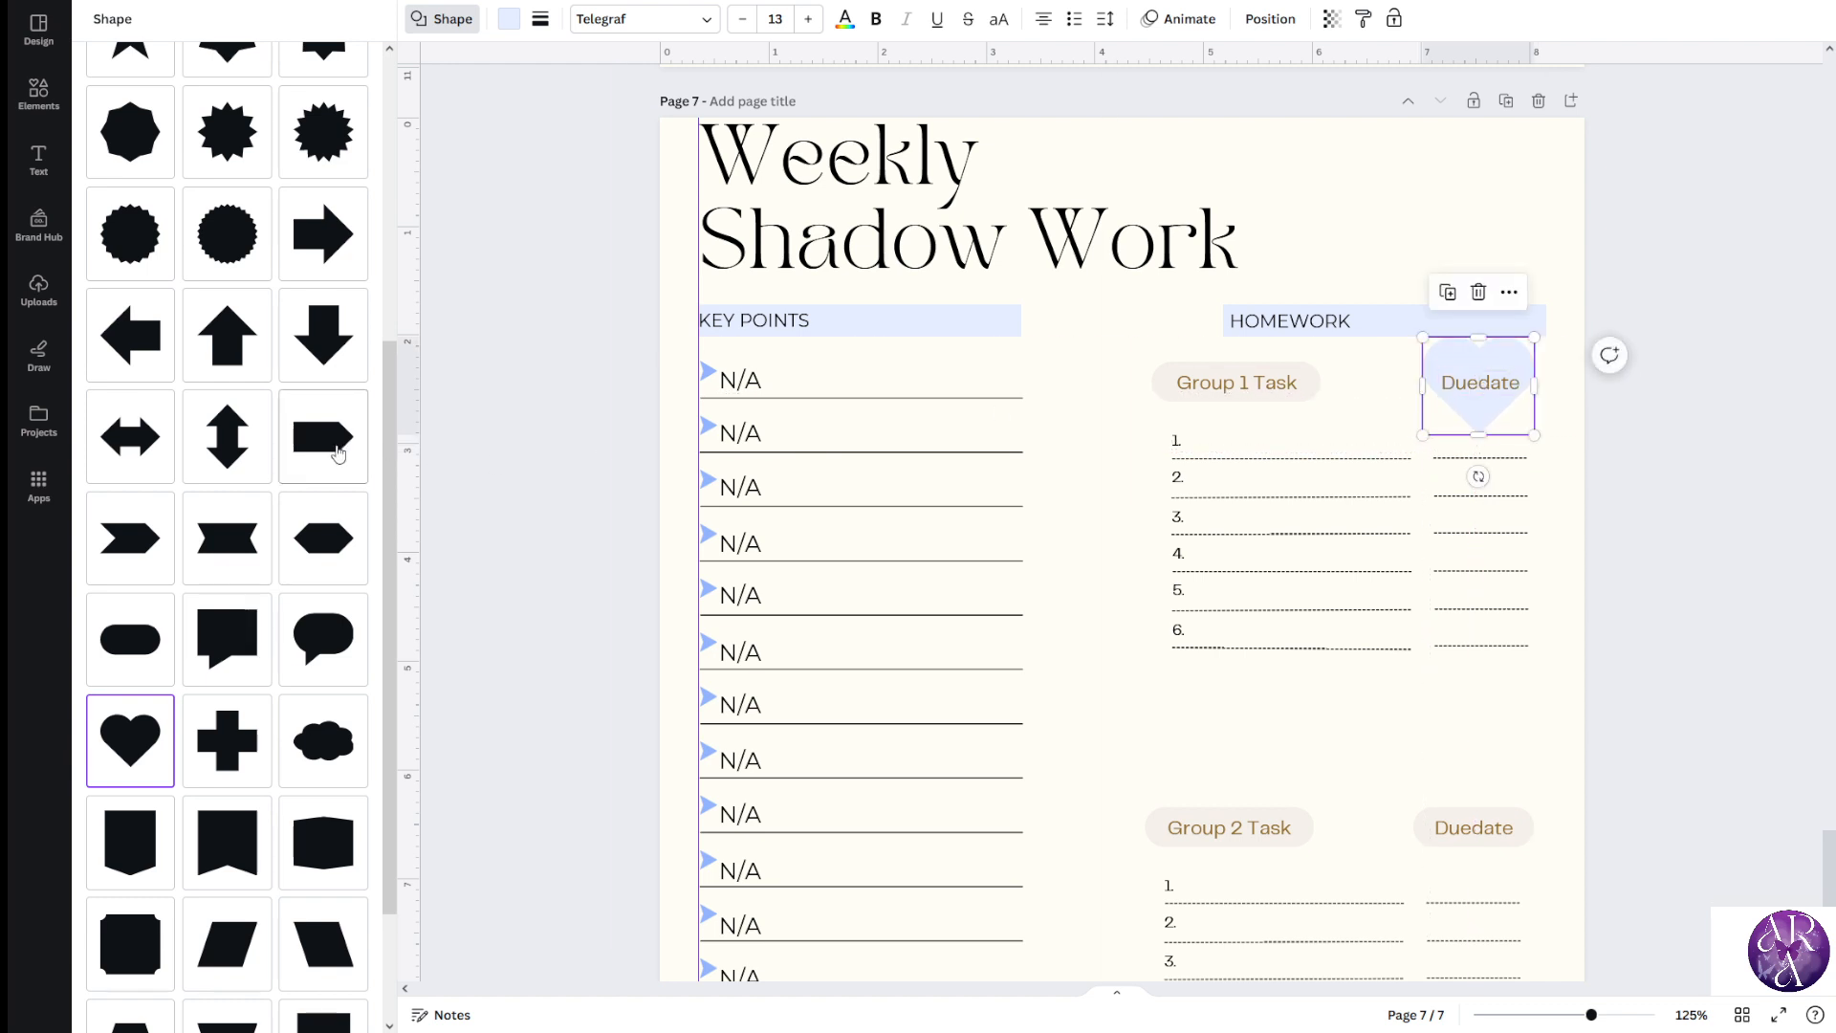
{"action": "left_click", "coordinate": [336, 452]}
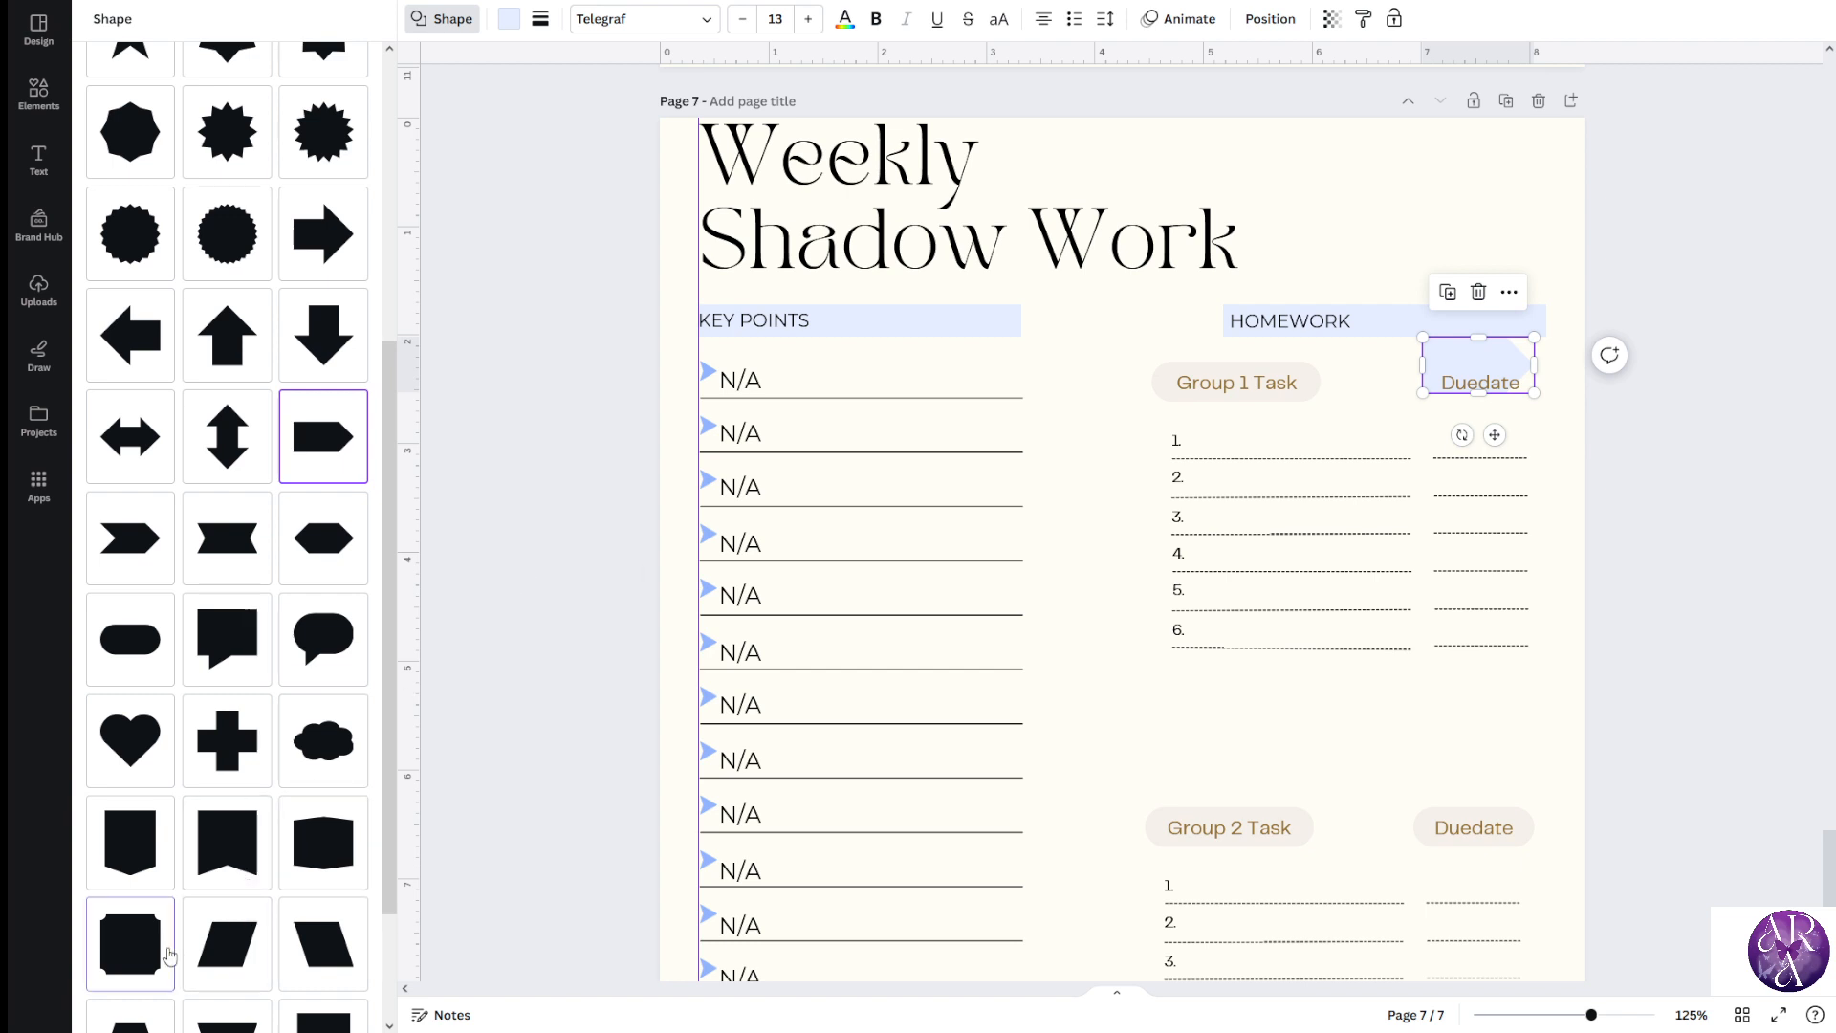
{"action": "left_click", "coordinate": [131, 944]}
{"action": "left_click_drag", "start_coordinate": [1471, 451], "coordinate": [1480, 403]}
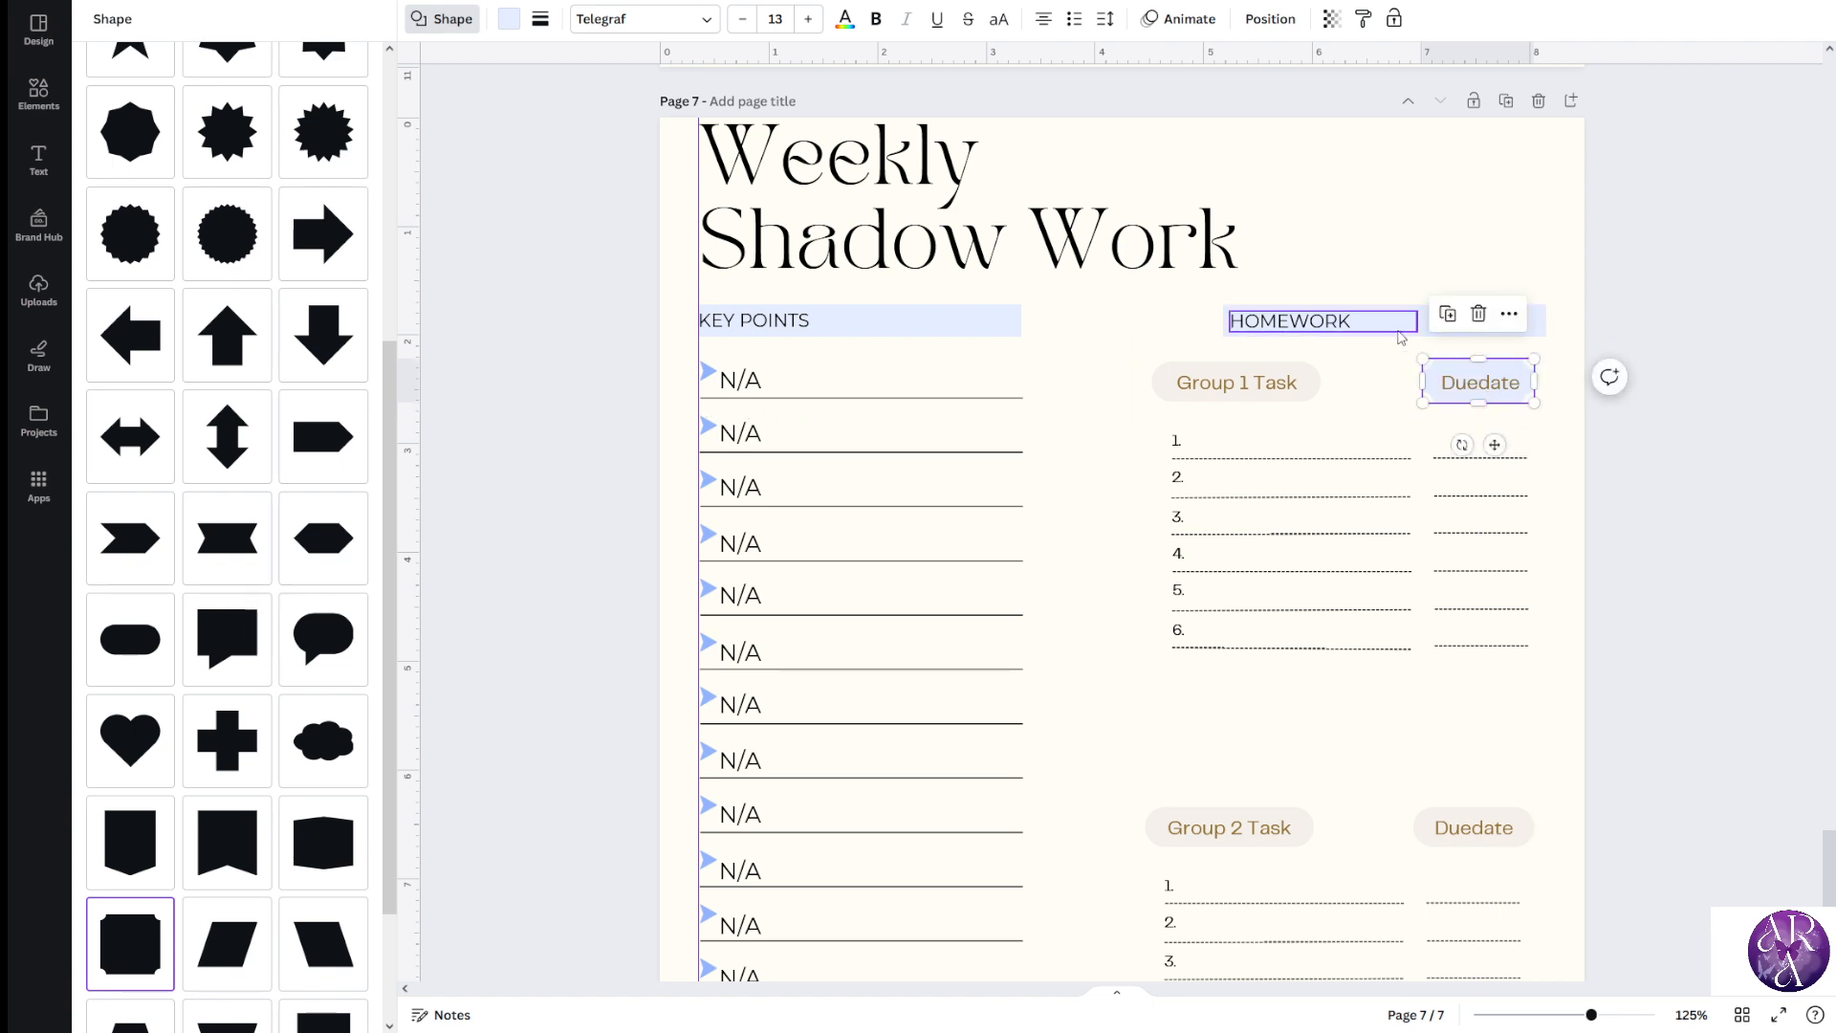
Try the notched-corner shape for the HOMEWORK bar, flattening it and repositioning the HOMEWORK text inside it
{"action": "left_click", "coordinate": [1400, 332]}
{"action": "left_click", "coordinate": [1378, 322]}
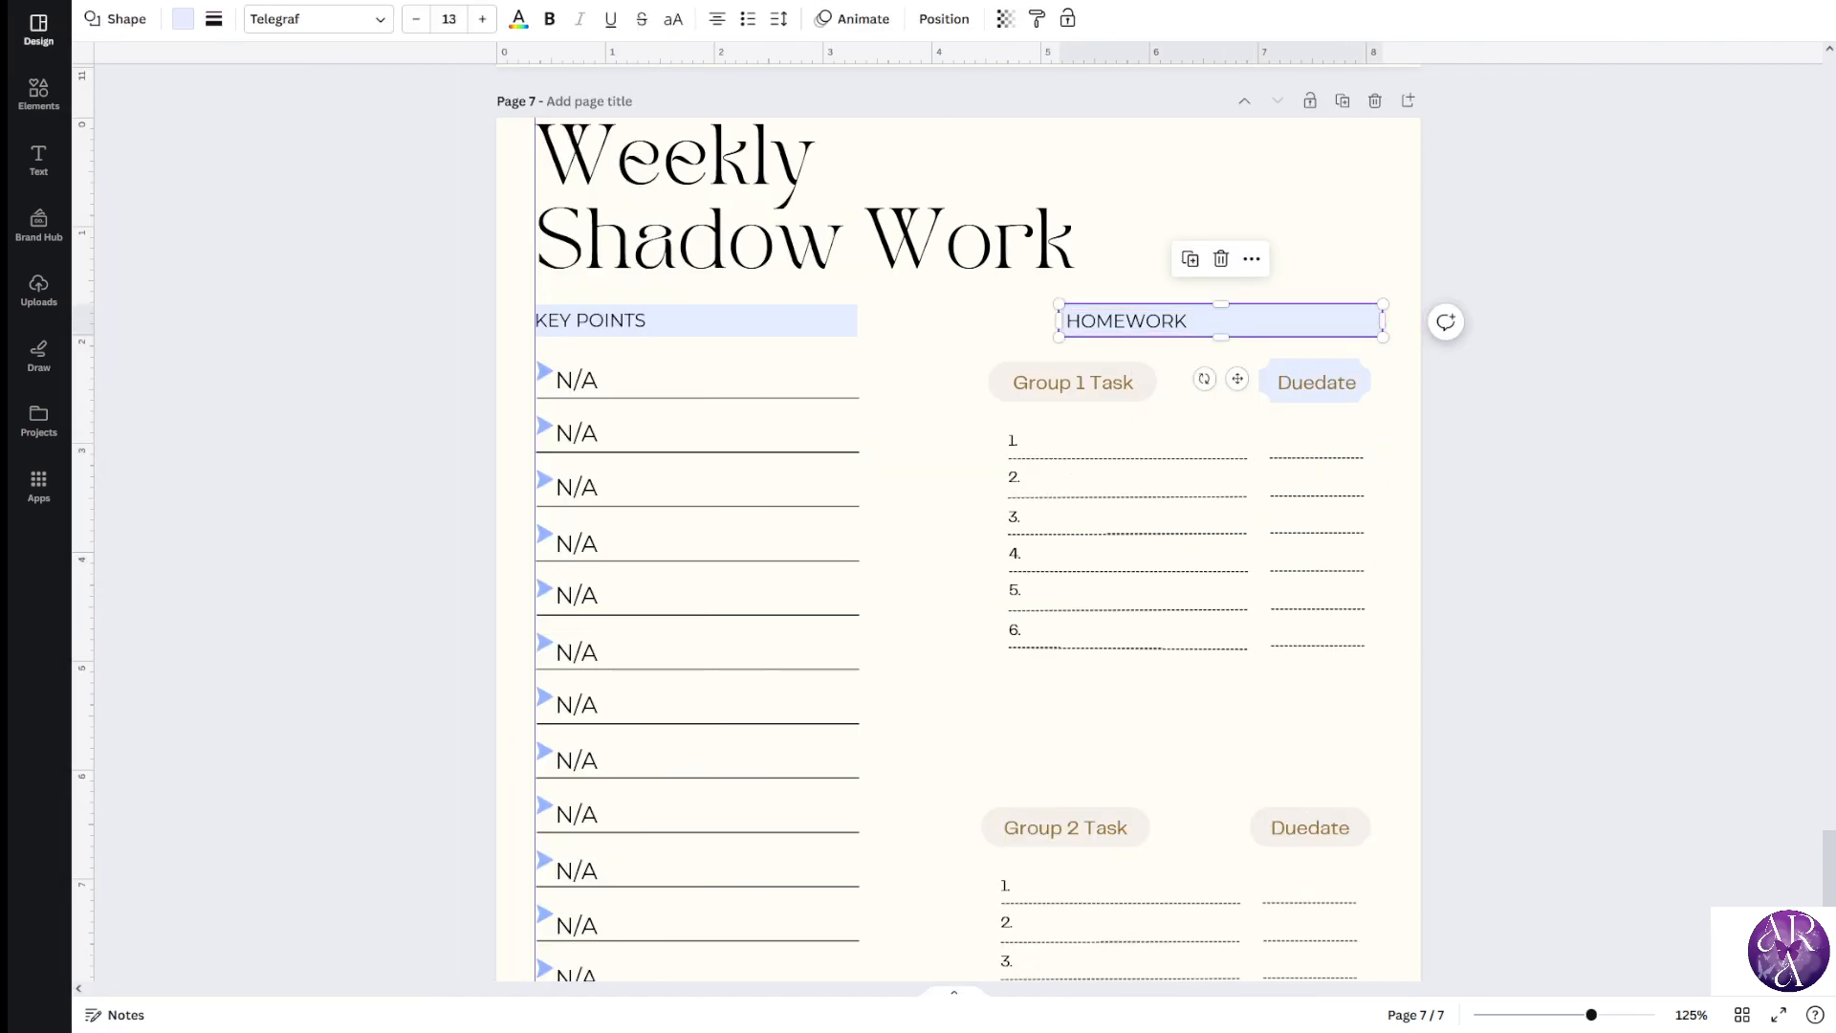
{"action": "left_click", "coordinate": [115, 19]}
{"action": "scroll", "coordinate": [159, 874], "scroll_direction": "down", "scroll_amount": 5}
{"action": "scroll", "coordinate": [160, 874], "scroll_direction": "down", "scroll_amount": 3}
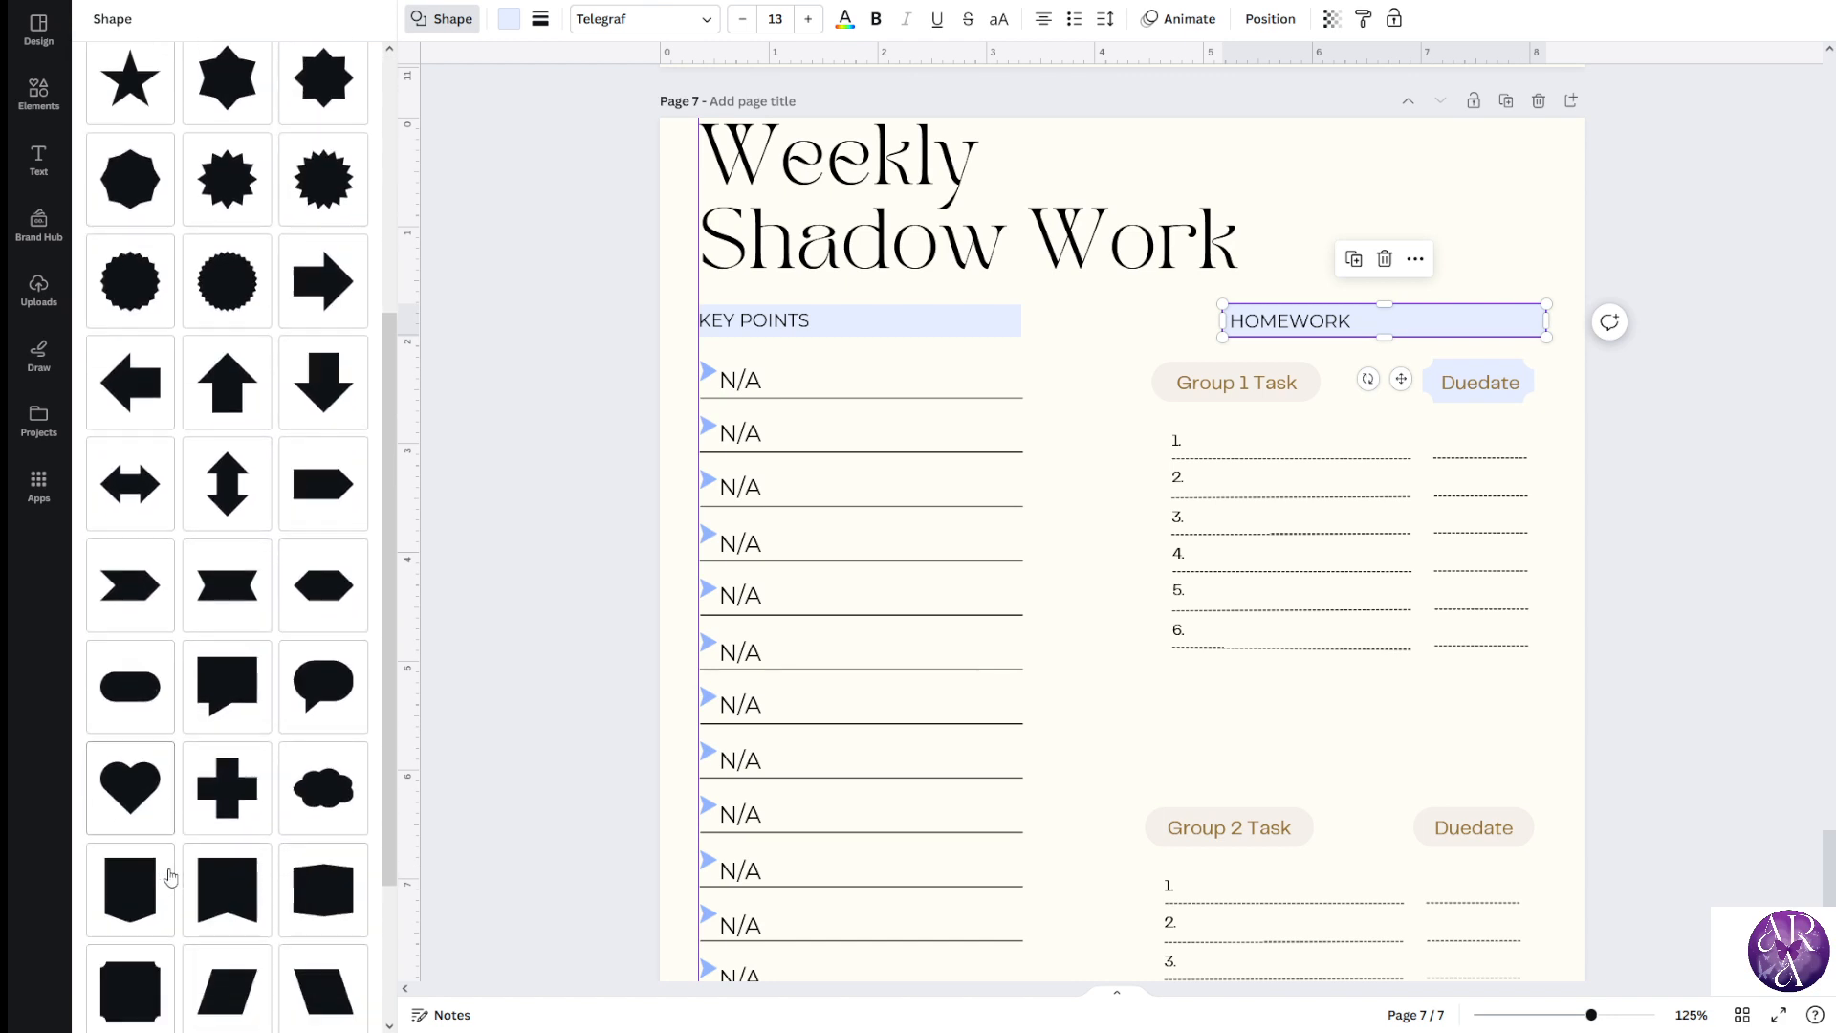
{"action": "left_click", "coordinate": [132, 882]}
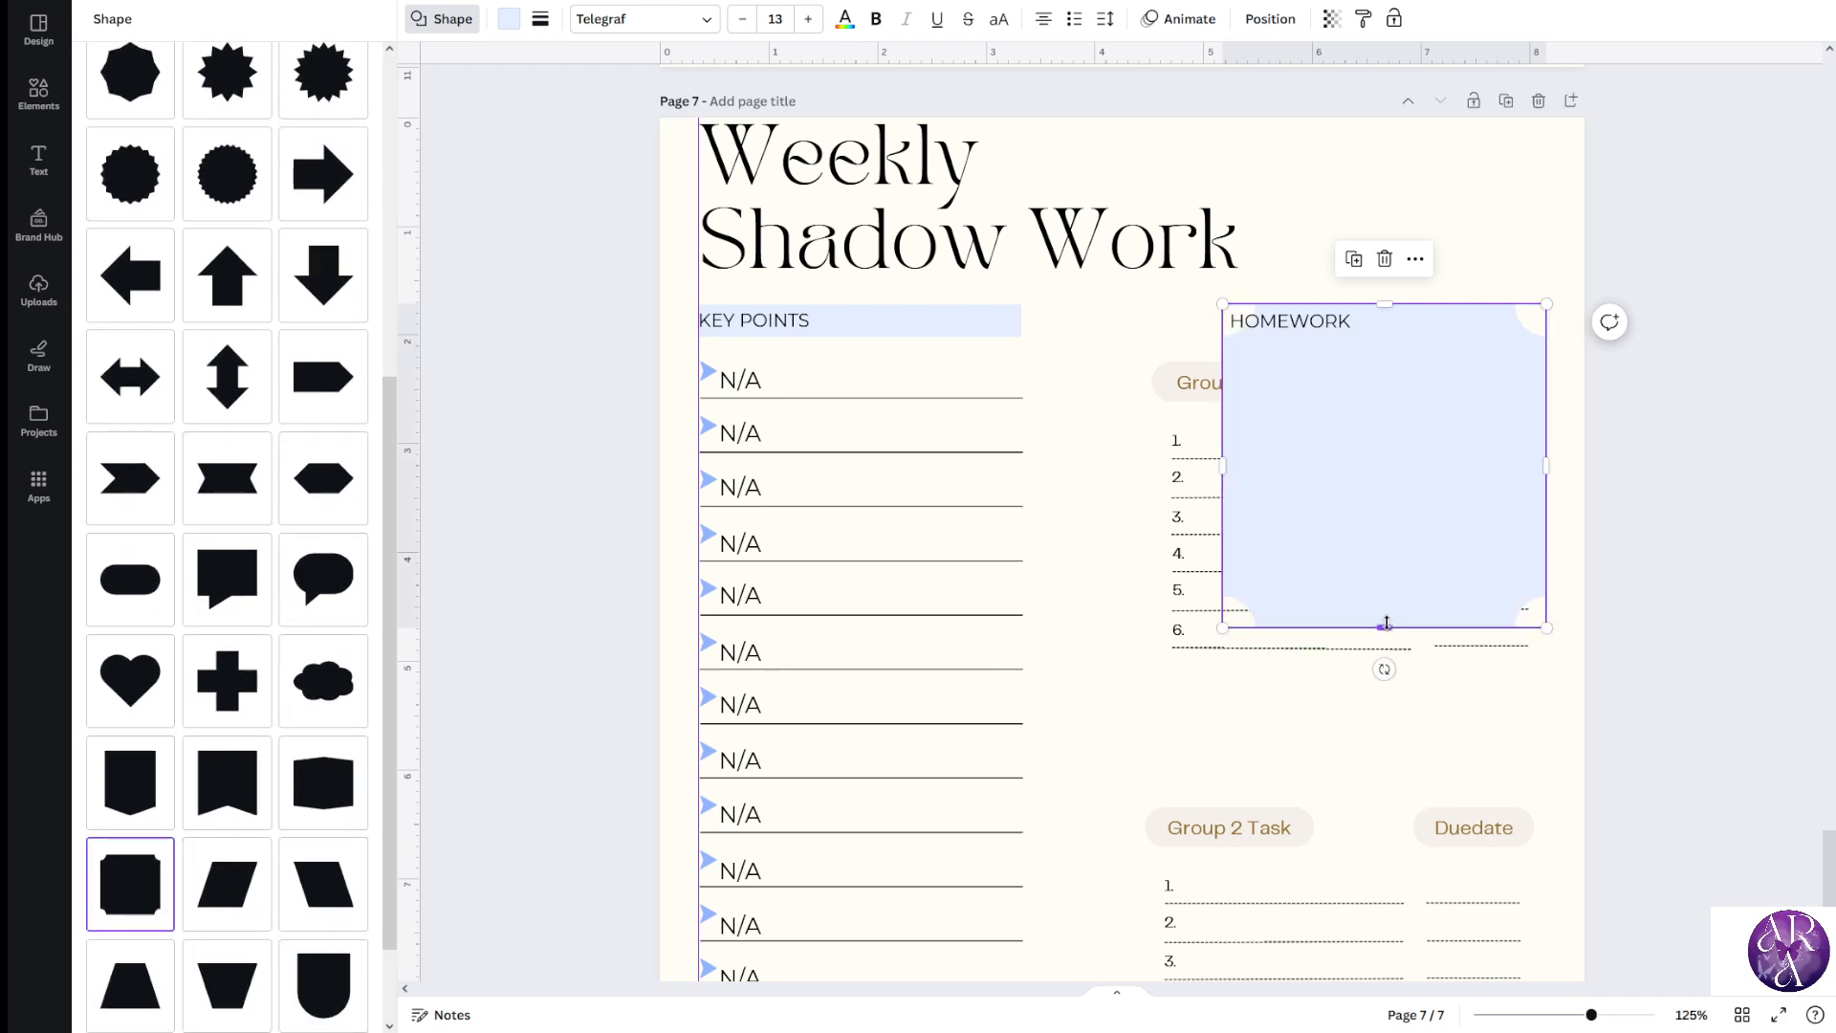
{"action": "left_click_drag", "start_coordinate": [1383, 629], "coordinate": [1273, 342]}
{"action": "left_click", "coordinate": [1545, 378]}
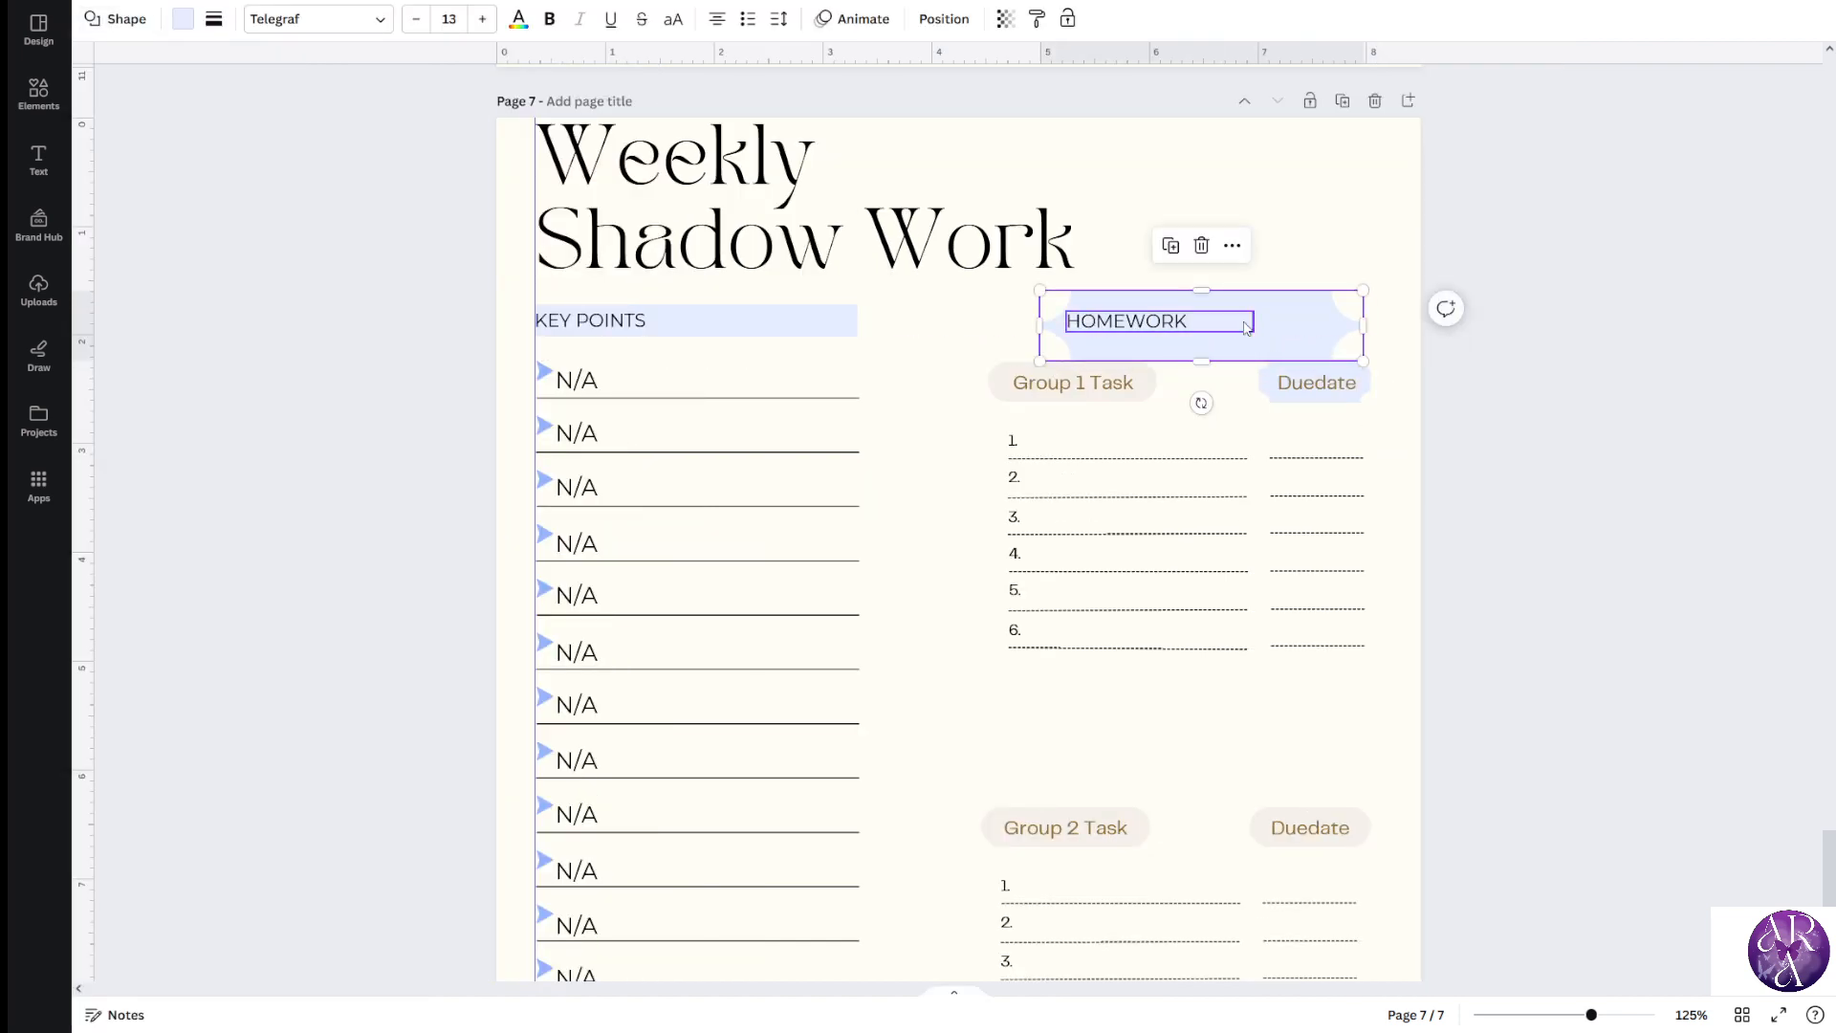
{"action": "left_click_drag", "start_coordinate": [1207, 292], "coordinate": [1177, 322]}
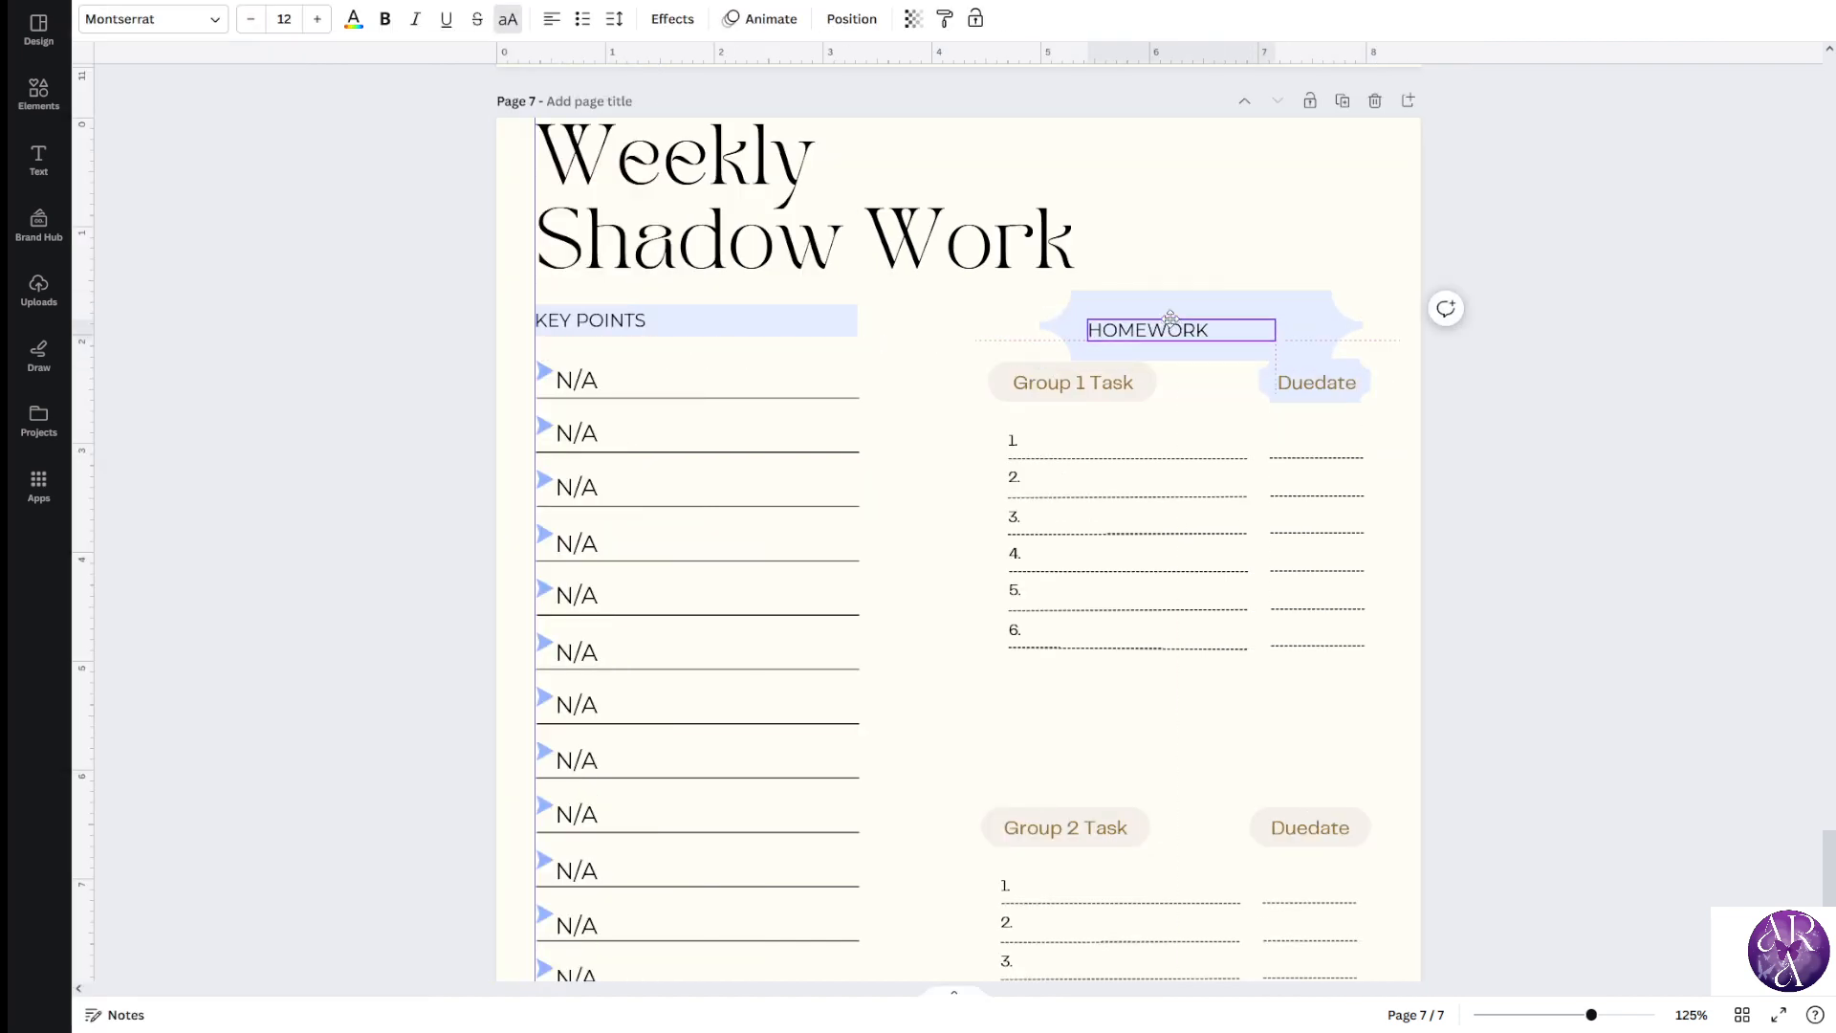
Undo the HOMEWORK bar's shape change, its resizing and the heading text move
{"action": "left_click", "coordinate": [1596, 482]}
{"action": "key", "text": "ctrl+z"}
{"action": "key", "text": "ctrl+z"}
{"action": "key", "text": "ctrl+z"}
{"action": "key", "text": "ctrl+z"}
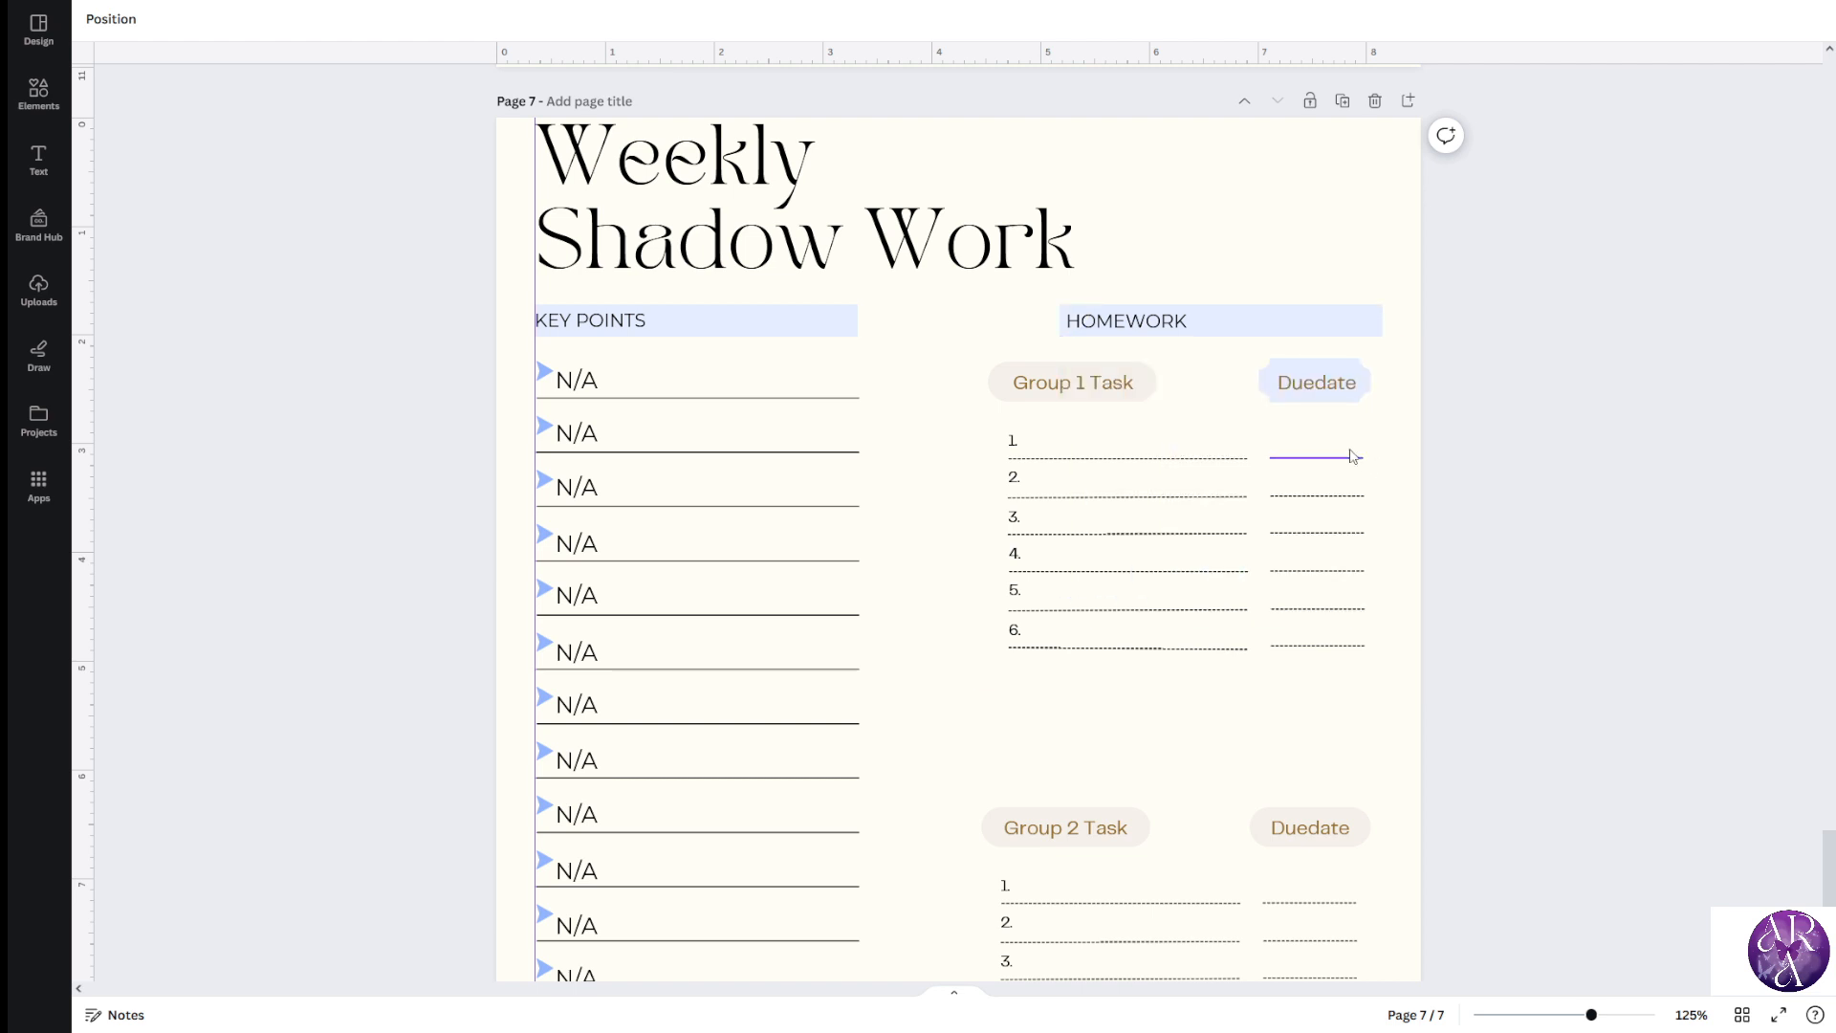
Change the Group 1 Duedate background to a square and shrink it to a small rectangle behind the text
{"action": "left_click", "coordinate": [1270, 389]}
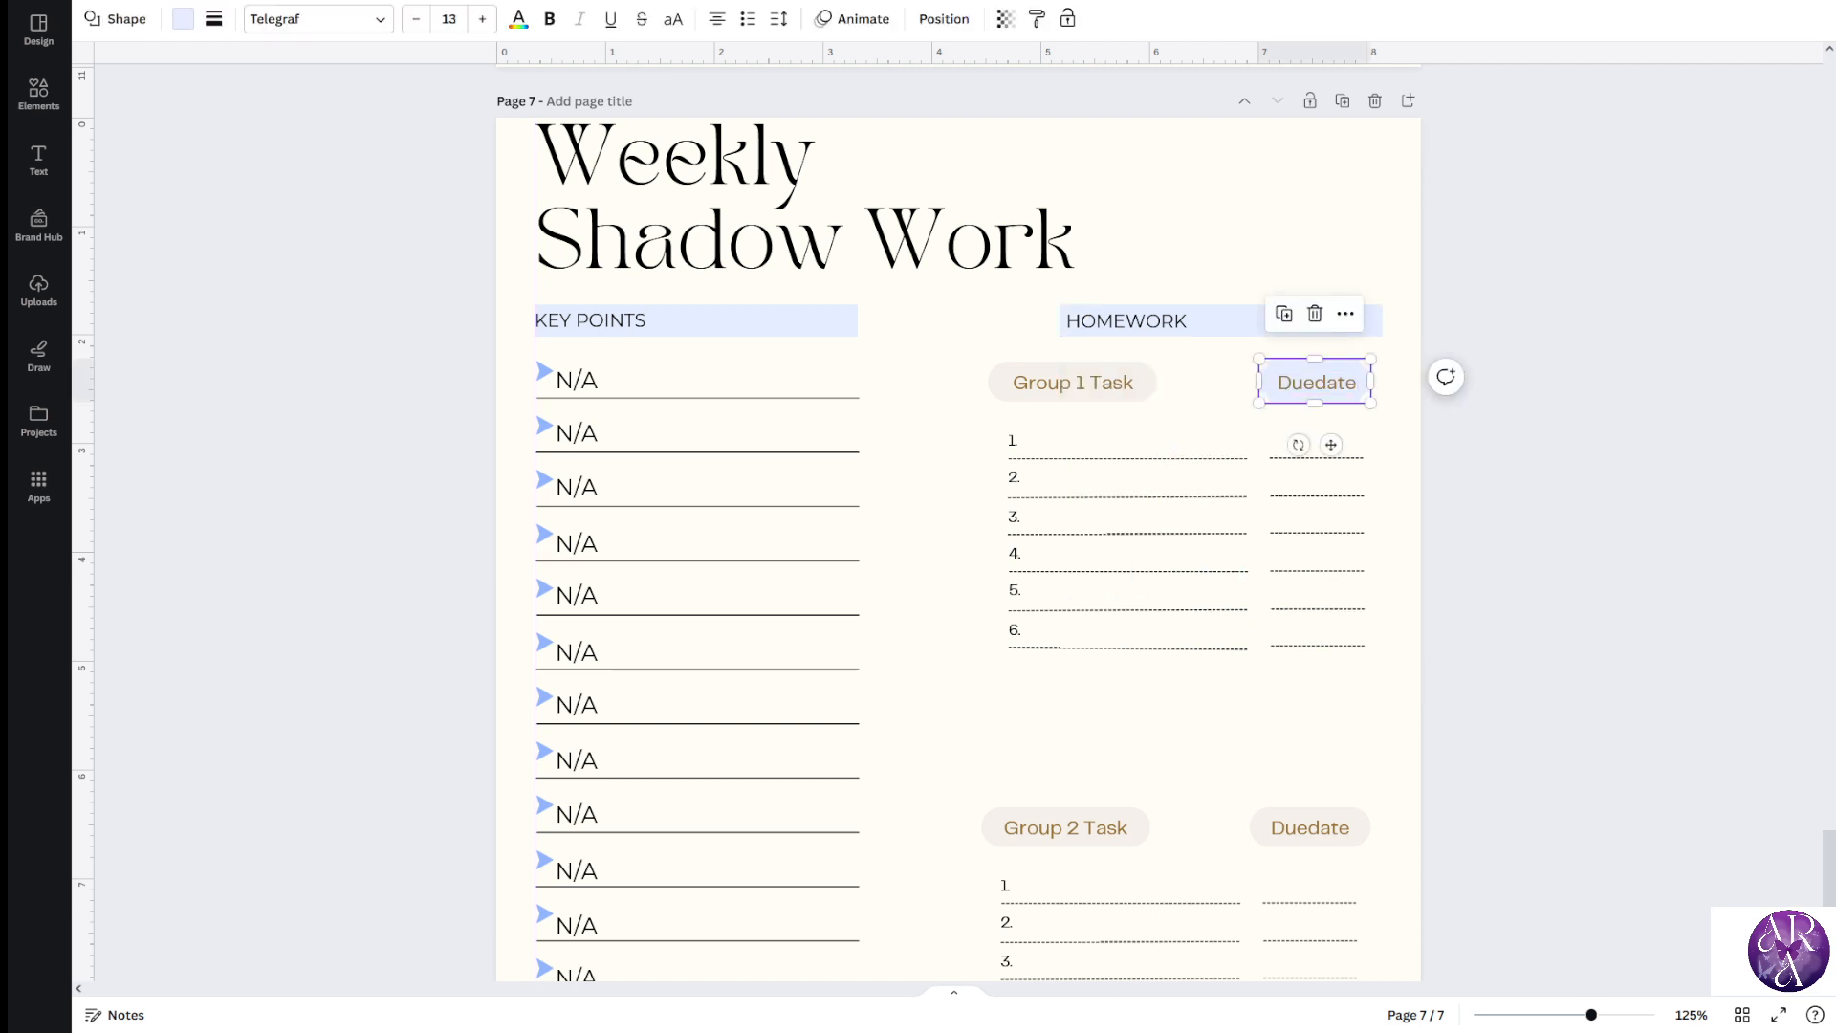
{"action": "left_click", "coordinate": [116, 20]}
{"action": "left_click", "coordinate": [139, 114]}
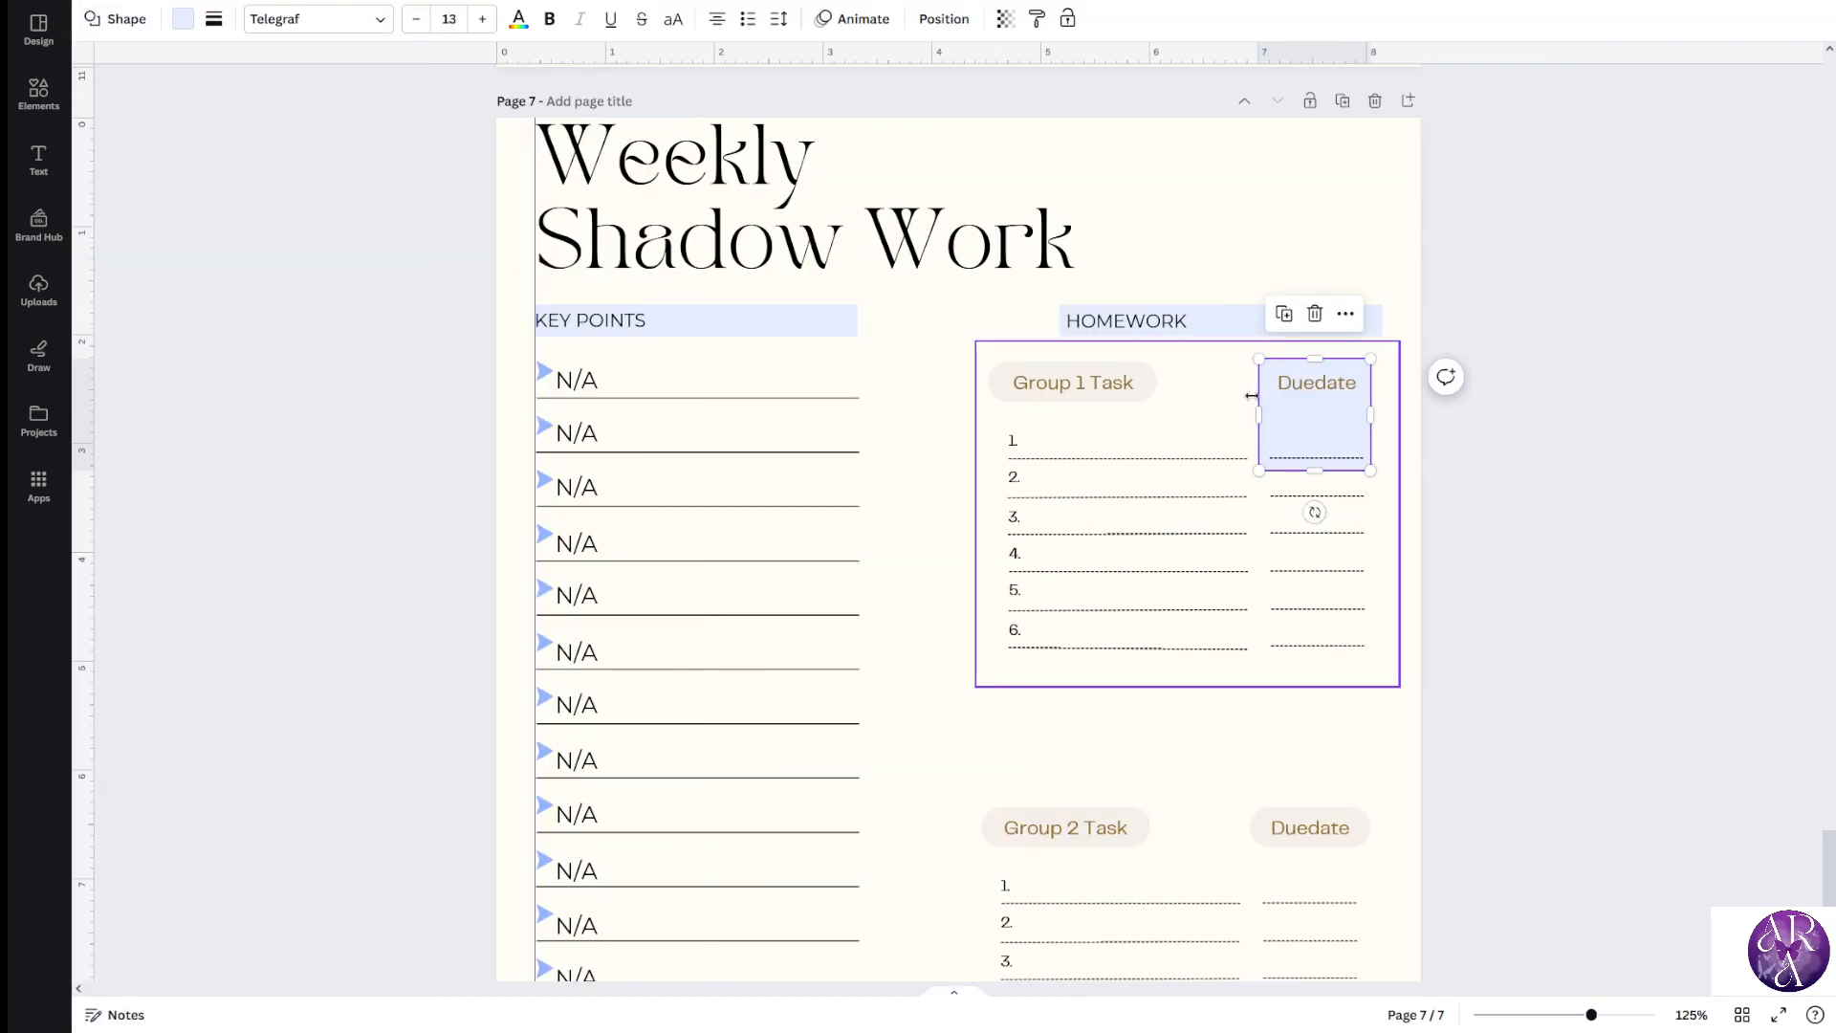
{"action": "left_click_drag", "start_coordinate": [1252, 396], "coordinate": [1272, 406]}
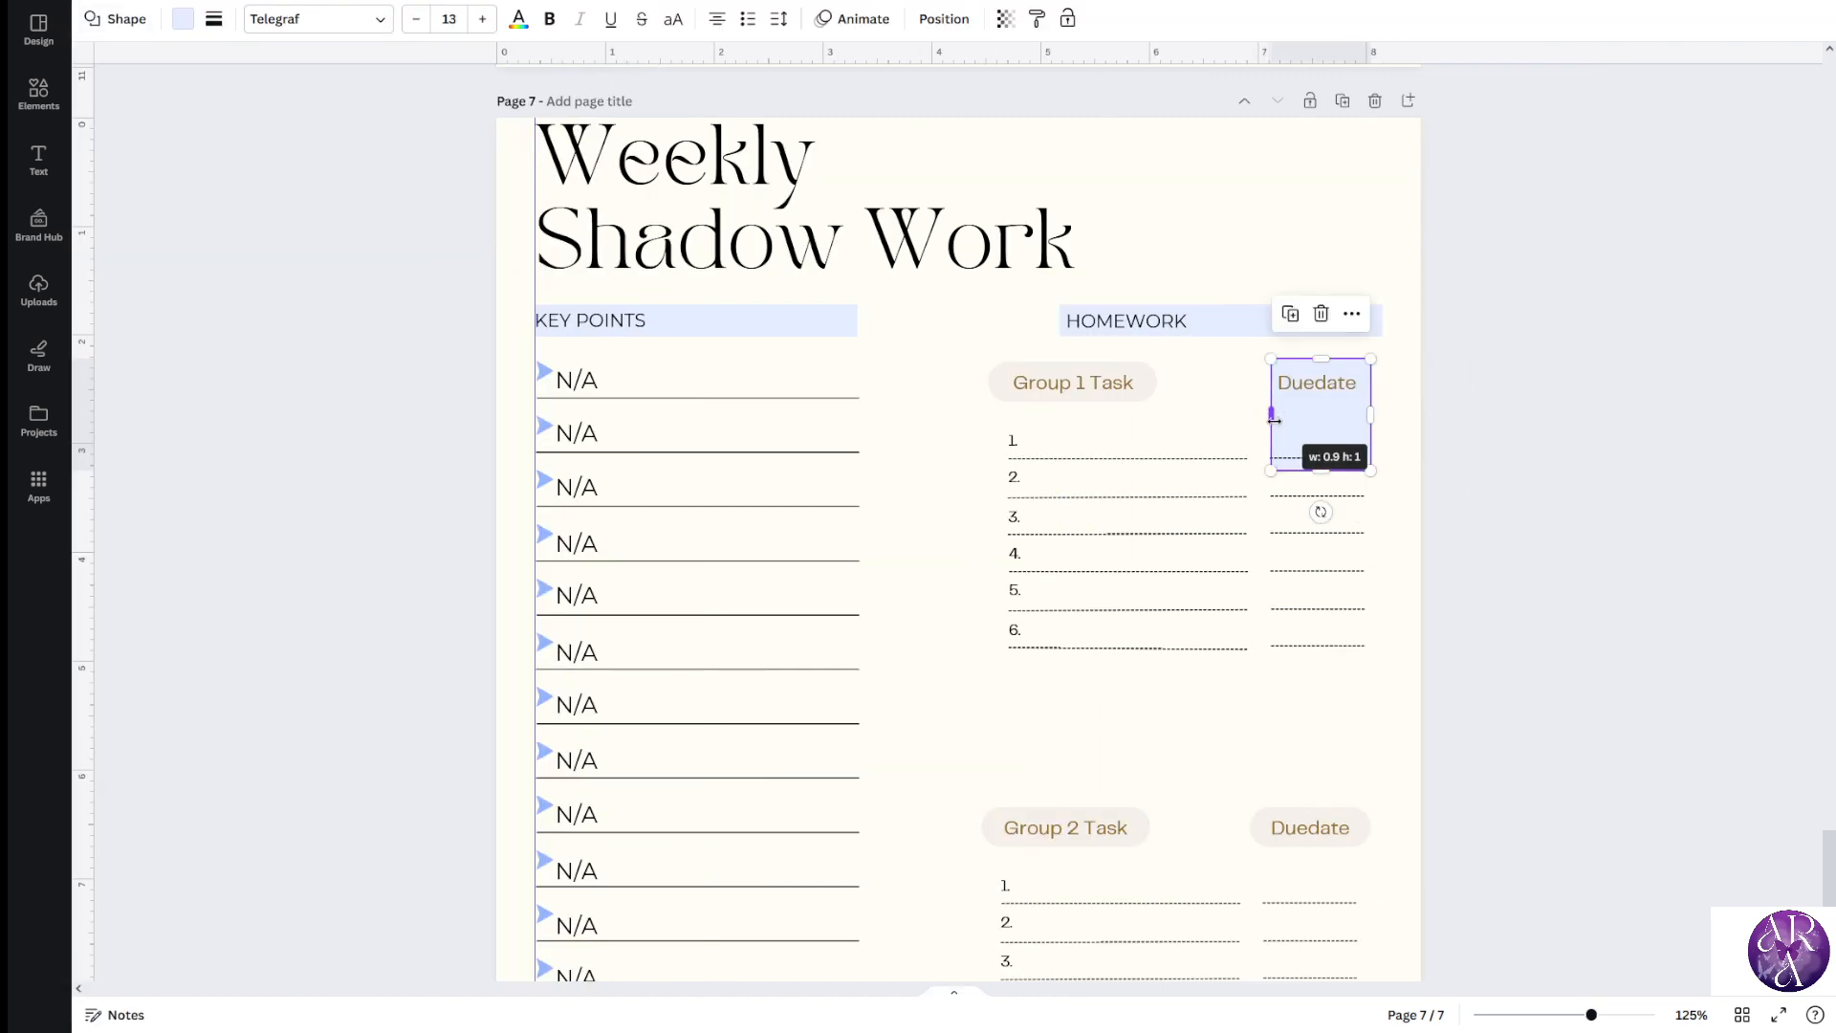
{"action": "left_click_drag", "start_coordinate": [1316, 470], "coordinate": [1361, 371]}
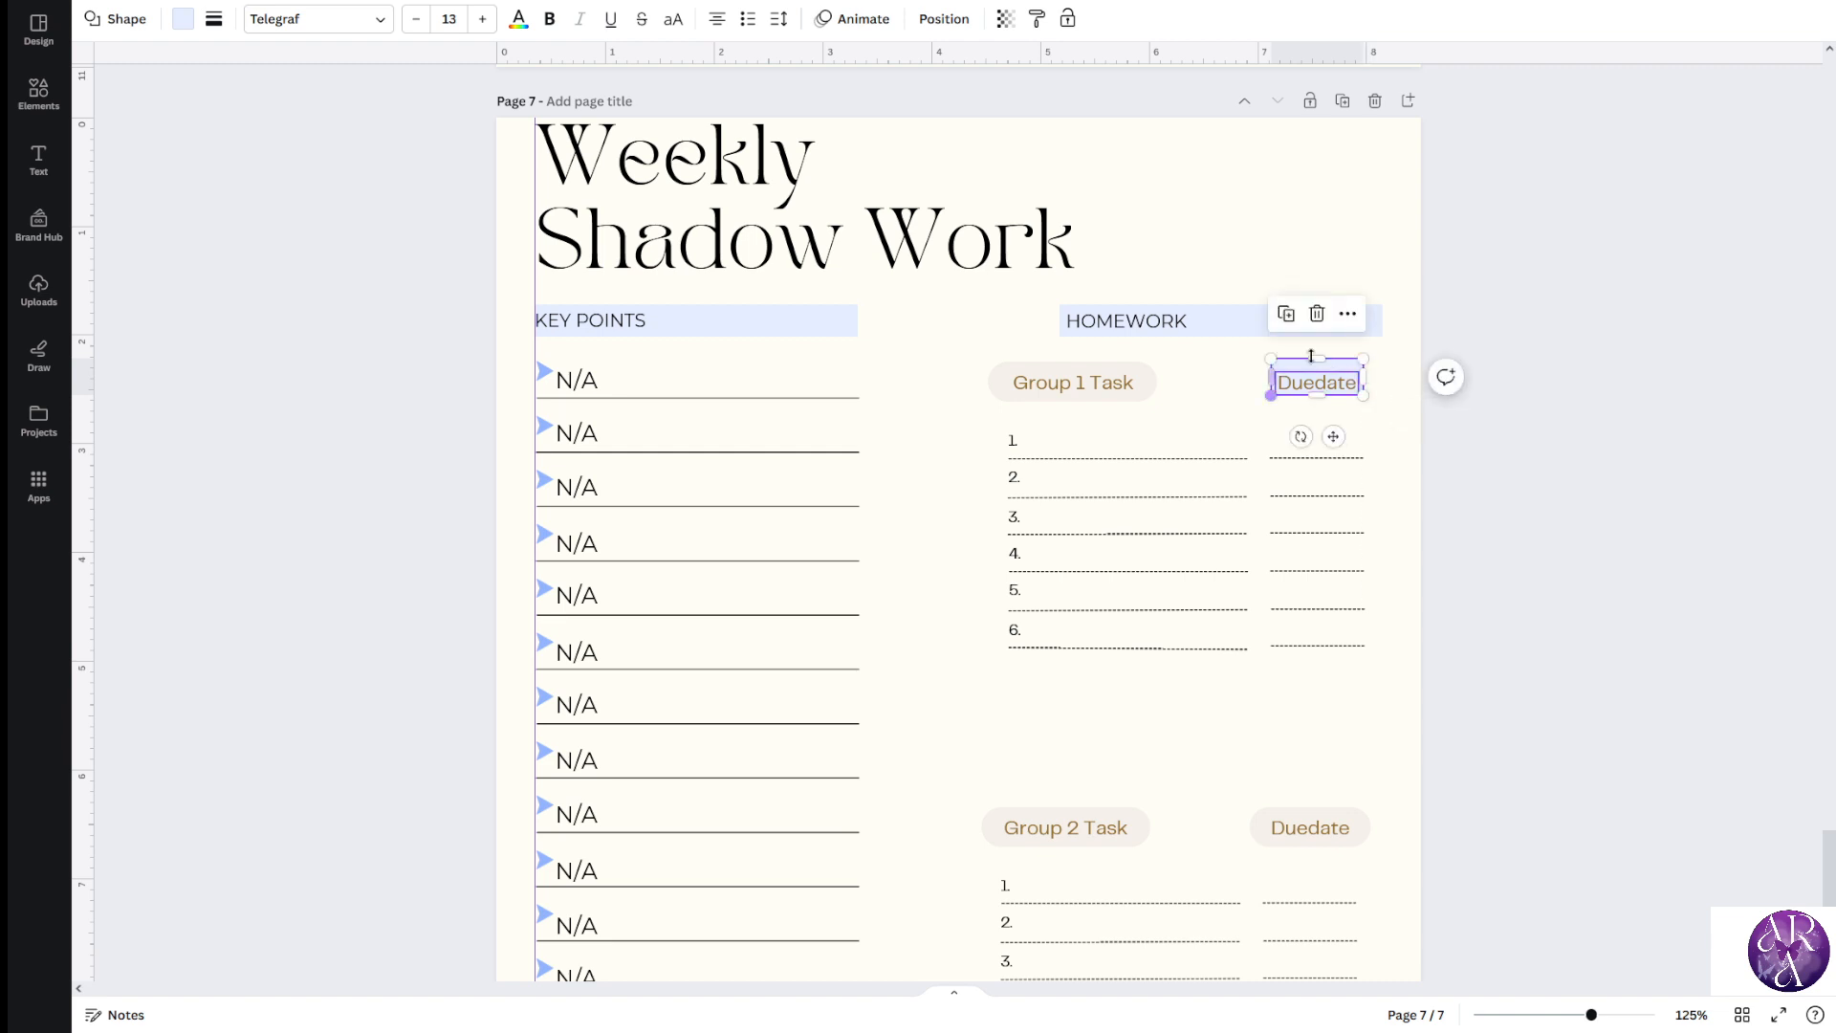
Add a vertical guide at the HOMEWORK bar's right end, widen the Duedate background to it and slightly lower its top edge
{"action": "left_click", "coordinate": [1196, 321]}
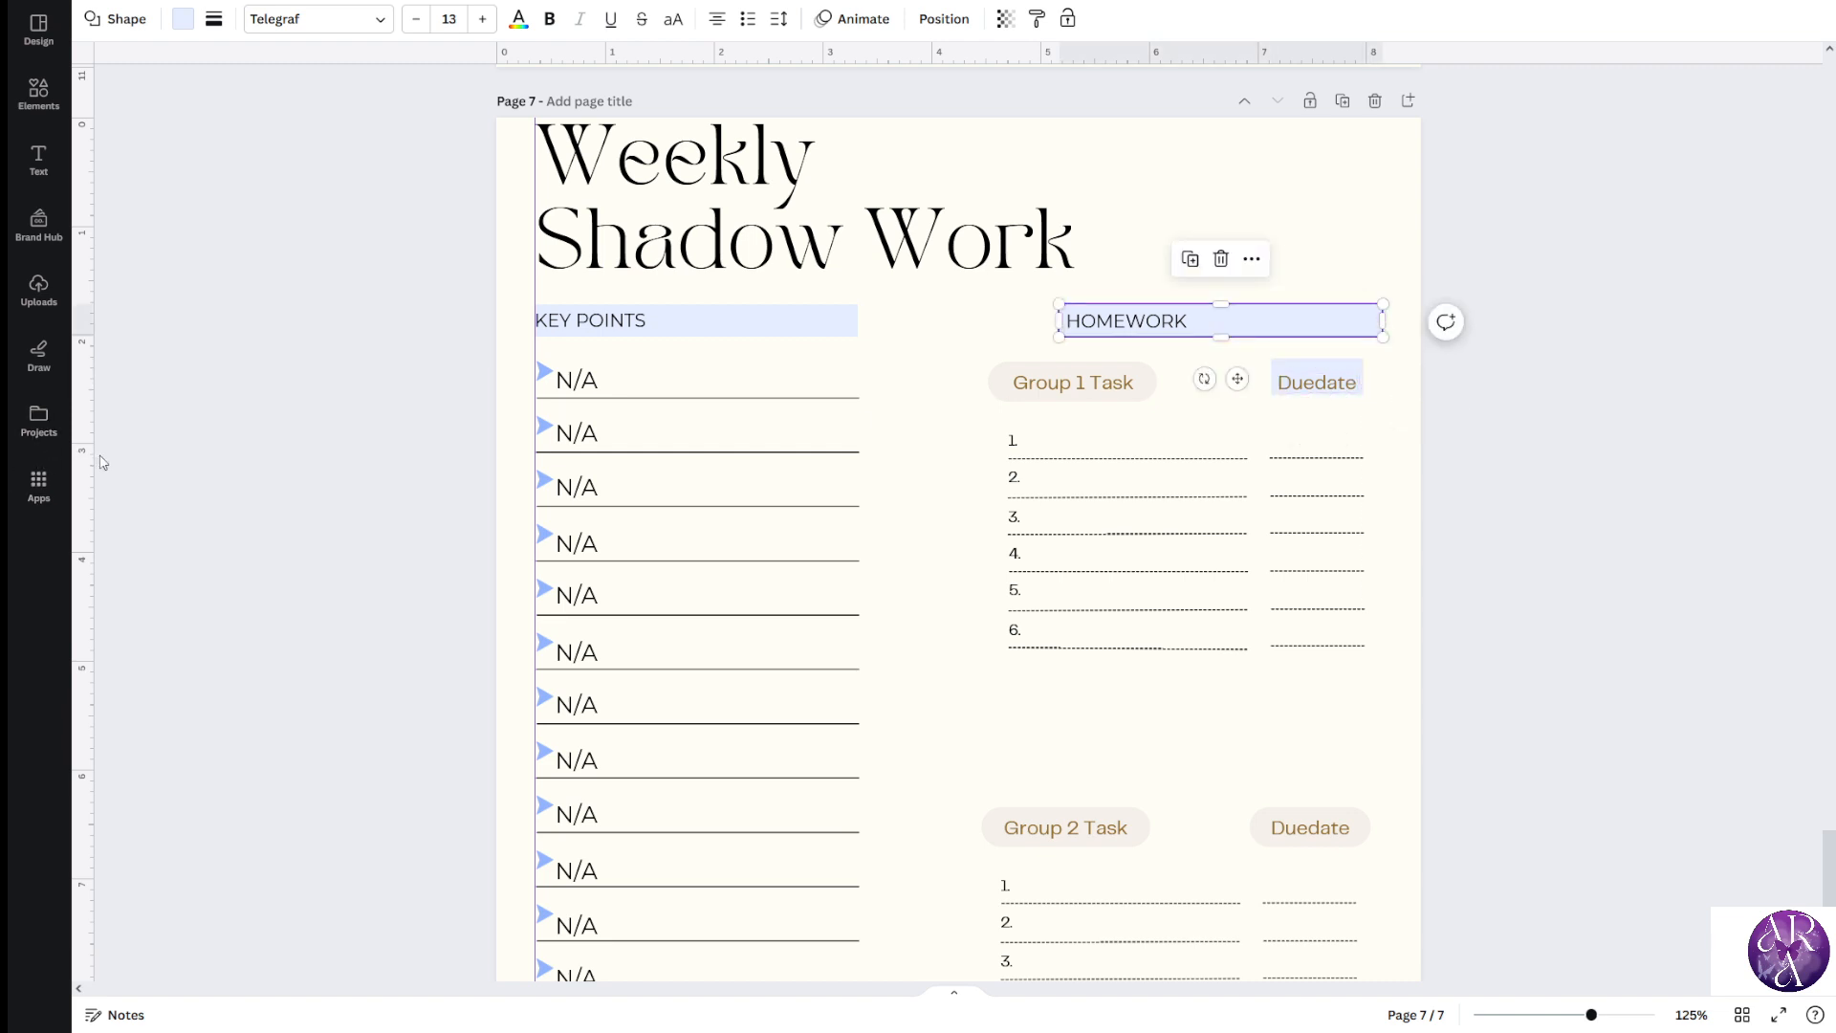
{"action": "left_click_drag", "start_coordinate": [91, 459], "coordinate": [1383, 516]}
{"action": "left_click", "coordinate": [1338, 369]}
{"action": "left_click_drag", "start_coordinate": [1364, 376], "coordinate": [1324, 380]}
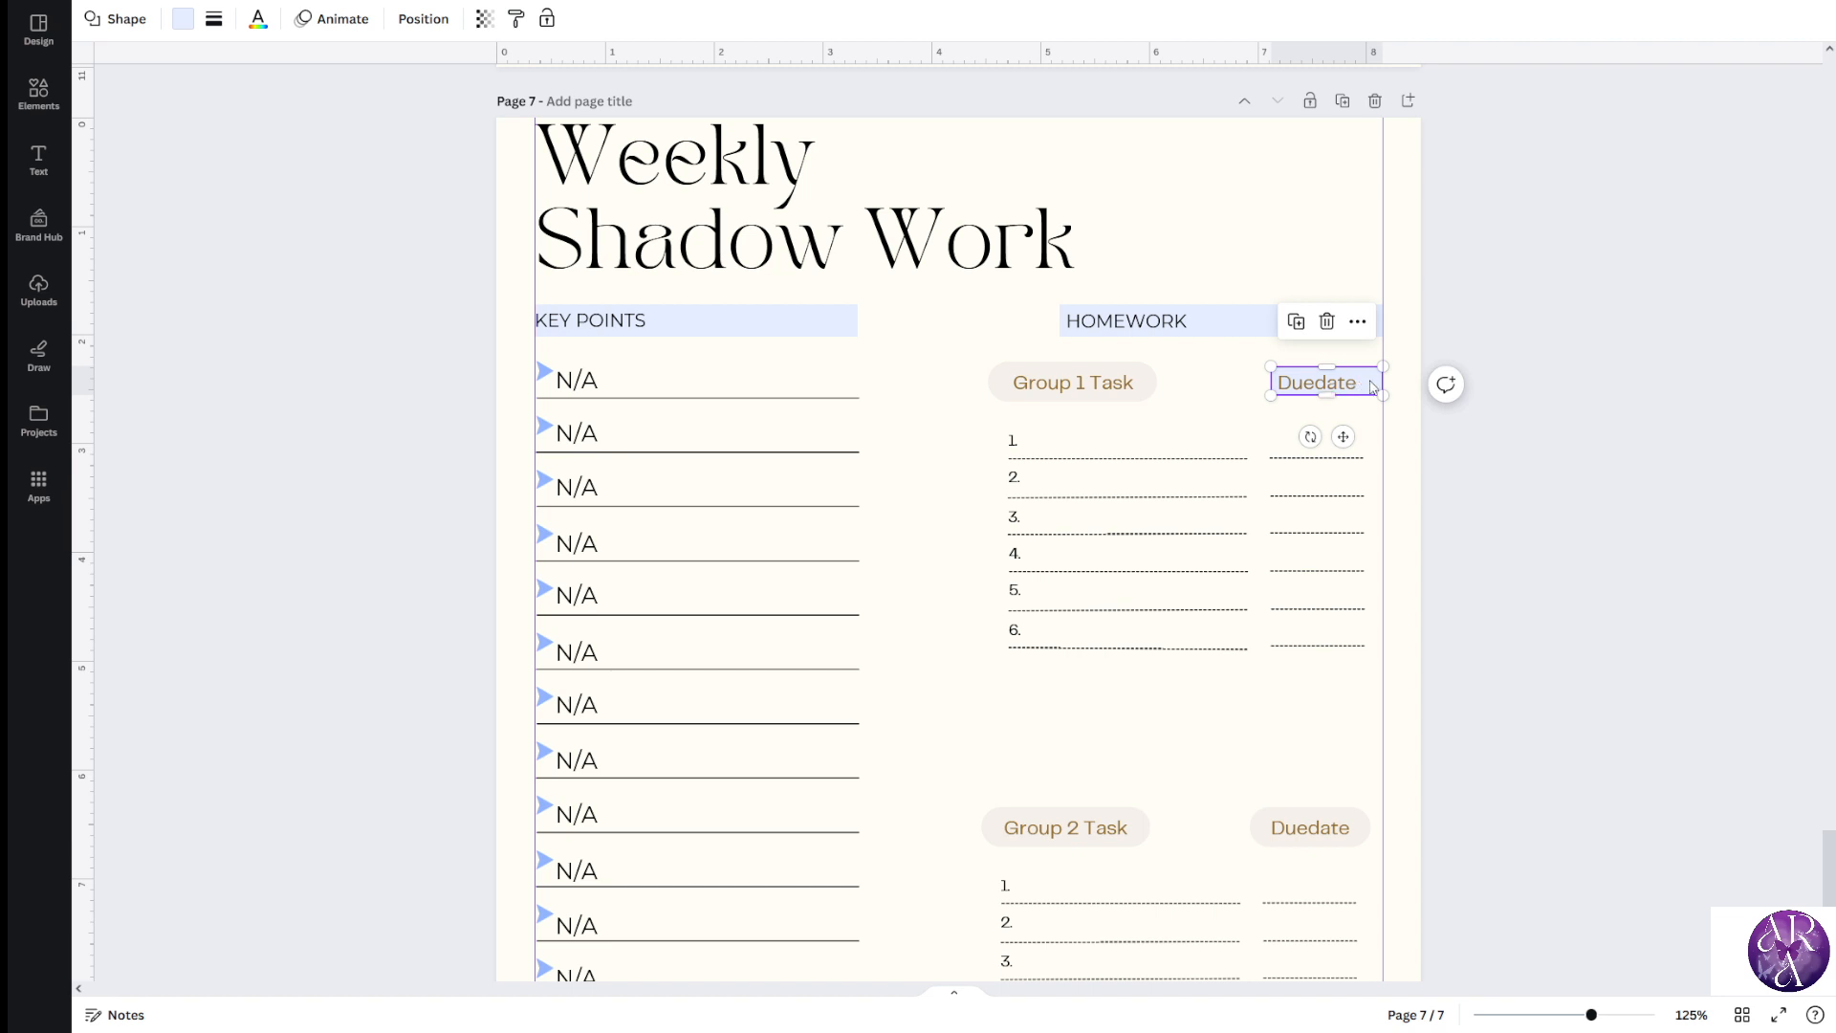
{"action": "left_click_drag", "start_coordinate": [1323, 366], "coordinate": [1324, 372]}
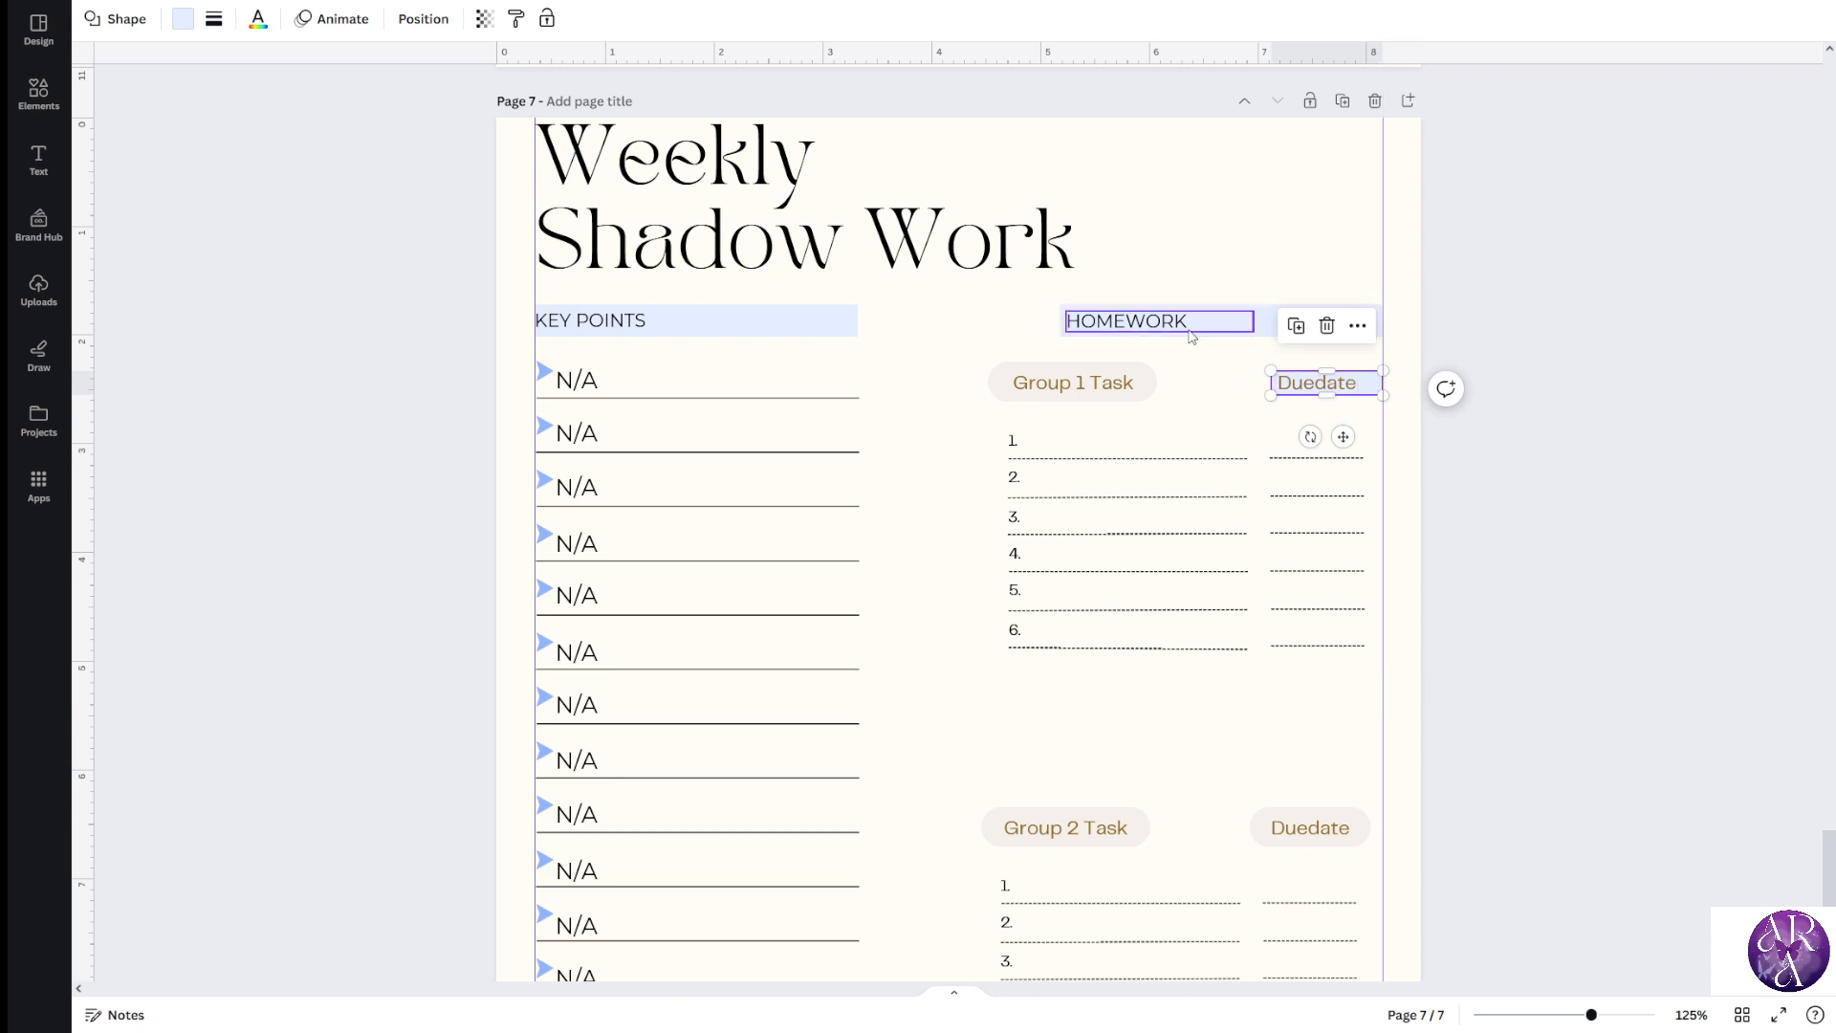
{"action": "left_click", "coordinate": [1469, 460]}
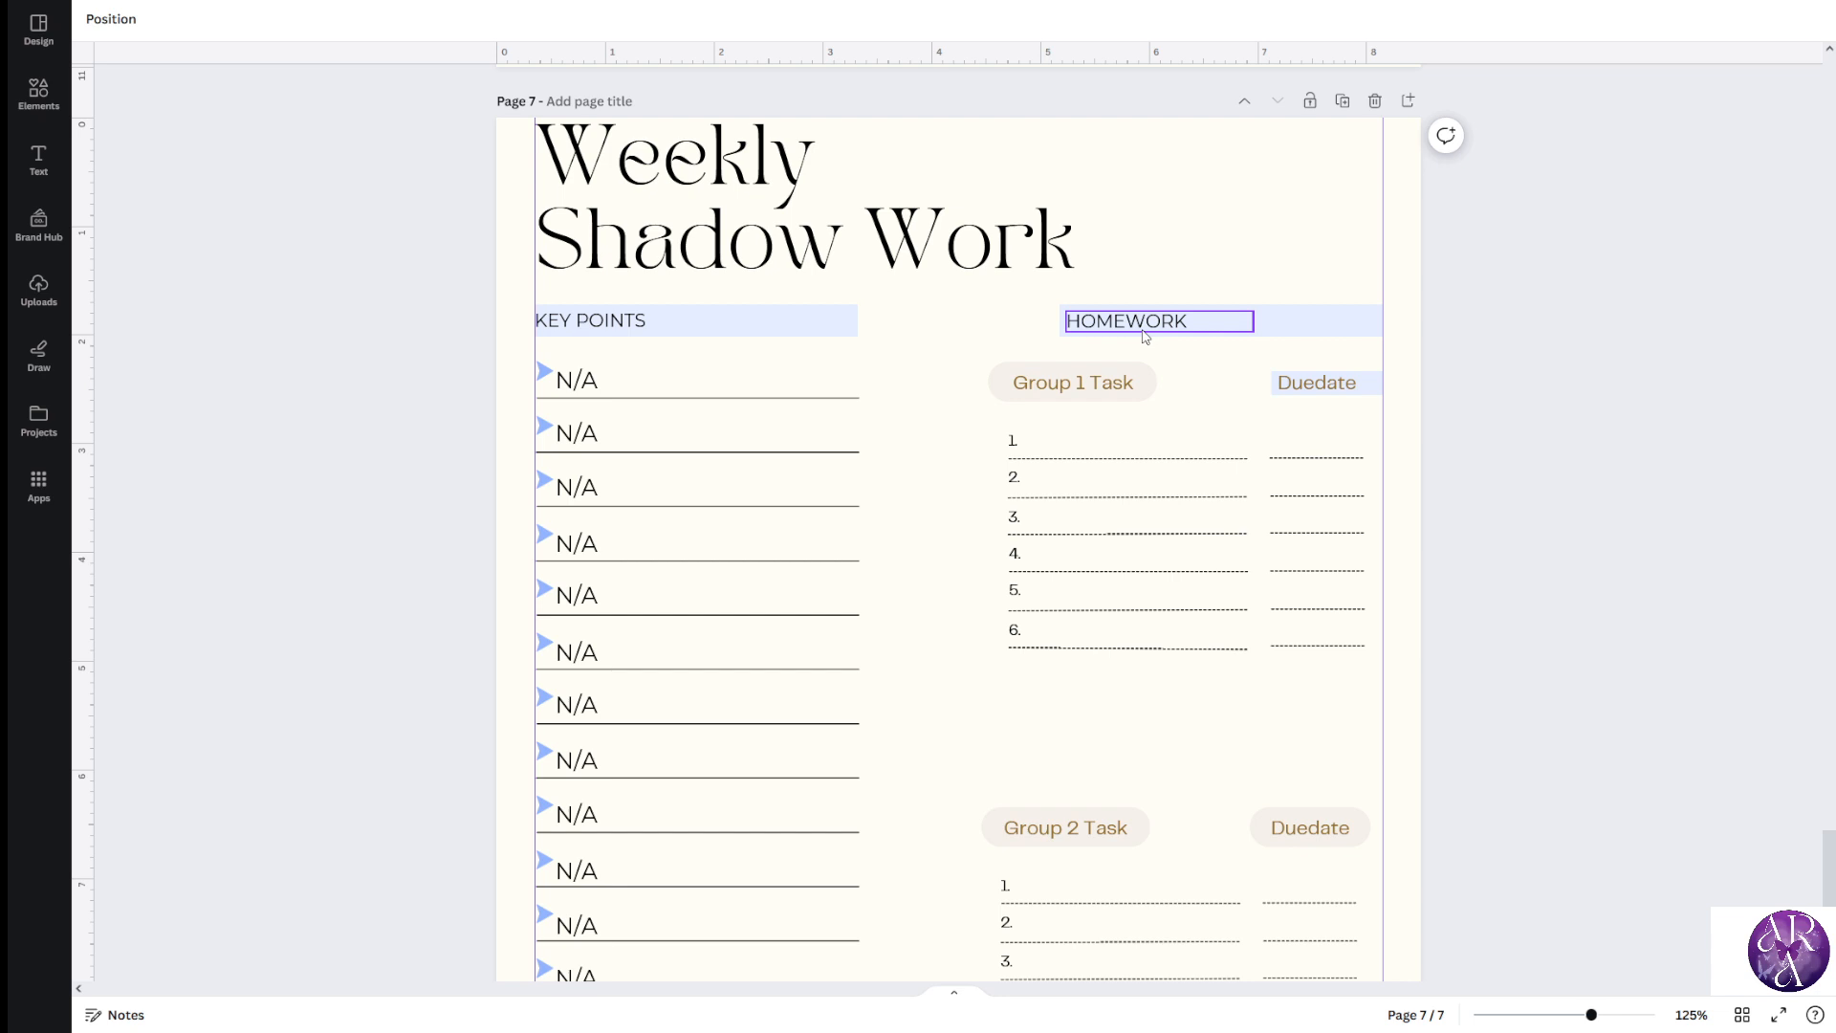
Add a vertical guide at 4.407 along the left edge of the Group 1 Task block
{"action": "left_click", "coordinate": [1333, 334]}
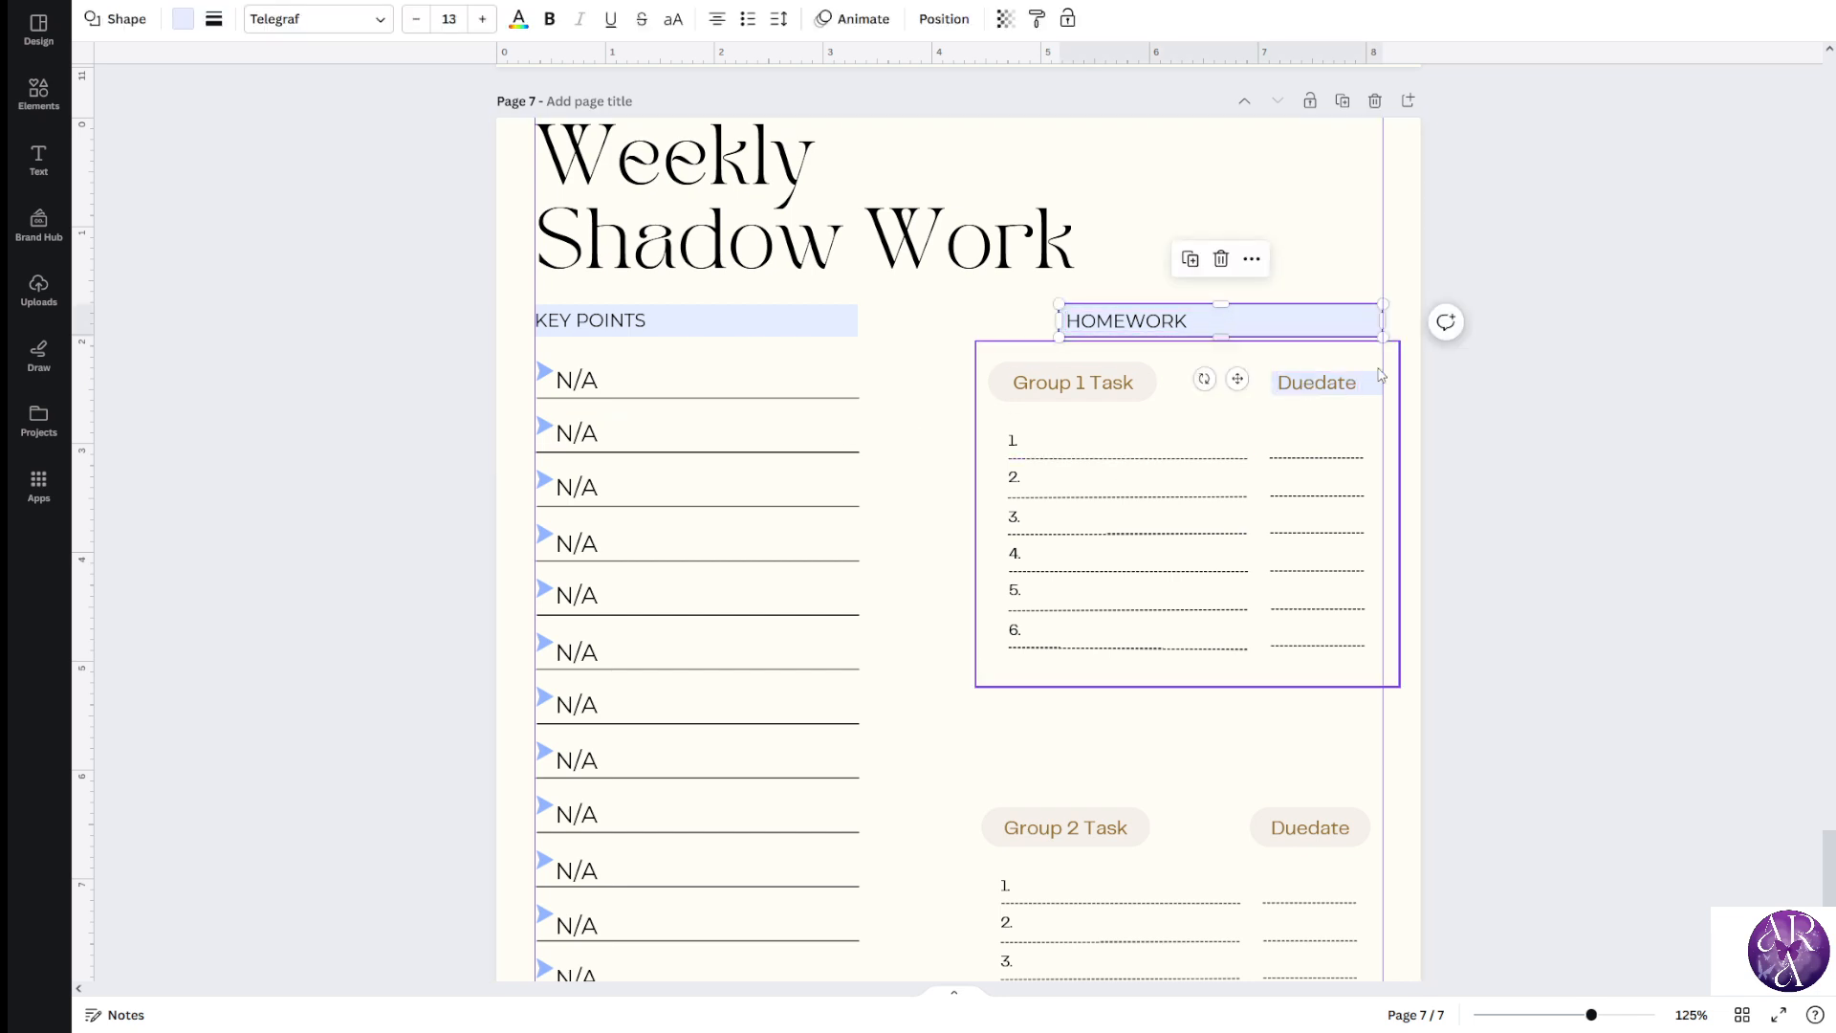
{"action": "left_click", "coordinate": [1519, 441]}
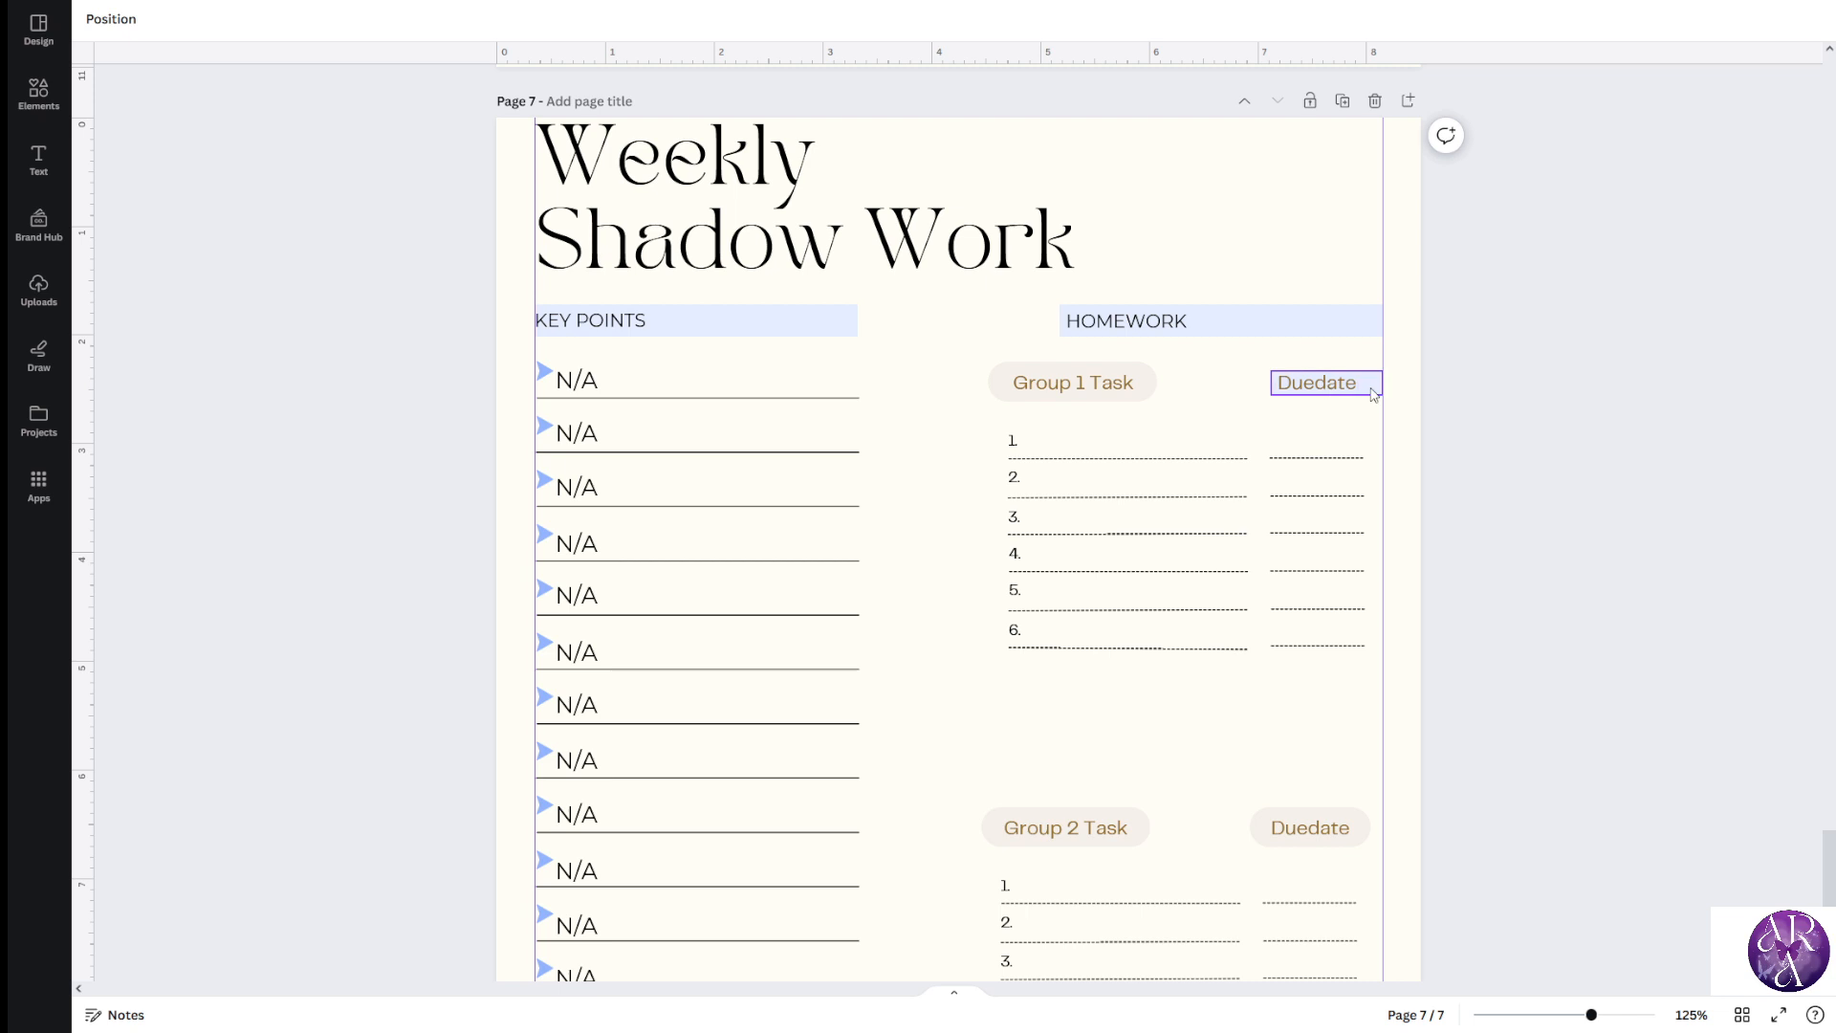
{"action": "left_click", "coordinate": [997, 481]}
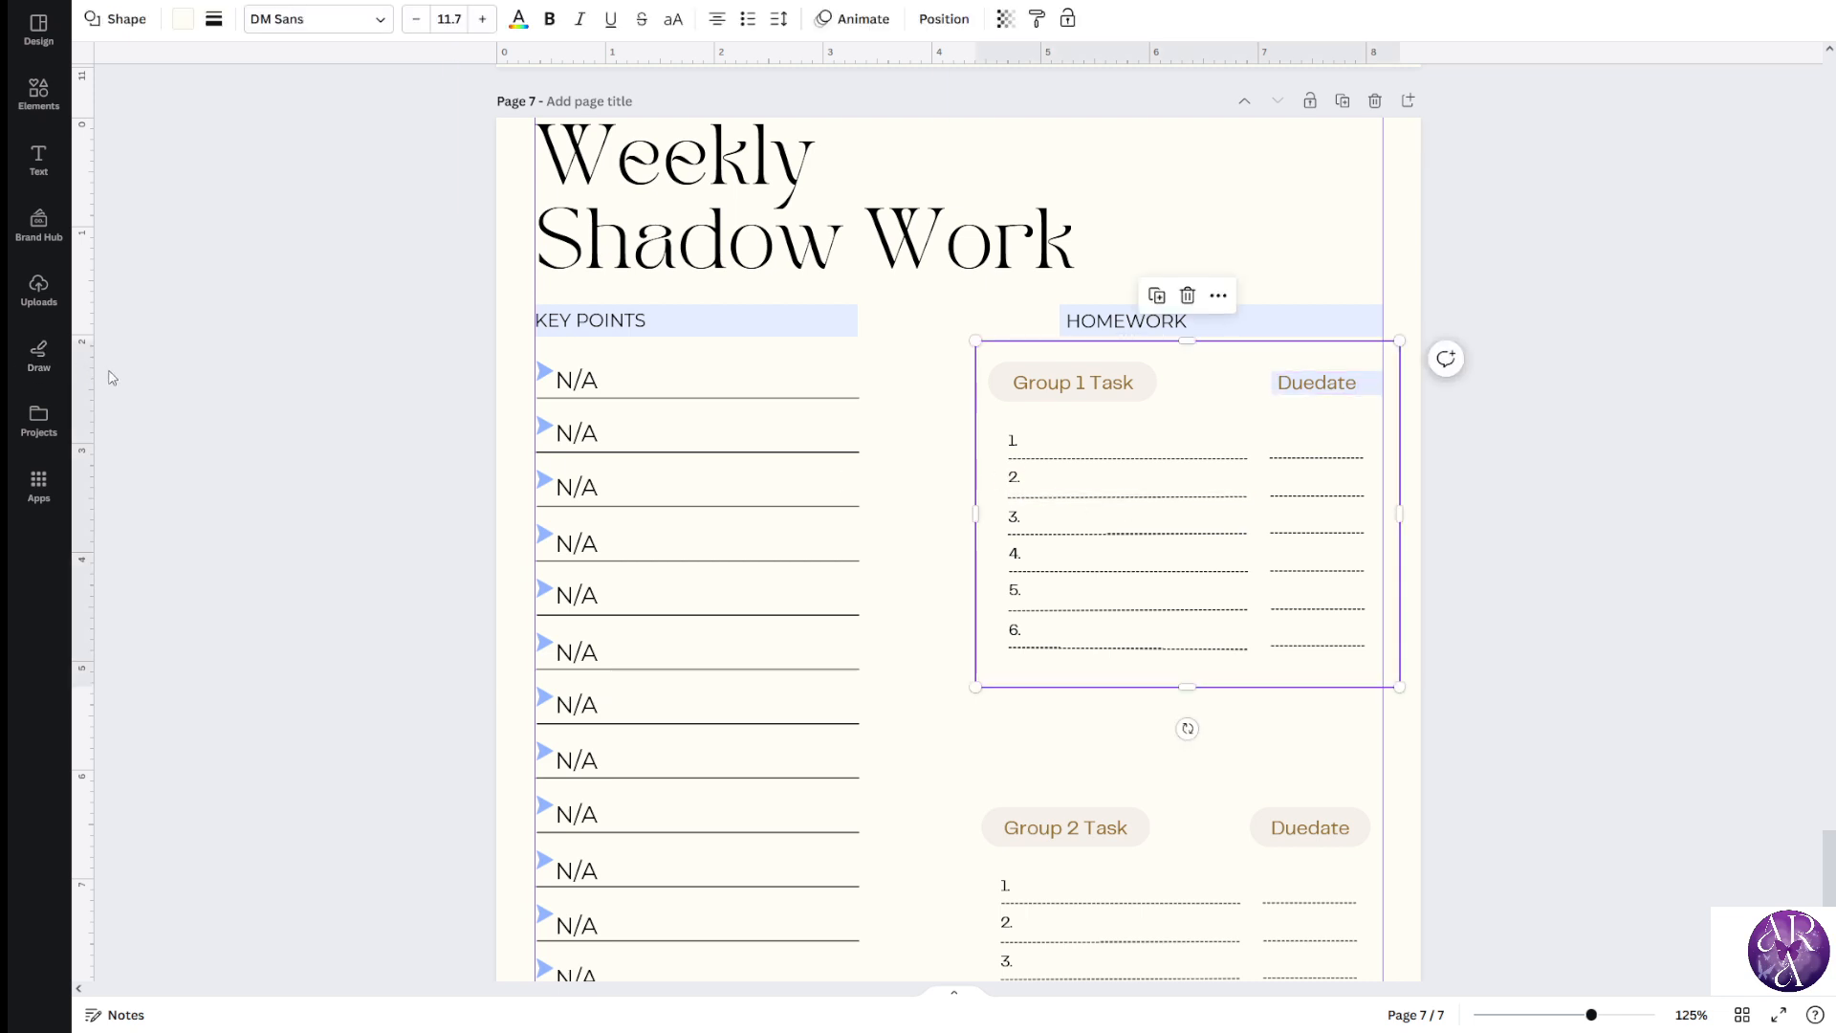
{"action": "left_click_drag", "start_coordinate": [88, 370], "coordinate": [976, 423]}
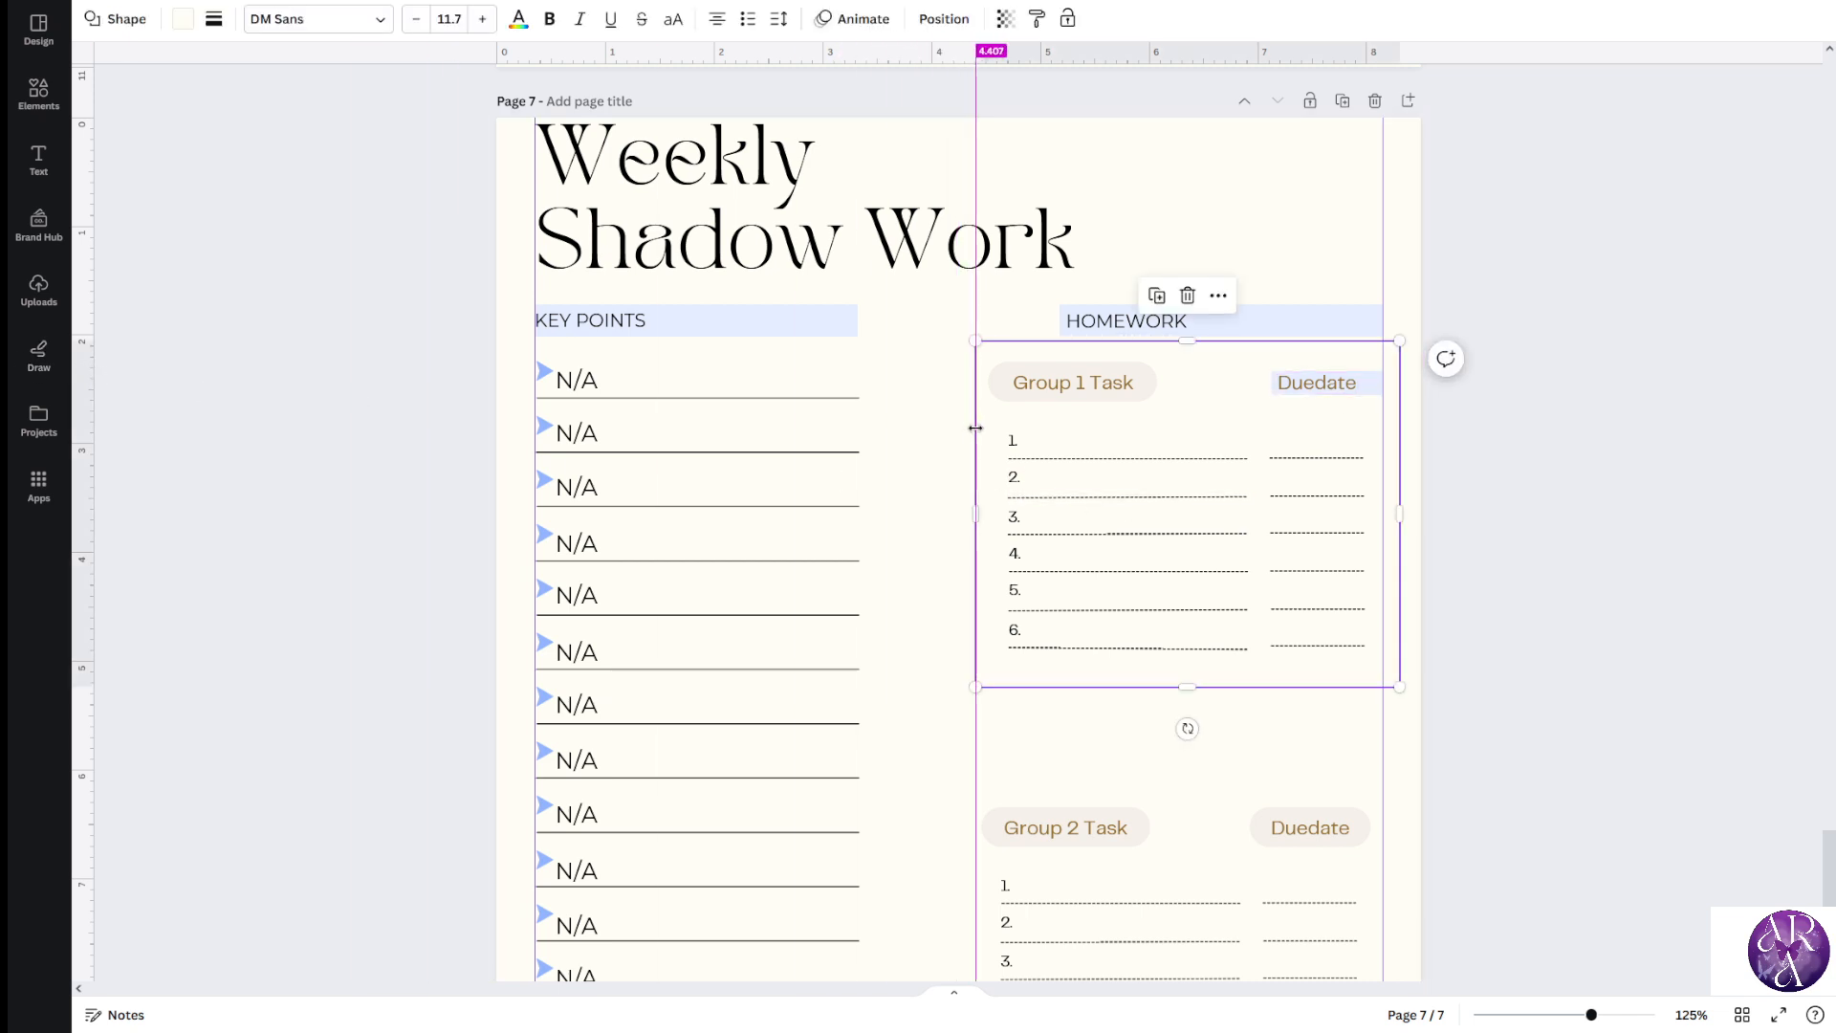
{"action": "left_click", "coordinate": [890, 361]}
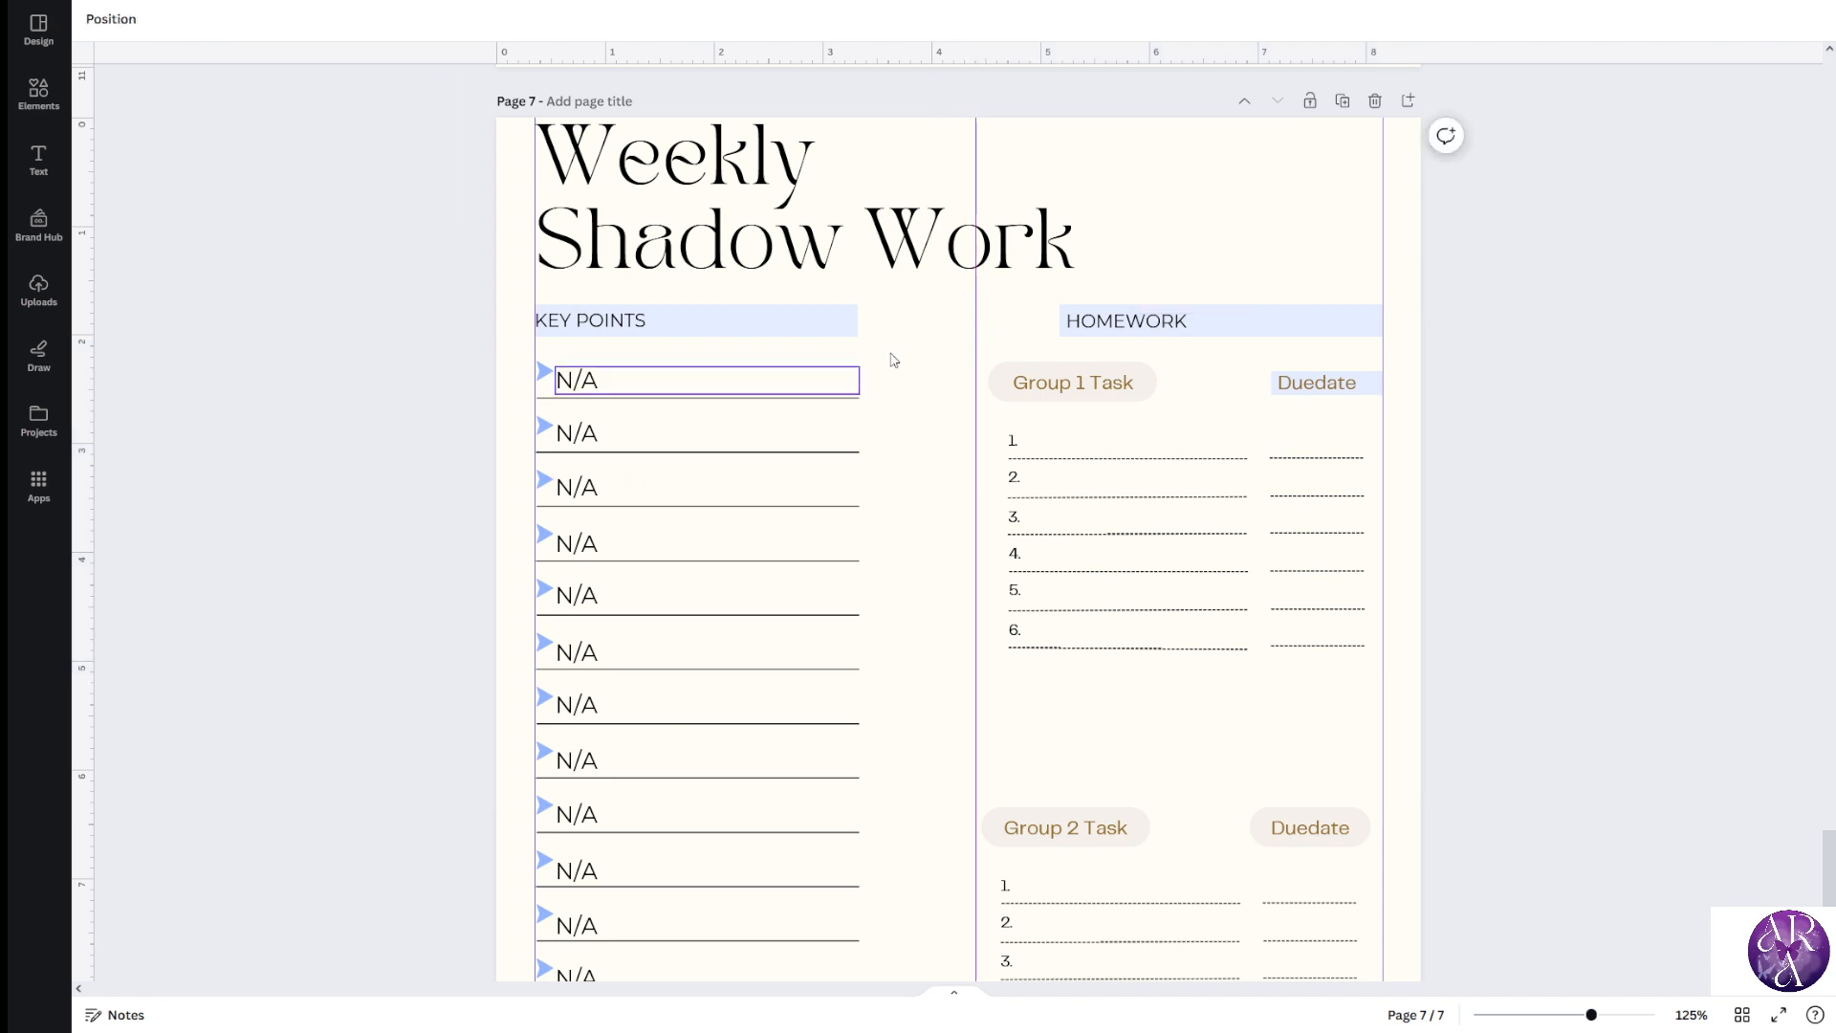
Extend the HOMEWORK bar left to the new vertical guide and move the HOMEWORK text to the bar's start
{"action": "left_click", "coordinate": [1263, 326]}
{"action": "left_click_drag", "start_coordinate": [1059, 321], "coordinate": [985, 316]}
{"action": "left_click_drag", "start_coordinate": [1122, 319], "coordinate": [1038, 317]}
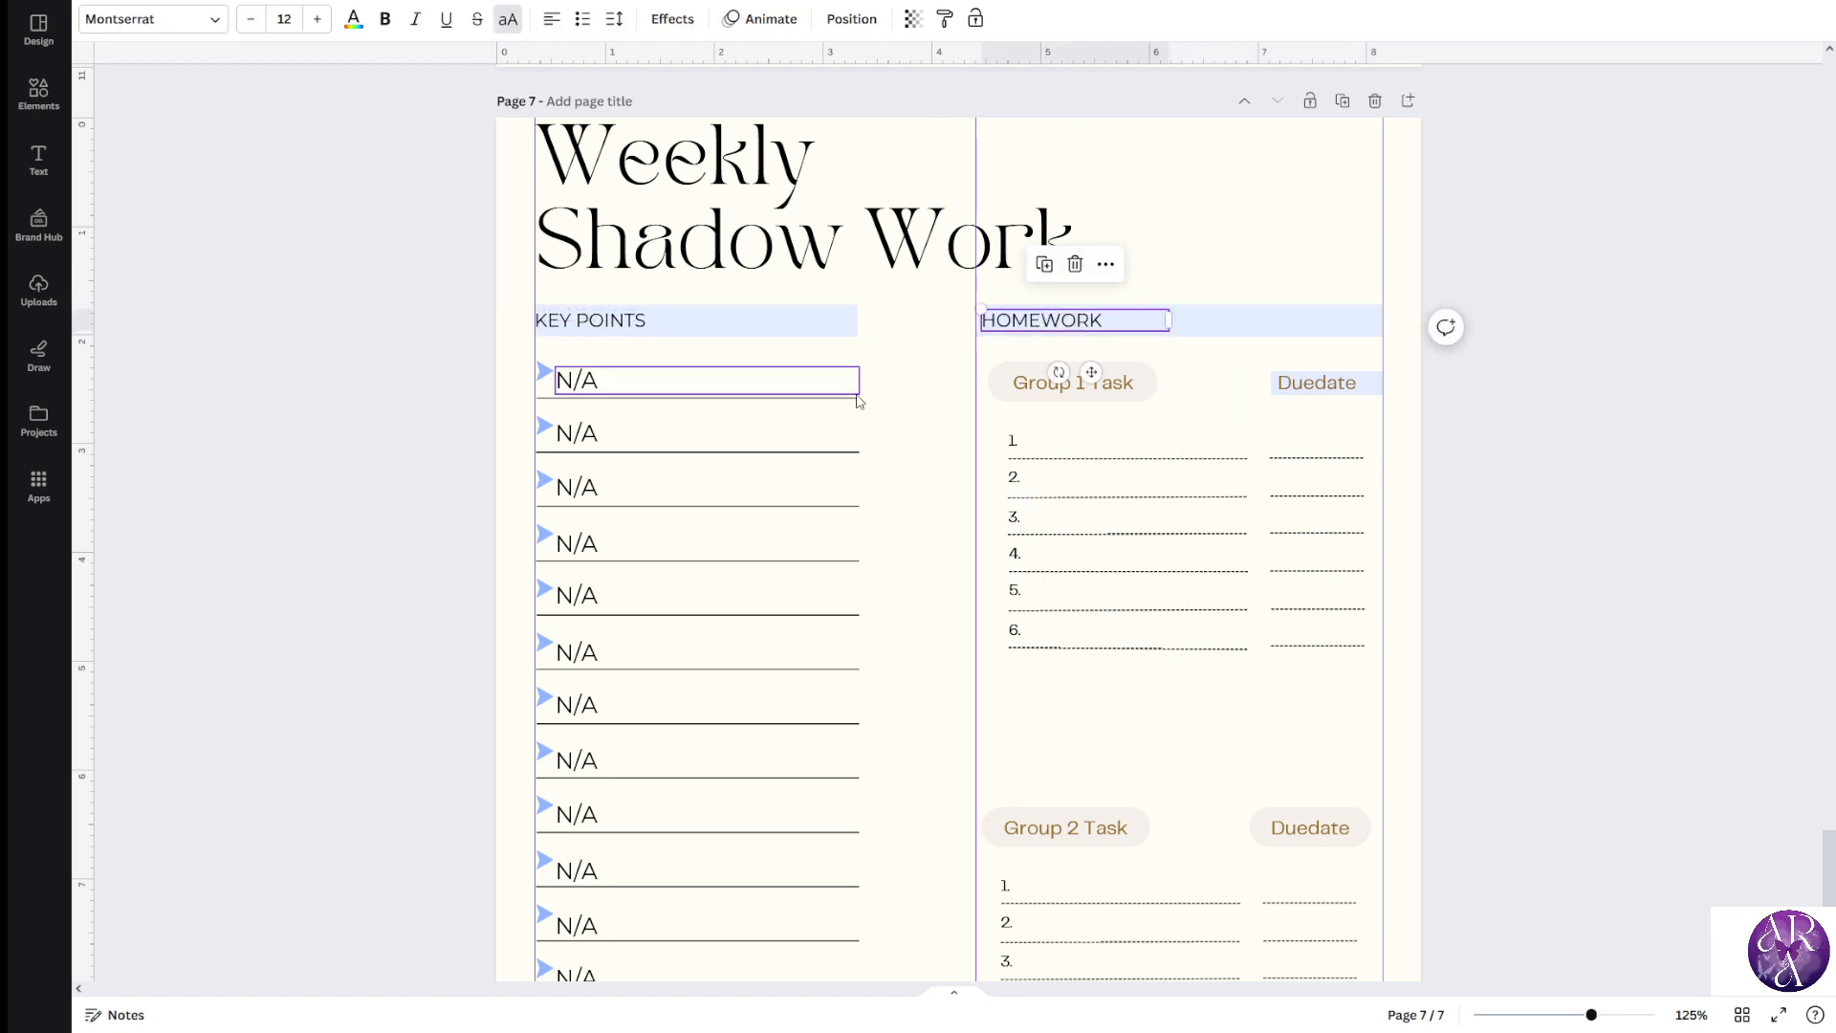
Widen the KEY POINTS bar slightly so its right end lines up with the writing lines below
{"action": "left_click", "coordinate": [854, 322]}
{"action": "left_click_drag", "start_coordinate": [858, 319], "coordinate": [870, 327]}
{"action": "left_click", "coordinate": [397, 411]}
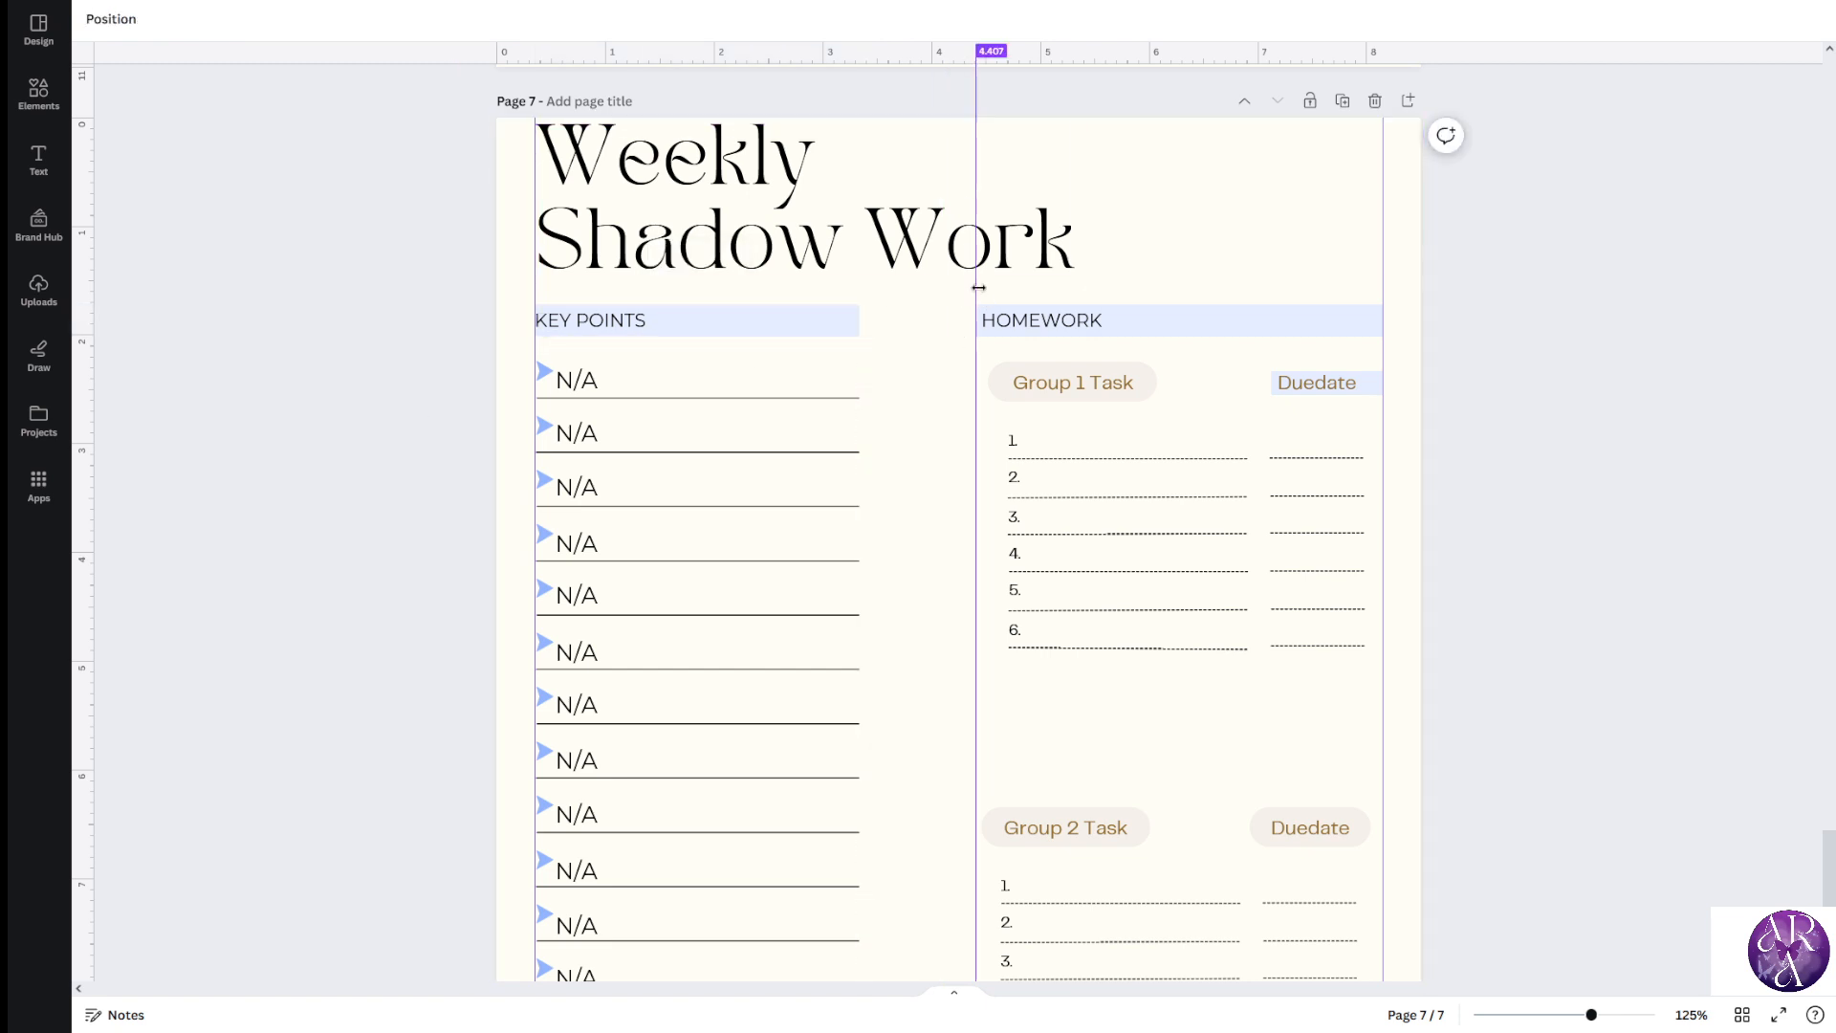
Copy the HOMEWORK heading's text style onto the Group 1 Duedate text
{"action": "left_click", "coordinate": [1308, 387]}
{"action": "left_click", "coordinate": [1047, 320]}
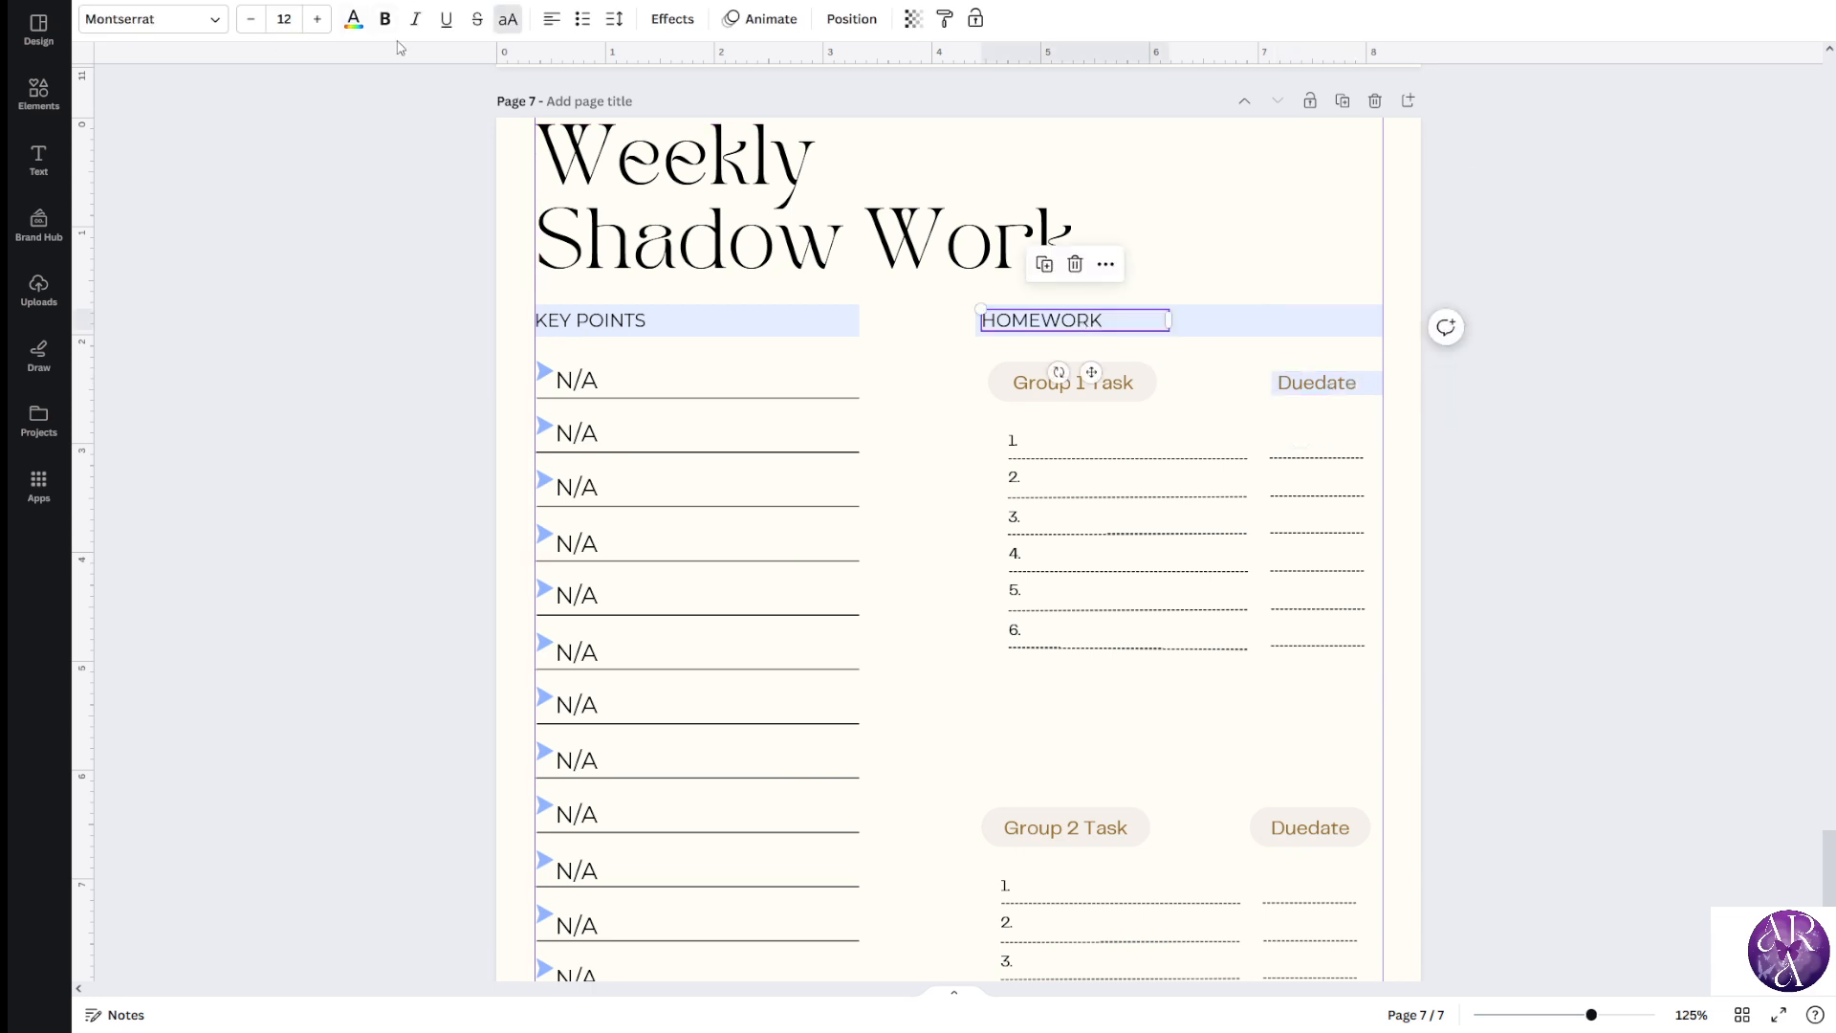
{"action": "left_click", "coordinate": [945, 18]}
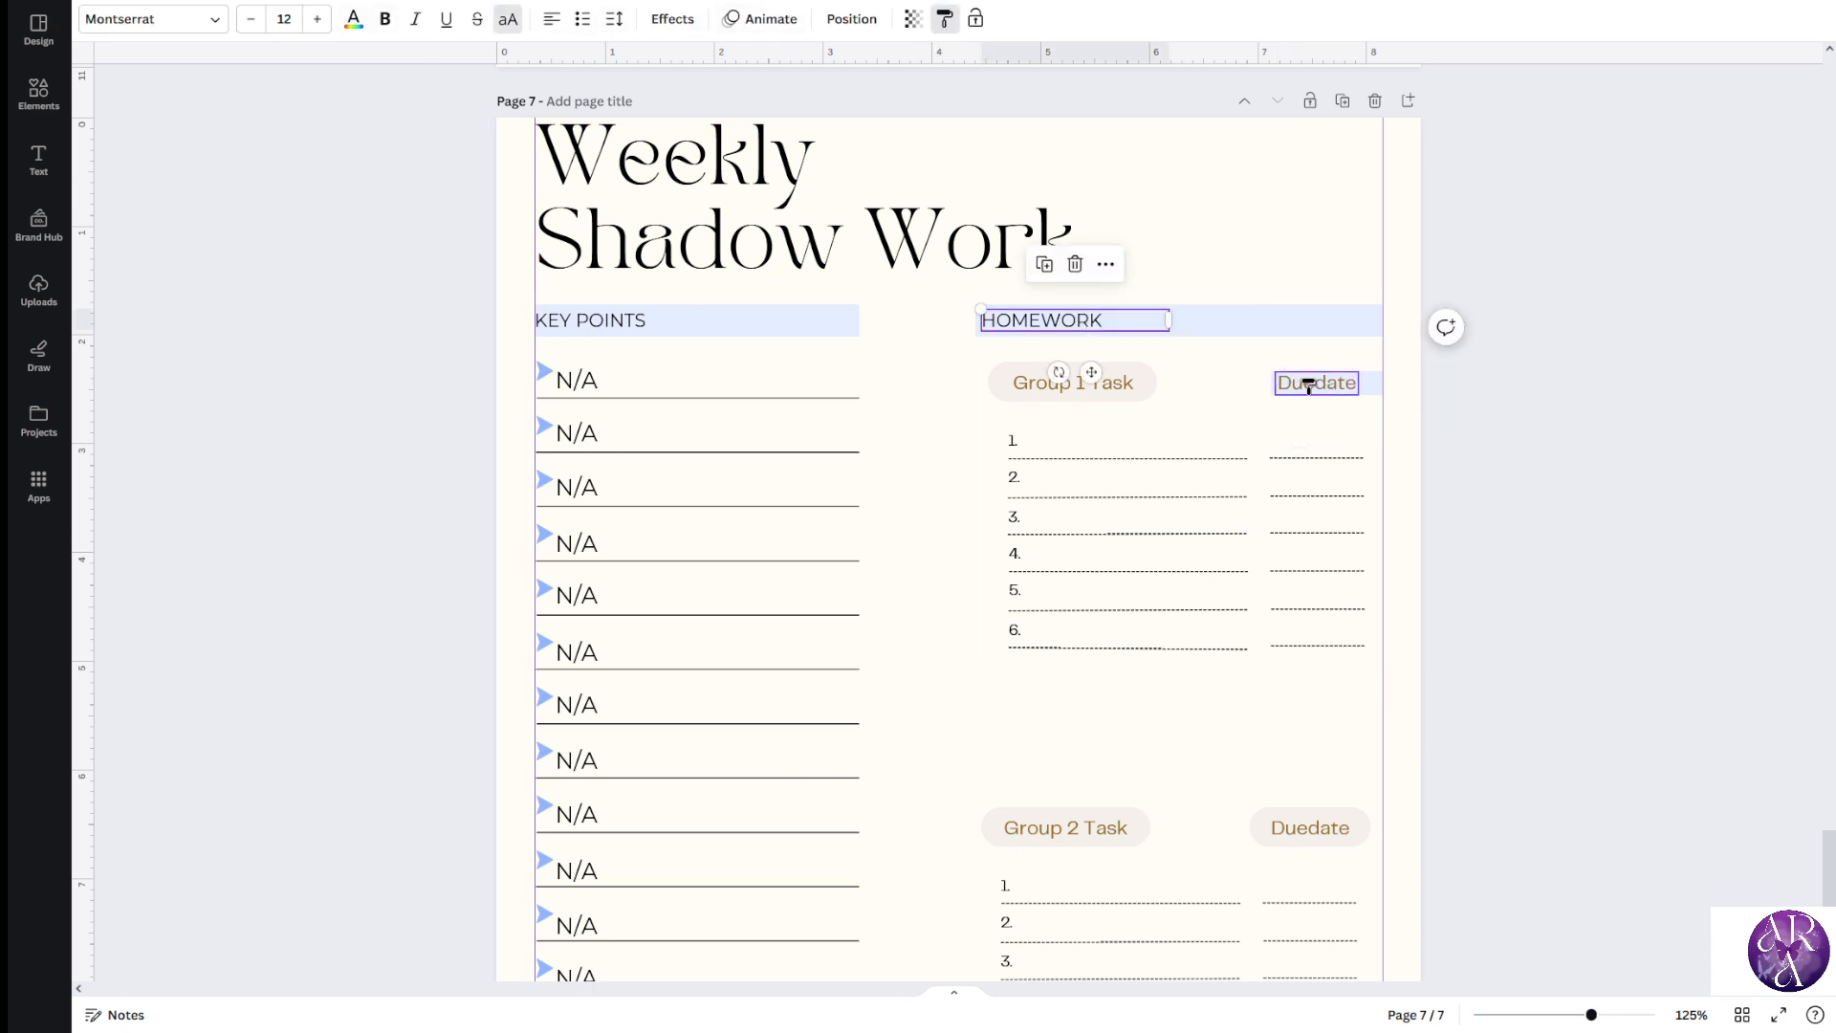
{"action": "left_click", "coordinate": [1310, 387]}
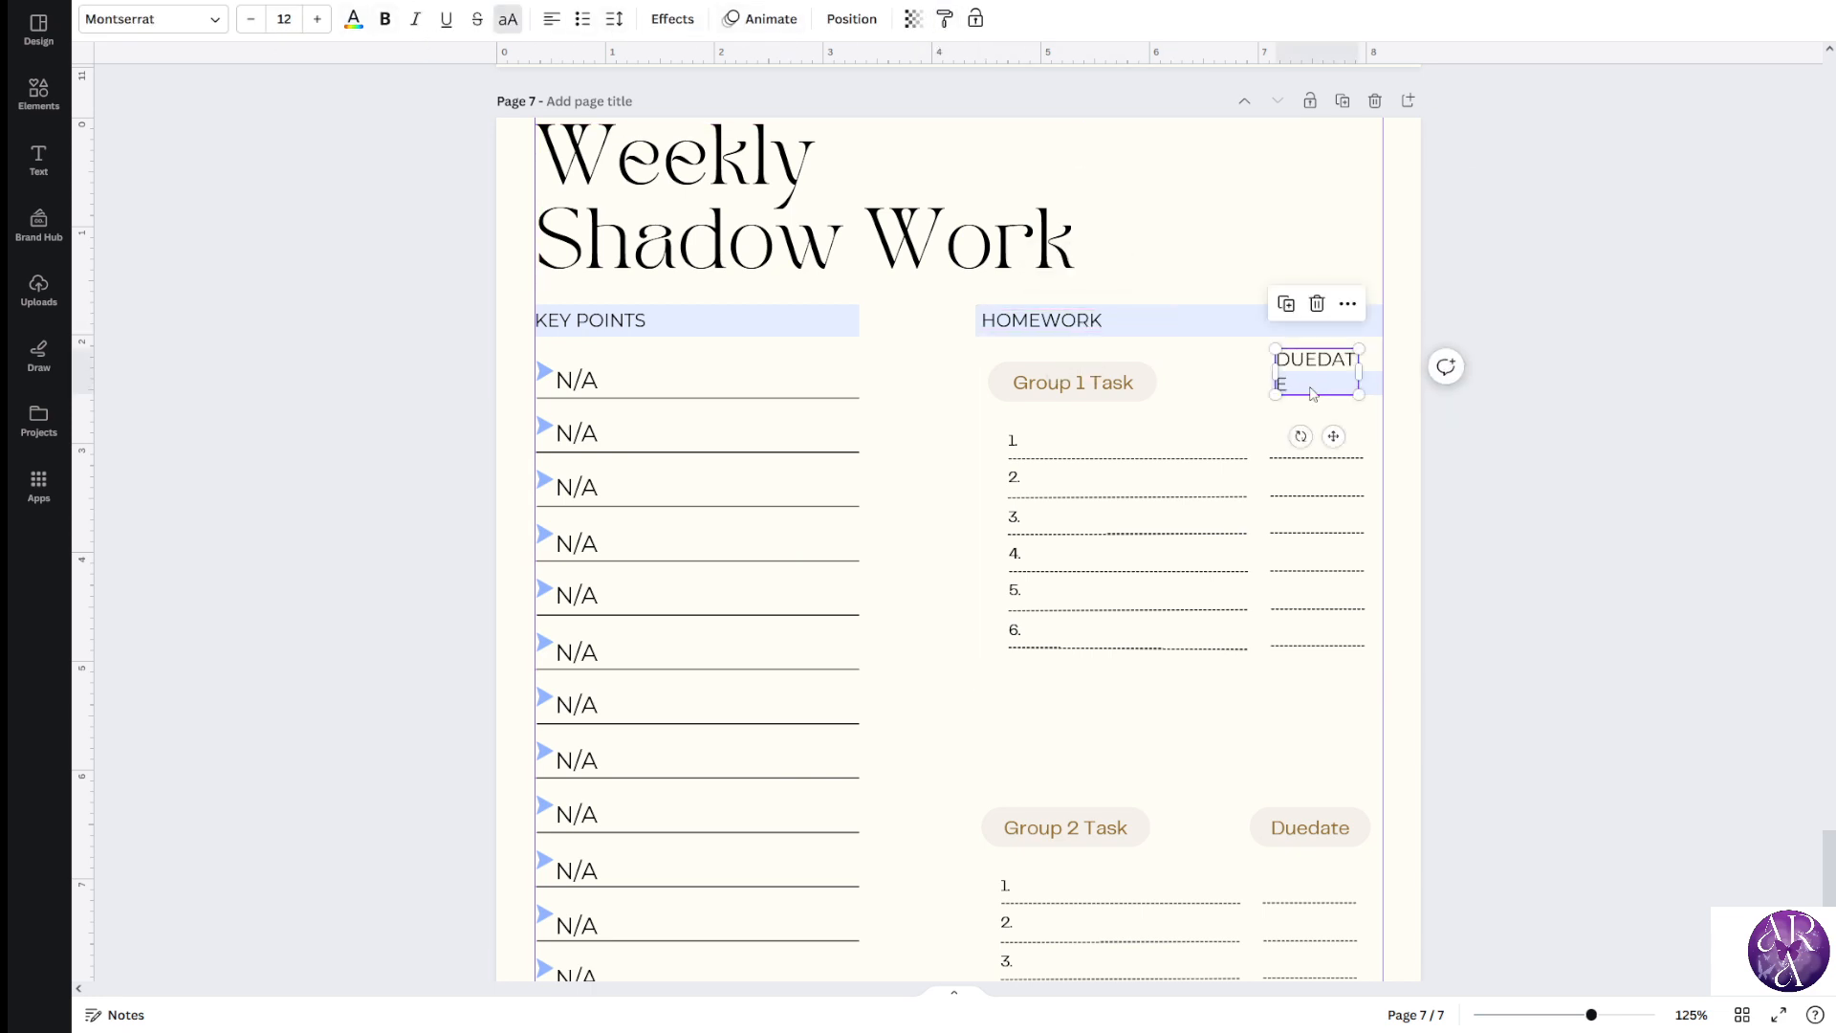
Set the Group 1 Duedate text's font size to 10 so it fits on one line
{"action": "left_click", "coordinate": [251, 19]}
{"action": "left_click", "coordinate": [250, 19]}
{"action": "left_click", "coordinate": [250, 19]}
{"action": "left_click", "coordinate": [250, 19]}
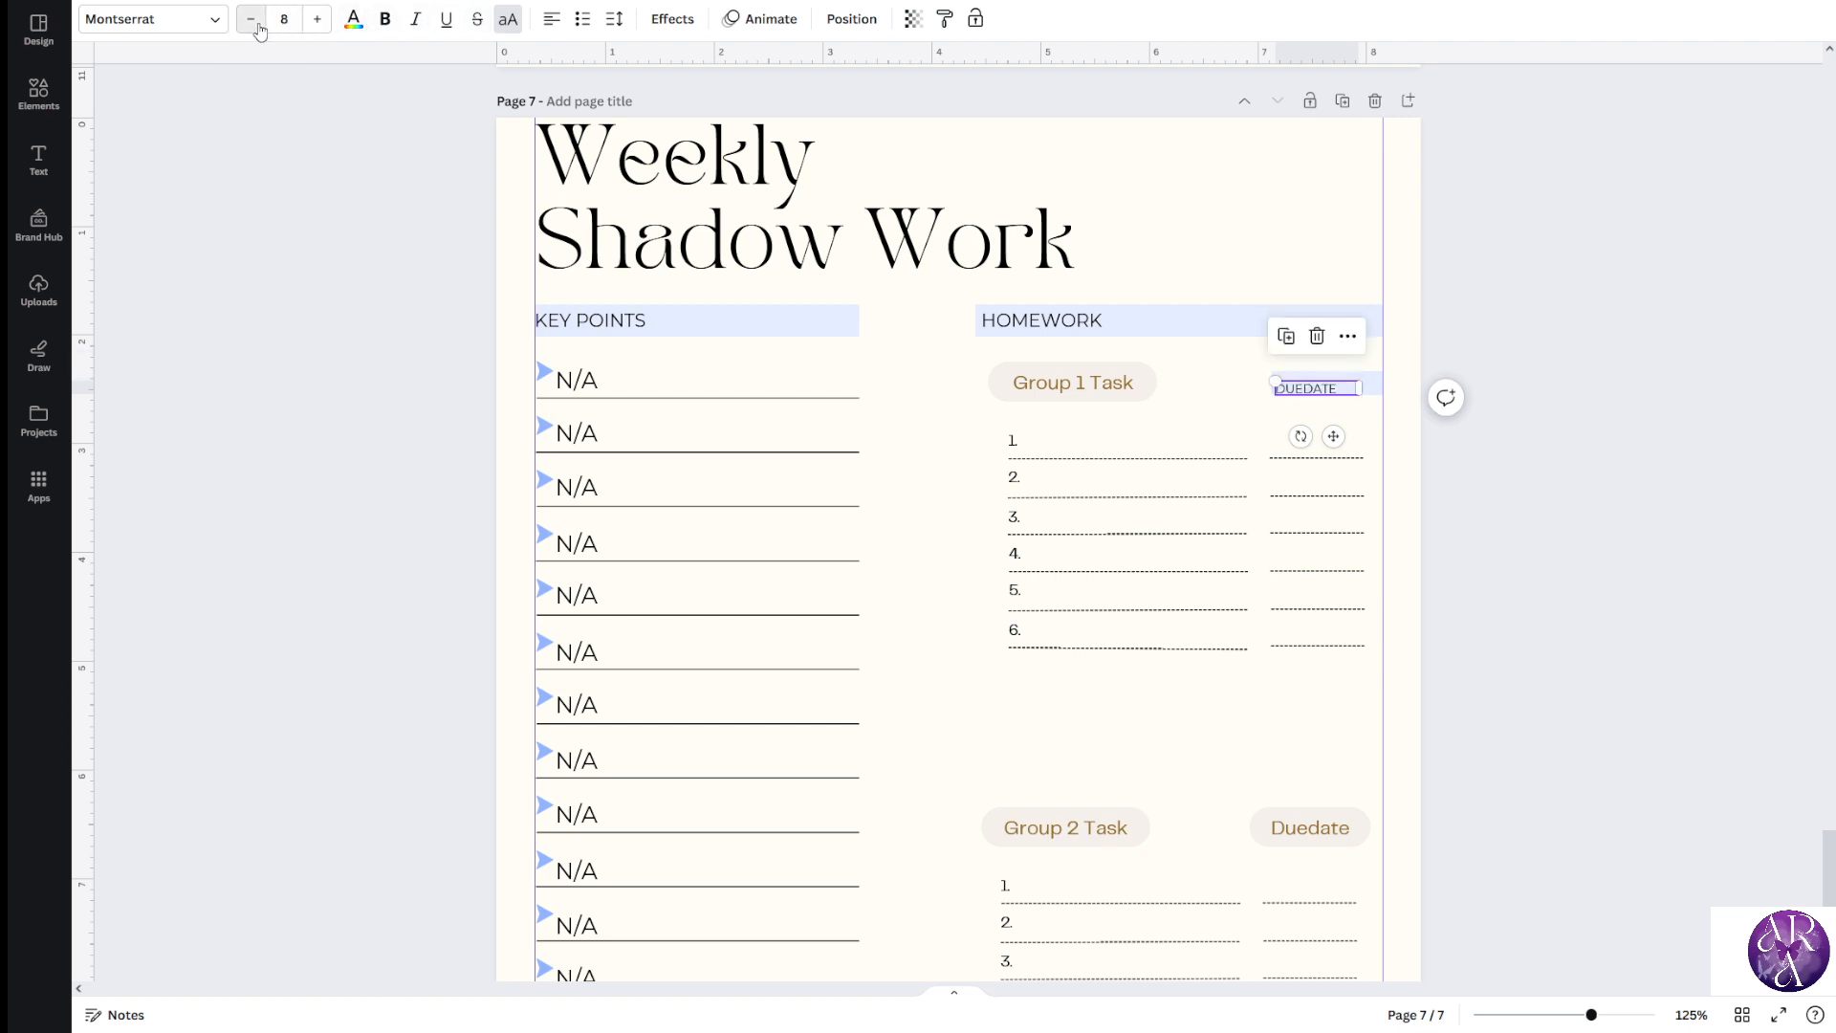
{"action": "left_click", "coordinate": [317, 19]}
{"action": "left_click", "coordinate": [317, 19]}
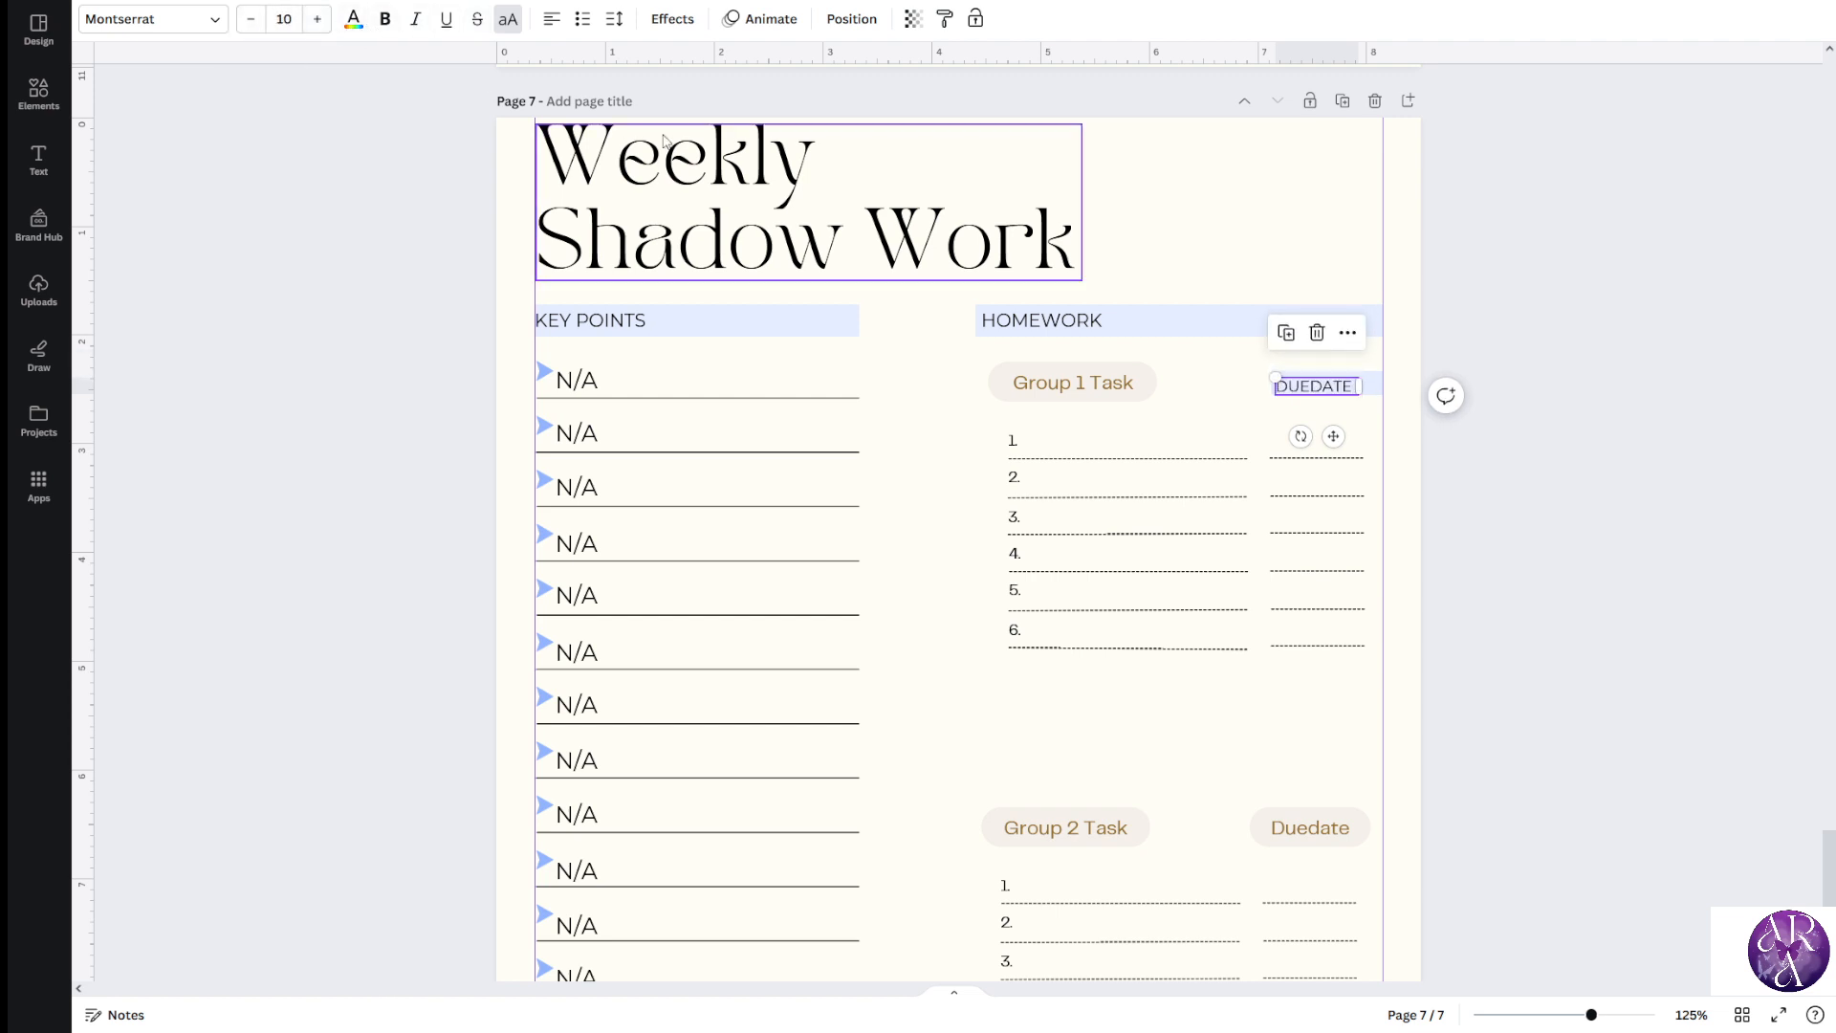
Insert a space in the Group 1 due date text so it reads DUE DATE
{"action": "double_click", "coordinate": [1316, 388]}
{"action": "left_click", "coordinate": [1316, 385]}
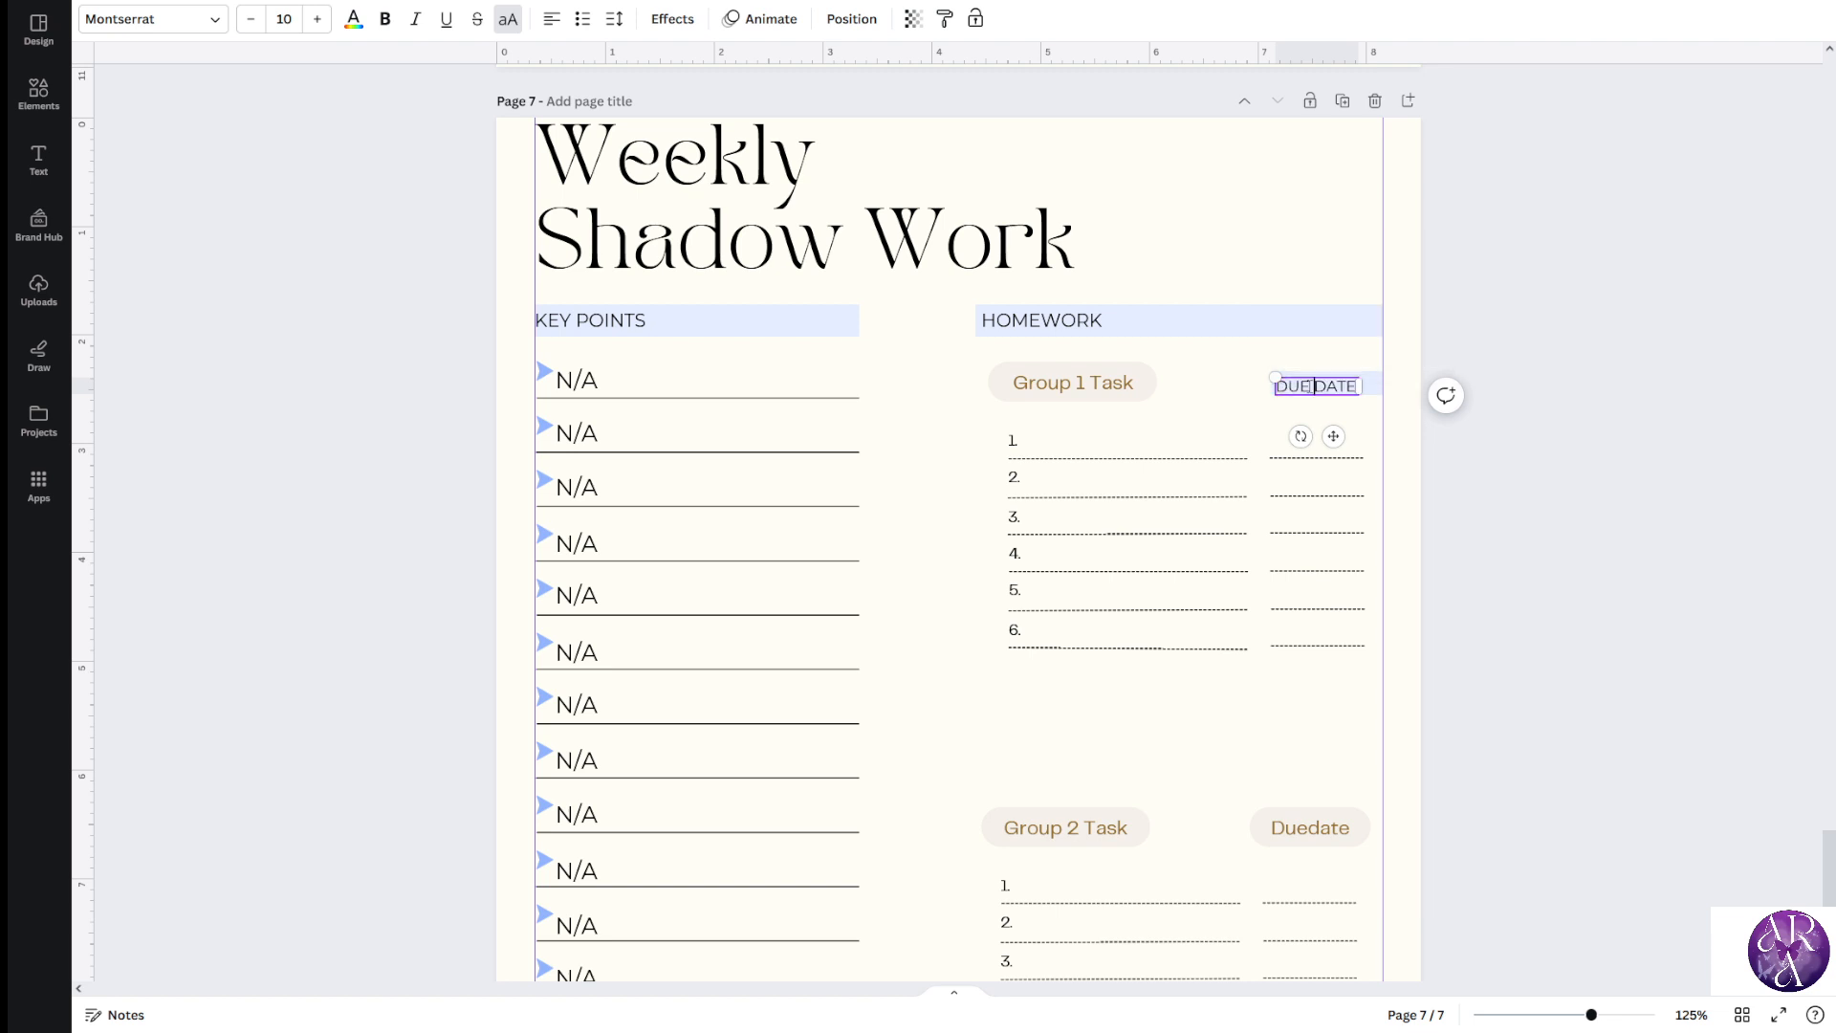
{"action": "left_click", "coordinate": [1382, 429]}
{"action": "left_click", "coordinate": [1336, 402]}
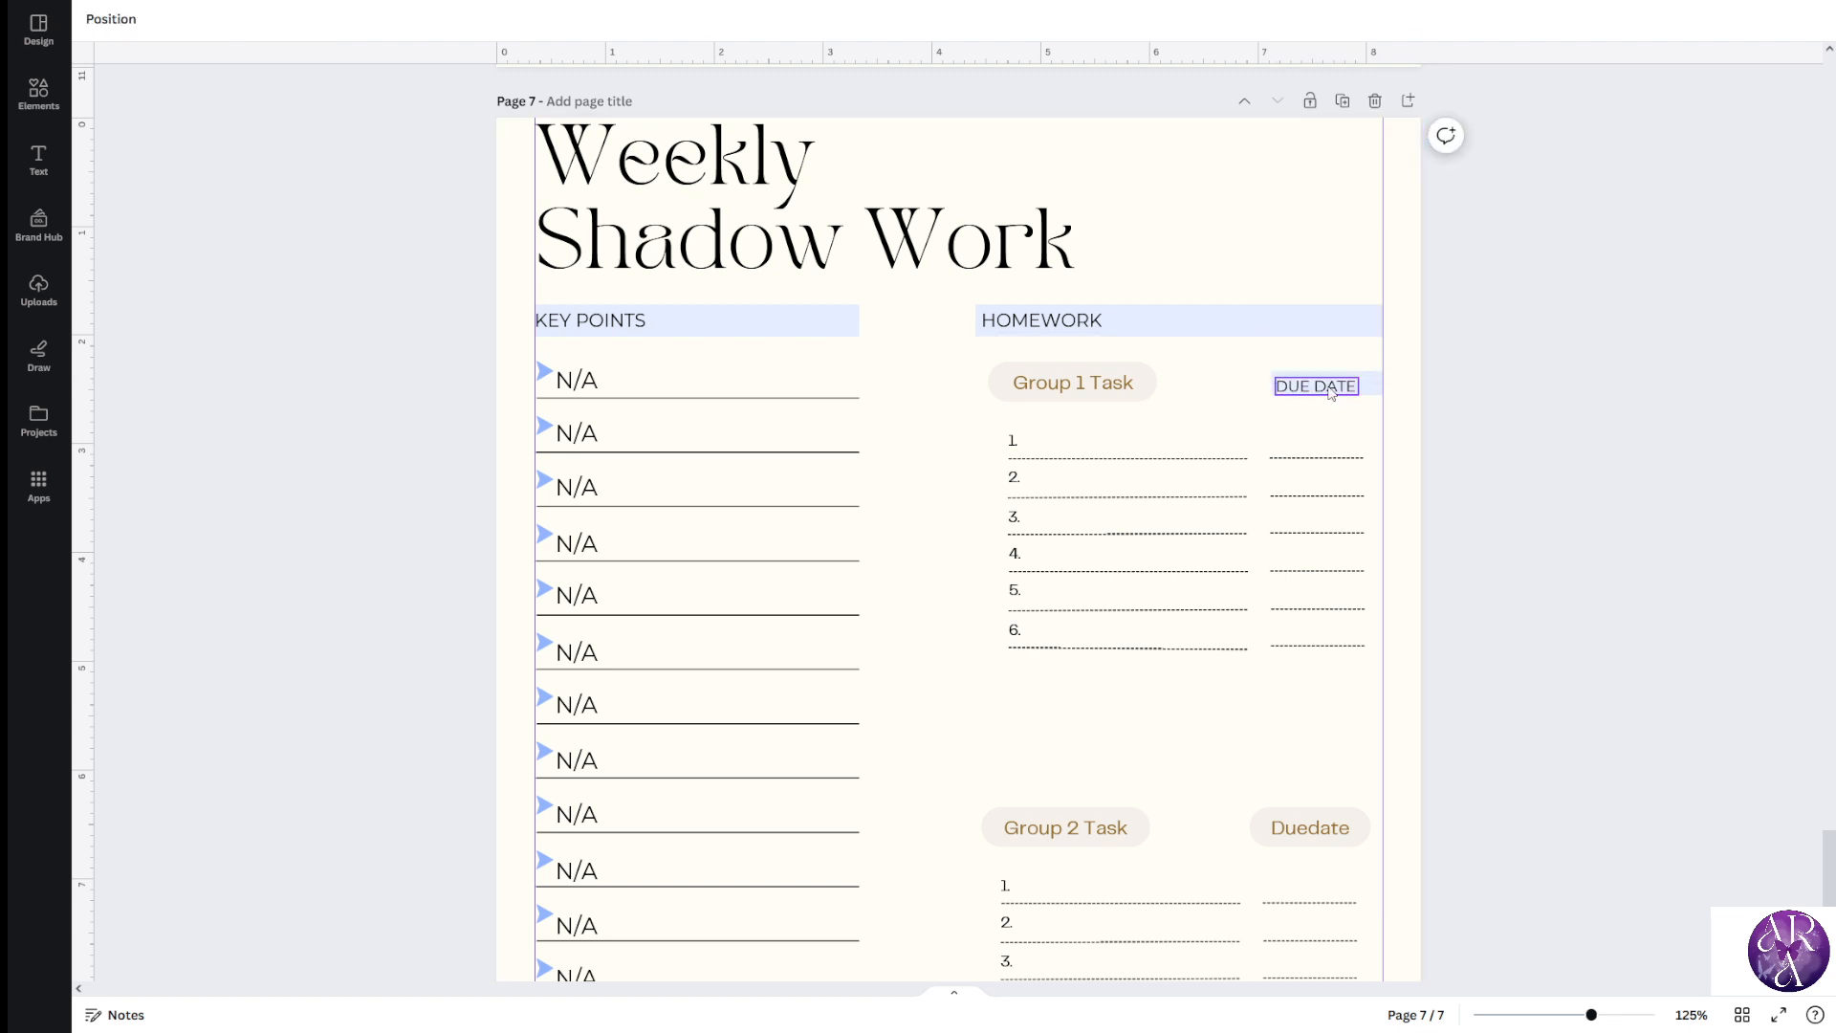
{"action": "left_click", "coordinate": [1512, 464]}
Delete the Group 1 Task label, along with the small due date bar and its DUE DATE text
{"action": "left_click", "coordinate": [1118, 398]}
{"action": "key", "text": "Delete"}
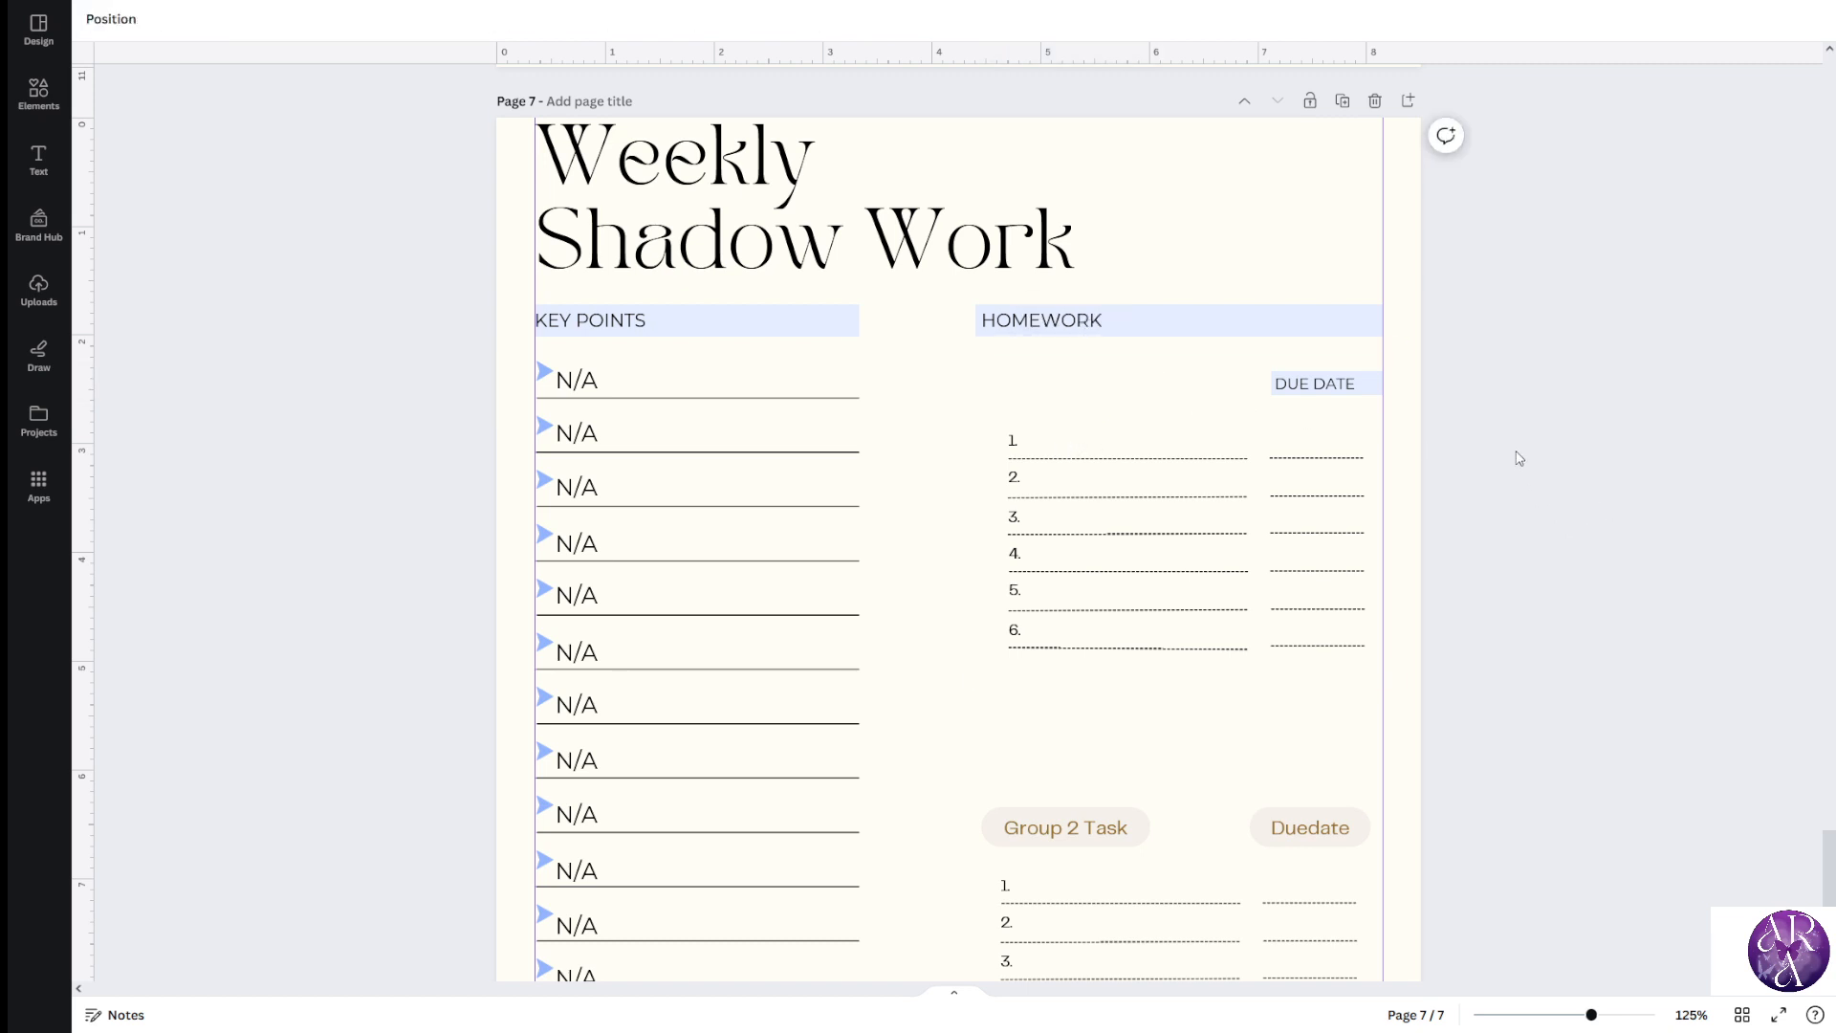
{"action": "left_click", "coordinate": [1377, 393]}
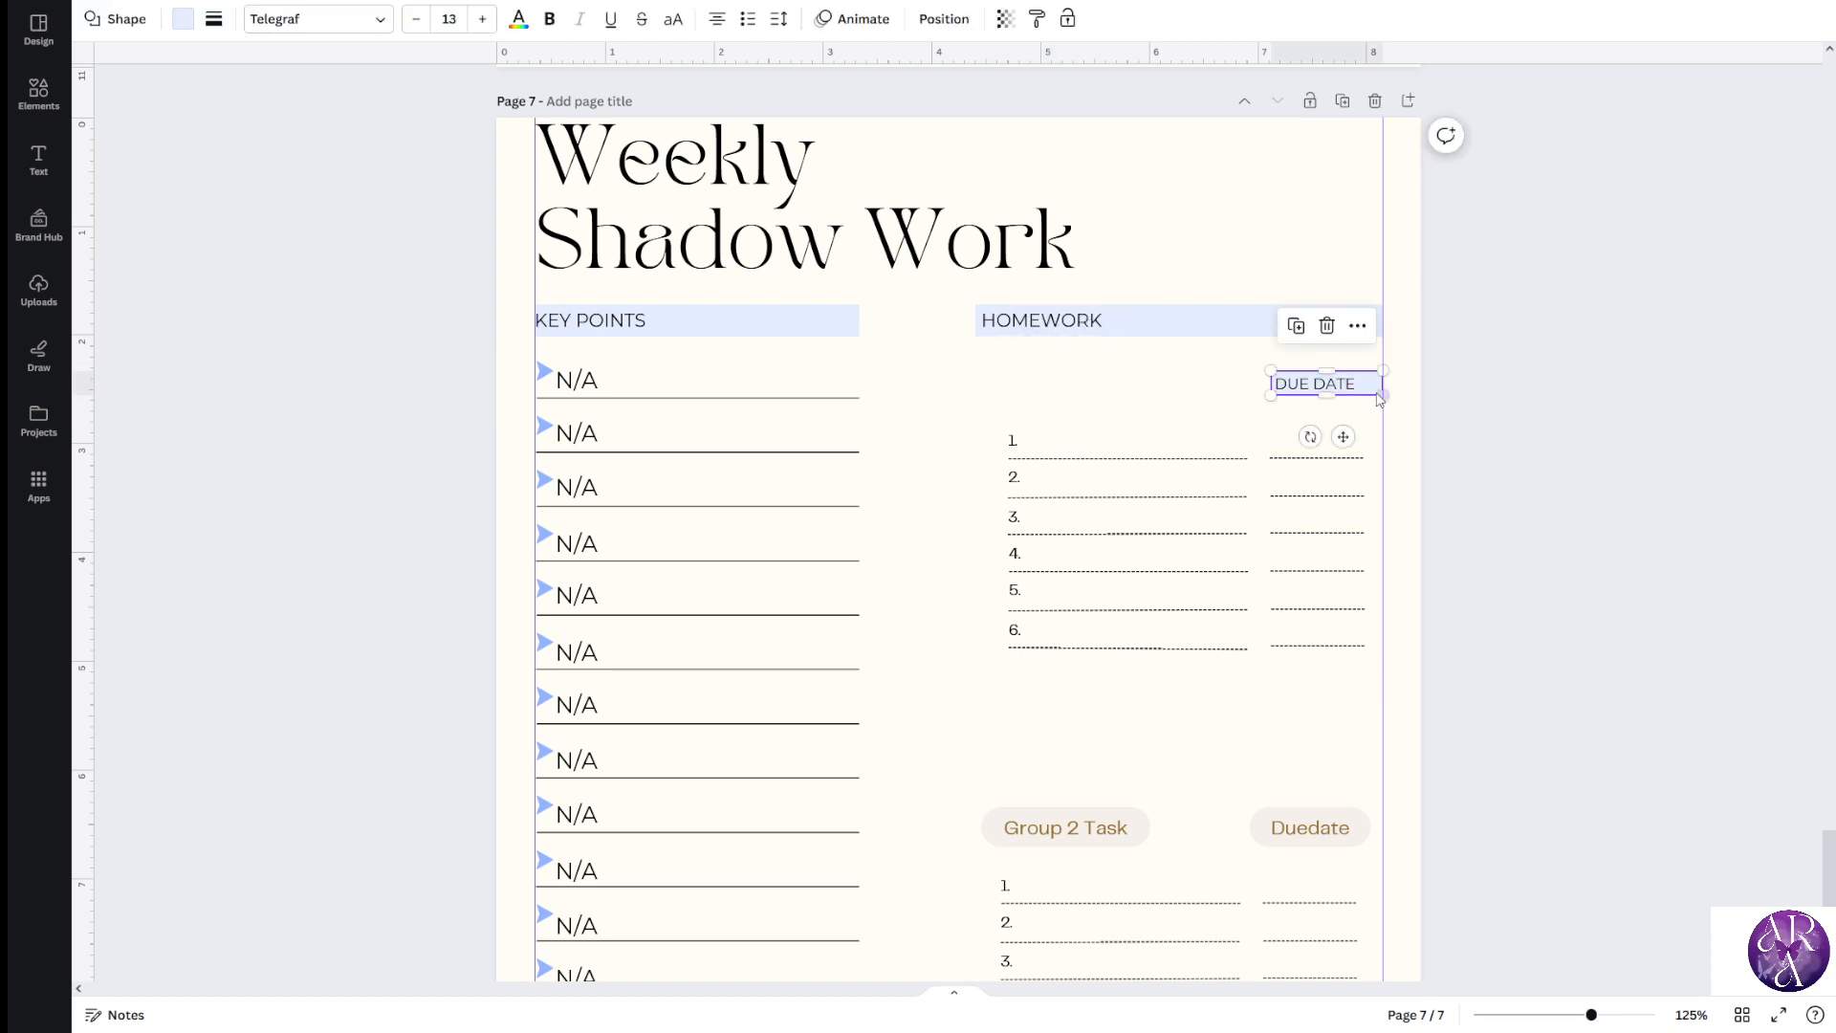
{"action": "left_click_drag", "start_coordinate": [1321, 378], "coordinate": [1346, 329]}
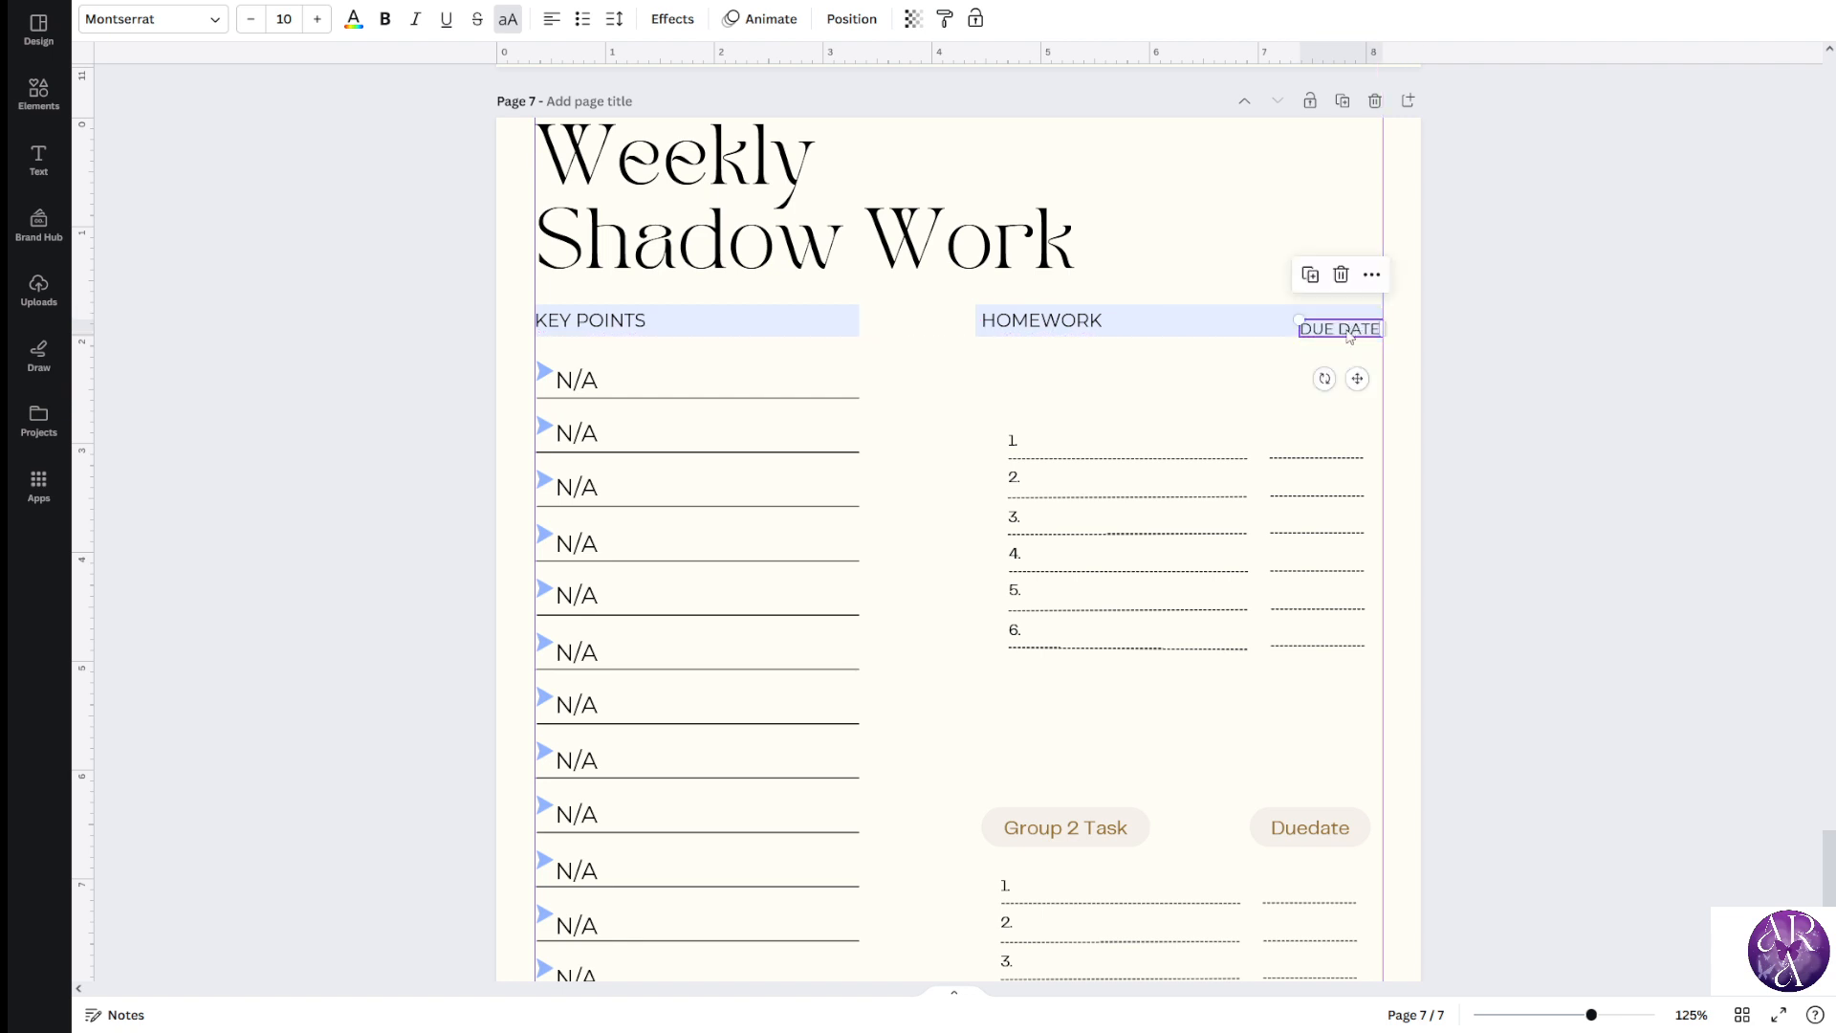
{"action": "left_click", "coordinate": [1340, 275]}
Duplicate the HOMEWORK heading text and change the copy to DUE DATE
{"action": "left_click", "coordinate": [1070, 325]}
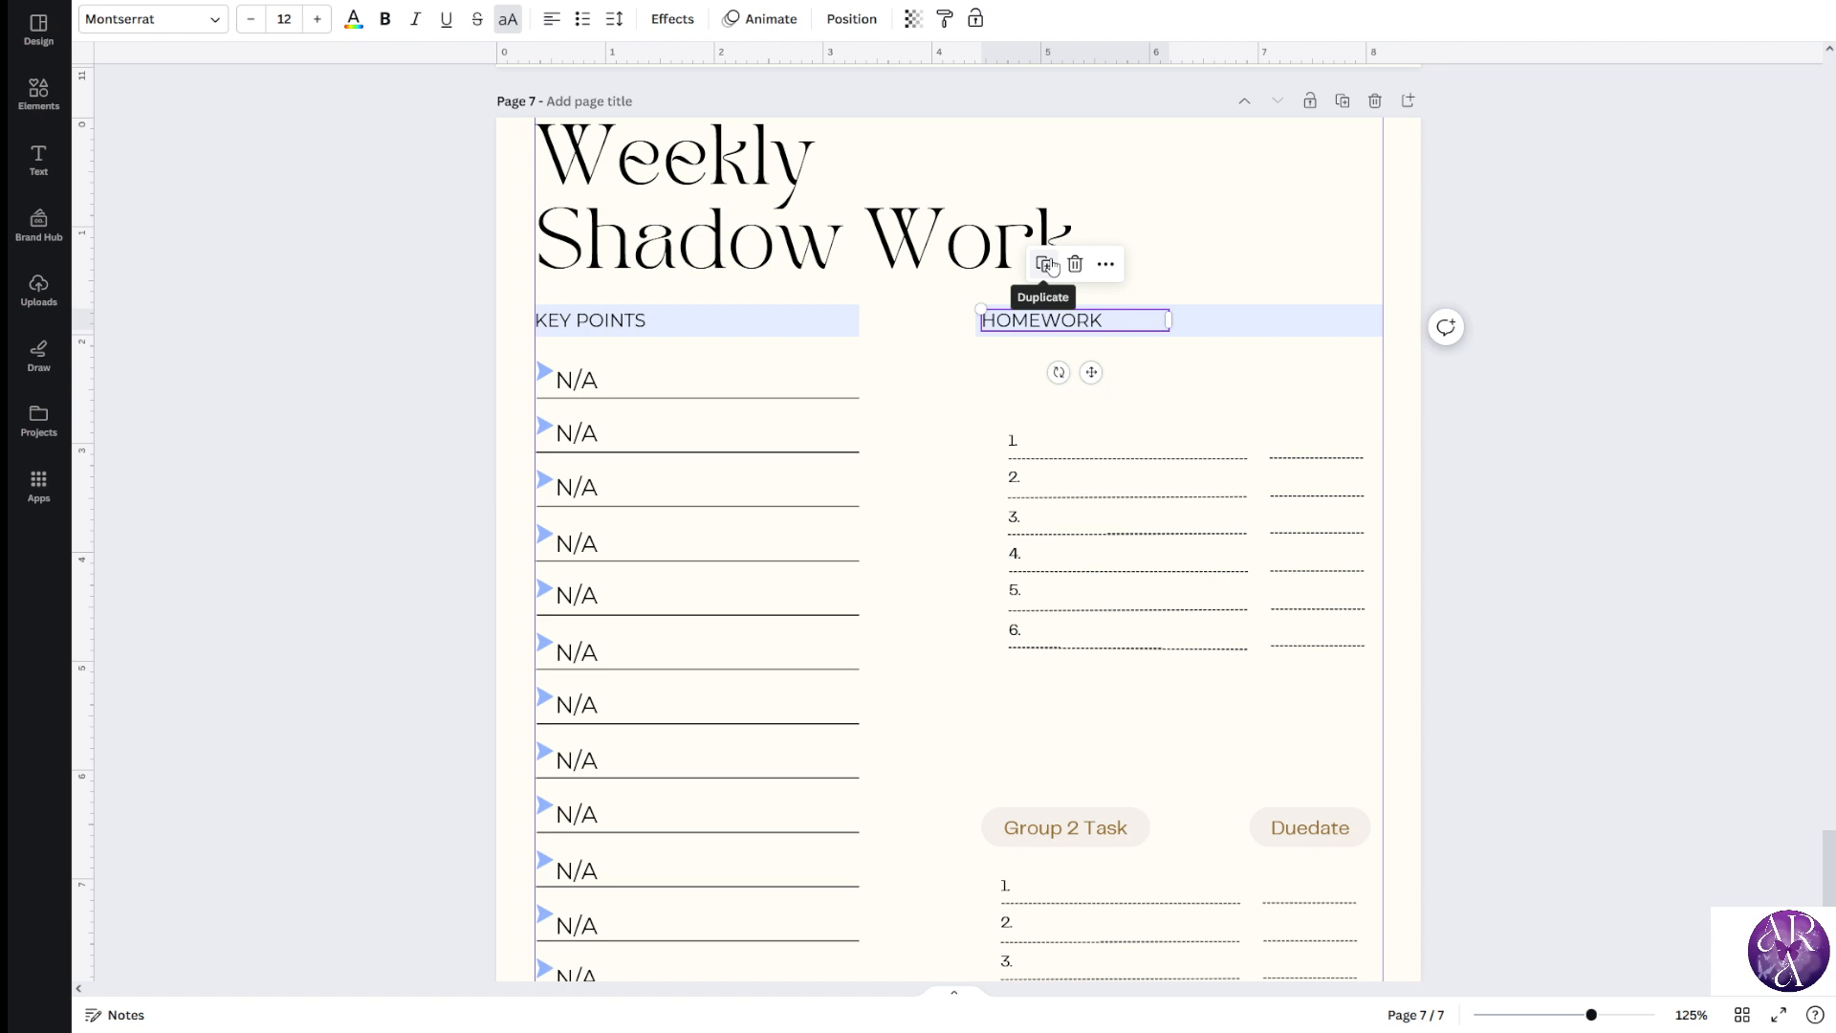
{"action": "left_click", "coordinate": [1046, 264]}
{"action": "left_click_drag", "start_coordinate": [1052, 335], "coordinate": [1306, 325]}
{"action": "double_click", "coordinate": [1306, 325]}
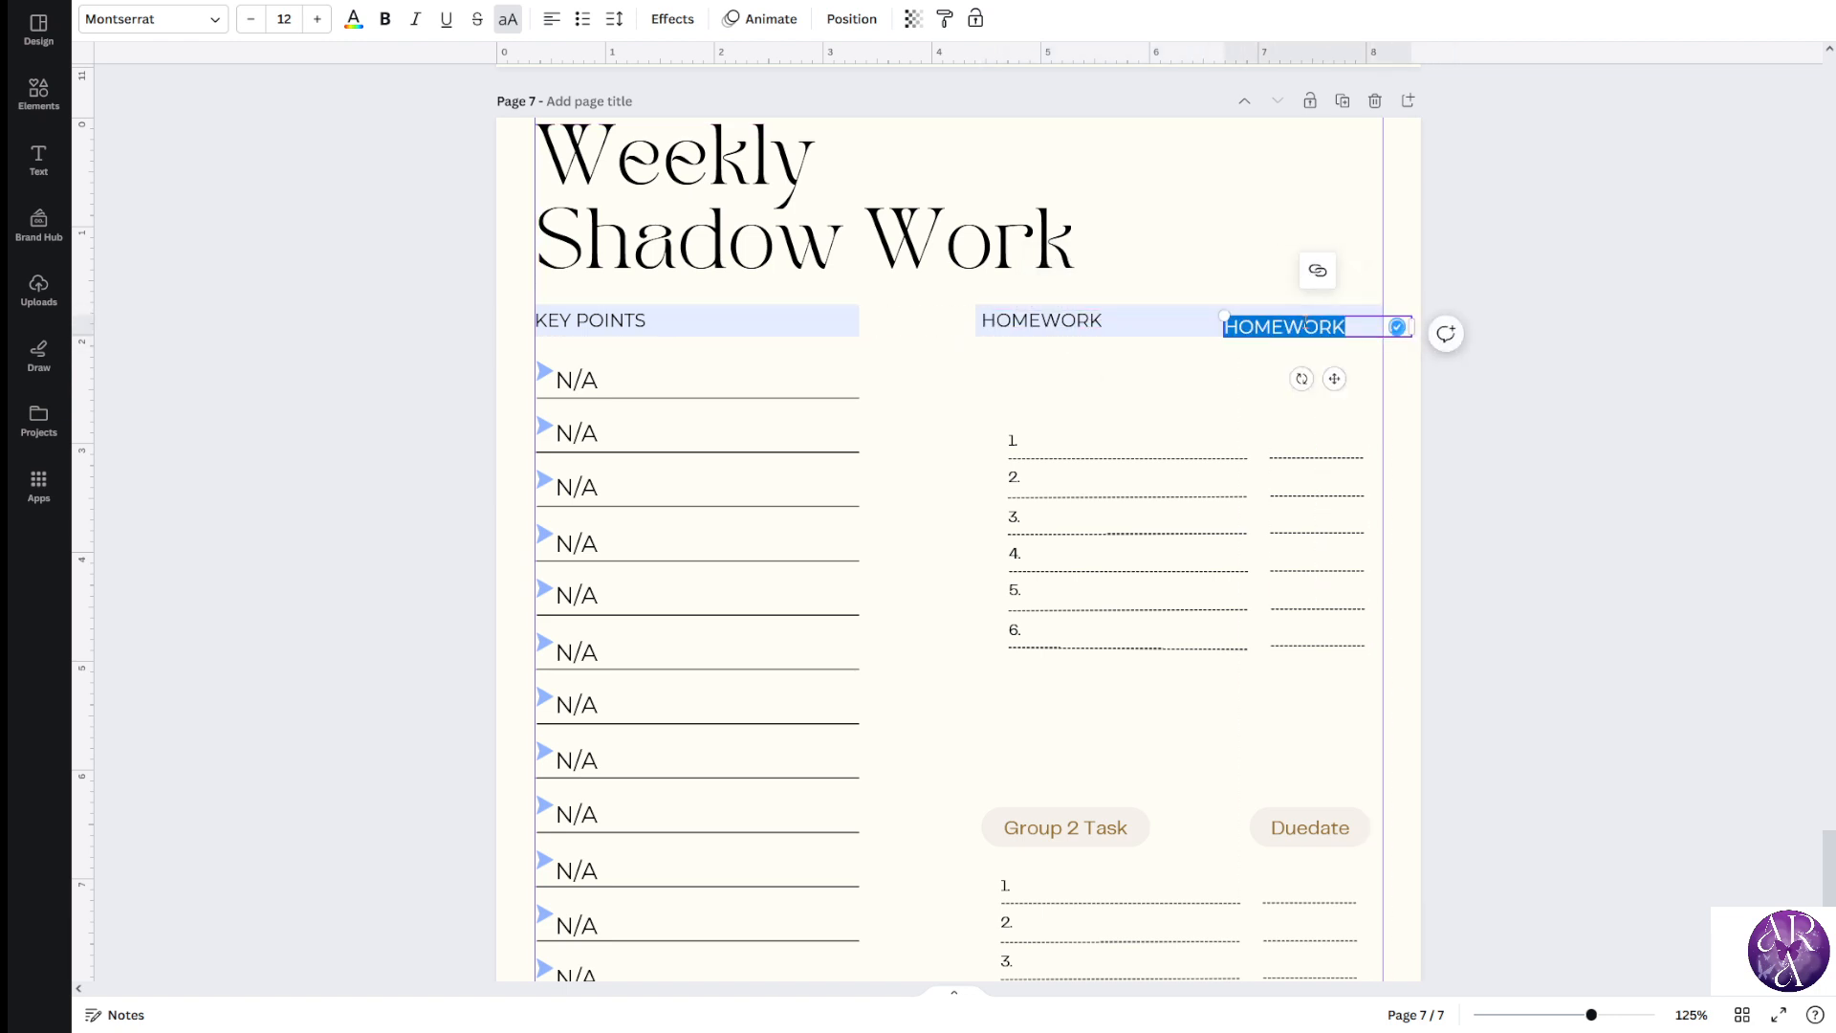
{"action": "type", "text": "DUE DATE"}
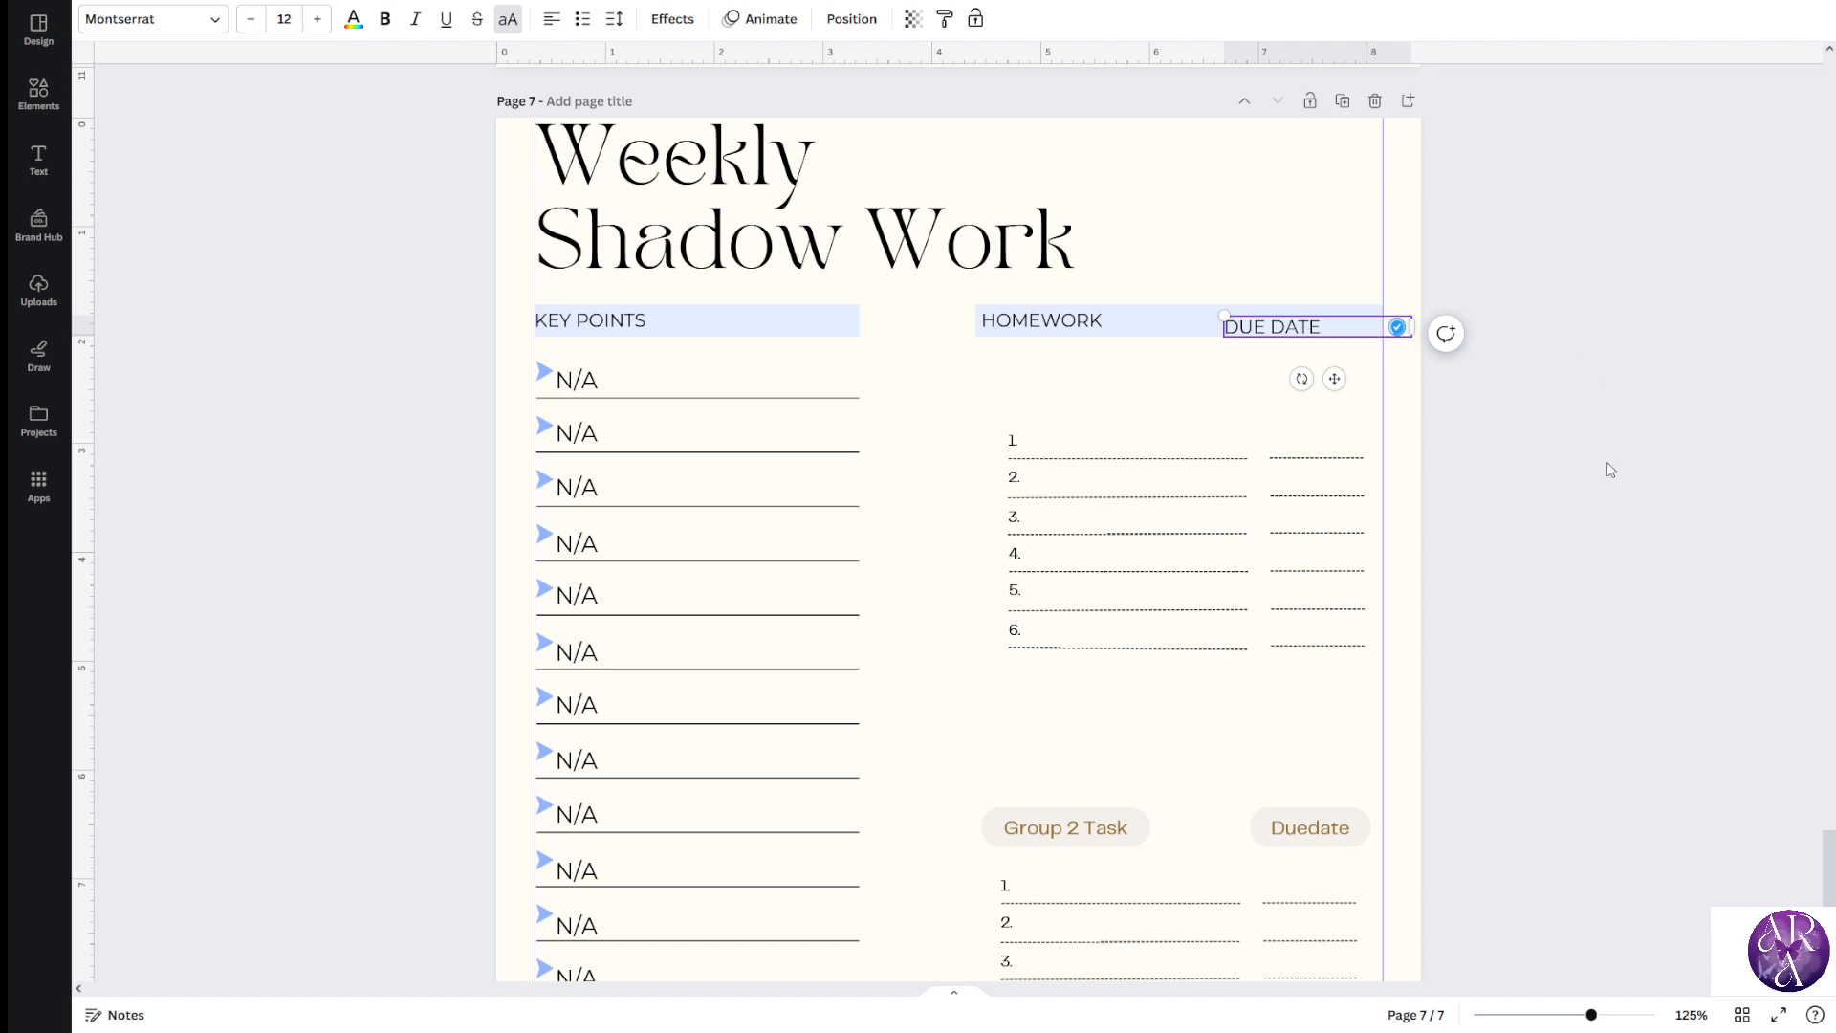
{"action": "left_click", "coordinate": [1652, 538]}
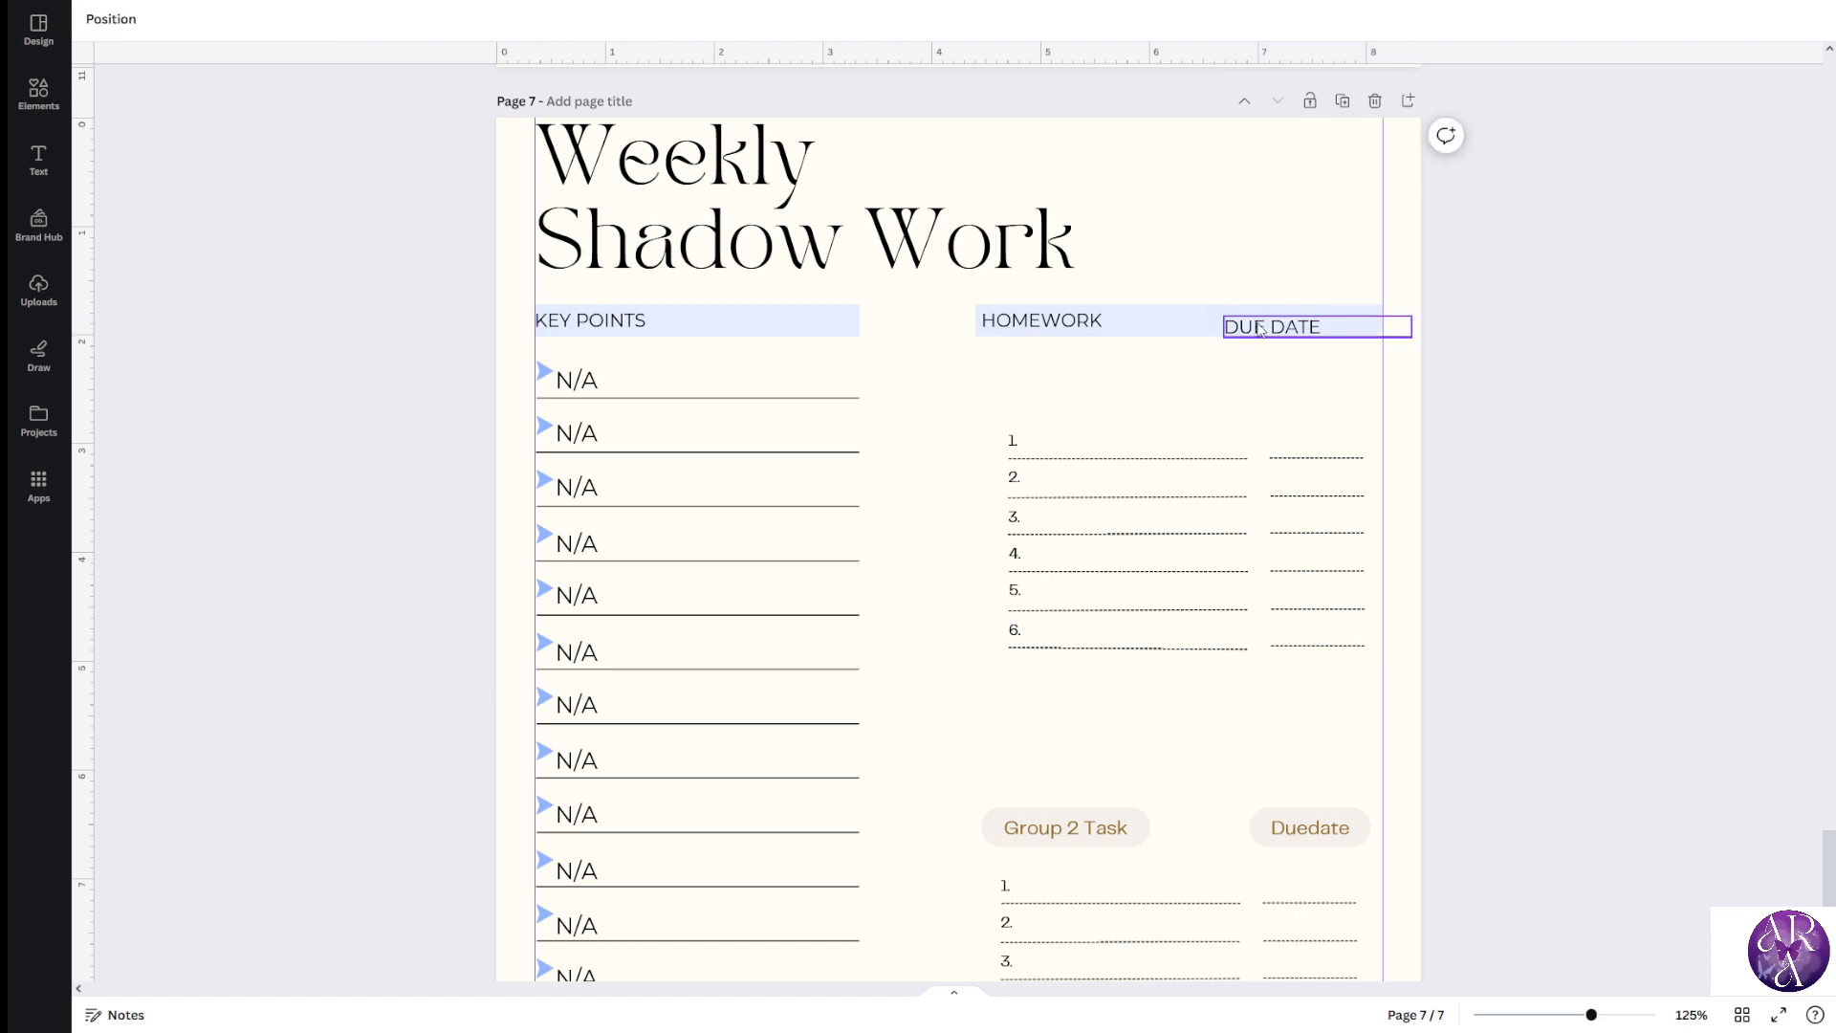
Narrow the DUE DATE text box to fit its text and align it at the far end of the HOMEWORK bar
{"action": "left_click_drag", "start_coordinate": [1385, 327], "coordinate": [1331, 322]}
{"action": "left_click", "coordinate": [1506, 349]}
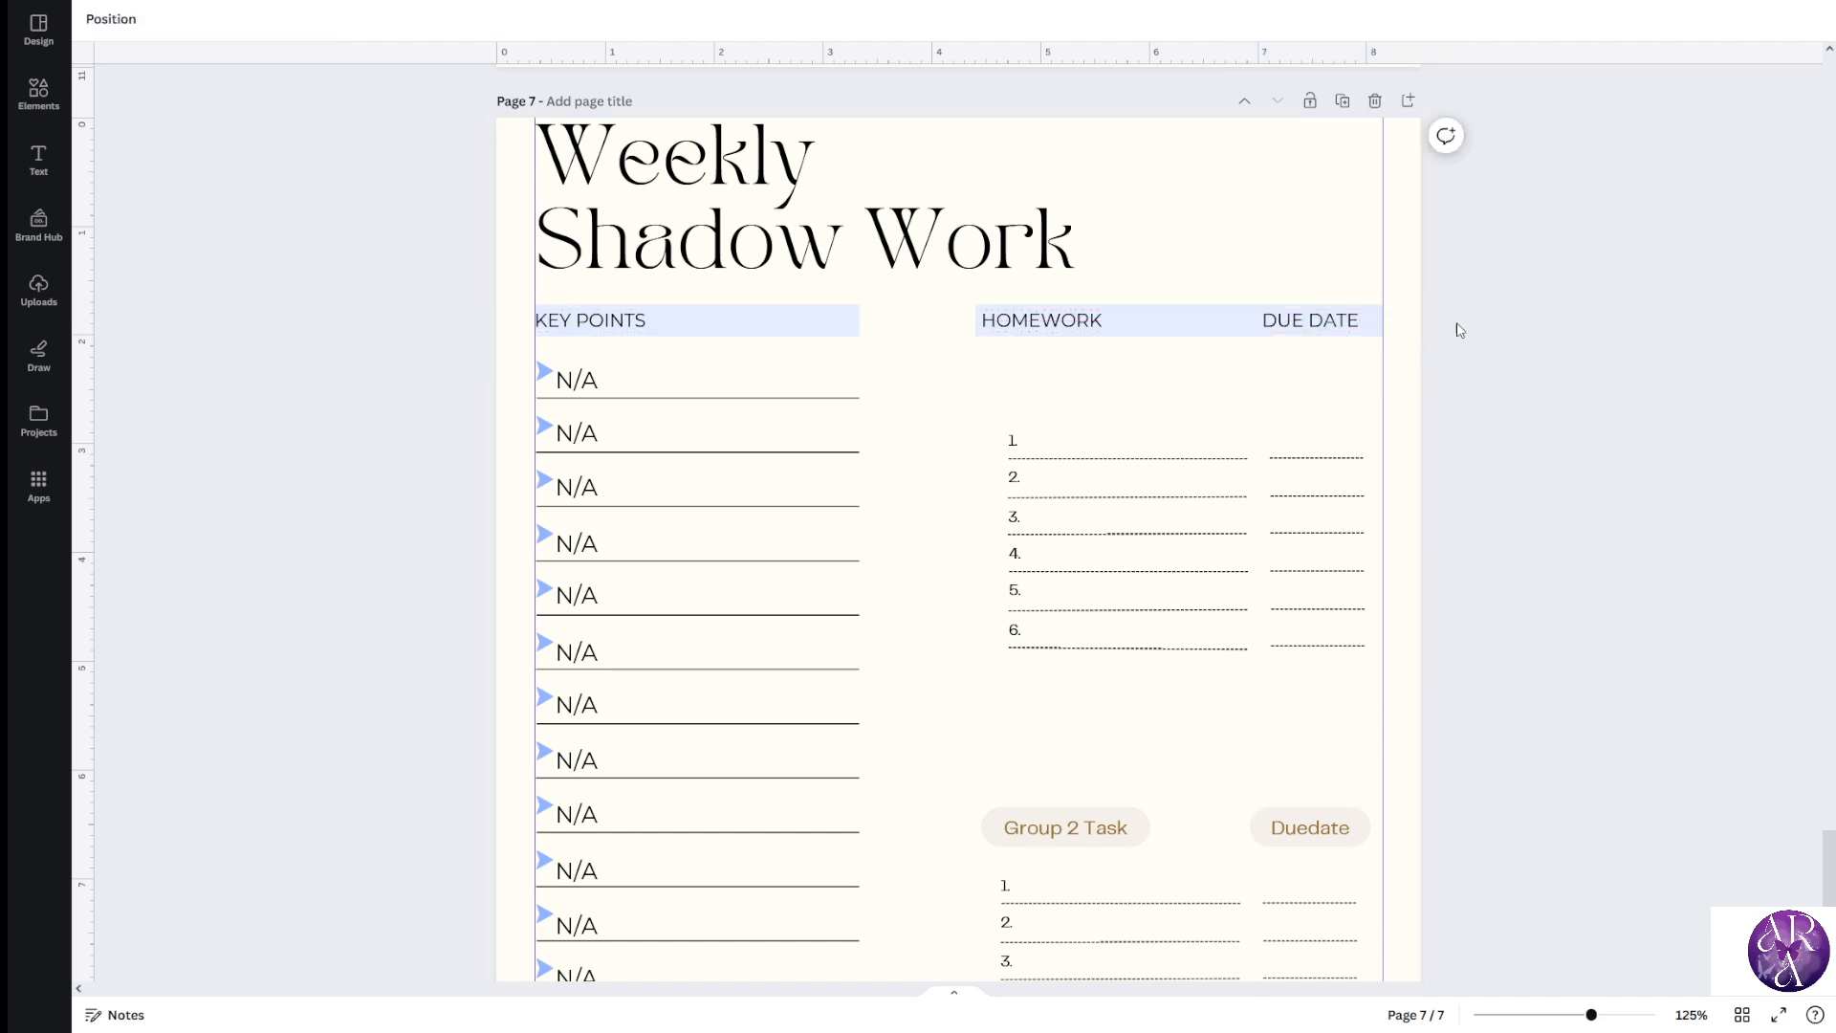
{"action": "left_click", "coordinate": [1337, 328]}
{"action": "left_click_drag", "start_coordinate": [1322, 321], "coordinate": [1235, 320]}
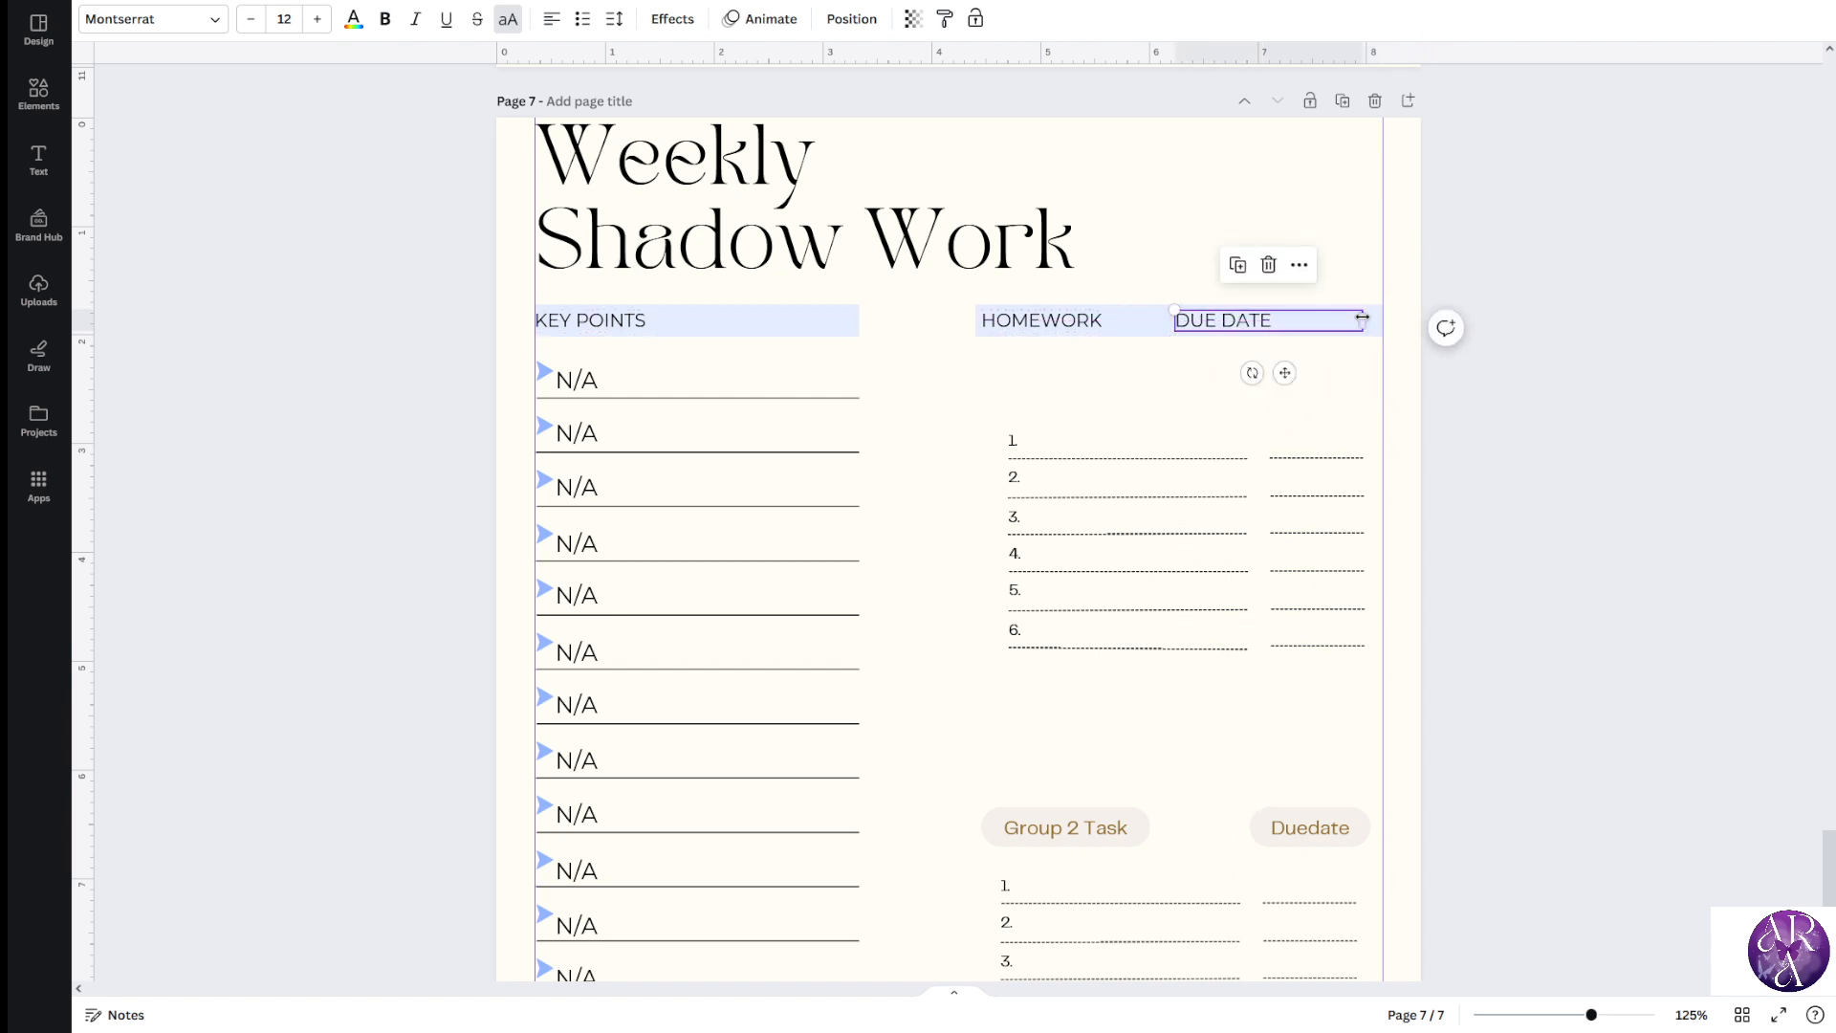
{"action": "left_click_drag", "start_coordinate": [1365, 321], "coordinate": [1322, 332]}
{"action": "left_click", "coordinate": [1209, 348]}
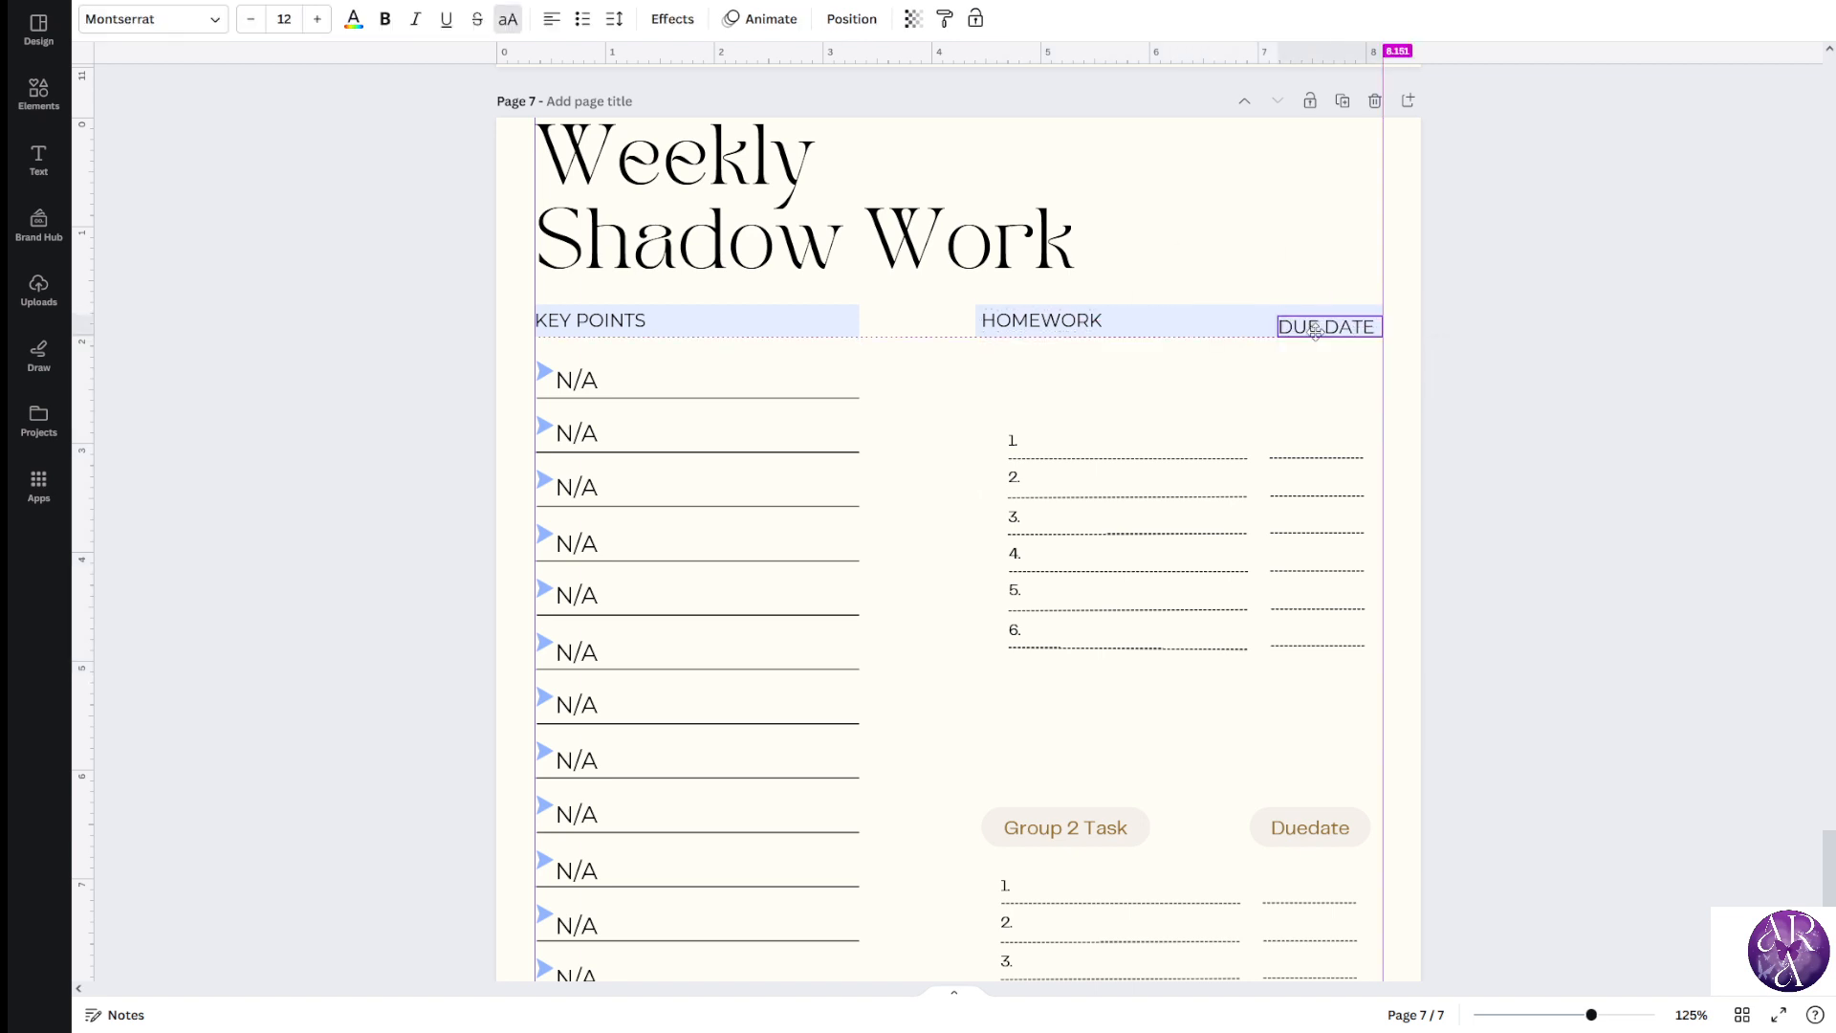
Add a vertical guide at the start of the HOMEWORK bar and move the Group 1 numbered lines up beside it
{"action": "left_click", "coordinate": [1689, 618]}
{"action": "left_click_drag", "start_coordinate": [1508, 722], "coordinate": [993, 422]}
{"action": "left_click_drag", "start_coordinate": [1168, 599], "coordinate": [1131, 525]}
{"action": "left_click_drag", "start_coordinate": [91, 412], "coordinate": [988, 421]}
{"action": "left_click_drag", "start_coordinate": [1130, 461], "coordinate": [1122, 461]}
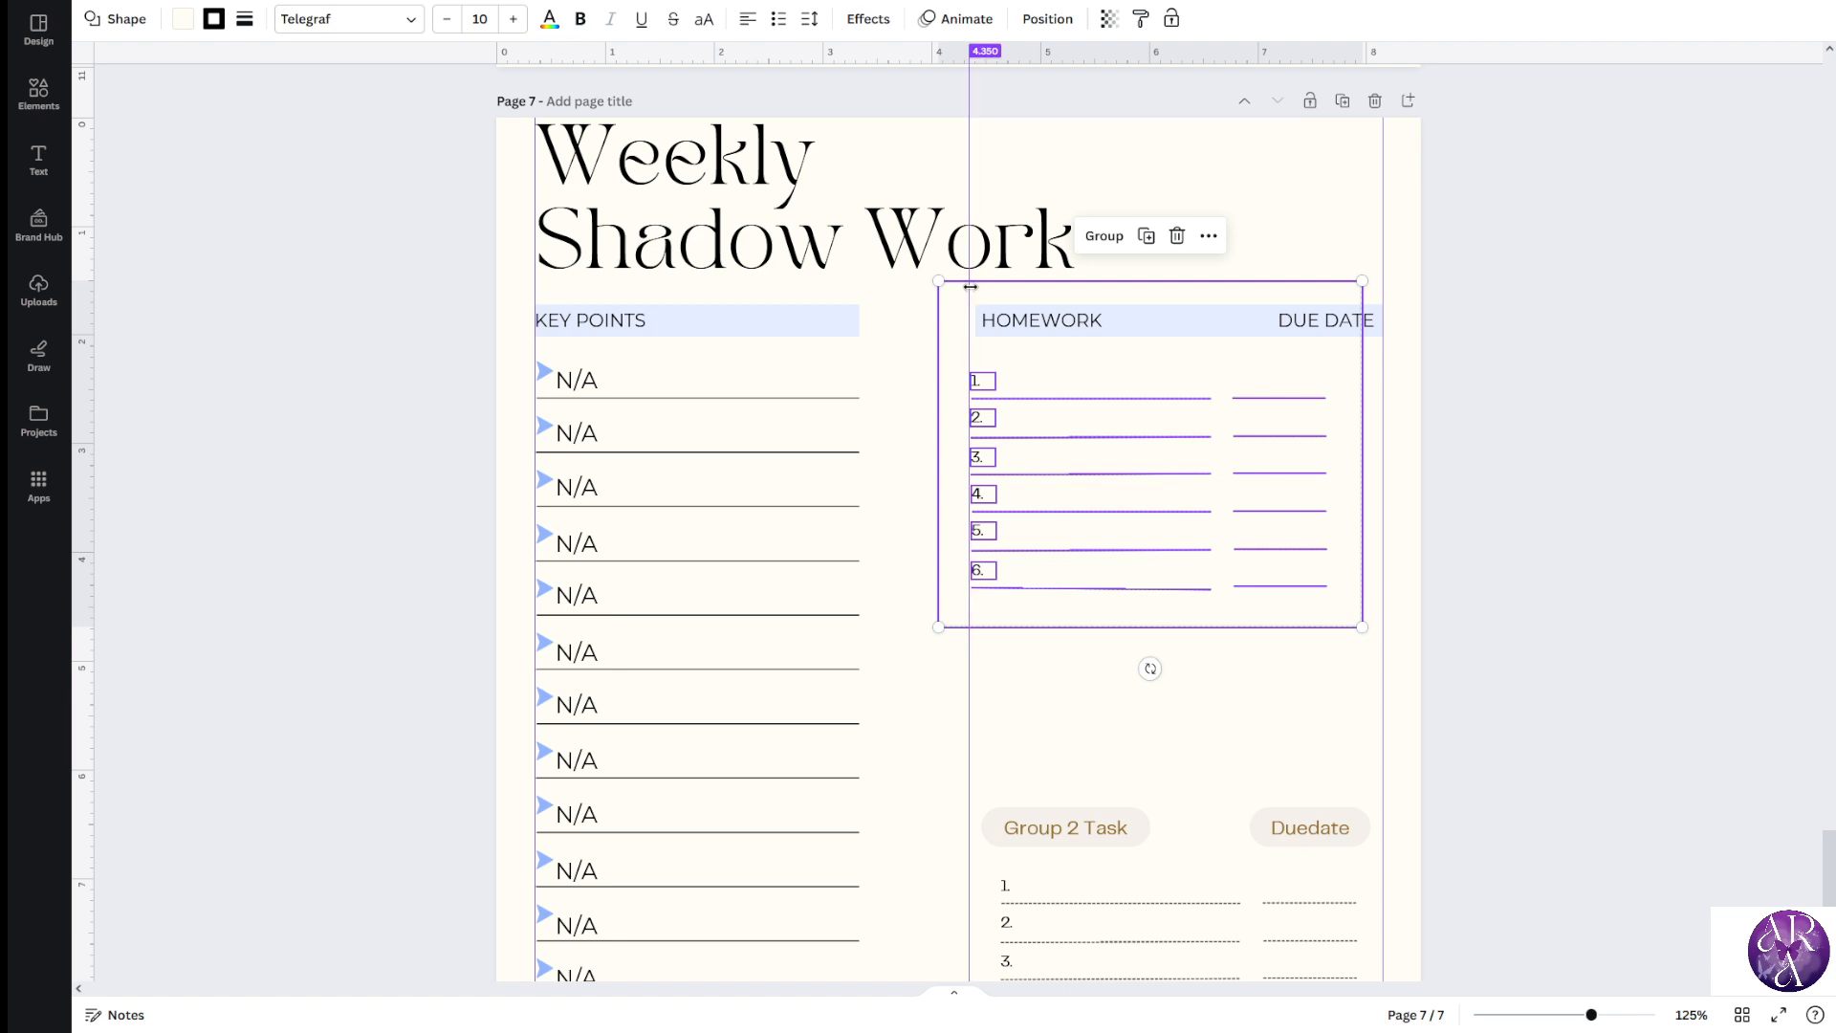
{"action": "left_click_drag", "start_coordinate": [970, 286], "coordinate": [976, 287]}
{"action": "left_click_drag", "start_coordinate": [1082, 450], "coordinate": [1086, 439]}
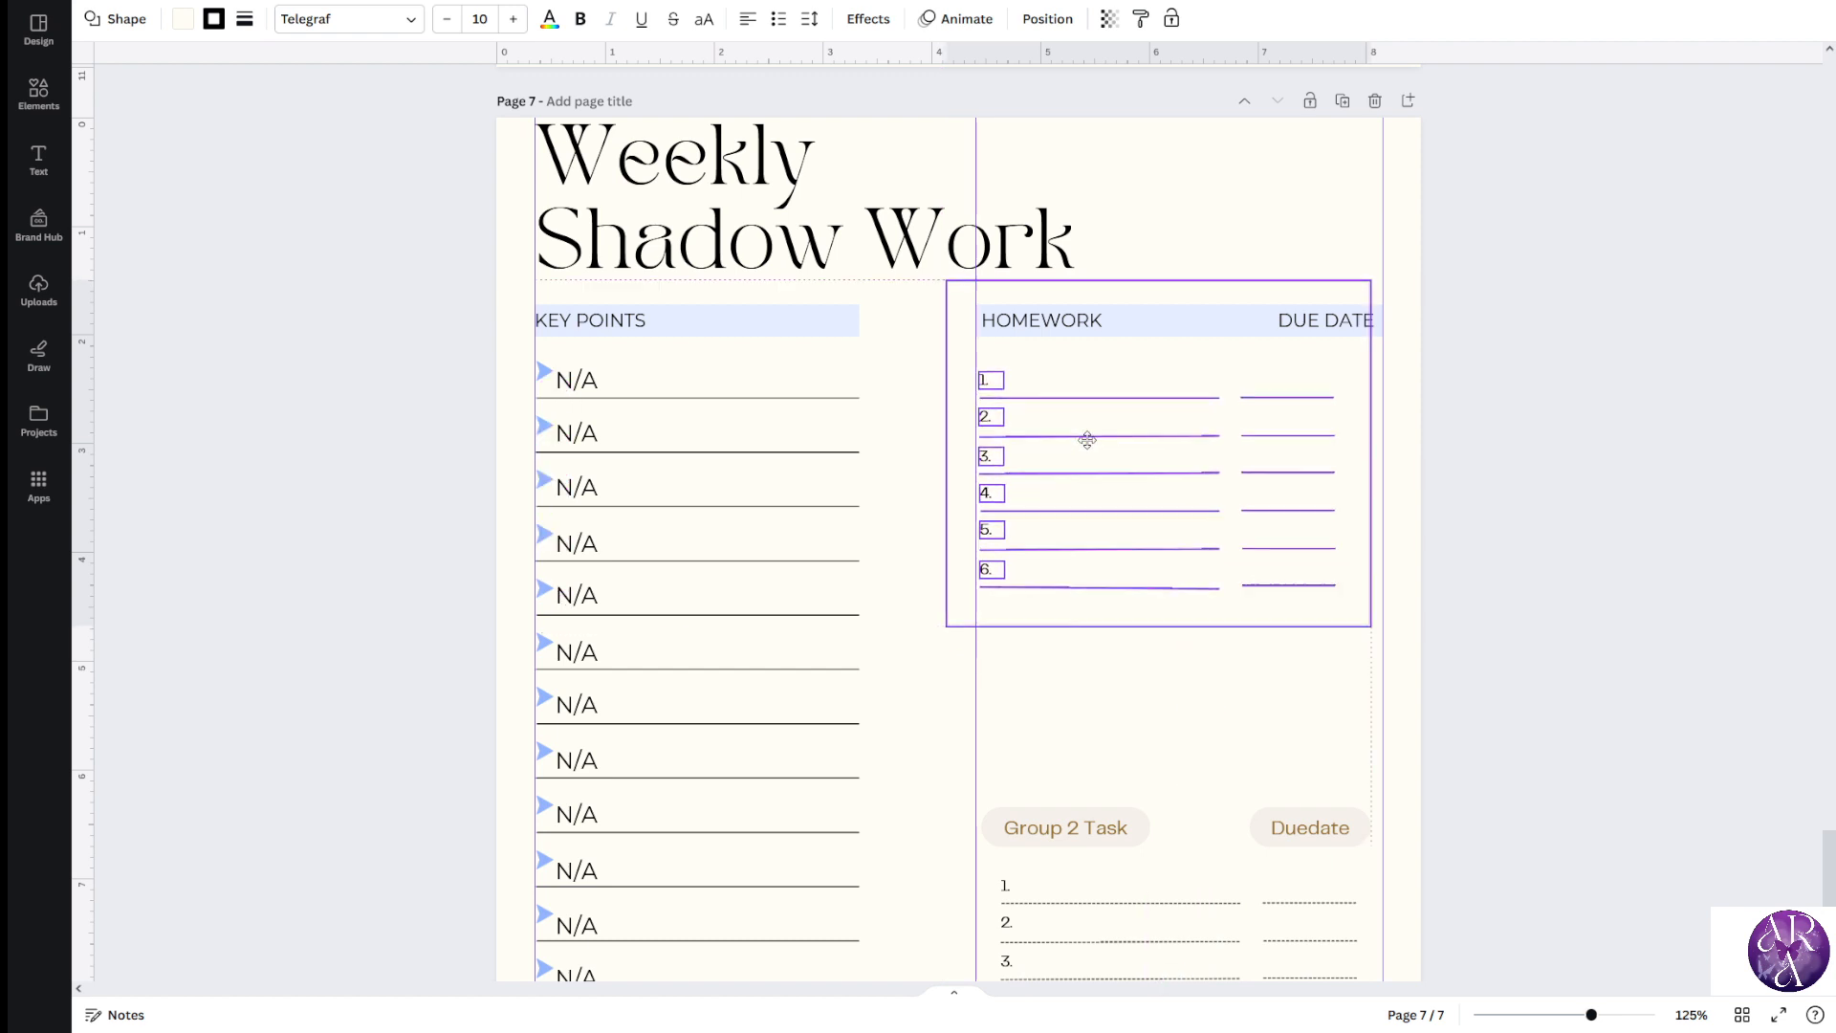
Add a horizontal guide at the top of the first KEY POINTS arrow and align the Group 1 numbered lines to both guides
{"action": "left_click", "coordinate": [543, 371]}
{"action": "left_click_drag", "start_coordinate": [789, 53], "coordinate": [791, 360]}
{"action": "left_click", "coordinate": [1079, 511]}
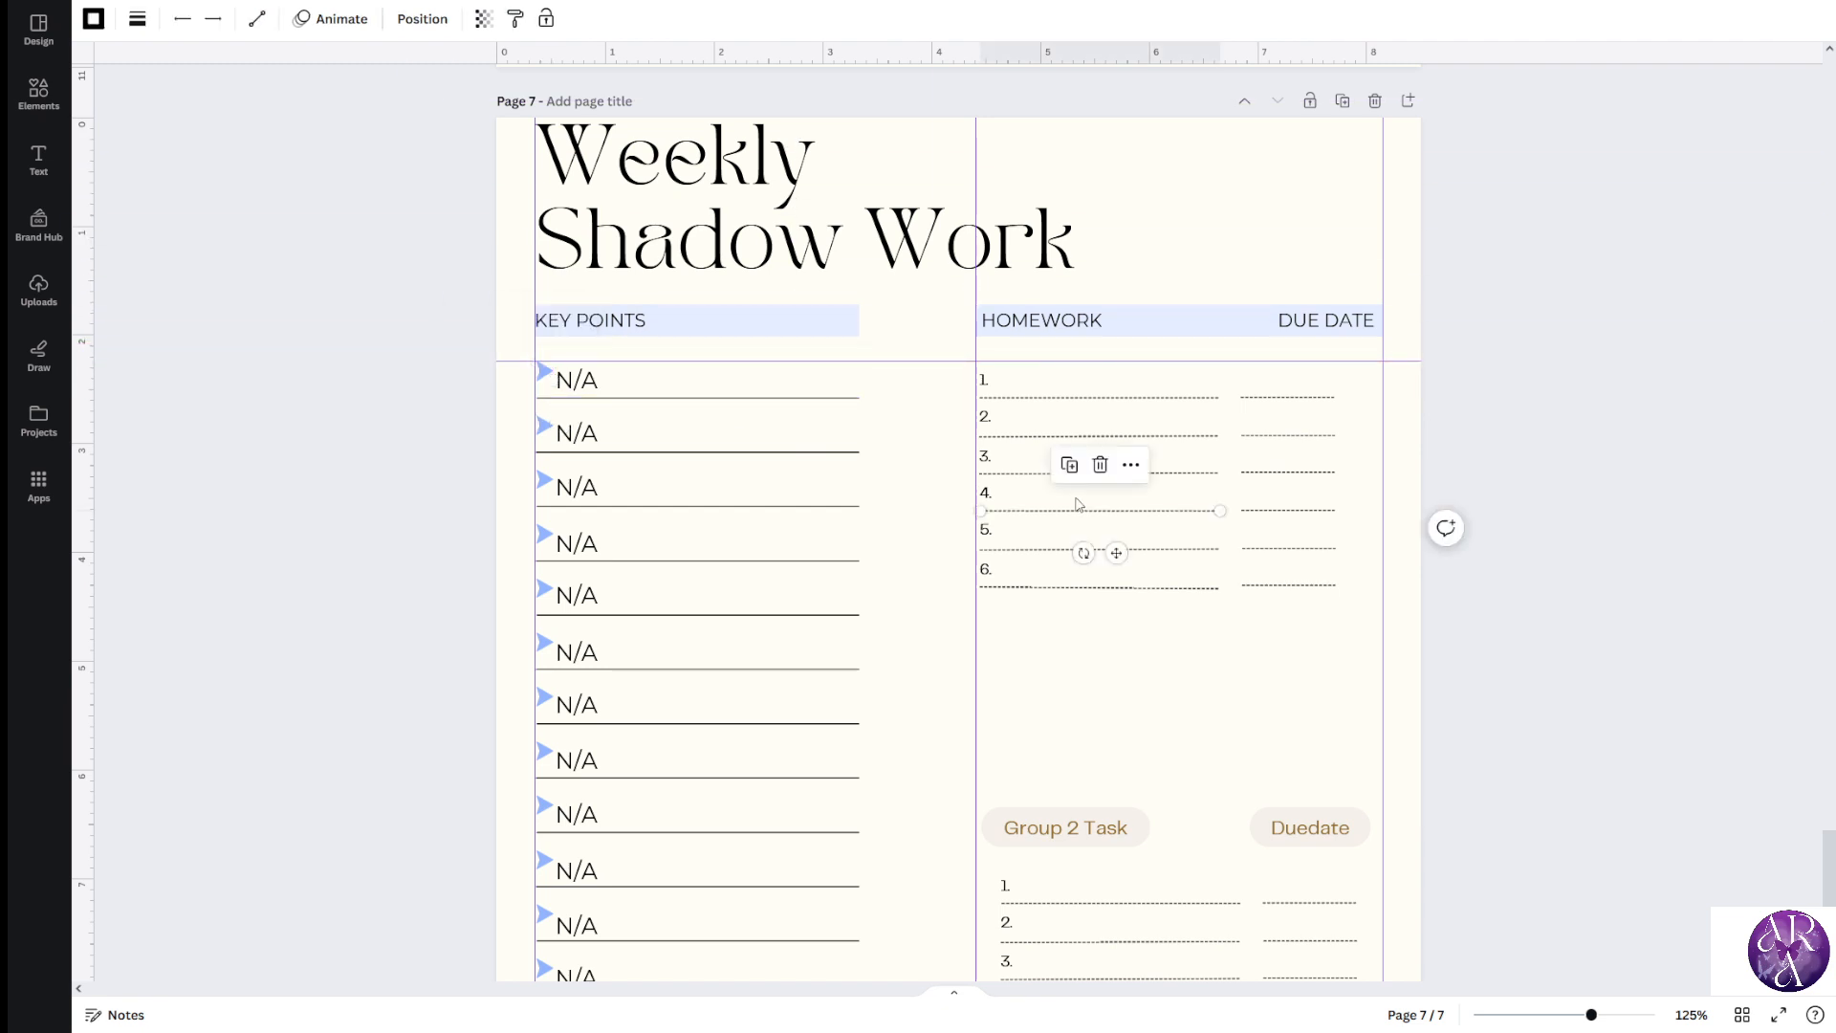
{"action": "left_click", "coordinate": [1327, 672]}
{"action": "left_click_drag", "start_coordinate": [1504, 656], "coordinate": [976, 381]}
{"action": "left_click_drag", "start_coordinate": [1132, 485], "coordinate": [1126, 466]}
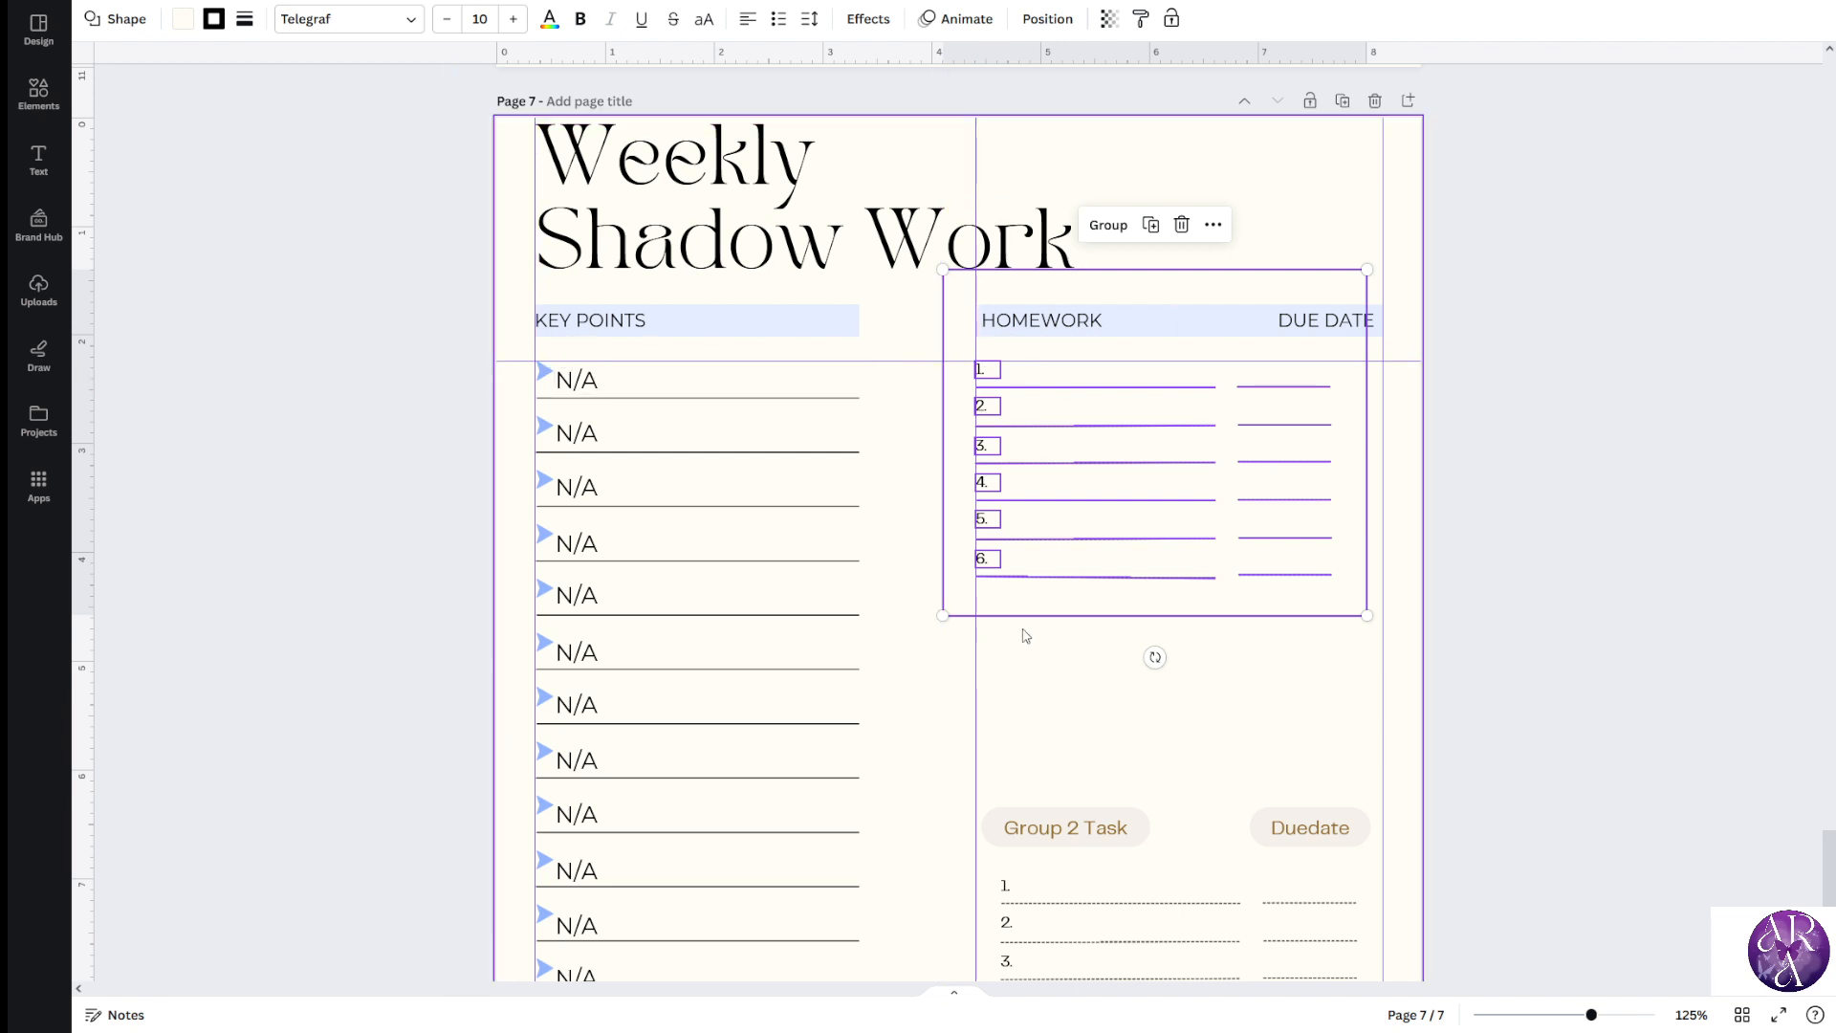
{"action": "left_click", "coordinate": [1542, 658]}
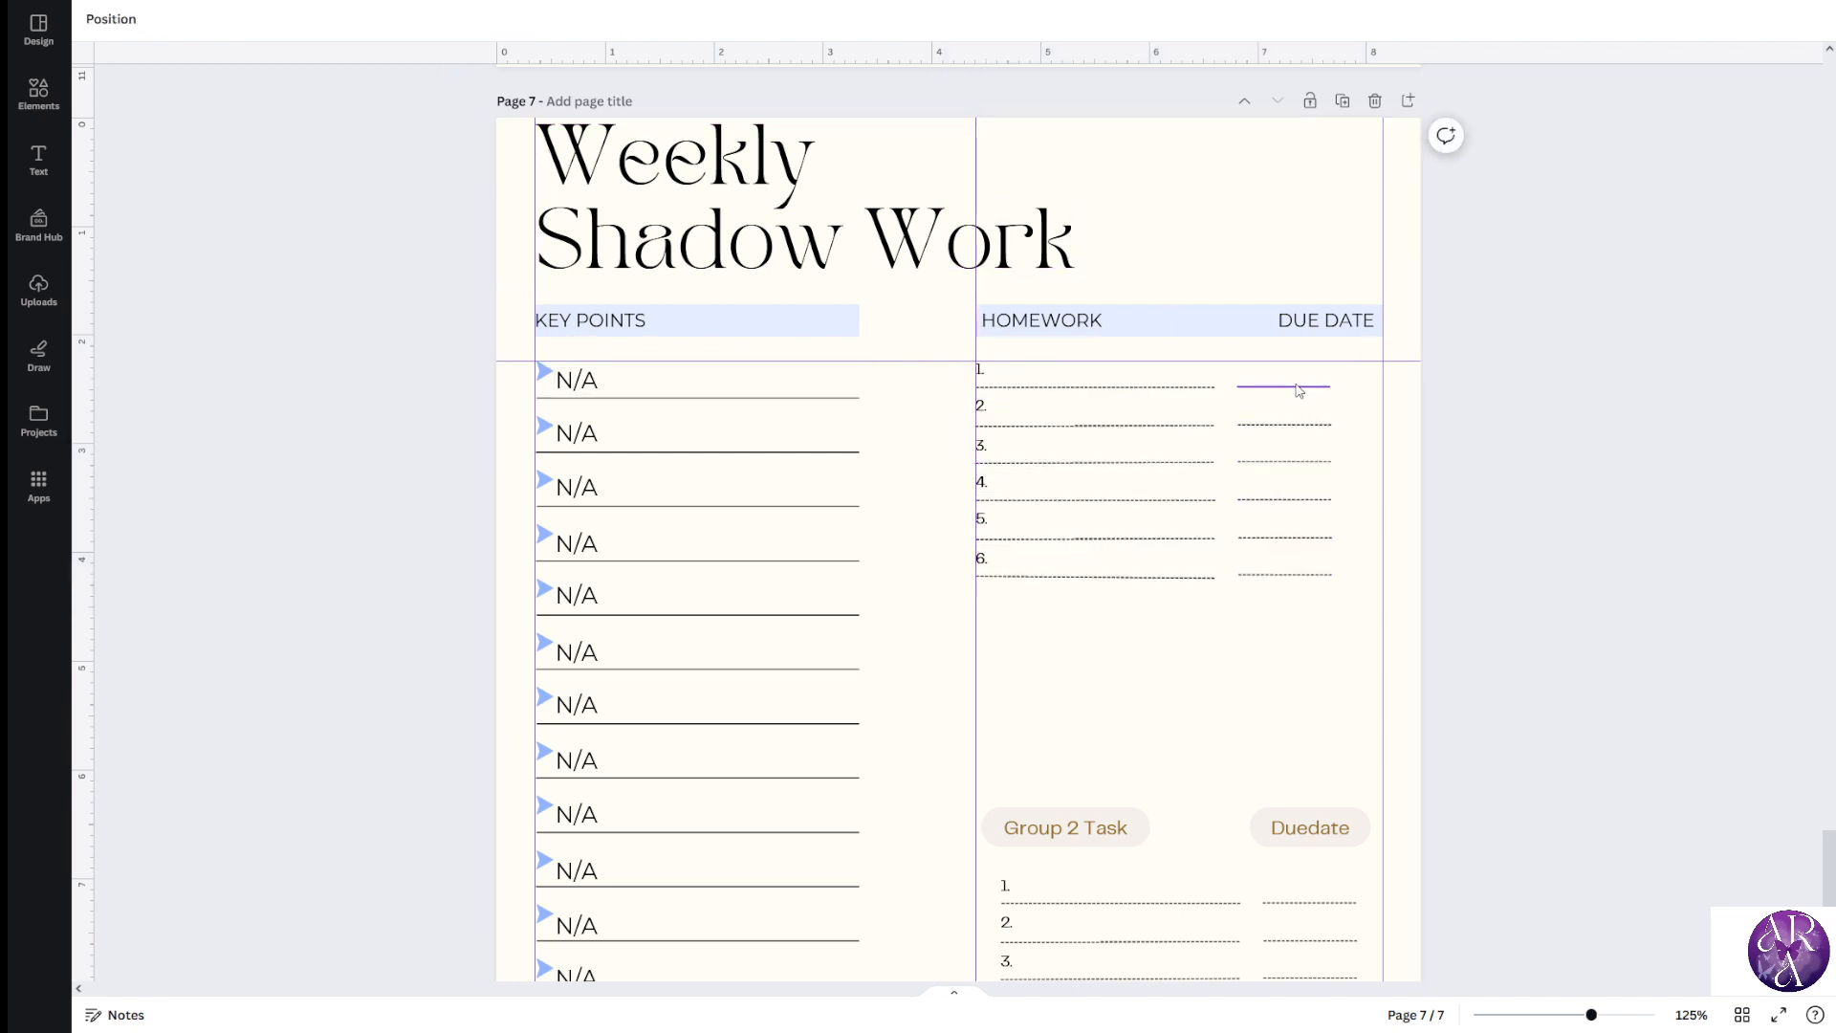
{"action": "left_click", "coordinate": [1172, 387]}
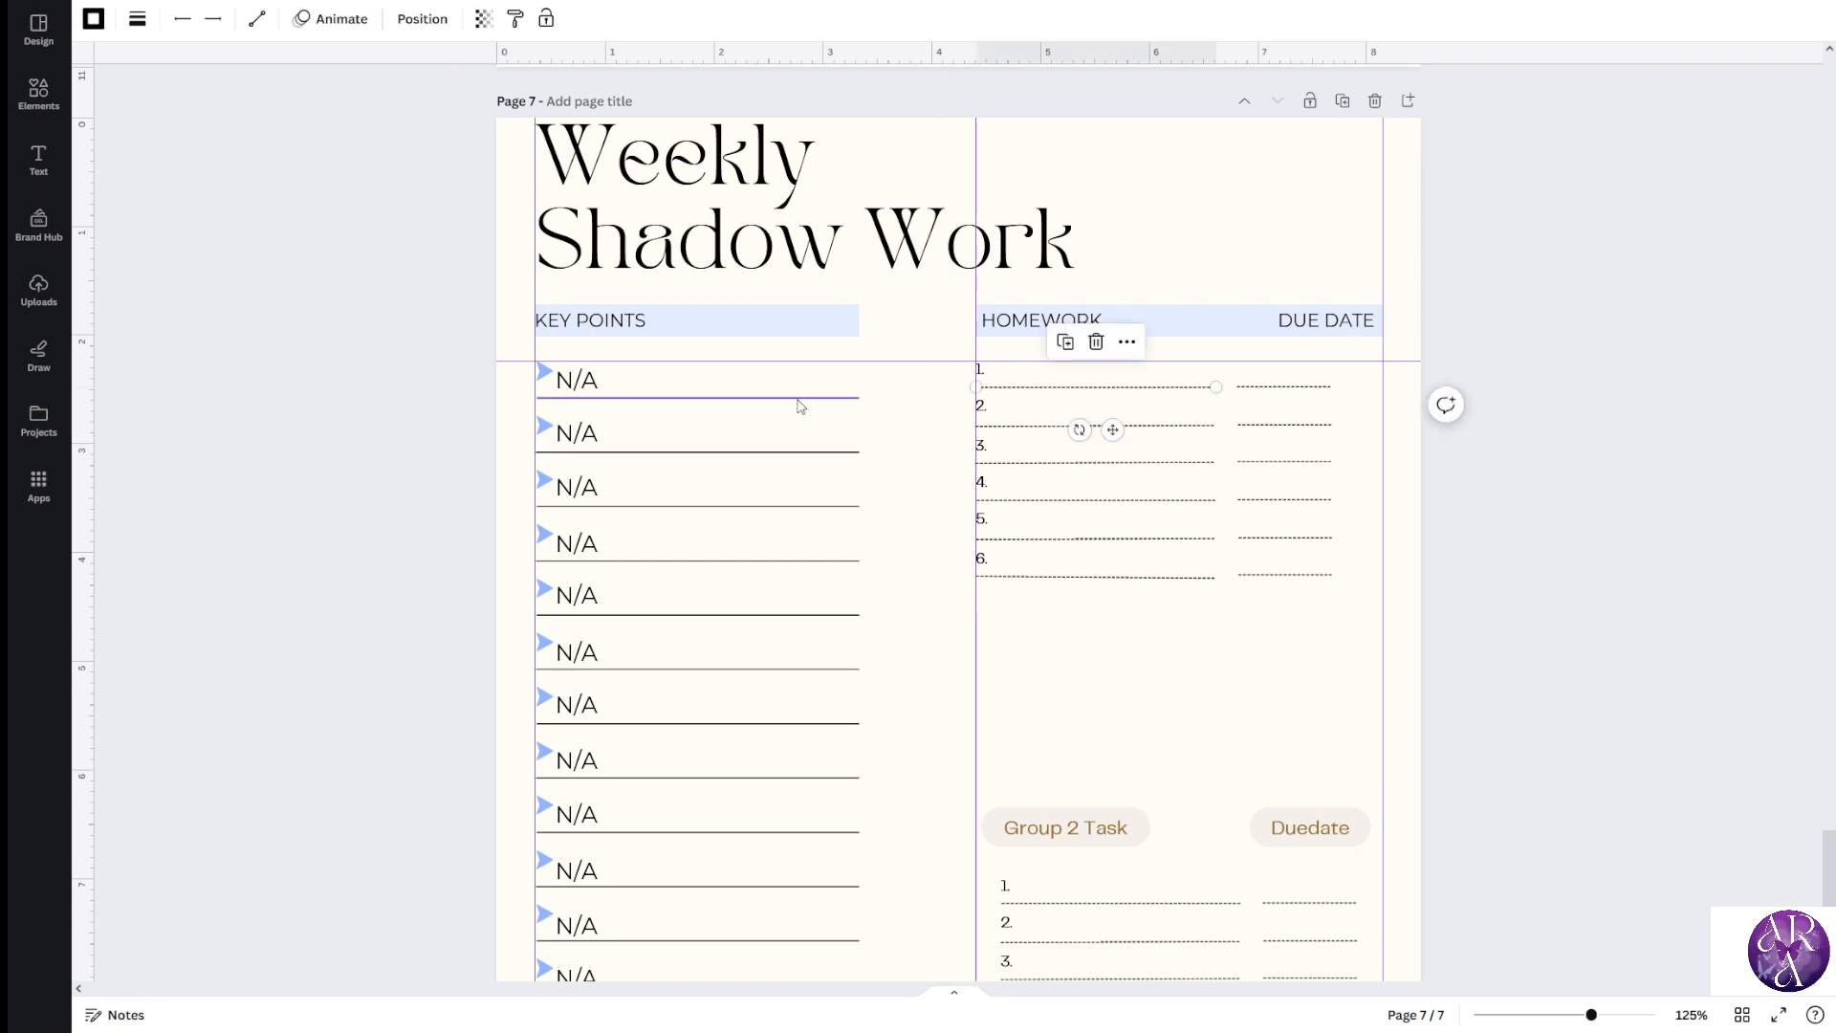
{"action": "left_click", "coordinate": [1530, 622]}
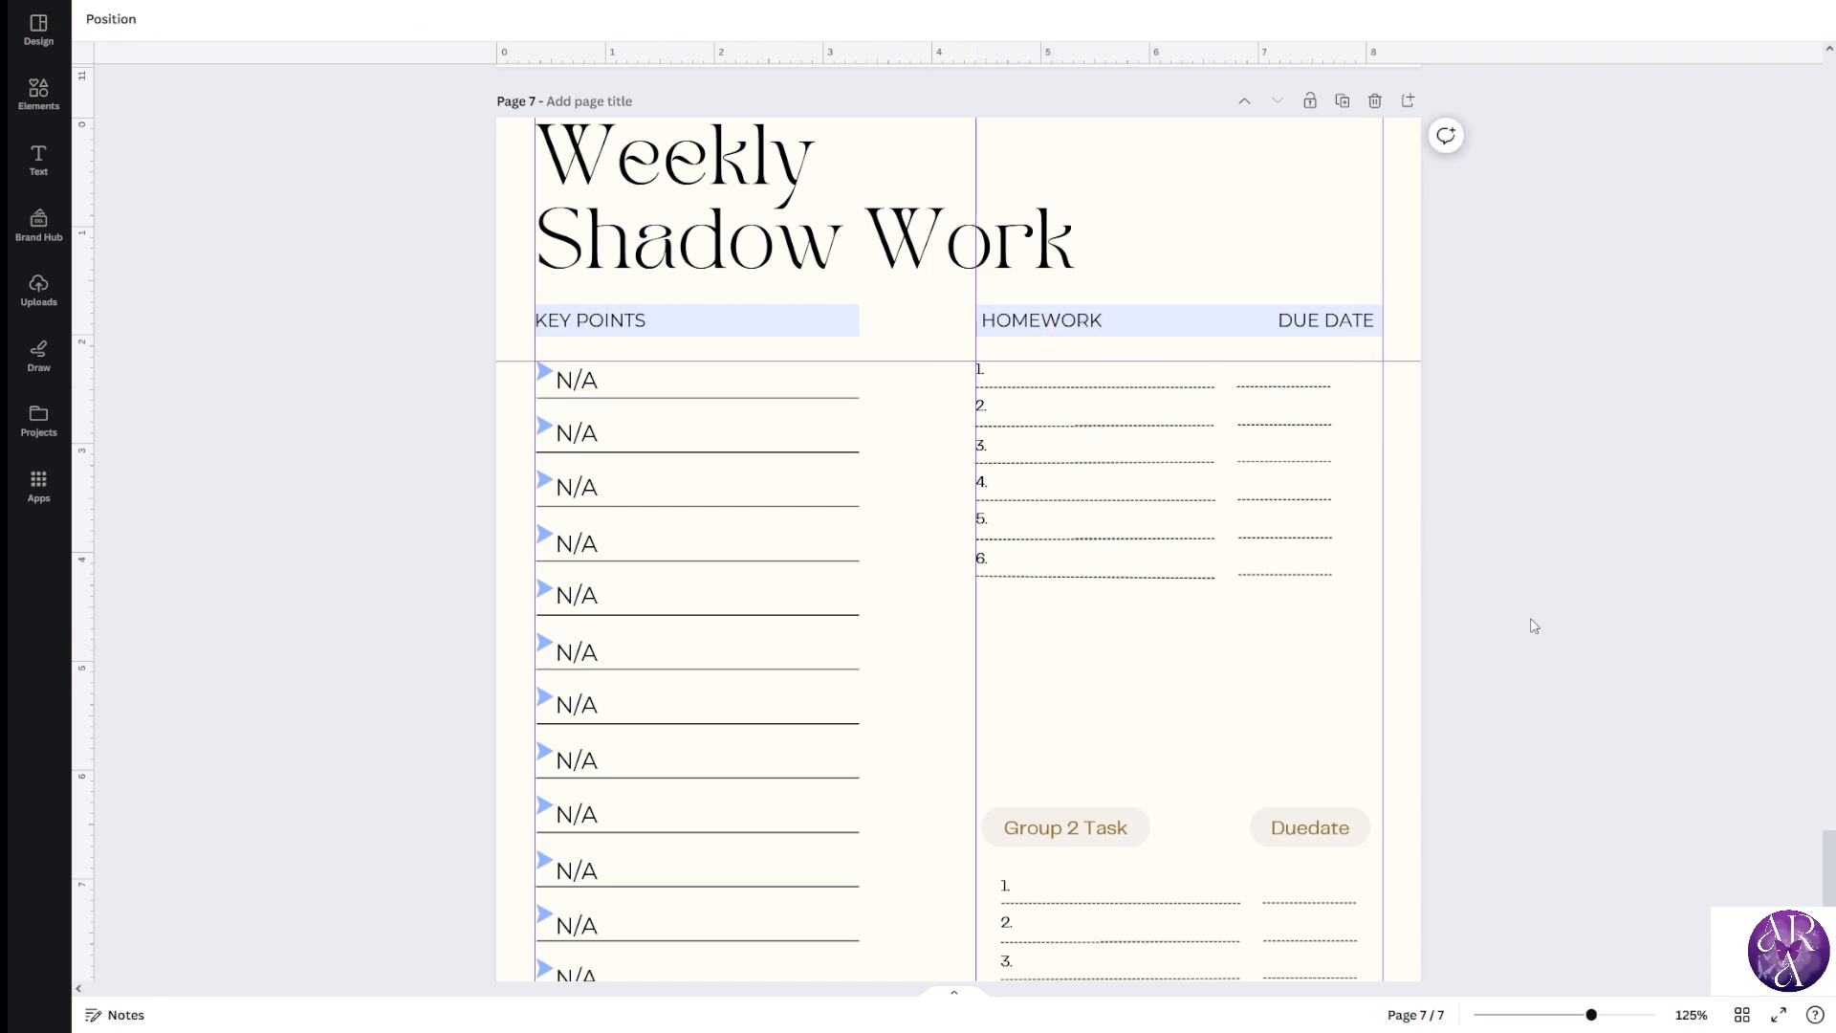
{"action": "left_click_drag", "start_coordinate": [1530, 622], "coordinate": [974, 361]}
{"action": "left_click", "coordinate": [1545, 611]}
Try cream, purple and pink on the first Homework task line, and set its colour back to black
{"action": "left_click", "coordinate": [1131, 388]}
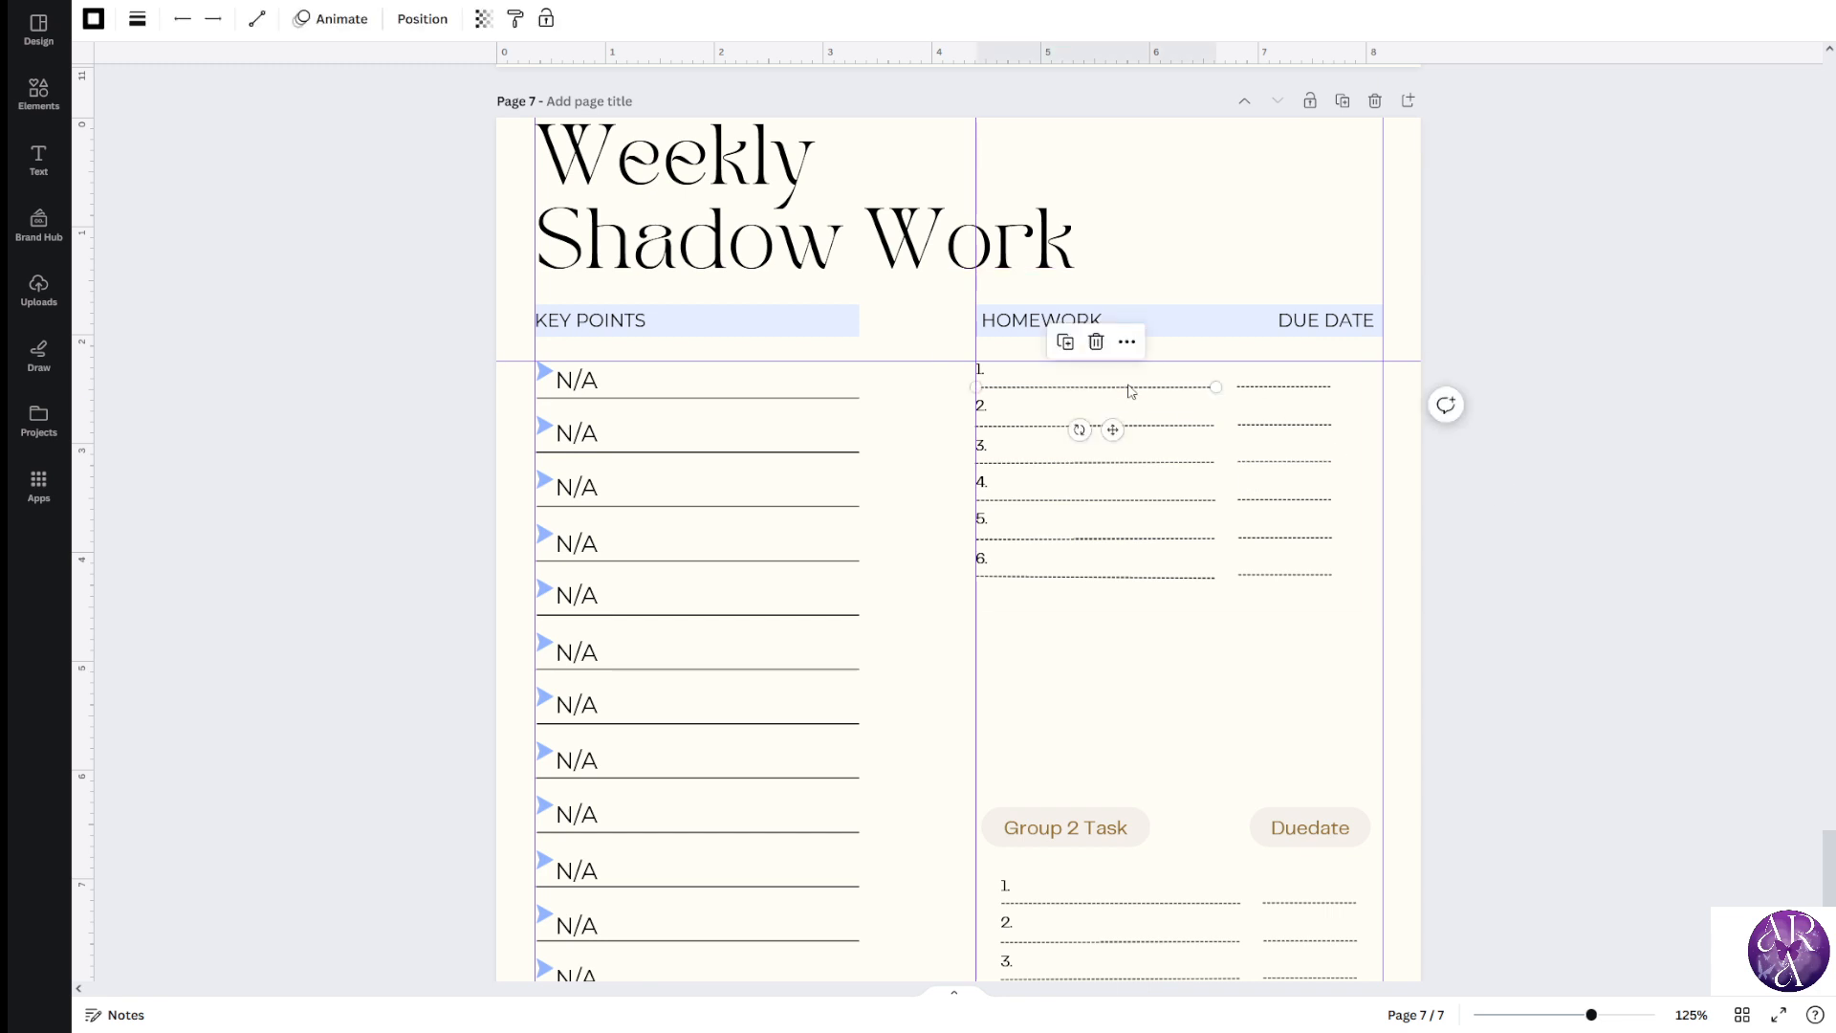
{"action": "left_click", "coordinate": [92, 19]}
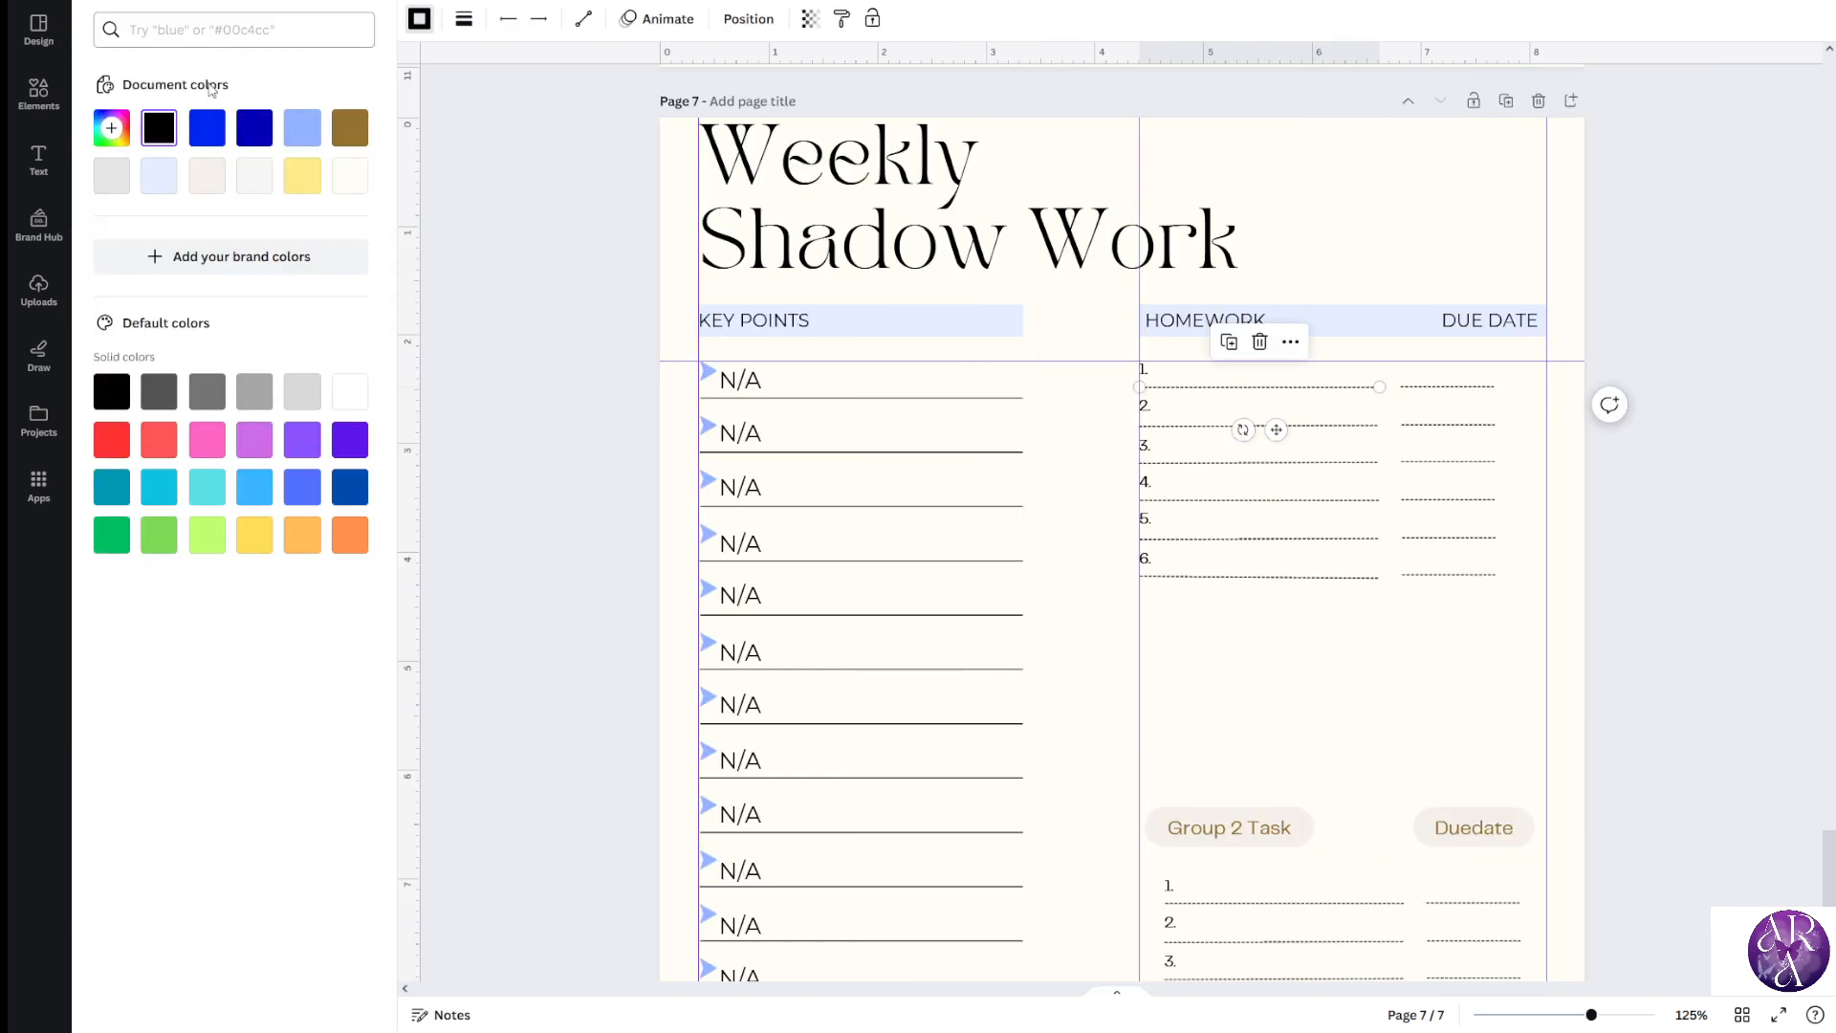
{"action": "left_click", "coordinate": [571, 282]}
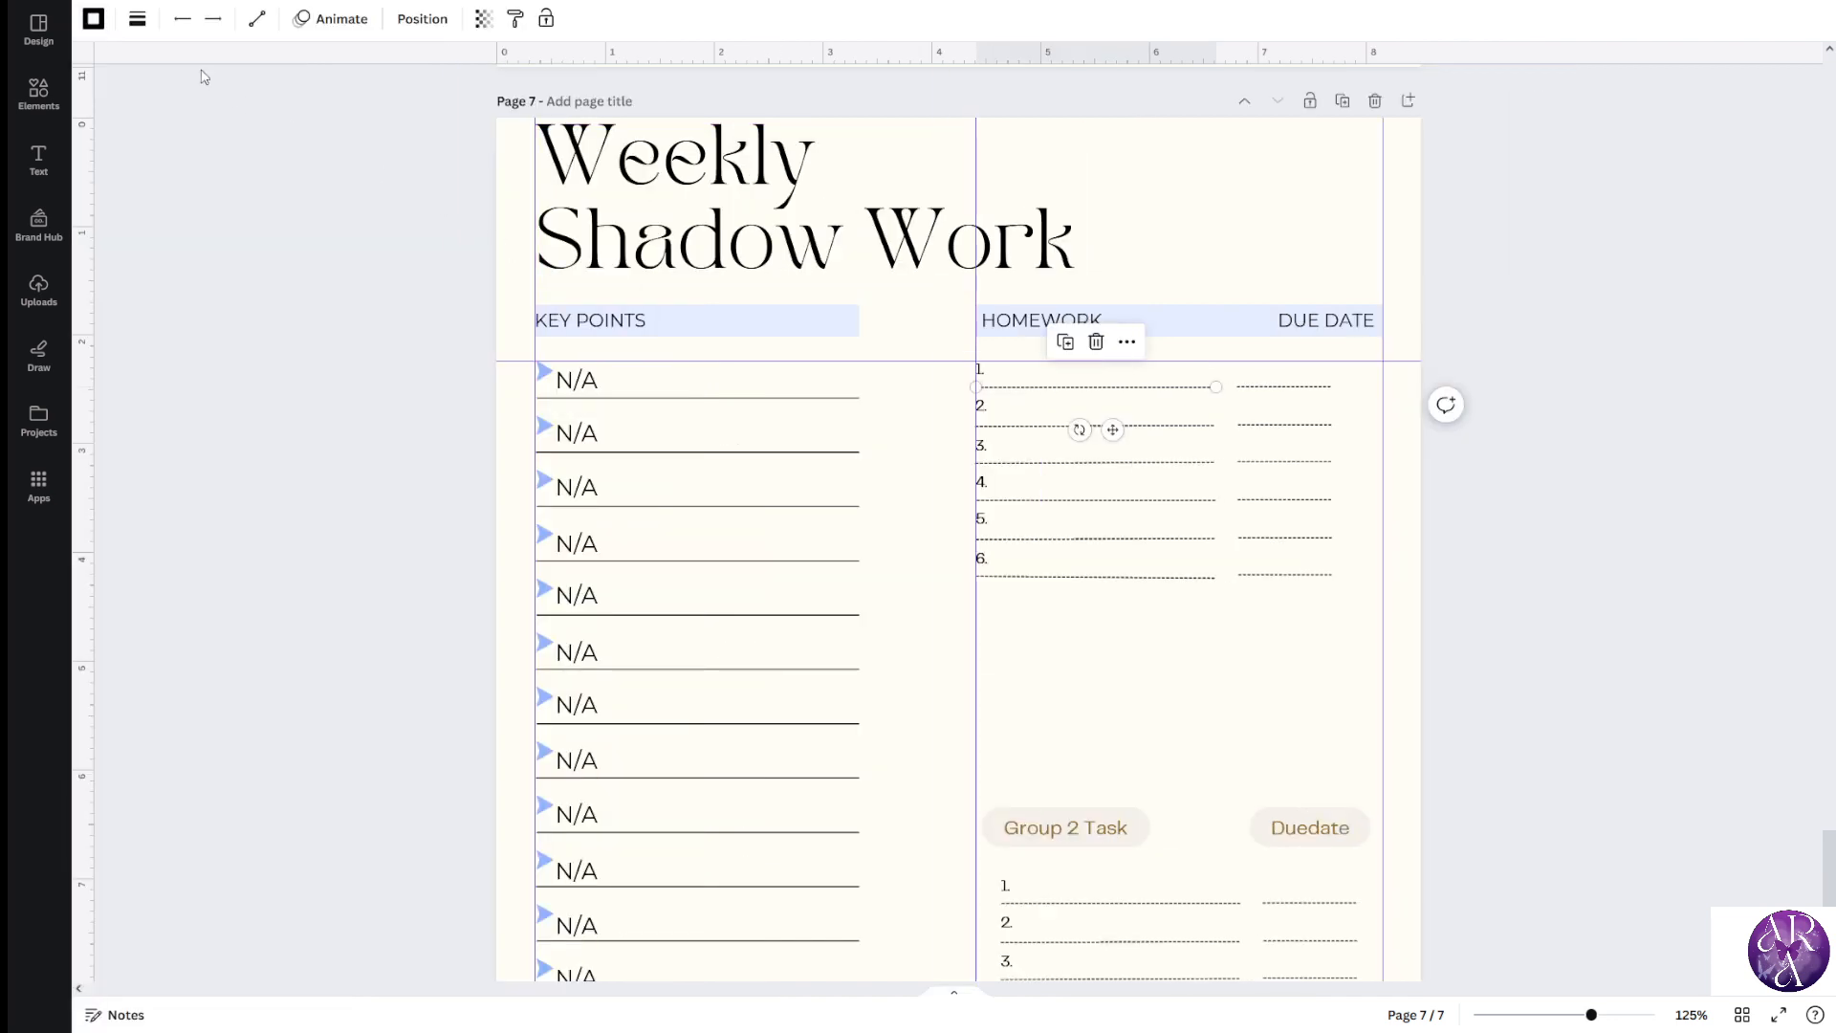
{"action": "left_click", "coordinate": [94, 19]}
{"action": "left_click", "coordinate": [346, 187]}
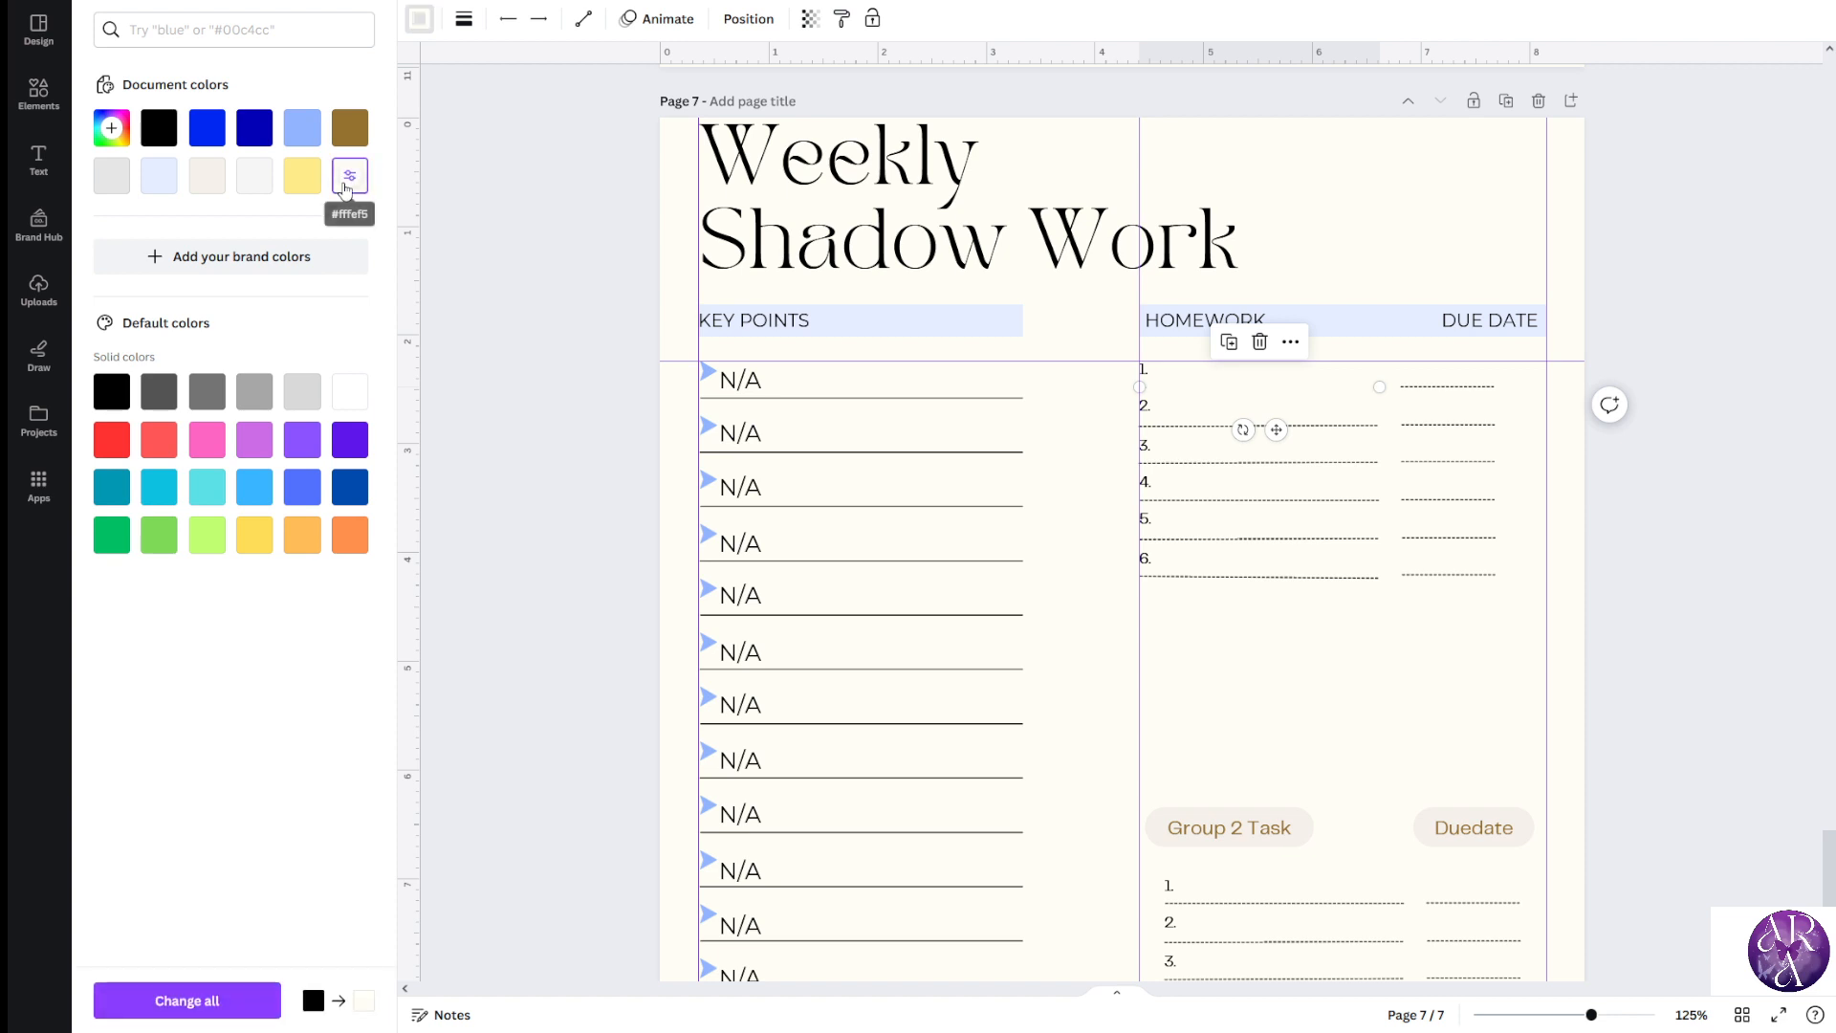
{"action": "left_click", "coordinate": [308, 444]}
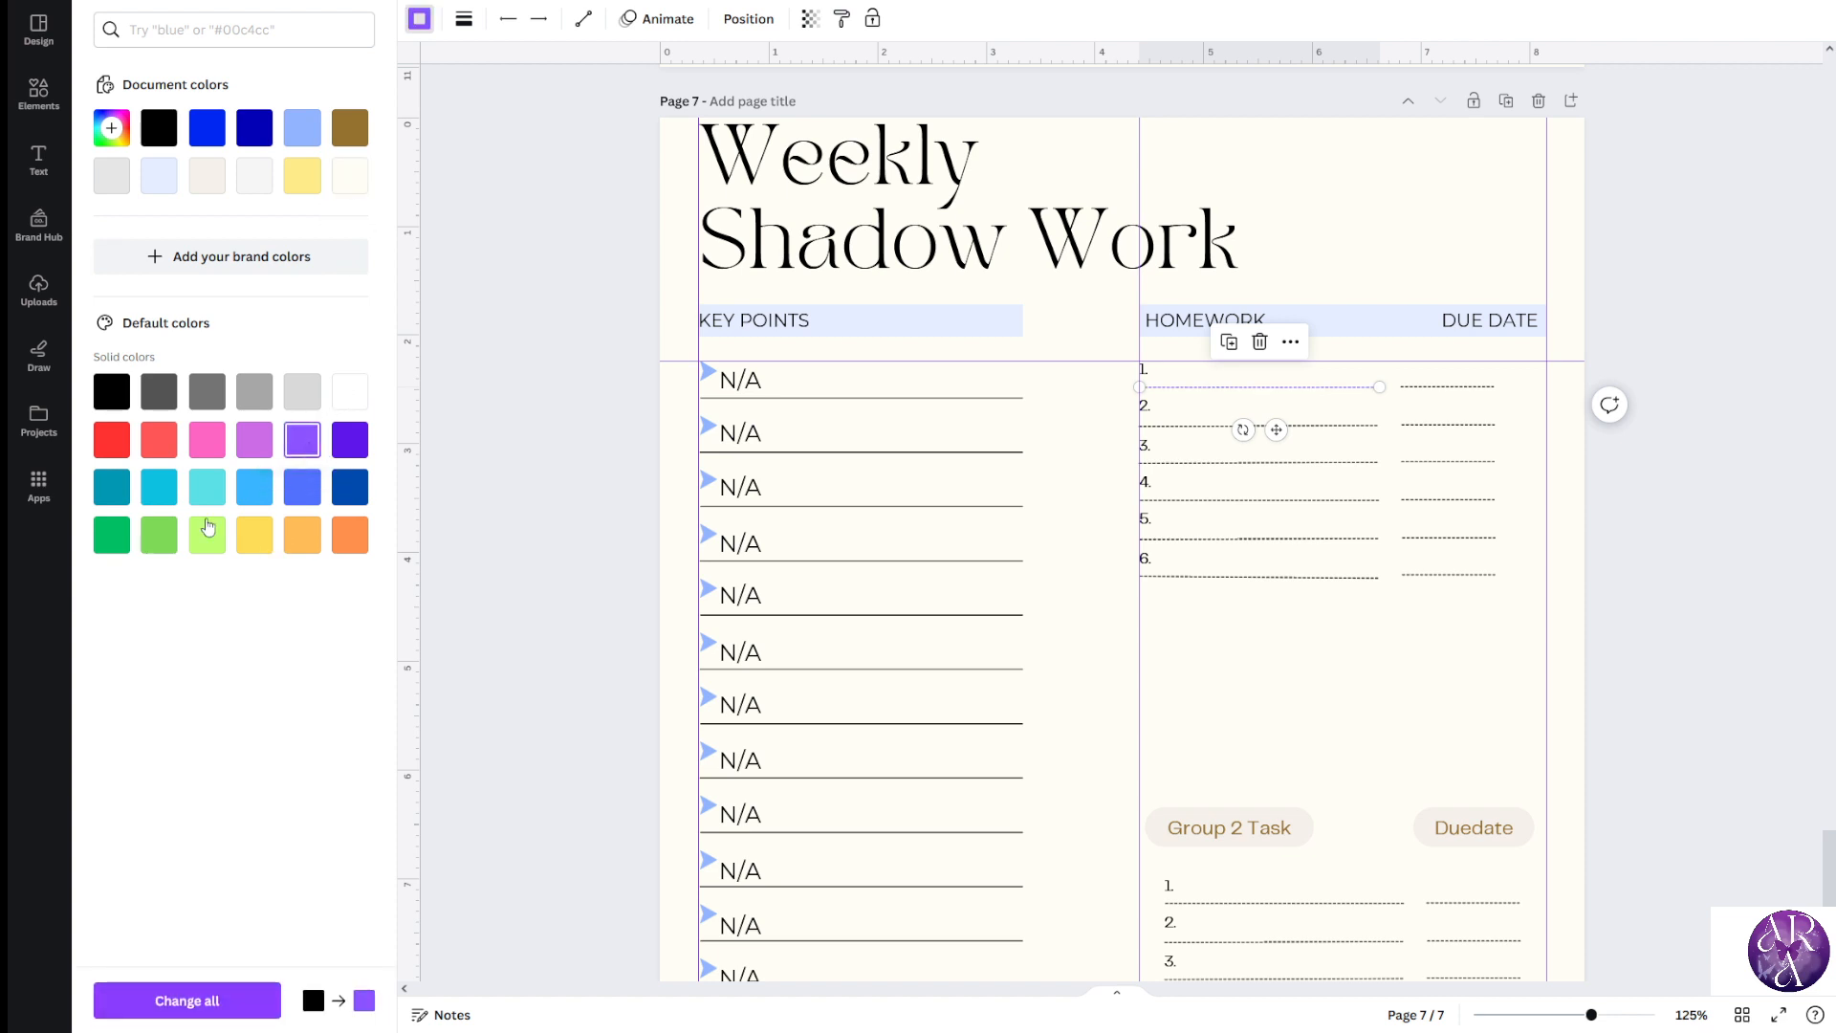
{"action": "left_click", "coordinate": [207, 438]}
{"action": "left_click", "coordinate": [159, 127]}
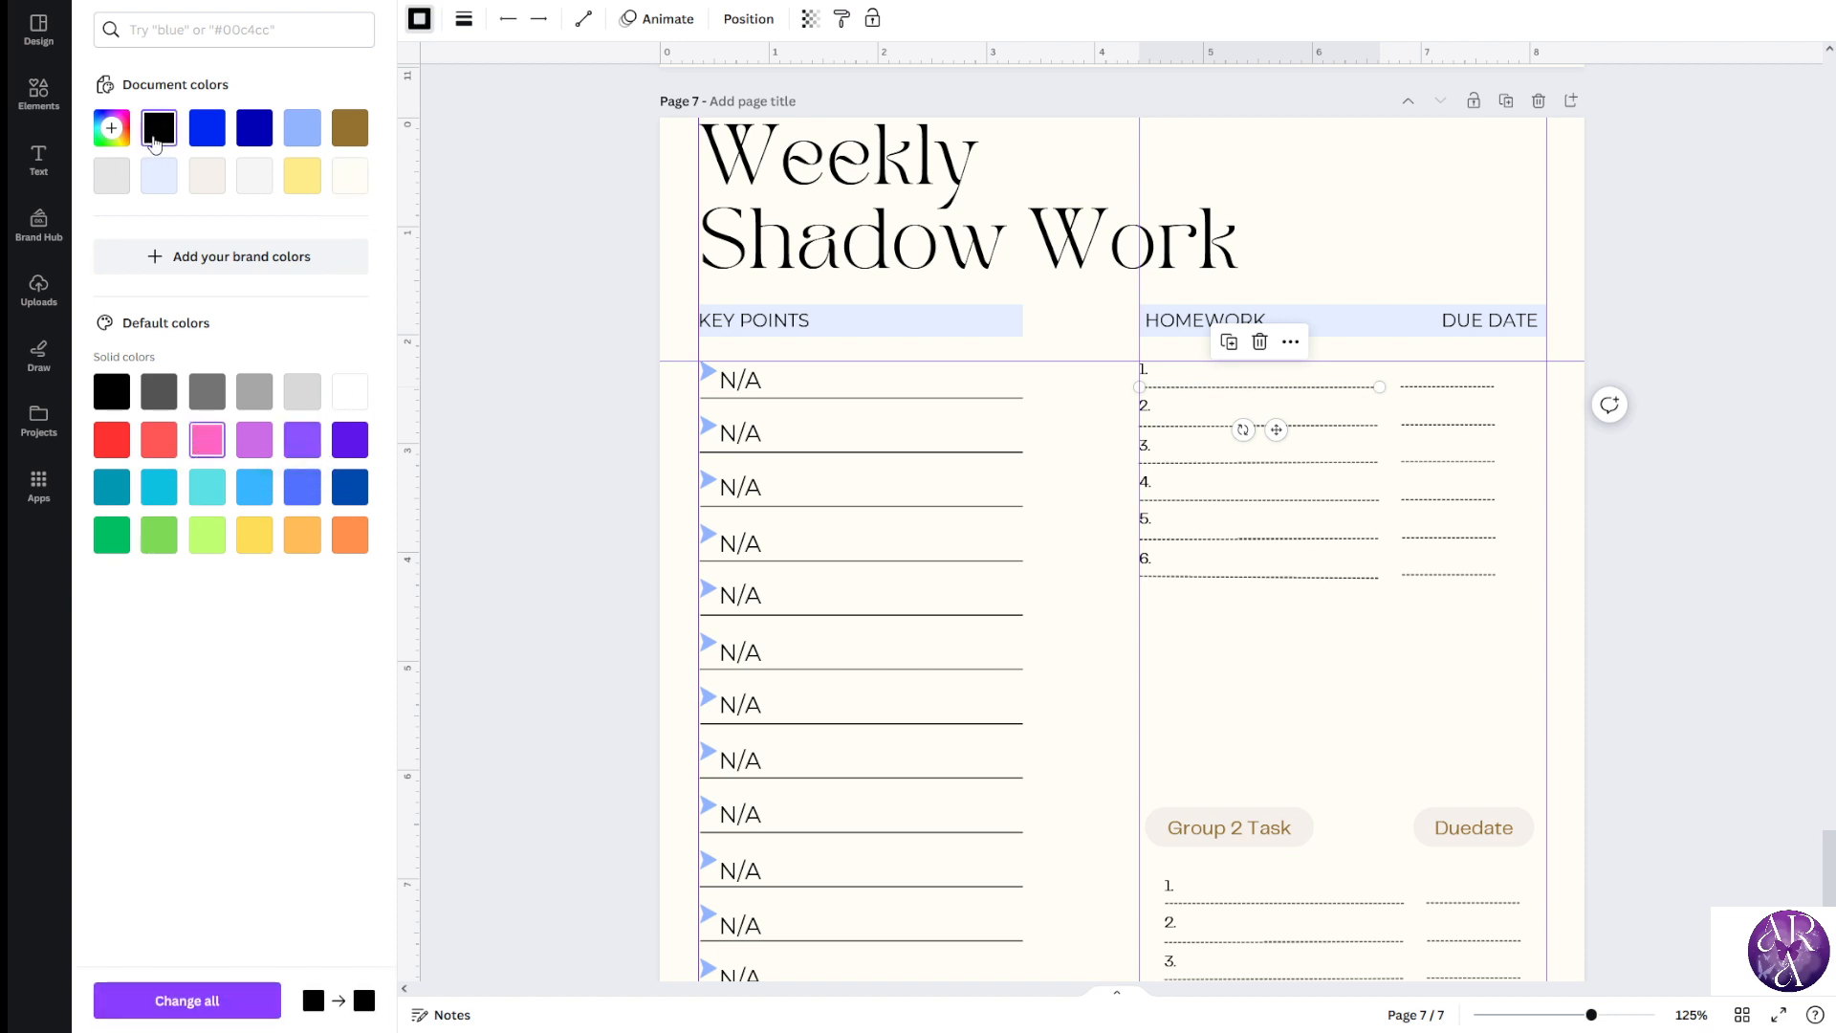
Compare the dash styles on the first Homework task line, and make it solid with a line weight of 5
{"action": "left_click", "coordinate": [465, 21]}
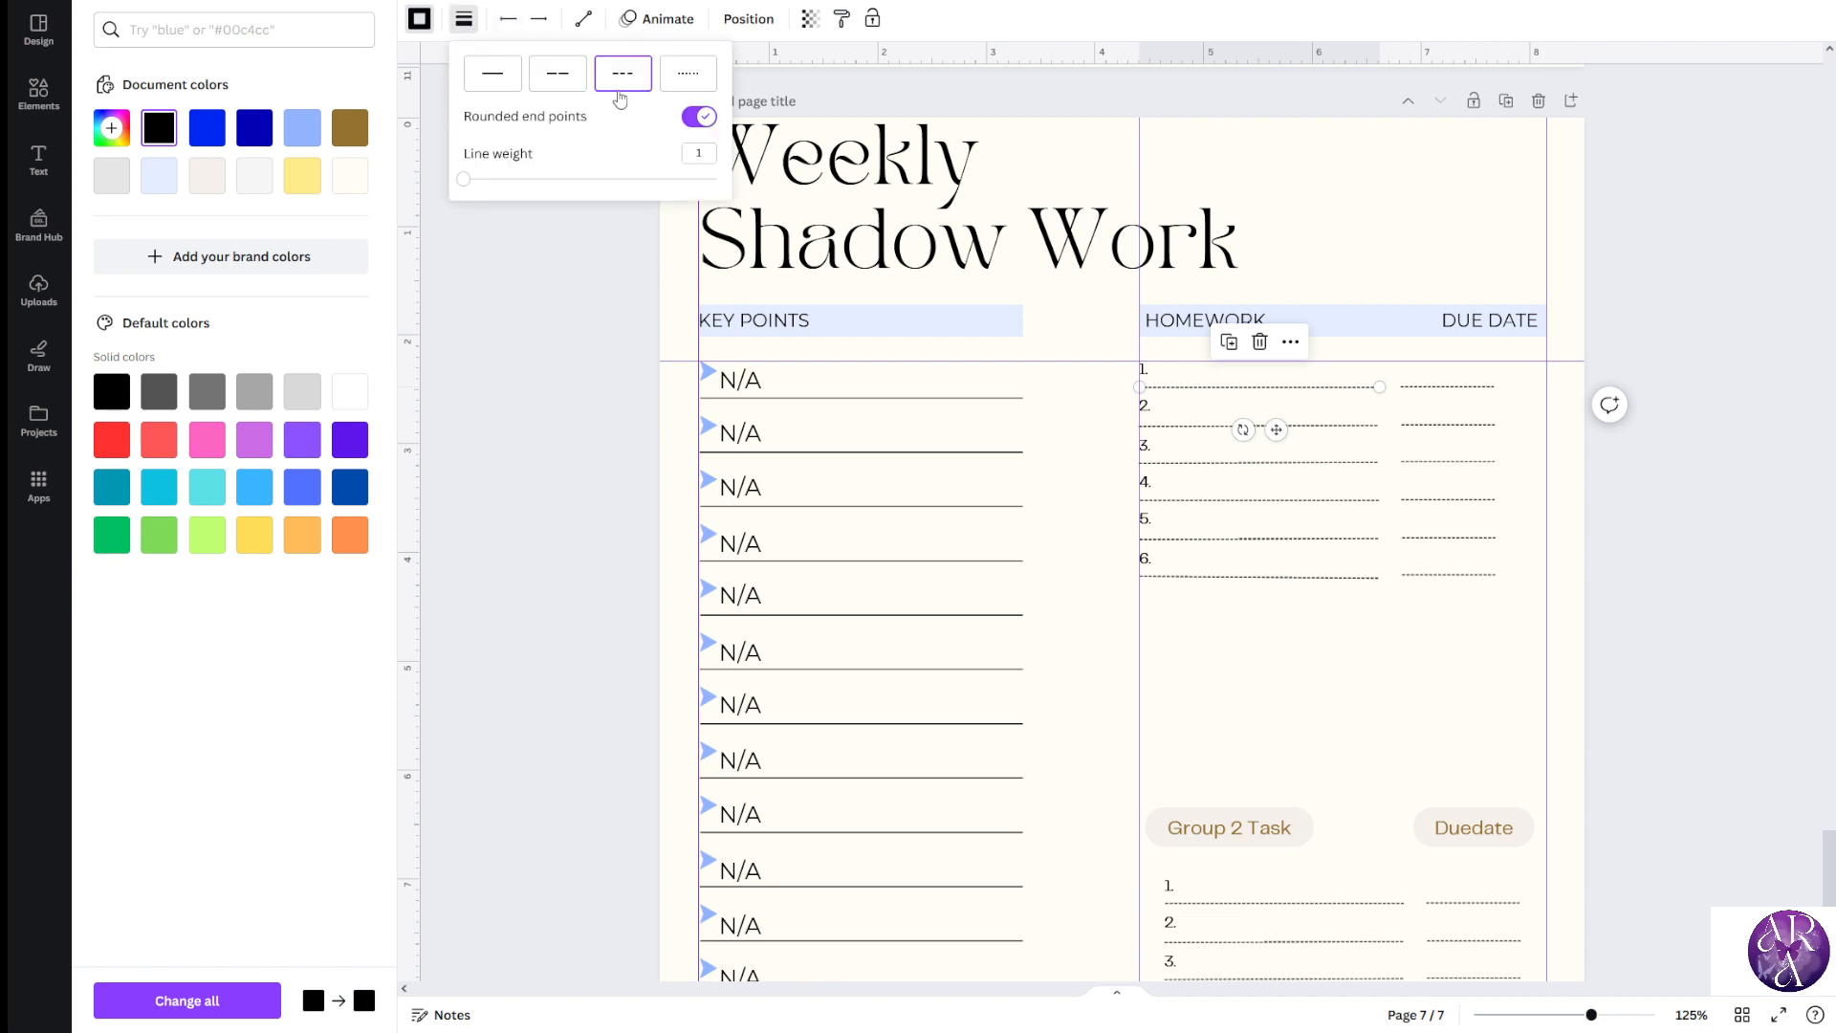
{"action": "left_click", "coordinate": [688, 89]}
{"action": "left_click", "coordinate": [623, 85]}
{"action": "left_click", "coordinate": [559, 89]}
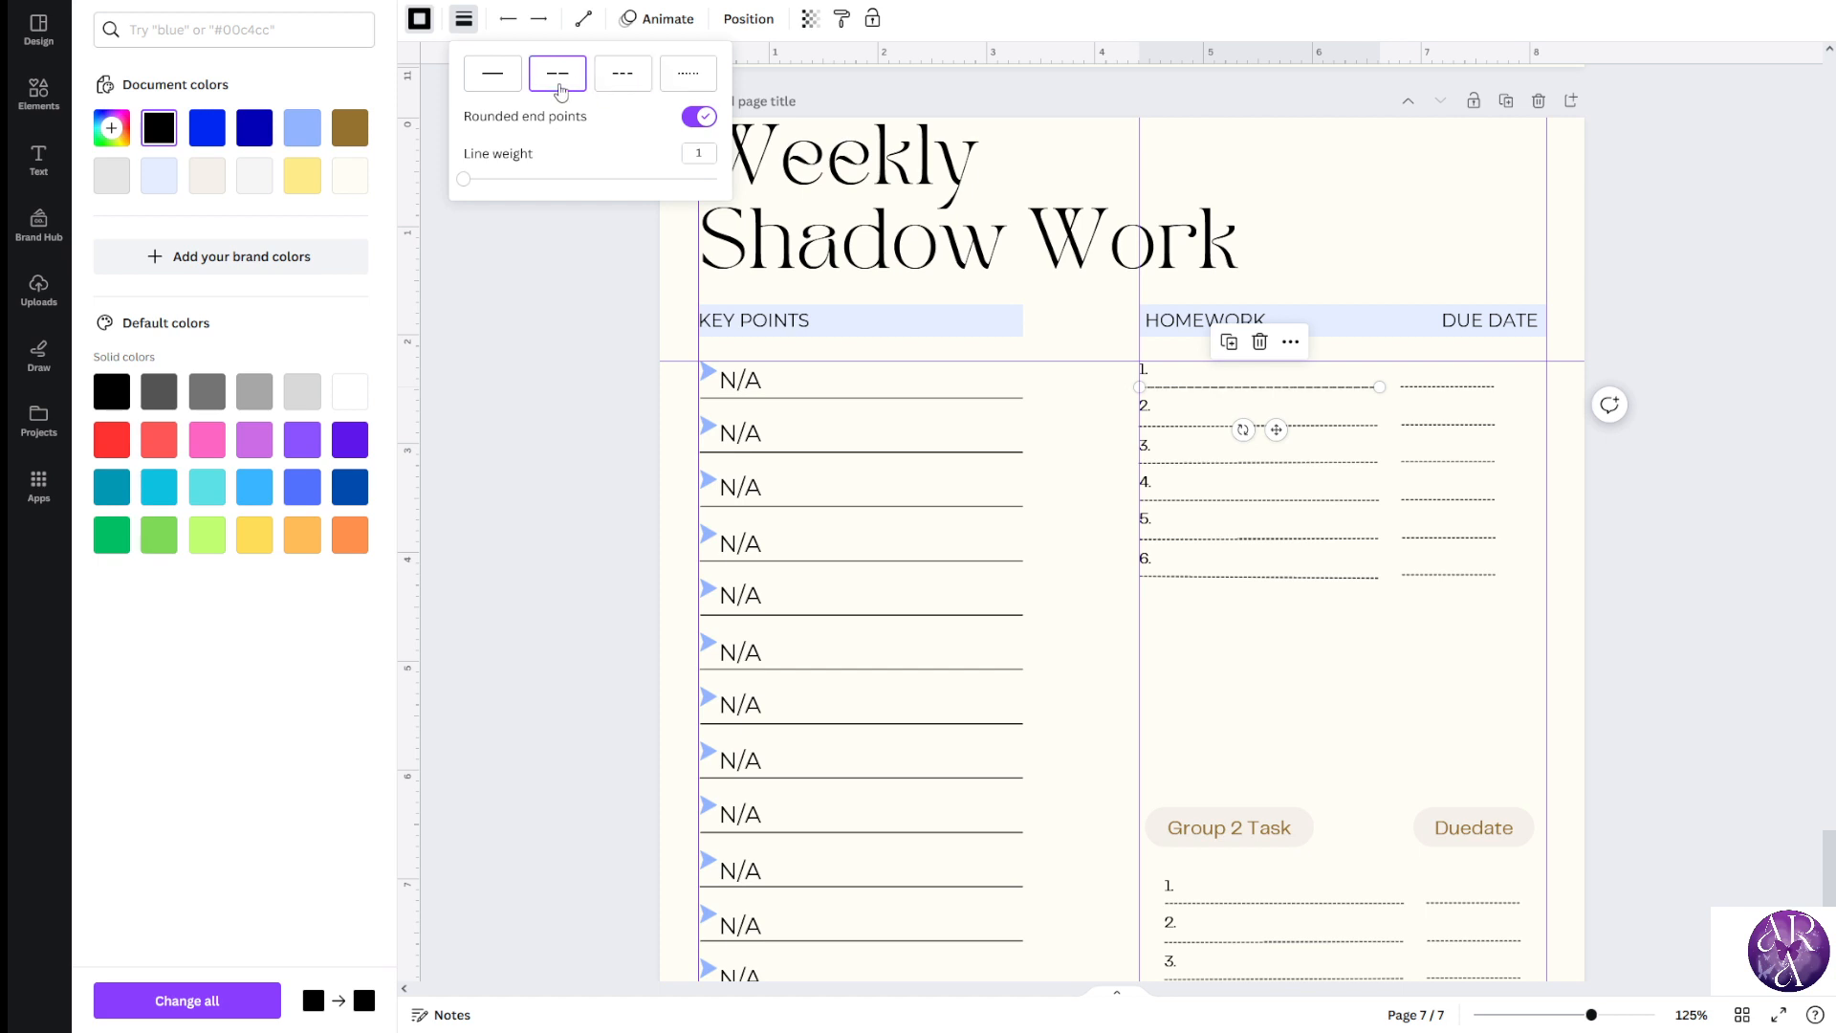
{"action": "left_click", "coordinate": [504, 86]}
{"action": "left_click", "coordinate": [687, 84]}
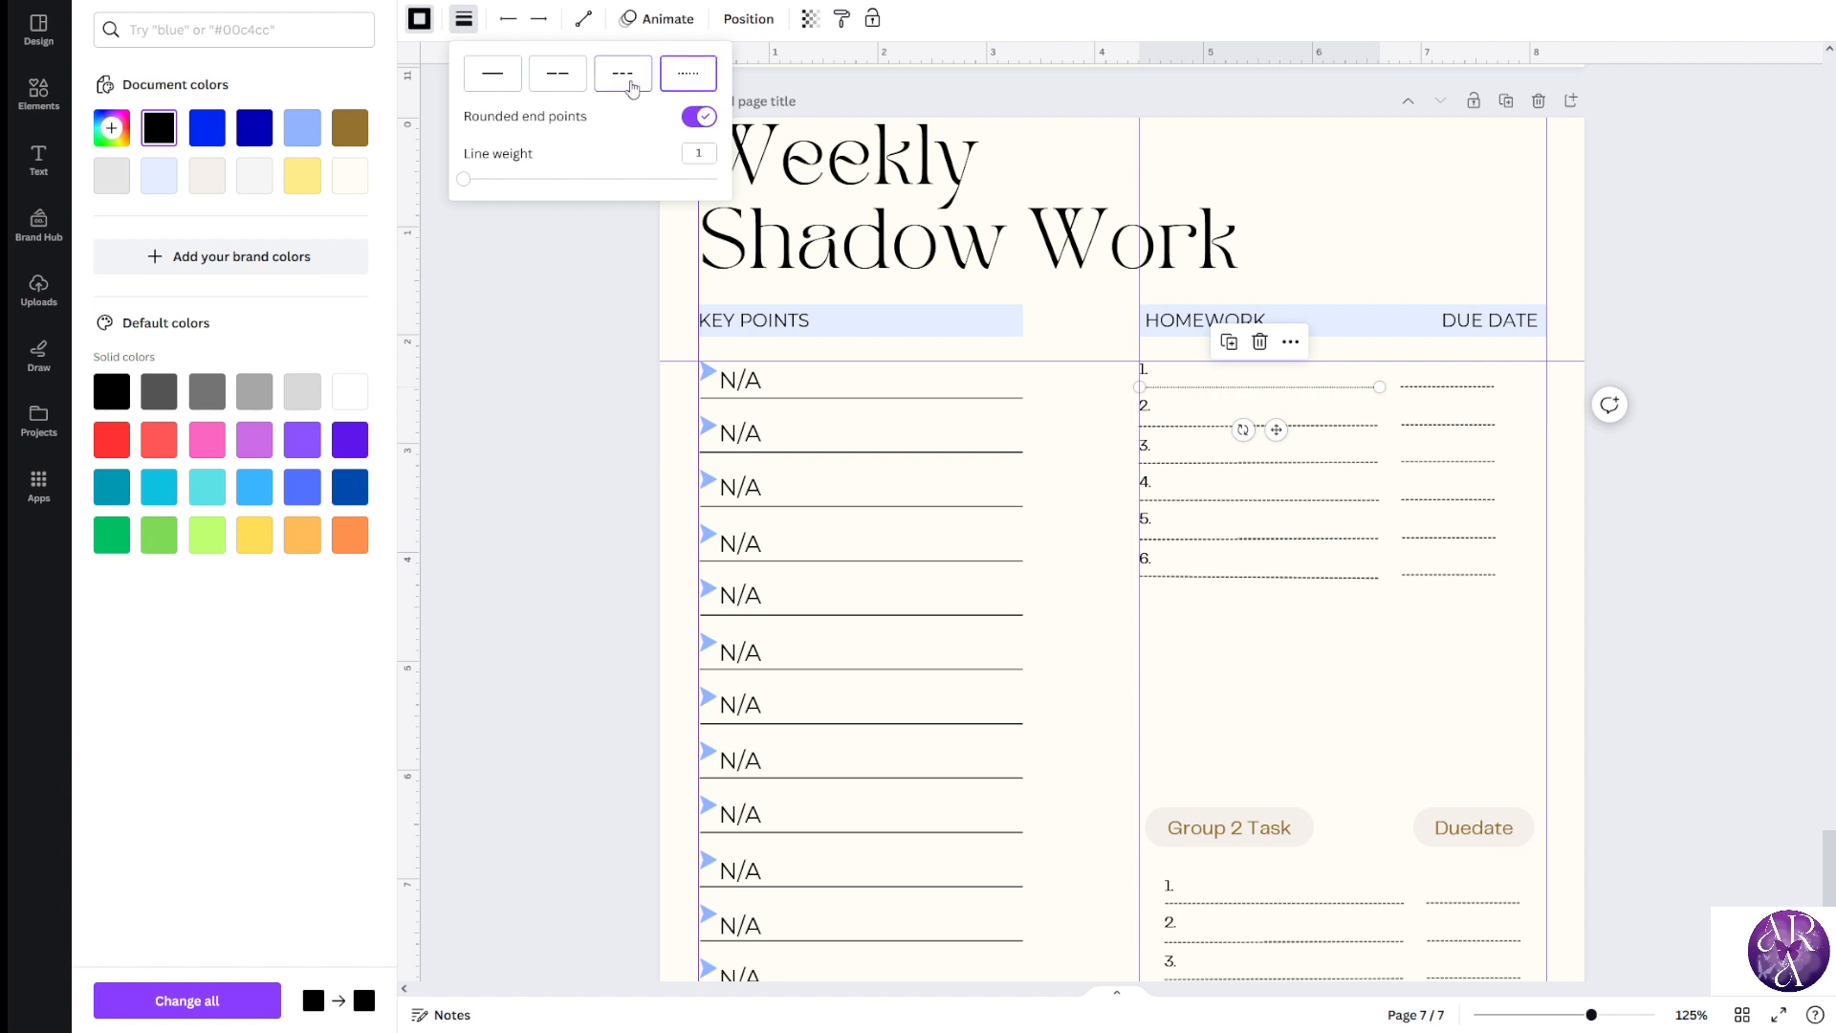
{"action": "left_click", "coordinate": [631, 89]}
{"action": "left_click", "coordinate": [557, 82]}
{"action": "left_click", "coordinate": [514, 82]}
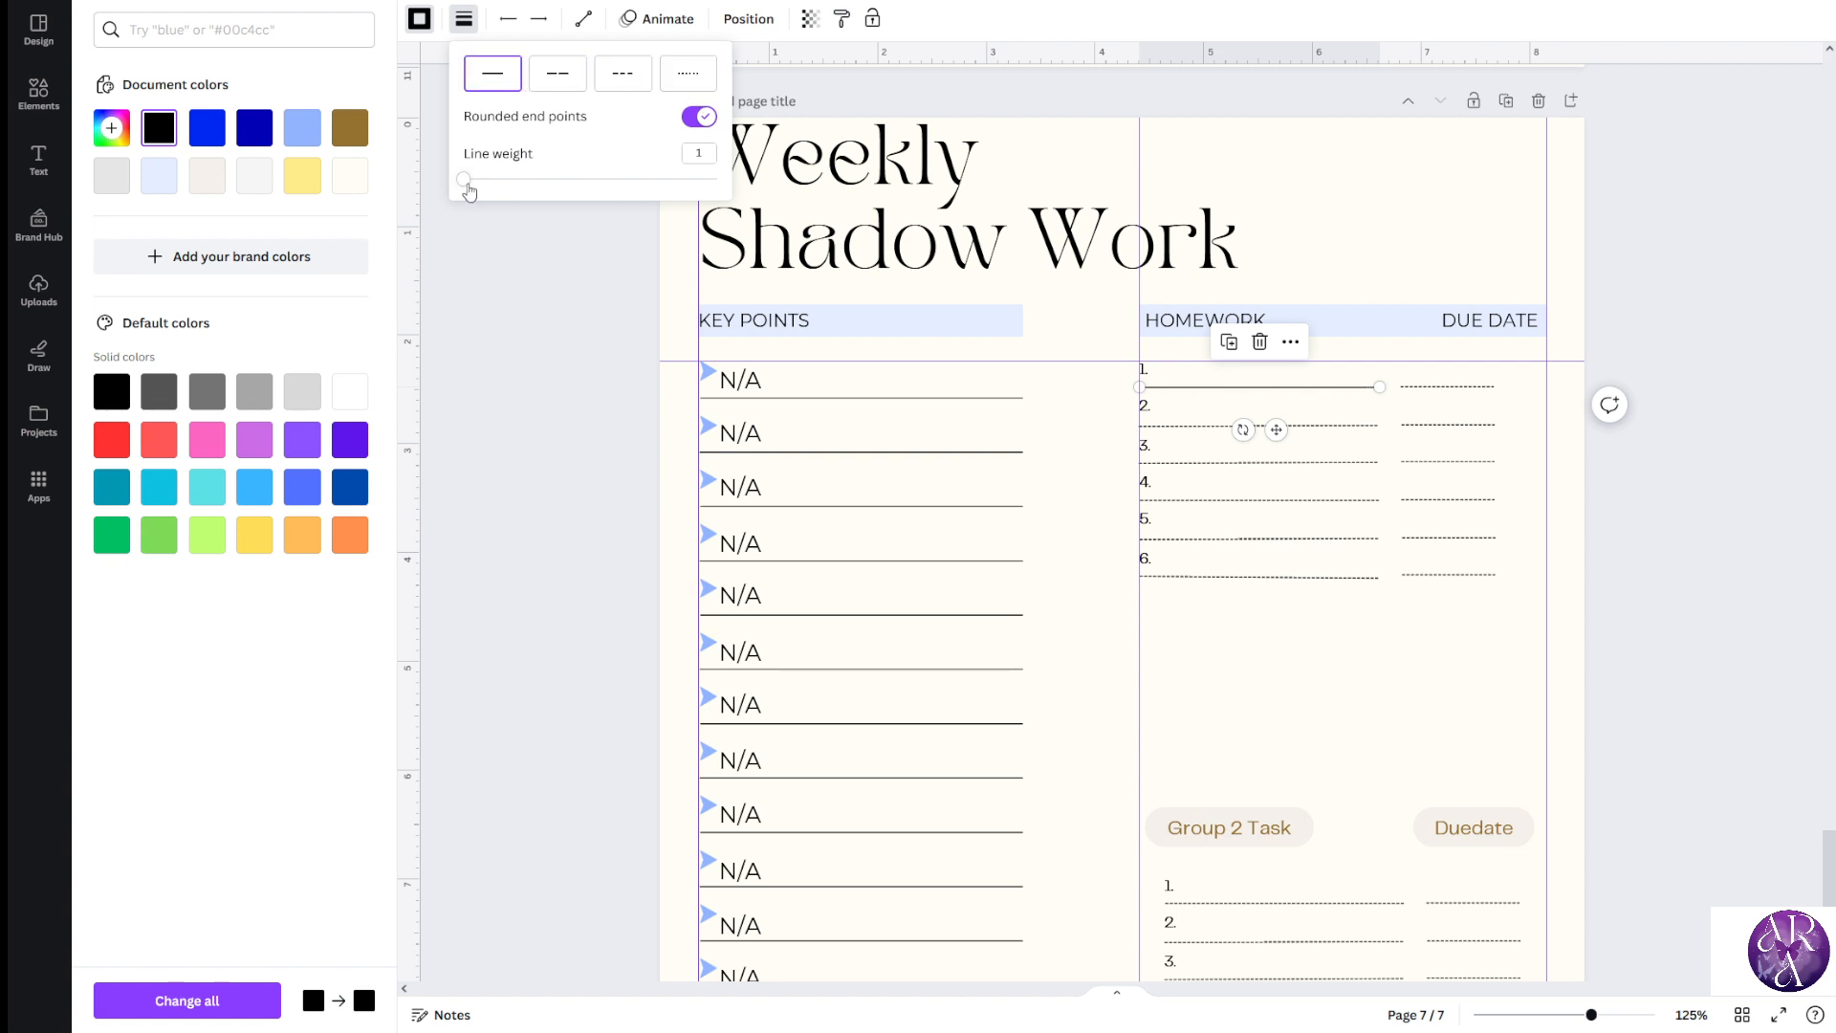
{"action": "left_click_drag", "start_coordinate": [465, 180], "coordinate": [478, 216]}
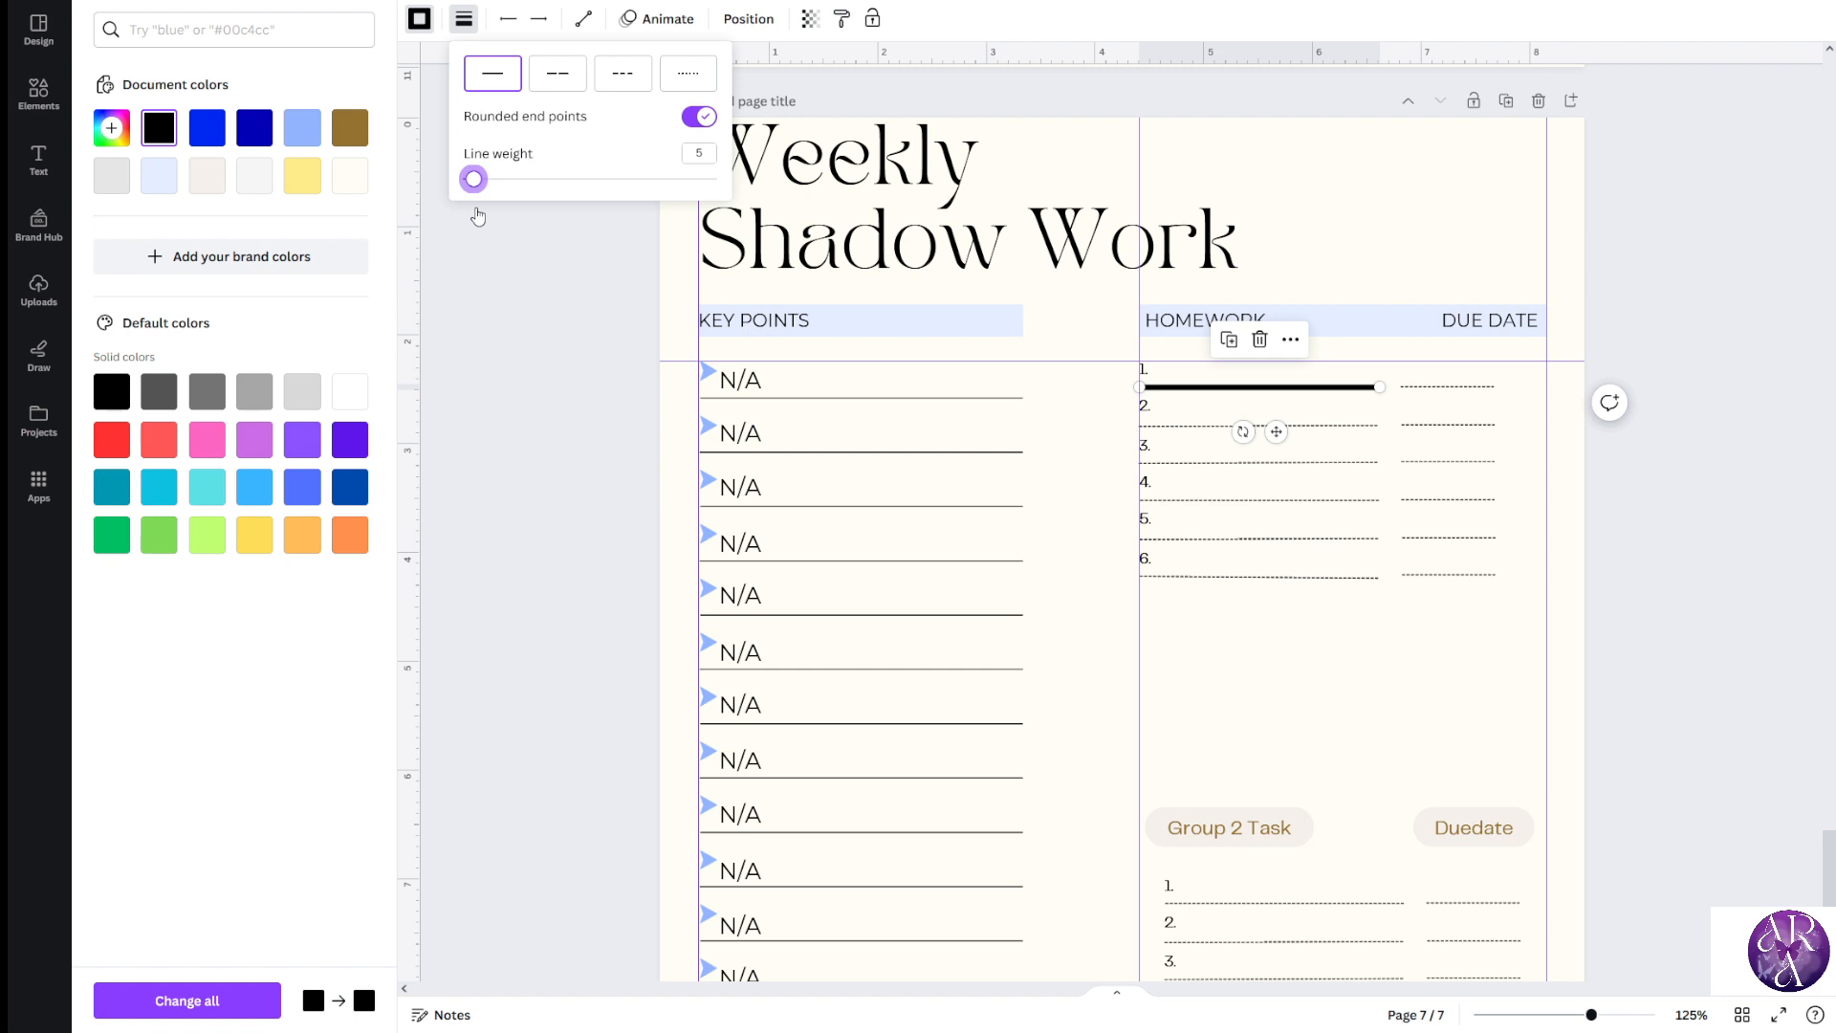
Set the weight of the first solid line under HOMEWORK to 1
{"action": "left_click_drag", "start_coordinate": [478, 217], "coordinate": [386, 265]}
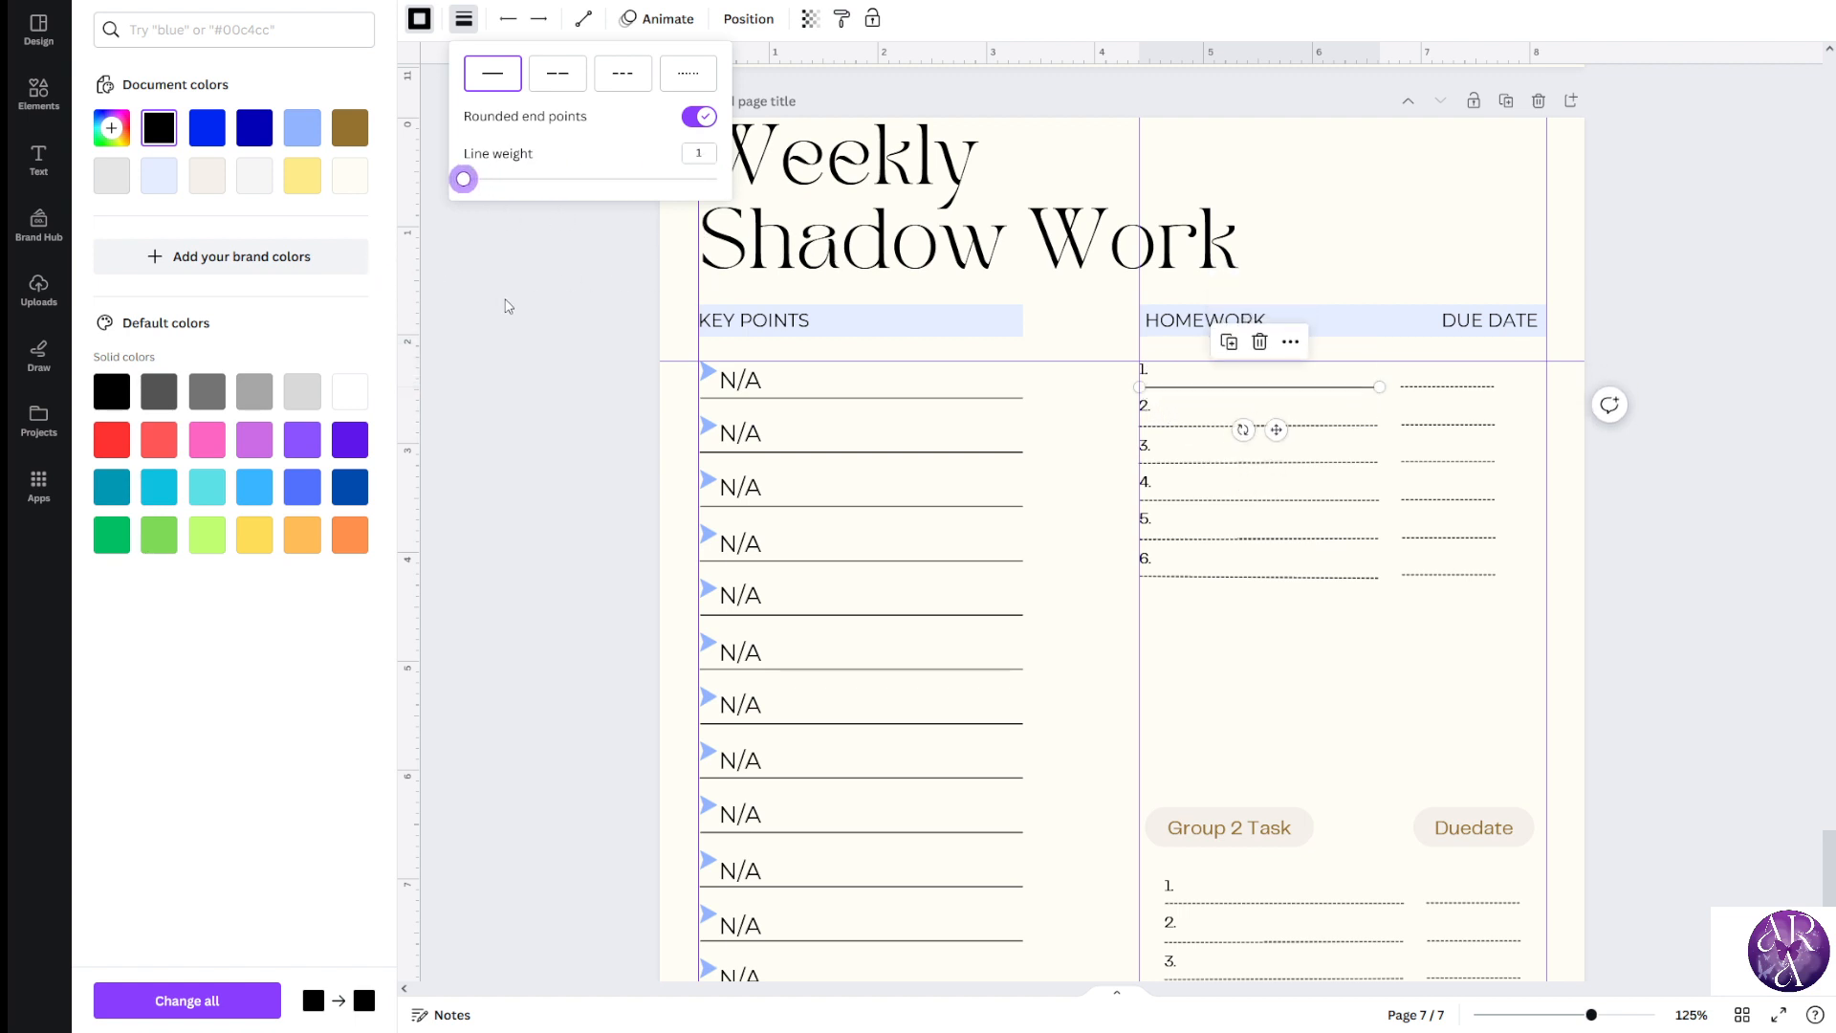
{"action": "left_click", "coordinate": [554, 326]}
{"action": "left_click", "coordinate": [468, 501]}
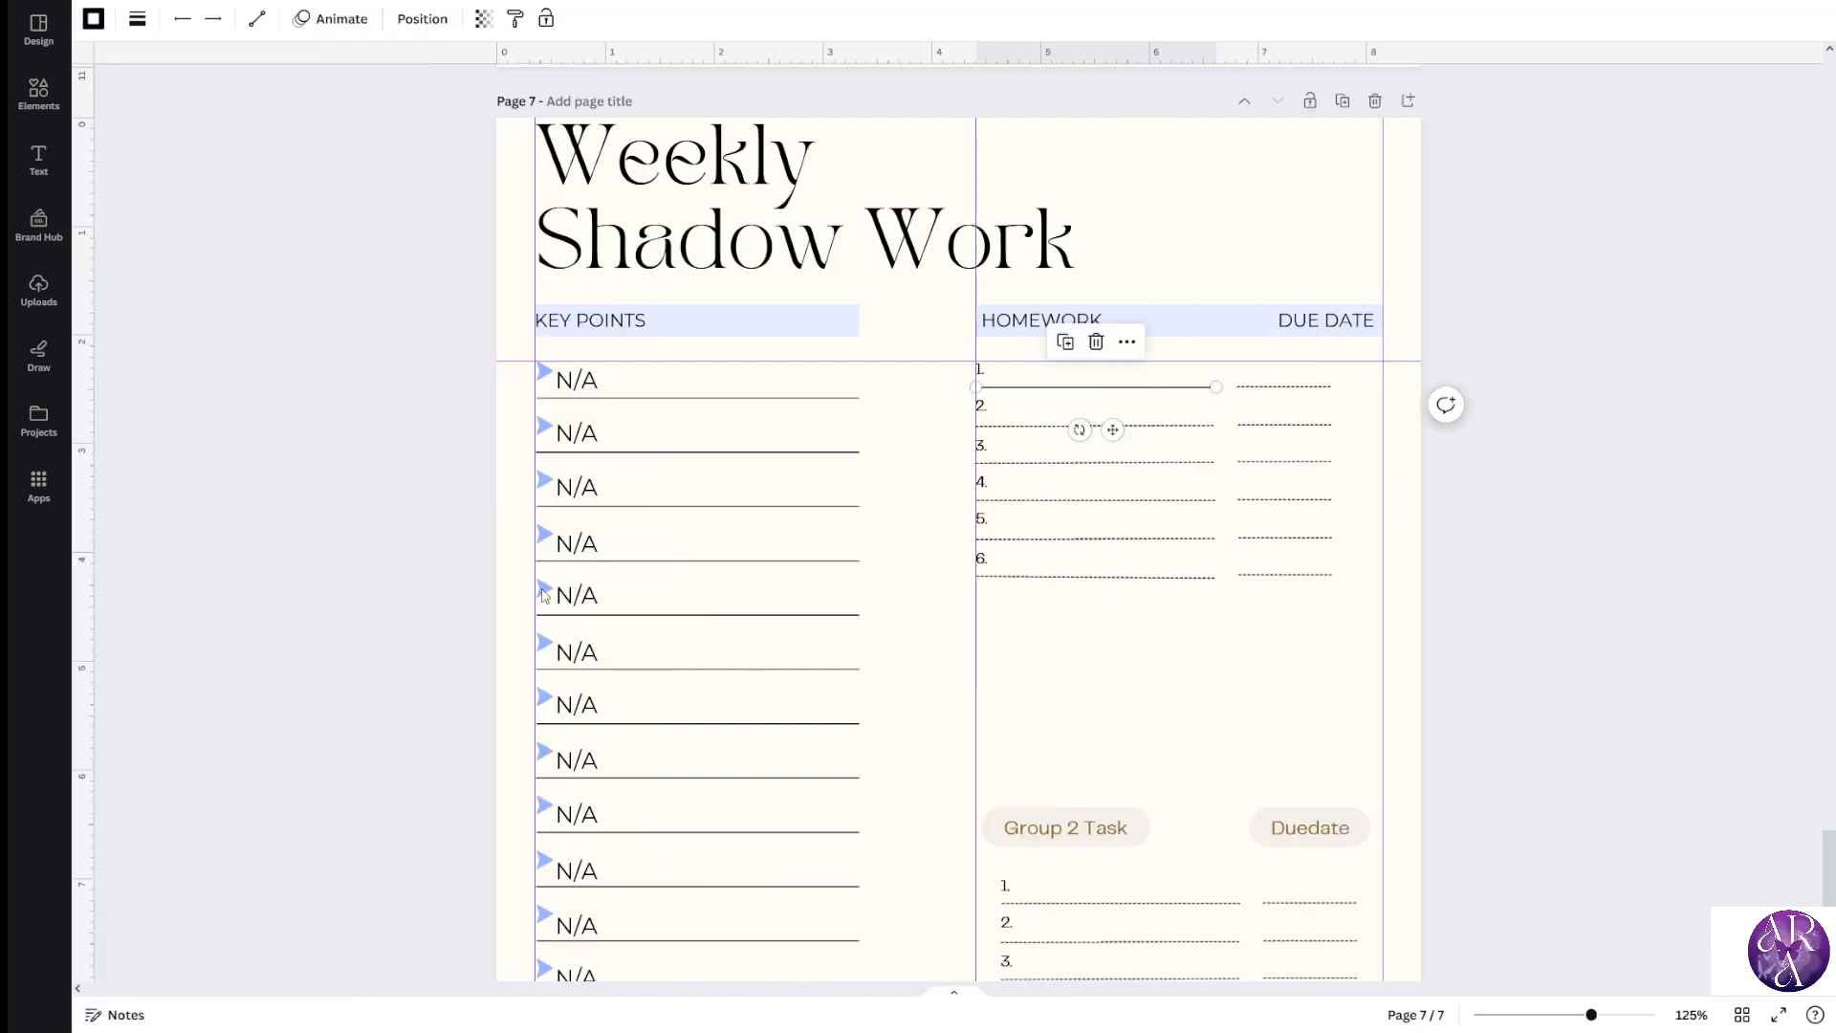
{"action": "left_click", "coordinate": [1578, 522]}
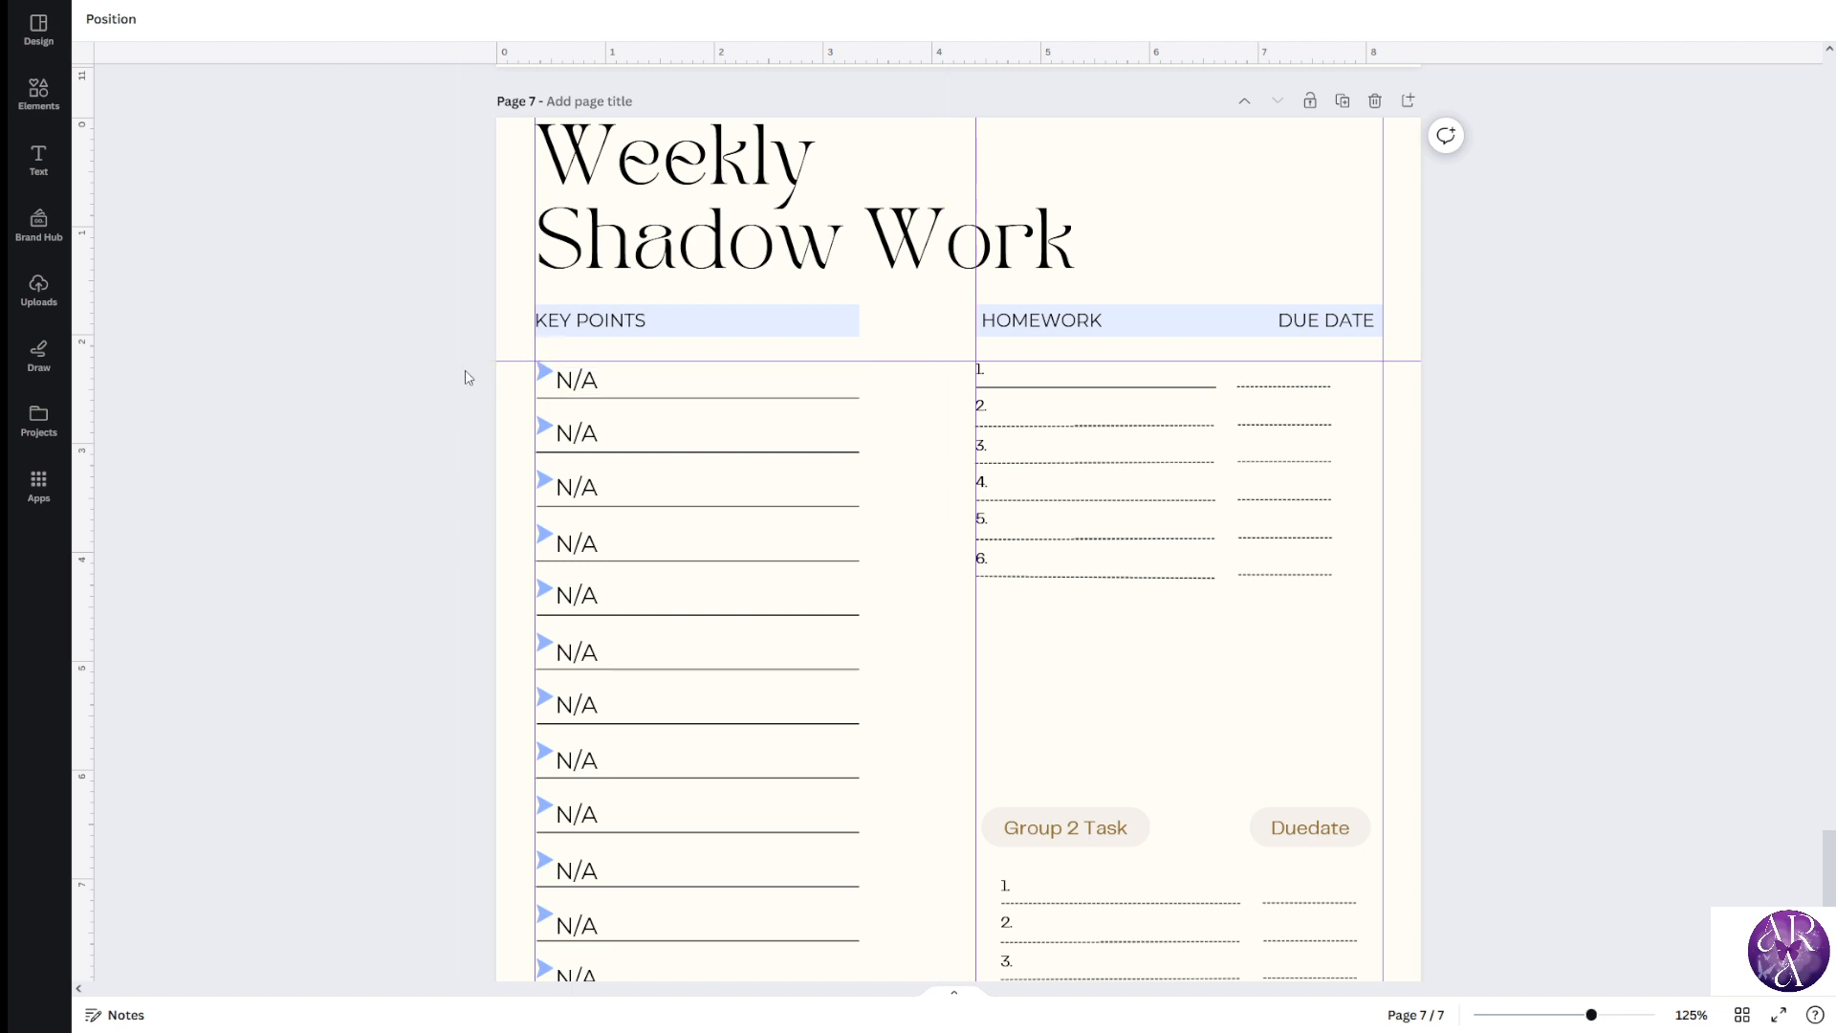
Try a copy of the first N/A text on homework row 1 at font size 12, widened towards the due date column, and remove it
{"action": "left_click_drag", "start_coordinate": [1483, 672], "coordinate": [985, 373]}
{"action": "left_click", "coordinate": [586, 380]}
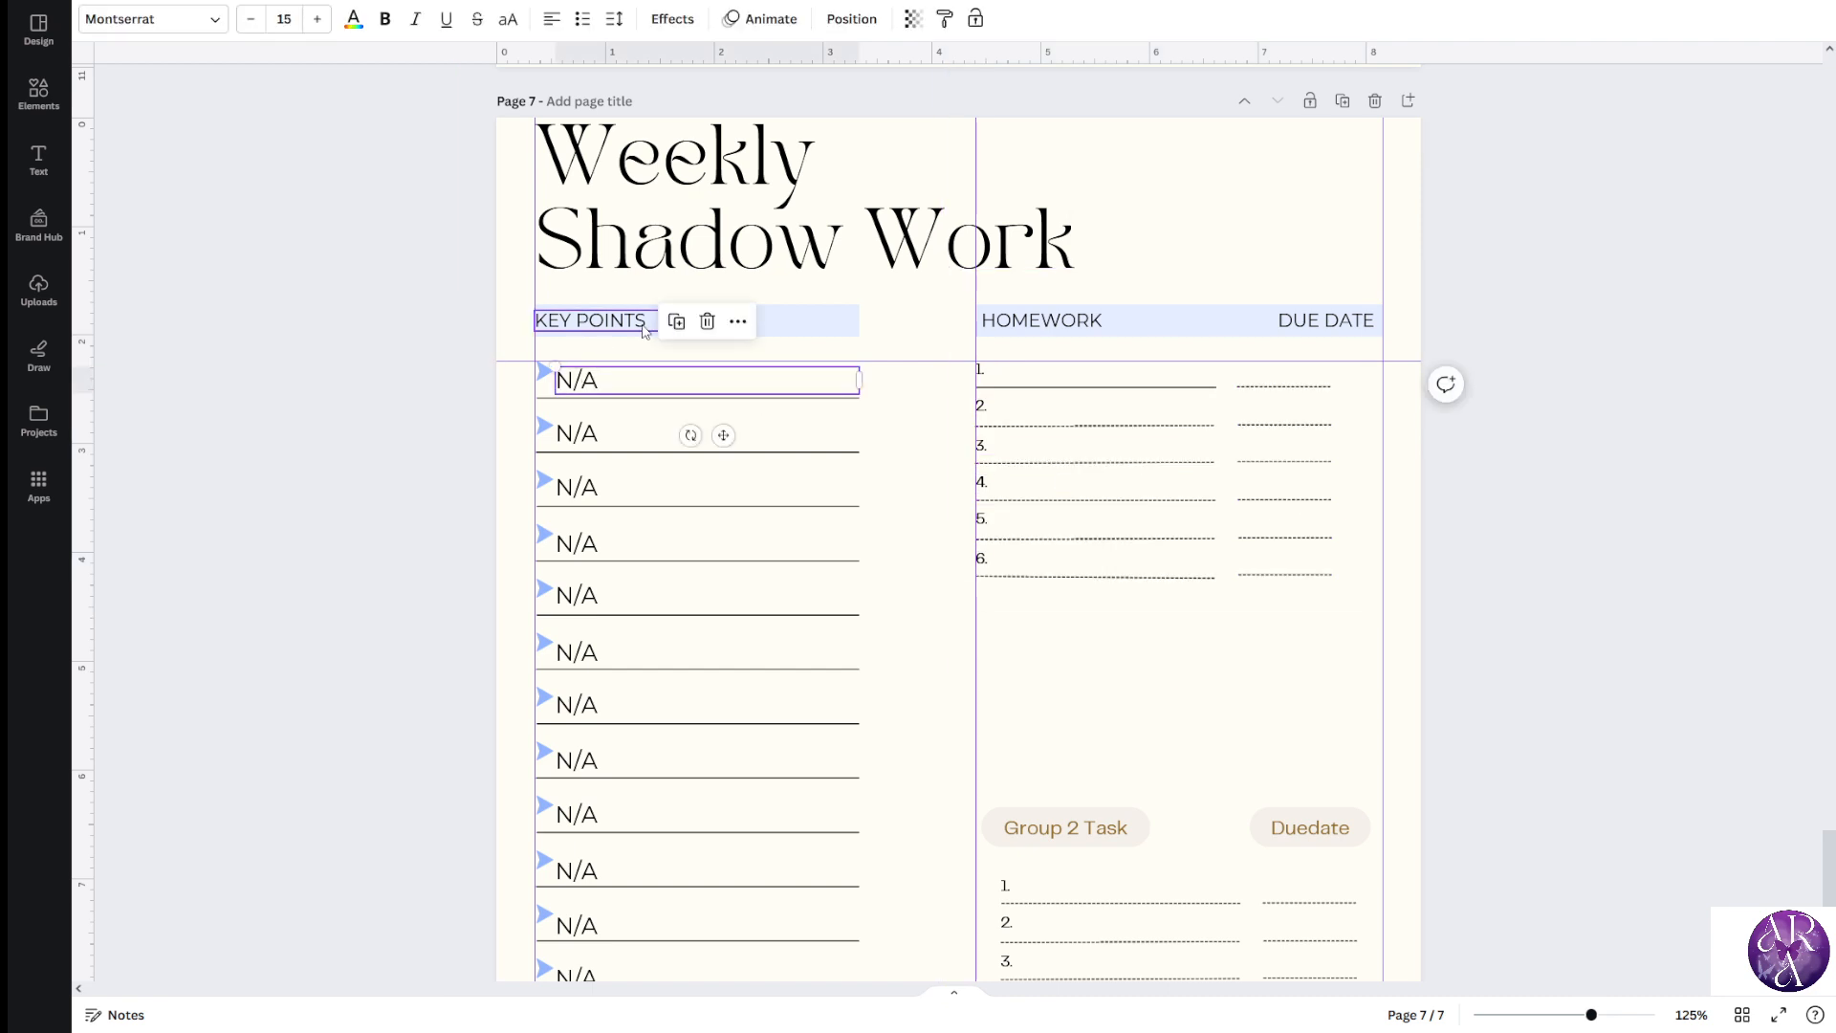
{"action": "left_click", "coordinate": [674, 326]}
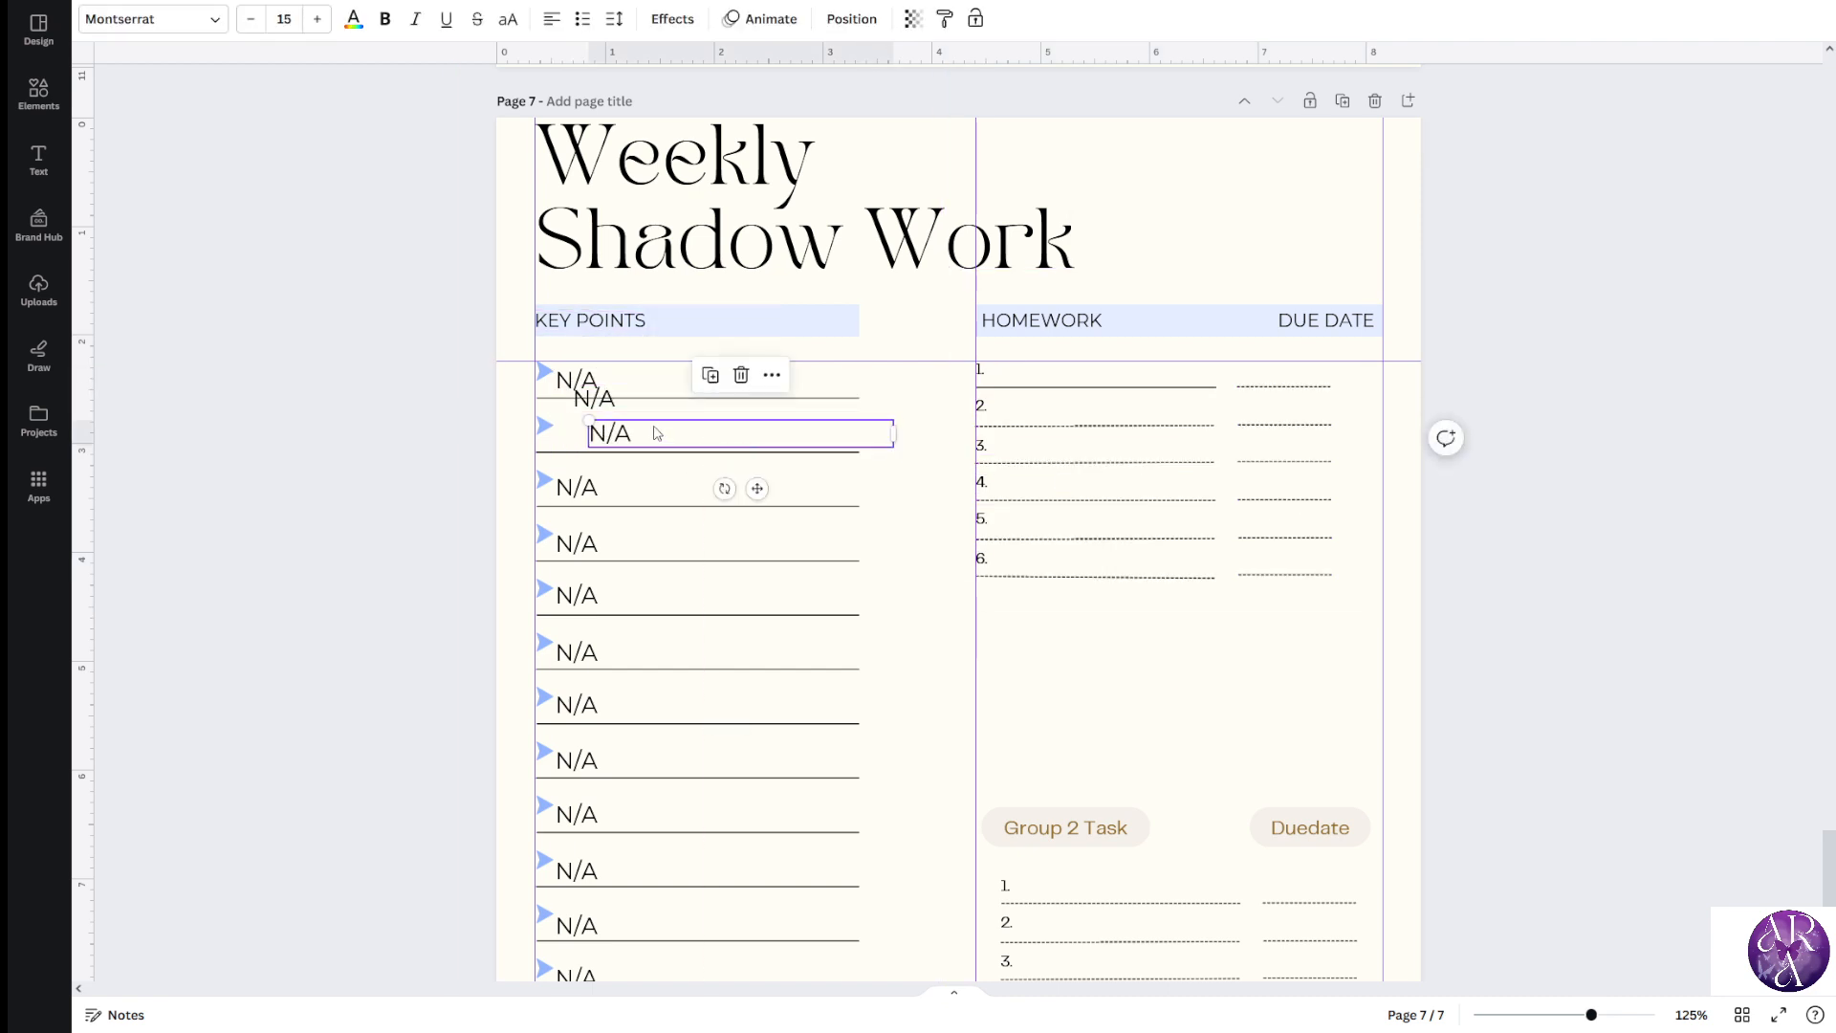
{"action": "left_click_drag", "start_coordinate": [616, 400], "coordinate": [1031, 376]}
{"action": "left_click", "coordinate": [250, 19]}
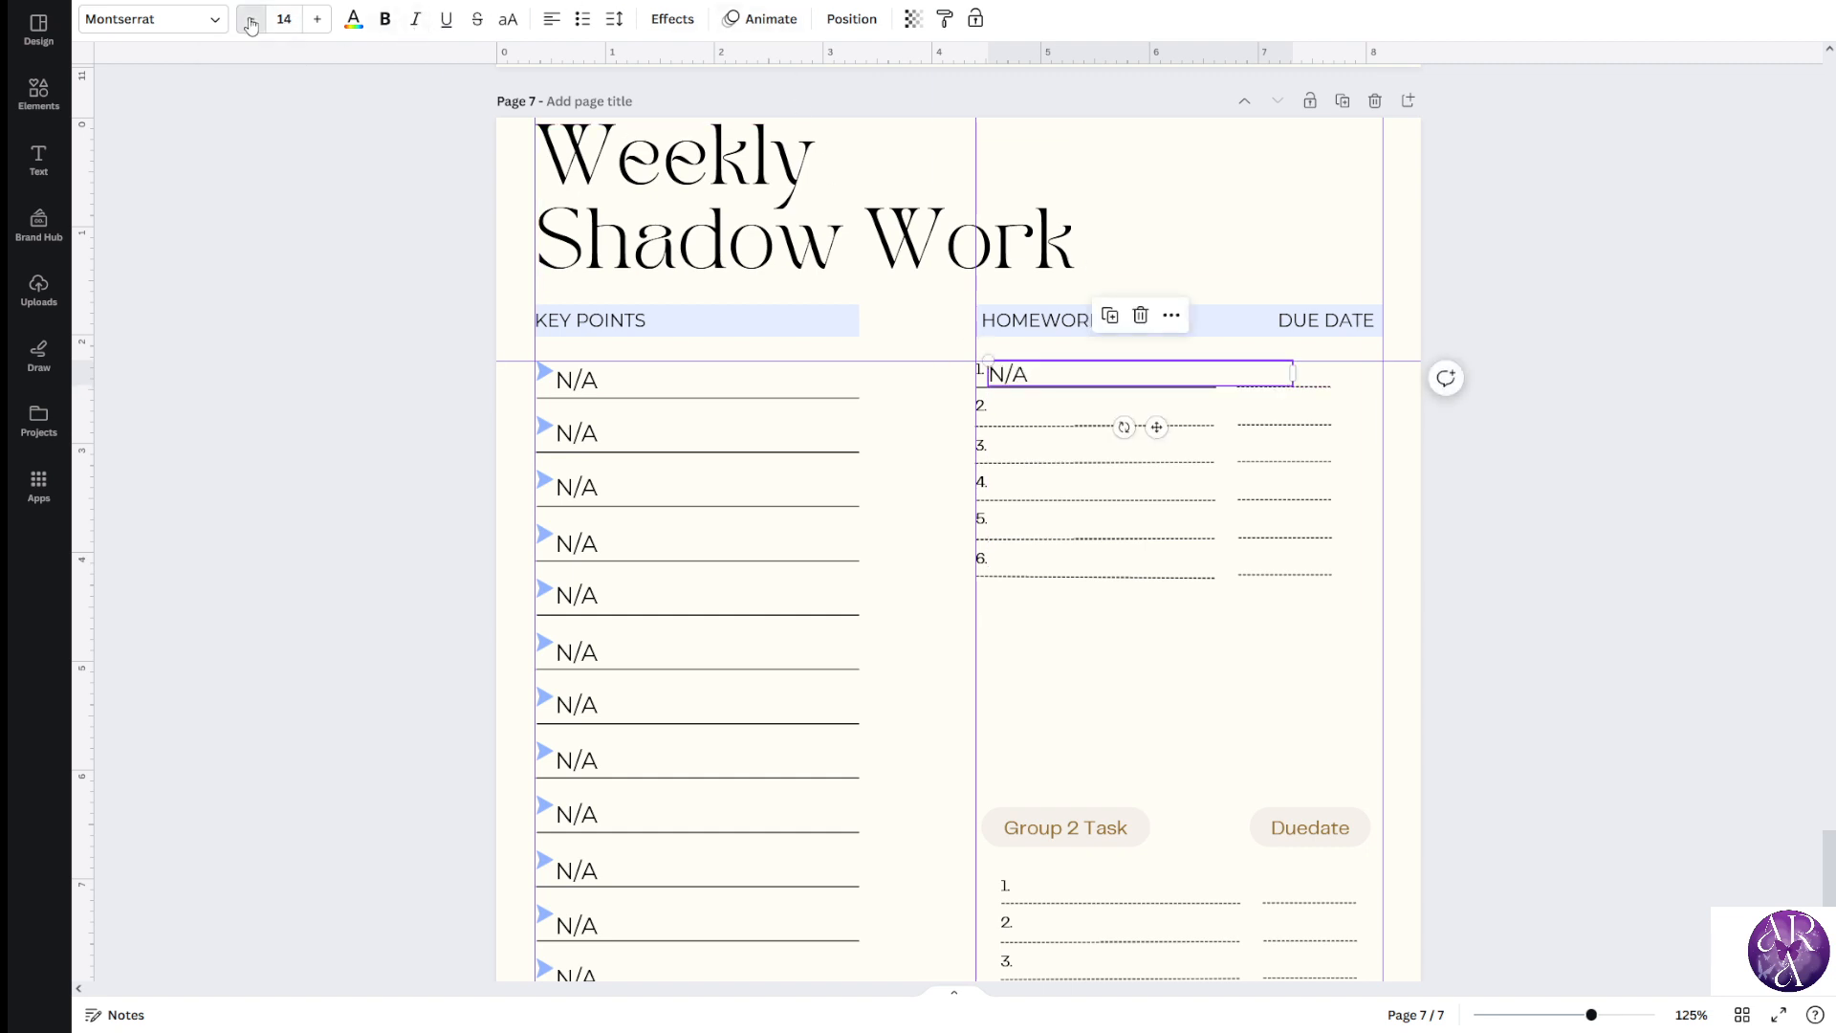
{"action": "left_click", "coordinate": [251, 19]}
{"action": "left_click", "coordinate": [251, 19]}
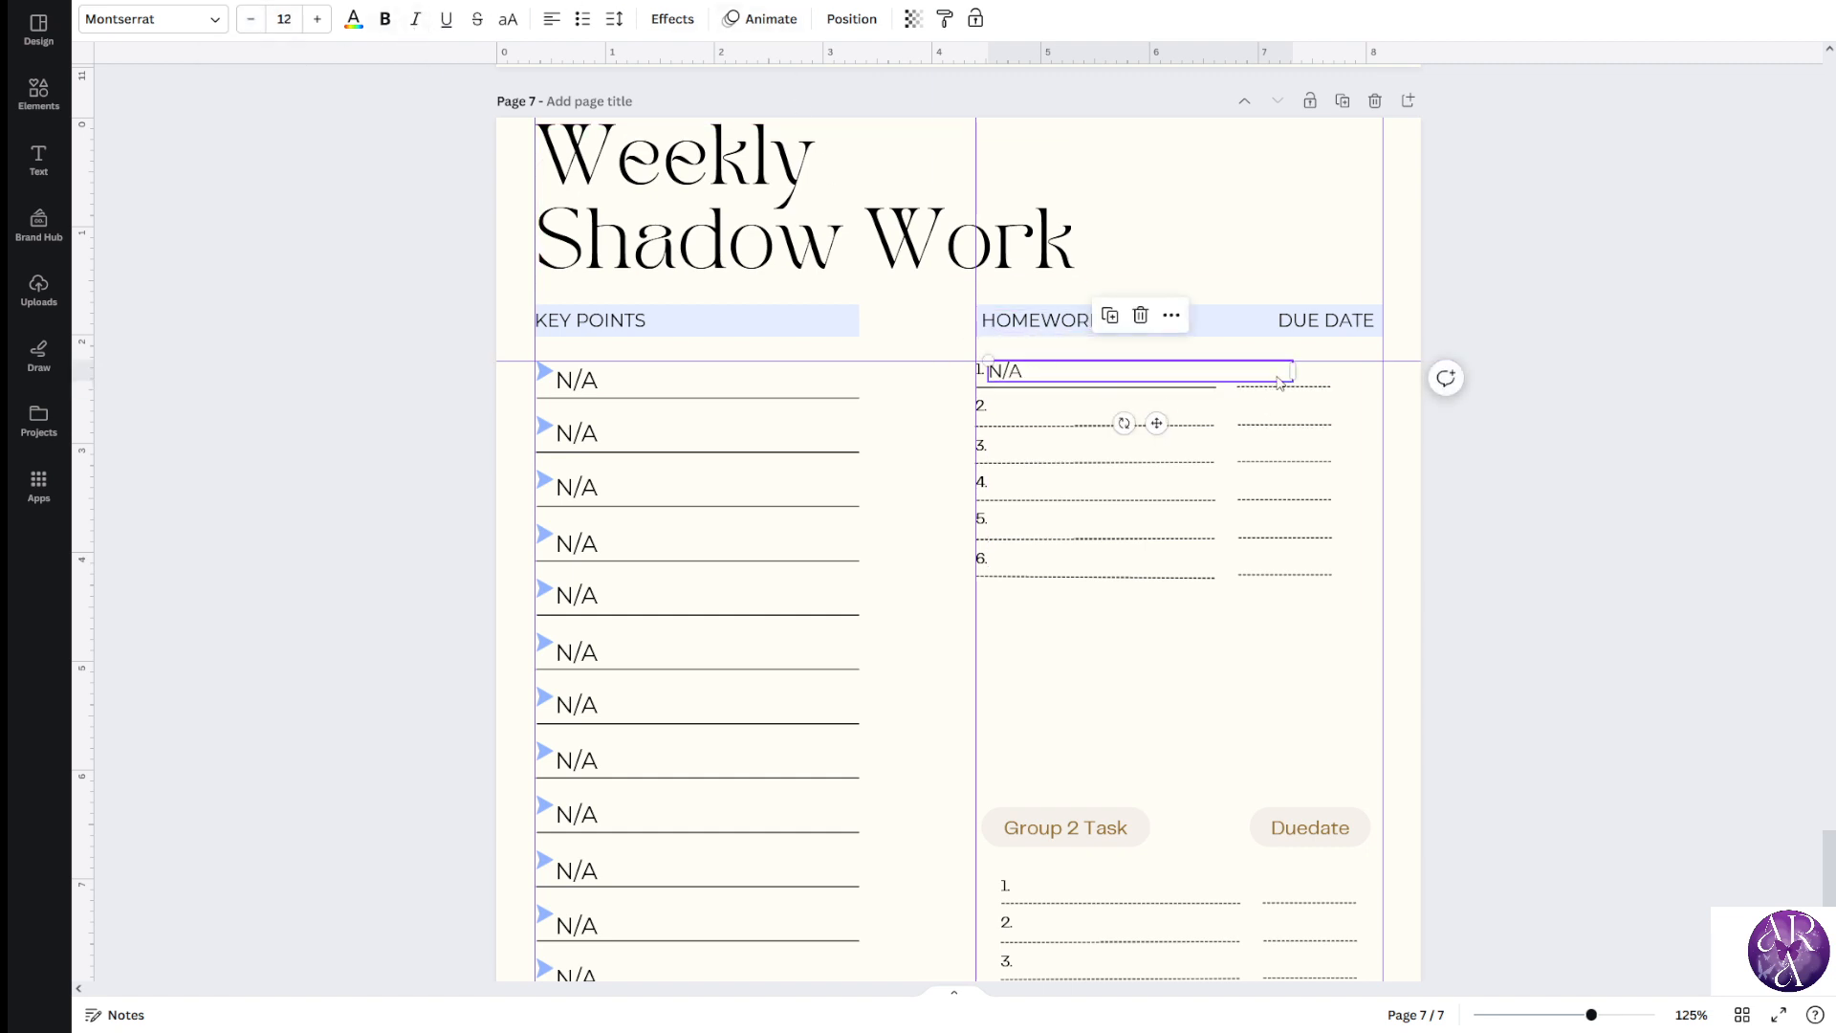
{"action": "left_click_drag", "start_coordinate": [1293, 366], "coordinate": [1330, 370]}
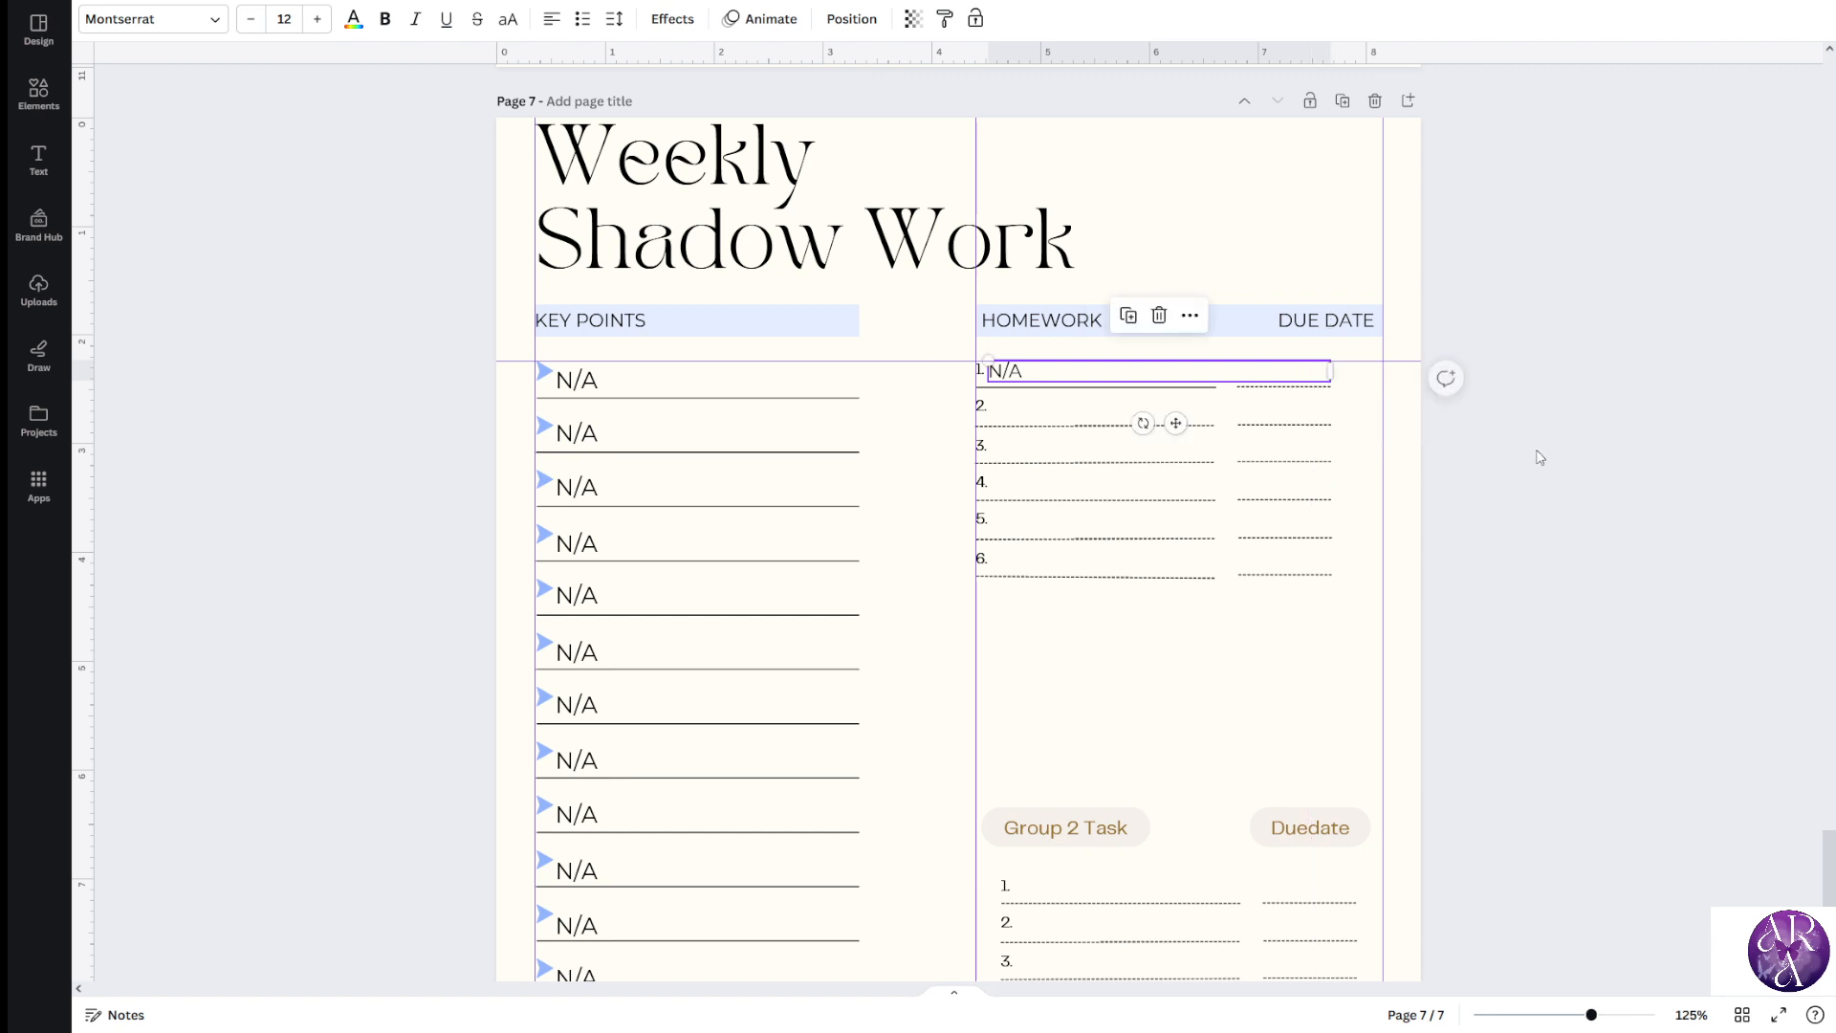
{"action": "left_click", "coordinate": [1159, 315]}
Replace the numbered rows under HOMEWORK and DUE DATE with a copy of the first five Key Points rows
{"action": "left_click_drag", "start_coordinate": [1557, 670], "coordinate": [960, 366]}
{"action": "key", "text": "Delete"}
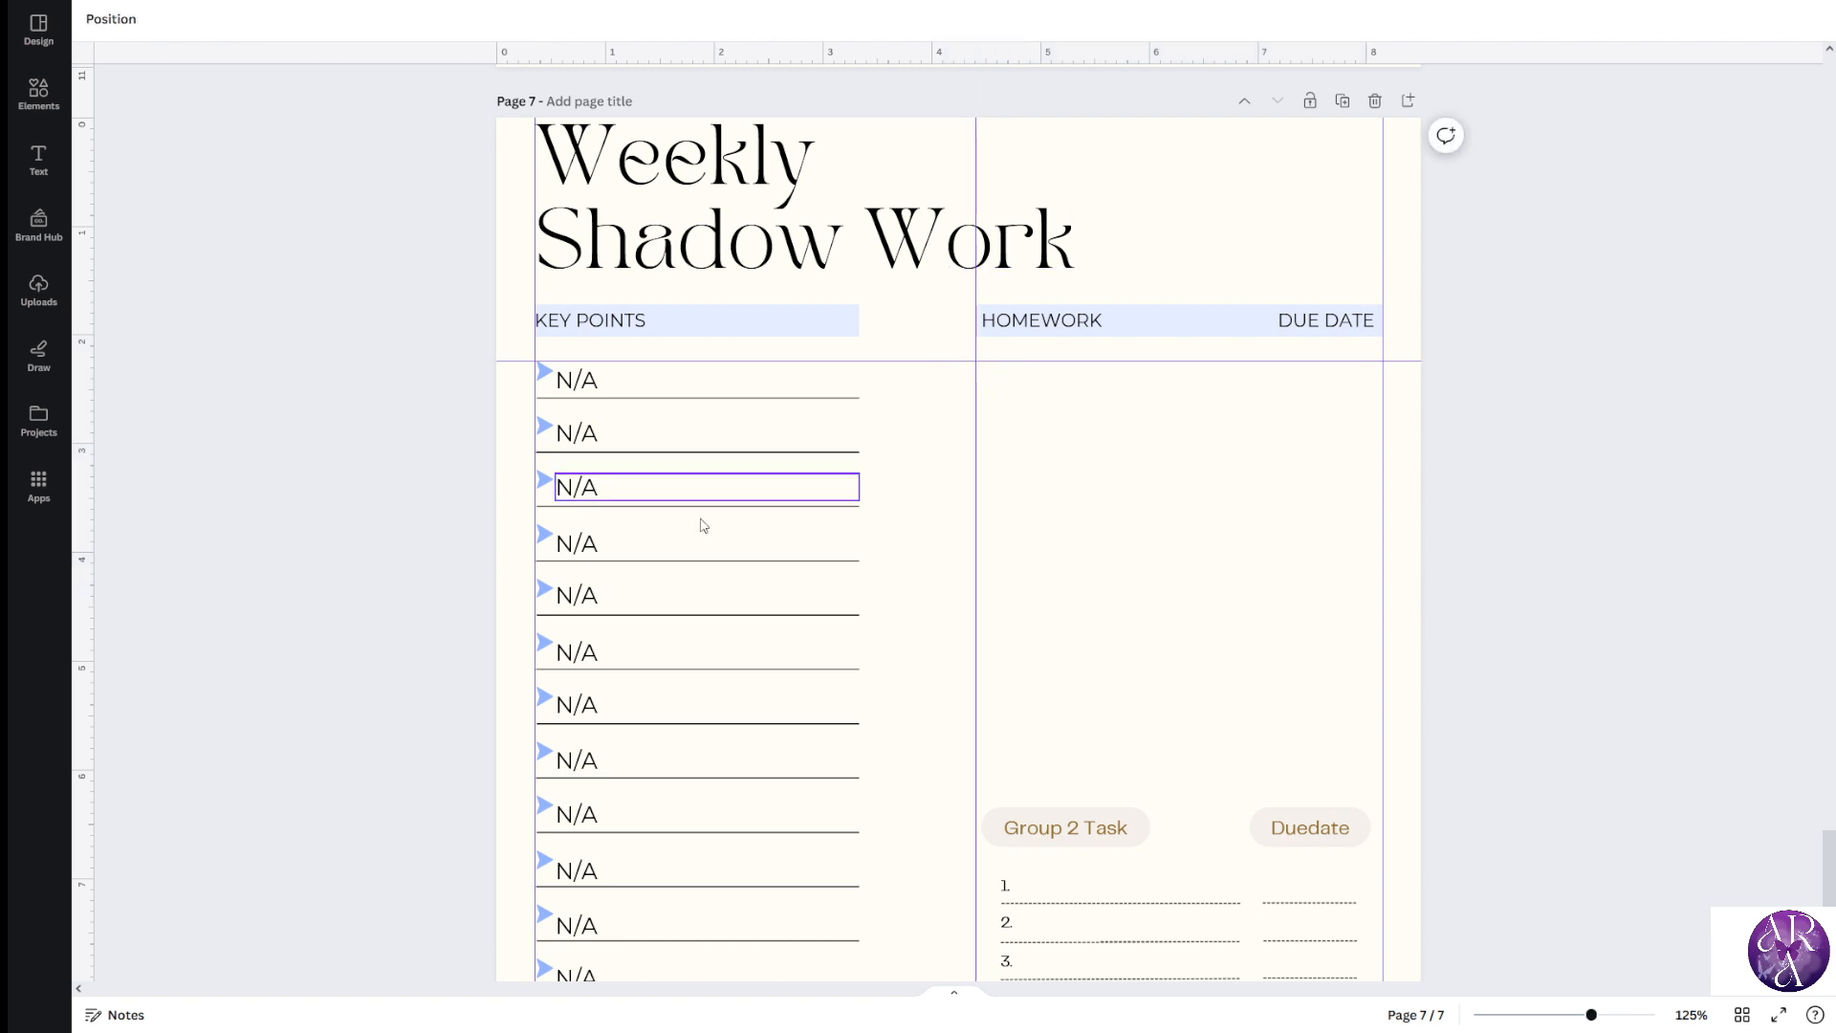
{"action": "left_click_drag", "start_coordinate": [445, 366], "coordinate": [897, 631]}
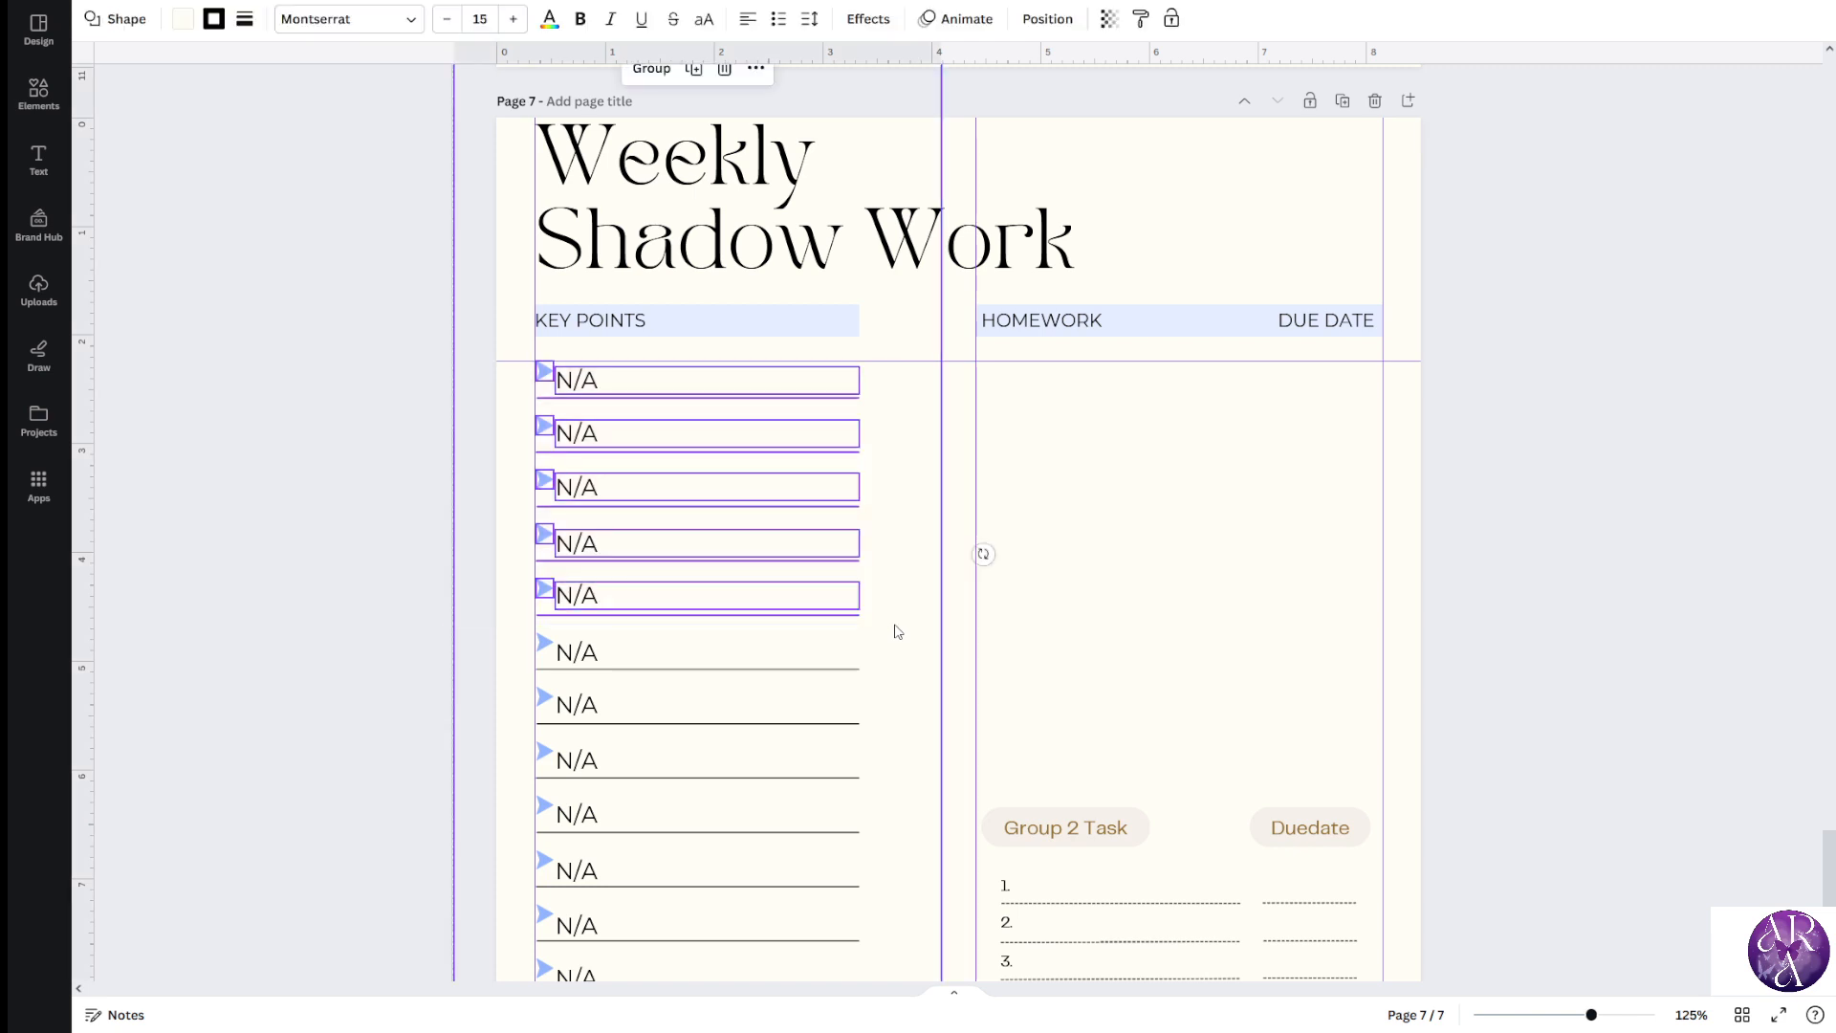
{"action": "key", "text": "ctrl+d"}
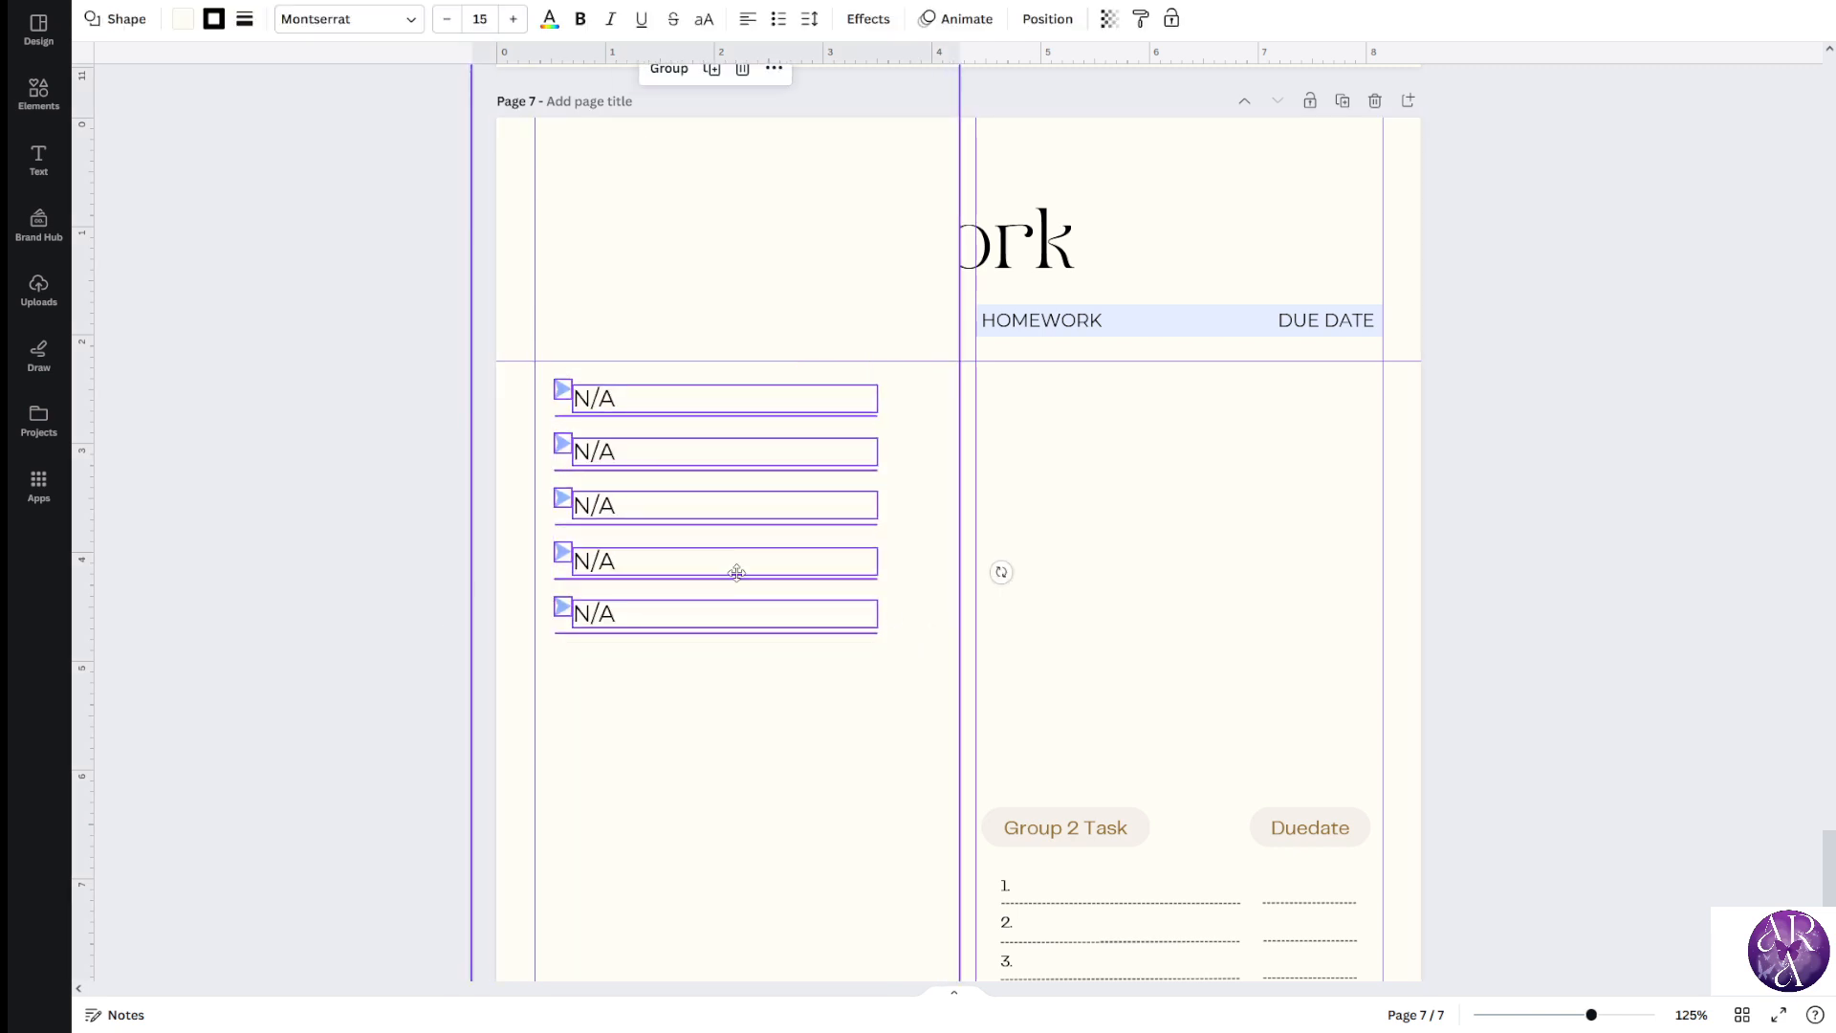
{"action": "left_click_drag", "start_coordinate": [736, 571], "coordinate": [1168, 570]}
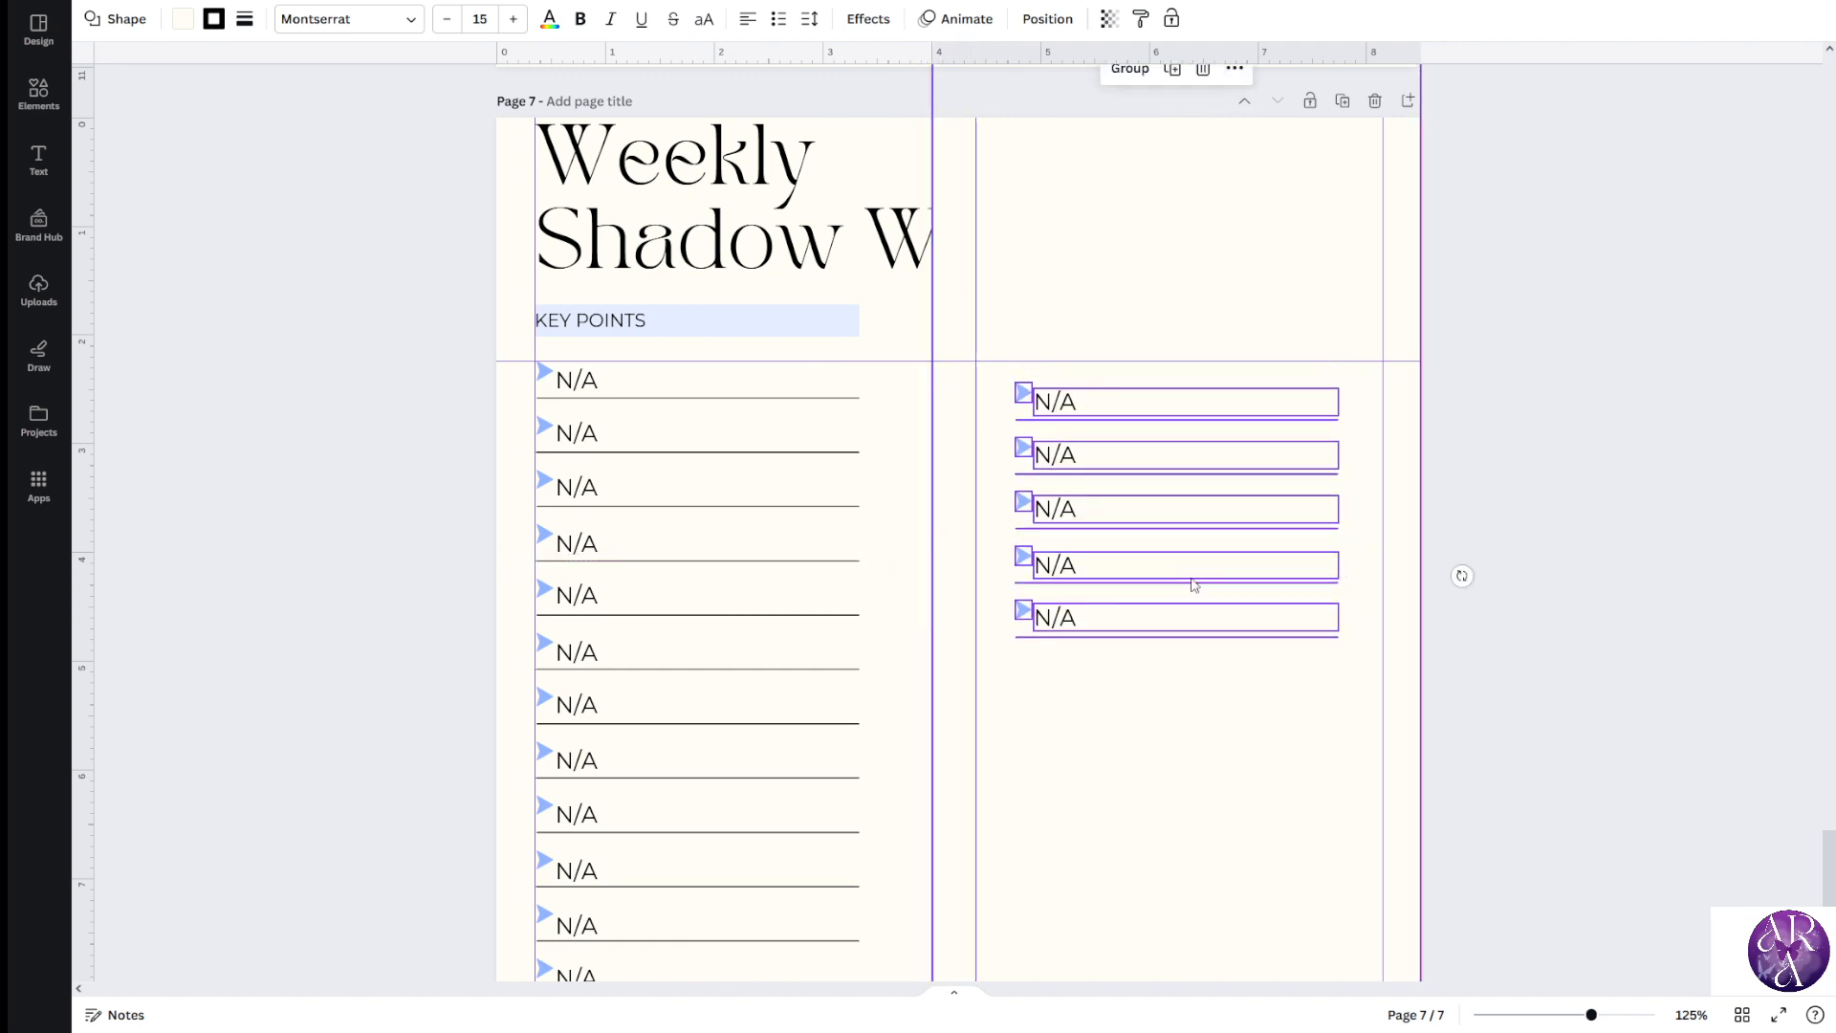
Delete the duplicated background shape that covers the title and the homework heading
{"action": "left_click", "coordinate": [1579, 568]}
{"action": "left_click", "coordinate": [1107, 265]}
{"action": "left_click", "coordinate": [1600, 400]}
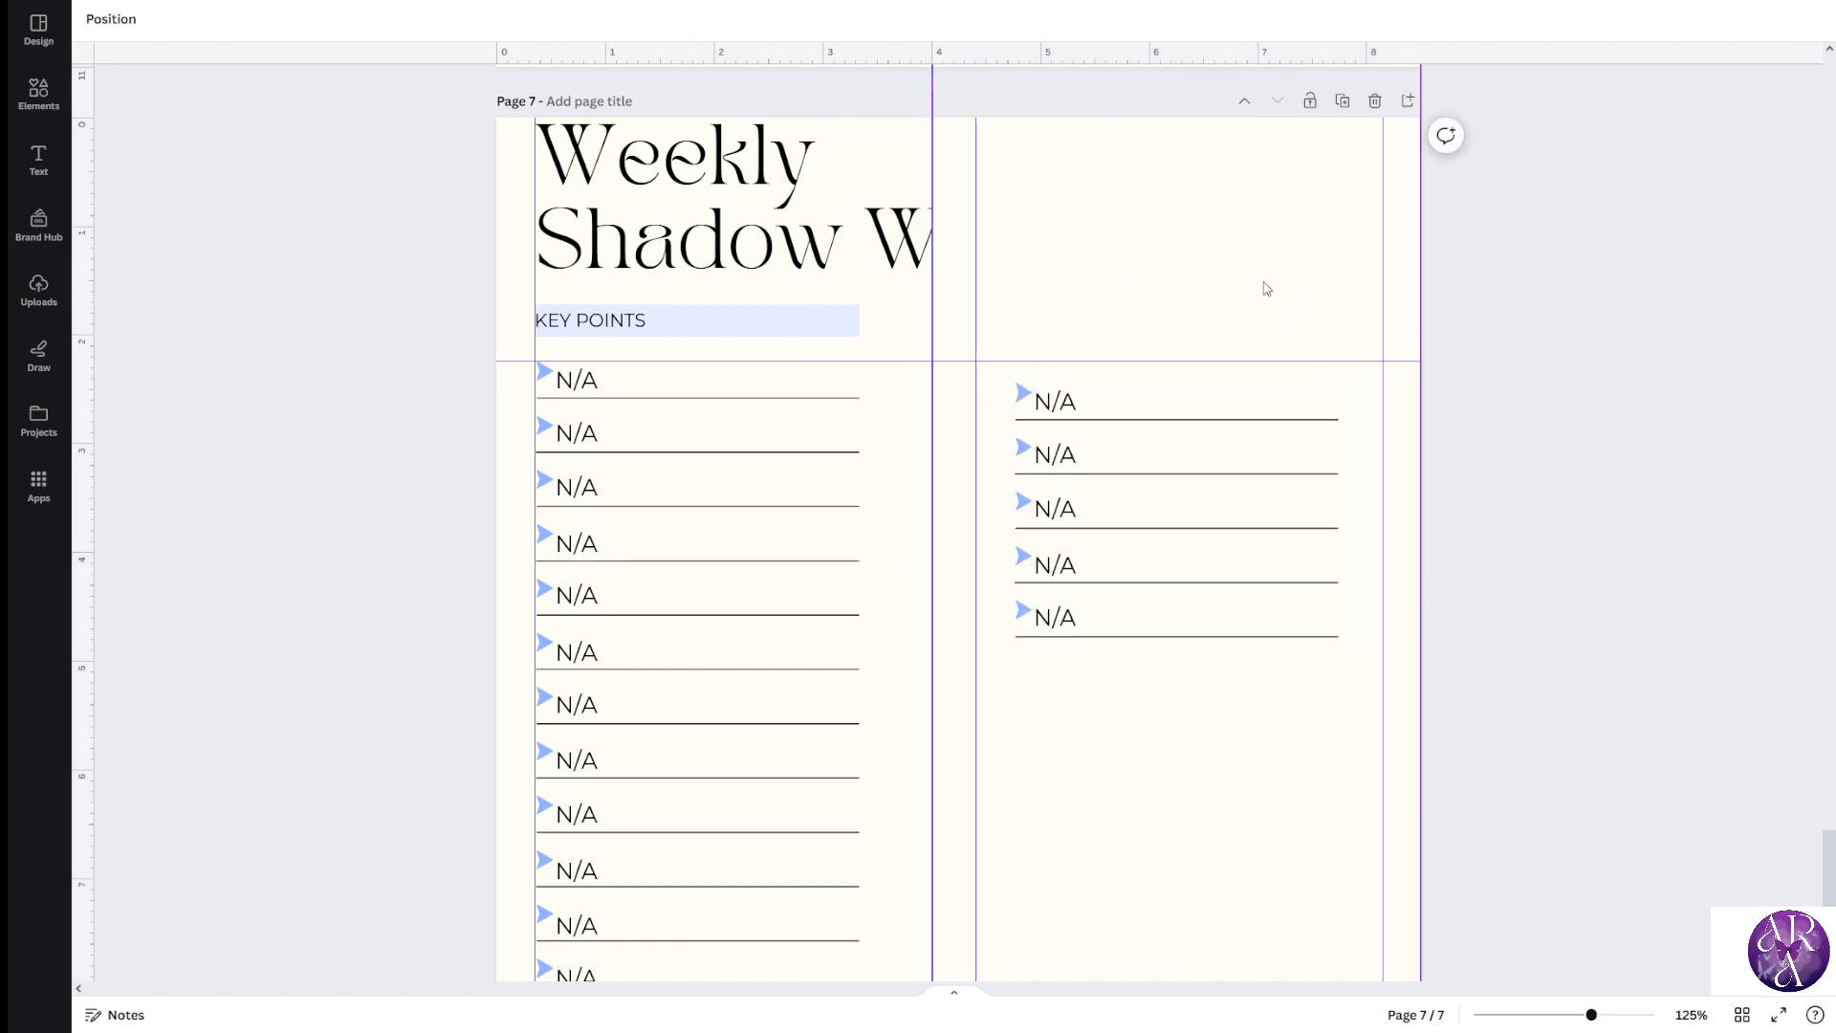
{"action": "left_click", "coordinate": [1221, 252]}
{"action": "left_click", "coordinate": [1615, 485]}
{"action": "left_click", "coordinate": [1280, 234]}
{"action": "key", "text": "Delete"}
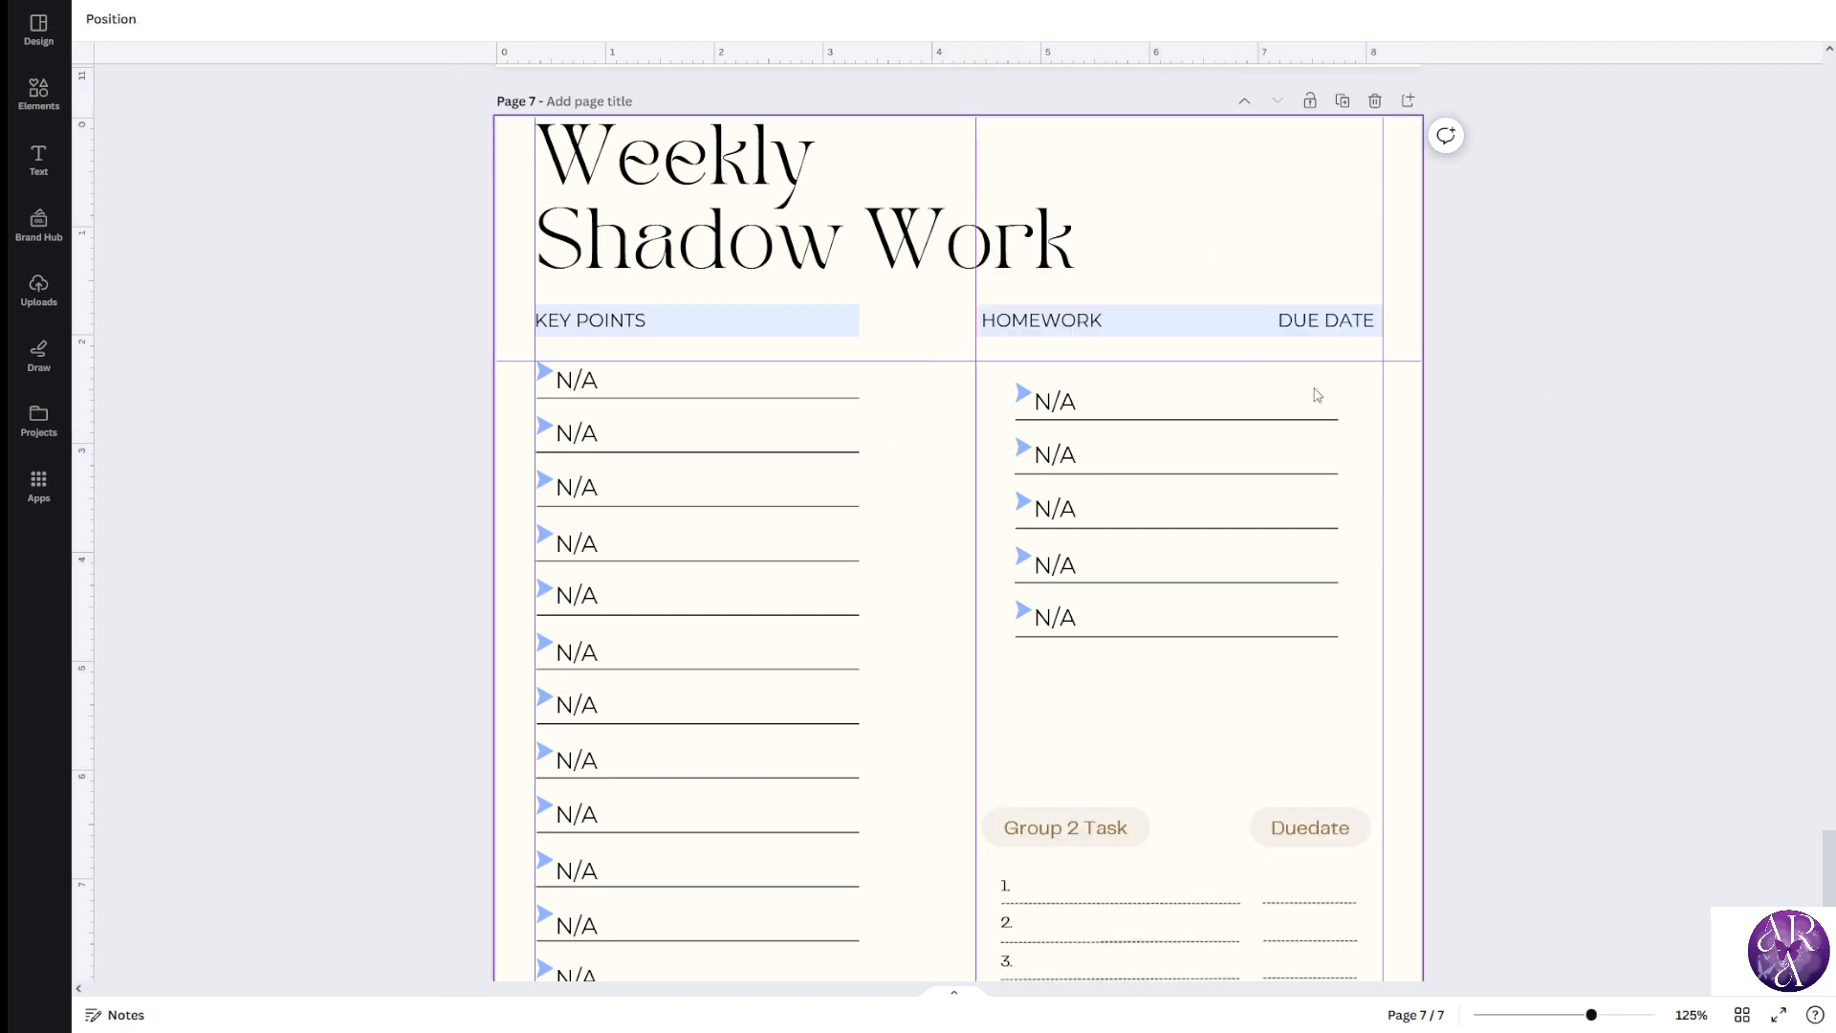
Move the five copied N/A rows to the homework column's vertical guide, directly below the horizontal guide
{"action": "left_click_drag", "start_coordinate": [1455, 697], "coordinate": [1000, 371]}
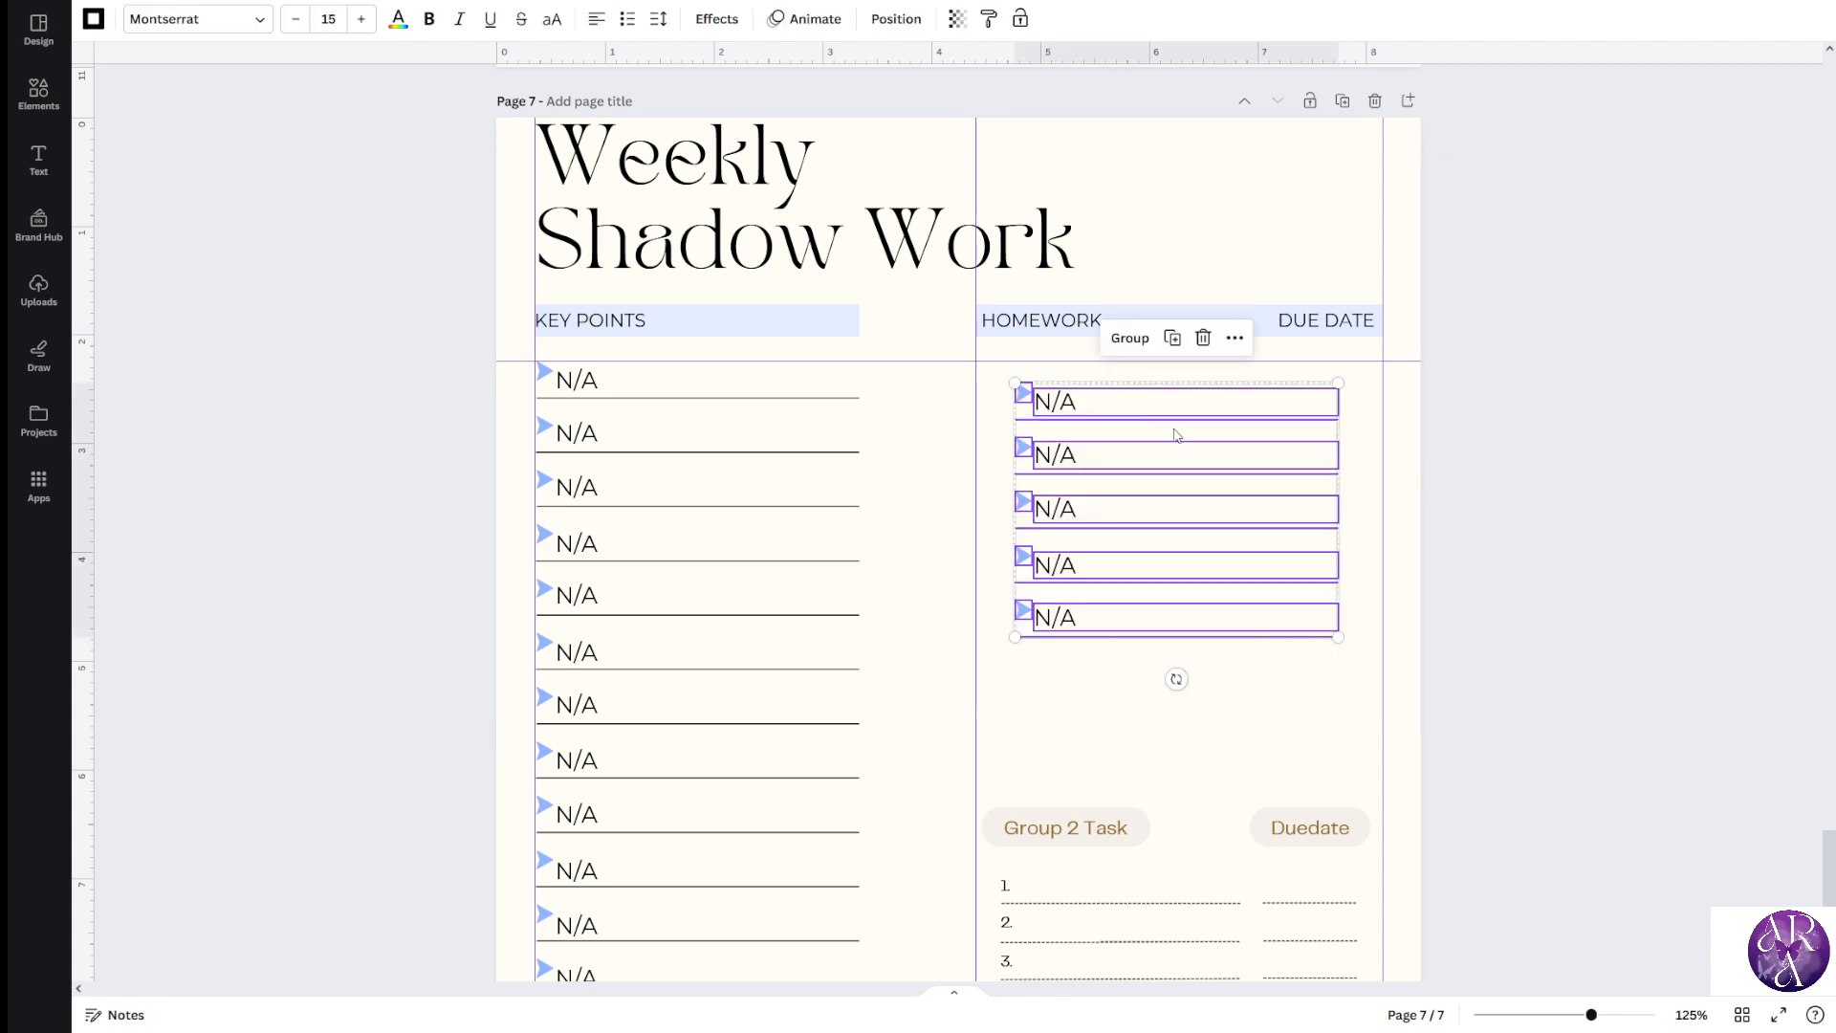
{"action": "left_click_drag", "start_coordinate": [1586, 664], "coordinate": [1016, 394]}
{"action": "left_click_drag", "start_coordinate": [1165, 418], "coordinate": [1123, 398]}
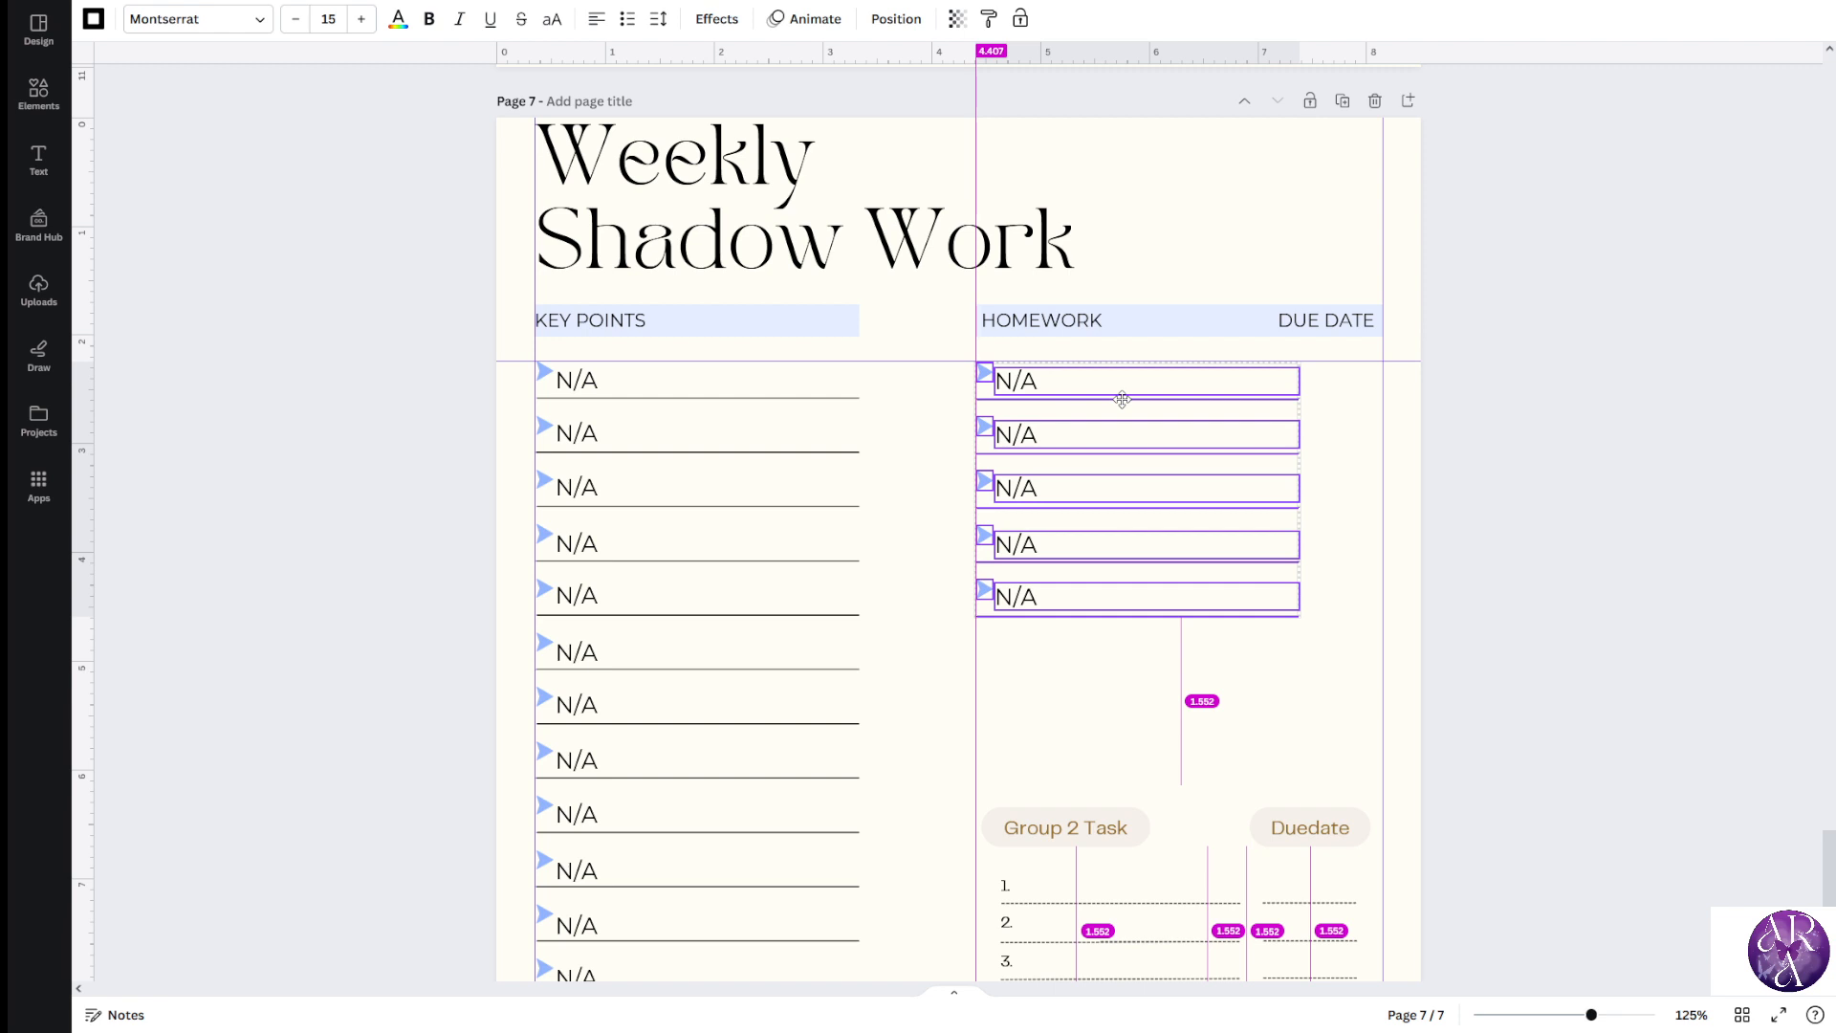
{"action": "left_click_drag", "start_coordinate": [1122, 400], "coordinate": [1123, 401]}
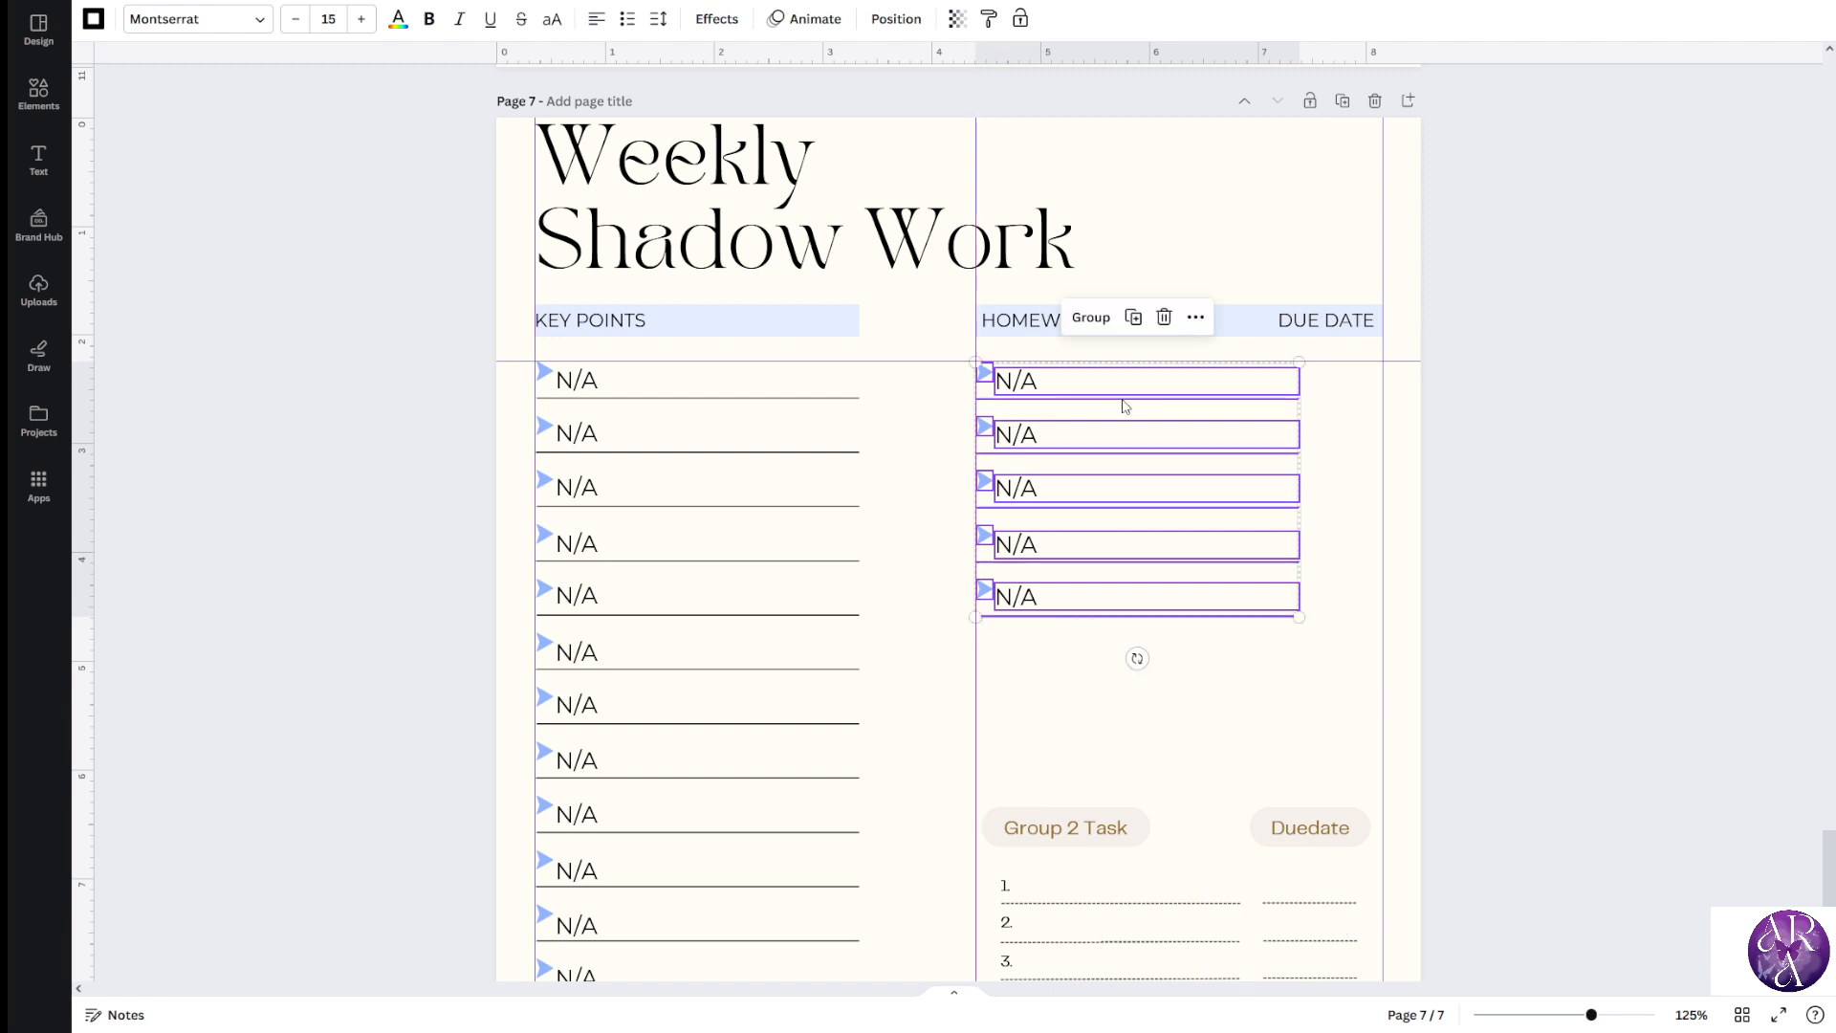
{"action": "left_click", "coordinate": [1499, 512]}
{"action": "left_click", "coordinate": [983, 371]}
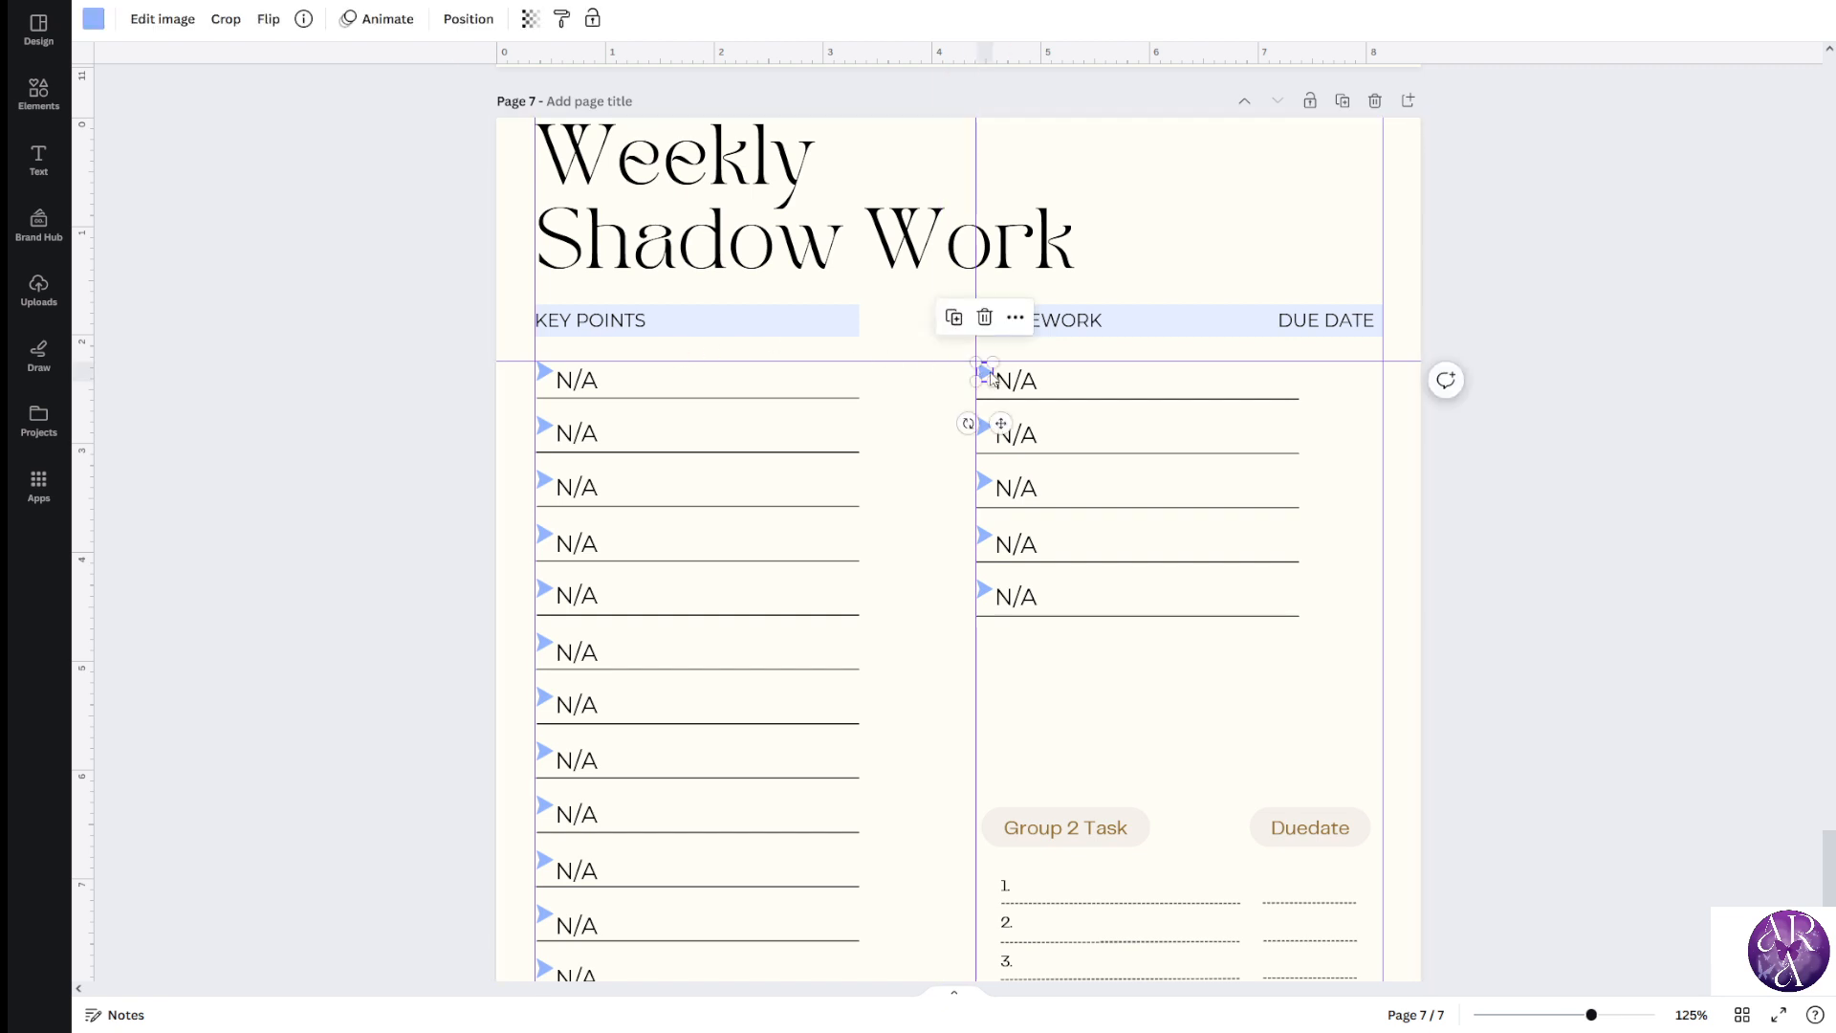
{"action": "double_click", "coordinate": [984, 371]}
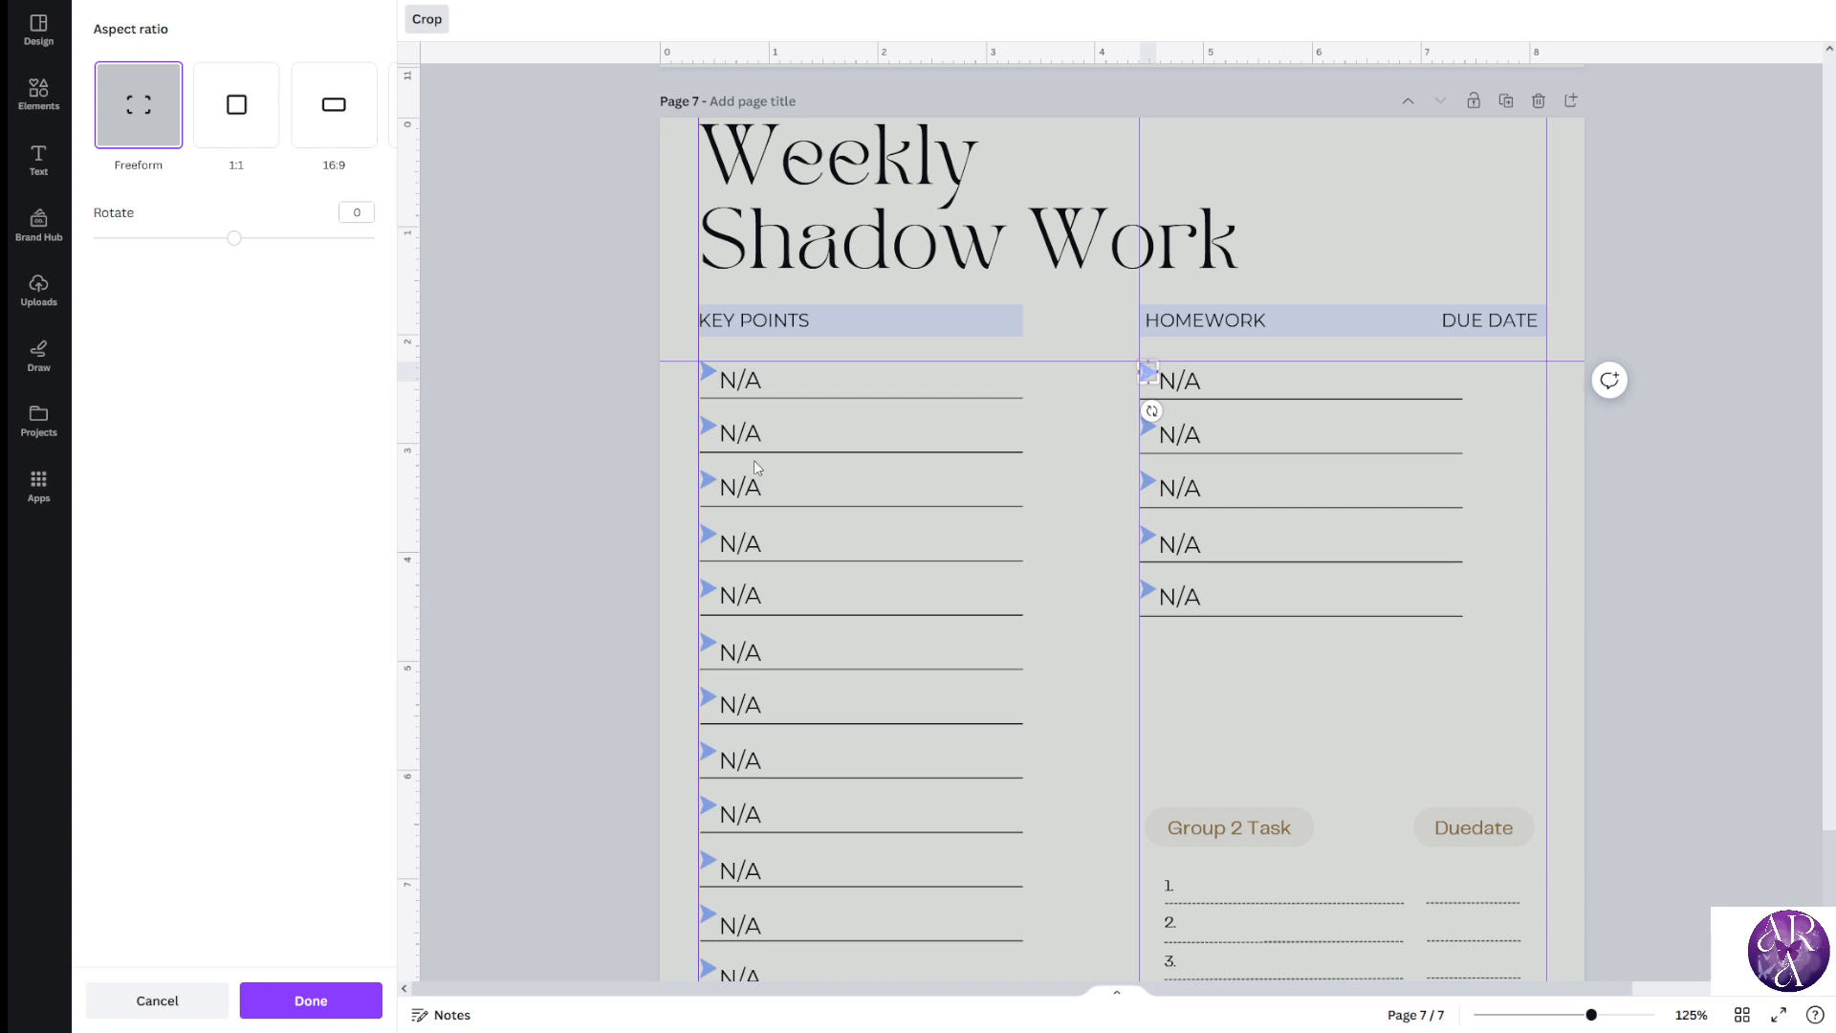
{"action": "mouse_move", "coordinate": [242, 247]}
{"action": "left_mouse_down"}
{"action": "mouse_move", "coordinate": [160, 236]}
{"action": "mouse_move", "coordinate": [267, 237]}
{"action": "left_mouse_up"}
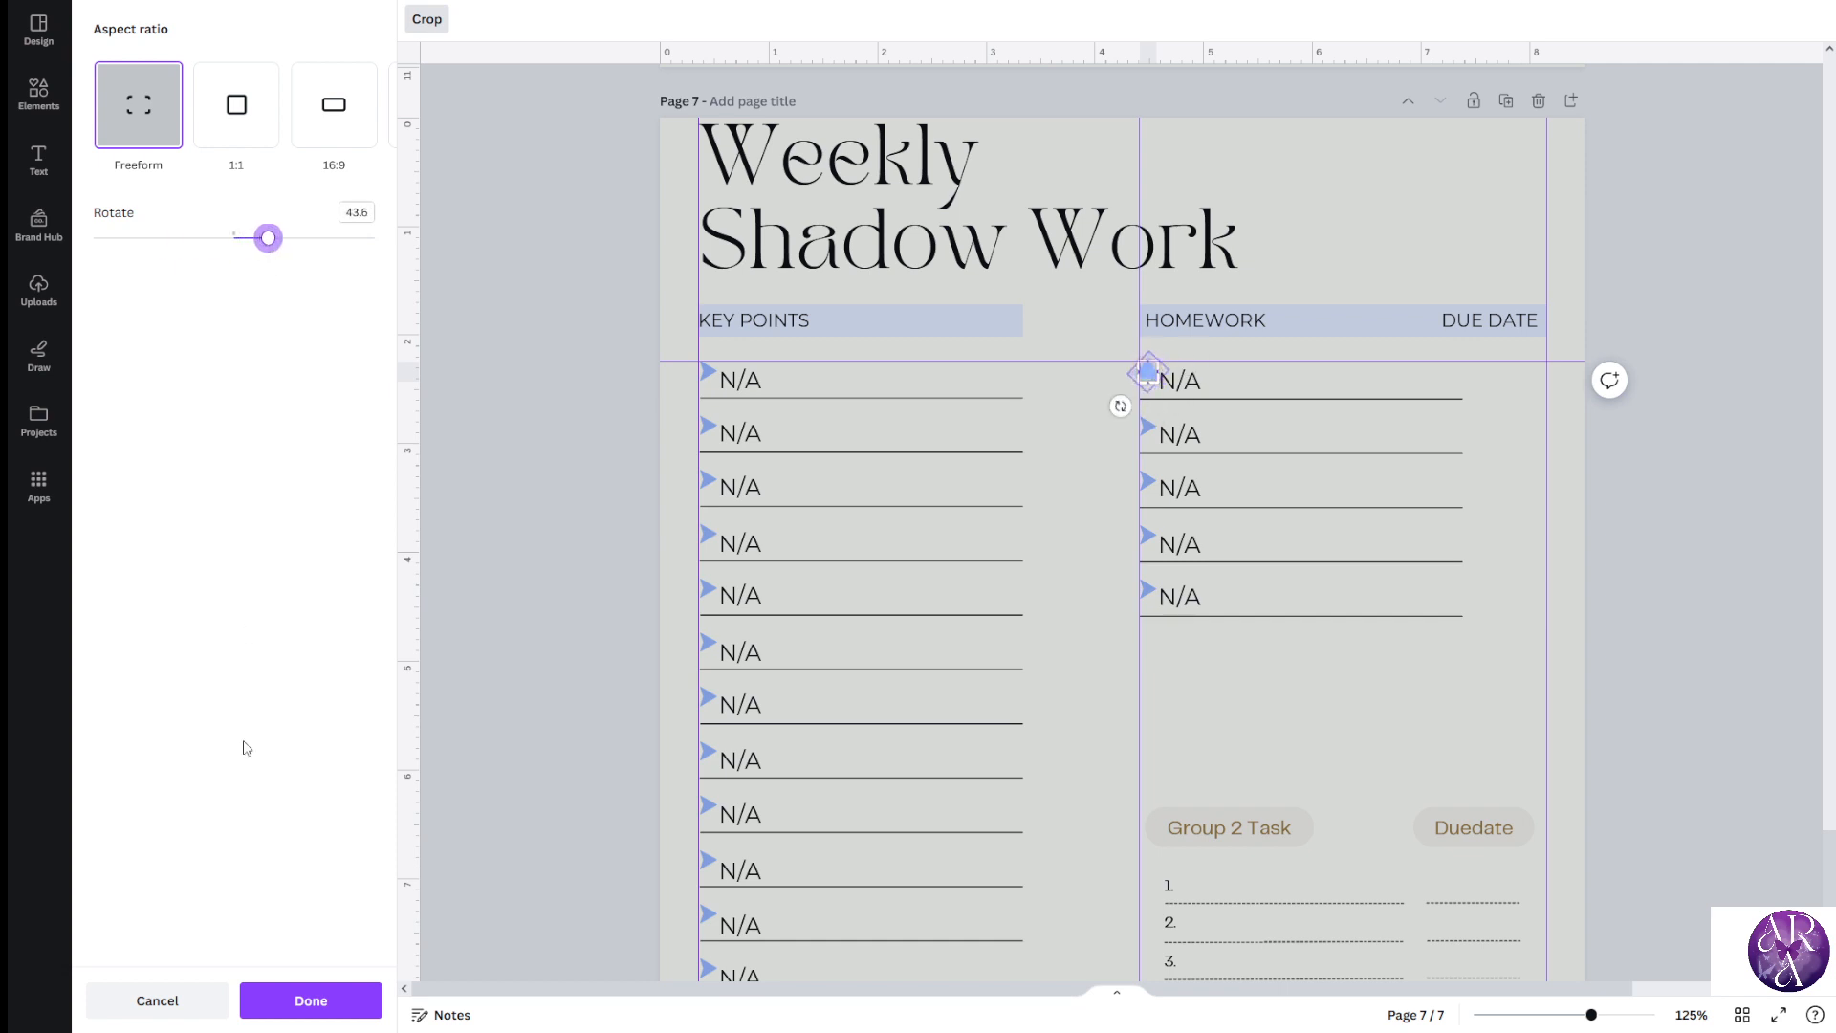
{"action": "left_click", "coordinate": [199, 999]}
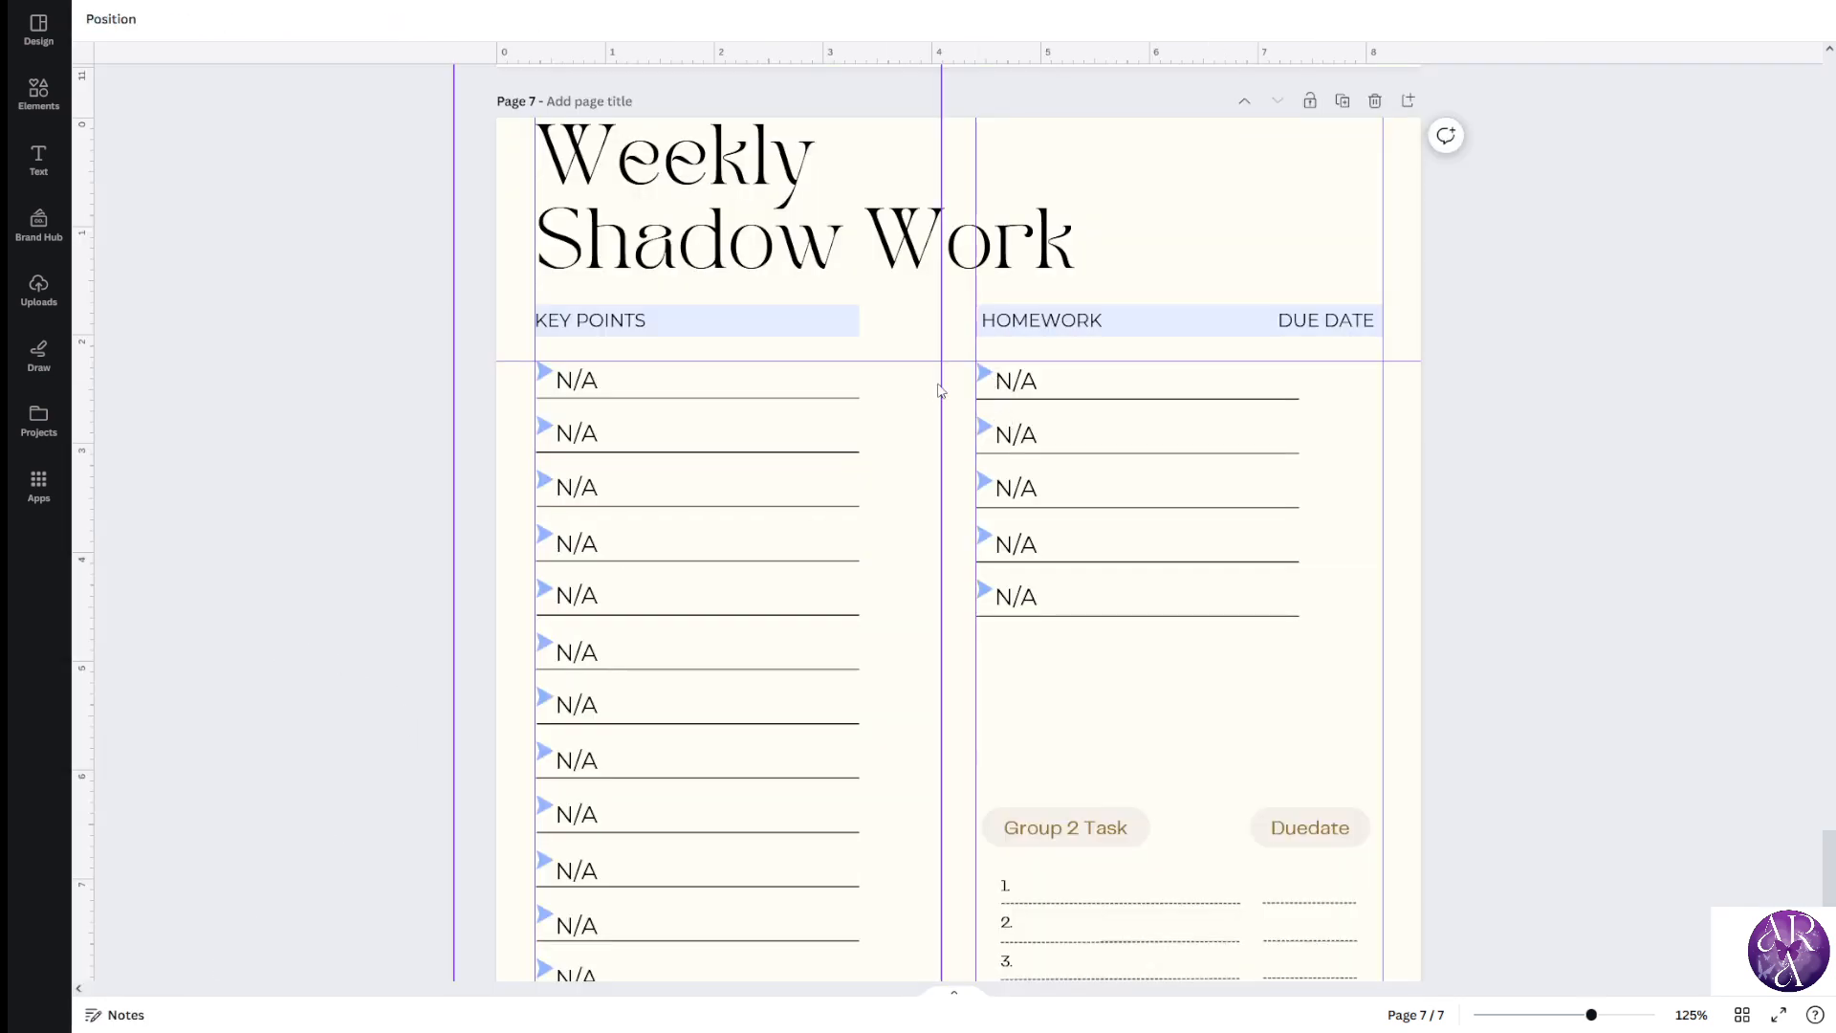
Nudge the arrow of the first homework row up against the horizontal guide
{"action": "left_click", "coordinate": [988, 375]}
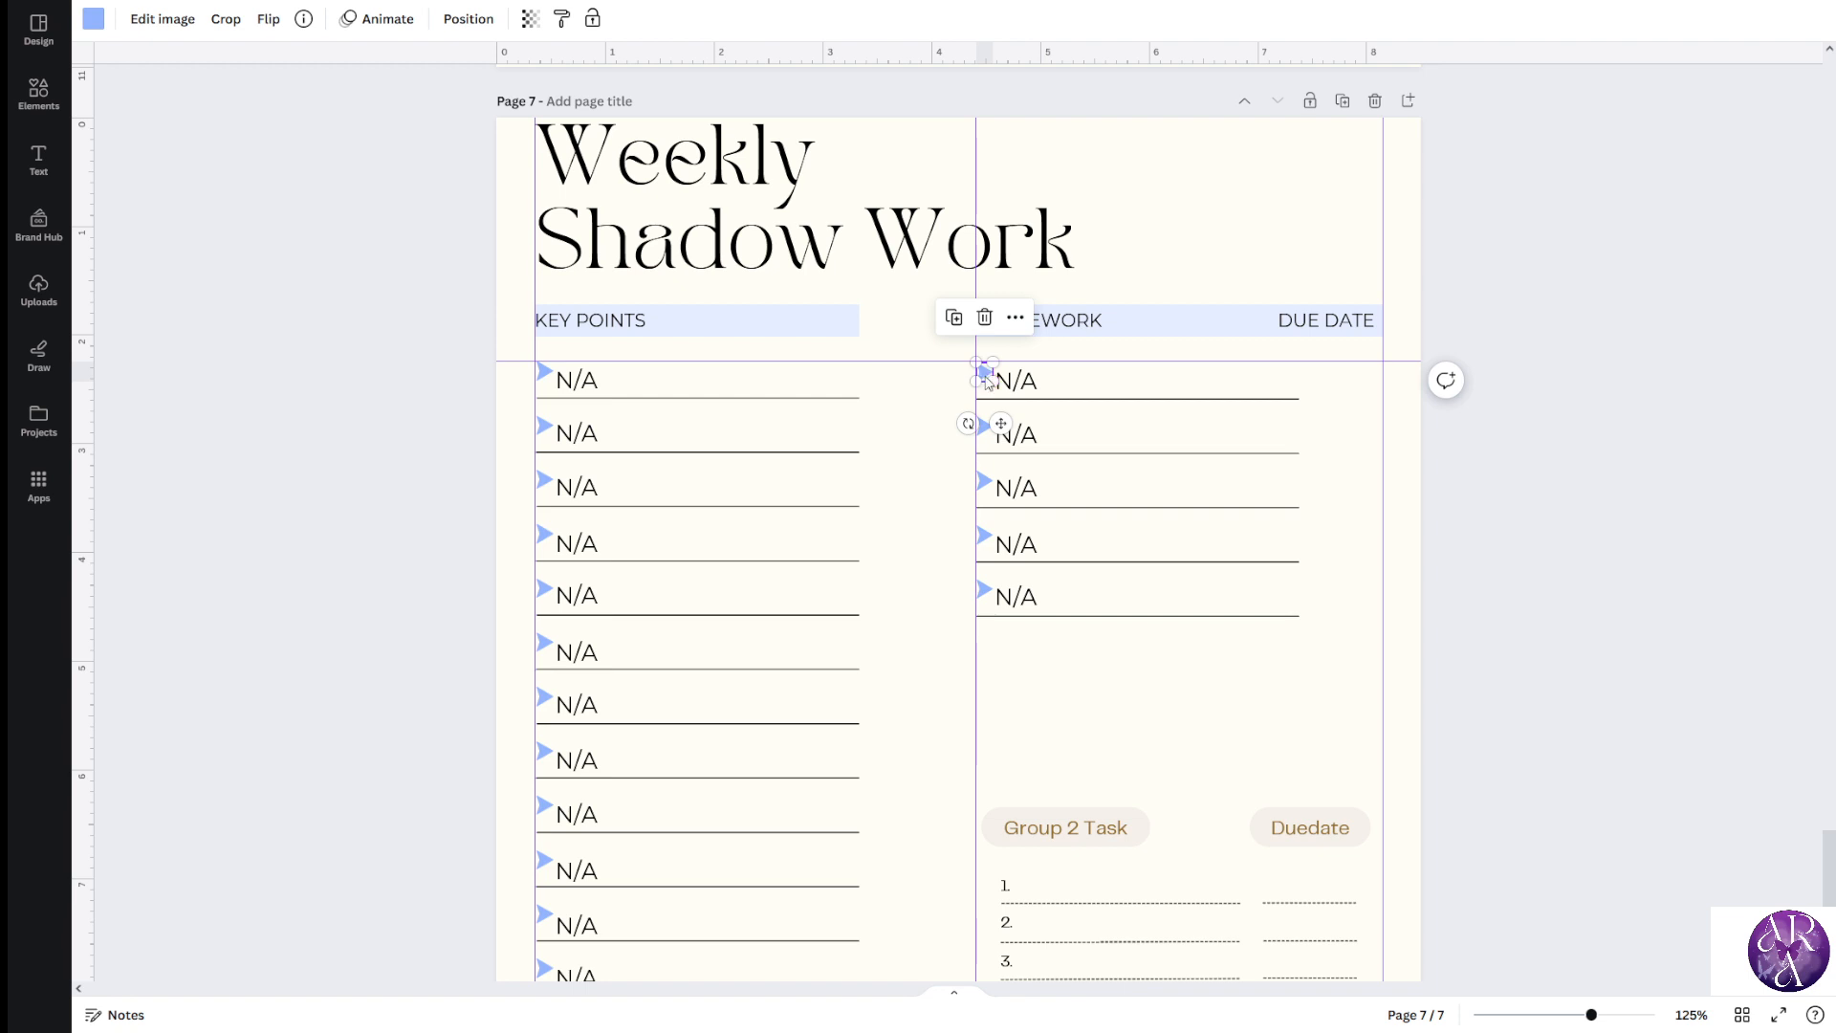
{"action": "left_click_drag", "start_coordinate": [981, 373], "coordinate": [976, 367]}
{"action": "scroll", "coordinate": [956, 424], "scroll_direction": "up", "scroll_amount": 8}
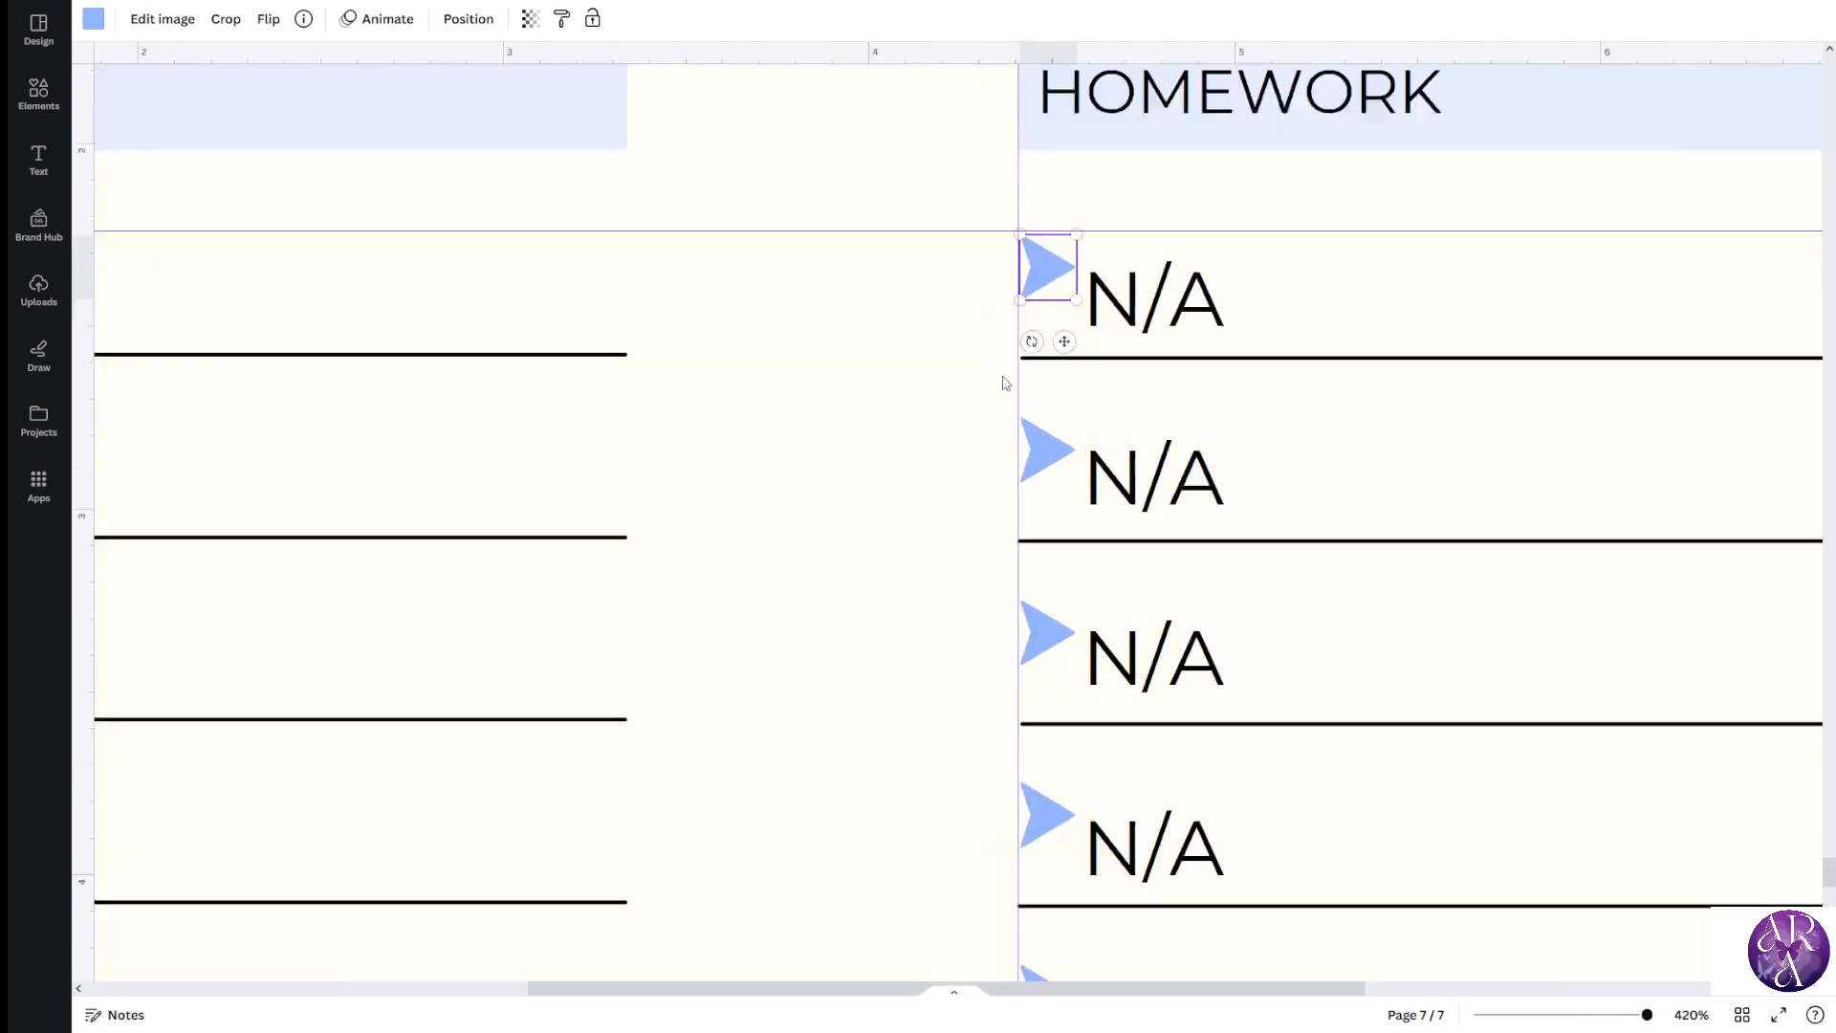
{"action": "double_click", "coordinate": [1049, 289]}
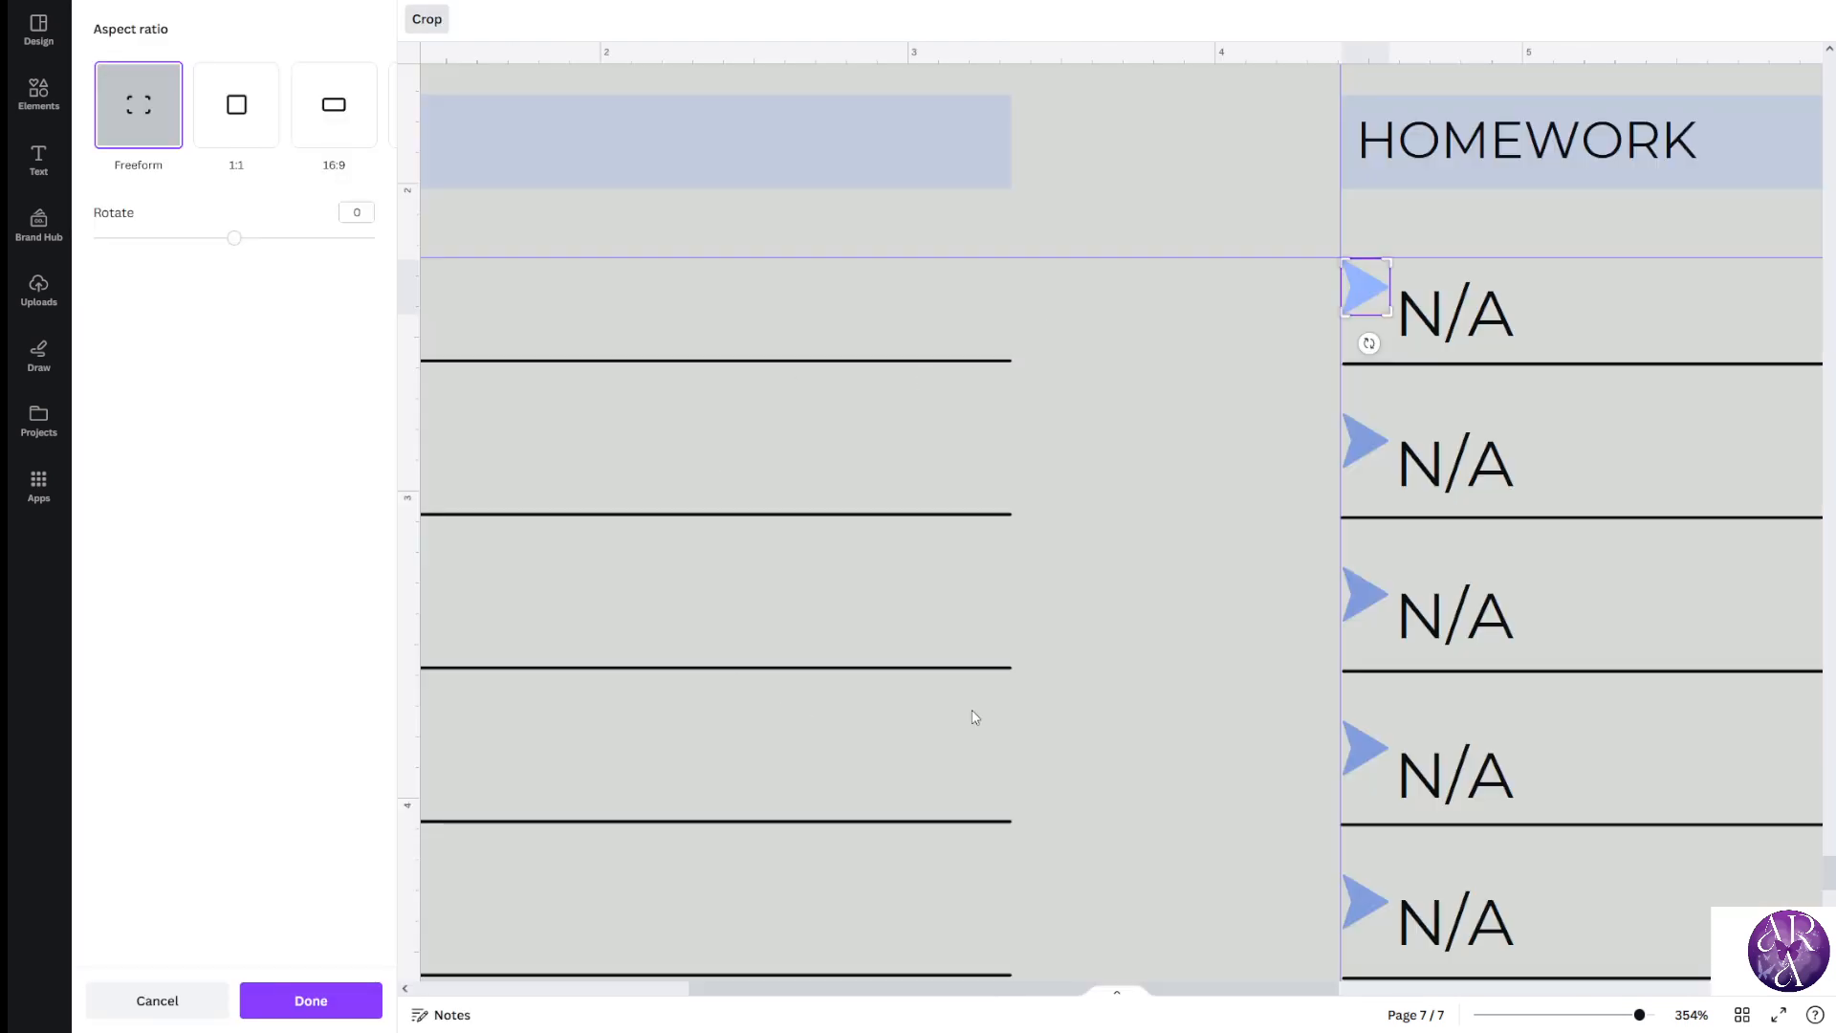
{"action": "left_click", "coordinate": [311, 1000]}
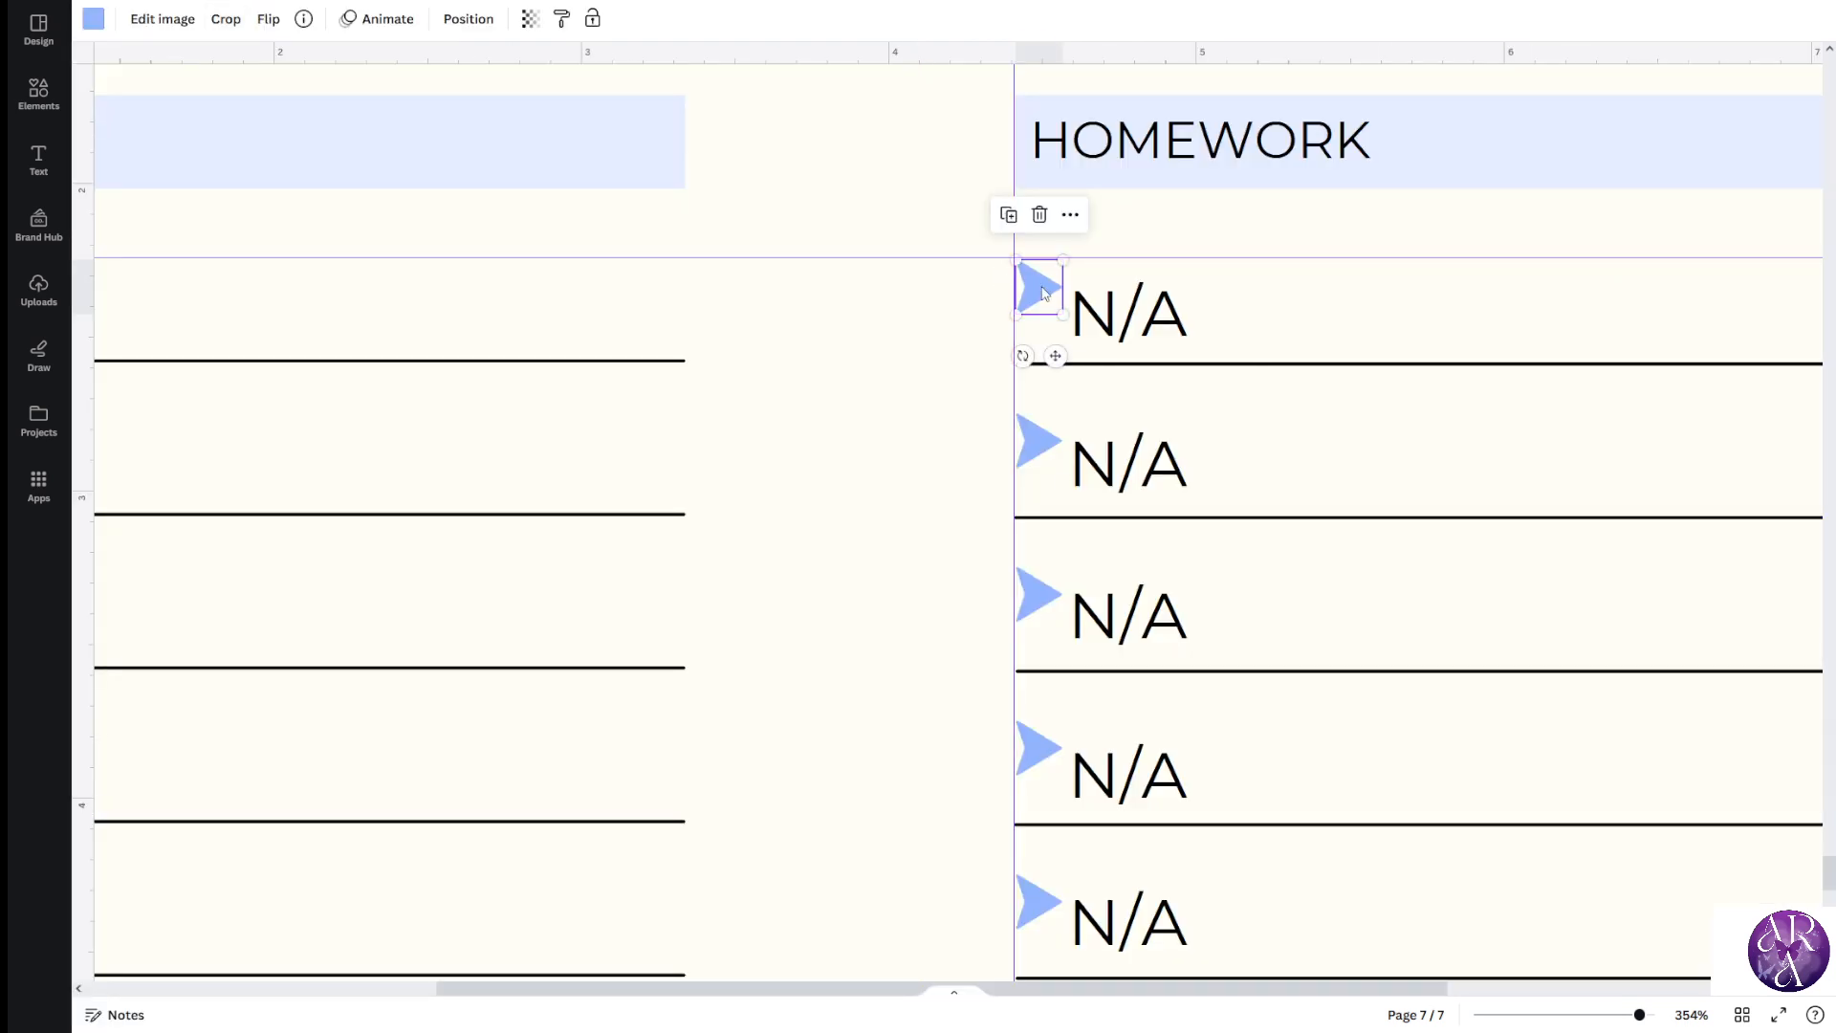
{"action": "left_click_drag", "start_coordinate": [1045, 292], "coordinate": [1041, 284]}
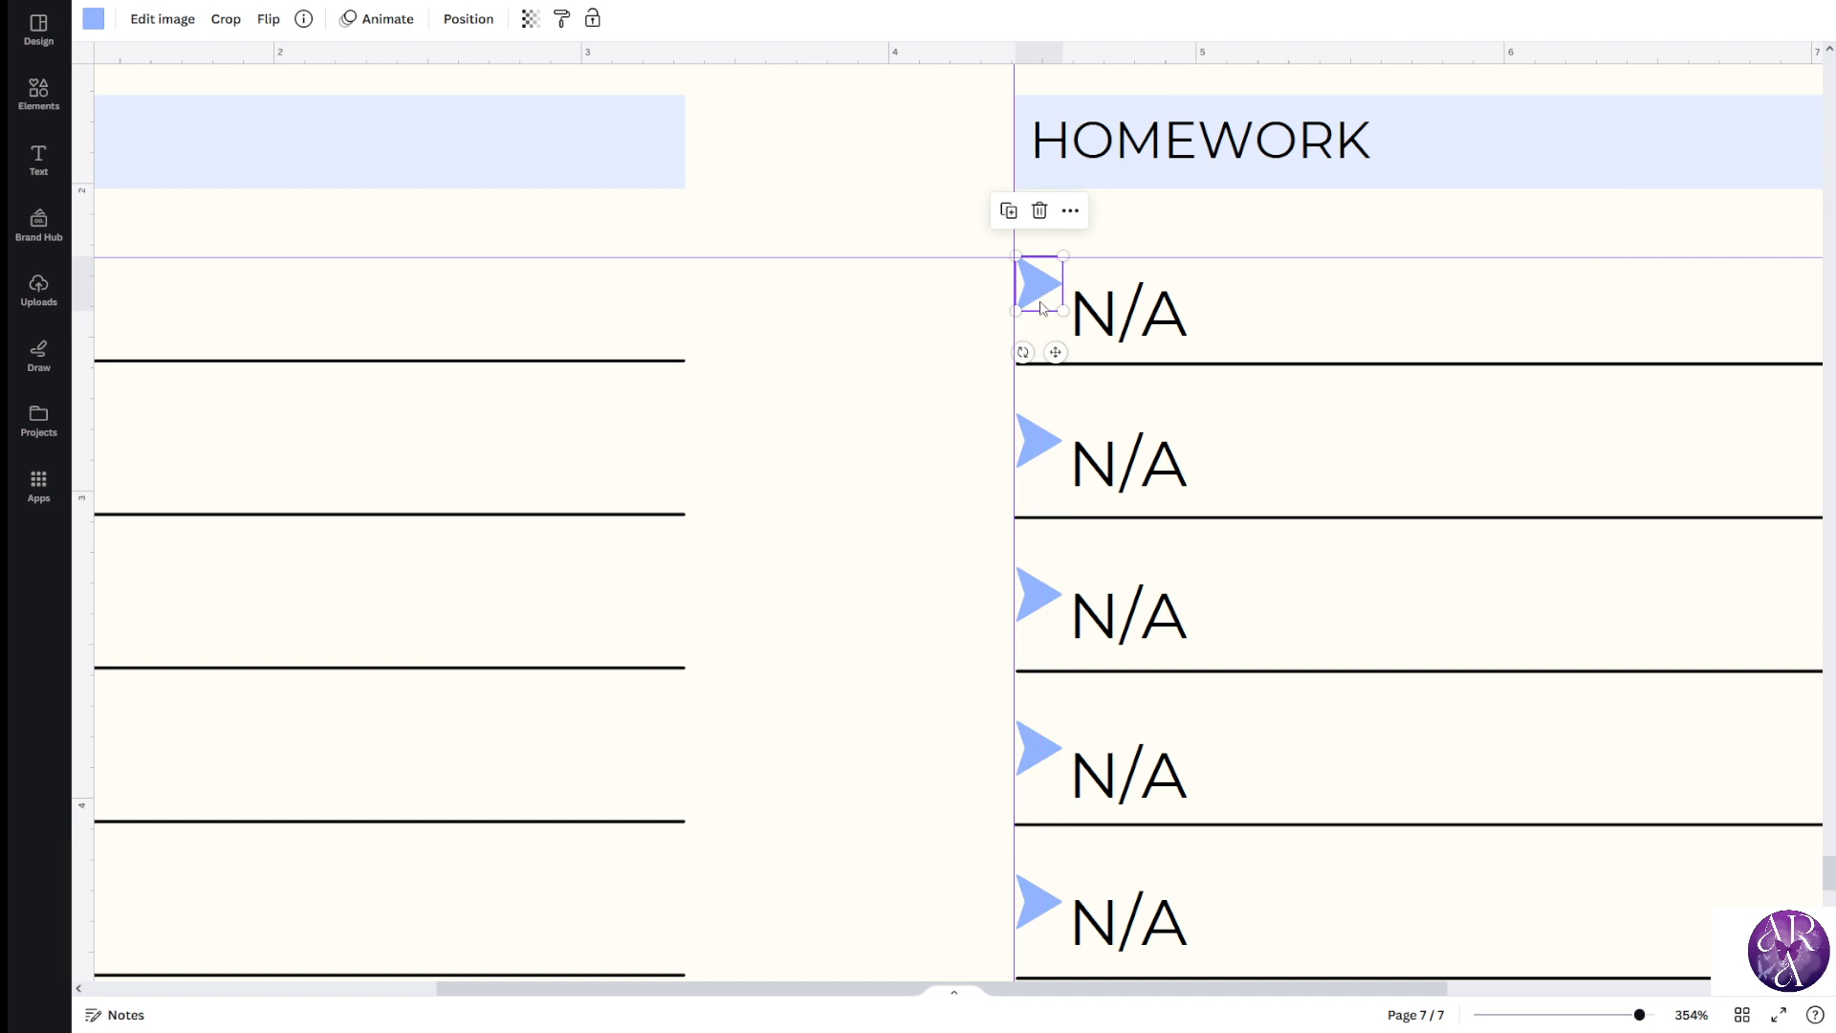
Add a body text box containing "1" in the gap between the two columns
{"action": "left_click", "coordinate": [38, 159]}
{"action": "left_click", "coordinate": [202, 360]}
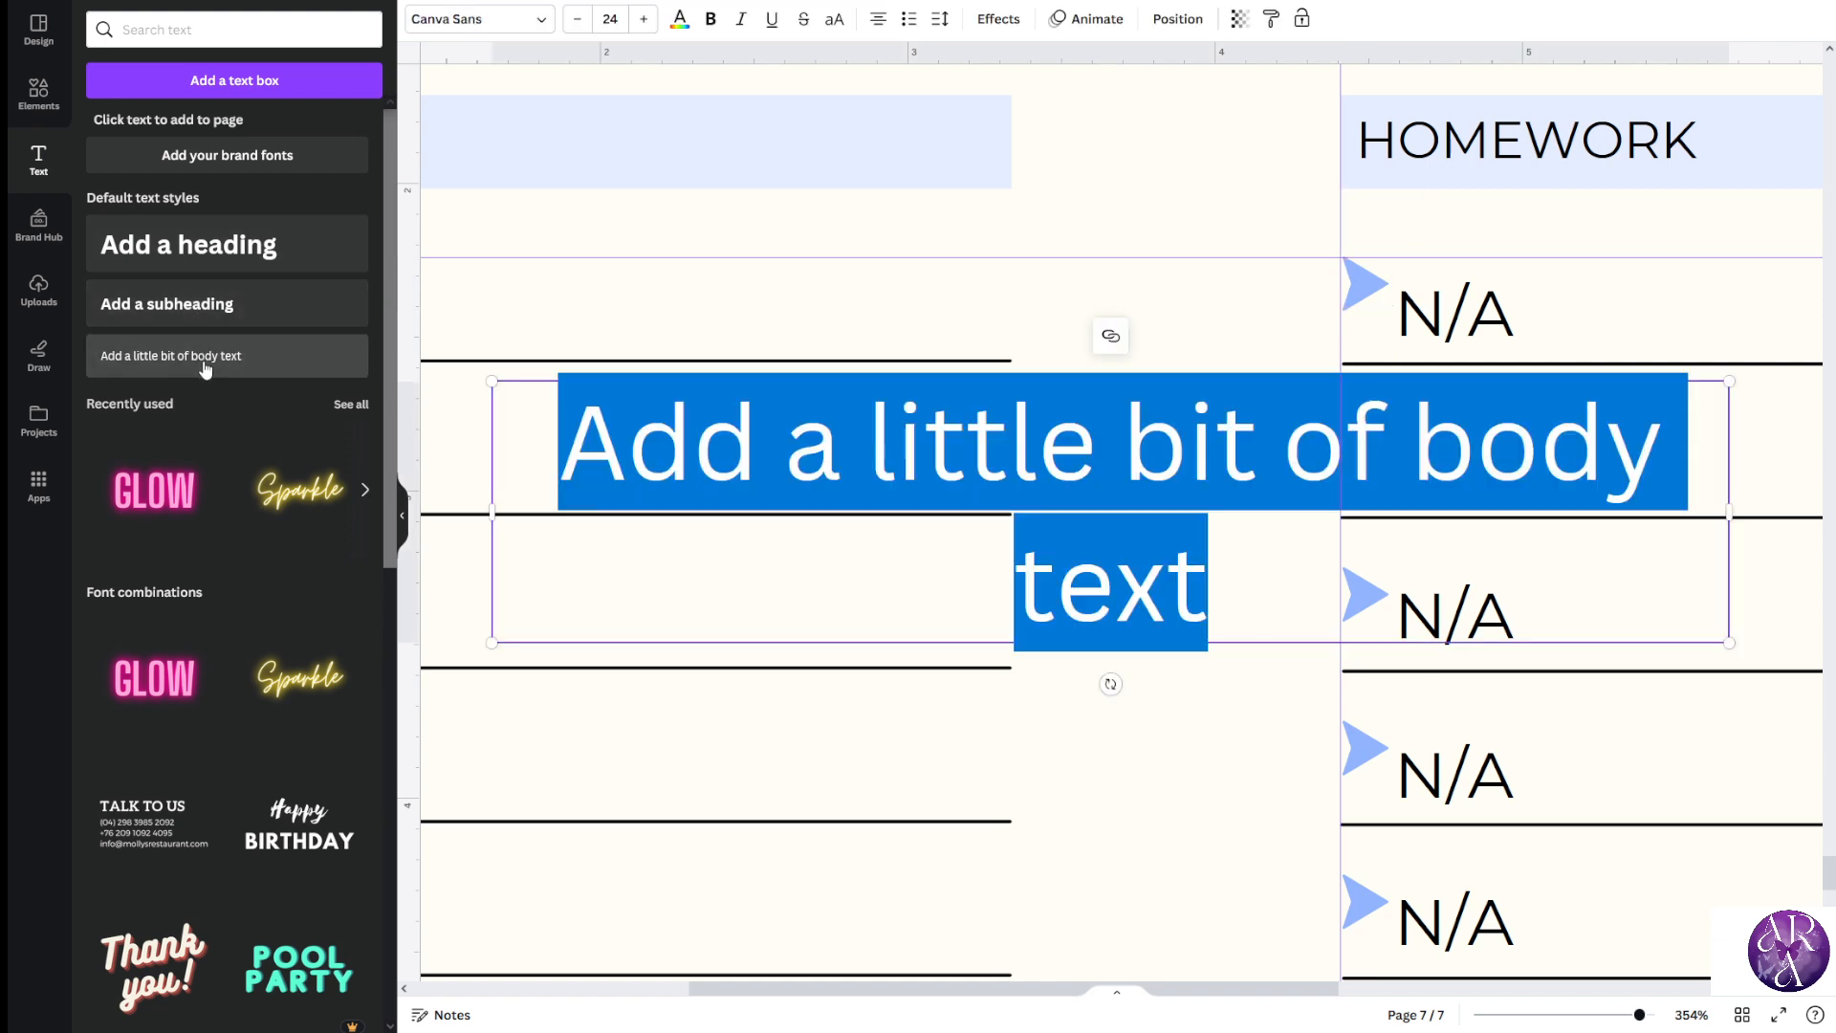
{"action": "type", "text": "1"}
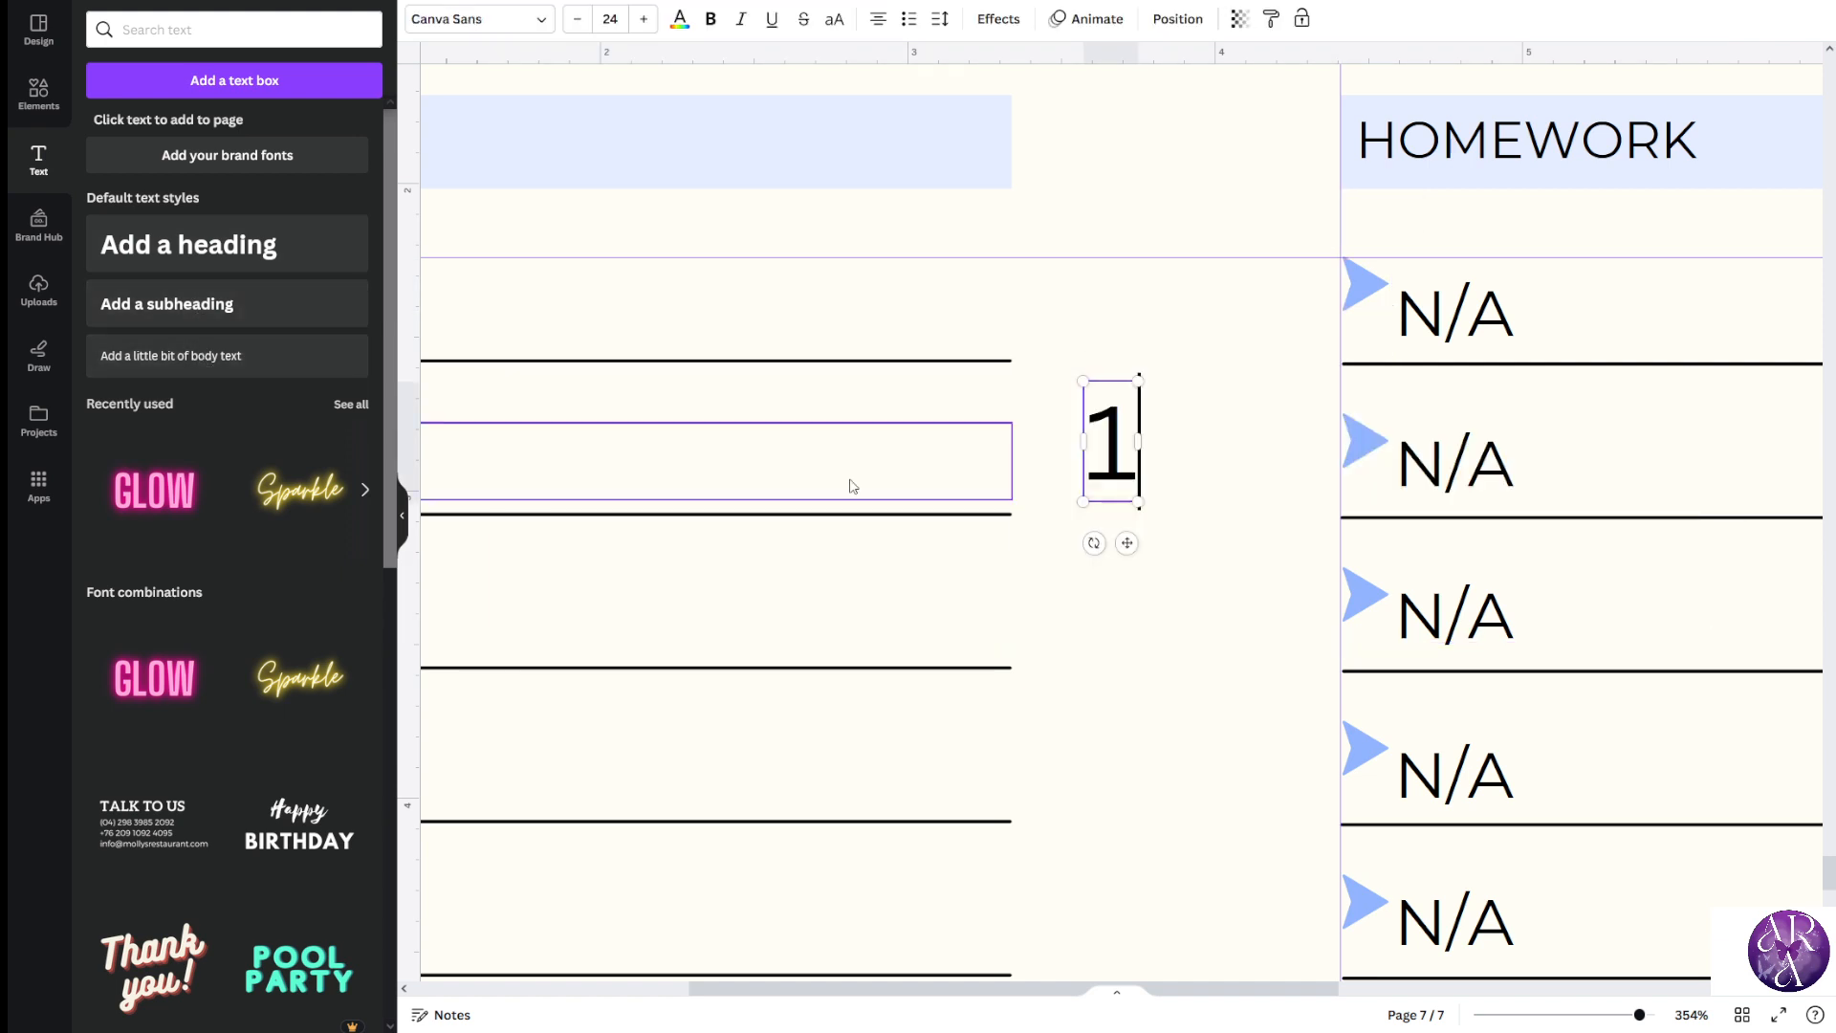
{"action": "left_click", "coordinate": [400, 528]}
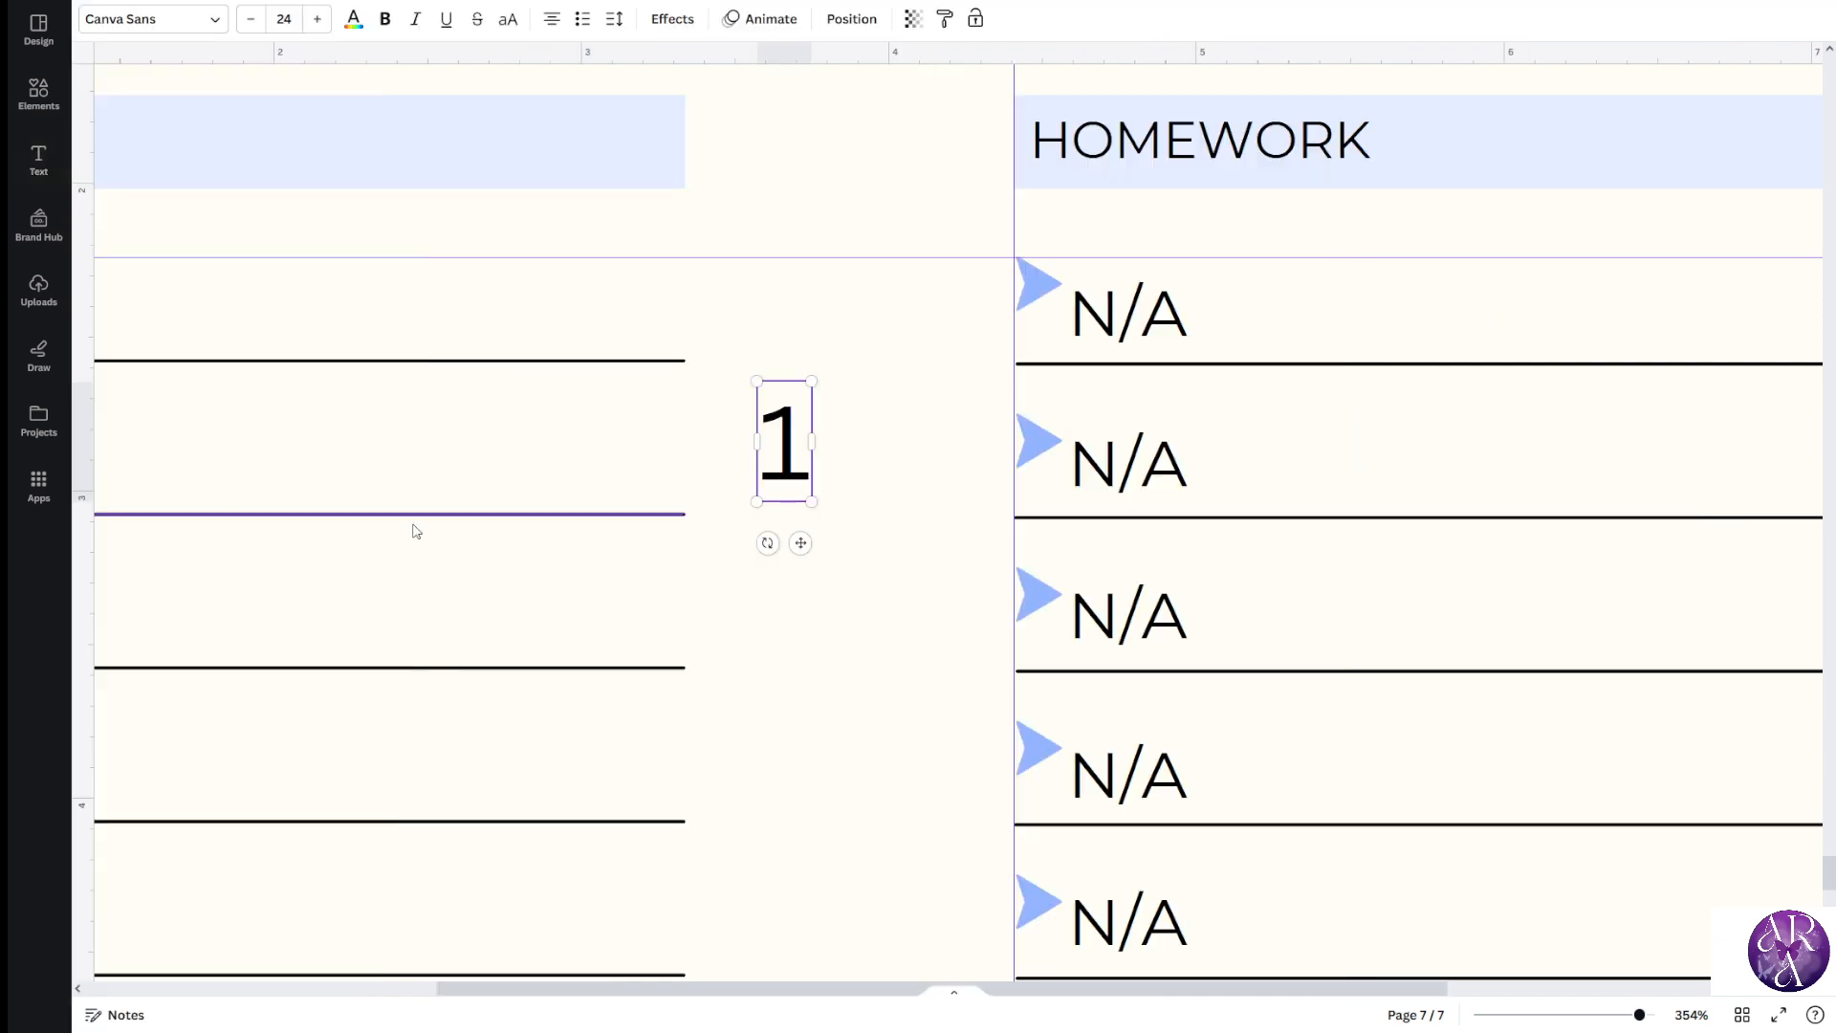
{"action": "left_click", "coordinate": [806, 577]}
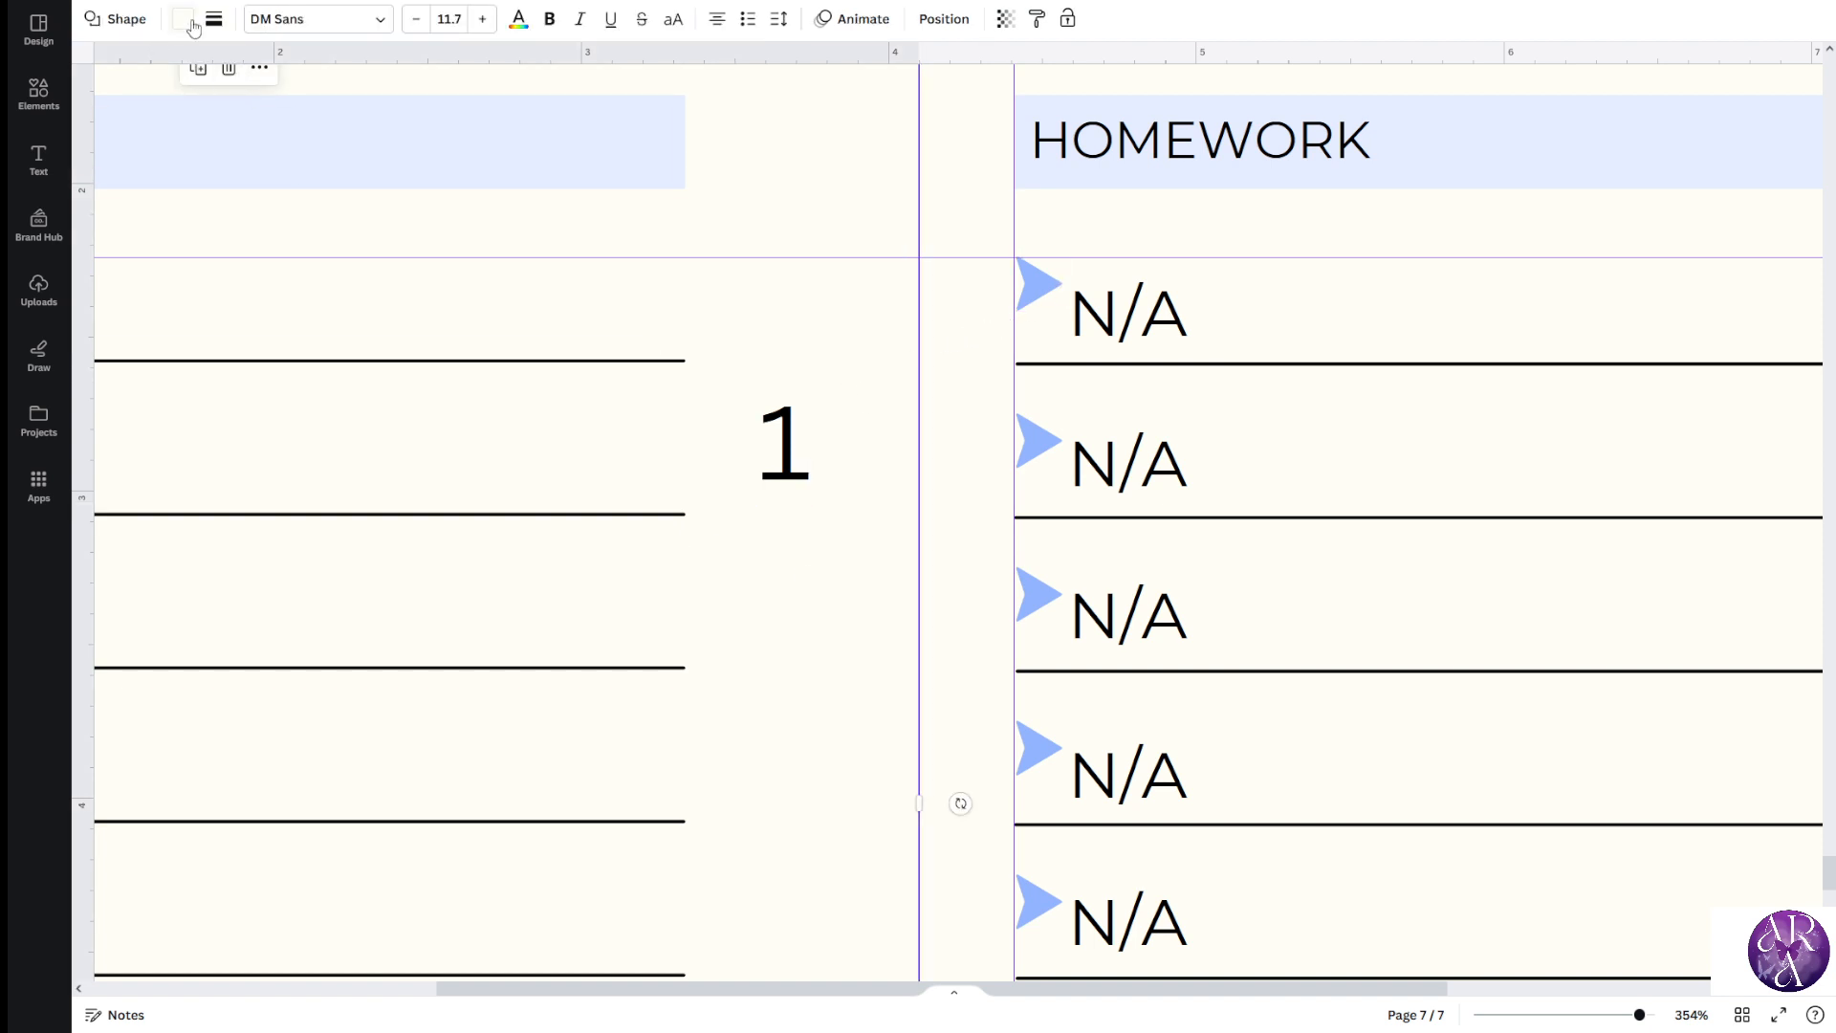
{"action": "left_click", "coordinate": [782, 442]}
{"action": "left_click", "coordinate": [828, 641]}
{"action": "left_click", "coordinate": [782, 442]}
{"action": "left_click", "coordinate": [352, 19]}
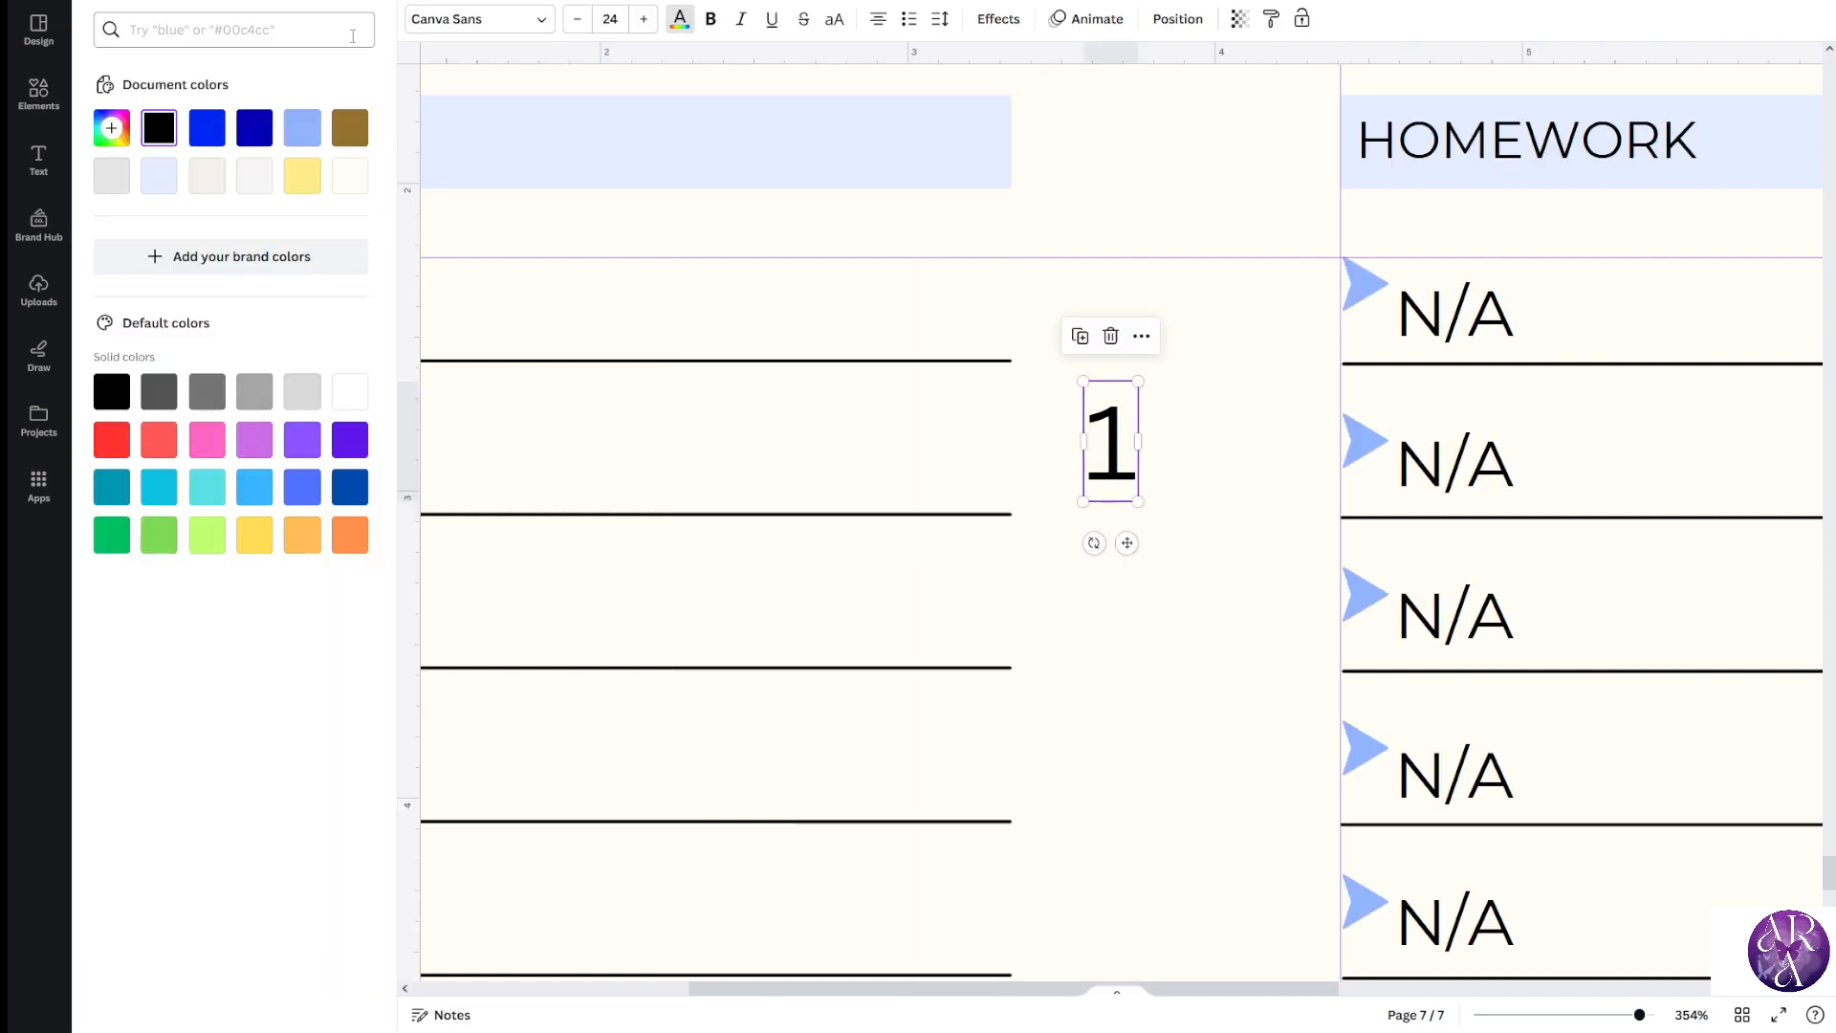
{"action": "left_click", "coordinate": [1158, 808]}
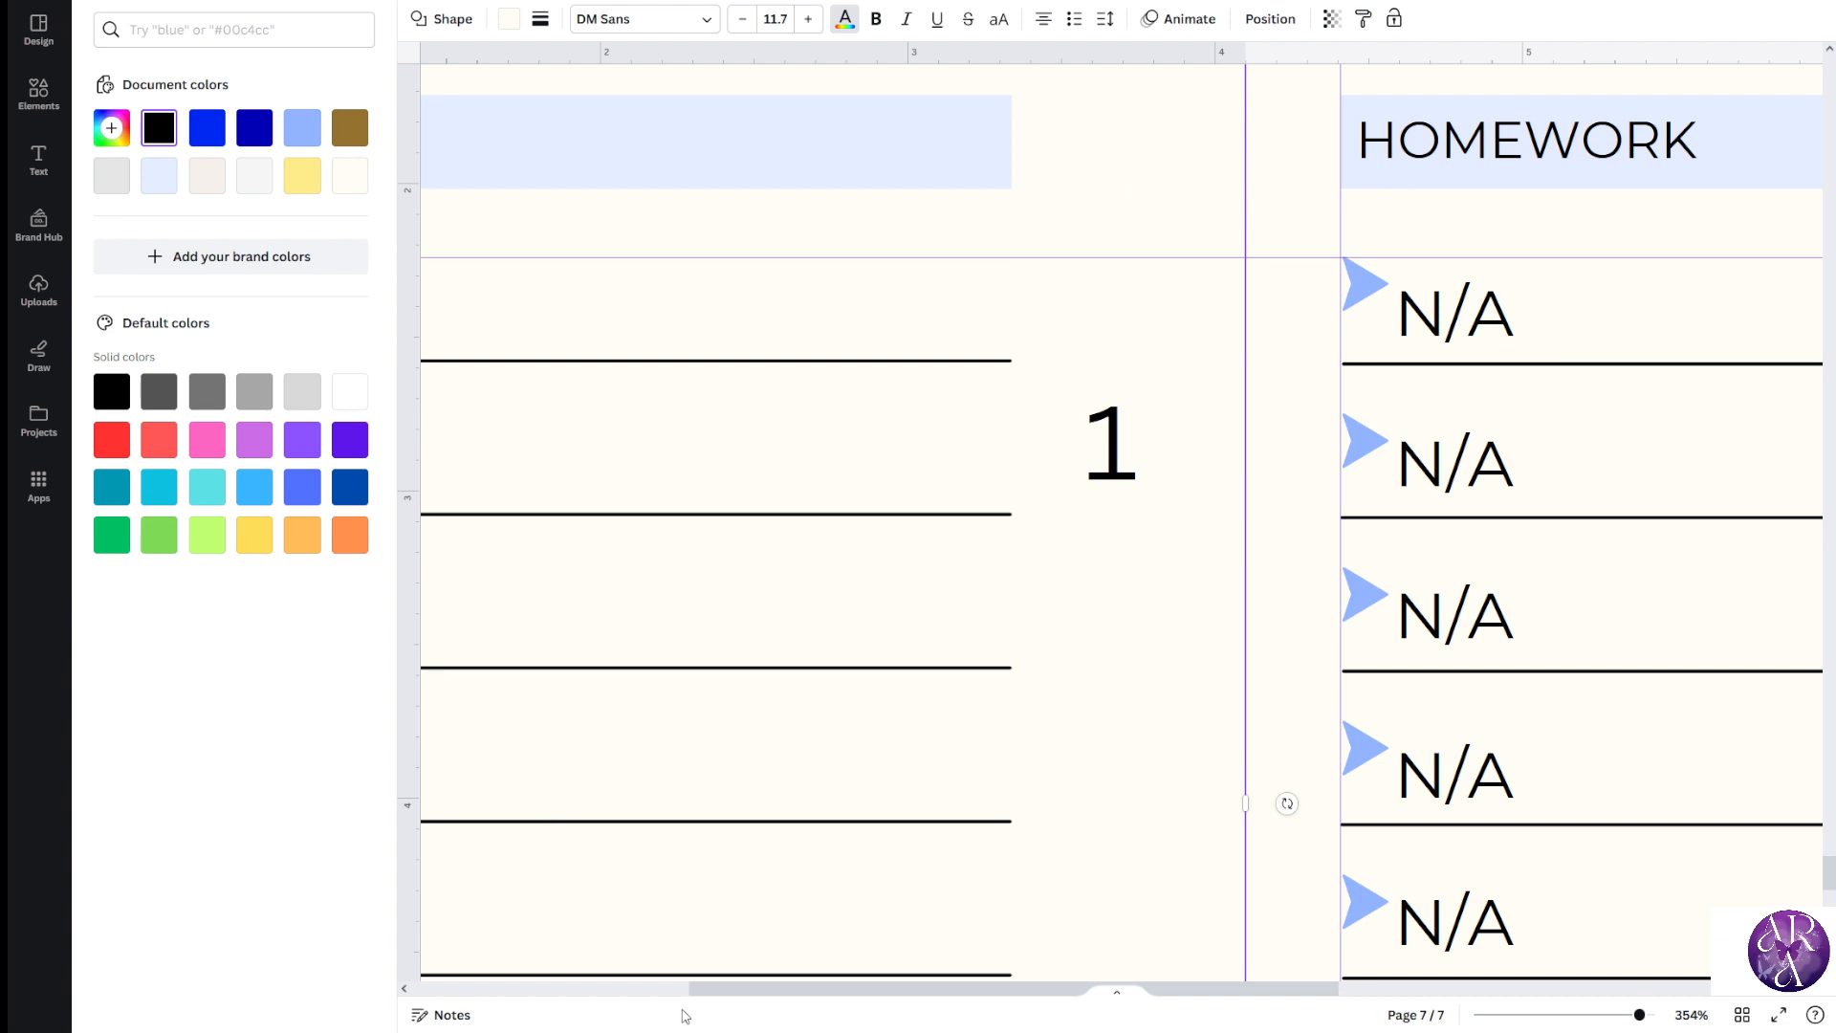
{"action": "left_click", "coordinate": [734, 991]}
{"action": "left_click", "coordinate": [798, 458]}
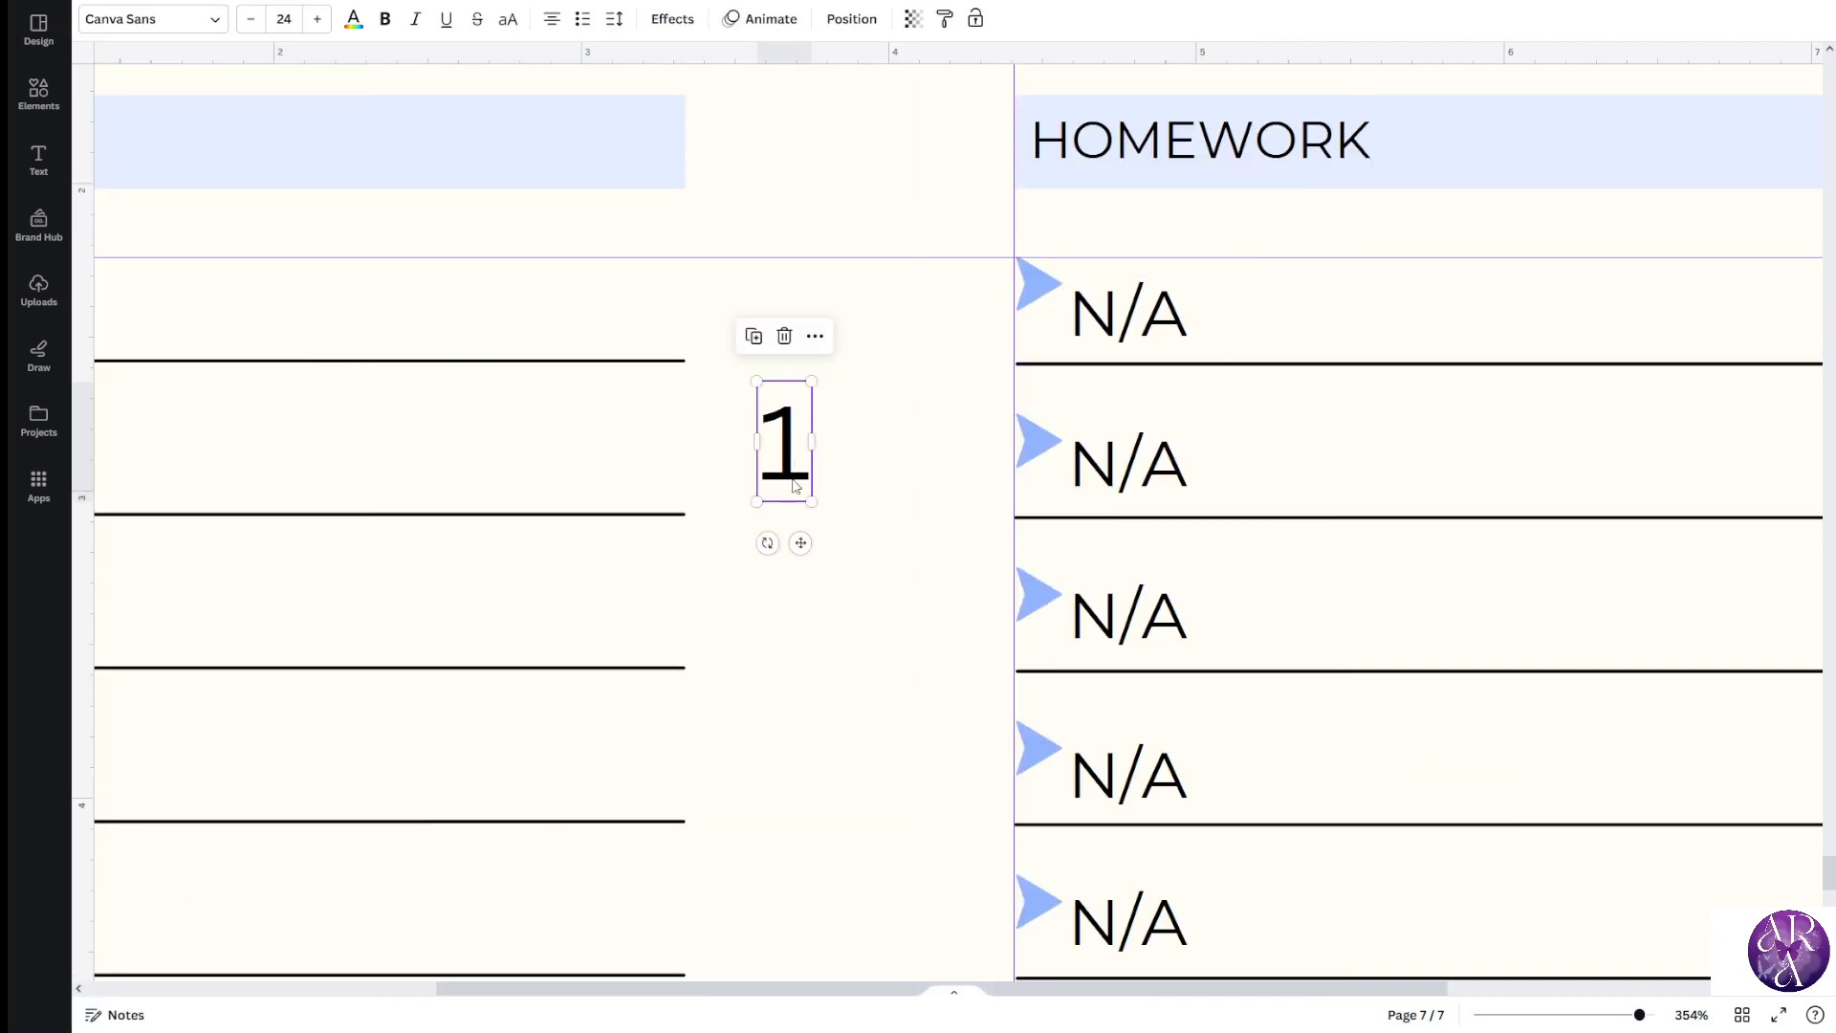
{"action": "left_click", "coordinate": [1046, 293]}
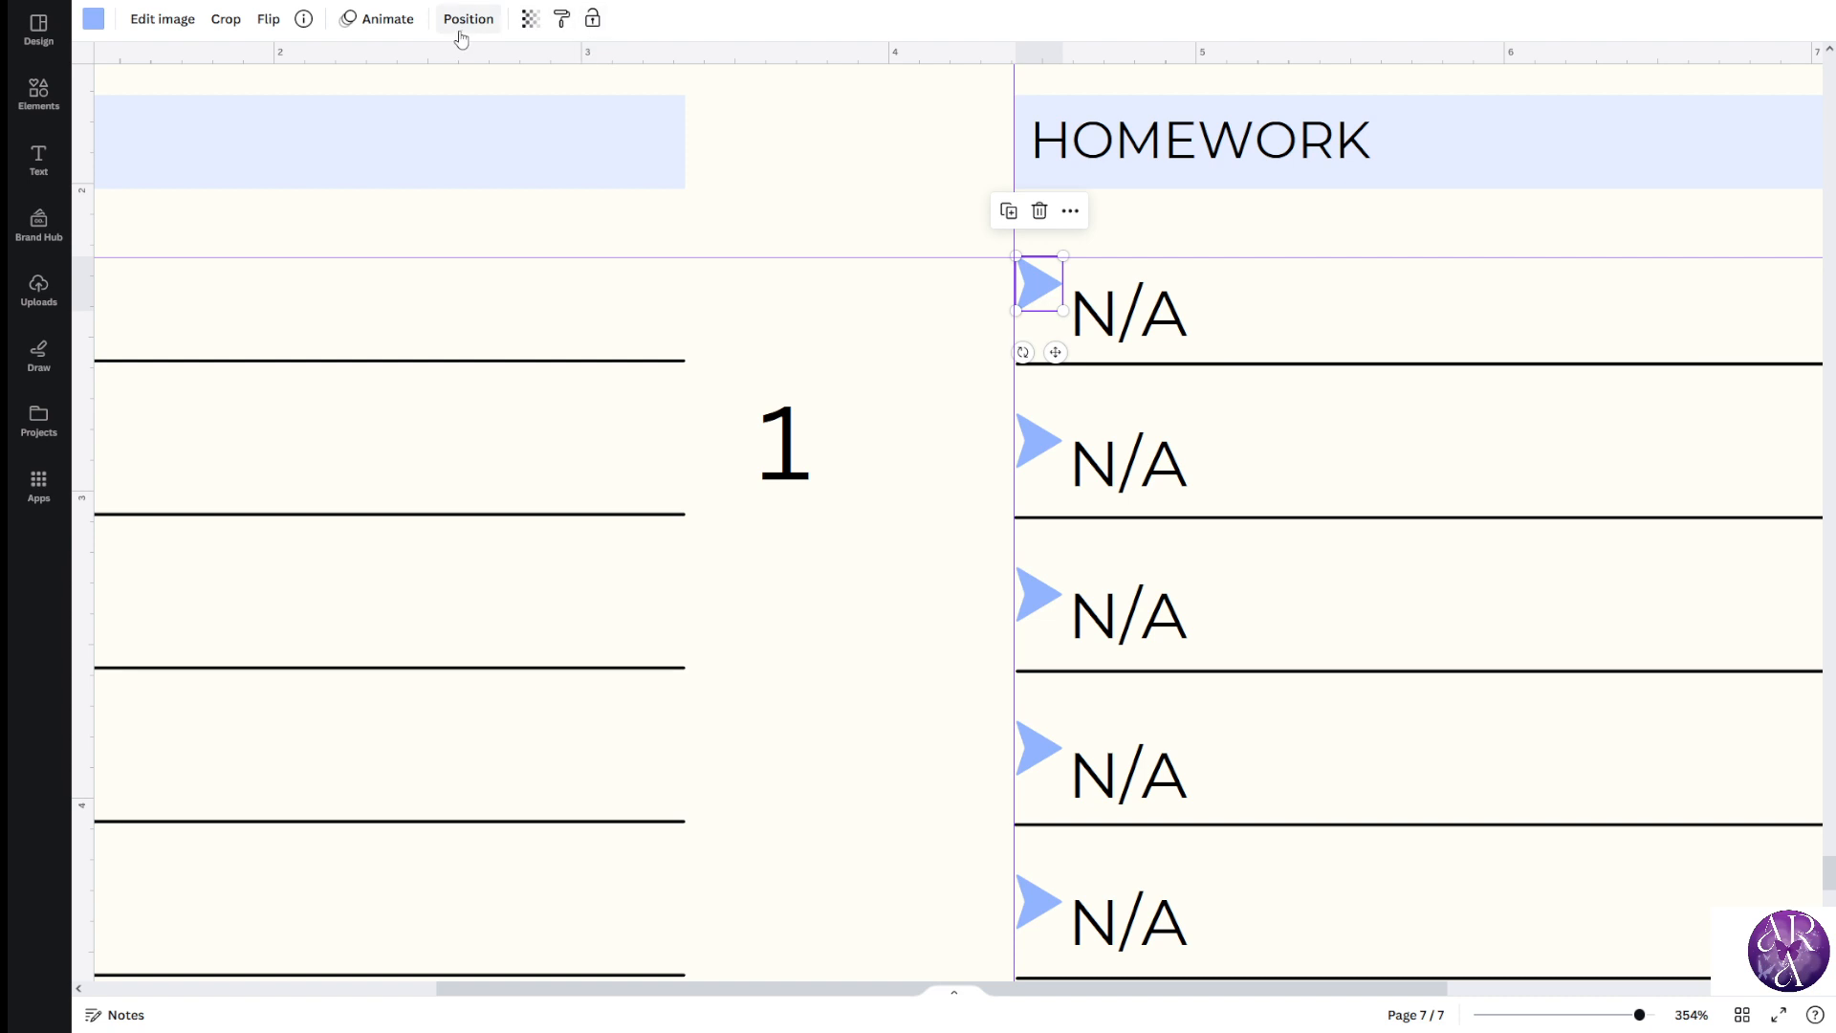
{"action": "left_click", "coordinate": [565, 36]}
{"action": "left_click", "coordinate": [793, 459]}
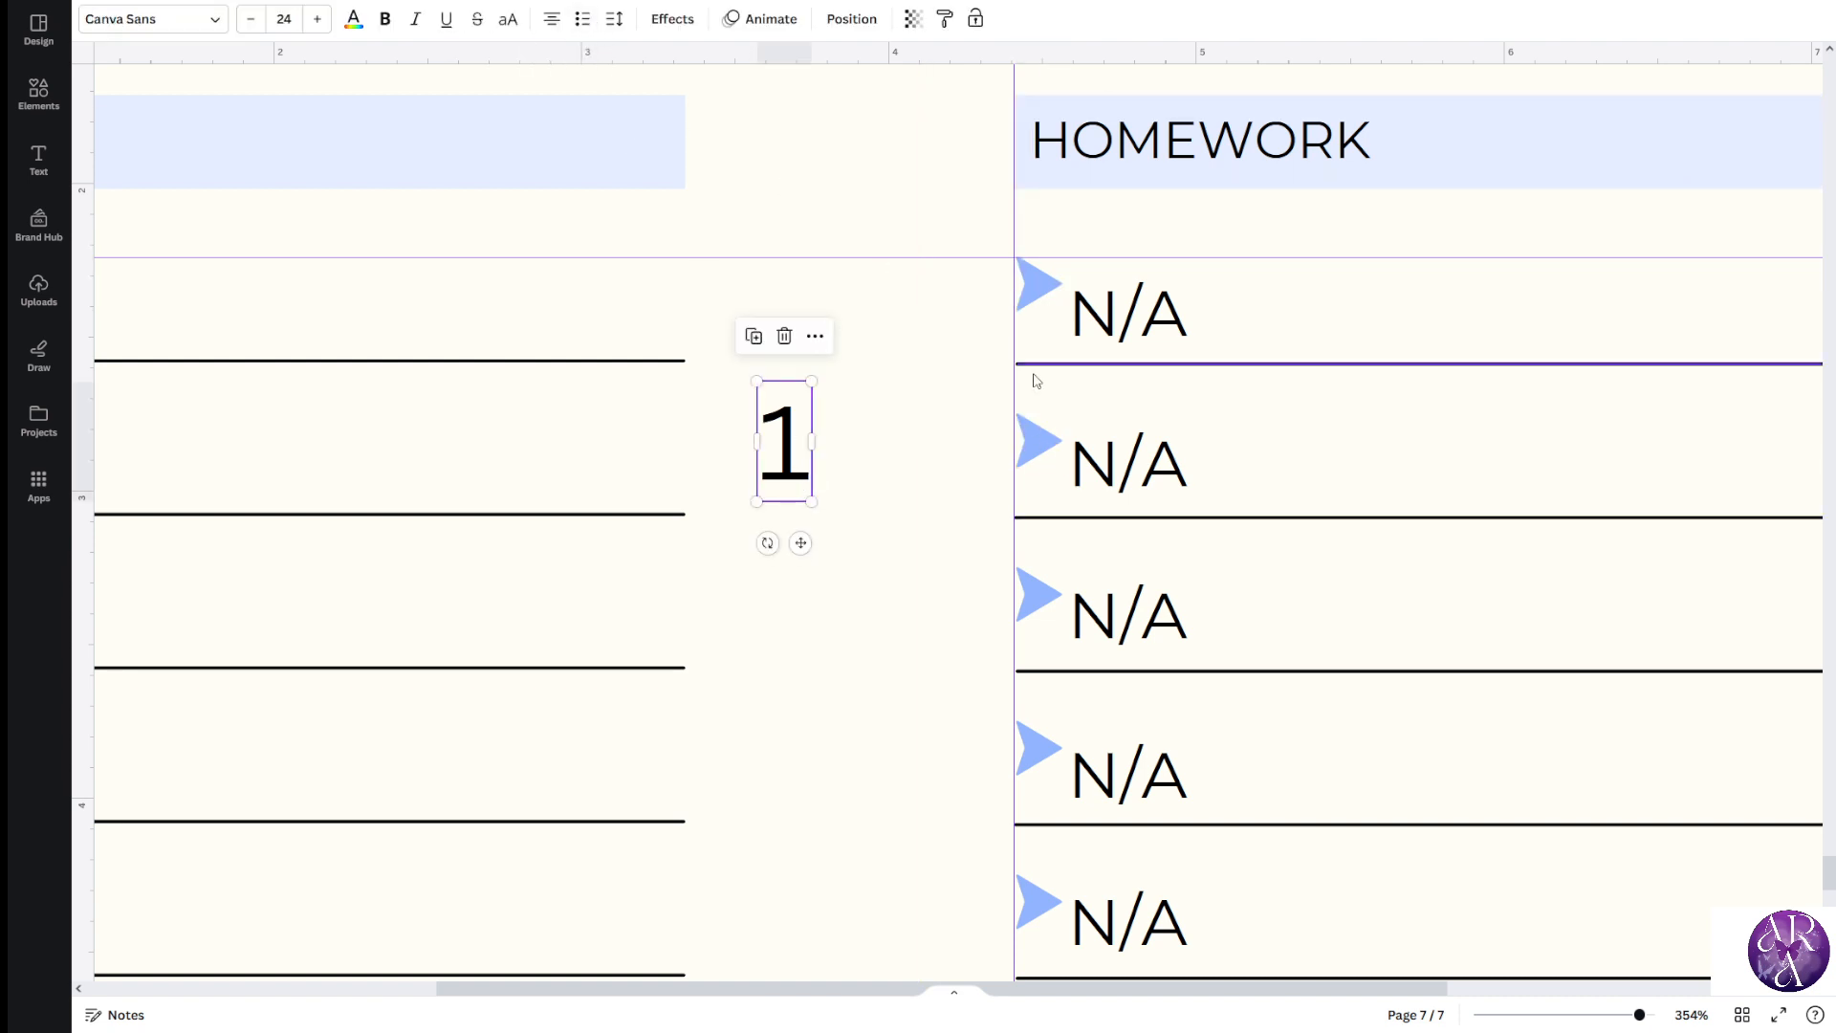
Recolor the "1" text to the same light blue as the homework row arrows, using the document colors
{"action": "left_click", "coordinate": [1045, 279]}
{"action": "left_click", "coordinate": [562, 19]}
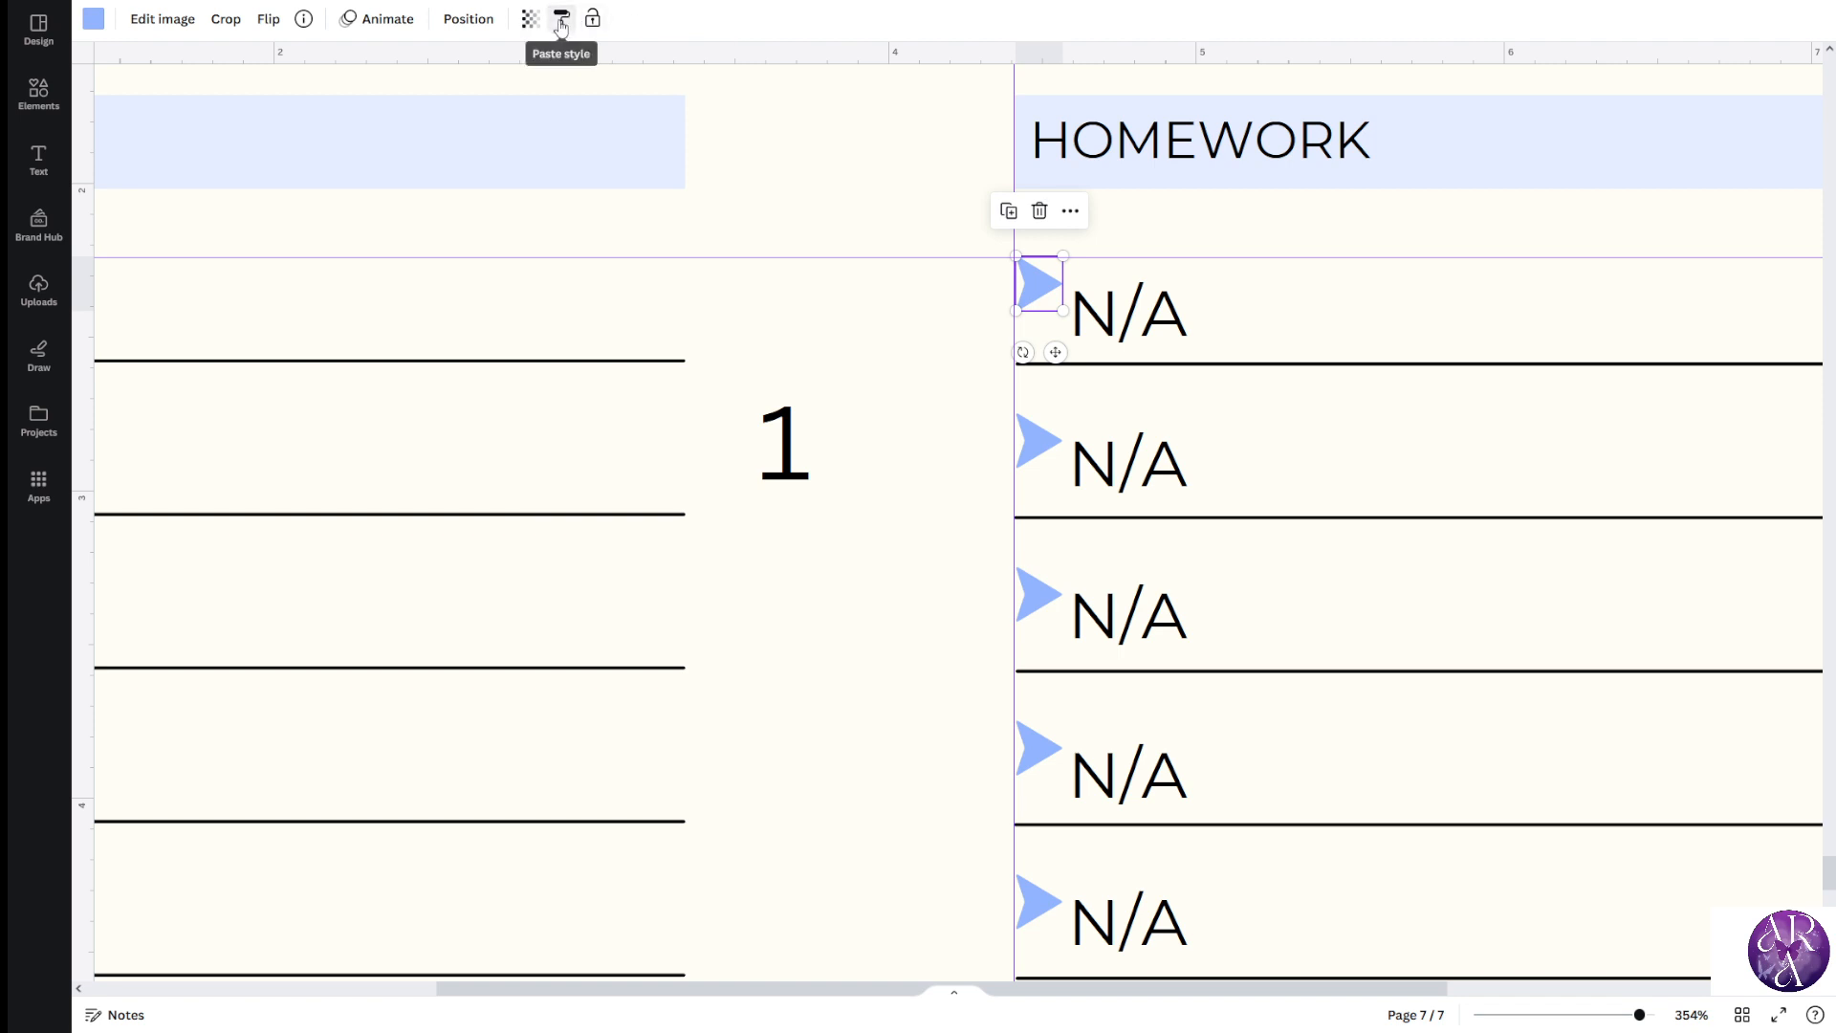
{"action": "left_click", "coordinate": [793, 443]}
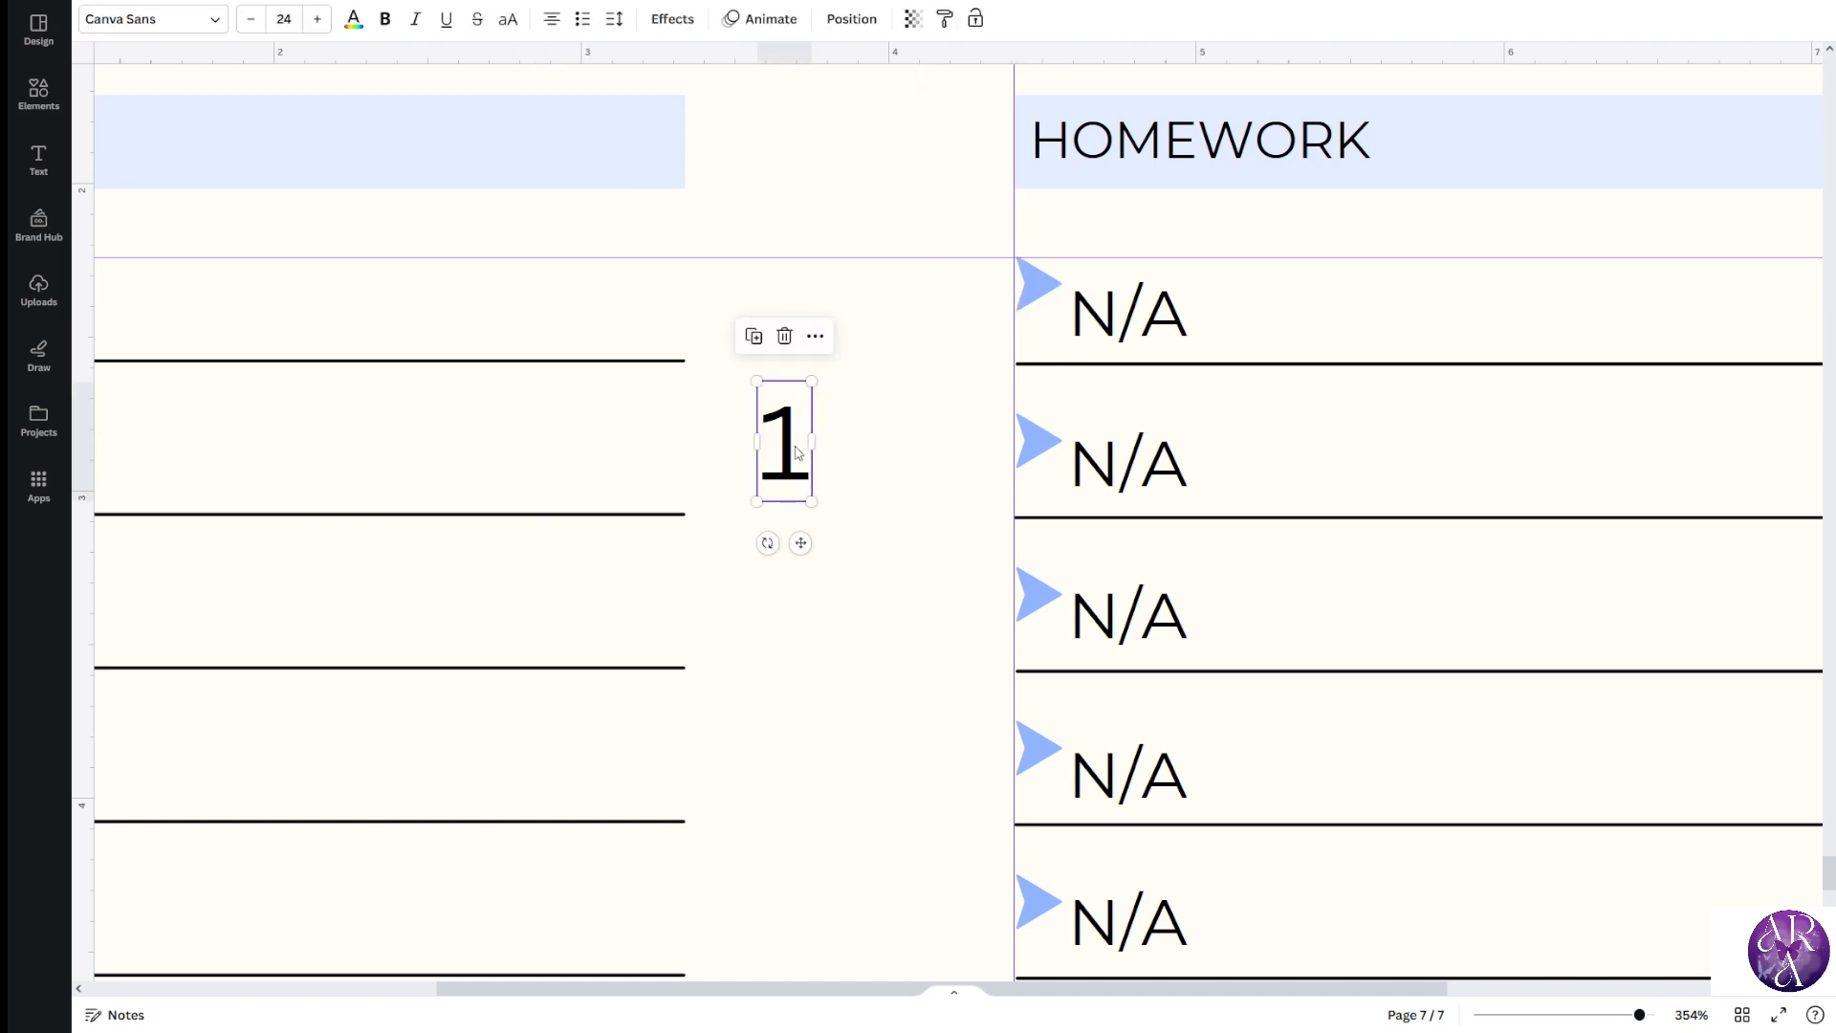
{"action": "left_click_drag", "start_coordinate": [796, 454], "coordinate": [832, 418]}
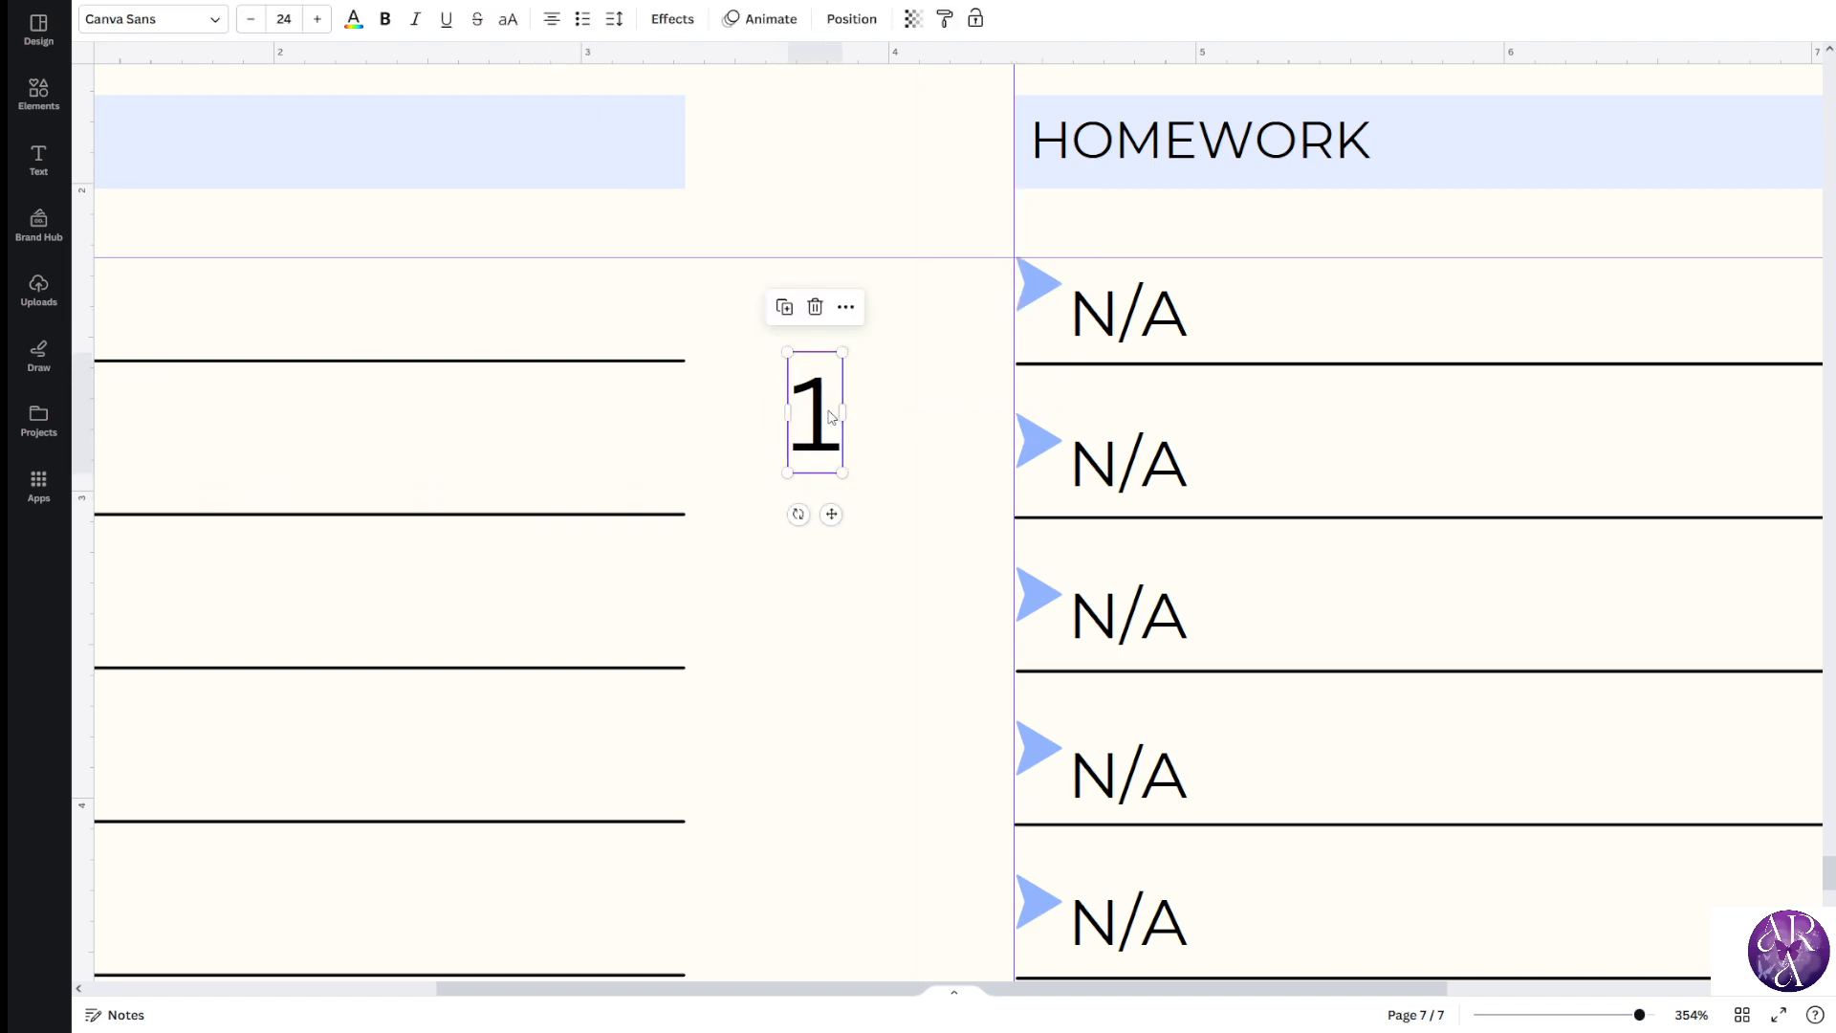
{"action": "left_click", "coordinate": [353, 19]}
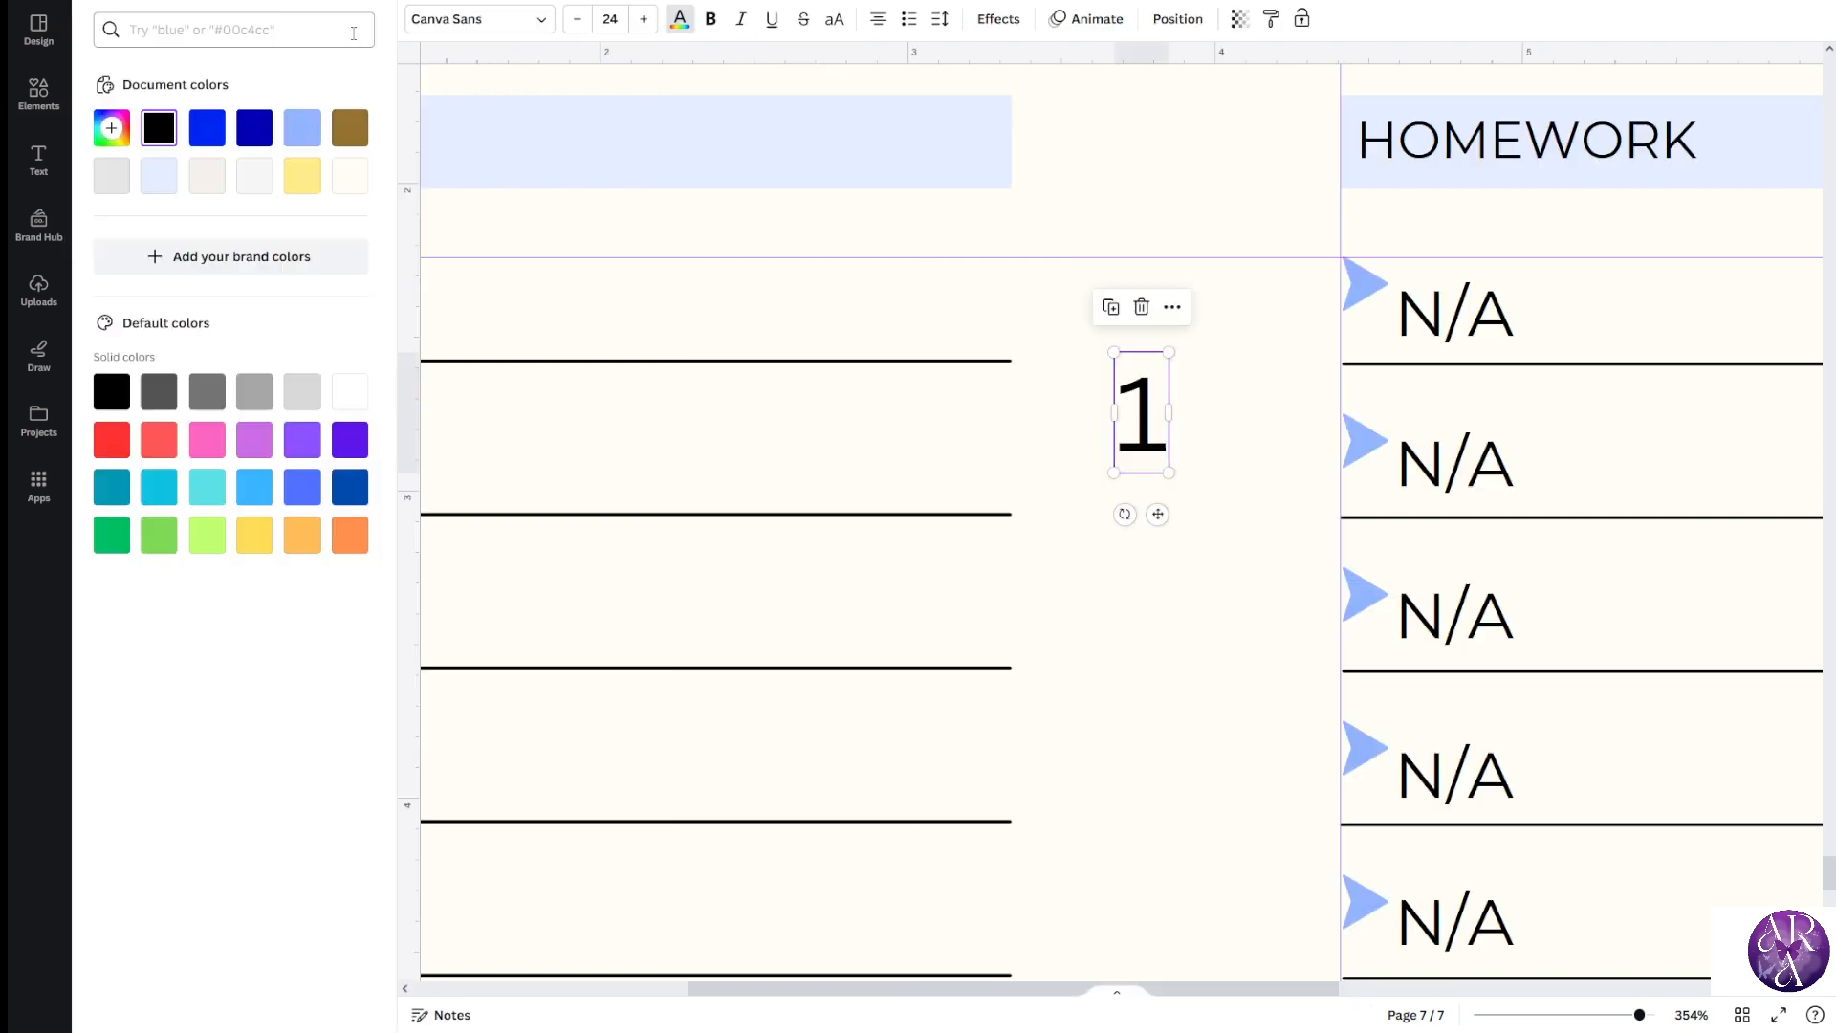
{"action": "left_click", "coordinate": [161, 175]}
{"action": "left_click", "coordinate": [303, 129]}
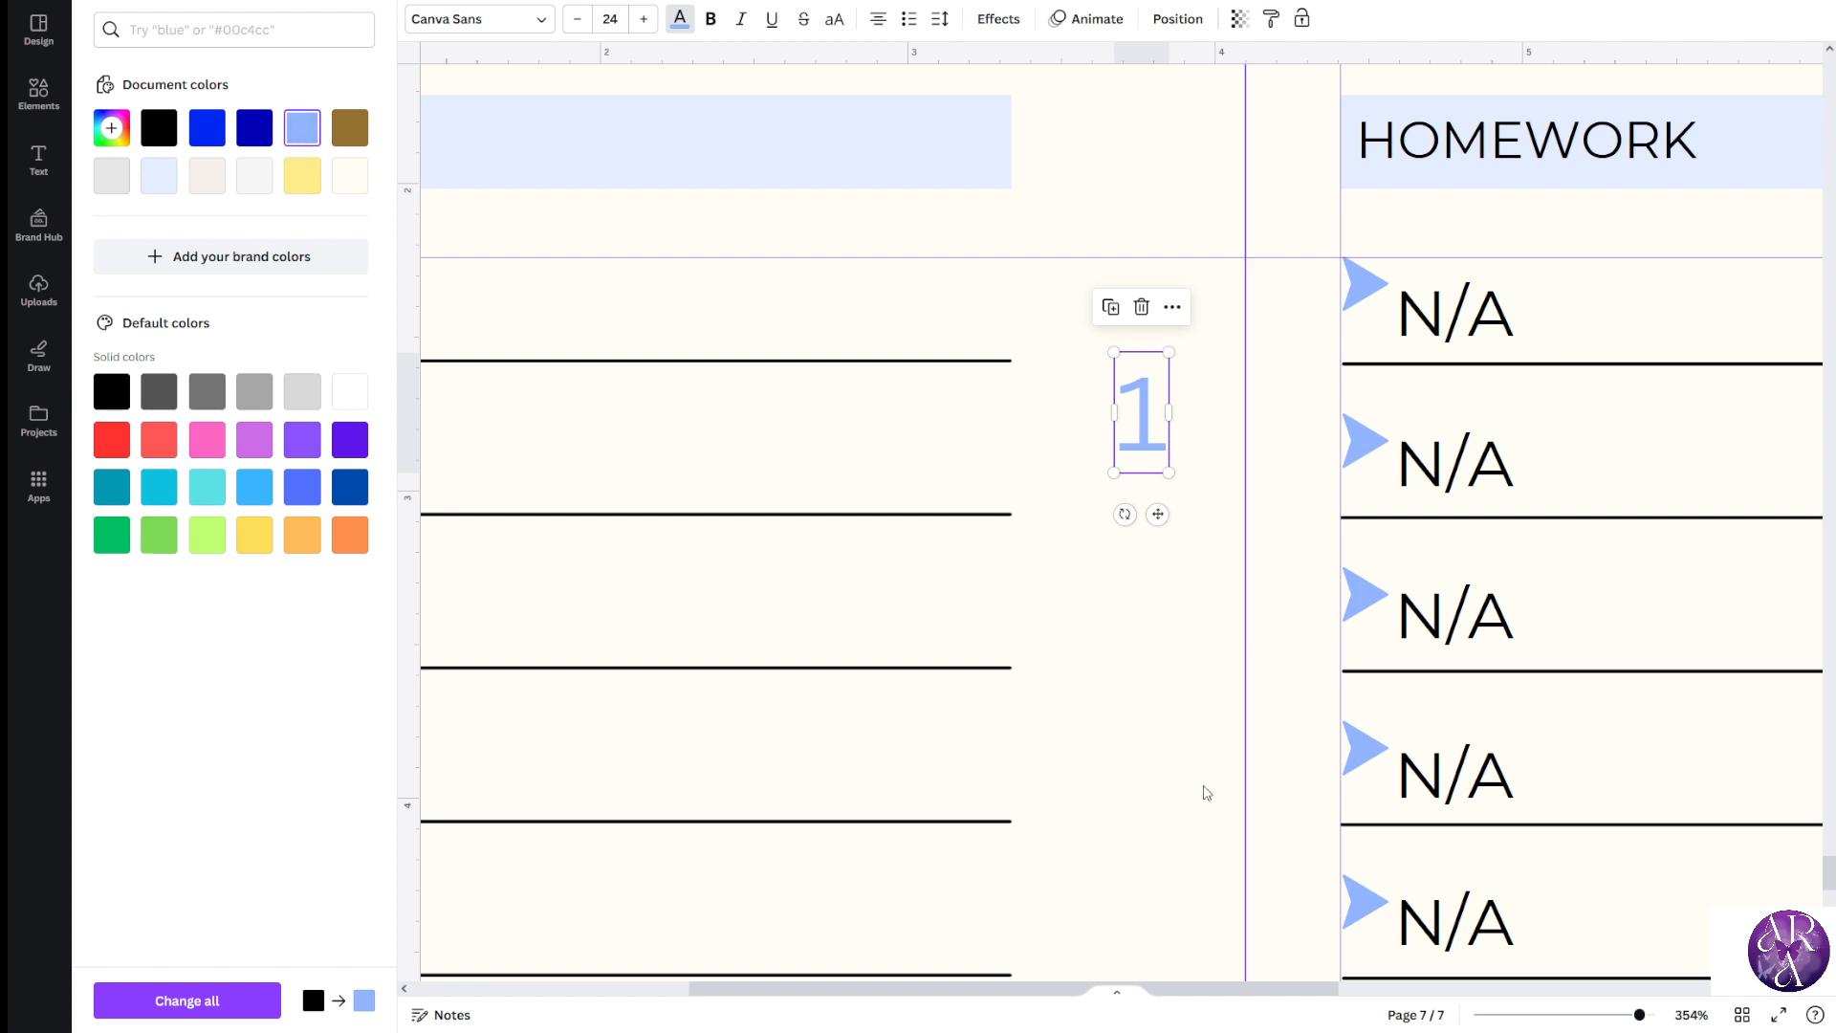
{"action": "left_click", "coordinate": [160, 186]}
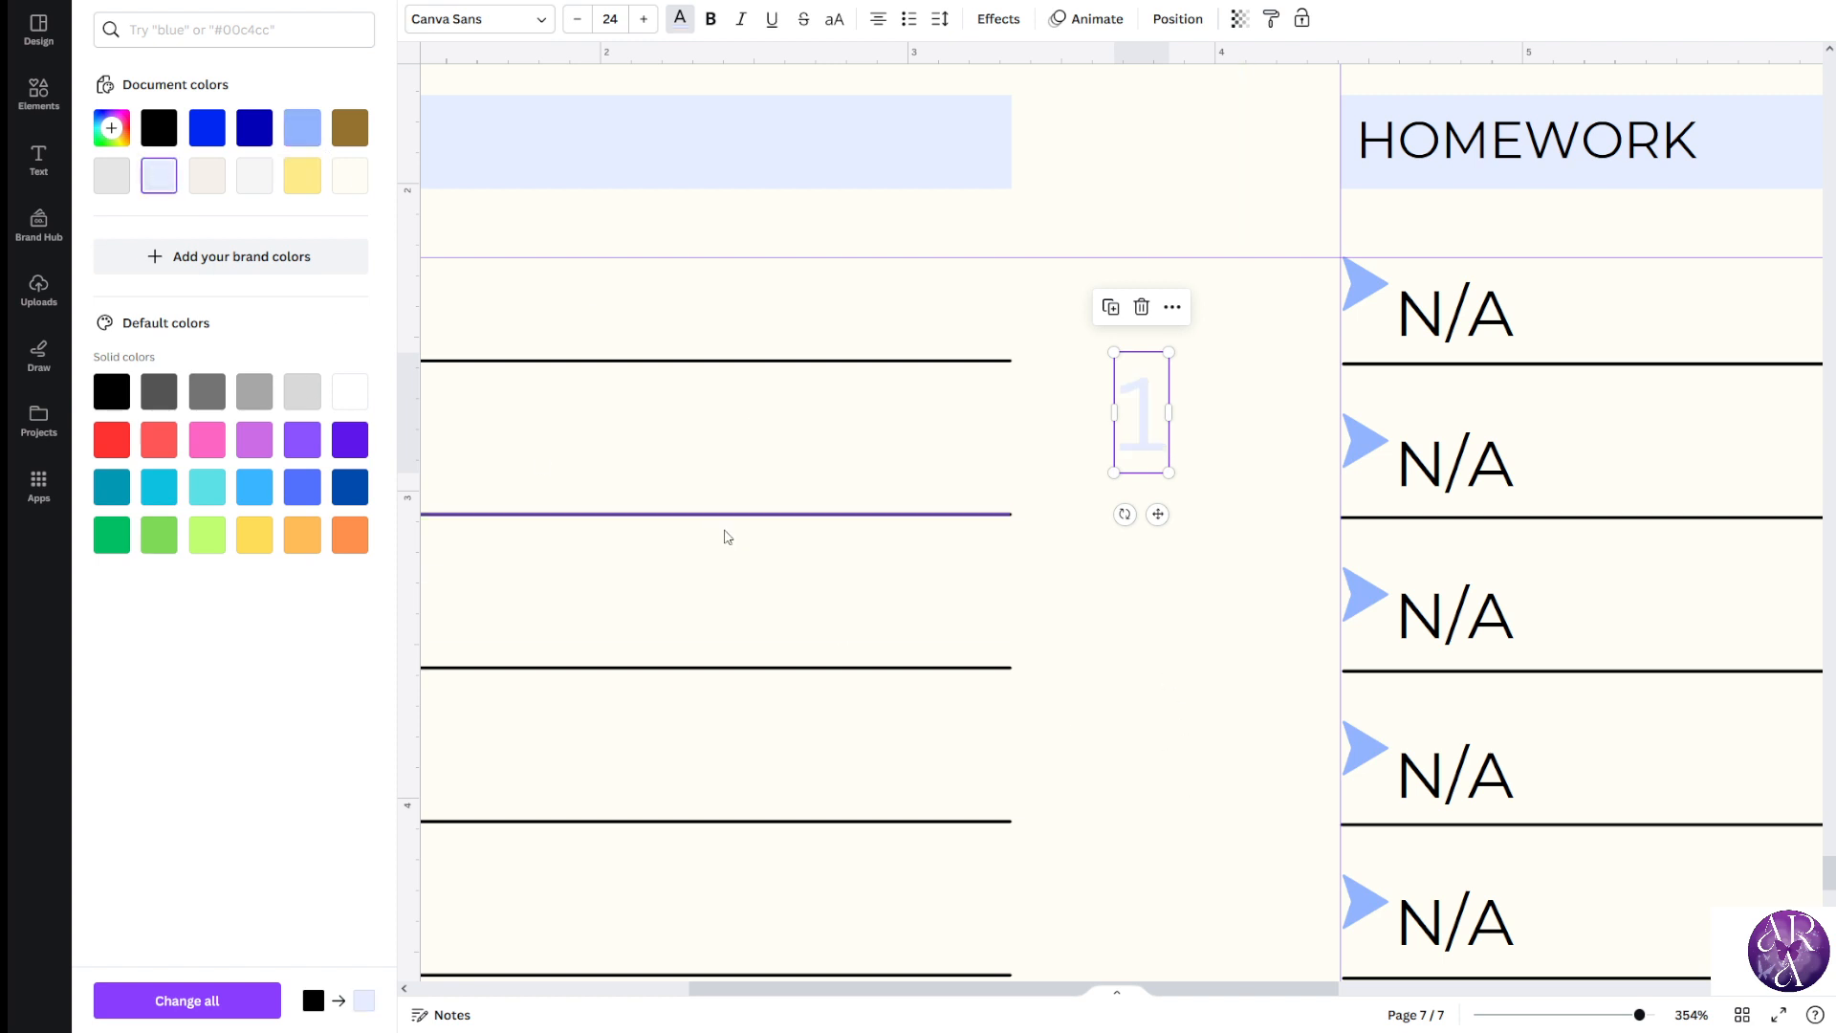
{"action": "left_click", "coordinate": [302, 130]}
{"action": "left_click", "coordinate": [1226, 639]}
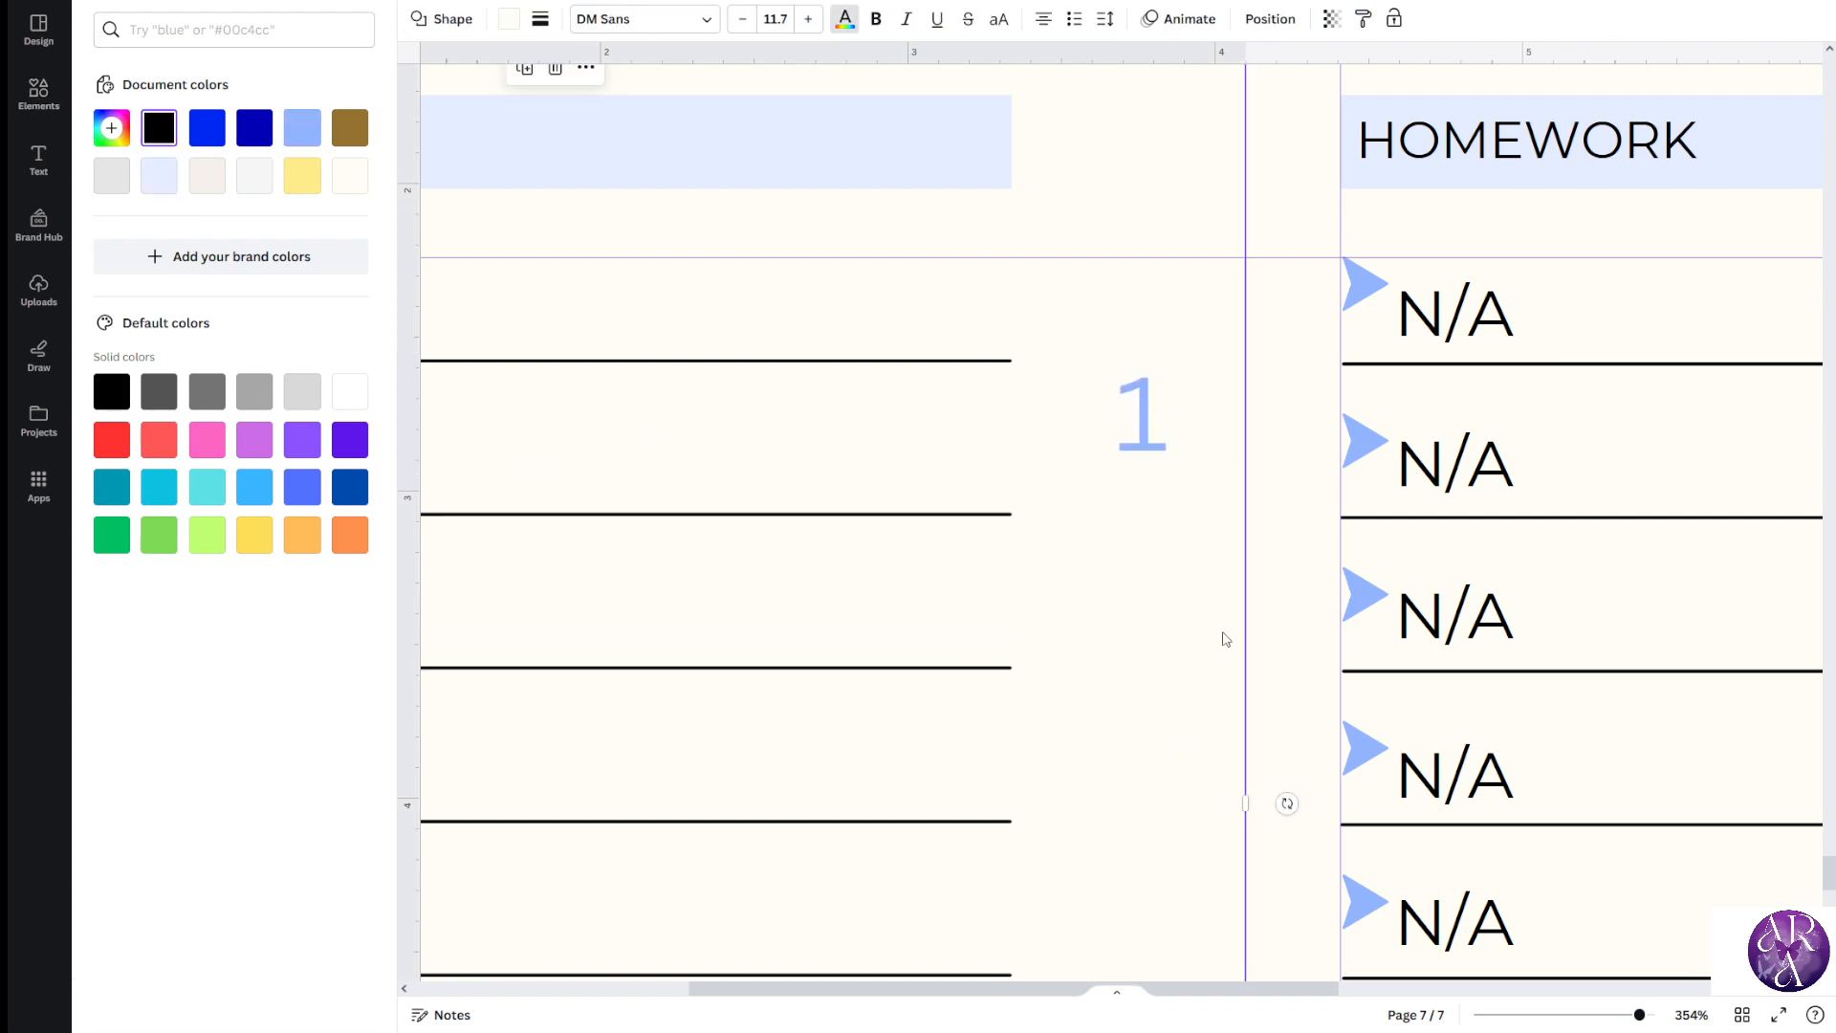
{"action": "left_click", "coordinate": [856, 361]}
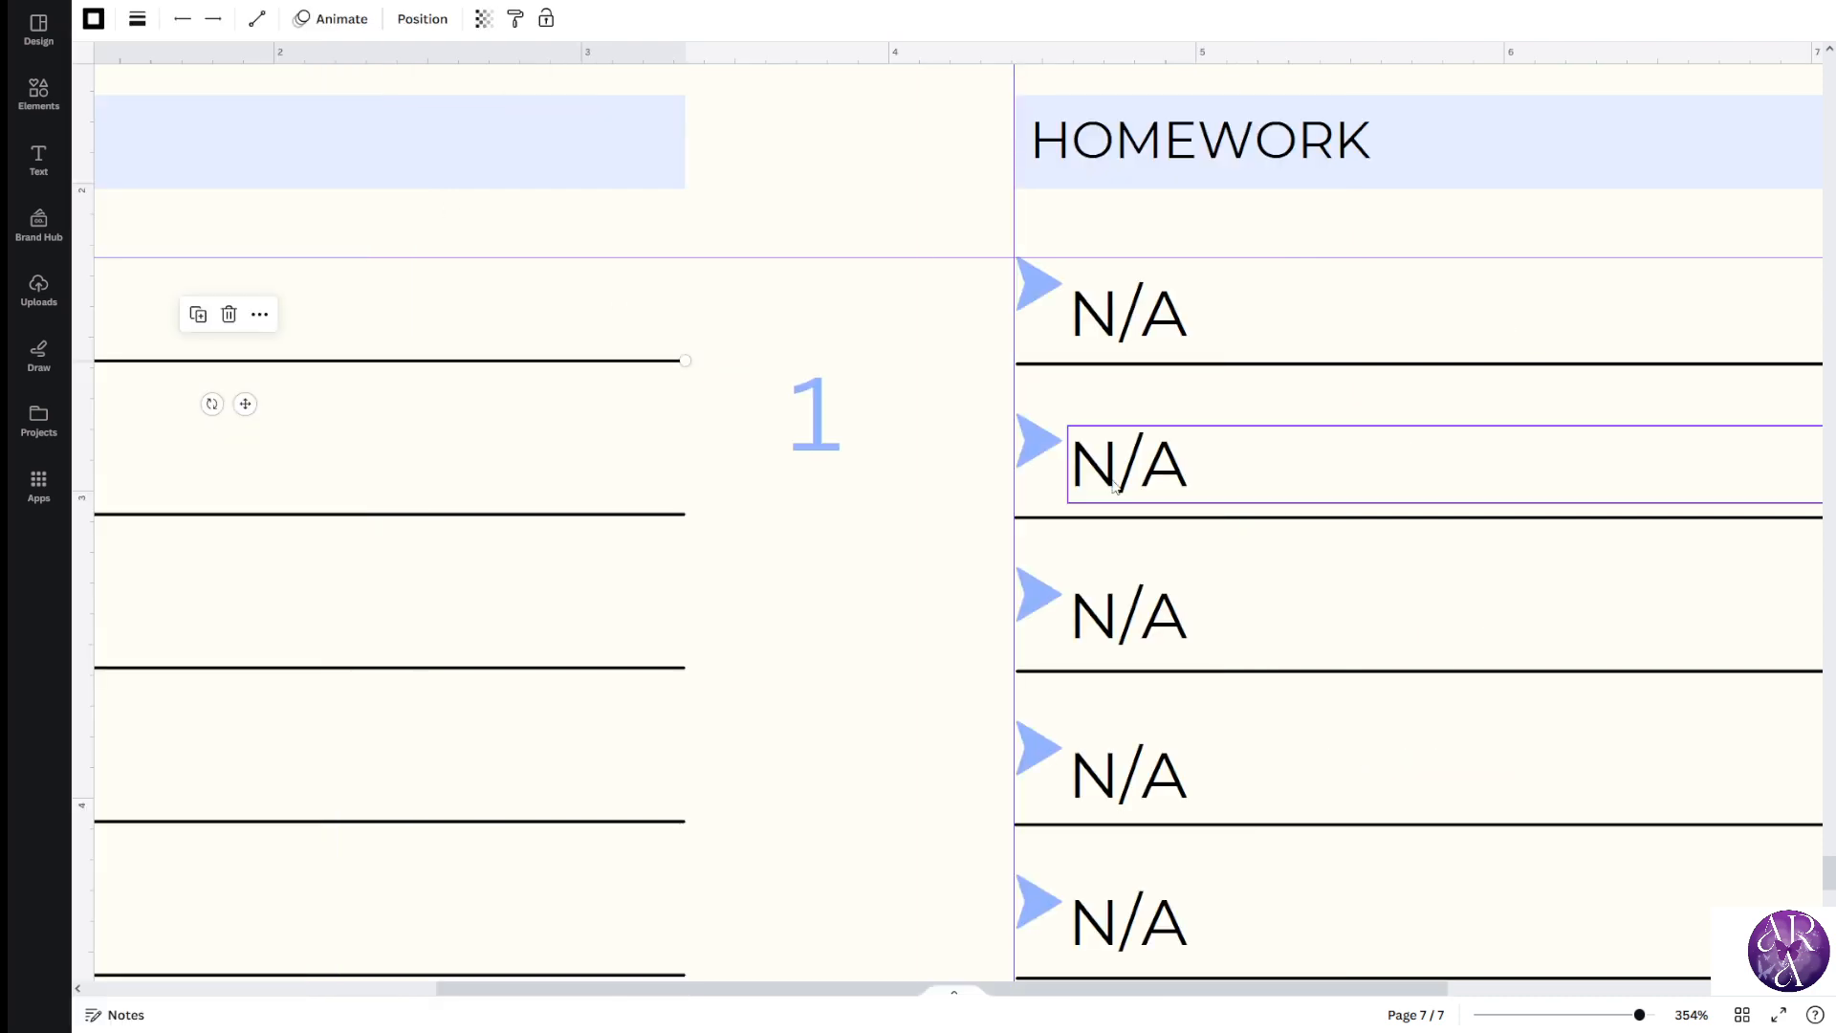
Change the font of the "1" text to Montserrat Classic
{"action": "left_click", "coordinate": [837, 427]}
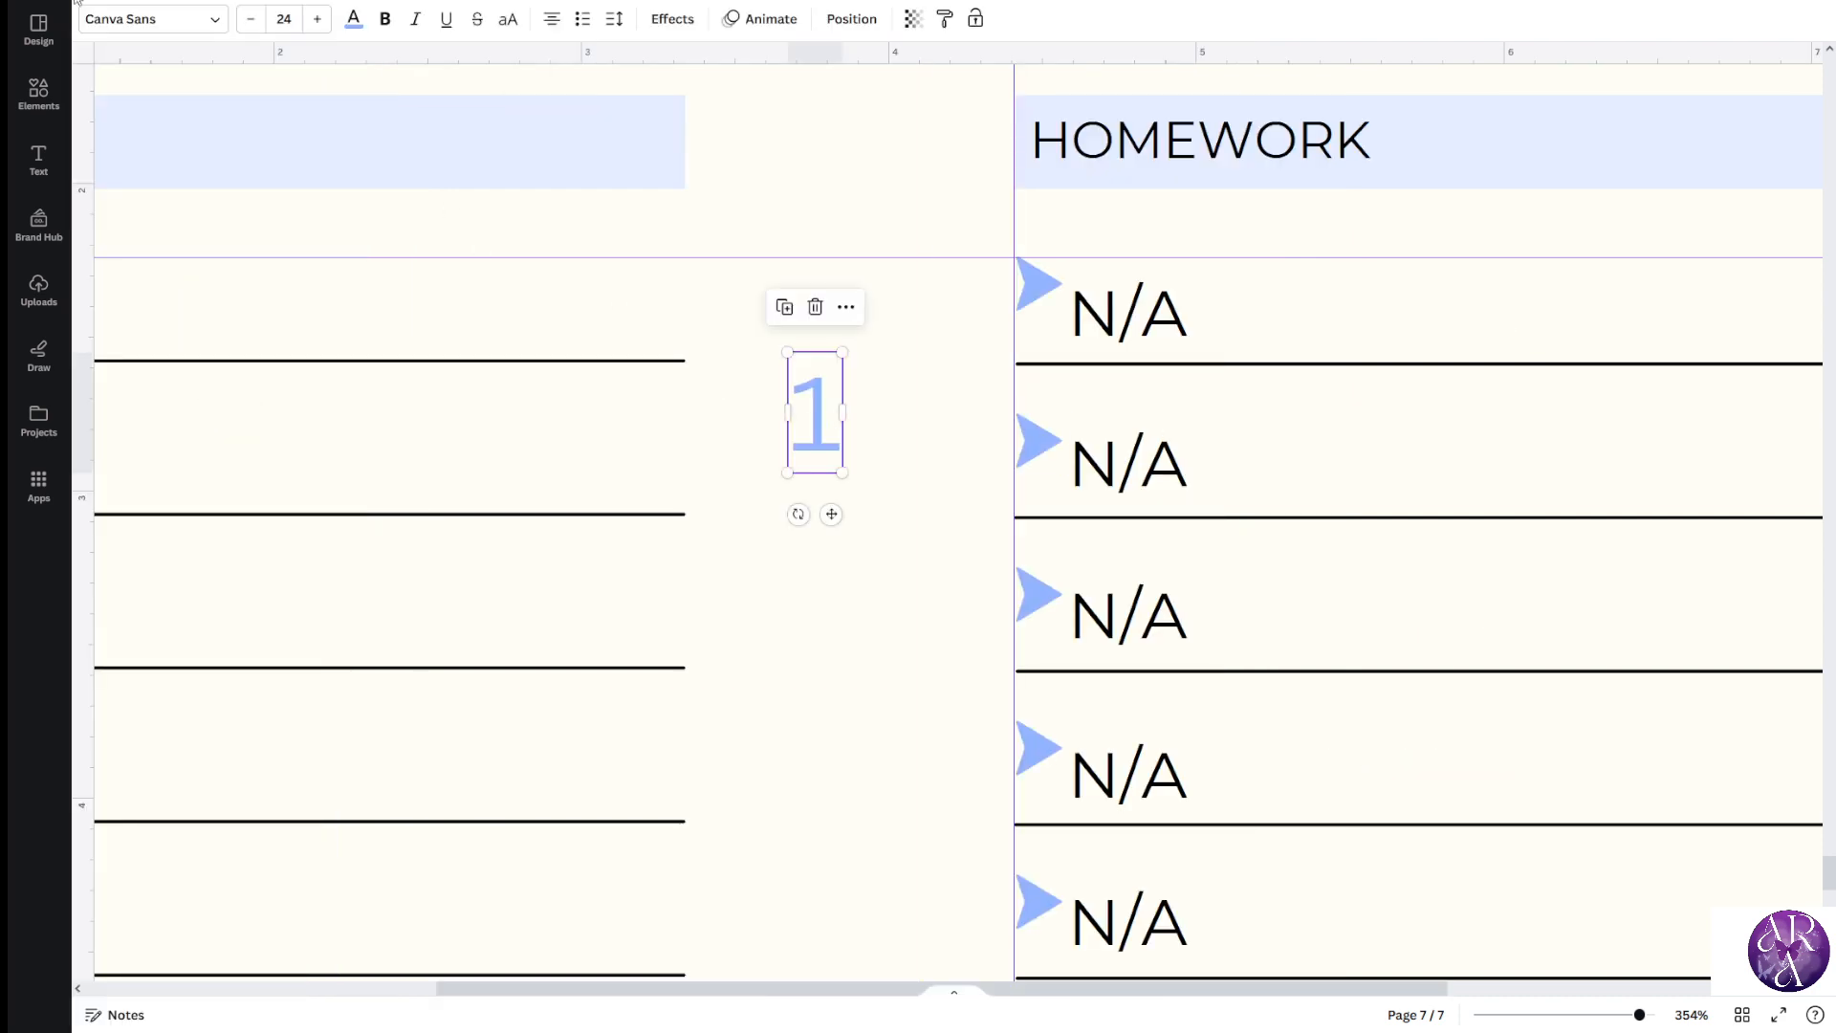
{"action": "left_click", "coordinate": [218, 18]}
{"action": "left_click", "coordinate": [184, 185]}
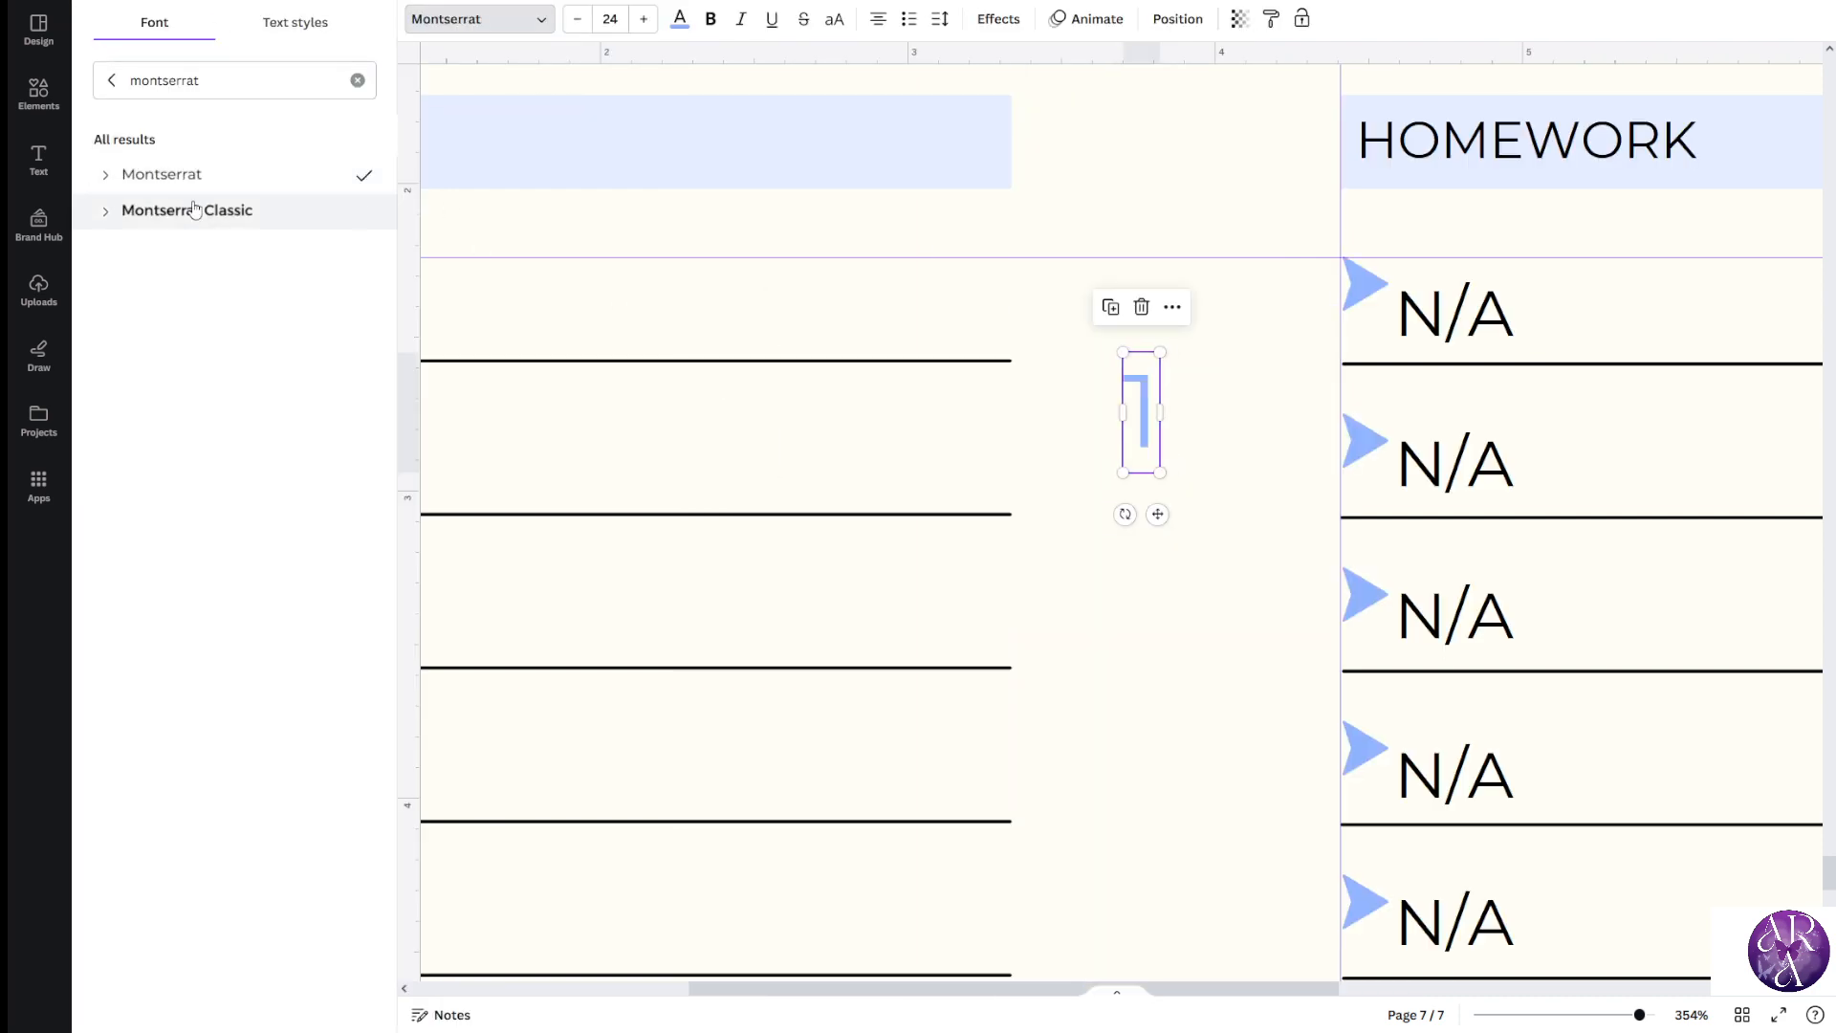
{"action": "left_click", "coordinate": [194, 202]}
{"action": "left_click", "coordinate": [191, 181]}
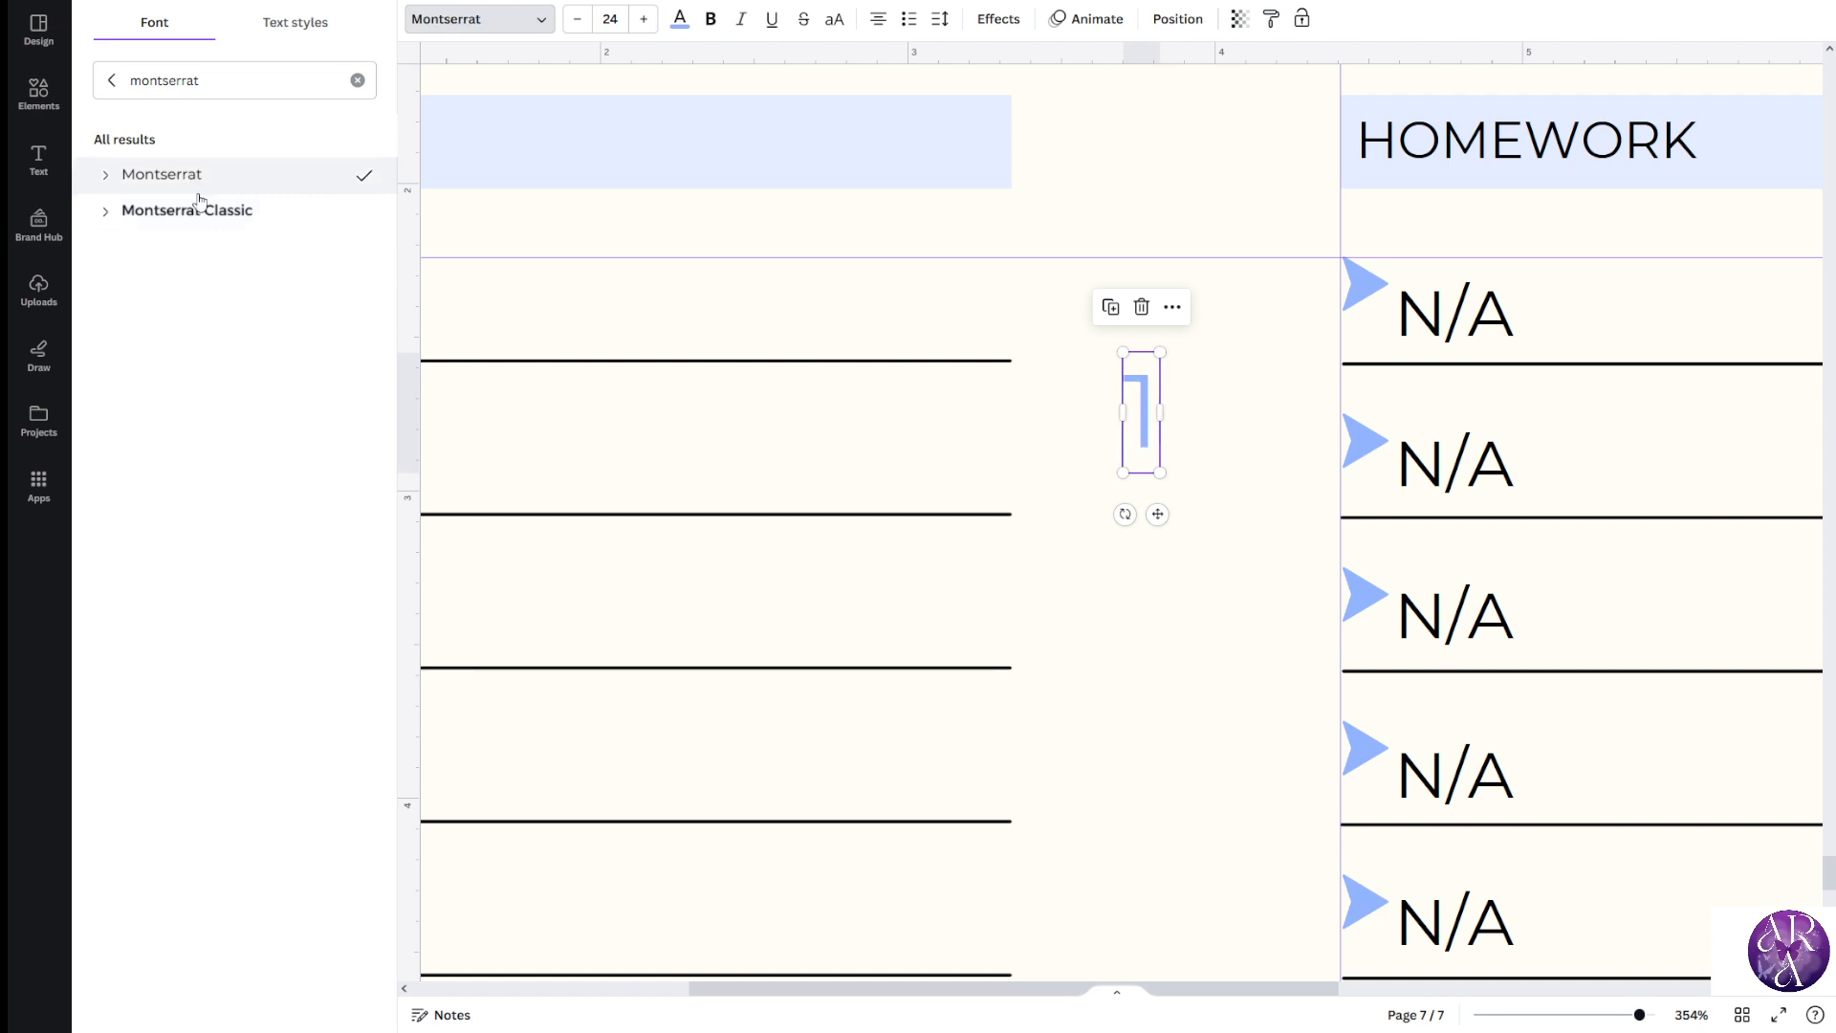
{"action": "left_click", "coordinate": [198, 210]}
{"action": "left_click", "coordinate": [1166, 606]}
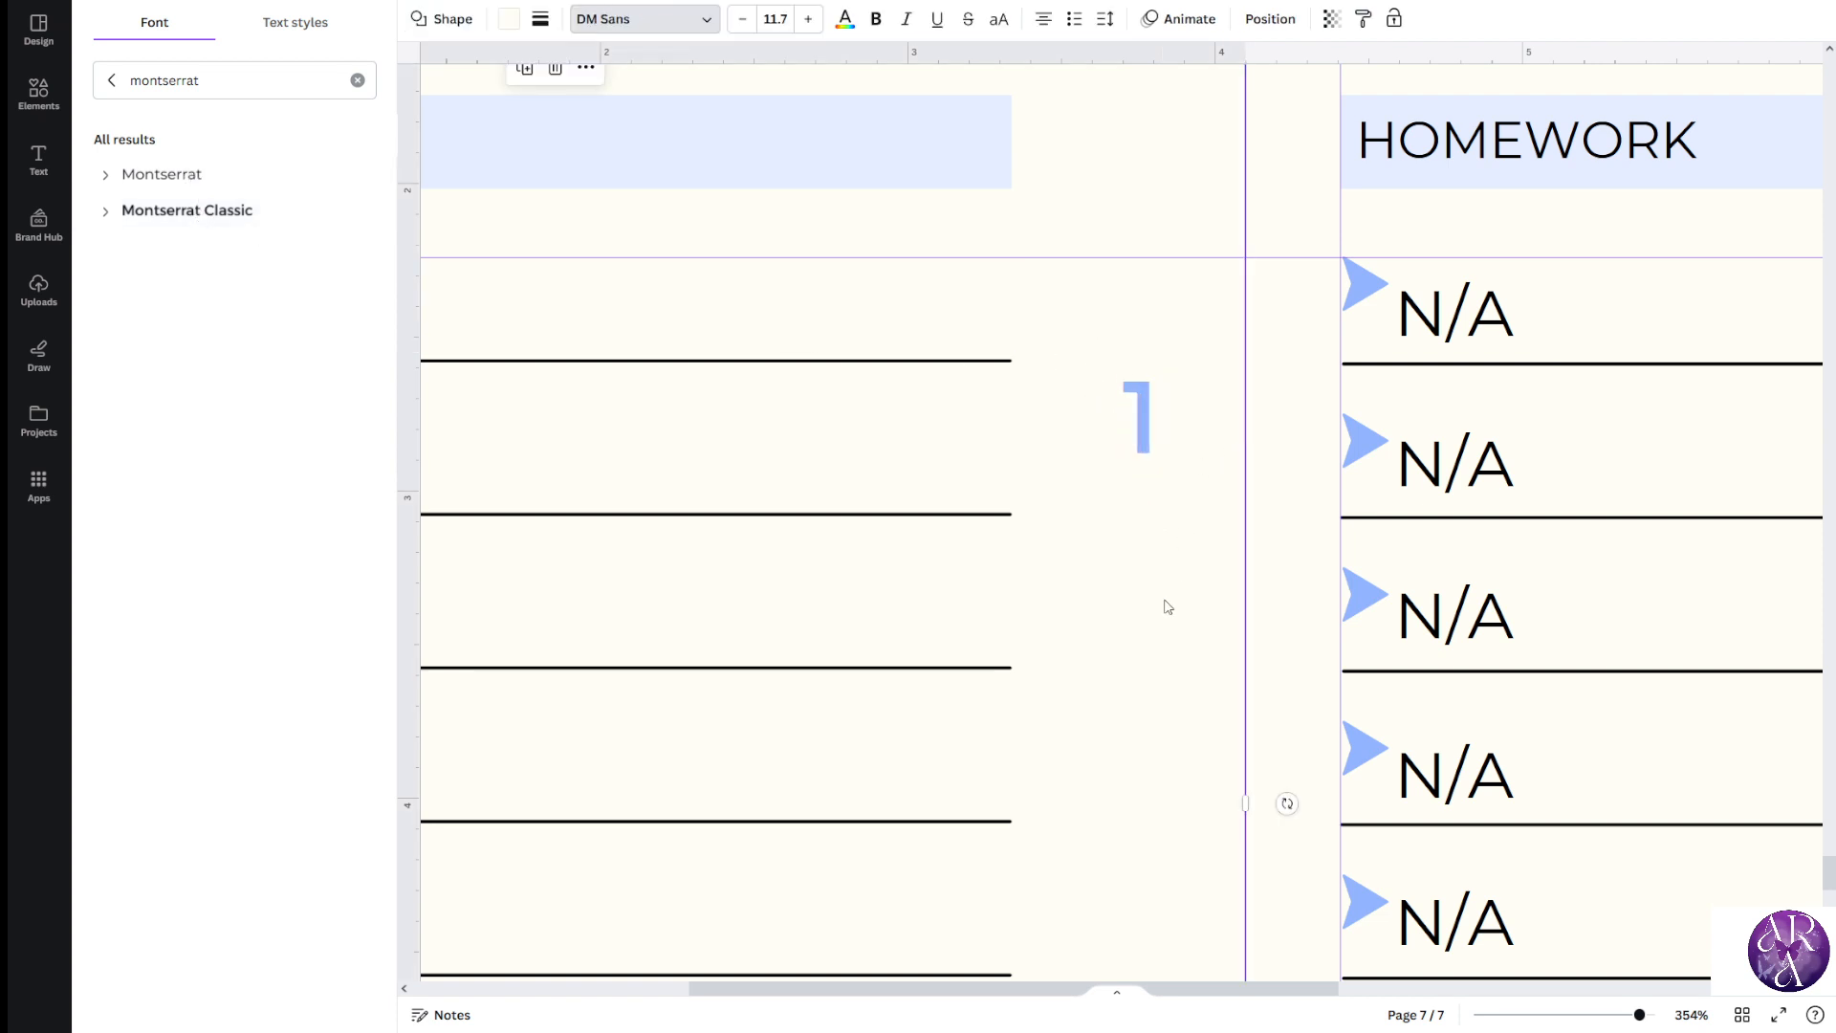
{"action": "left_click", "coordinate": [656, 760]}
{"action": "left_click", "coordinate": [1184, 791]}
{"action": "left_click", "coordinate": [1182, 665]}
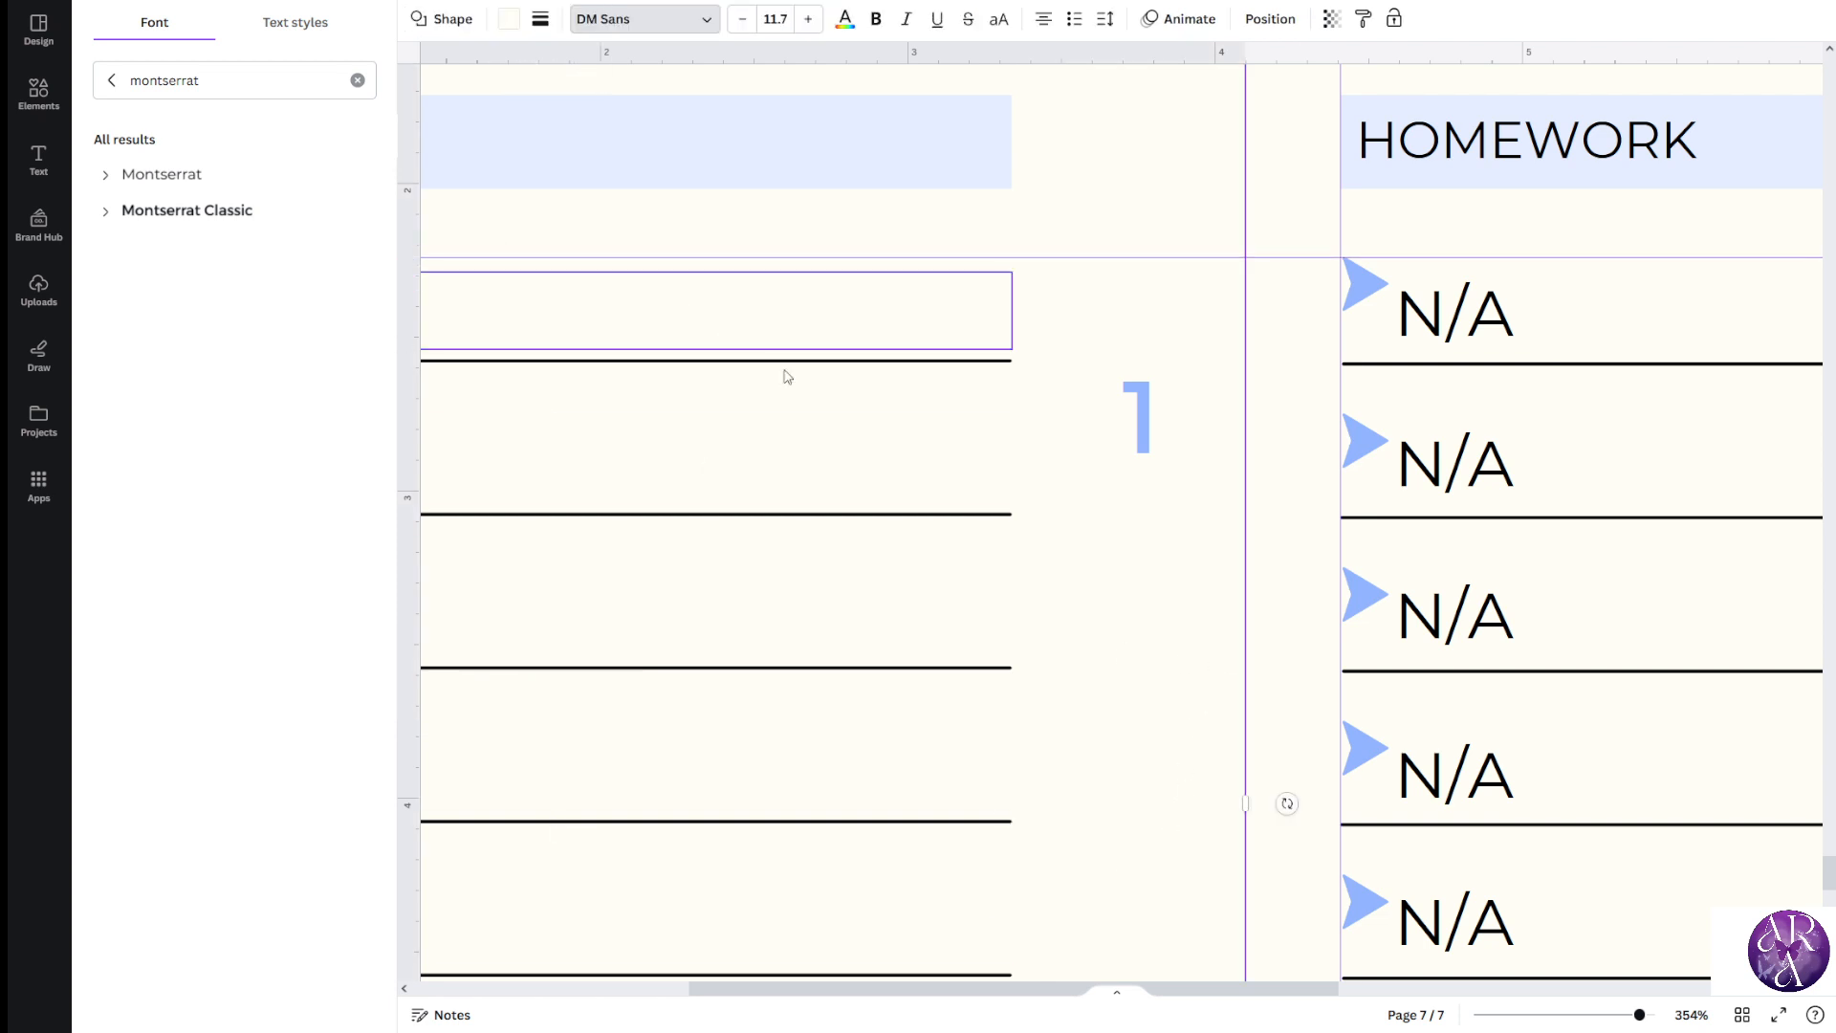
{"action": "left_click", "coordinate": [851, 512]}
Move the "1" up toward the first homework row and shrink it to font size 13
{"action": "left_click", "coordinate": [825, 444]}
{"action": "left_click_drag", "start_coordinate": [824, 445], "coordinate": [892, 375]}
{"action": "left_click", "coordinate": [219, 21]}
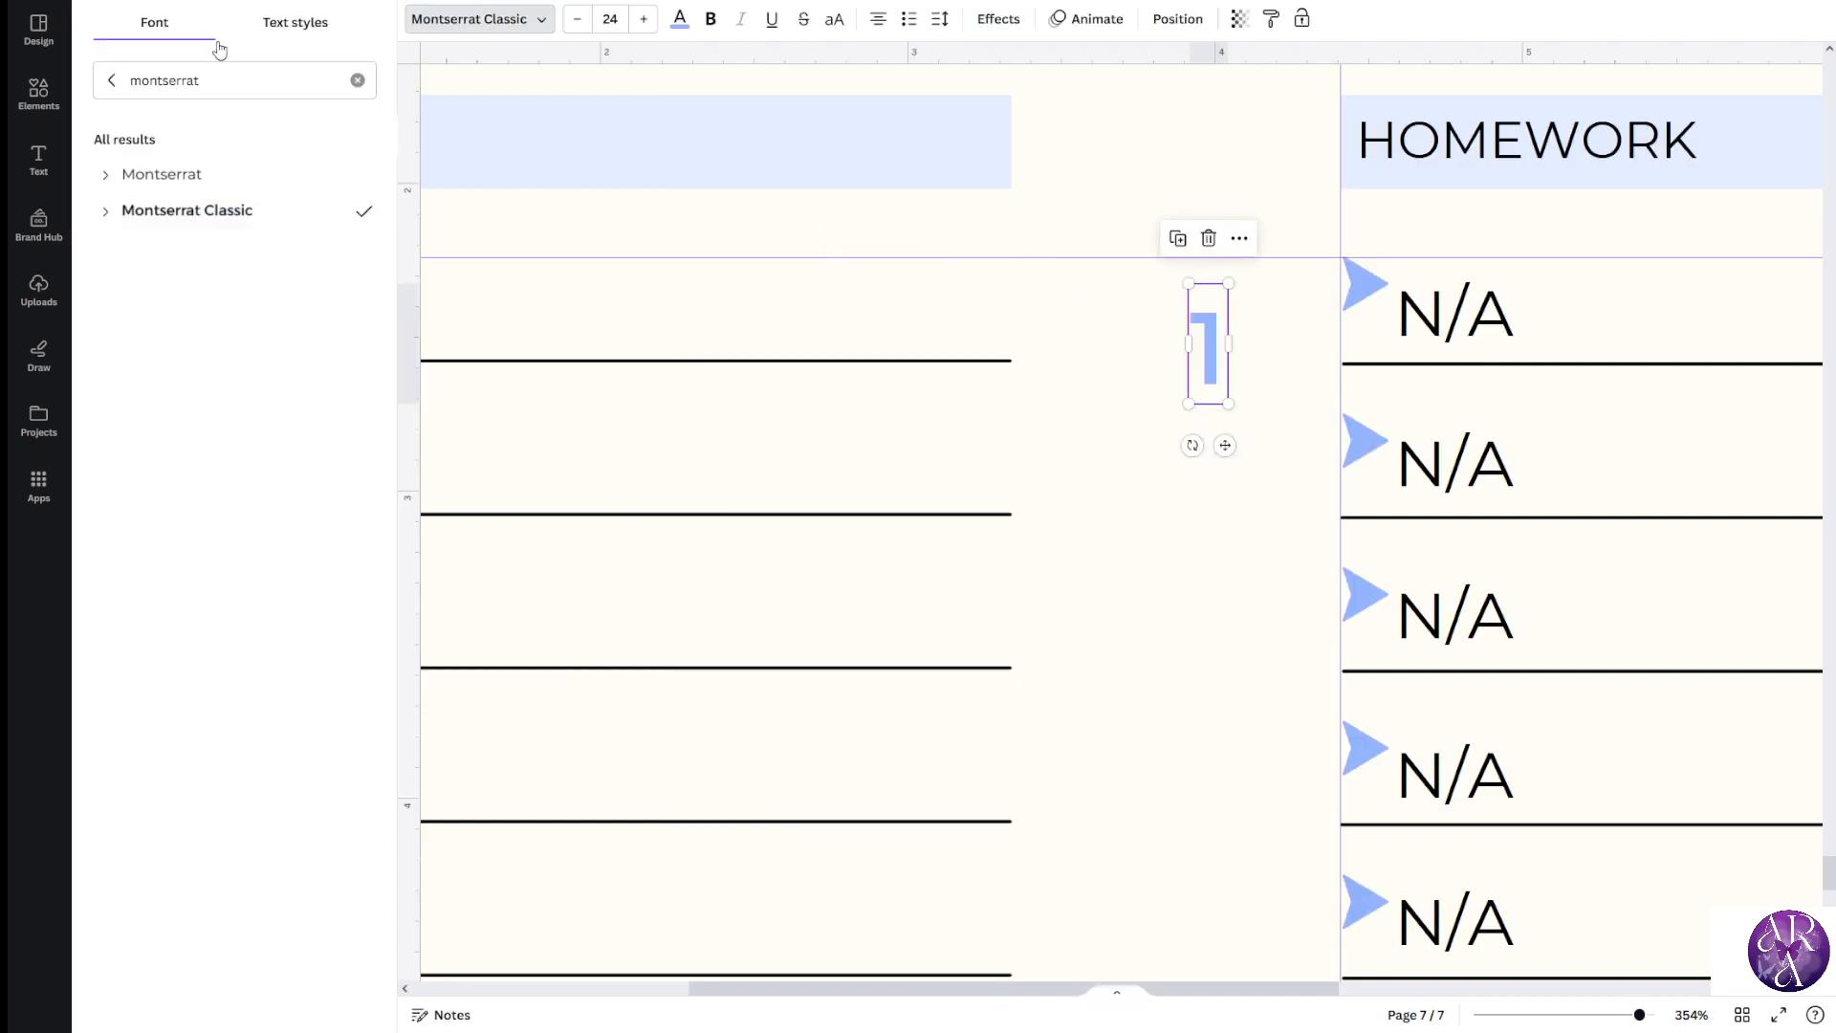
{"action": "left_click", "coordinate": [1167, 161]}
{"action": "left_click", "coordinate": [1464, 172]}
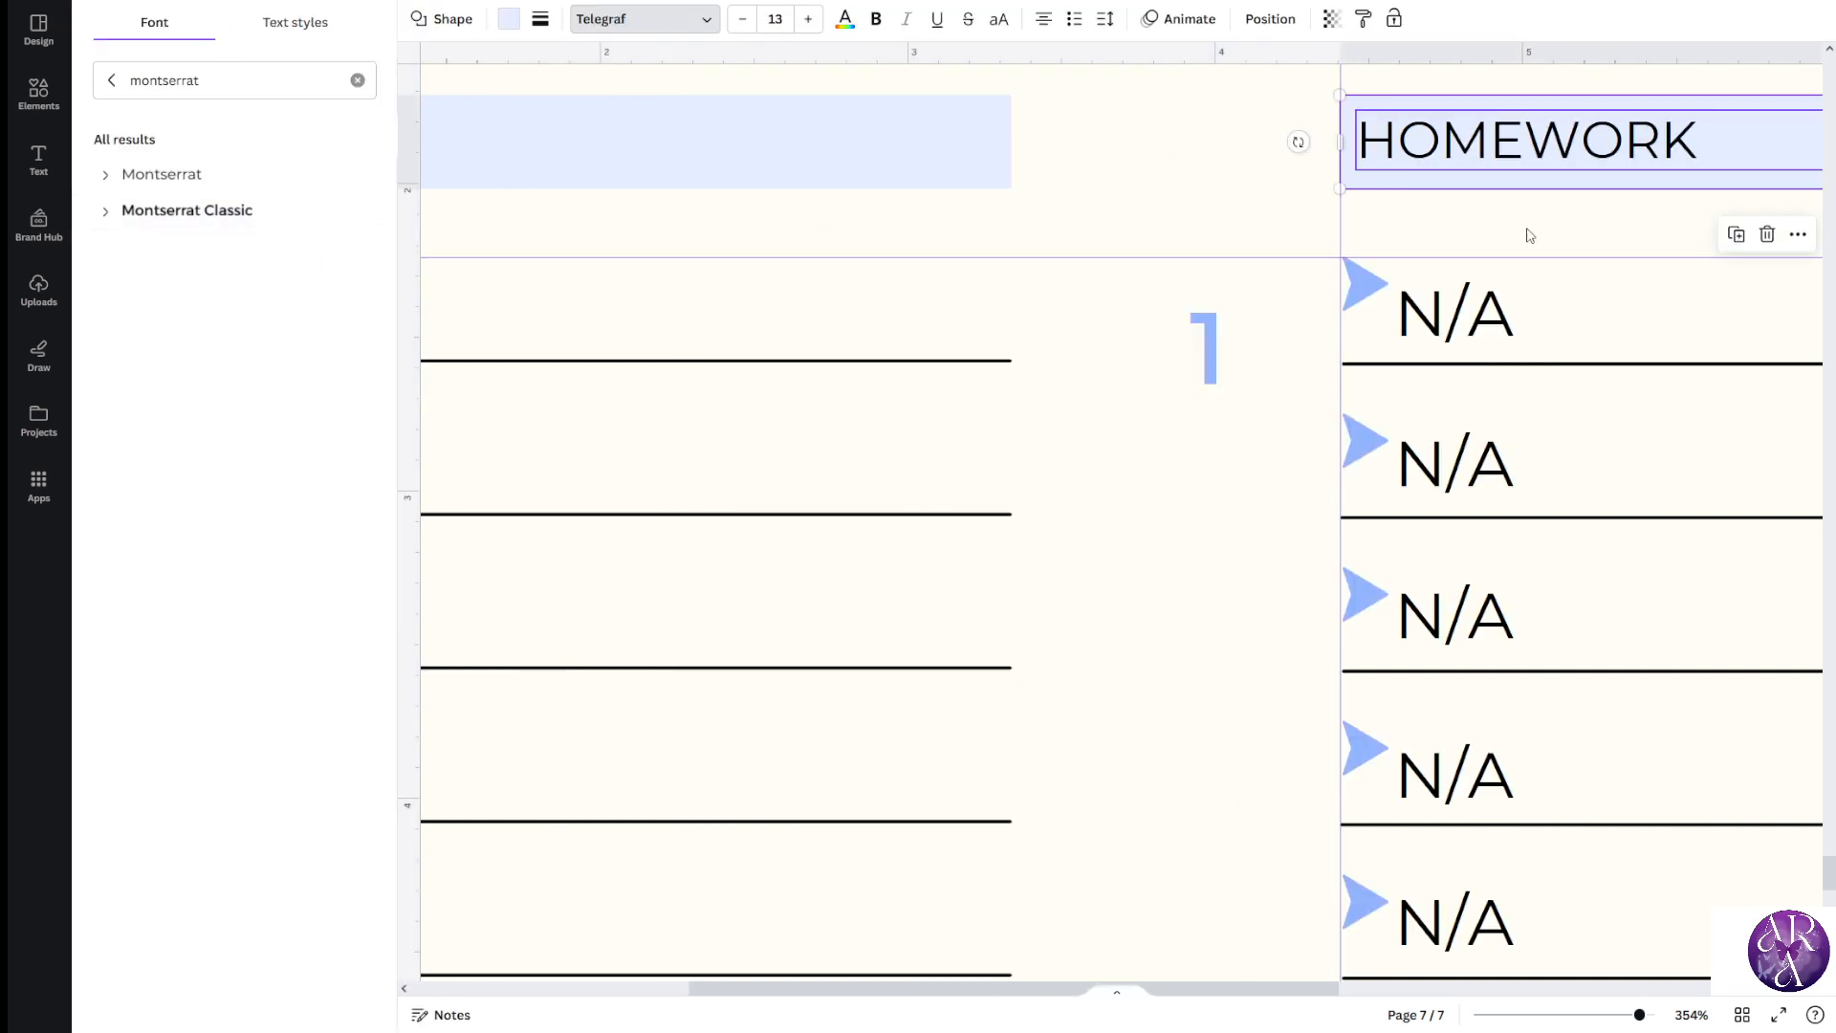
{"action": "left_click", "coordinate": [1559, 320]}
{"action": "left_click", "coordinate": [1607, 536]}
{"action": "left_click", "coordinate": [1258, 622]}
{"action": "left_click", "coordinate": [693, 206]}
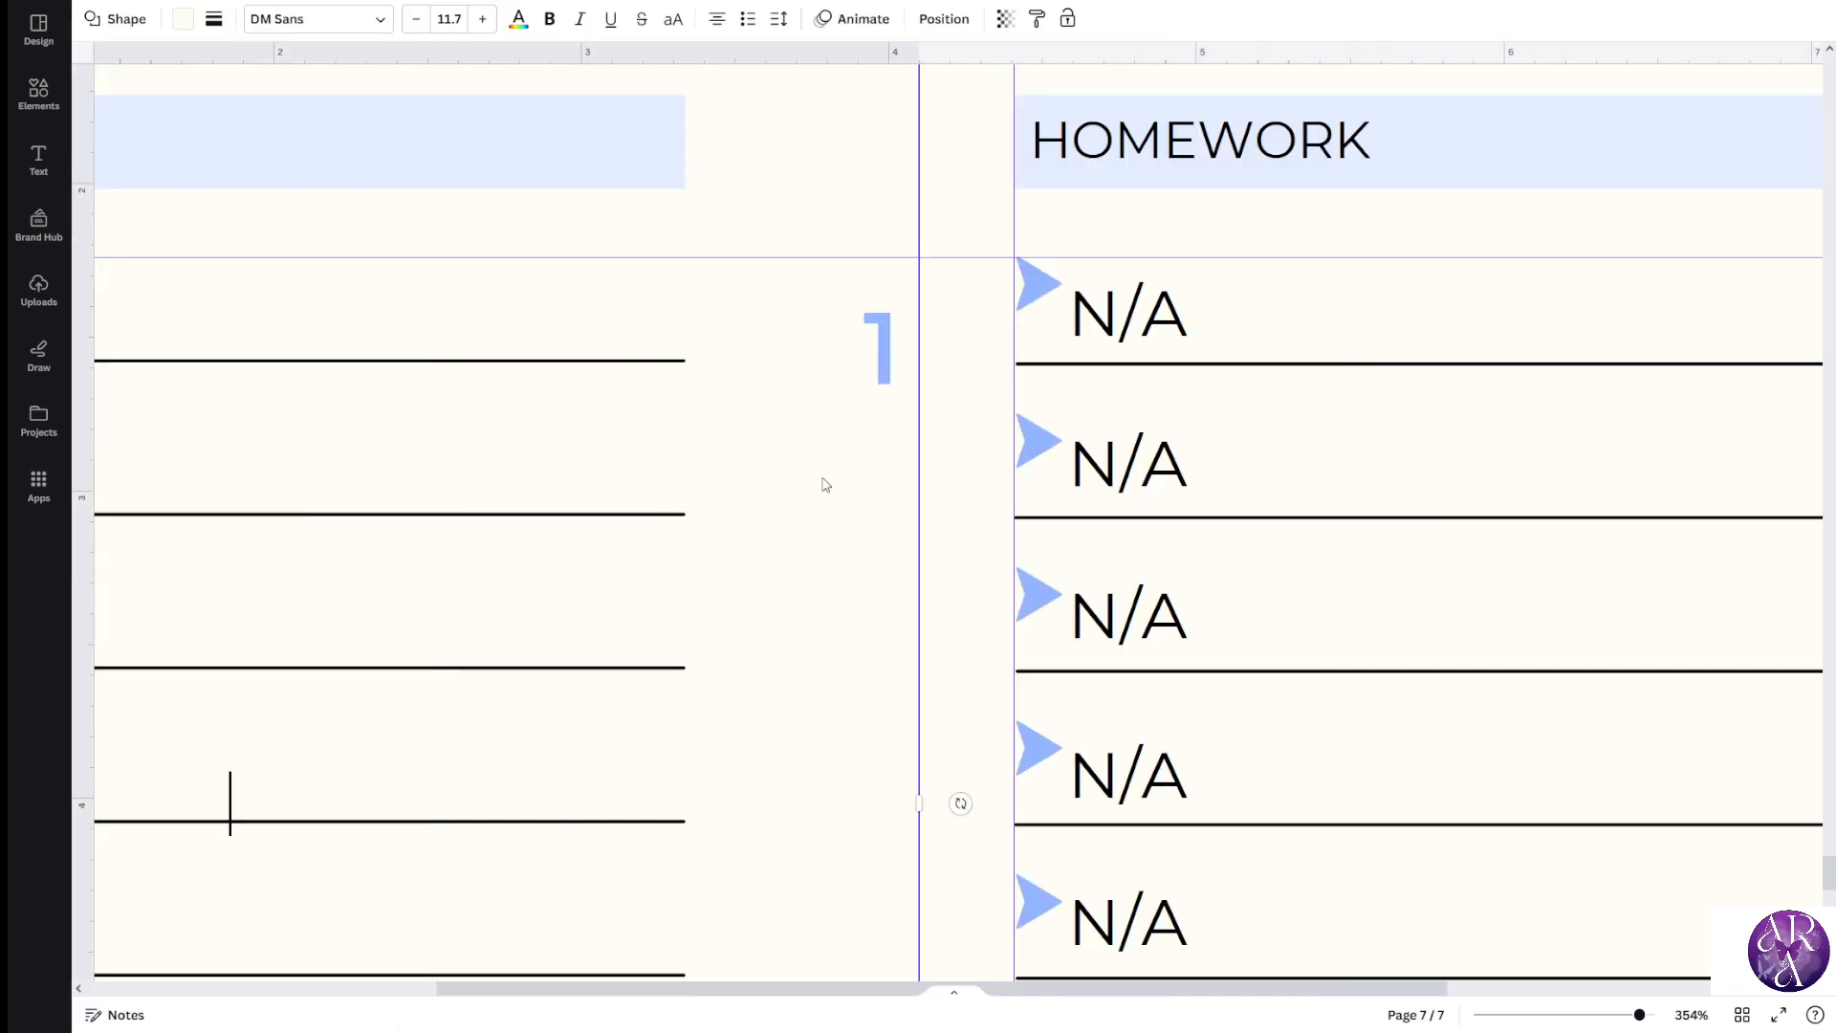
{"action": "left_click", "coordinate": [893, 377]}
{"action": "left_click_drag", "start_coordinate": [901, 402], "coordinate": [906, 335]}
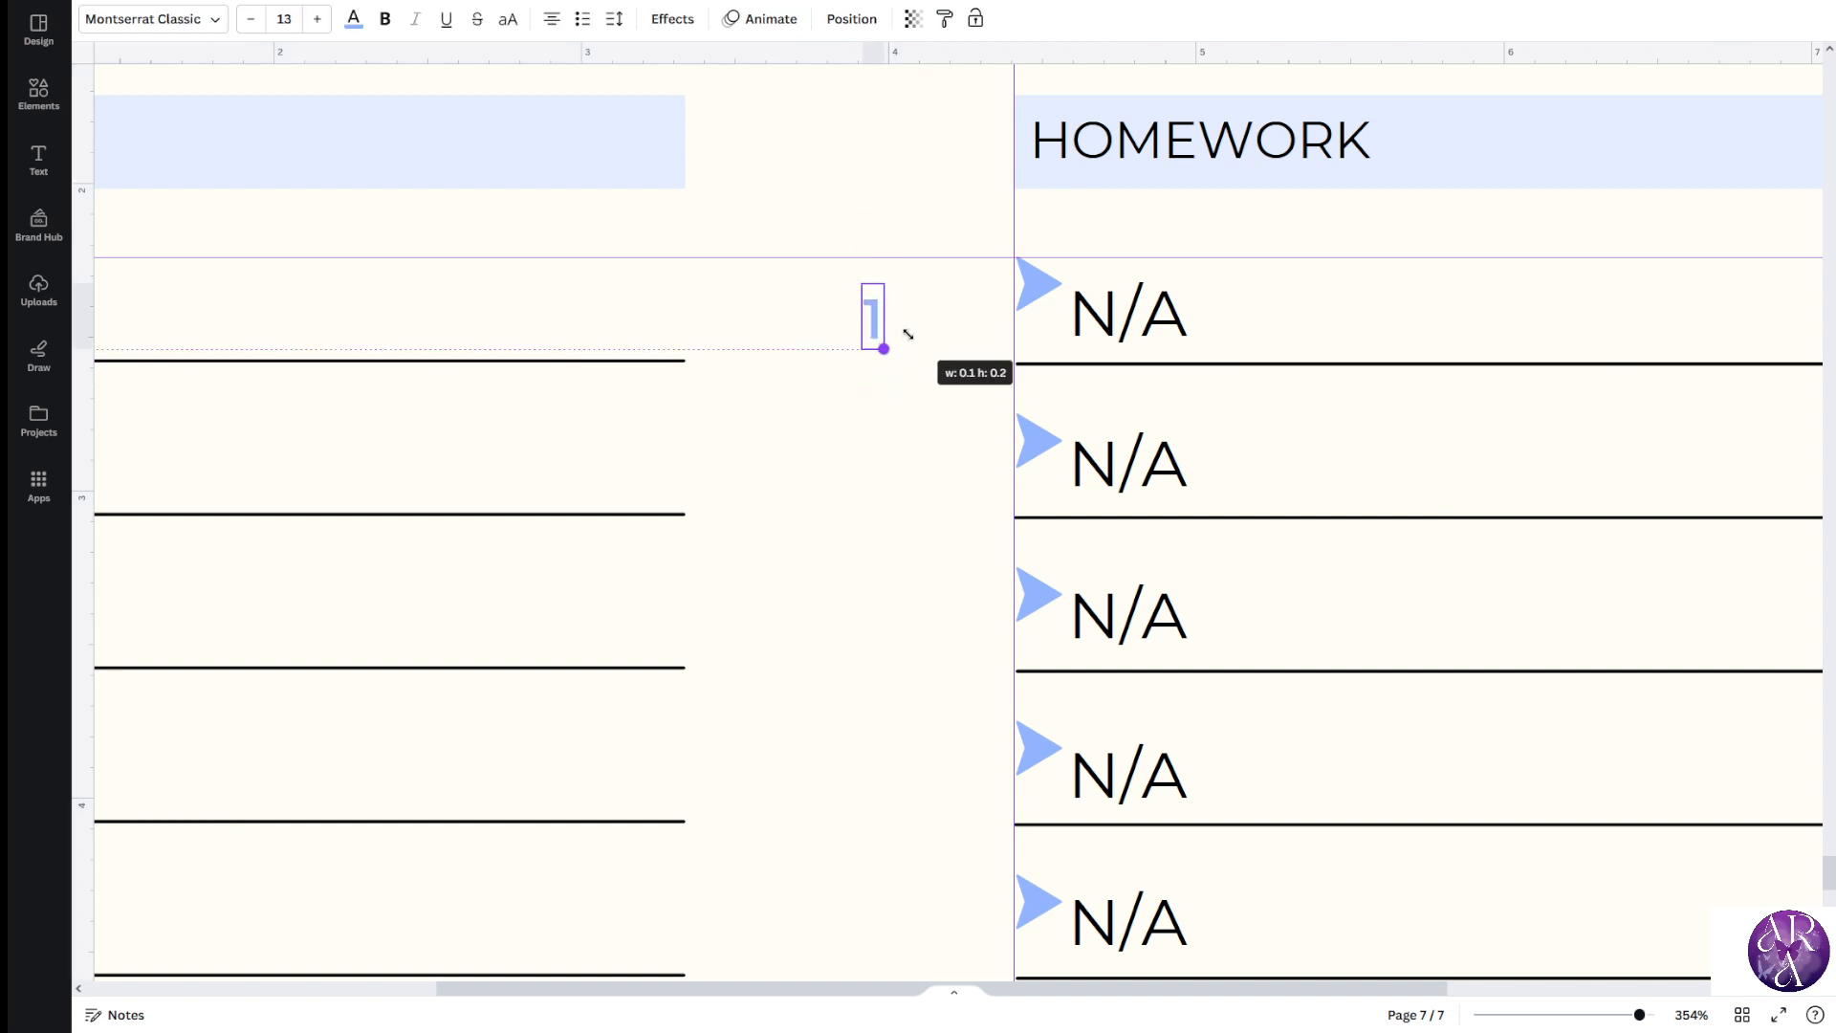
Delete the arrow of the first homework row and put the "1" in its place at the vertical guide
{"action": "left_click", "coordinate": [1048, 283]}
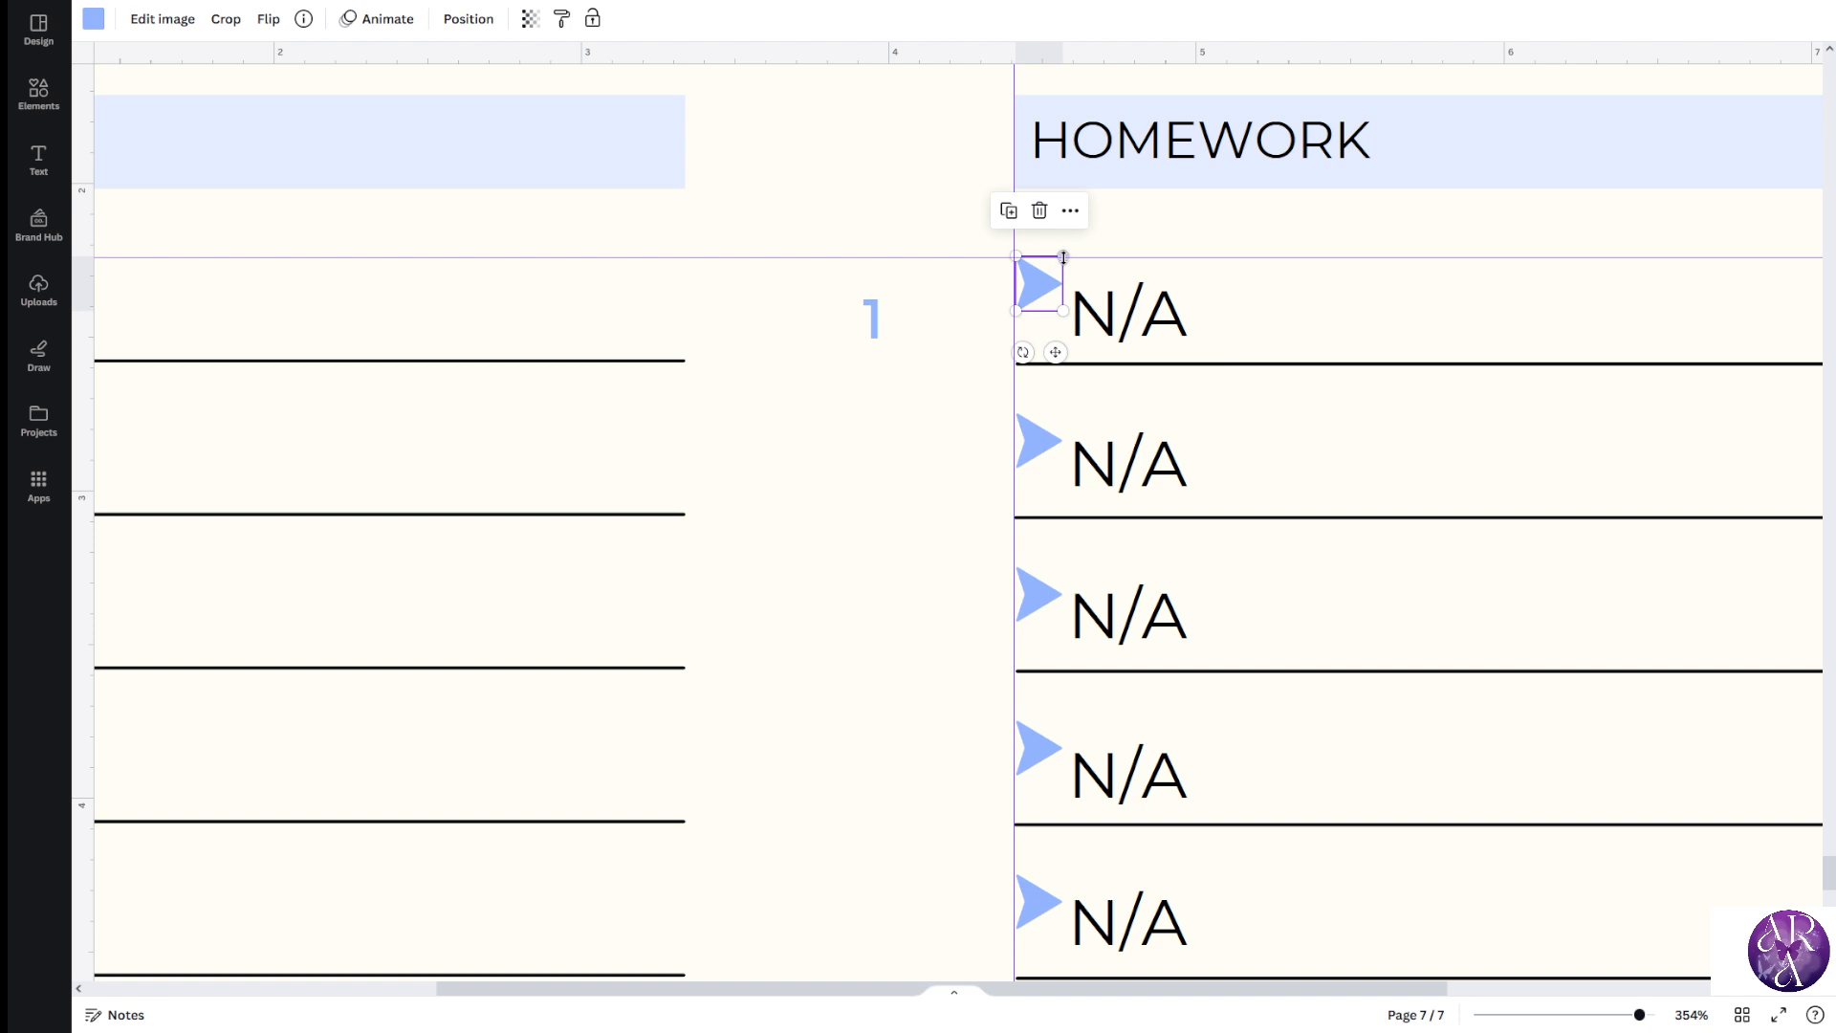
{"action": "left_click", "coordinate": [1040, 210]}
{"action": "left_click_drag", "start_coordinate": [867, 323], "coordinate": [931, 383]}
Duplicate the "1", change the copy to "2", and put it in place of the second homework row's arrow
{"action": "left_click", "coordinate": [994, 211]}
{"action": "double_click", "coordinate": [932, 384]}
{"action": "type", "text": "2"}
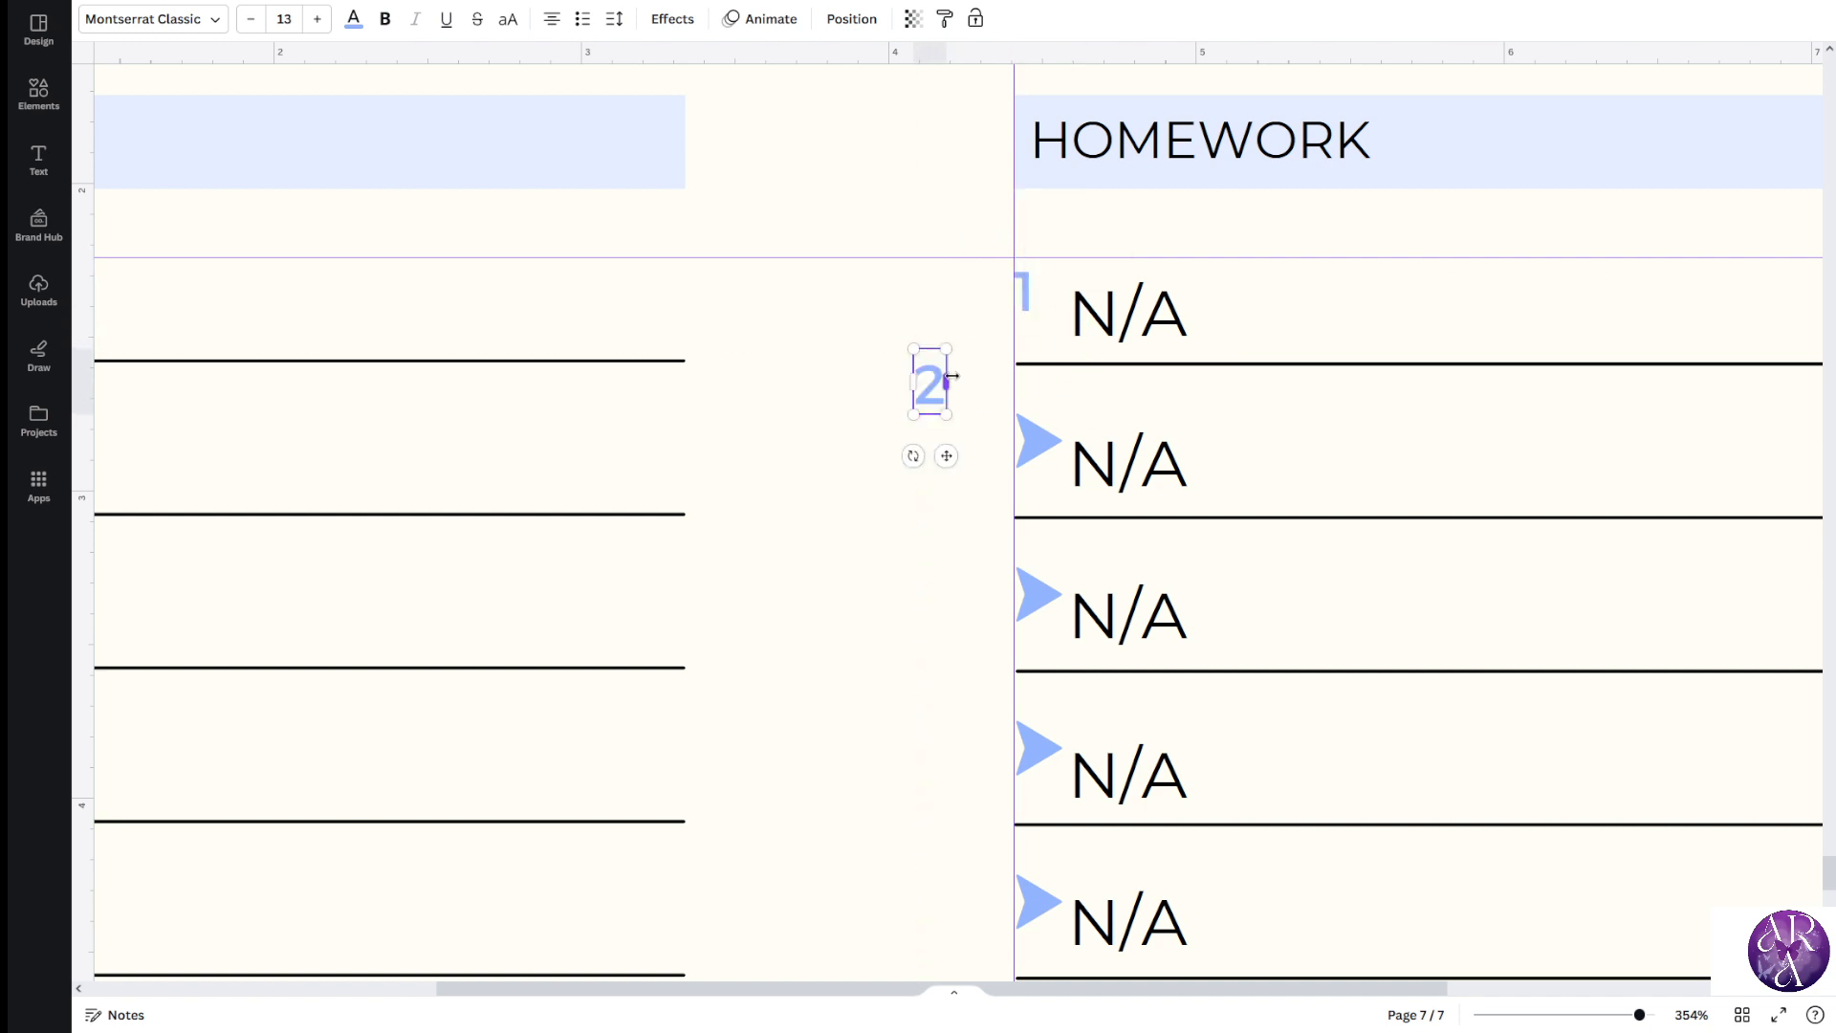
{"action": "left_click", "coordinate": [1040, 450]}
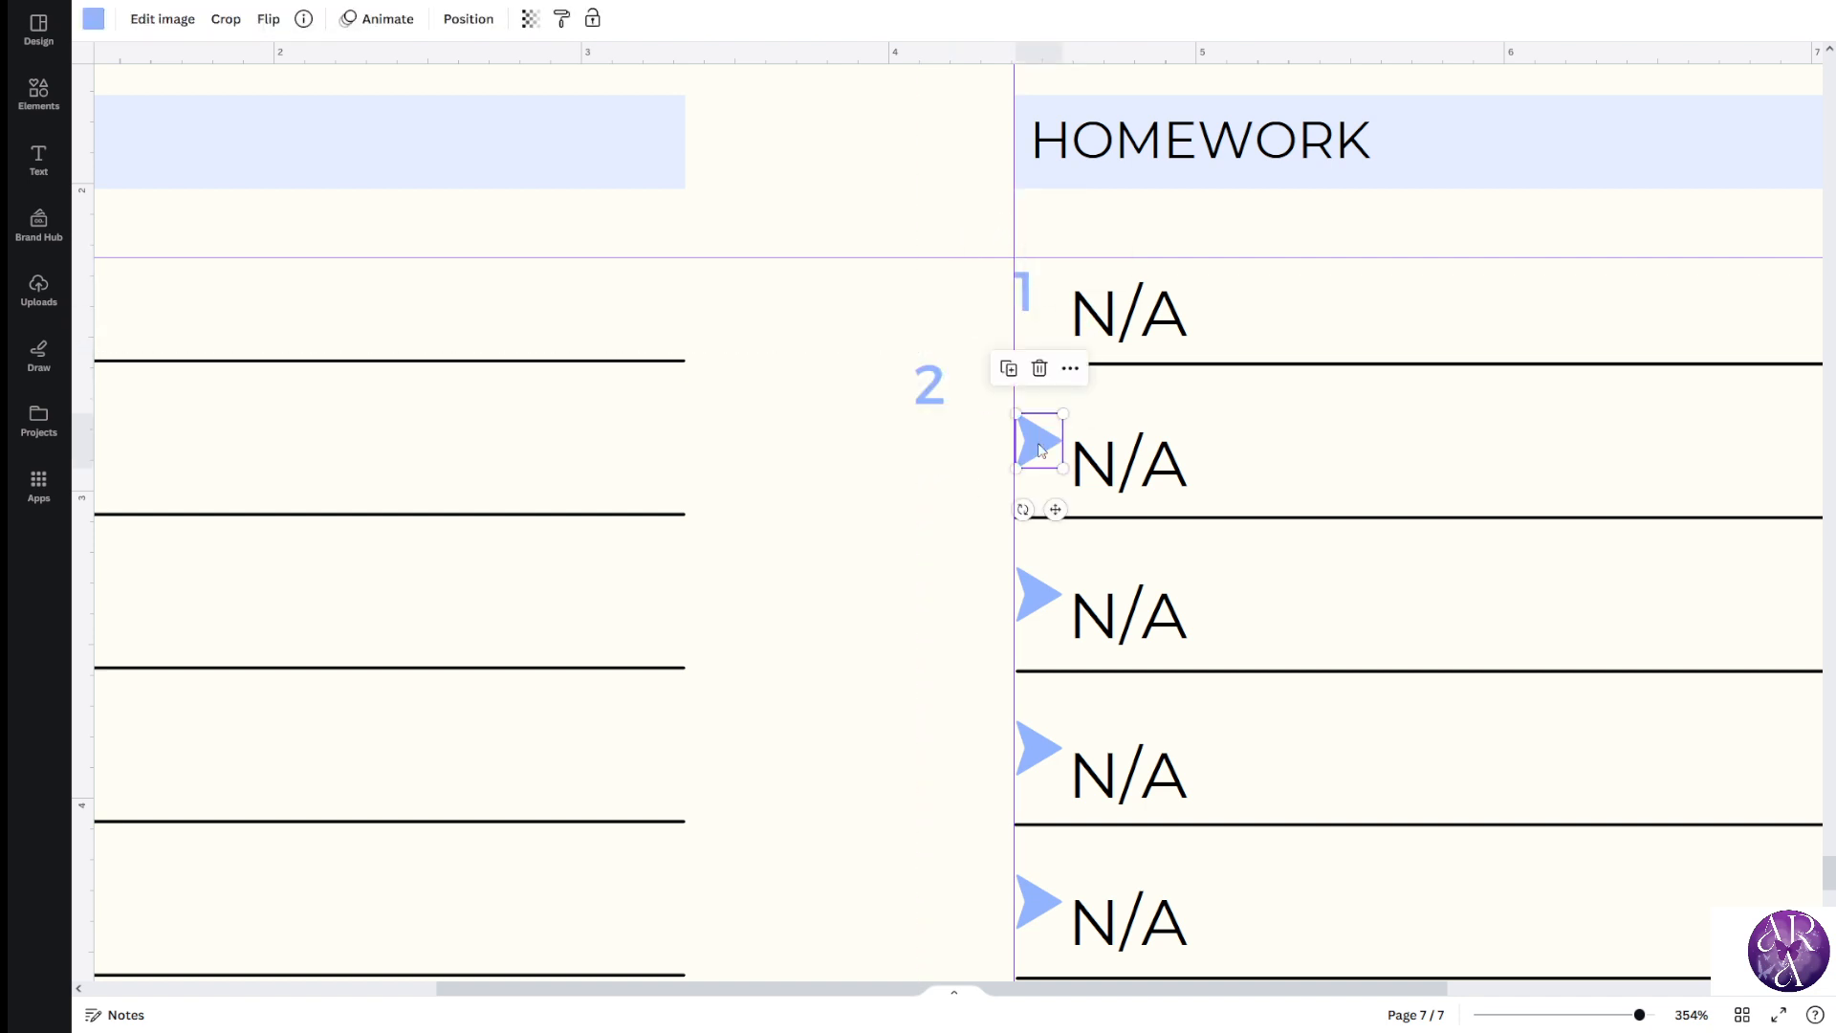
{"action": "key", "text": "Delete"}
{"action": "left_click", "coordinate": [919, 388]}
{"action": "left_click_drag", "start_coordinate": [918, 388], "coordinate": [1016, 403]}
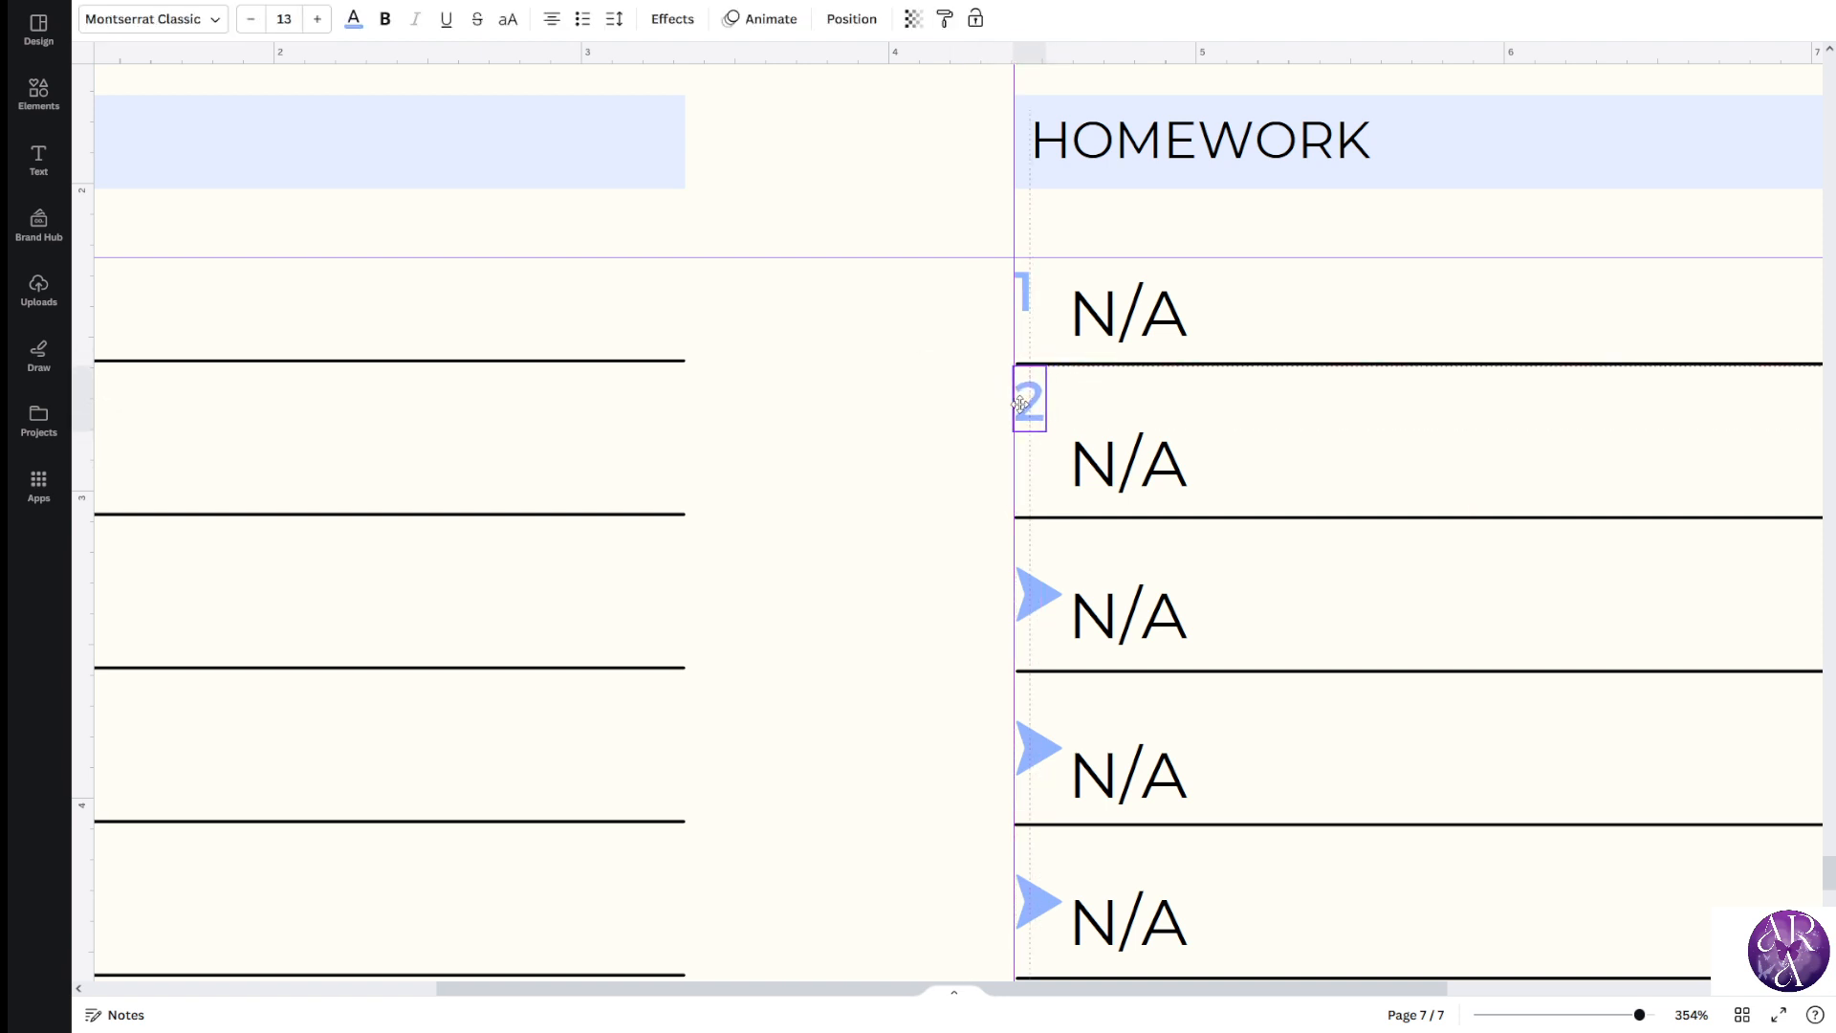
Duplicate the "2", change the copy to "3", and put it in place of the third homework row's arrow
{"action": "left_click", "coordinate": [1032, 290]}
{"action": "left_click", "coordinate": [1037, 405]}
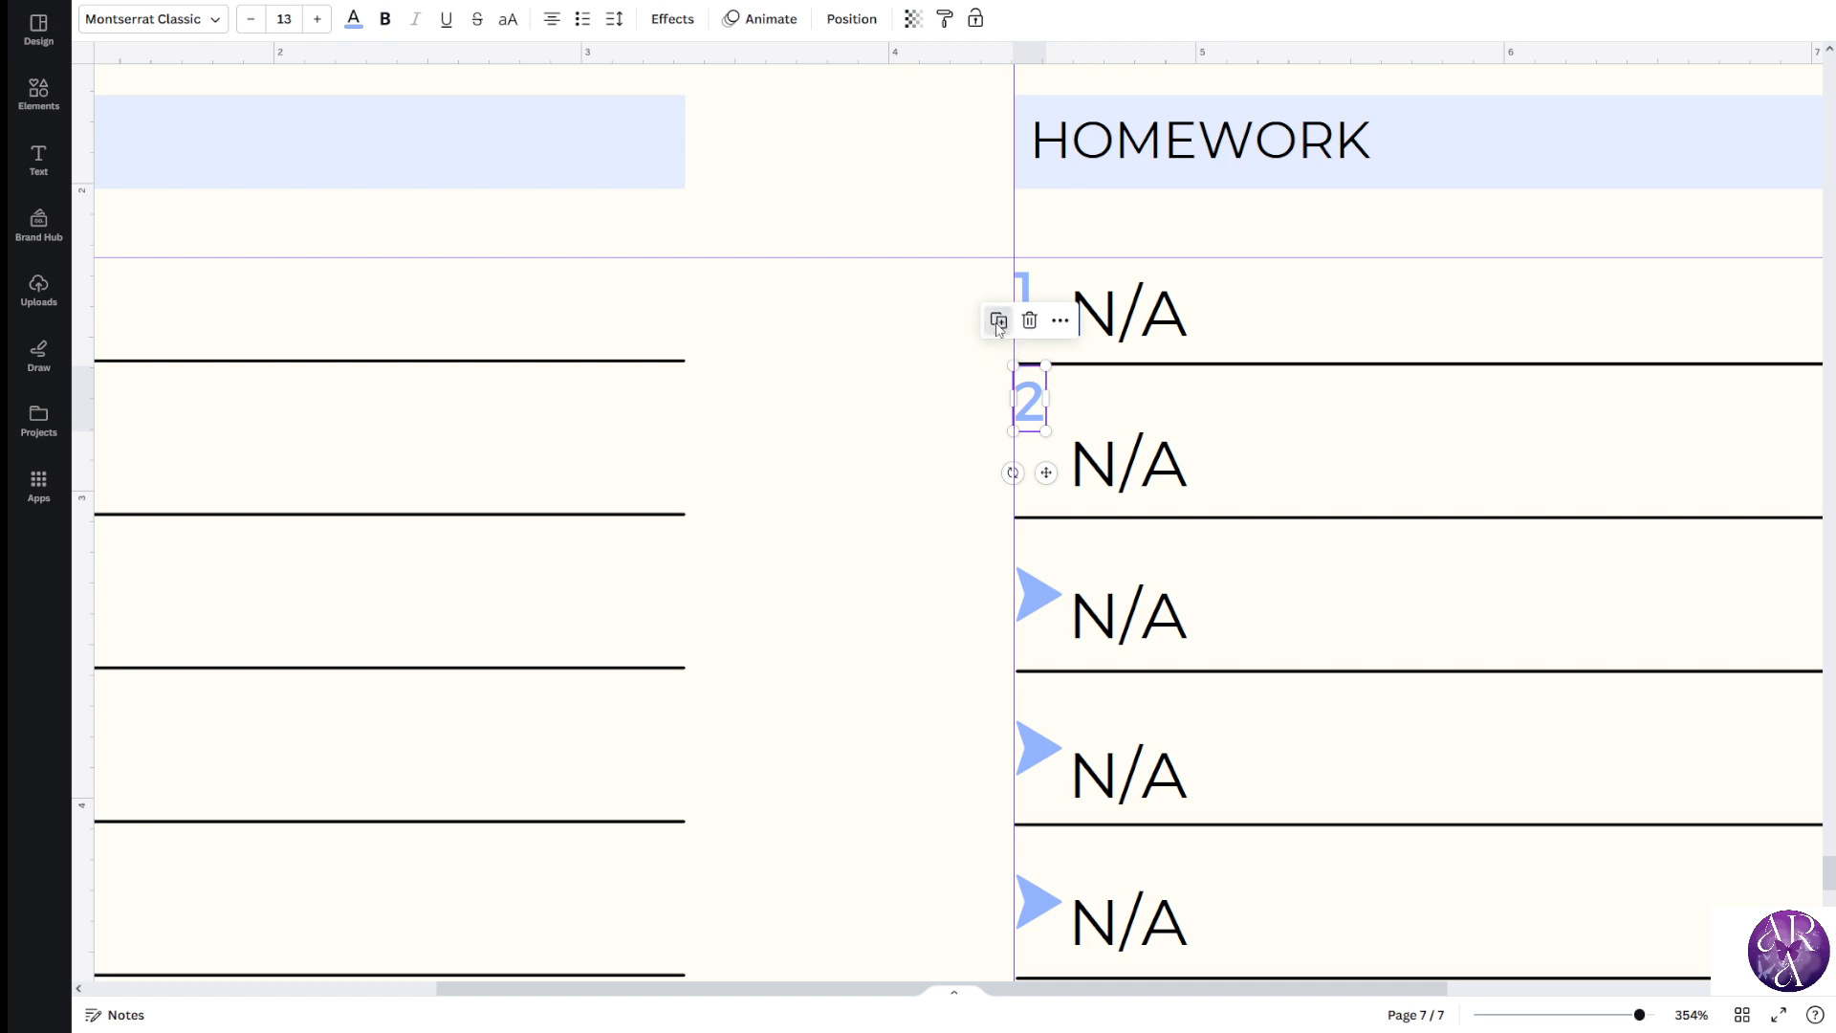
{"action": "left_click", "coordinate": [998, 325]}
{"action": "left_click_drag", "start_coordinate": [1078, 442], "coordinate": [957, 526]}
{"action": "double_click", "coordinate": [957, 533]}
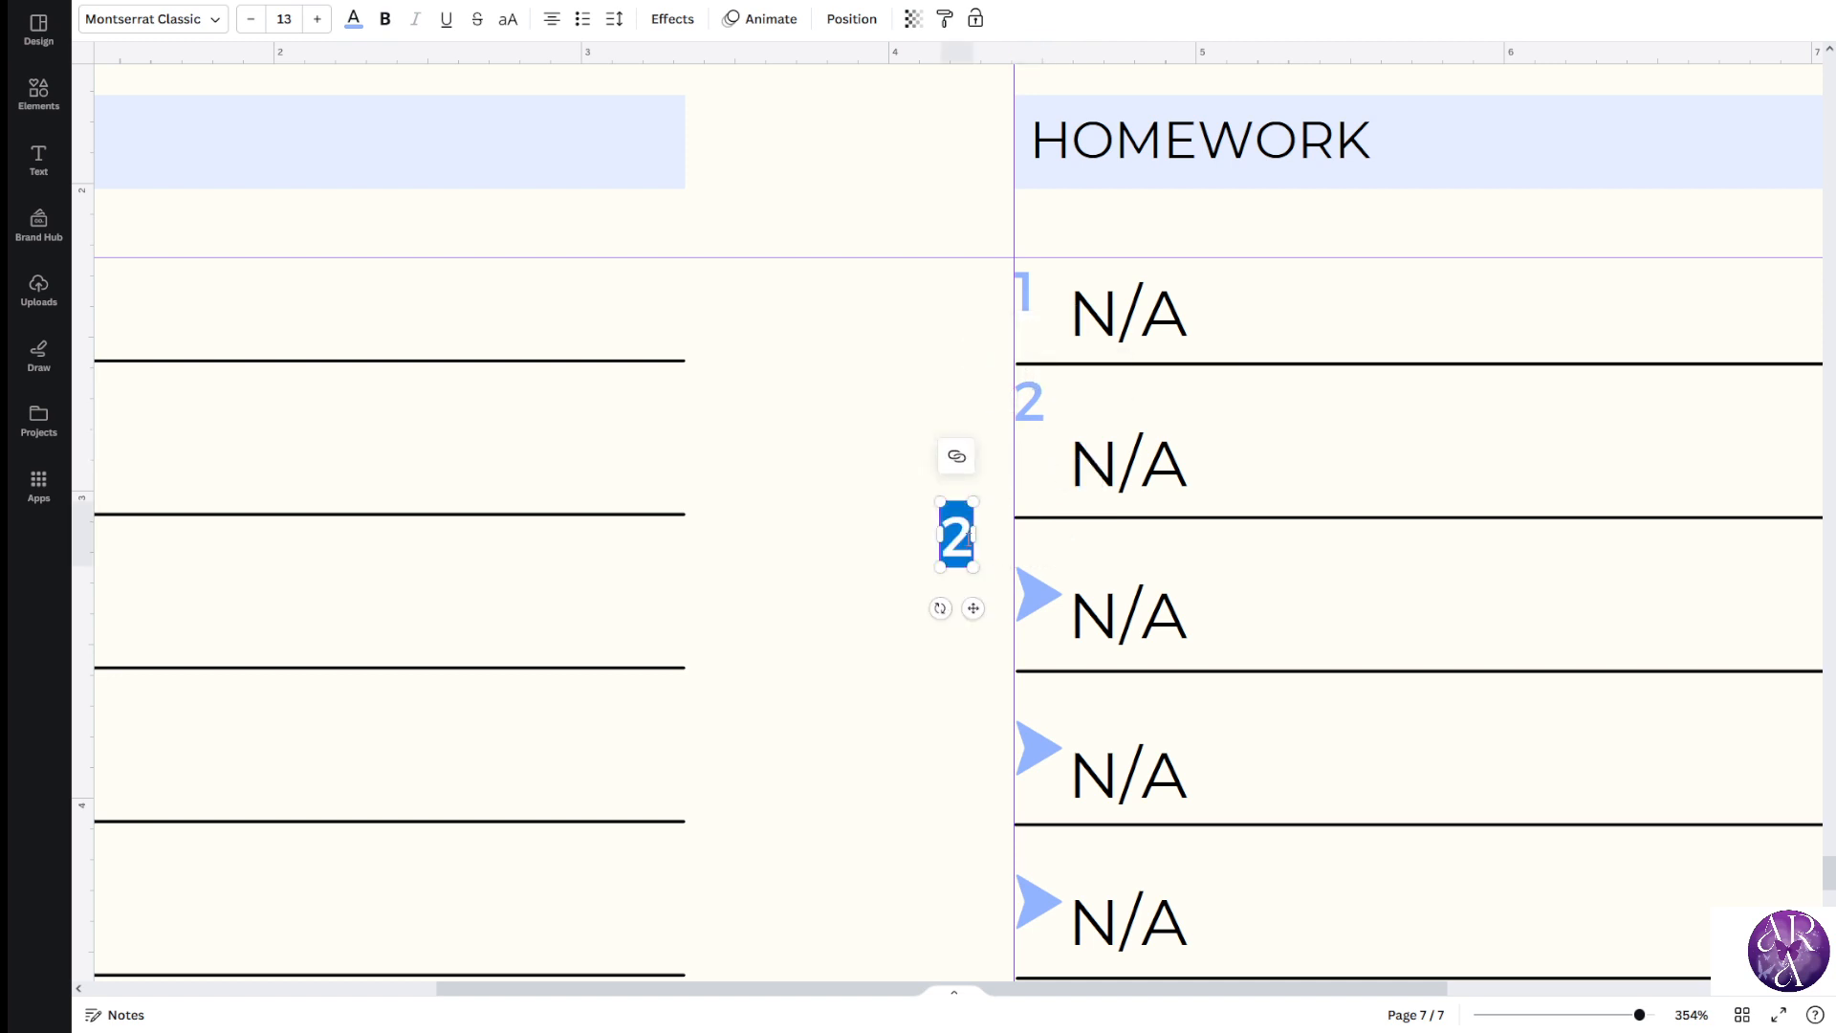
{"action": "type", "text": "3"}
{"action": "left_click", "coordinate": [1041, 585]}
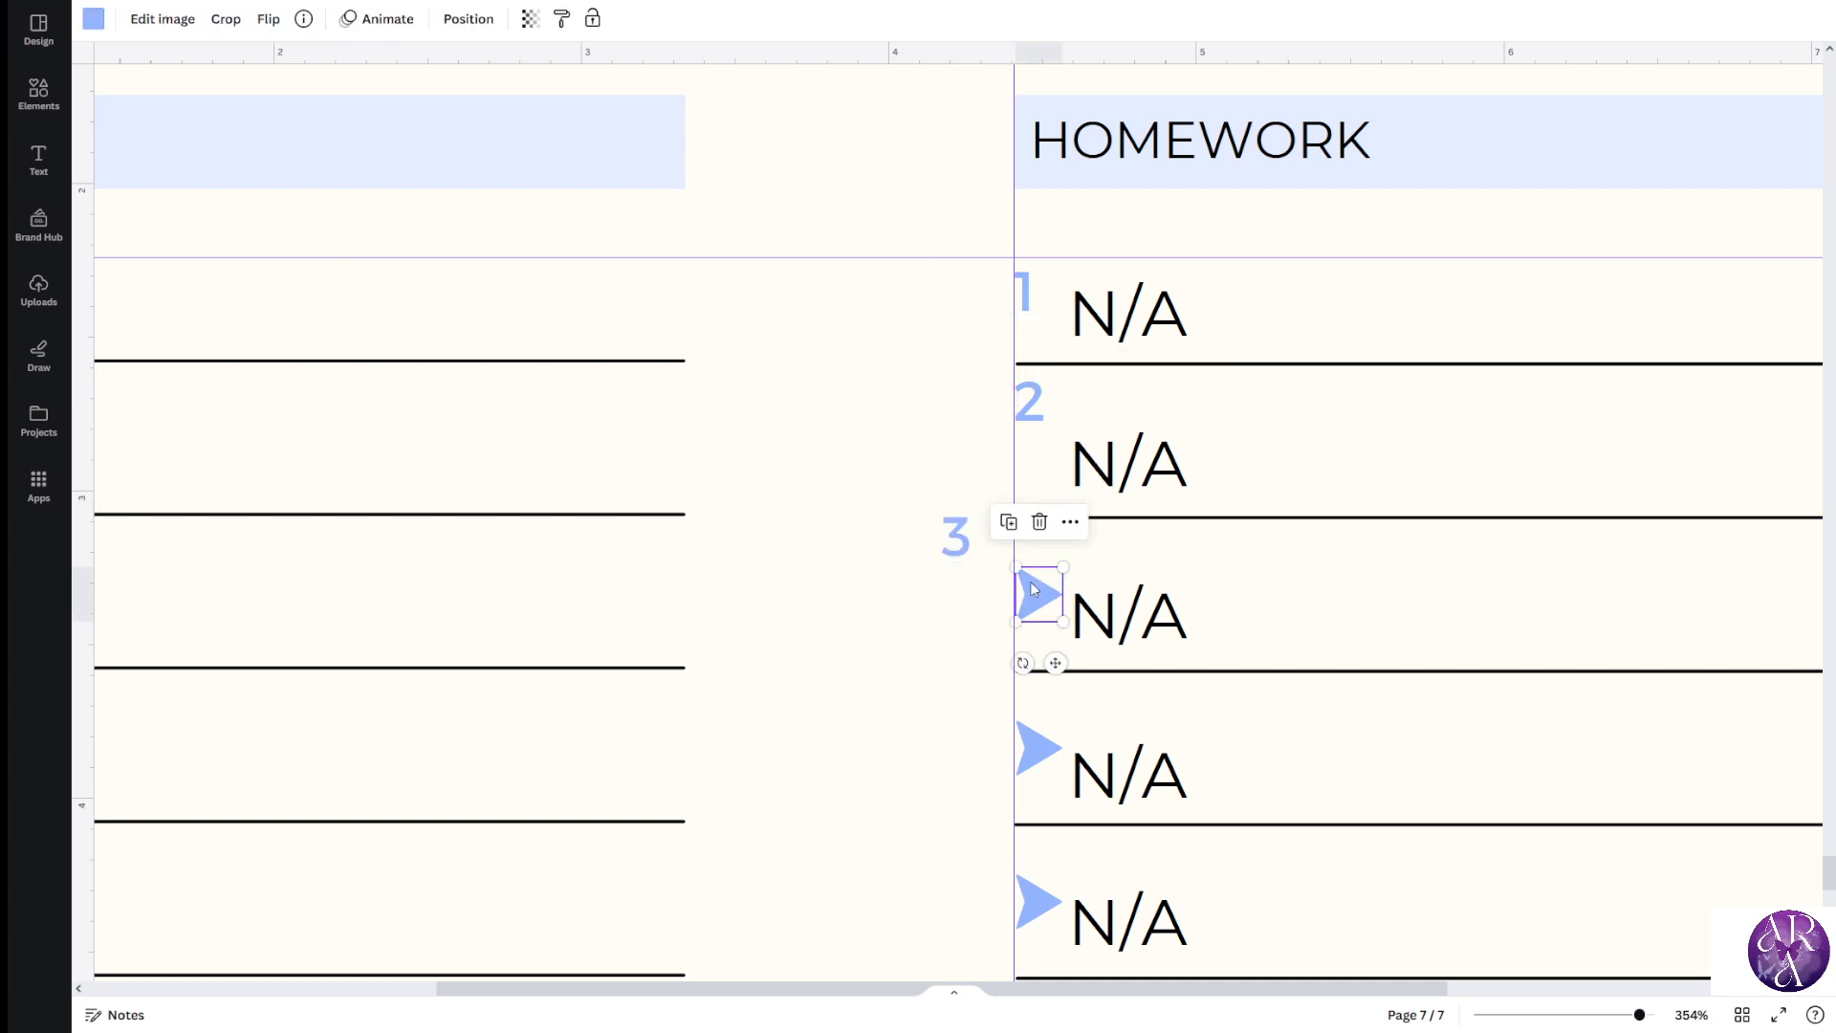
{"action": "key", "text": "Delete"}
{"action": "left_click_drag", "start_coordinate": [973, 559], "coordinate": [1042, 563]}
Duplicate the "3", change the copy to "4", and put it in place of the fourth homework row's arrow
{"action": "scroll", "coordinate": [1005, 497], "scroll_direction": "down", "scroll_amount": 3}
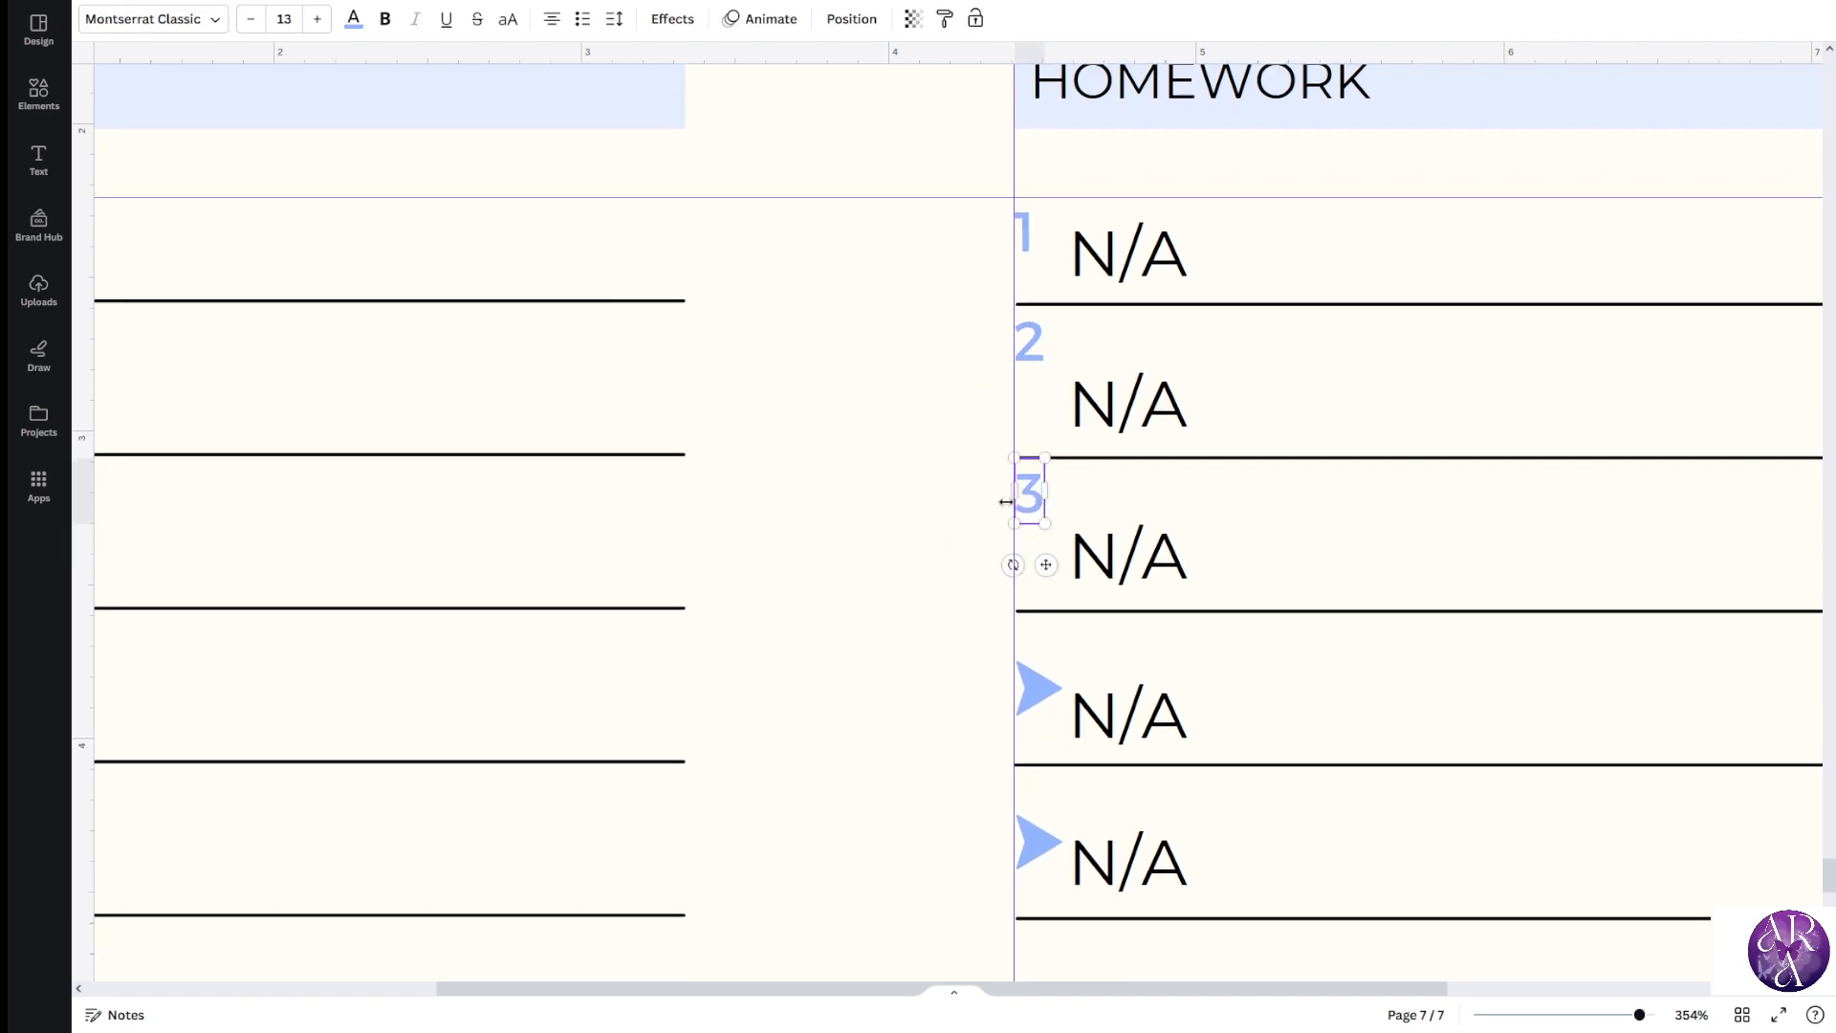
{"action": "left_click", "coordinate": [995, 294]}
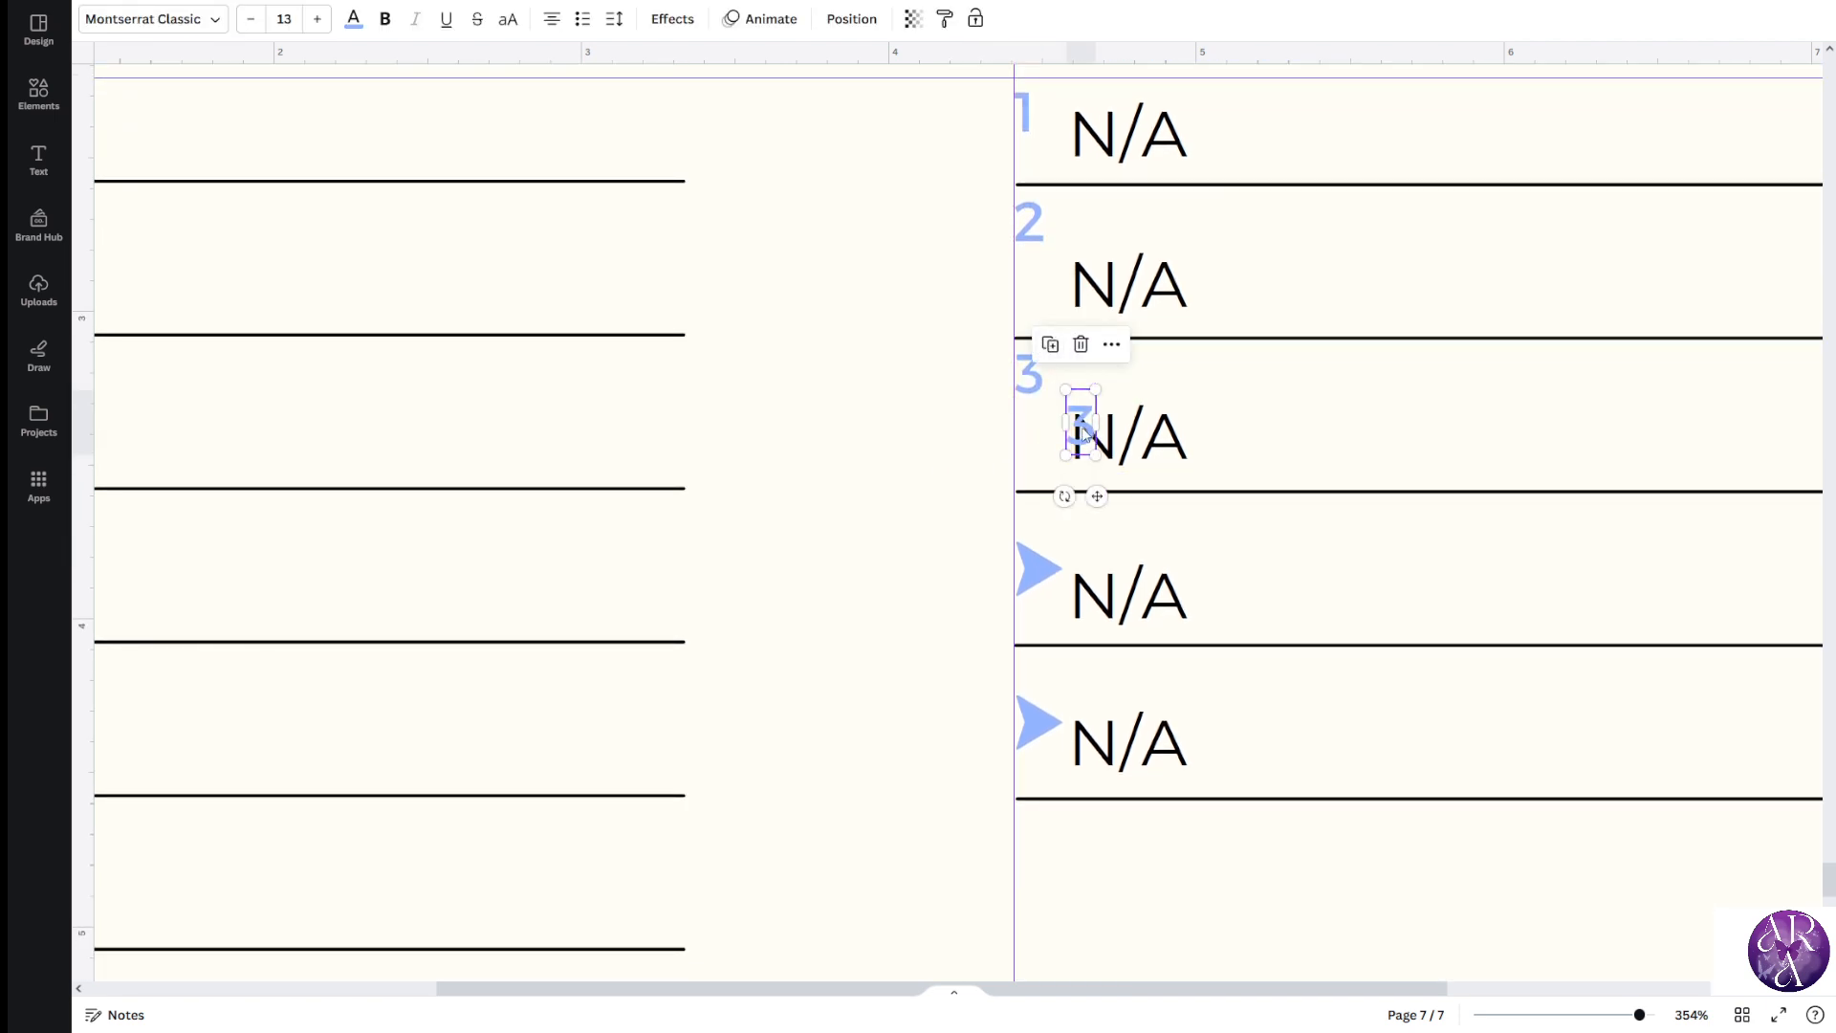
{"action": "left_click_drag", "start_coordinate": [1084, 432], "coordinate": [968, 479]}
{"action": "double_click", "coordinate": [971, 450]}
{"action": "type", "text": "4"}
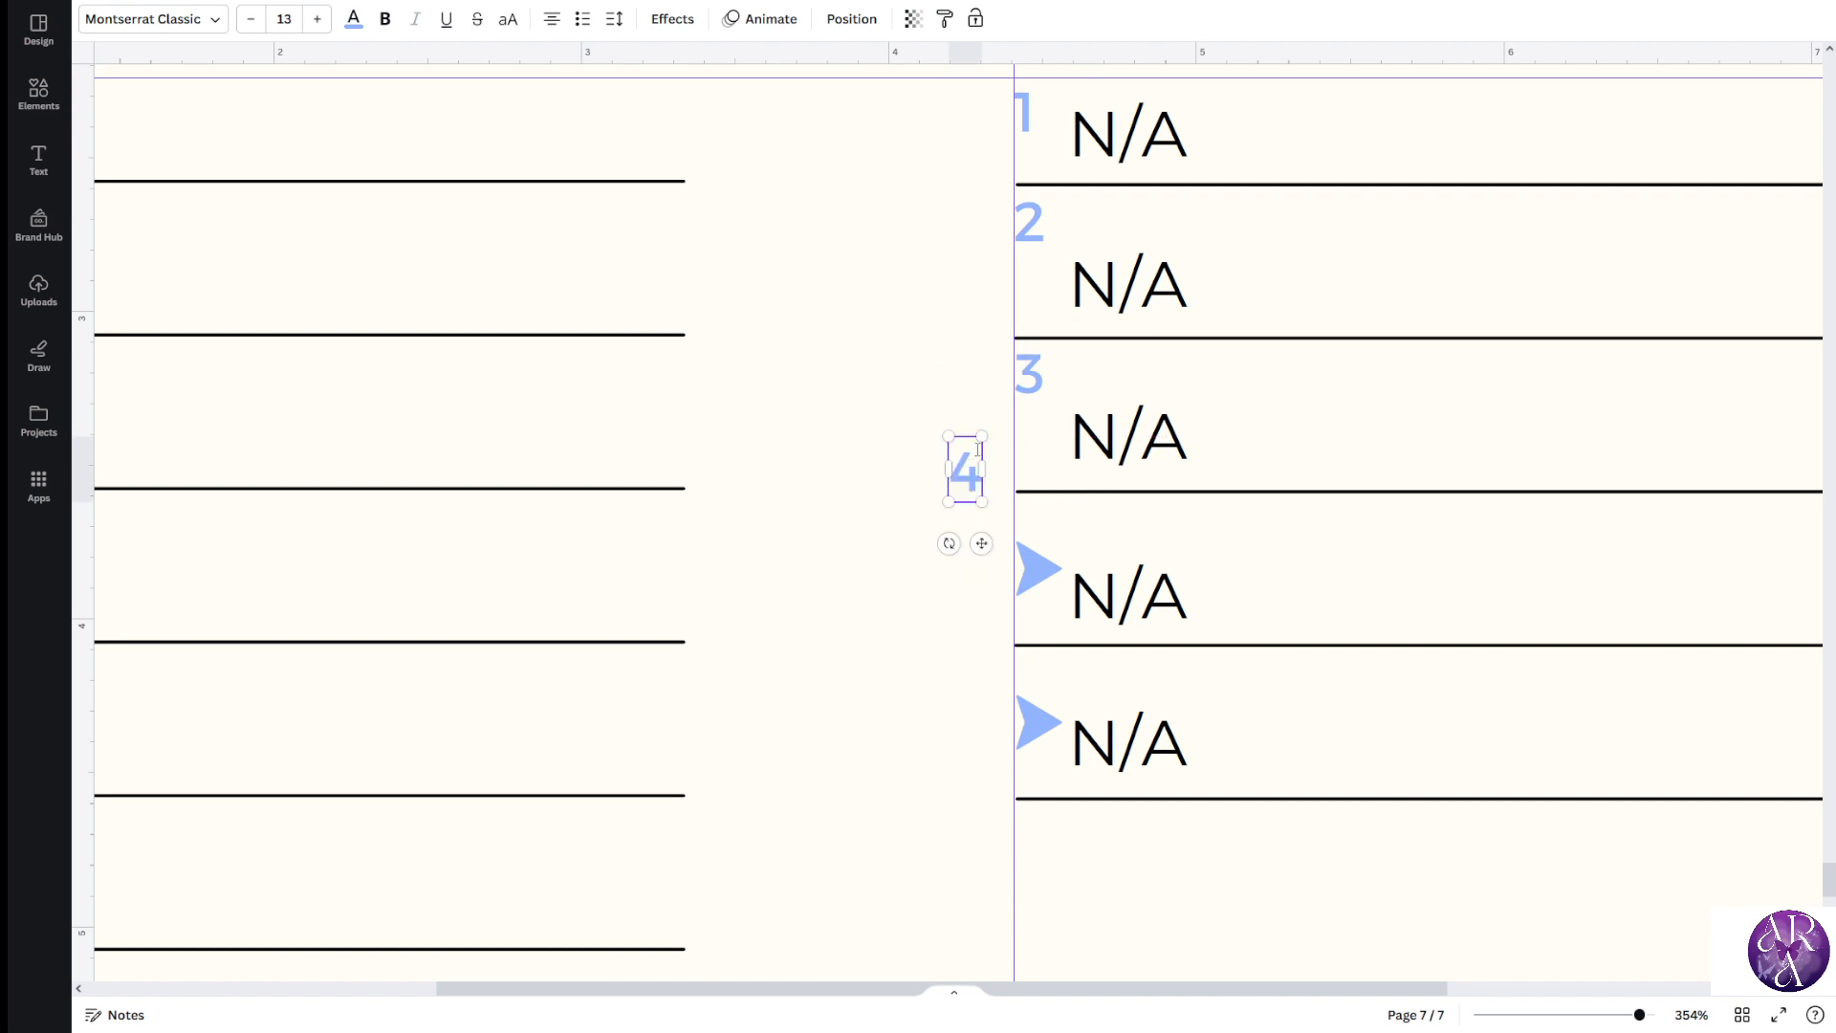
{"action": "left_click", "coordinate": [1052, 585]}
{"action": "key", "text": "Delete"}
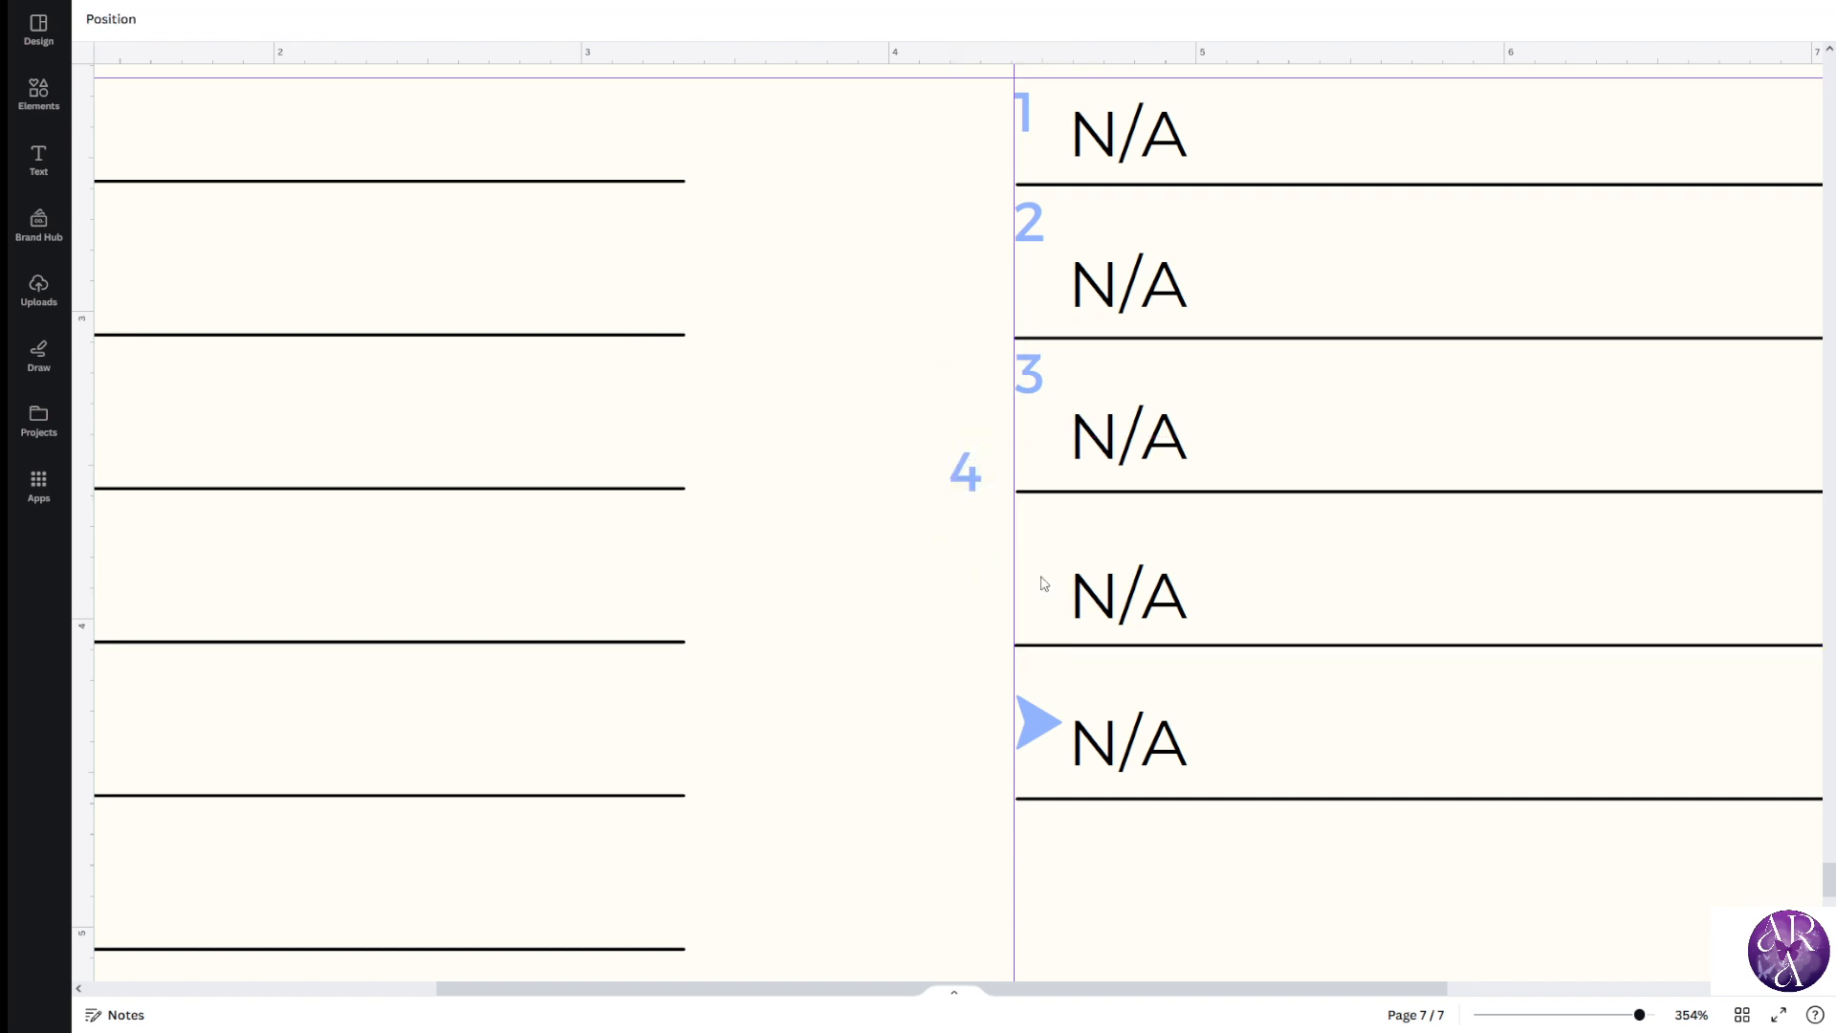
{"action": "left_click_drag", "start_coordinate": [971, 474], "coordinate": [987, 579]}
Duplicate the "4", change the copy to "5", and put it in place of the fifth homework row's arrow
{"action": "left_click", "coordinate": [1001, 449]}
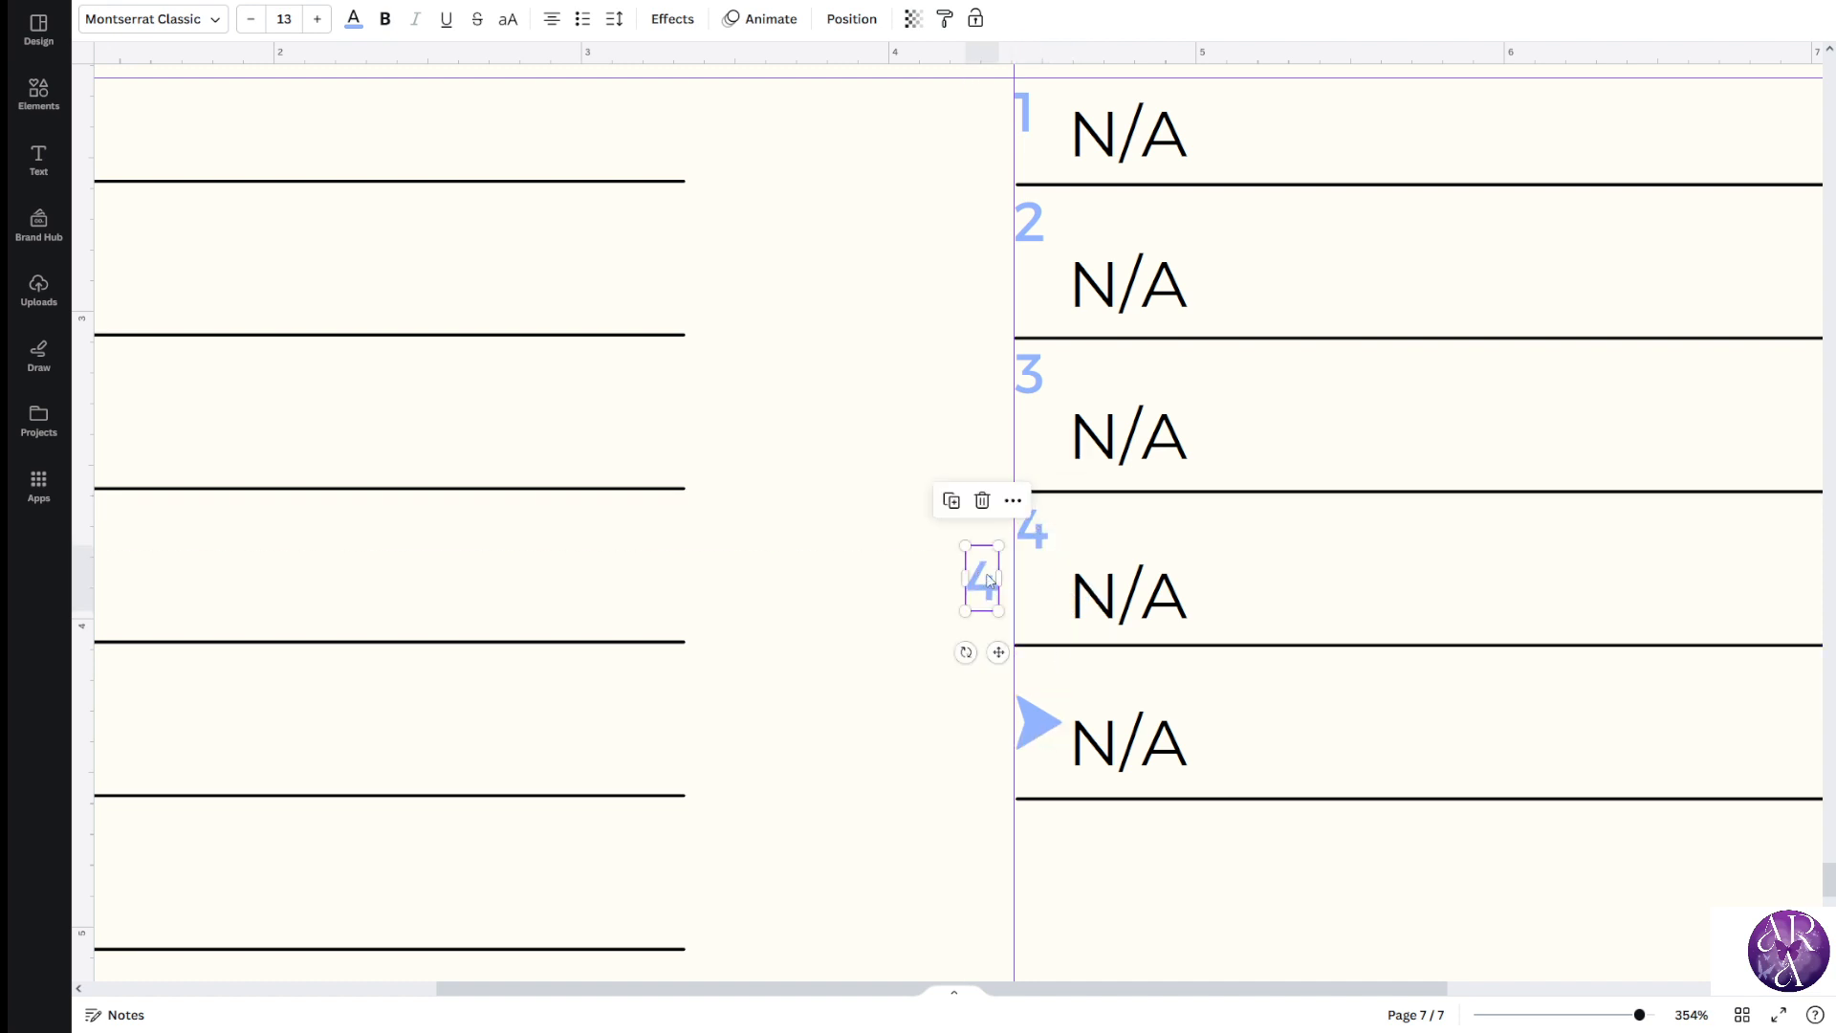
{"action": "double_click", "coordinate": [982, 579]}
{"action": "type", "text": "5"}
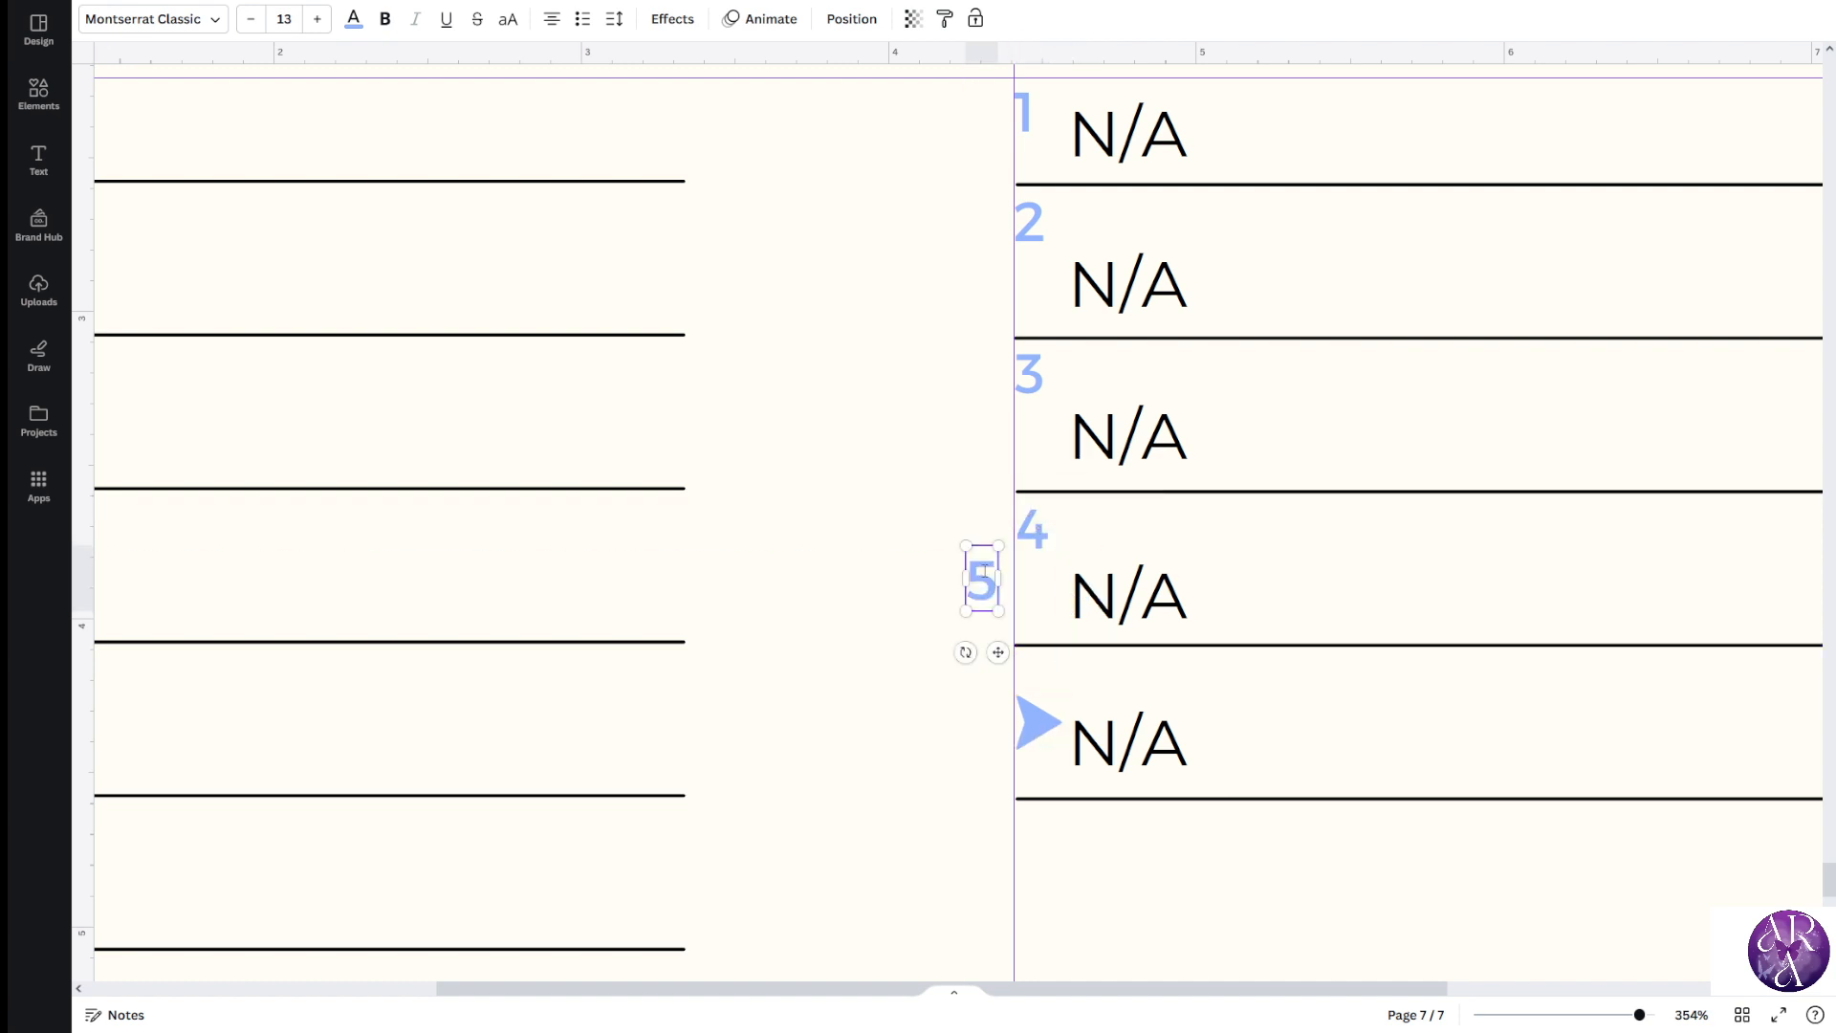
{"action": "left_click", "coordinate": [1043, 717]}
{"action": "key", "text": "Delete"}
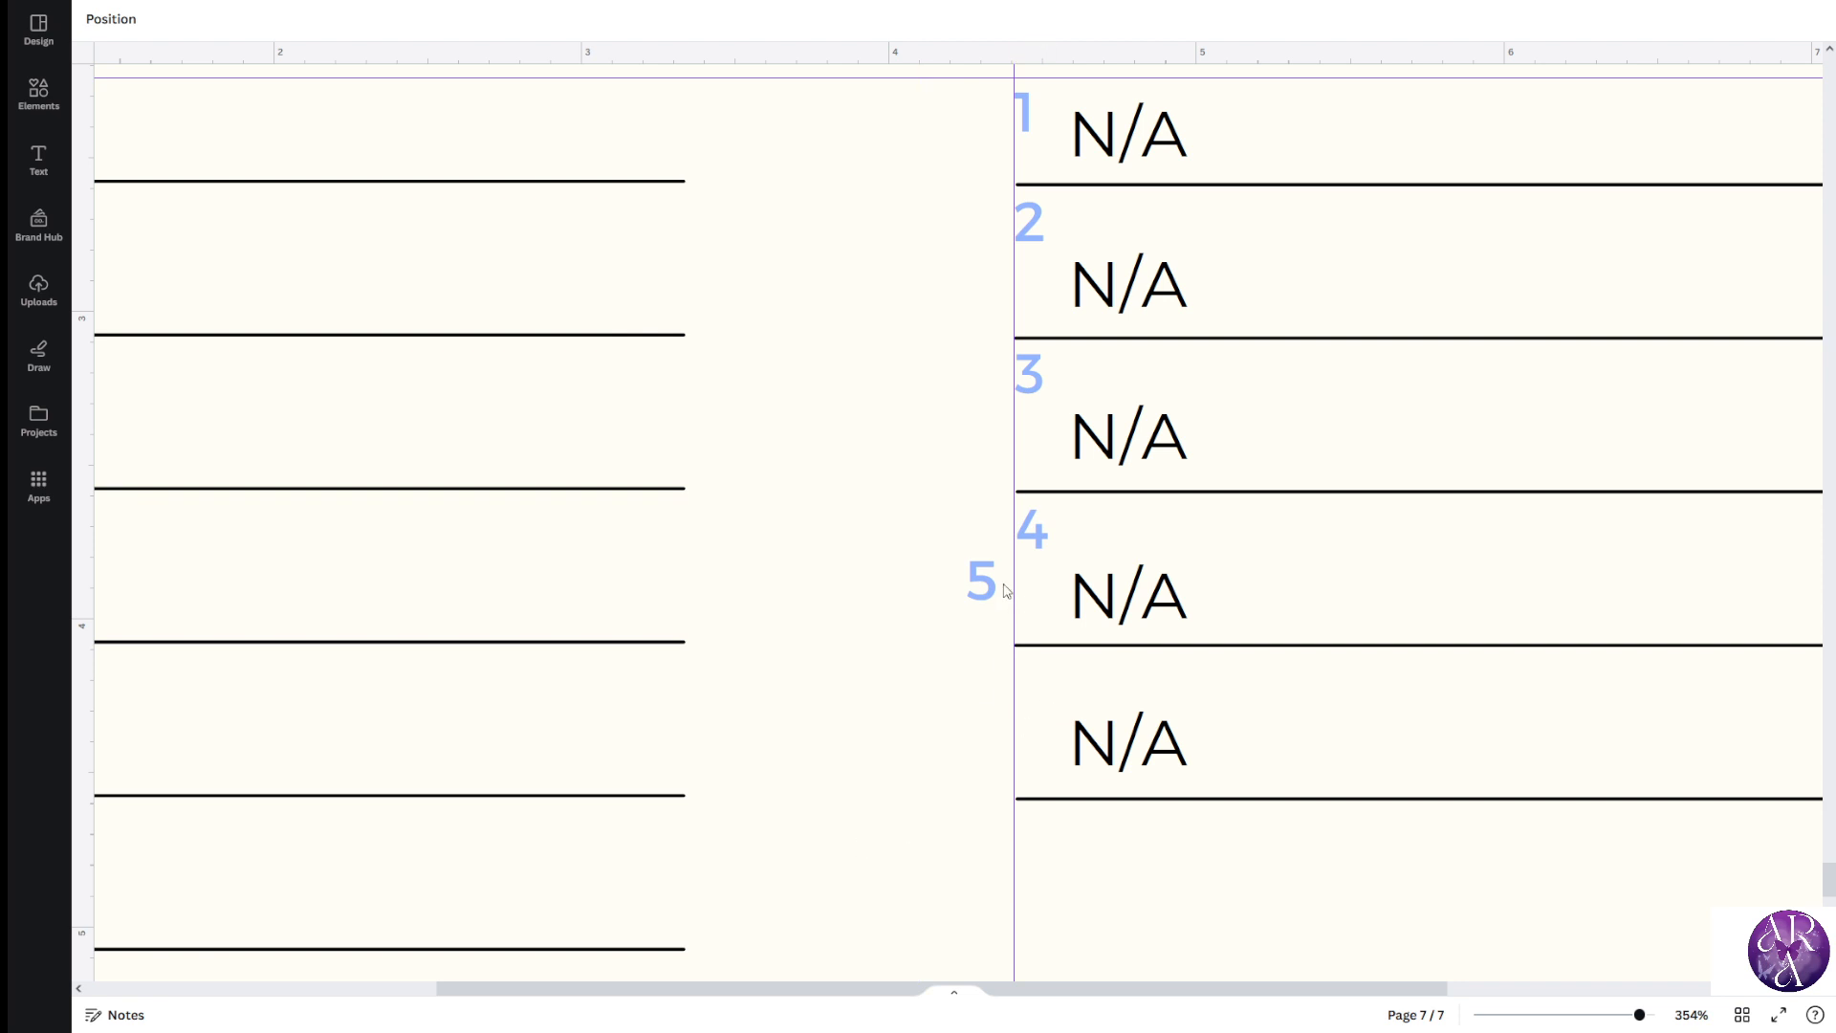
{"action": "left_click_drag", "start_coordinate": [983, 582], "coordinate": [1041, 690]}
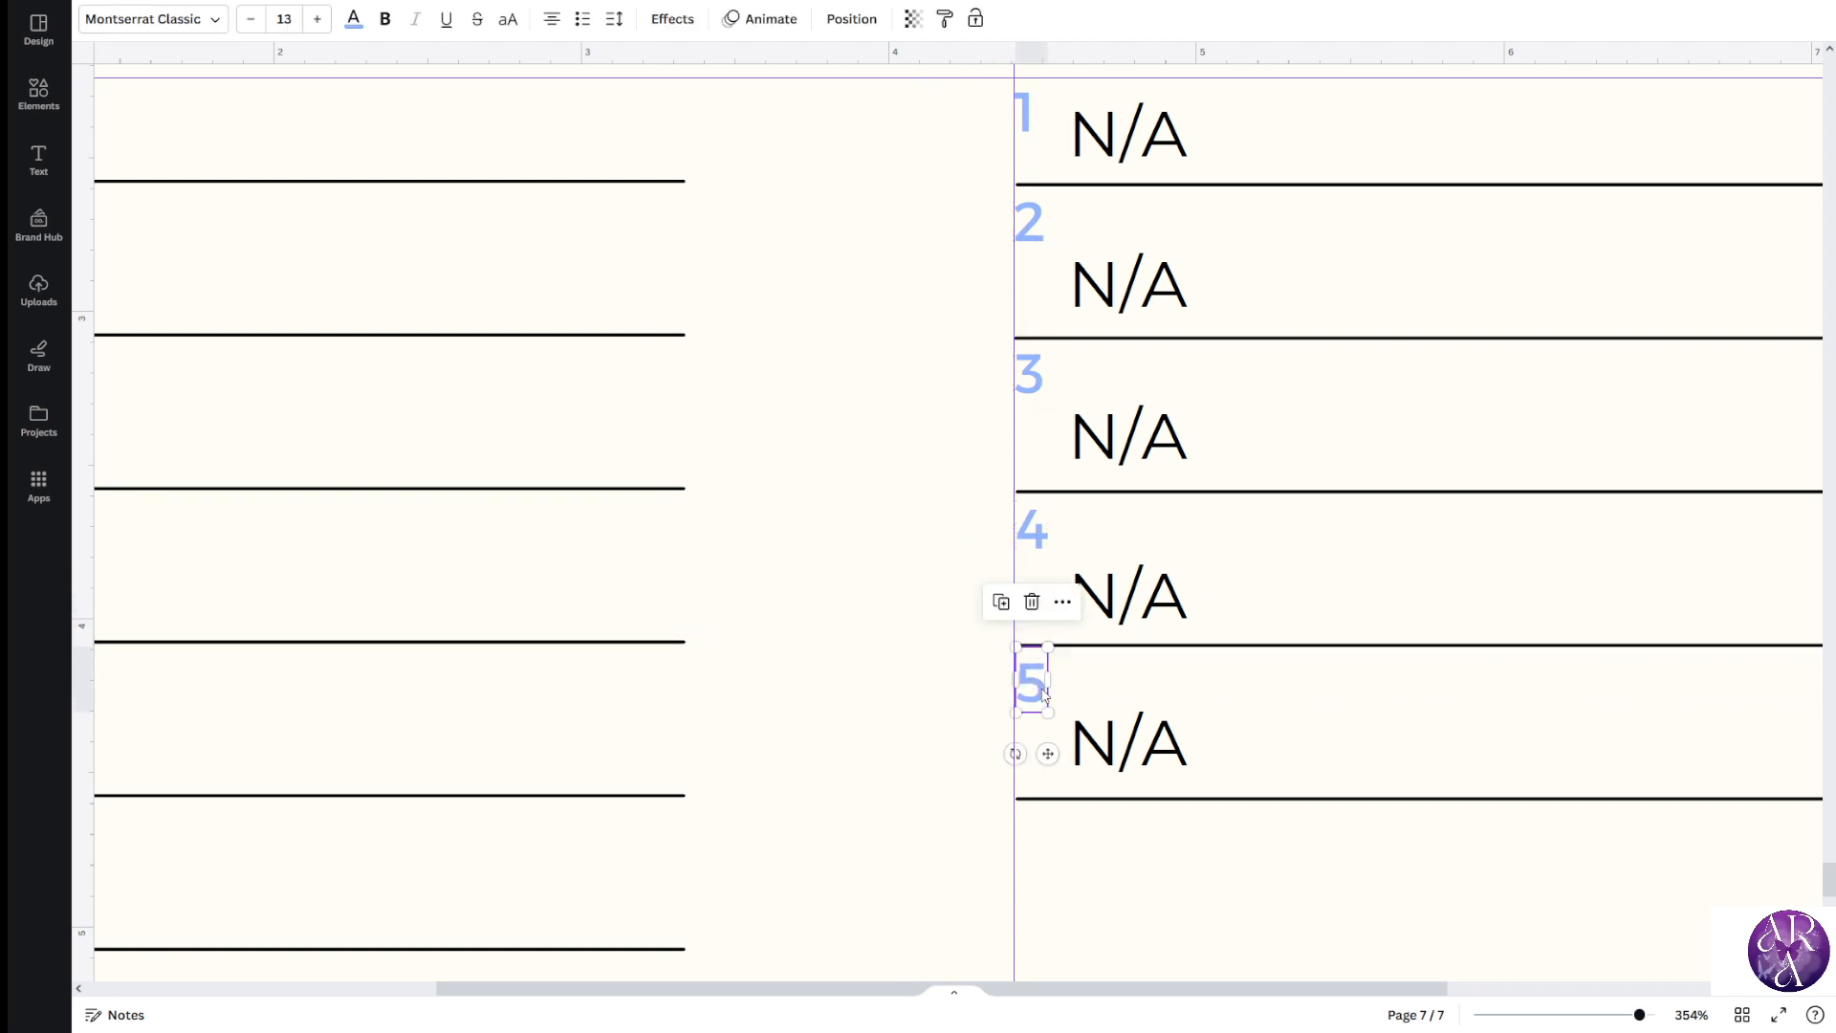
{"action": "left_click", "coordinate": [941, 628]}
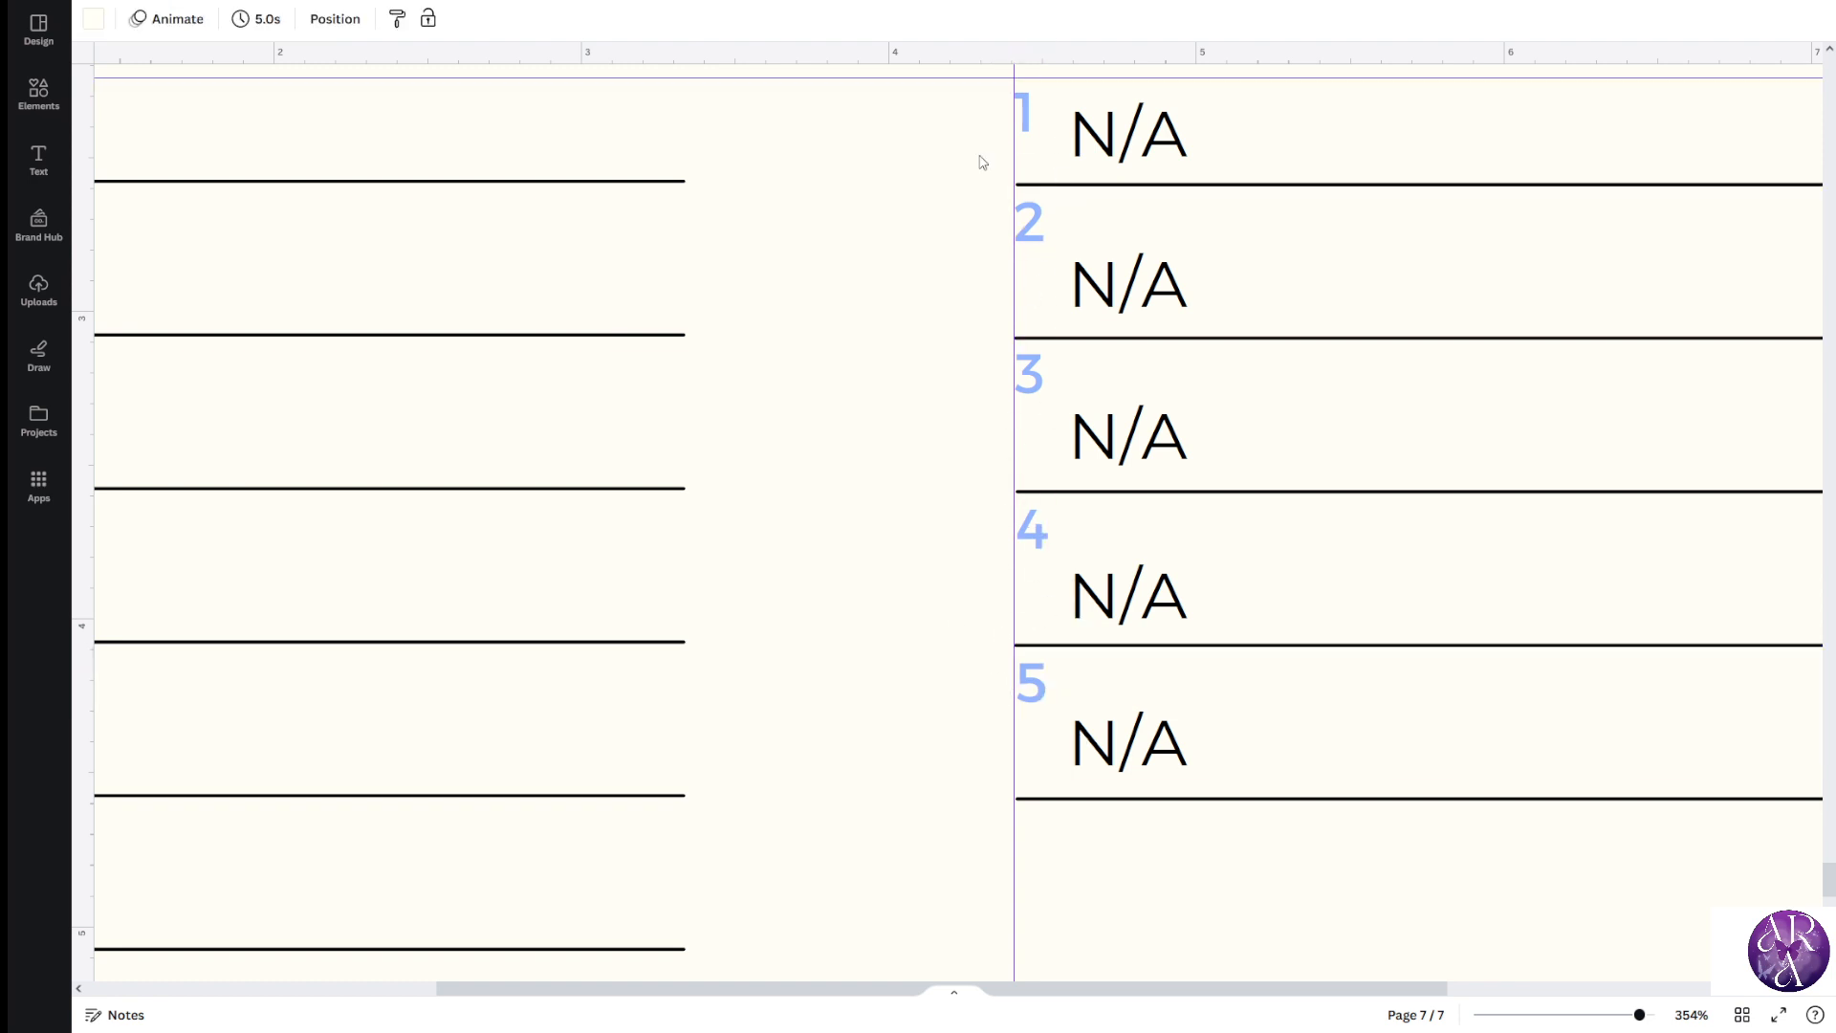
{"action": "scroll", "coordinate": [1023, 143], "scroll_direction": "up", "scroll_amount": 1}
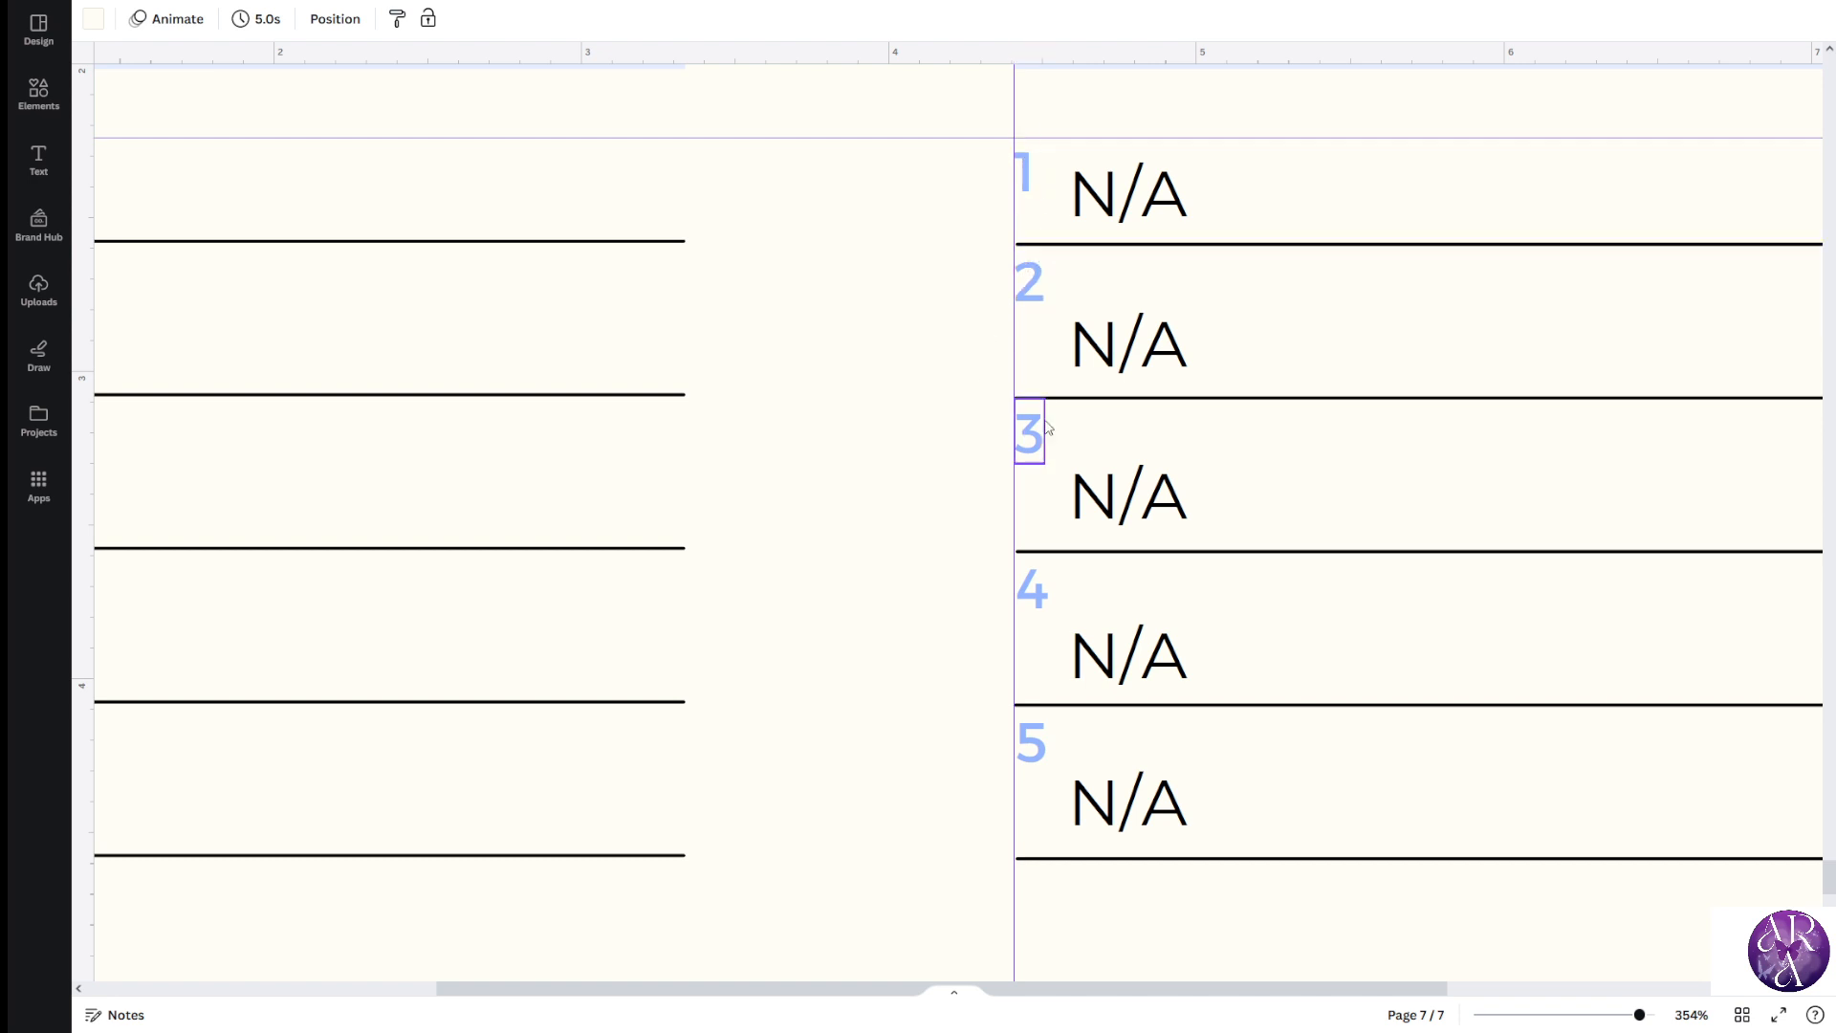
{"action": "left_click_drag", "start_coordinate": [1016, 438], "coordinate": [918, 359]}
{"action": "scroll", "coordinate": [893, 350], "scroll_direction": "down", "scroll_amount": 4}
{"action": "scroll", "coordinate": [918, 398], "scroll_direction": "down", "scroll_amount": 1}
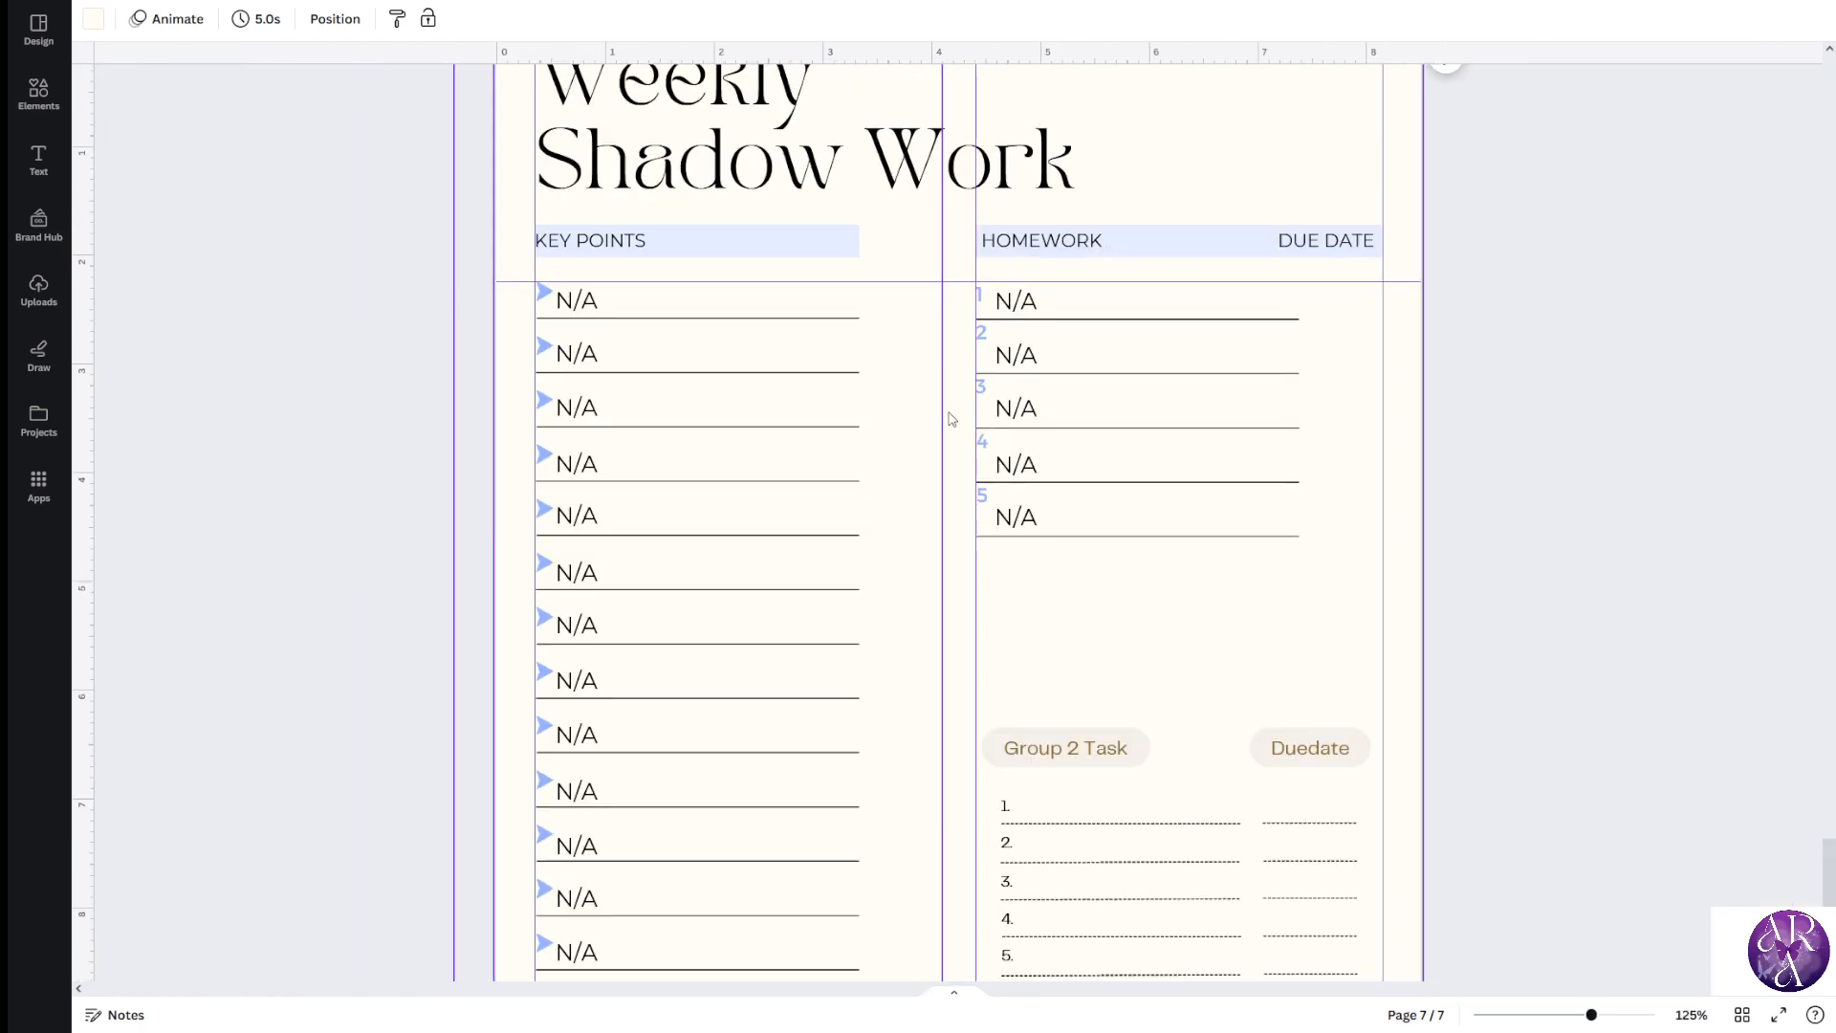
Remove the vertical guide at the homework column's inner edge and the horizontal guide above the rows
{"action": "left_click_drag", "start_coordinate": [975, 401], "coordinate": [32, 451]}
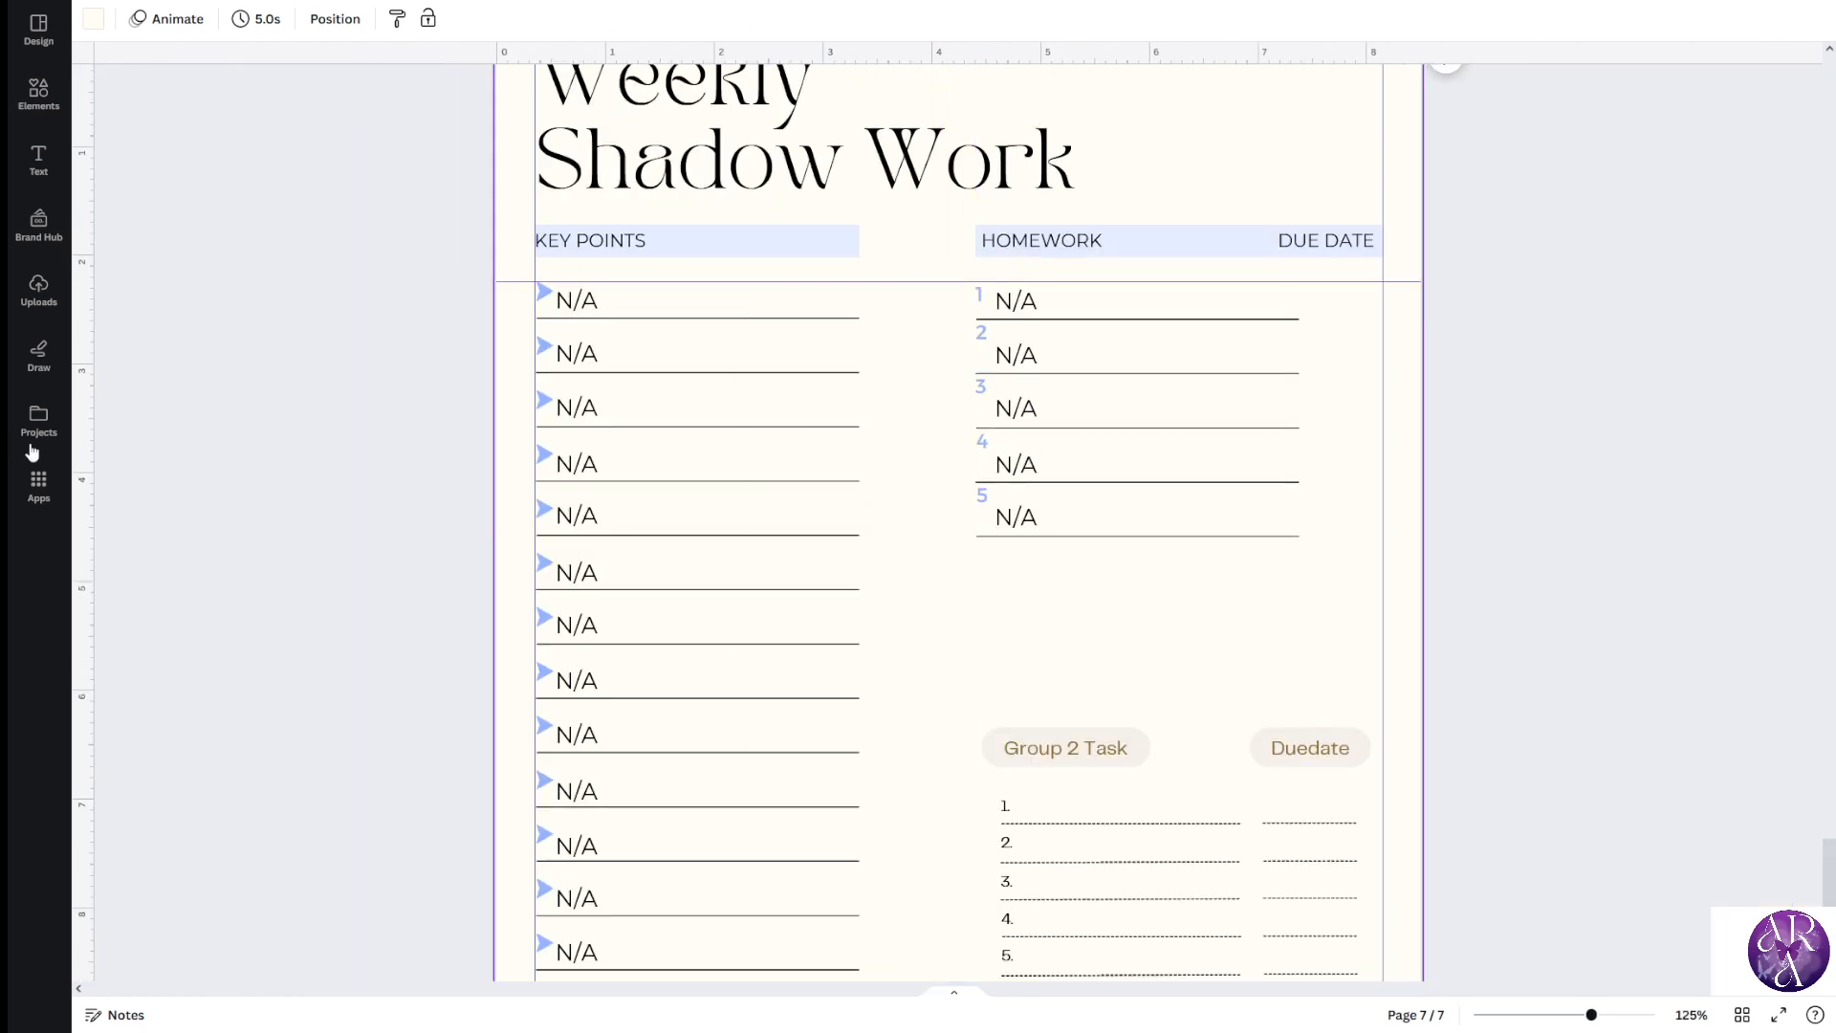
{"action": "left_click_drag", "start_coordinate": [1029, 280], "coordinate": [1058, 52]}
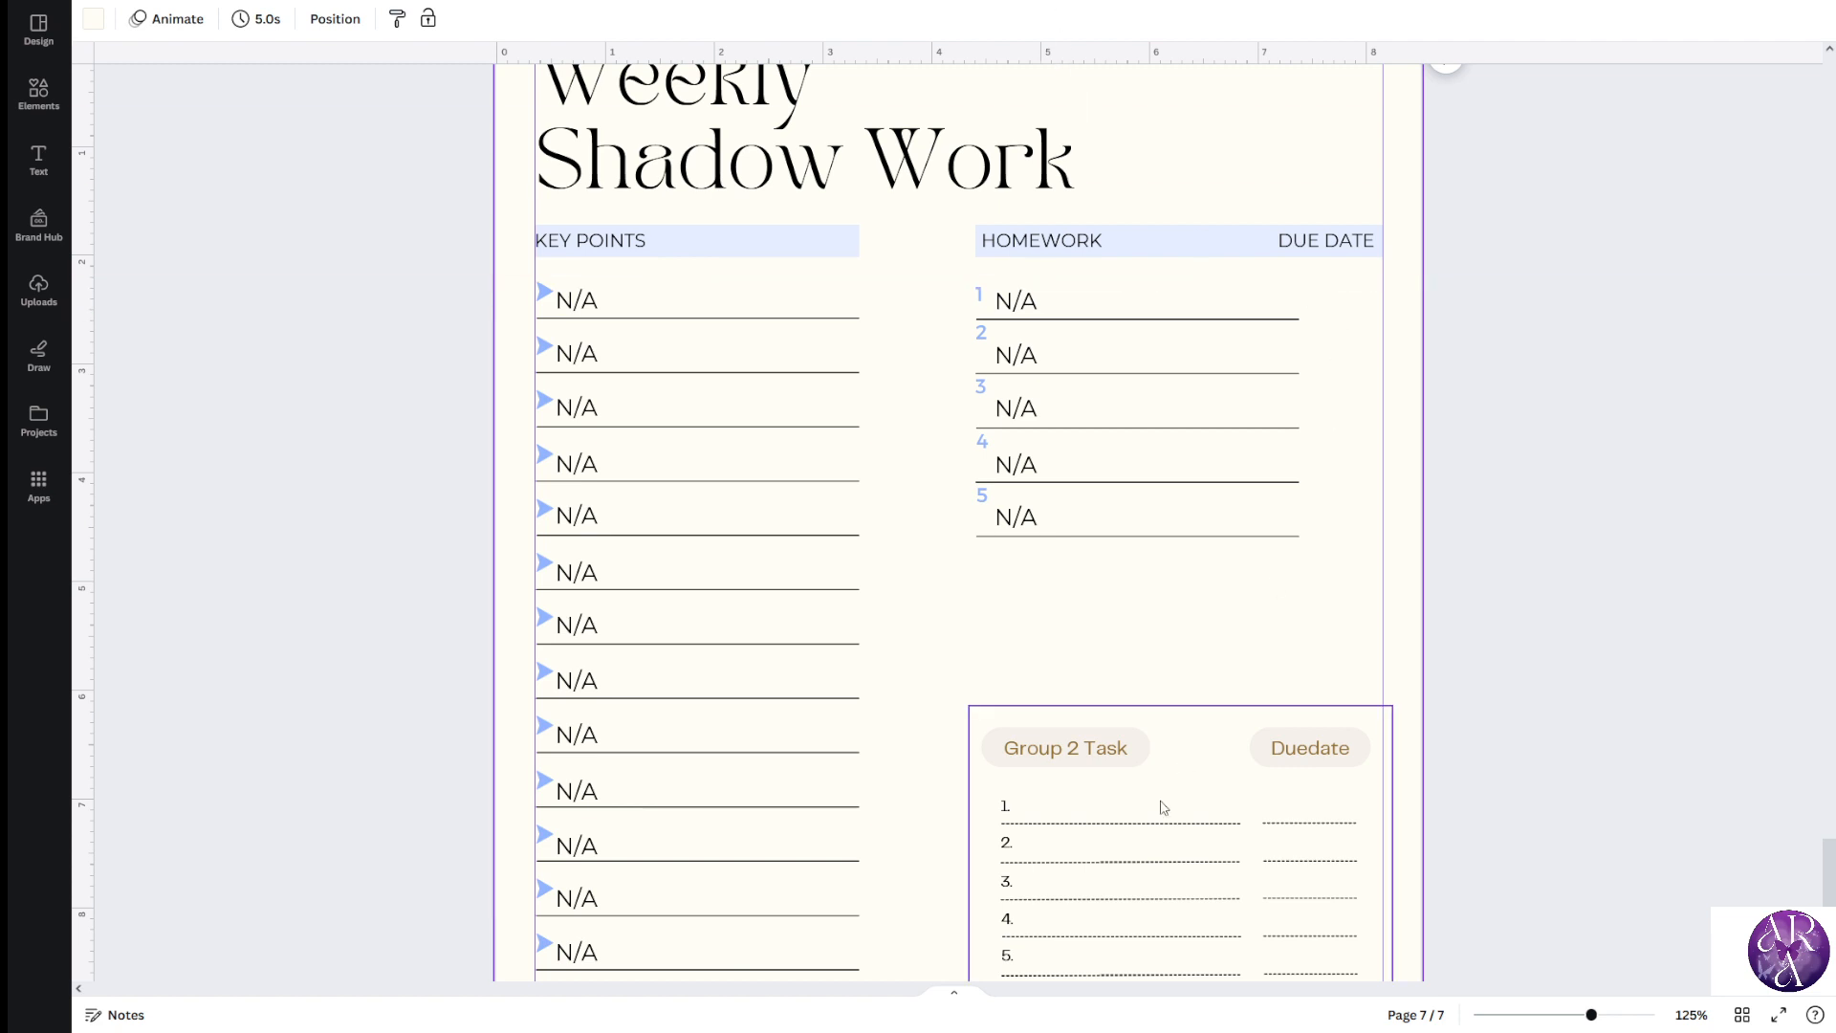
{"action": "scroll", "coordinate": [1160, 807], "scroll_direction": "up", "scroll_amount": 2}
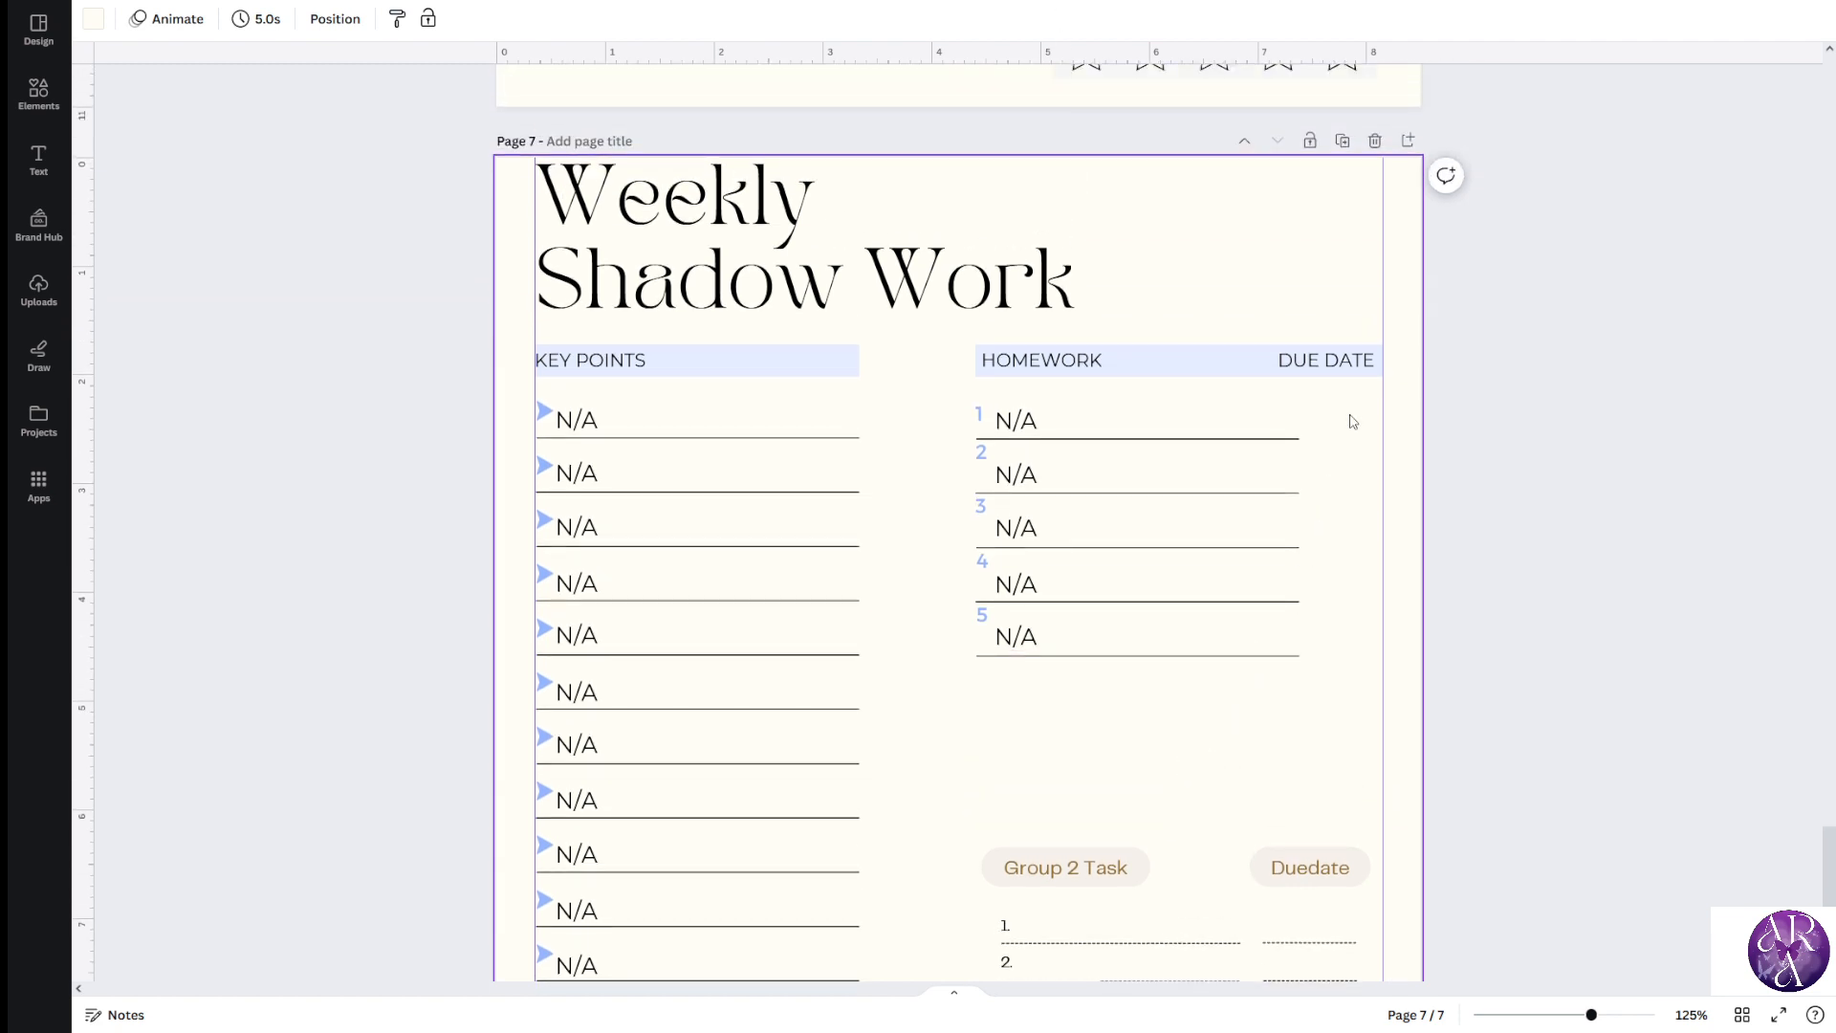
{"action": "left_click", "coordinate": [1280, 442]}
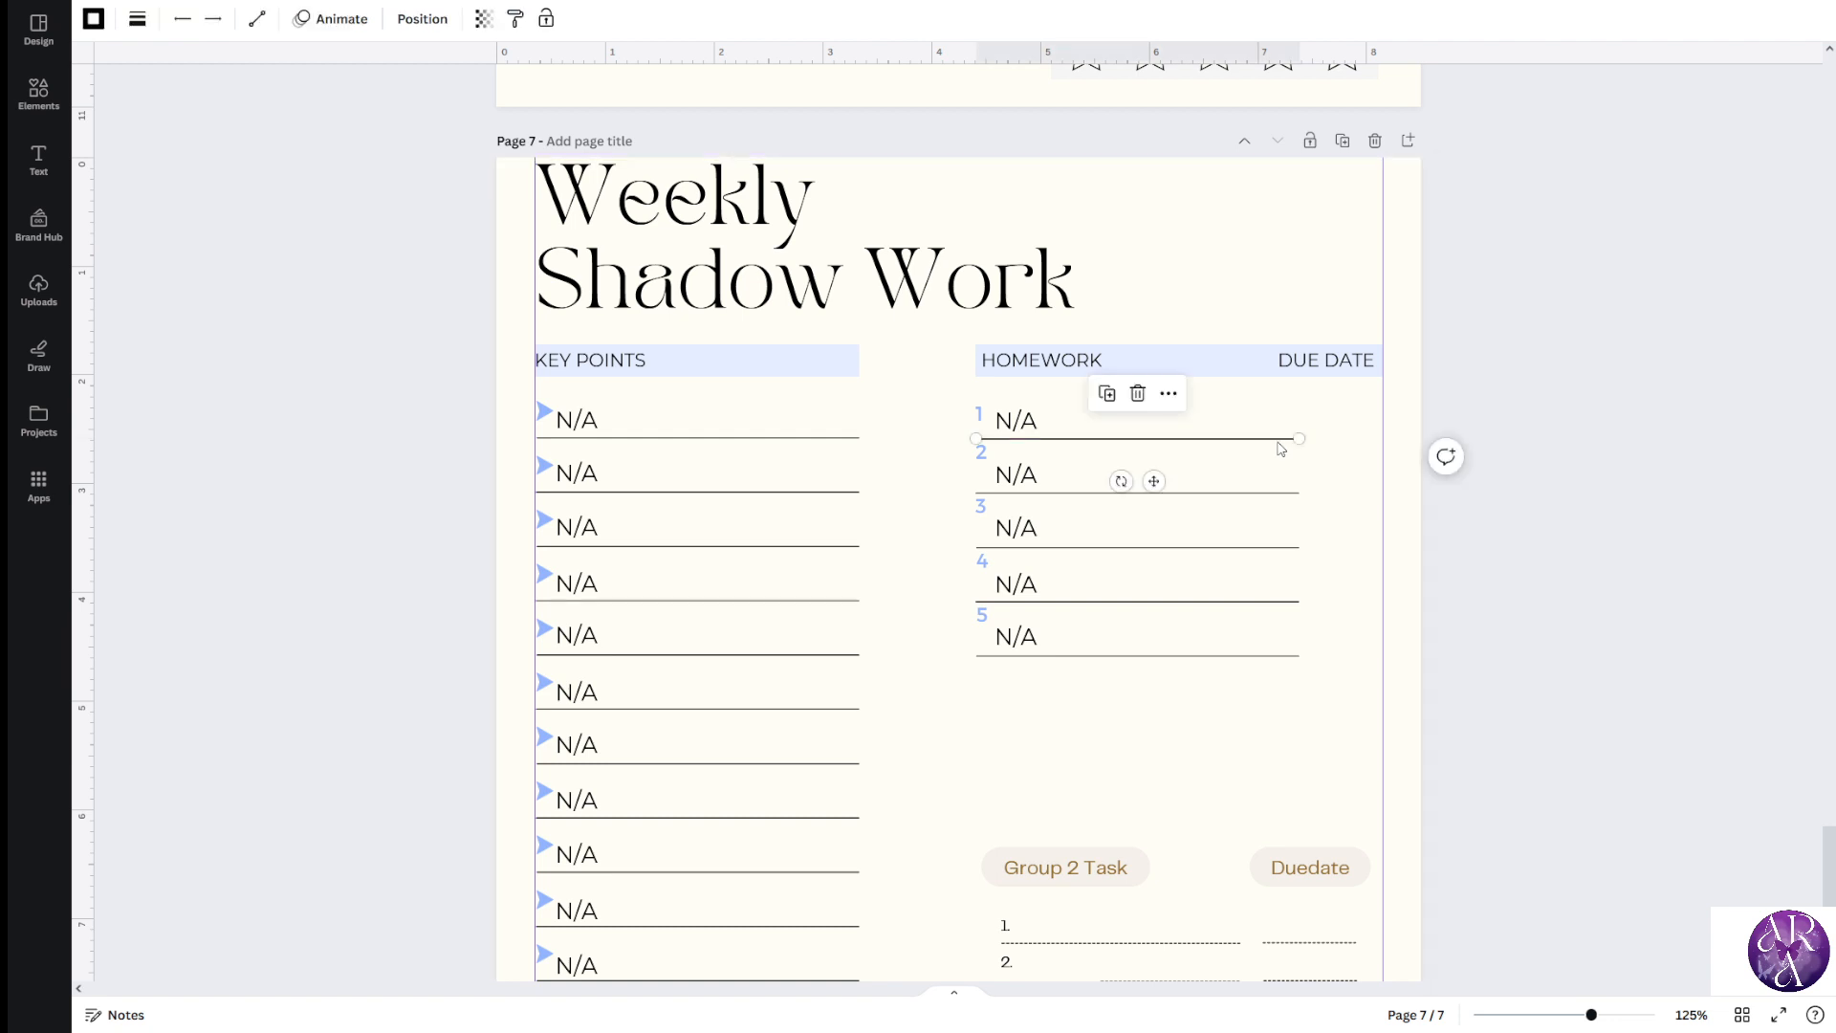
{"action": "left_click", "coordinate": [1110, 395]}
{"action": "key", "text": "Delete"}
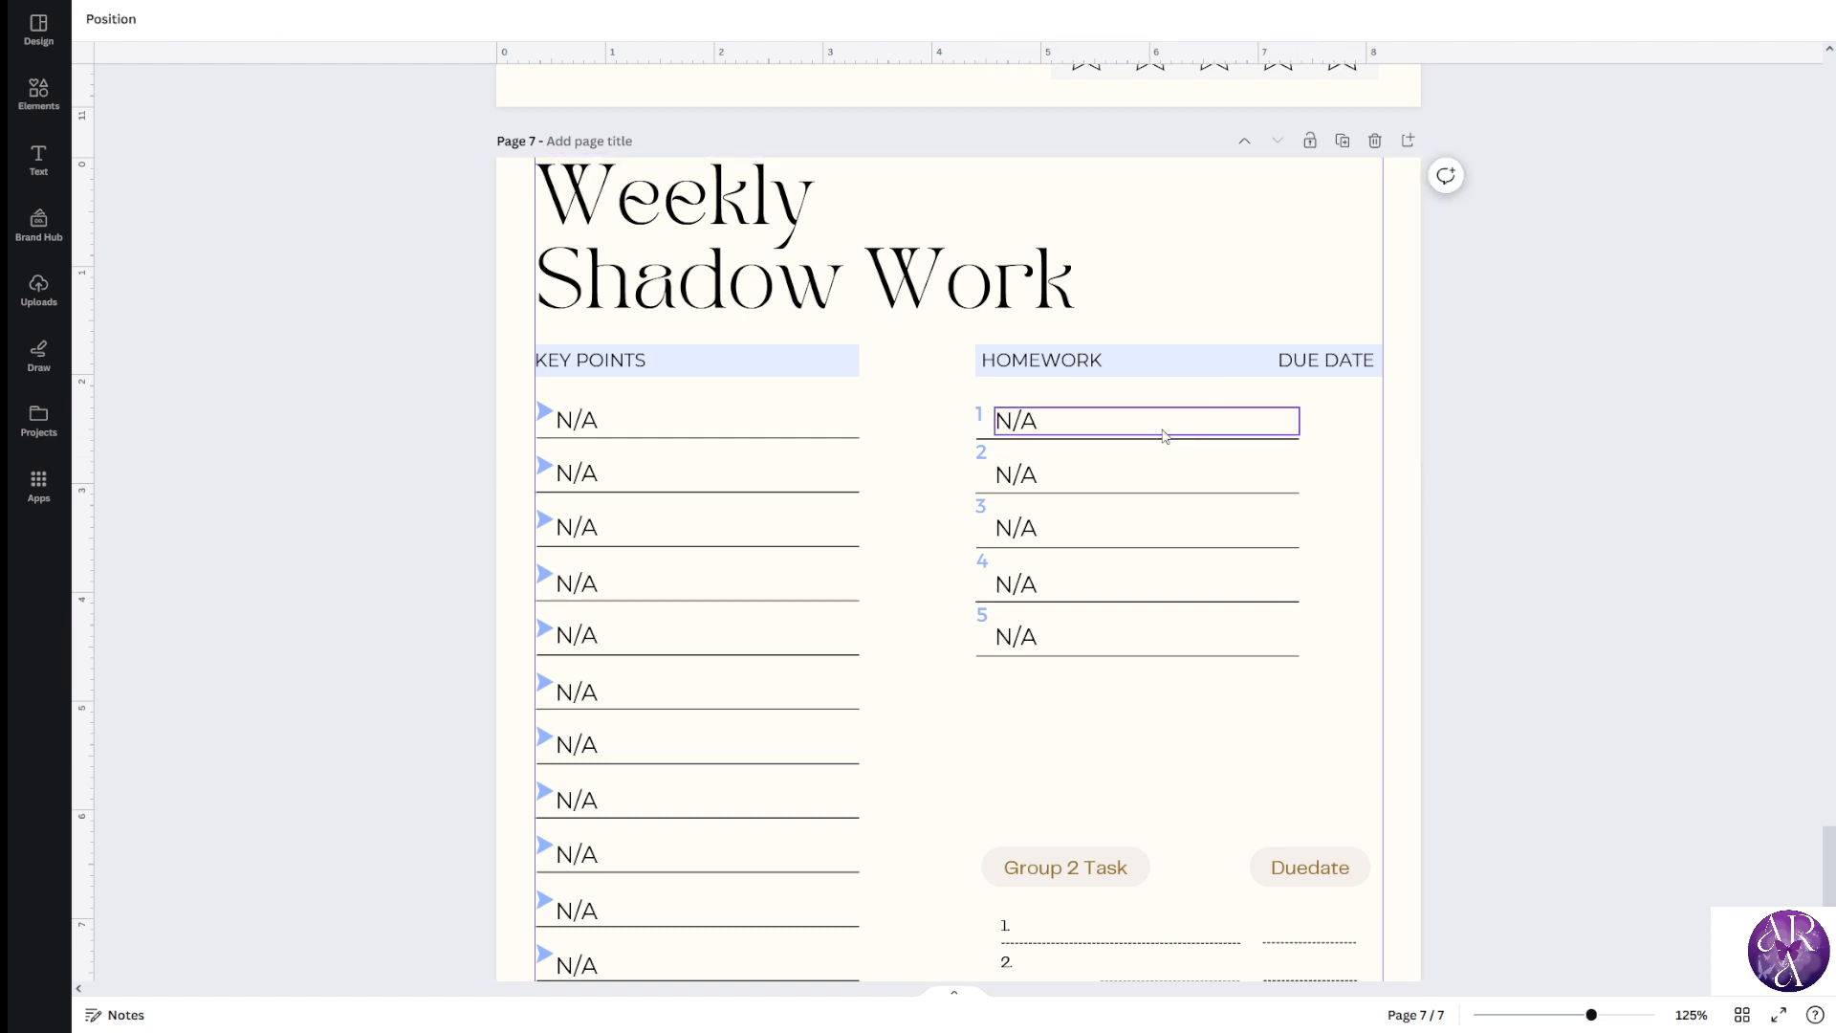
Duplicate the line under the first homework row and keep the copy's line type as Straight
{"action": "left_click", "coordinate": [1188, 440]}
{"action": "left_click", "coordinate": [1107, 395]}
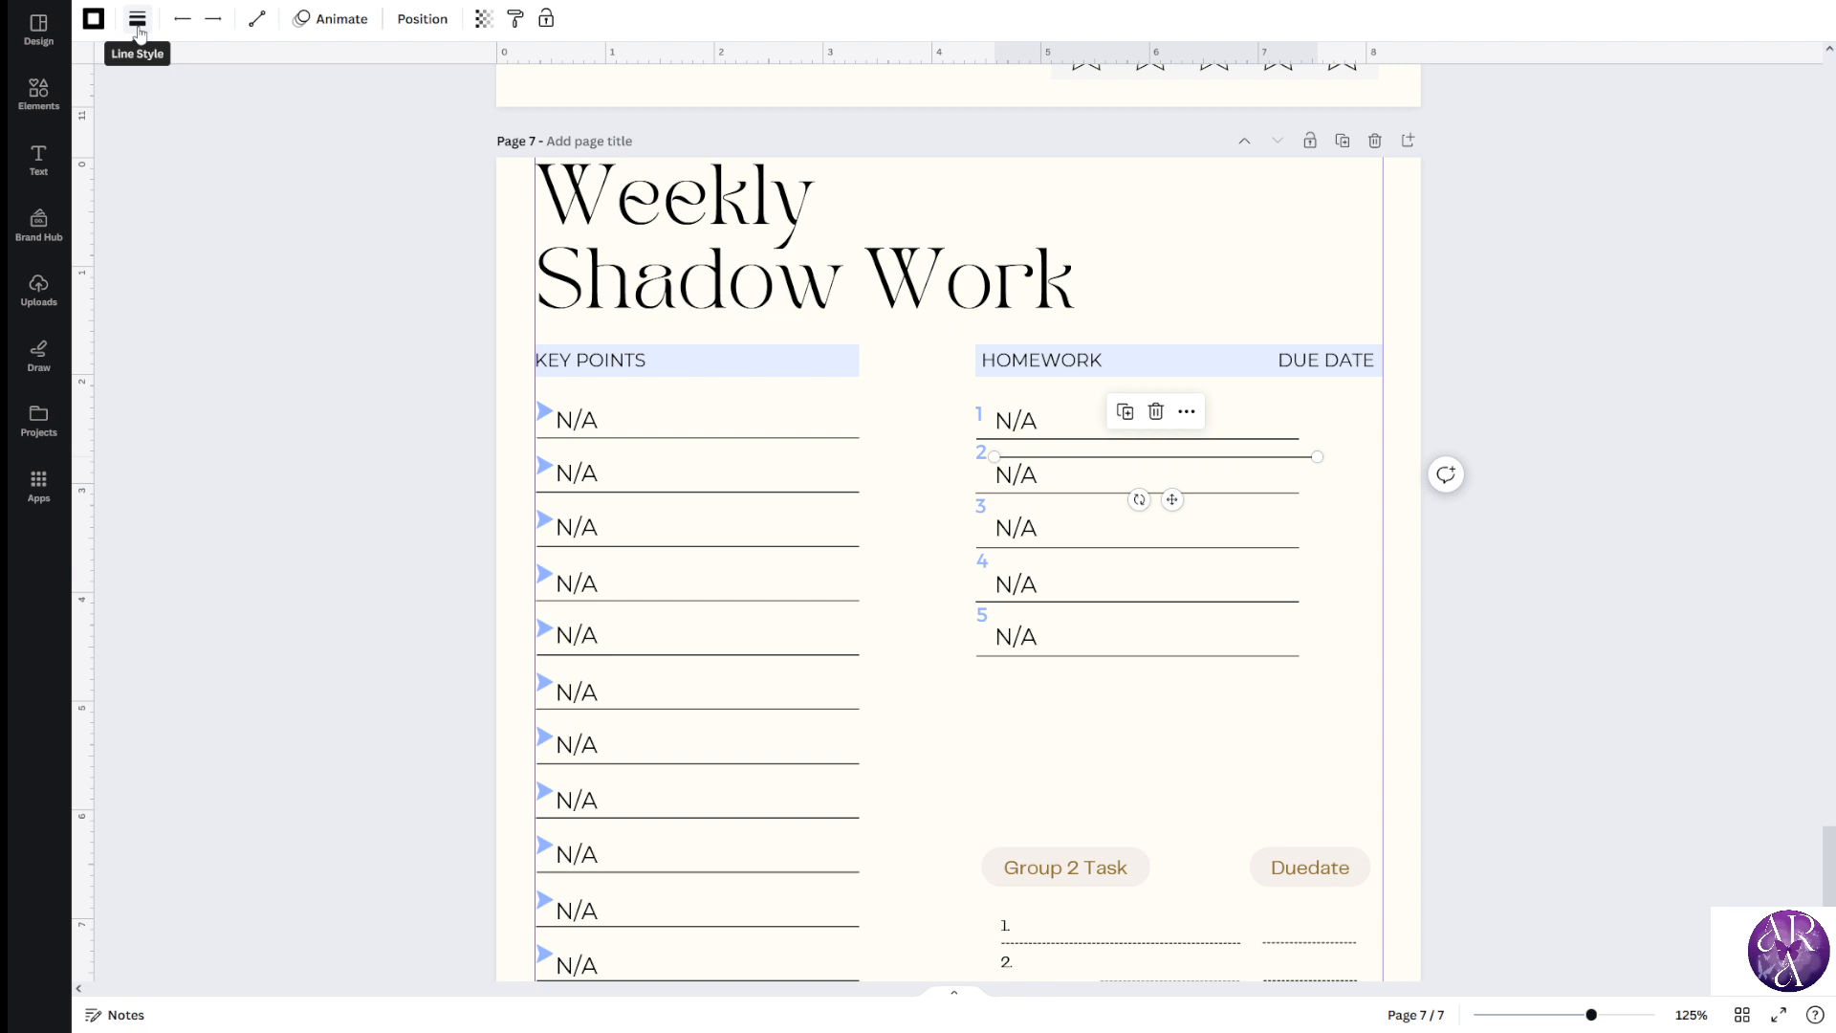
{"action": "left_click", "coordinate": [256, 19]}
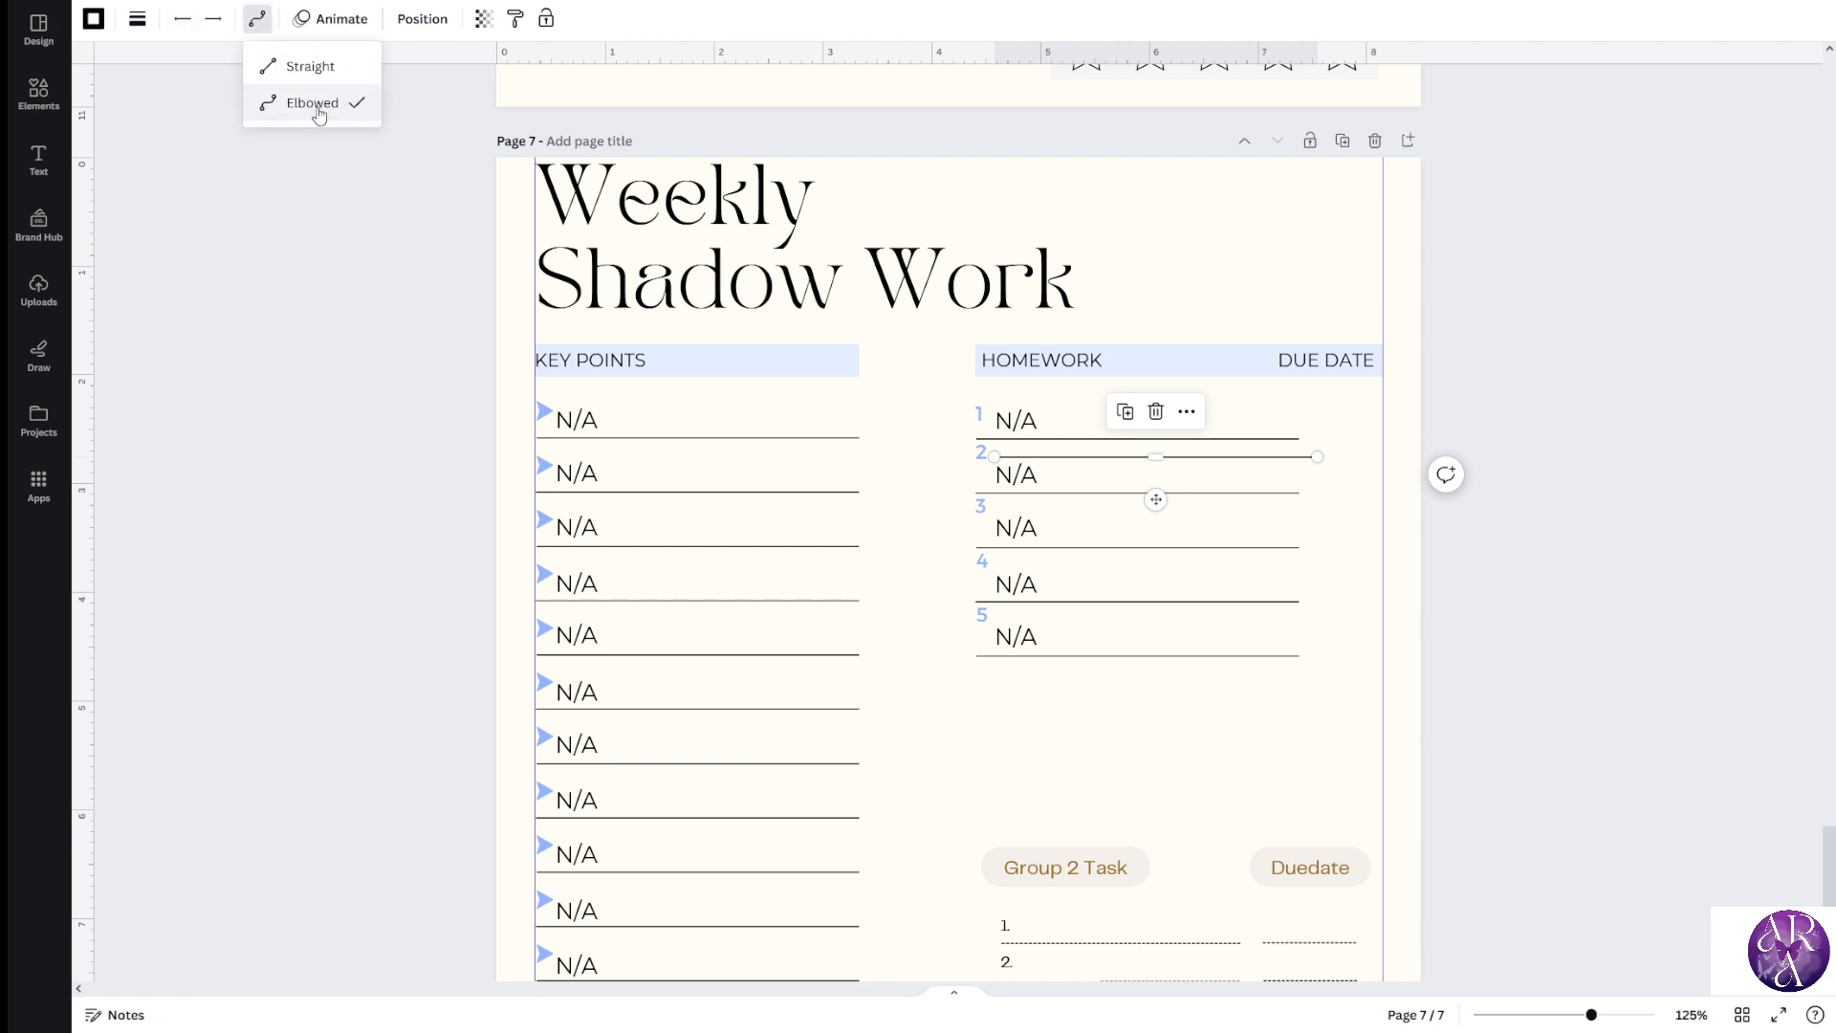
{"action": "left_click", "coordinate": [304, 66]}
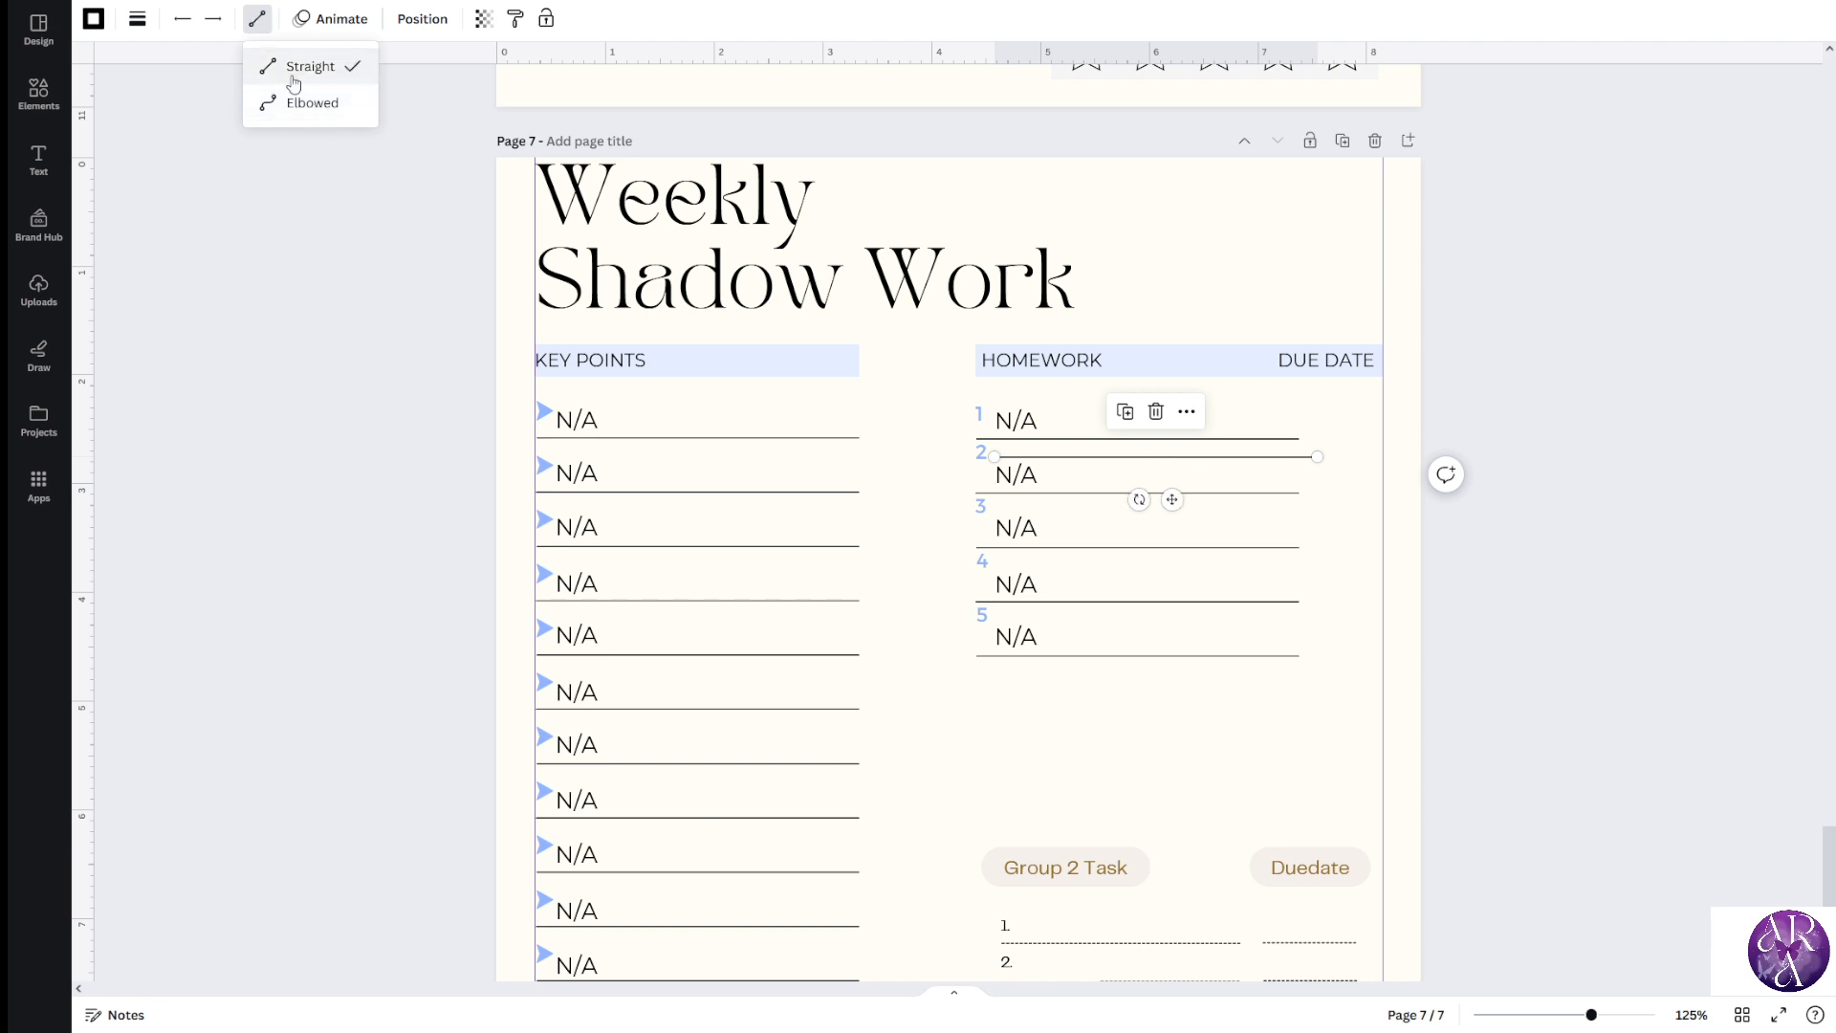
Try a filled diamond at the start and a hollow diamond at the end of the duplicated line
{"action": "left_click", "coordinate": [181, 19]}
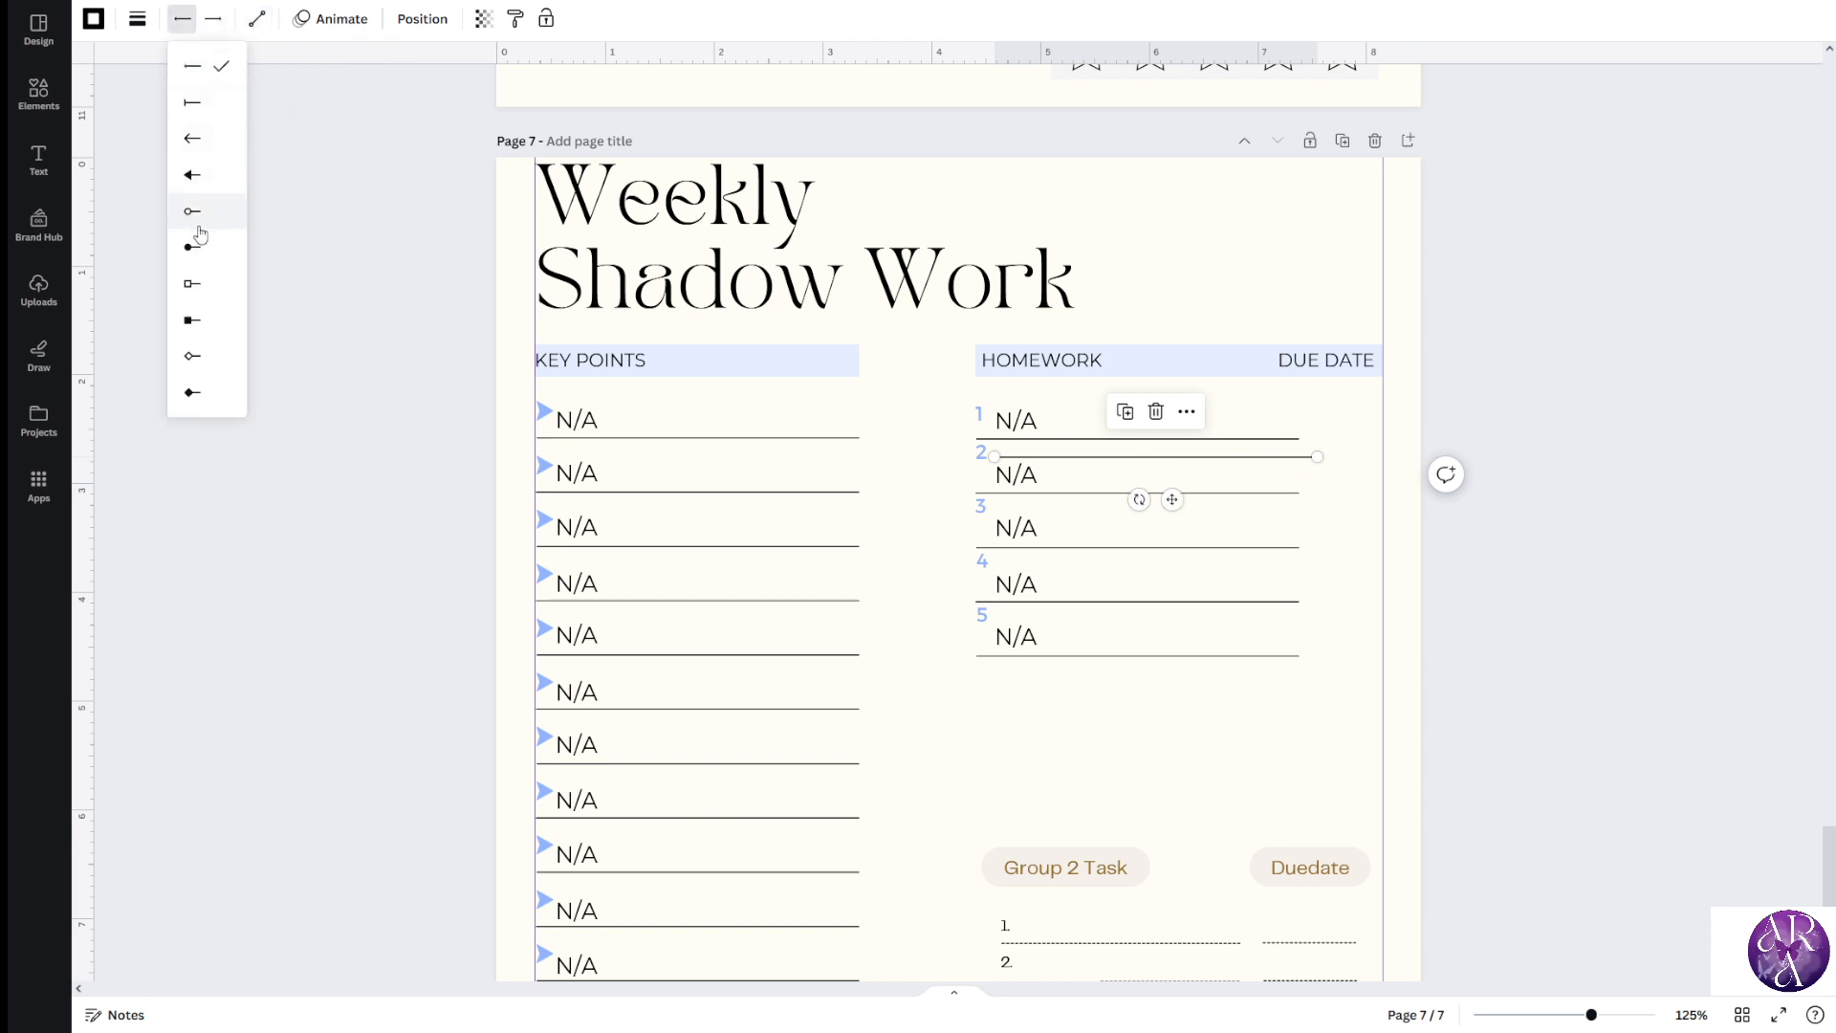
{"action": "left_click", "coordinate": [195, 367]}
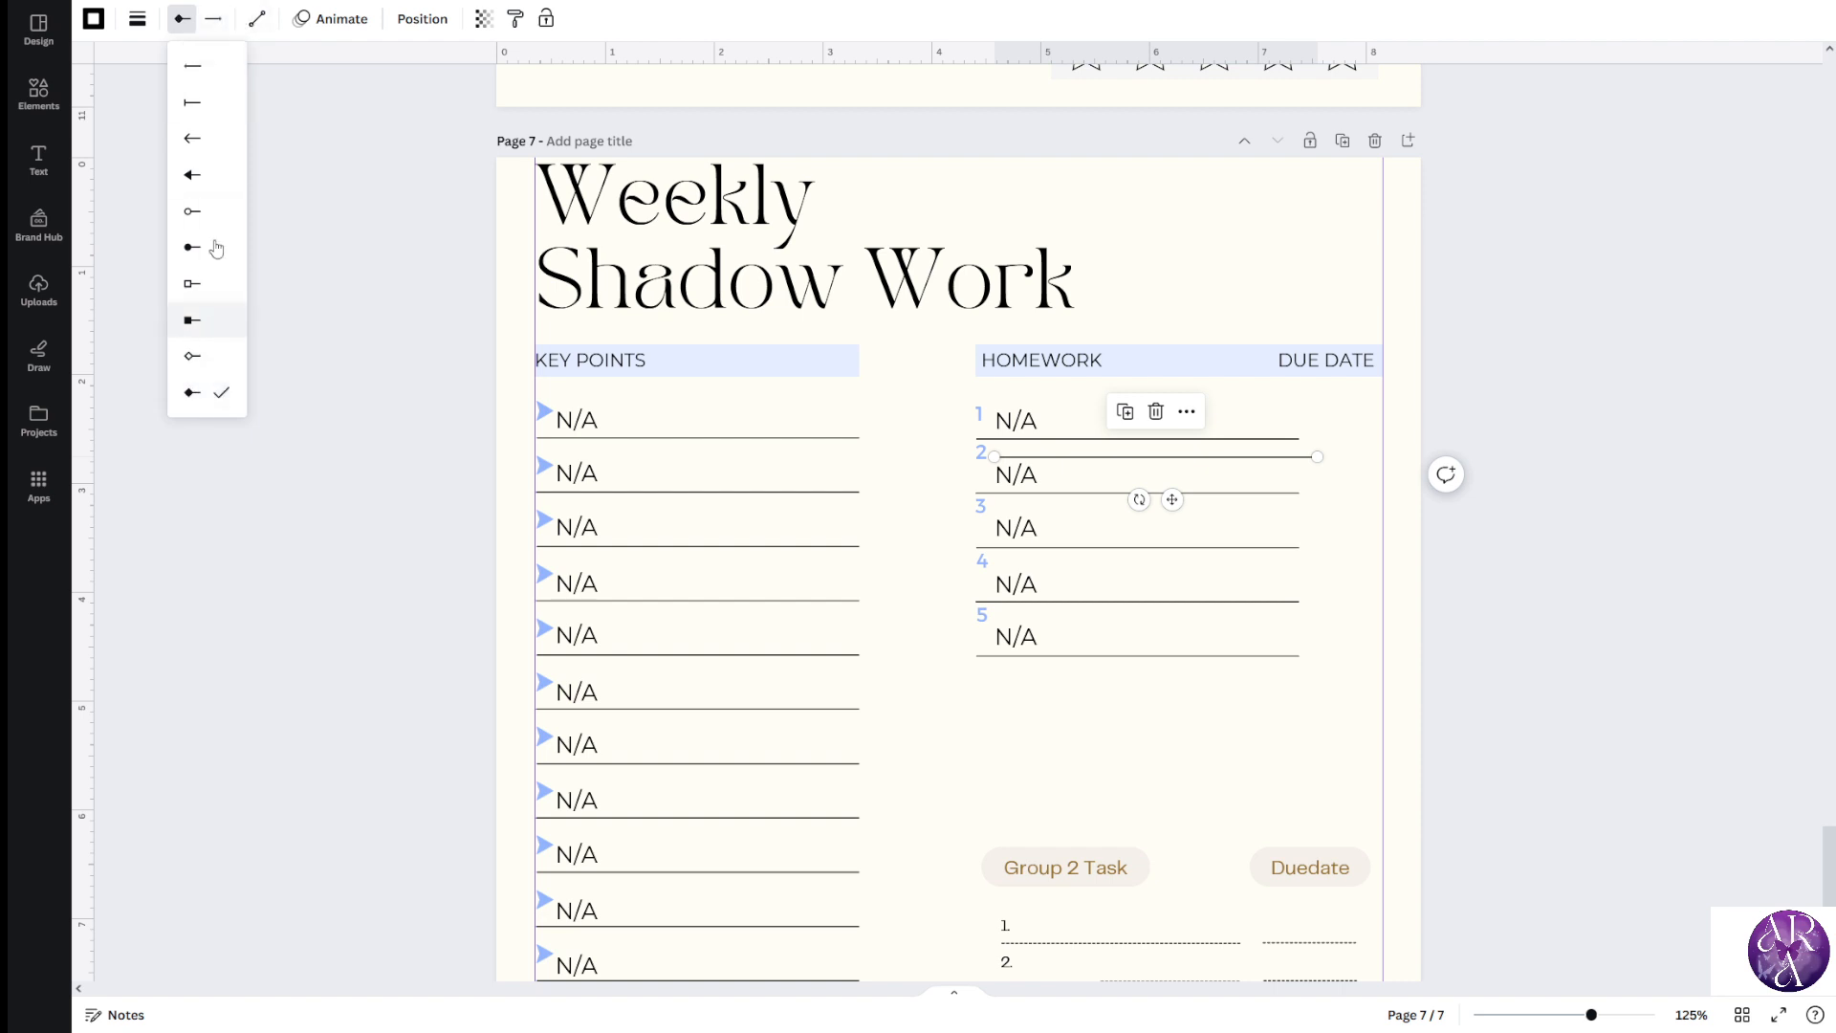
{"action": "left_click", "coordinate": [215, 18]}
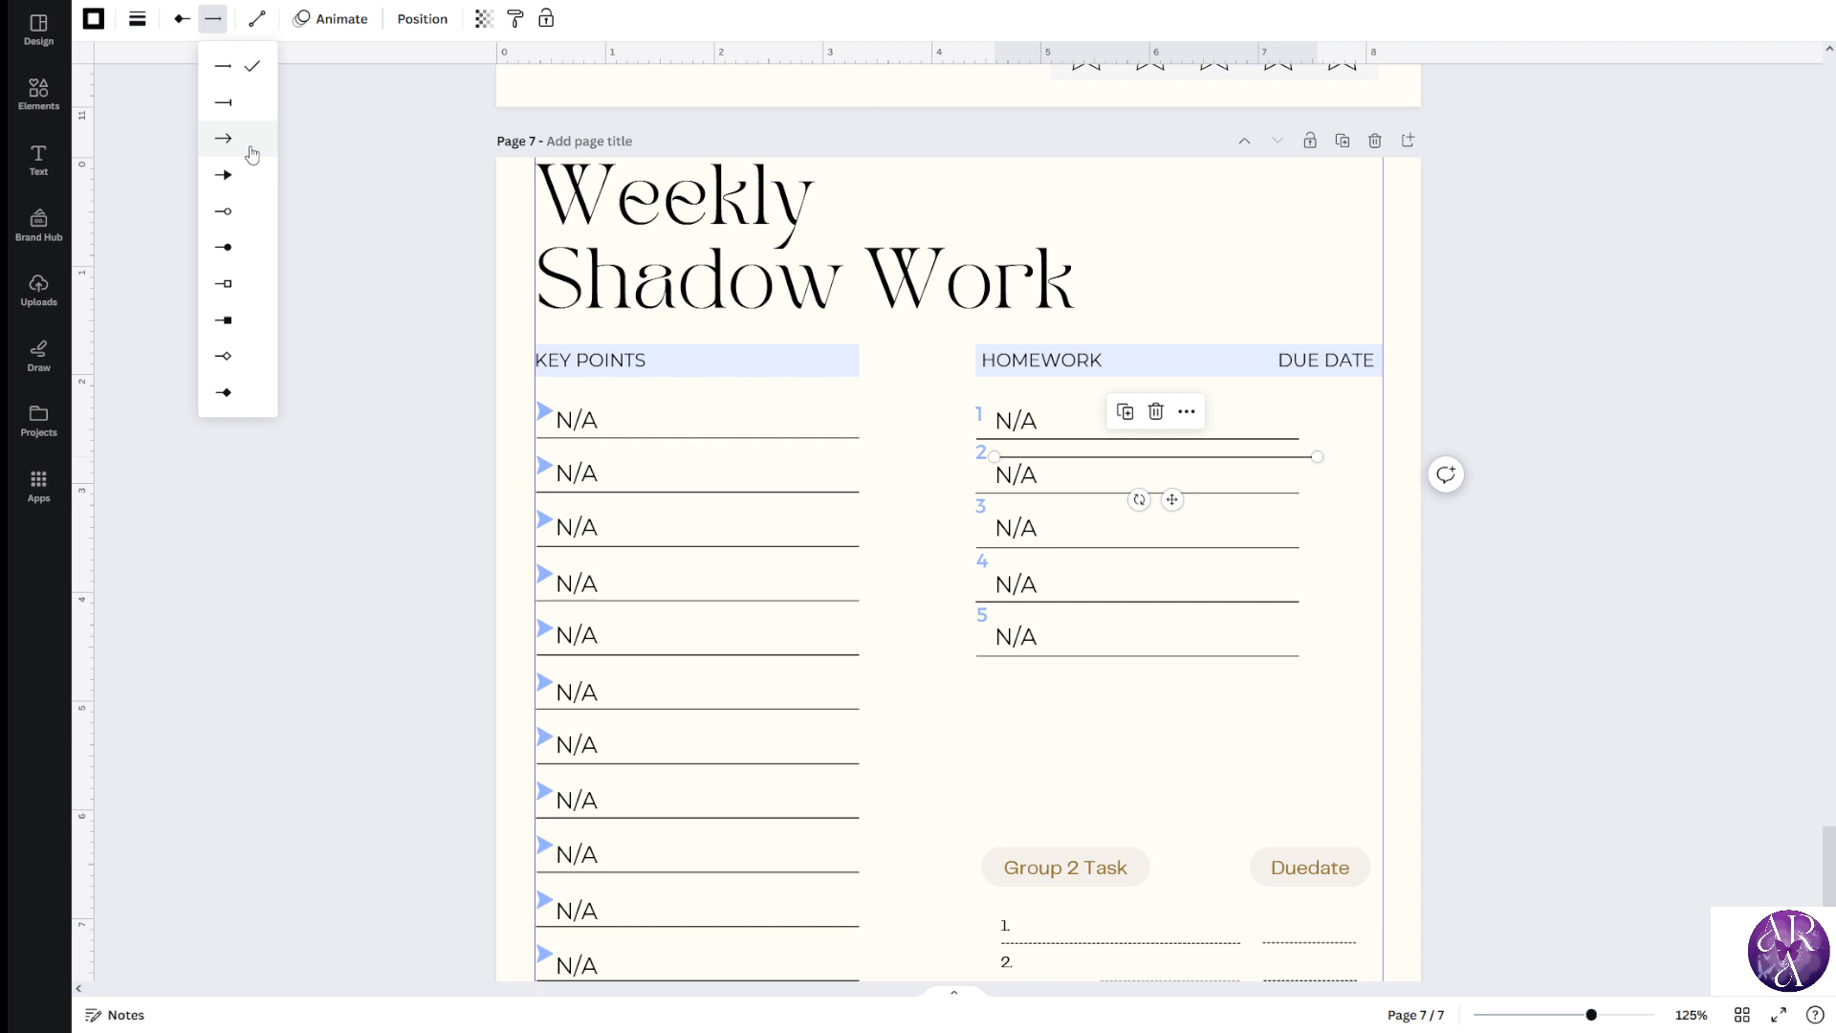
{"action": "left_click", "coordinate": [225, 356]}
Give the duplicated line a hollow diamond at its start and a filled diamond at its end
{"action": "left_click", "coordinate": [181, 18]}
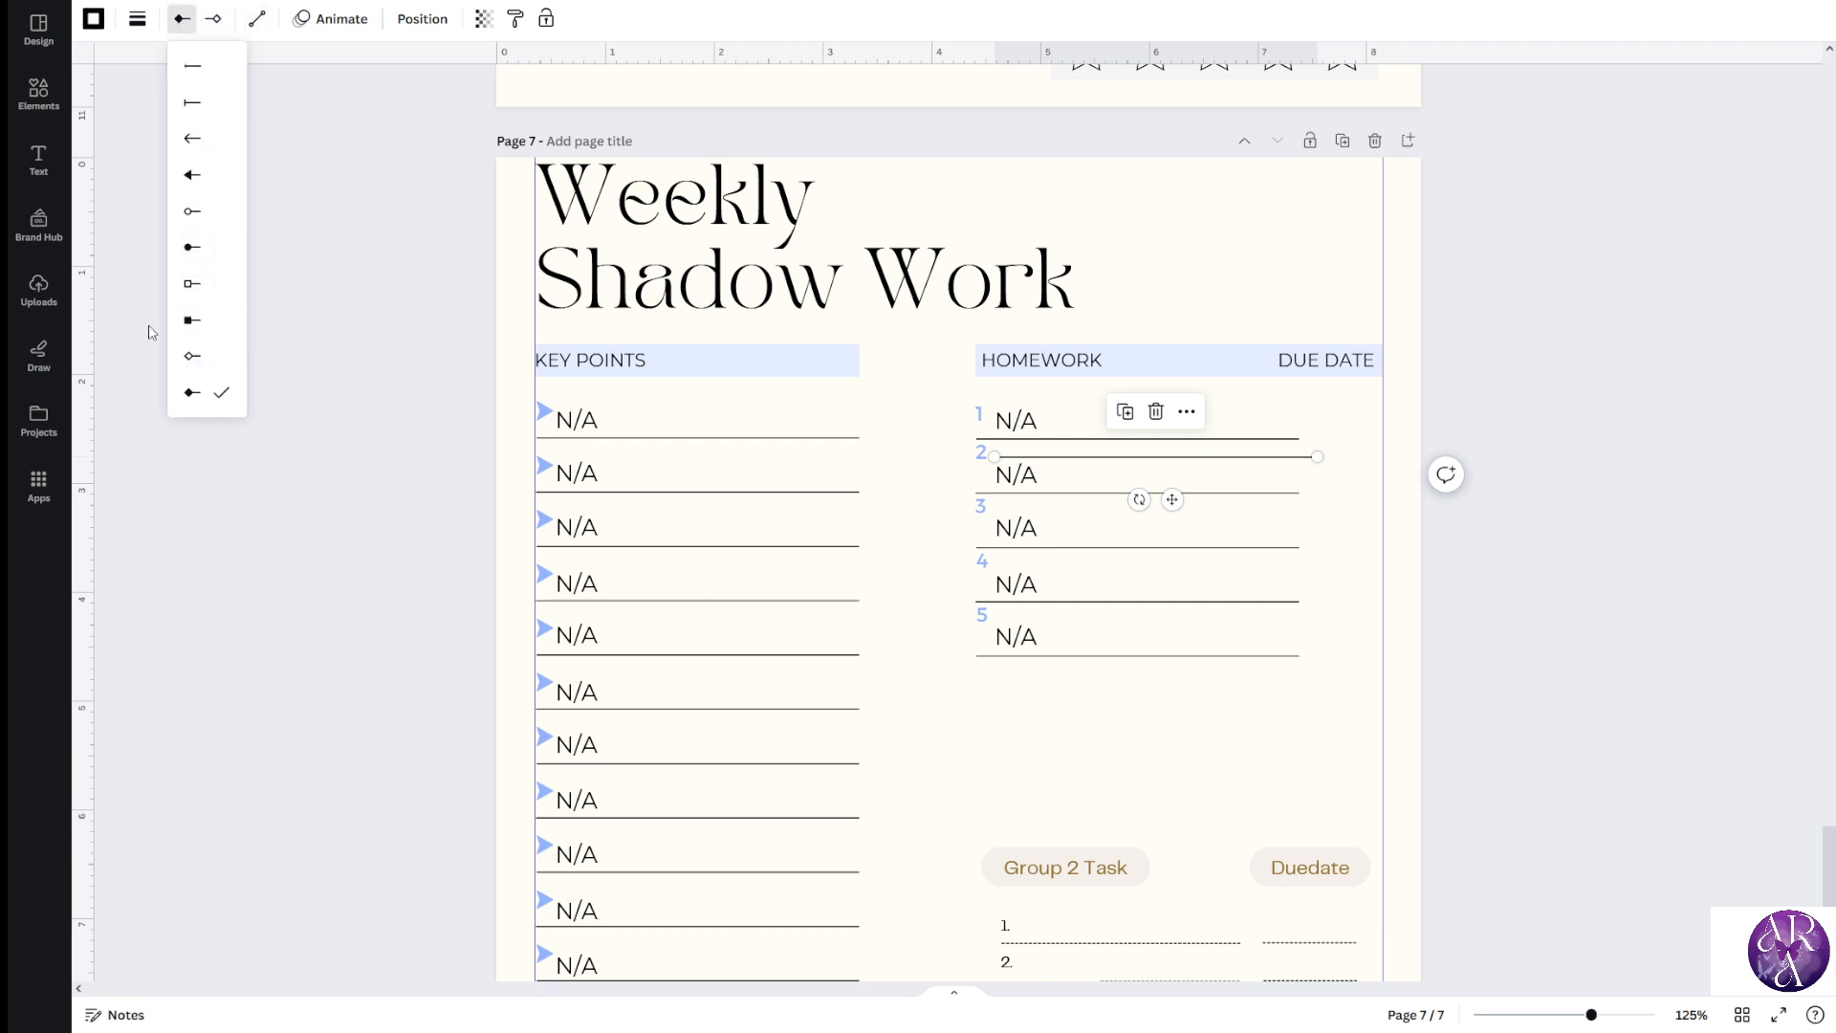
{"action": "left_click", "coordinate": [191, 360]}
{"action": "left_click", "coordinate": [214, 21]}
{"action": "left_click", "coordinate": [228, 392]}
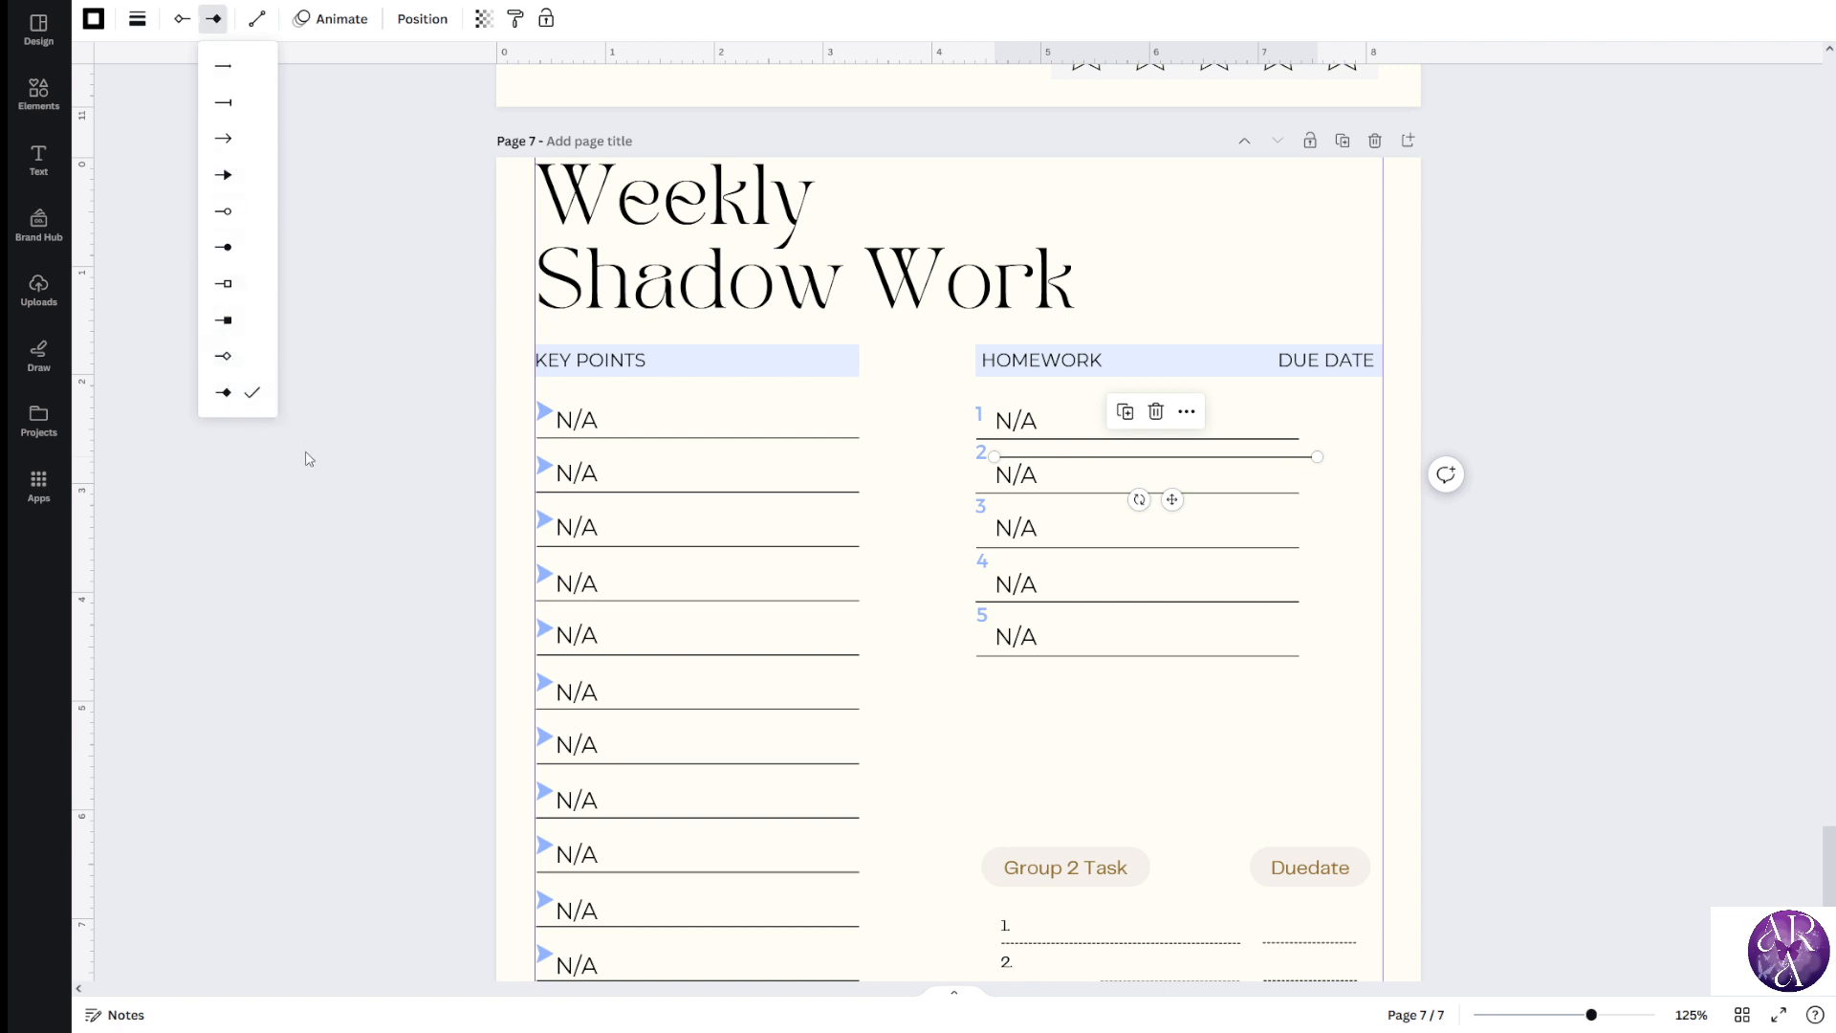
{"action": "left_click", "coordinate": [300, 530]}
Shorten the diamond-ended line from its start to about 0.6 inches, keeping it toward the due date side
{"action": "scroll", "coordinate": [1254, 558], "scroll_direction": "up", "scroll_amount": 6}
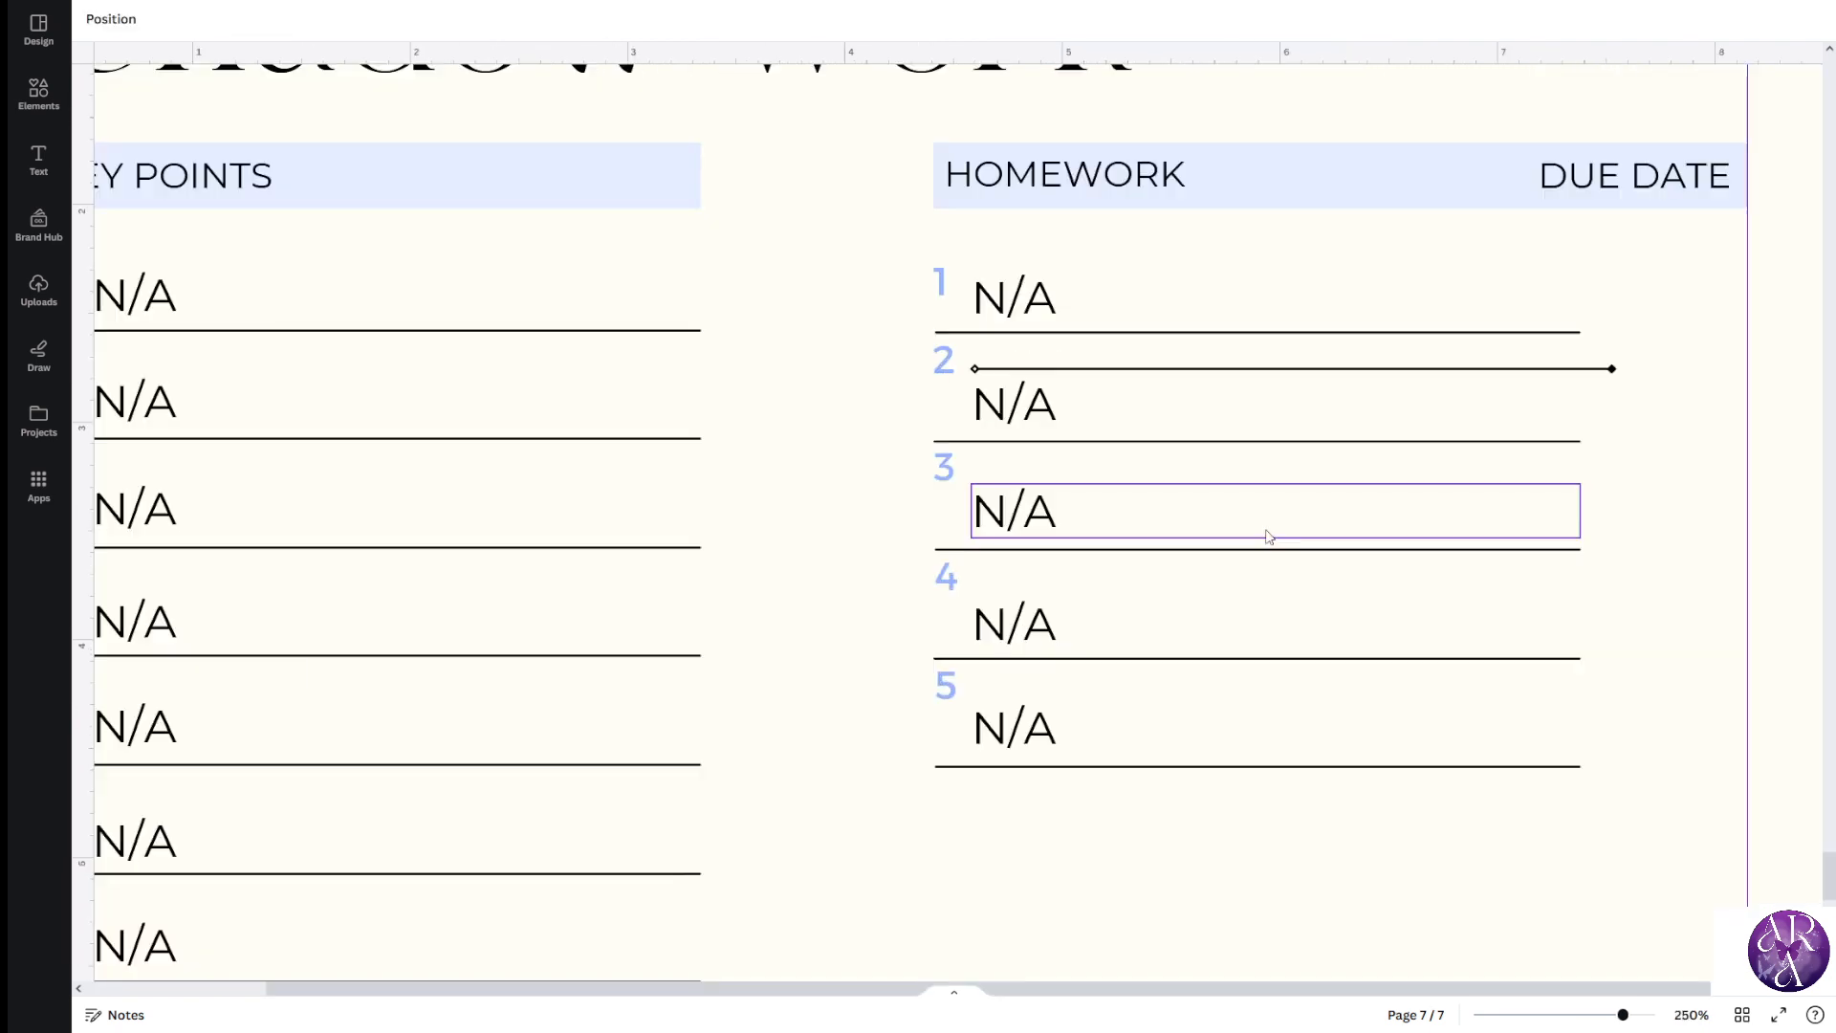
{"action": "scroll", "coordinate": [1194, 659], "scroll_direction": "up", "scroll_amount": 2}
{"action": "left_click_drag", "start_coordinate": [1067, 990], "coordinate": [1224, 992]}
{"action": "scroll", "coordinate": [903, 480], "scroll_direction": "down", "scroll_amount": 3}
{"action": "scroll", "coordinate": [586, 312], "scroll_direction": "up", "scroll_amount": 1}
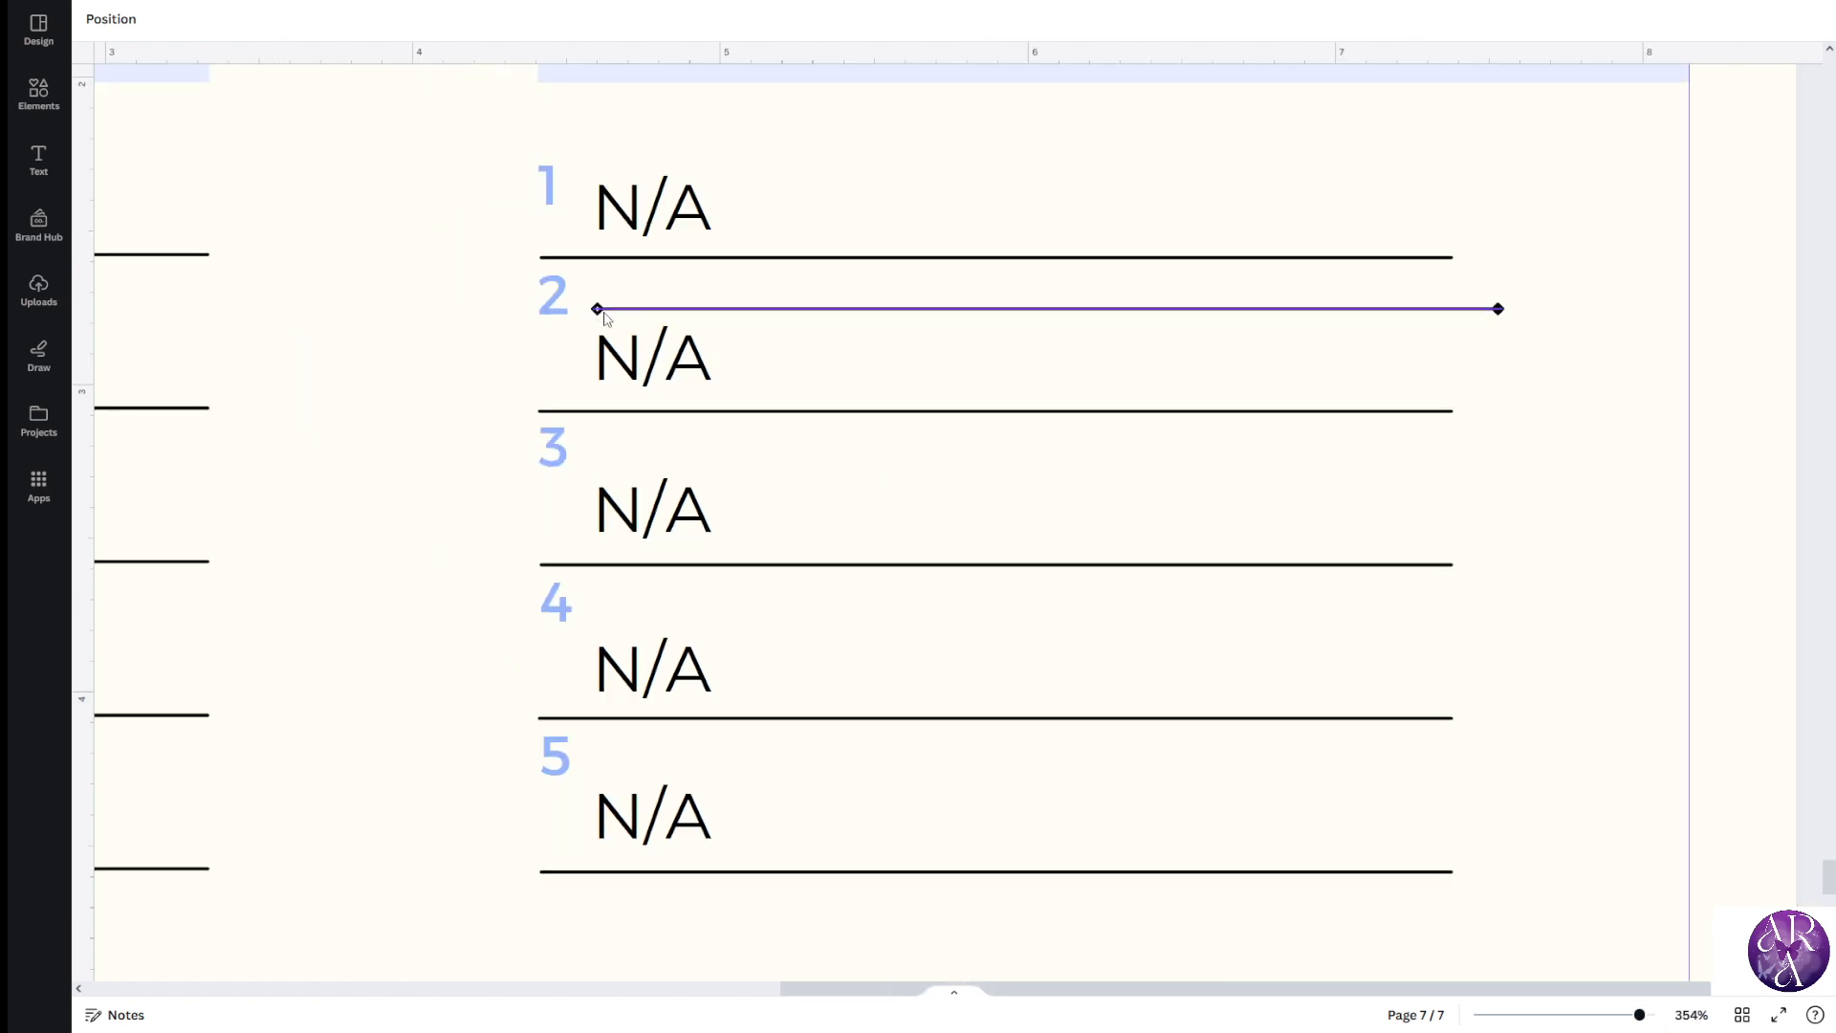
{"action": "left_click", "coordinate": [601, 311]}
{"action": "left_click_drag", "start_coordinate": [593, 309], "coordinate": [1336, 304]}
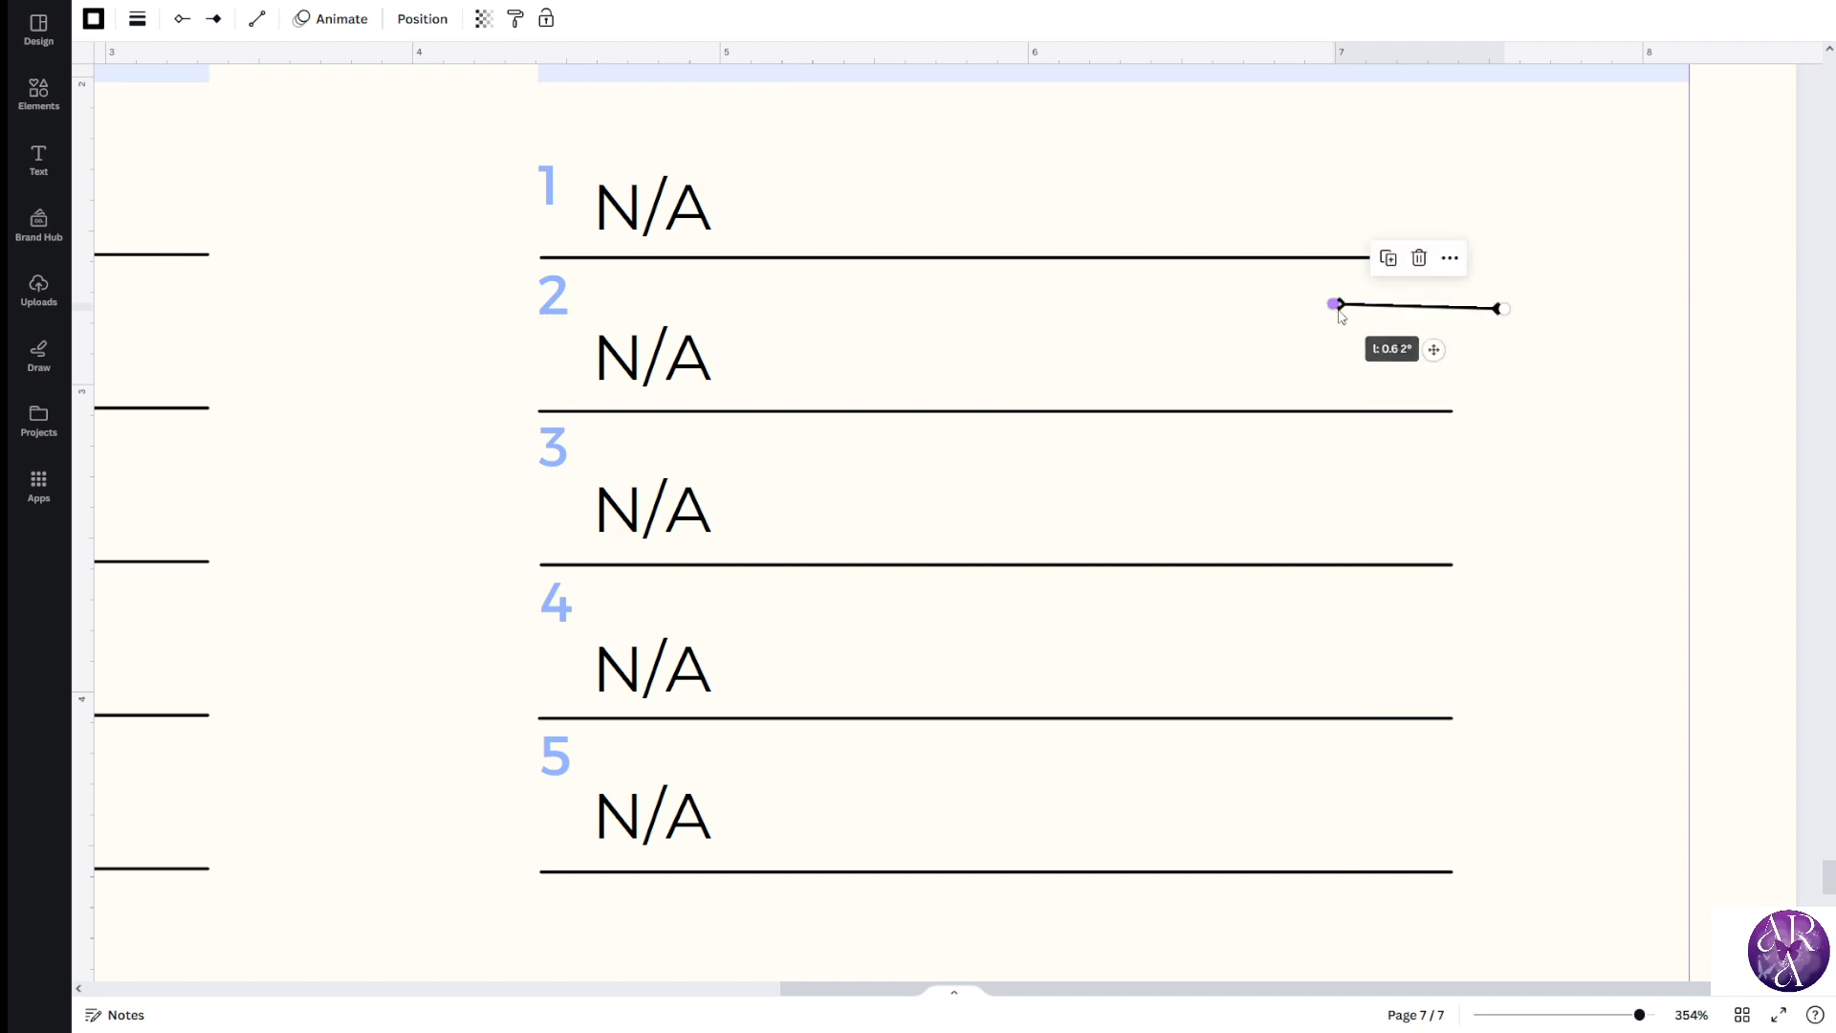
{"action": "scroll", "coordinate": [1665, 382], "scroll_direction": "up", "scroll_amount": 3}
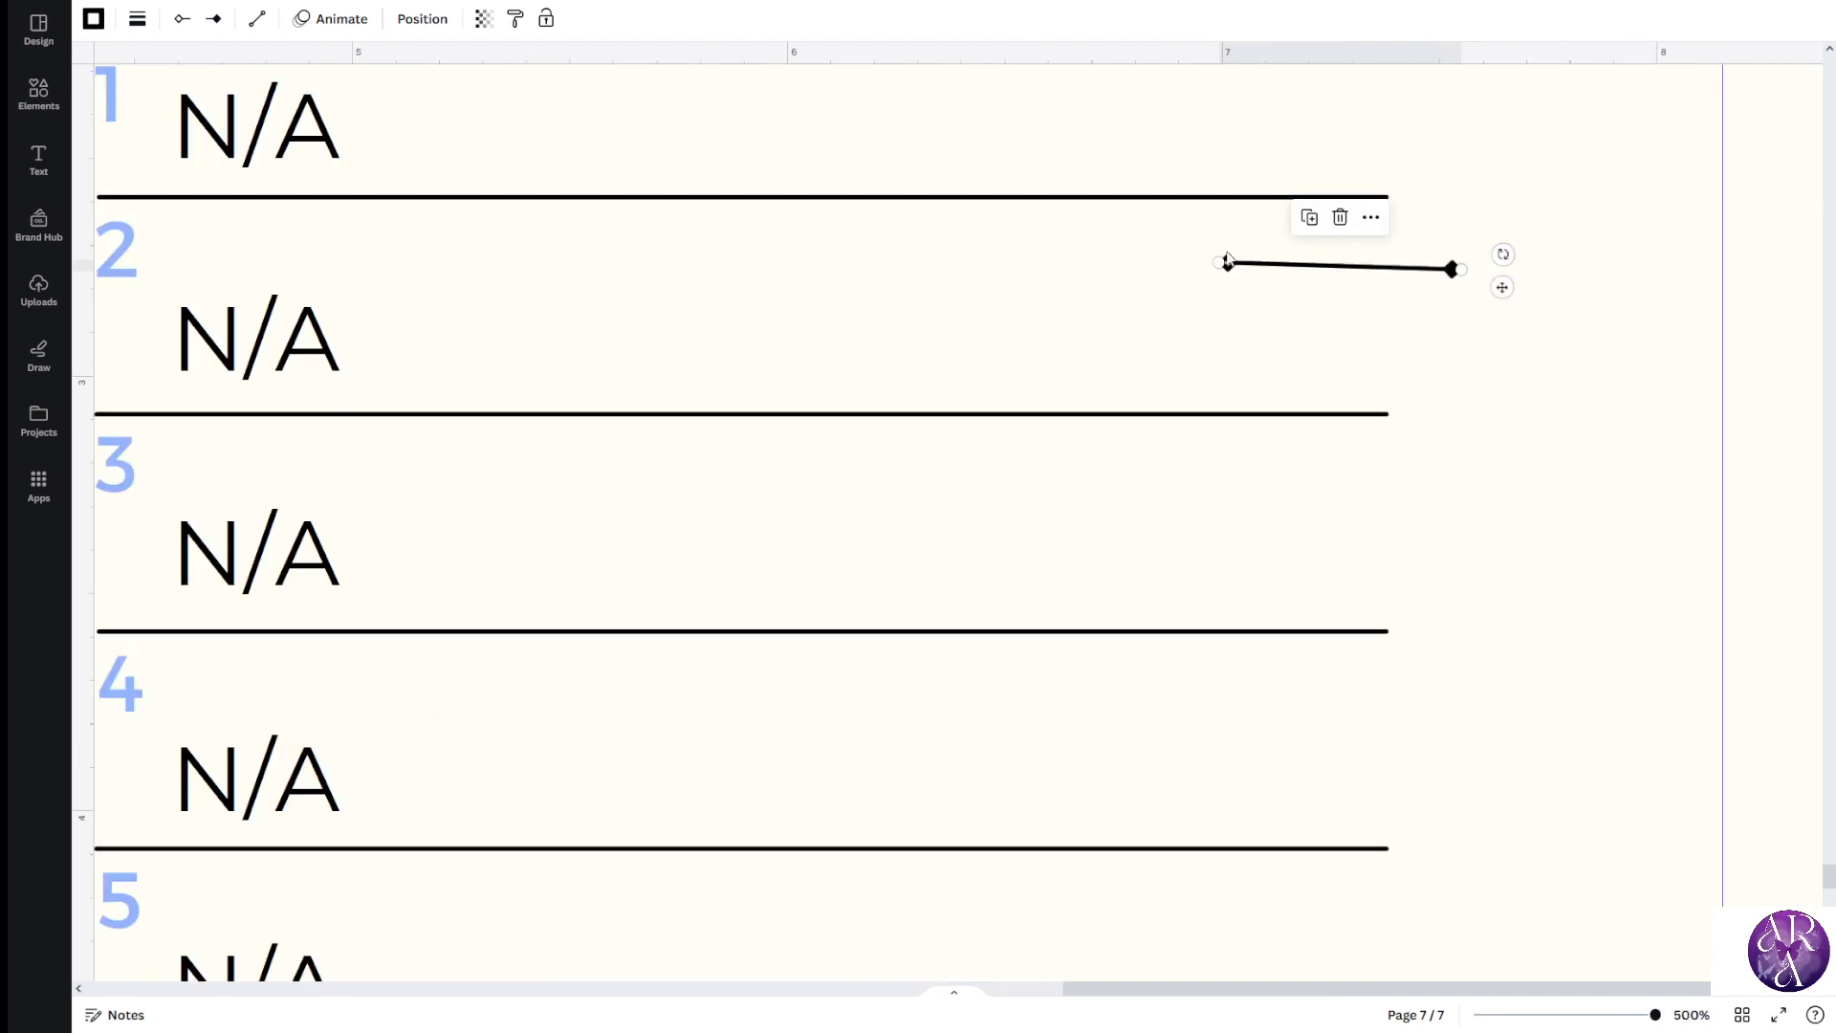
{"action": "left_click_drag", "start_coordinate": [1218, 259], "coordinate": [1190, 265]}
Lengthen and level the diamond-ended line, and move it beside the first homework row's line under DUE DATE
{"action": "left_click", "coordinate": [1160, 198]}
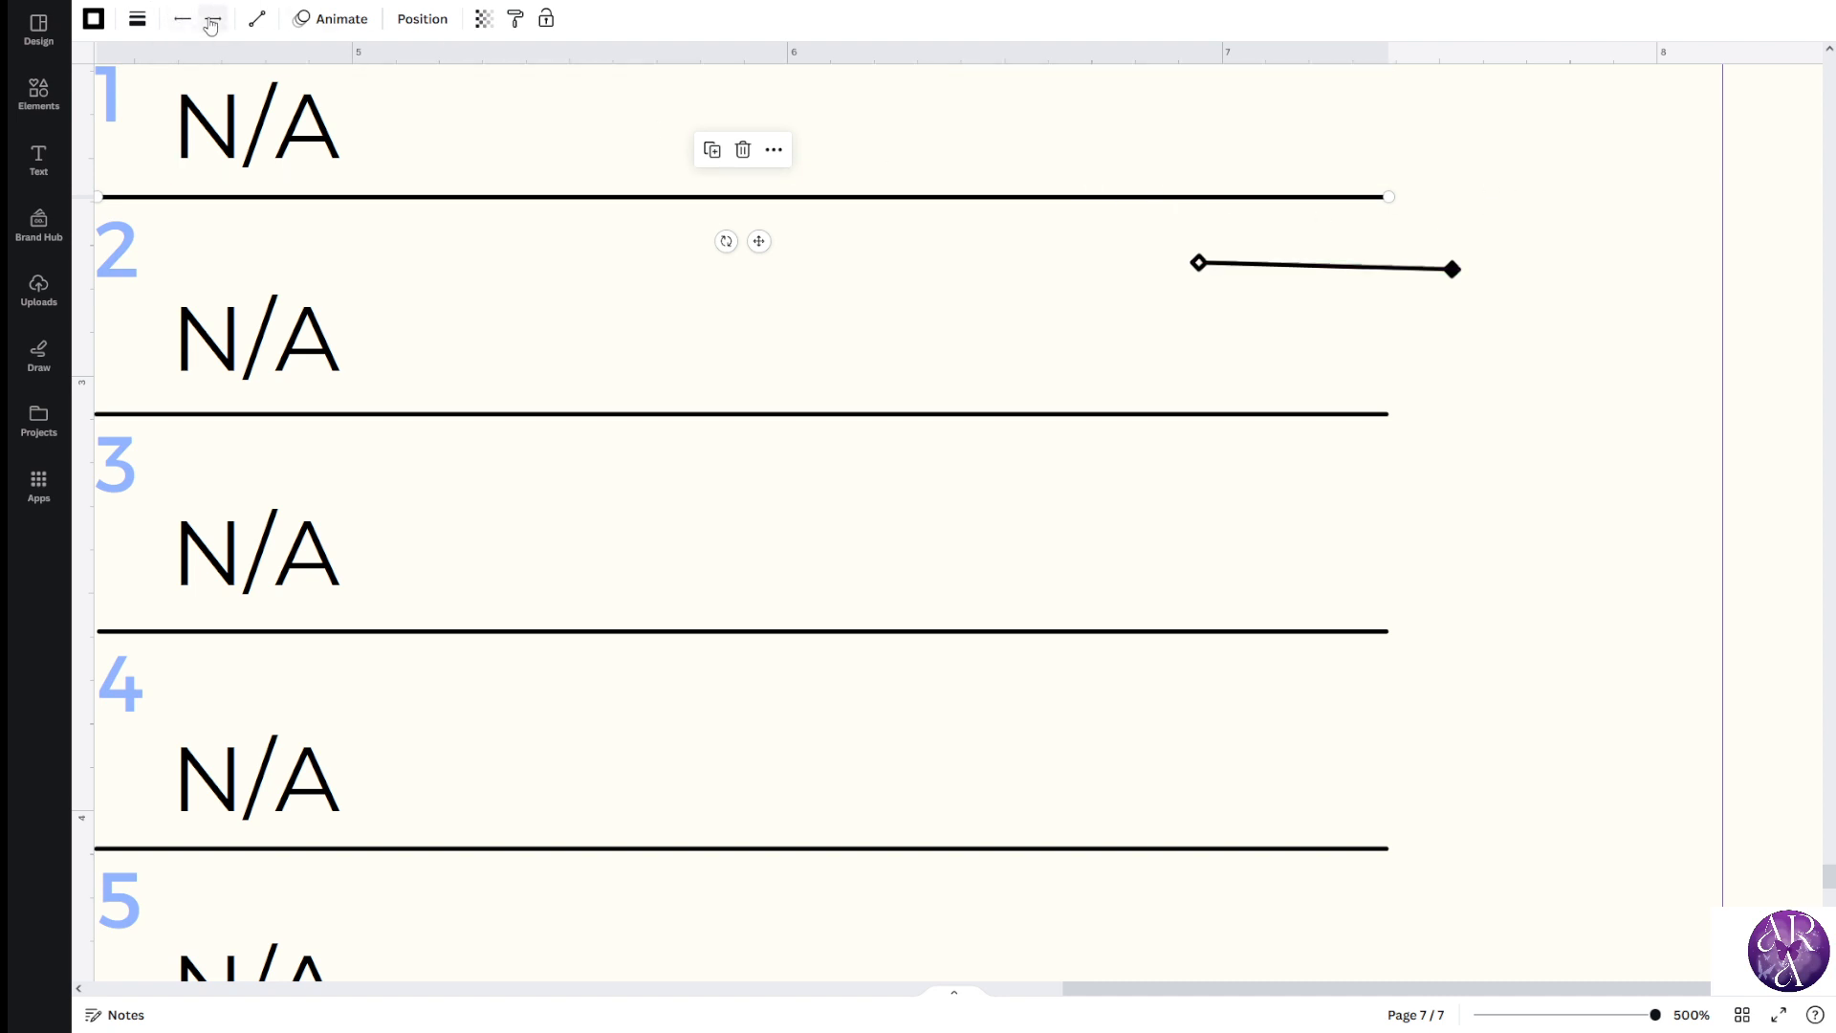
{"action": "left_click", "coordinate": [1285, 266]}
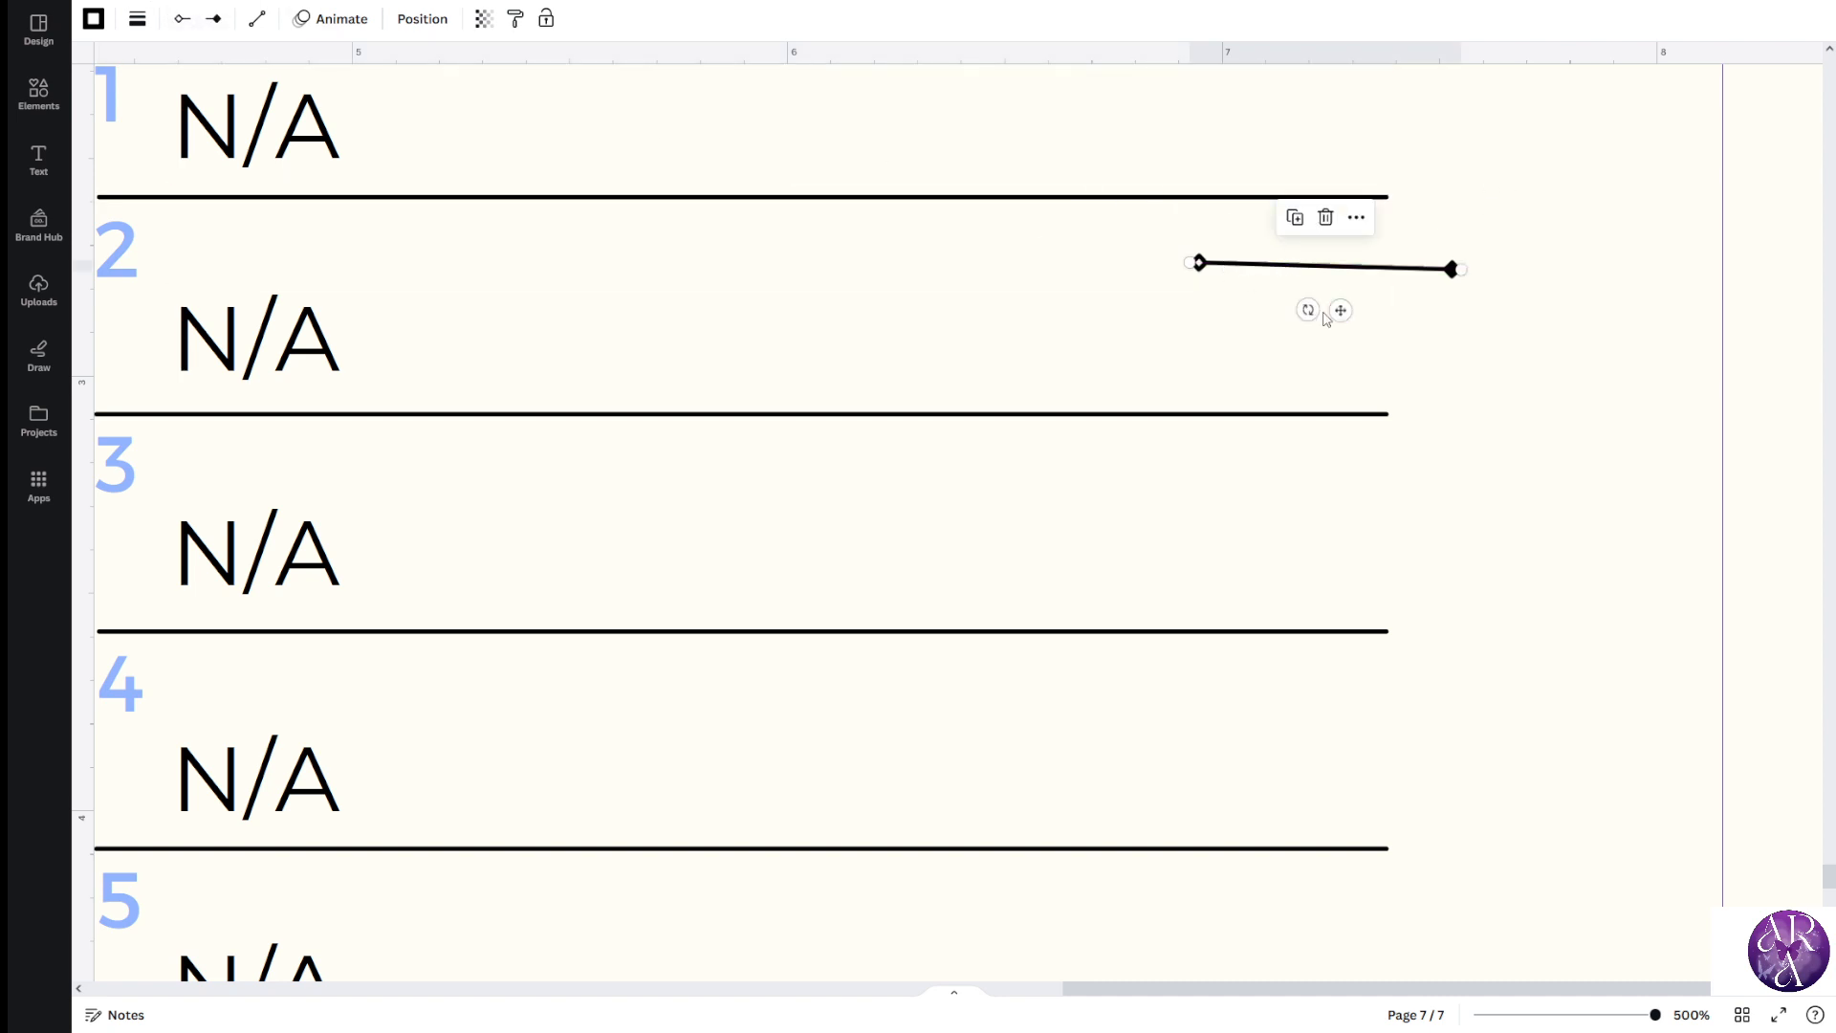
{"action": "mouse_move", "coordinate": [1191, 263]}
{"action": "left_mouse_down"}
{"action": "mouse_move", "coordinate": [1195, 279]}
{"action": "mouse_move", "coordinate": [1162, 274]}
{"action": "left_mouse_up"}
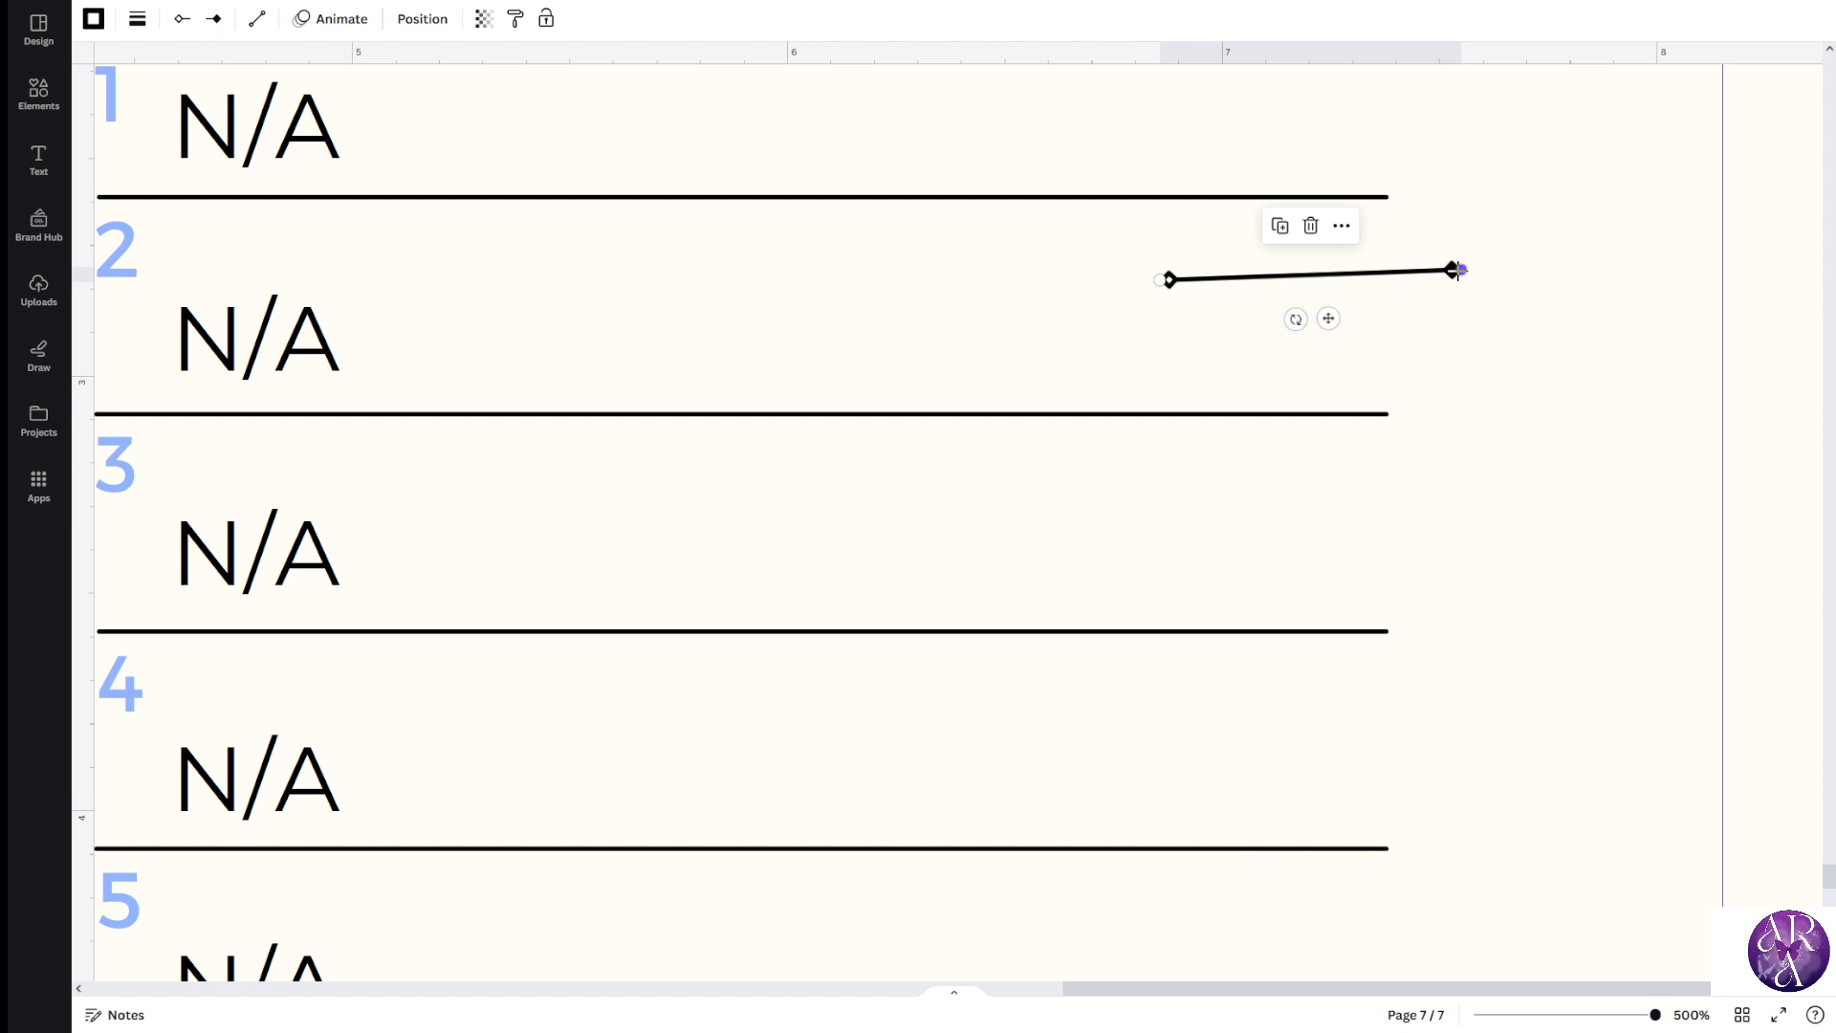
{"action": "left_click_drag", "start_coordinate": [1458, 270], "coordinate": [1480, 279]}
{"action": "left_click_drag", "start_coordinate": [1345, 320], "coordinate": [1552, 239]}
Adjust both ends of the diamond-ended line to leave a gap after the homework line and reach the outer margin guide, about 0.7 inches long
{"action": "scroll", "coordinate": [1551, 240], "scroll_direction": "down", "scroll_amount": 3}
{"action": "scroll", "coordinate": [1521, 268], "scroll_direction": "down", "scroll_amount": 2}
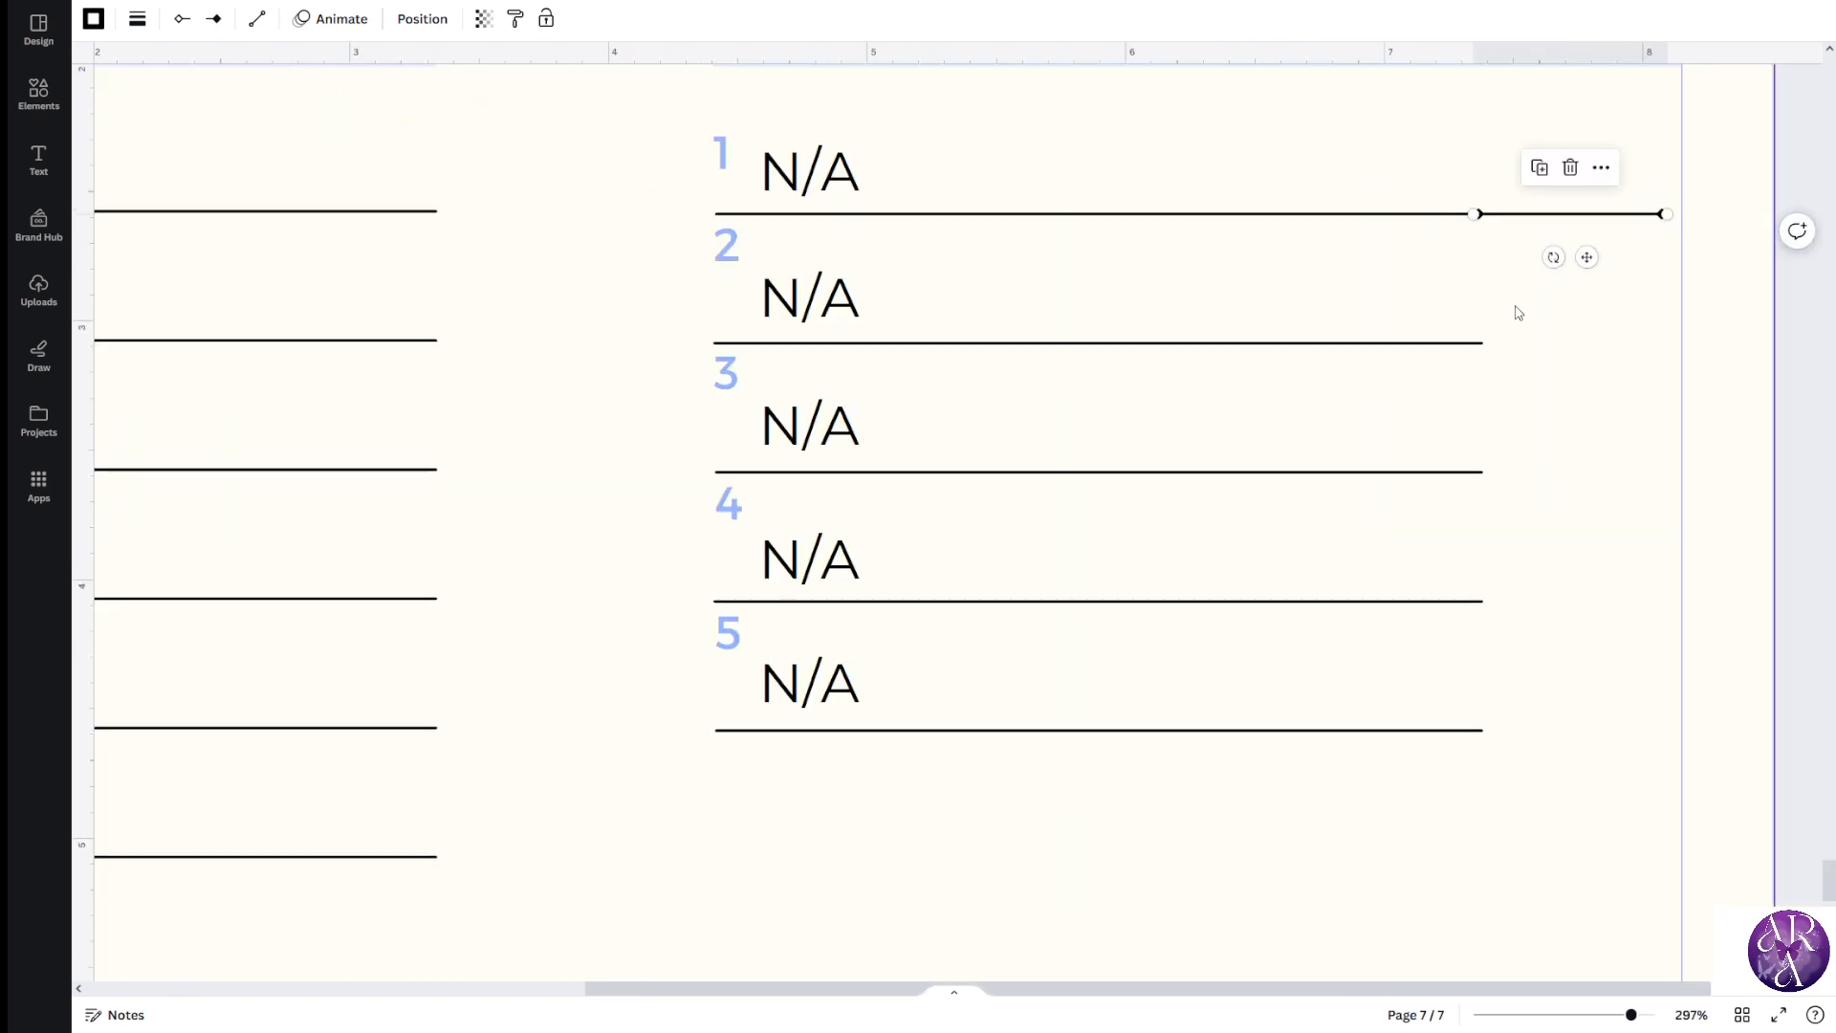
{"action": "scroll", "coordinate": [1519, 304], "scroll_direction": "up", "scroll_amount": 5}
{"action": "scroll", "coordinate": [1556, 987], "scroll_direction": "right", "scroll_amount": 2}
{"action": "scroll", "coordinate": [1617, 649], "scroll_direction": "up", "scroll_amount": 3}
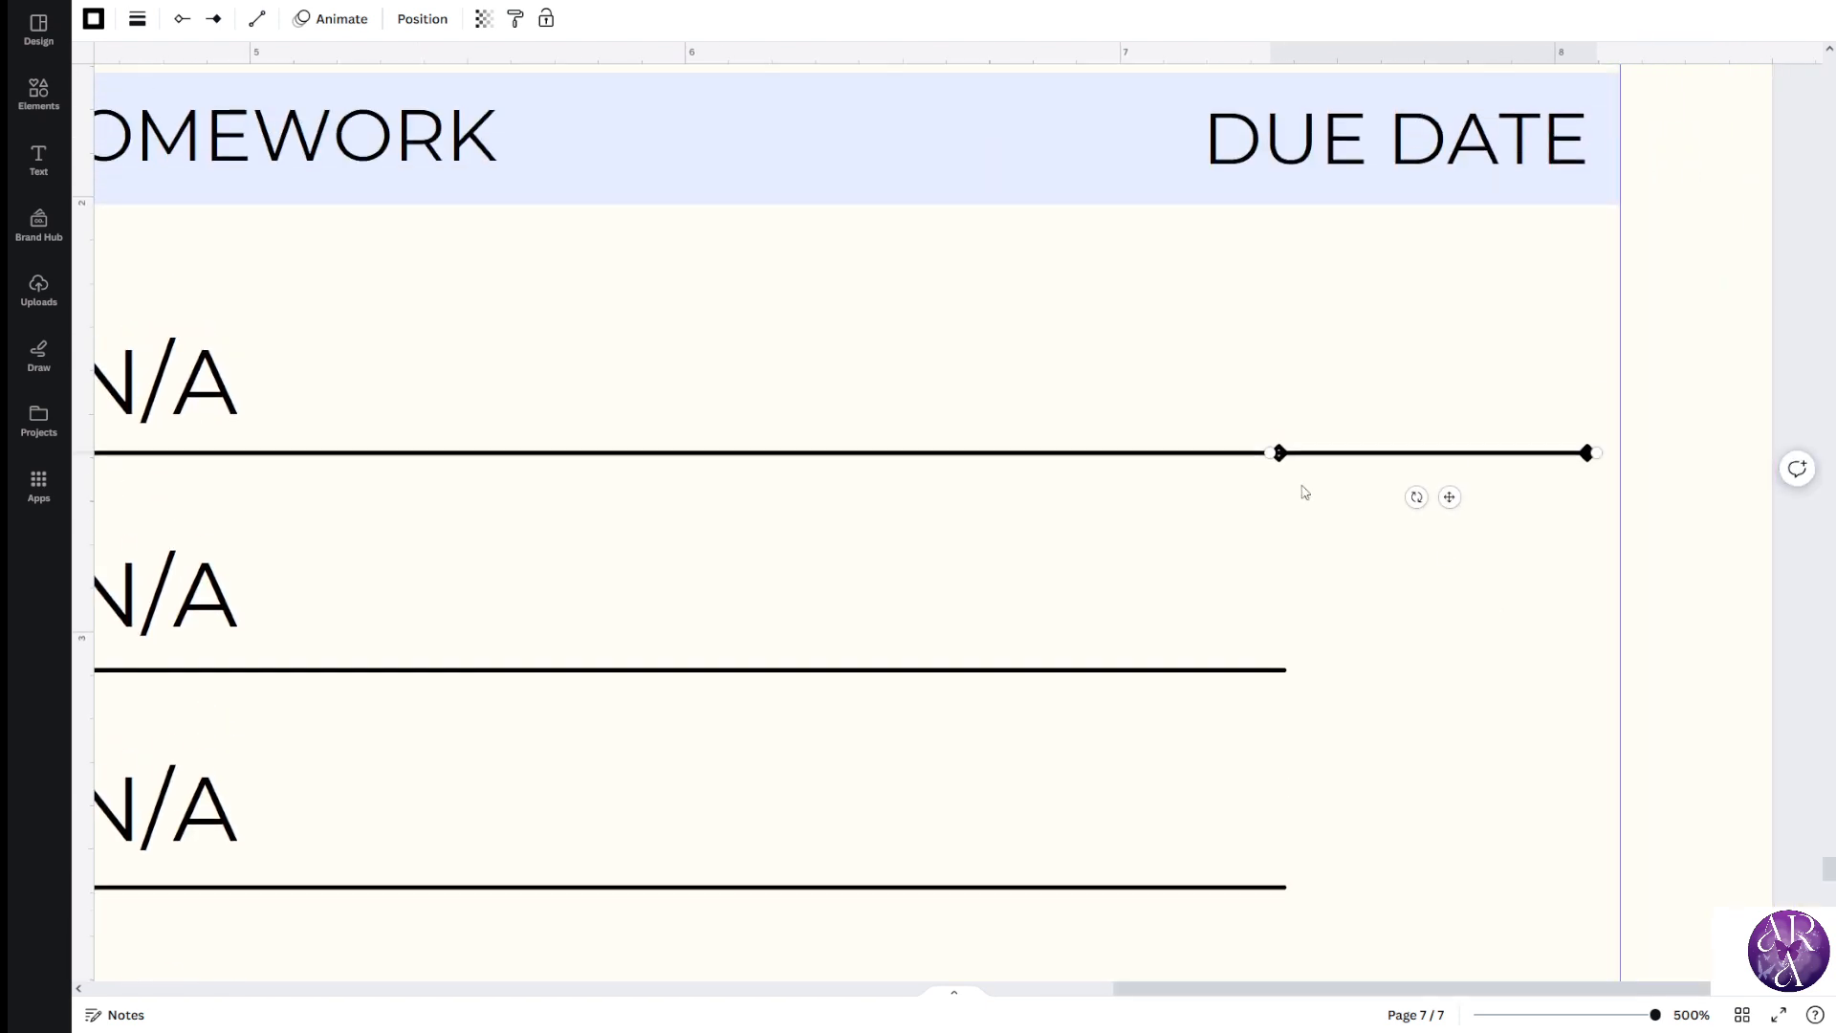
{"action": "left_click_drag", "start_coordinate": [1277, 451], "coordinate": [1312, 449]}
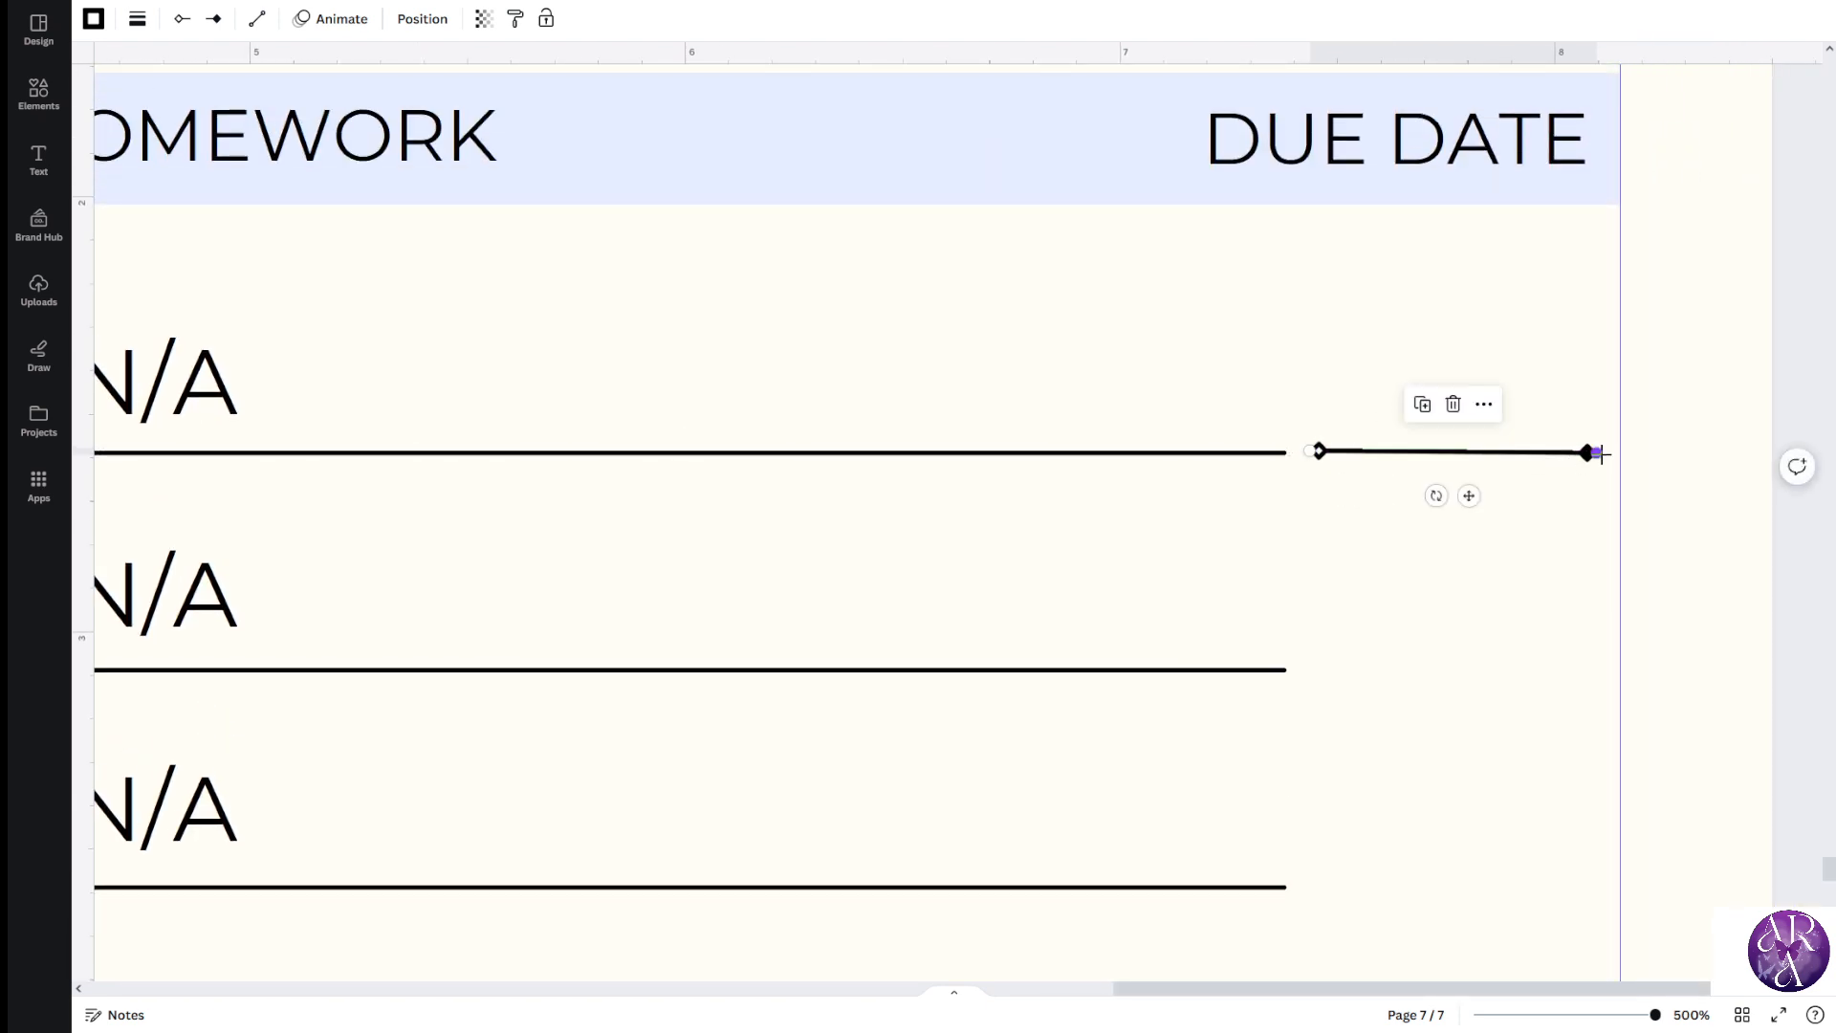
{"action": "left_click_drag", "start_coordinate": [1602, 455], "coordinate": [1614, 451]}
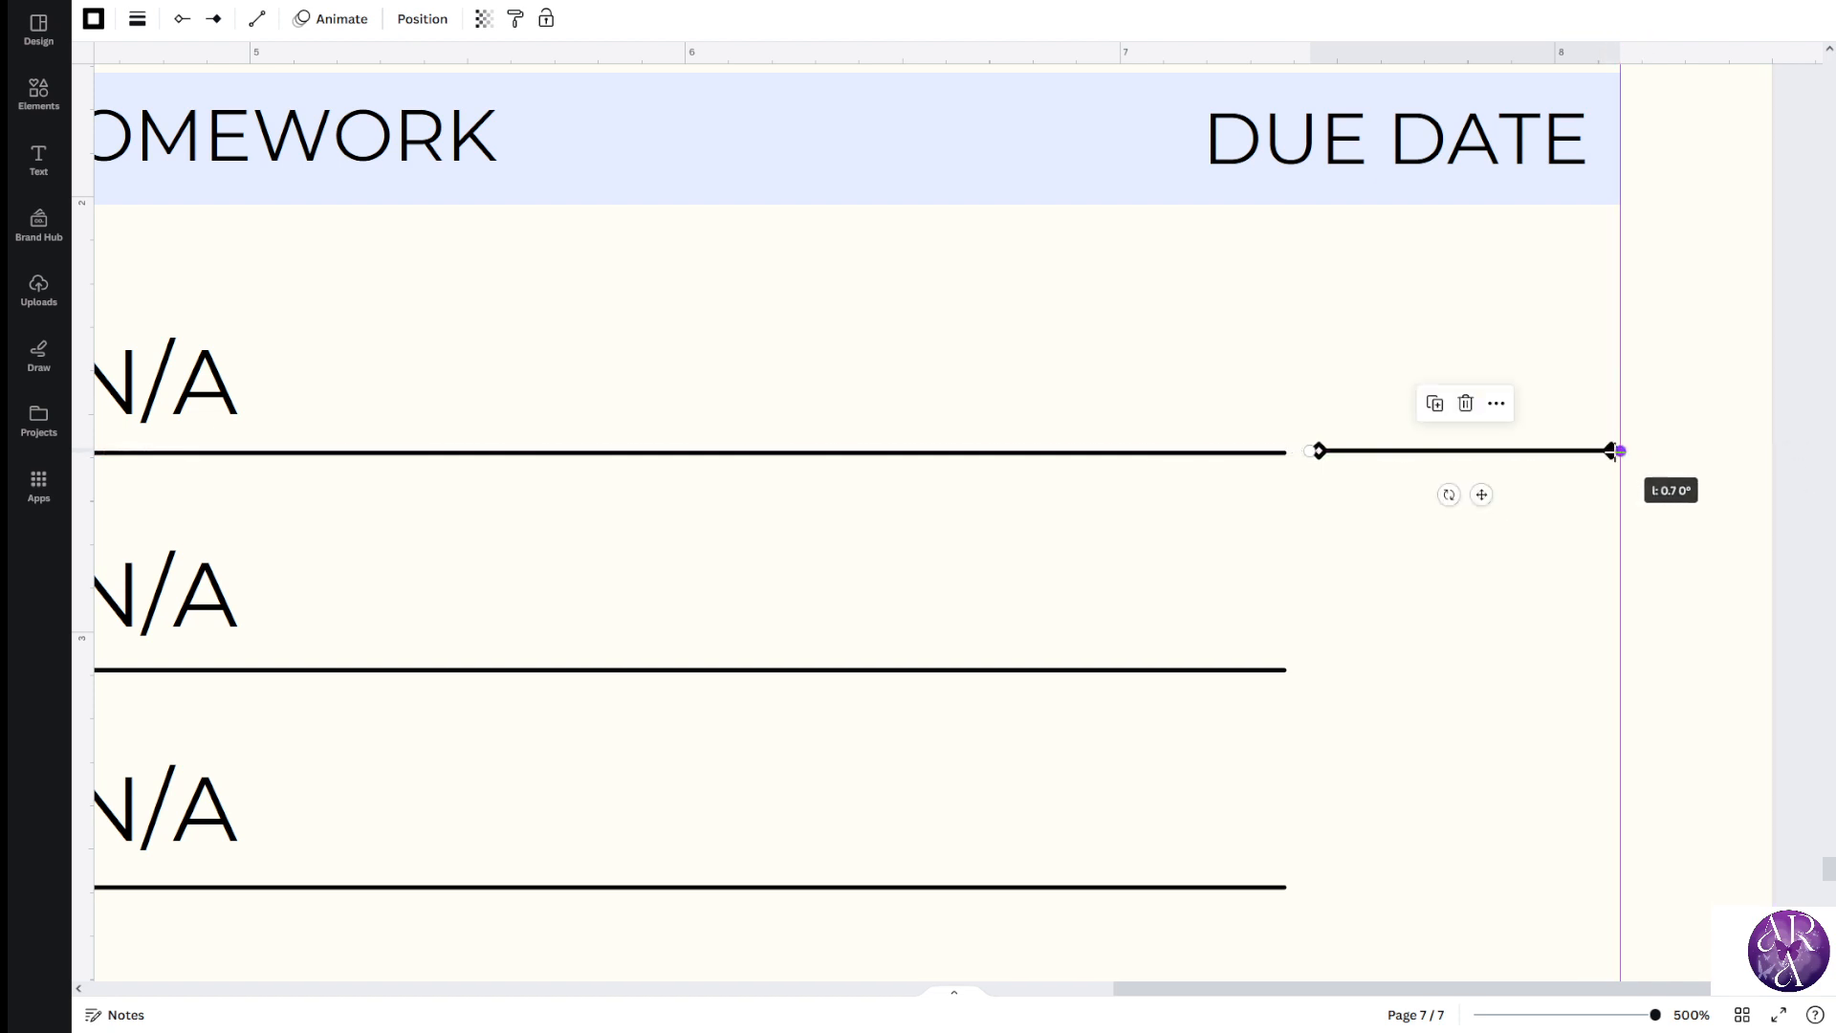
{"action": "left_click", "coordinate": [1693, 551]}
{"action": "scroll", "coordinate": [1592, 529], "scroll_direction": "down", "scroll_amount": 2}
{"action": "scroll", "coordinate": [1551, 537], "scroll_direction": "up", "scroll_amount": 2}
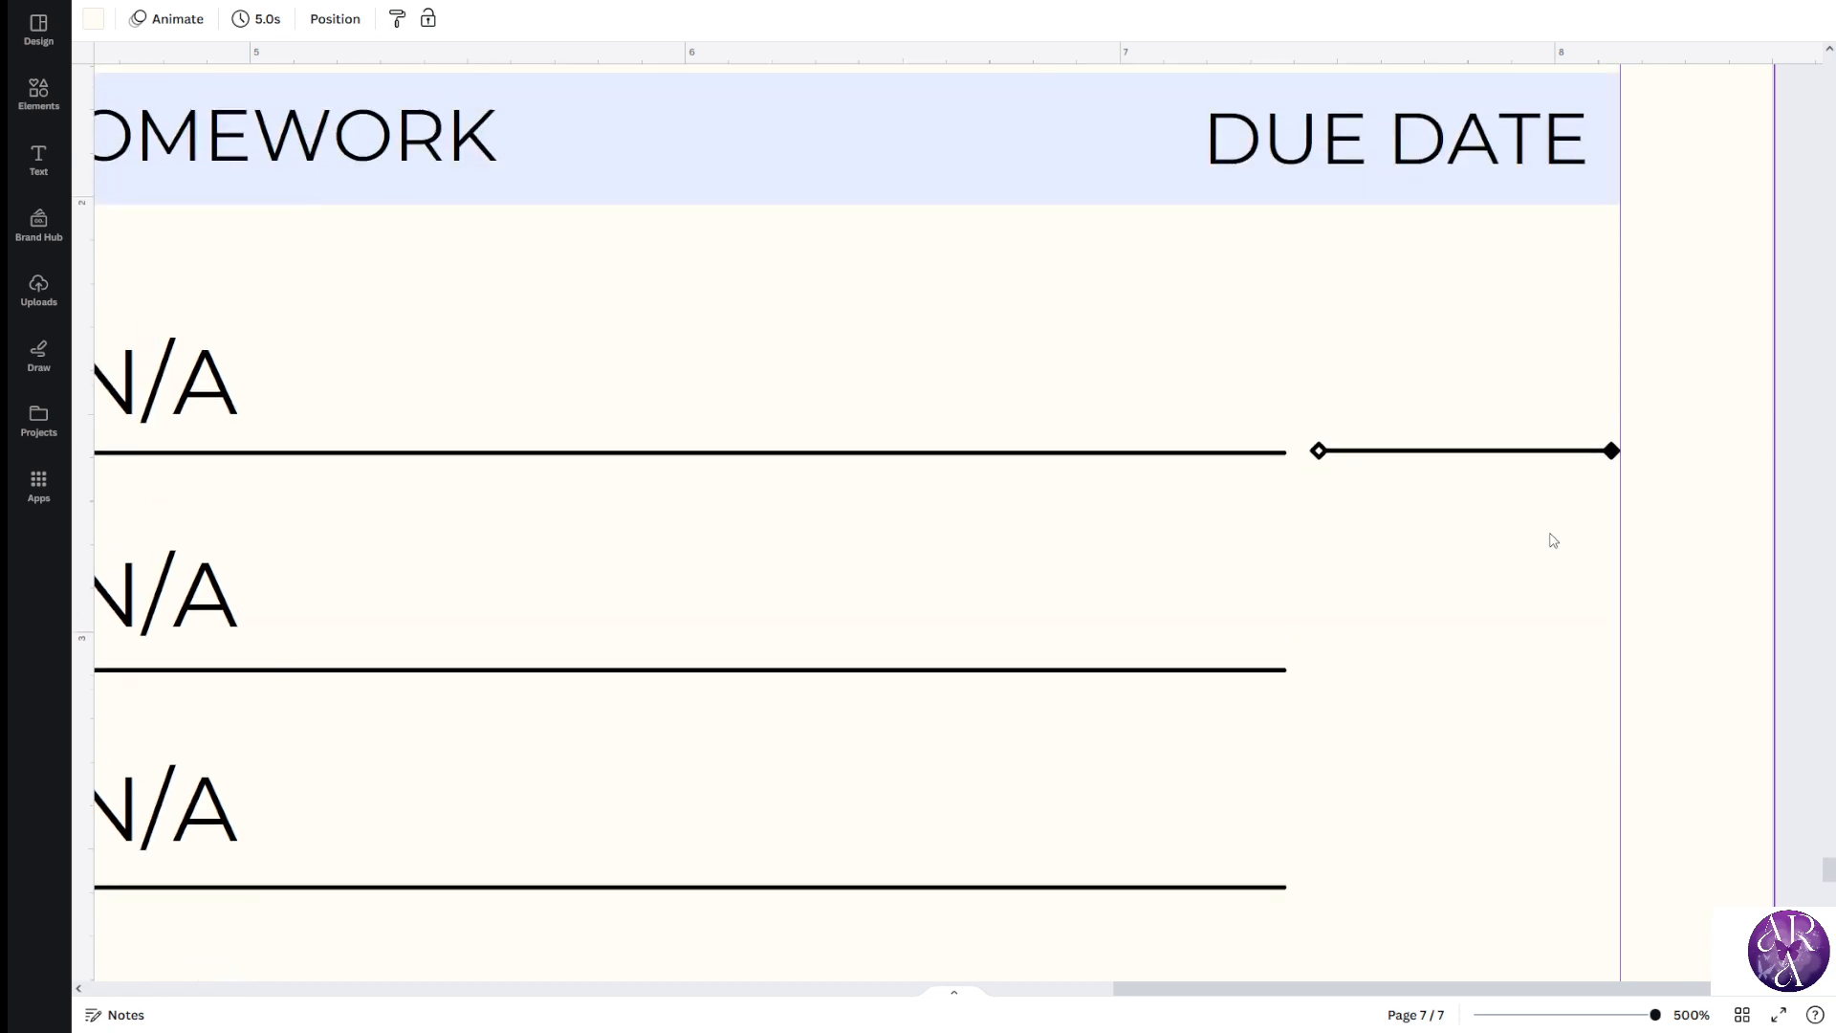
Recolor the diamond-ended due date line with the light blue document color used for the row numbers
{"action": "scroll", "coordinate": [1543, 546], "scroll_direction": "down", "scroll_amount": 5}
{"action": "scroll", "coordinate": [1511, 586], "scroll_direction": "up", "scroll_amount": 3}
{"action": "left_click", "coordinate": [1639, 460]}
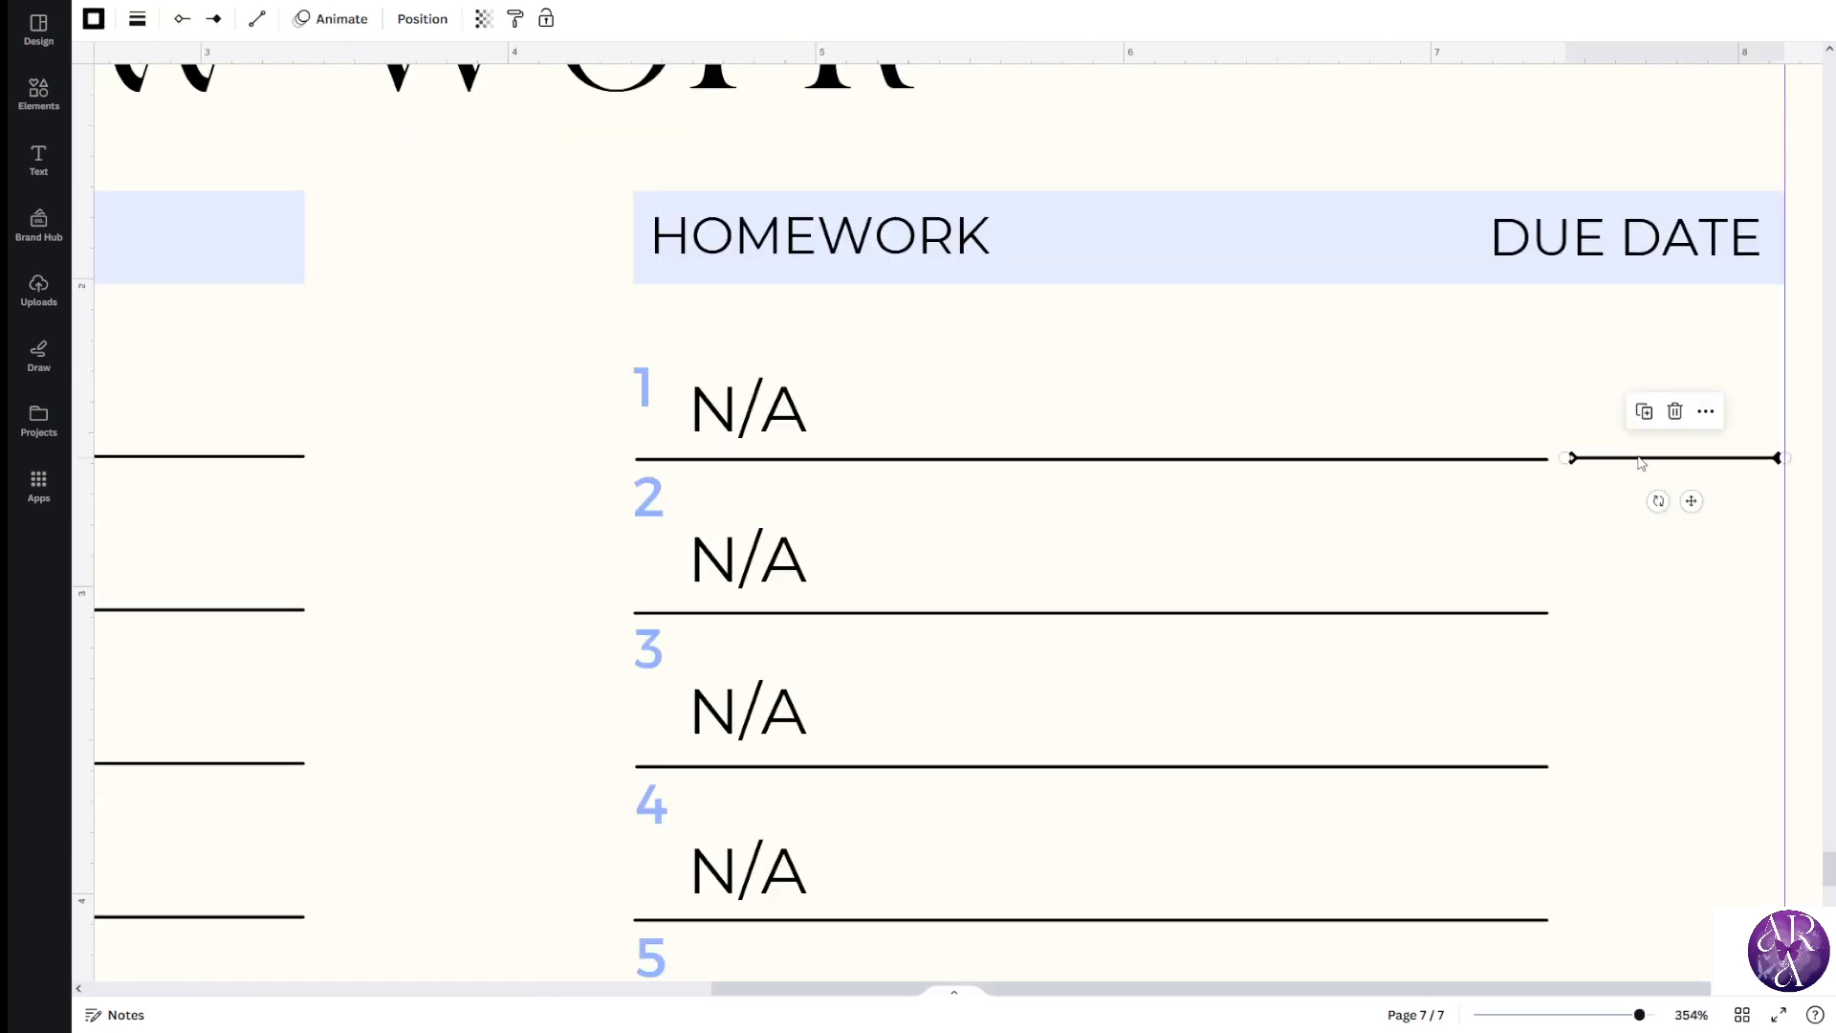
{"action": "left_click", "coordinate": [105, 24]}
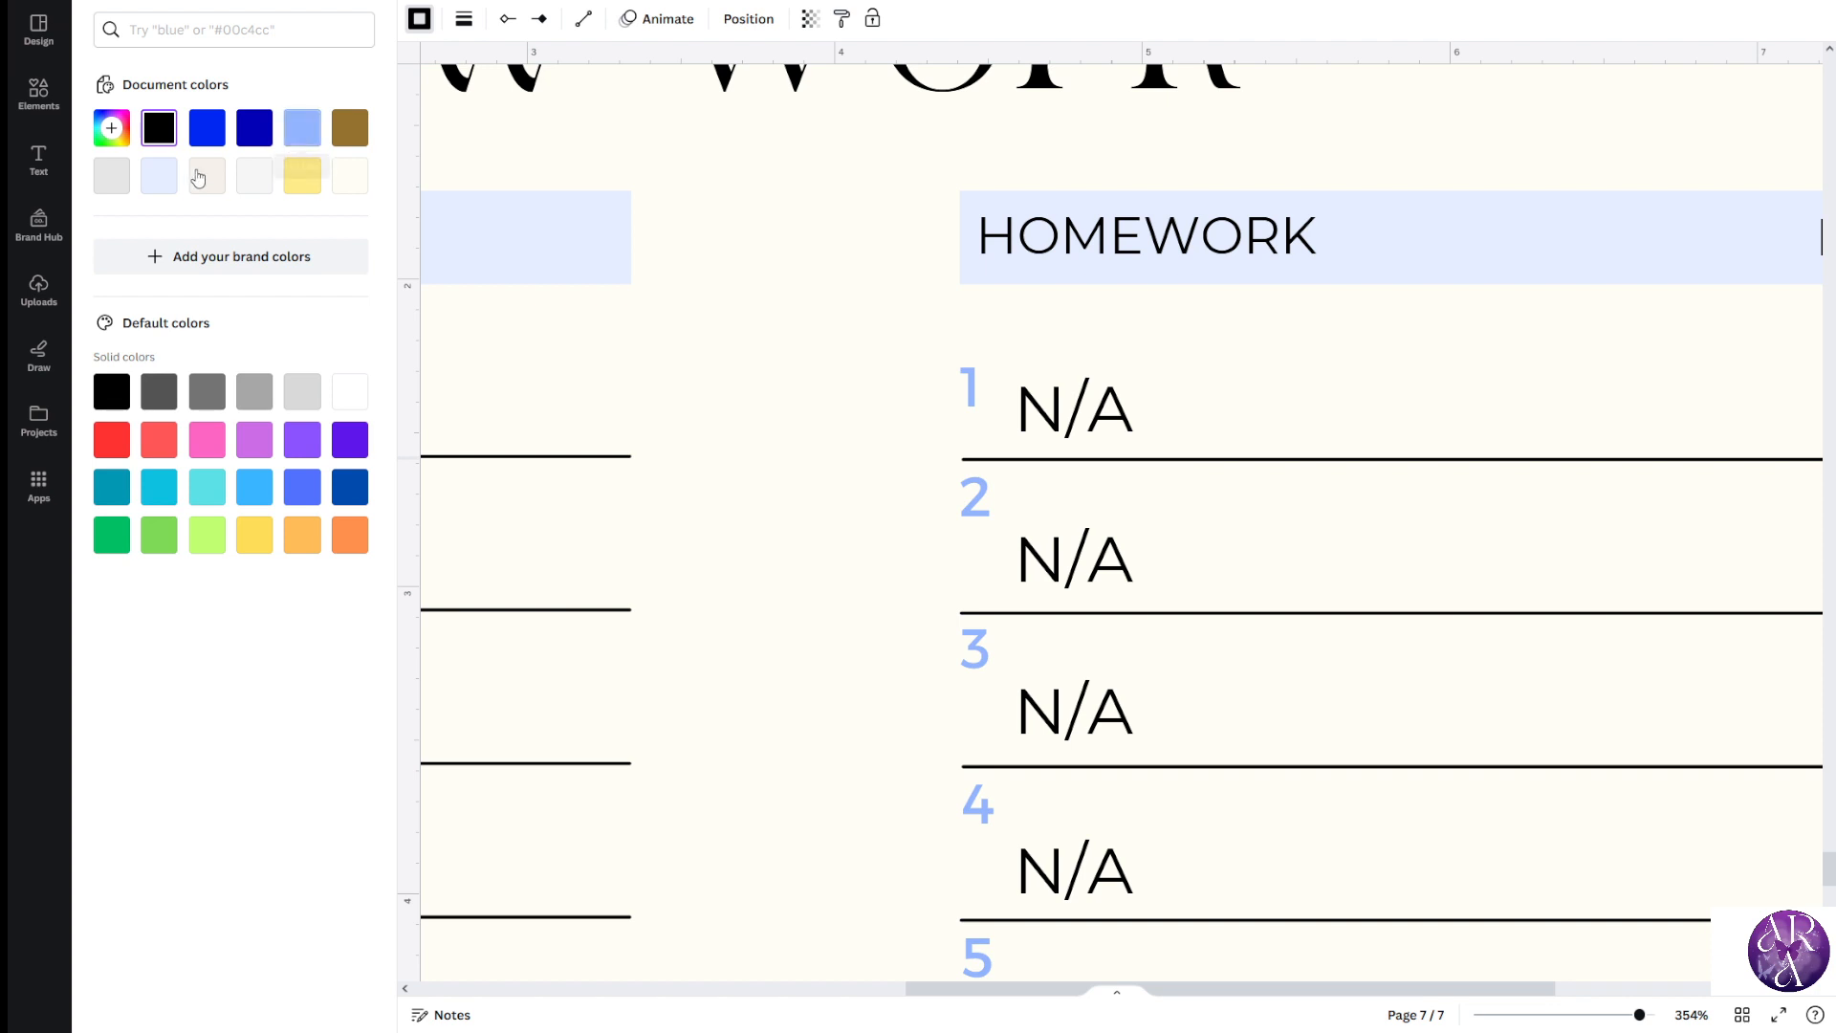
{"action": "left_click", "coordinate": [302, 132]}
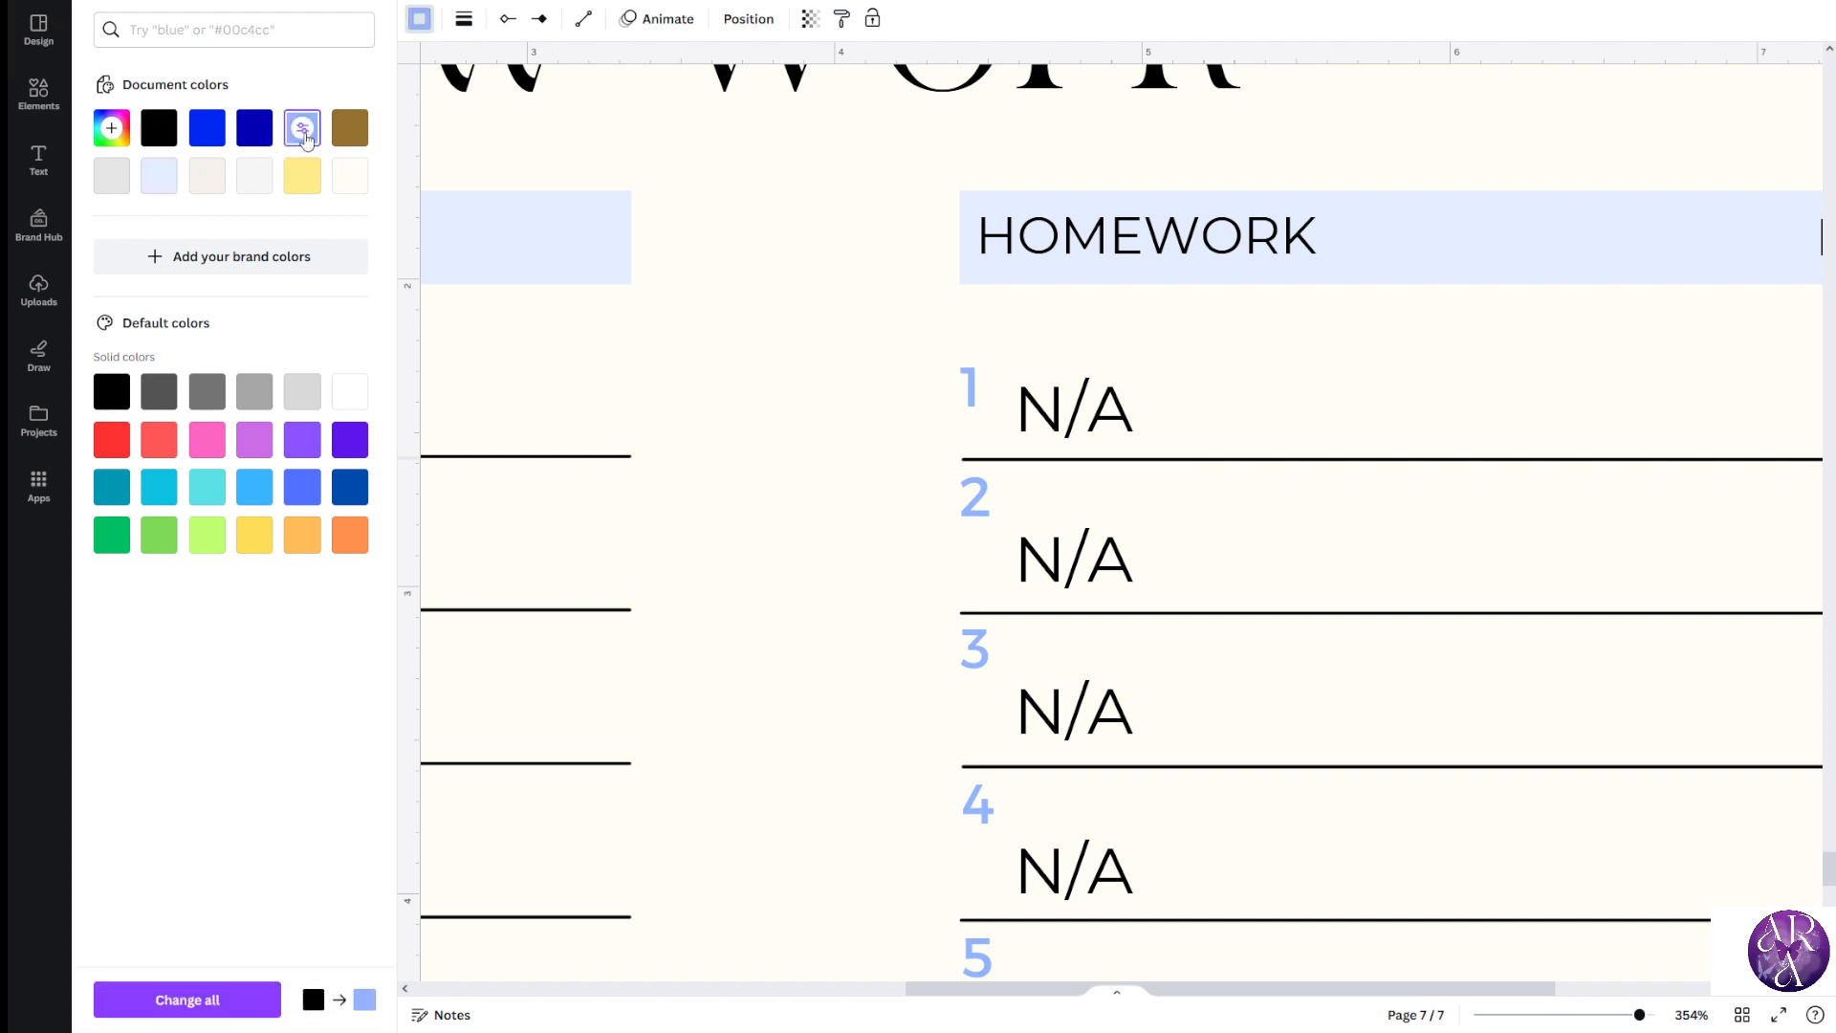
{"action": "left_click", "coordinate": [747, 387]}
{"action": "left_click", "coordinate": [1151, 460]}
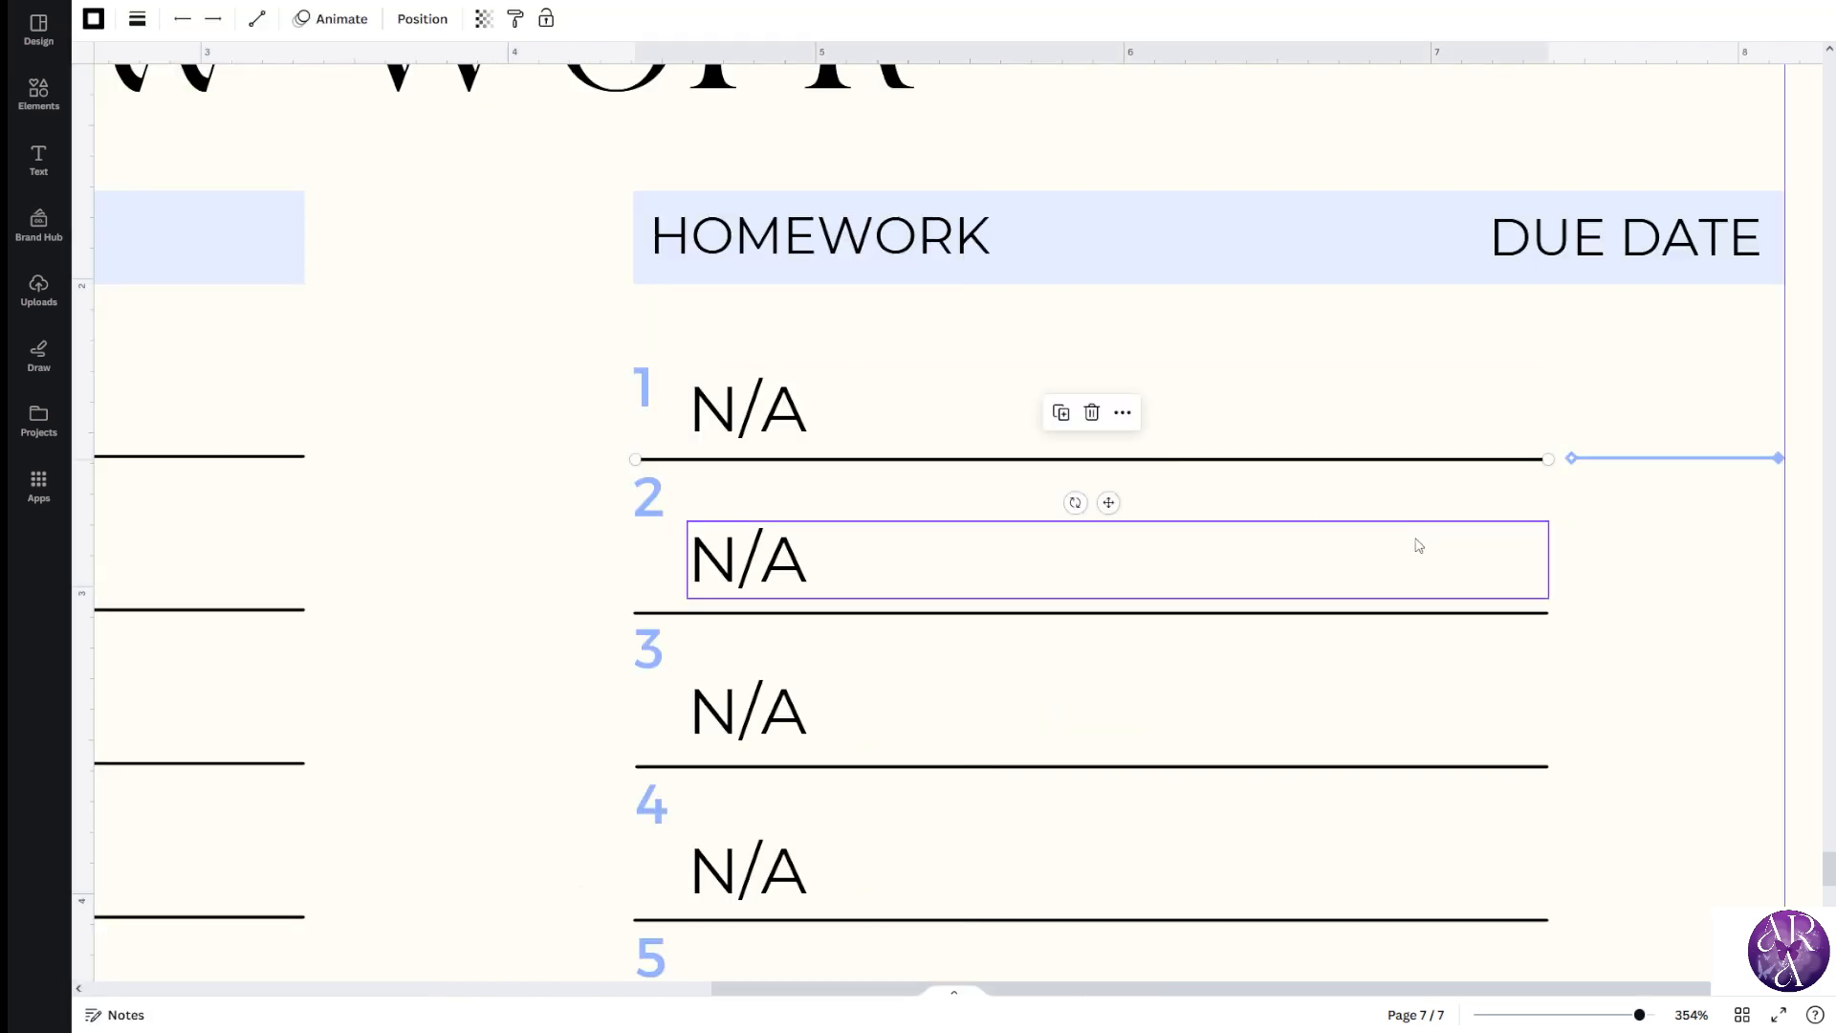
{"action": "left_click", "coordinate": [1546, 568]}
Duplicate the light blue due date line and place the copy beside the second homework row's line
{"action": "scroll", "coordinate": [1626, 554], "scroll_direction": "down", "scroll_amount": 1}
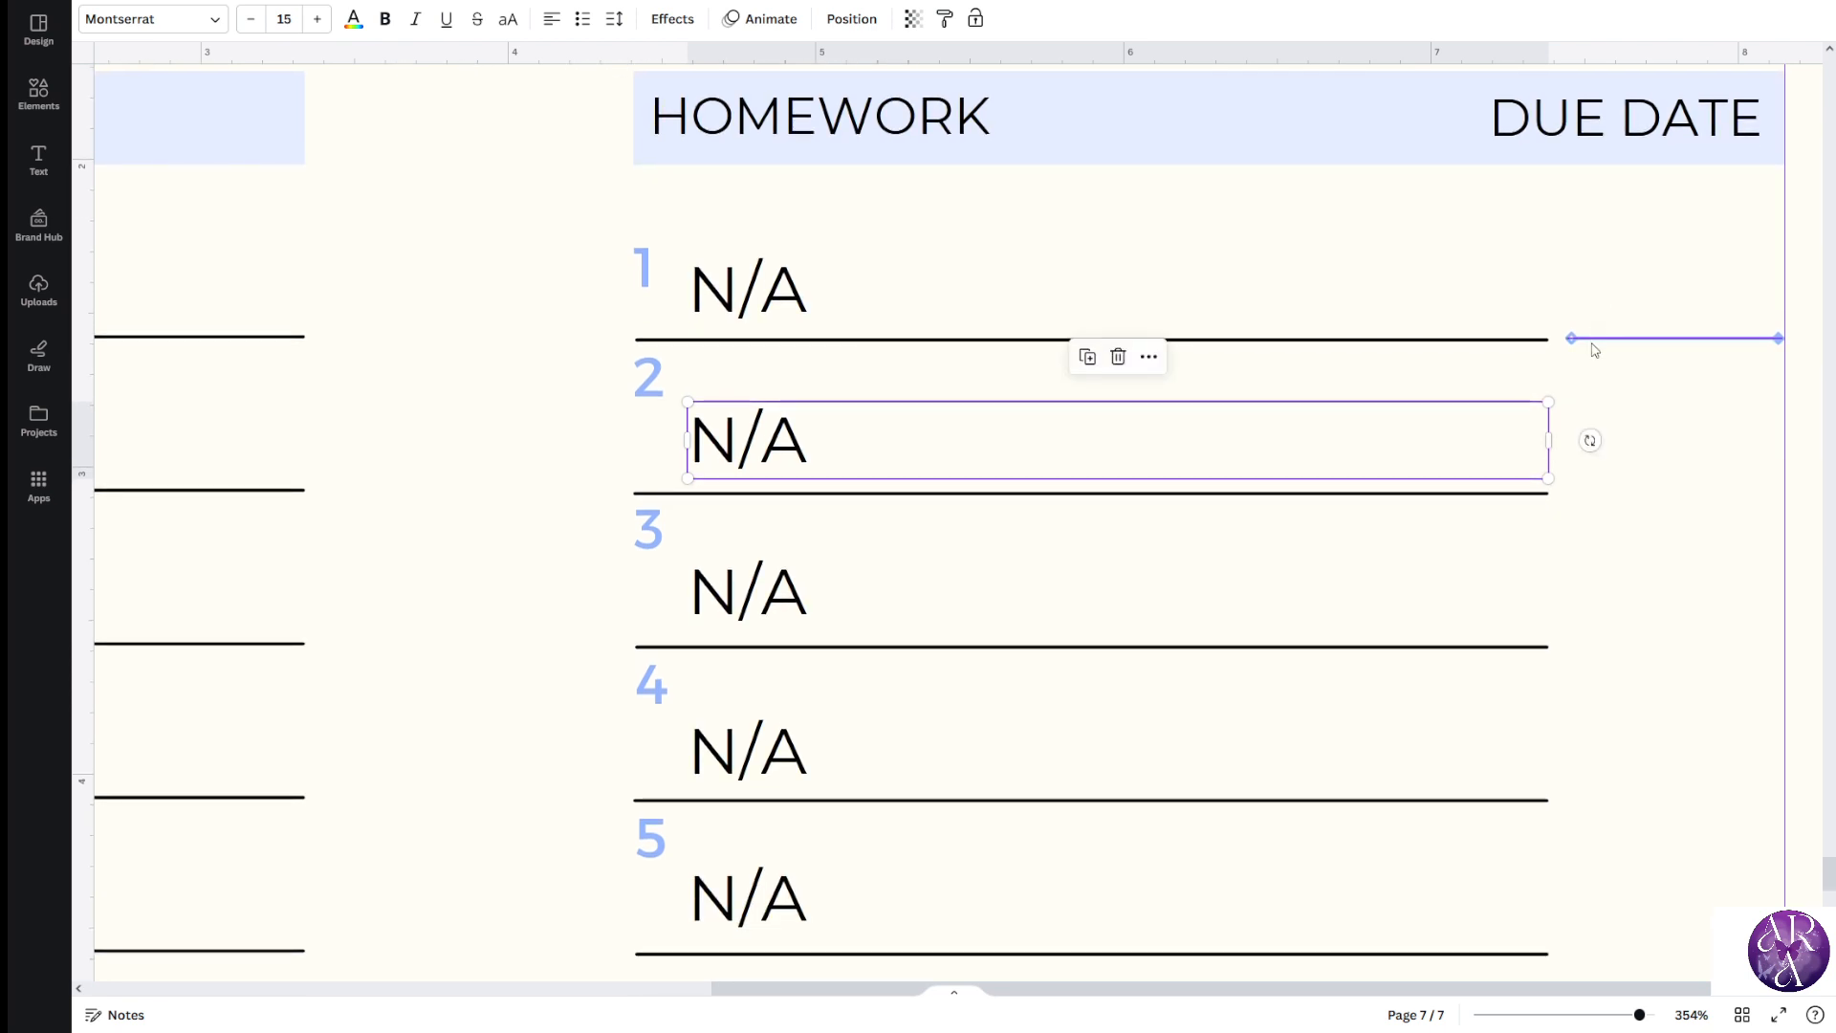
{"action": "left_click", "coordinate": [1594, 344]}
{"action": "left_click", "coordinate": [1644, 292]}
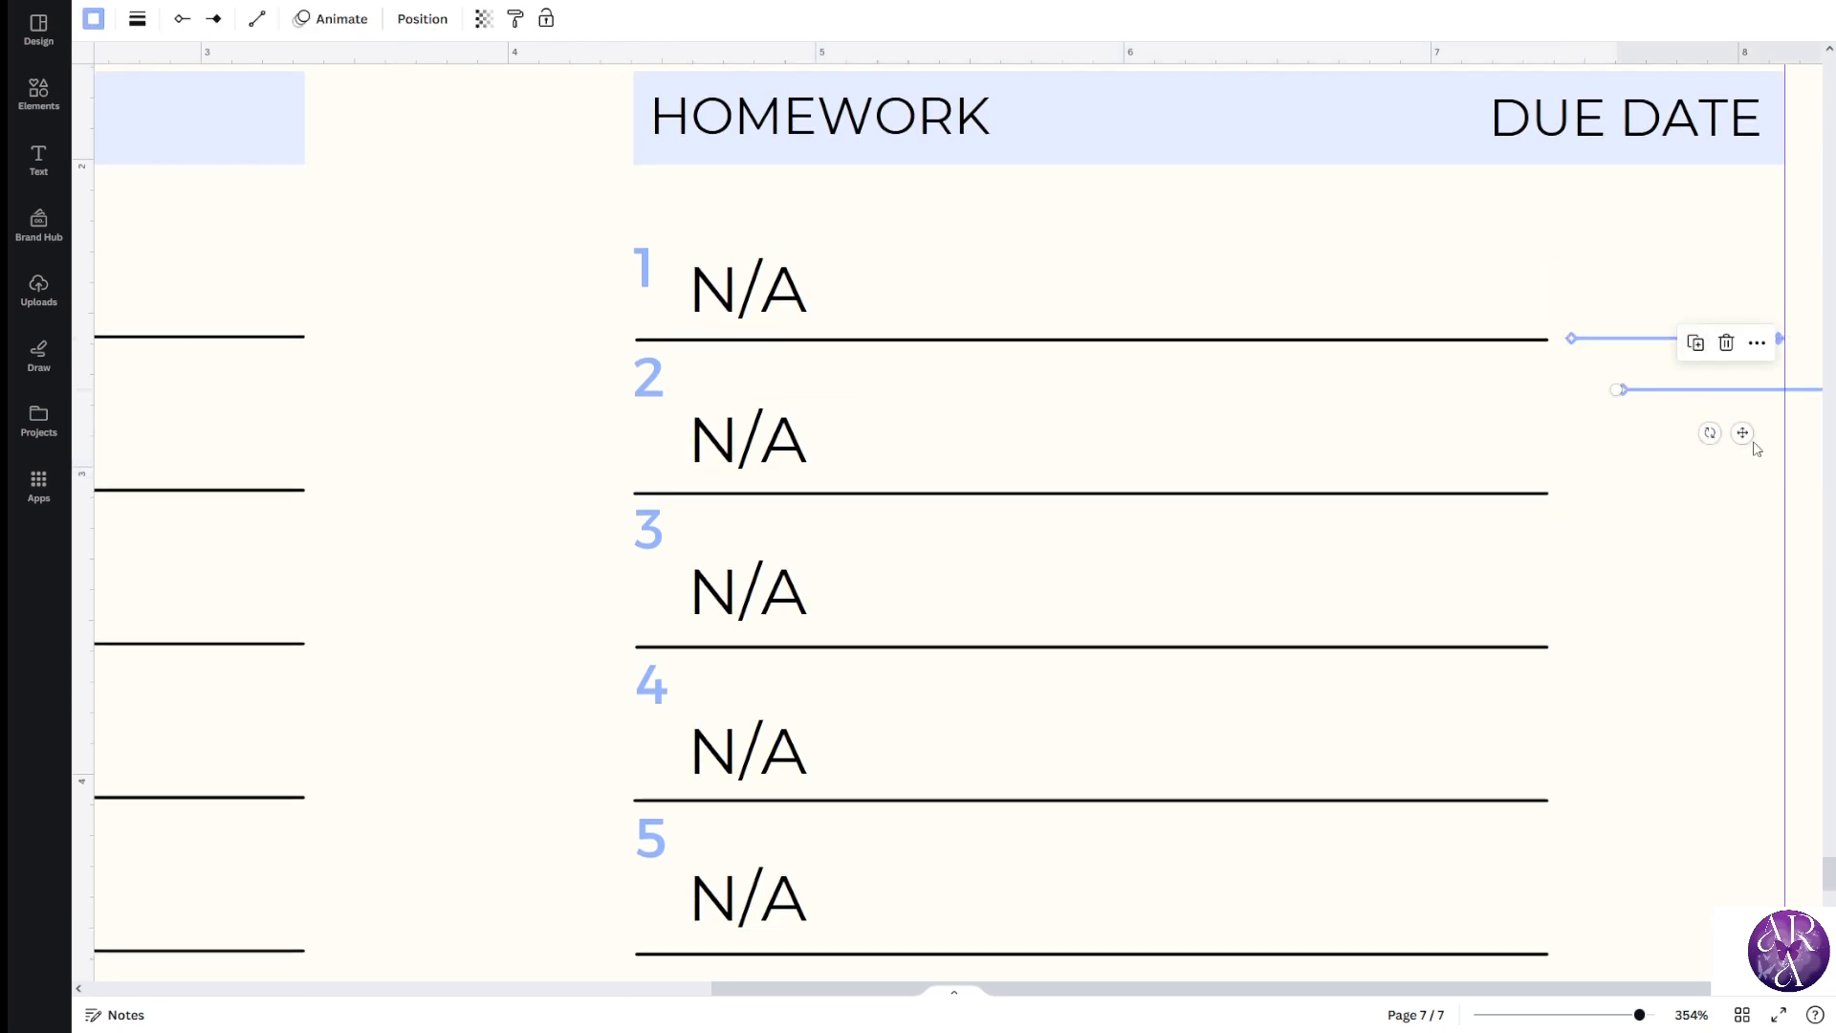
{"action": "left_click_drag", "start_coordinate": [1732, 440], "coordinate": [1697, 553]}
Duplicate the due date line twice more and align the copies with the third and fourth homework rows' lines
{"action": "left_click", "coordinate": [1648, 443]}
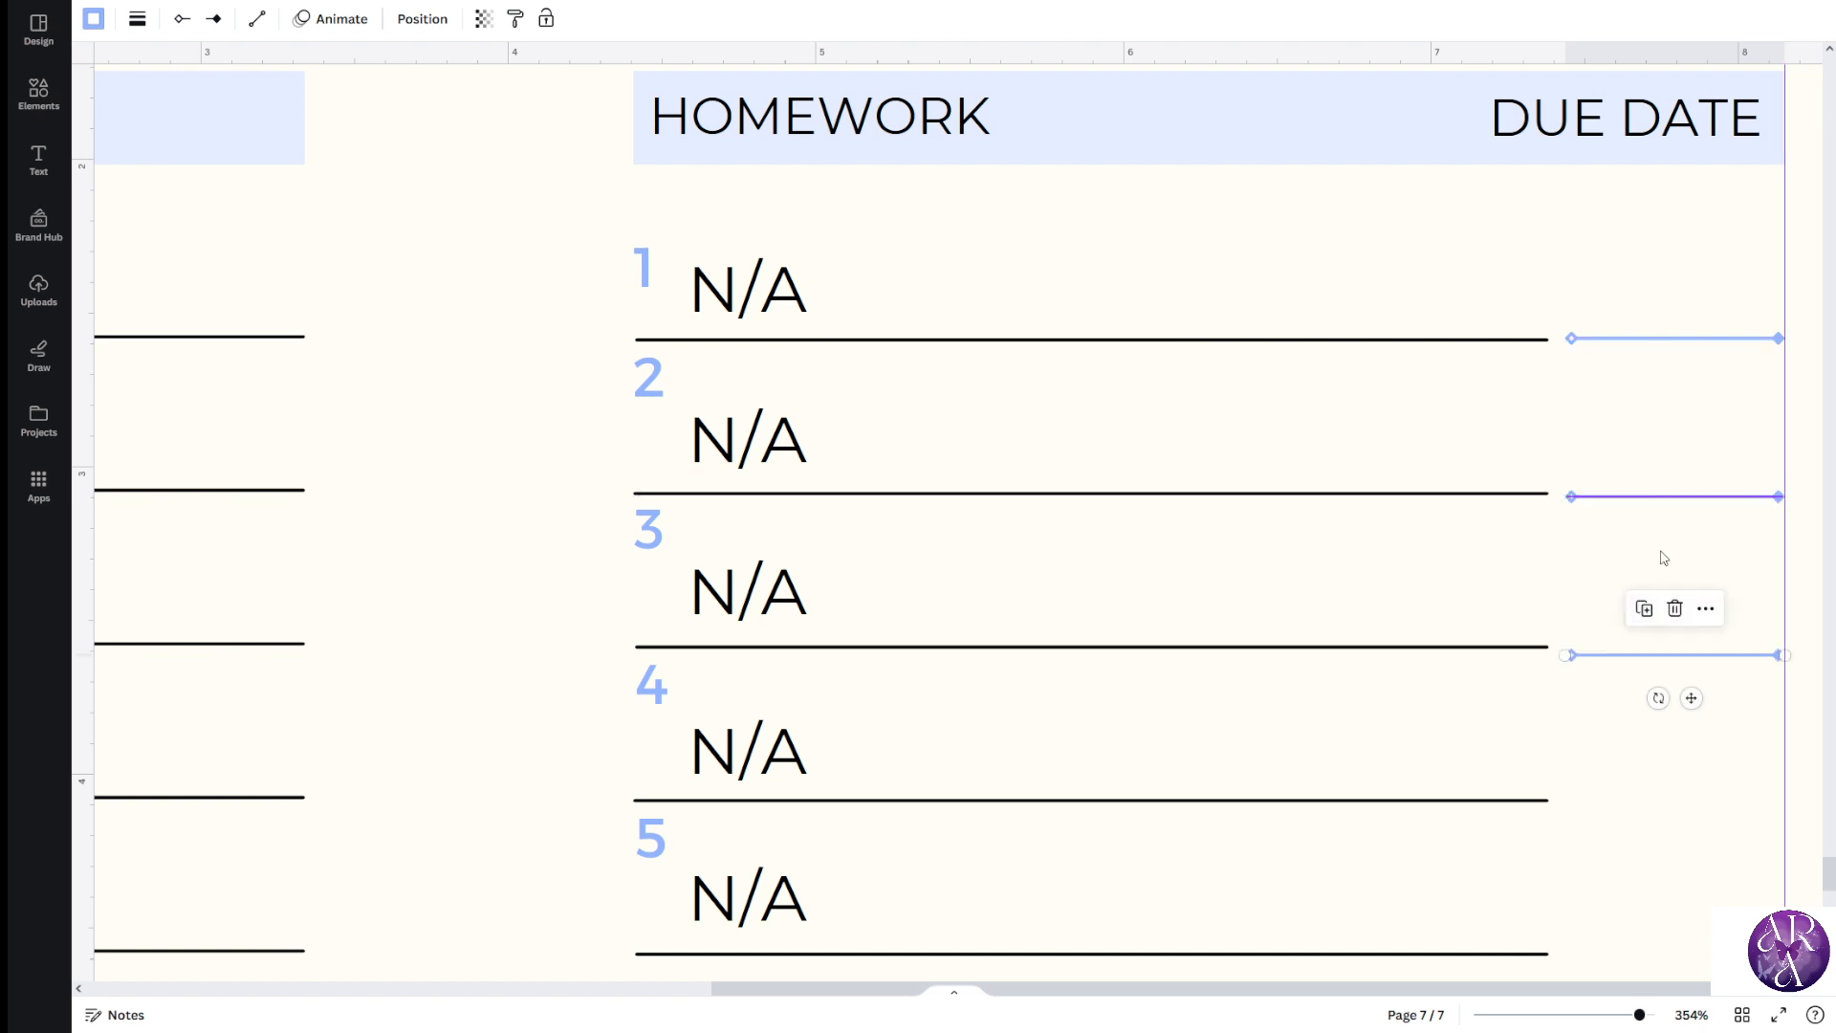
{"action": "left_click", "coordinate": [1645, 609]}
{"action": "scroll", "coordinate": [1641, 613], "scroll_direction": "down", "scroll_amount": 3}
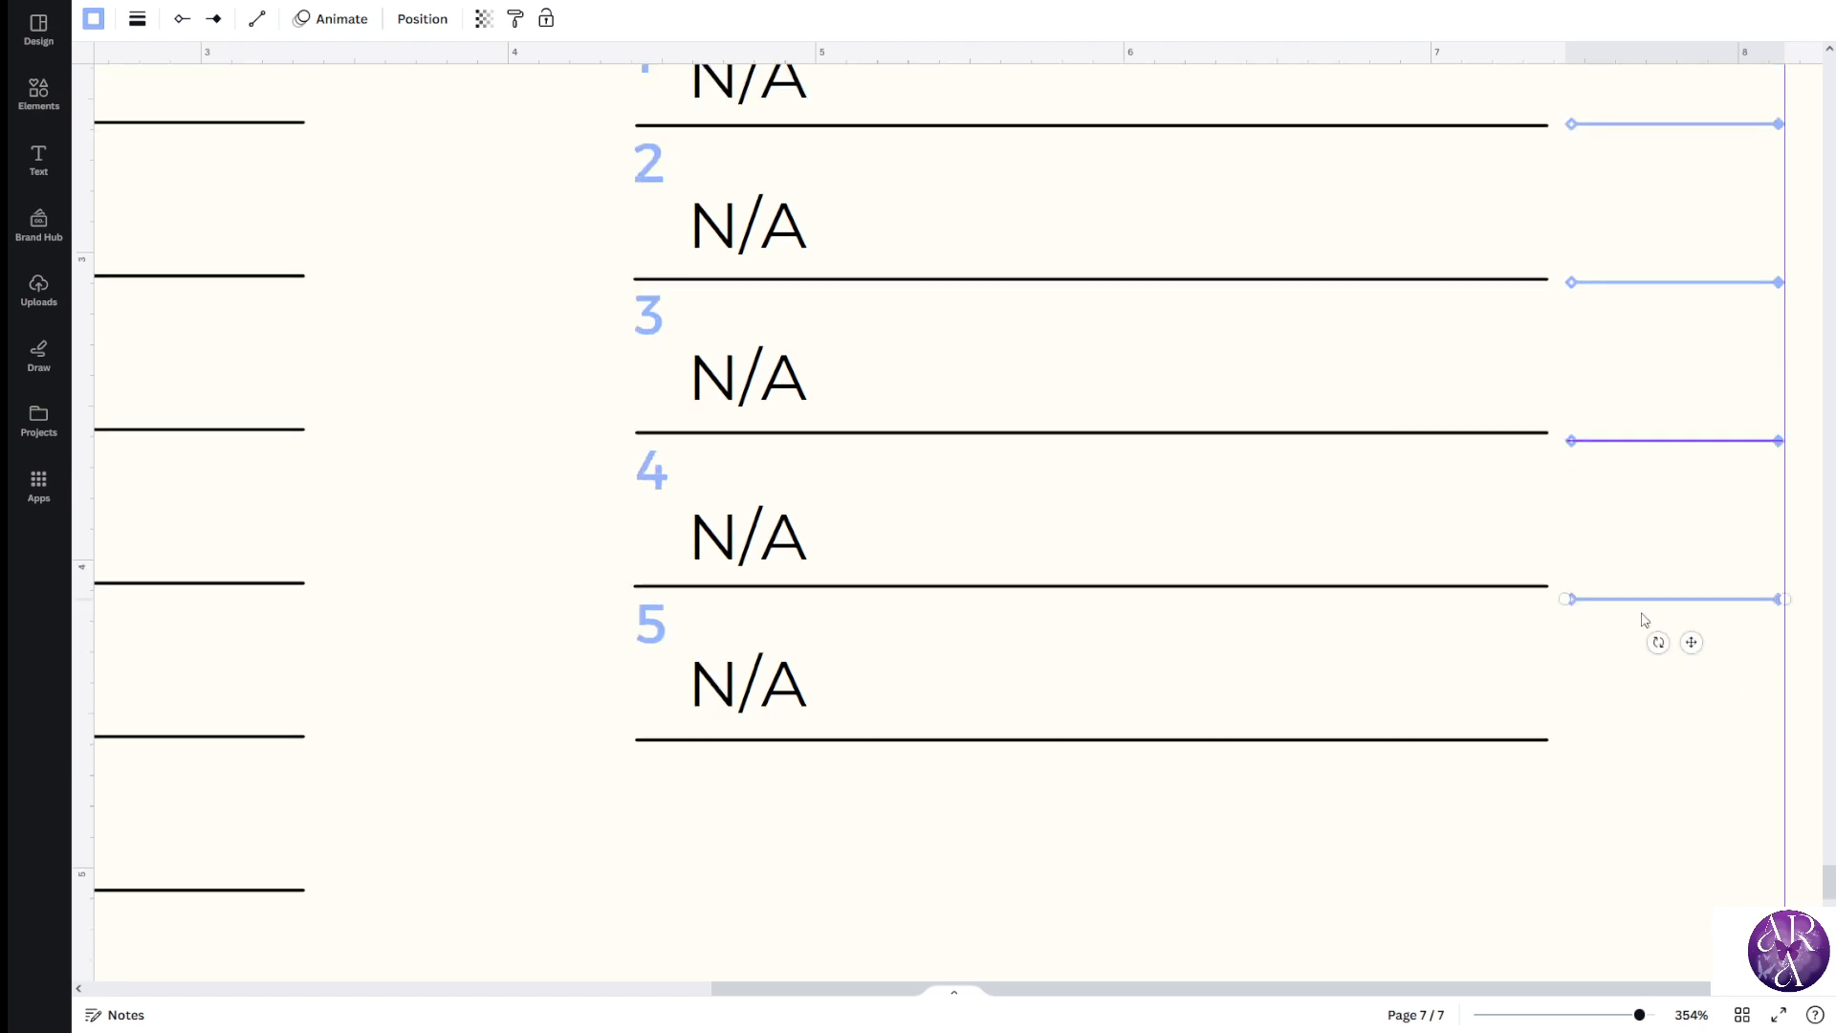
{"action": "left_click_drag", "start_coordinate": [1690, 616], "coordinate": [1688, 605]}
{"action": "left_click", "coordinate": [1657, 412]}
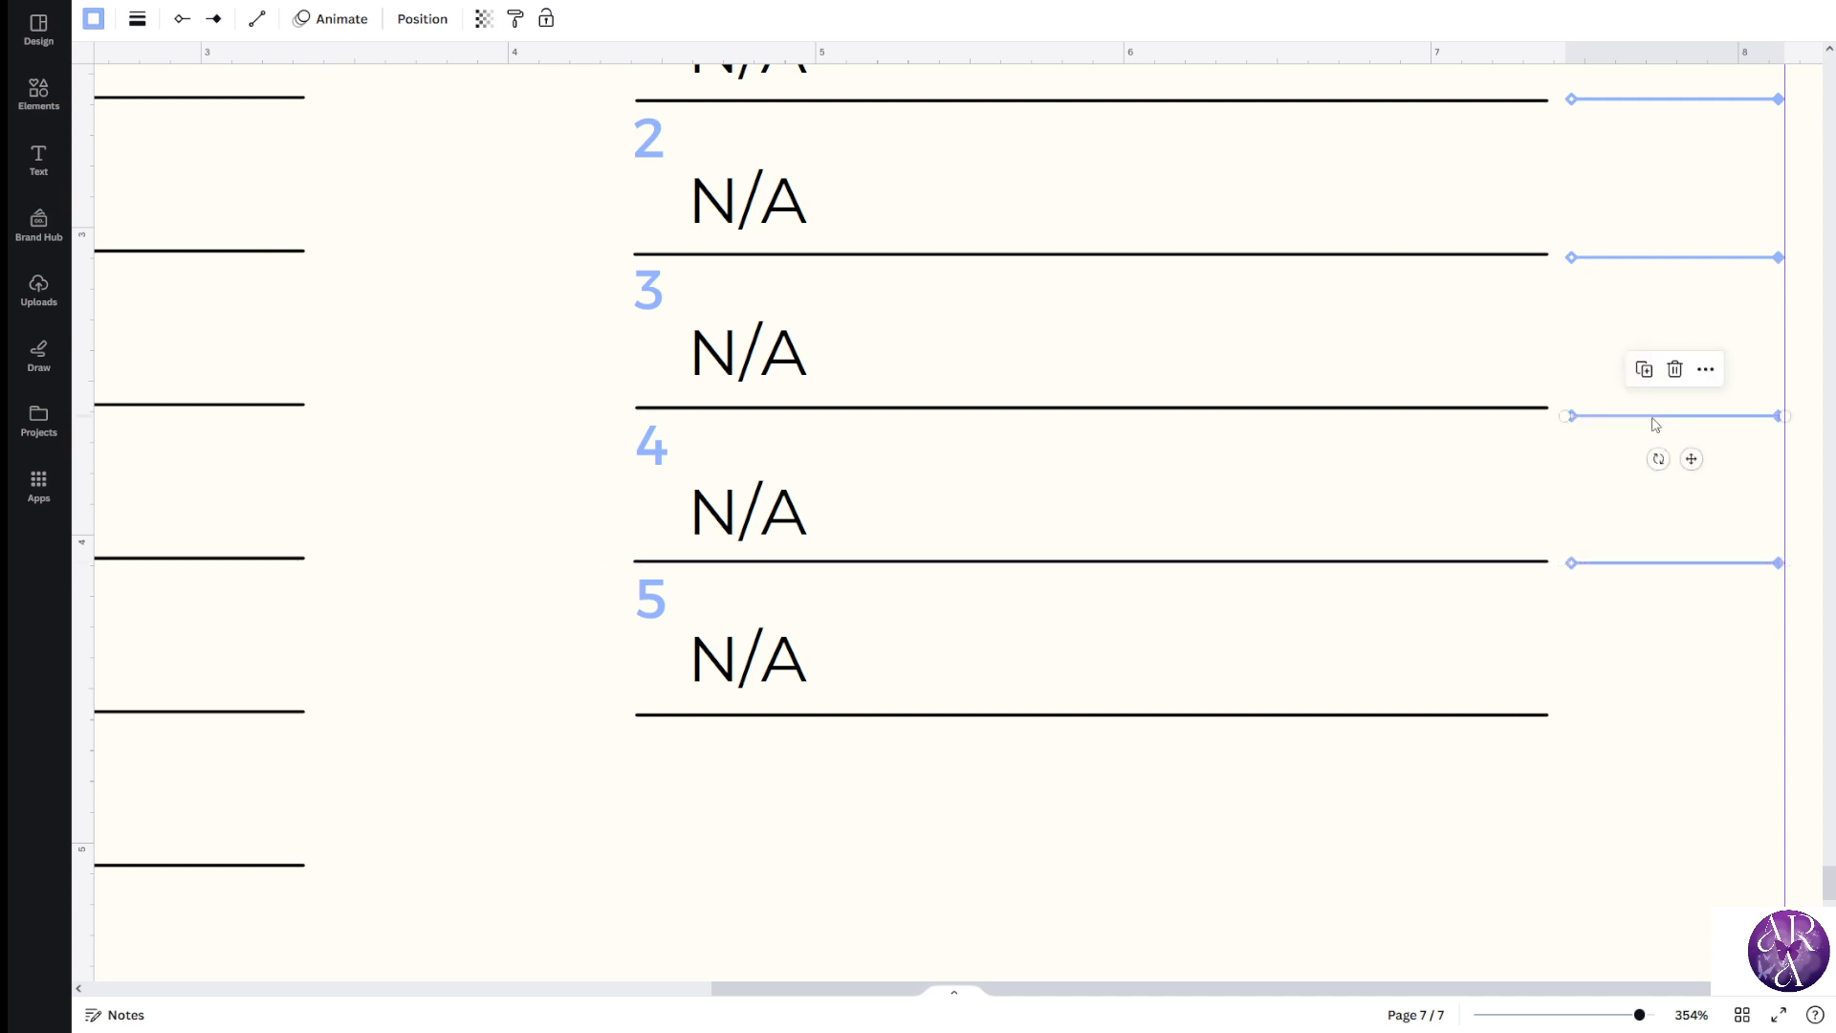
{"action": "left_click_drag", "start_coordinate": [1657, 413], "coordinate": [1652, 409]}
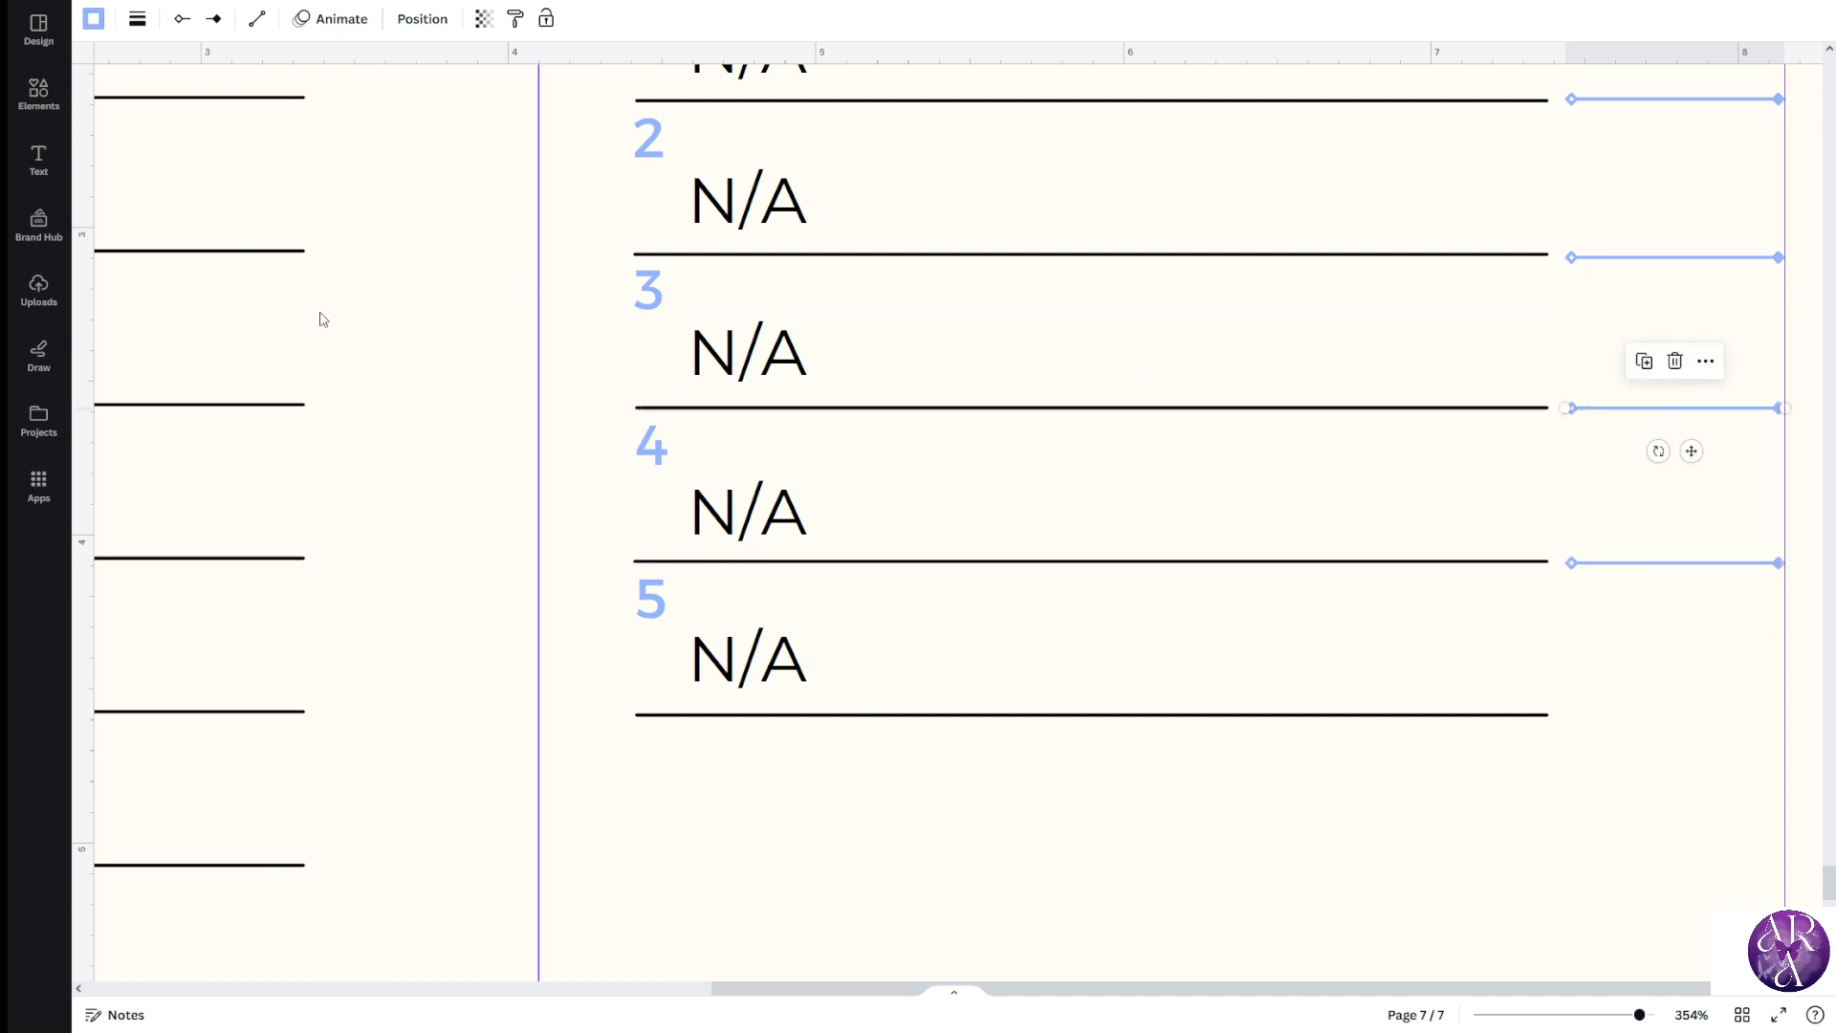
Place horizontal guides along the lines of the first, second and third homework rows
{"action": "left_click_drag", "start_coordinate": [535, 55], "coordinate": [571, 254]}
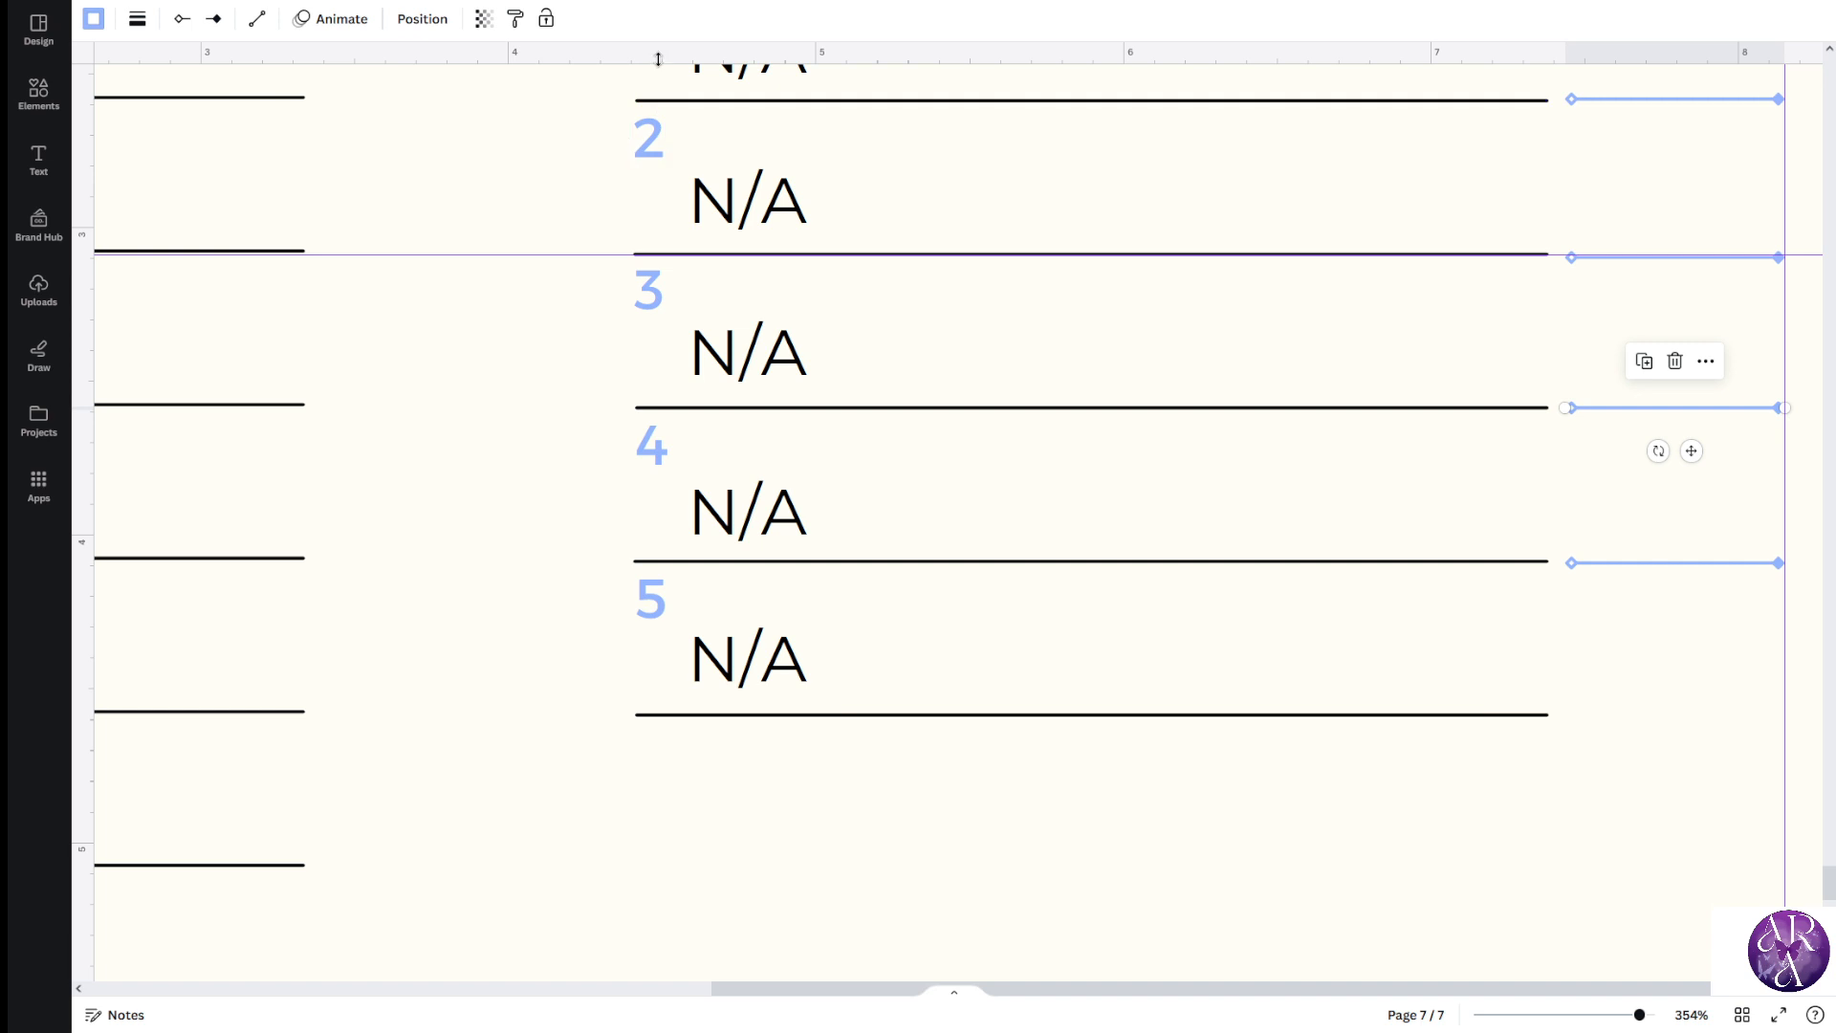
{"action": "left_click_drag", "start_coordinate": [656, 57], "coordinate": [668, 409]}
{"action": "scroll", "coordinate": [1090, 409], "scroll_direction": "up", "scroll_amount": 3}
{"action": "scroll", "coordinate": [1069, 438], "scroll_direction": "up", "scroll_amount": 2}
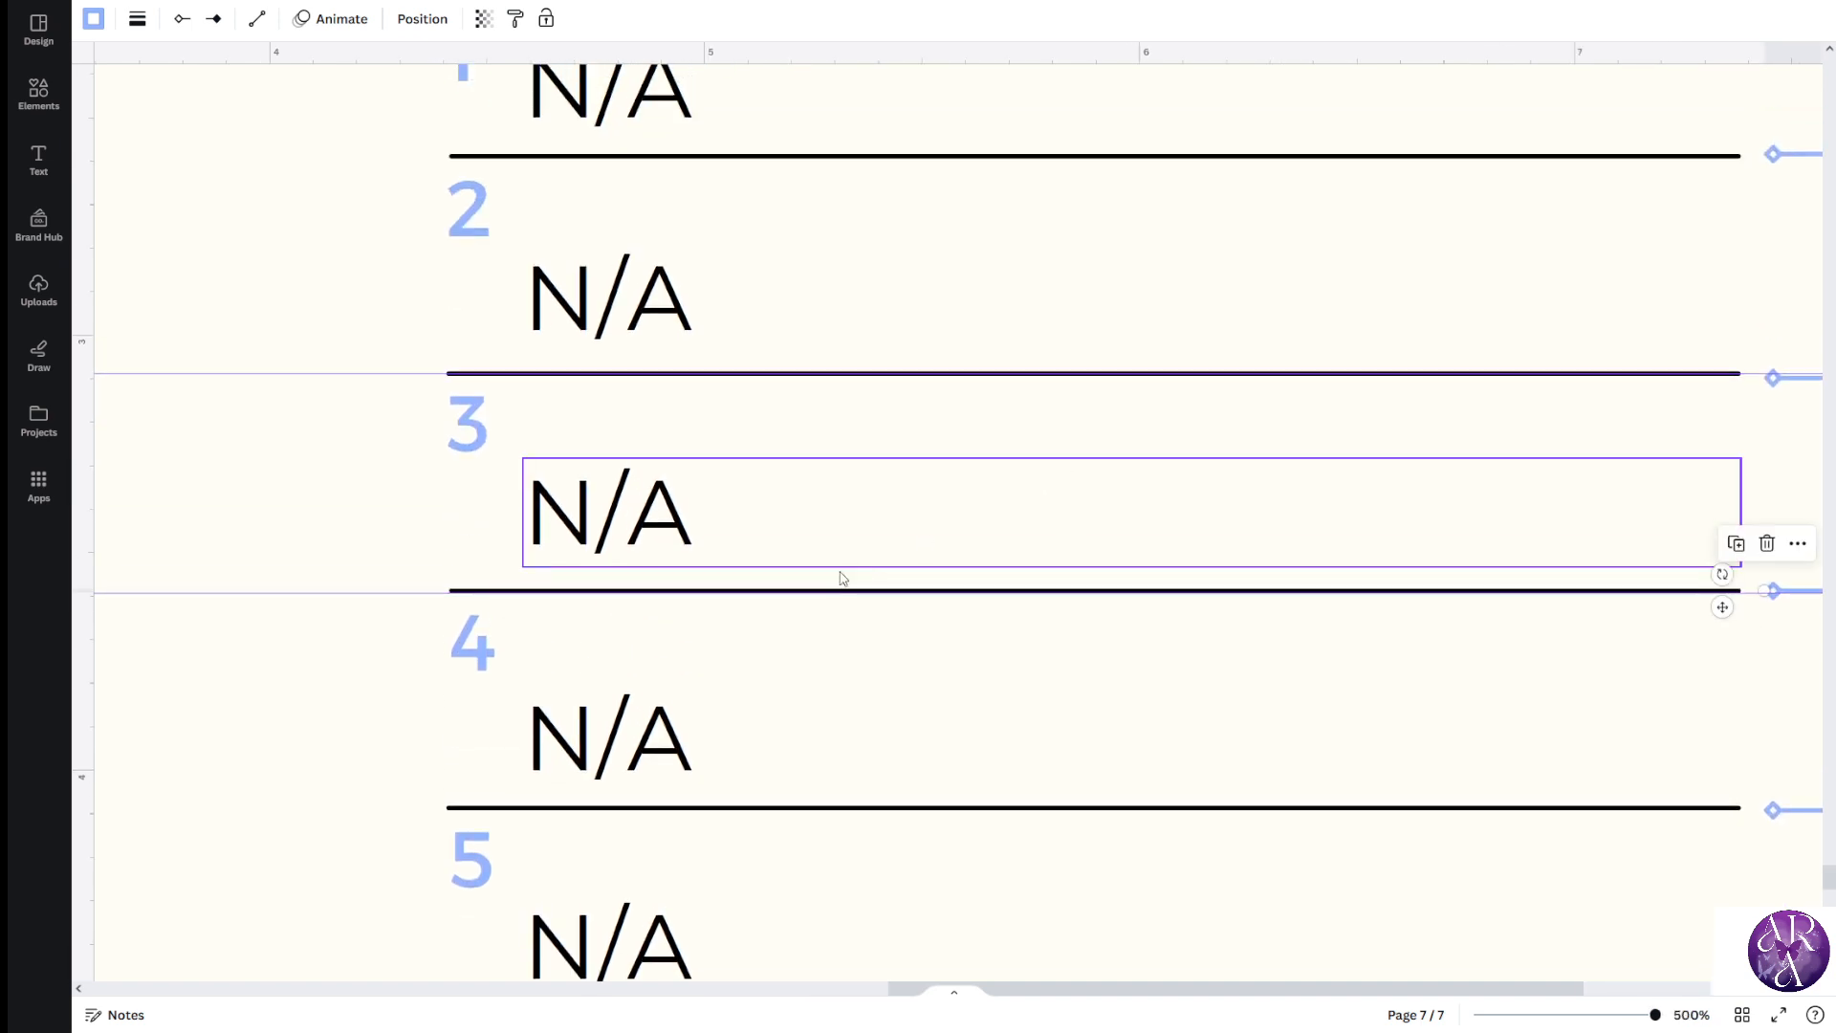
{"action": "scroll", "coordinate": [832, 431], "scroll_direction": "up", "scroll_amount": 2}
{"action": "left_click_drag", "start_coordinate": [729, 103], "coordinate": [735, 338]}
{"action": "left_click", "coordinate": [1059, 949]}
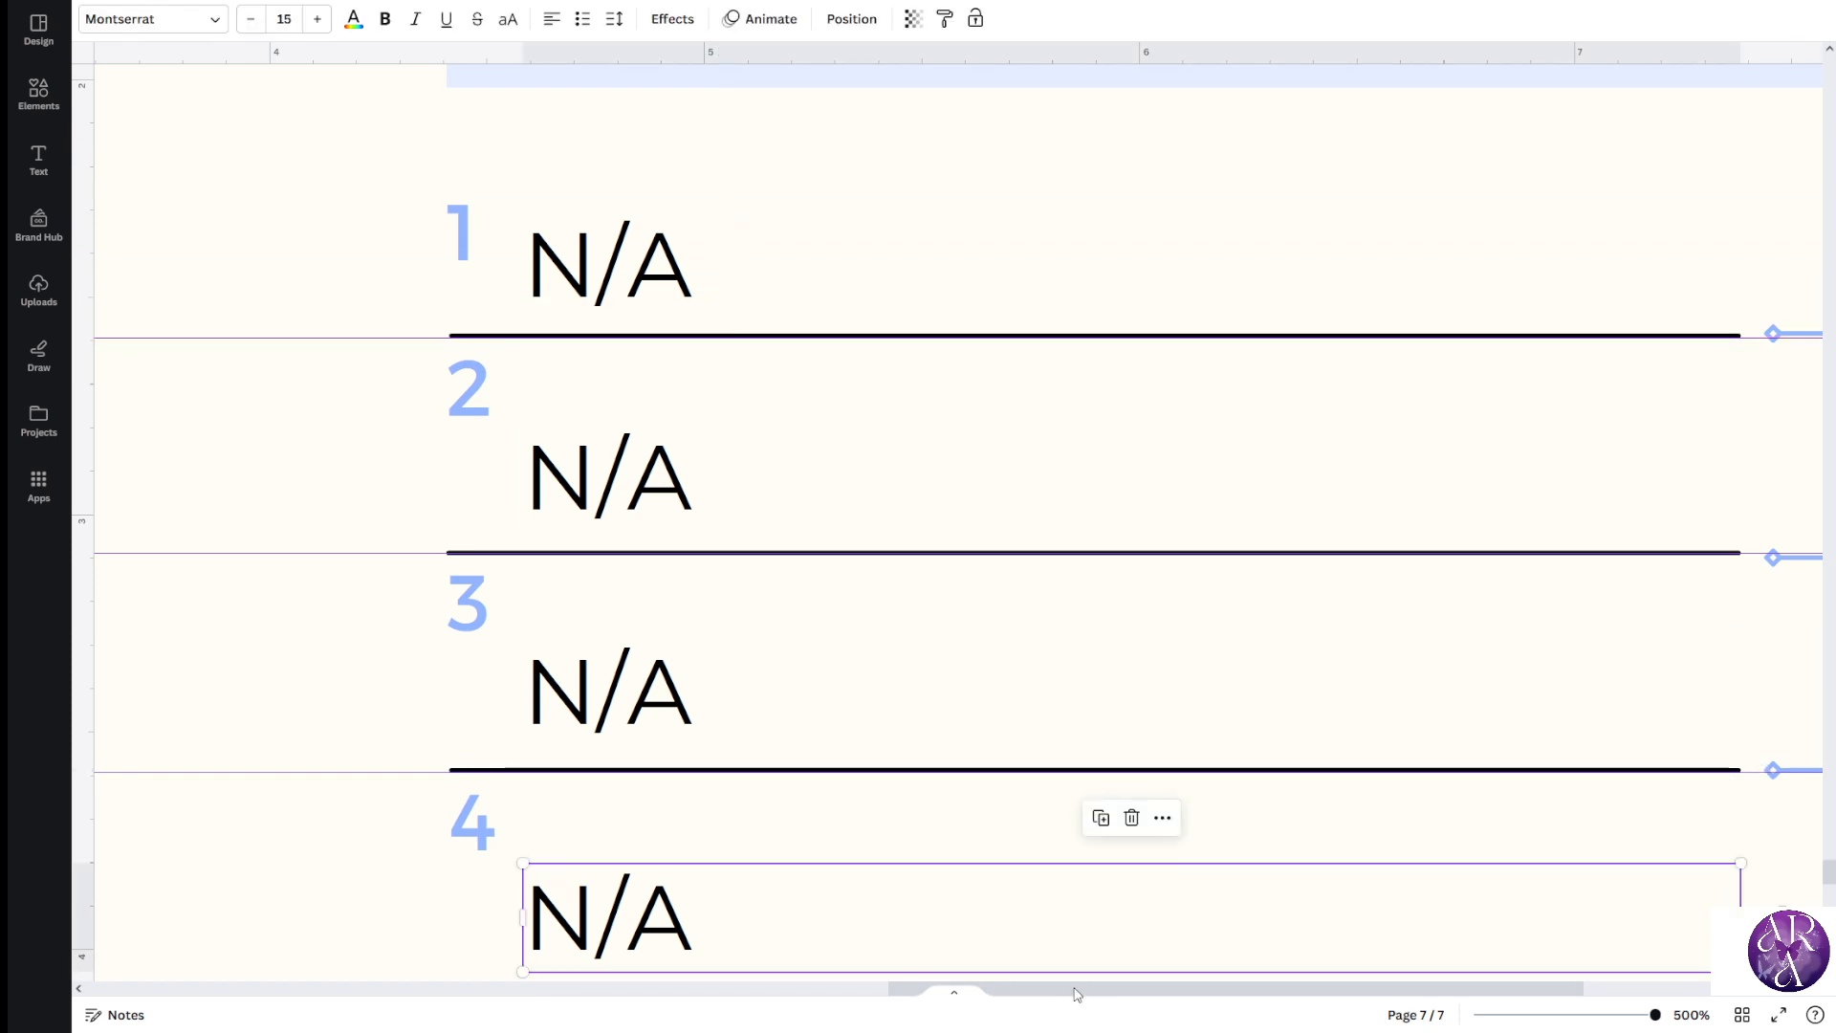
Adjust the first three light blue due date lines vertically to bring them level with their homework row lines
{"action": "left_click_drag", "start_coordinate": [1106, 996], "coordinate": [1331, 995]}
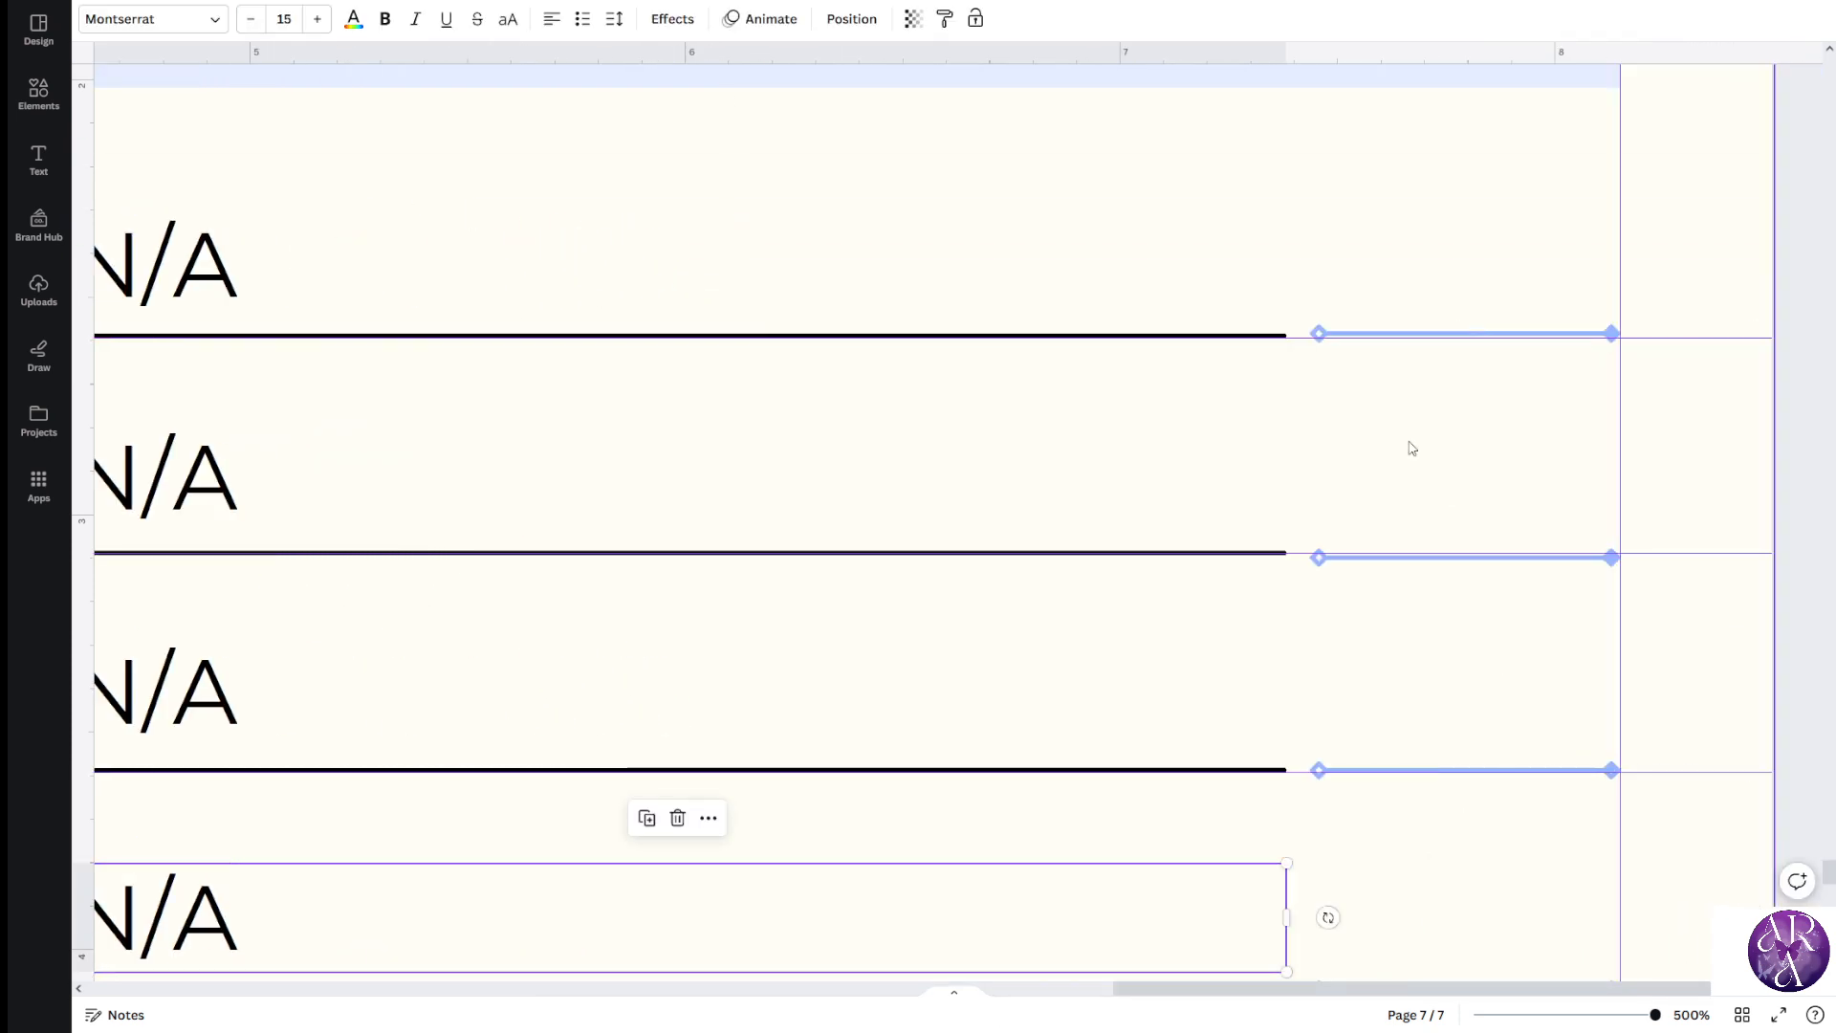
{"action": "left_click", "coordinate": [1354, 335]}
{"action": "left_click_drag", "start_coordinate": [1354, 337], "coordinate": [1351, 341]}
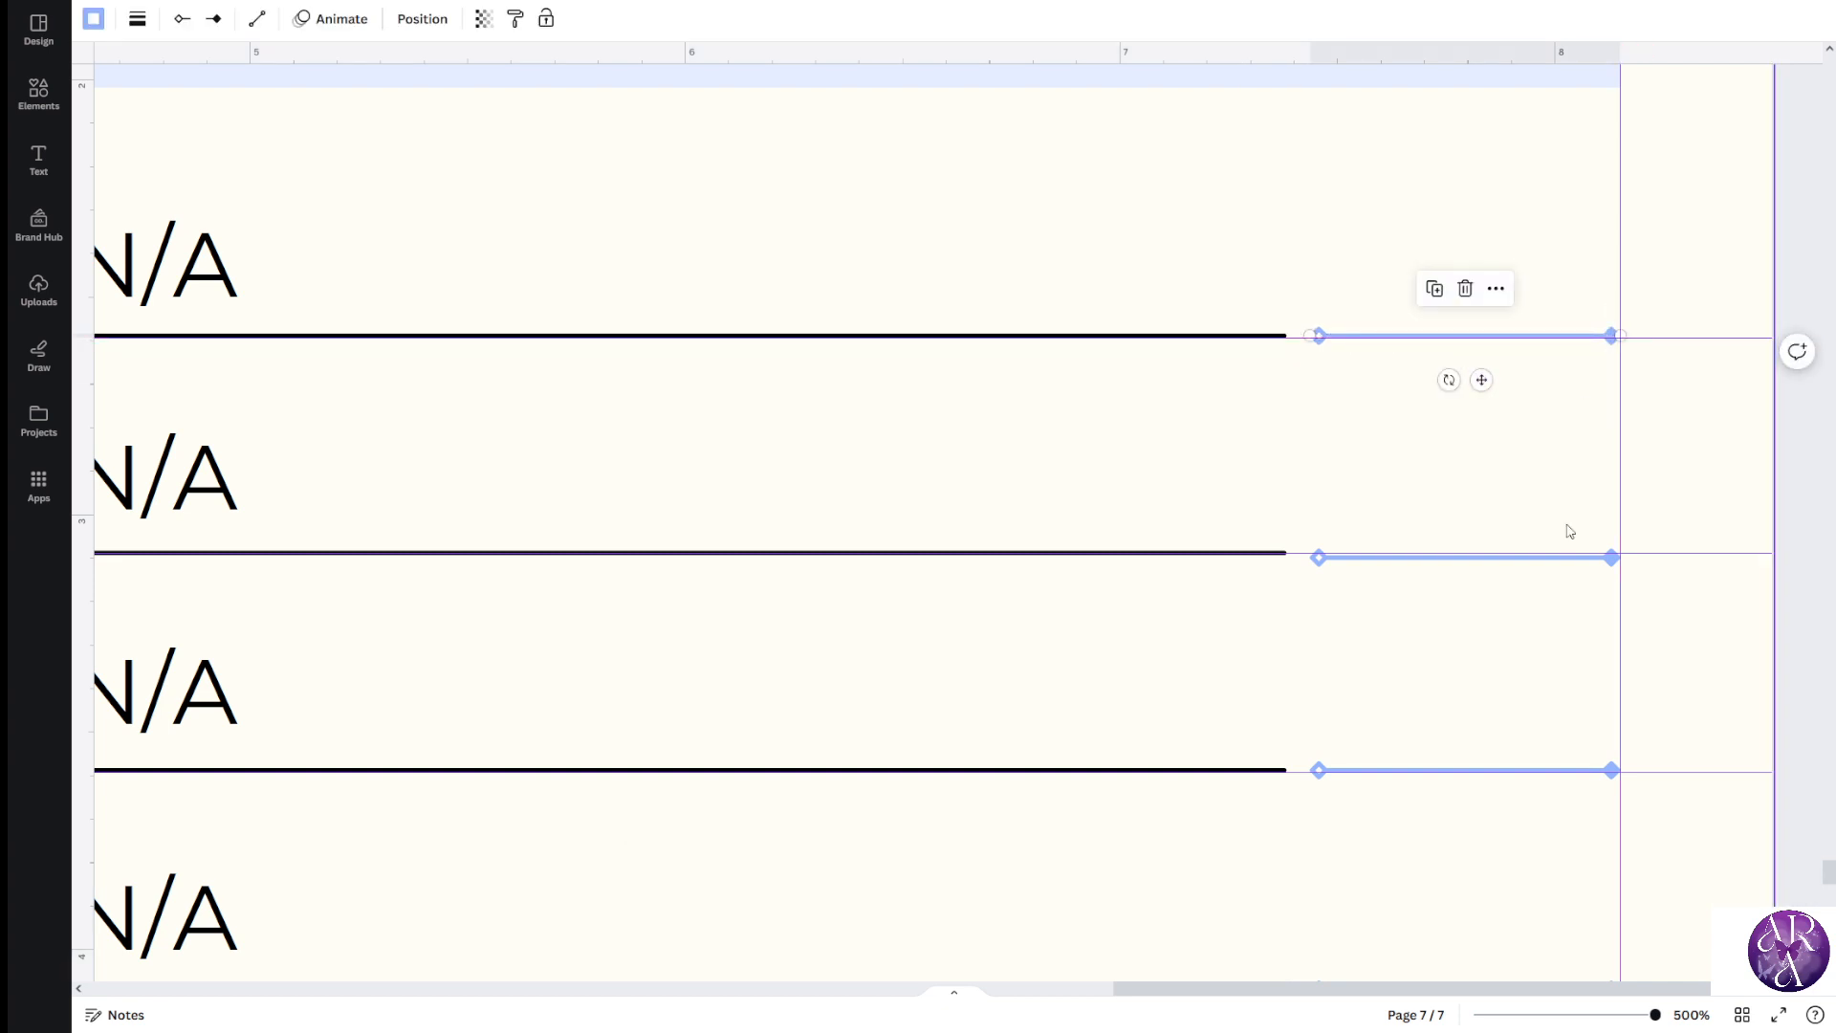
{"action": "left_click_drag", "start_coordinate": [1550, 568], "coordinate": [1547, 547]}
{"action": "mouse_move", "coordinate": [1476, 772]}
{"action": "left_mouse_down"}
{"action": "mouse_move", "coordinate": [1476, 746]}
{"action": "mouse_move", "coordinate": [1480, 761]}
{"action": "left_mouse_up"}
{"action": "scroll", "coordinate": [1479, 756], "scroll_direction": "down", "scroll_amount": 4}
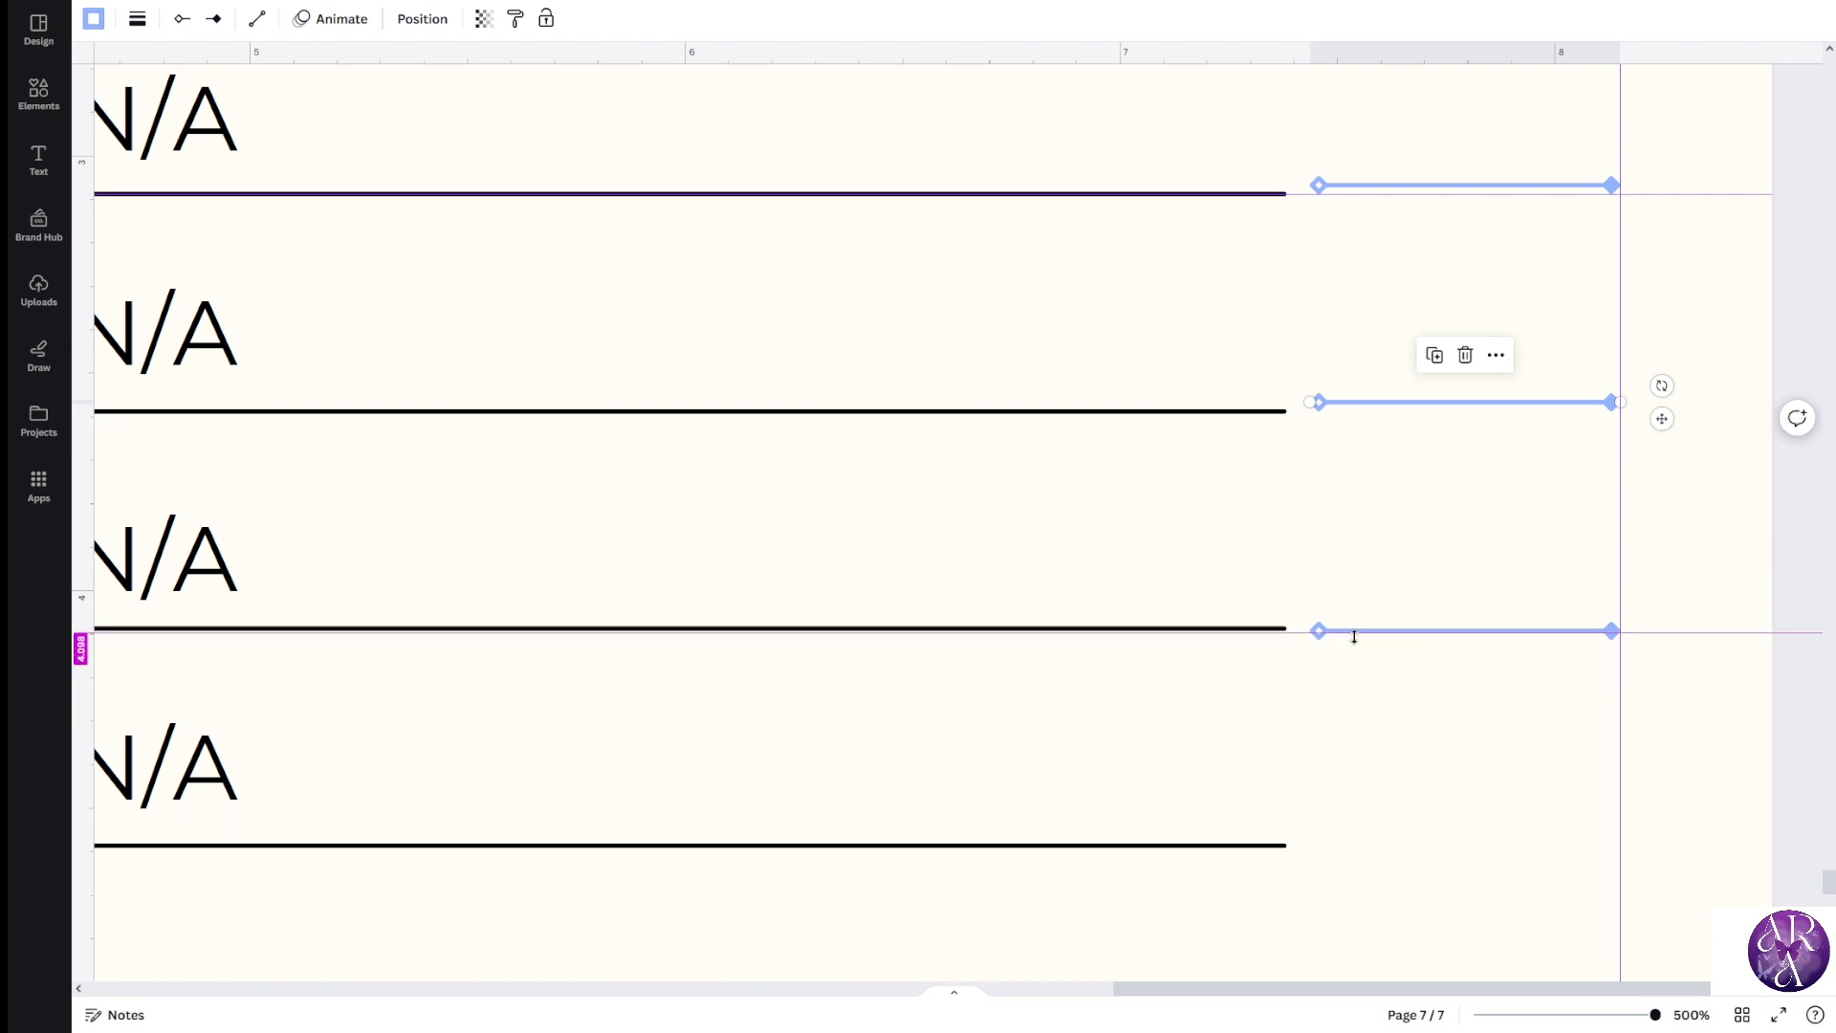
Align the fourth due date line with its homework row and duplicate it beside the fifth row's line
{"action": "left_click", "coordinate": [1324, 631]}
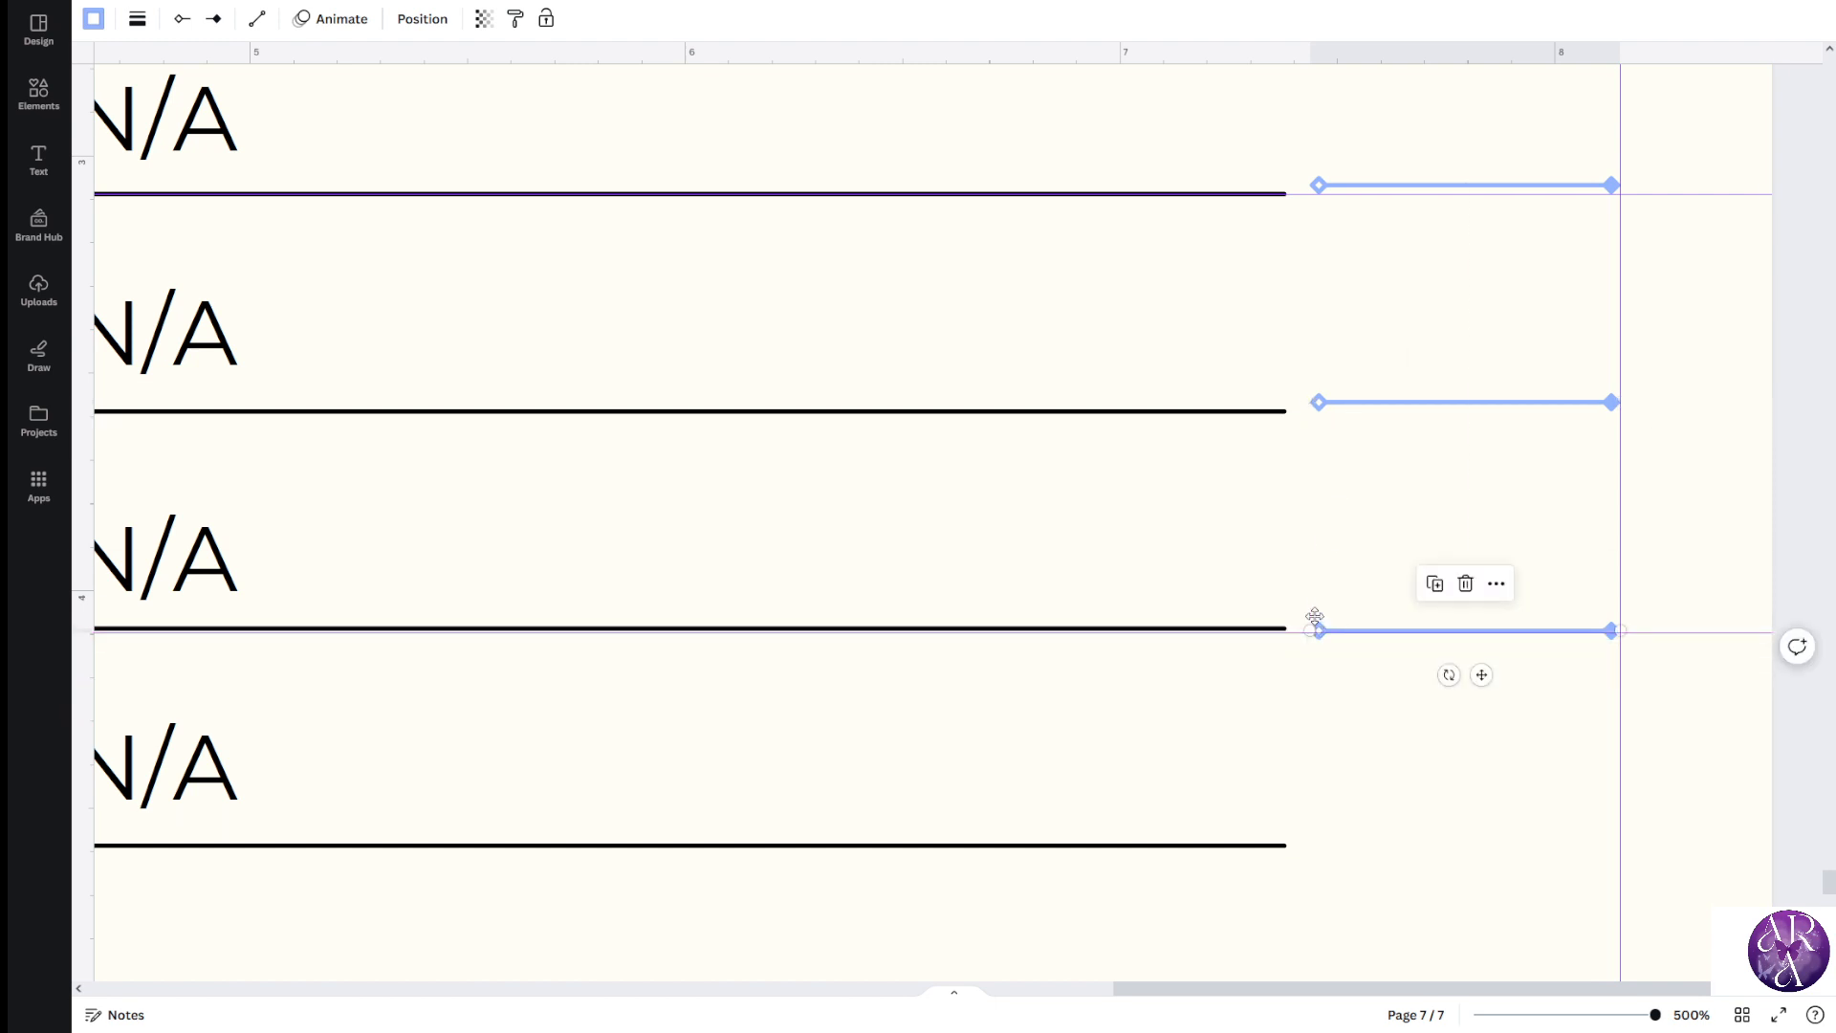
{"action": "left_click_drag", "start_coordinate": [1324, 631], "coordinate": [1325, 627]}
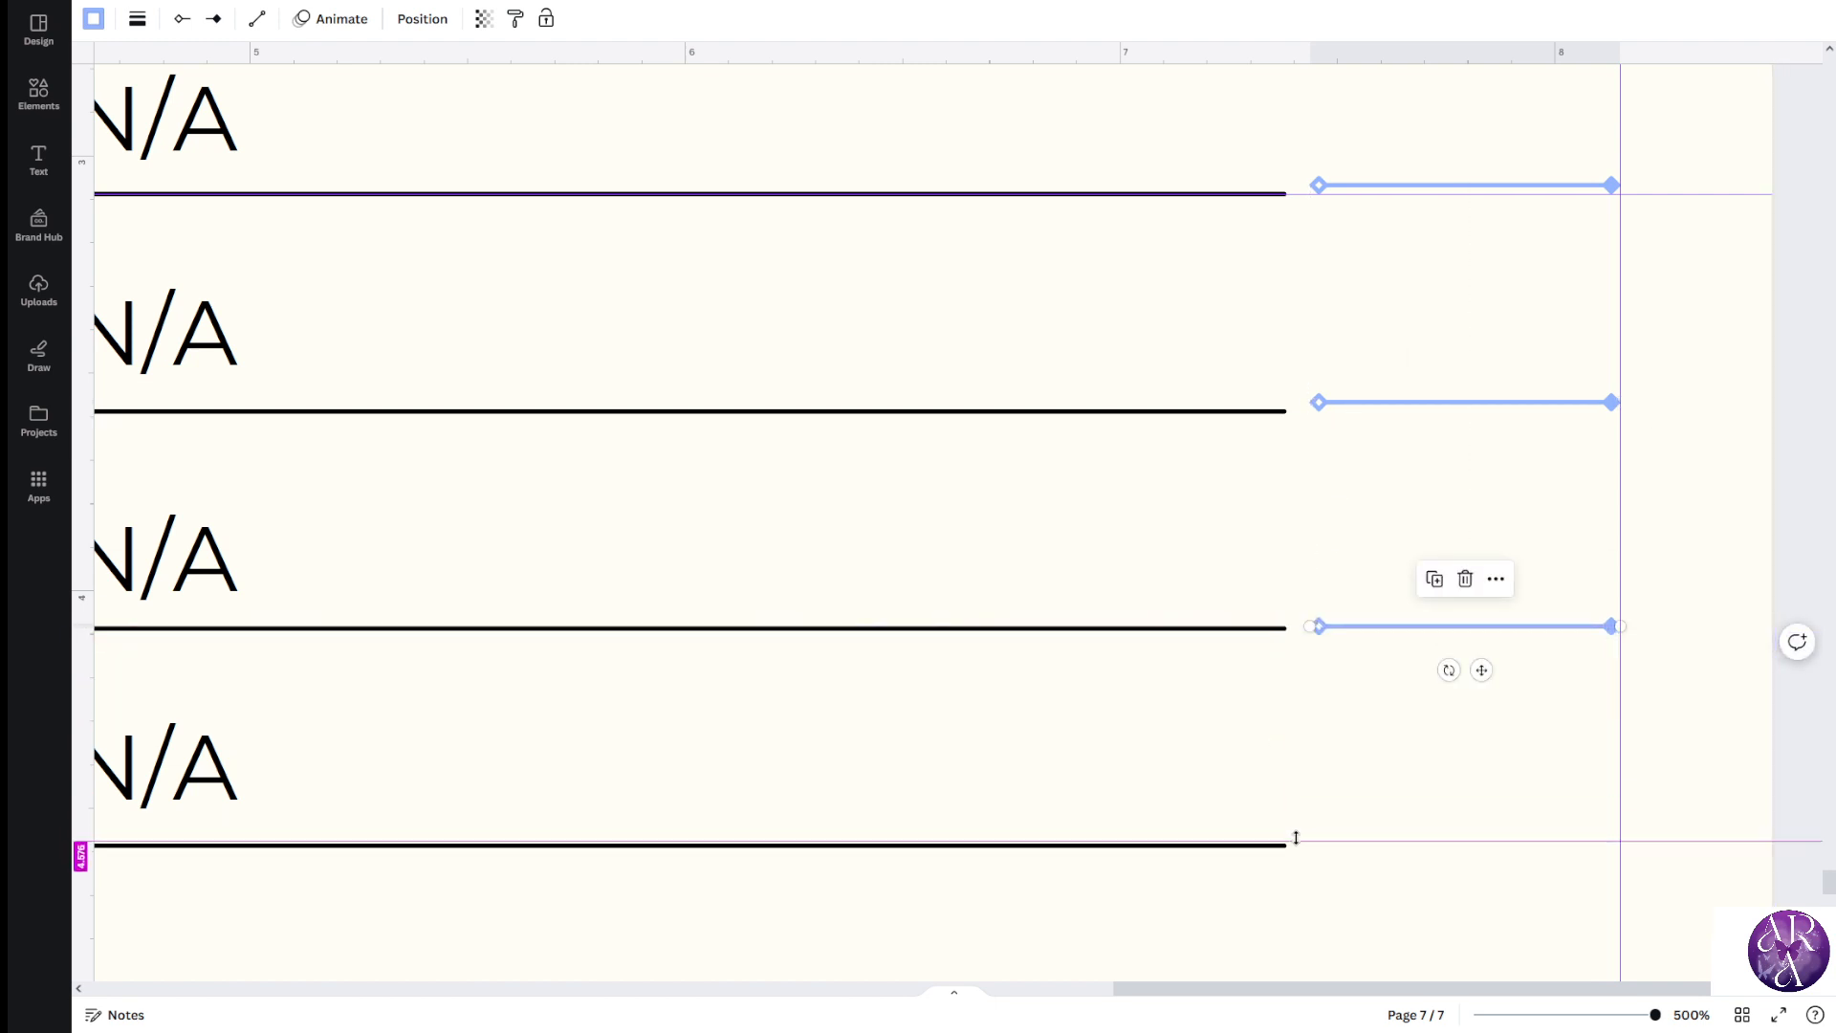
{"action": "left_click", "coordinate": [1435, 580]}
{"action": "left_click_drag", "start_coordinate": [1551, 738], "coordinate": [1479, 878]}
Remove the horizontal guides running through the homework rows
{"action": "scroll", "coordinate": [1431, 808], "scroll_direction": "down", "scroll_amount": 6}
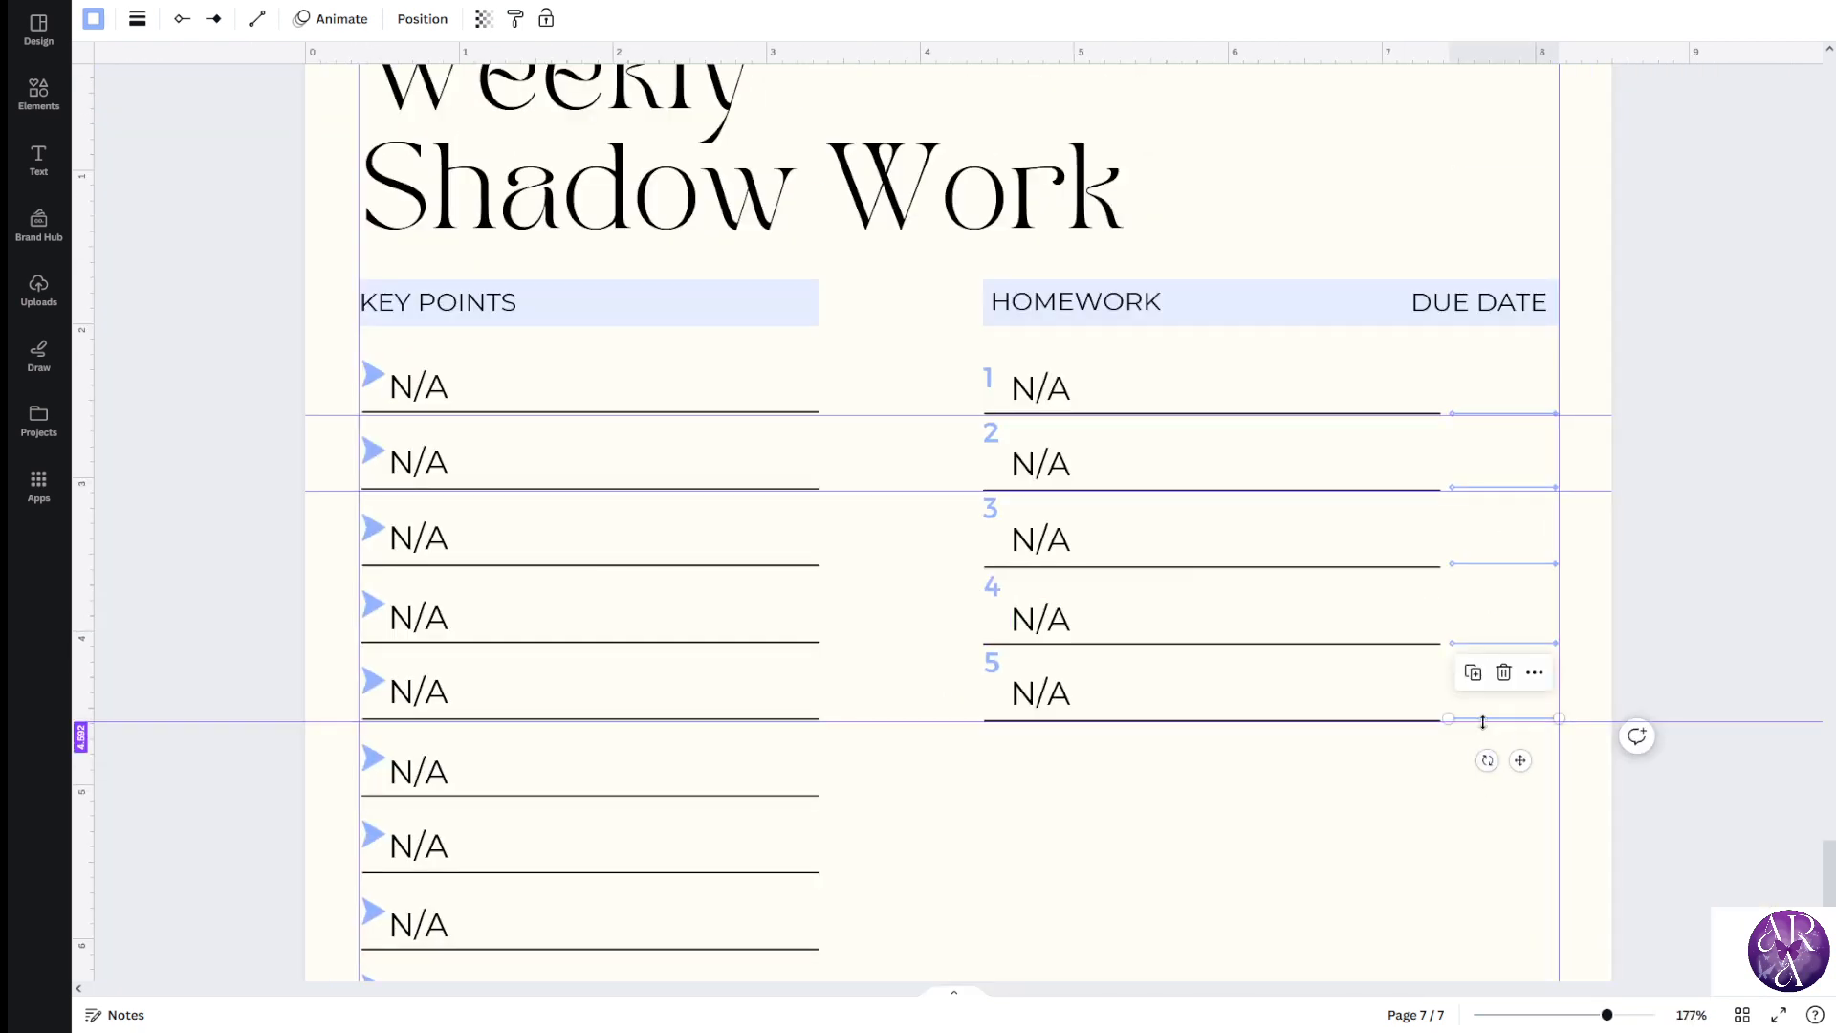
{"action": "left_click_drag", "start_coordinate": [1447, 491], "coordinate": [1445, 1024]}
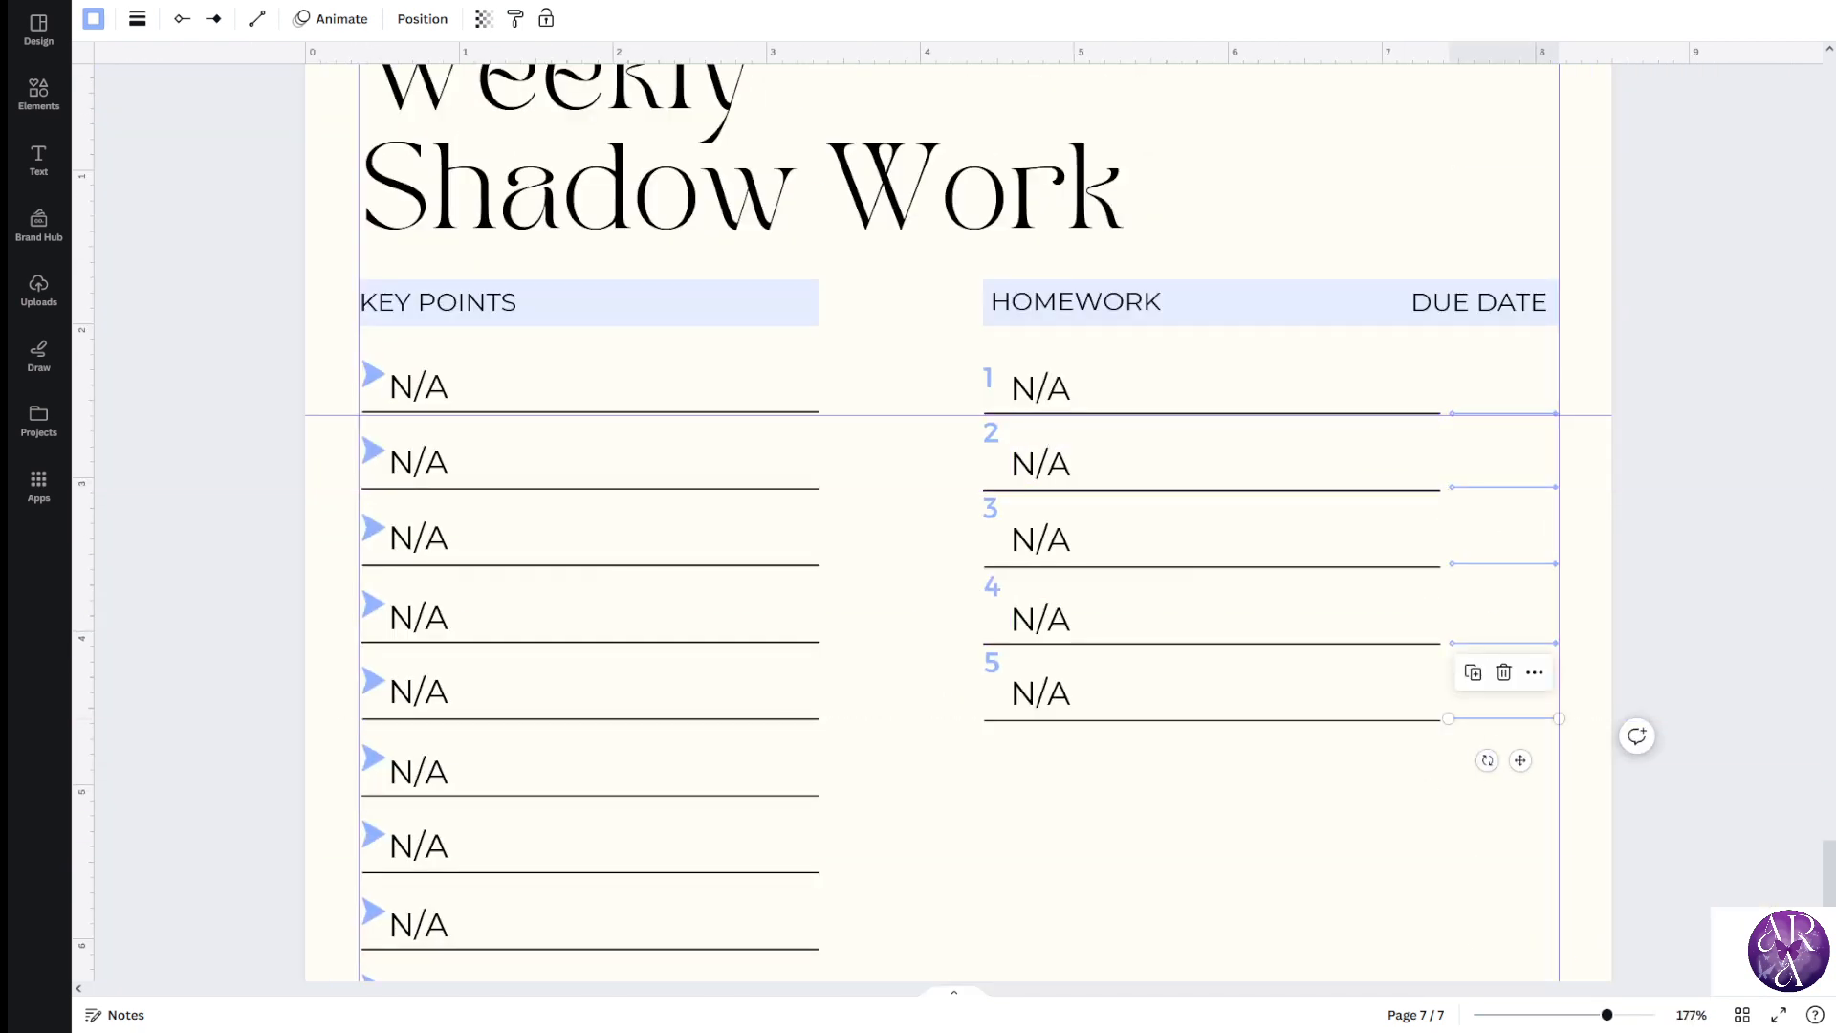
{"action": "key", "text": "Delete"}
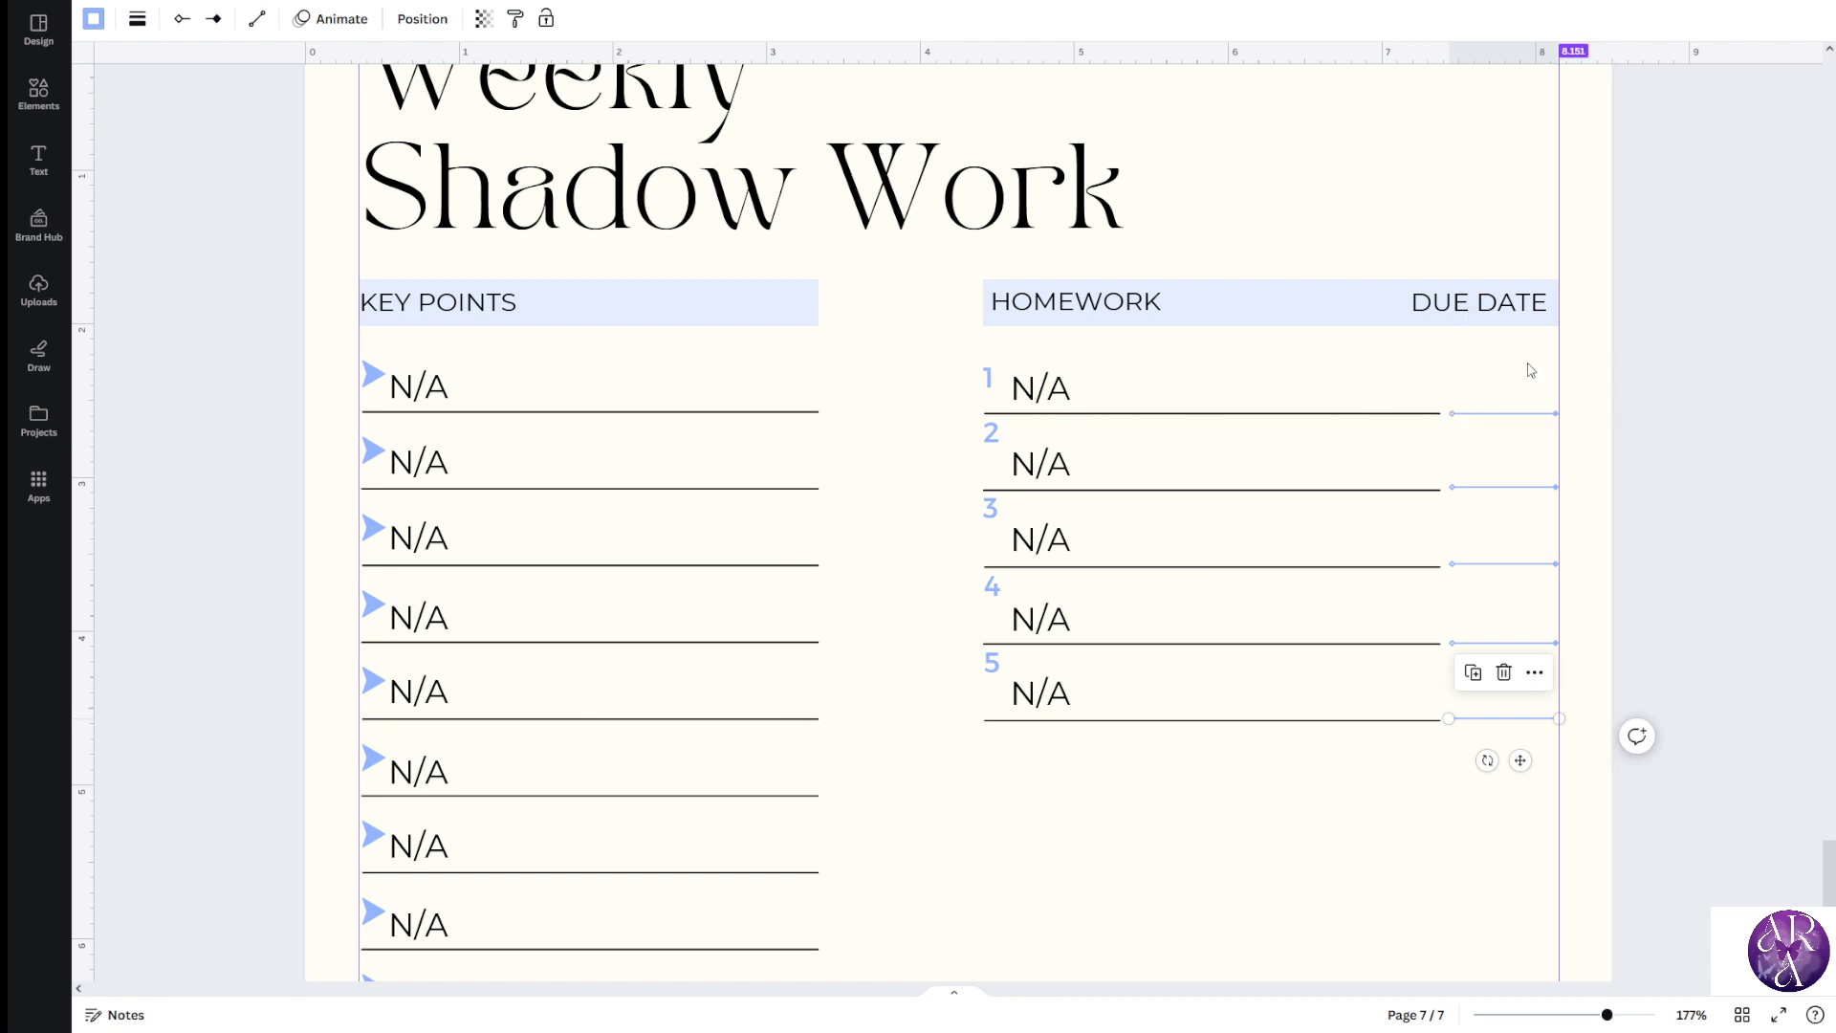
Try copying the "DATE AUG 2023" block from page 6 onto page 7, and delete the pasted copy
{"action": "scroll", "coordinate": [1480, 394], "scroll_direction": "down", "scroll_amount": 3}
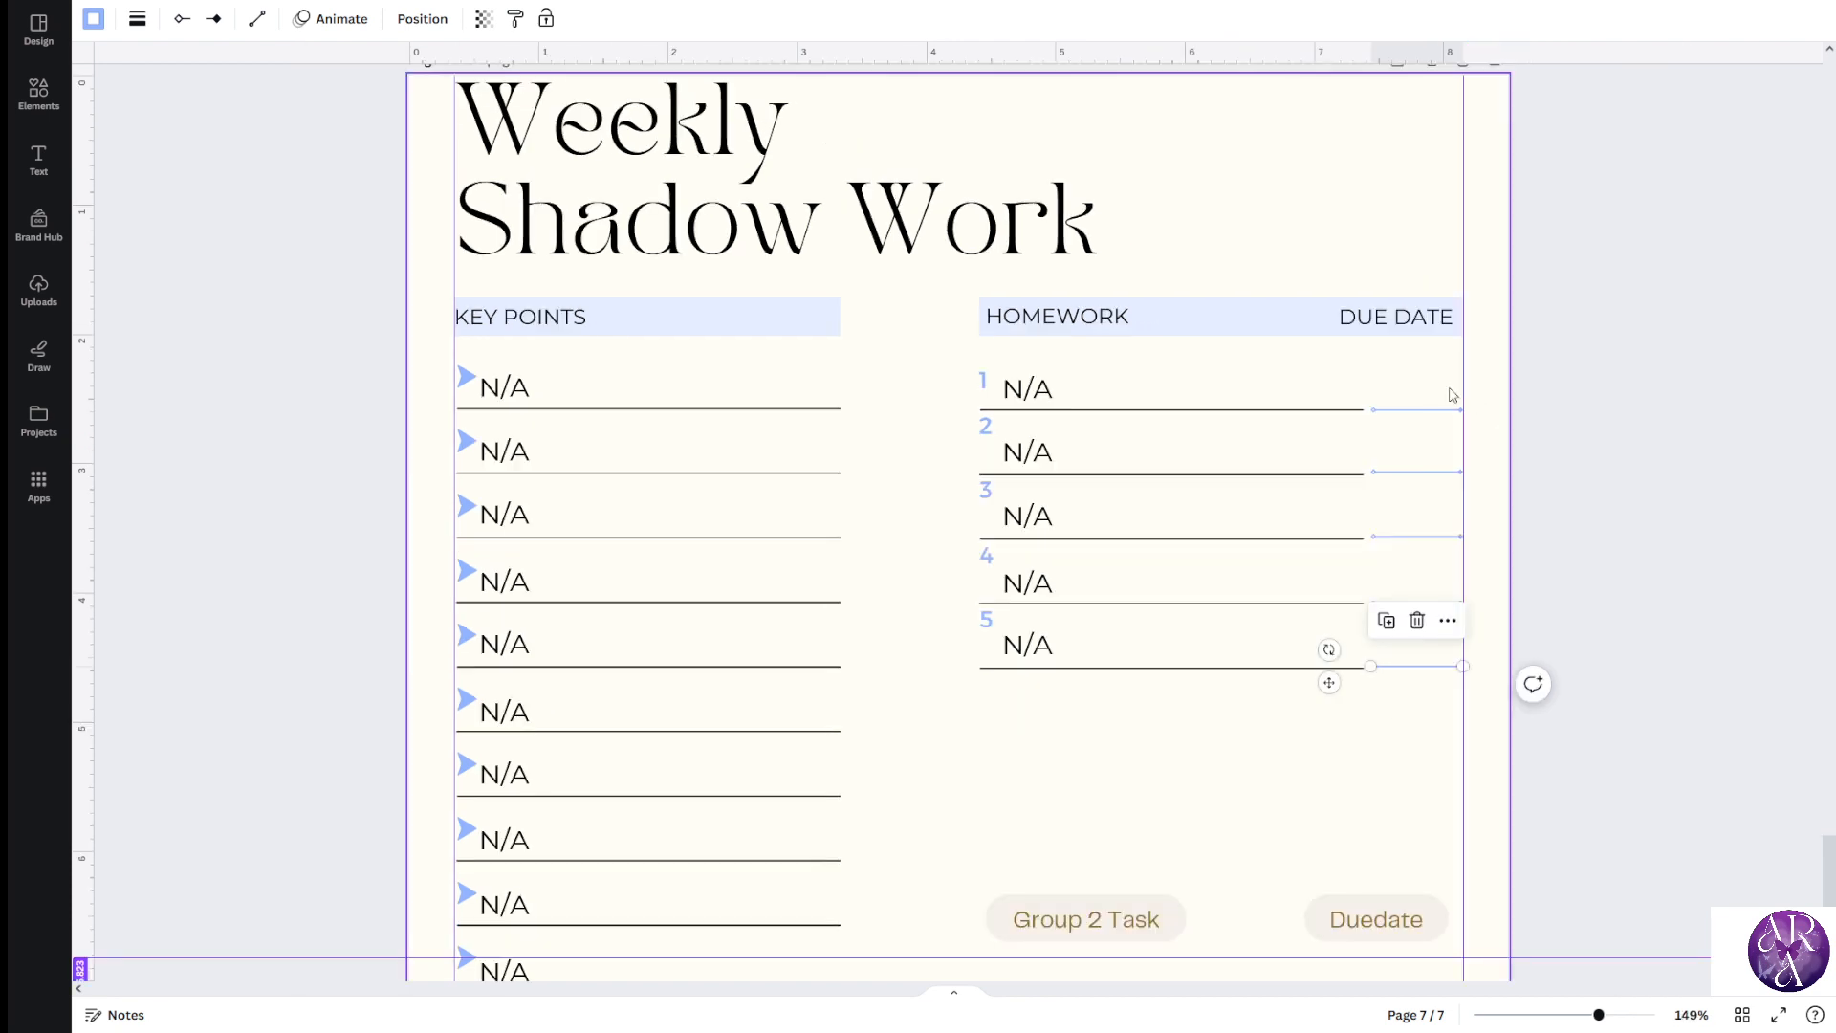
{"action": "scroll", "coordinate": [1453, 394], "scroll_direction": "down", "scroll_amount": 3}
{"action": "scroll", "coordinate": [1403, 460], "scroll_direction": "down", "scroll_amount": 2}
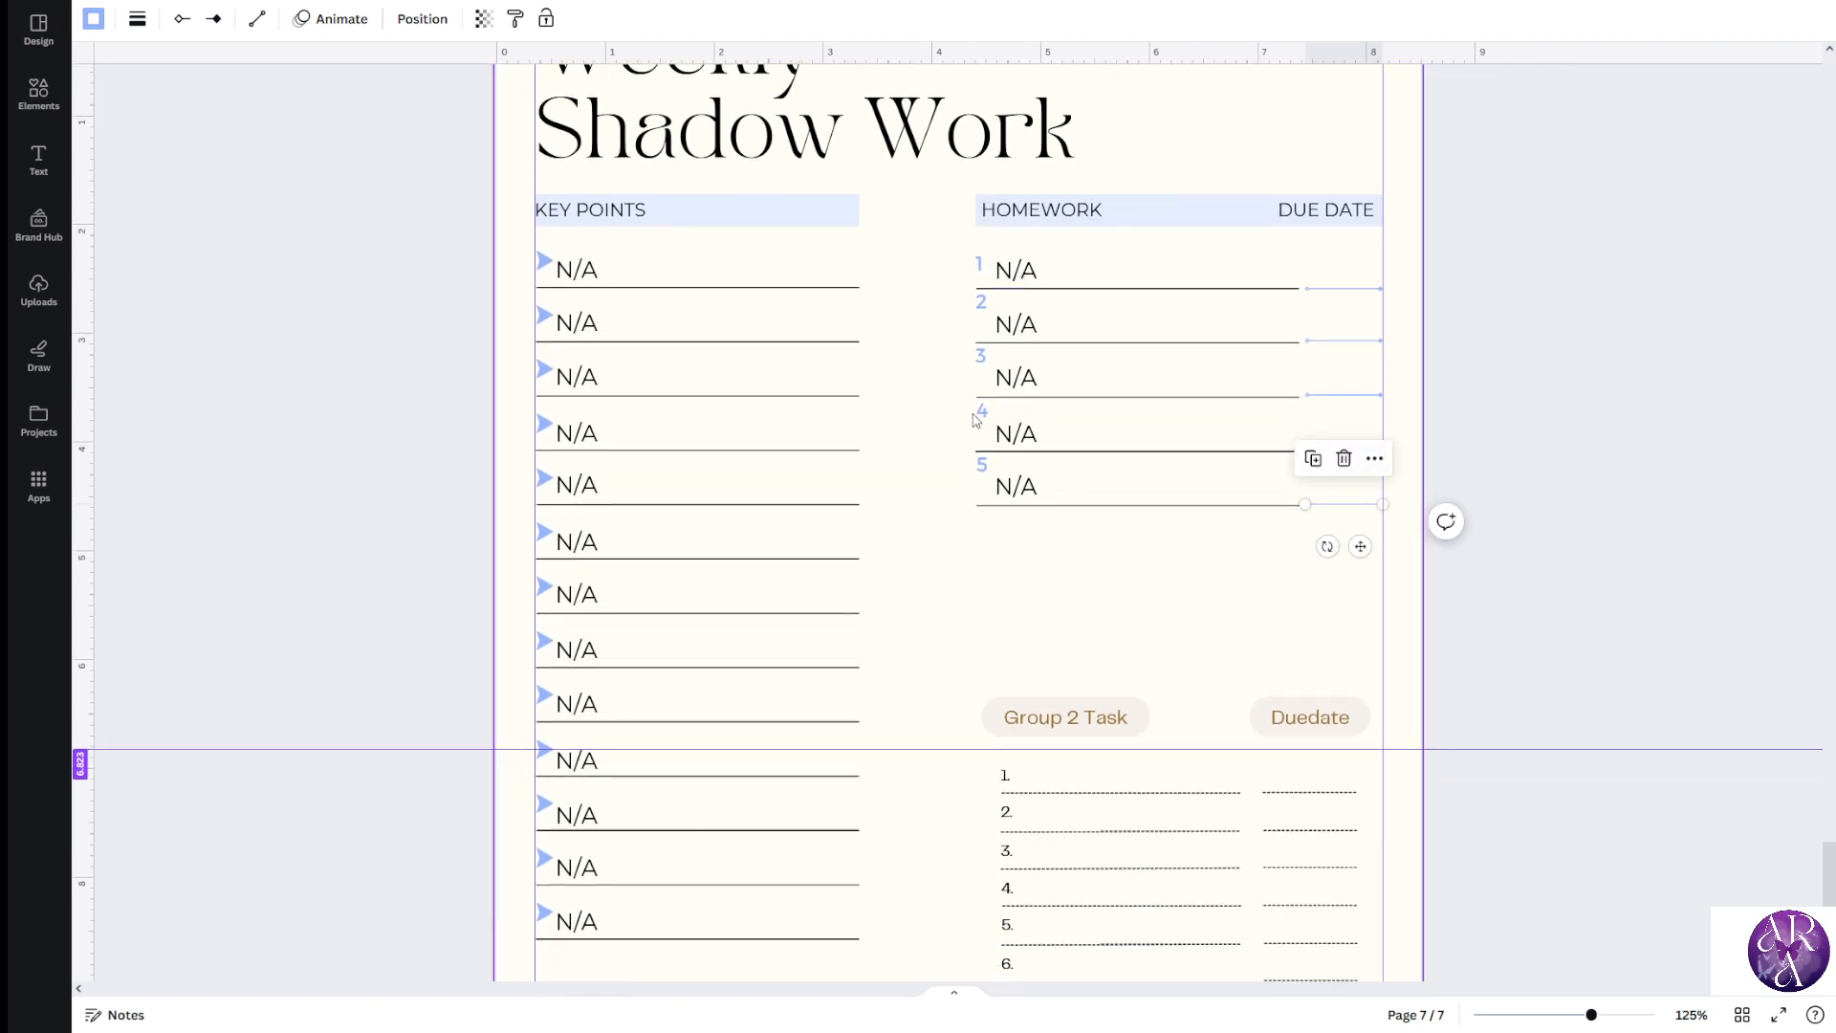
{"action": "scroll", "coordinate": [926, 472], "scroll_direction": "down", "scroll_amount": 3}
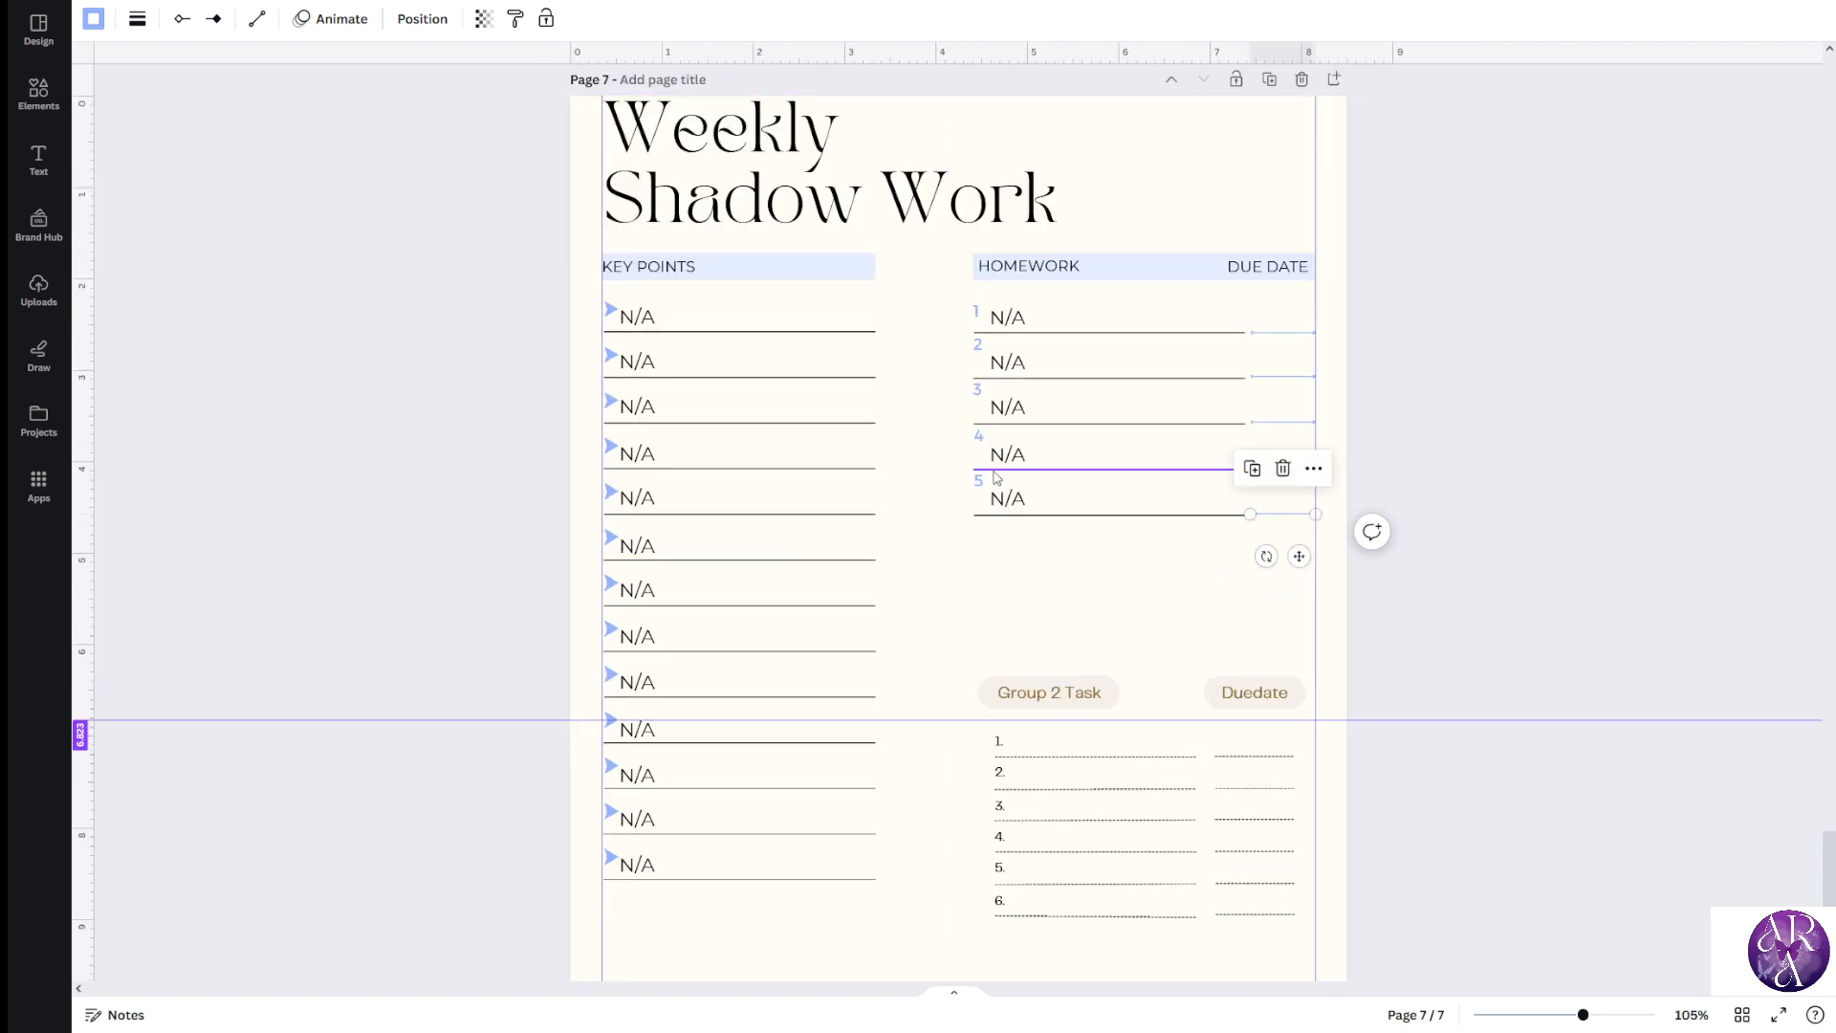
{"action": "scroll", "coordinate": [1330, 526], "scroll_direction": "up", "scroll_amount": 10}
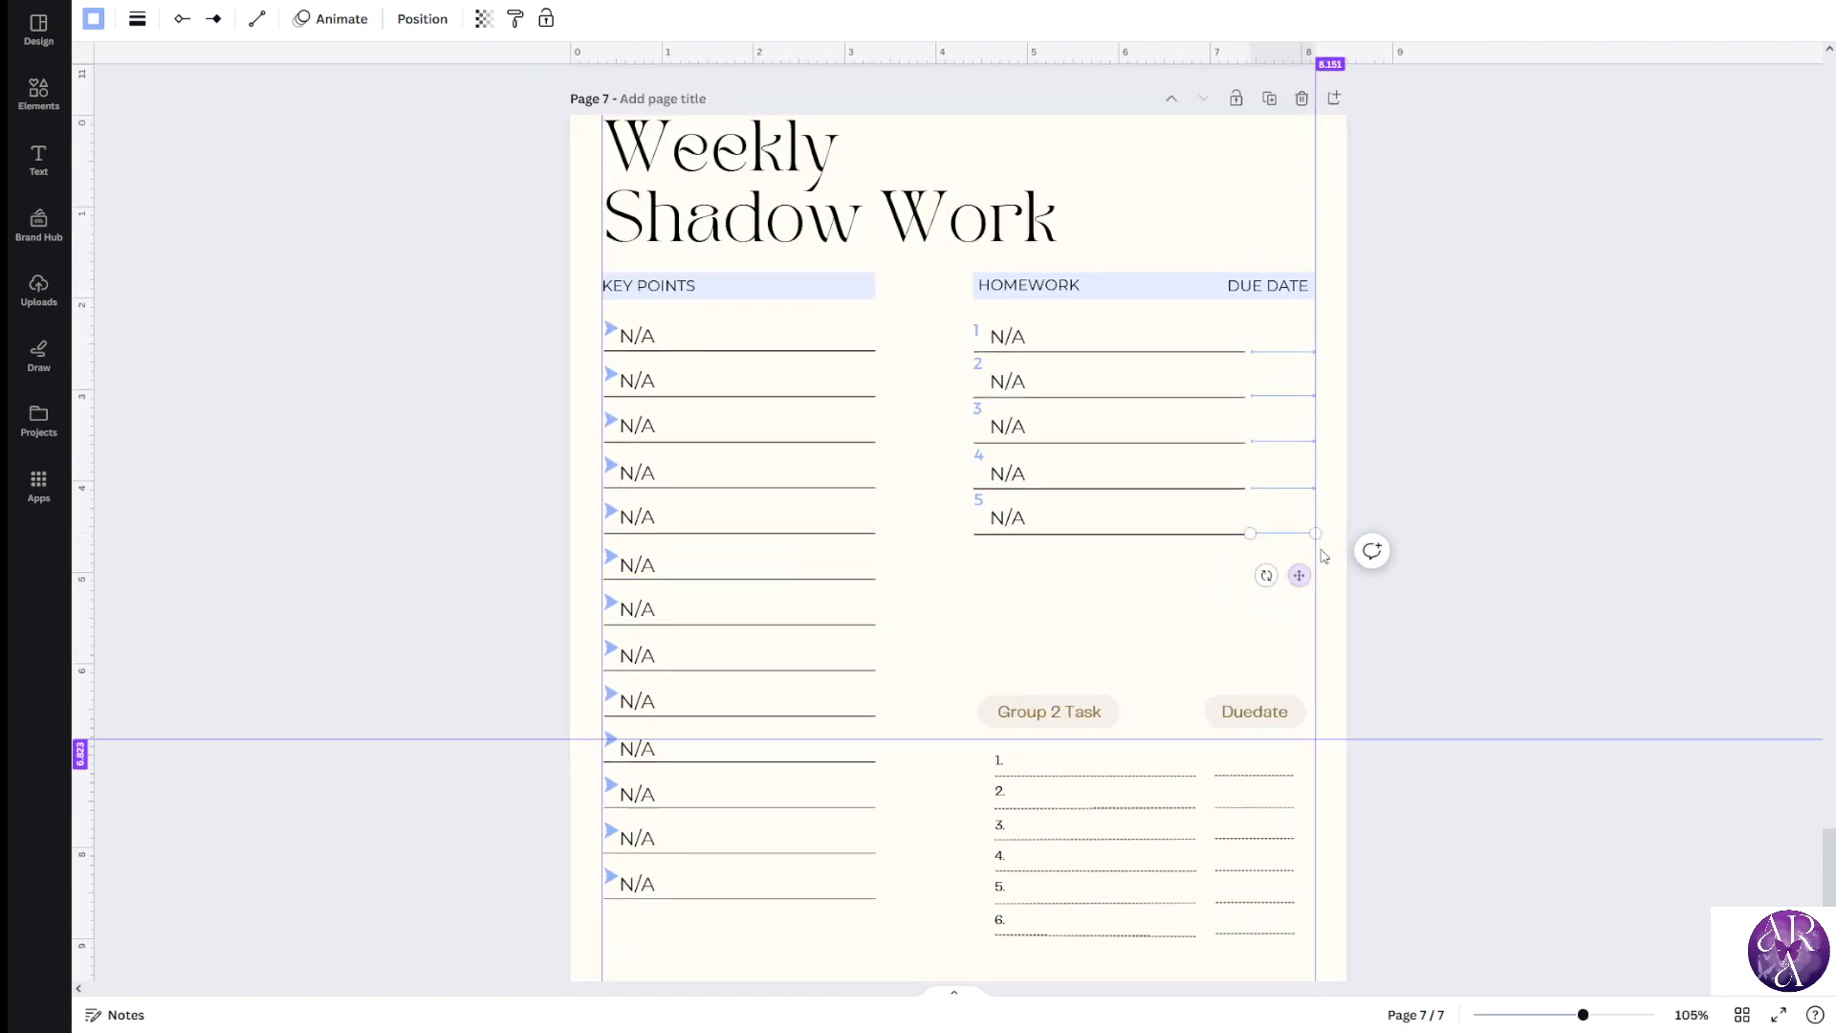
{"action": "scroll", "coordinate": [1355, 491], "scroll_direction": "up", "scroll_amount": 1}
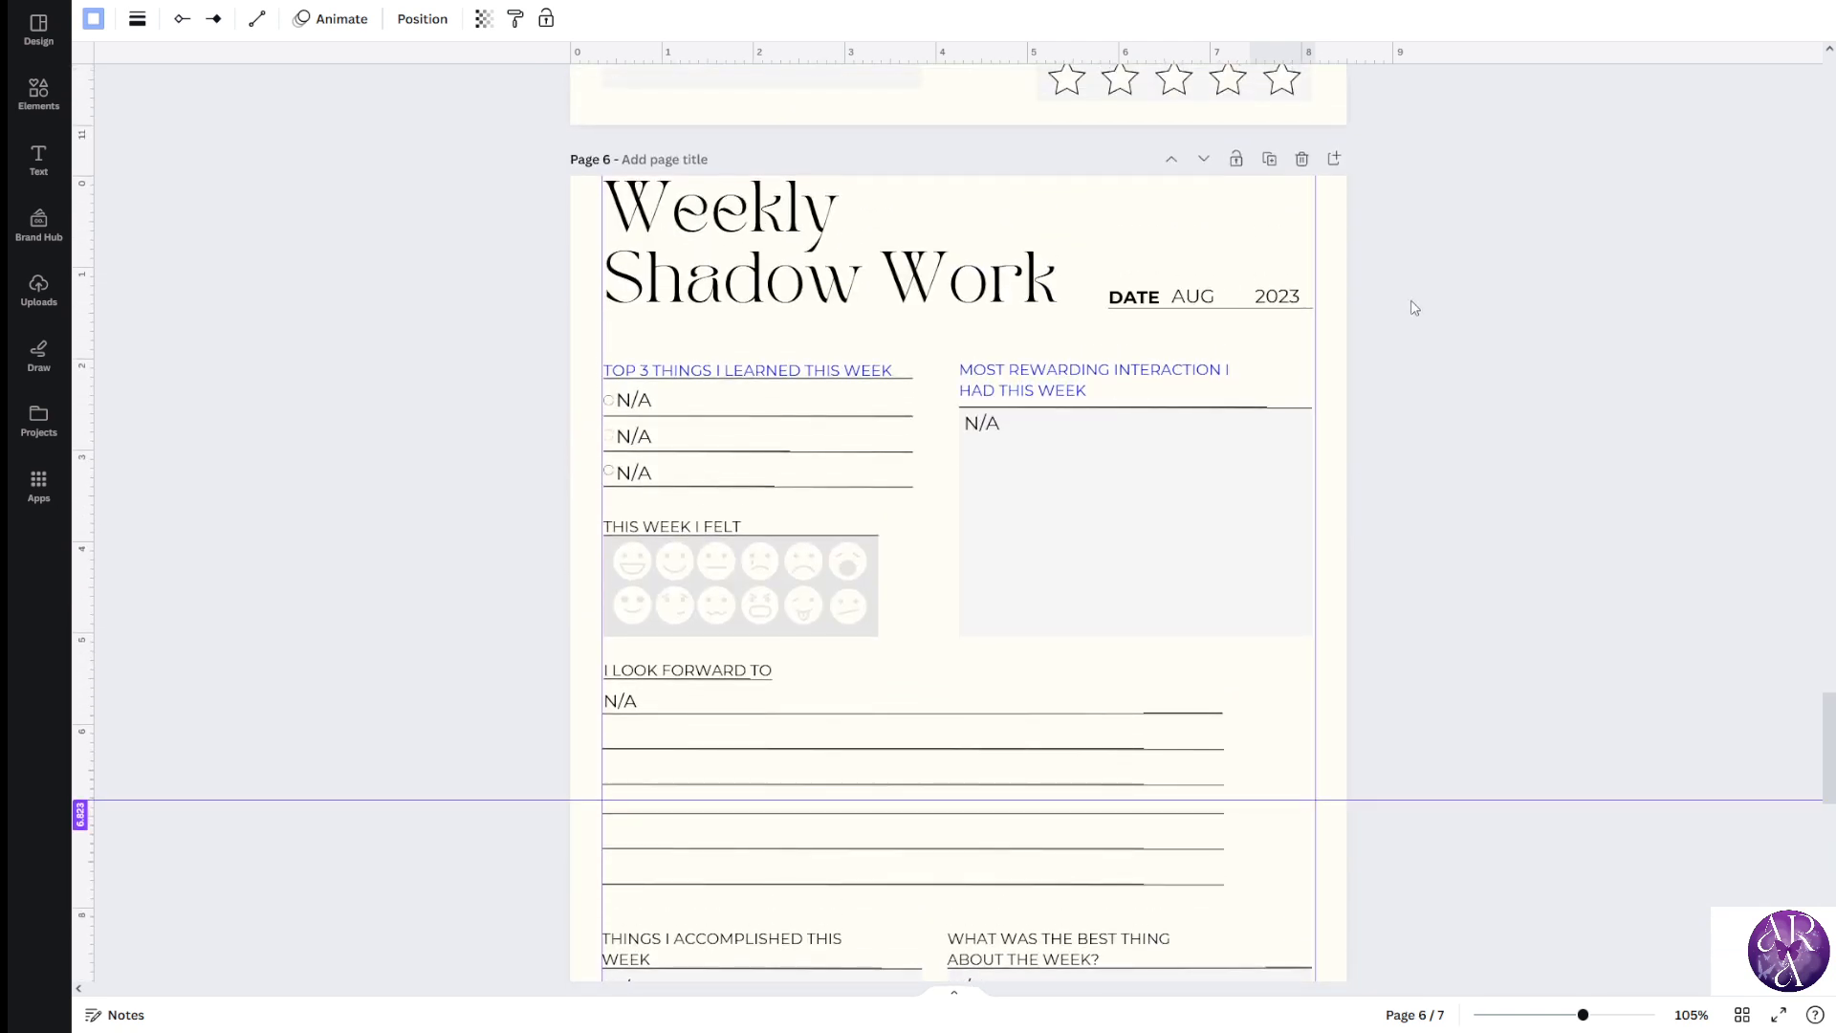
{"action": "left_click", "coordinate": [1414, 305]}
{"action": "scroll", "coordinate": [1416, 330], "scroll_direction": "down", "scroll_amount": 3}
{"action": "scroll", "coordinate": [1420, 328], "scroll_direction": "up", "scroll_amount": 3}
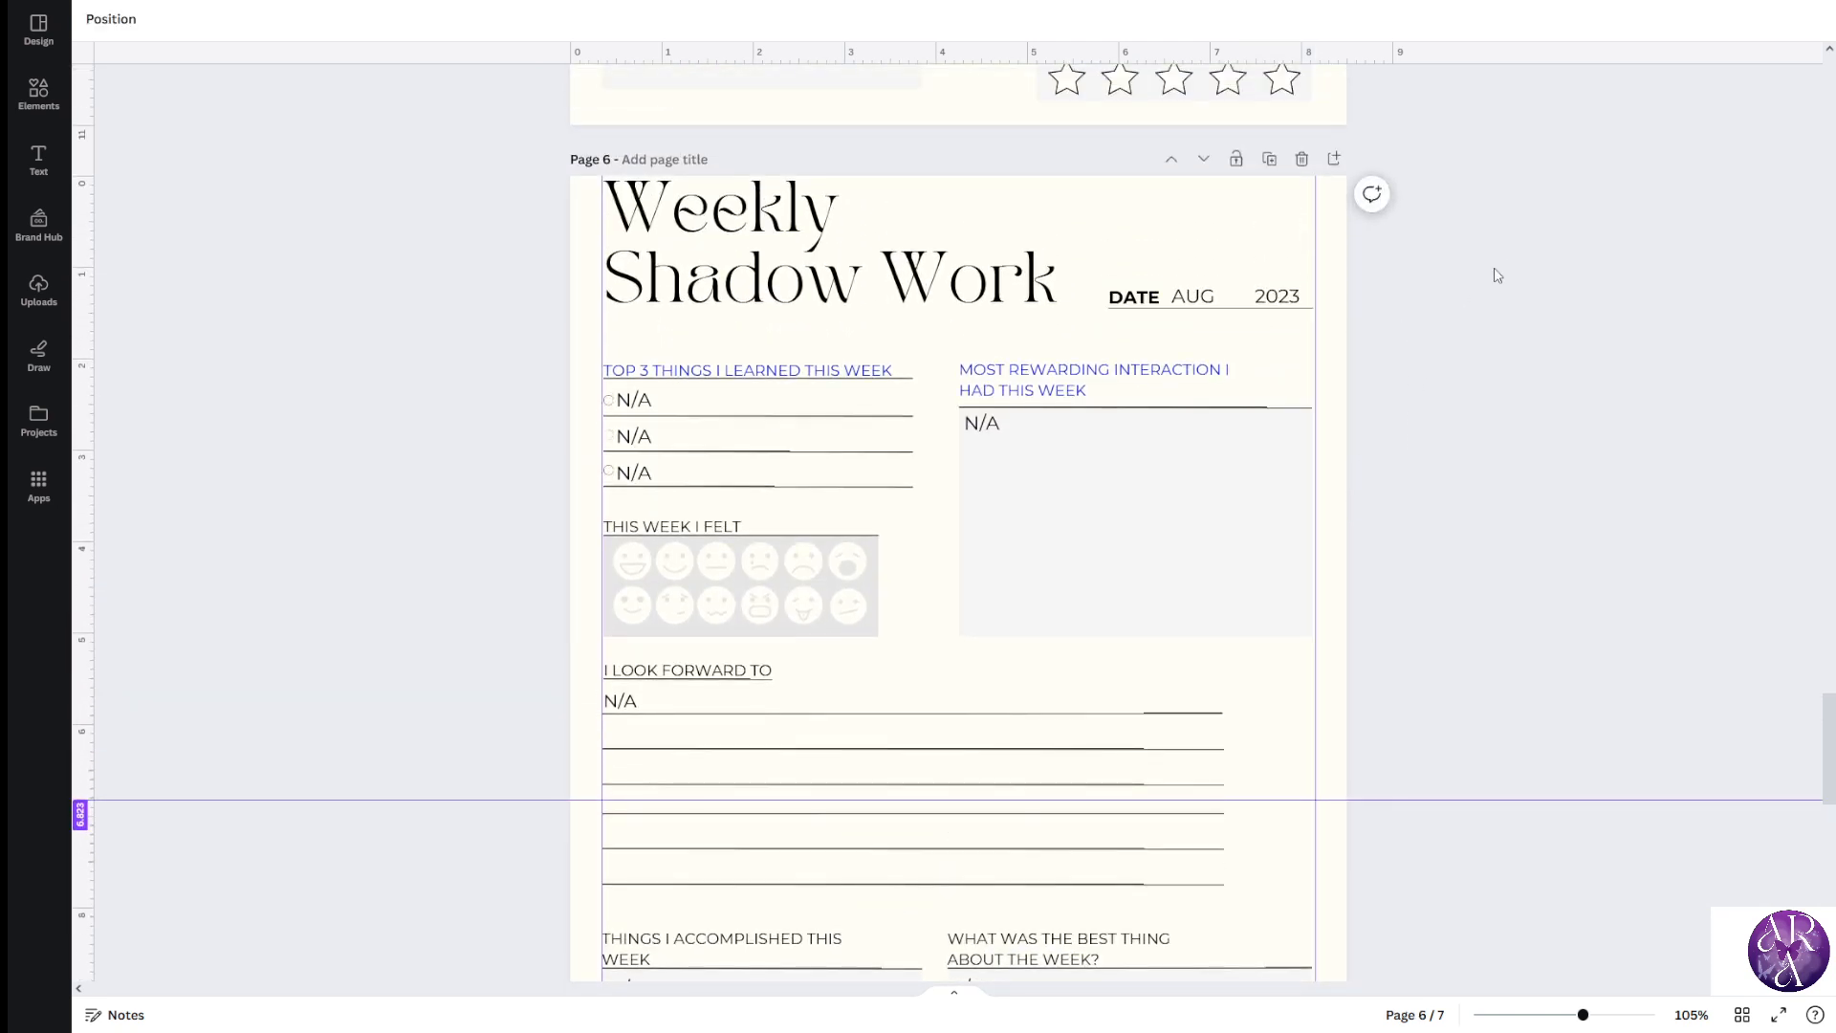
{"action": "left_click_drag", "start_coordinate": [1511, 295], "coordinate": [1502, 300]}
{"action": "left_click_drag", "start_coordinate": [1550, 251], "coordinate": [1376, 327]}
{"action": "left_click_drag", "start_coordinate": [1461, 302], "coordinate": [1103, 263]}
{"action": "left_click", "coordinate": [1477, 311]}
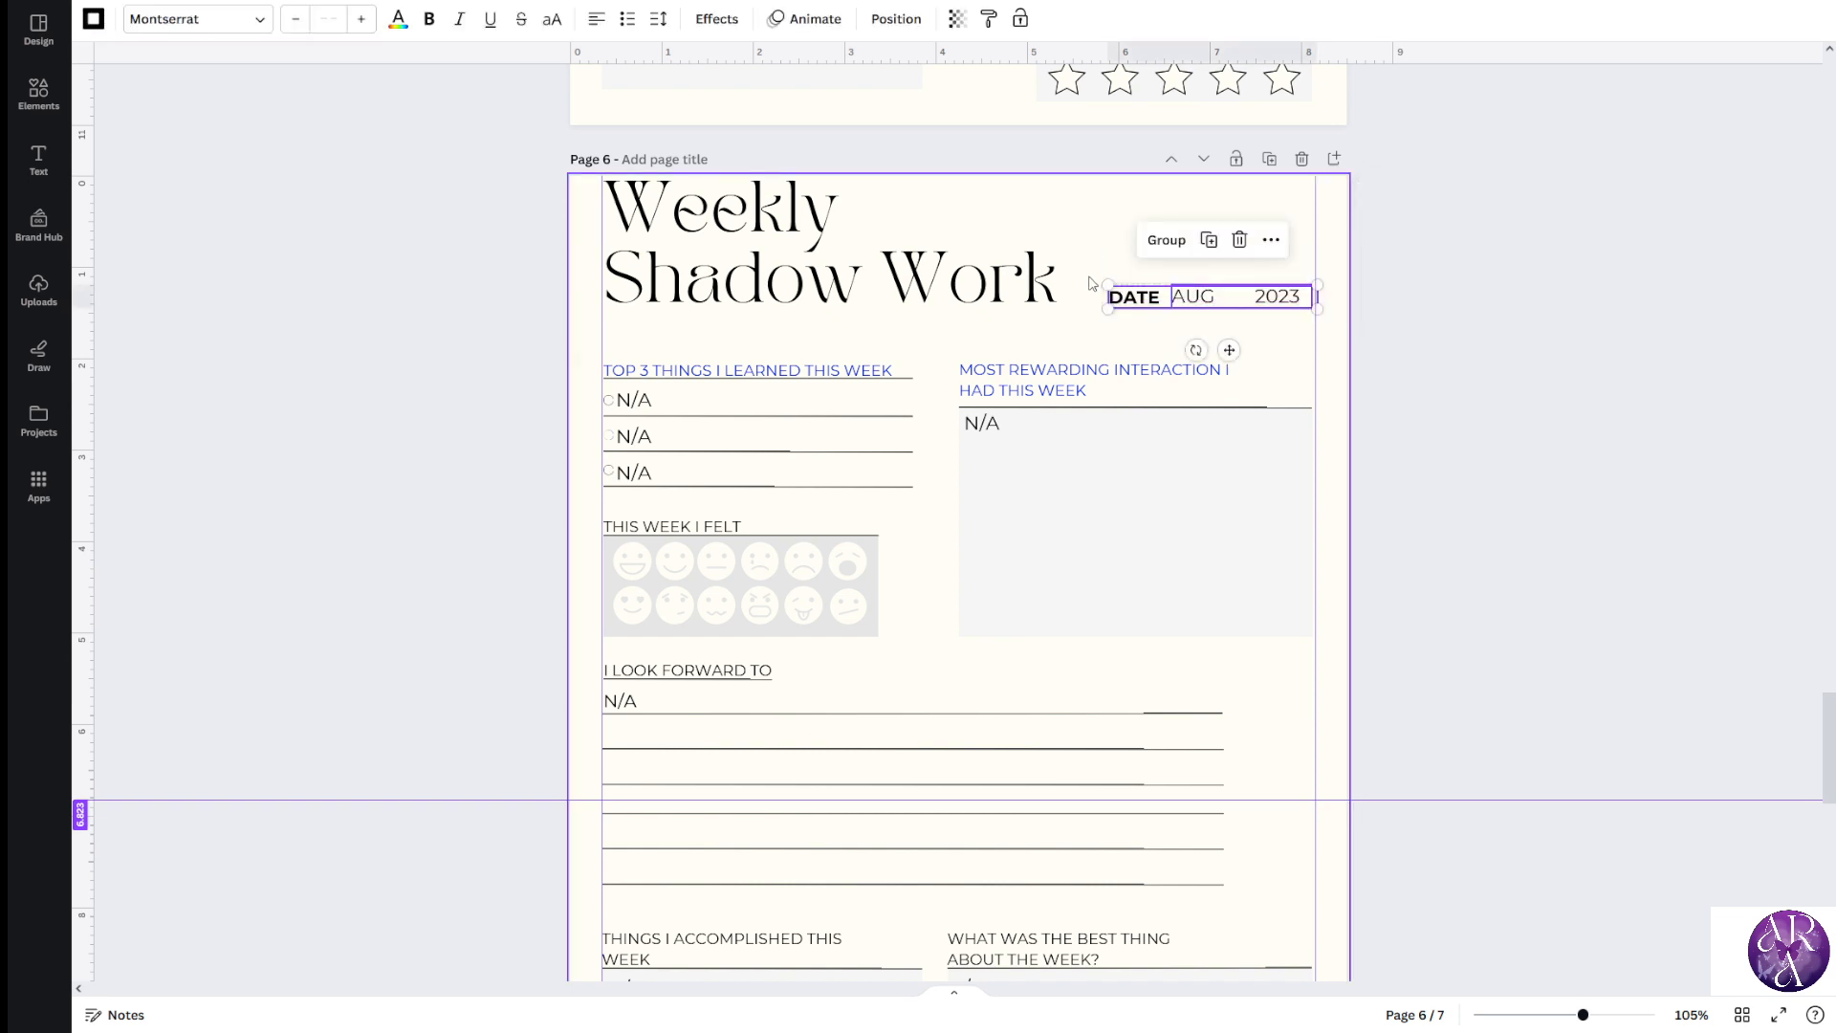
{"action": "scroll", "coordinate": [1118, 376], "scroll_direction": "down", "scroll_amount": 9}
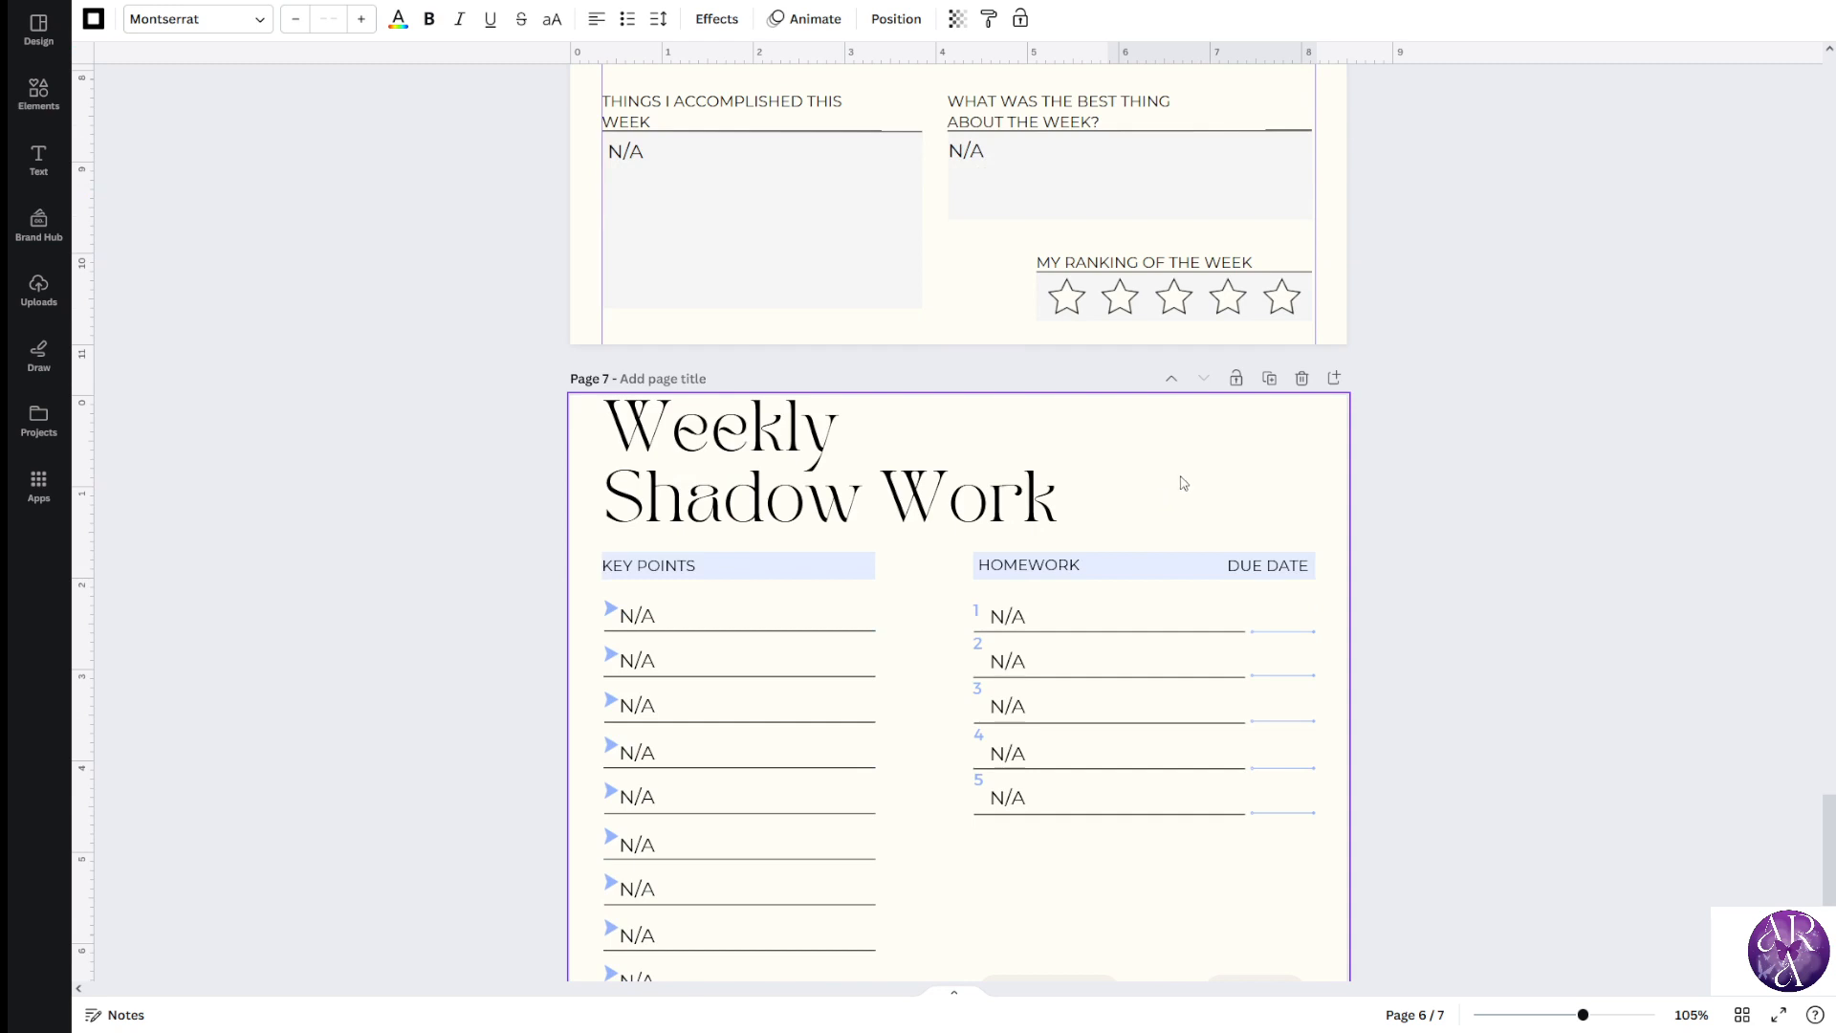
{"action": "left_click", "coordinate": [1183, 483]}
{"action": "key", "text": "ctrl+v"}
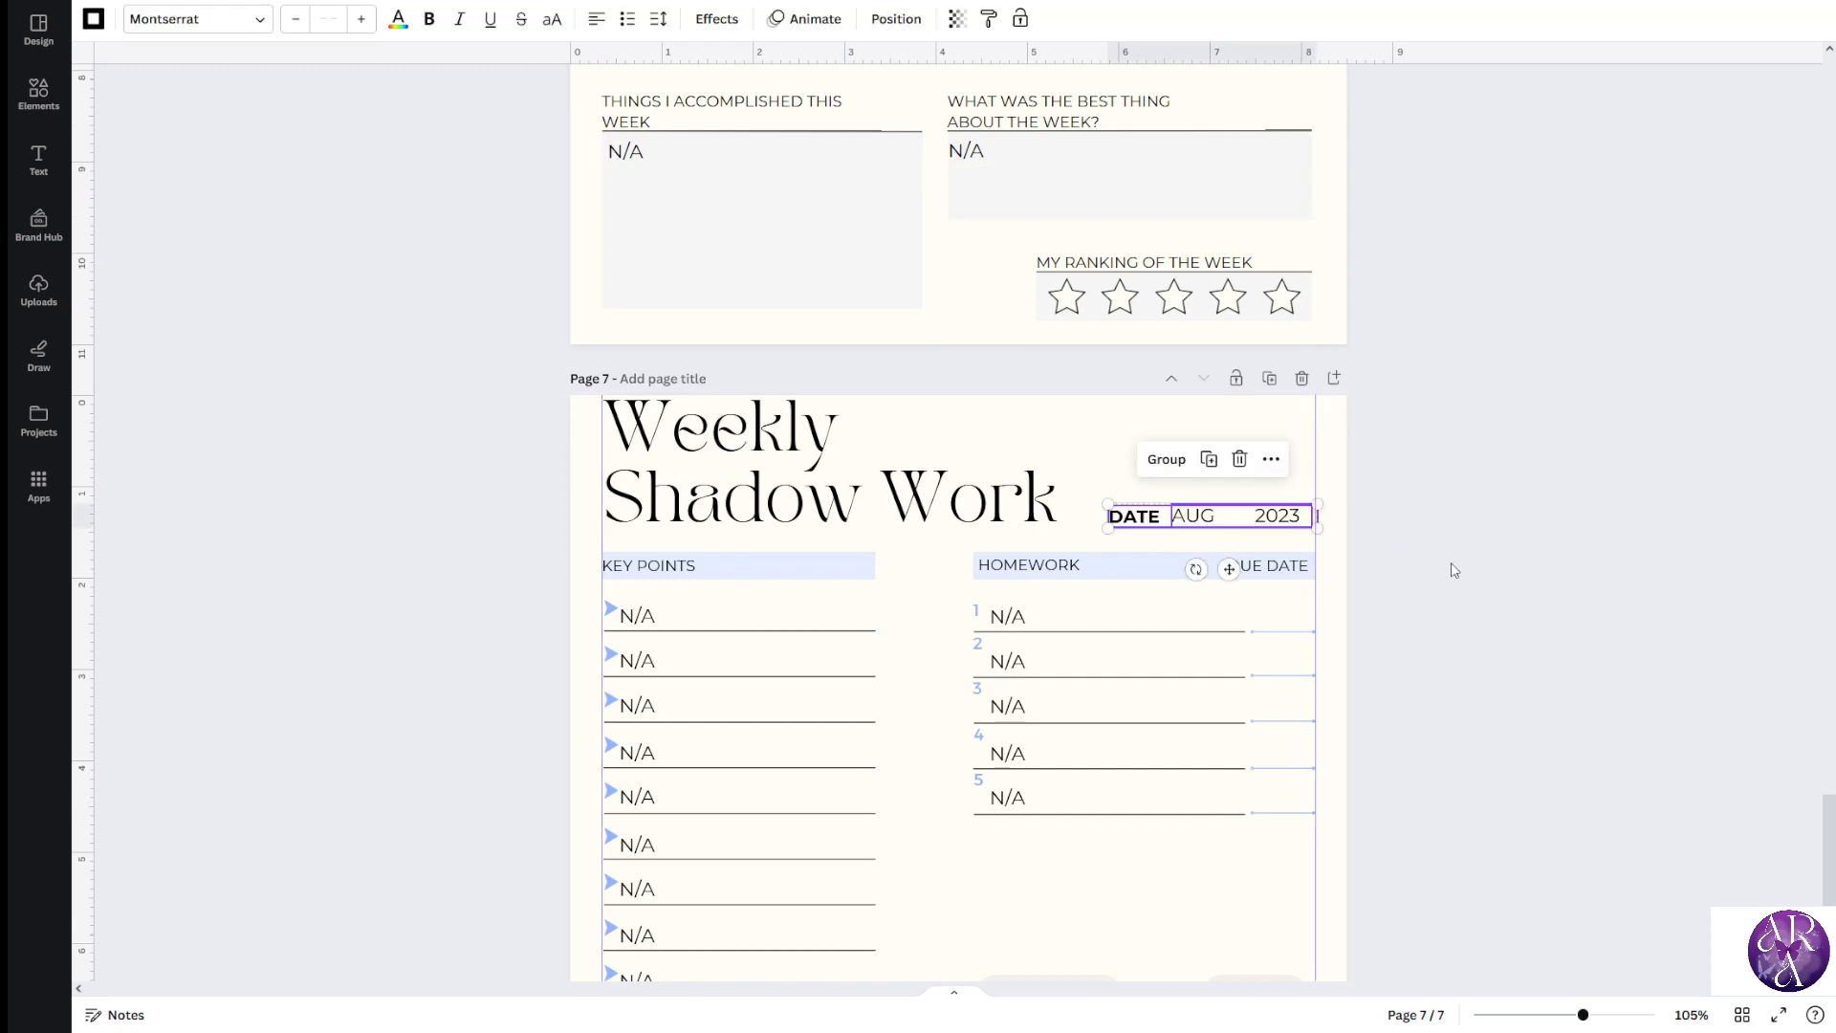
{"action": "left_click", "coordinate": [1239, 460]}
Move page 6's "DATE AUG 2023" block up to the page's top edge, beside the word "Weekly"
{"action": "scroll", "coordinate": [1152, 565], "scroll_direction": "up", "scroll_amount": 9}
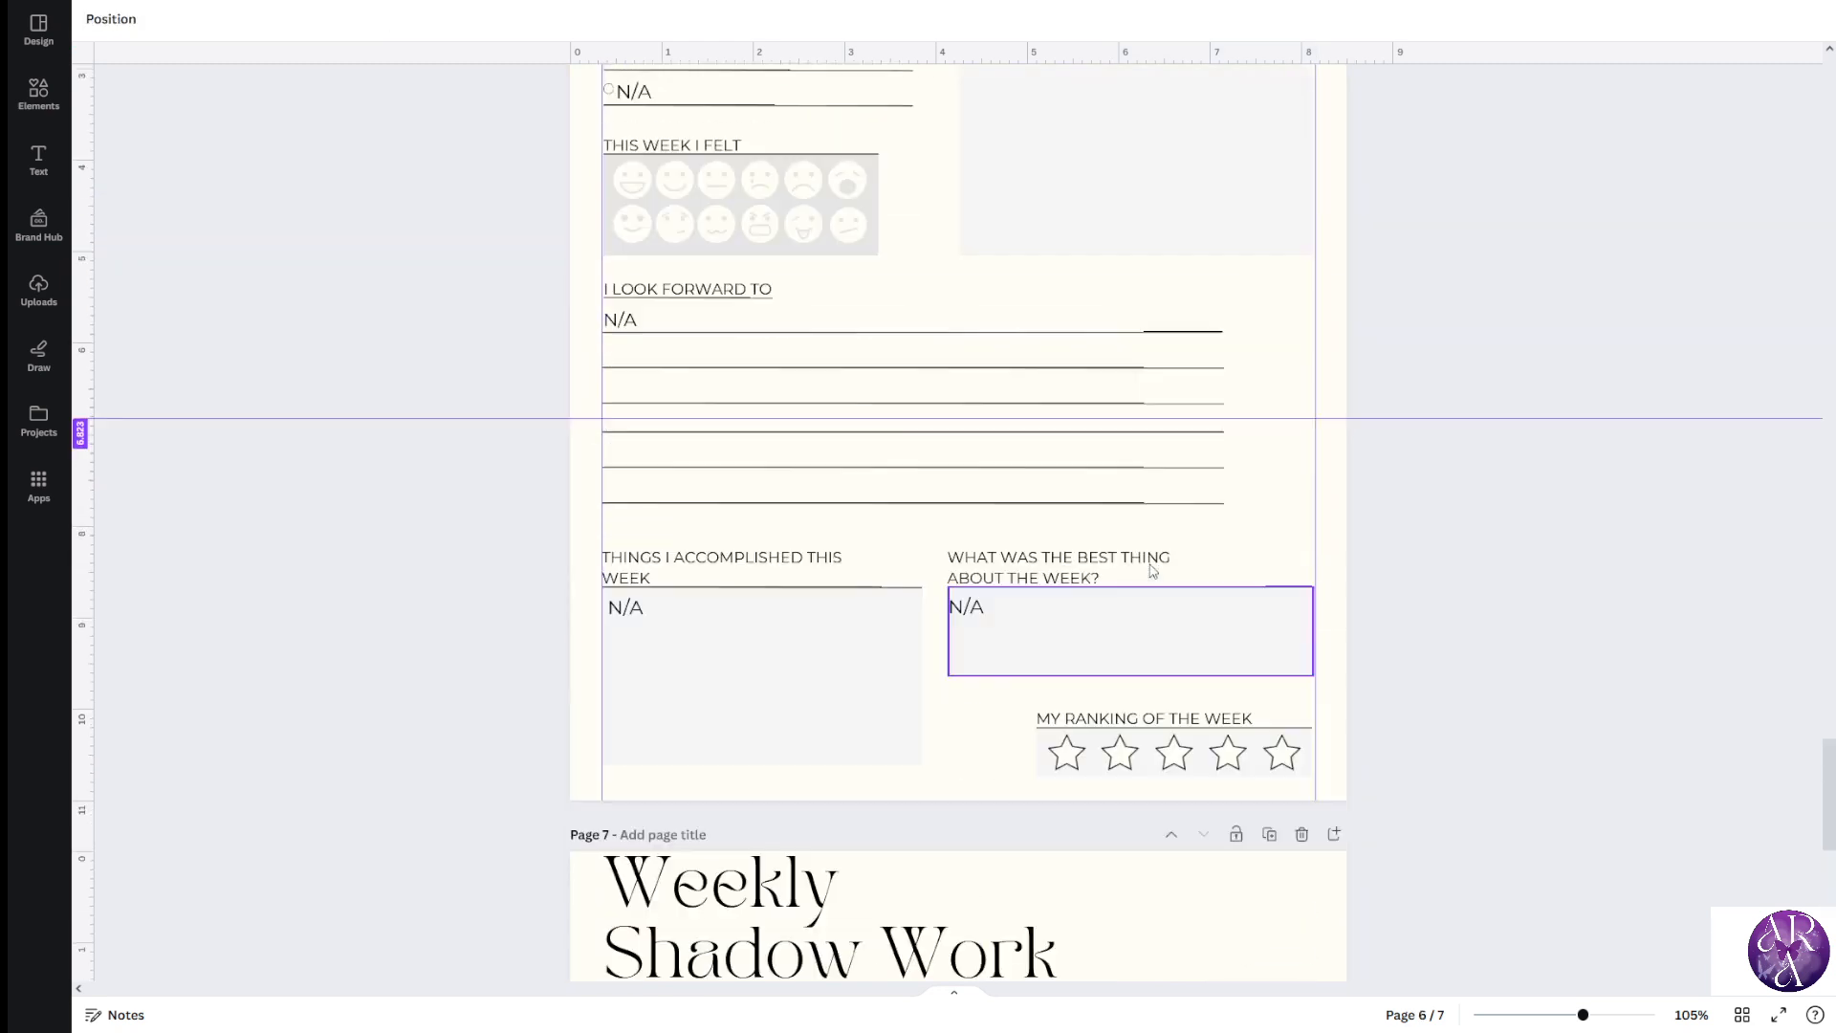
{"action": "scroll", "coordinate": [1088, 523], "scroll_direction": "up", "scroll_amount": 2}
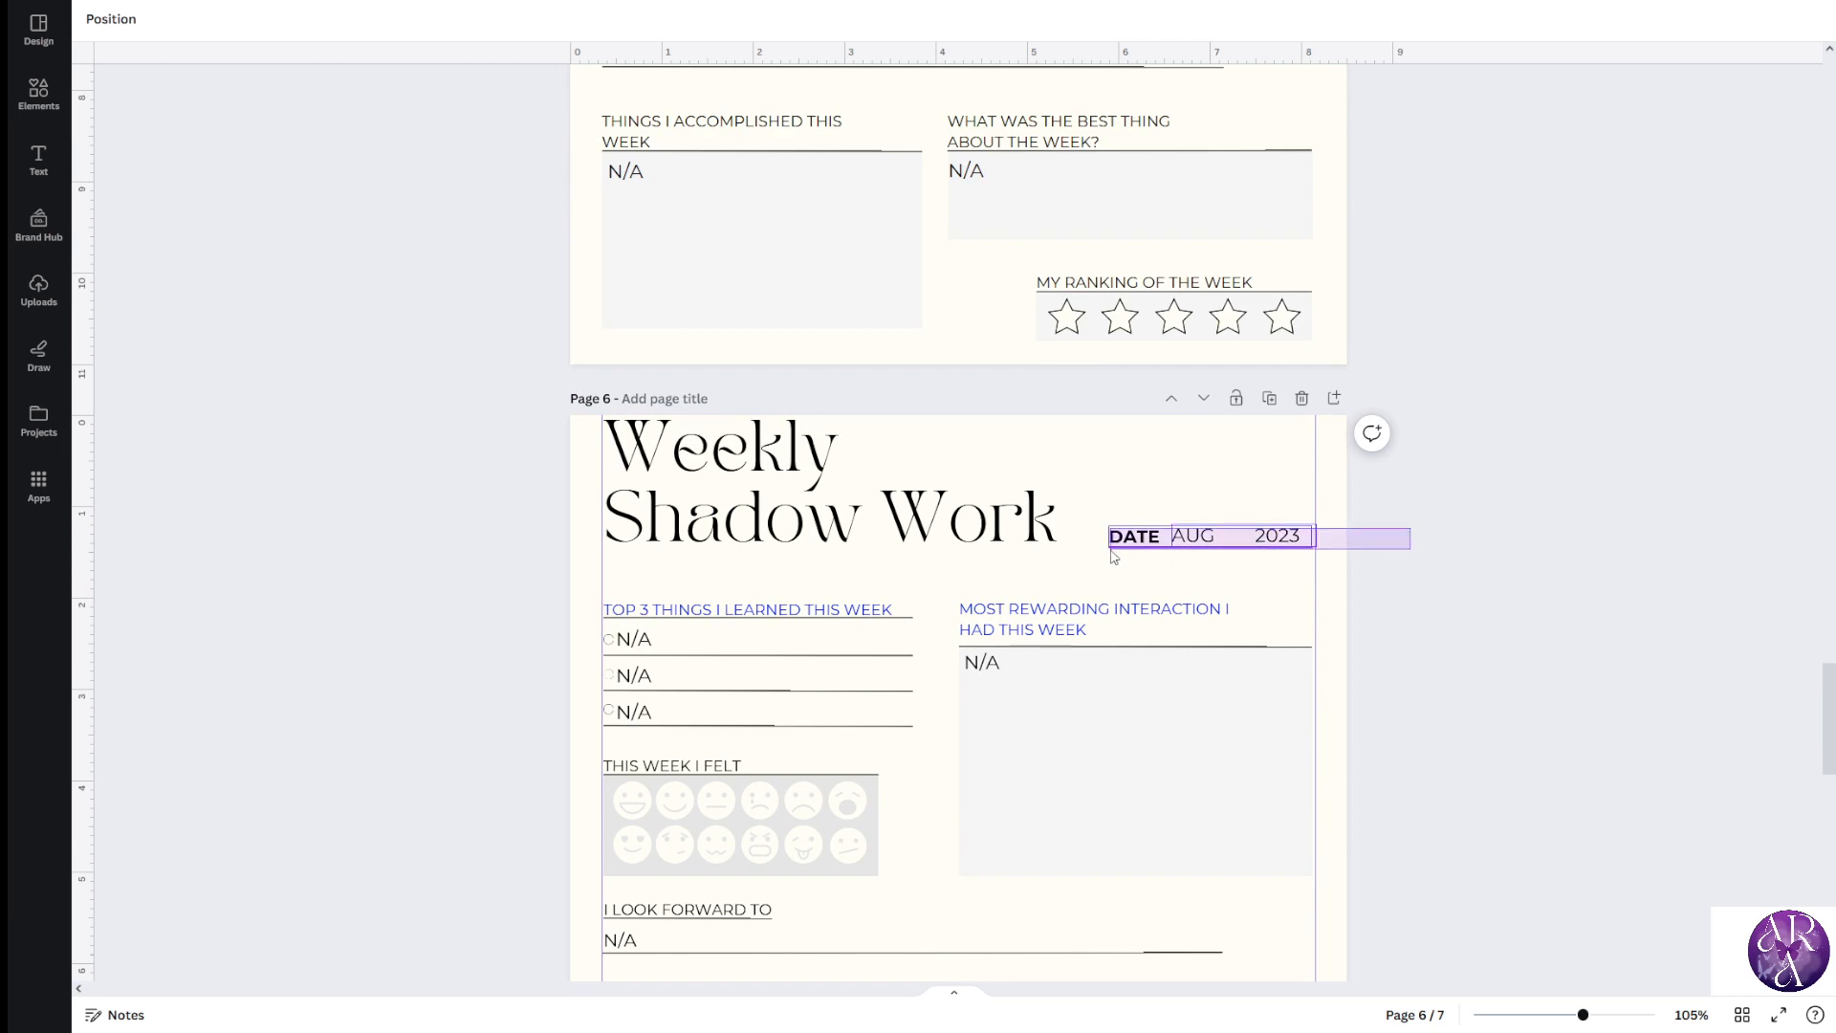
{"action": "left_click", "coordinate": [1169, 540]}
{"action": "left_click_drag", "start_coordinate": [1189, 537], "coordinate": [1184, 435]}
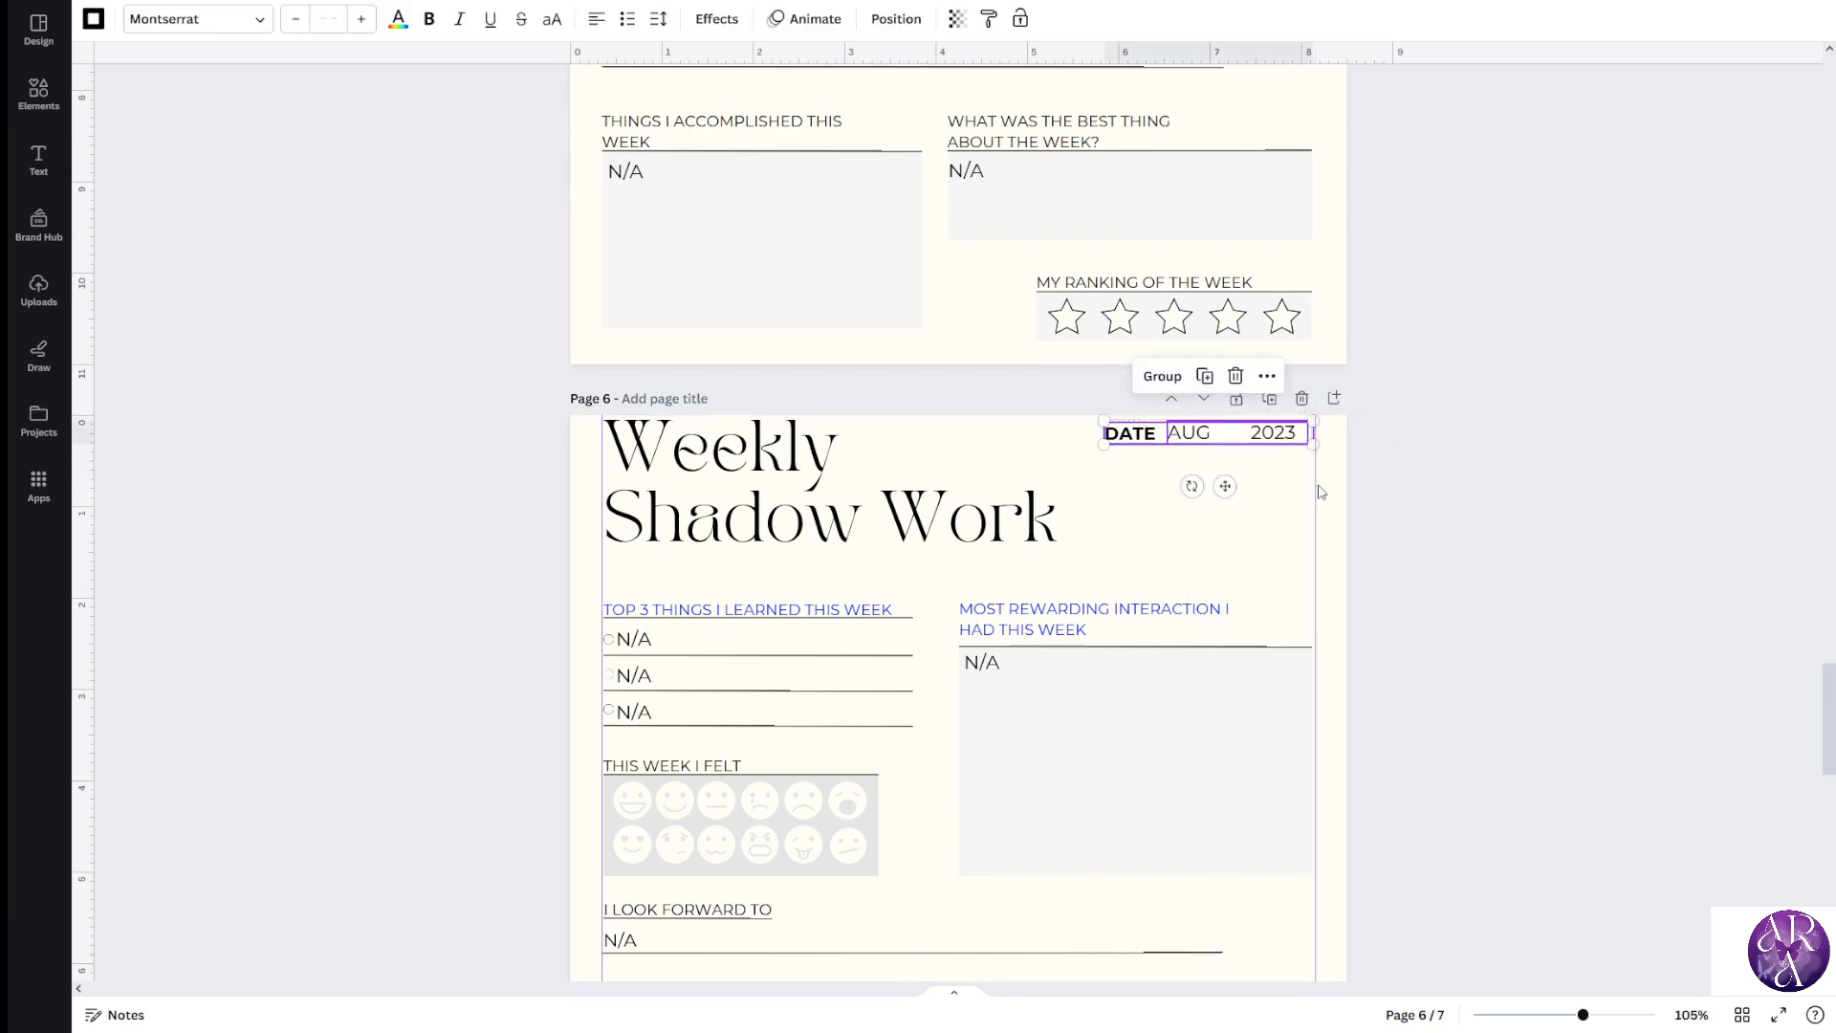
{"action": "left_click", "coordinate": [1564, 579]}
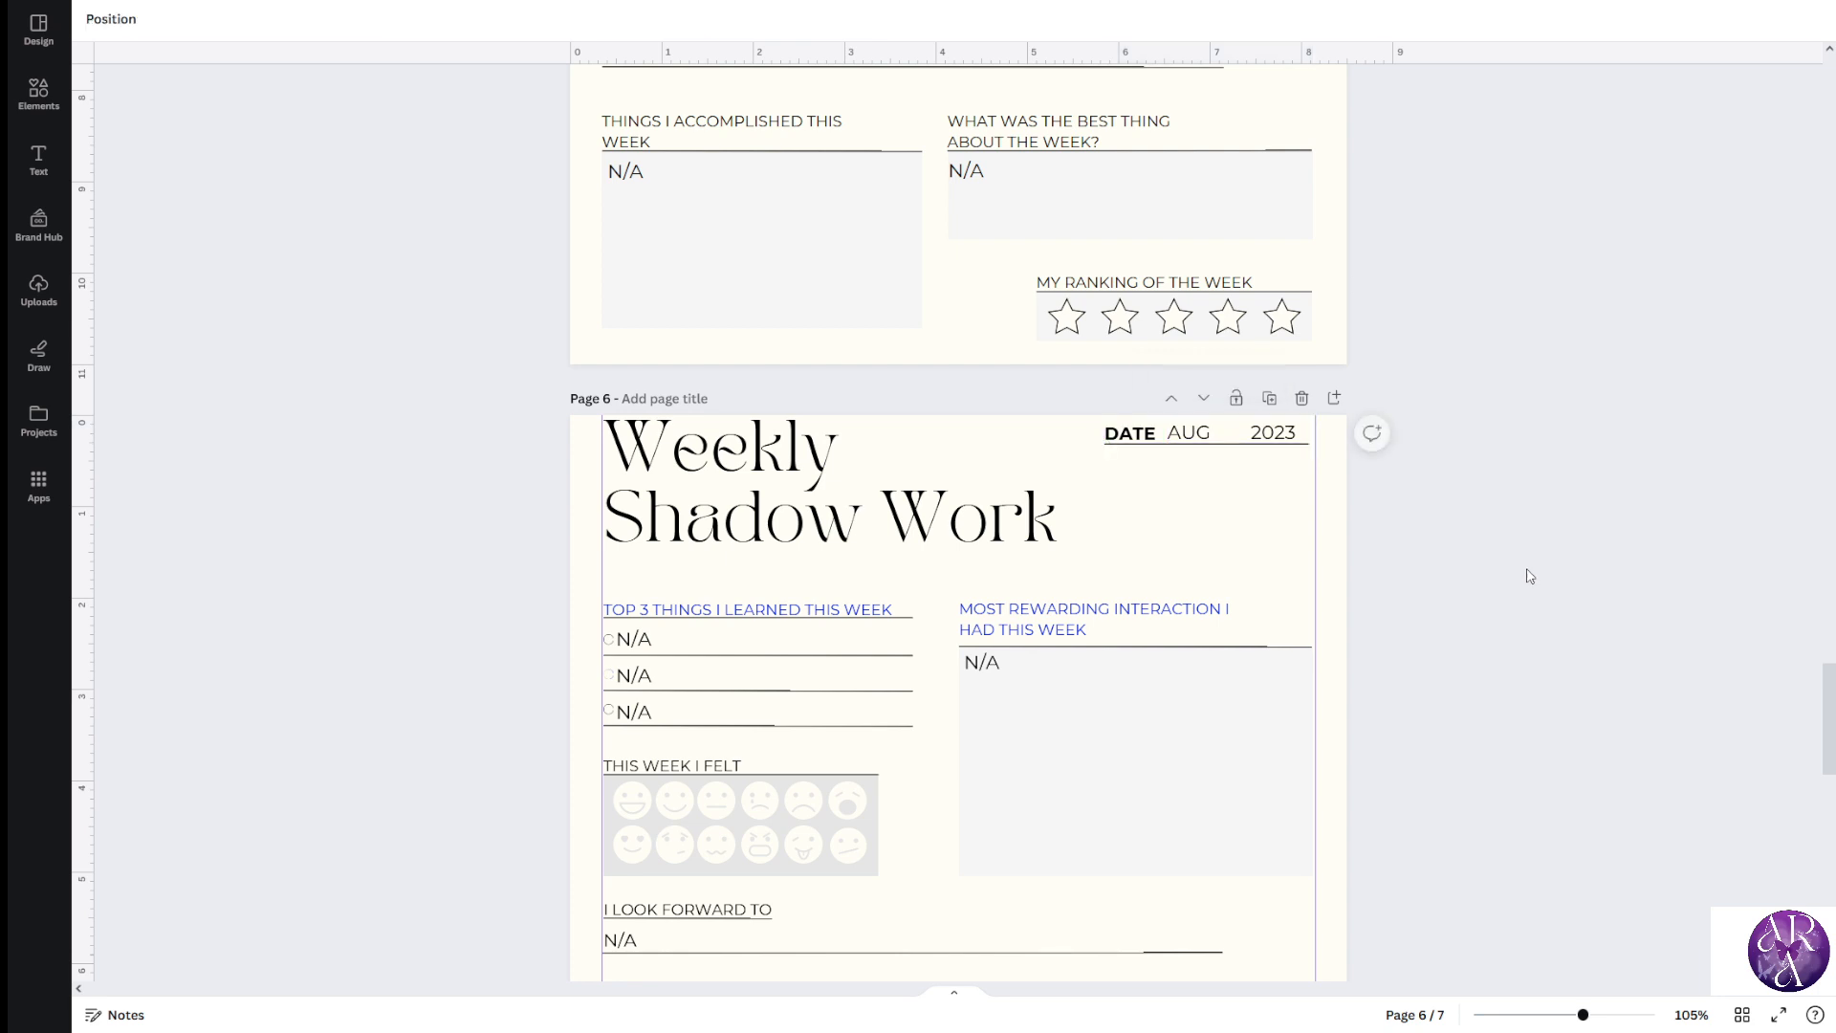
Shift the whole date block on page 6 outward until its underline ends at the outer margin guide
{"action": "left_click", "coordinate": [1157, 435]}
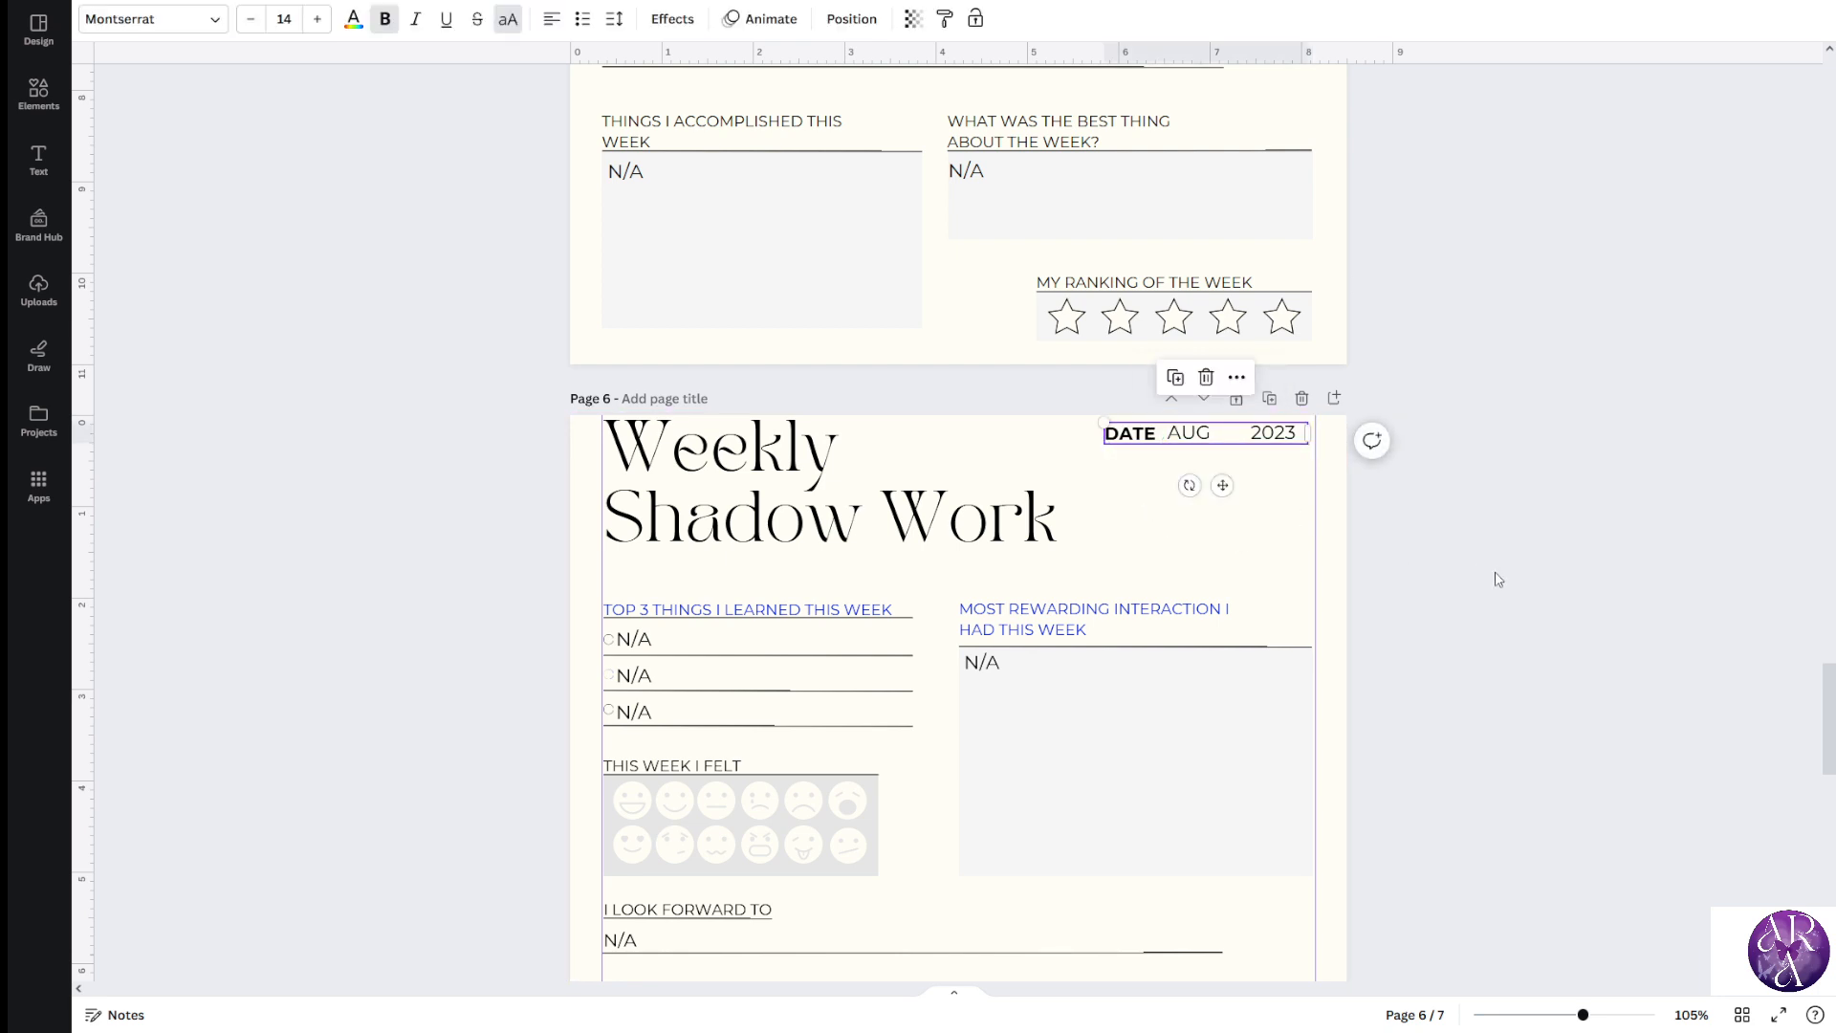
{"action": "left_click", "coordinate": [1492, 580]}
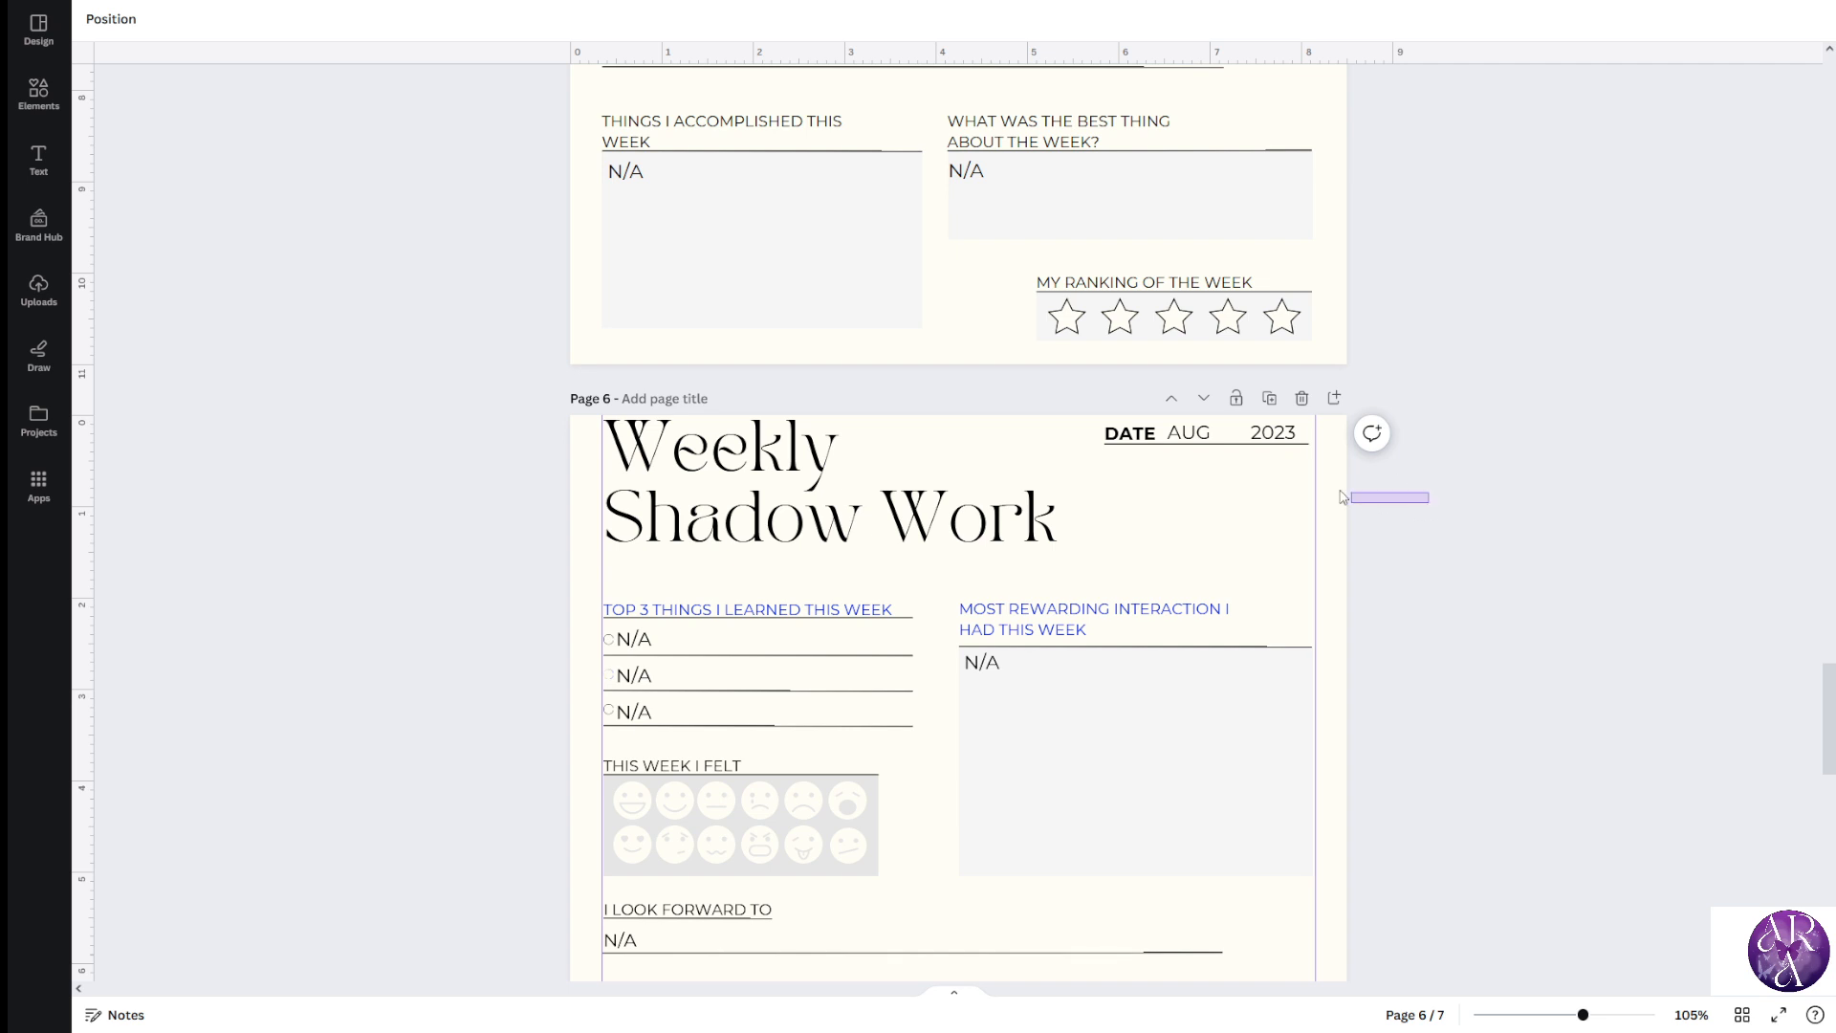
{"action": "left_click_drag", "start_coordinate": [1340, 492], "coordinate": [1121, 429]}
{"action": "left_click", "coordinate": [1527, 588]}
{"action": "scroll", "coordinate": [1349, 524], "scroll_direction": "up", "scroll_amount": 2}
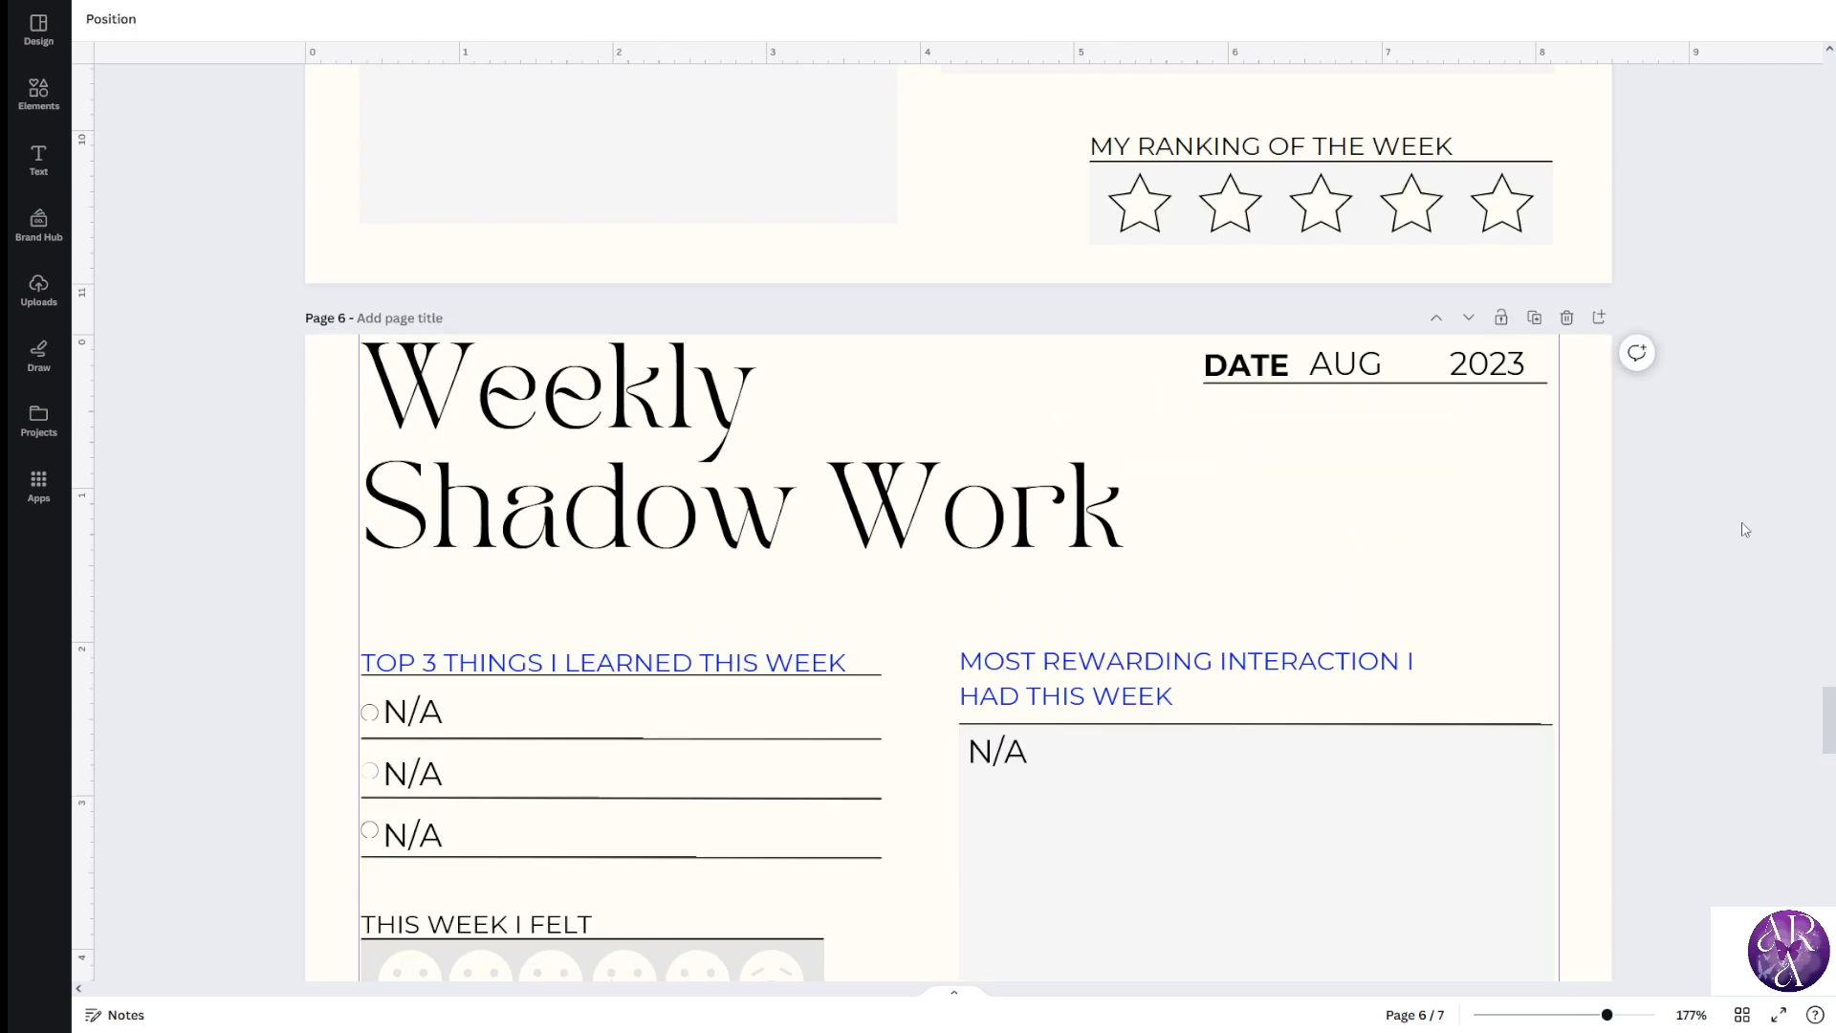
{"action": "left_click_drag", "start_coordinate": [1721, 494], "coordinate": [1407, 375]}
{"action": "left_click", "coordinate": [1705, 488]}
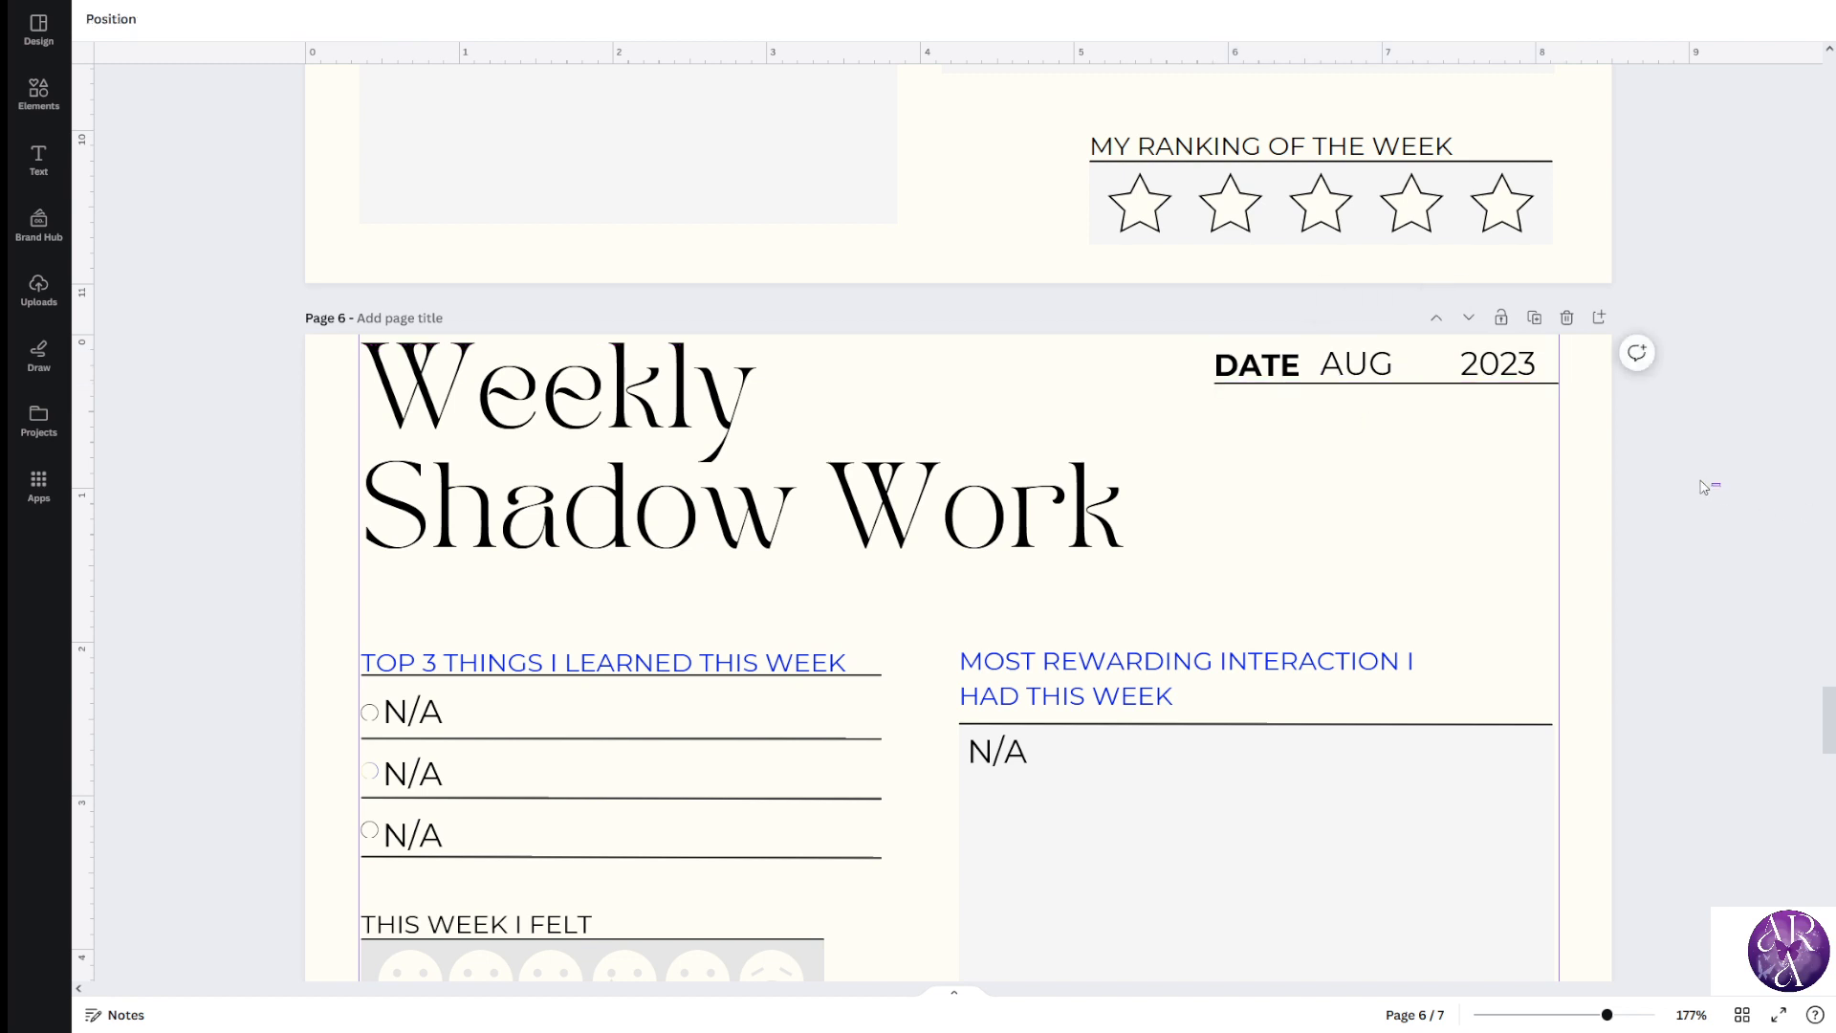
{"action": "left_click_drag", "start_coordinate": [1704, 488], "coordinate": [1340, 370]}
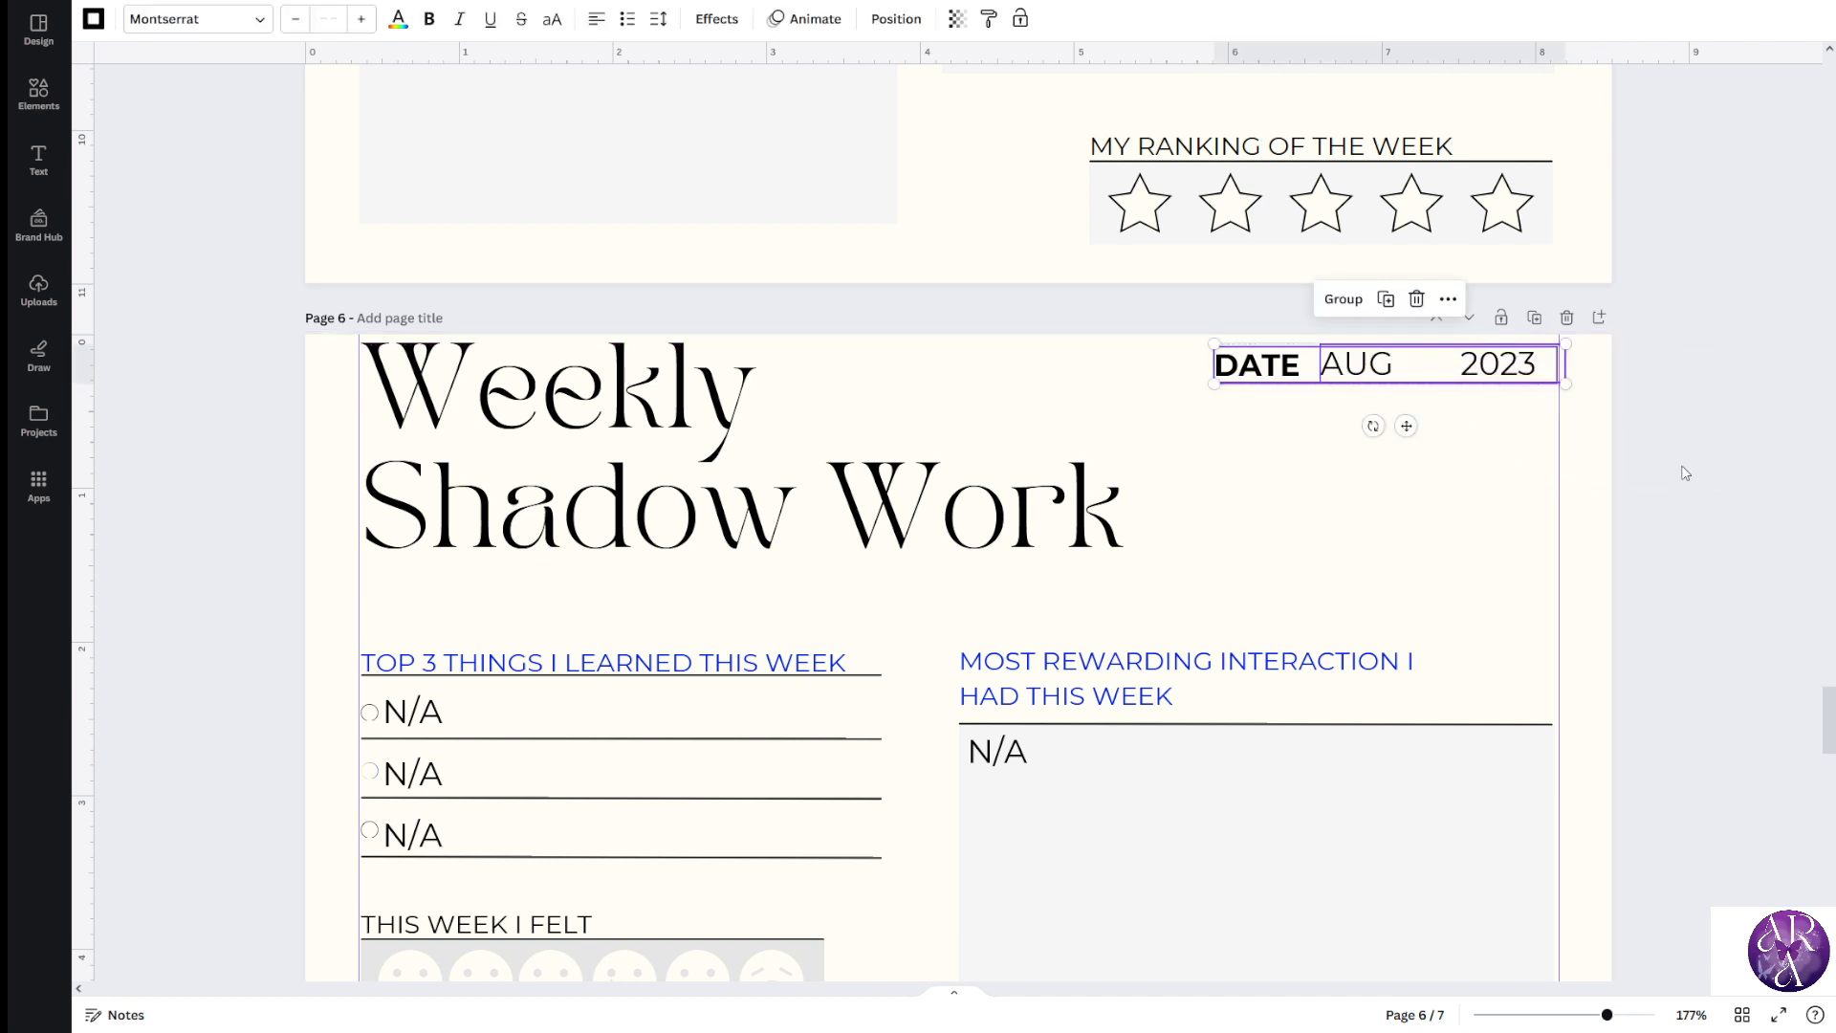
Copy page 6's date block and its underline, and paste them beside the title at the top of page 7
{"action": "scroll", "coordinate": [1685, 472], "scroll_direction": "down", "scroll_amount": 10}
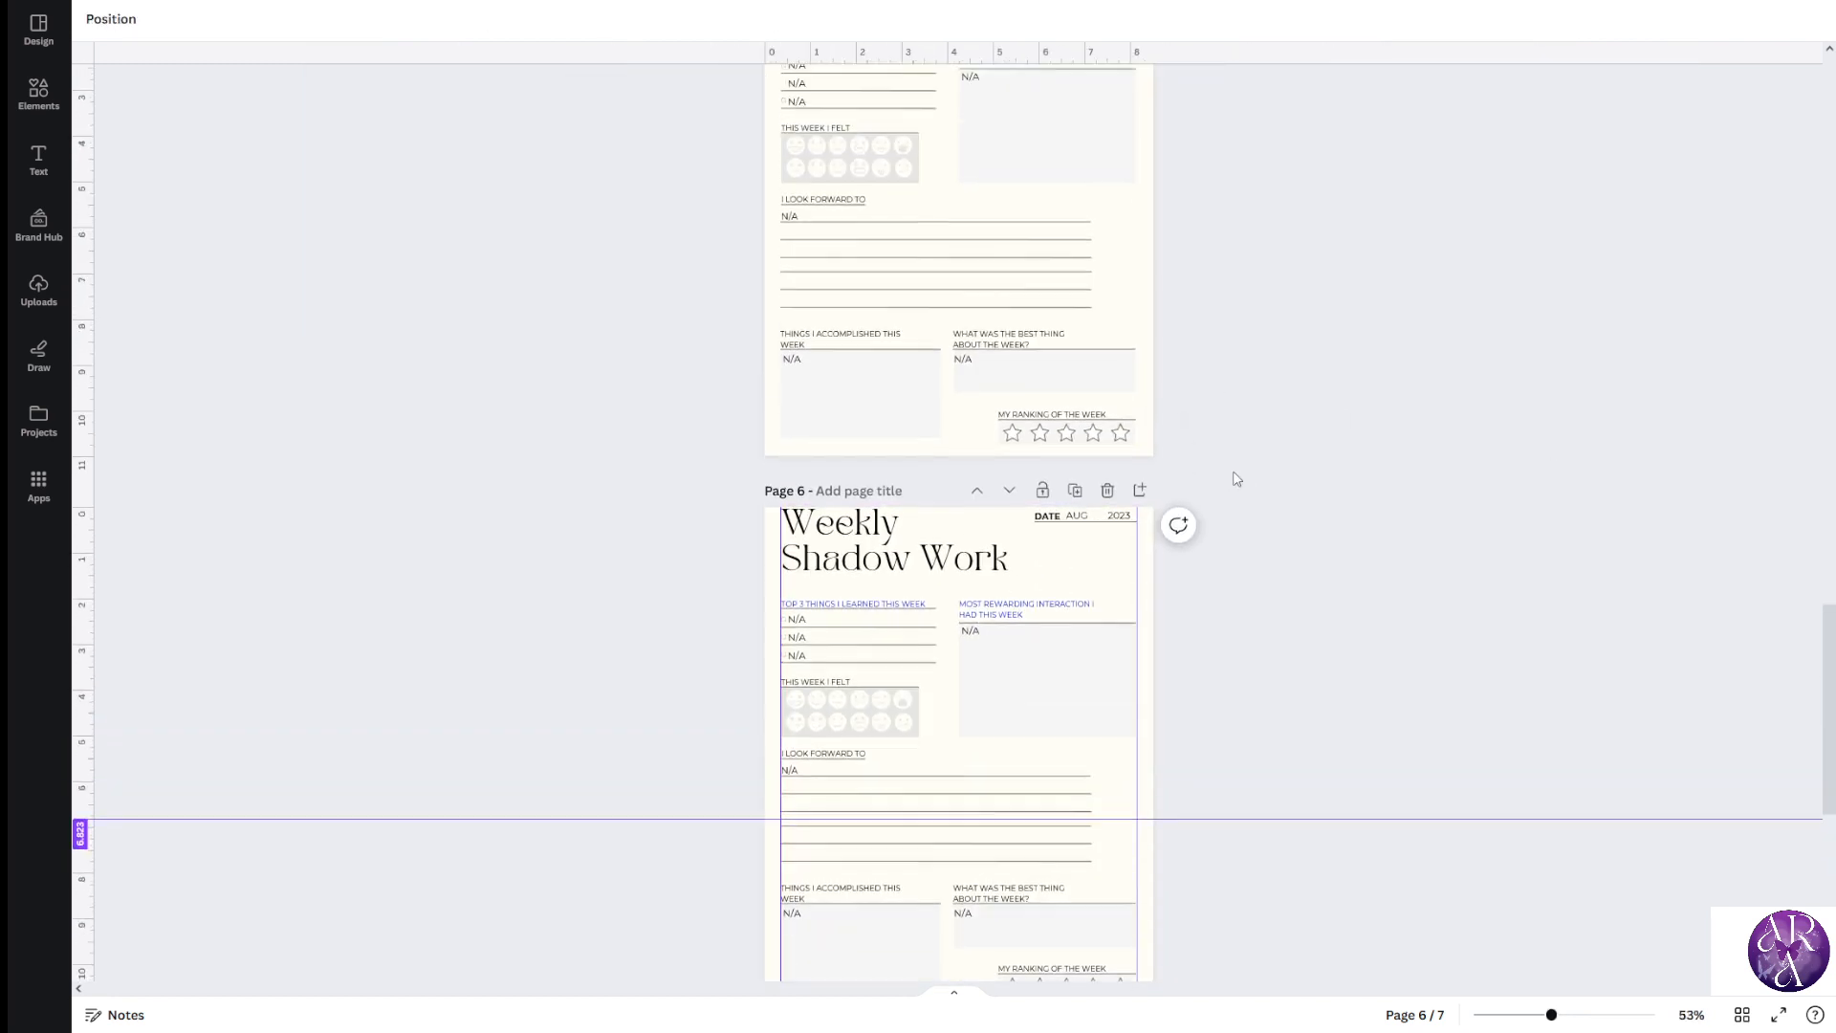
{"action": "scroll", "coordinate": [954, 459], "scroll_direction": "up", "scroll_amount": 5}
{"action": "left_click_drag", "start_coordinate": [1374, 579], "coordinate": [1069, 513]}
{"action": "right_click", "coordinate": [1149, 529]}
{"action": "left_click", "coordinate": [1199, 555]}
{"action": "scroll", "coordinate": [1324, 583], "scroll_direction": "down", "scroll_amount": 3}
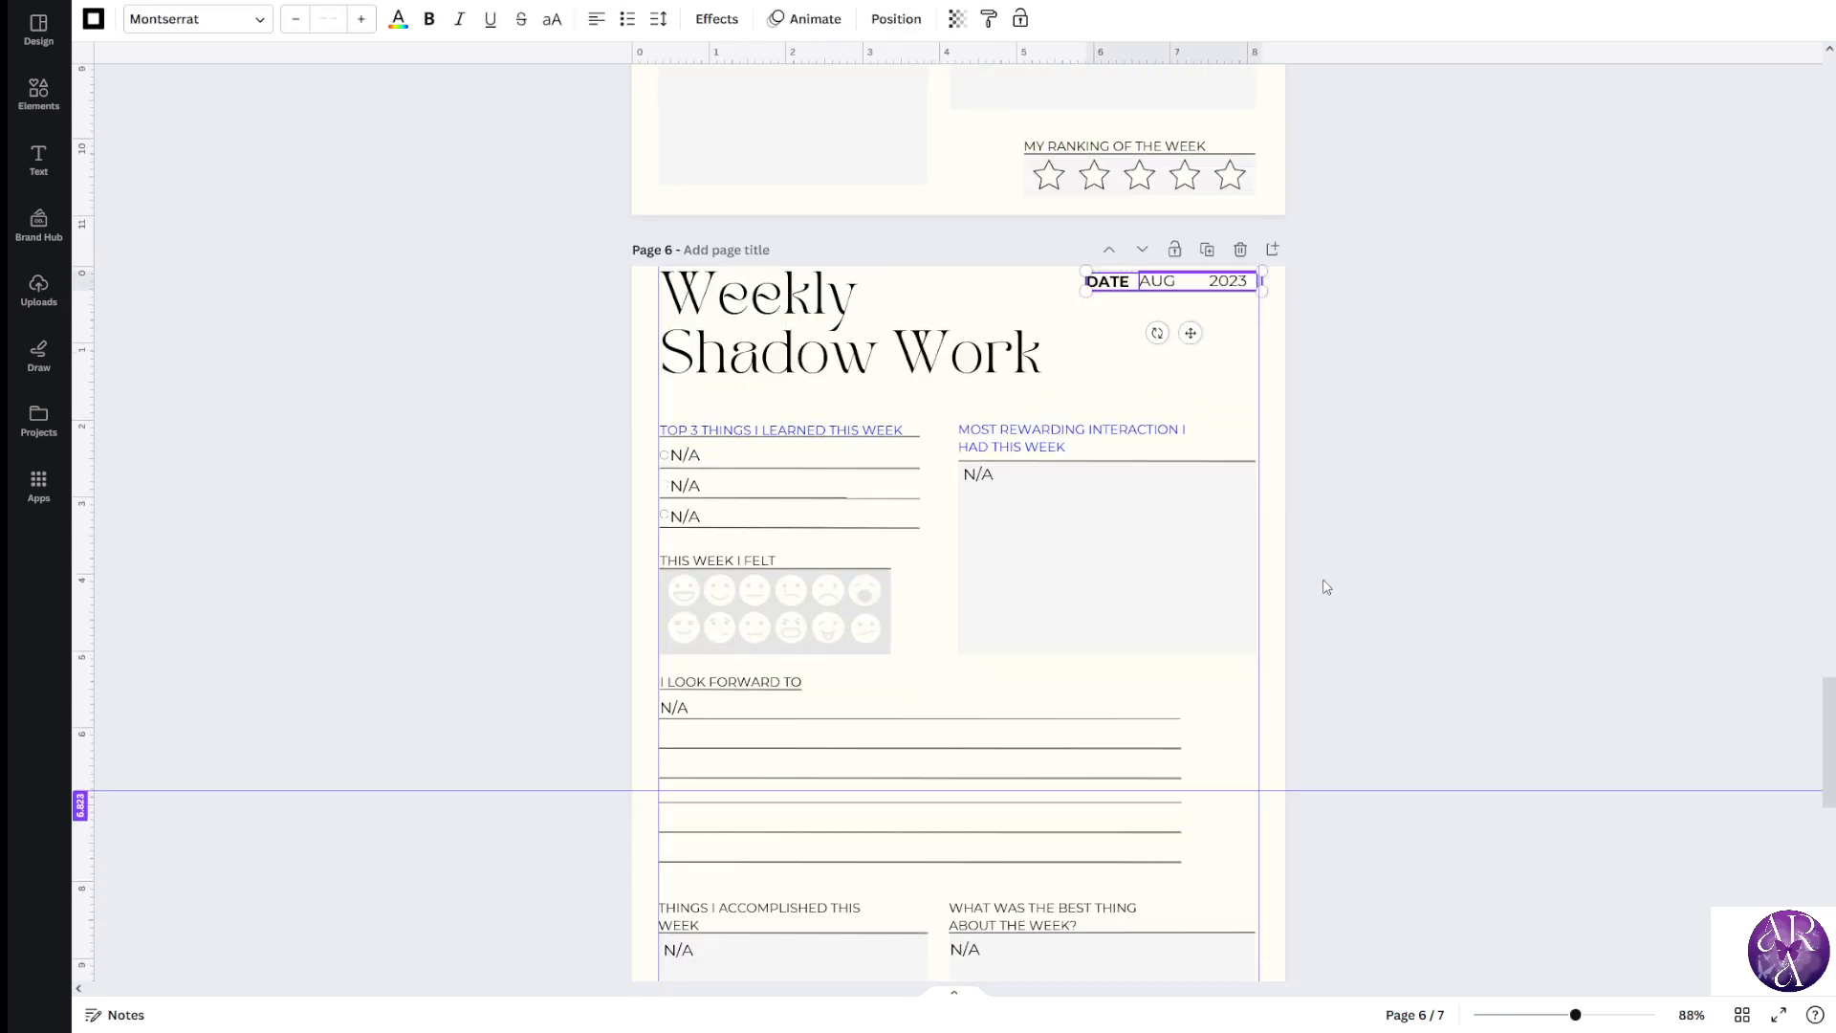
{"action": "scroll", "coordinate": [1325, 582], "scroll_direction": "down", "scroll_amount": 7}
{"action": "left_click", "coordinate": [1344, 455]}
{"action": "scroll", "coordinate": [1287, 442], "scroll_direction": "down", "scroll_amount": 1}
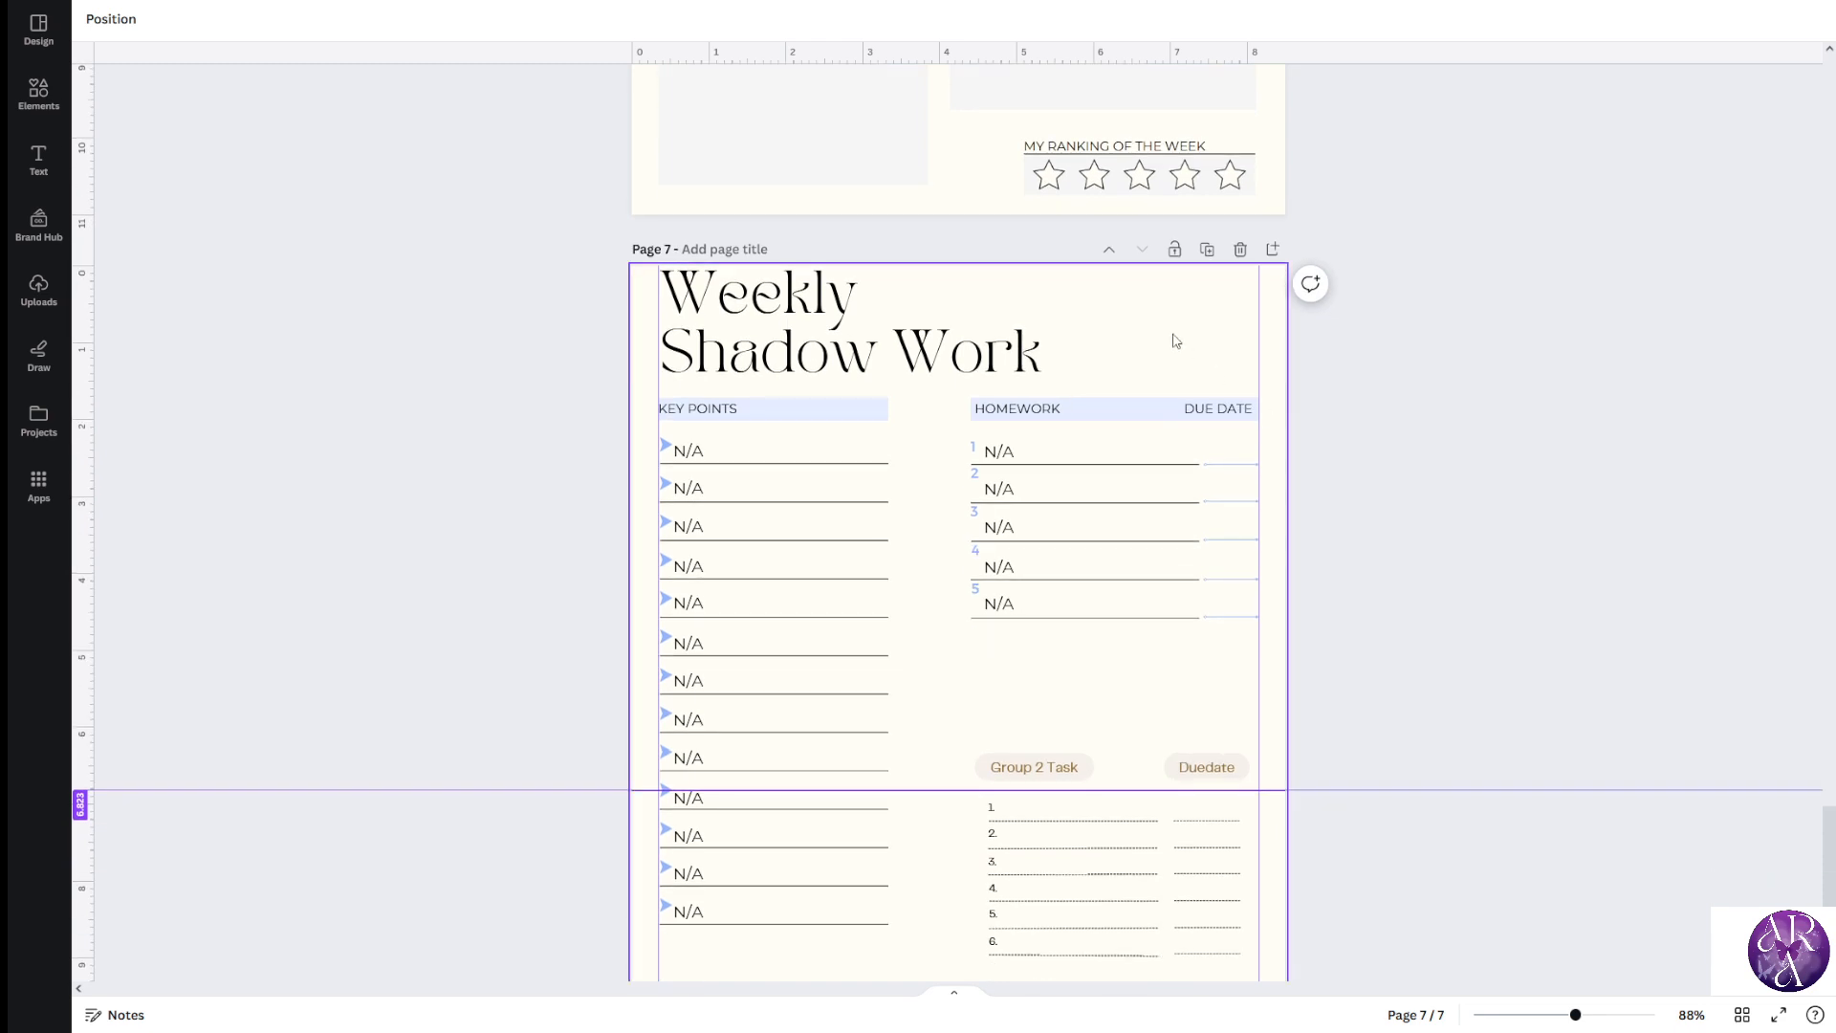
{"action": "left_click", "coordinate": [1175, 342]}
{"action": "key", "text": "ctrl+v"}
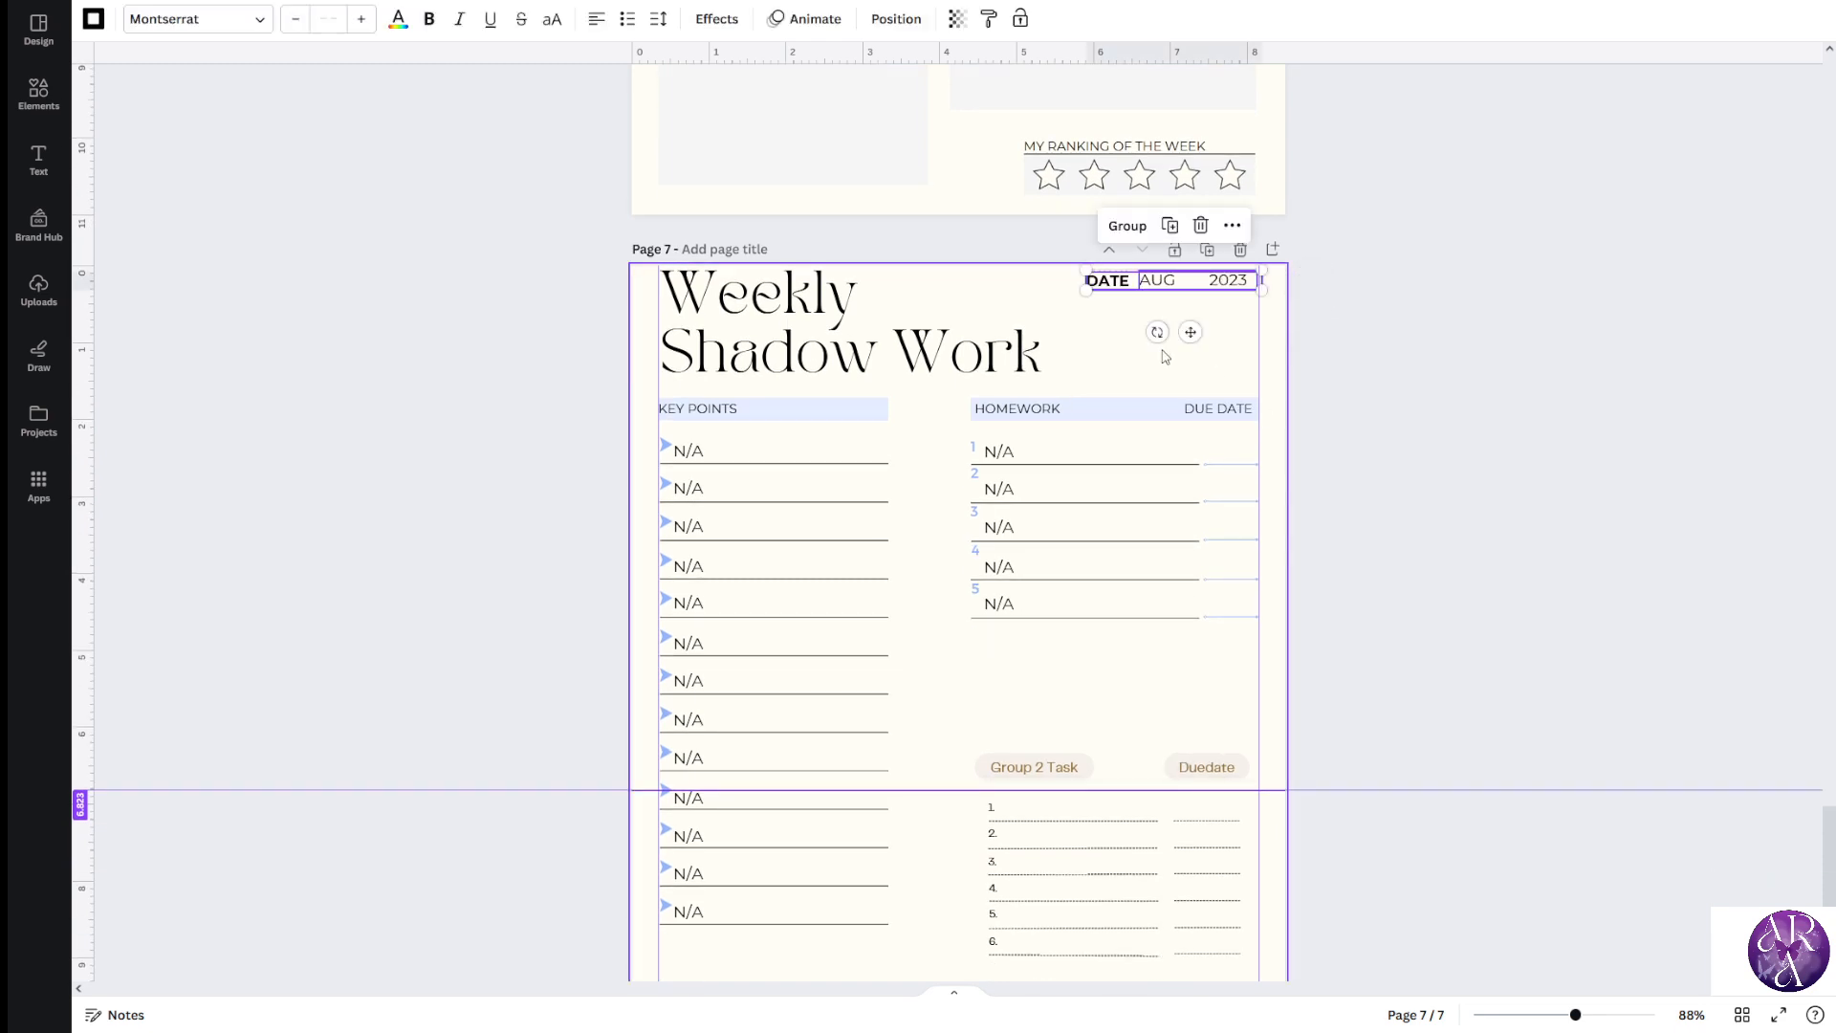
{"action": "right_click", "coordinate": [1110, 332]}
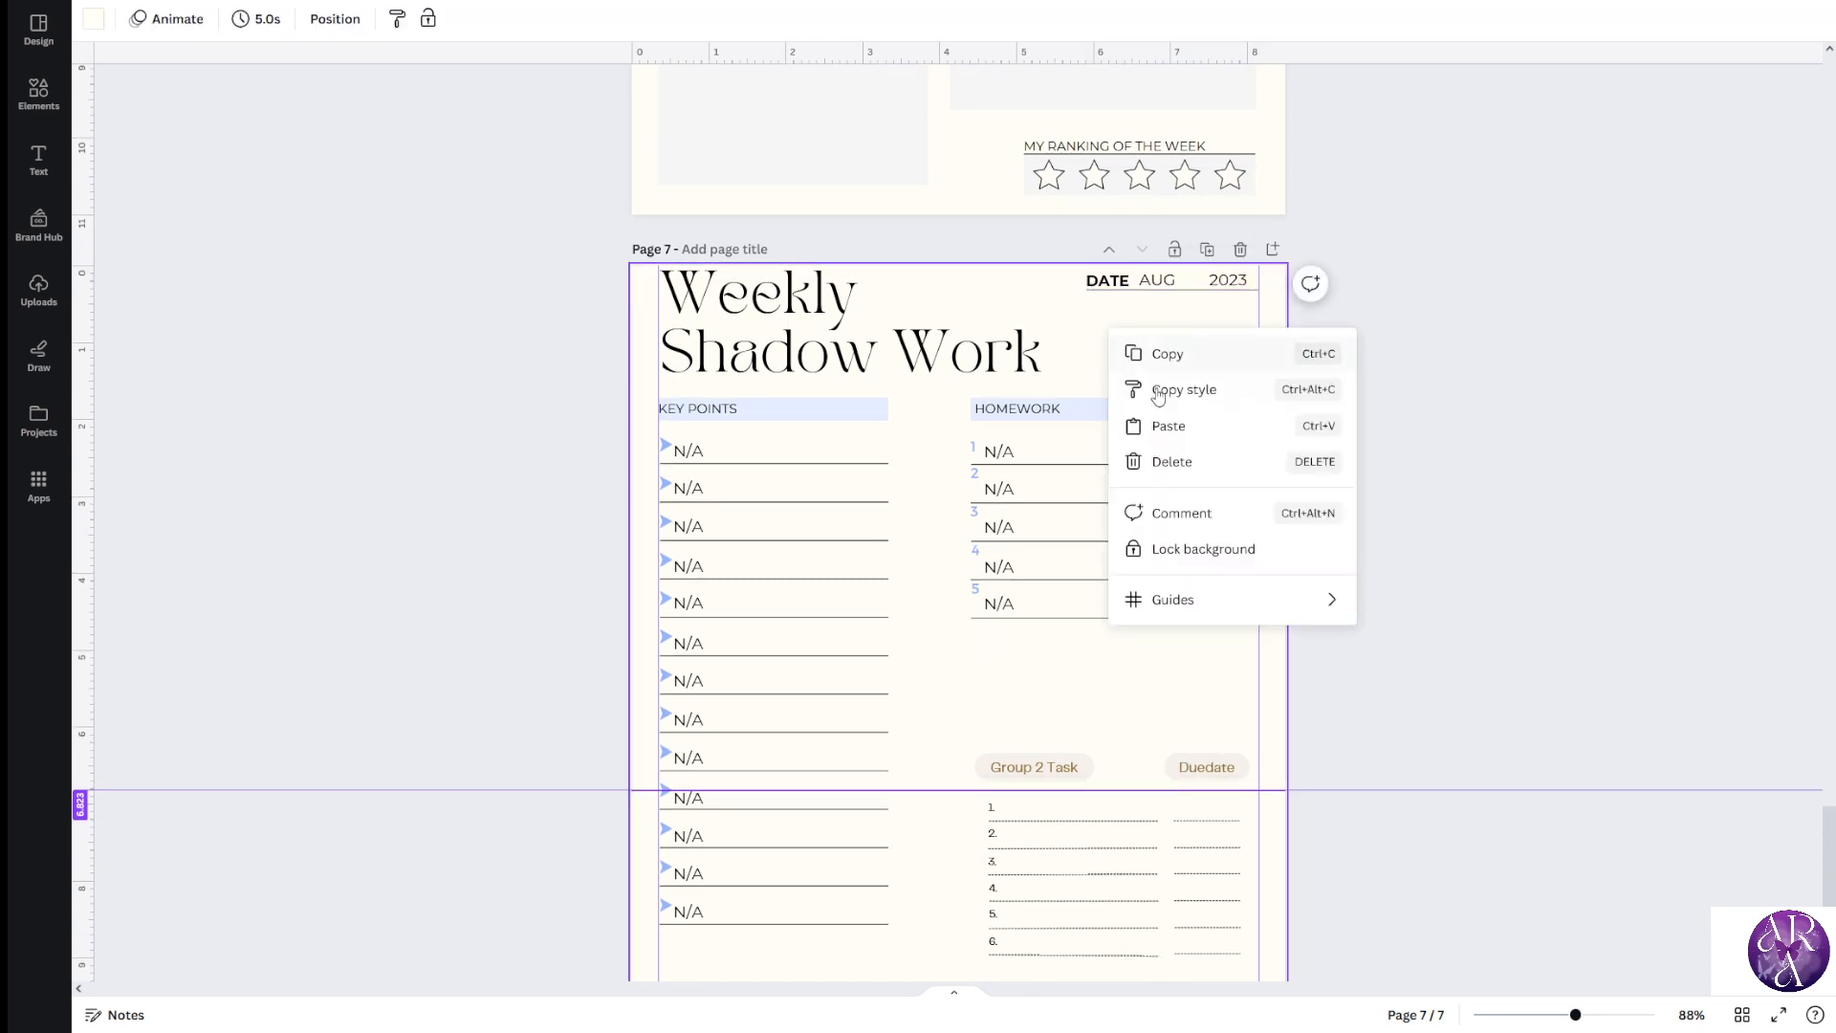
{"action": "left_click", "coordinate": [1168, 425]}
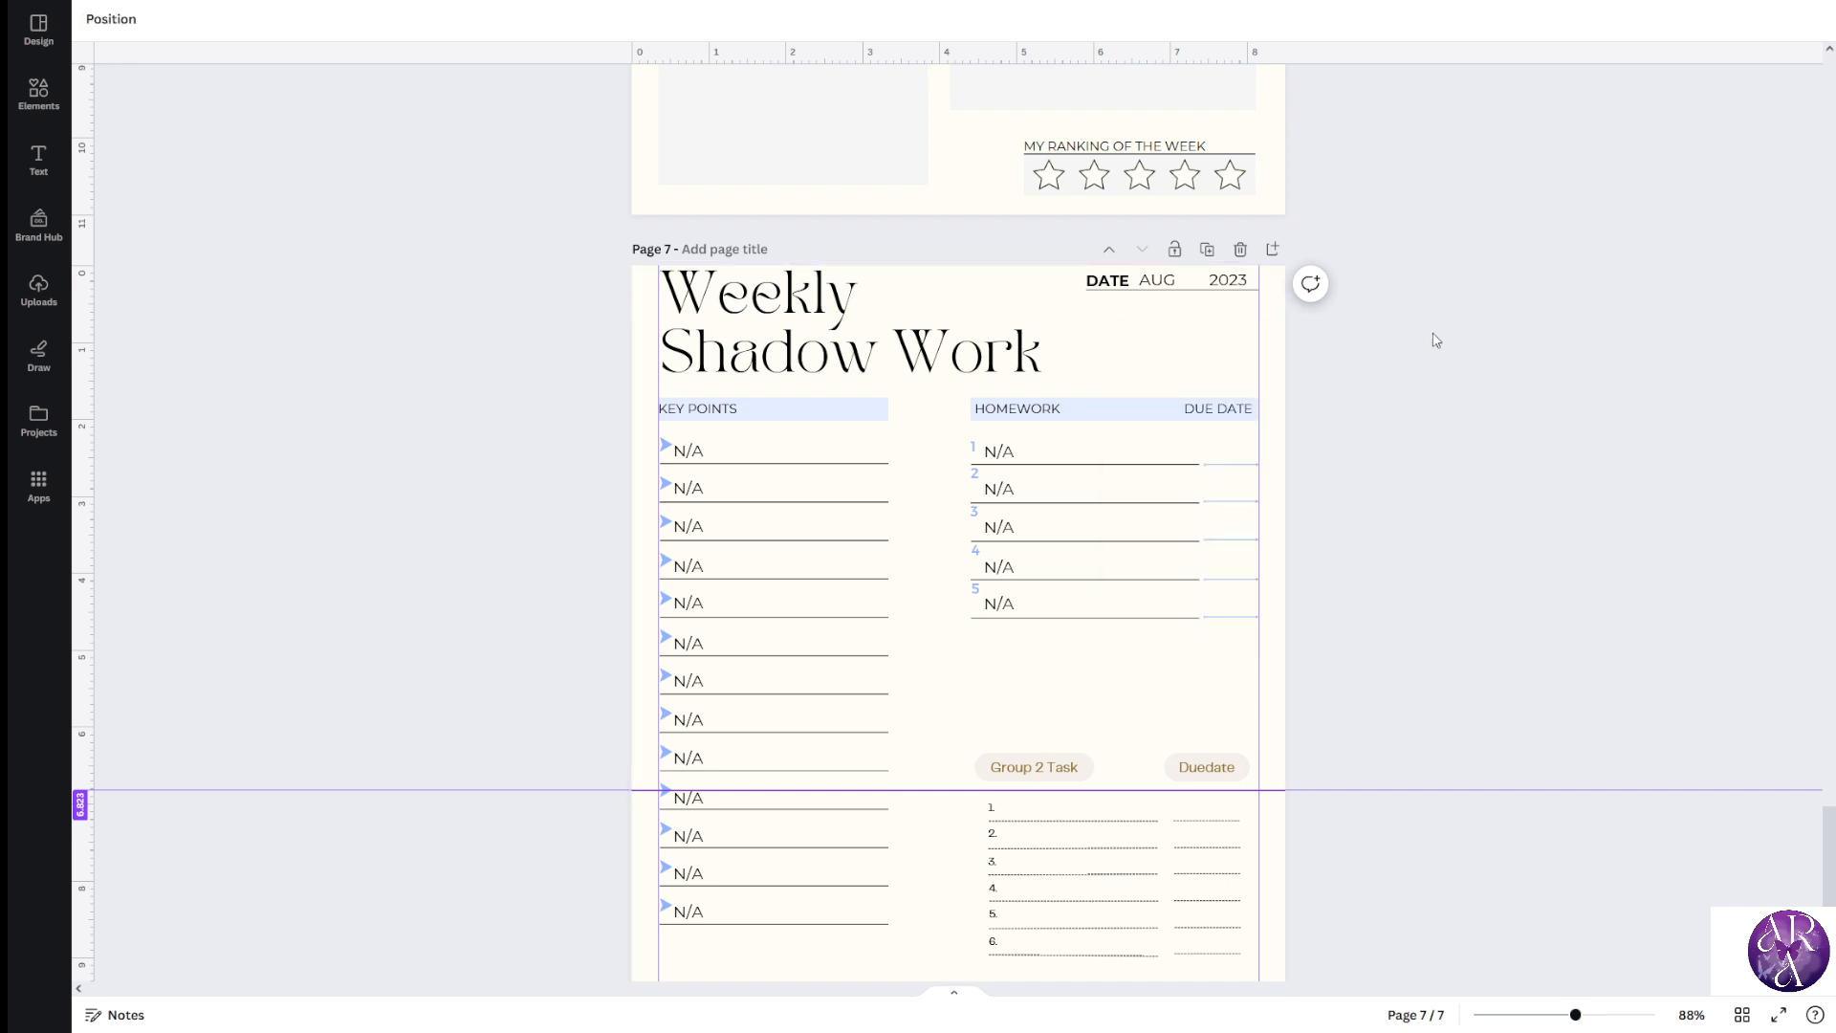
Duplicate homework row 1's "N/A" text and move the copy beside the original, just below the heading band
{"action": "scroll", "coordinate": [1338, 327], "scroll_direction": "down", "scroll_amount": 2}
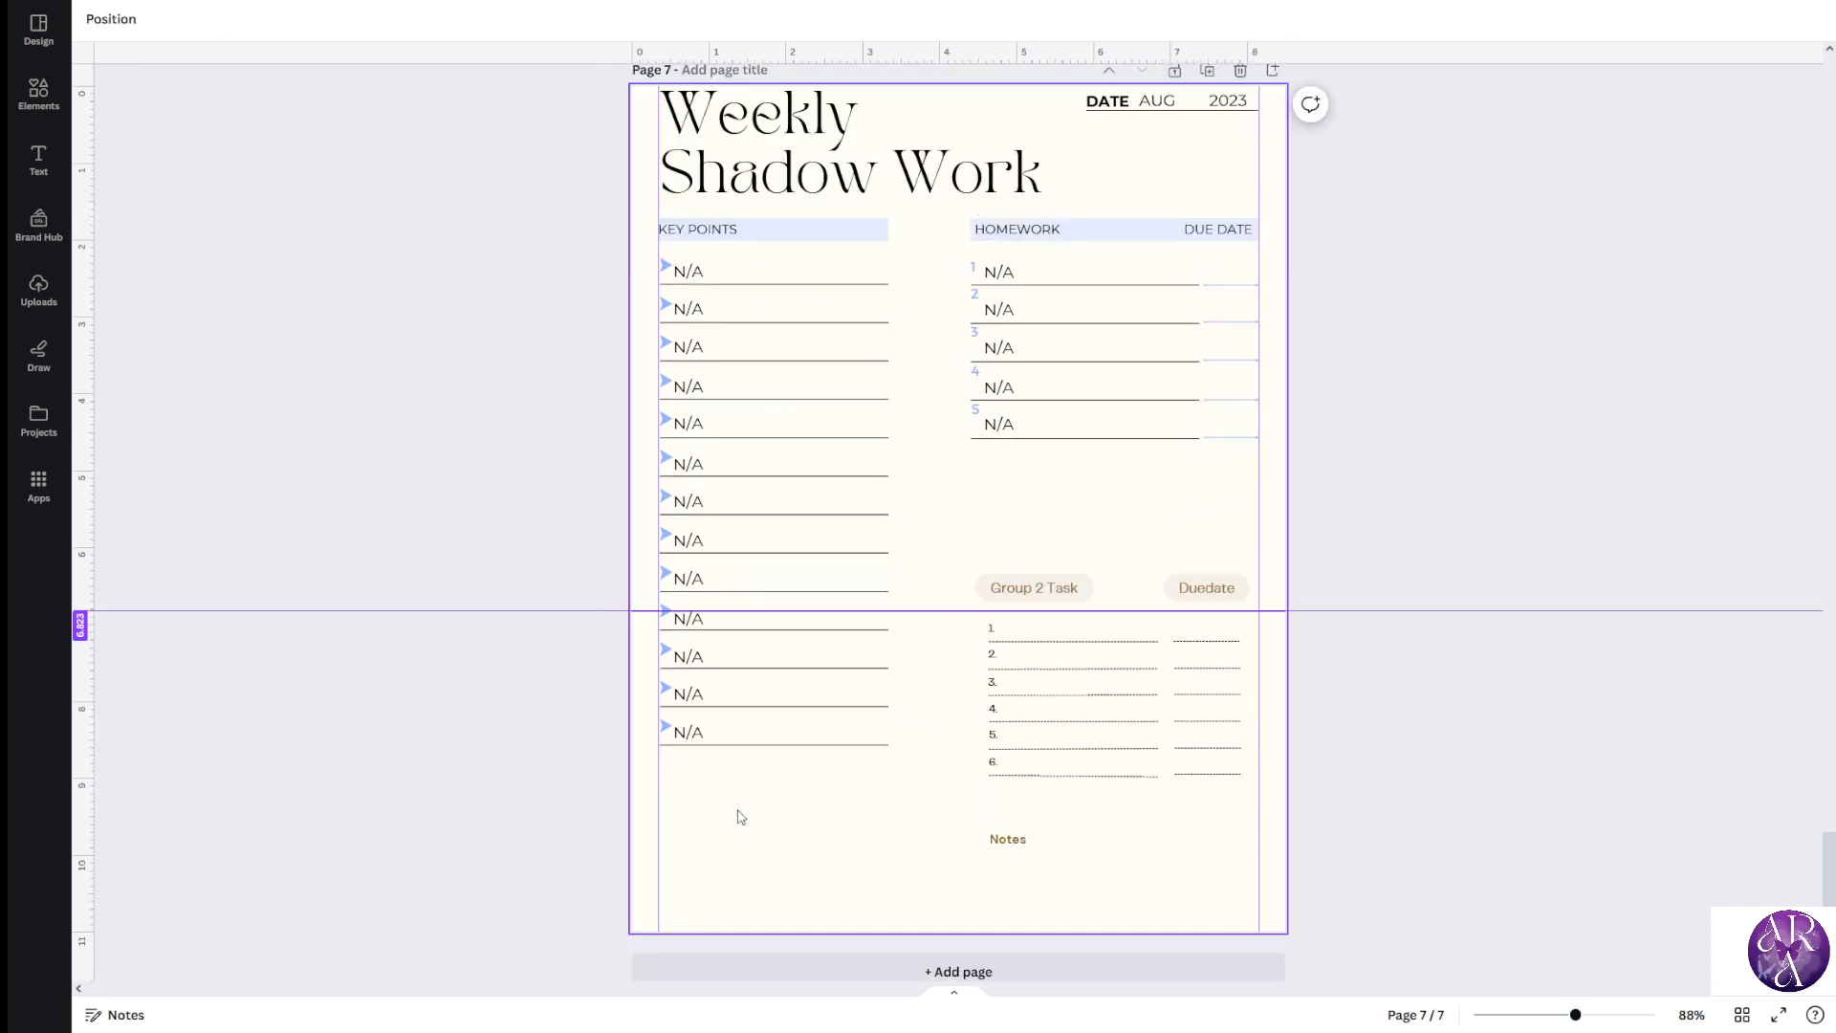
{"action": "scroll", "coordinate": [960, 508], "scroll_direction": "up", "scroll_amount": 2}
{"action": "scroll", "coordinate": [1193, 525], "scroll_direction": "up", "scroll_amount": 5}
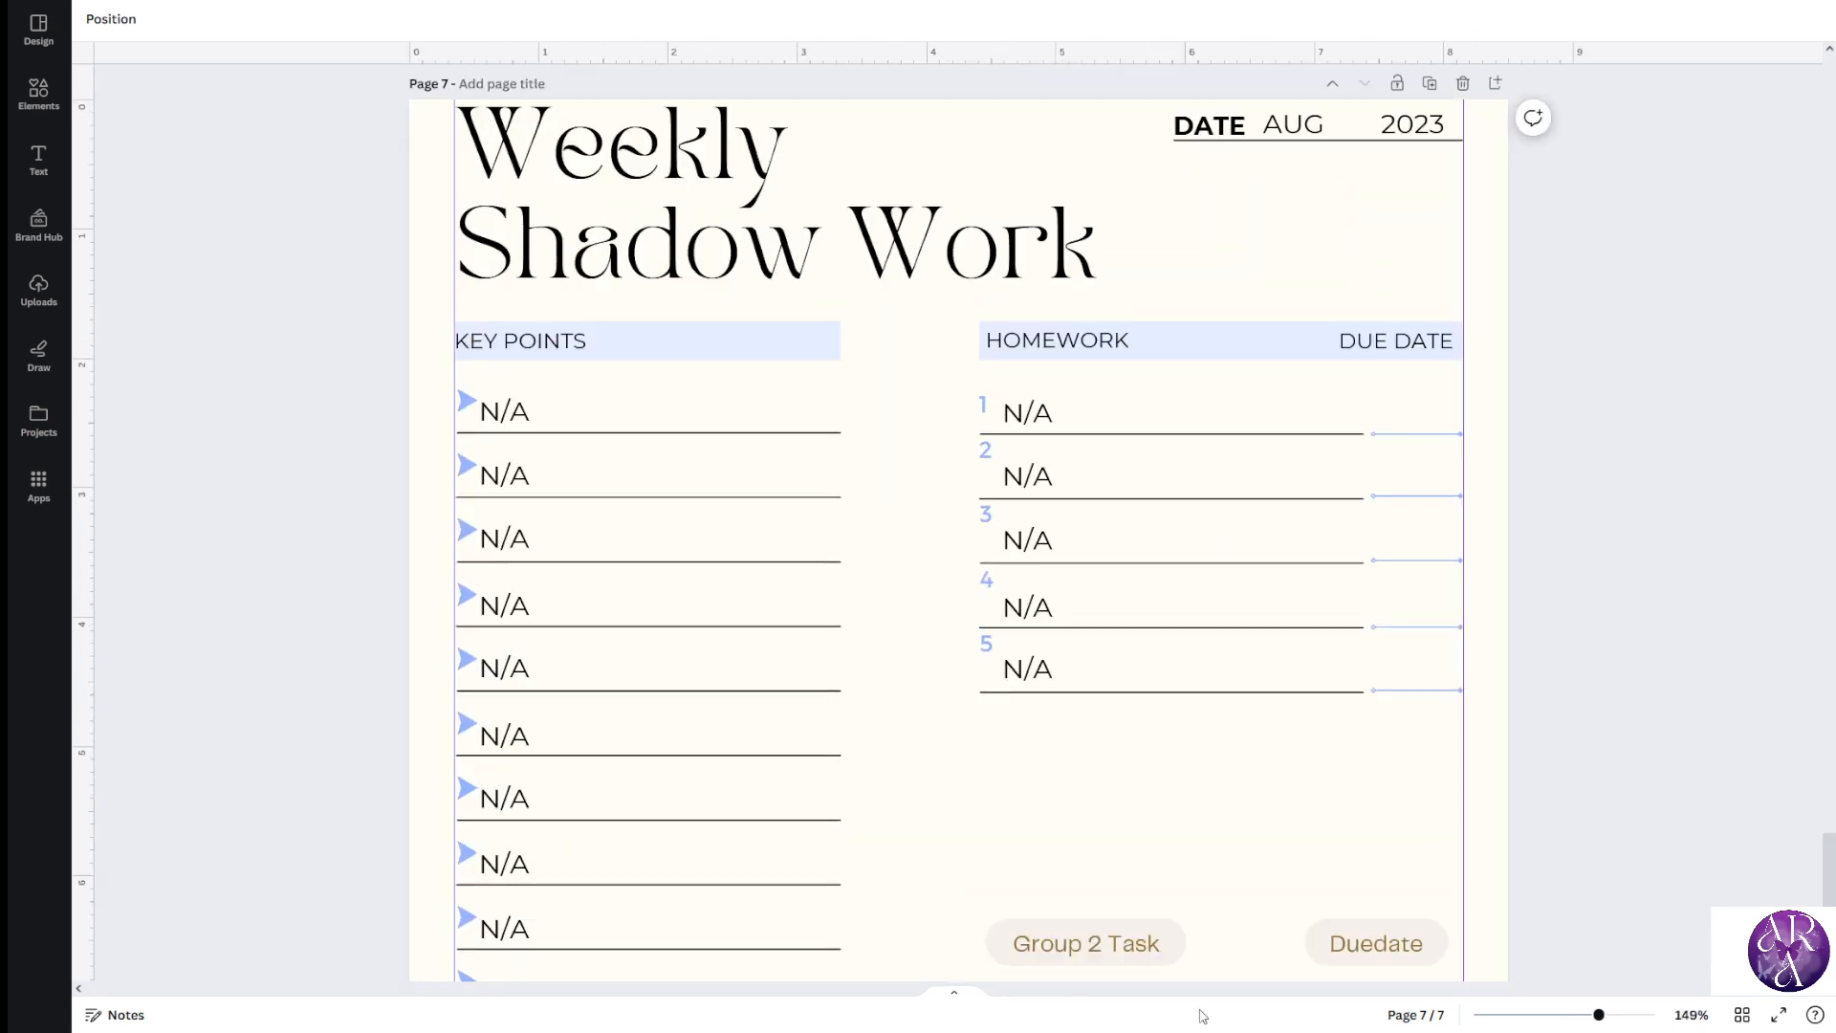
{"action": "left_click", "coordinate": [1198, 414]}
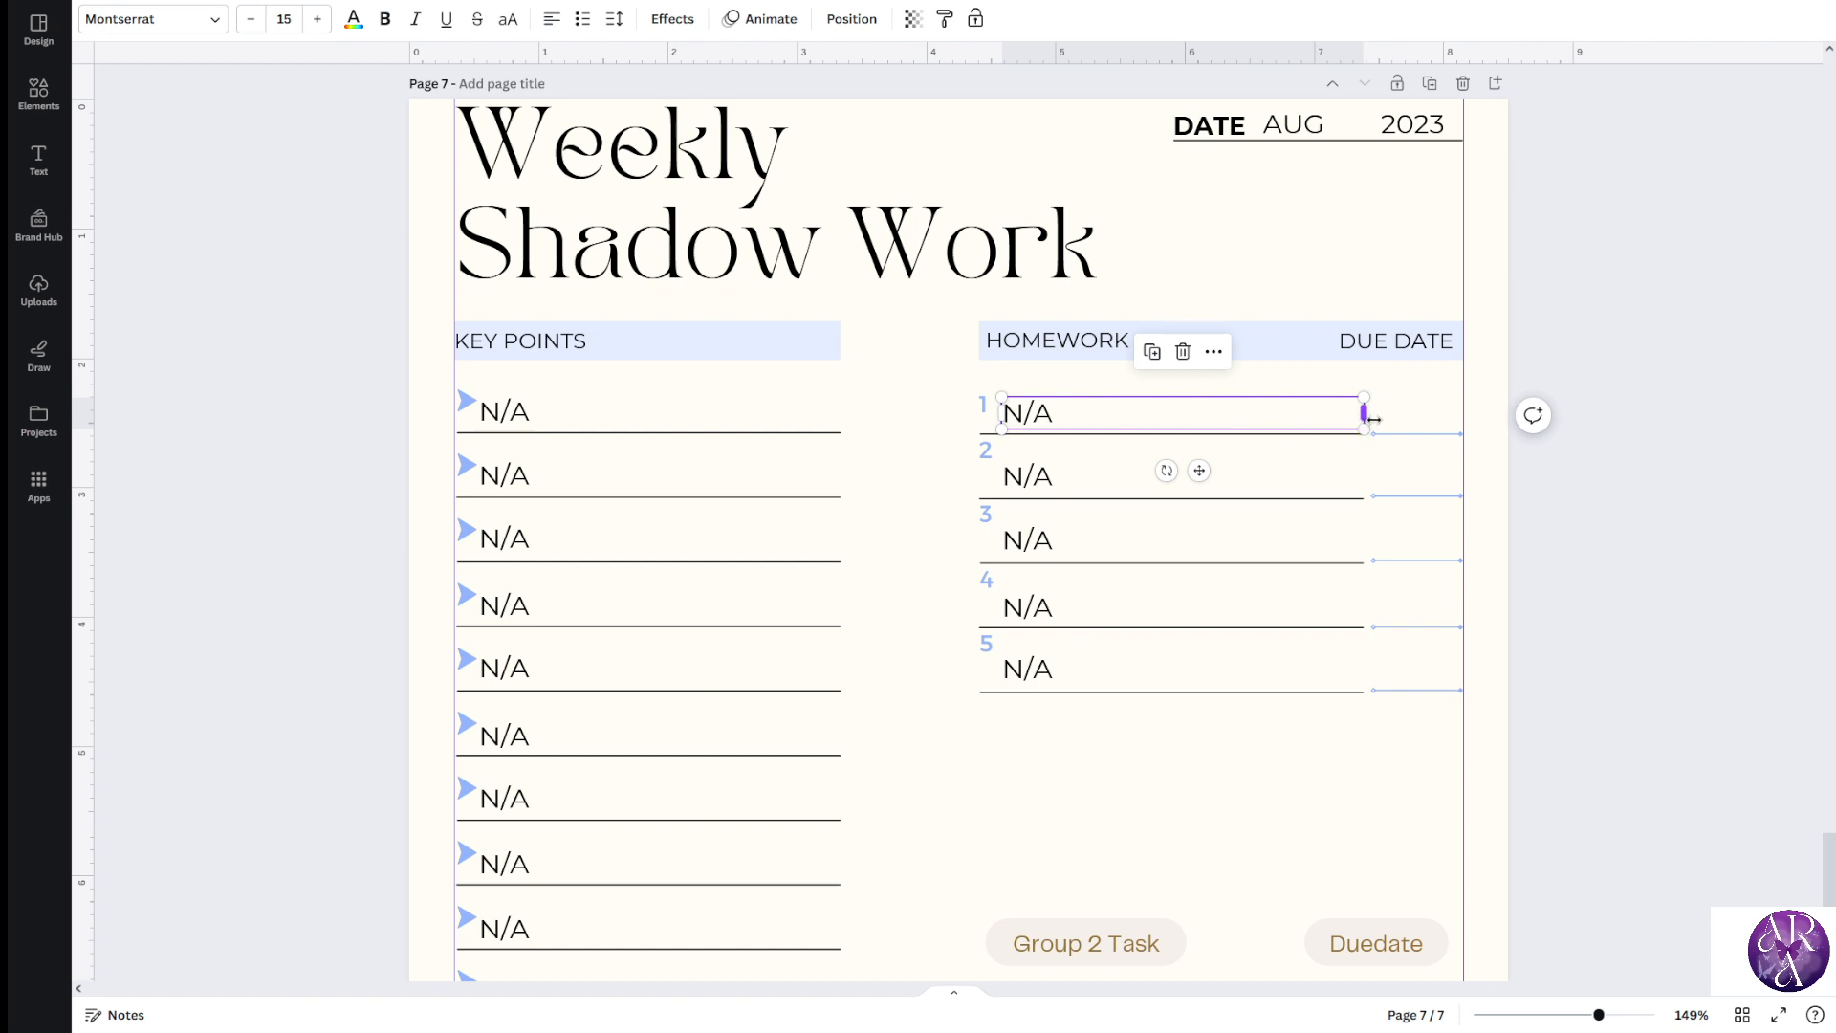
{"action": "left_click", "coordinate": [1150, 353]}
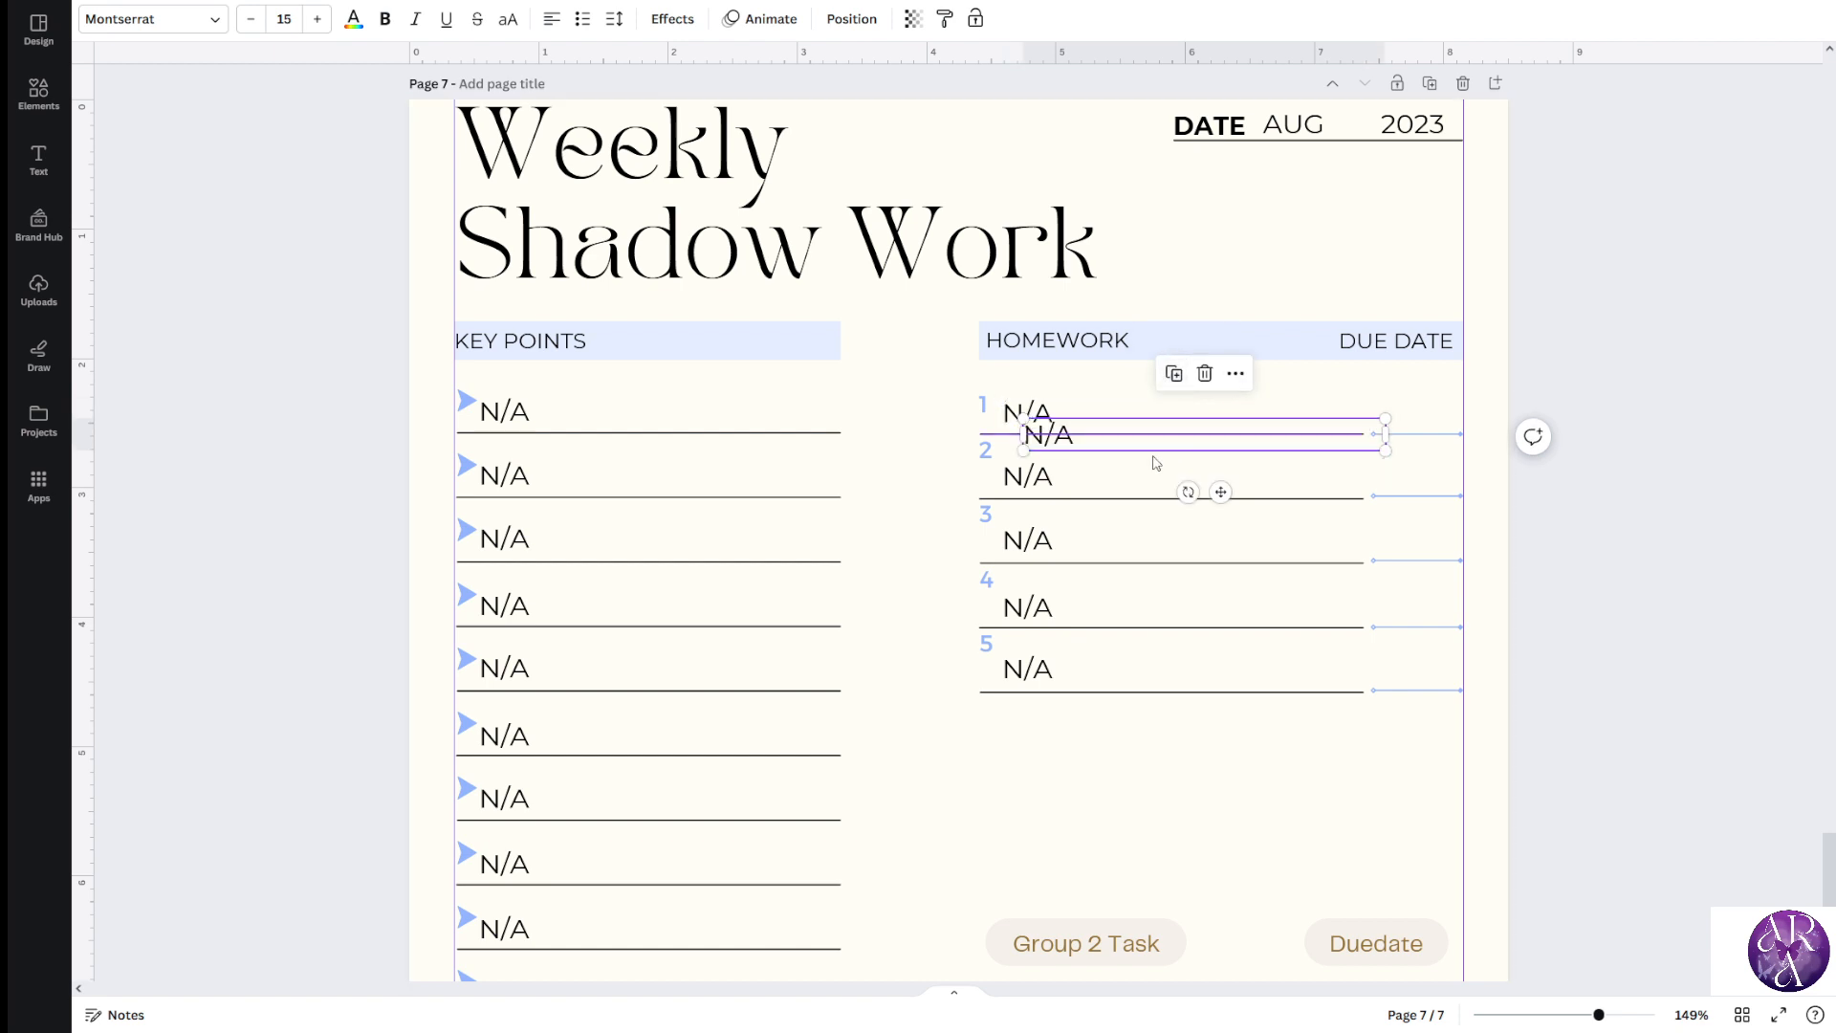
{"action": "left_click_drag", "start_coordinate": [1168, 440], "coordinate": [1272, 421]}
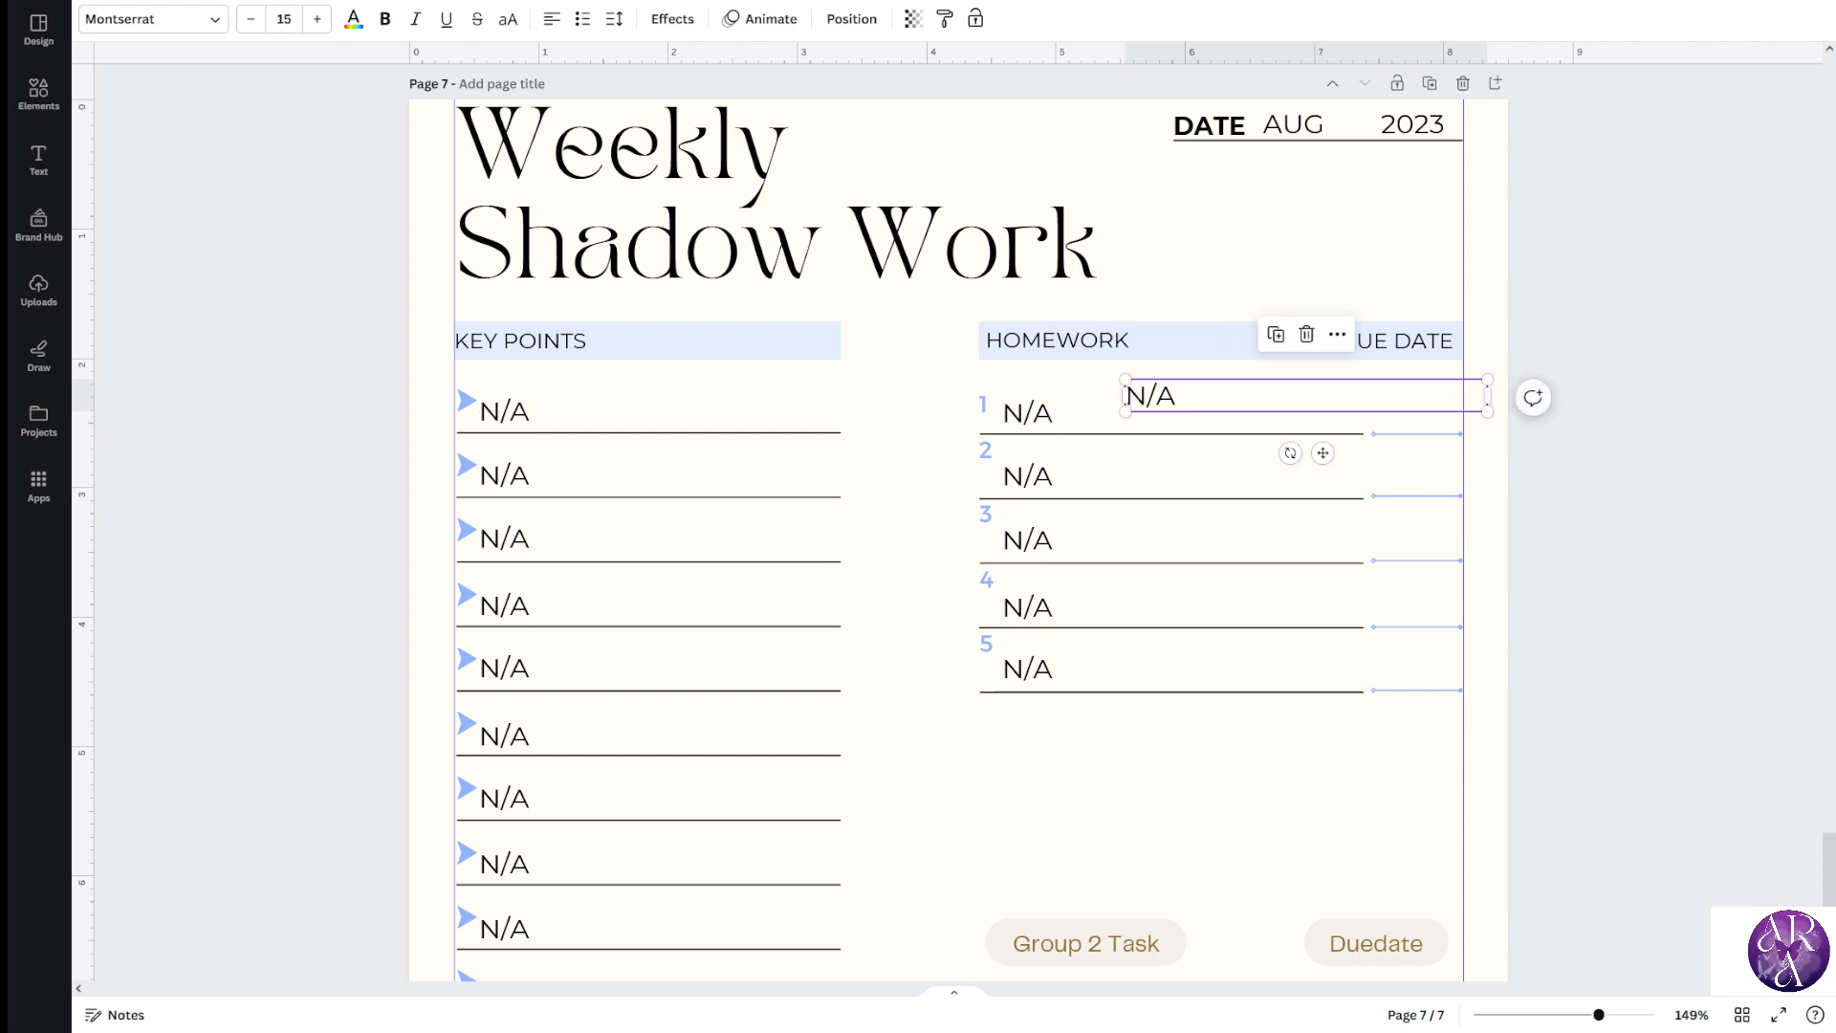
Reduce the copied "N/A" text to font size 11 and shorten its box to about the width of a due date line
{"action": "left_click", "coordinate": [251, 20]}
{"action": "left_click", "coordinate": [251, 20]}
{"action": "left_click", "coordinate": [251, 19]}
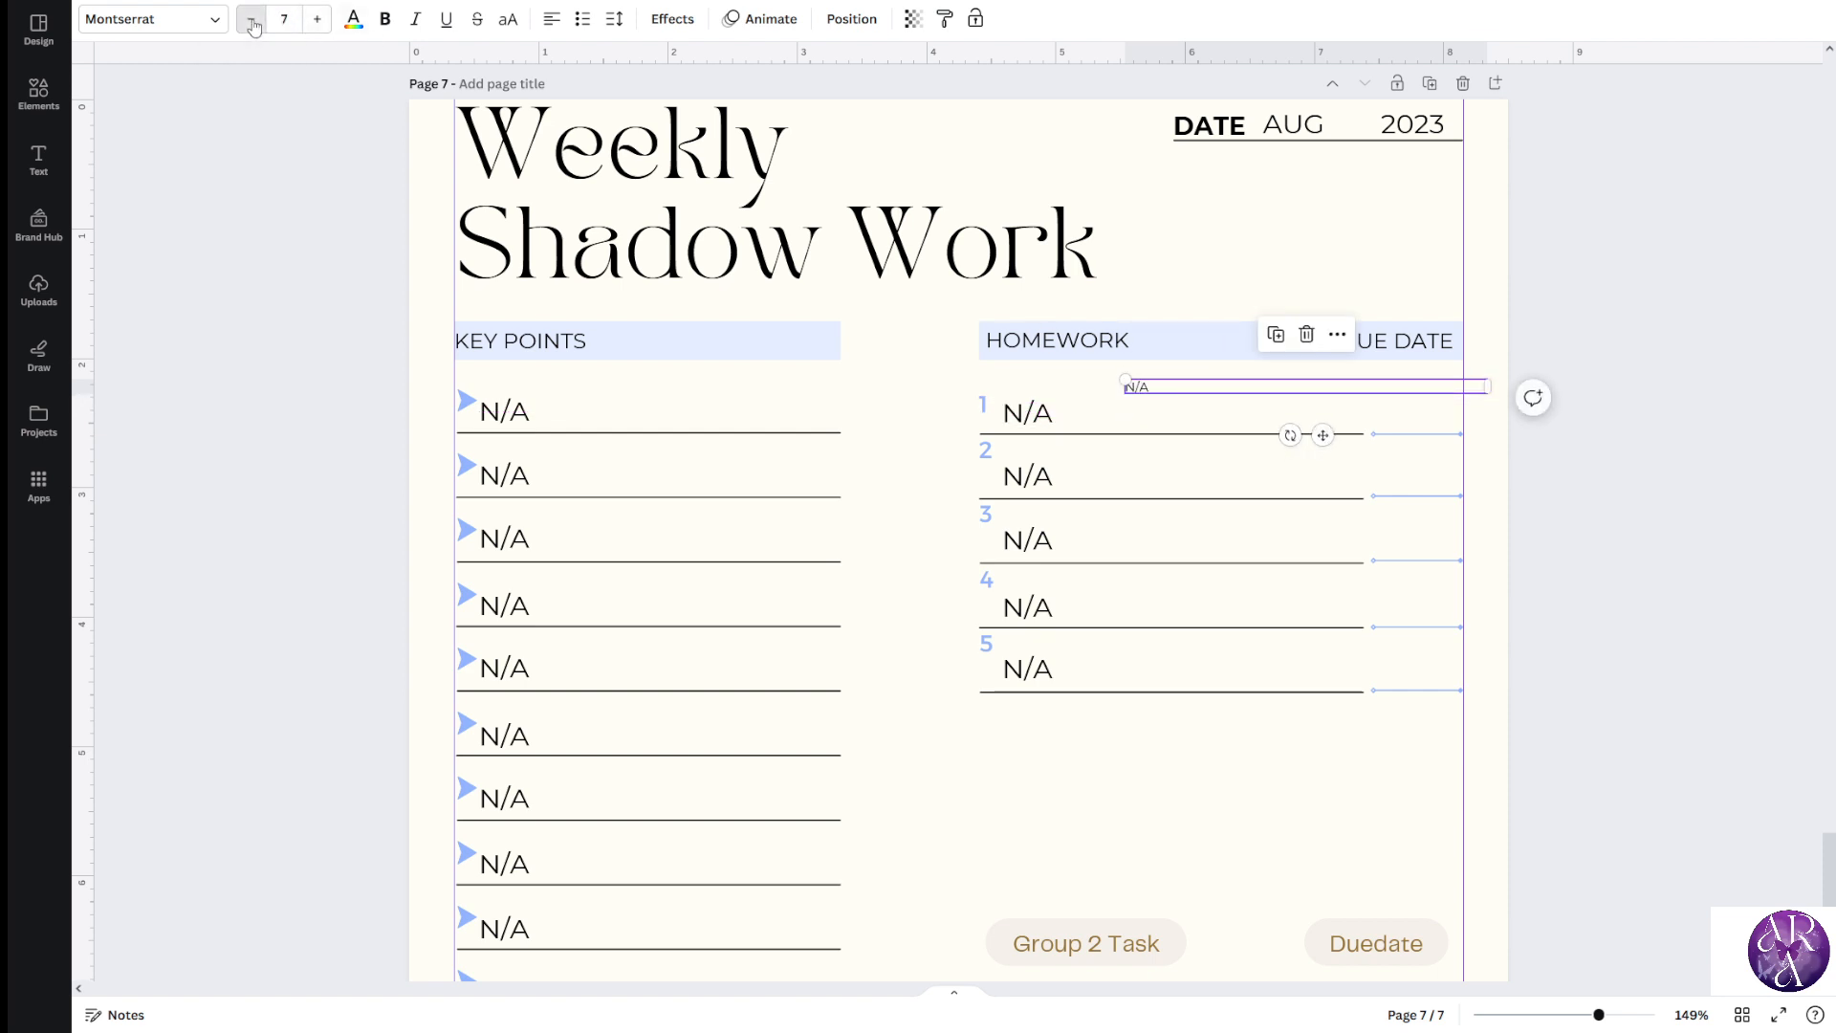
{"action": "left_click", "coordinate": [251, 19]}
{"action": "left_click", "coordinate": [317, 19]}
{"action": "left_click", "coordinate": [317, 19]}
{"action": "left_click", "coordinate": [317, 19]}
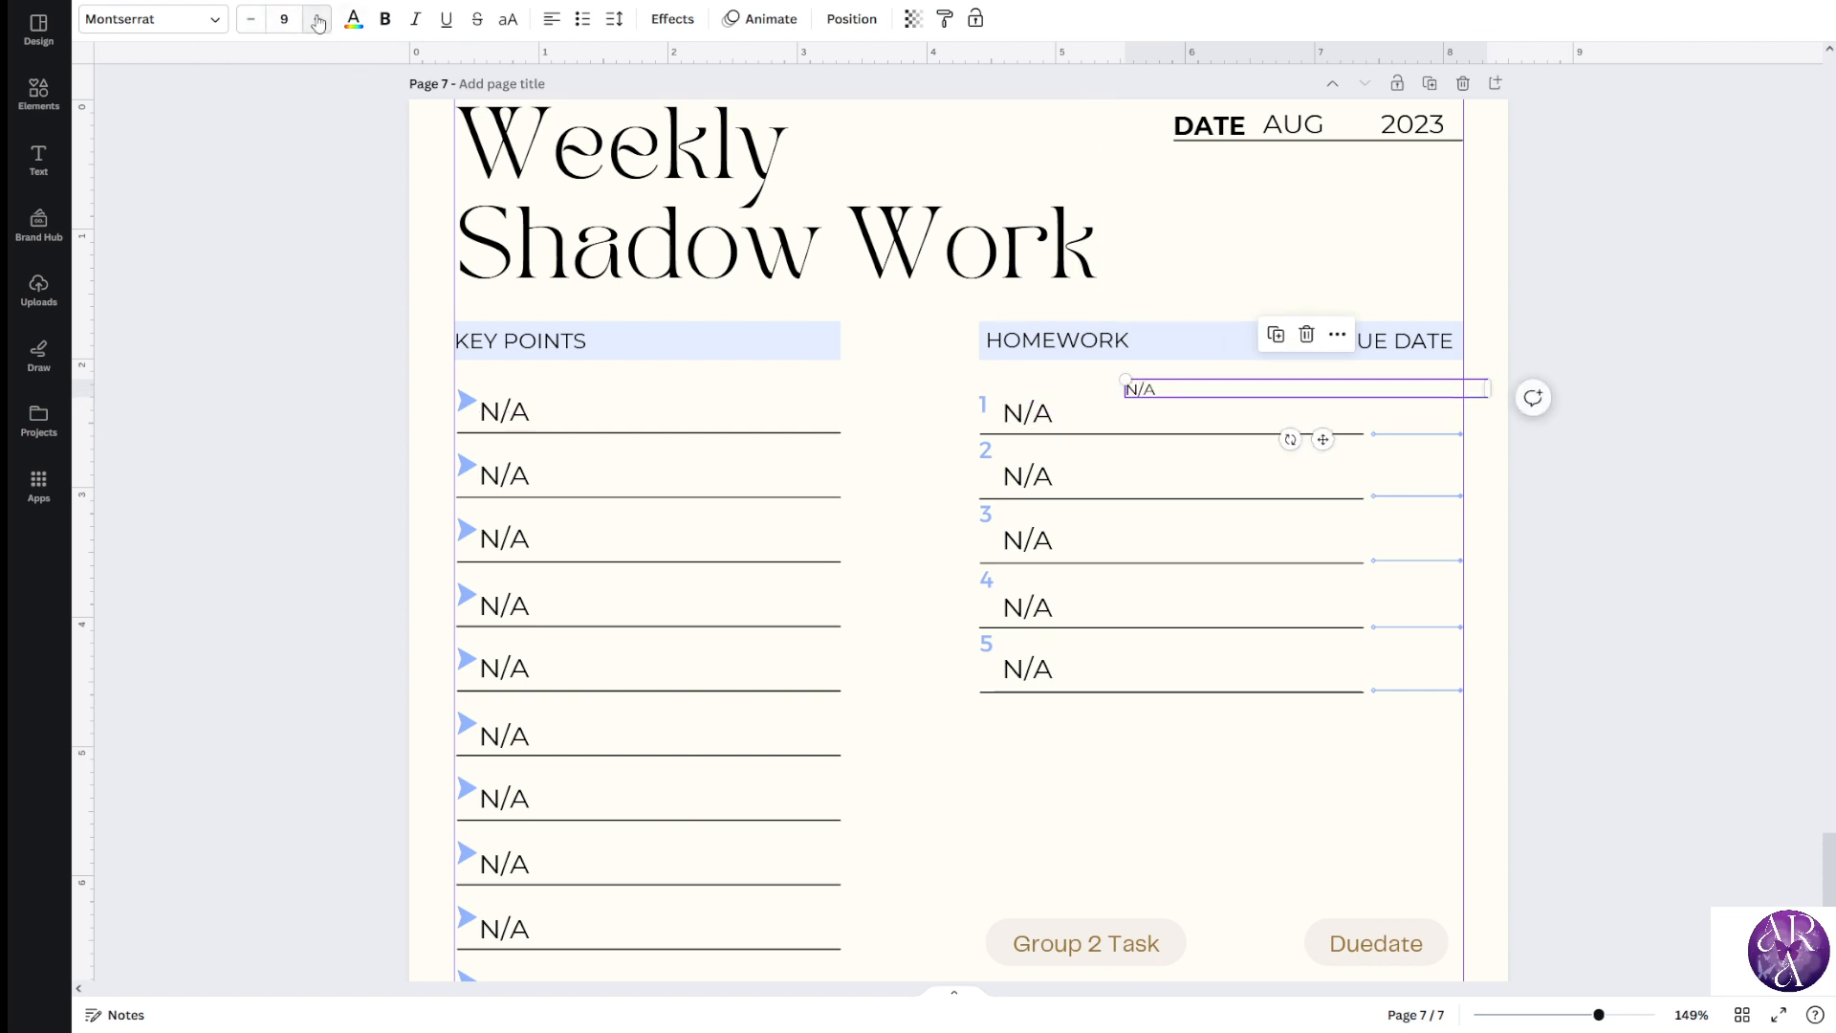
{"action": "left_click", "coordinate": [317, 19]}
{"action": "left_click", "coordinate": [317, 19]}
{"action": "left_click", "coordinate": [317, 19]}
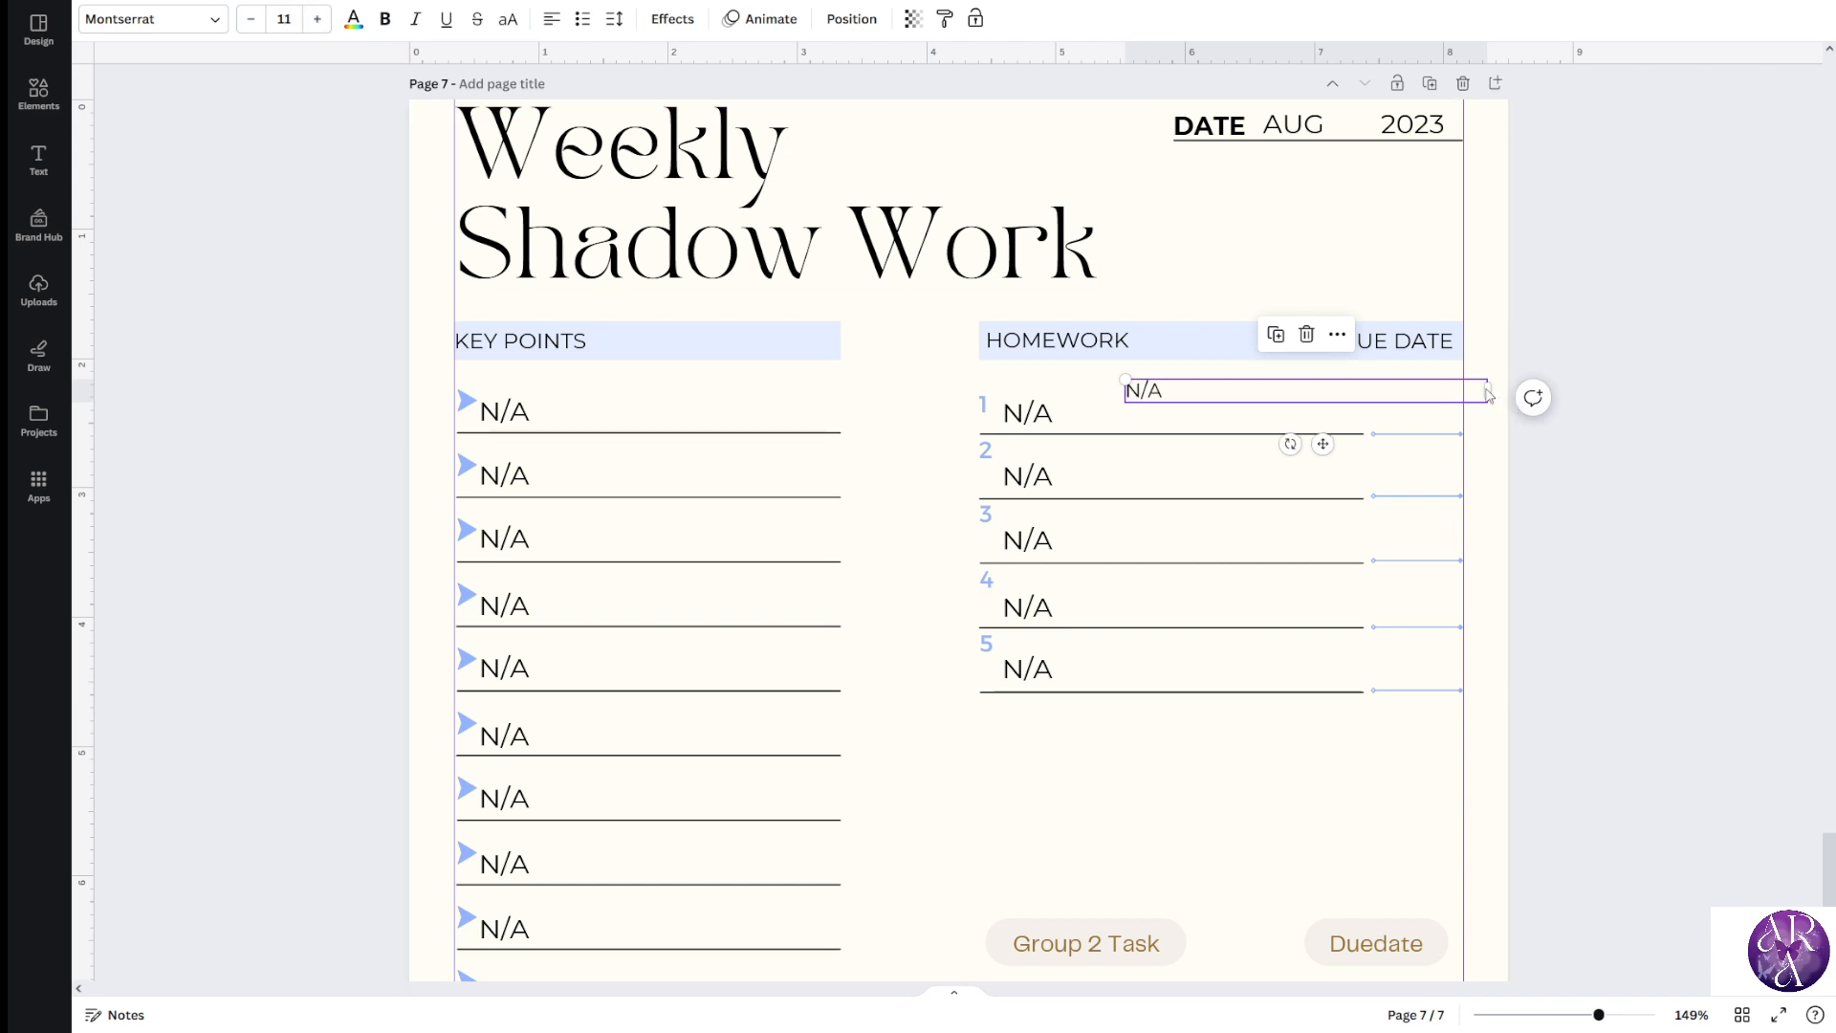
{"action": "left_click_drag", "start_coordinate": [1488, 390], "coordinate": [1223, 390]}
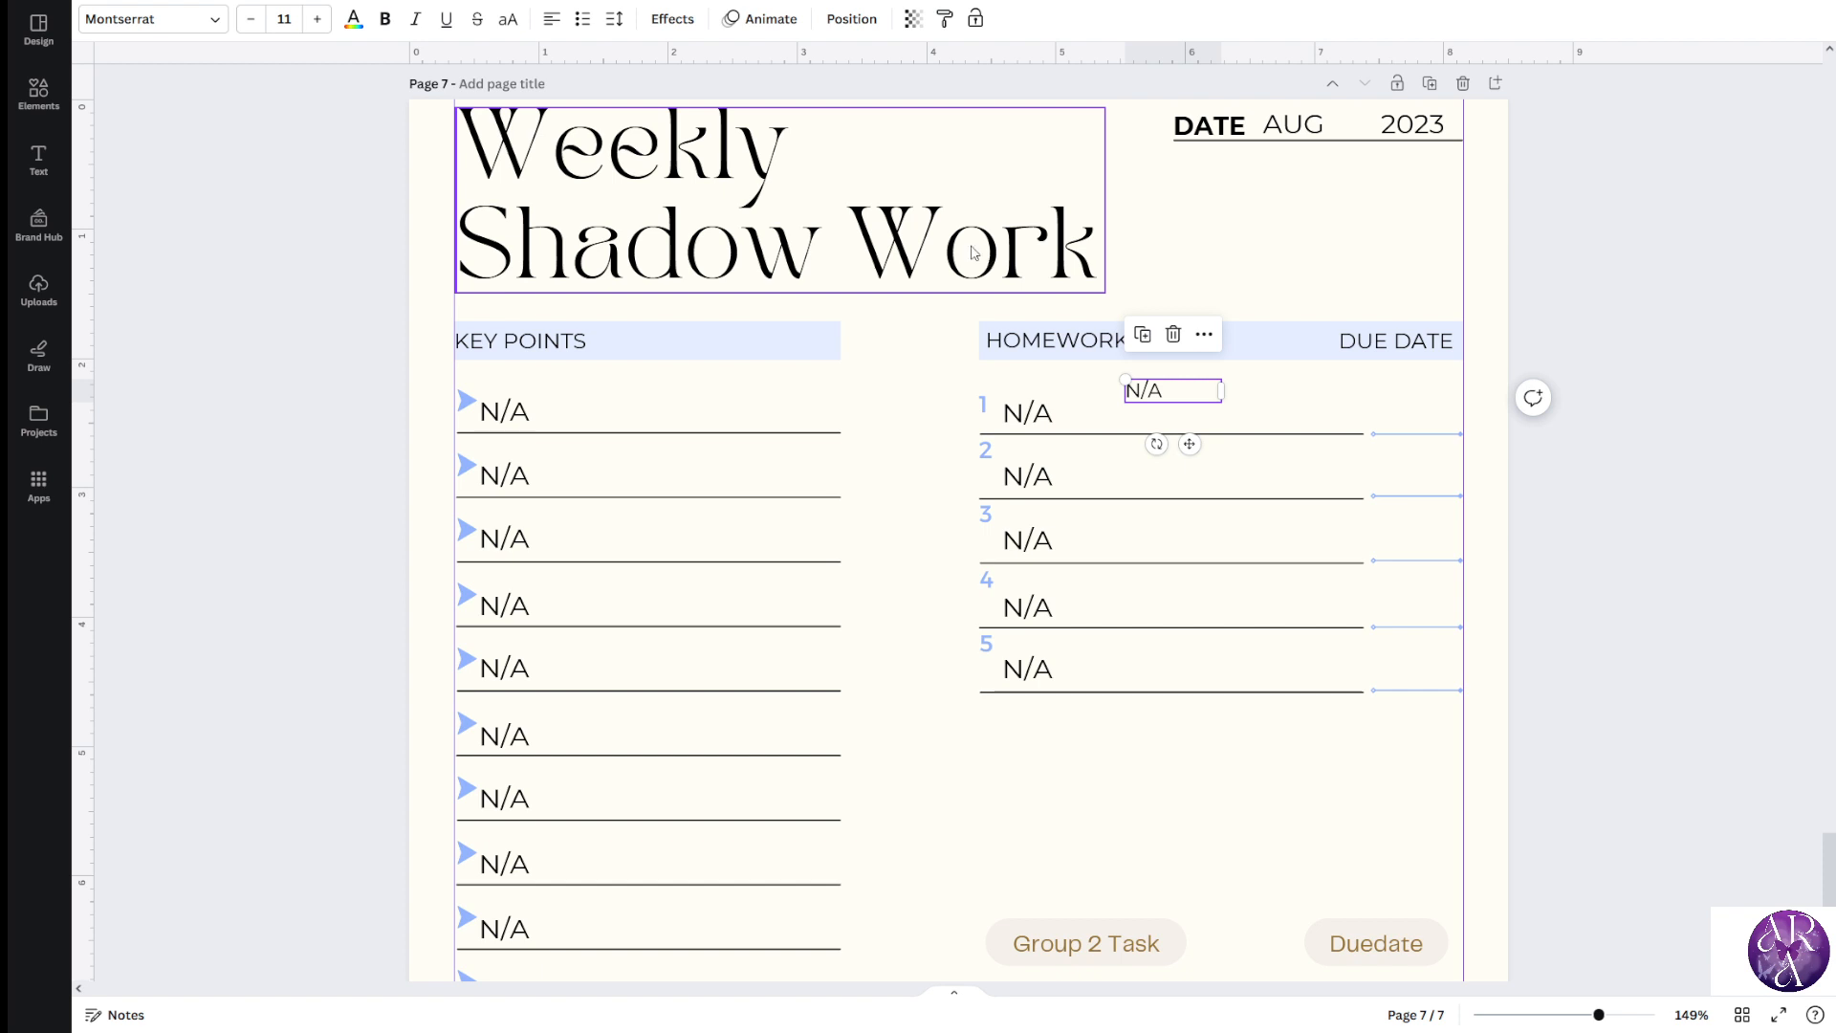
Replace the copied text with "AUG" and set its font size to 9
{"action": "double_click", "coordinate": [1154, 388]}
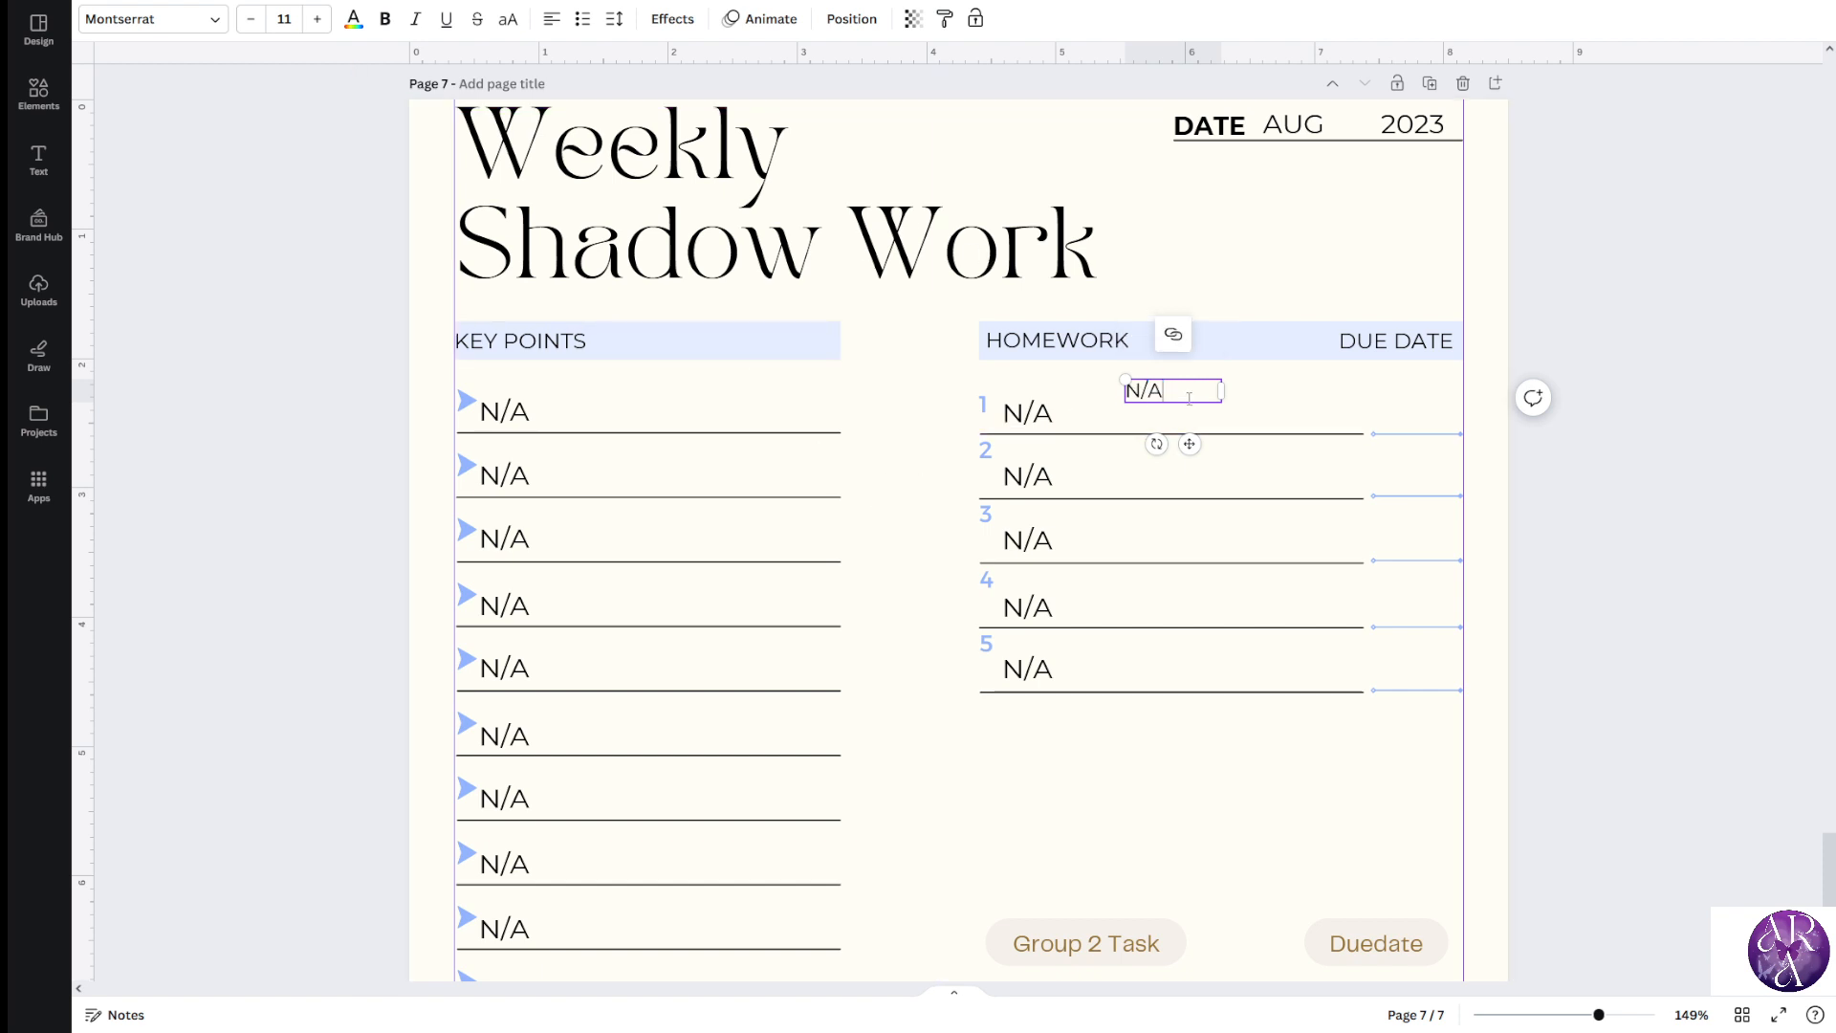
{"action": "left_click_drag", "start_coordinate": [1189, 398], "coordinate": [1111, 400]}
{"action": "type", "text": "aug"}
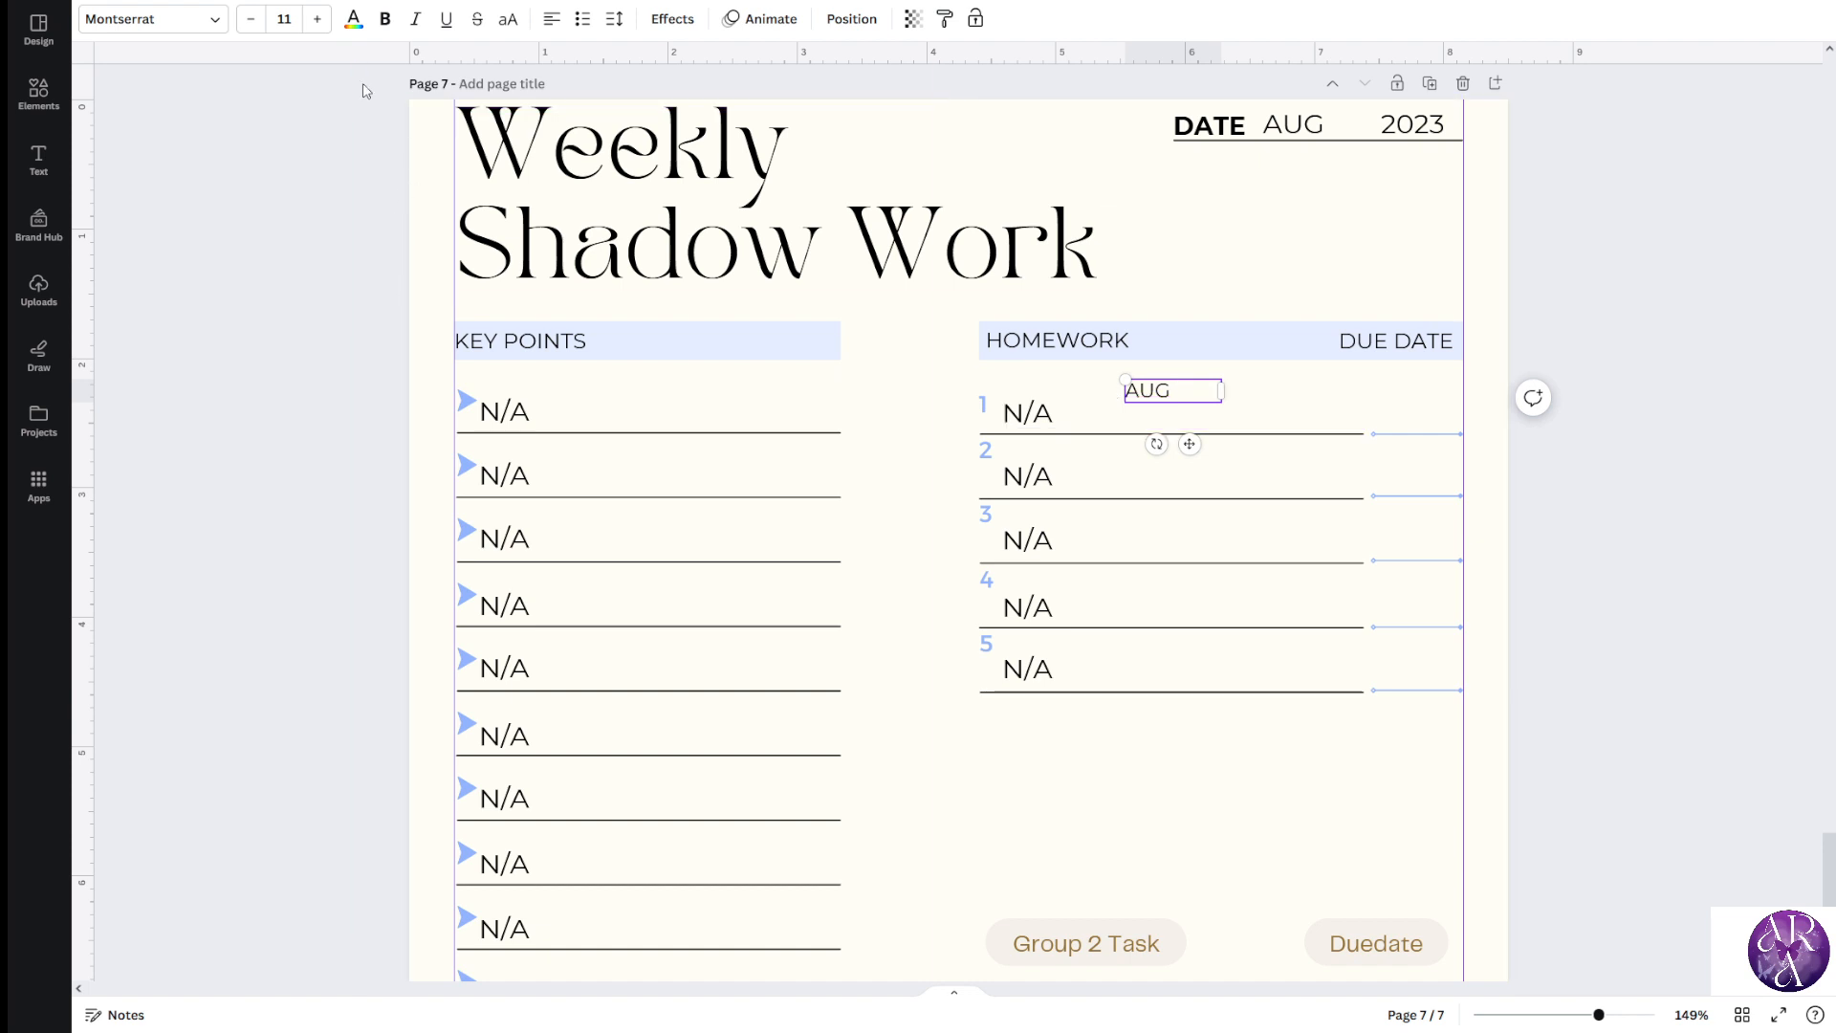
{"action": "left_click", "coordinate": [262, 23]}
{"action": "left_click", "coordinate": [261, 23]}
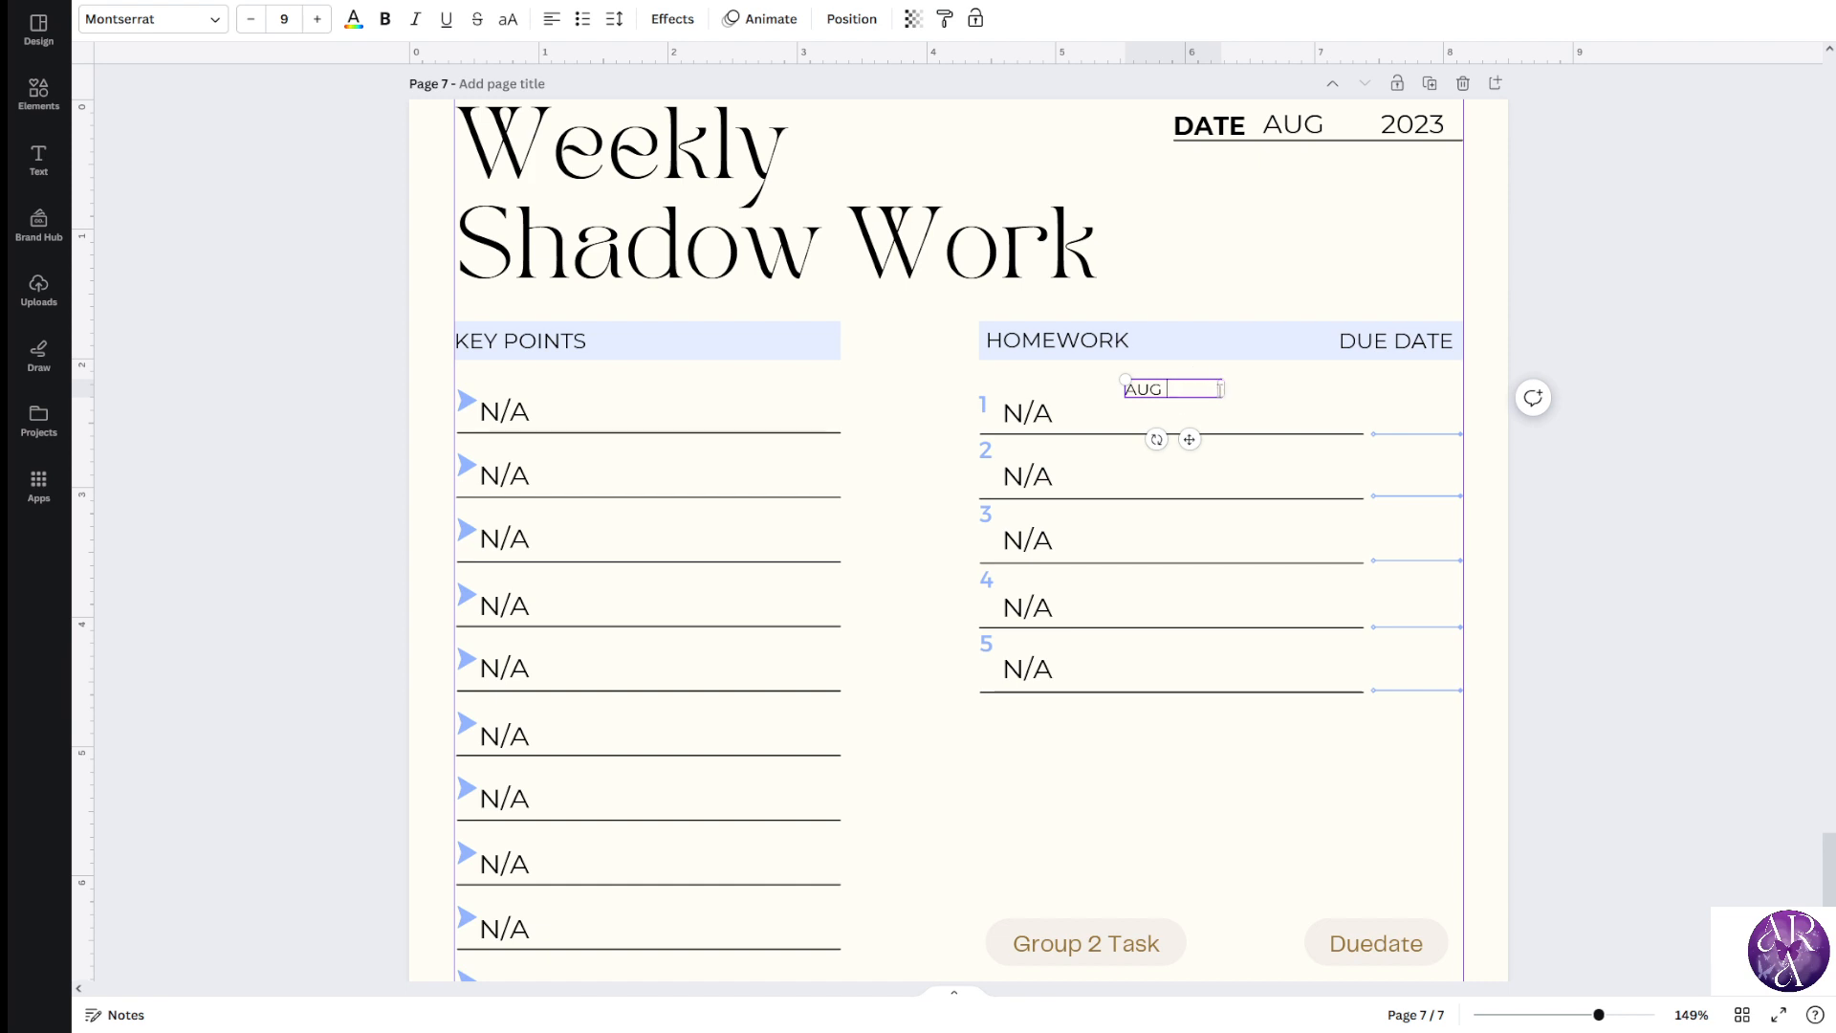
Place the "AUG" text on homework row 1's light blue due date line at font size 9
{"action": "left_click_drag", "start_coordinate": [1223, 391], "coordinate": [1382, 428]}
{"action": "left_click", "coordinate": [1632, 500]}
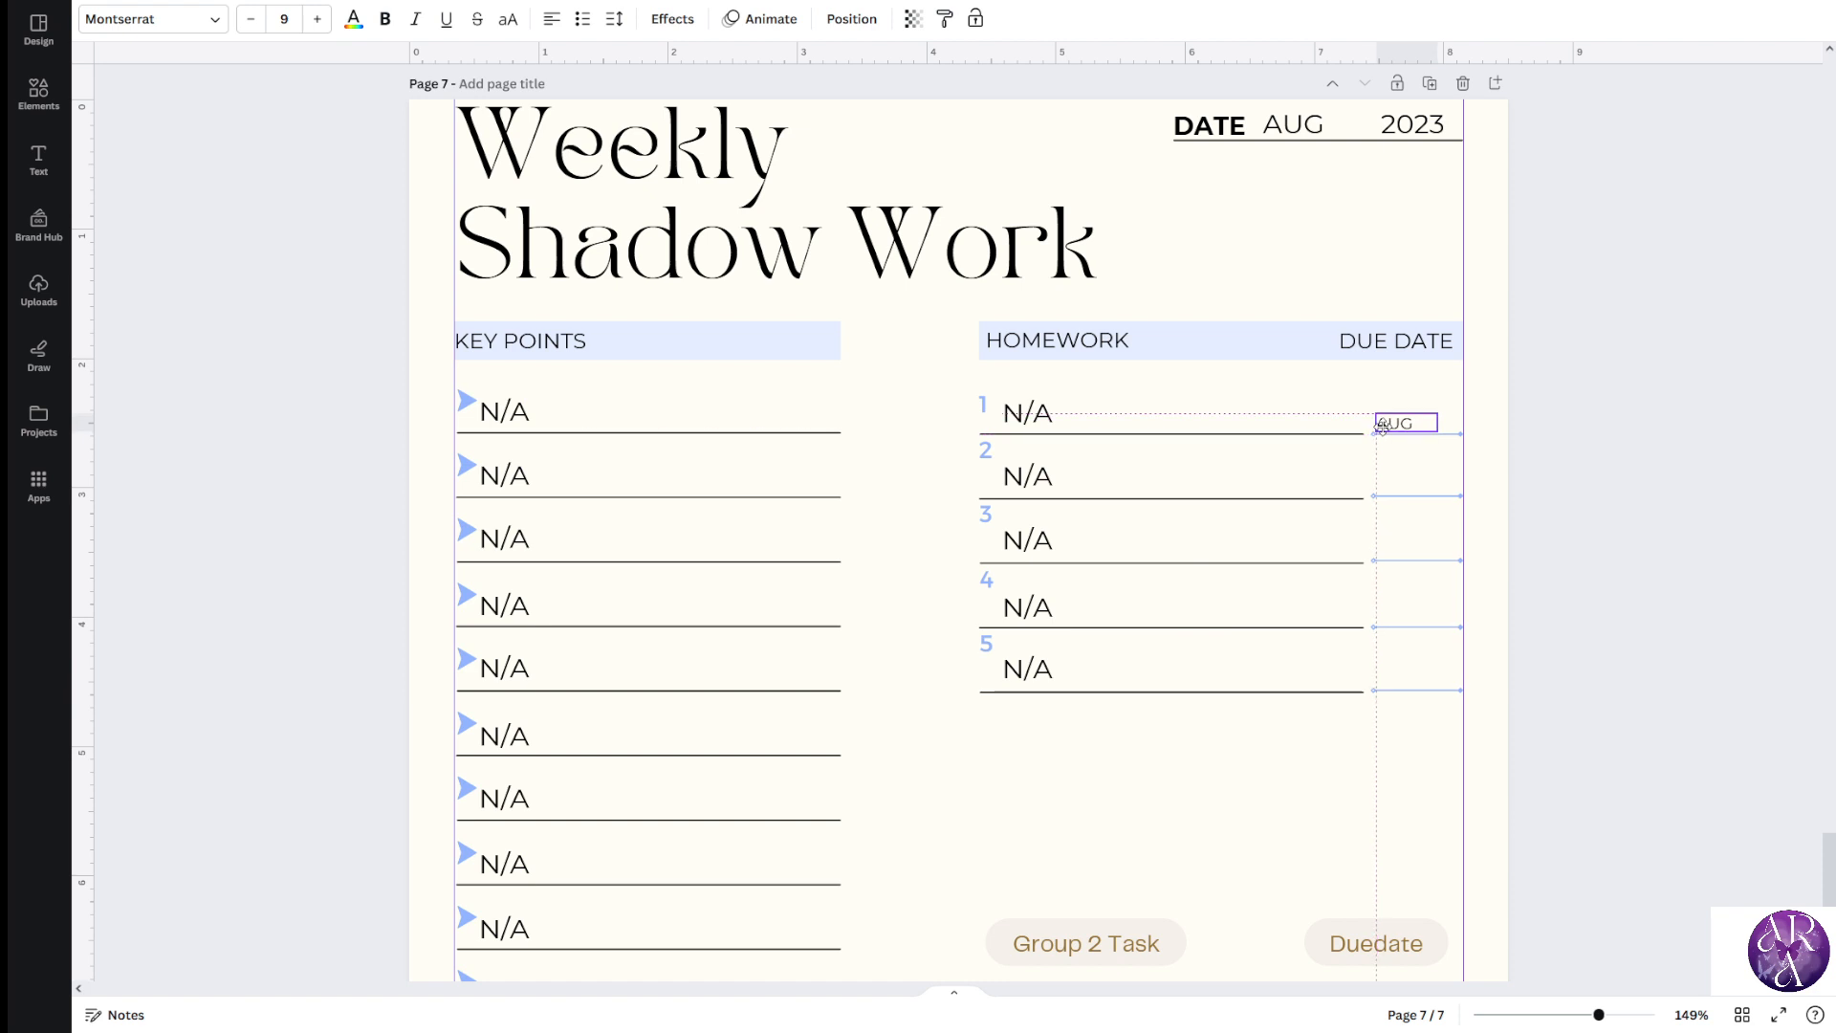
{"action": "left_click", "coordinate": [255, 23]}
{"action": "scroll", "coordinate": [1361, 586], "scroll_direction": "up", "scroll_amount": 5}
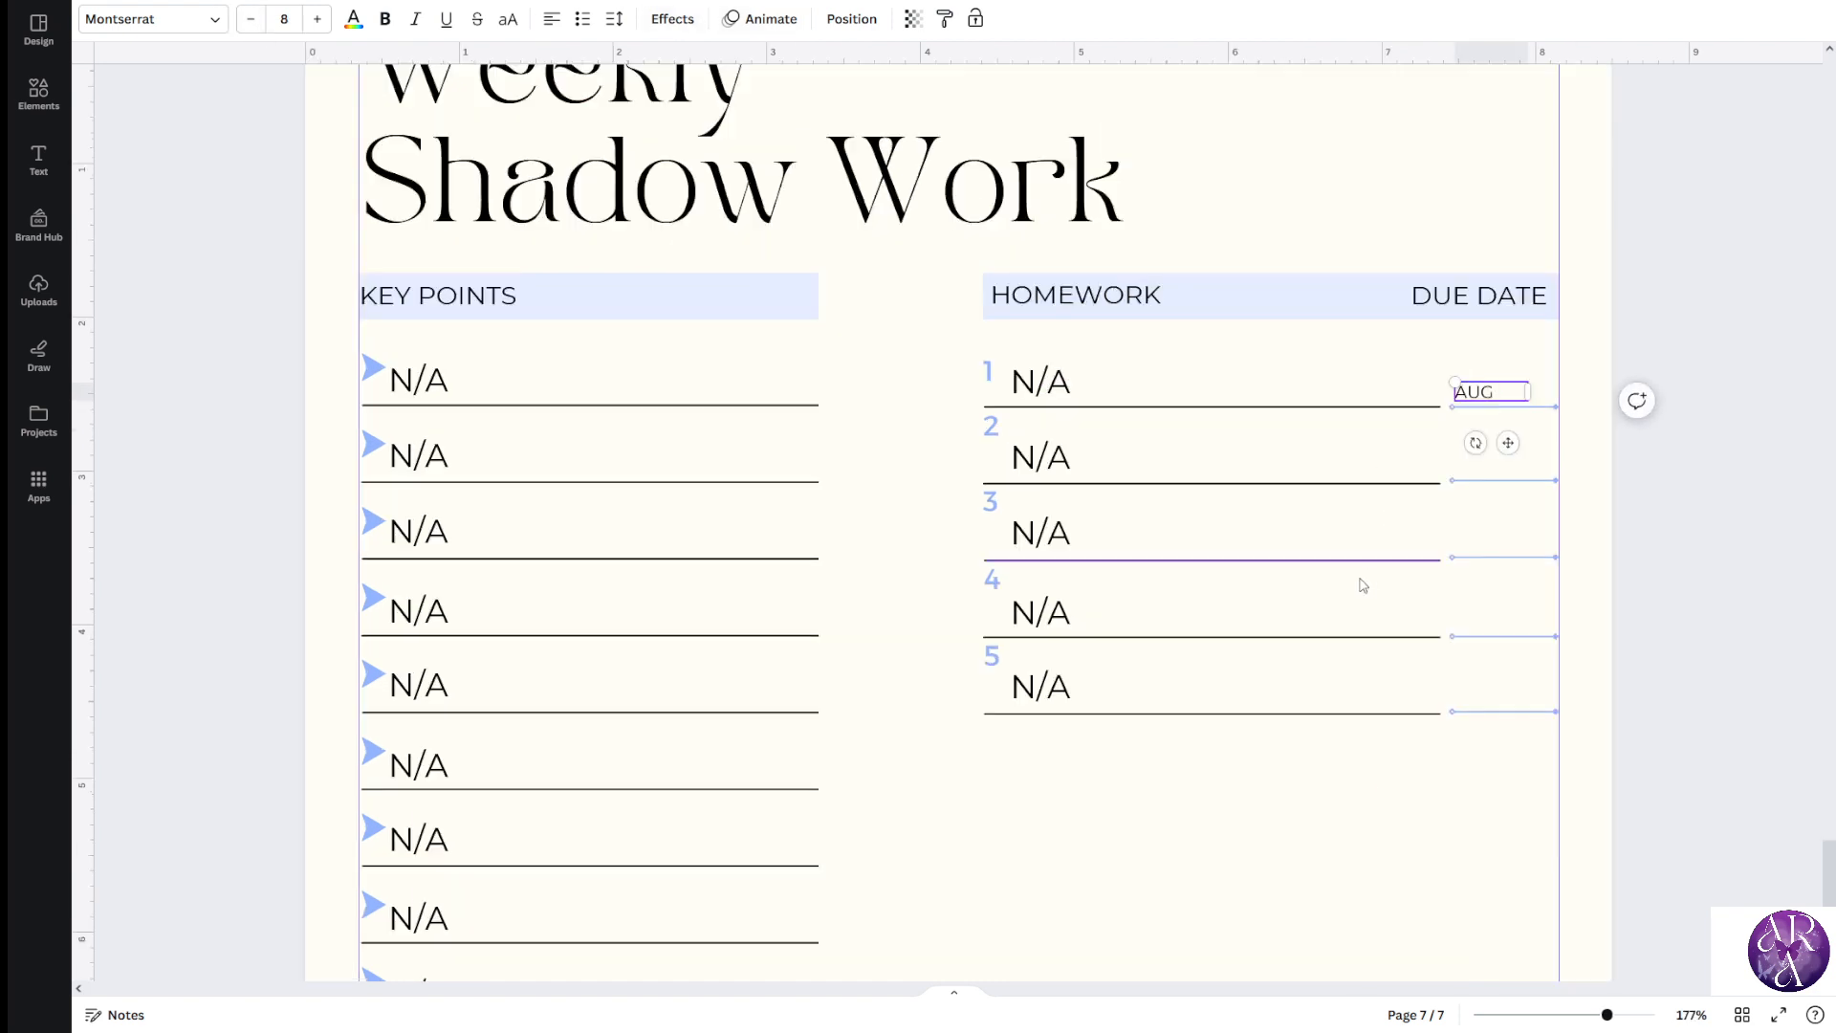
{"action": "left_click", "coordinate": [317, 19]}
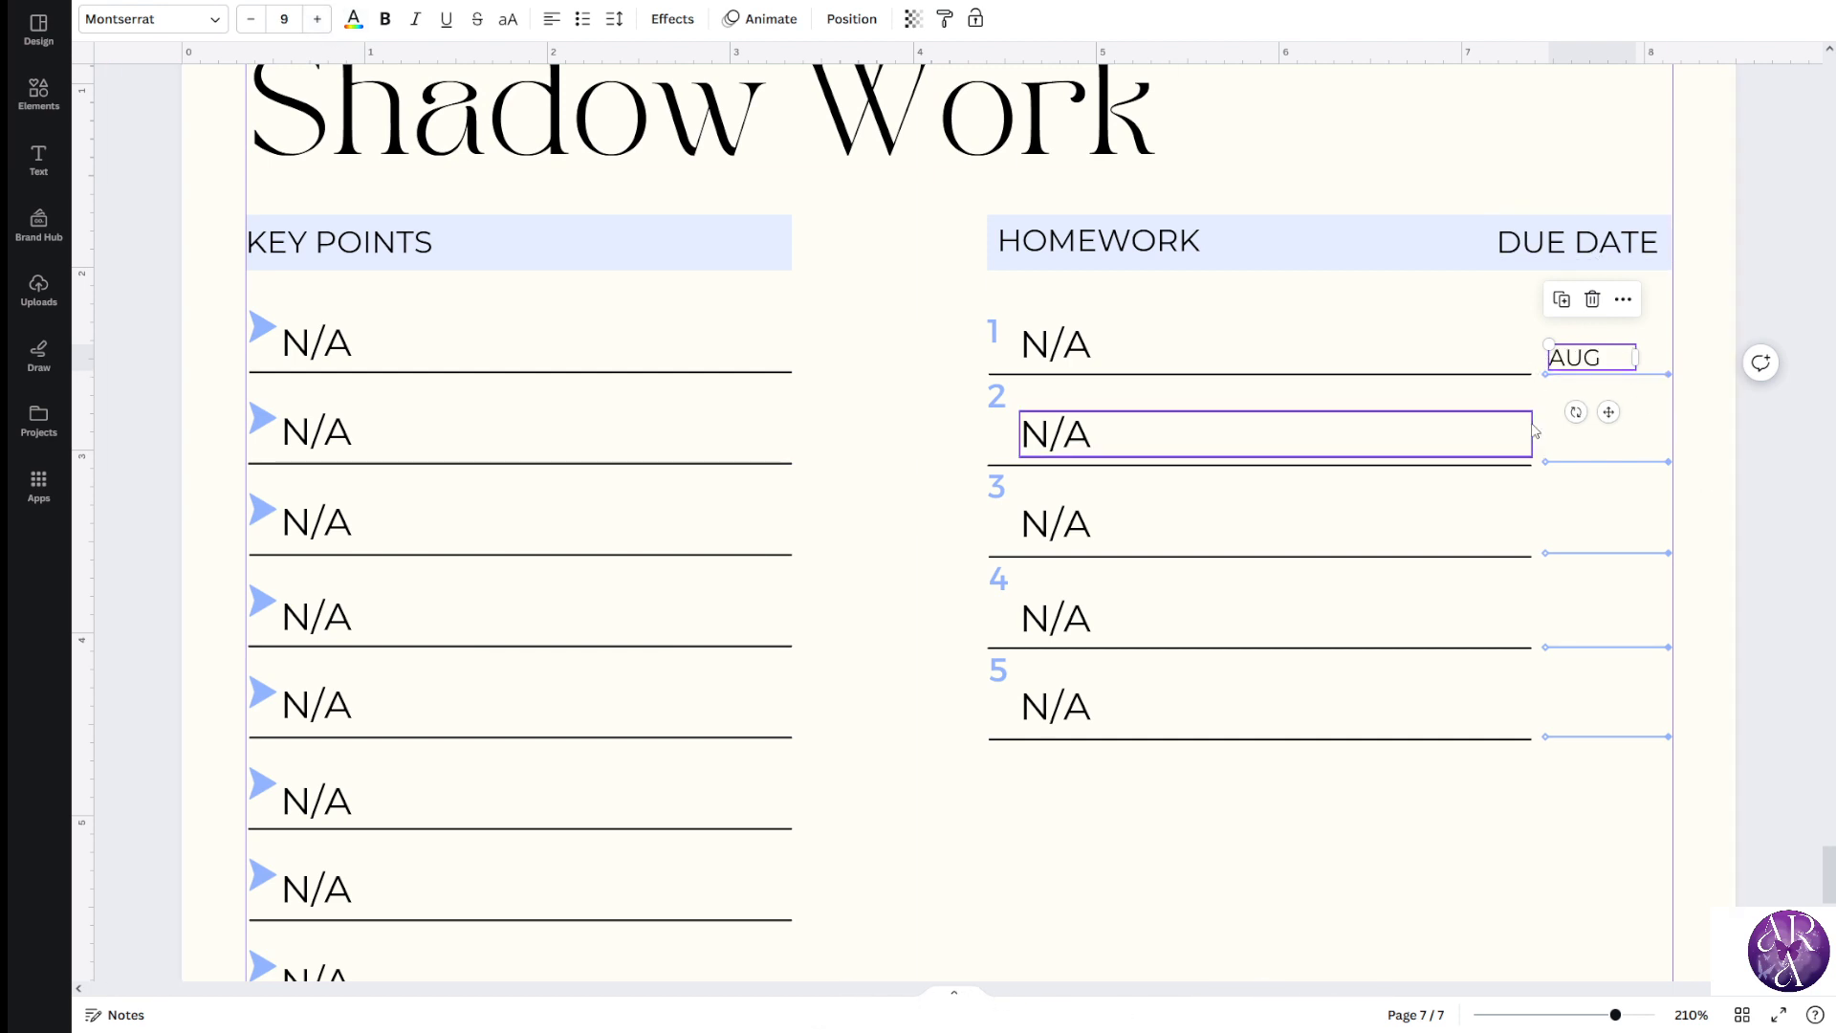
Seat row 1's "AUG" text just above its due date line and widen its box to the line's outer end
{"action": "scroll", "coordinate": [1525, 421], "scroll_direction": "up", "scroll_amount": 3}
{"action": "left_click_drag", "start_coordinate": [1636, 391], "coordinate": [1632, 393]}
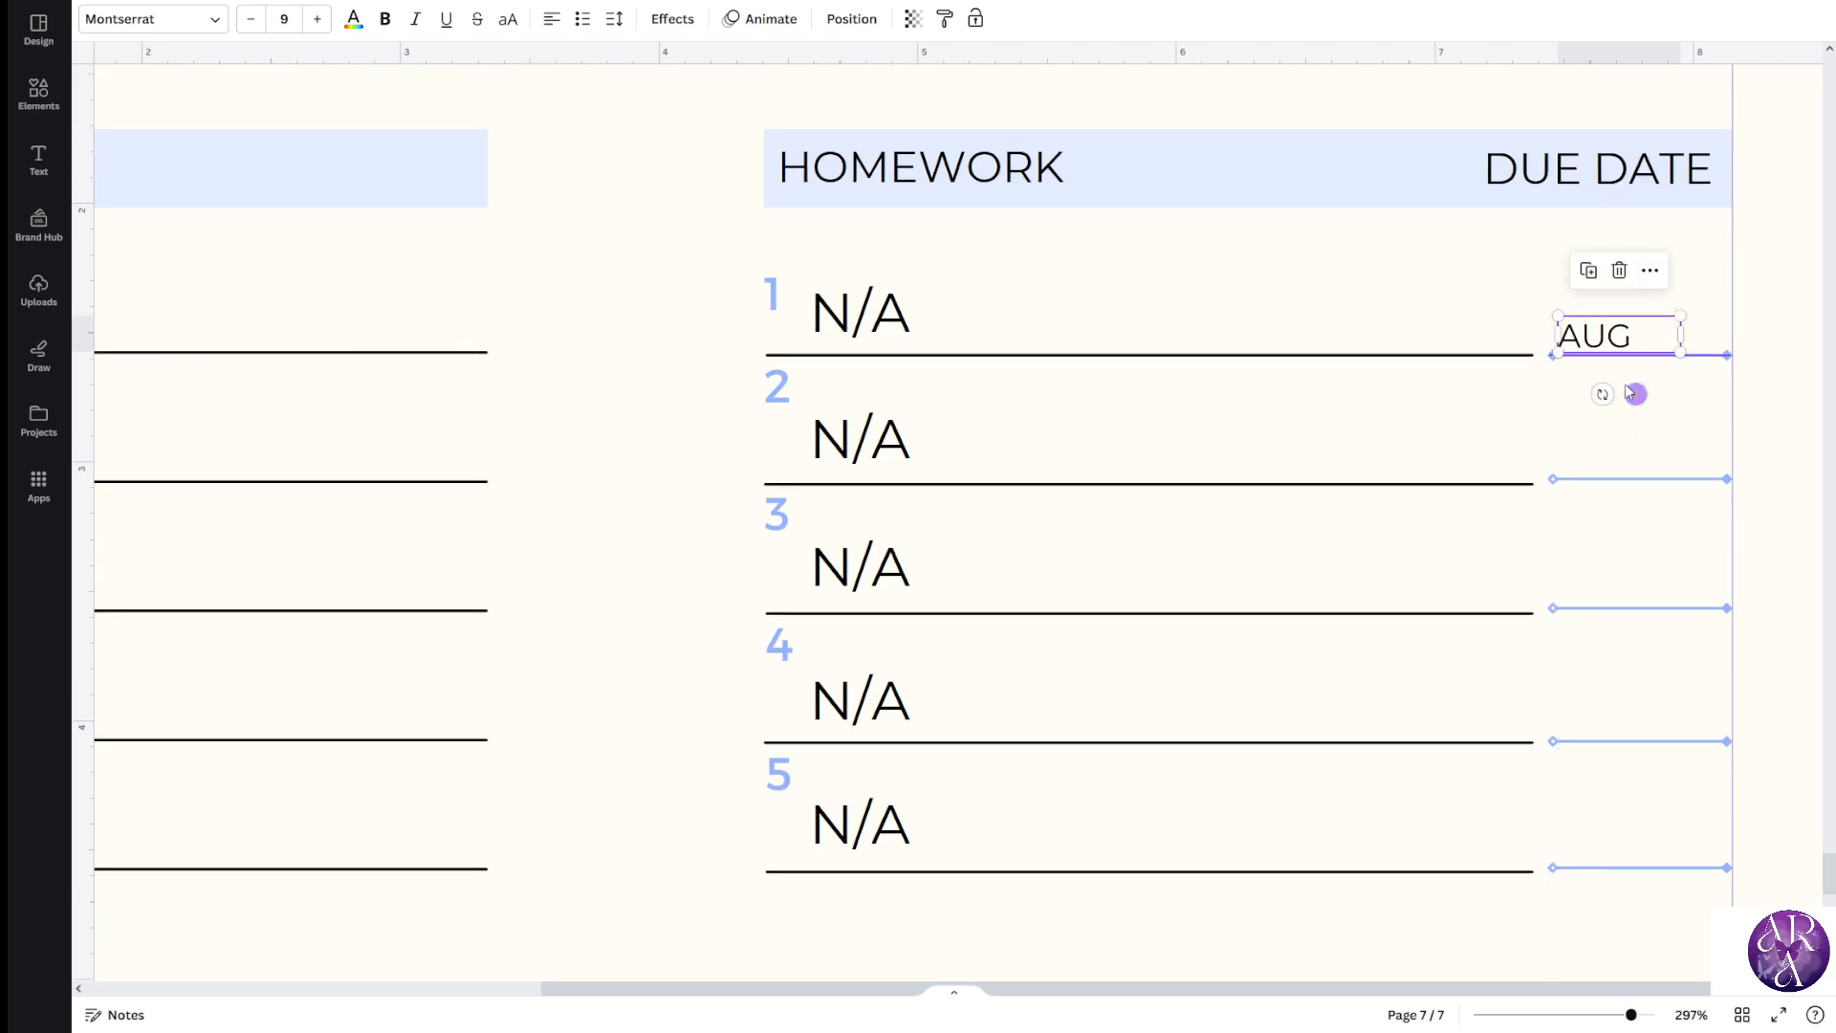
{"action": "left_click_drag", "start_coordinate": [1680, 335], "coordinate": [1726, 333]}
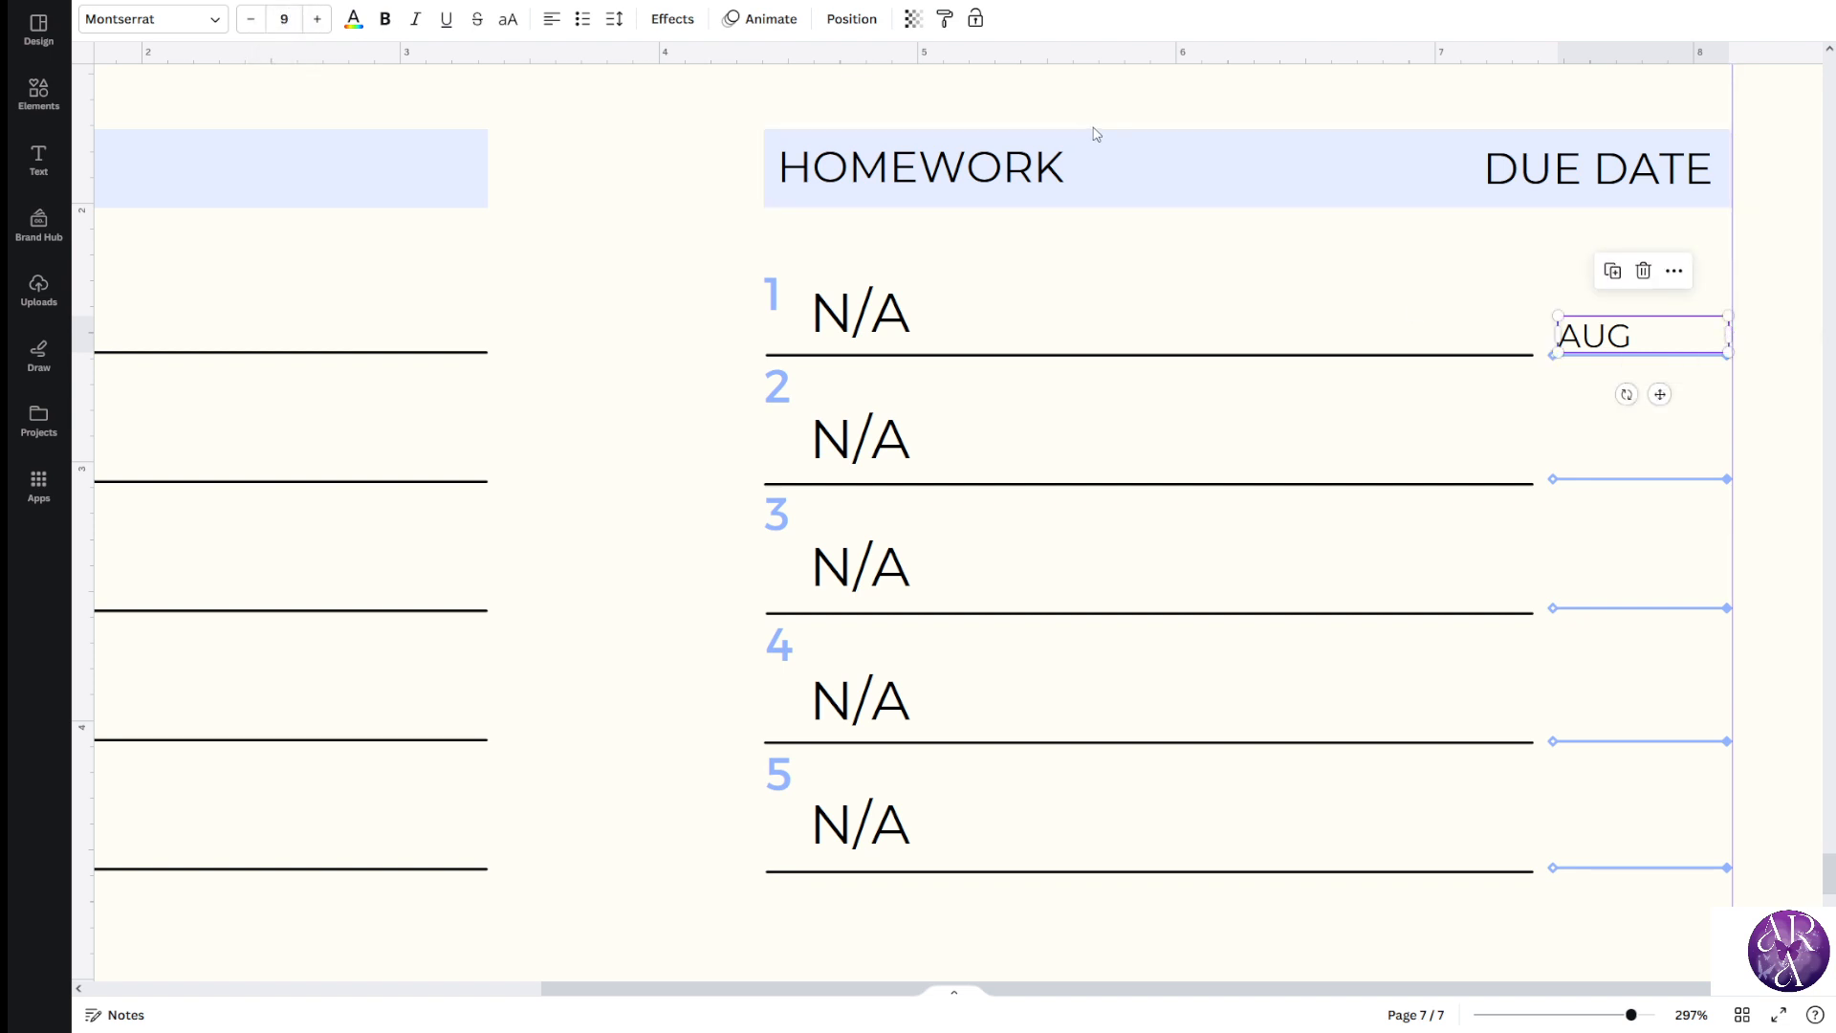
{"action": "left_click", "coordinate": [1666, 335]}
{"action": "left_click", "coordinate": [1669, 339]}
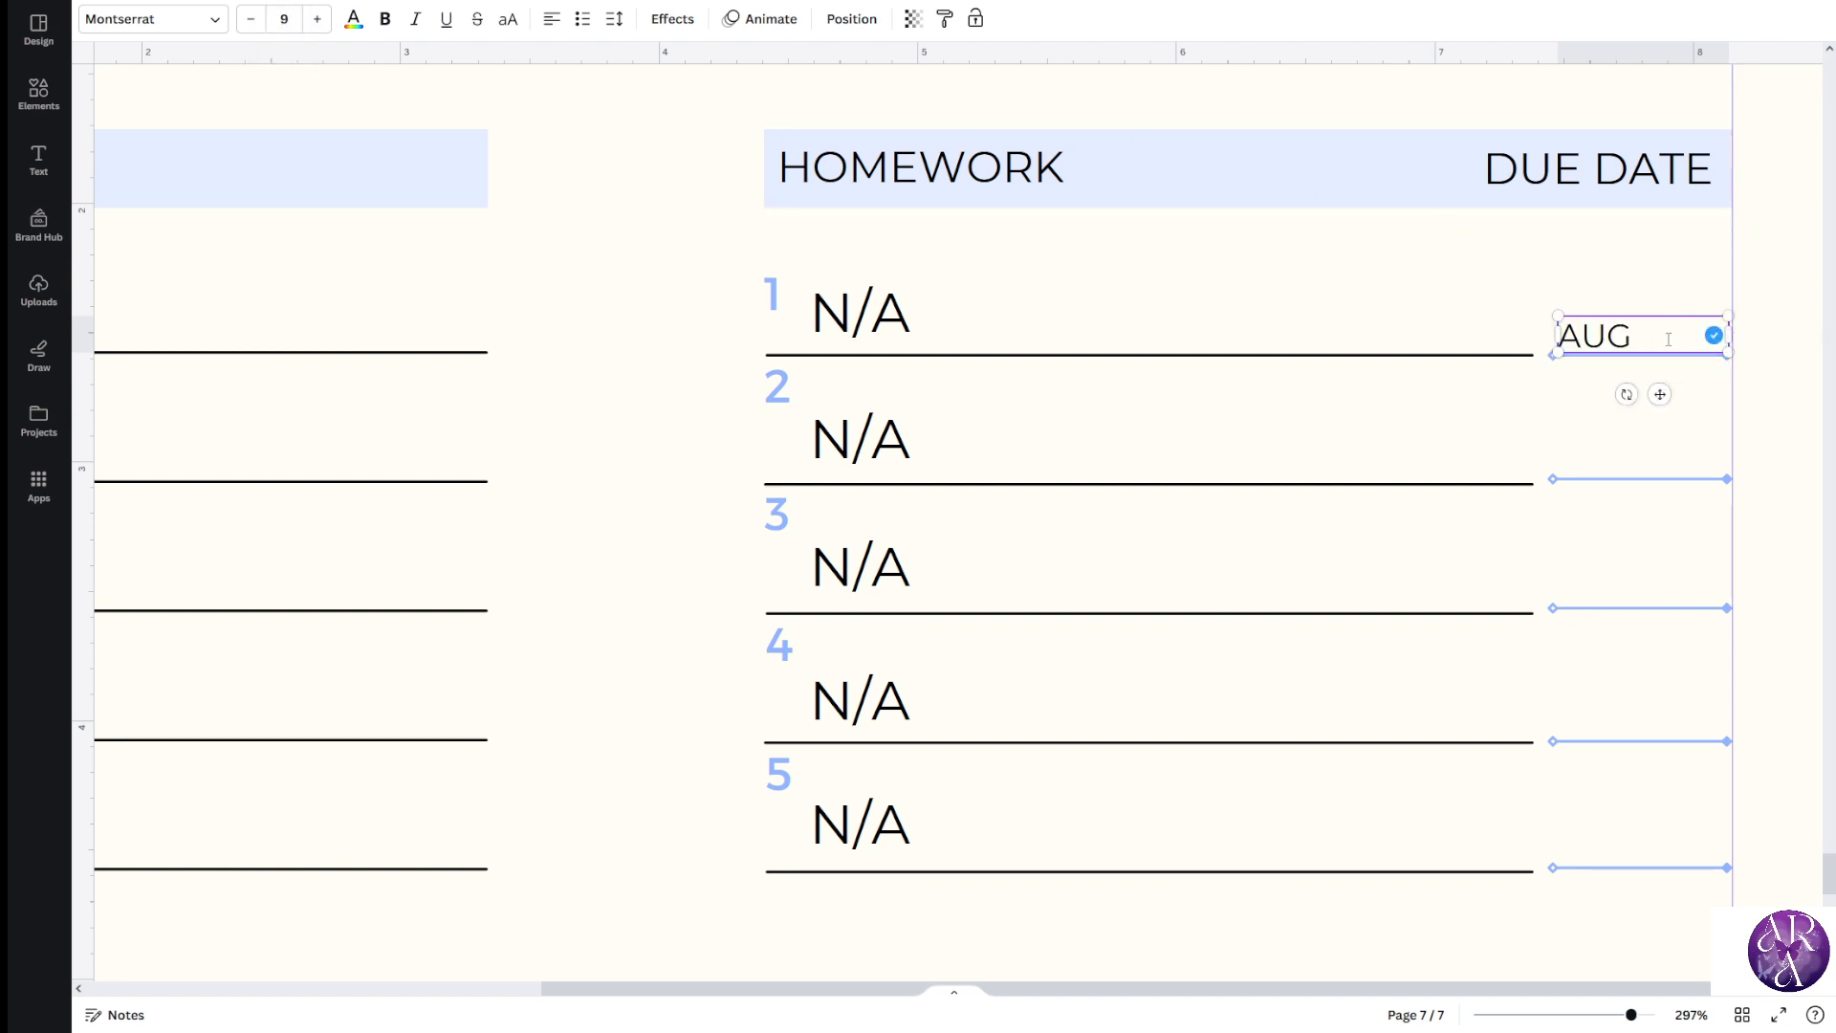
{"action": "scroll", "coordinate": [1337, 293], "scroll_direction": "down", "scroll_amount": 2}
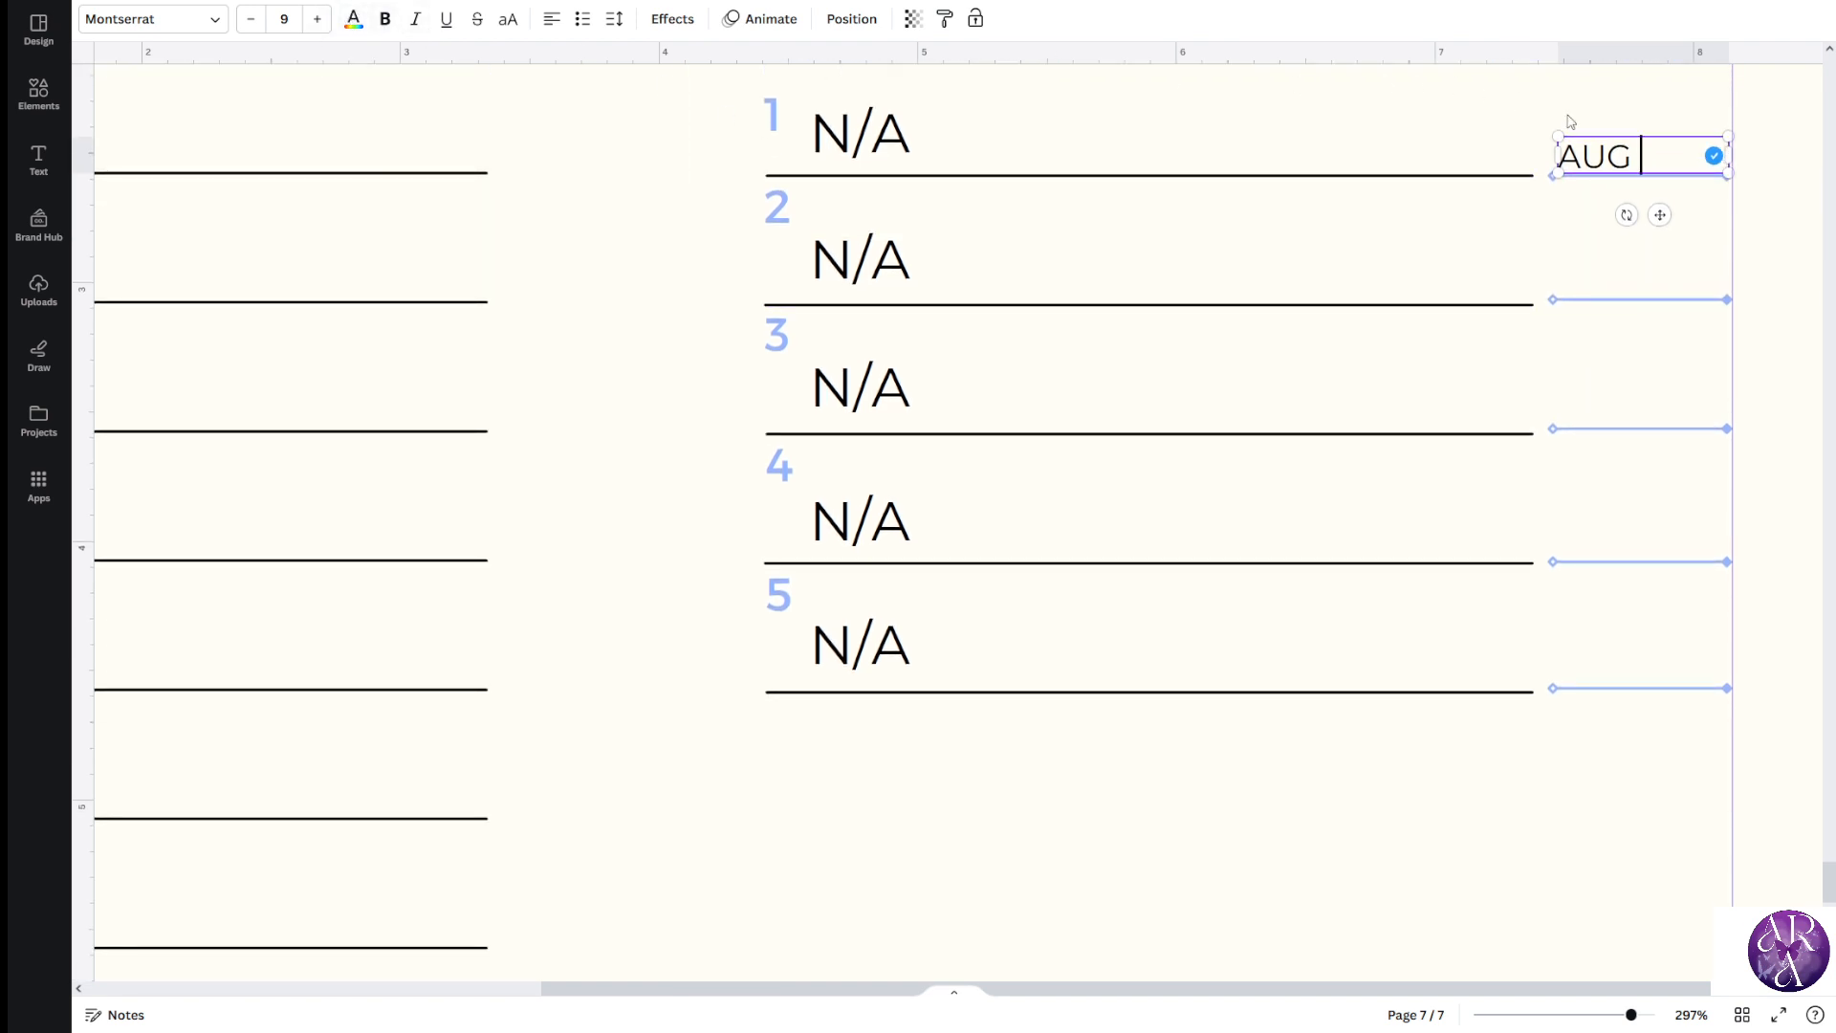
Duplicate the "AUG" text onto the due date lines of homework rows 2, 3, 4 and 5
{"action": "key", "text": "Escape"}
{"action": "left_click", "coordinate": [1612, 92]}
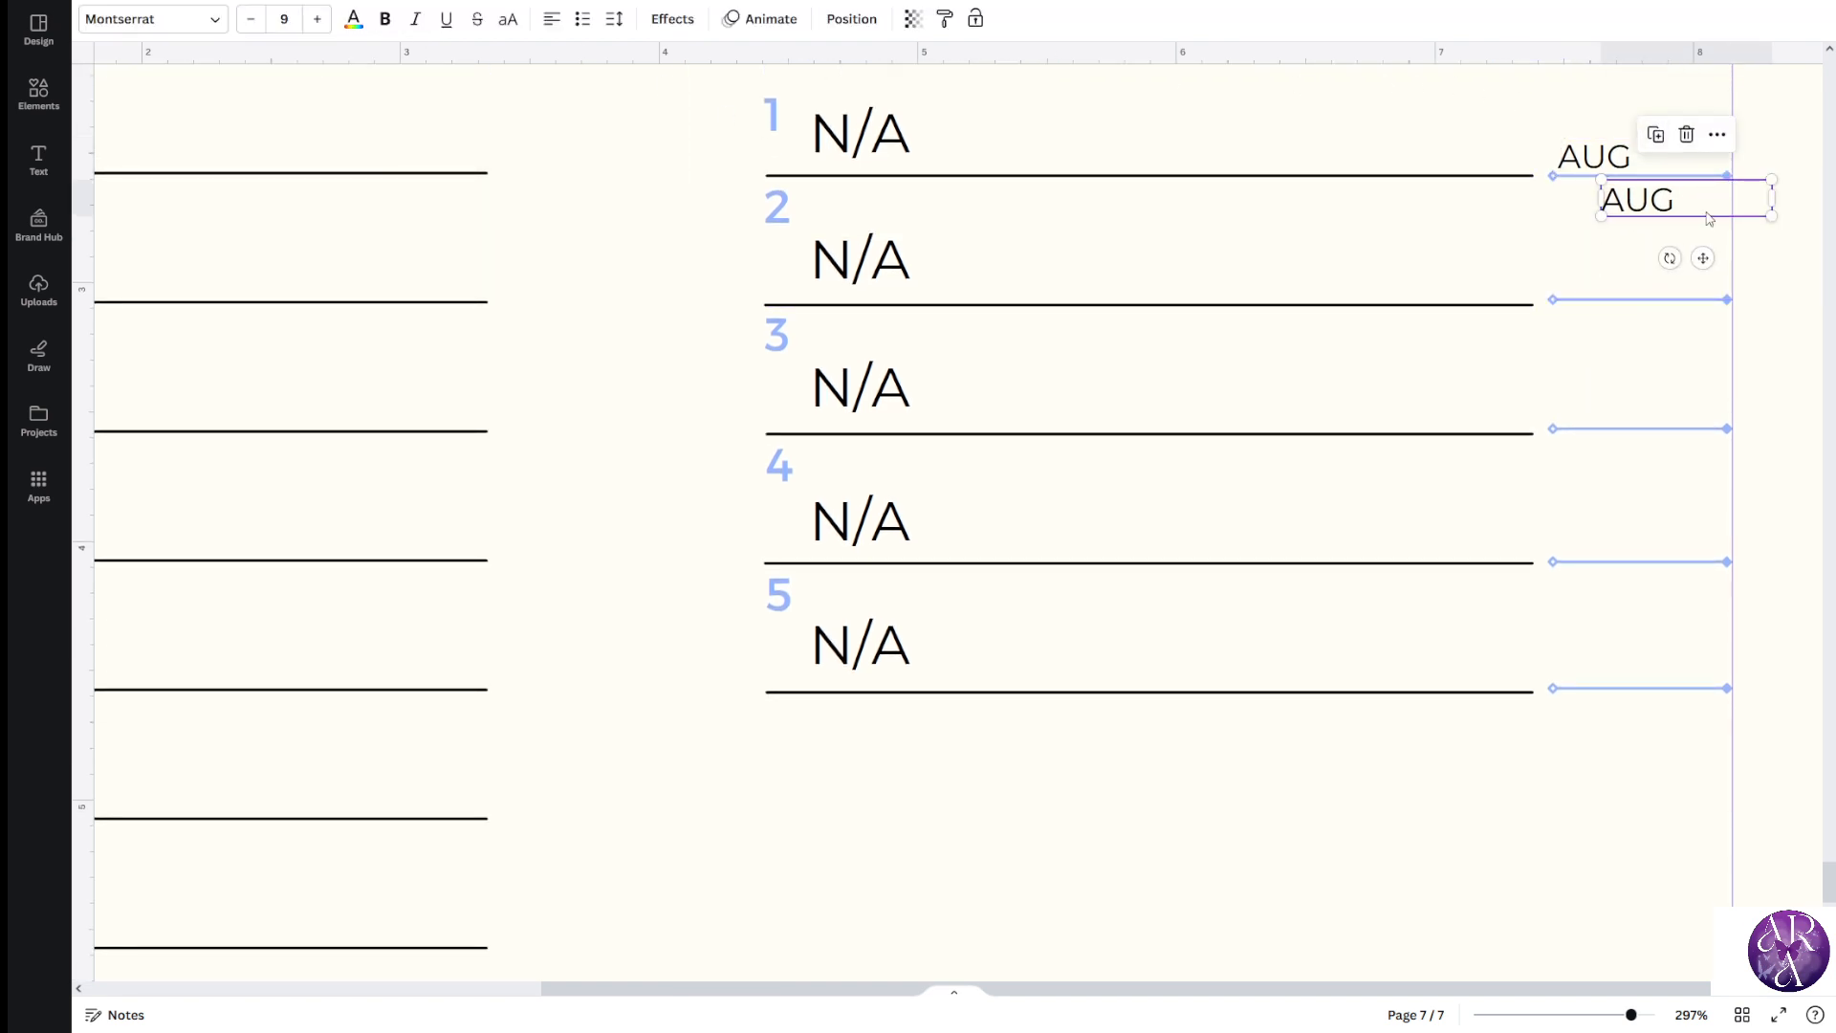
{"action": "left_click_drag", "start_coordinate": [1706, 209], "coordinate": [1662, 285]}
{"action": "left_click", "coordinate": [1613, 215]}
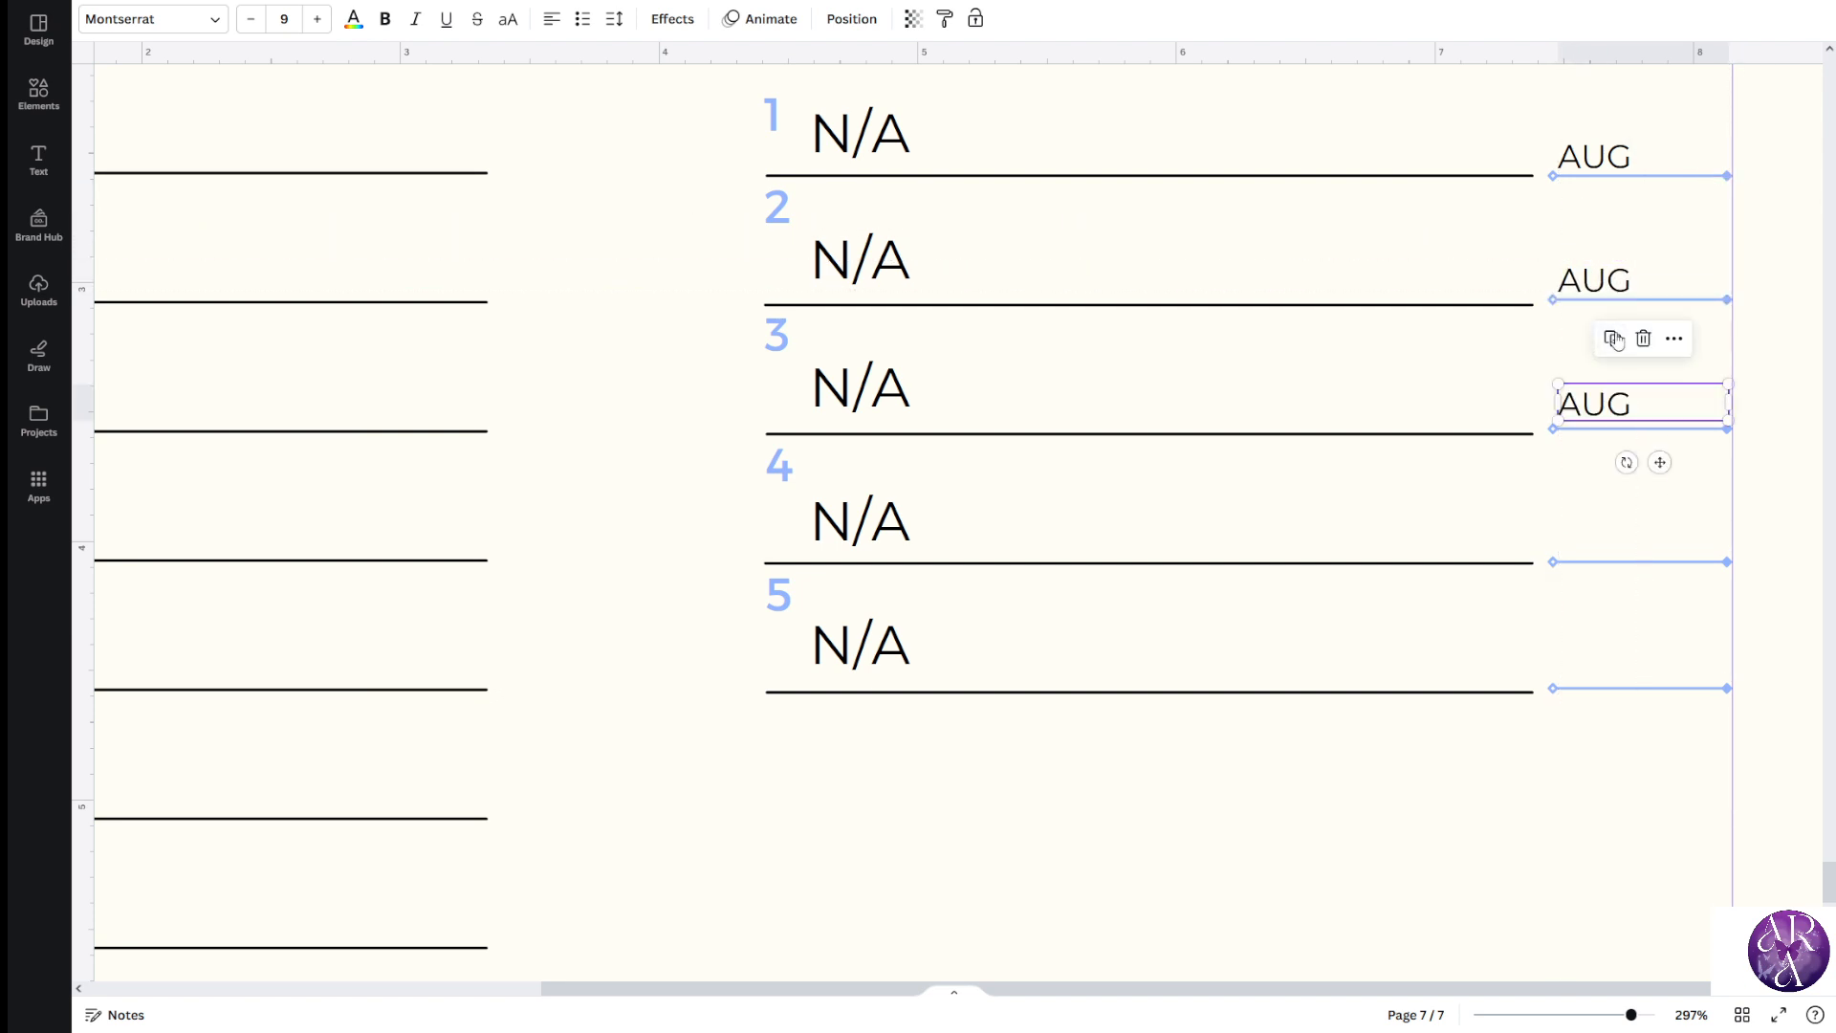
{"action": "left_click_drag", "start_coordinate": [1611, 409], "coordinate": [1609, 409]}
{"action": "left_click", "coordinate": [1610, 345]}
{"action": "left_click_drag", "start_coordinate": [1597, 538], "coordinate": [1598, 540]}
{"action": "left_click", "coordinate": [1616, 479]}
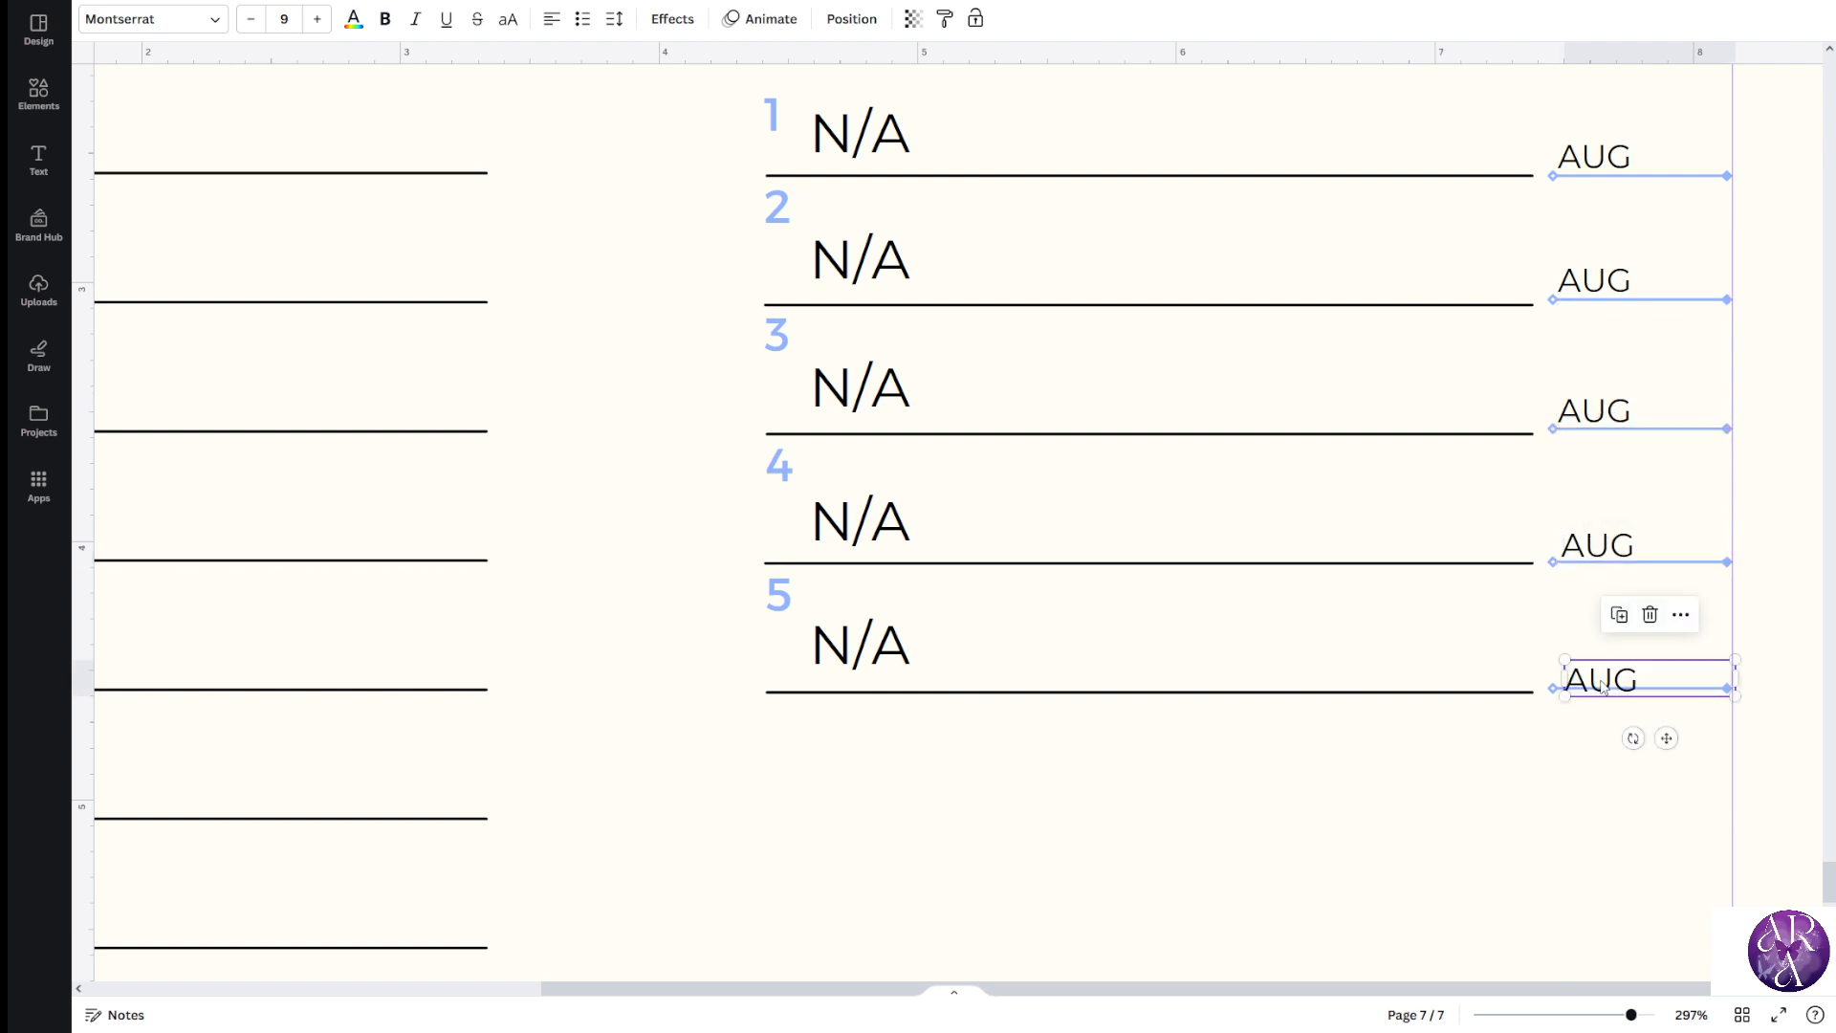
{"action": "left_click_drag", "start_coordinate": [1603, 685], "coordinate": [1595, 667]}
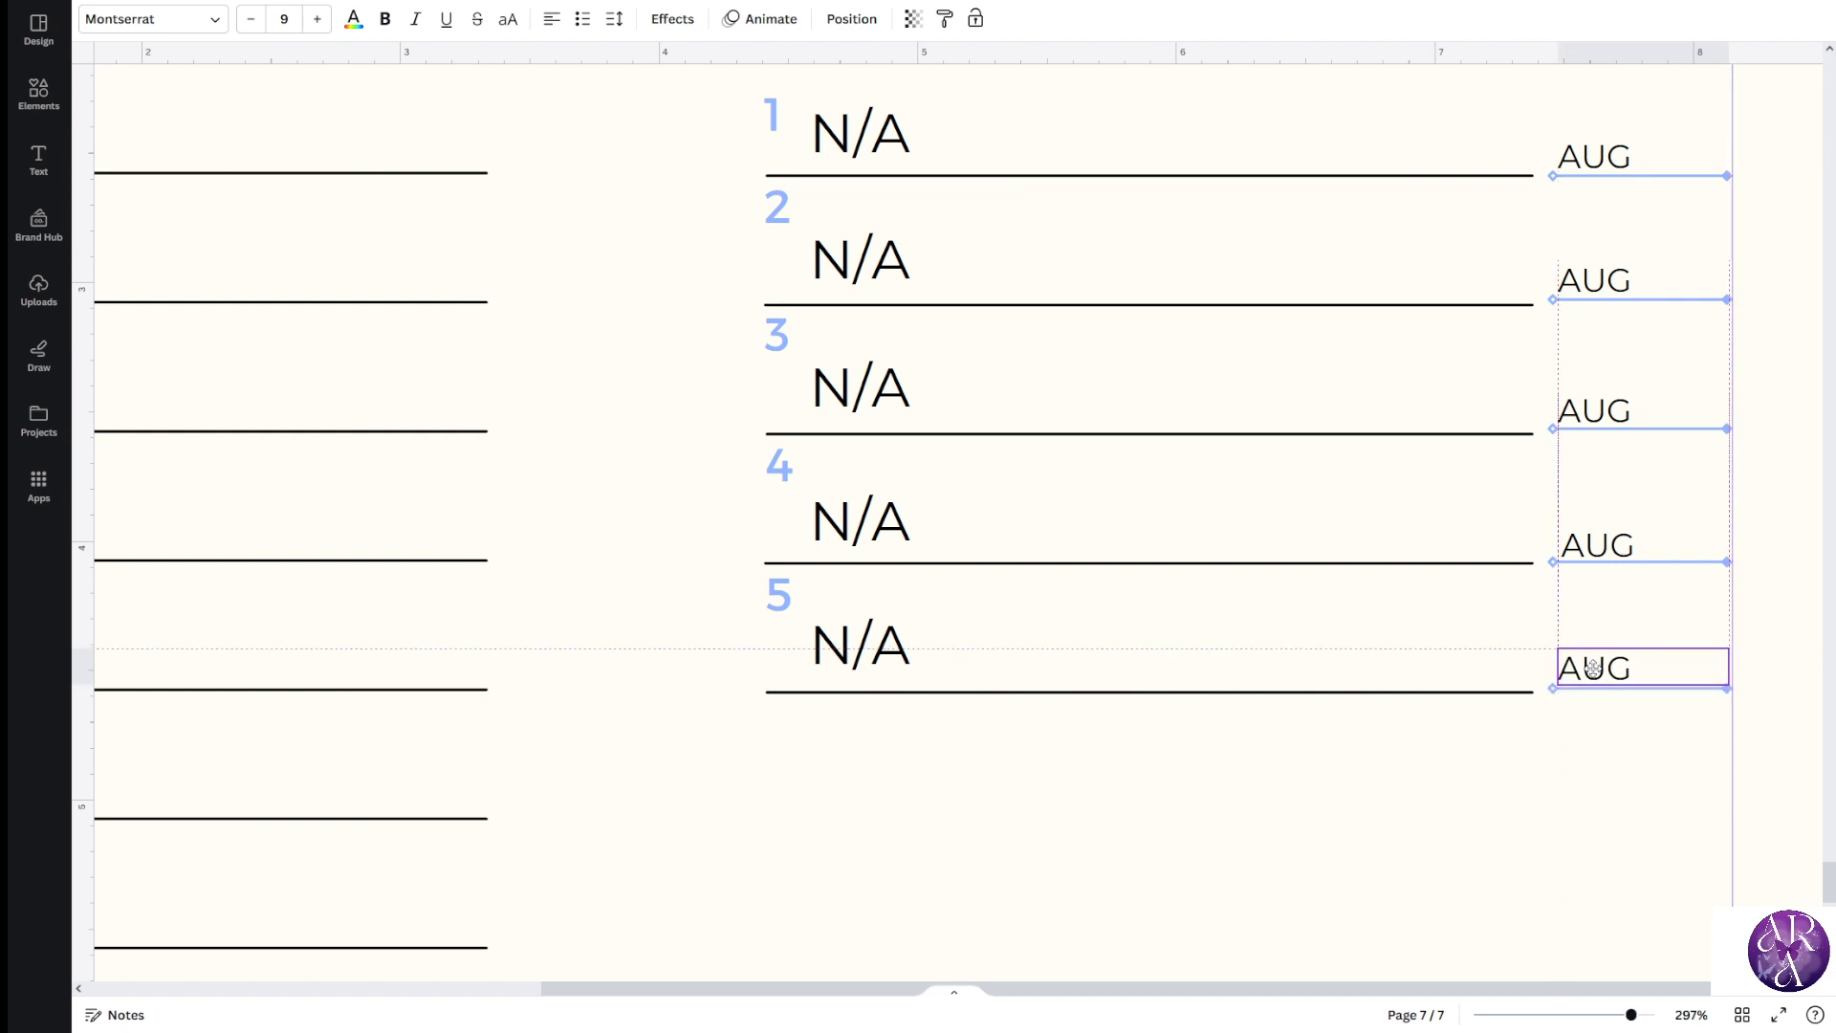
Change homework row 5's due date text to "SEP"
{"action": "double_click", "coordinate": [1595, 666]}
{"action": "type", "text": "SEP"}
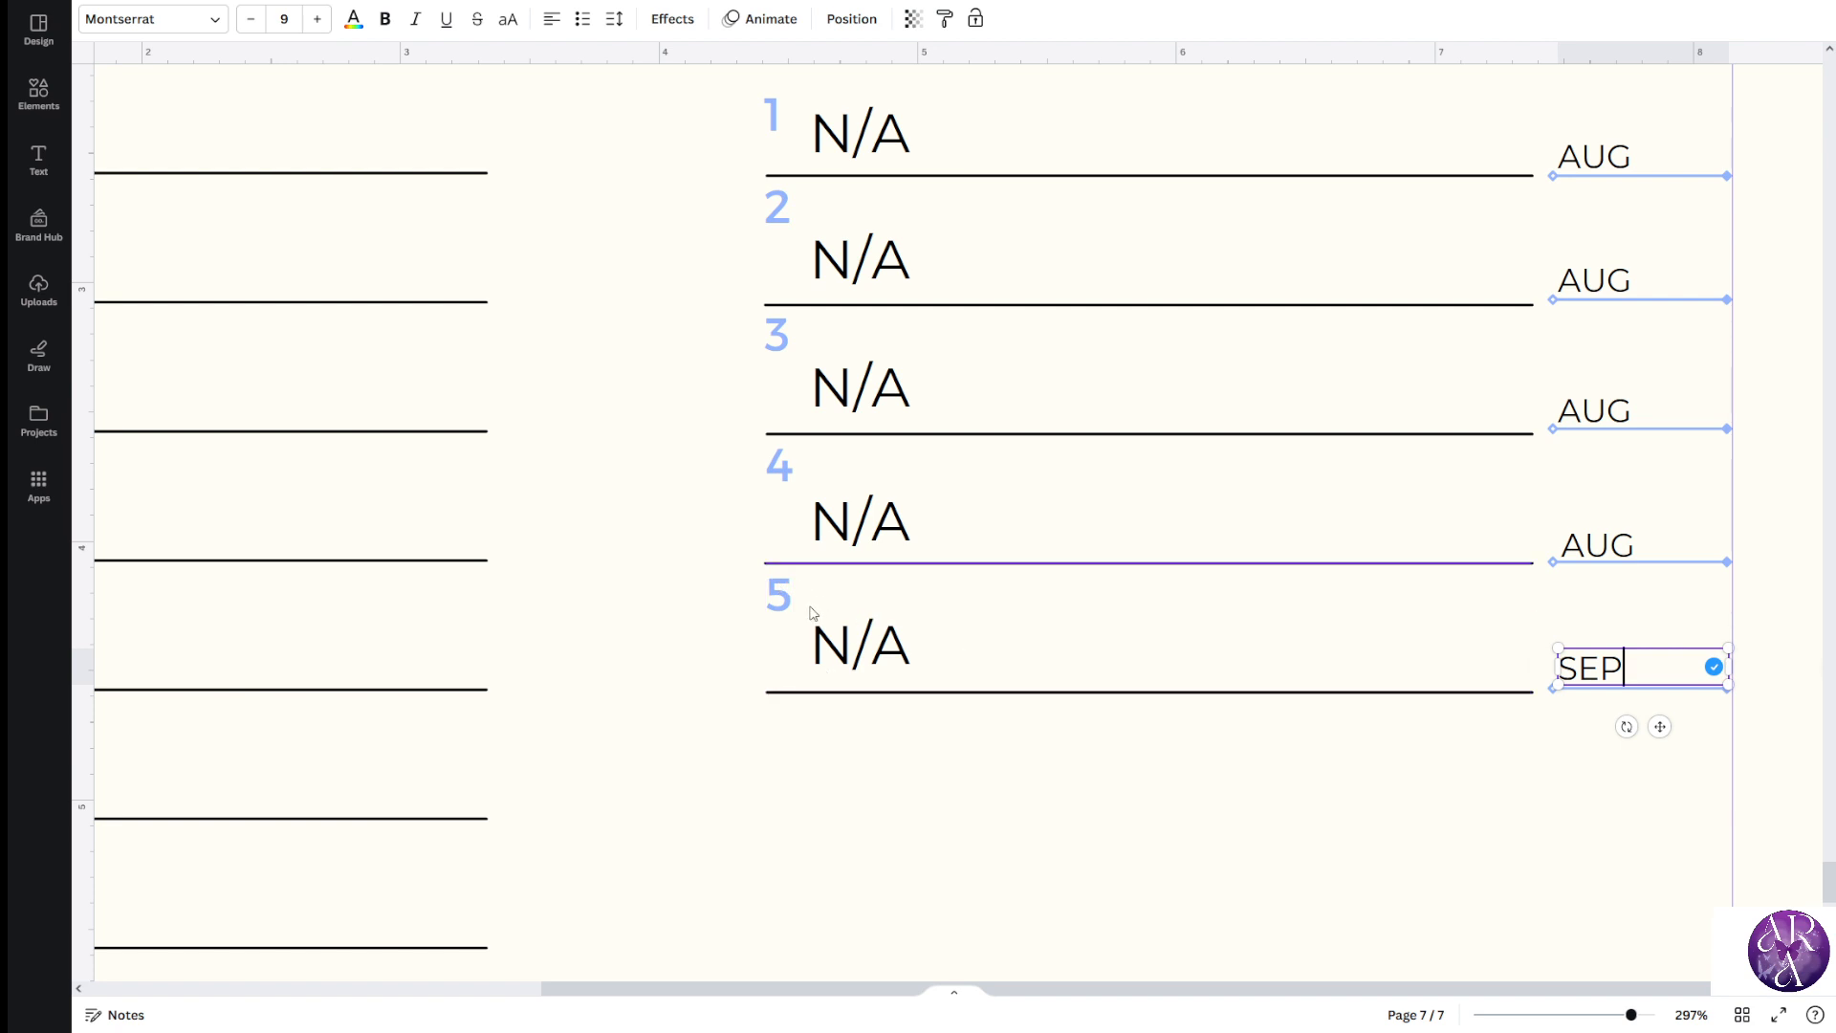
{"action": "scroll", "coordinate": [1312, 545], "scroll_direction": "up", "scroll_amount": 2}
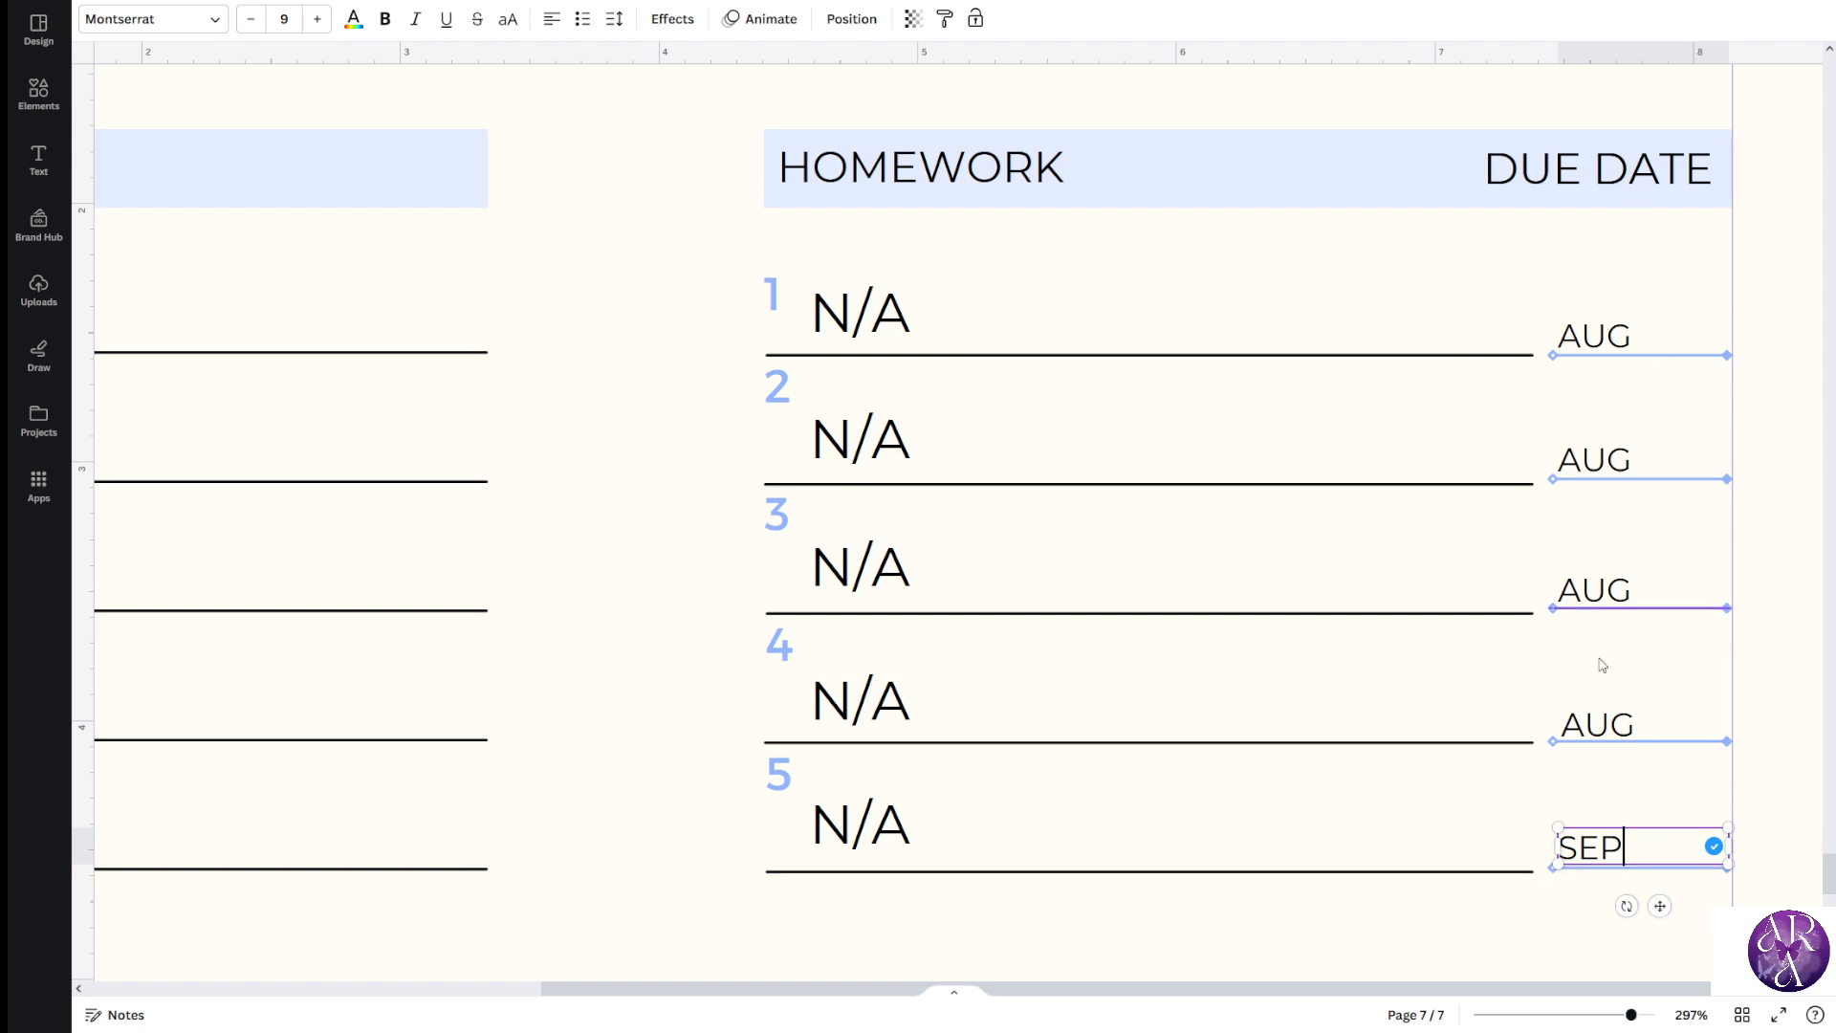
{"action": "left_click", "coordinate": [1768, 610]}
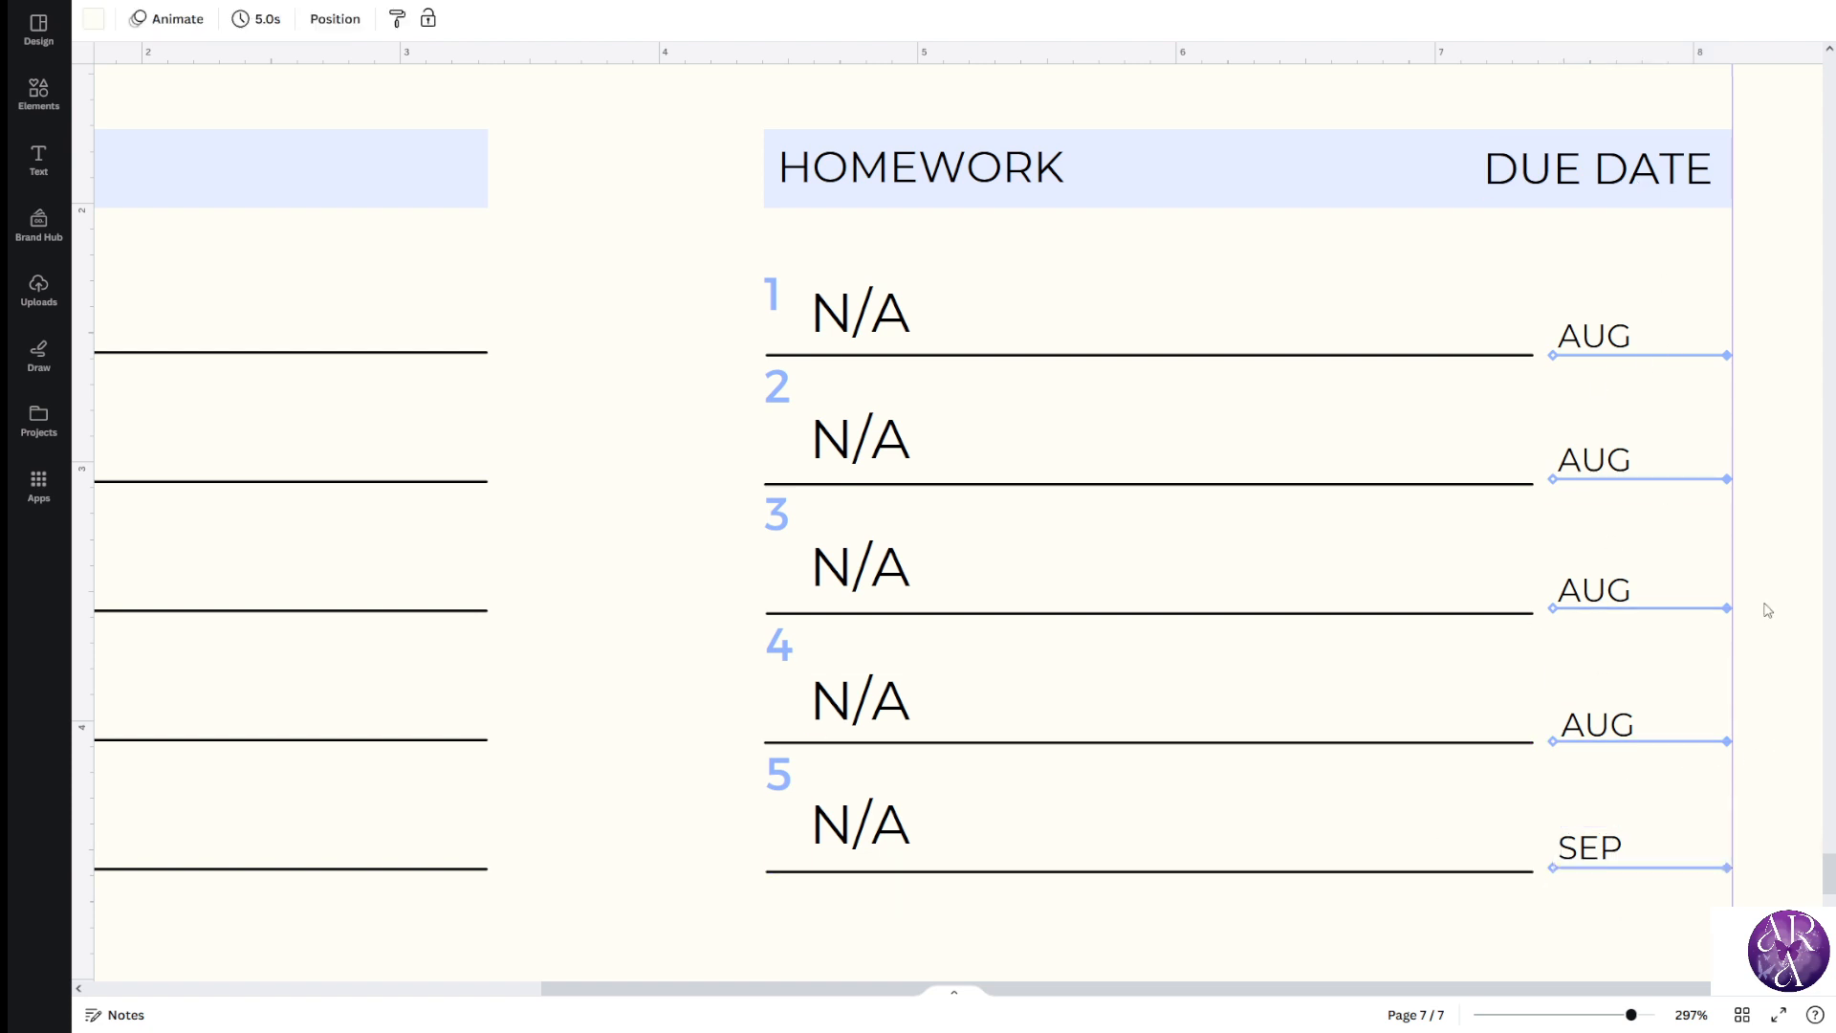
Review page 7's due date column and overall layout, comparing it with the sections on page 6
{"action": "scroll", "coordinate": [1582, 842], "scroll_direction": "down", "scroll_amount": 8}
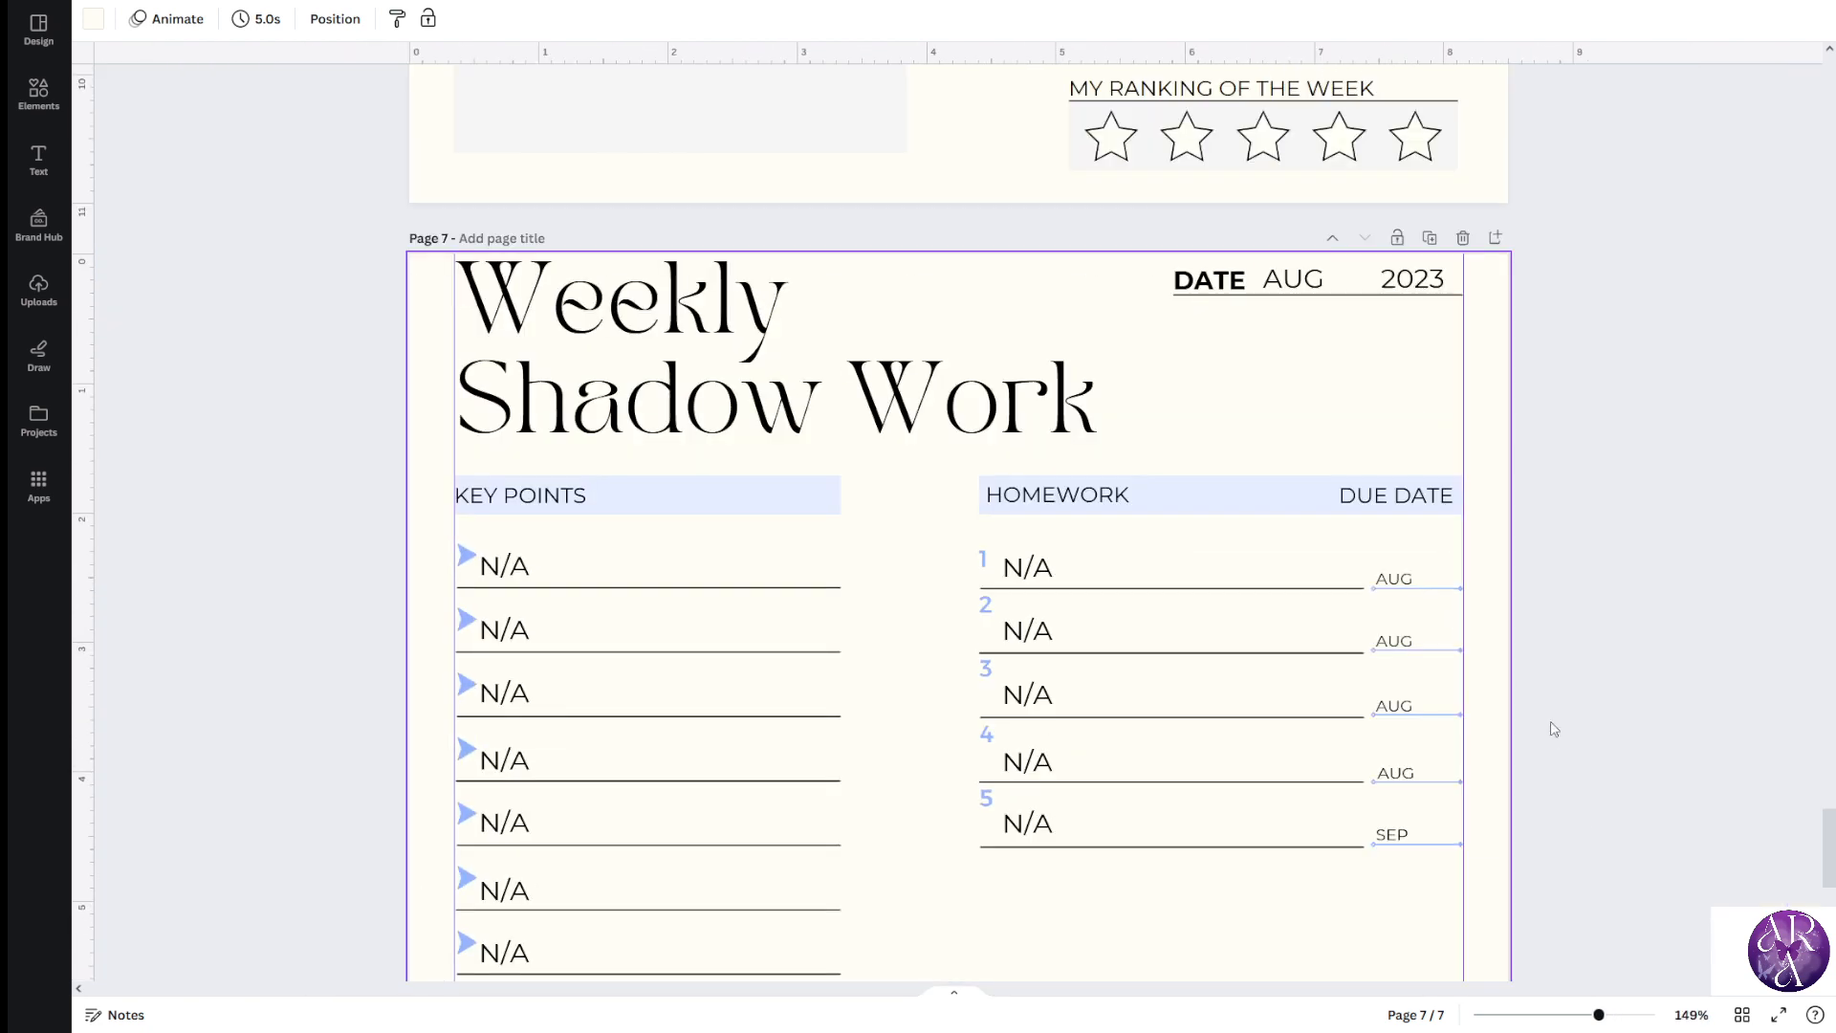
{"action": "scroll", "coordinate": [1358, 760], "scroll_direction": "down", "scroll_amount": 3}
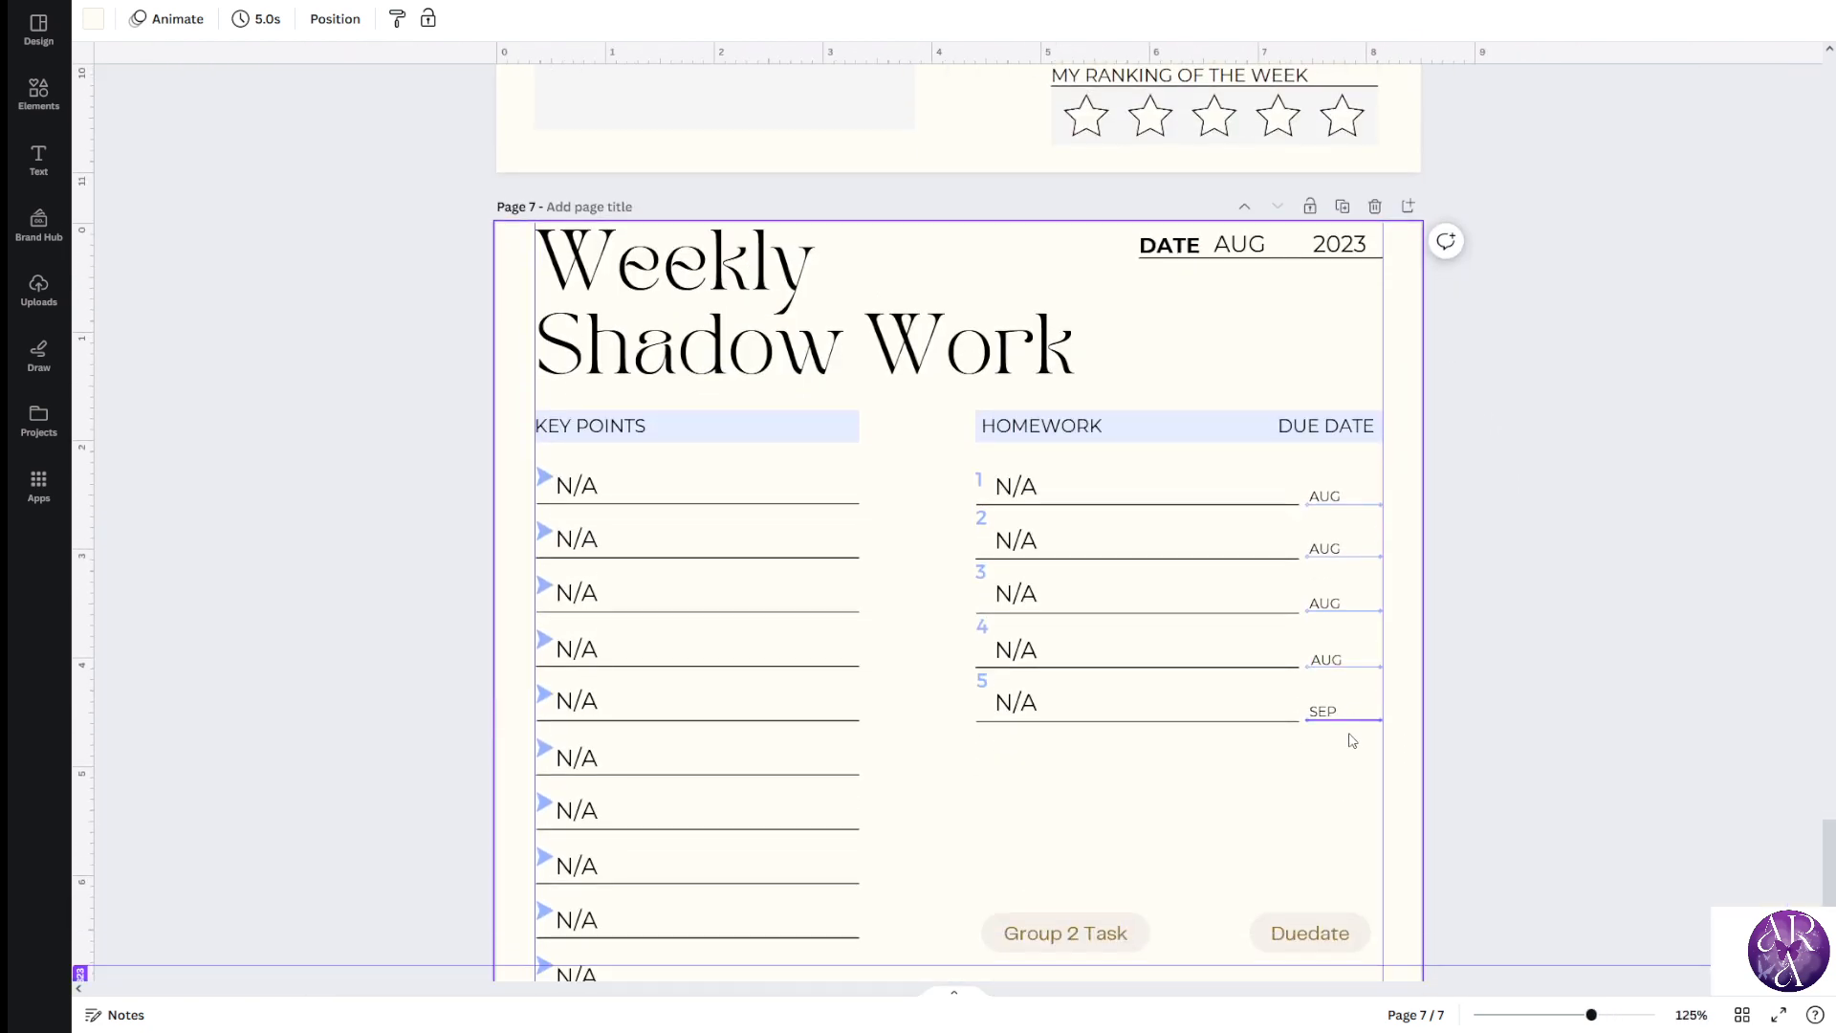
{"action": "scroll", "coordinate": [1502, 603], "scroll_direction": "down", "scroll_amount": 3}
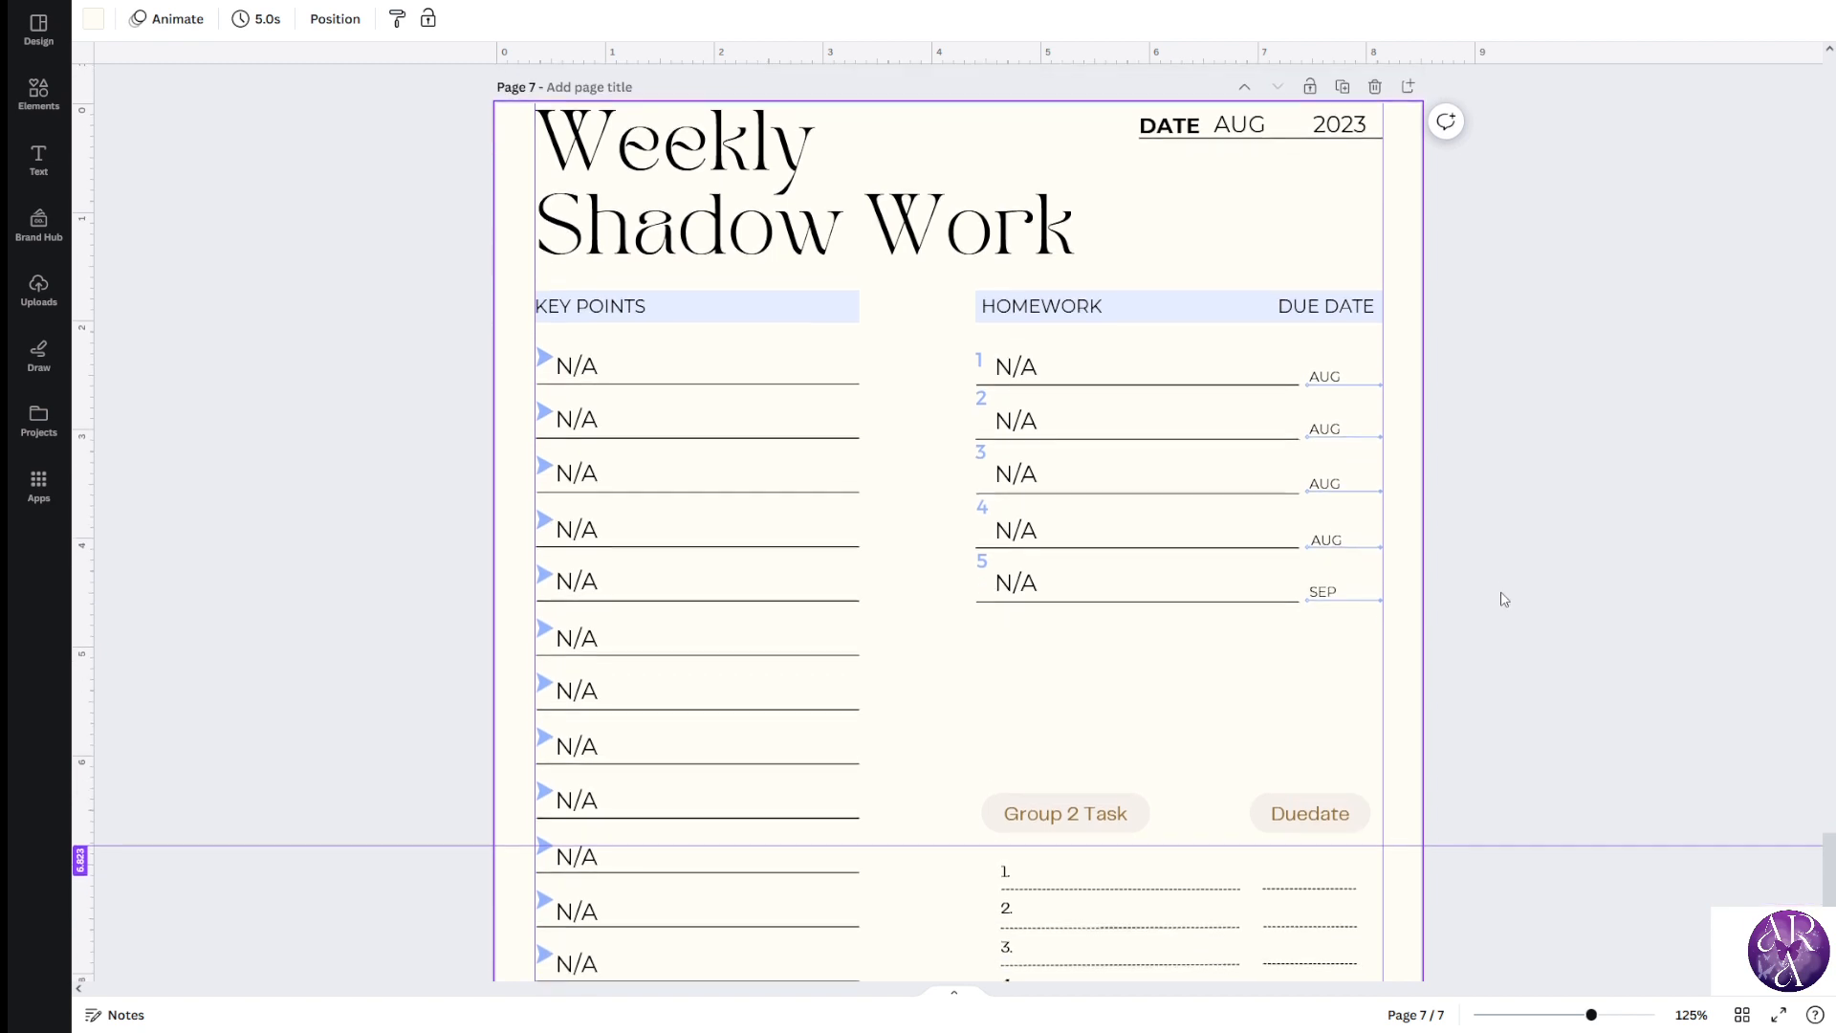
{"action": "left_click", "coordinate": [1344, 258]}
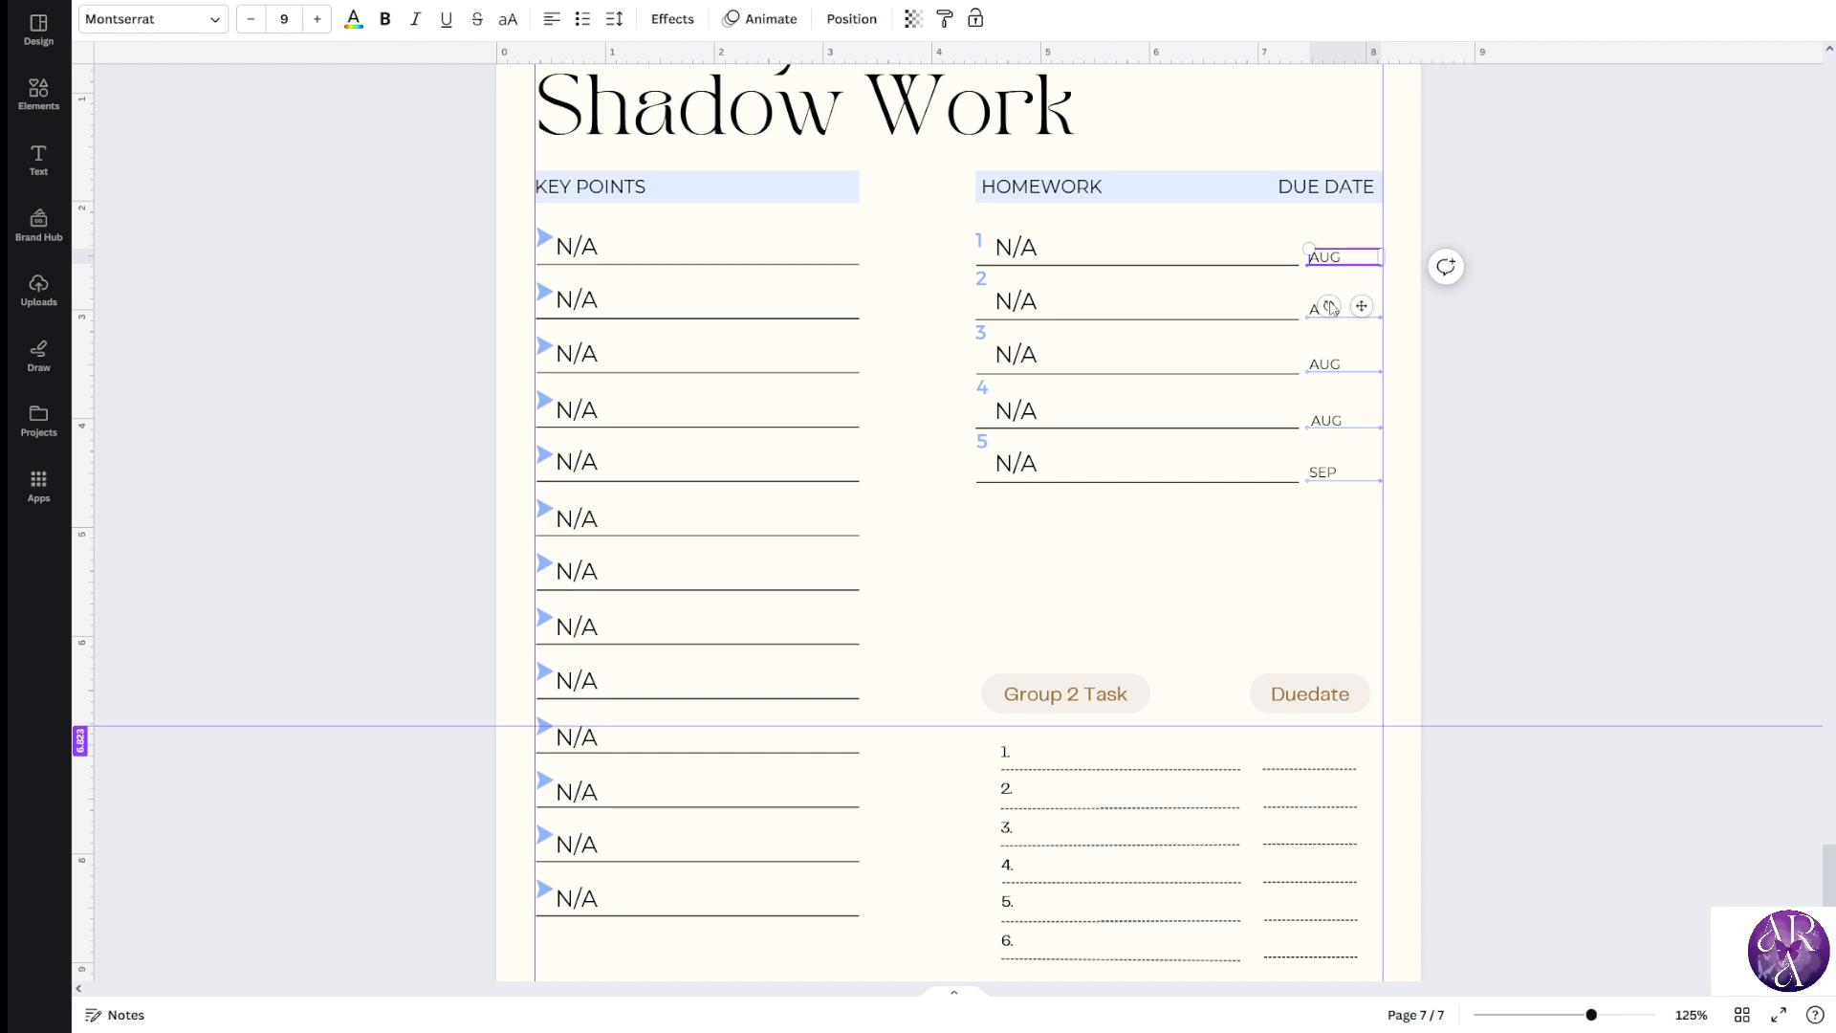
{"action": "left_click", "coordinate": [1478, 504]}
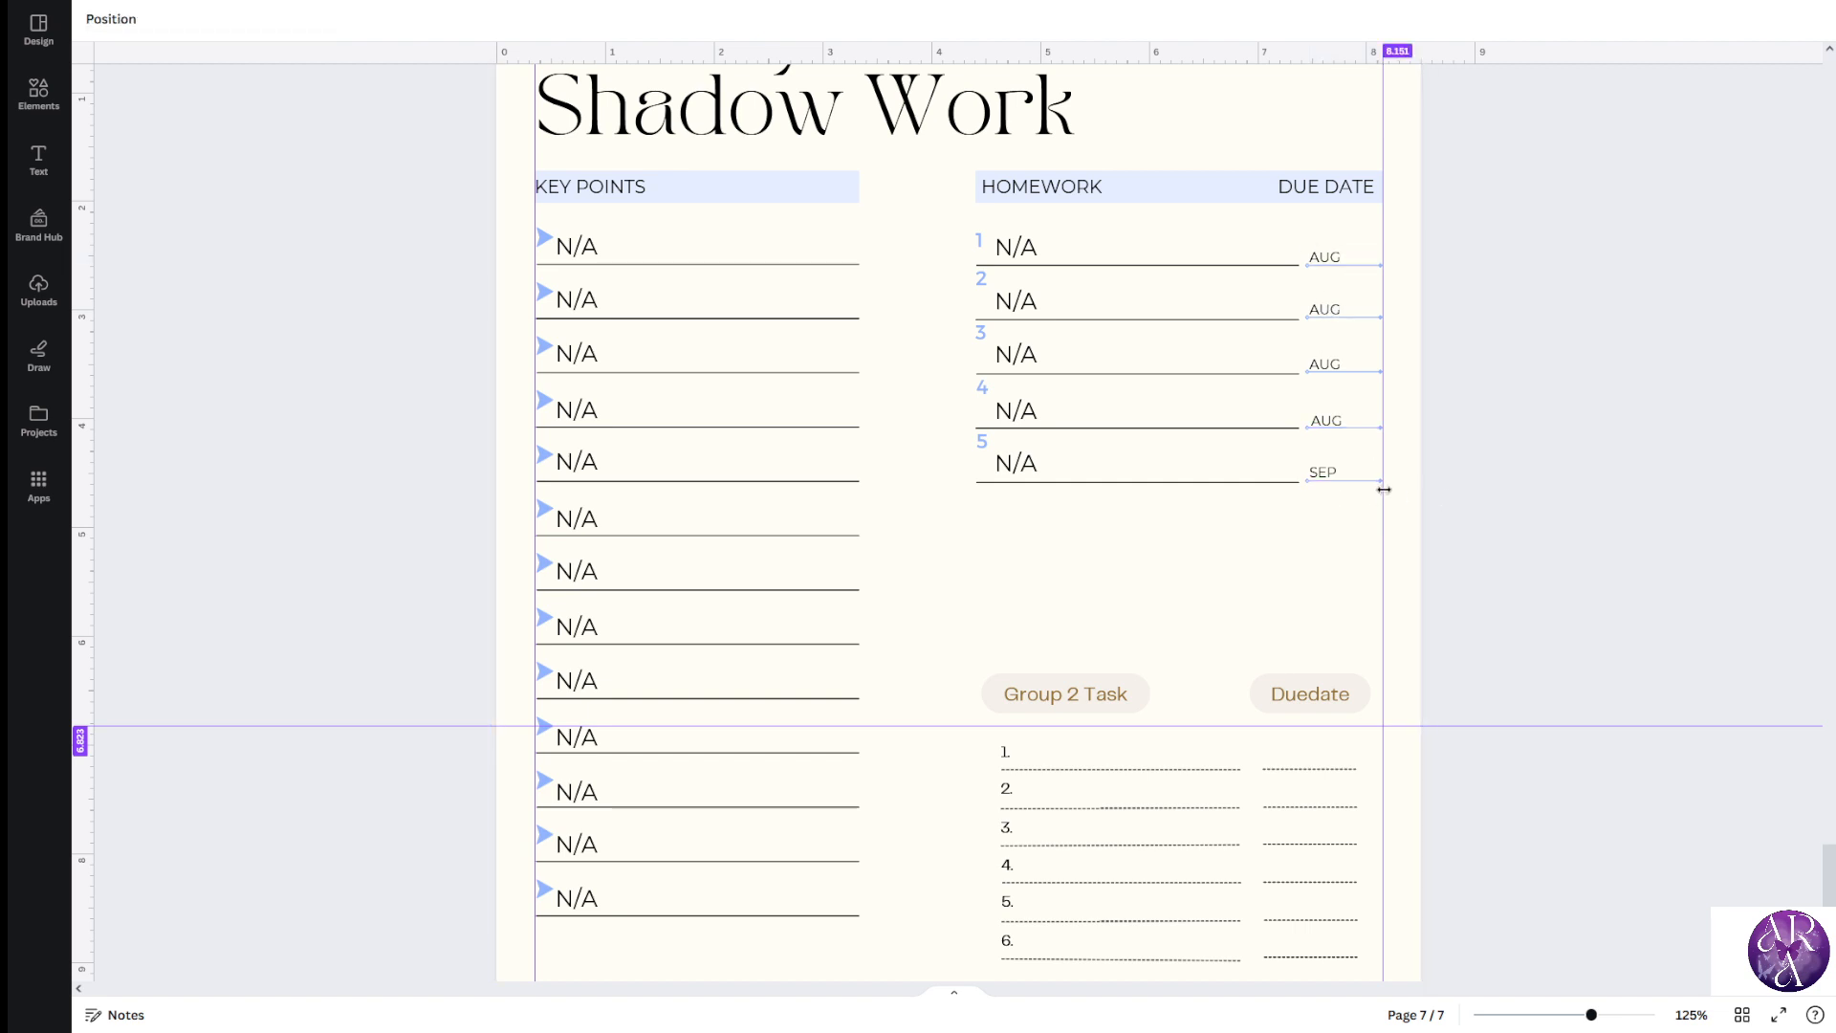
{"action": "scroll", "coordinate": [1383, 490], "scroll_direction": "up", "scroll_amount": 2}
{"action": "scroll", "coordinate": [1451, 510], "scroll_direction": "up", "scroll_amount": 12}
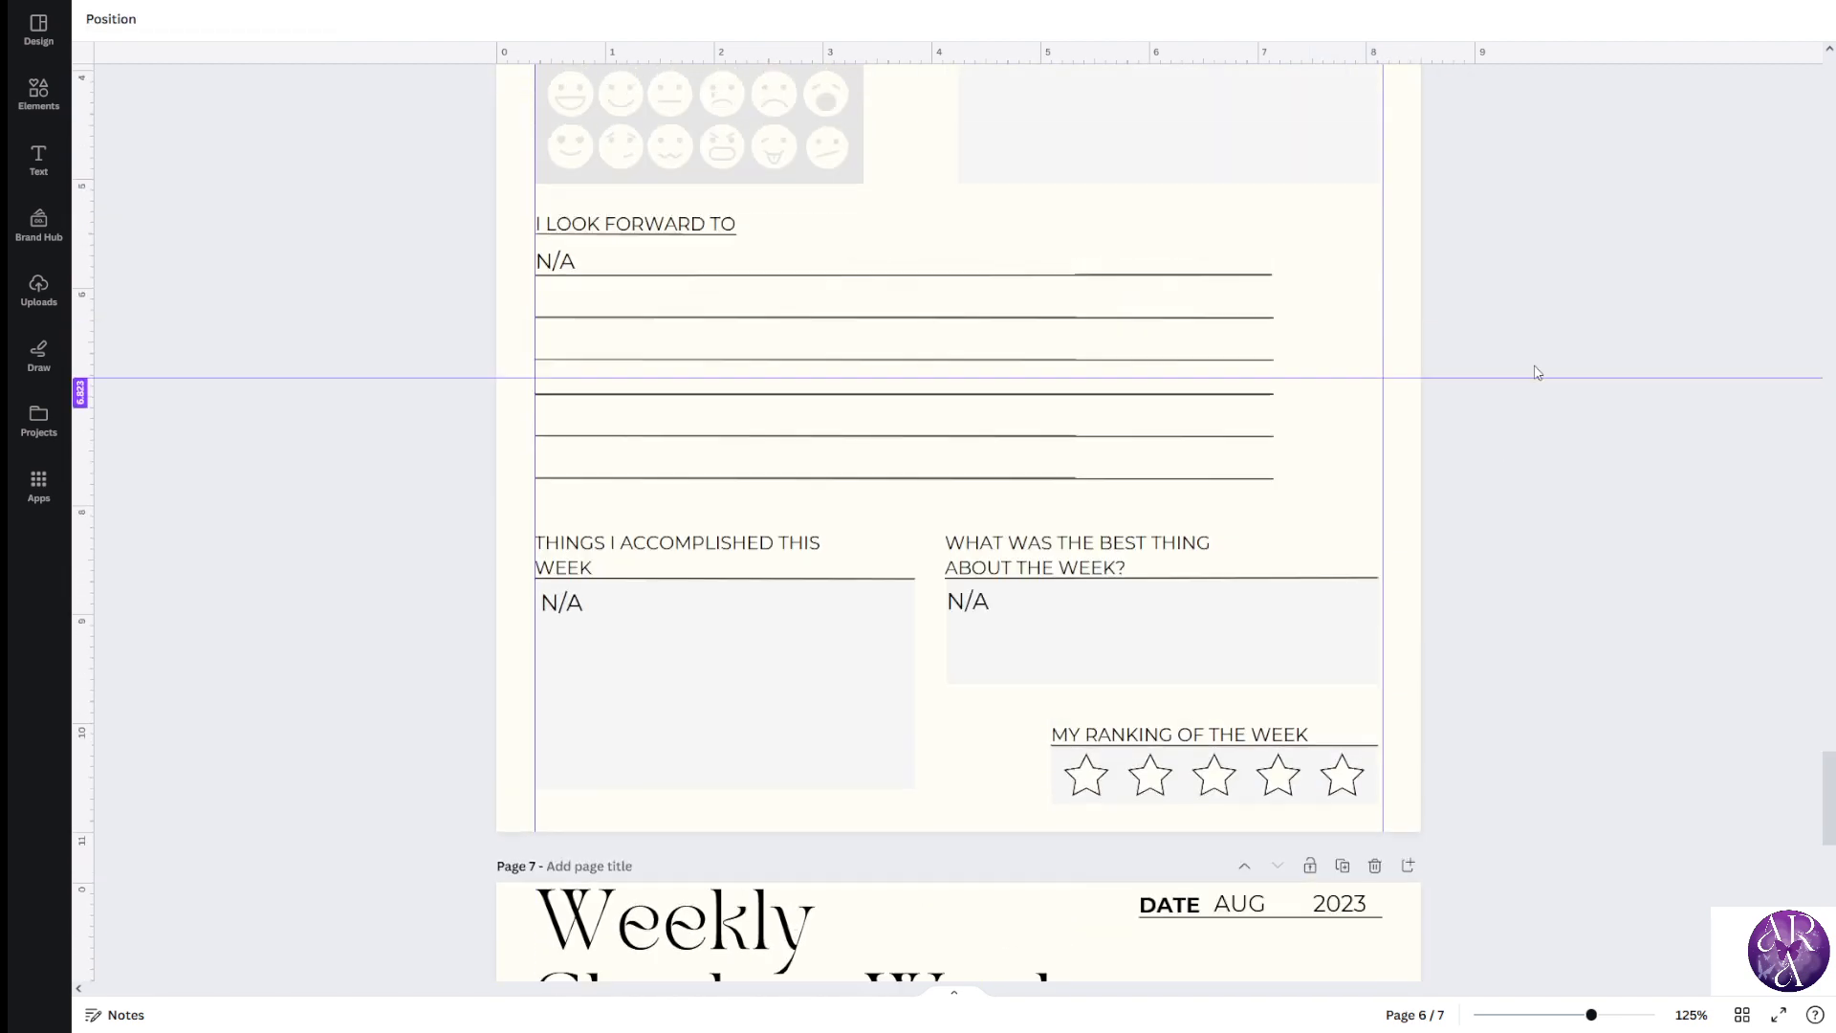
{"action": "scroll", "coordinate": [991, 440], "scroll_direction": "down", "scroll_amount": 10}
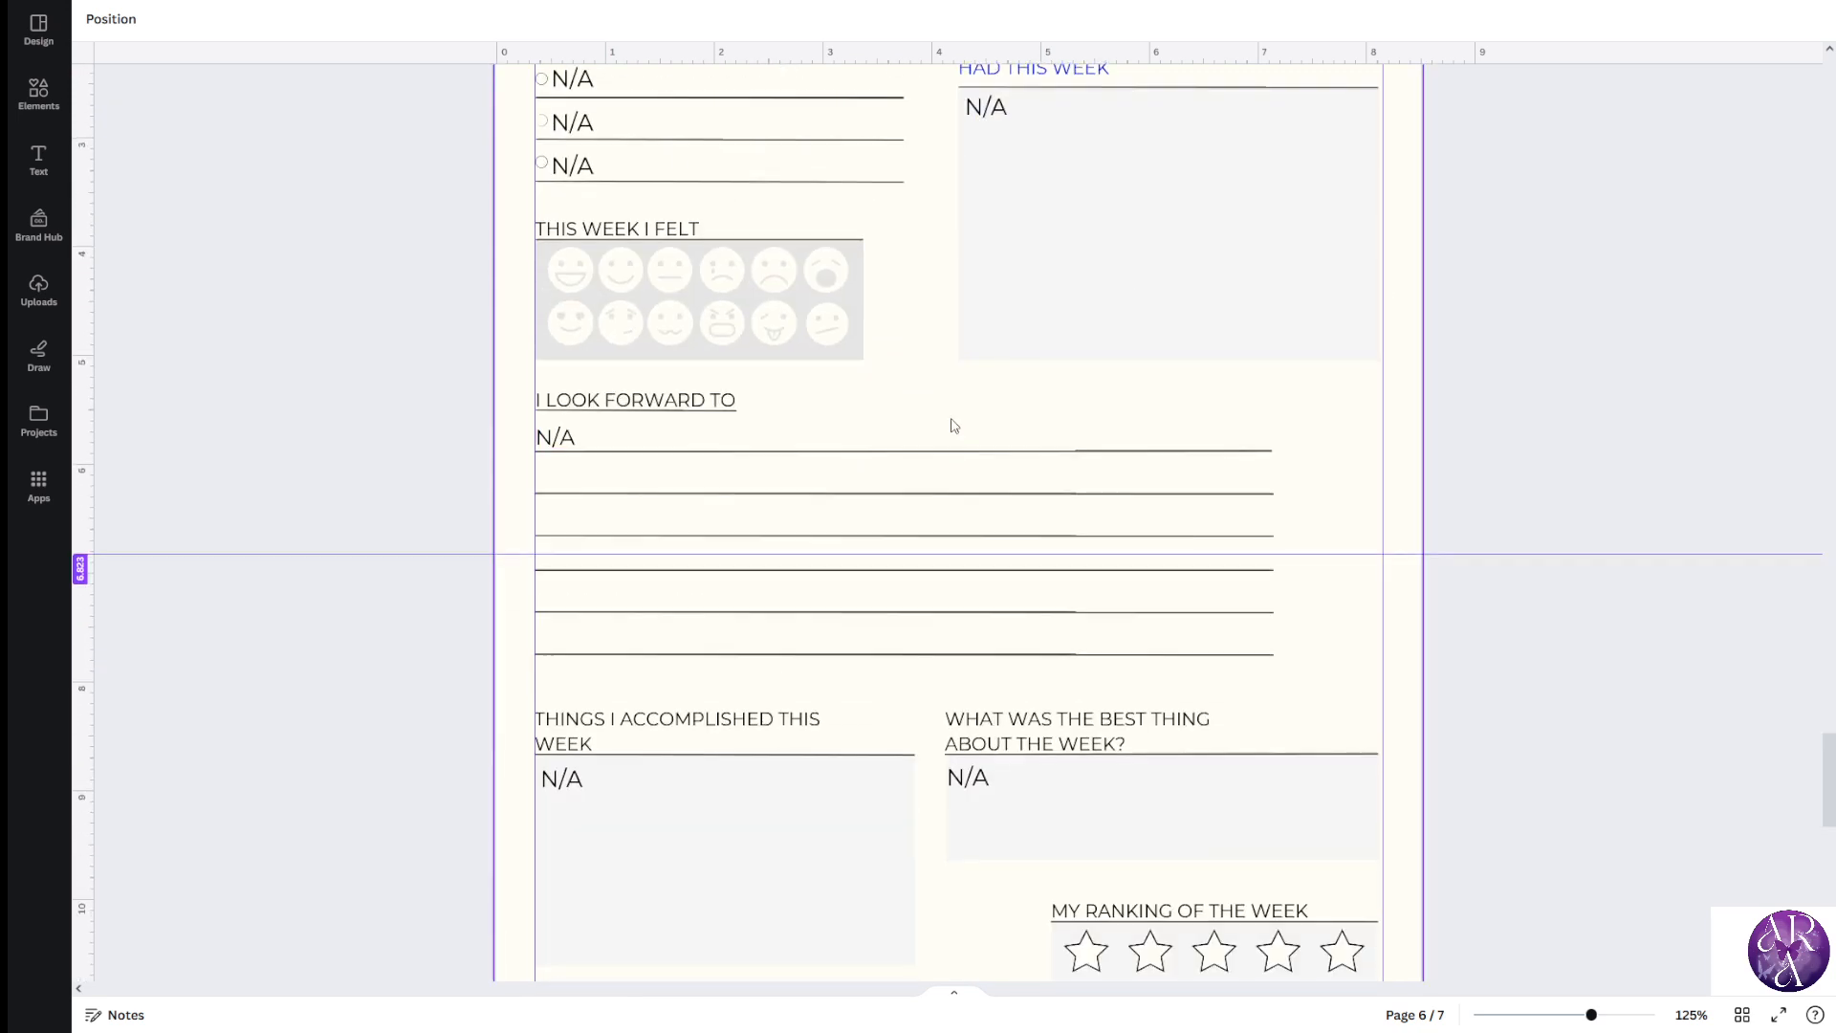
{"action": "scroll", "coordinate": [1015, 439], "scroll_direction": "down", "scroll_amount": 2}
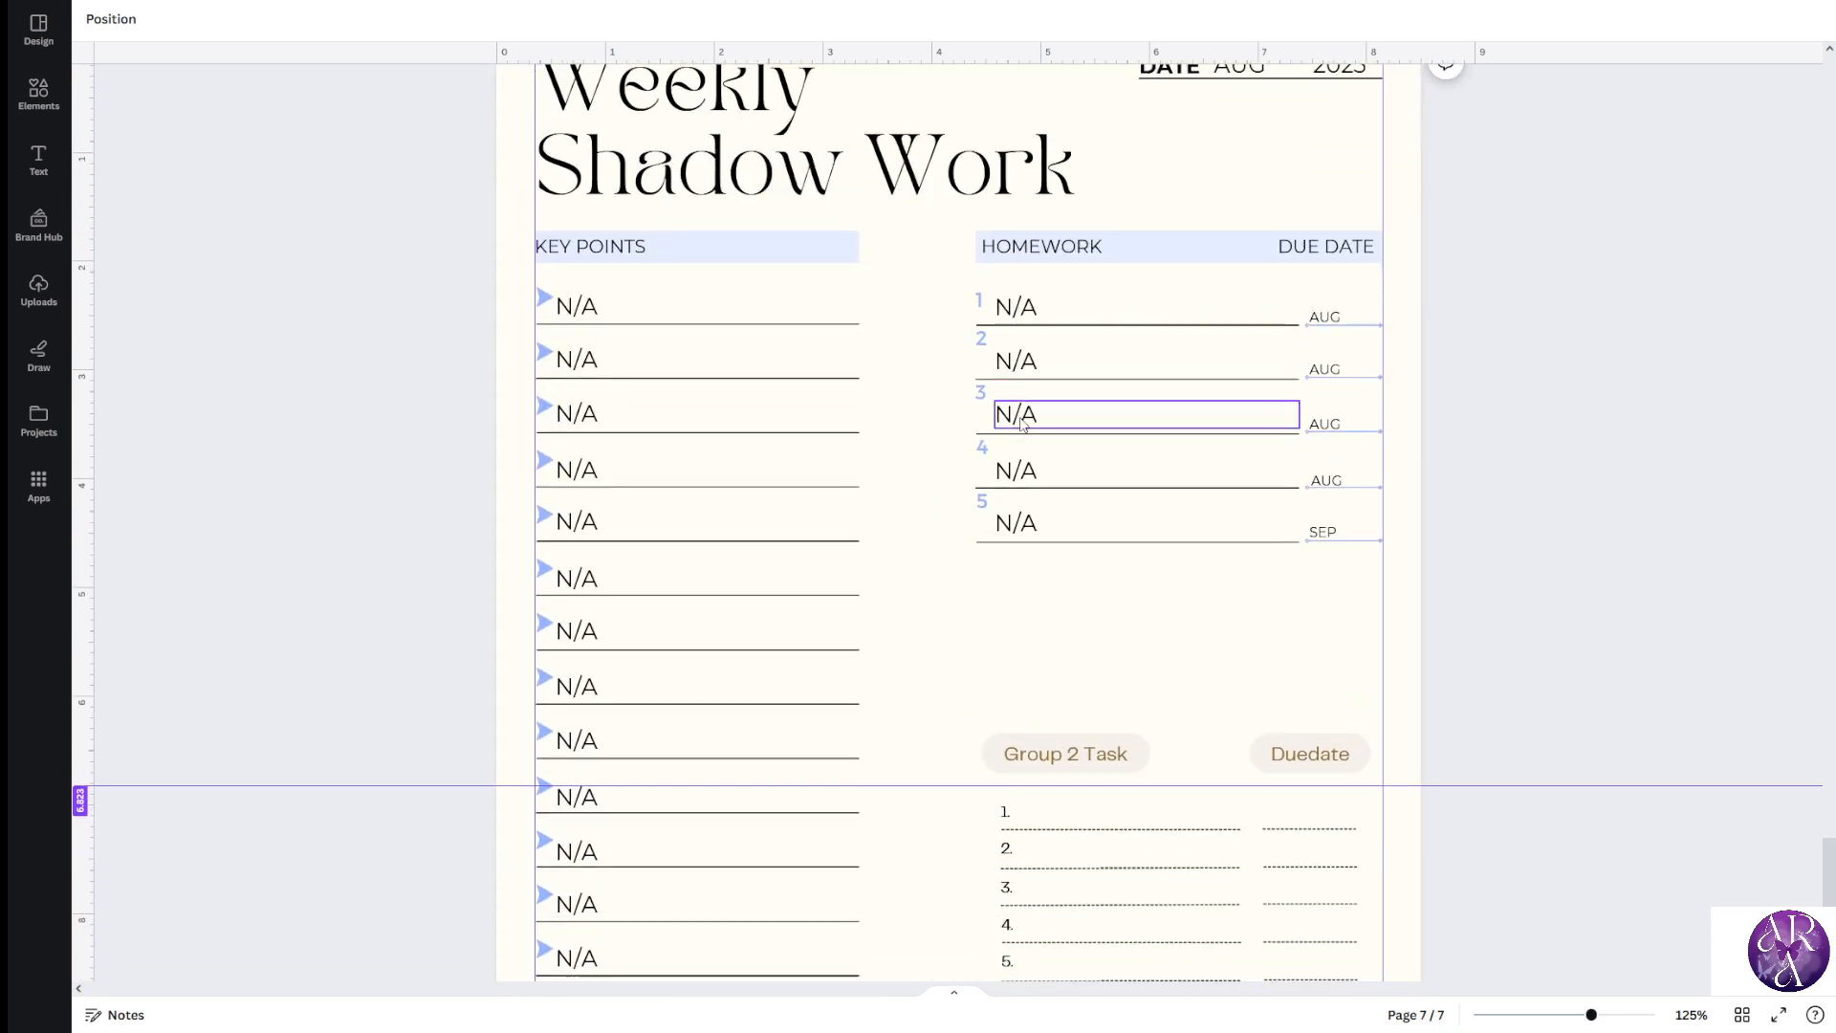
{"action": "scroll", "coordinate": [1023, 425], "scroll_direction": "down", "scroll_amount": 1}
{"action": "scroll", "coordinate": [1022, 425], "scroll_direction": "up", "scroll_amount": 1}
{"action": "scroll", "coordinate": [856, 398], "scroll_direction": "down", "scroll_amount": 2}
{"action": "scroll", "coordinate": [688, 225], "scroll_direction": "up", "scroll_amount": 2}
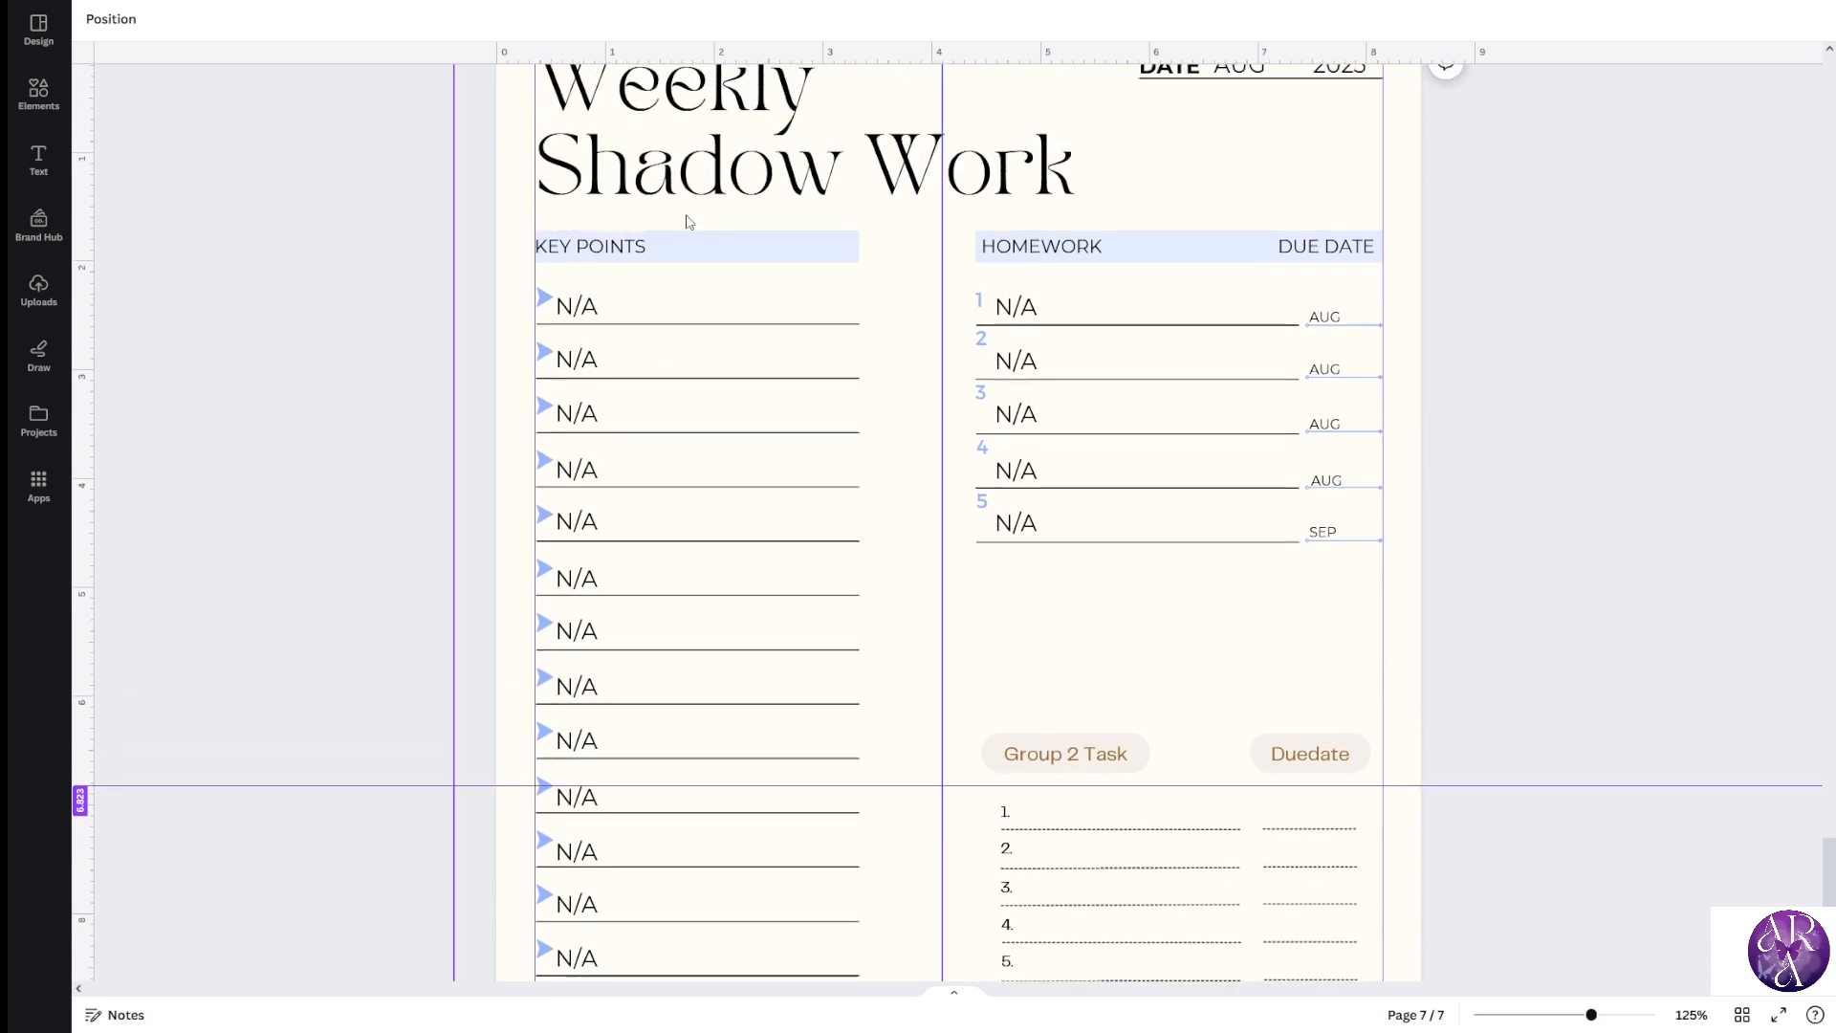
Delete the "Group 2 Task" and "Duedate" section with its six numbered dotted rows from page 7
{"action": "scroll", "coordinate": [928, 421], "scroll_direction": "down", "scroll_amount": 2}
{"action": "scroll", "coordinate": [931, 439], "scroll_direction": "down", "scroll_amount": 2}
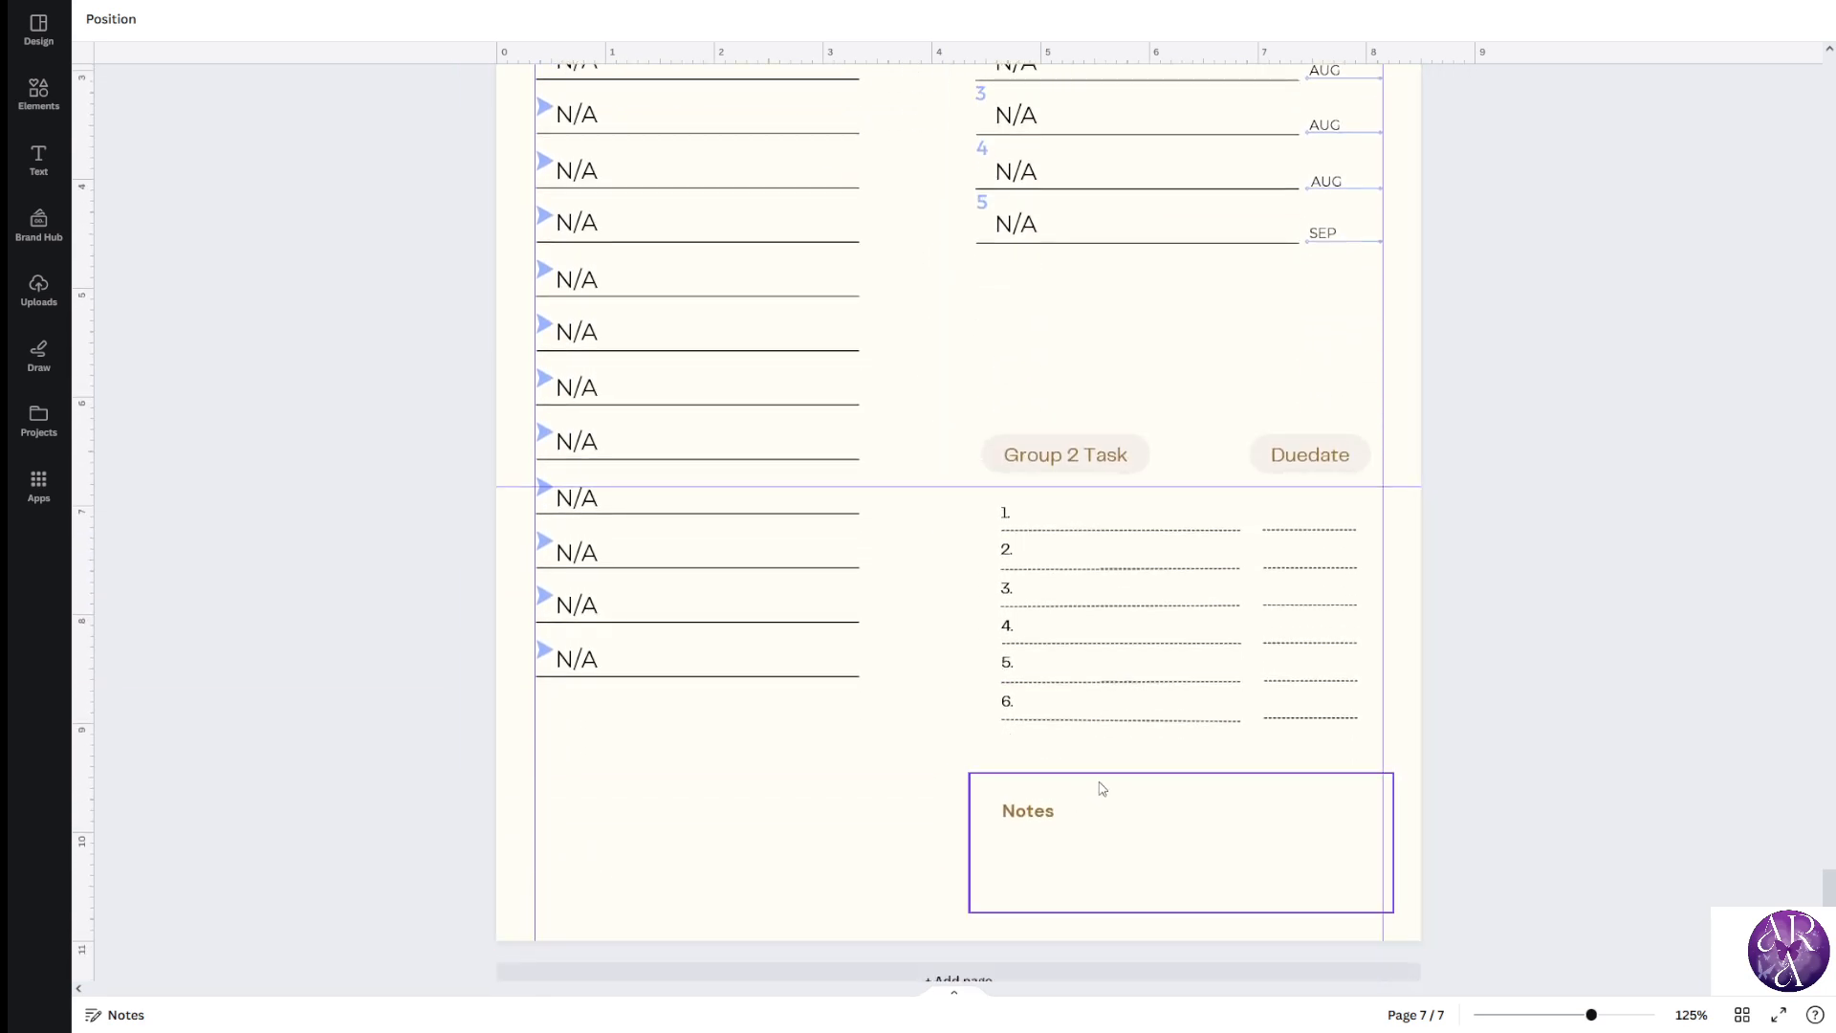
{"action": "scroll", "coordinate": [1025, 837], "scroll_direction": "up", "scroll_amount": 1}
{"action": "scroll", "coordinate": [1038, 837], "scroll_direction": "down", "scroll_amount": 1}
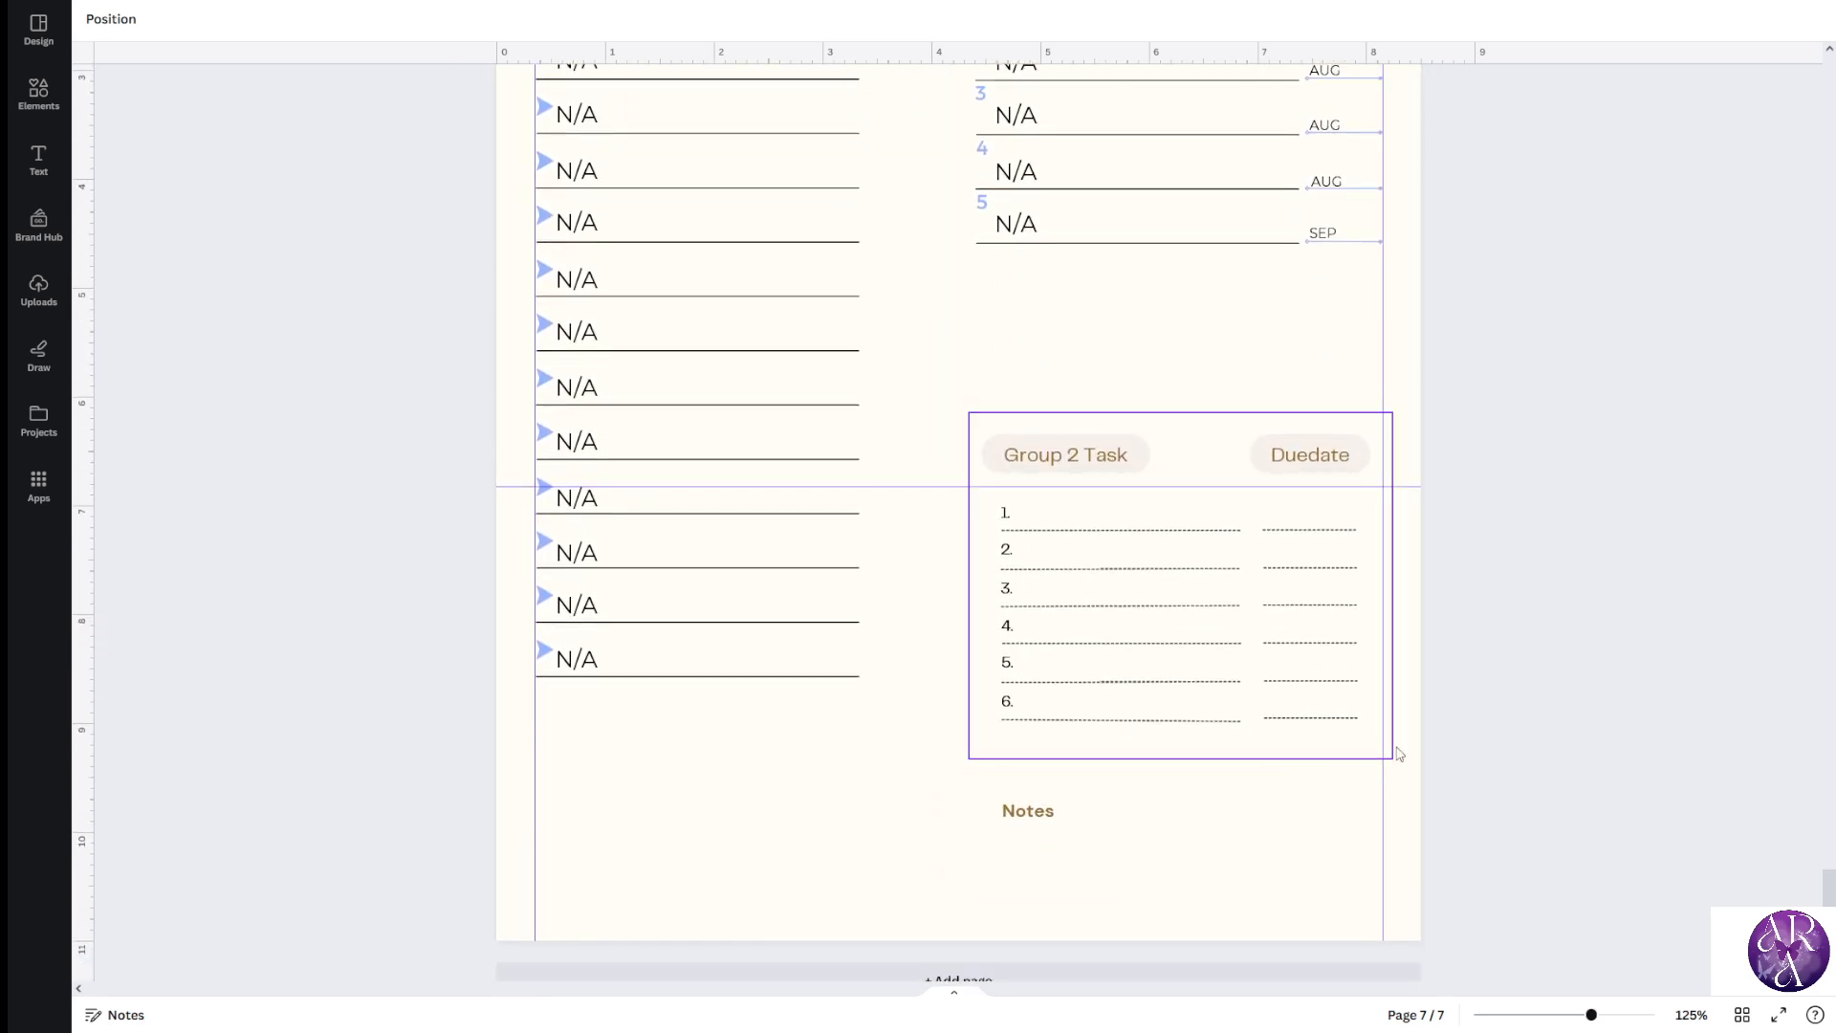
{"action": "left_click_drag", "start_coordinate": [1453, 746], "coordinate": [949, 408]}
{"action": "key", "text": "Delete"}
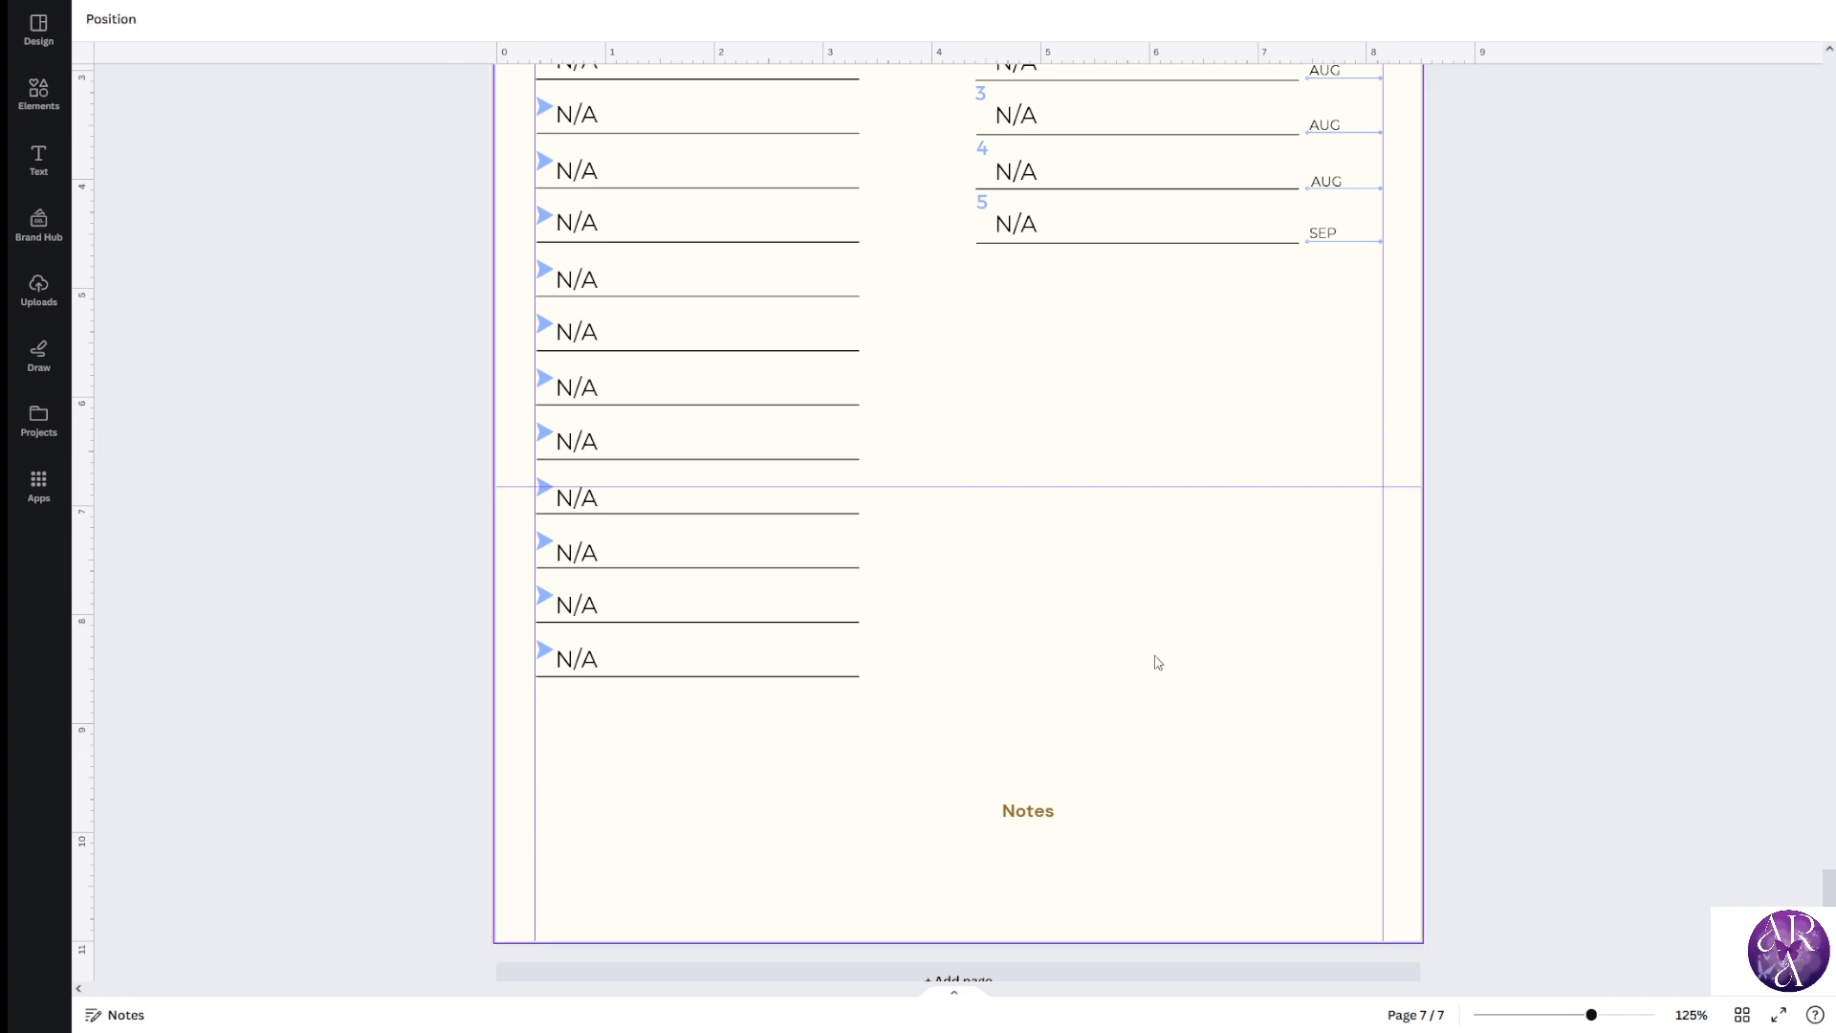
Delete the old "Notes" heading and its blank box from the lower part of page 7
{"action": "left_click", "coordinate": [1014, 825]}
{"action": "key", "text": "Delete"}
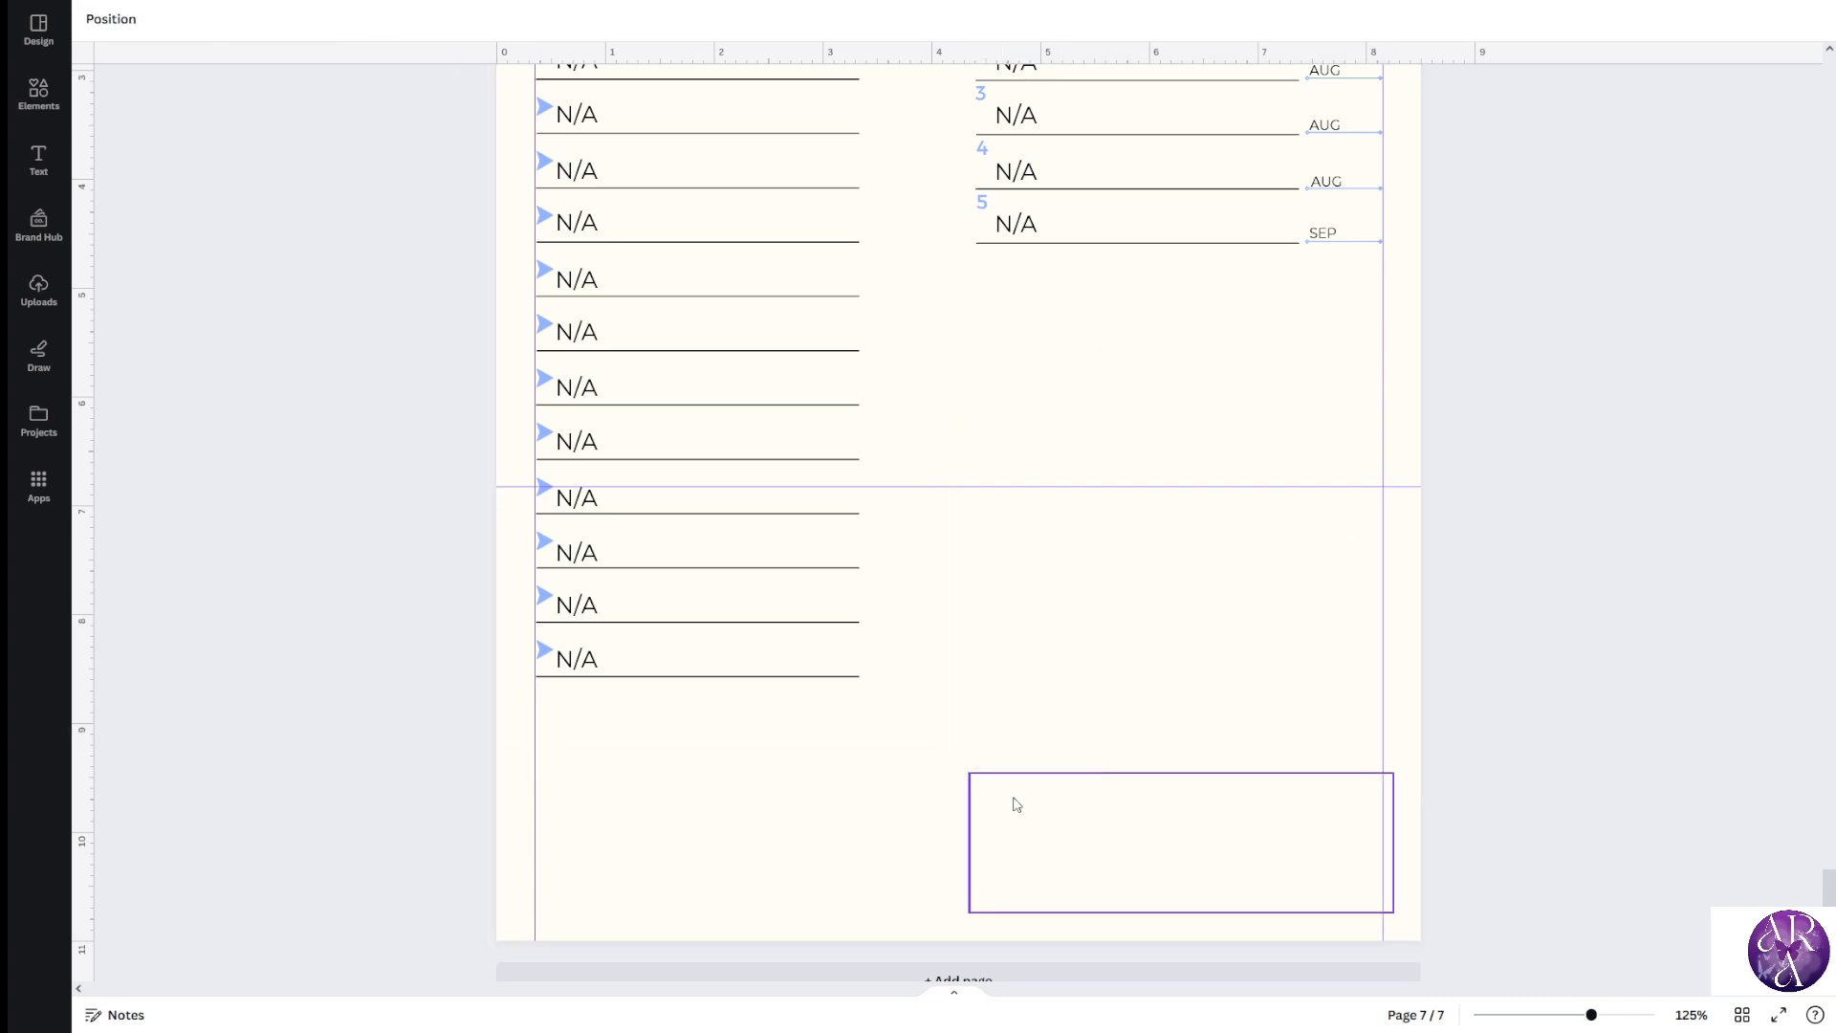
{"action": "left_click", "coordinate": [1131, 896]}
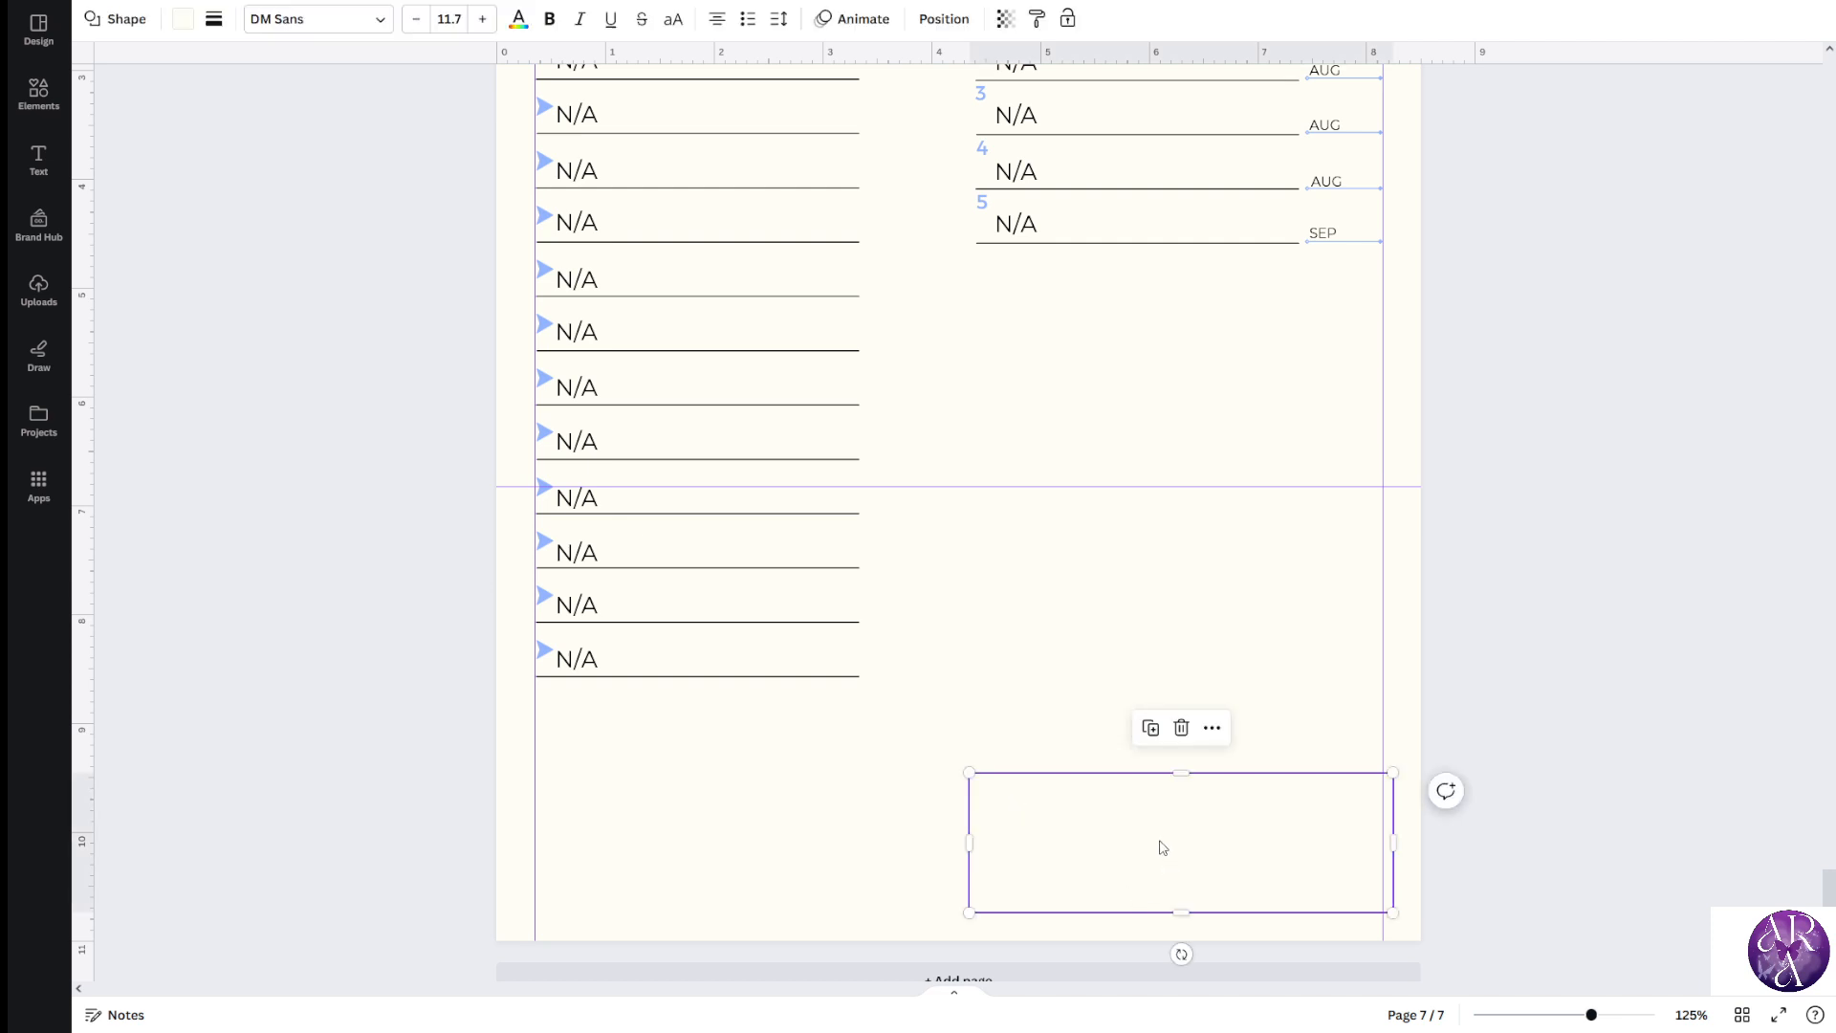
{"action": "left_click", "coordinate": [1093, 617]}
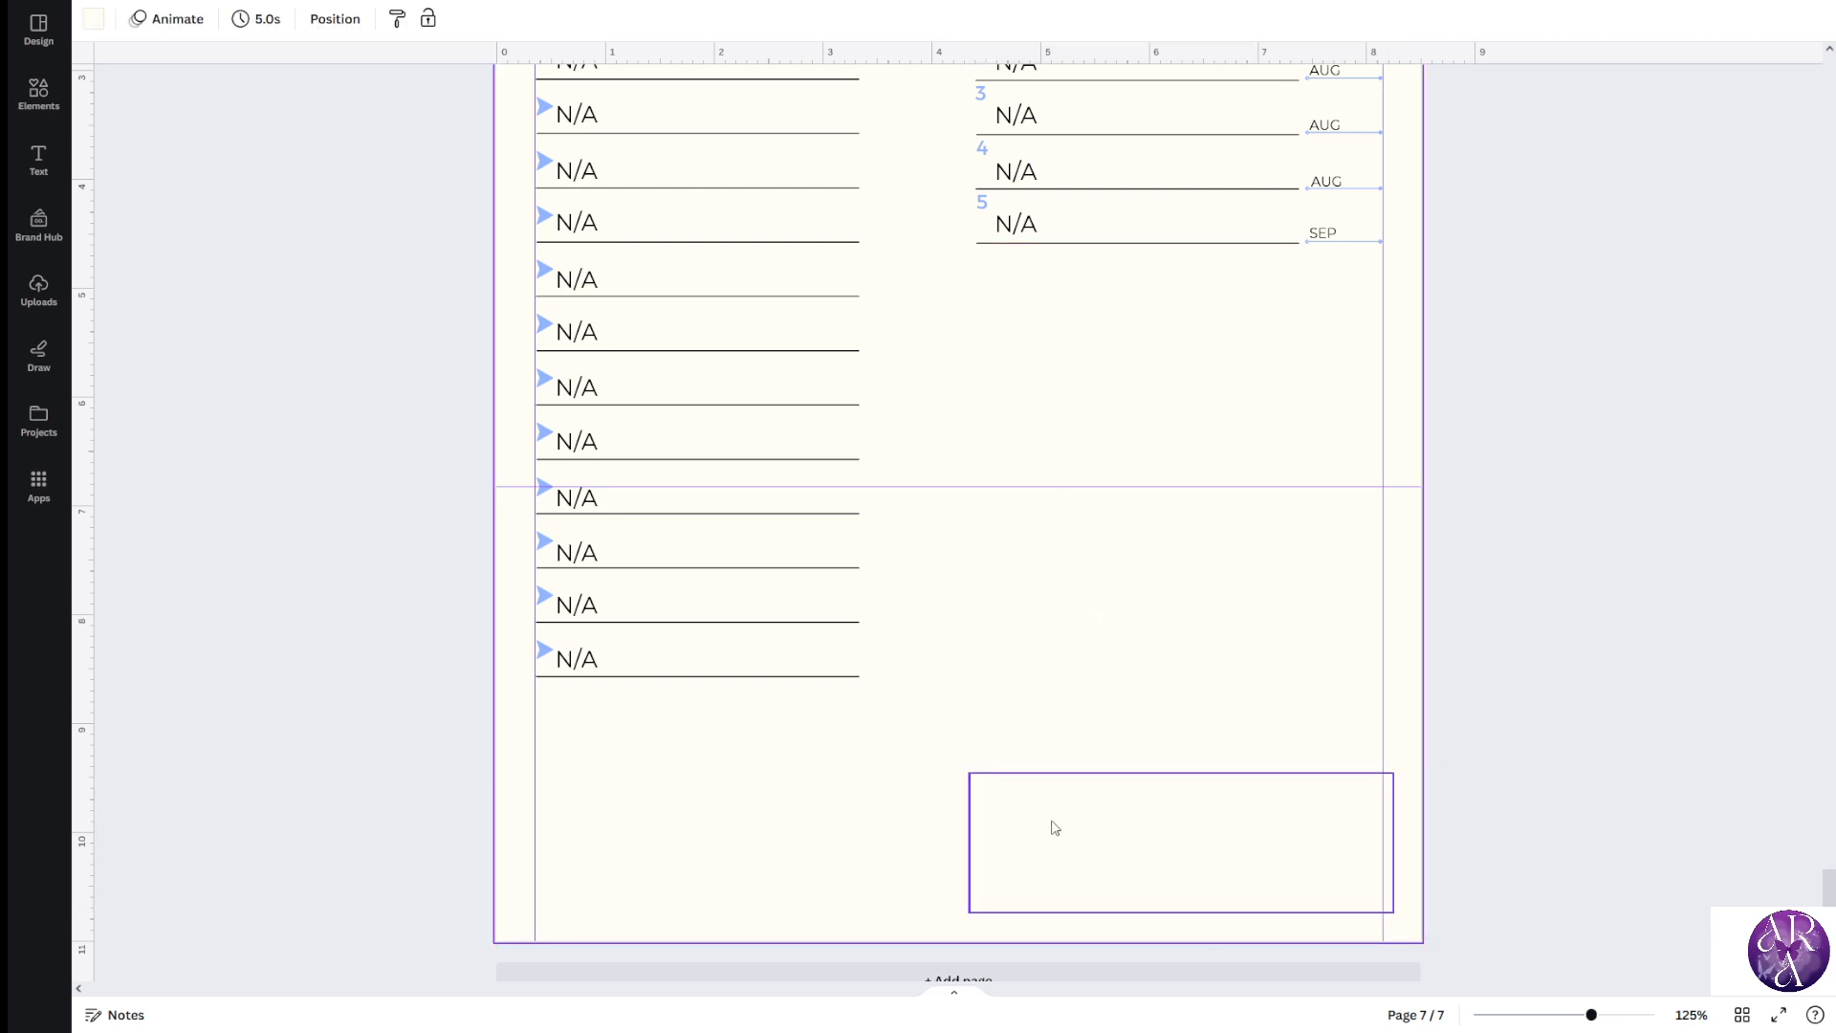
{"action": "left_click", "coordinate": [1054, 828]}
{"action": "left_click", "coordinate": [1107, 831]}
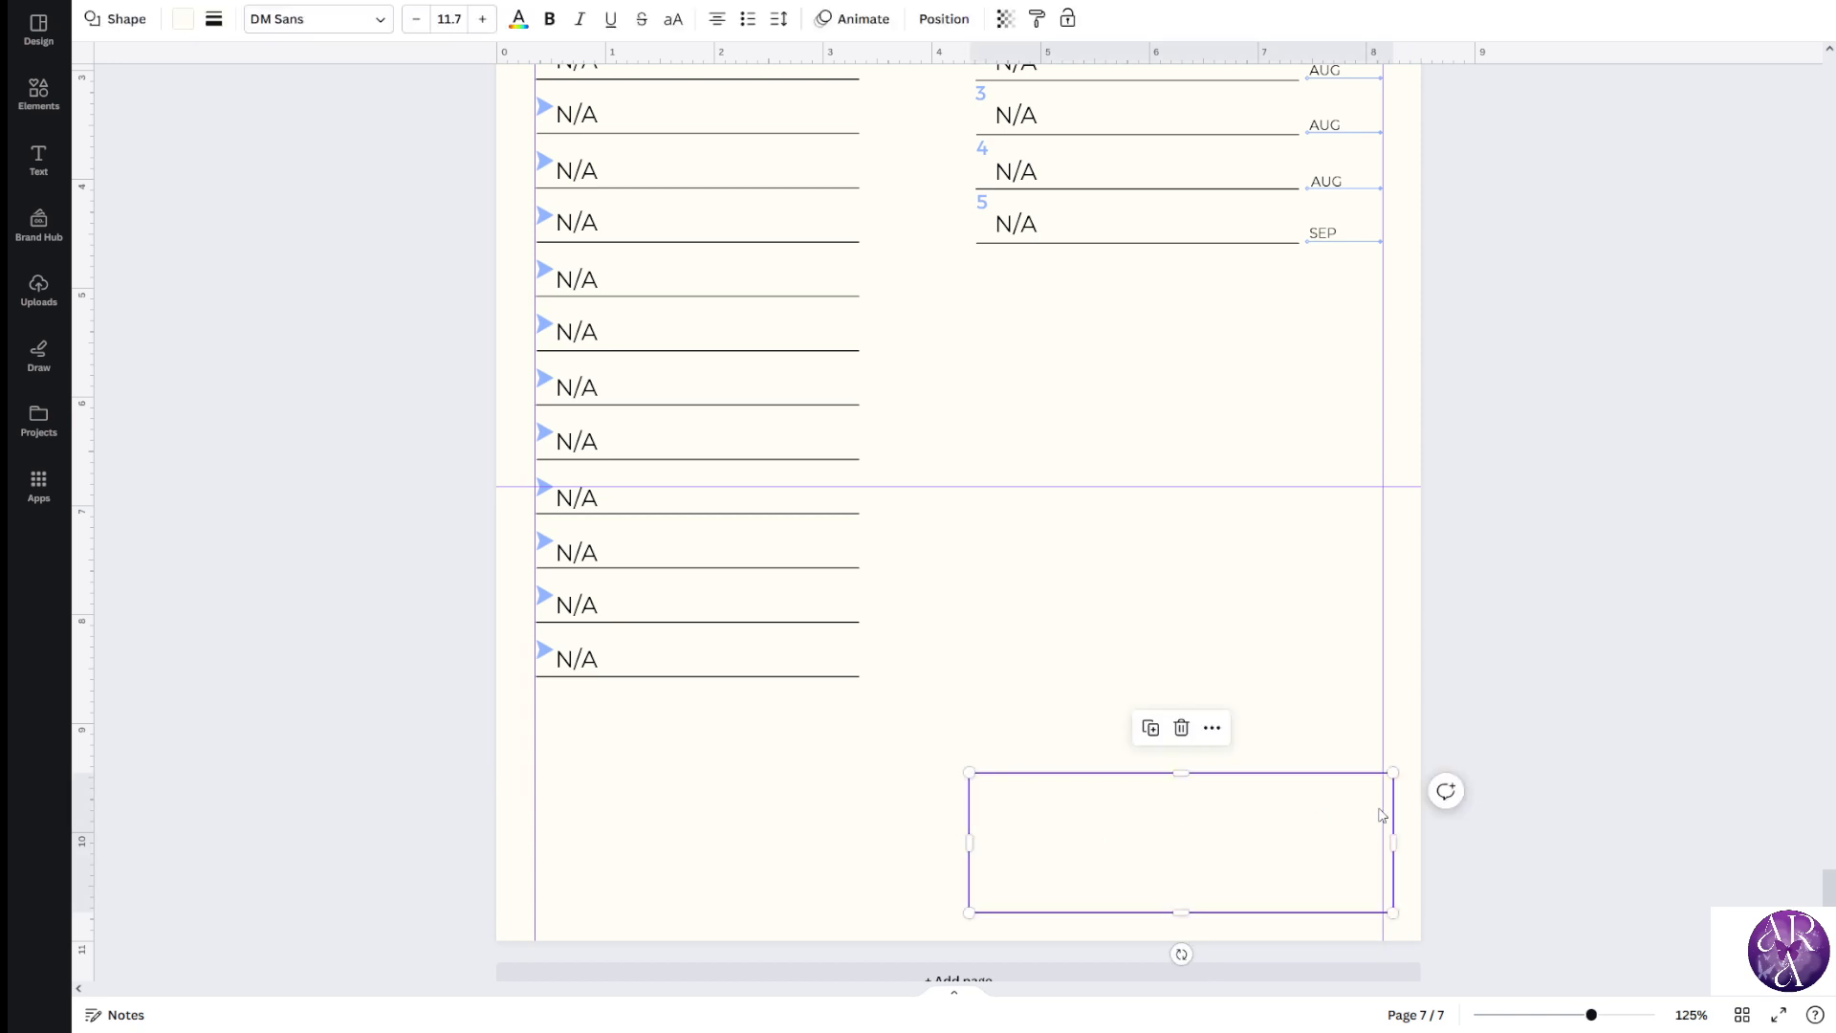
{"action": "key", "text": "Delete"}
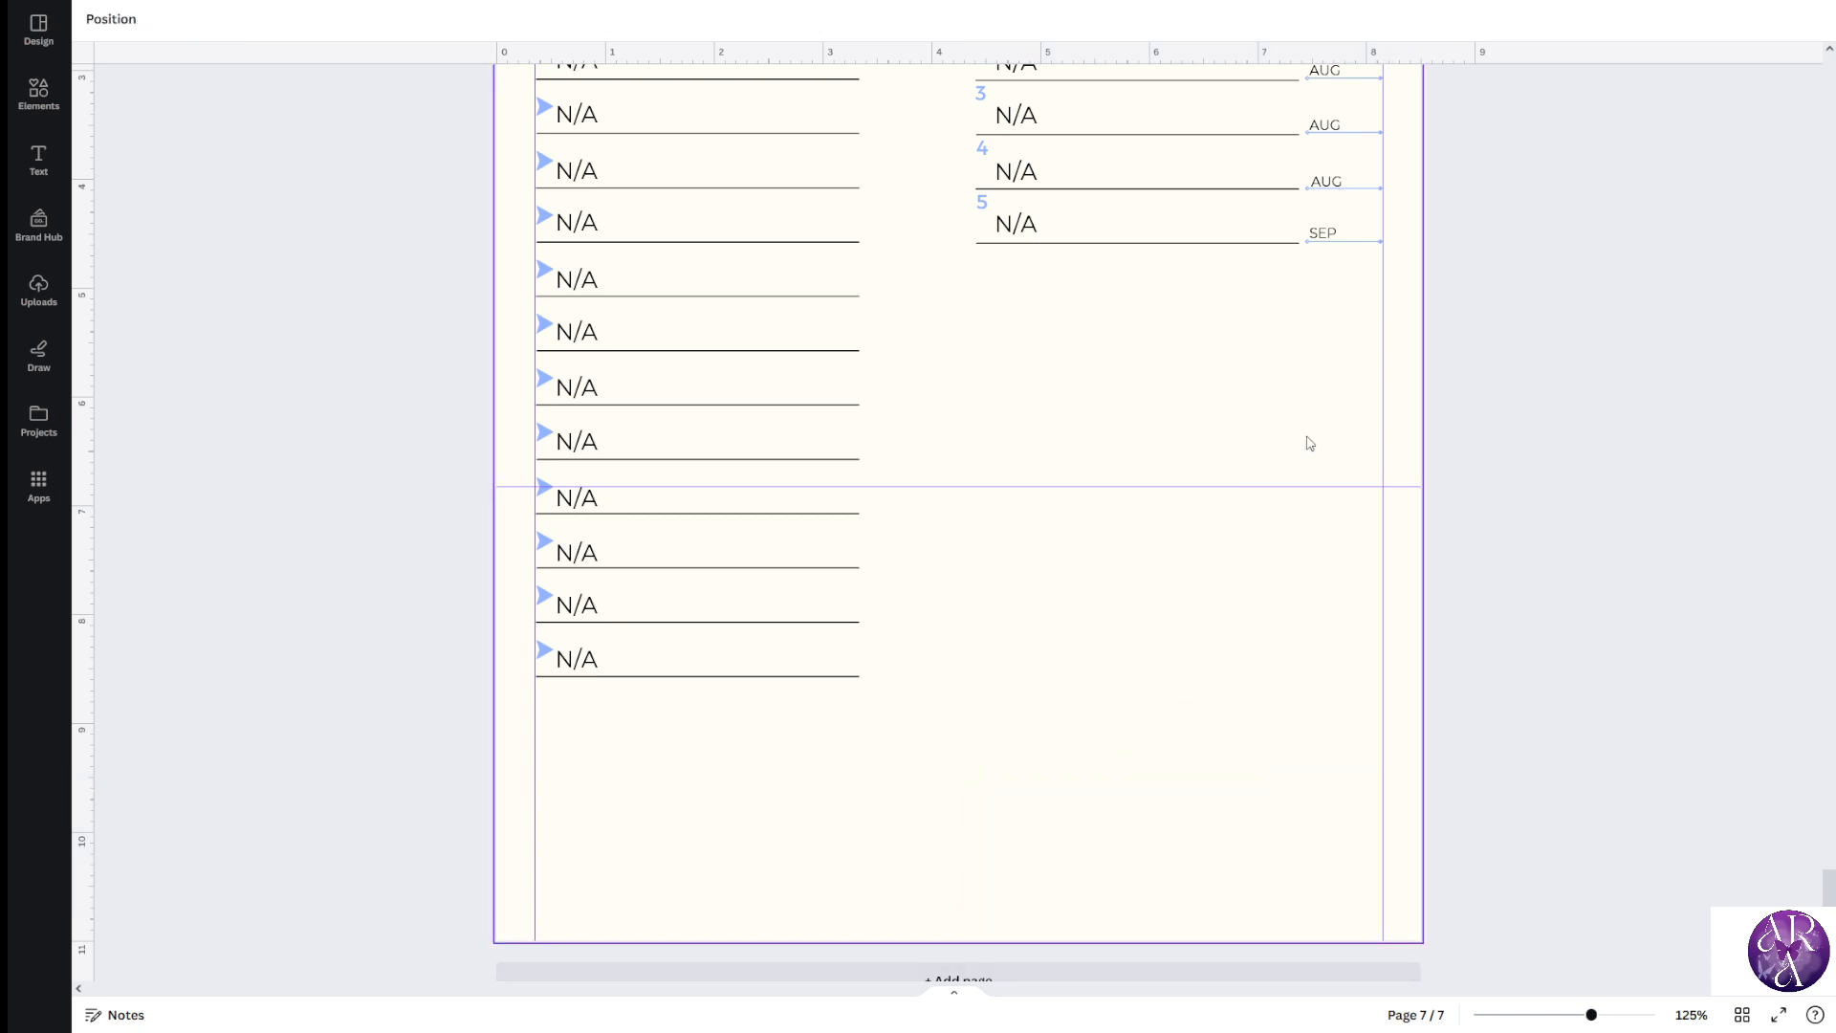
Copy page 6's "THINGS I ACCOMPLISHED THIS WEEK" section with its heading, line, grey box and "N/A" text
{"action": "scroll", "coordinate": [1303, 438], "scroll_direction": "up", "scroll_amount": 2}
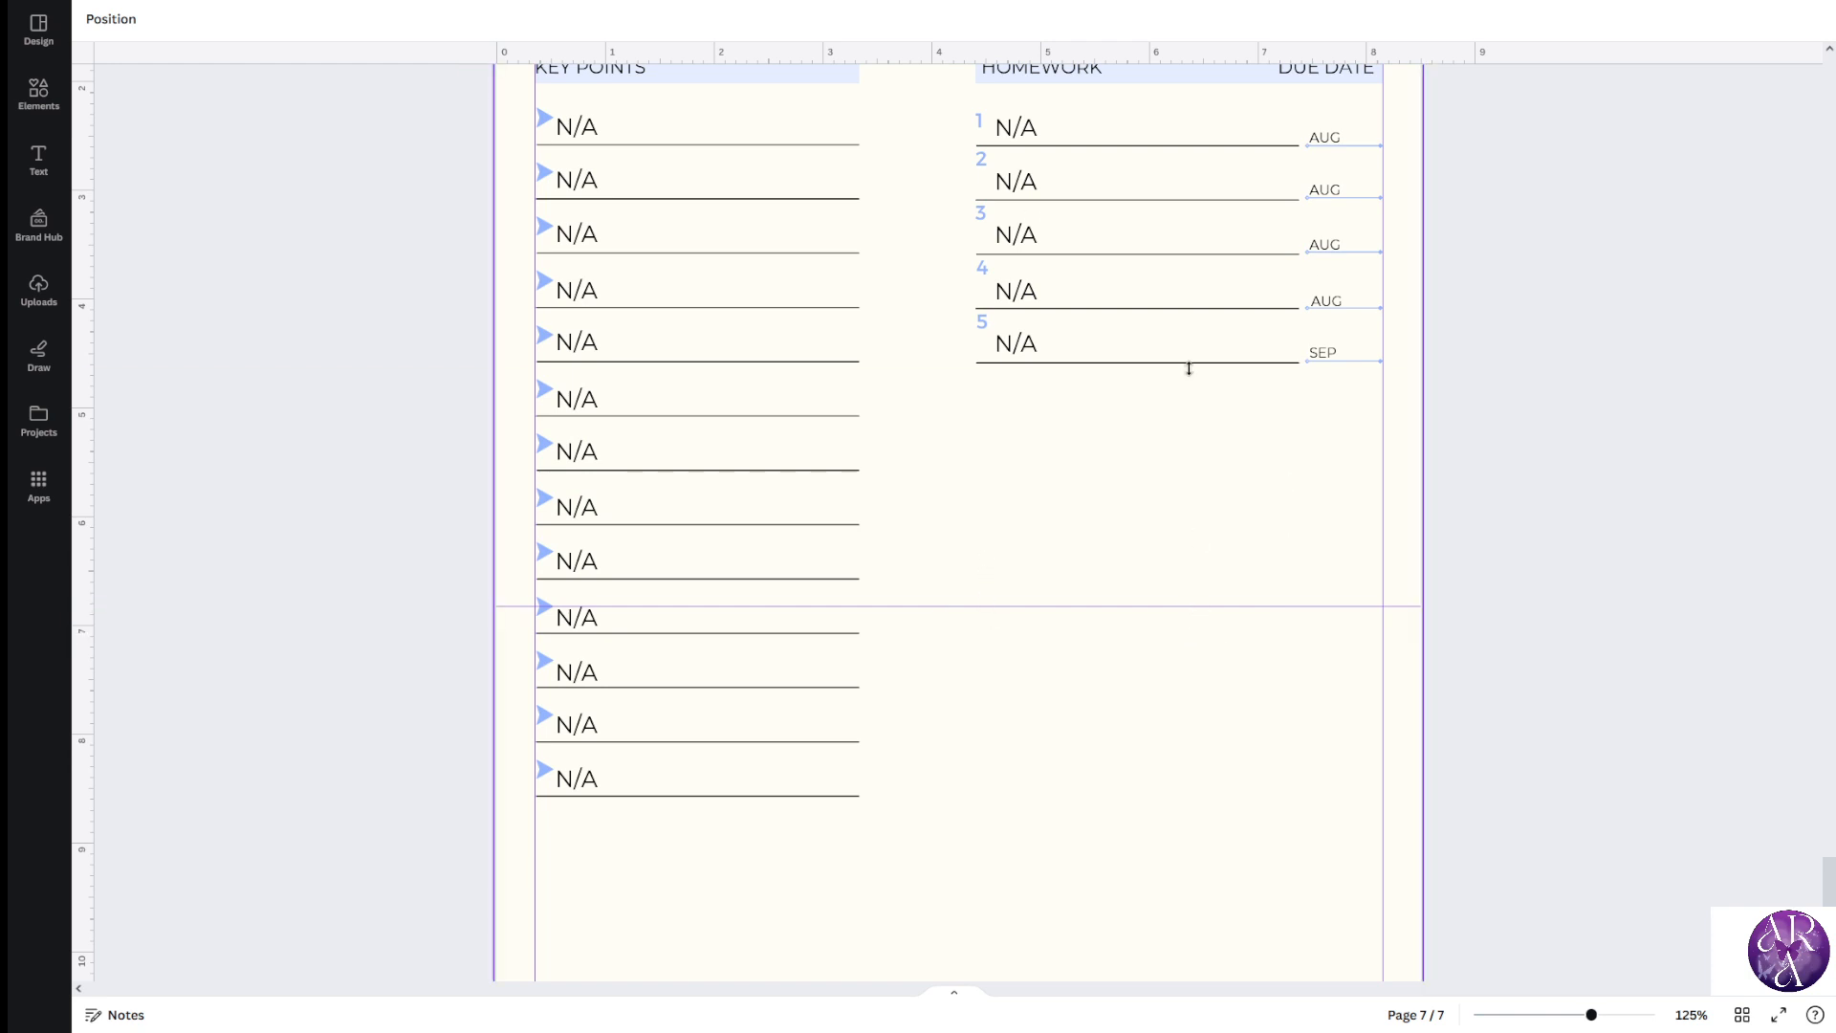
{"action": "scroll", "coordinate": [1558, 684], "scroll_direction": "up", "scroll_amount": 8}
{"action": "scroll", "coordinate": [1559, 618], "scroll_direction": "up", "scroll_amount": 2}
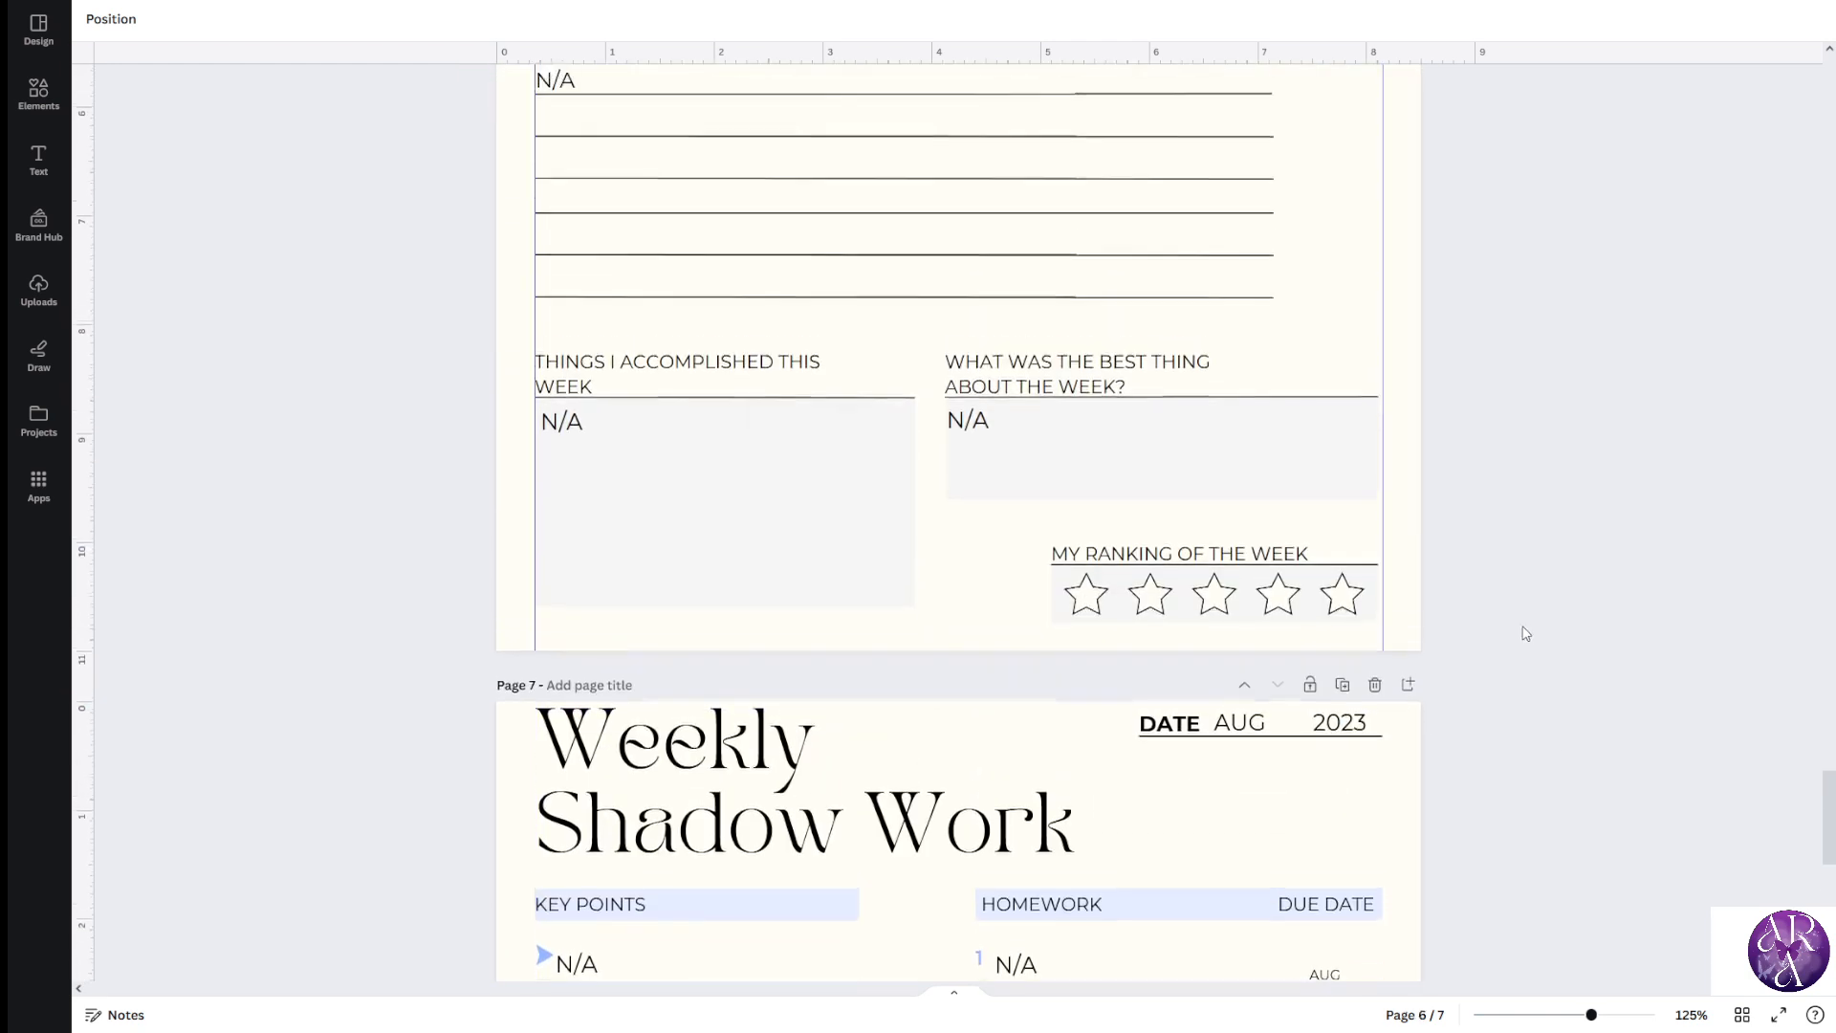
{"action": "left_click_drag", "start_coordinate": [324, 331], "coordinate": [420, 370]}
{"action": "left_click_drag", "start_coordinate": [291, 341], "coordinate": [696, 609]}
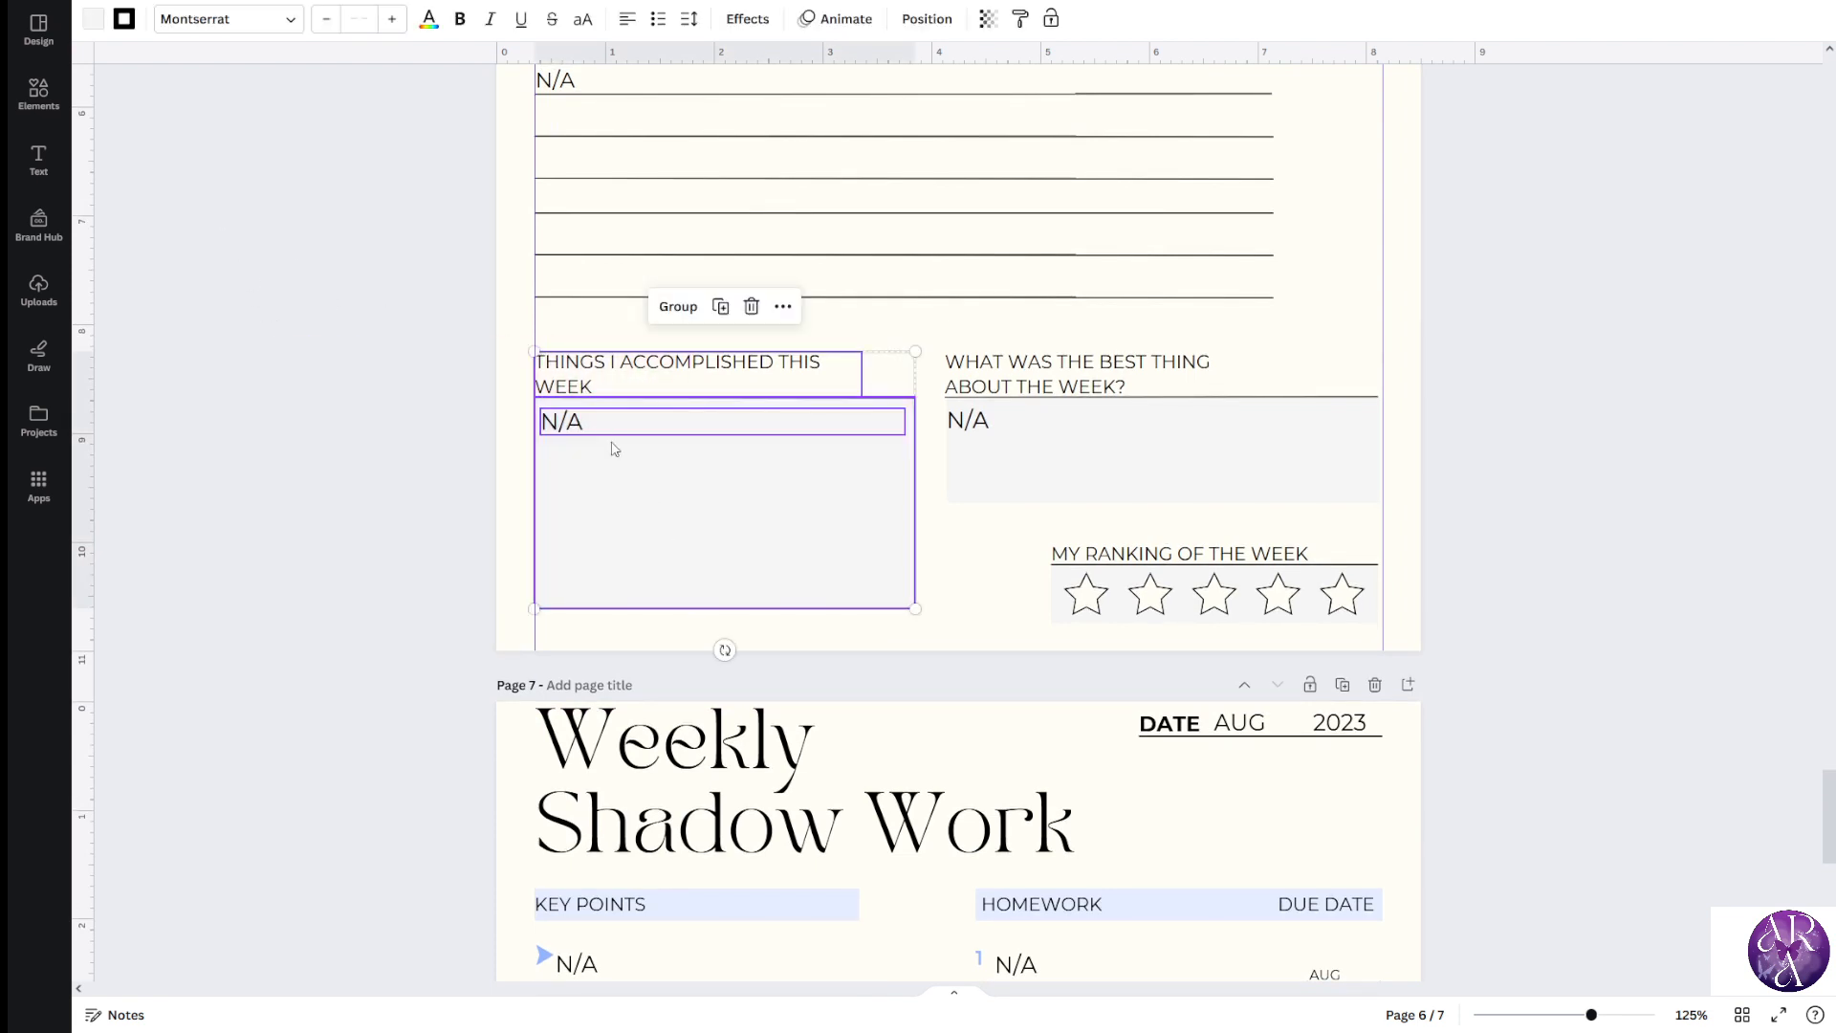
{"action": "left_click", "coordinate": [191, 376]}
{"action": "left_click_drag", "start_coordinate": [249, 365], "coordinate": [677, 577]}
{"action": "right_click", "coordinate": [668, 393]}
{"action": "left_click", "coordinate": [705, 416]}
Paste the copied section onto the lower part of page 7
{"action": "scroll", "coordinate": [346, 552], "scroll_direction": "down", "scroll_amount": 7}
{"action": "scroll", "coordinate": [337, 559], "scroll_direction": "down", "scroll_amount": 4}
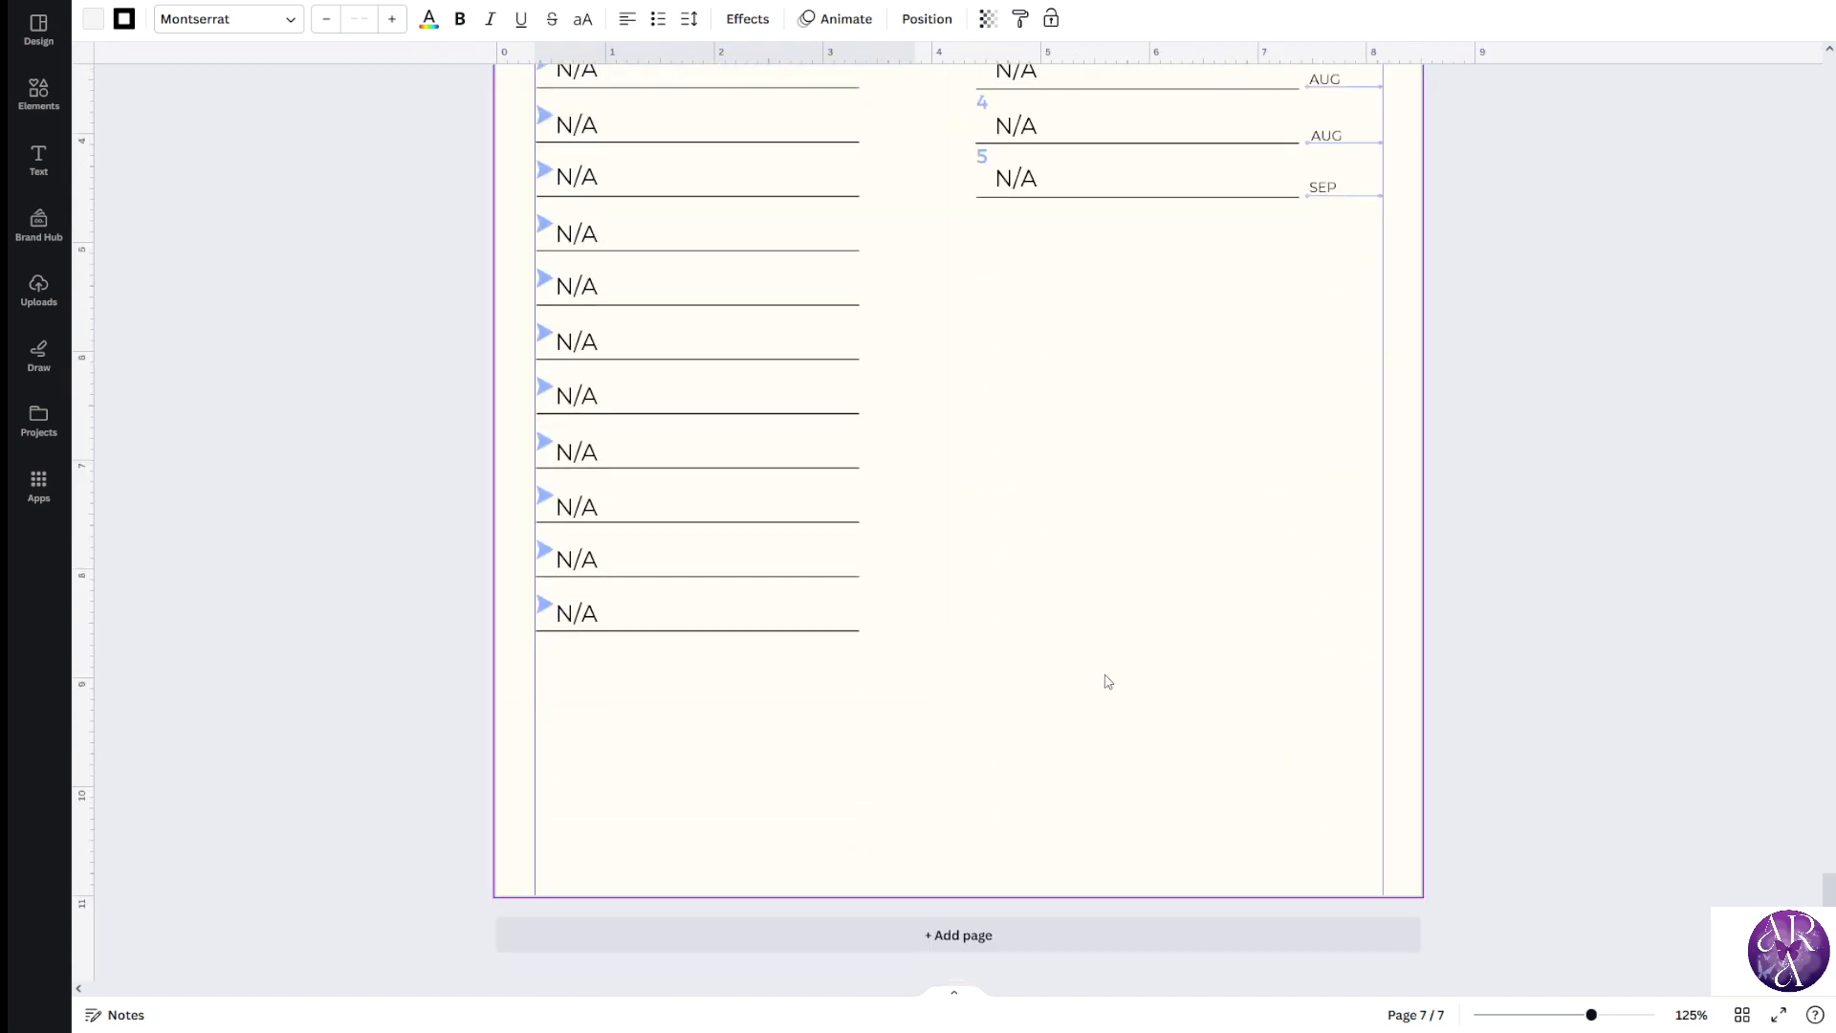
{"action": "scroll", "coordinate": [1104, 680], "scroll_direction": "up", "scroll_amount": 1}
{"action": "key", "text": "ctrl+v"}
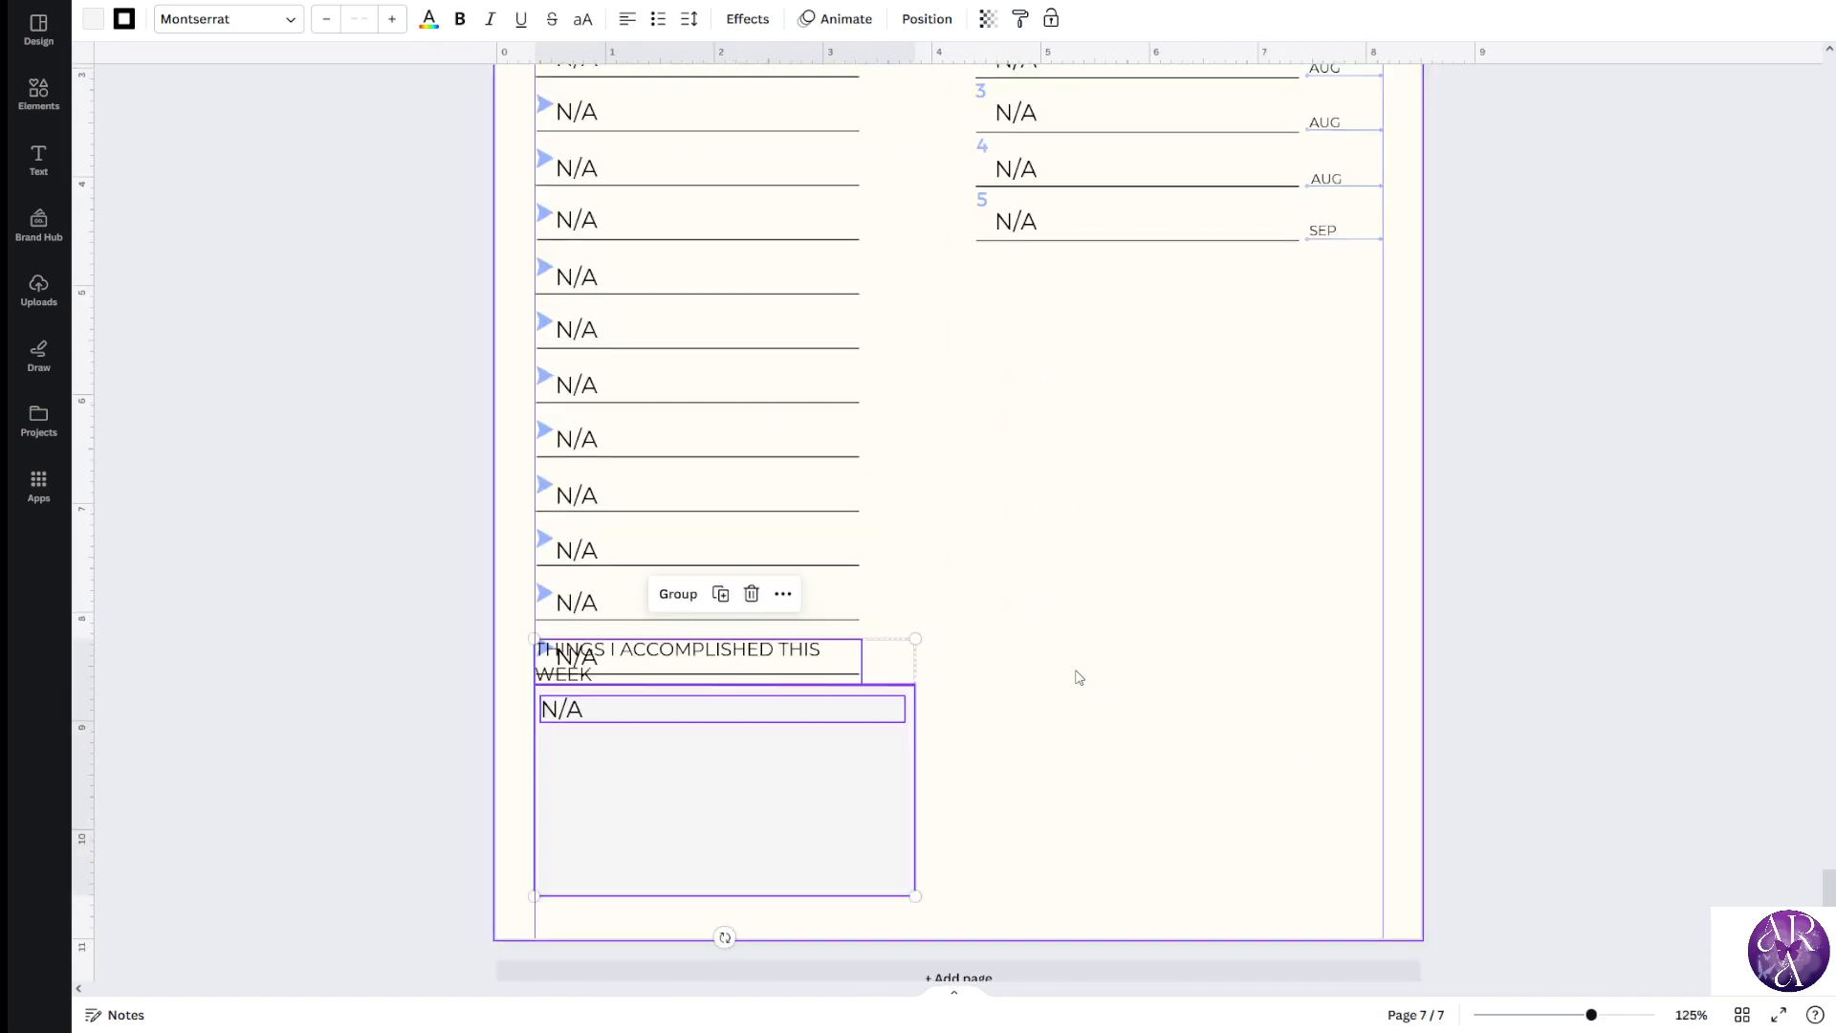
{"action": "right_click", "coordinate": [1031, 576]}
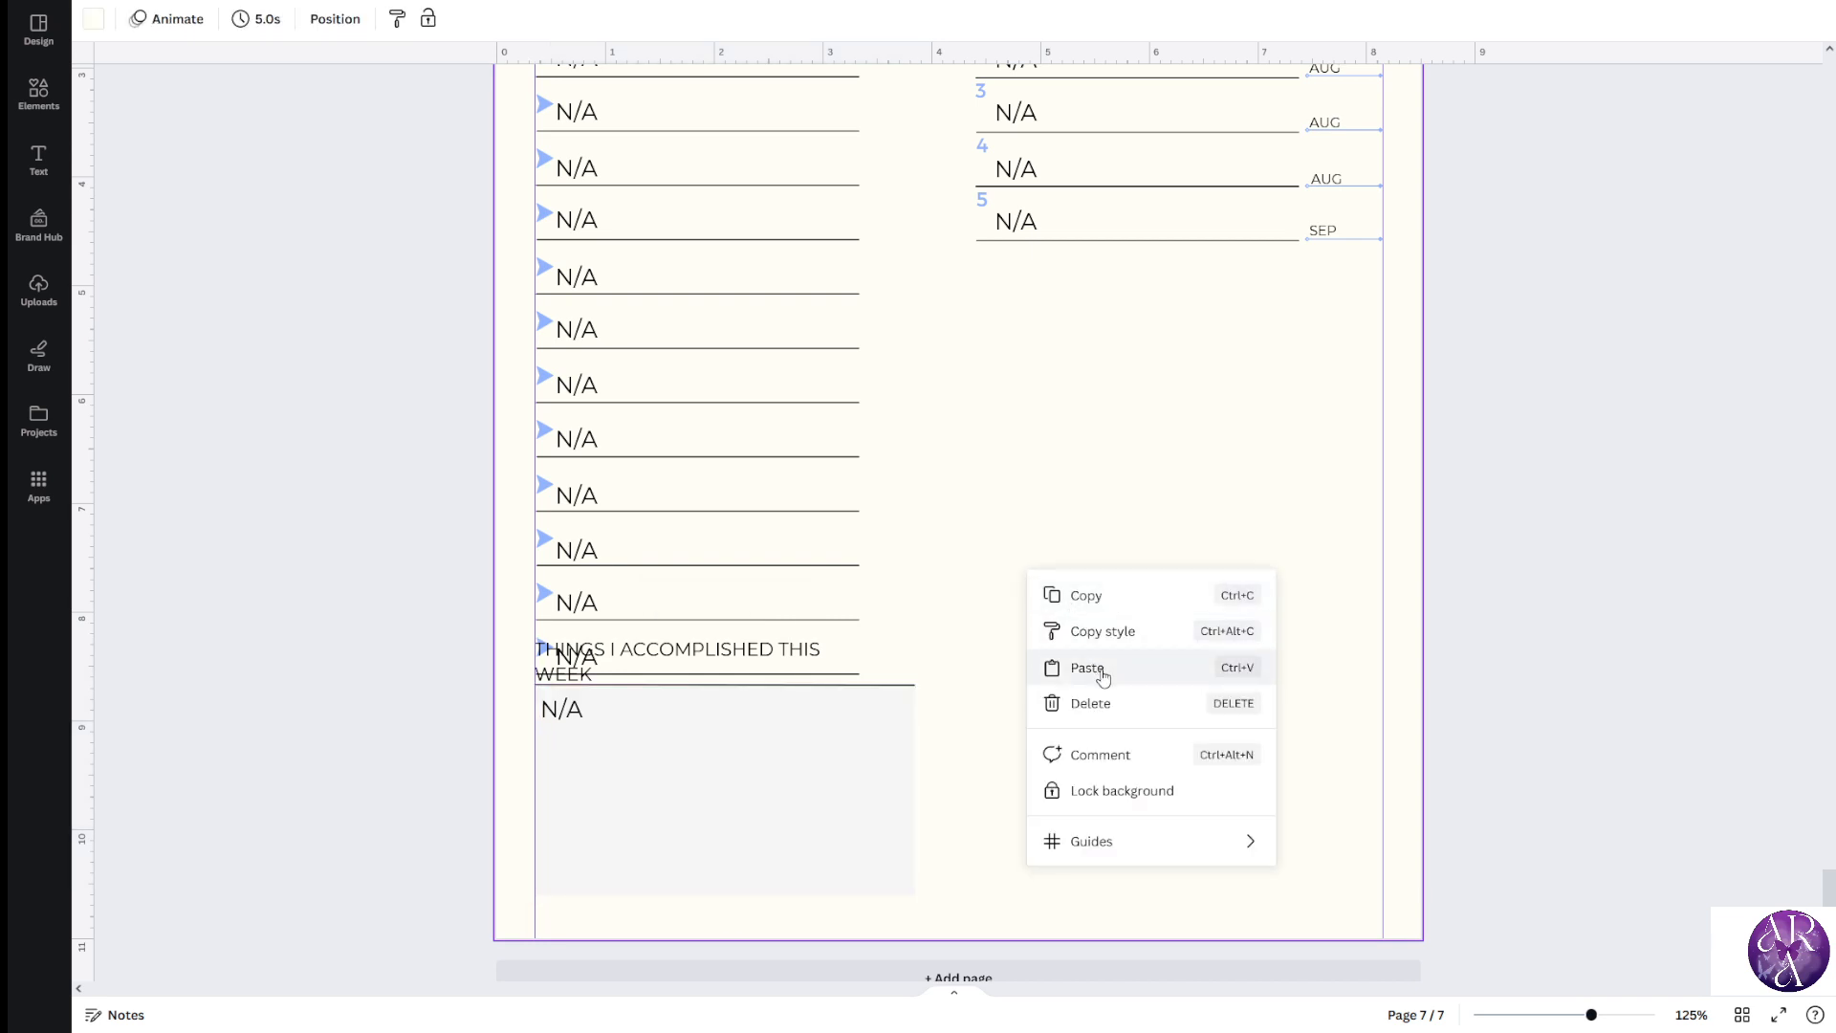
{"action": "left_click", "coordinate": [1447, 648]}
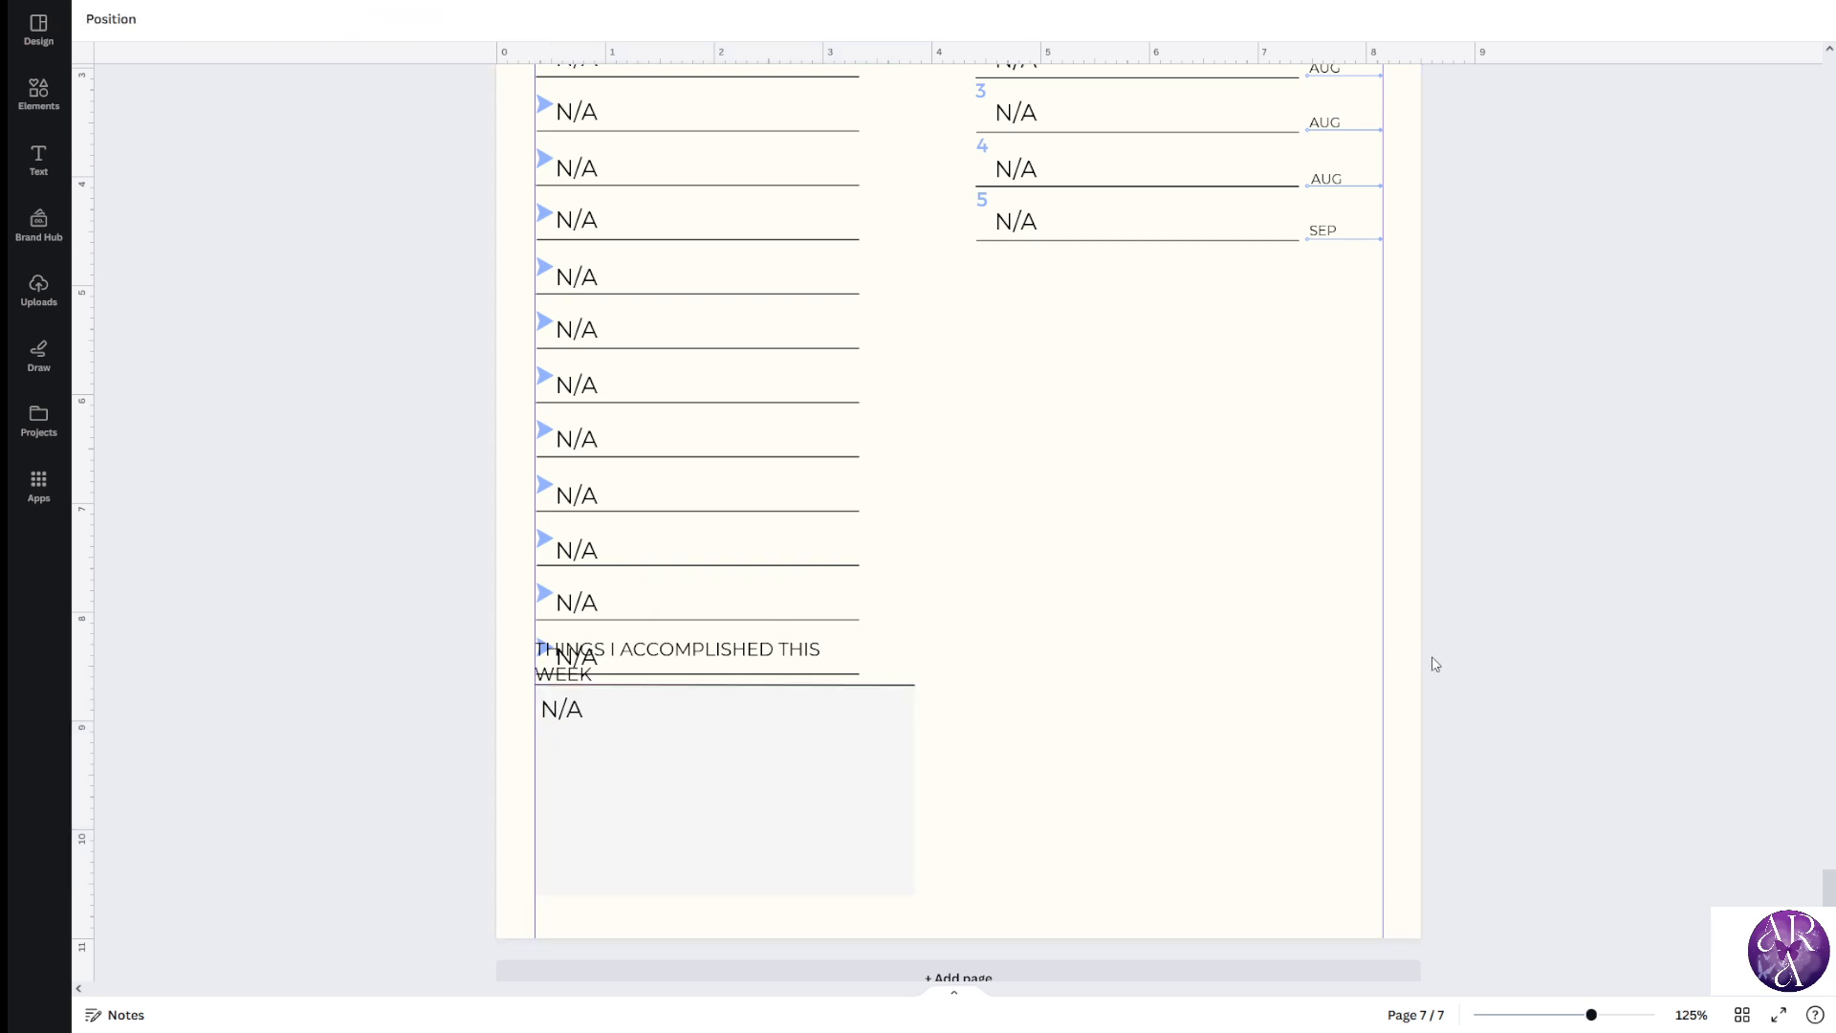
Separate the pasted section: move its grey box, "N/A" text and line below the homework rows, and its heading below the key points
{"action": "scroll", "coordinate": [1436, 663], "scroll_direction": "down", "scroll_amount": 1}
{"action": "left_click_drag", "start_coordinate": [858, 738], "coordinate": [1357, 401]}
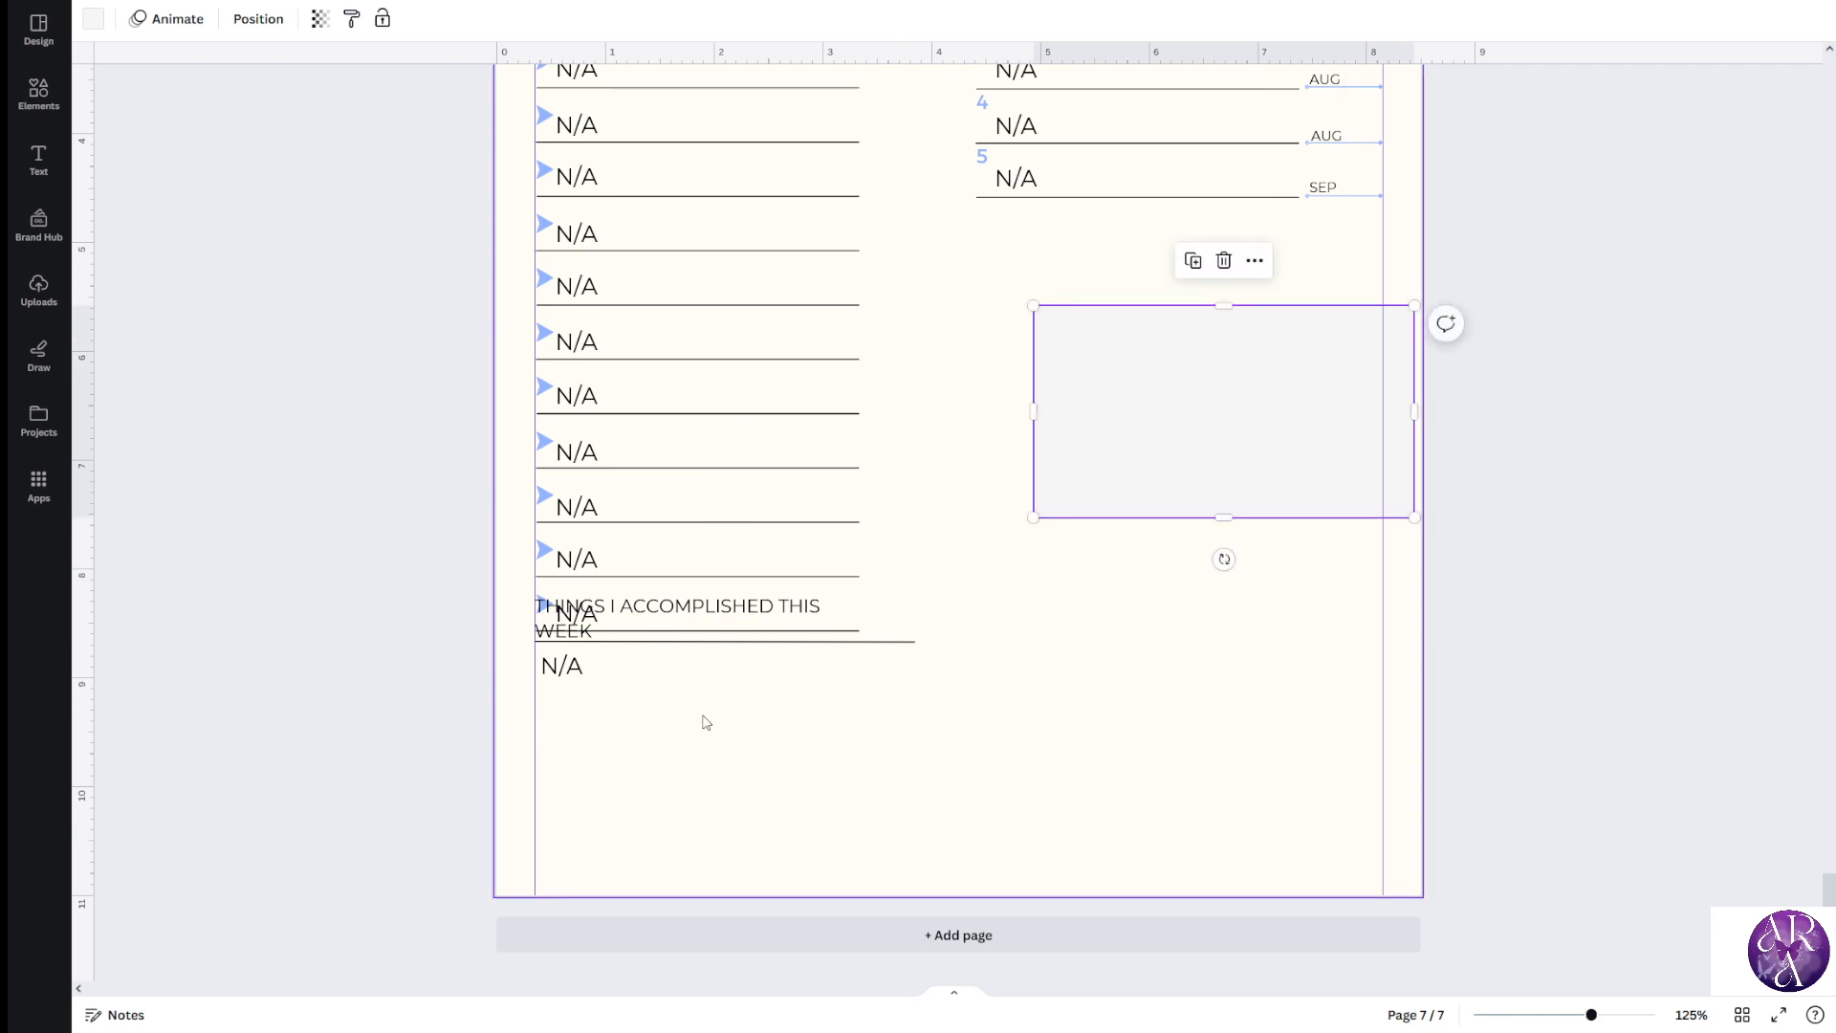
{"action": "left_click_drag", "start_coordinate": [579, 672], "coordinate": [1055, 380]}
{"action": "left_click_drag", "start_coordinate": [569, 640], "coordinate": [575, 708]}
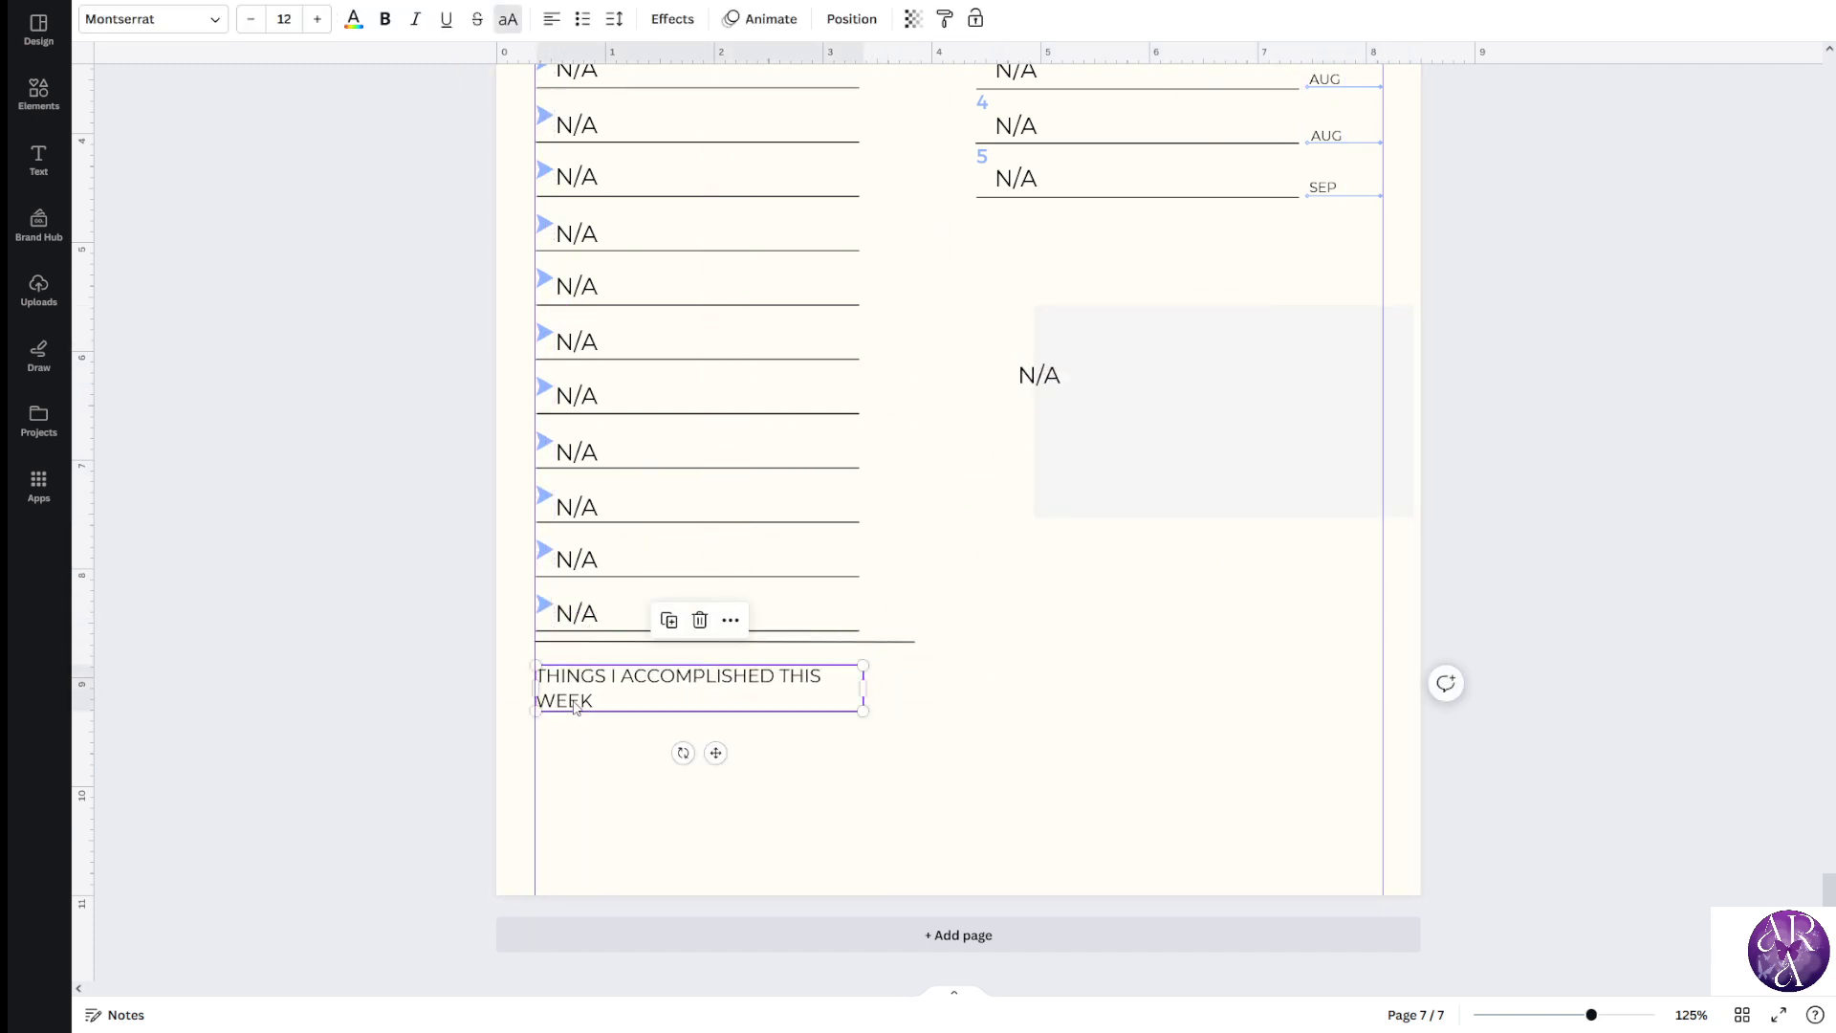
{"action": "left_click", "coordinate": [889, 642]}
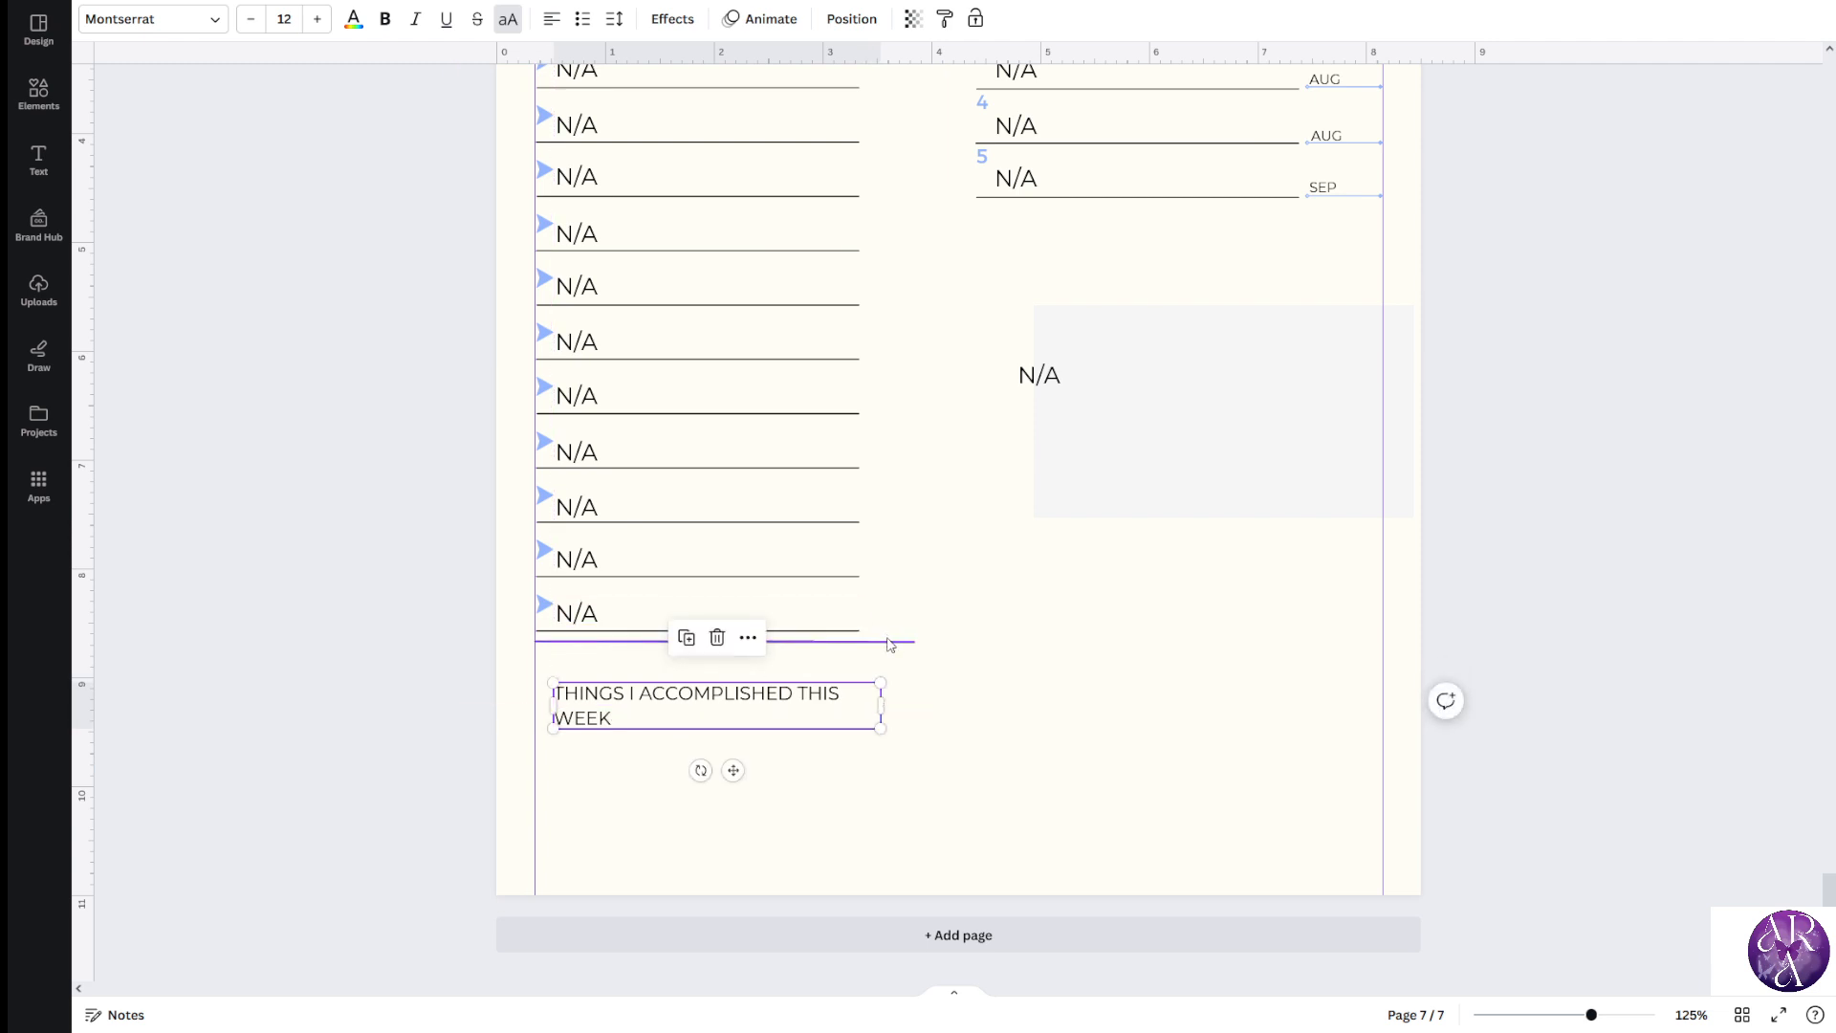
{"action": "left_click_drag", "start_coordinate": [889, 641], "coordinate": [1424, 265]}
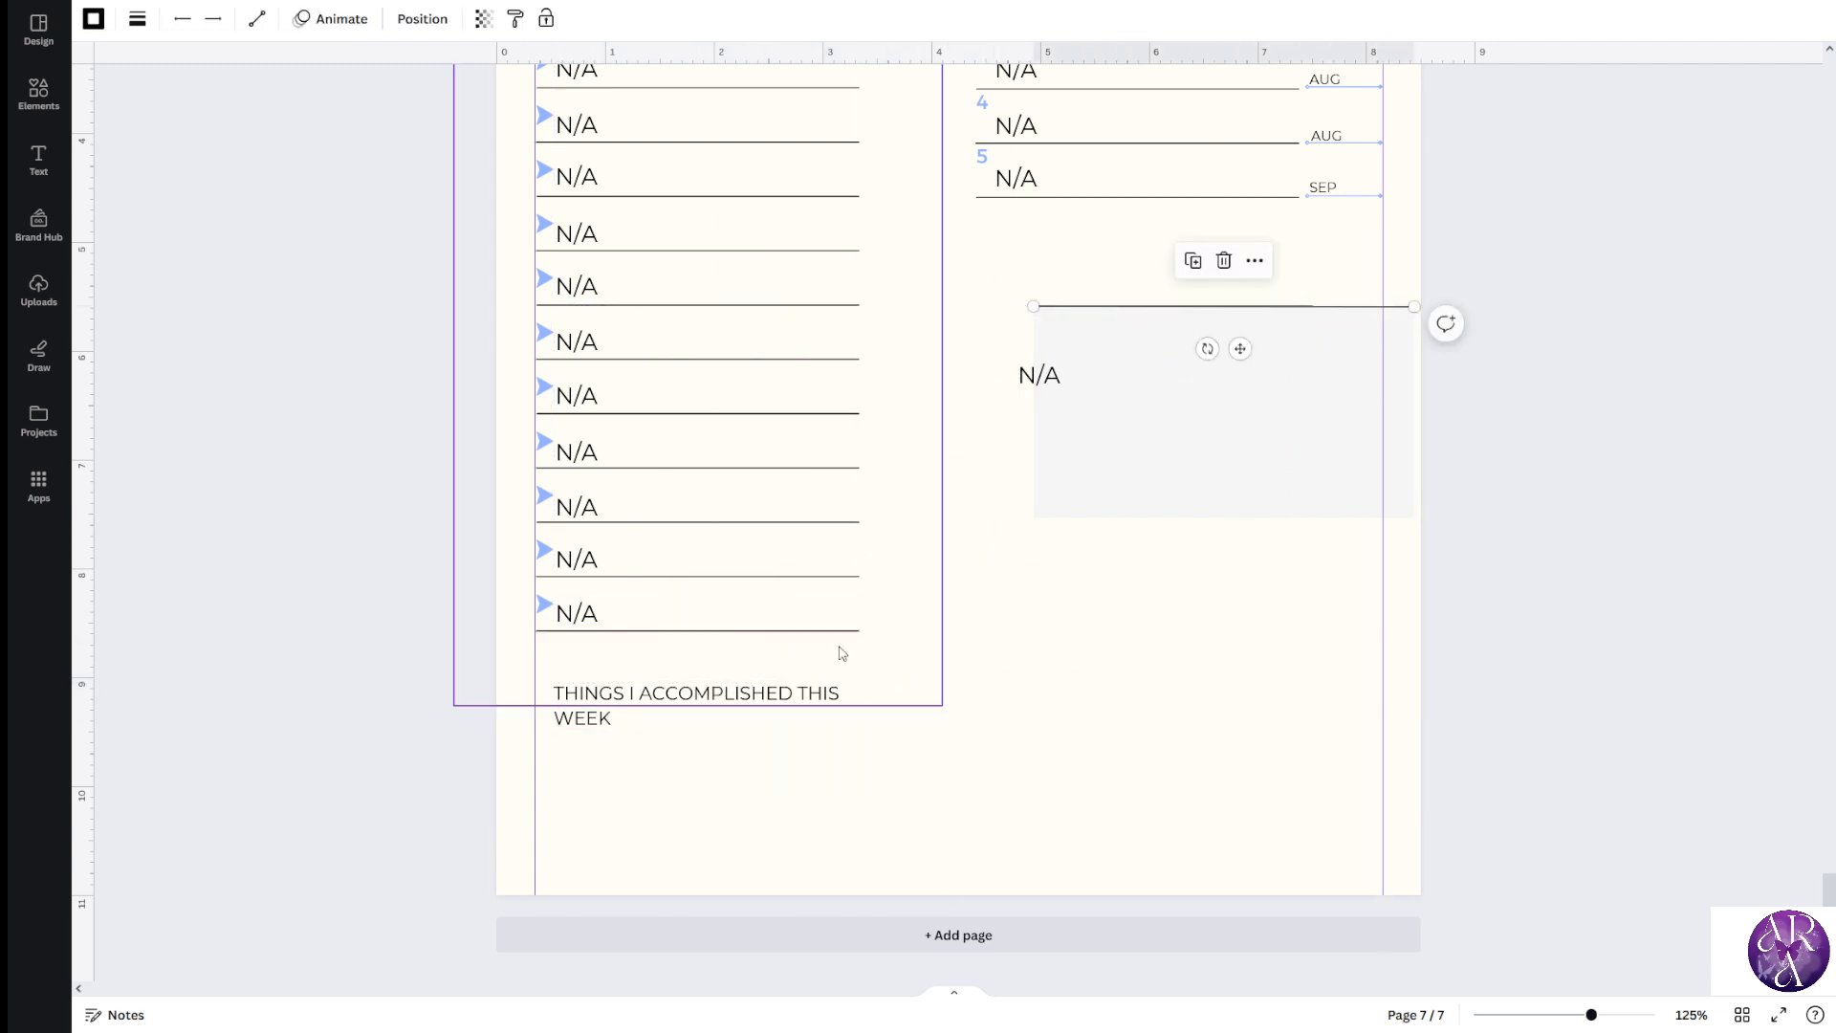
Change the heading text to "NOTES" and align it with the page margin, 0.375 below the last key point line
{"action": "left_click", "coordinate": [627, 708]}
{"action": "left_click", "coordinate": [626, 708]}
{"action": "type", "text": "NOTES"}
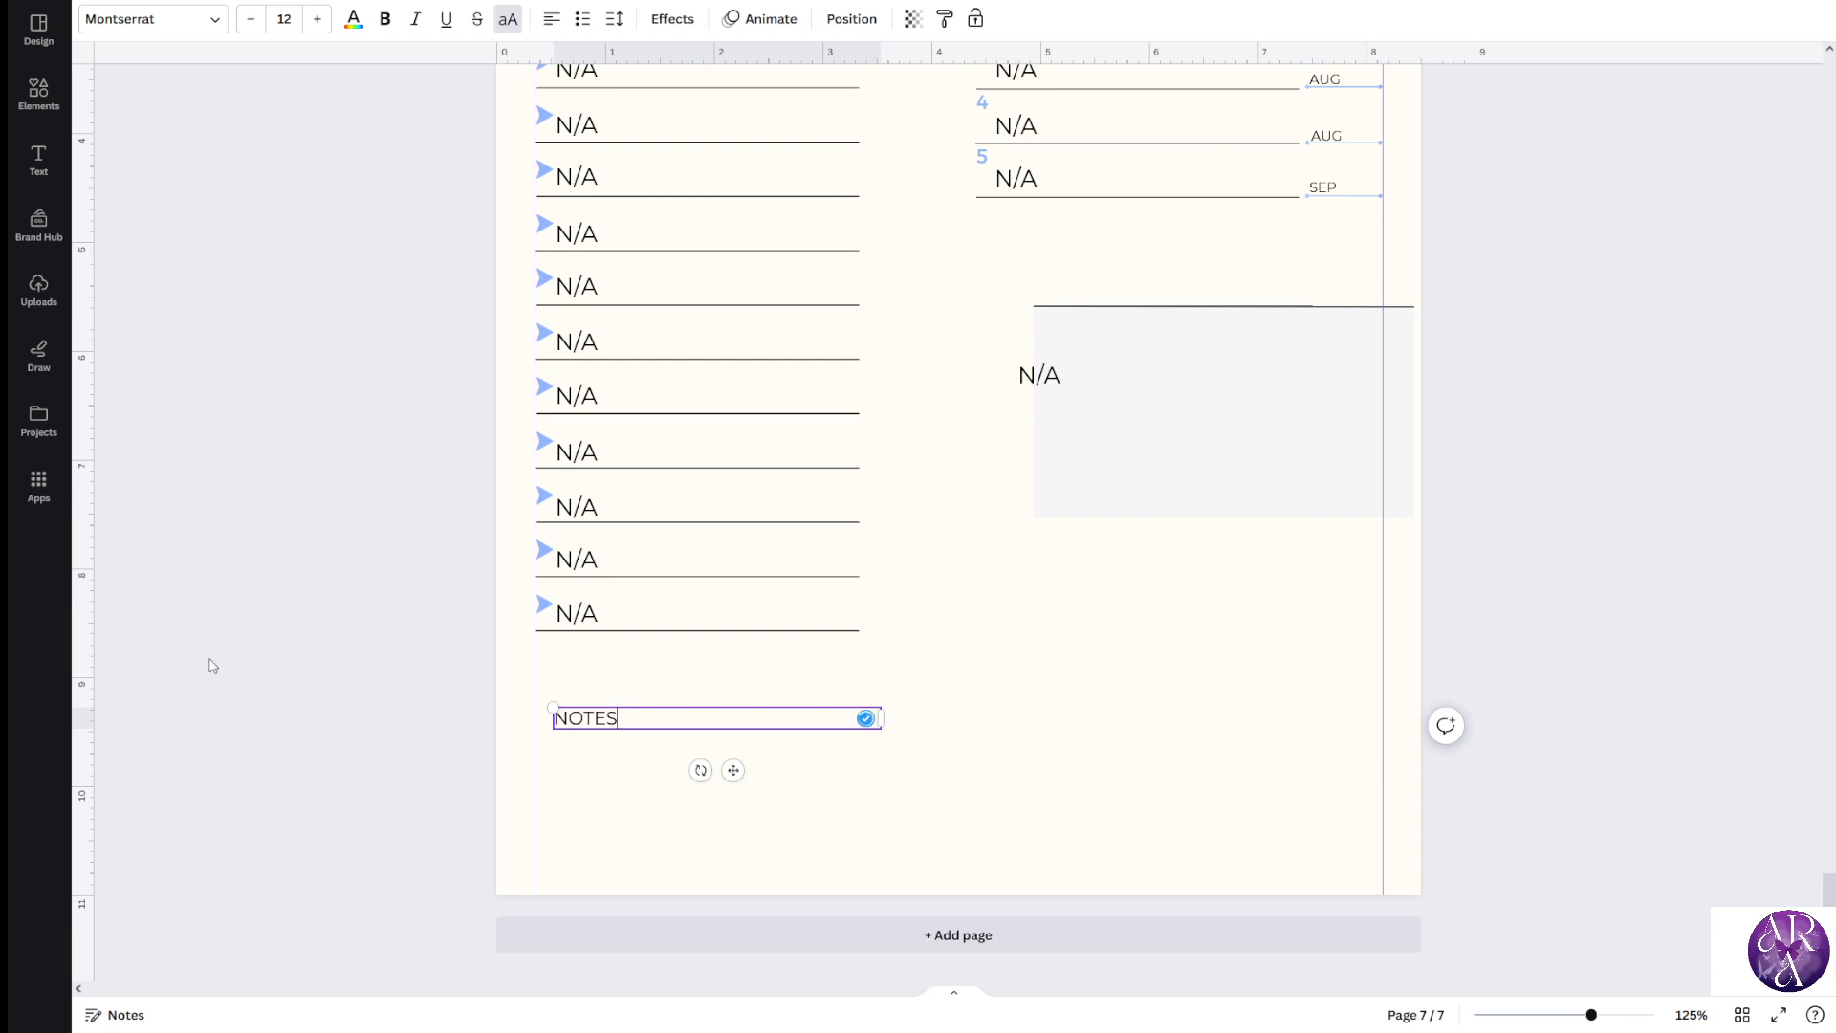
{"action": "left_click", "coordinate": [213, 666]}
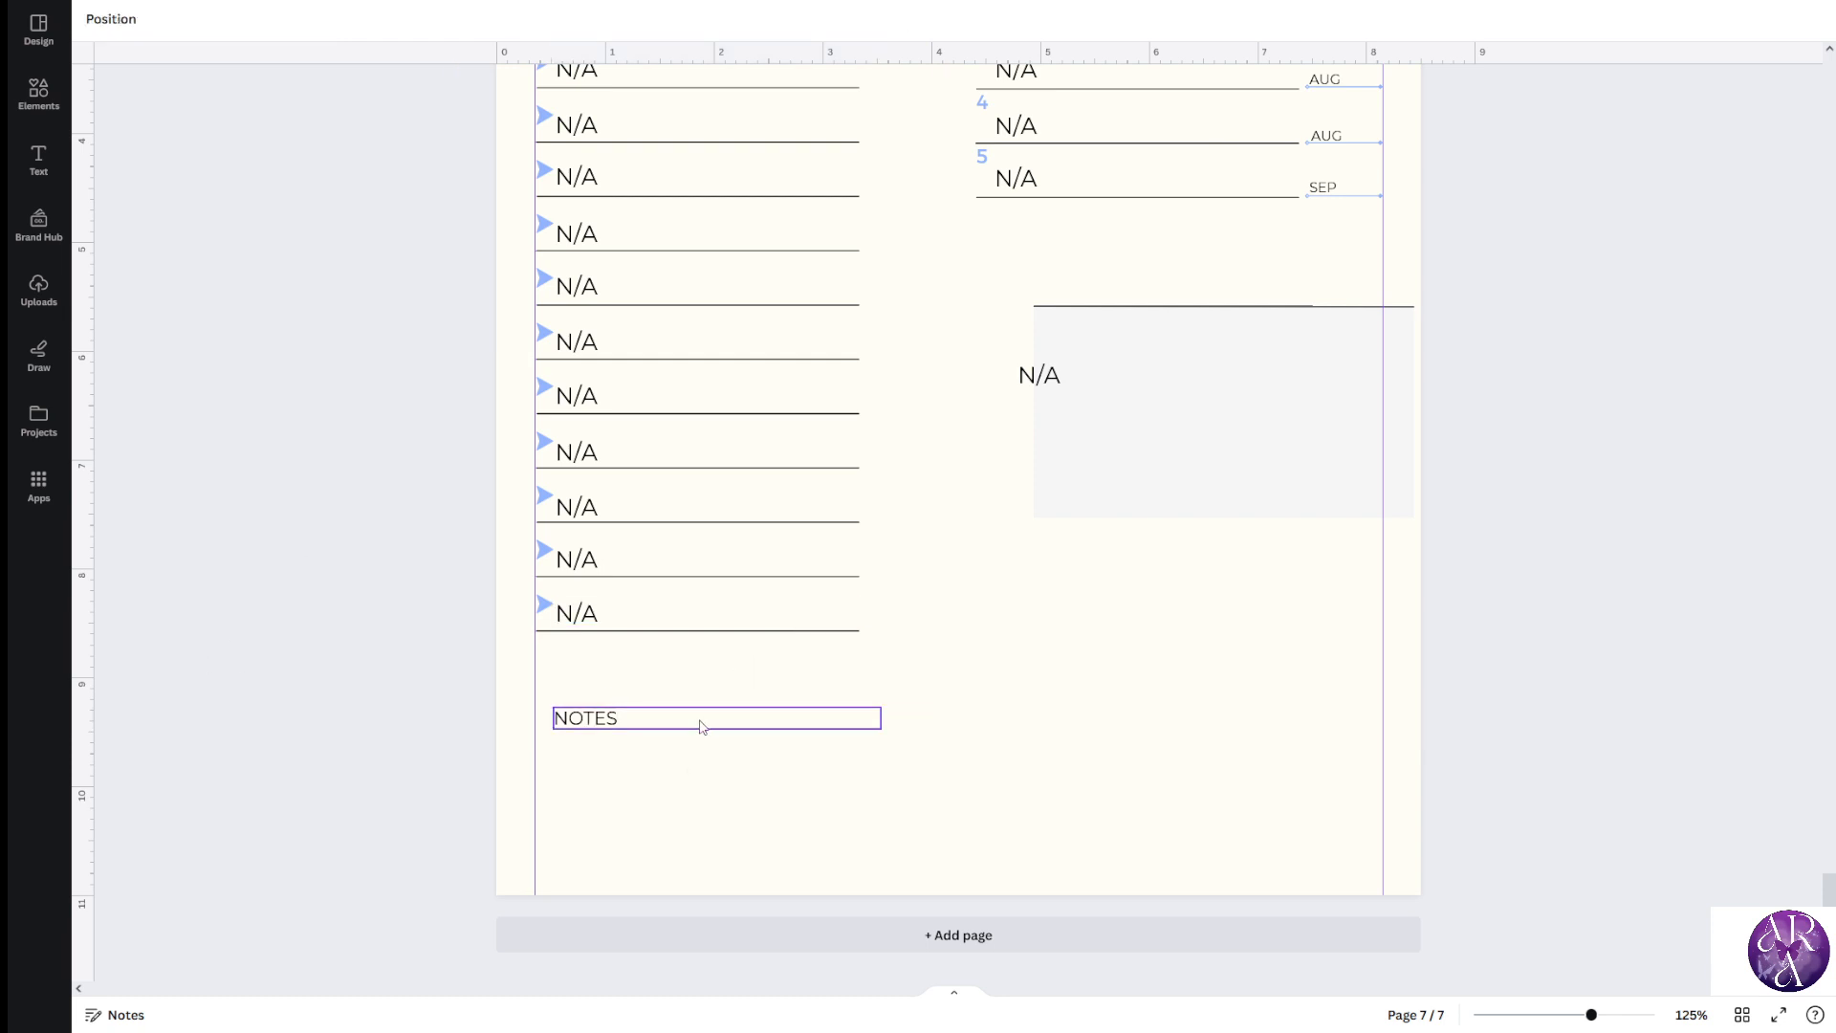
{"action": "left_click_drag", "start_coordinate": [698, 732], "coordinate": [677, 687]}
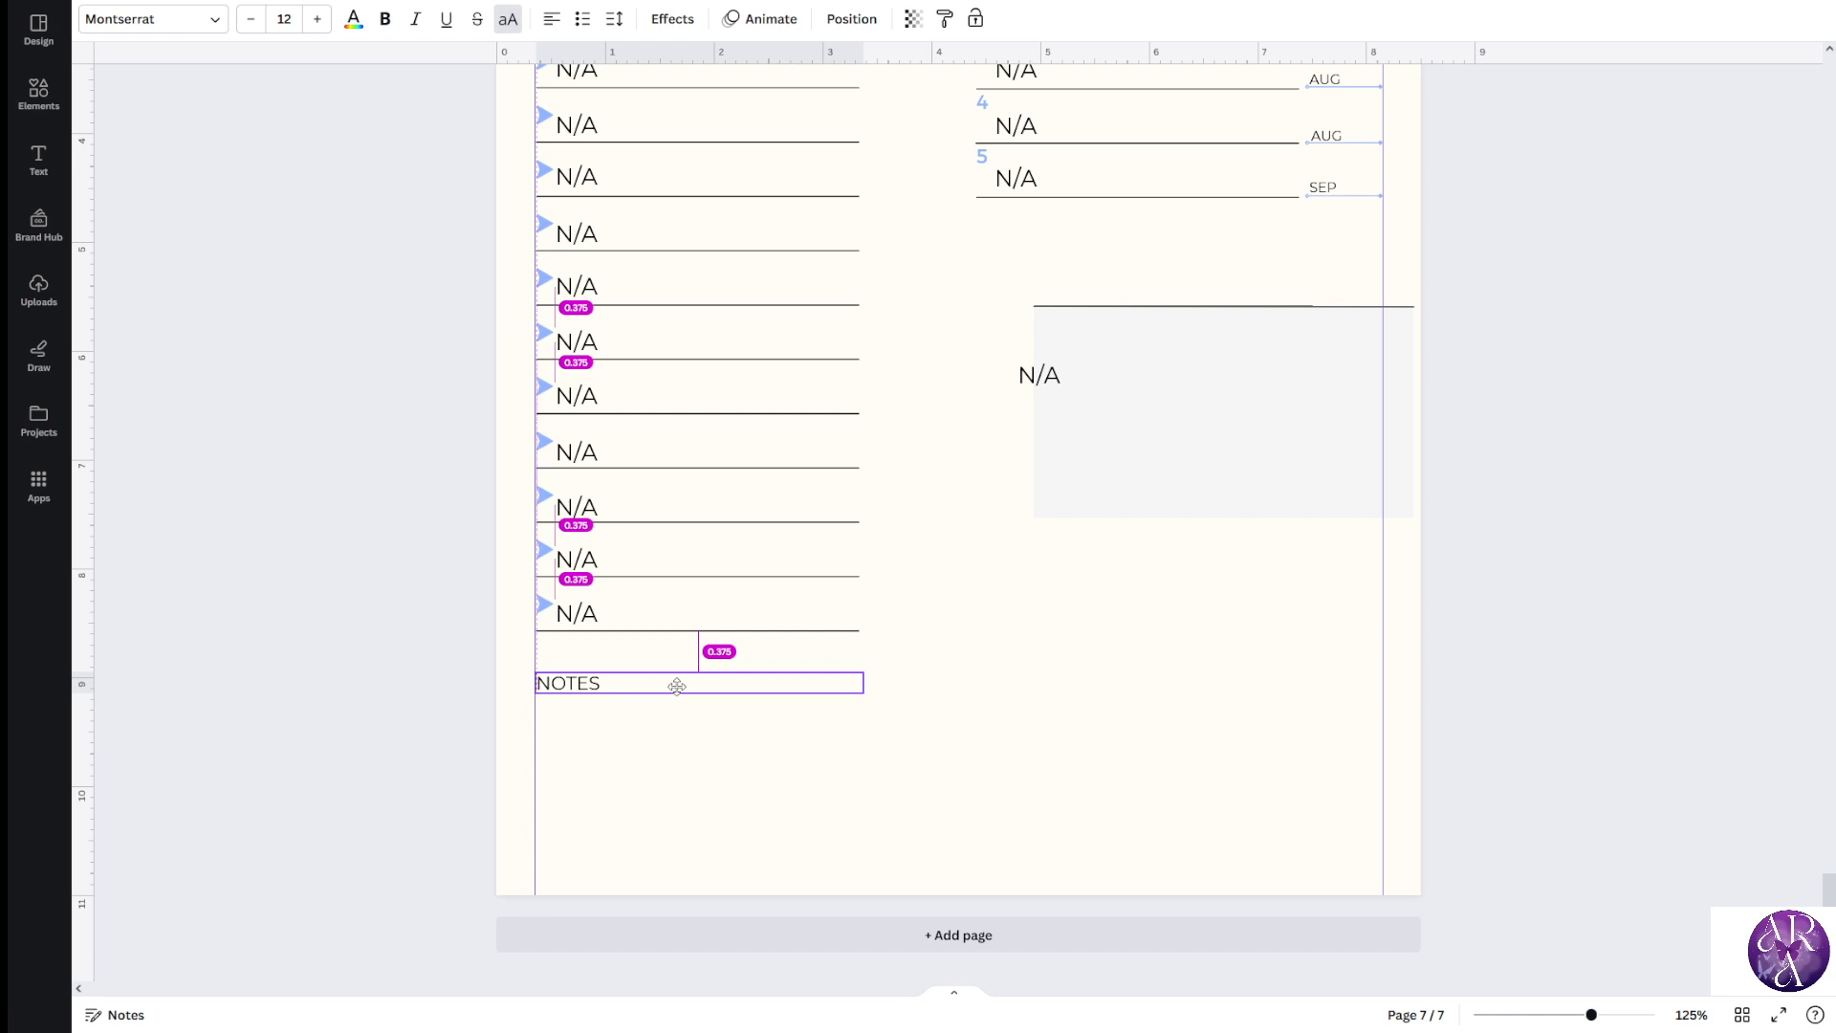
{"action": "left_click_drag", "start_coordinate": [677, 686], "coordinate": [677, 685]}
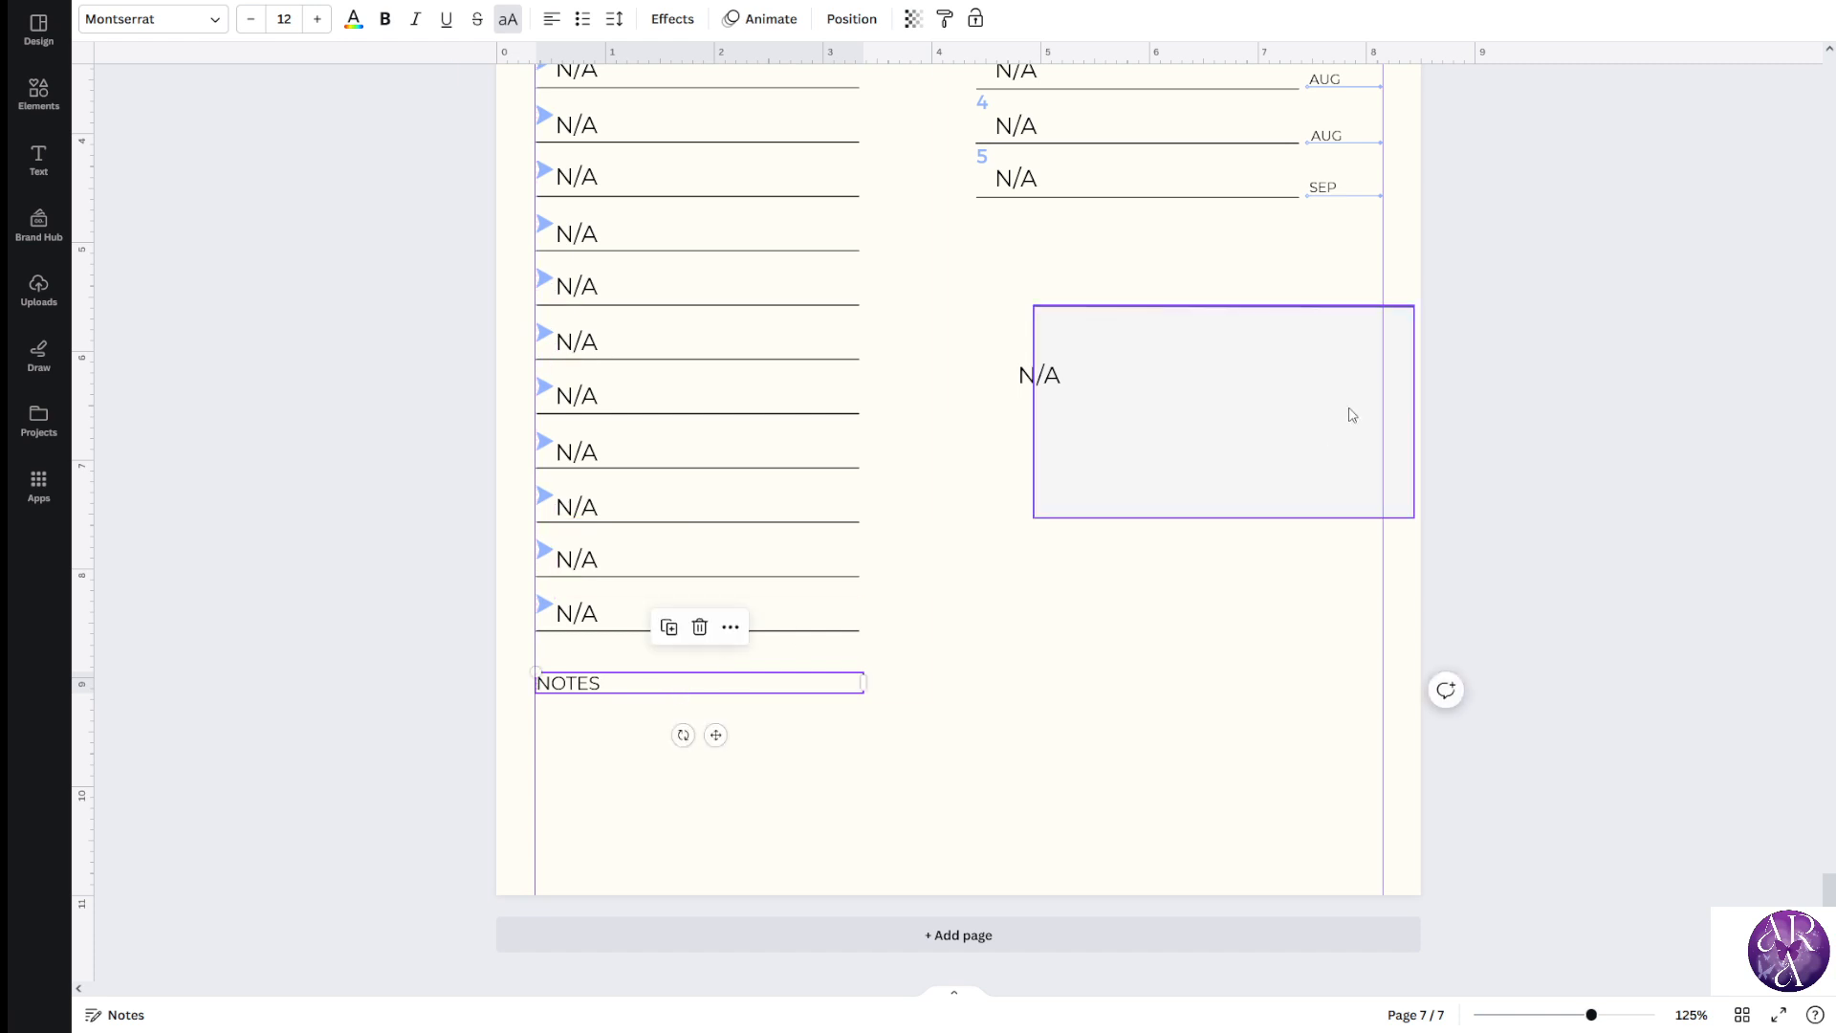
Move the "N/A" text off the grey box, and seat the box with its line directly under the "NOTES" heading
{"action": "left_click", "coordinate": [1497, 362]}
{"action": "left_click_drag", "start_coordinate": [1454, 286], "coordinate": [1291, 445]}
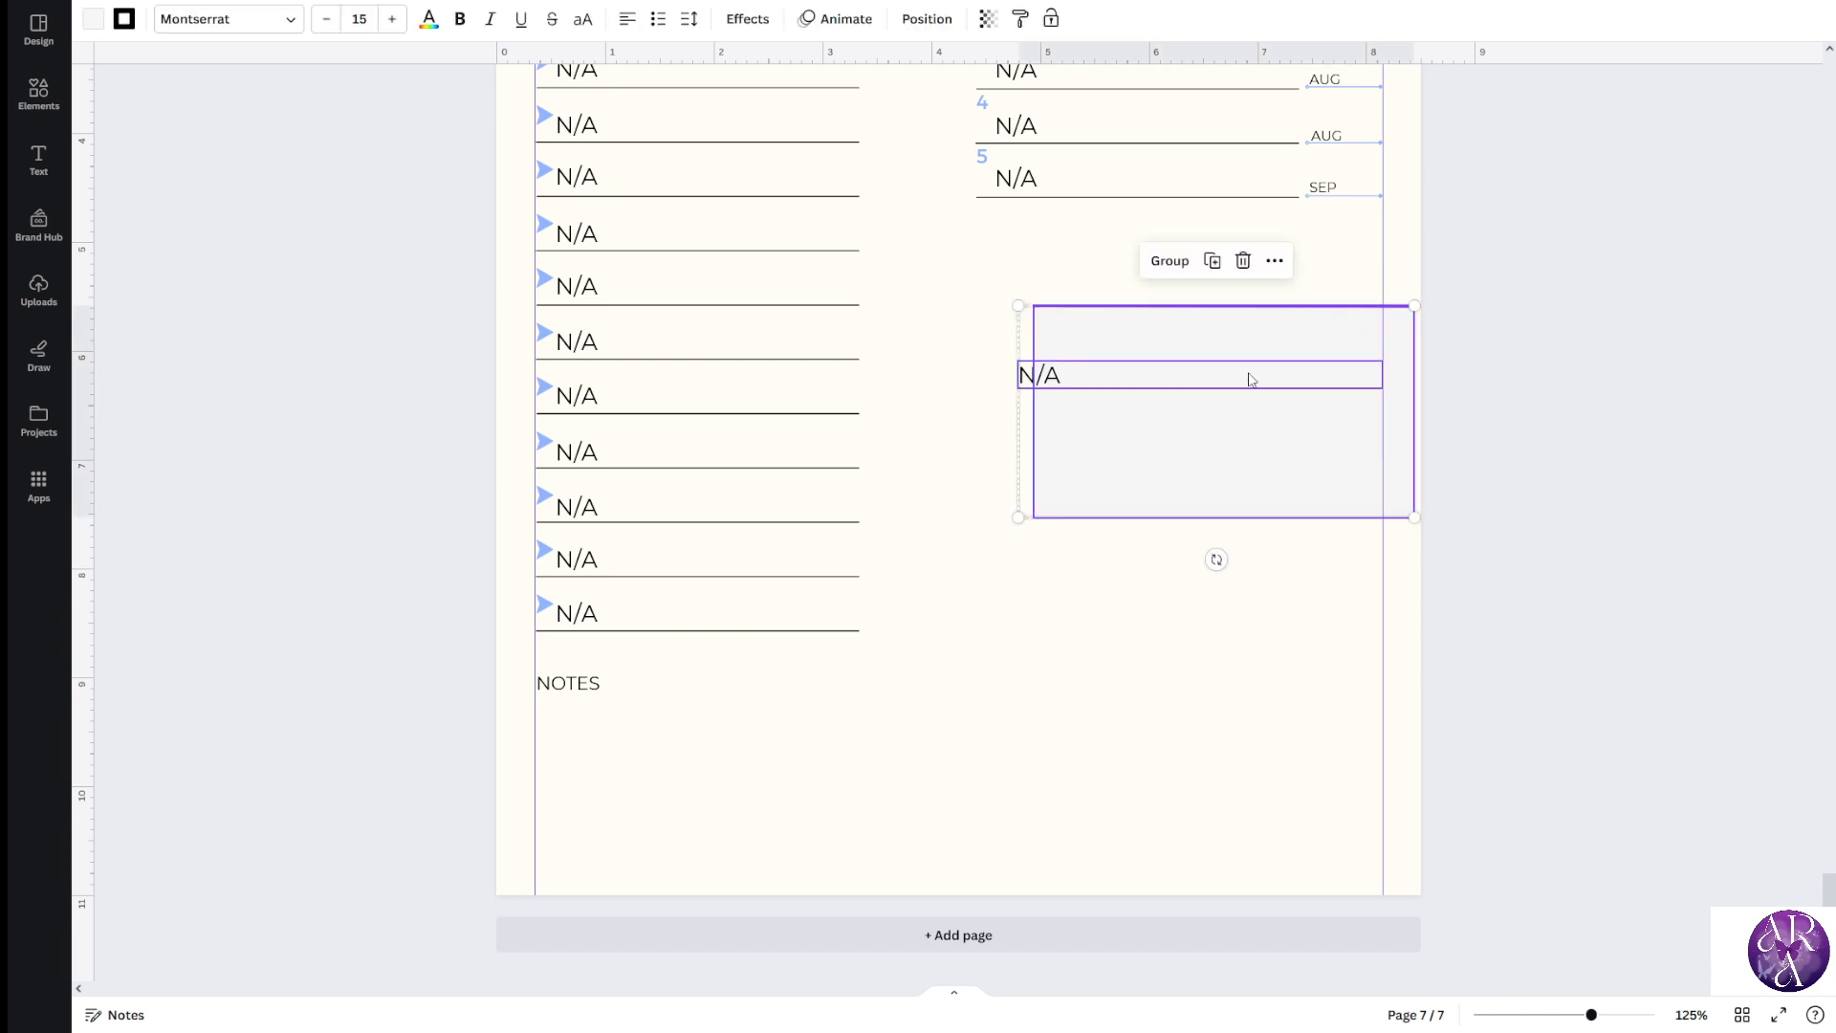
{"action": "left_click", "coordinate": [1646, 647]}
{"action": "left_click_drag", "start_coordinate": [1136, 365], "coordinate": [1116, 251]}
{"action": "left_click", "coordinate": [1480, 292]}
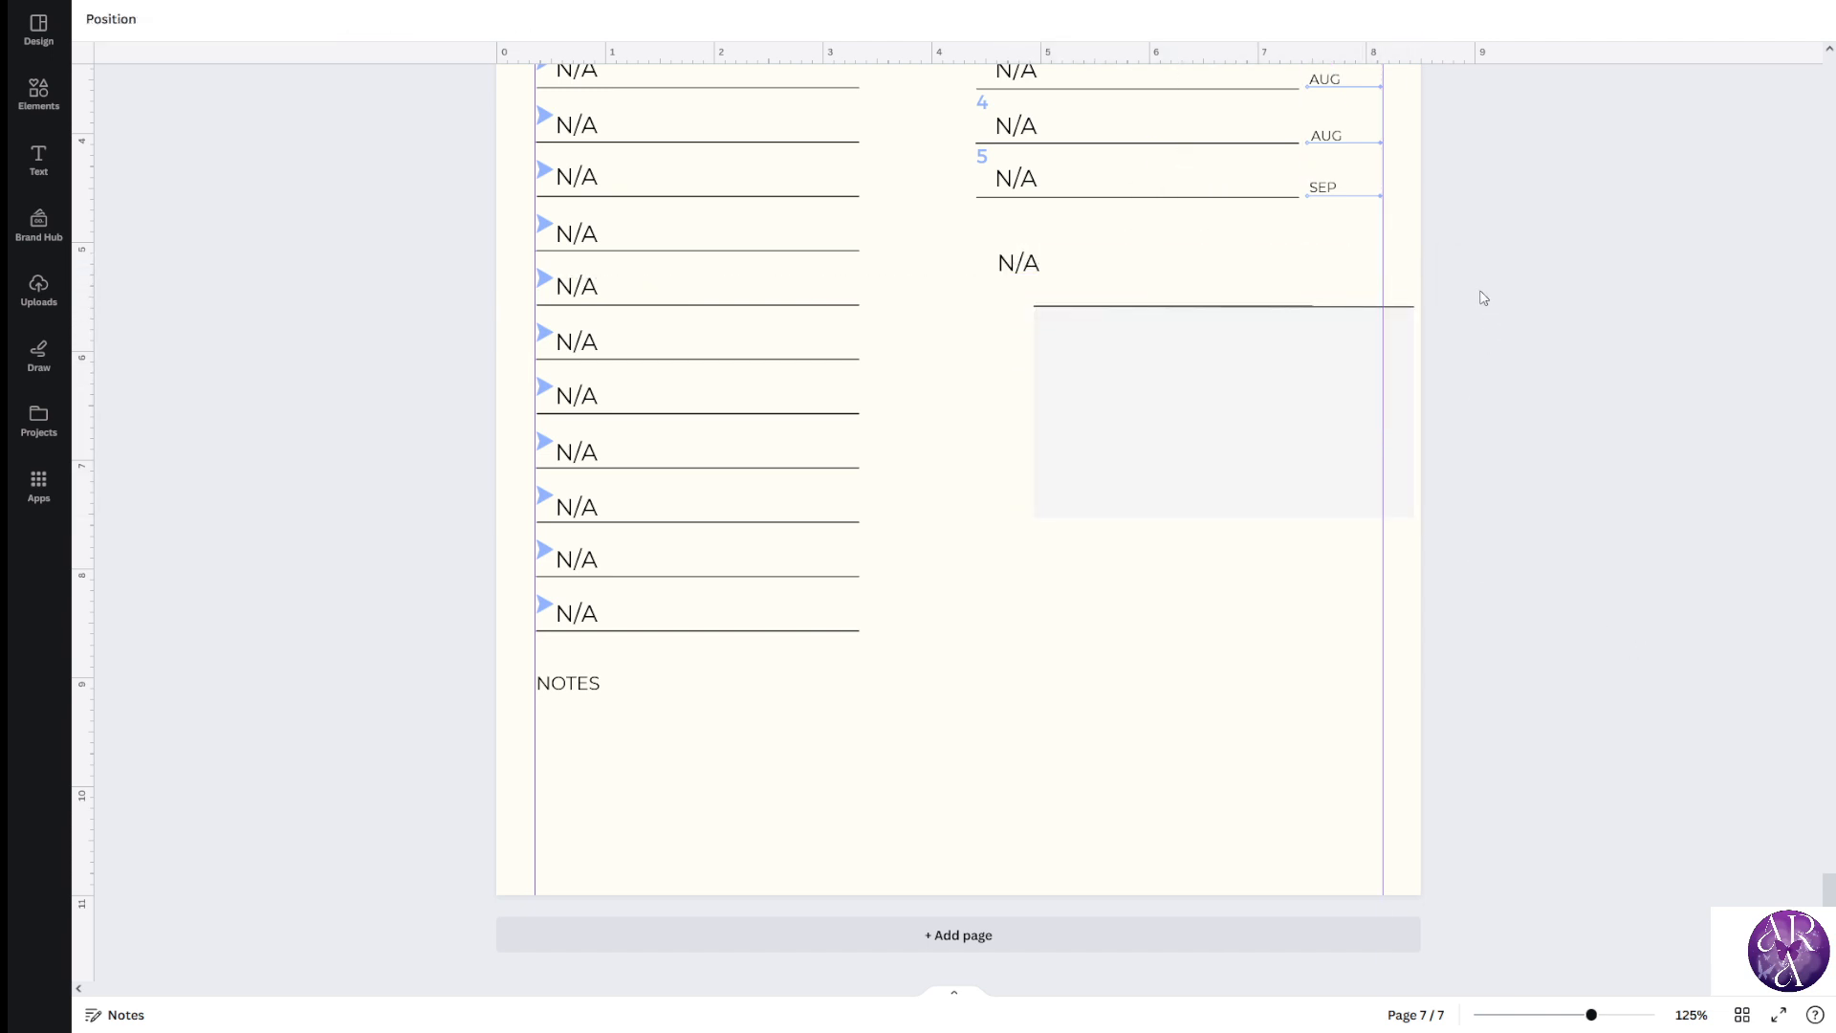
{"action": "left_click_drag", "start_coordinate": [1483, 298], "coordinate": [1288, 463]}
{"action": "mouse_move", "coordinate": [1233, 348]}
{"action": "left_mouse_down"}
{"action": "mouse_move", "coordinate": [1119, 640]}
{"action": "mouse_move", "coordinate": [836, 737]}
{"action": "mouse_move", "coordinate": [744, 744]}
{"action": "left_mouse_up"}
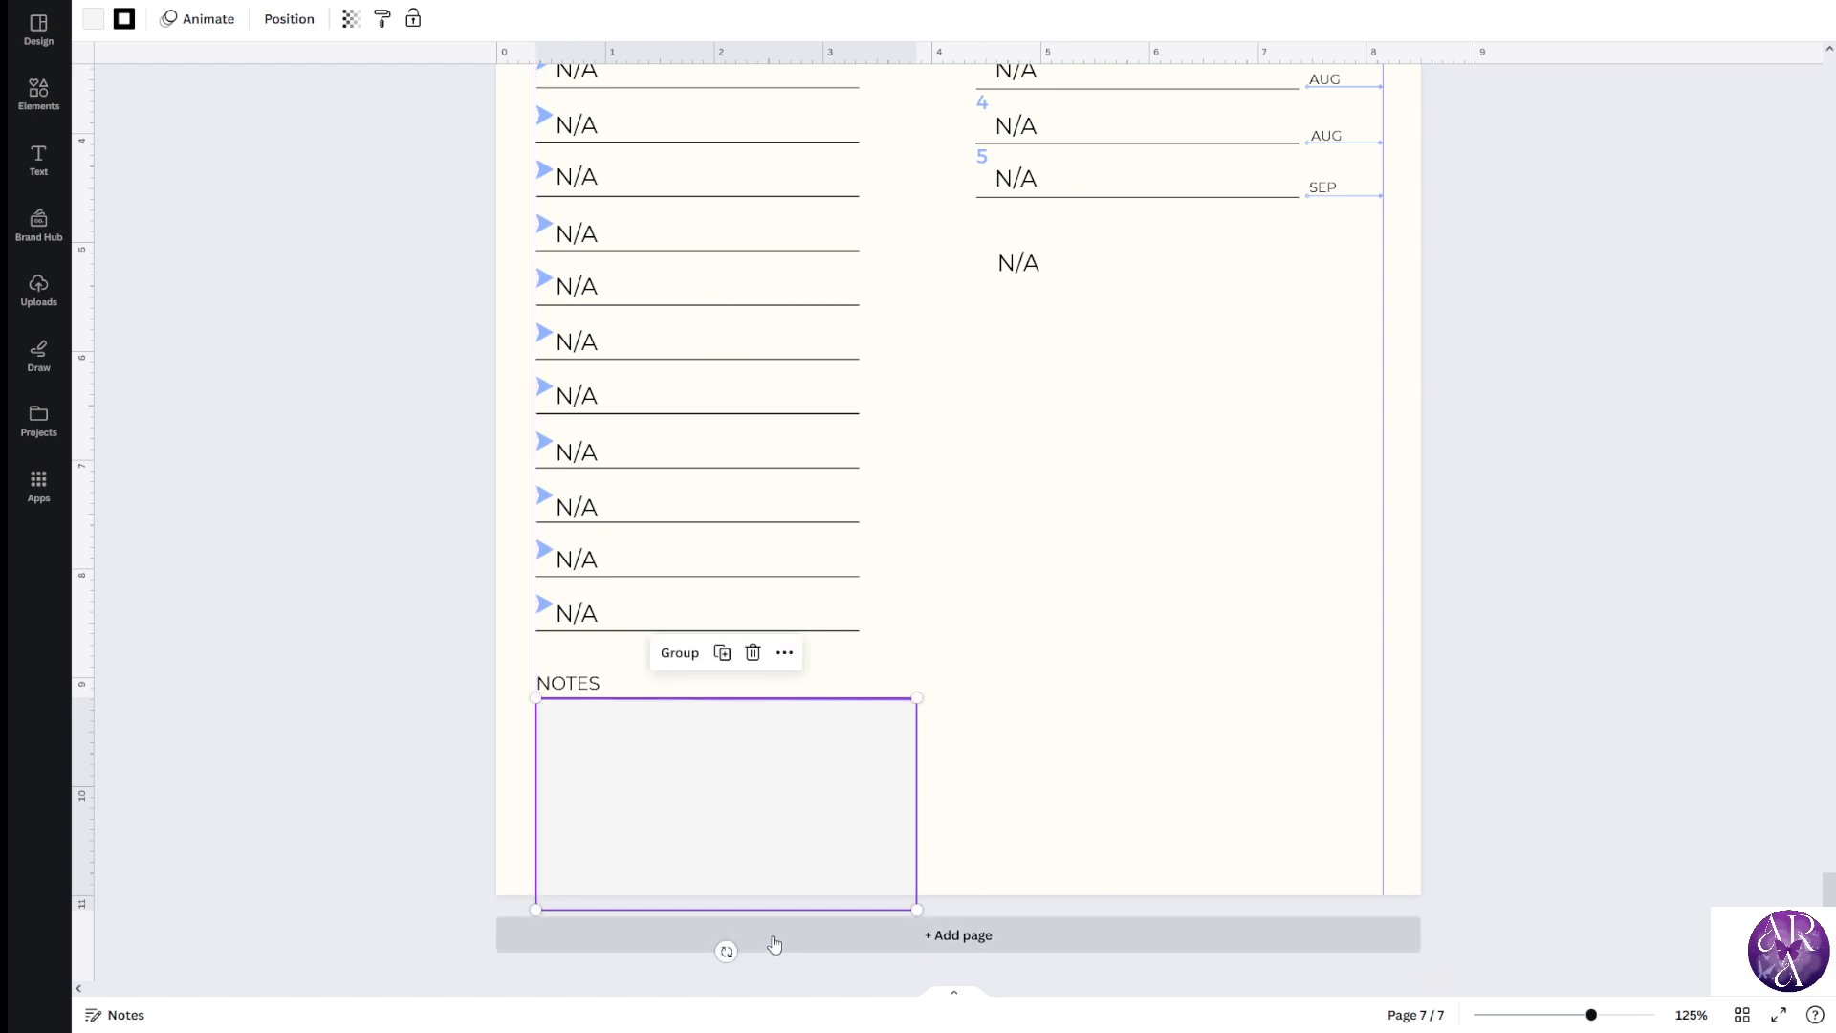
Raise the "NOTES" heading, line and grey box together so the box fits within the page
{"action": "left_click", "coordinate": [470, 814]}
{"action": "left_click", "coordinate": [687, 862]}
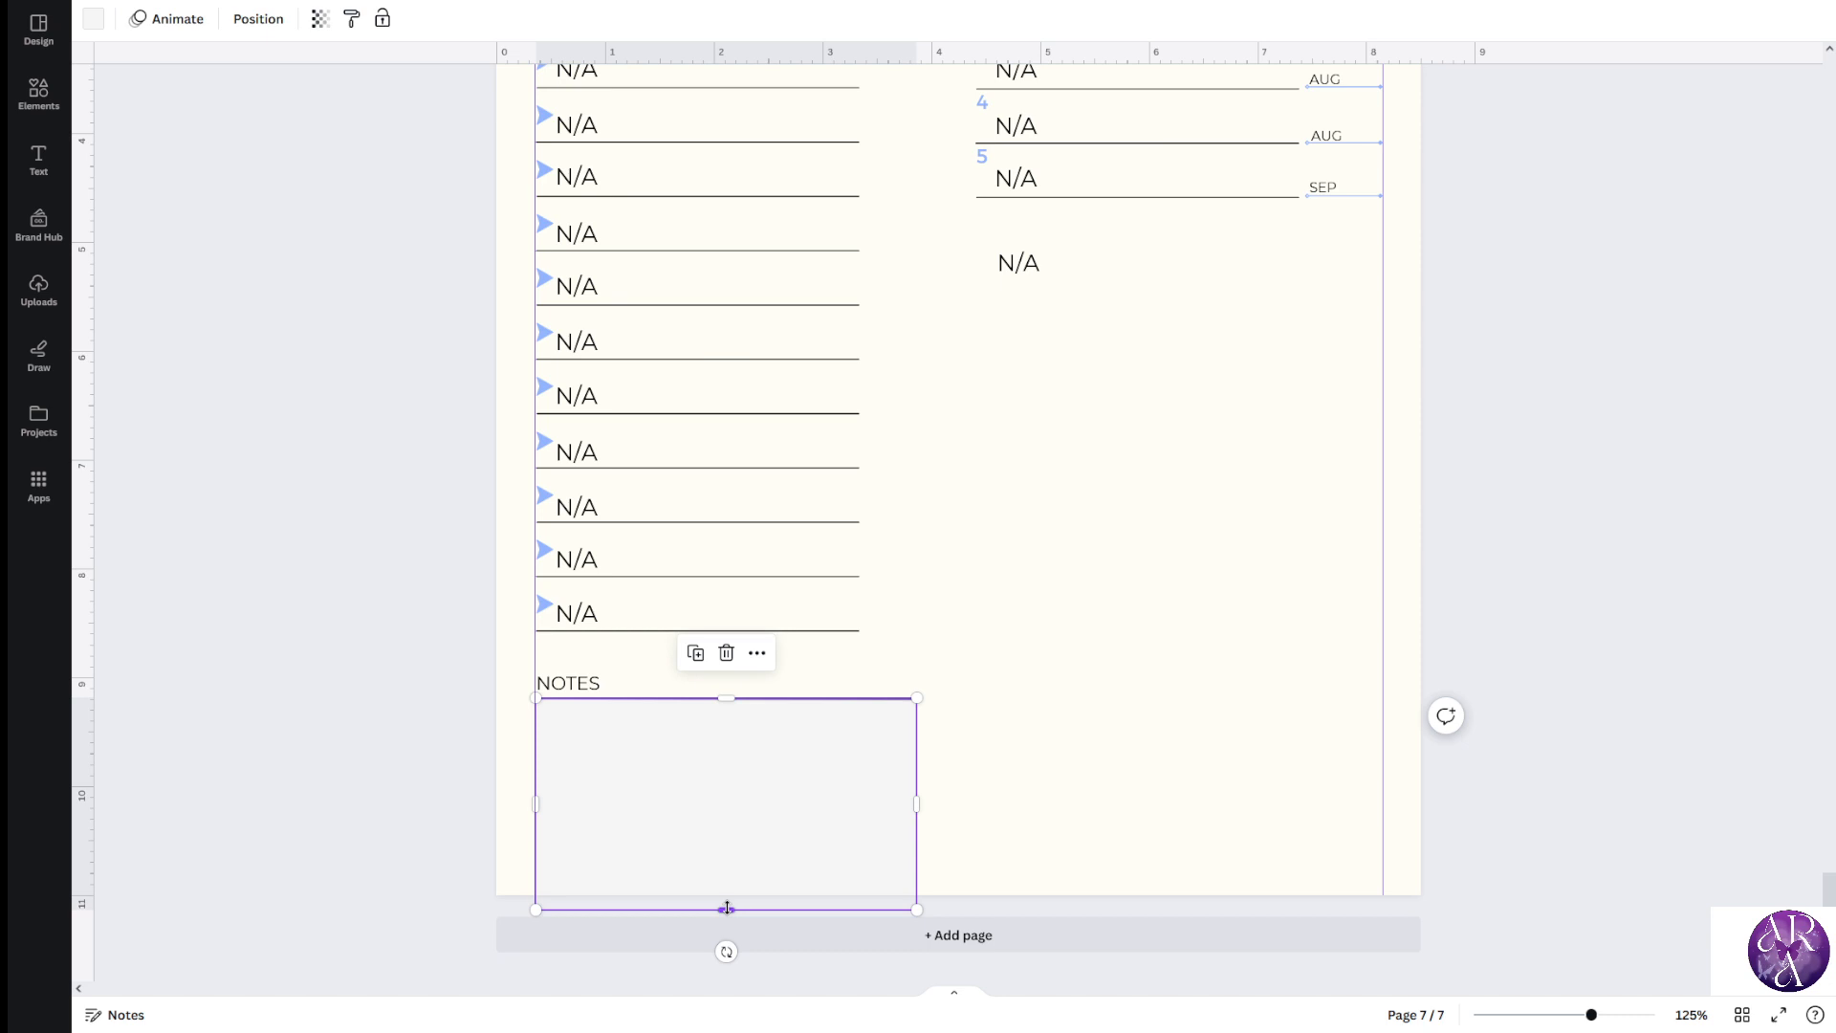
{"action": "left_click", "coordinate": [450, 692]}
{"action": "left_click_drag", "start_coordinate": [442, 656], "coordinate": [629, 769]}
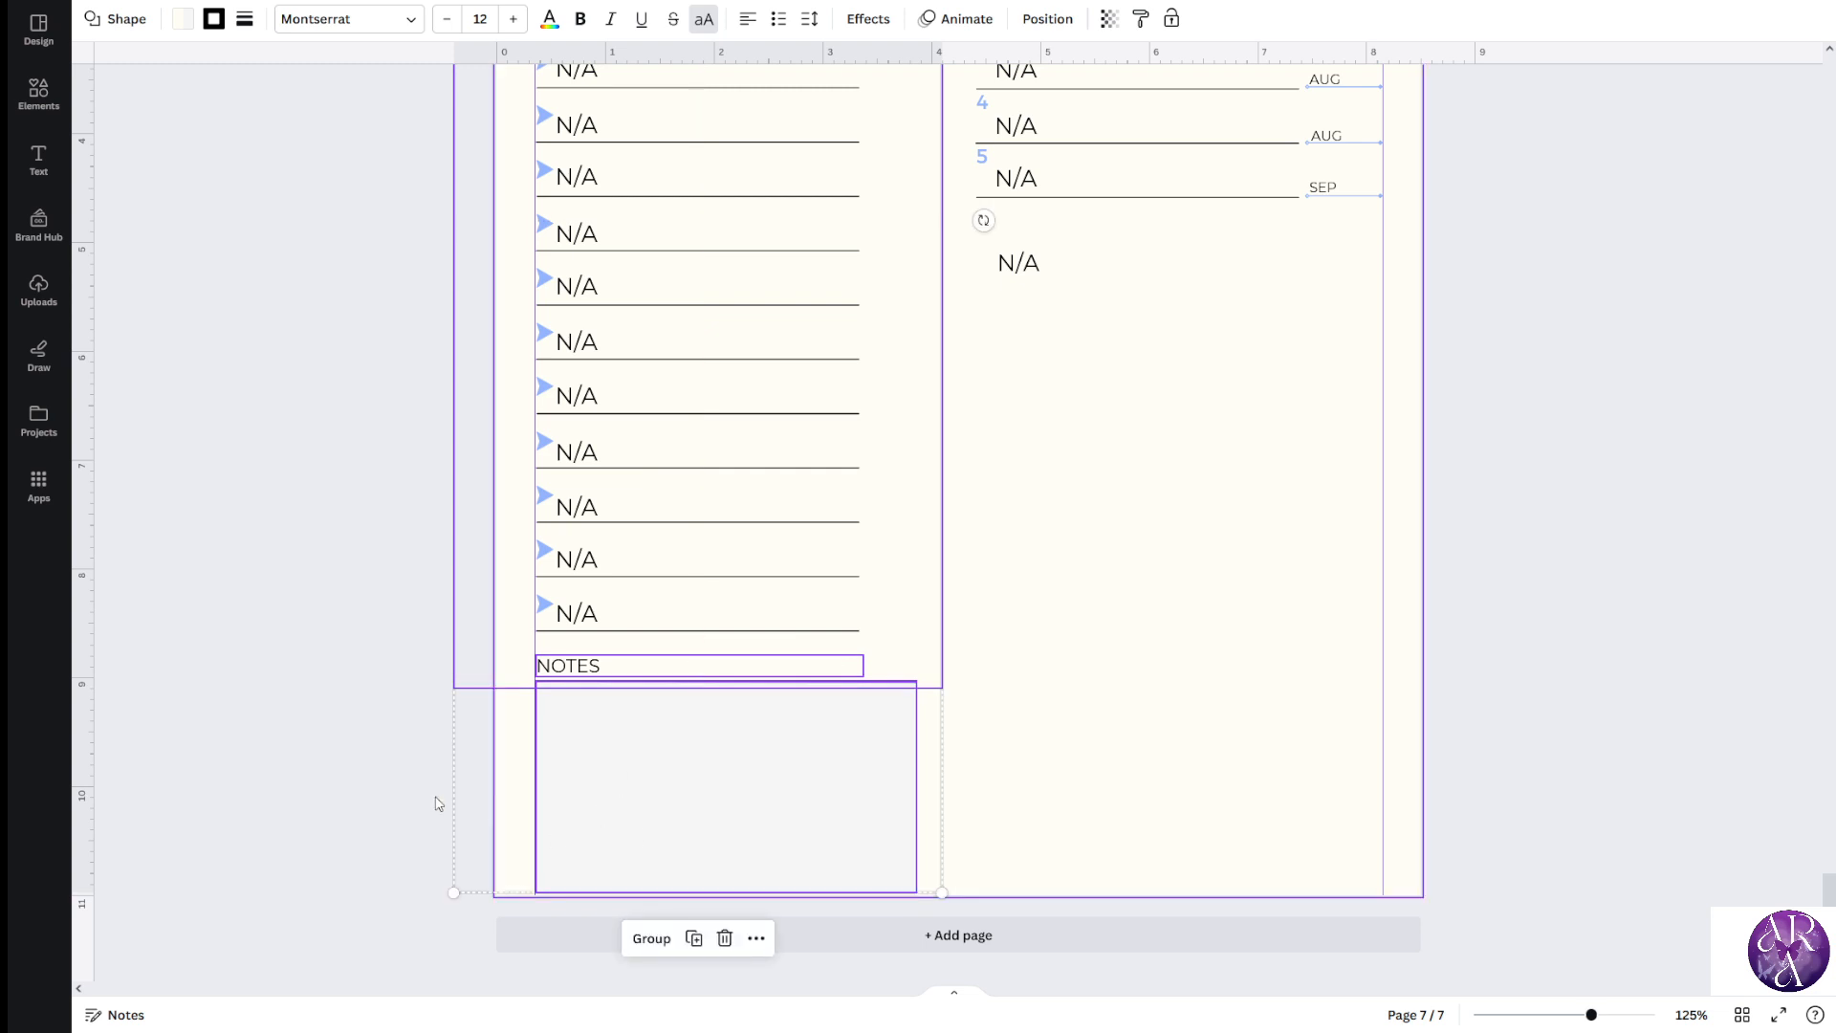
{"action": "left_click", "coordinate": [439, 799]}
Shorten the grey notes box slightly from below and widen it to the page's far margin guide
{"action": "left_click", "coordinate": [717, 834]}
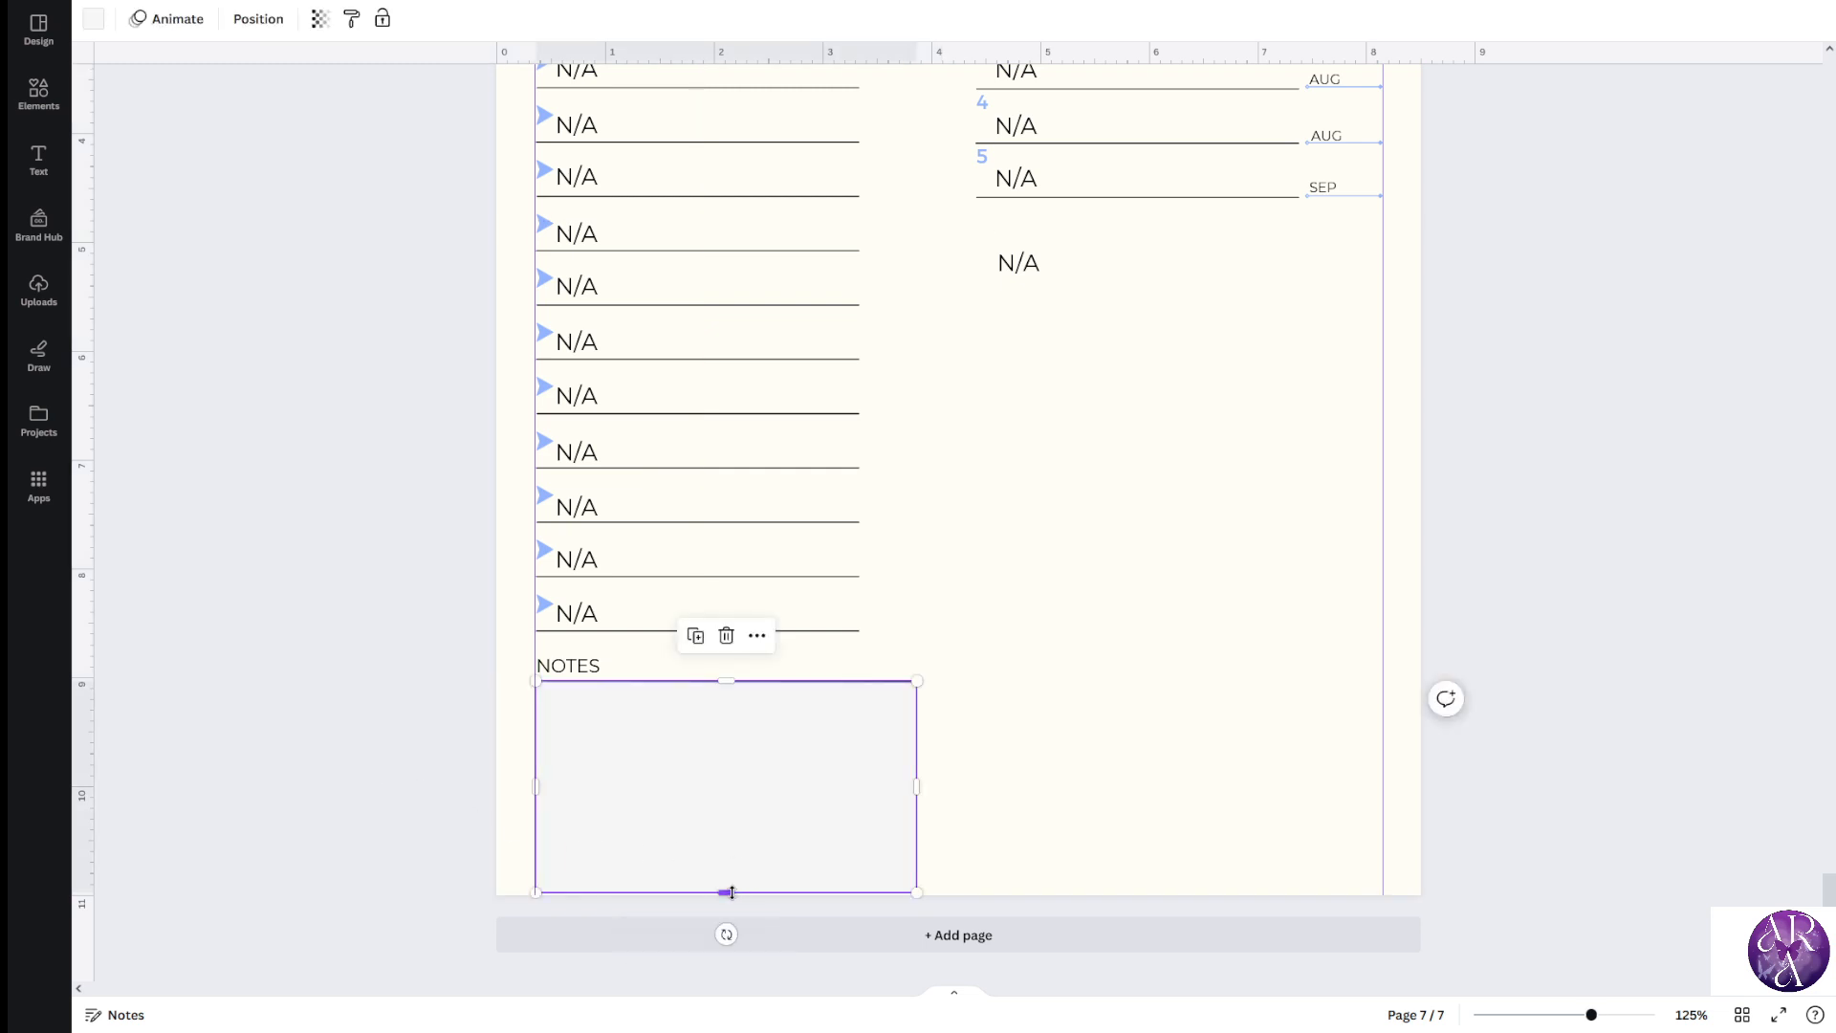
{"action": "left_click_drag", "start_coordinate": [730, 891], "coordinate": [730, 879]}
{"action": "left_click_drag", "start_coordinate": [917, 776], "coordinate": [1382, 755]}
{"action": "left_click", "coordinate": [1551, 770]}
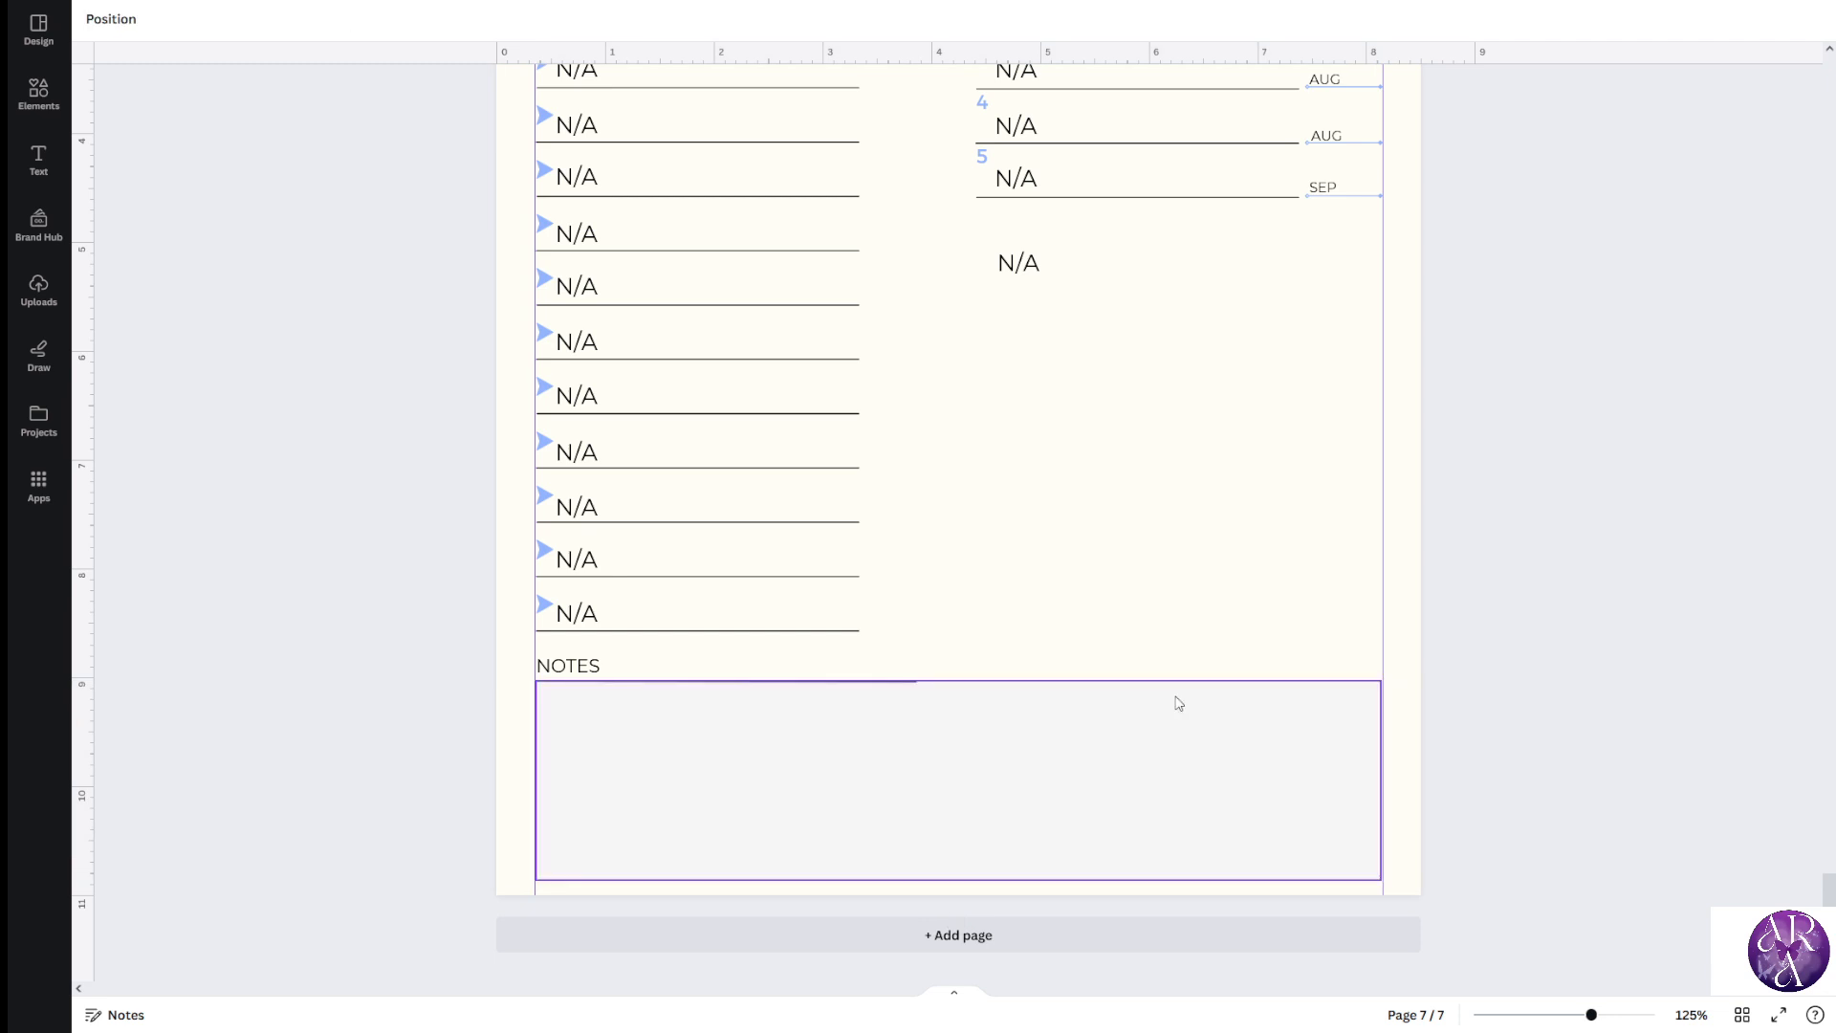
Extend the line under "NOTES" horizontally to the far edge of the grey notes box
{"action": "scroll", "coordinate": [895, 721], "scroll_direction": "up", "scroll_amount": 1}
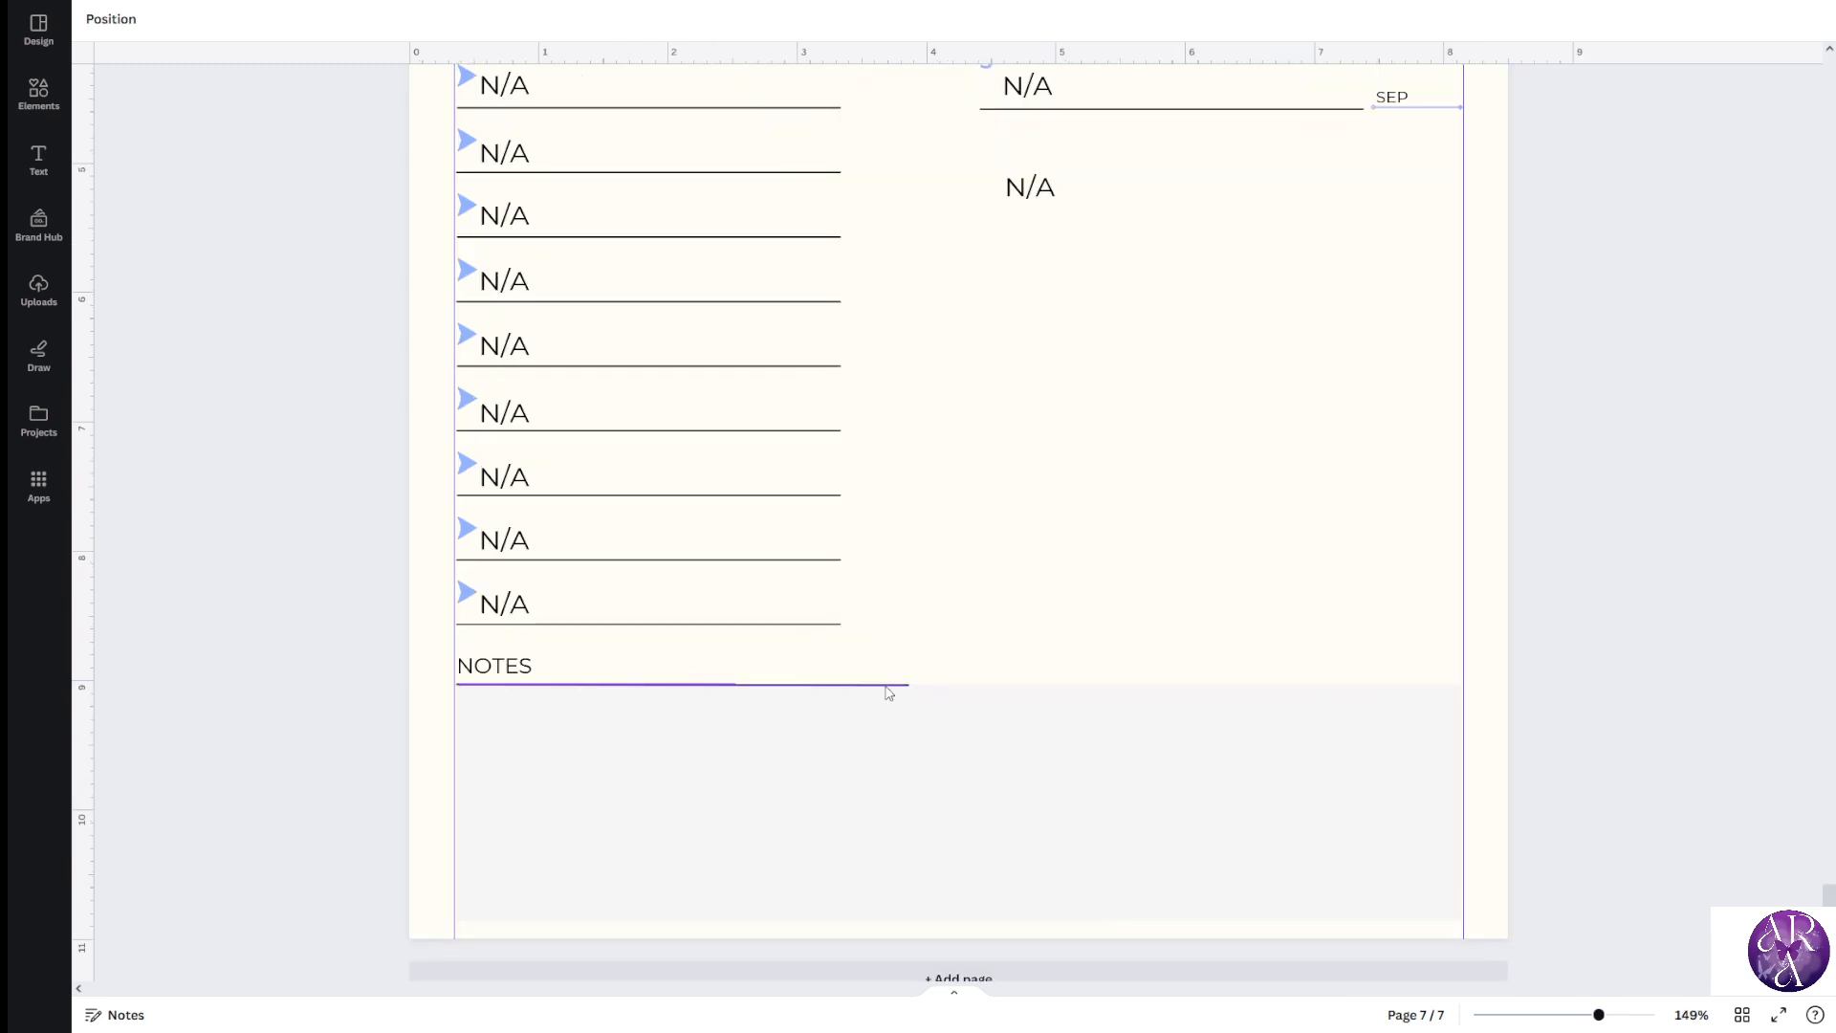
{"action": "left_click", "coordinate": [886, 686]}
{"action": "scroll", "coordinate": [1004, 758], "scroll_direction": "up", "scroll_amount": 3}
{"action": "scroll", "coordinate": [1004, 770], "scroll_direction": "up", "scroll_amount": 3}
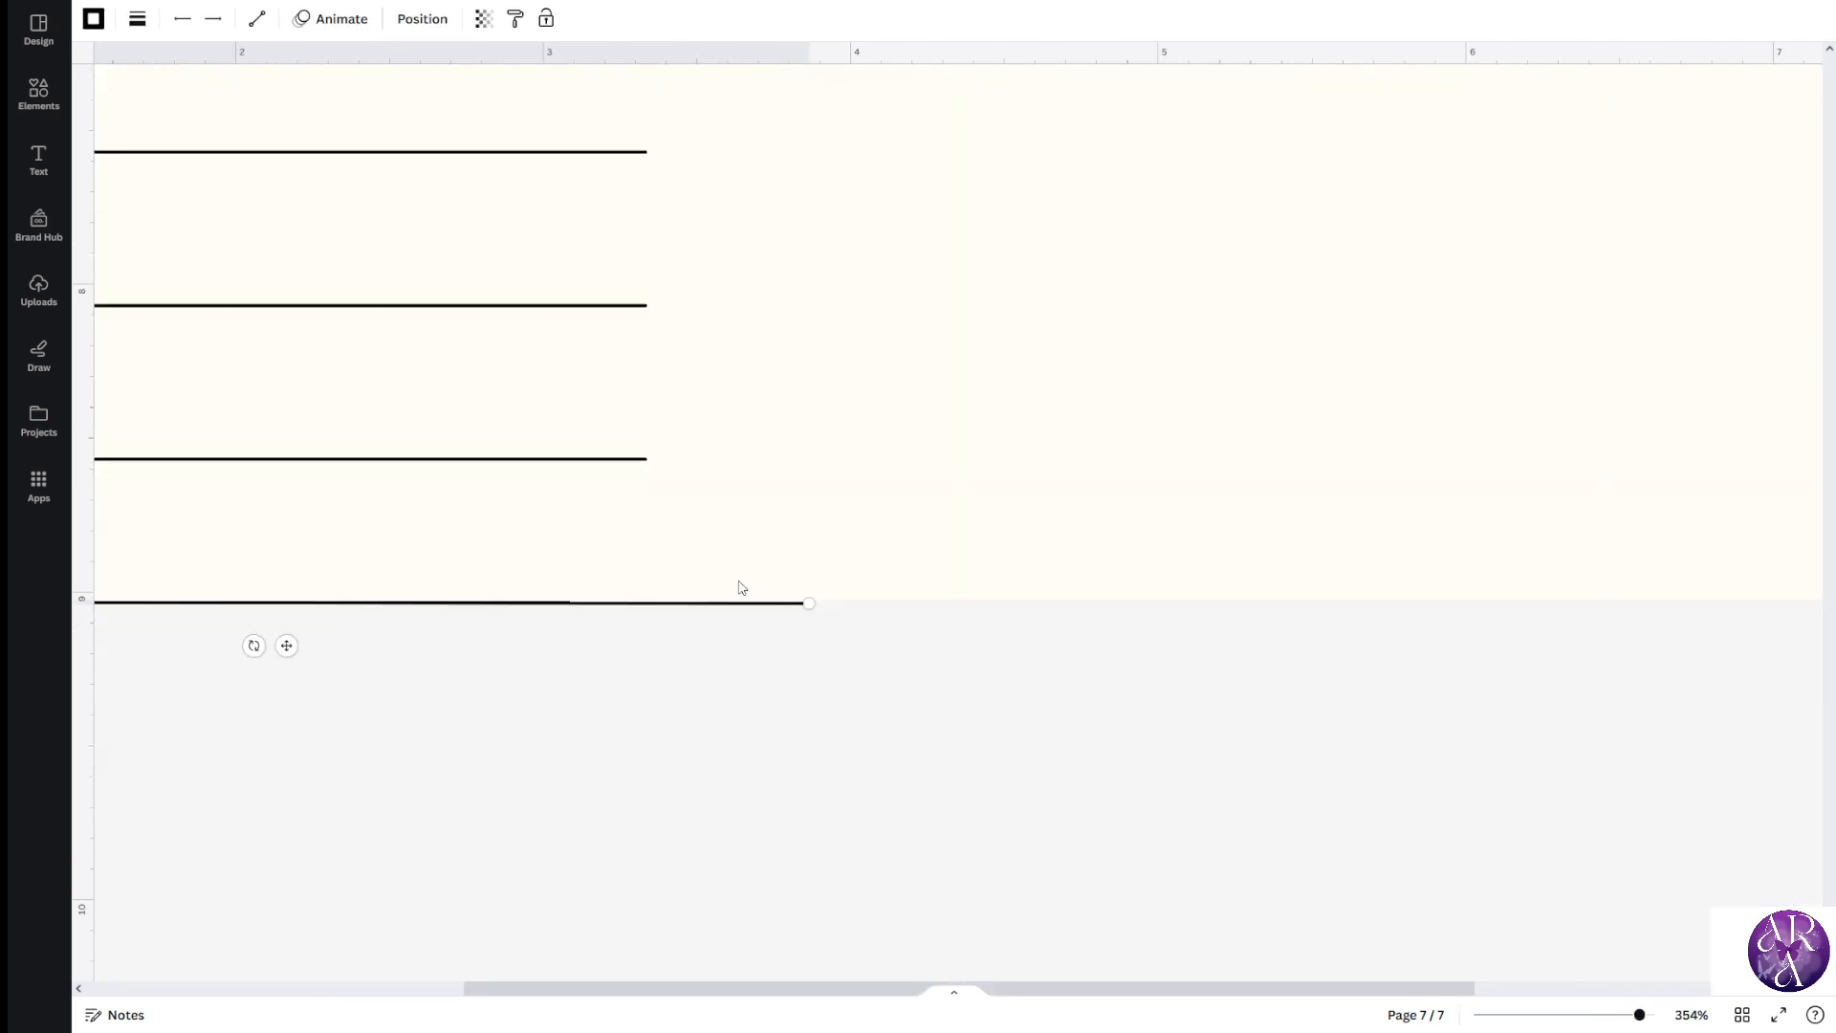
{"action": "left_click_drag", "start_coordinate": [811, 600], "coordinate": [1809, 599]}
{"action": "scroll", "coordinate": [1351, 668], "scroll_direction": "right", "scroll_amount": 5}
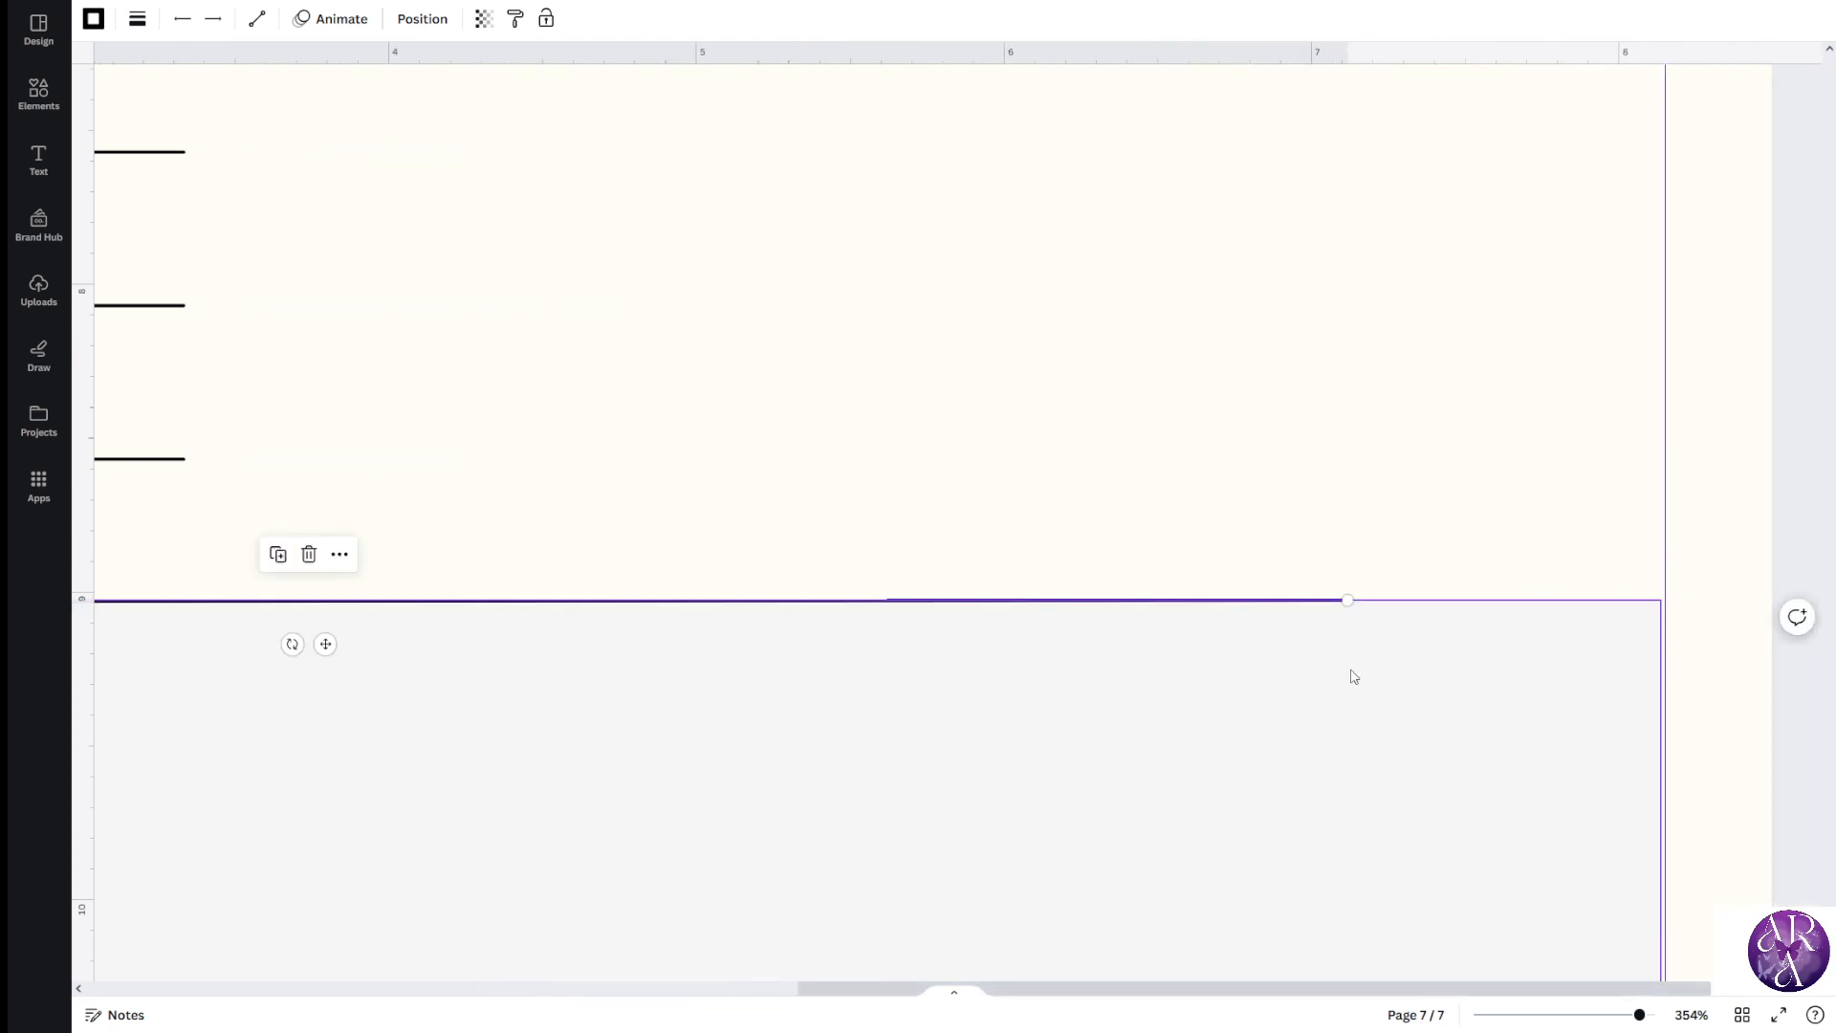
{"action": "left_click_drag", "start_coordinate": [1350, 598], "coordinate": [1661, 600]}
{"action": "scroll", "coordinate": [751, 435], "scroll_direction": "down", "scroll_amount": 5}
{"action": "left_click", "coordinate": [1178, 488]}
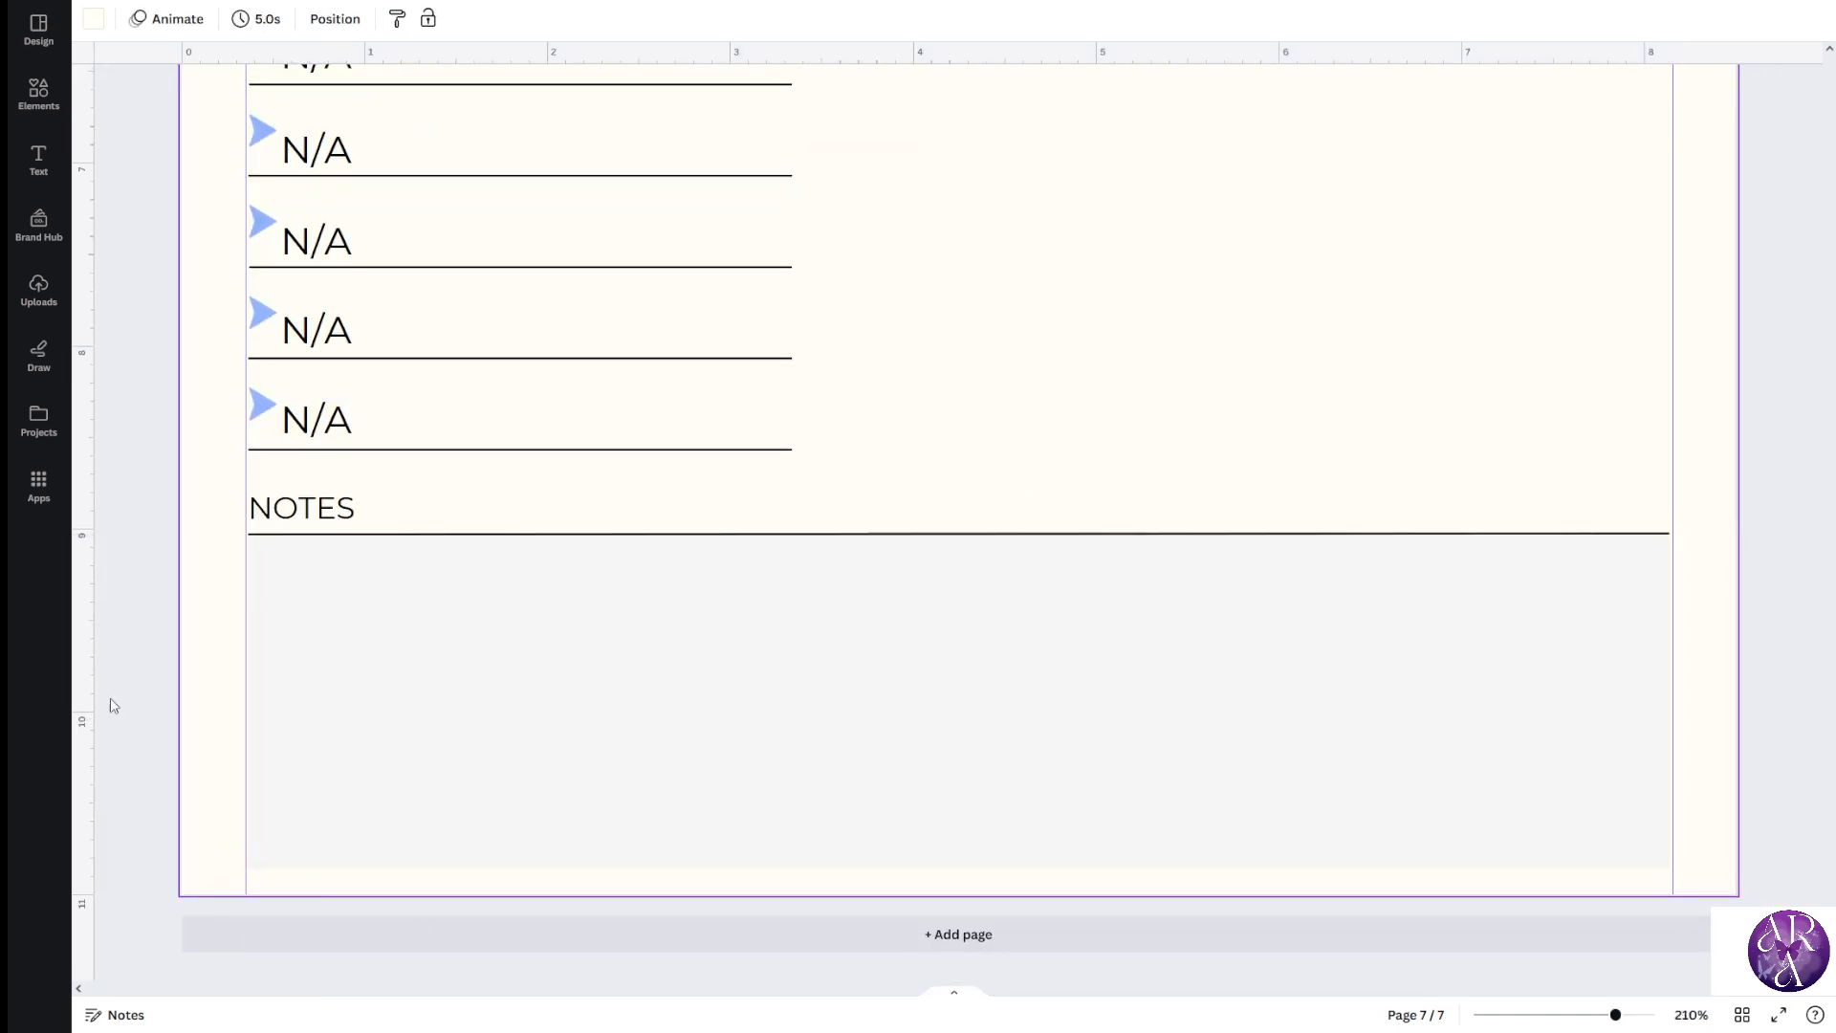
{"action": "scroll", "coordinate": [127, 681], "scroll_direction": "up", "scroll_amount": 5}
{"action": "scroll", "coordinate": [648, 722], "scroll_direction": "down", "scroll_amount": 2}
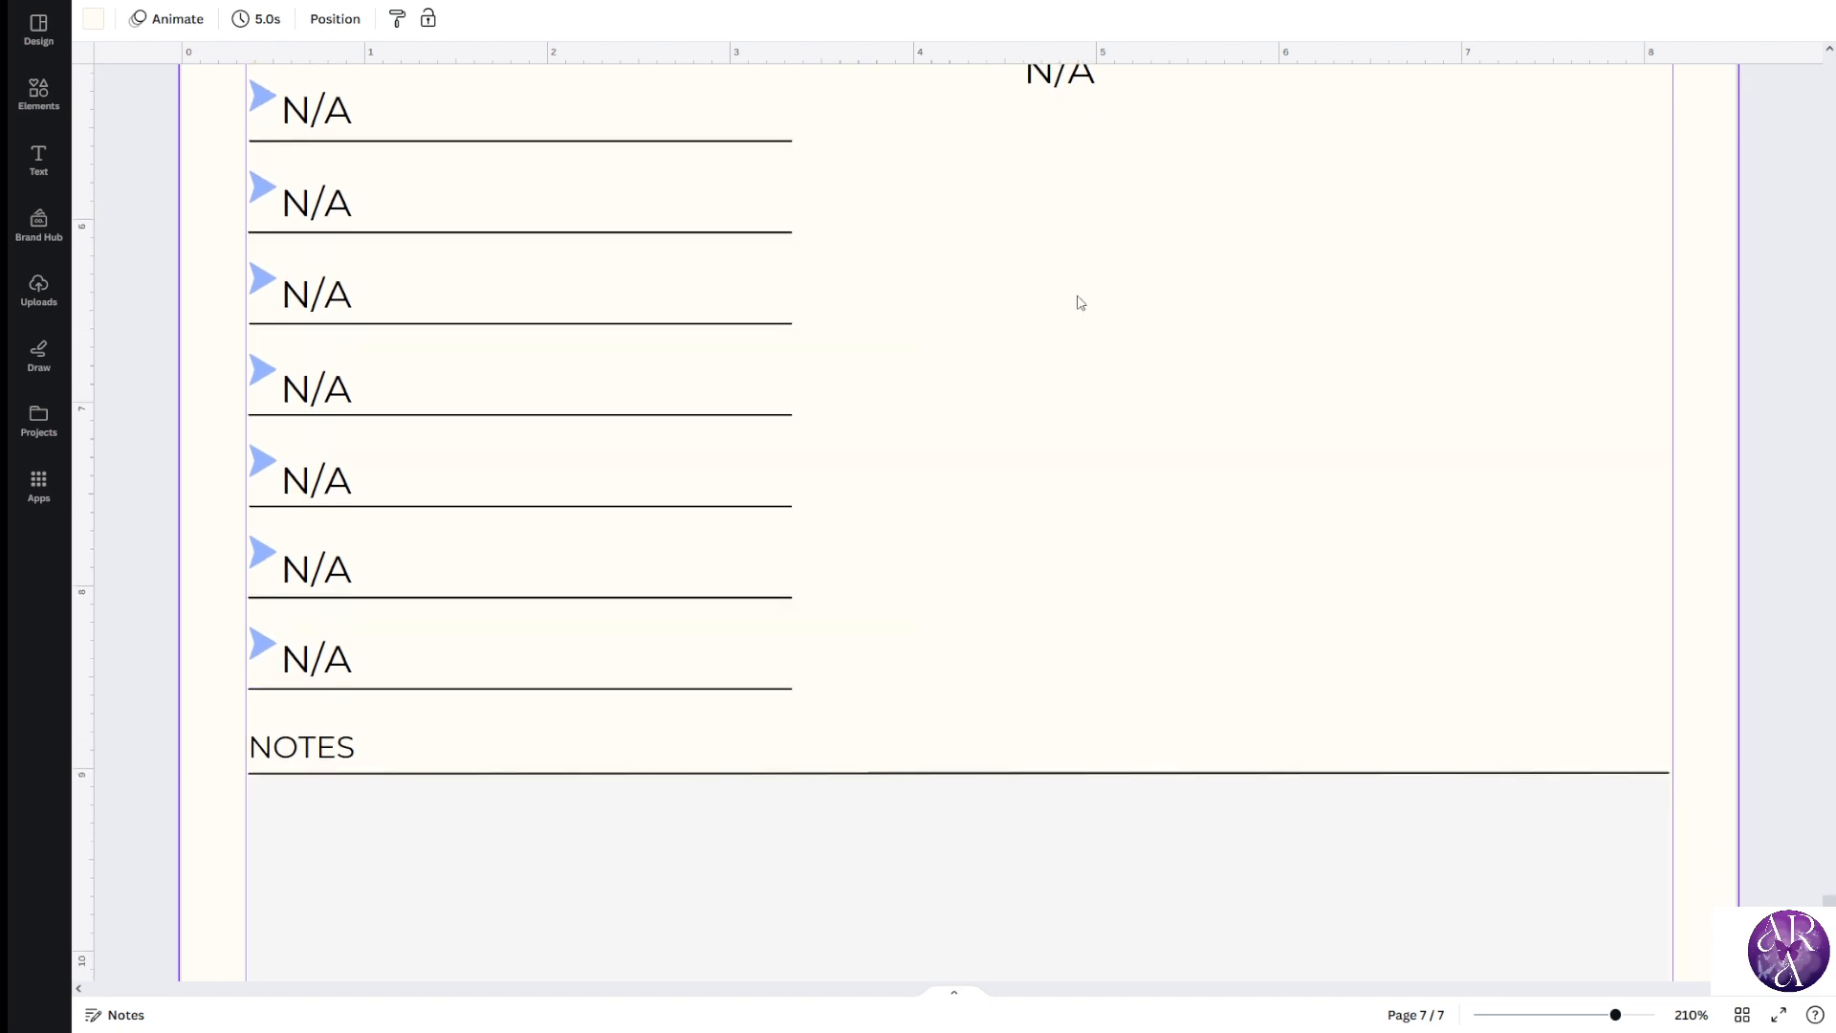
Move the loose "N/A" text onto the grey box under "NOTES" and widen its text box to the box's full width
{"action": "scroll", "coordinate": [1081, 153], "scroll_direction": "up", "scroll_amount": 2}
{"action": "scroll", "coordinate": [1104, 316], "scroll_direction": "down", "scroll_amount": 5}
{"action": "left_click_drag", "start_coordinate": [1005, 264], "coordinate": [583, 708]}
{"action": "left_click_drag", "start_coordinate": [905, 707], "coordinate": [1384, 742]}
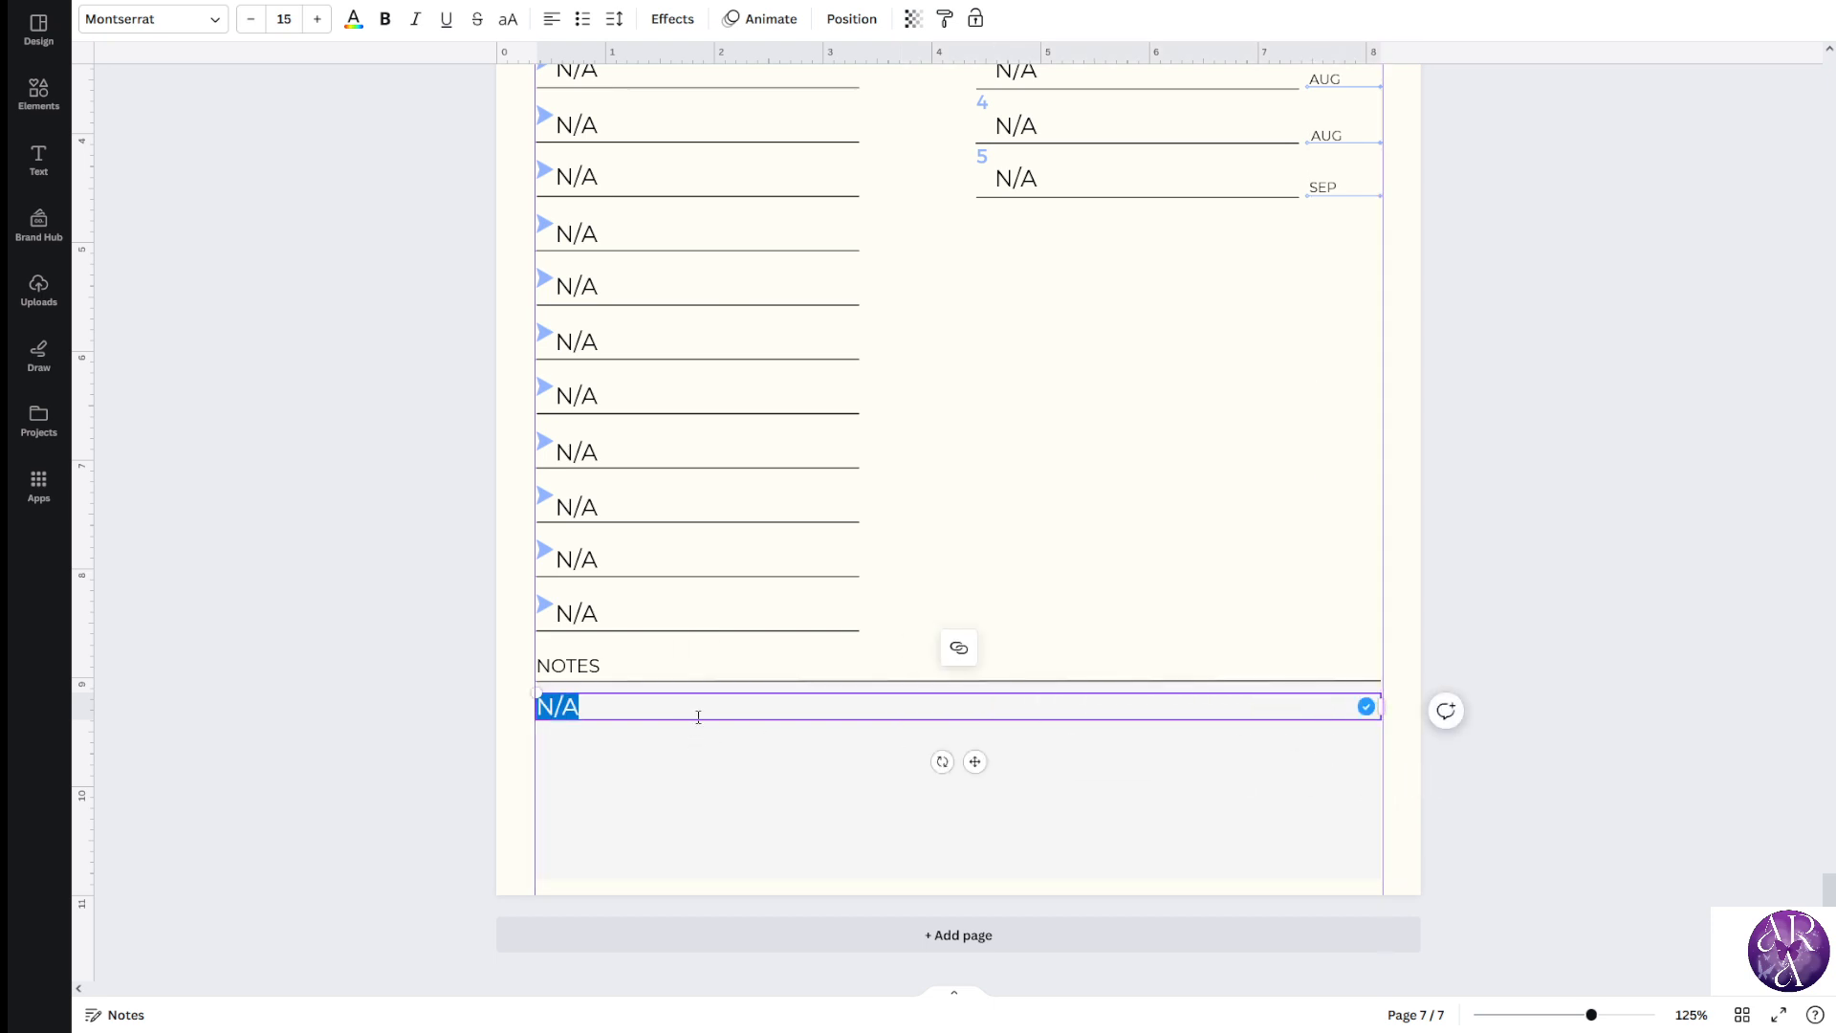
Replace the notes "N/A" with a few test lines, and clear all the text again
{"action": "key", "text": "Return"}
{"action": "type", "text": "D"}
{"action": "key", "text": "Return"}
{"action": "type", "text": "D"}
{"action": "key", "text": "Return"}
{"action": "type", "text": "S S"}
{"action": "key", "text": "Return"}
{"action": "key", "text": "BackSpace"}
{"action": "key", "text": "BackSpace"}
{"action": "key", "text": "BackSpace"}
{"action": "key", "text": "BackSpace"}
{"action": "key", "text": "BackSpace"}
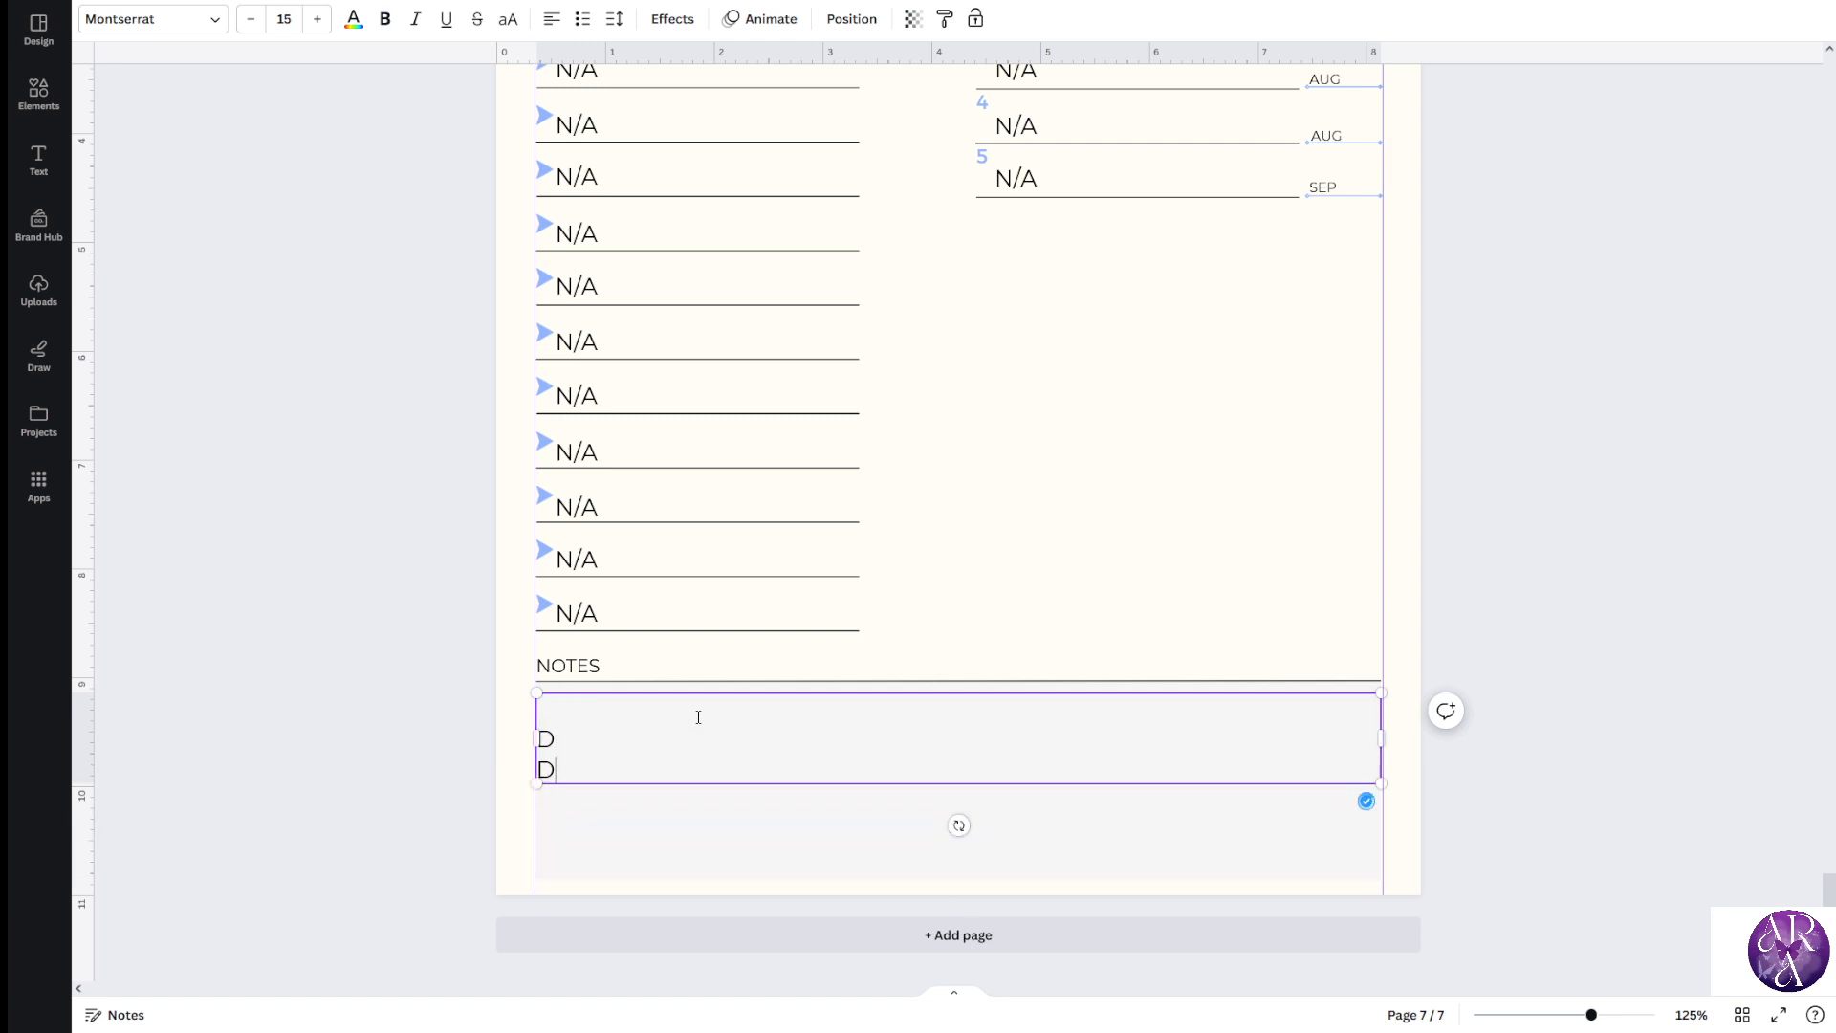
{"action": "key", "text": "BackSpace"}
{"action": "key", "text": "BackSpace"}
{"action": "key", "text": "BackSpace"}
{"action": "key", "text": "BackSpace"}
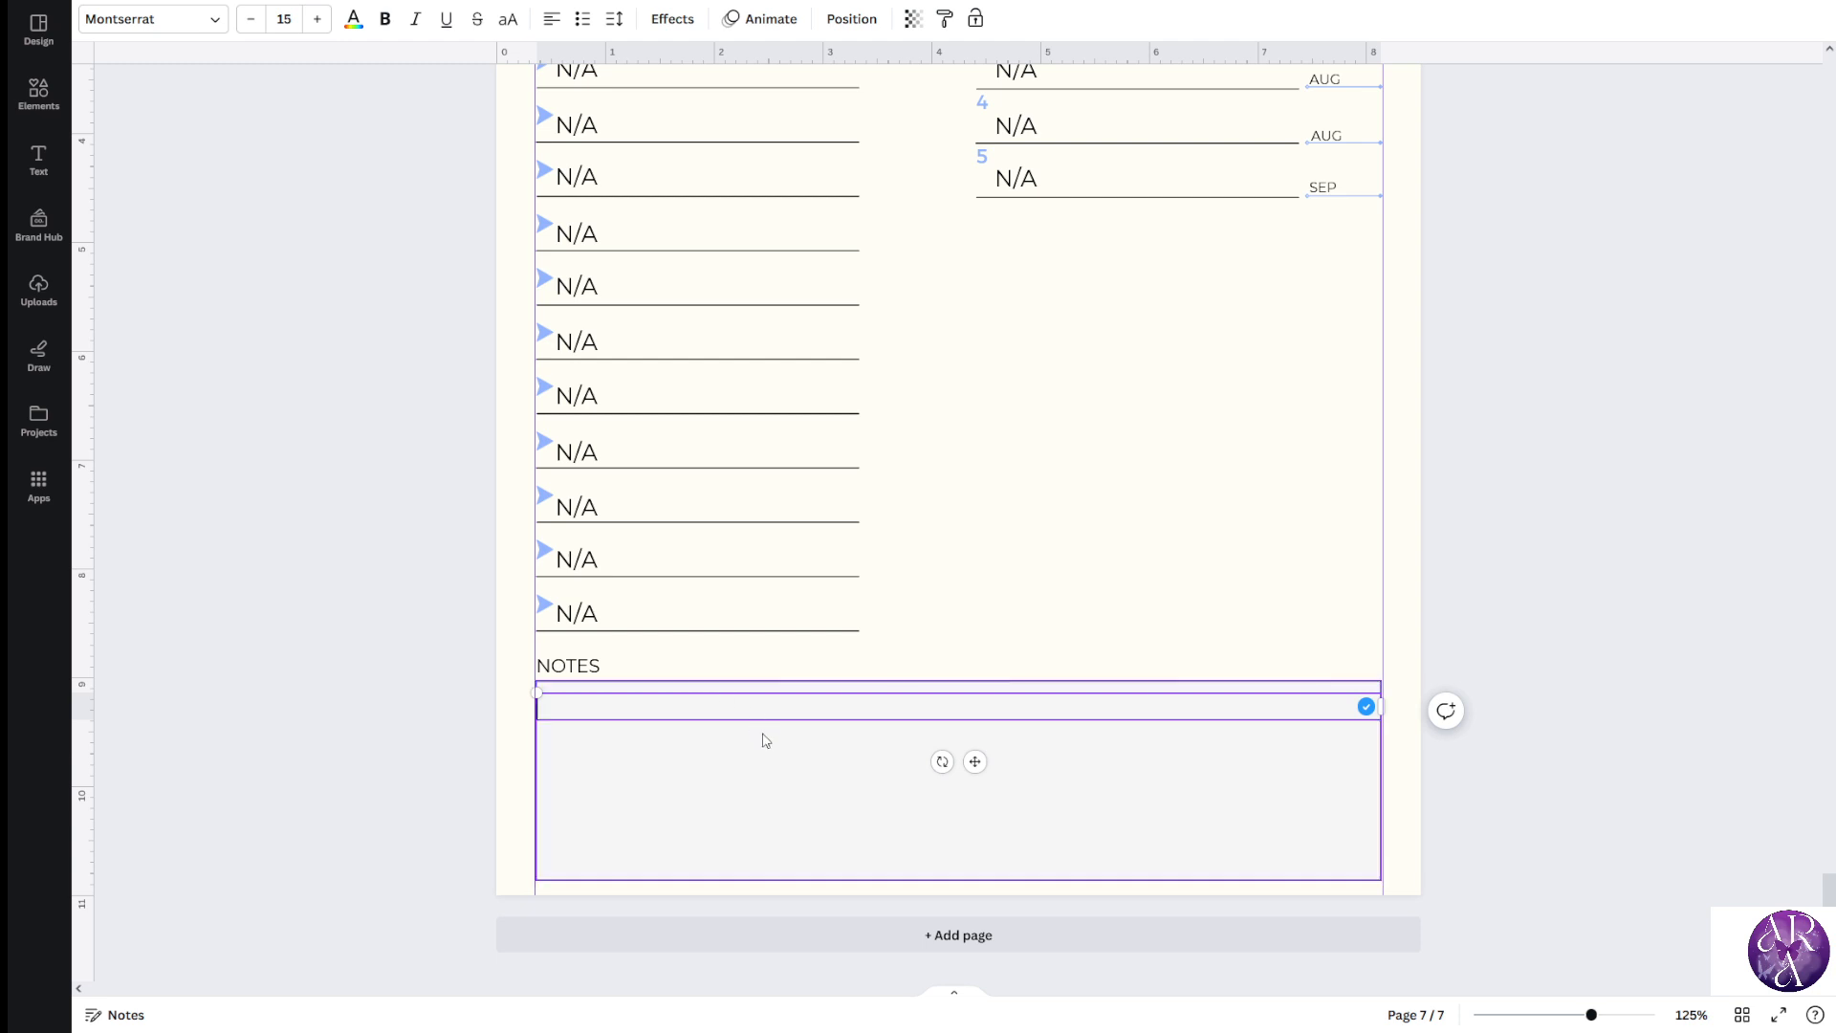
{"action": "scroll", "coordinate": [669, 713], "scroll_direction": "up", "scroll_amount": 1}
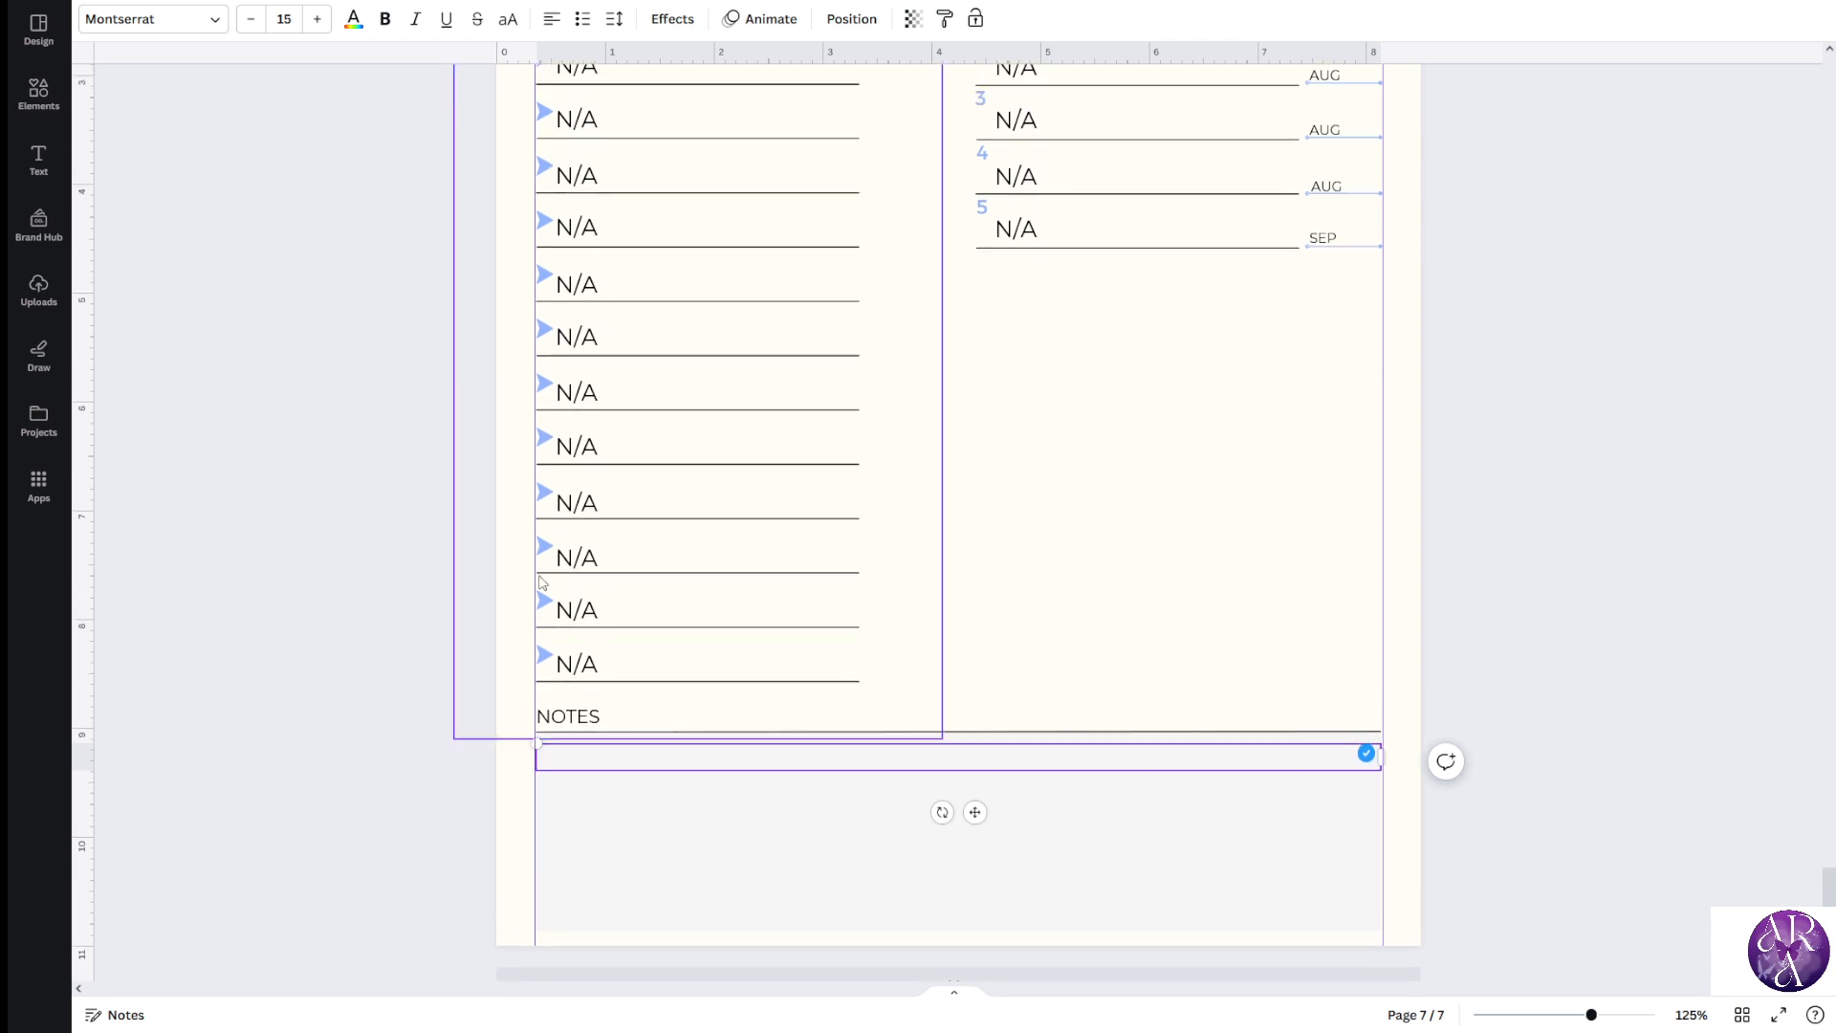
{"action": "left_click", "coordinate": [1472, 605]}
Review the page's key points, homework rows and notes section from the title down to the page's end
{"action": "scroll", "coordinate": [777, 559], "scroll_direction": "up", "scroll_amount": 5}
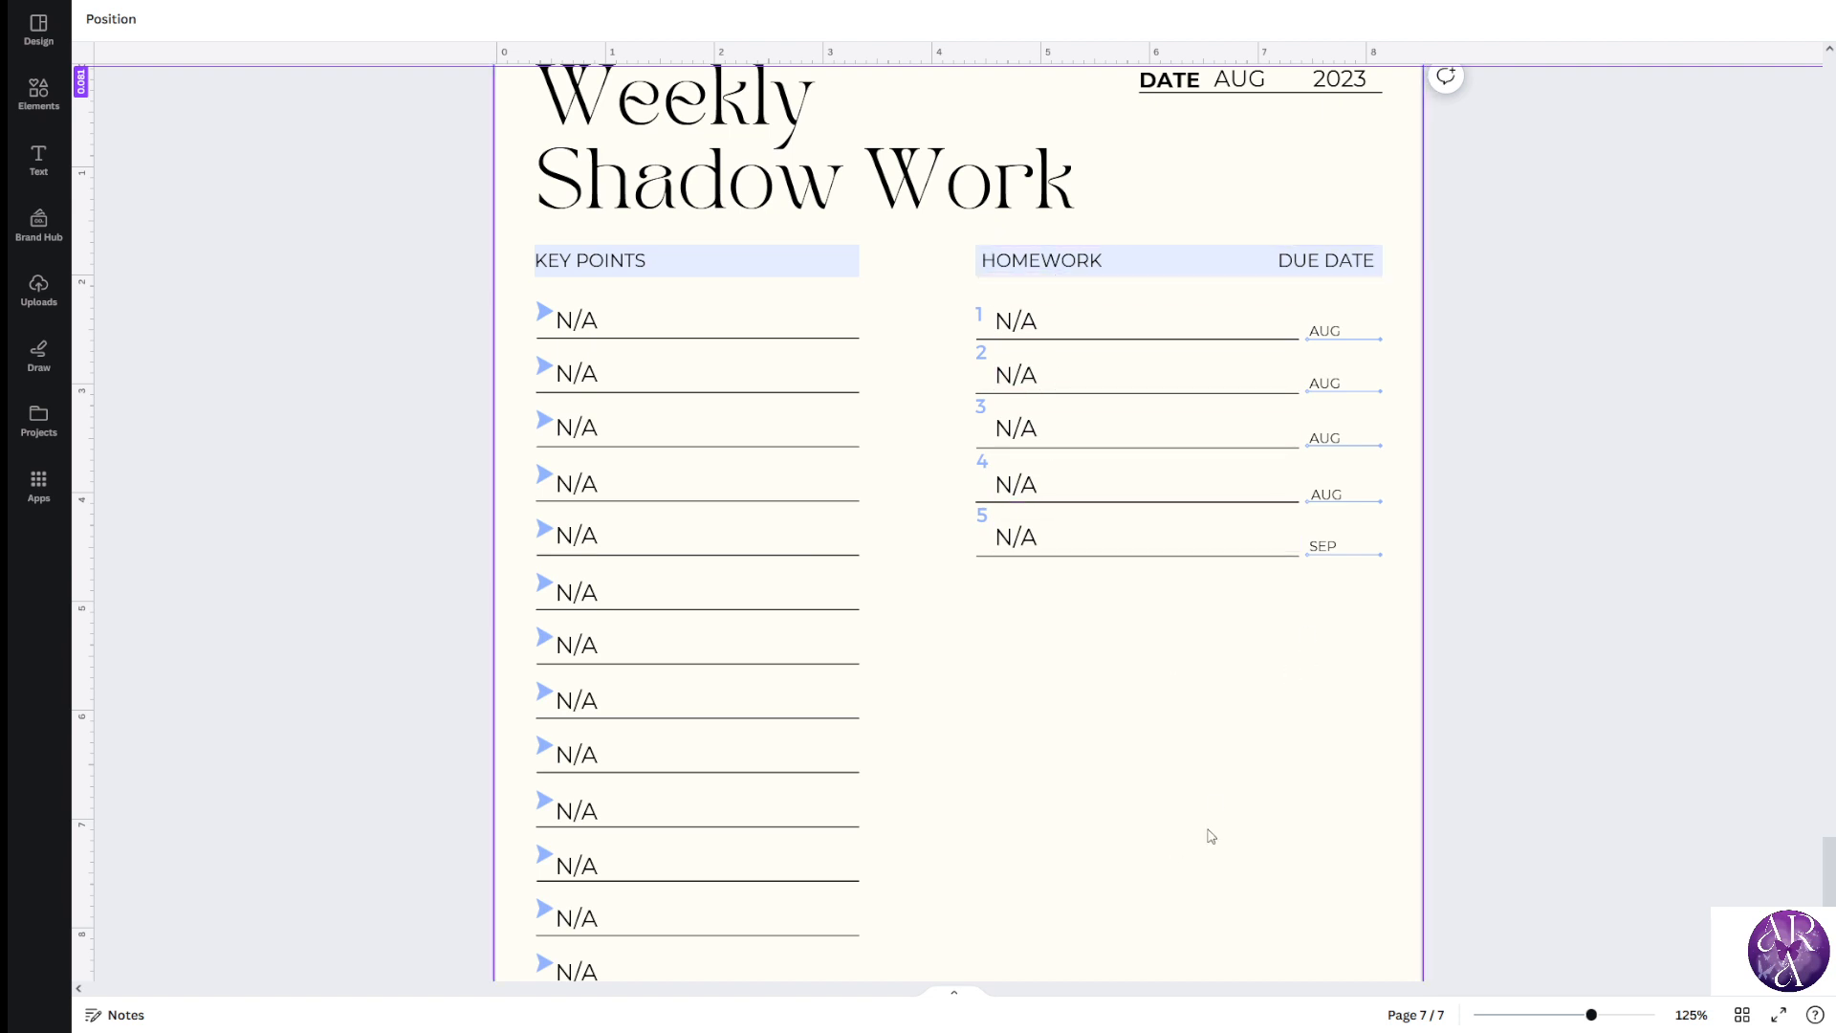
{"action": "scroll", "coordinate": [1212, 837], "scroll_direction": "down", "scroll_amount": 2}
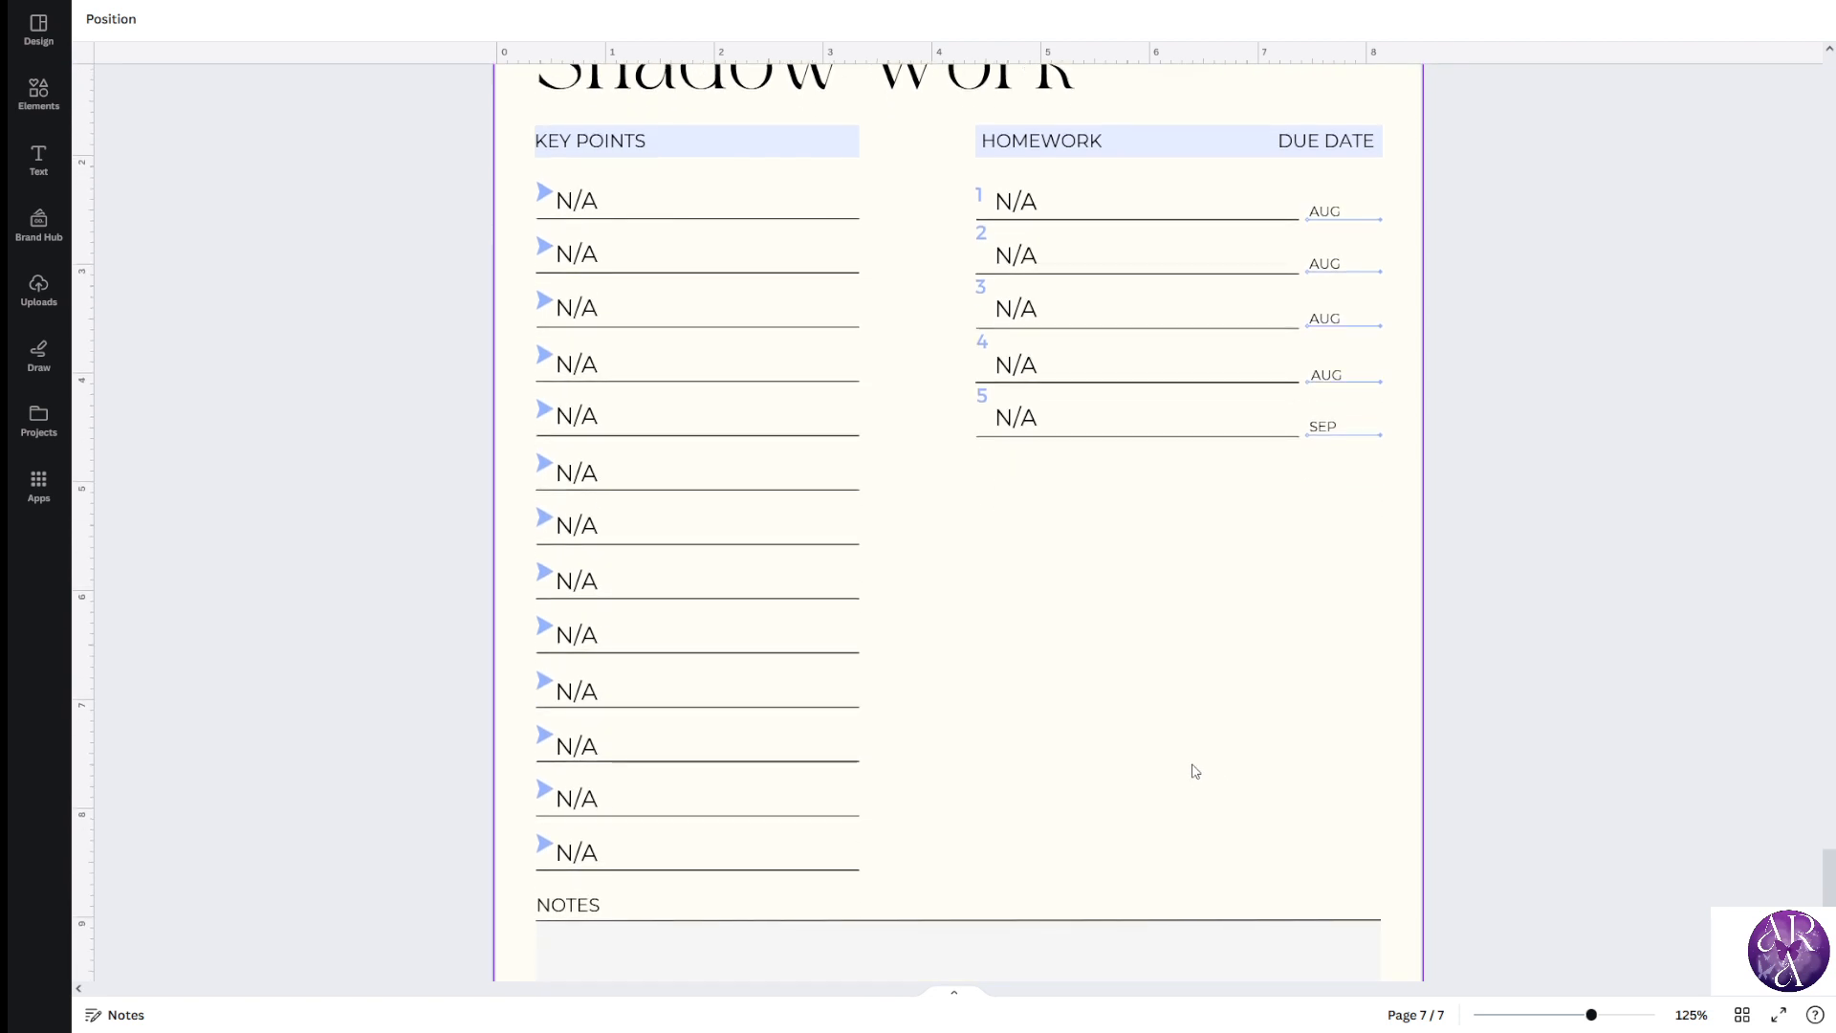
{"action": "scroll", "coordinate": [1195, 771], "scroll_direction": "up", "scroll_amount": 2}
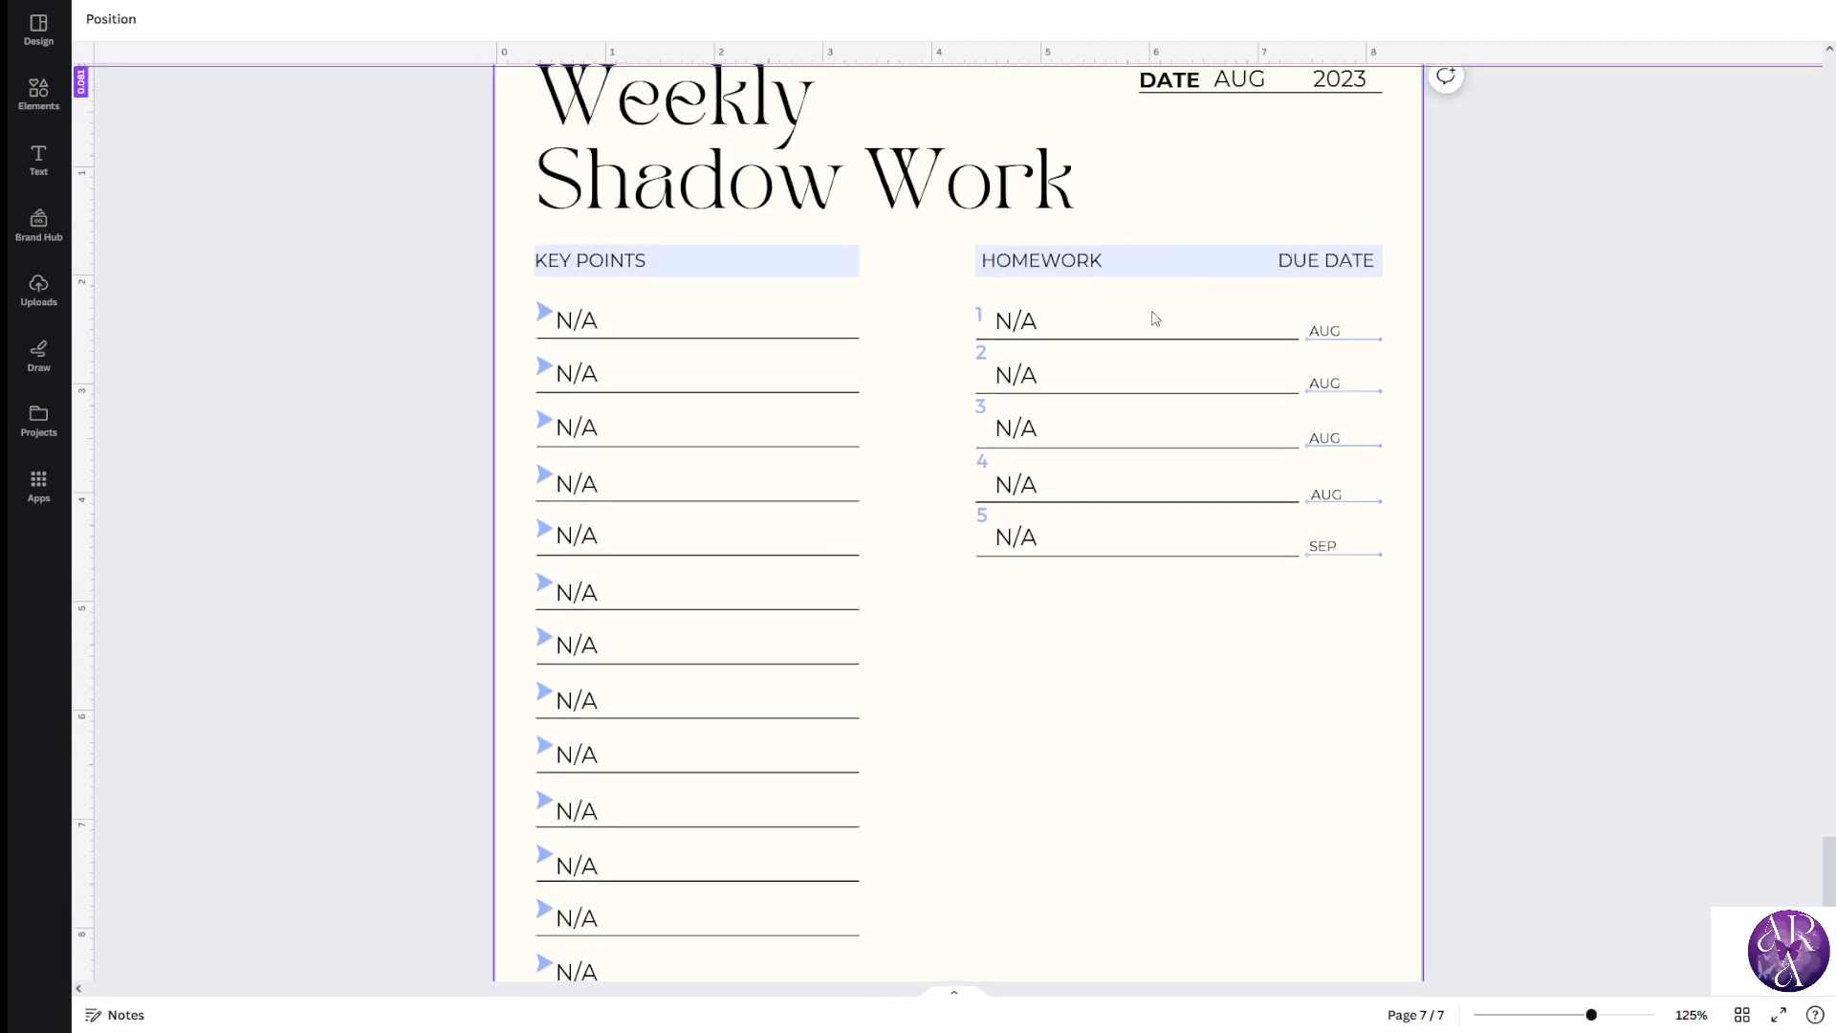
{"action": "scroll", "coordinate": [1166, 327], "scroll_direction": "down", "scroll_amount": 3}
{"action": "scroll", "coordinate": [1148, 312], "scroll_direction": "up", "scroll_amount": 1}
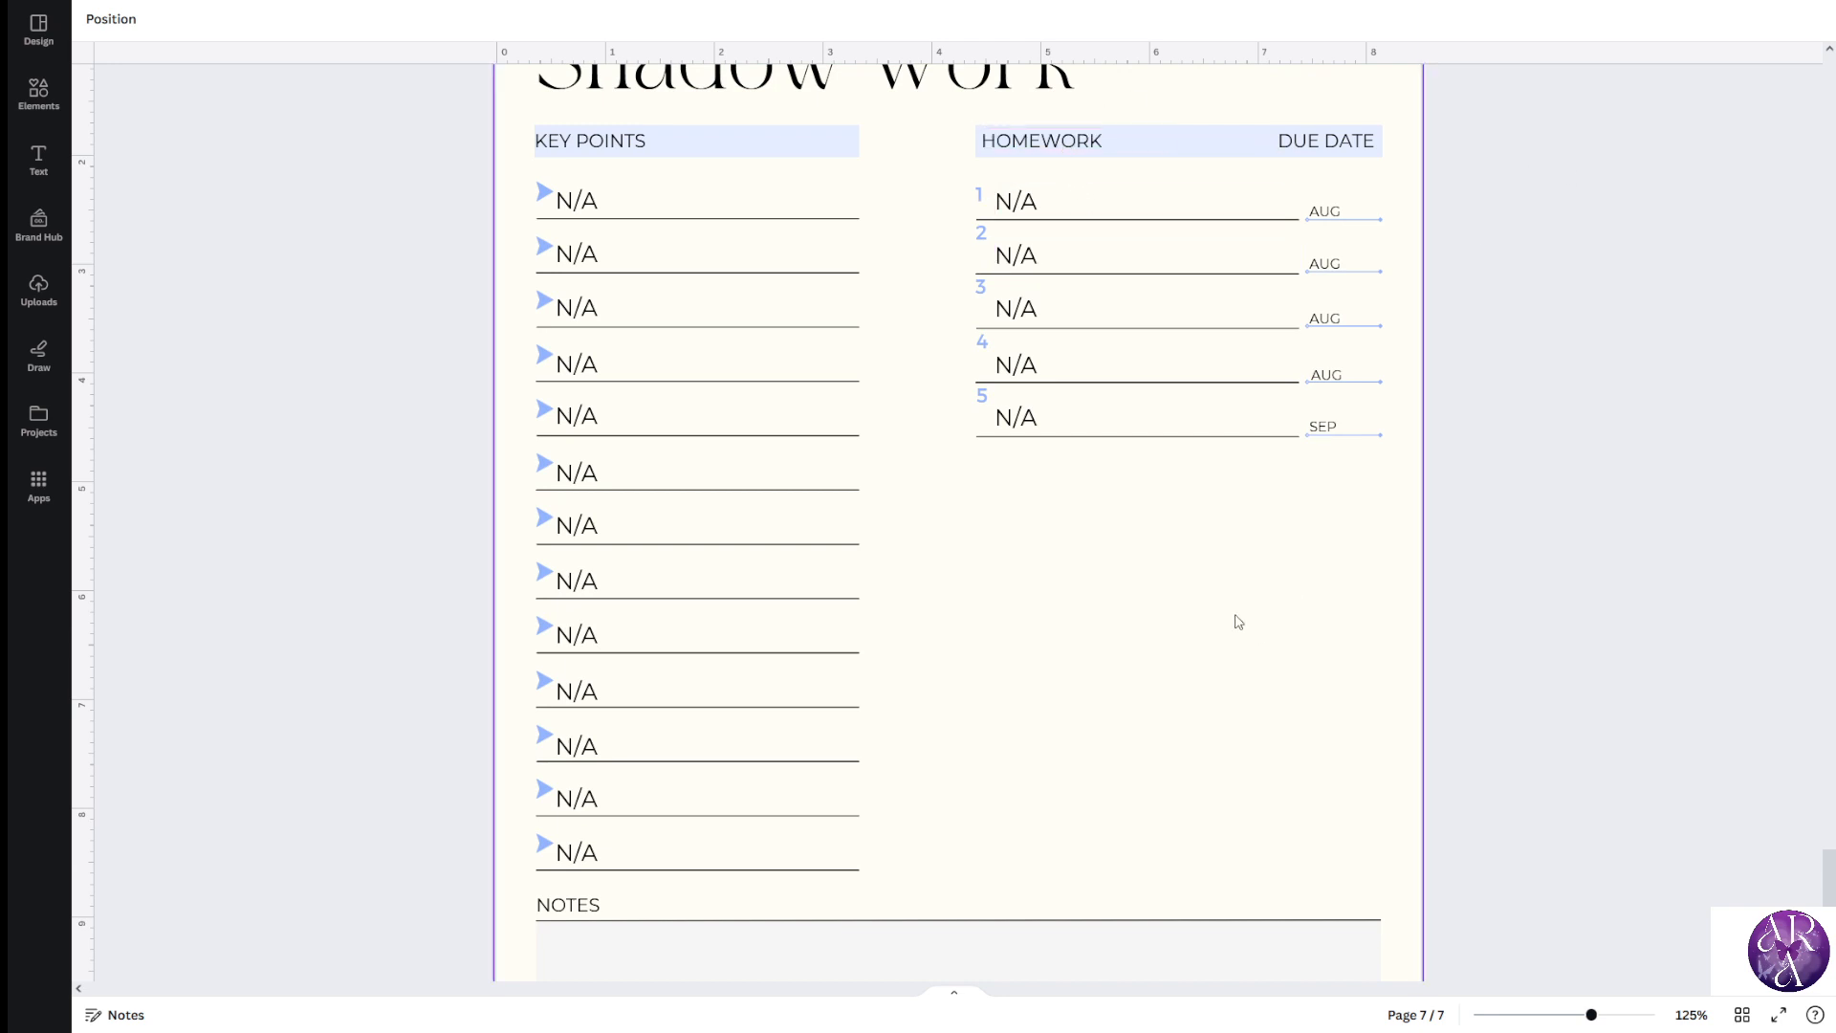
{"action": "scroll", "coordinate": [1041, 229], "scroll_direction": "down", "scroll_amount": 2}
{"action": "scroll", "coordinate": [1041, 229], "scroll_direction": "down", "scroll_amount": 2}
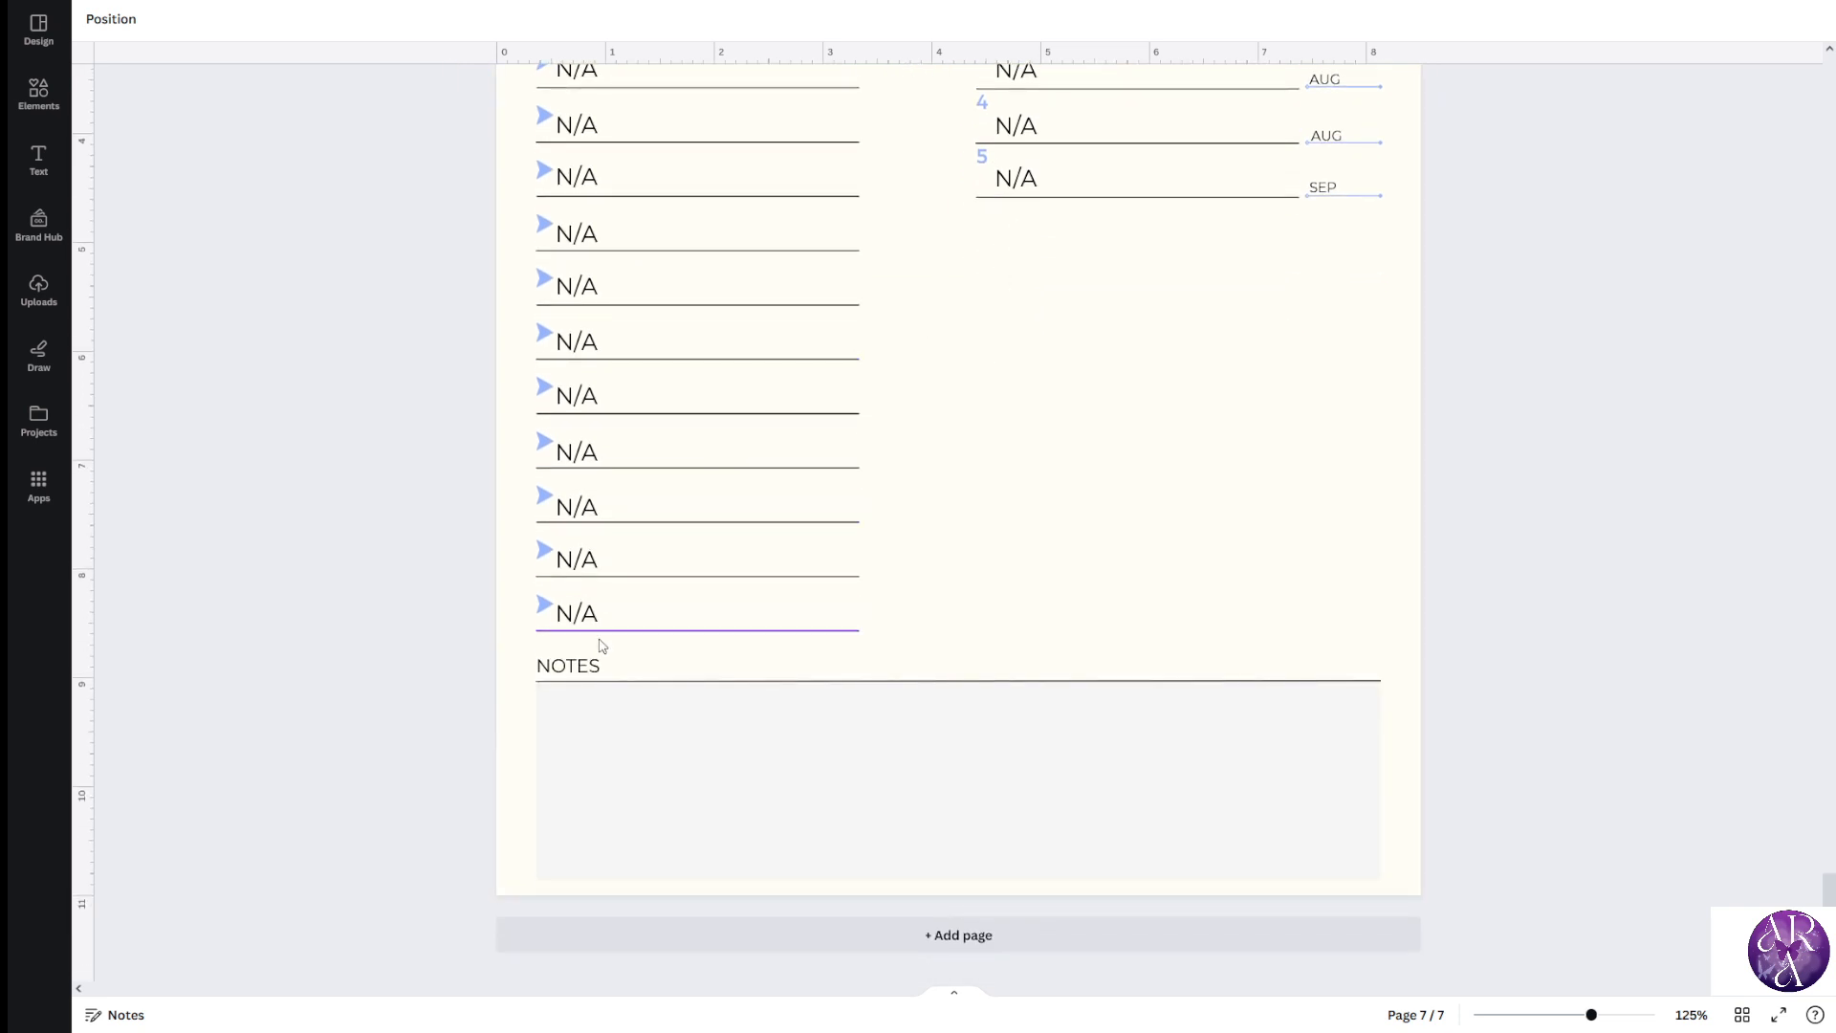
Duplicate the last key point's "N/A" text, place it in the grey box under "NOTES", and widen it to the box's full width
{"action": "left_click", "coordinate": [585, 743]}
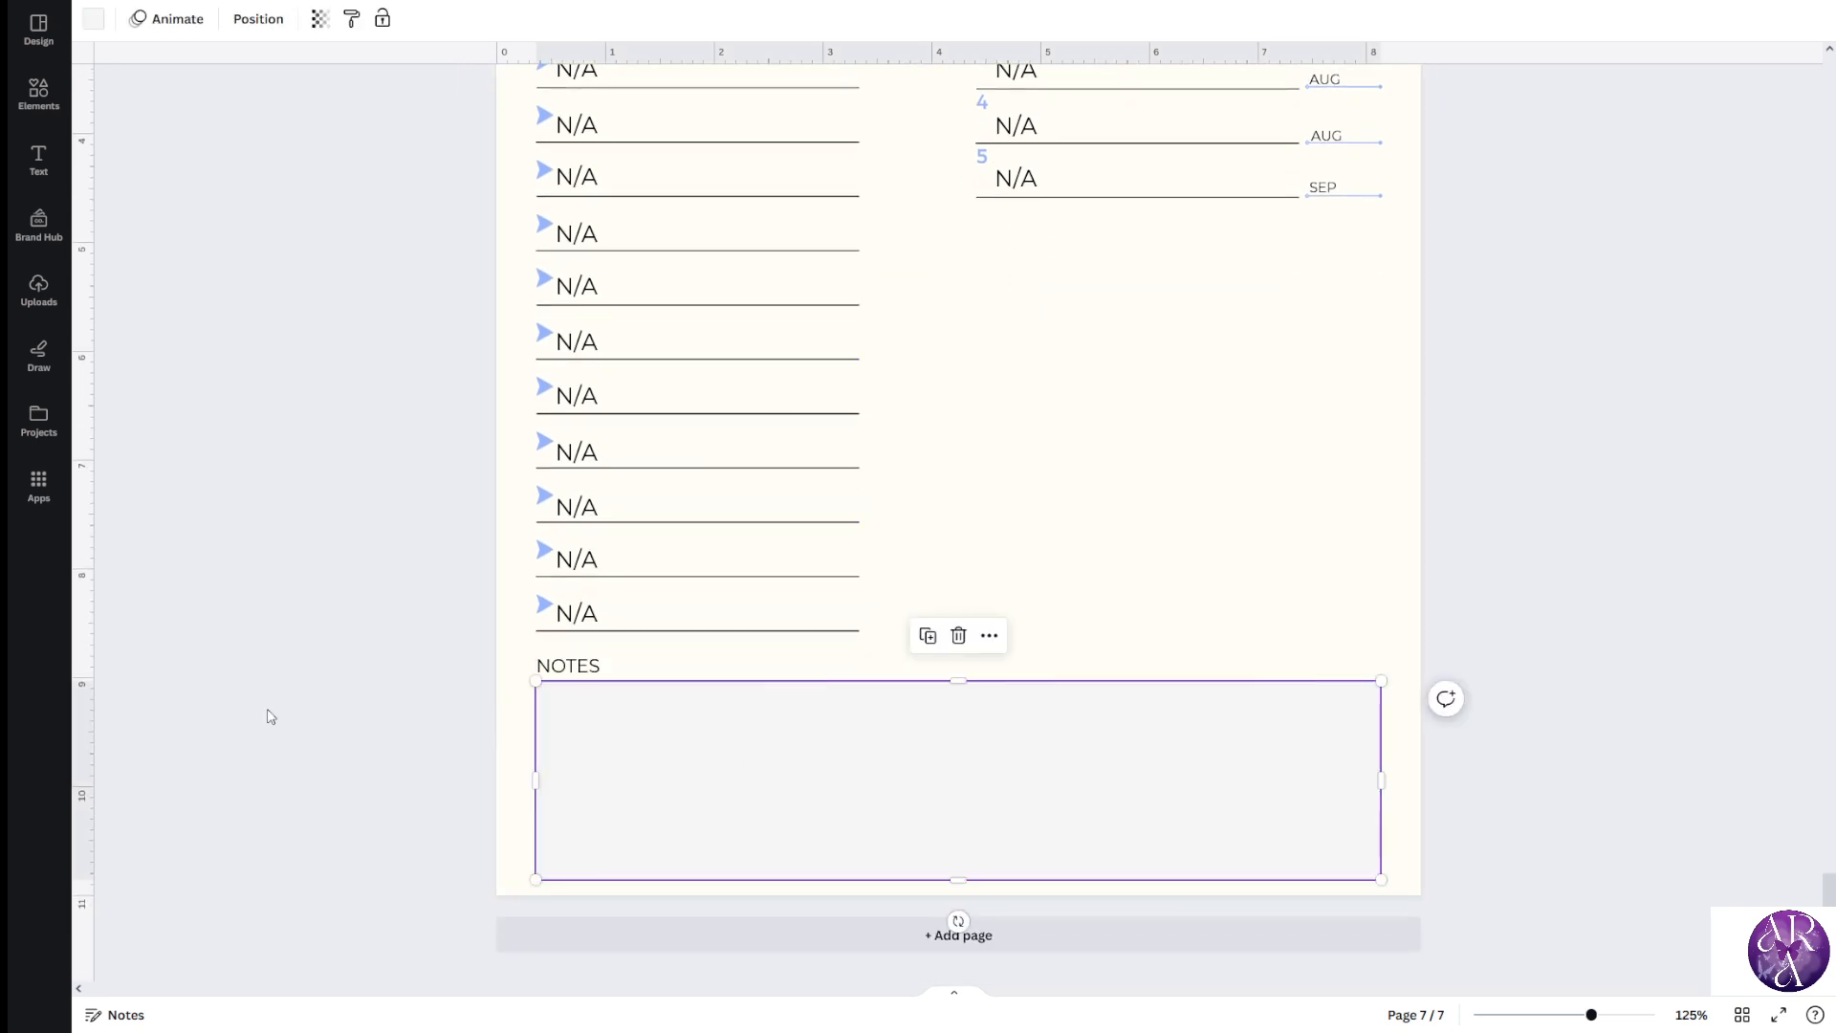
{"action": "left_click", "coordinate": [270, 717]}
{"action": "left_click", "coordinate": [612, 732]}
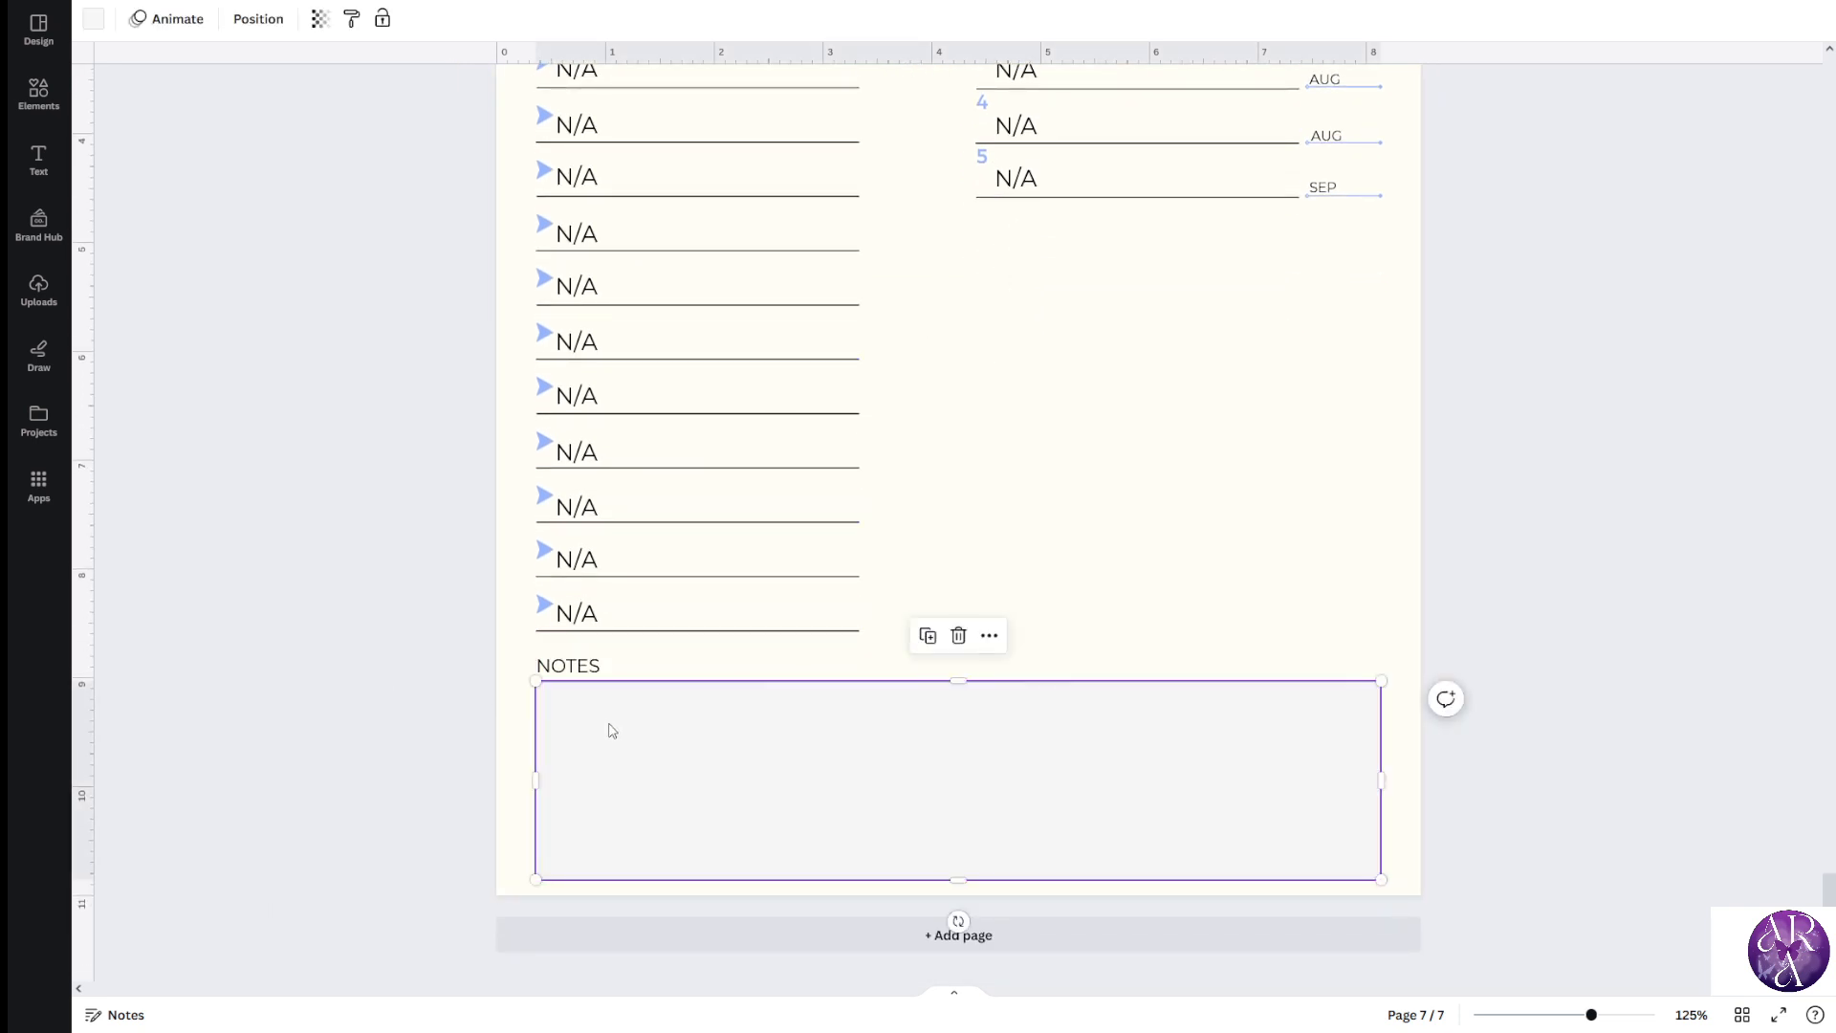
{"action": "left_click", "coordinate": [587, 617]}
{"action": "left_click", "coordinate": [676, 555]}
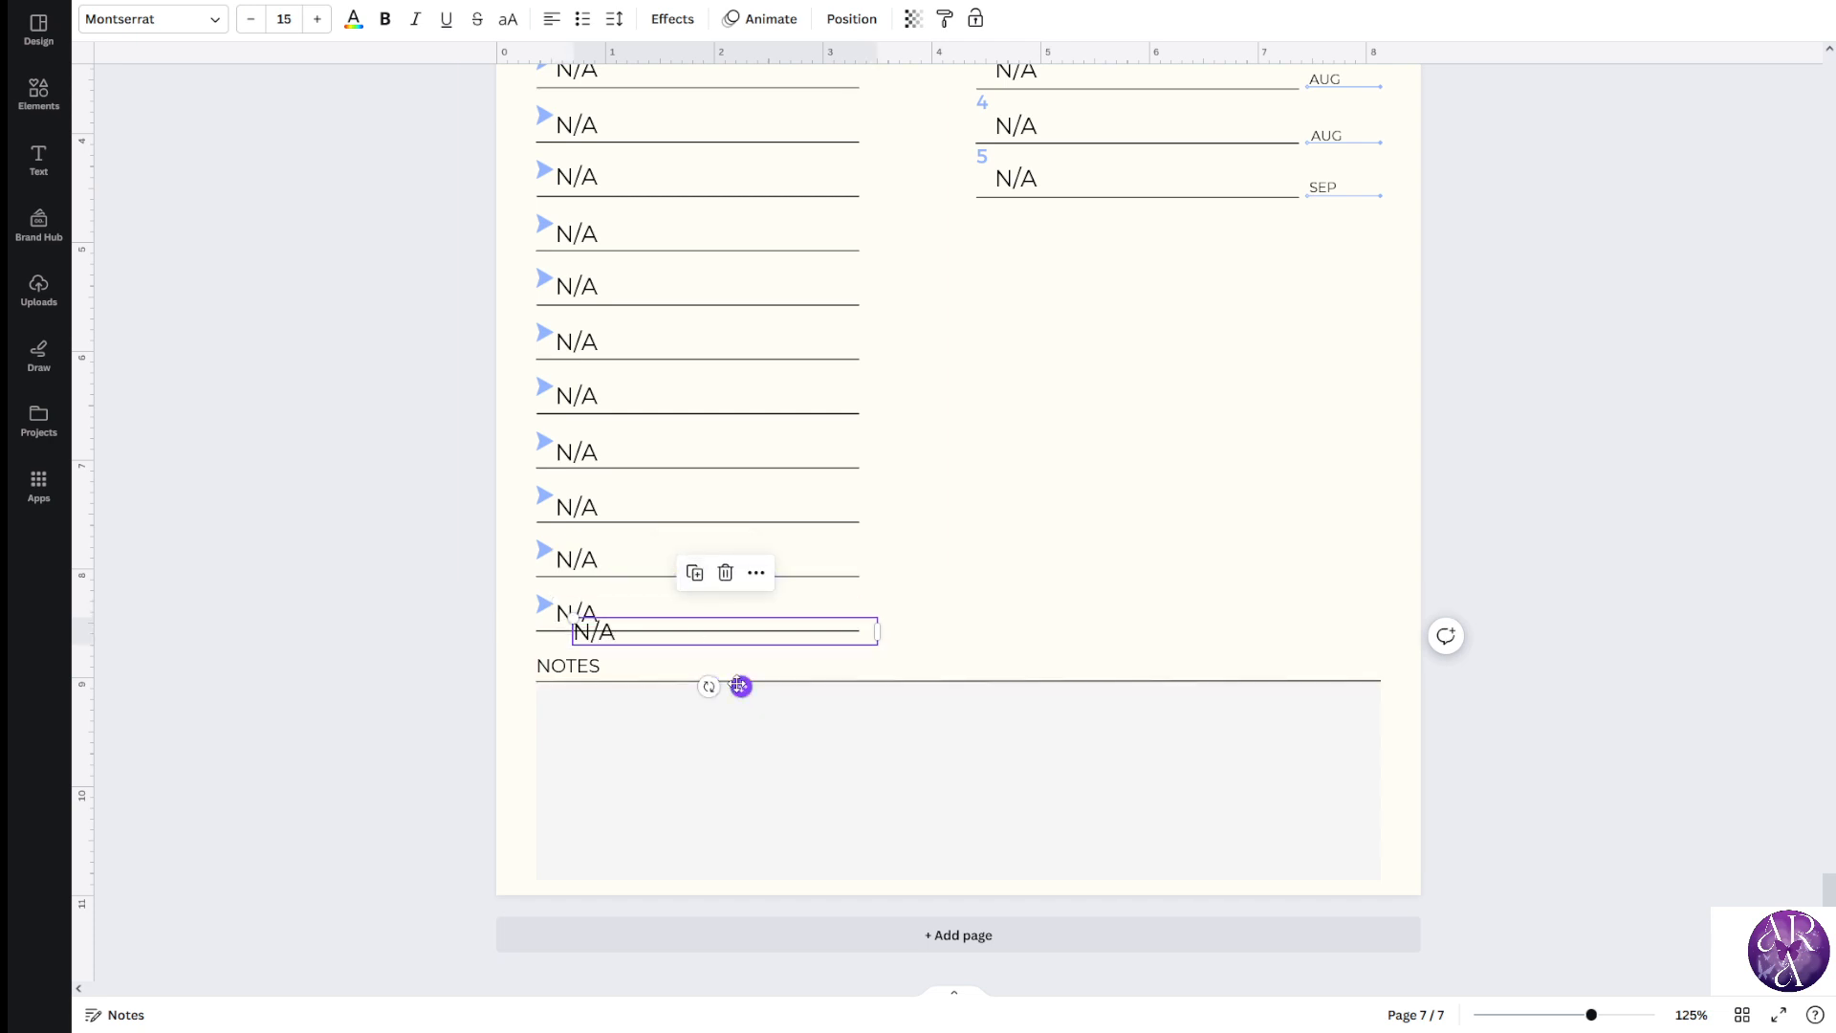
{"action": "left_click_drag", "start_coordinate": [743, 685], "coordinate": [697, 758]}
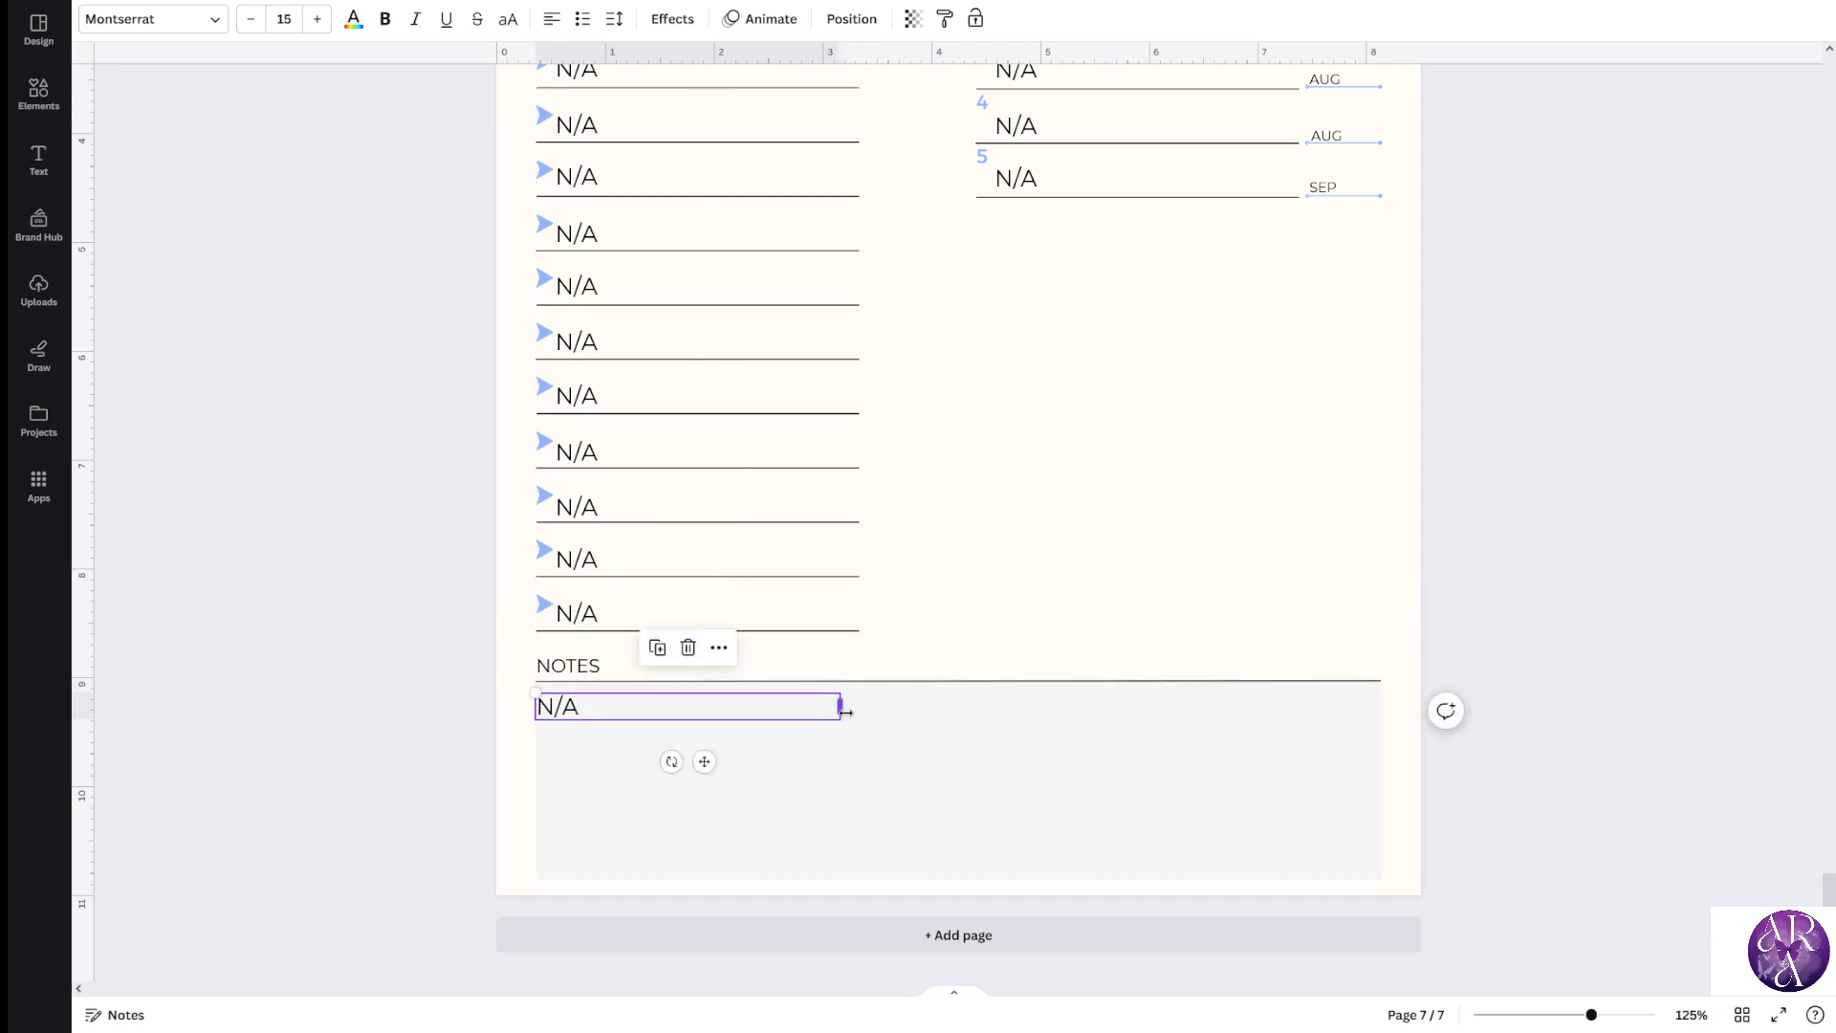
{"action": "left_click_drag", "start_coordinate": [841, 708], "coordinate": [1378, 761]}
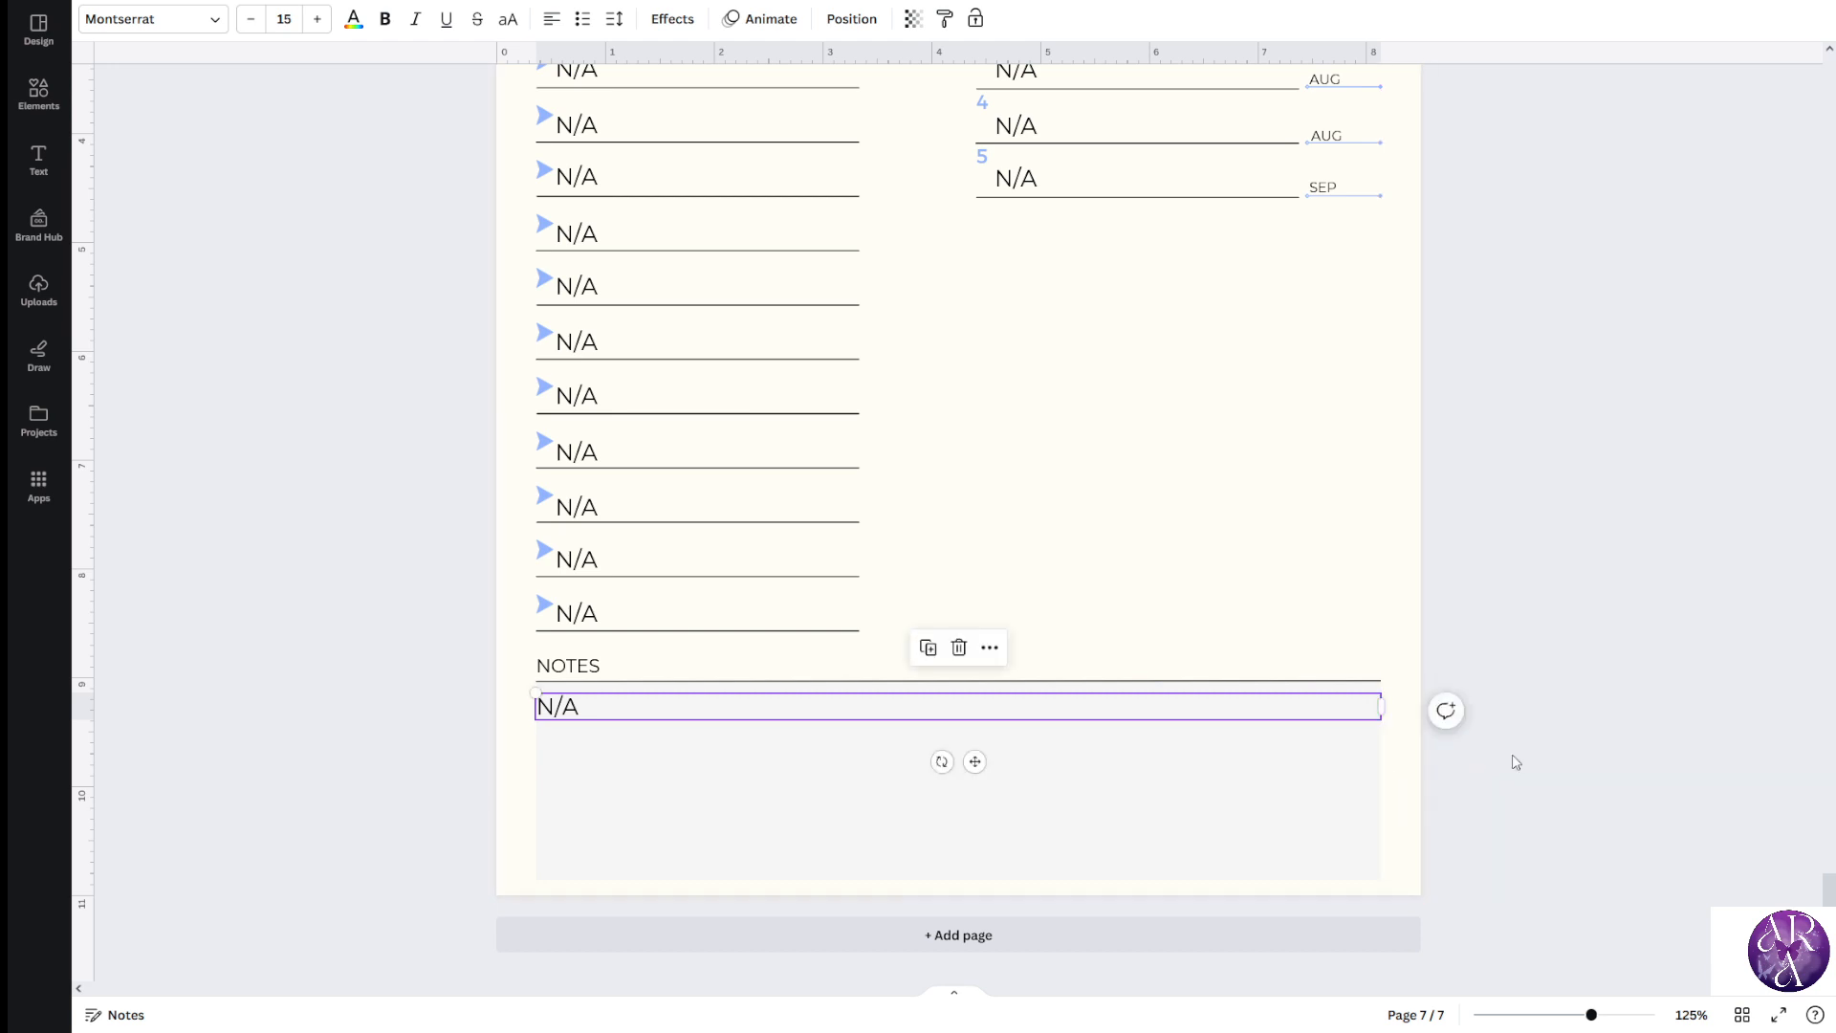
{"action": "left_click", "coordinate": [1512, 762]}
Check the completed page 7 layout, including its title, lists and notes section, against the end of page 6
{"action": "scroll", "coordinate": [1426, 774], "scroll_direction": "up", "scroll_amount": 3}
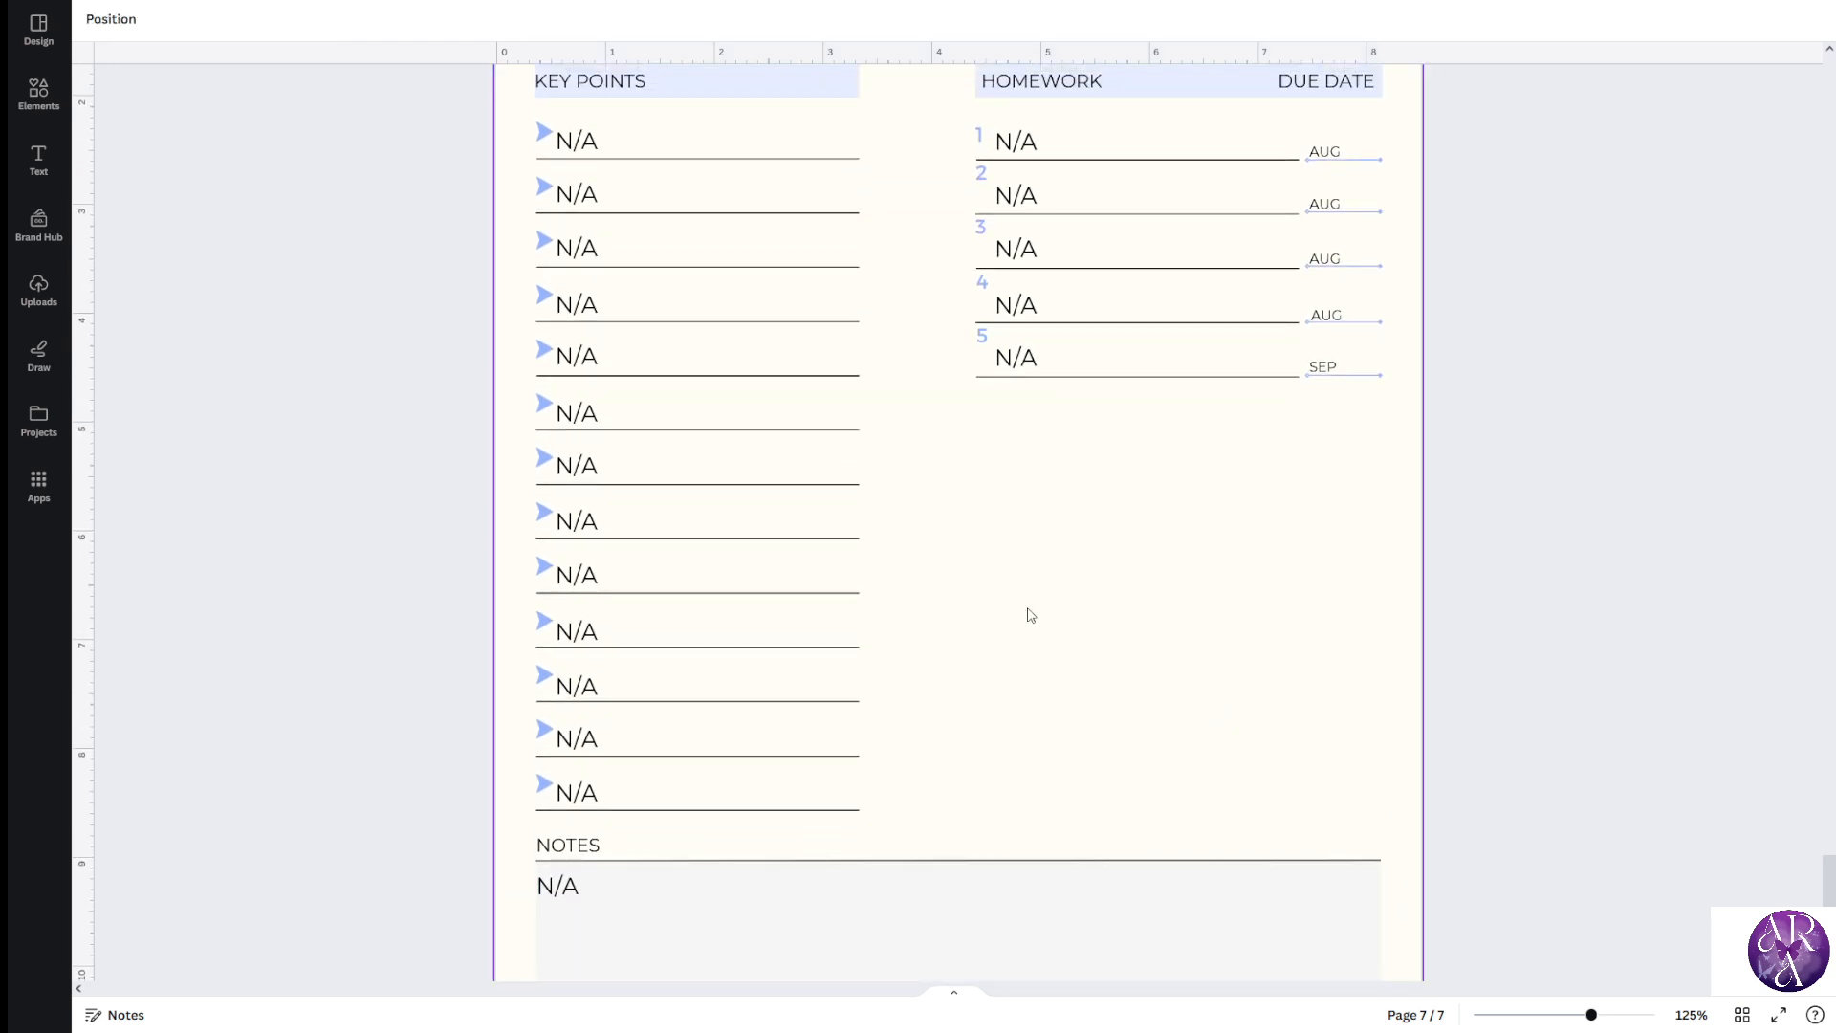
{"action": "scroll", "coordinate": [1031, 615], "scroll_direction": "up", "scroll_amount": 2}
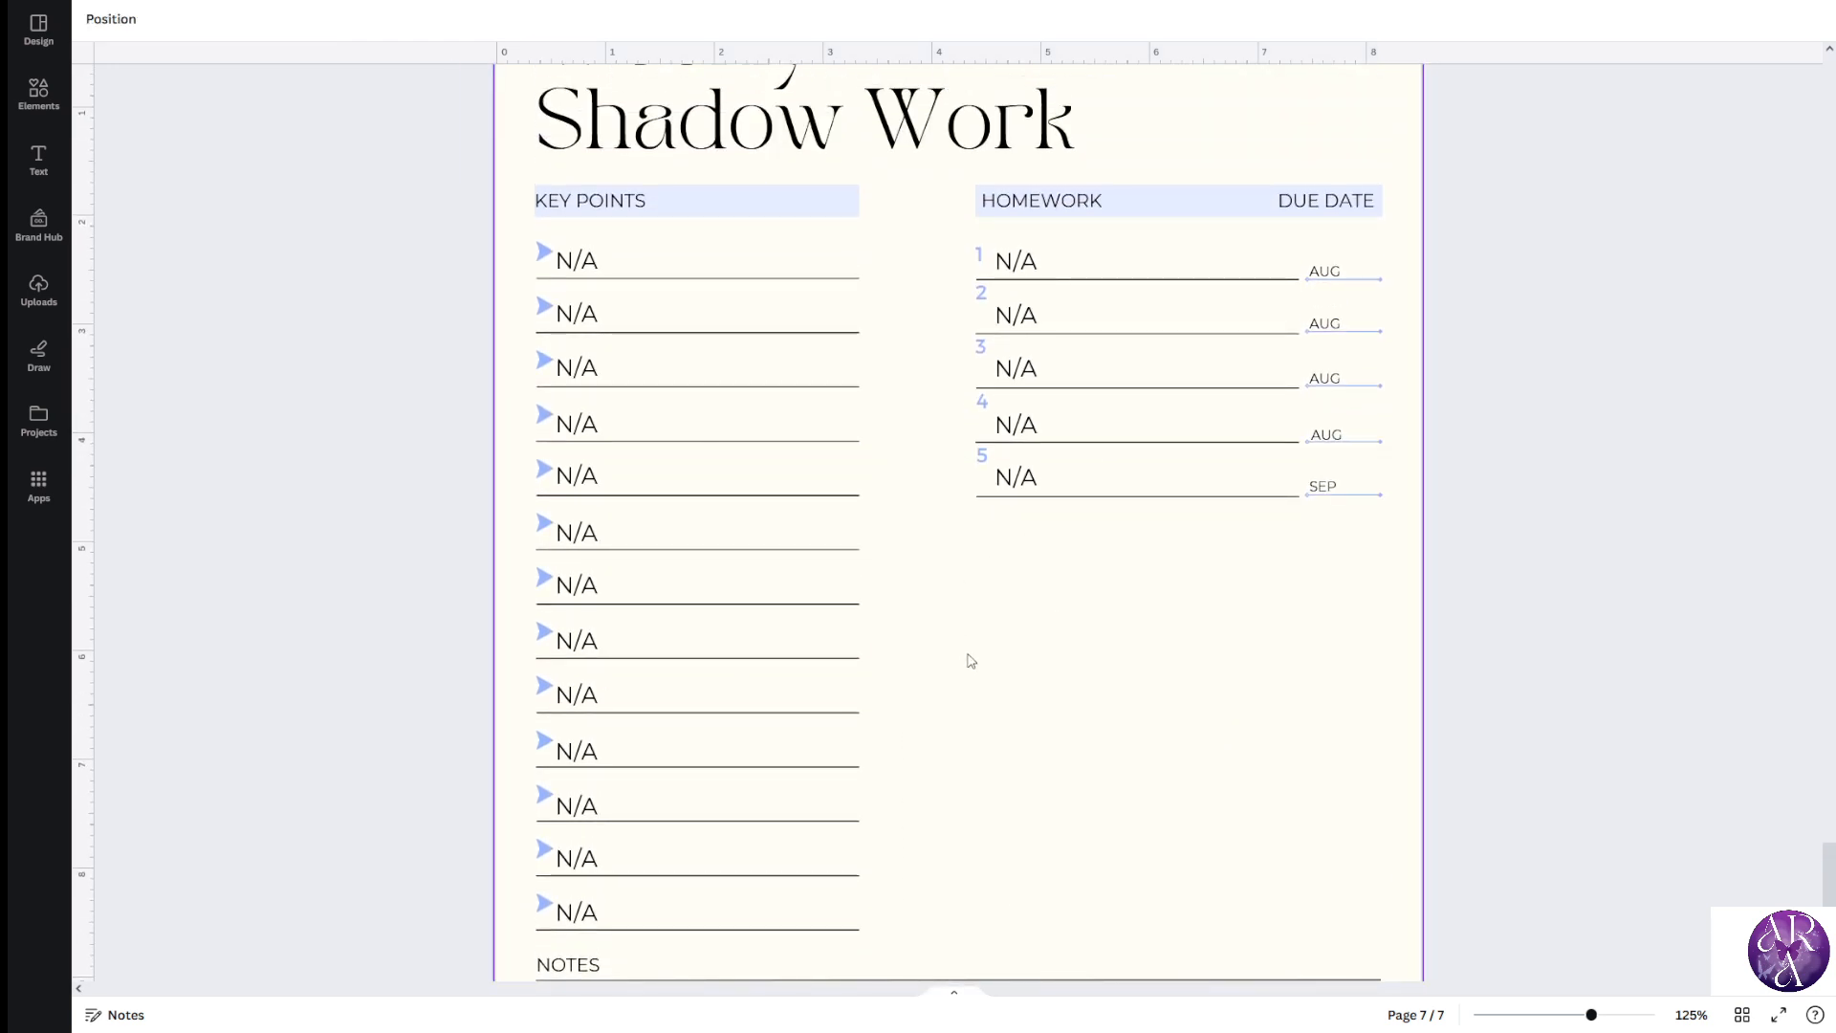
{"action": "scroll", "coordinate": [971, 661], "scroll_direction": "up", "scroll_amount": 10}
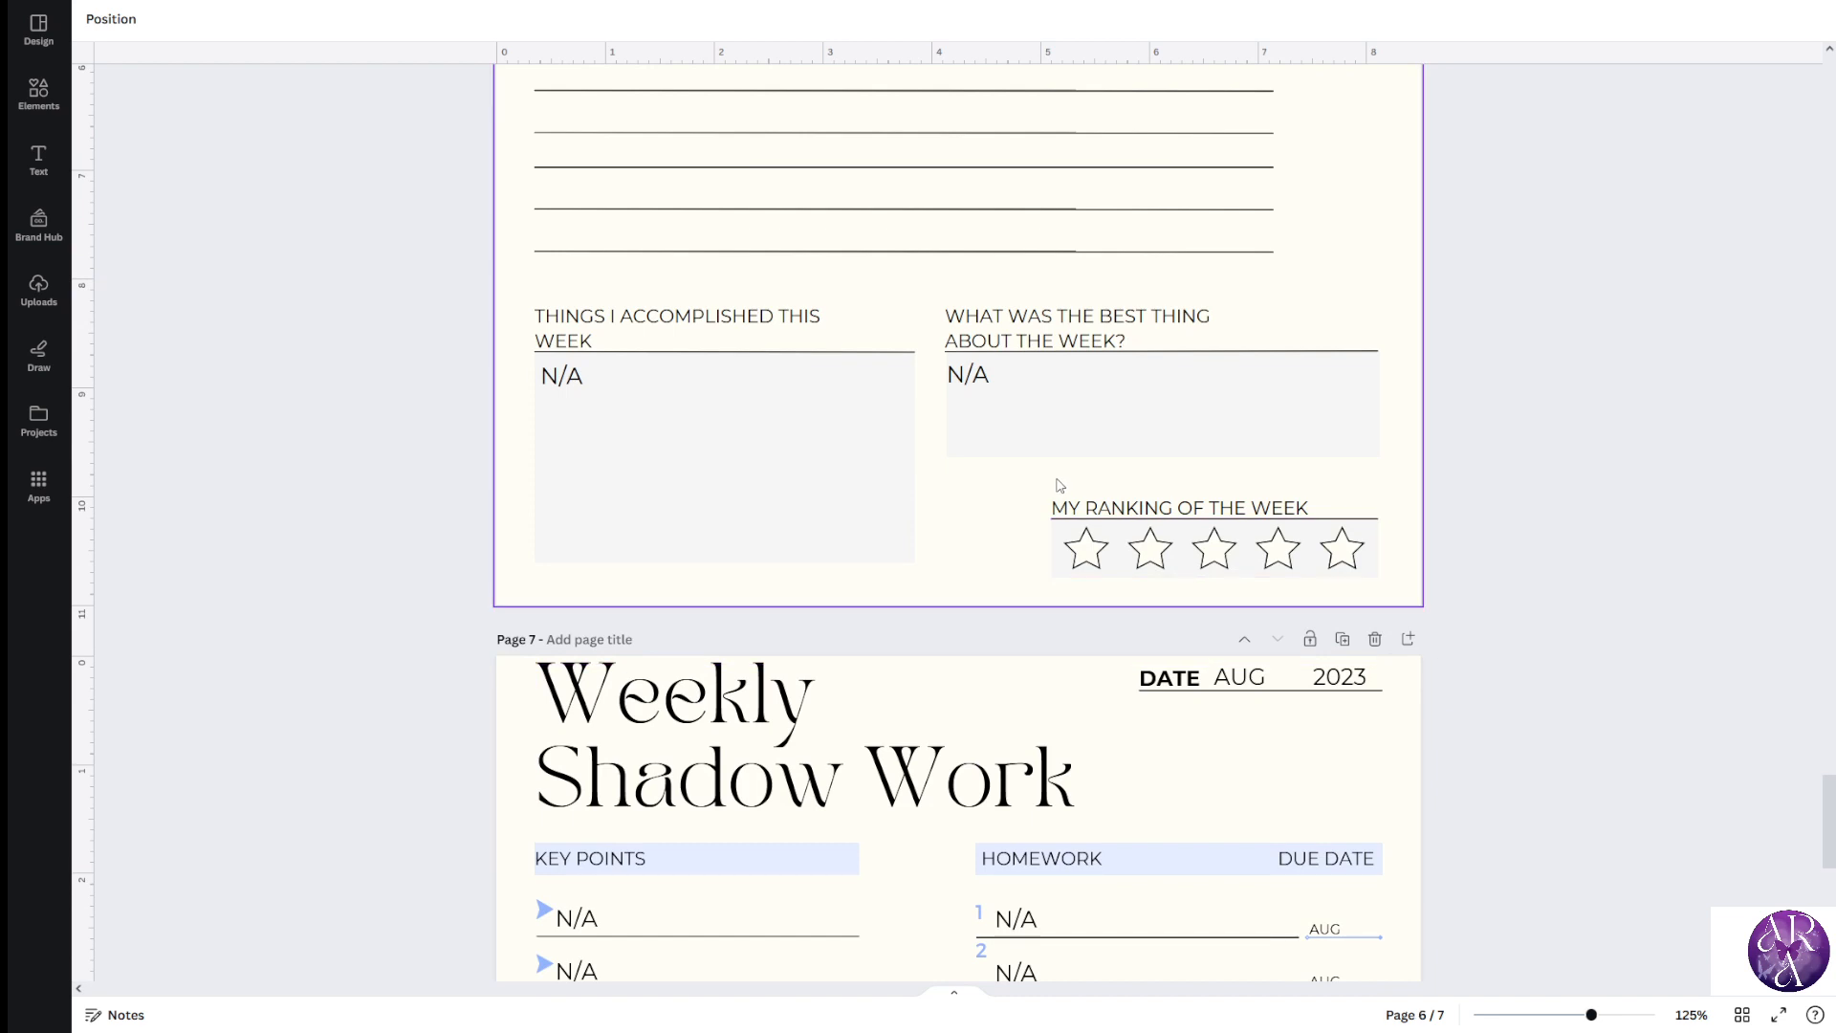
{"action": "scroll", "coordinate": [1060, 485], "scroll_direction": "down", "scroll_amount": 15}
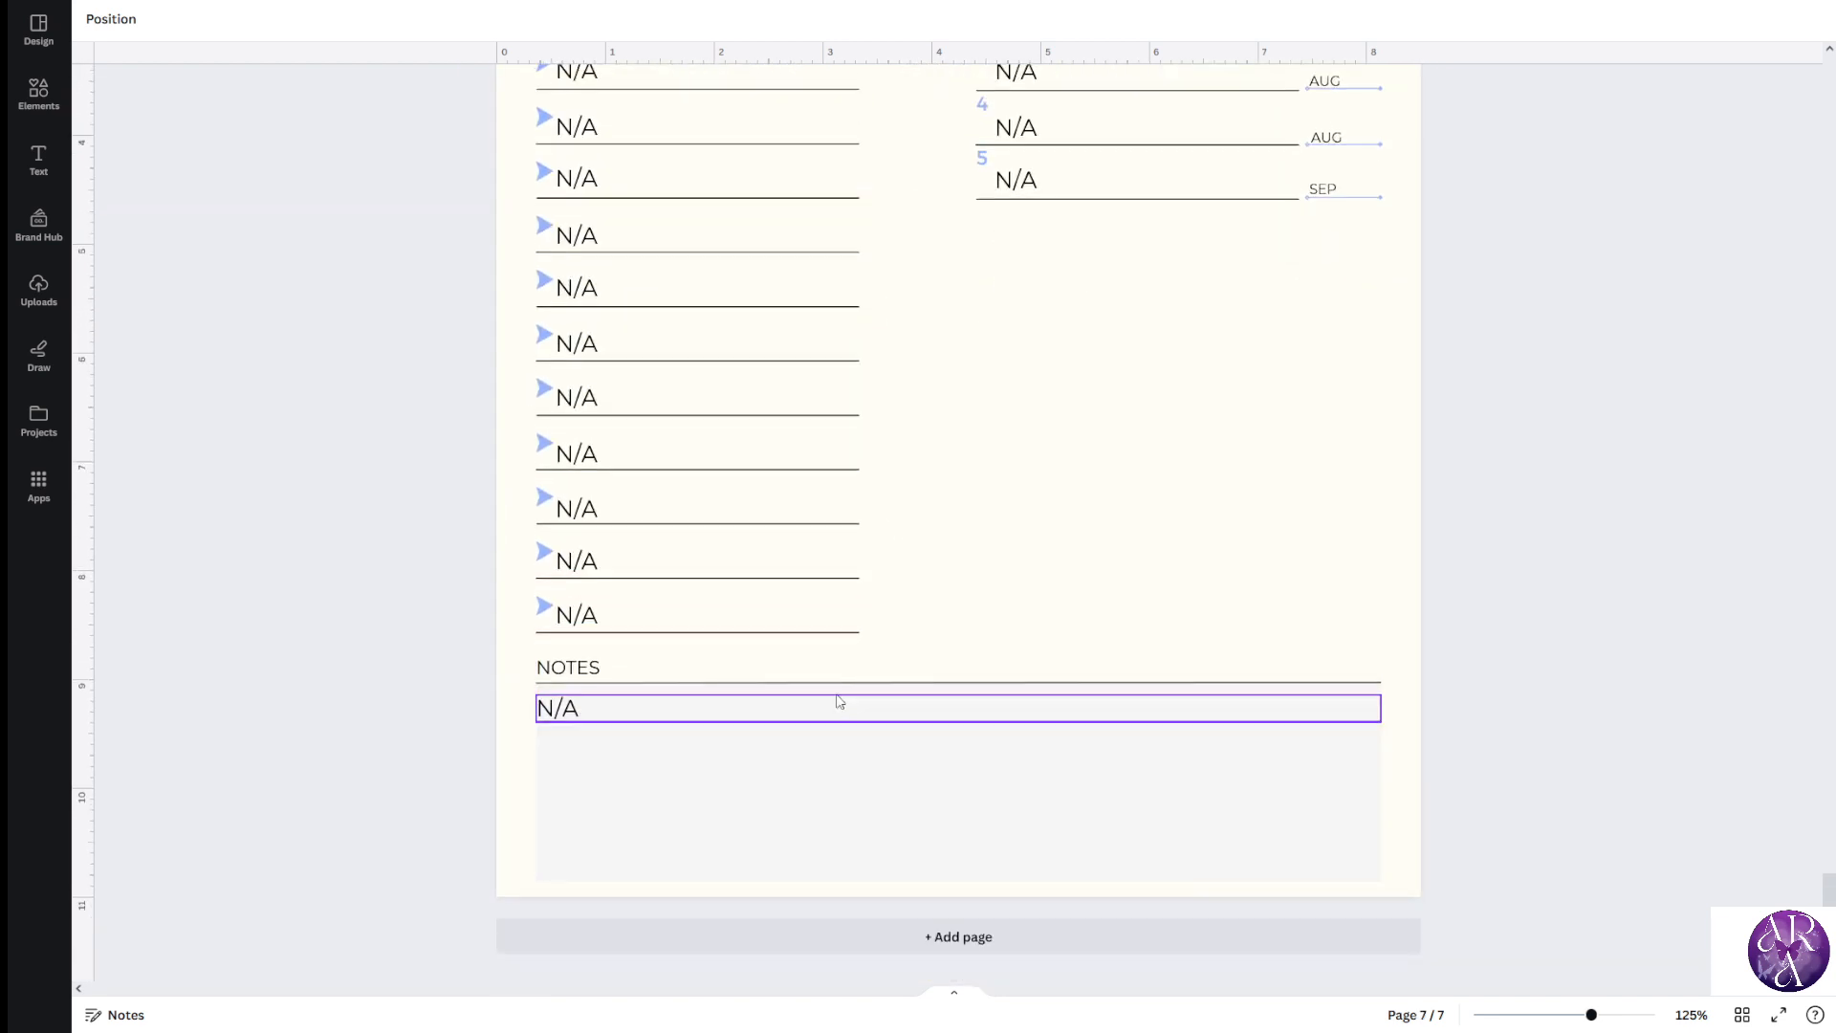
{"action": "scroll", "coordinate": [1302, 646], "scroll_direction": "up", "scroll_amount": 3}
{"action": "scroll", "coordinate": [1537, 484], "scroll_direction": "up", "scroll_amount": 3}
{"action": "scroll", "coordinate": [1504, 416], "scroll_direction": "down", "scroll_amount": 2}
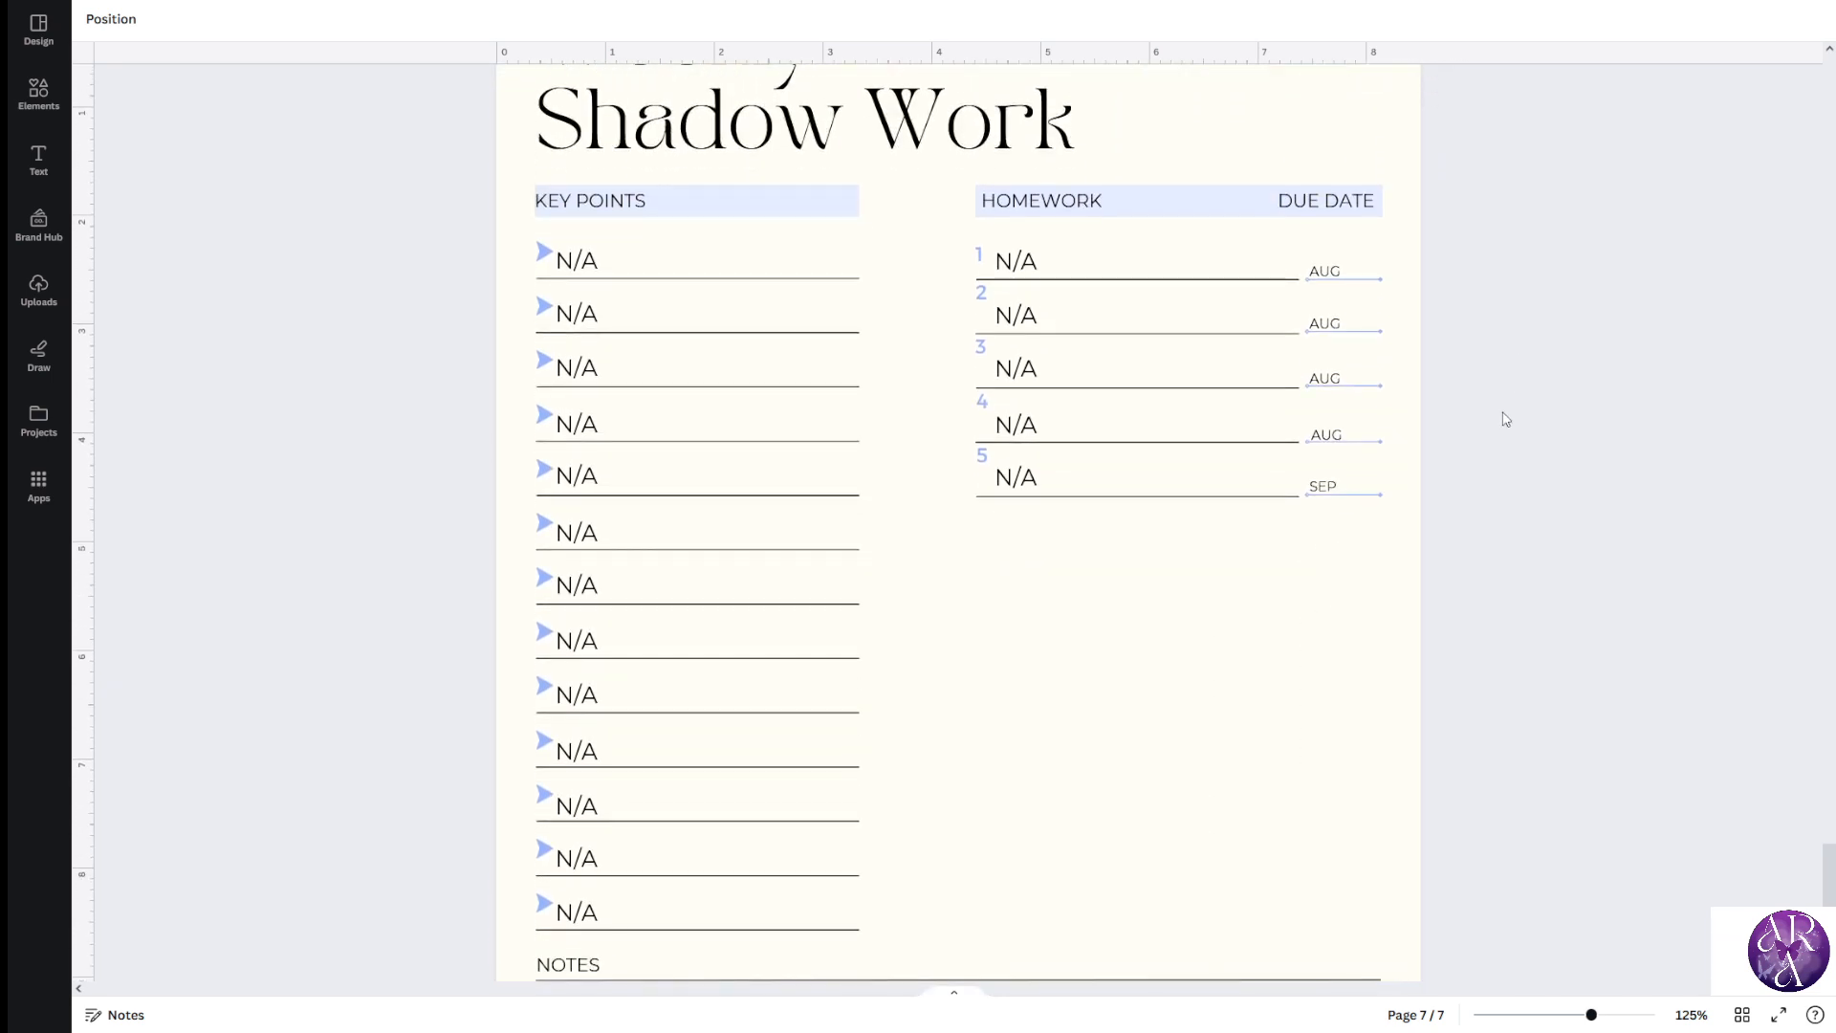
Examine the sections of page 6, from the things learned to the week's ranking, and compare them with page 7
{"action": "scroll", "coordinate": [956, 603], "scroll_direction": "up", "scroll_amount": 10}
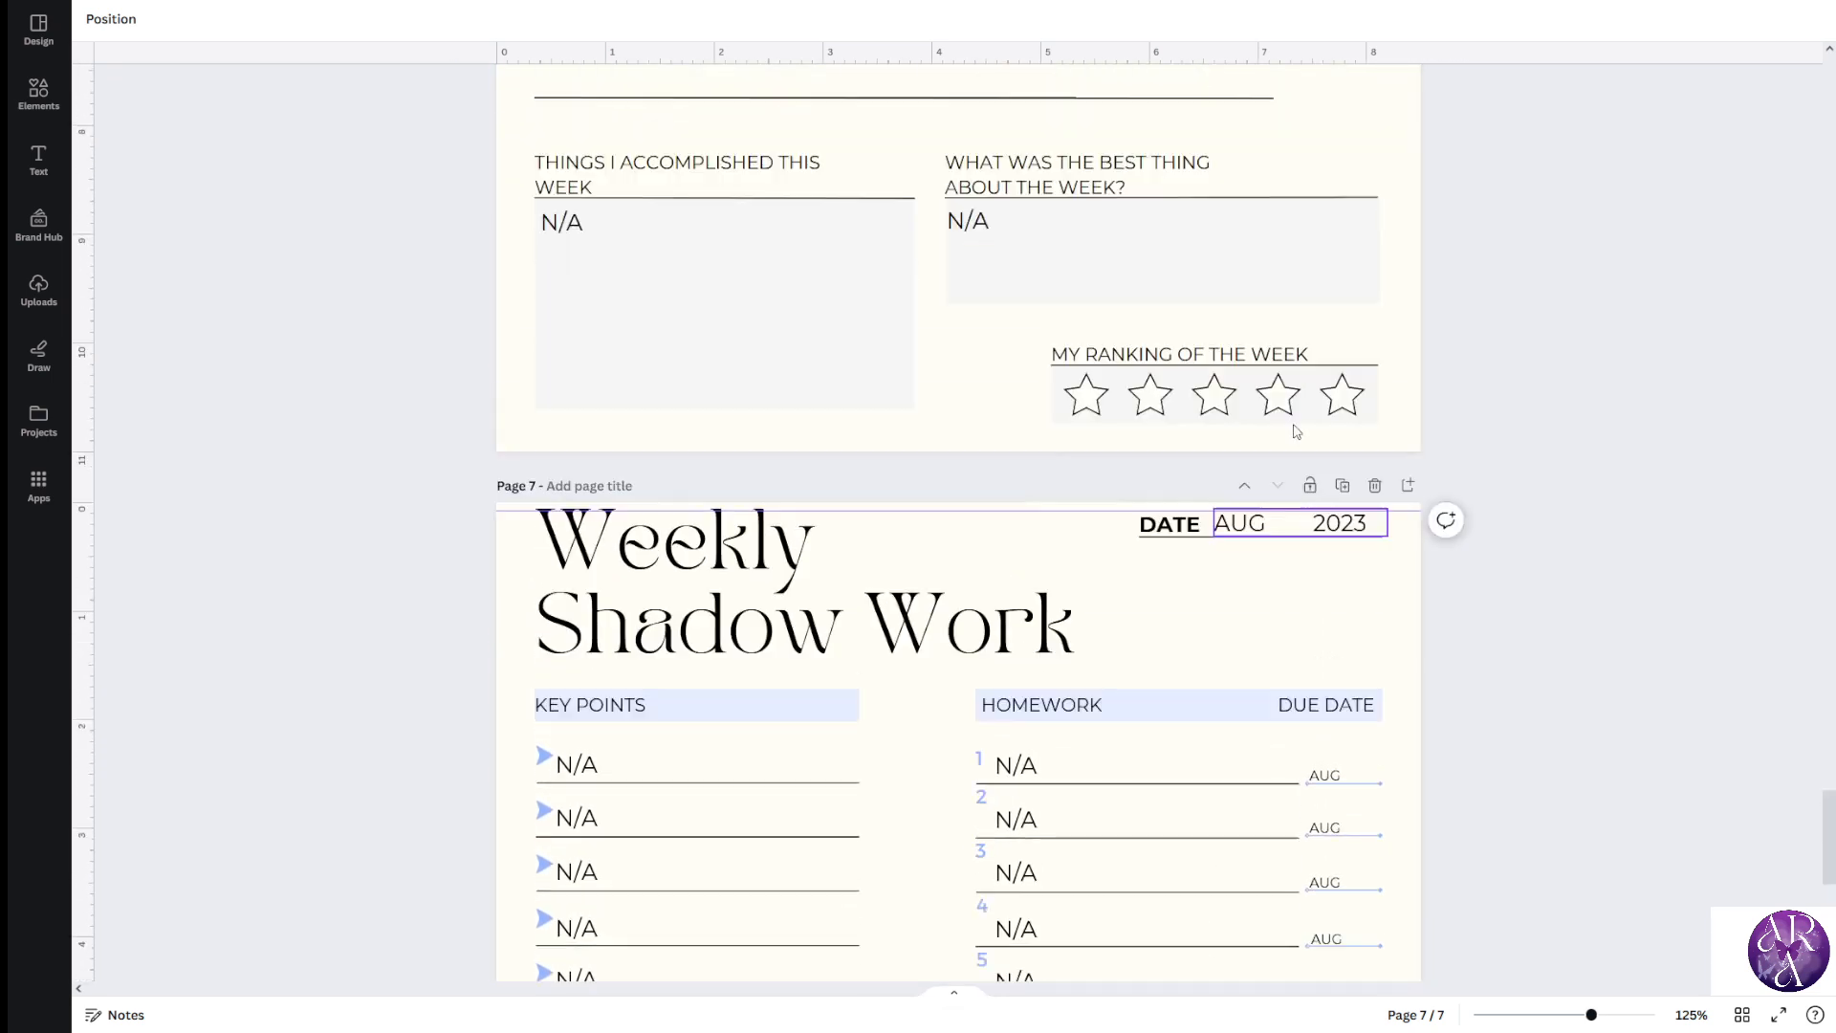
{"action": "scroll", "coordinate": [1462, 592], "scroll_direction": "up", "scroll_amount": 10}
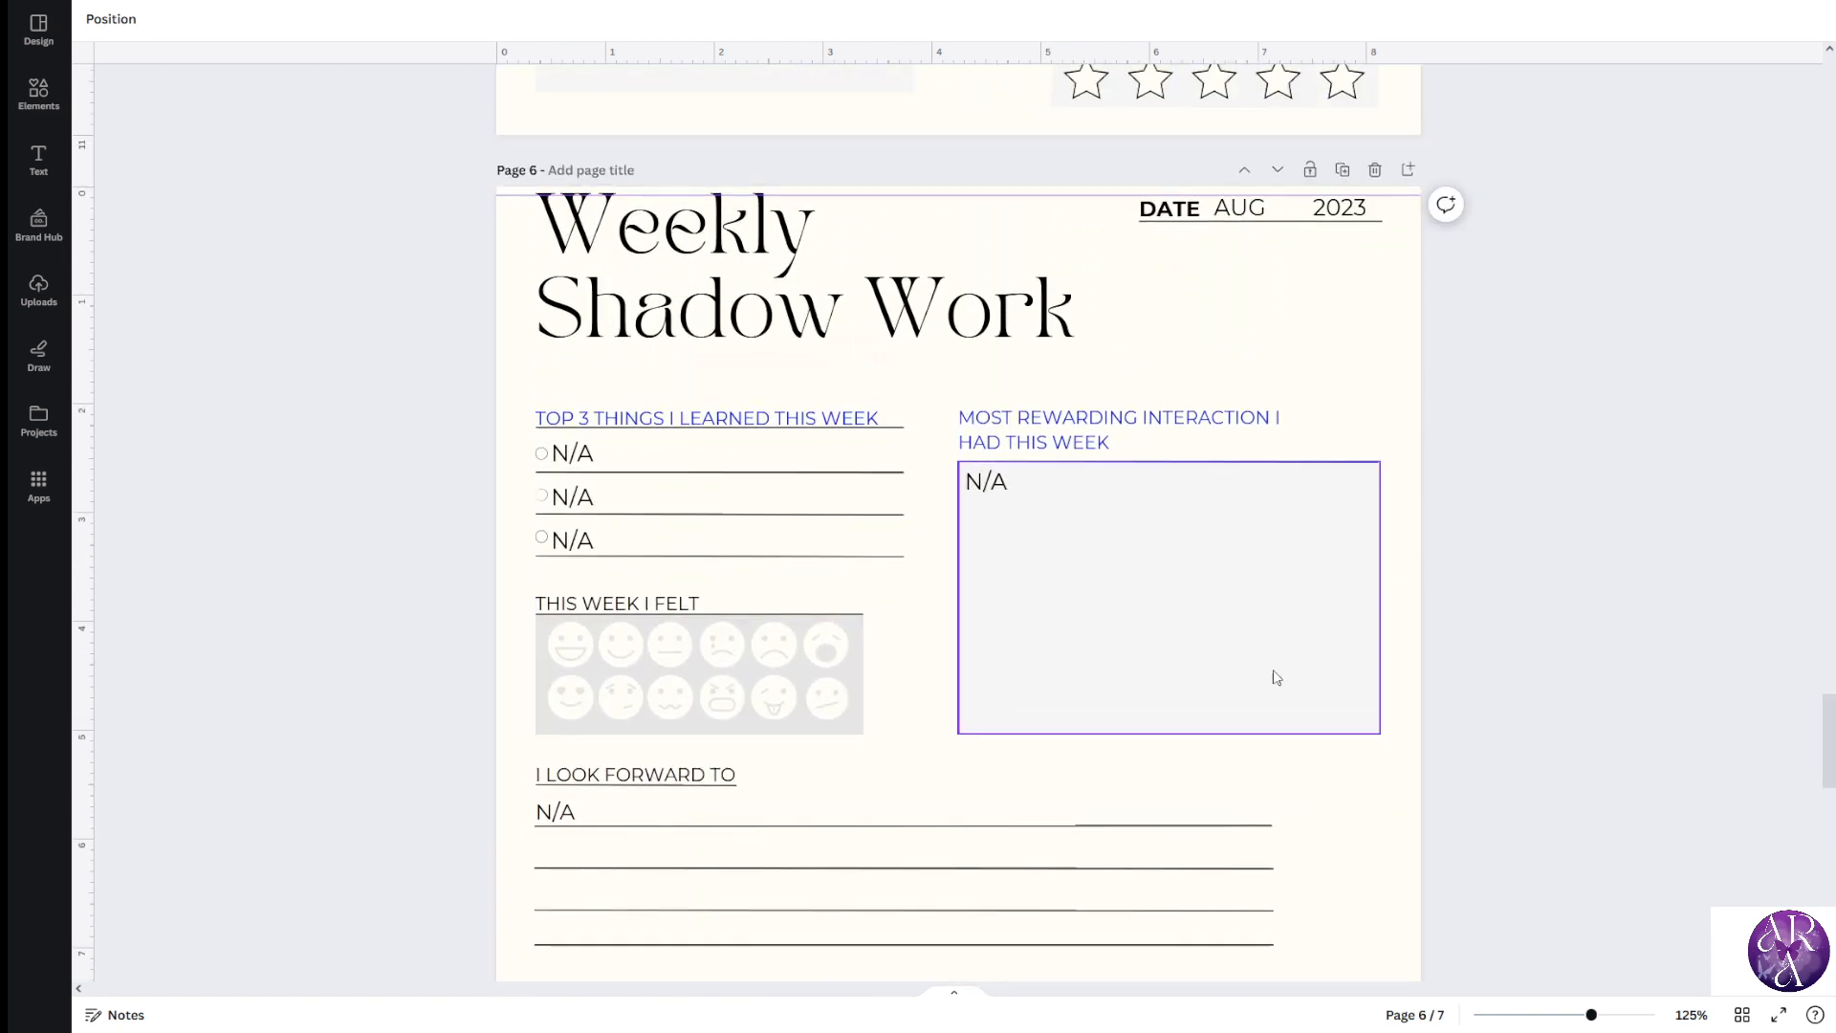
{"action": "scroll", "coordinate": [1320, 755], "scroll_direction": "down", "scroll_amount": 3}
{"action": "scroll", "coordinate": [1278, 733], "scroll_direction": "down", "scroll_amount": 6}
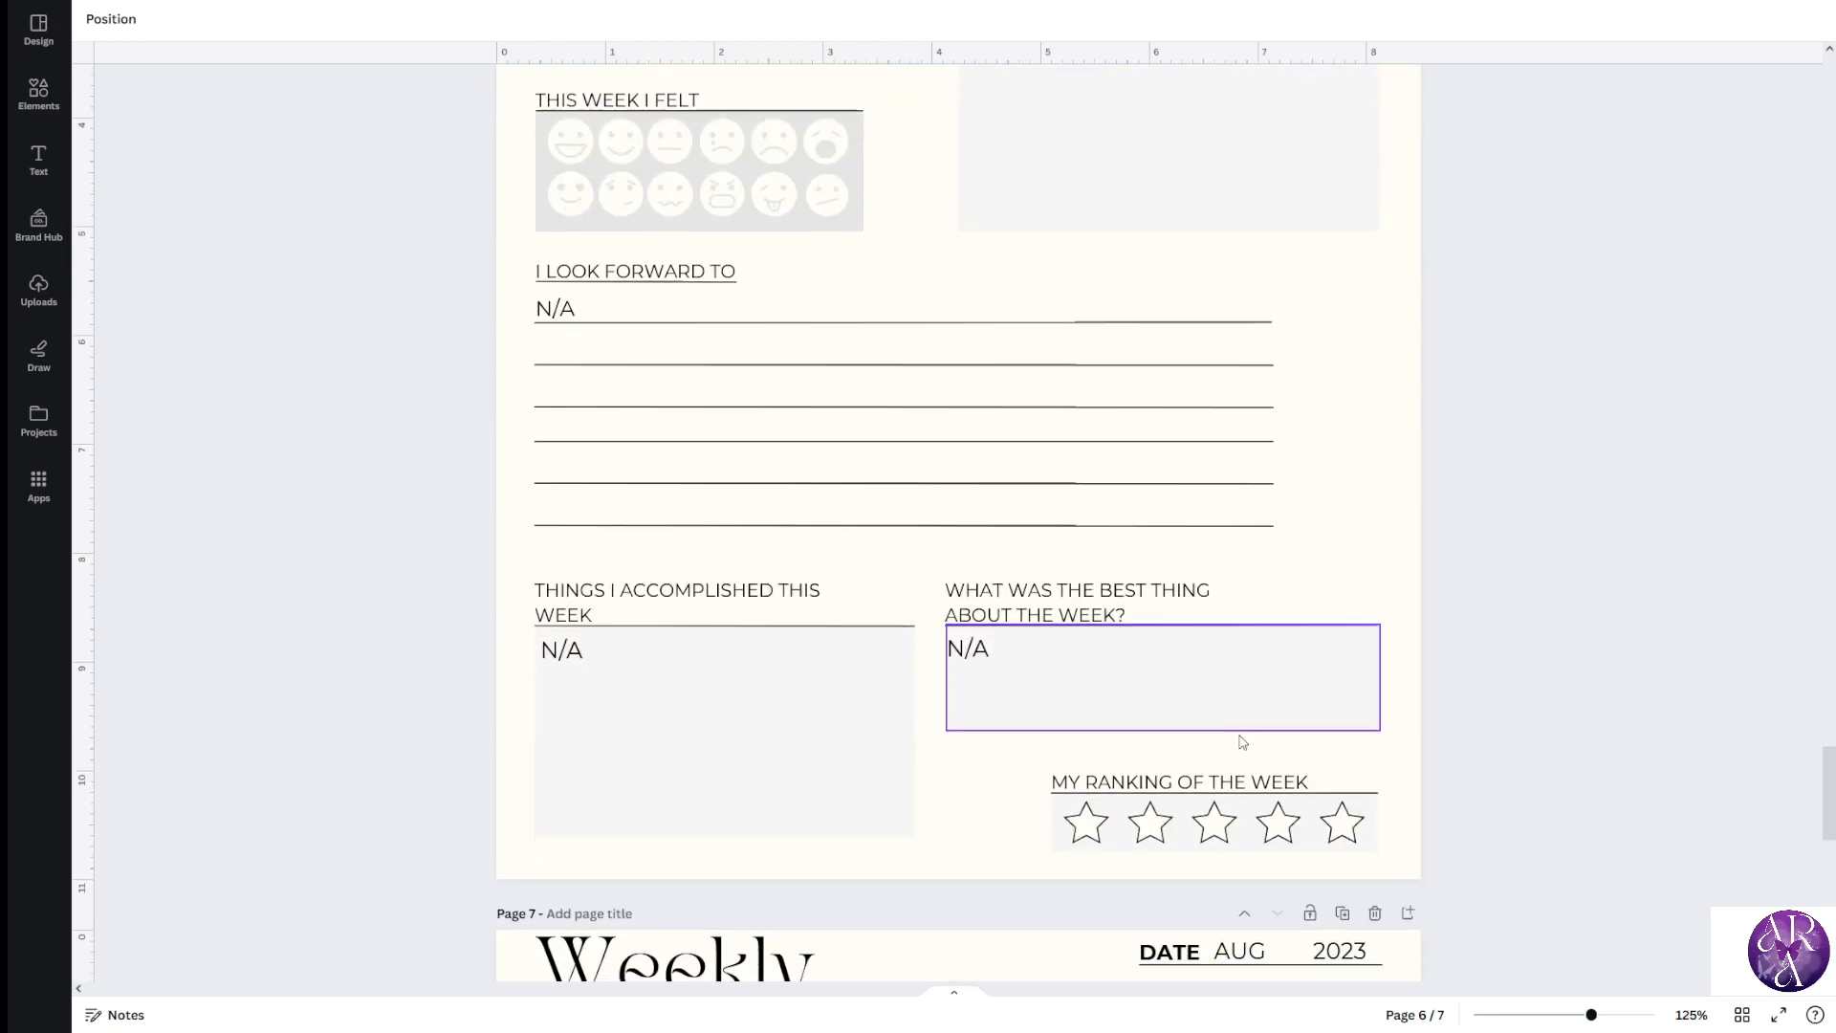
{"action": "scroll", "coordinate": [861, 545], "scroll_direction": "up", "scroll_amount": 8}
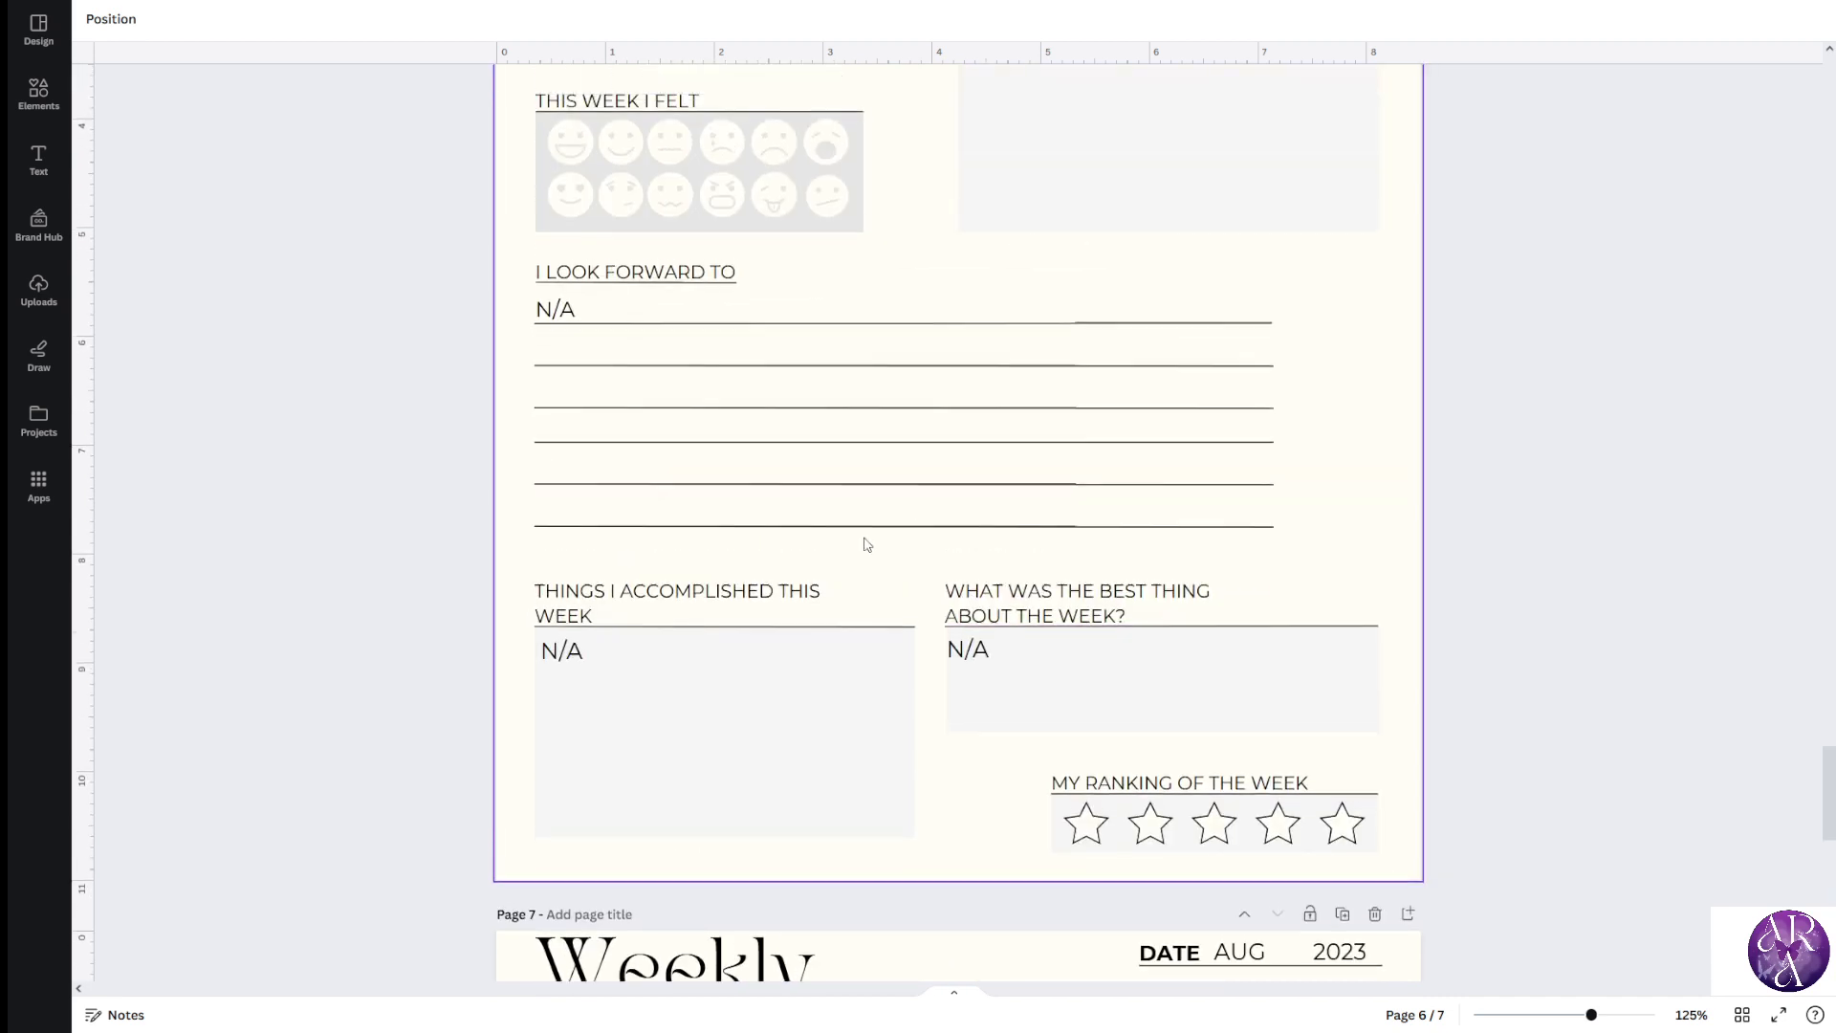
{"action": "scroll", "coordinate": [856, 547], "scroll_direction": "down", "scroll_amount": 2}
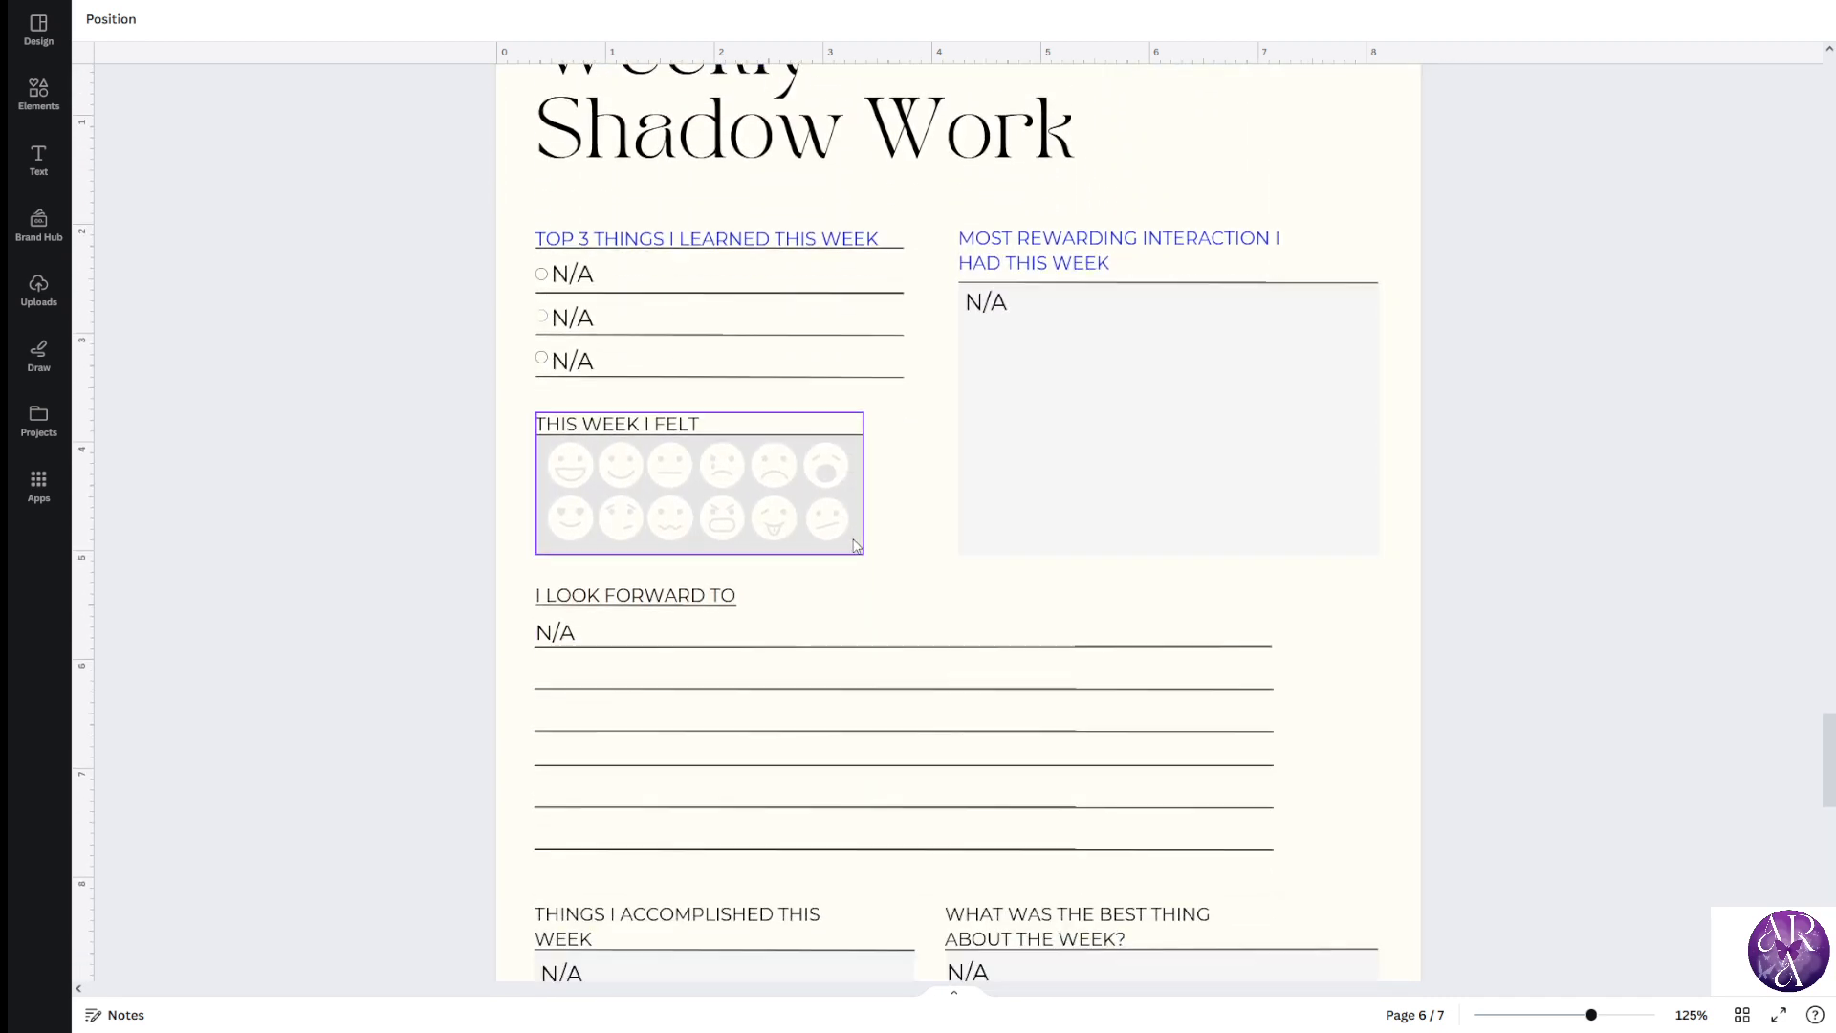
{"action": "scroll", "coordinate": [856, 546], "scroll_direction": "down", "scroll_amount": 1}
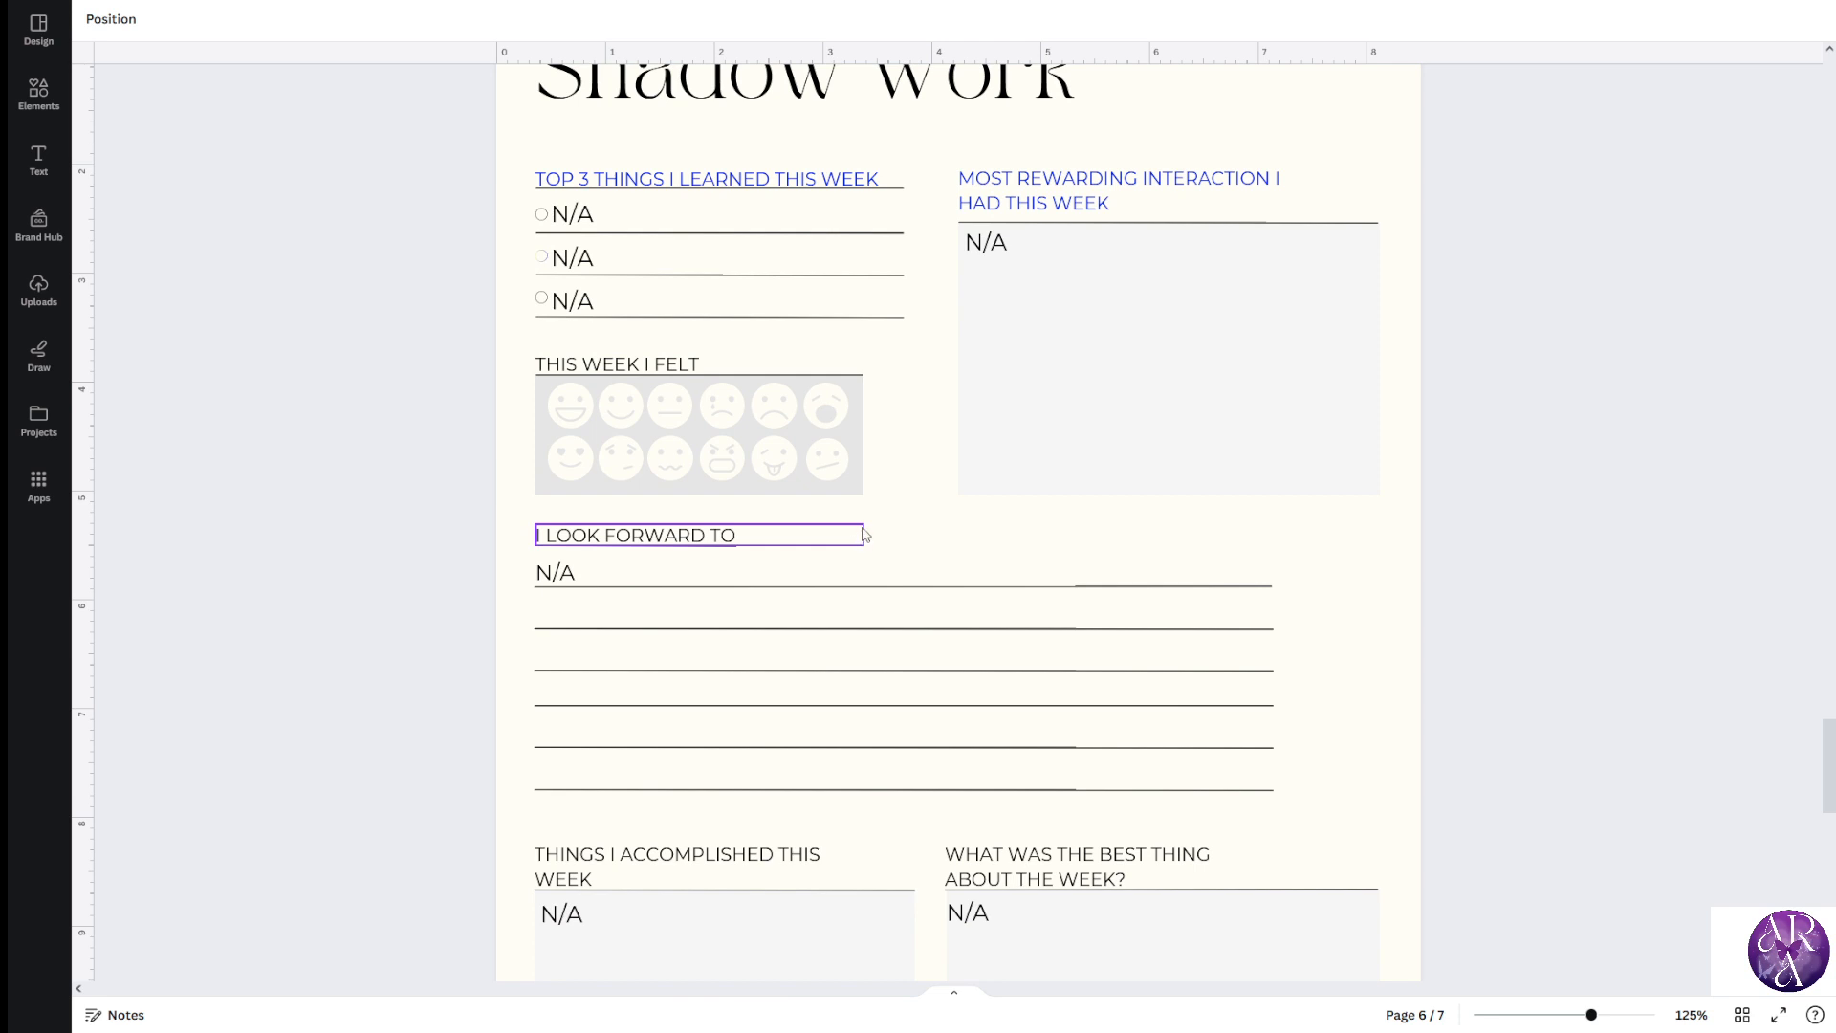
{"action": "scroll", "coordinate": [889, 468], "scroll_direction": "down", "scroll_amount": 18}
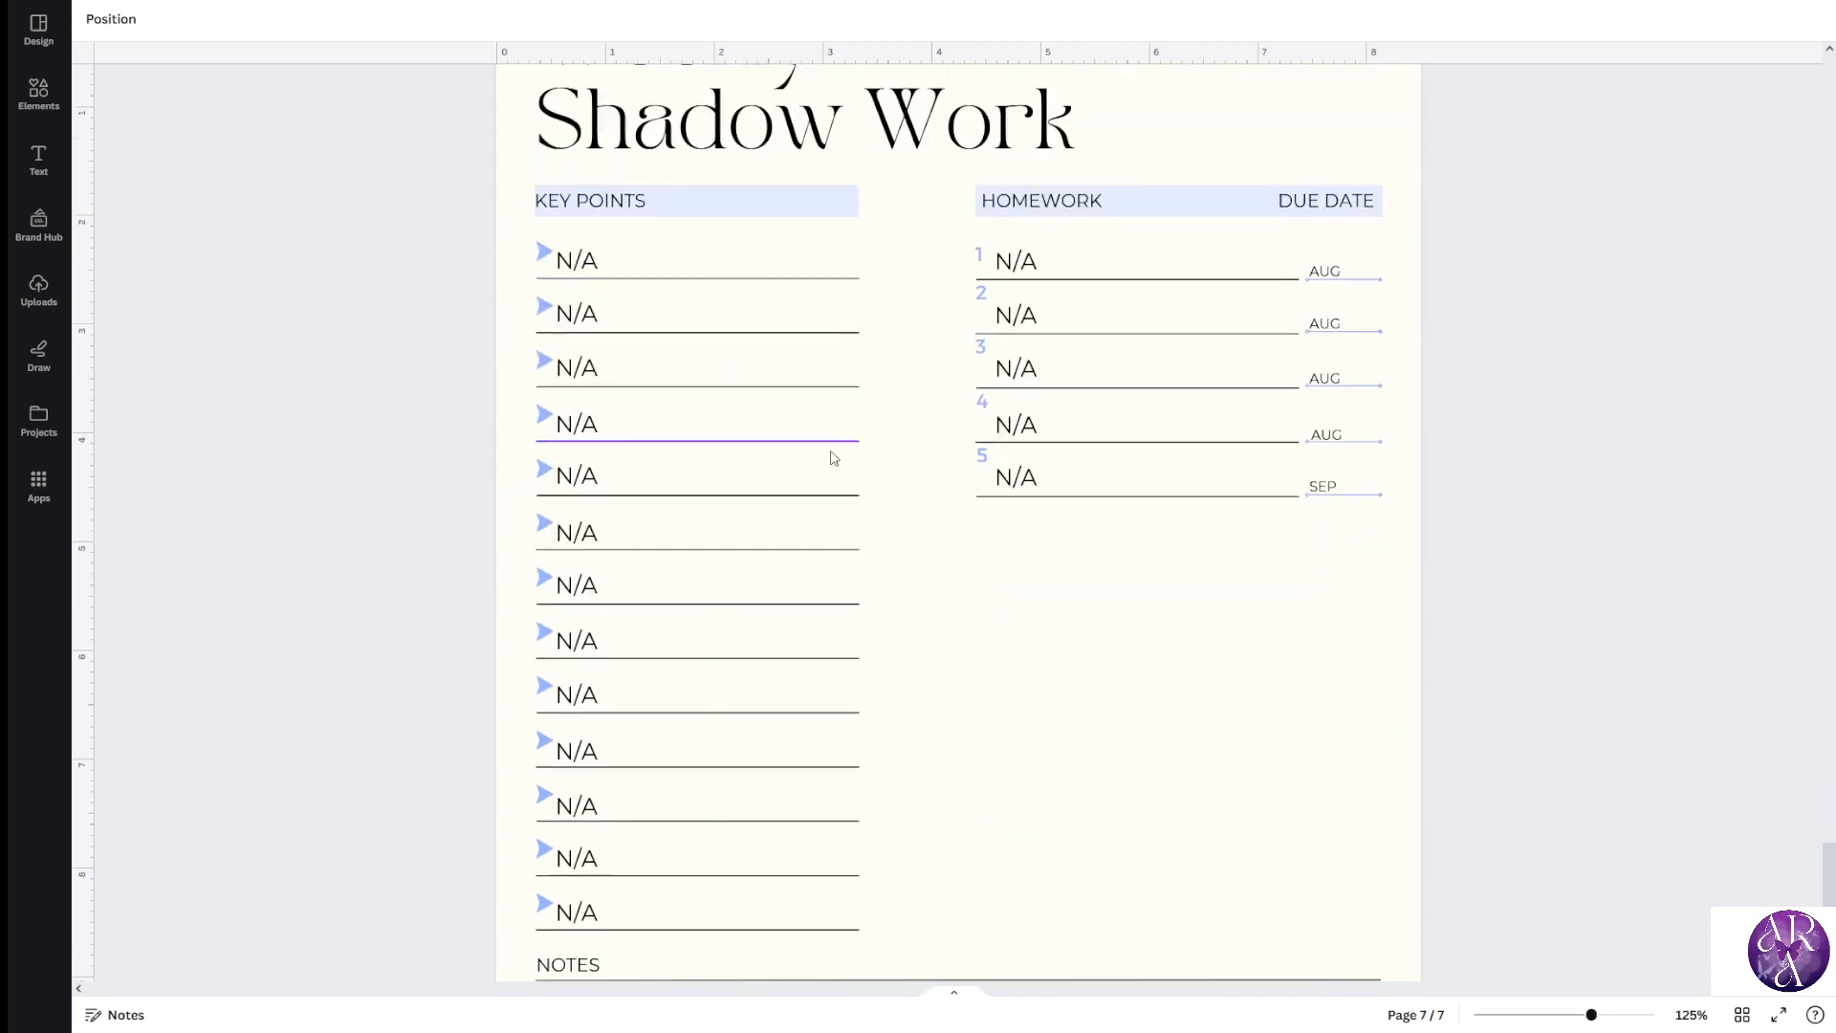
{"action": "scroll", "coordinate": [834, 459], "scroll_direction": "up", "scroll_amount": 20}
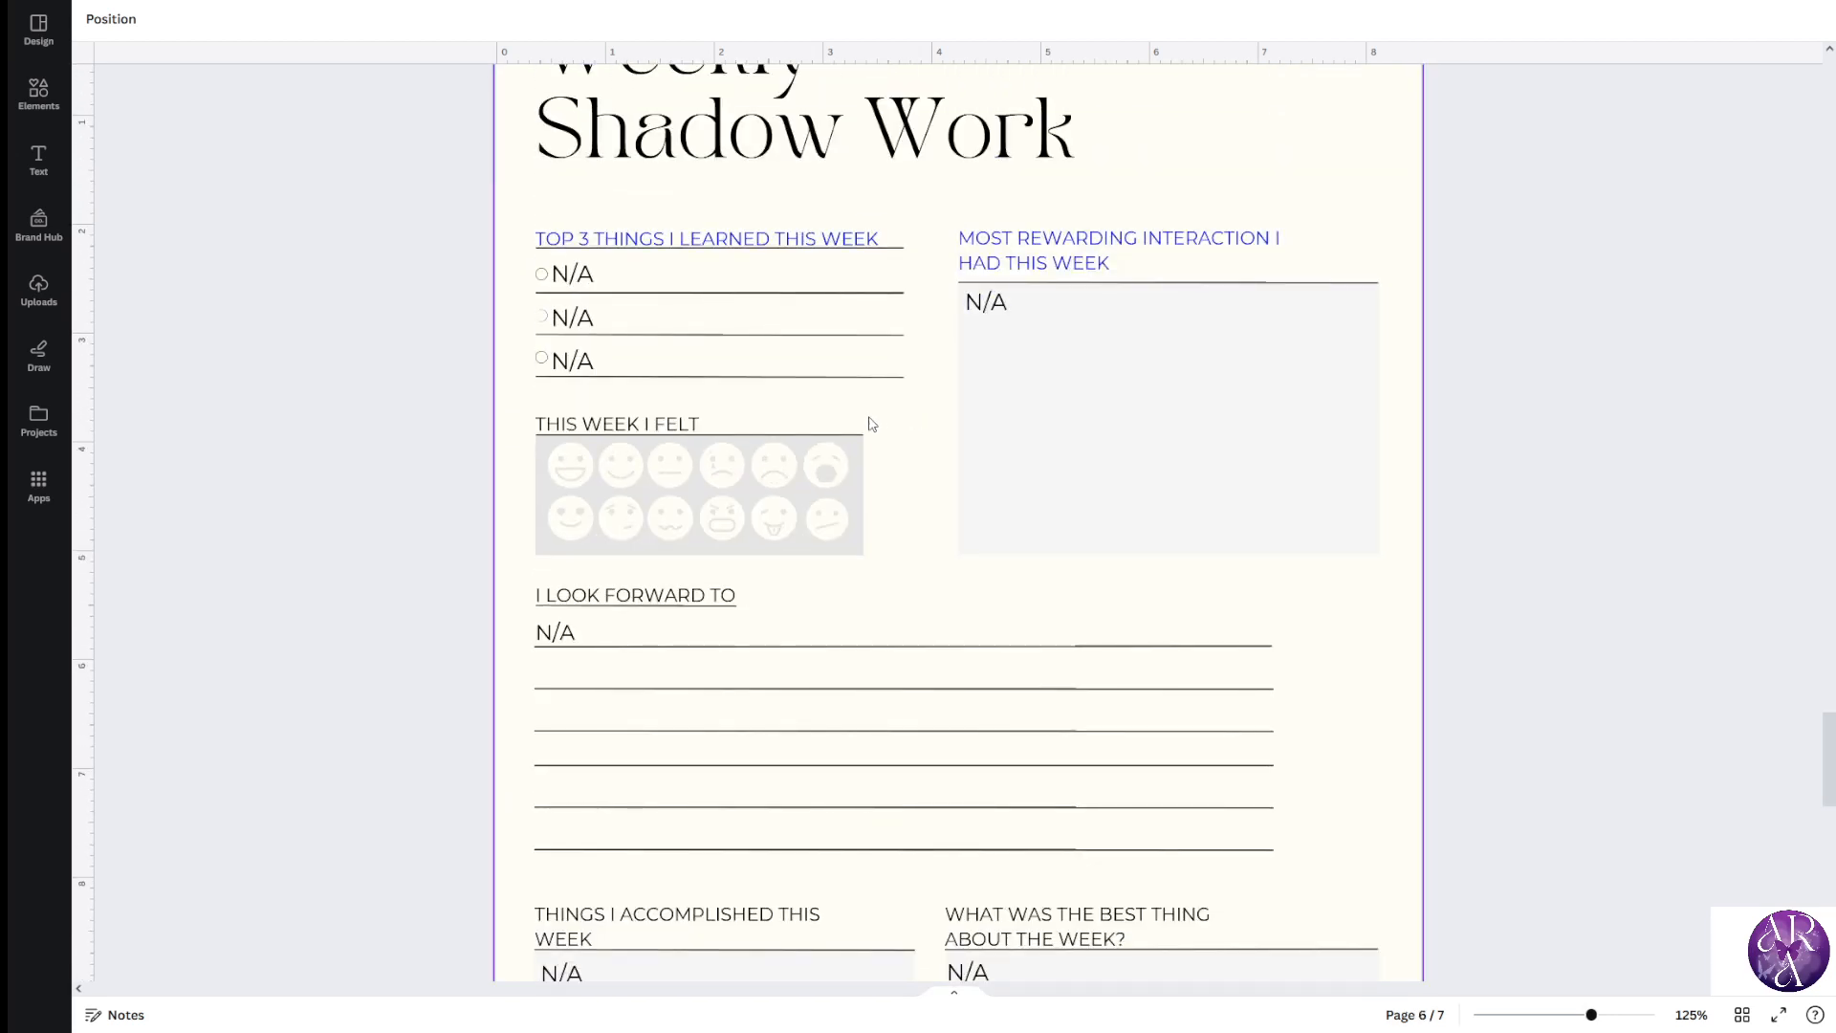
{"action": "scroll", "coordinate": [746, 411], "scroll_direction": "up", "scroll_amount": 3}
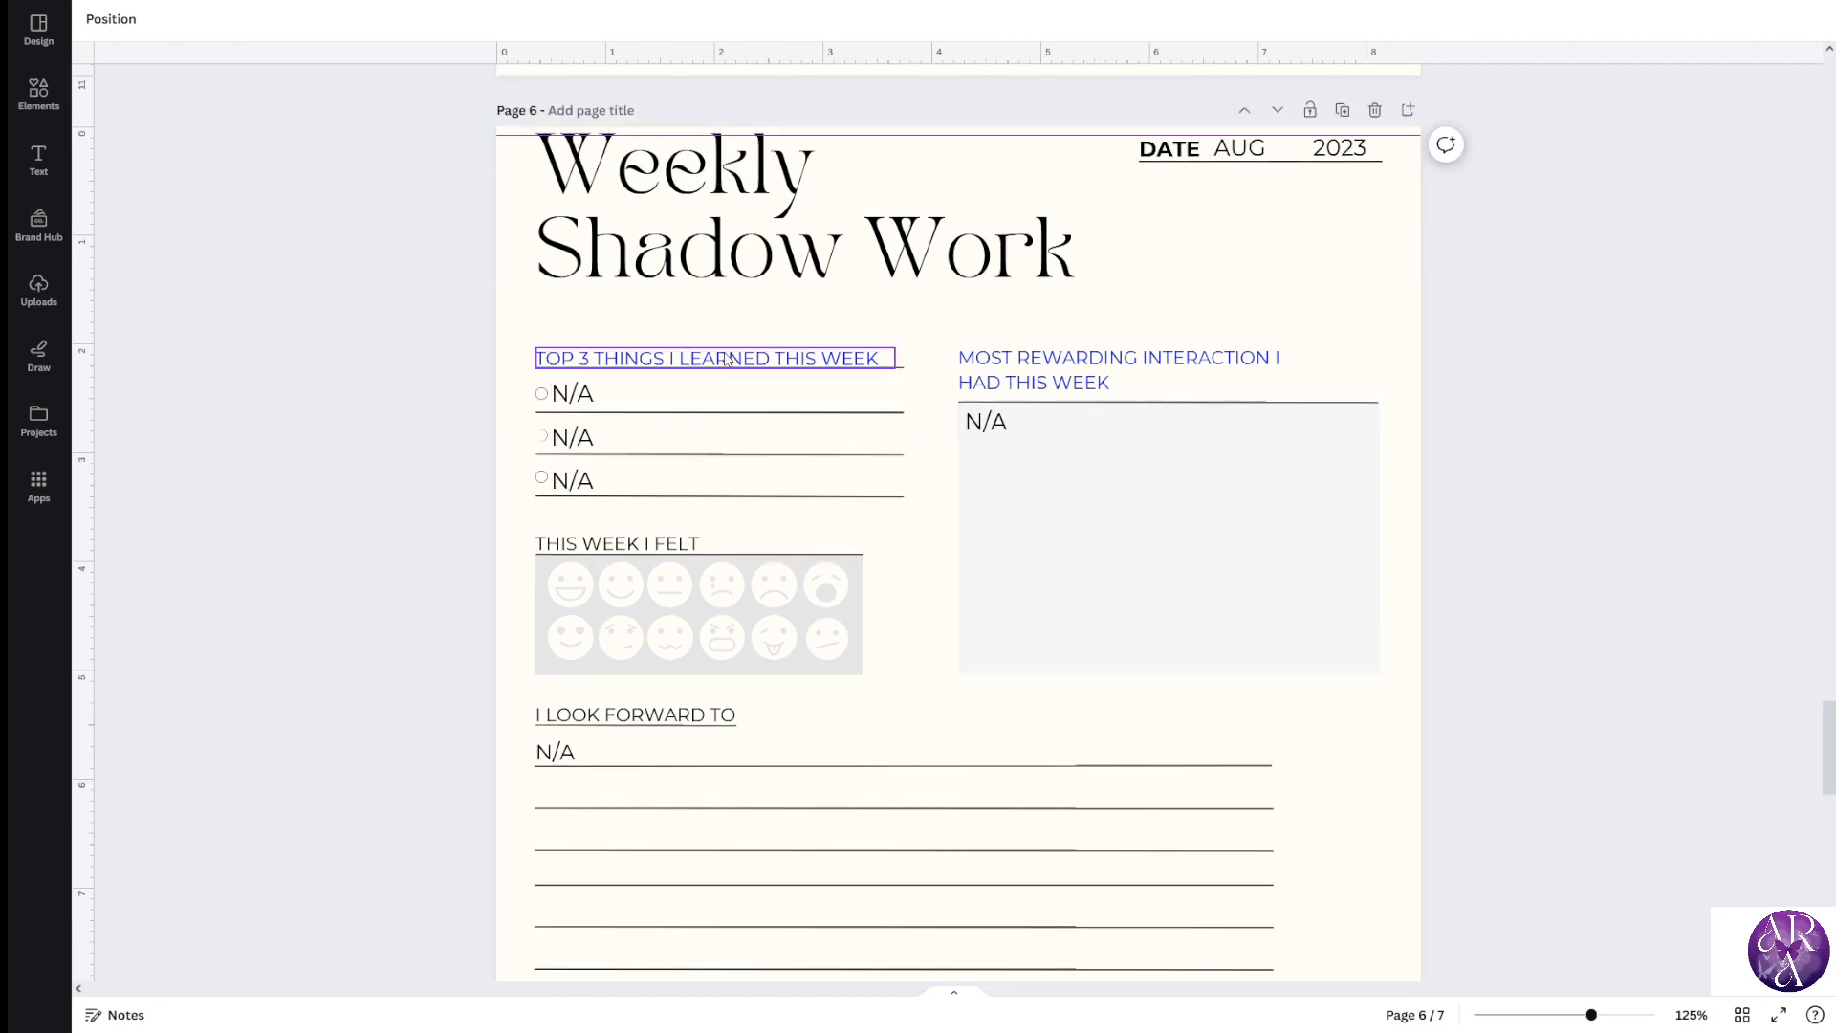
{"action": "scroll", "coordinate": [727, 360], "scroll_direction": "down", "scroll_amount": 10}
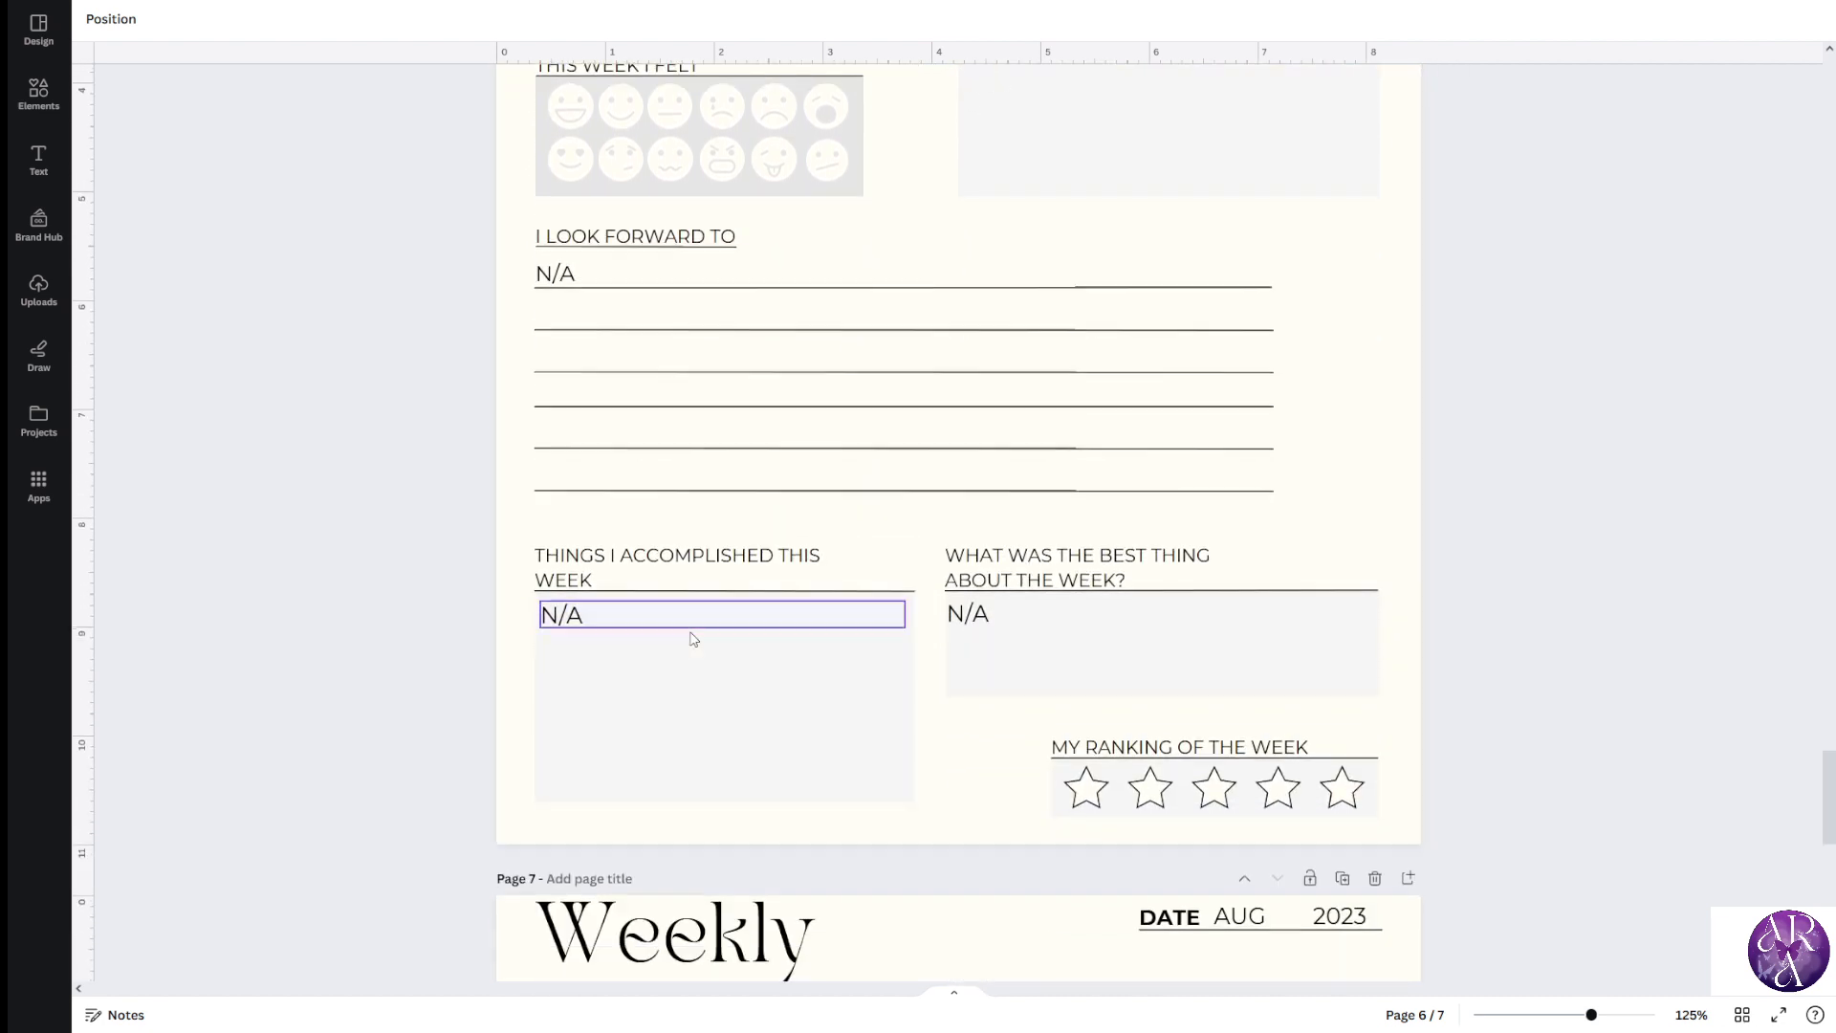
{"action": "scroll", "coordinate": [873, 680], "scroll_direction": "down", "scroll_amount": 1}
{"action": "scroll", "coordinate": [930, 762], "scroll_direction": "up", "scroll_amount": 4}
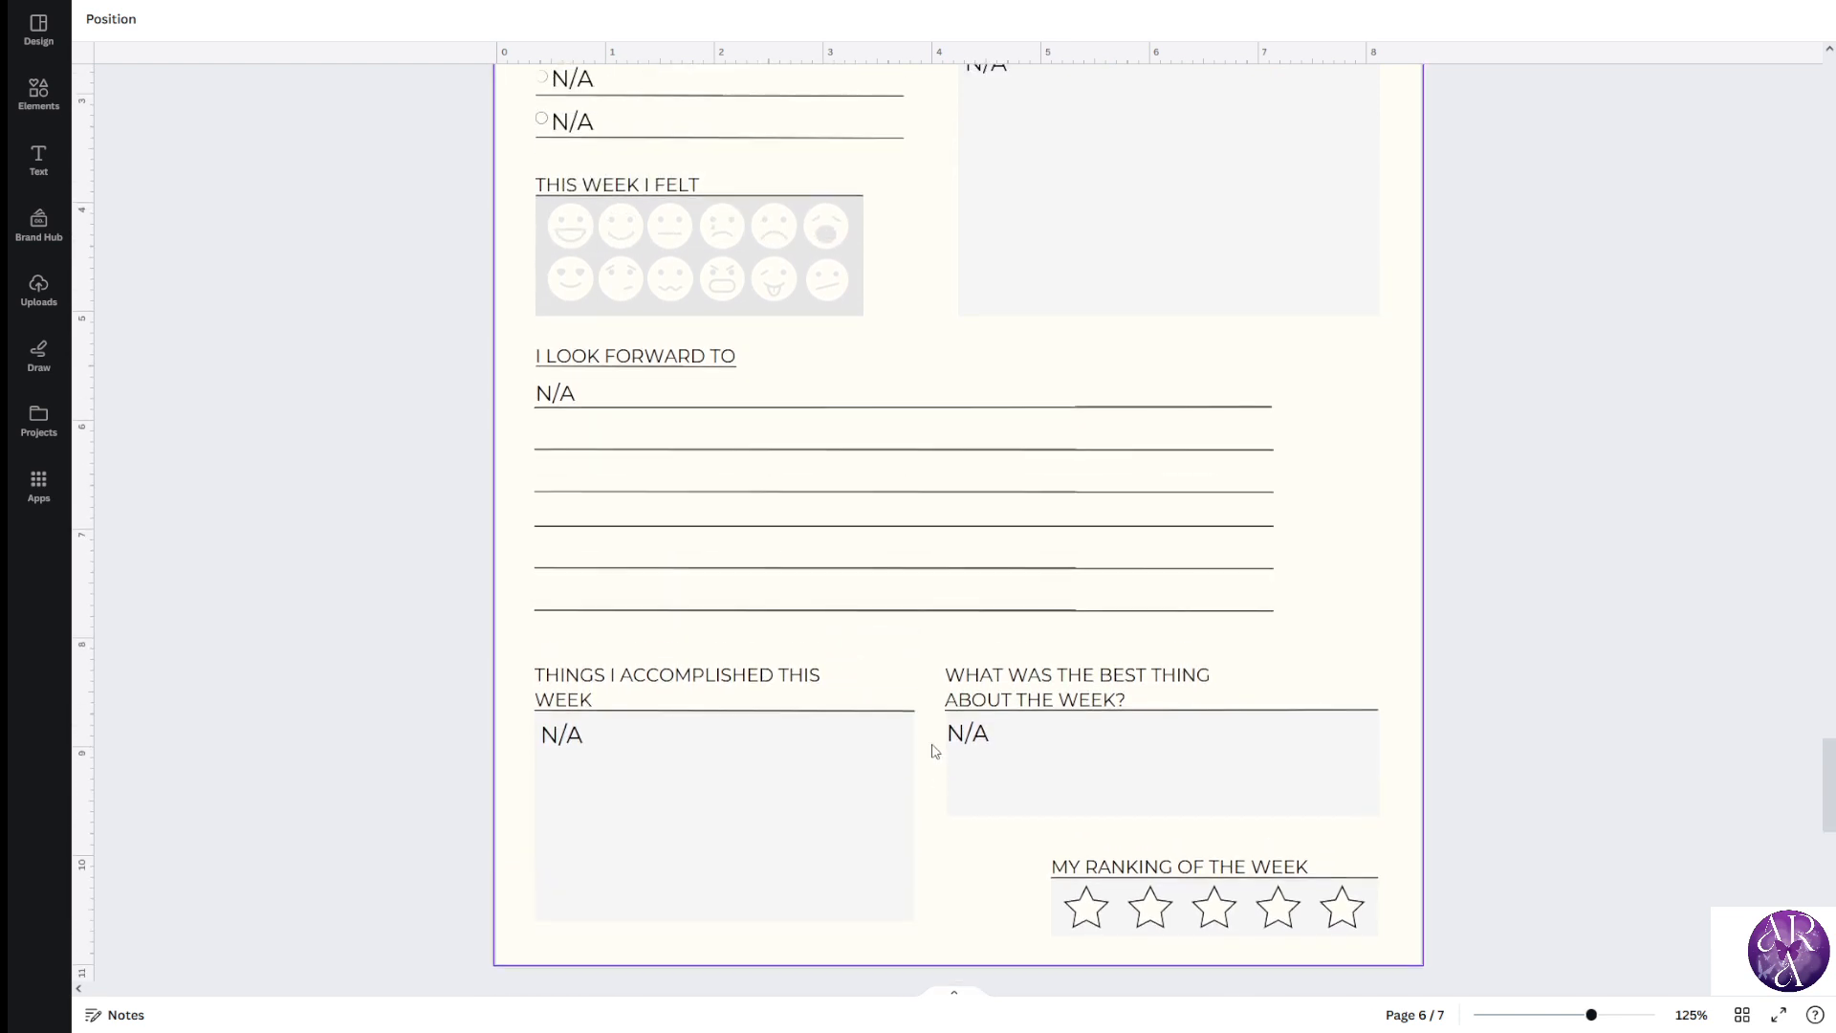
{"action": "scroll", "coordinate": [935, 752], "scroll_direction": "up", "scroll_amount": 10}
Look through planner pages 4 and 5, comparing their title and date placement with page 6
{"action": "left_click", "coordinate": [703, 401]}
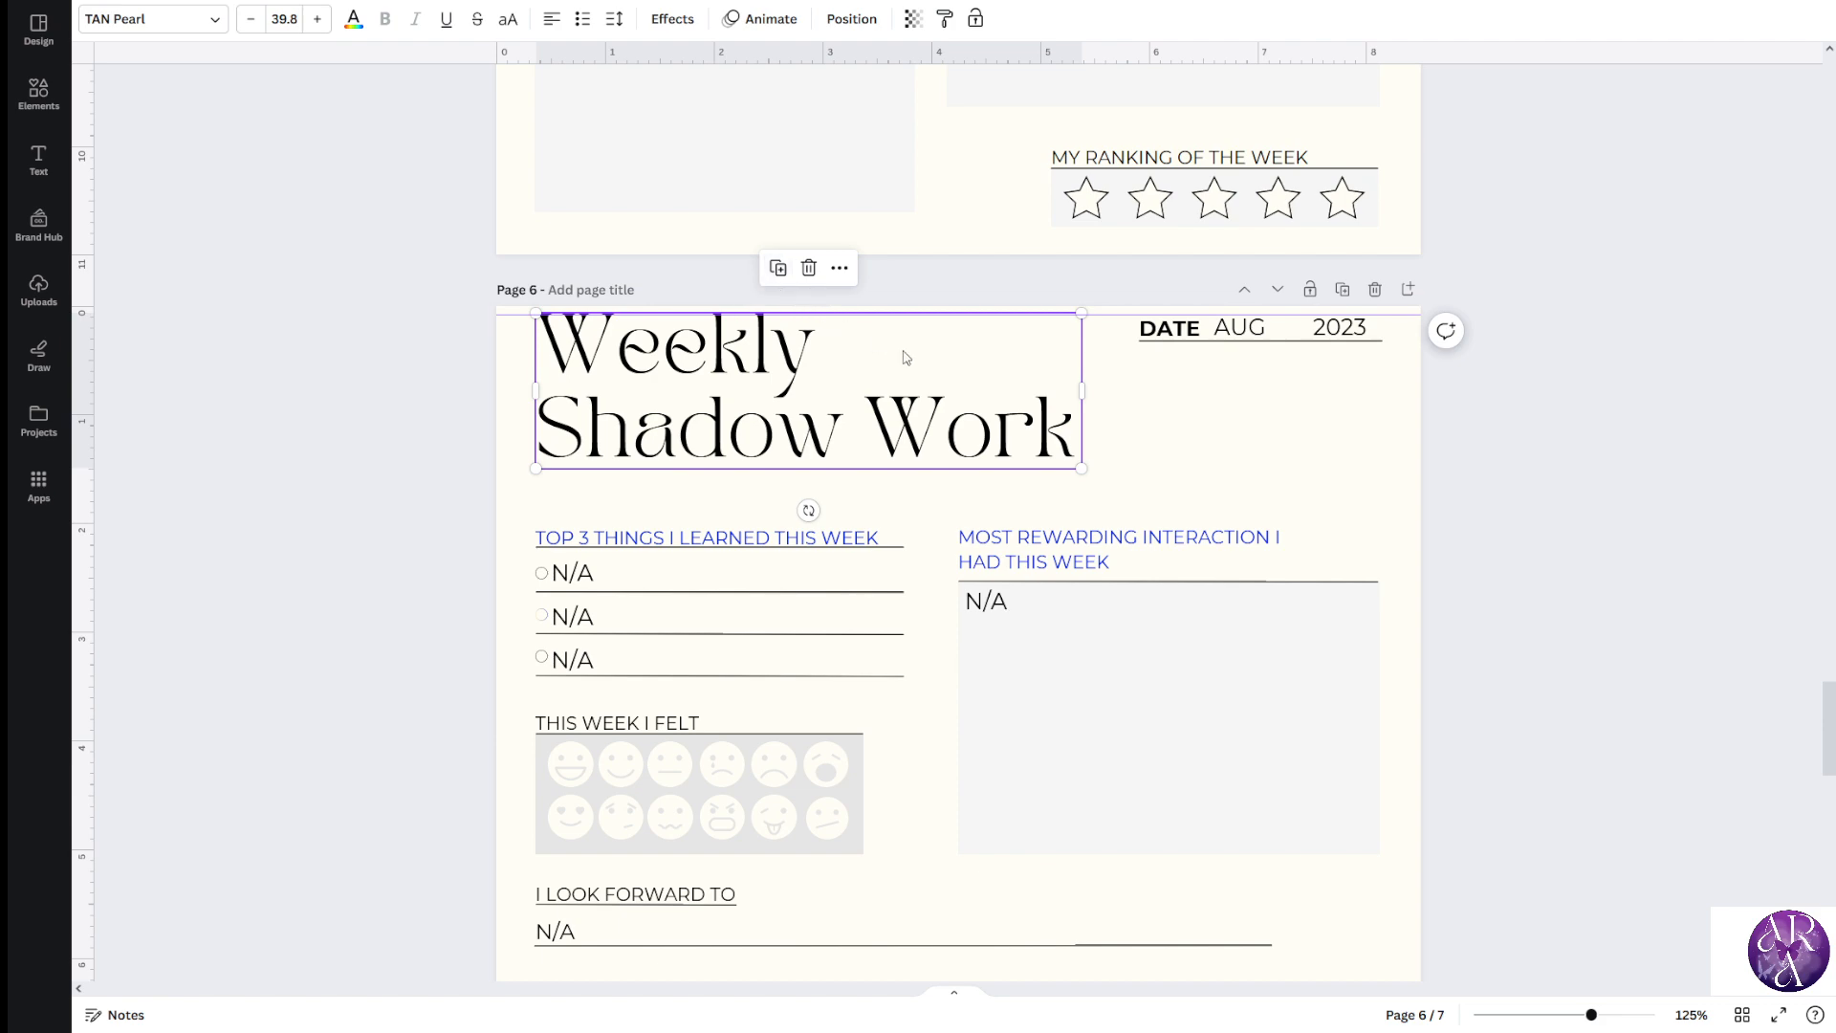
{"action": "scroll", "coordinate": [961, 432], "scroll_direction": "up", "scroll_amount": 15}
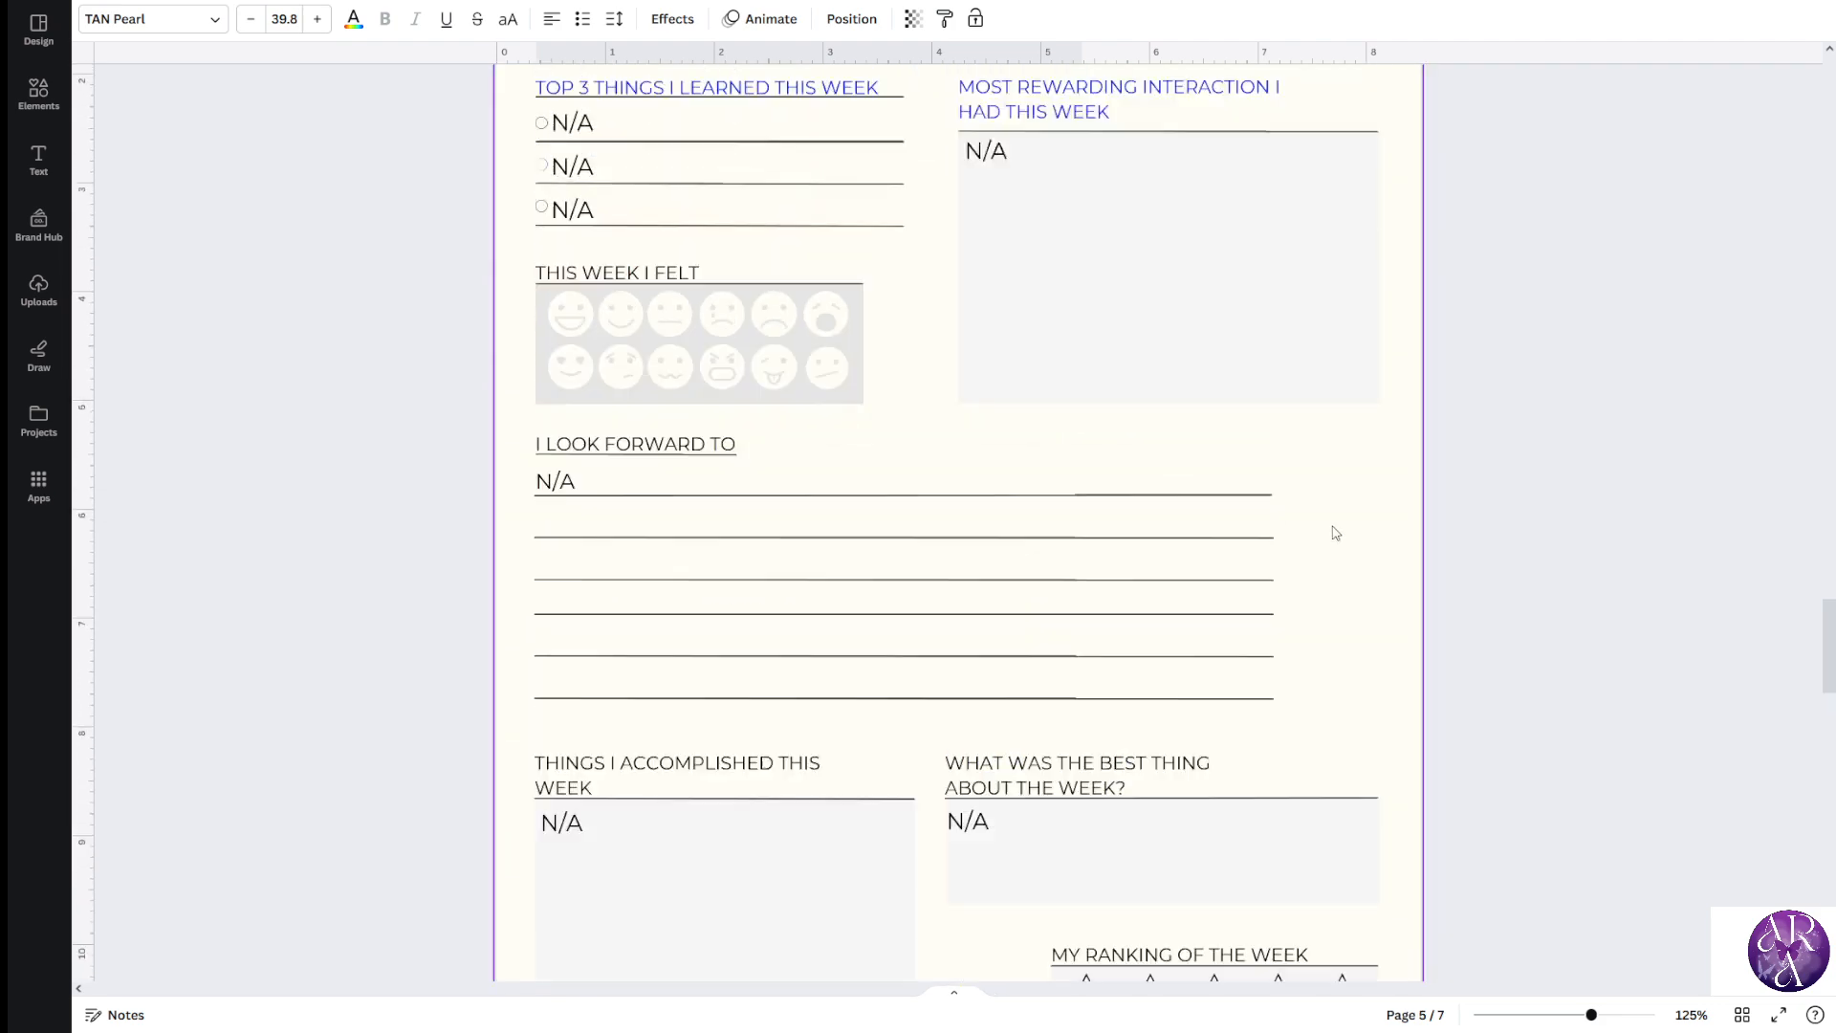
{"action": "scroll", "coordinate": [820, 287], "scroll_direction": "up", "scroll_amount": 3}
{"action": "scroll", "coordinate": [791, 481], "scroll_direction": "down", "scroll_amount": 9}
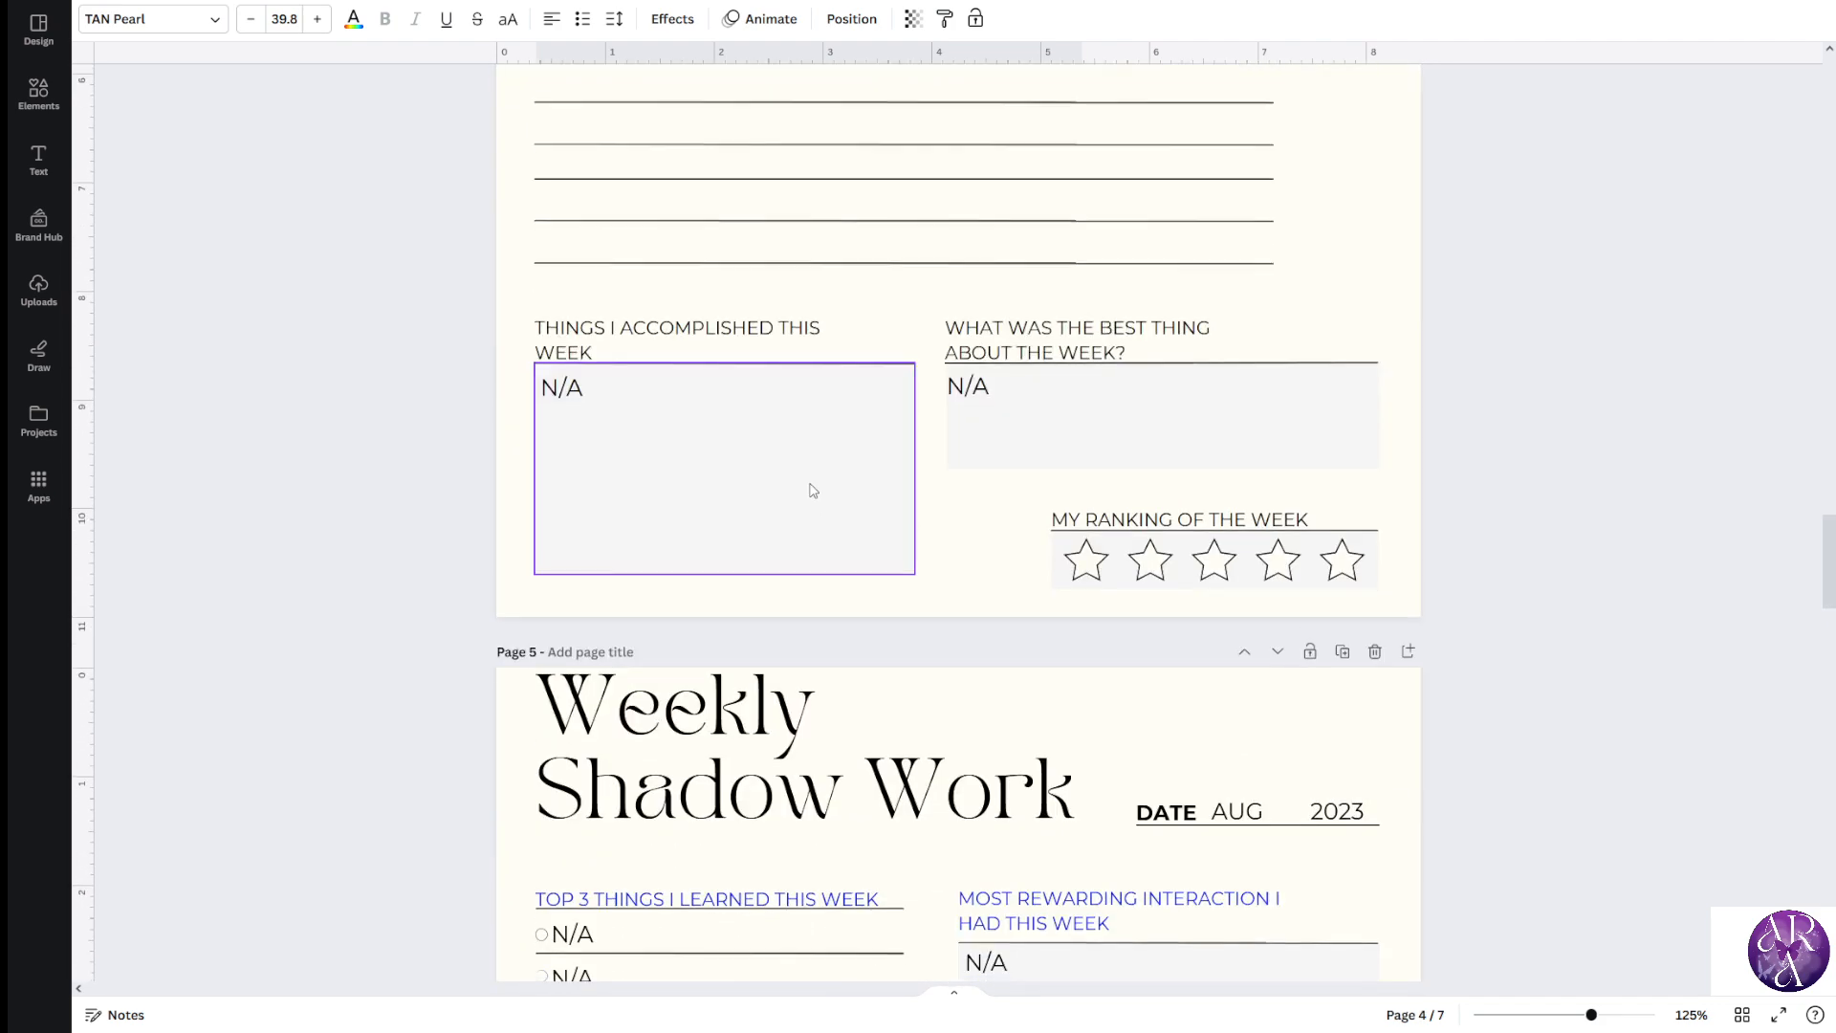
{"action": "scroll", "coordinate": [808, 488], "scroll_direction": "up", "scroll_amount": 5}
{"action": "scroll", "coordinate": [1213, 627], "scroll_direction": "down", "scroll_amount": 9}
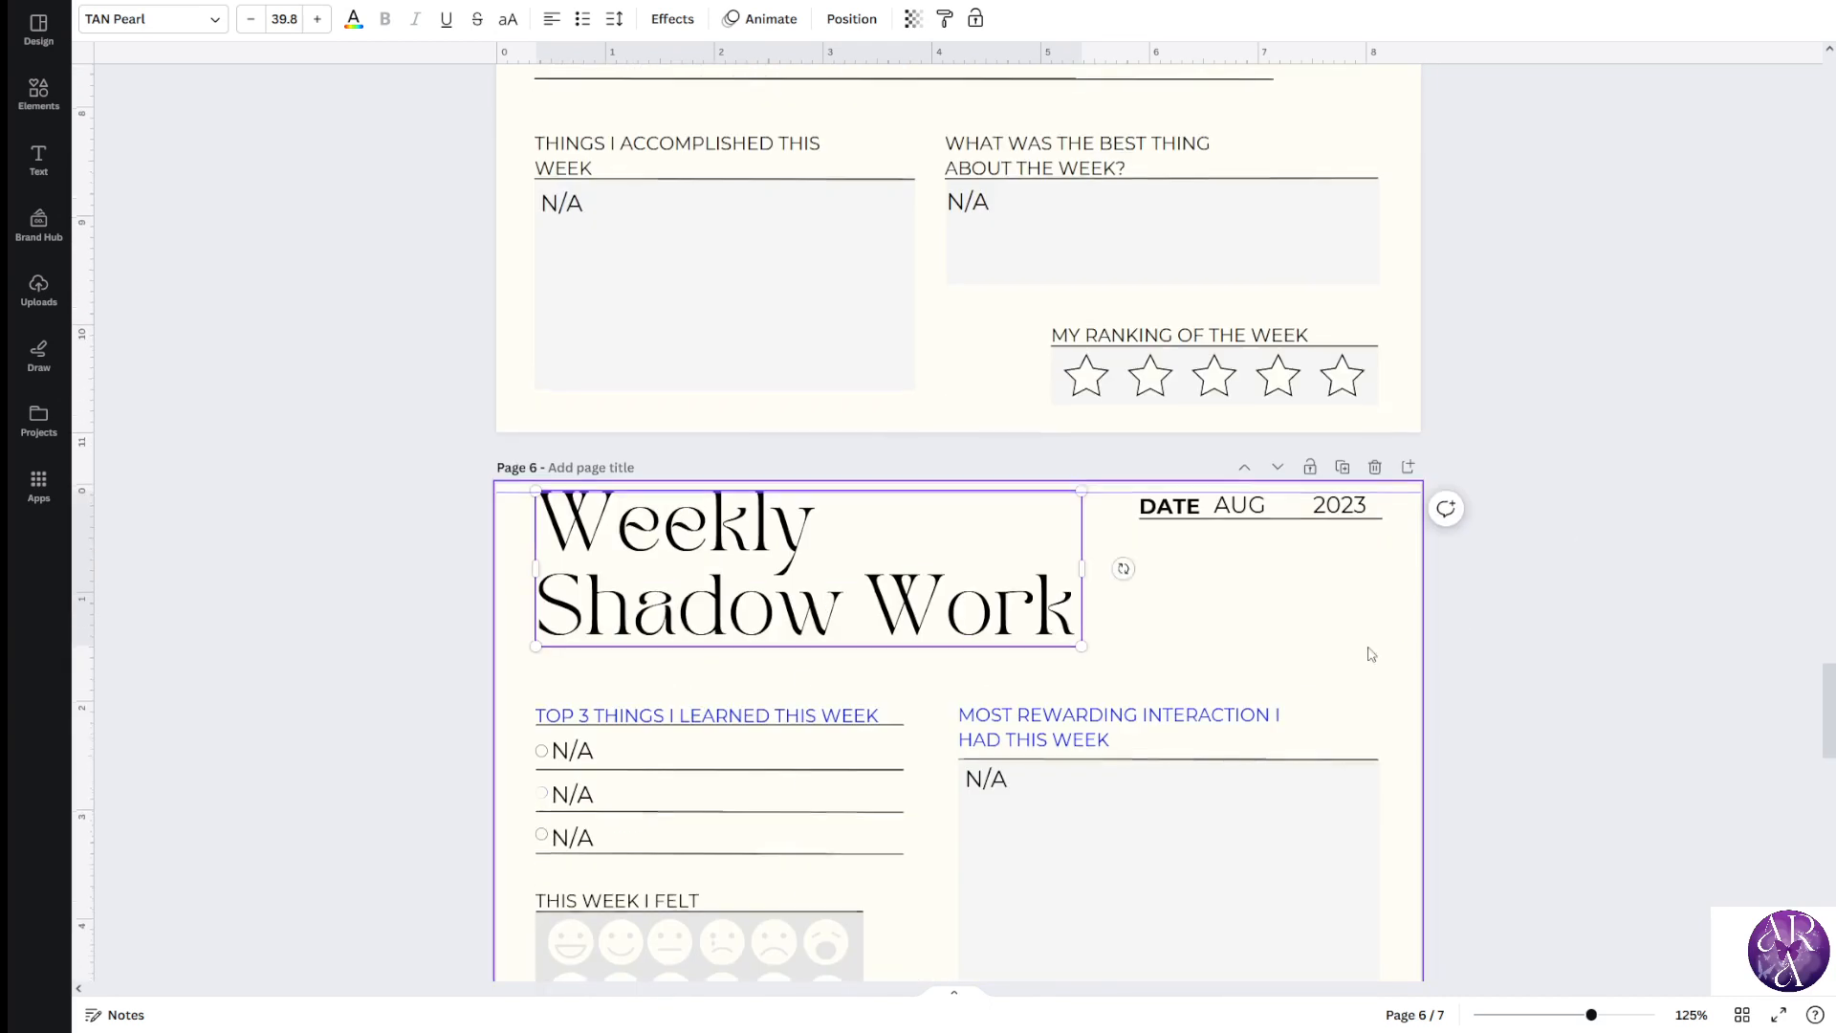
{"action": "scroll", "coordinate": [808, 478], "scroll_direction": "down", "scroll_amount": 2}
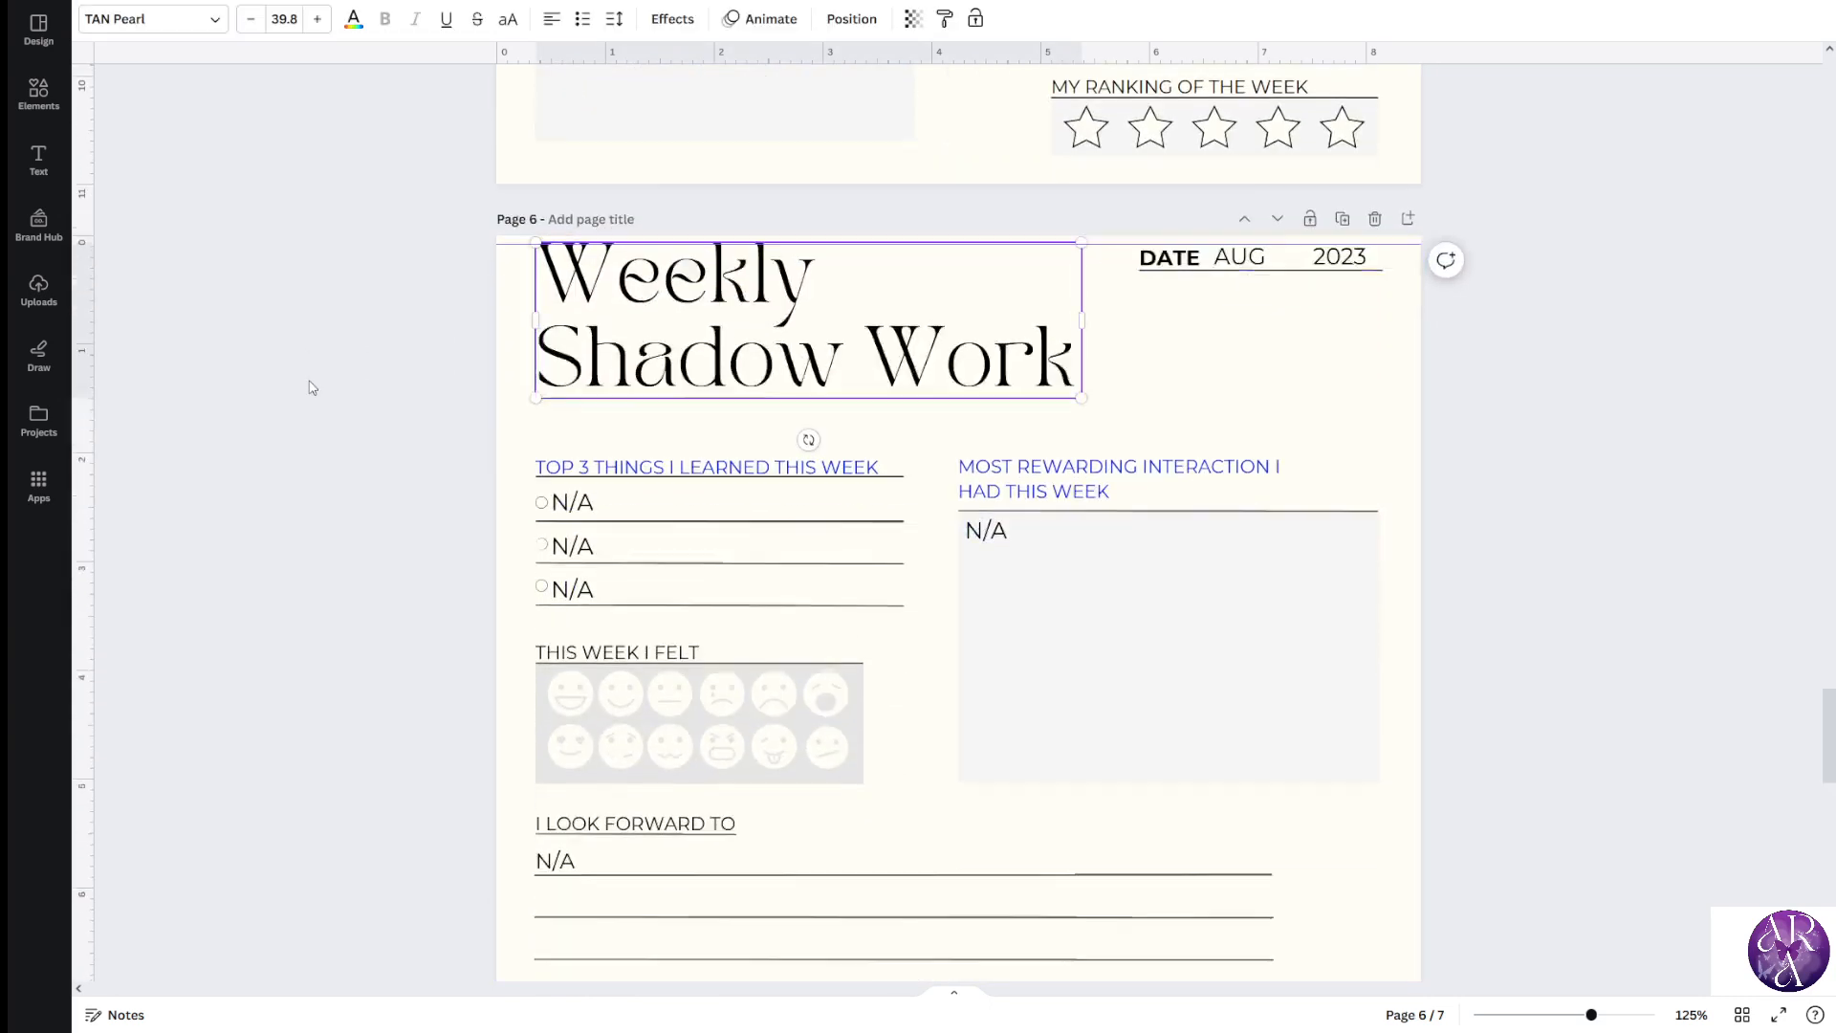
Delete page 5, the Weekly Shadow Work version with the date level with the title's second line
{"action": "scroll", "coordinate": [839, 222], "scroll_direction": "up", "scroll_amount": 6}
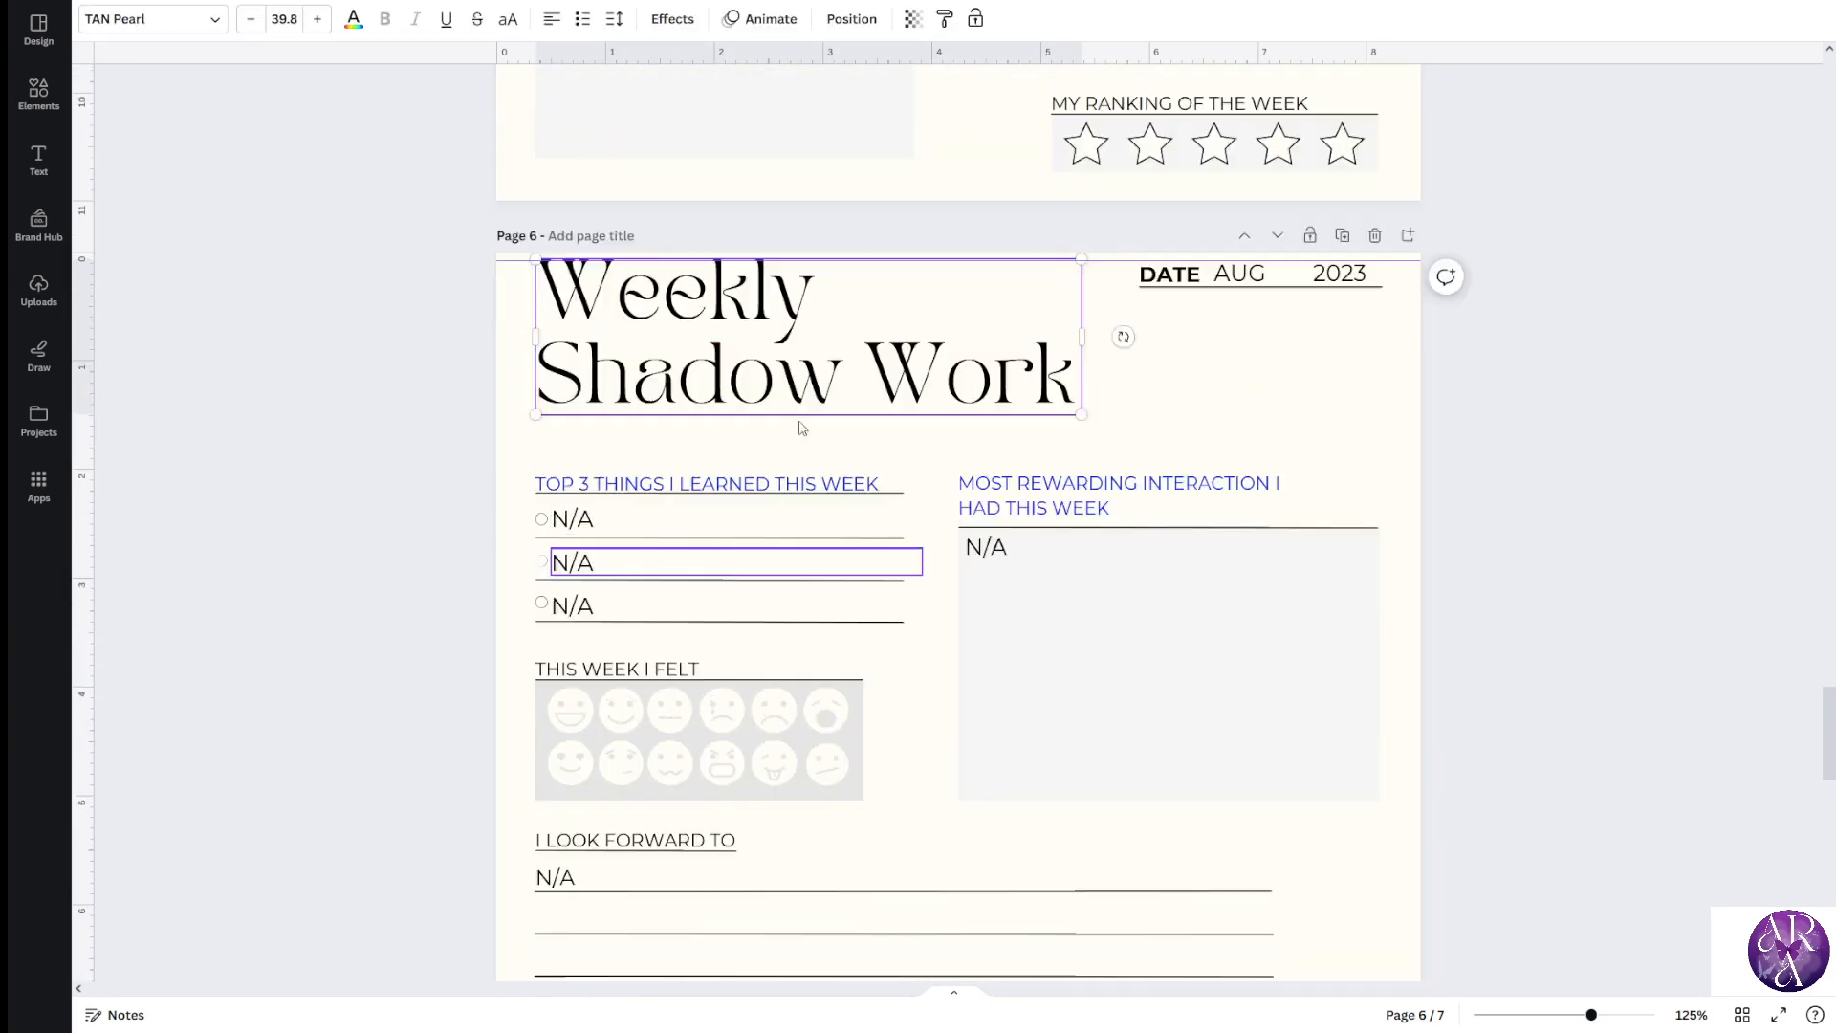
{"action": "scroll", "coordinate": [933, 719], "scroll_direction": "down", "scroll_amount": 2}
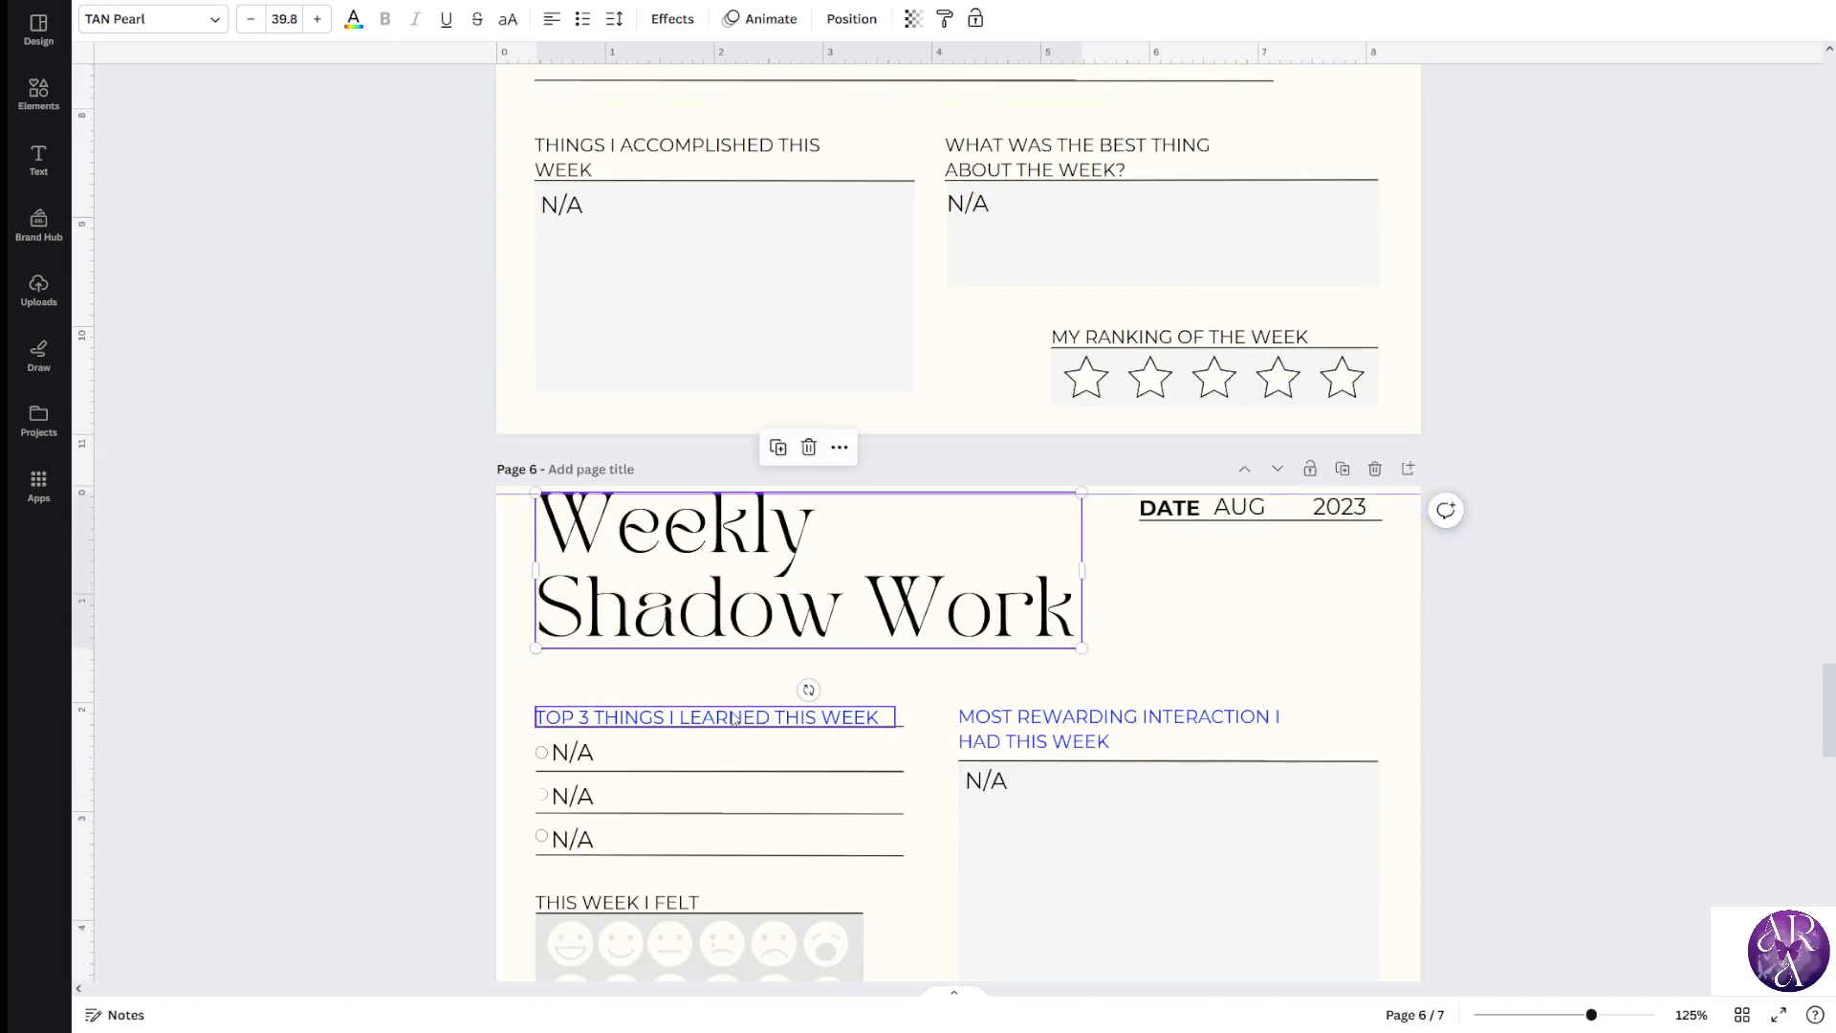
{"action": "scroll", "coordinate": [947, 725], "scroll_direction": "up", "scroll_amount": 2}
{"action": "scroll", "coordinate": [991, 741], "scroll_direction": "down", "scroll_amount": 1}
{"action": "scroll", "coordinate": [992, 741], "scroll_direction": "down", "scroll_amount": 4}
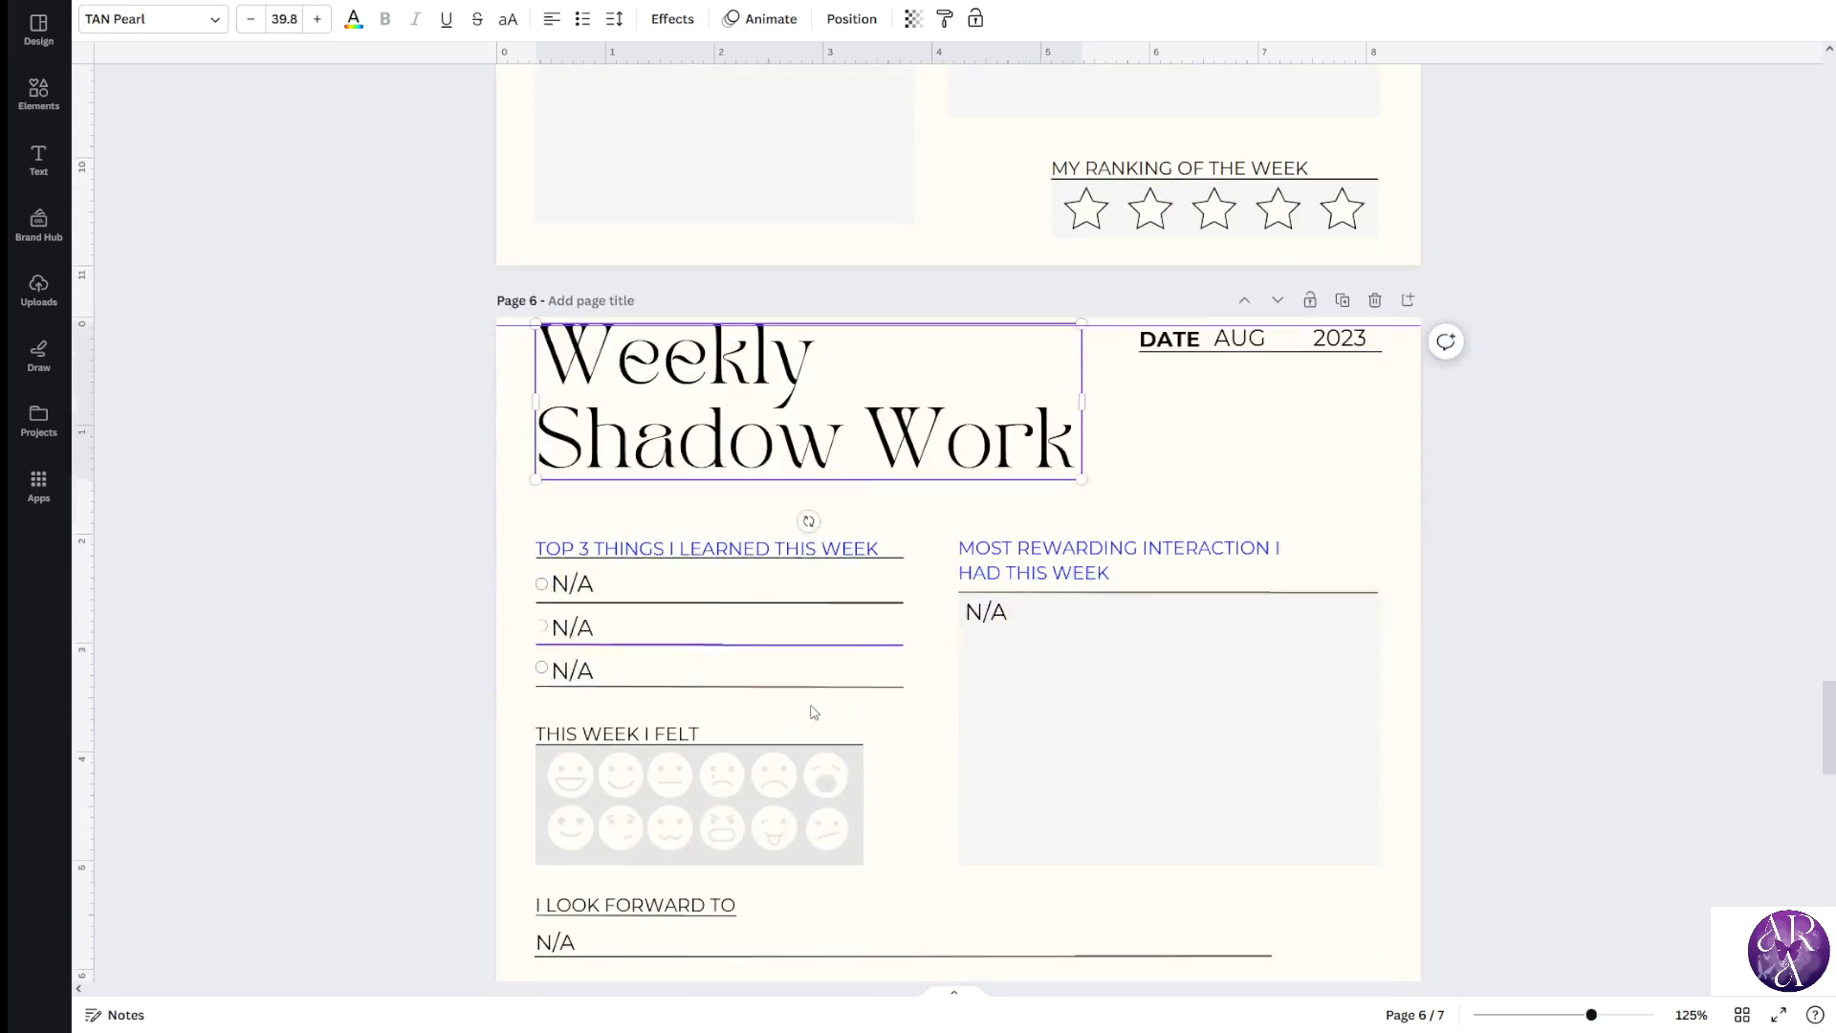
{"action": "scroll", "coordinate": [881, 664], "scroll_direction": "up", "scroll_amount": 4}
{"action": "scroll", "coordinate": [1161, 555], "scroll_direction": "down", "scroll_amount": 8}
{"action": "scroll", "coordinate": [1161, 555], "scroll_direction": "up", "scroll_amount": 5}
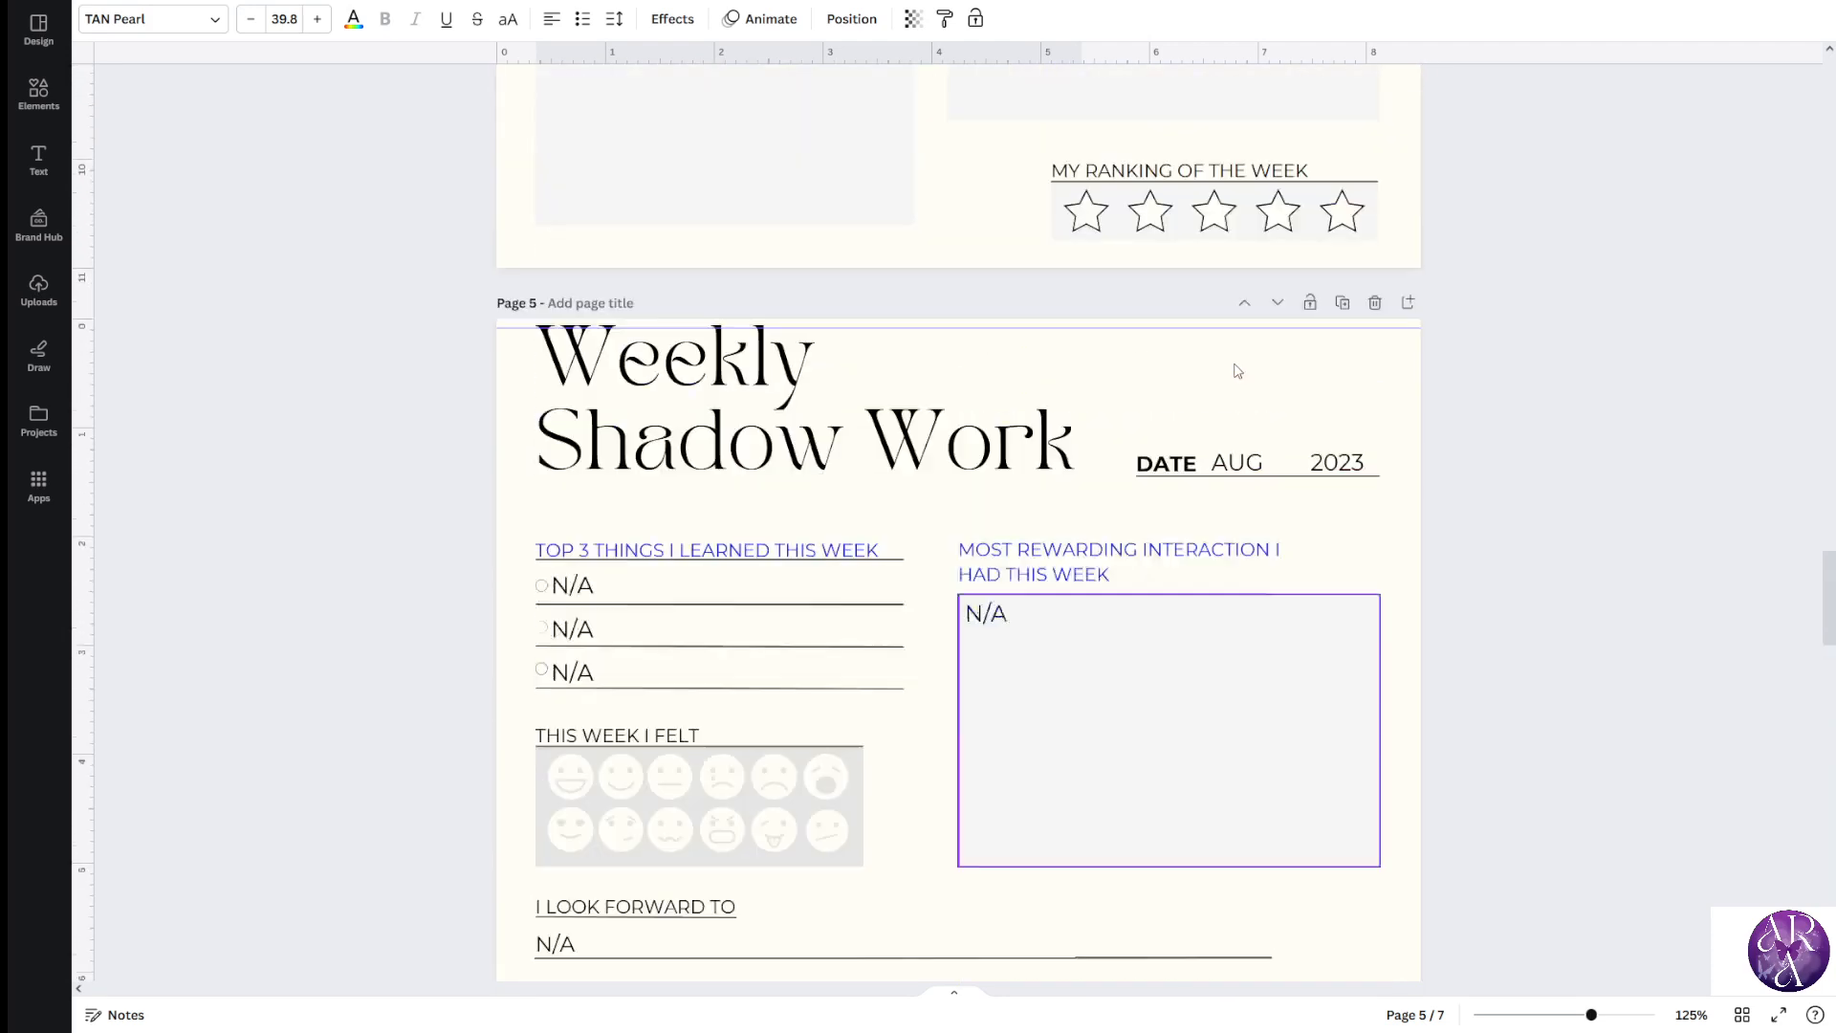
{"action": "left_click", "coordinate": [1374, 358]}
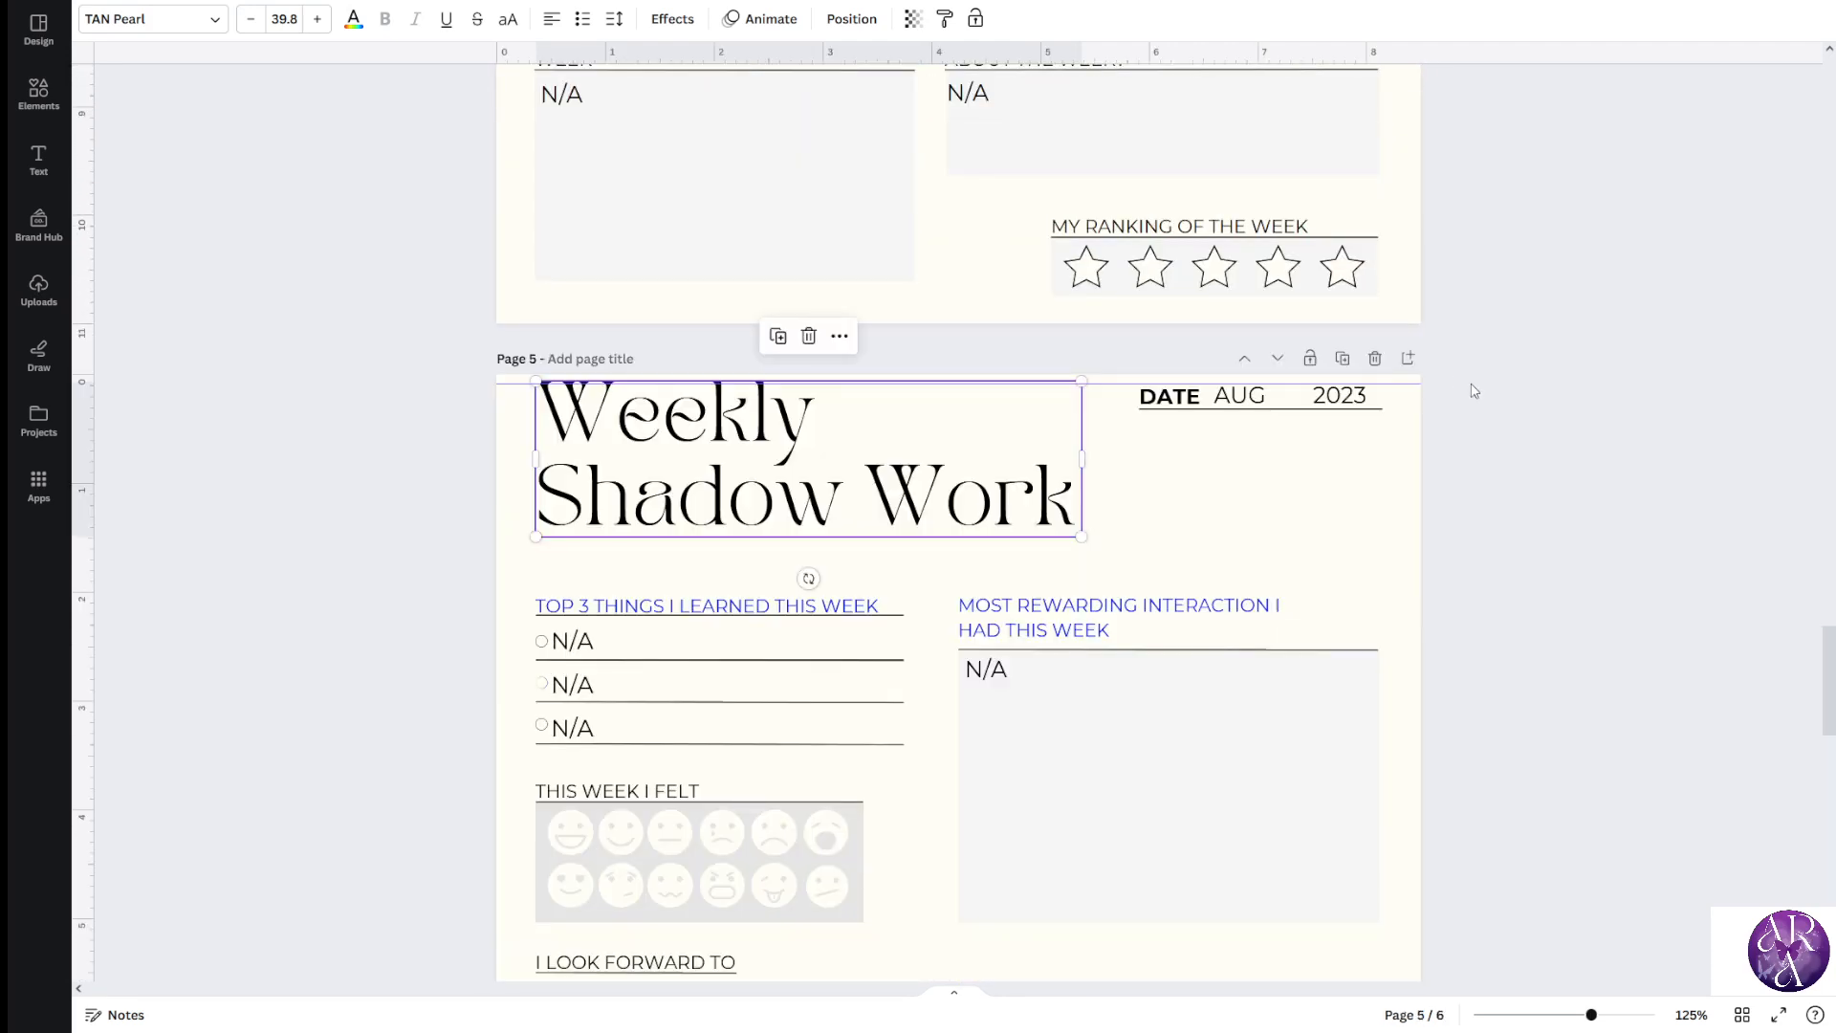
Delete pages 4 and 3, the remaining Weekly Shadow Work versions with the date beside the title's second line
{"action": "scroll", "coordinate": [1475, 390], "scroll_direction": "down", "scroll_amount": 2, "text": "ctrl"}
{"action": "scroll", "coordinate": [1471, 389], "scroll_direction": "up", "scroll_amount": 10}
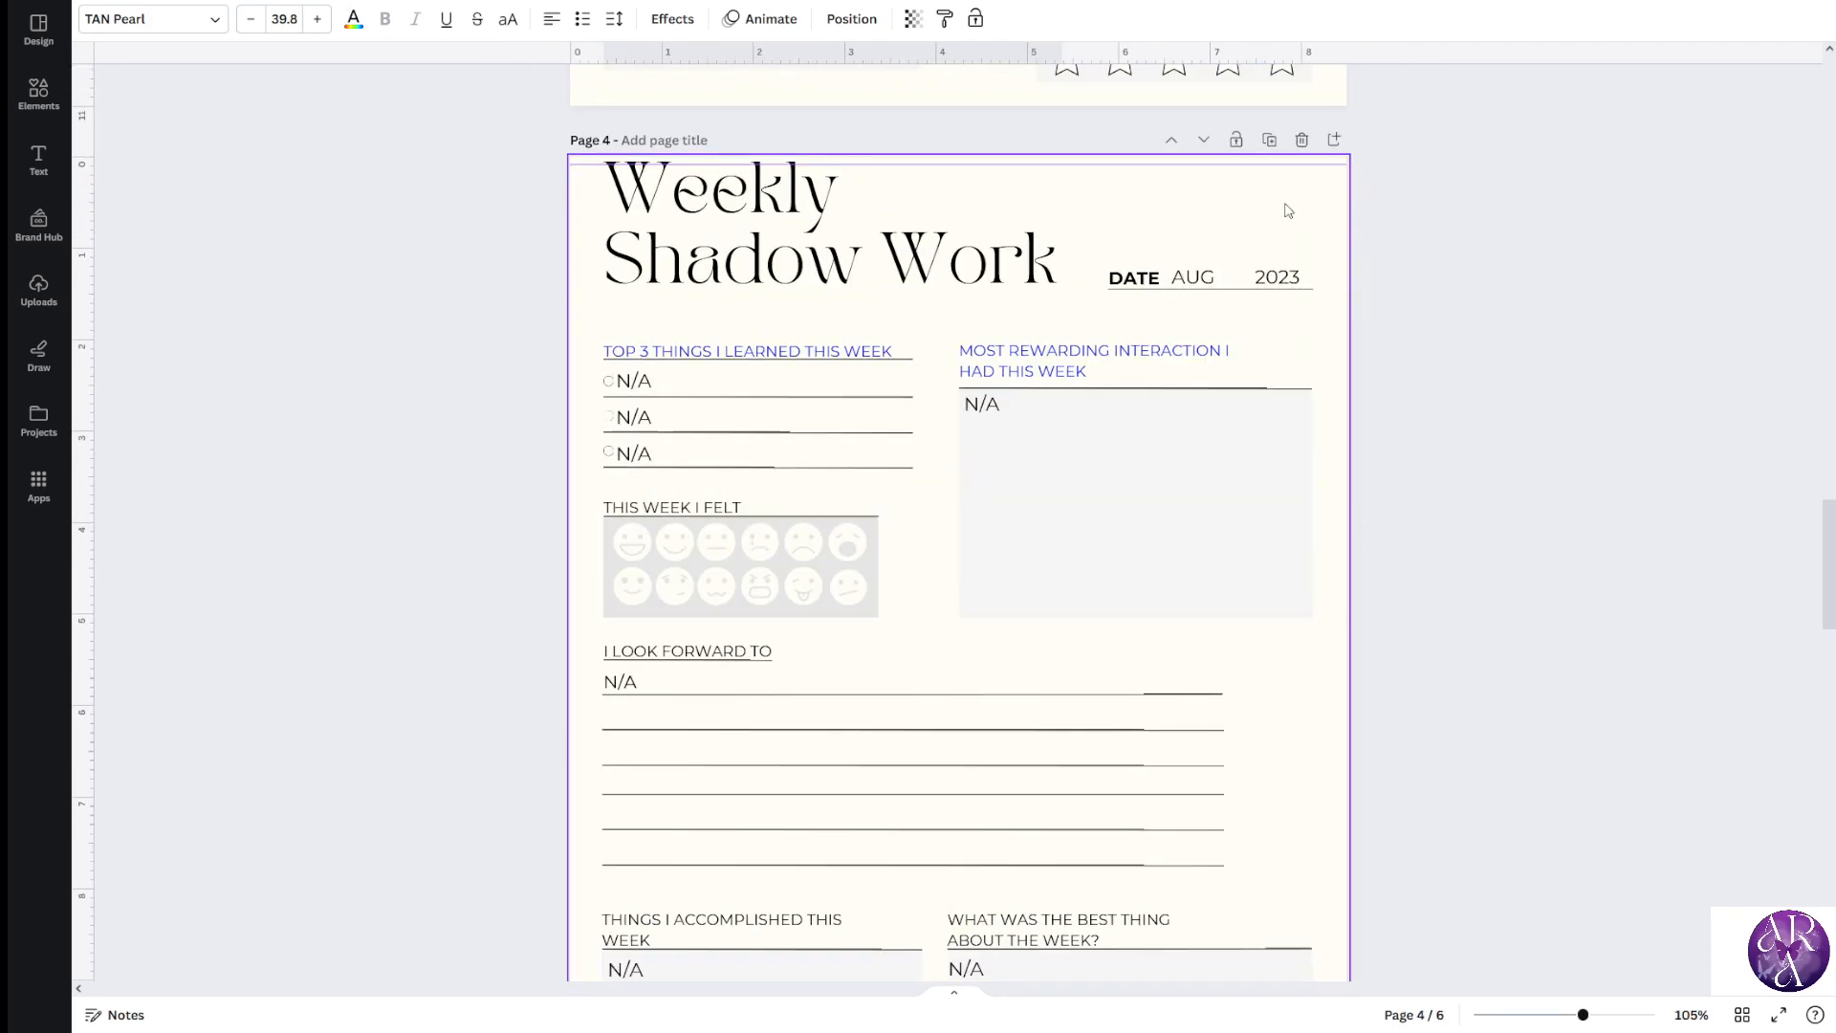
{"action": "left_click", "coordinate": [1301, 141]}
{"action": "scroll", "coordinate": [1356, 313], "scroll_direction": "up", "scroll_amount": 7}
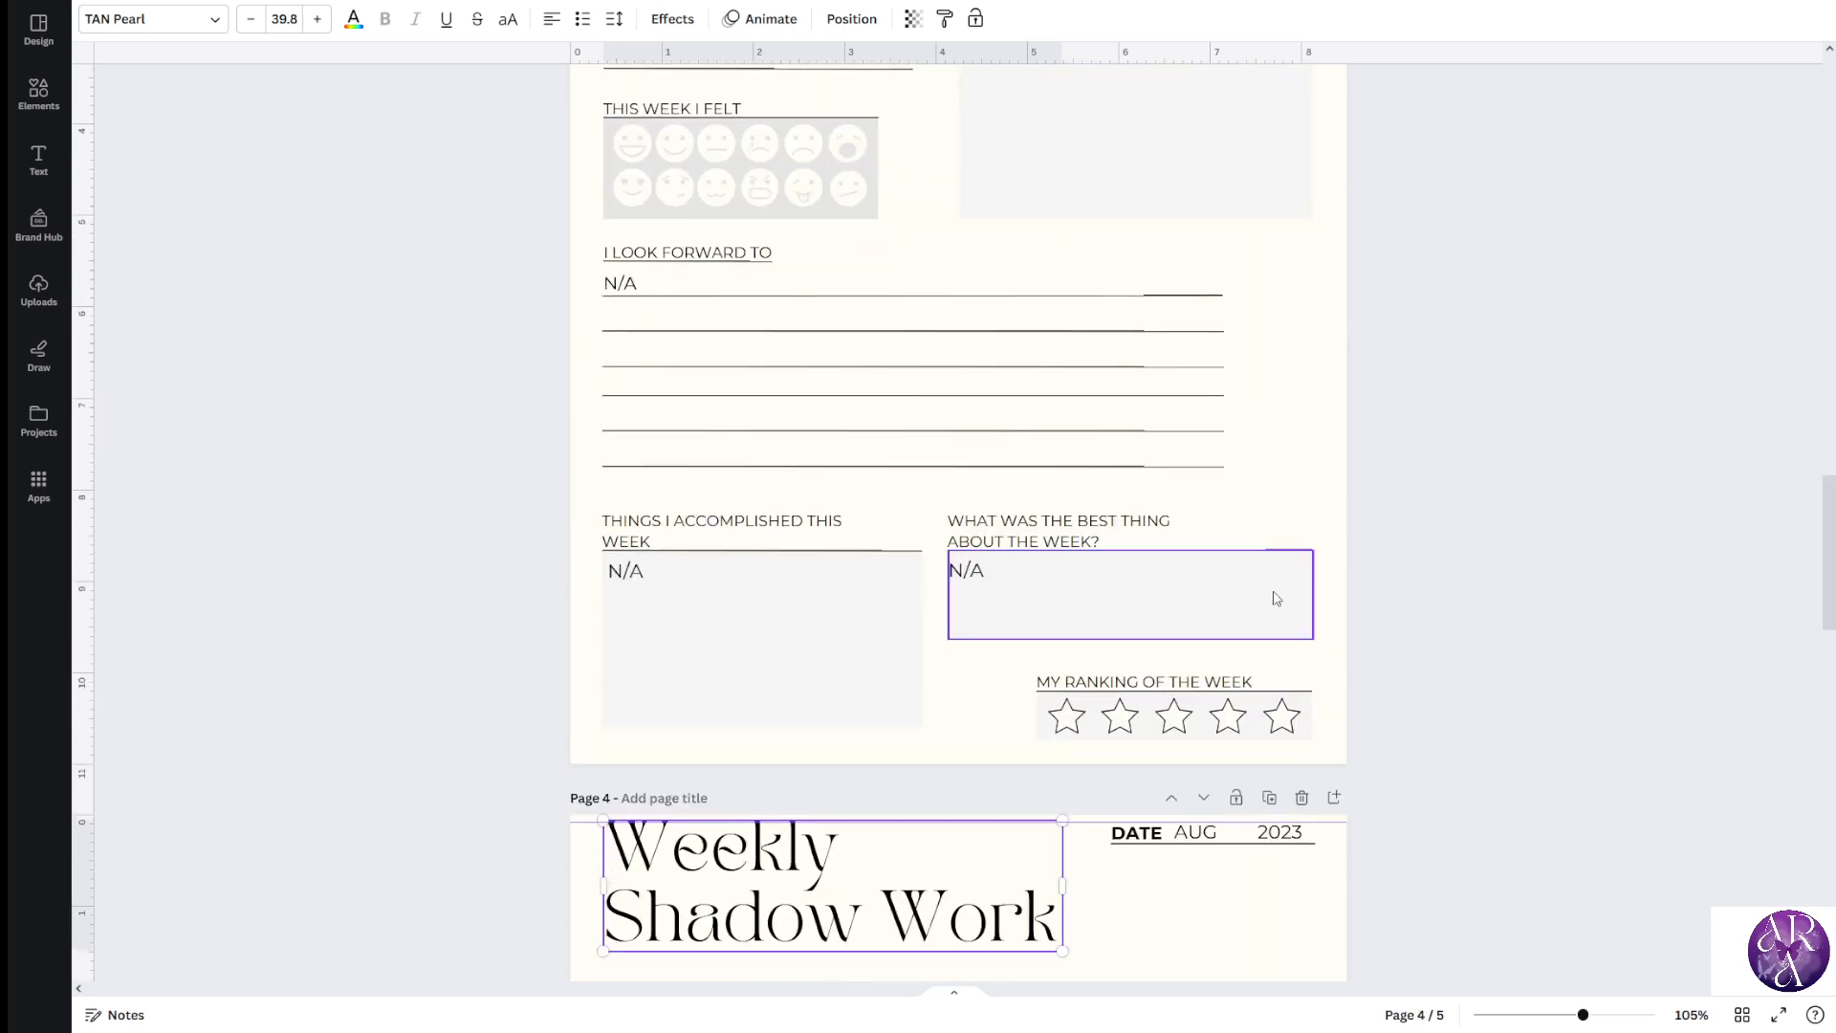
{"action": "scroll", "coordinate": [1339, 574], "scroll_direction": "down", "scroll_amount": 8}
{"action": "scroll", "coordinate": [1296, 383], "scroll_direction": "up", "scroll_amount": 6}
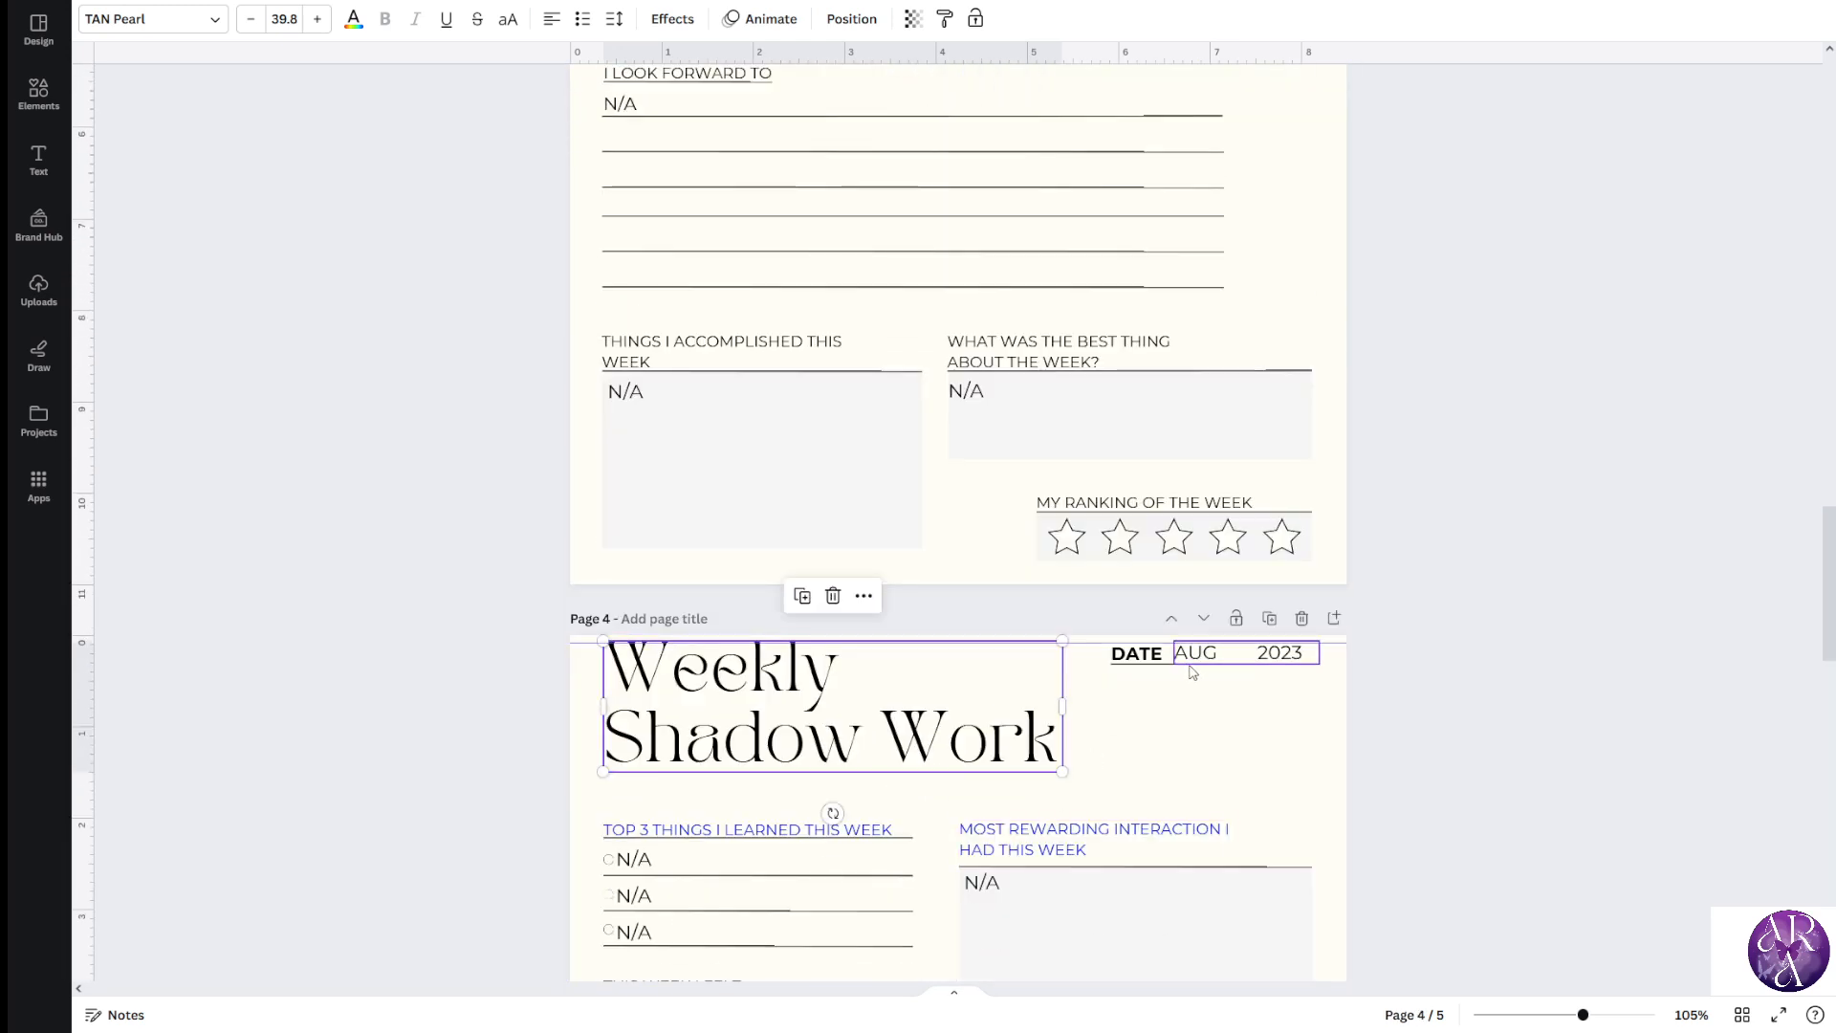
{"action": "scroll", "coordinate": [1192, 672], "scroll_direction": "down", "scroll_amount": 6}
{"action": "scroll", "coordinate": [1267, 574], "scroll_direction": "up", "scroll_amount": 12}
{"action": "left_click", "coordinate": [1302, 220]}
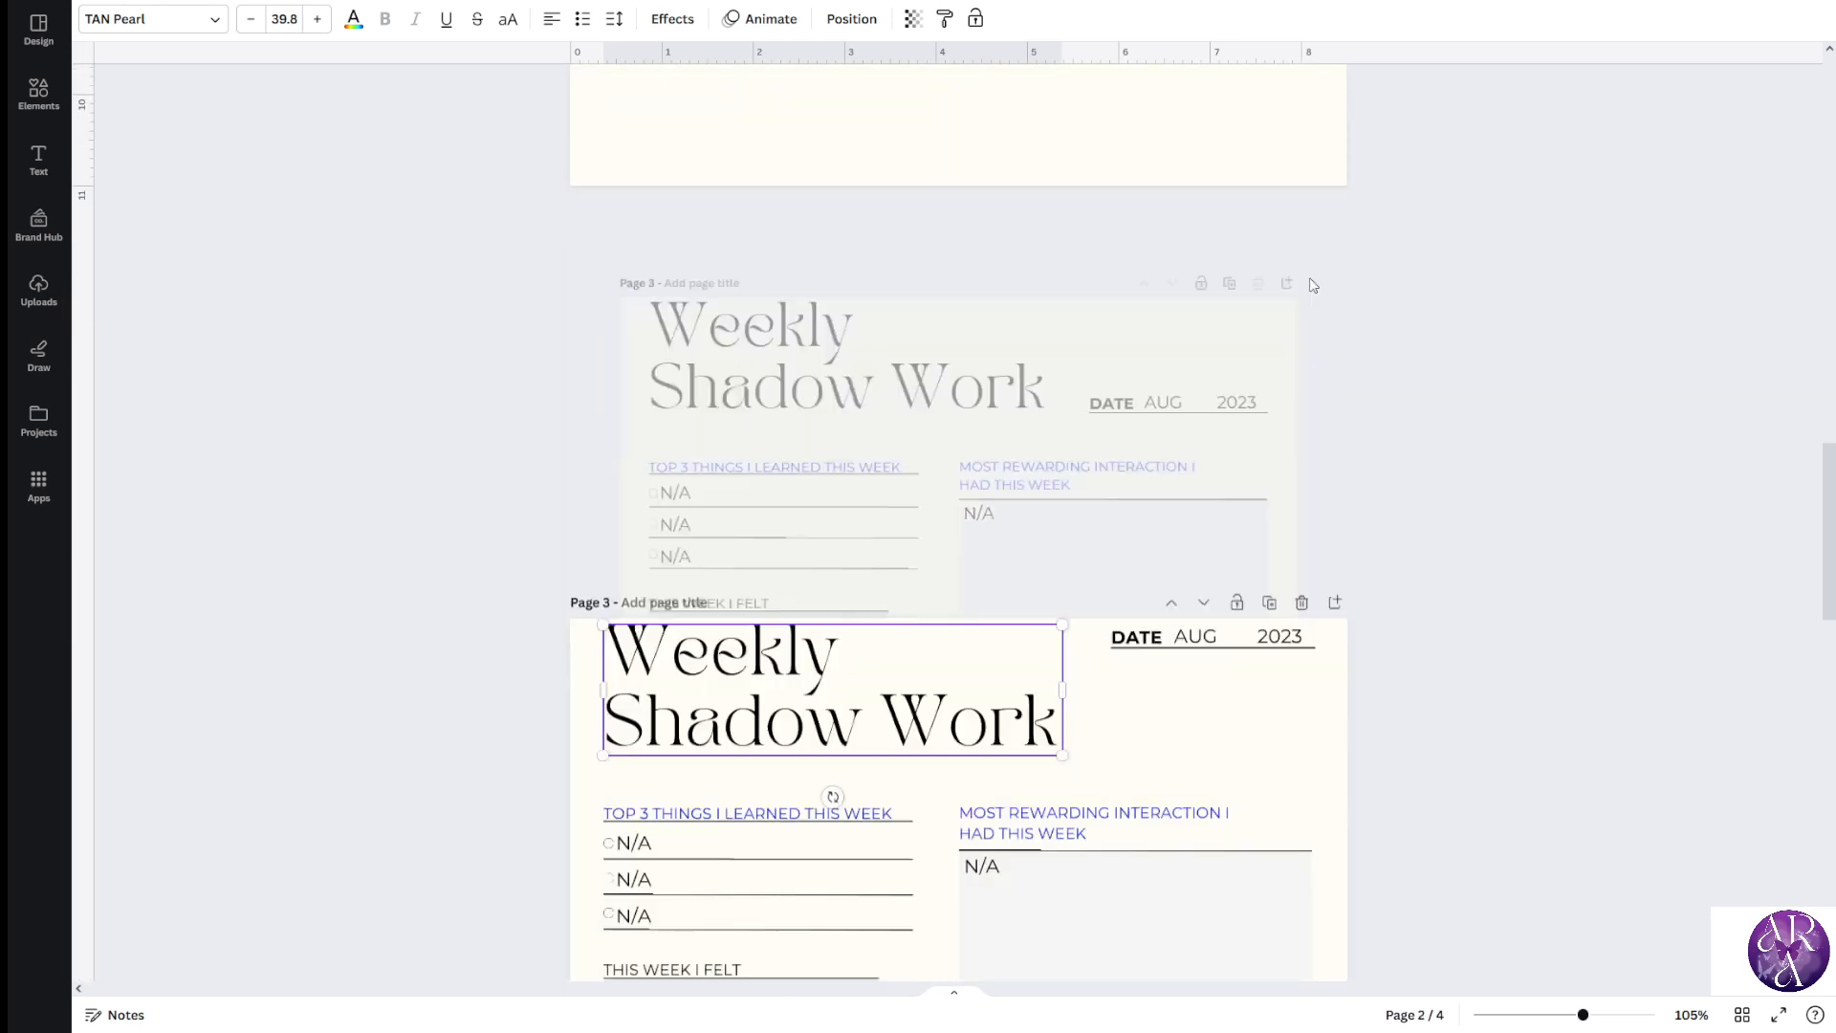
Duplicate the page 3 title, replace the copy's text with "REFLECTION", and place it below "Shadow Work"
{"action": "scroll", "coordinate": [833, 622], "scroll_direction": "up", "scroll_amount": 10}
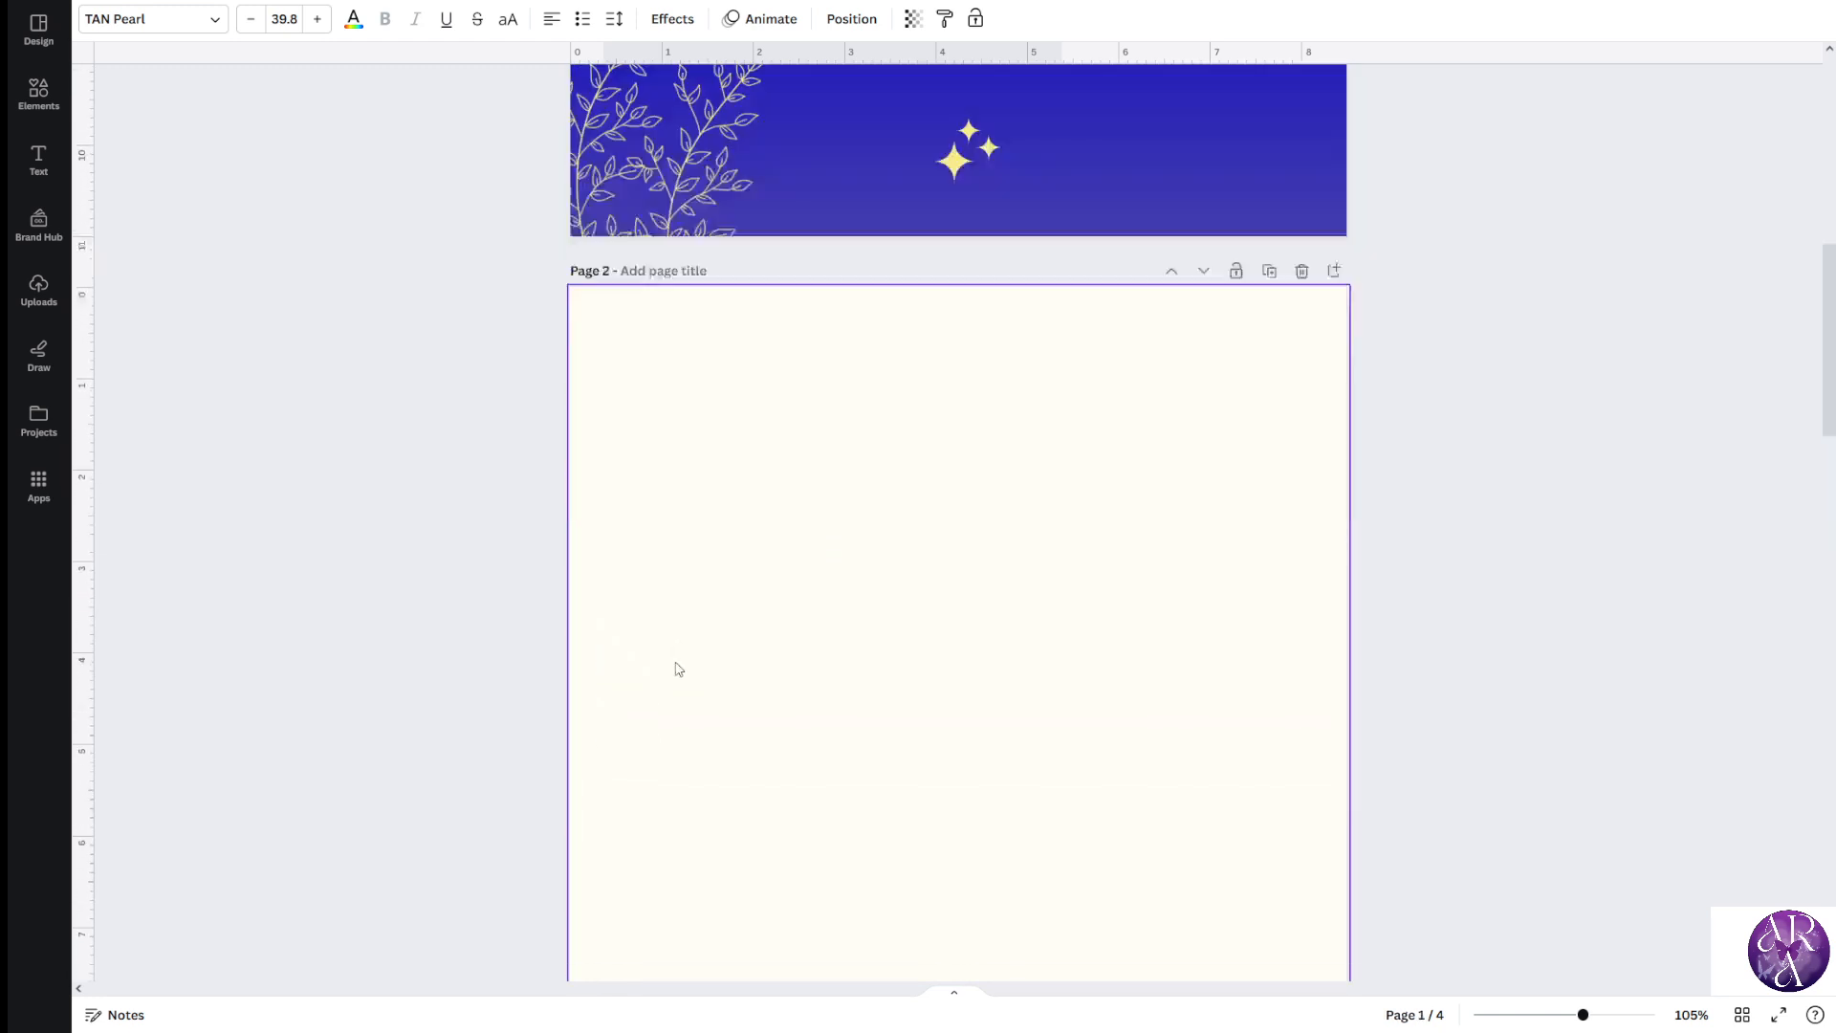
{"action": "scroll", "coordinate": [676, 664], "scroll_direction": "down", "scroll_amount": 10}
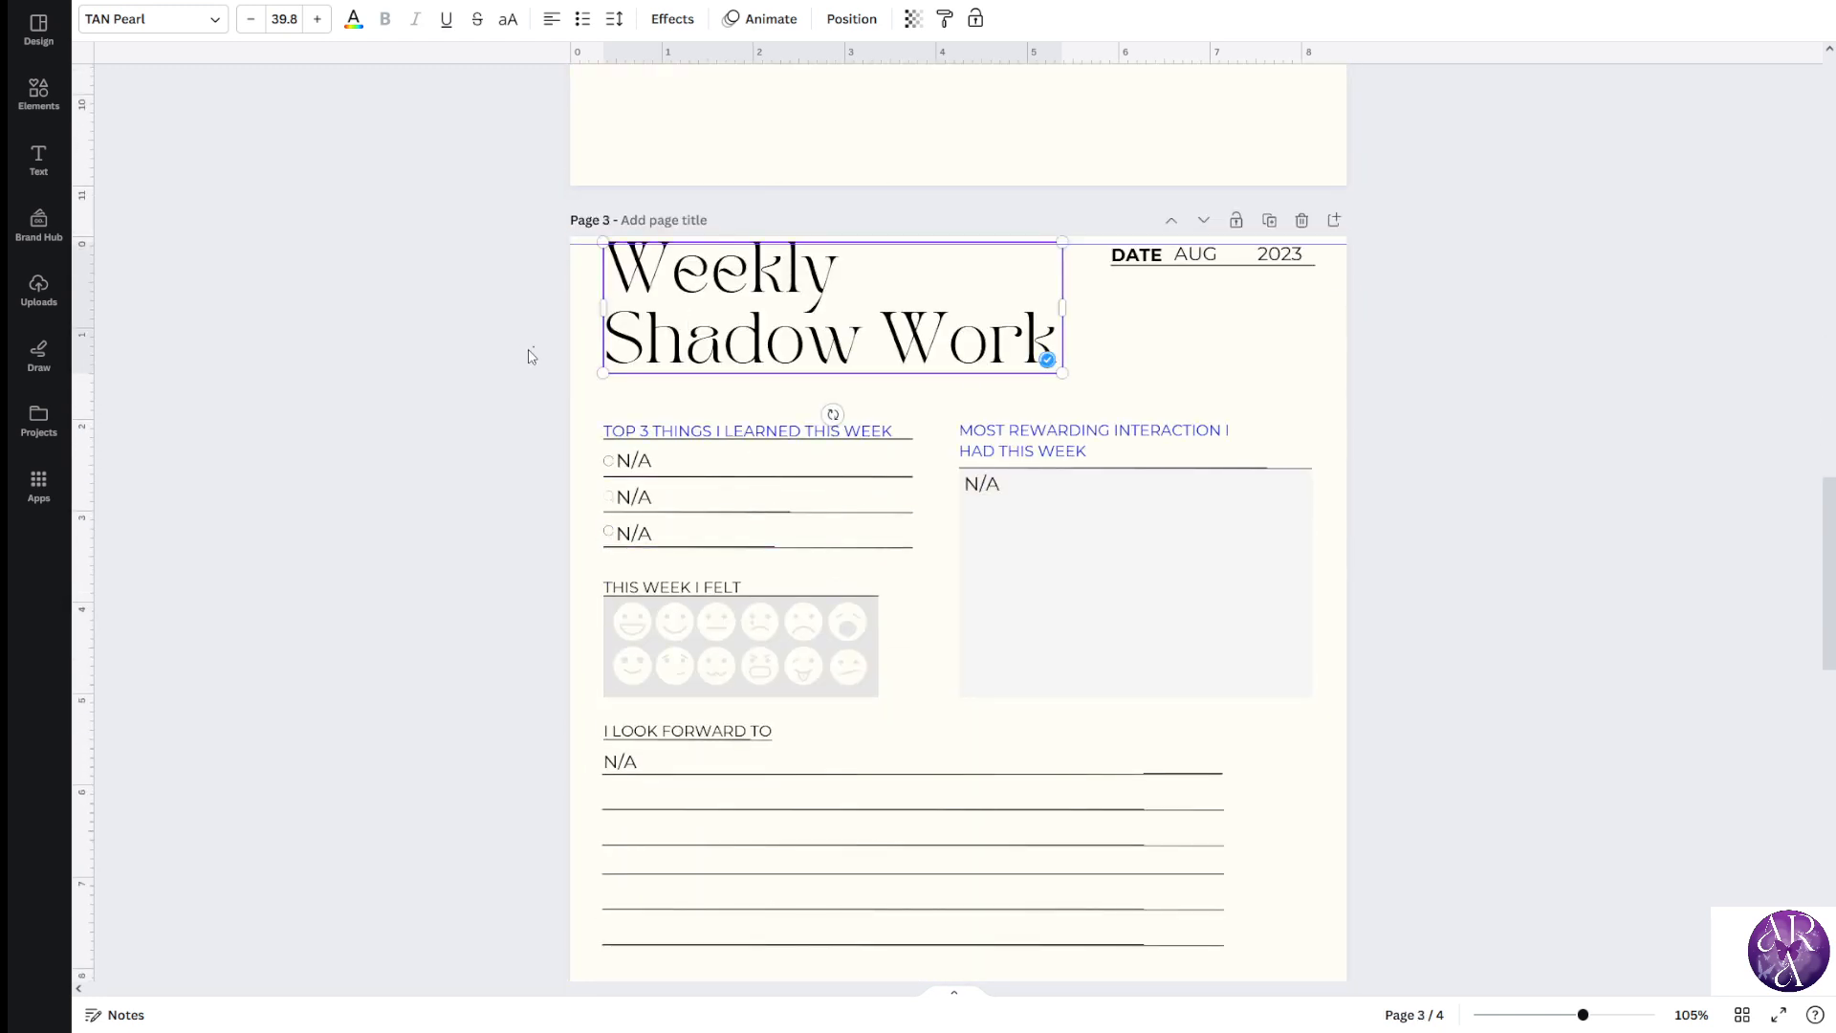
{"action": "left_click", "coordinate": [803, 198]}
{"action": "left_click_drag", "start_coordinate": [780, 314], "coordinate": [750, 374]}
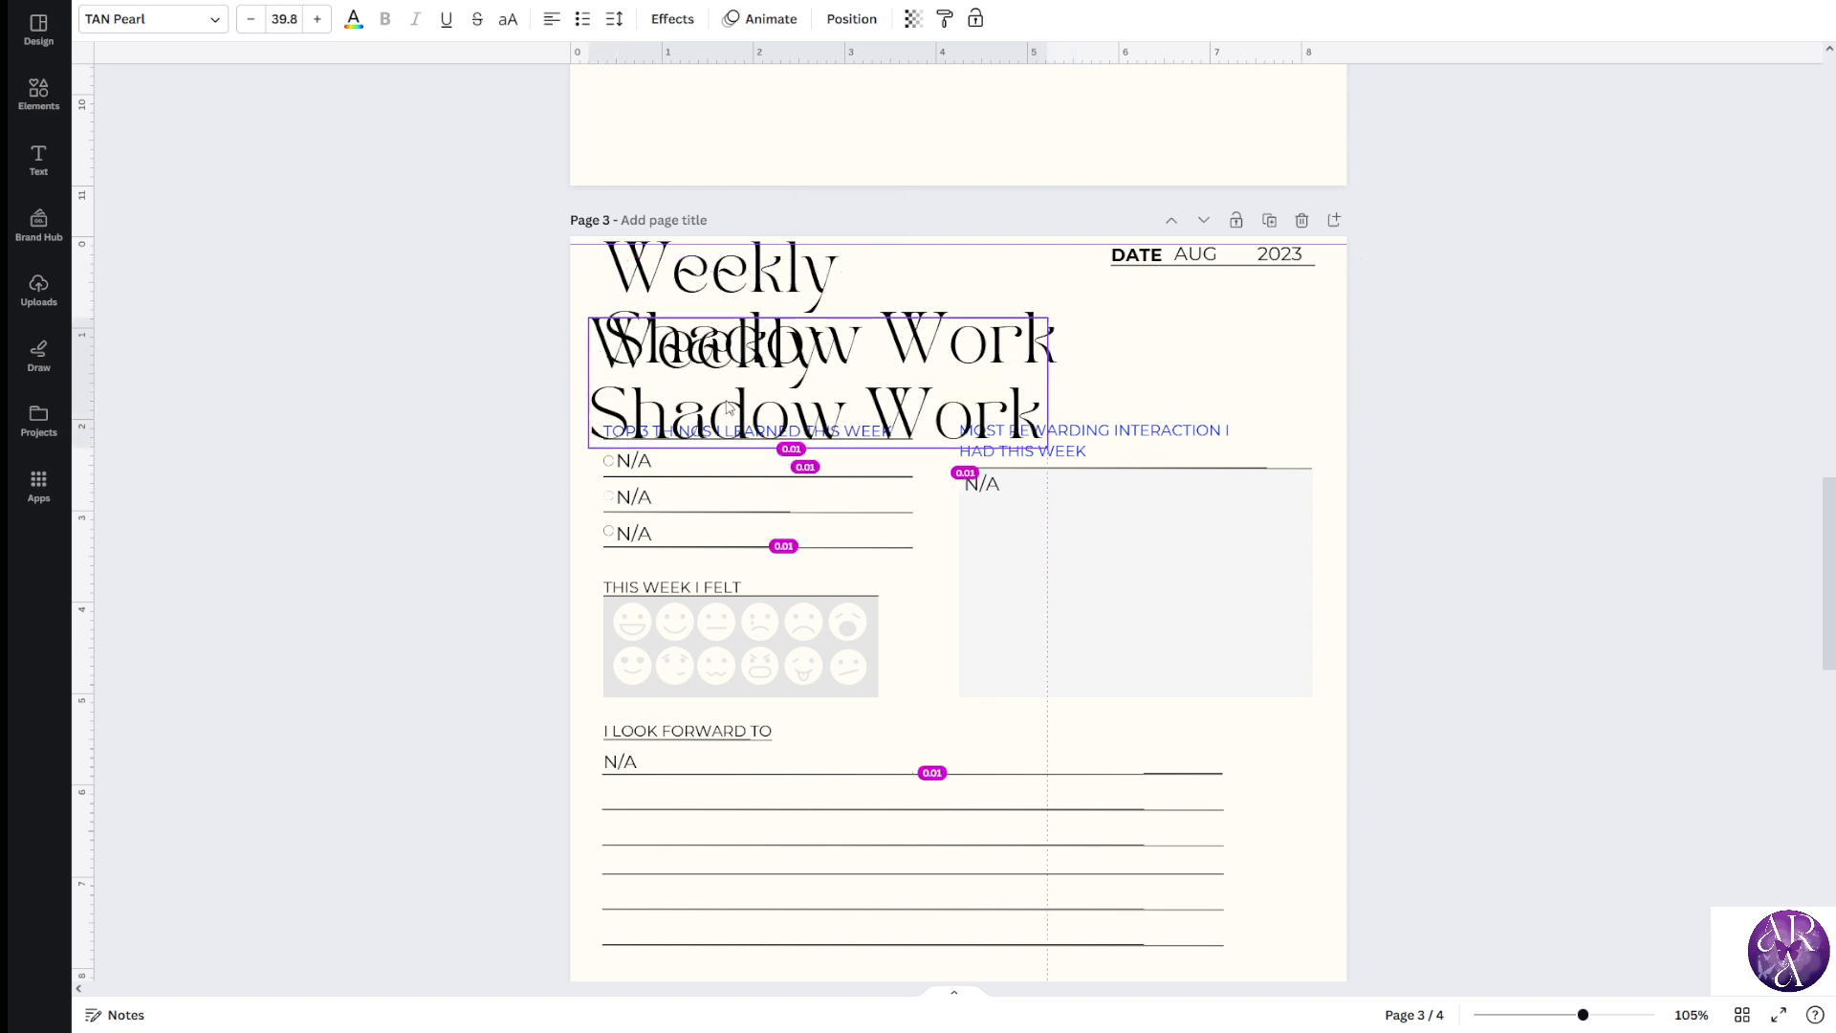
{"action": "double_click", "coordinate": [750, 374]}
{"action": "key", "text": "BackSpace"}
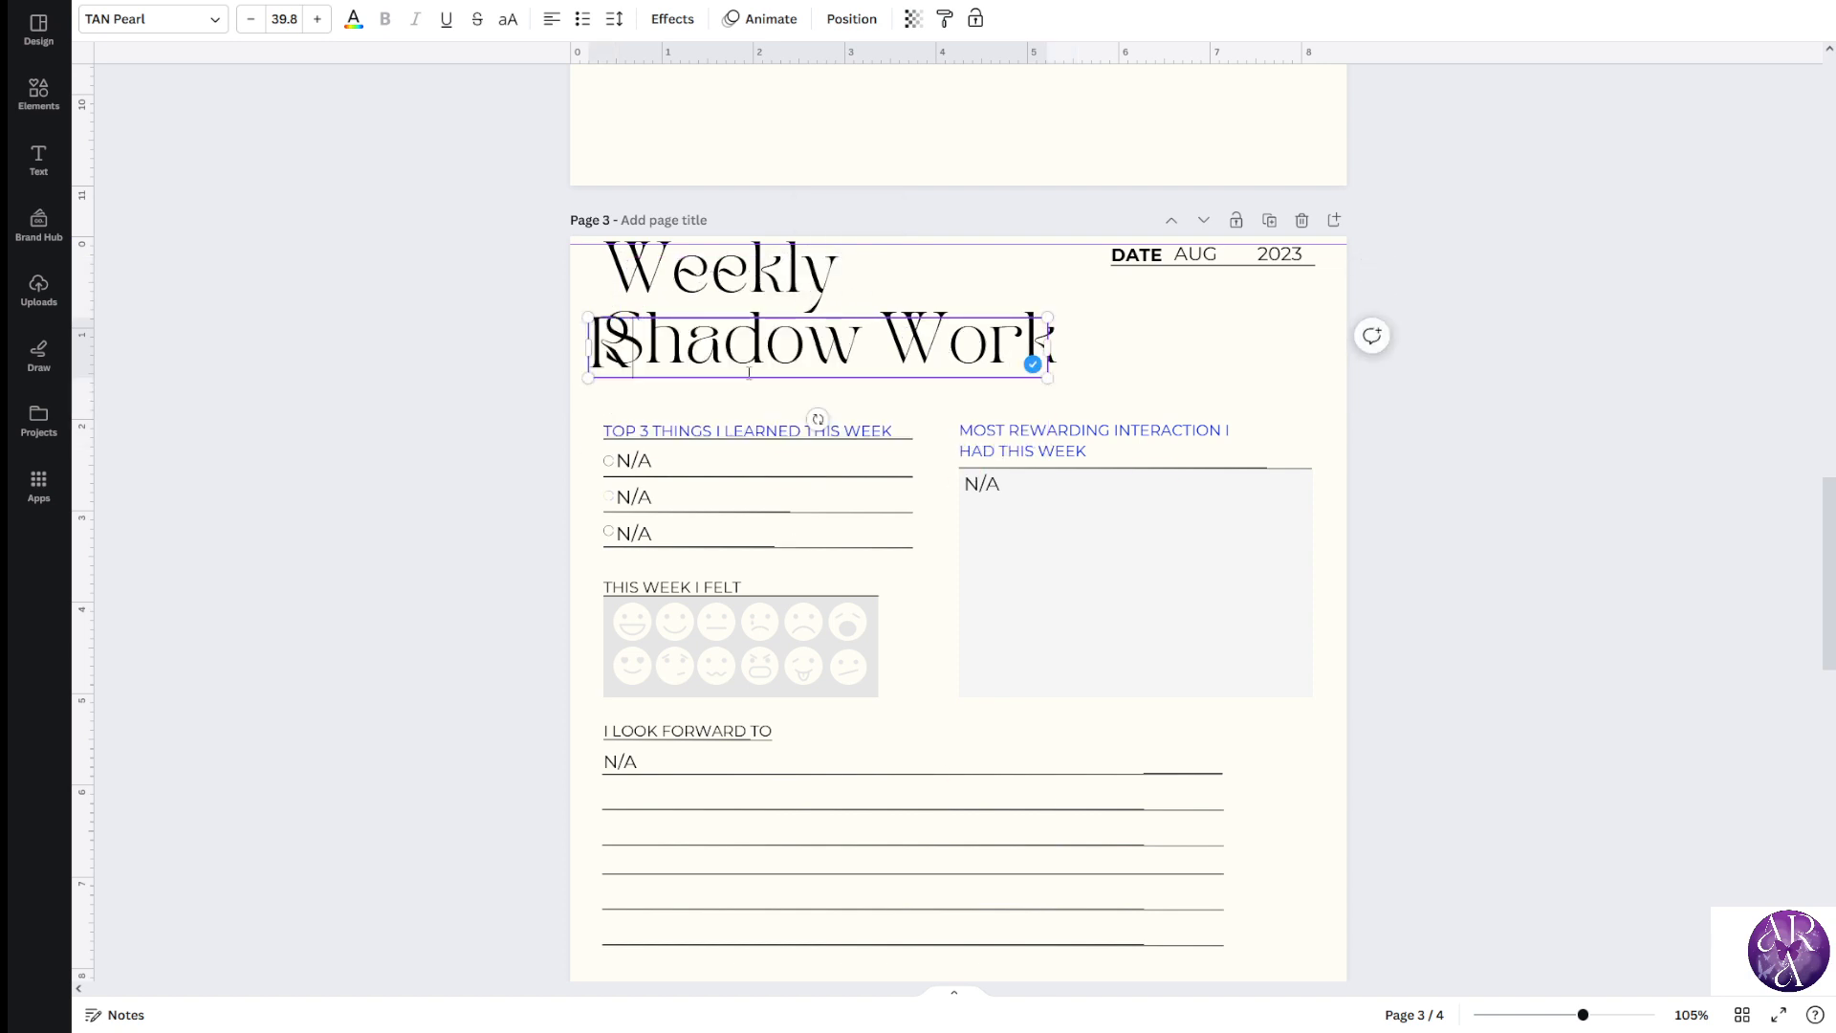
{"action": "left_click", "coordinate": [512, 384]}
{"action": "left_click_drag", "start_coordinate": [668, 369], "coordinate": [668, 411]}
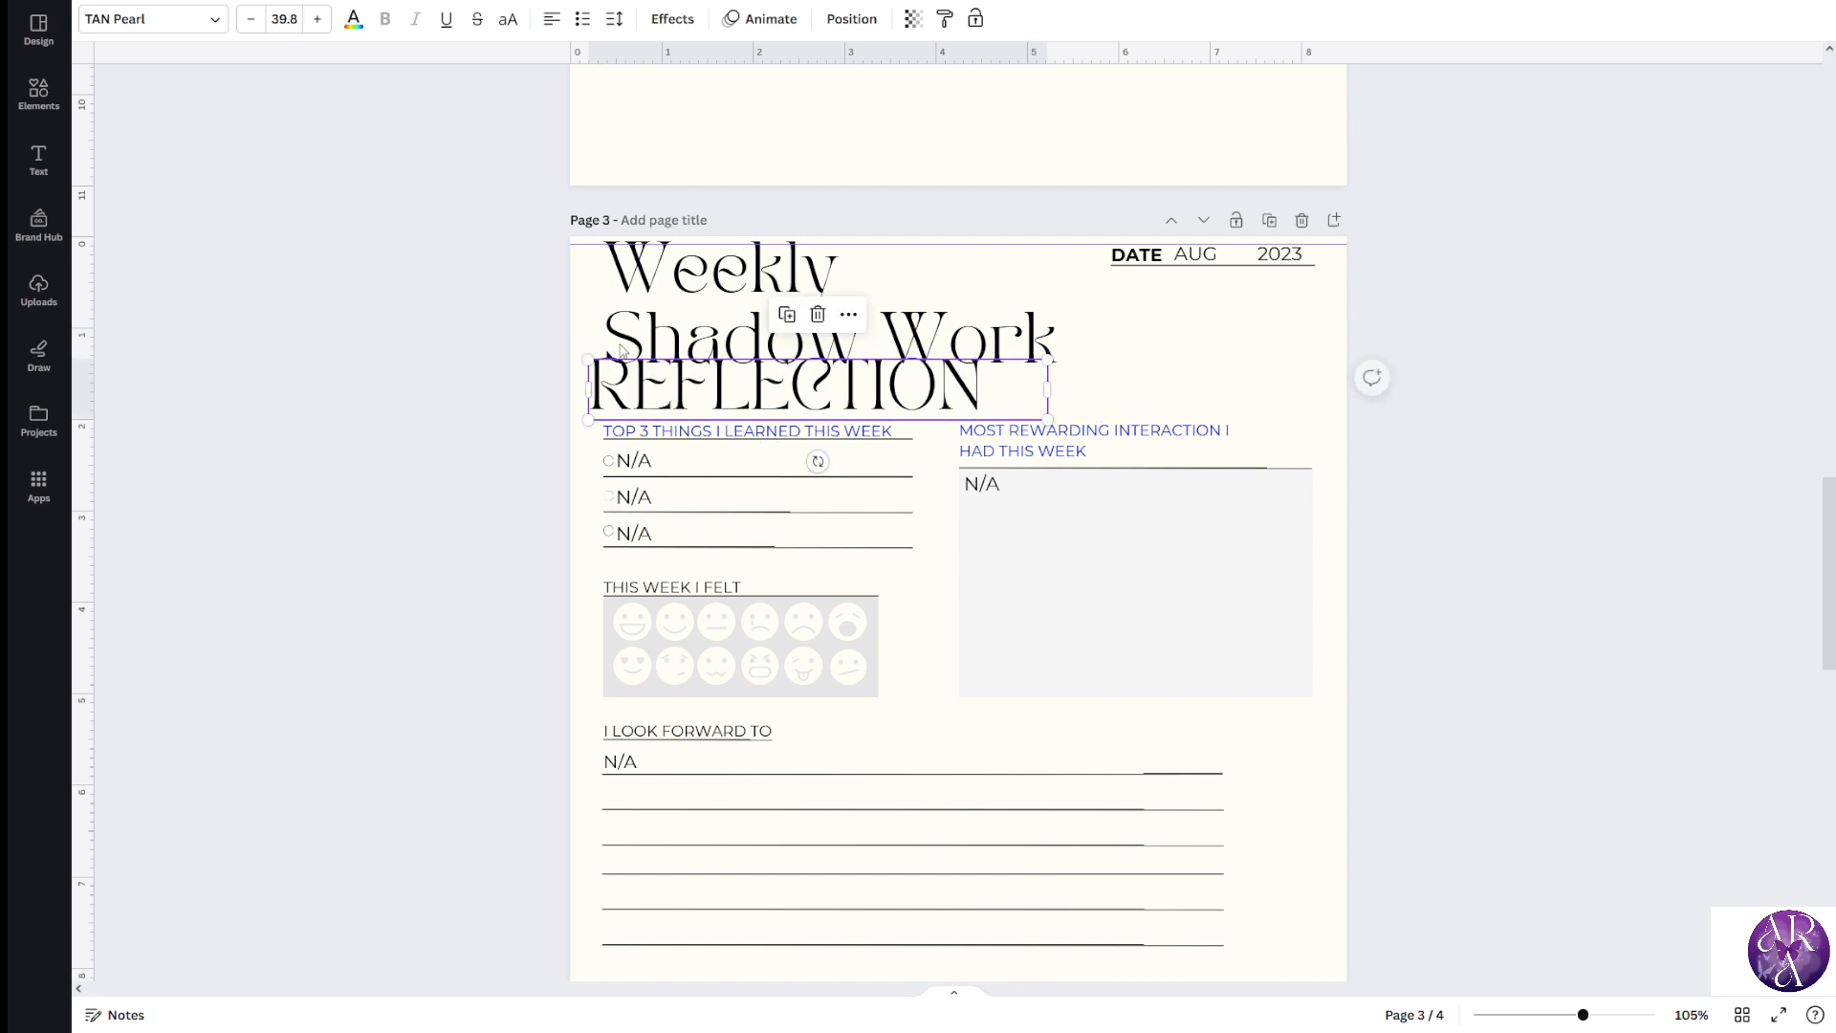
Reduce the "REFLECTION" subtitle's font size to 19.8
{"action": "left_click", "coordinate": [251, 19]}
{"action": "left_click", "coordinate": [251, 20]}
{"action": "left_click", "coordinate": [251, 20]}
{"action": "left_click", "coordinate": [253, 21]}
{"action": "left_click", "coordinate": [250, 19]}
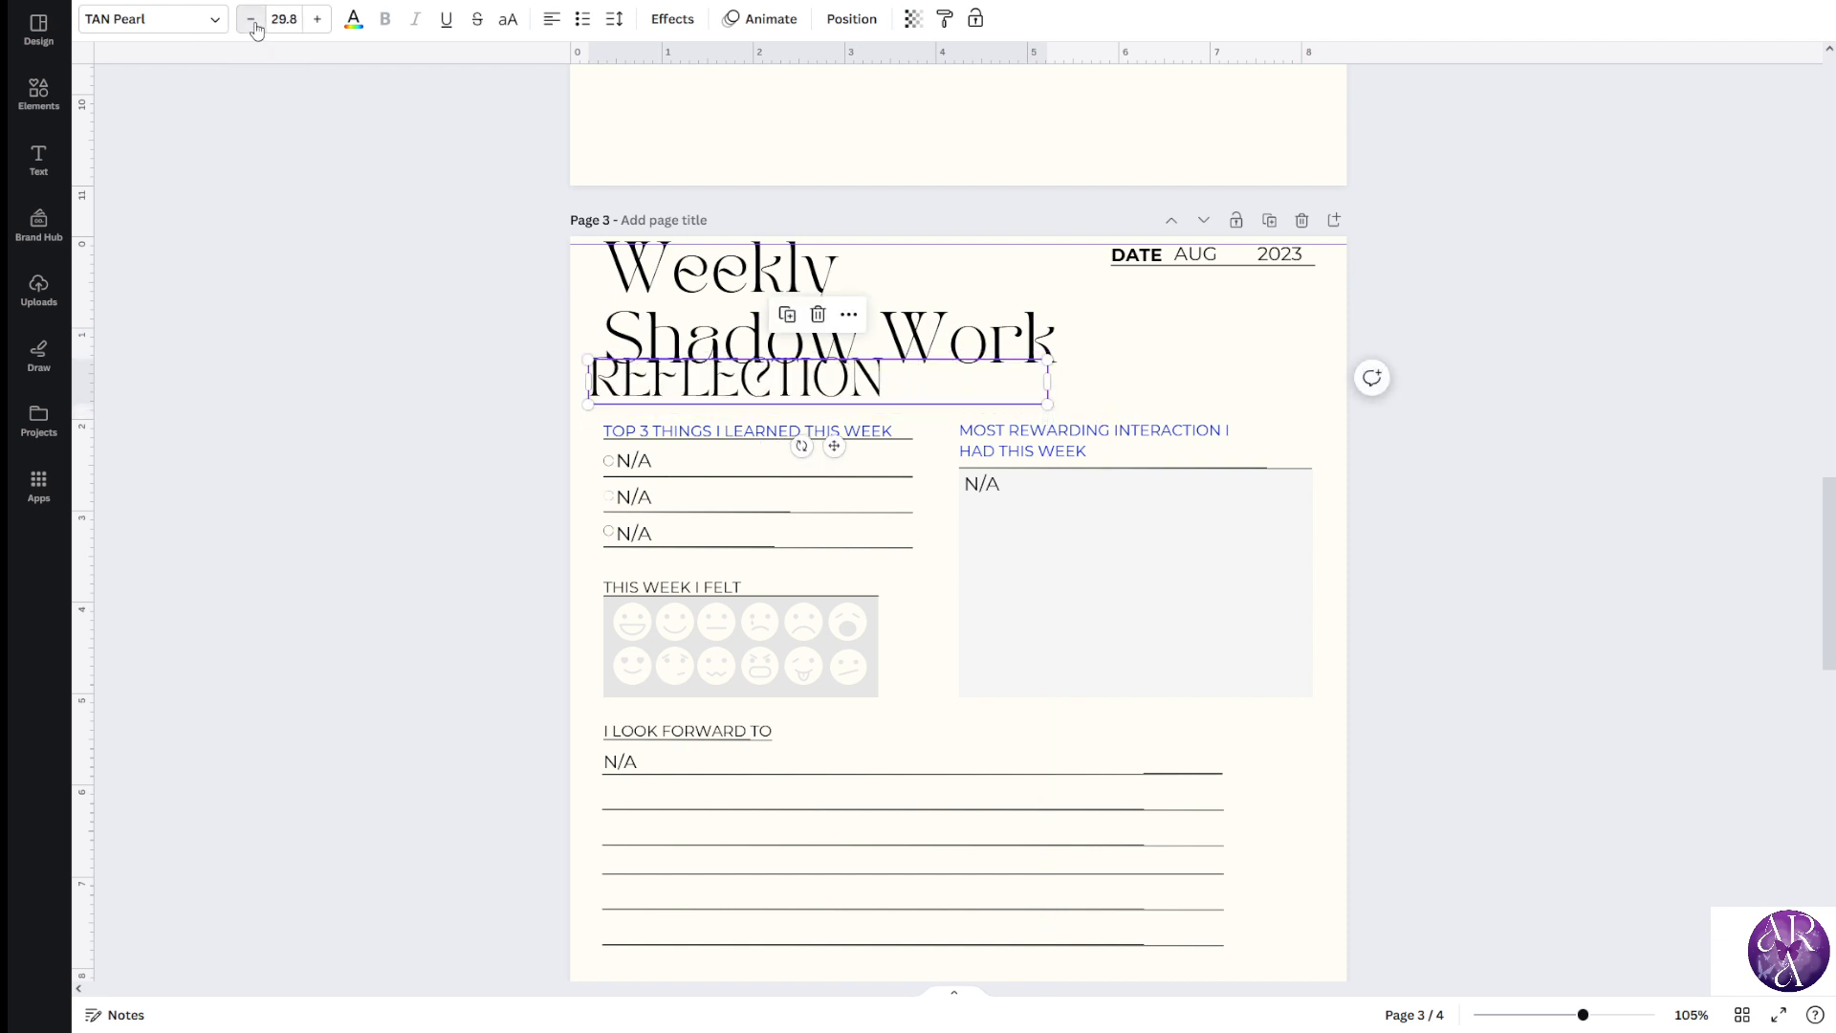
{"action": "left_click", "coordinate": [250, 19]}
{"action": "left_click", "coordinate": [250, 19]}
{"action": "left_click", "coordinate": [251, 19]}
{"action": "left_click", "coordinate": [253, 26]}
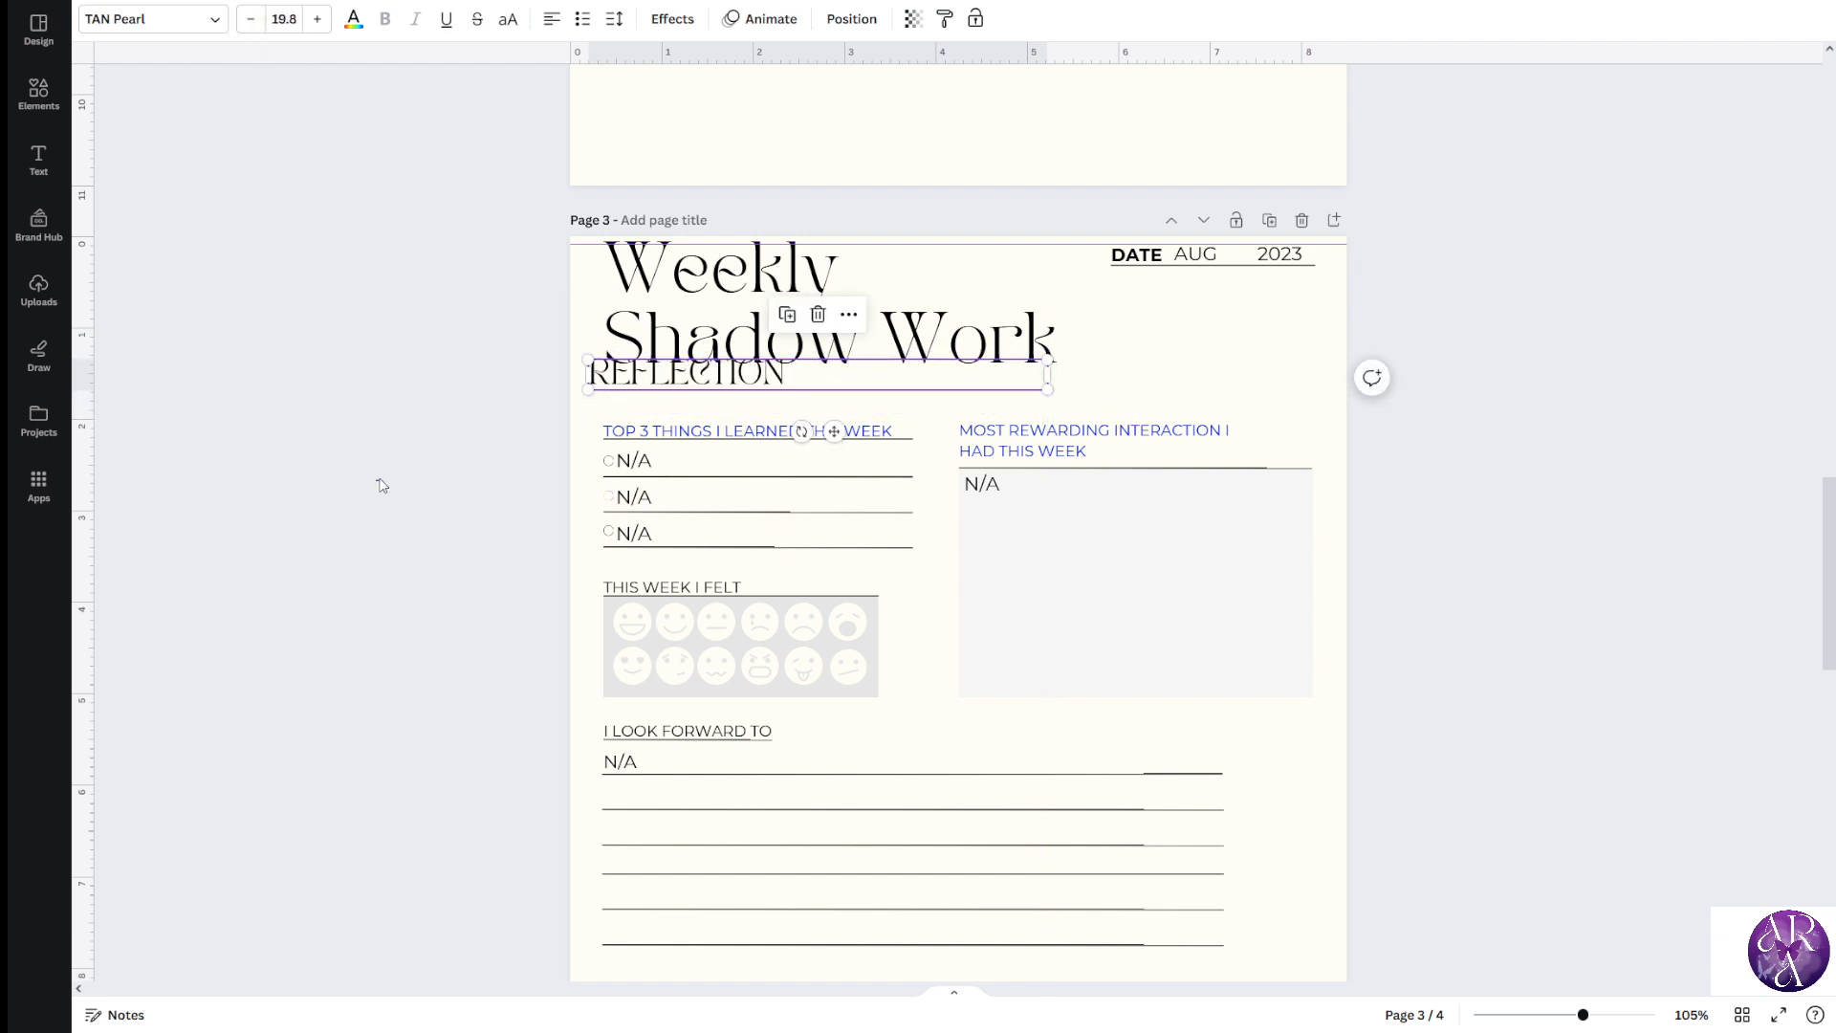
Add a vertical guide at about 0.349 along the title's left edge and align "REFLECTION" to it beneath the title
{"action": "left_click", "coordinate": [383, 482]}
{"action": "scroll", "coordinate": [409, 482], "scroll_direction": "up", "scroll_amount": 2}
{"action": "left_click", "coordinate": [430, 328]}
{"action": "left_click_drag", "start_coordinate": [431, 330], "coordinate": [493, 342]}
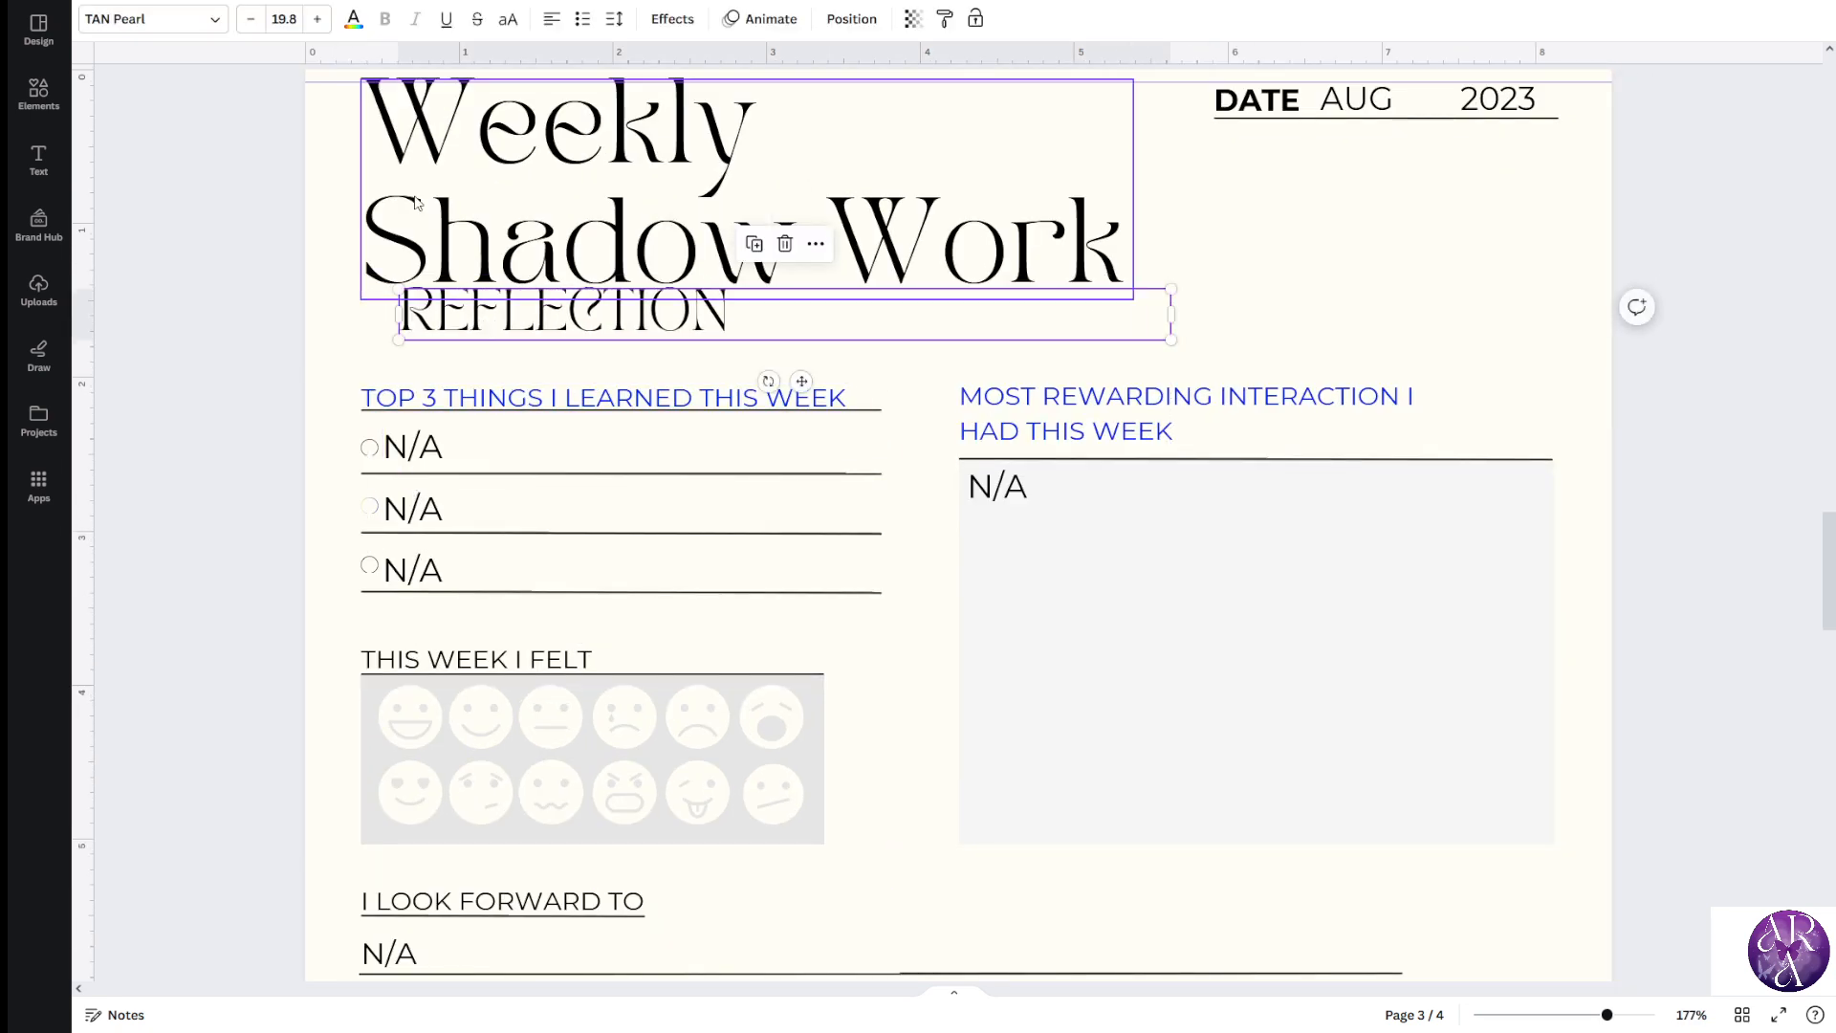
{"action": "left_click", "coordinate": [430, 254]}
{"action": "left_click_drag", "start_coordinate": [83, 238], "coordinate": [360, 230]}
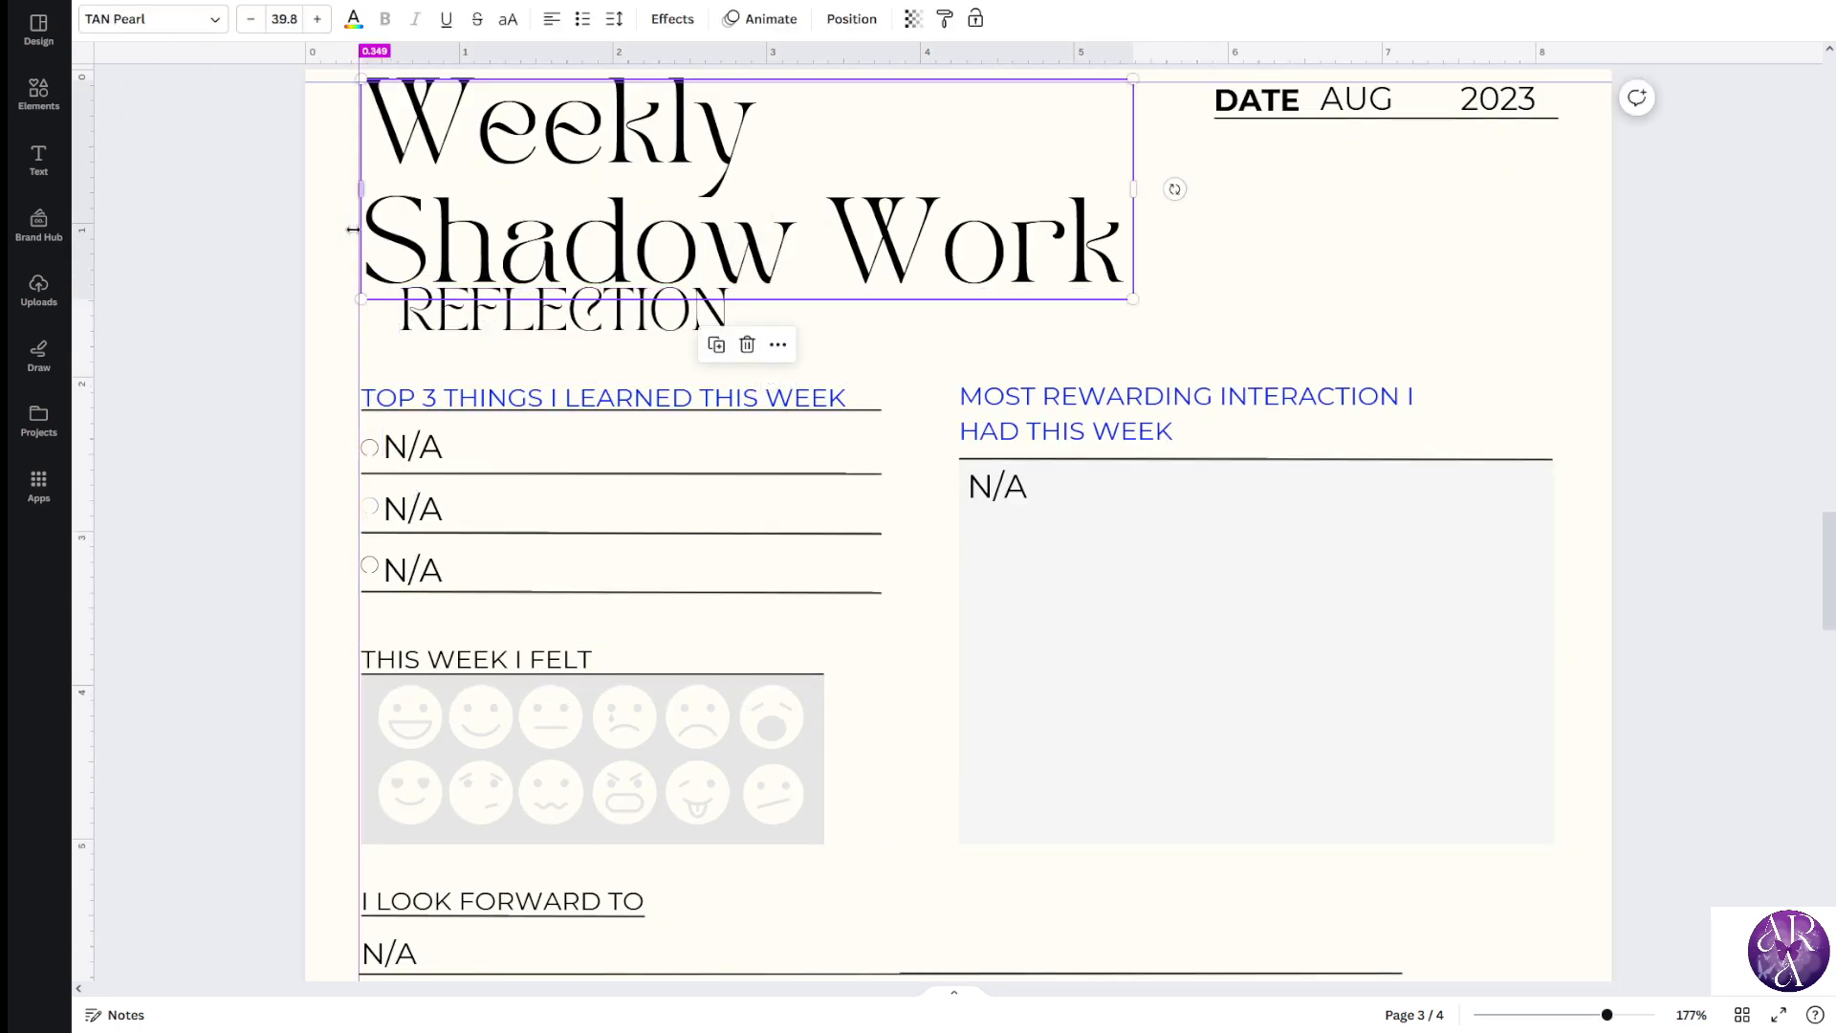
{"action": "left_click_drag", "start_coordinate": [451, 316], "coordinate": [408, 326]}
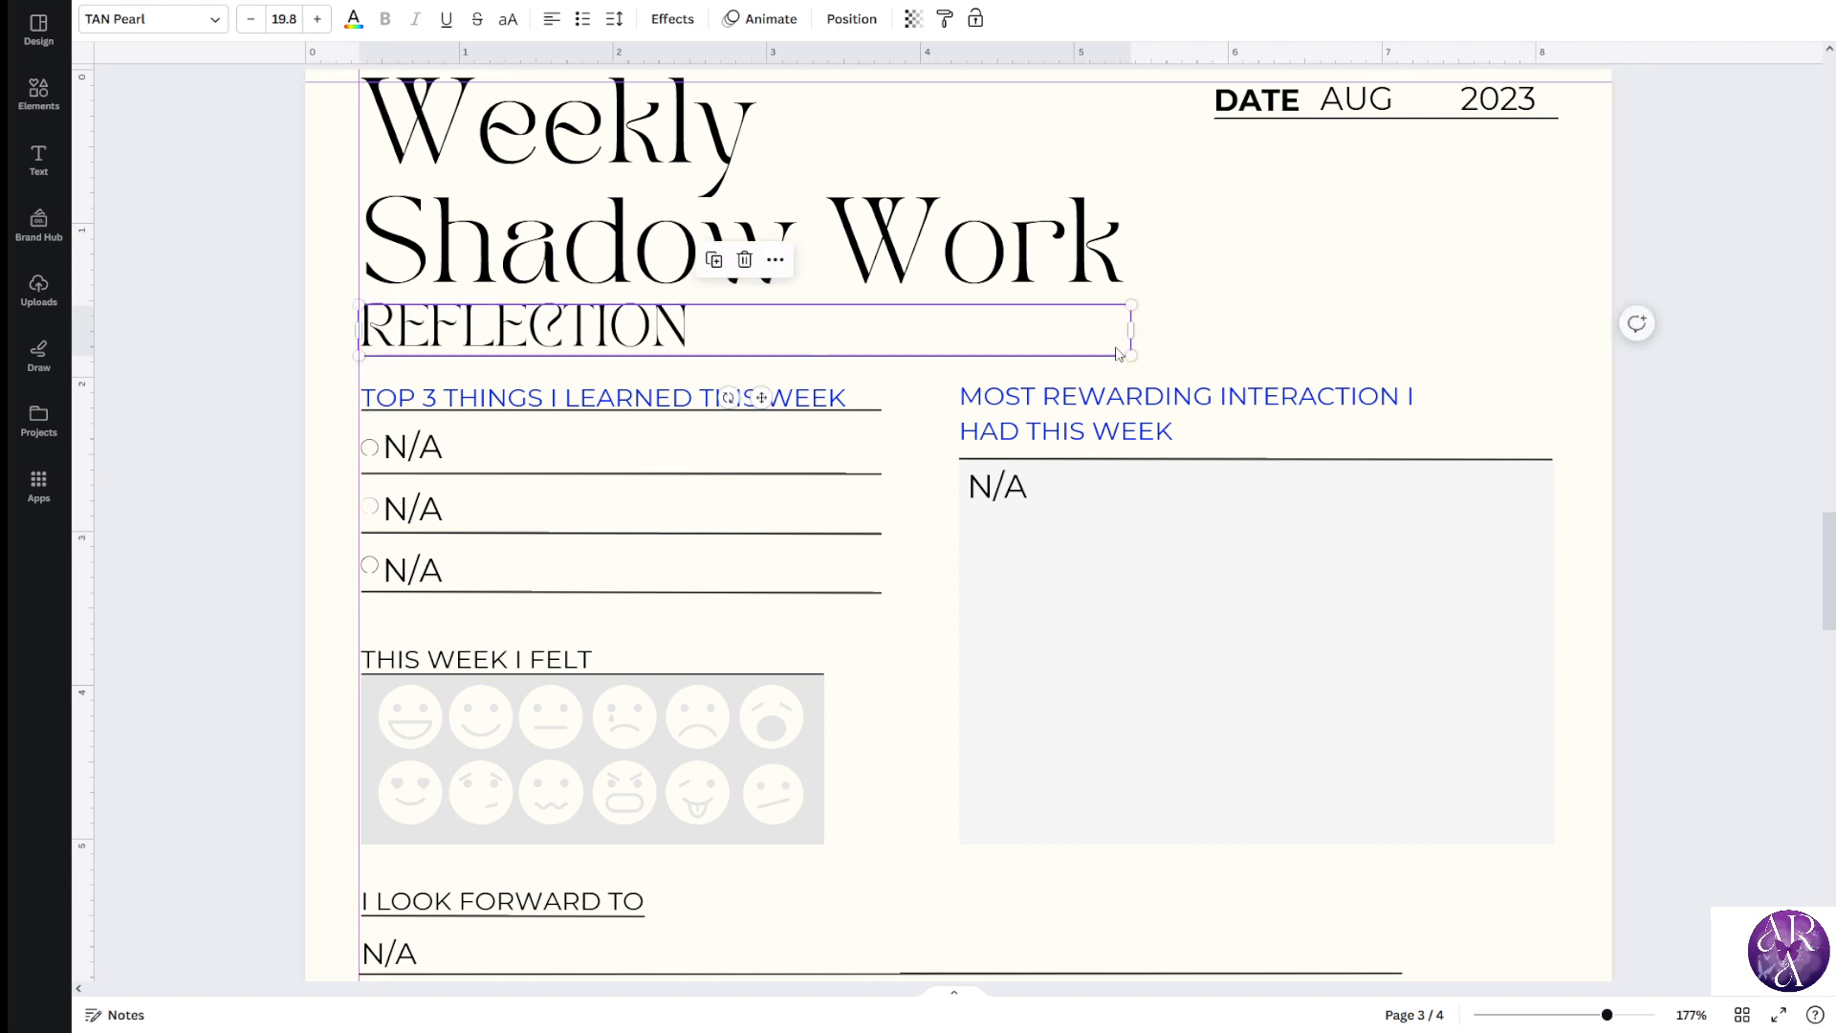
Set the "REFLECTION" subtitle's font size to 16.8
{"action": "left_click", "coordinate": [251, 19]}
{"action": "left_click", "coordinate": [250, 19]}
{"action": "left_click", "coordinate": [251, 19]}
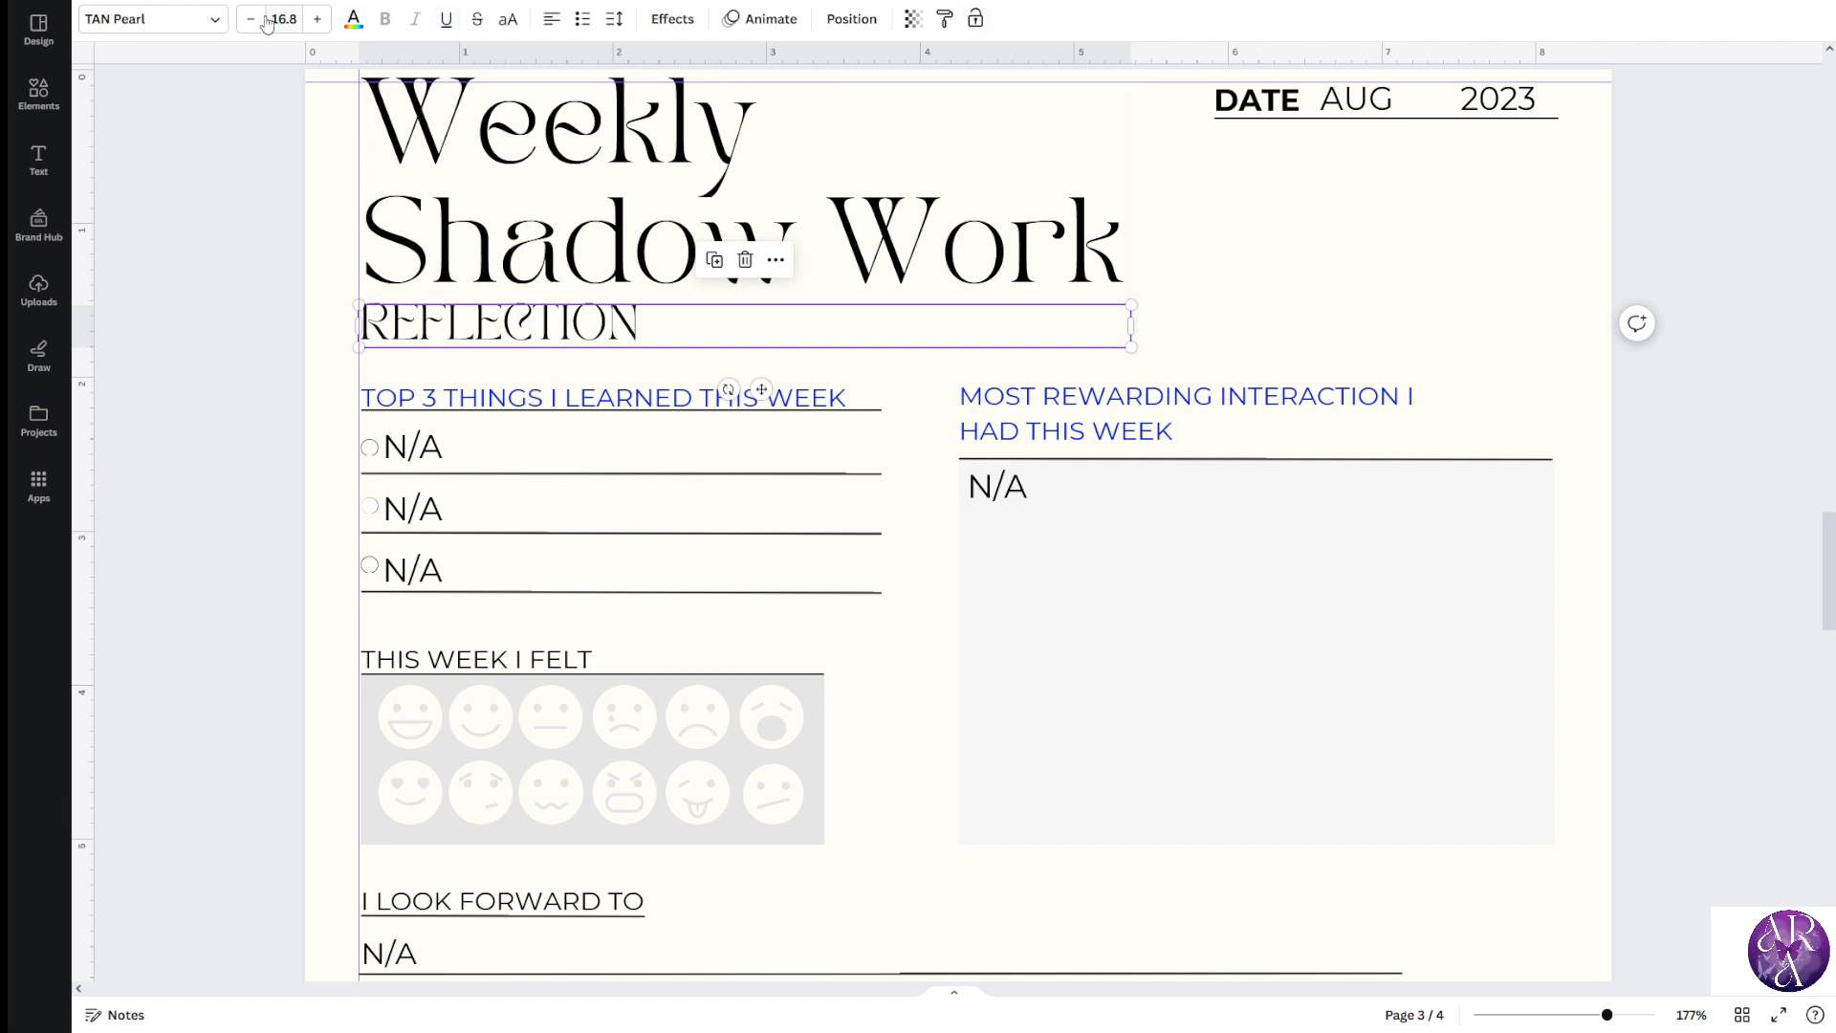
Try the two light blue document colors on the "REFLECTION" text and restore it to black
{"action": "left_click", "coordinate": [353, 19]}
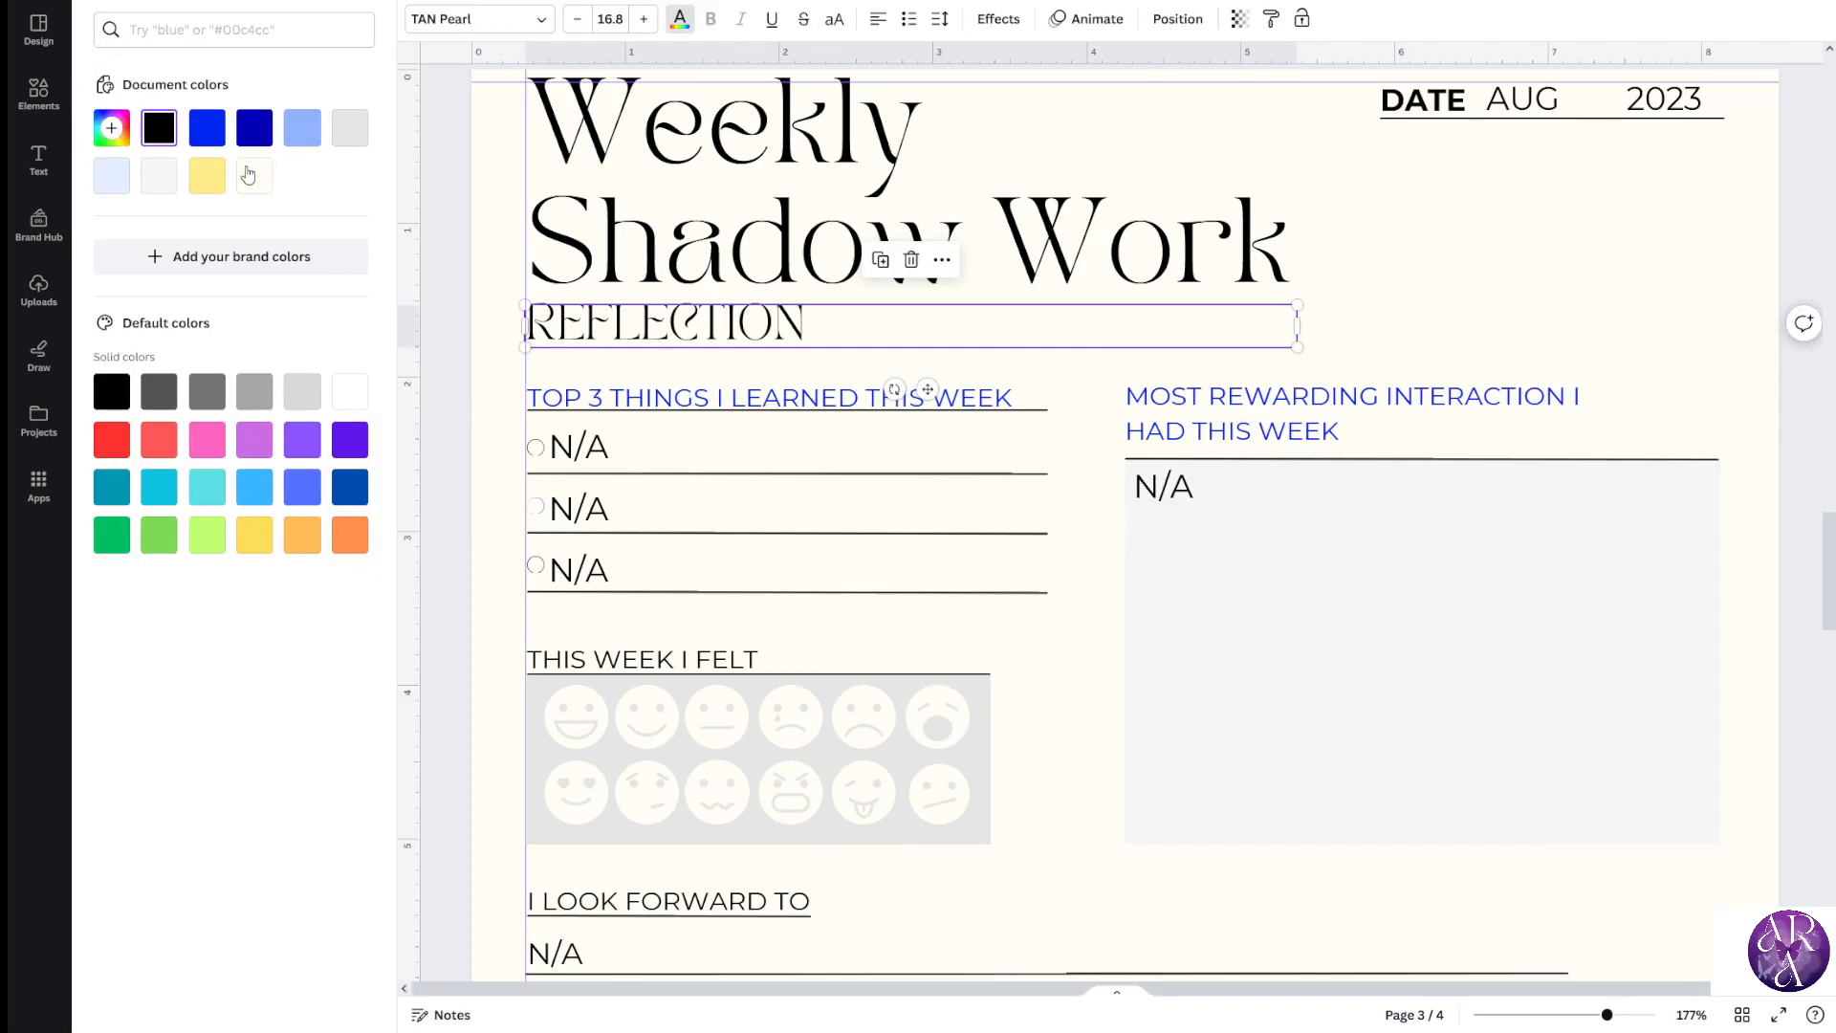
{"action": "left_click", "coordinate": [304, 129]}
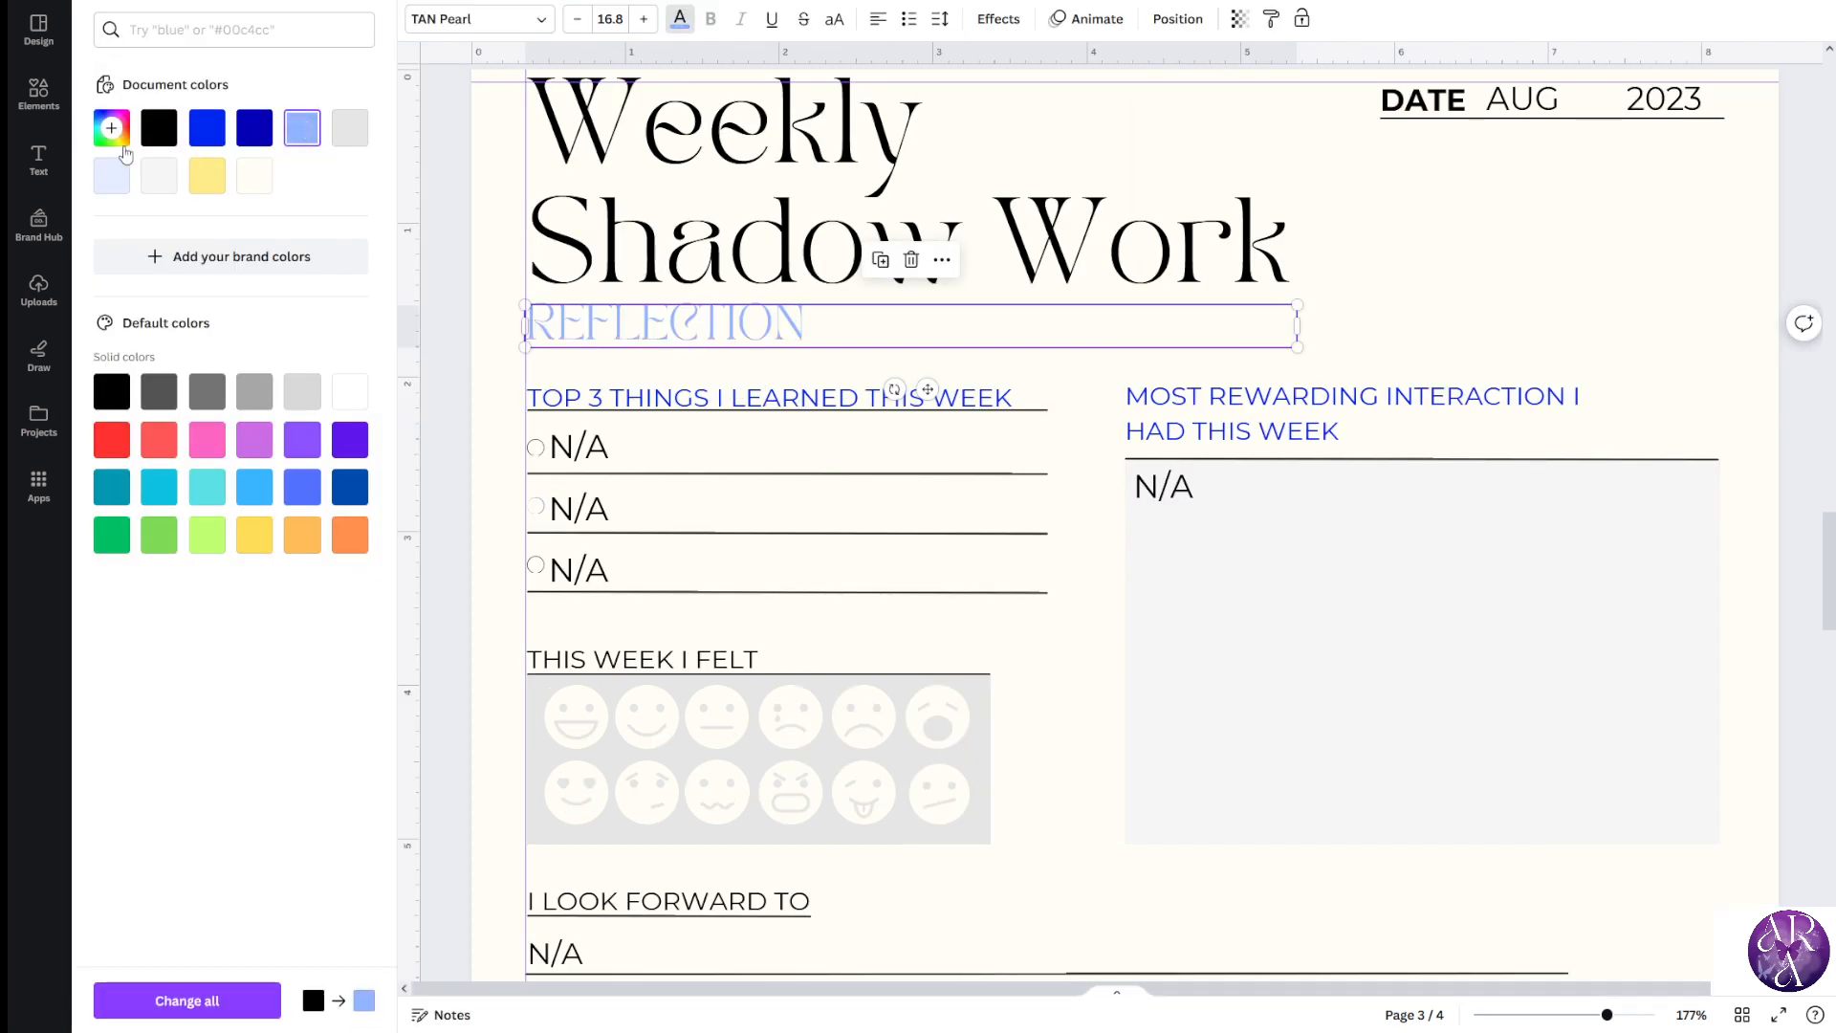
{"action": "left_click", "coordinate": [112, 177]}
{"action": "left_click", "coordinate": [157, 131]}
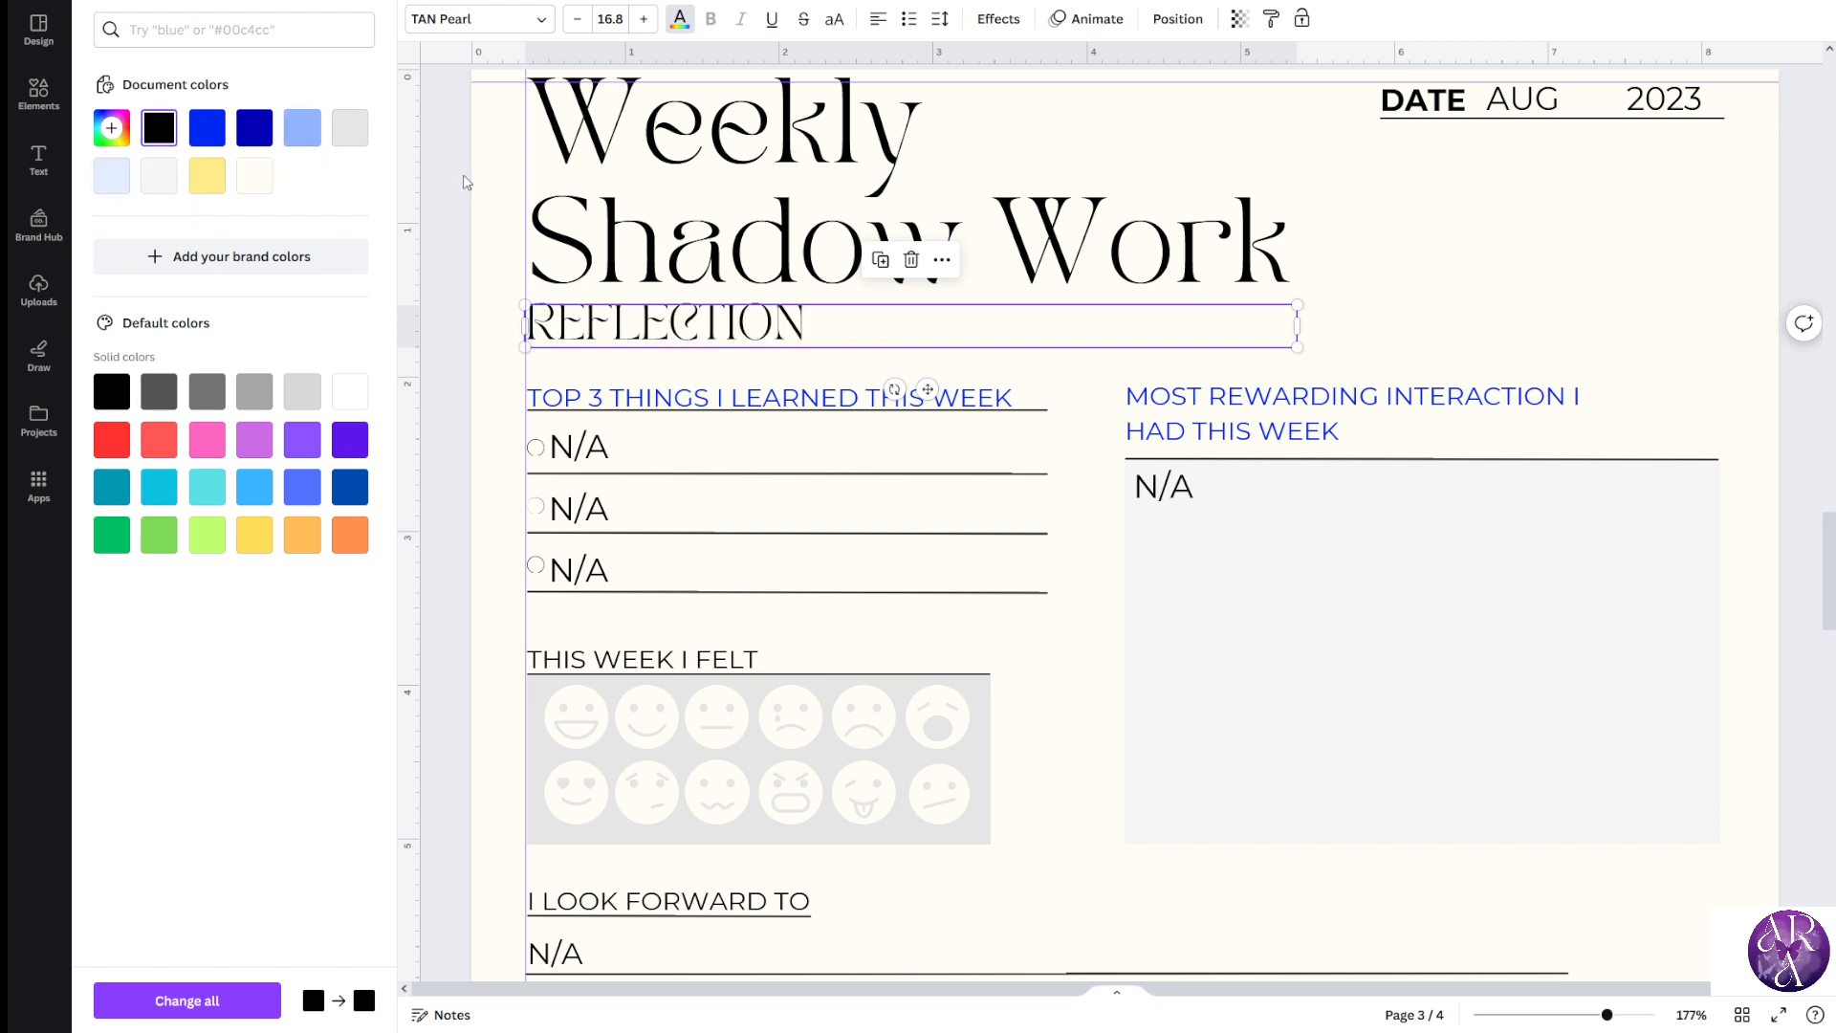
{"action": "left_click", "coordinate": [487, 202]}
{"action": "left_click", "coordinate": [483, 204]}
Try fading "REFLECTION" to a transparency value of about 25 and restore it to 100
{"action": "left_click", "coordinate": [439, 332]}
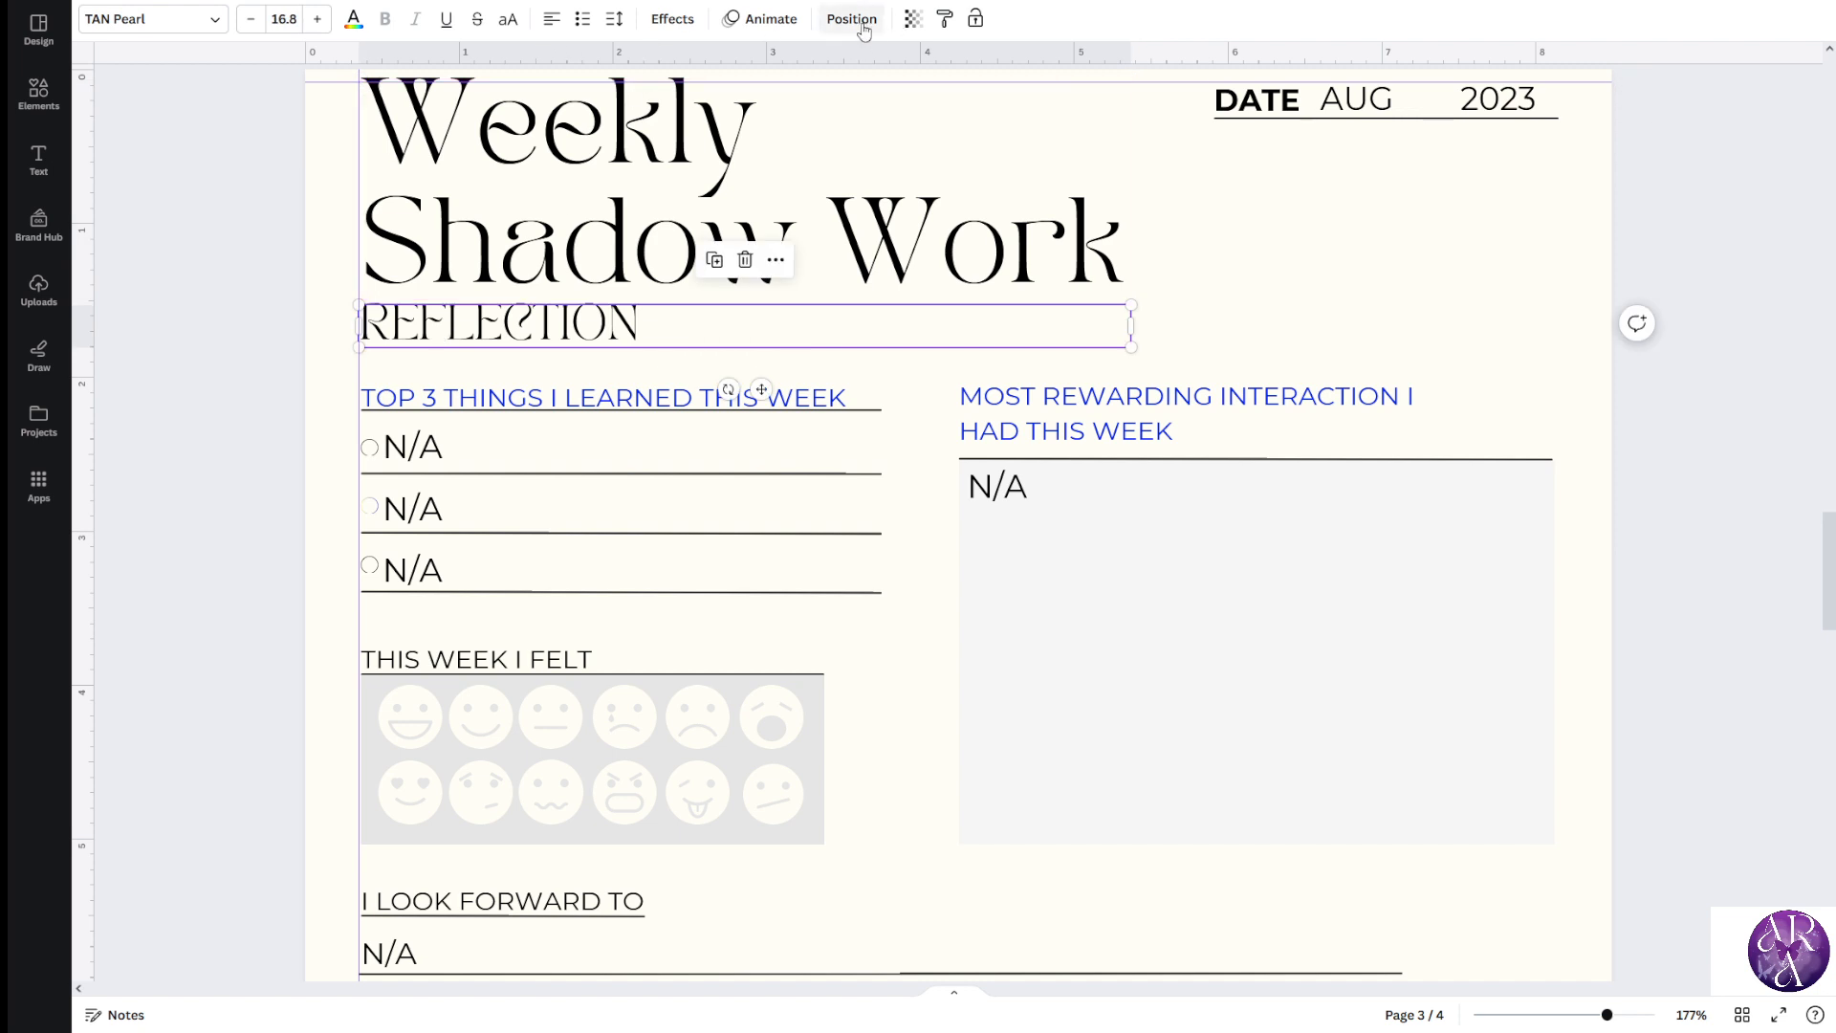
{"action": "left_click", "coordinate": [913, 19]}
{"action": "left_click_drag", "start_coordinate": [909, 92], "coordinate": [784, 112]}
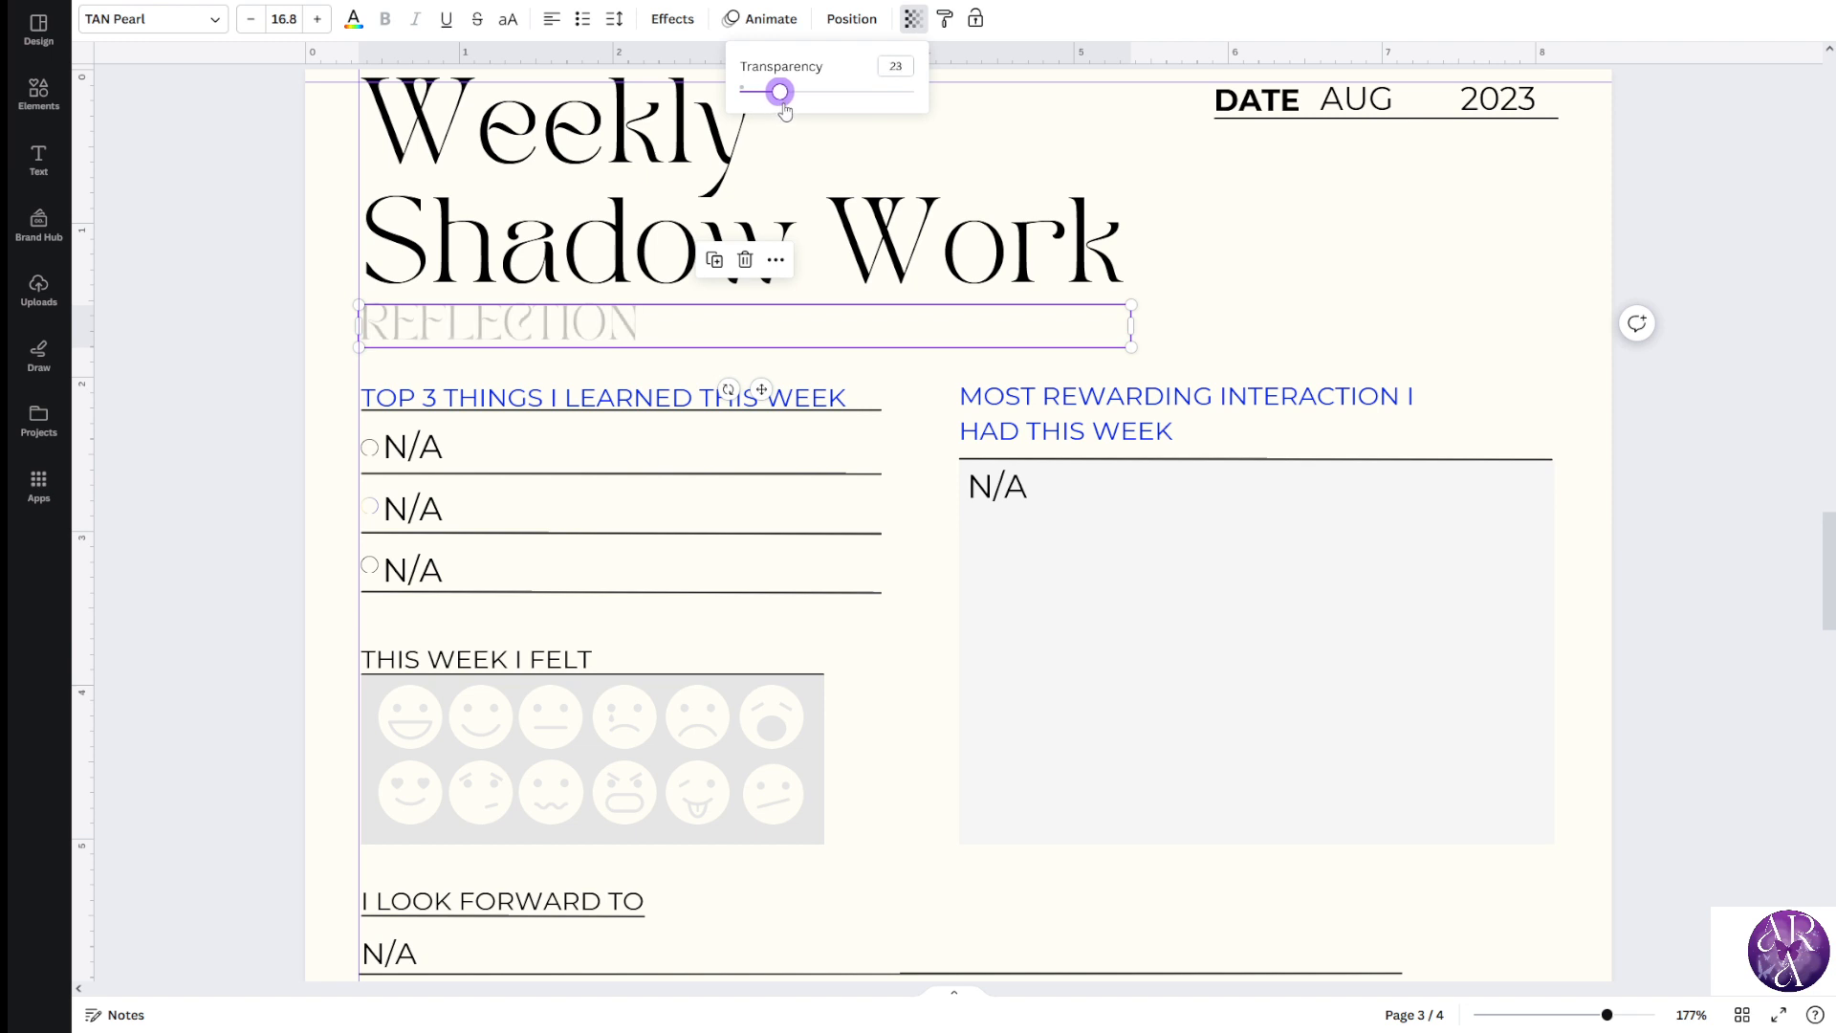
{"action": "left_click", "coordinate": [275, 303]}
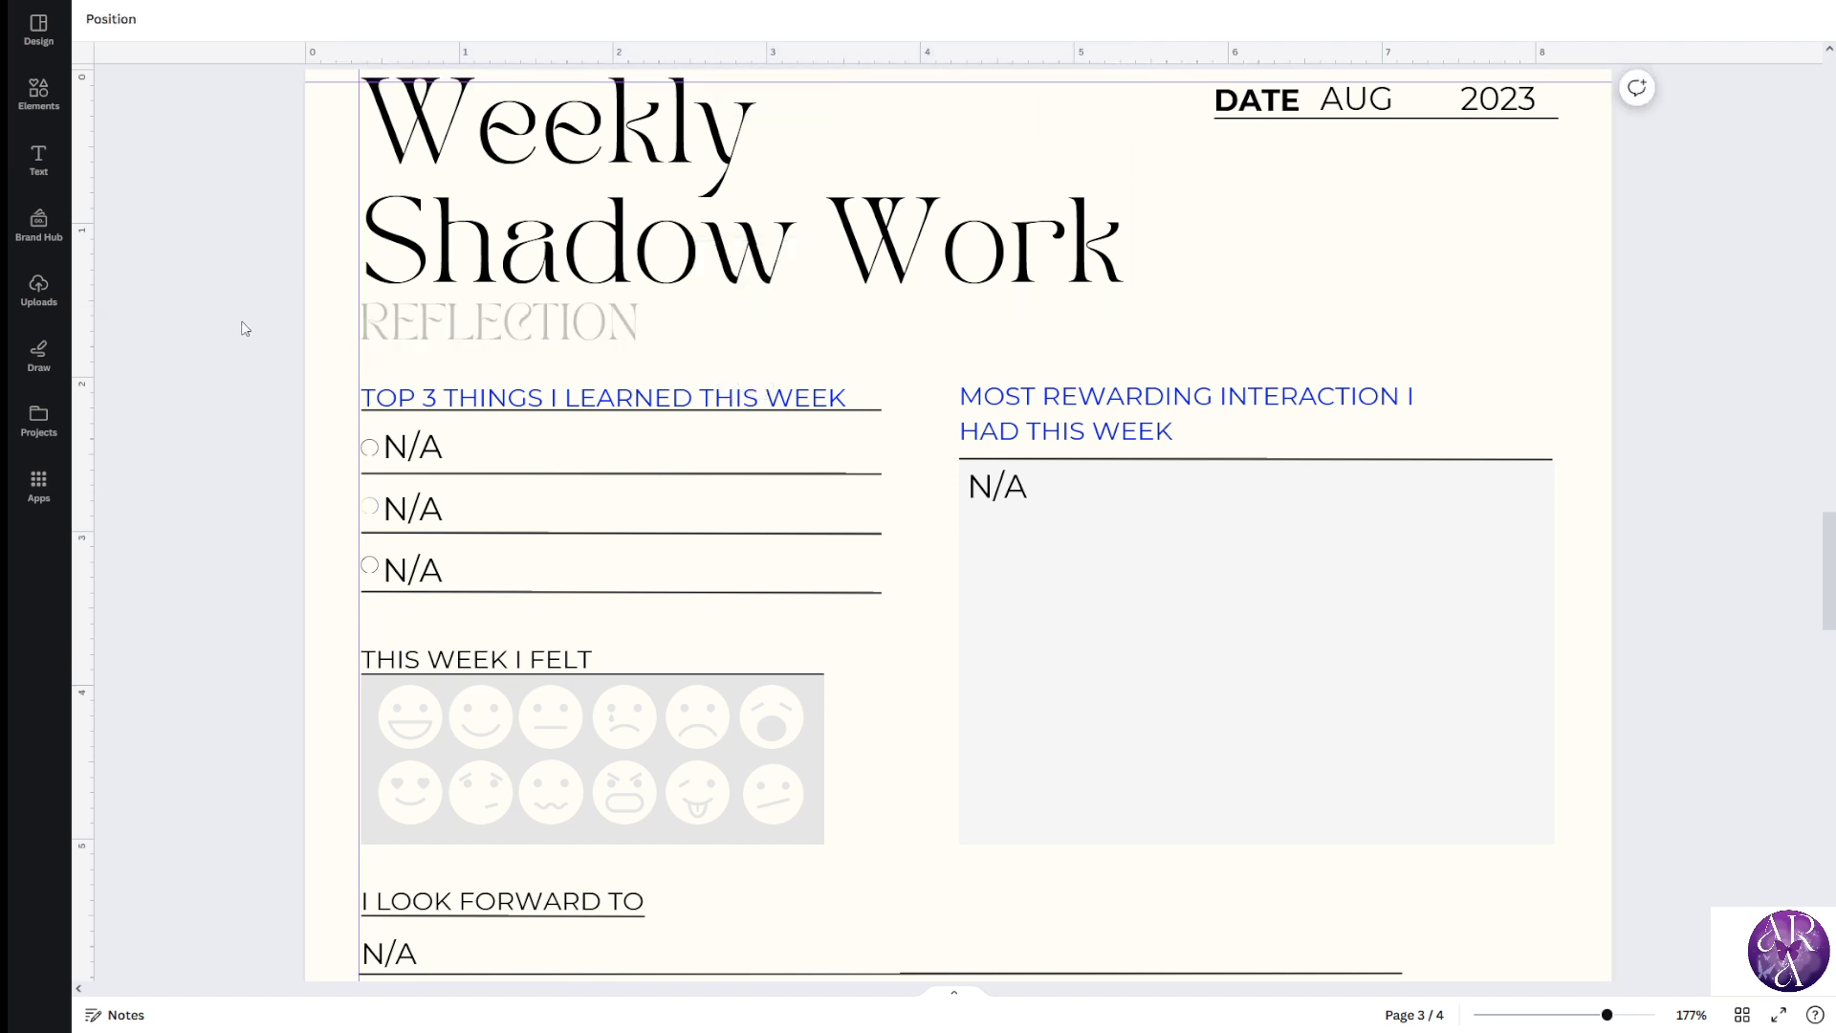
{"action": "left_click", "coordinate": [497, 325]}
{"action": "left_click", "coordinate": [913, 19]}
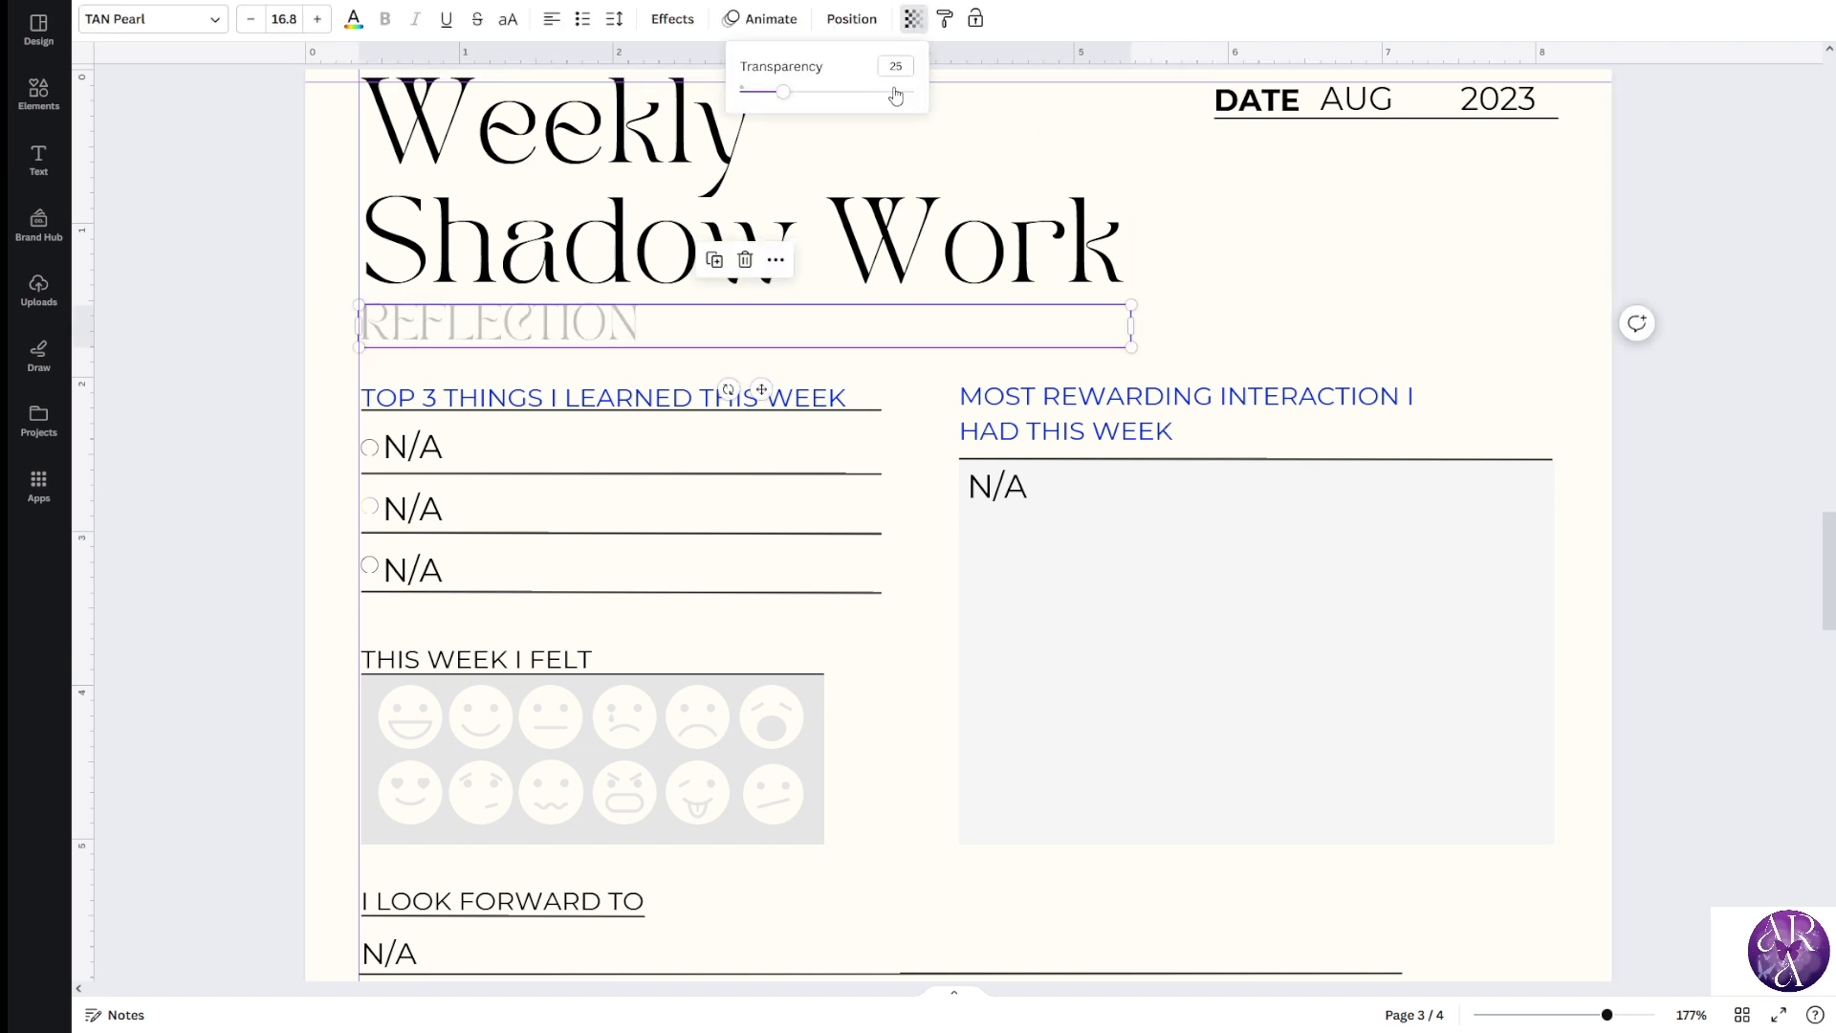
{"action": "left_click_drag", "start_coordinate": [895, 93], "coordinate": [916, 91]}
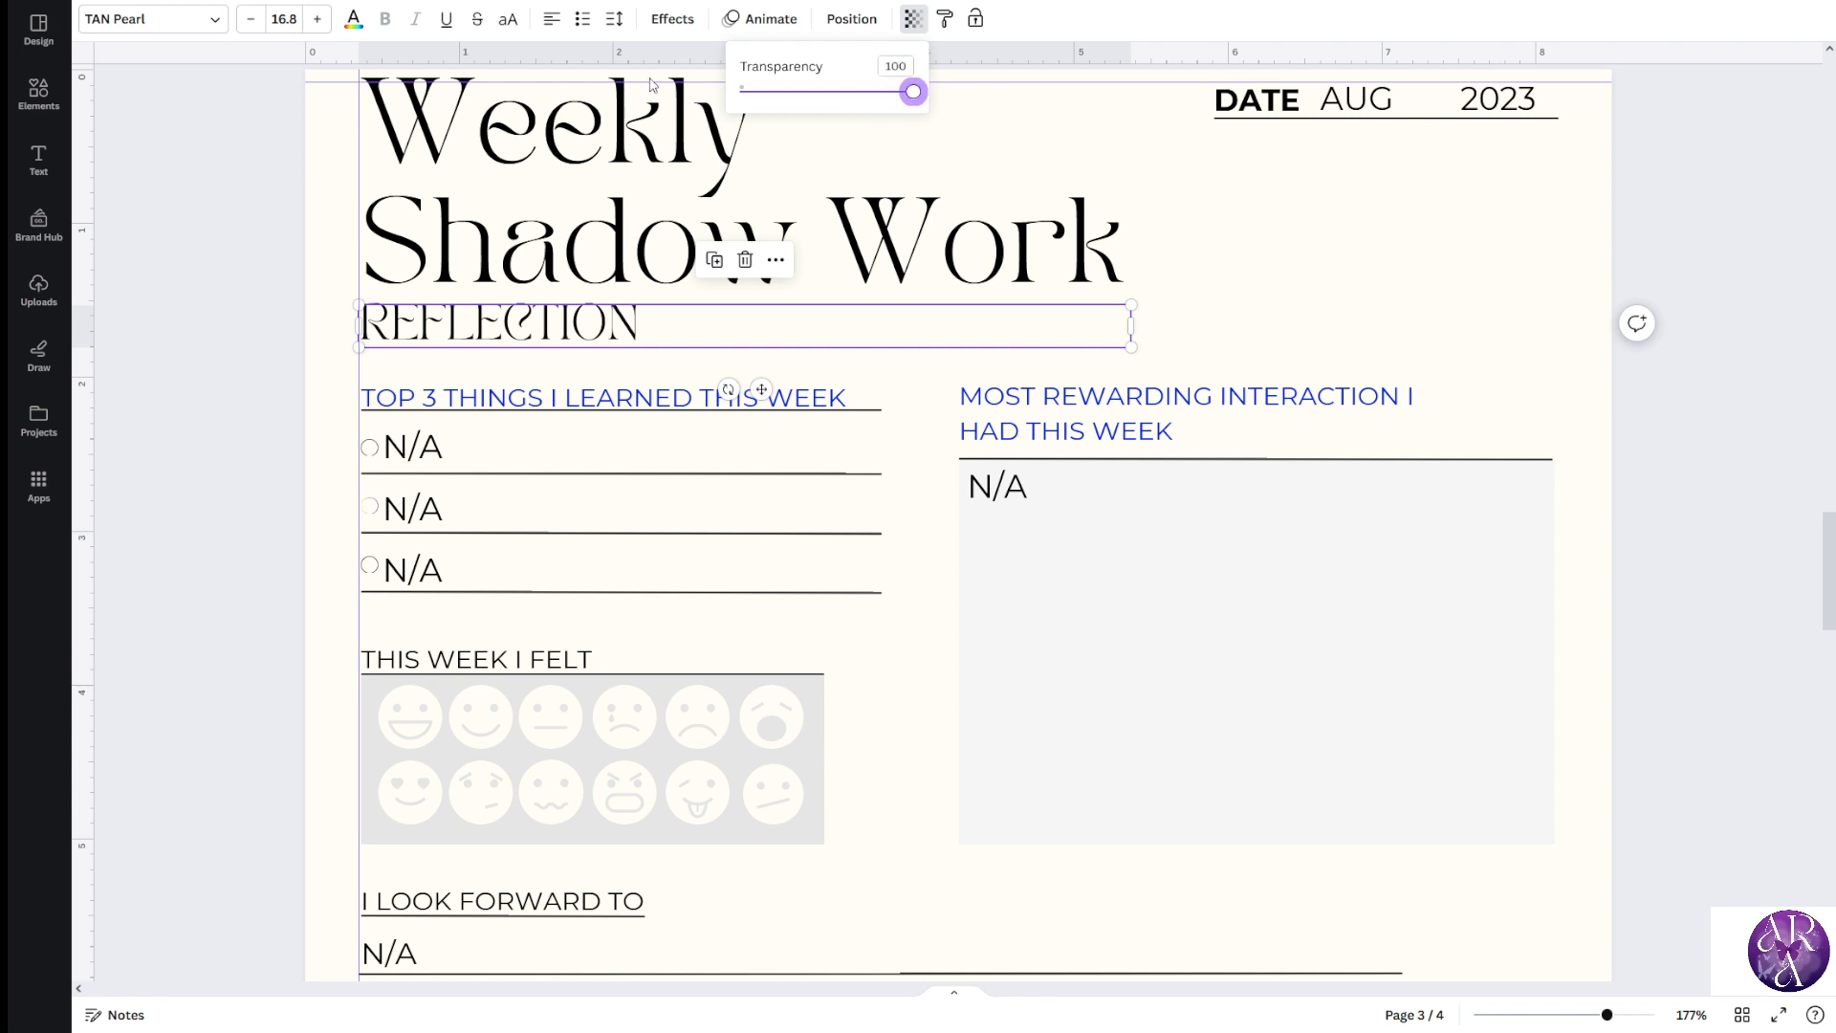
Try light blue, pink and custom text colors on the "REFLECTION" subtitle
{"action": "left_click", "coordinate": [353, 19]}
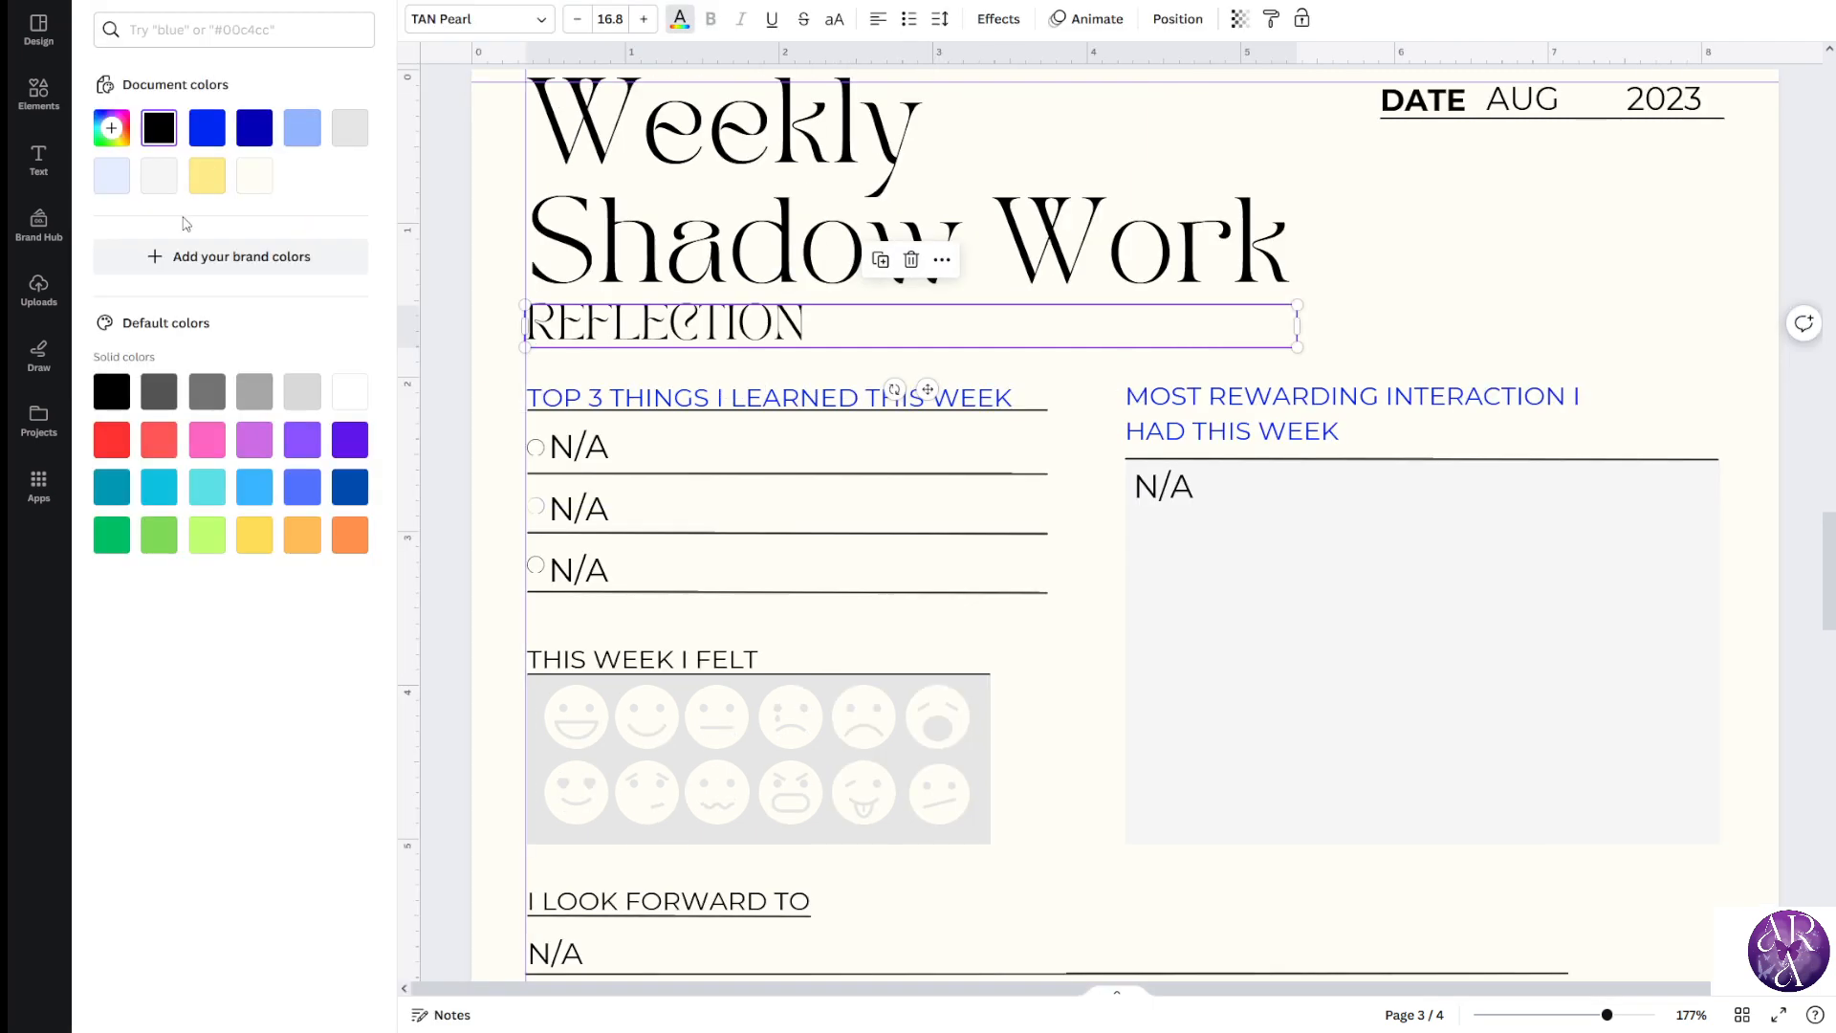
{"action": "left_click", "coordinate": [112, 177]}
{"action": "left_click", "coordinate": [302, 128]}
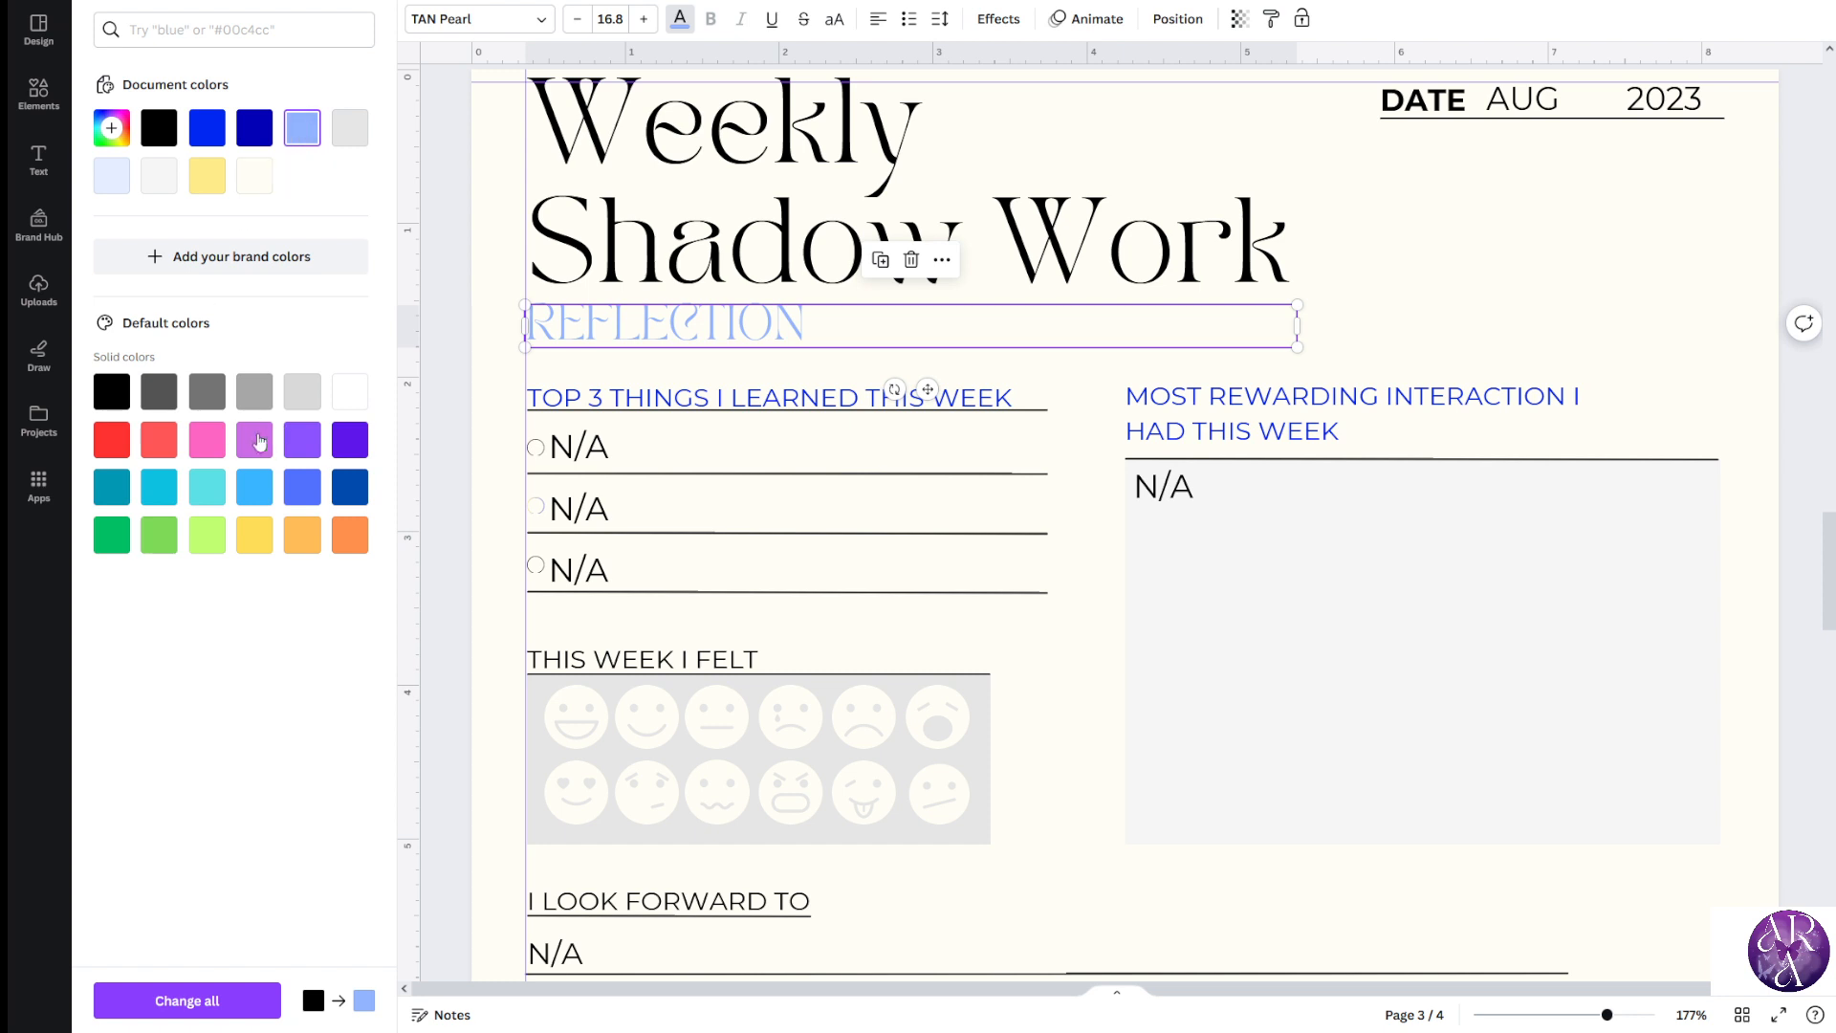
{"action": "left_click", "coordinate": [208, 442]}
{"action": "left_click", "coordinate": [112, 128]}
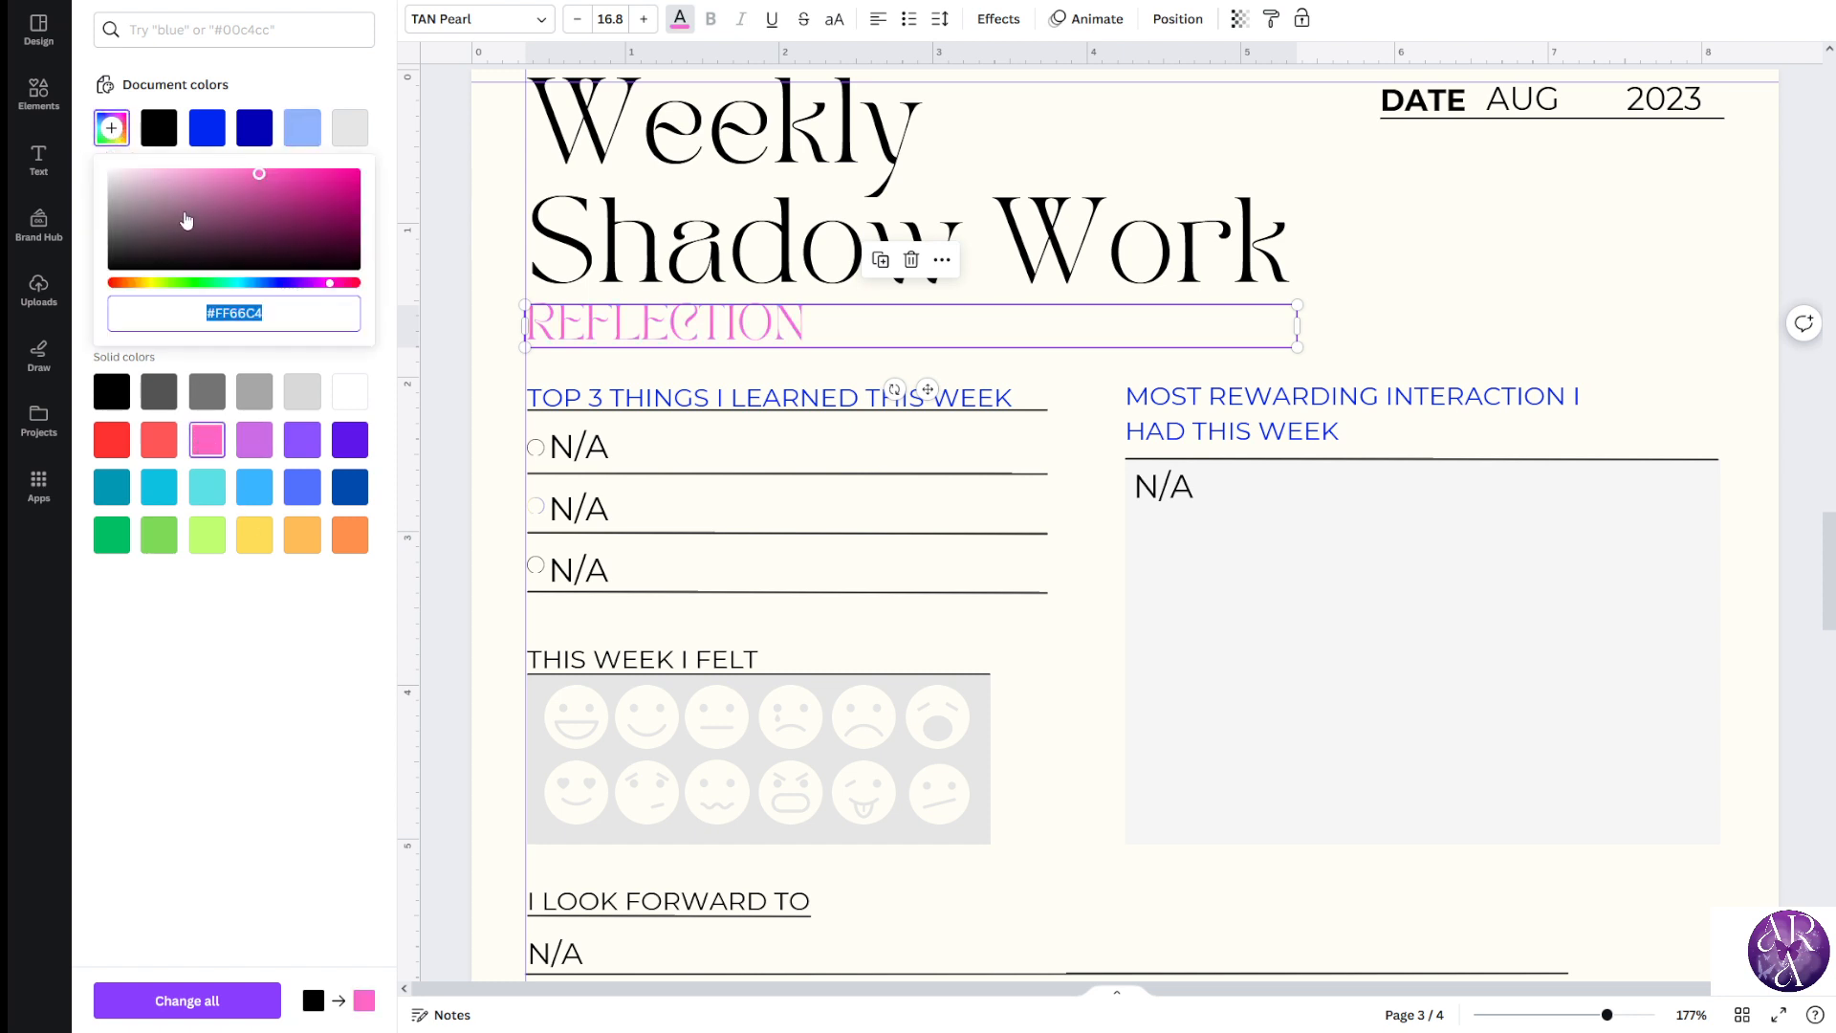
{"action": "left_click", "coordinate": [183, 173]}
{"action": "left_click", "coordinate": [350, 131]}
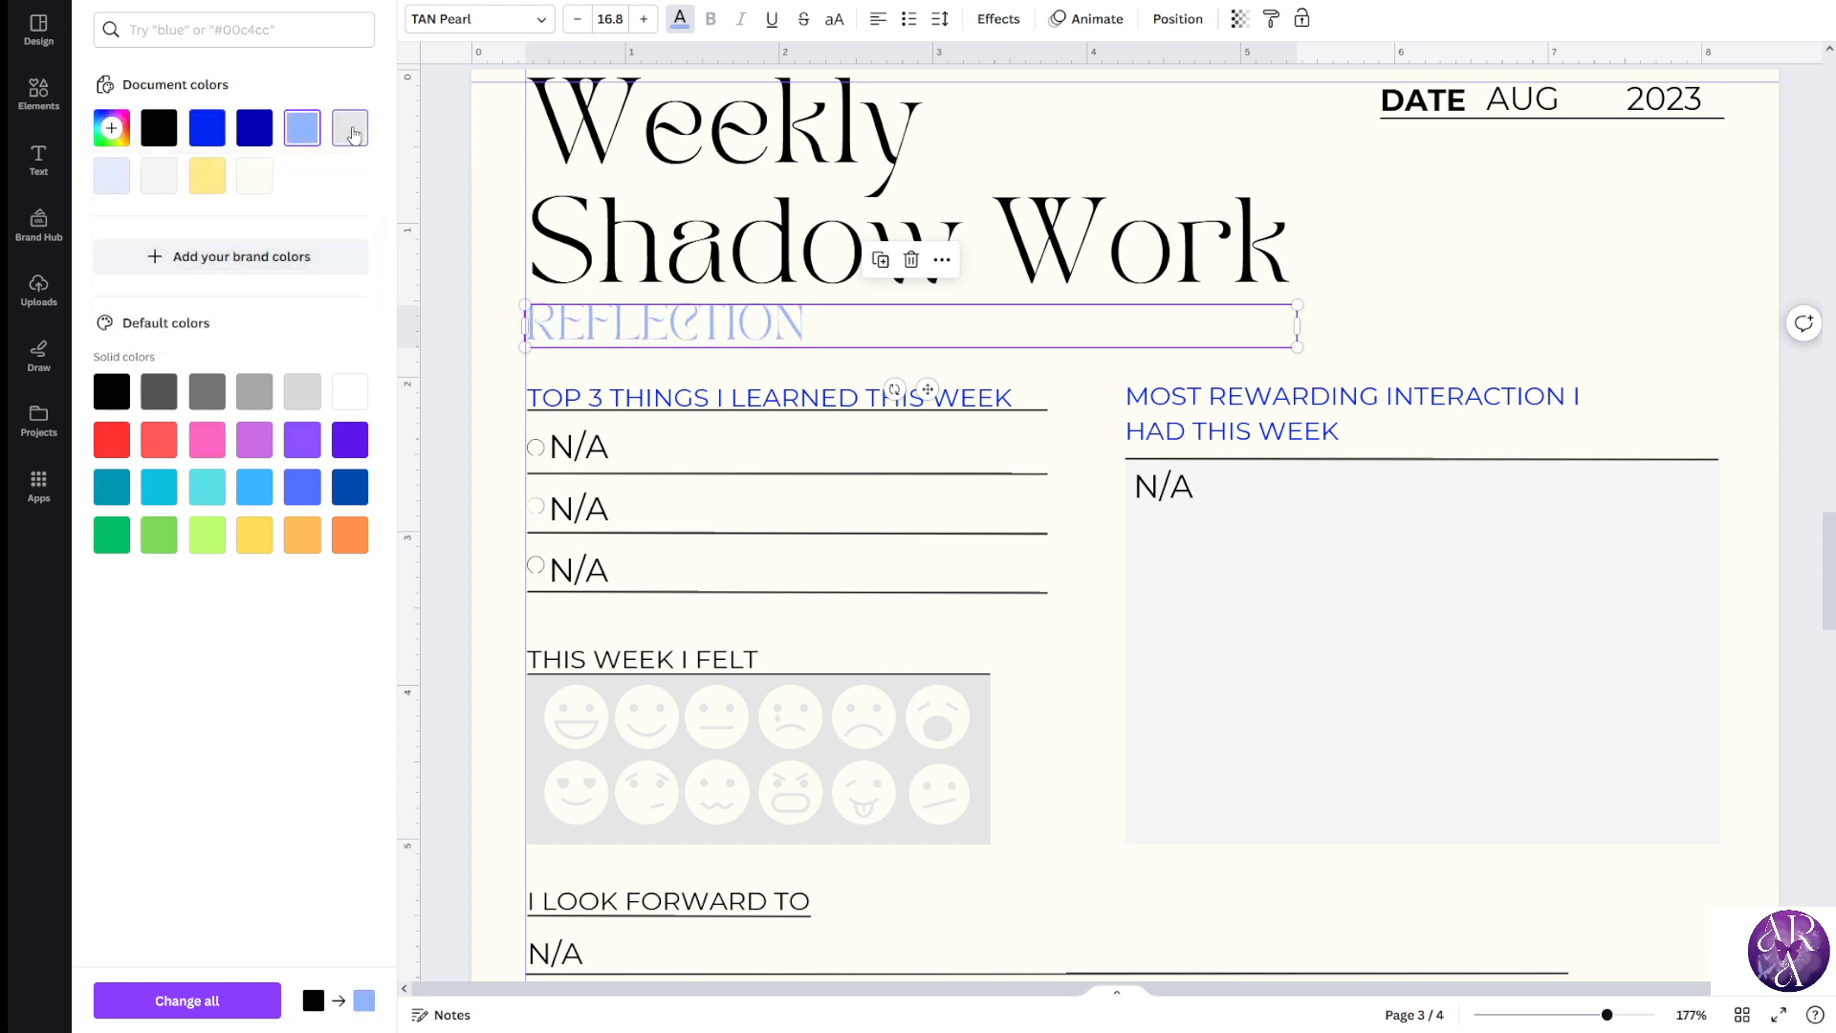
Color the "REFLECTION" subtitle a custom pale blue, #CADAFF, starting from the pale blue document color
{"action": "left_click", "coordinate": [112, 176]}
{"action": "left_click", "coordinate": [111, 129]}
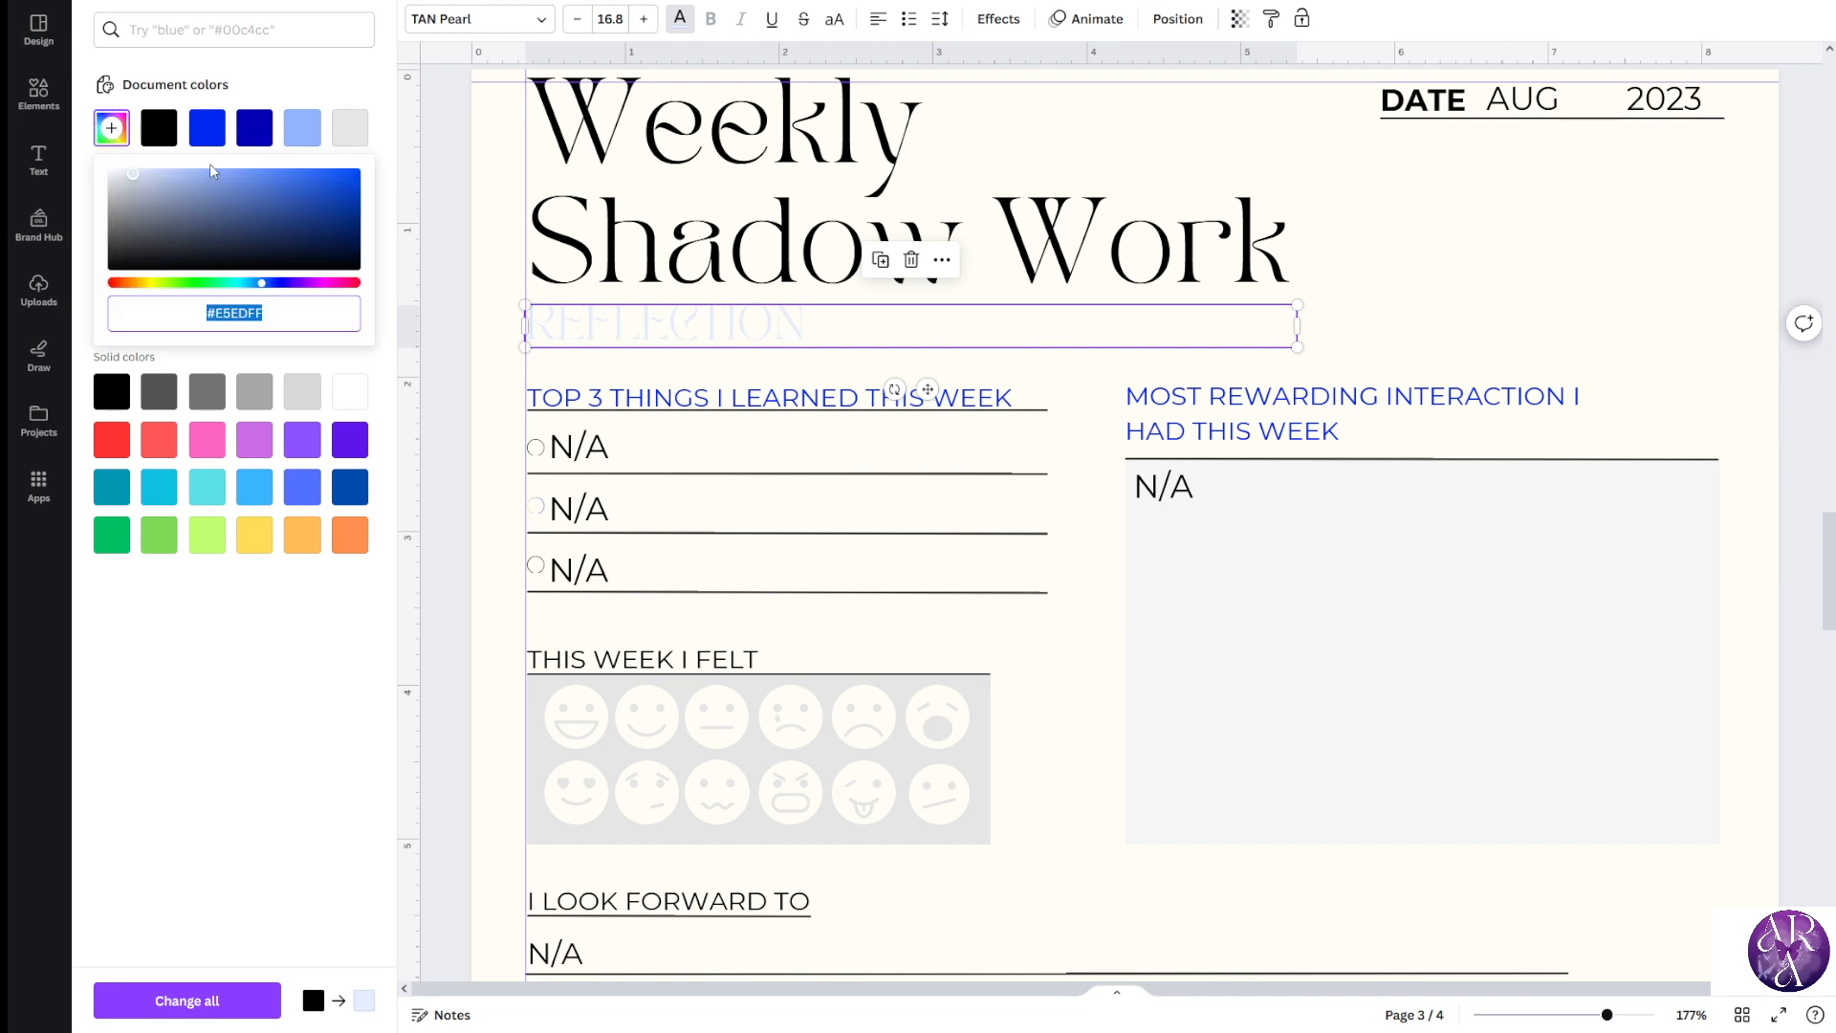
{"action": "left_click_drag", "start_coordinate": [148, 184], "coordinate": [140, 160]}
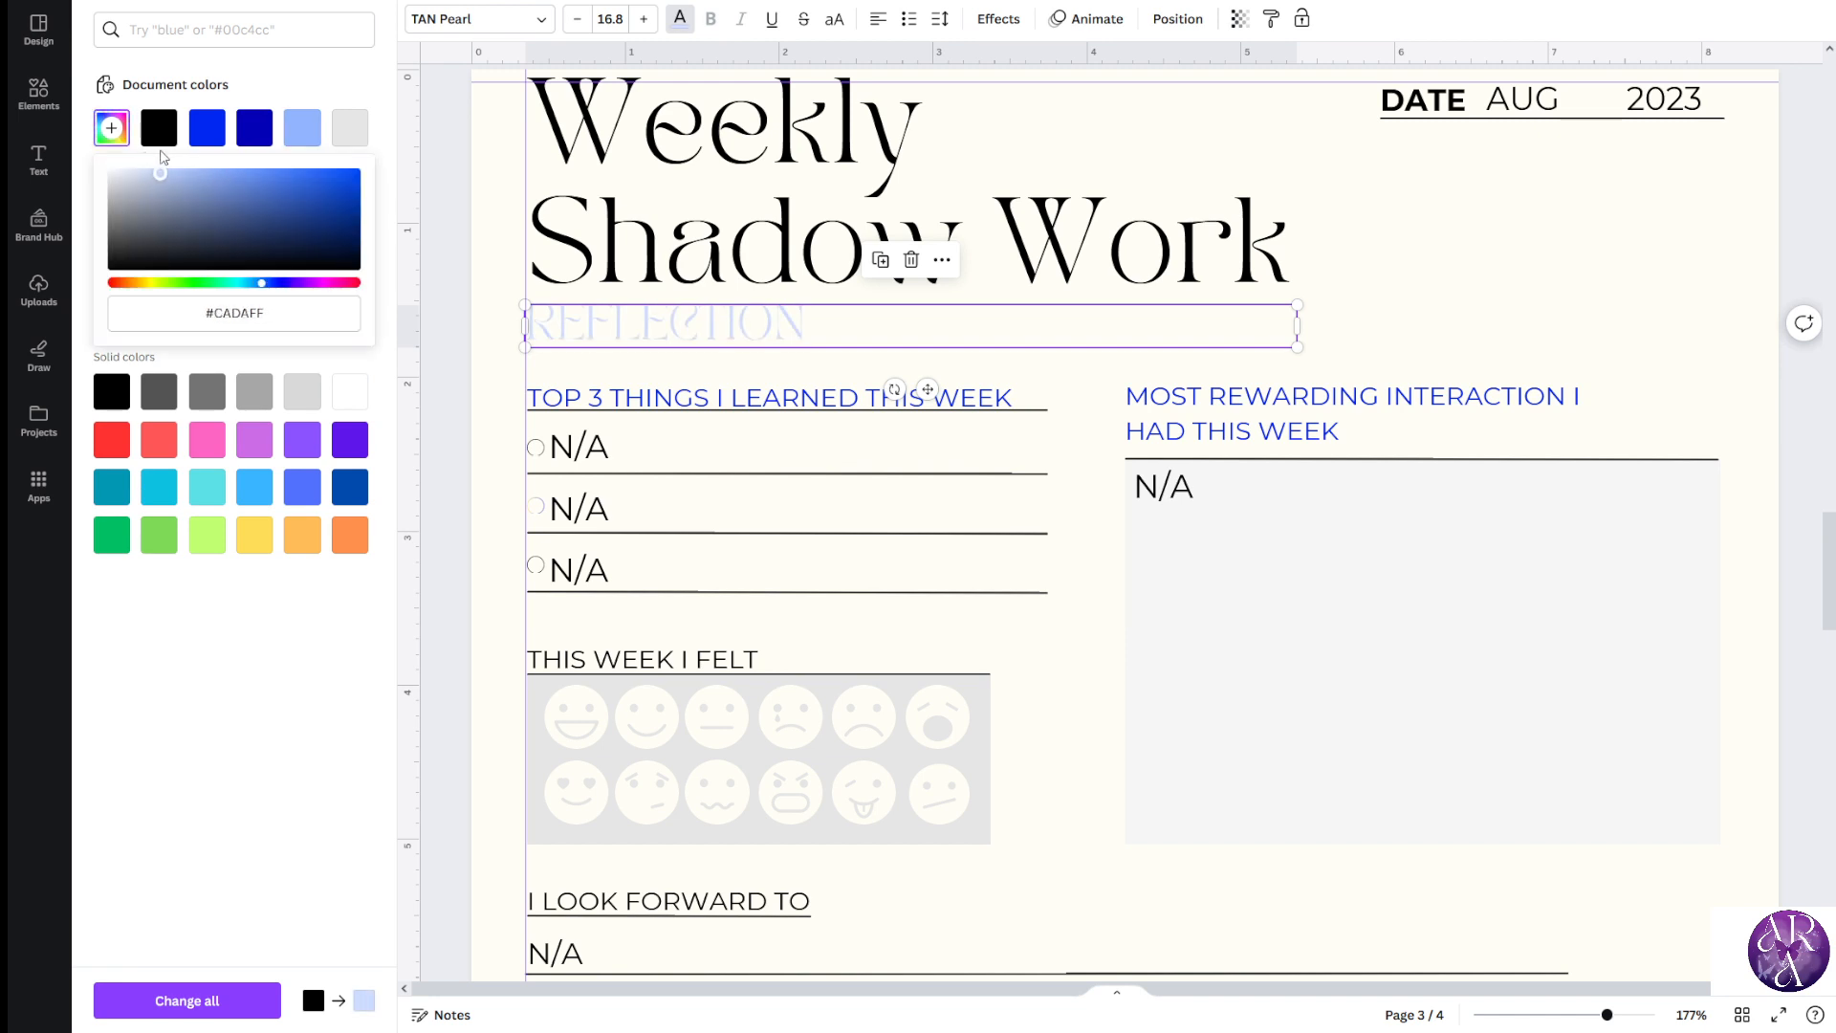
{"action": "left_click", "coordinate": [463, 125]}
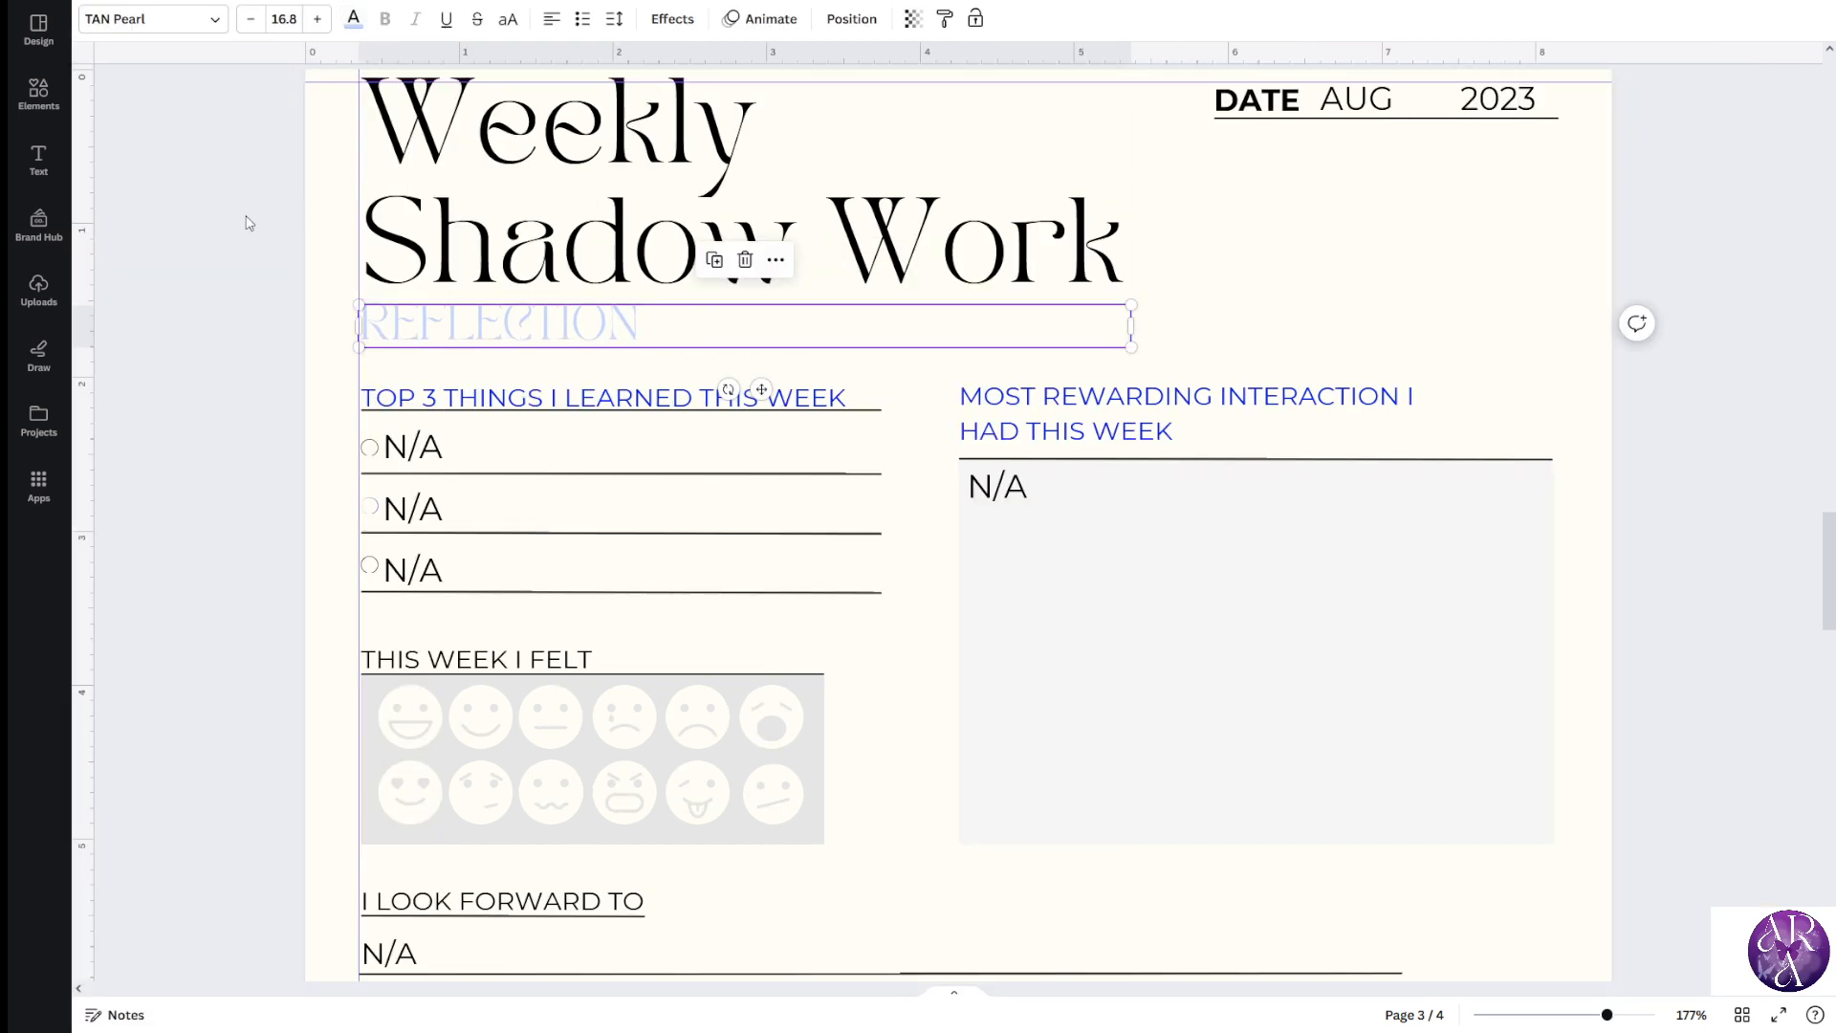
Change the page 3 subtitle text to "REFLECTION SHEET" and set its font size to 15.8
{"action": "scroll", "coordinate": [192, 261], "scroll_direction": "down", "scroll_amount": 5}
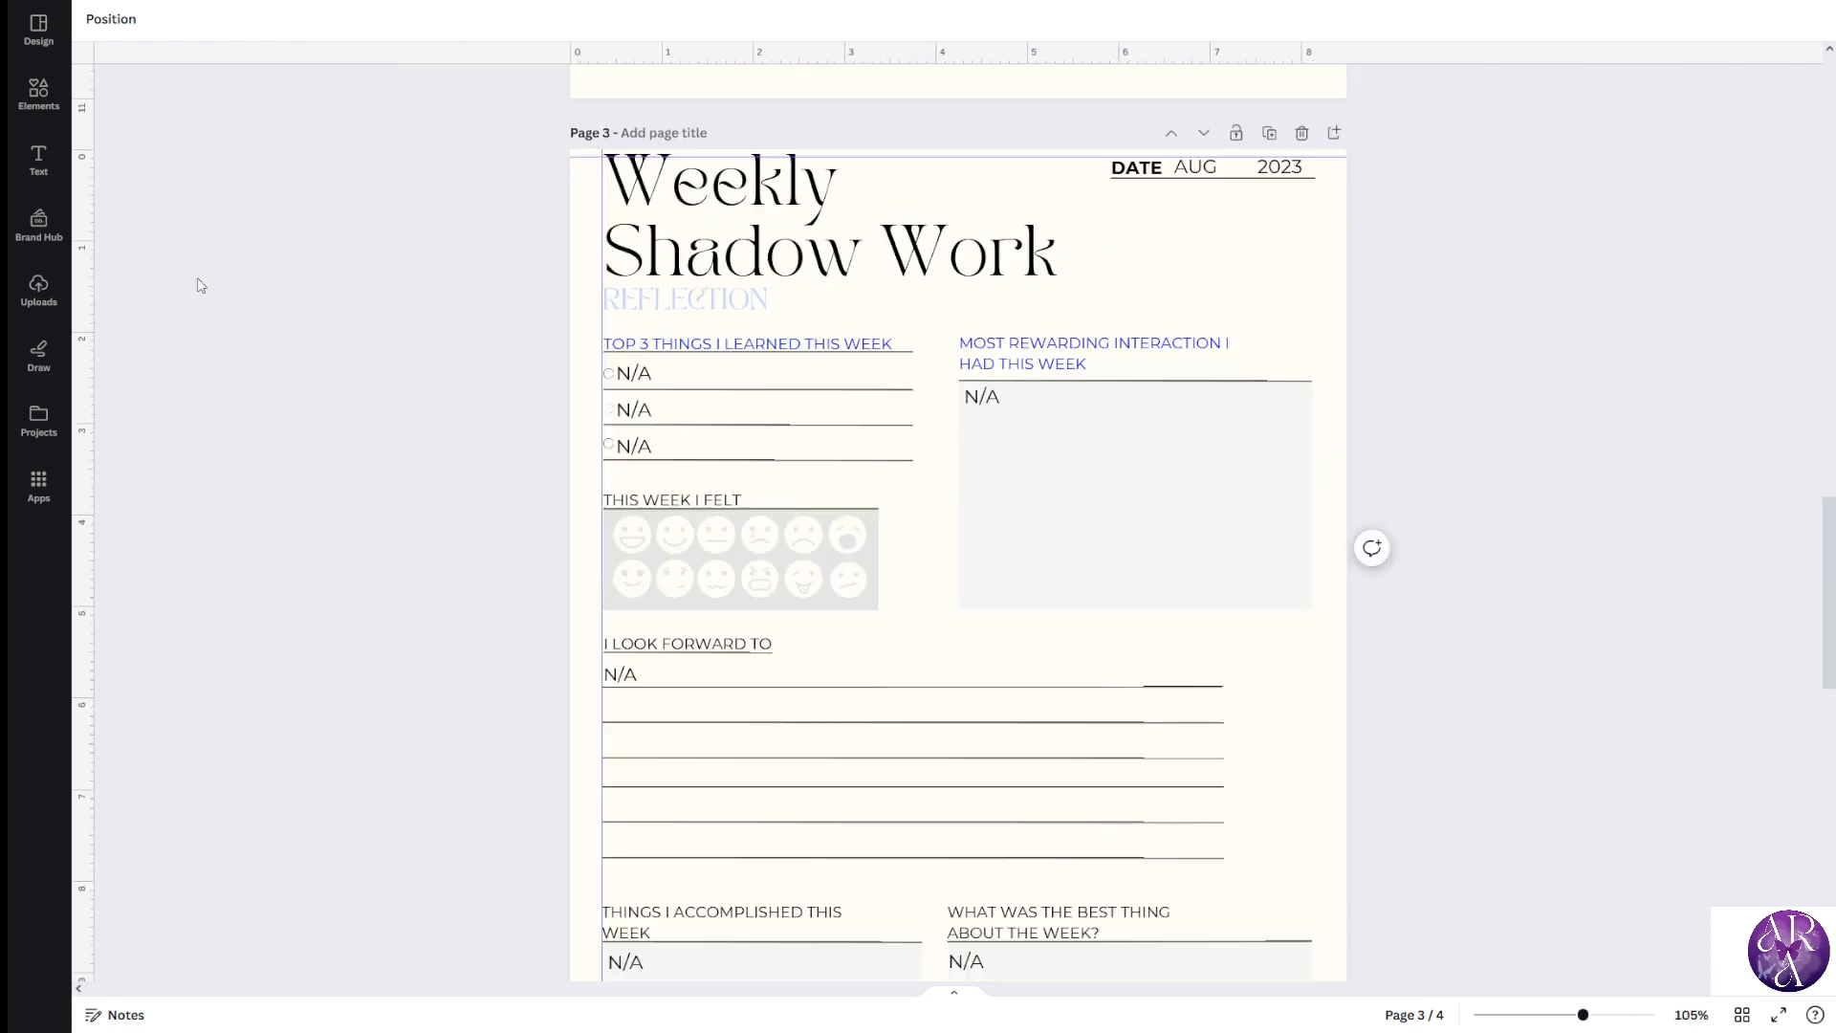
{"action": "left_click", "coordinate": [784, 302]}
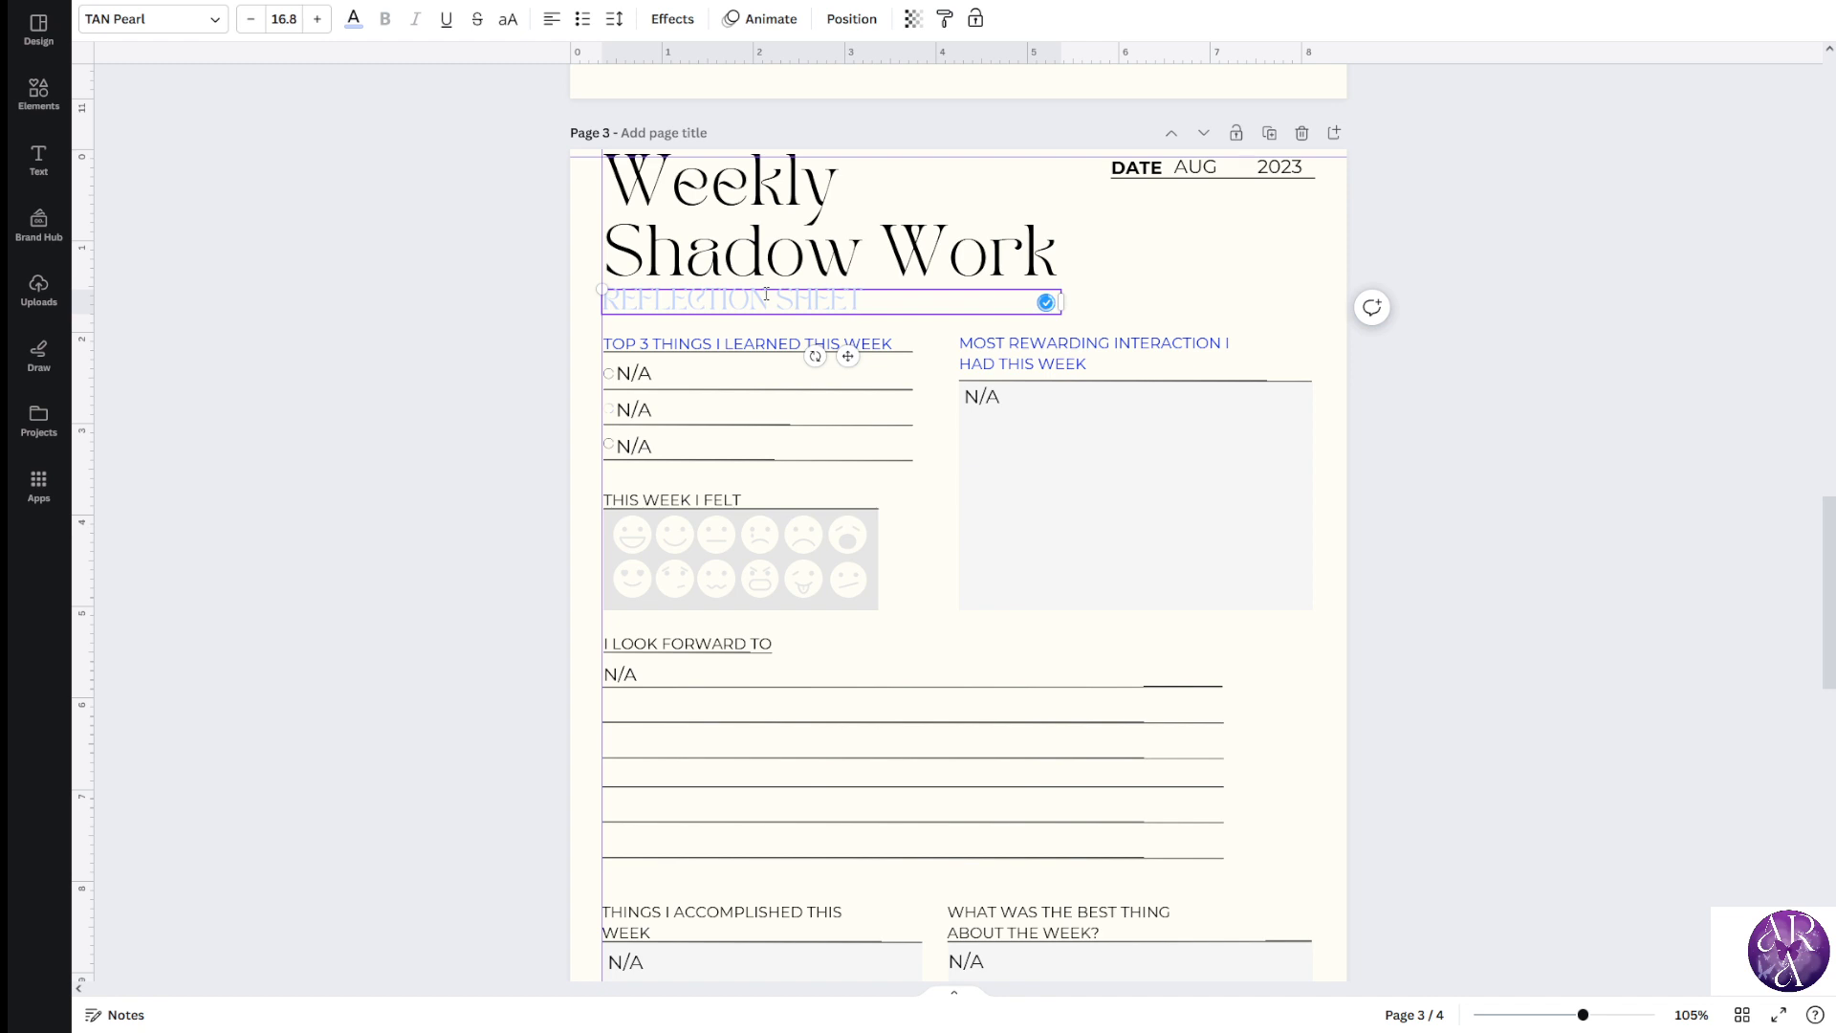
{"action": "left_click", "coordinate": [427, 270]}
{"action": "left_click", "coordinate": [673, 301]}
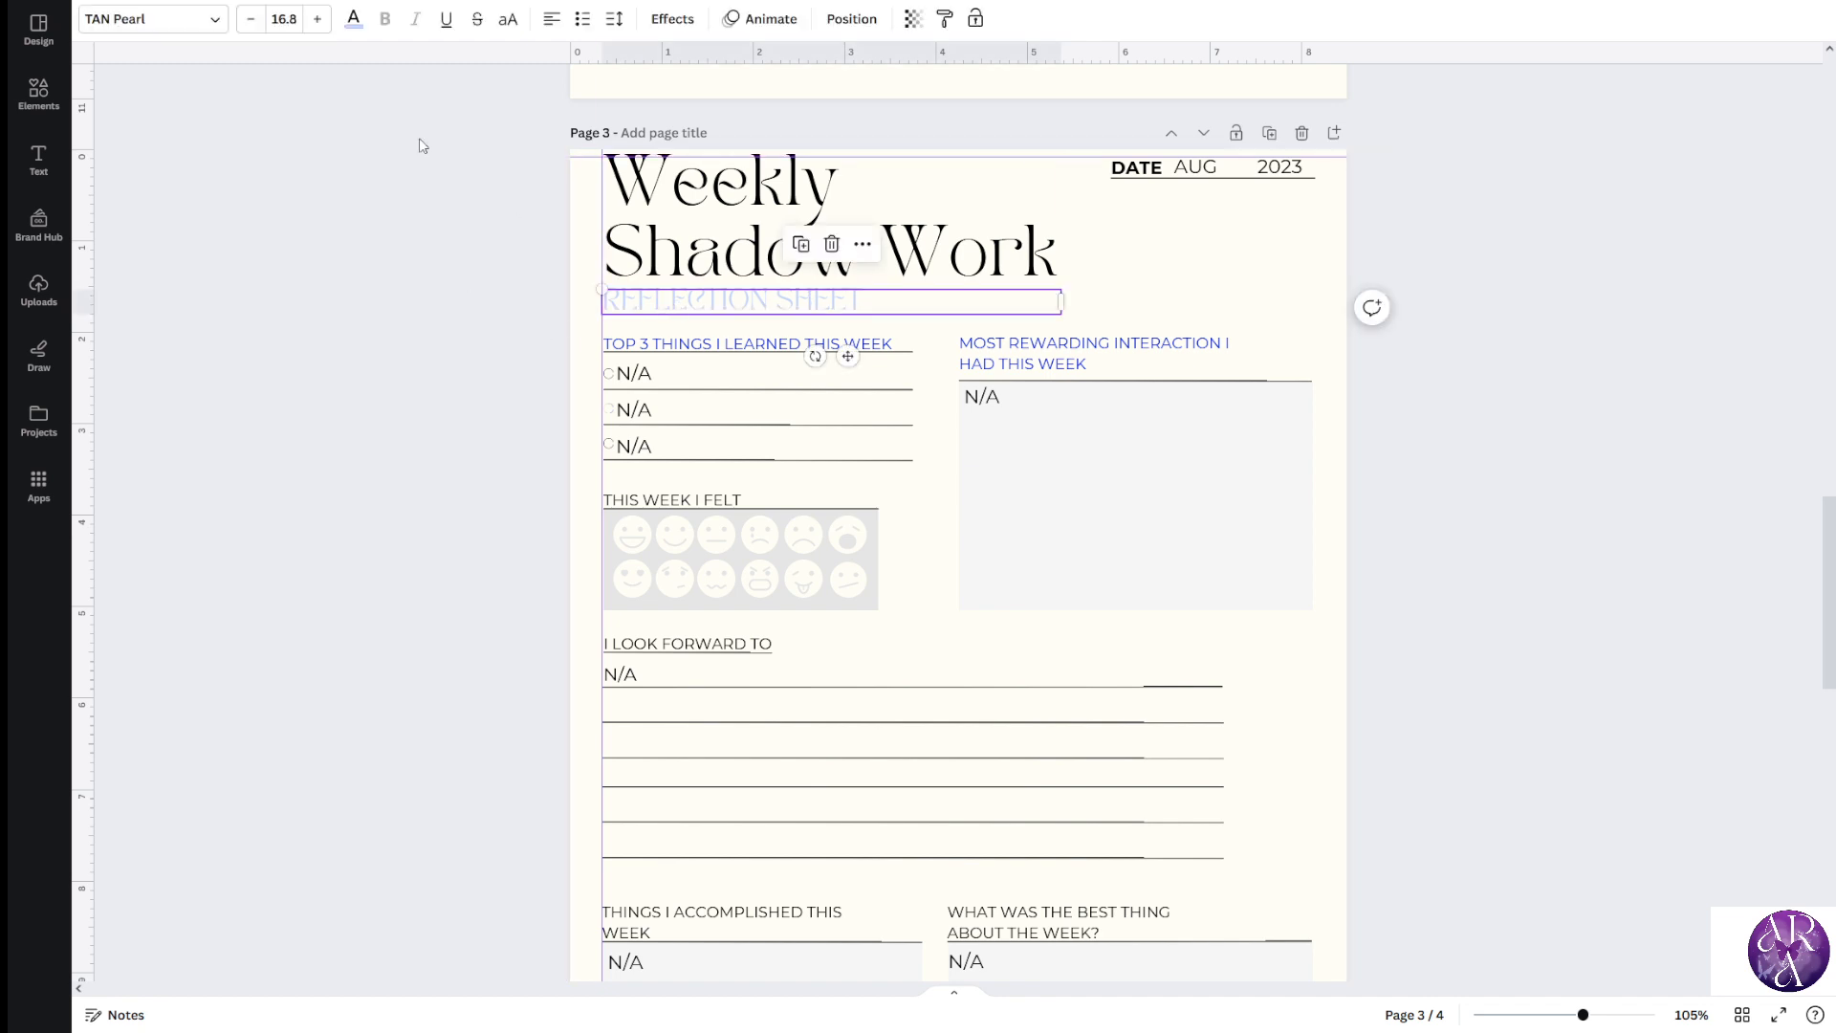
{"action": "left_click", "coordinate": [251, 21]}
{"action": "left_click", "coordinate": [378, 275]}
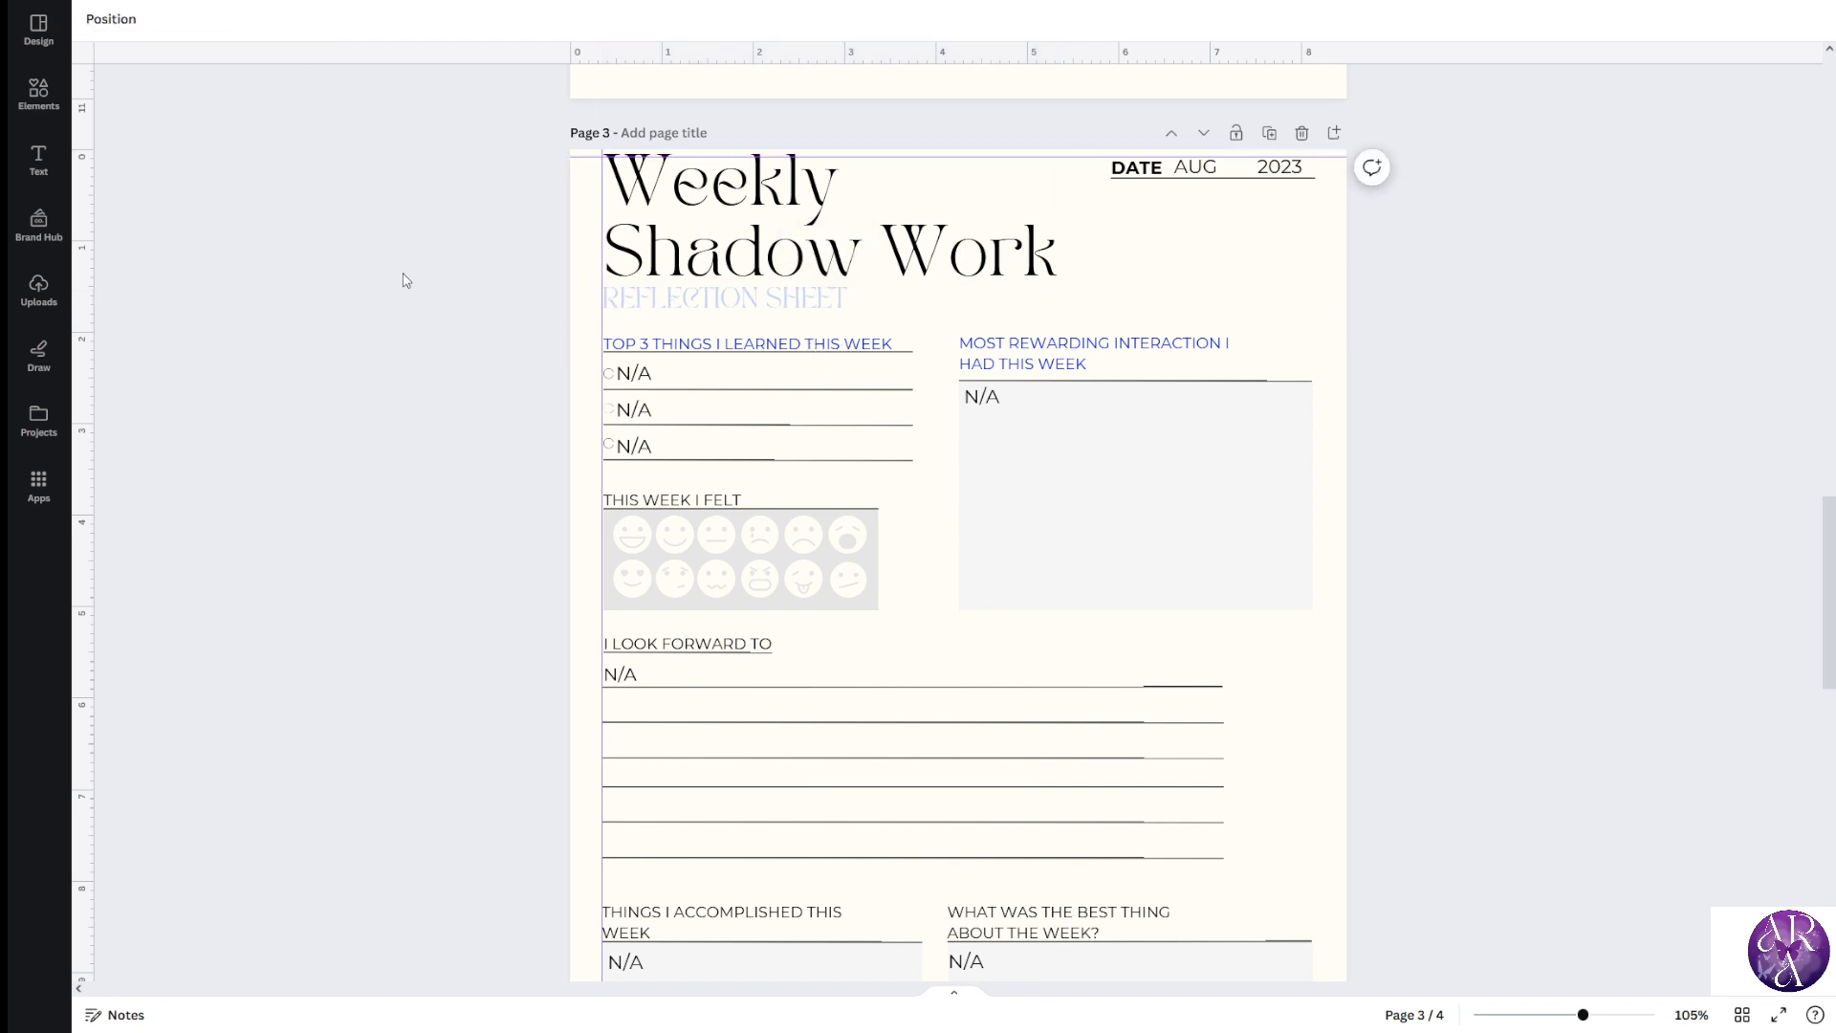
Move the subtitle to just after "Shadow Work" and place a horizontal guide along the title's baseline
{"action": "left_click_drag", "start_coordinate": [752, 299], "coordinate": [1157, 265]}
{"action": "left_click", "coordinate": [968, 167]}
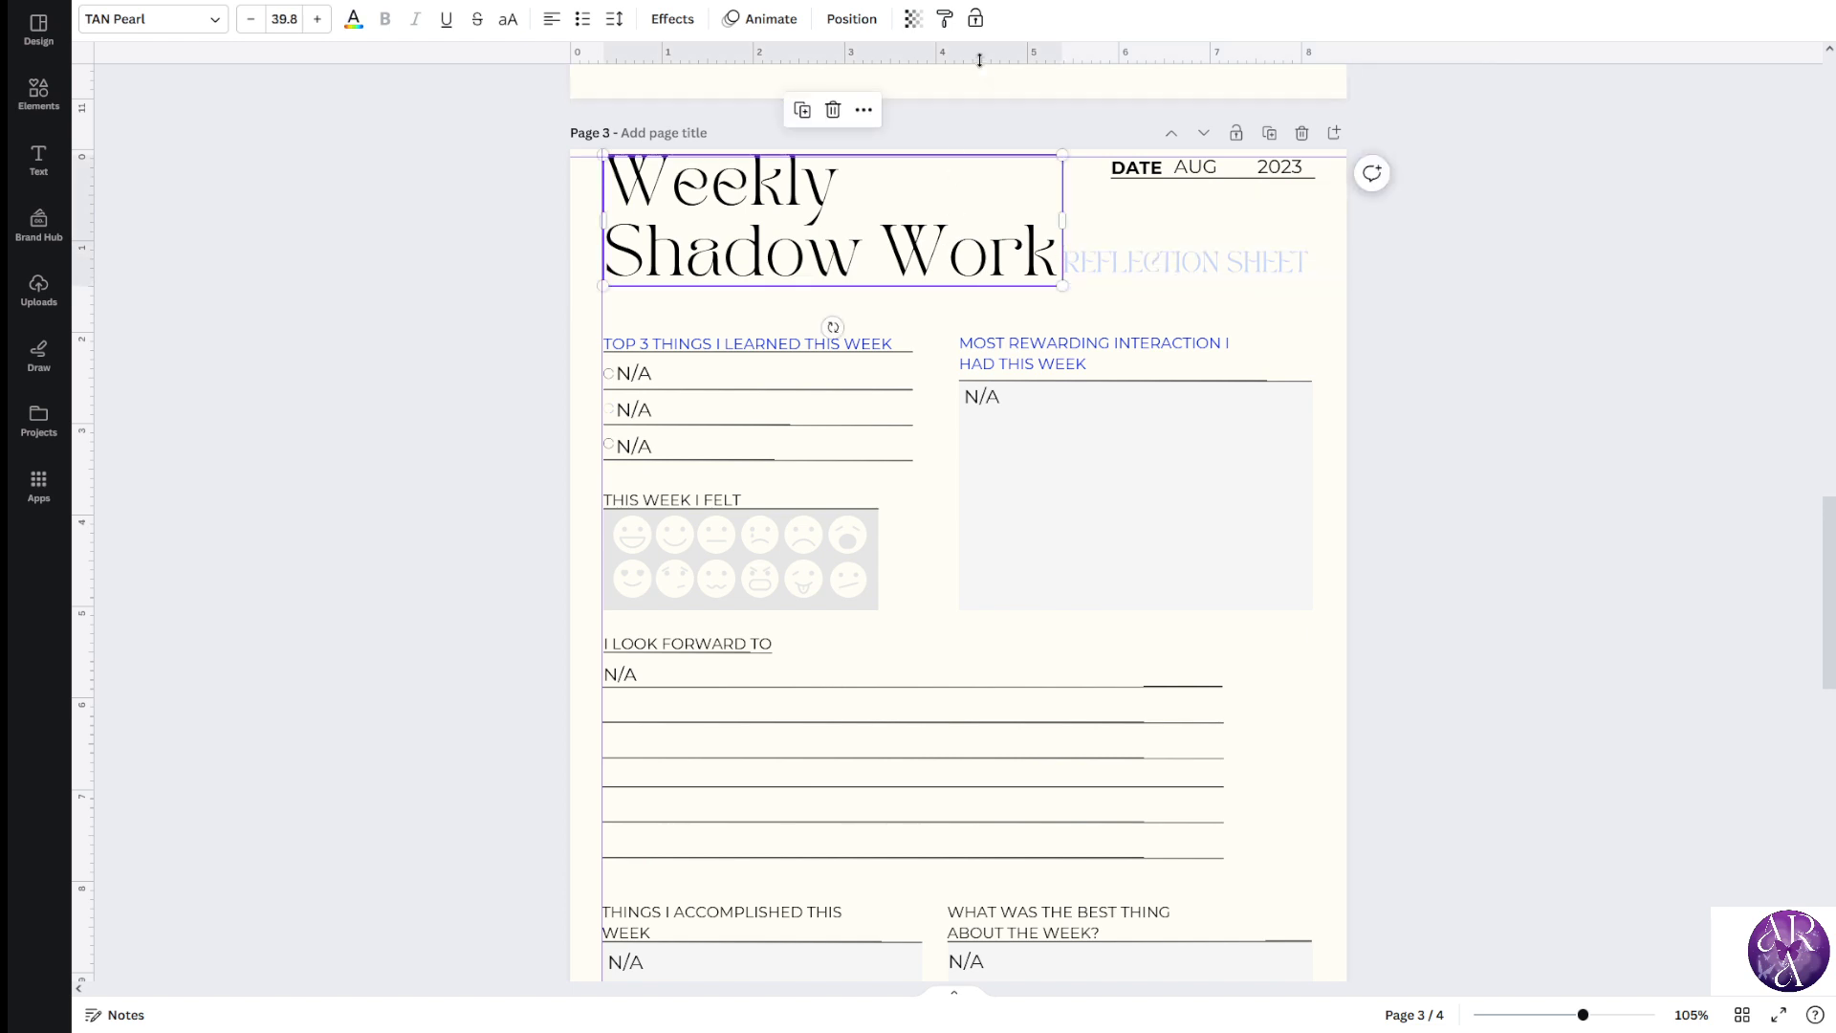
{"action": "left_click_drag", "start_coordinate": [980, 57], "coordinate": [985, 286]}
{"action": "left_click", "coordinate": [1480, 410]}
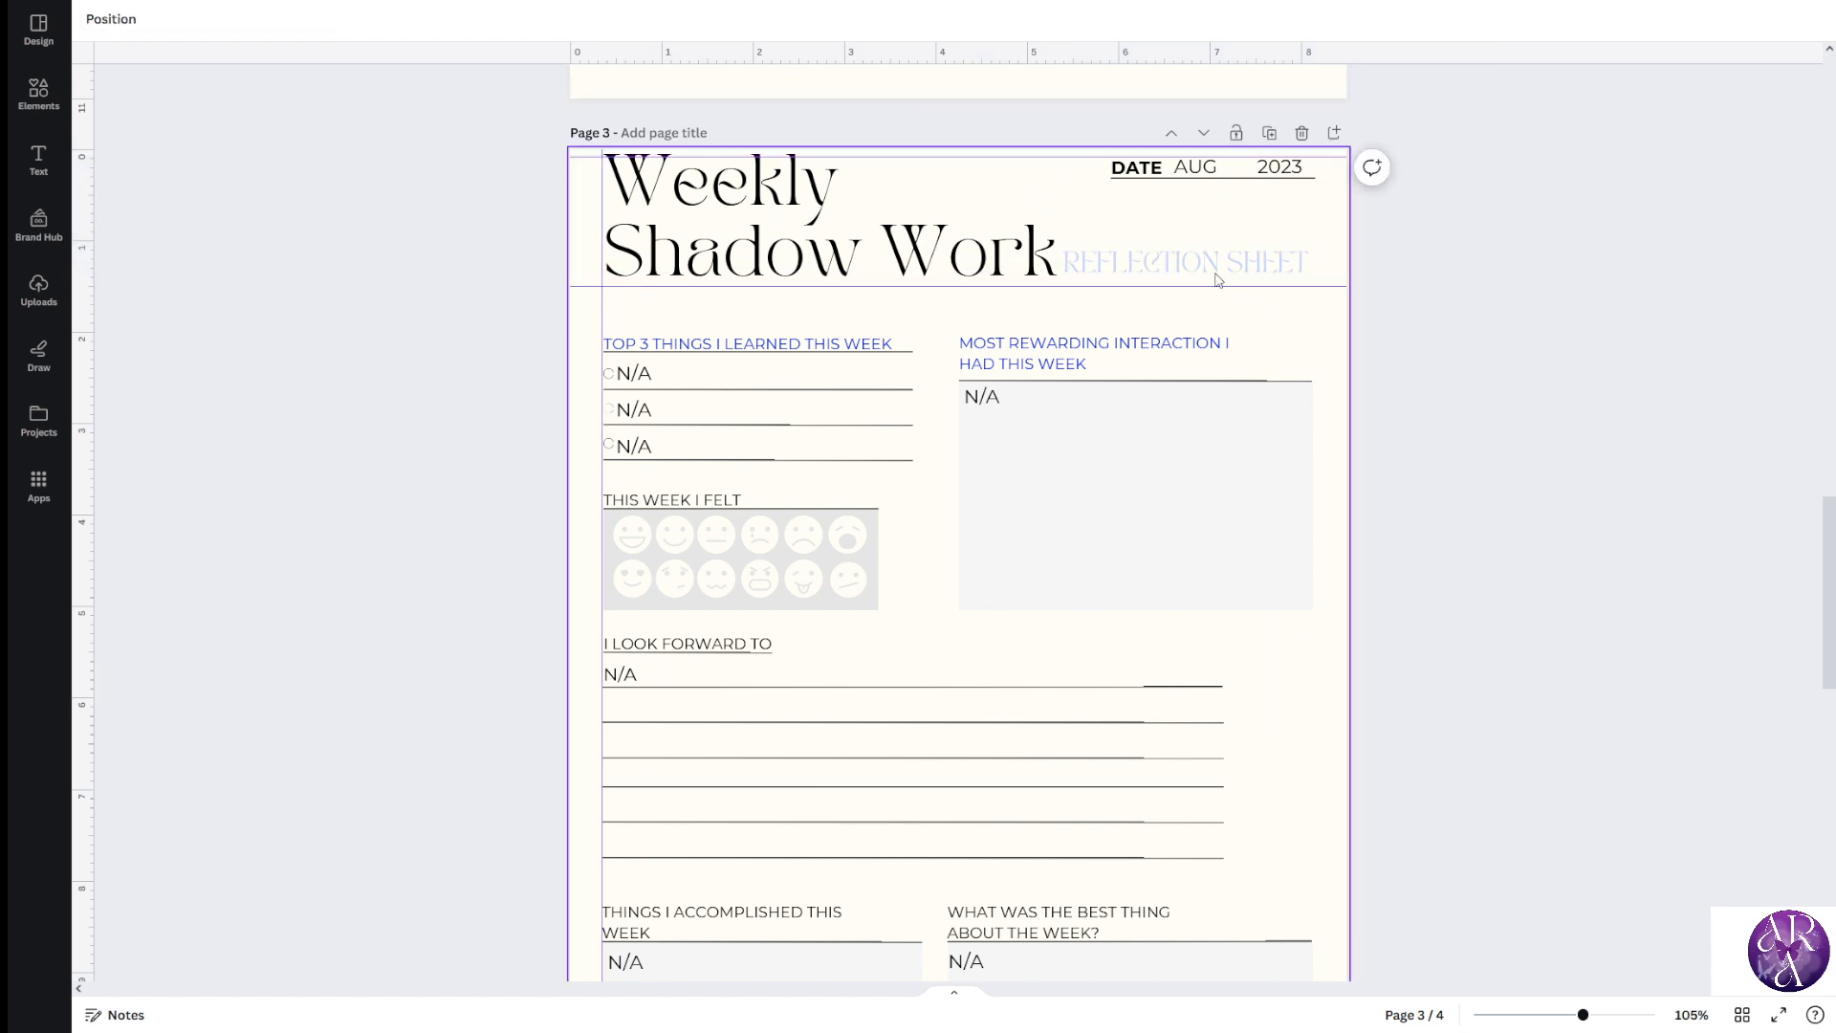
Fine-tune the subtitle's height so the base of "REFLECTION SHEET" sits on the horizontal guide along the title's baseline
{"action": "left_click", "coordinate": [1210, 273]}
{"action": "left_click_drag", "start_coordinate": [1210, 273], "coordinate": [1207, 277]}
{"action": "scroll", "coordinate": [1014, 277], "scroll_direction": "up", "scroll_amount": 6}
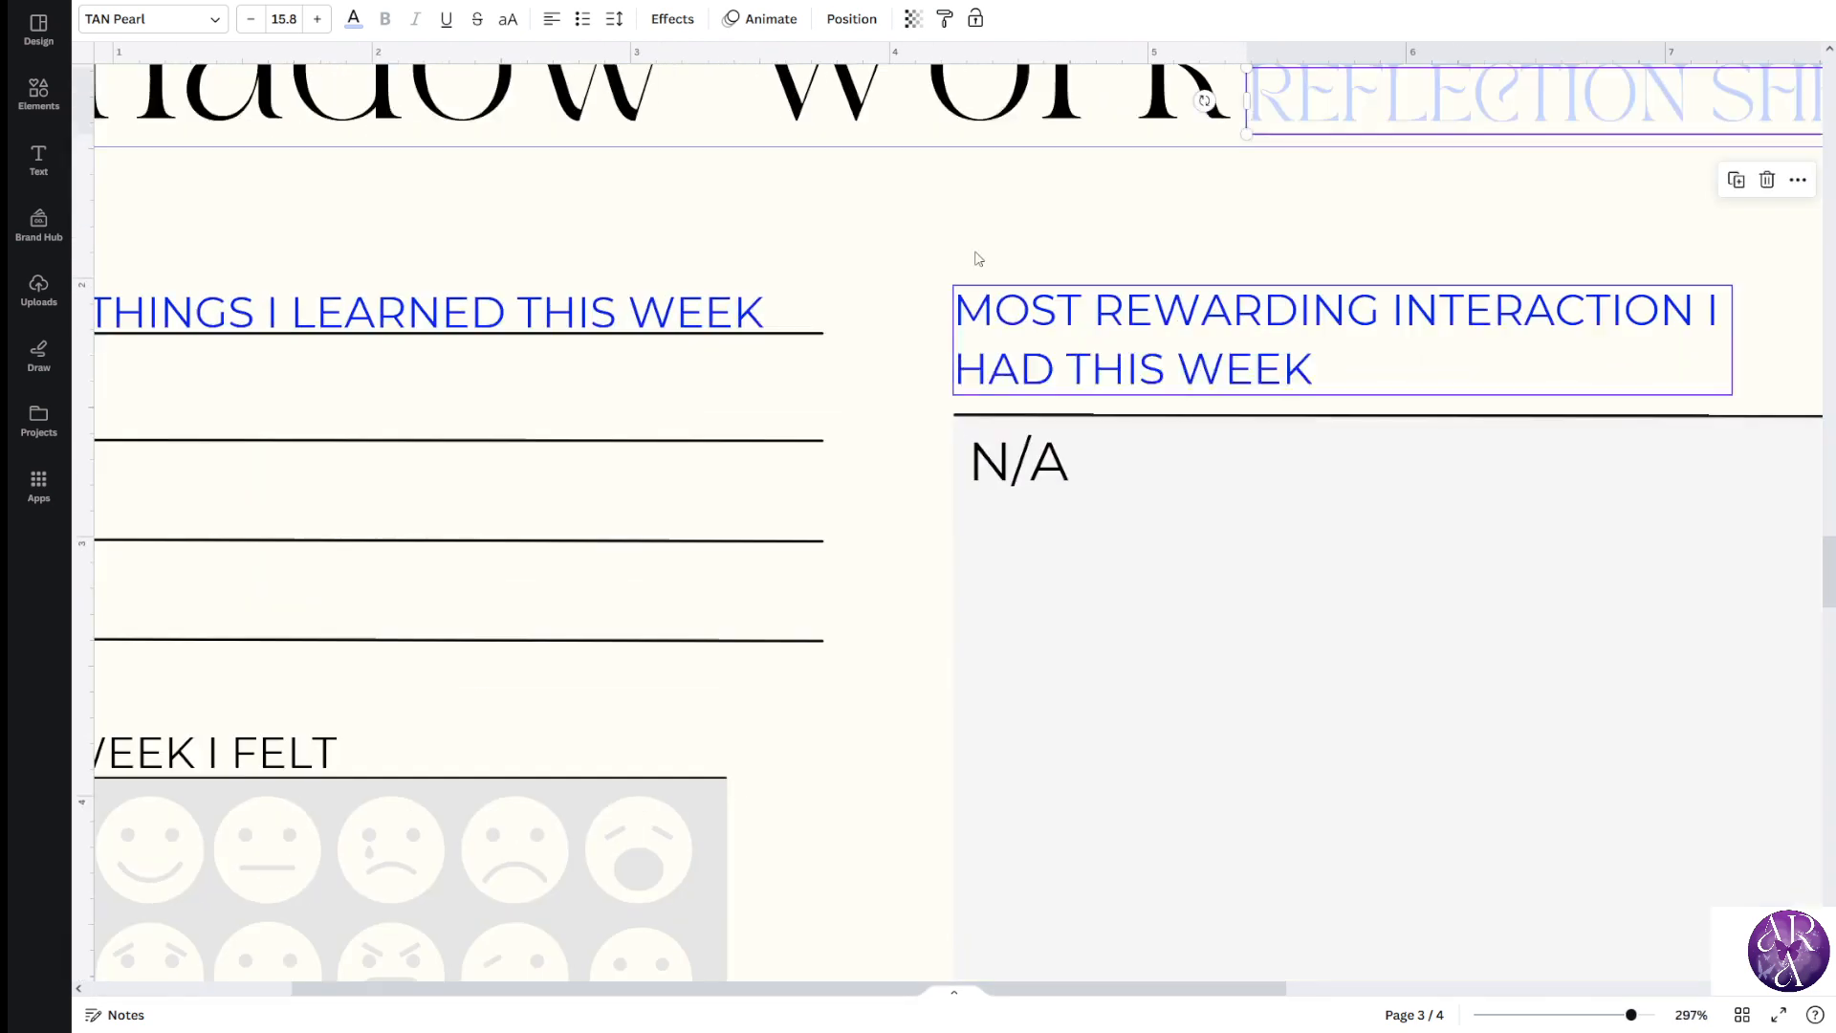
{"action": "left_click_drag", "start_coordinate": [991, 327], "coordinate": [1017, 300]}
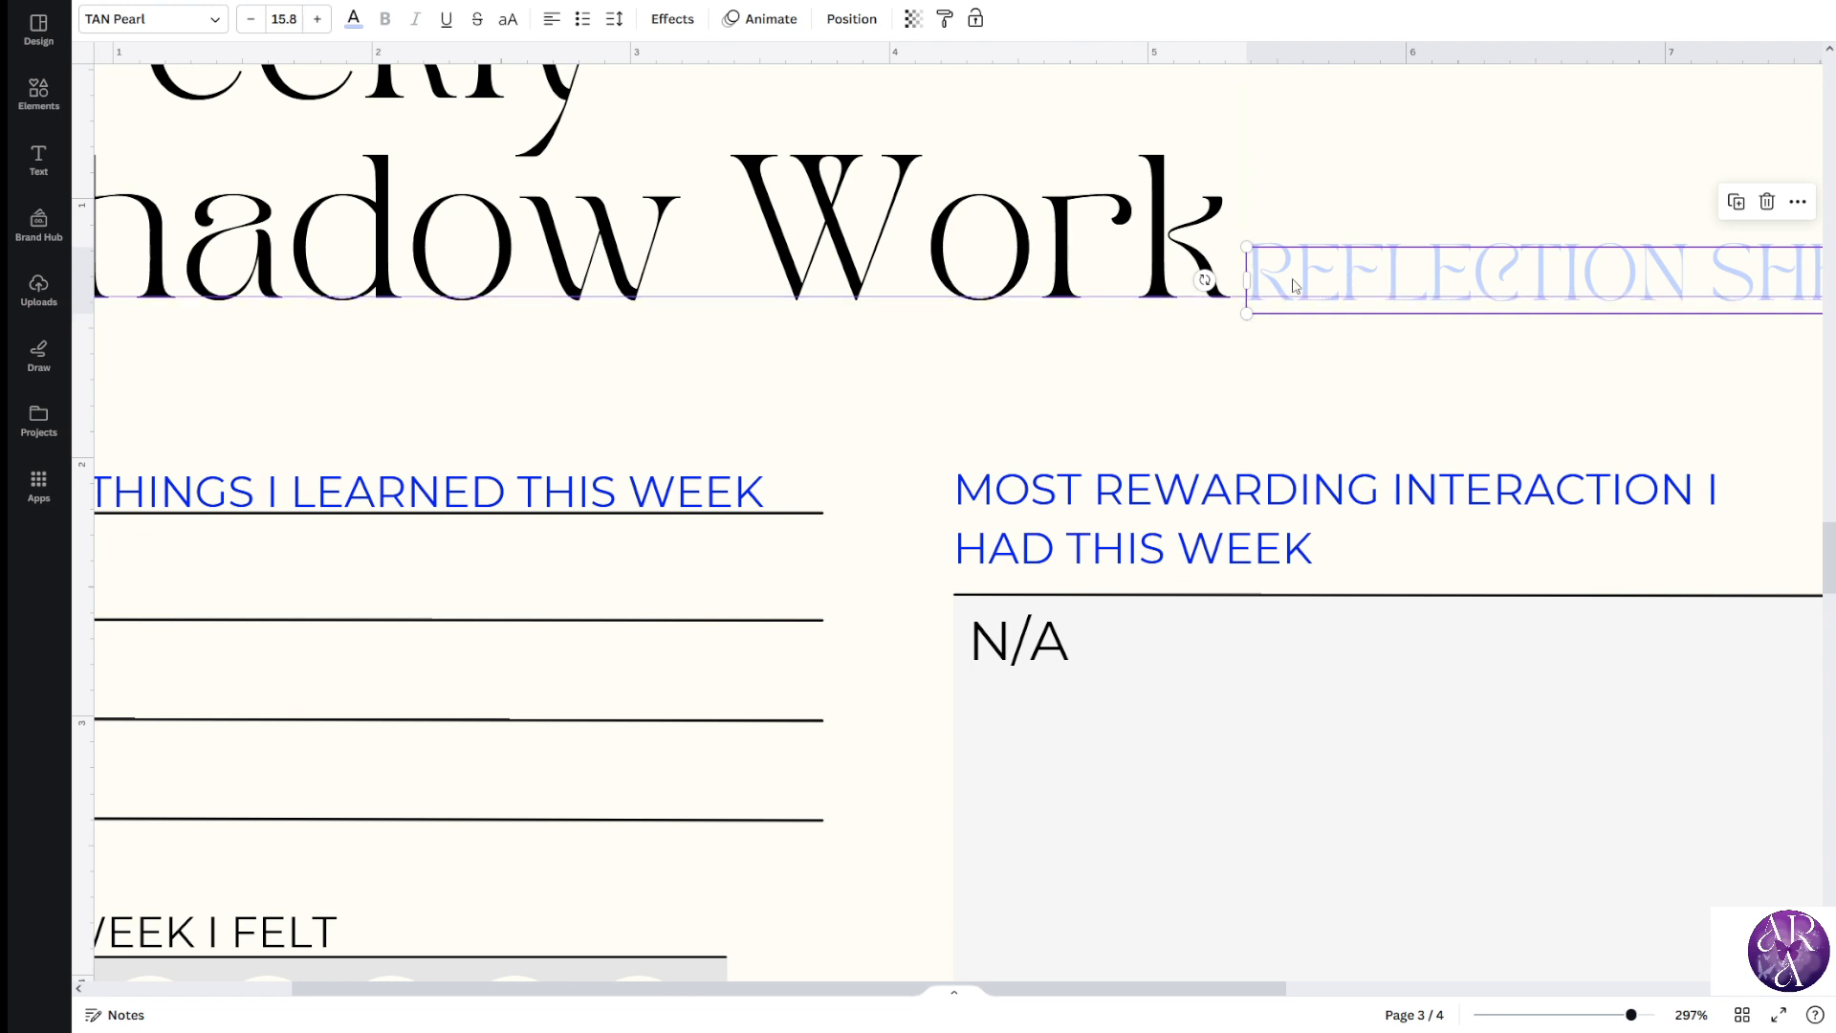
{"action": "left_click", "coordinate": [1119, 308]}
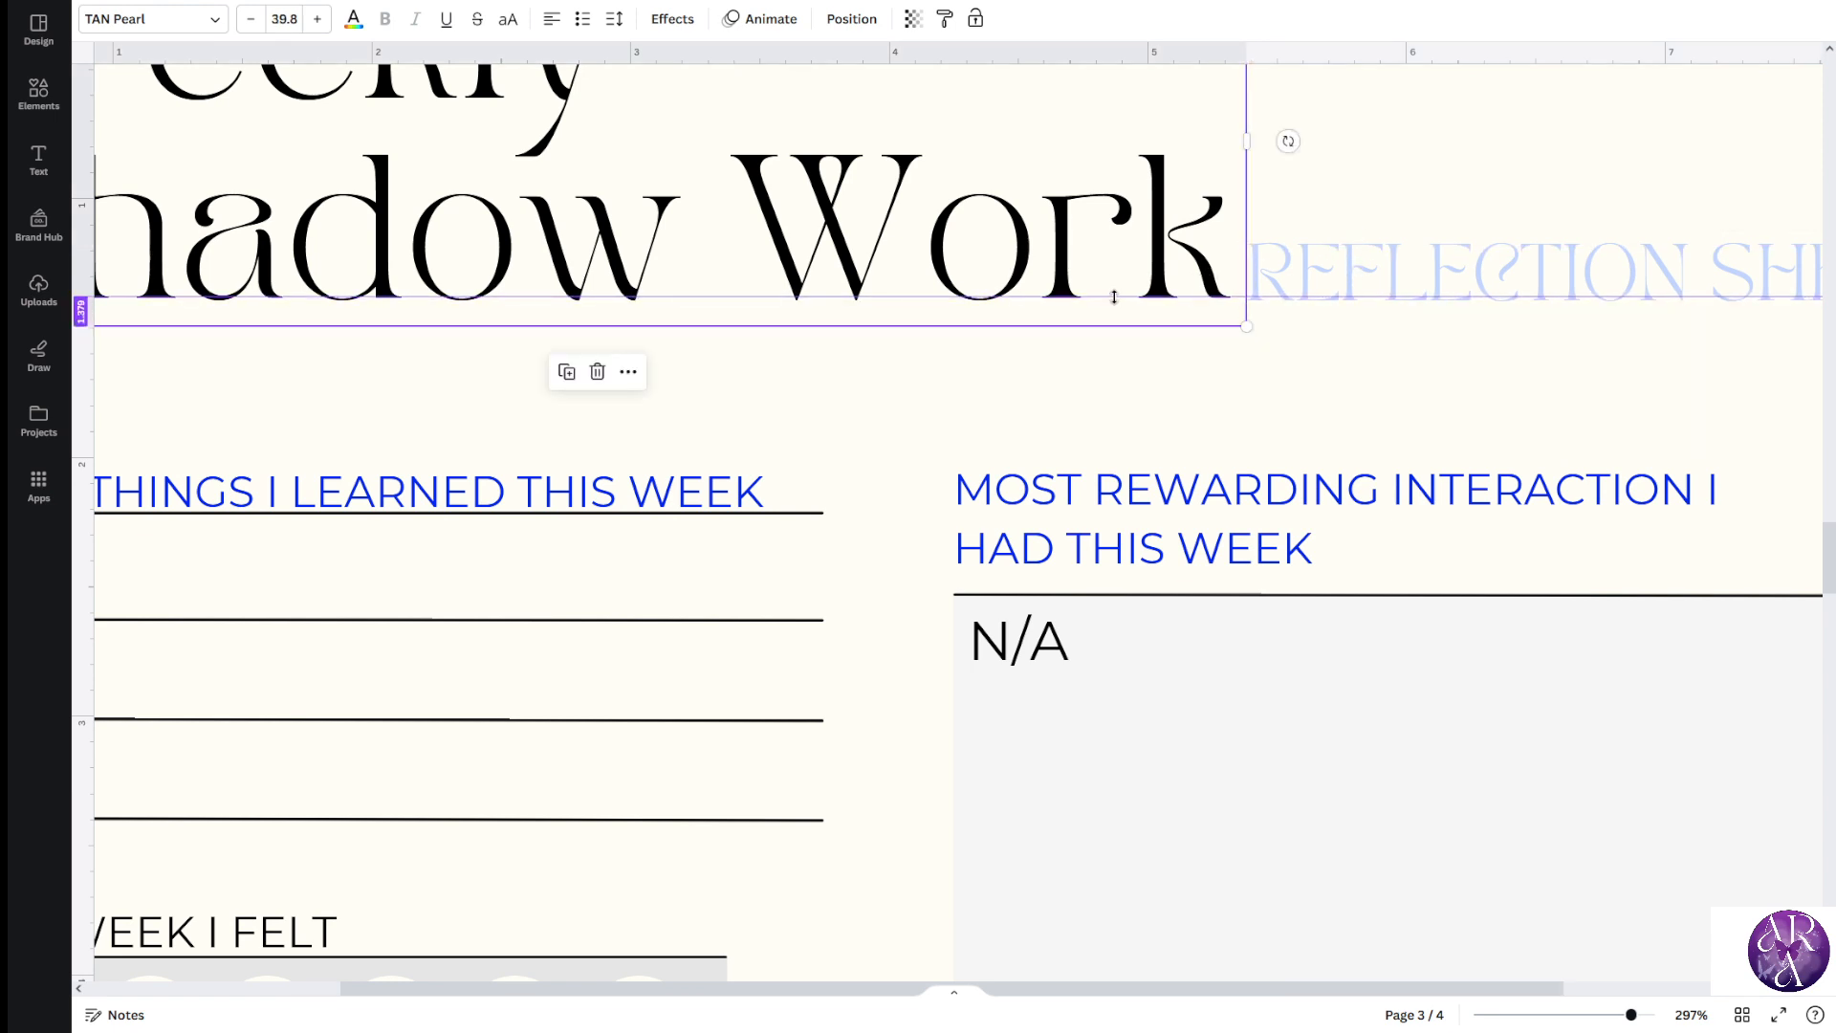
{"action": "left_click", "coordinate": [1360, 379]}
{"action": "left_click", "coordinate": [1412, 278]}
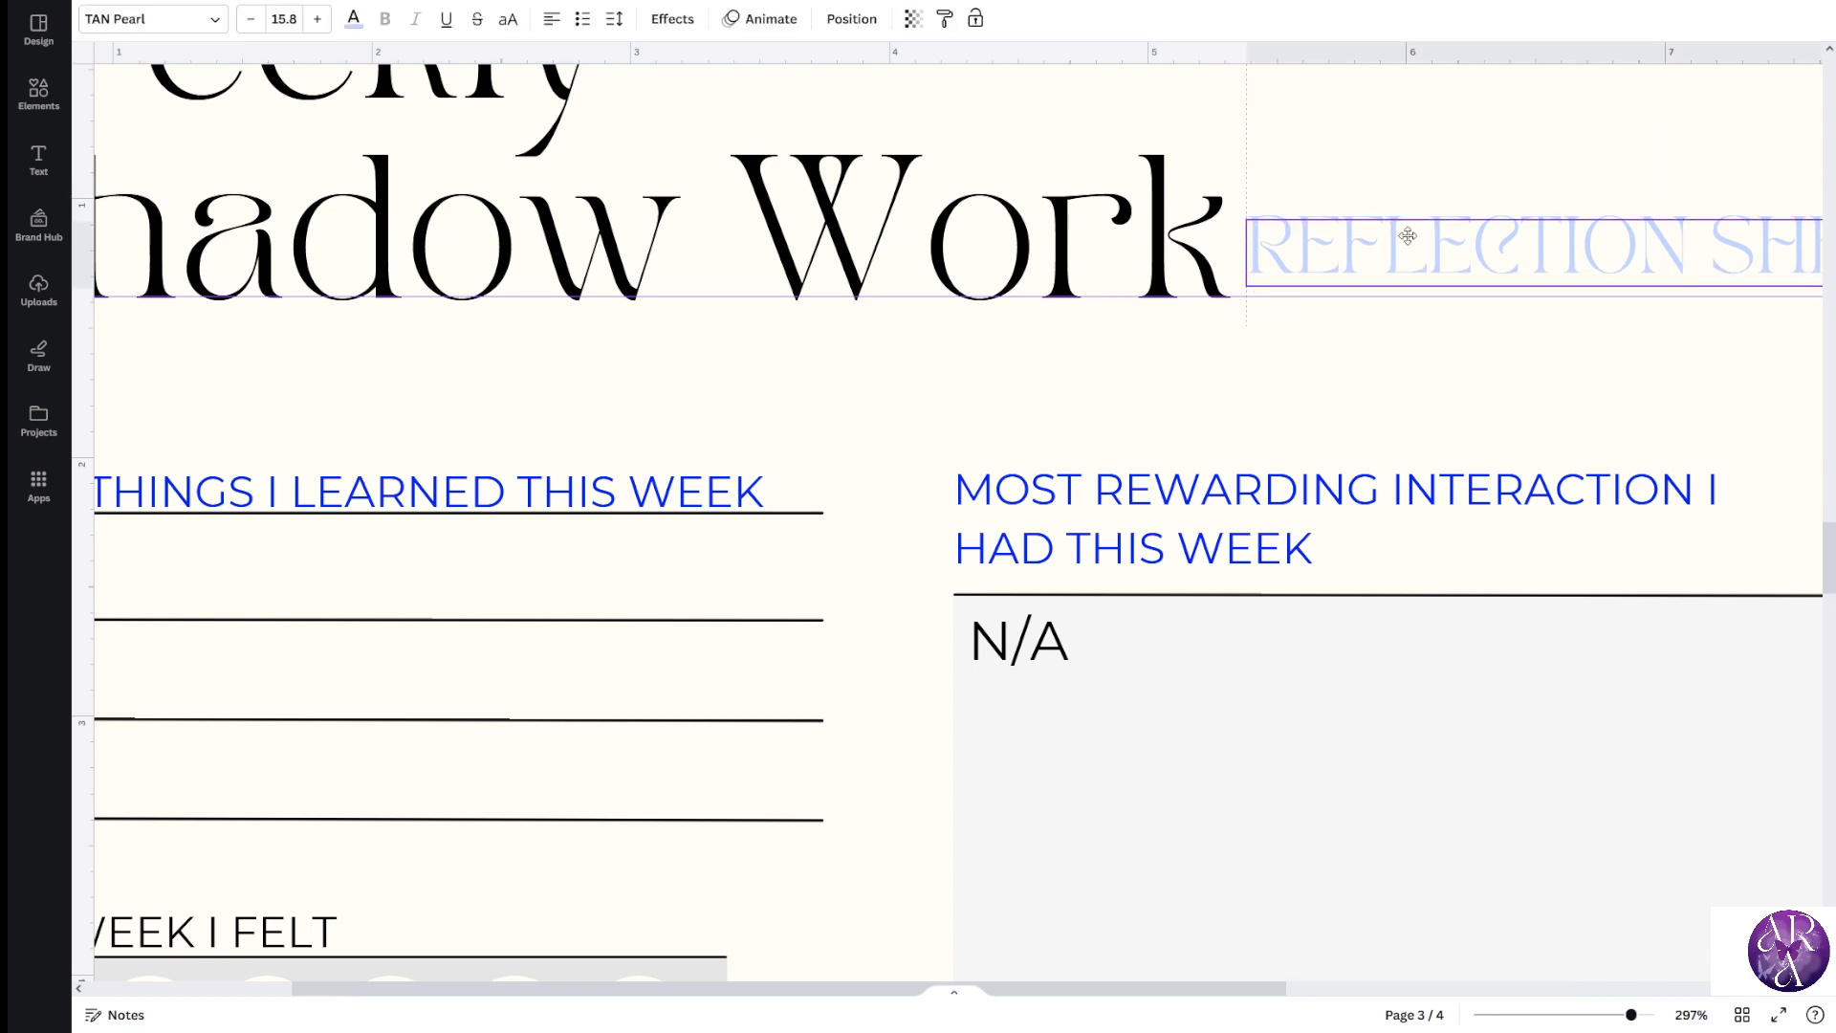
{"action": "left_click", "coordinate": [1406, 256]}
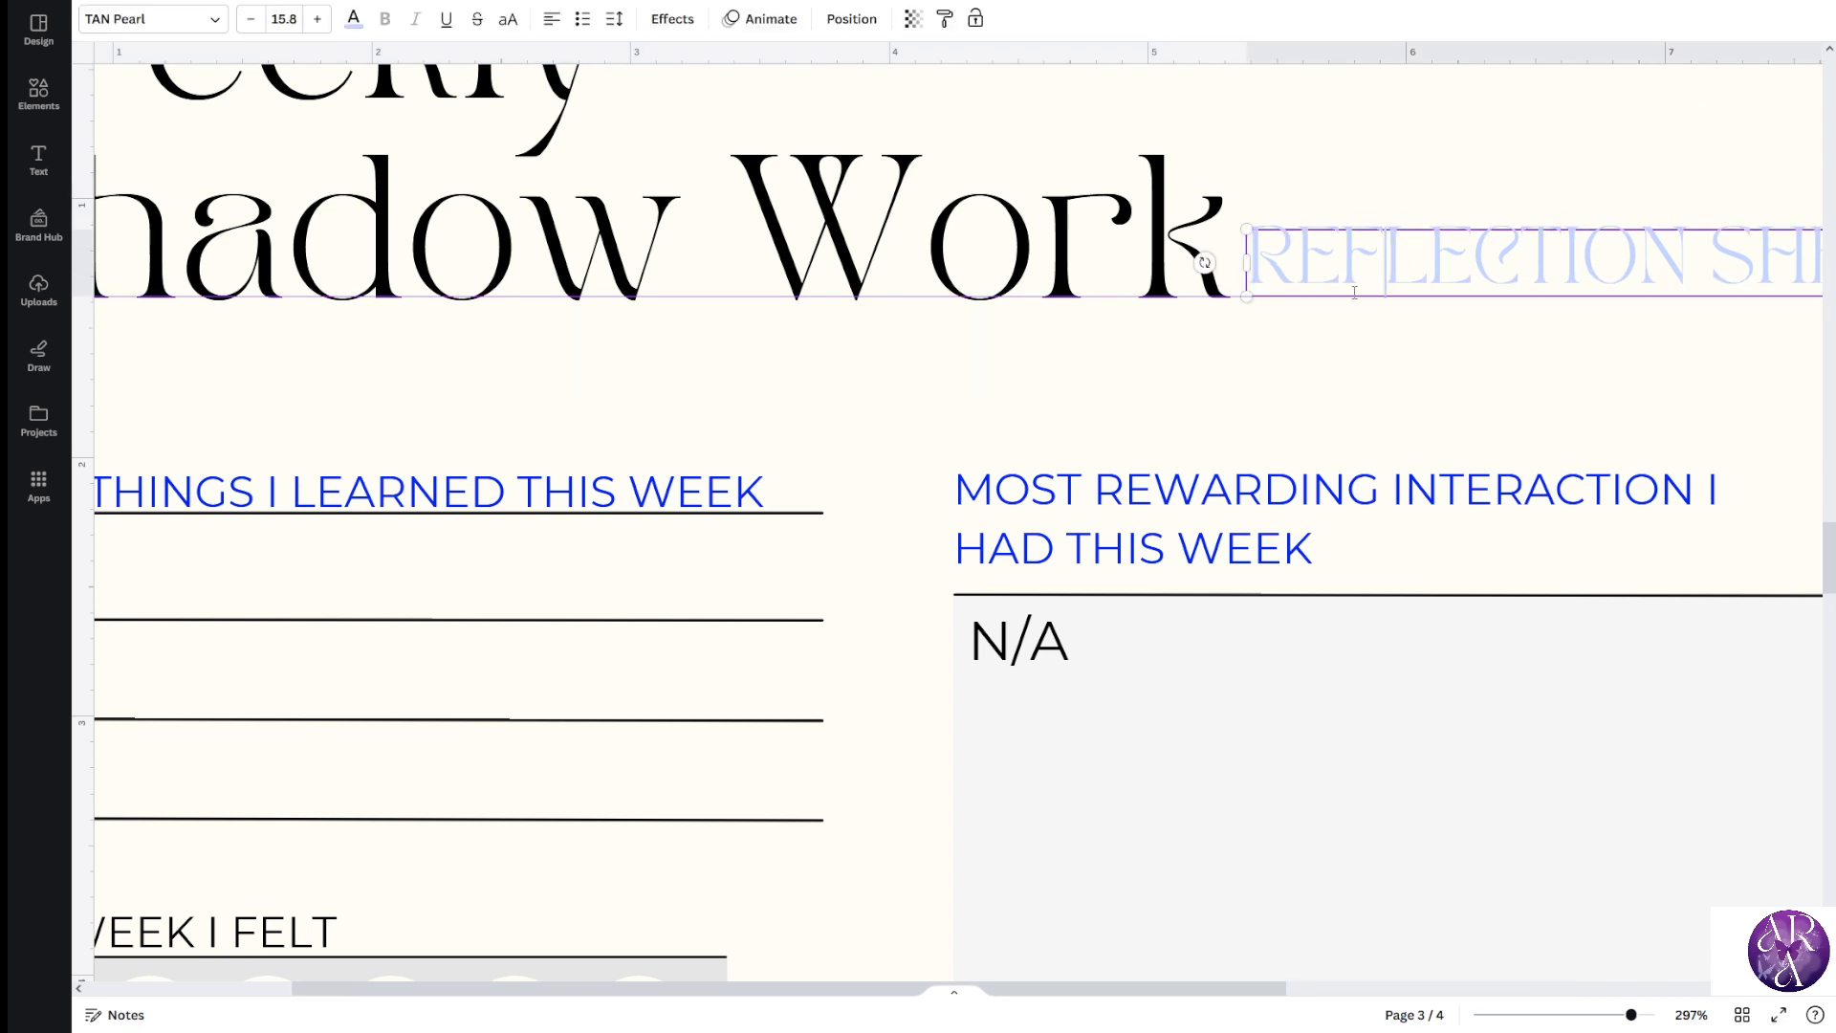
{"action": "scroll", "coordinate": [1250, 346], "scroll_direction": "down", "scroll_amount": 4}
{"action": "scroll", "coordinate": [1251, 381], "scroll_direction": "up", "scroll_amount": 3}
{"action": "left_click", "coordinate": [1203, 226]}
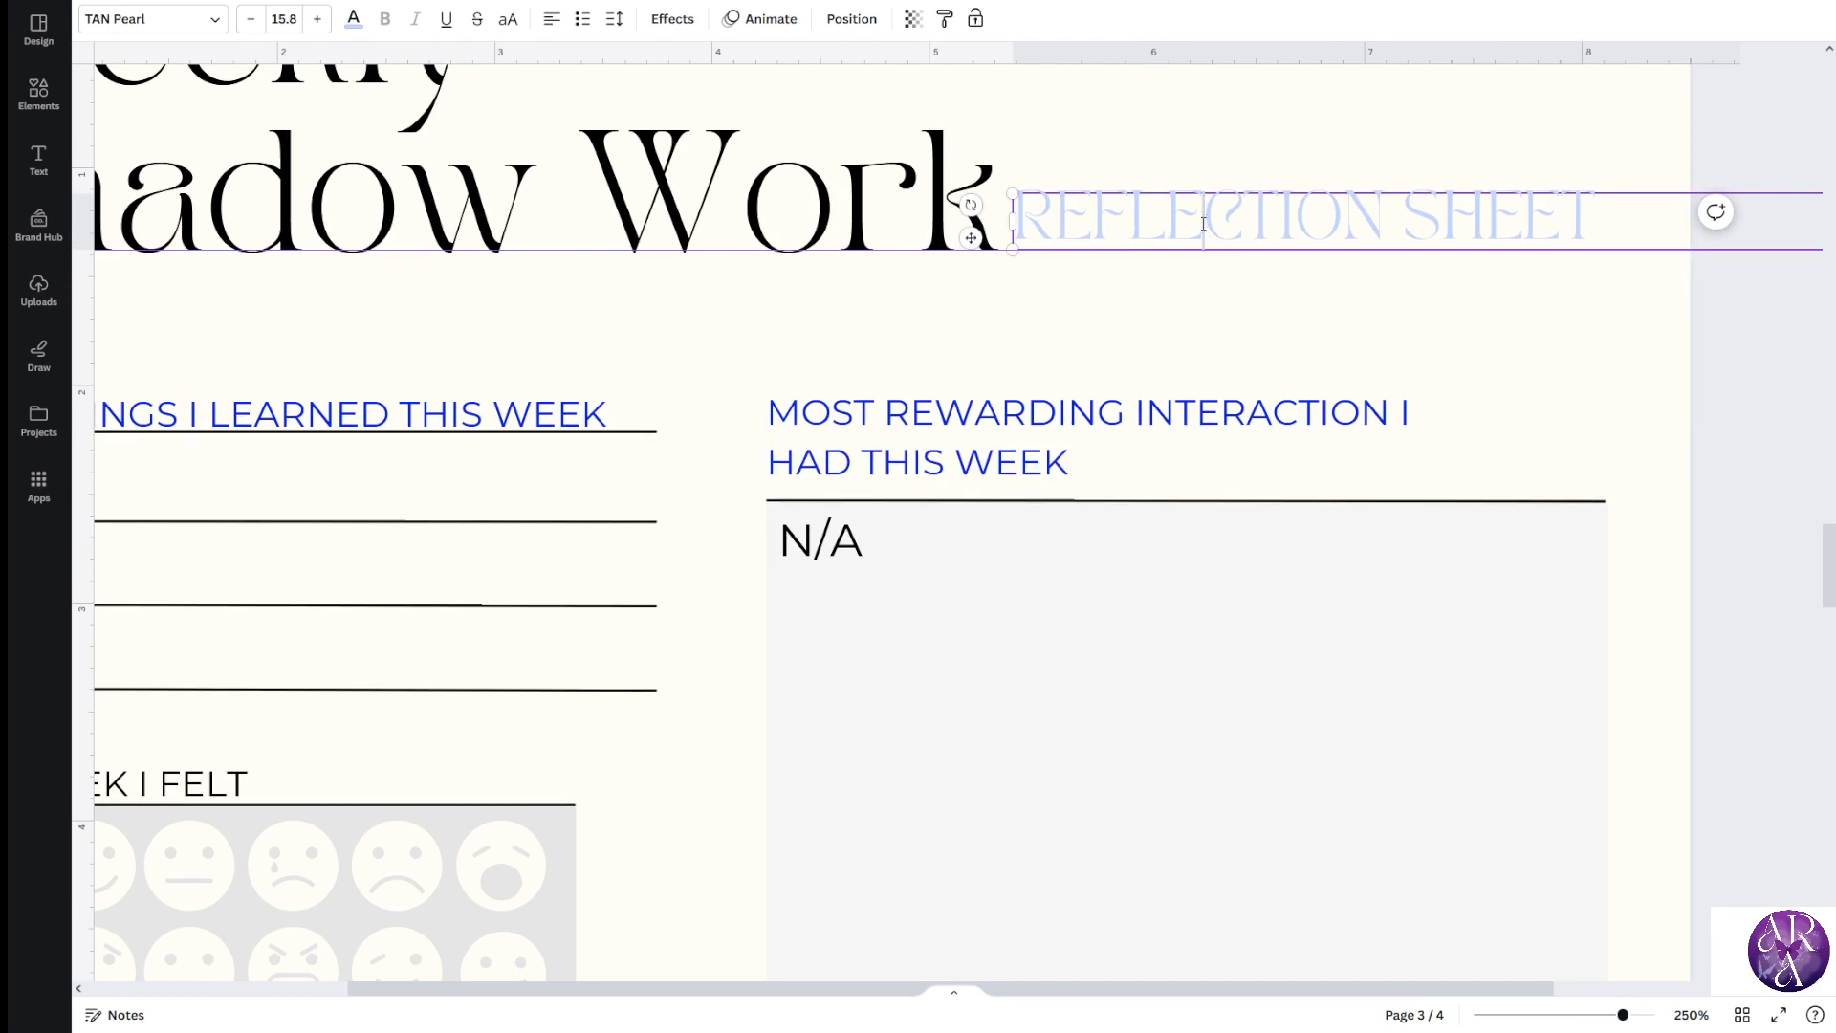
{"action": "left_click", "coordinate": [1180, 308]}
{"action": "left_click_drag", "start_coordinate": [1159, 210], "coordinate": [1157, 220]}
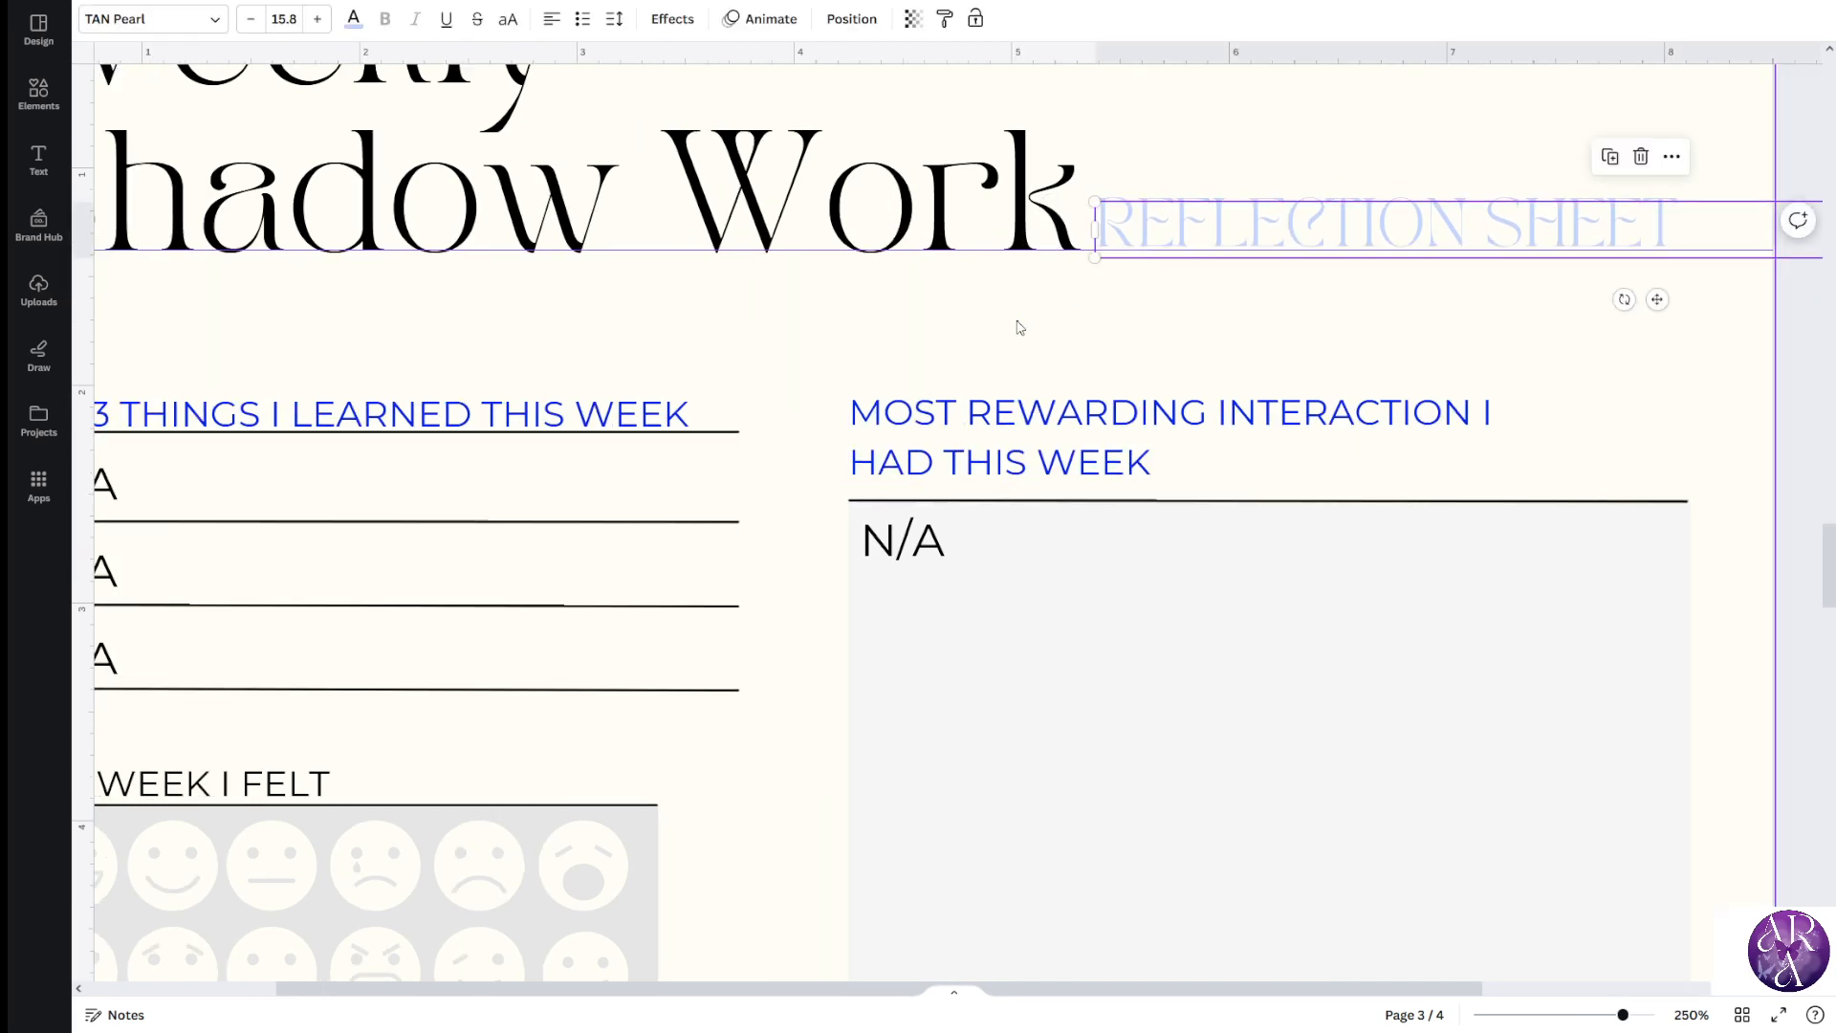
{"action": "left_click", "coordinate": [1014, 325]}
Move the horizontal guide away from the title down to about 9.87 on the page's vertical ruler
{"action": "scroll", "coordinate": [1013, 328], "scroll_direction": "down", "scroll_amount": 6}
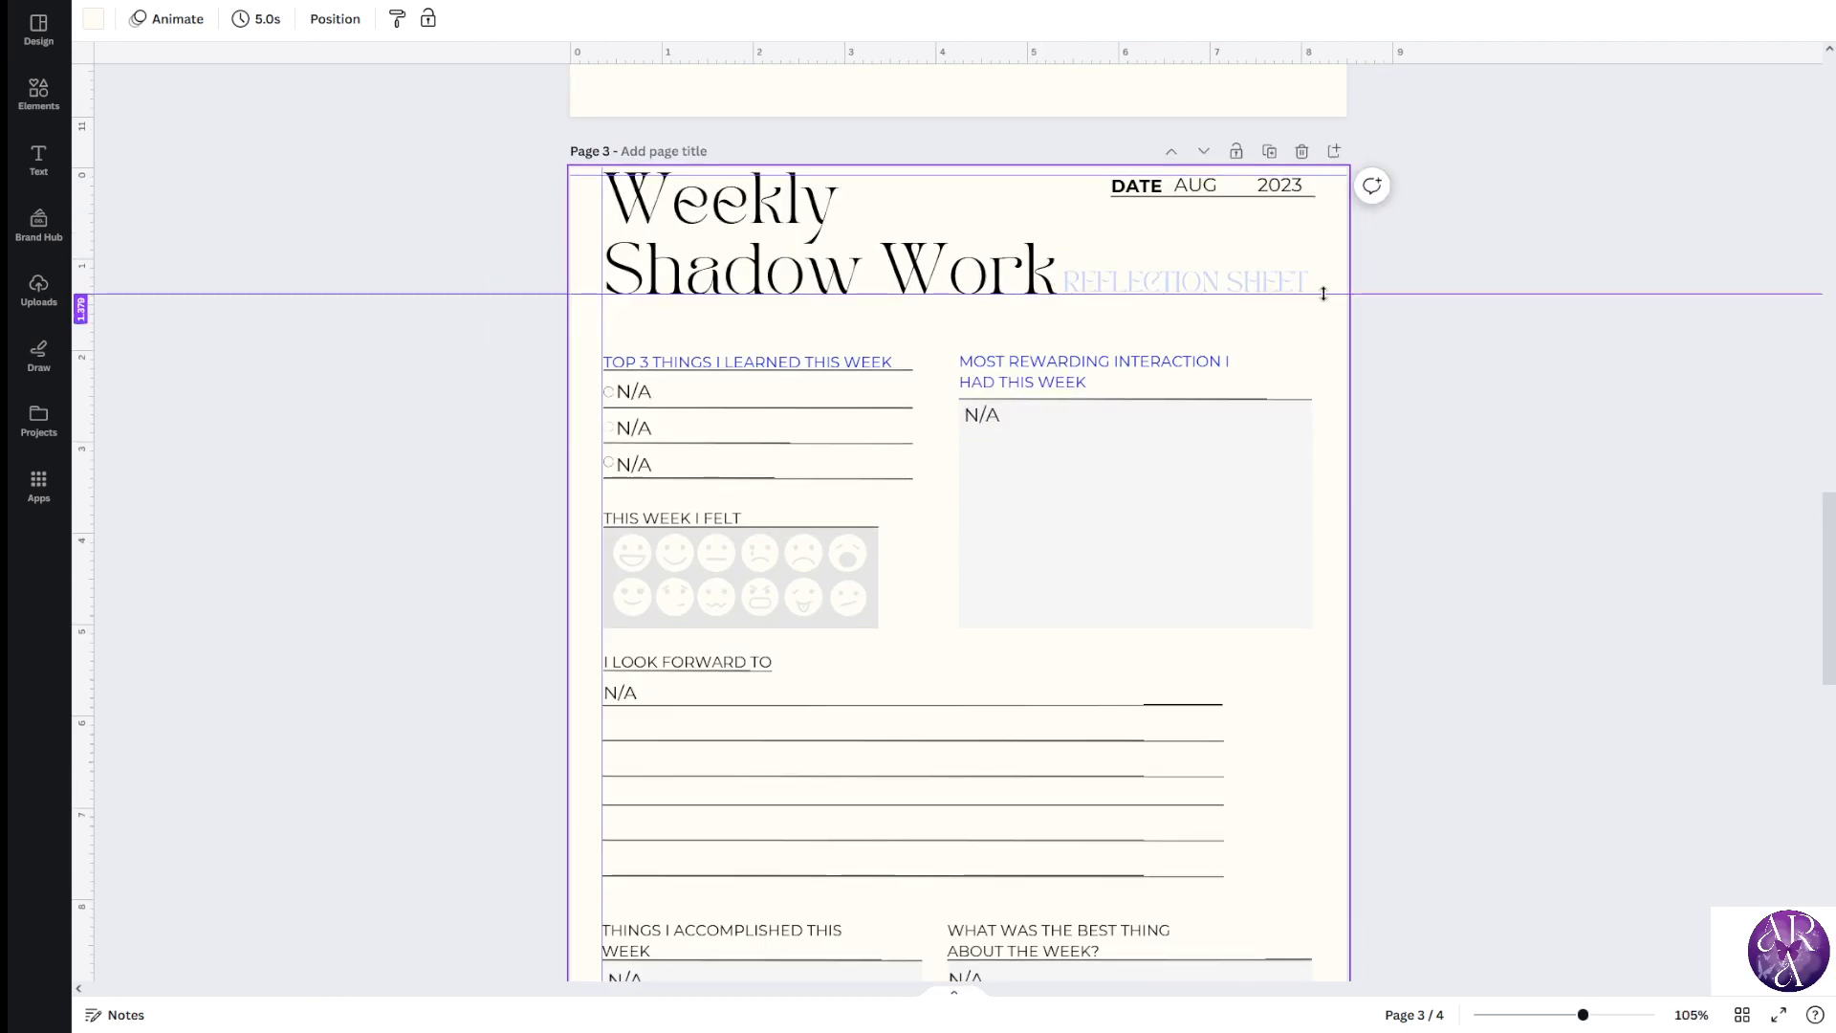
{"action": "scroll", "coordinate": [1271, 422], "scroll_direction": "down", "scroll_amount": 2}
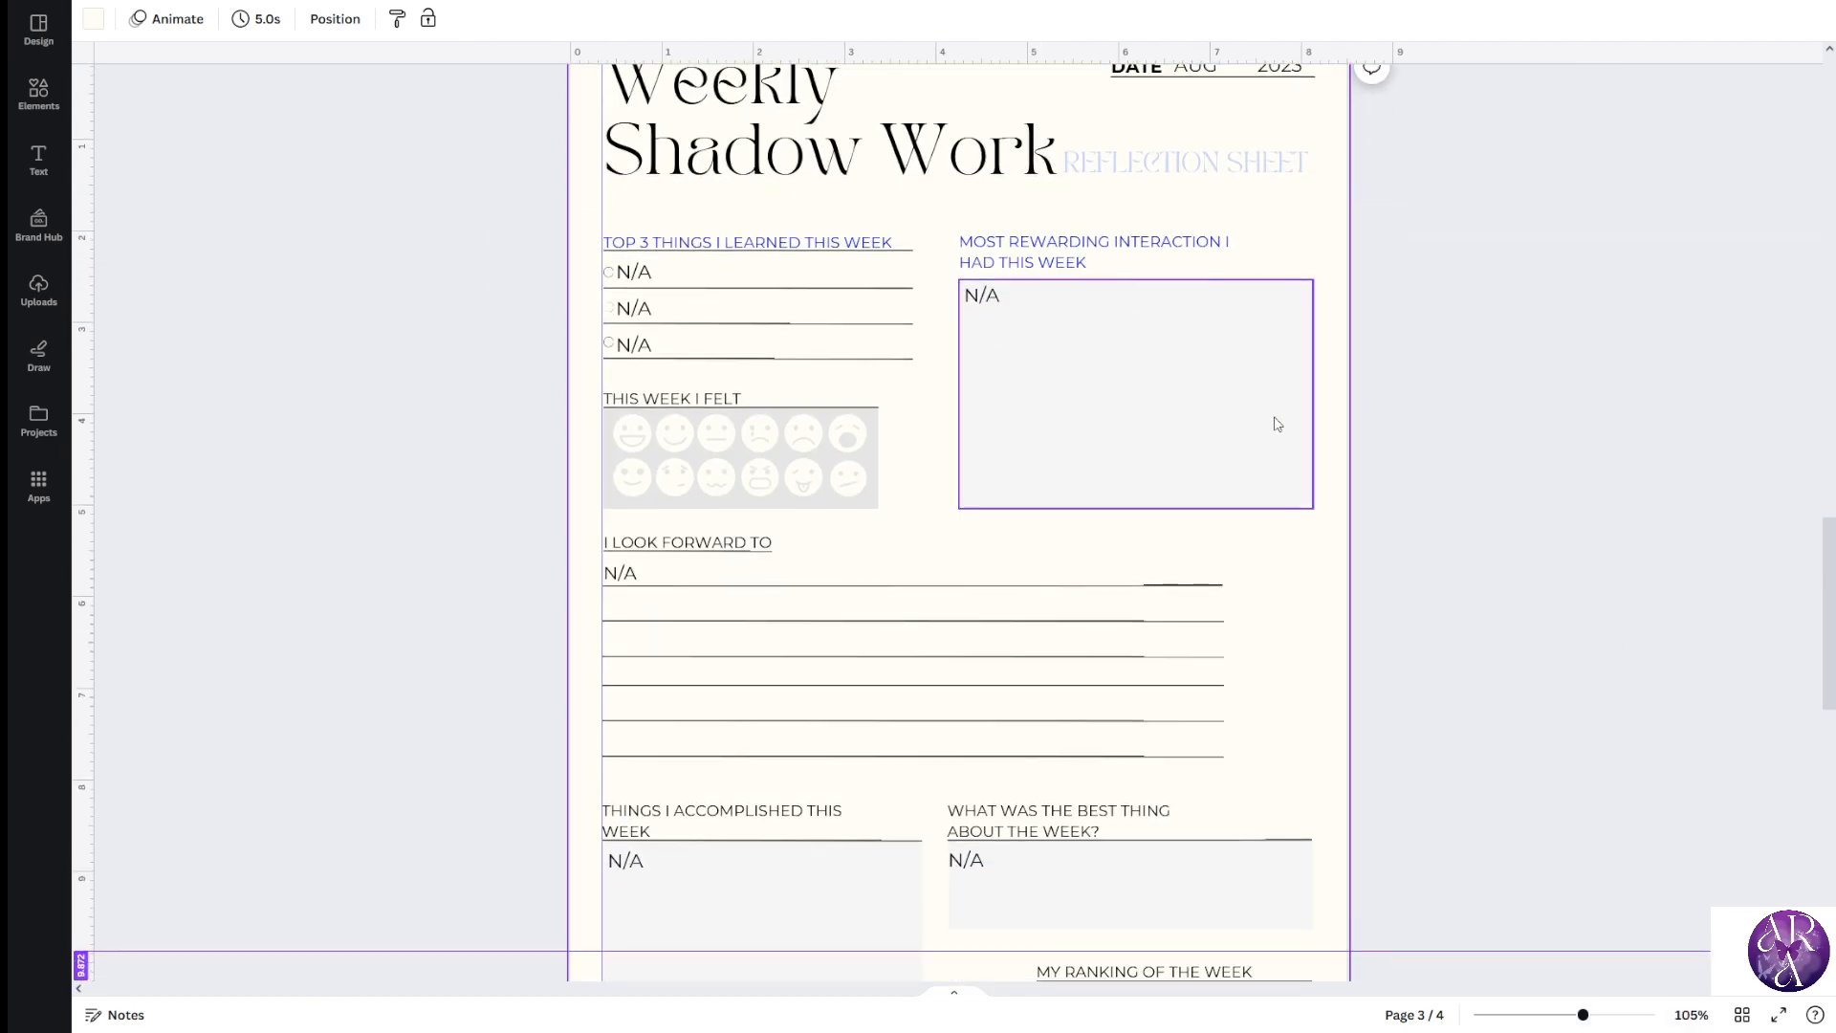
{"action": "scroll", "coordinate": [1147, 287], "scroll_direction": "up", "scroll_amount": 2}
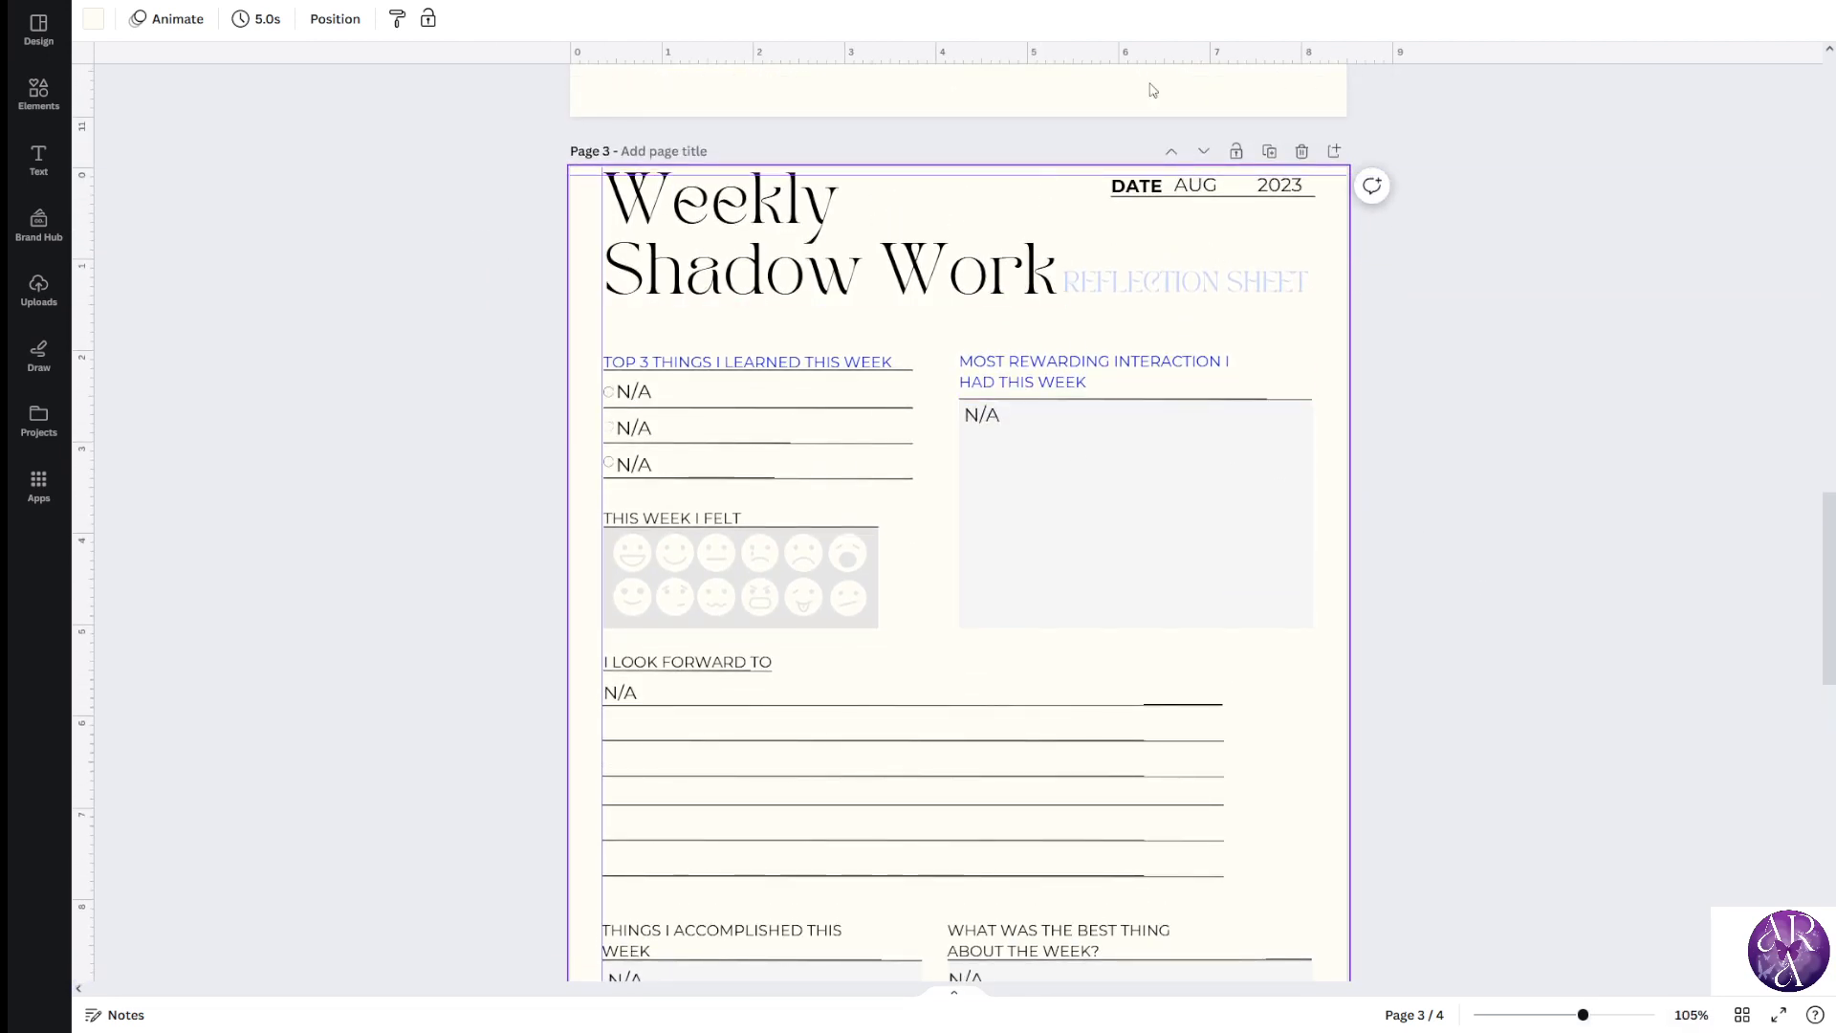
Try a copy of the "REFLECTION SHEET" subtitle directly beneath the title and delete that copy
{"action": "left_click", "coordinate": [1162, 286]}
{"action": "left_click_drag", "start_coordinate": [1162, 286], "coordinate": [744, 324]}
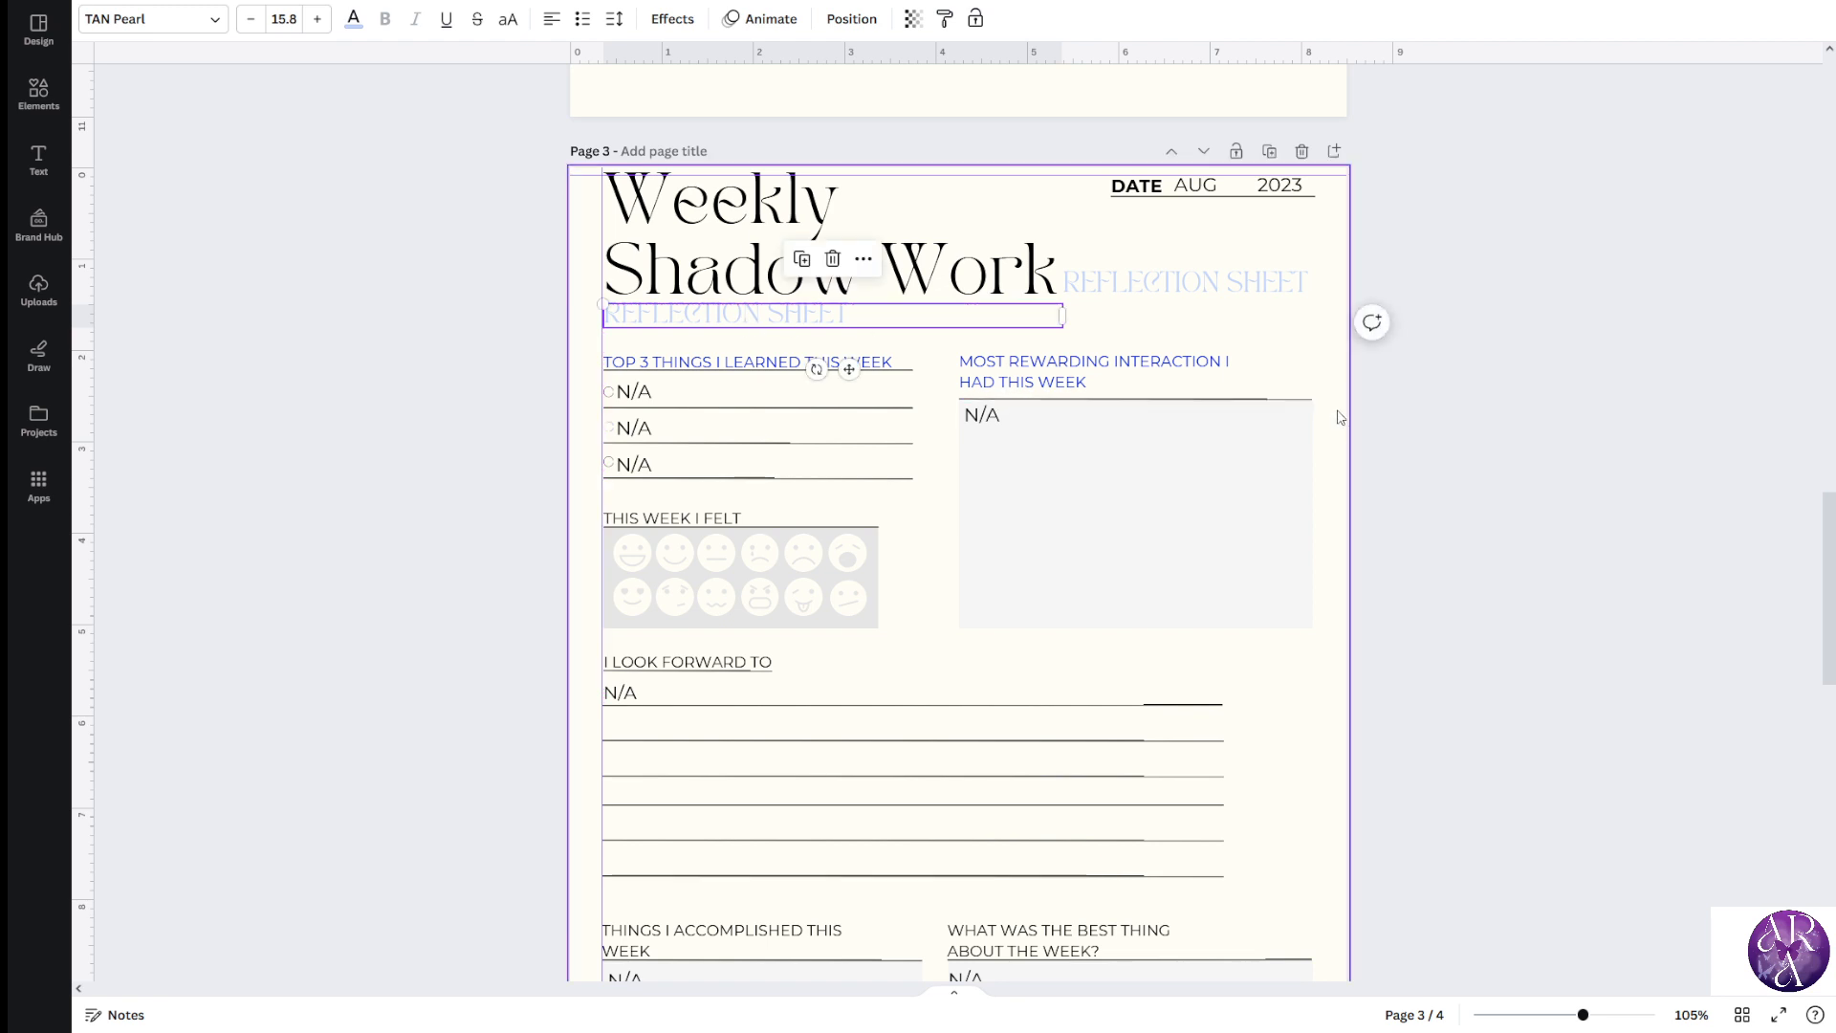
{"action": "left_click", "coordinate": [1563, 454]}
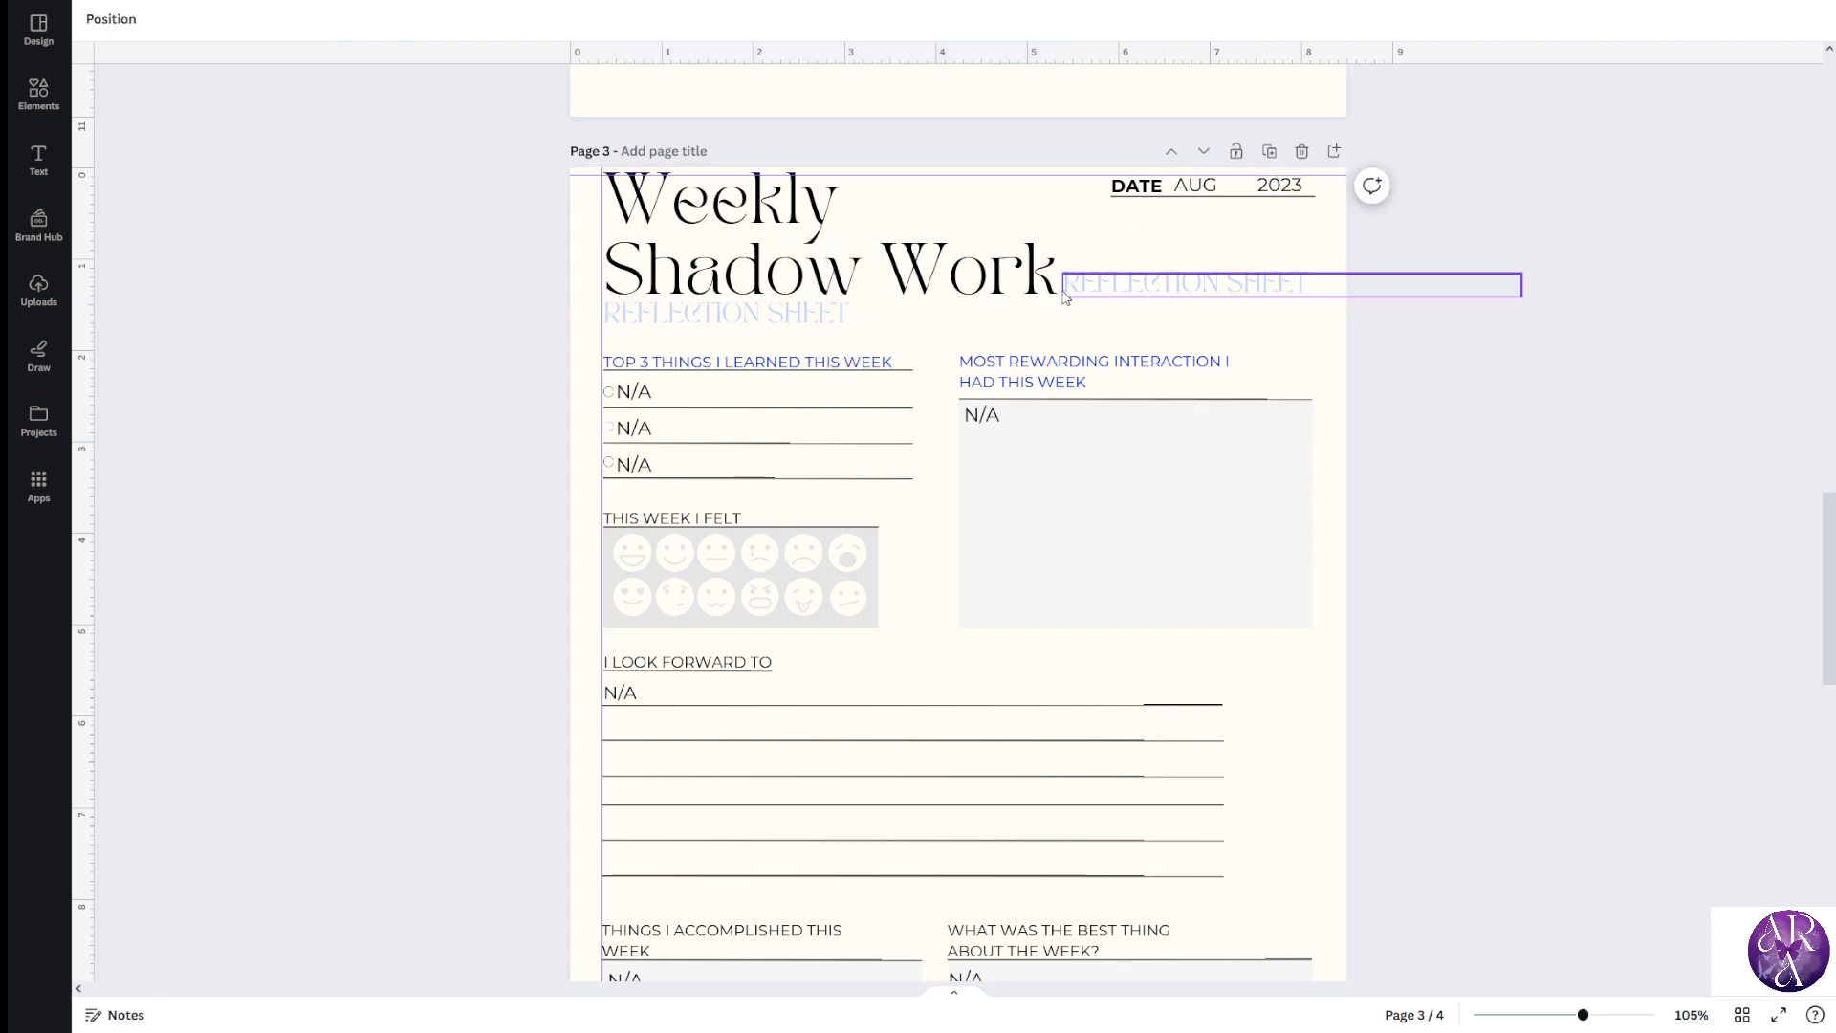
{"action": "left_click", "coordinate": [780, 331]}
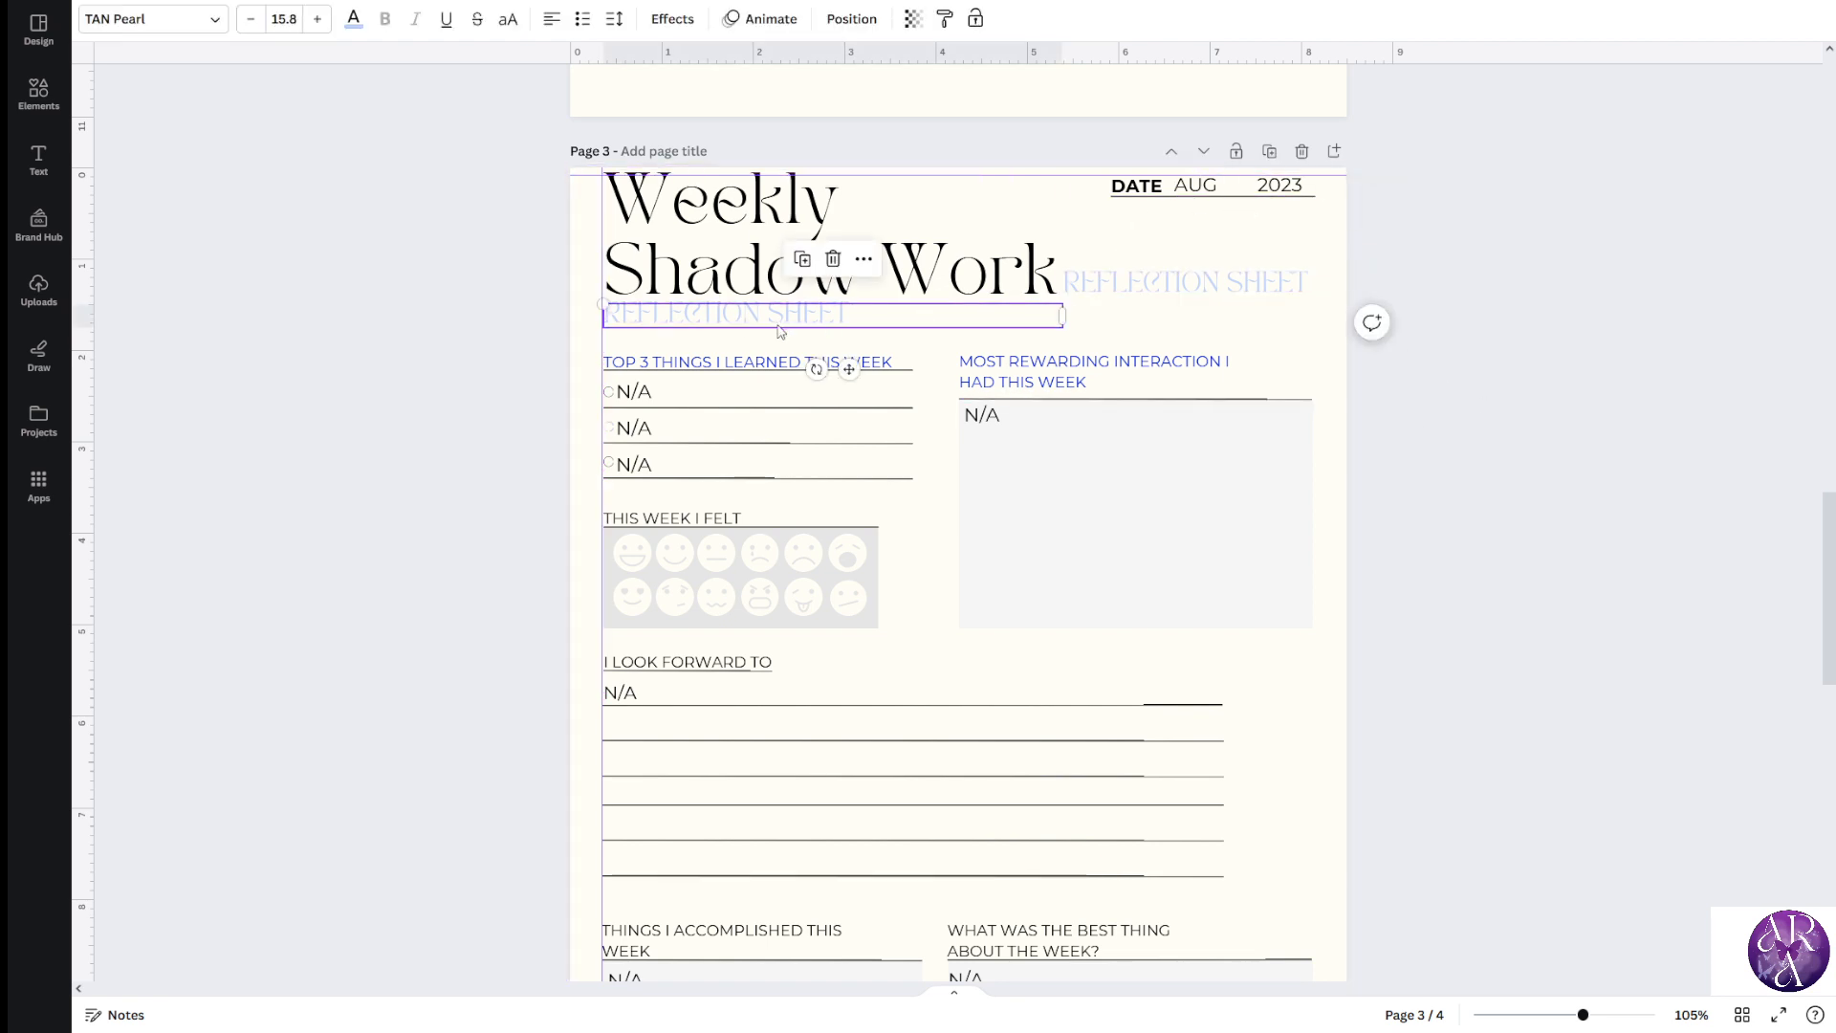
{"action": "key", "text": "Delete"}
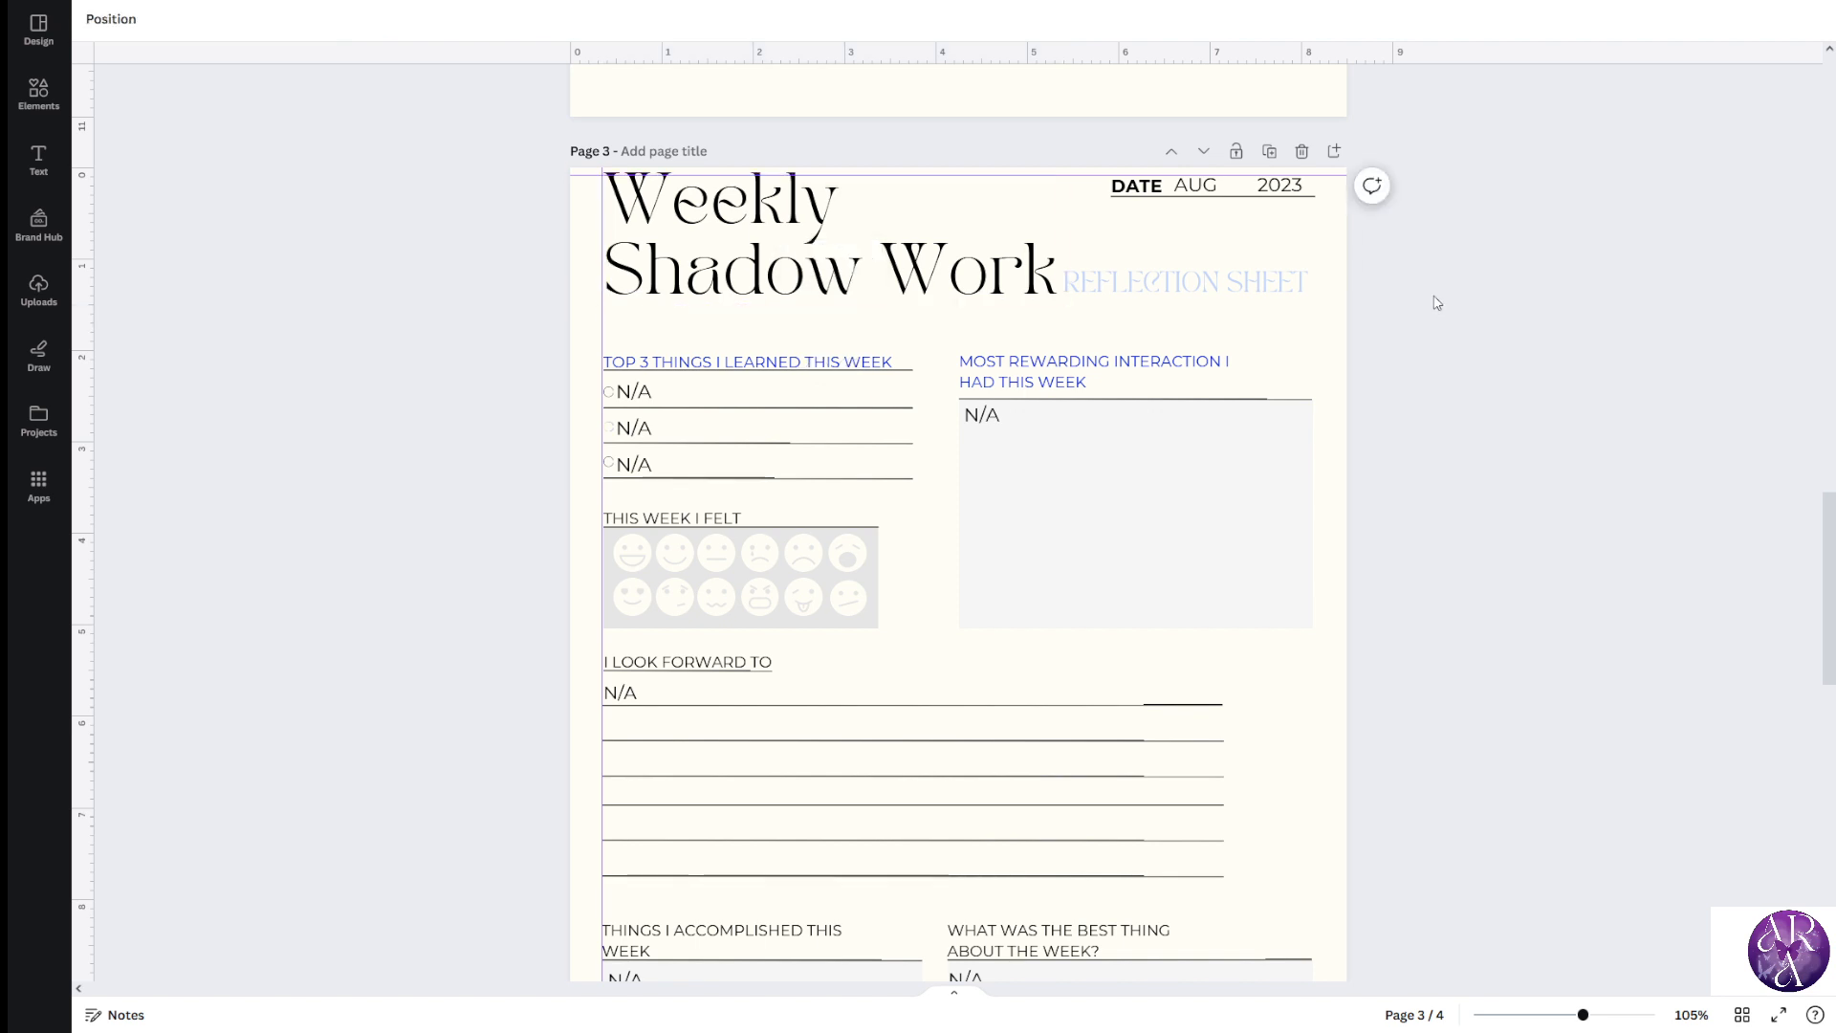
Narrow the subtitle's text box to about 2.7 wide so it ends flush with the gray box below
{"action": "left_click", "coordinate": [1281, 446]}
{"action": "left_click", "coordinate": [1314, 293]}
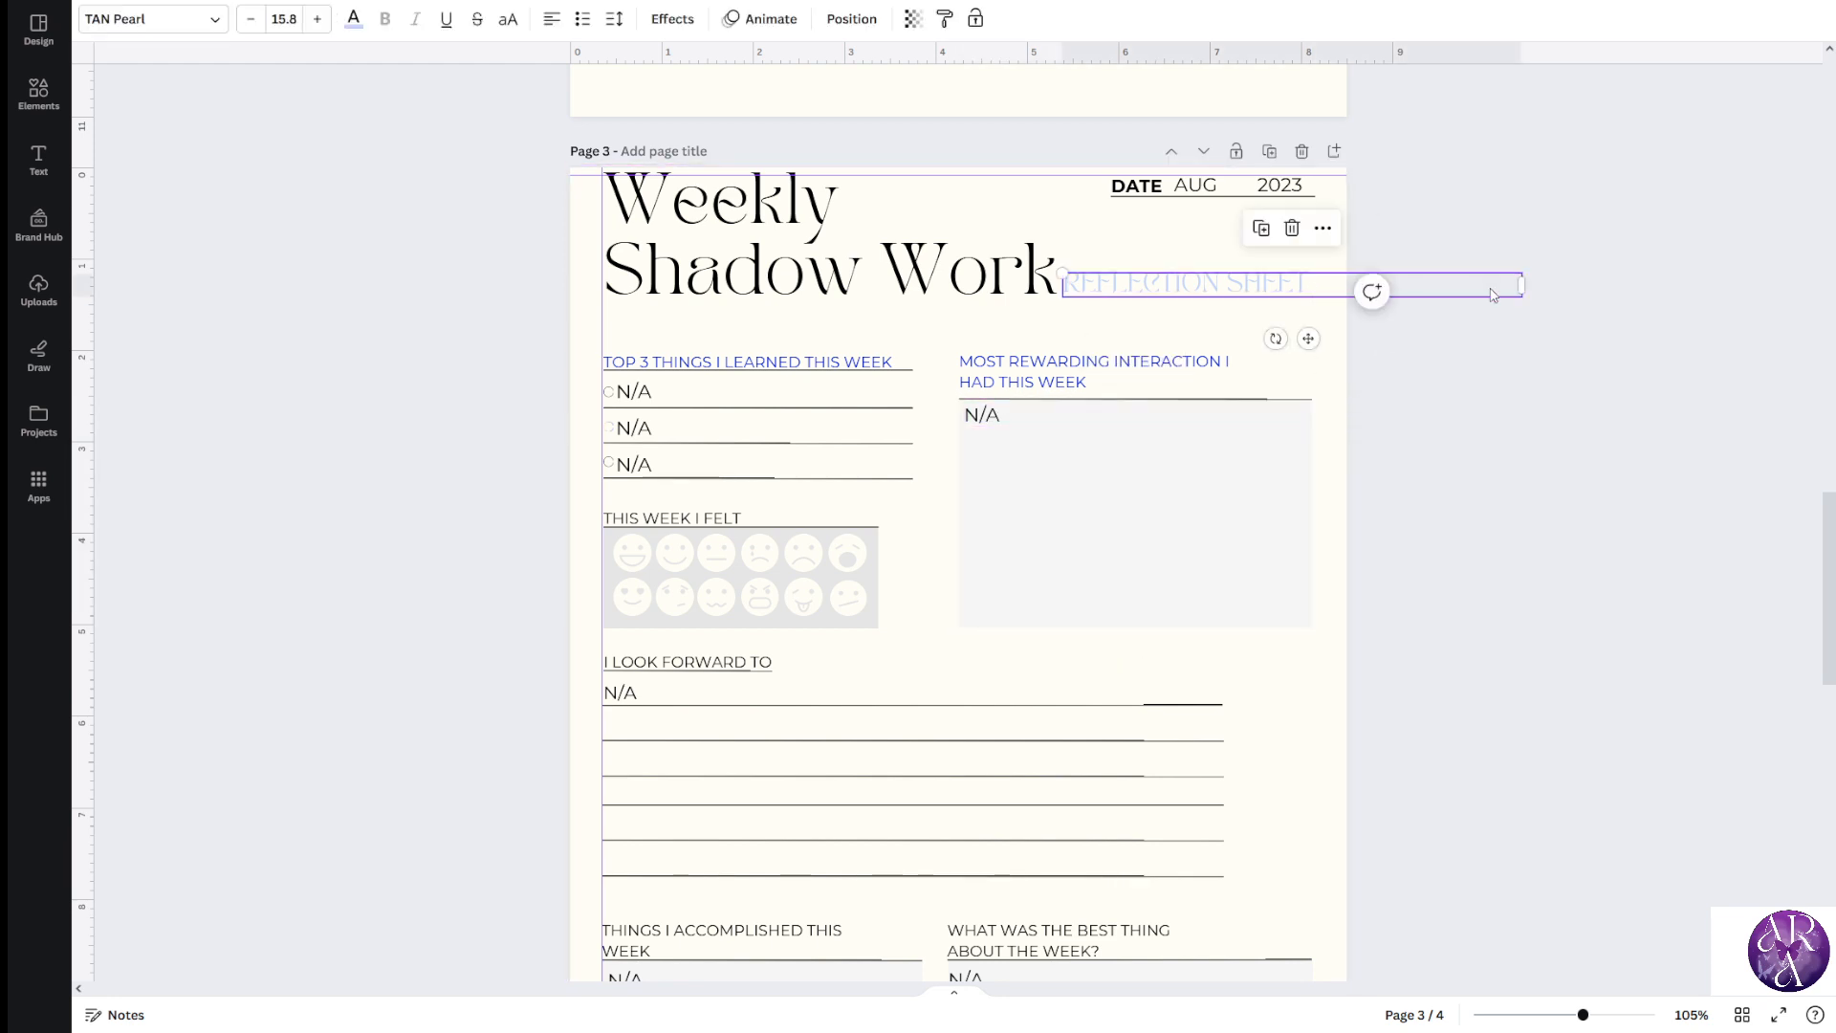
{"action": "left_click_drag", "start_coordinate": [1522, 287], "coordinate": [1313, 287]}
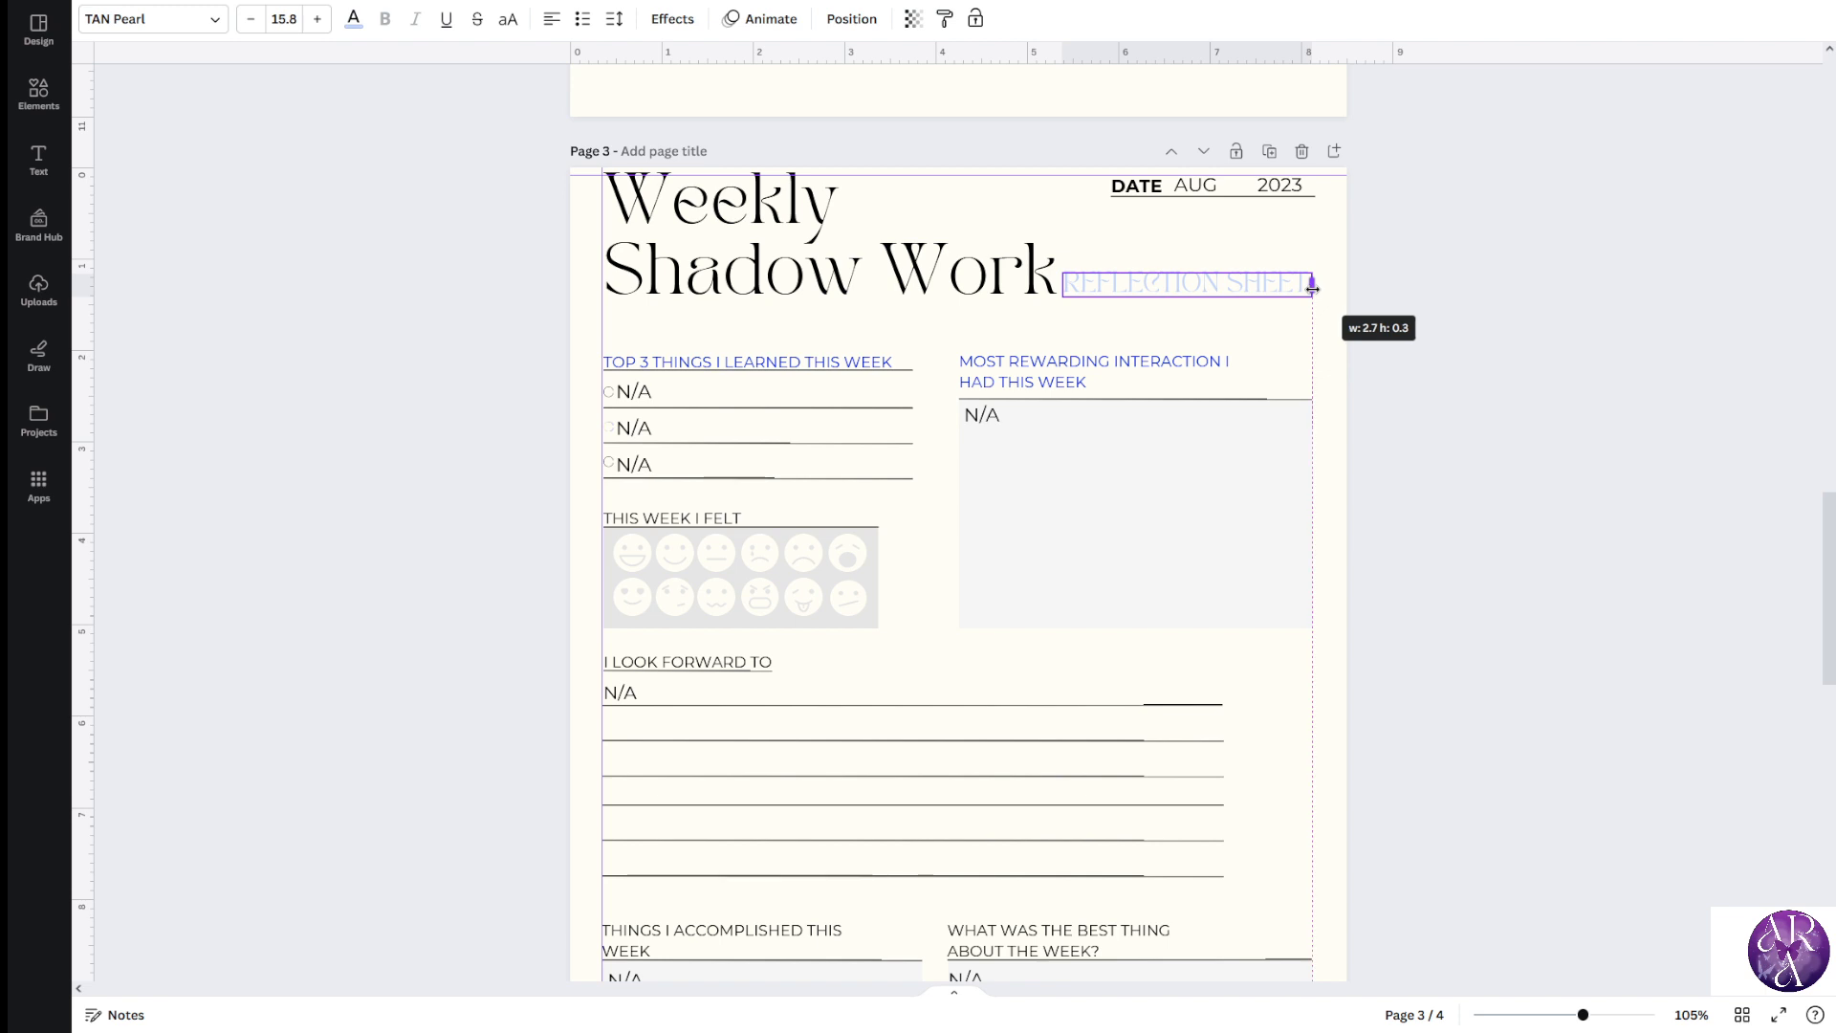
{"action": "left_click", "coordinate": [1497, 407]}
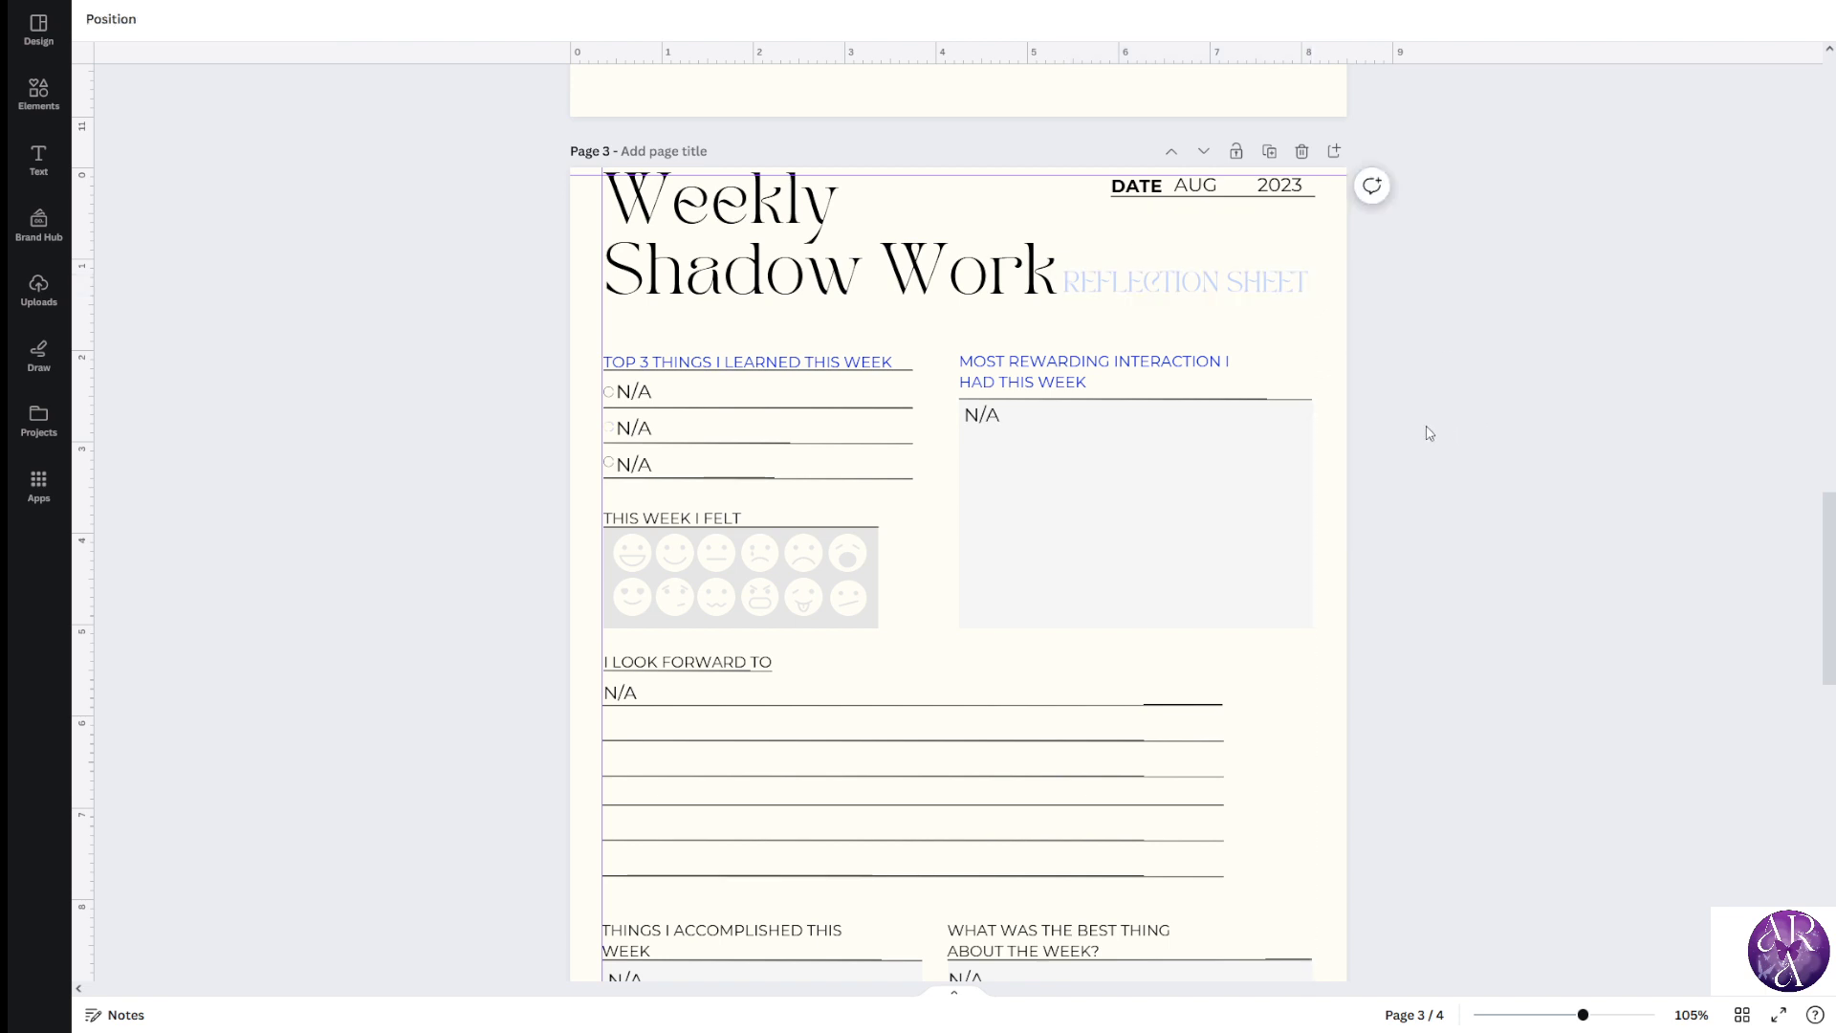
Enter the day "07" between "AUG" and "2023" in the page 3 date, keeping the date on one line
{"action": "left_click", "coordinate": [1238, 194]}
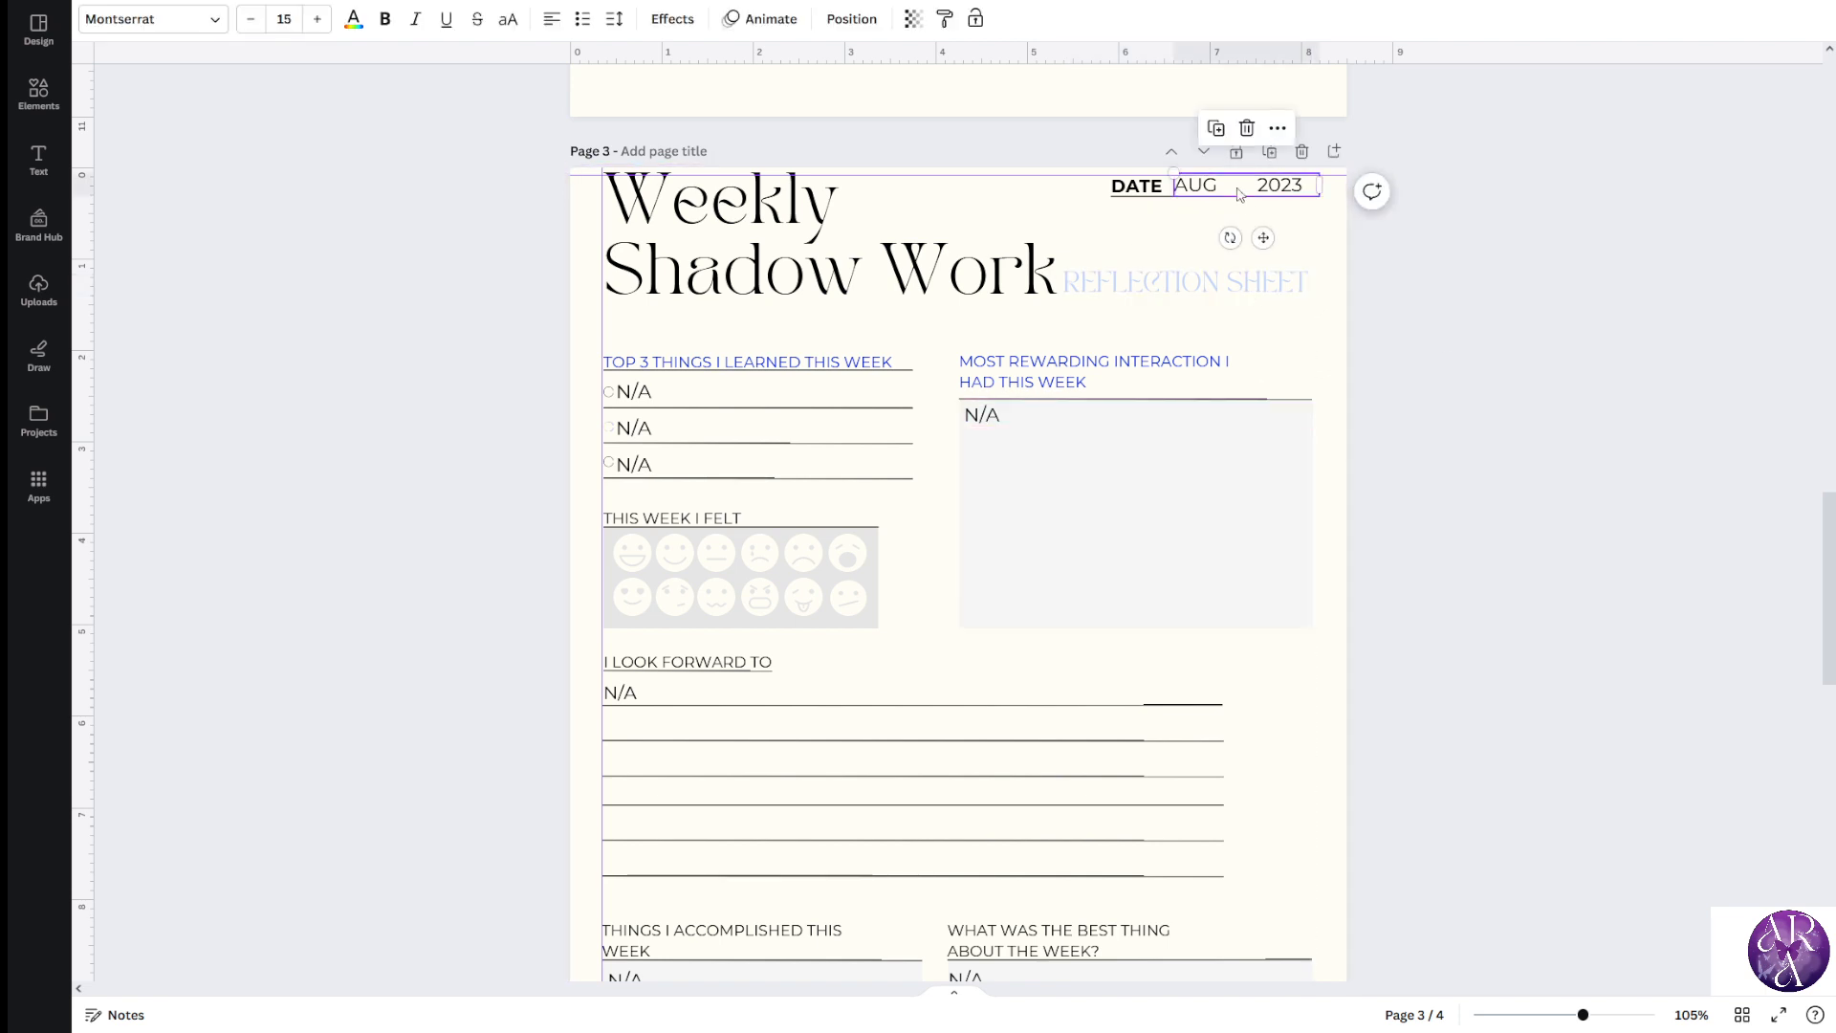
{"action": "type", "text": "07"}
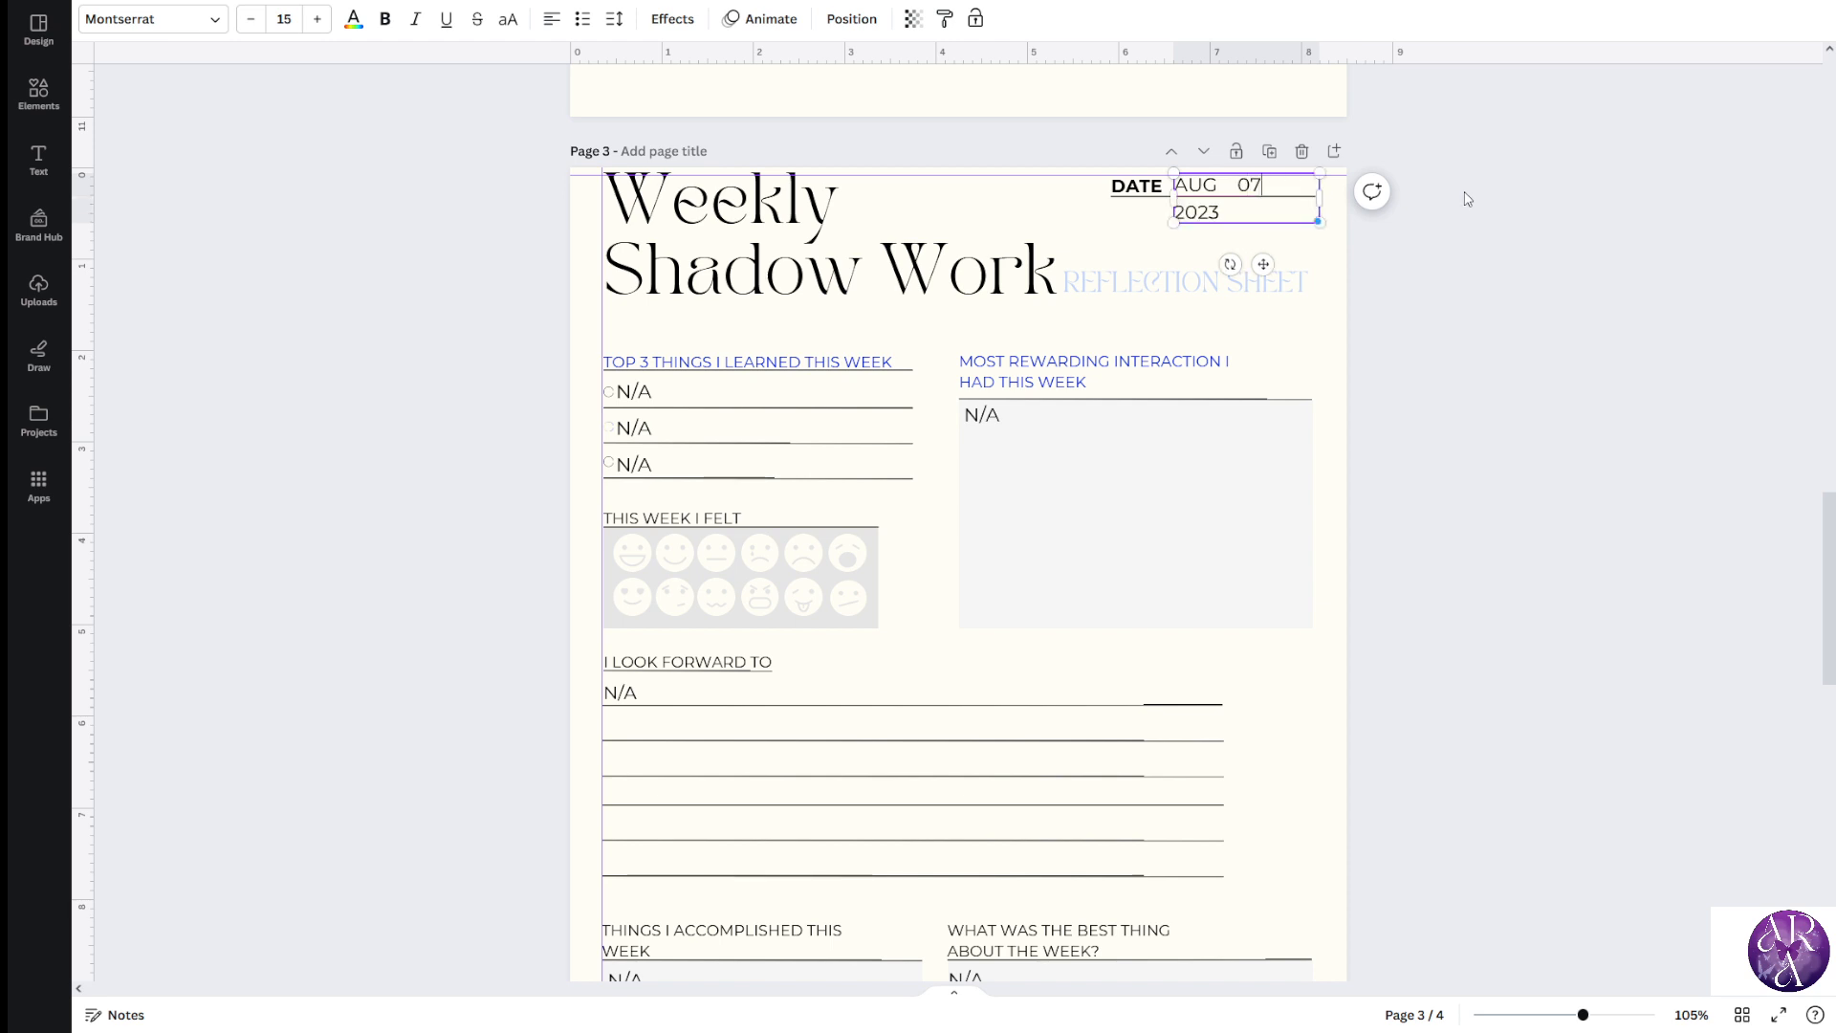
{"action": "key", "text": "BackSpace"}
{"action": "type", "text": "7"}
{"action": "key", "text": "BackSpace"}
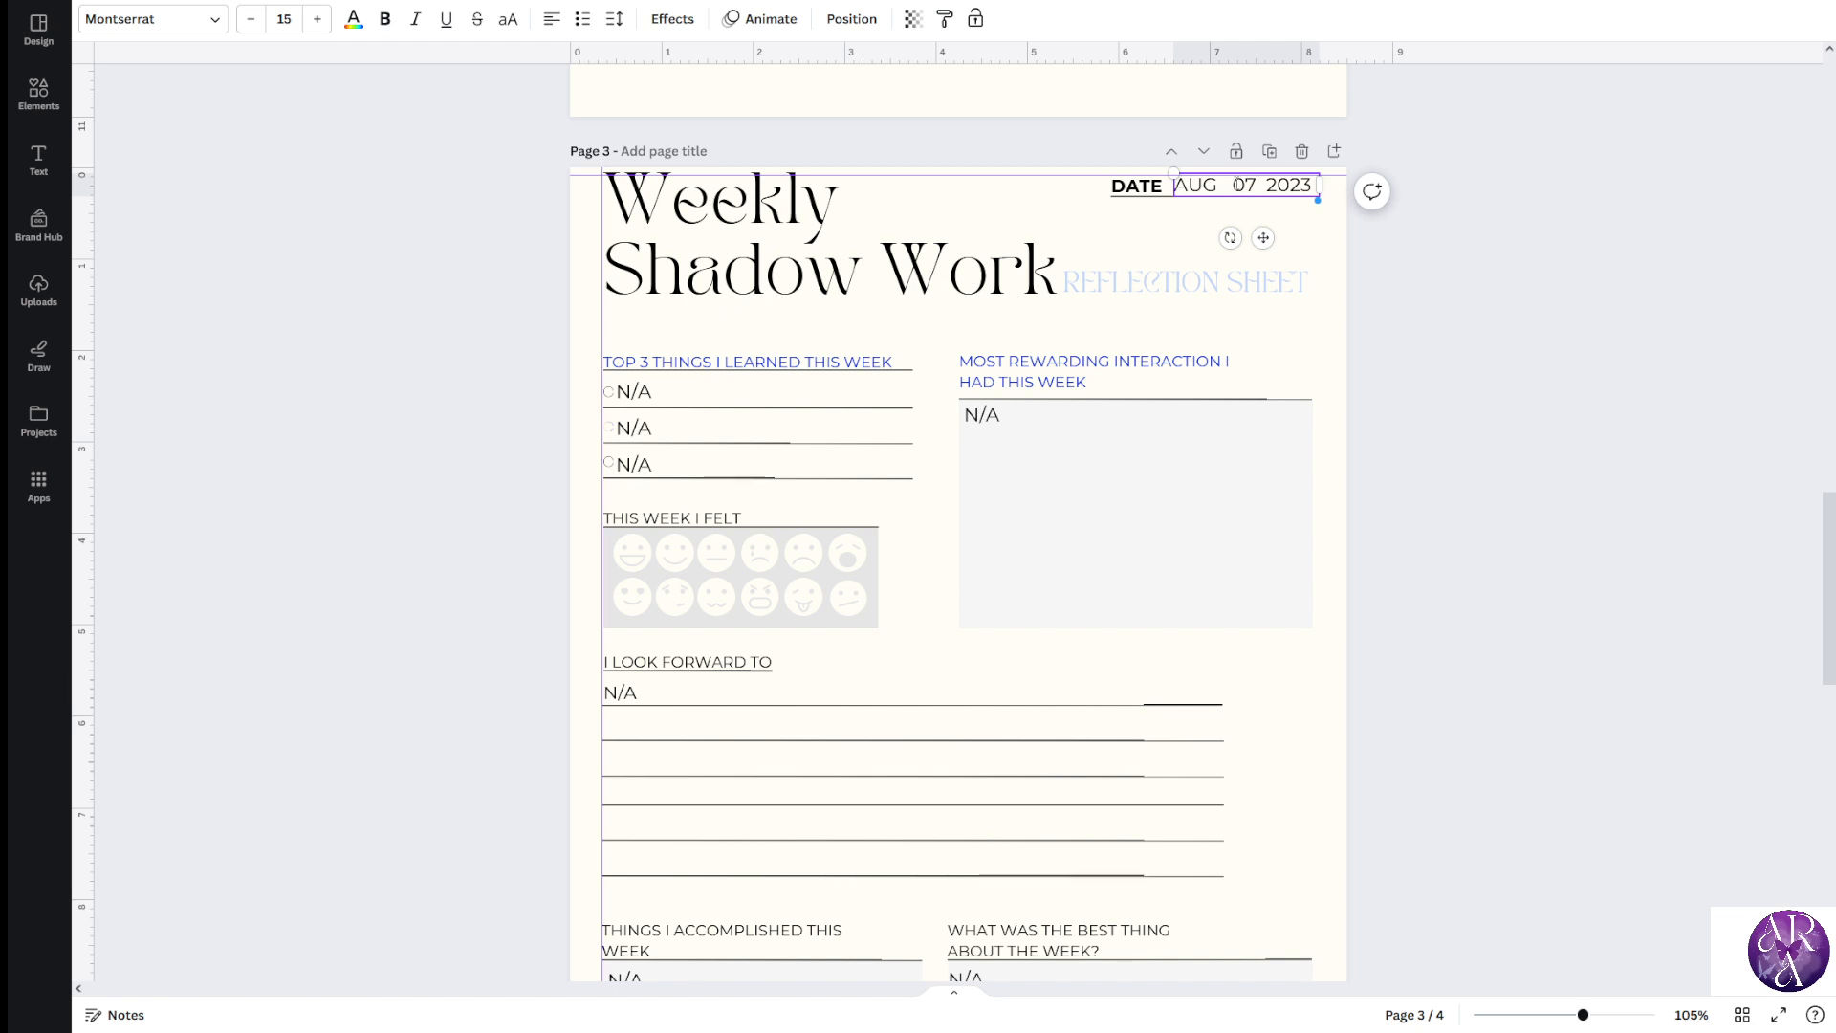
Try the bright blue and light blue document colors on the "07" and remove the day from the date
{"action": "left_click", "coordinate": [355, 27]}
{"action": "left_click", "coordinate": [200, 140]}
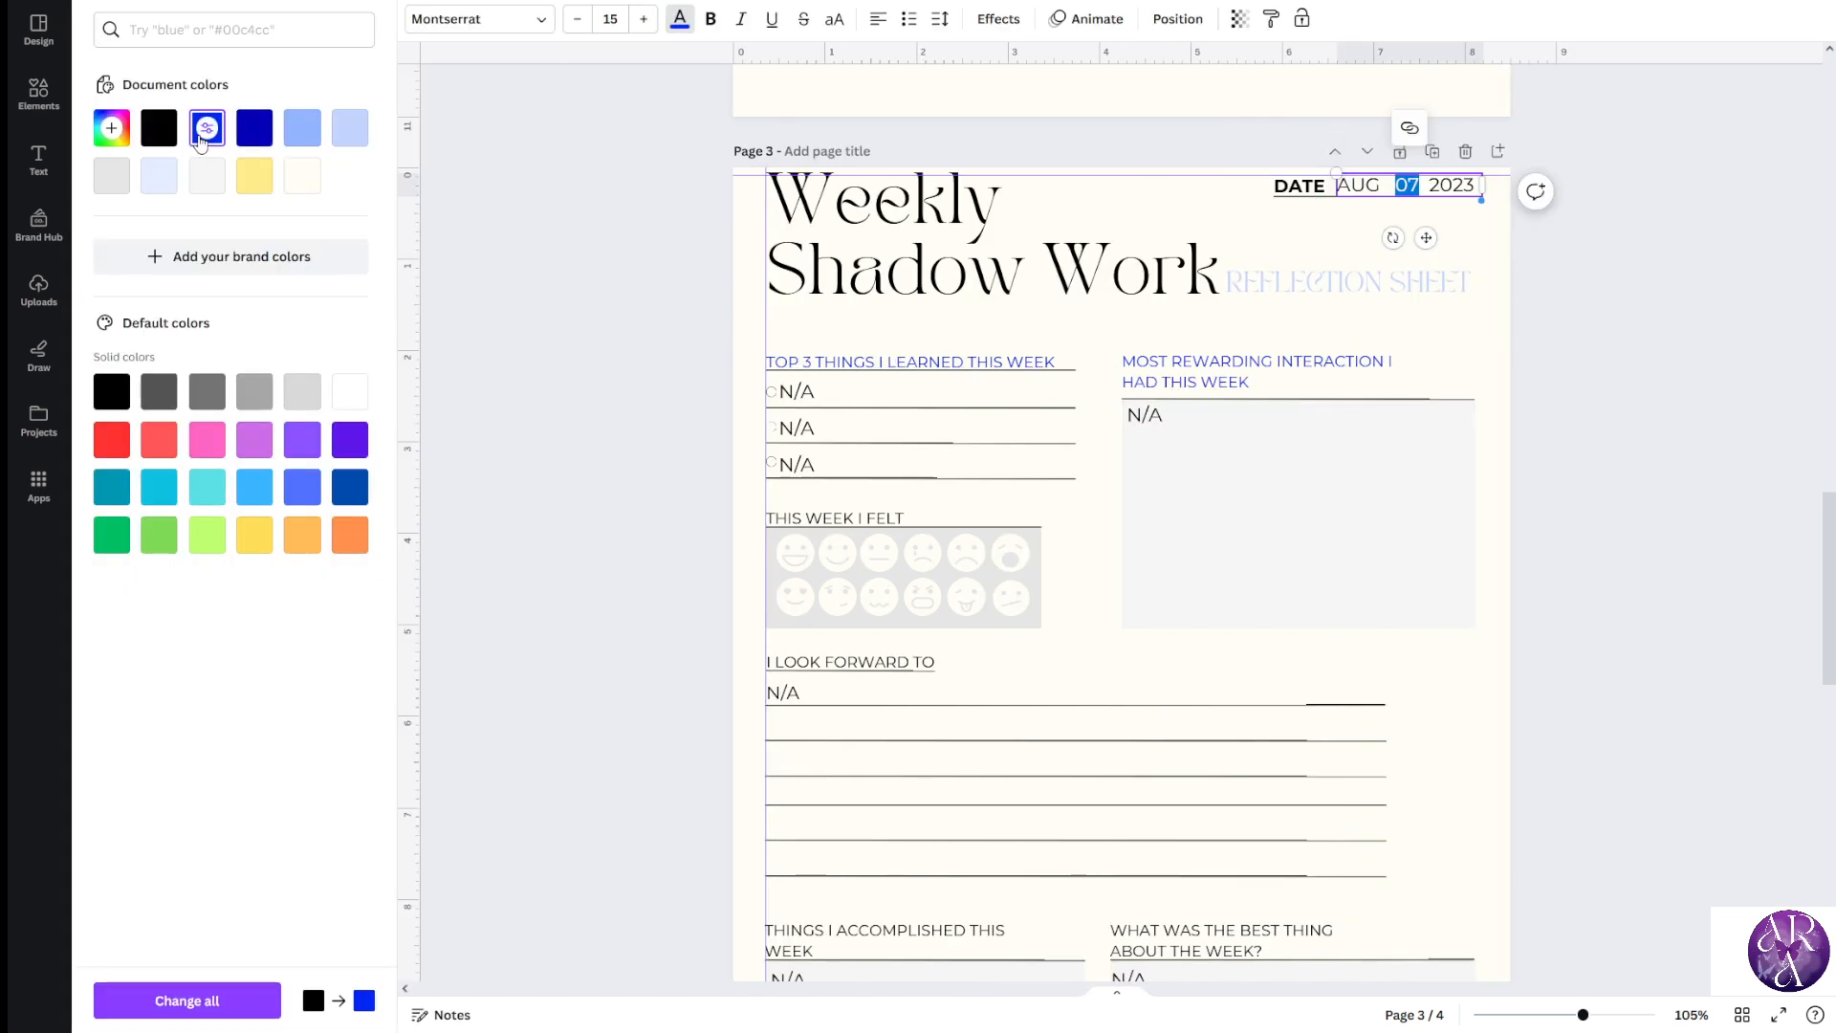
{"action": "left_click", "coordinate": [201, 140]}
{"action": "left_click", "coordinate": [1382, 188]}
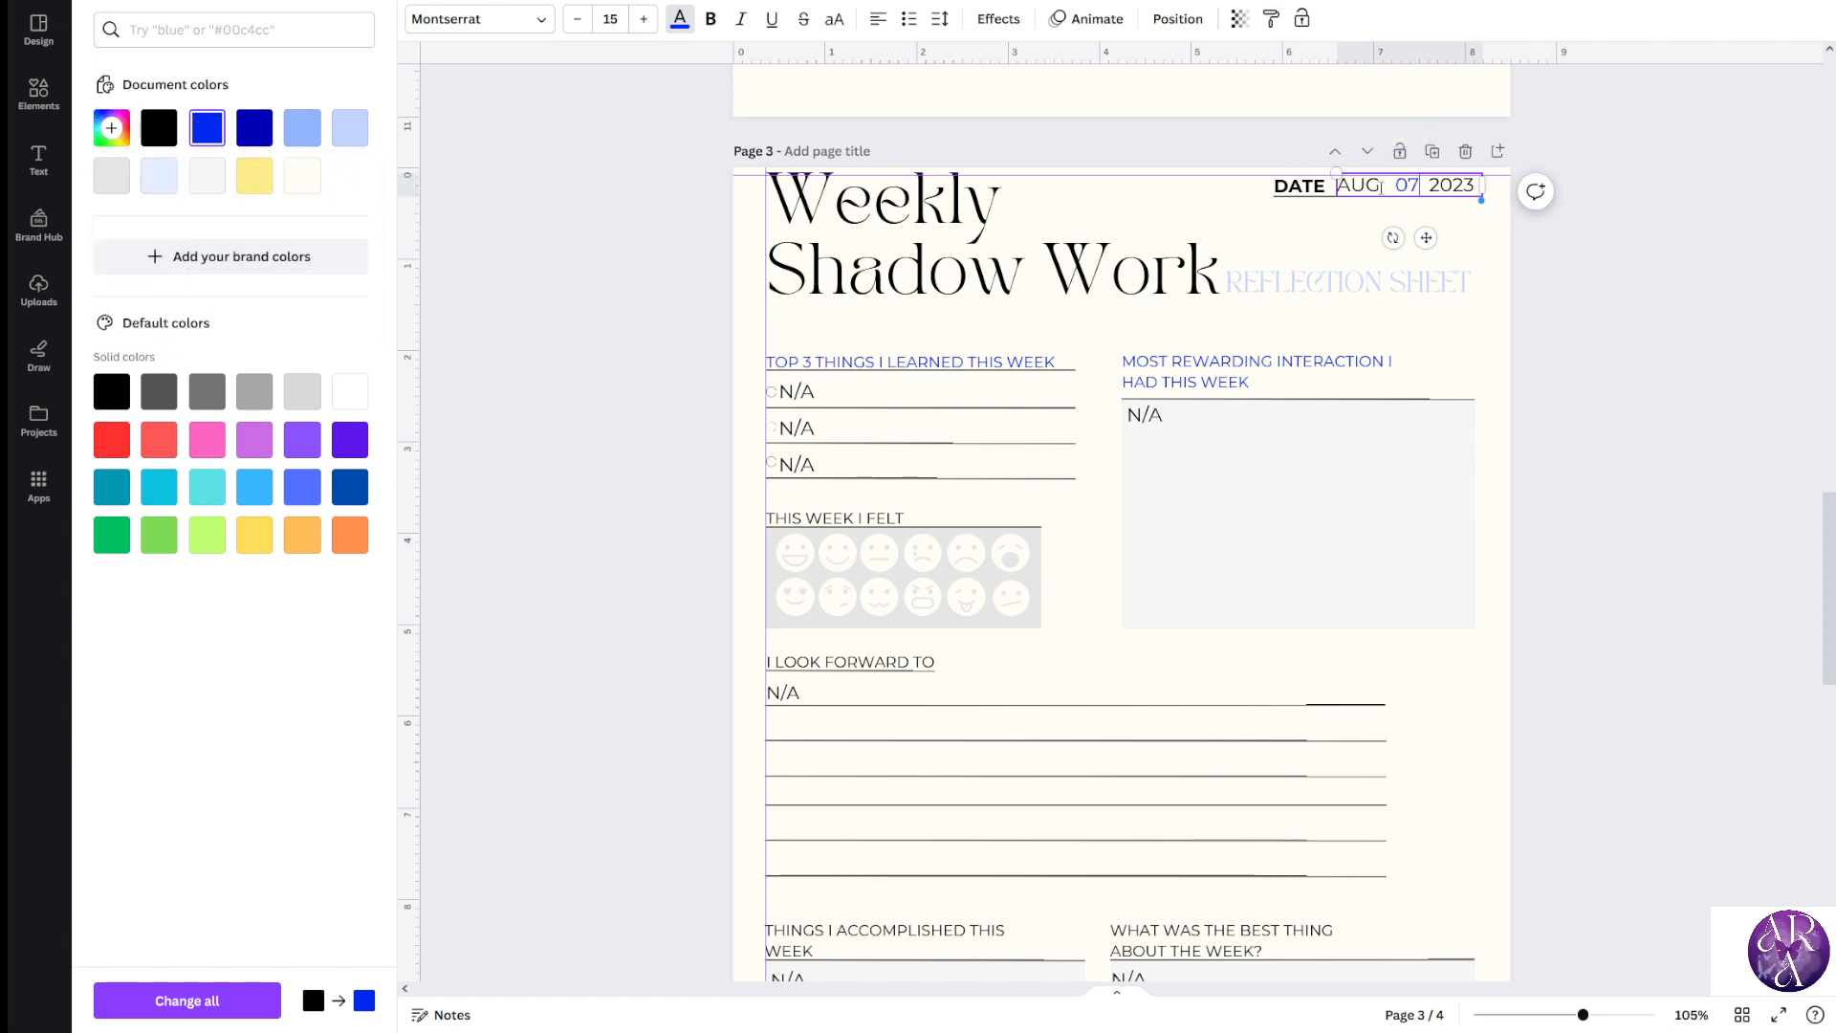
{"action": "left_click_drag", "start_coordinate": [1414, 186], "coordinate": [1421, 187]}
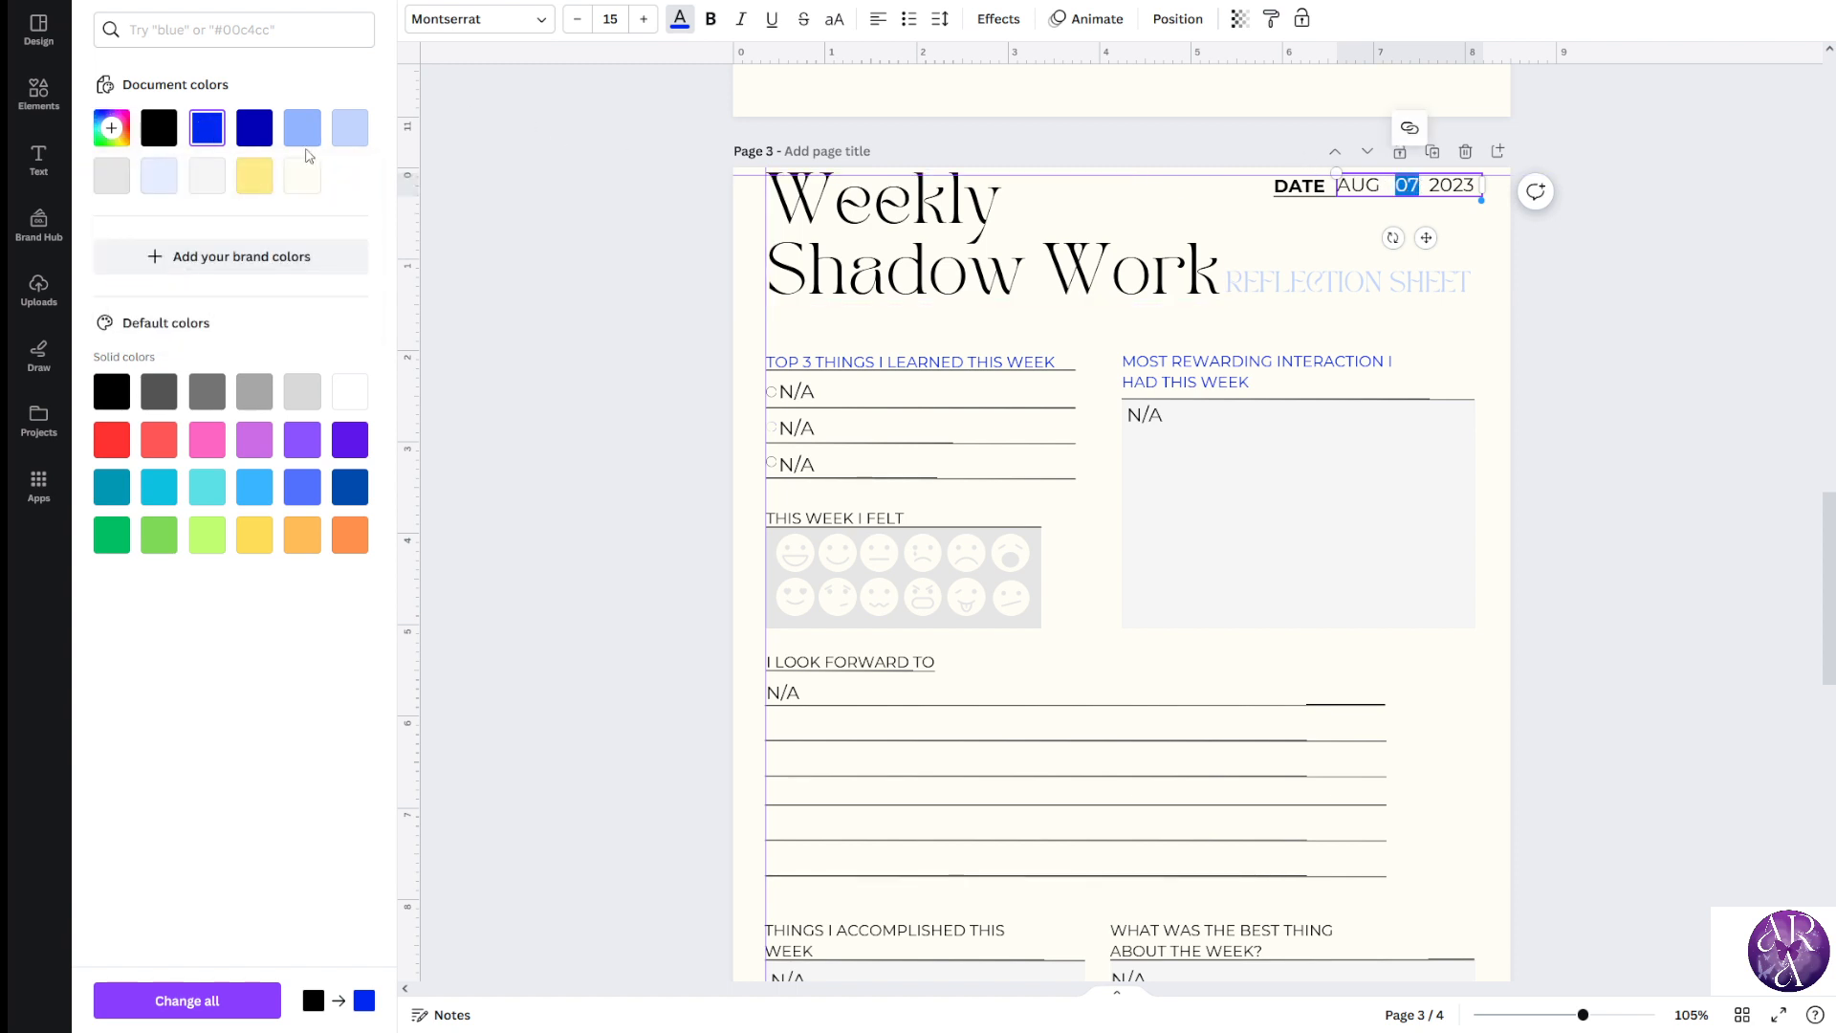
{"action": "left_click", "coordinate": [250, 191]}
{"action": "left_click", "coordinate": [308, 135]}
{"action": "left_click", "coordinate": [465, 305]}
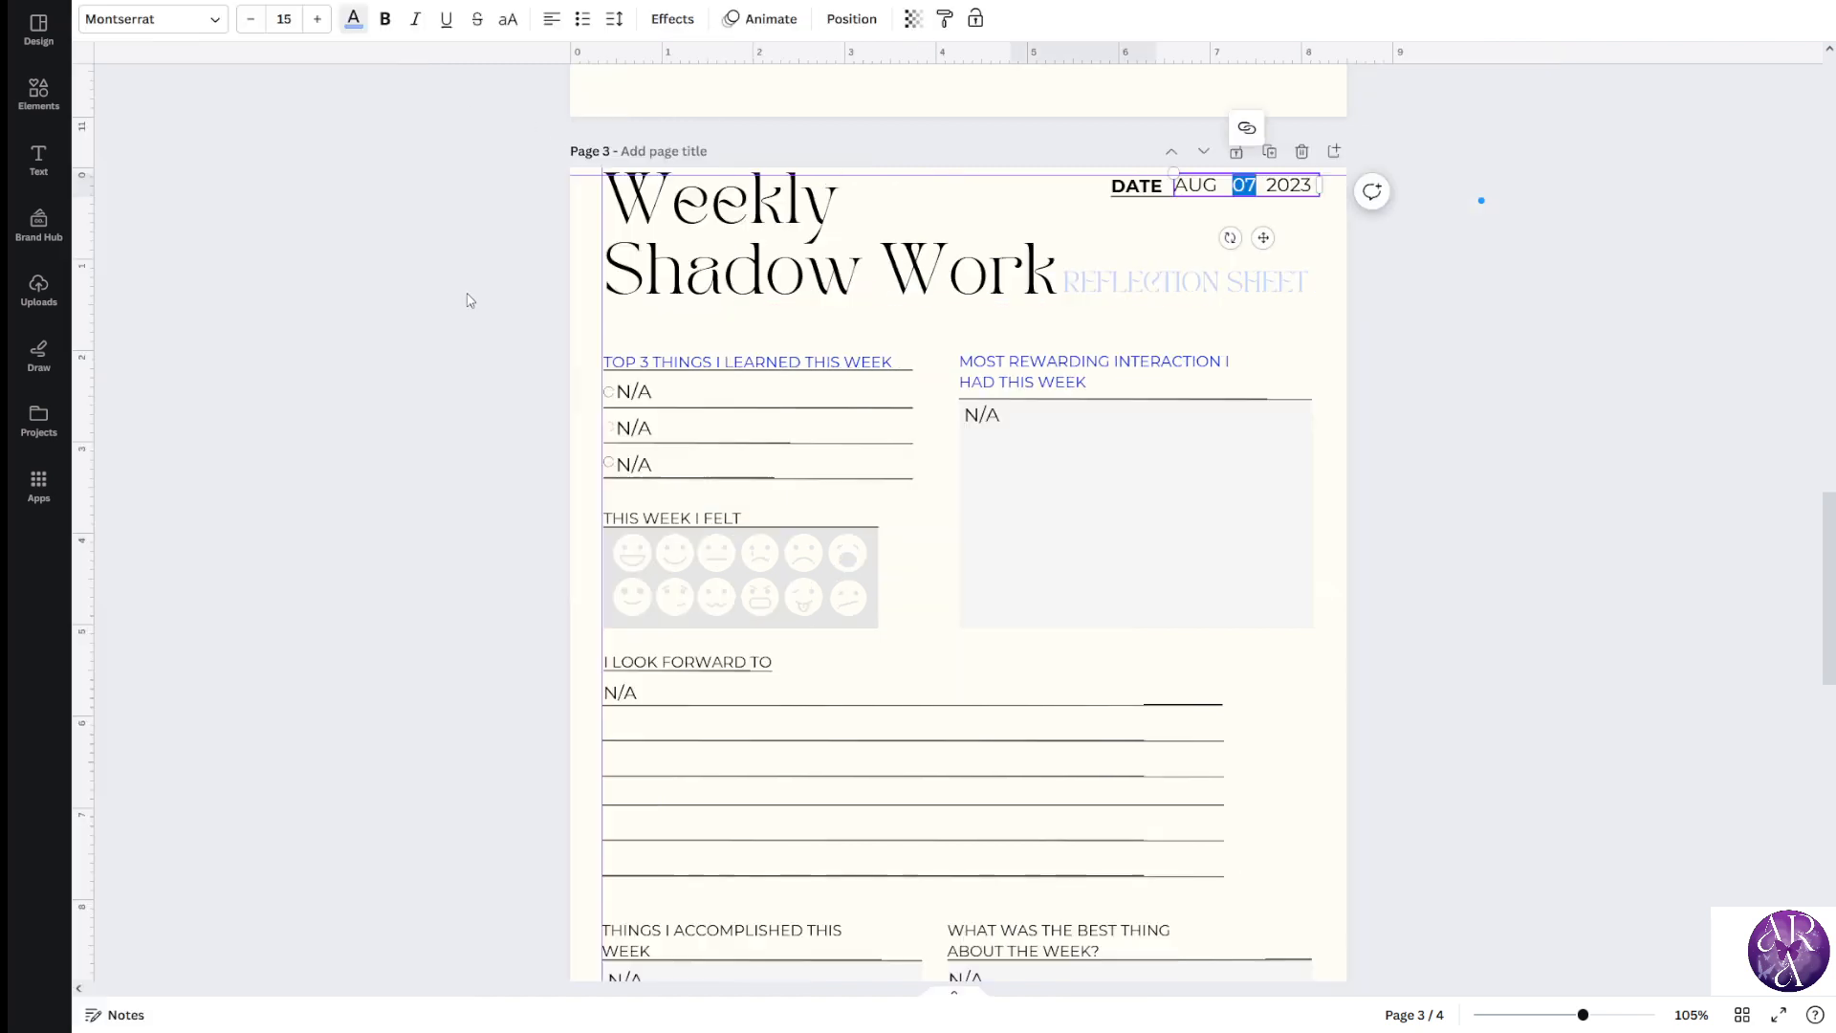
{"action": "left_click", "coordinate": [1328, 414]}
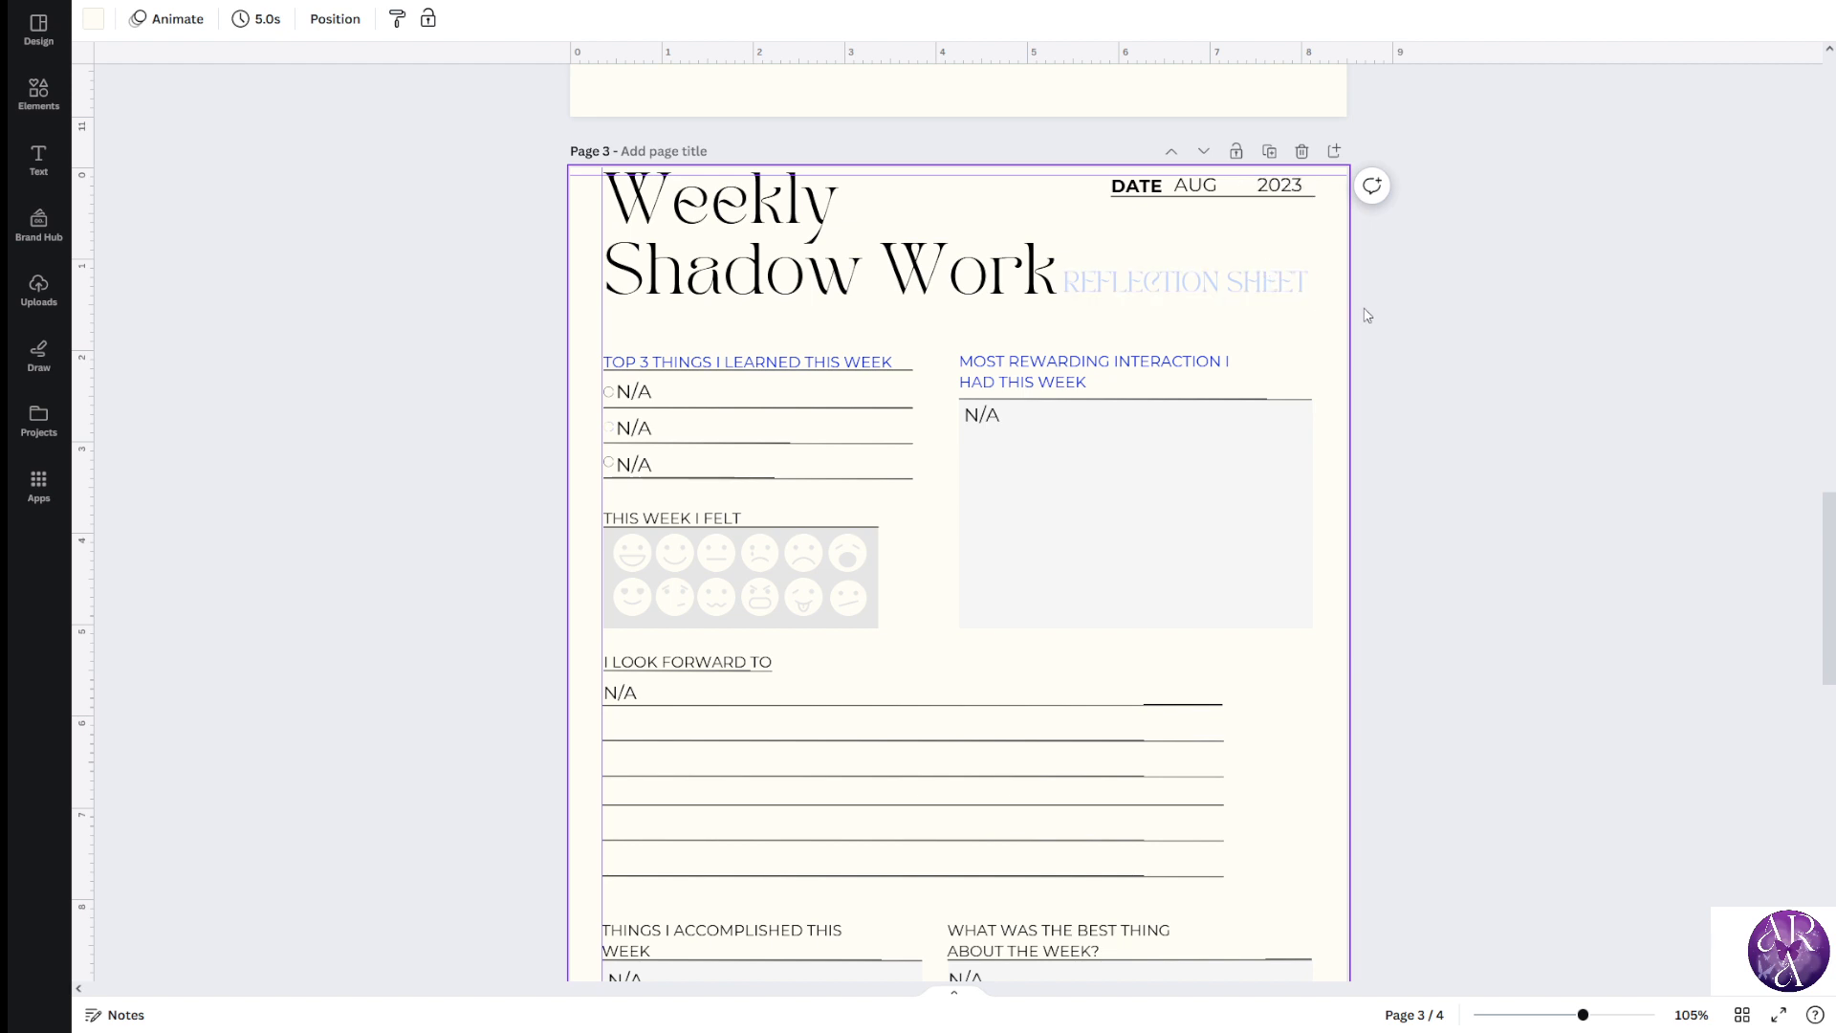
{"action": "left_click", "coordinate": [1502, 430]}
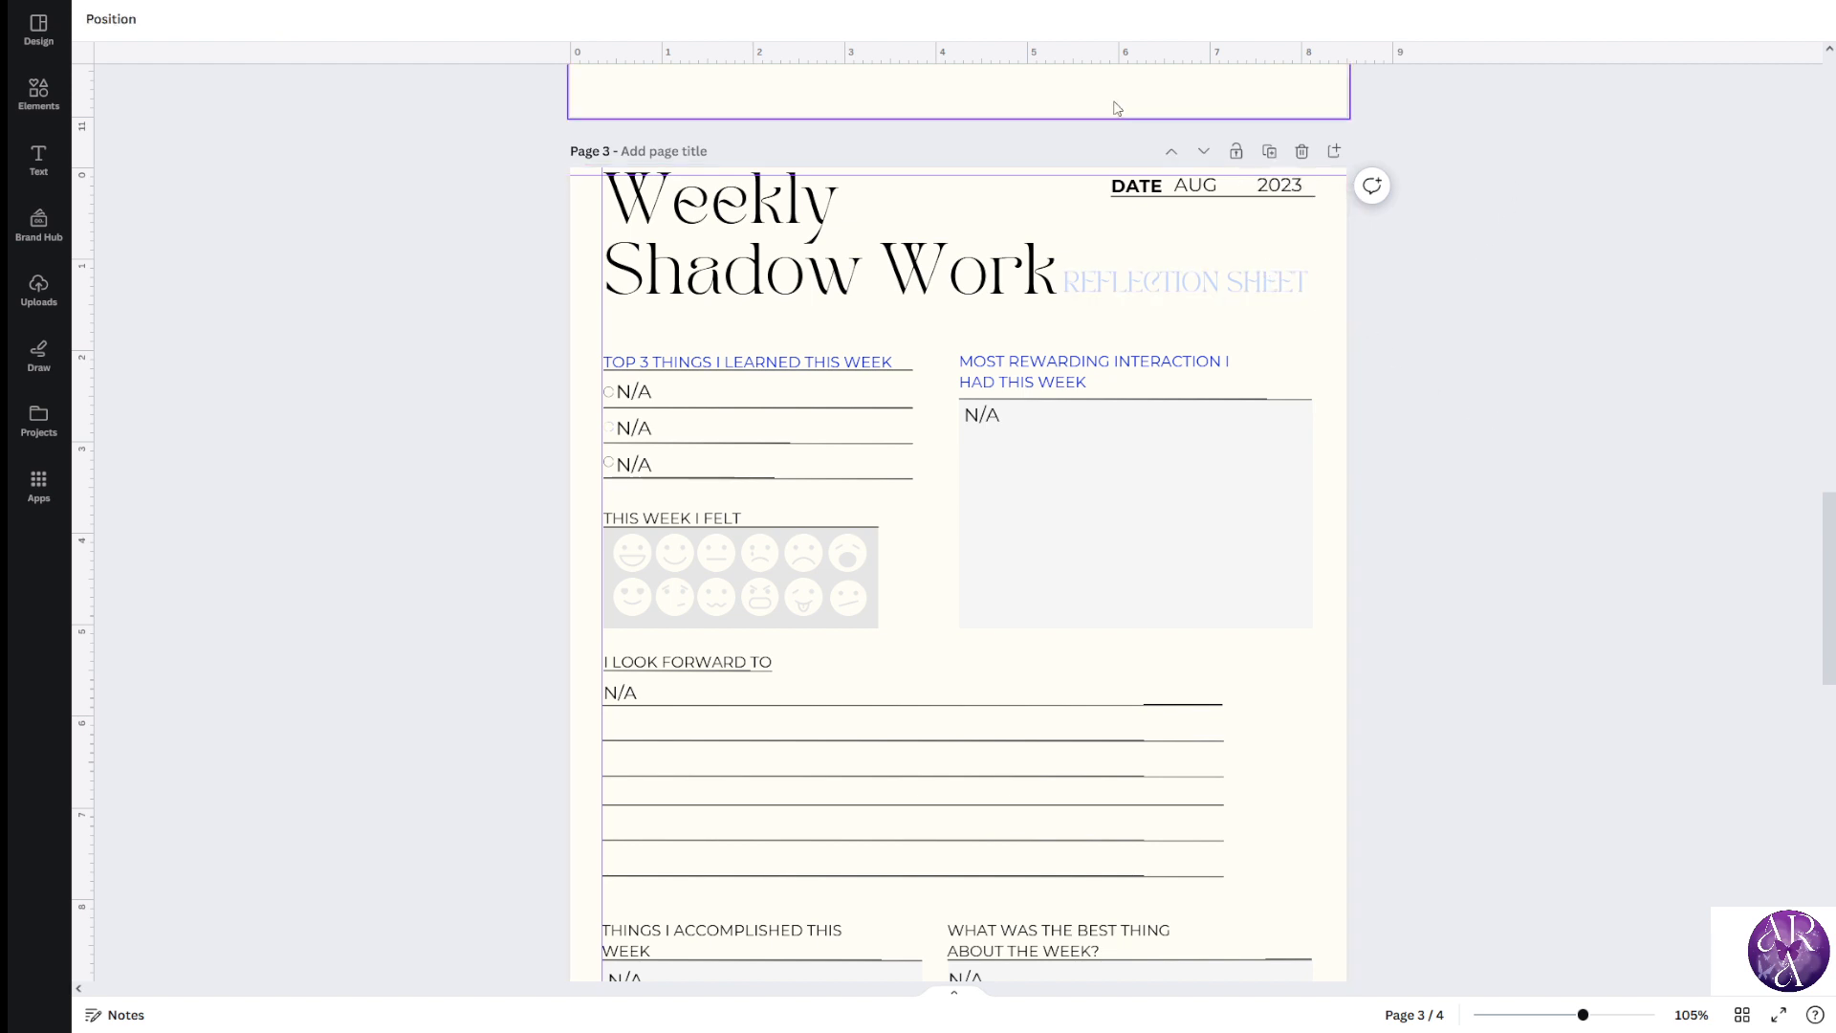
{"action": "scroll", "coordinate": [523, 373], "scroll_direction": "up", "scroll_amount": 1}
{"action": "scroll", "coordinate": [526, 368], "scroll_direction": "down", "scroll_amount": 3}
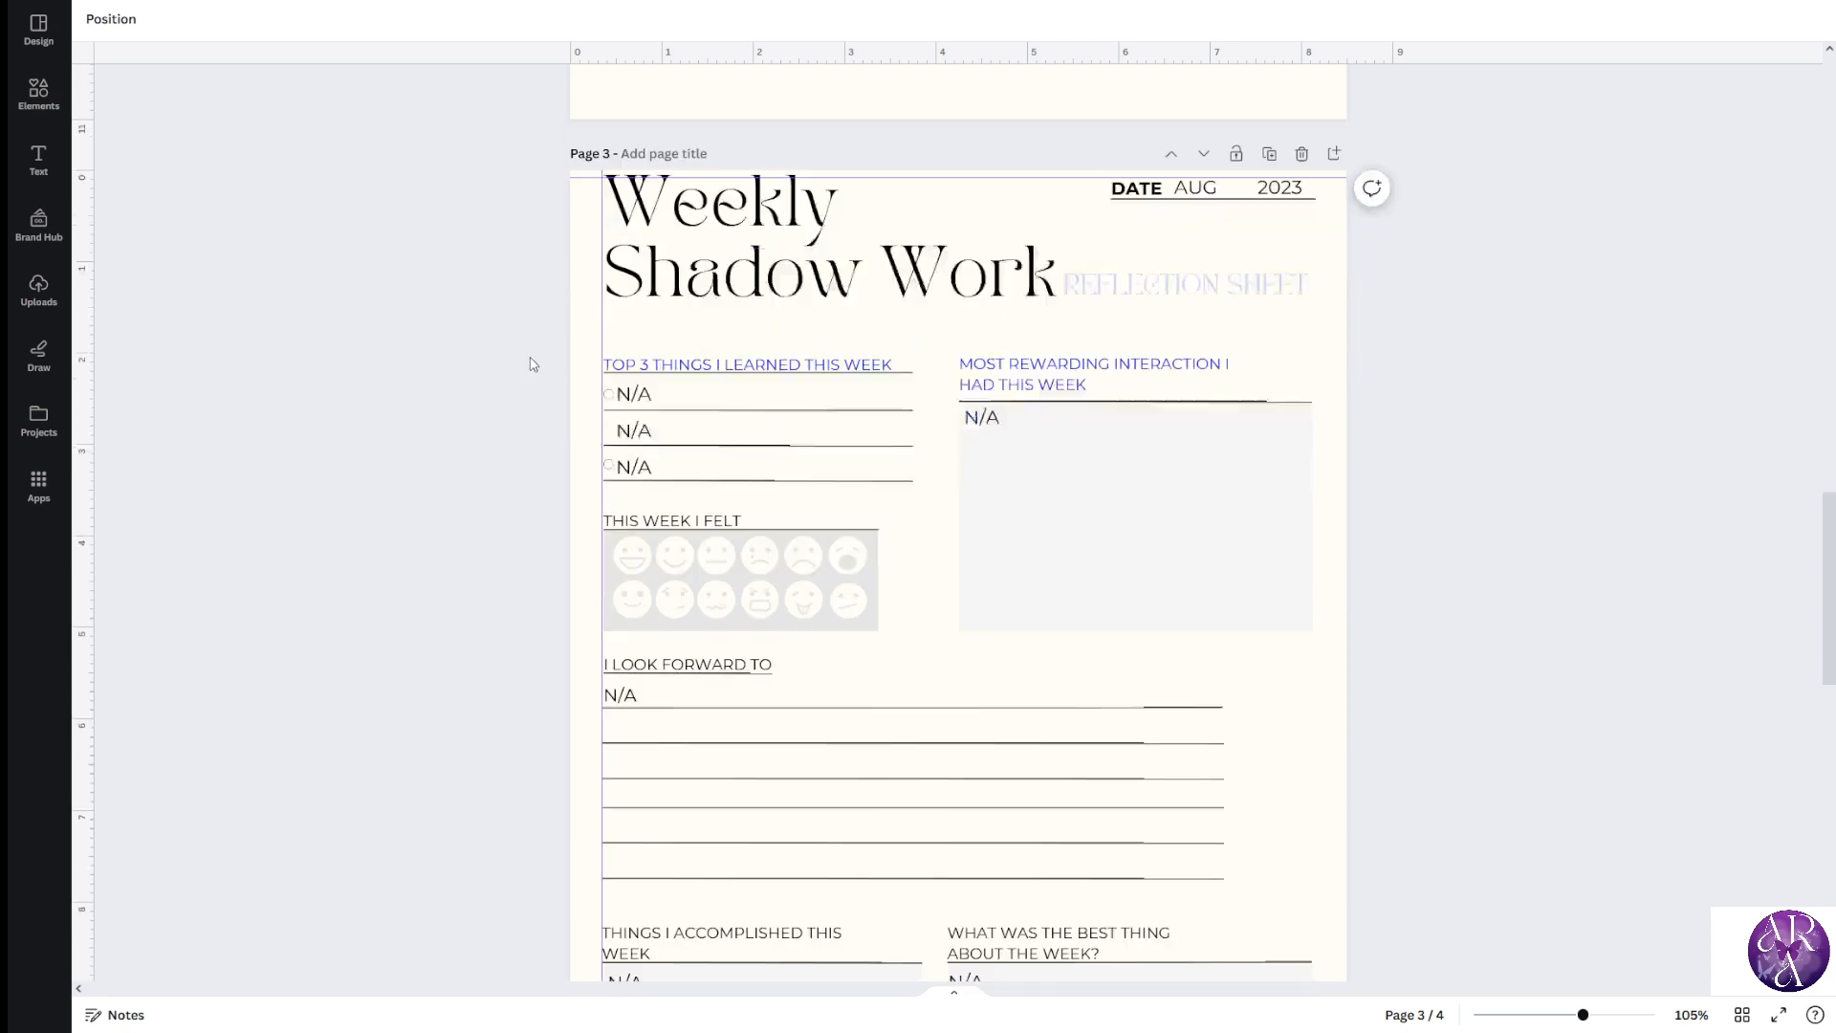
{"action": "scroll", "coordinate": [1343, 223], "scroll_direction": "down", "scroll_amount": 4}
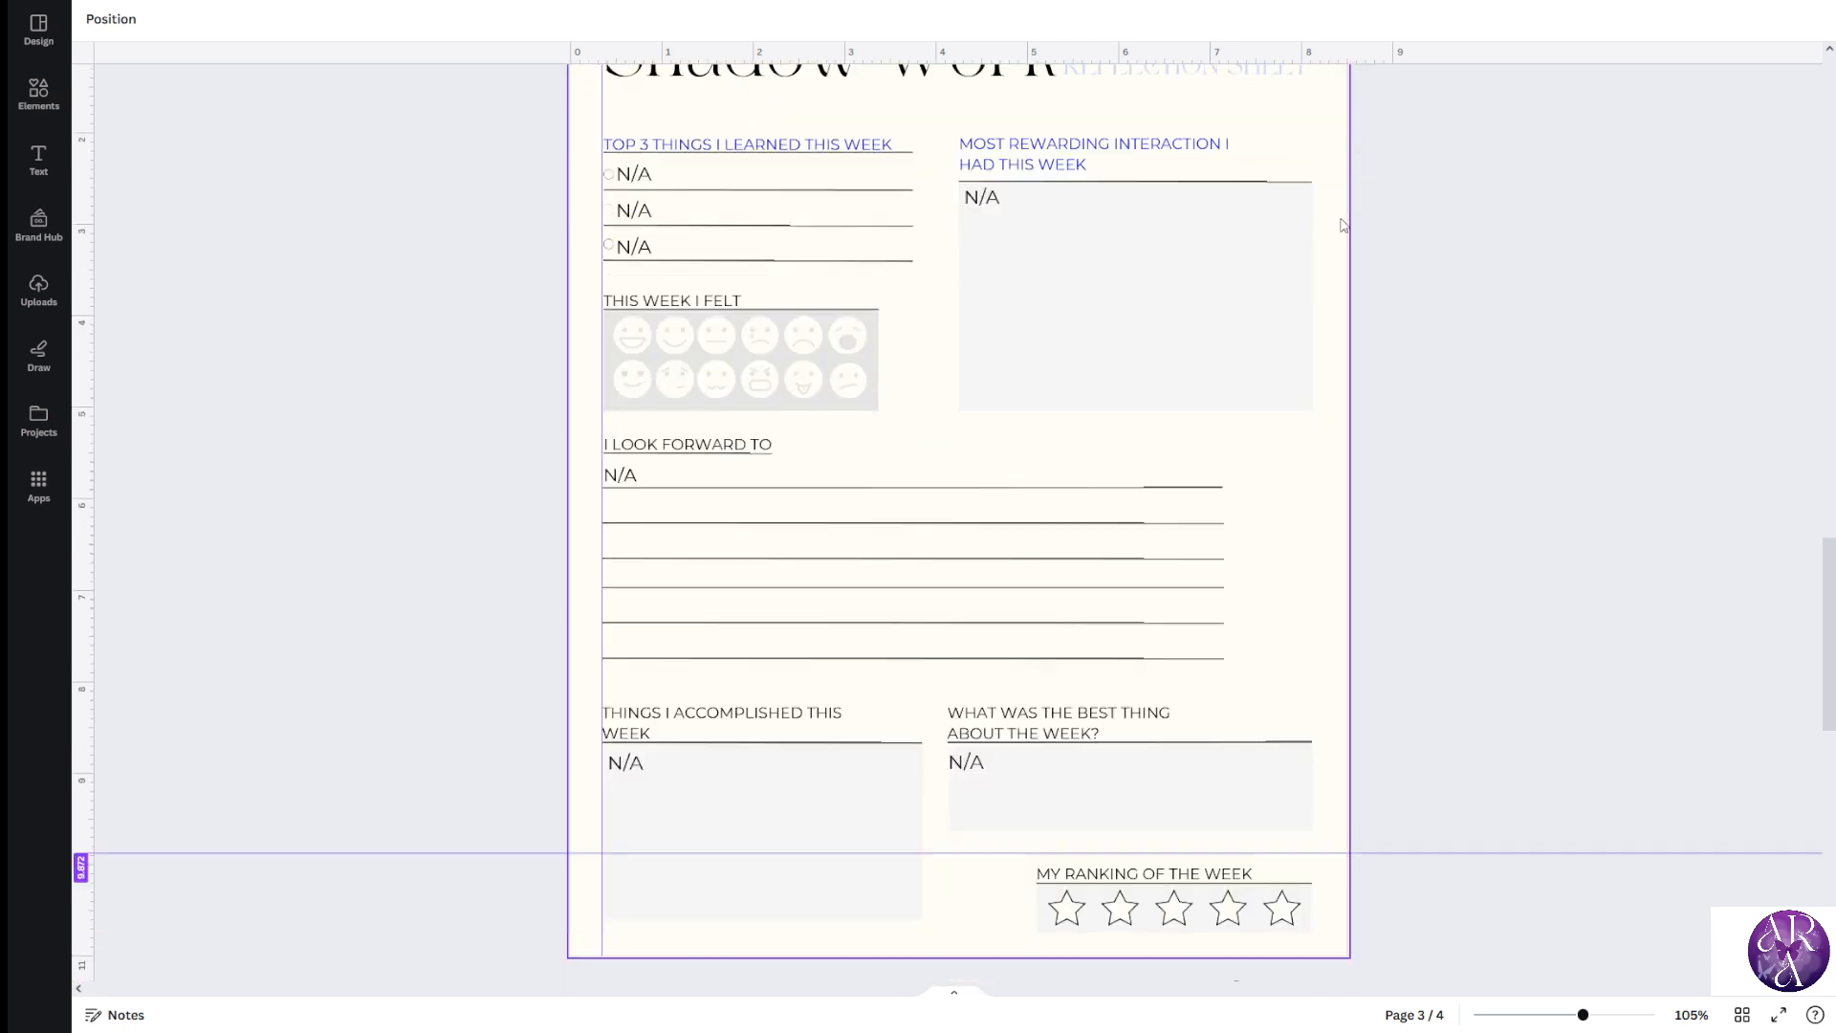
{"action": "scroll", "coordinate": [870, 762], "scroll_direction": "up", "scroll_amount": 2}
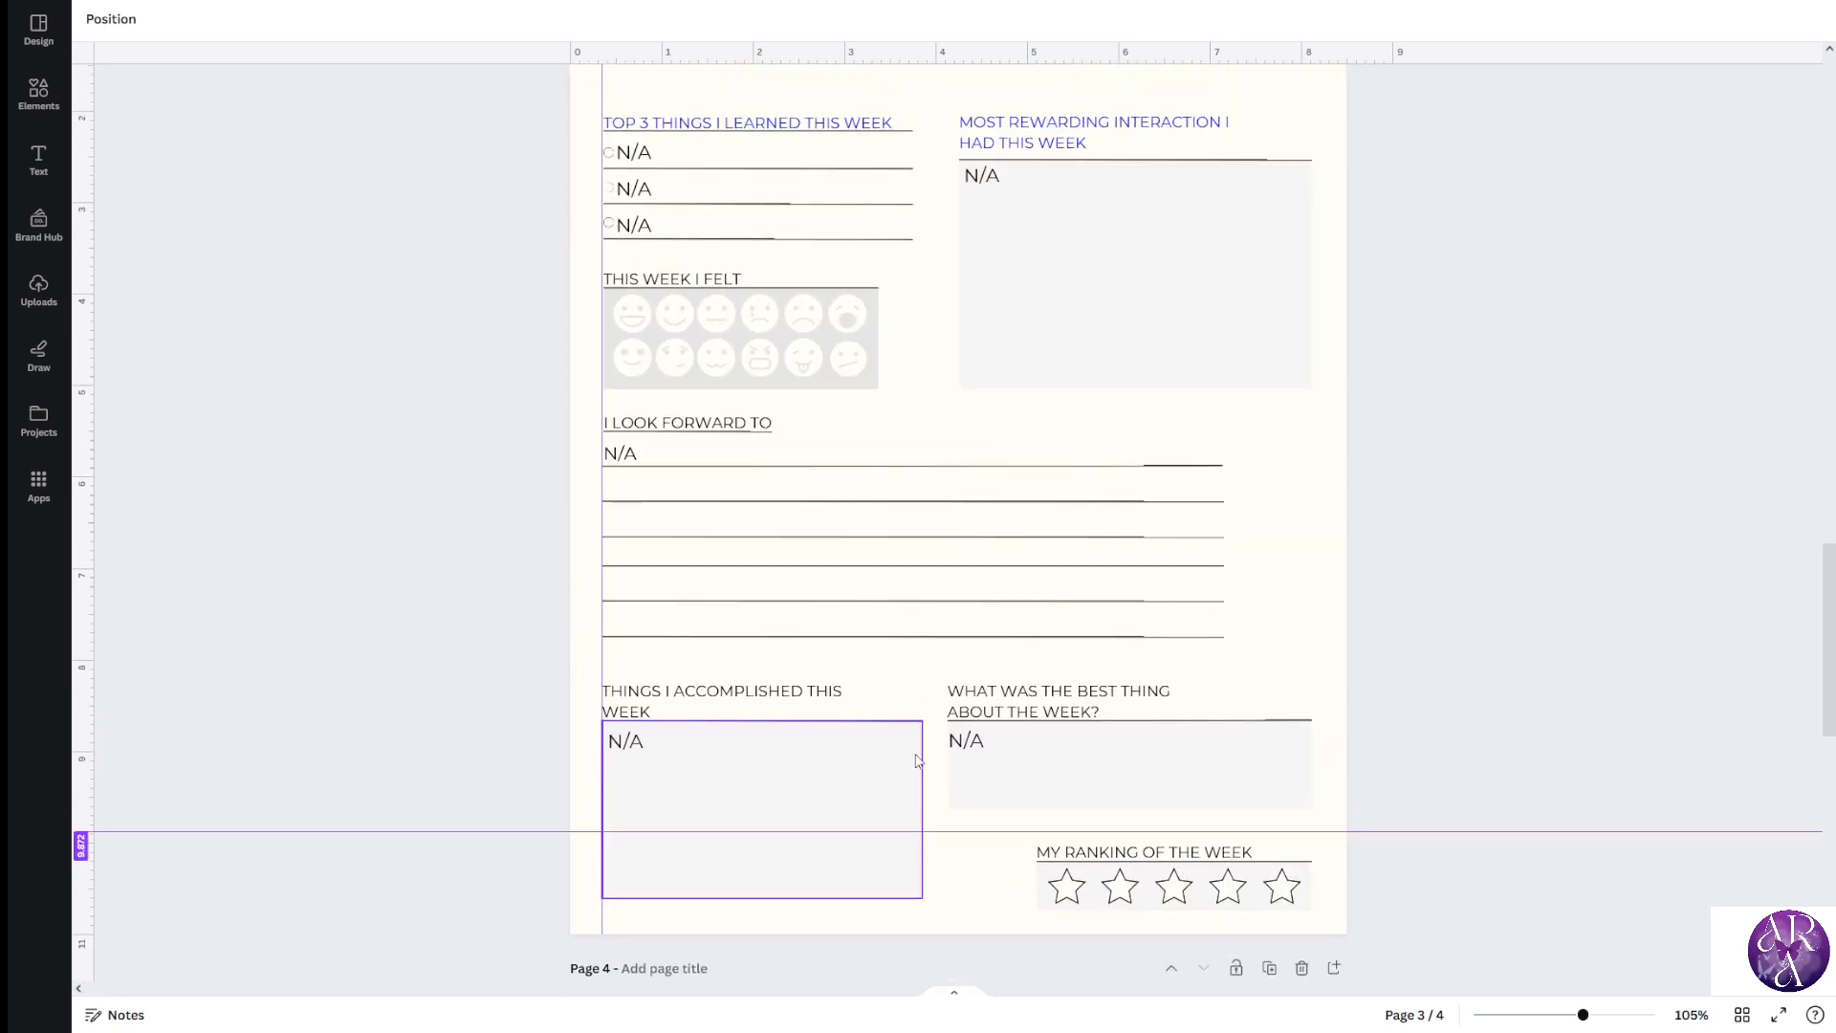
Duplicate the page 3 reflection sheet twice so the copies follow directly after it
{"action": "scroll", "coordinate": [917, 760], "scroll_direction": "up", "scroll_amount": 10}
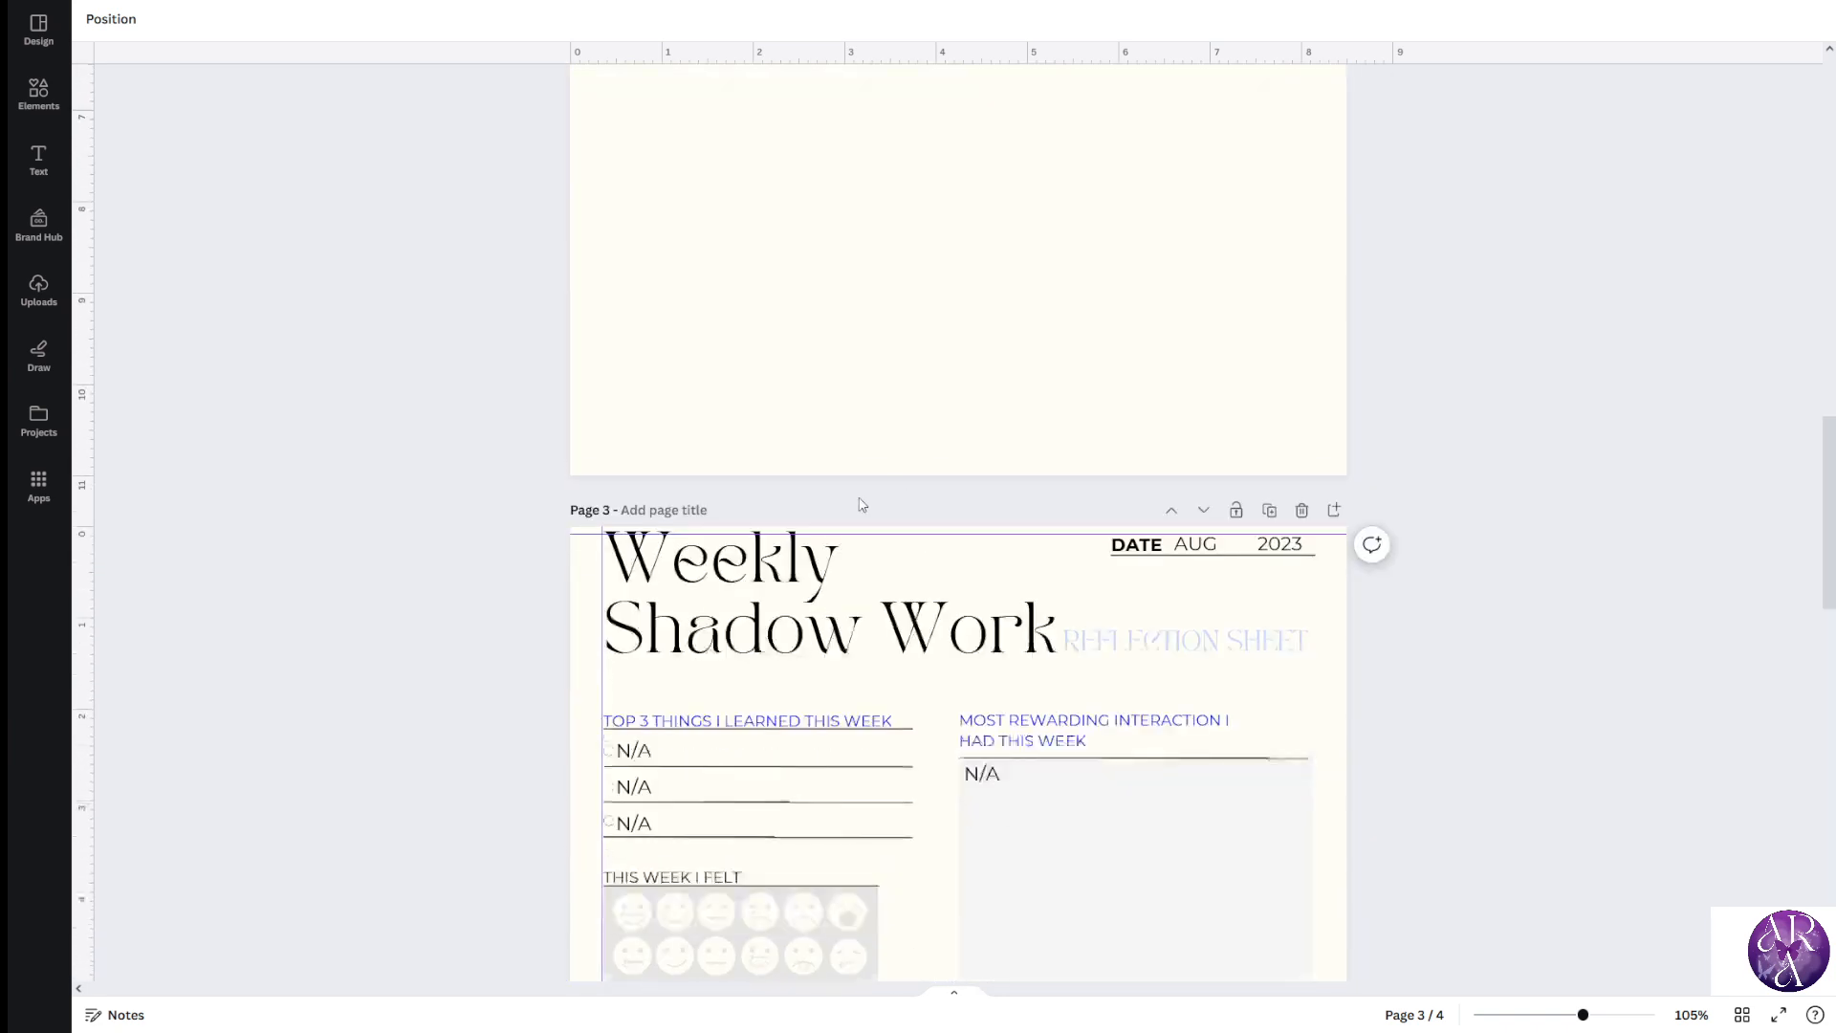
{"action": "scroll", "coordinate": [861, 505], "scroll_direction": "down", "scroll_amount": 7}
{"action": "scroll", "coordinate": [814, 563], "scroll_direction": "up", "scroll_amount": 3}
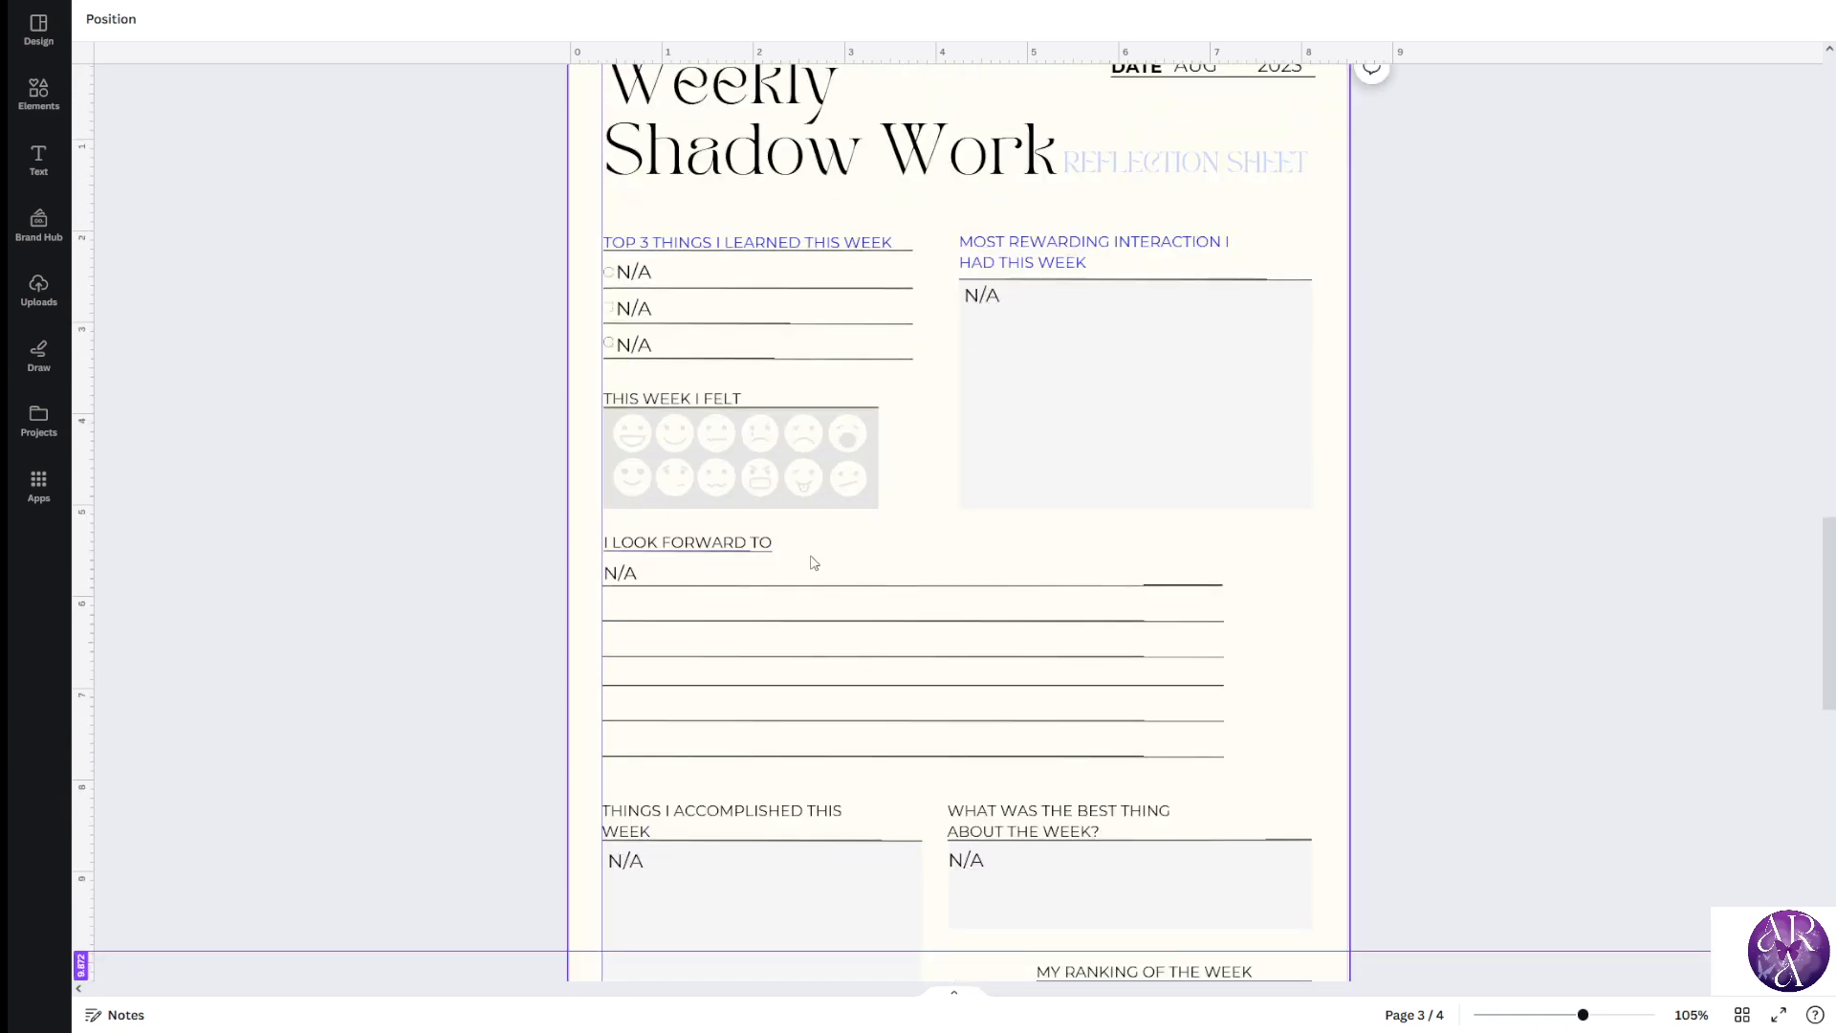
{"action": "scroll", "coordinate": [814, 563], "scroll_direction": "down", "scroll_amount": 1}
{"action": "scroll", "coordinate": [816, 574], "scroll_direction": "up", "scroll_amount": 3}
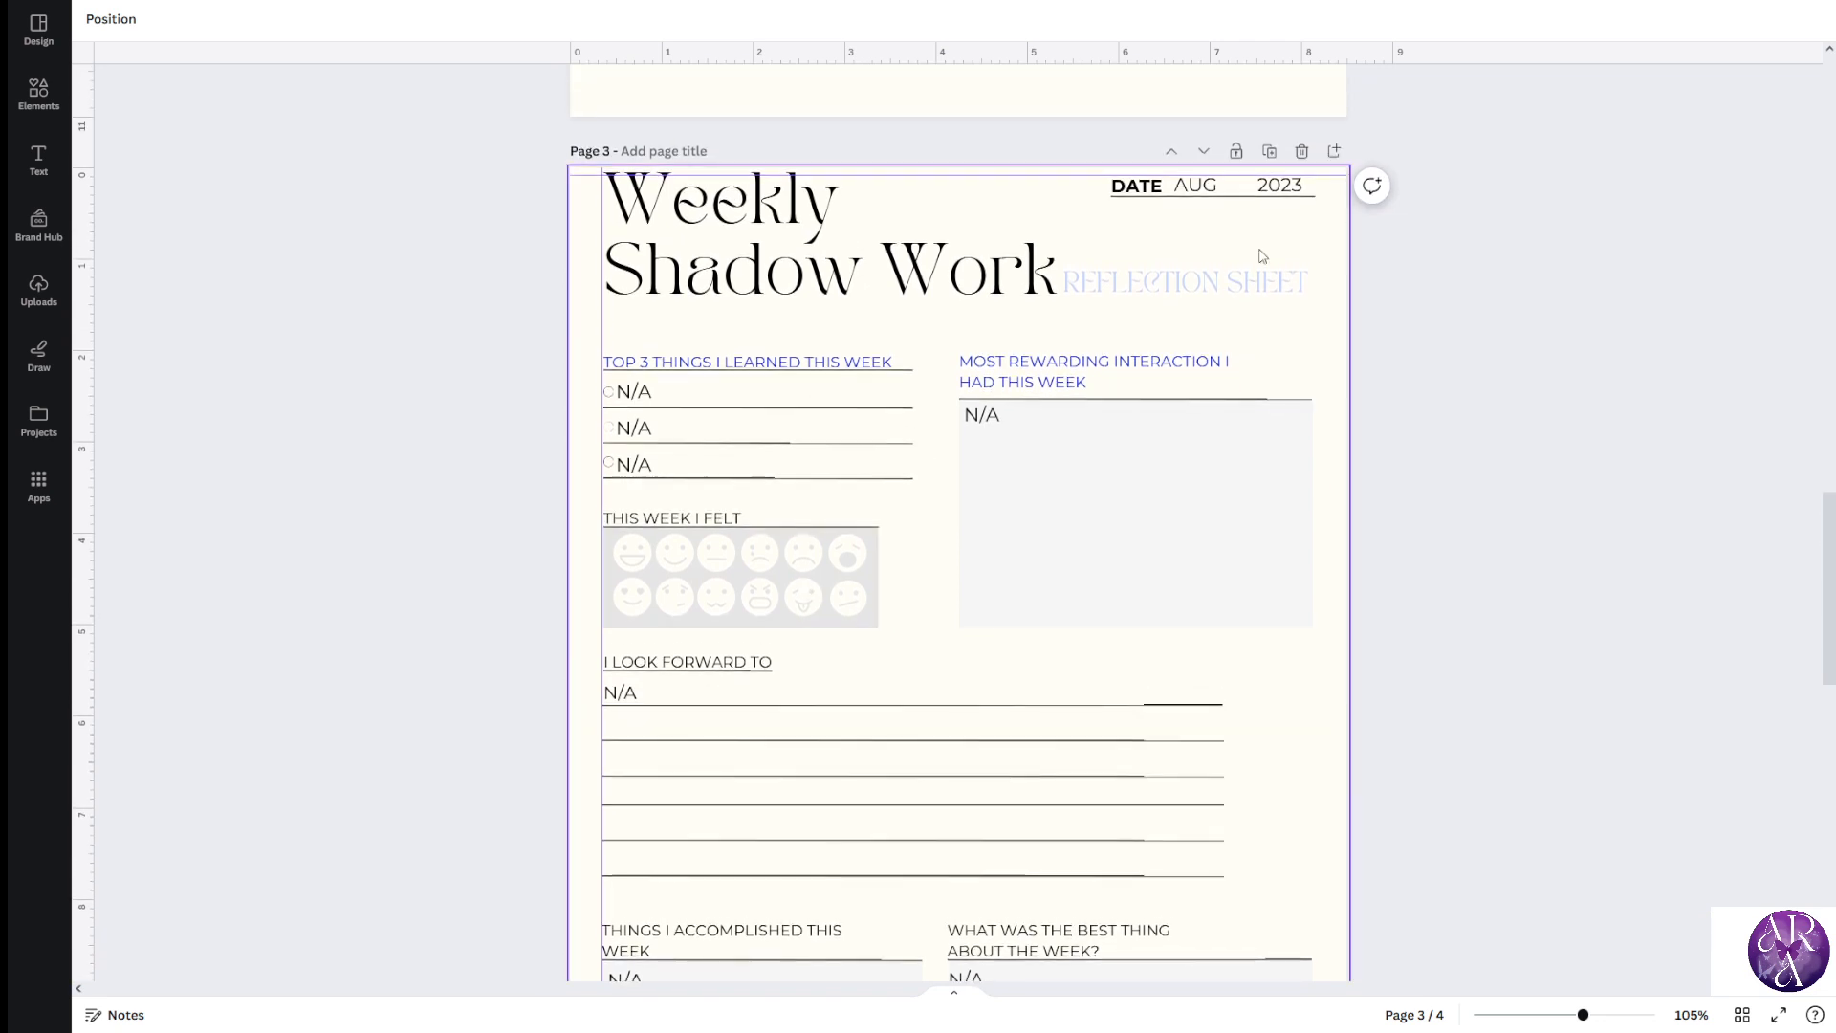
{"action": "left_click", "coordinate": [1273, 152]}
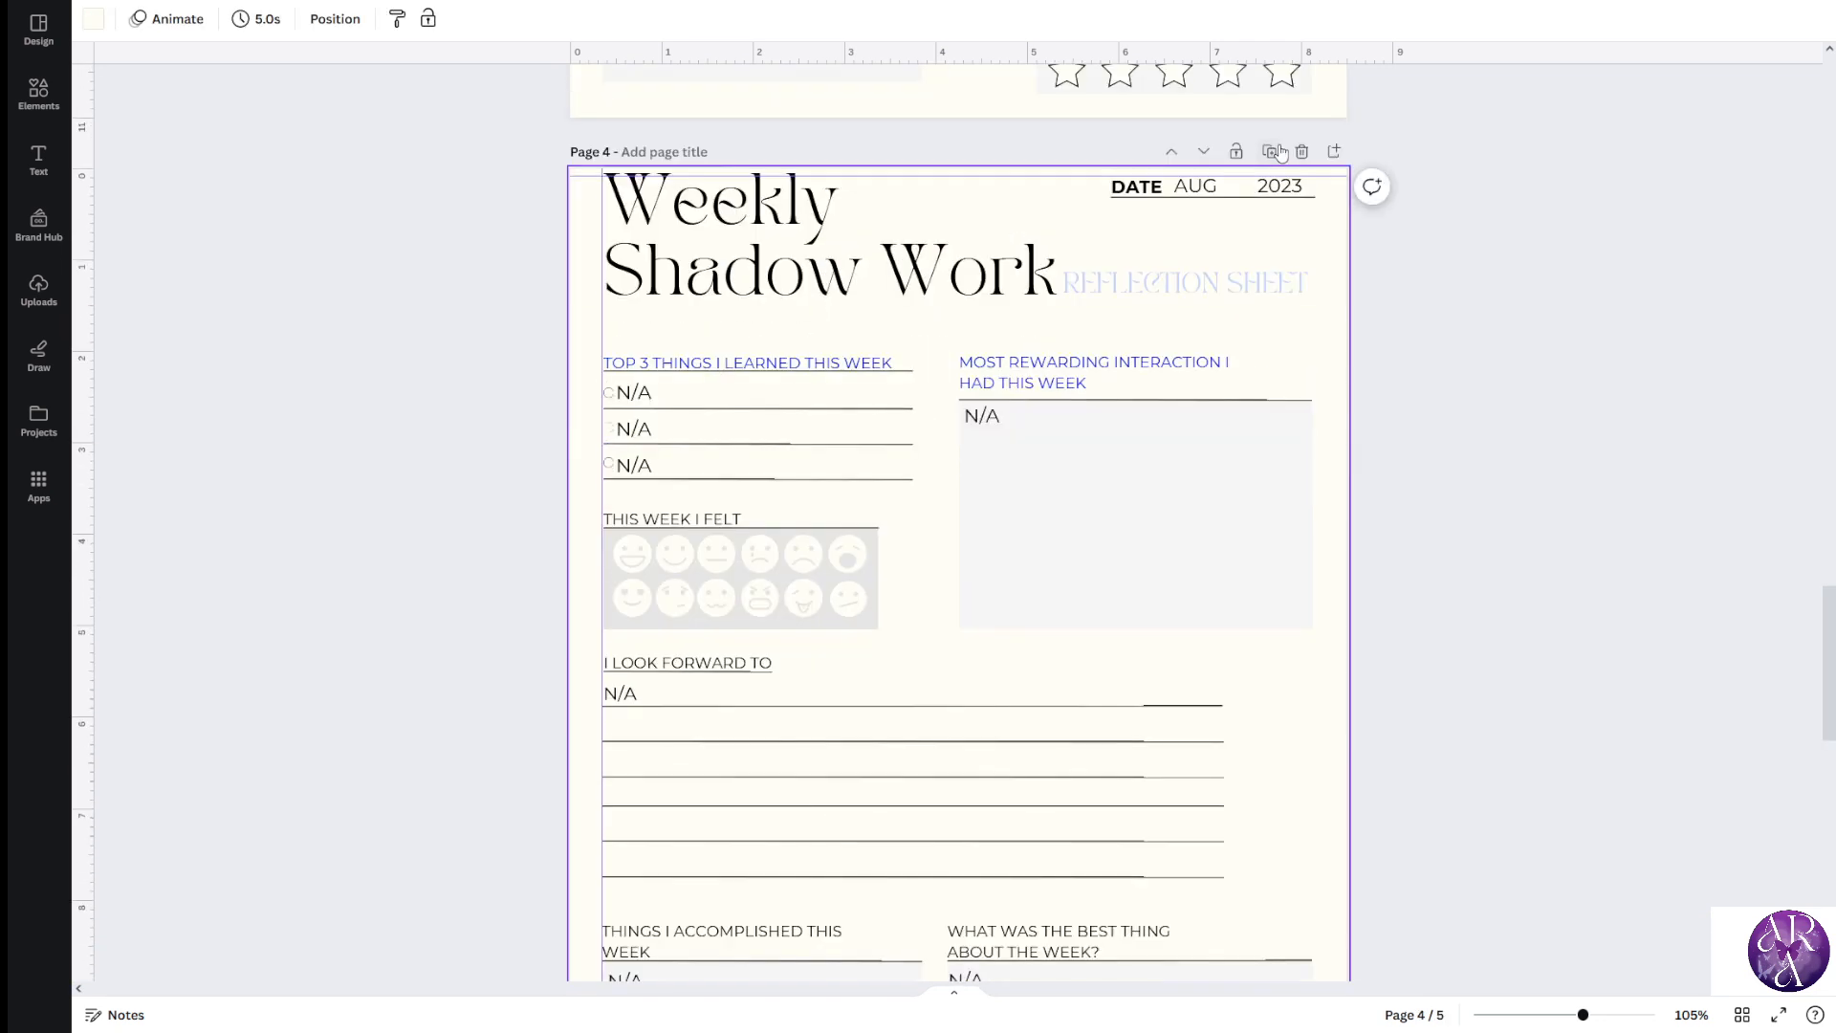
{"action": "left_click", "coordinate": [1273, 152]}
Check the run of reflection sheet pages and duplicate the one on page 5 once more
{"action": "scroll", "coordinate": [1339, 287], "scroll_direction": "up", "scroll_amount": 2}
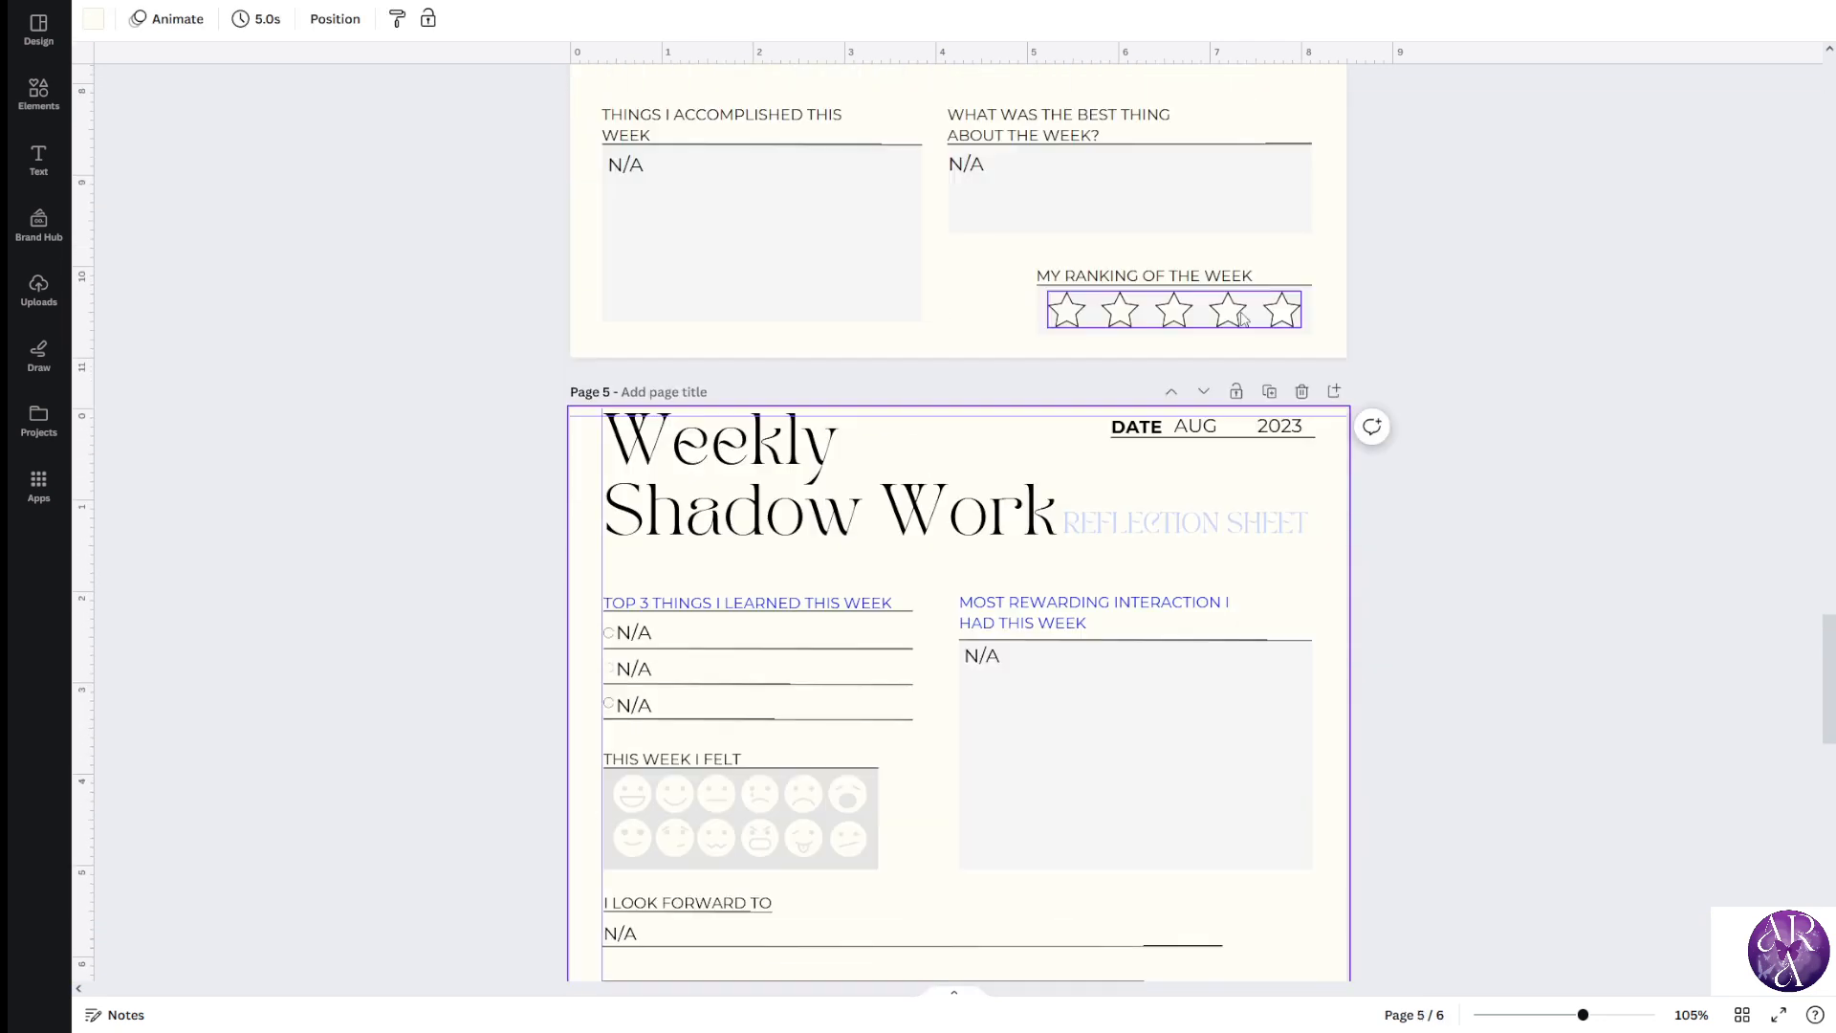
{"action": "scroll", "coordinate": [1390, 428], "scroll_direction": "down", "scroll_amount": 5}
{"action": "scroll", "coordinate": [1389, 429], "scroll_direction": "up", "scroll_amount": 15}
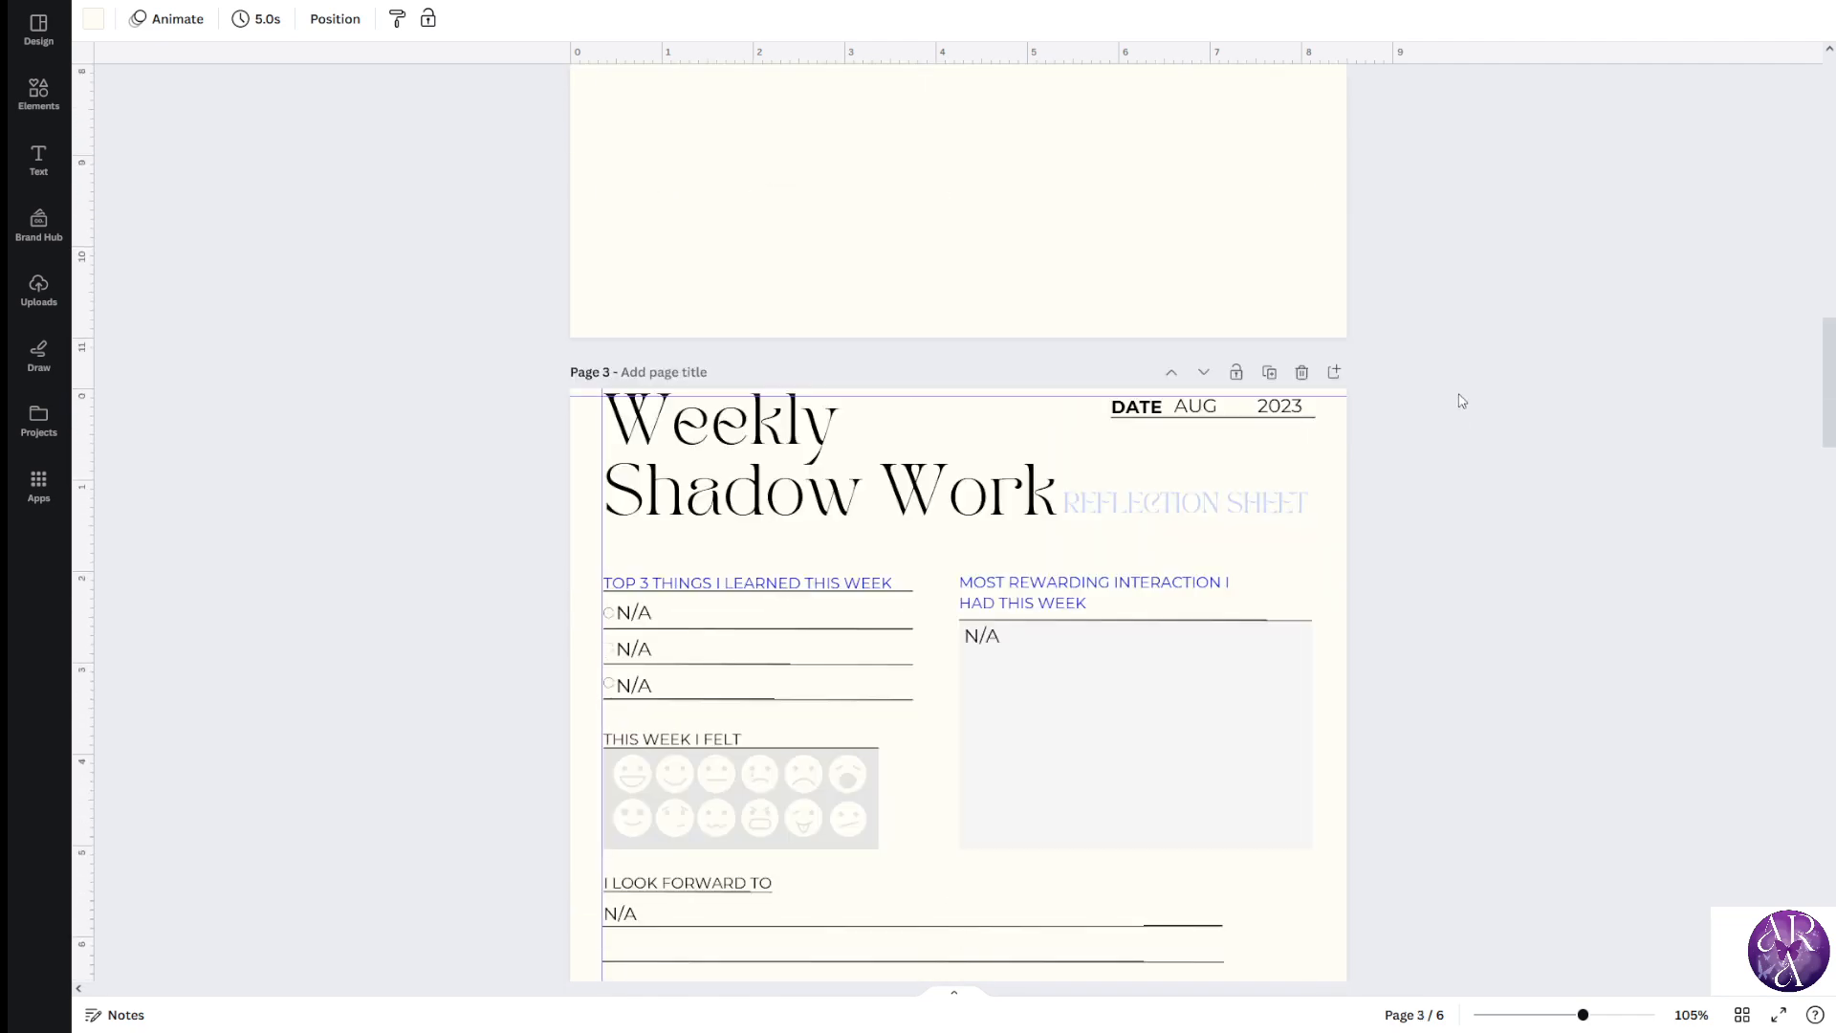
{"action": "scroll", "coordinate": [1455, 432], "scroll_direction": "down", "scroll_amount": 12}
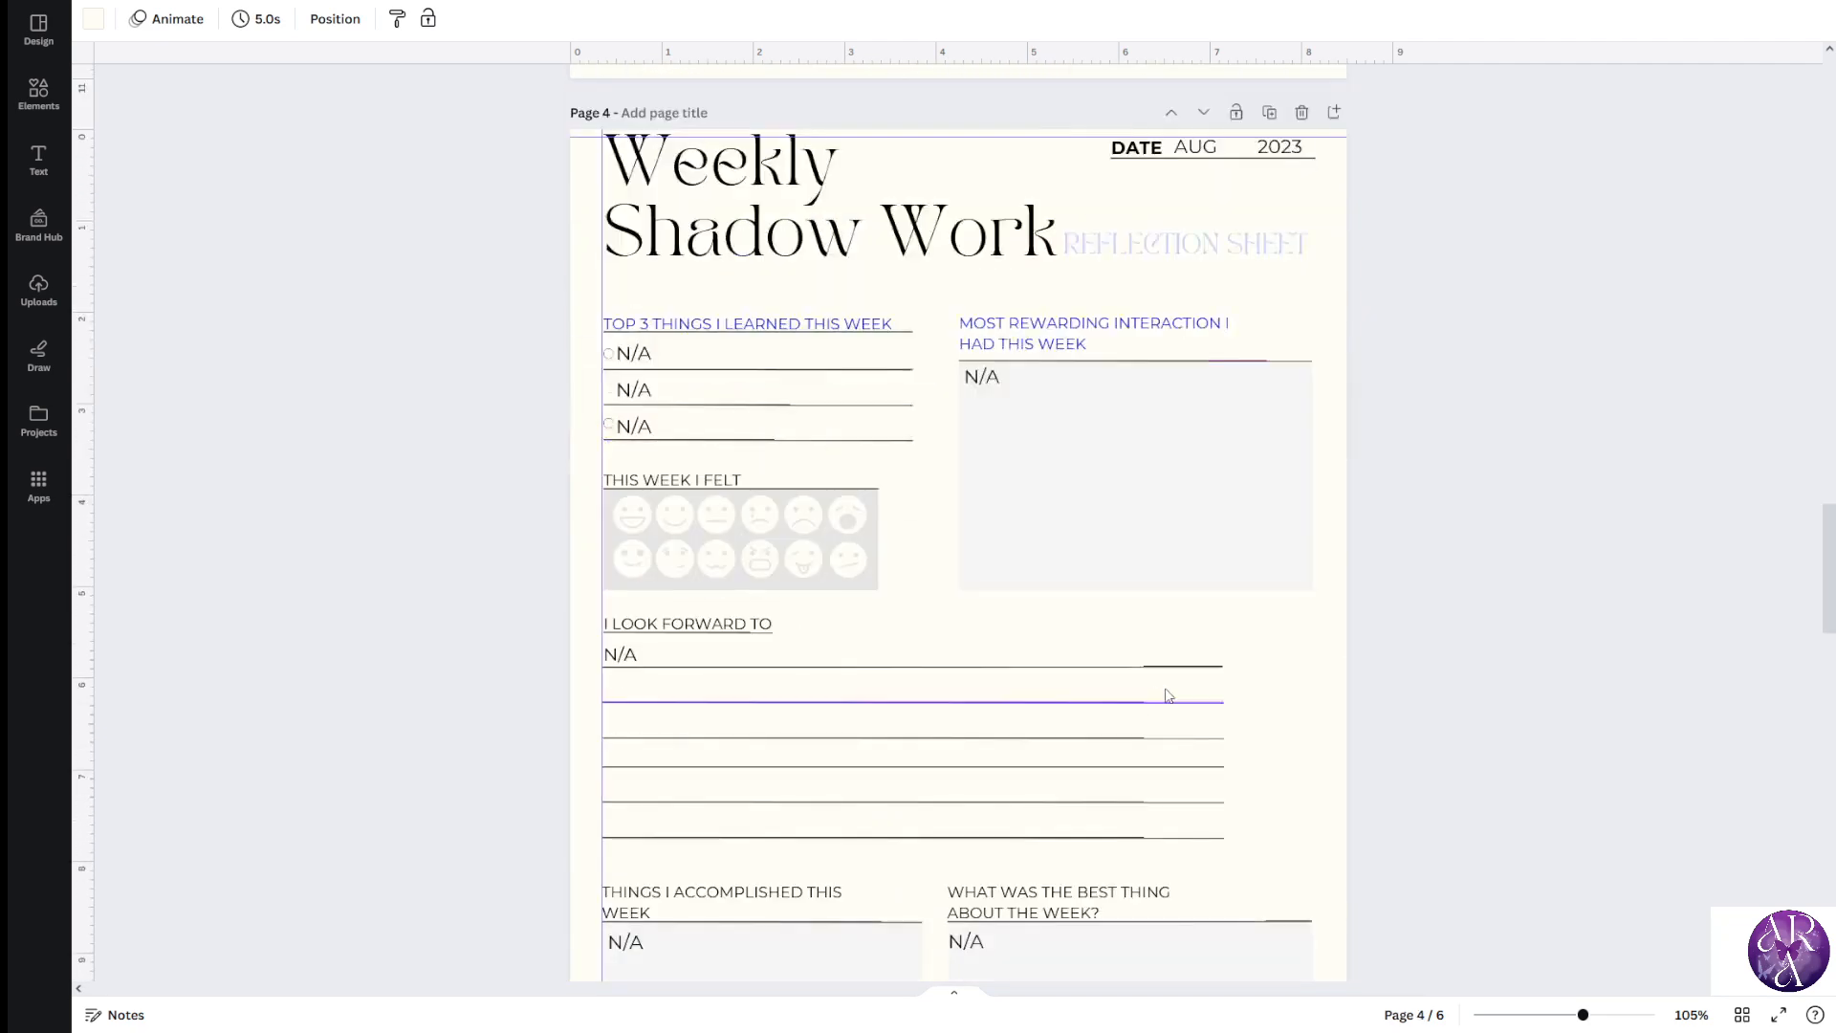
{"action": "scroll", "coordinate": [1500, 688], "scroll_direction": "down", "scroll_amount": 14}
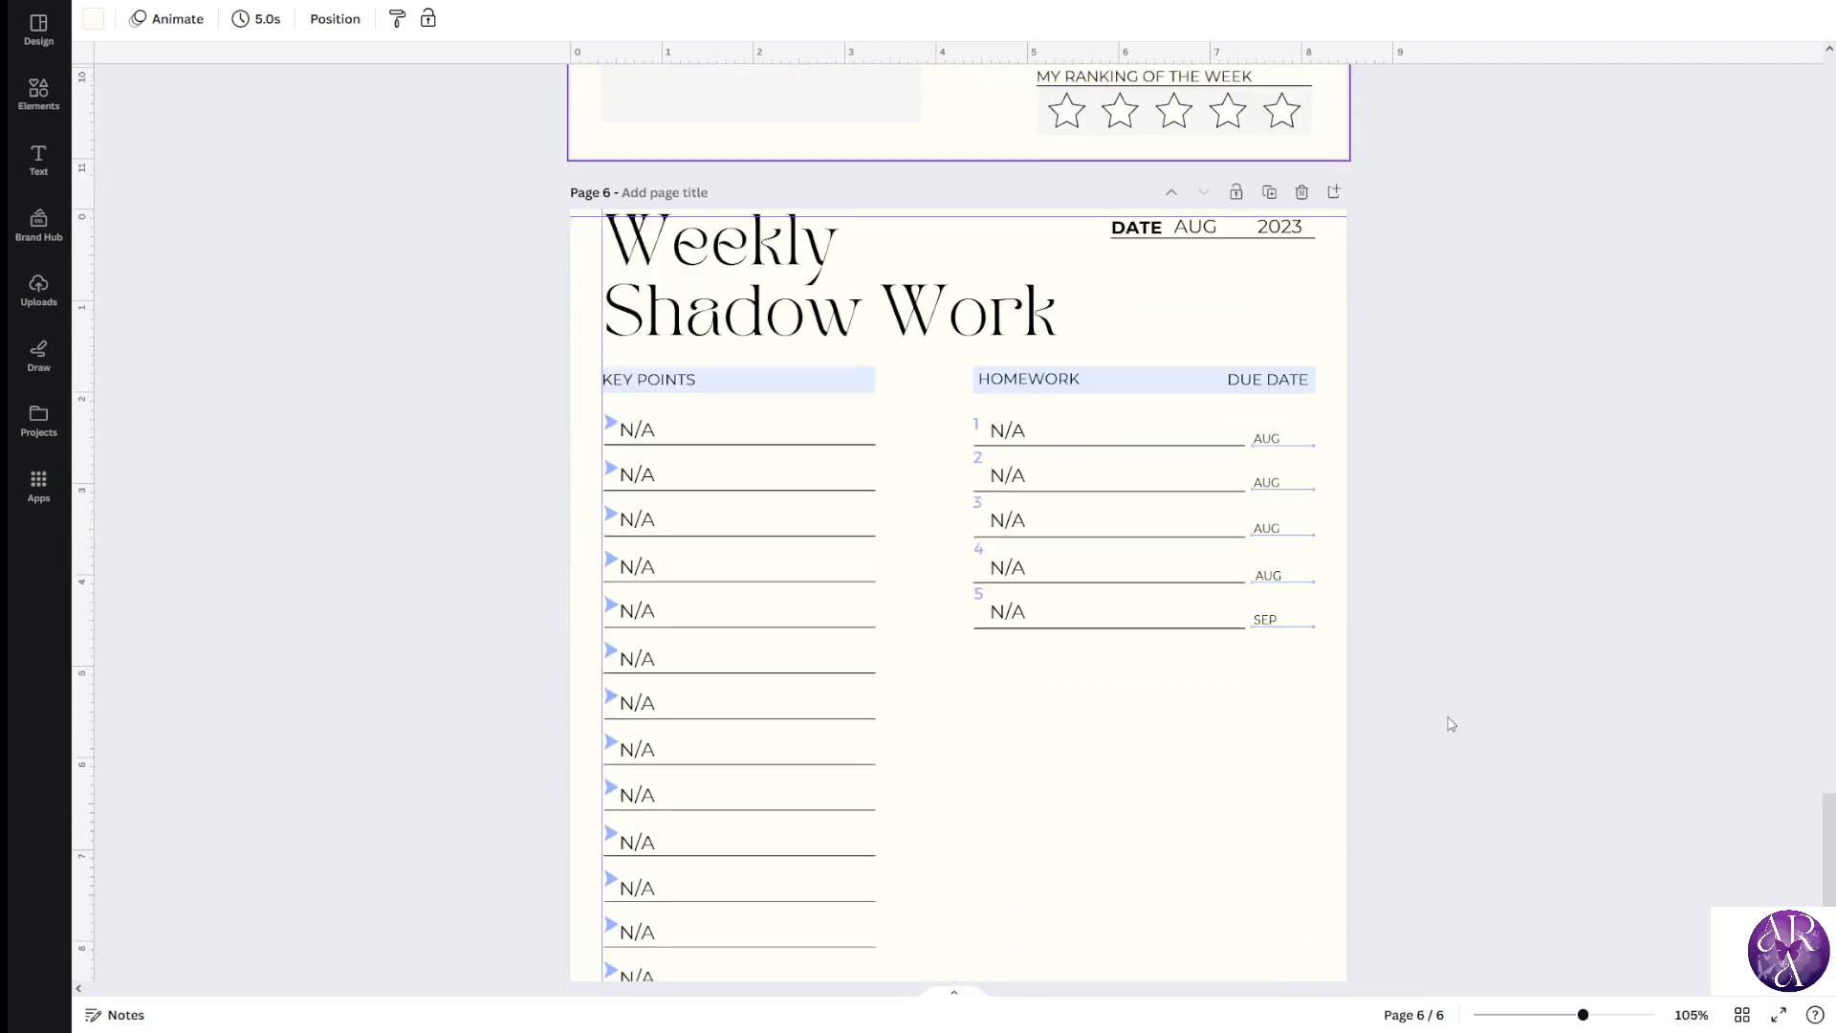
{"action": "scroll", "coordinate": [1448, 726], "scroll_direction": "up", "scroll_amount": 6}
{"action": "scroll", "coordinate": [1511, 517], "scroll_direction": "up", "scroll_amount": 5}
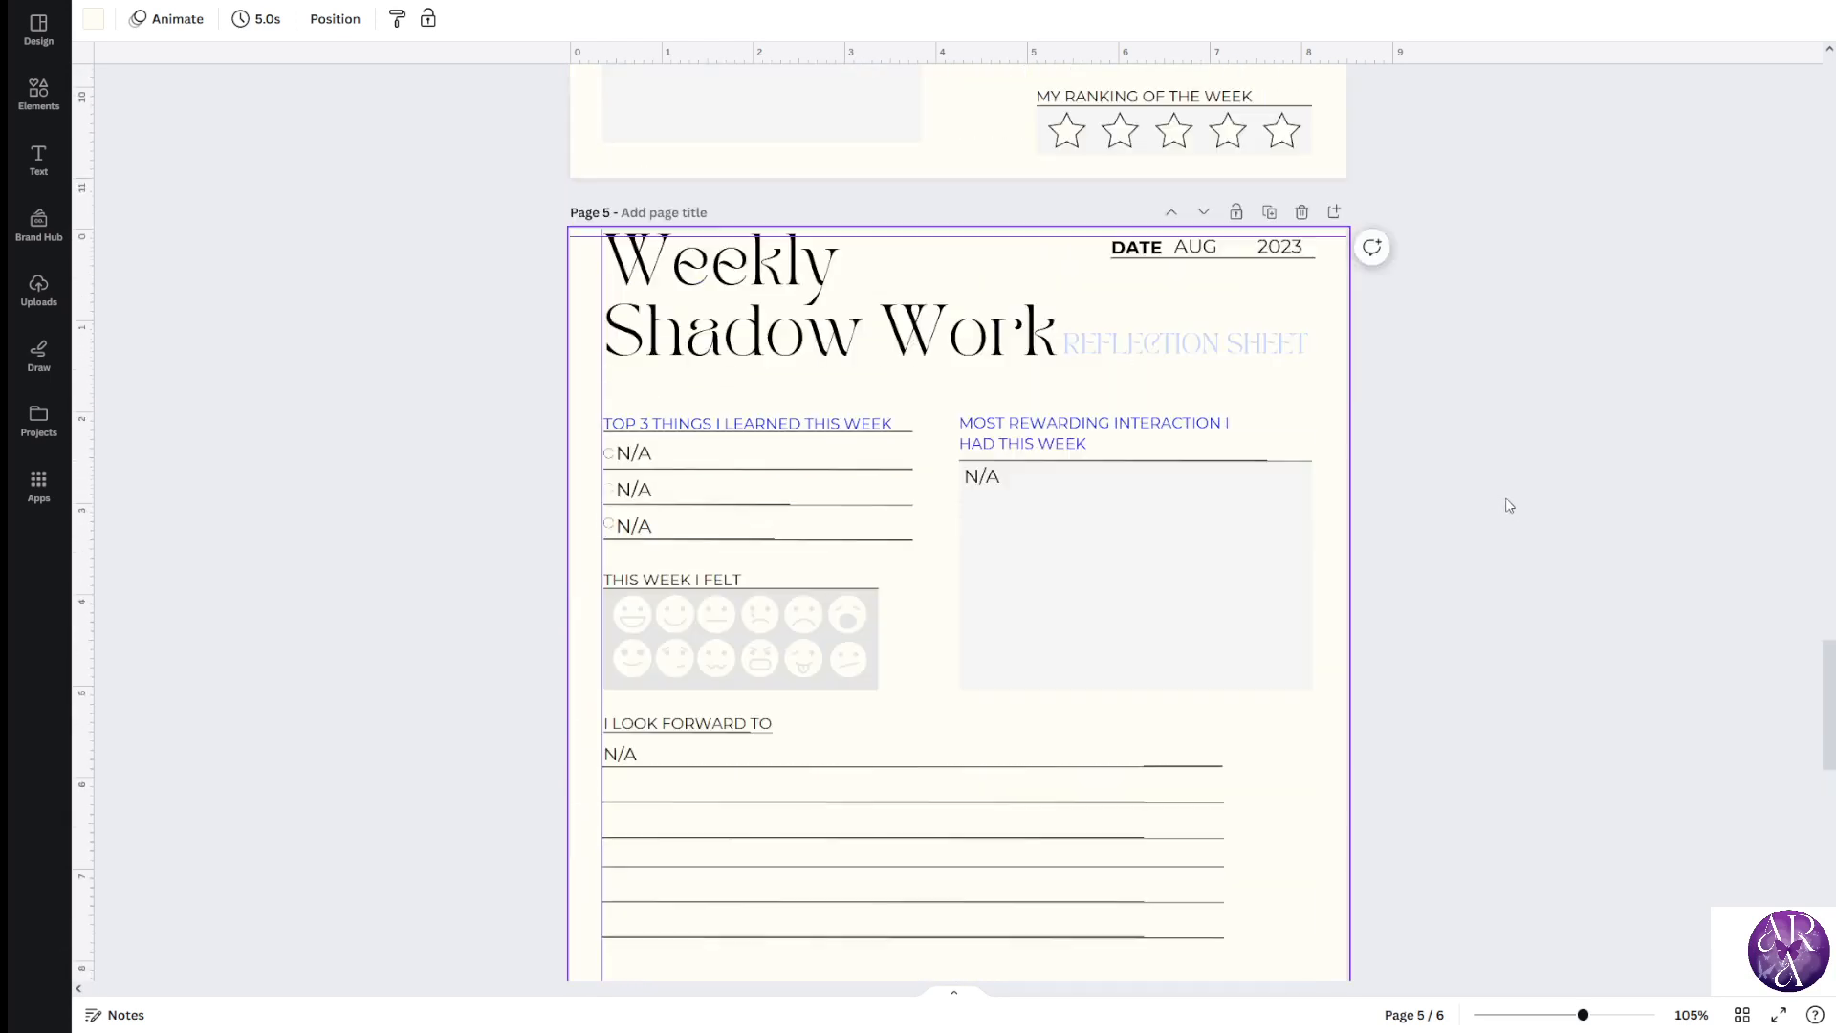
{"action": "left_click", "coordinate": [1267, 213]}
Add a blank page at the end of the document, after the key points and homework page
{"action": "scroll", "coordinate": [1463, 497], "scroll_direction": "down", "scroll_amount": 3}
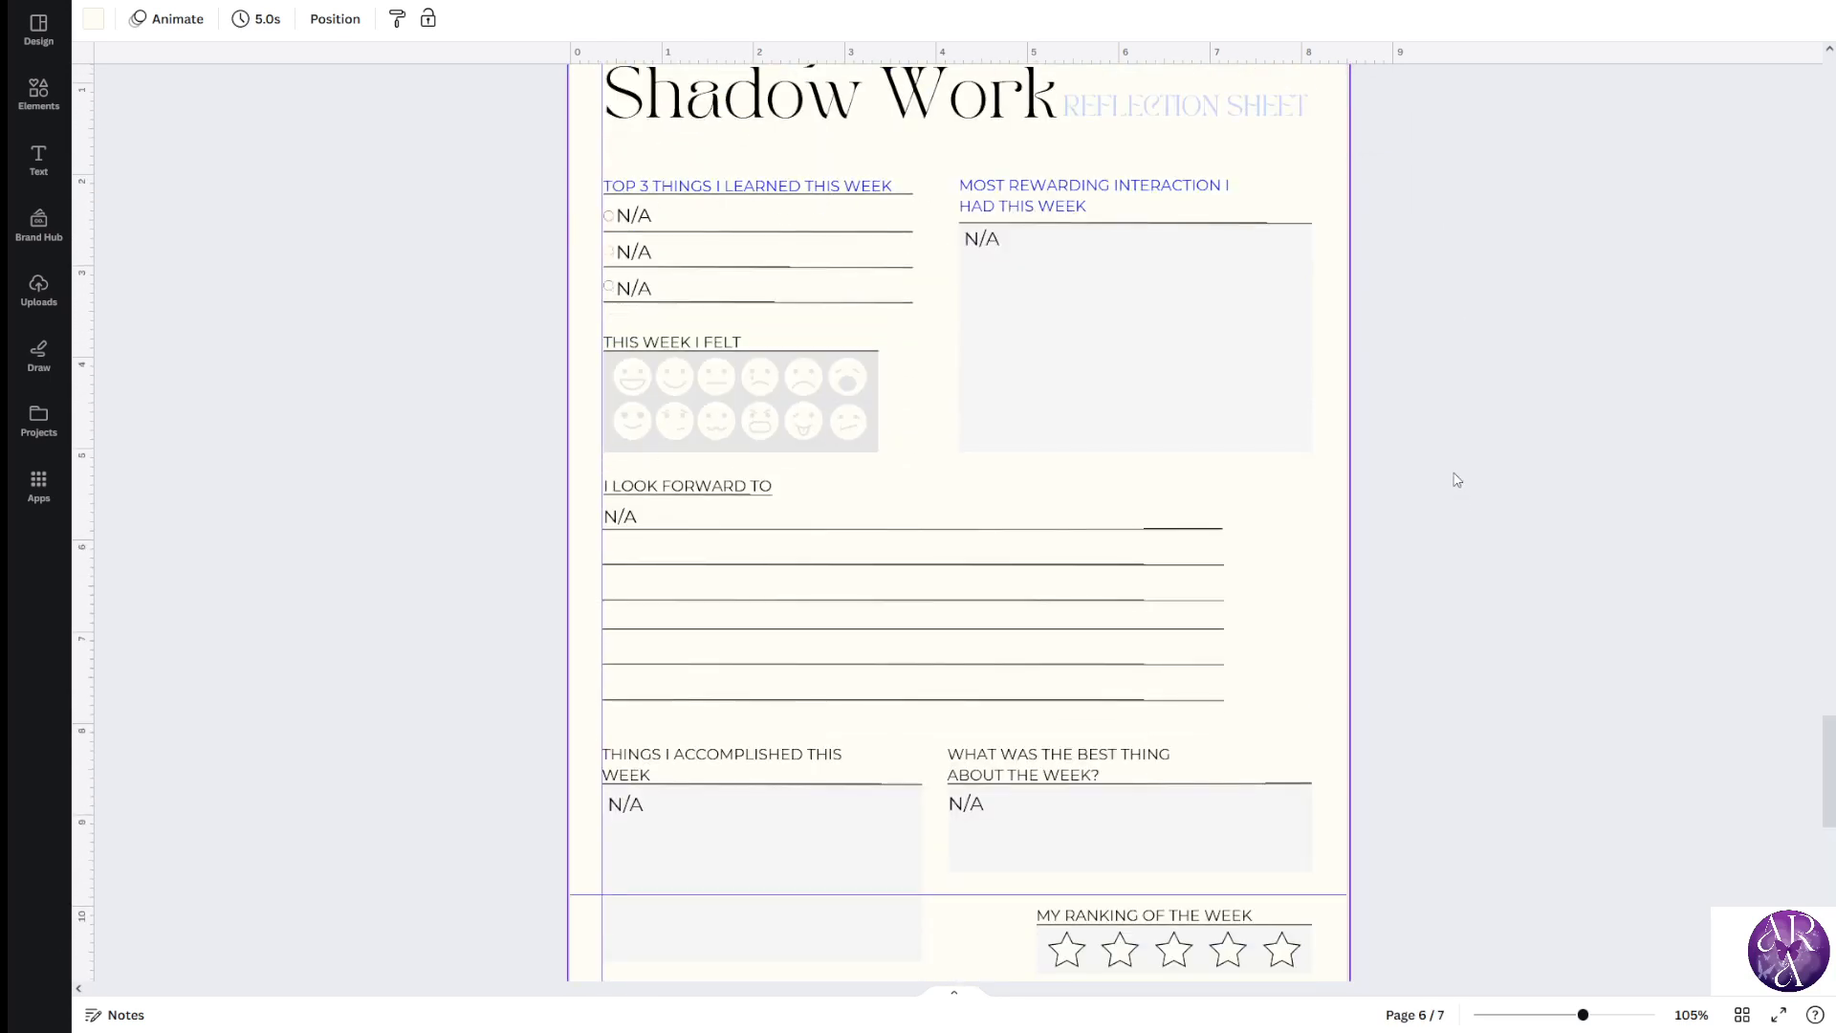
{"action": "scroll", "coordinate": [1392, 411], "scroll_direction": "down", "scroll_amount": 15}
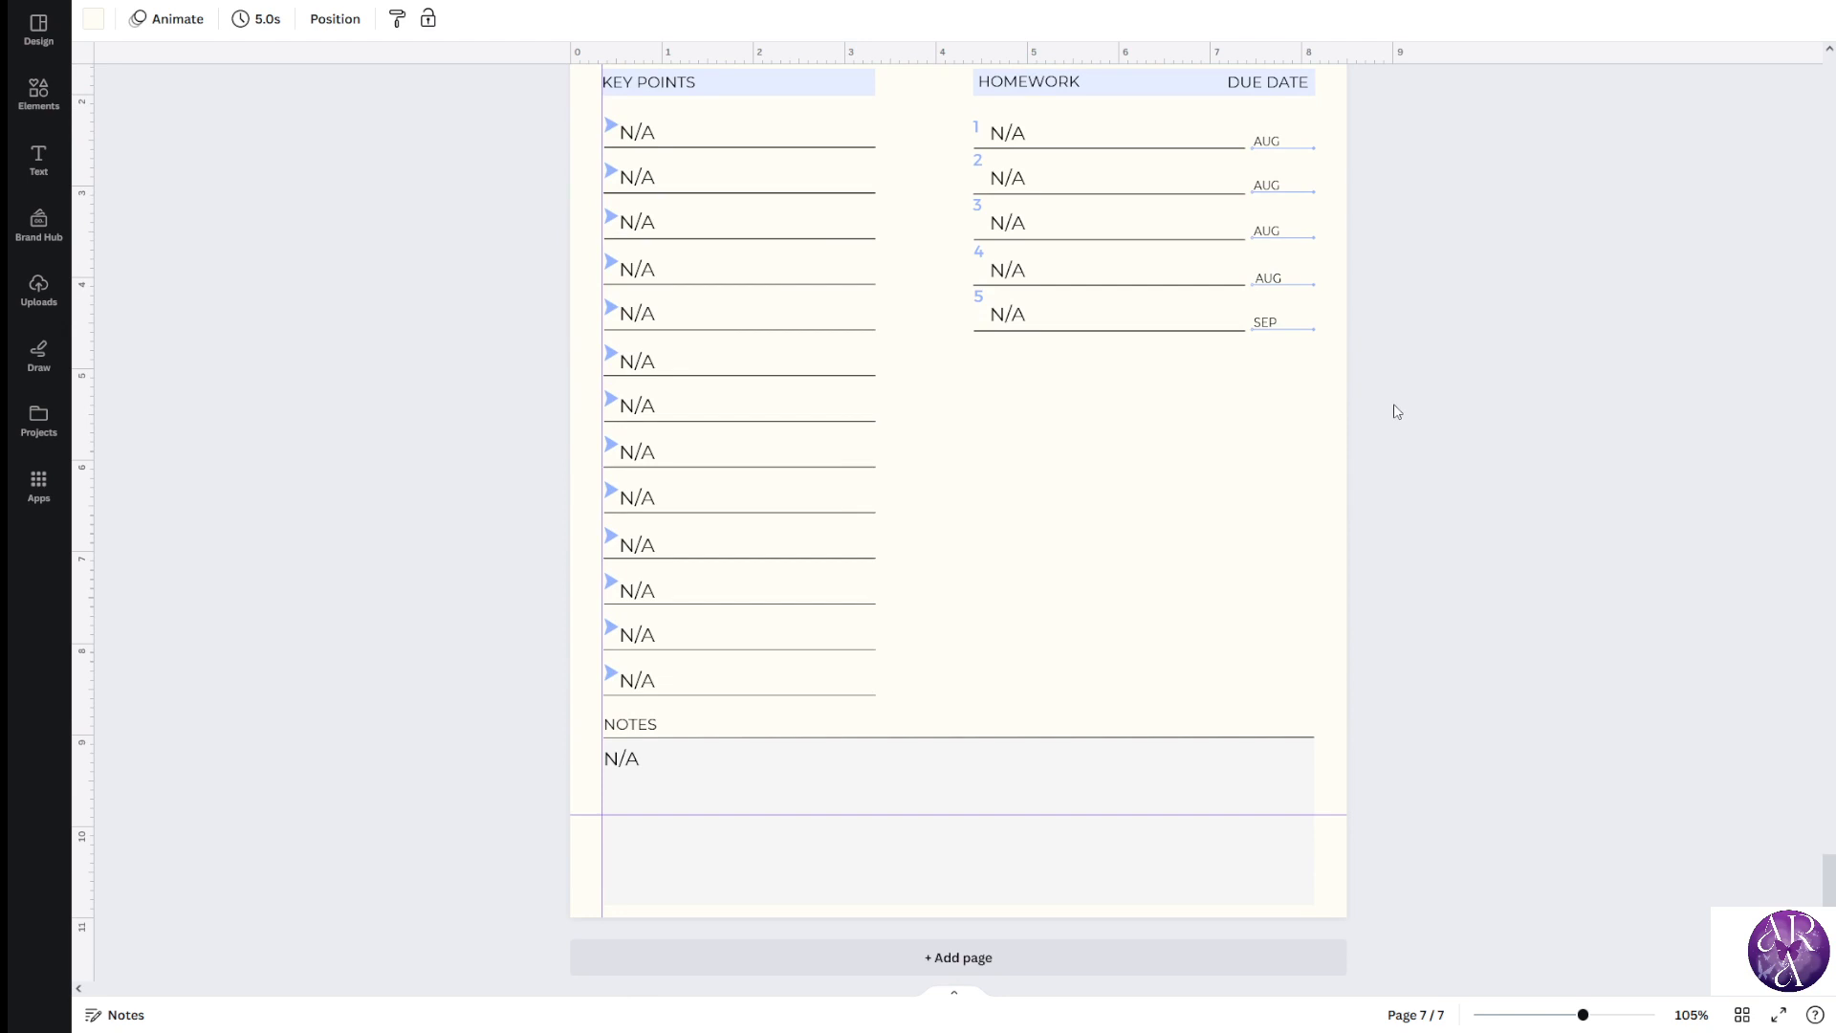
{"action": "scroll", "coordinate": [1275, 450], "scroll_direction": "up", "scroll_amount": 2}
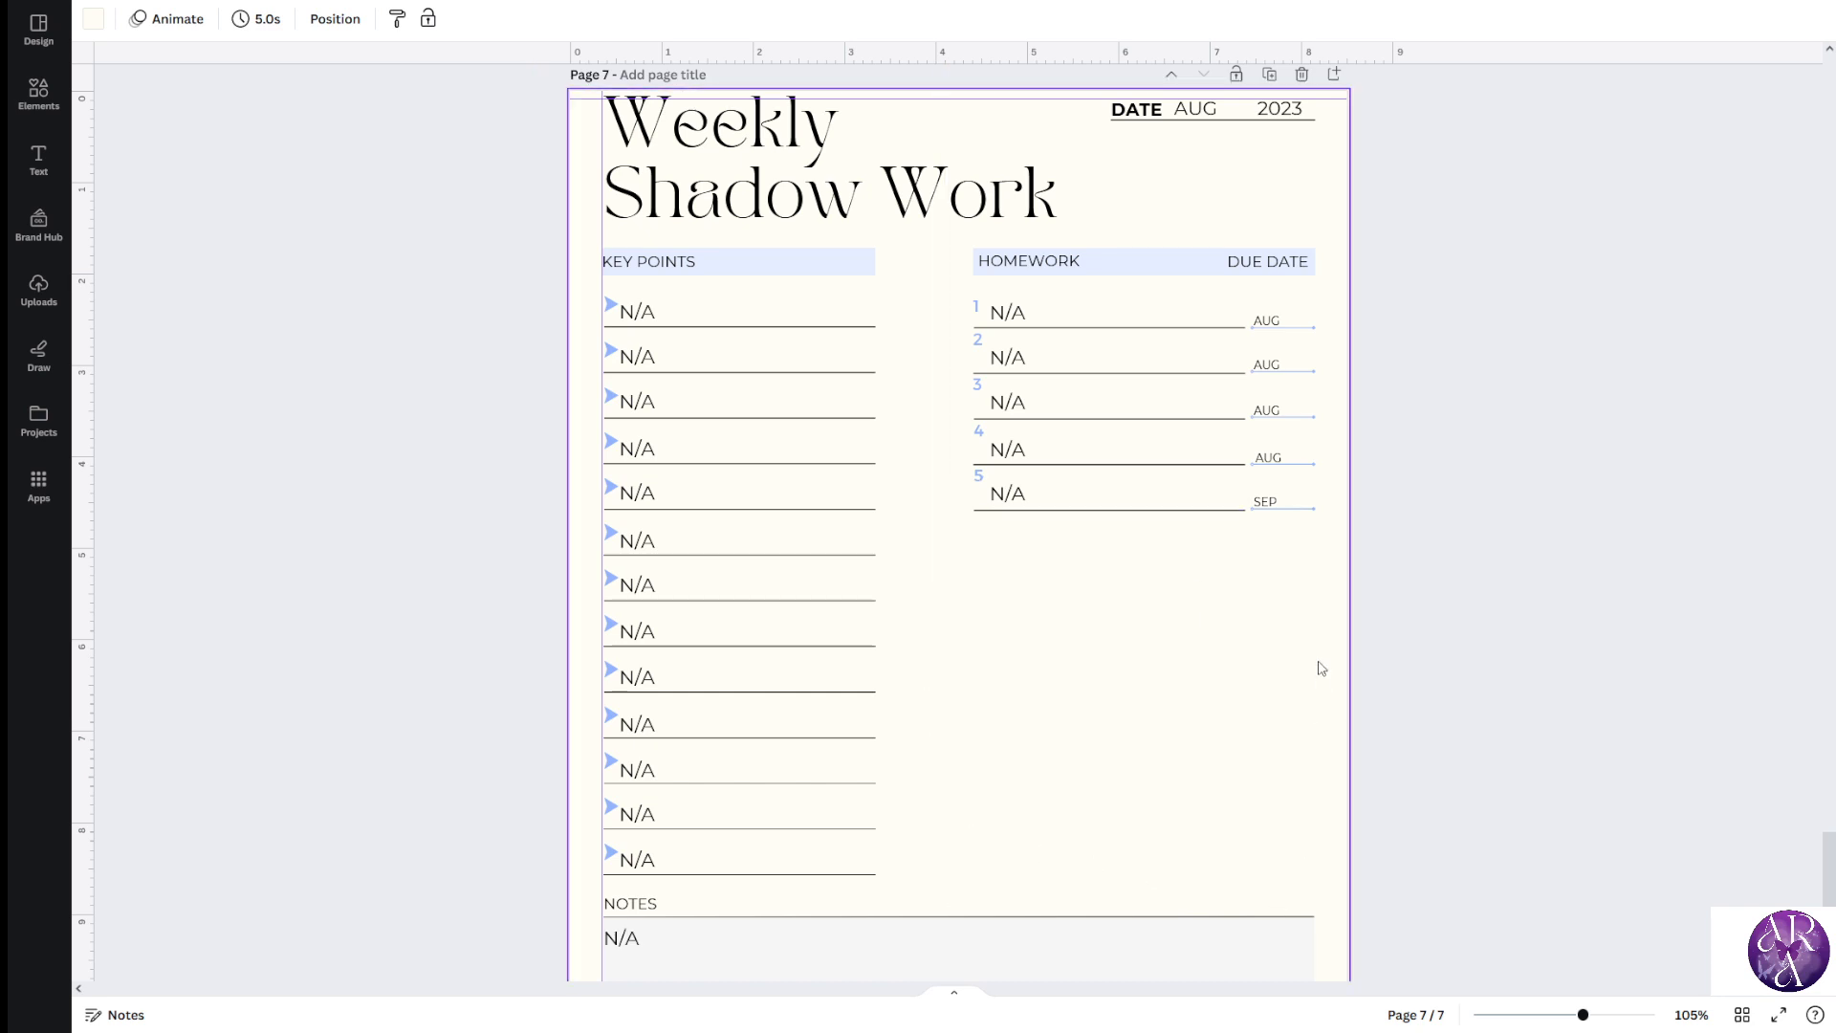
{"action": "scroll", "coordinate": [992, 685], "scroll_direction": "down", "scroll_amount": 2}
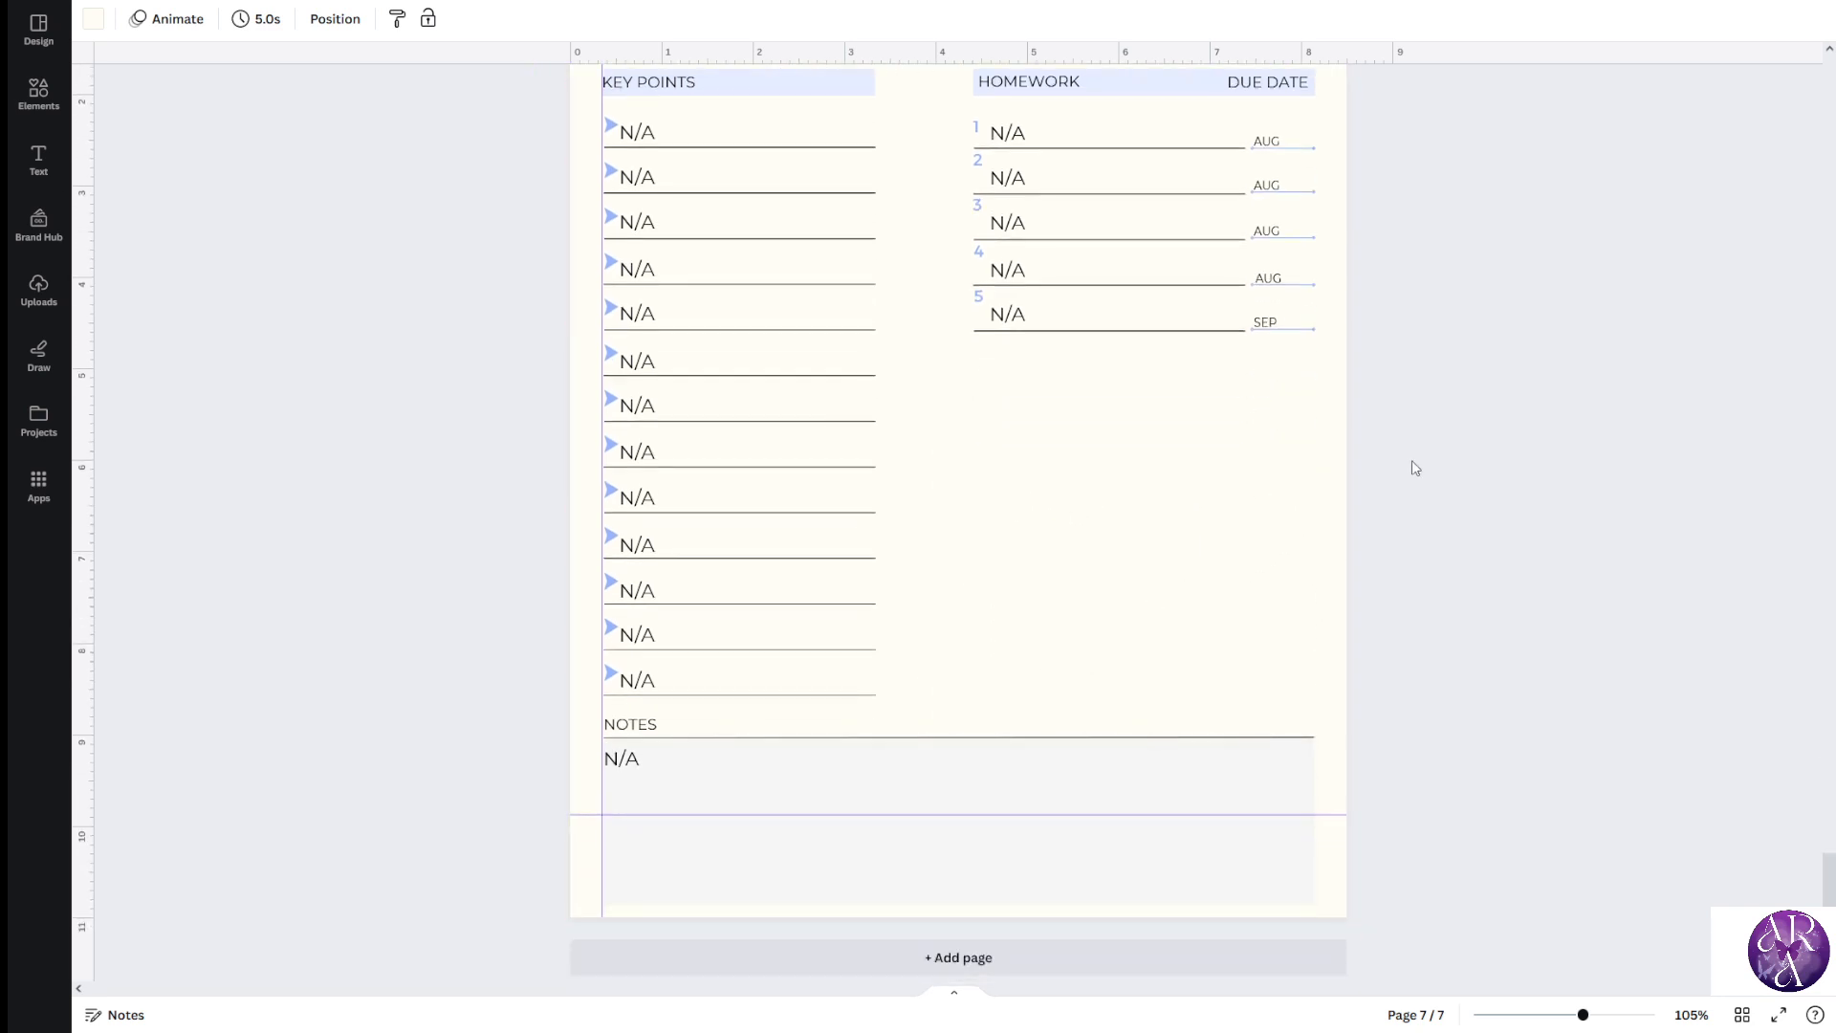
{"action": "scroll", "coordinate": [1405, 477], "scroll_direction": "down", "scroll_amount": 4}
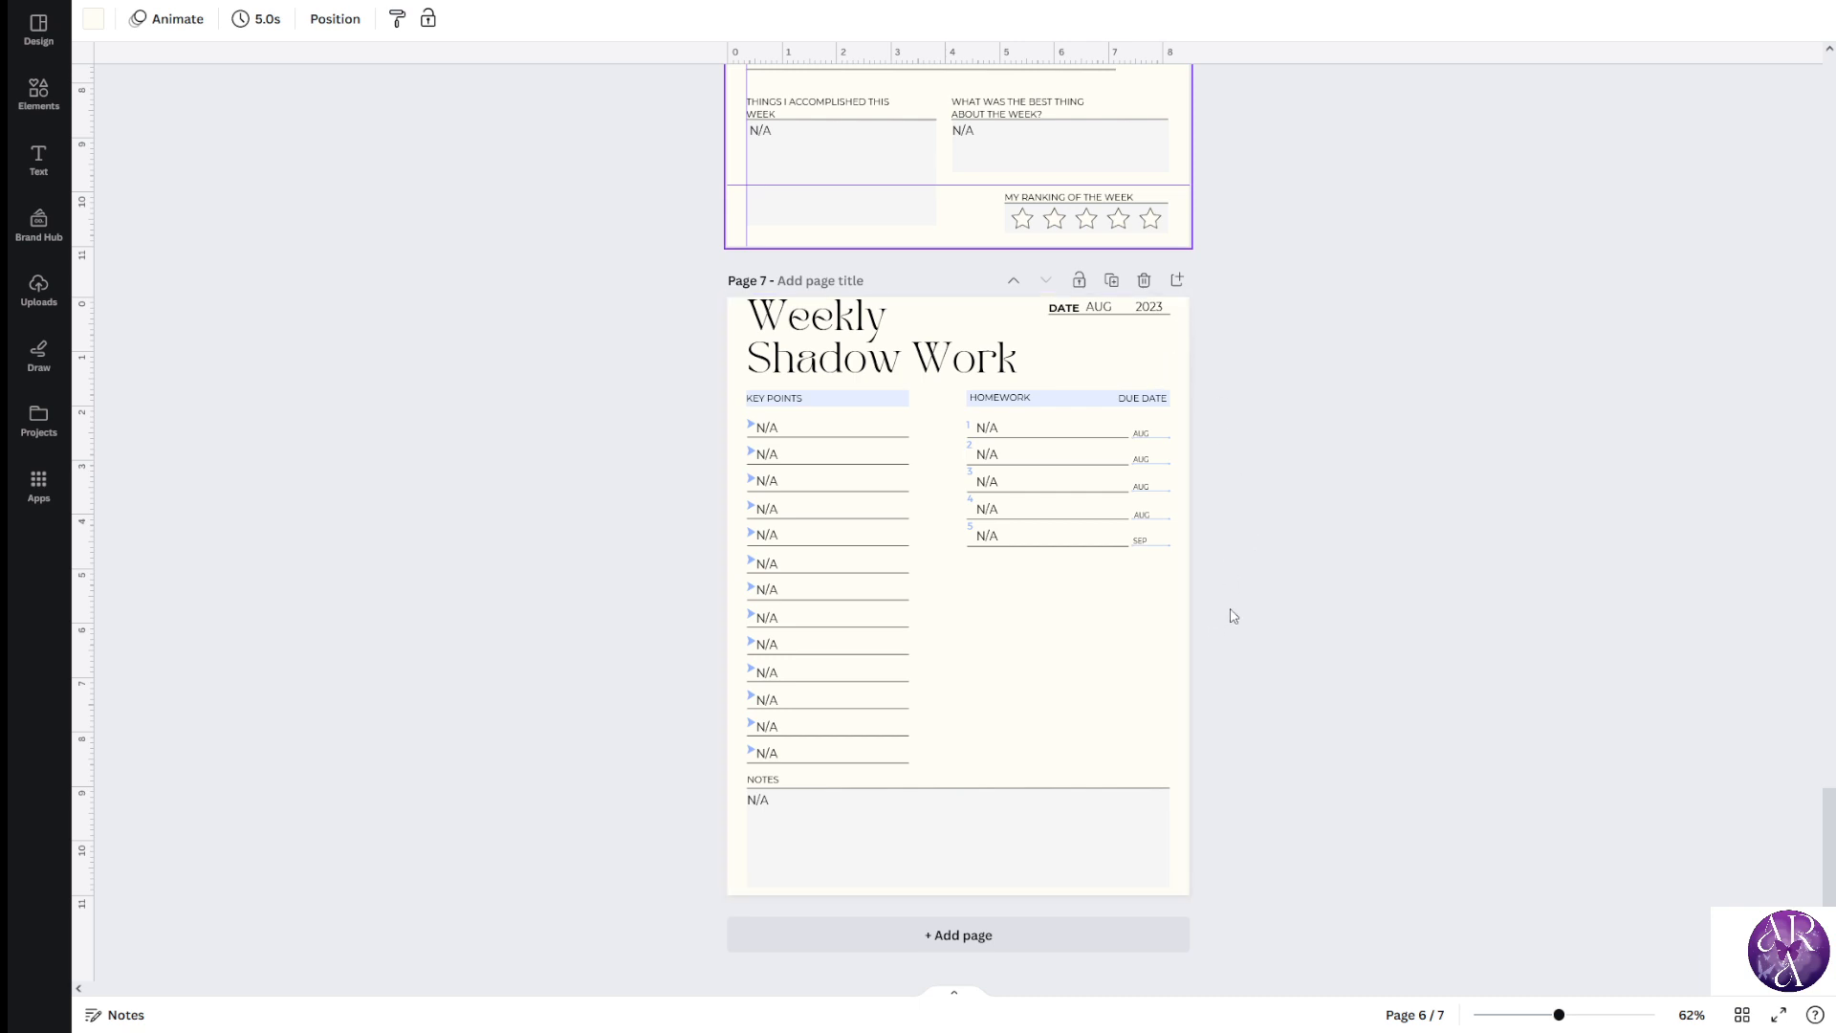
{"action": "left_click", "coordinate": [1007, 945]}
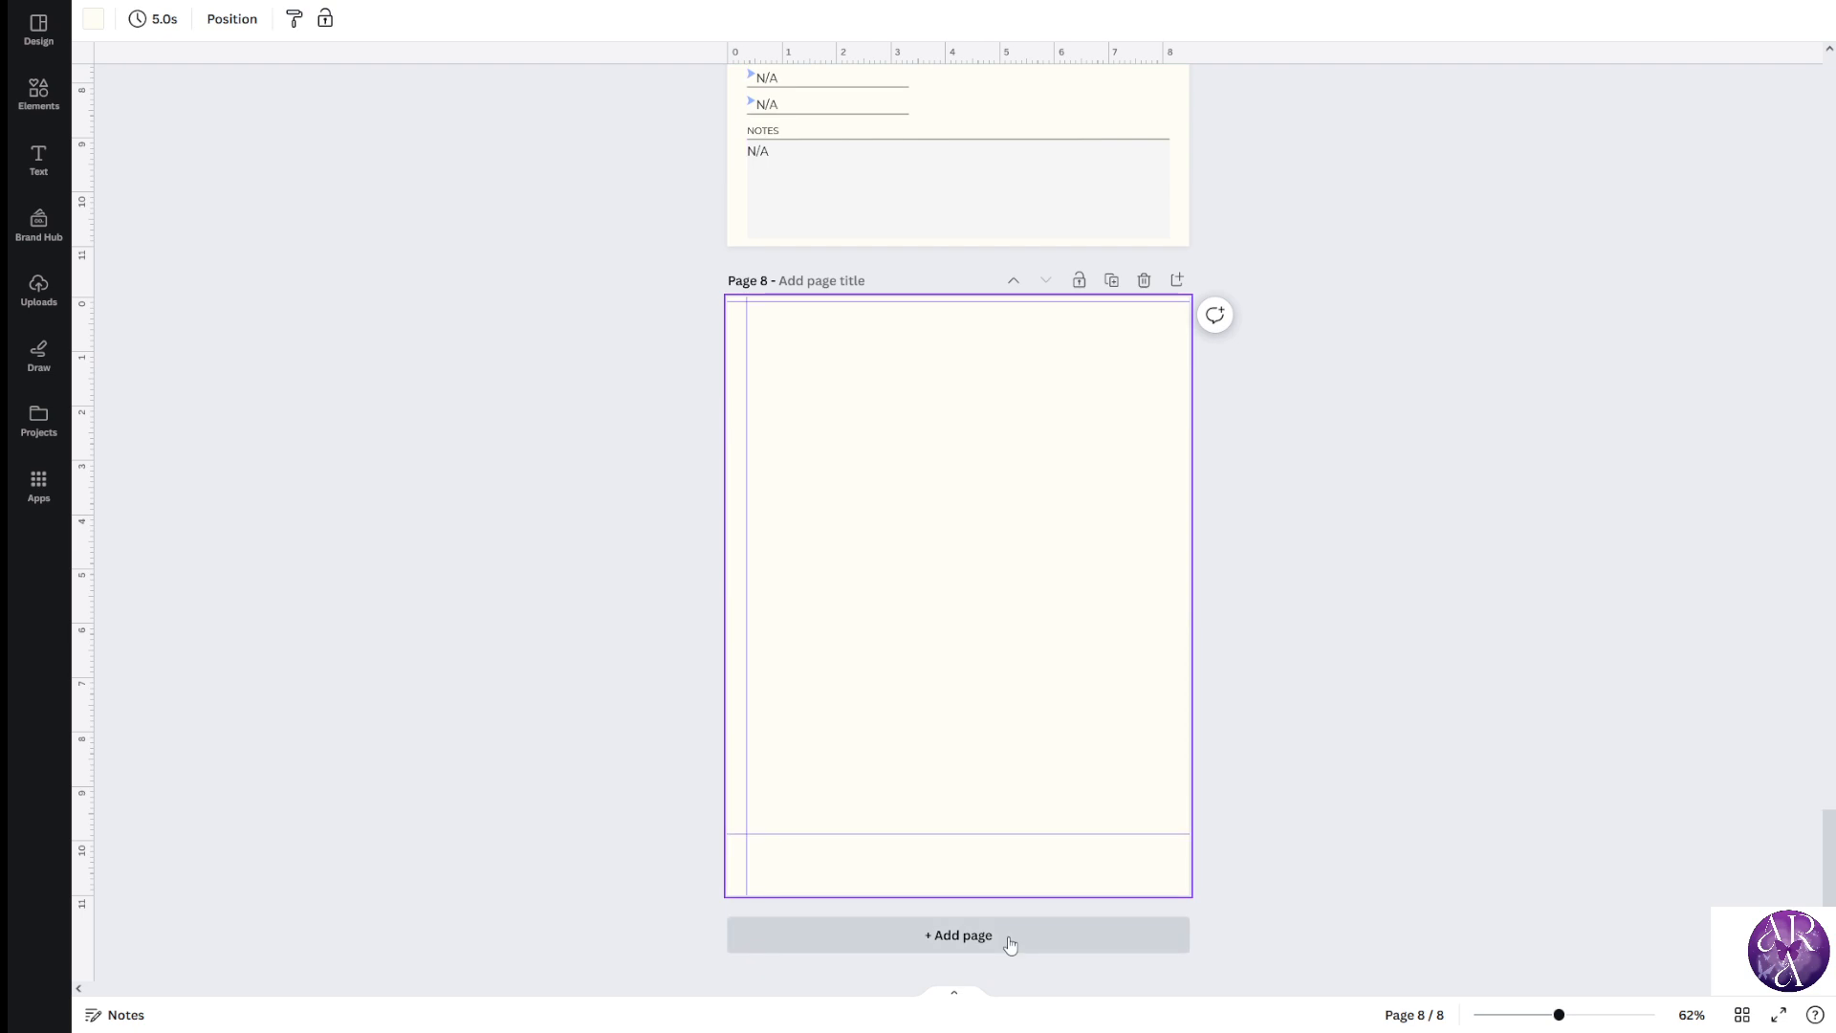
Leave the brain dump template's details and clear the "gratitude journal" template search
{"action": "left_click", "coordinate": [40, 41]}
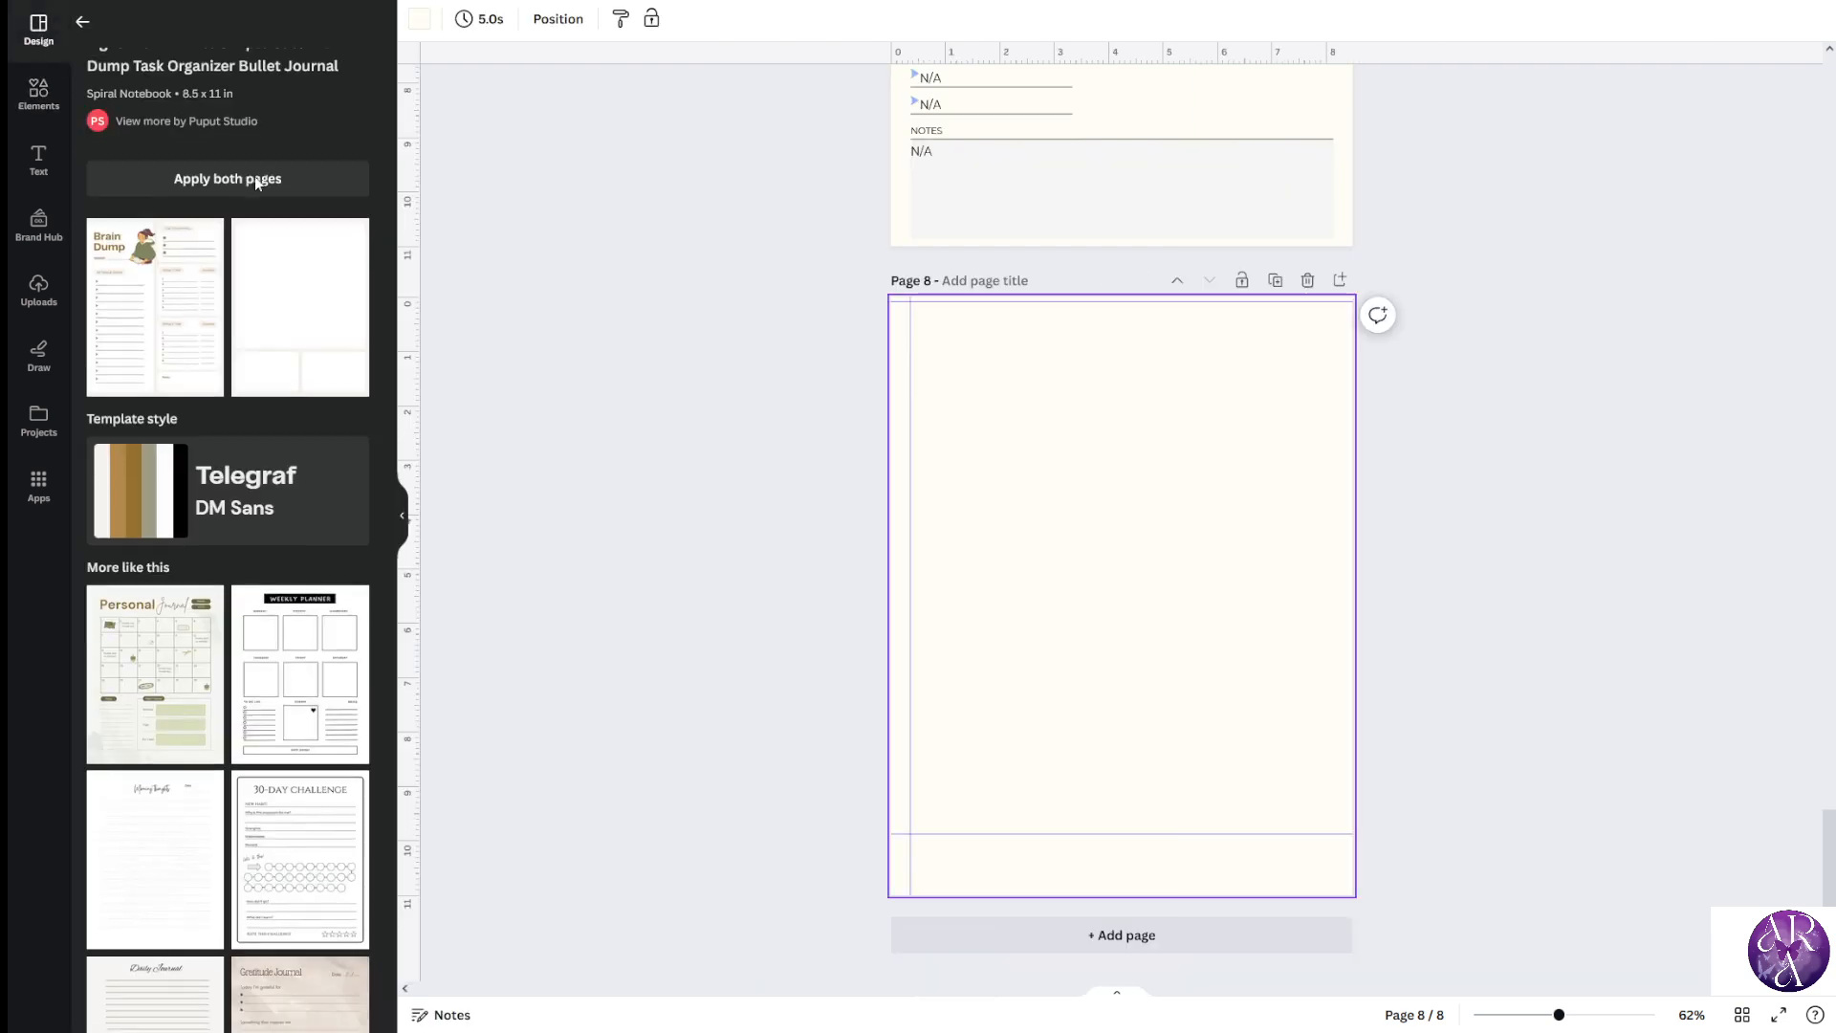
{"action": "scroll", "coordinate": [283, 226], "scroll_direction": "down", "scroll_amount": 4}
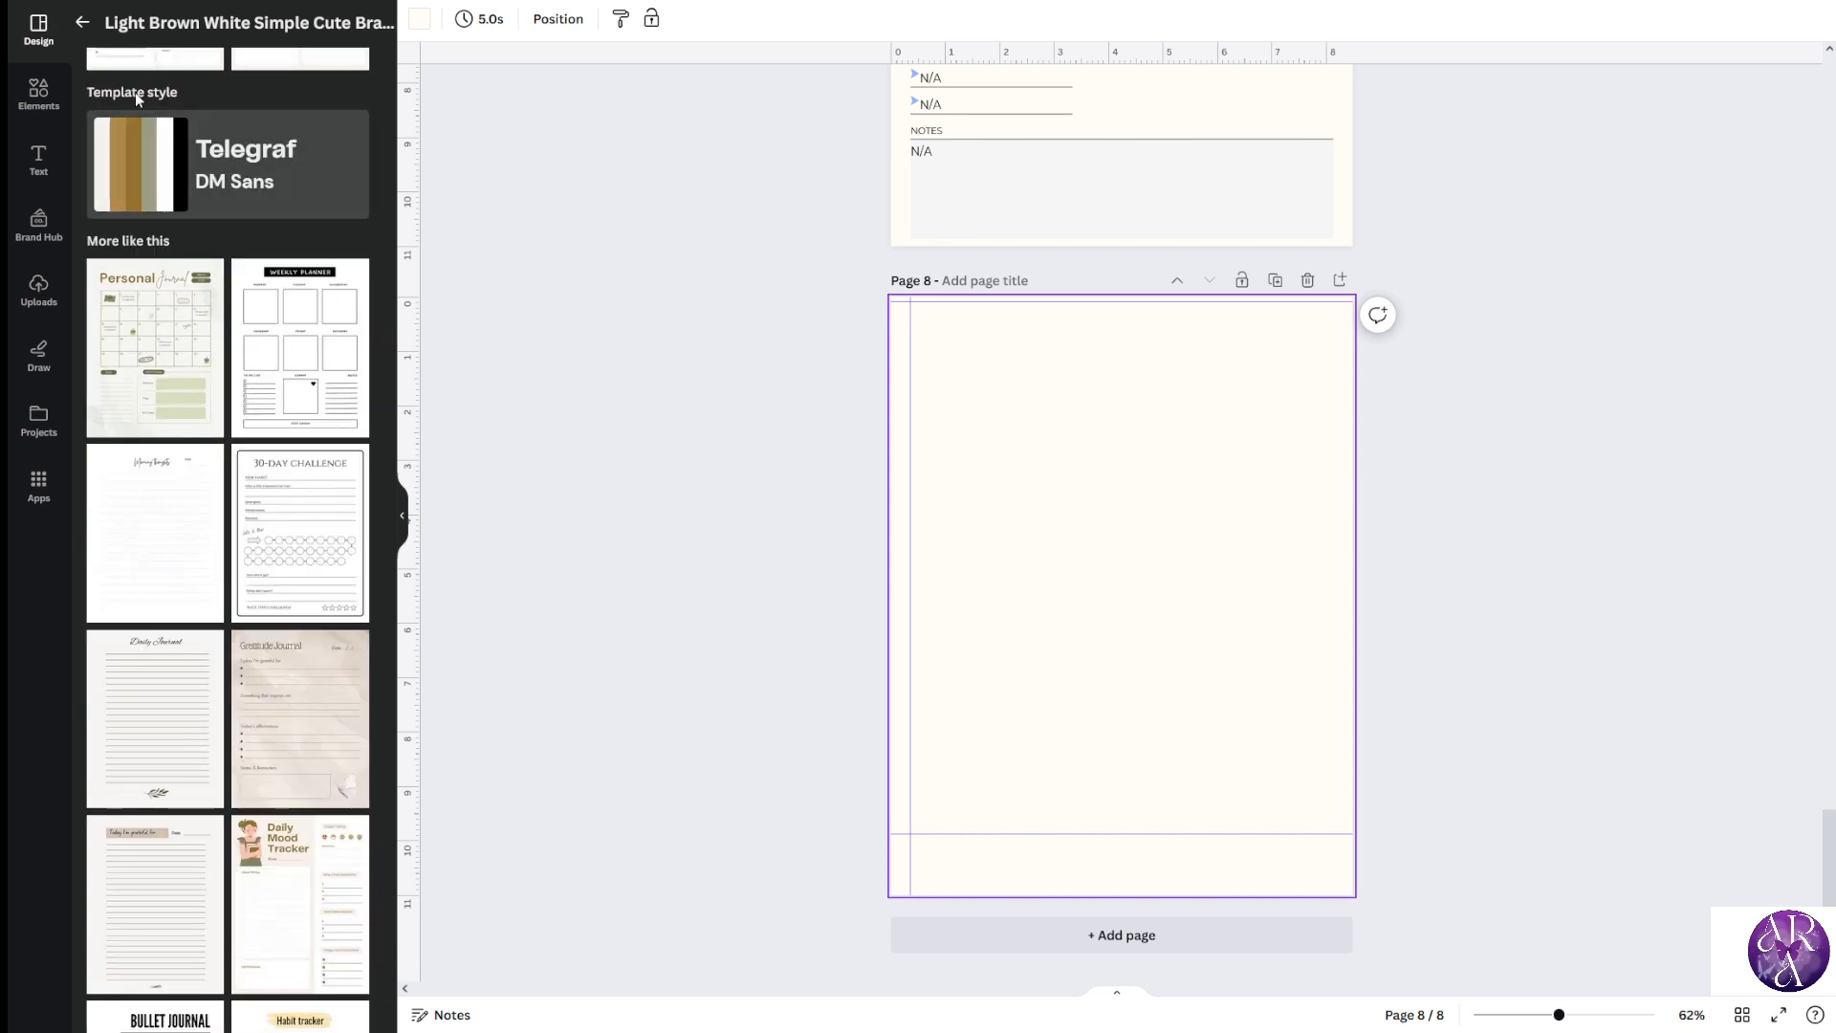
{"action": "left_click", "coordinate": [82, 22]}
{"action": "left_click", "coordinate": [99, 23]}
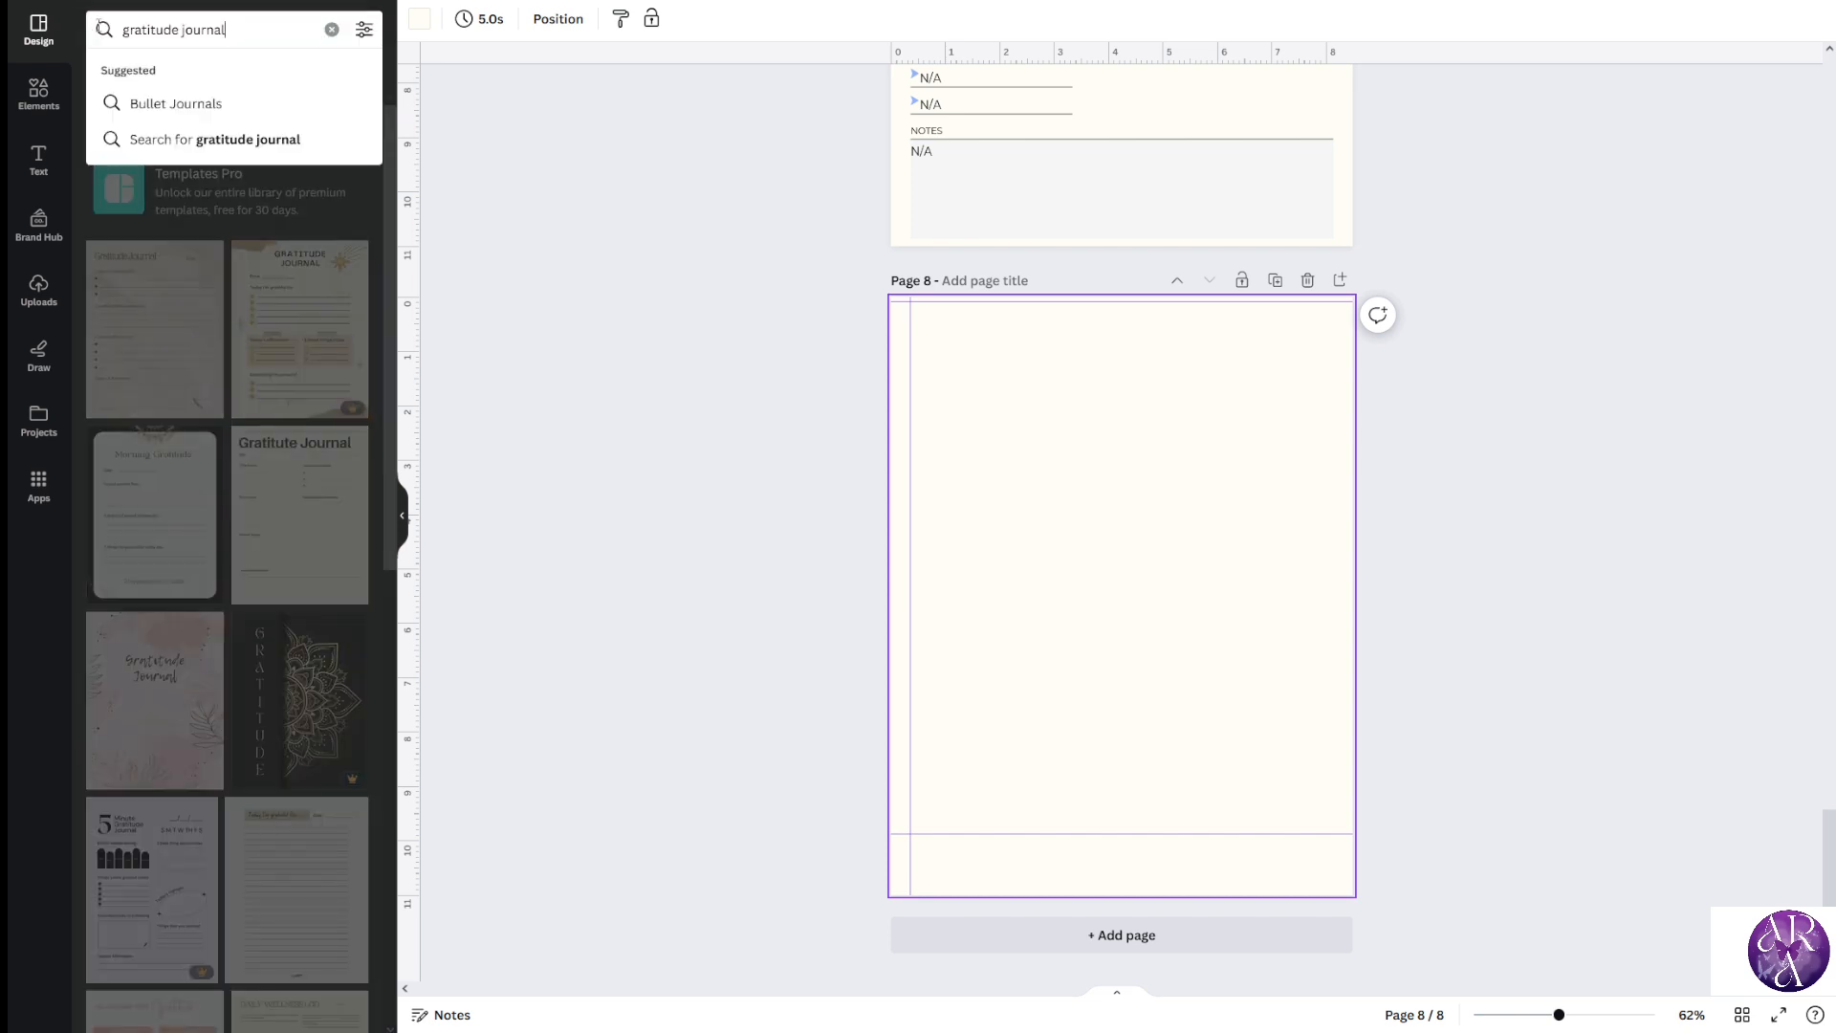
{"action": "left_click", "coordinate": [339, 31]}
{"action": "left_click", "coordinate": [405, 521]}
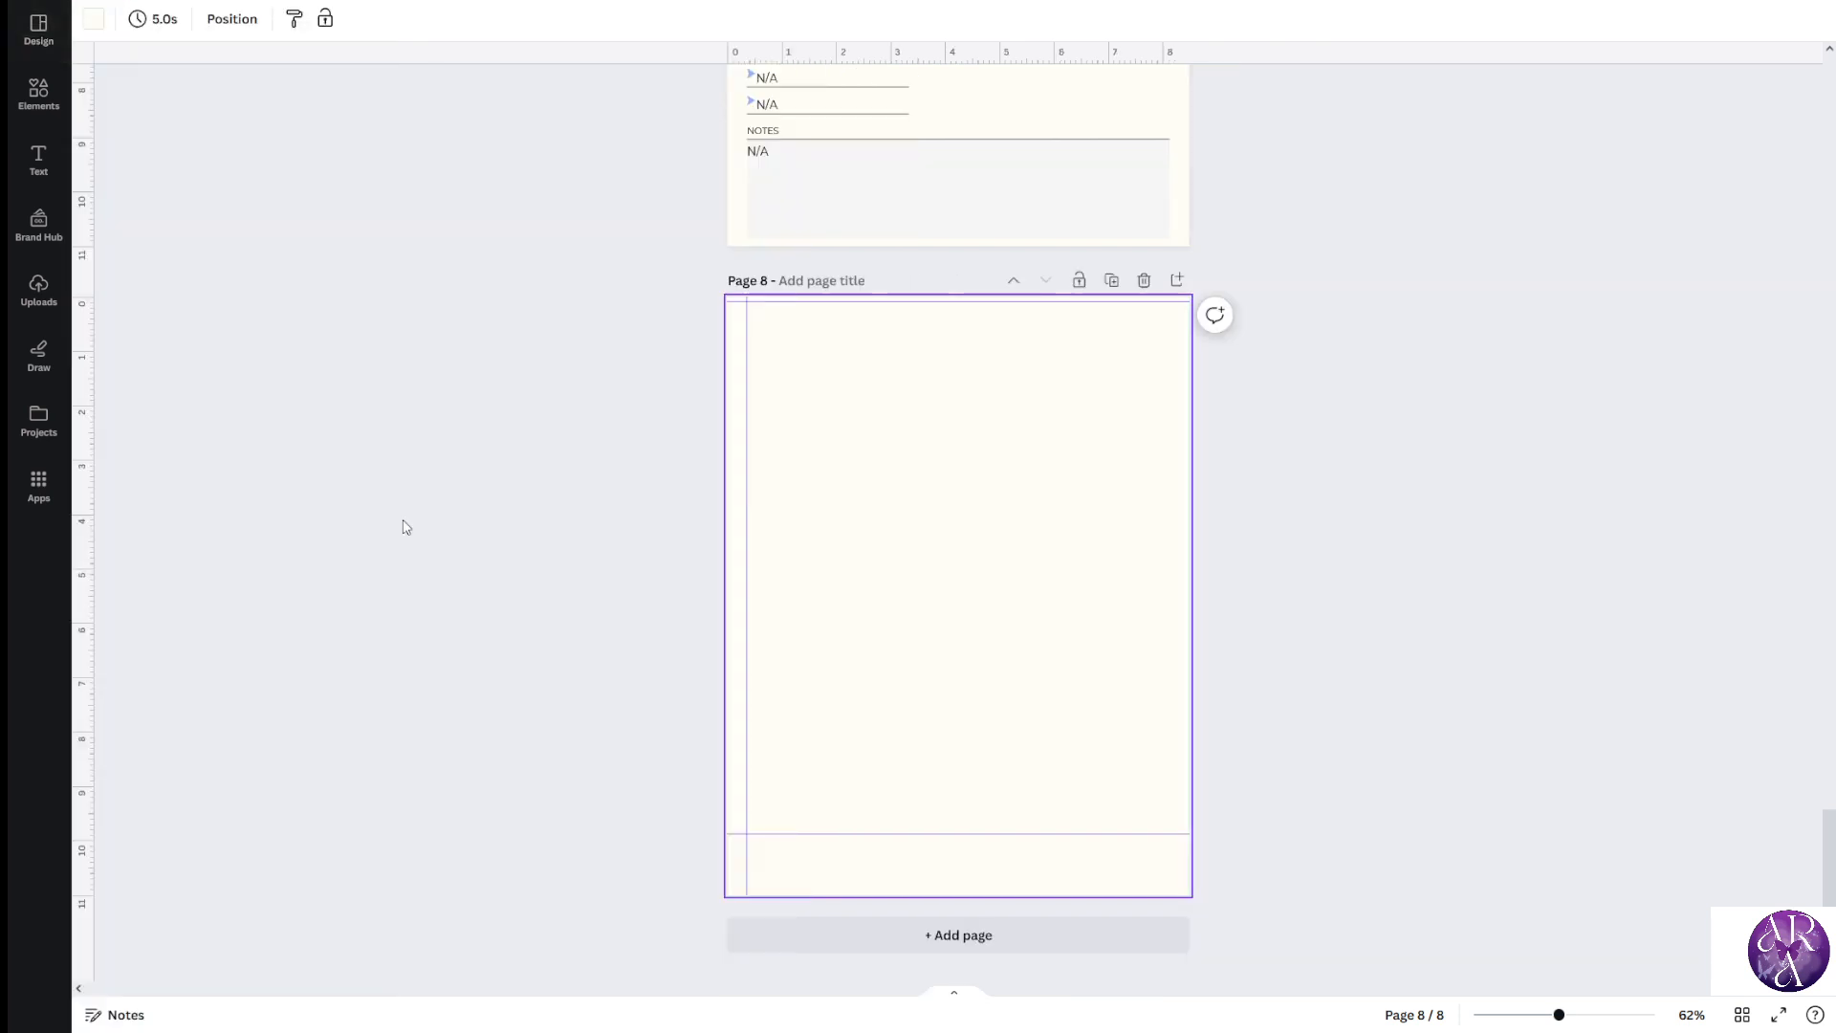
Search the templates for "DAILY JOURNAL" and look through the resulting designs
{"action": "left_click", "coordinate": [60, 31]}
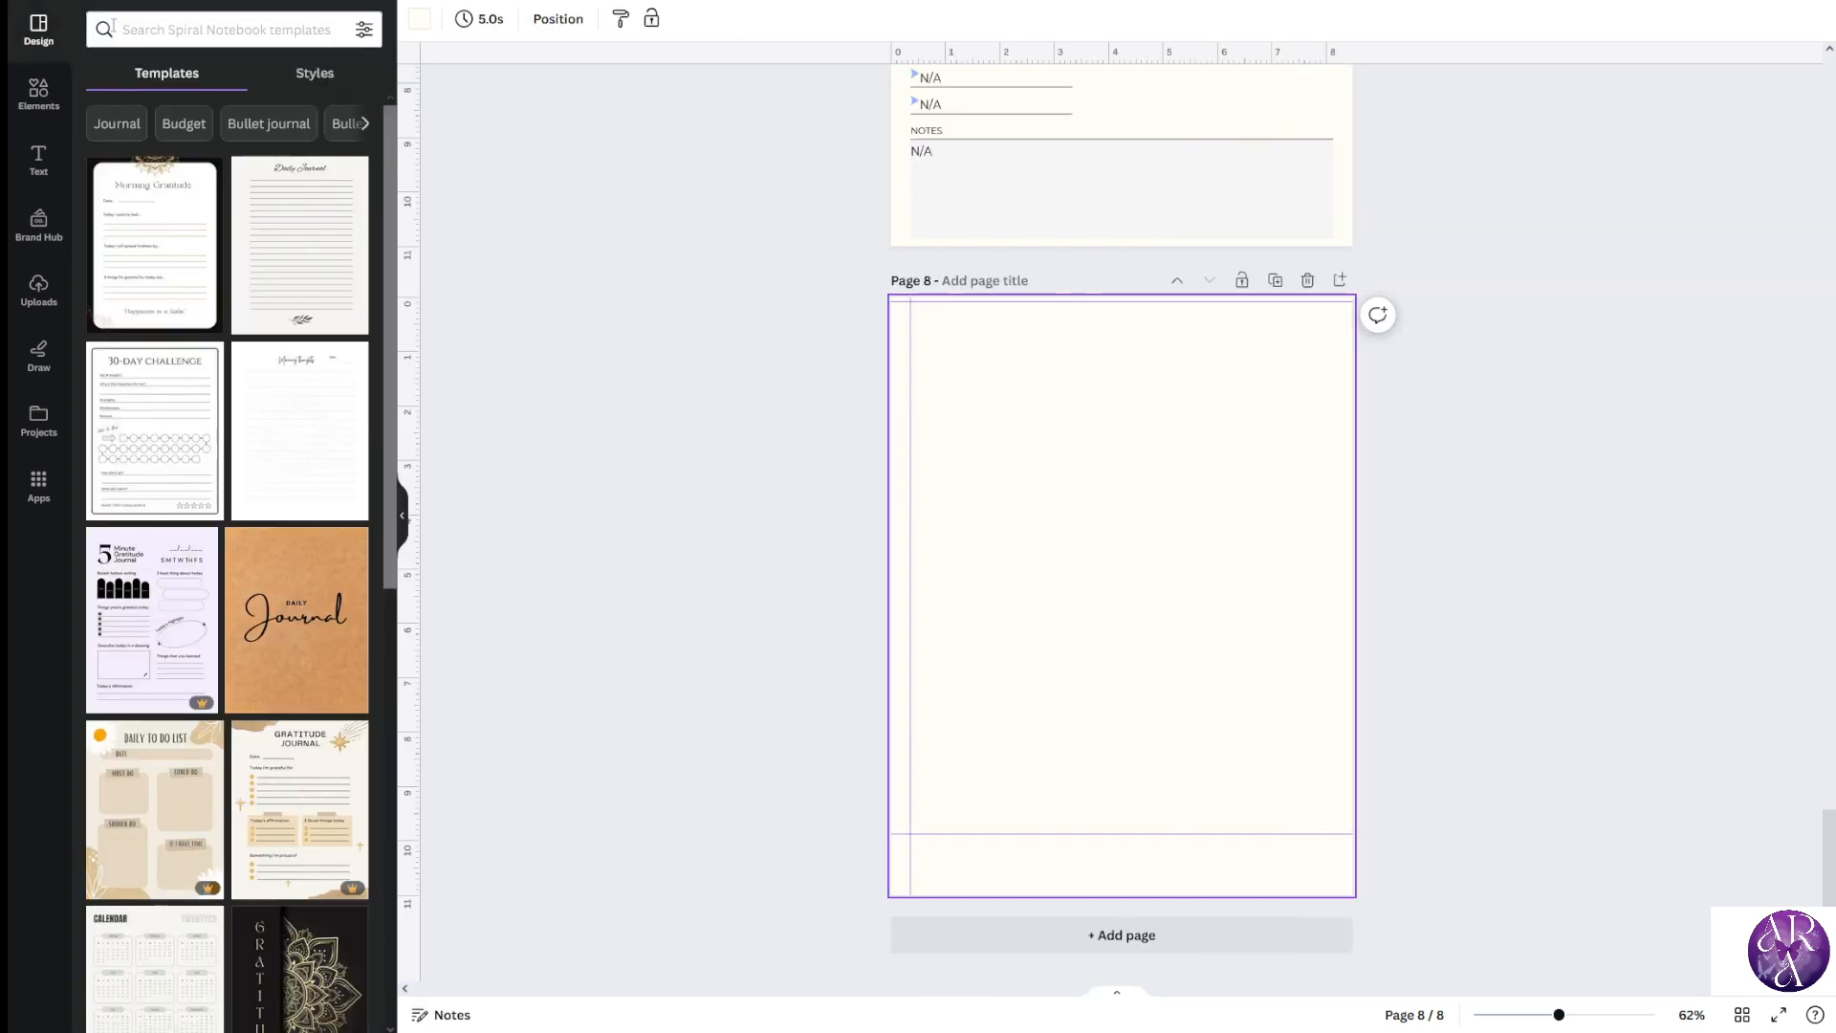
{"action": "left_click", "coordinate": [169, 32]}
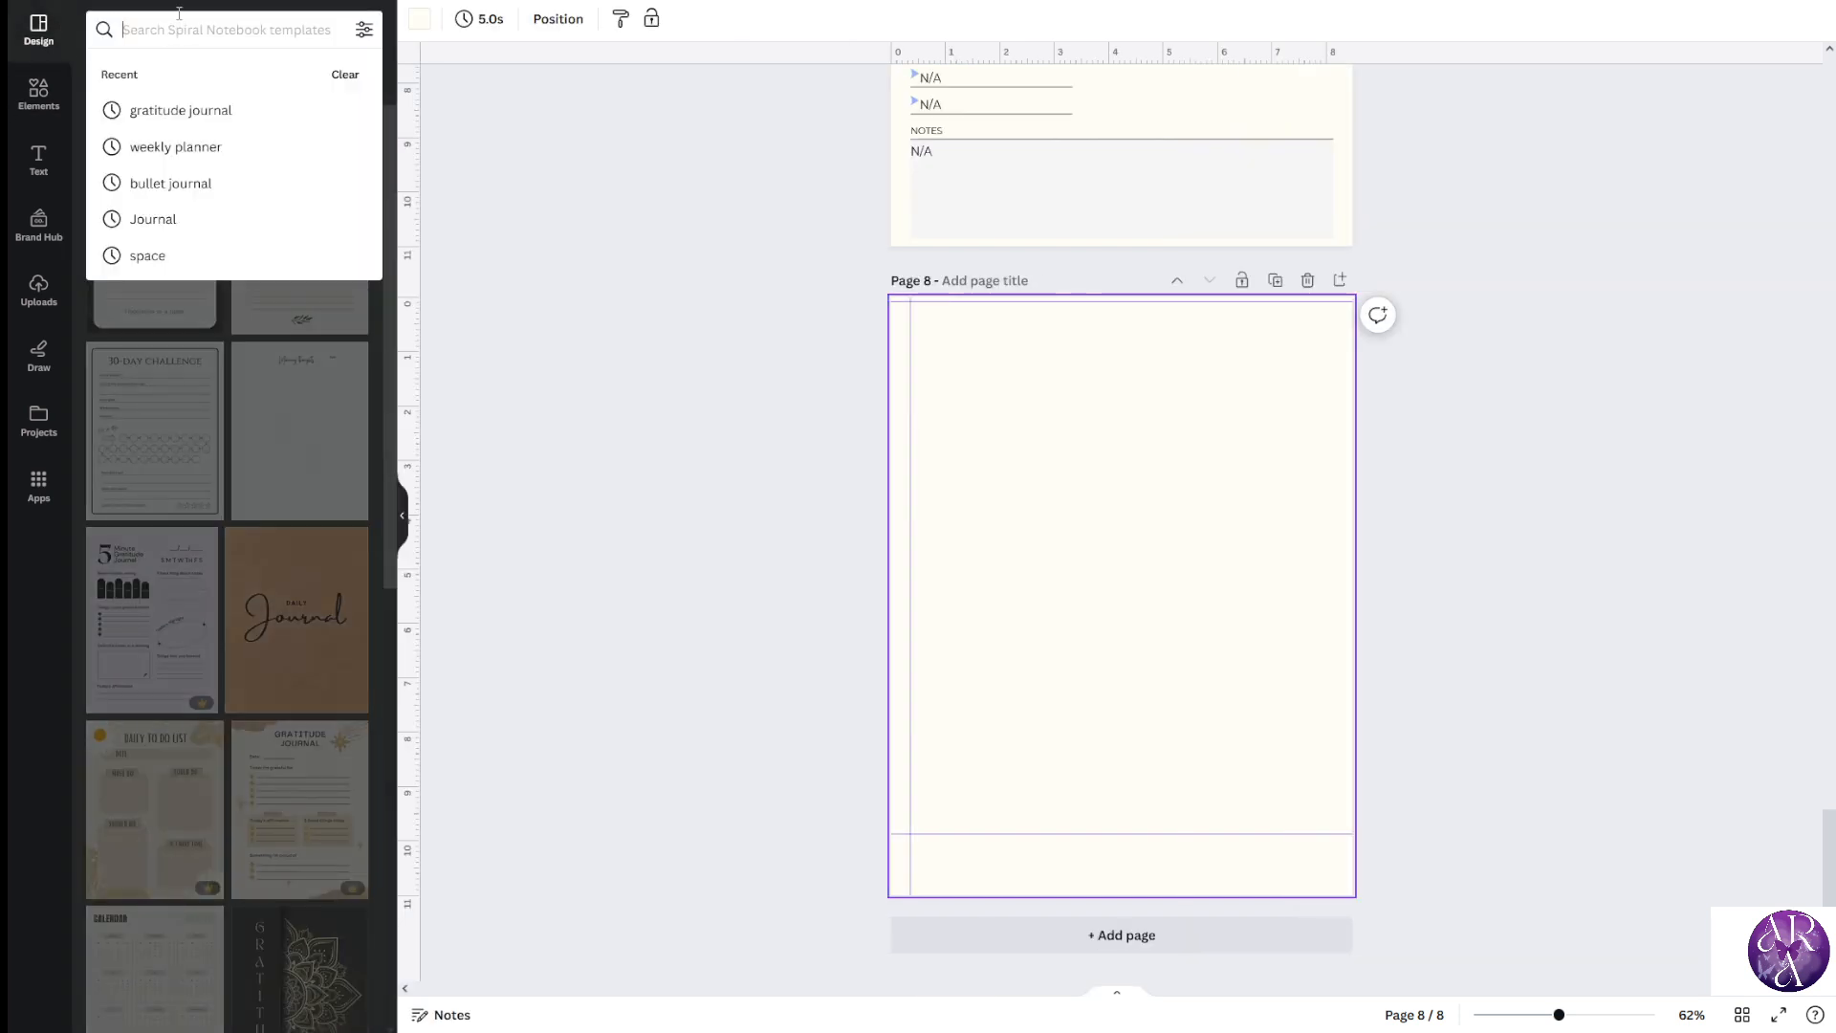
{"action": "type", "text": "DAILY JOURNAL"}
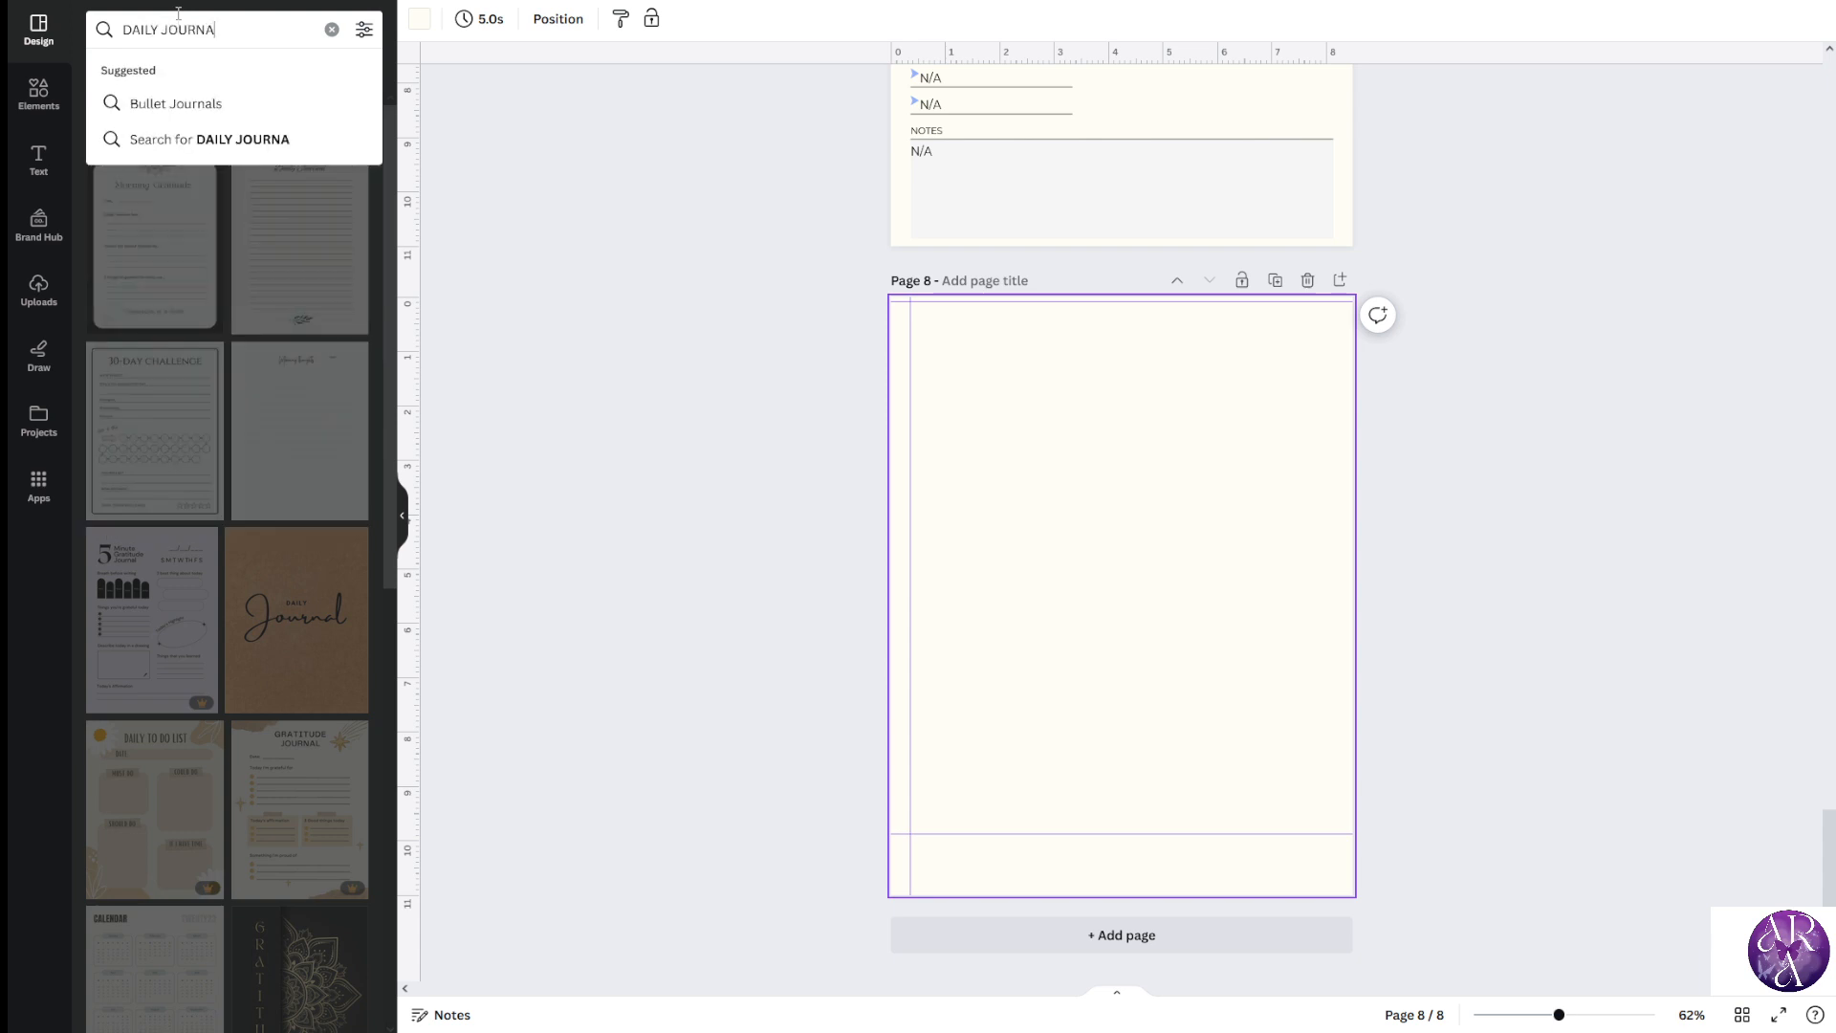
{"action": "key", "text": "Return"}
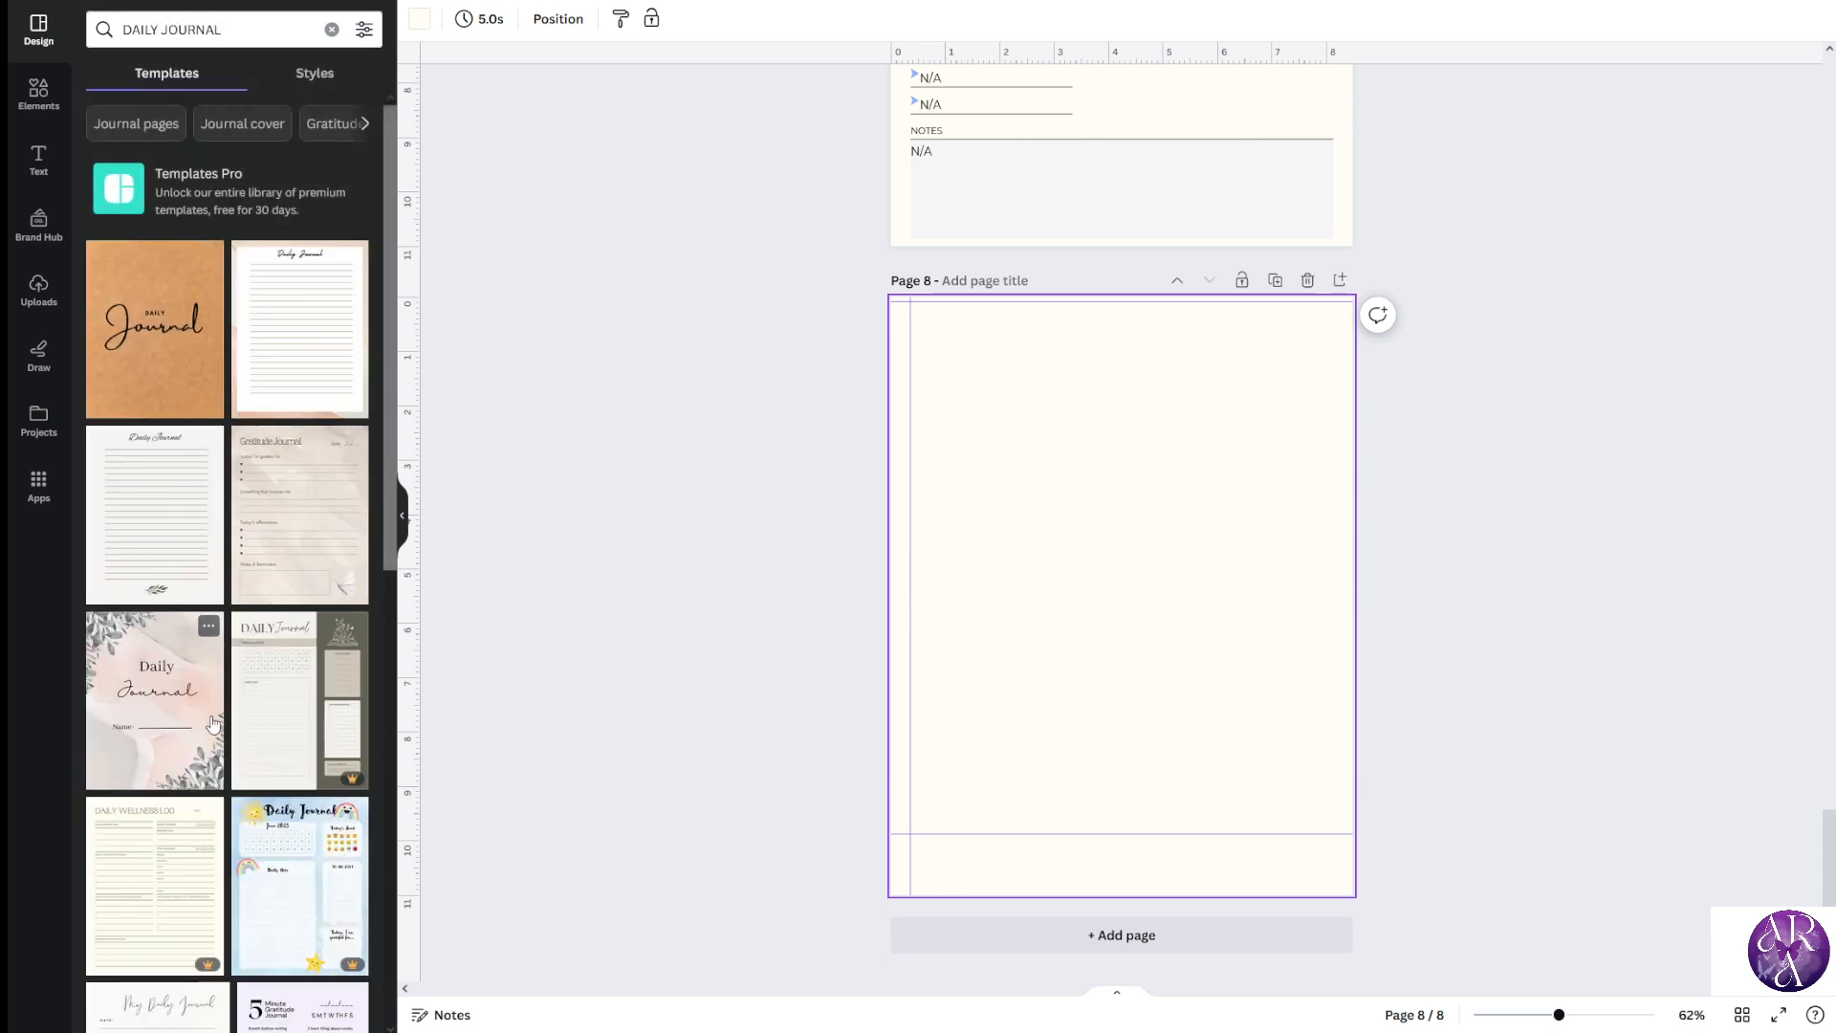
{"action": "scroll", "coordinate": [201, 775], "scroll_direction": "down", "scroll_amount": 1}
{"action": "scroll", "coordinate": [176, 847], "scroll_direction": "down", "scroll_amount": 5}
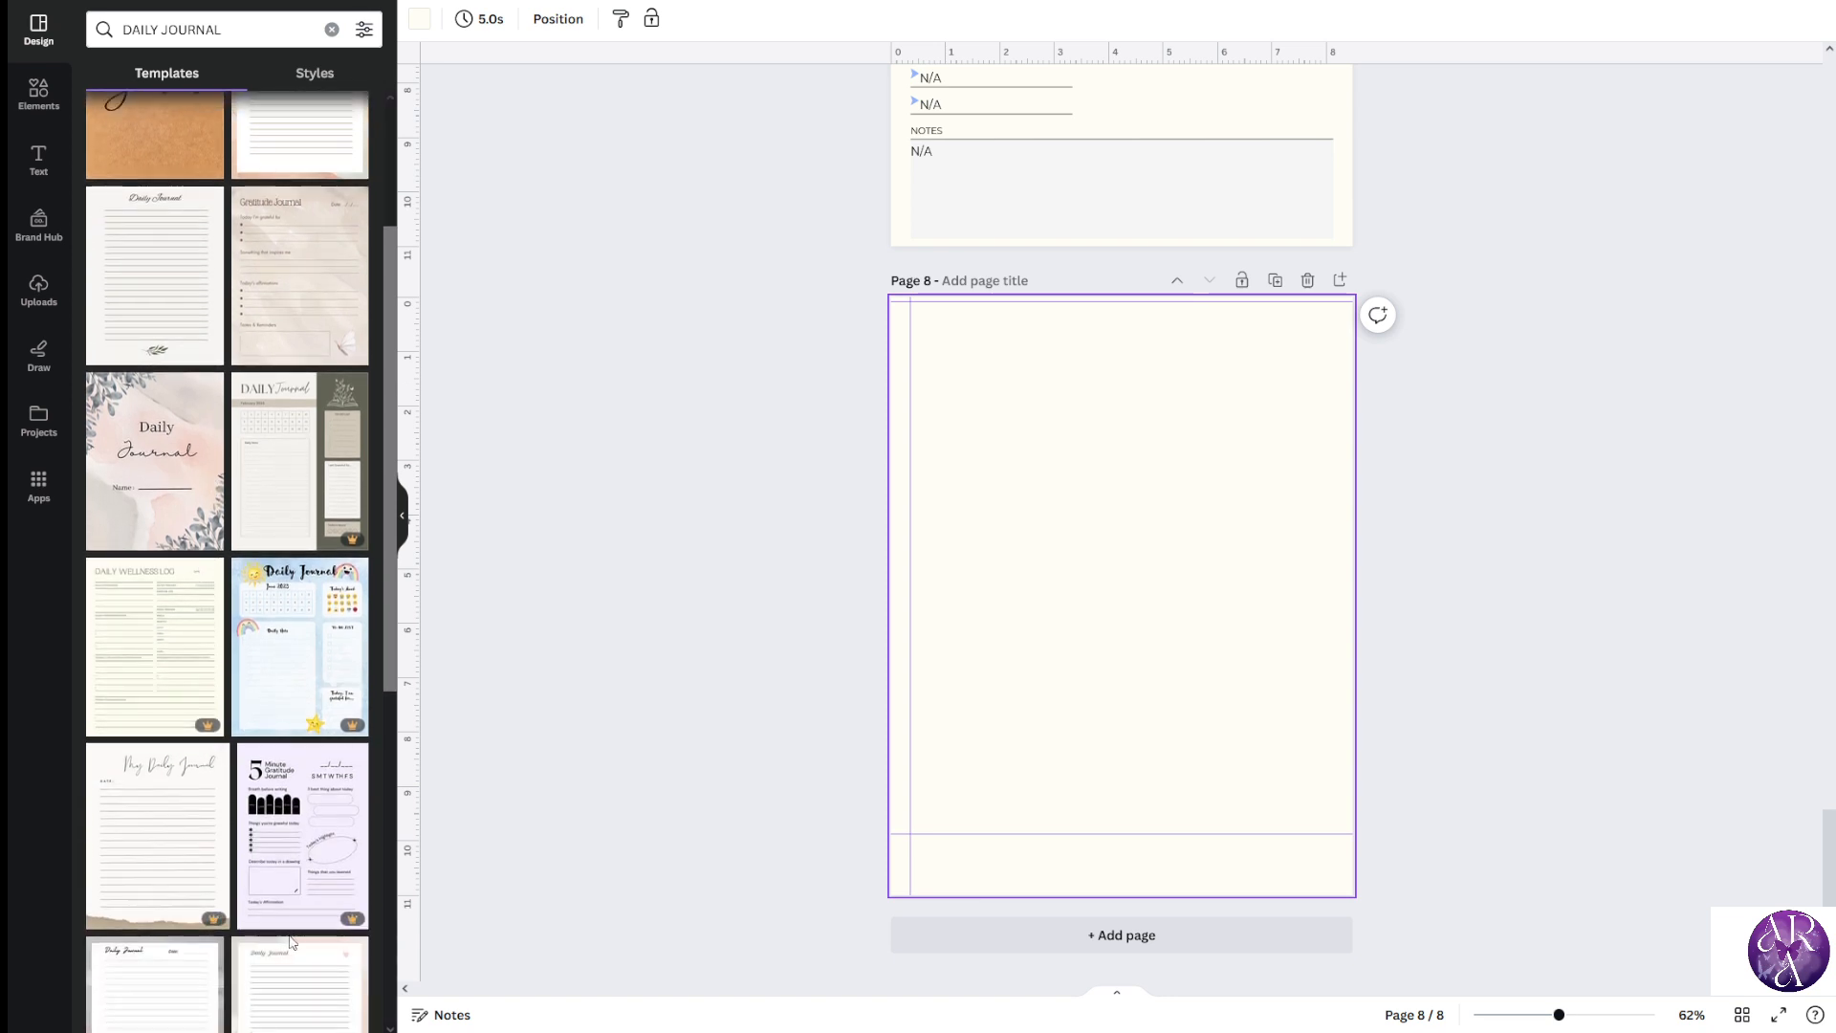
Apply the "Pink and Green Pastel Simple Elegant Daily Journal Lined Page" template to the blank page 8
{"action": "scroll", "coordinate": [335, 1019], "scroll_direction": "up", "scroll_amount": 1}
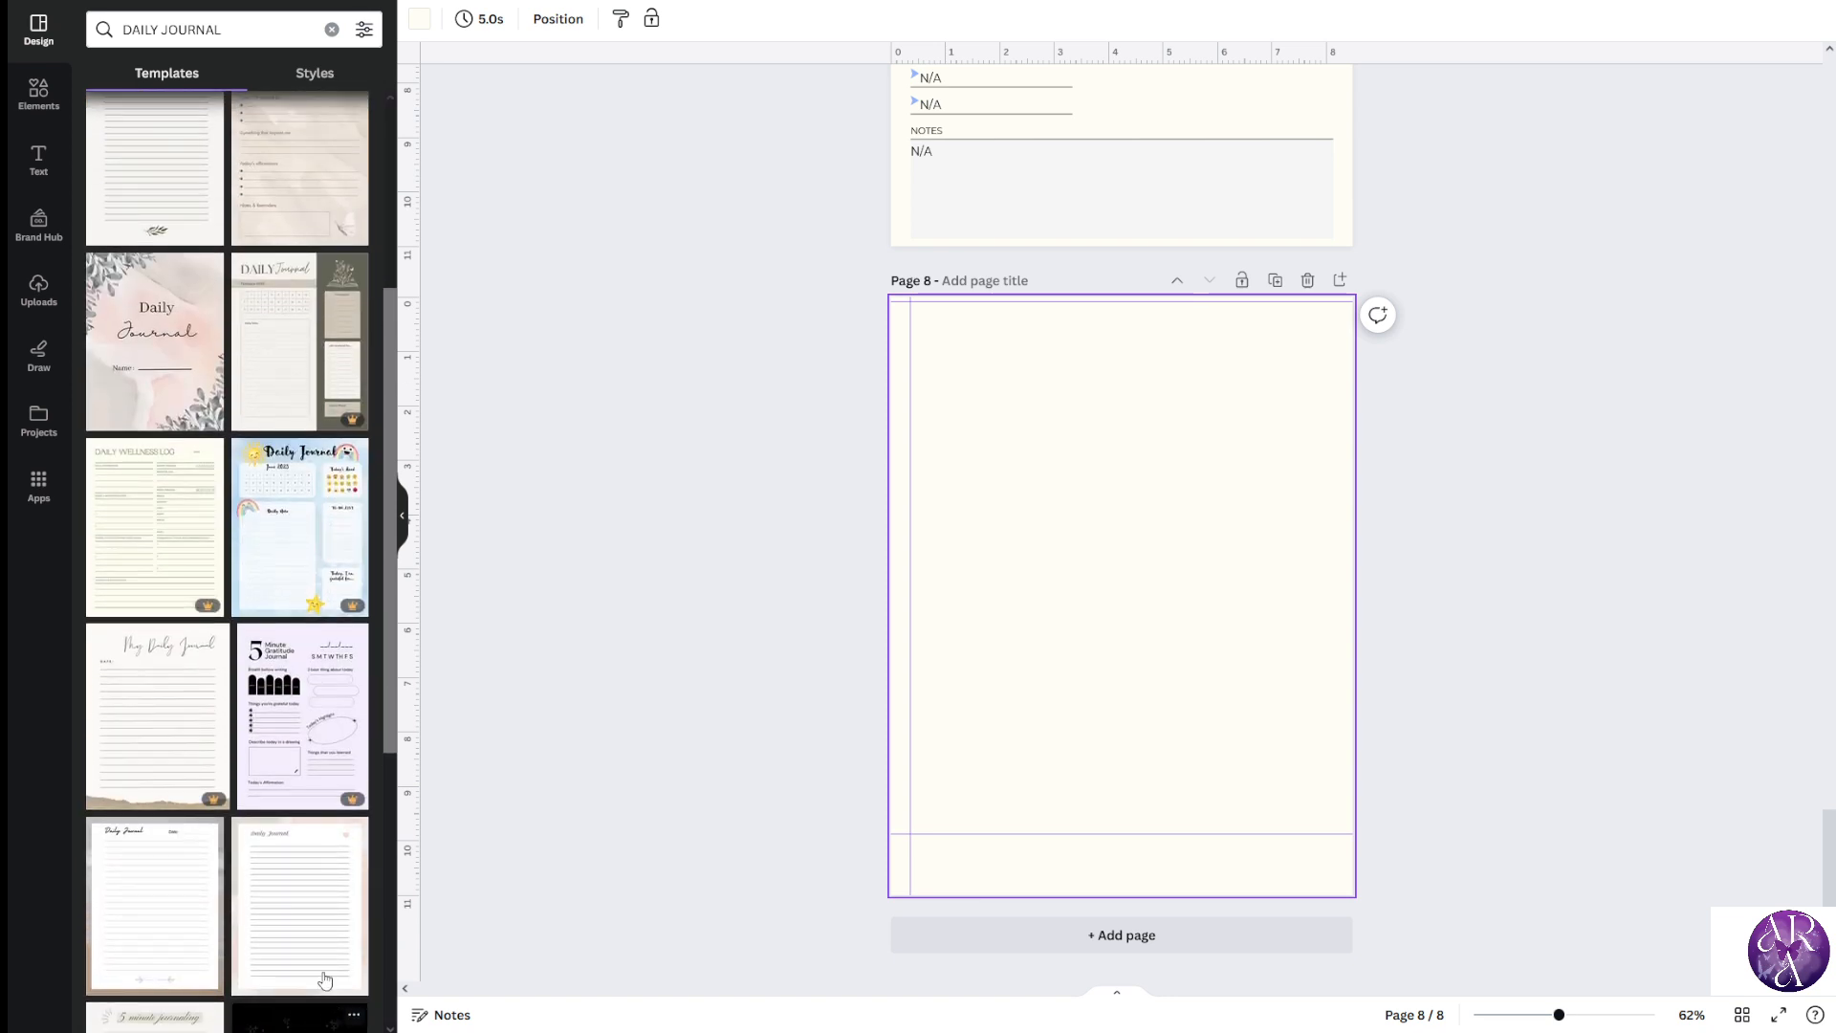
{"action": "left_click", "coordinate": [317, 951]}
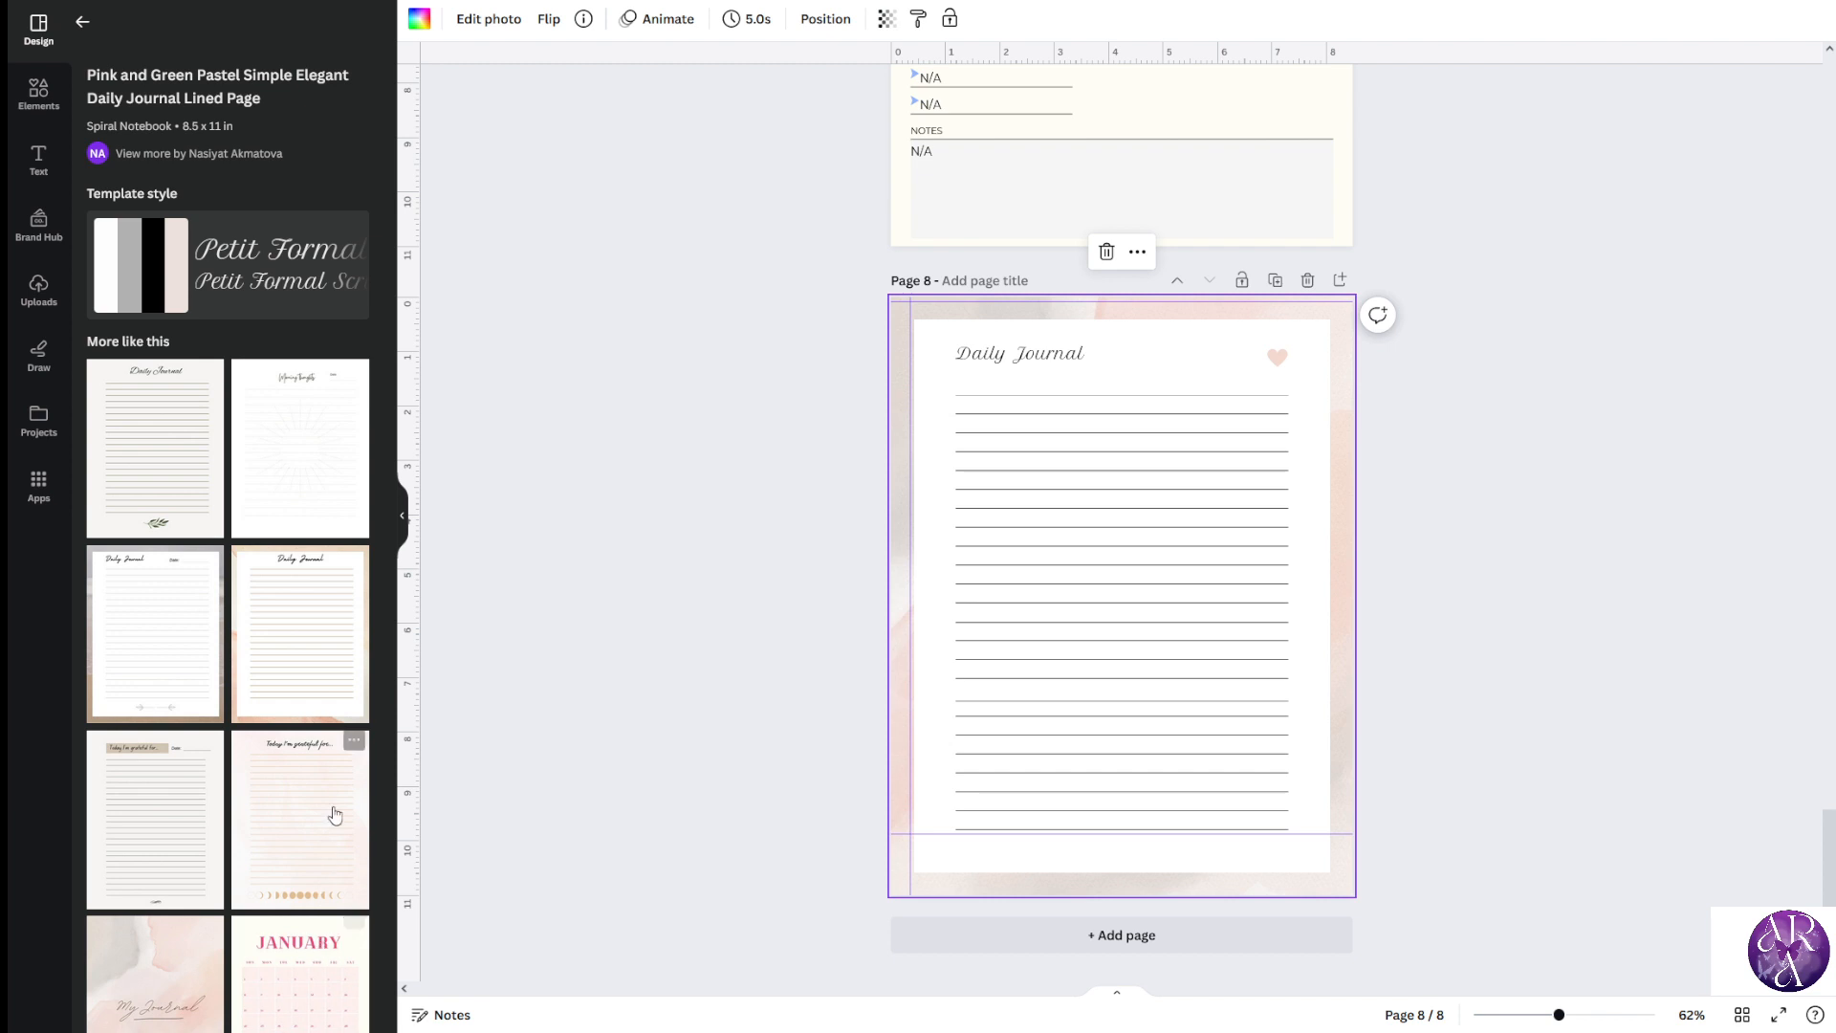
{"action": "left_click", "coordinate": [510, 559]}
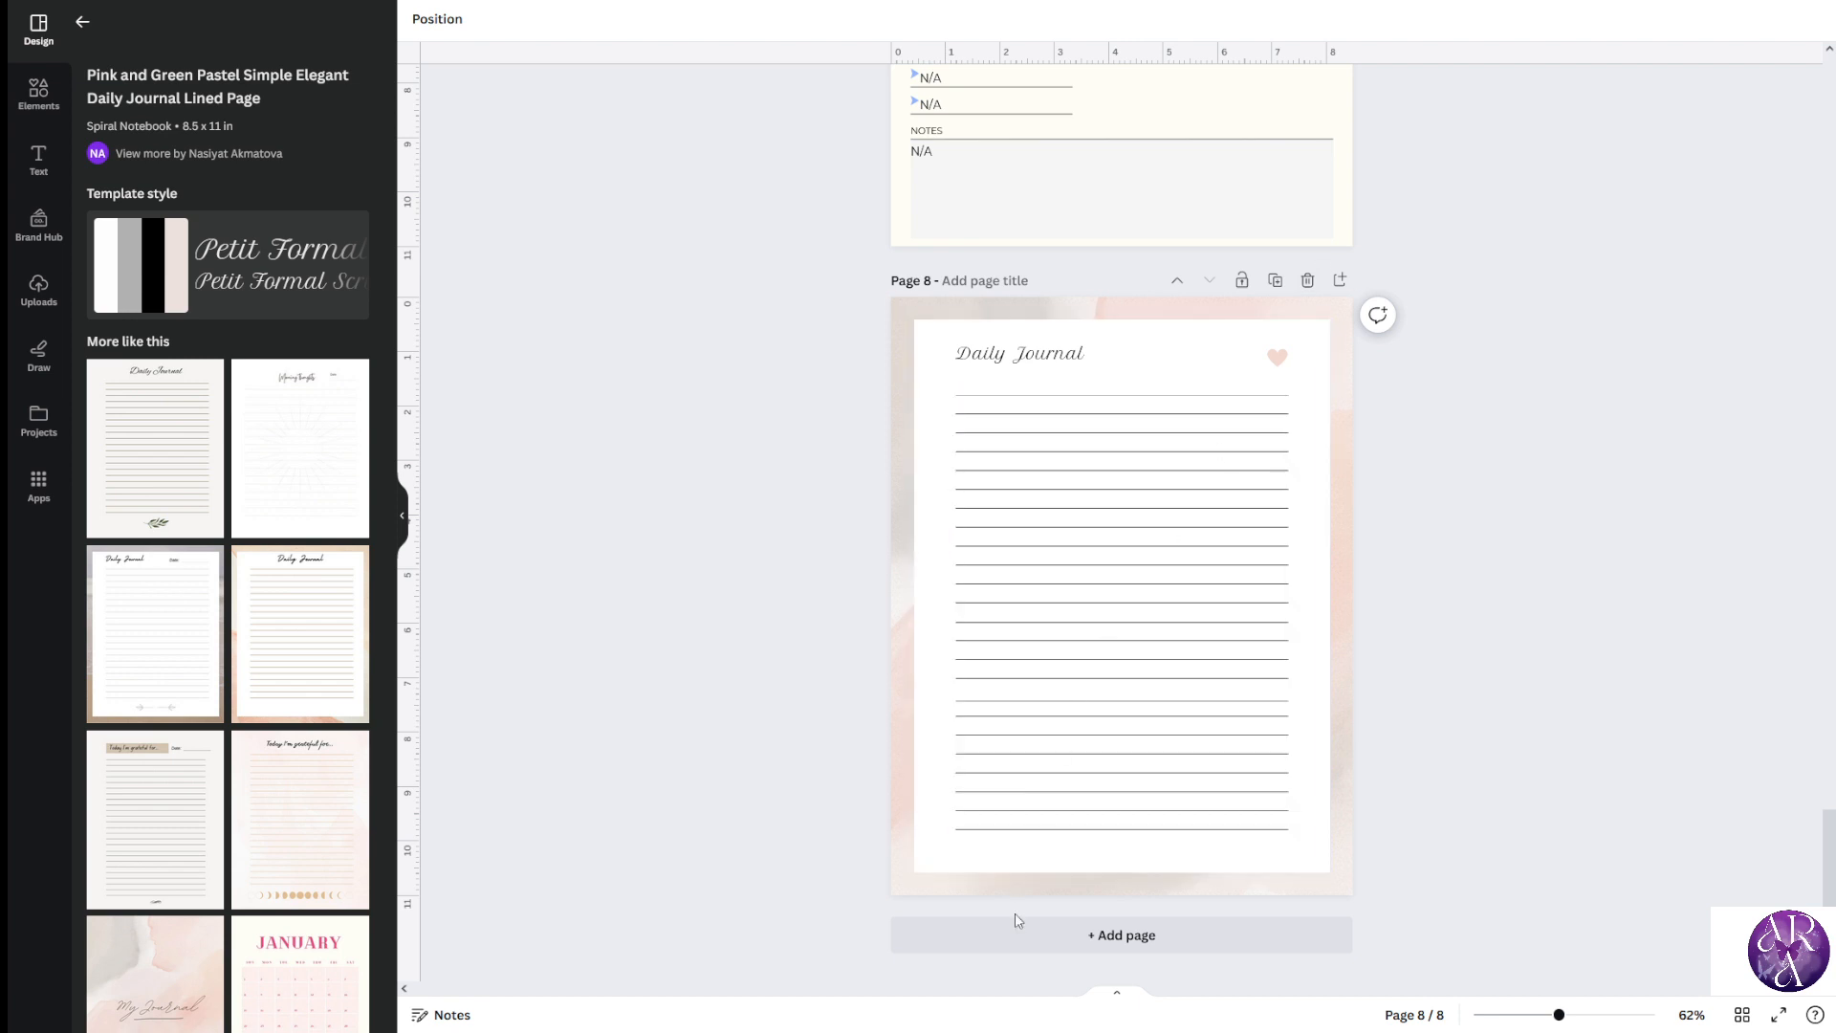
Add a page after page 8 and apply the pink "Today I'm grateful for..." lined template to it
{"action": "left_click", "coordinate": [1055, 945]}
{"action": "left_click", "coordinate": [327, 830]}
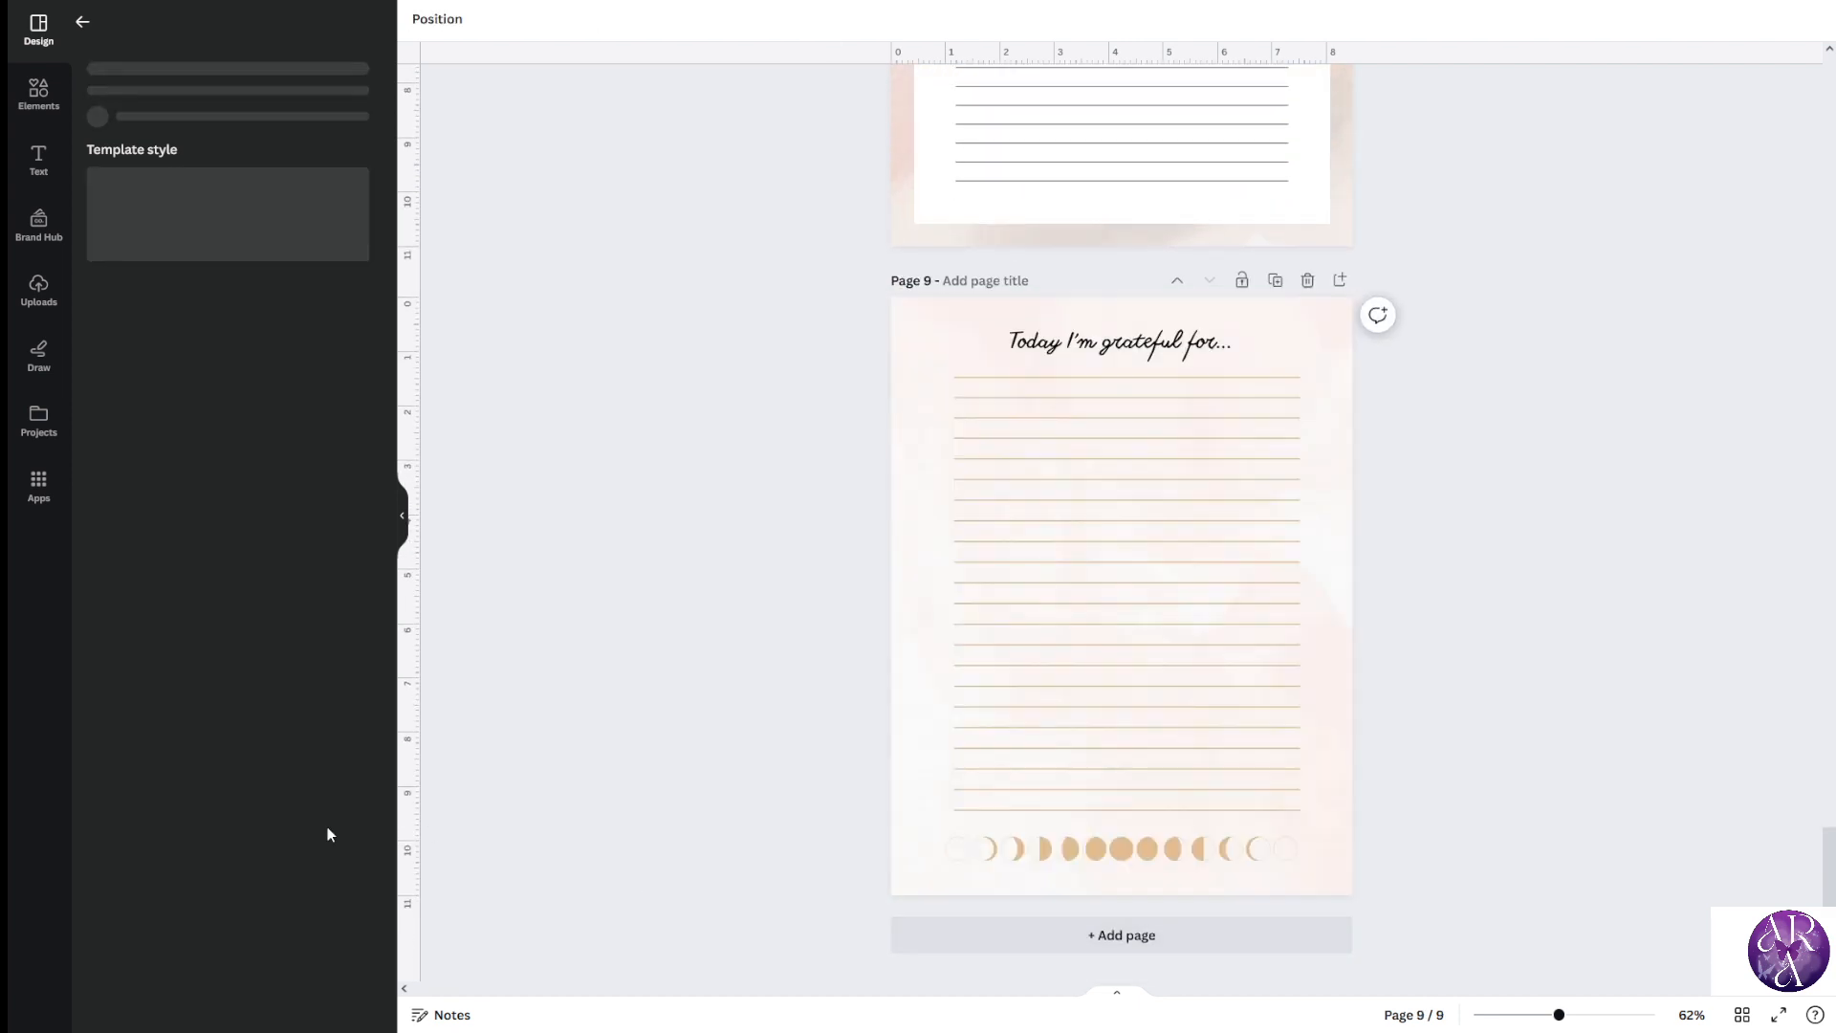
{"action": "left_click", "coordinate": [402, 526]}
{"action": "scroll", "coordinate": [397, 621], "scroll_direction": "up", "scroll_amount": 5}
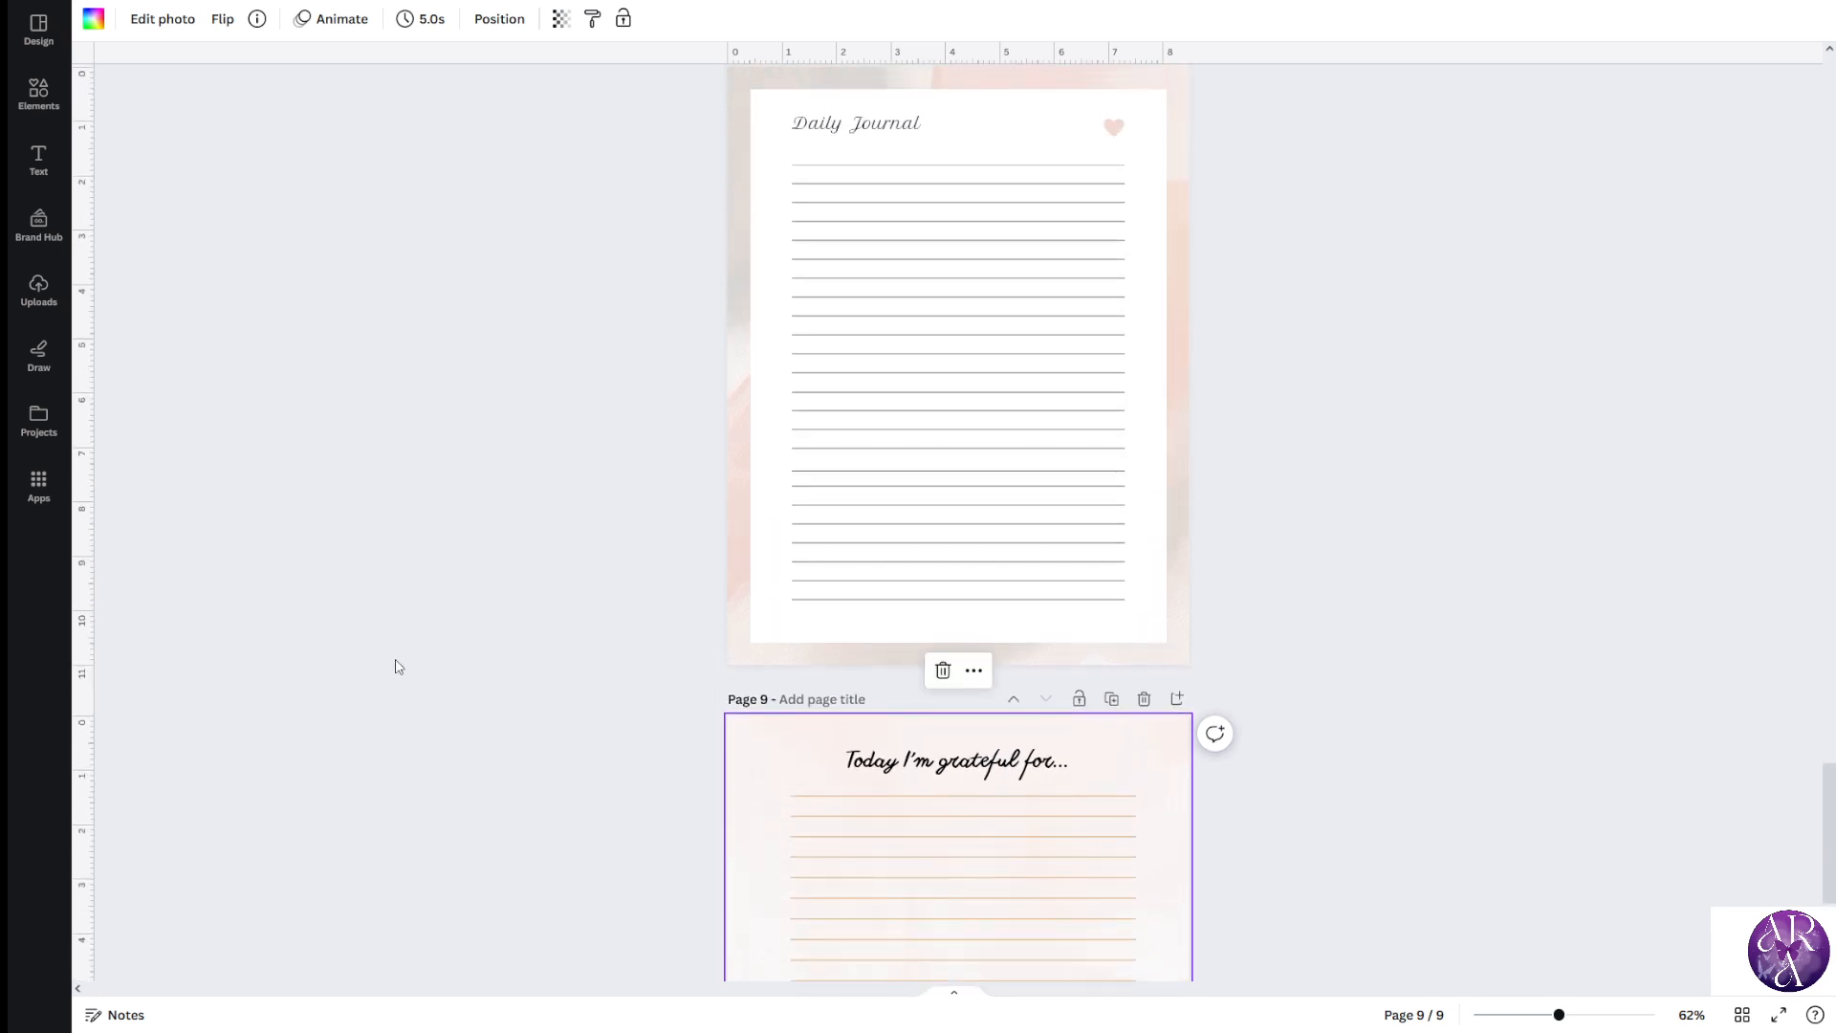
{"action": "scroll", "coordinate": [396, 670], "scroll_direction": "down", "scroll_amount": 5}
{"action": "scroll", "coordinate": [395, 679], "scroll_direction": "up", "scroll_amount": 2}
{"action": "scroll", "coordinate": [396, 694], "scroll_direction": "down", "scroll_amount": 2}
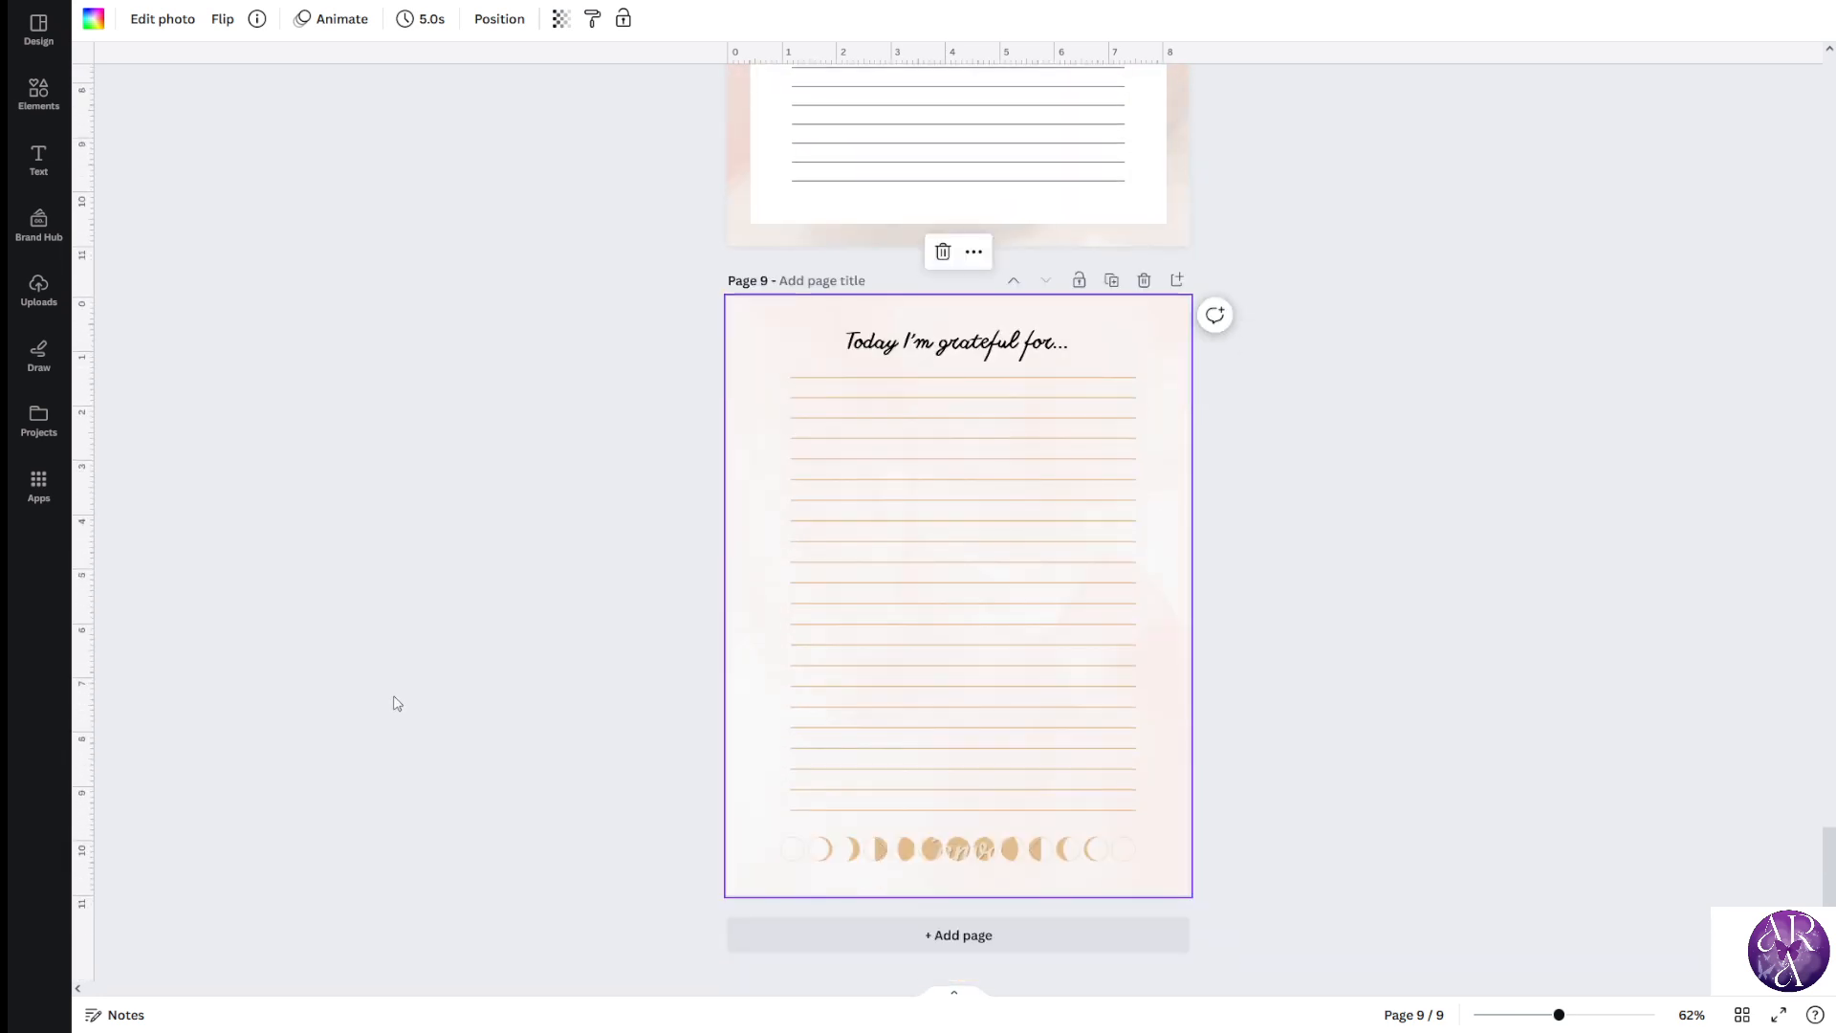
Remove the moon phase graphic from the gratitude page, and delete that whole page 9
{"action": "left_click", "coordinate": [974, 854]}
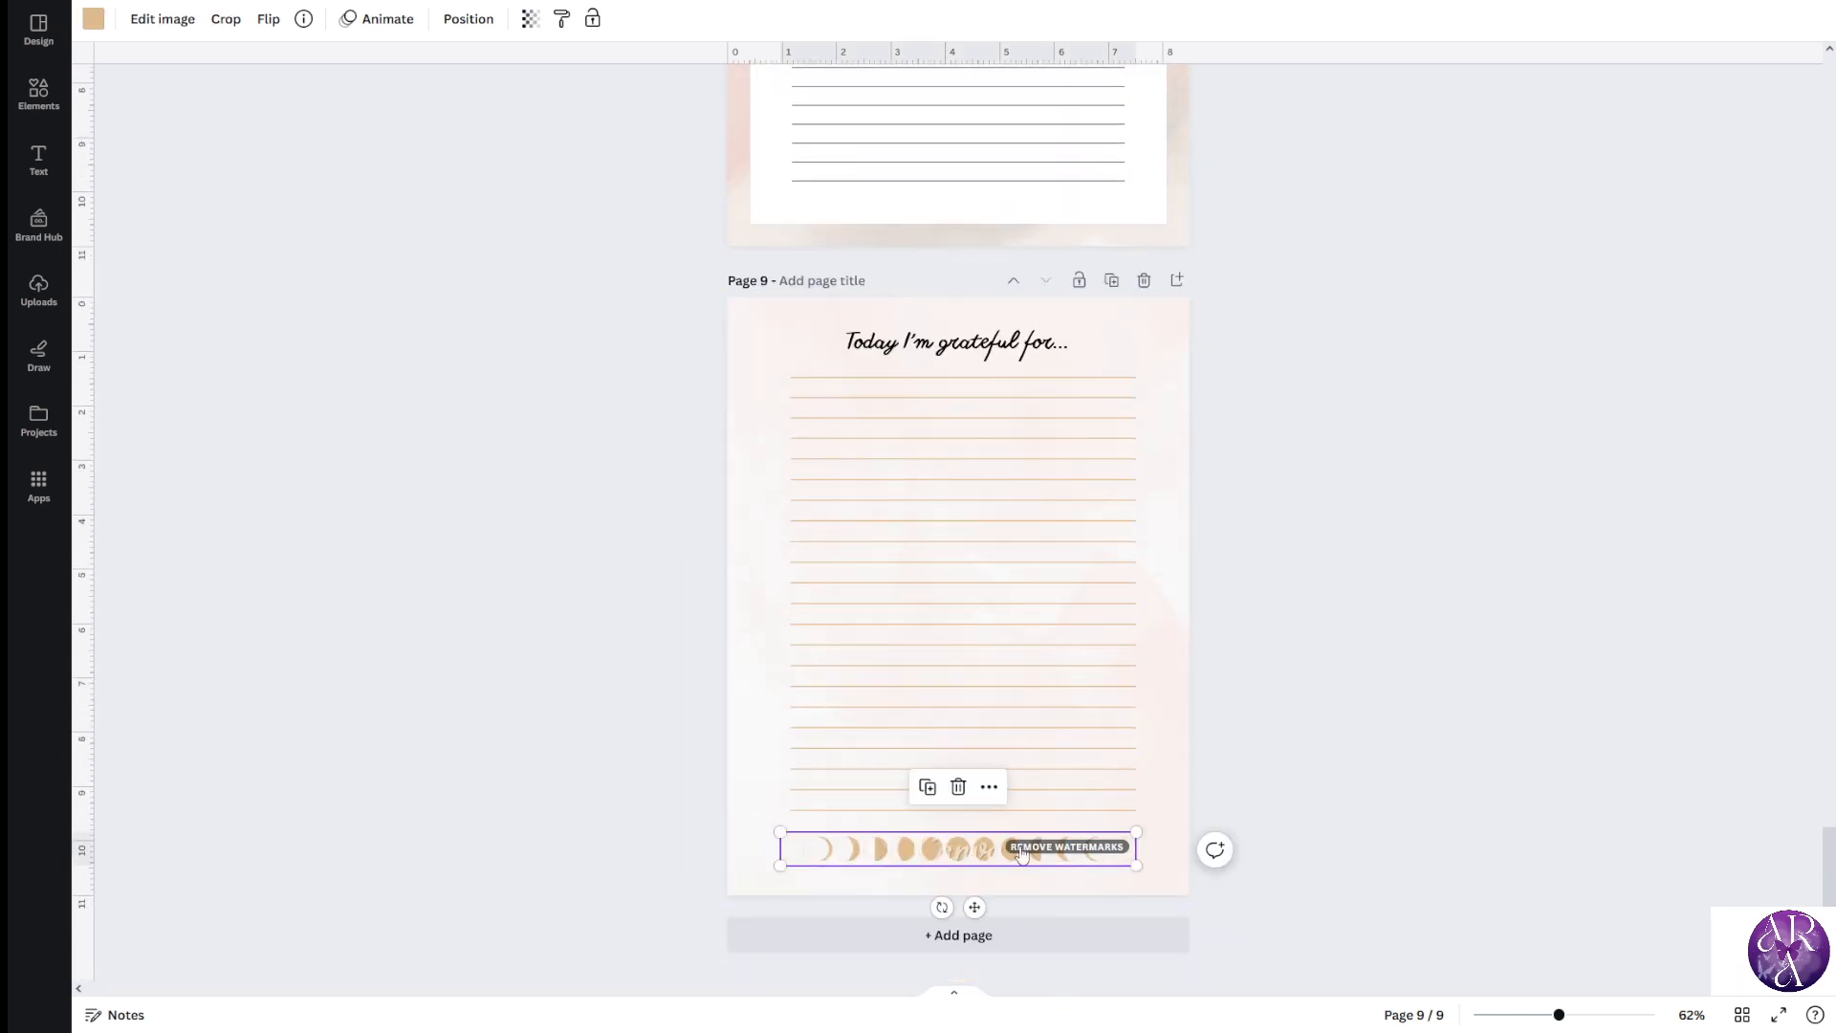
{"action": "left_click", "coordinate": [957, 787]}
{"action": "scroll", "coordinate": [1001, 861], "scroll_direction": "up", "scroll_amount": 5}
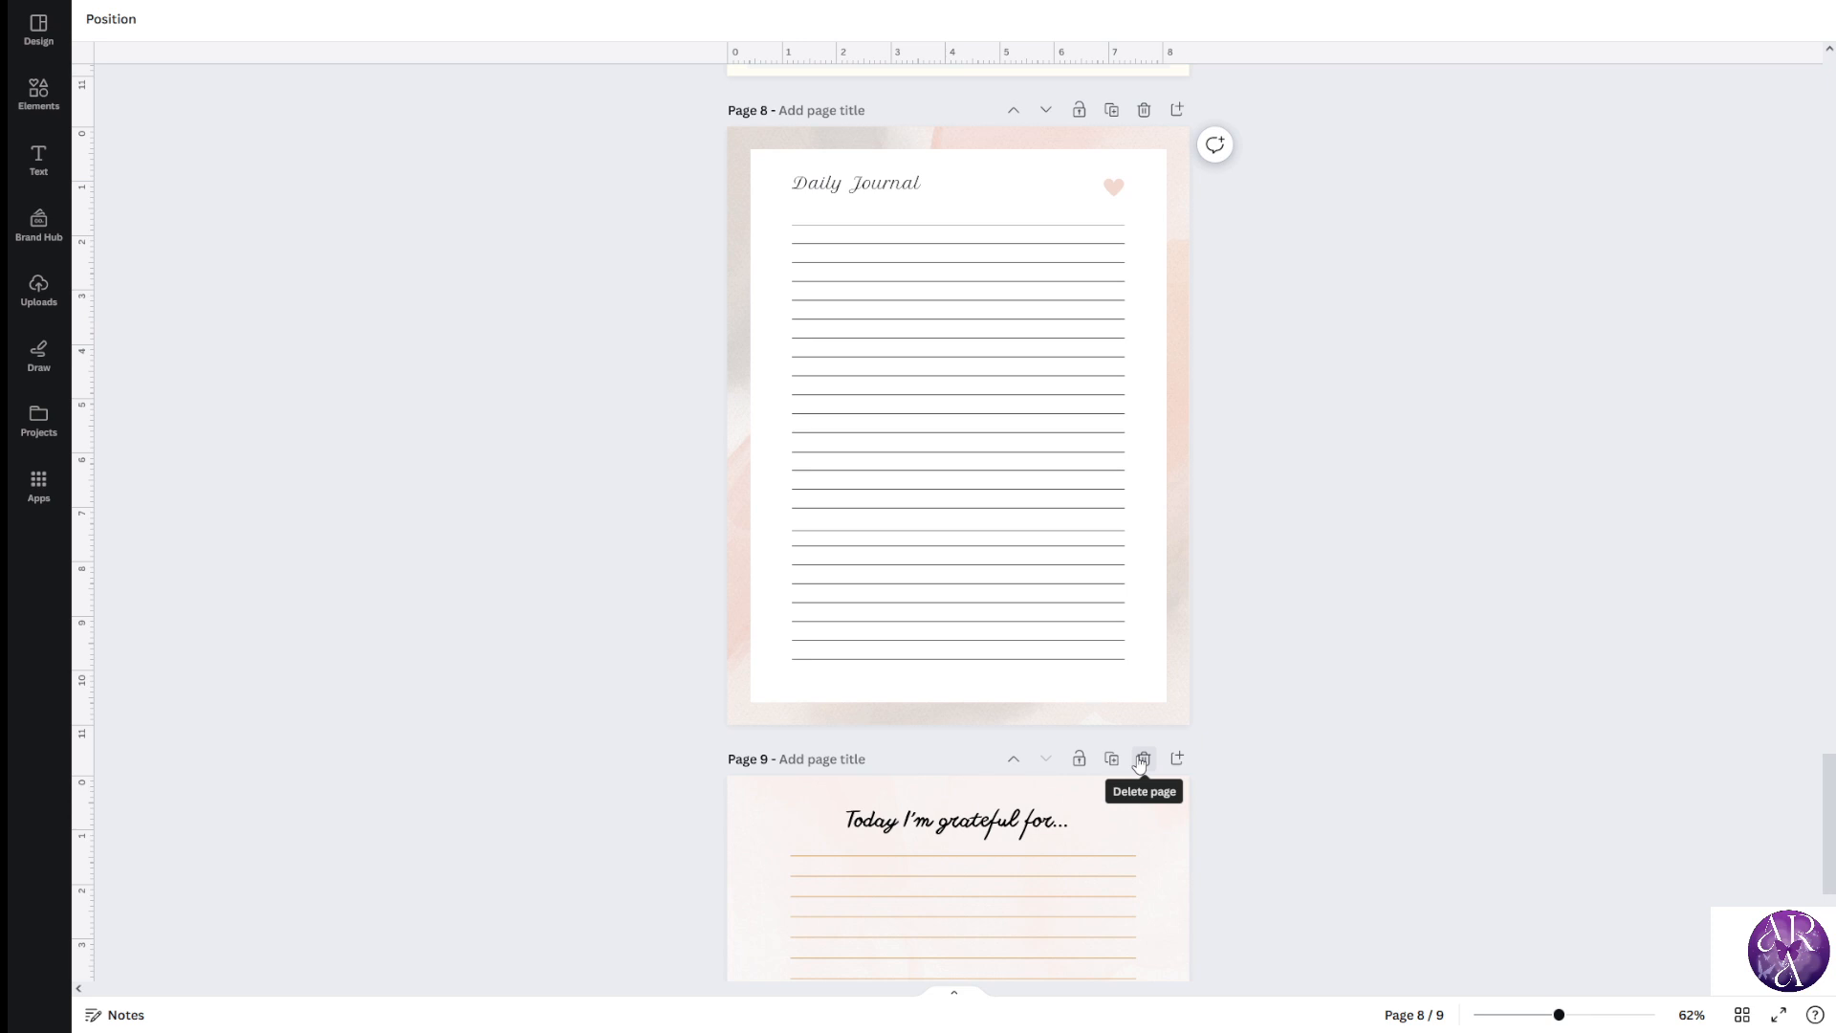
{"action": "left_click", "coordinate": [1143, 759]}
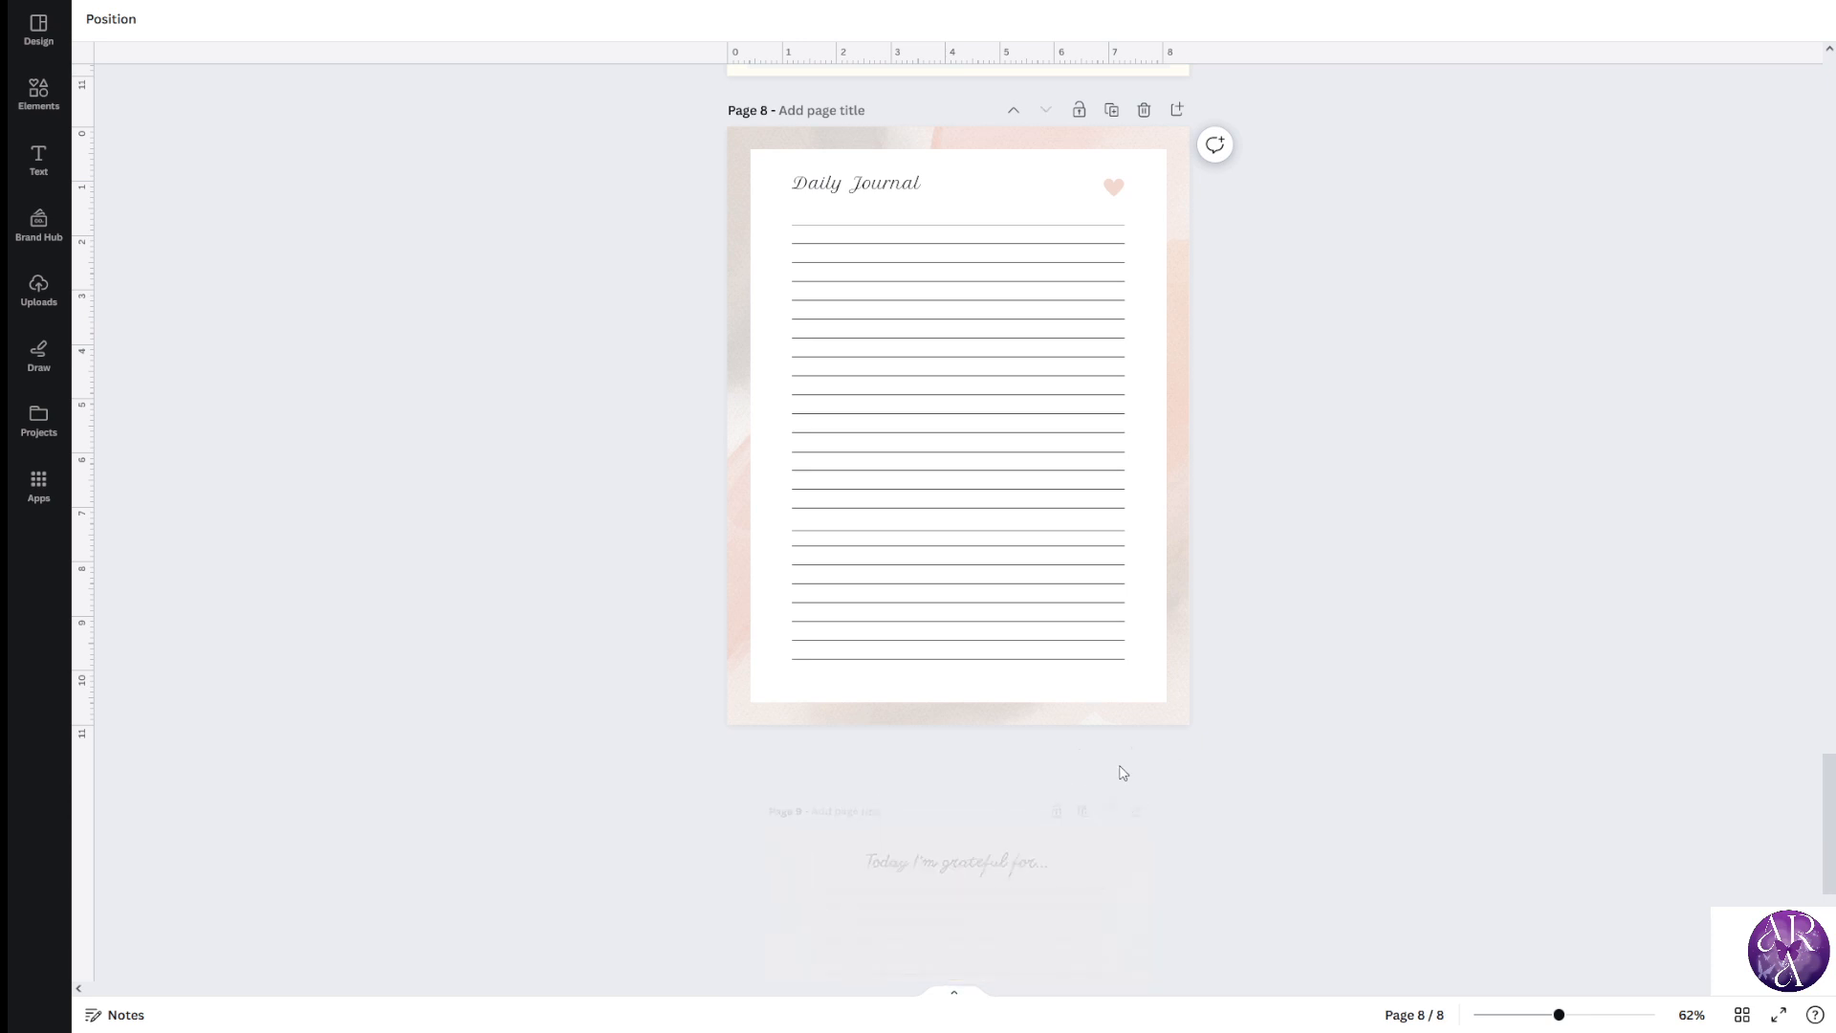
Replace the "Daily Journal" title on page 8 with "Shadow Work Journal"
{"action": "double_click", "coordinate": [850, 411]}
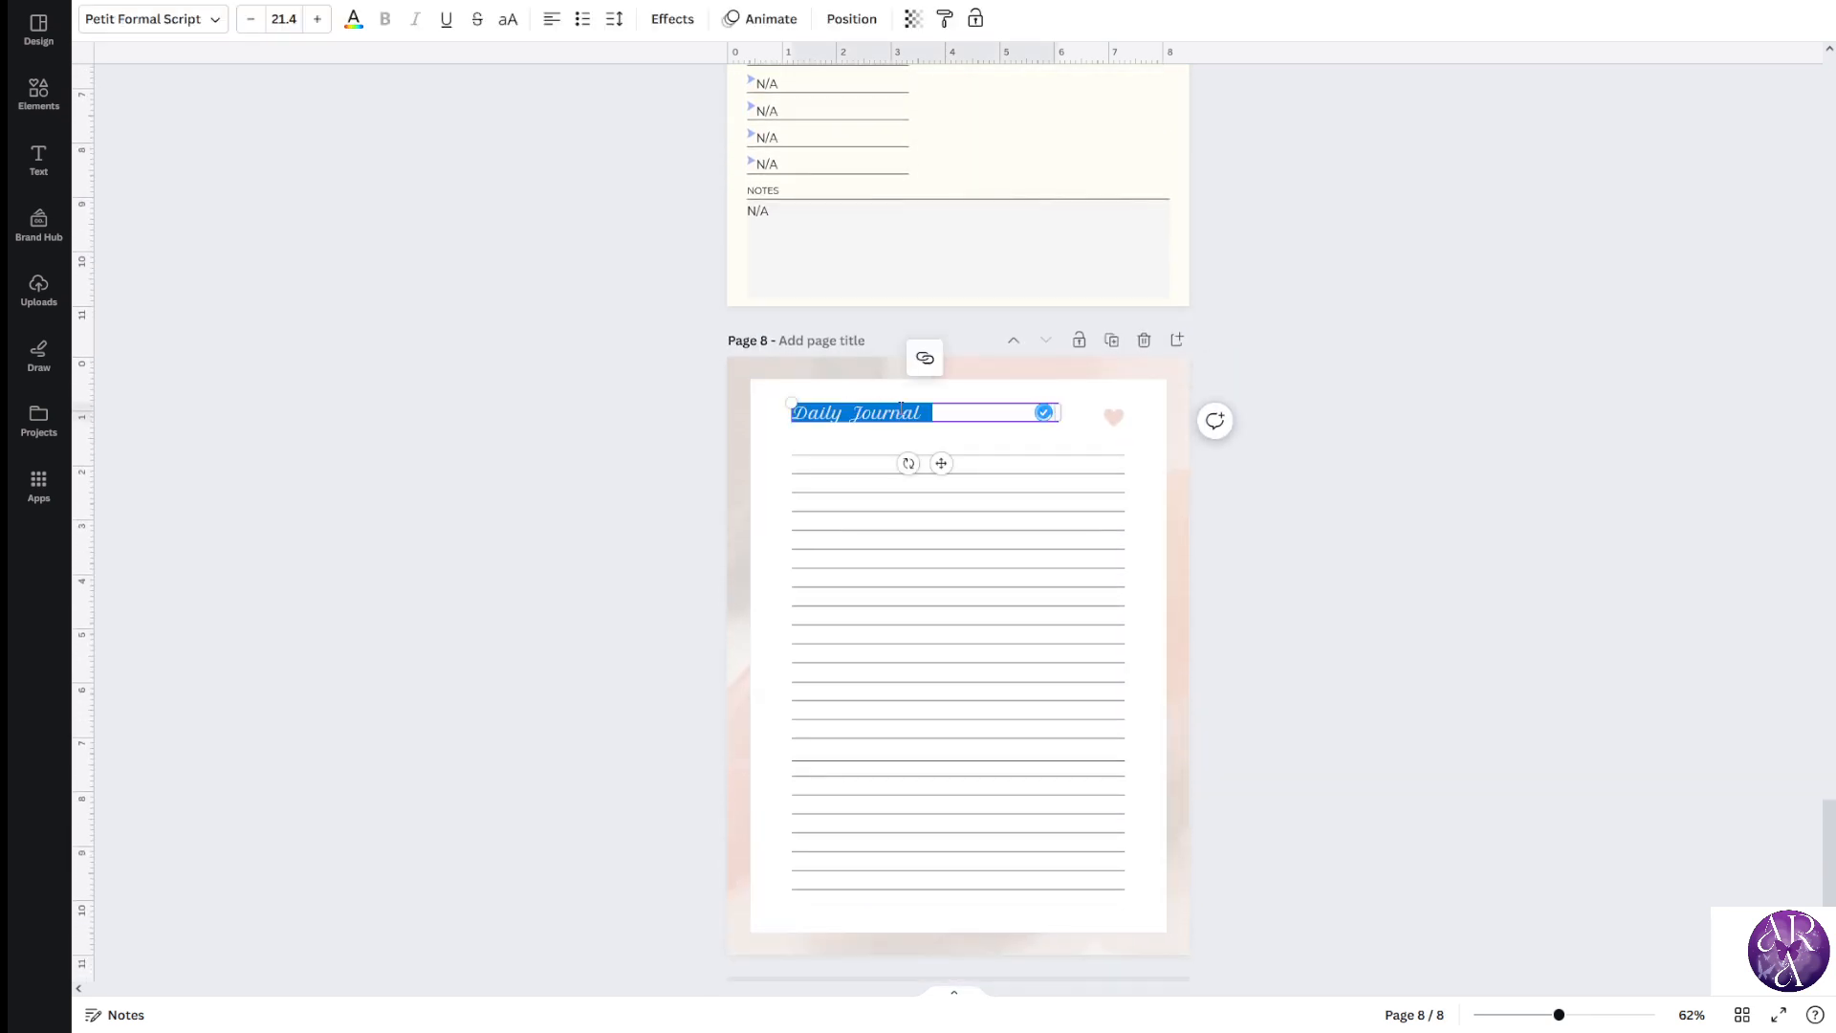
{"action": "type", "text": "Shadow Work"}
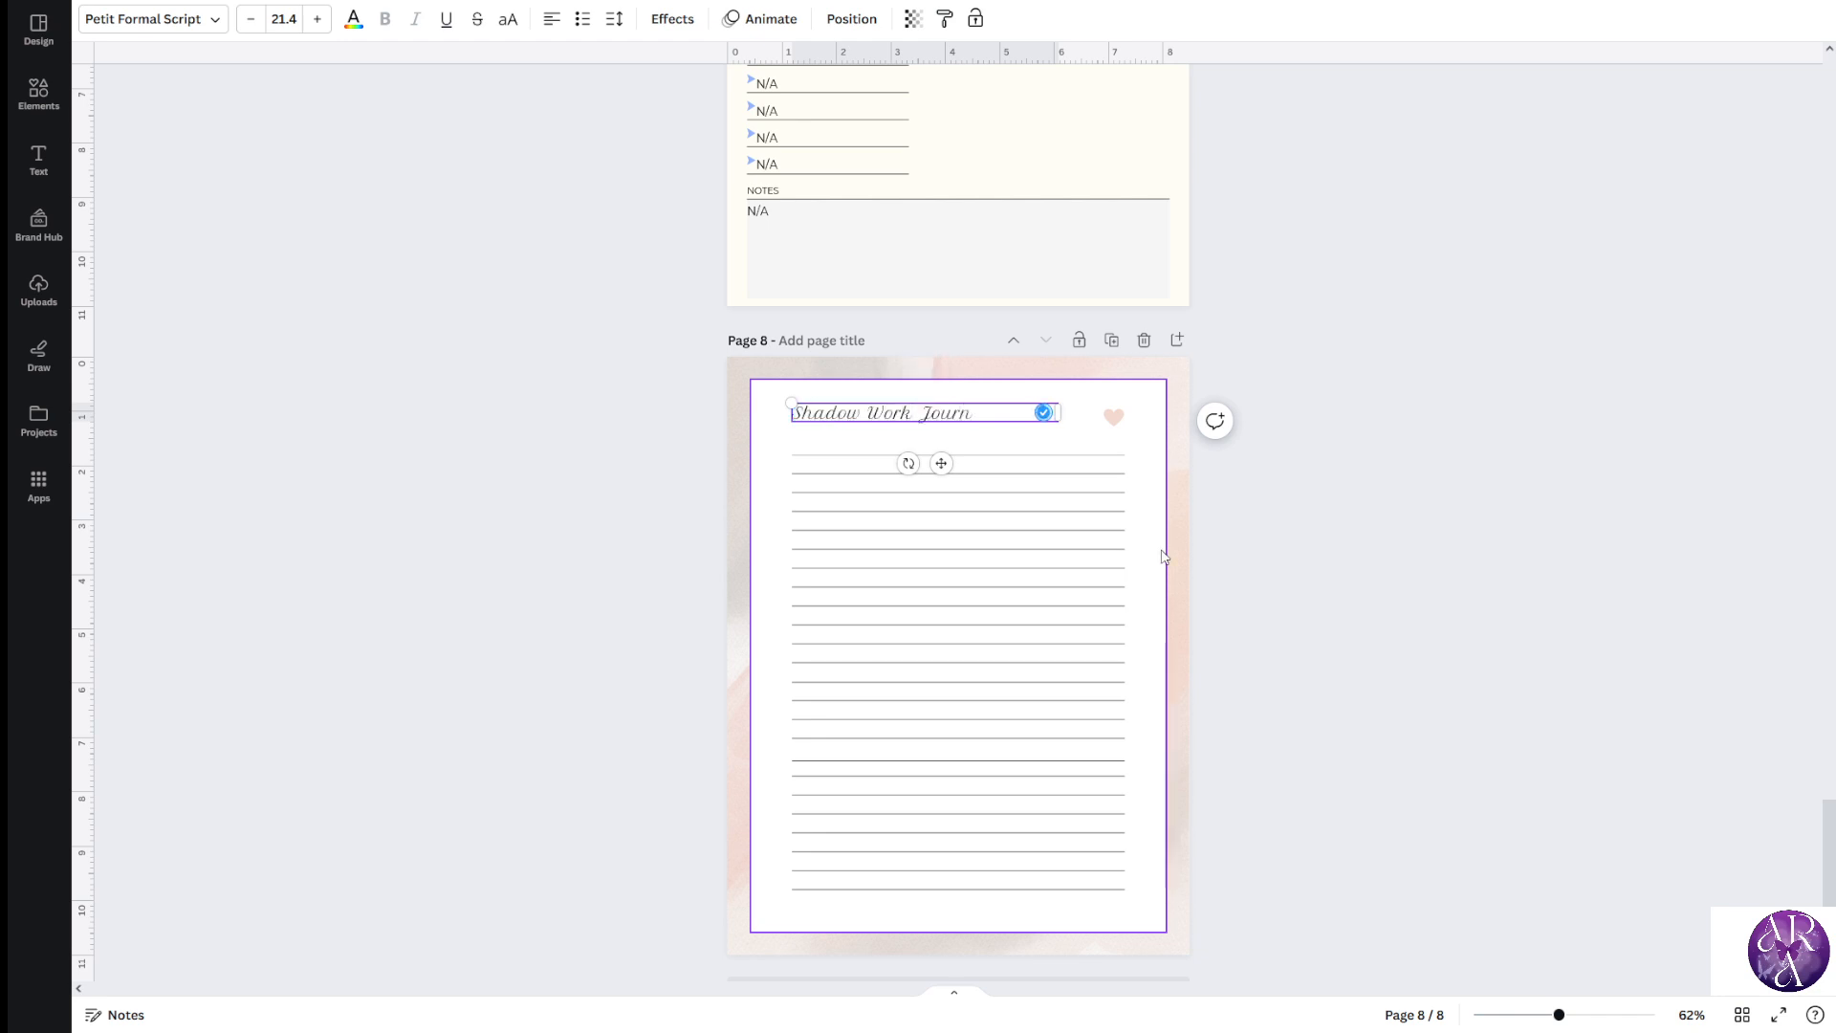
{"action": "type", "text": " Journal"}
{"action": "scroll", "coordinate": [965, 483], "scroll_direction": "up", "scroll_amount": 7}
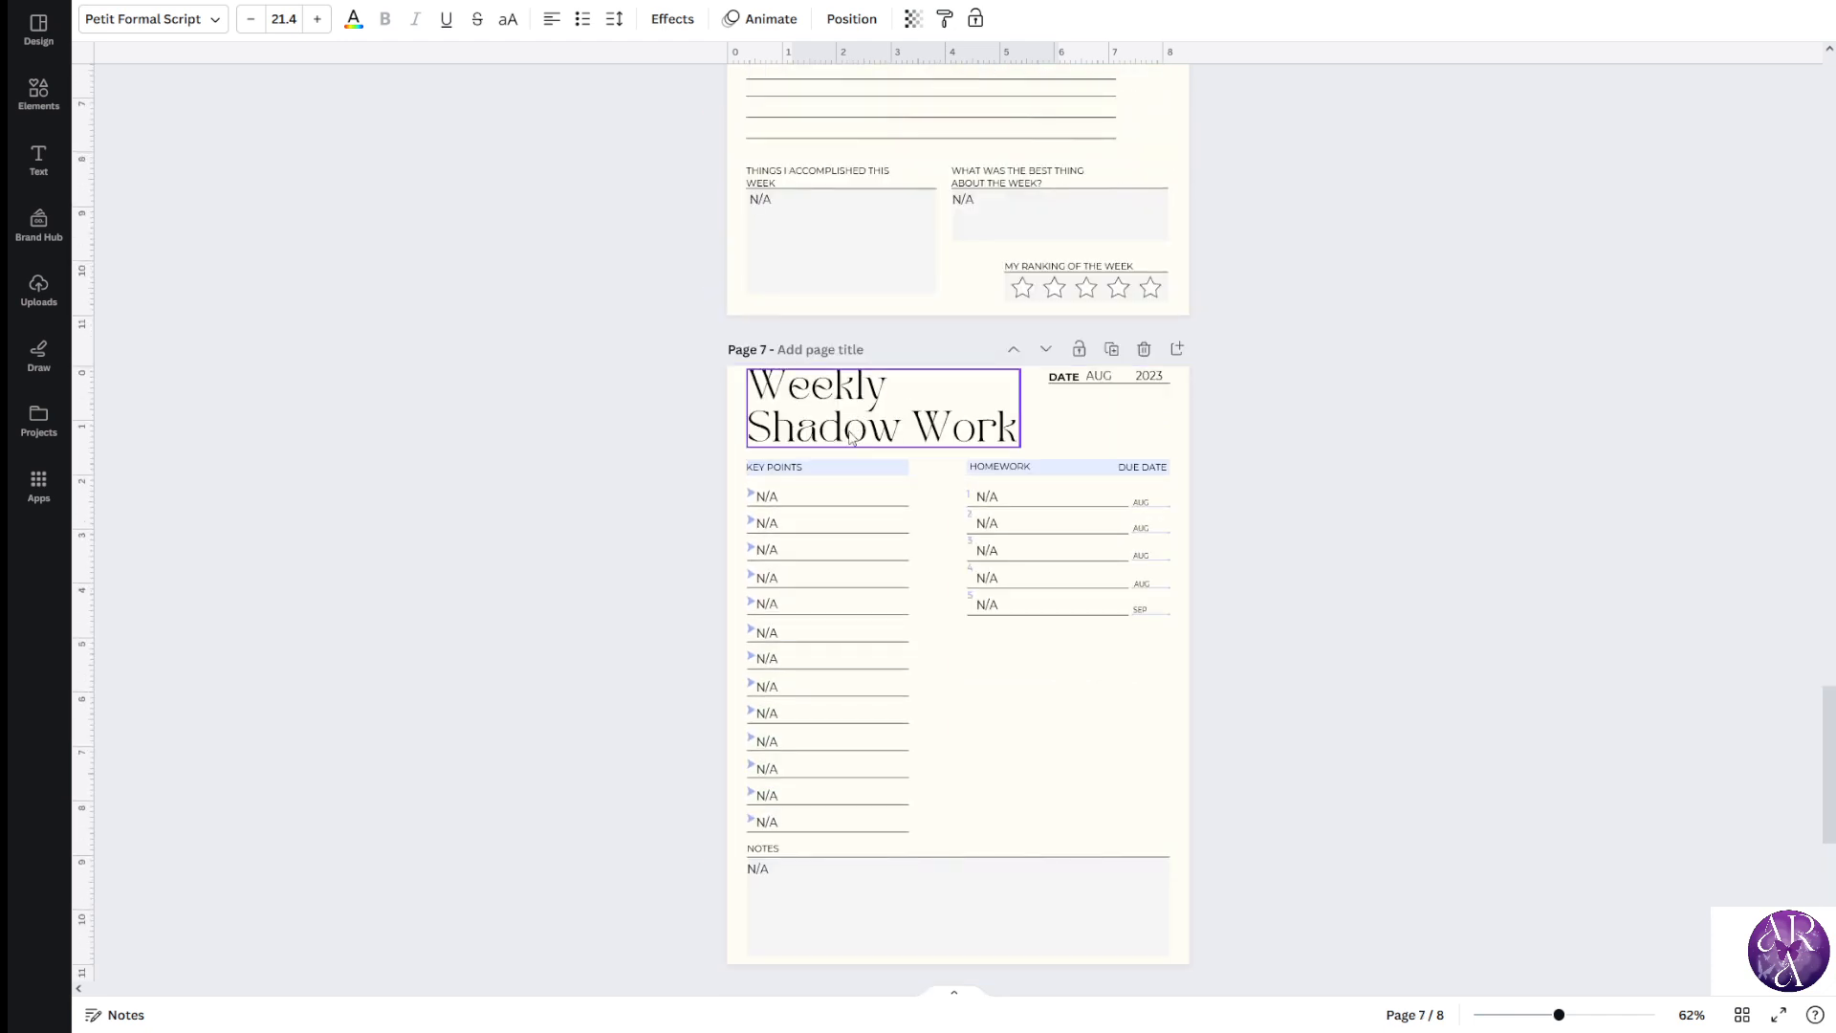
{"action": "scroll", "coordinate": [849, 435], "scroll_direction": "down", "scroll_amount": 5}
{"action": "left_click", "coordinate": [490, 601]}
Change the font of the "Shadow Work Journal" title on page 8 to TAN Pearl
{"action": "left_click", "coordinate": [846, 594]}
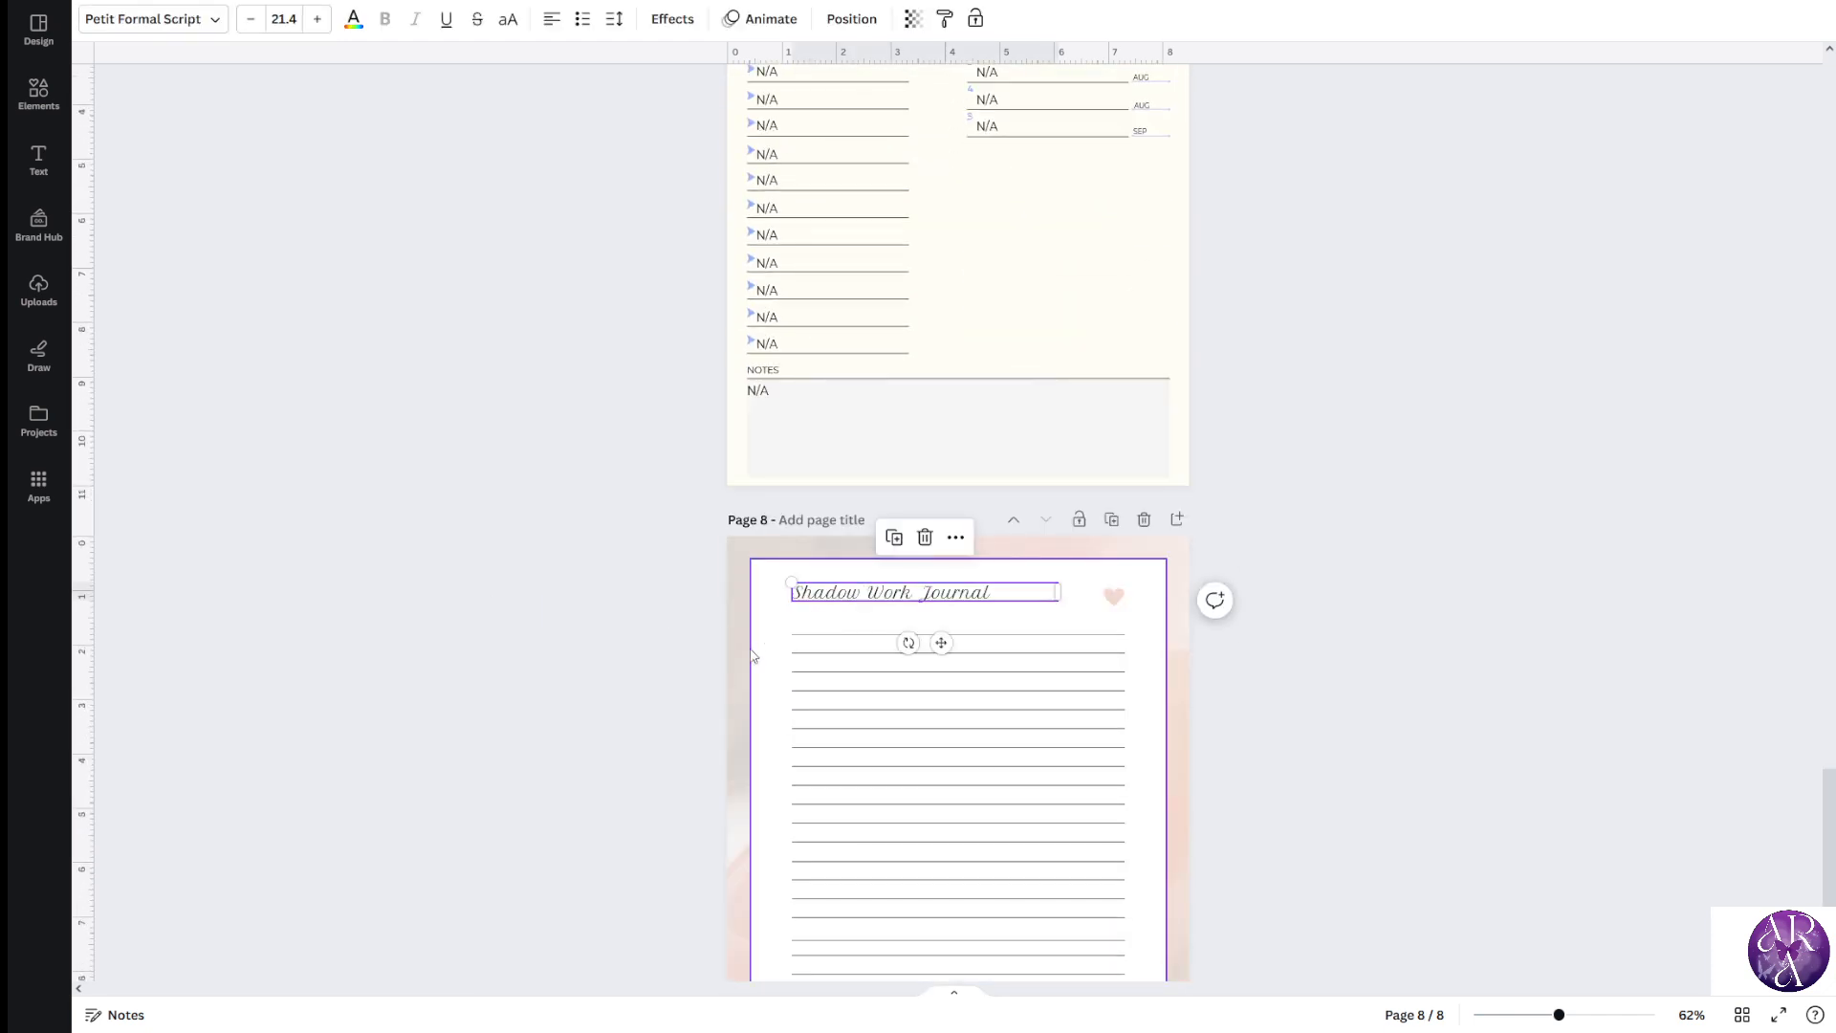
{"action": "scroll", "coordinate": [812, 697], "scroll_direction": "up", "scroll_amount": 5}
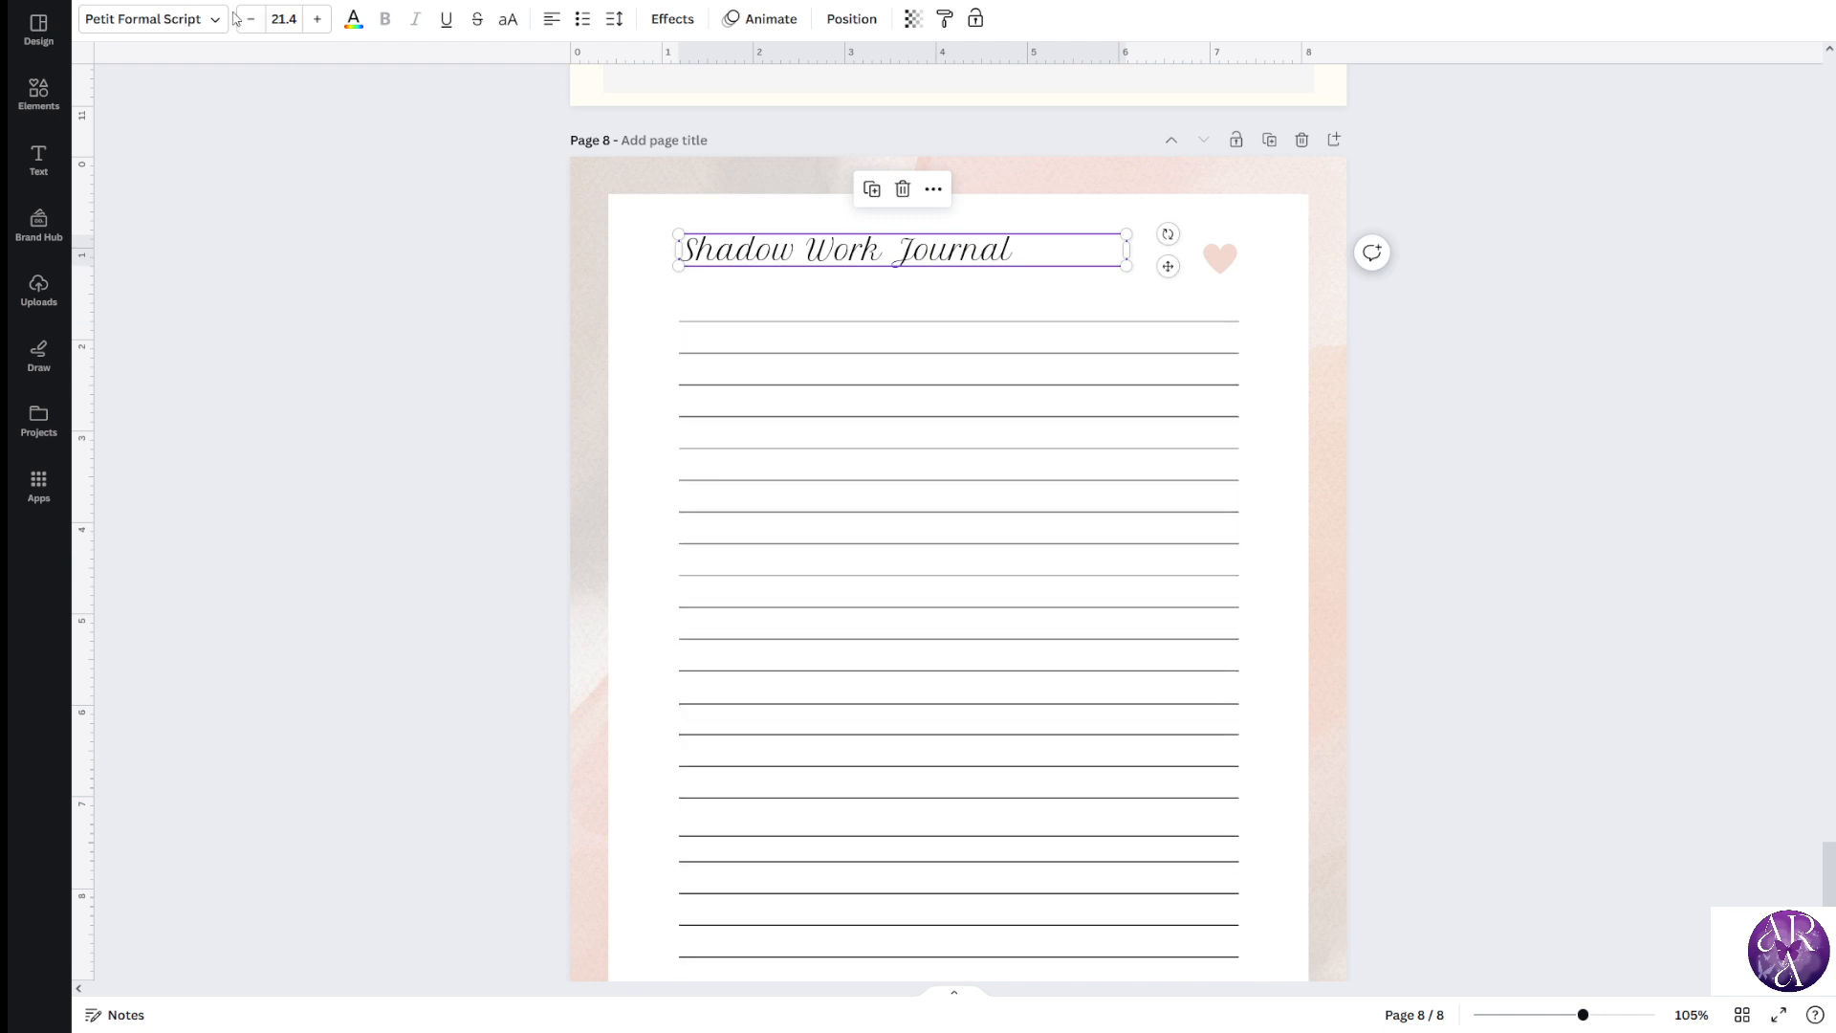
{"action": "left_click", "coordinate": [220, 18]}
{"action": "double_click", "coordinate": [266, 80]}
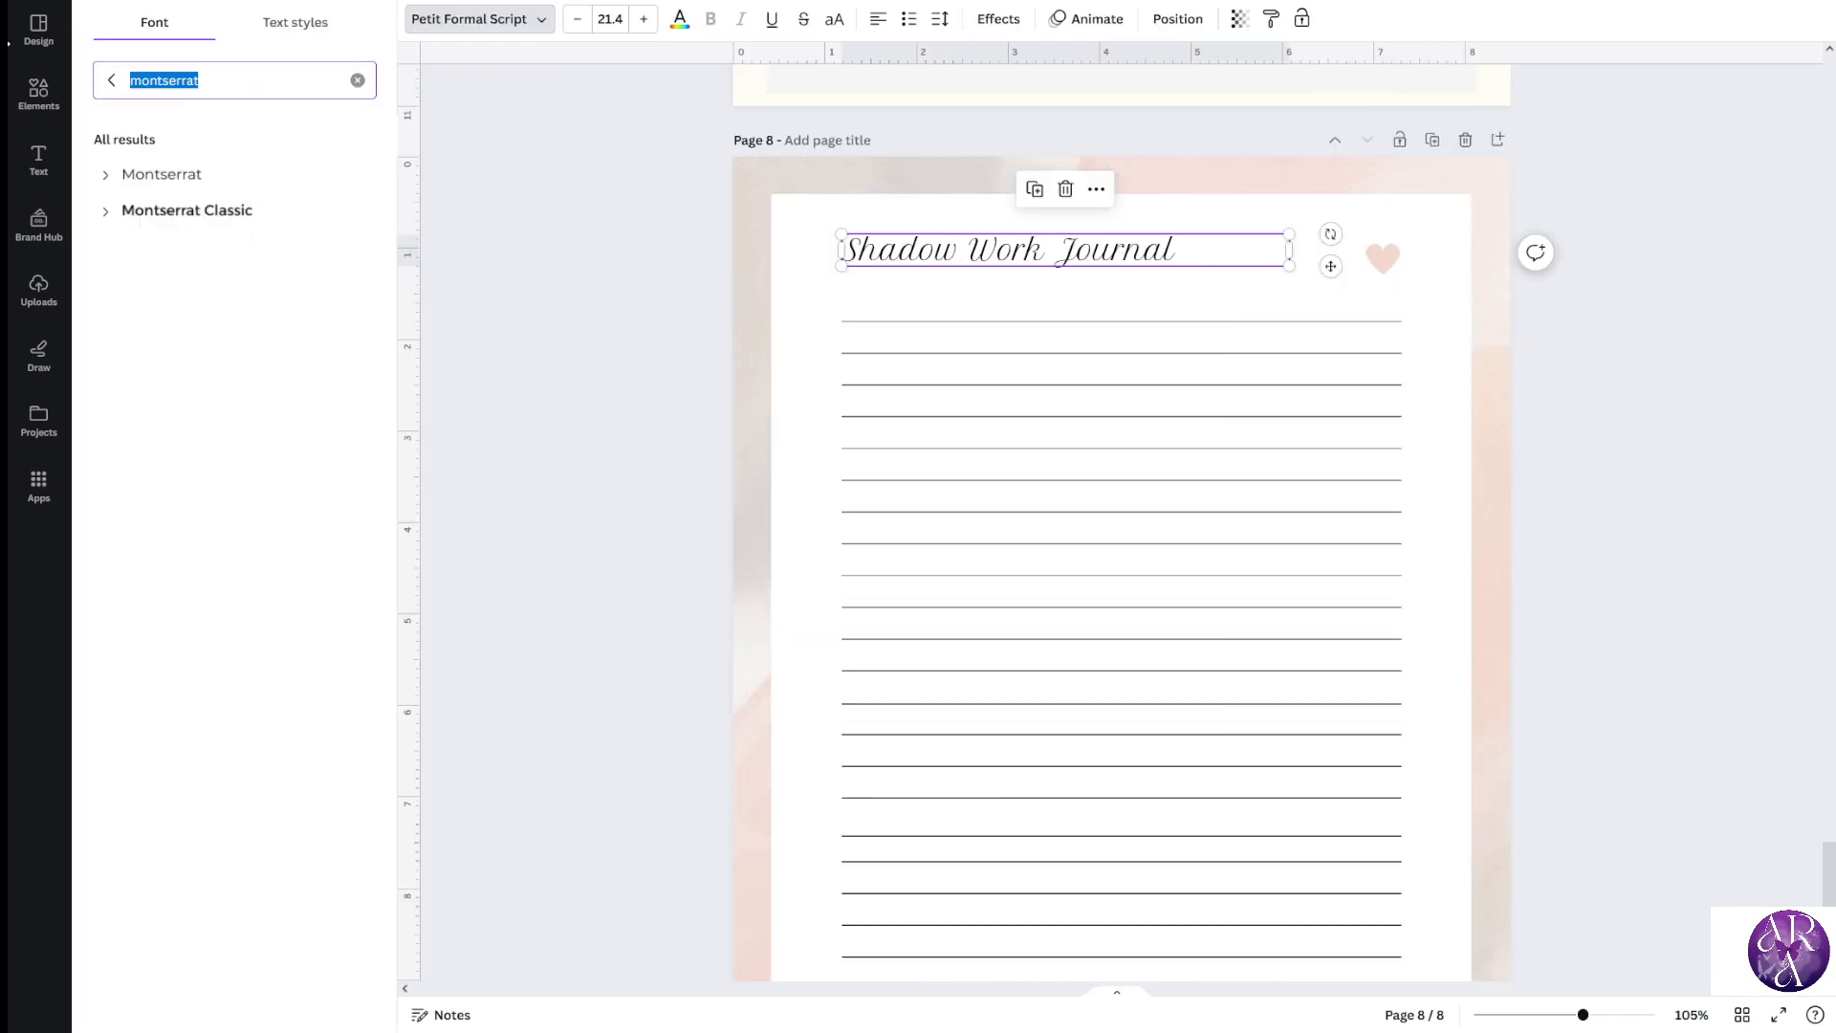
{"action": "type", "text": "tan oear"}
{"action": "key", "text": "BackSpace"}
{"action": "key", "text": "BackSpace"}
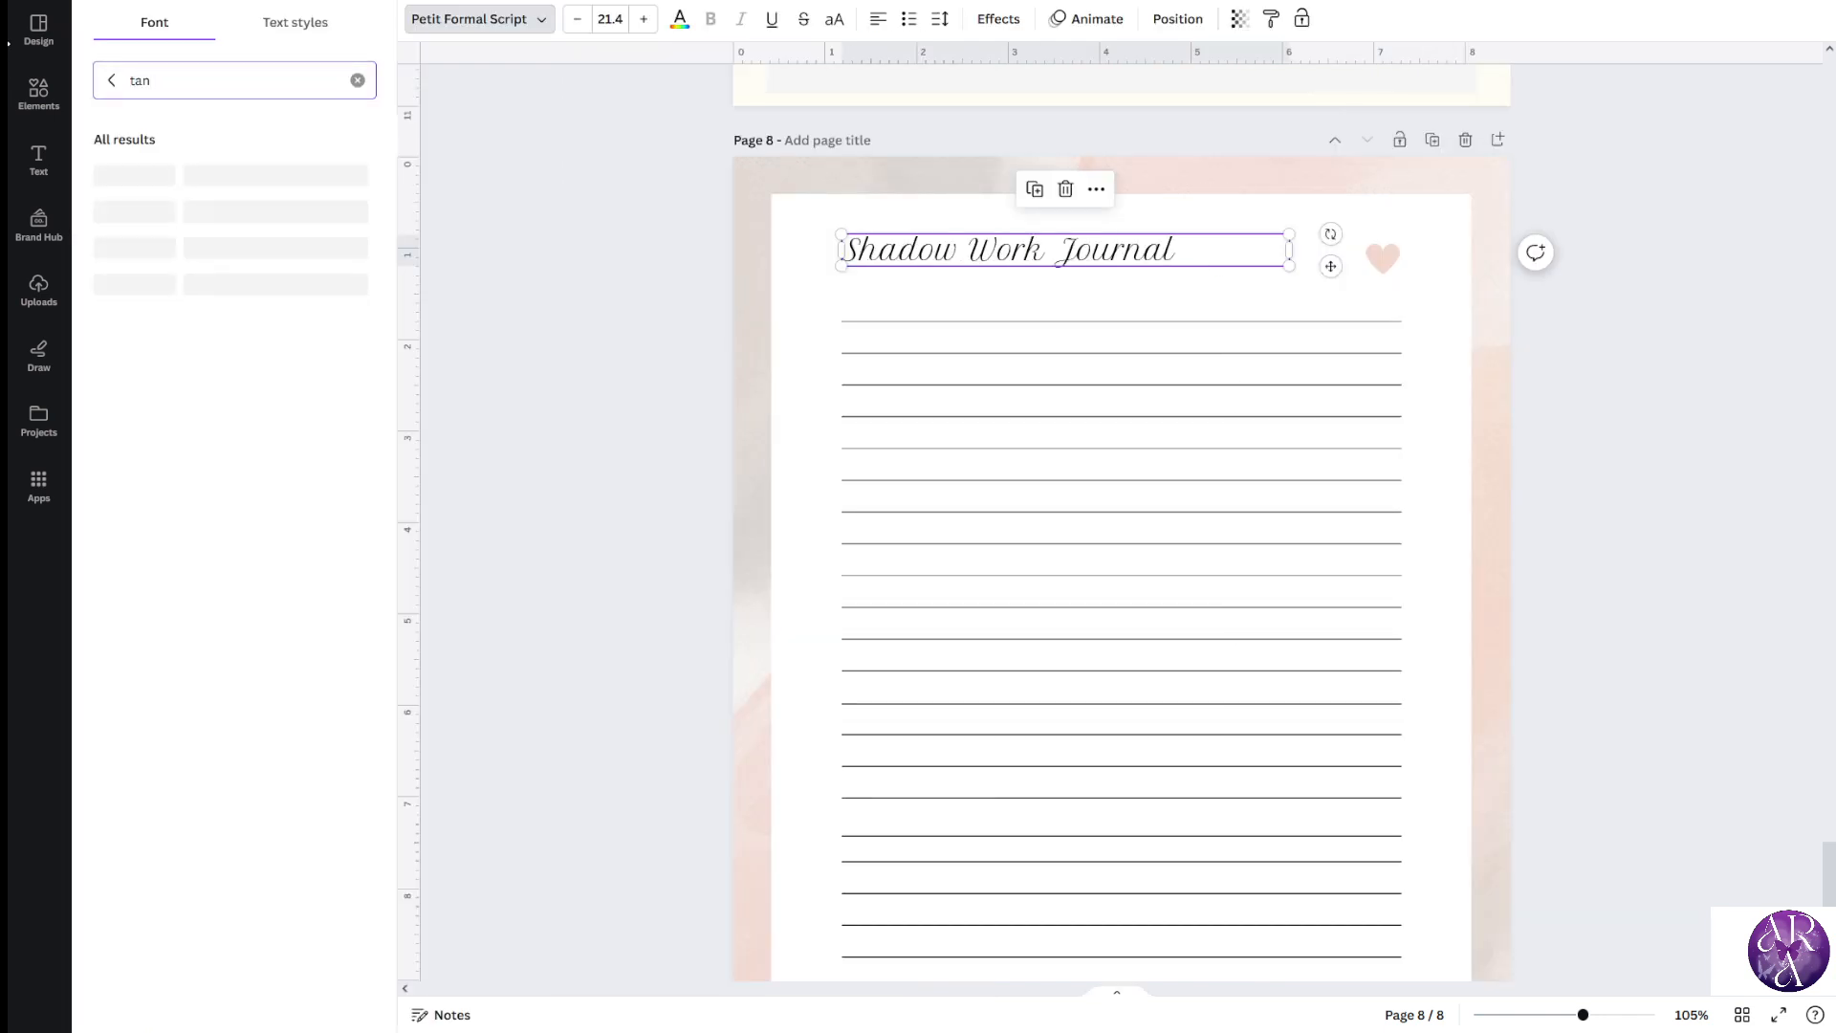
{"action": "type", "text": "pearl"}
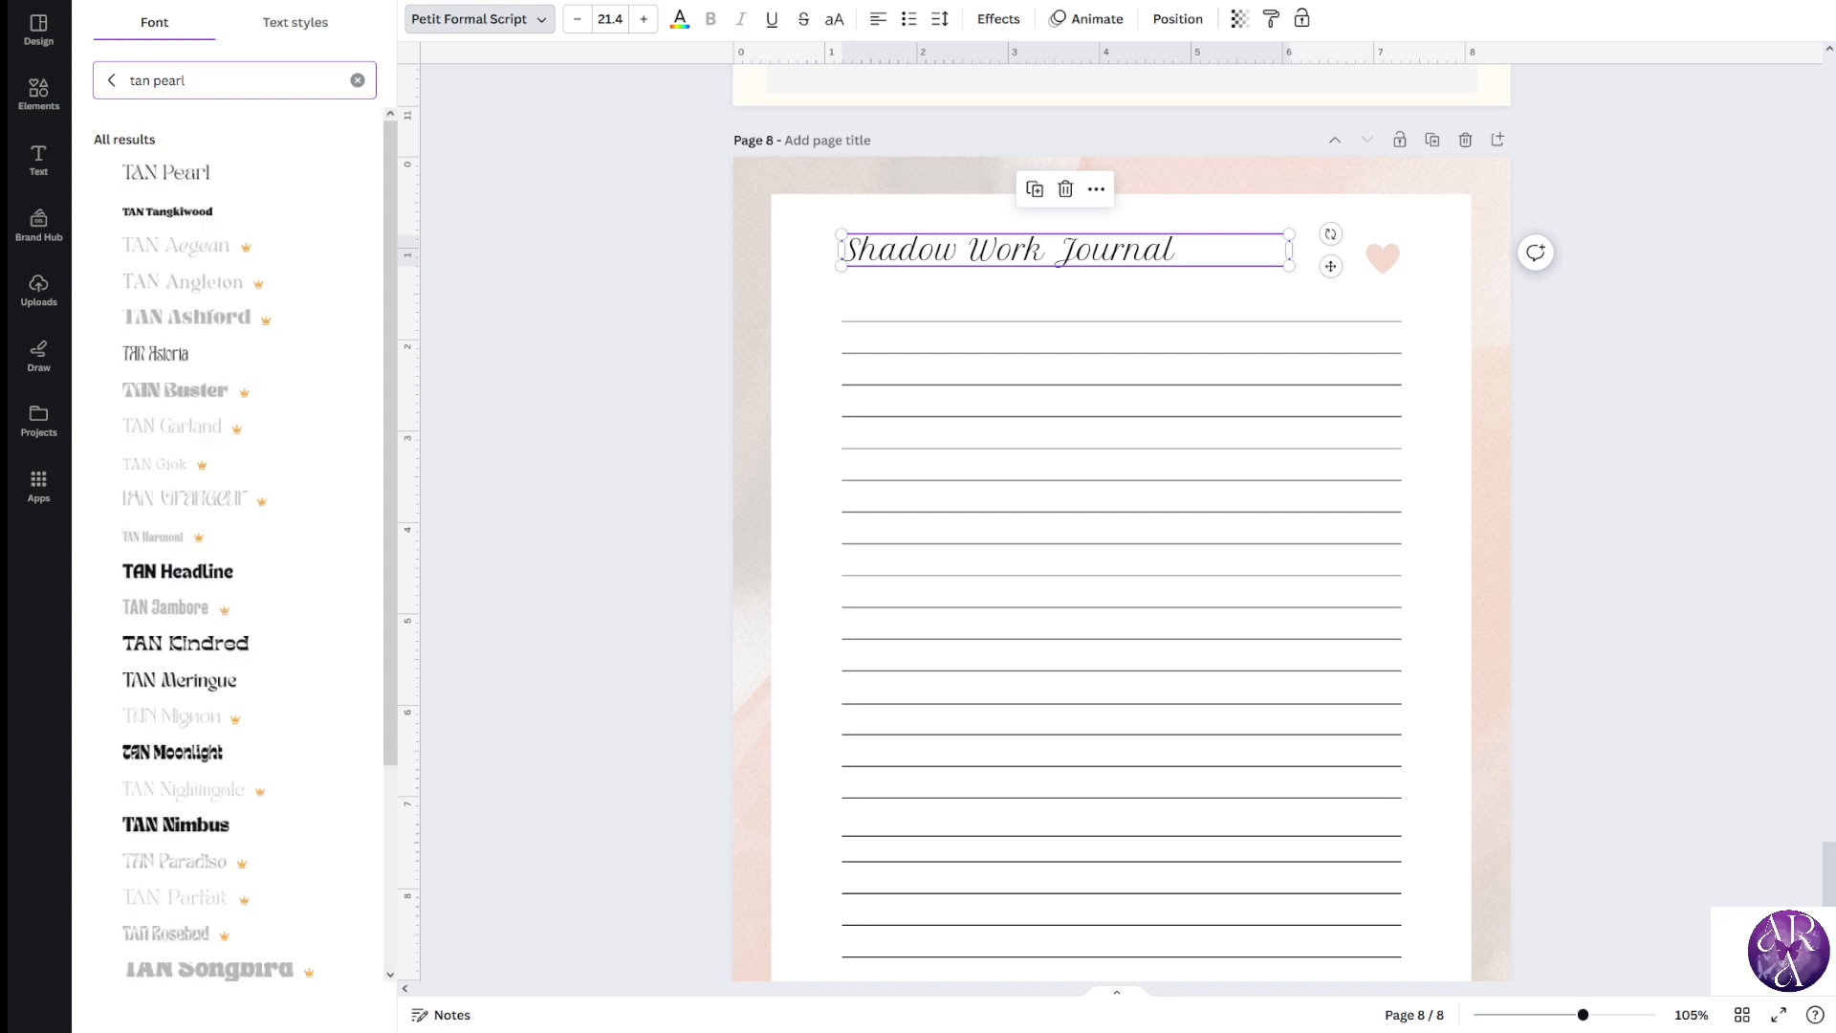
{"action": "left_click", "coordinate": [279, 174]}
{"action": "left_click", "coordinate": [543, 387]}
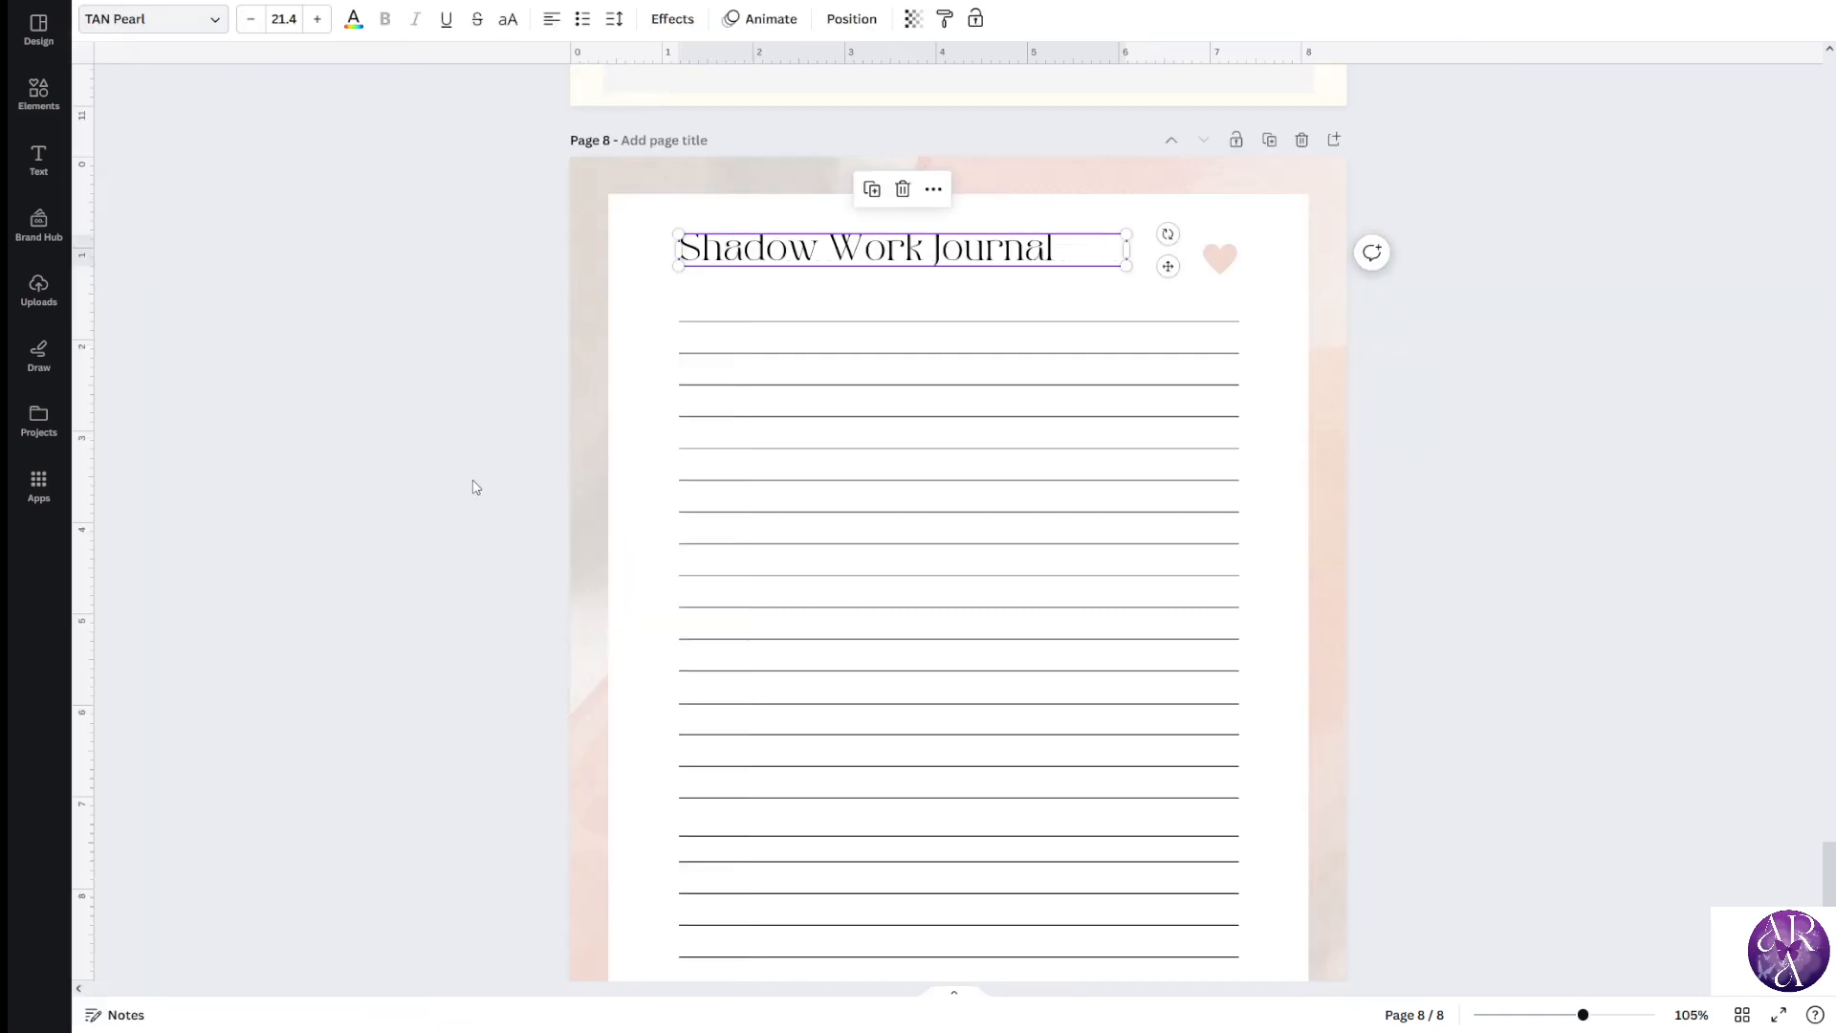
Move the pink heart on page 8 slightly up and outward, closer to the corner of the white panel
{"action": "scroll", "coordinate": [1151, 434], "scroll_direction": "up", "scroll_amount": 1}
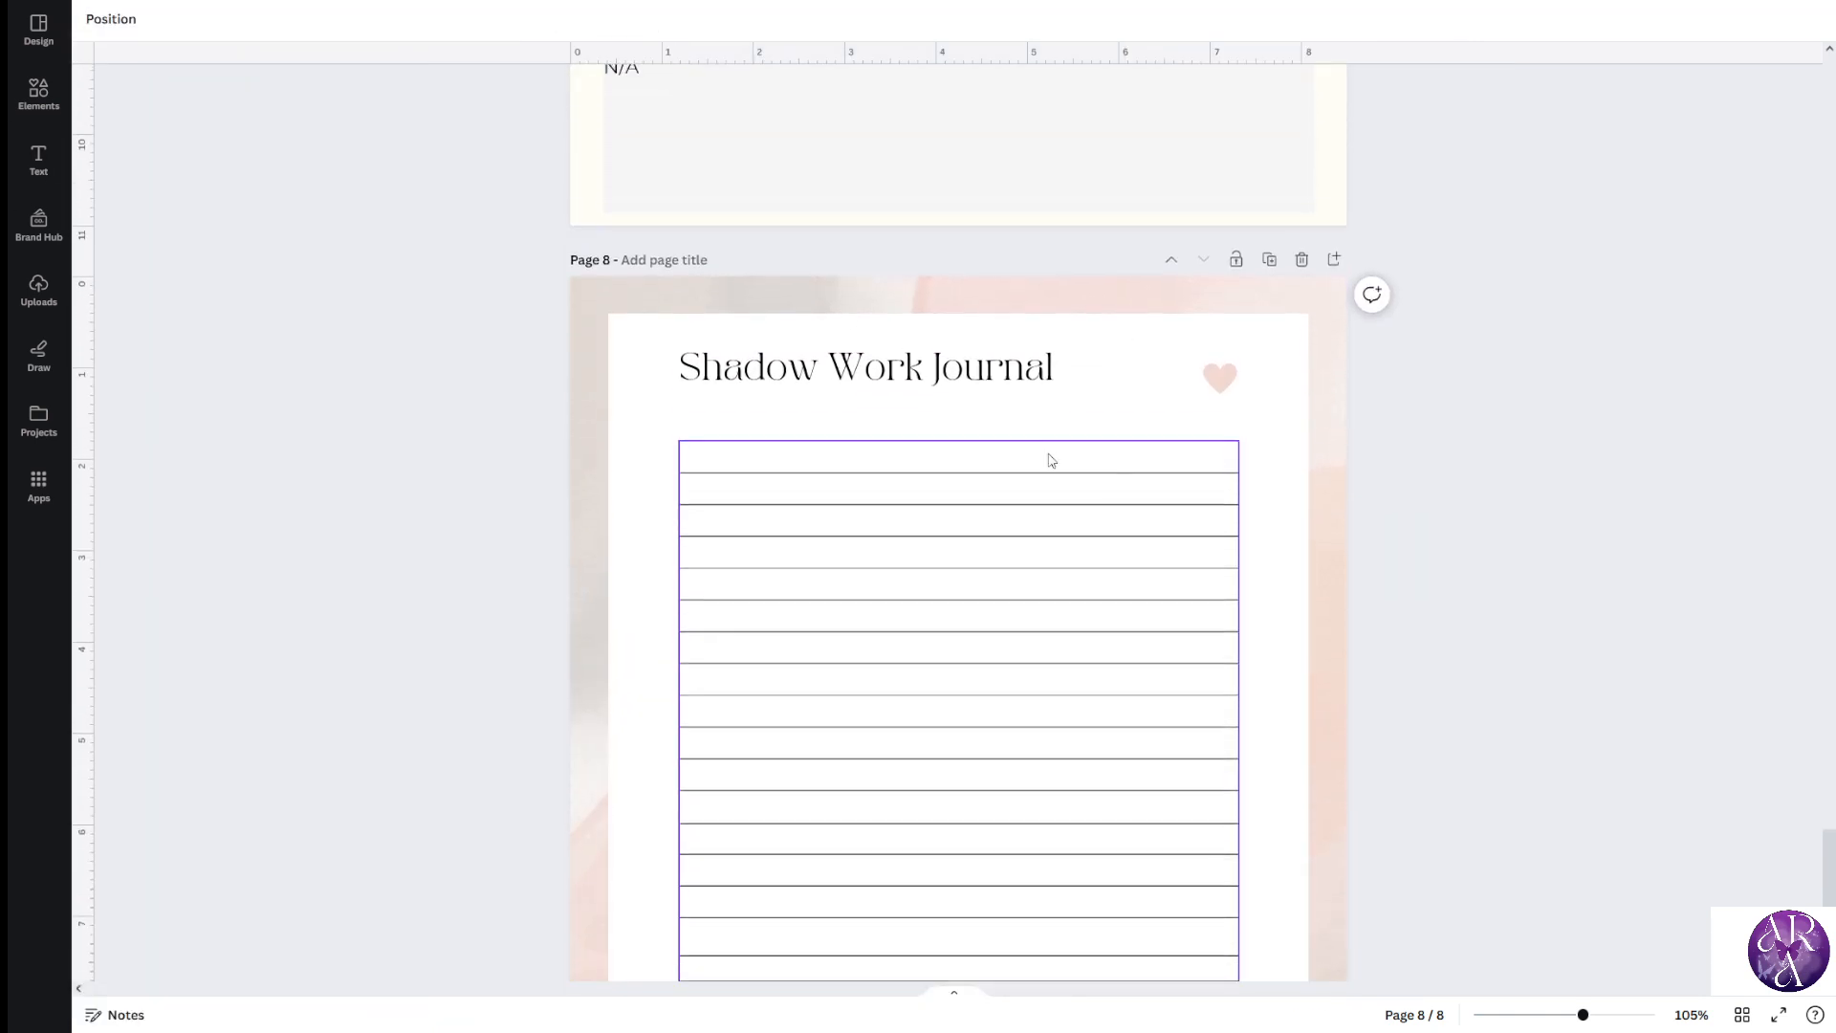
{"action": "left_click_drag", "start_coordinate": [1223, 391], "coordinate": [1254, 367]}
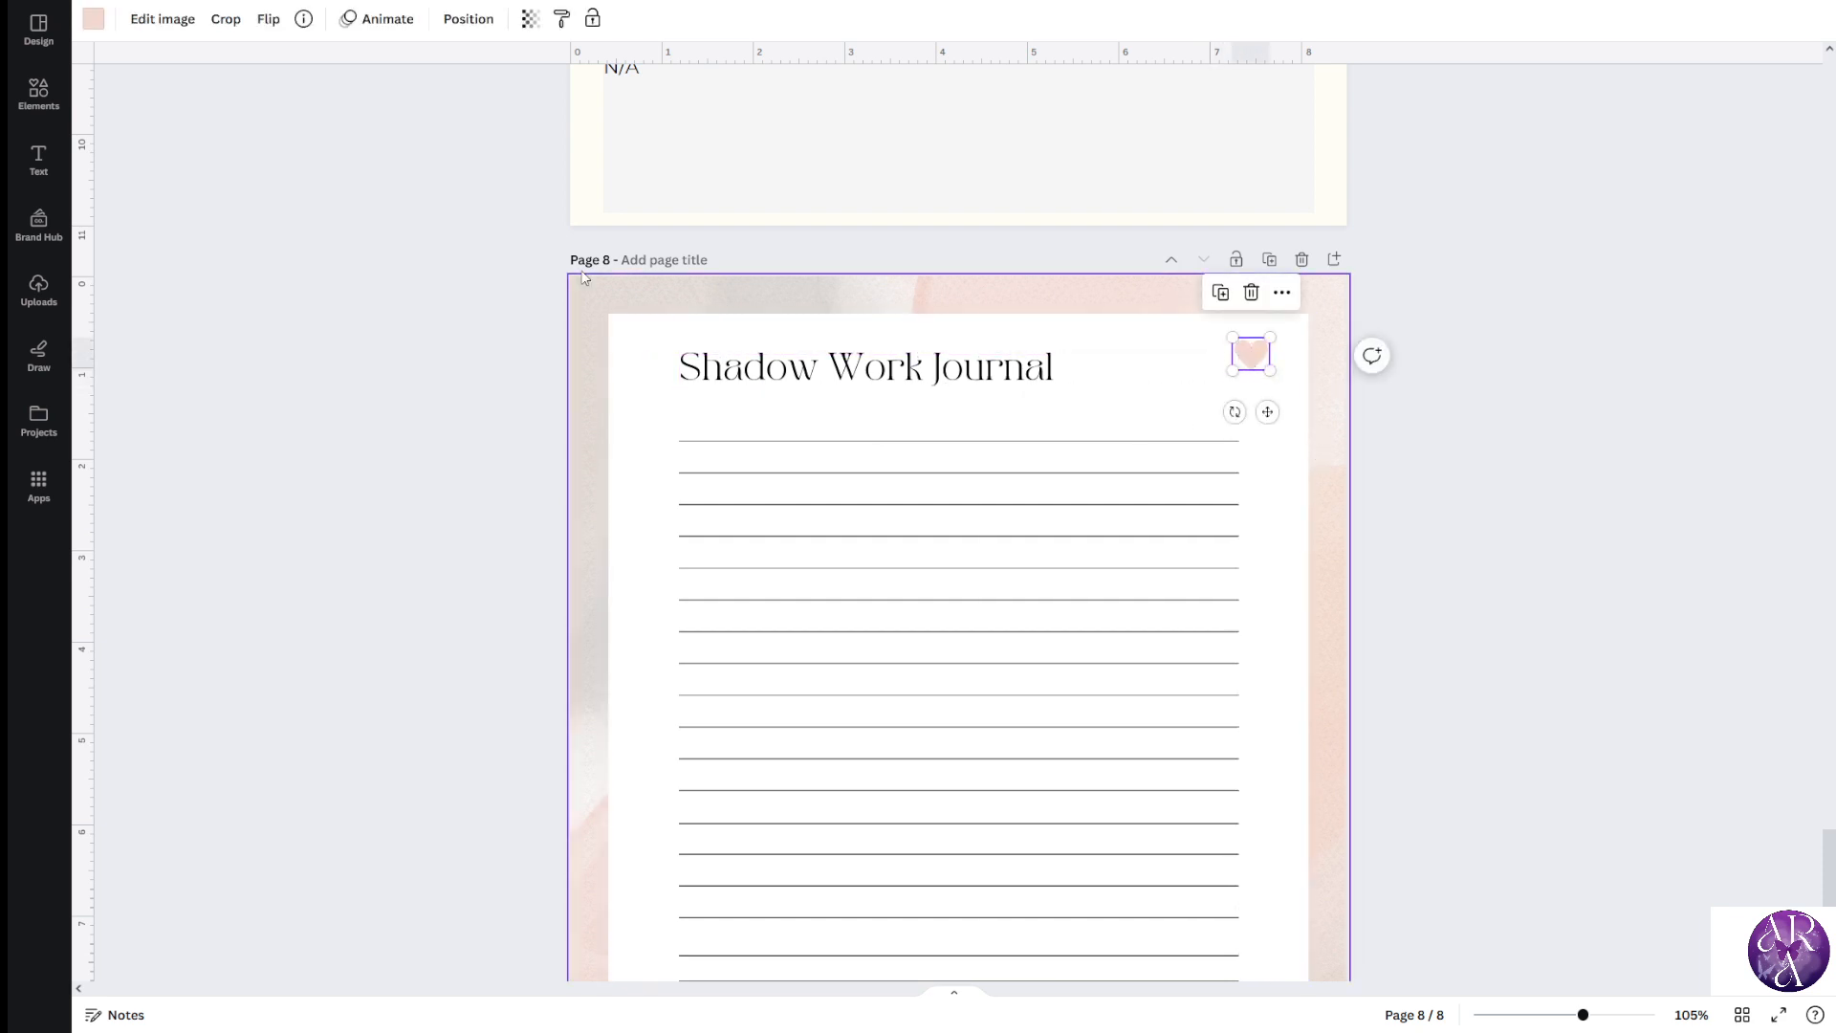
{"action": "scroll", "coordinate": [1180, 812], "scroll_direction": "up", "scroll_amount": 2}
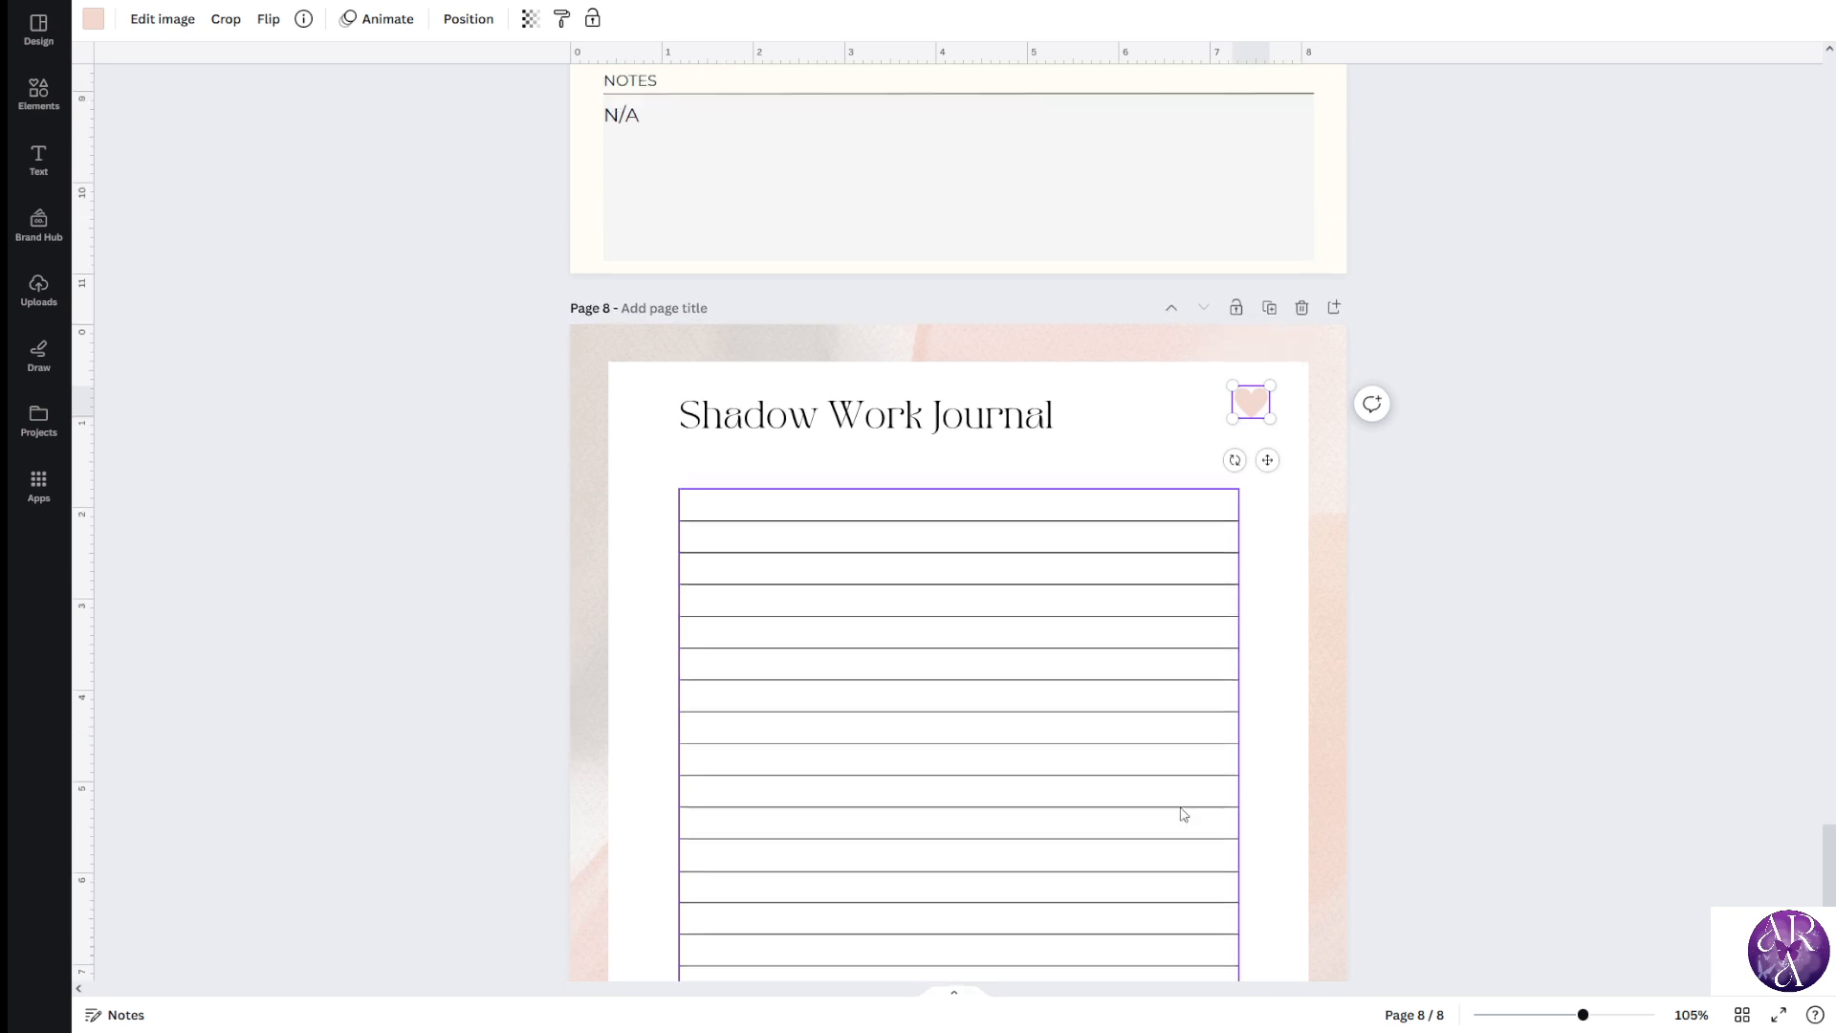
{"action": "scroll", "coordinate": [1095, 747], "scroll_direction": "down", "scroll_amount": 1}
{"action": "scroll", "coordinate": [1382, 753], "scroll_direction": "down", "scroll_amount": 5}
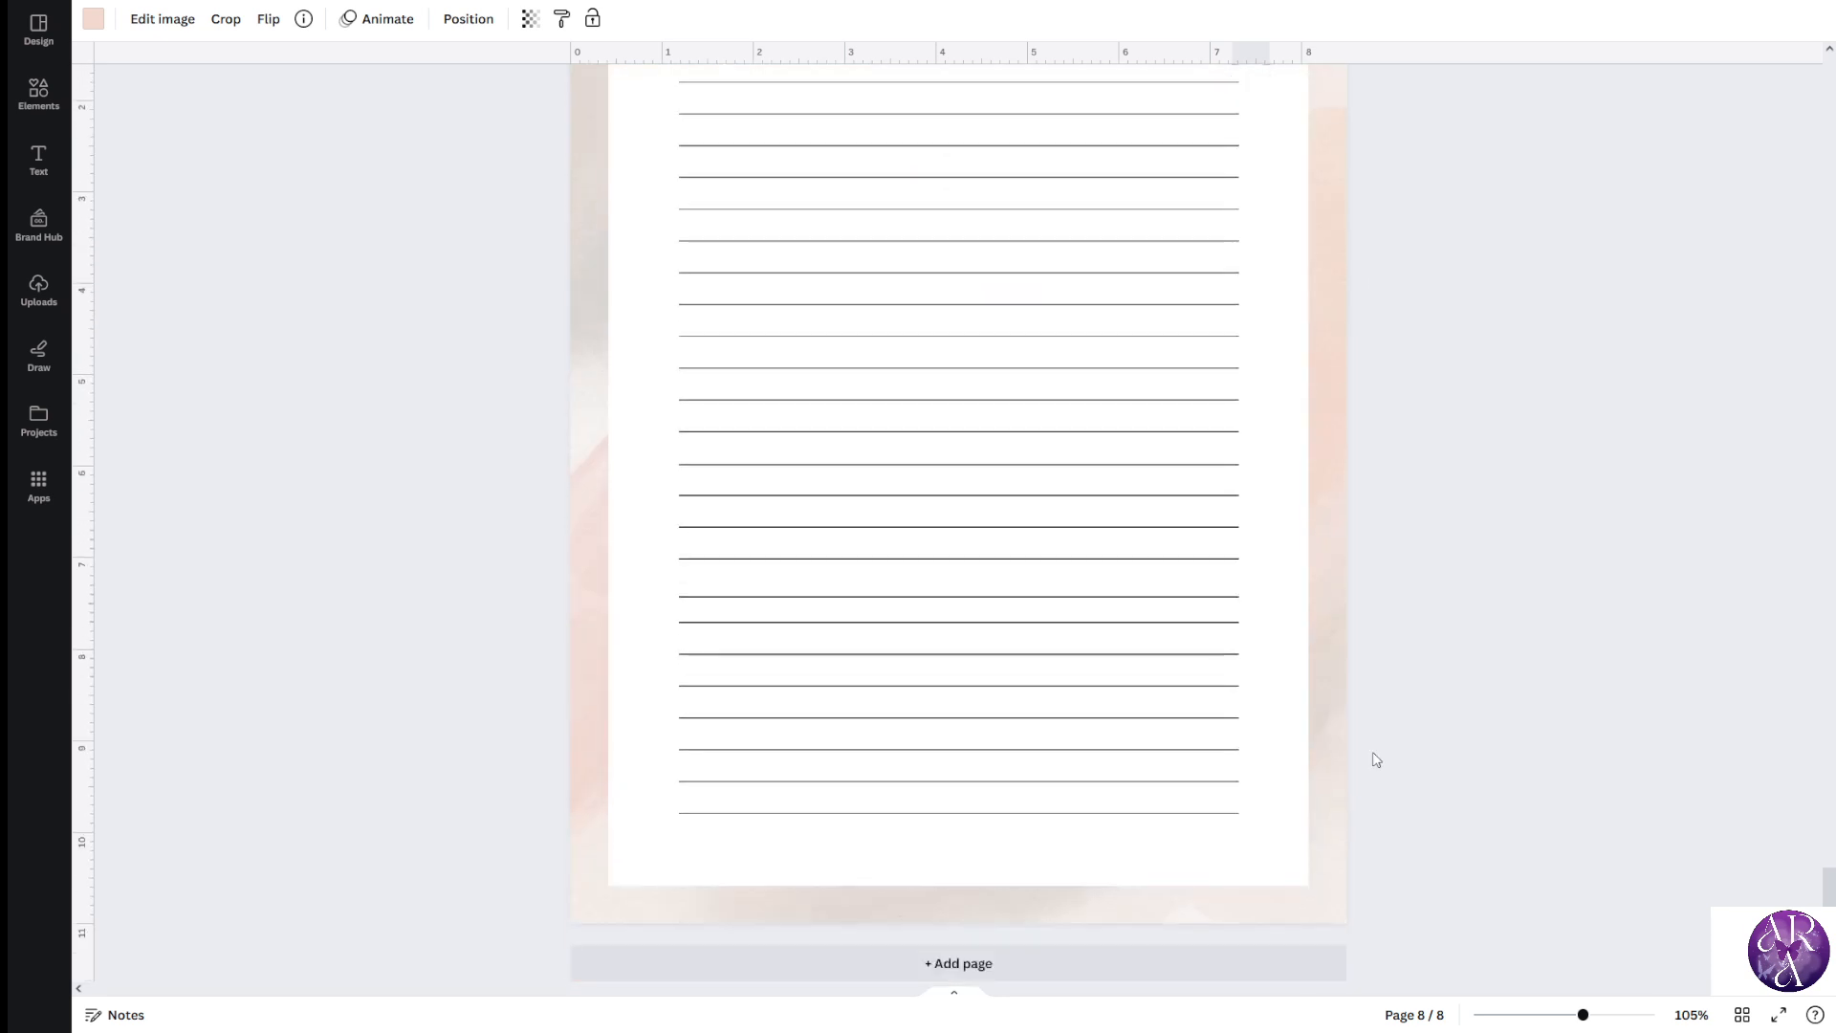
{"action": "scroll", "coordinate": [1374, 746], "scroll_direction": "up", "scroll_amount": 3}
Adjust page 8's background photo colours: temperature -100, tint -21, vibrance 88 and saturation -35
{"action": "left_click", "coordinate": [1339, 440]}
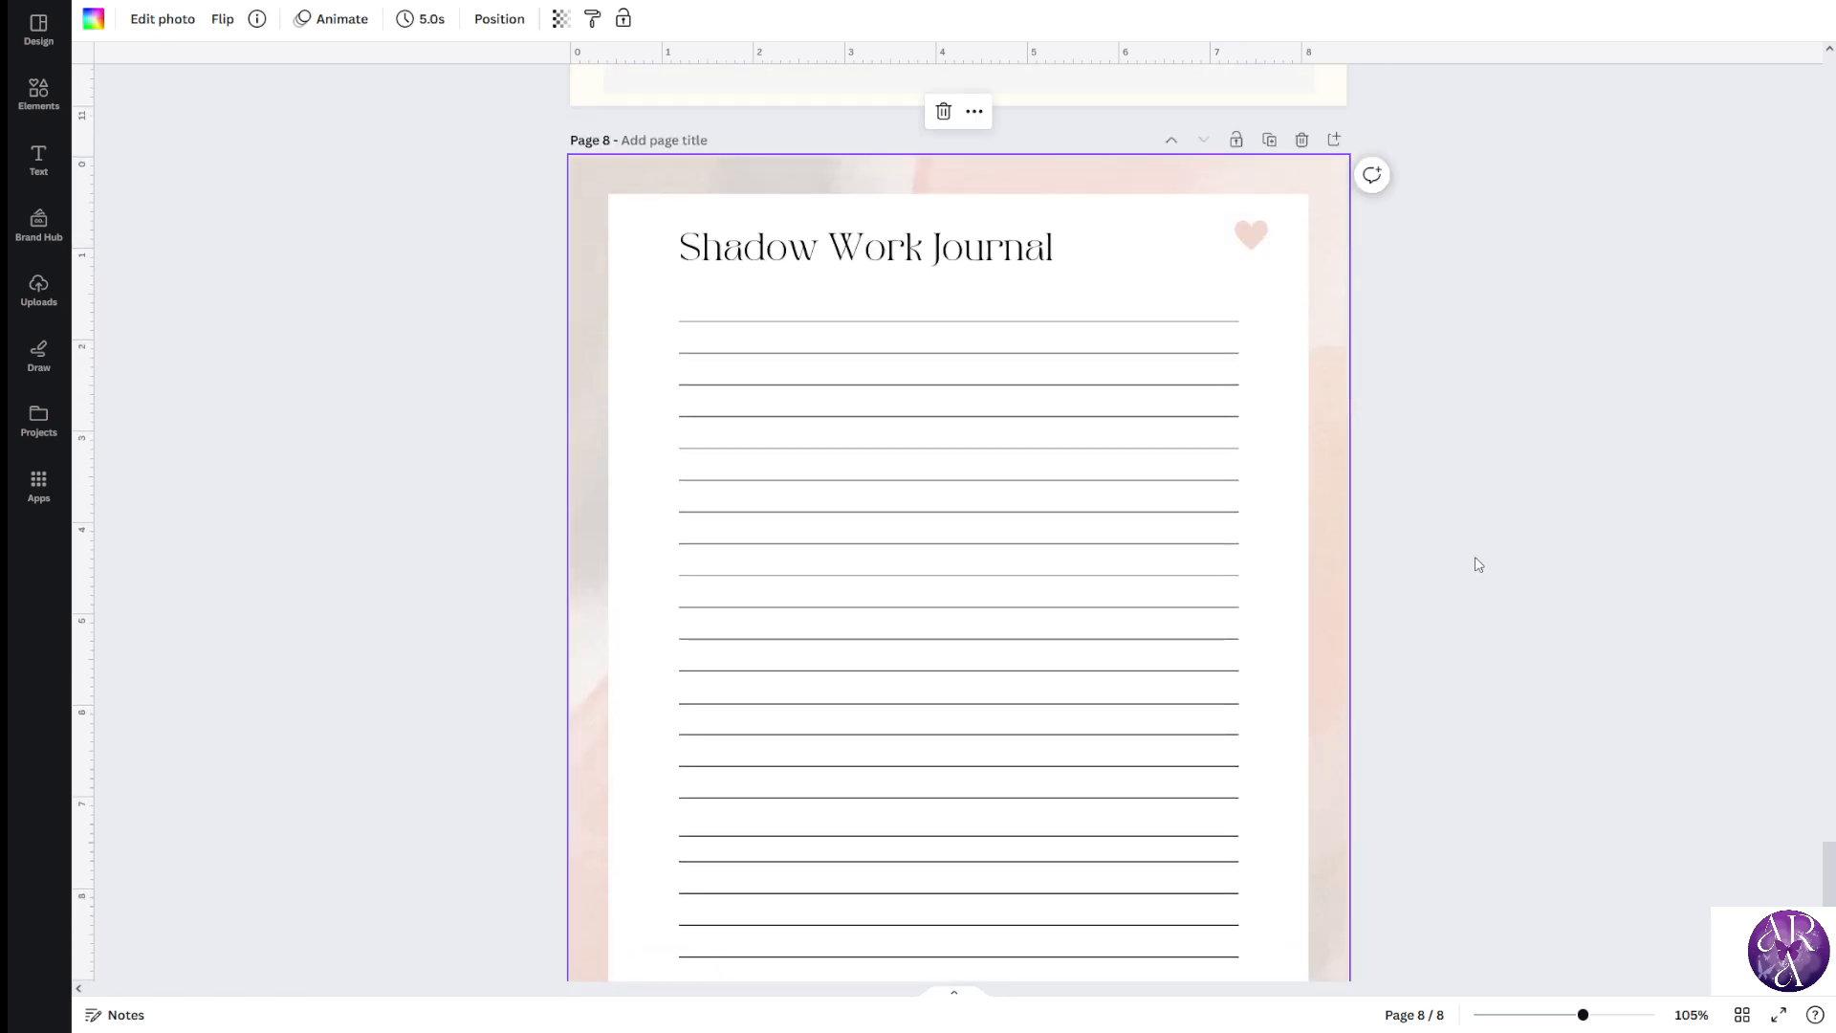
{"action": "scroll", "coordinate": [1454, 603], "scroll_direction": "up", "scroll_amount": 9}
{"action": "scroll", "coordinate": [934, 574], "scroll_direction": "down", "scroll_amount": 5}
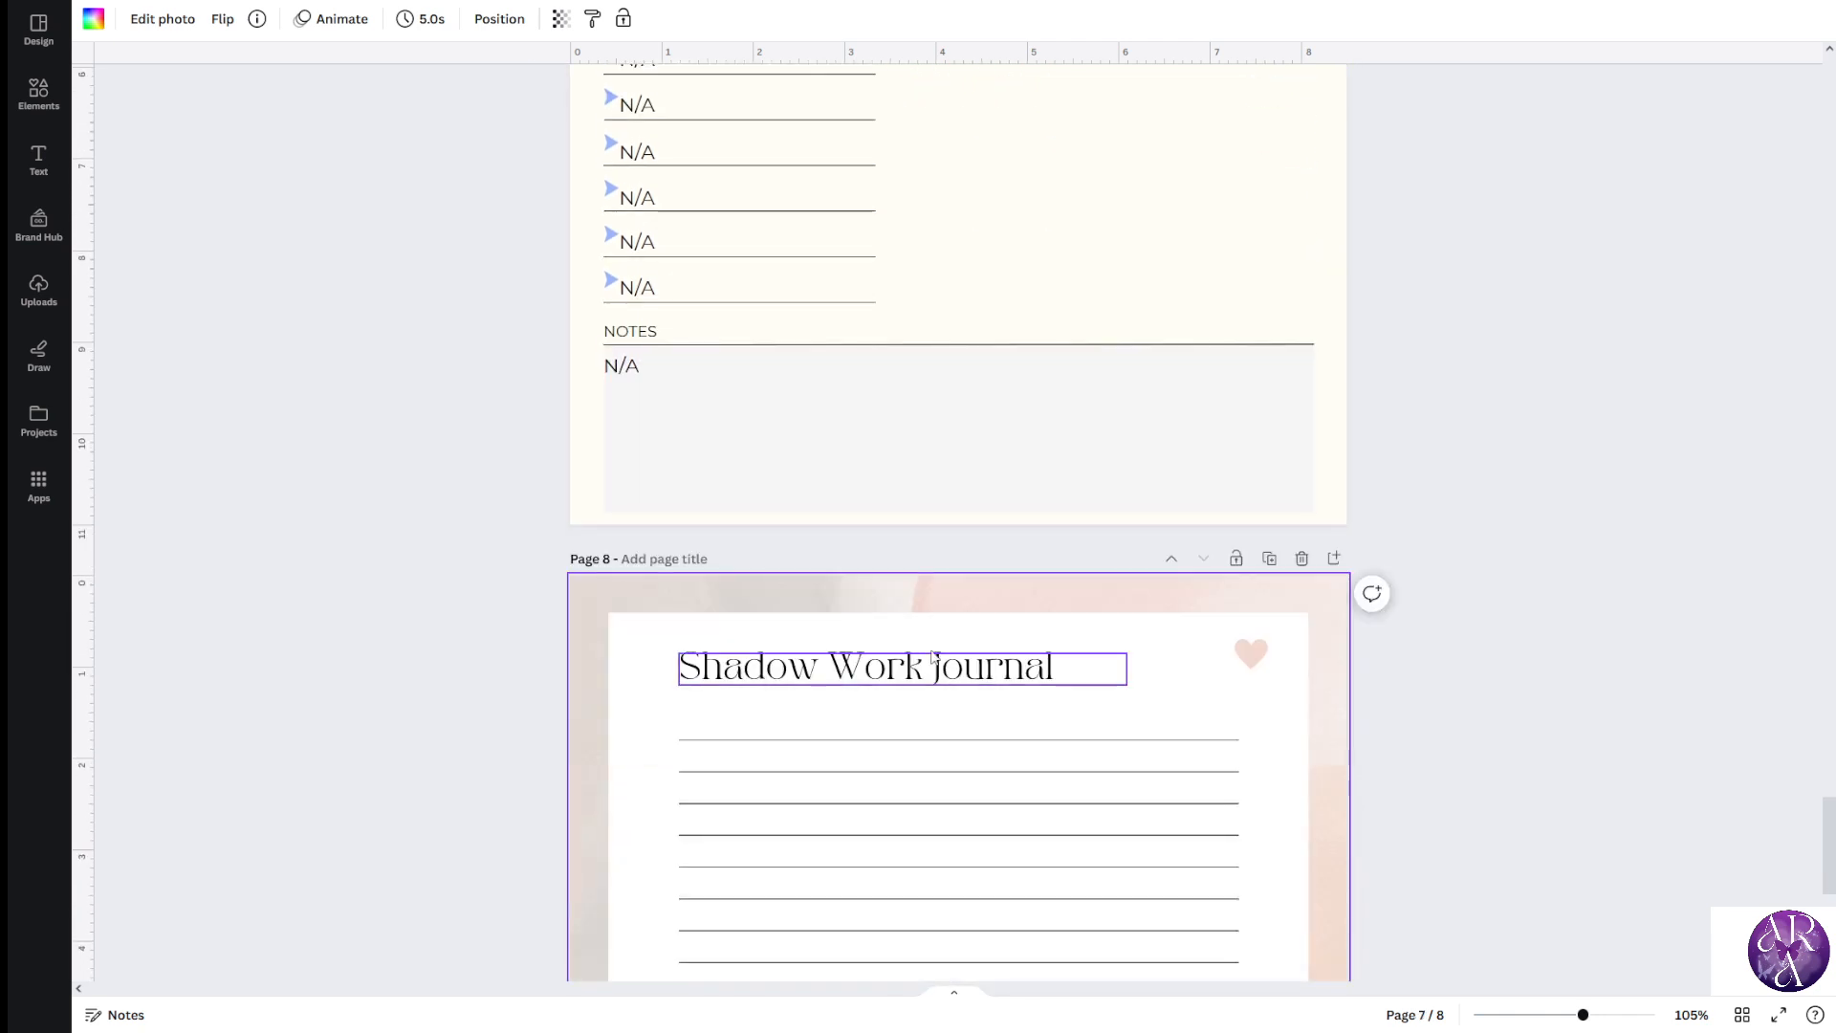
{"action": "scroll", "coordinate": [1219, 731], "scroll_direction": "down", "scroll_amount": 5}
{"action": "scroll", "coordinate": [1394, 710], "scroll_direction": "down", "scroll_amount": 1}
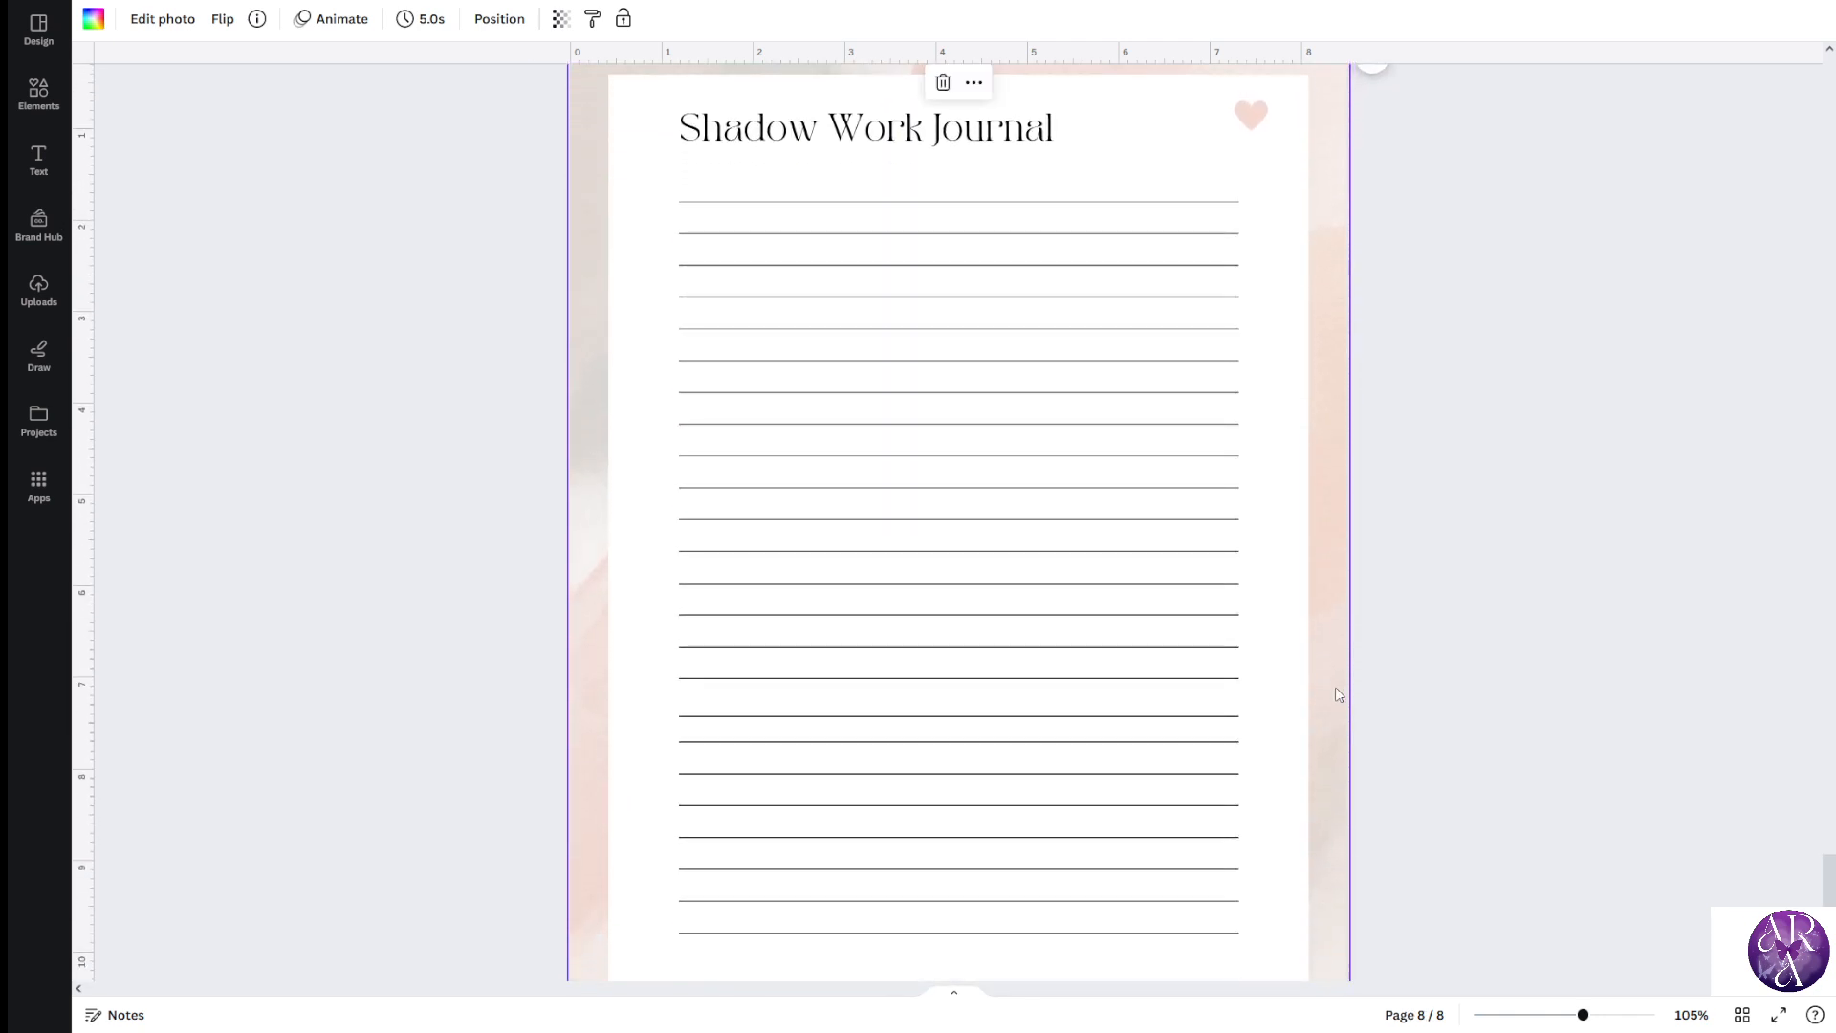
{"action": "scroll", "coordinate": [1402, 664], "scroll_direction": "down", "scroll_amount": 3}
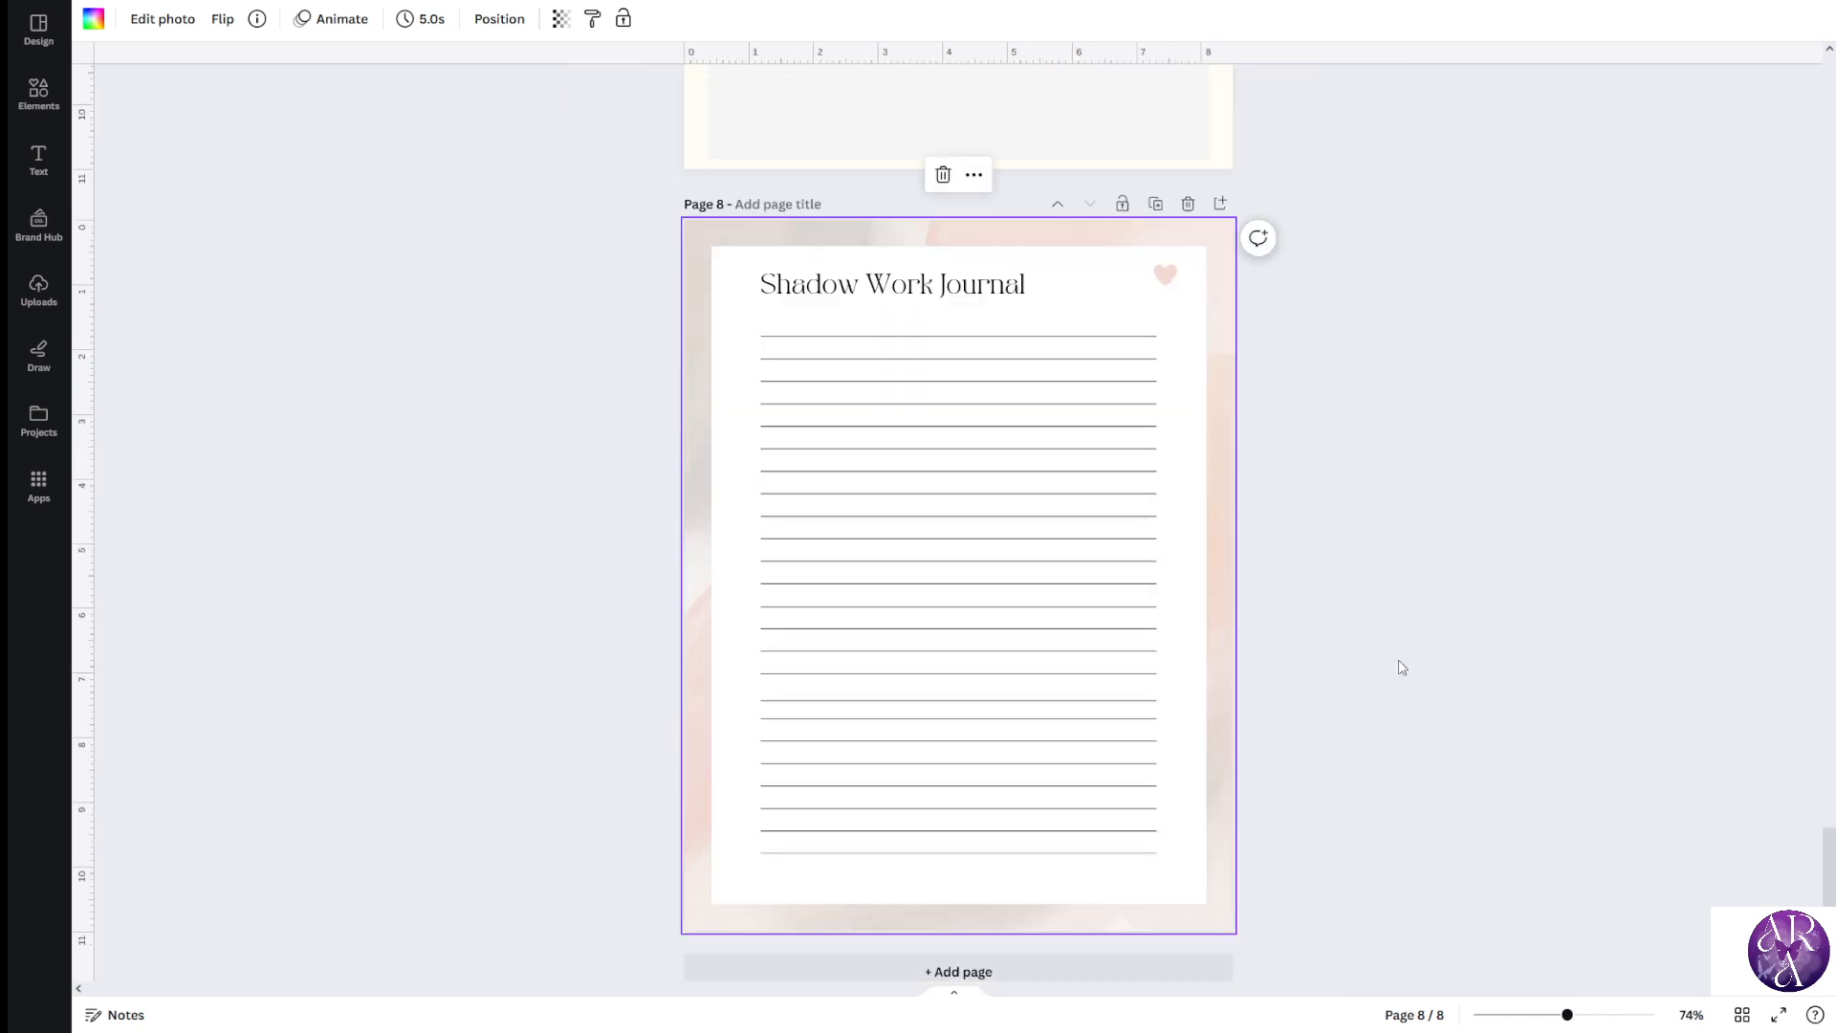
{"action": "left_click", "coordinate": [1238, 558]}
{"action": "left_click", "coordinate": [1229, 556]}
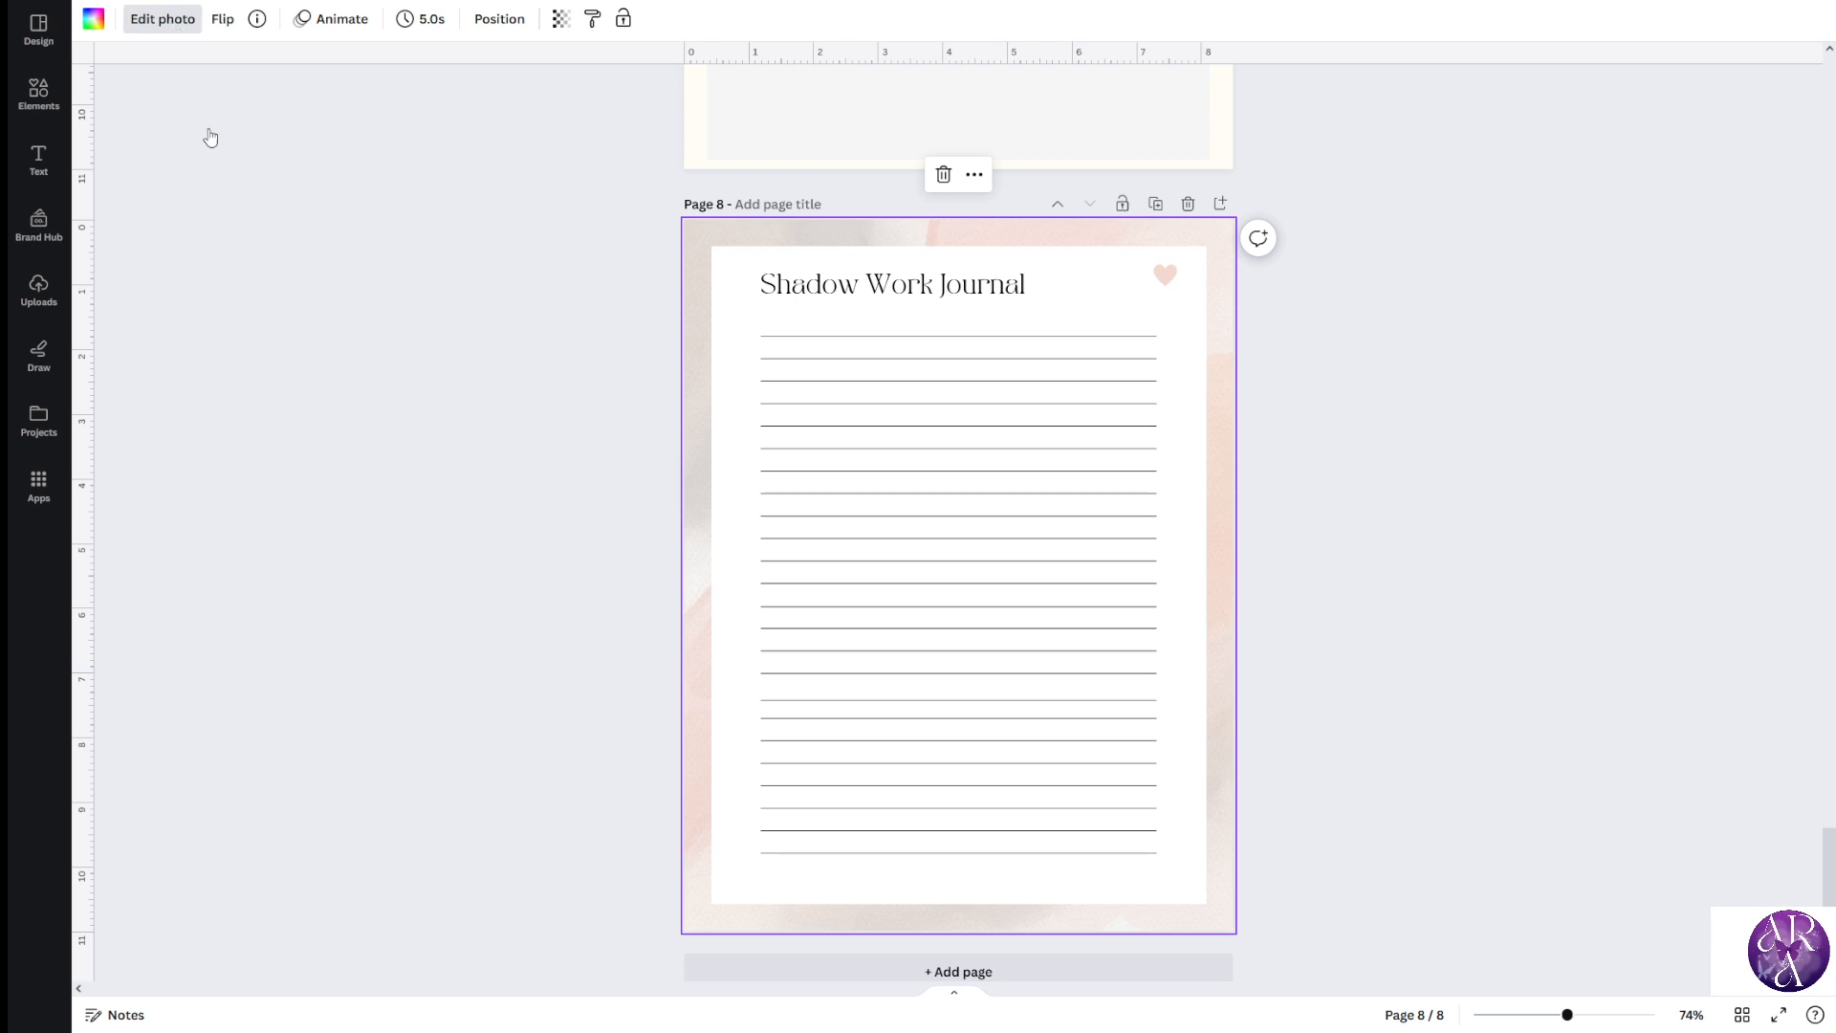
{"action": "left_click", "coordinate": [165, 18]}
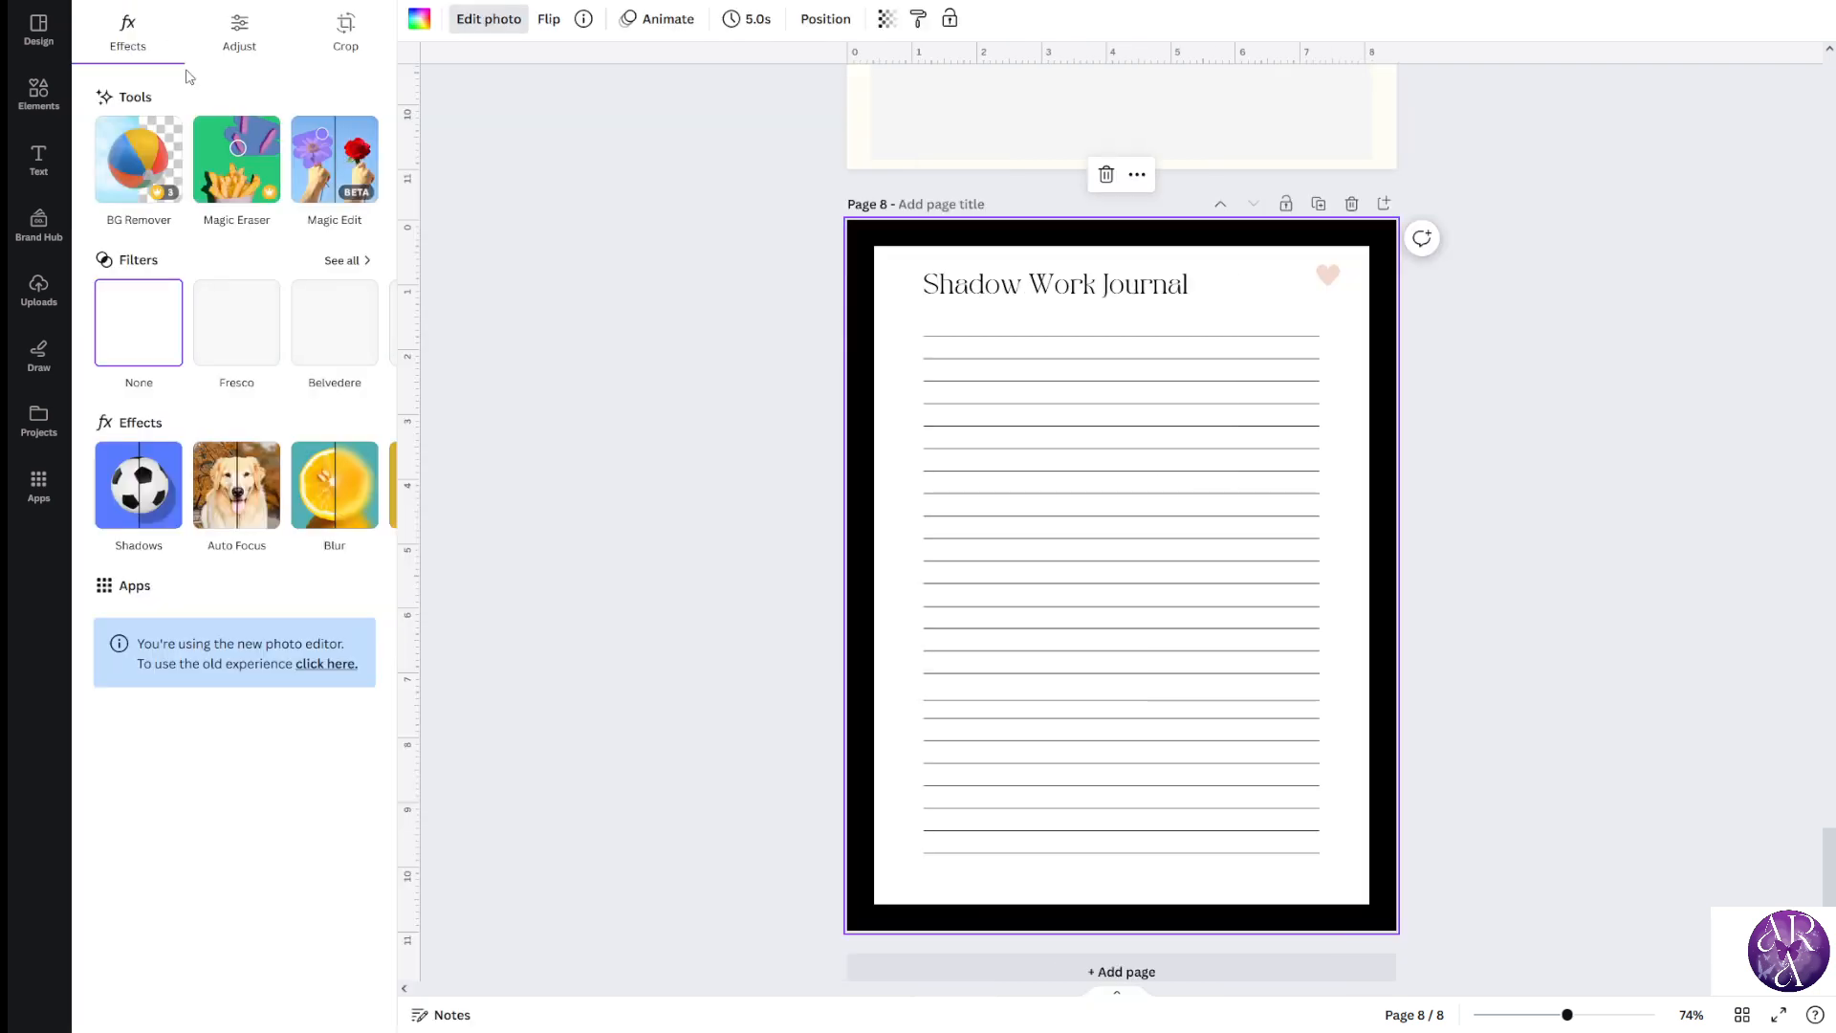
{"action": "left_click", "coordinate": [241, 38]}
{"action": "left_click_drag", "start_coordinate": [206, 304], "coordinate": [92, 297]}
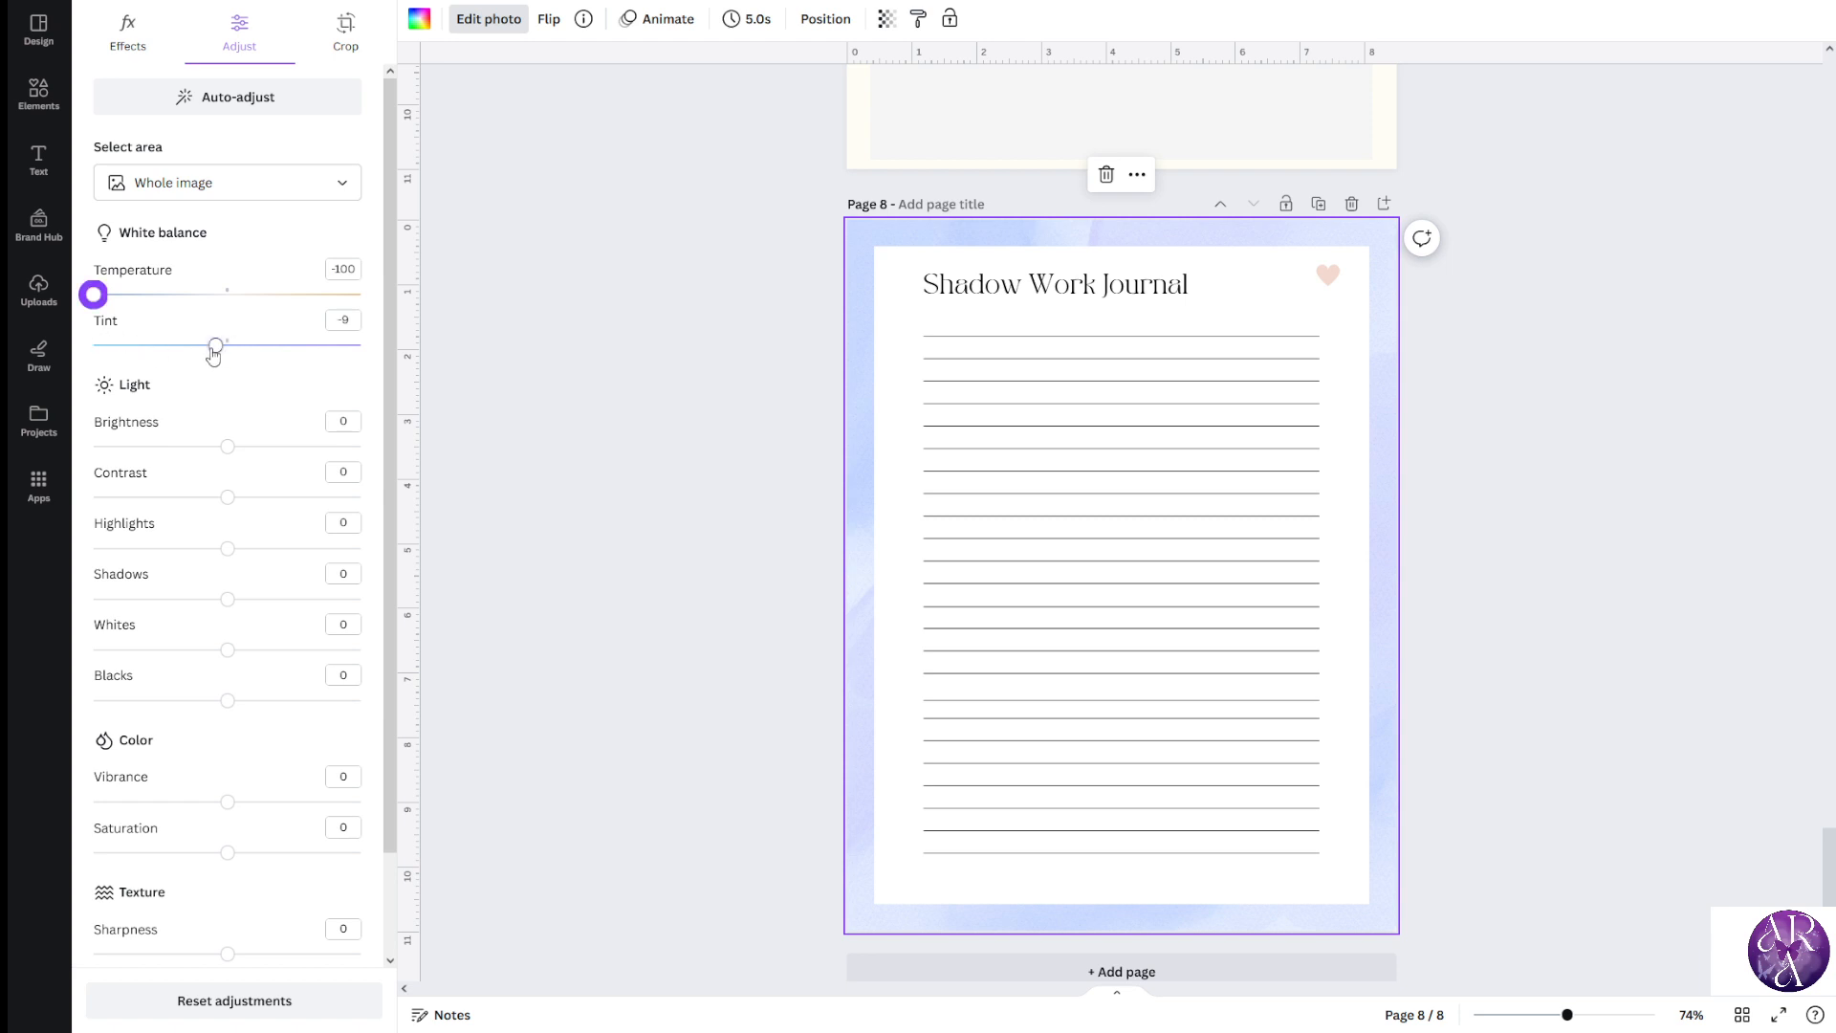
{"action": "left_click_drag", "start_coordinate": [215, 350], "coordinate": [196, 411]}
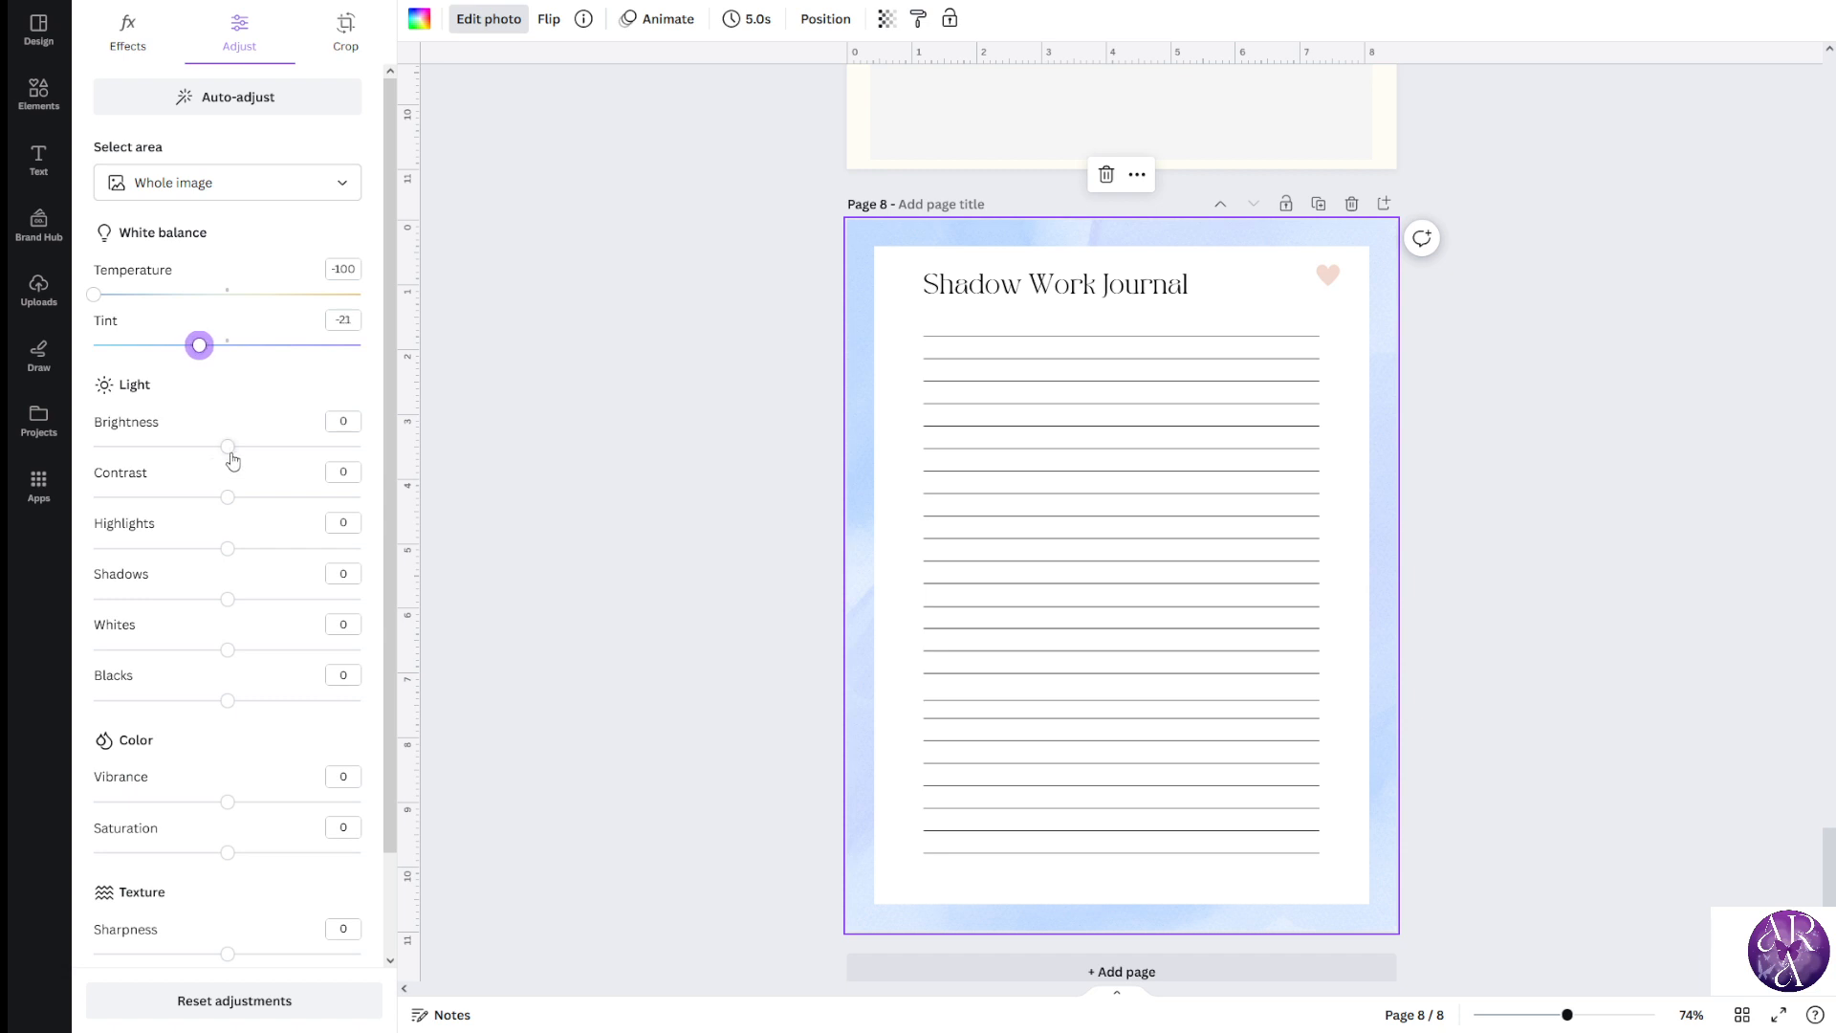
{"action": "scroll", "coordinate": [233, 462], "scroll_direction": "down", "scroll_amount": 1}
{"action": "left_click_drag", "start_coordinate": [227, 753], "coordinate": [357, 724]}
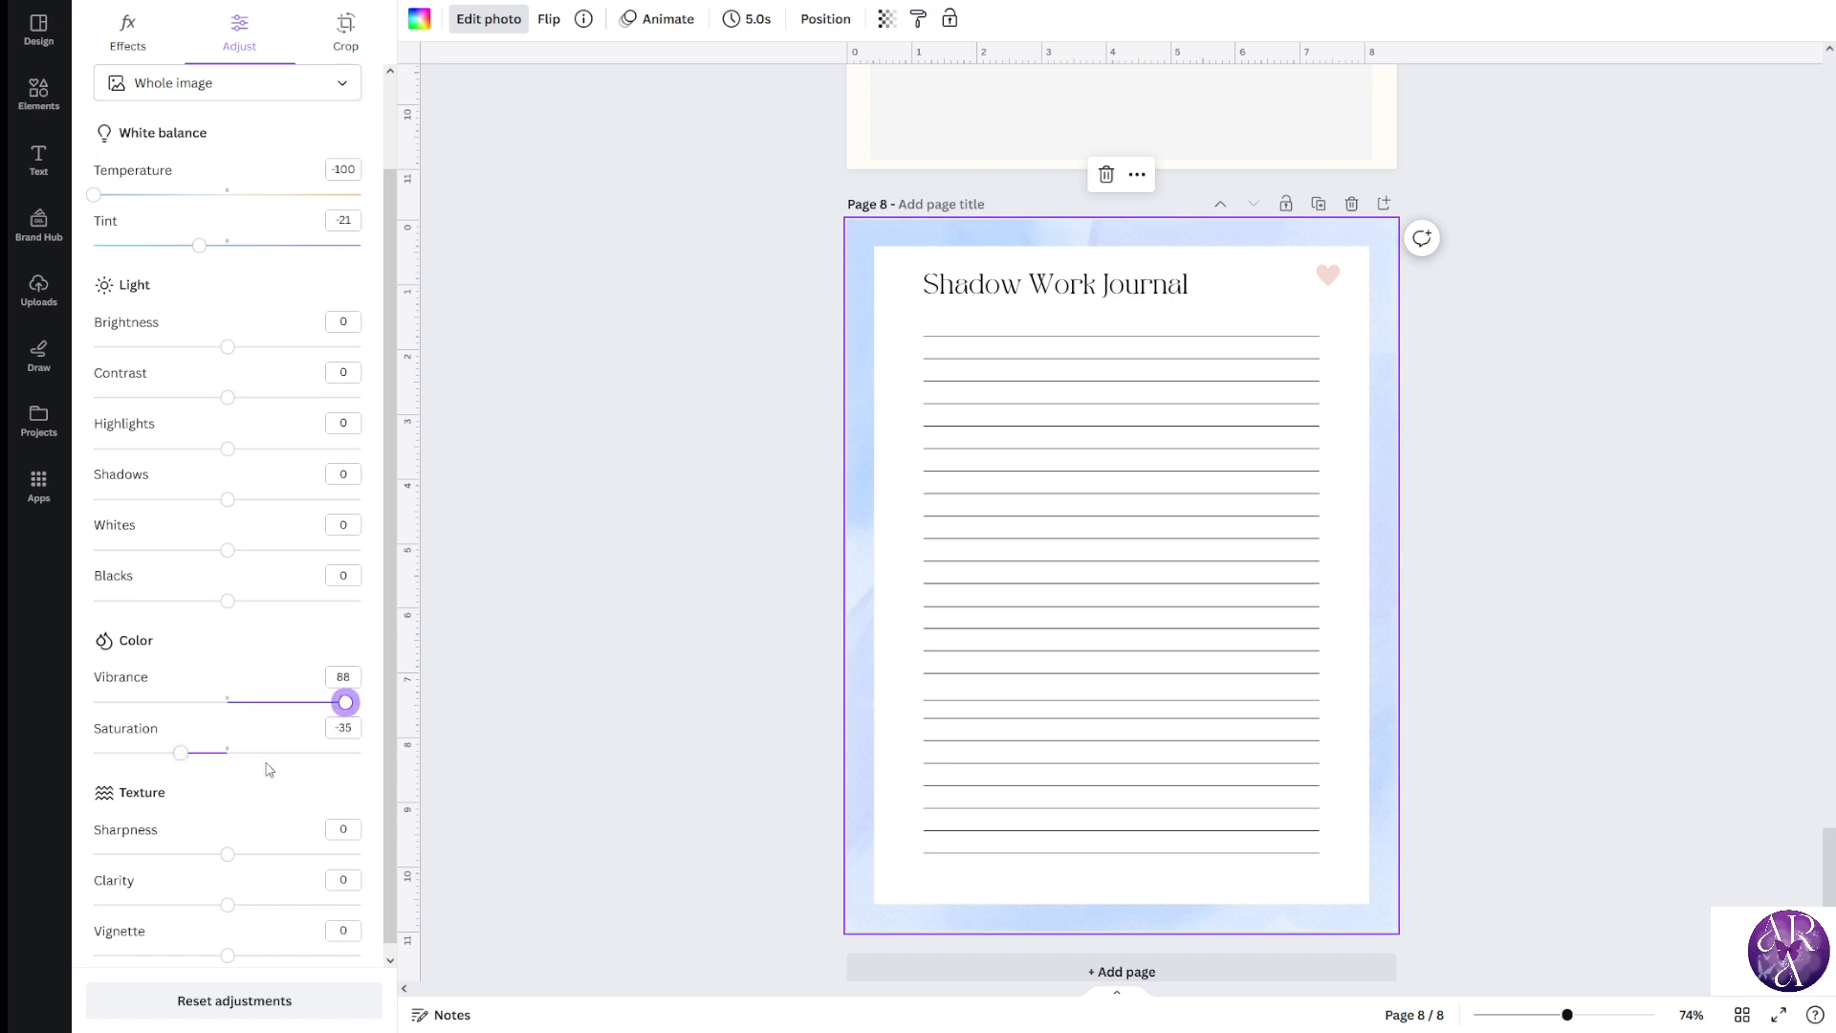
Adjust the background photo's light: contrast -31, brightness -8, highlights 15, shadows 89 and whites -16
{"action": "scroll", "coordinate": [251, 797], "scroll_direction": "up", "scroll_amount": 1}
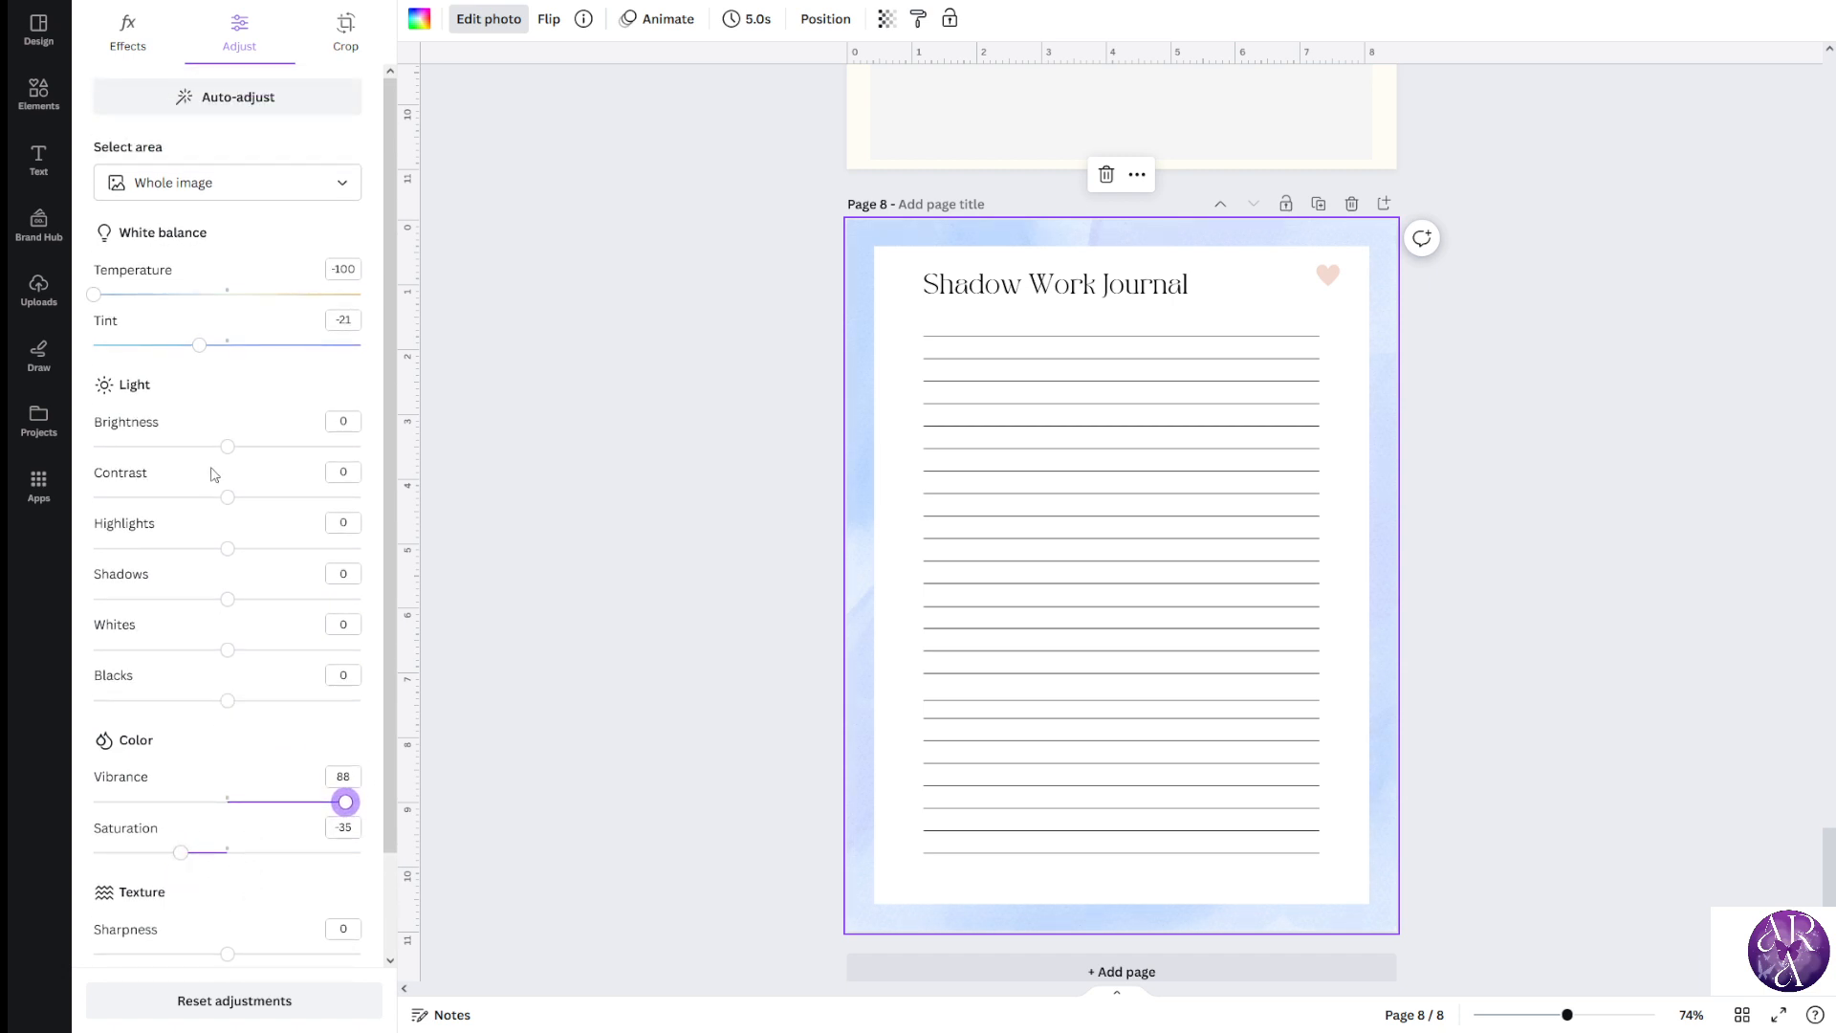
{"action": "left_click_drag", "start_coordinate": [221, 508], "coordinate": [185, 515]}
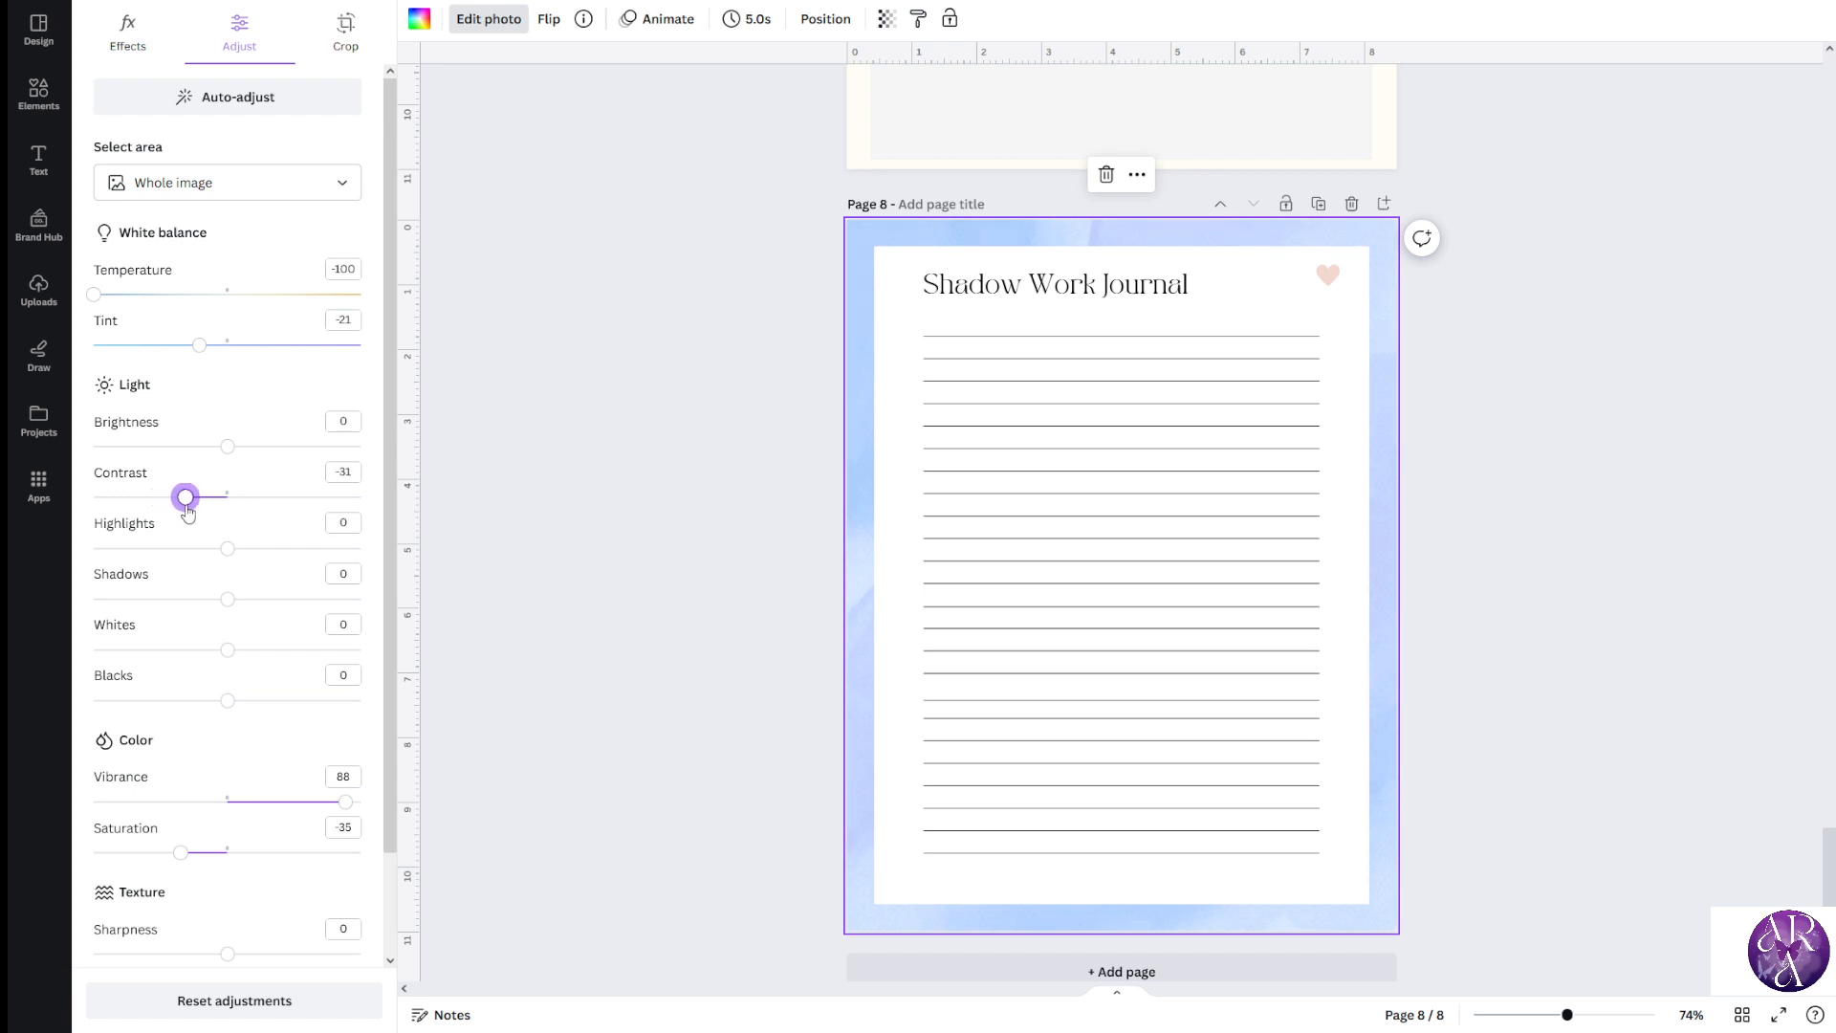
{"action": "mouse_move", "coordinate": [228, 456]}
{"action": "left_mouse_down"}
{"action": "mouse_move", "coordinate": [191, 457]}
{"action": "mouse_move", "coordinate": [231, 461]}
{"action": "left_mouse_up"}
{"action": "left_click_drag", "start_coordinate": [223, 564], "coordinate": [345, 631]}
{"action": "mouse_move", "coordinate": [234, 650]}
{"action": "left_mouse_down"}
{"action": "mouse_move", "coordinate": [181, 651]}
{"action": "mouse_move", "coordinate": [211, 658]}
{"action": "left_mouse_up"}
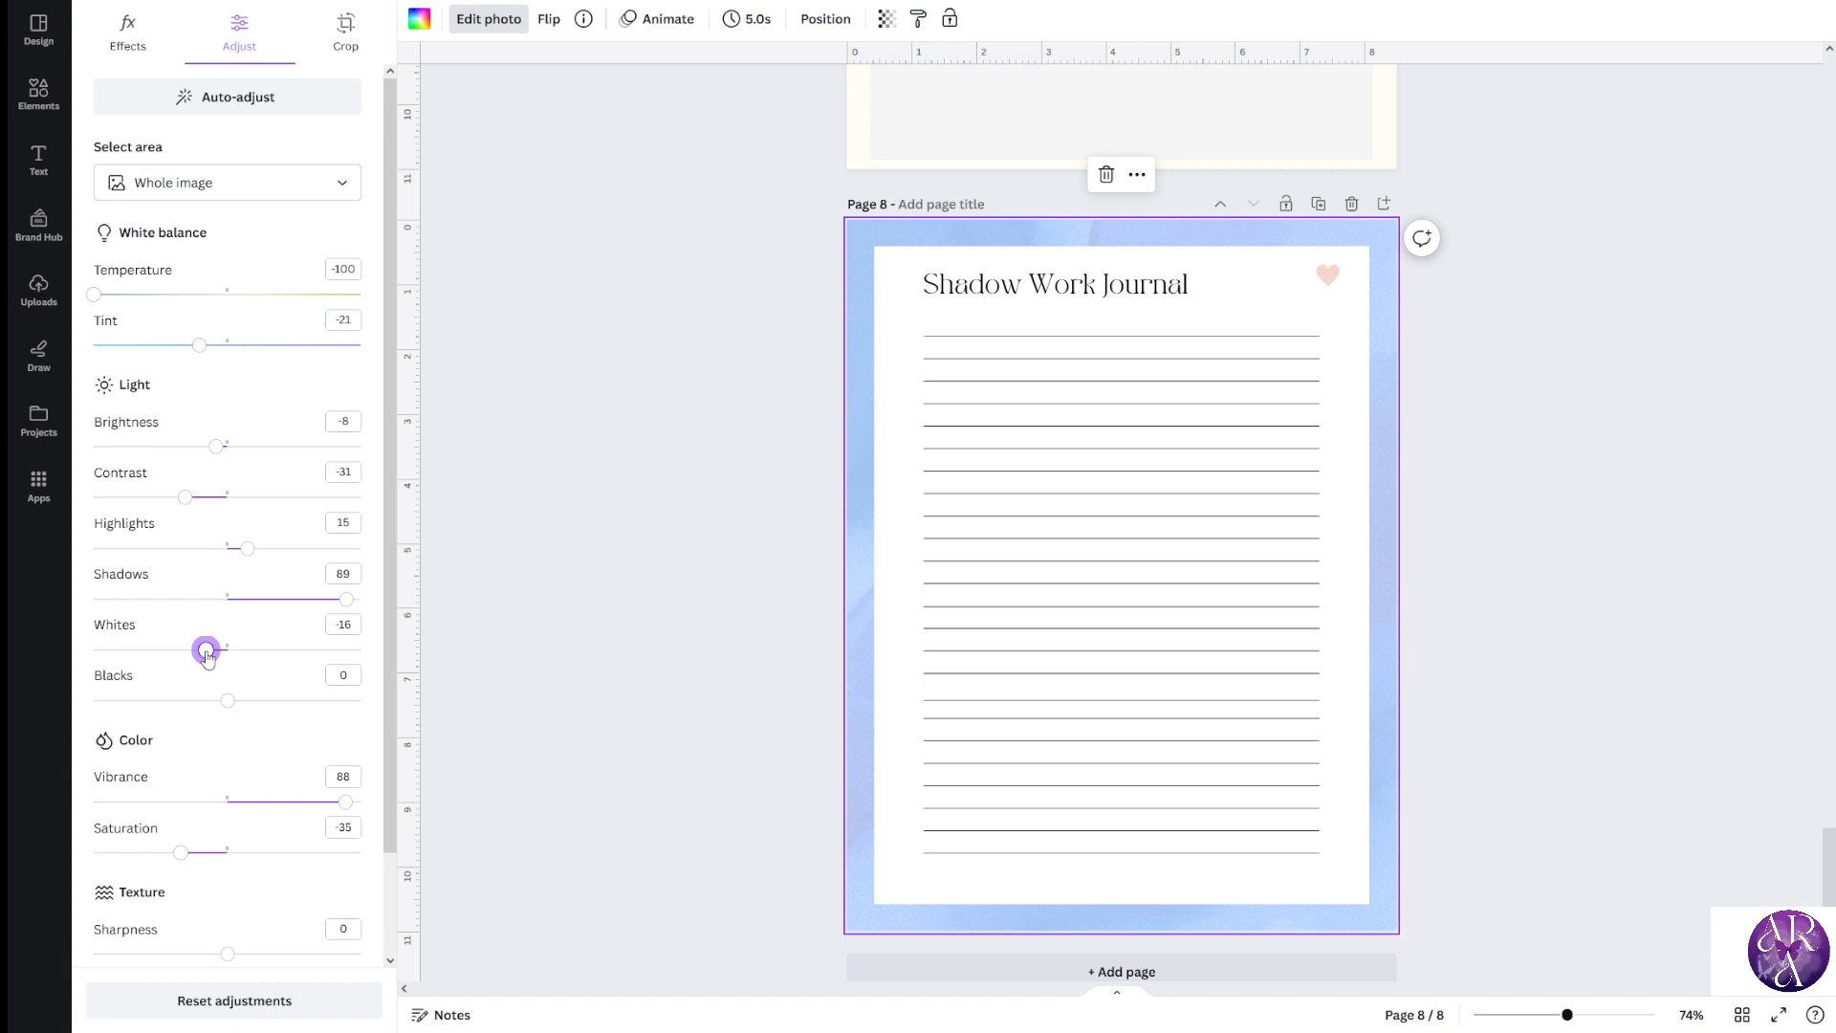
{"action": "left_click", "coordinate": [456, 610]}
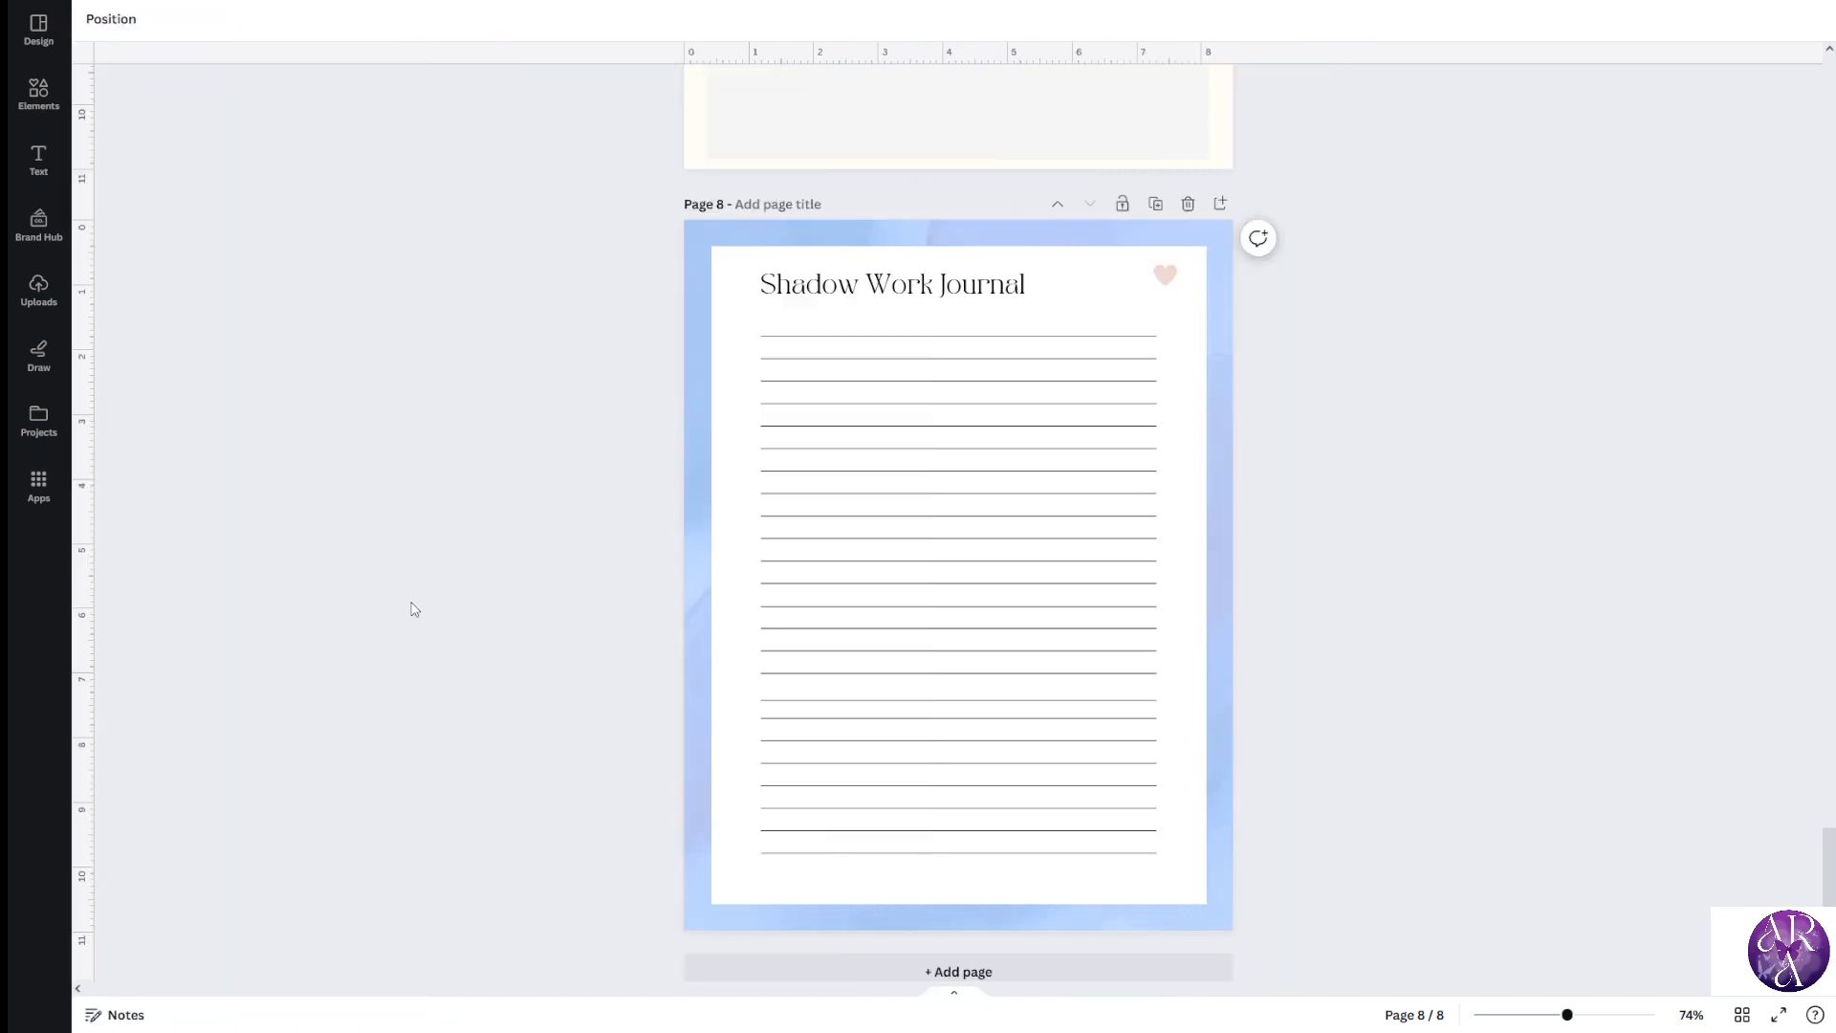
Move the pink heart on page 8 slightly down and inward, and recolour it with the planner's medium periwinkle blue
{"action": "left_click", "coordinate": [1165, 276]}
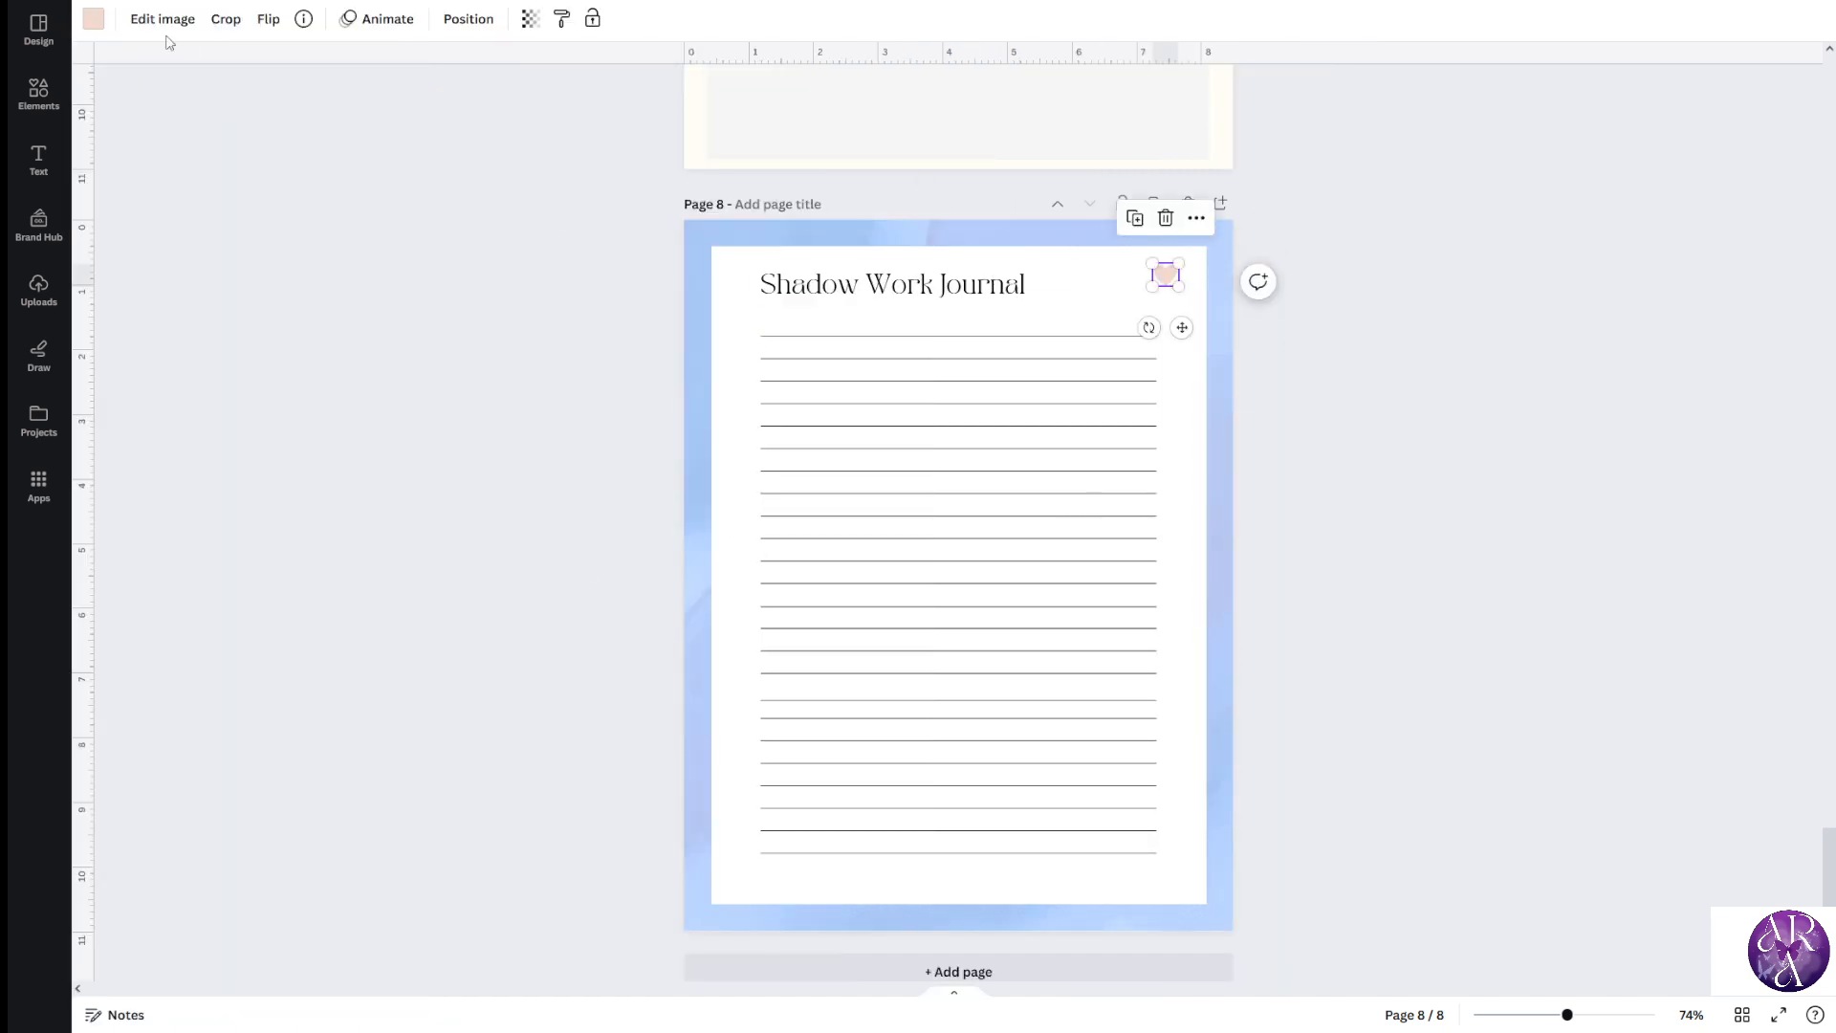
{"action": "scroll", "coordinate": [567, 681], "scroll_direction": "up", "scroll_amount": 4}
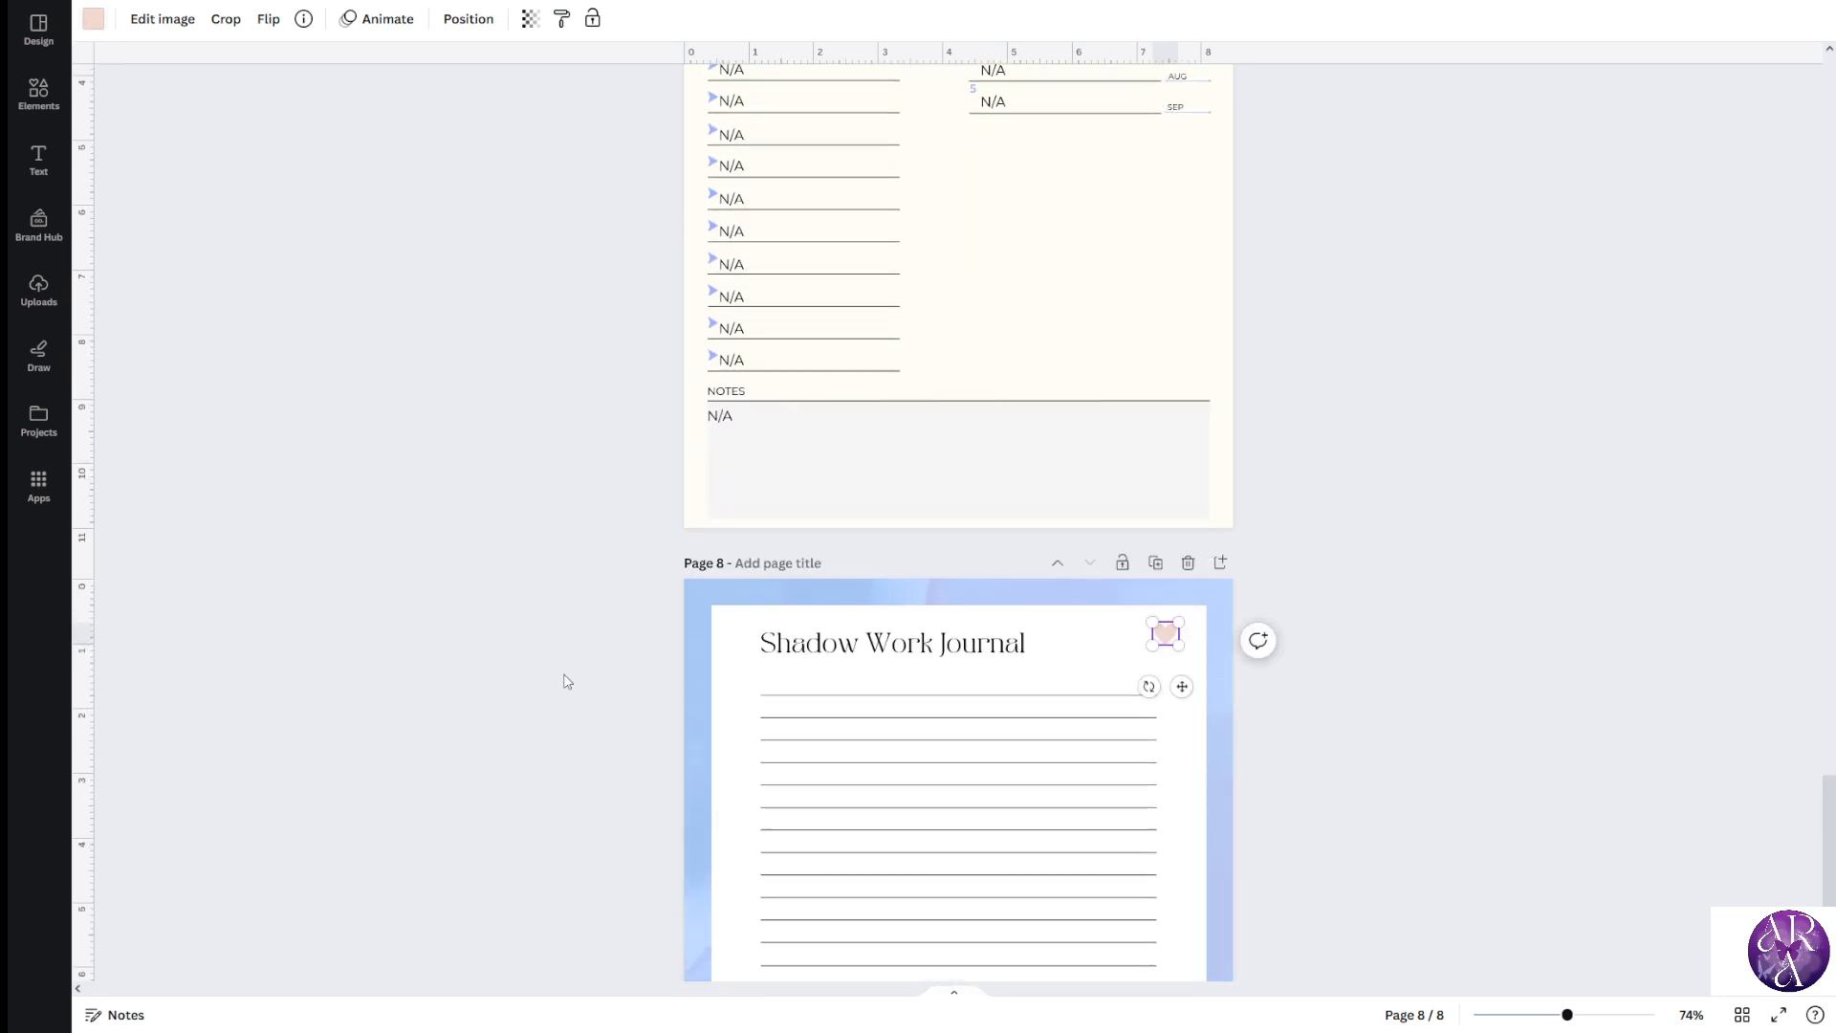
{"action": "scroll", "coordinate": [230, 315], "scroll_direction": "down", "scroll_amount": 2}
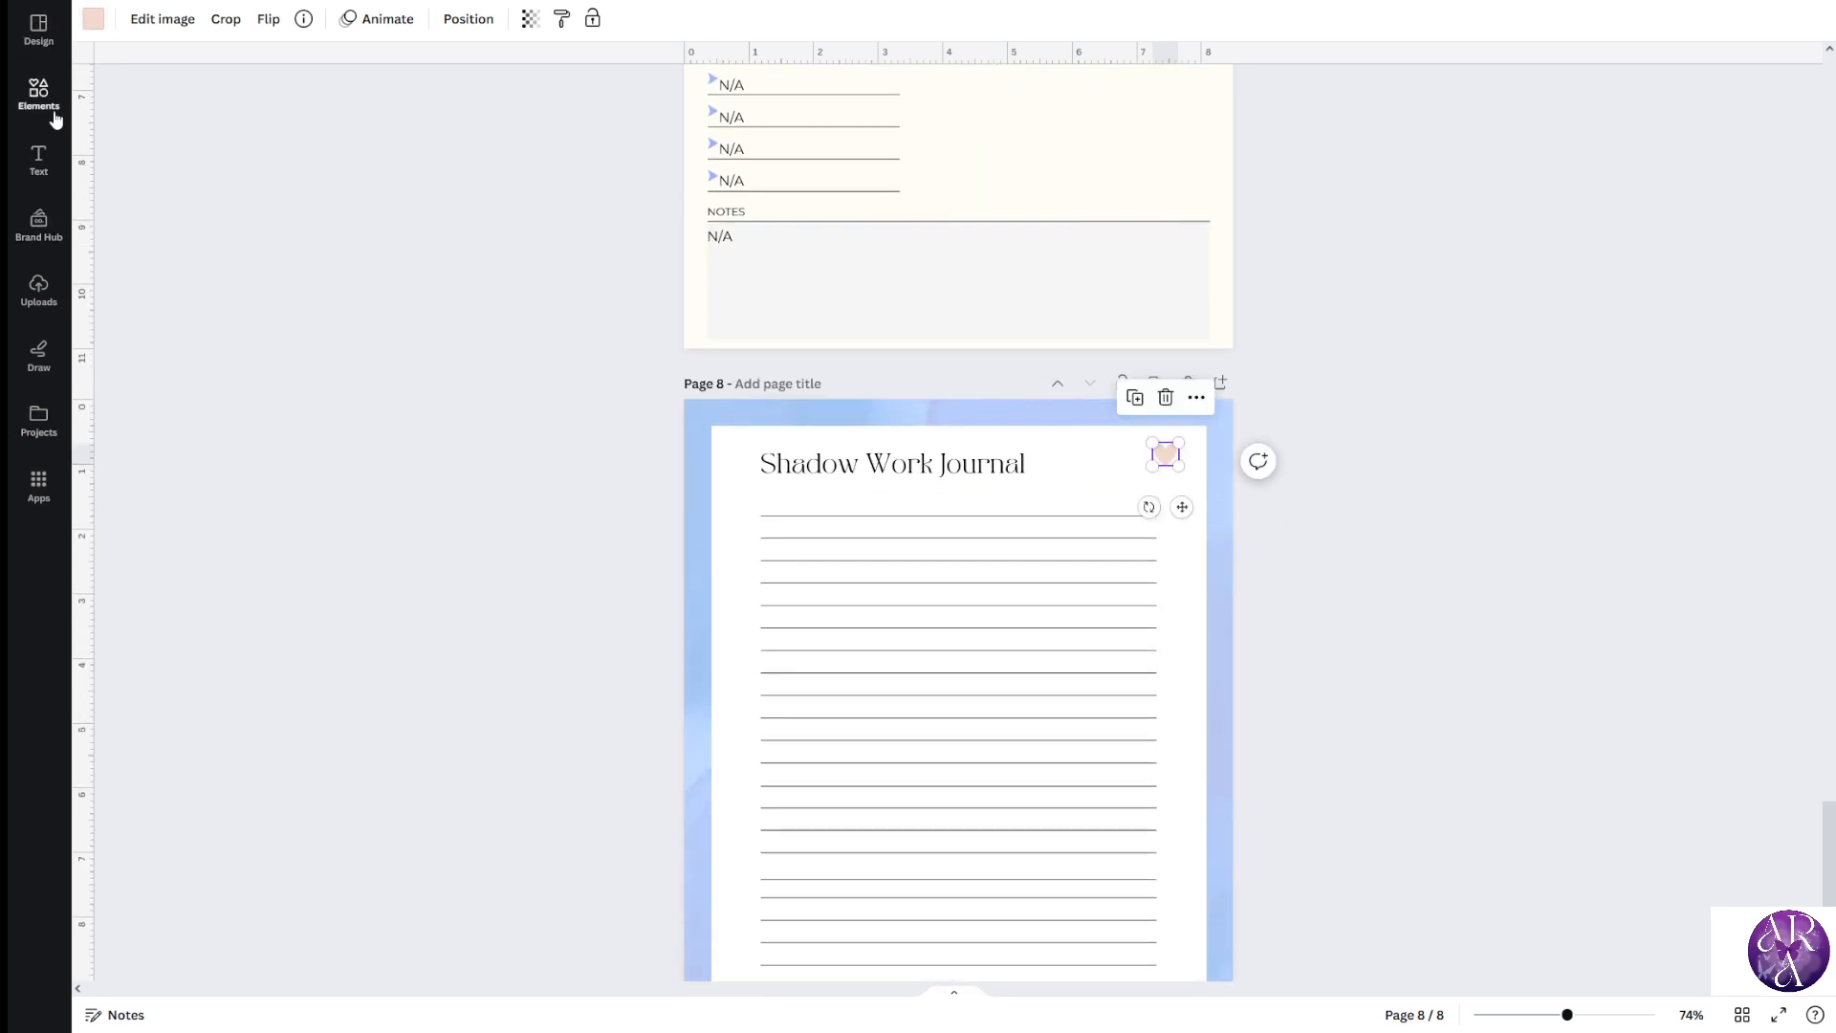
{"action": "left_click", "coordinate": [55, 113]}
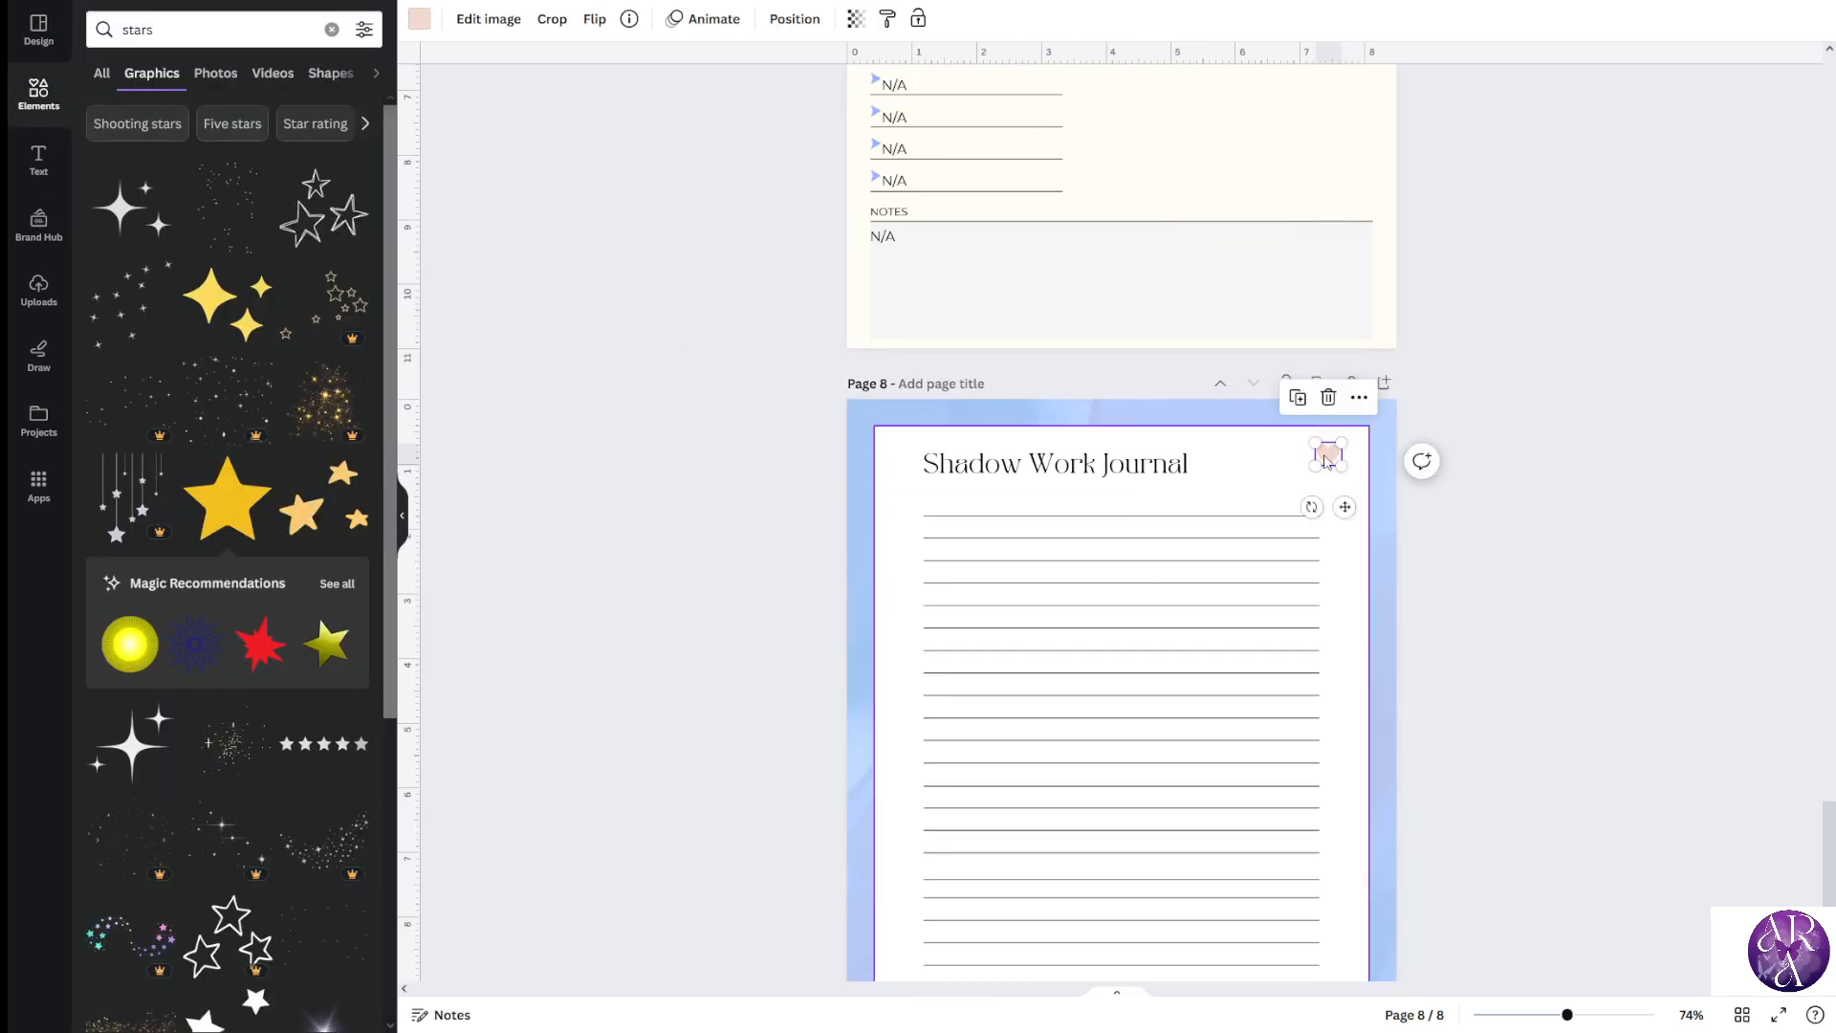
{"action": "left_click_drag", "start_coordinate": [1328, 455], "coordinate": [1319, 475]}
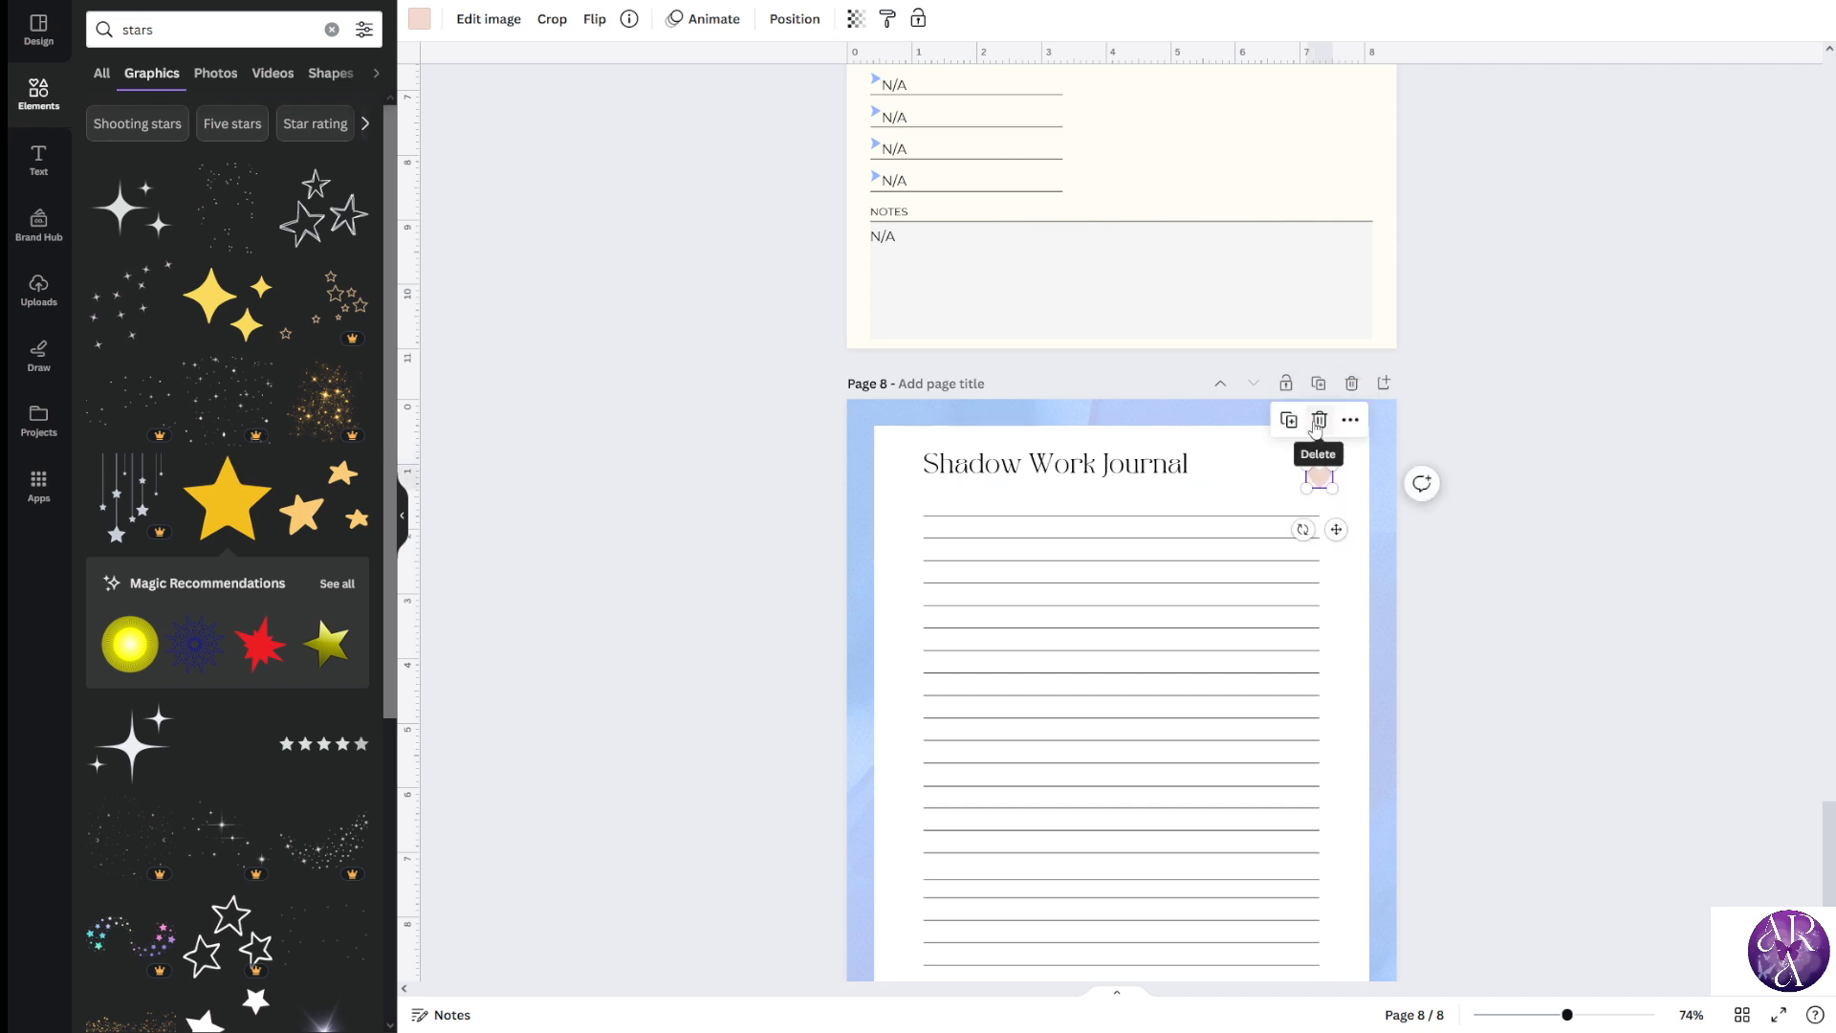
{"action": "left_click", "coordinate": [419, 18]}
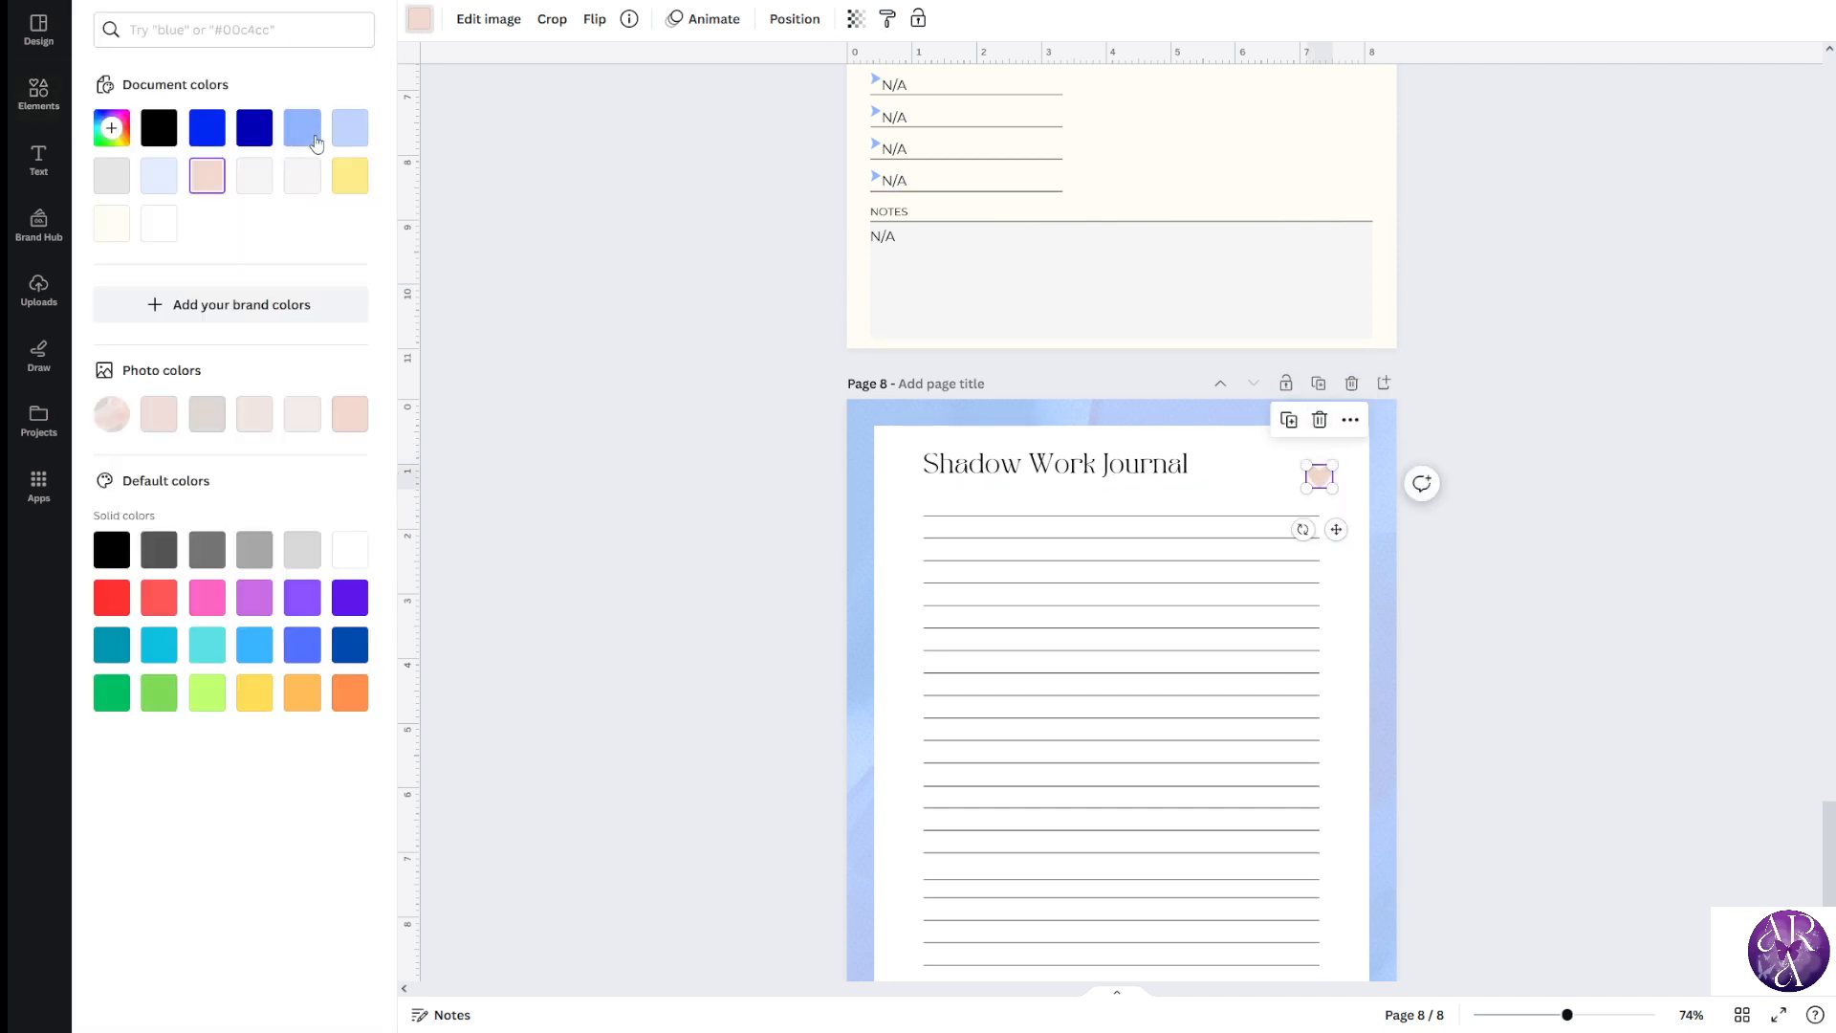
{"action": "left_click", "coordinate": [303, 127]}
{"action": "left_click", "coordinate": [732, 395]}
Replace page 8's heart with the plain five-star rating graphic, placed centrally beneath the last writing line
{"action": "left_click", "coordinate": [1320, 475]}
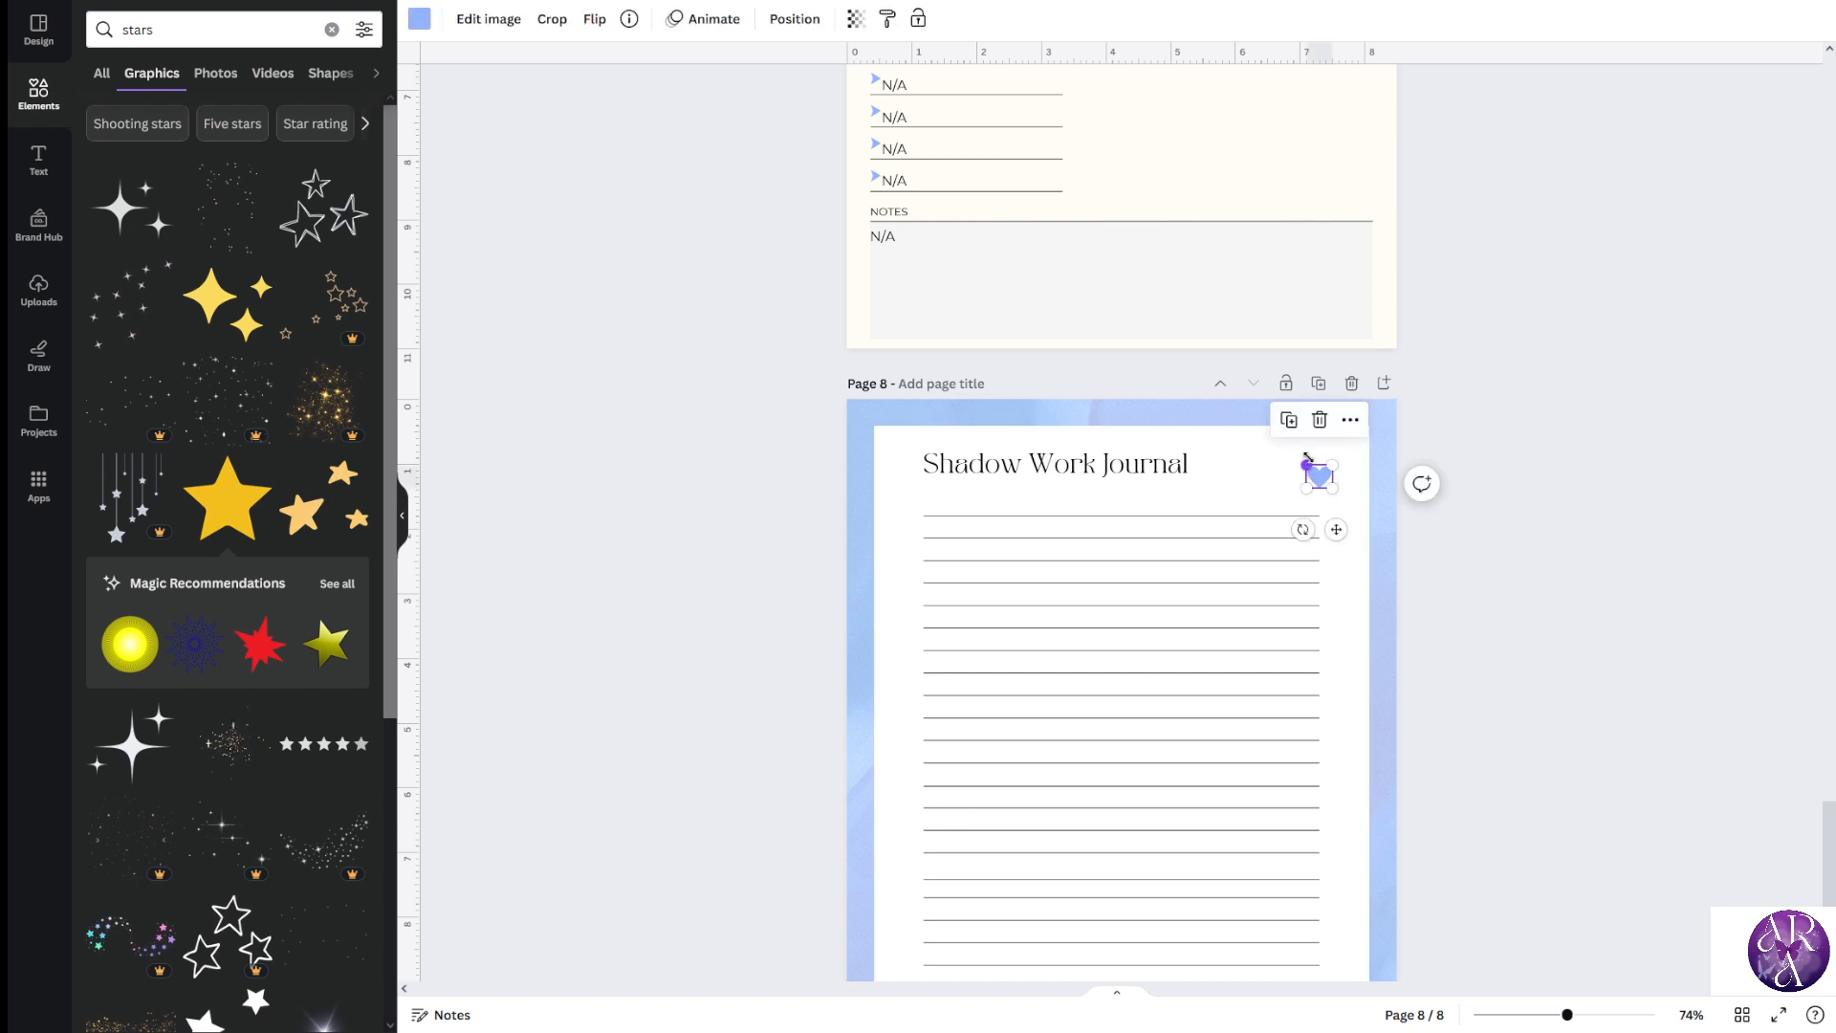
{"action": "left_click", "coordinate": [1317, 418]}
{"action": "scroll", "coordinate": [353, 656], "scroll_direction": "down", "scroll_amount": 4}
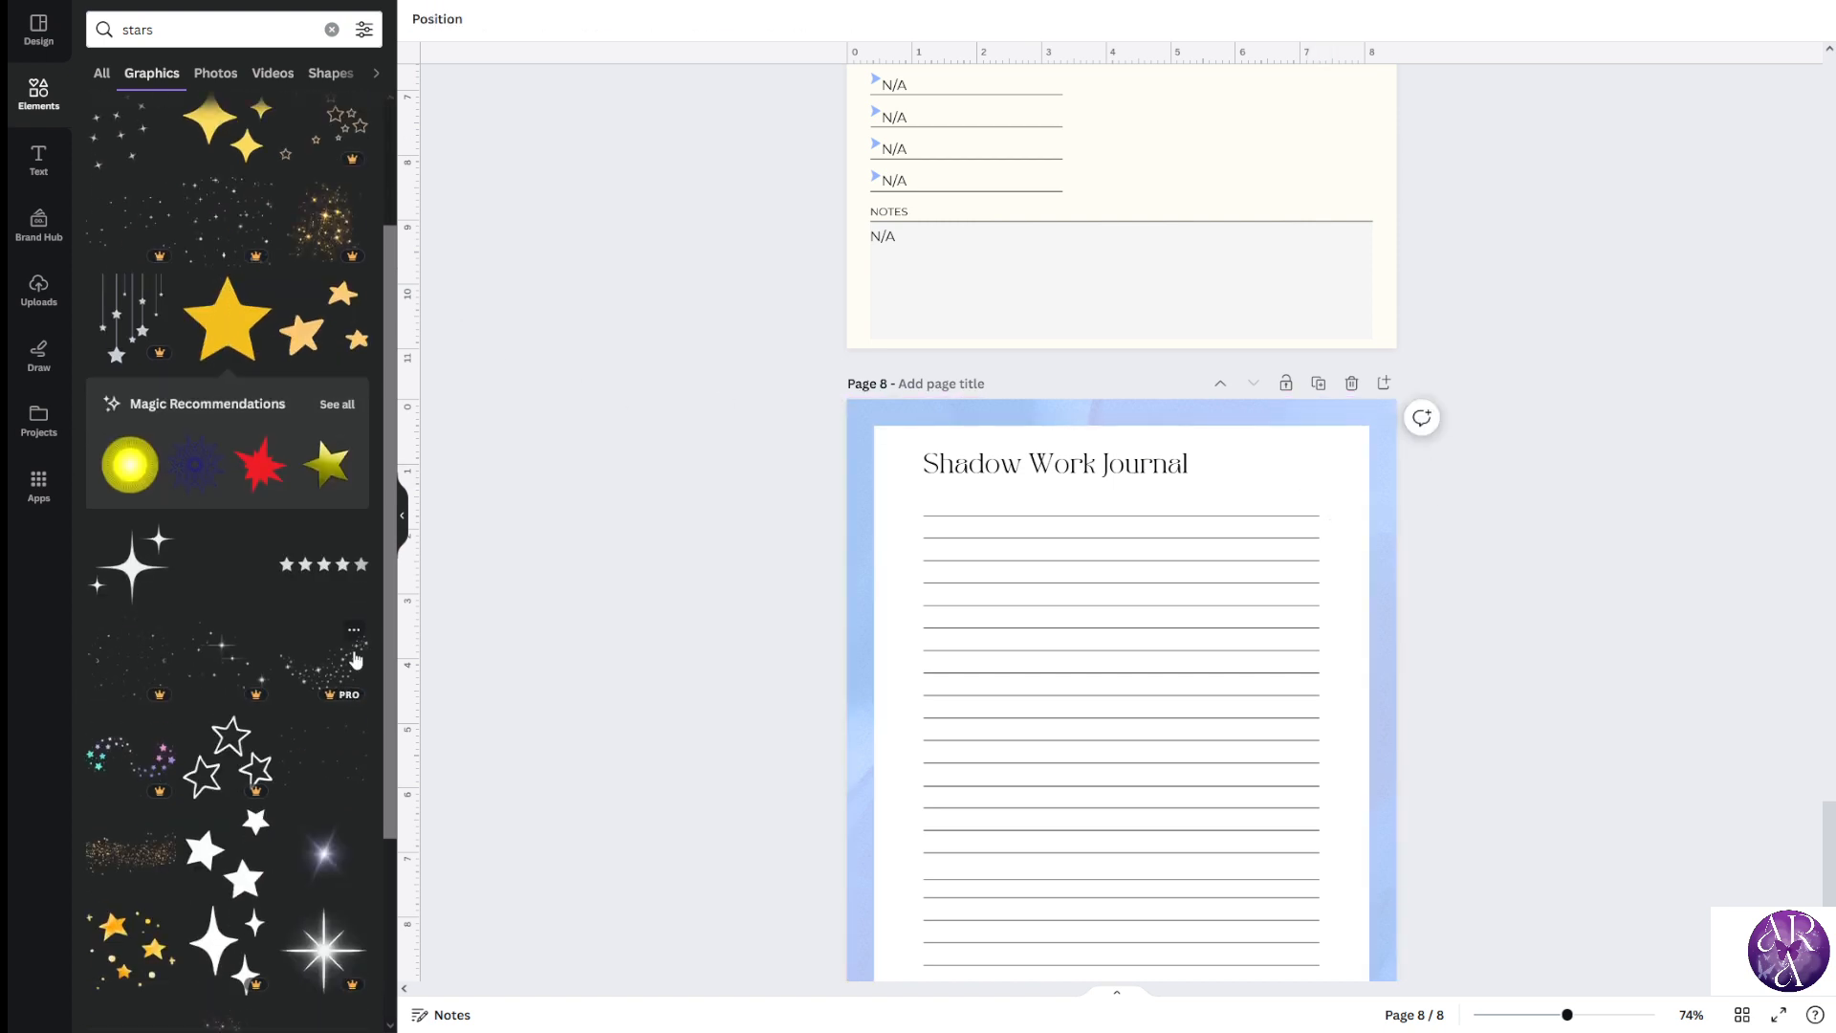
{"action": "scroll", "coordinate": [856, 724], "scroll_direction": "down", "scroll_amount": 1}
{"action": "scroll", "coordinate": [856, 724], "scroll_direction": "down", "scroll_amount": 3}
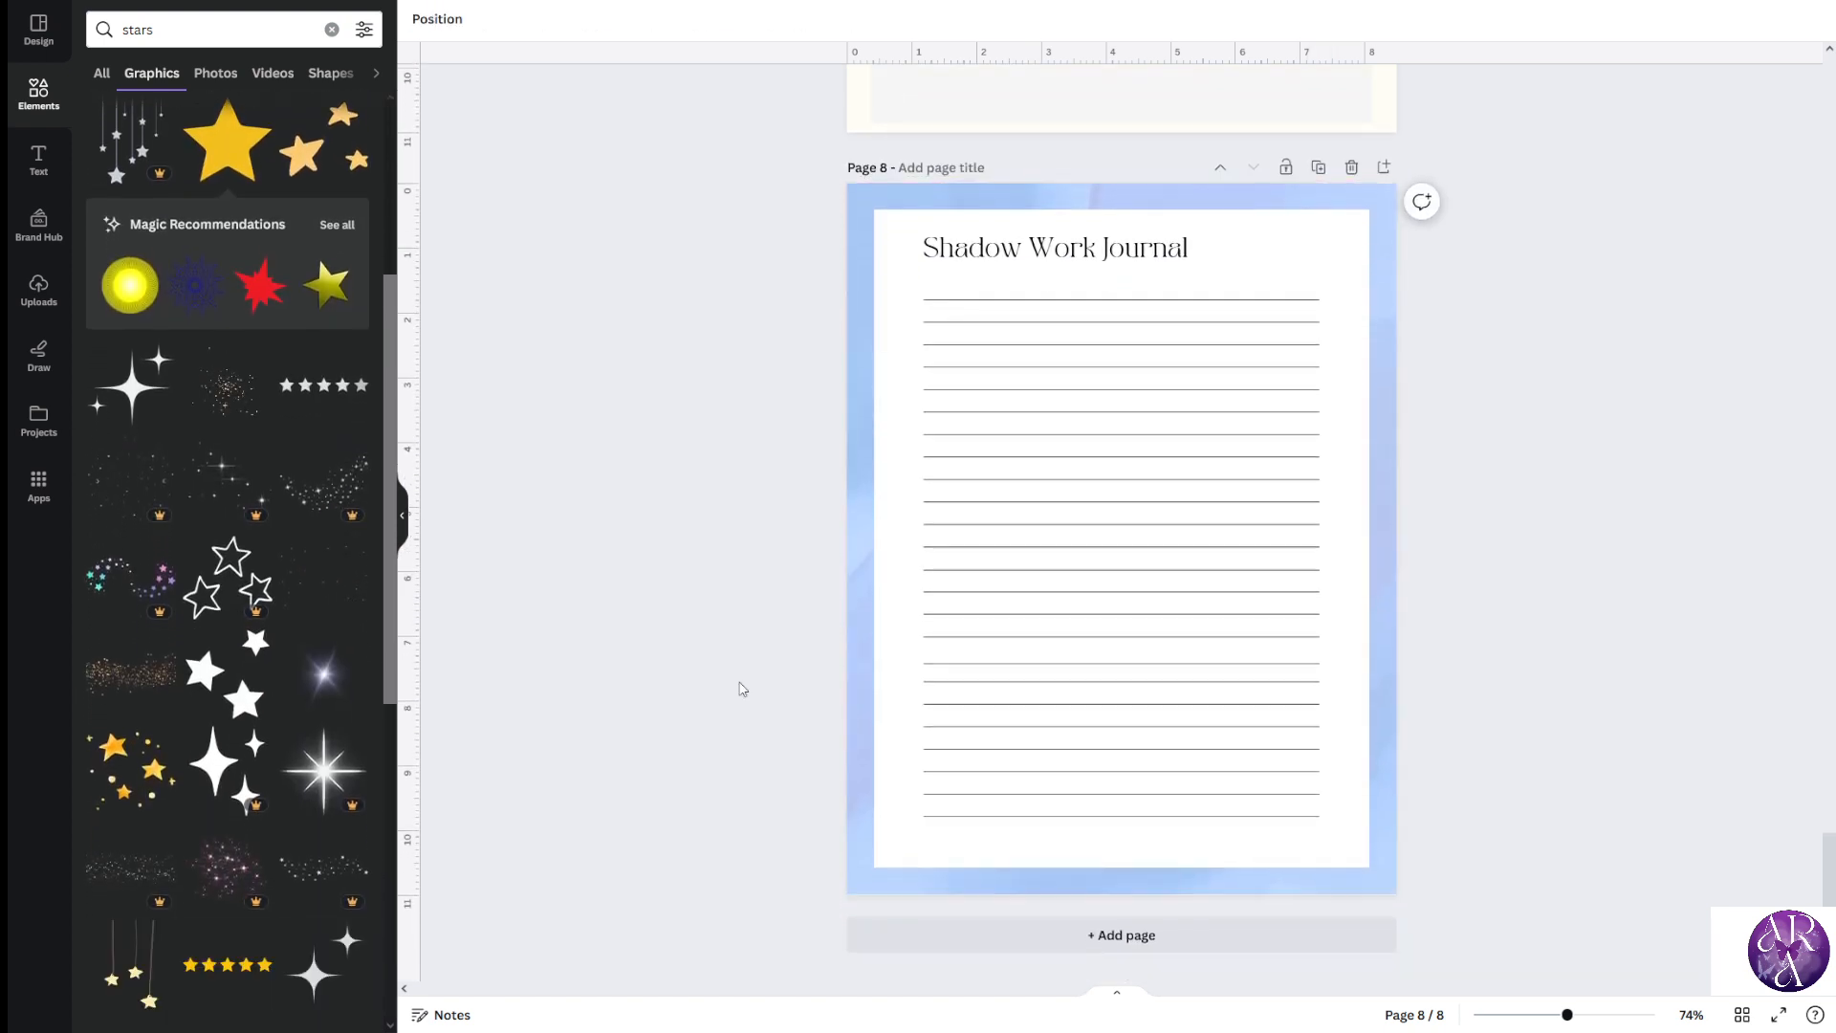
{"action": "left_click", "coordinate": [318, 383]}
{"action": "left_click_drag", "start_coordinate": [1119, 538], "coordinate": [1059, 847]}
Recolour all five stars of the rating graphic with light blue #c3d5ff
{"action": "left_click", "coordinate": [418, 19]}
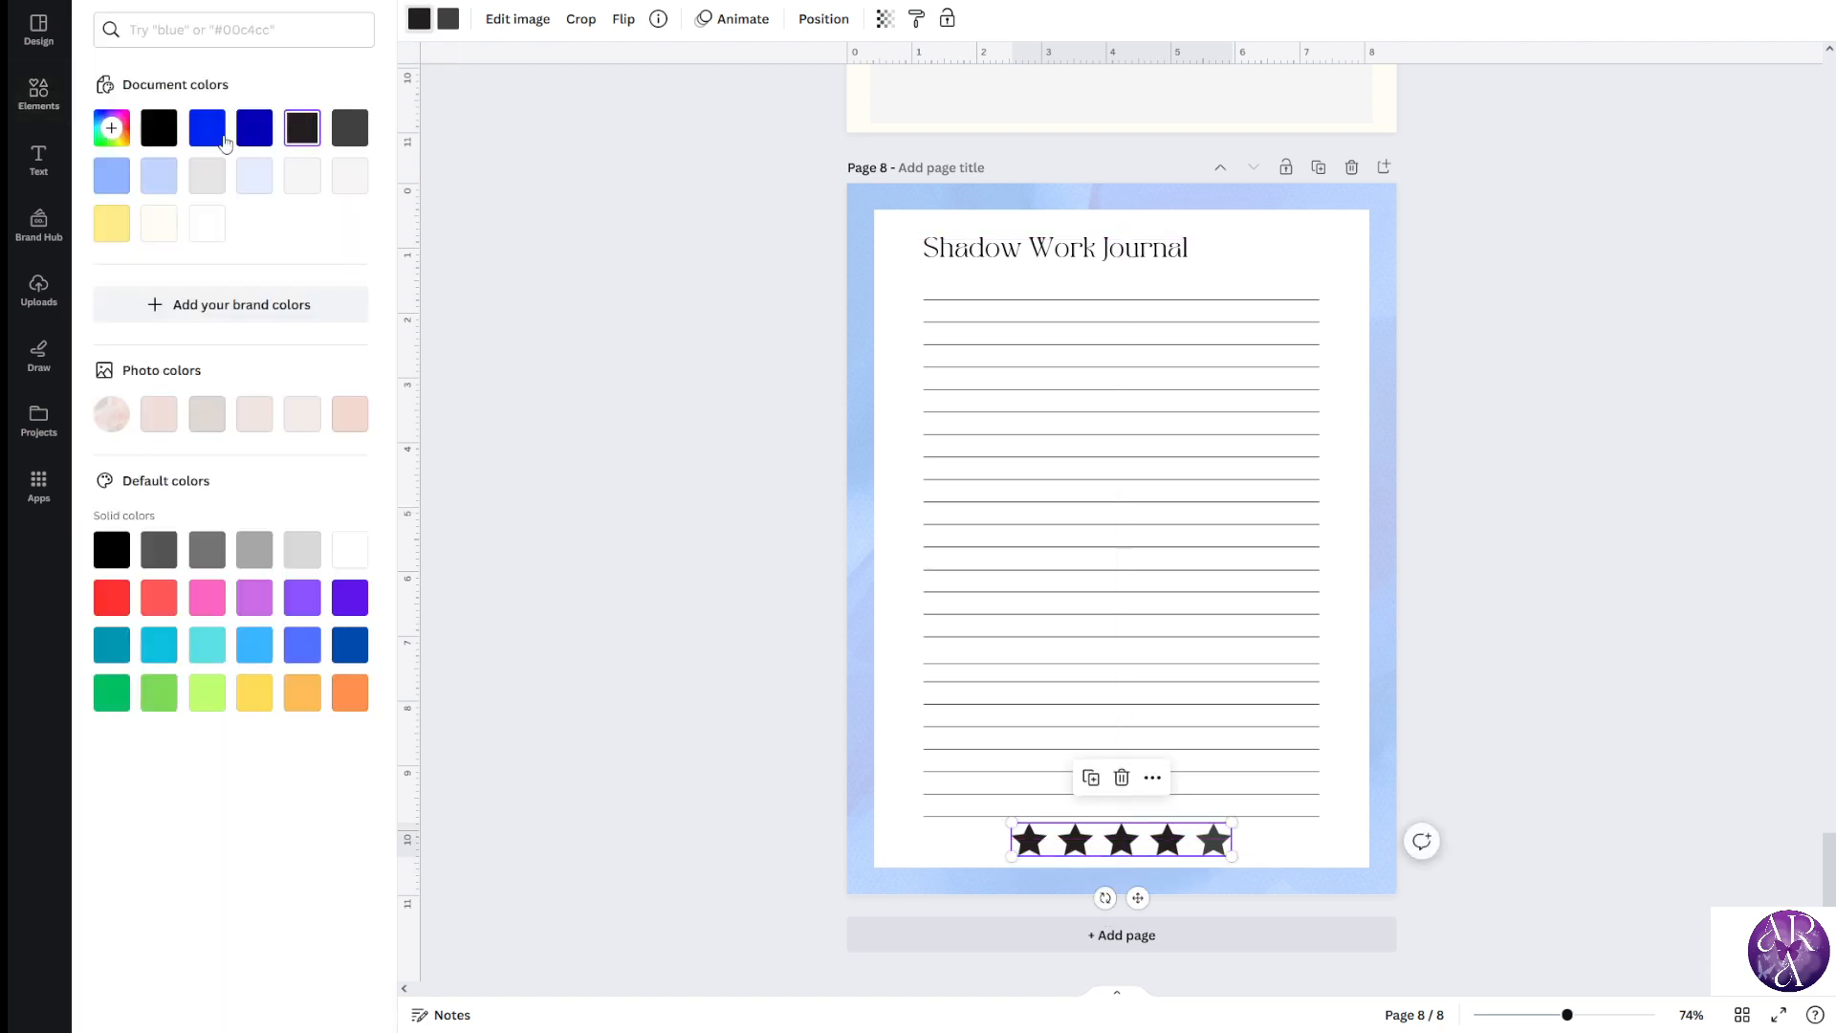
{"action": "left_click", "coordinate": [159, 178]}
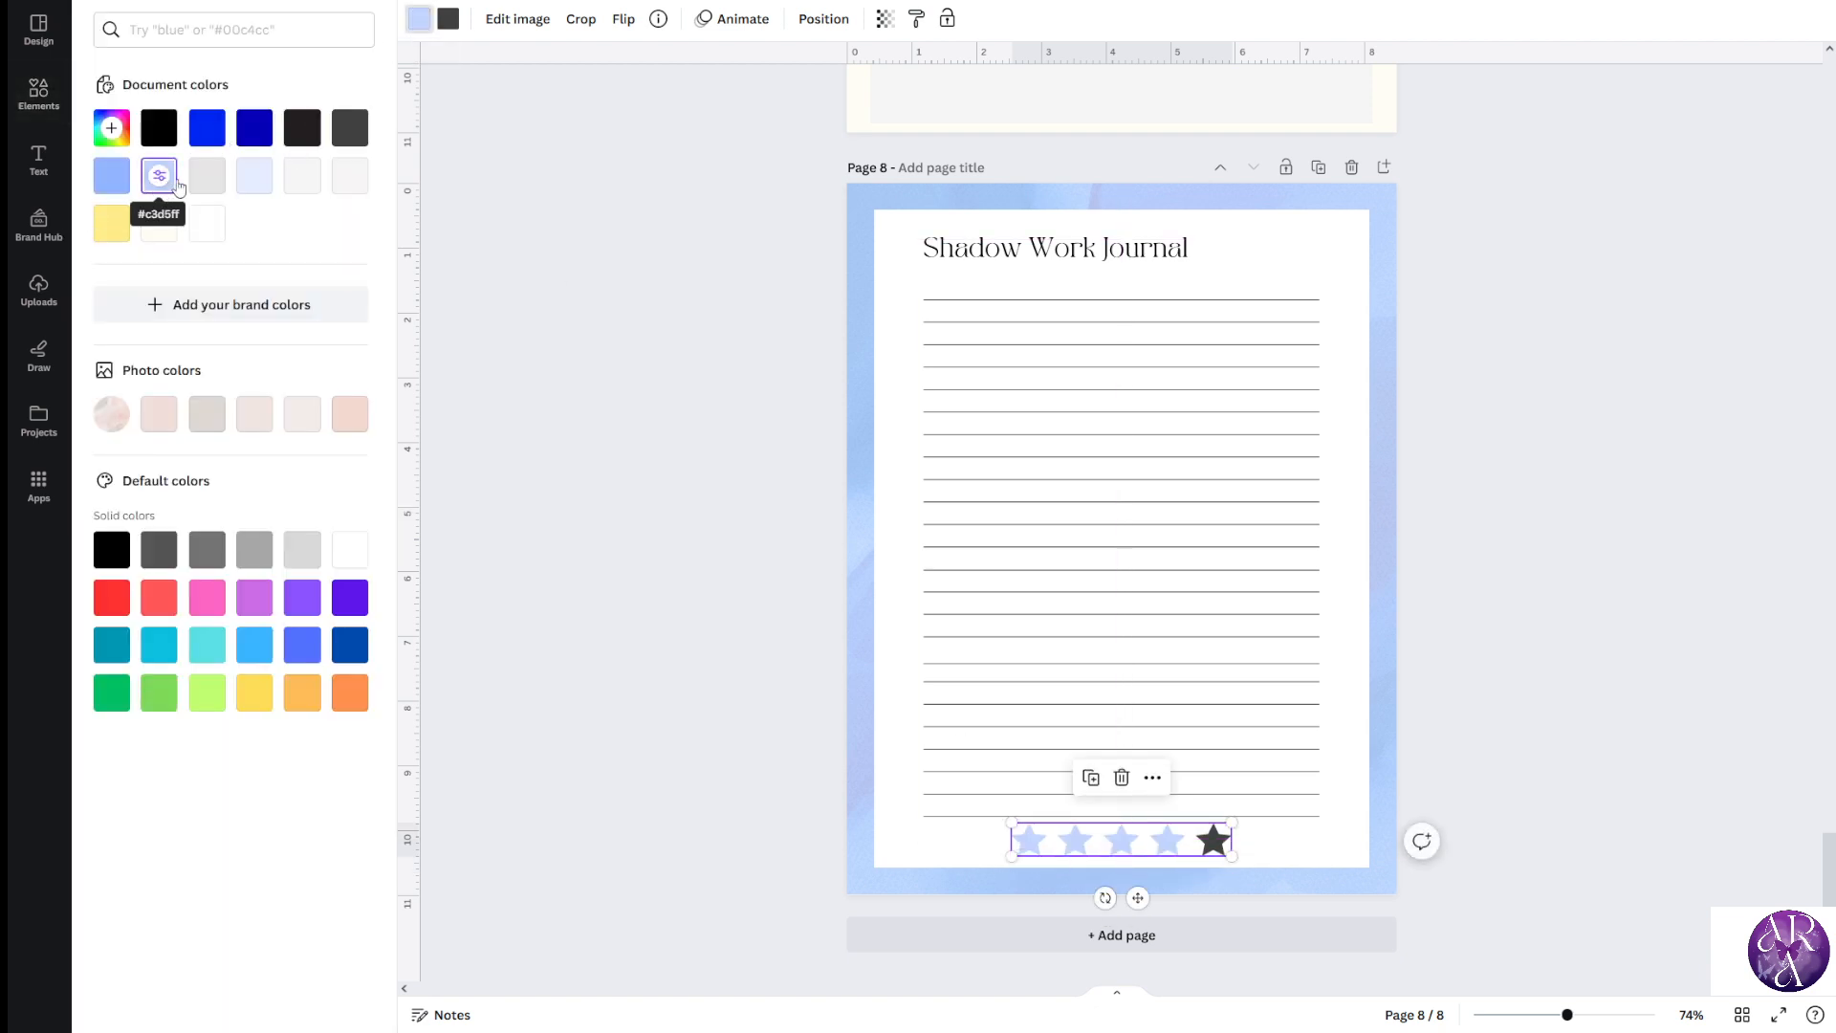
{"action": "left_click", "coordinate": [447, 19]}
{"action": "left_click", "coordinate": [168, 181]}
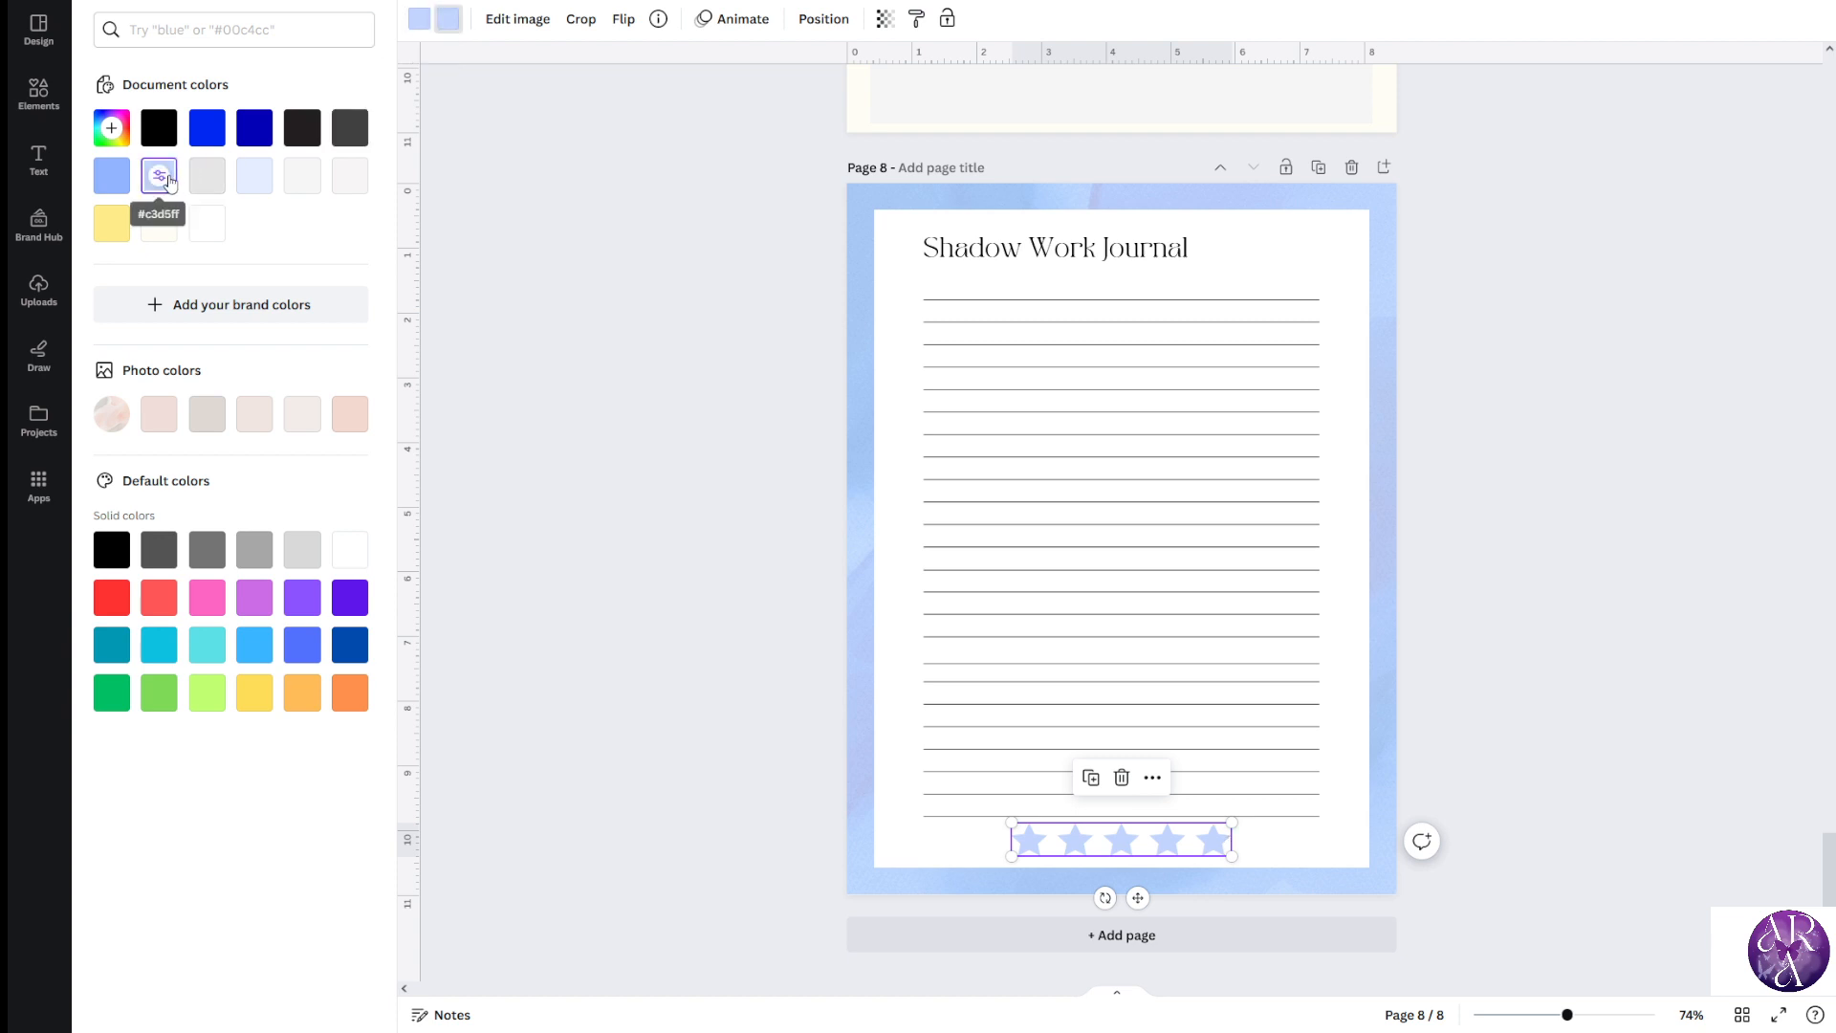
{"action": "left_click", "coordinate": [260, 189]}
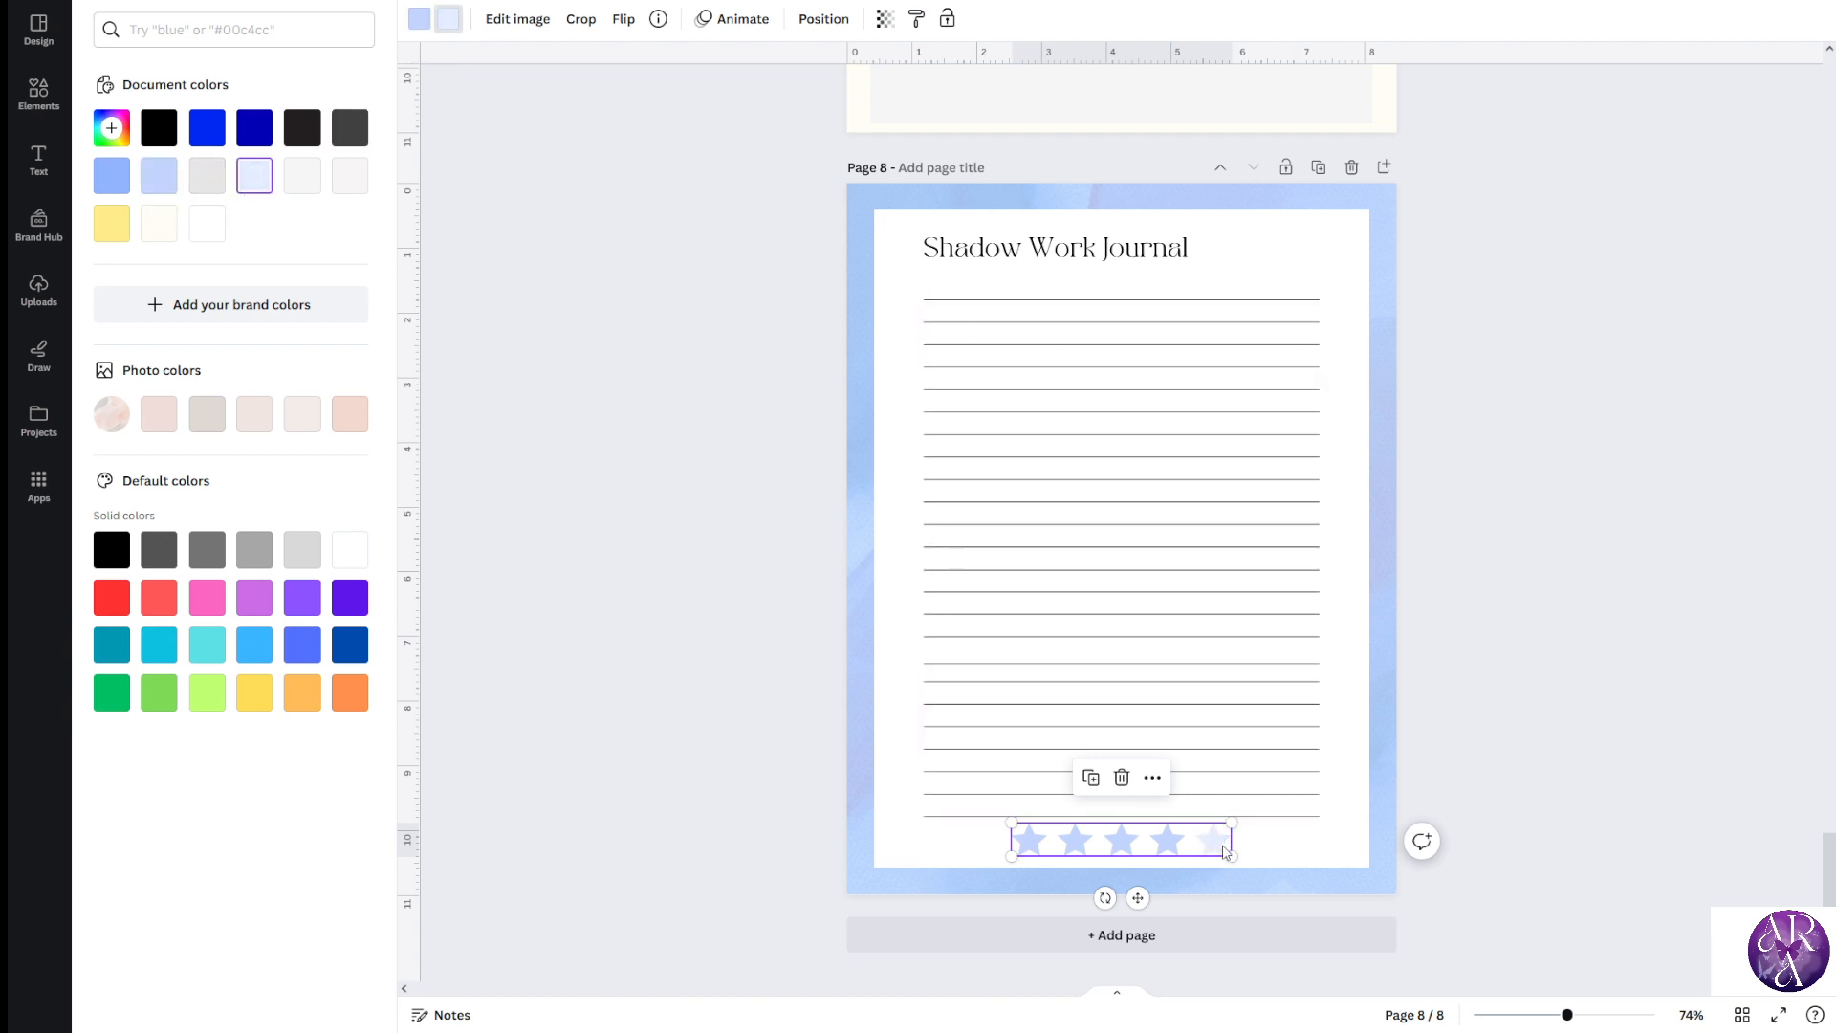
{"action": "left_click", "coordinate": [158, 175]}
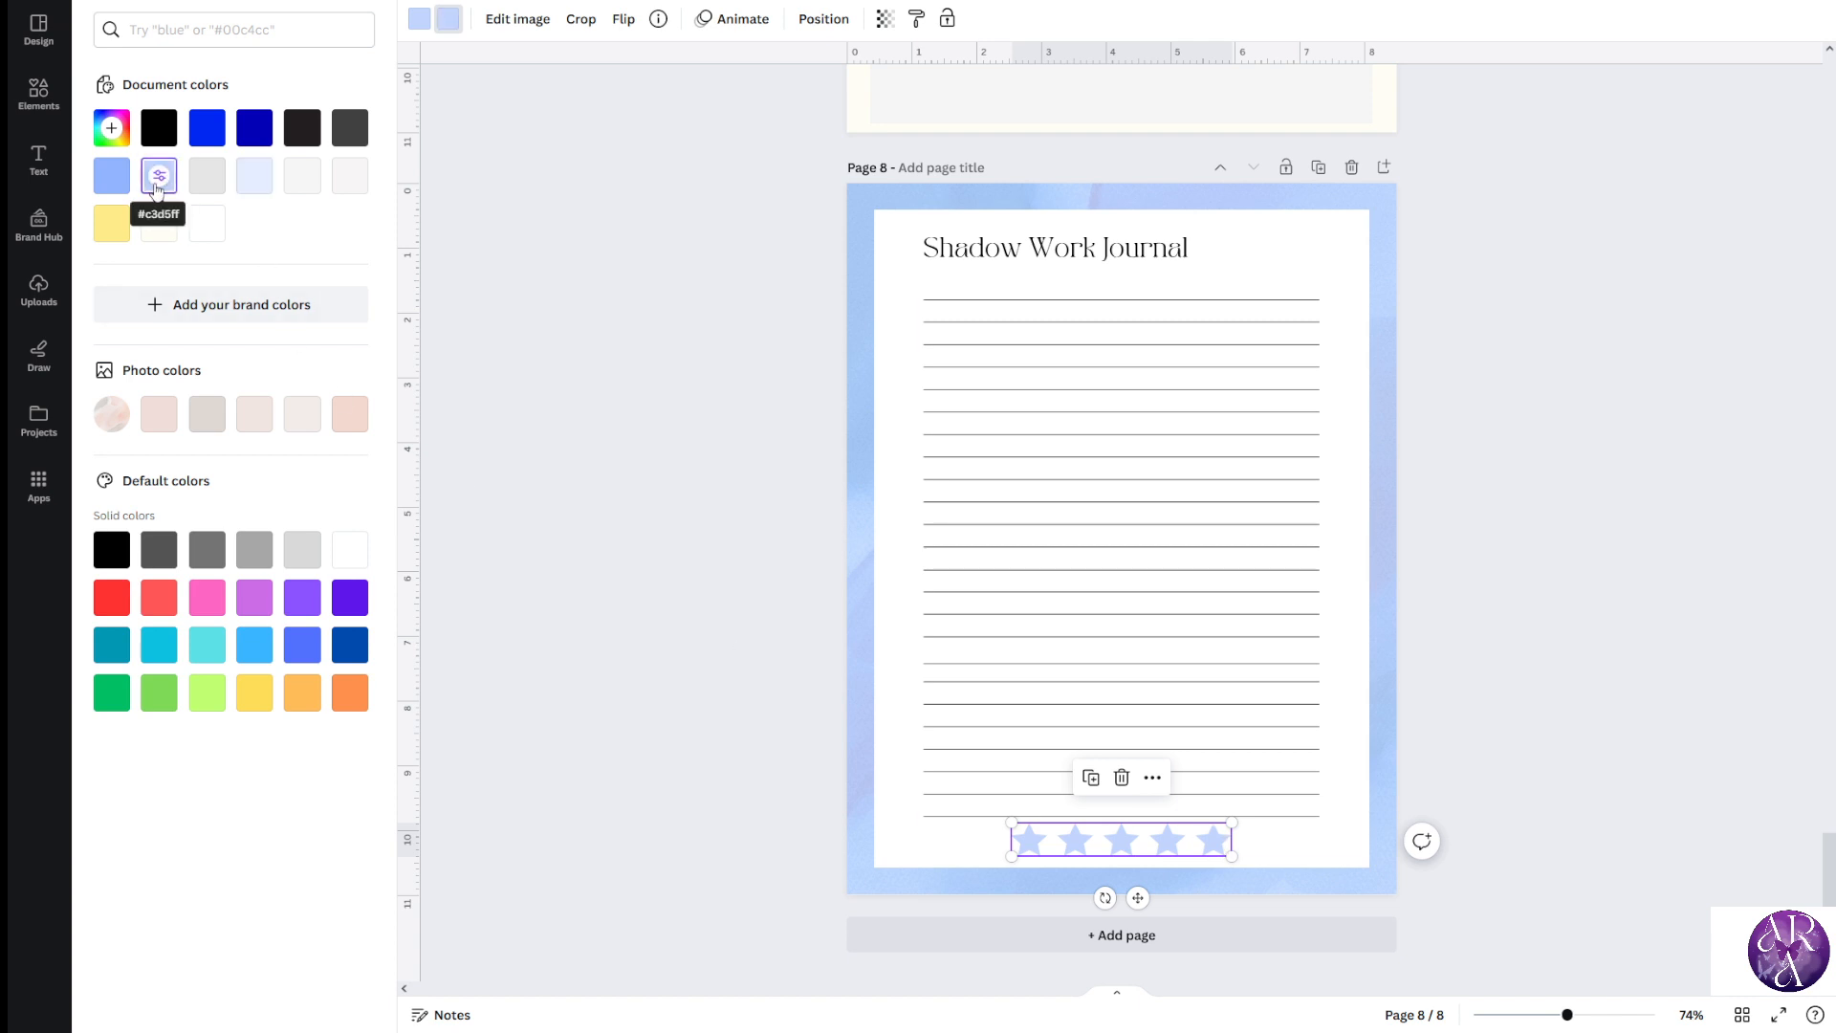
Colour the first four stars with the palest blue document colour and the last star pale yellow #FFF5BF
{"action": "left_click", "coordinate": [111, 223]}
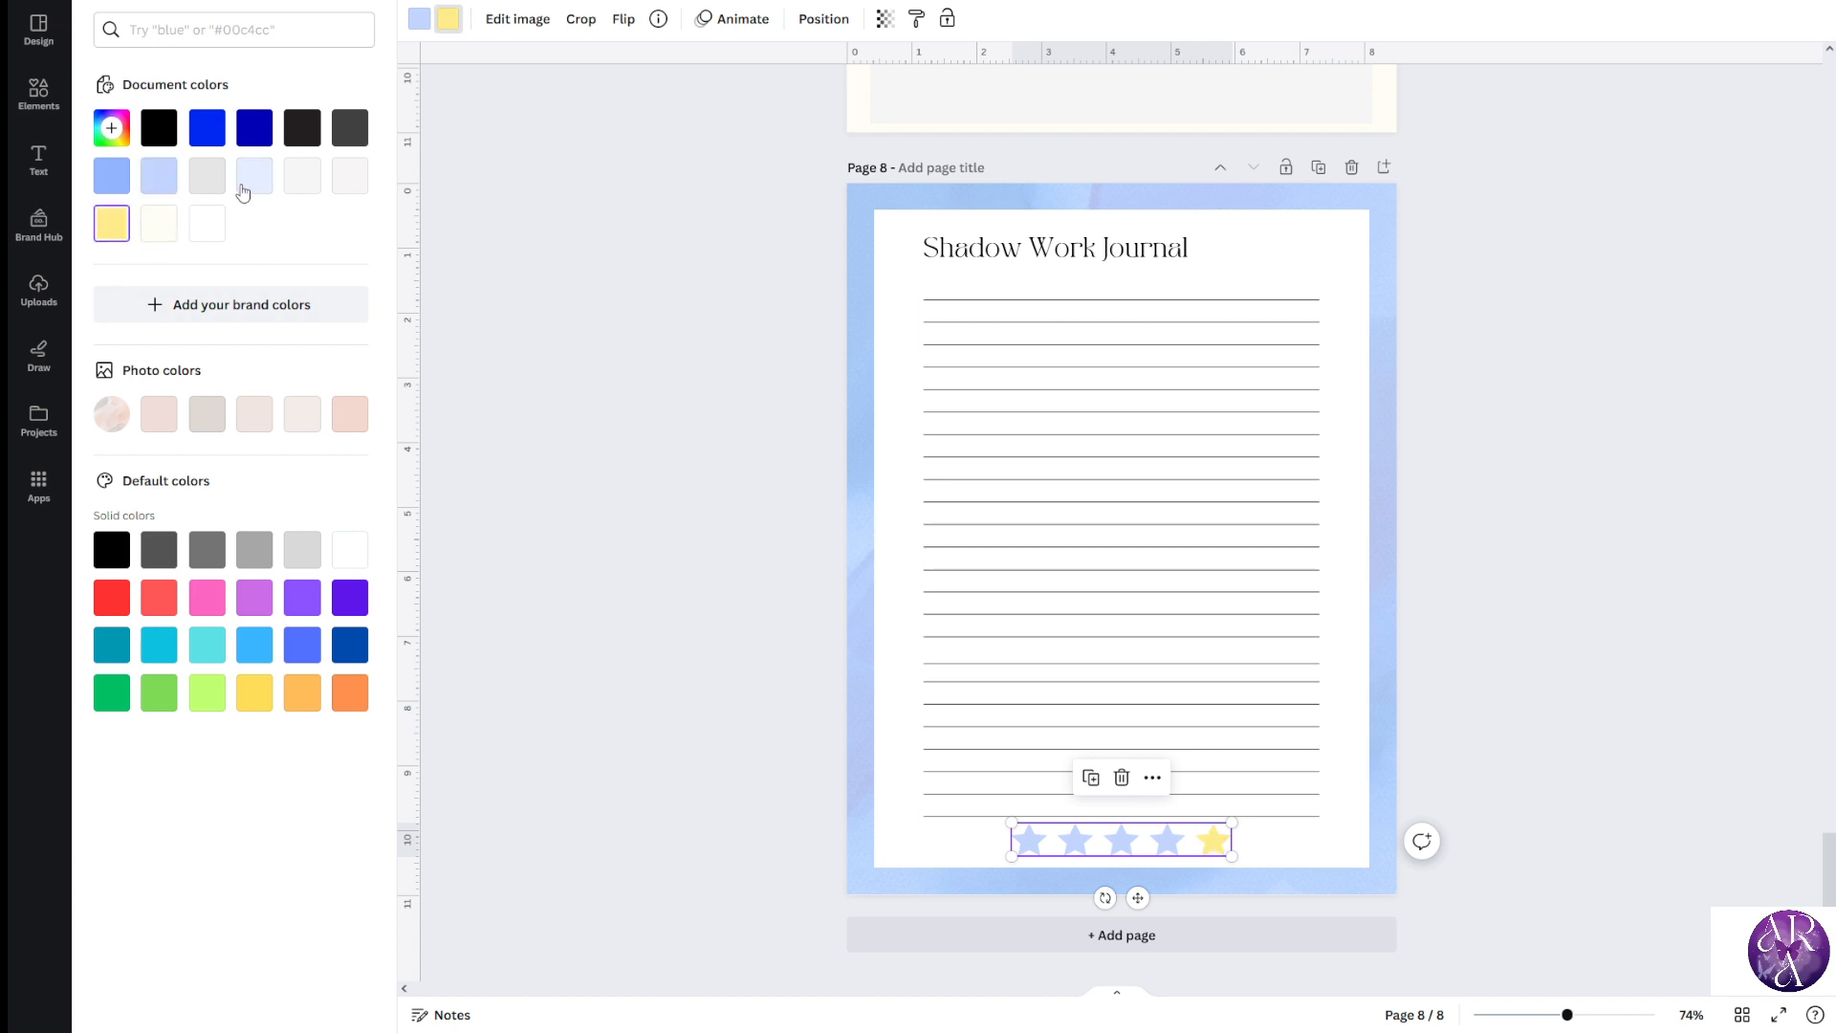
{"action": "left_click", "coordinate": [417, 24]}
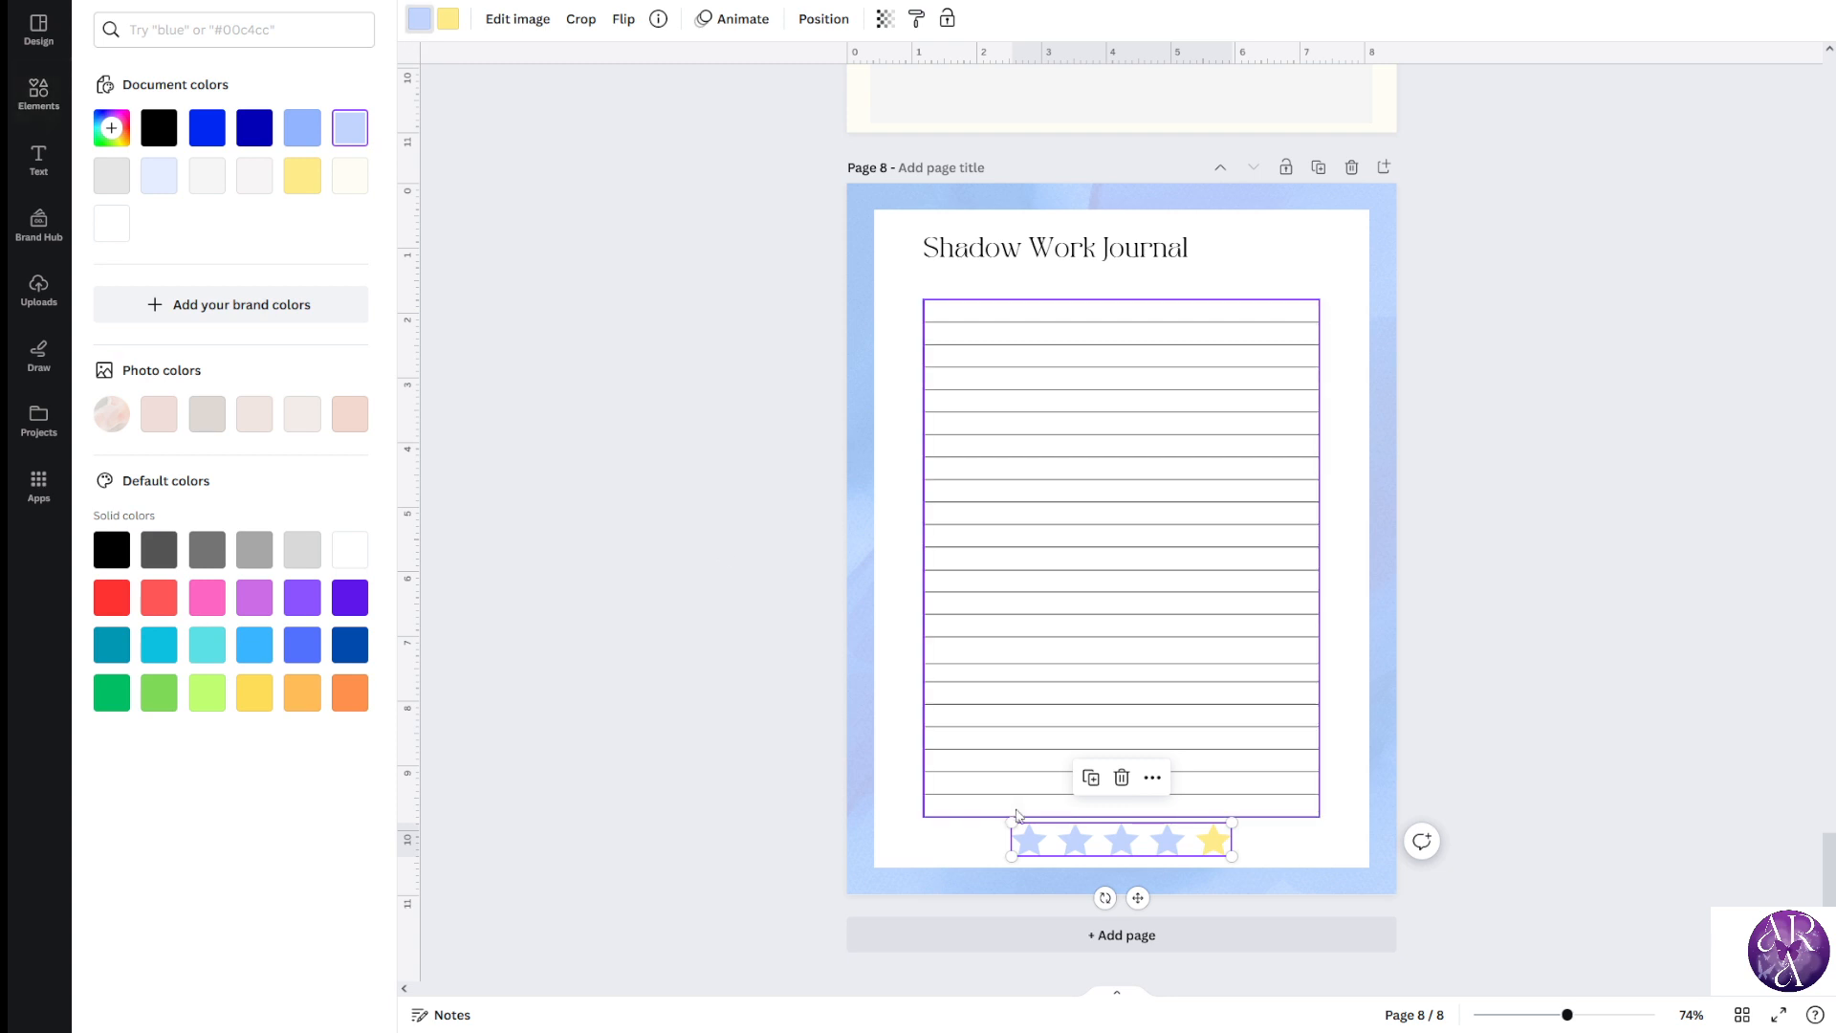
{"action": "left_click", "coordinate": [153, 177]}
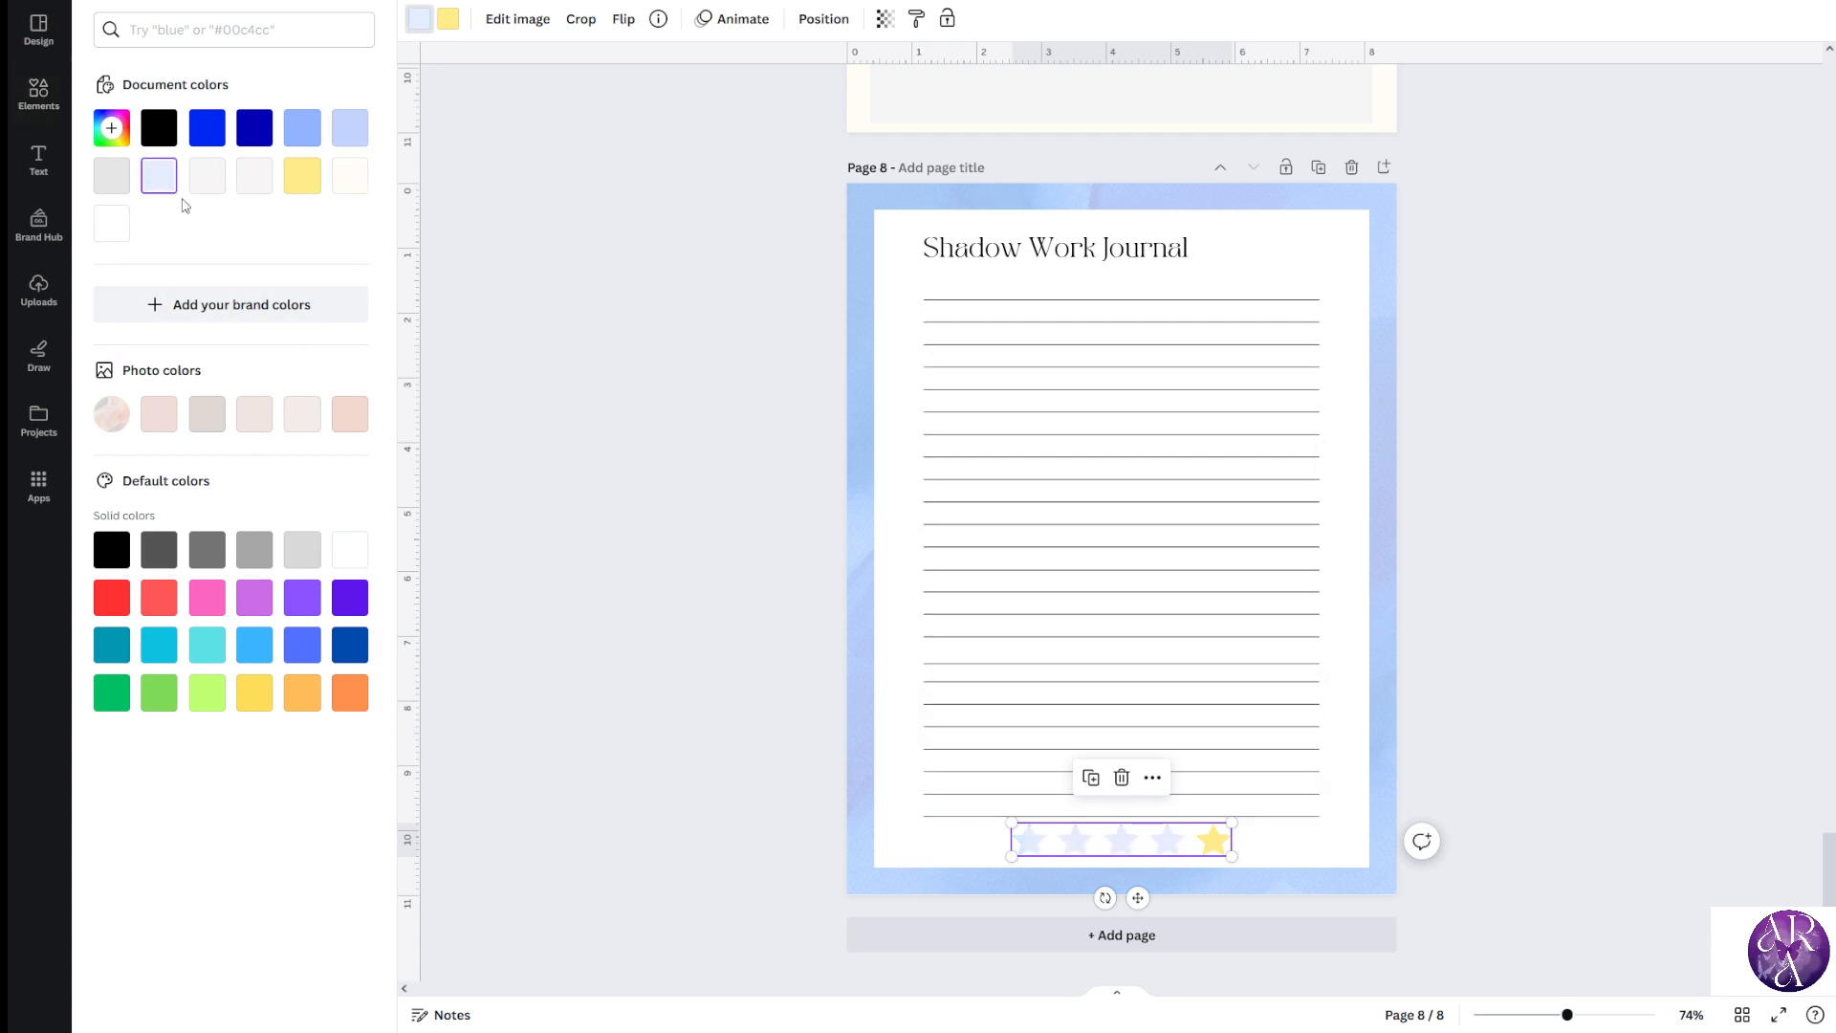
{"action": "left_click", "coordinate": [295, 181]}
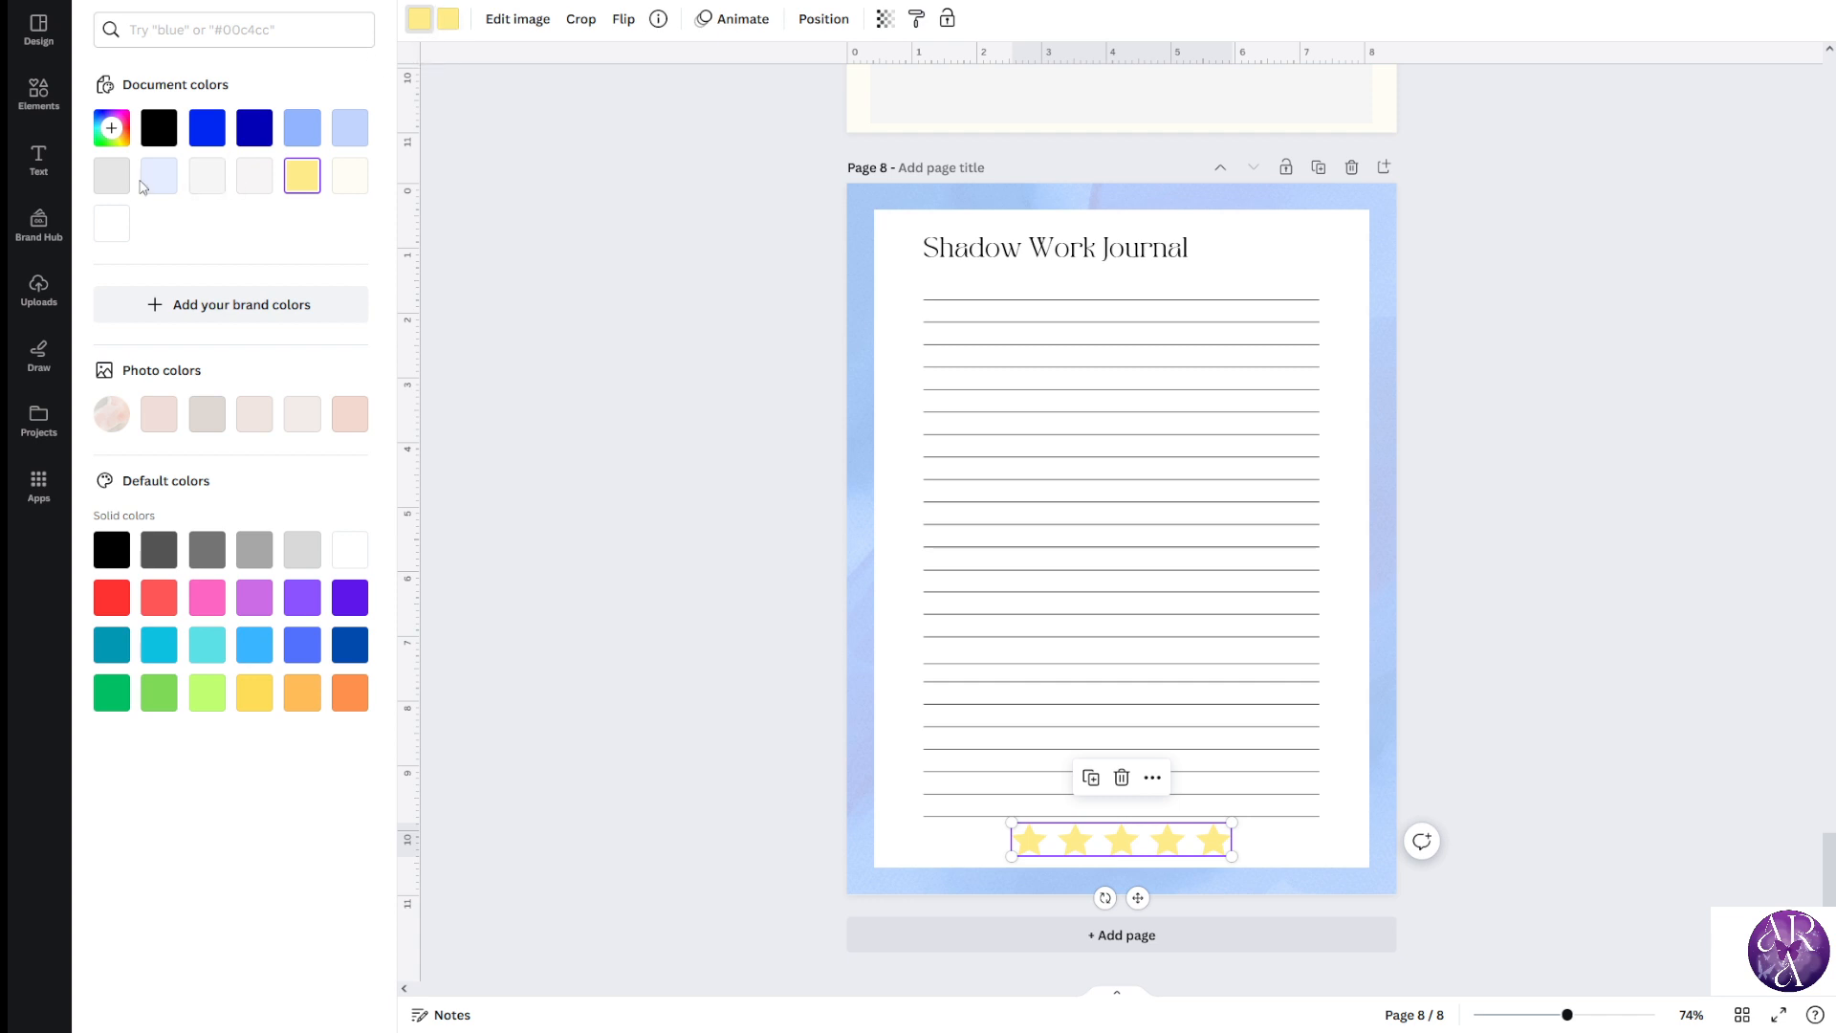
{"action": "left_click", "coordinate": [111, 127]}
{"action": "left_click_drag", "start_coordinate": [217, 192], "coordinate": [181, 156]}
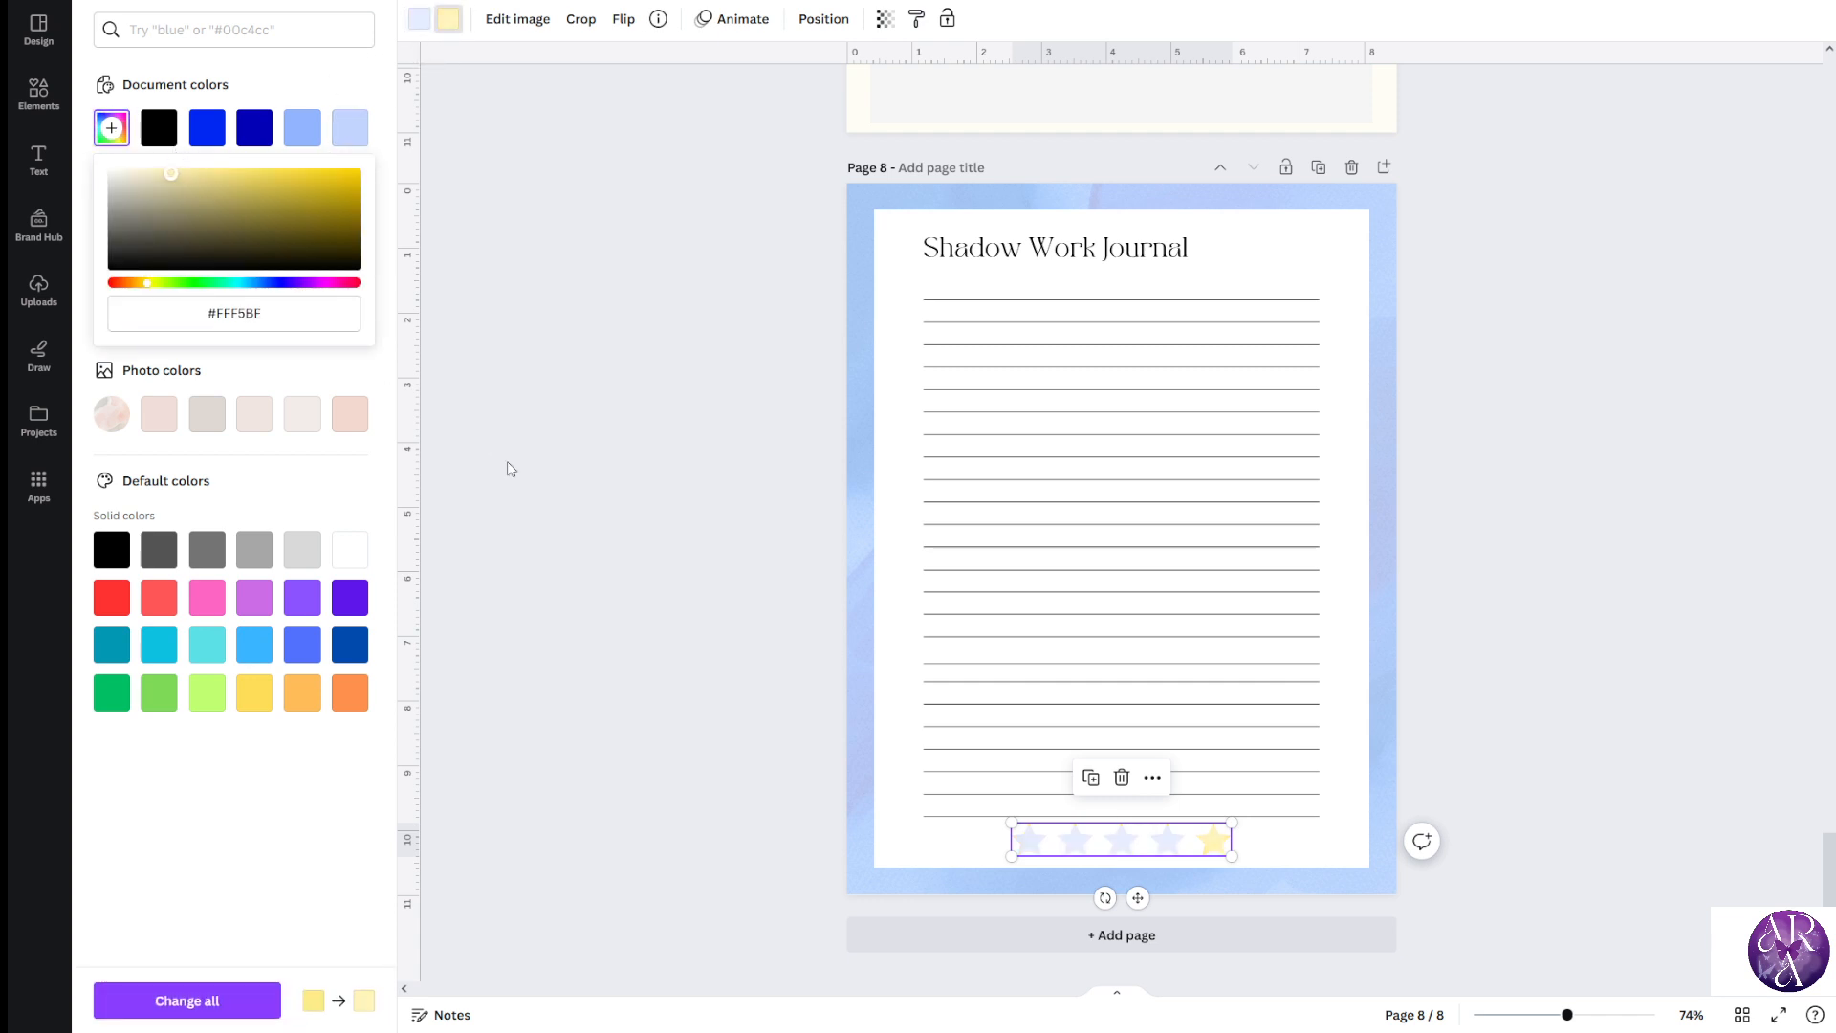
{"action": "left_click", "coordinate": [571, 508]}
Shrink the star row and centre it between the last writing line and the white panel's lower edge
{"action": "left_click", "coordinate": [1029, 837]}
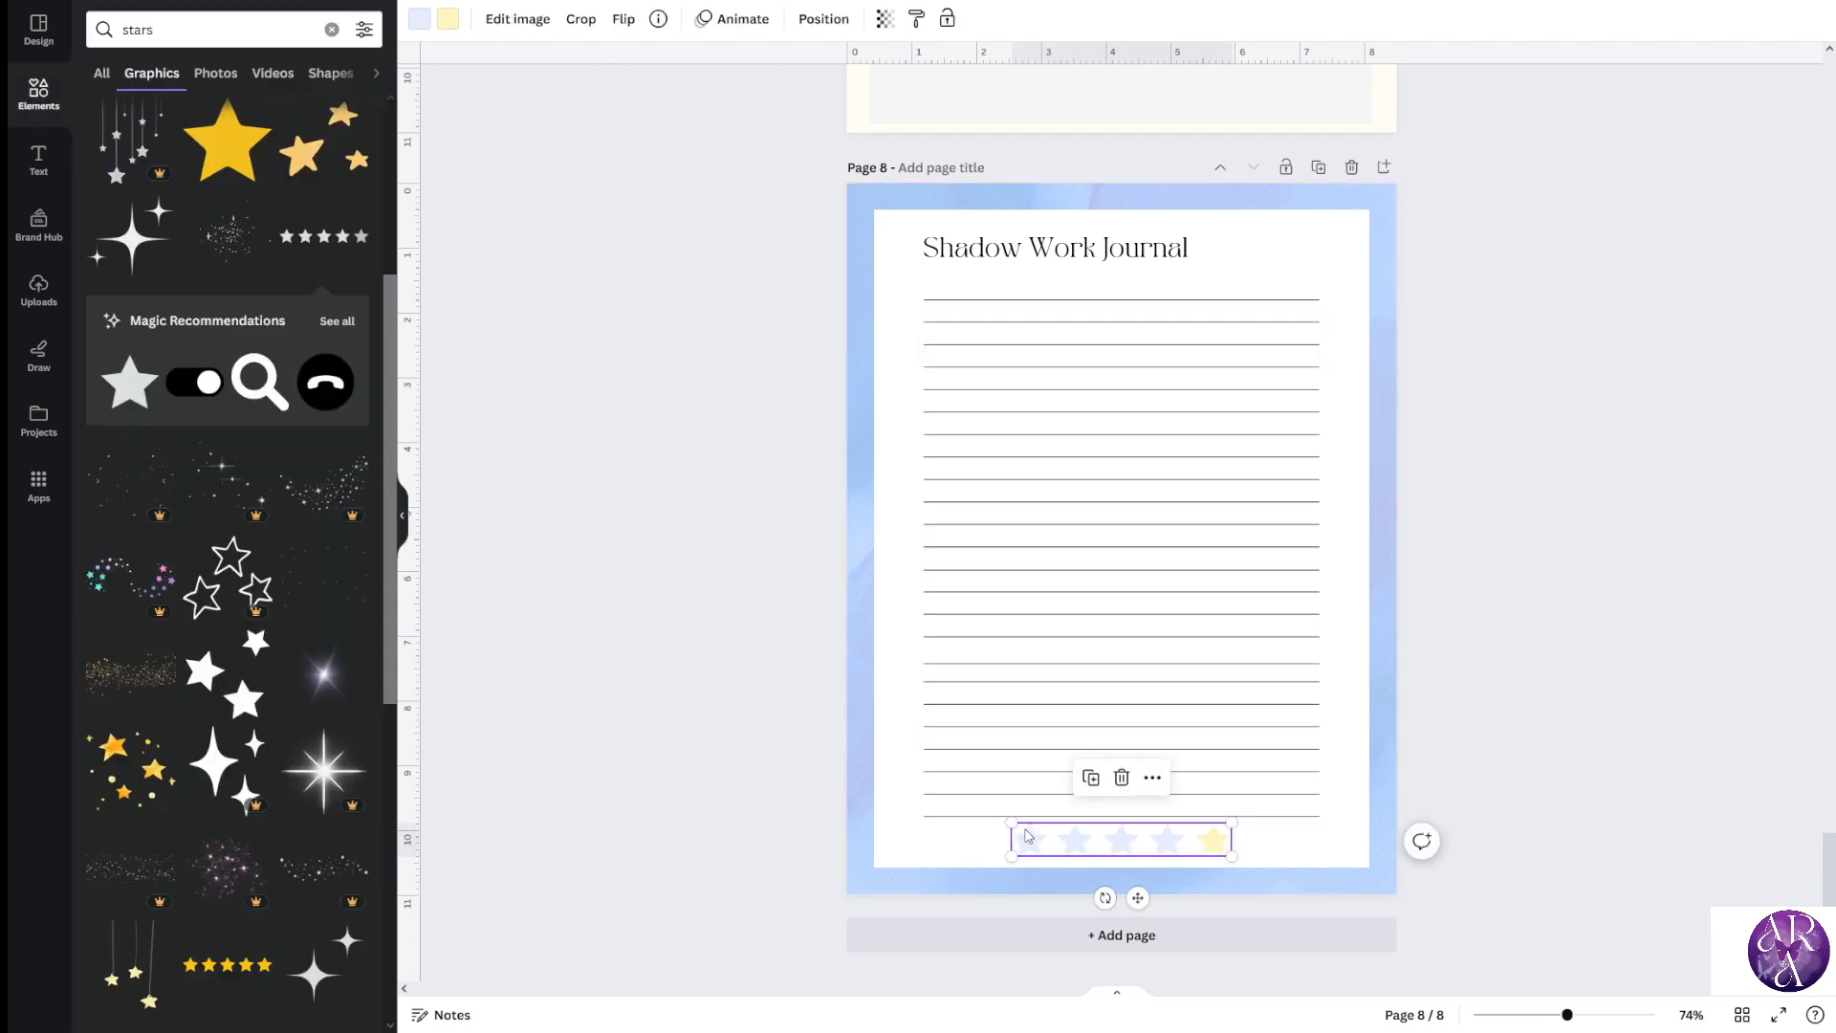
{"action": "left_click_drag", "start_coordinate": [1011, 823], "coordinate": [1152, 832]}
{"action": "left_click", "coordinate": [1473, 716]}
{"action": "scroll", "coordinate": [1469, 715], "scroll_direction": "up", "scroll_amount": 2}
{"action": "scroll", "coordinate": [1469, 715], "scroll_direction": "down", "scroll_amount": 1}
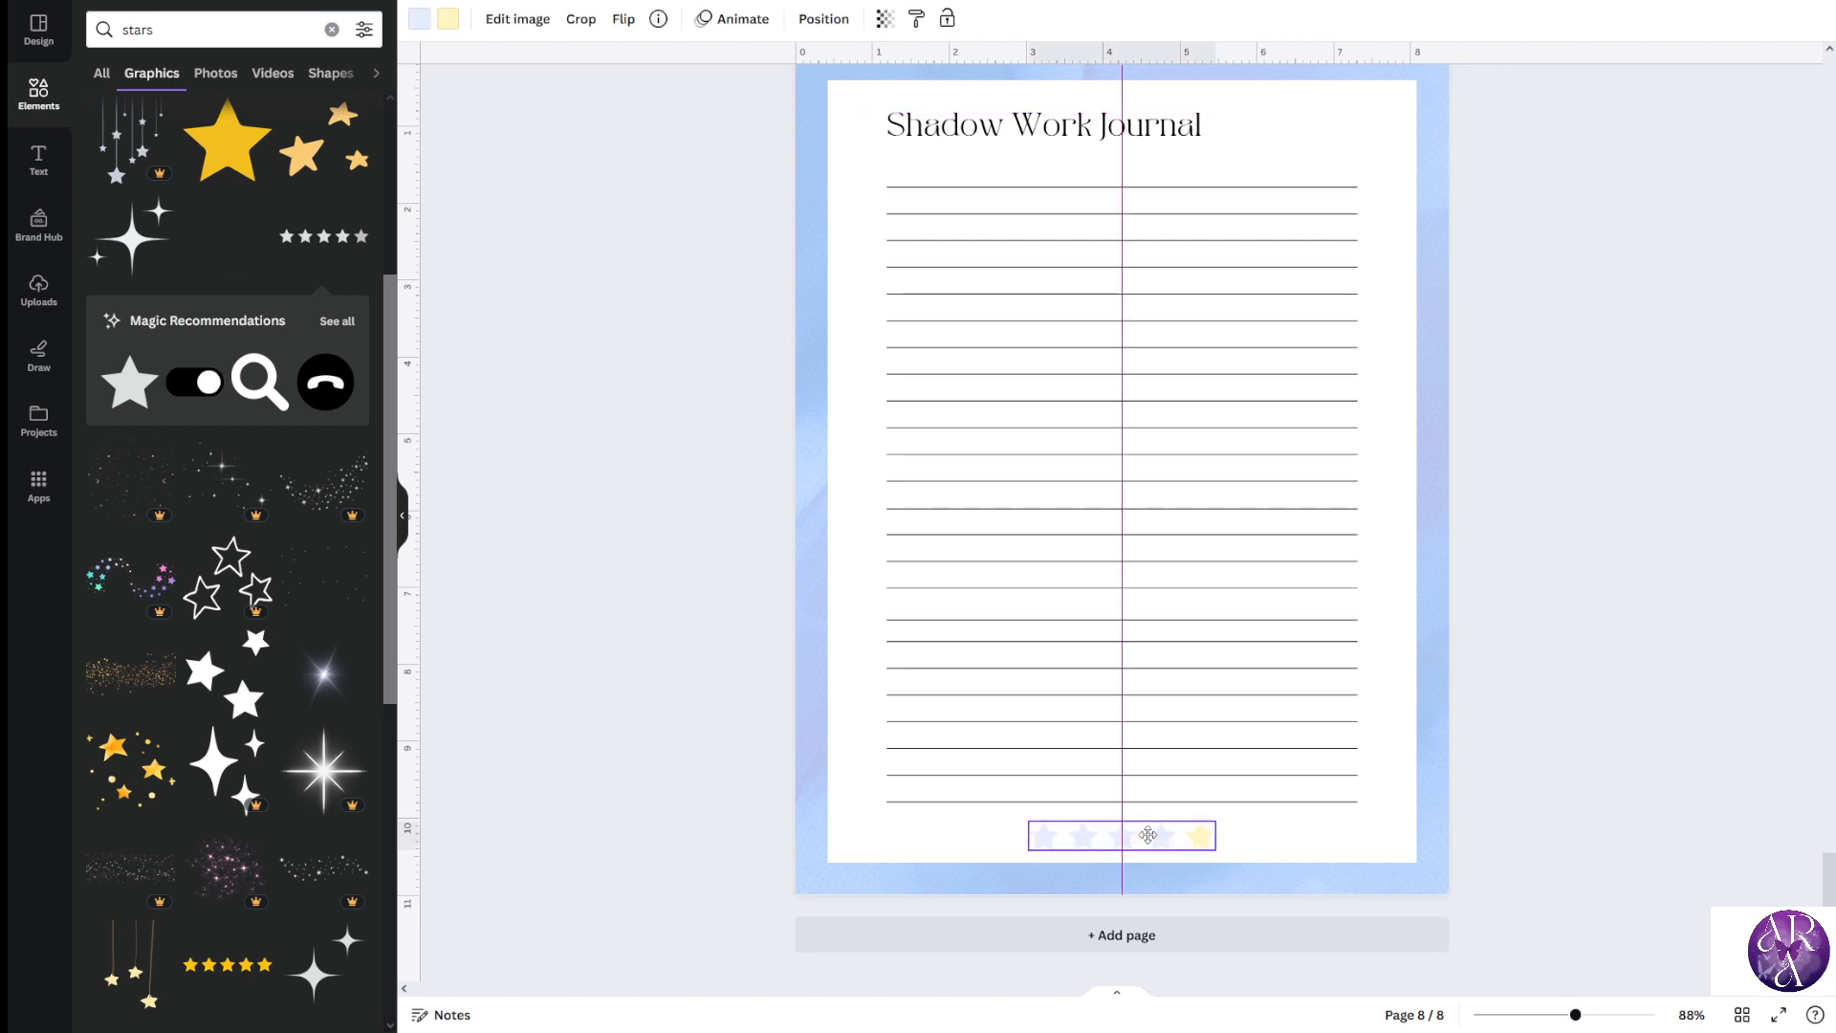
{"action": "left_click_drag", "start_coordinate": [1148, 831], "coordinate": [1147, 831]}
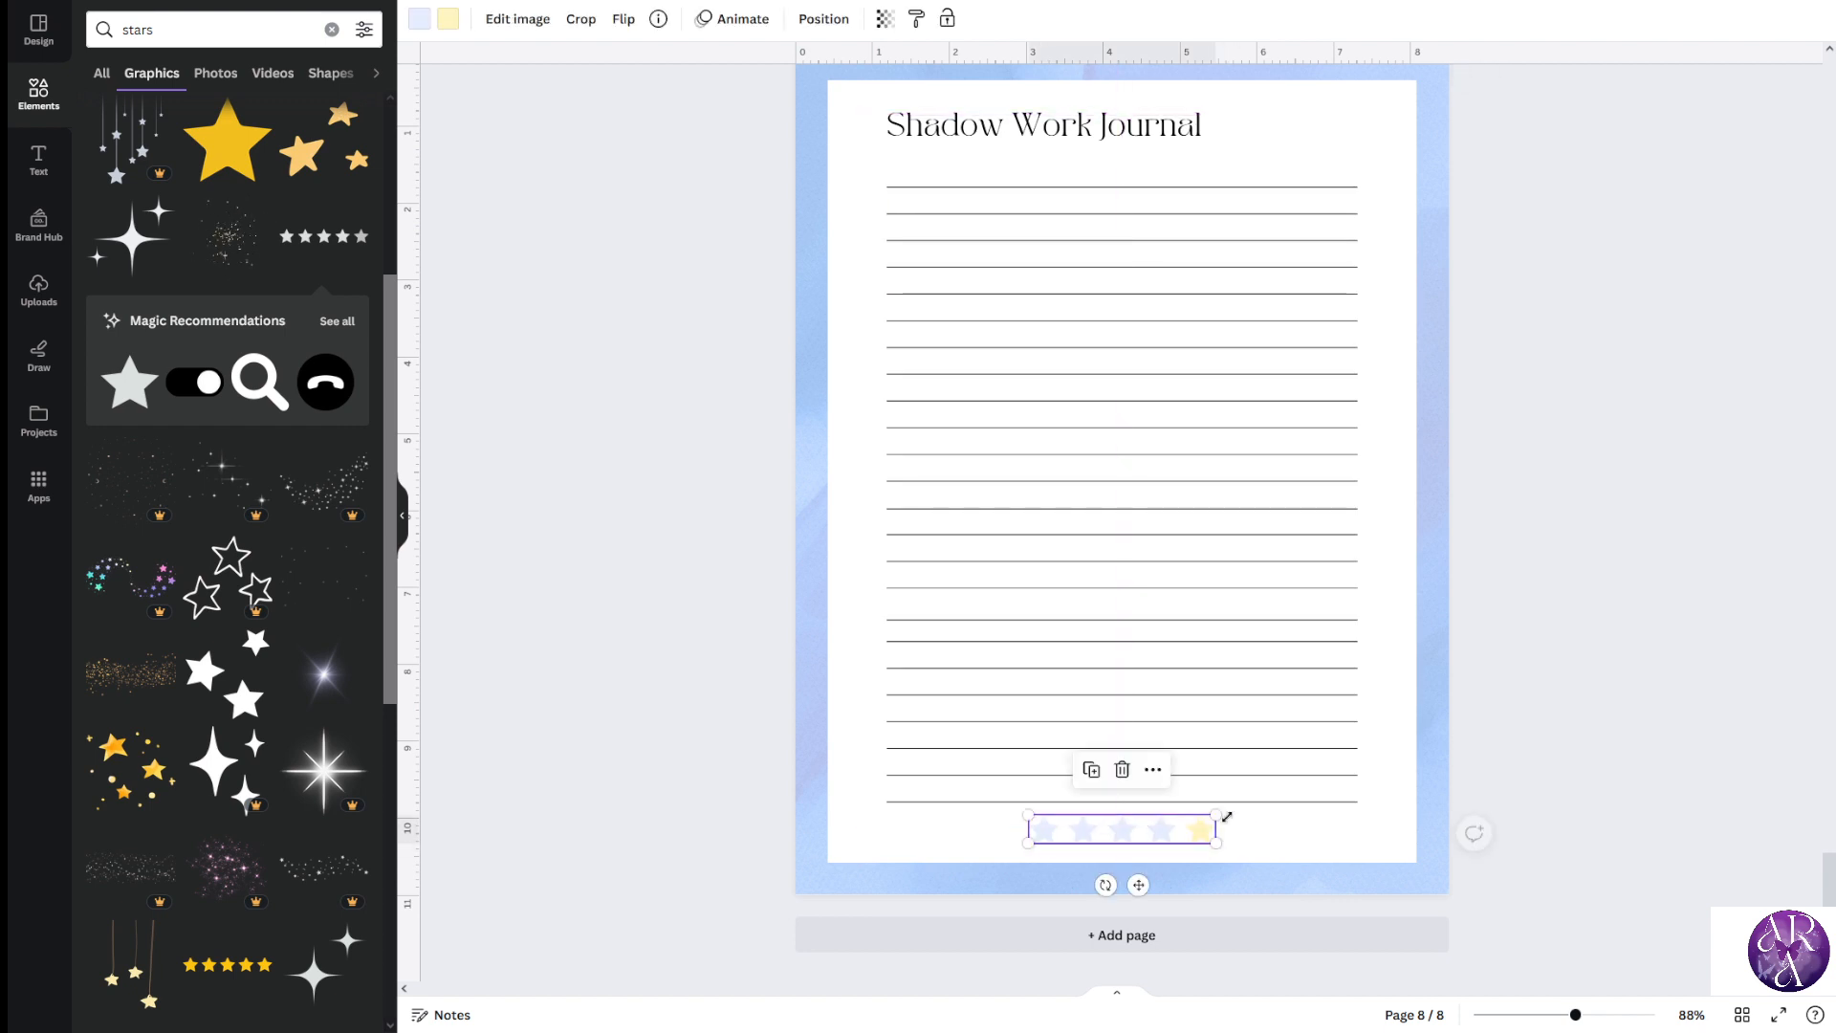
{"action": "left_click", "coordinate": [1537, 771]}
Copy the "DATE AUG 2023" block with its underline from page 7 and paste it at the same spot on page 8
{"action": "scroll", "coordinate": [1539, 776], "scroll_direction": "up", "scroll_amount": 2}
{"action": "scroll", "coordinate": [1539, 775], "scroll_direction": "up", "scroll_amount": 1}
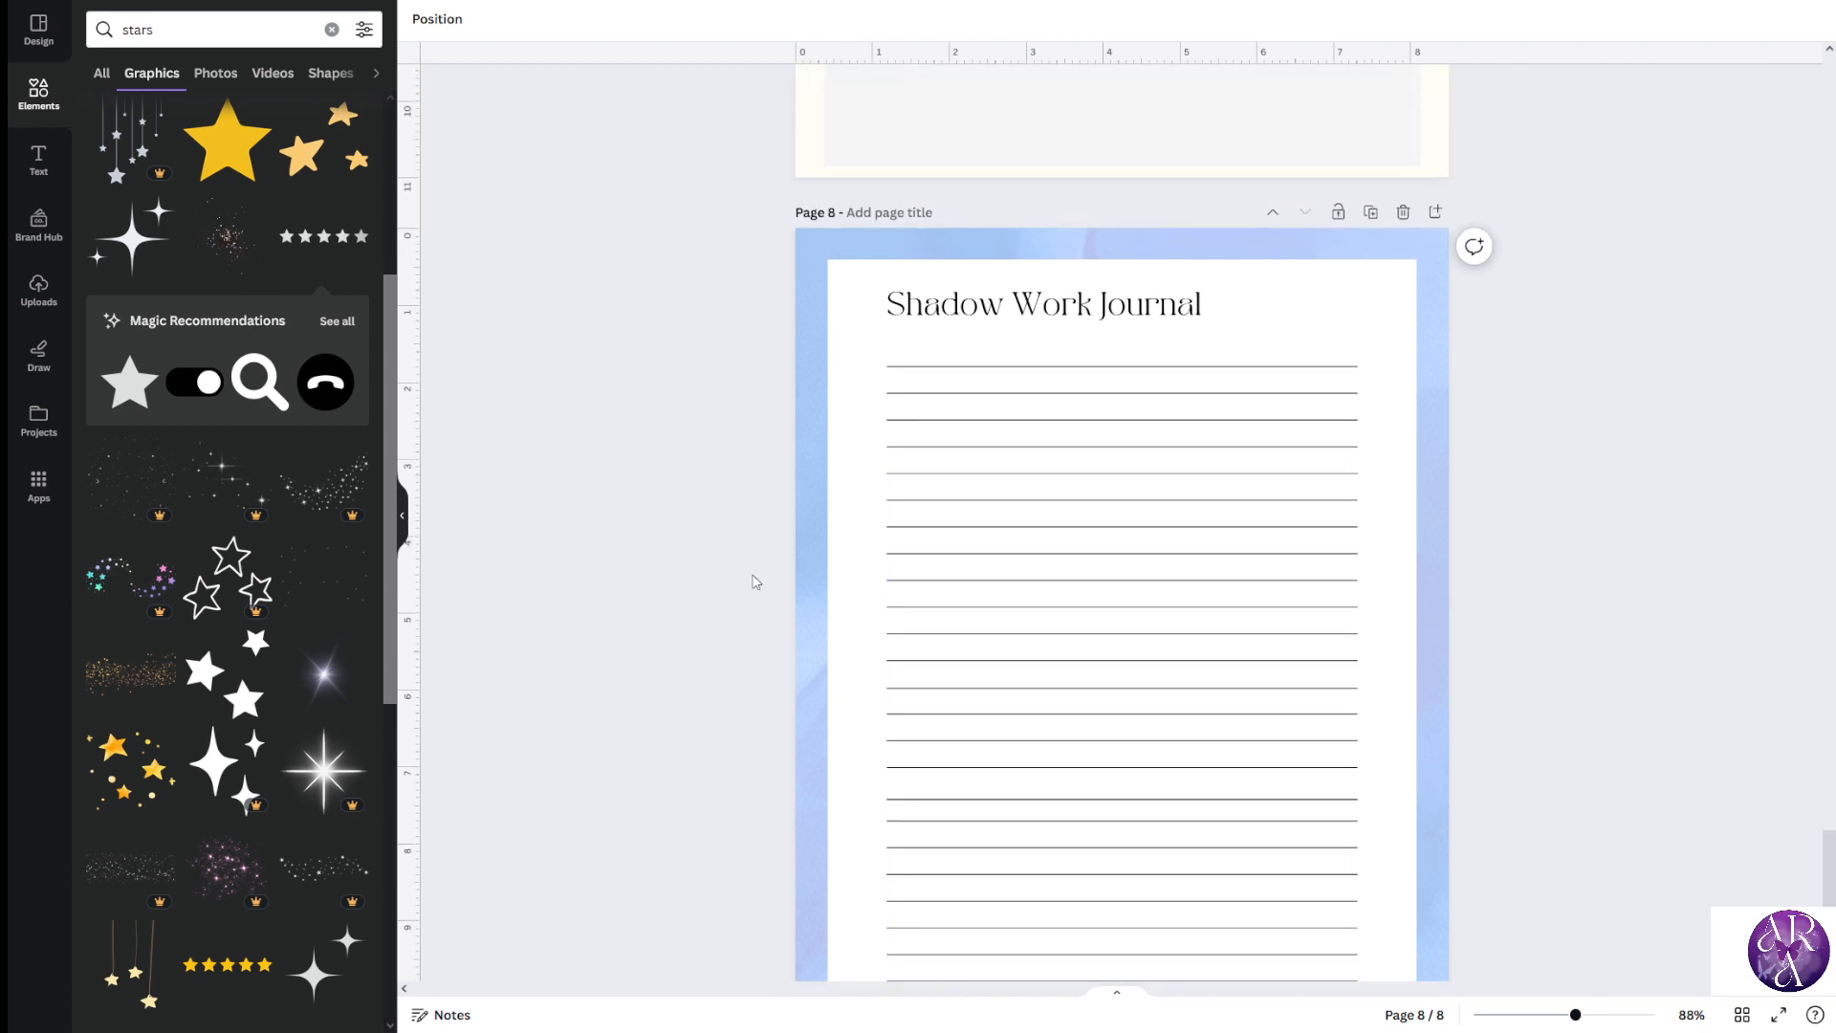
{"action": "left_click", "coordinate": [402, 516]}
{"action": "scroll", "coordinate": [440, 574], "scroll_direction": "up", "scroll_amount": 8}
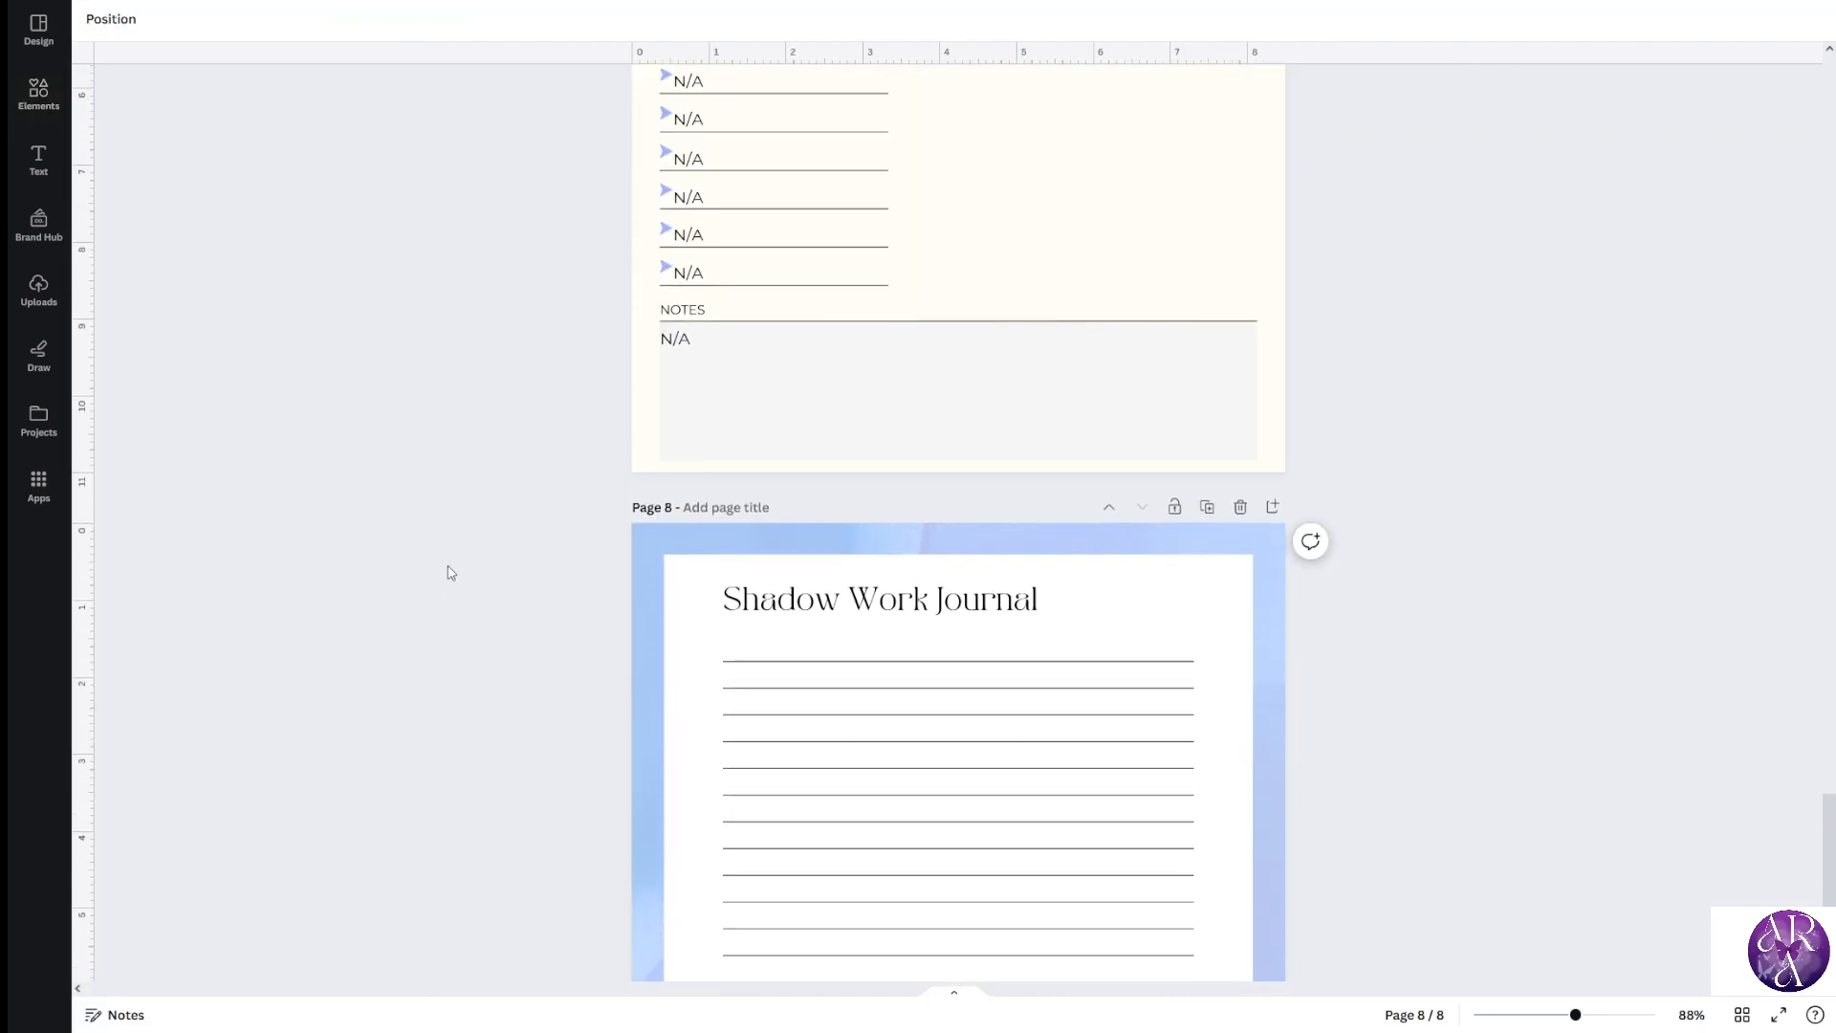
{"action": "scroll", "coordinate": [580, 667], "scroll_direction": "up", "scroll_amount": 5}
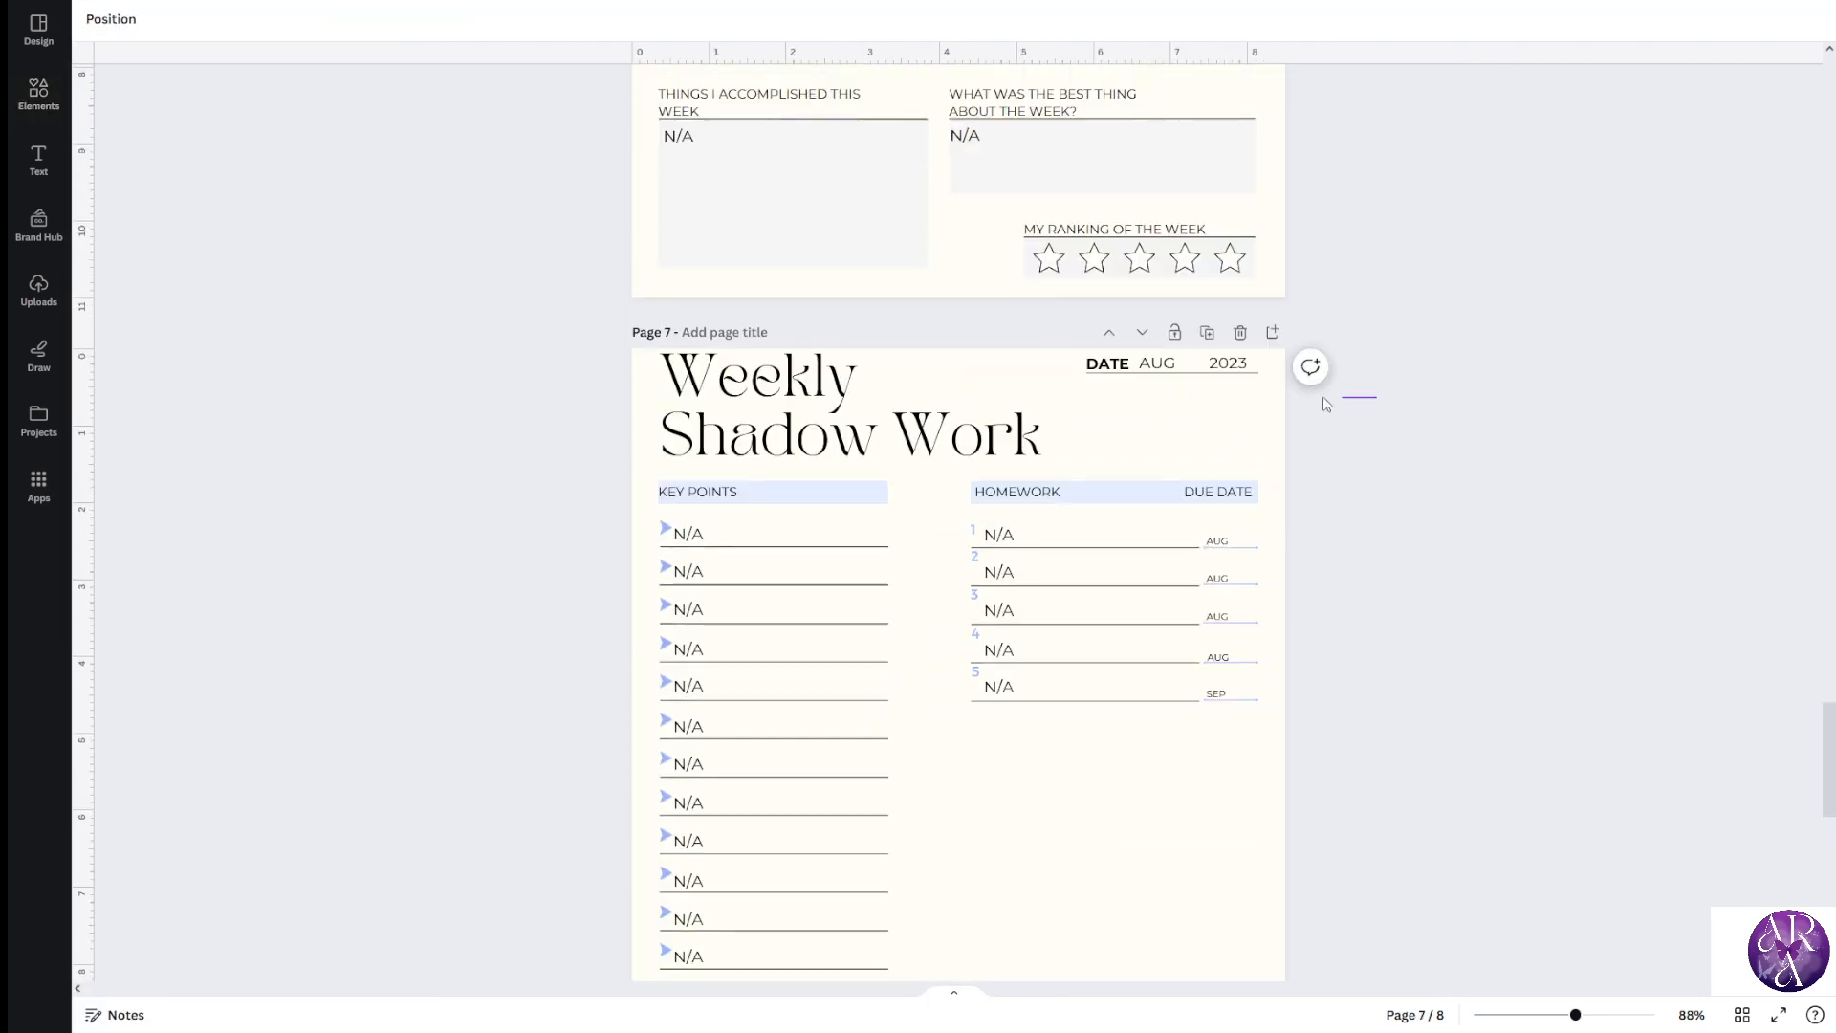
{"action": "left_click_drag", "start_coordinate": [1327, 403], "coordinate": [1081, 351]}
{"action": "scroll", "coordinate": [1350, 535], "scroll_direction": "down", "scroll_amount": 3}
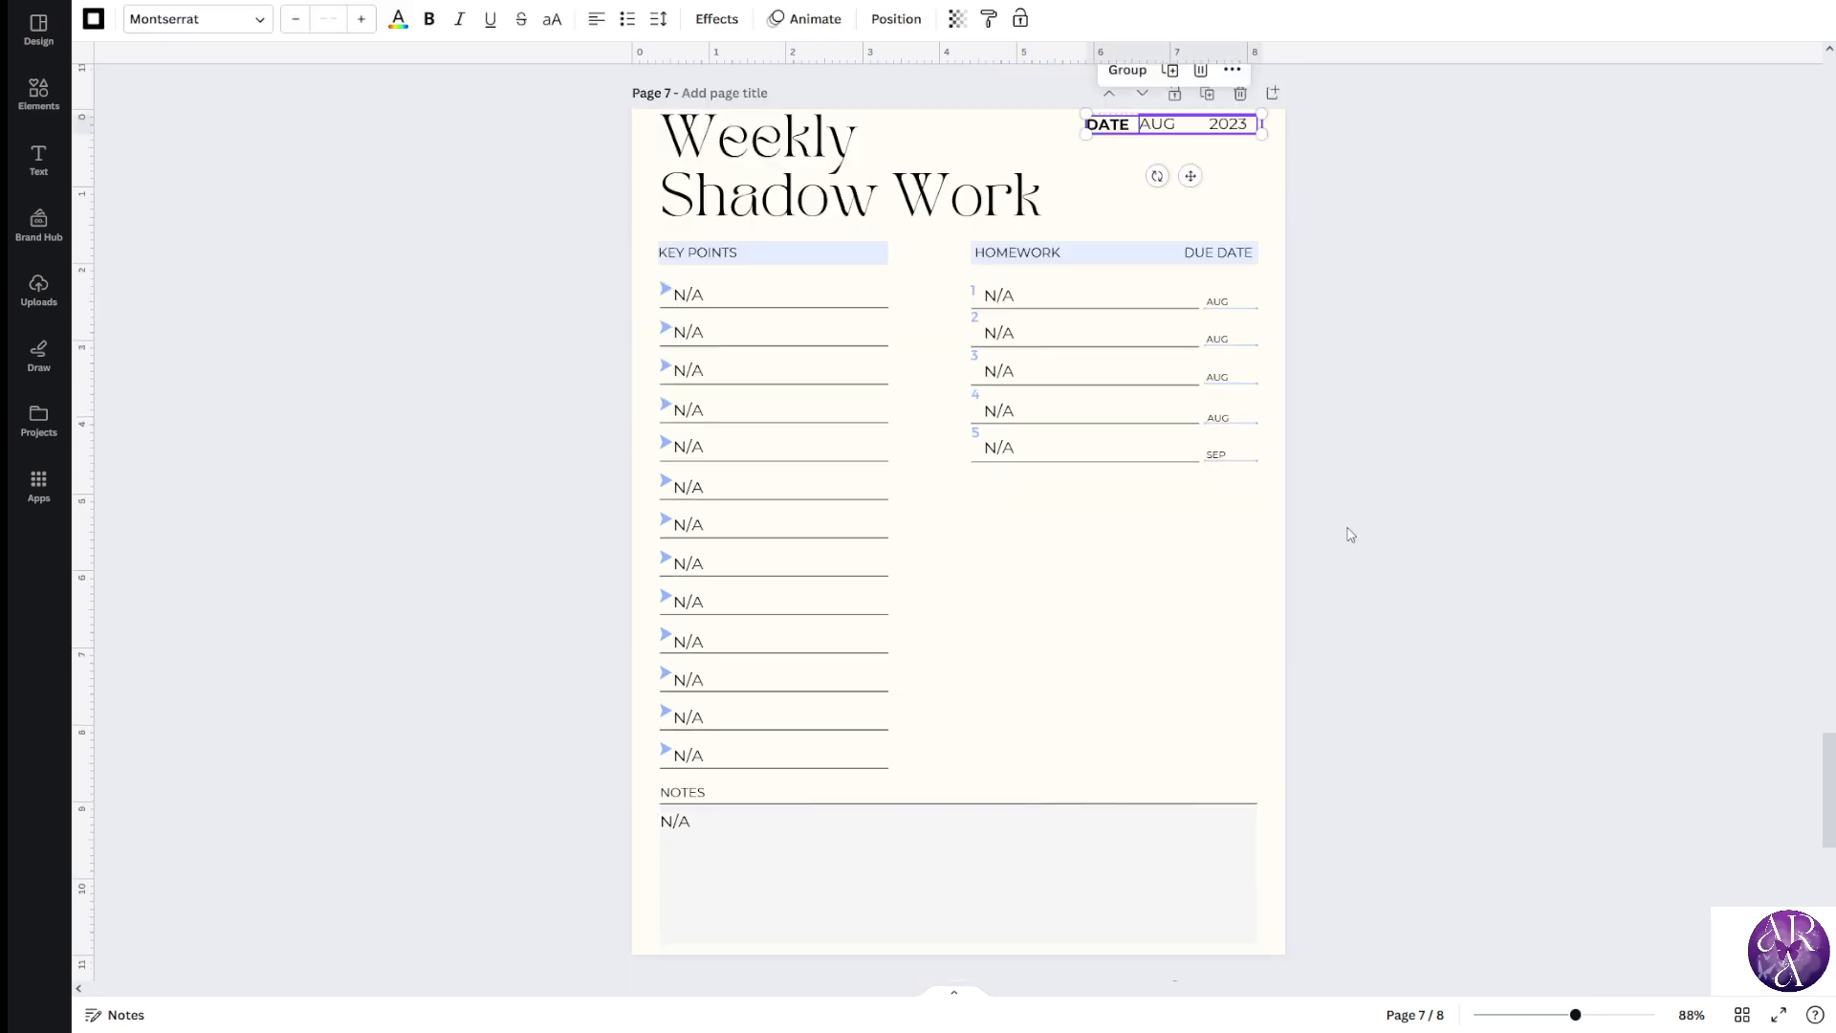
{"action": "scroll", "coordinate": [1339, 526], "scroll_direction": "up", "scroll_amount": 3}
{"action": "scroll", "coordinate": [1157, 407], "scroll_direction": "down", "scroll_amount": 11}
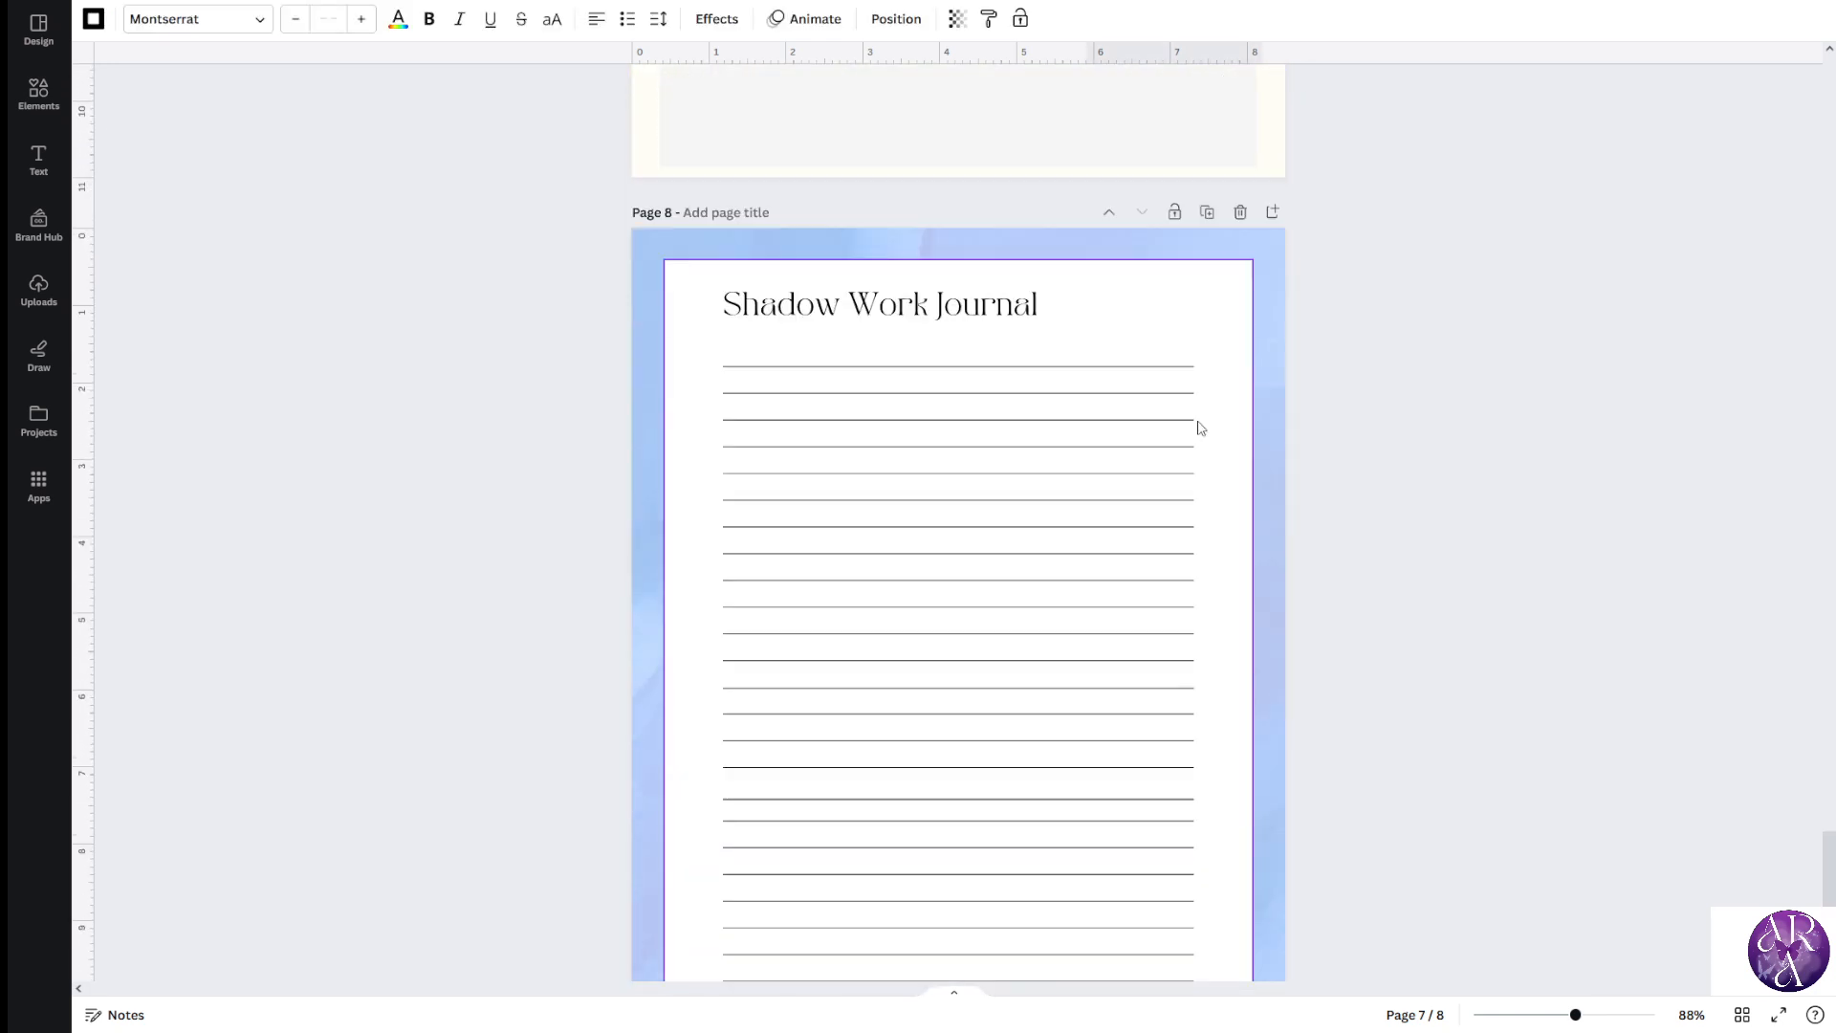
{"action": "left_click", "coordinate": [1272, 427]}
{"action": "scroll", "coordinate": [1271, 429], "scroll_direction": "down", "scroll_amount": 1}
{"action": "key", "text": "ctrl+v"}
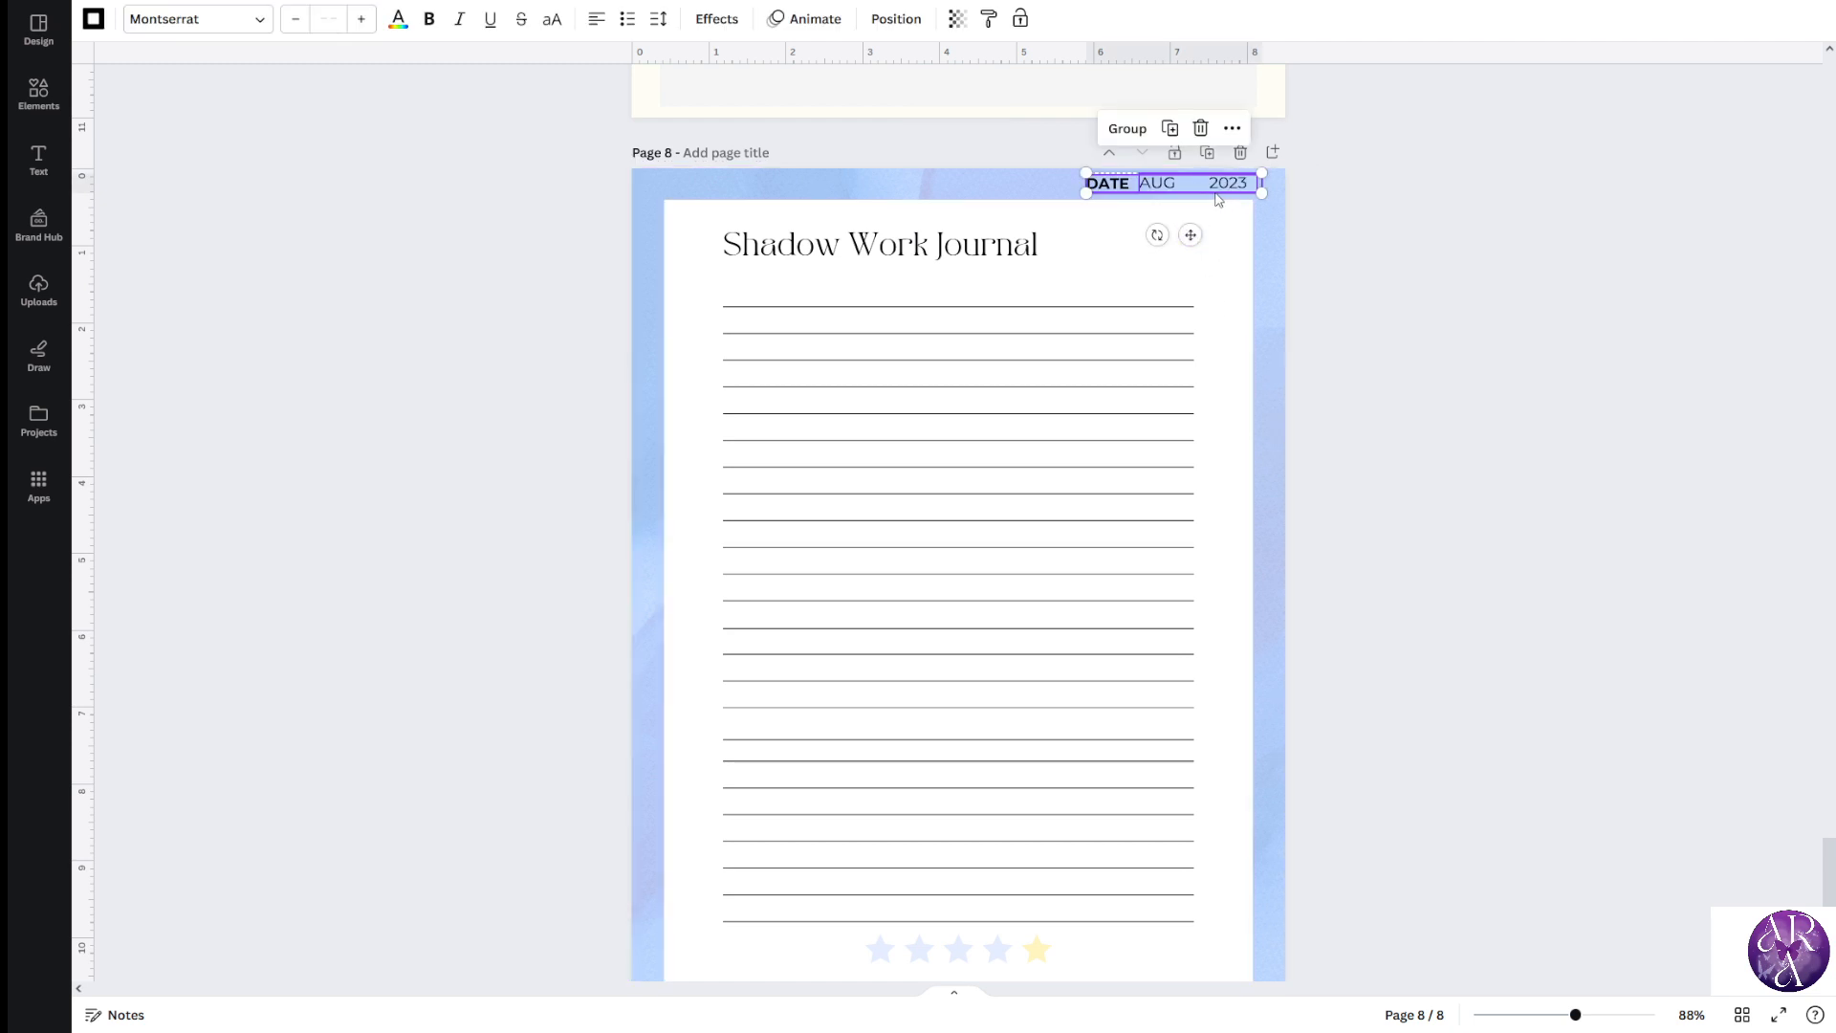
{"action": "left_click", "coordinate": [1321, 244]}
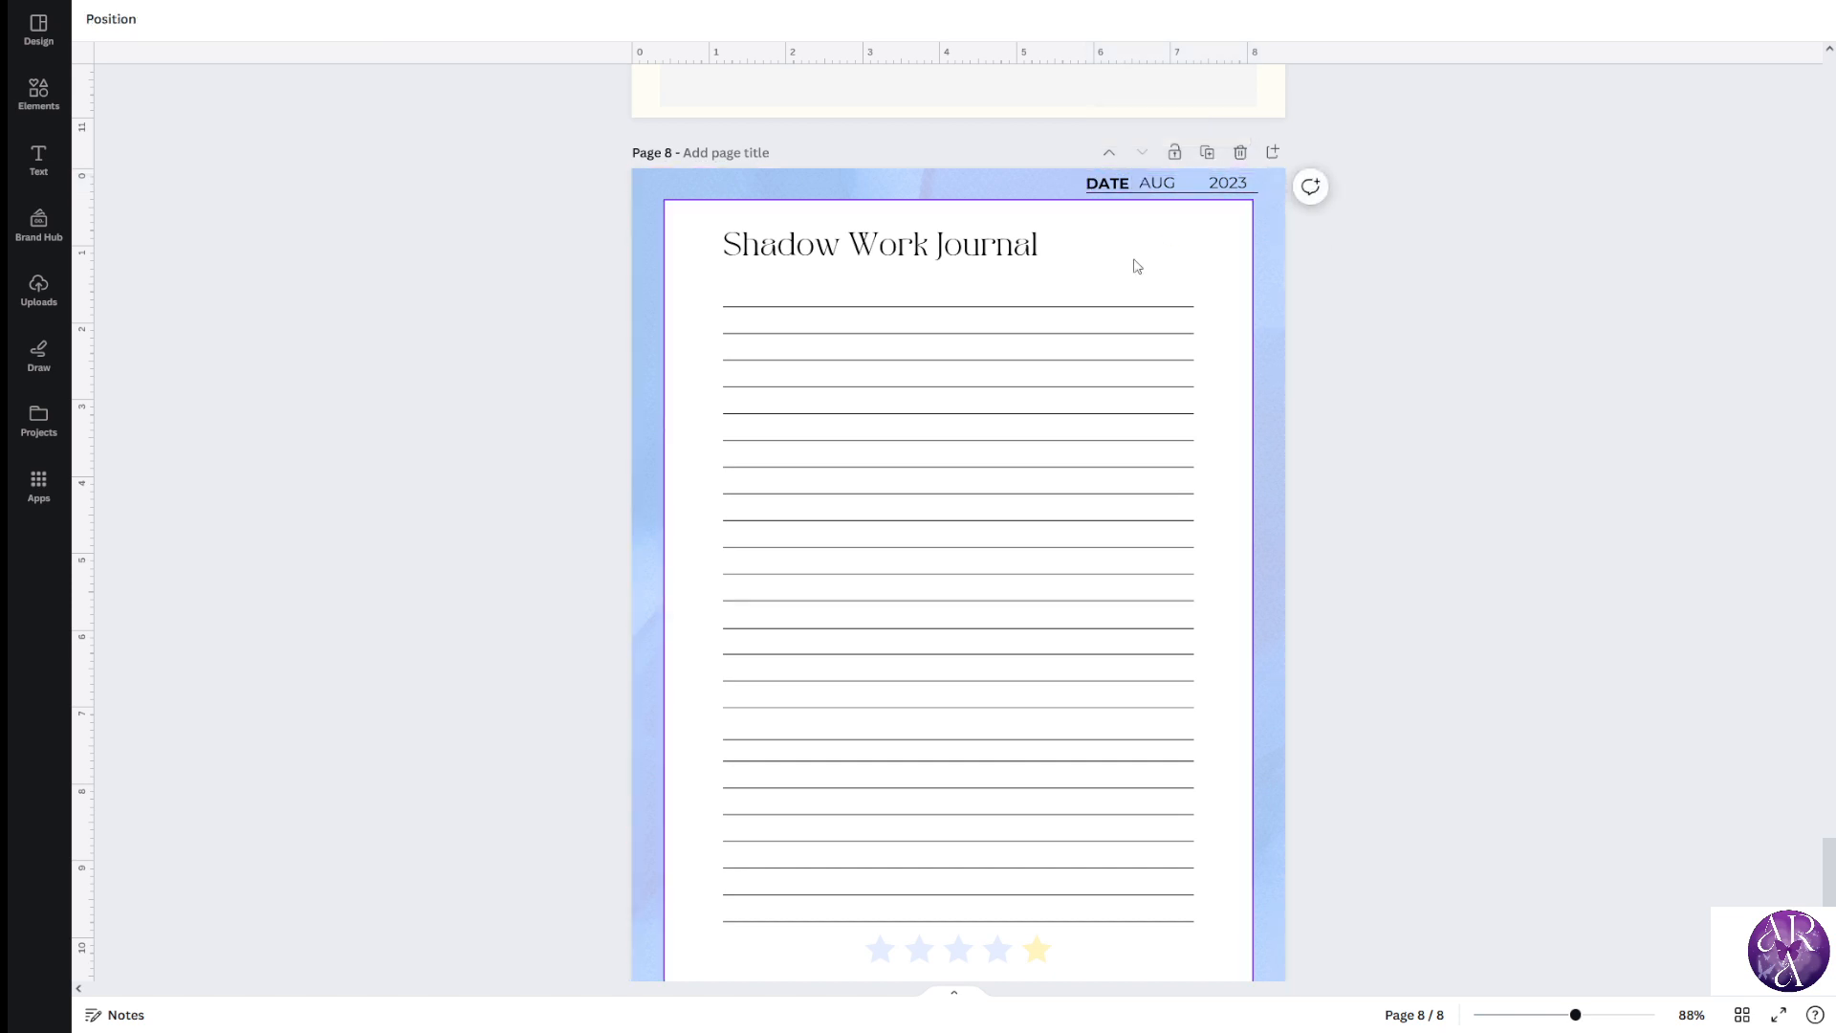
Enlarge the "Shadow Work Journal" title to size 25.4 and move it into the upper-left corner of the white panel
{"action": "left_click", "coordinate": [915, 251]}
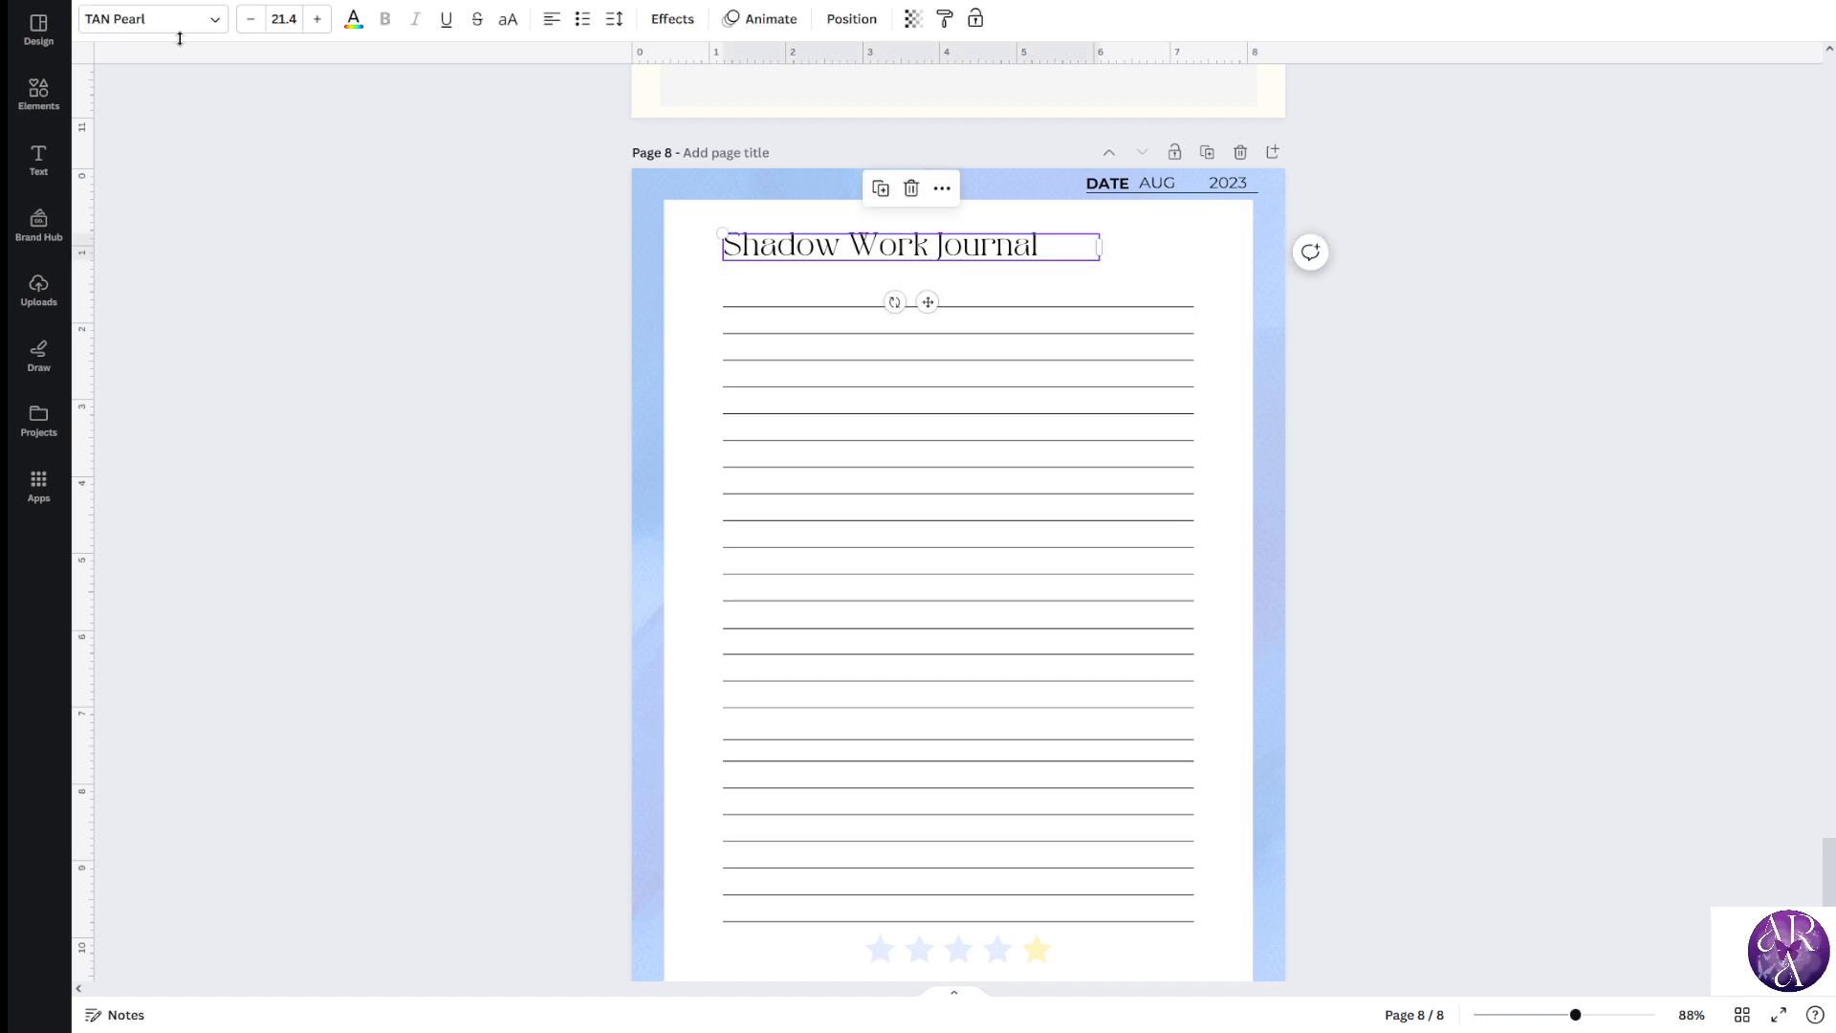
{"action": "left_click", "coordinate": [317, 19]}
{"action": "left_click", "coordinate": [317, 19]}
{"action": "left_click", "coordinate": [317, 19]}
{"action": "left_click", "coordinate": [316, 20]}
{"action": "left_click_drag", "start_coordinate": [842, 263], "coordinate": [761, 225]}
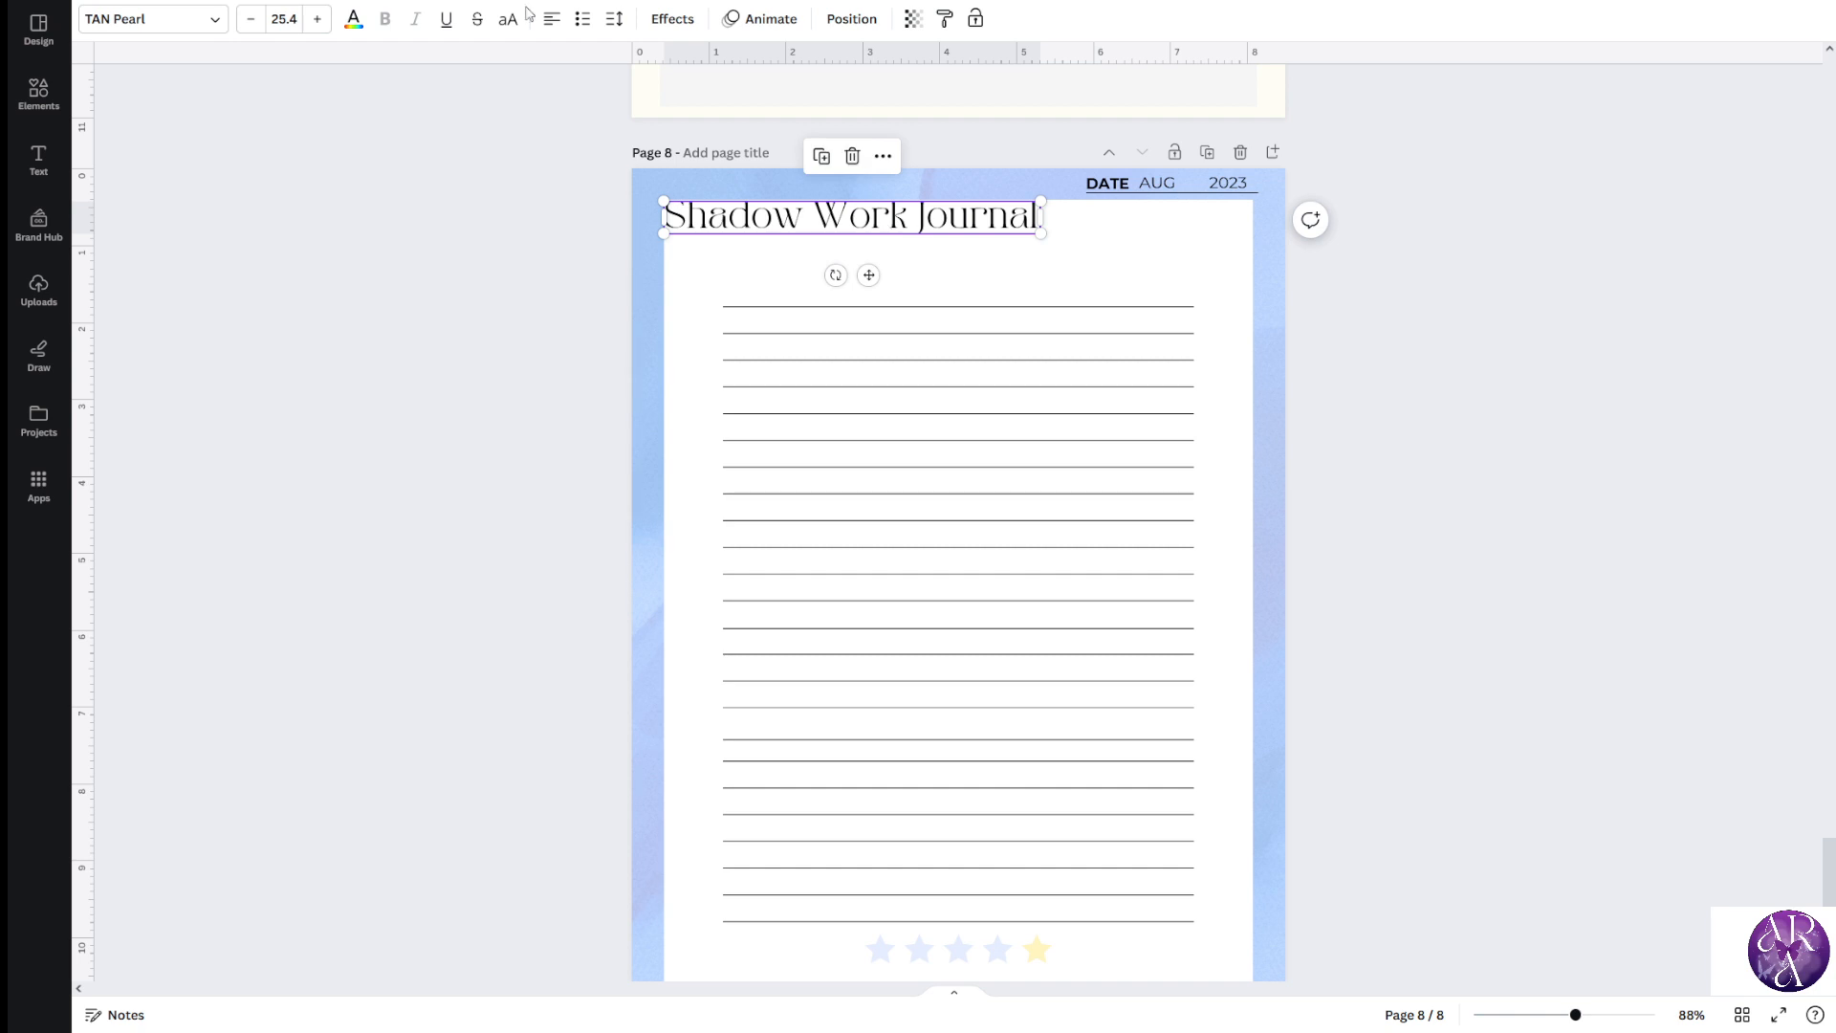
Change the "Shadow Work Journal" title's text colour to the planner's medium periwinkle blue document colour
{"action": "scroll", "coordinate": [383, 363], "scroll_direction": "up", "scroll_amount": 8}
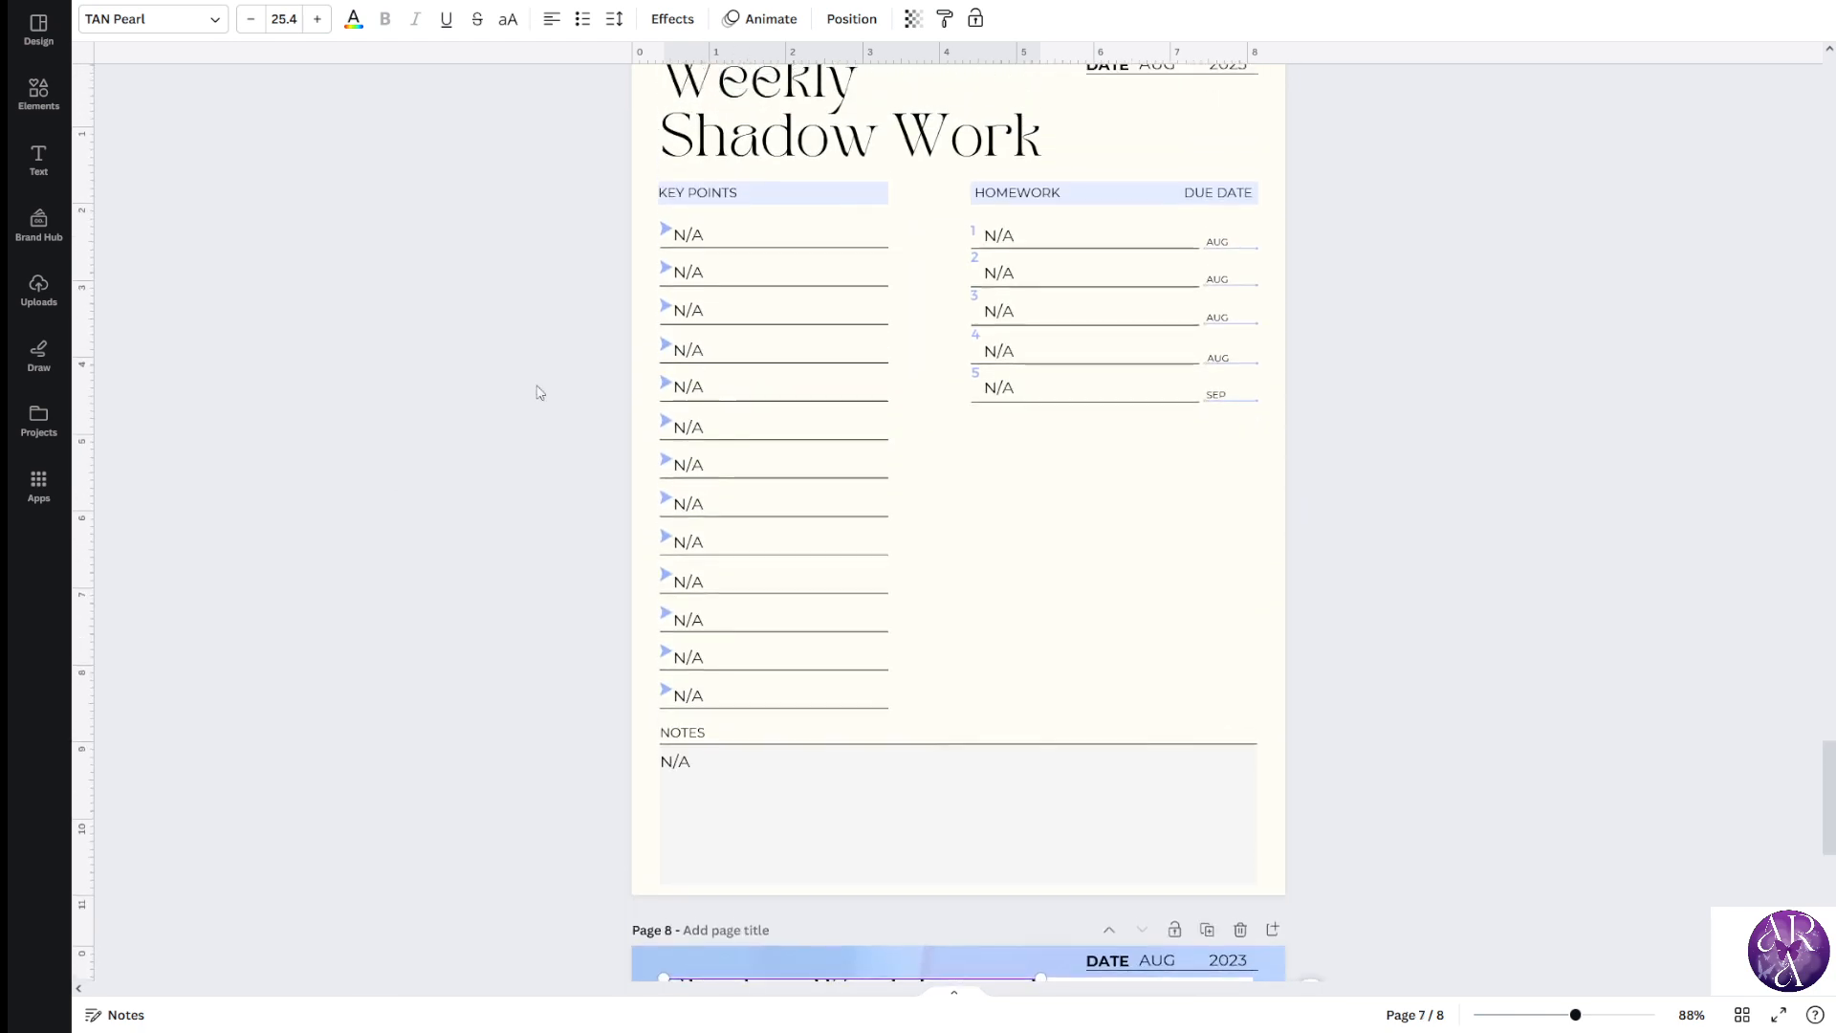
{"action": "left_click", "coordinate": [813, 201]}
{"action": "scroll", "coordinate": [500, 500], "scroll_direction": "down", "scroll_amount": 5}
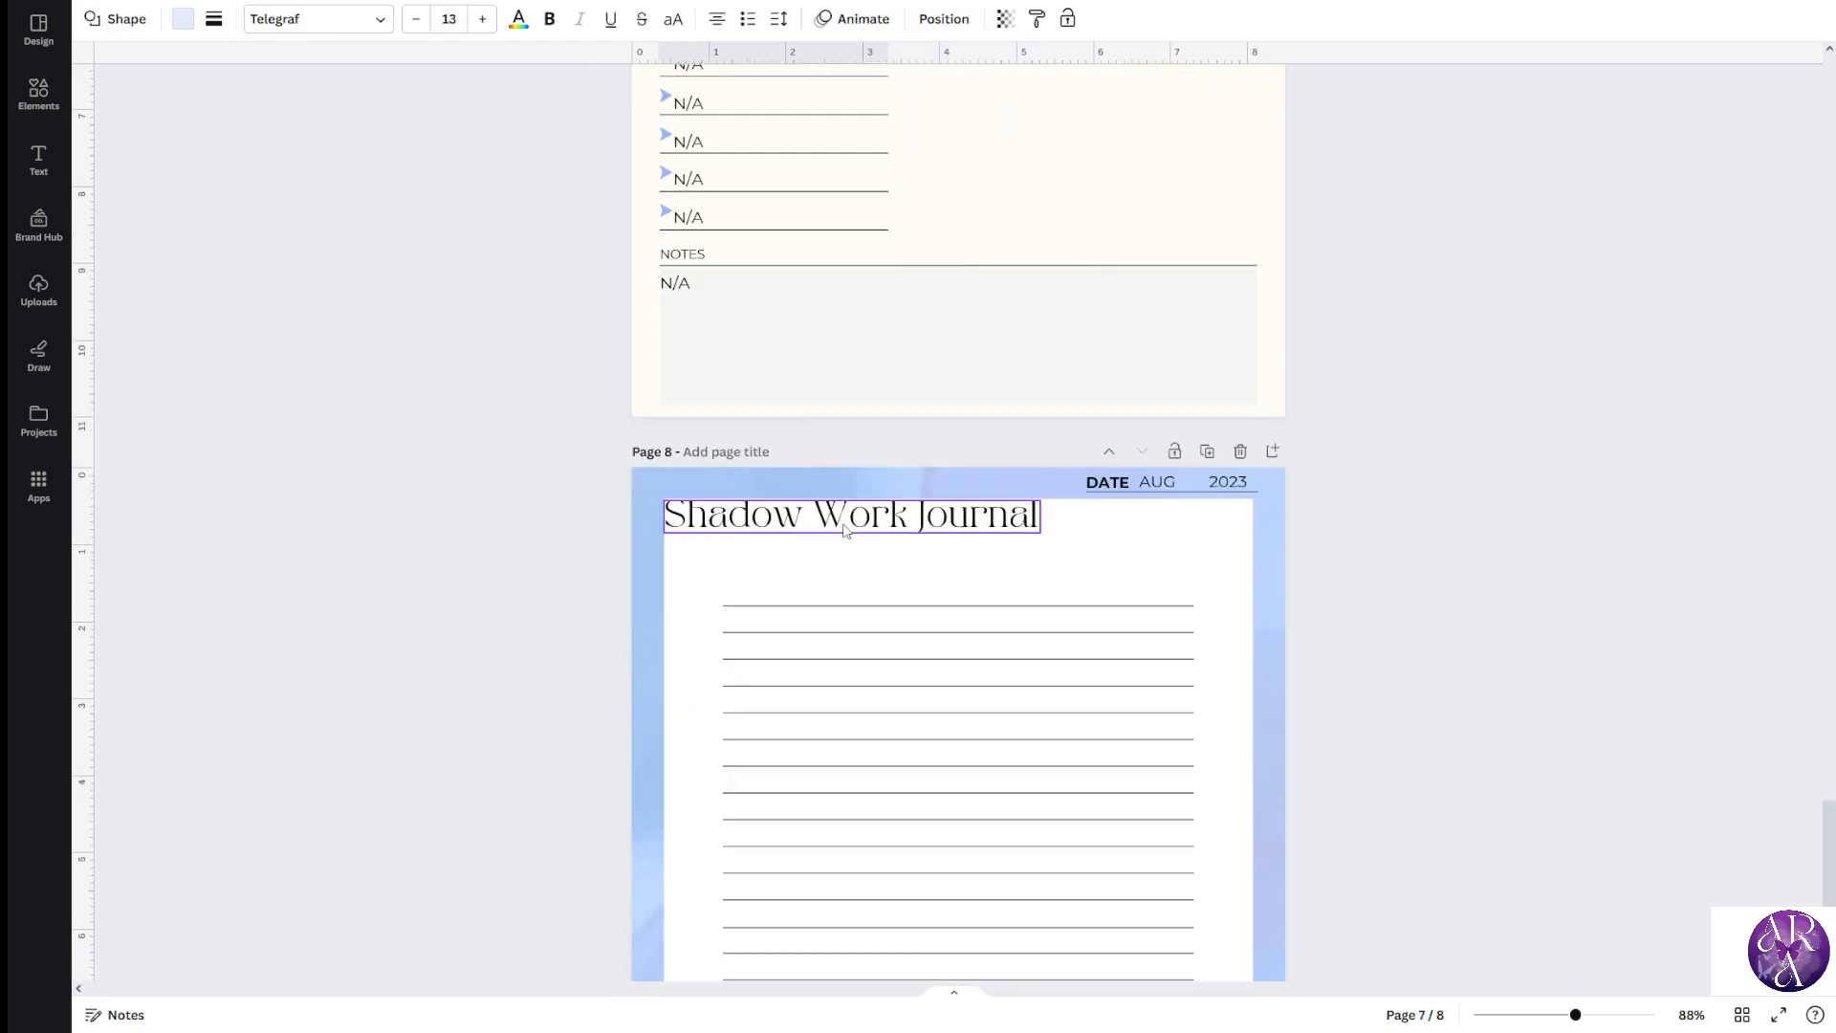
{"action": "left_click", "coordinate": [838, 519]}
{"action": "scroll", "coordinate": [309, 229], "scroll_direction": "down", "scroll_amount": 3}
{"action": "left_click", "coordinate": [353, 18]}
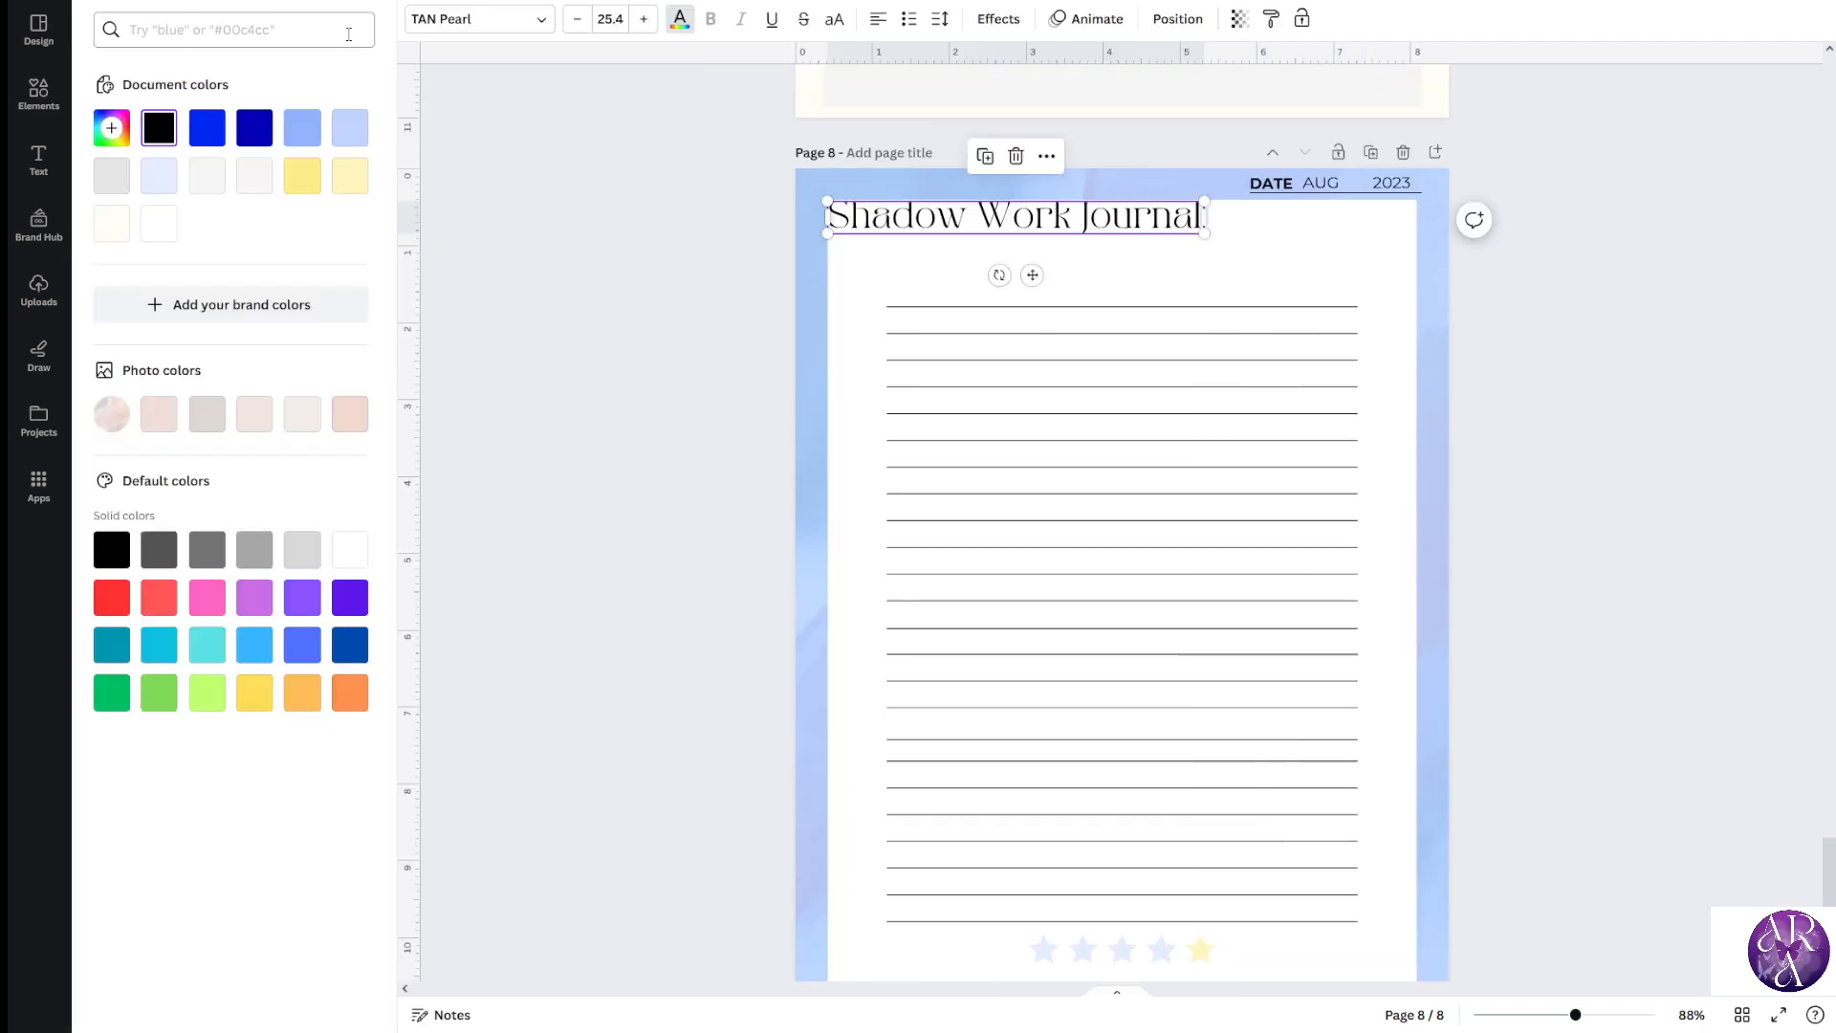
{"action": "left_click", "coordinate": [351, 139]}
{"action": "left_click", "coordinate": [317, 145]}
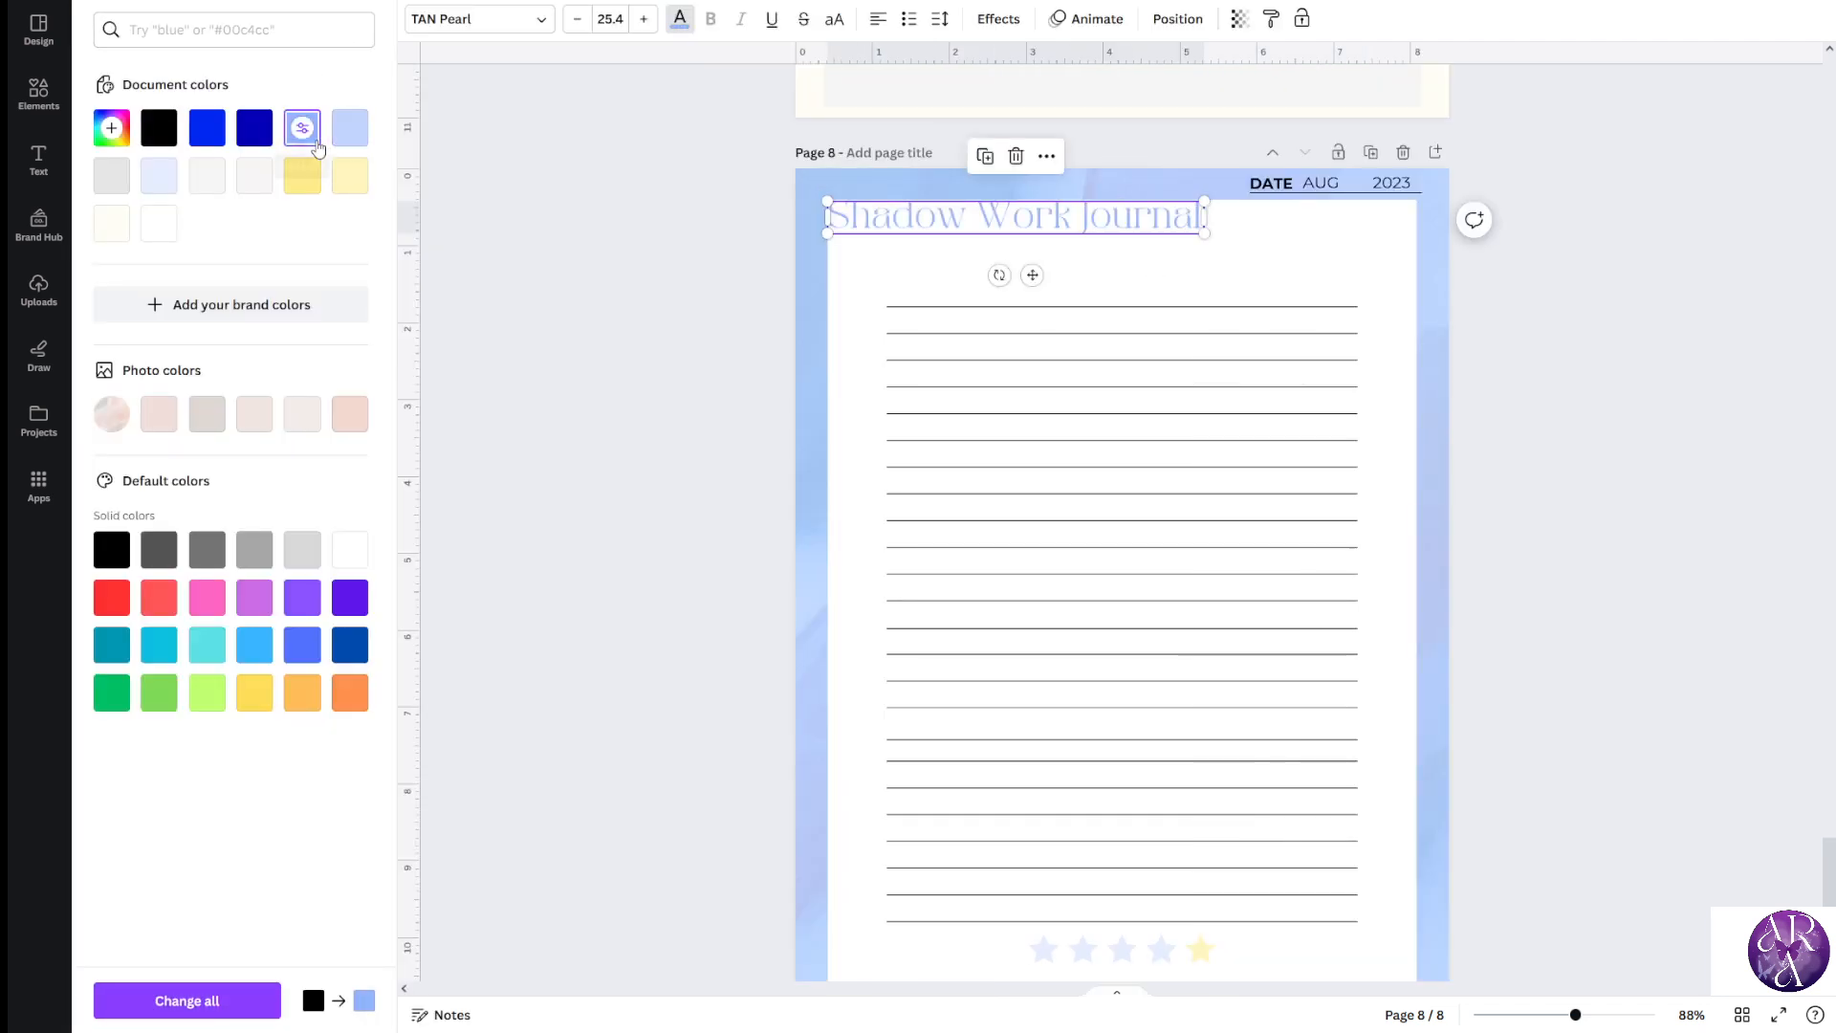
Try the Background effect on the "Shadow Work Journal" title in grey and yellow, and remove the effect again
{"action": "left_click", "coordinate": [994, 21]}
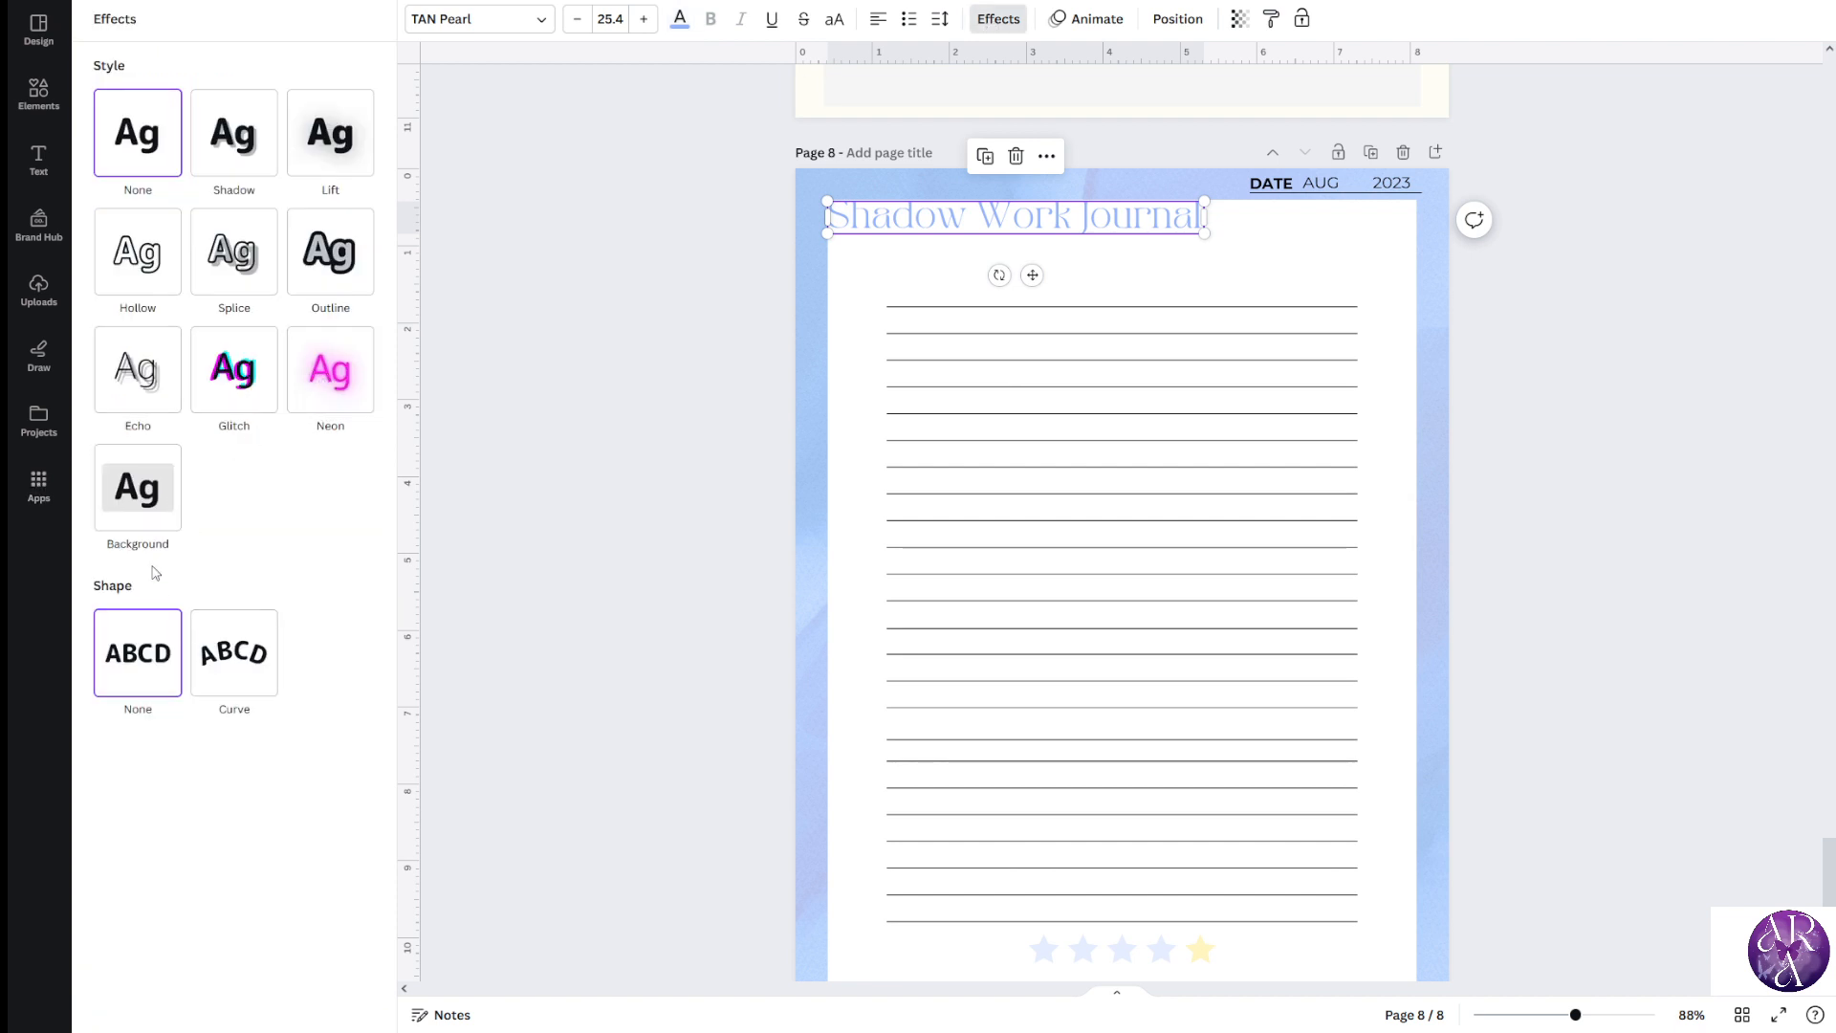
{"action": "left_click", "coordinate": [151, 519]}
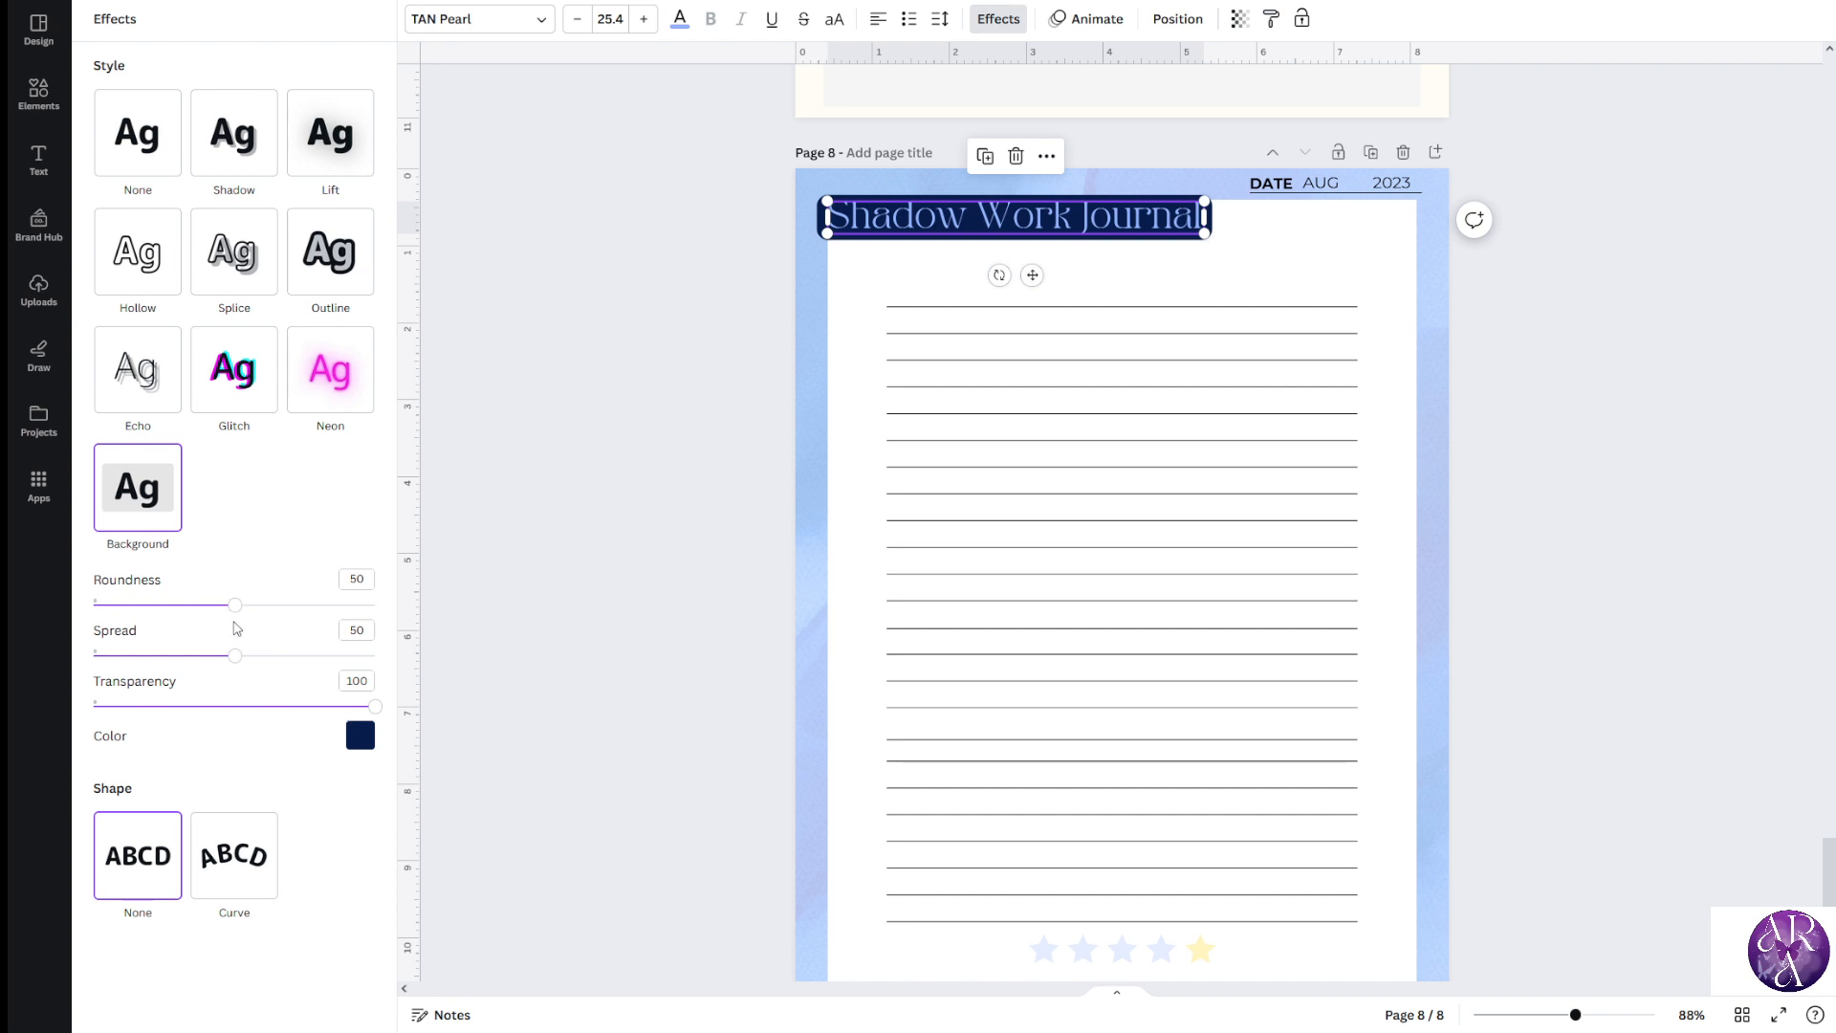
{"action": "left_click", "coordinate": [360, 737]}
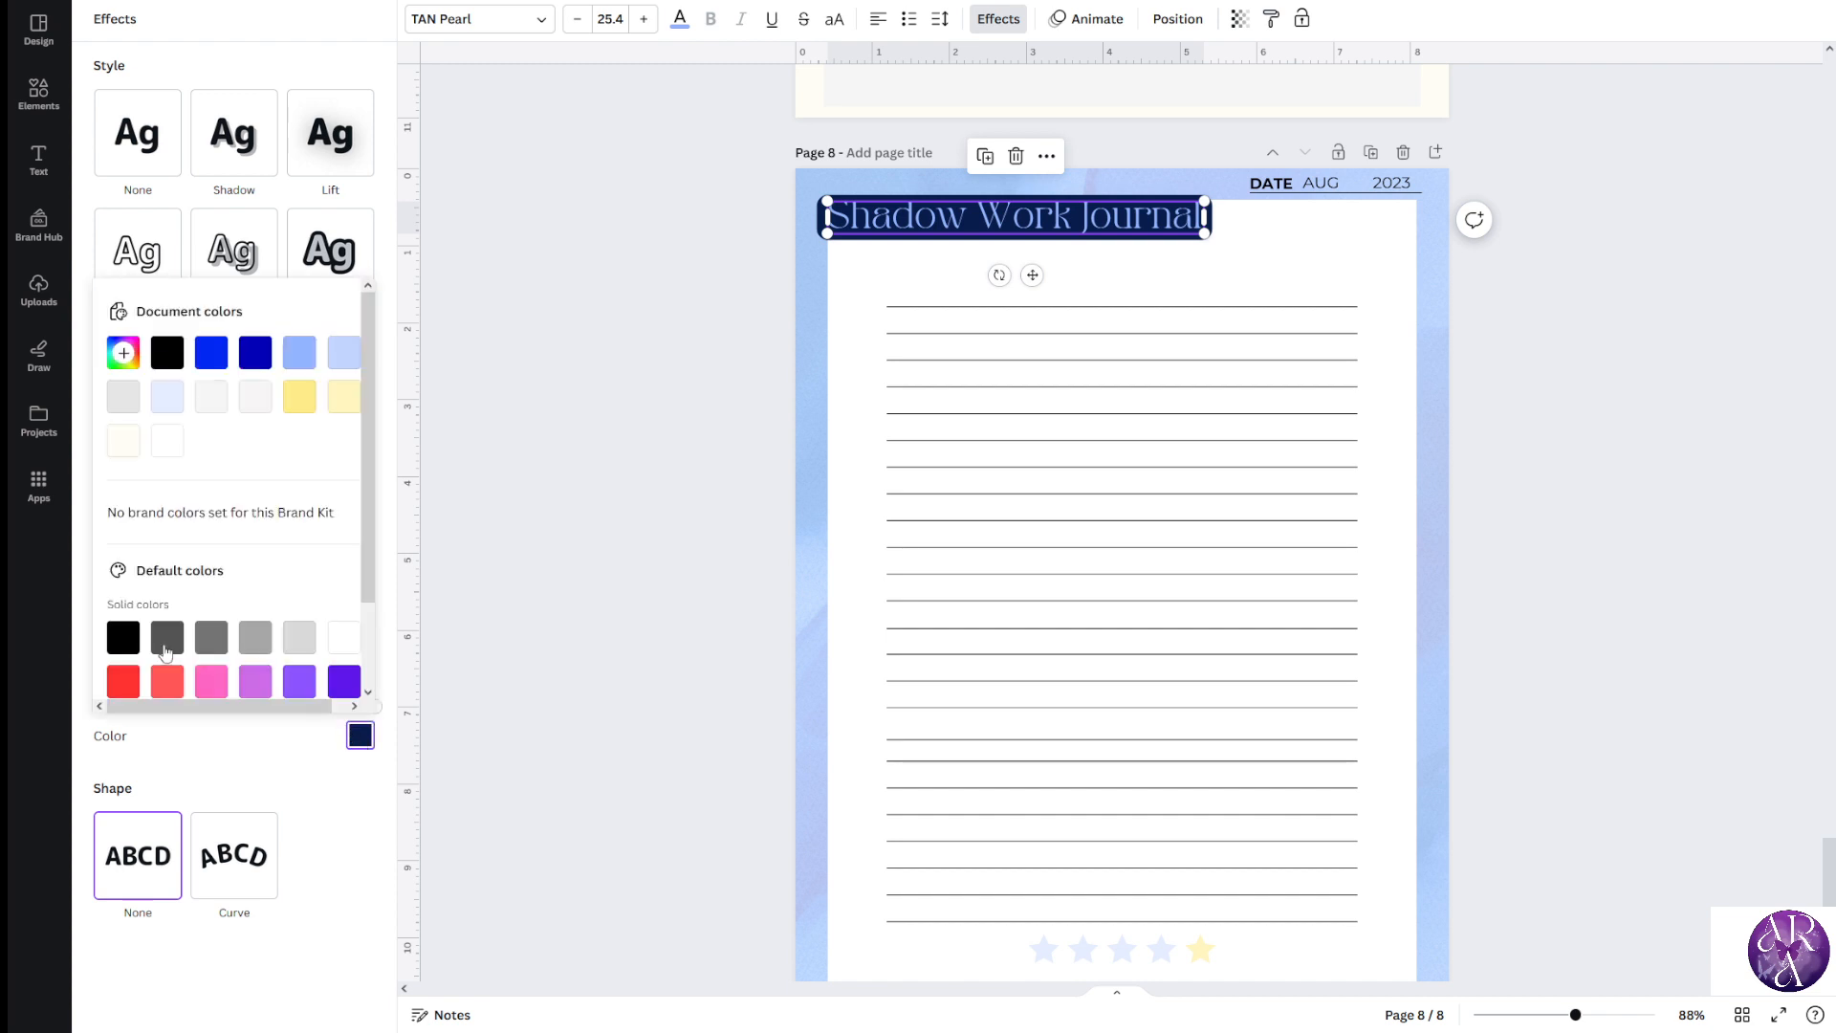
{"action": "left_click", "coordinate": [212, 651]}
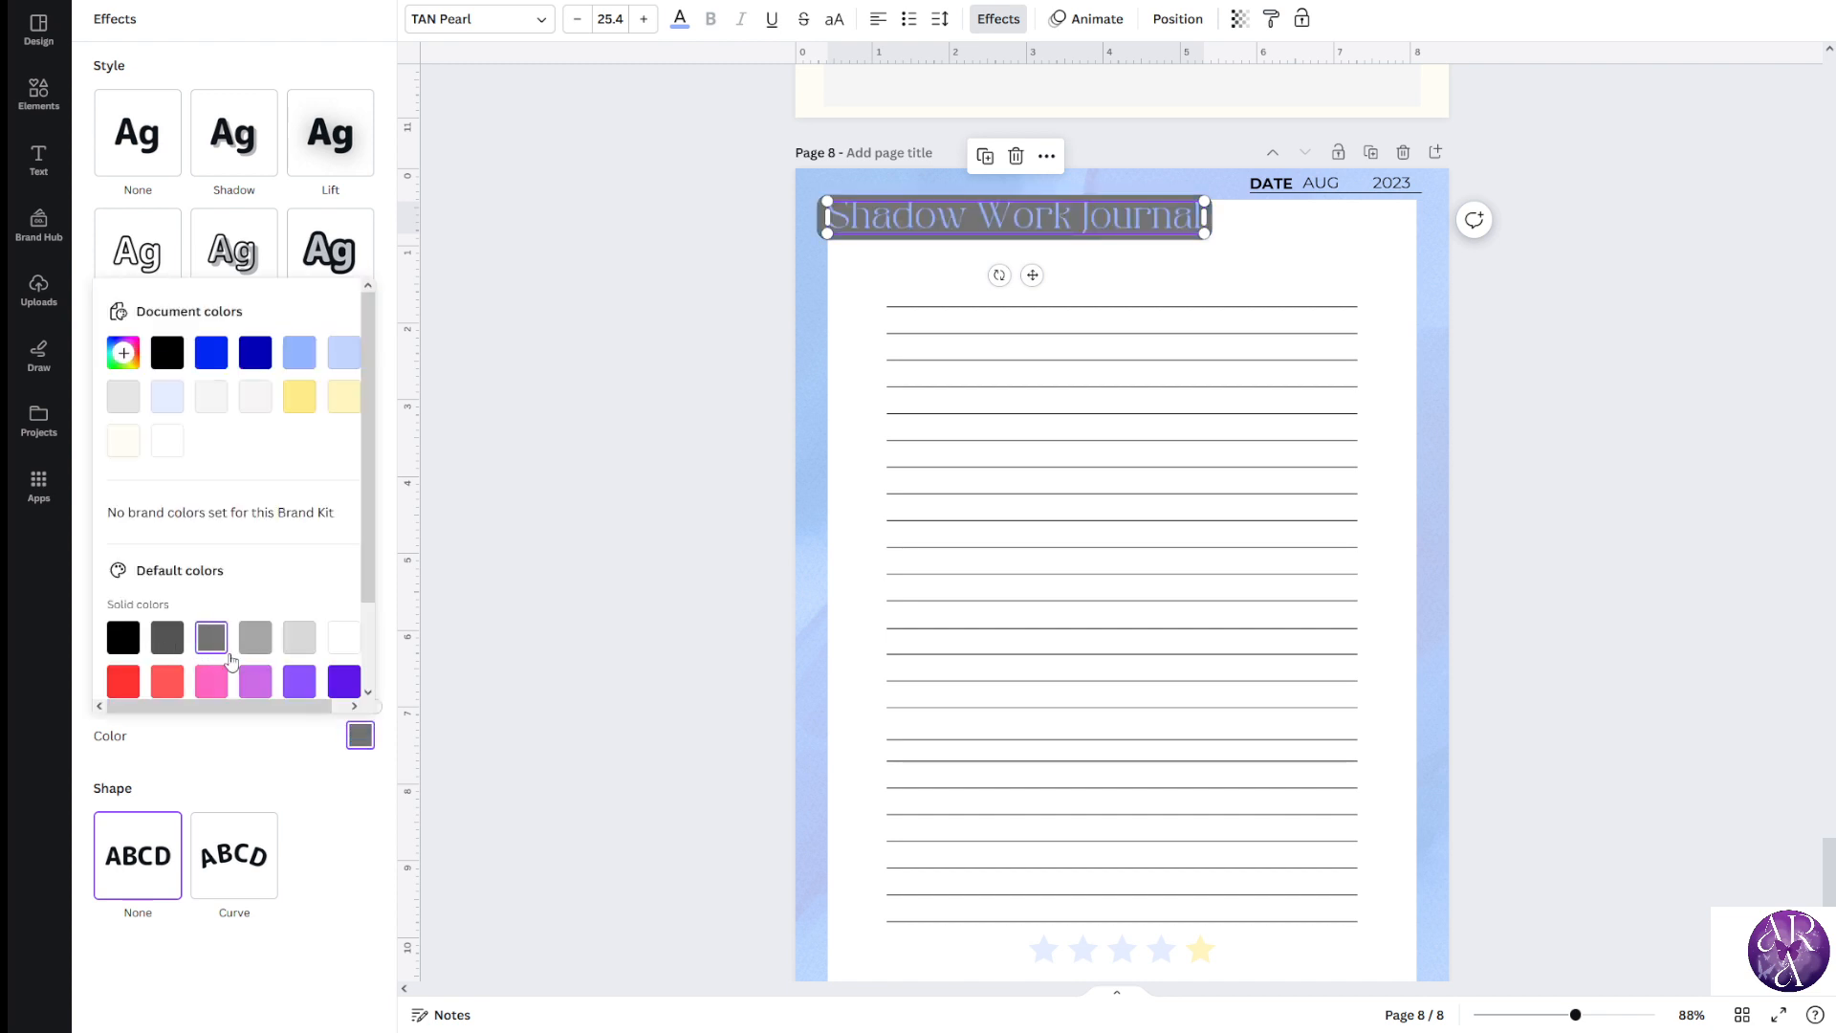
{"action": "left_click", "coordinate": [350, 770]}
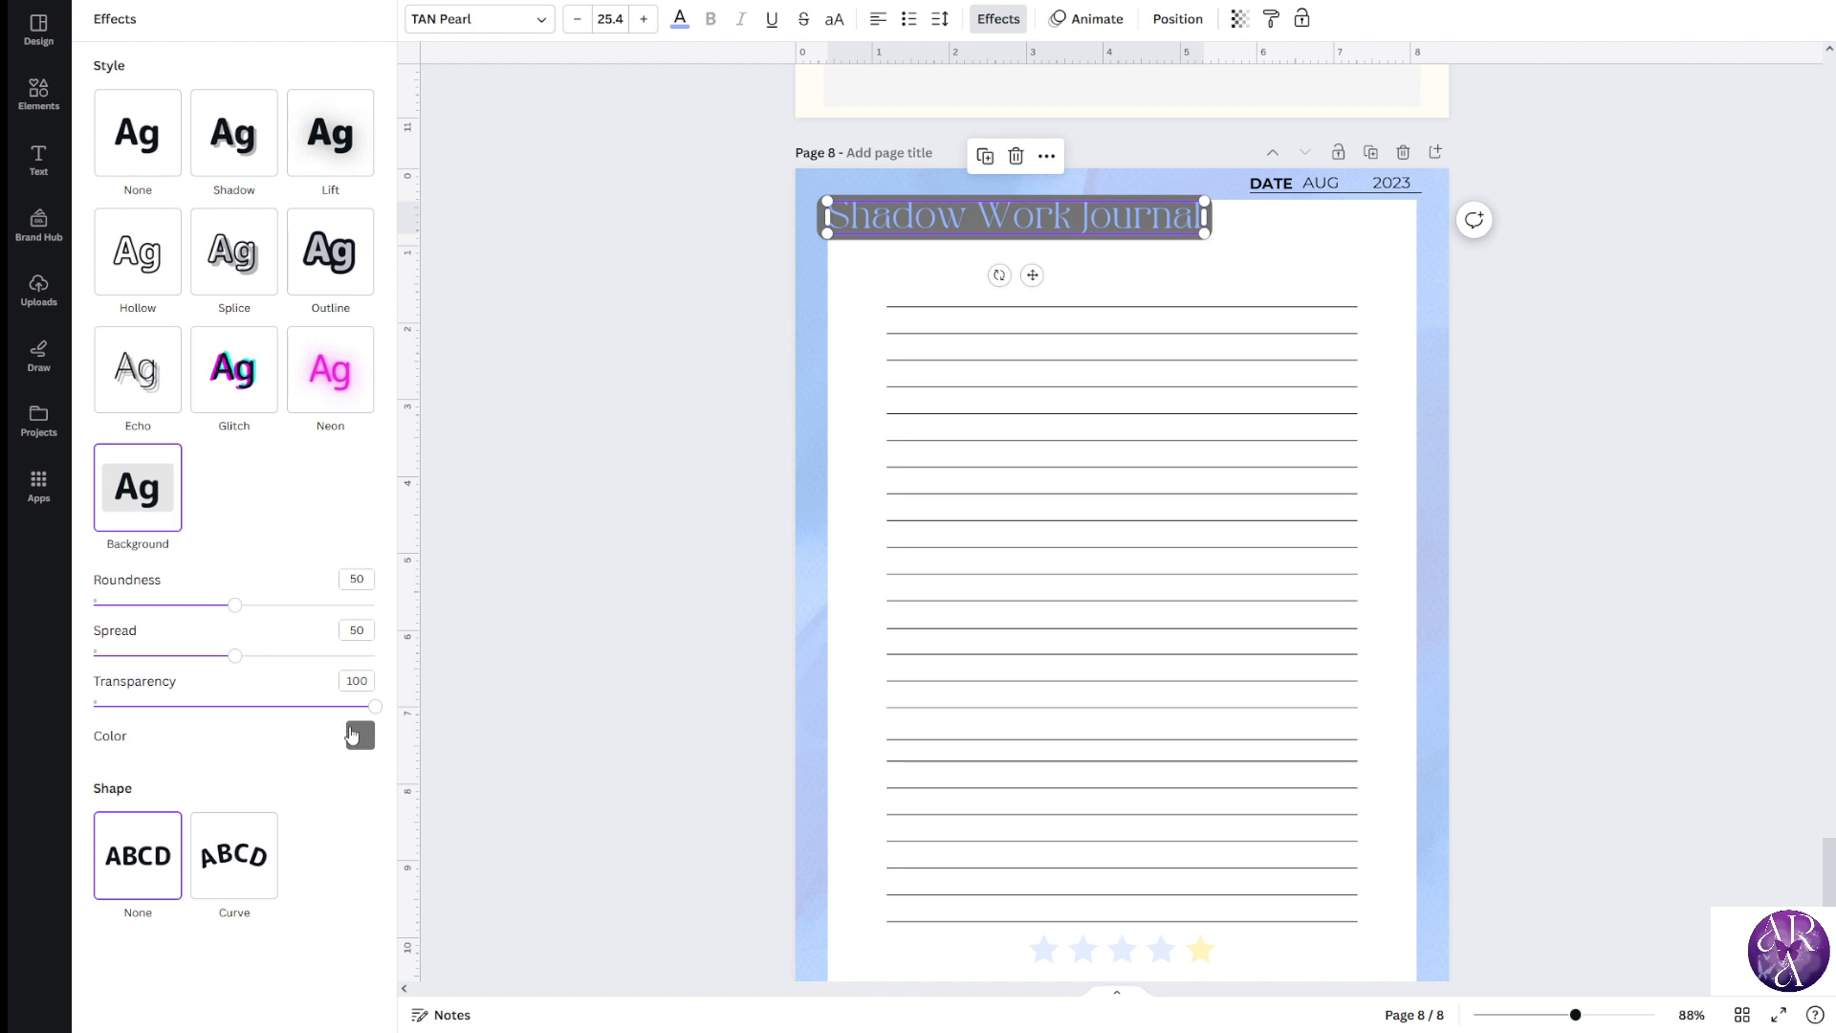
{"action": "left_click", "coordinate": [361, 735]}
{"action": "left_click", "coordinate": [296, 411]}
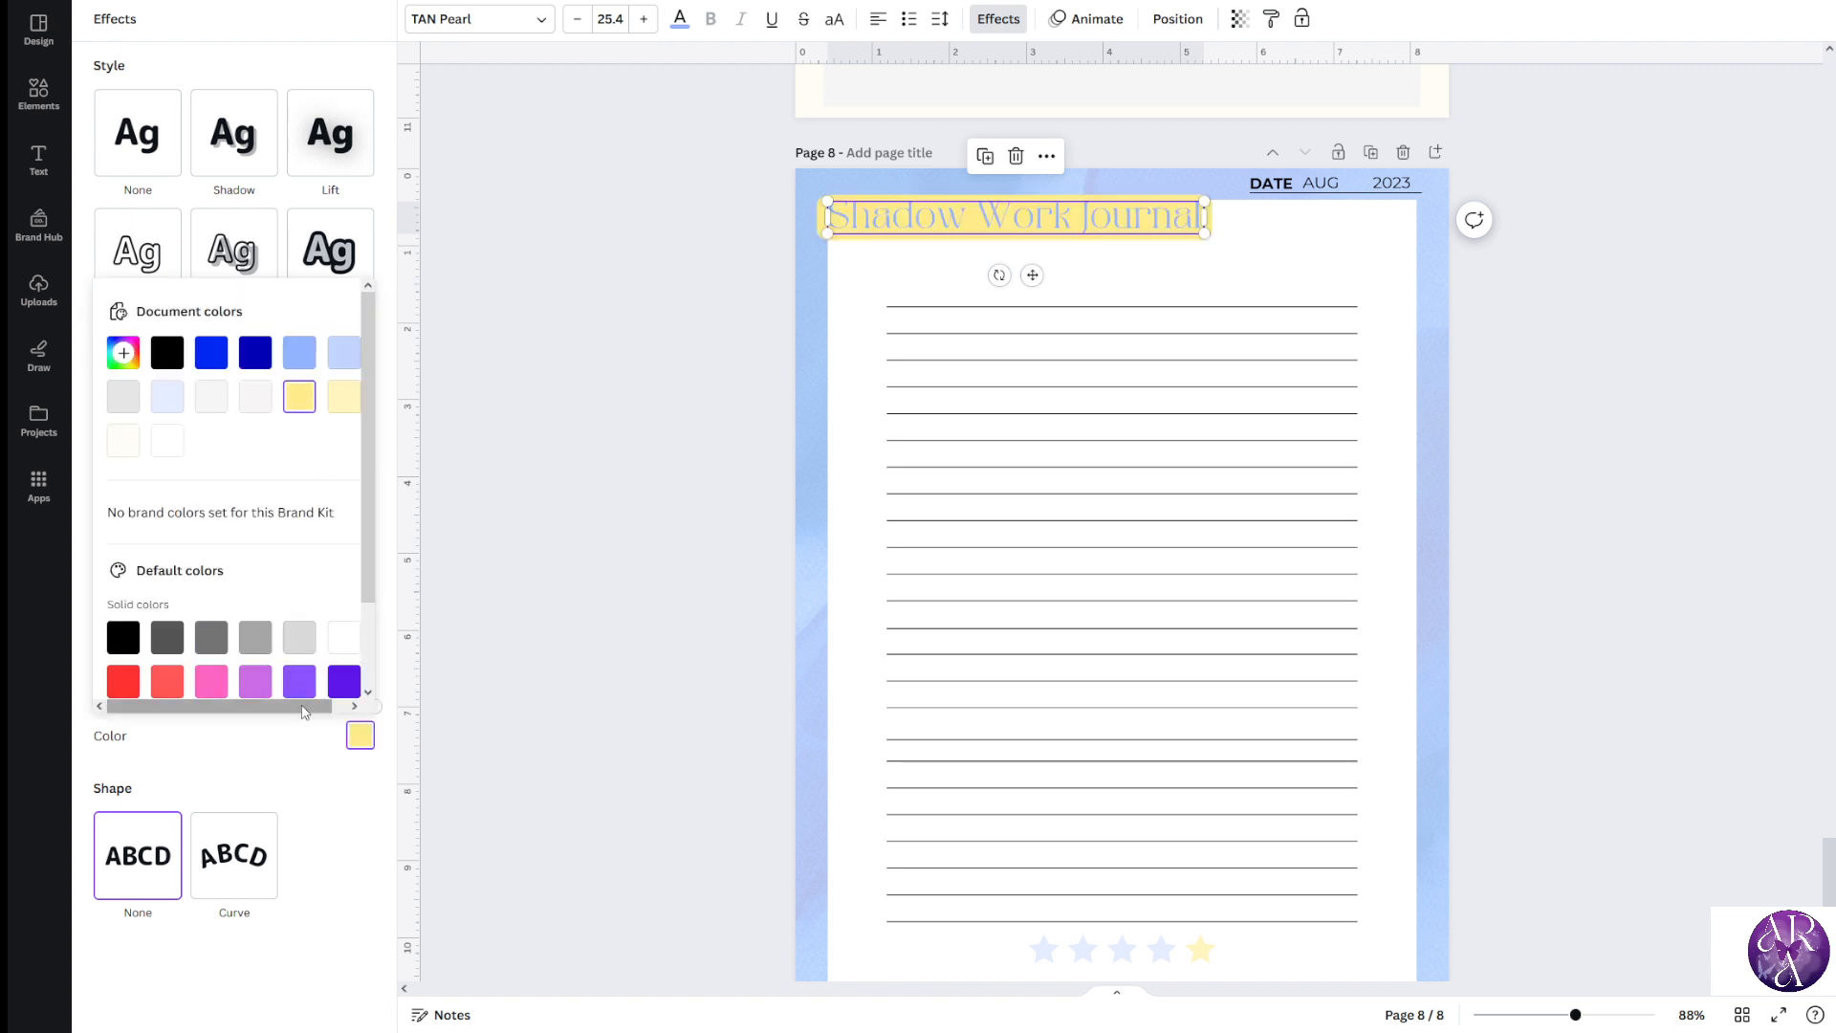
{"action": "left_click", "coordinate": [299, 750]}
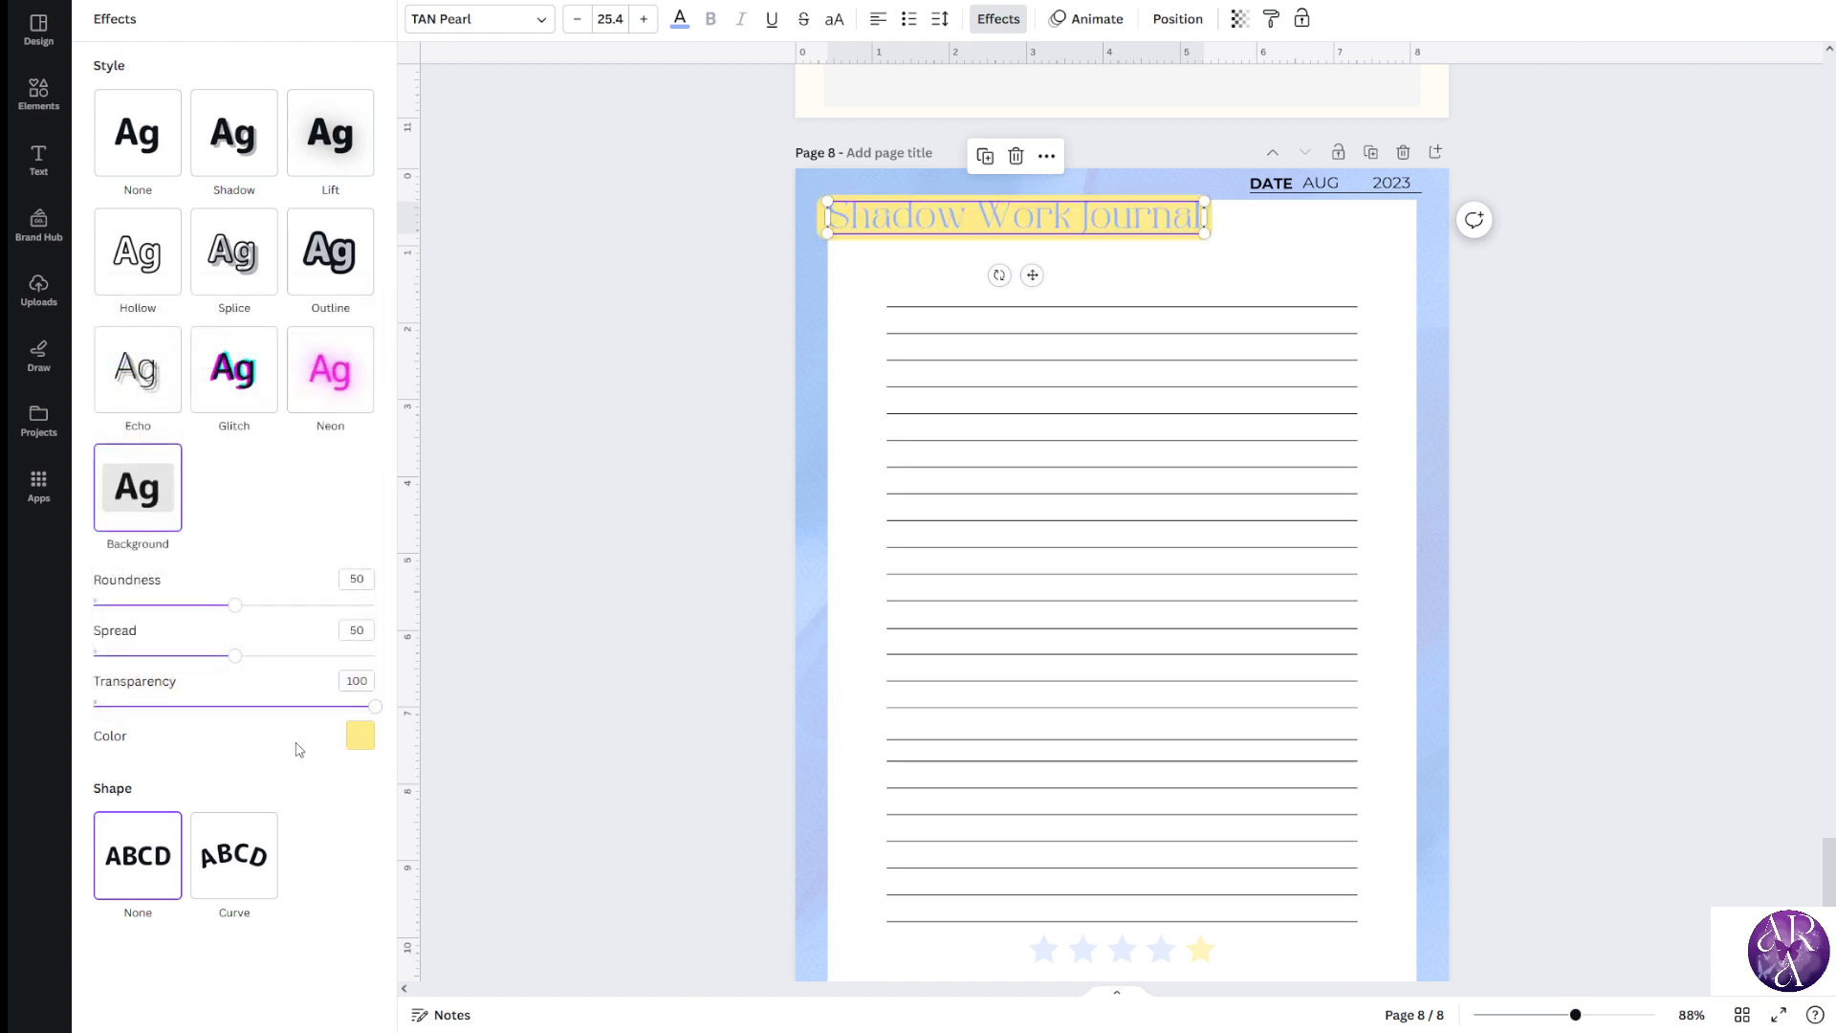
{"action": "left_click", "coordinate": [158, 504]}
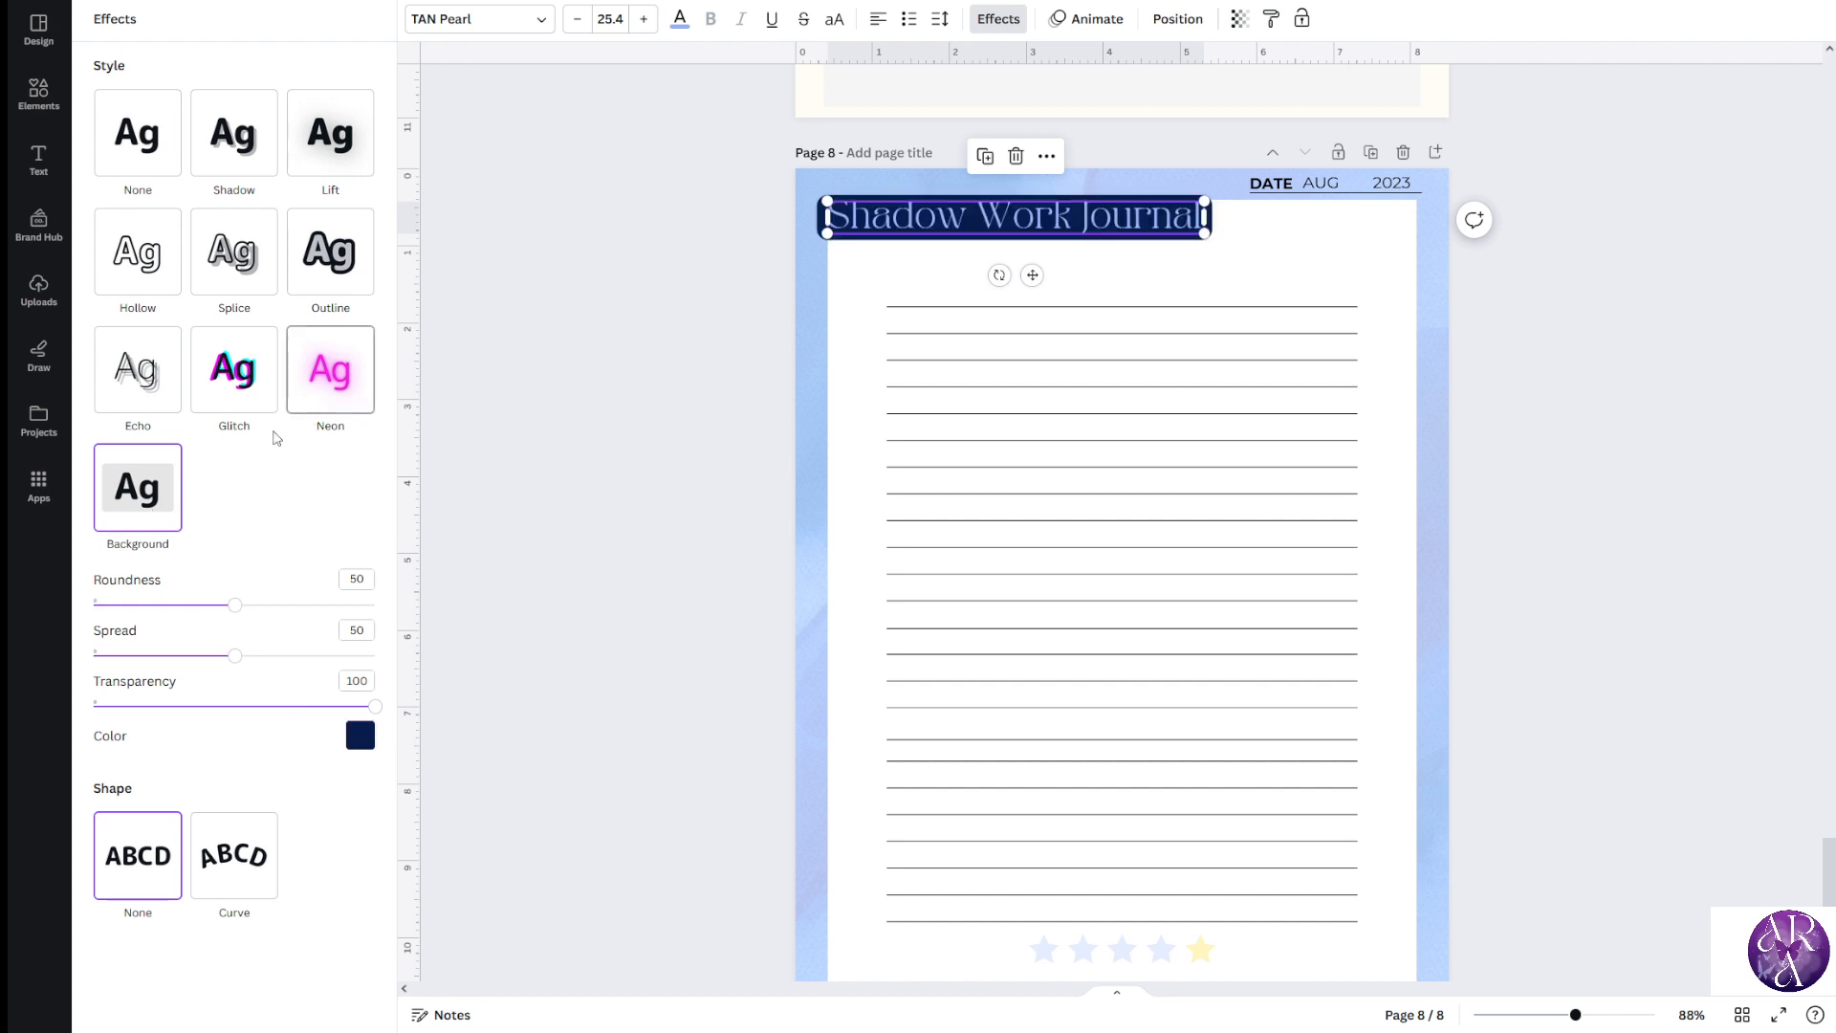
{"action": "left_click", "coordinate": [138, 143]}
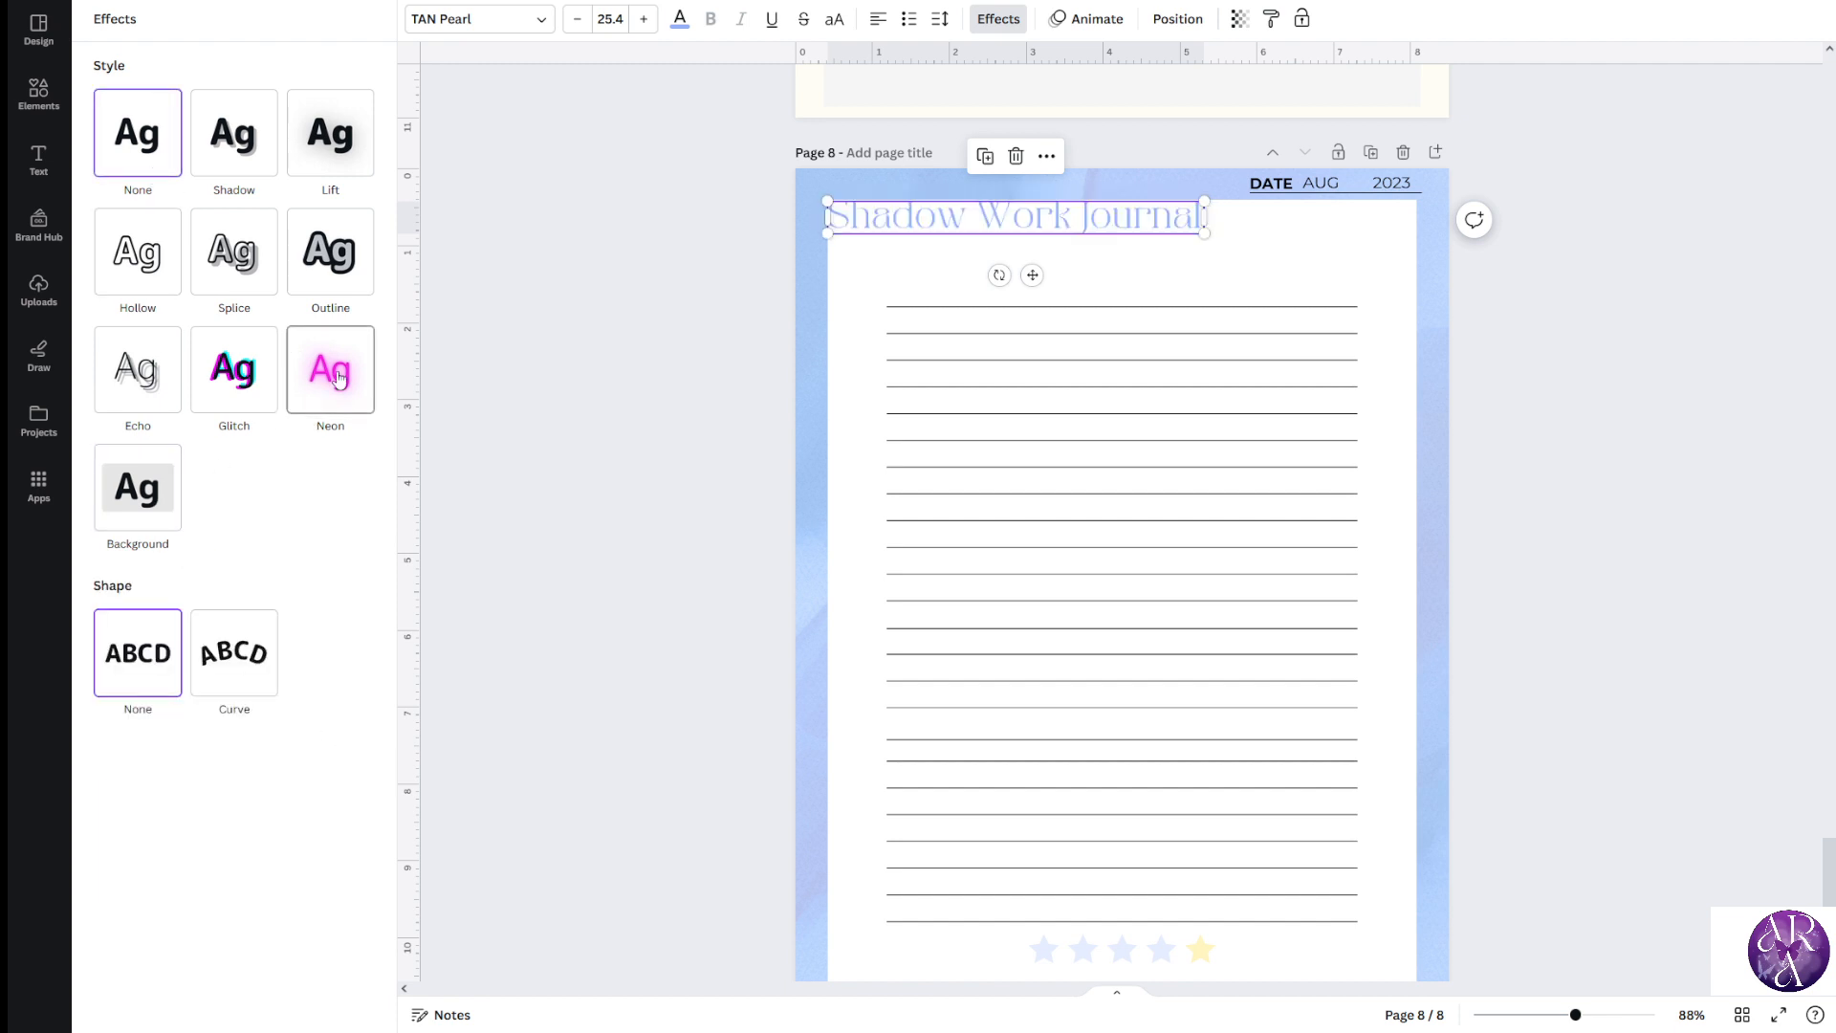
Apply the Neon effect at increased intensity to the "Shadow Work Journal" title and enlarge the title to size 29.5
{"action": "left_click", "coordinate": [340, 378]}
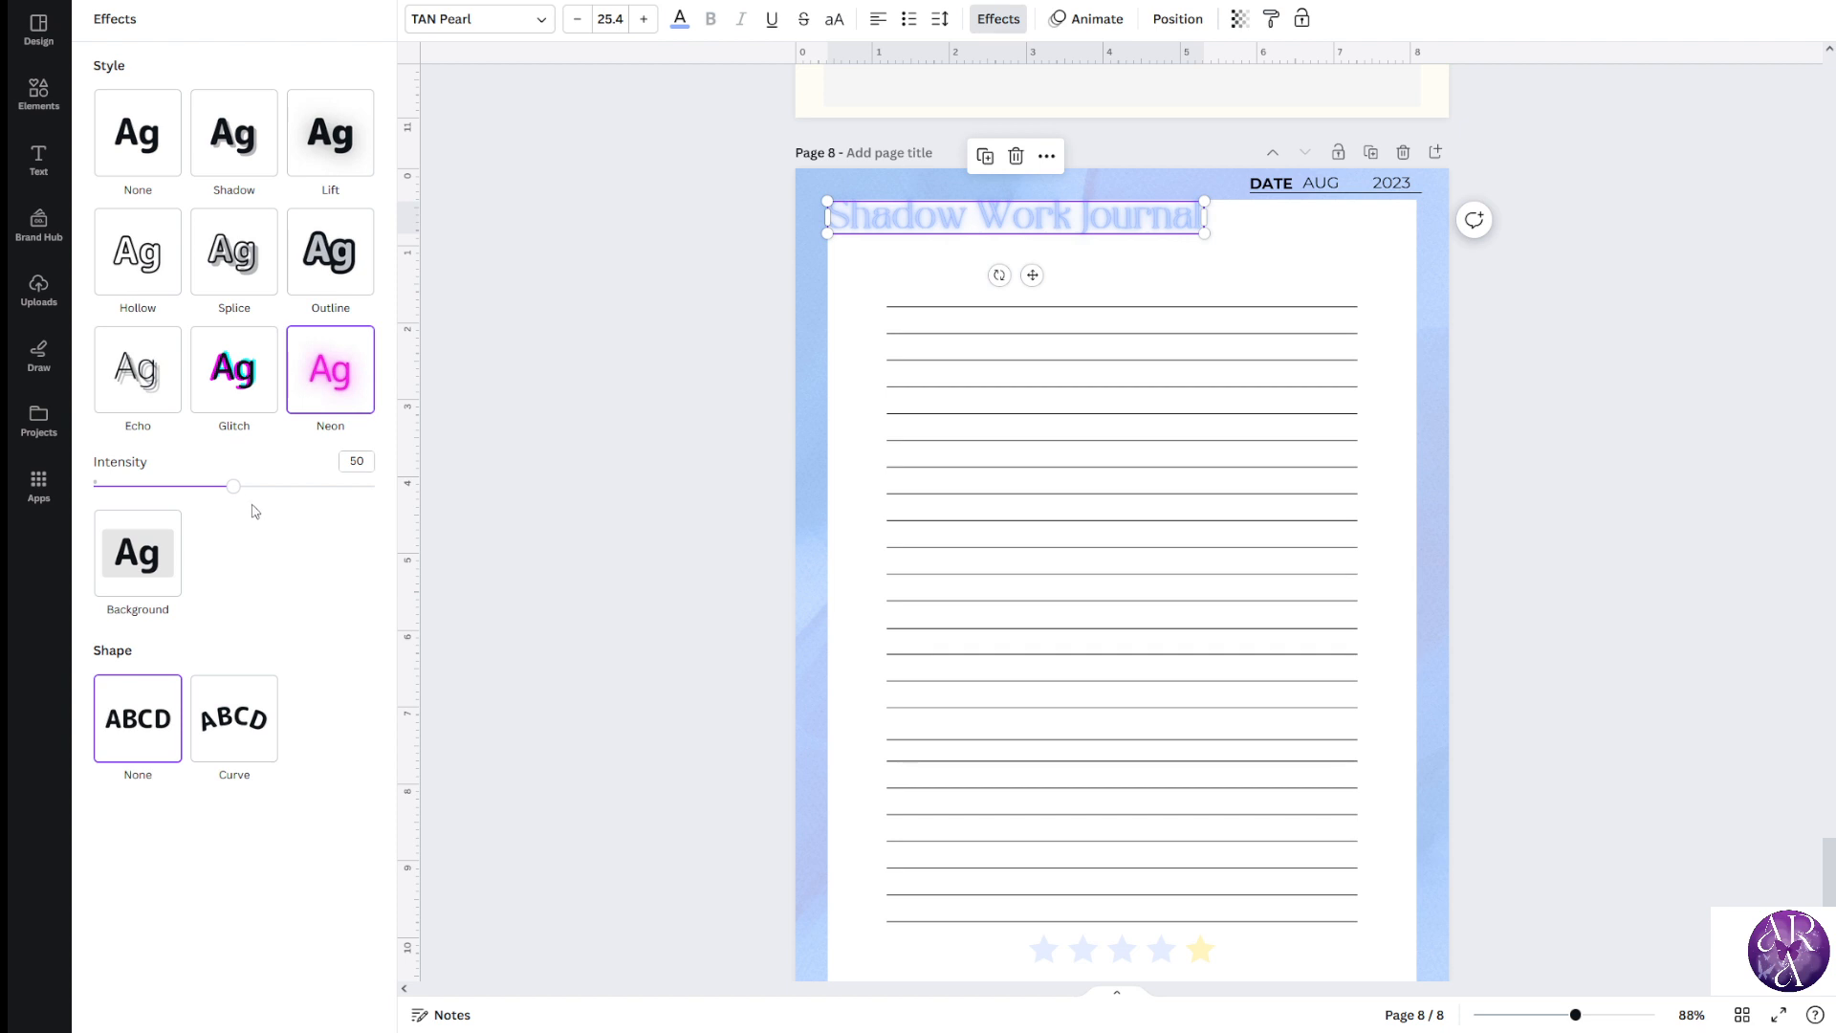
{"action": "left_click_drag", "start_coordinate": [233, 490], "coordinate": [456, 509]}
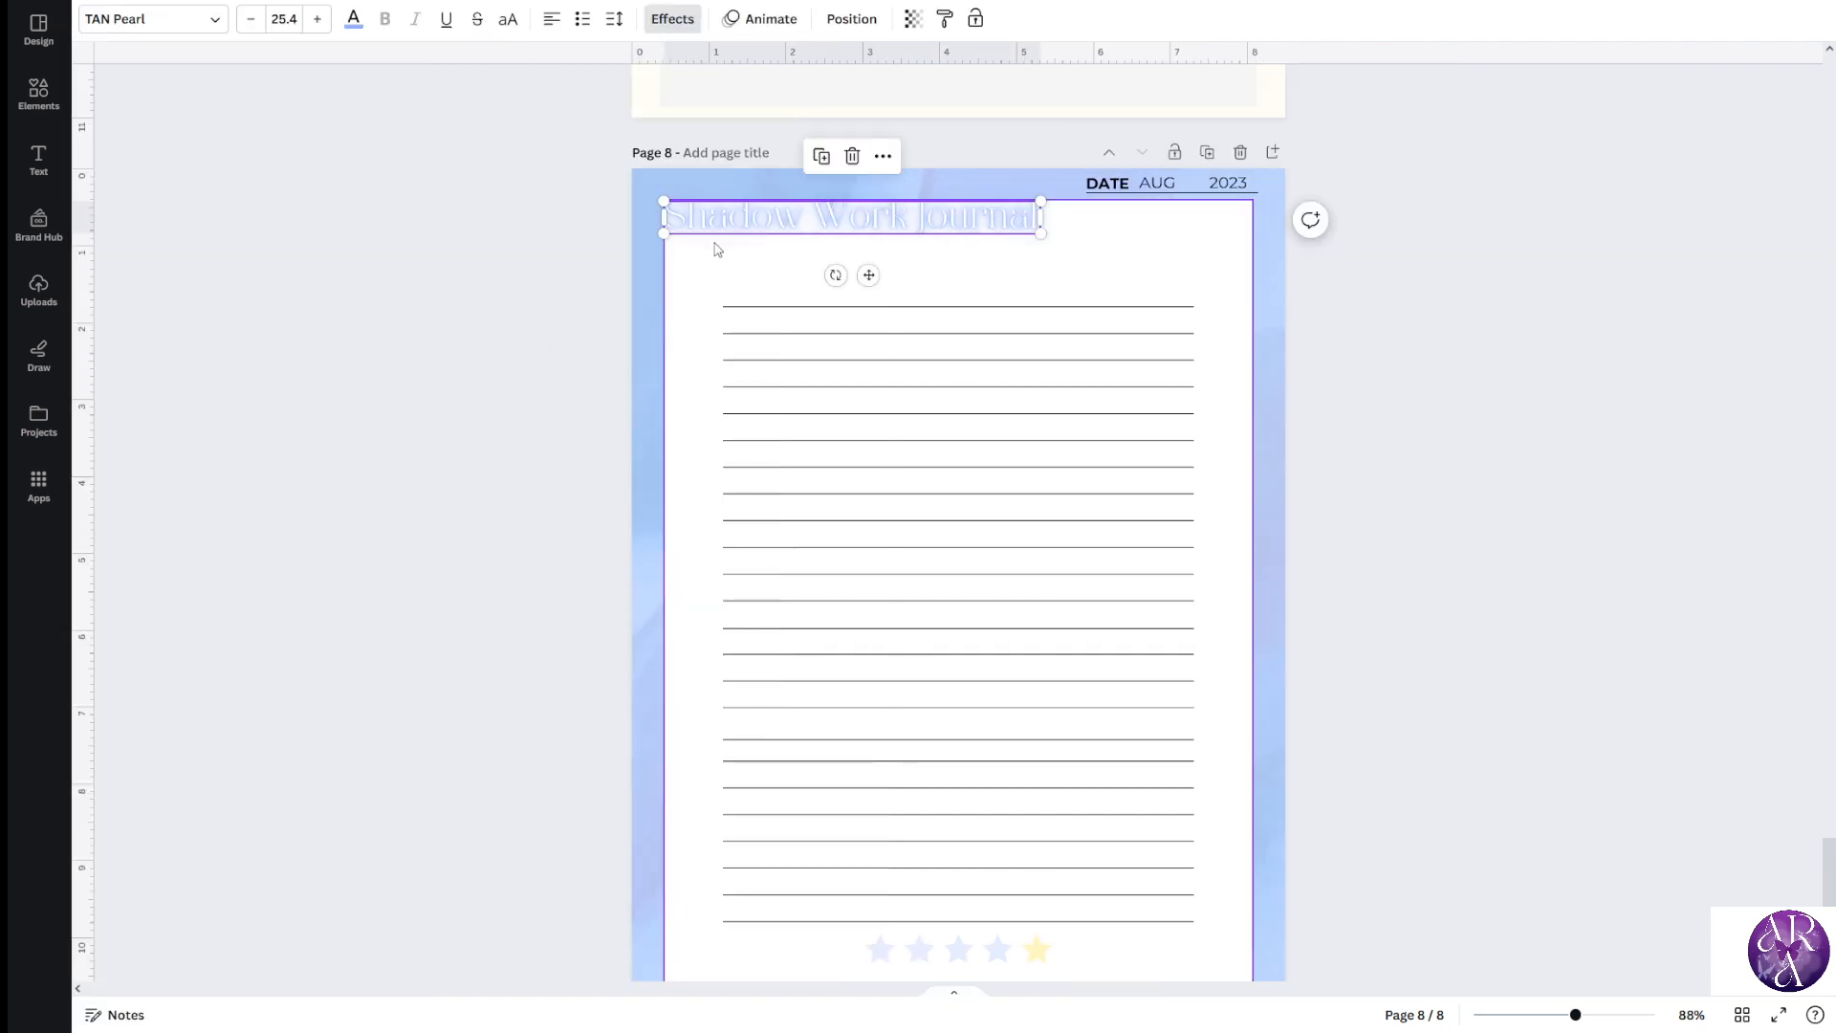
{"action": "left_click_drag", "start_coordinate": [727, 229], "coordinate": [726, 243]}
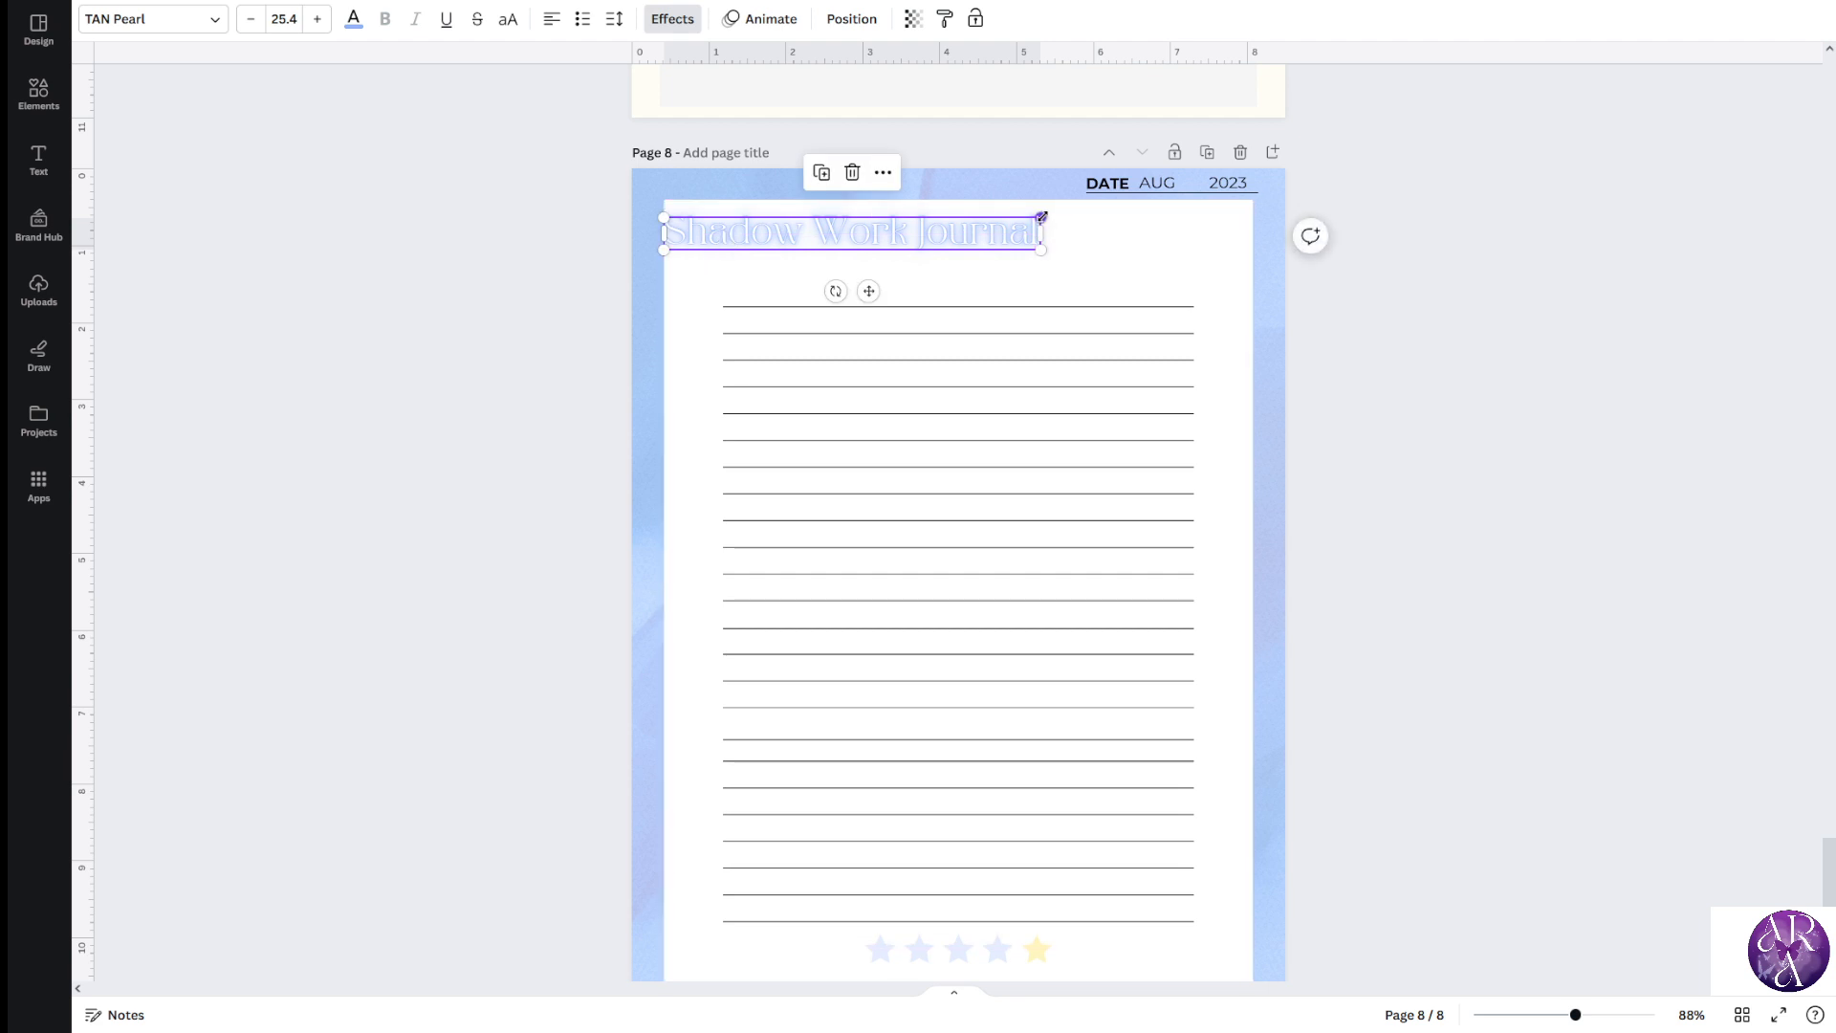
{"action": "left_click_drag", "start_coordinate": [1041, 217], "coordinate": [1101, 203]}
{"action": "left_click", "coordinate": [345, 398]}
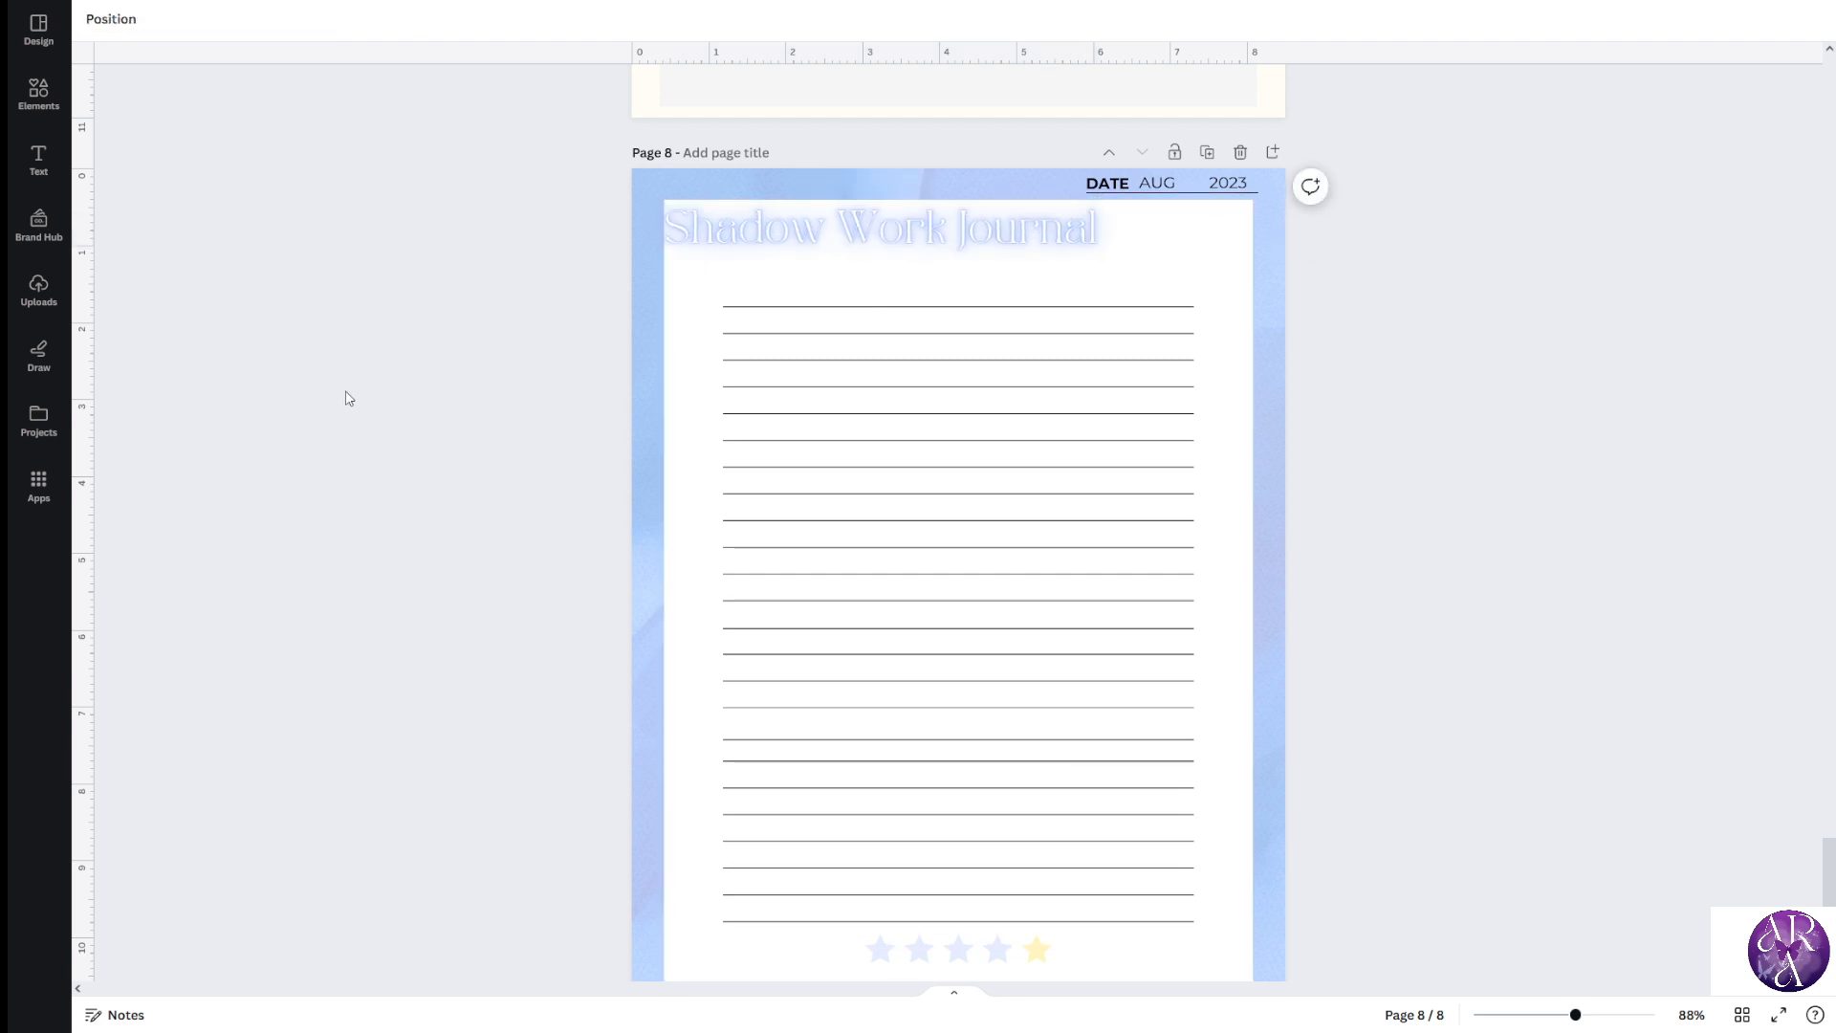
Position the "Shadow Work Journal" title just below the white panel's upper edge, flush with the panel's left edge
{"action": "scroll", "coordinate": [386, 459], "scroll_direction": "up", "scroll_amount": 1}
{"action": "scroll", "coordinate": [409, 449], "scroll_direction": "up", "scroll_amount": 5, "text": "ctrl"}
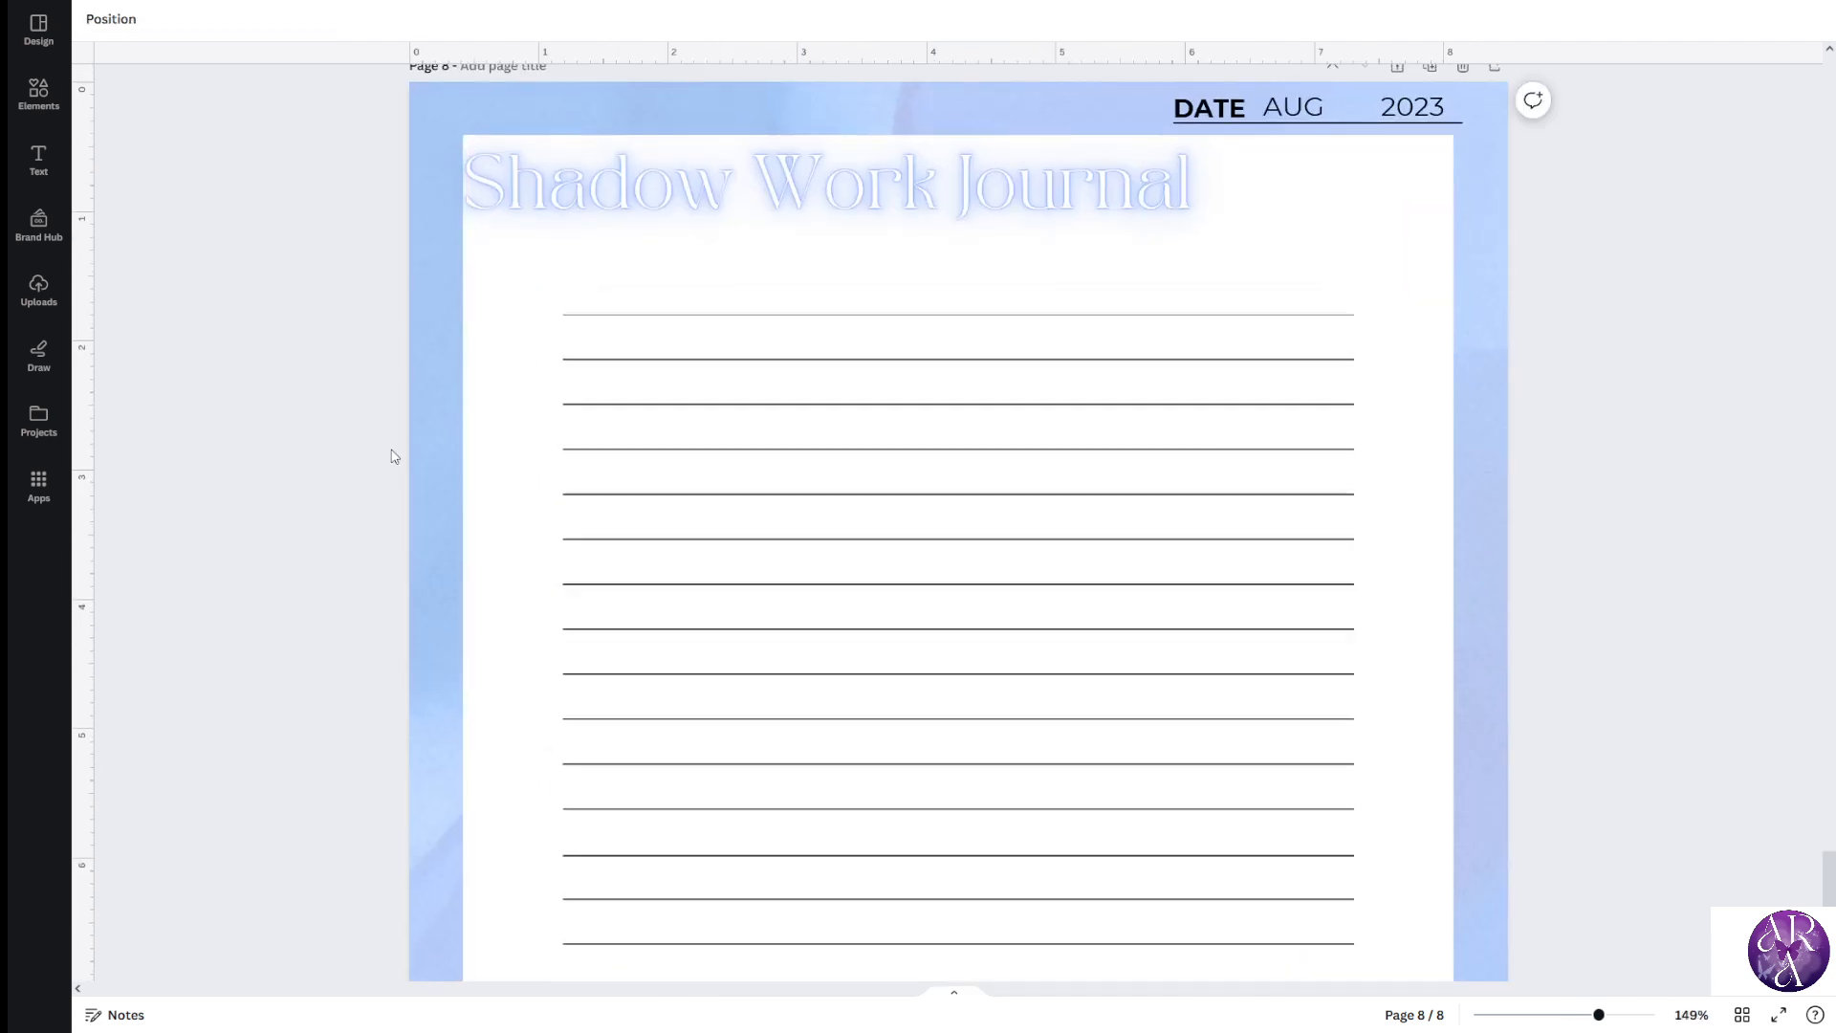
{"action": "left_click", "coordinate": [569, 257]}
{"action": "left_click_drag", "start_coordinate": [568, 257], "coordinate": [560, 246]}
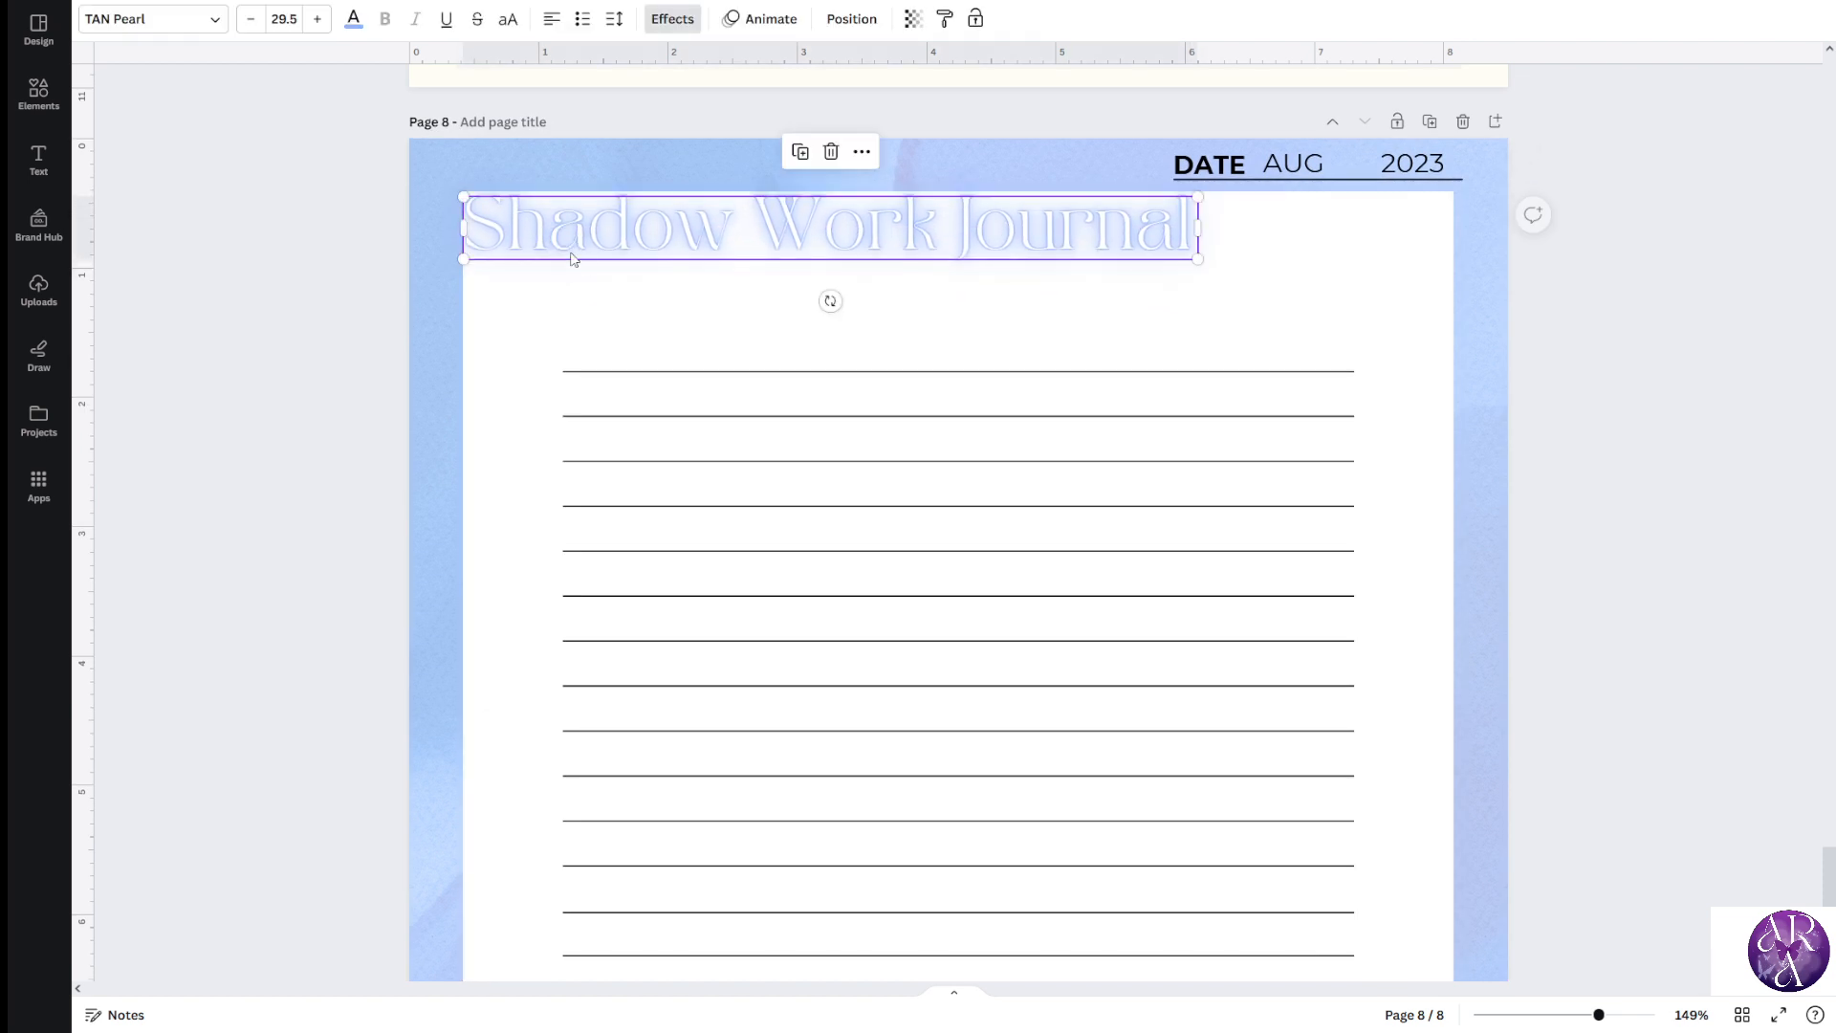
{"action": "mouse_move", "coordinate": [759, 205]}
{"action": "left_mouse_down"}
{"action": "mouse_move", "coordinate": [772, 217]}
{"action": "mouse_move", "coordinate": [760, 204]}
{"action": "left_mouse_up"}
{"action": "left_click", "coordinate": [339, 325]}
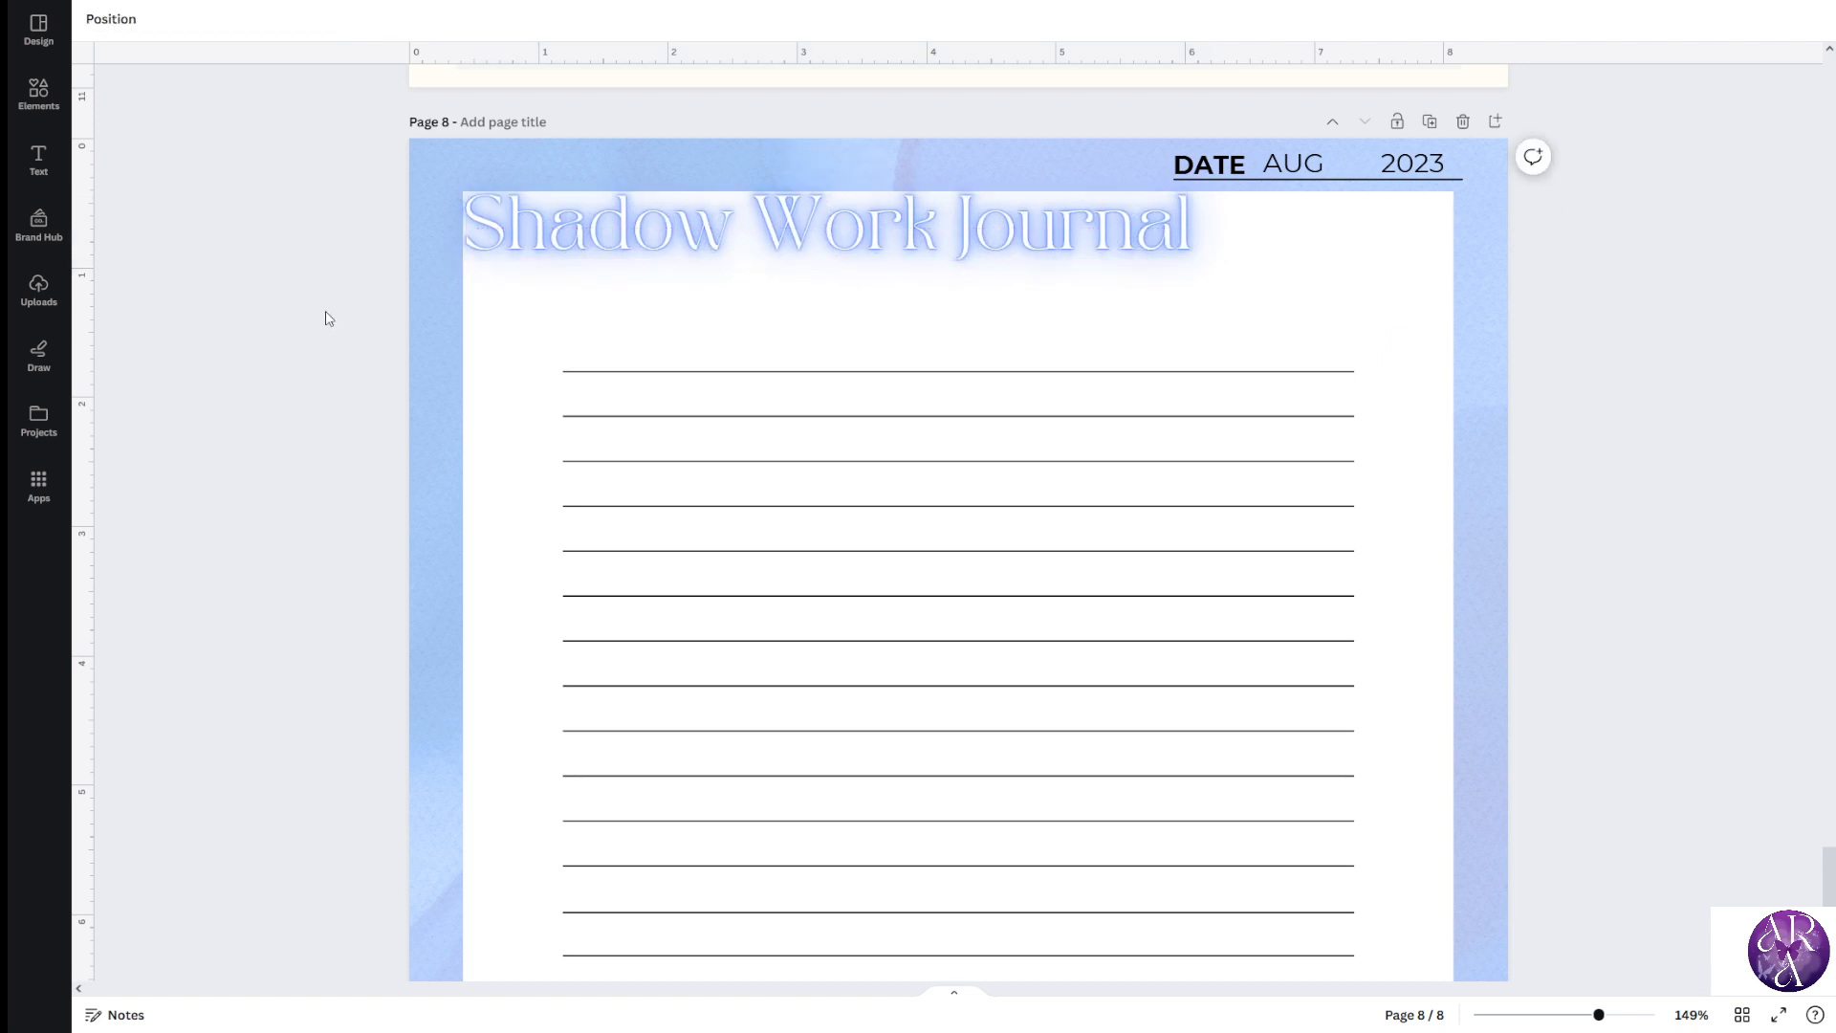
{"action": "scroll", "coordinate": [328, 319], "scroll_direction": "down", "scroll_amount": 2}
{"action": "scroll", "coordinate": [334, 314], "scroll_direction": "up", "scroll_amount": 2}
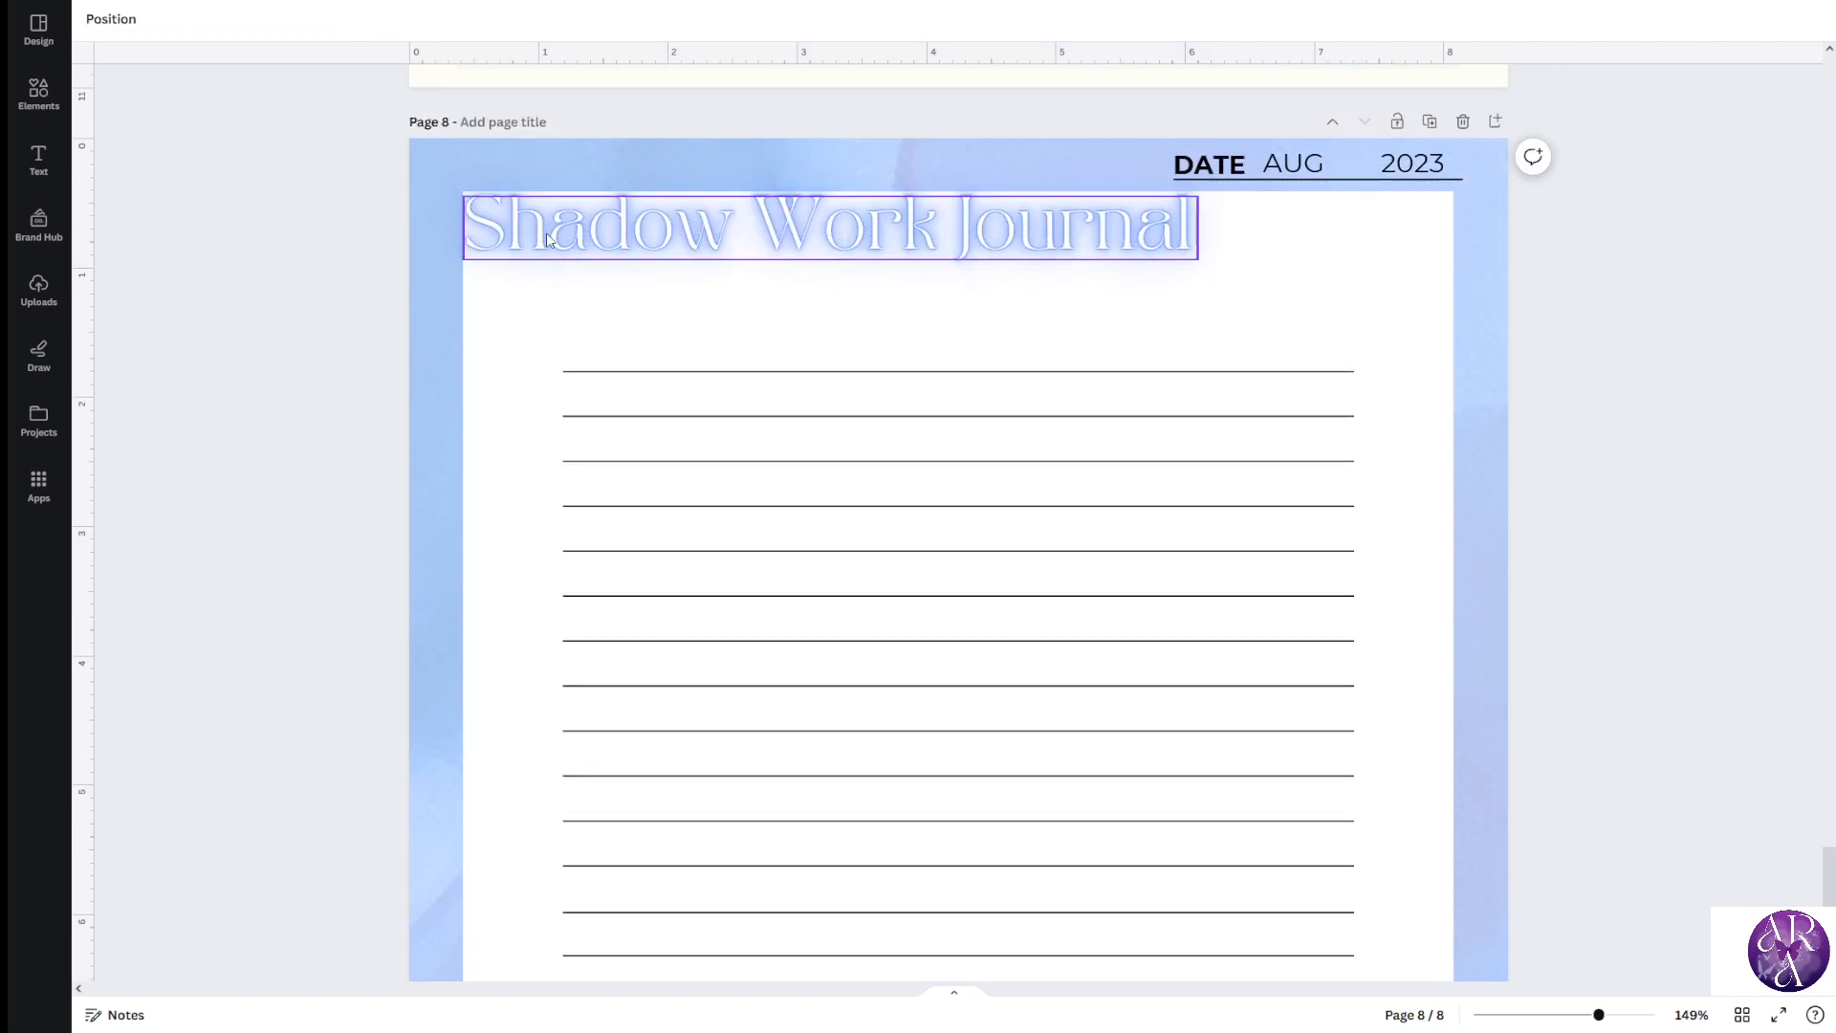
{"action": "left_click", "coordinate": [548, 241]}
{"action": "left_click_drag", "start_coordinate": [795, 220], "coordinate": [795, 233]}
{"action": "scroll", "coordinate": [1530, 483], "scroll_direction": "down", "scroll_amount": 5}
{"action": "left_click", "coordinate": [1091, 587]}
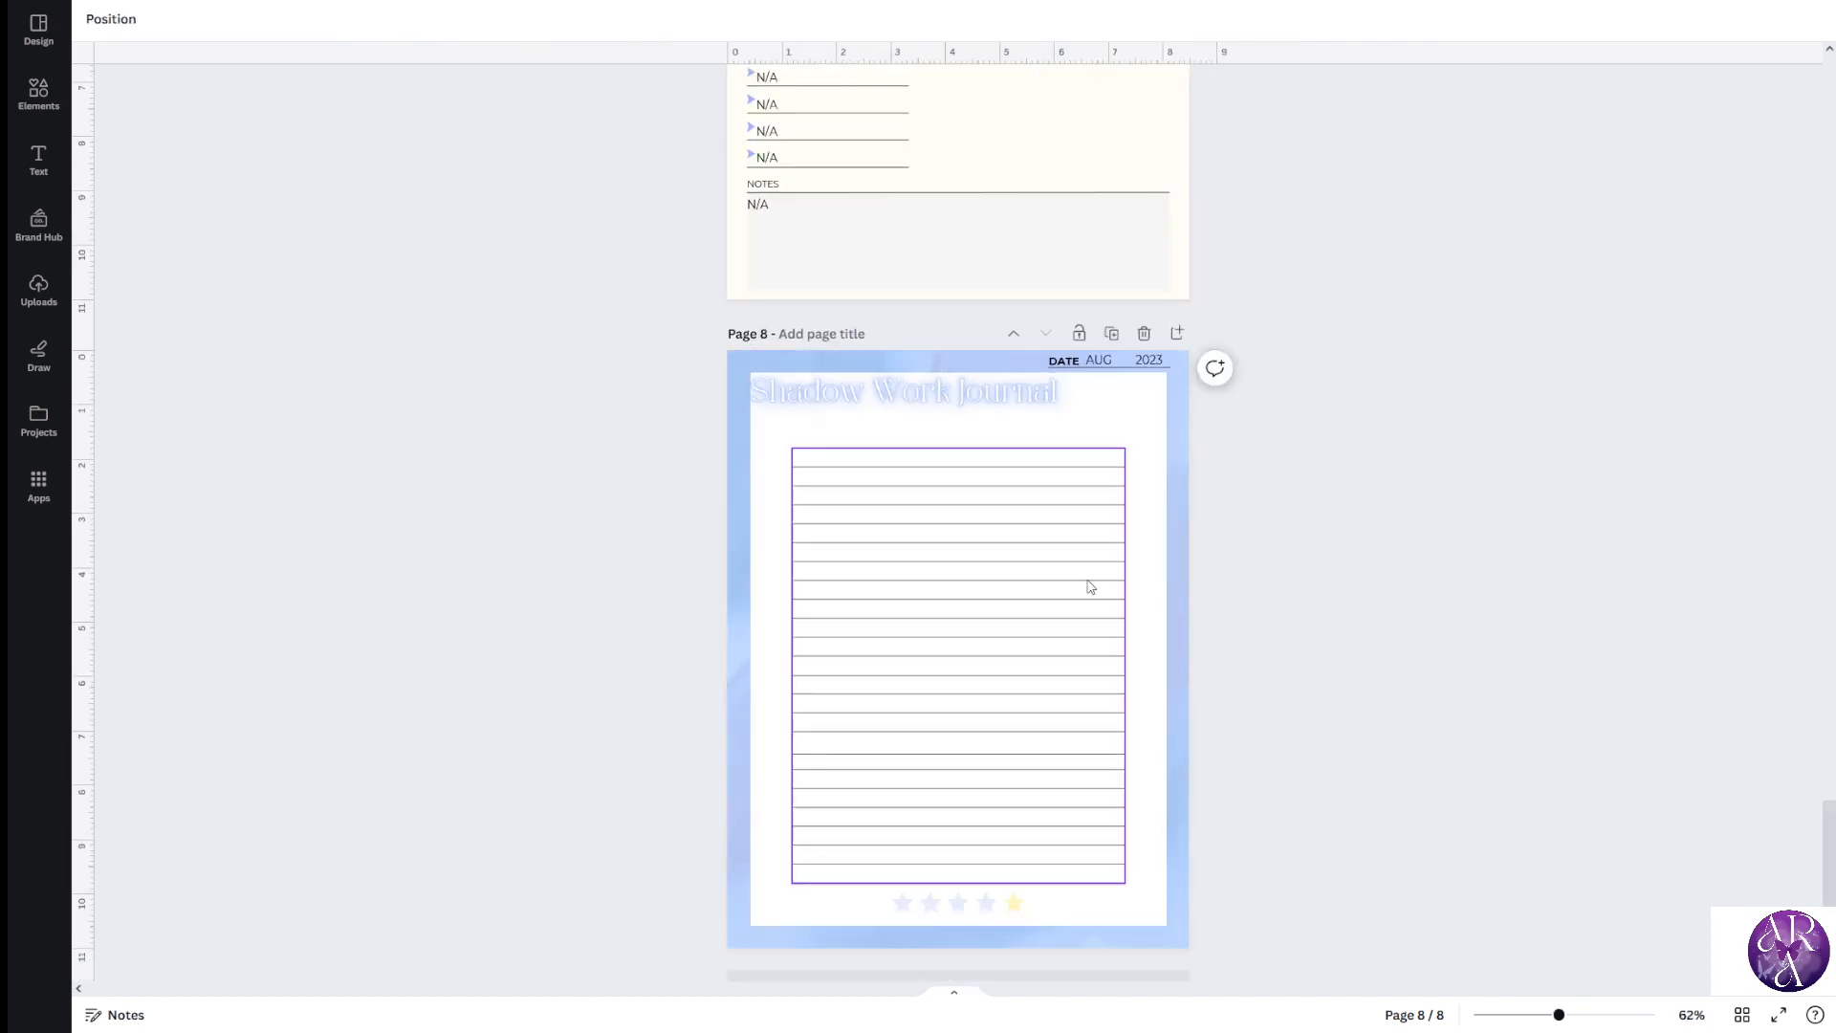
Try the Splice and Outline effects on the "Shadow Work Journal" title, with the outline in yellow, bright blue and white
{"action": "scroll", "coordinate": [1078, 591], "scroll_direction": "up", "scroll_amount": 1}
{"action": "scroll", "coordinate": [1067, 612], "scroll_direction": "up", "scroll_amount": 3}
{"action": "scroll", "coordinate": [995, 645], "scroll_direction": "down", "scroll_amount": 3}
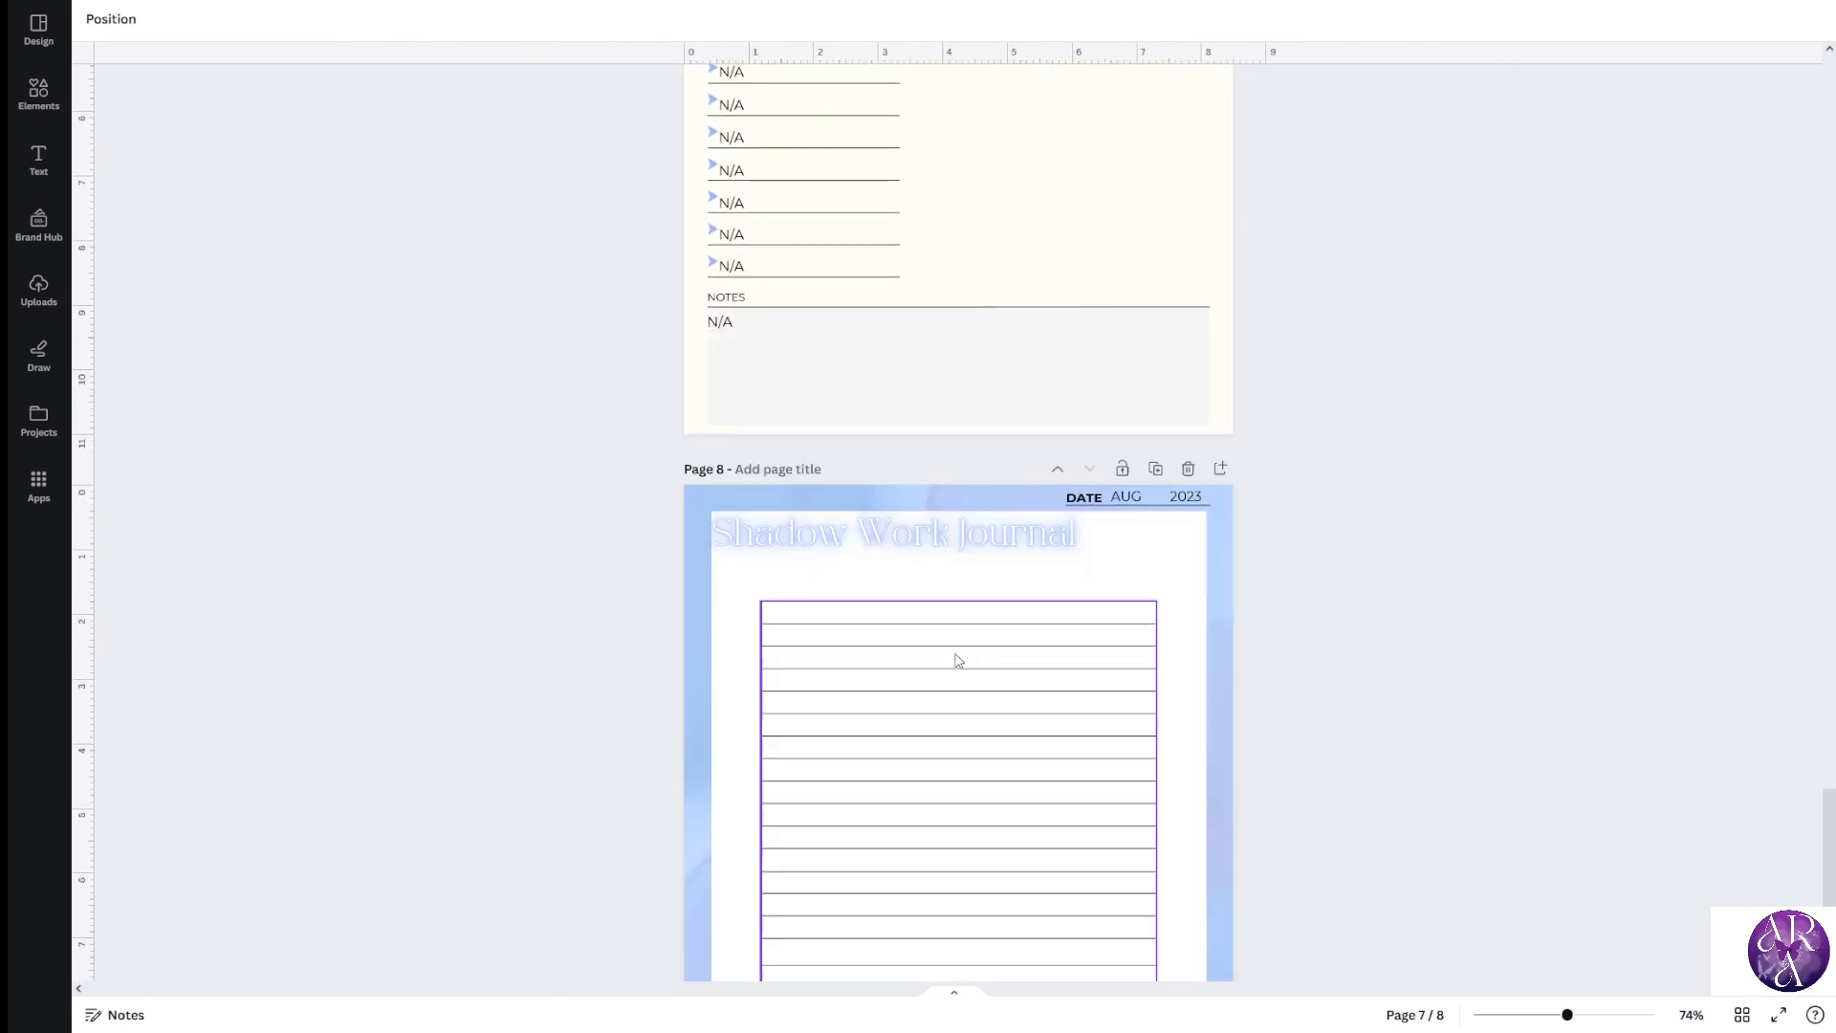
{"action": "left_click", "coordinate": [875, 411]}
{"action": "scroll", "coordinate": [640, 521], "scroll_direction": "down", "scroll_amount": 2}
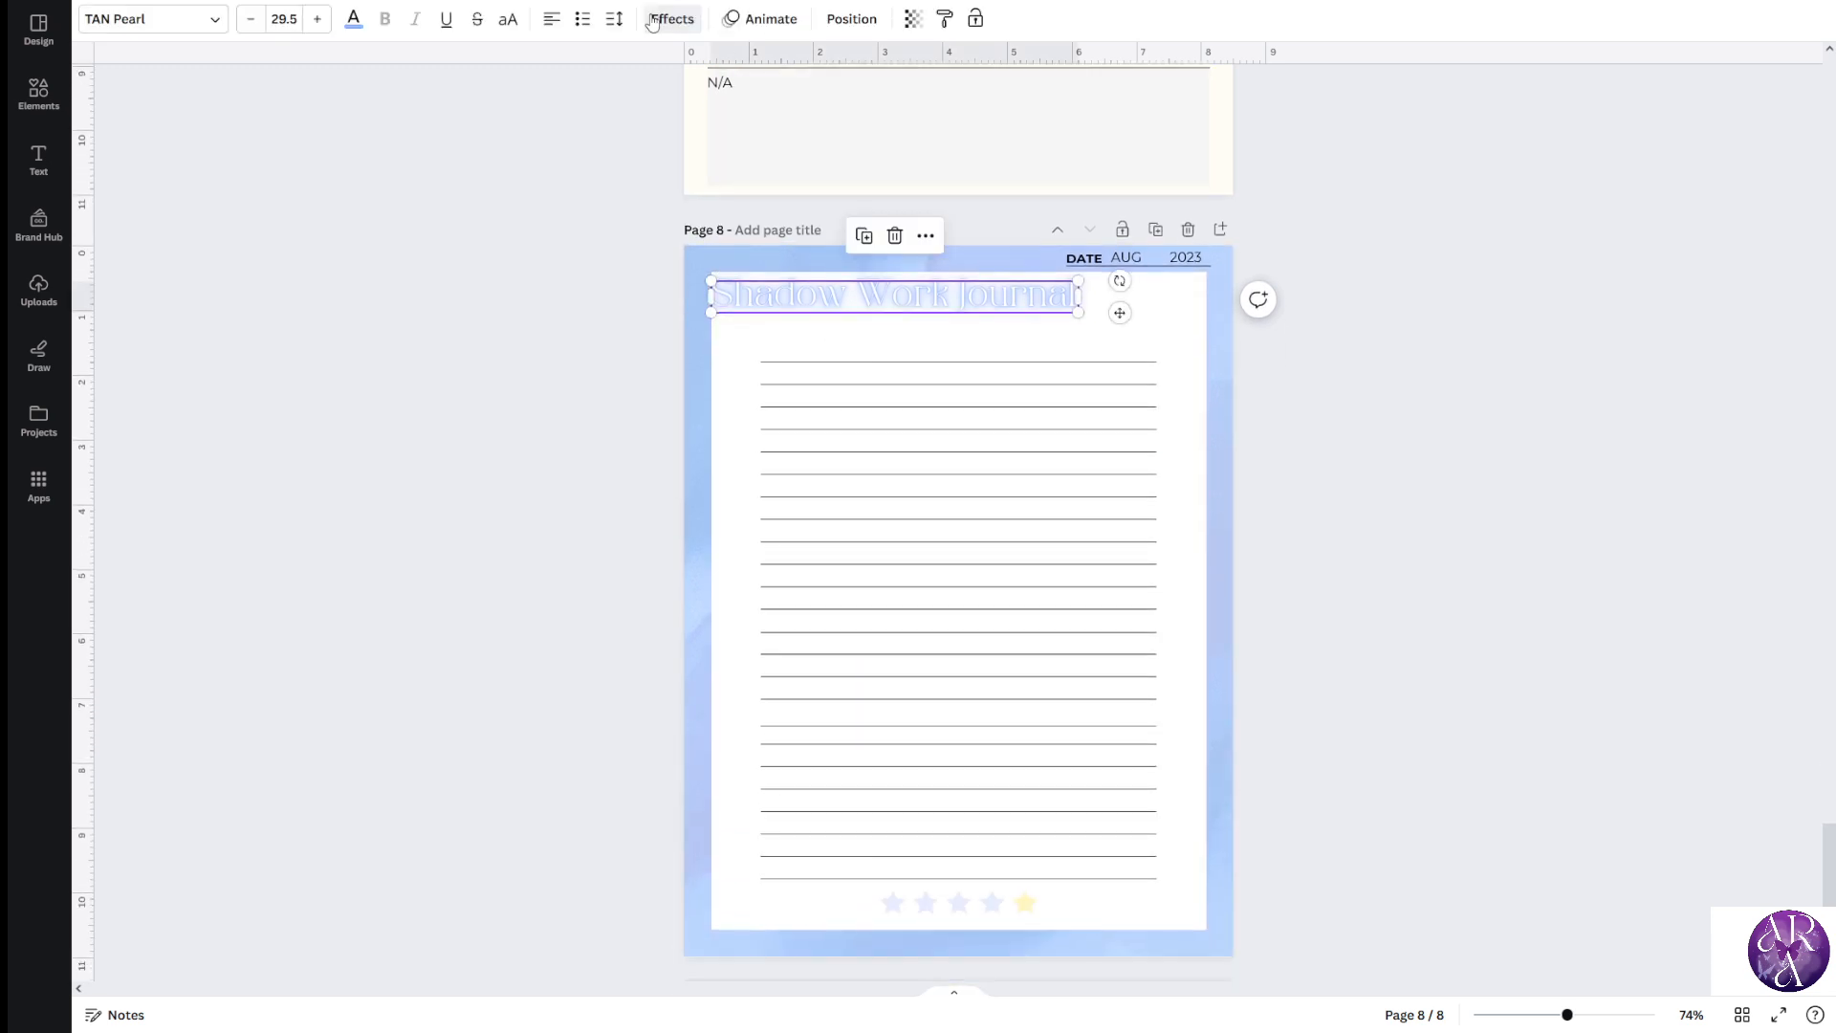
{"action": "left_click", "coordinate": [669, 18]}
{"action": "left_click", "coordinate": [254, 257]}
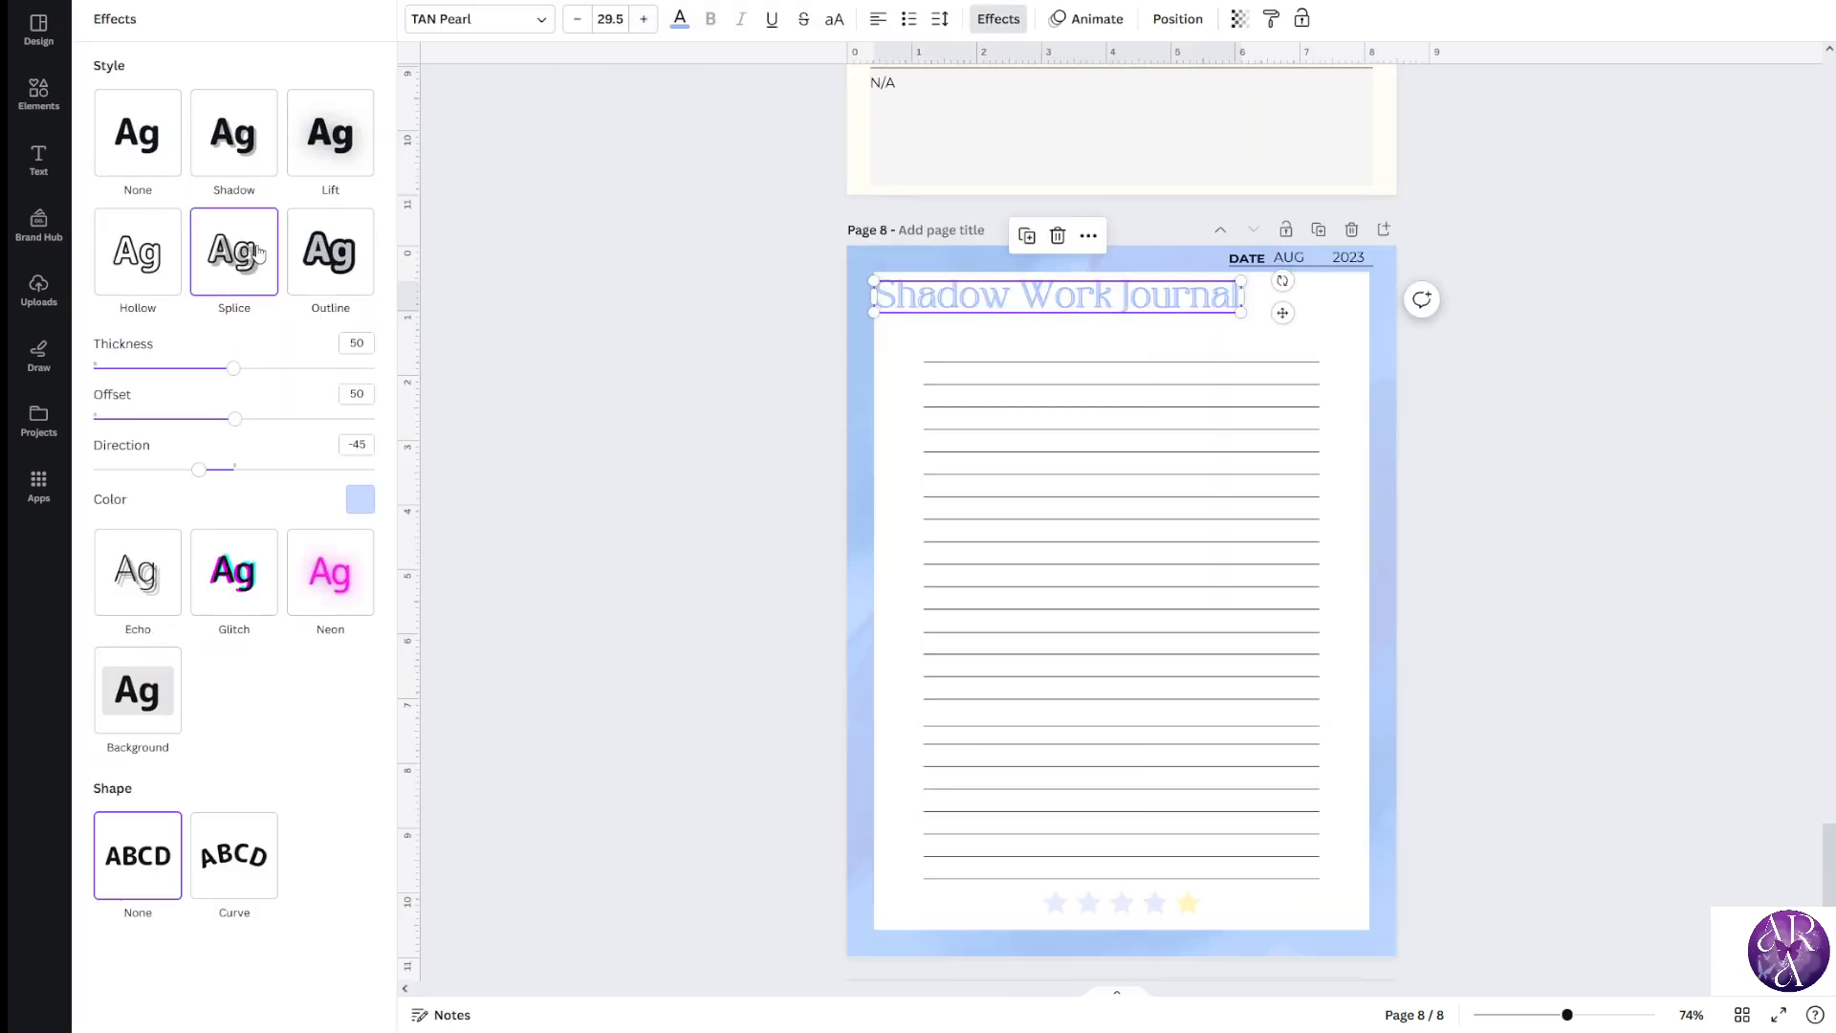
{"action": "left_click", "coordinate": [346, 255]}
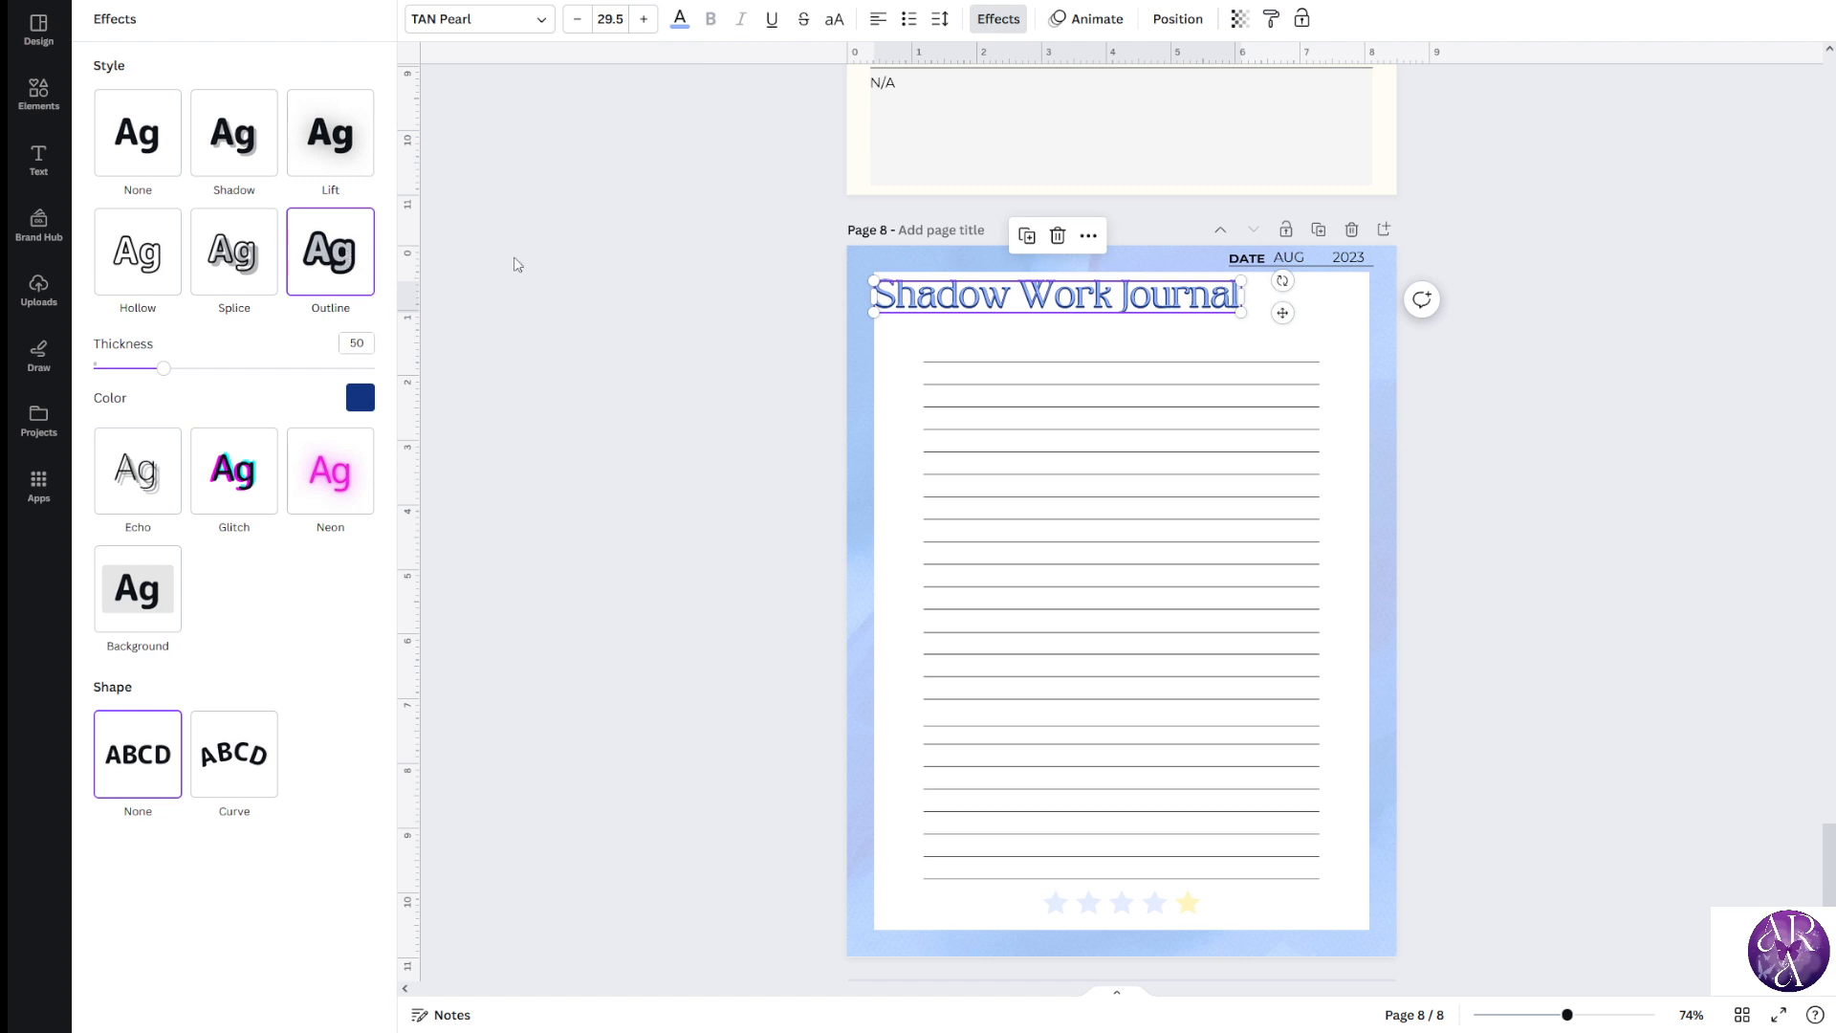
{"action": "left_click", "coordinate": [360, 398]}
{"action": "left_click", "coordinate": [300, 541]}
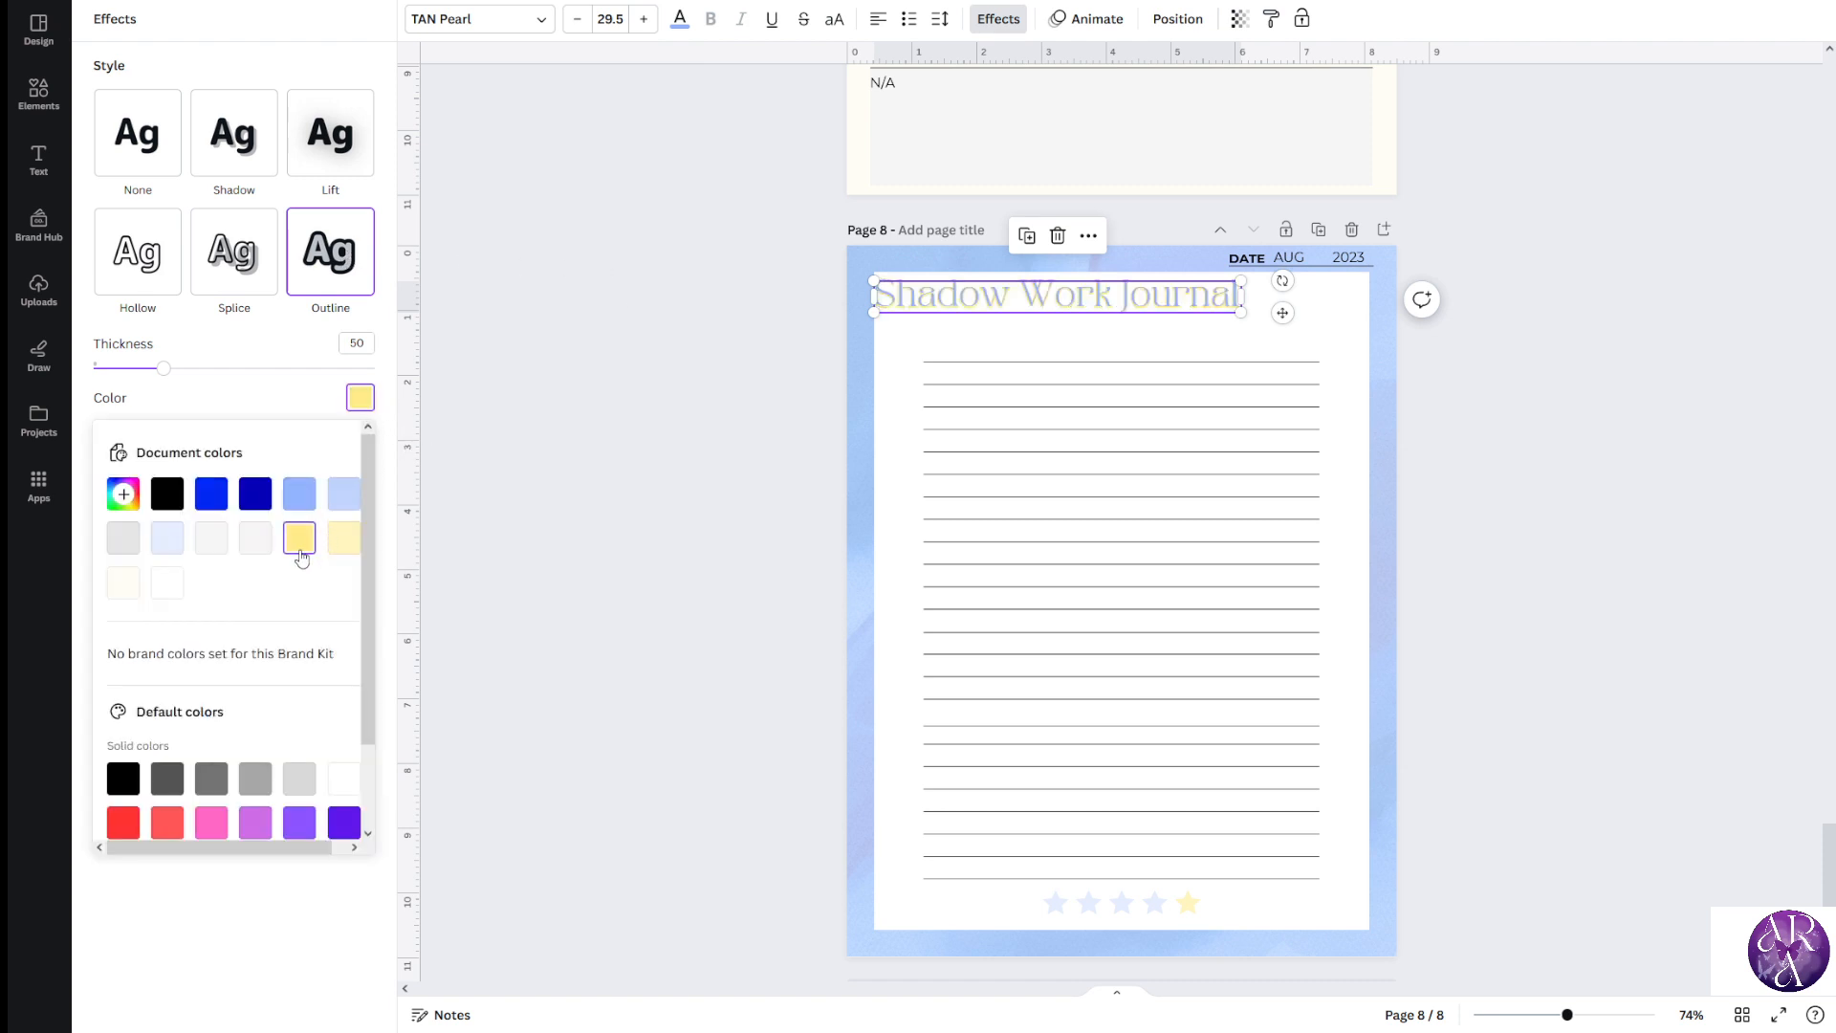
{"action": "left_click", "coordinate": [215, 505]}
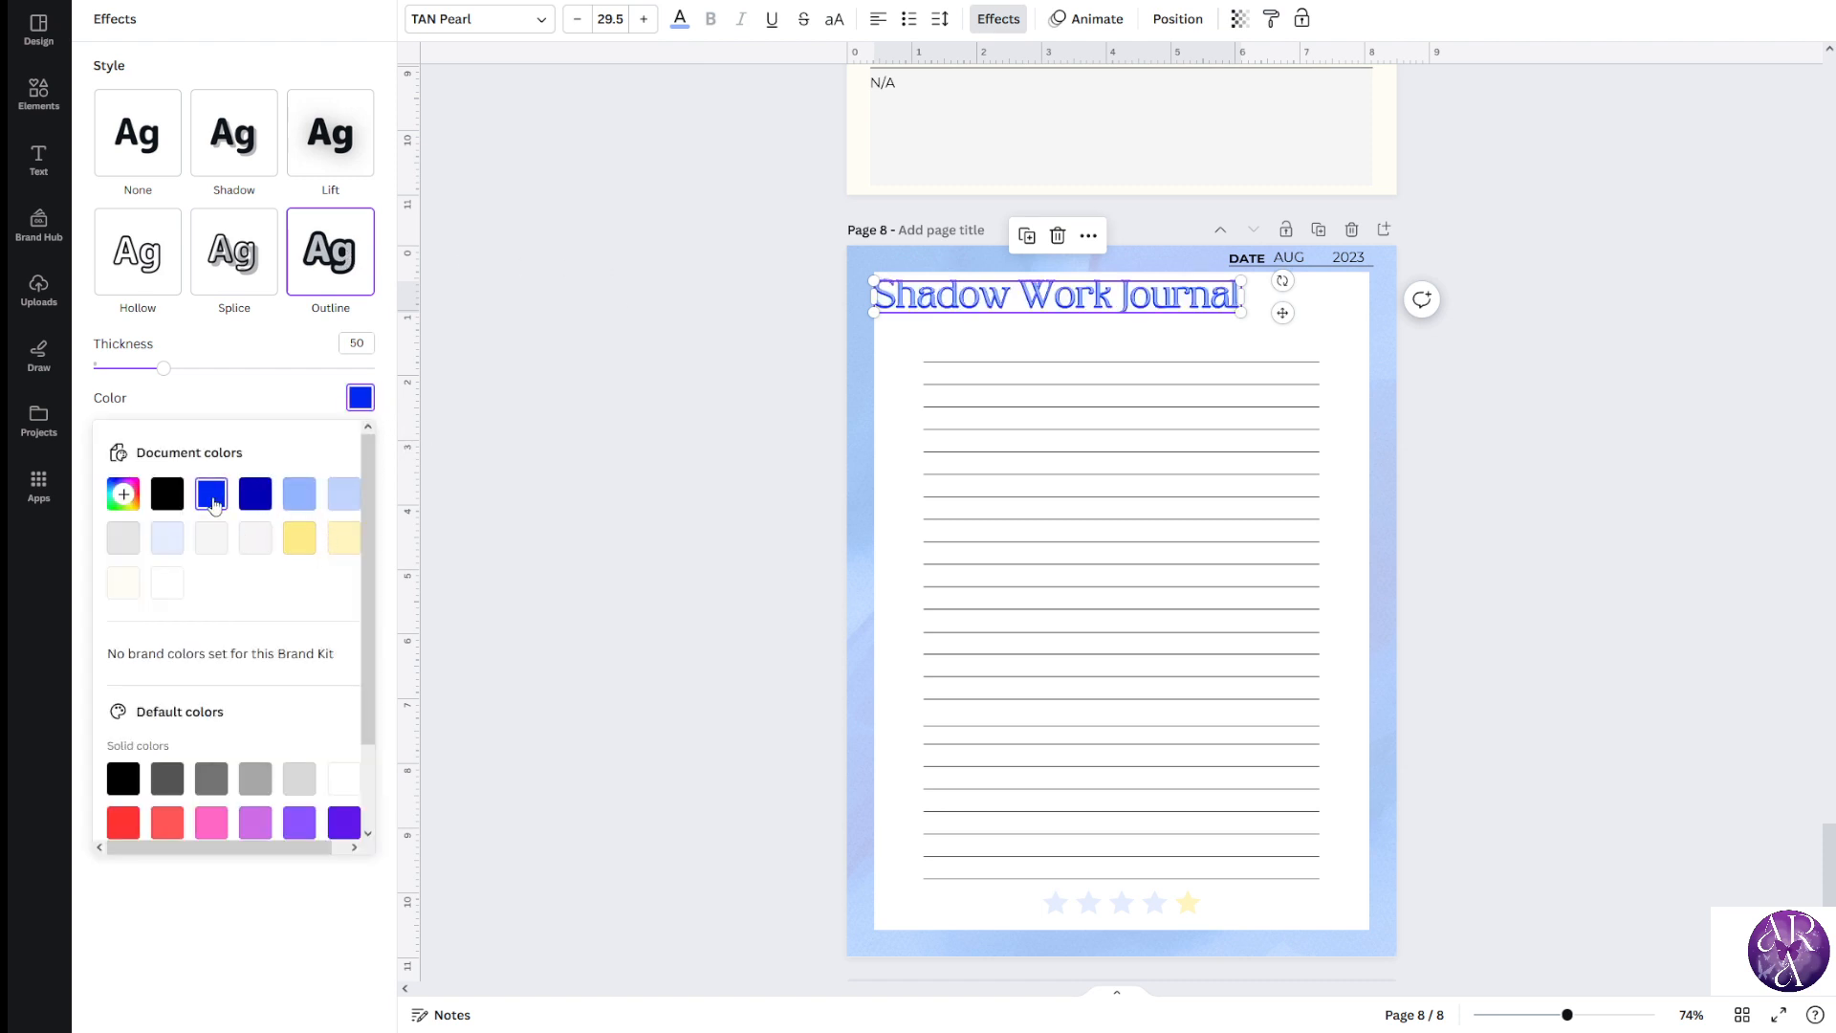
{"action": "left_click", "coordinate": [168, 585]}
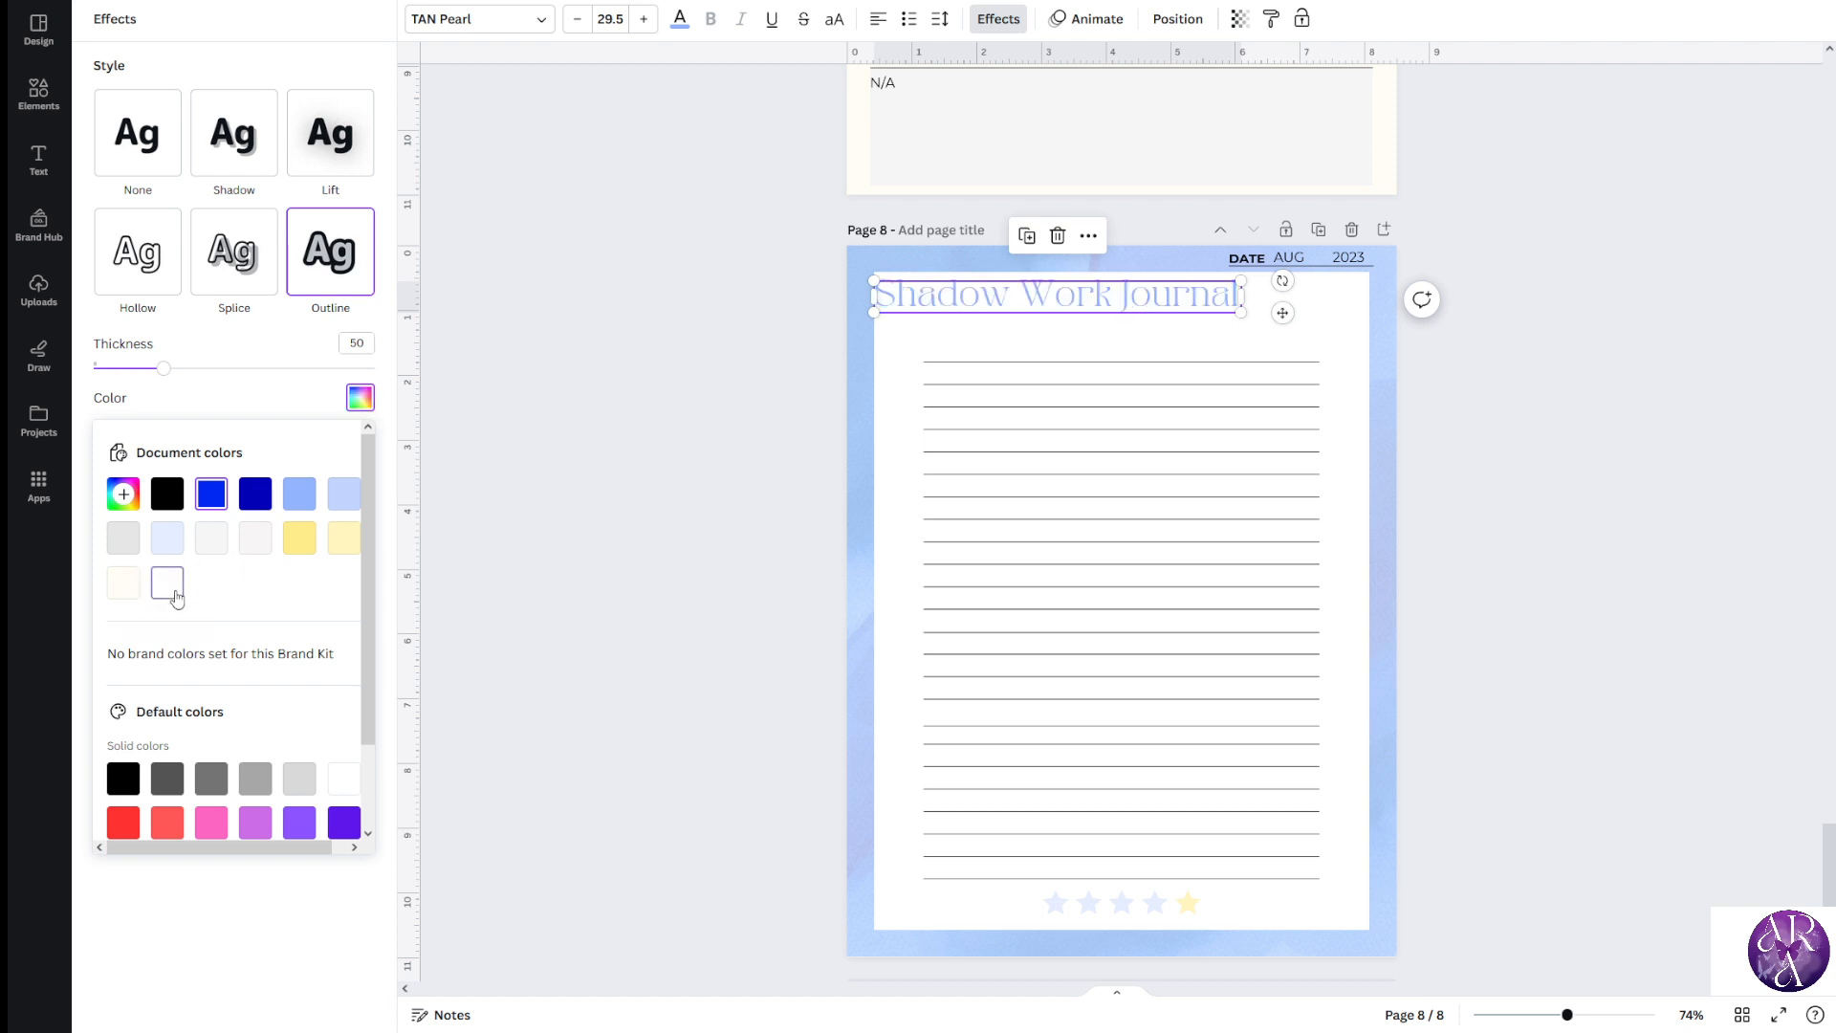
Compare the Splice, Hollow and Glitch effects on the "Shadow Work Journal" title
{"action": "left_click", "coordinate": [212, 260]}
{"action": "left_click", "coordinate": [212, 260]}
{"action": "left_click", "coordinate": [168, 260]}
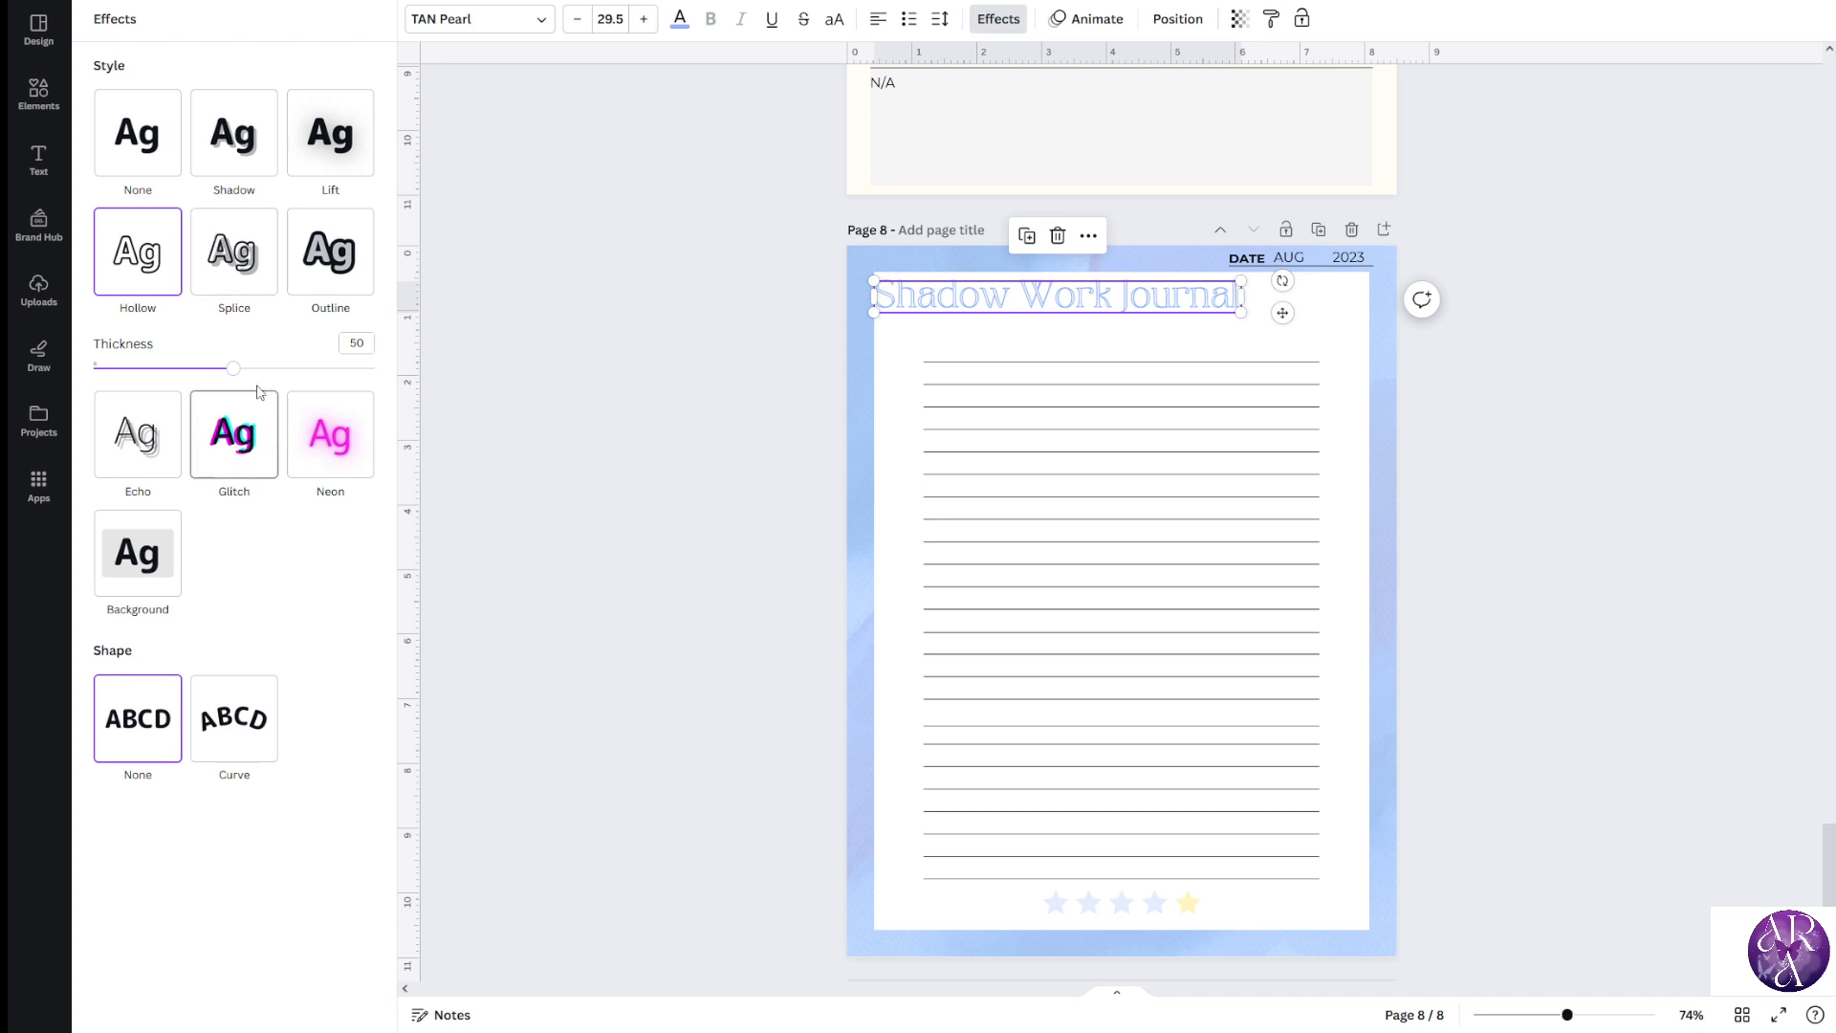
{"action": "left_click", "coordinate": [212, 439]}
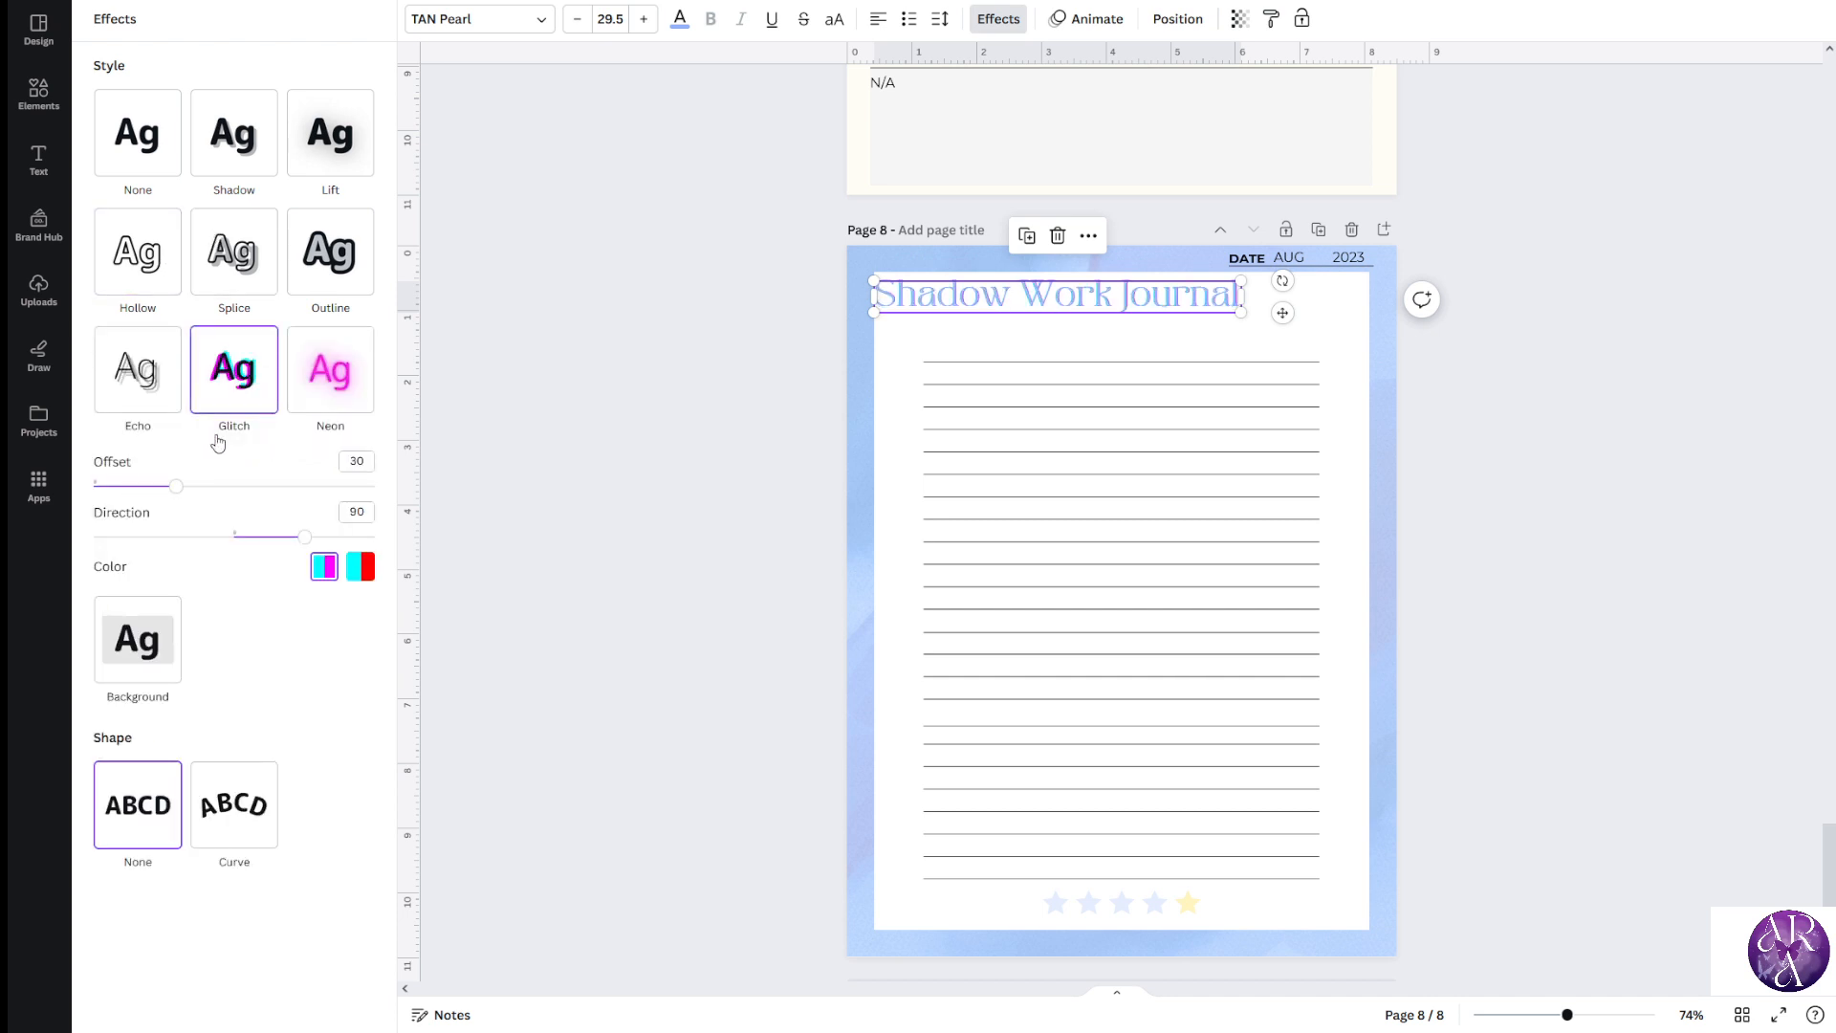
Give the "Shadow Work Journal" title the Hollow effect with a thickness of 71
{"action": "left_click", "coordinate": [146, 279]}
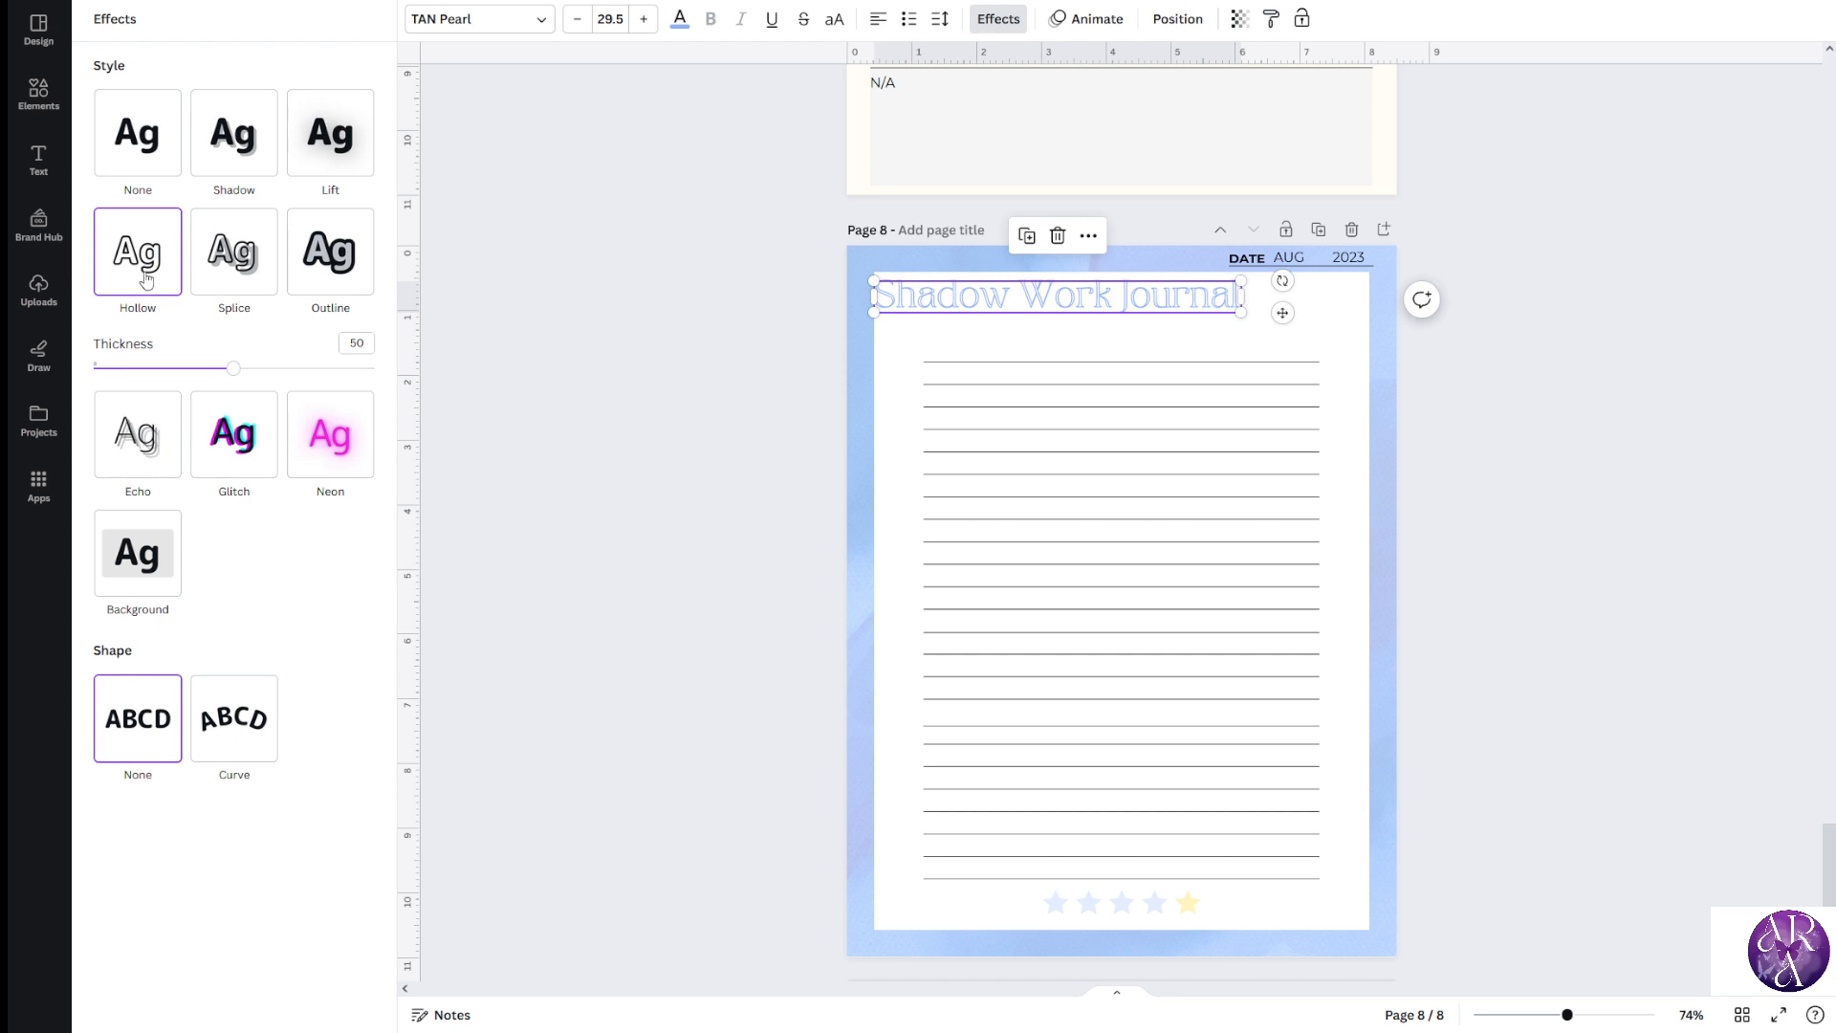
{"action": "scroll", "coordinate": [522, 586], "scroll_direction": "up", "scroll_amount": 2}
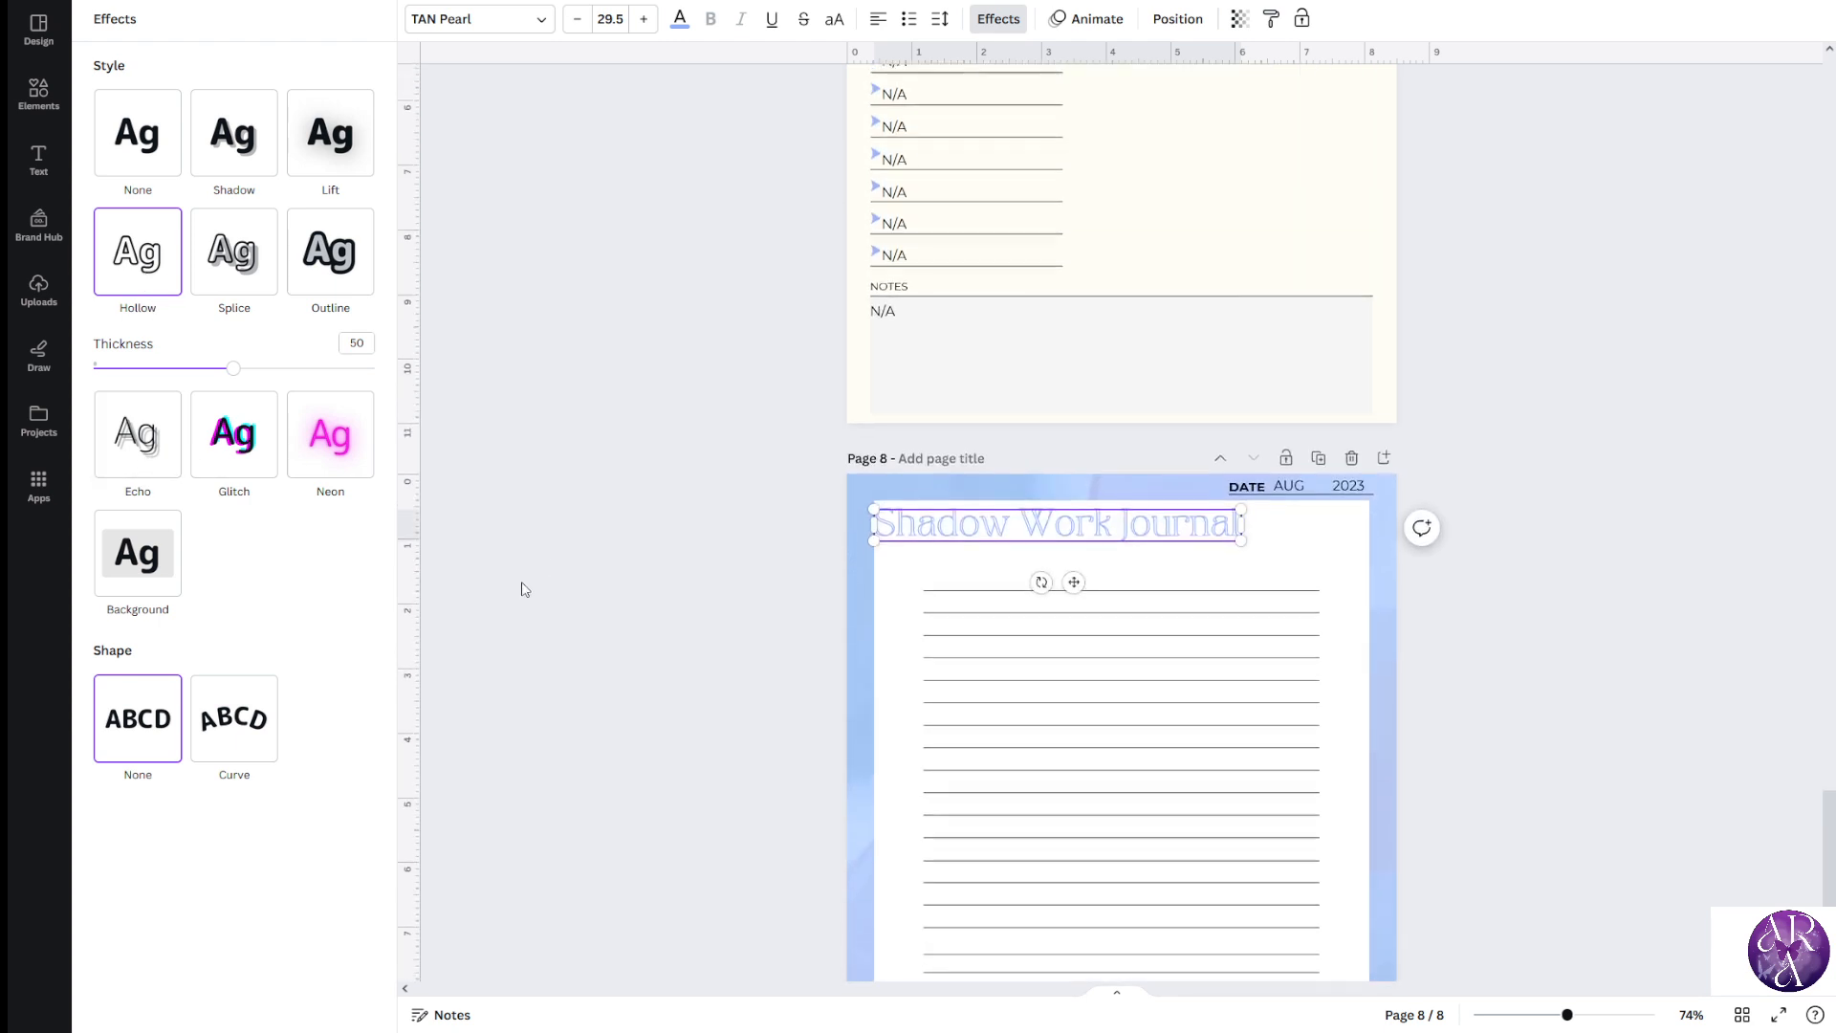
{"action": "scroll", "coordinate": [500, 599], "scroll_direction": "down", "scroll_amount": 3}
{"action": "scroll", "coordinate": [520, 693], "scroll_direction": "up", "scroll_amount": 4}
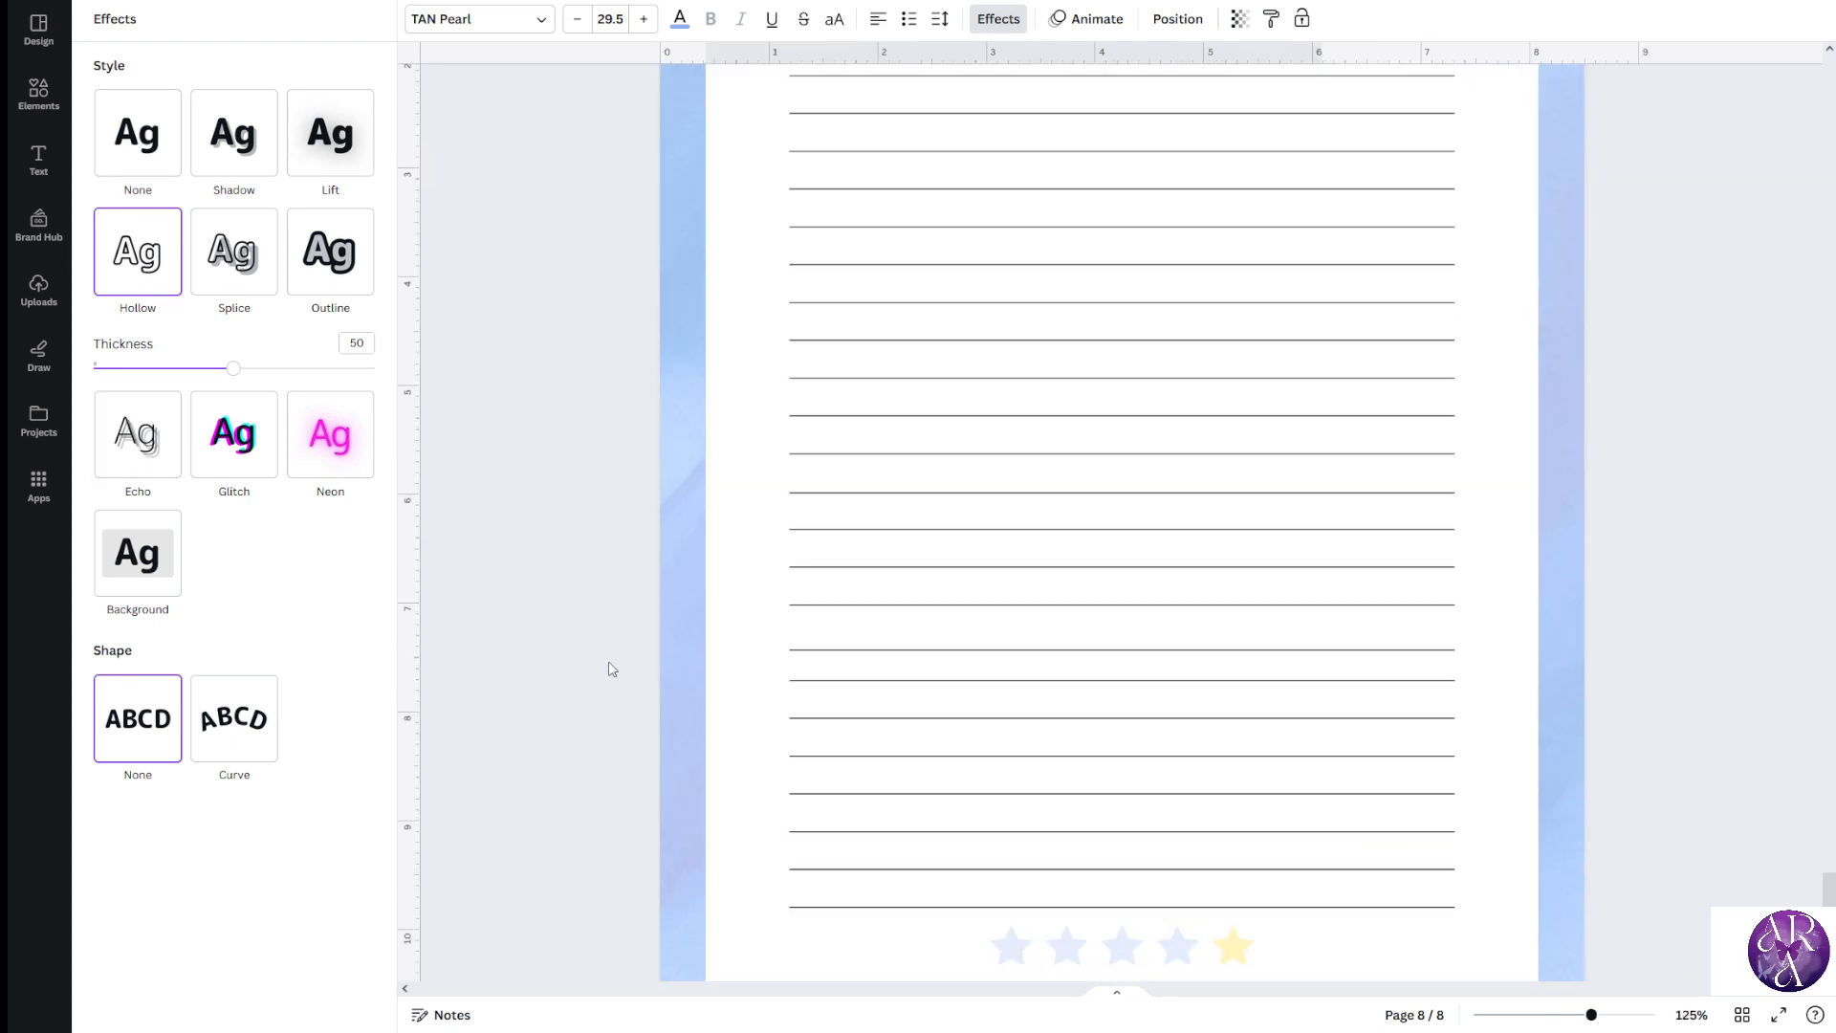
{"action": "scroll", "coordinate": [650, 679], "scroll_direction": "up", "scroll_amount": 3}
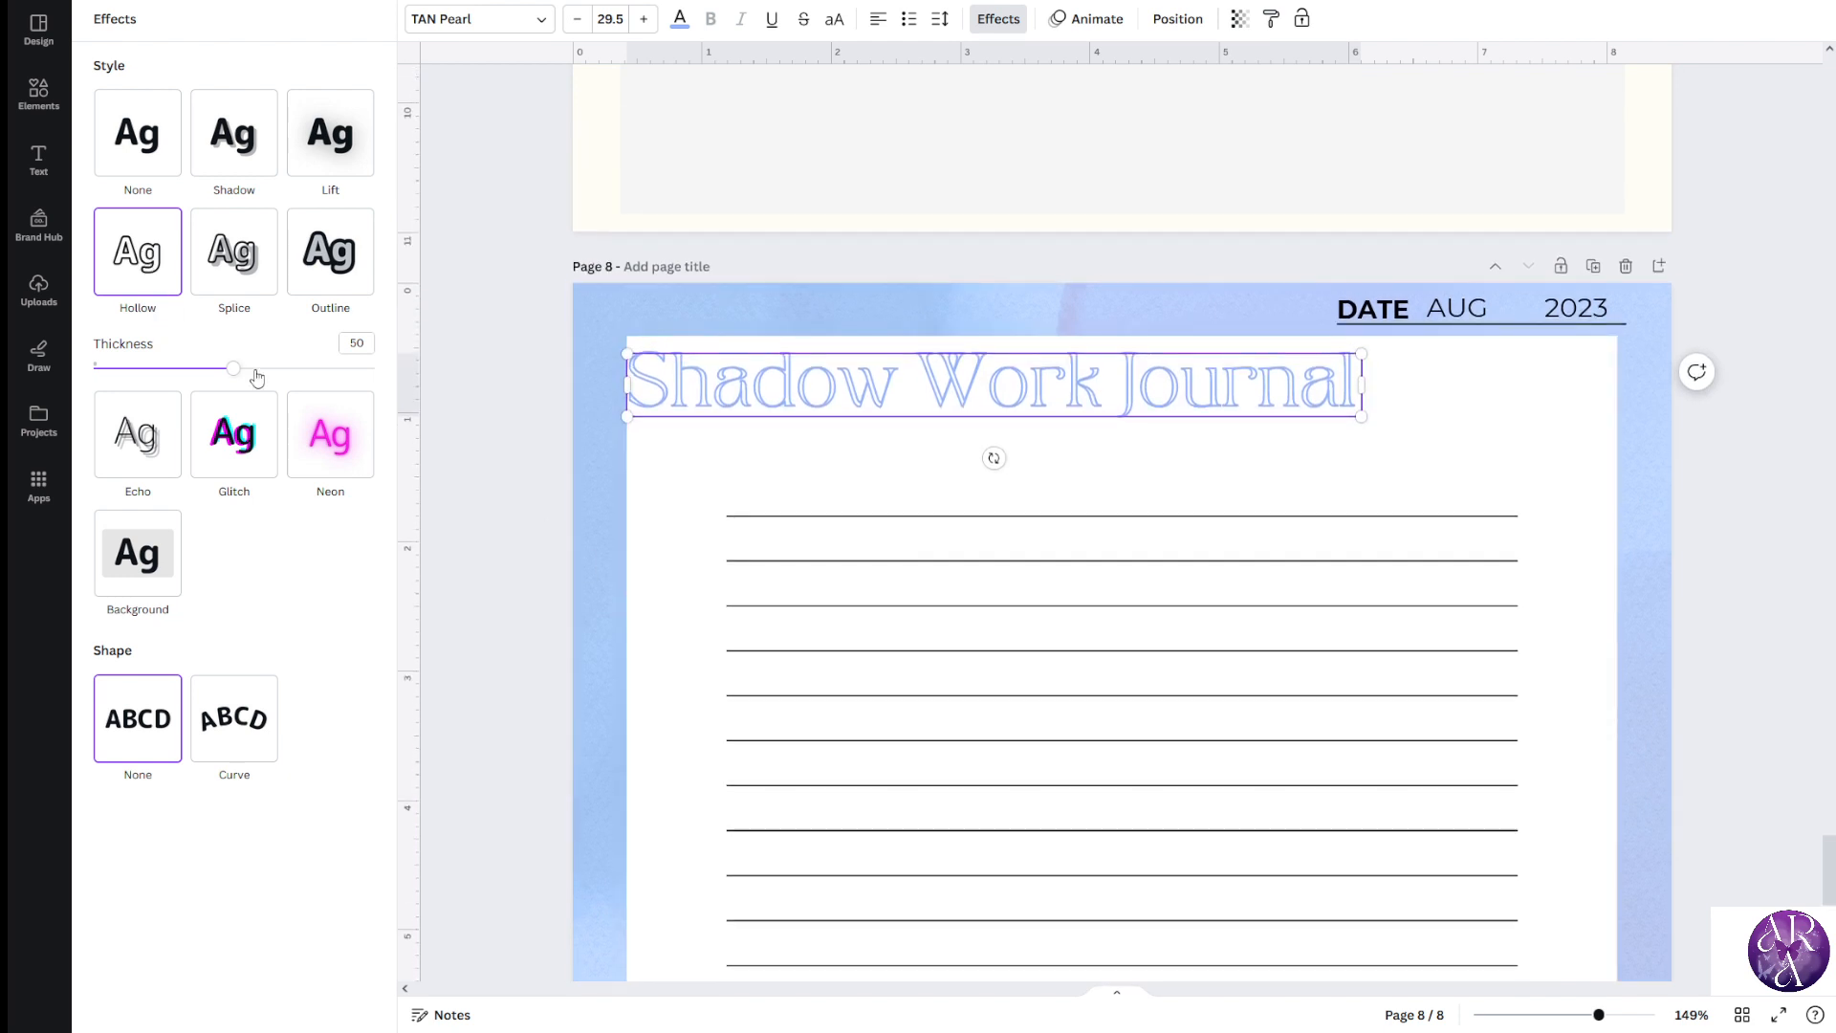
{"action": "left_click_drag", "start_coordinate": [257, 375], "coordinate": [303, 373]}
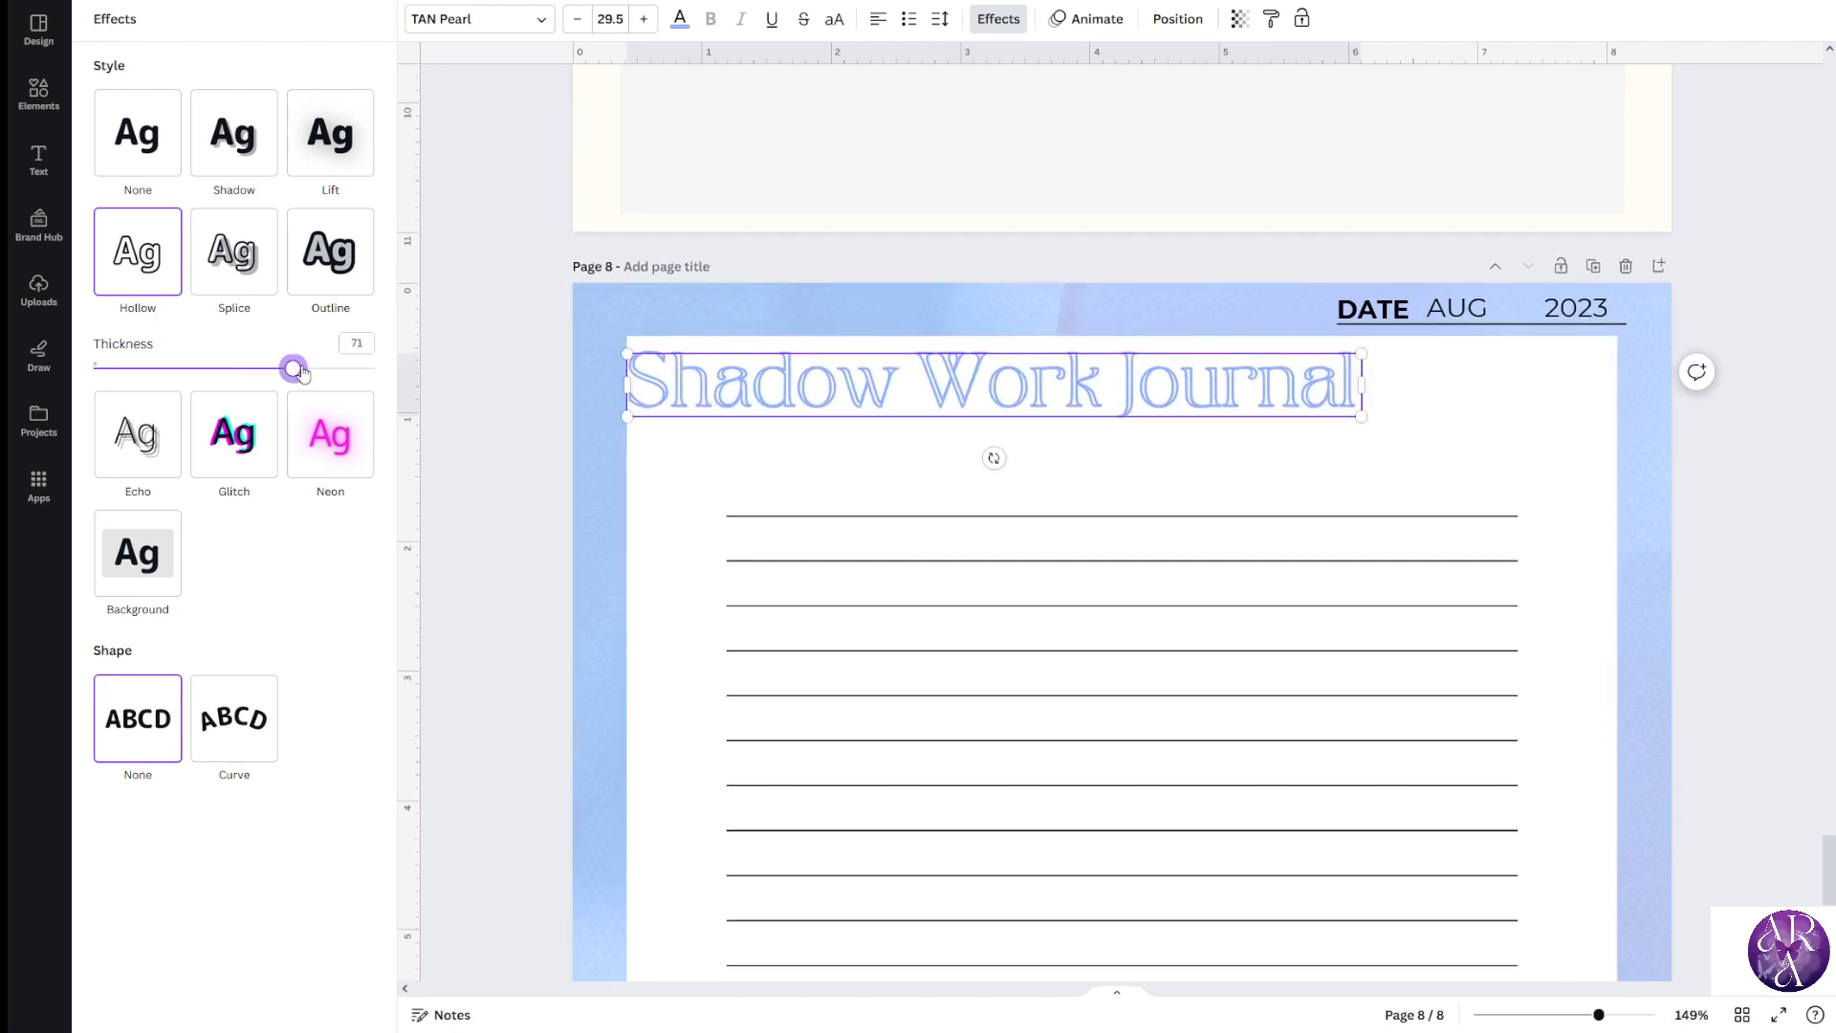
Try the TAN Kindred and Shrikhand fonts on the "Shadow Work Journal" title and enlarge it to size 34.7
{"action": "left_click", "coordinate": [533, 19]}
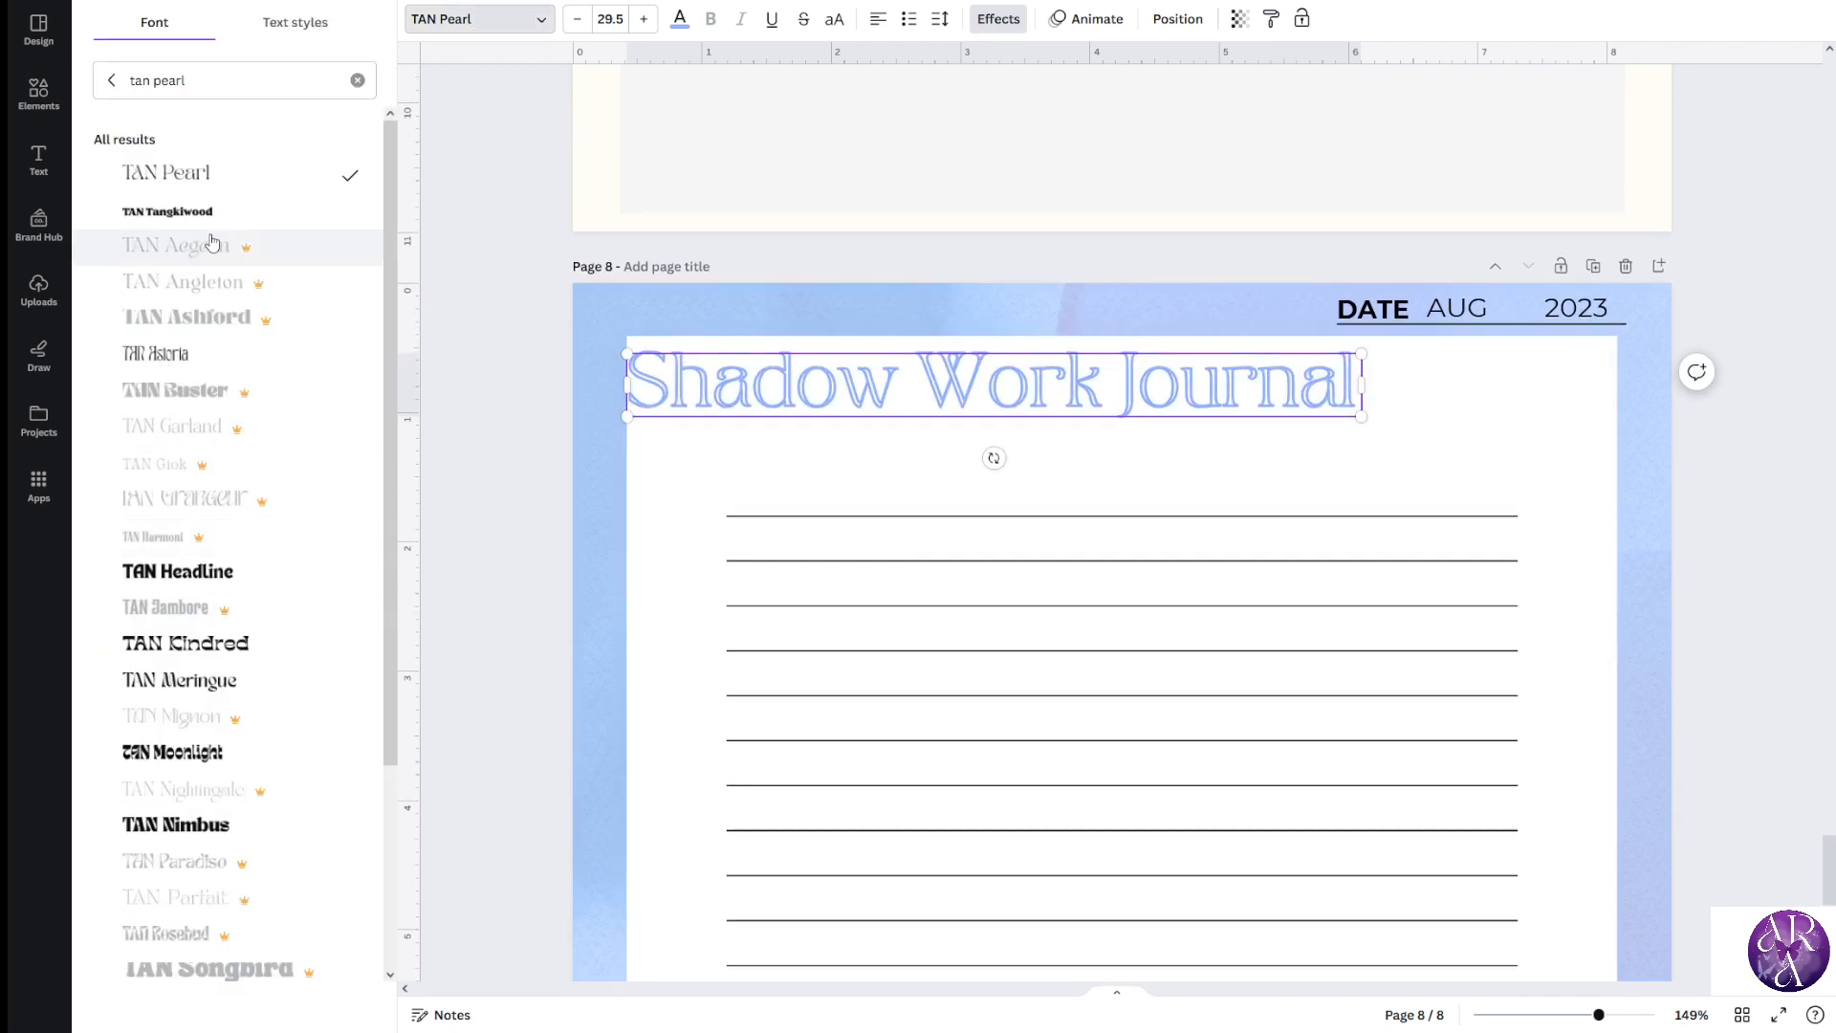
{"action": "left_click", "coordinate": [144, 641]}
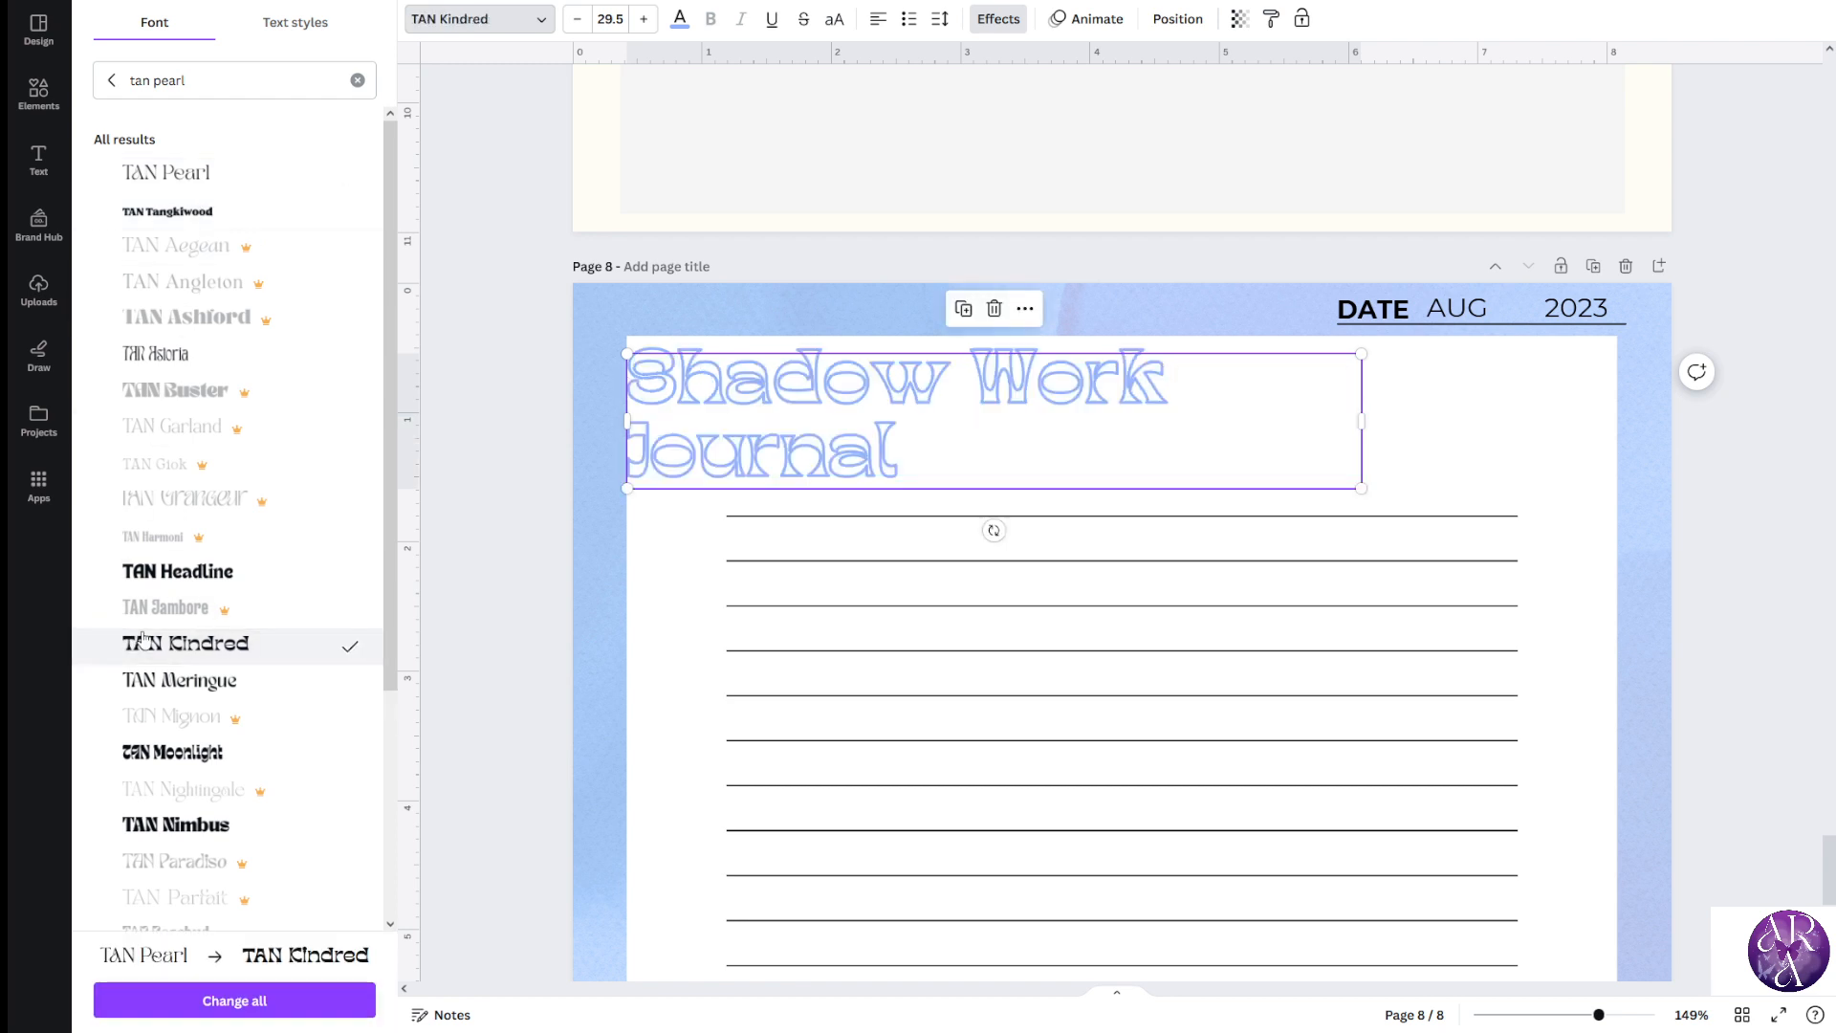
{"action": "left_click", "coordinate": [111, 80]}
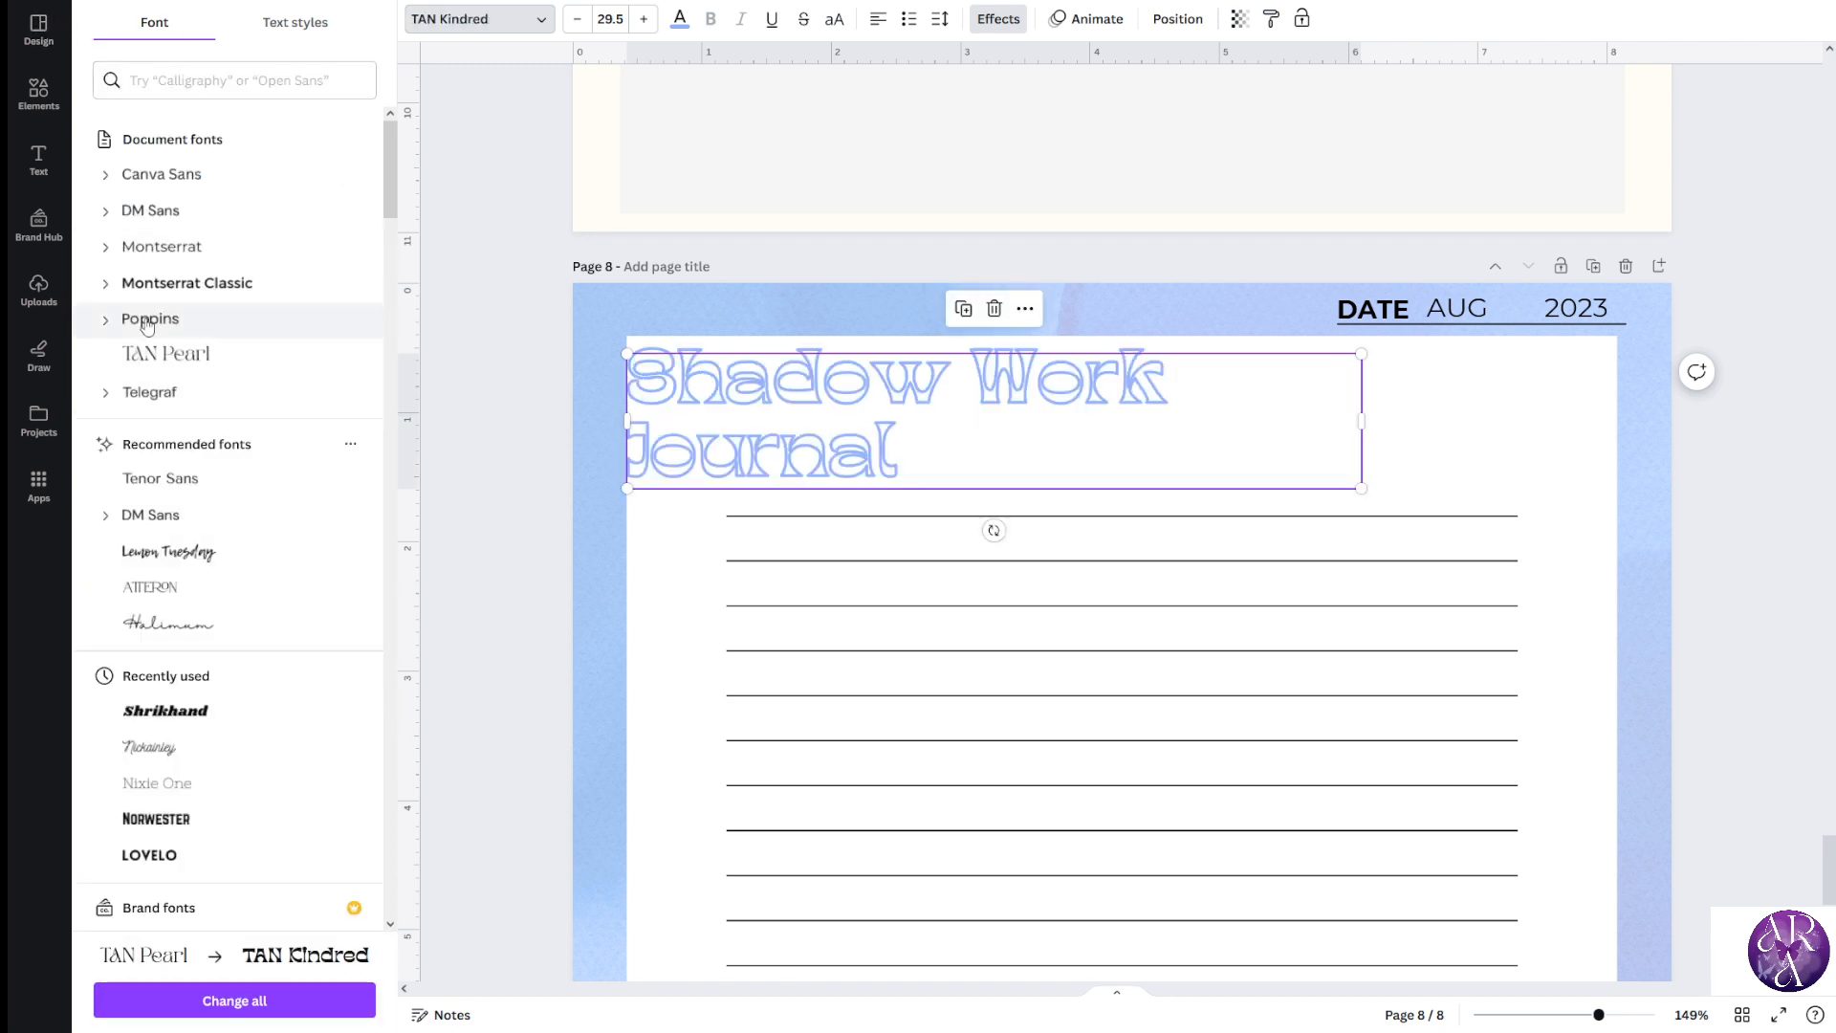
{"action": "left_click", "coordinate": [161, 718]}
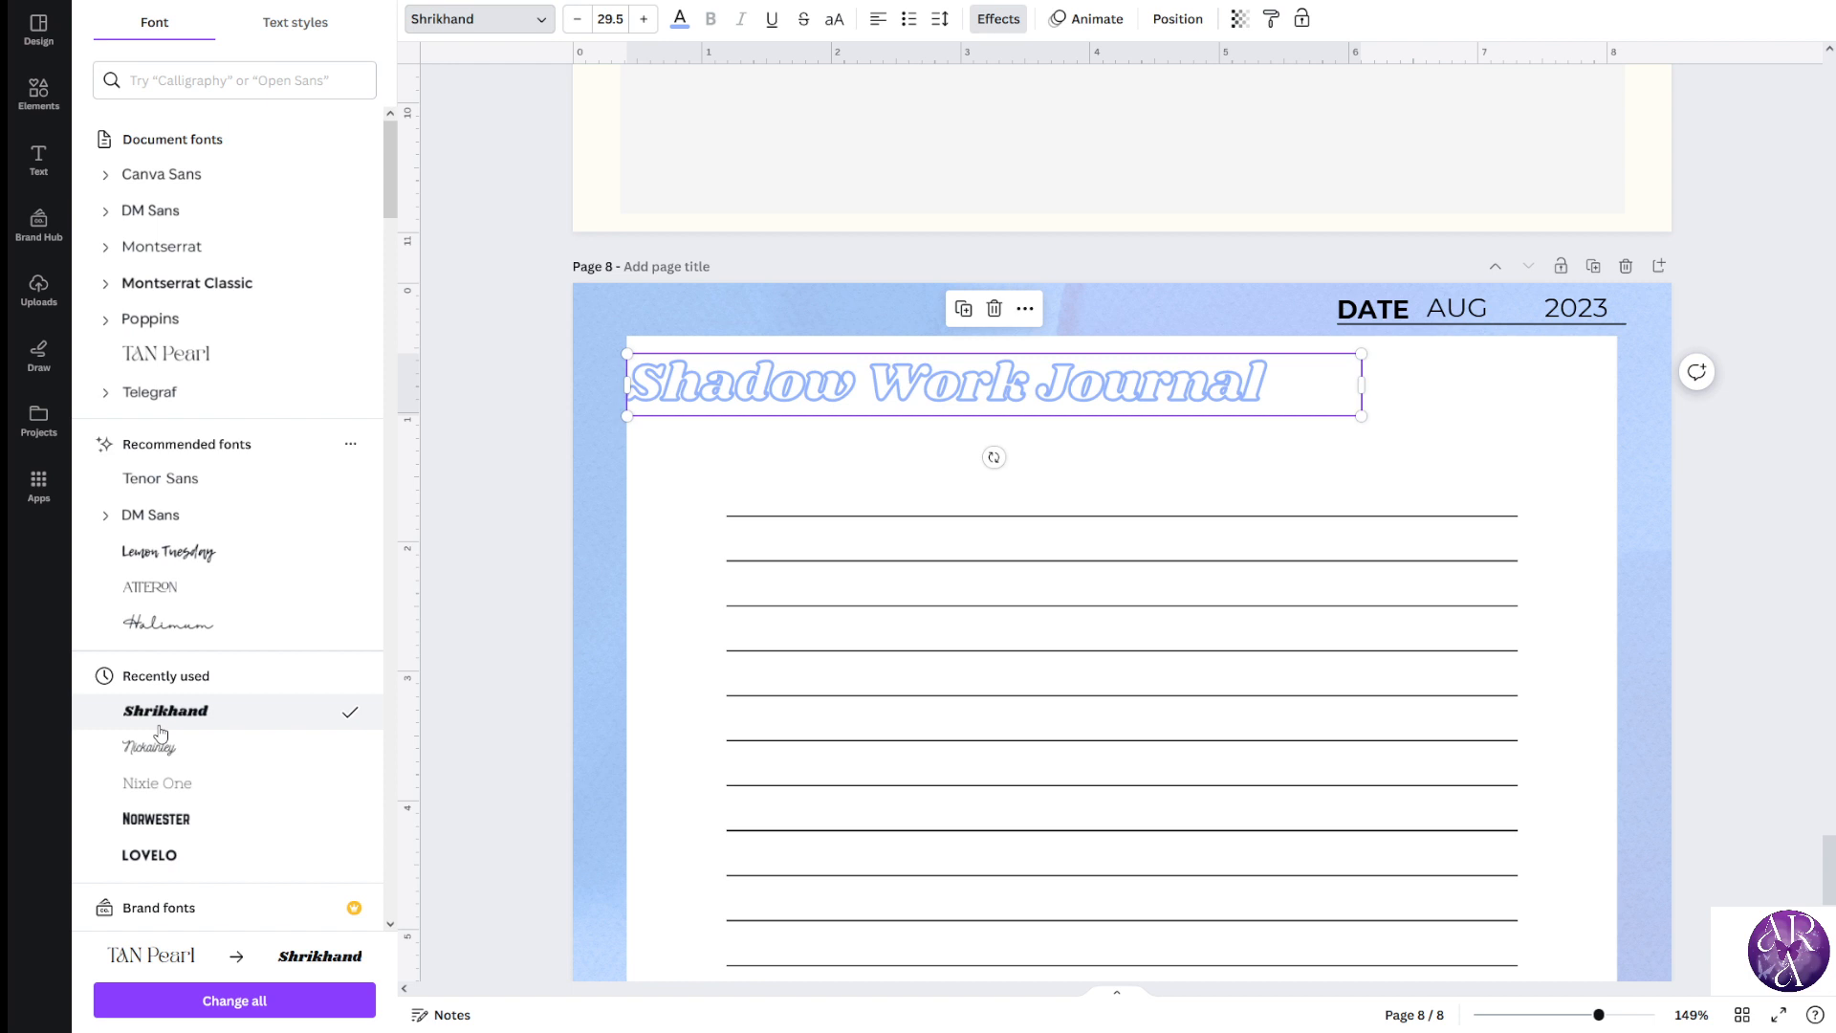
{"action": "scroll", "coordinate": [168, 670], "scroll_direction": "down", "scroll_amount": 1}
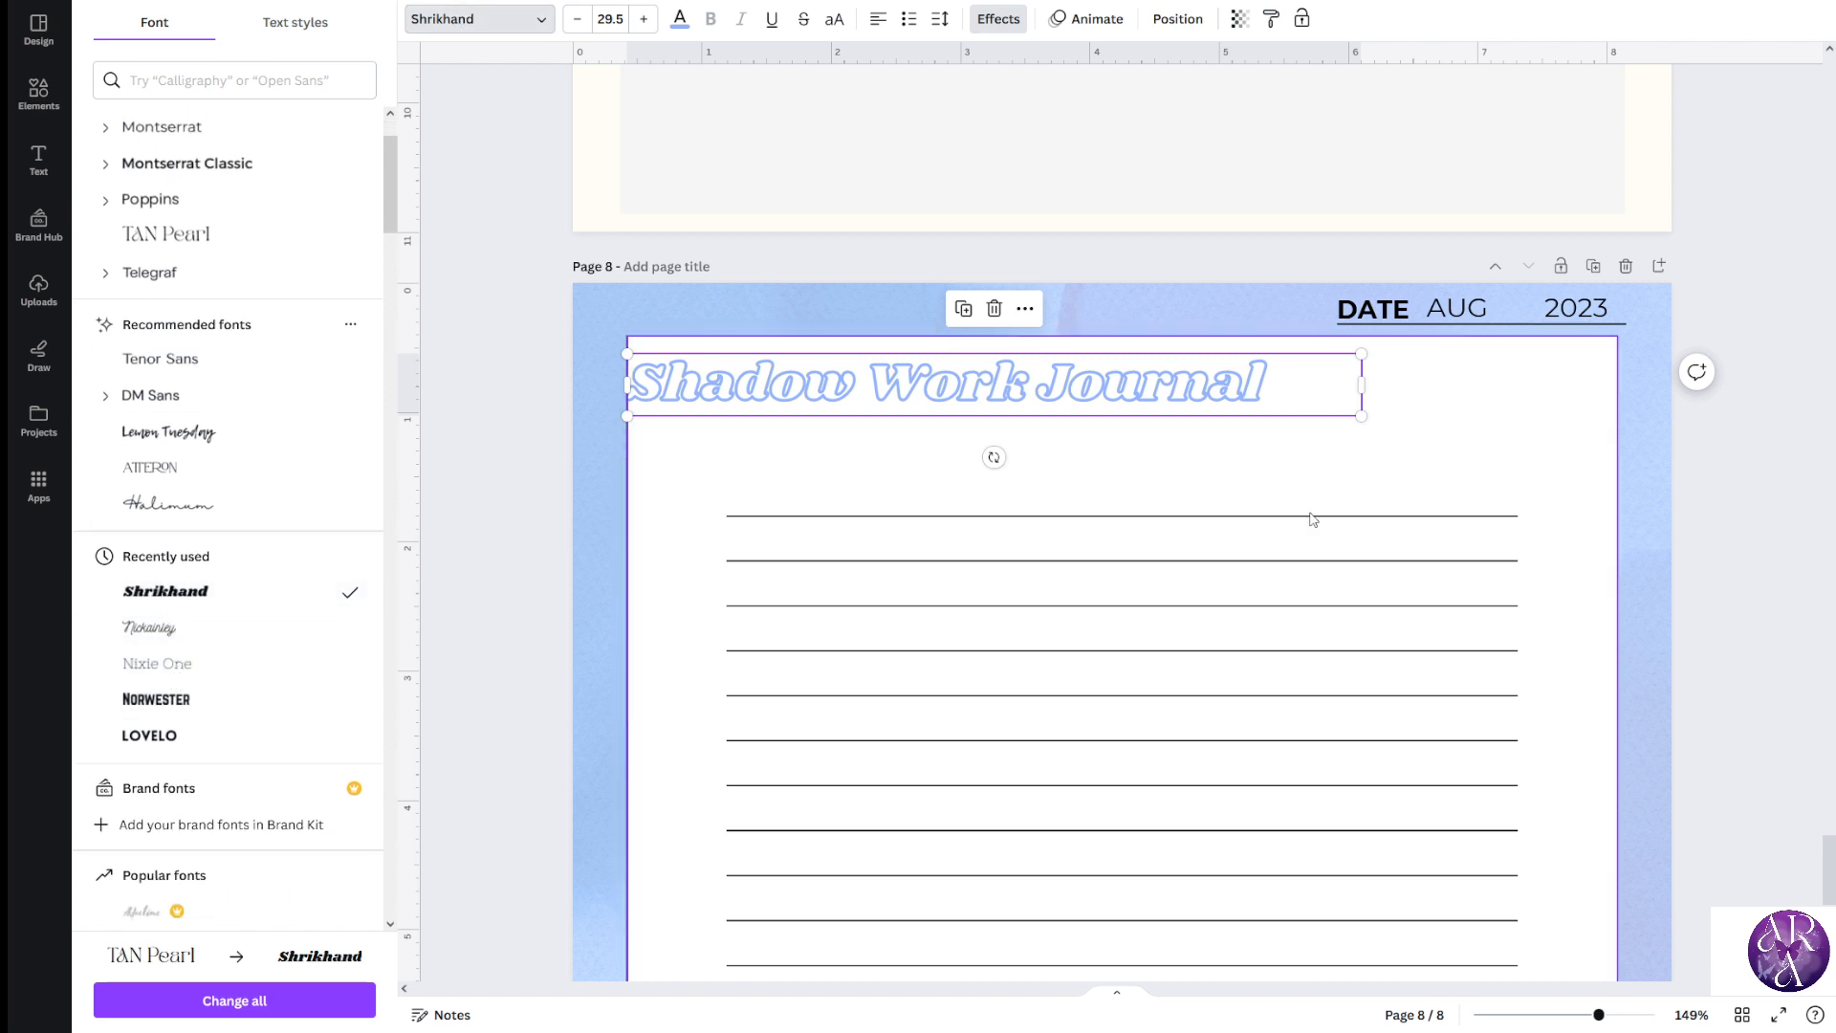
{"action": "left_click_drag", "start_coordinate": [1362, 415], "coordinate": [1492, 488]}
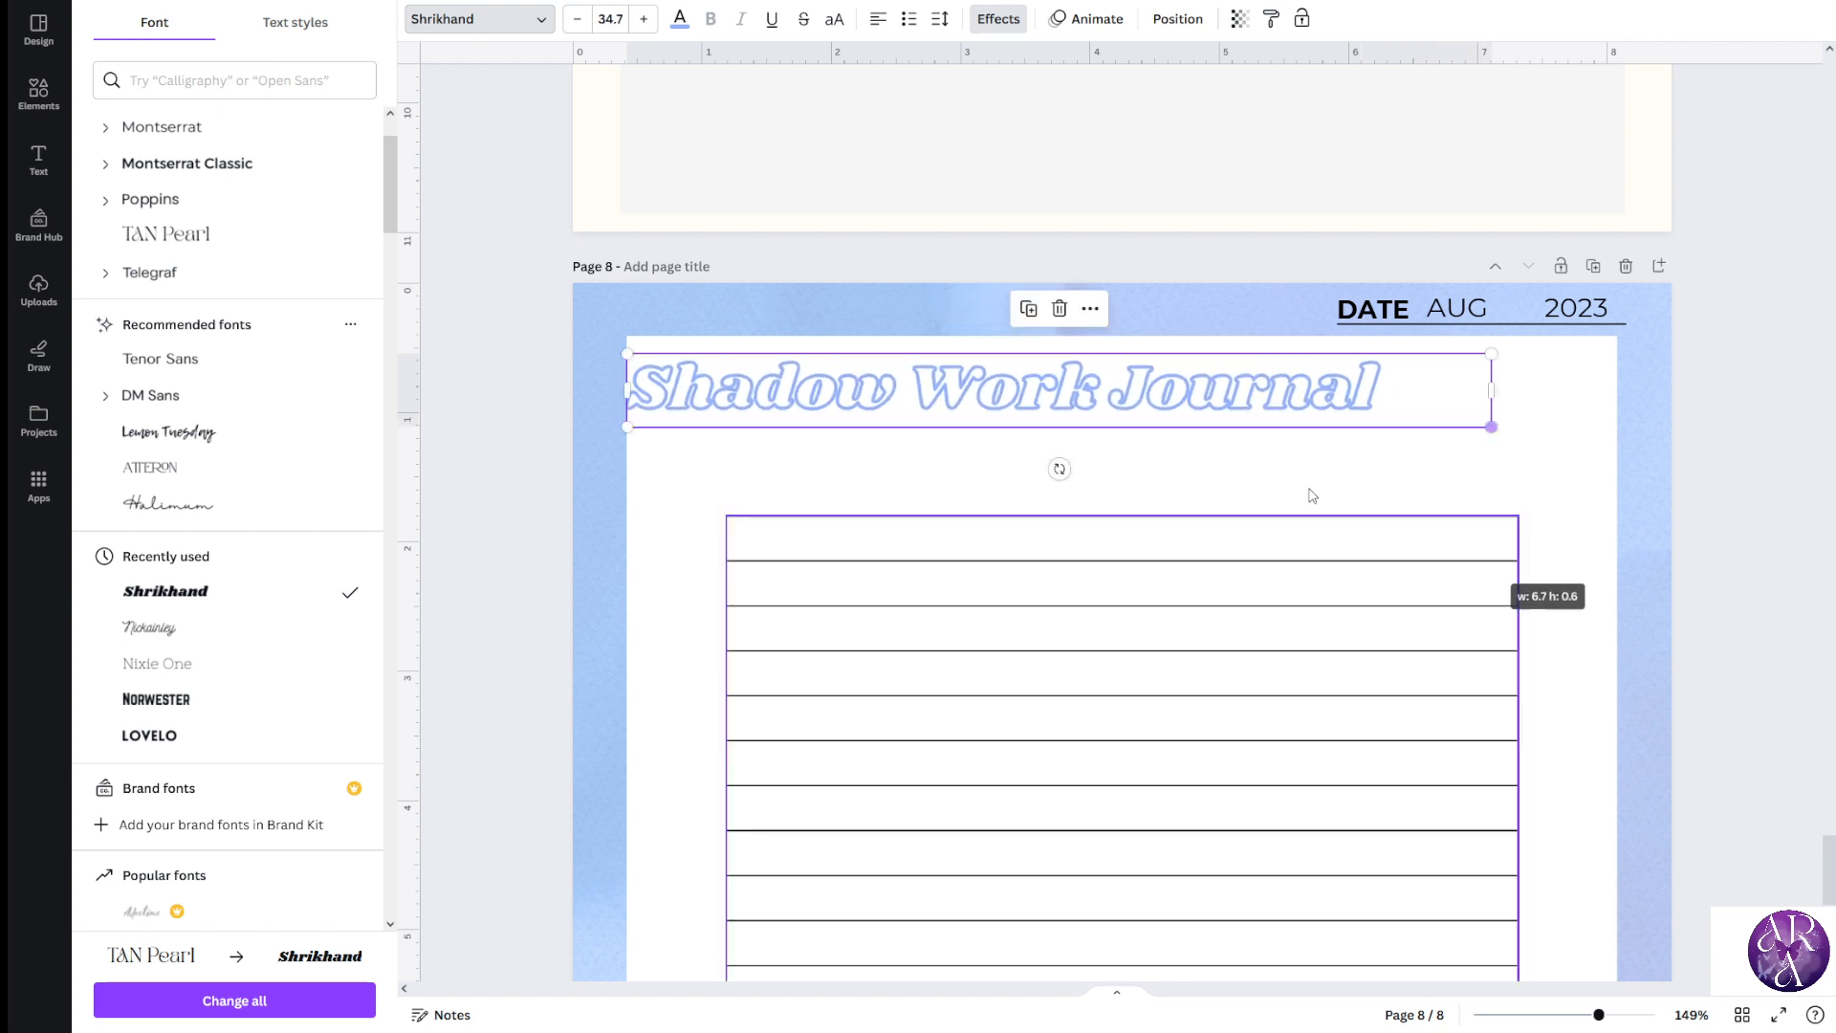
Compare the "Shadow Work Journal" title without an effect and with the Hollow effect at thickness 50
{"action": "left_click", "coordinate": [995, 21]}
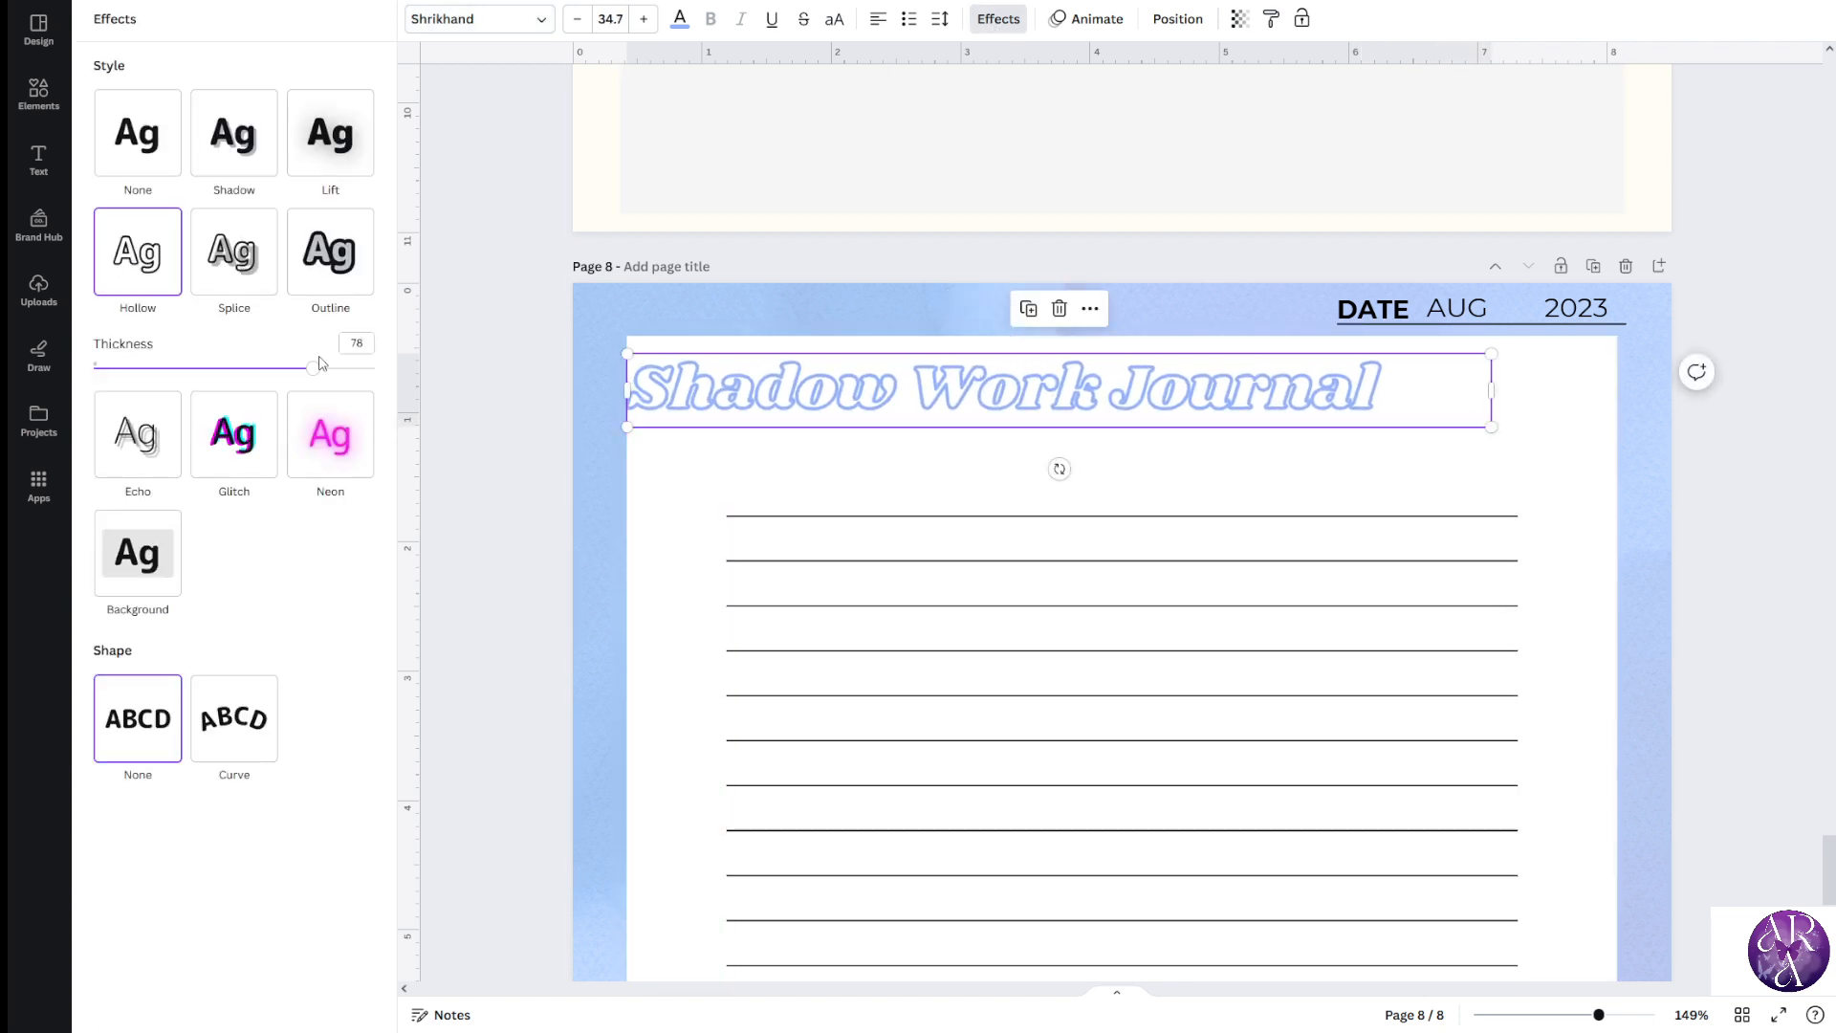
{"action": "left_click", "coordinate": [159, 146]}
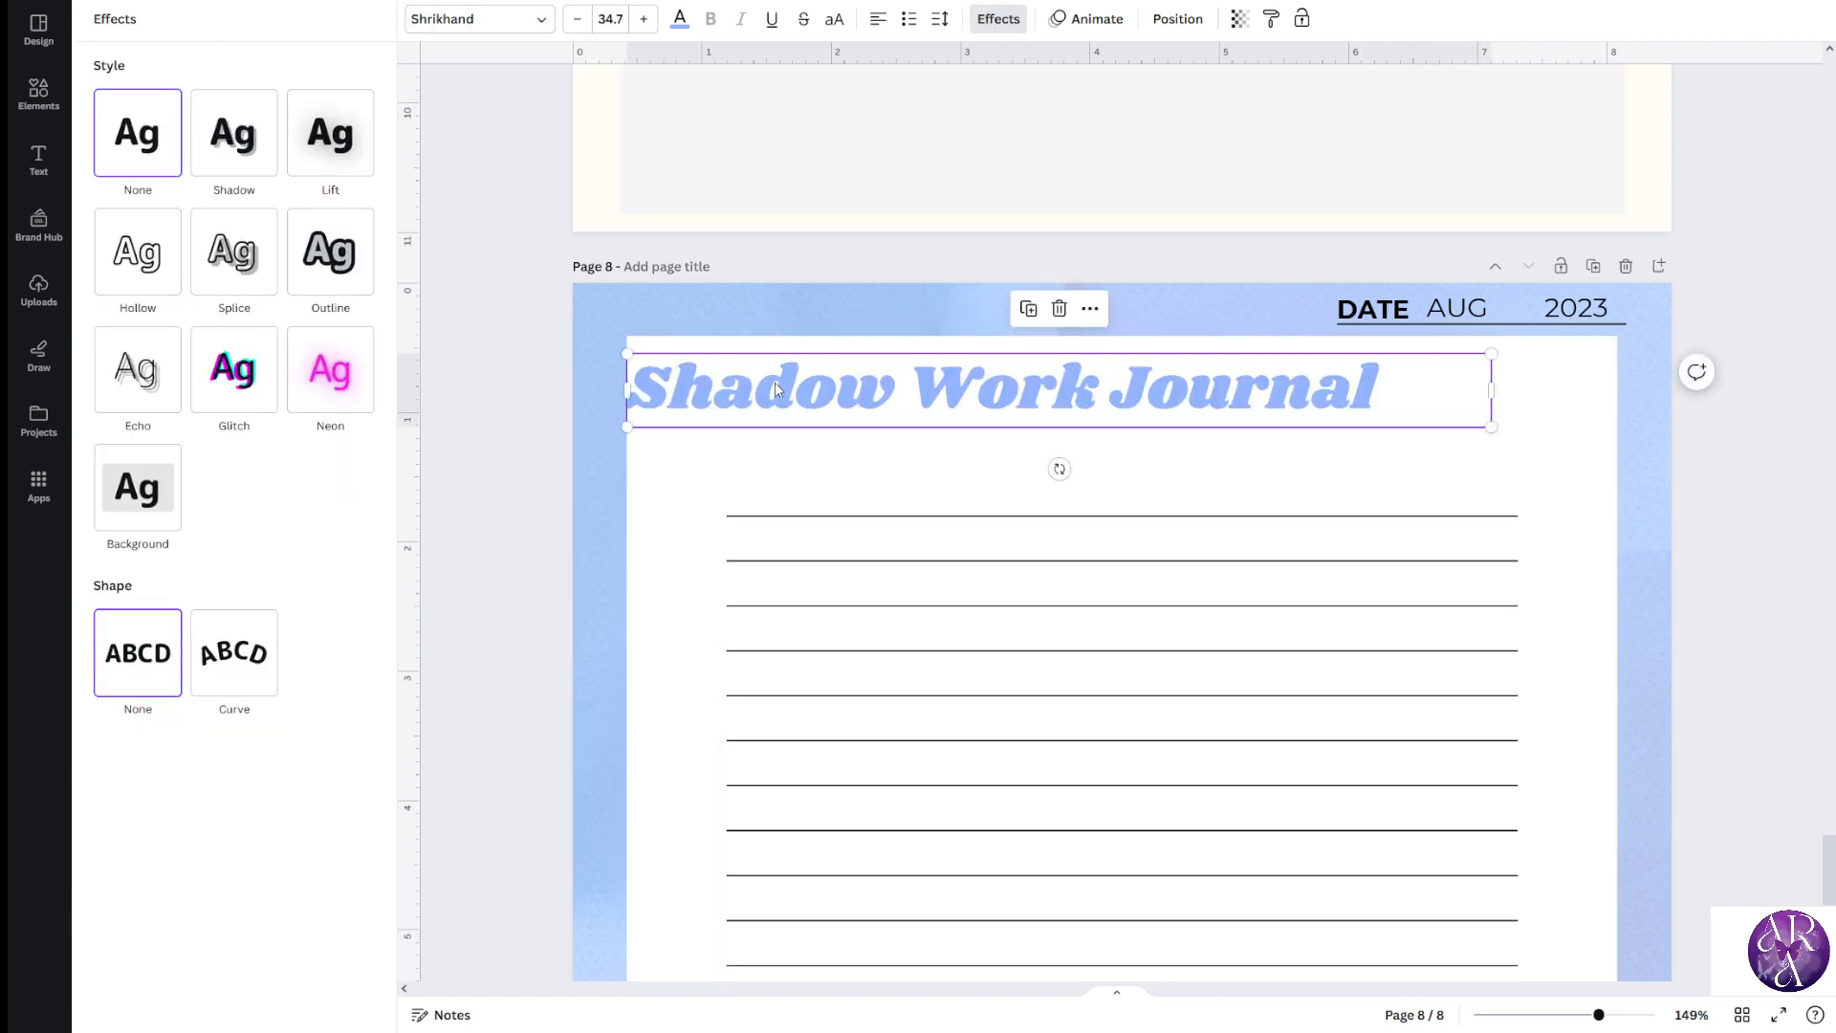
{"action": "left_click", "coordinate": [125, 250]}
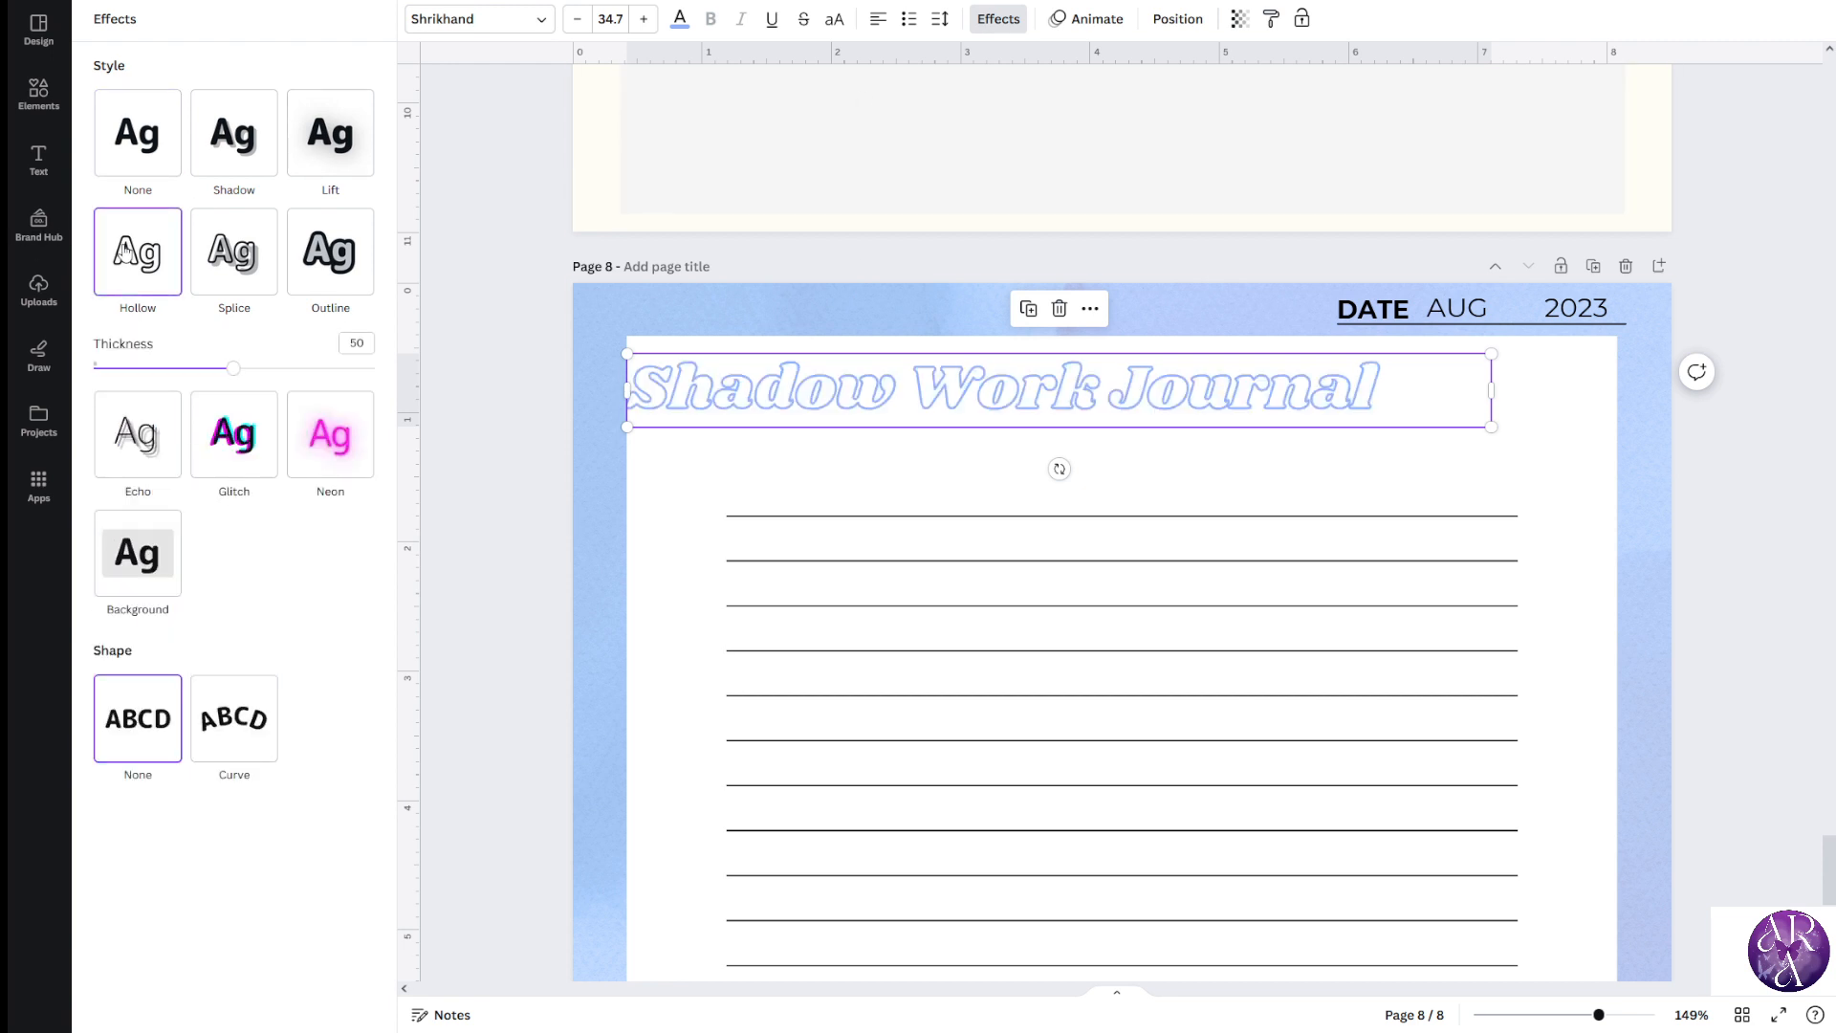
Undo the recent font, size, effect and position changes on the "Shadow Work Journal" title, back to its Neon version
{"action": "key", "text": "ctrl+z"}
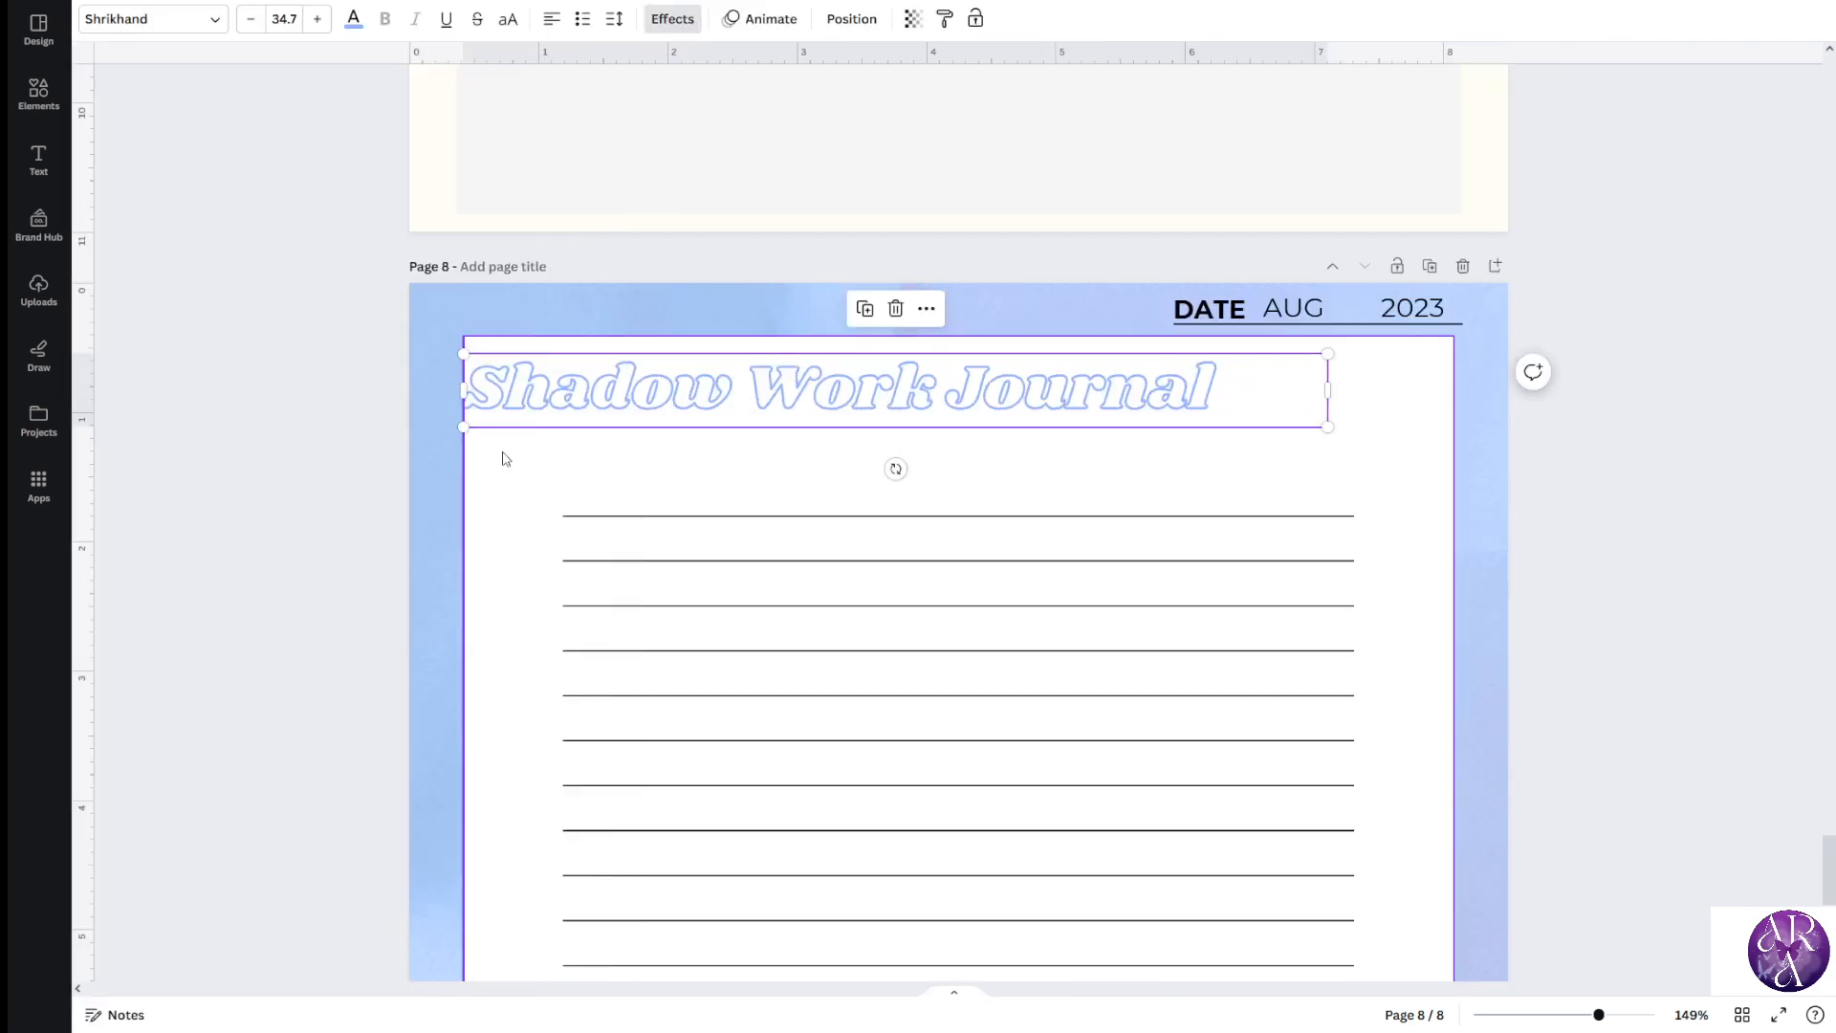
{"action": "key", "text": "ctrl+z"}
{"action": "key", "text": "ctrl+z"}
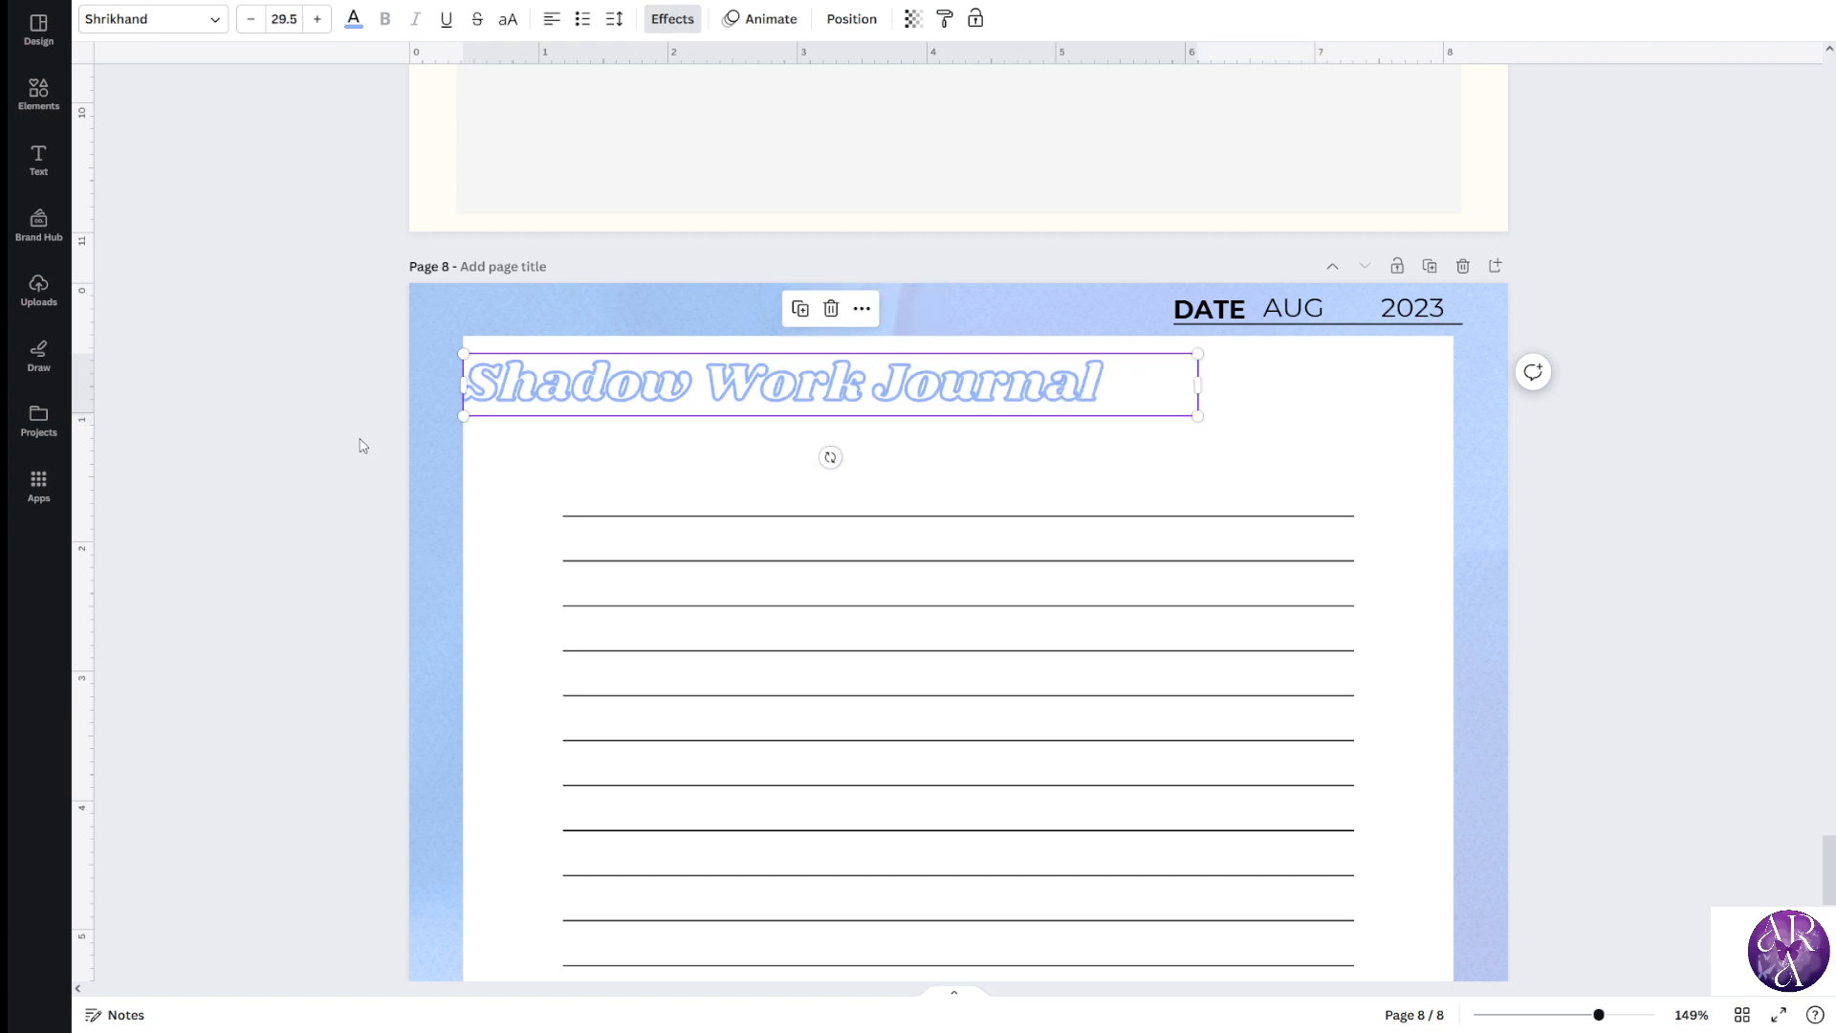
{"action": "key", "text": "ctrl+z"}
{"action": "key", "text": "ctrl+z"}
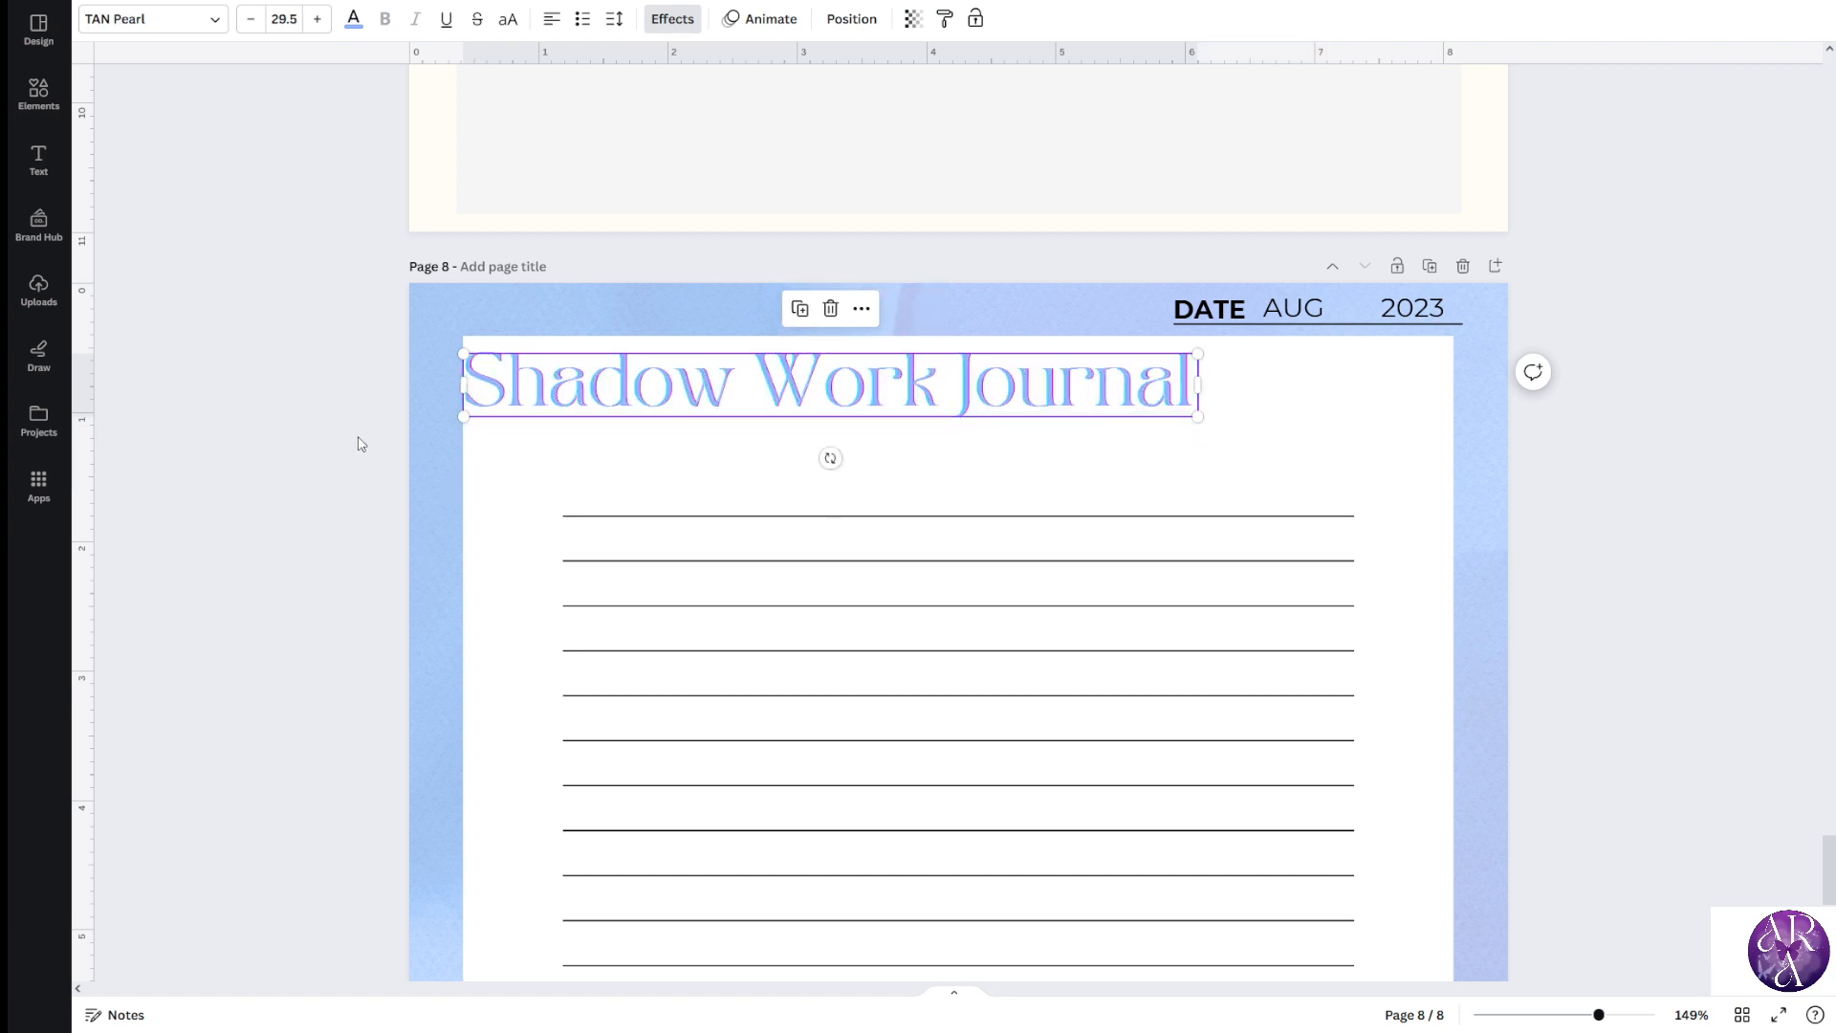
{"action": "key", "text": "ctrl+z"}
{"action": "key", "text": "ctrl+z"}
{"action": "key", "text": "ctrl+z"}
{"action": "key", "text": "ctrl+z"}
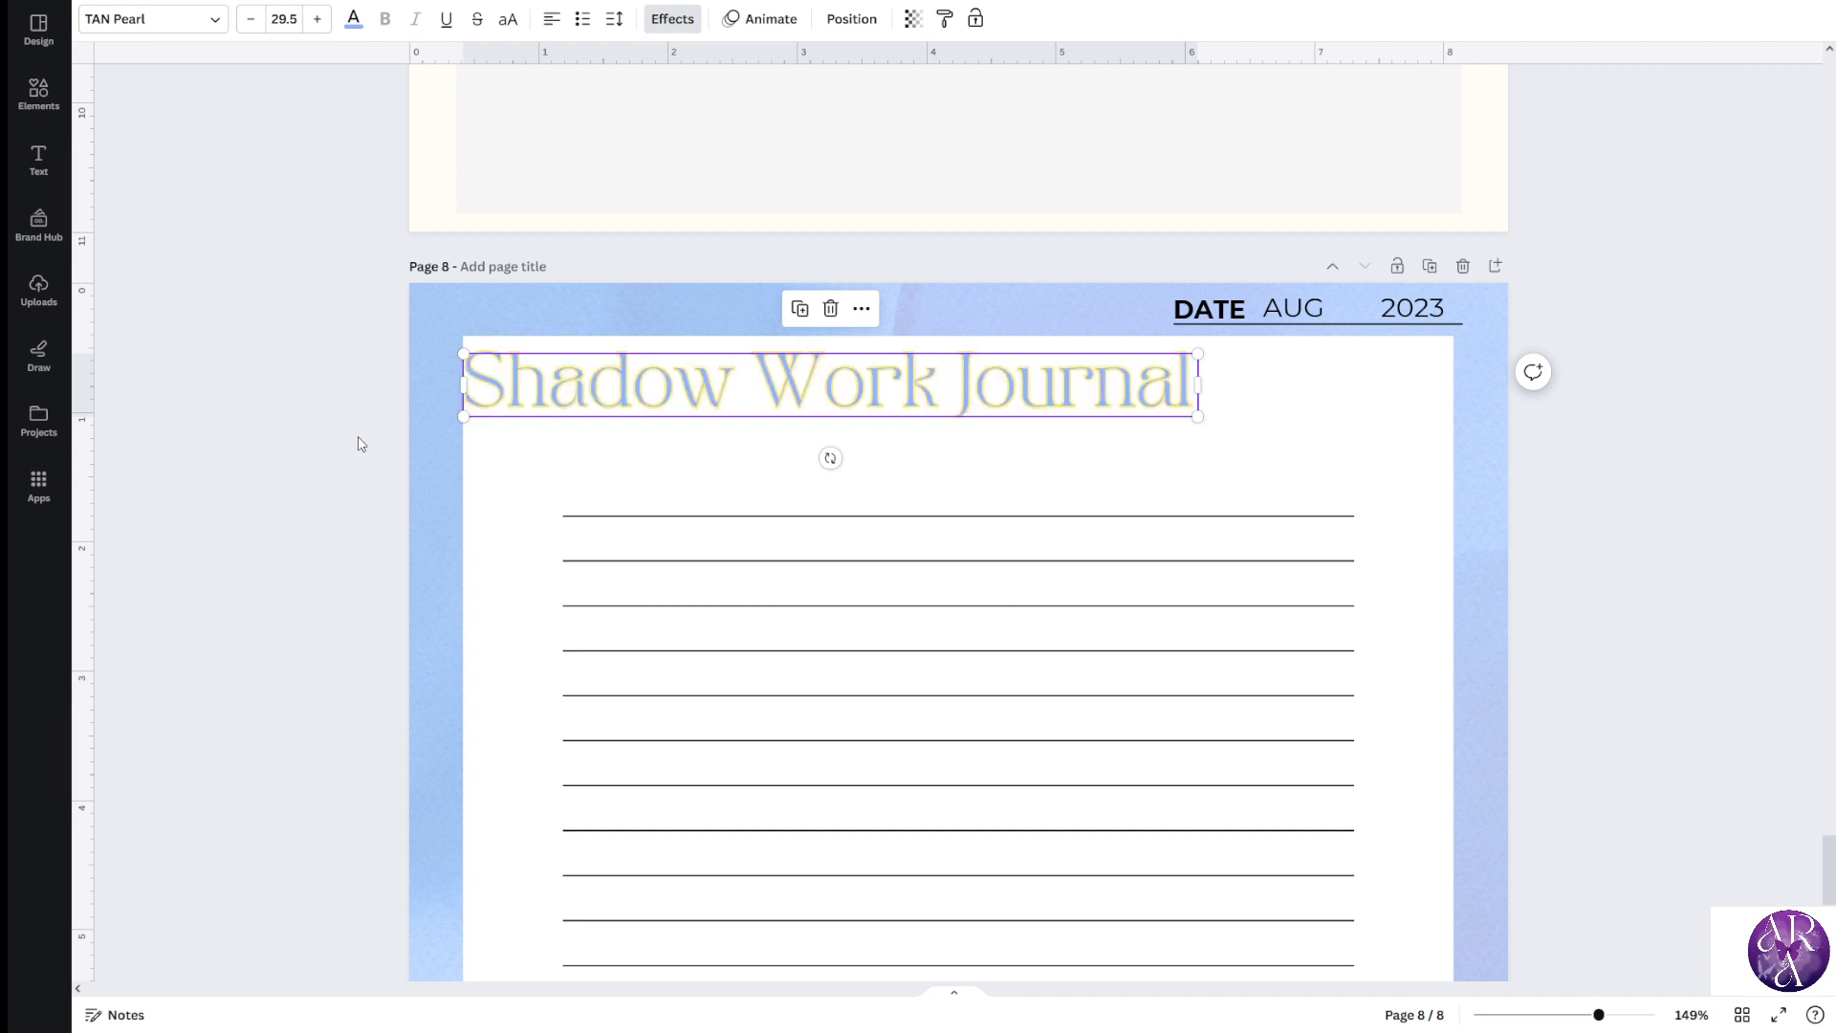
{"action": "key", "text": "ctrl+z"}
{"action": "key", "text": "ctrl+z"}
{"action": "key", "text": "ctrl+z"}
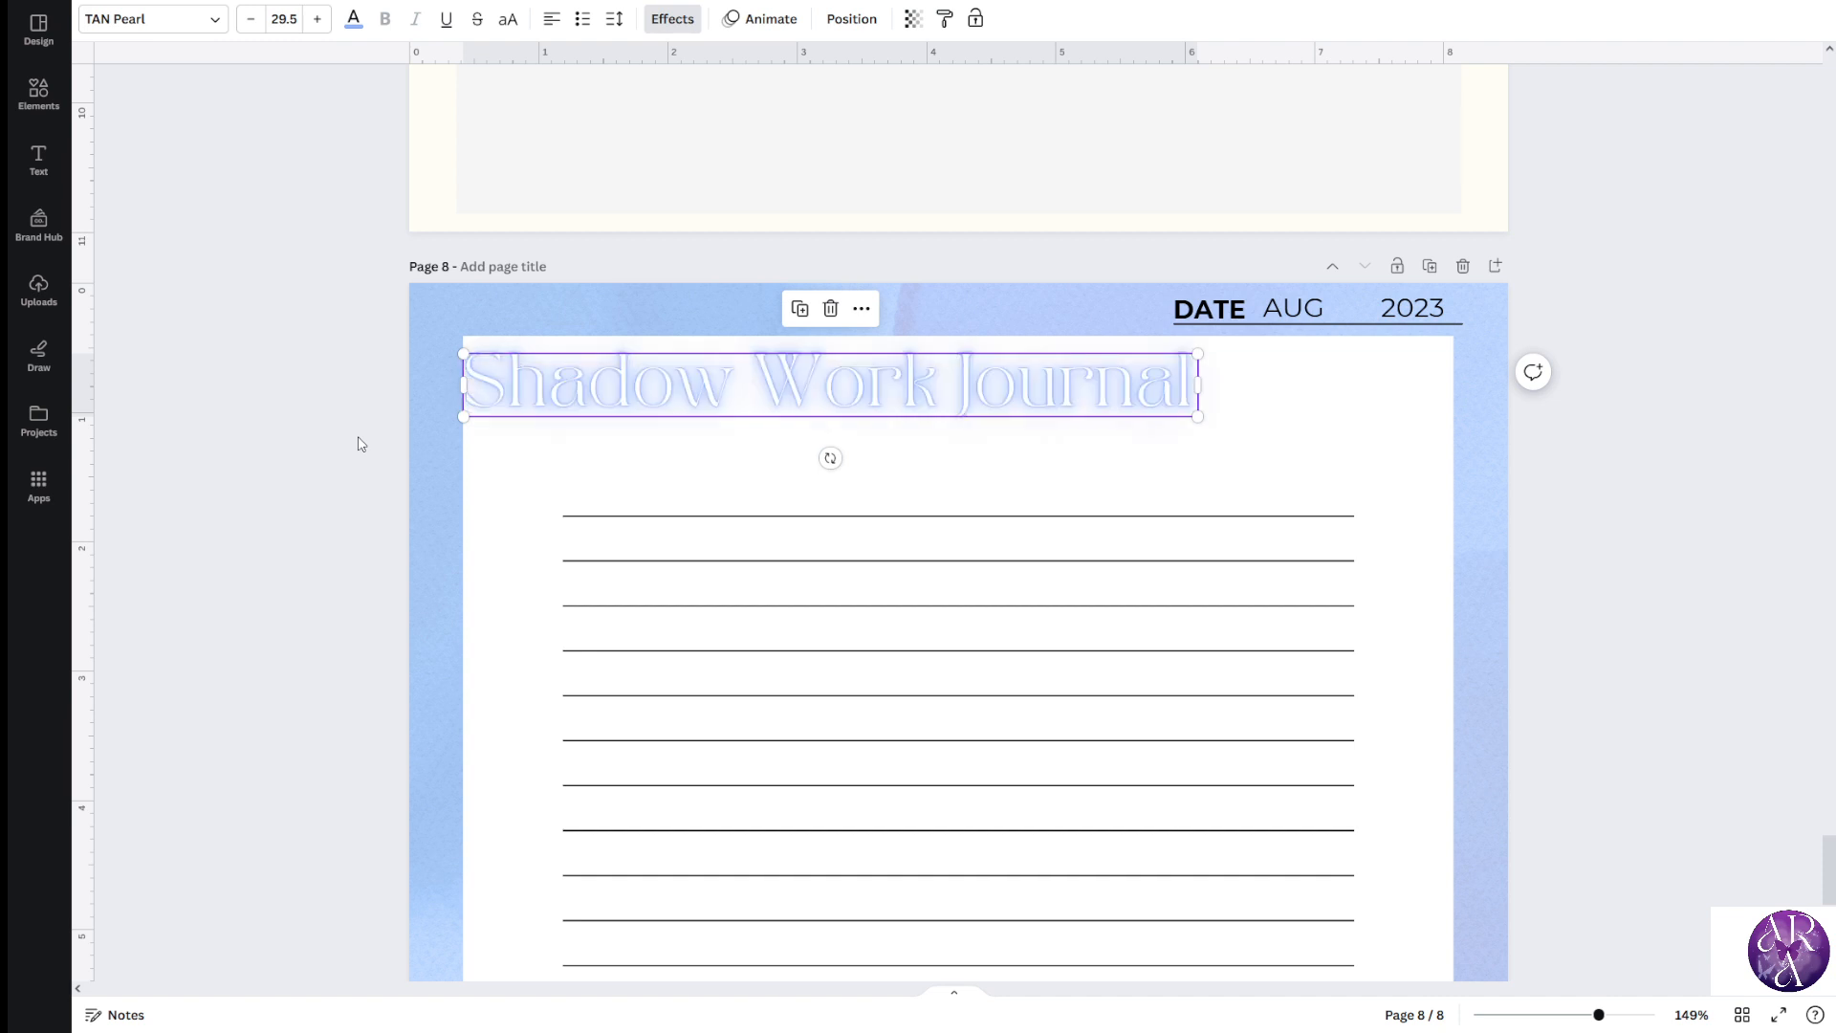
{"action": "key", "text": "ctrl+z"}
{"action": "key", "text": "ctrl+z"}
{"action": "key", "text": "ctrl+z"}
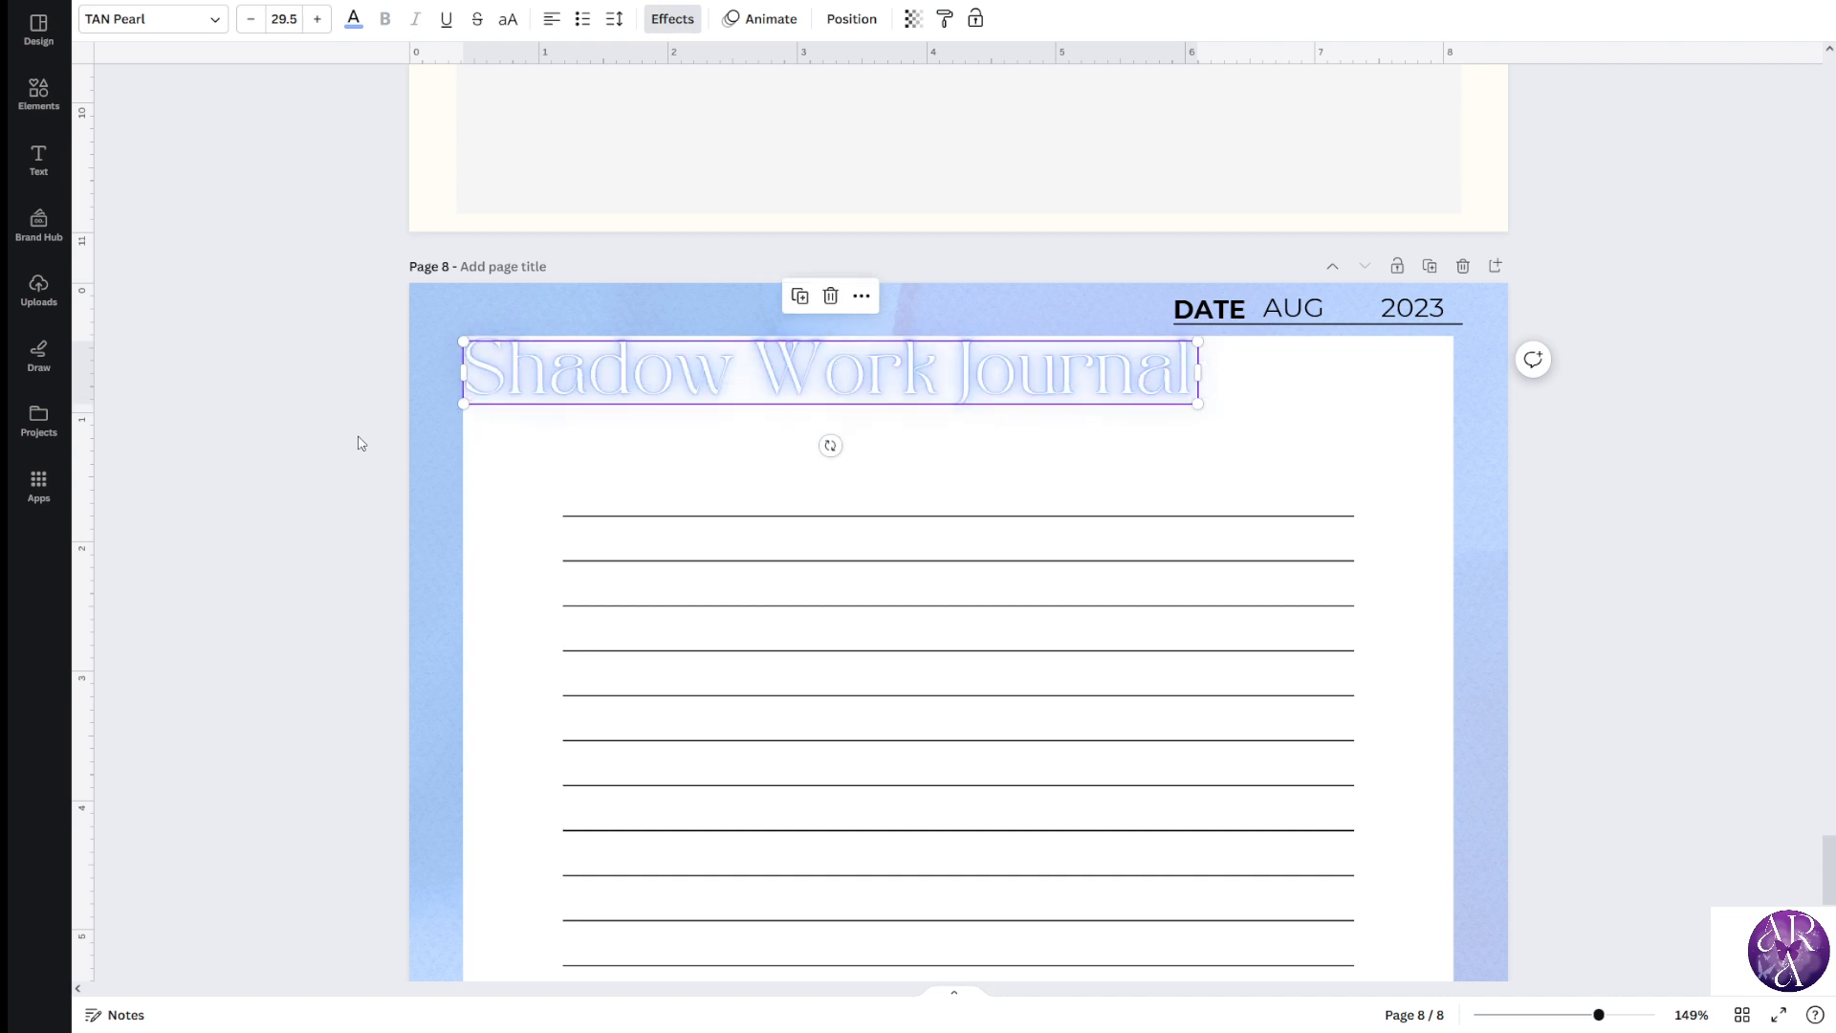
Remove the Neon effect from the "Shadow Work Journal" title and deselect it
{"action": "left_click", "coordinate": [672, 18]}
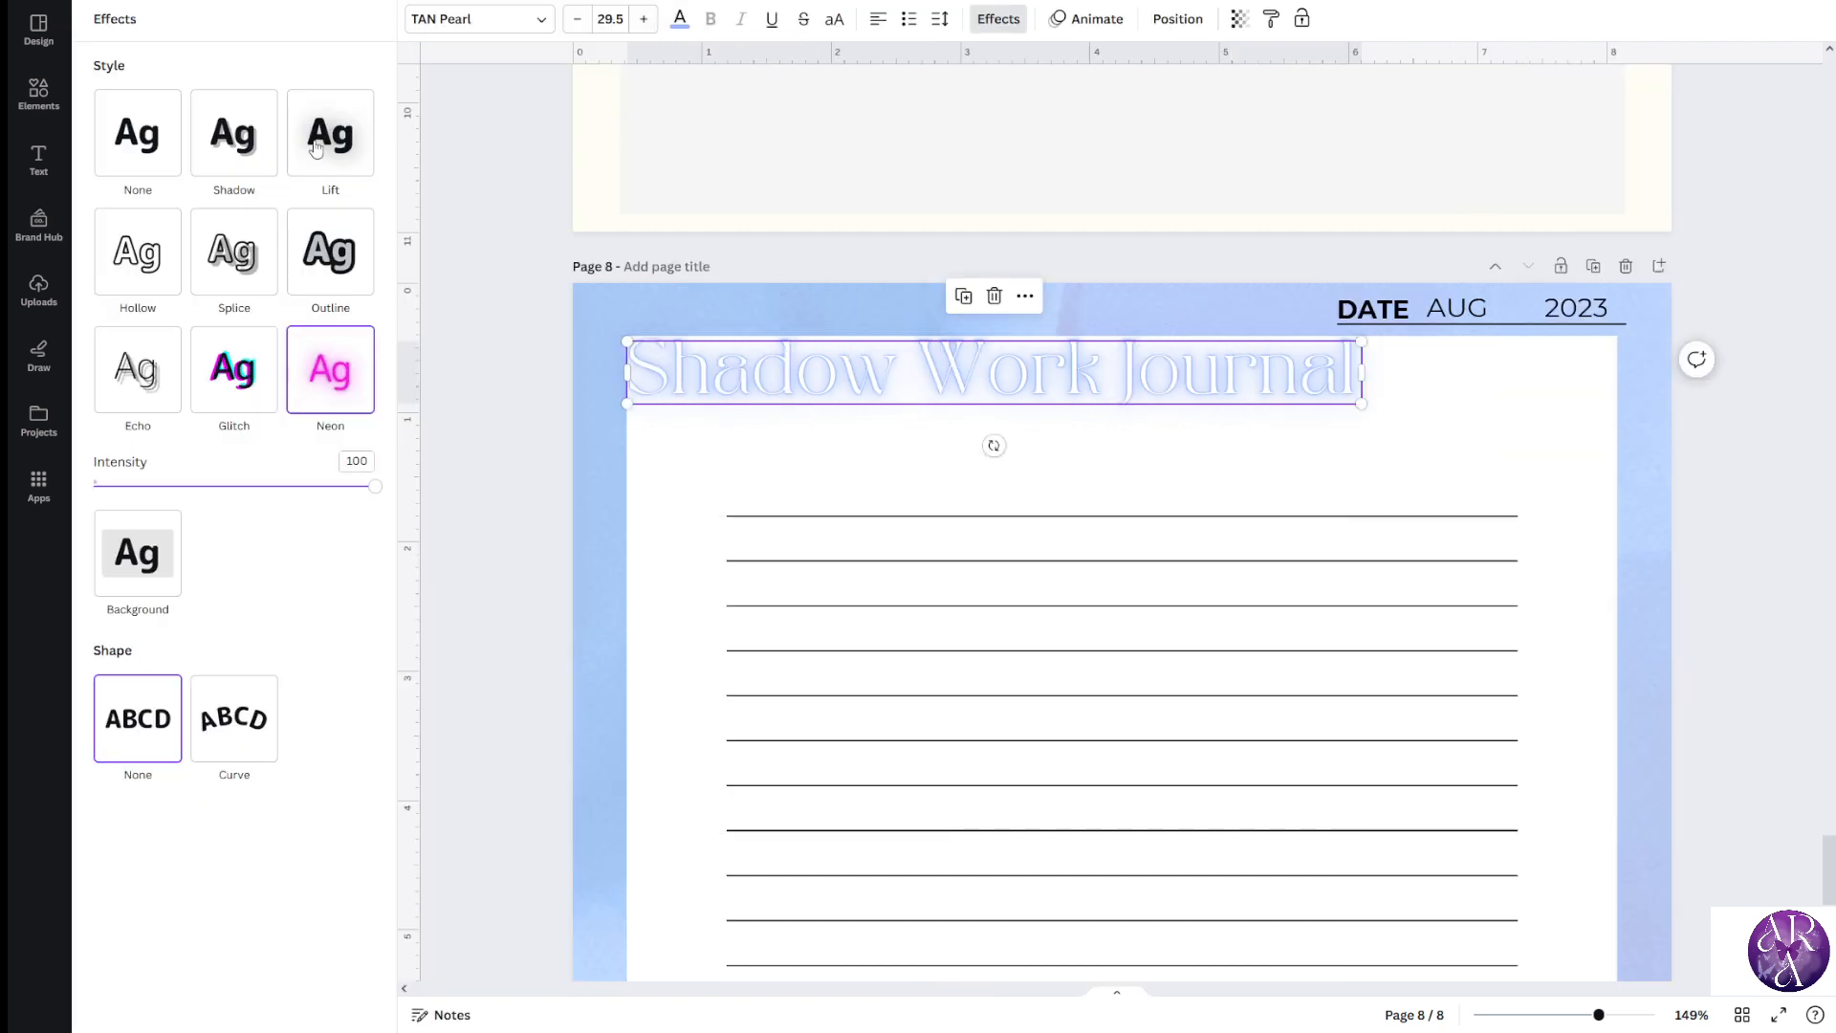
{"action": "left_click", "coordinate": [171, 128]}
{"action": "left_click", "coordinate": [450, 529]}
{"action": "left_click", "coordinate": [326, 474]}
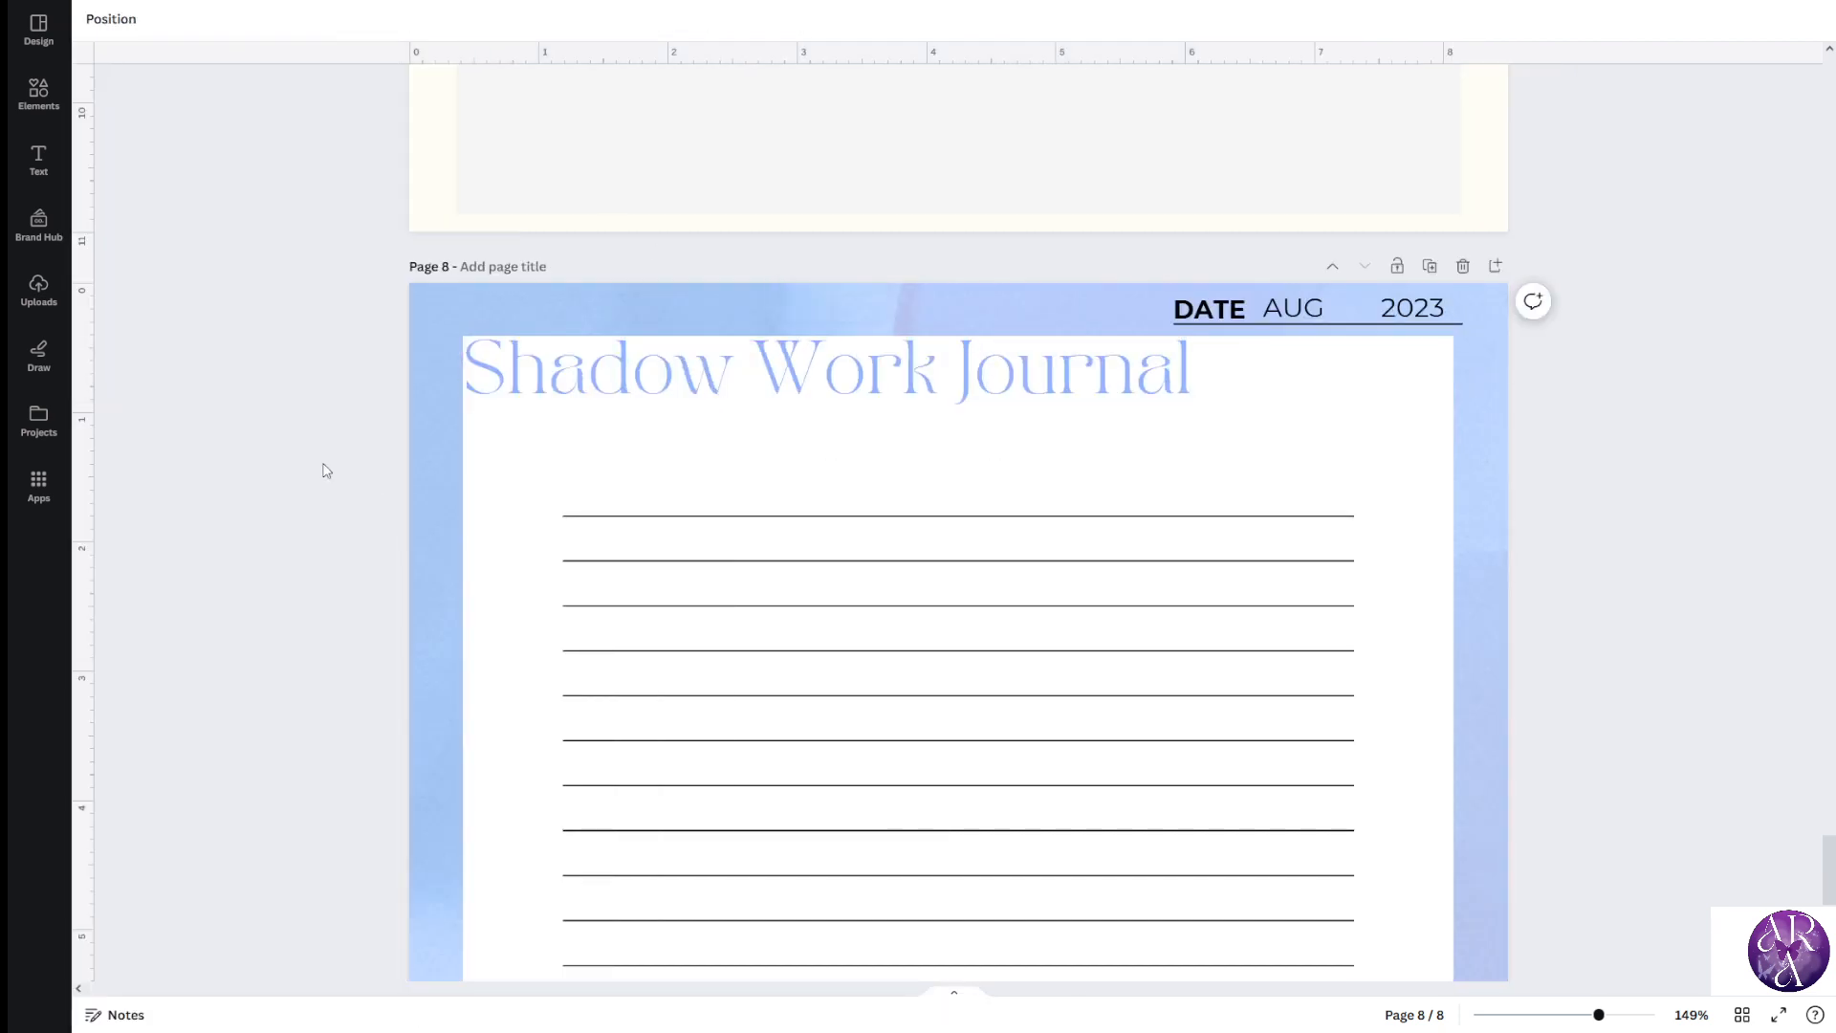
Set the background of page 7, the Weekly Shadow Work key points page, to white
{"action": "scroll", "coordinate": [327, 475], "scroll_direction": "down", "scroll_amount": 2}
{"action": "scroll", "coordinate": [327, 476], "scroll_direction": "down", "scroll_amount": 3}
{"action": "scroll", "coordinate": [327, 475], "scroll_direction": "down", "scroll_amount": 4}
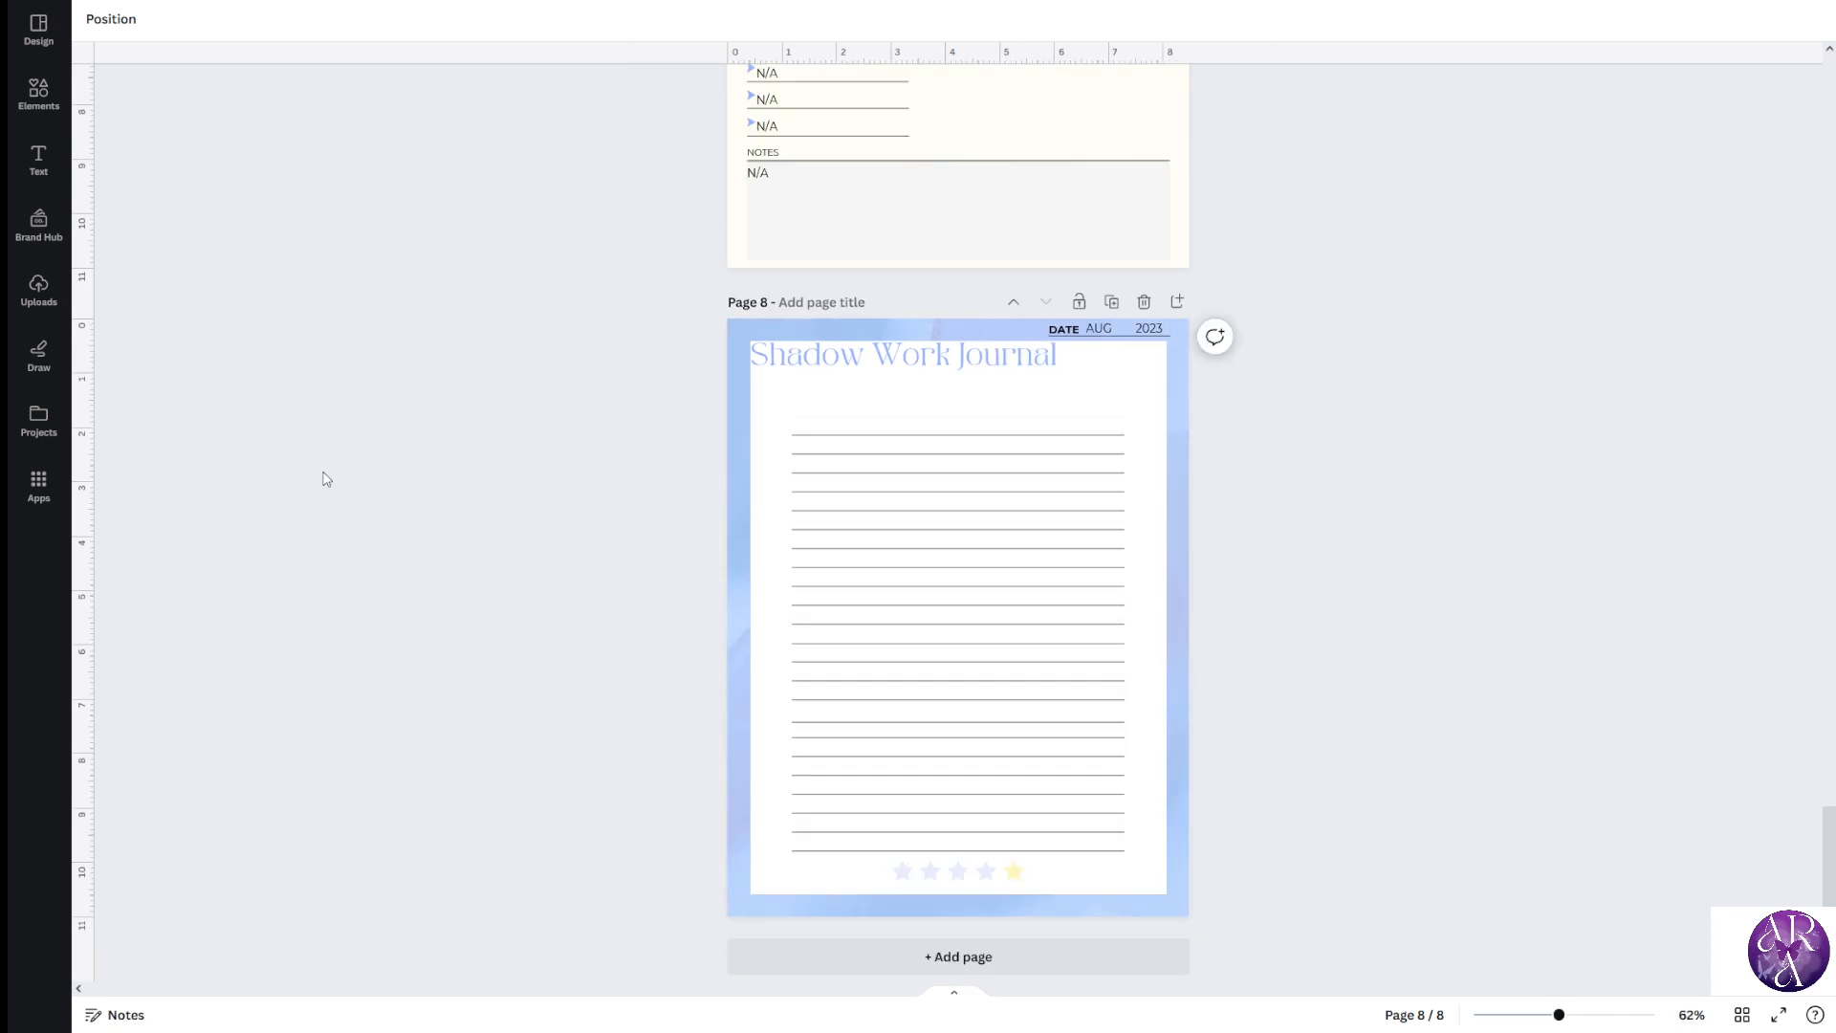
{"action": "scroll", "coordinate": [484, 628], "scroll_direction": "up", "scroll_amount": 5}
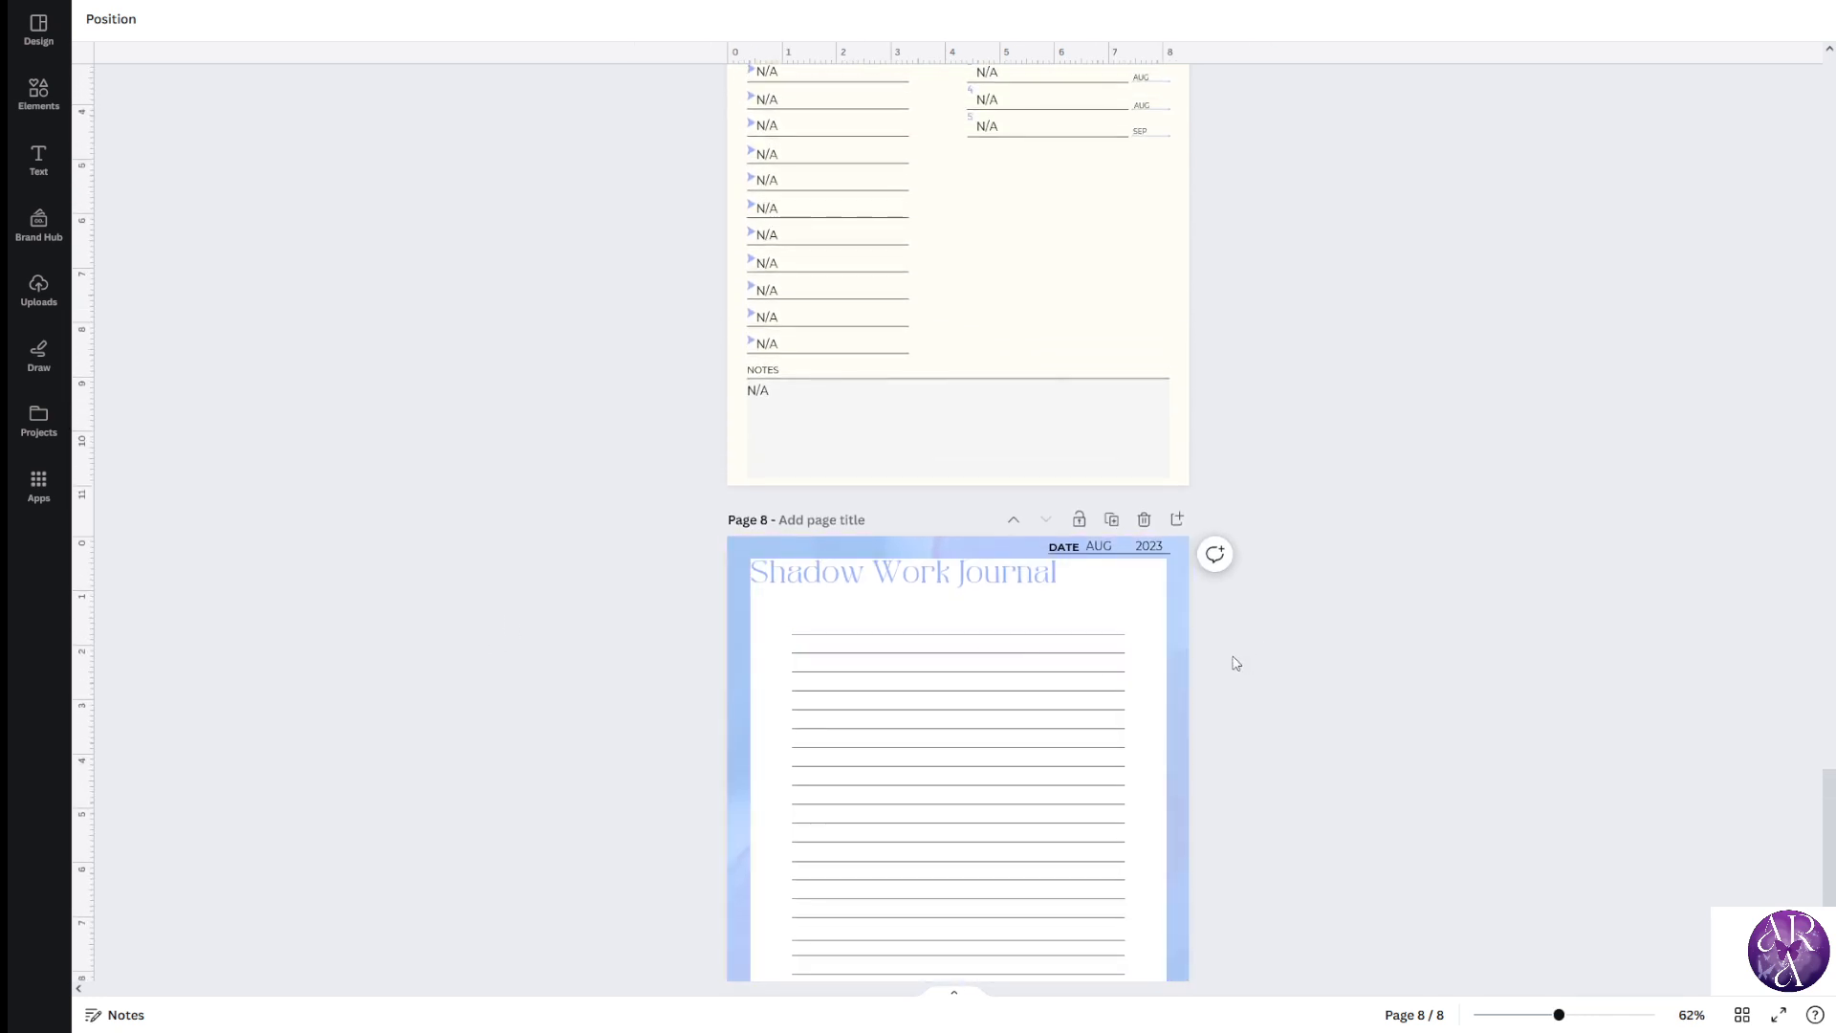
{"action": "scroll", "coordinate": [1230, 660], "scroll_direction": "down", "scroll_amount": 2}
{"action": "left_click", "coordinate": [1050, 161]}
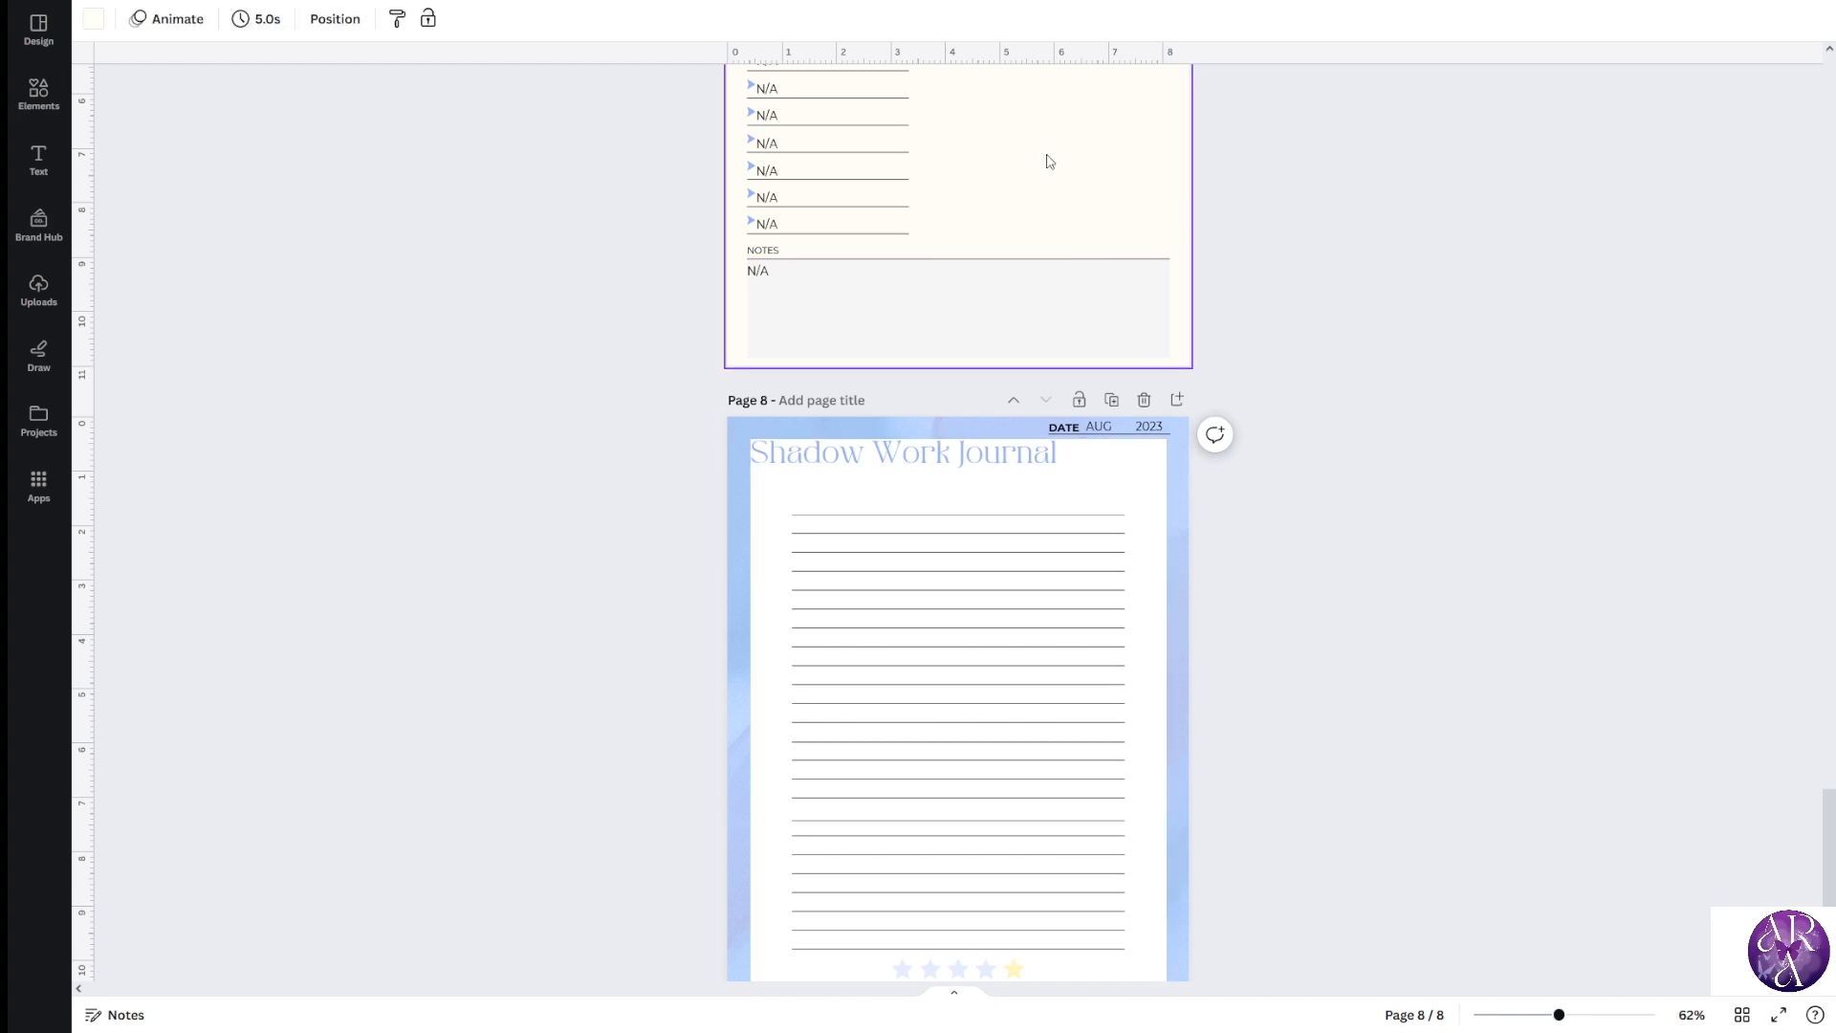
{"action": "scroll", "coordinate": [1075, 292], "scroll_direction": "up", "scroll_amount": 2}
{"action": "scroll", "coordinate": [1044, 609], "scroll_direction": "down", "scroll_amount": 1}
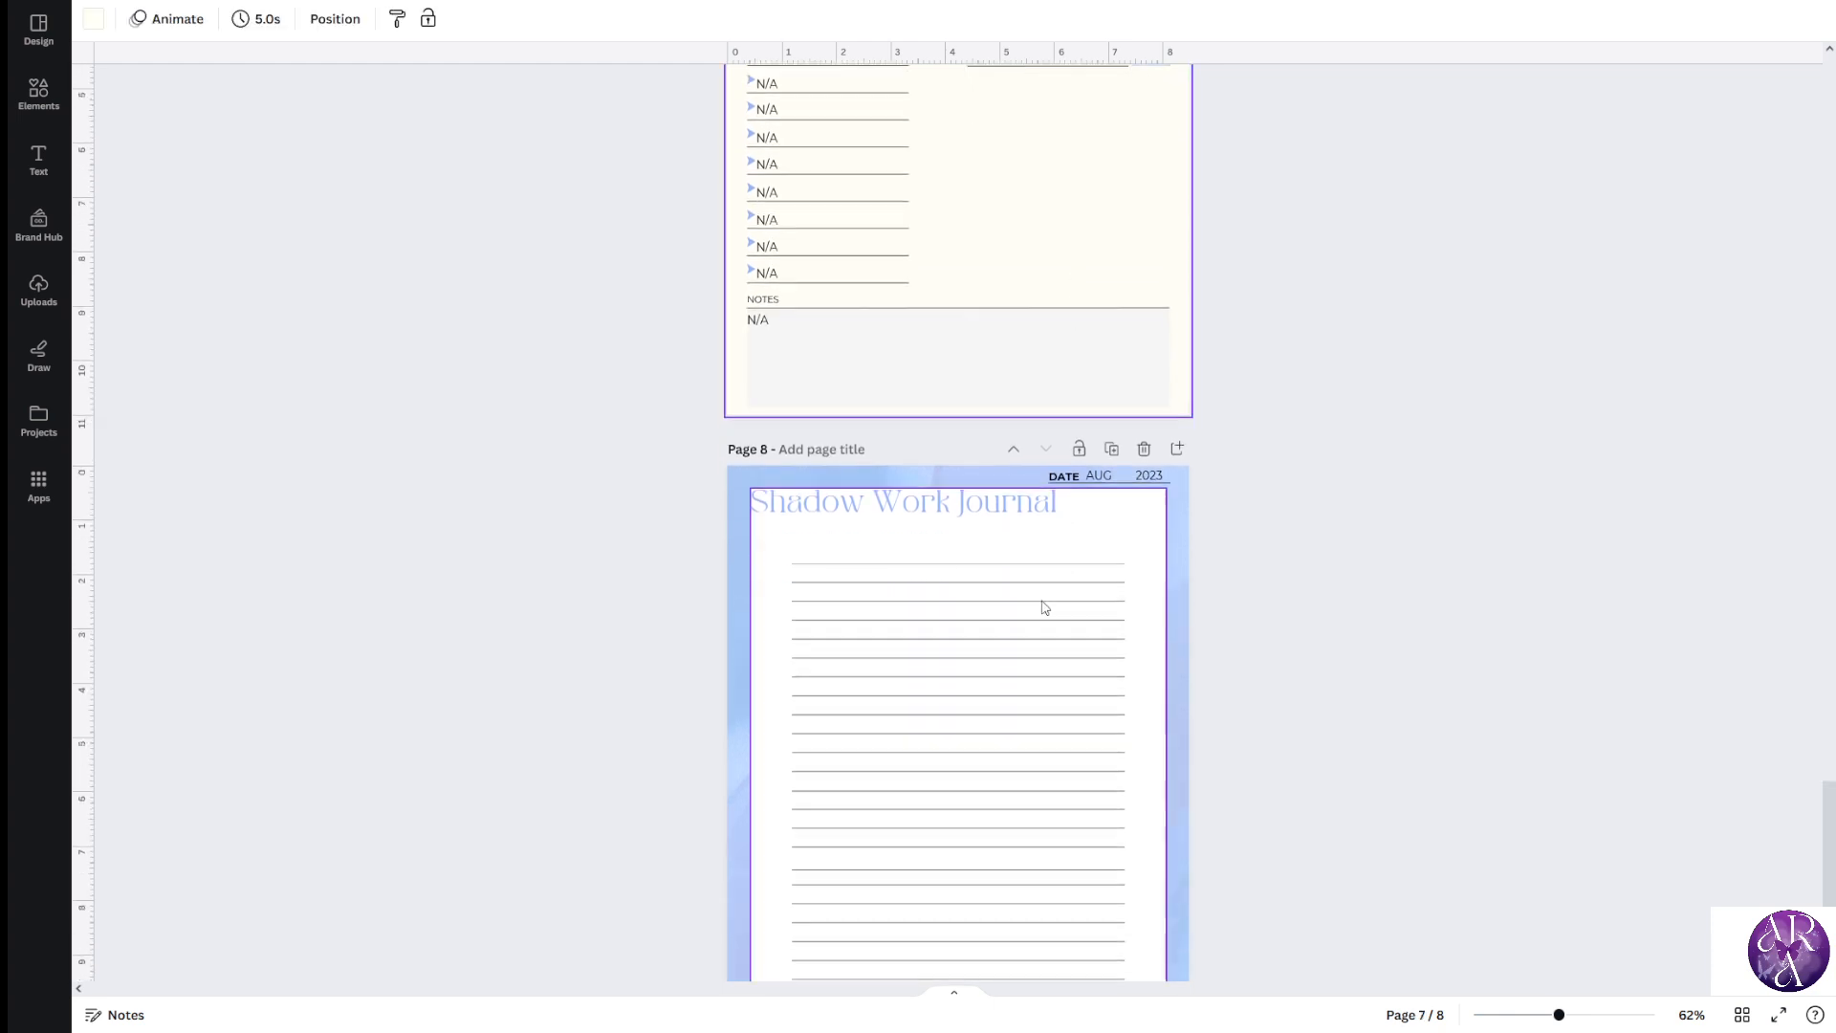
{"action": "scroll", "coordinate": [844, 594], "scroll_direction": "down", "scroll_amount": 2}
{"action": "scroll", "coordinate": [791, 643], "scroll_direction": "up", "scroll_amount": 6}
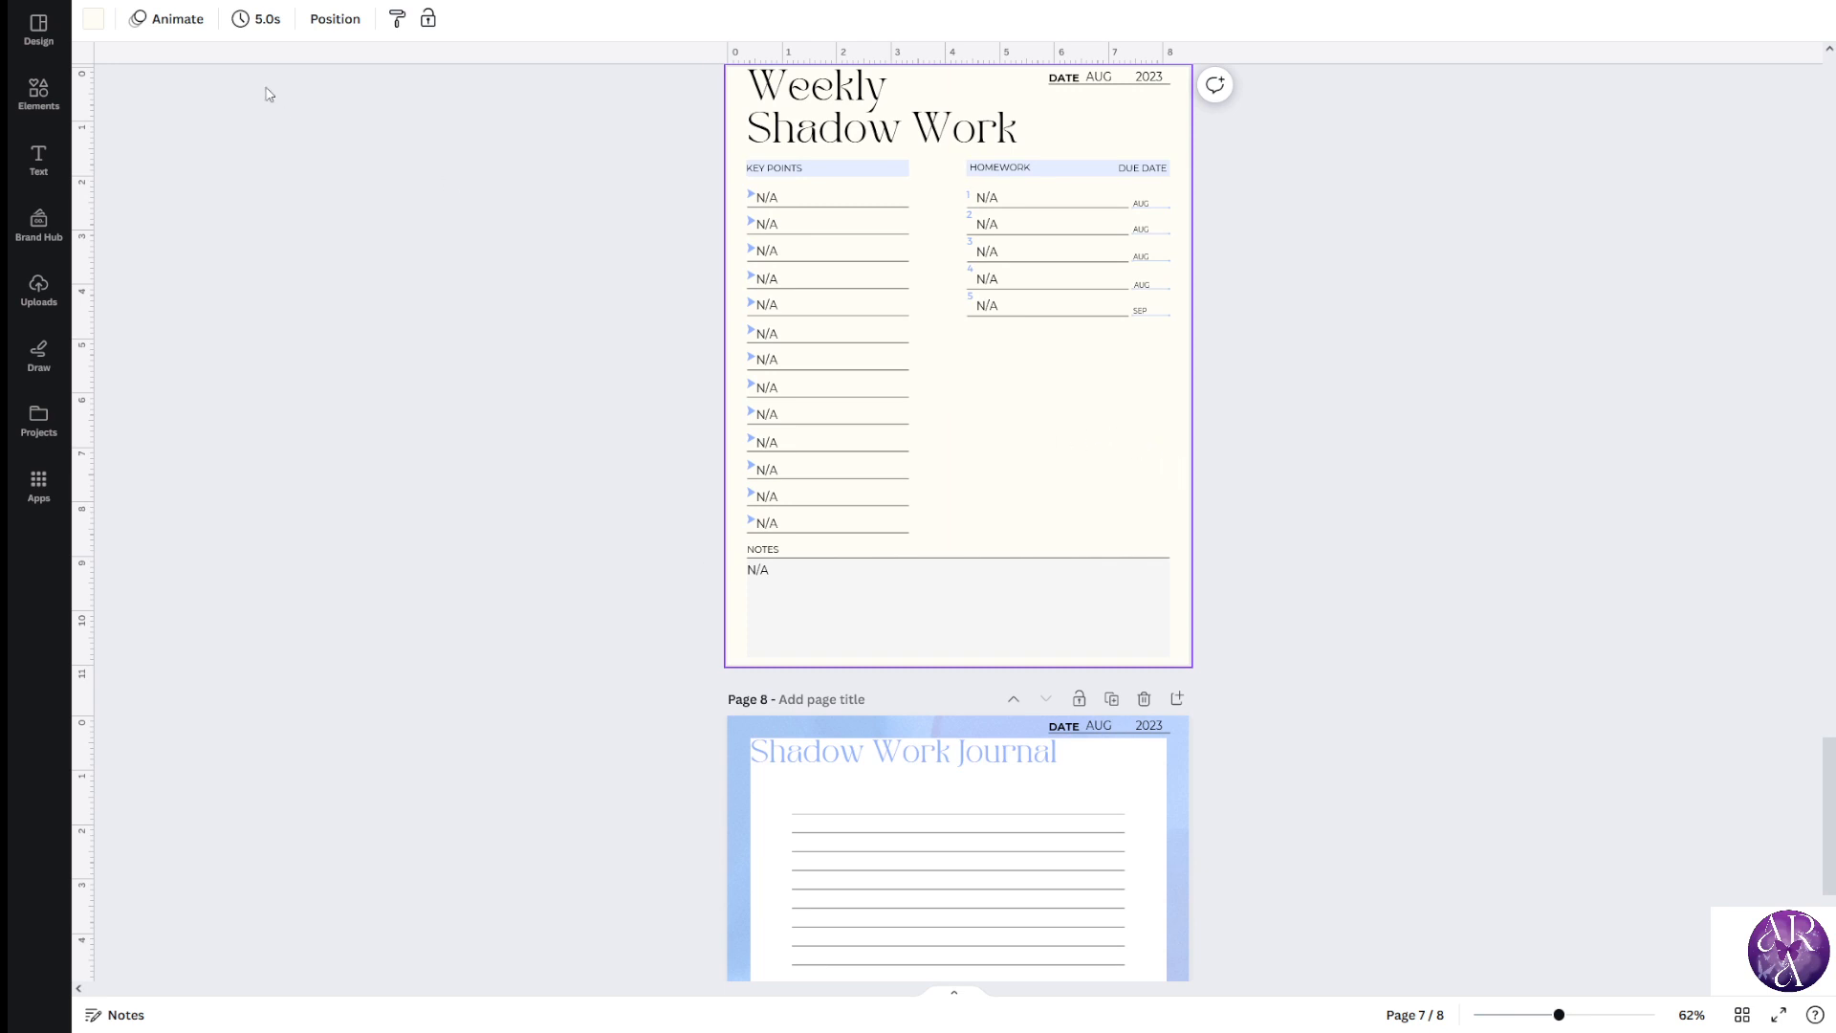
{"action": "left_click", "coordinate": [90, 20]}
{"action": "left_click", "coordinate": [154, 224]}
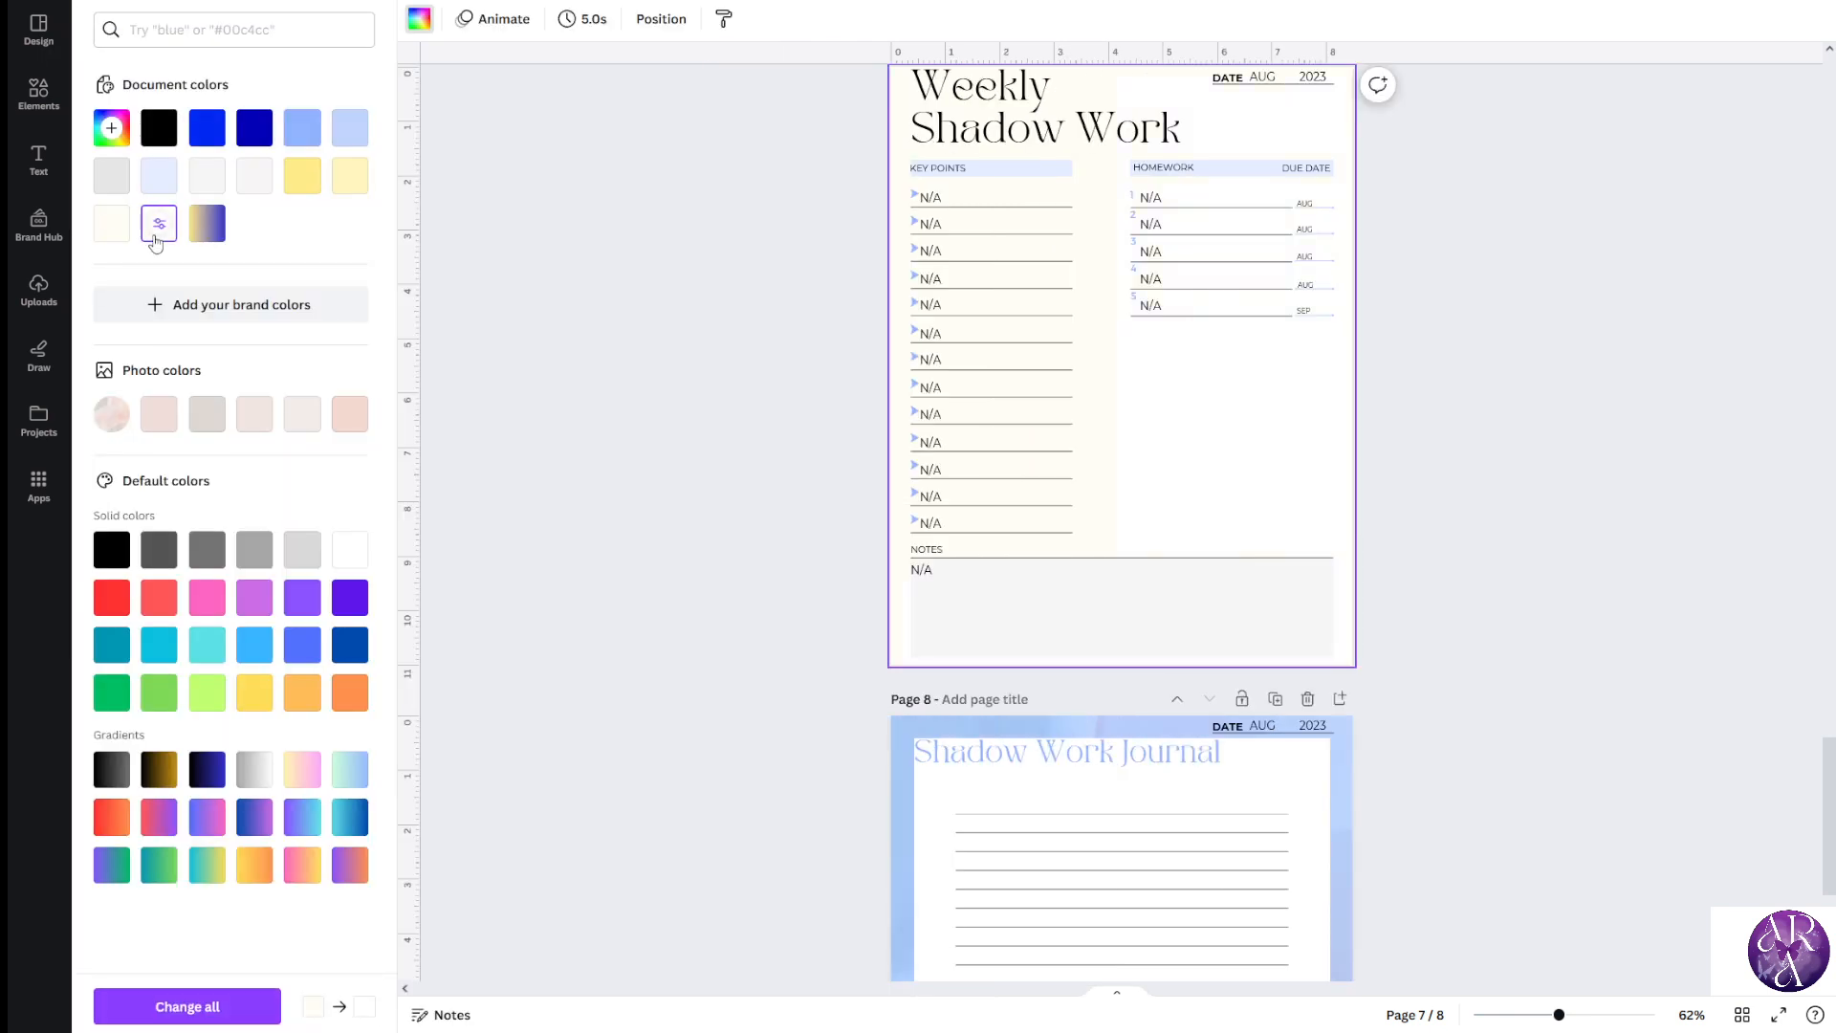
Recolor the cream rectangle behind the Key Points column on page 7 to white
{"action": "left_click", "coordinate": [1114, 448]}
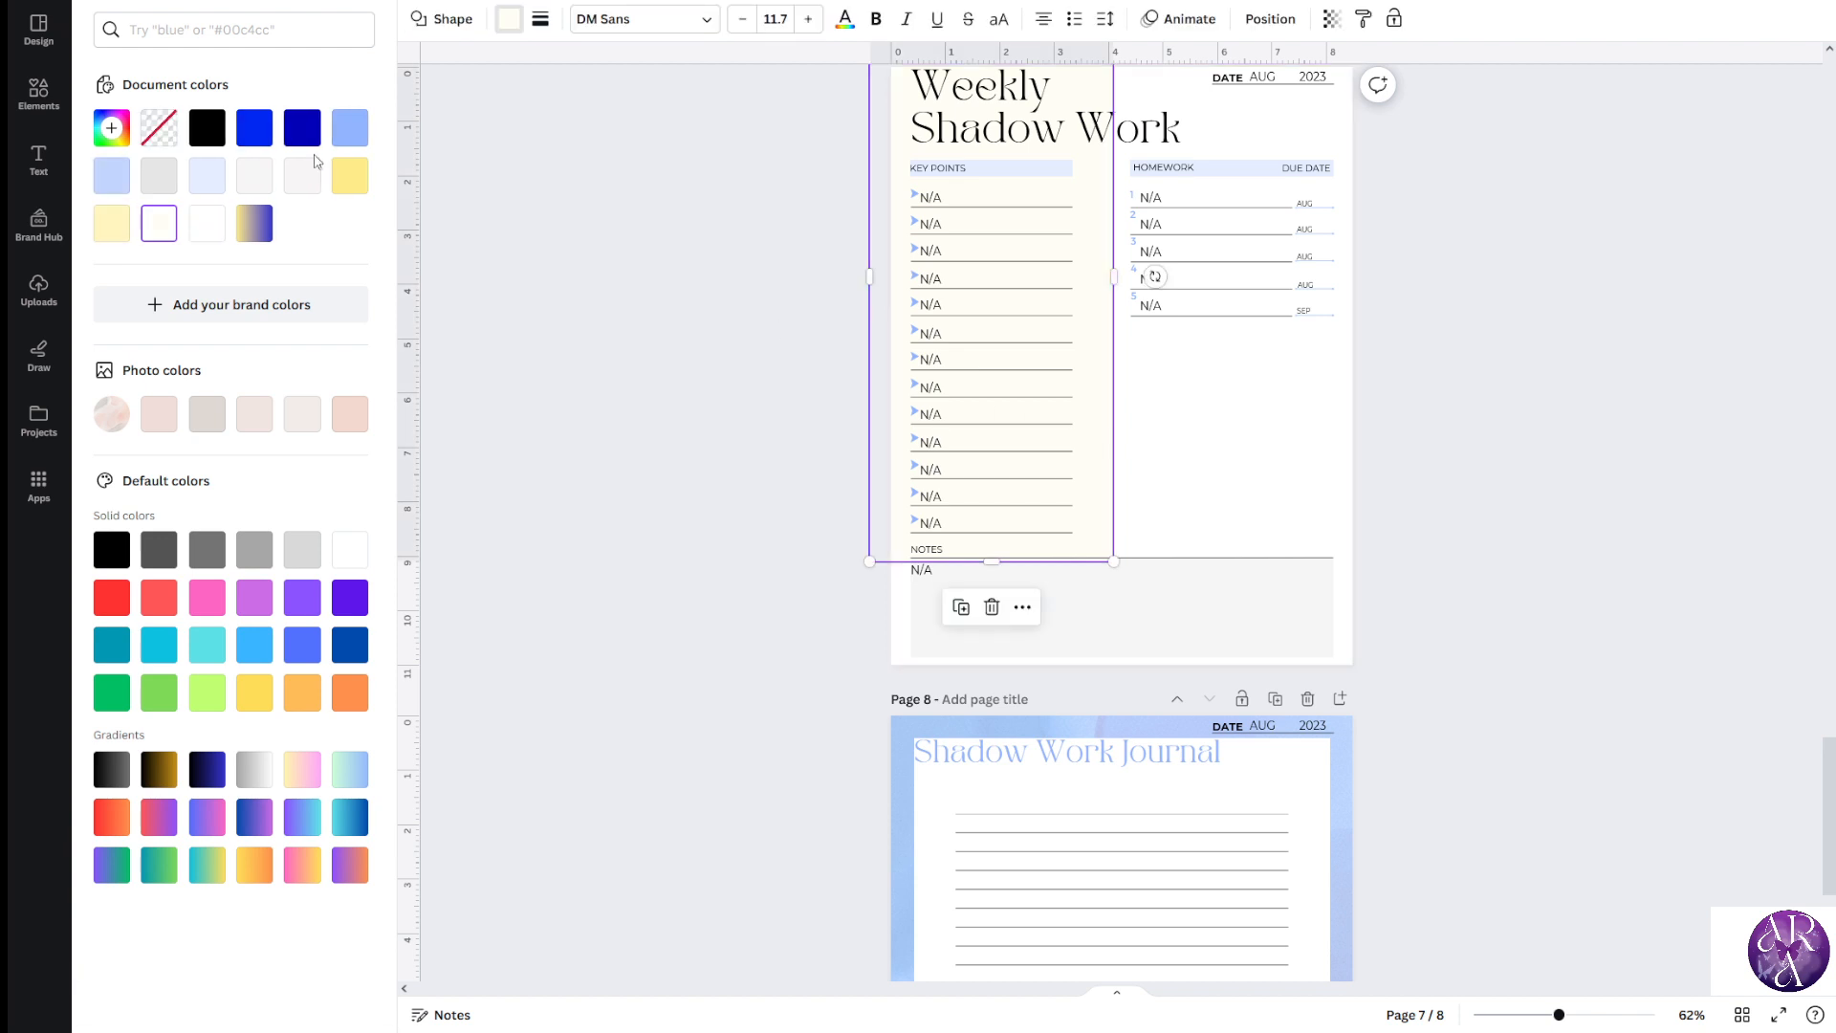
{"action": "left_click", "coordinate": [222, 231]}
{"action": "left_click", "coordinate": [656, 559]}
{"action": "scroll", "coordinate": [956, 469], "scroll_direction": "up", "scroll_amount": 2}
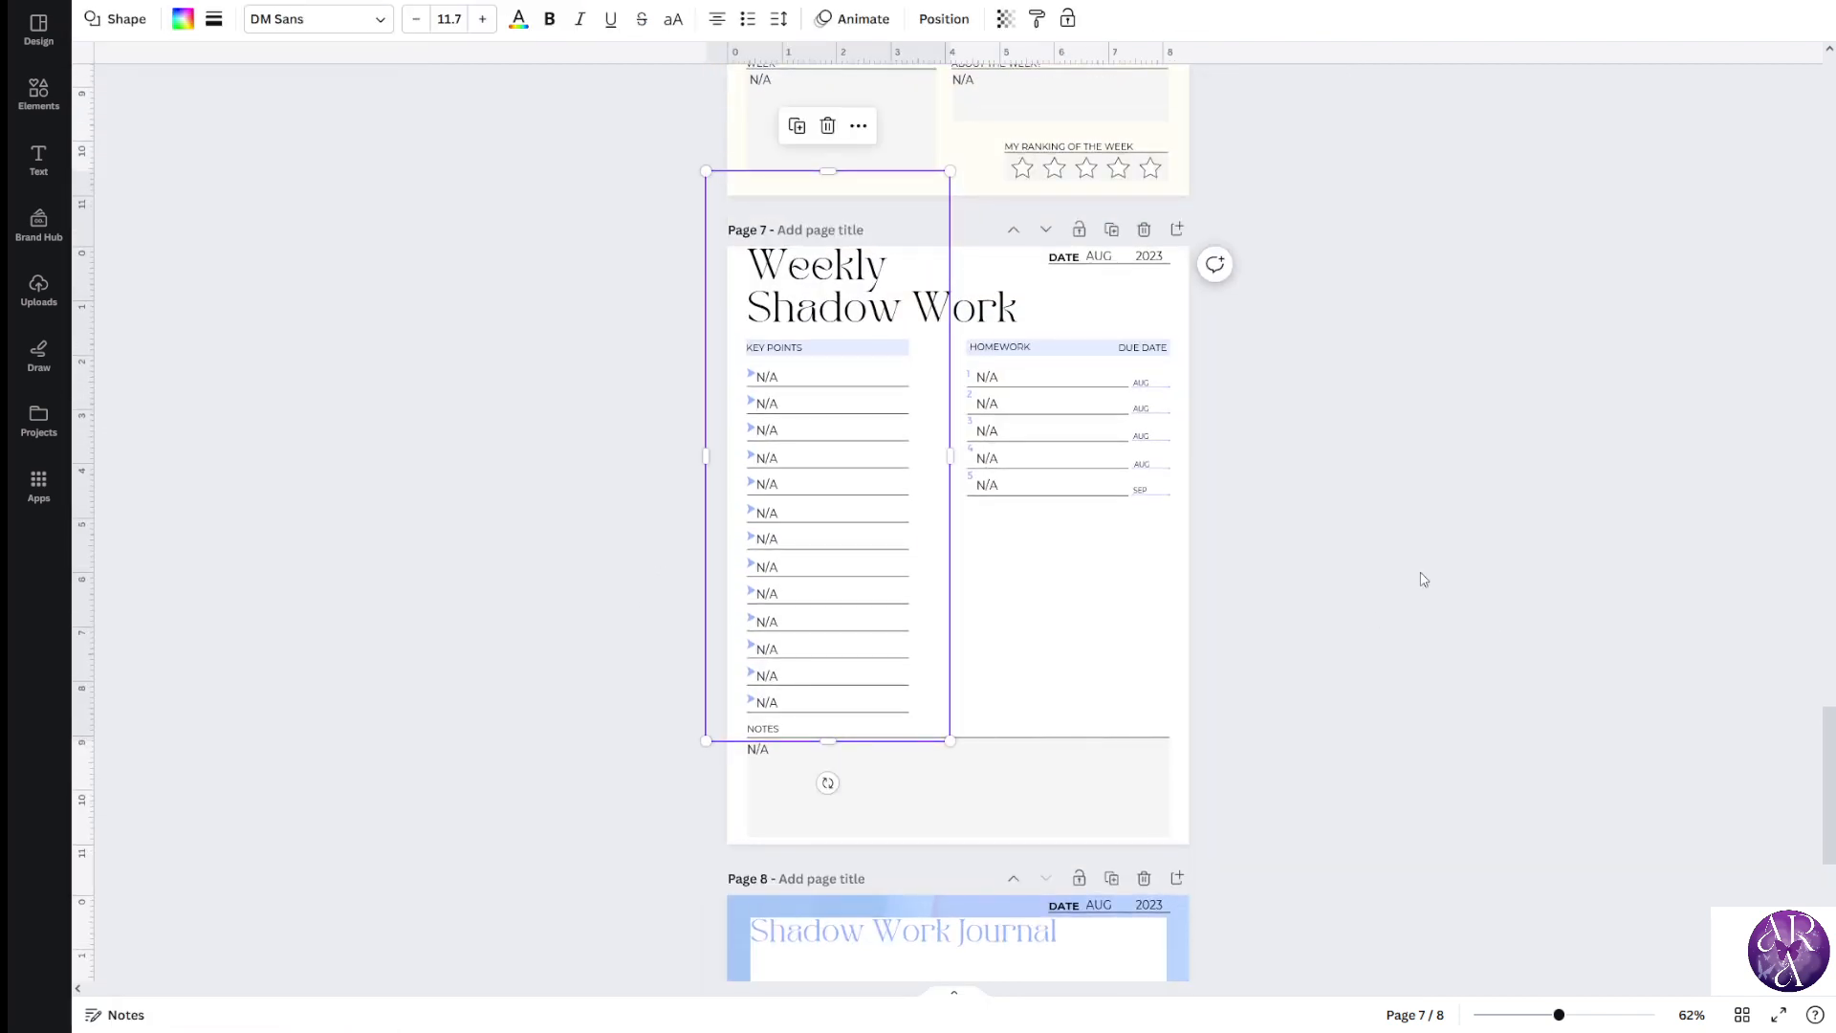
{"action": "left_click", "coordinate": [1398, 592]}
Set the background of page 6, the weekly reflection sheet, to white and apply that color change to all pages
{"action": "scroll", "coordinate": [1394, 594], "scroll_direction": "up", "scroll_amount": 1}
{"action": "scroll", "coordinate": [1341, 598], "scroll_direction": "up", "scroll_amount": 3}
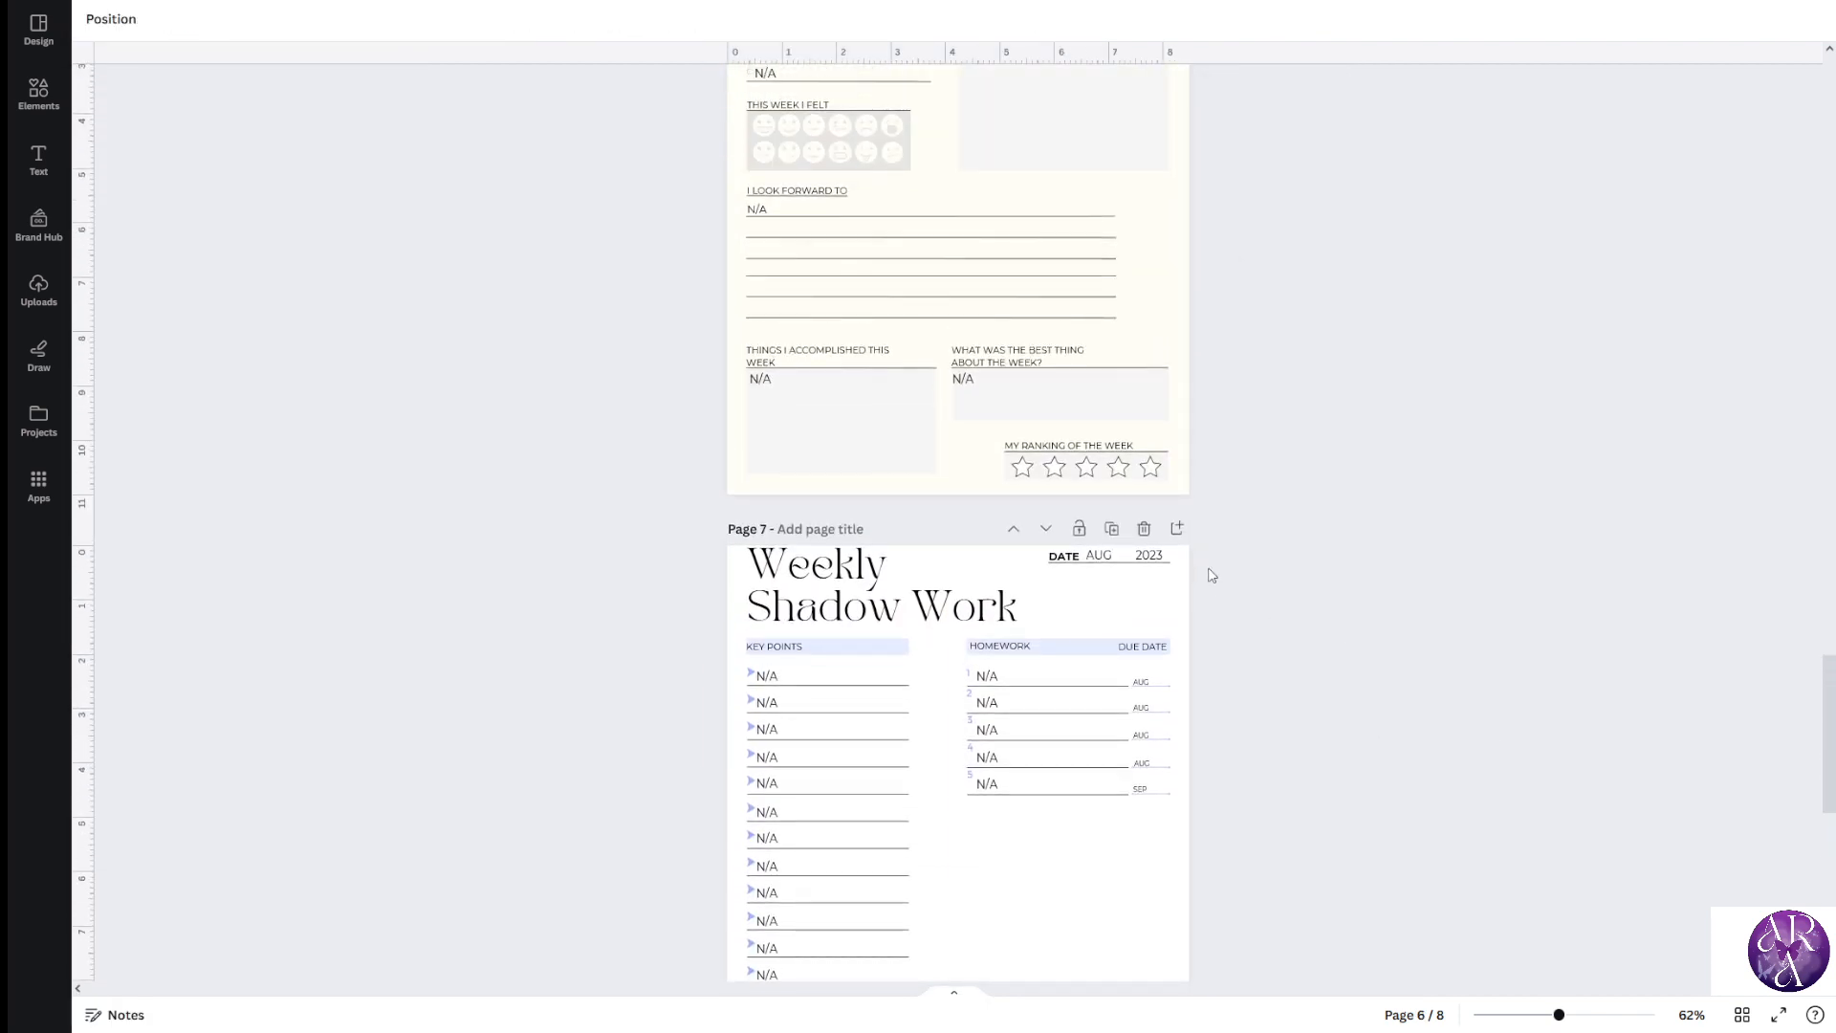
{"action": "scroll", "coordinate": [1212, 577], "scroll_direction": "down", "scroll_amount": 2}
{"action": "scroll", "coordinate": [1207, 588], "scroll_direction": "down", "scroll_amount": 5}
{"action": "scroll", "coordinate": [1201, 599], "scroll_direction": "up", "scroll_amount": 4}
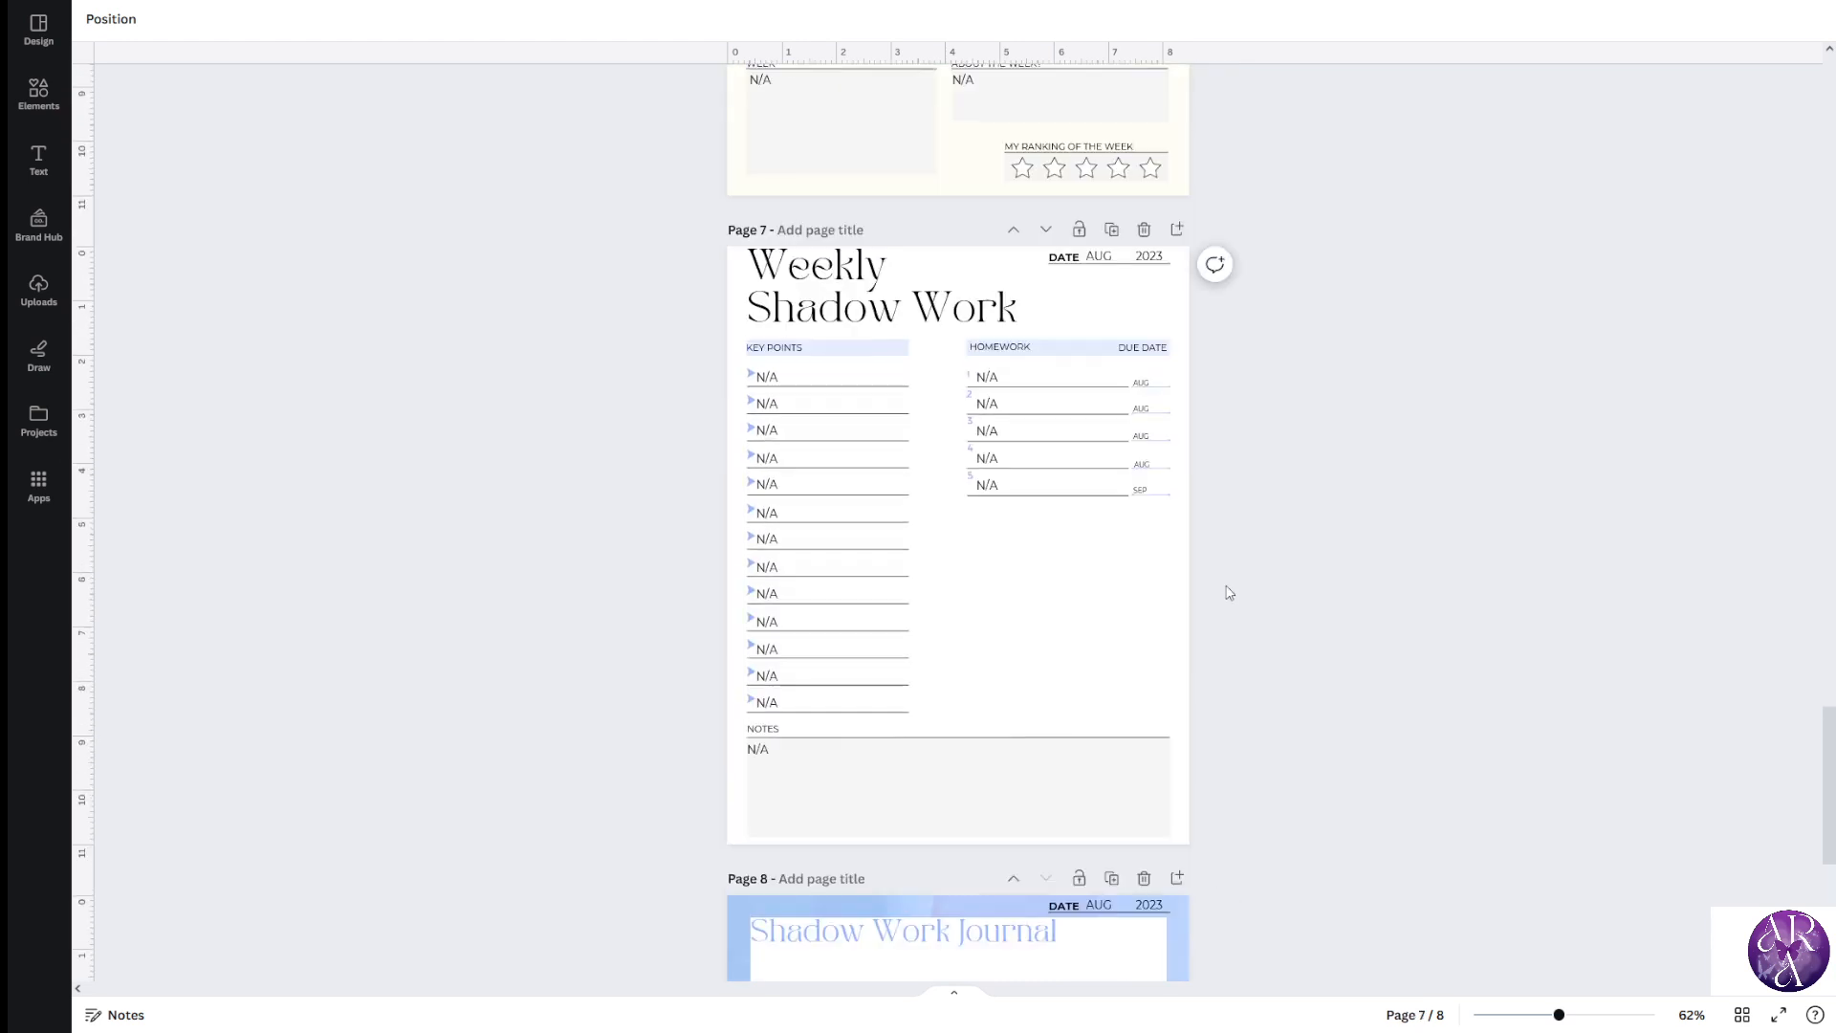
{"action": "scroll", "coordinate": [1234, 589], "scroll_direction": "down", "scroll_amount": 3}
{"action": "scroll", "coordinate": [1147, 708], "scroll_direction": "up", "scroll_amount": 8}
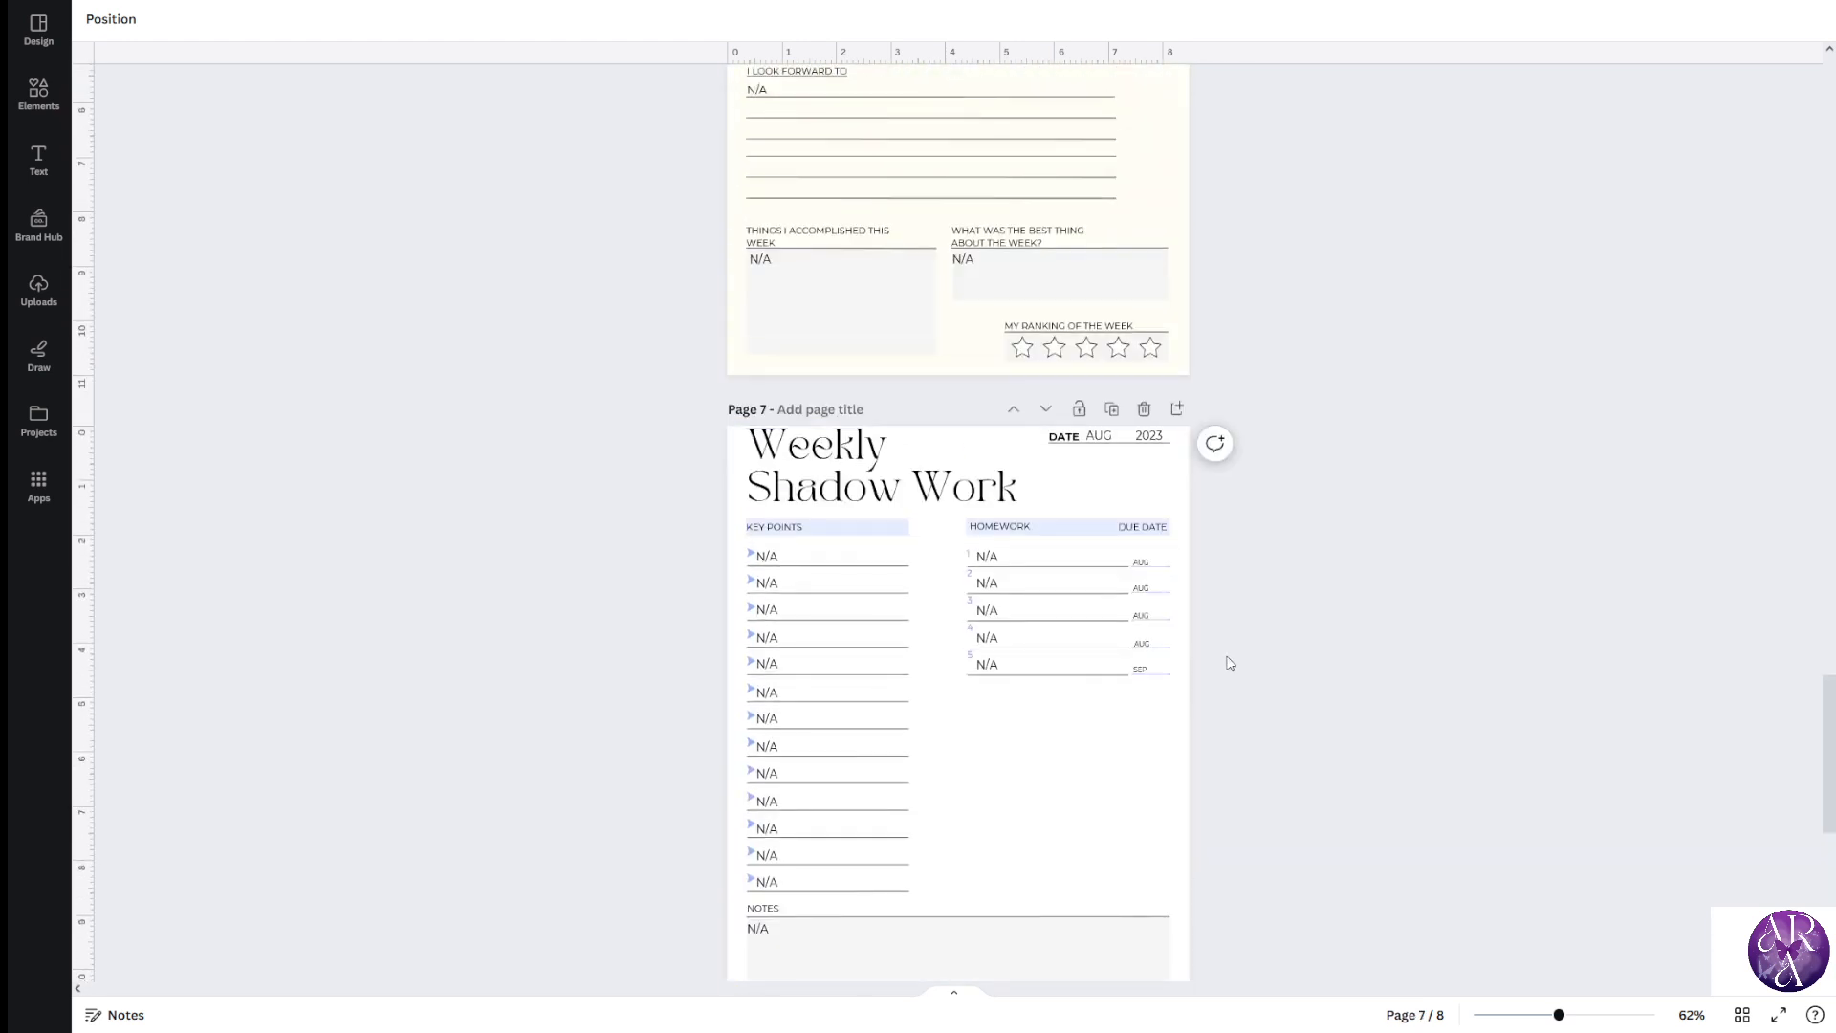
{"action": "scroll", "coordinate": [1241, 649], "scroll_direction": "up", "scroll_amount": 1}
{"action": "left_click", "coordinate": [985, 708]}
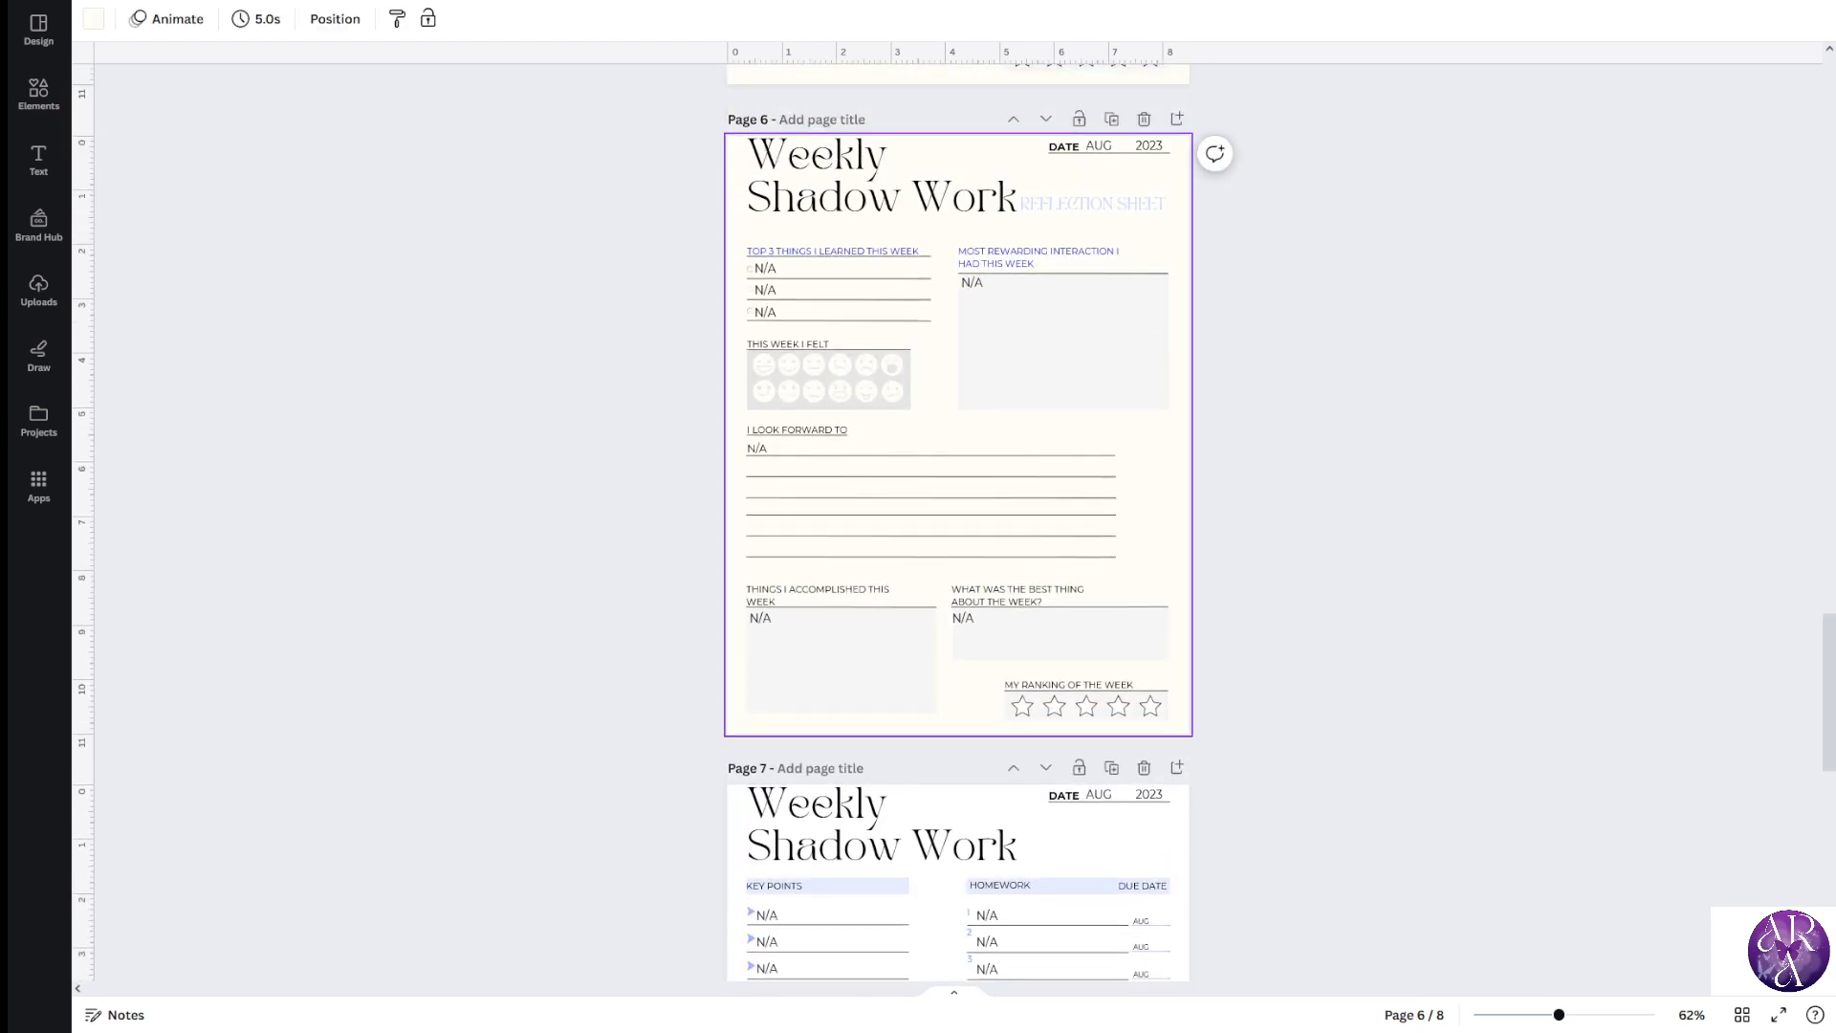
{"action": "left_click", "coordinate": [94, 19]}
{"action": "left_click", "coordinate": [160, 238]}
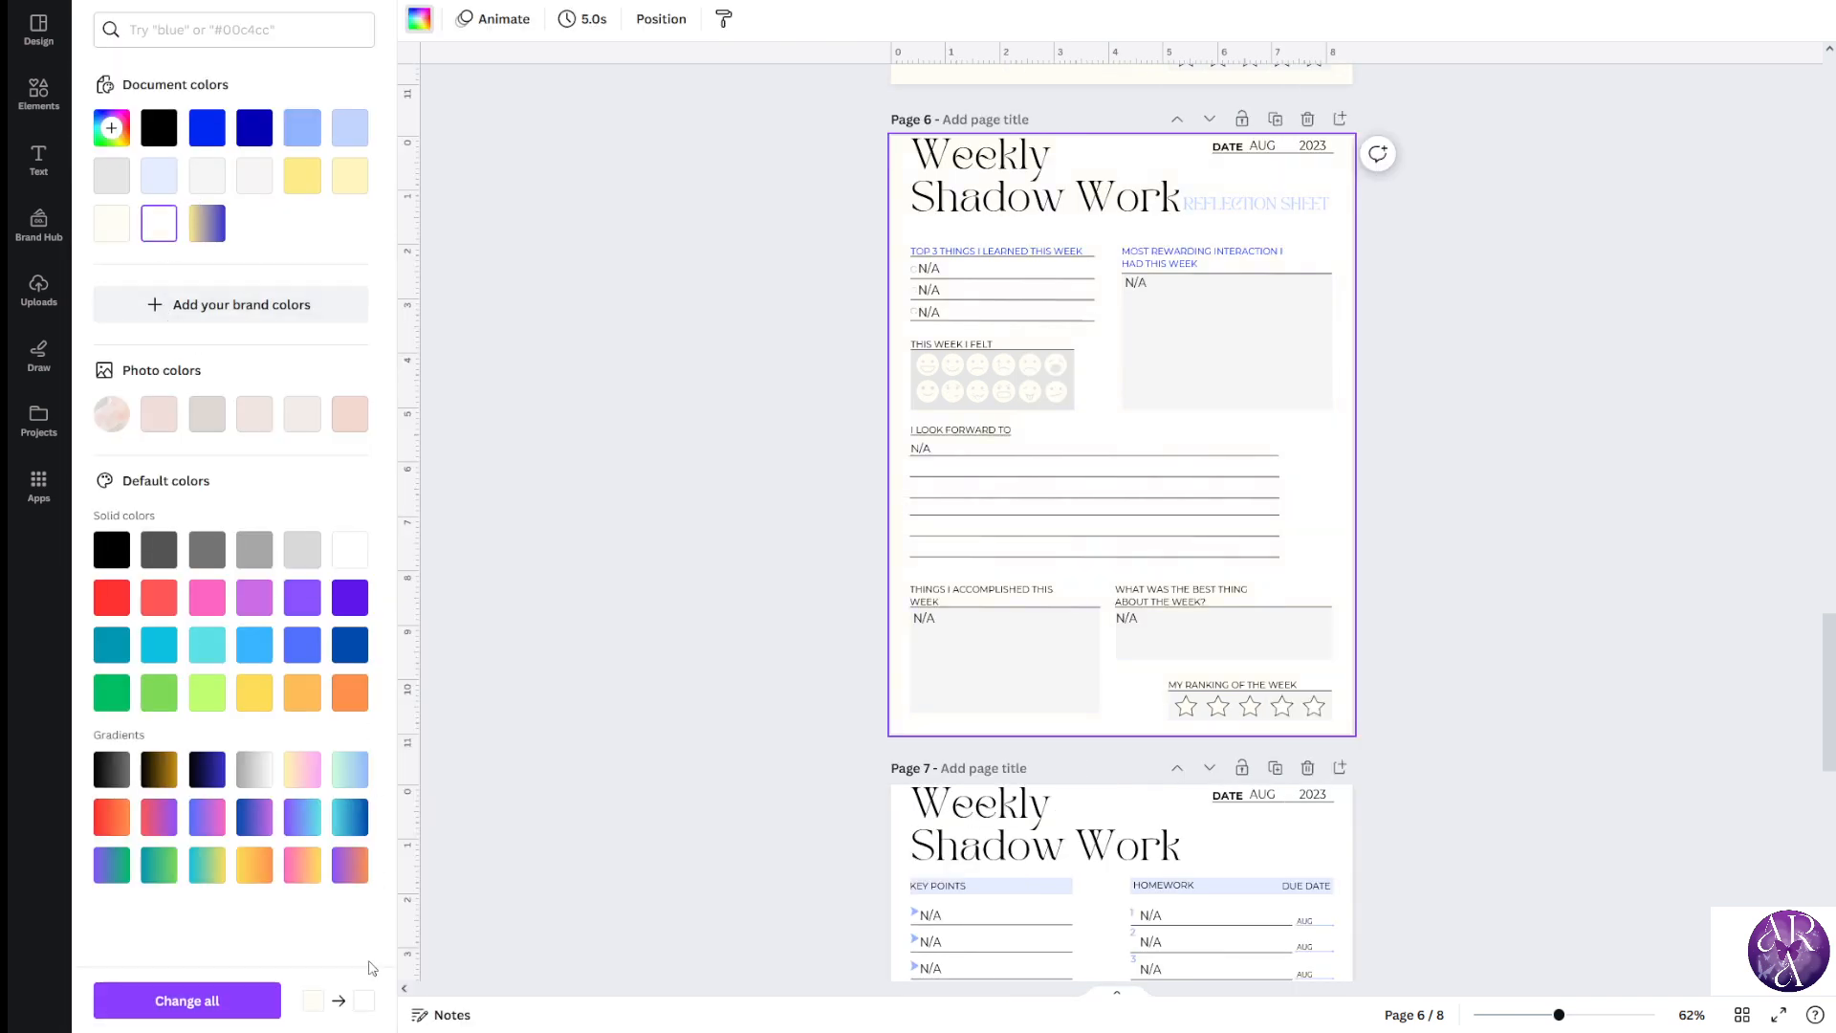
{"action": "left_click", "coordinate": [230, 997]}
Review the recolored reflection sheets, the key points list on page 7 and the journal page on page 8
{"action": "scroll", "coordinate": [724, 656], "scroll_direction": "up", "scroll_amount": 15}
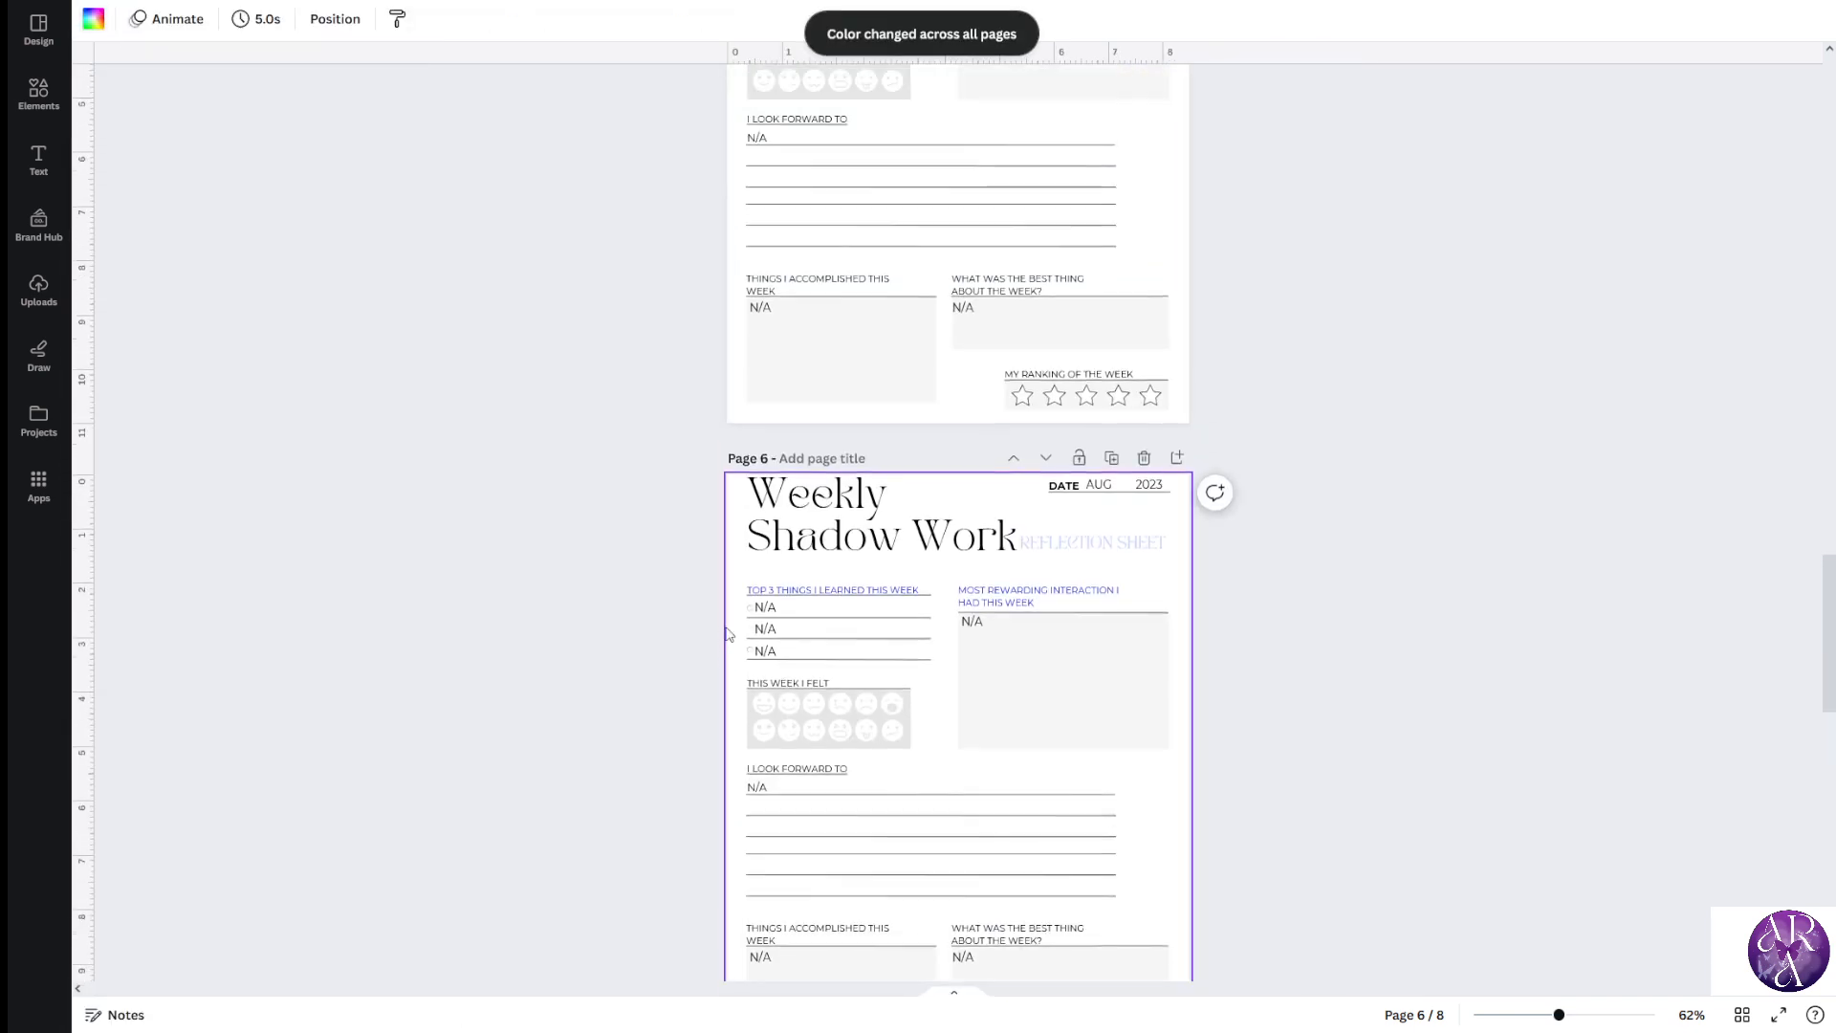
{"action": "scroll", "coordinate": [1208, 425], "scroll_direction": "down", "scroll_amount": 20}
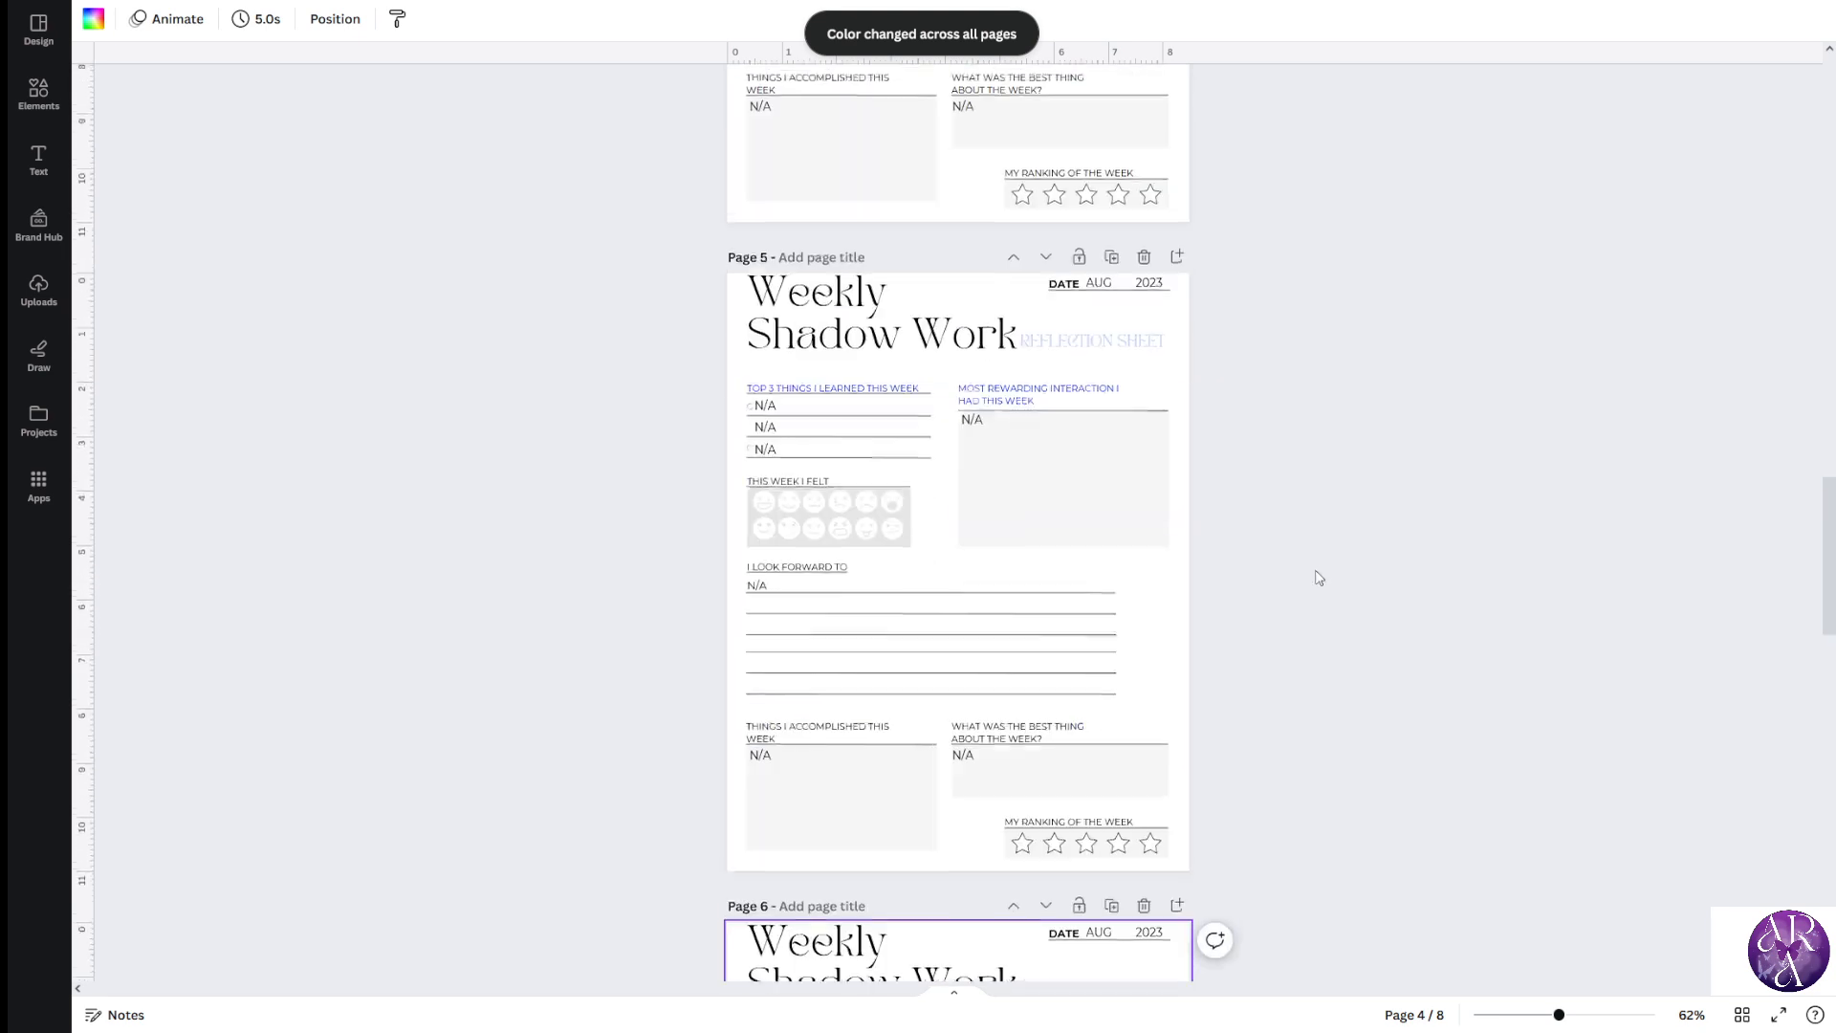
{"action": "scroll", "coordinate": [1255, 612], "scroll_direction": "down", "scroll_amount": 2}
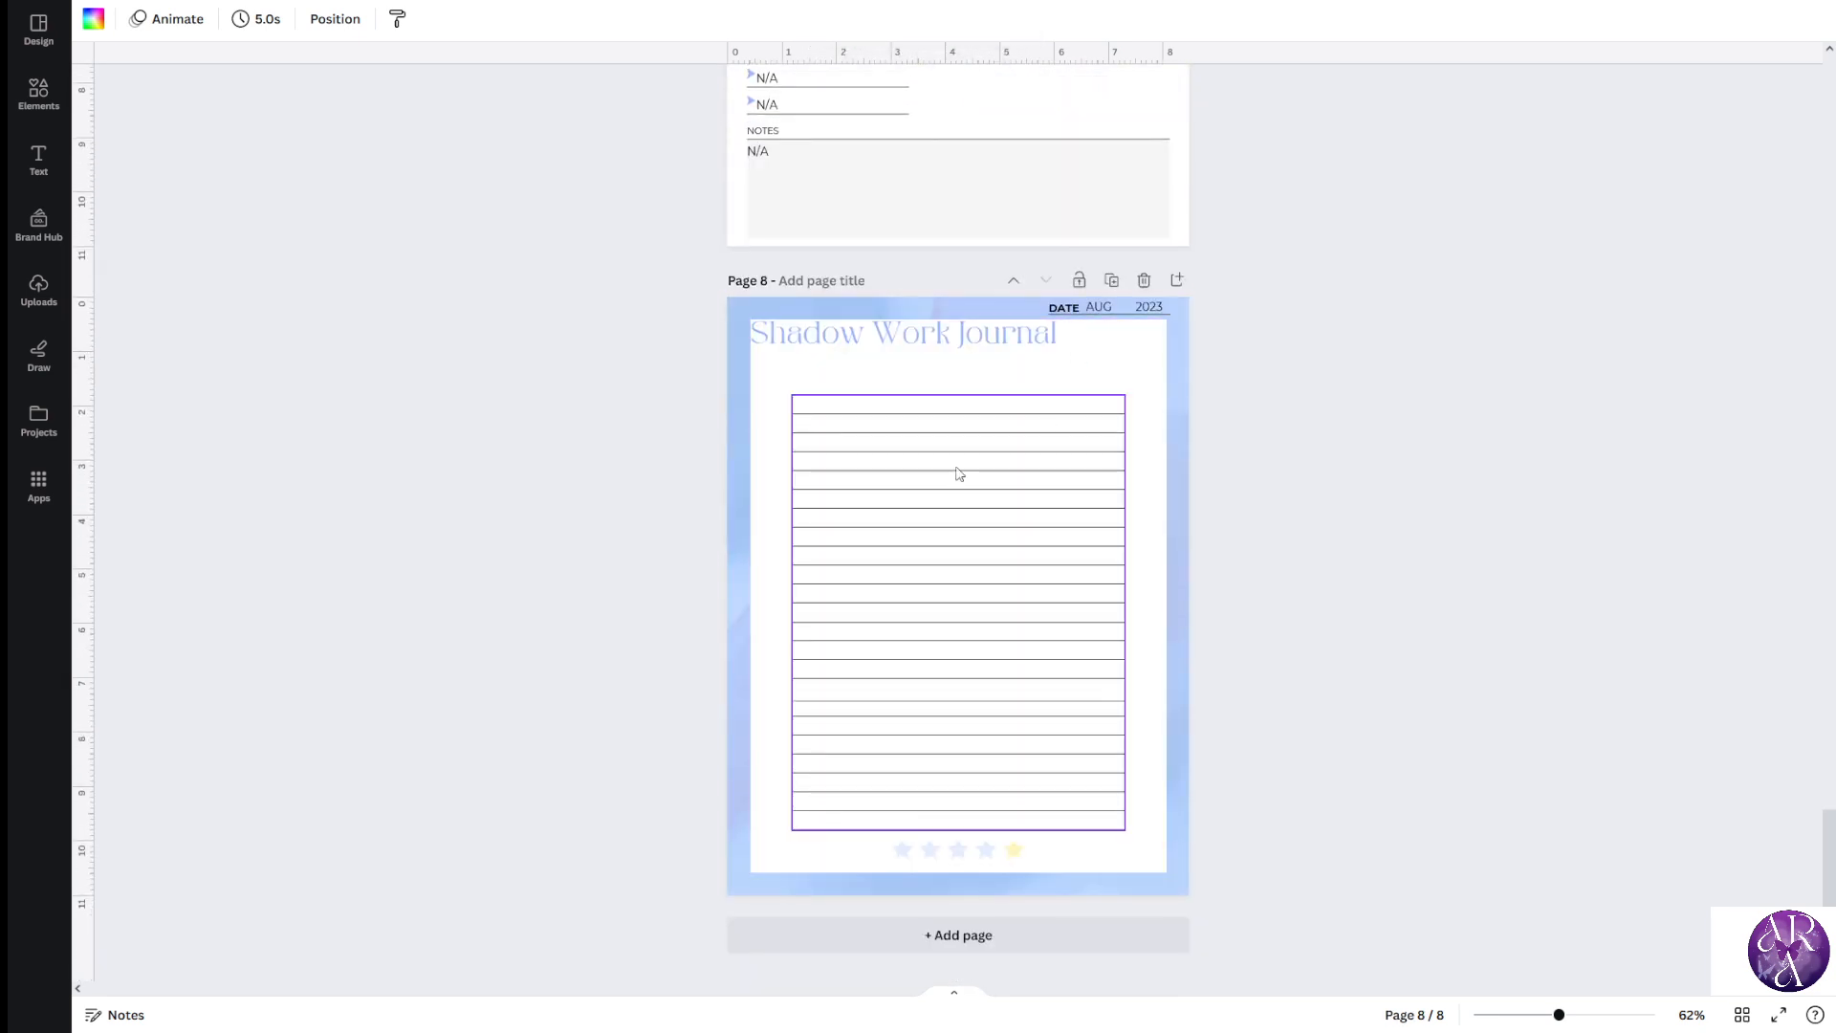
{"action": "scroll", "coordinate": [803, 287], "scroll_direction": "up", "scroll_amount": 3}
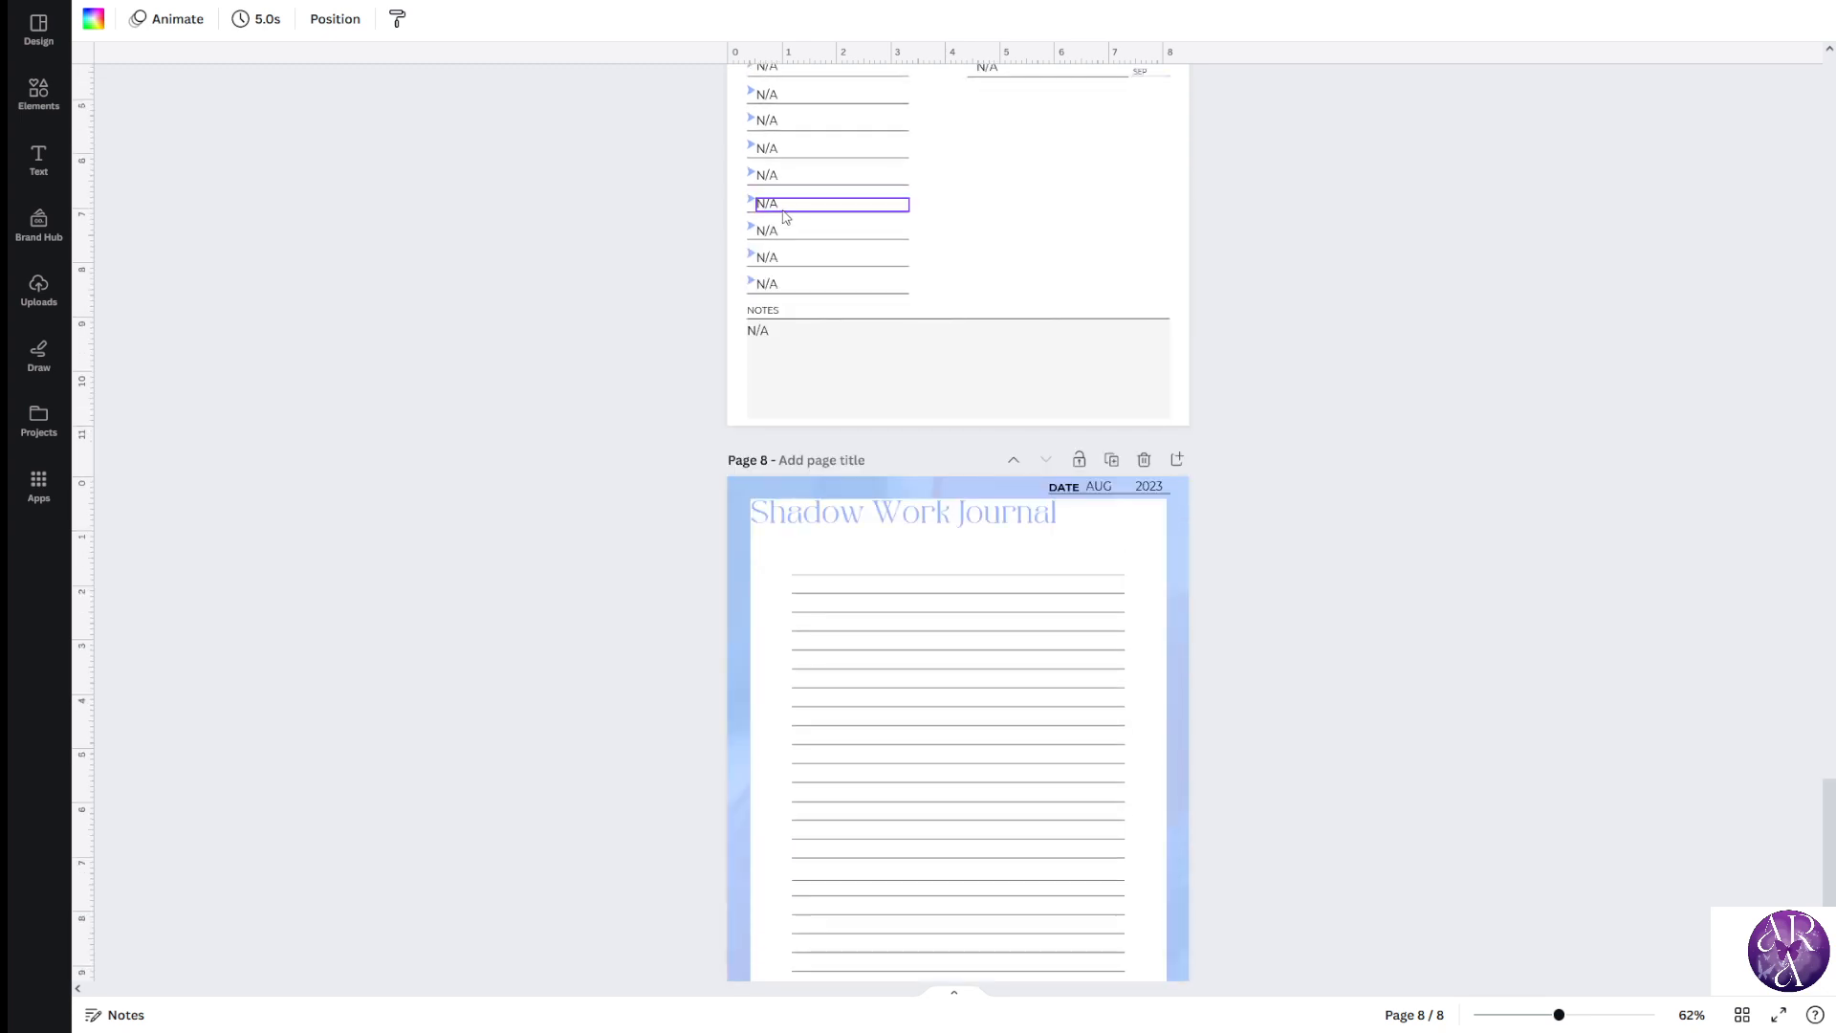
{"action": "left_click", "coordinate": [792, 180]}
{"action": "left_click", "coordinate": [802, 154]}
{"action": "left_click", "coordinate": [842, 160]}
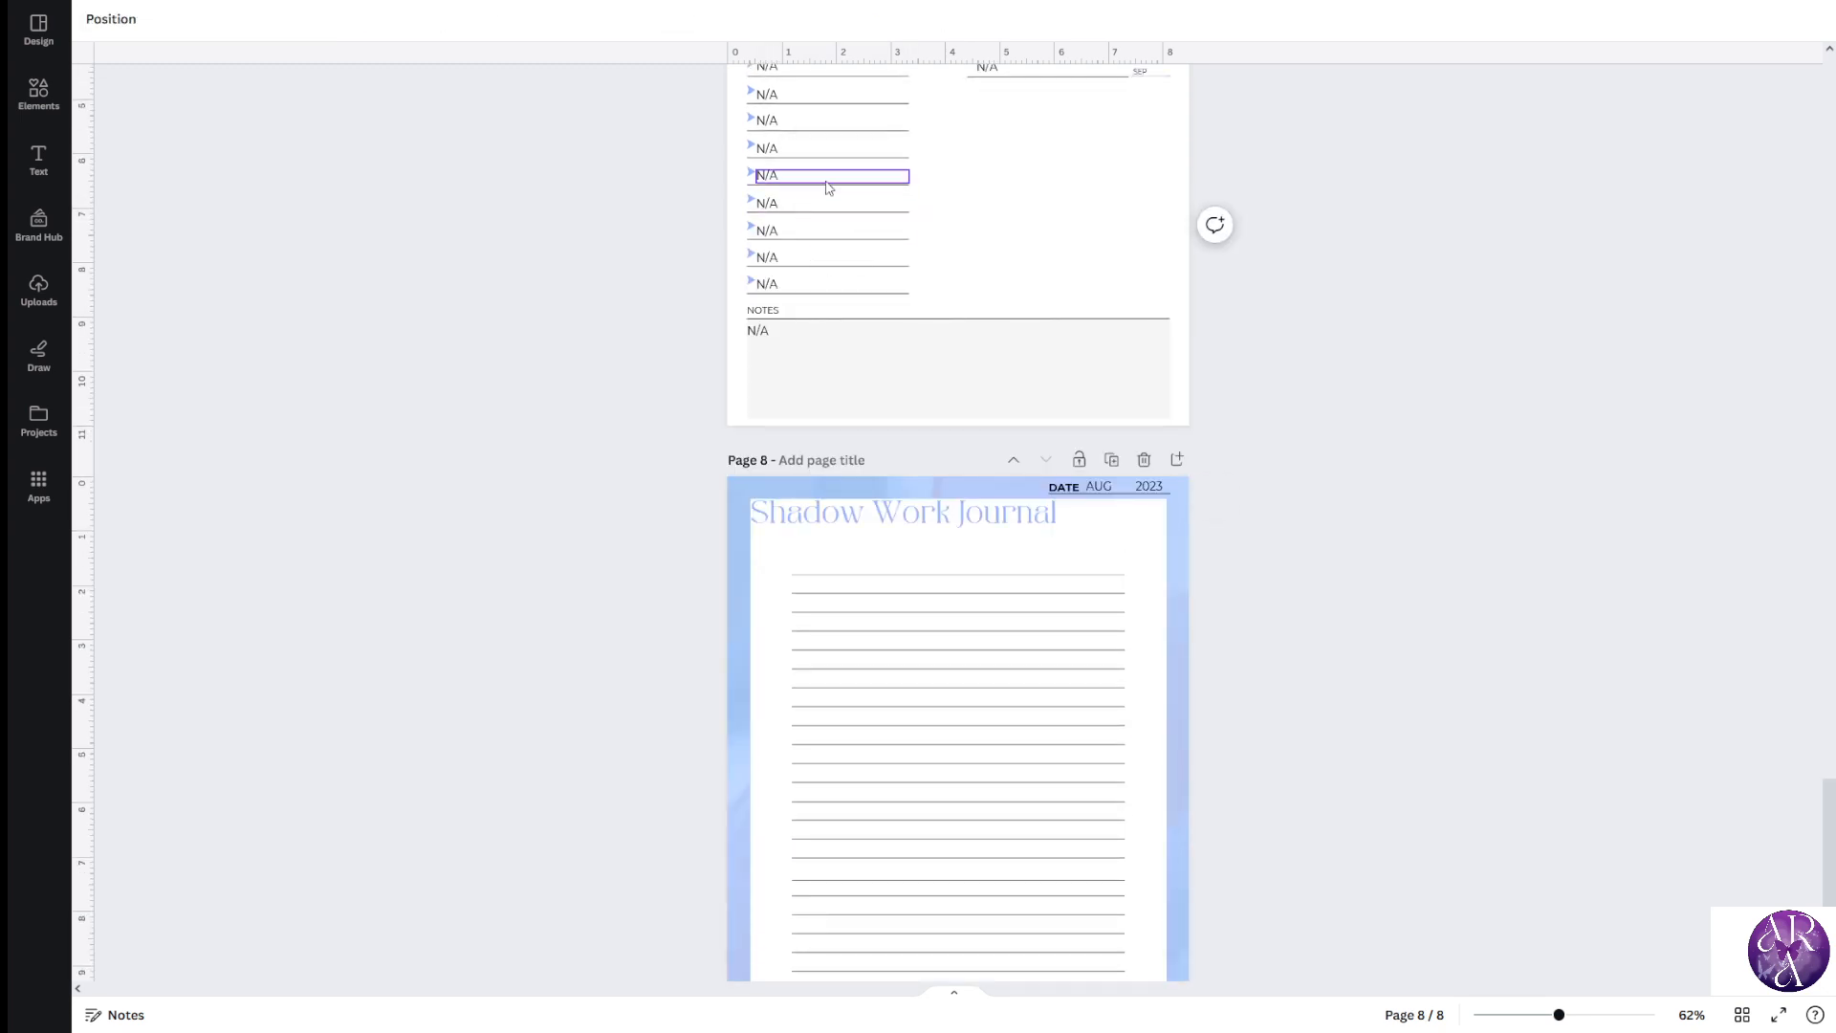
Copy the N/A text box in the Notes area of page 7
{"action": "left_click", "coordinate": [786, 203]}
{"action": "left_click", "coordinate": [761, 332]}
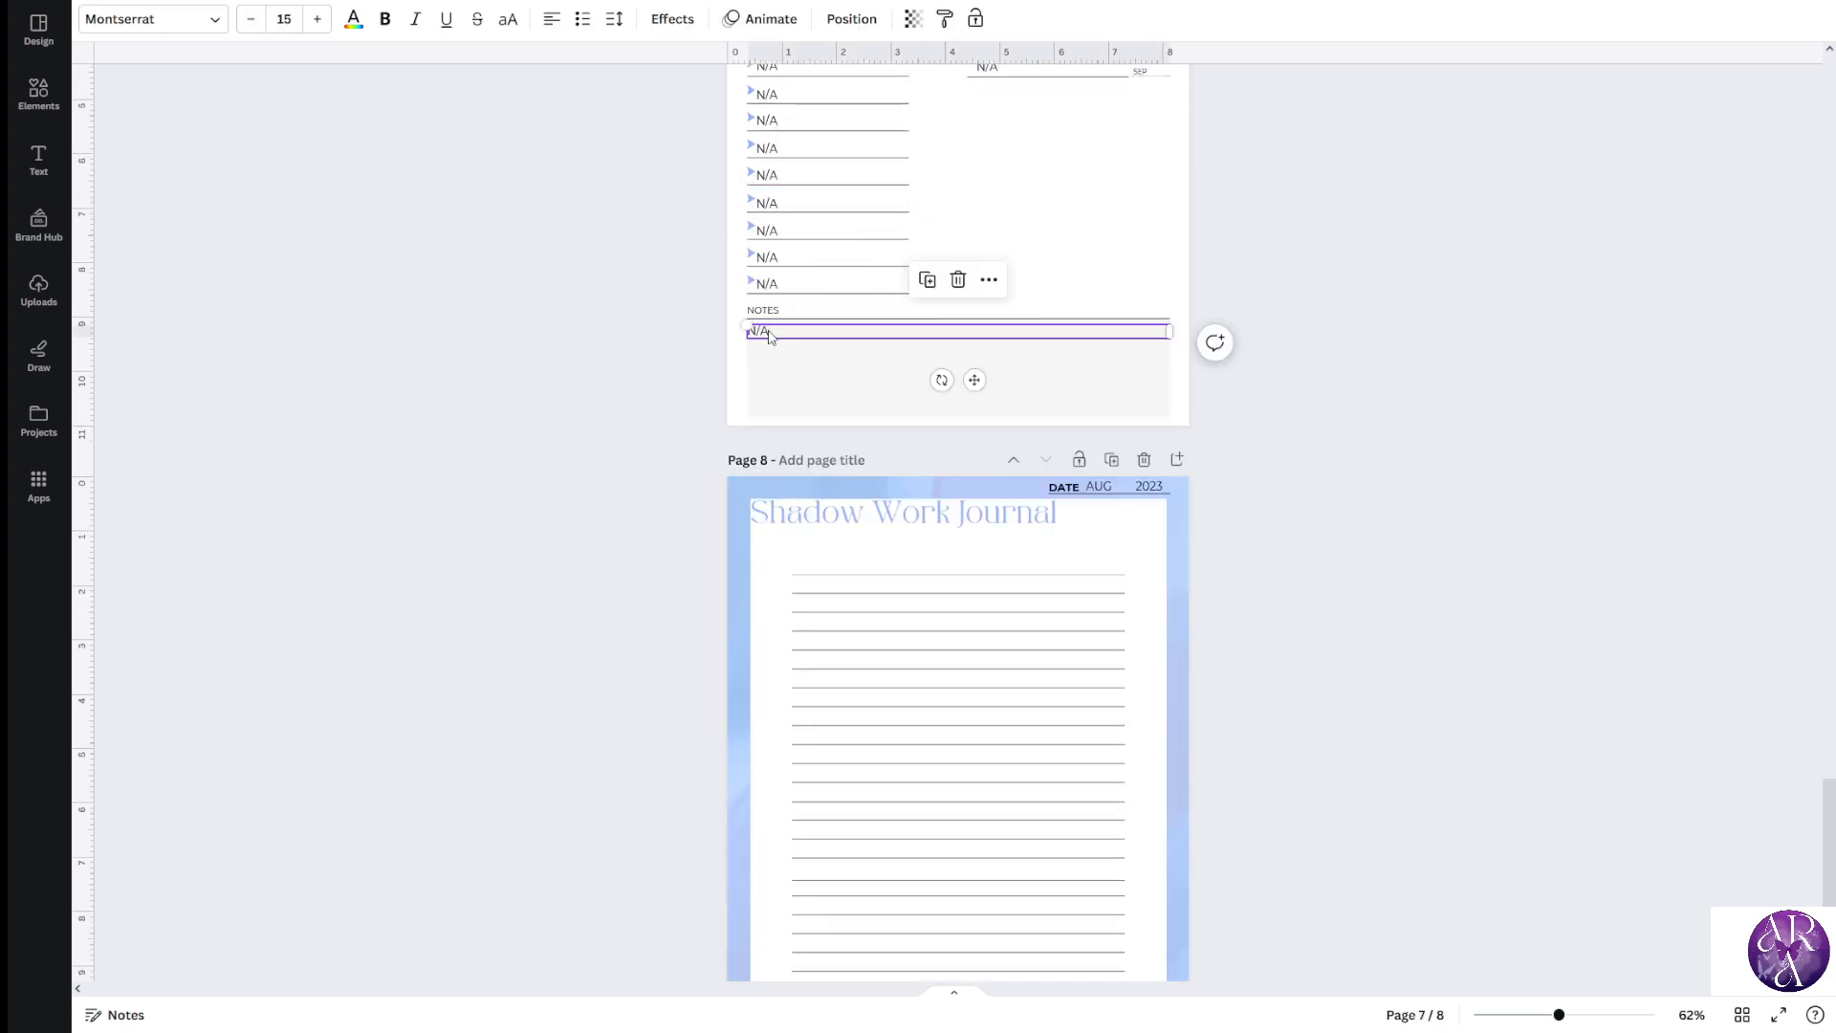
{"action": "right_click", "coordinate": [768, 335]}
{"action": "left_click", "coordinate": [809, 356]}
{"action": "scroll", "coordinate": [713, 360], "scroll_direction": "up", "scroll_amount": 5}
{"action": "right_click", "coordinate": [647, 320]}
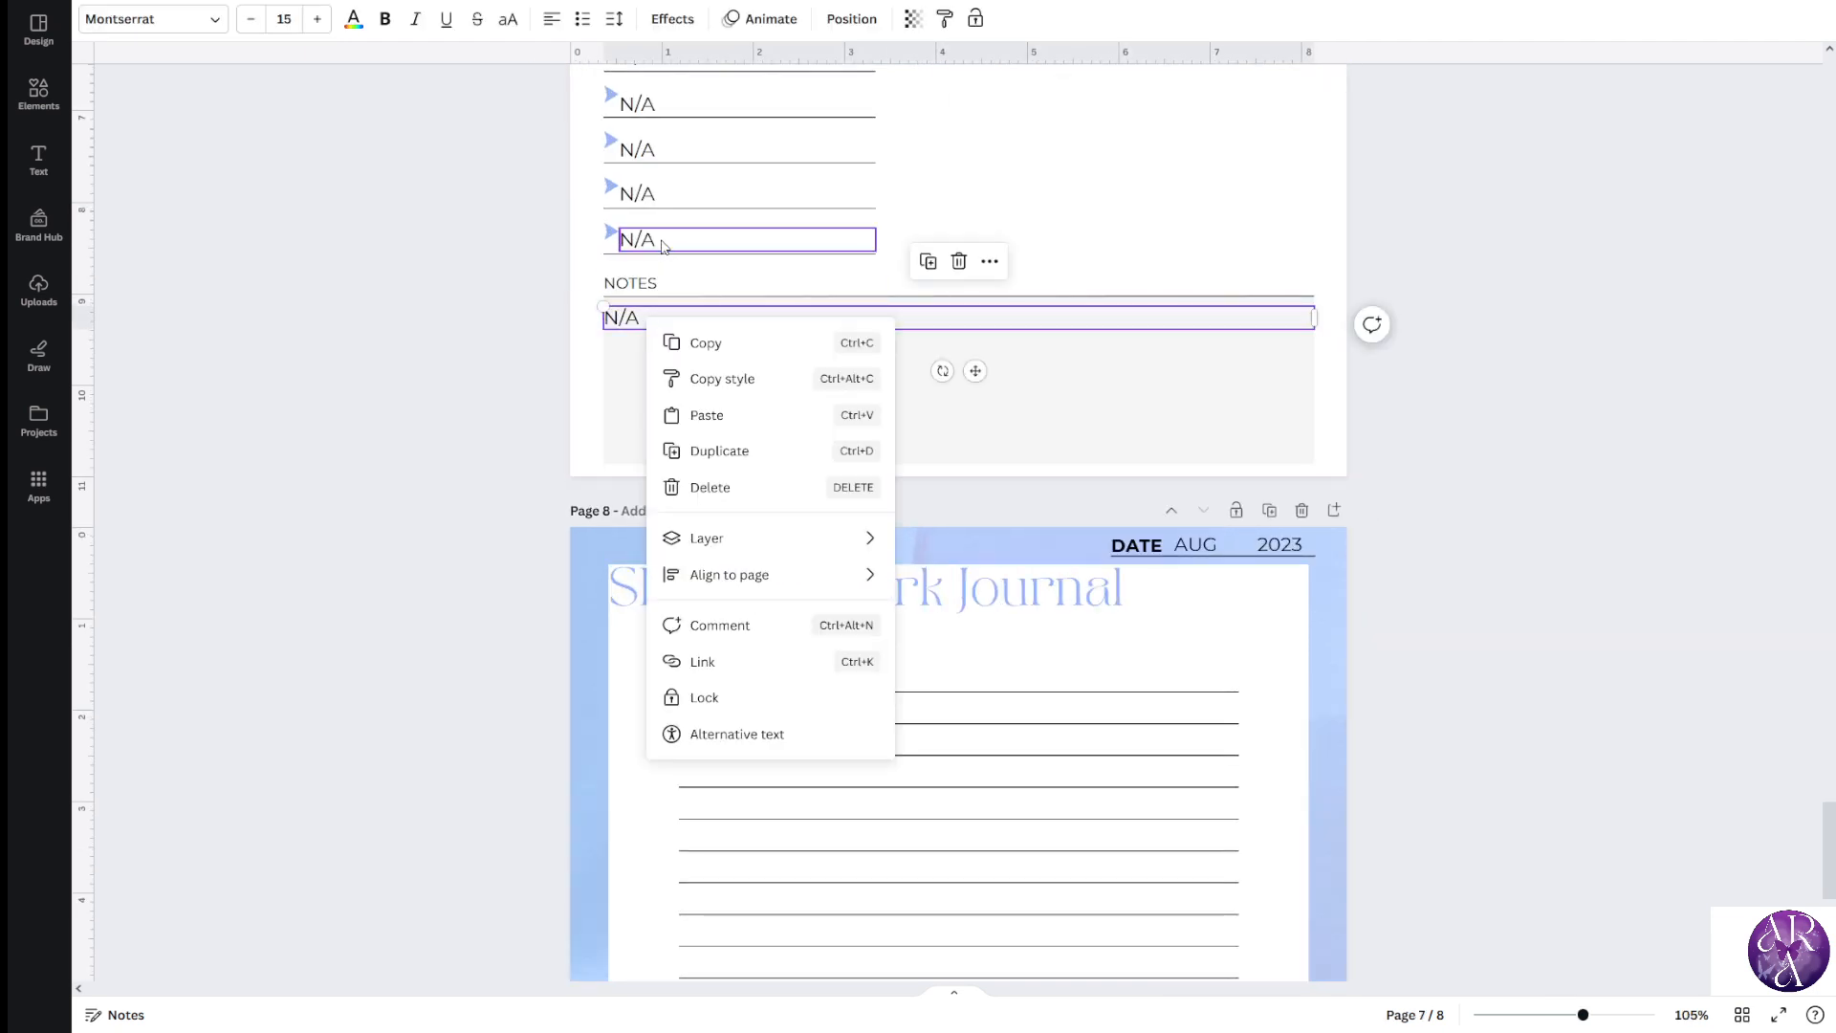
{"action": "left_click", "coordinate": [663, 247]}
{"action": "left_click", "coordinate": [647, 320]}
{"action": "right_click", "coordinate": [646, 319]}
{"action": "left_click", "coordinate": [674, 342]}
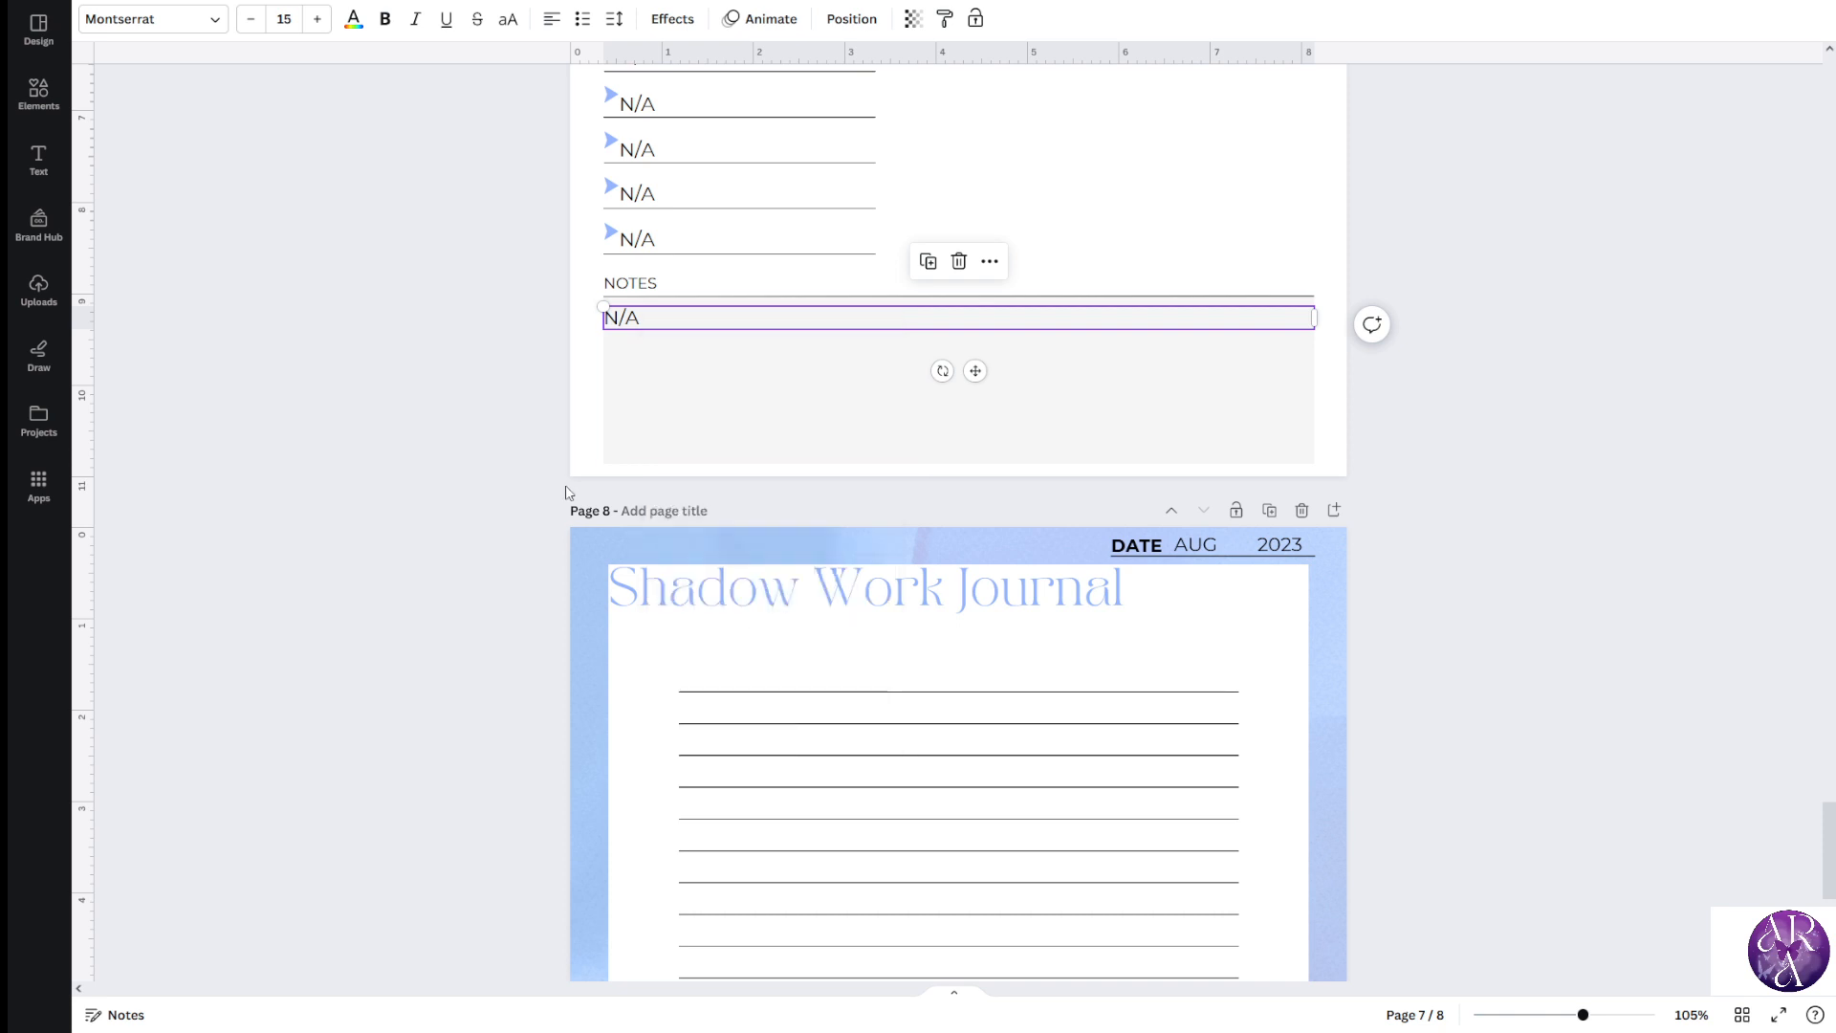
Paste the N/A text box onto page 8, place it on the first journal line and narrow it to the line's width
{"action": "scroll", "coordinate": [565, 492], "scroll_direction": "down", "scroll_amount": 4}
{"action": "left_click", "coordinate": [659, 476]}
{"action": "key", "text": "ctrl+v"}
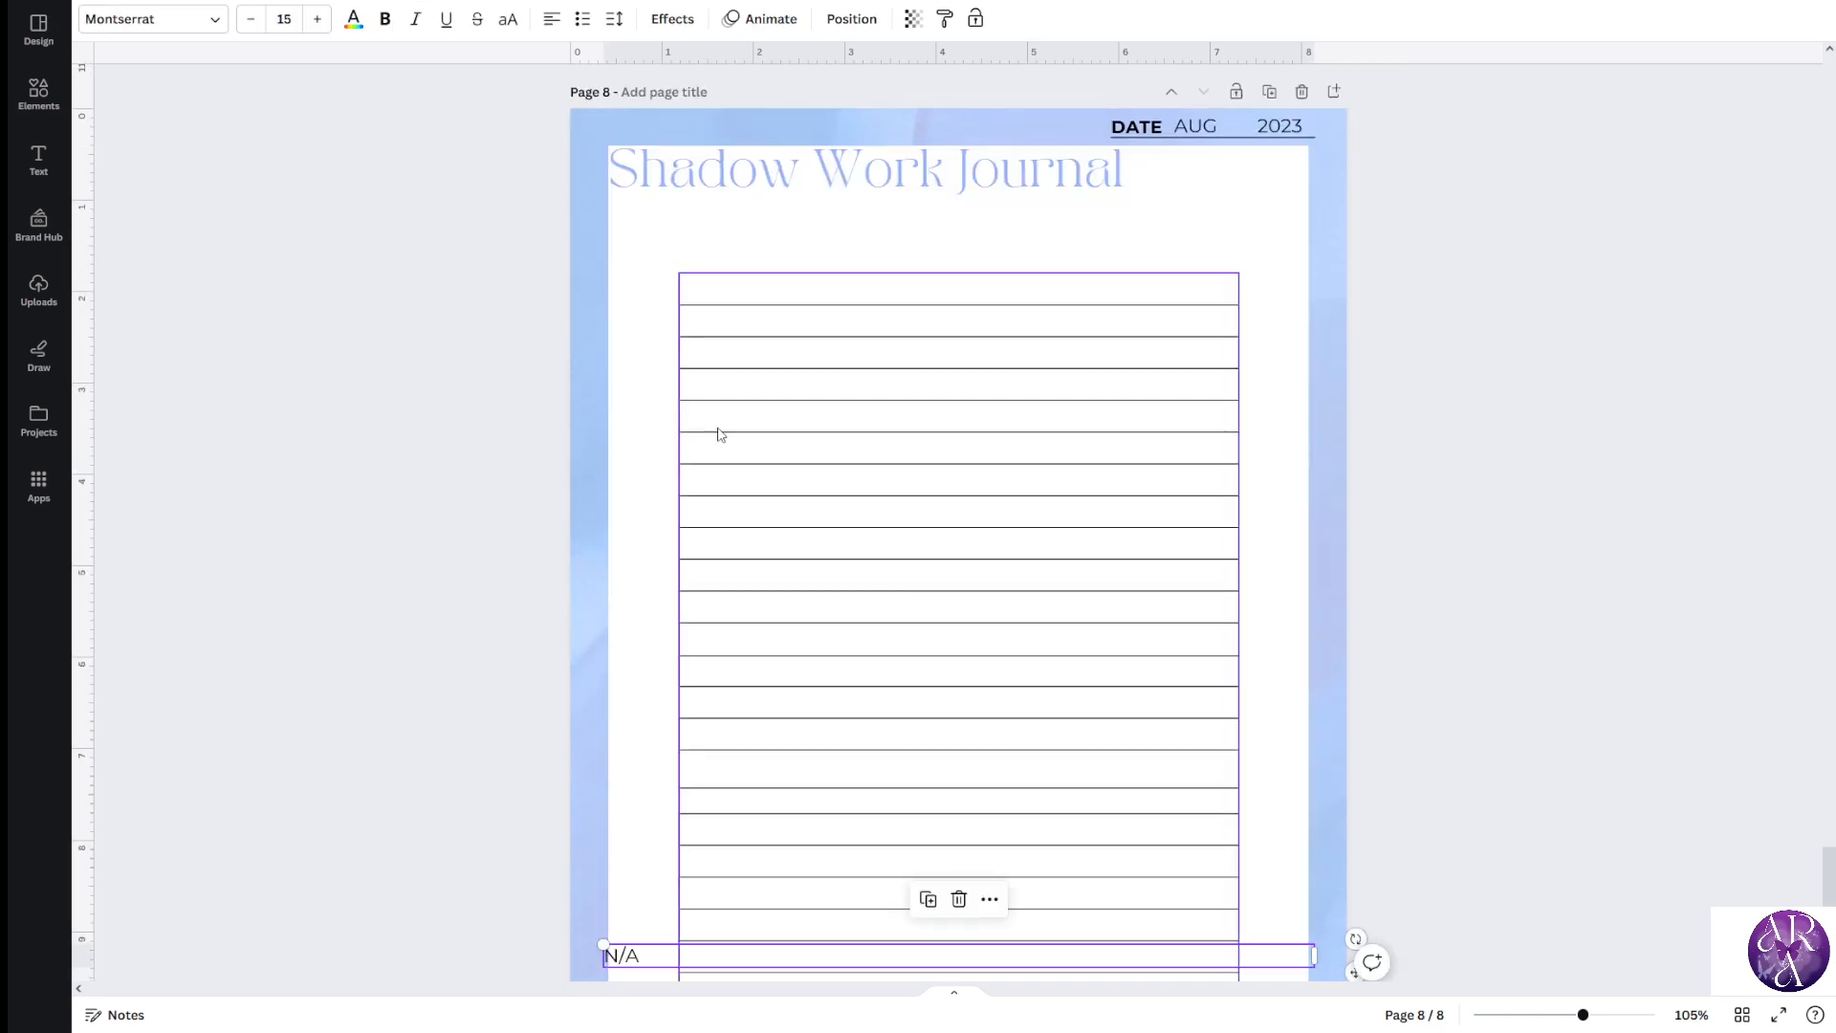
{"action": "left_click_drag", "start_coordinate": [640, 956], "coordinate": [710, 259]}
{"action": "scroll", "coordinate": [697, 387], "scroll_direction": "up", "scroll_amount": 3}
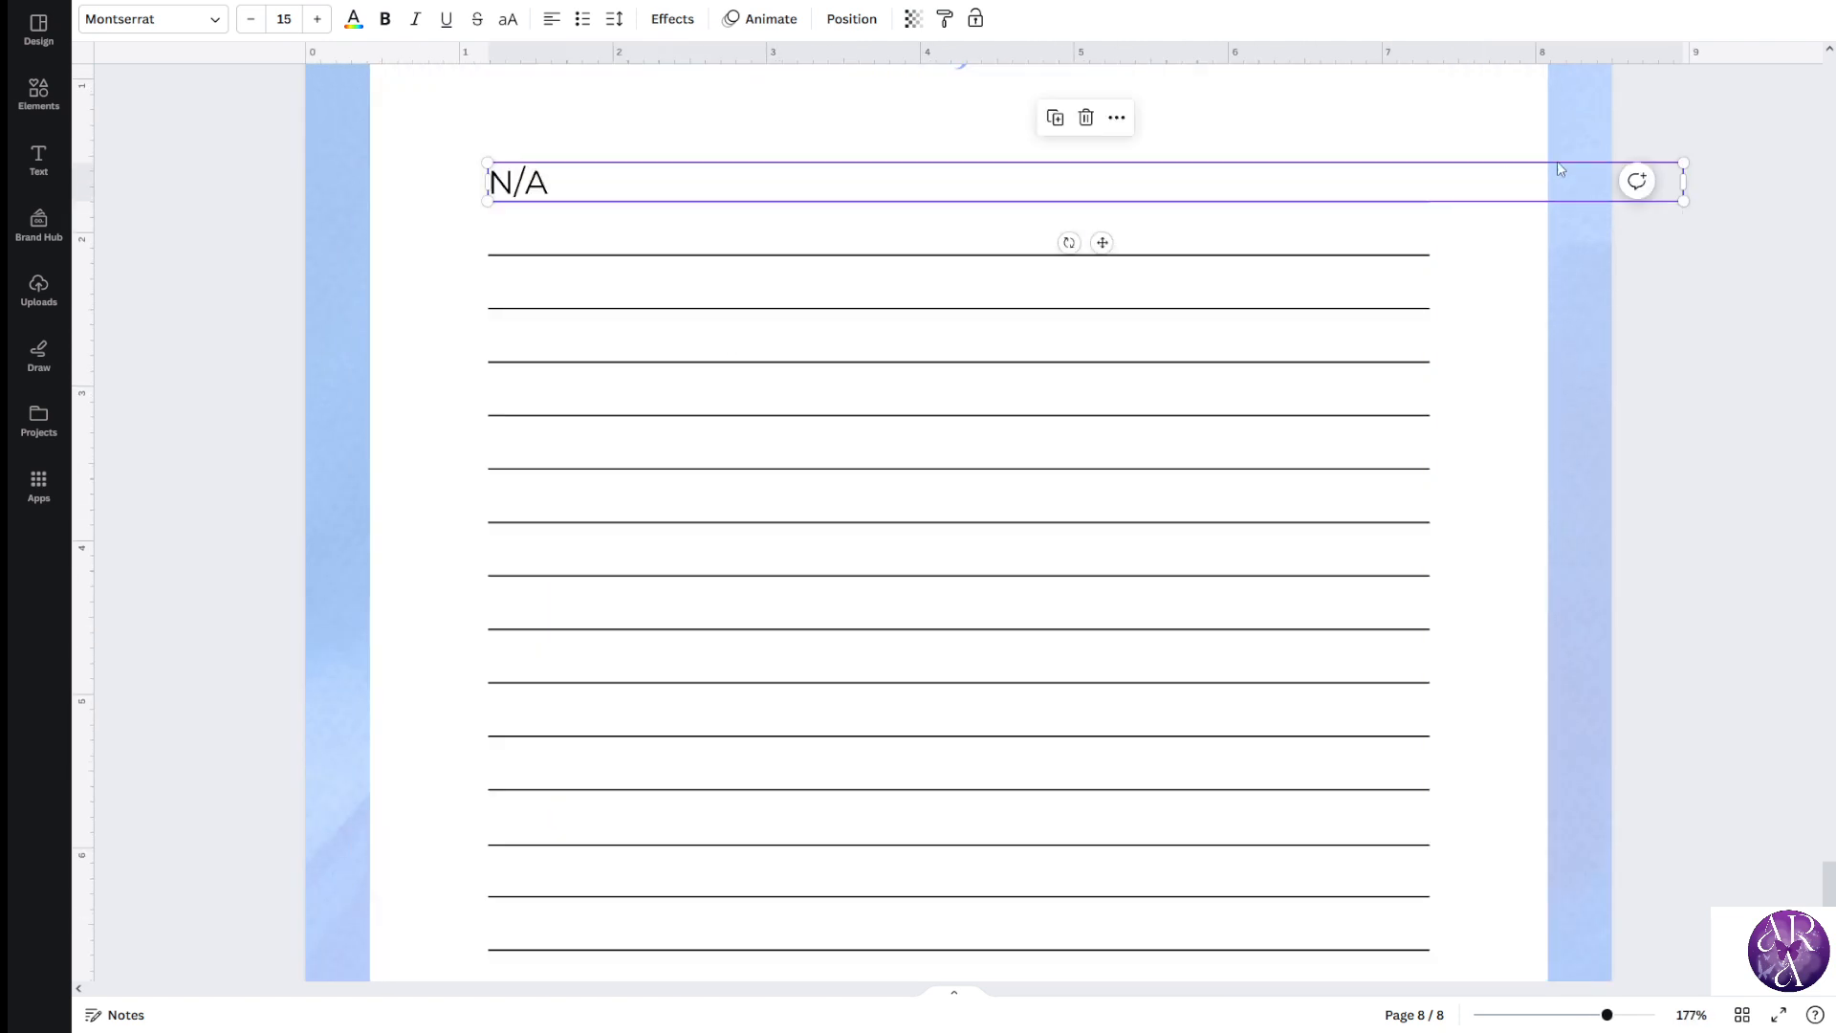
{"action": "left_click_drag", "start_coordinate": [1683, 180], "coordinate": [1428, 174]}
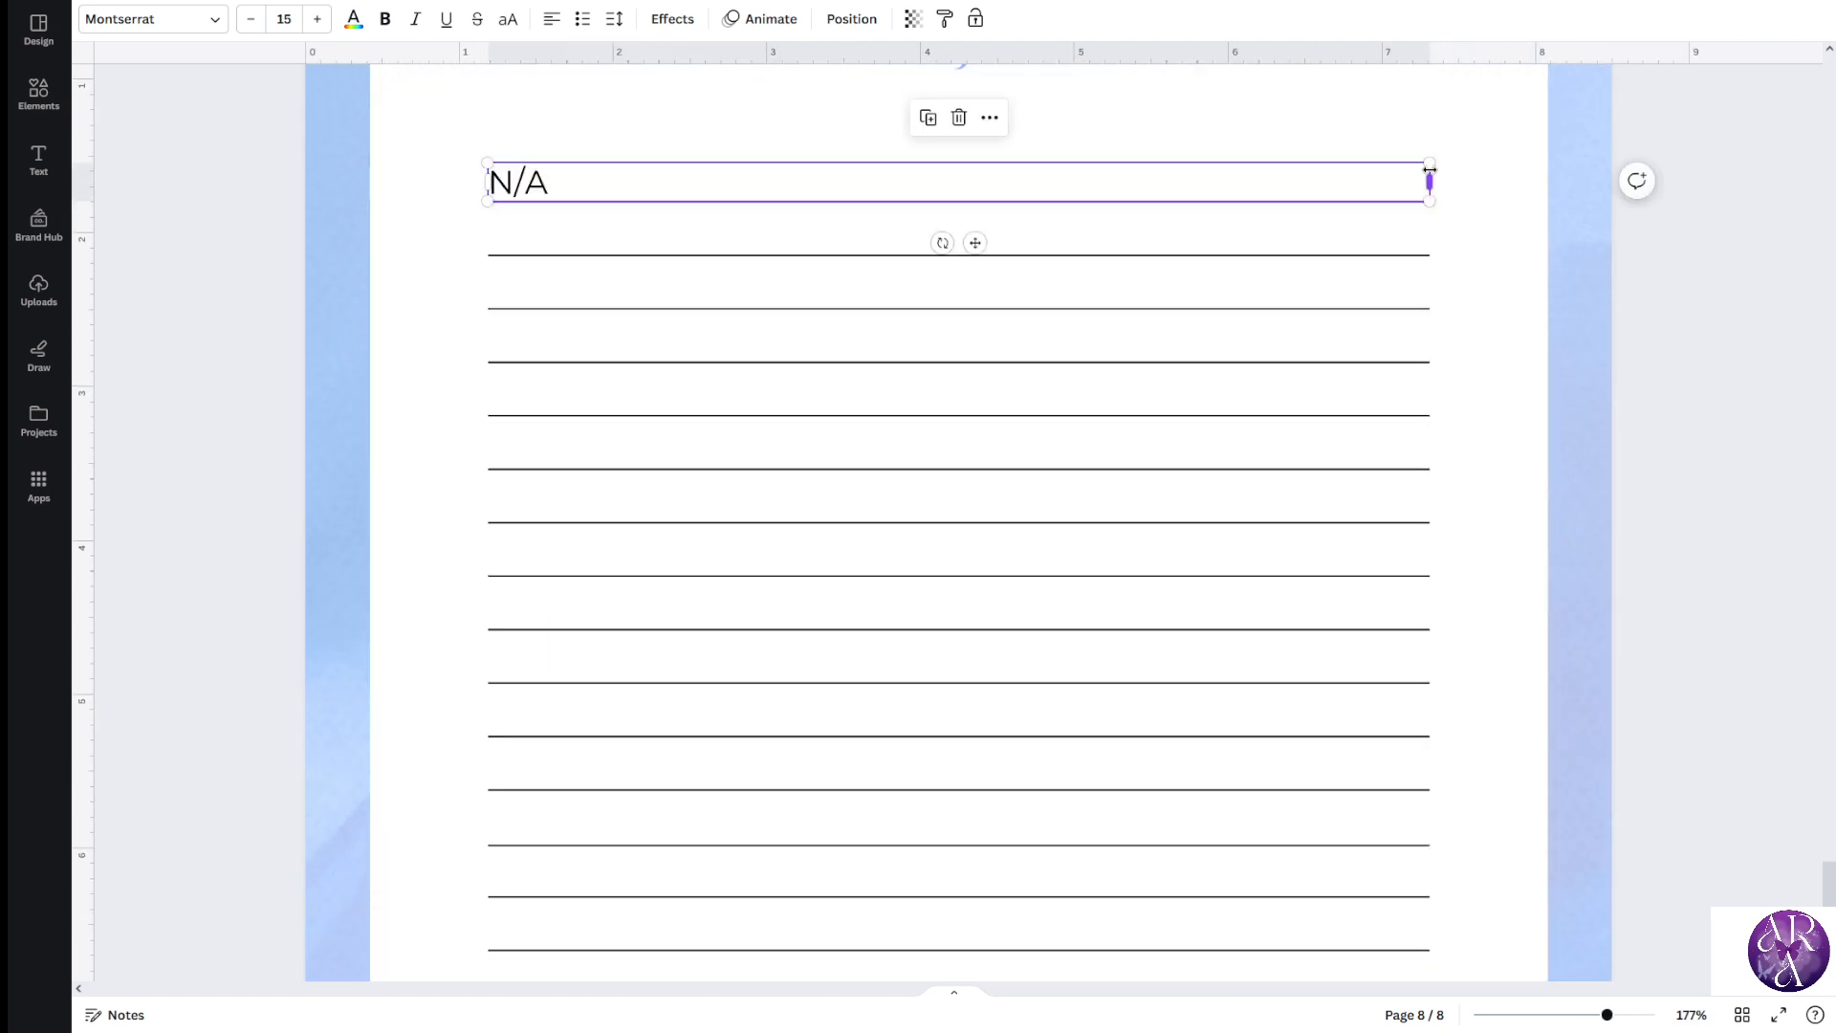
Replace the pasted text with "this is what we're doing today", putting each word on its own line
{"action": "double_click", "coordinate": [713, 181]}
{"action": "type", "text": "this"}
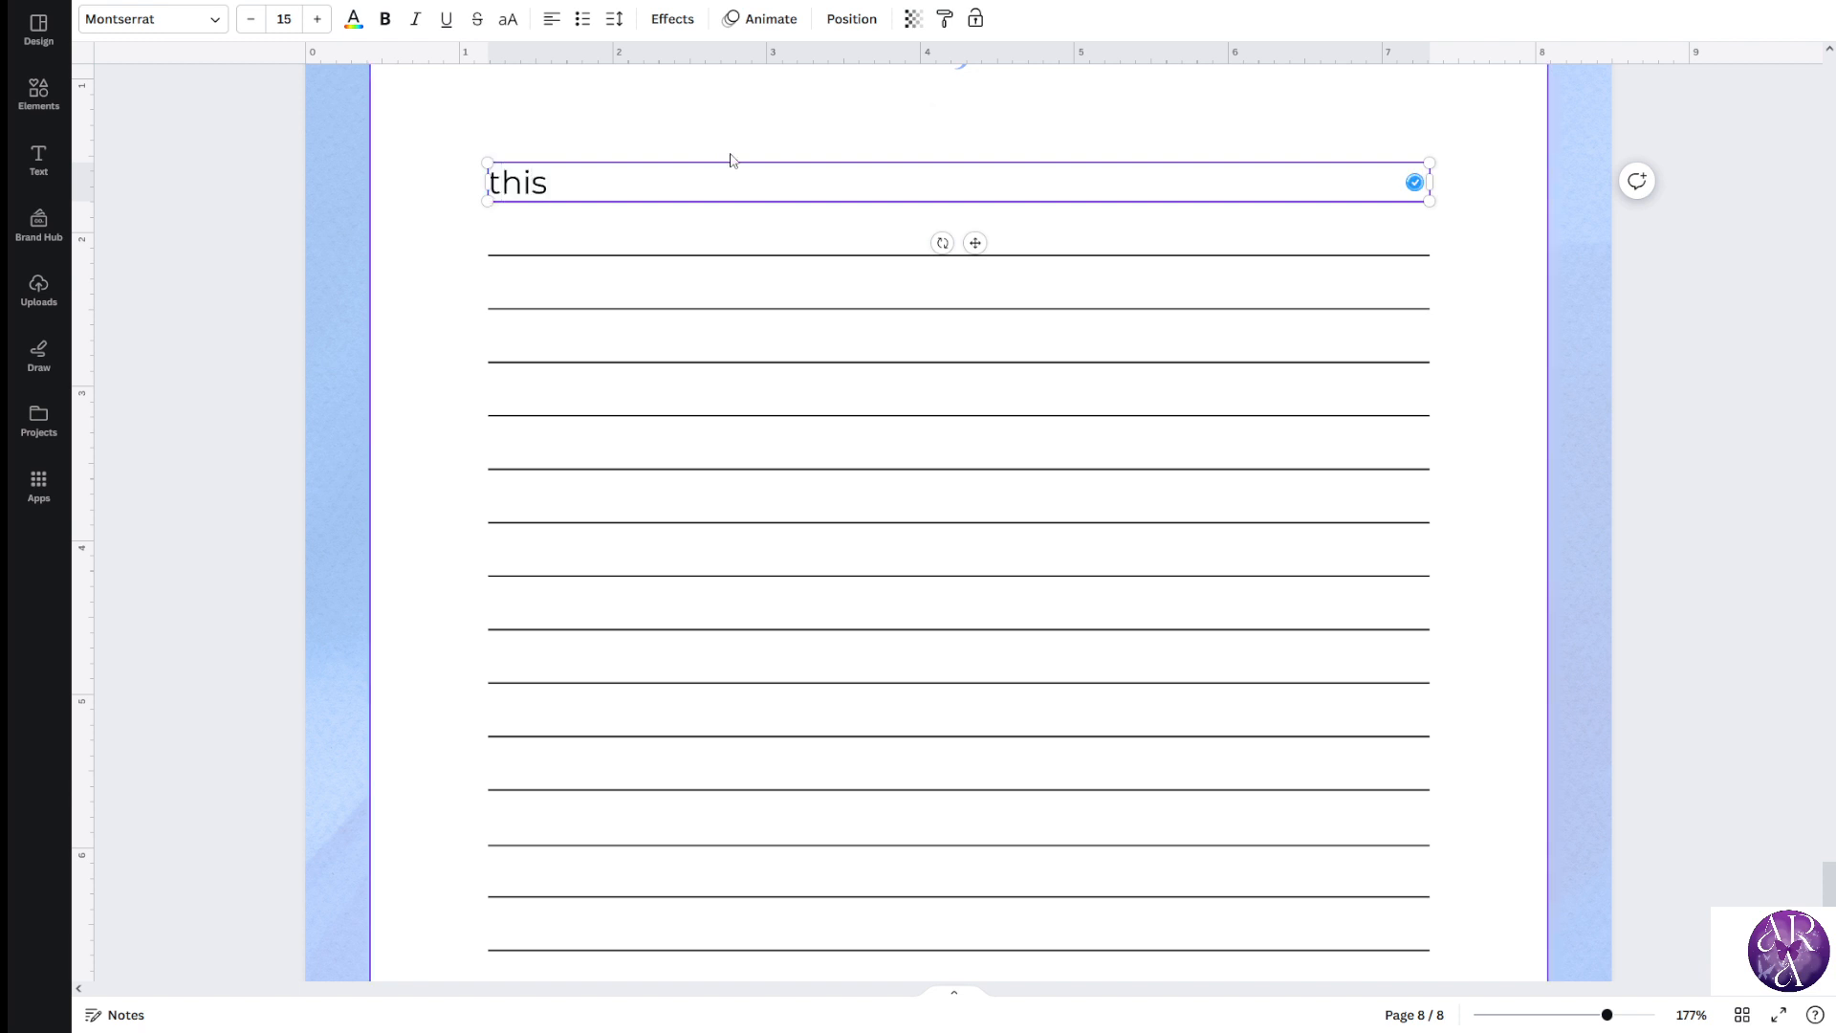
{"action": "key", "text": "Return"}
{"action": "type", "text": "is"}
{"action": "key", "text": "Return"}
{"action": "type", "text": "w"}
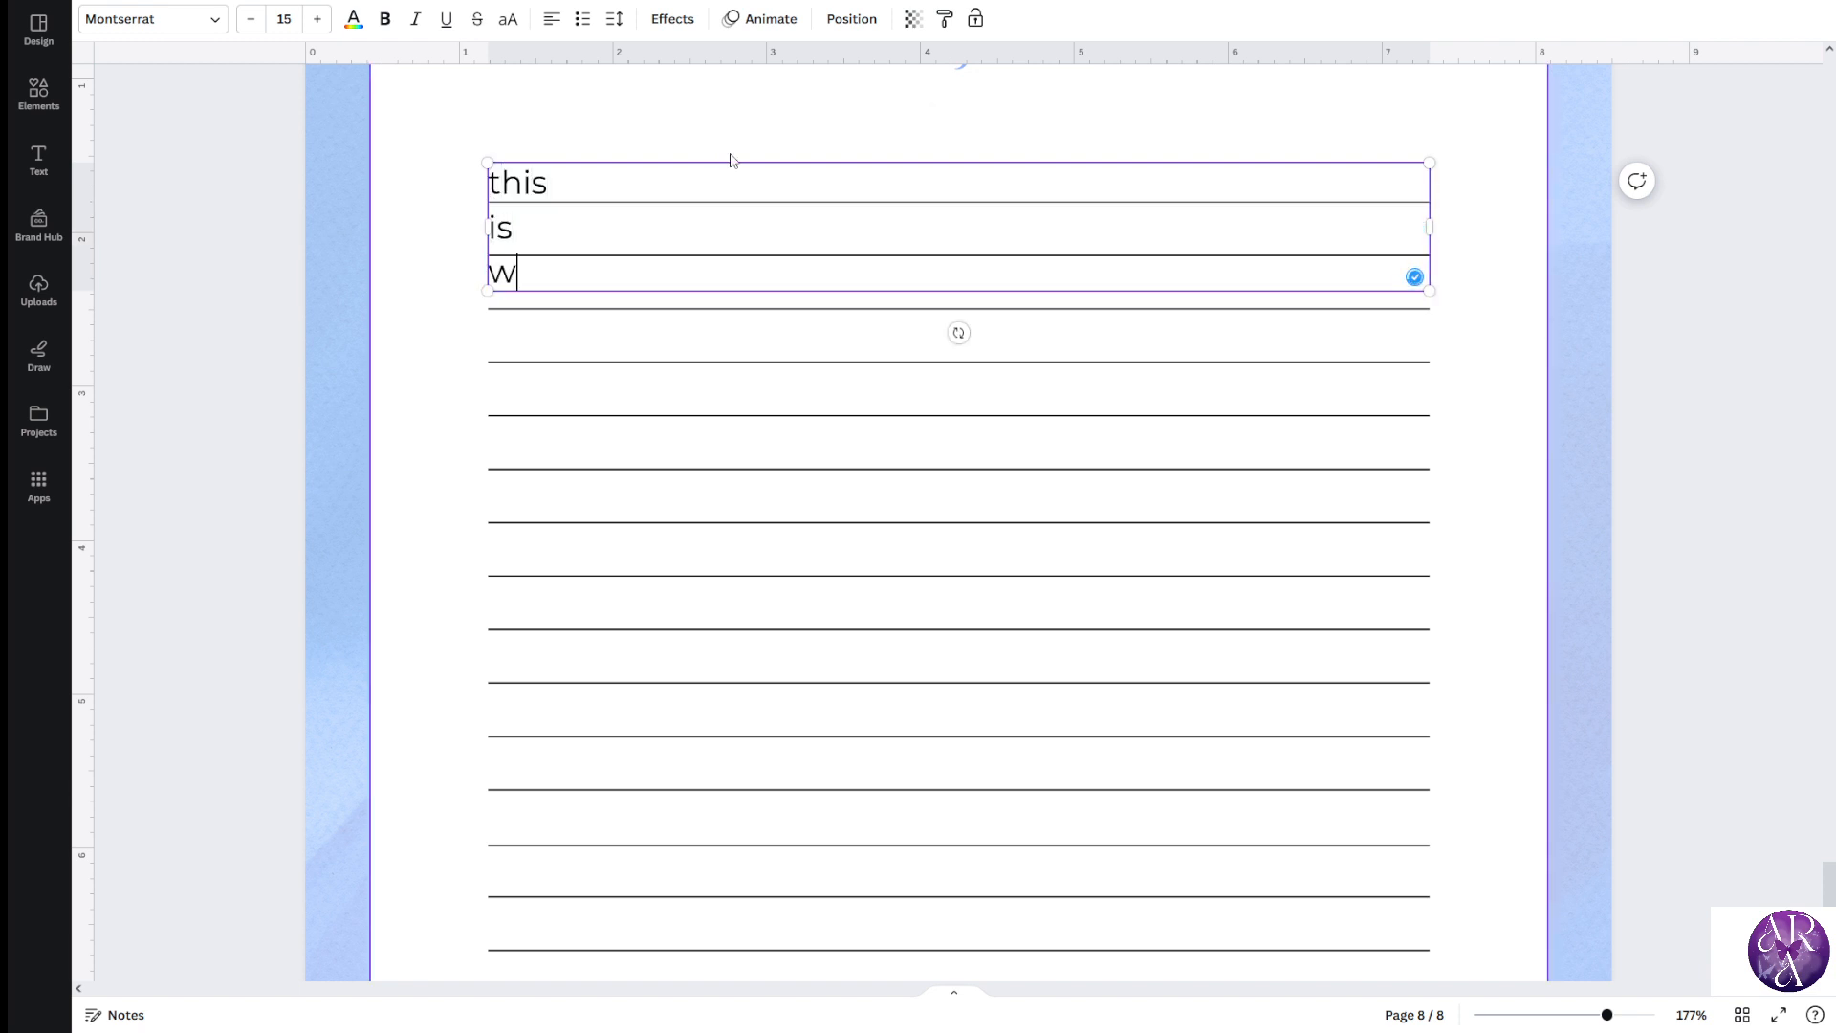
{"action": "type", "text": "hat"}
{"action": "key", "text": "Return"}
{"action": "type", "text": "we're"}
{"action": "key", "text": "Return"}
{"action": "type", "text": "doi"}
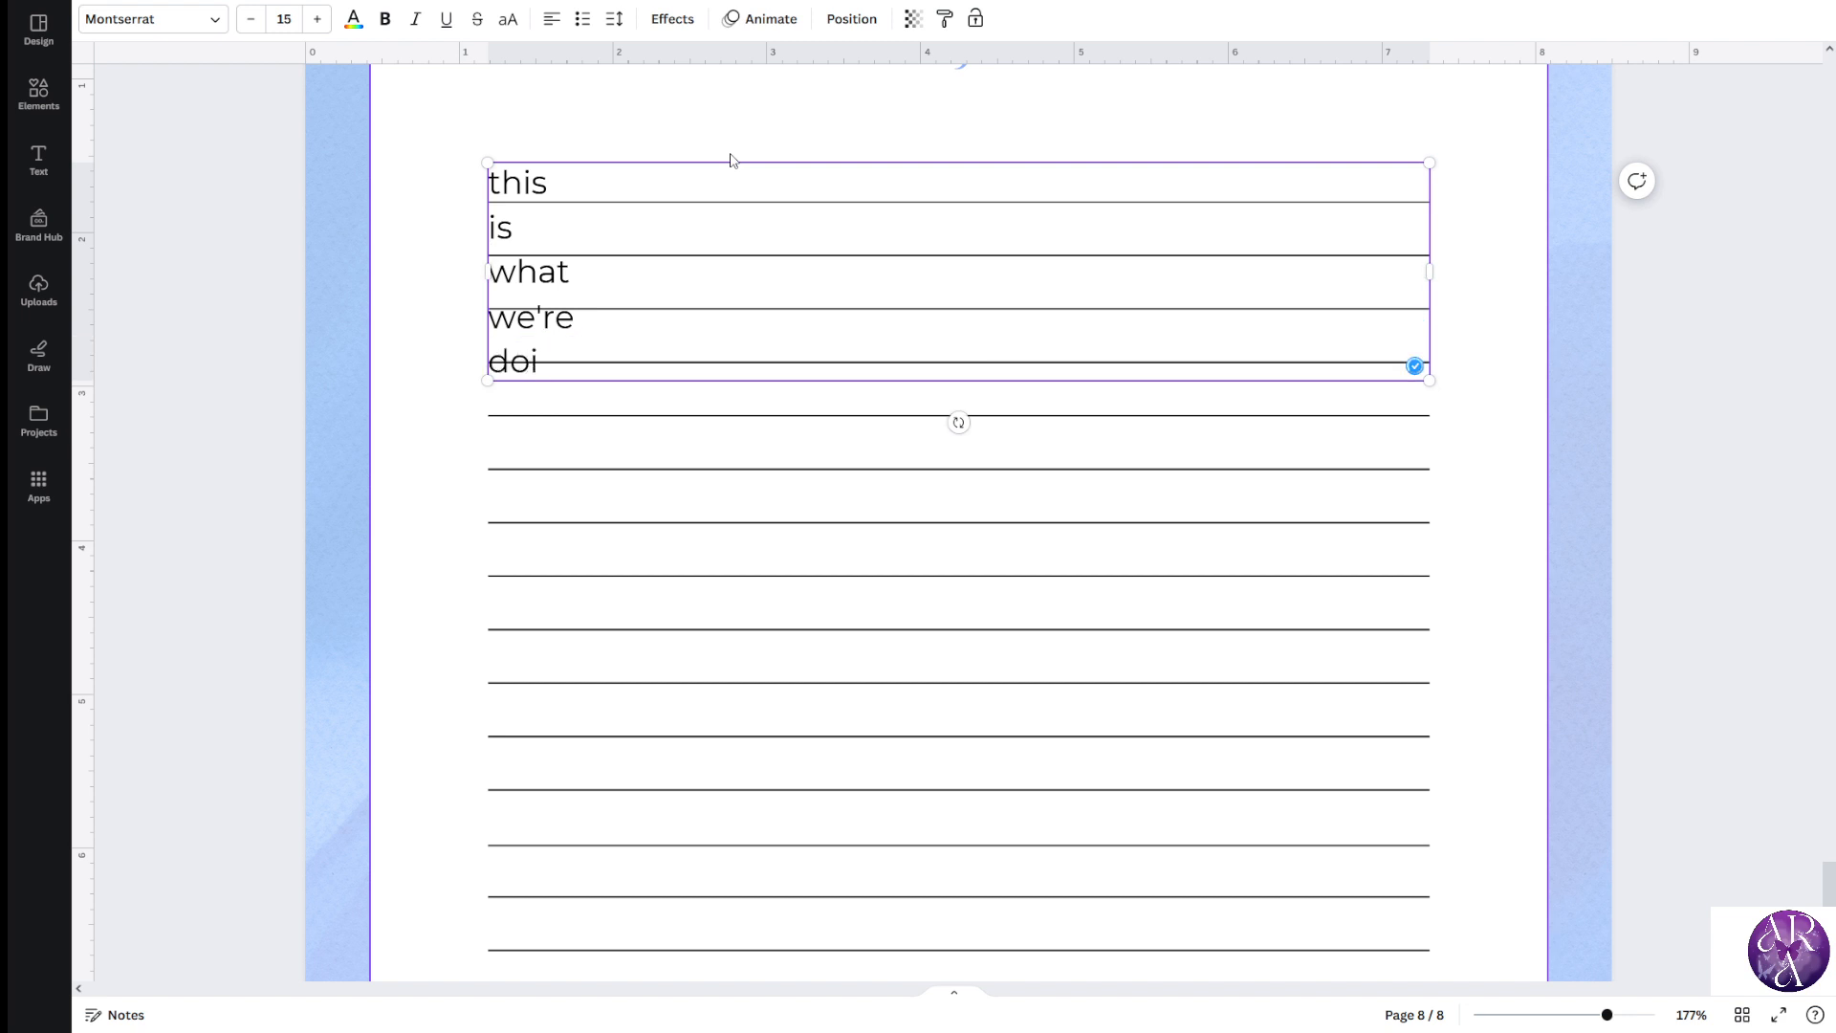
{"action": "type", "text": "ng"}
{"action": "key", "text": "Return"}
{"action": "type", "text": "today"}
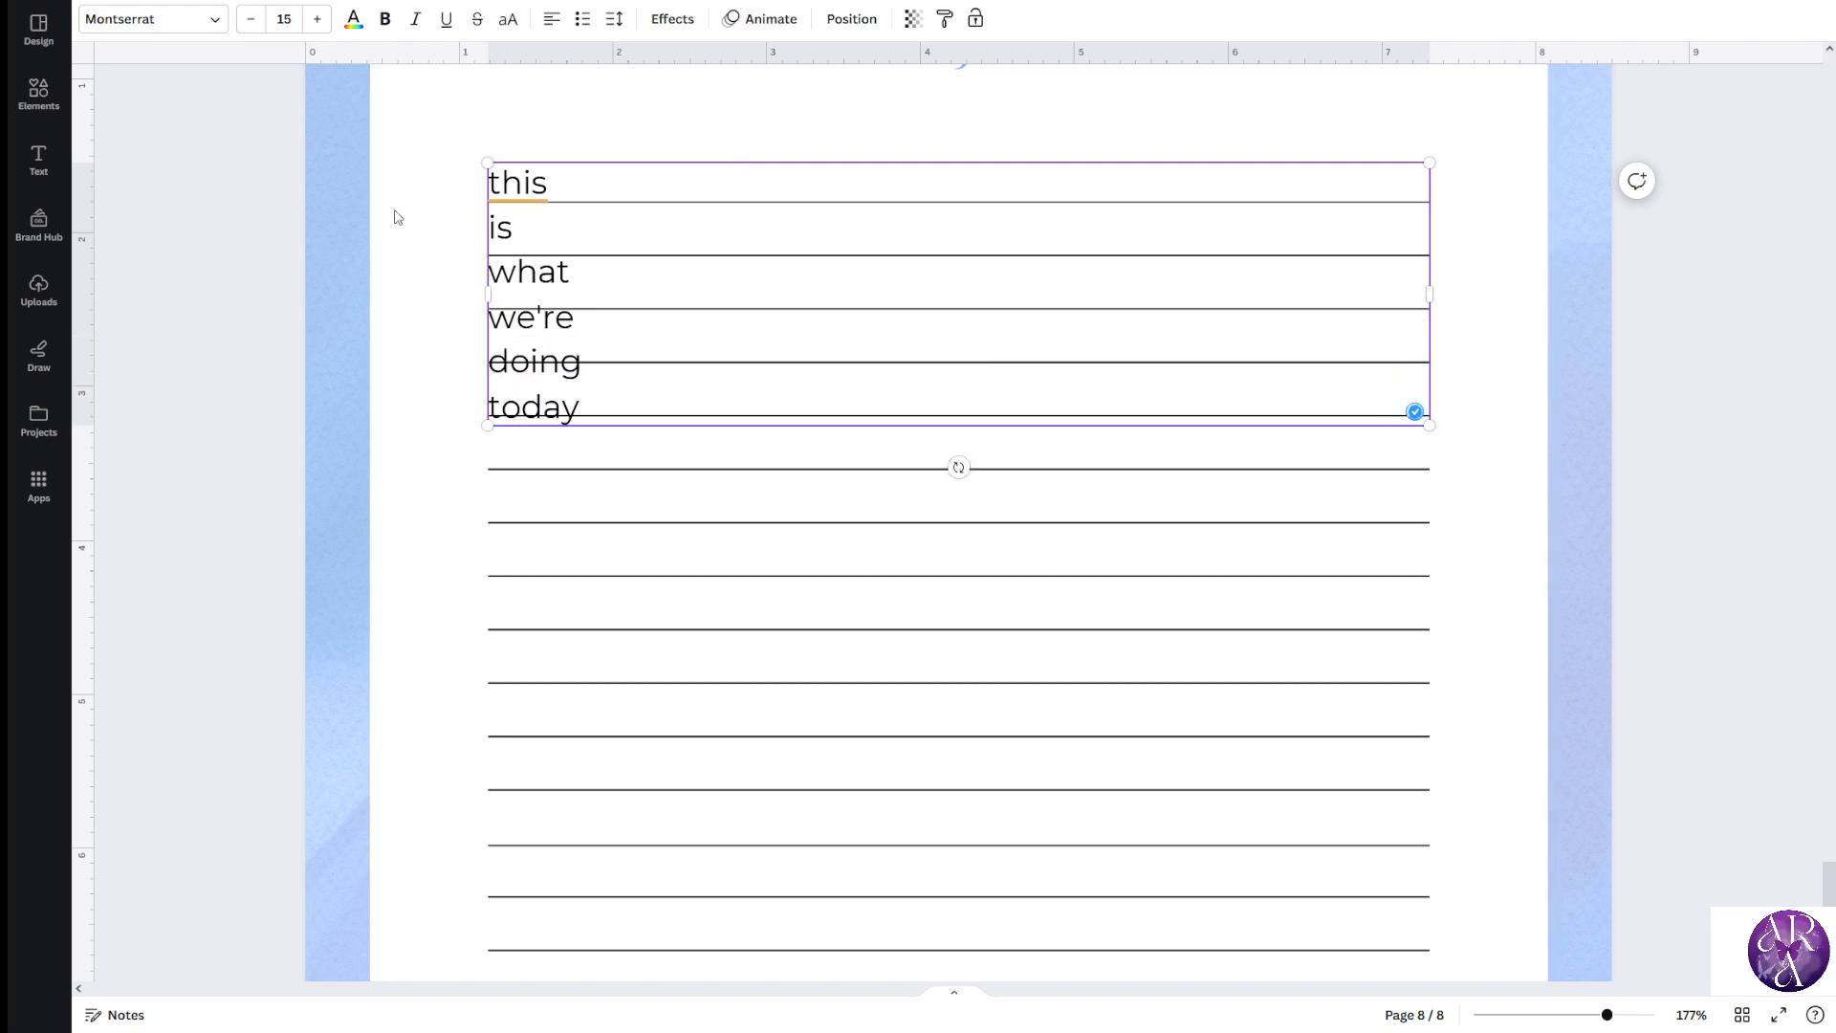
{"action": "left_click", "coordinate": [434, 230]}
{"action": "left_click", "coordinate": [503, 218]}
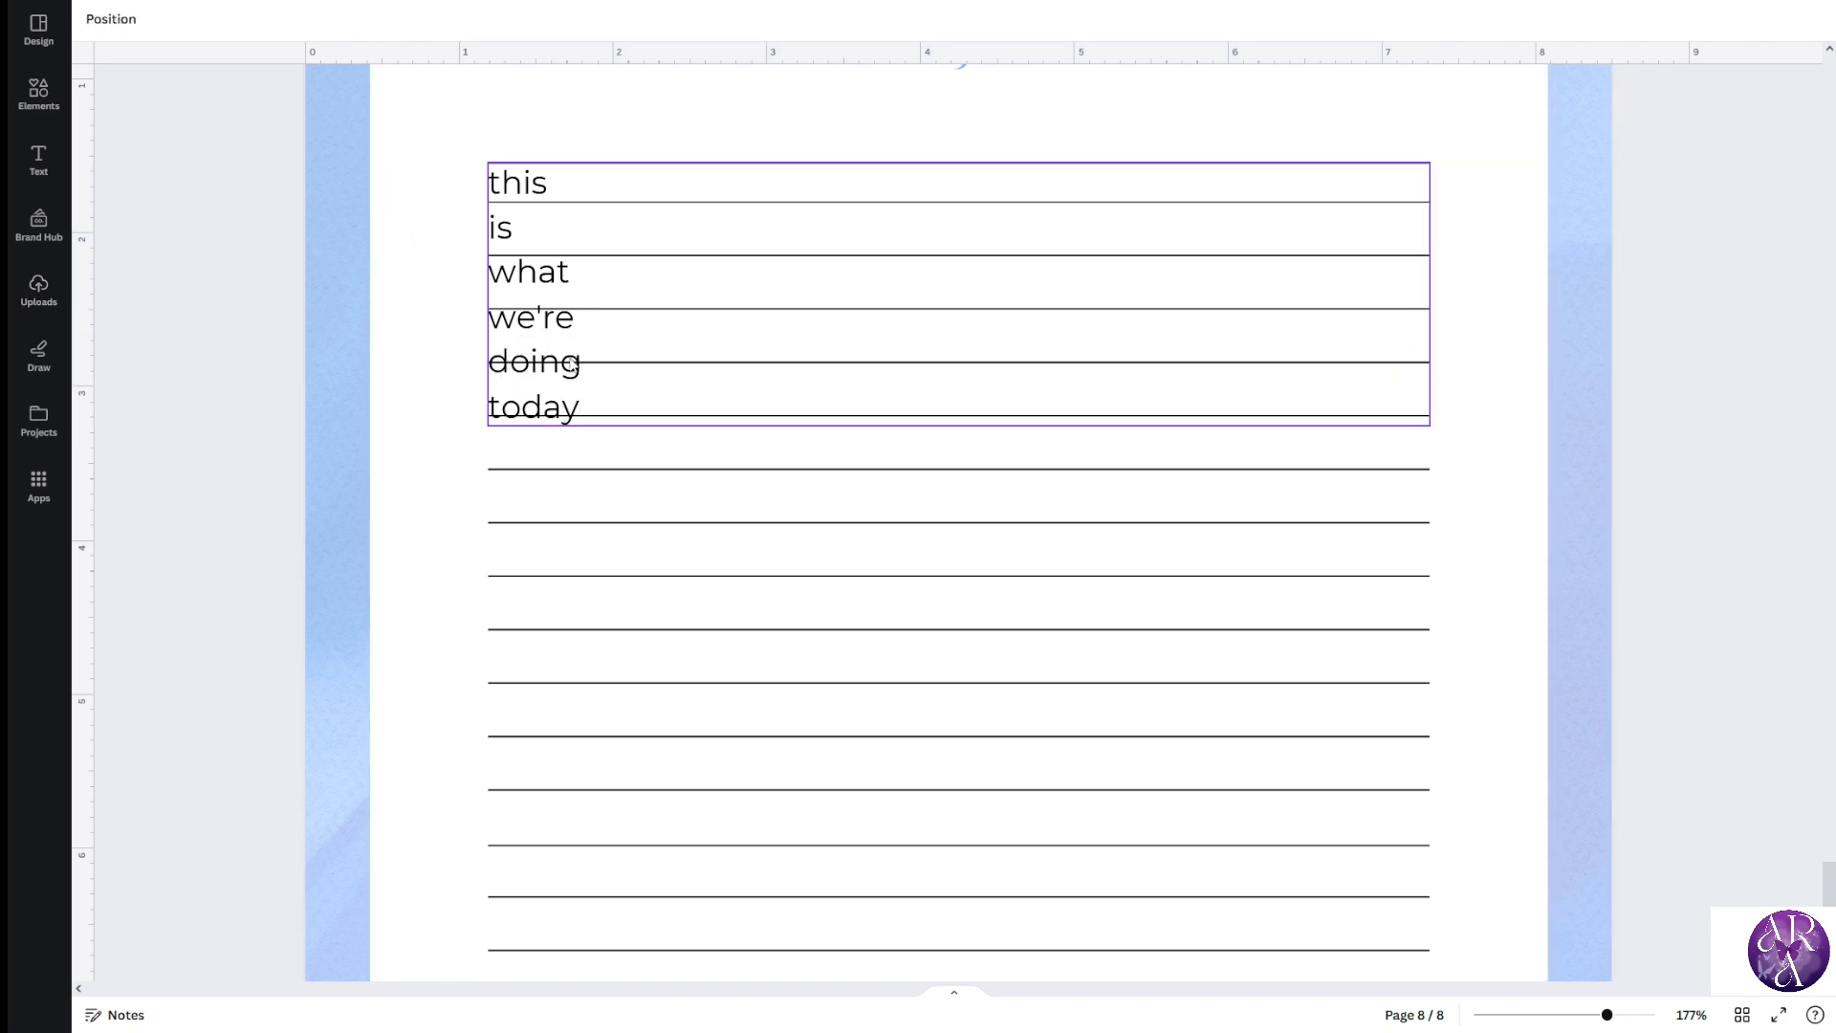
Increase the sample text's line spacing to about 1.7 to match the journal lines
{"action": "scroll", "coordinate": [357, 295], "scroll_direction": "down", "scroll_amount": 2}
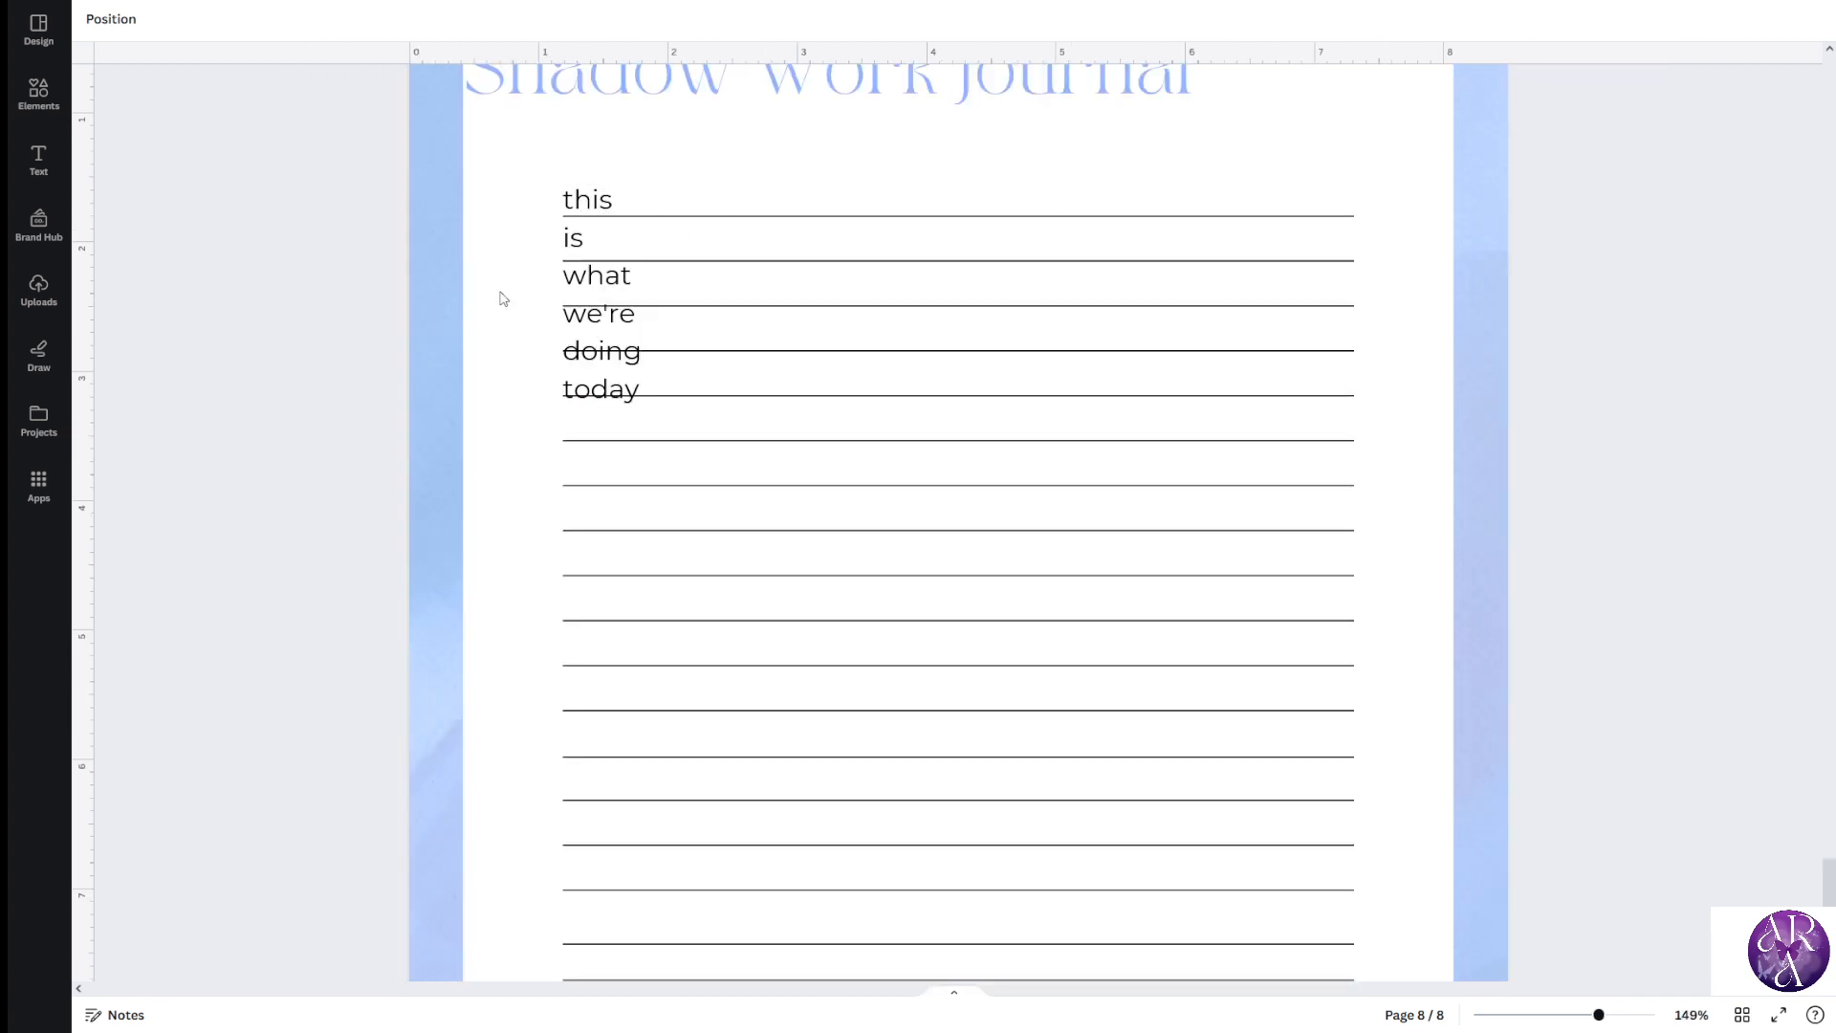
{"action": "left_click", "coordinate": [678, 235]}
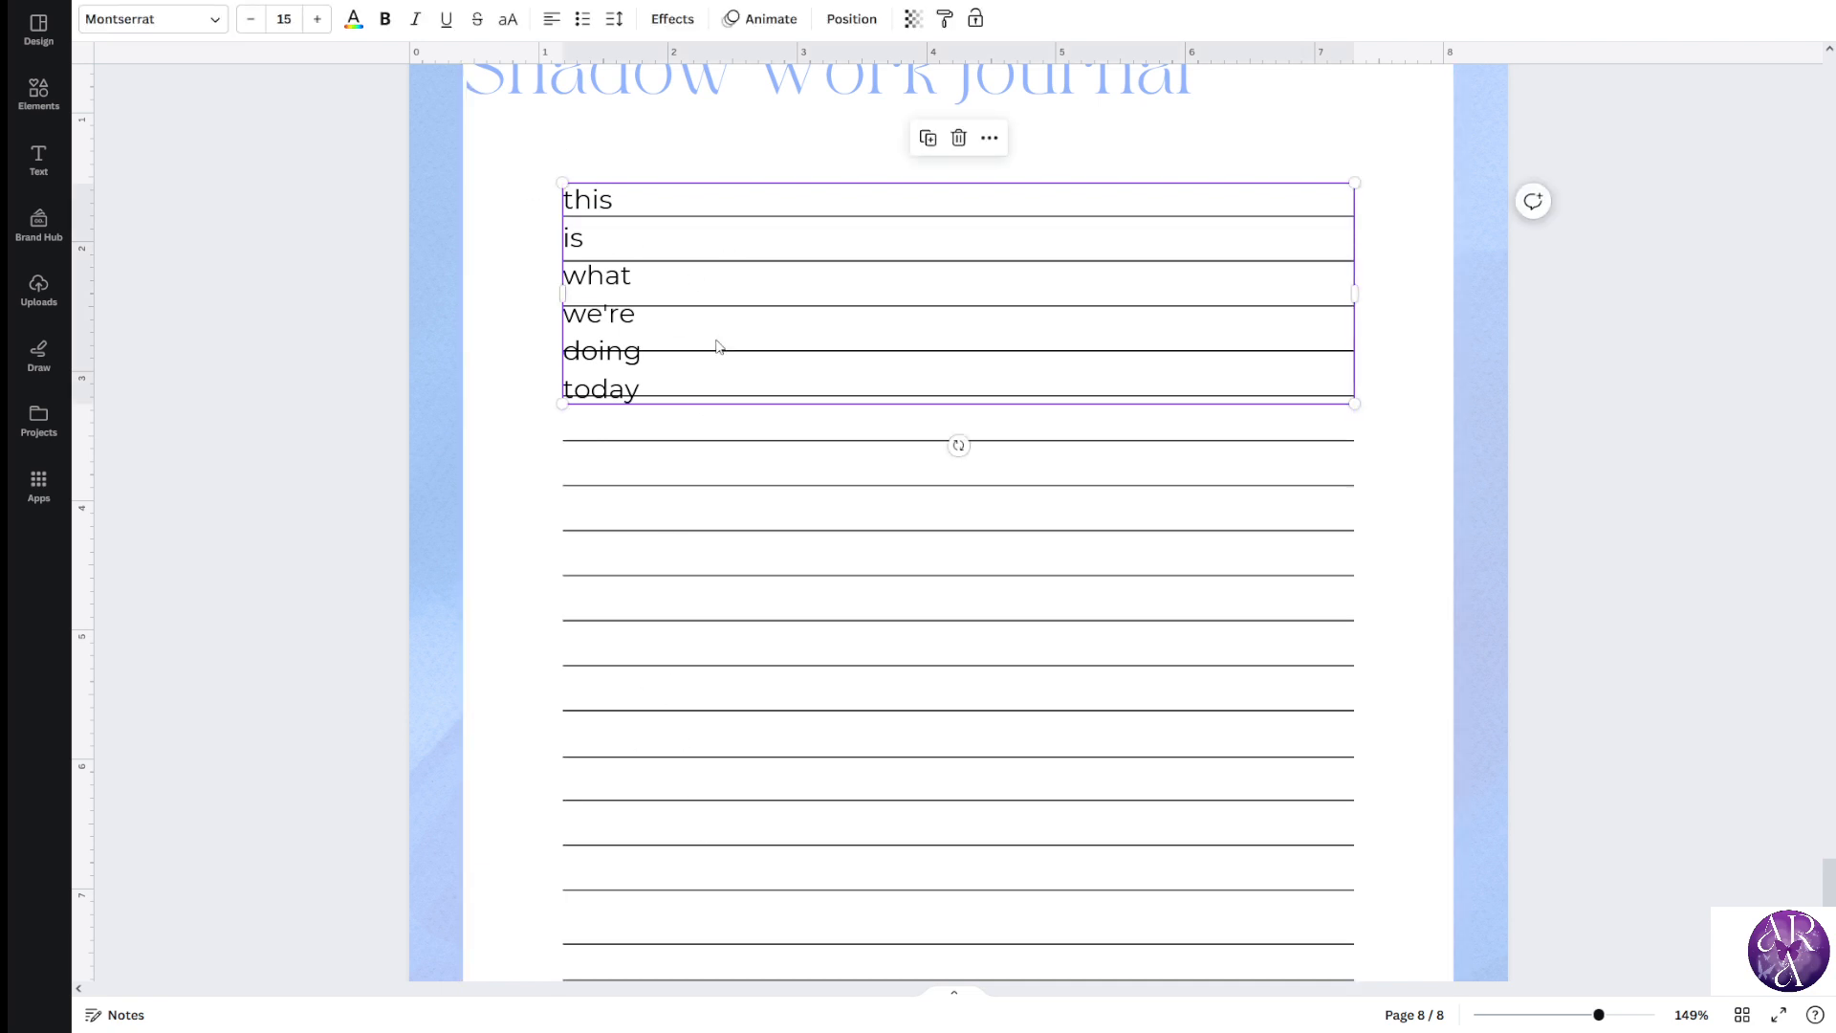
{"action": "left_click", "coordinate": [525, 315]}
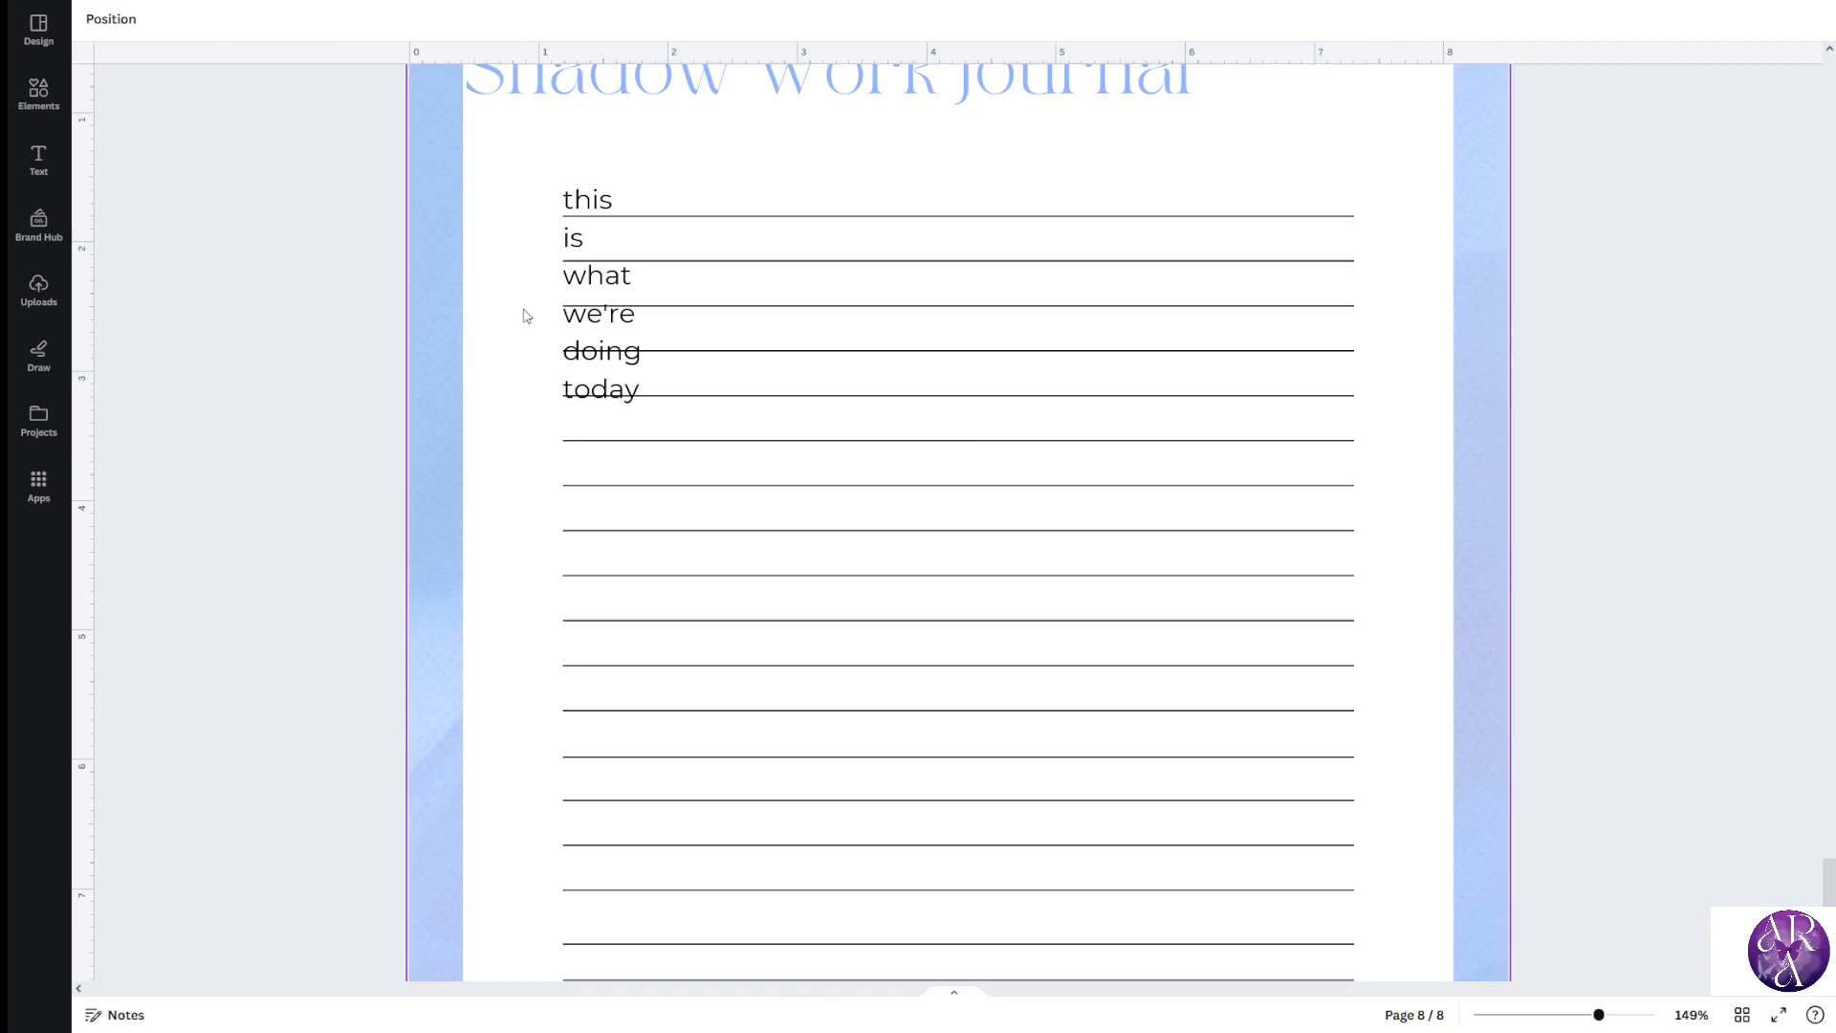
{"action": "left_click", "coordinate": [674, 267]}
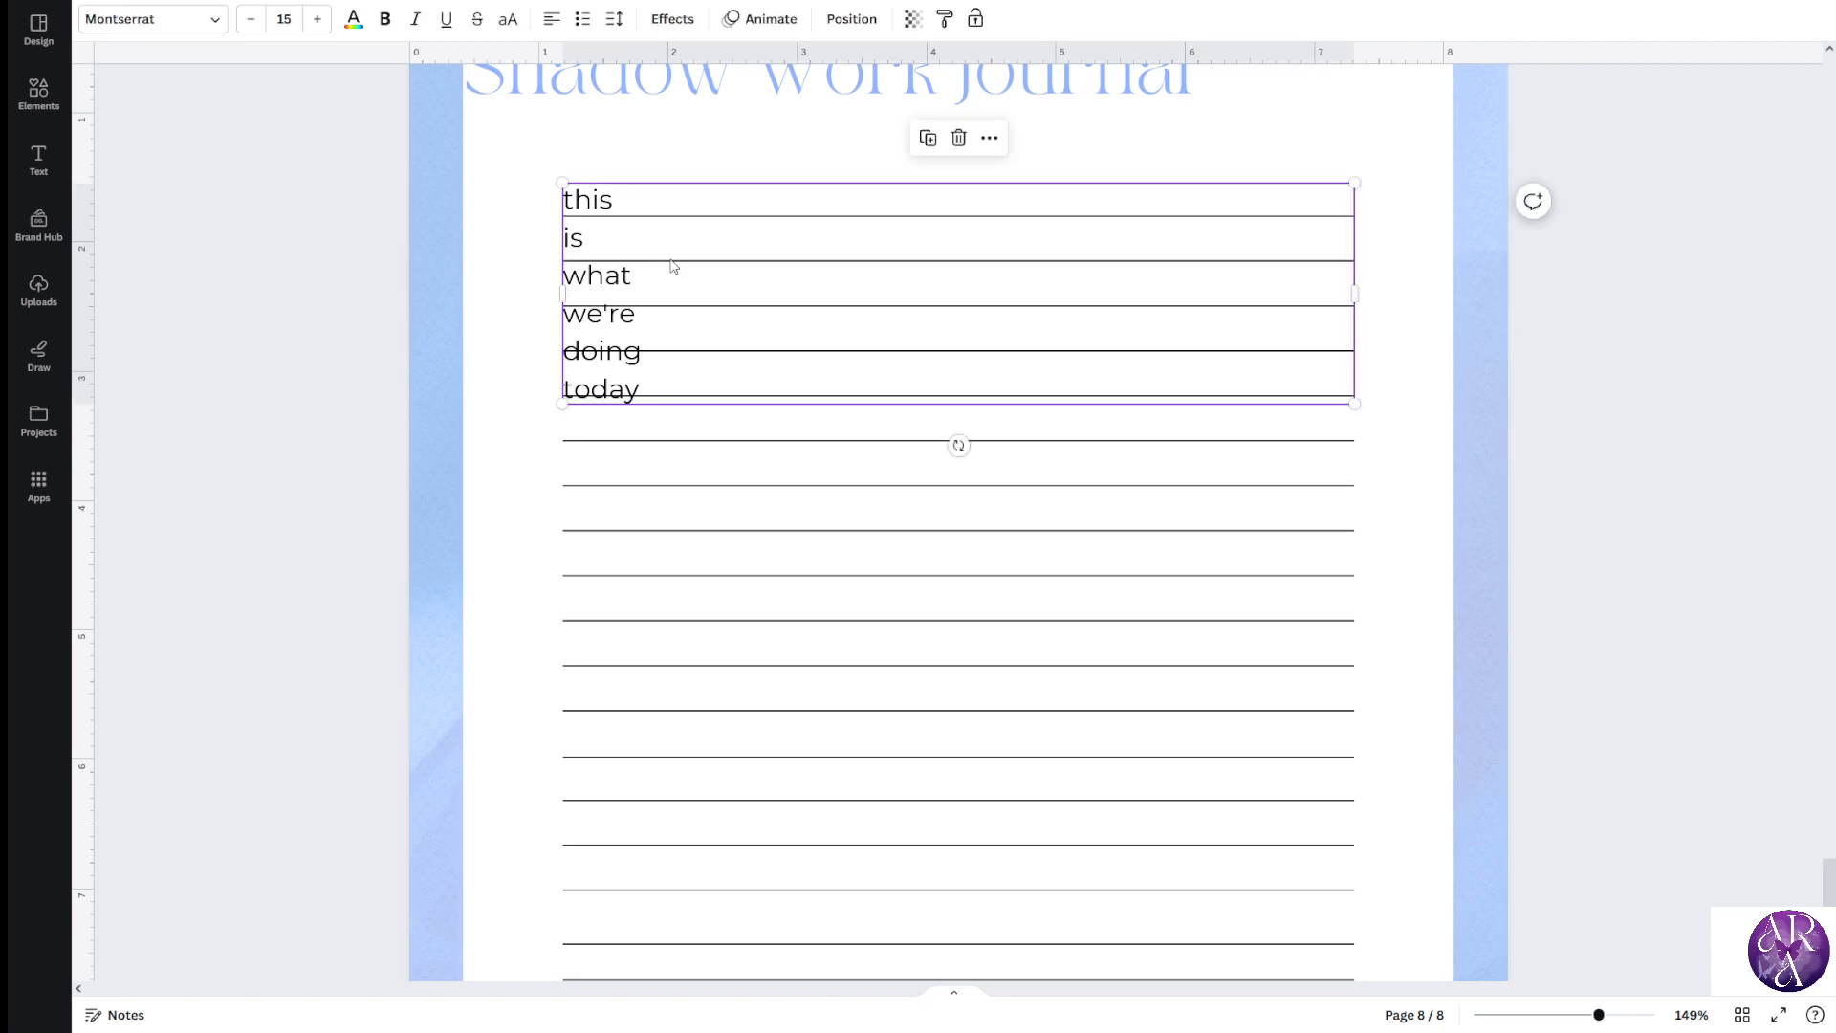
{"action": "left_click", "coordinate": [619, 27]}
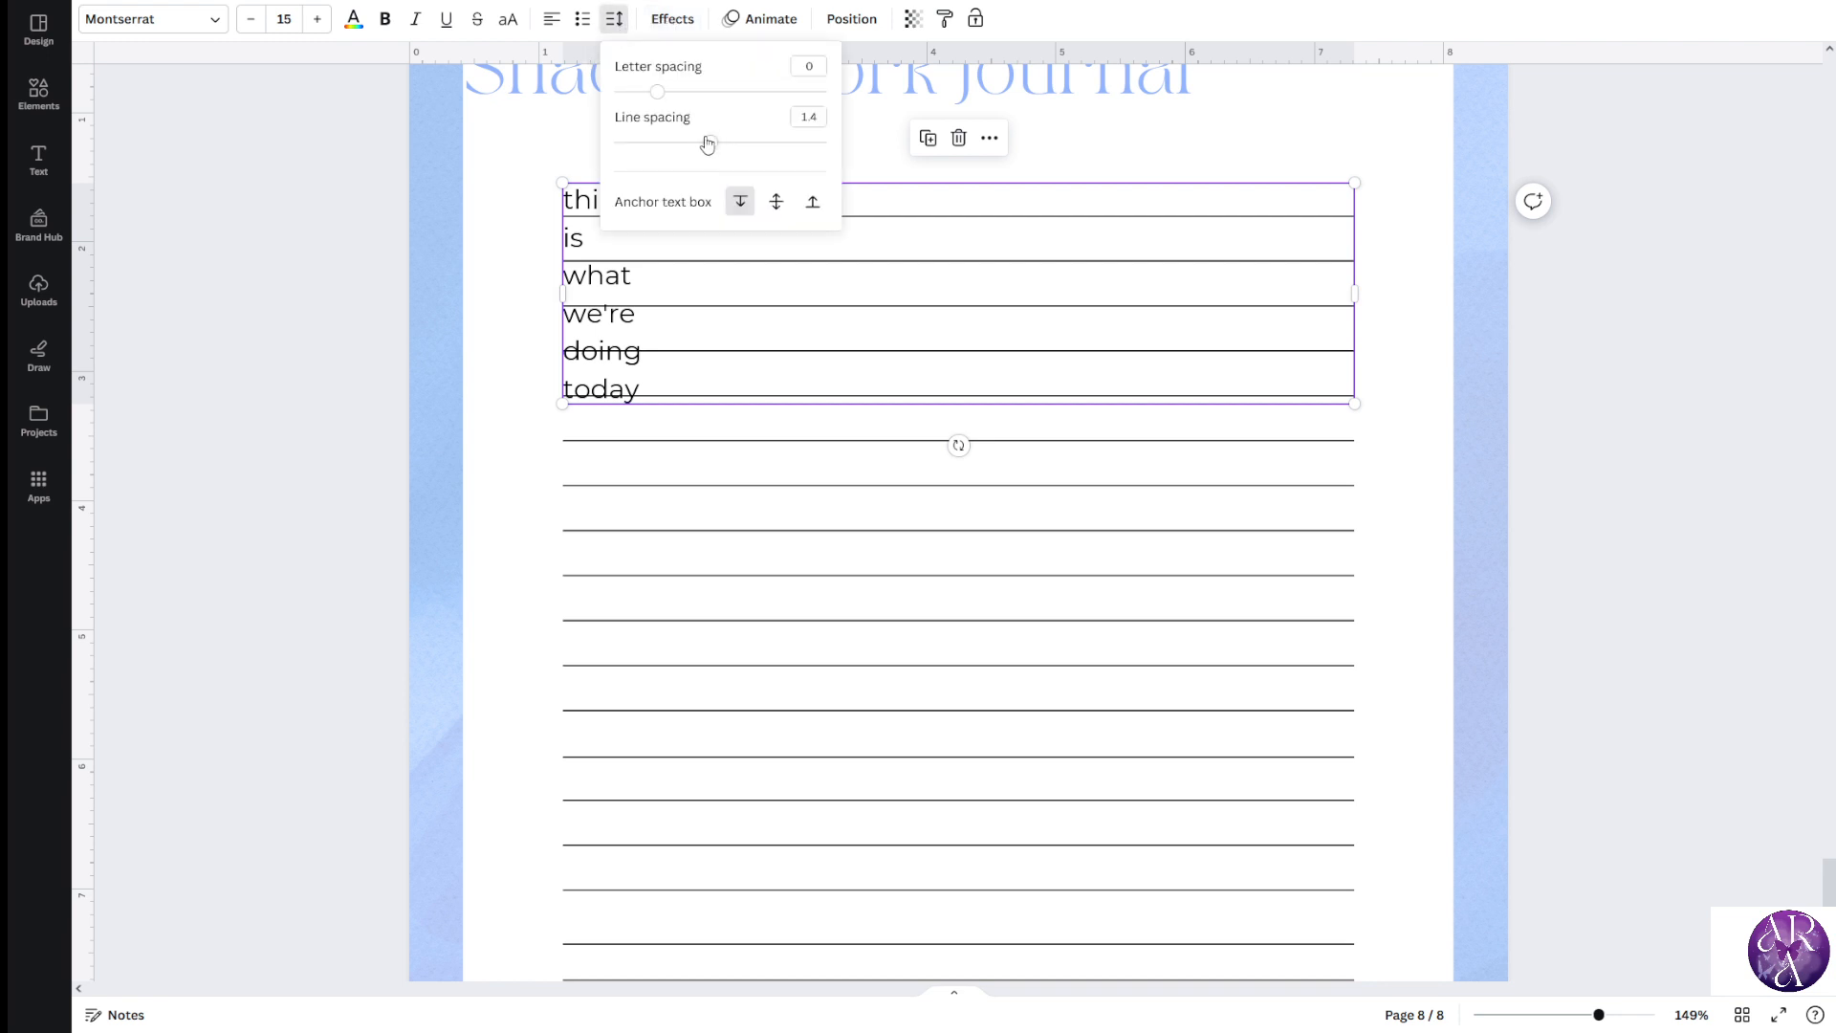
{"action": "left_click_drag", "start_coordinate": [708, 142], "coordinate": [744, 155]}
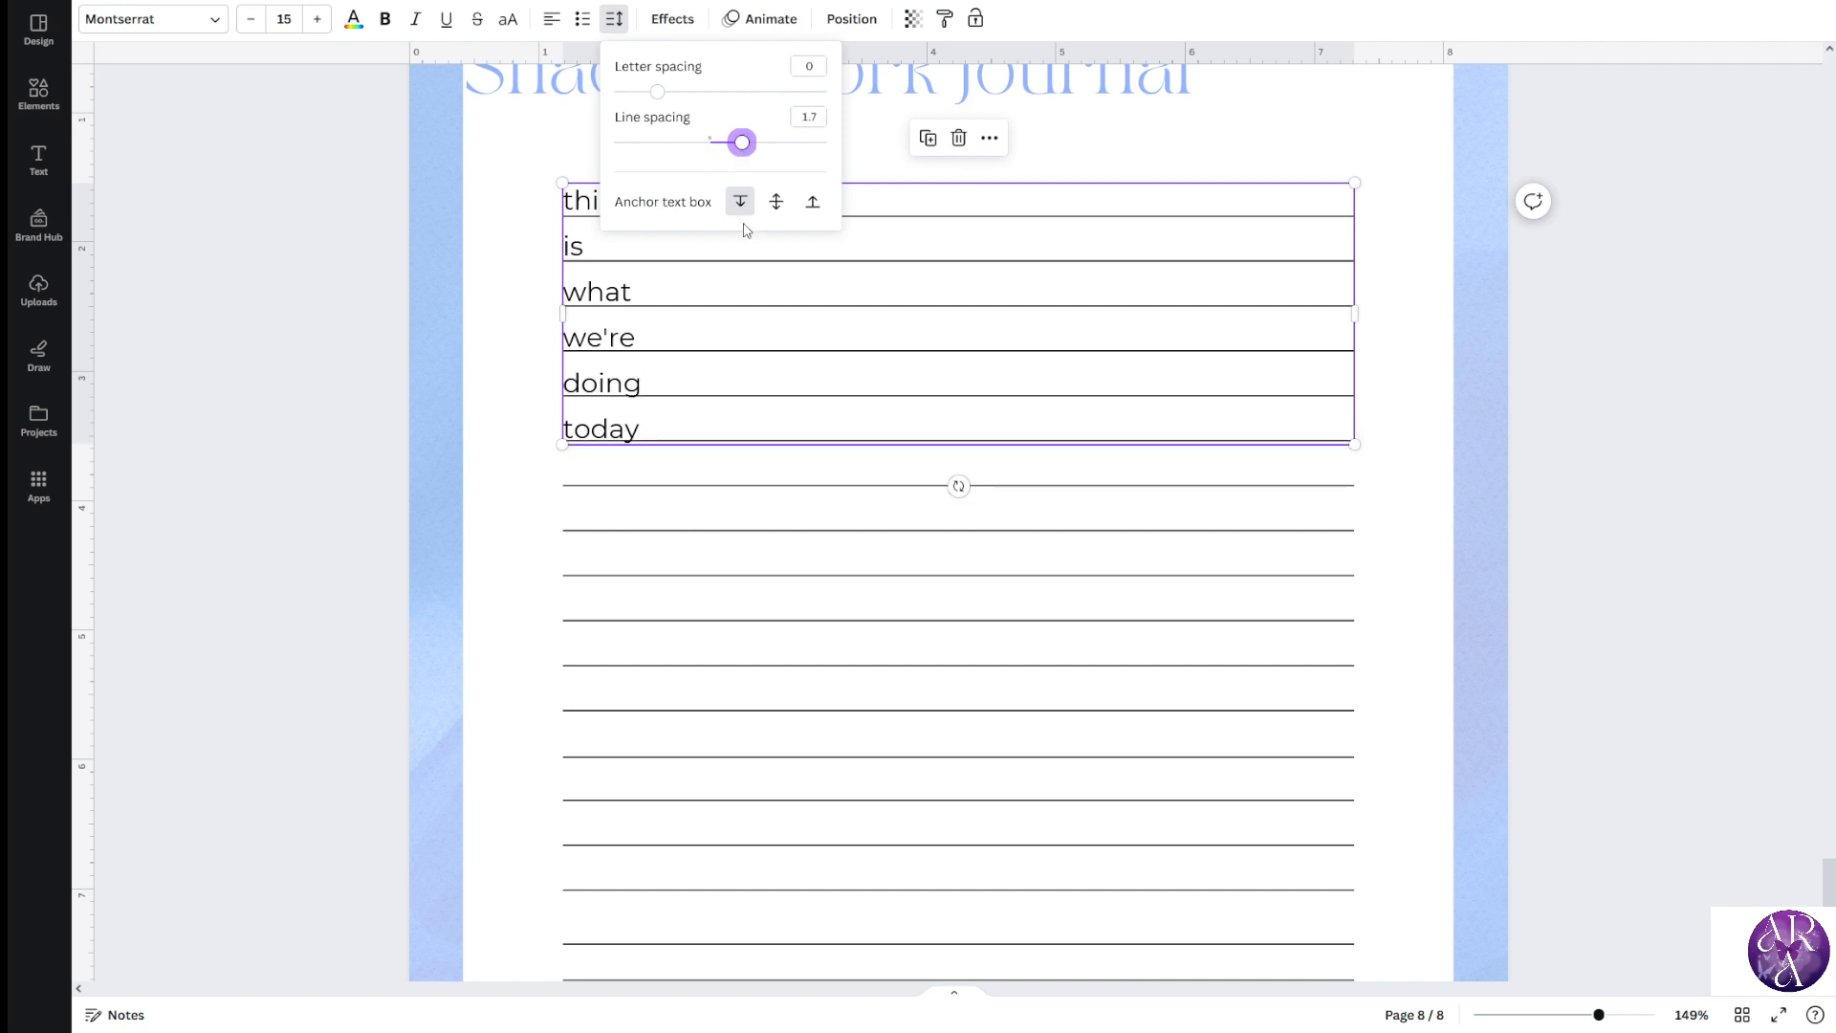
{"action": "left_click_drag", "start_coordinate": [742, 143], "coordinate": [745, 143]}
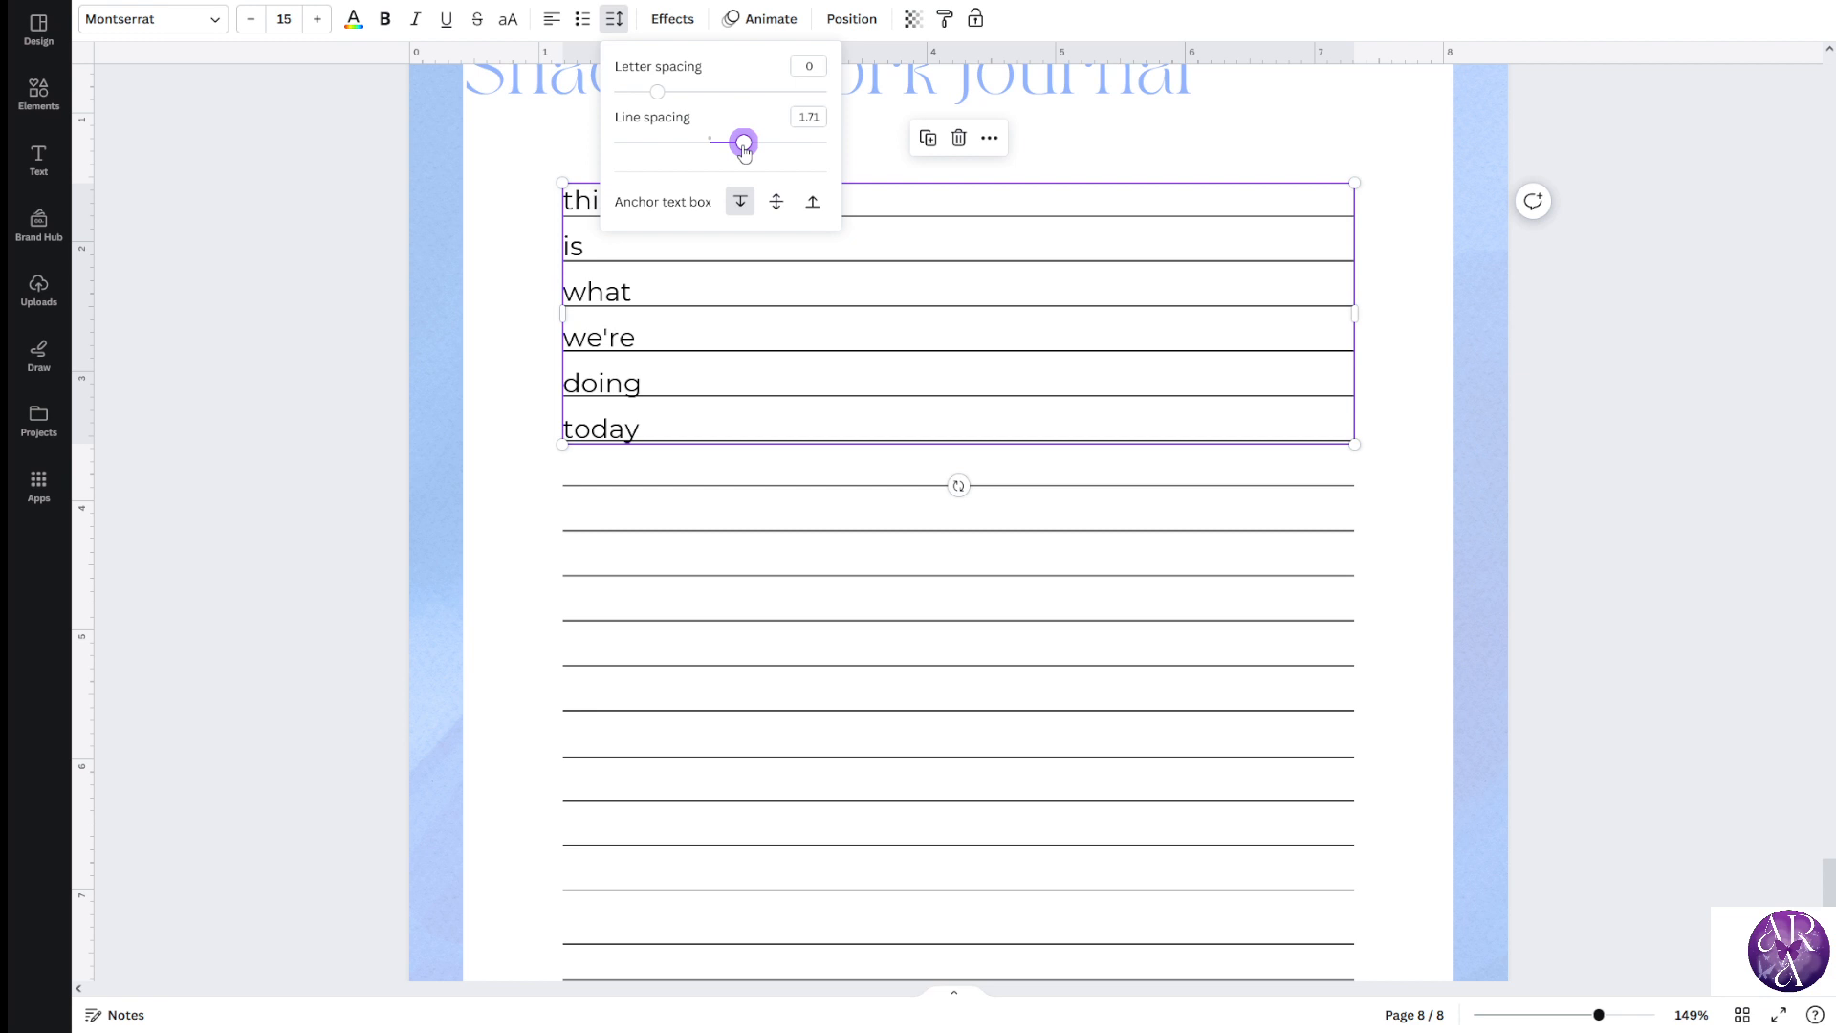
{"action": "left_click", "coordinate": [353, 320]}
{"action": "left_click", "coordinate": [353, 321]}
Examine how the sample text sits on the ruled lines and how evenly the lines are spaced down page 8
{"action": "scroll", "coordinate": [411, 371], "scroll_direction": "up", "scroll_amount": 1}
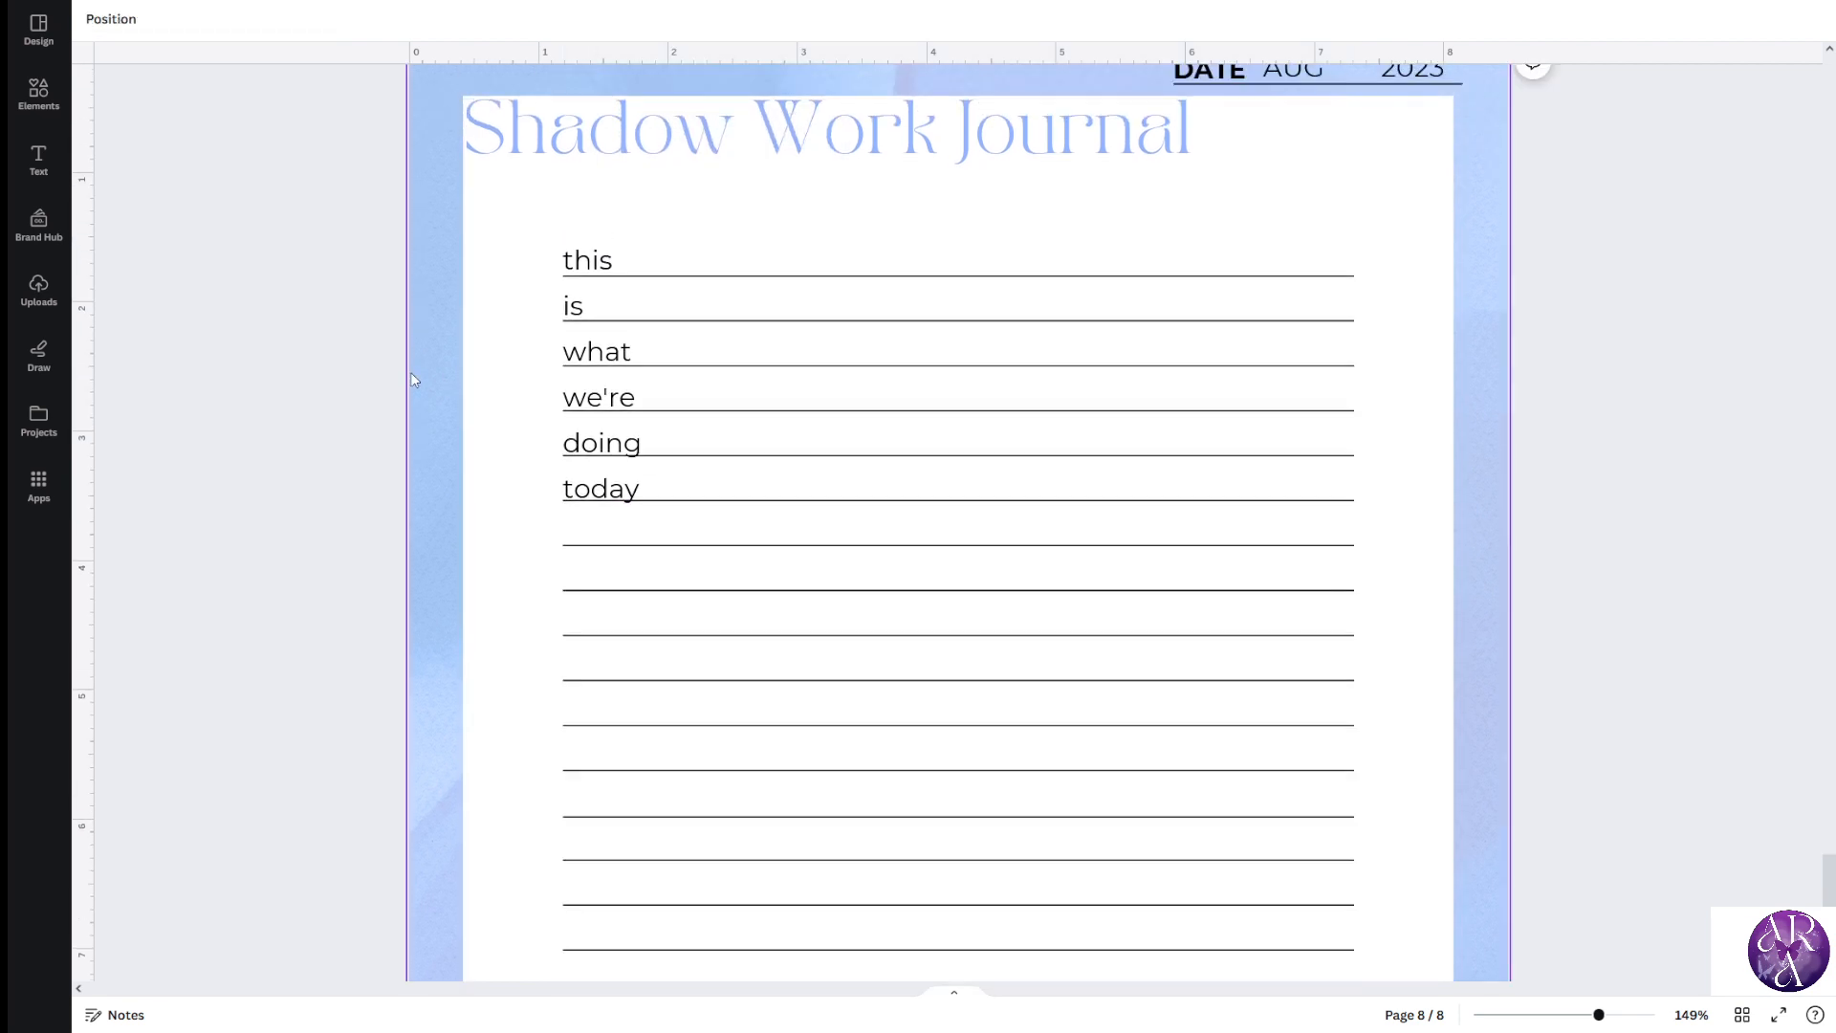
{"action": "scroll", "coordinate": [813, 373], "scroll_direction": "down", "scroll_amount": 1}
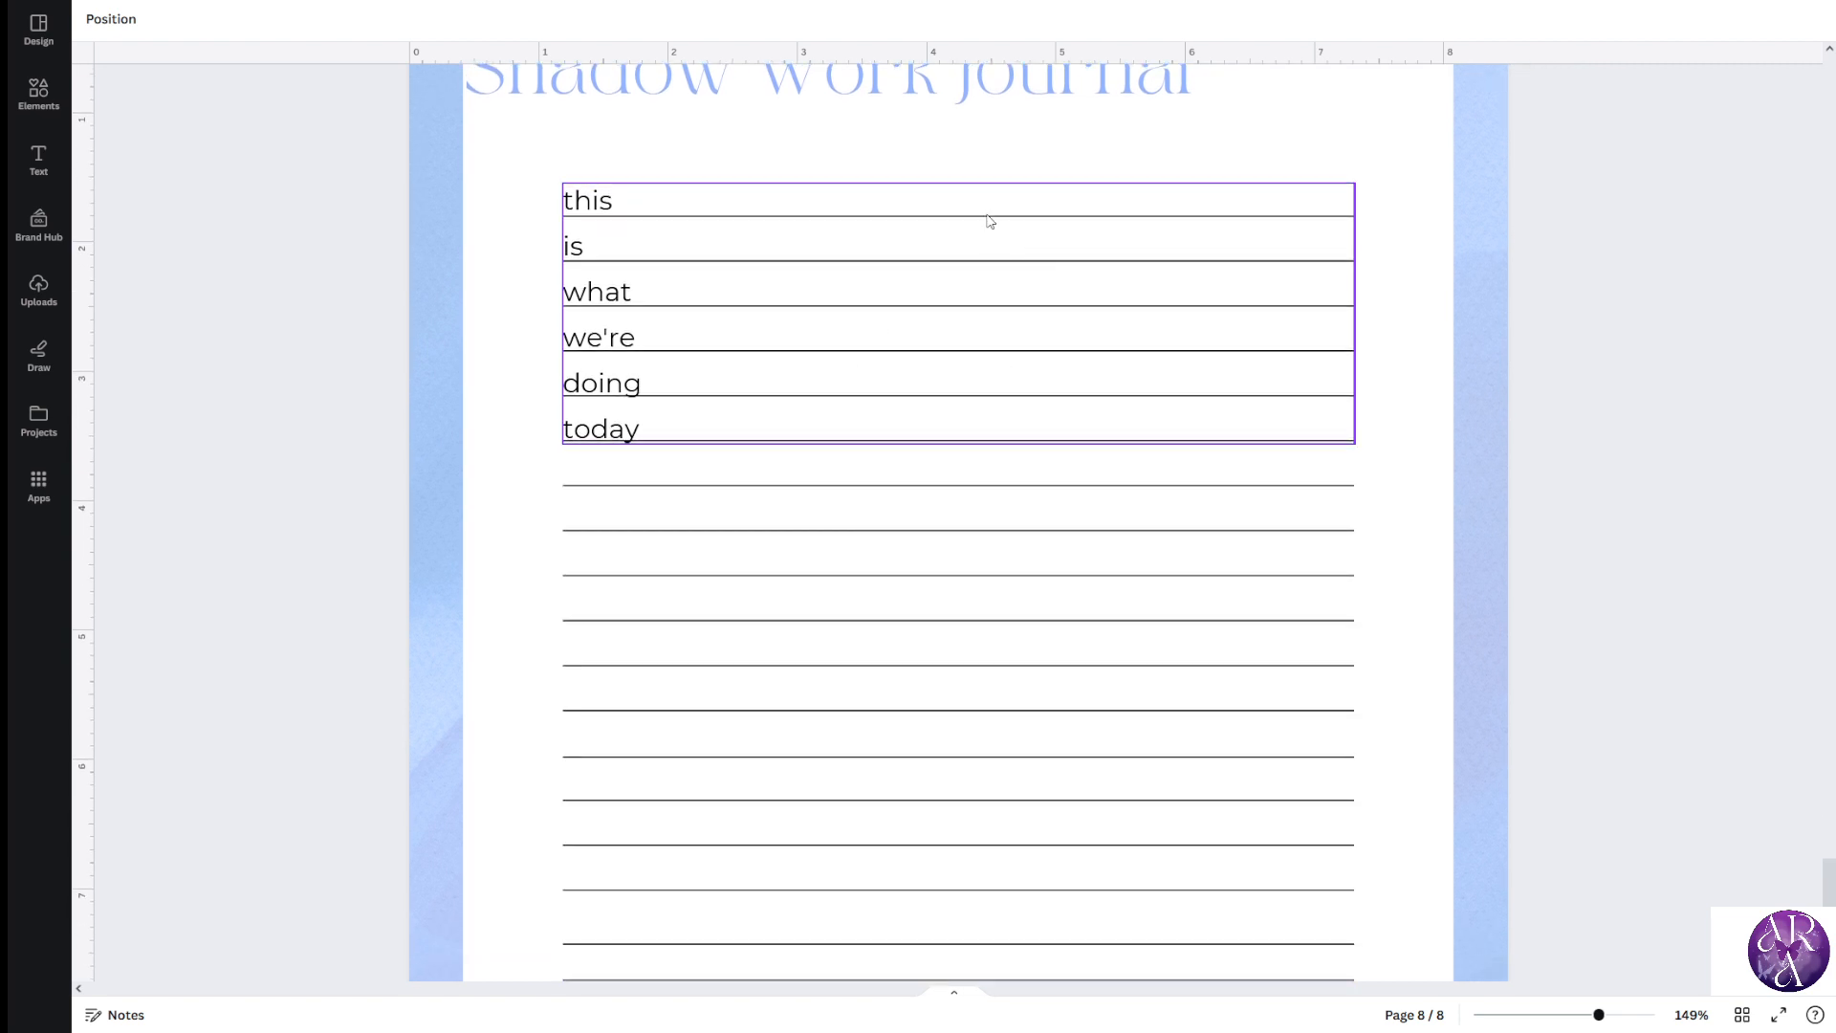
{"action": "scroll", "coordinate": [886, 599], "scroll_direction": "down", "scroll_amount": 3}
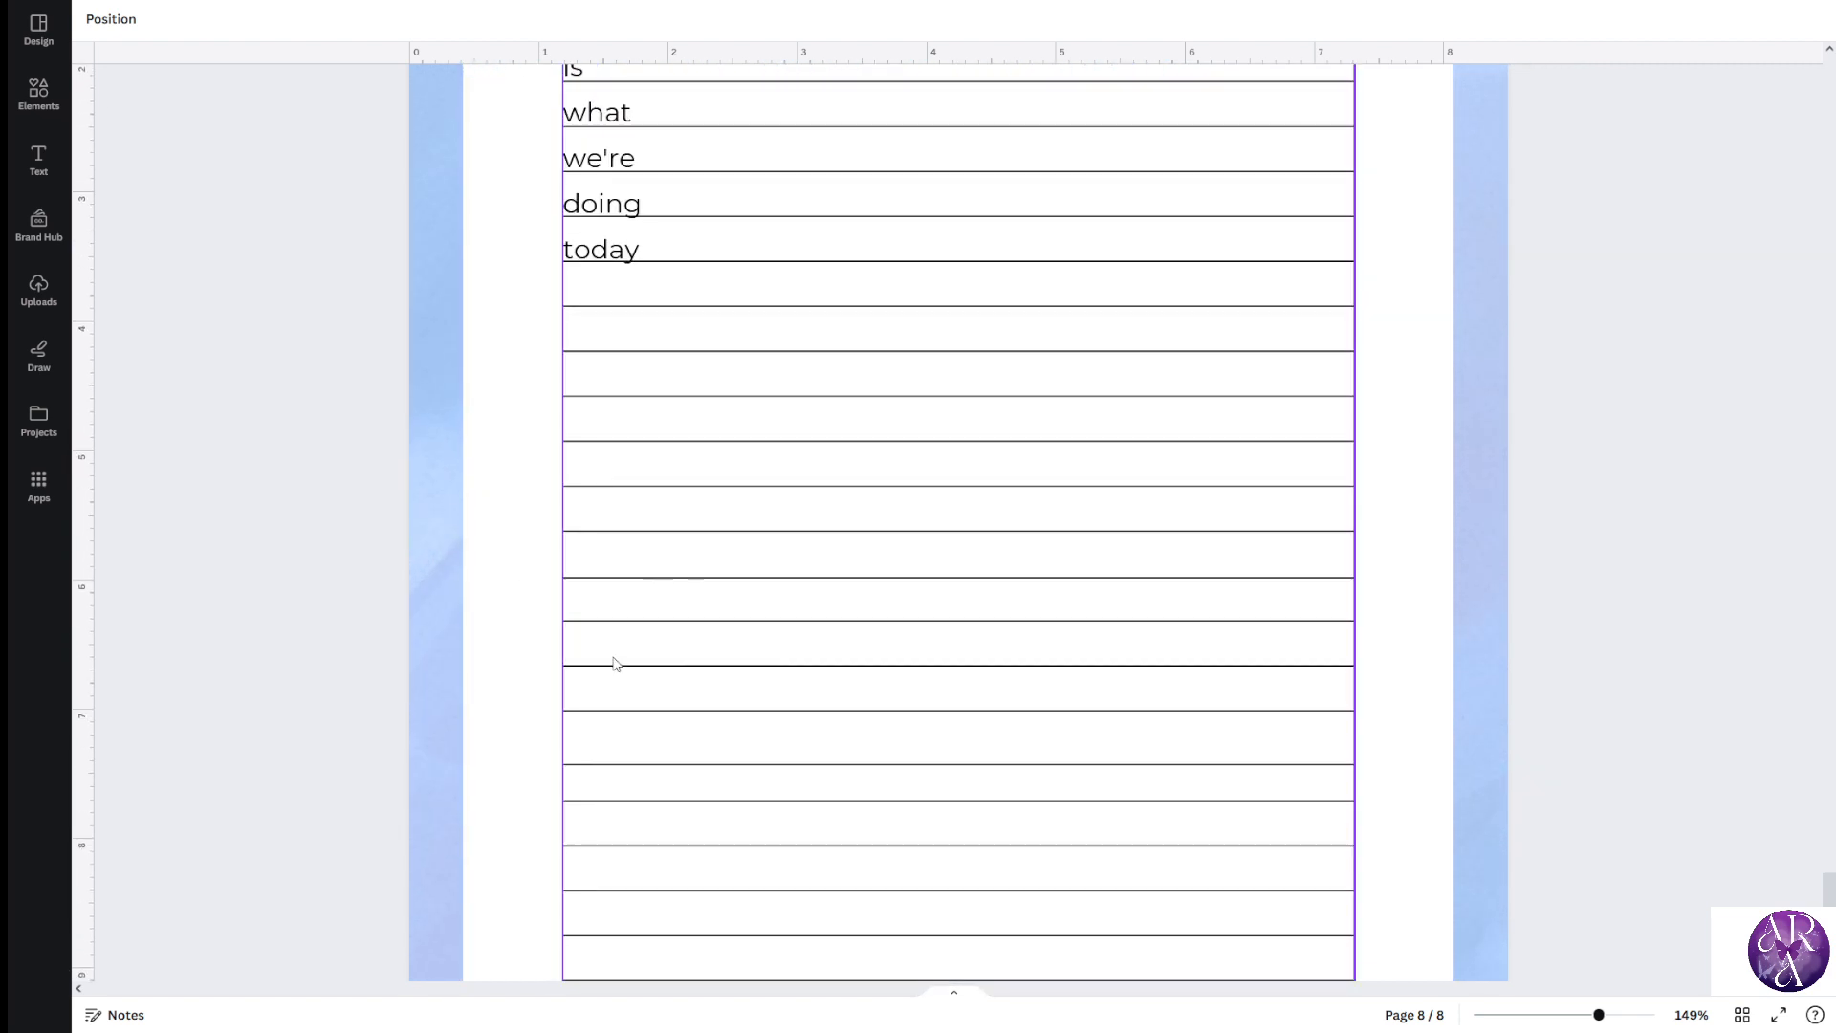
{"action": "left_click", "coordinate": [615, 663]}
{"action": "left_click", "coordinate": [444, 610]}
{"action": "scroll", "coordinate": [470, 589], "scroll_direction": "up", "scroll_amount": 1}
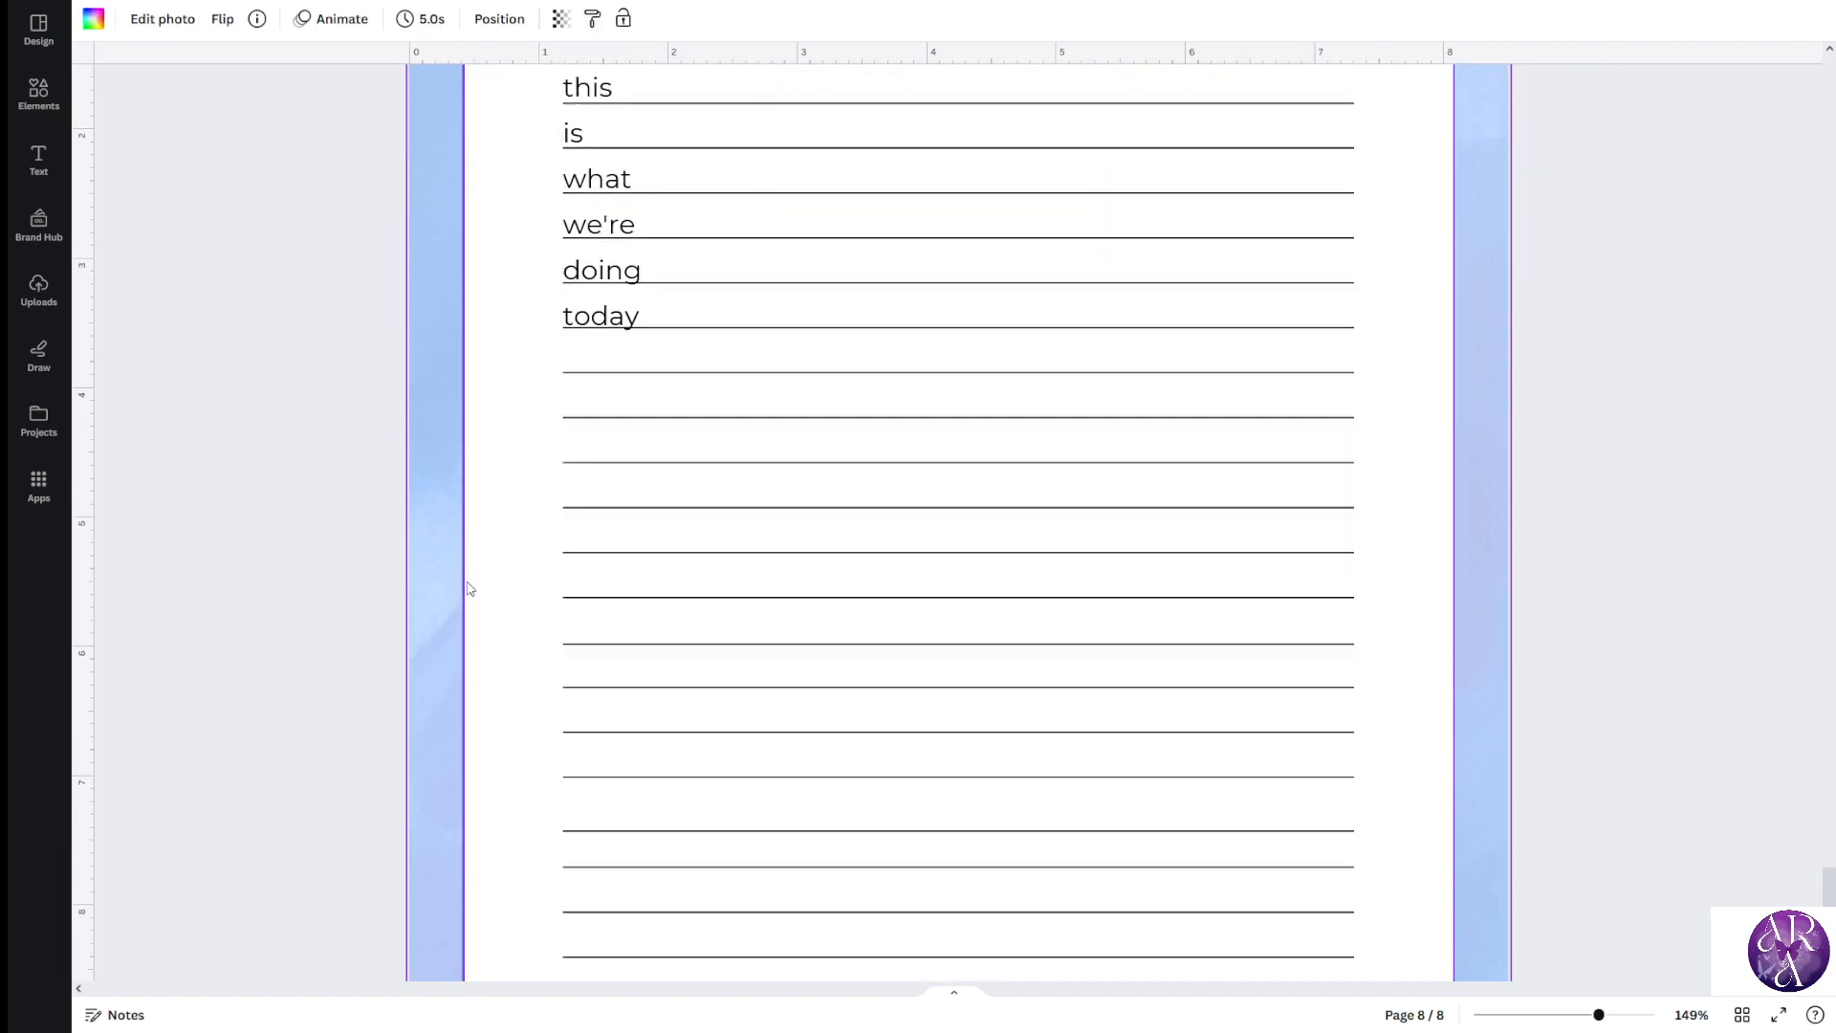
{"action": "scroll", "coordinate": [471, 588], "scroll_direction": "up", "scroll_amount": 3}
{"action": "scroll", "coordinate": [685, 460], "scroll_direction": "down", "scroll_amount": 2}
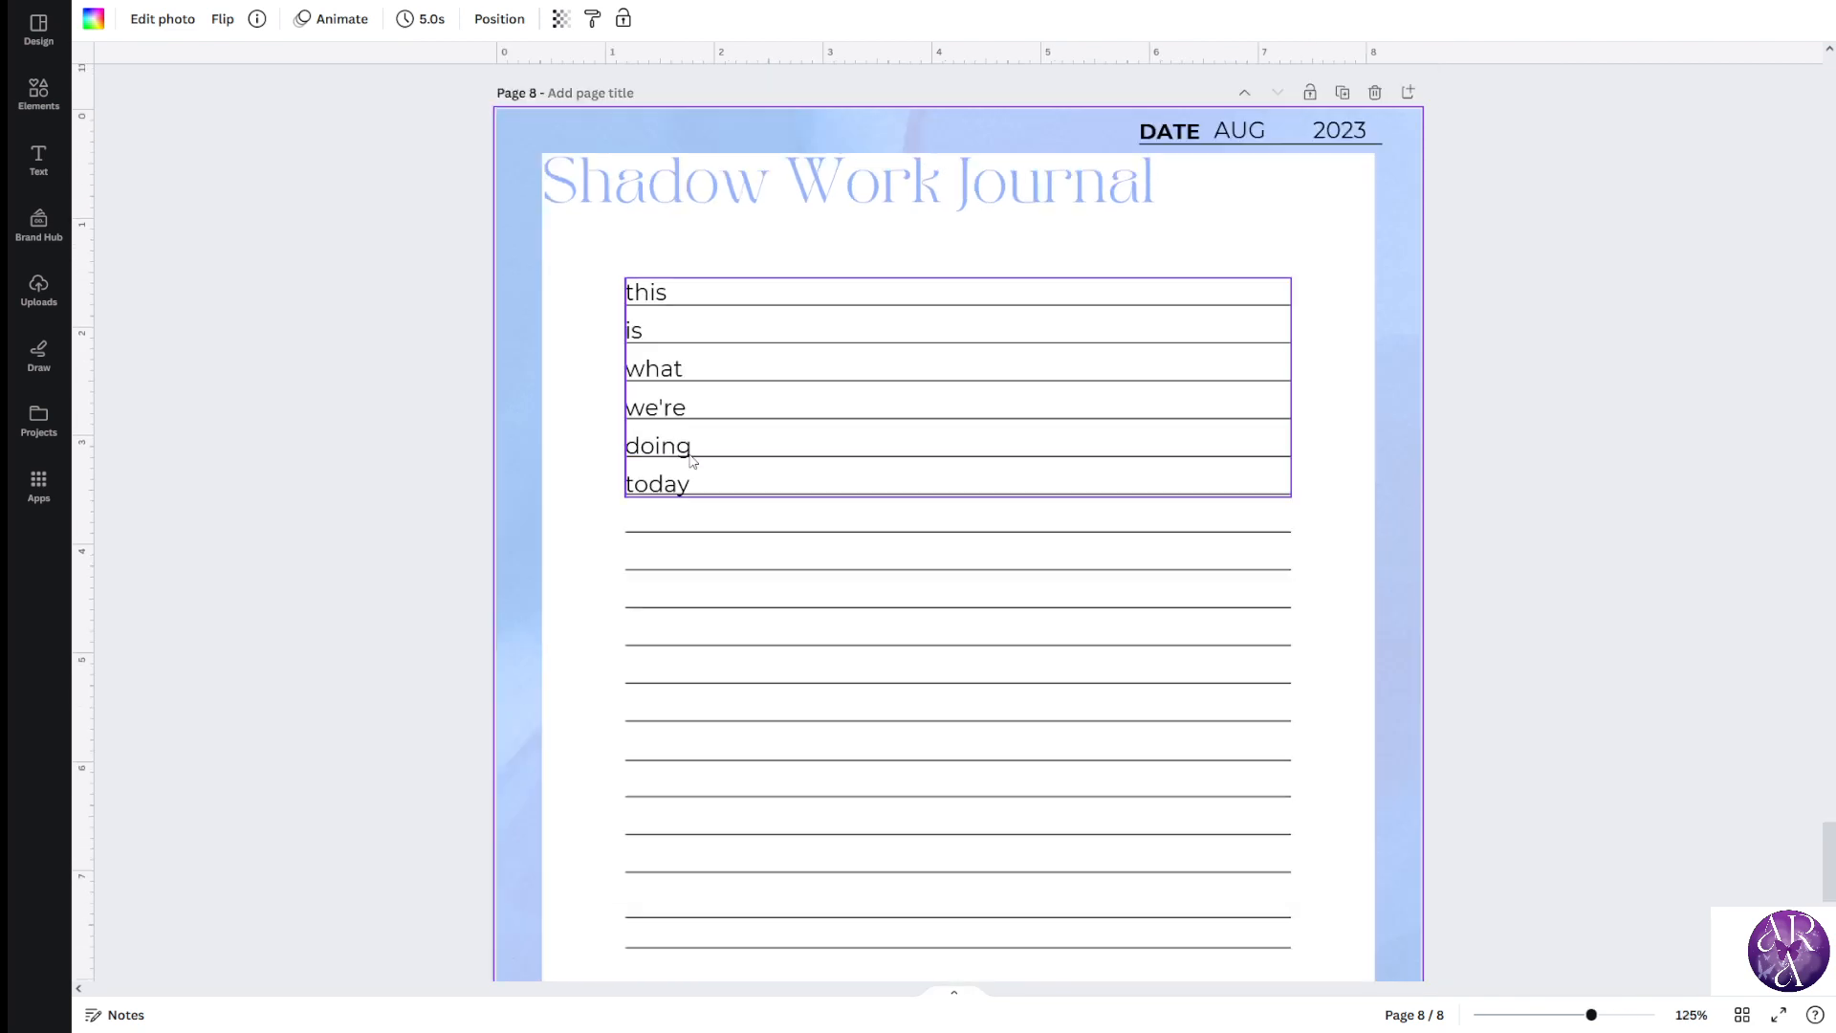
Try font size 13 on the word "doing" in the sample text and undo the change
{"action": "left_click", "coordinate": [748, 458]}
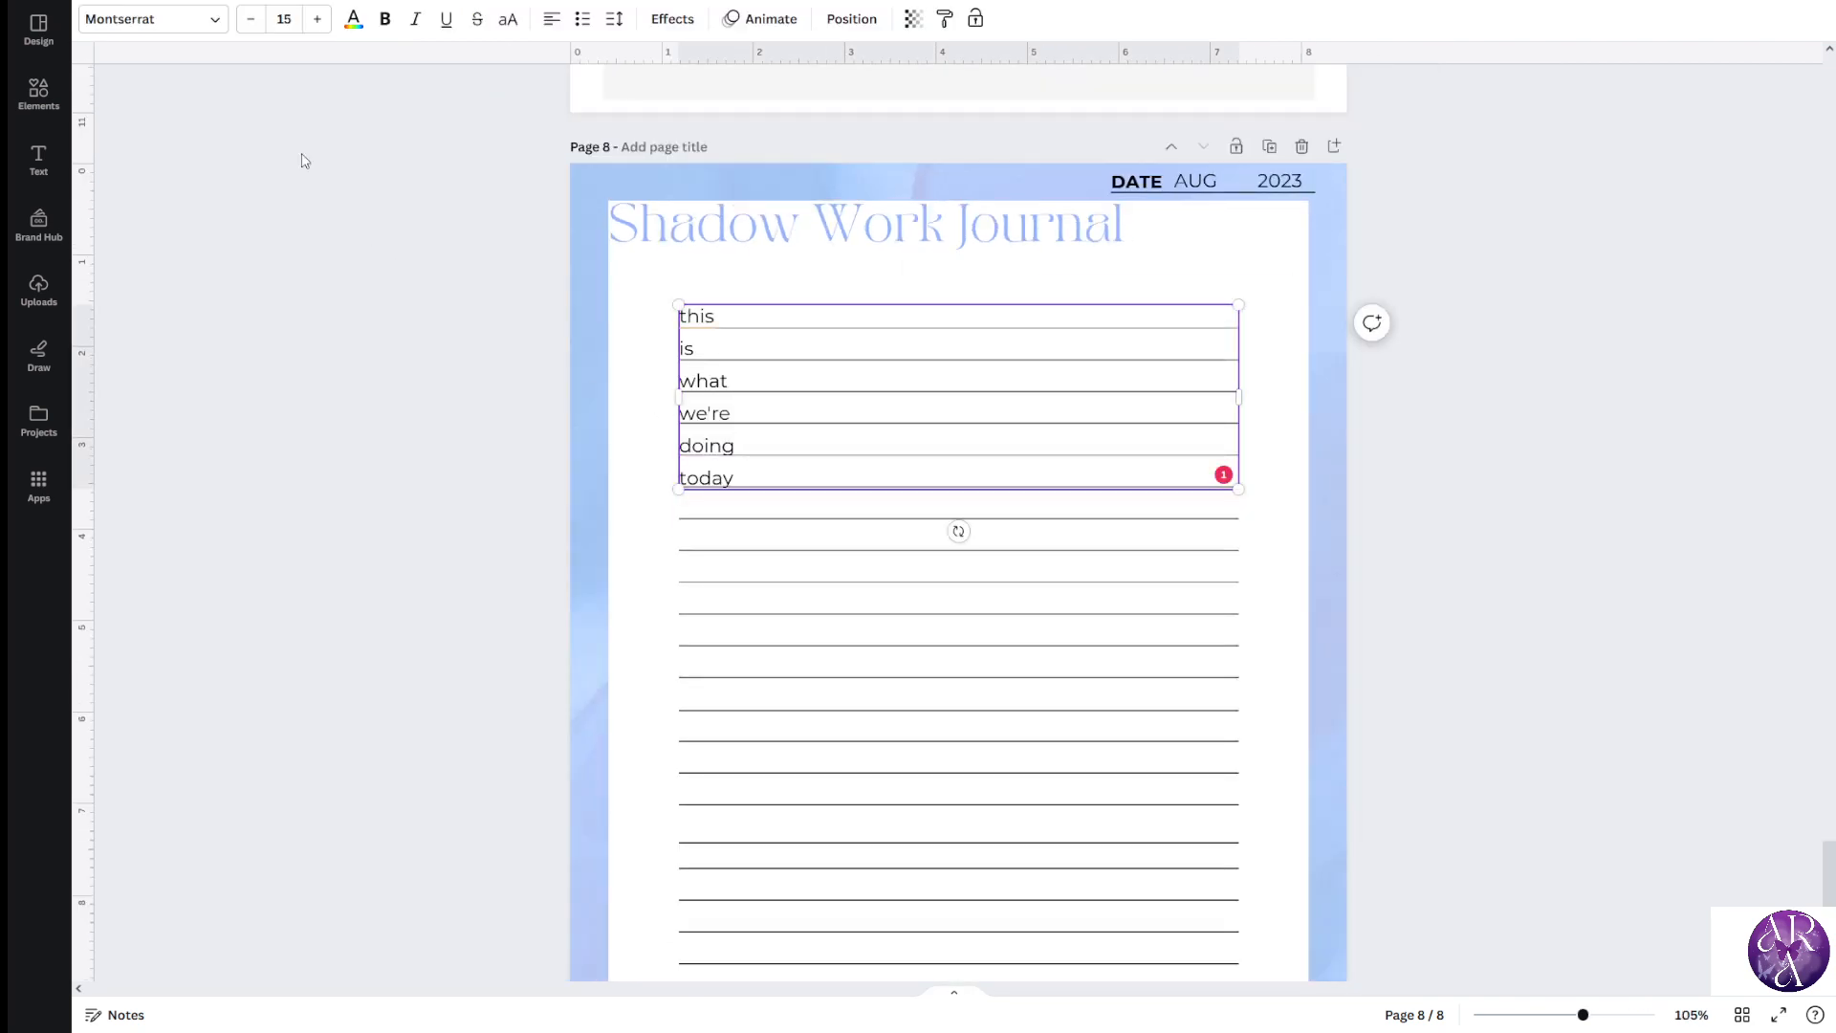
{"action": "left_click", "coordinate": [250, 21]}
{"action": "left_click", "coordinate": [251, 21]}
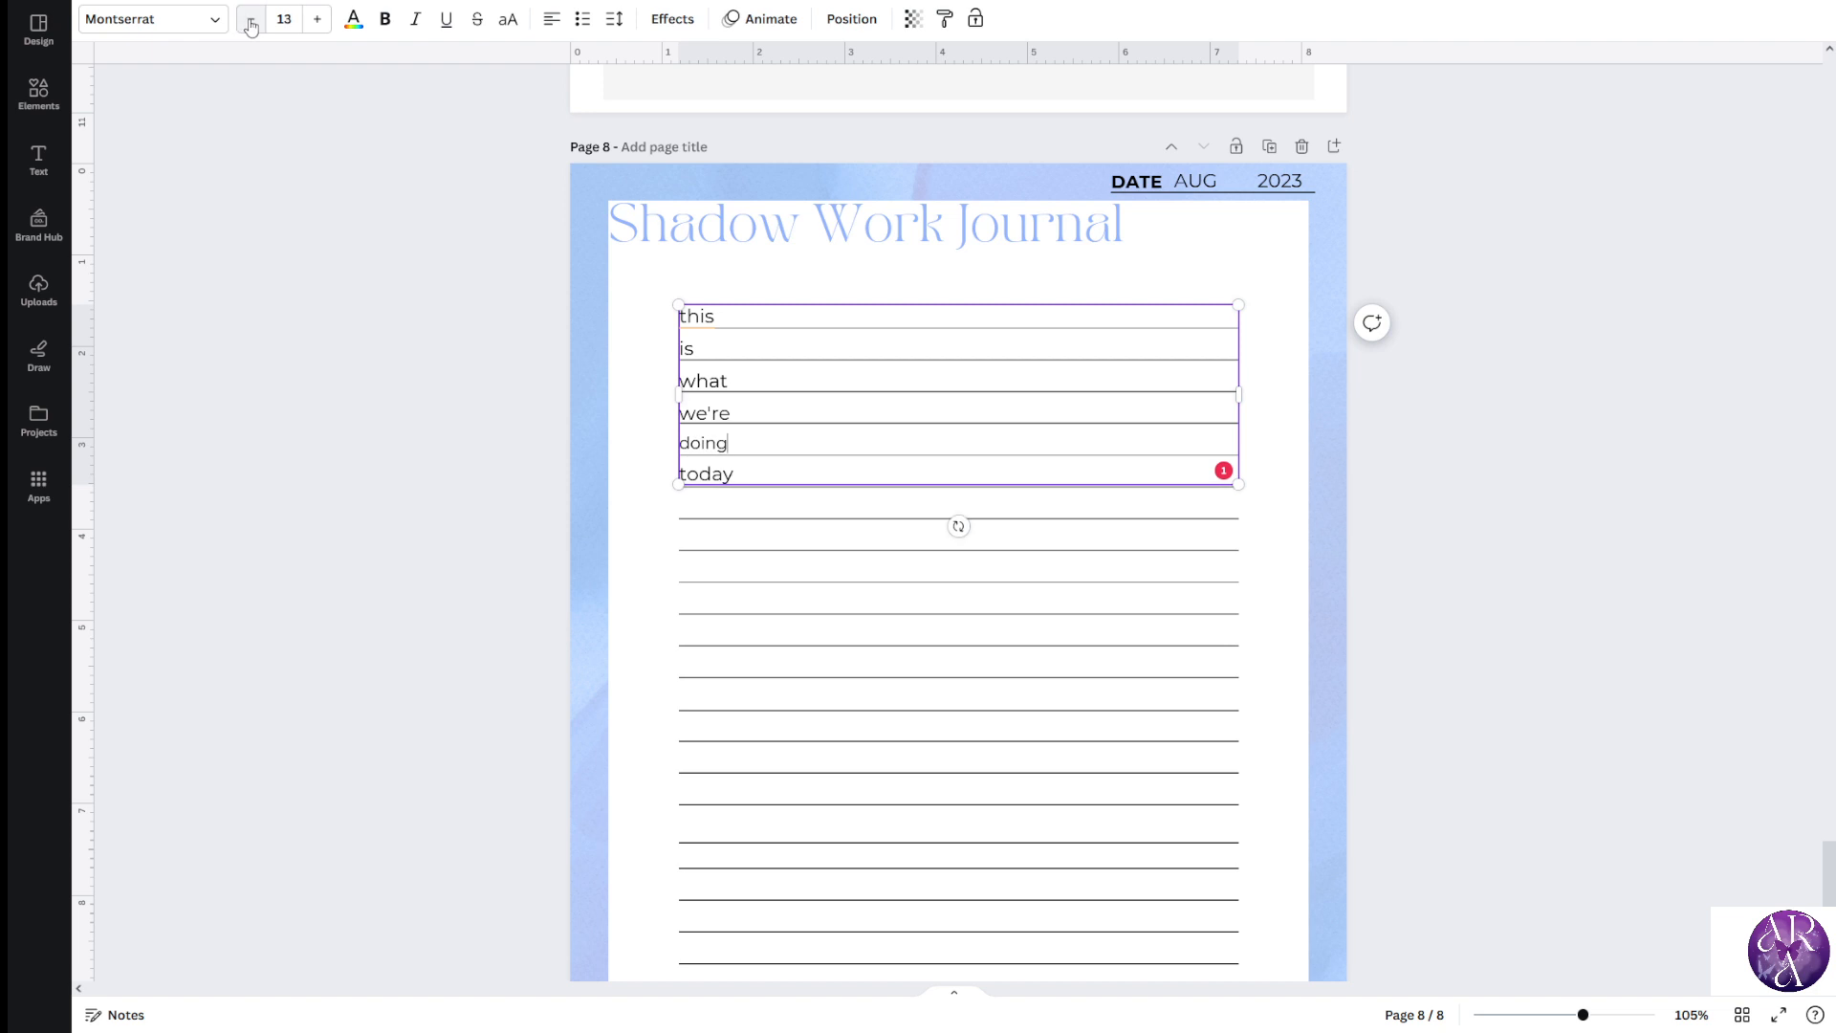
{"action": "key", "text": "ctrl+z"}
{"action": "key", "text": "ctrl+z"}
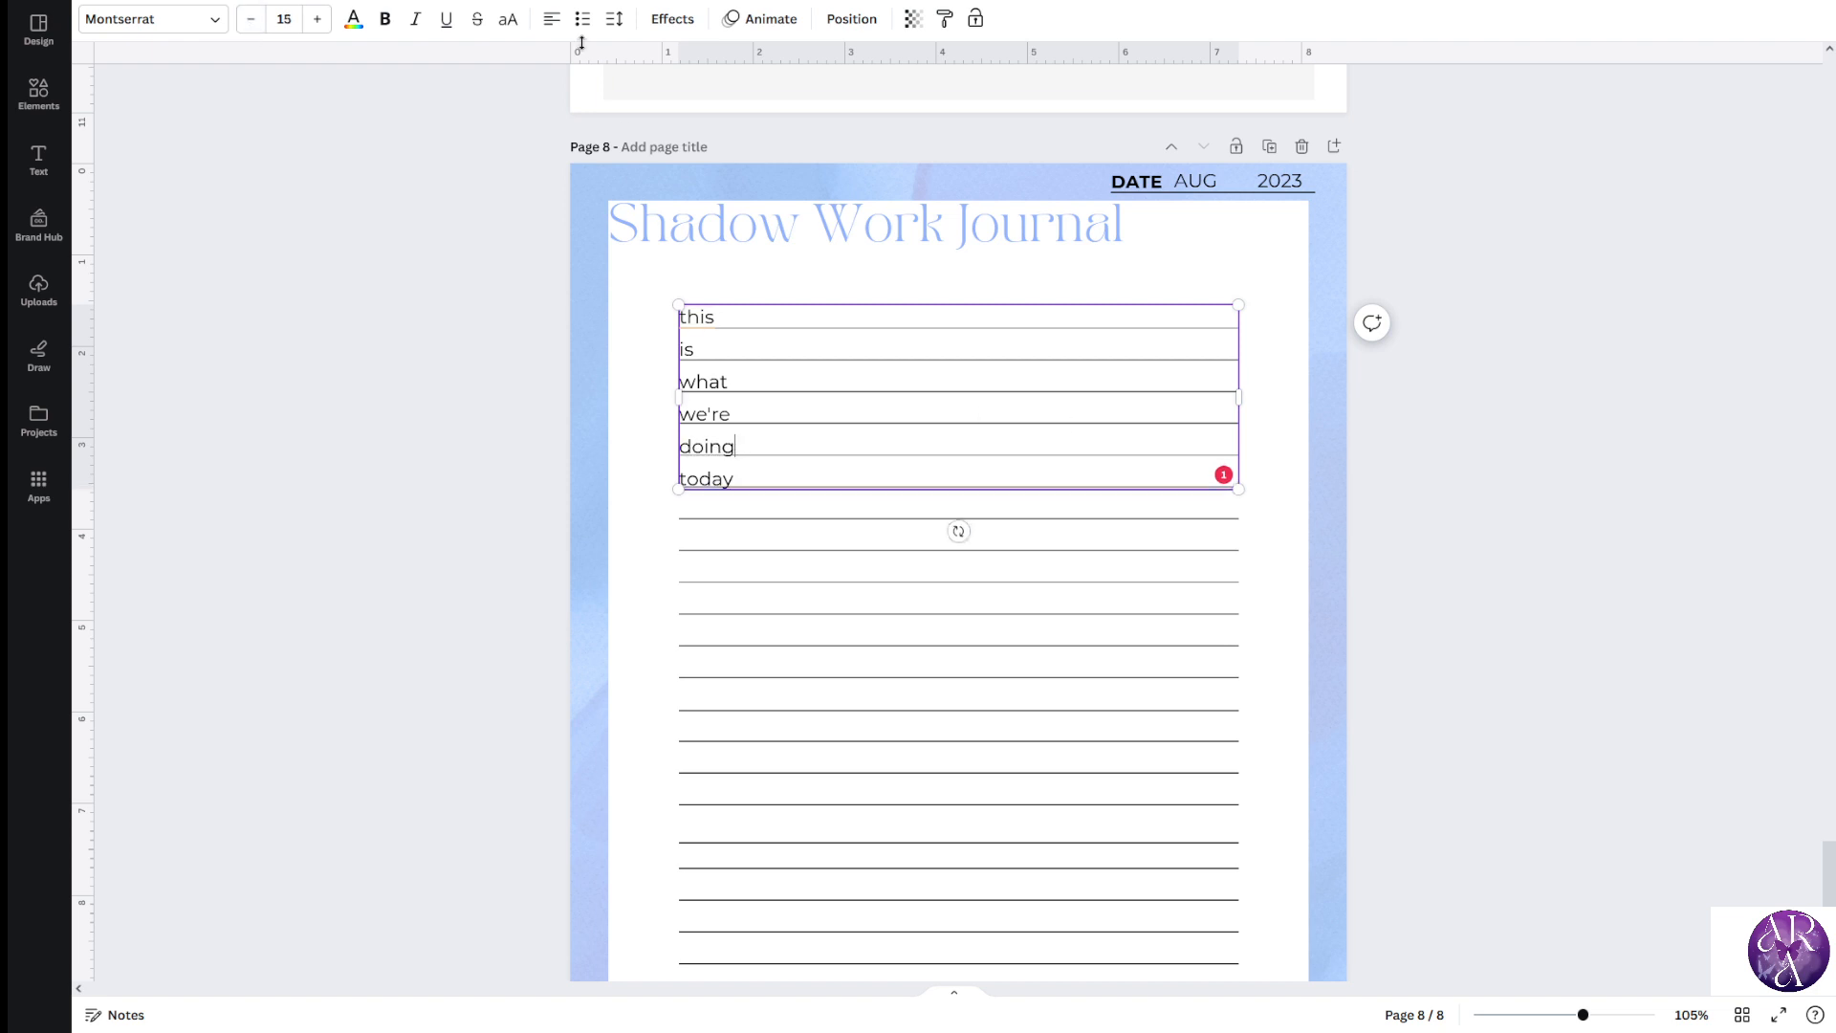
Set the font size of all the sample text to 11
{"action": "left_click", "coordinate": [614, 19]}
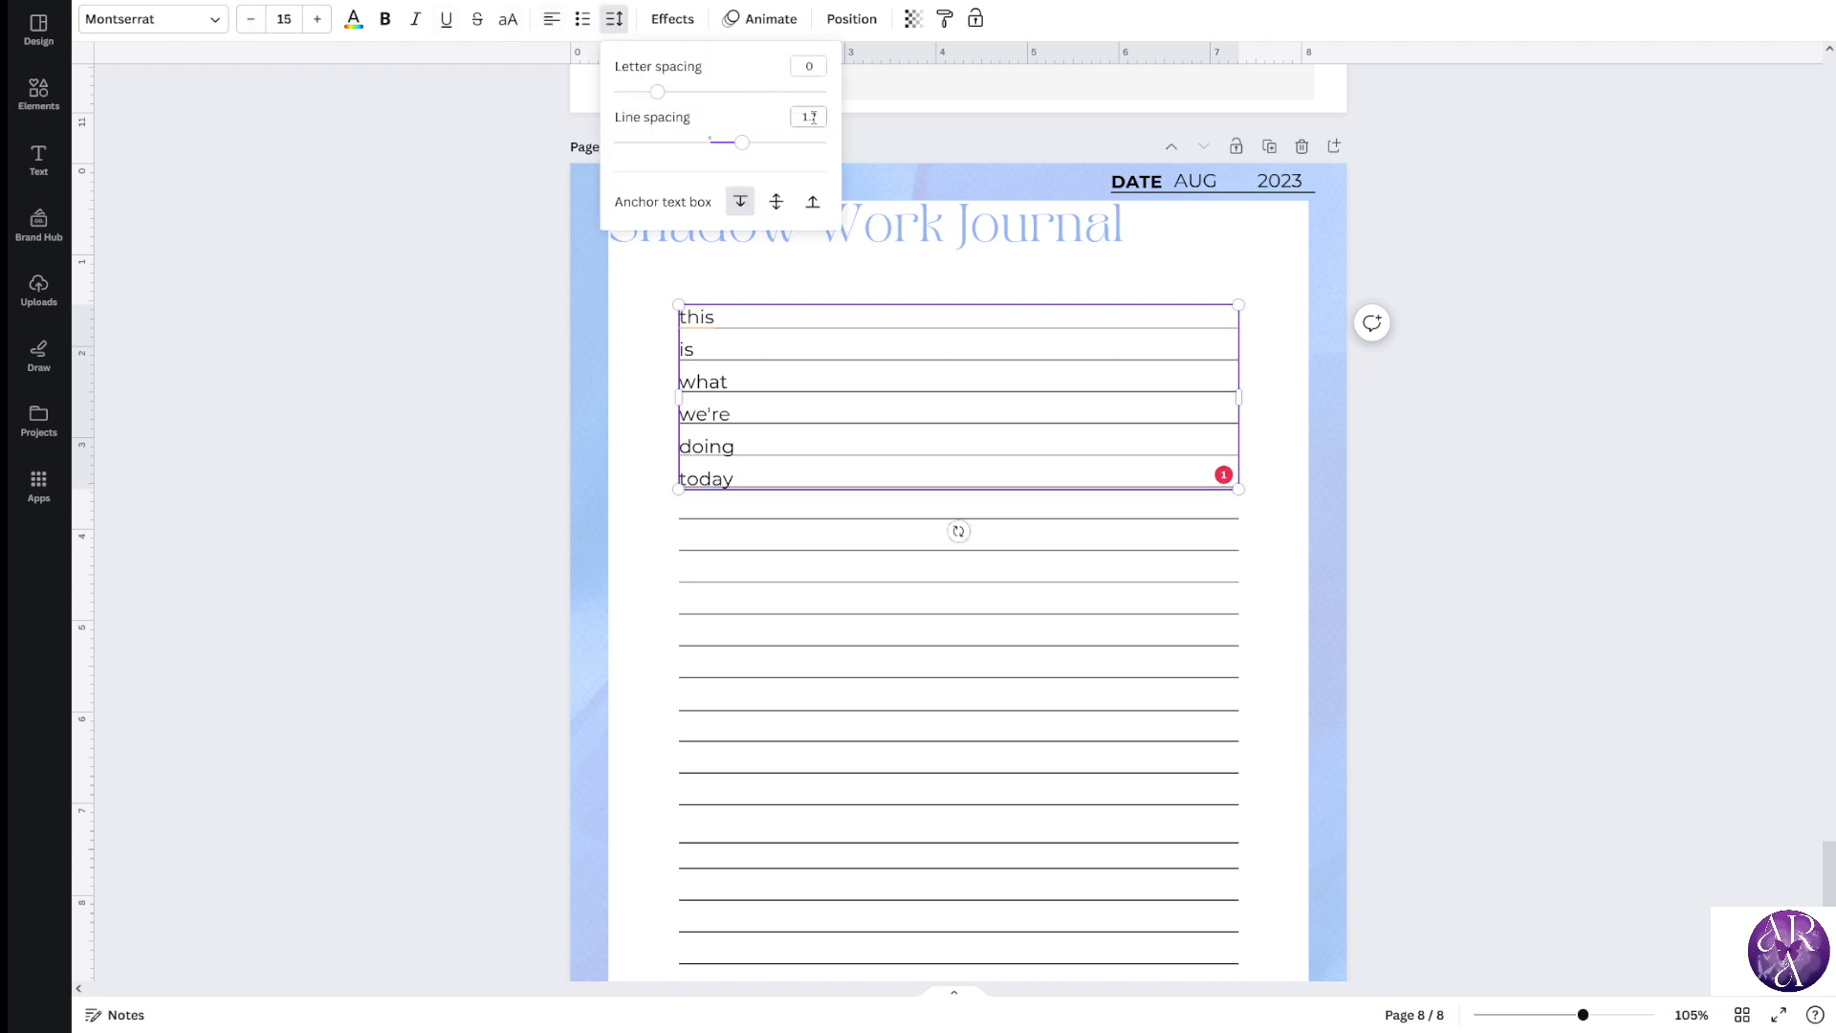
{"action": "left_click", "coordinate": [788, 459]}
{"action": "key", "text": "ctrl+a"}
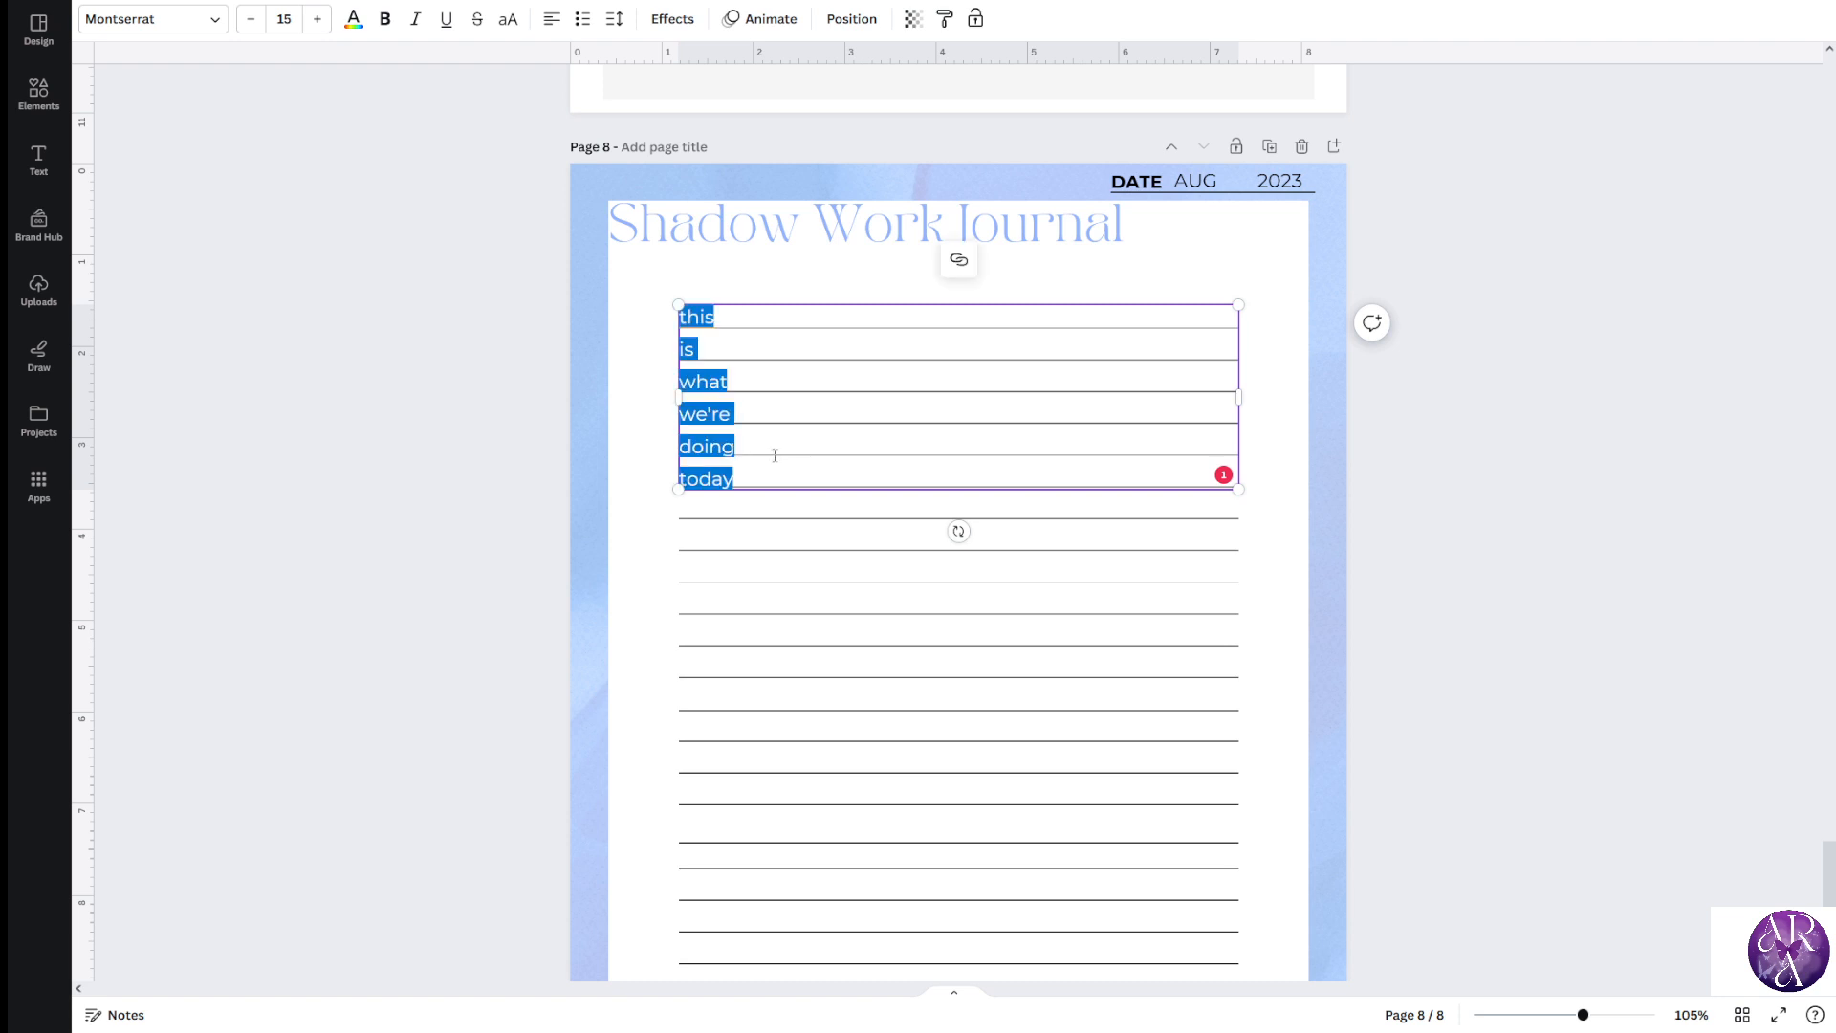
{"action": "left_click", "coordinate": [250, 19]}
{"action": "left_click", "coordinate": [250, 19]}
{"action": "left_click", "coordinate": [251, 19]}
{"action": "left_click", "coordinate": [251, 19]}
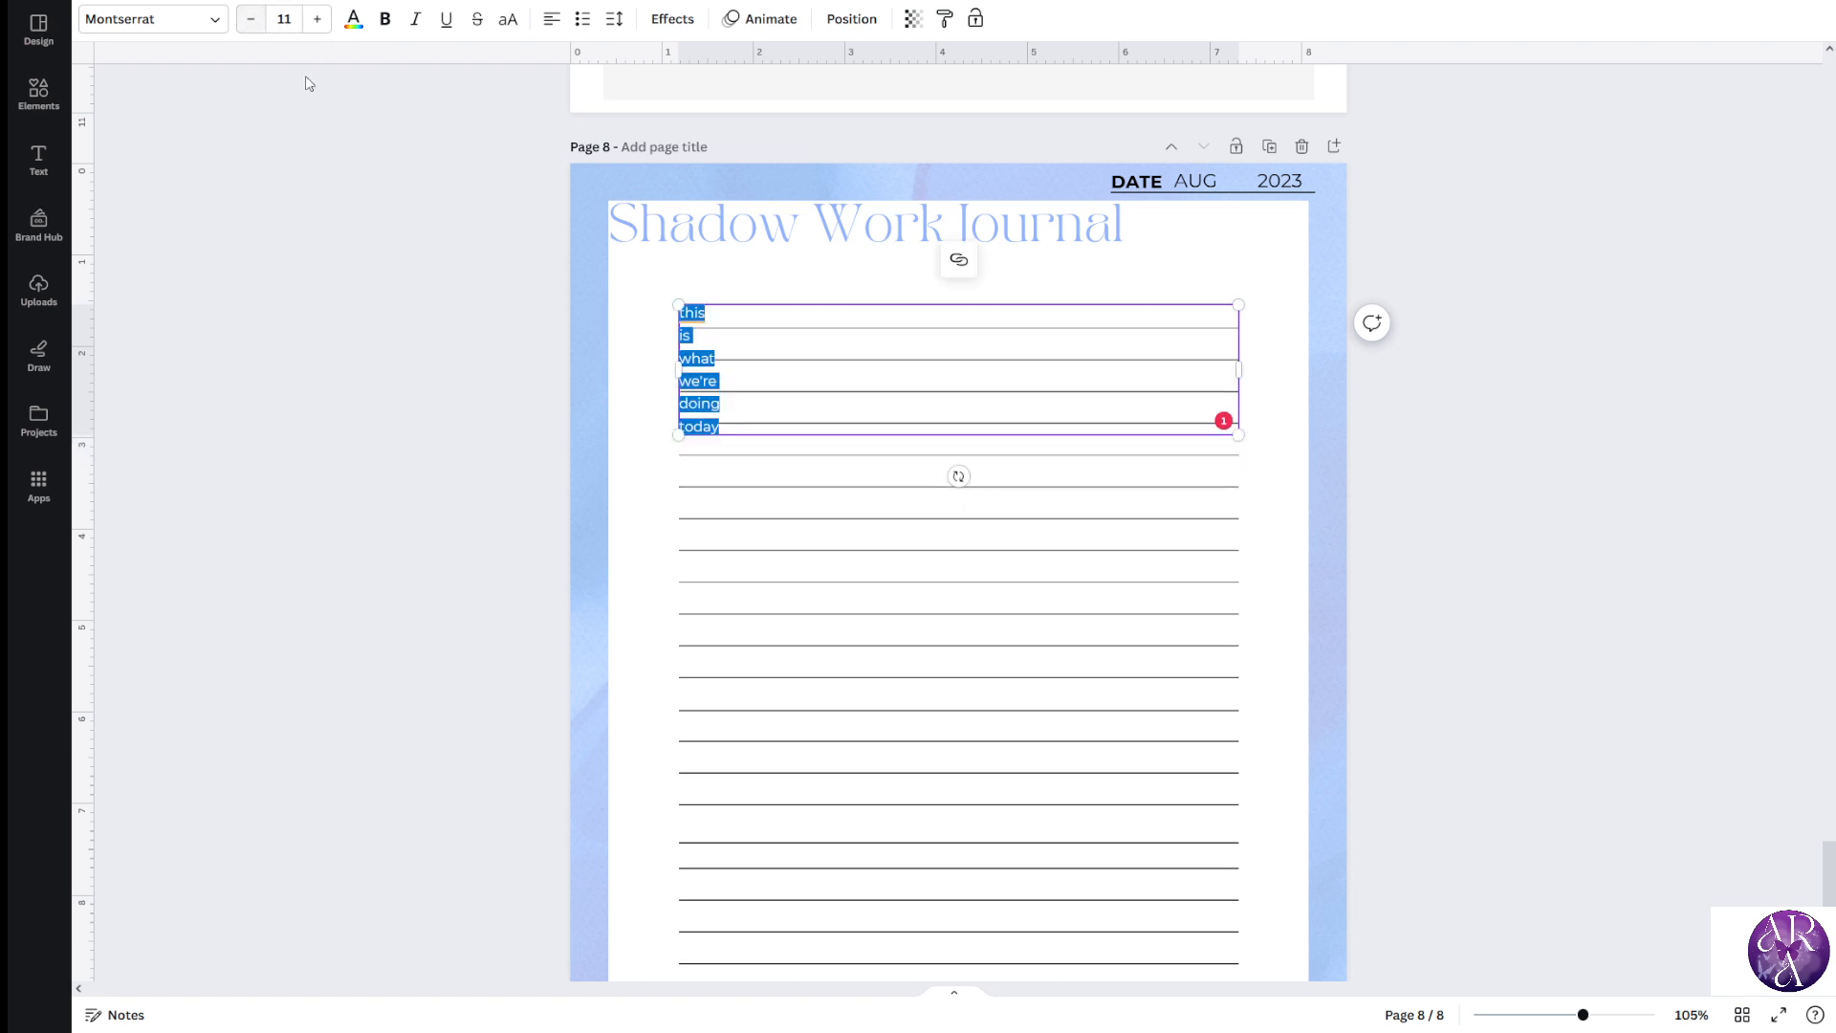
{"action": "left_click", "coordinate": [545, 389]}
Increase the line spacing of the size 11 sample text and move its box slightly down toward the first ruled line
{"action": "scroll", "coordinate": [545, 390], "scroll_direction": "up", "scroll_amount": 5}
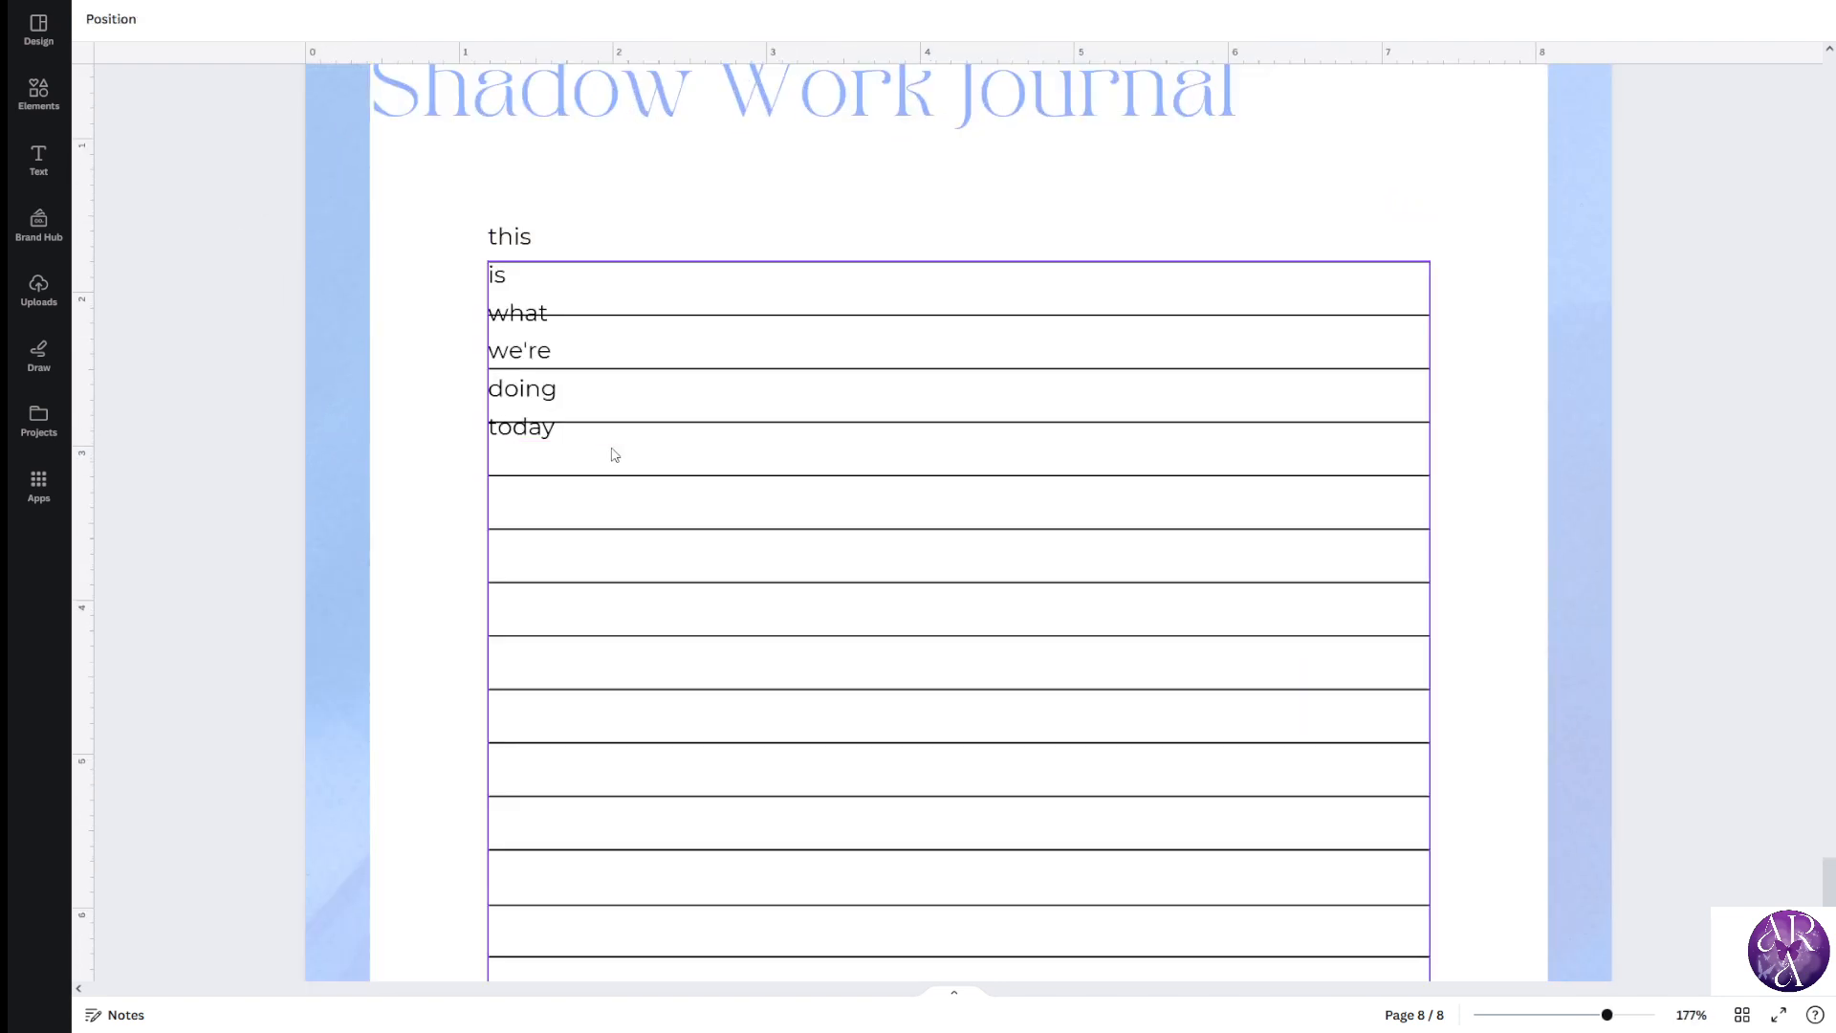
{"action": "left_click", "coordinate": [576, 424]}
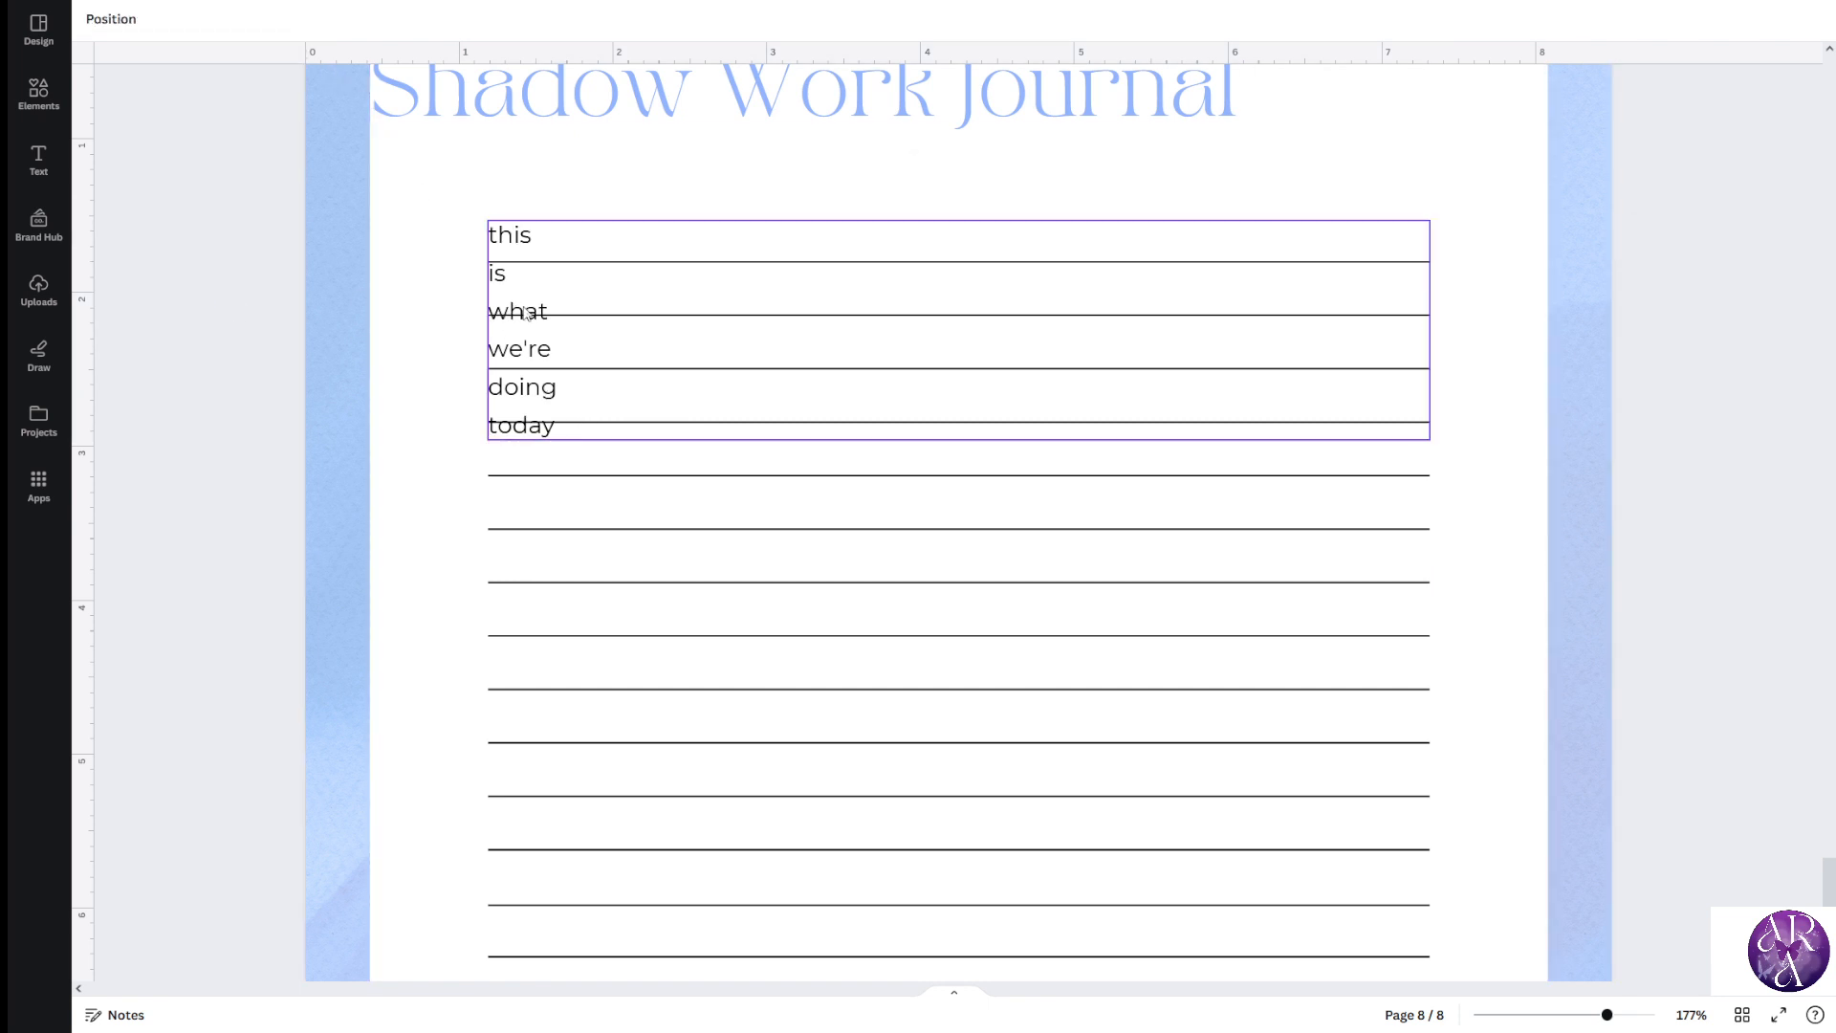
{"action": "left_click", "coordinate": [615, 23]}
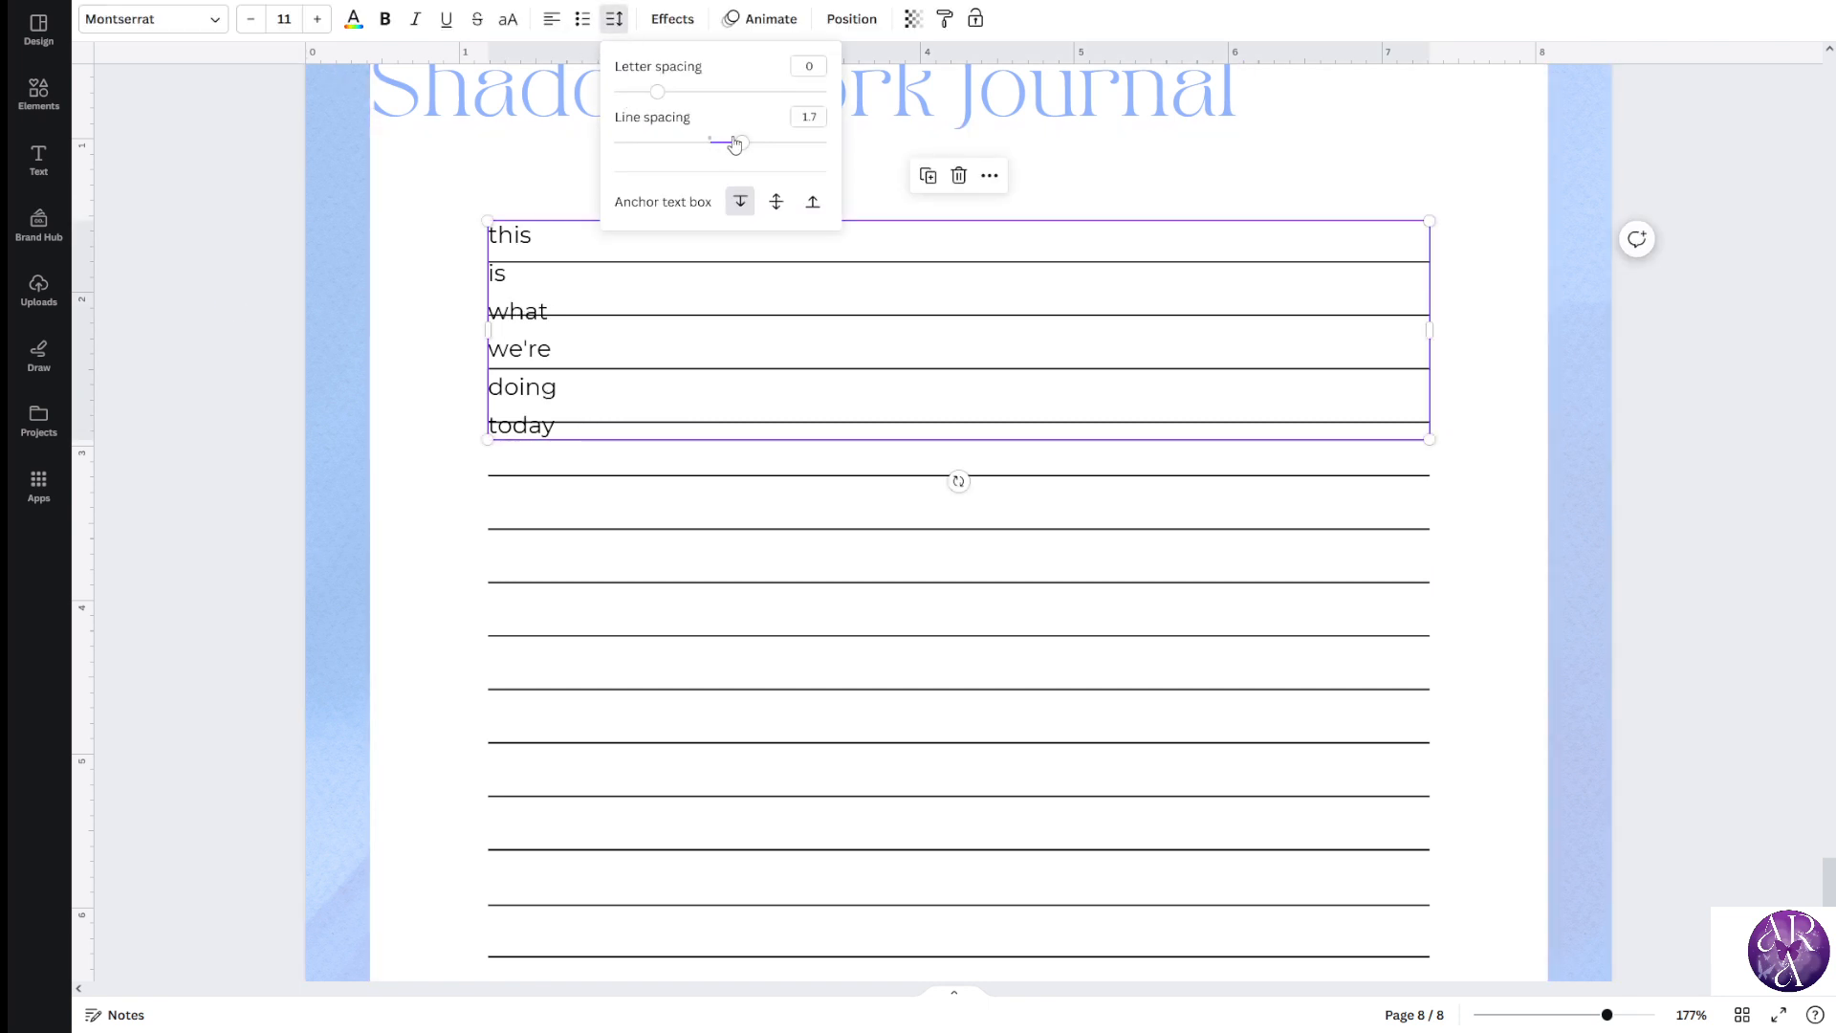
{"action": "left_click_drag", "start_coordinate": [742, 141], "coordinate": [764, 142]}
{"action": "left_click_drag", "start_coordinate": [562, 337], "coordinate": [565, 350]}
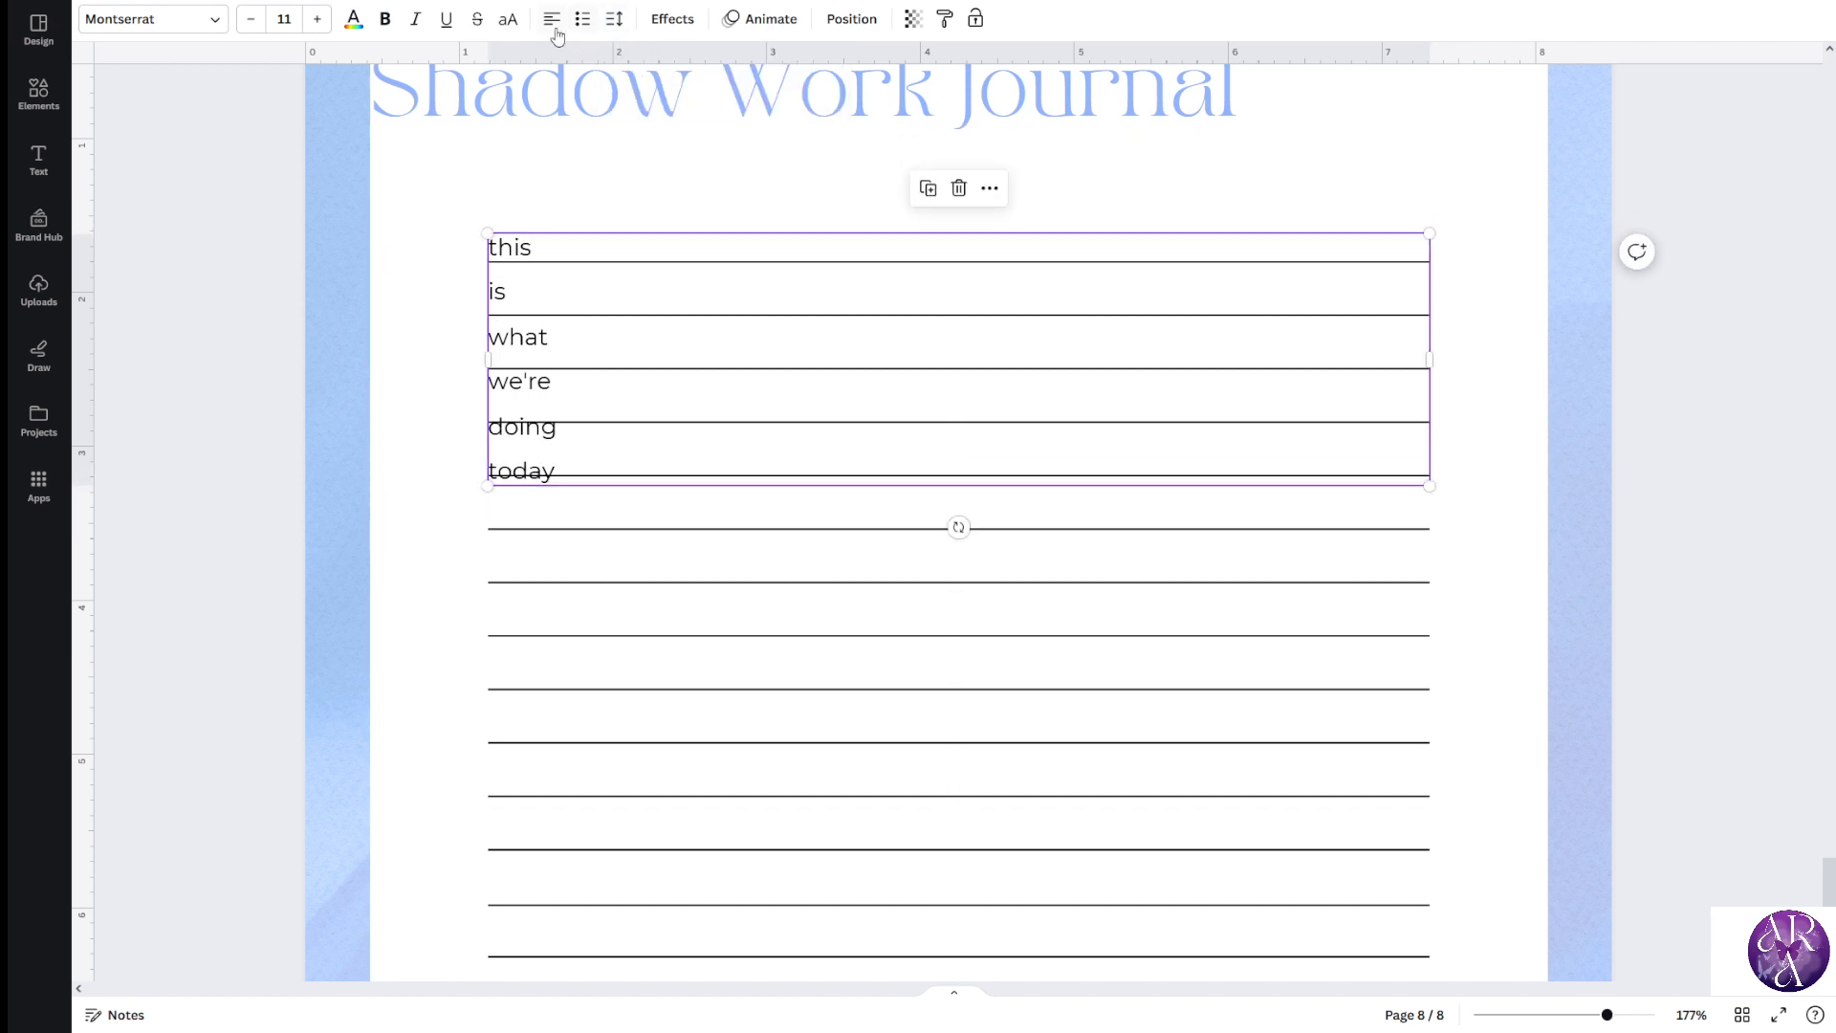
Undo the sample text's move, line spacing and font size changes, back through its last typed words
{"action": "key", "text": "ctrl+z"}
{"action": "key", "text": "ctrl+z"}
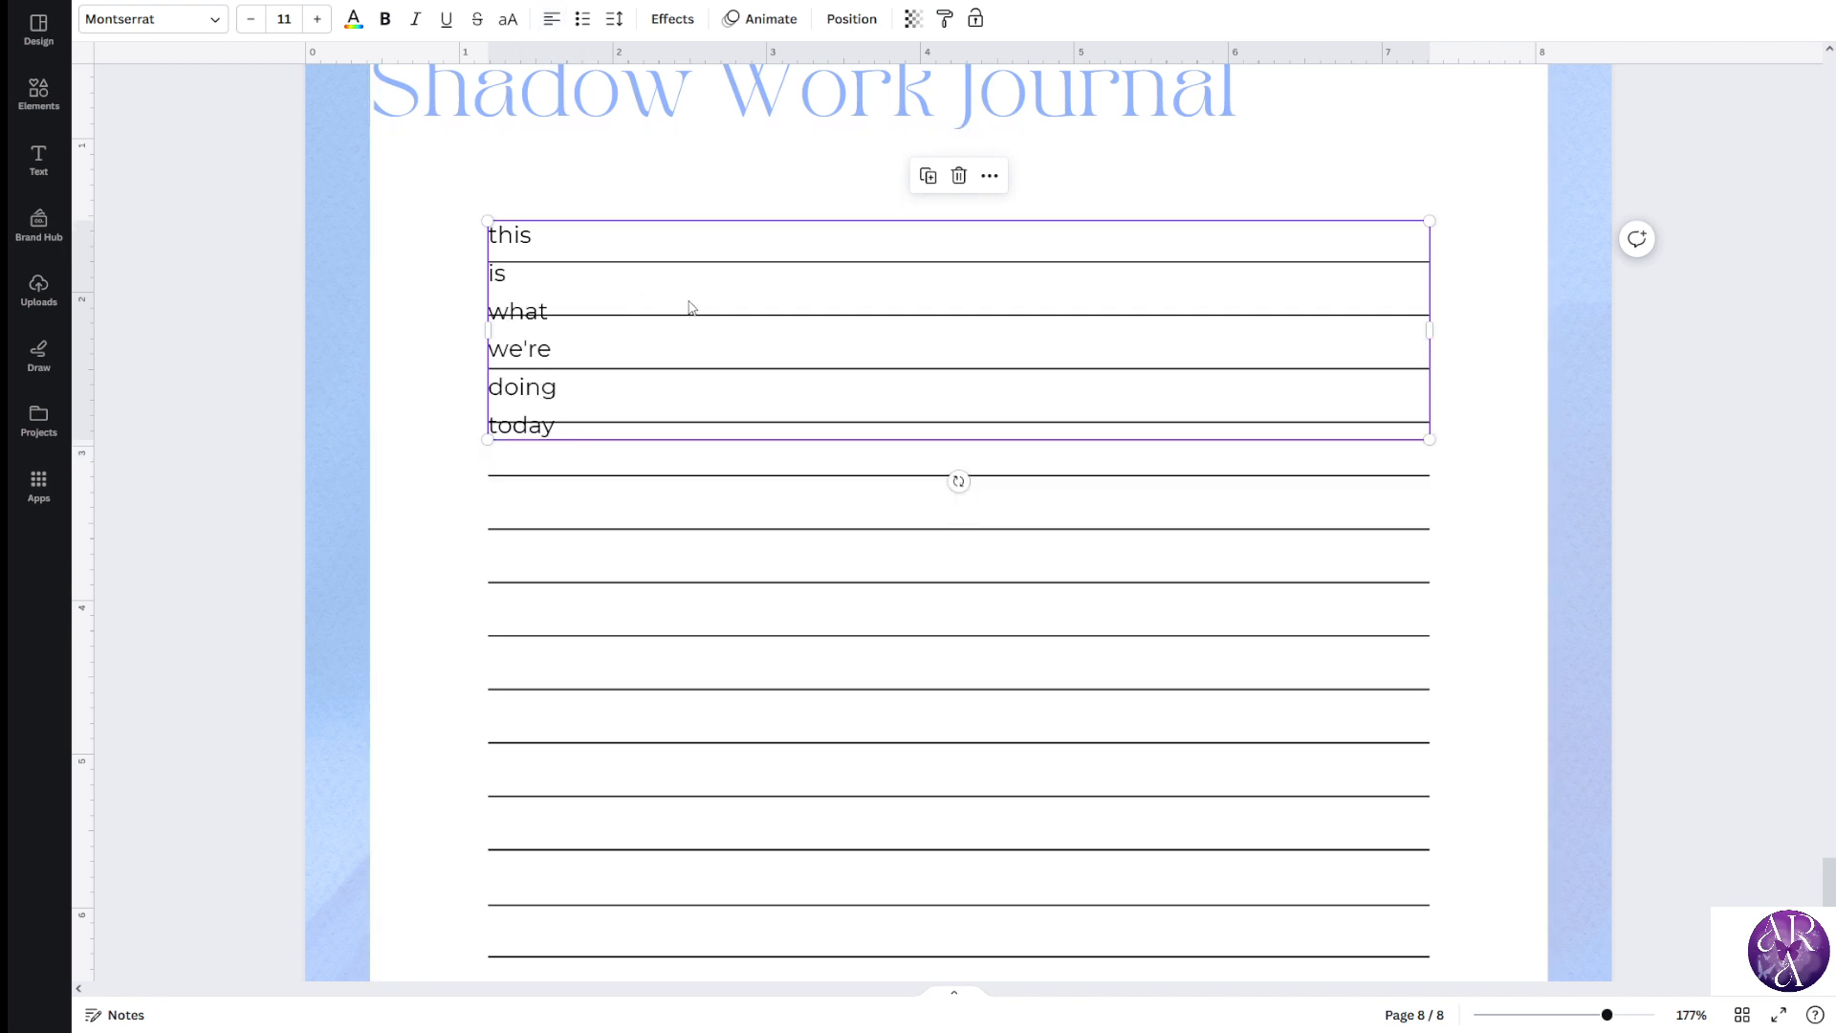
{"action": "key", "text": "ctrl+z"}
{"action": "key", "text": "ctrl+z"}
{"action": "key", "text": "ctrl+z"}
{"action": "key", "text": "ctrl+z"}
{"action": "key", "text": "ctrl+z"}
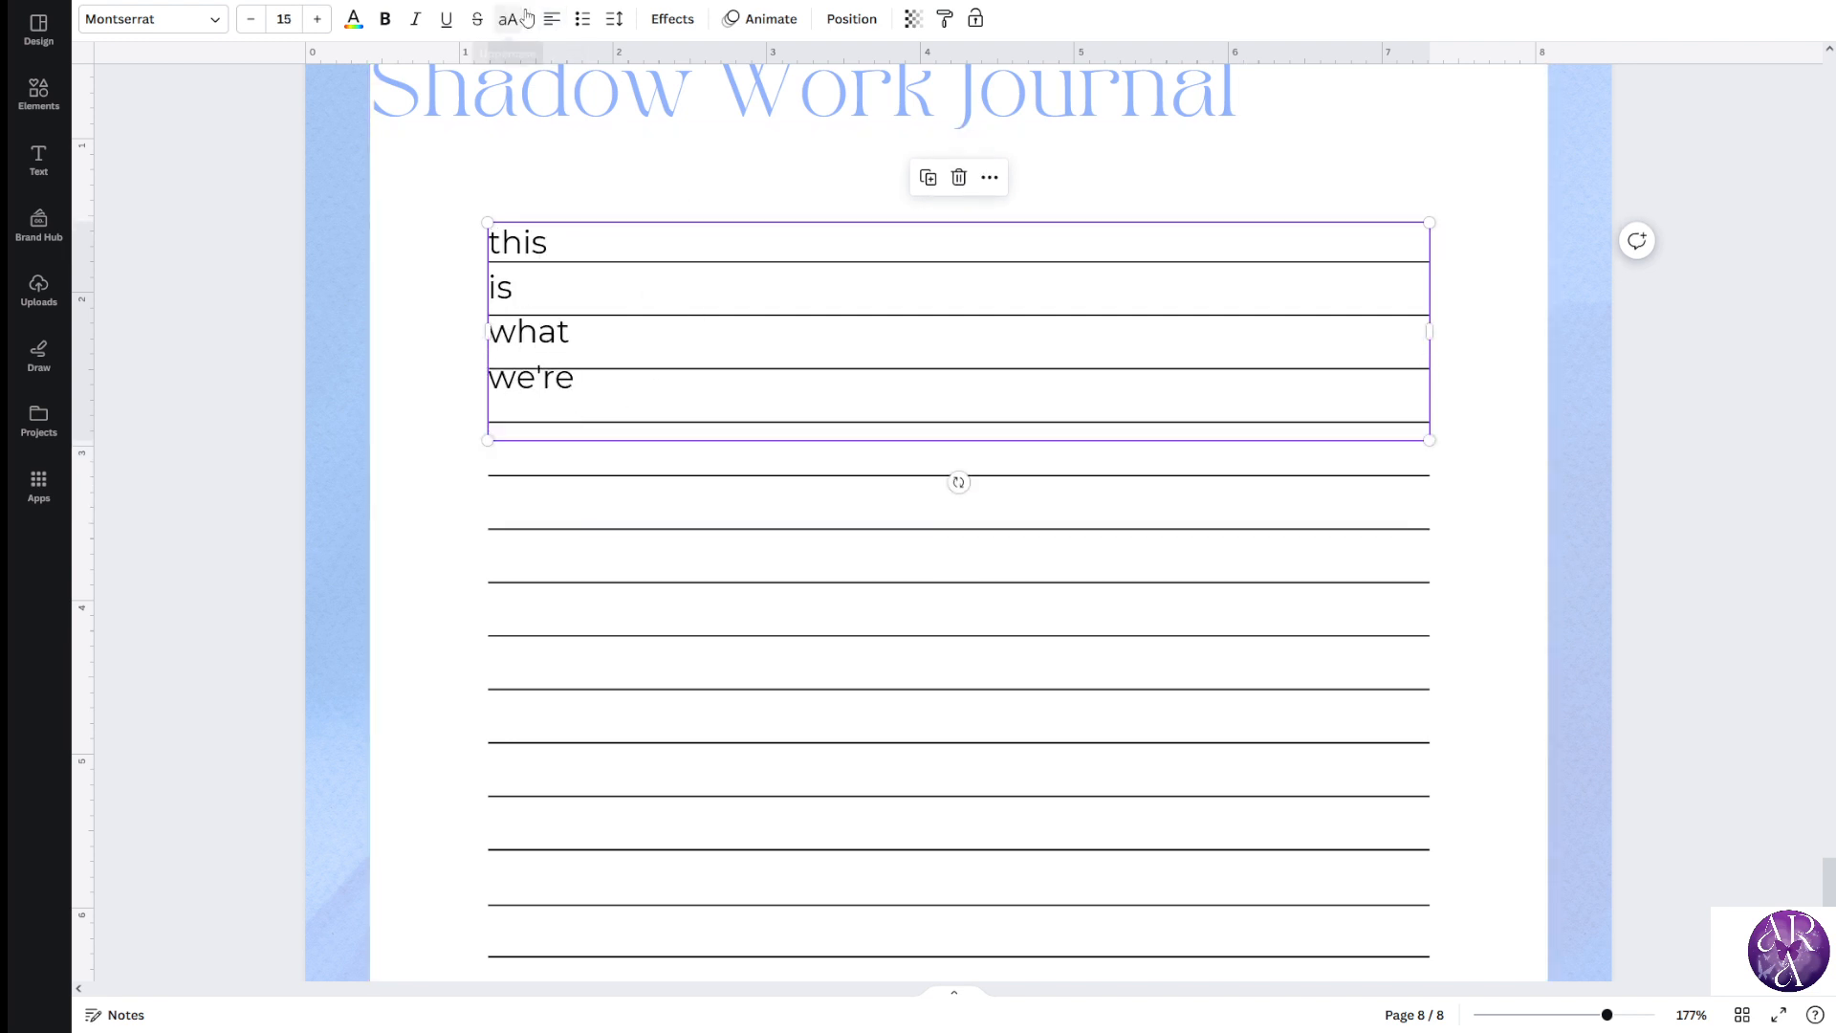
Nudge the sample text box slightly down, and try a bulleted list on its text before undoing the list
{"action": "left_click_drag", "start_coordinate": [571, 242], "coordinate": [571, 244]}
{"action": "left_click", "coordinate": [583, 18]}
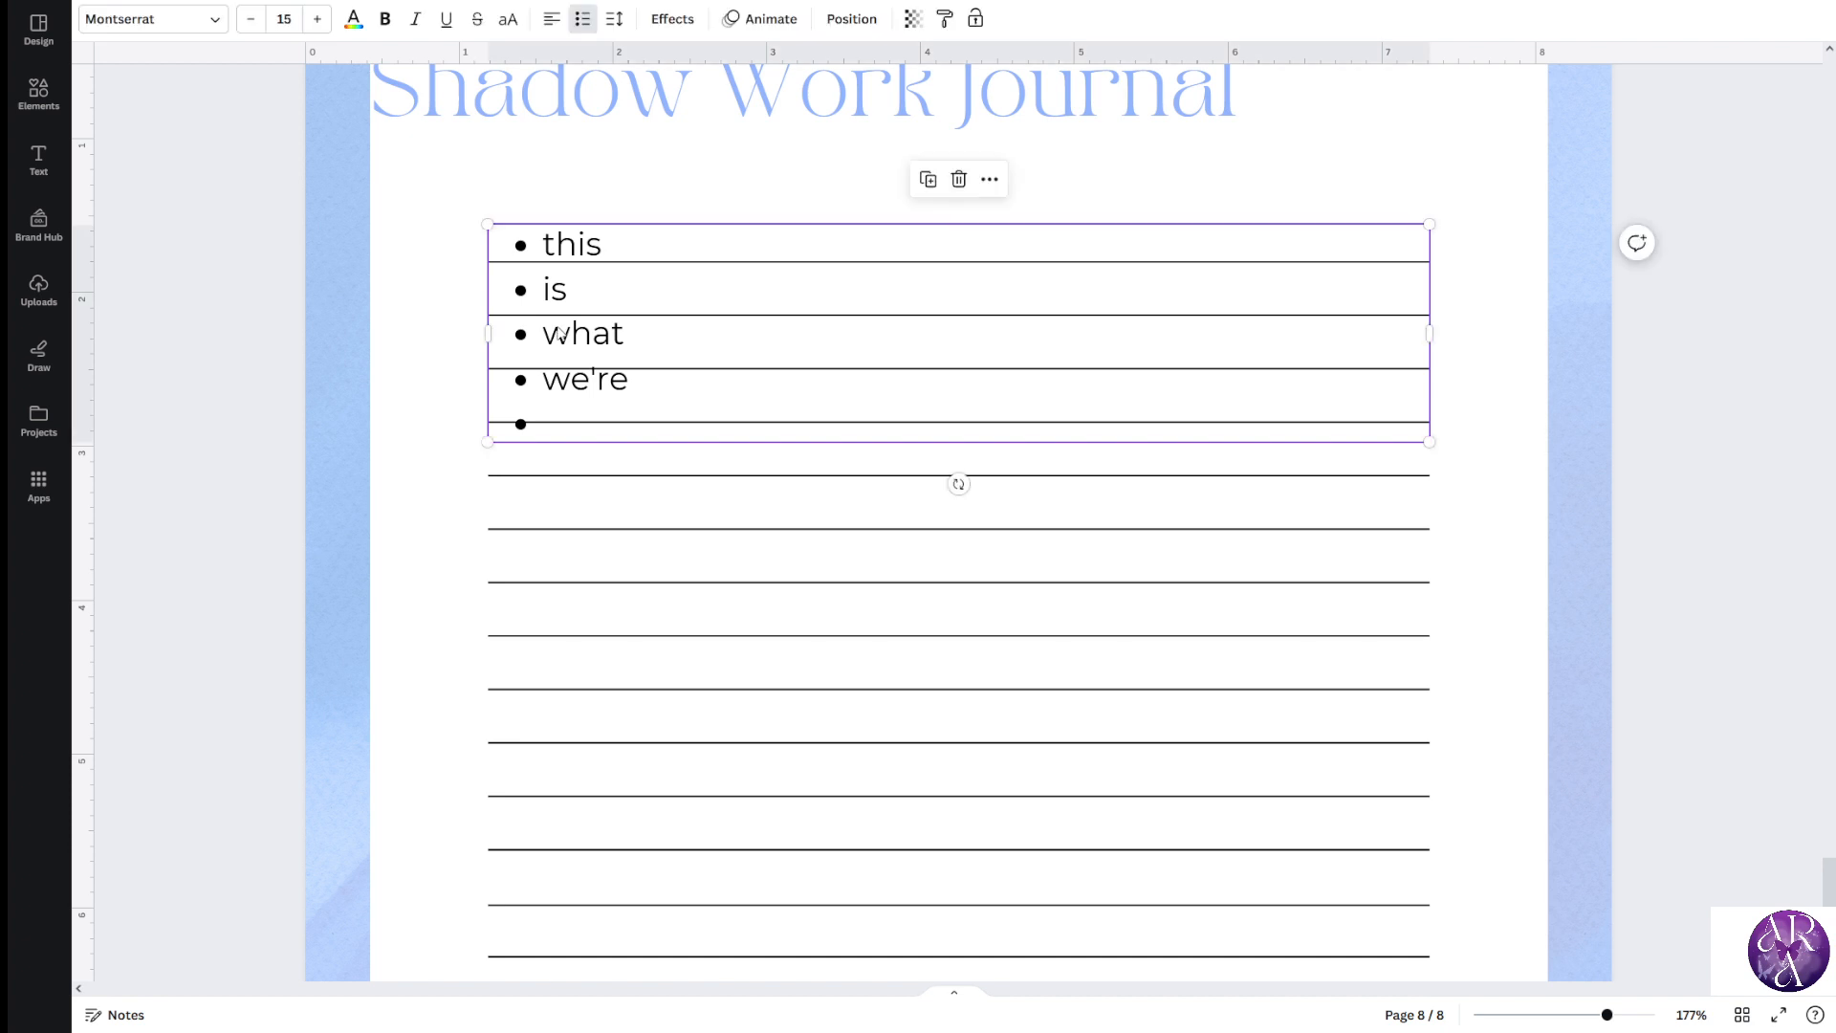
{"action": "key", "text": "ctrl+z"}
{"action": "left_click", "coordinate": [192, 271]}
{"action": "left_click", "coordinate": [531, 305]}
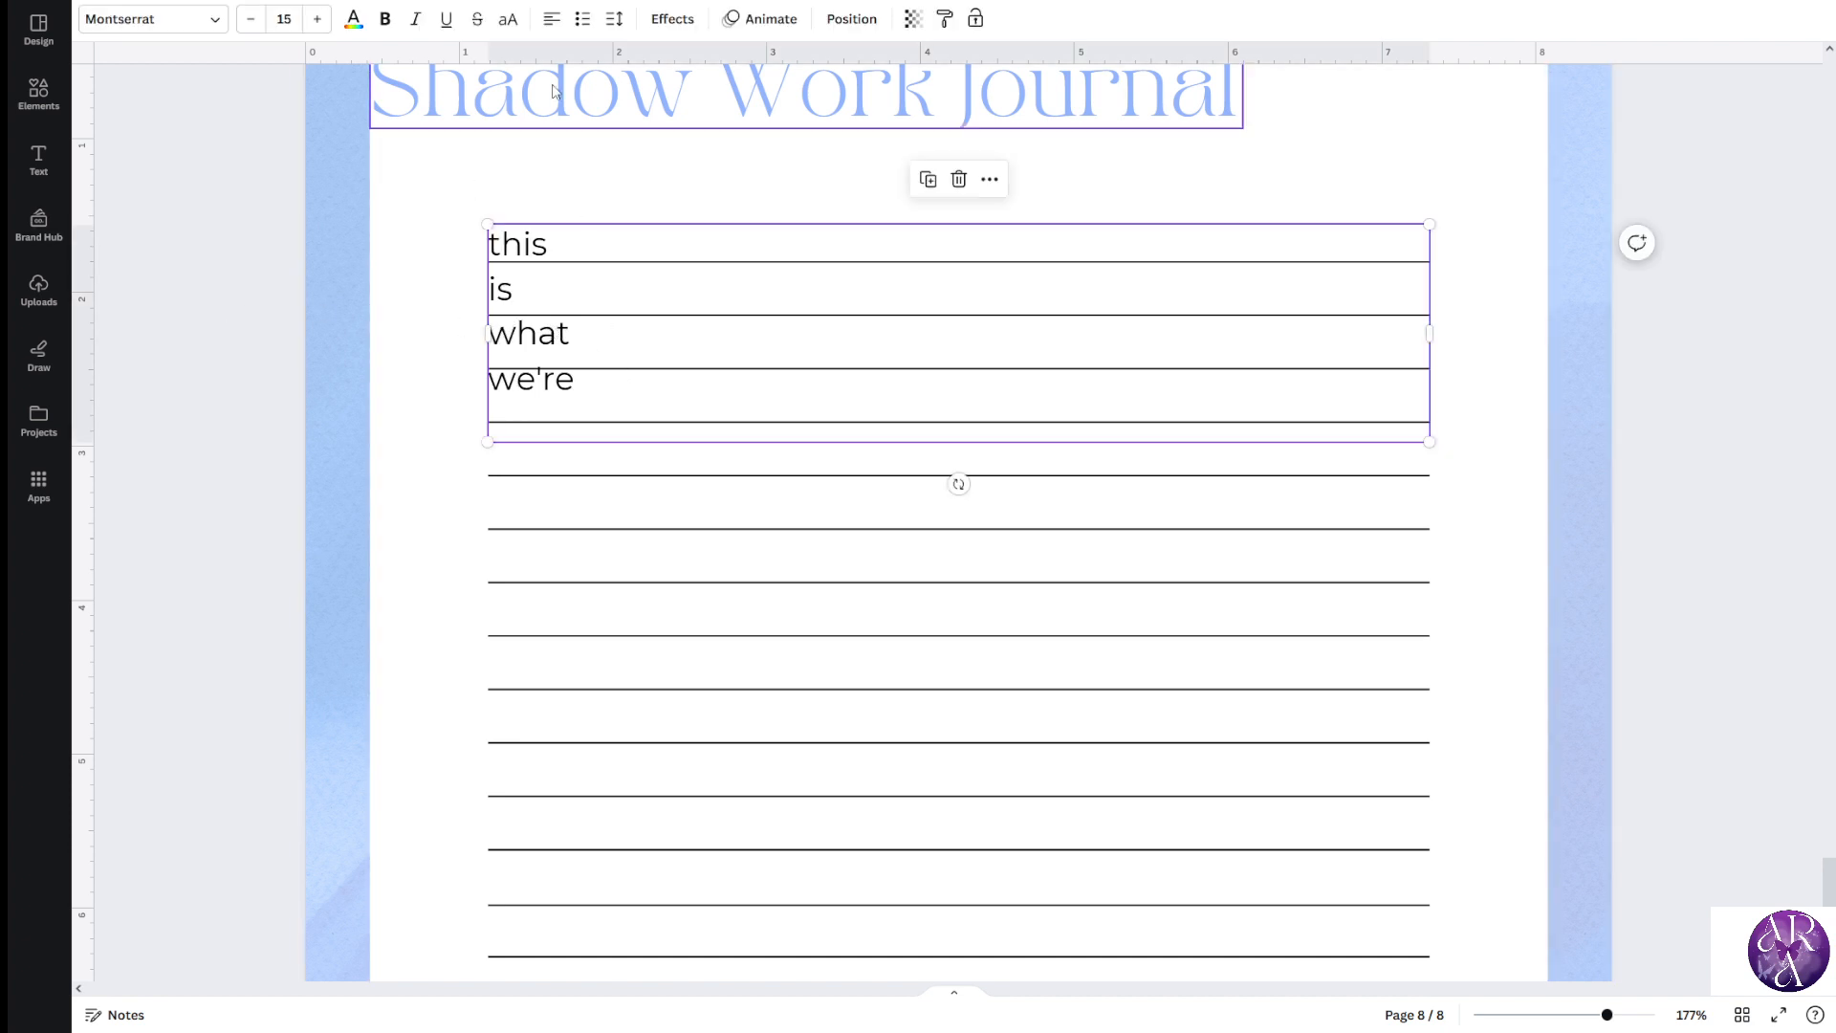
Set the sample text's line spacing to 1.67 so the words sit on the ruled lines
{"action": "left_click", "coordinate": [613, 19]}
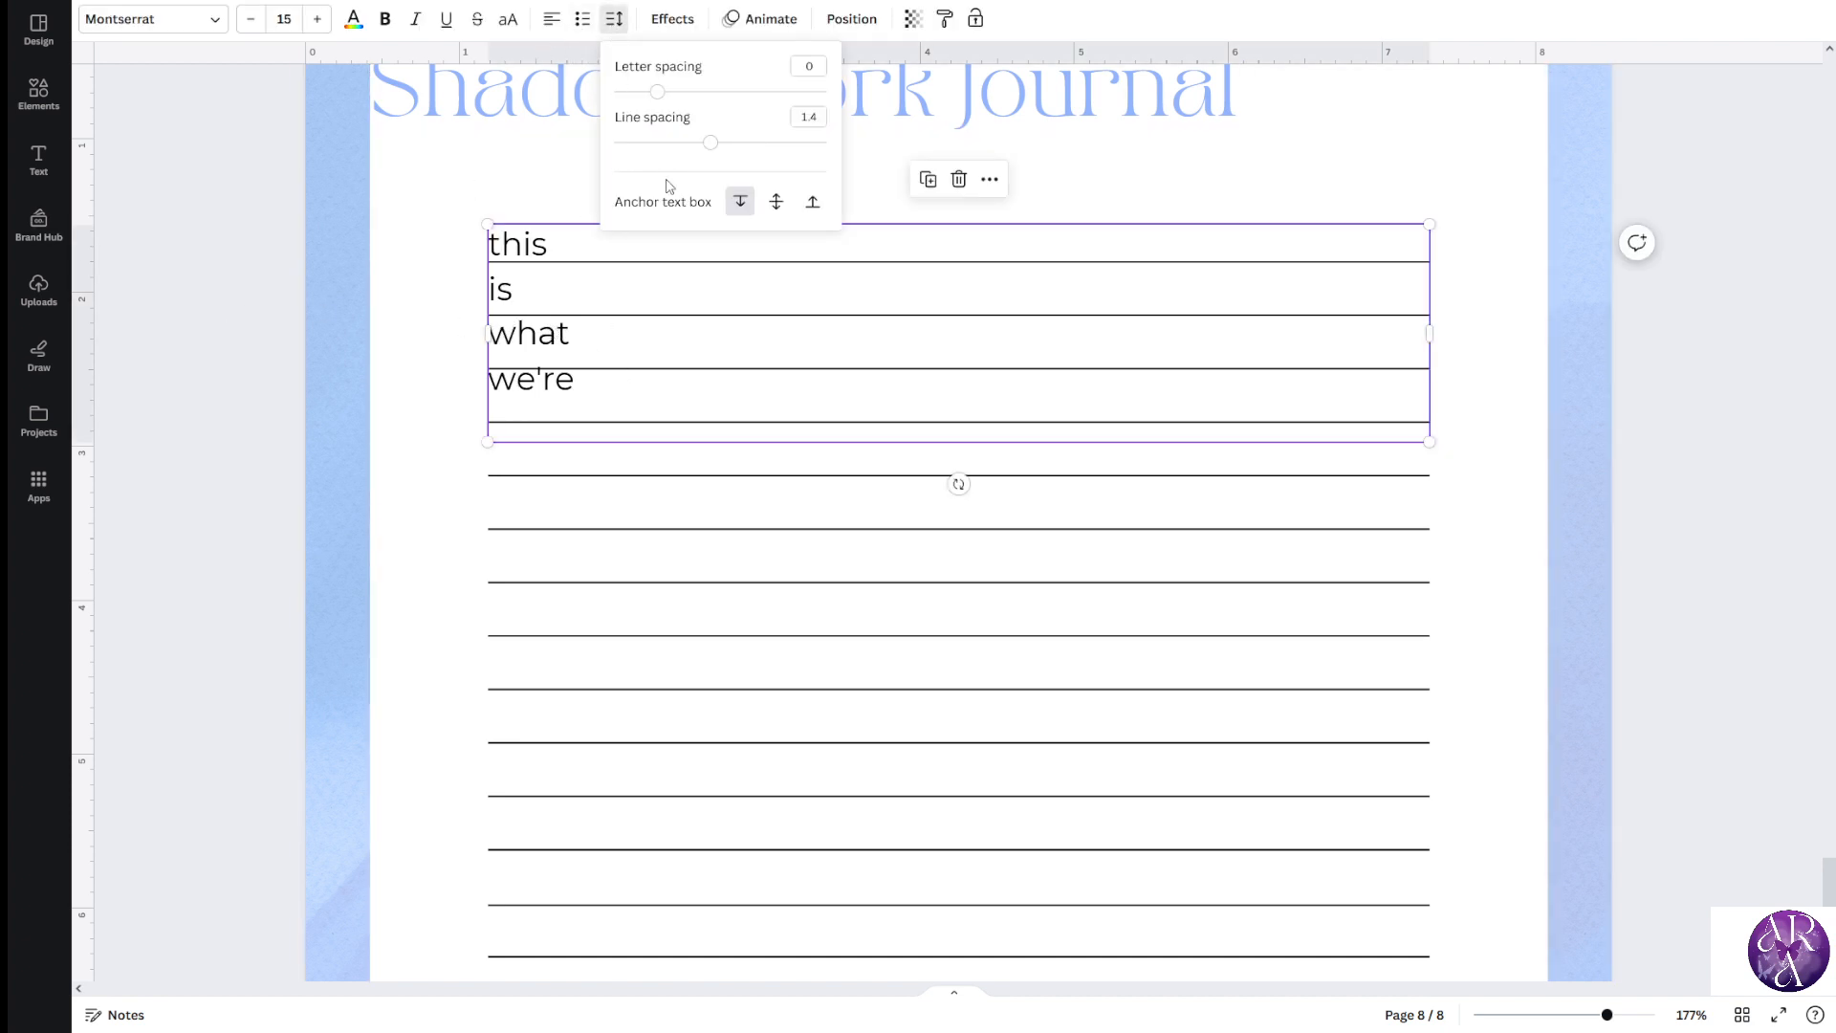
{"action": "left_click_drag", "start_coordinate": [714, 155], "coordinate": [739, 162]}
{"action": "left_click", "coordinate": [282, 290]}
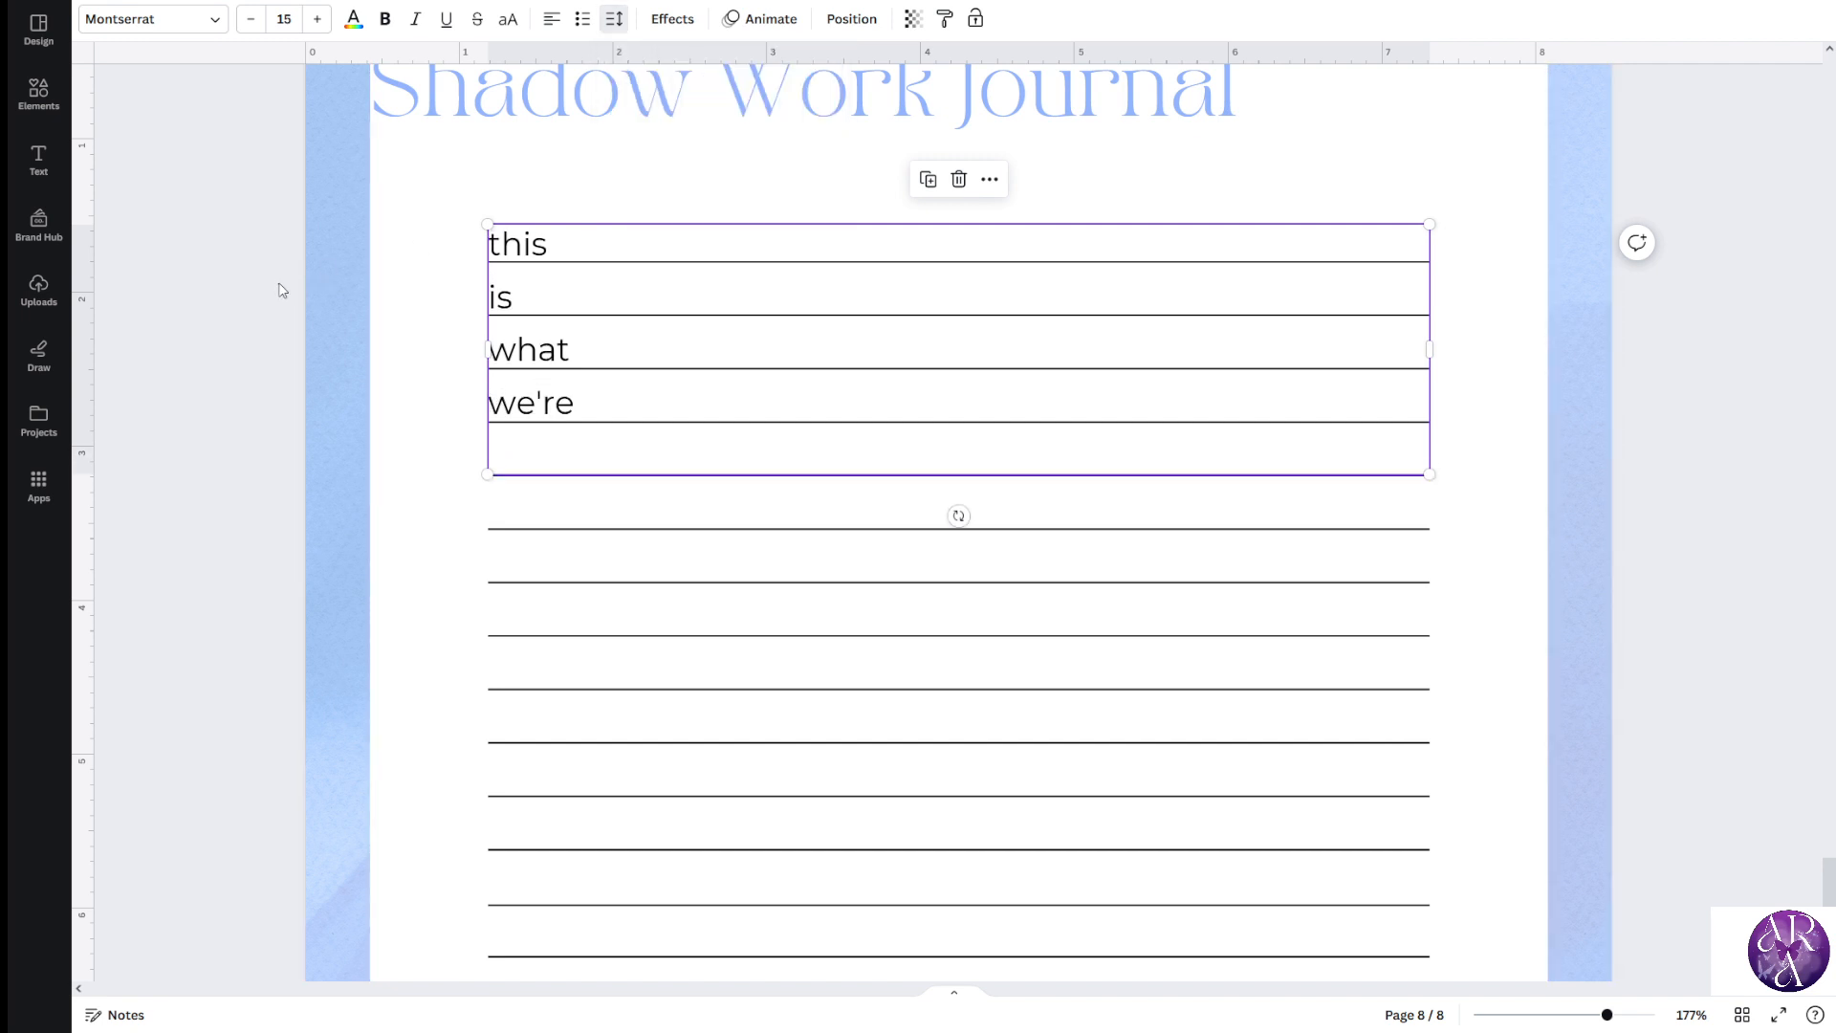
{"action": "left_click", "coordinate": [249, 332]}
Clear all the sample words from the text box over the ruled lines
{"action": "scroll", "coordinate": [549, 366], "scroll_direction": "down", "scroll_amount": 5}
{"action": "left_click", "coordinate": [720, 346]}
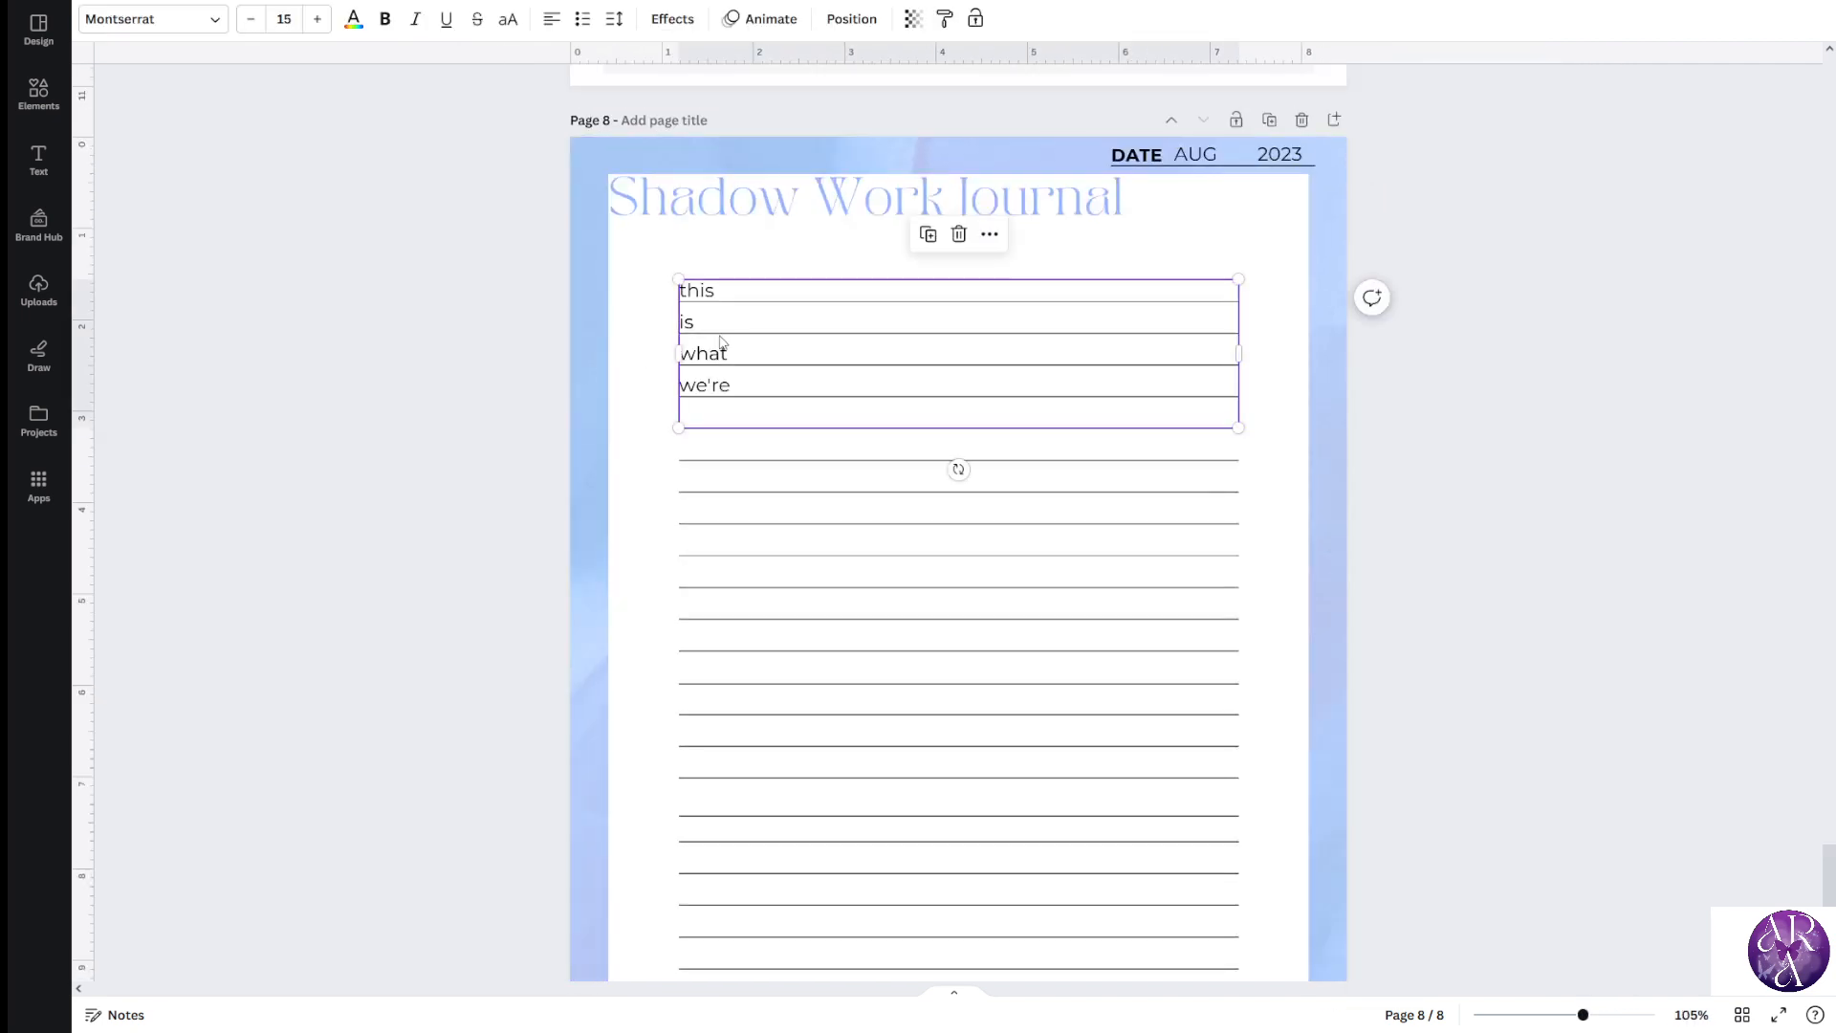
{"action": "left_click", "coordinate": [724, 335]}
{"action": "left_click_drag", "start_coordinate": [749, 386], "coordinate": [676, 287]}
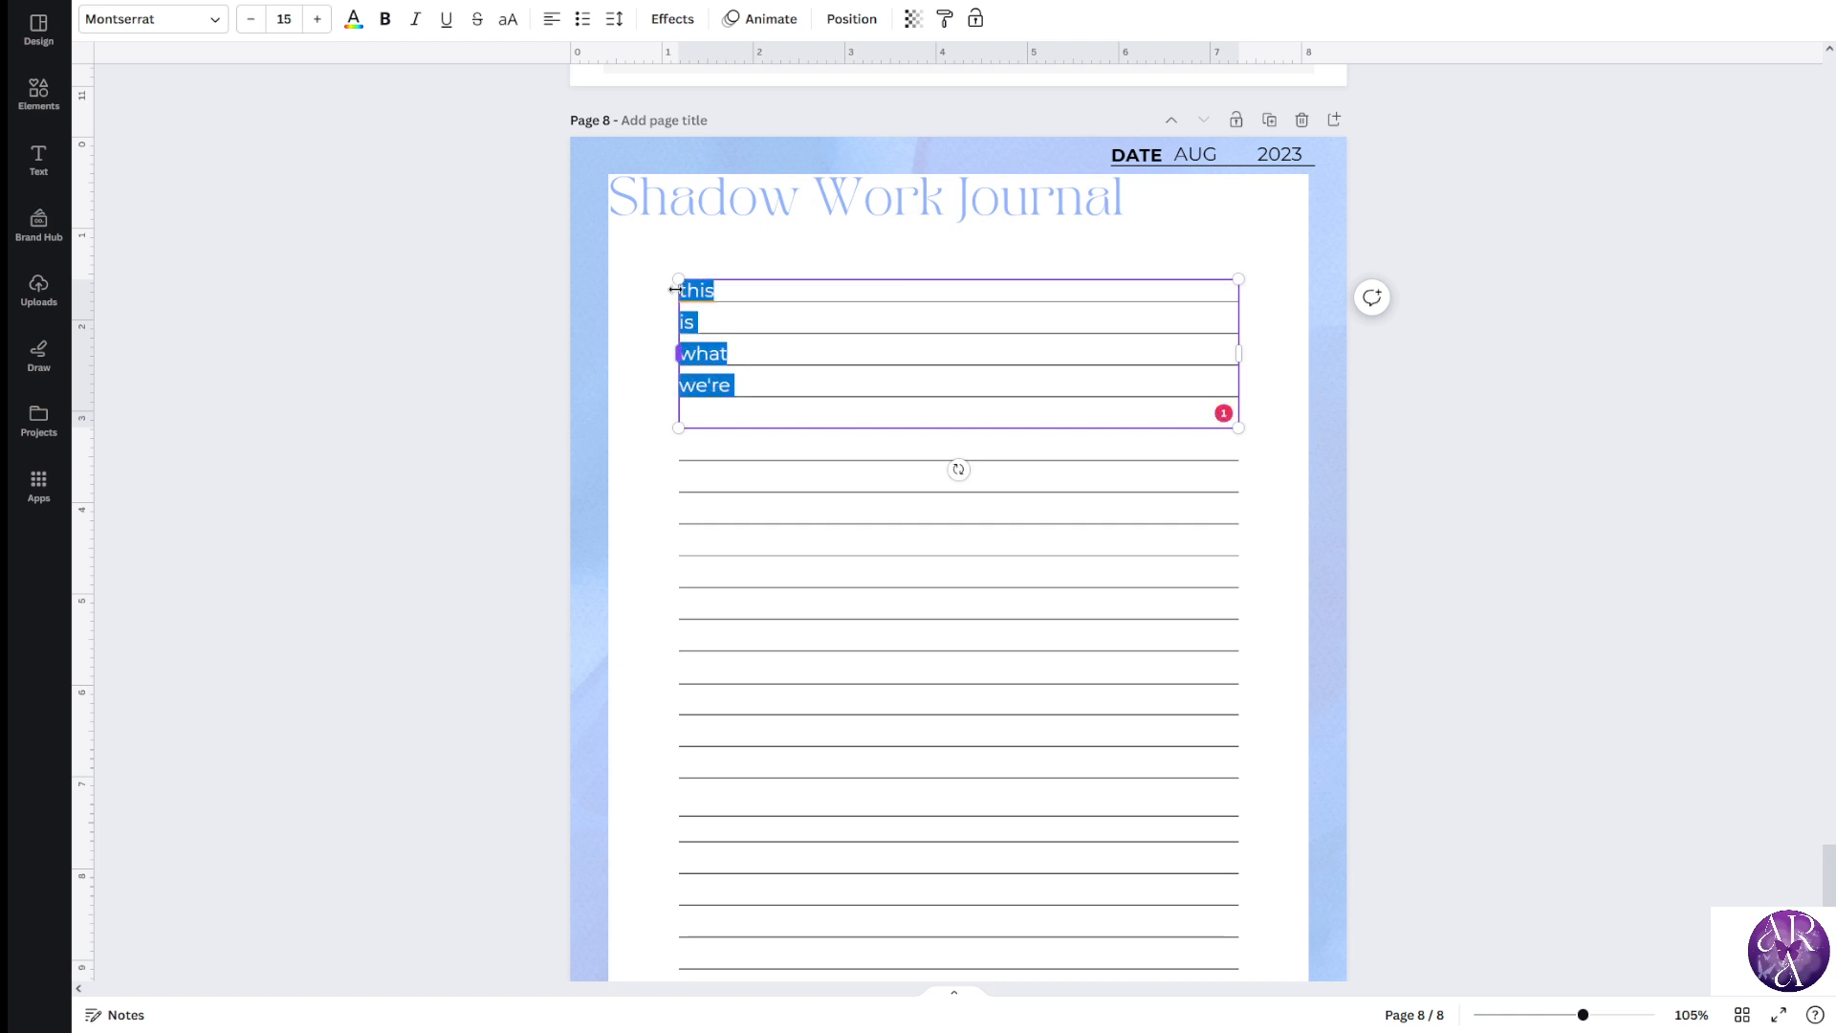
{"action": "left_click", "coordinate": [348, 443]}
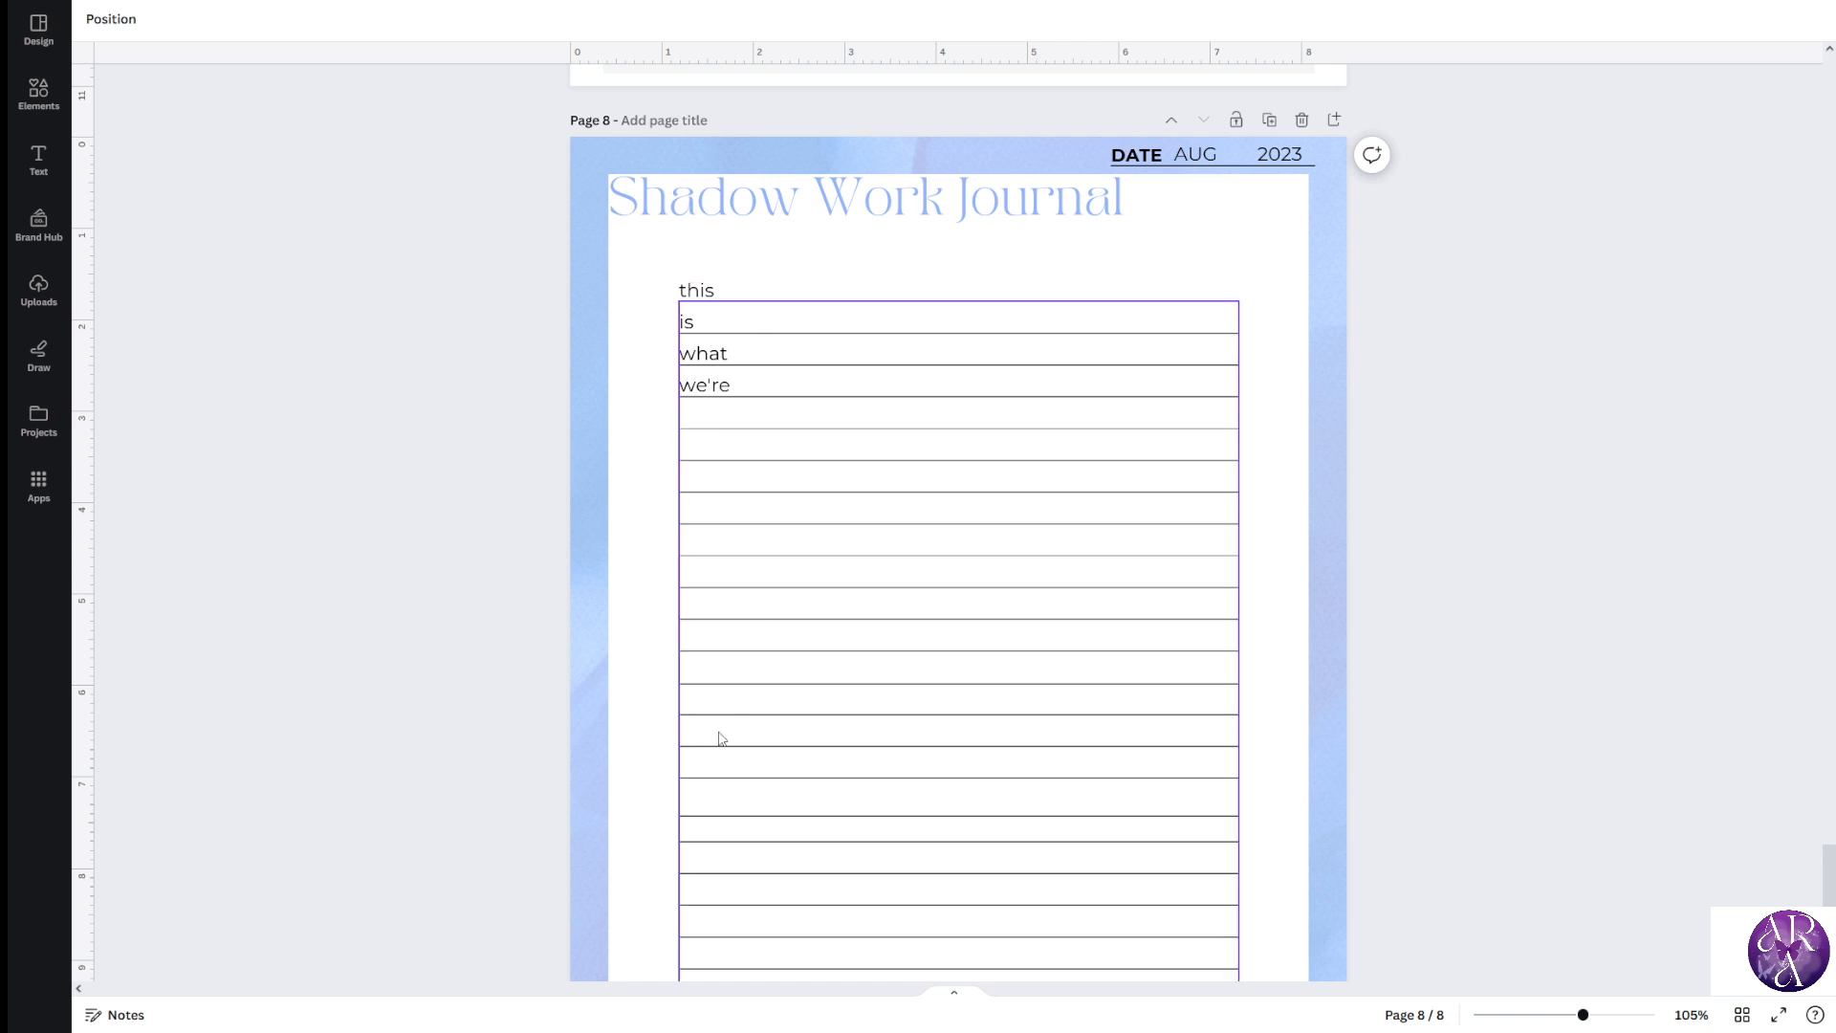
{"action": "scroll", "coordinate": [717, 738], "scroll_direction": "down", "scroll_amount": 2}
{"action": "scroll", "coordinate": [782, 475], "scroll_direction": "up", "scroll_amount": 2}
{"action": "left_click", "coordinate": [793, 367]}
{"action": "left_click", "coordinate": [792, 364]}
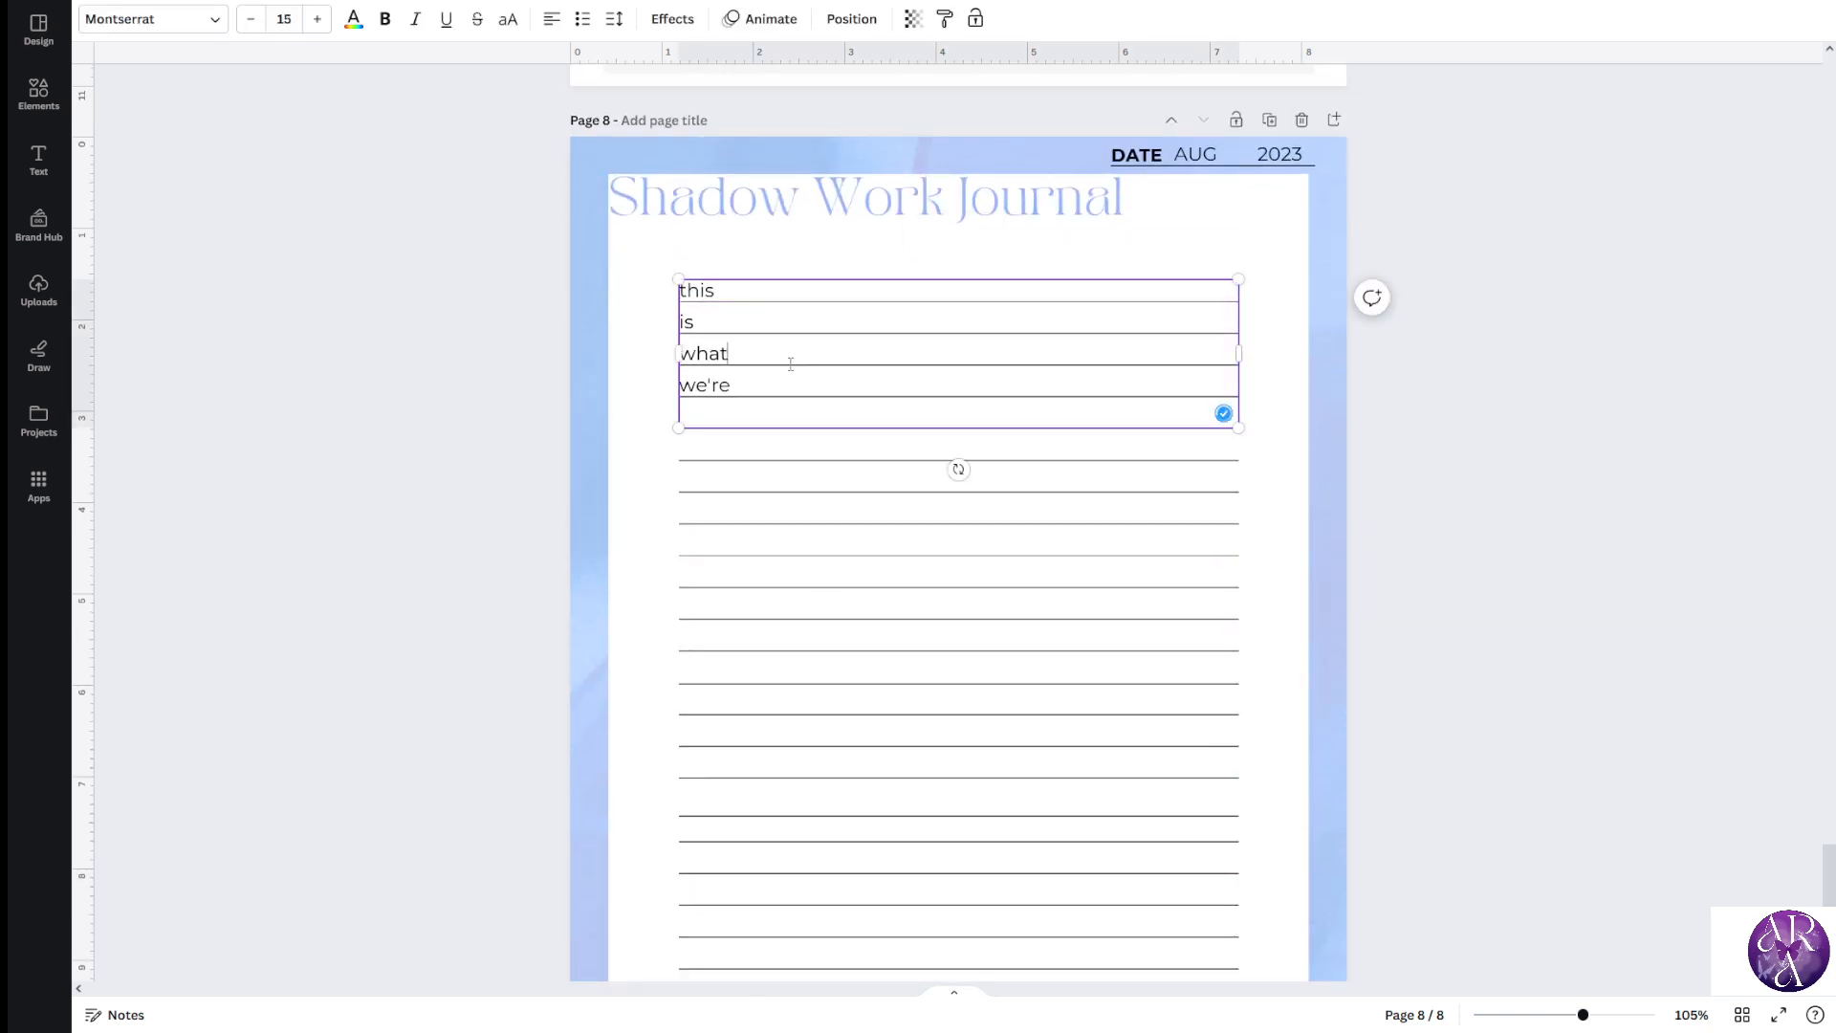
{"action": "key", "text": "ctrl+a"}
{"action": "key", "text": "BackSpace"}
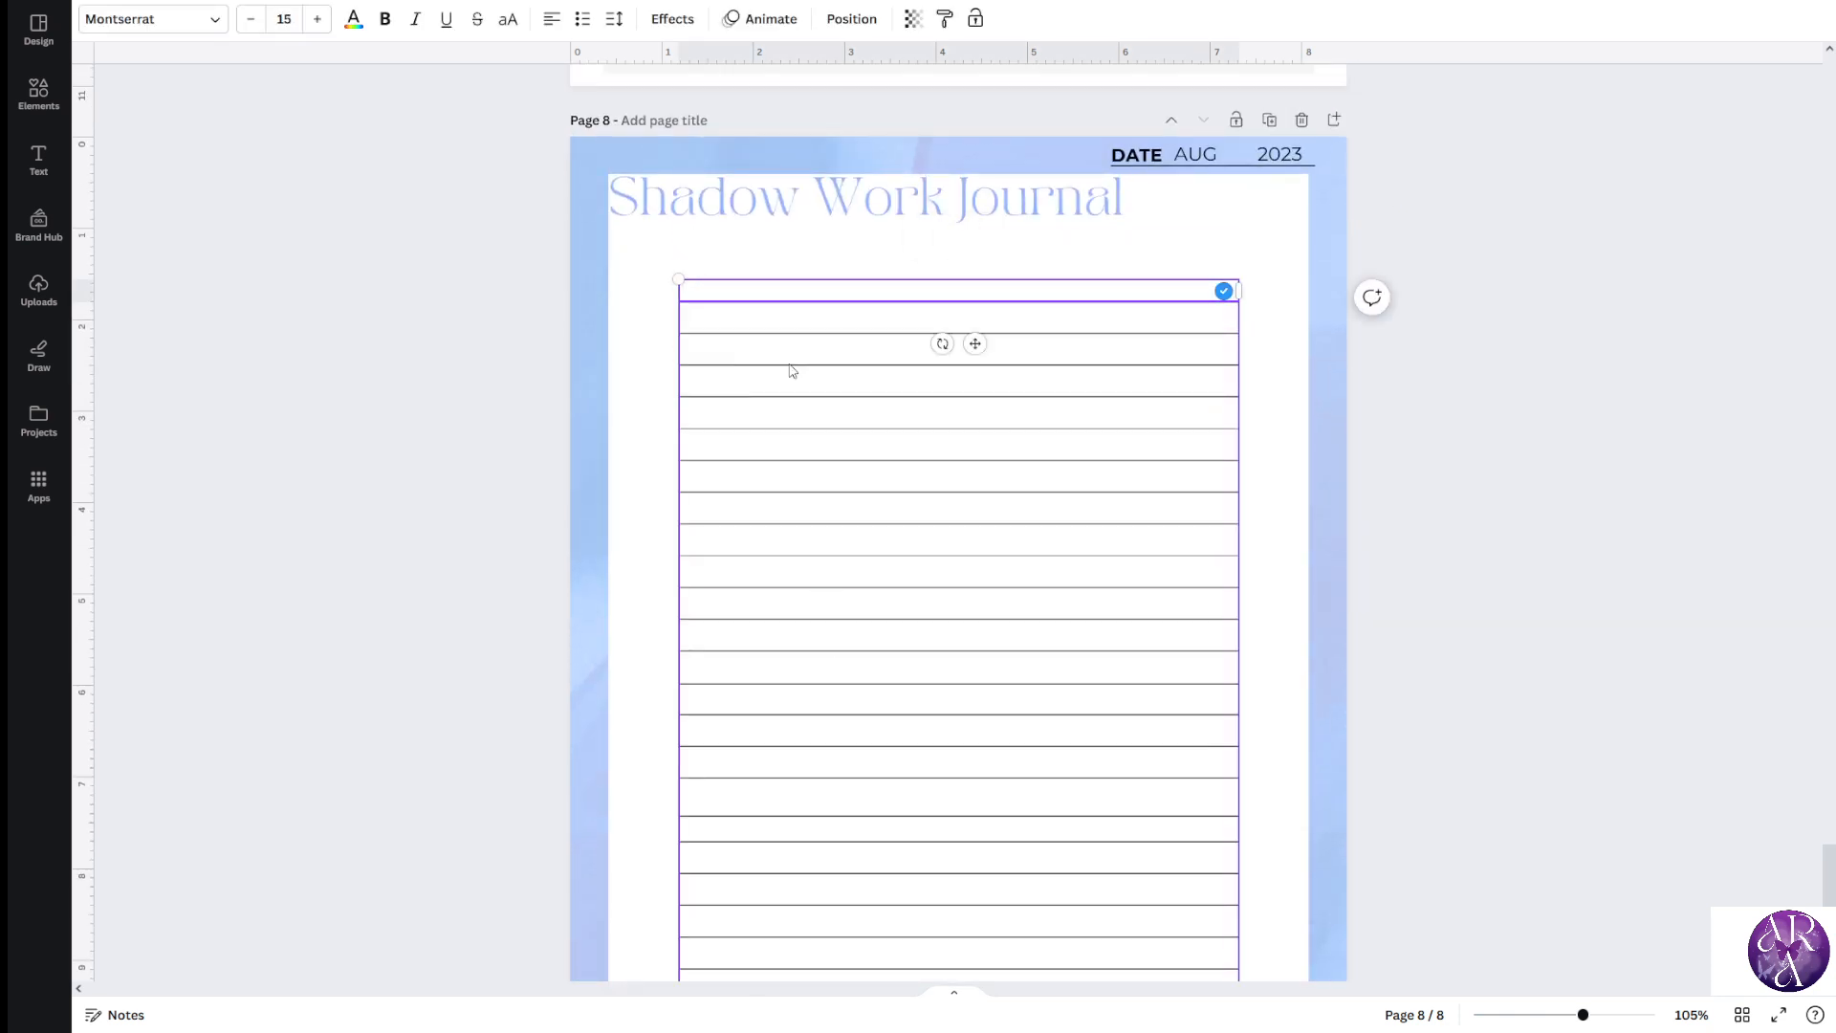
Write "Dear journal, today I feel like my shadow work is going well. I feel like I am progressing at a normal"
{"action": "type", "text": "Dear journal, today"}
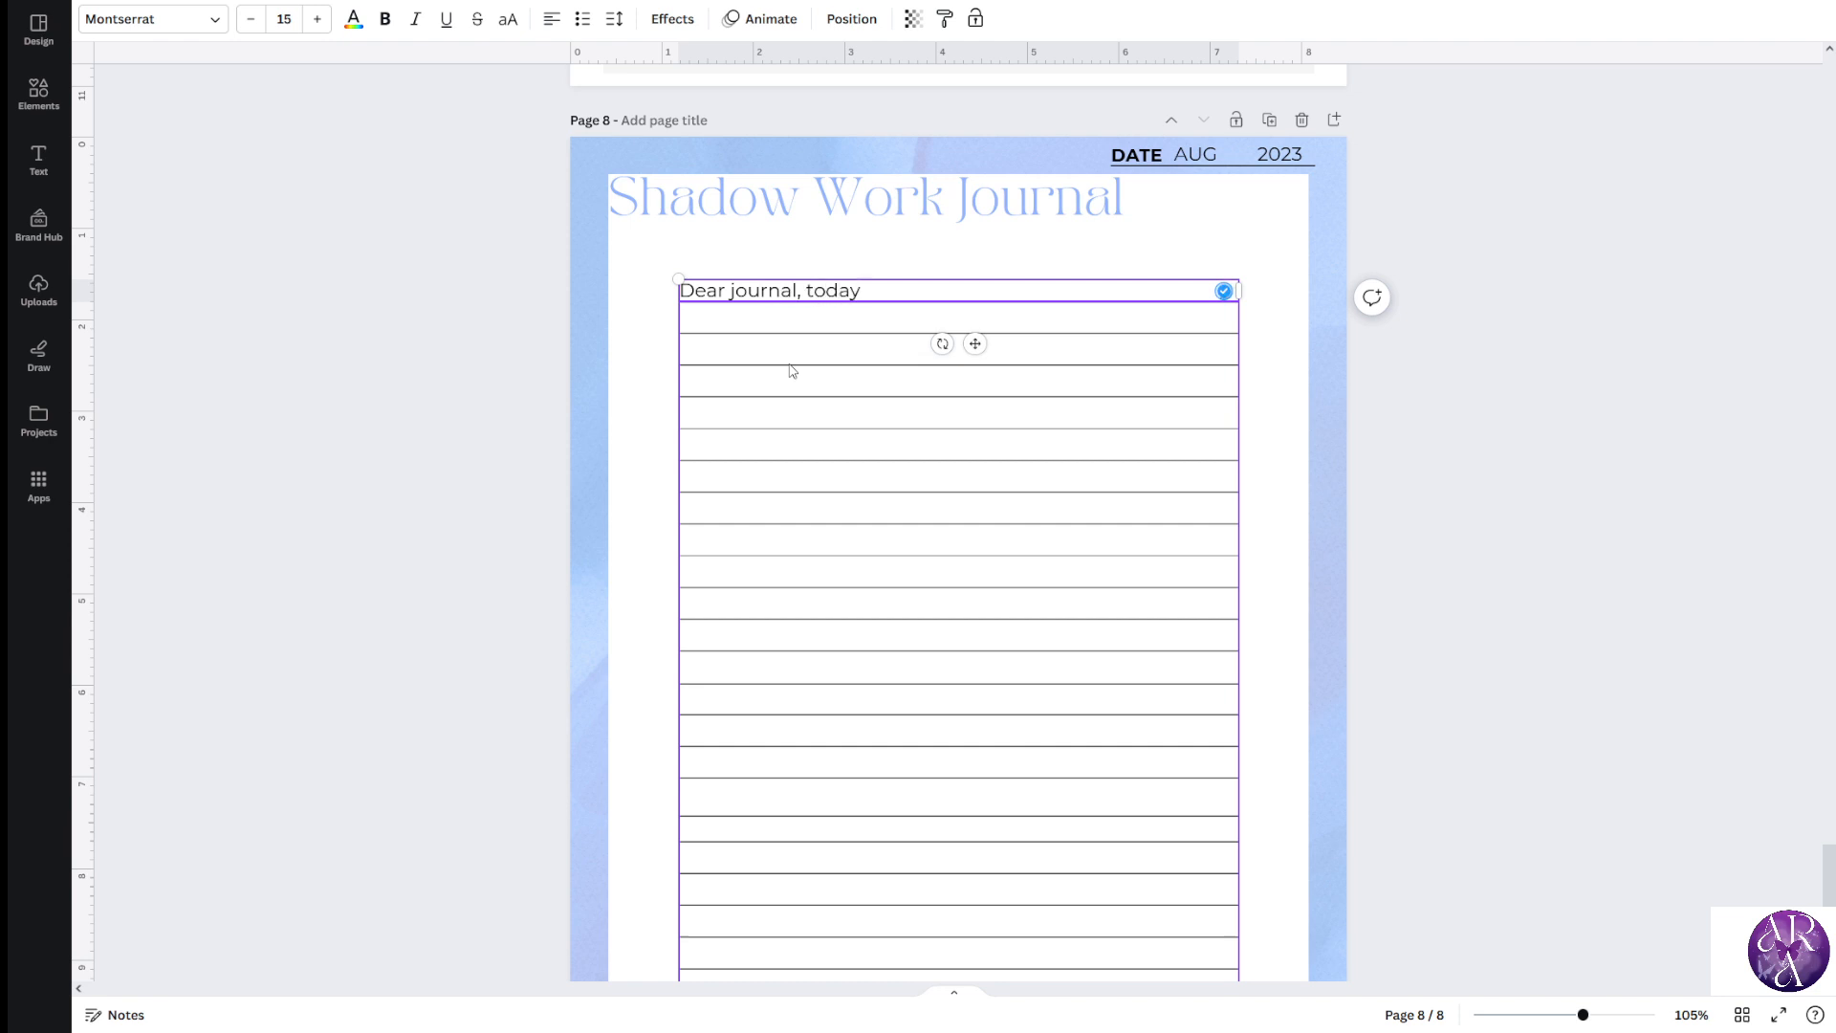
{"action": "type", "text": " I feel like my shadow work is going wel"}
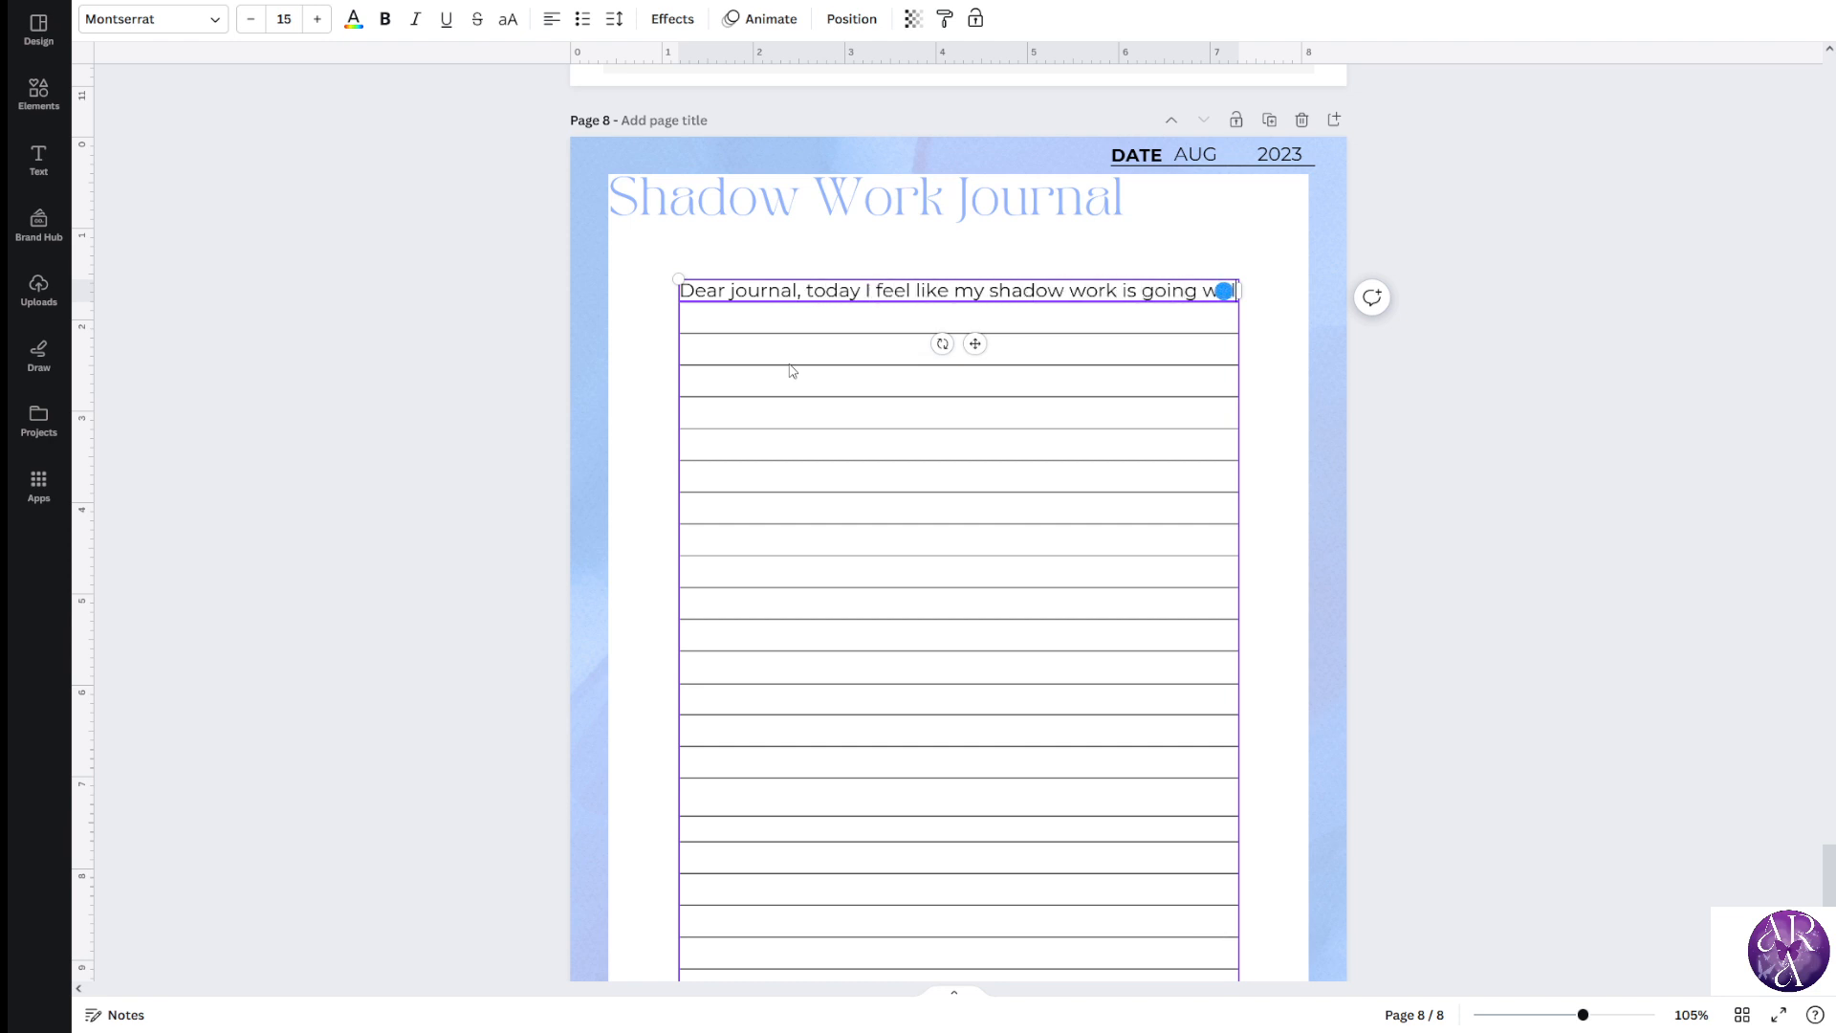
{"action": "type", "text": "l. I feel like I"}
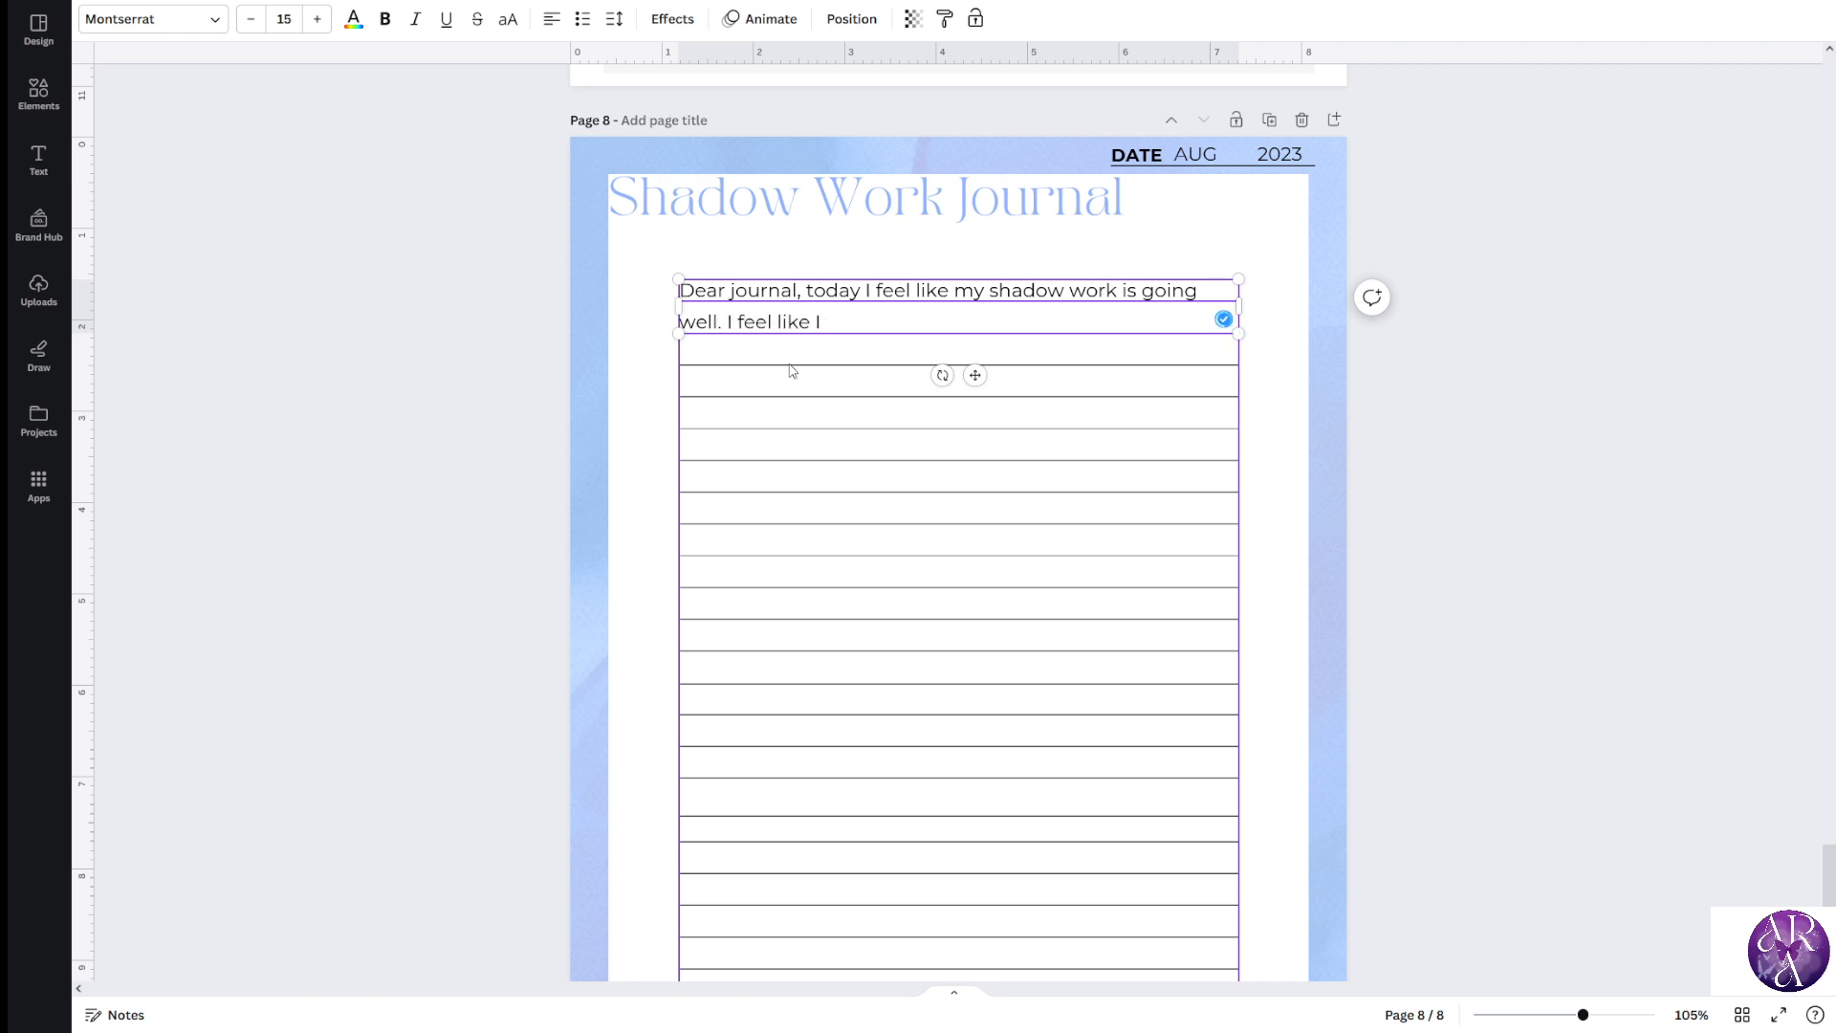
{"action": "type", "text": " am progressing at a normal"}
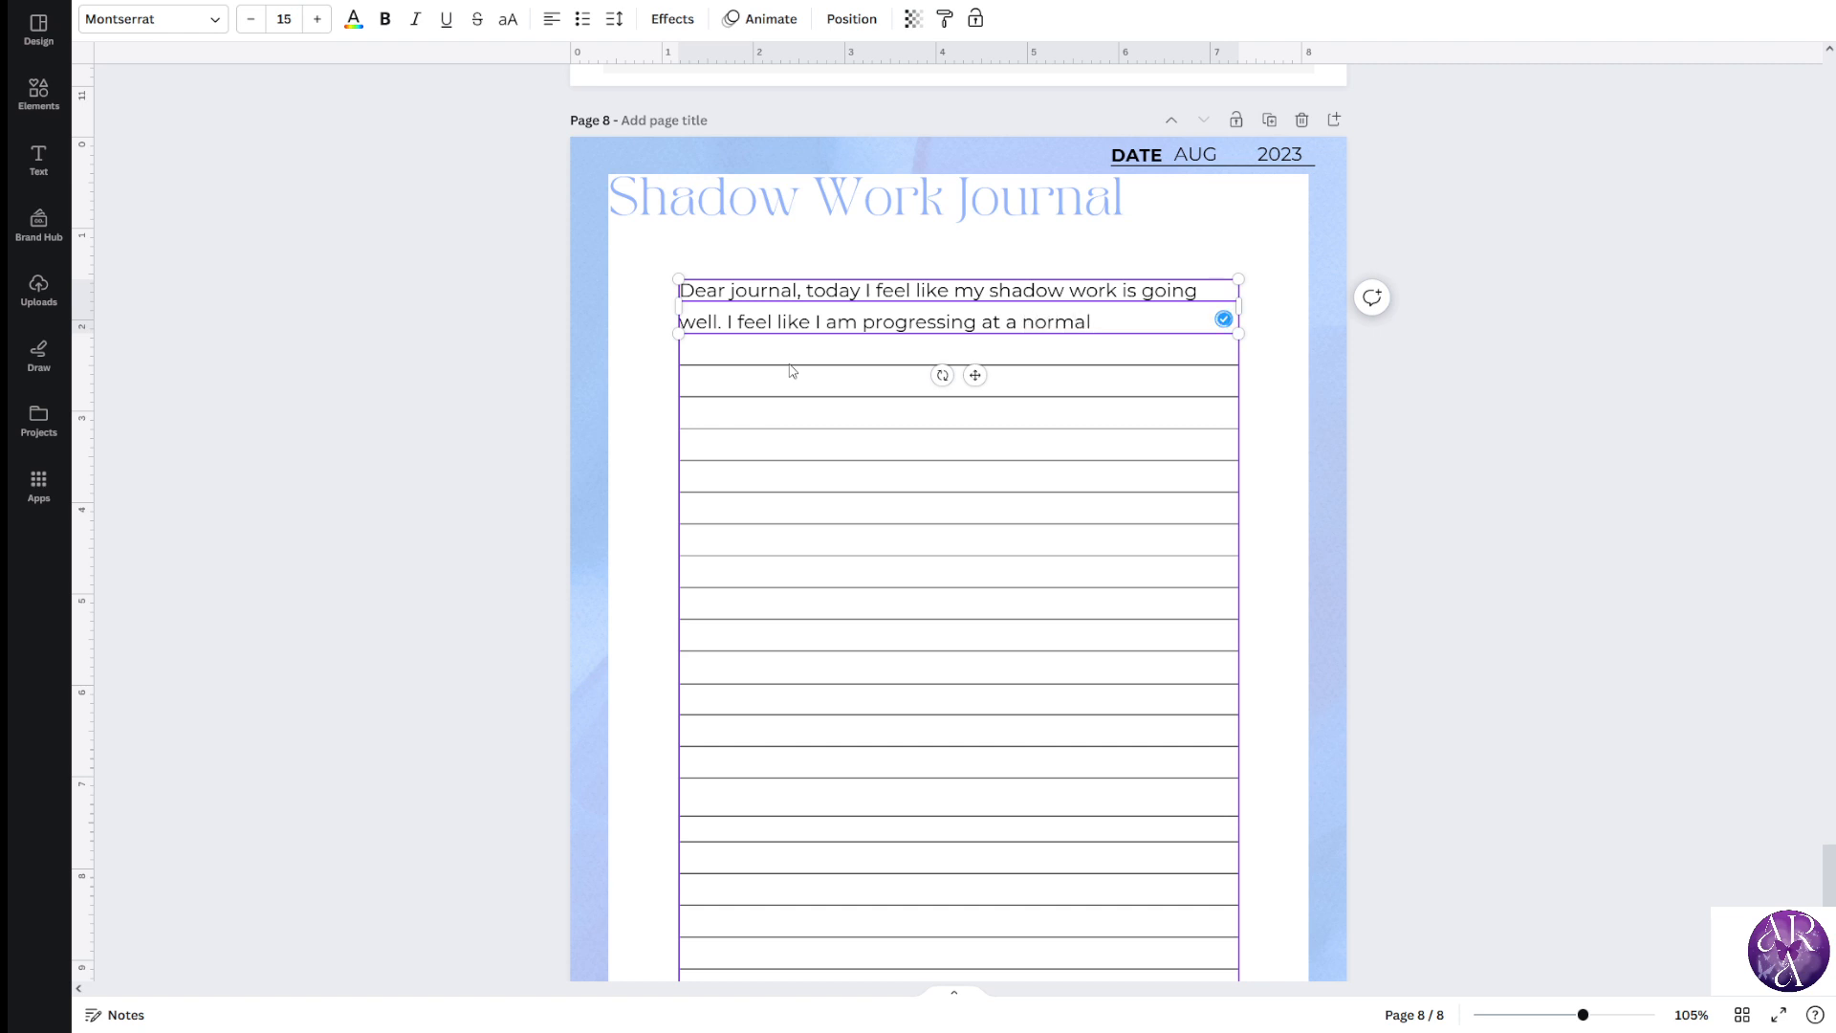
Continue the journal sentence with "pace and am quite pleased with myself." and start a new line
{"action": "key", "text": "BackSpace"}
{"action": "key", "text": "BackSpace"}
{"action": "type", "text": "m quite plea"}
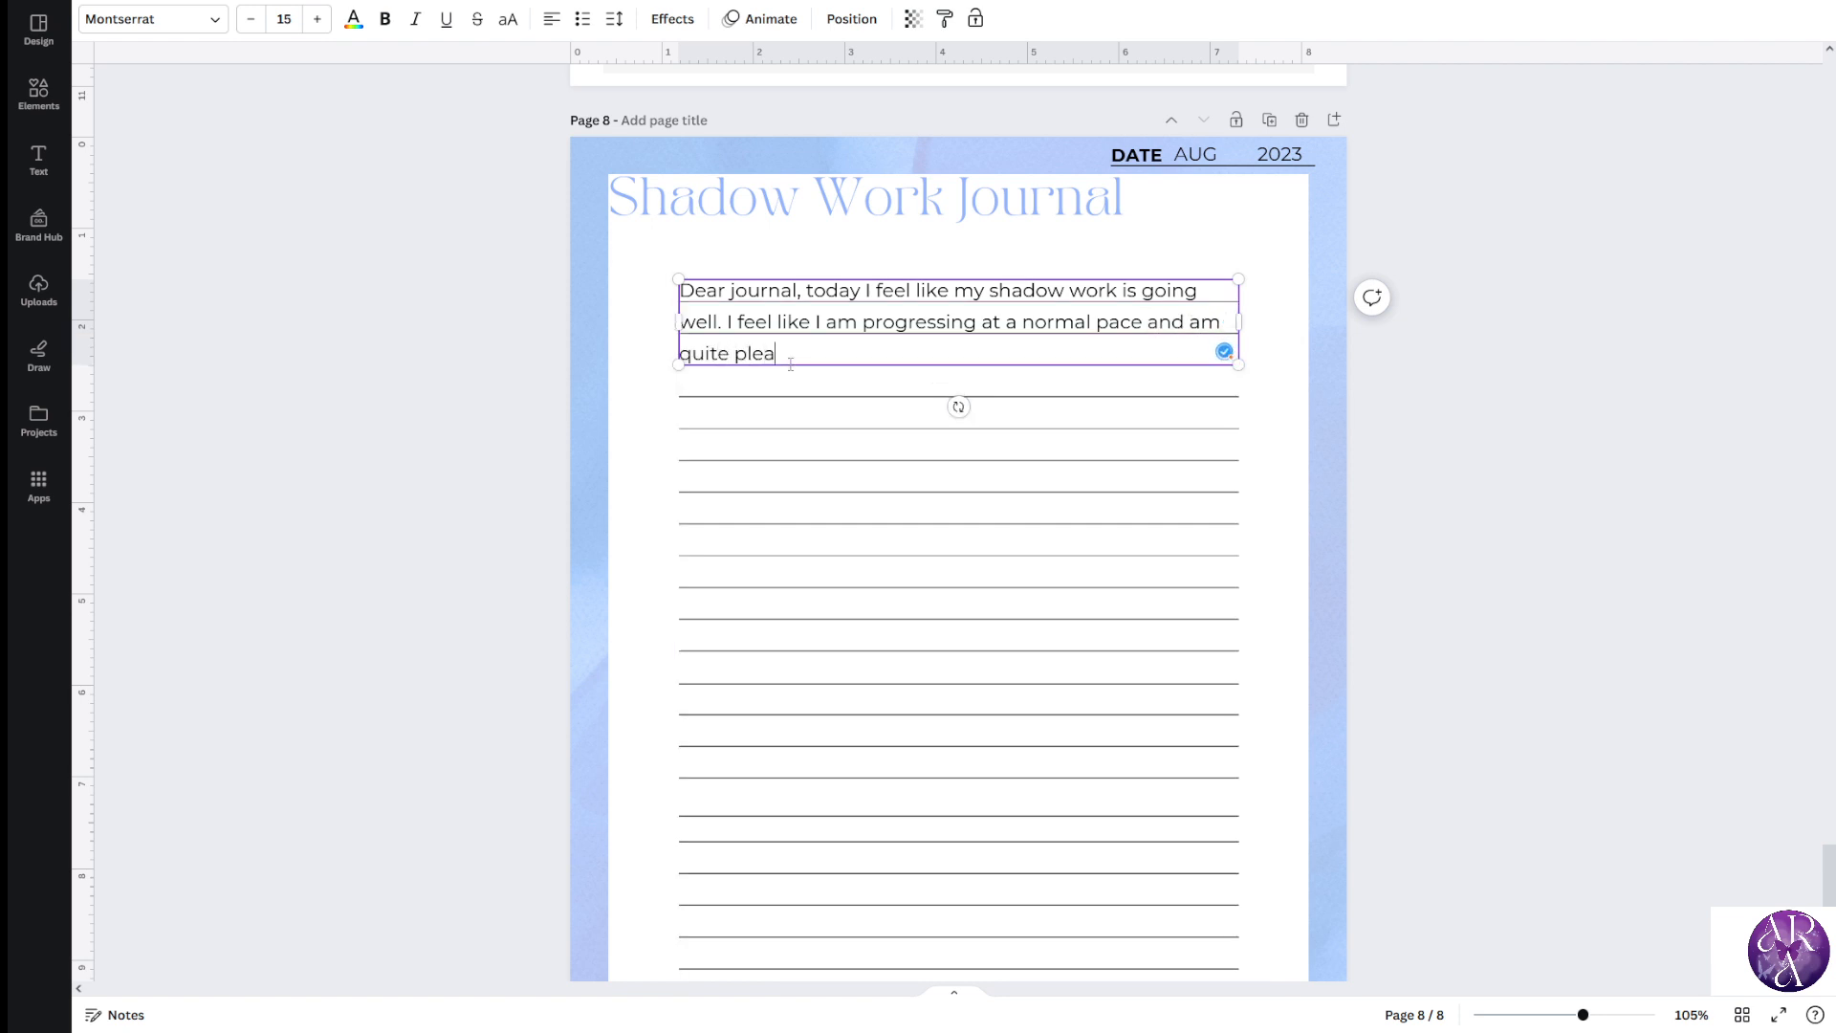
{"action": "type", "text": "sed with myself."}
{"action": "key", "text": "Return"}
{"action": "key", "text": "Return"}
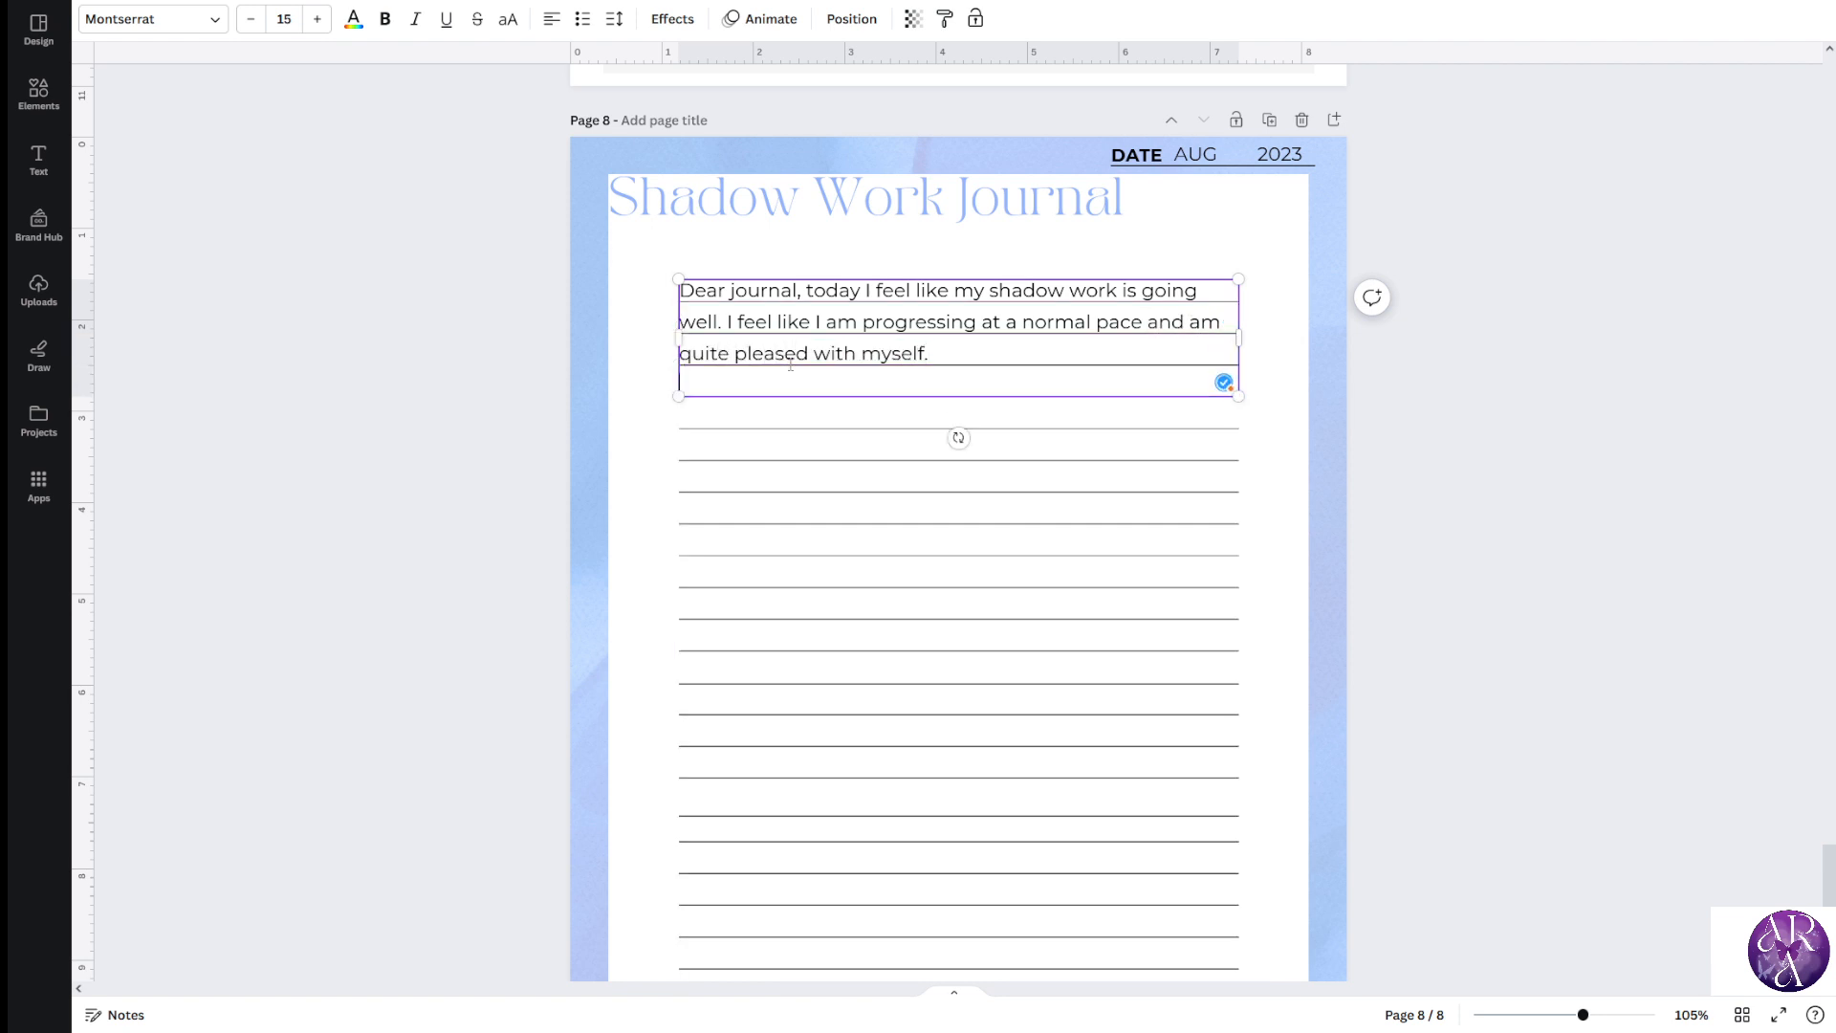
{"action": "key", "text": "BackSpace"}
Write "I can't wait until the next lesson. I really want to start my shifting journey, but I am really glad to have finally started my shadow work."
{"action": "type", "text": "I can't wait unt"}
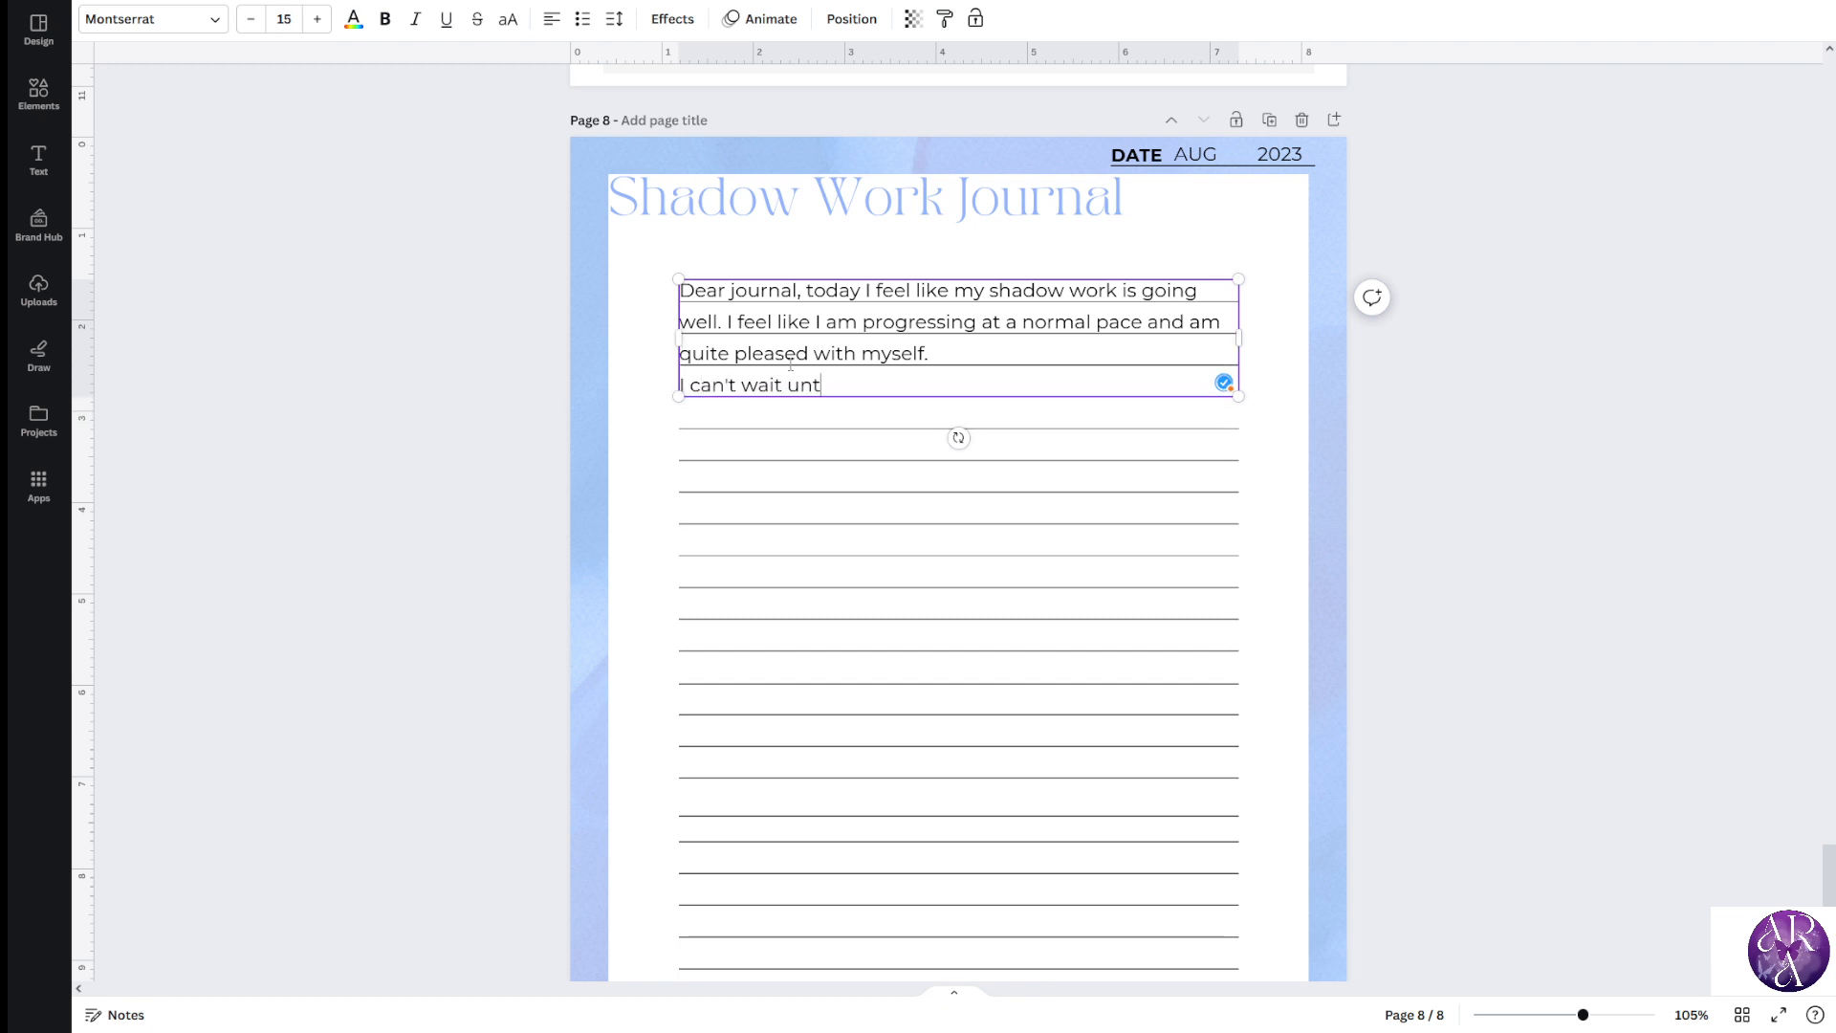
{"action": "type", "text": "il the next lesson. I really wa"}
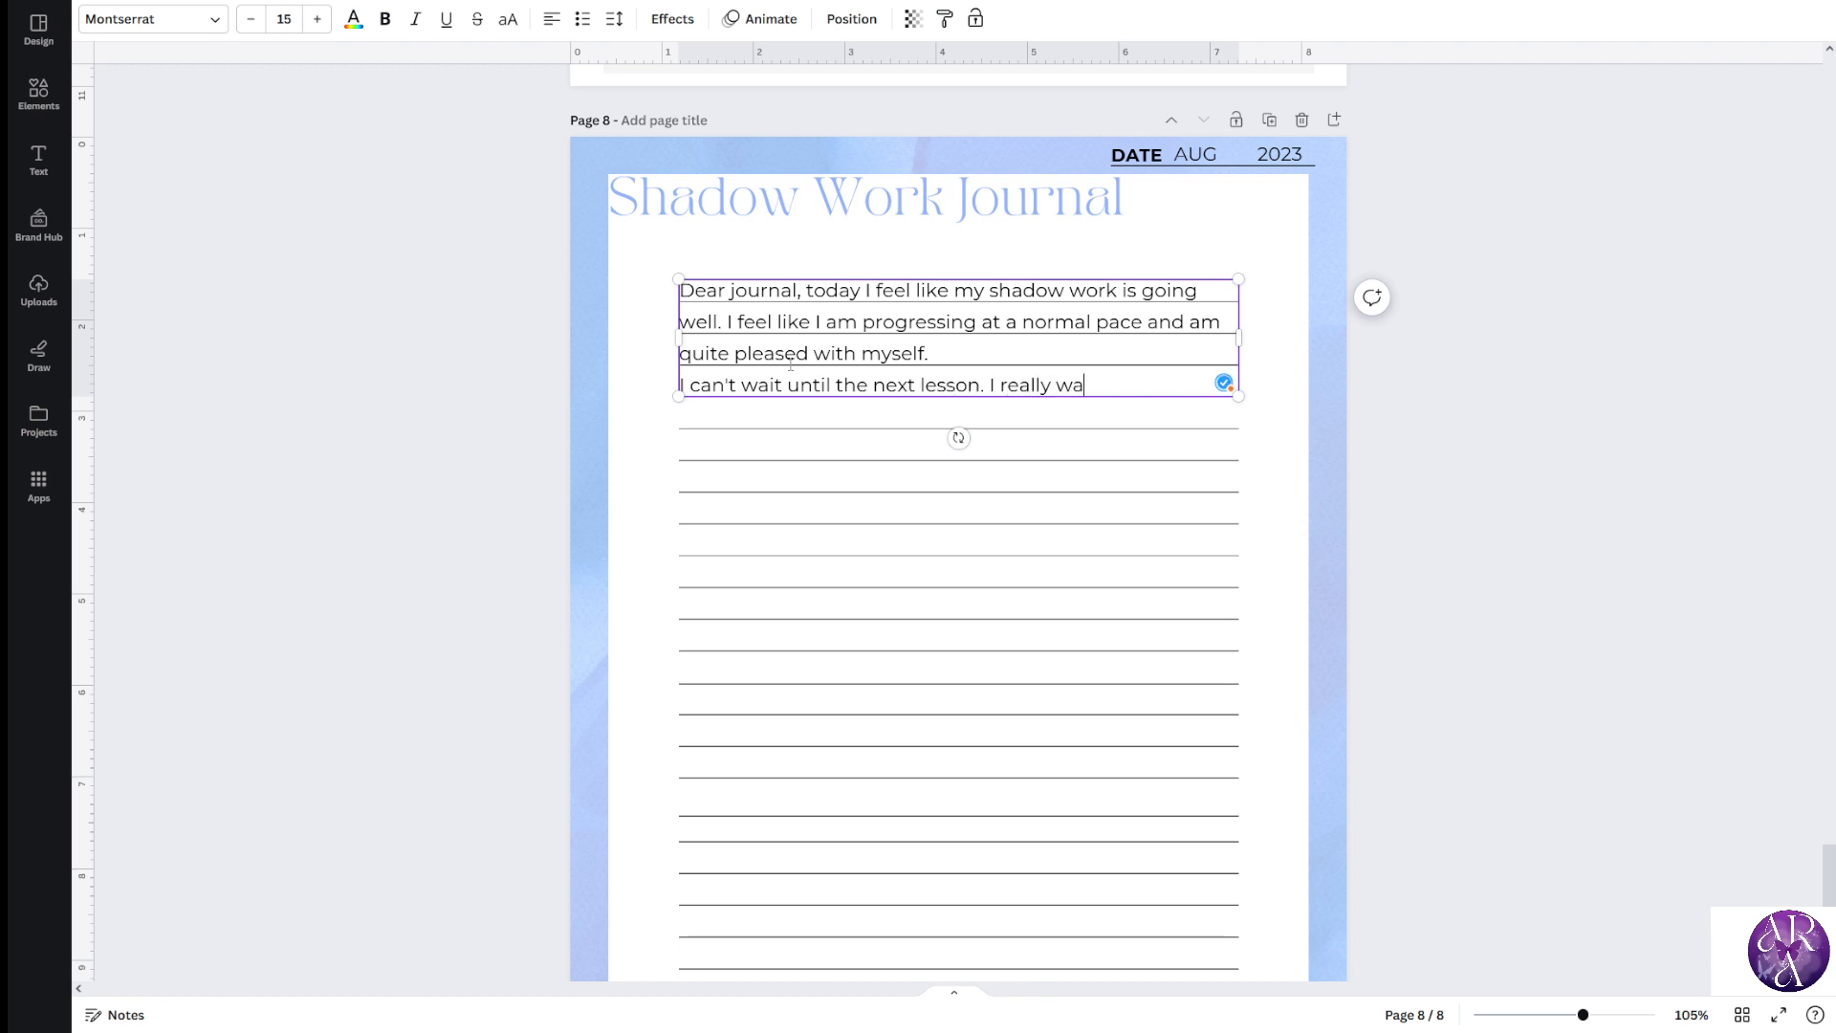
{"action": "type", "text": "nt to start my shifting journal"}
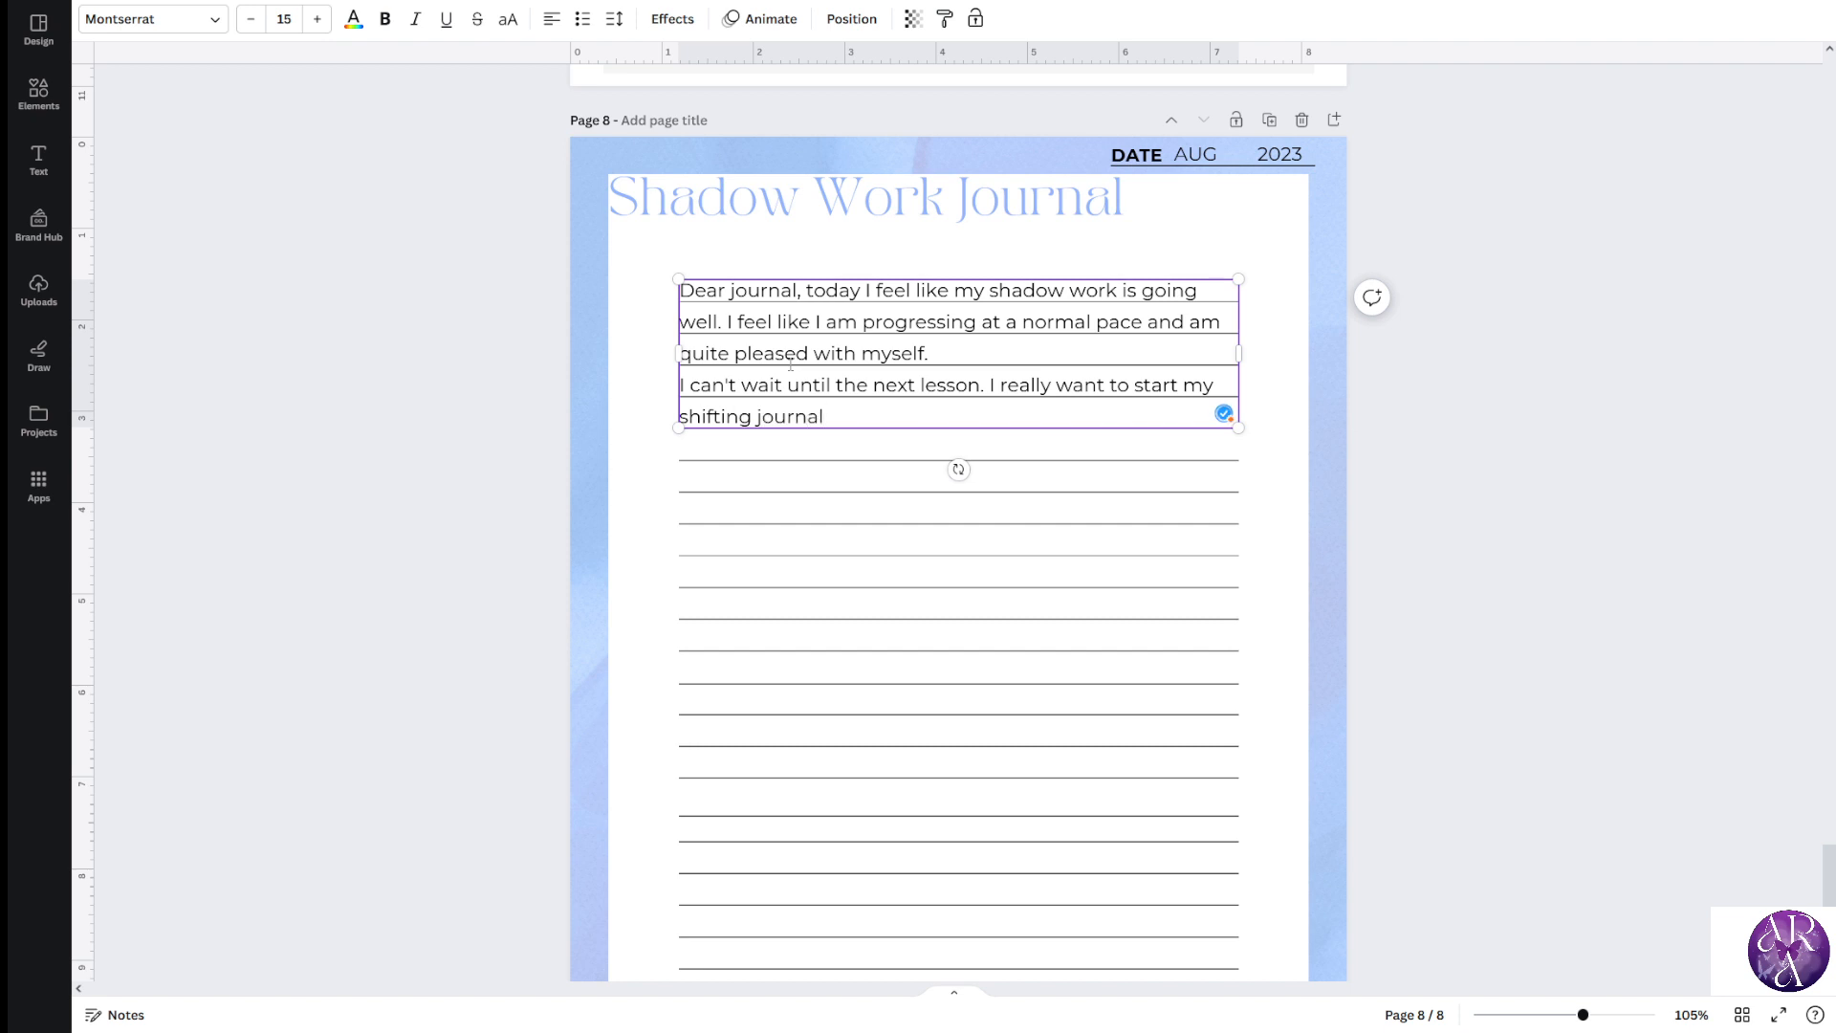
{"action": "key", "text": "BackSpace"}
{"action": "key", "text": "BackSpace"}
{"action": "type", "text": "ey, but I am really glad to have "}
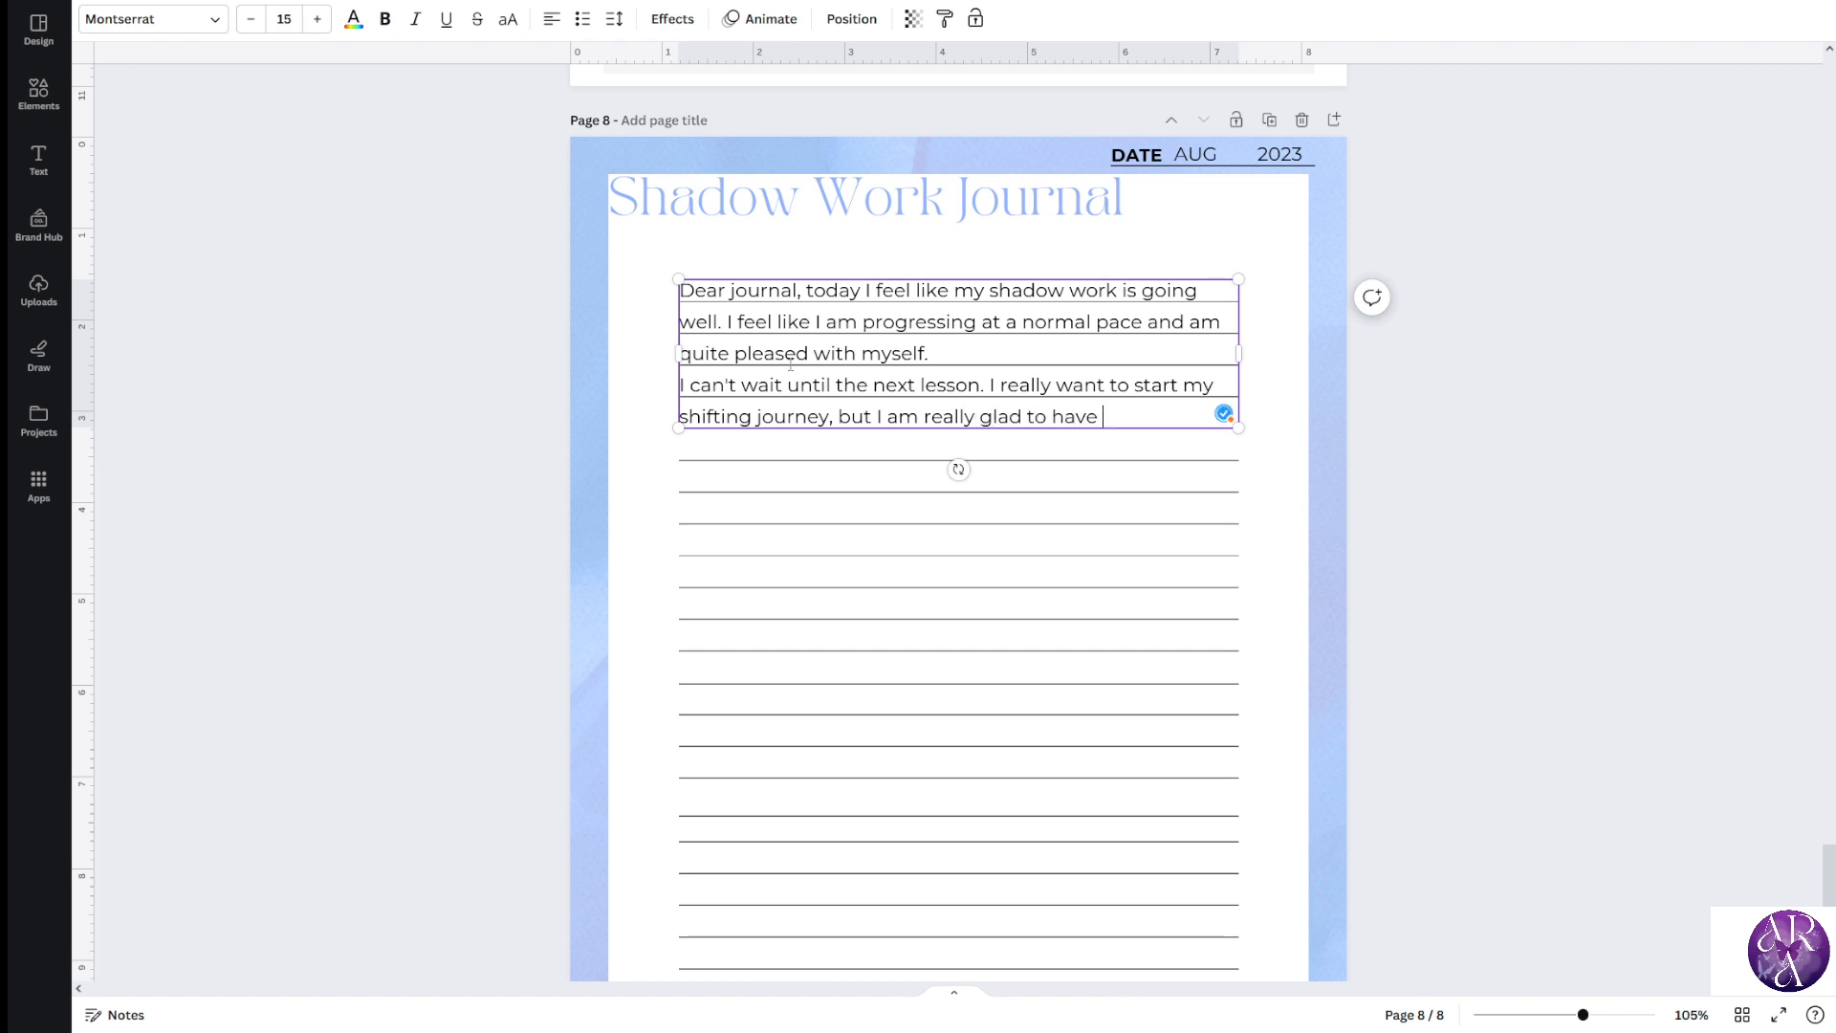
{"action": "type", "text": "finally started my shadow work."}
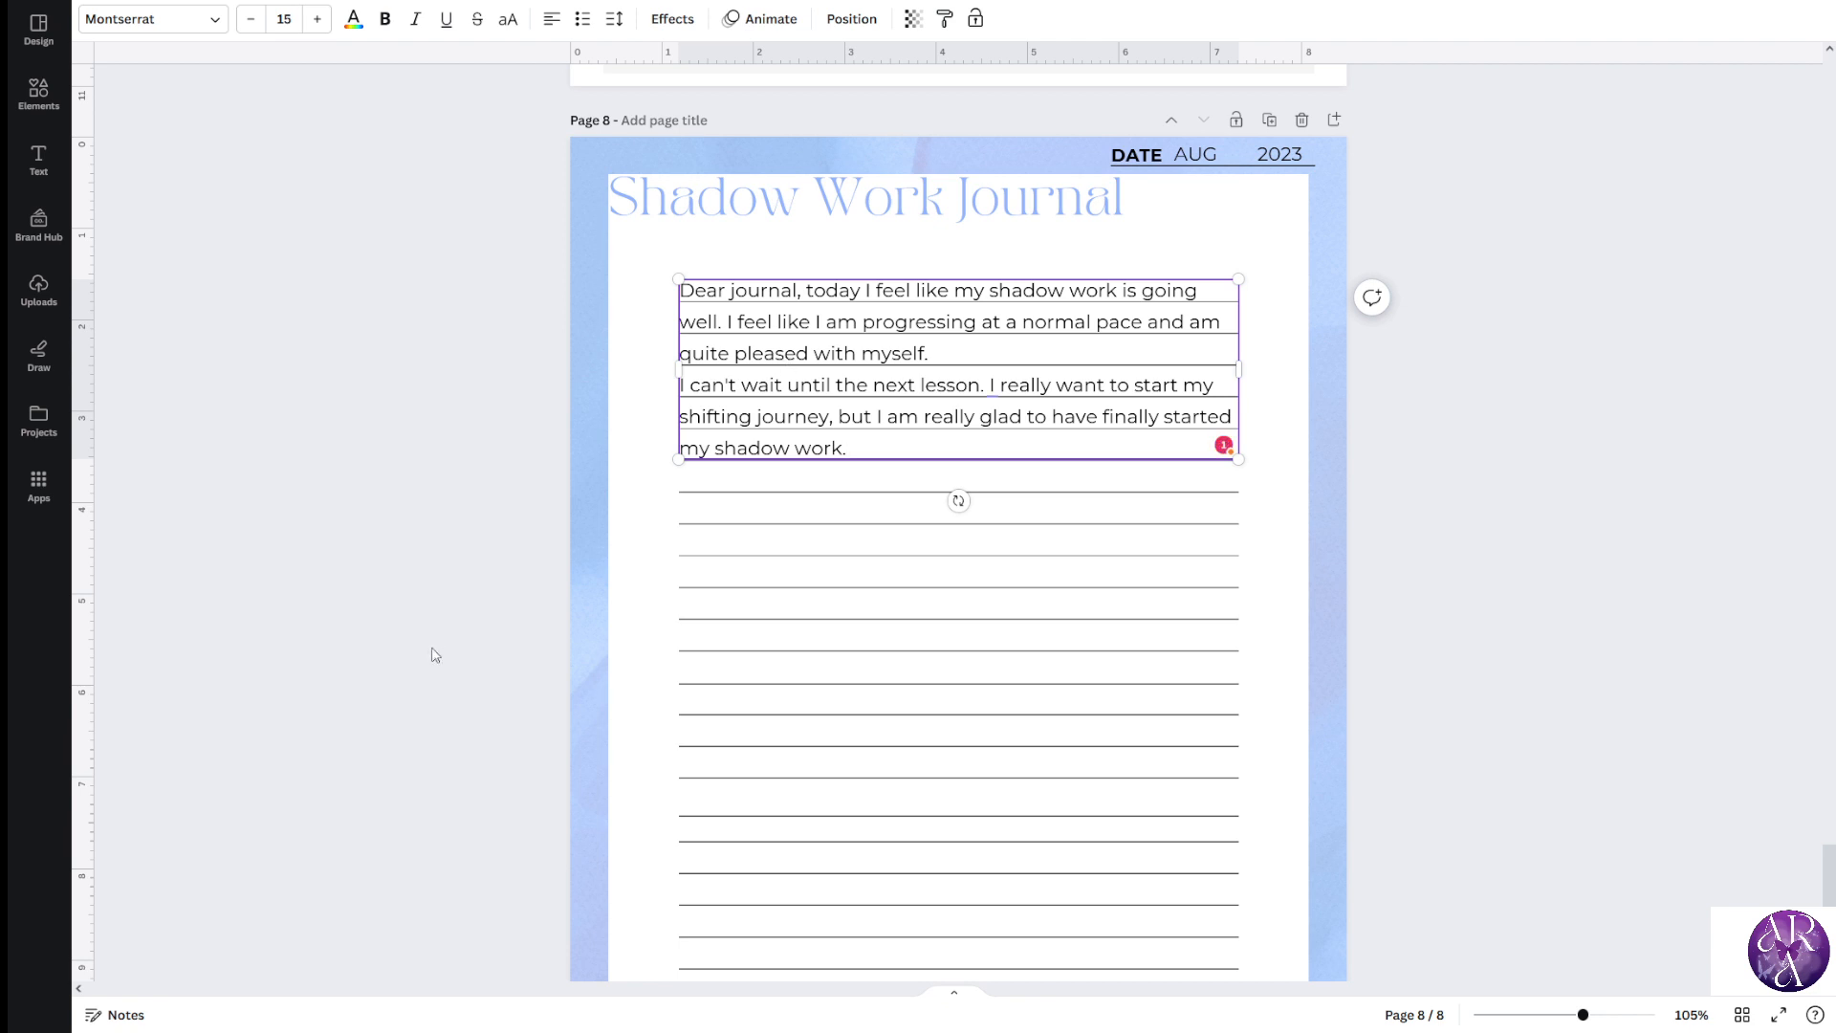
{"action": "left_click", "coordinate": [396, 646]}
Leave a blank line below the journal entry and add "Next week, I really look forward to the lesson on"
{"action": "left_click", "coordinate": [863, 449]}
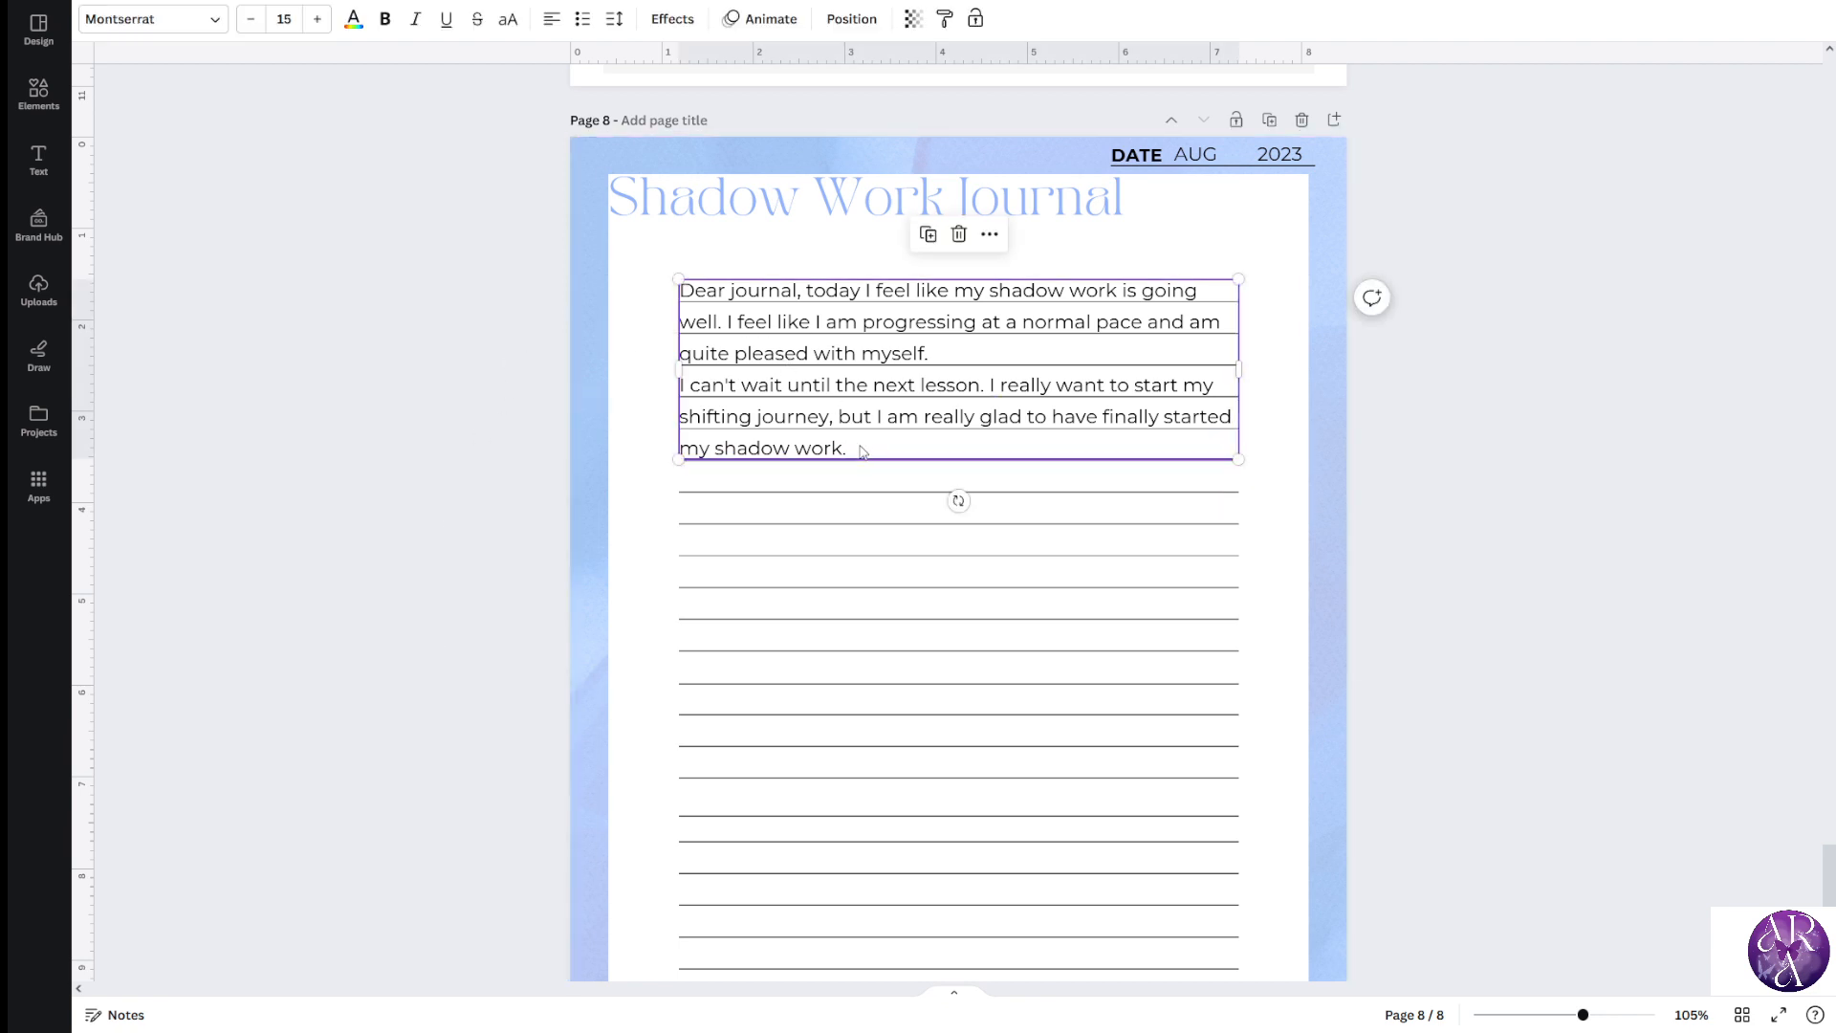
{"action": "key", "text": "Return"}
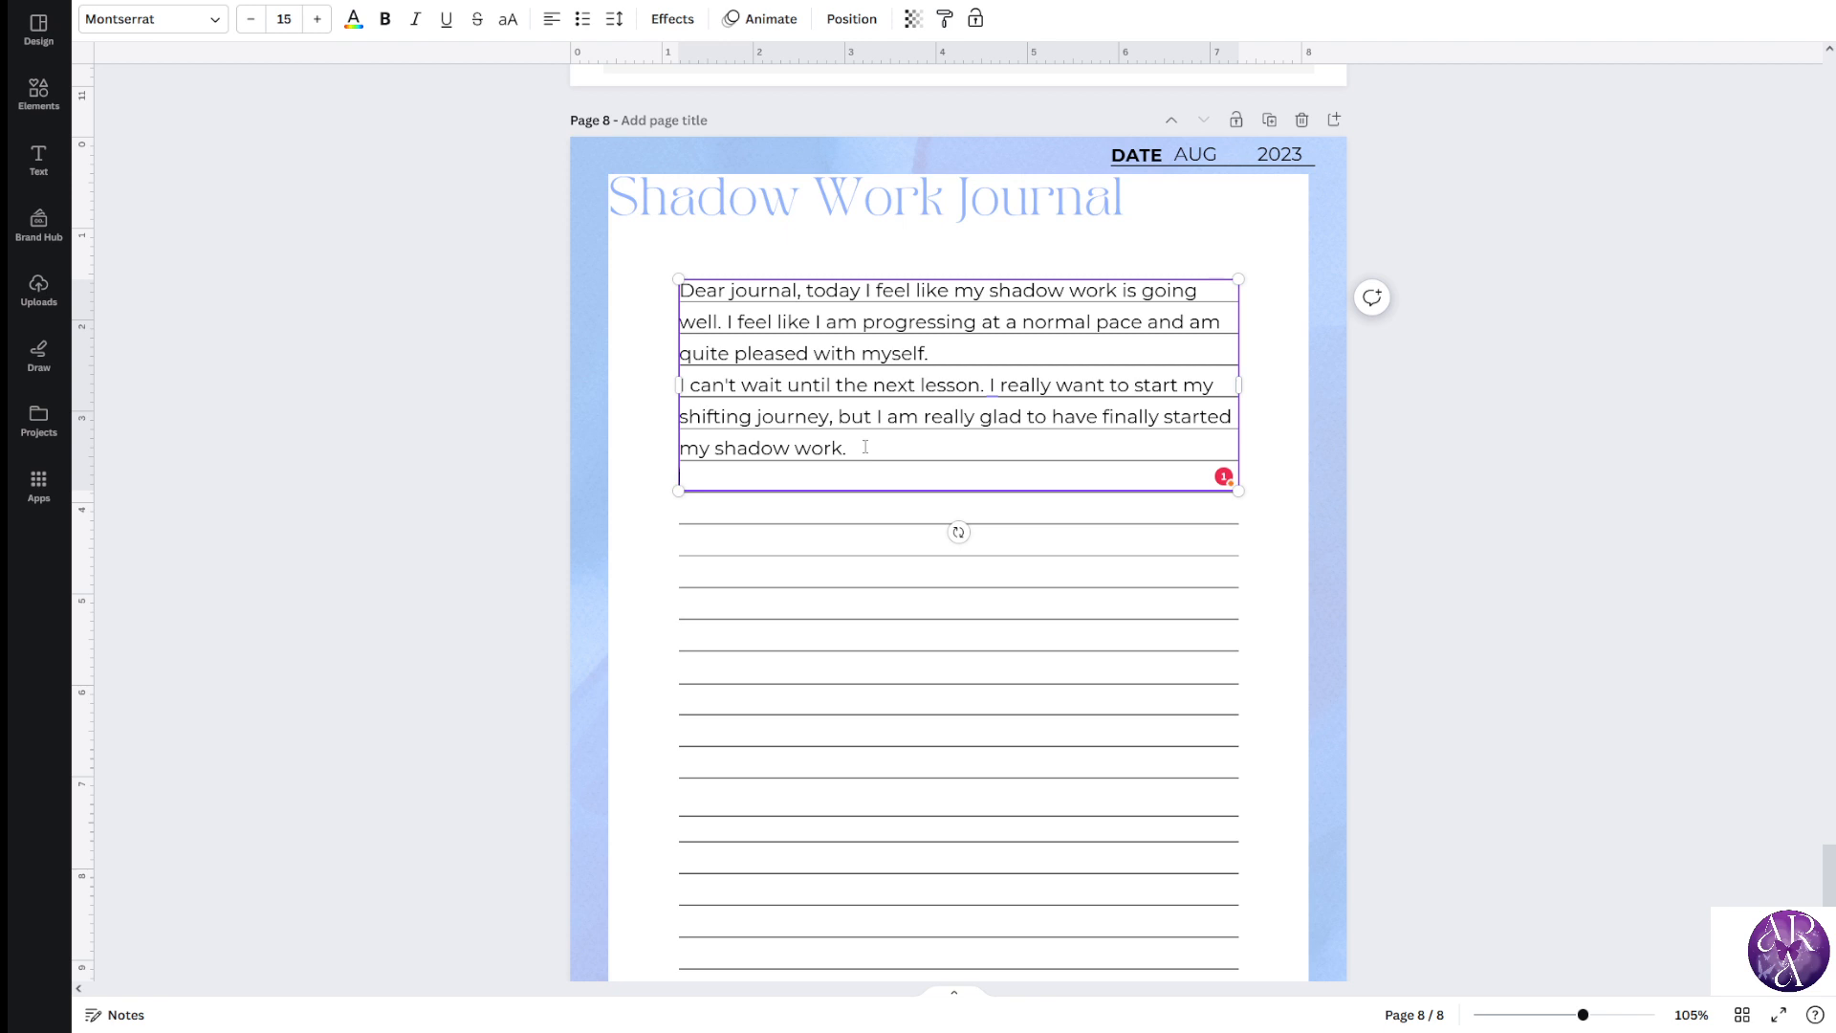
{"action": "type", "text": "Ne"}
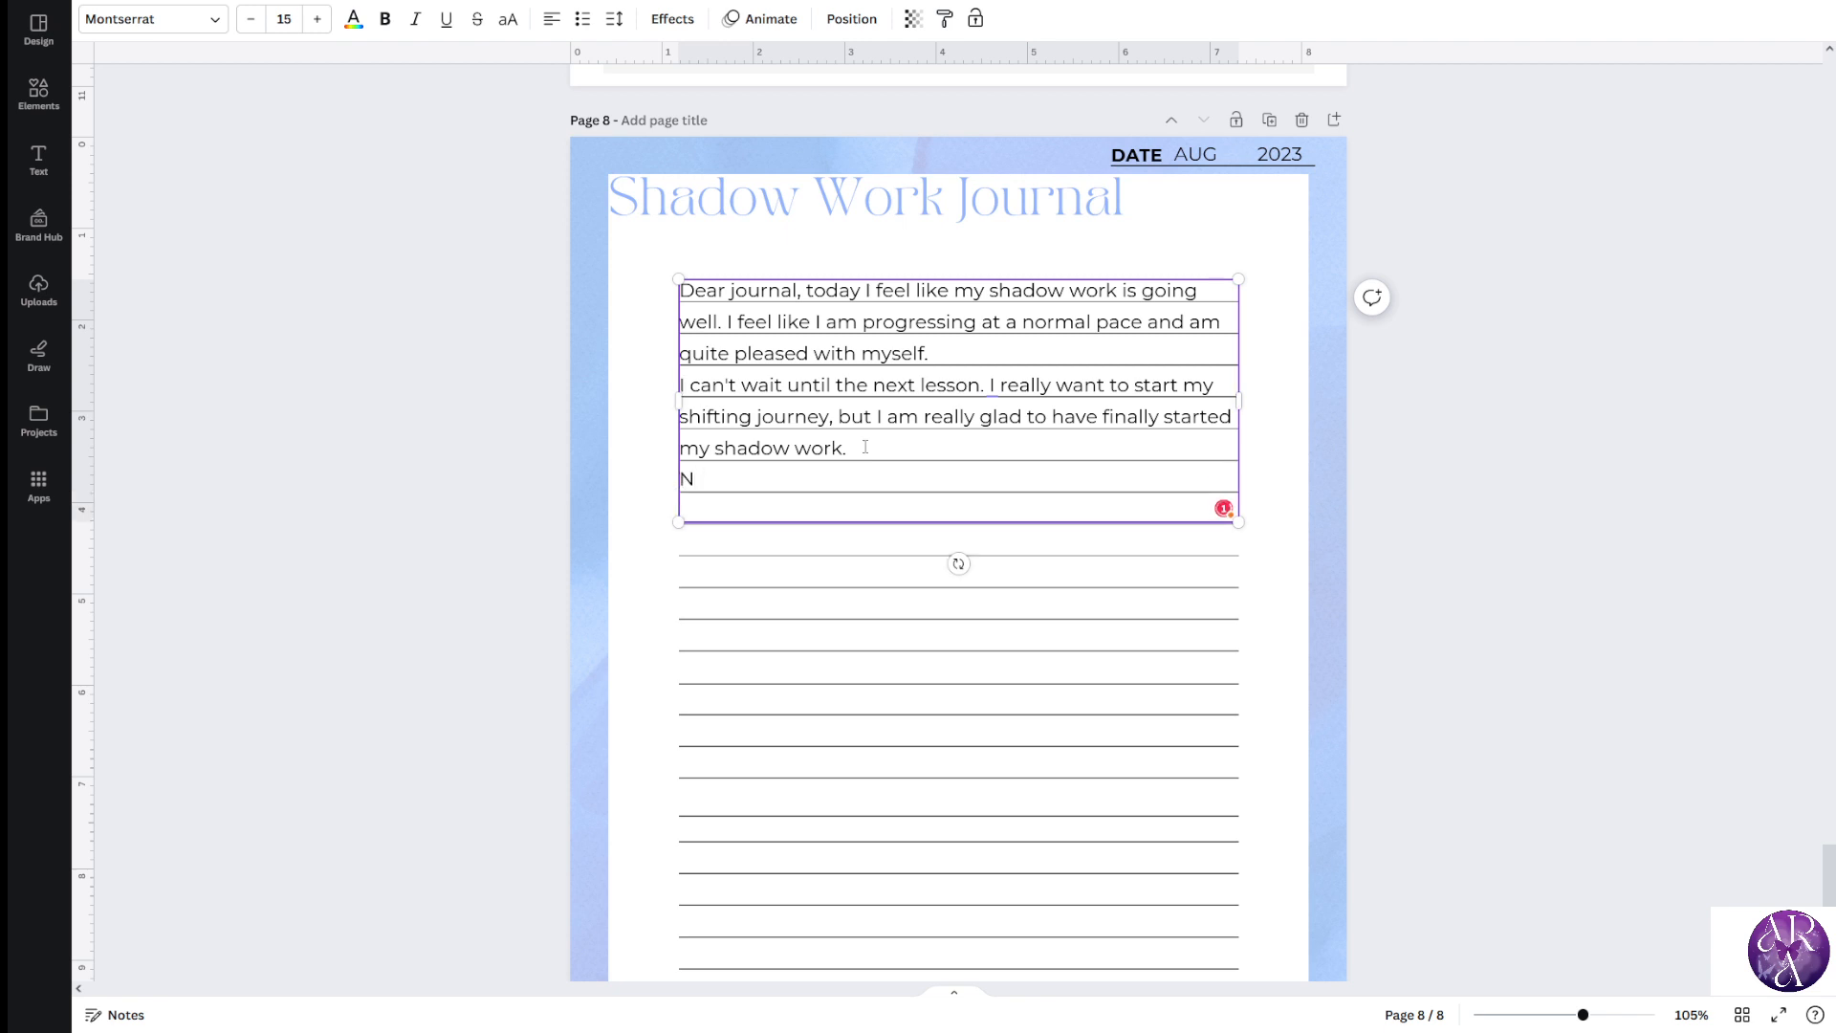
{"action": "key", "text": "BackSpace"}
{"action": "key", "text": "Return"}
{"action": "type", "text": "Next wr"}
{"action": "key", "text": "BackSpace"}
{"action": "type", "text": "eek, I reall yl"}
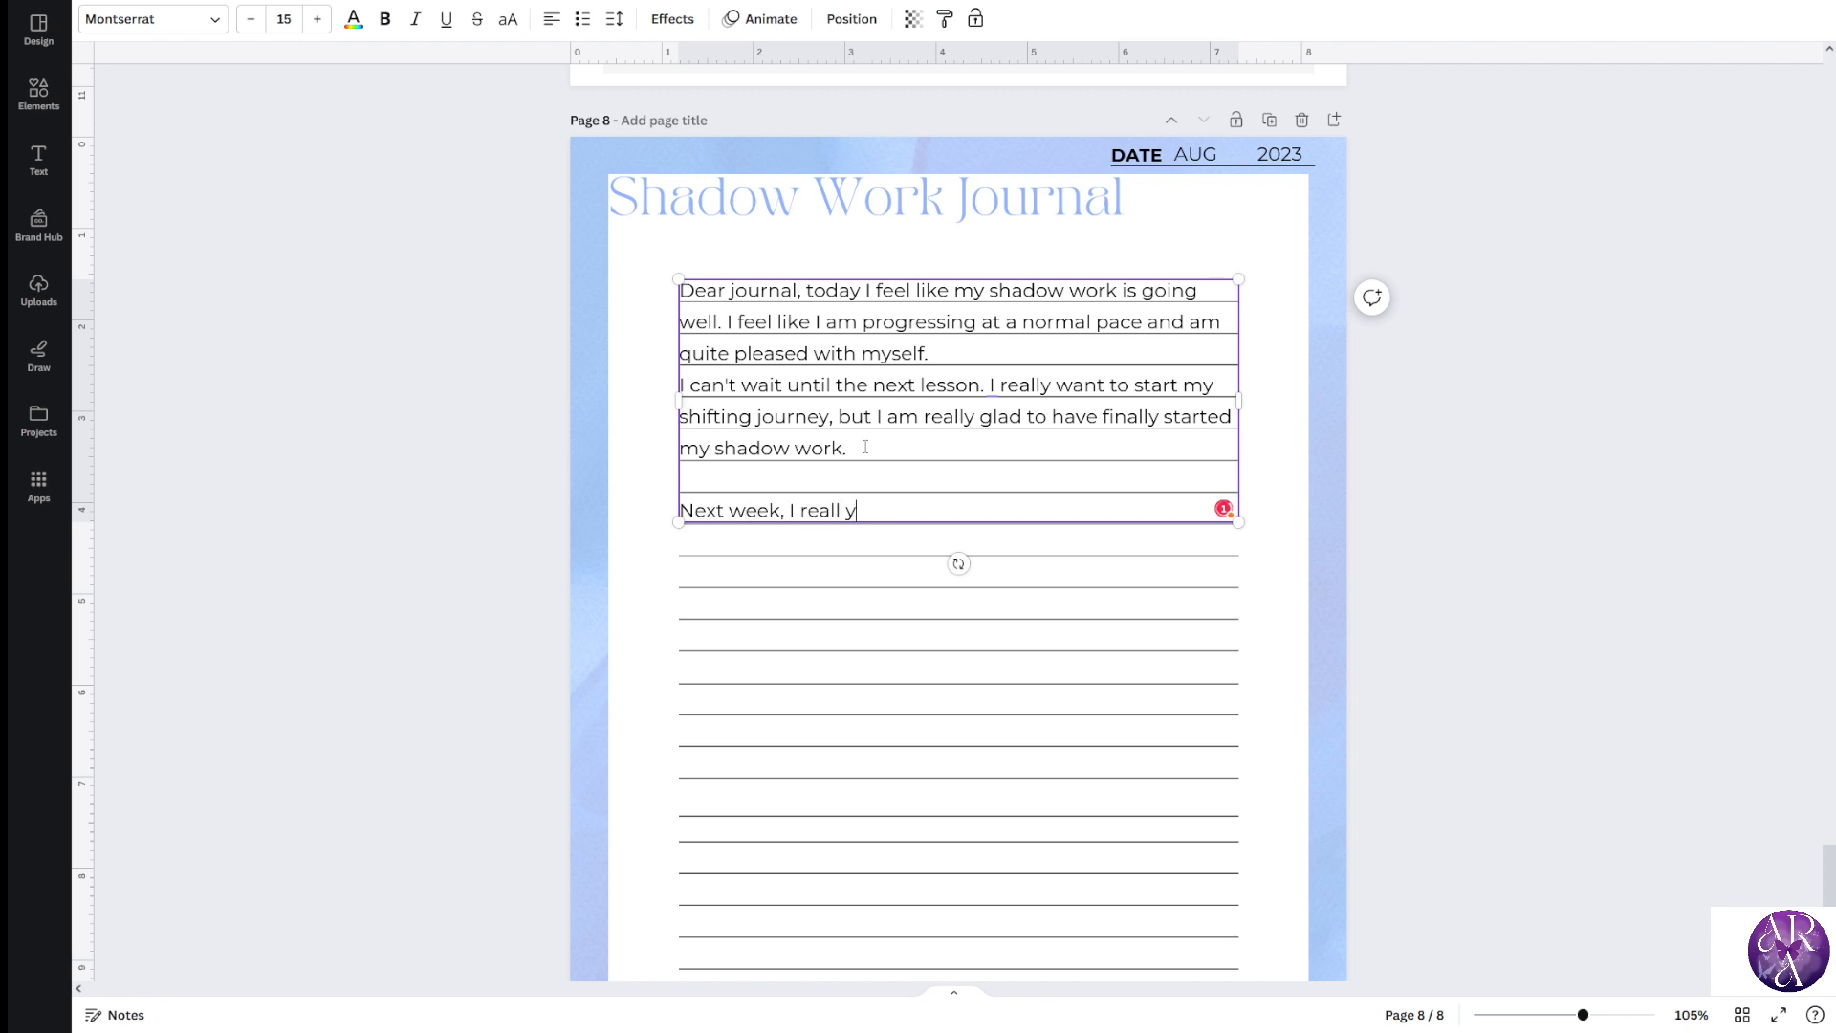
{"action": "key", "text": "BackSpace"}
{"action": "key", "text": "BackSpace"}
{"action": "type", "text": "y look forward to the lesson on"}
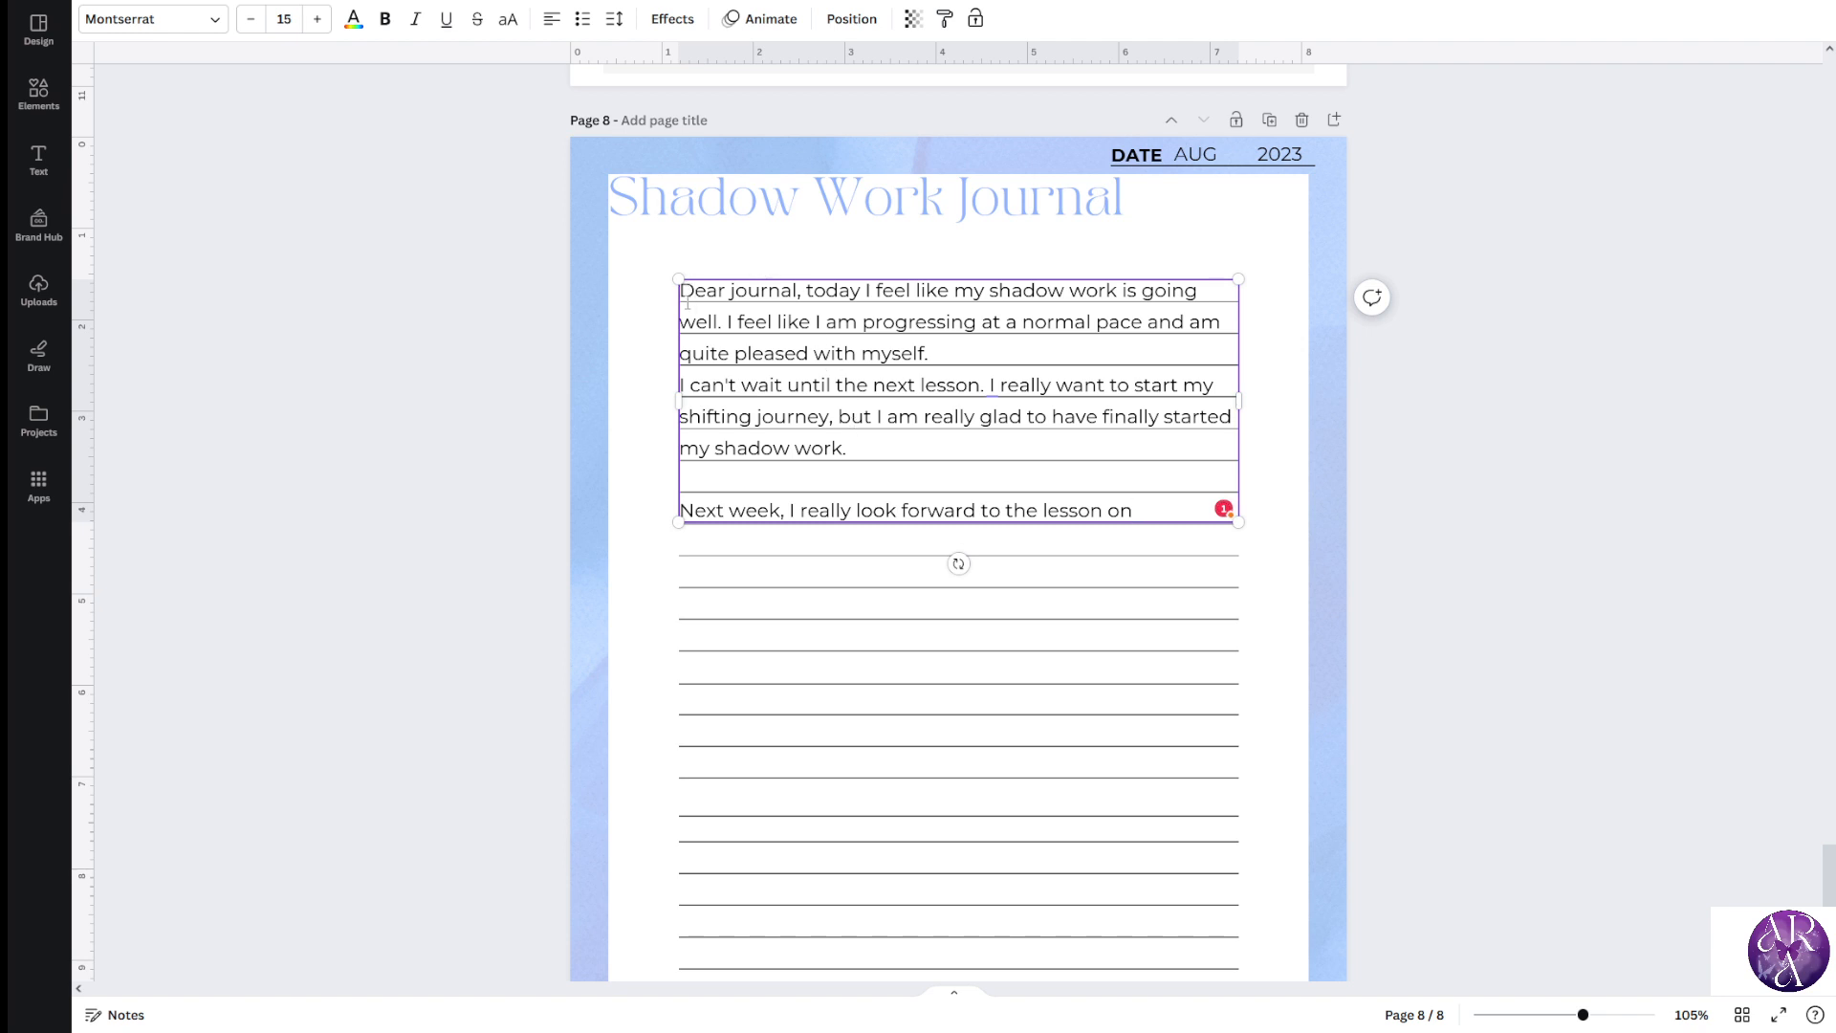
Indent the first line of the journal entry with spaces before "Dear journal"
{"action": "left_click", "coordinate": [688, 300]}
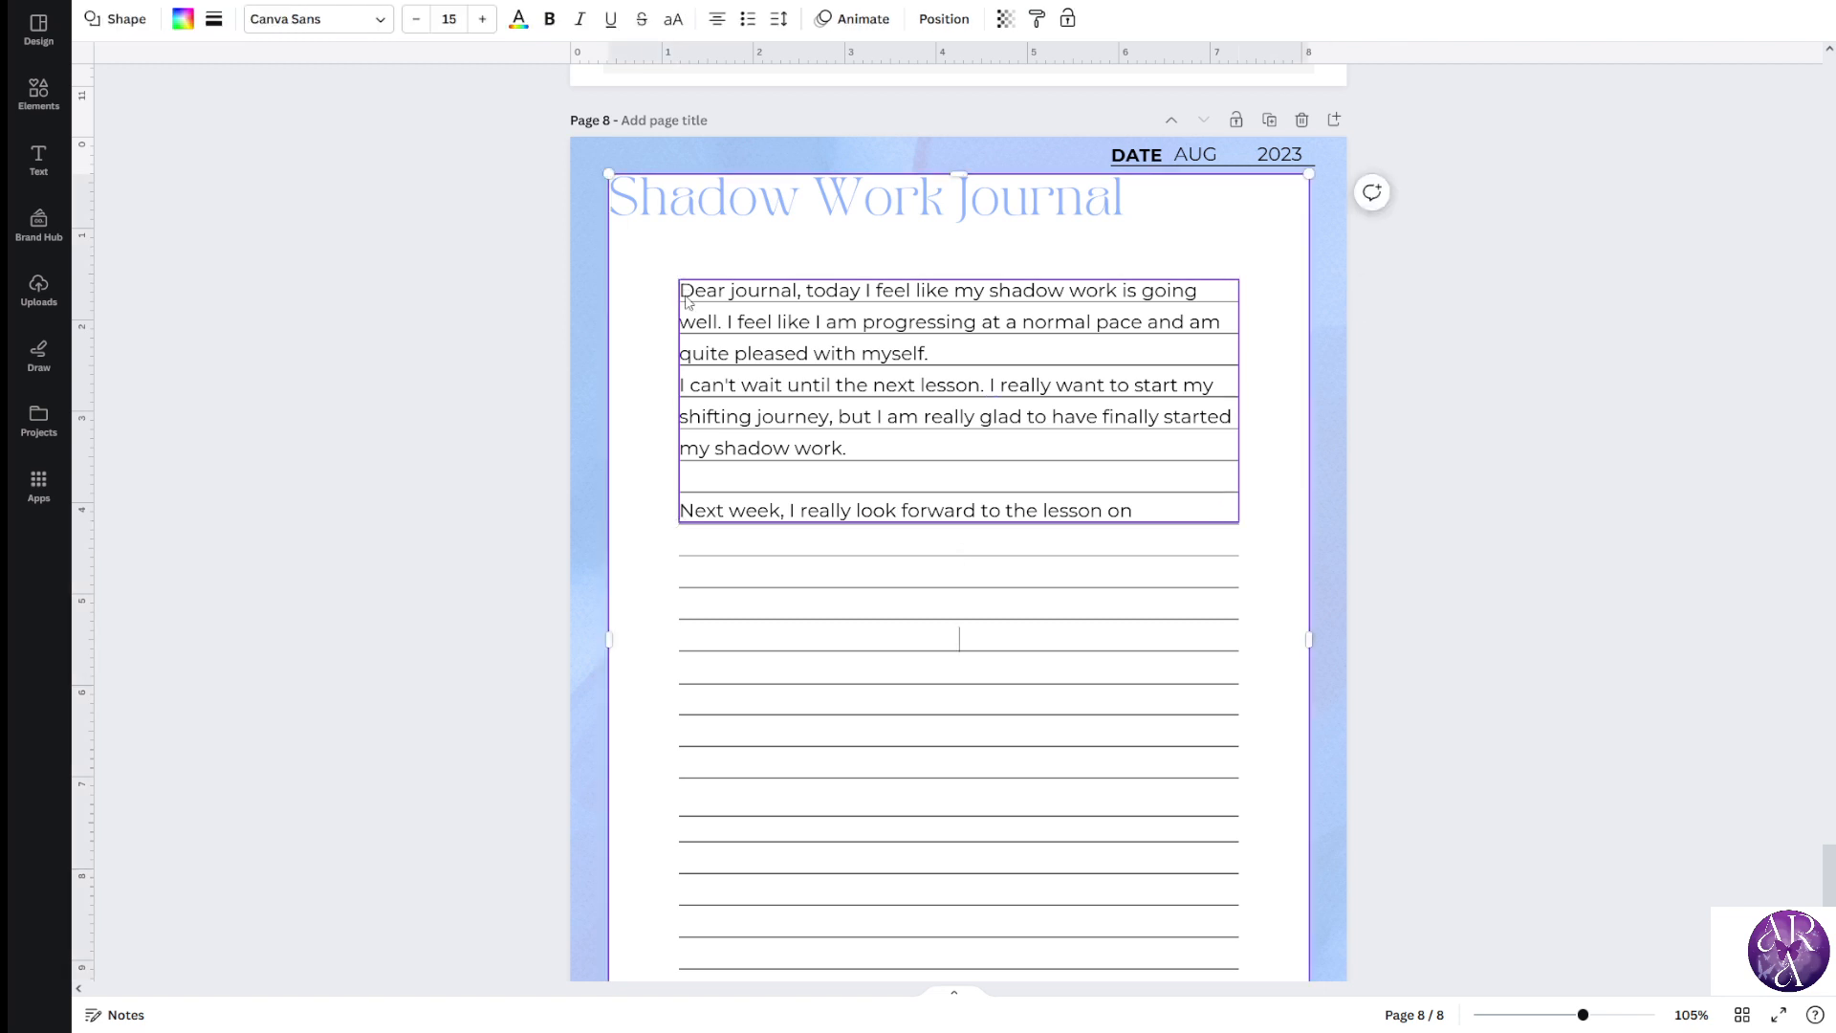
{"action": "left_click", "coordinate": [688, 300]}
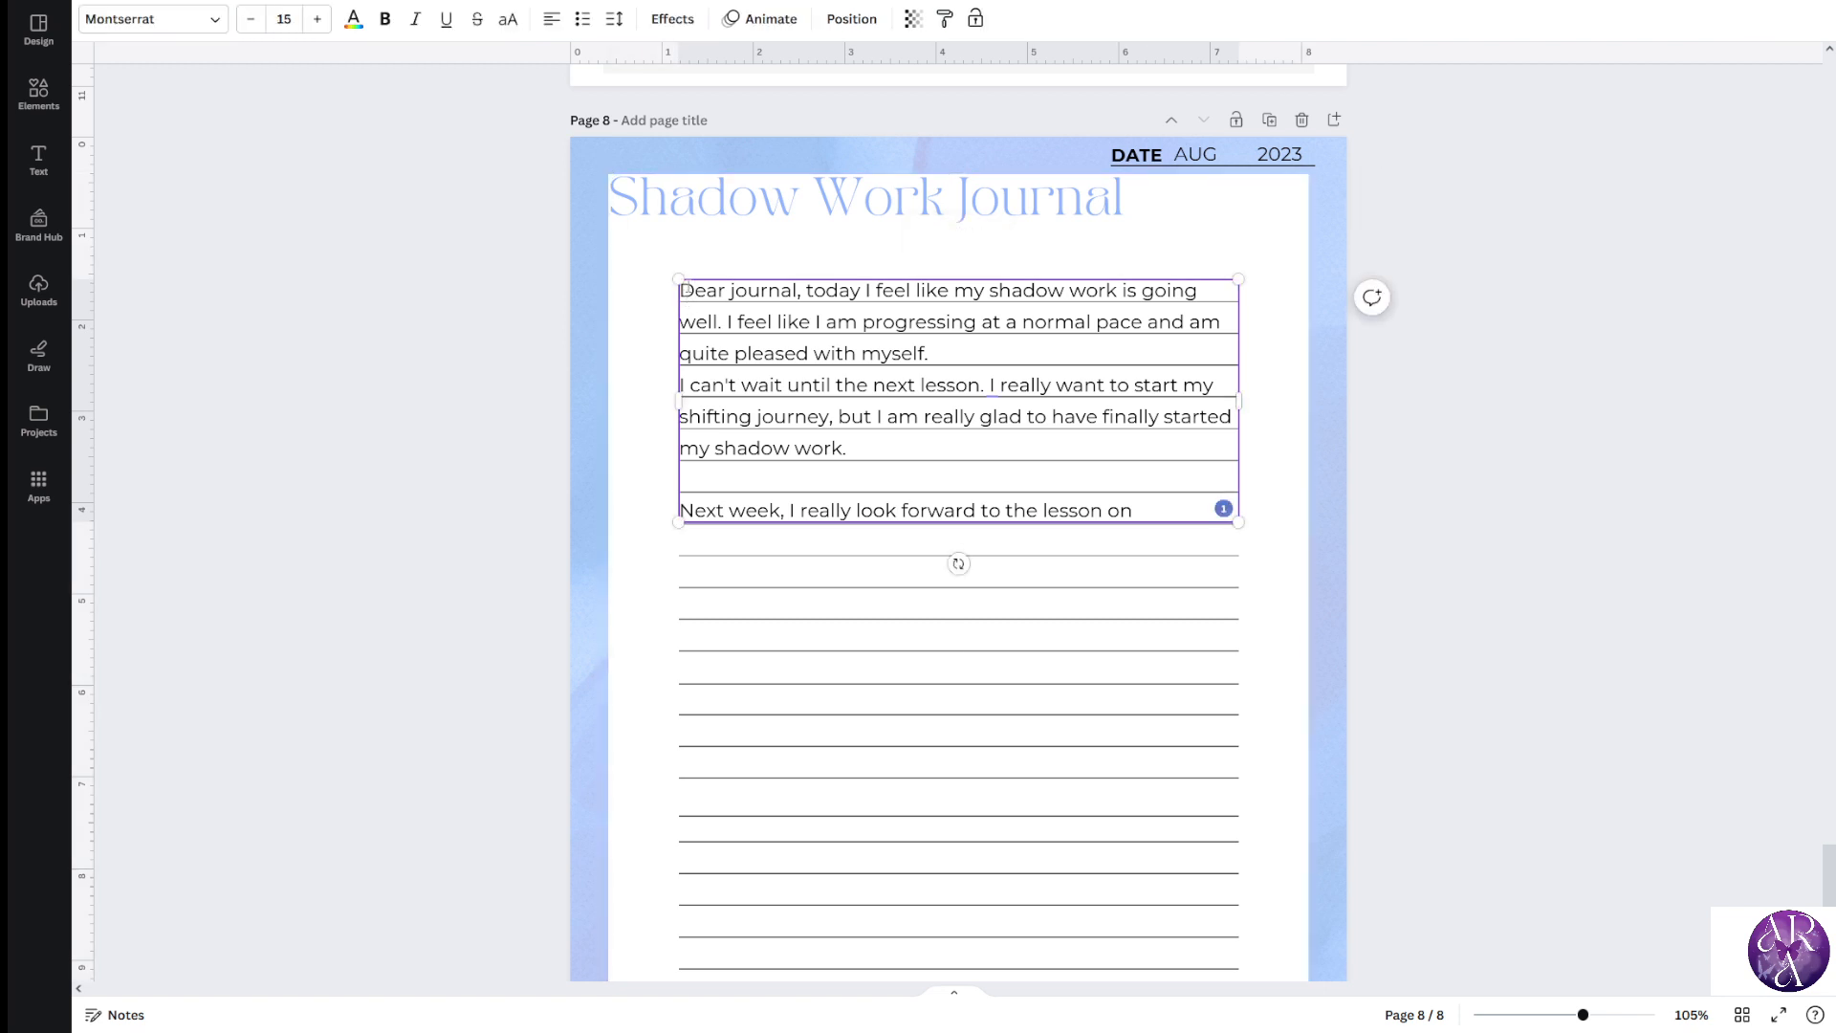
{"action": "left_click", "coordinate": [687, 293]}
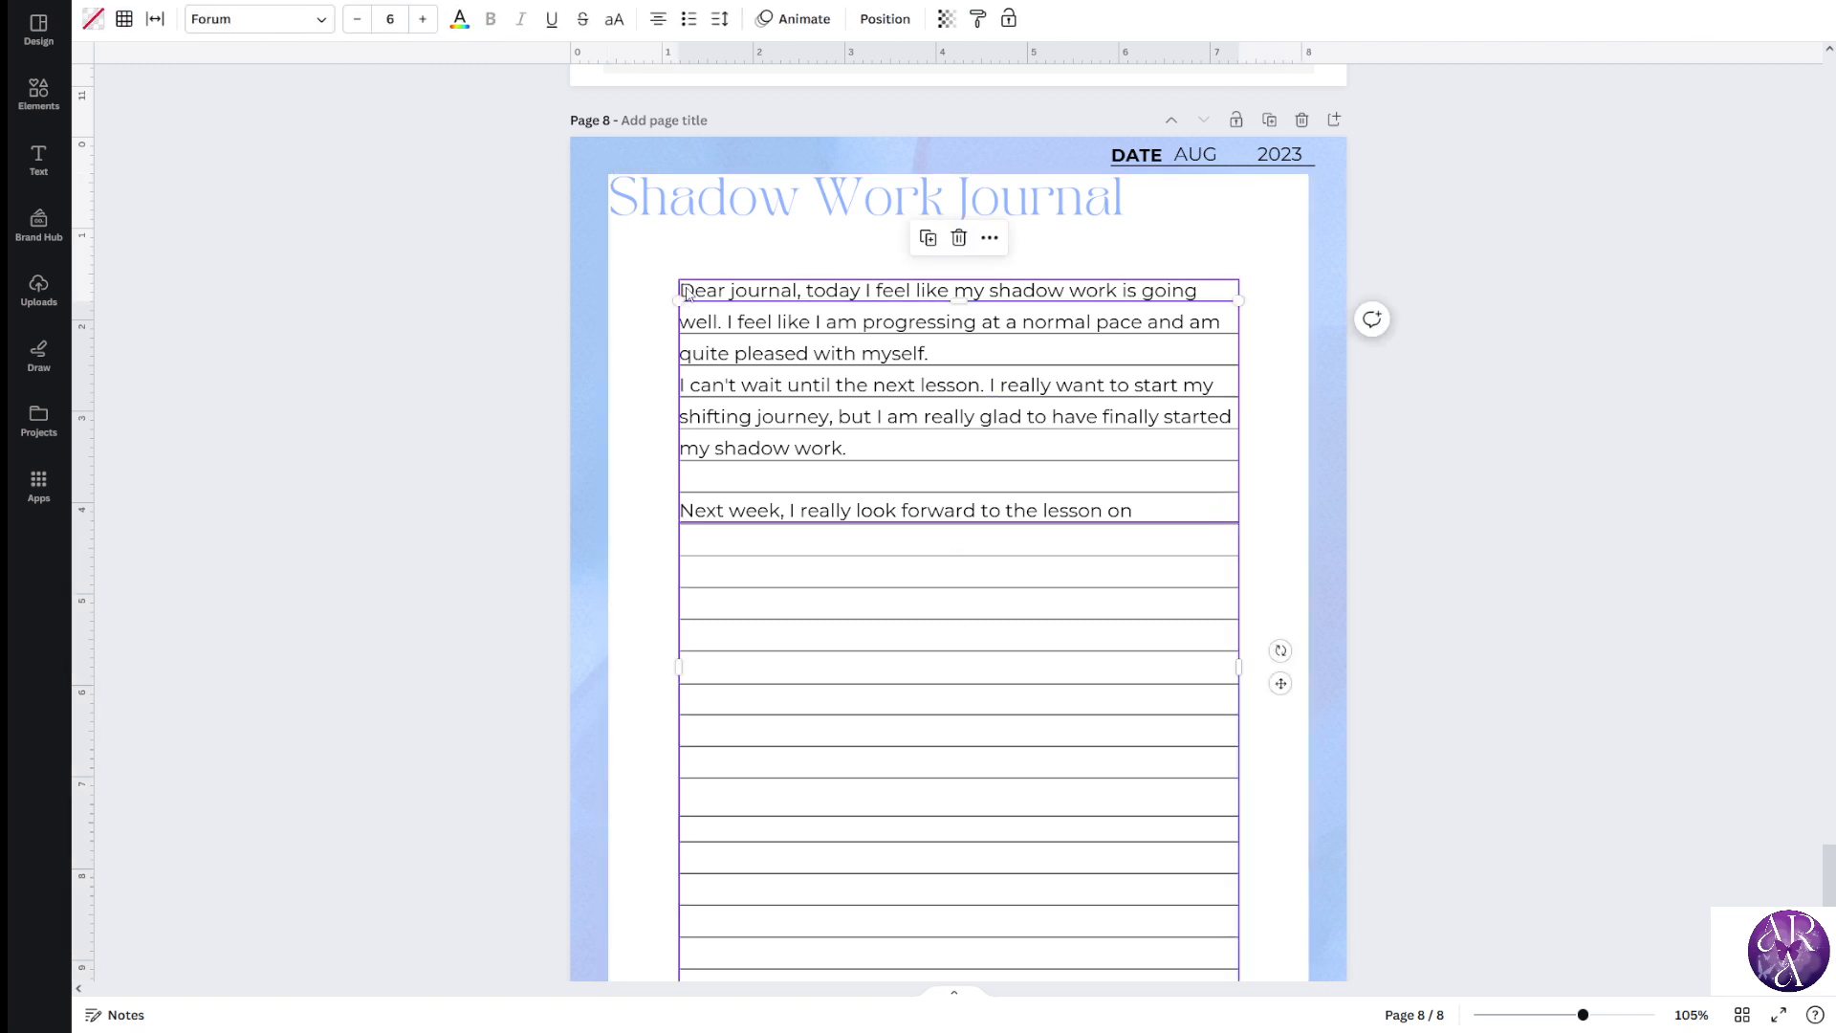
{"action": "left_click", "coordinate": [688, 292]}
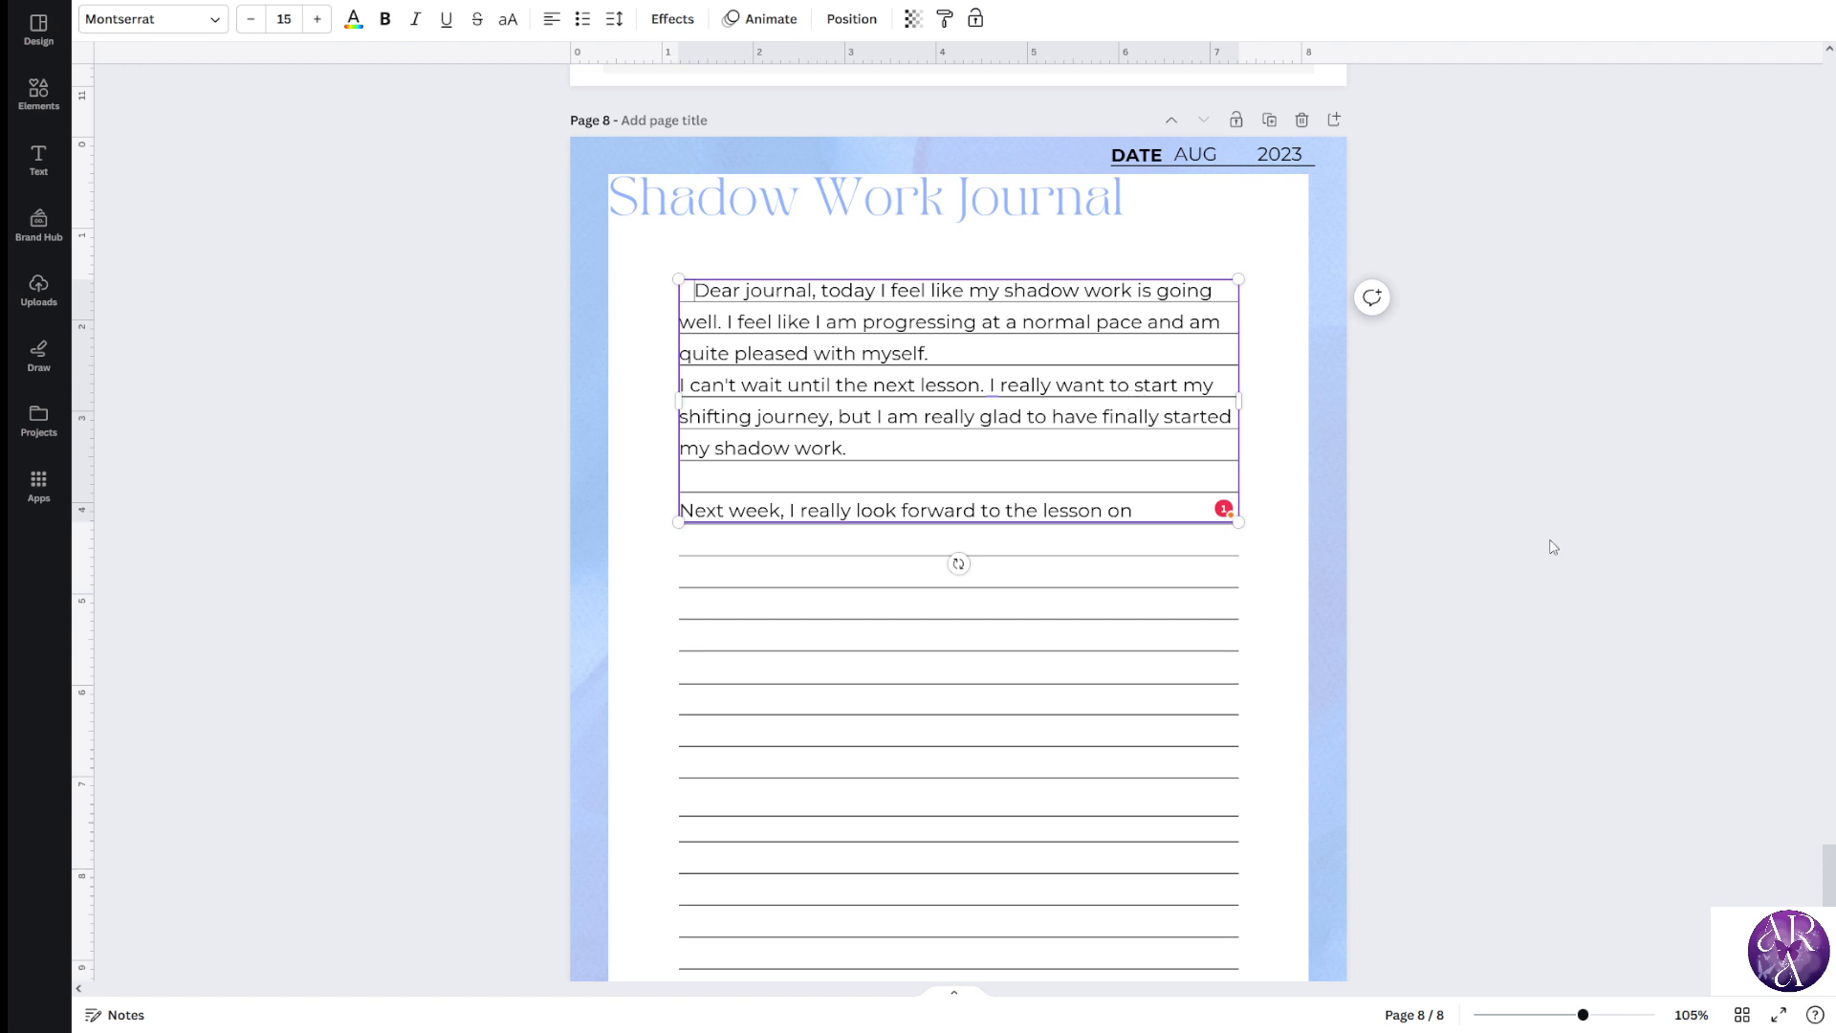
{"action": "left_click", "coordinate": [1642, 570]}
Try a slightly larger line spacing on the paragraph starting "I can't wait until the next lesson"
{"action": "left_click", "coordinate": [1006, 451]}
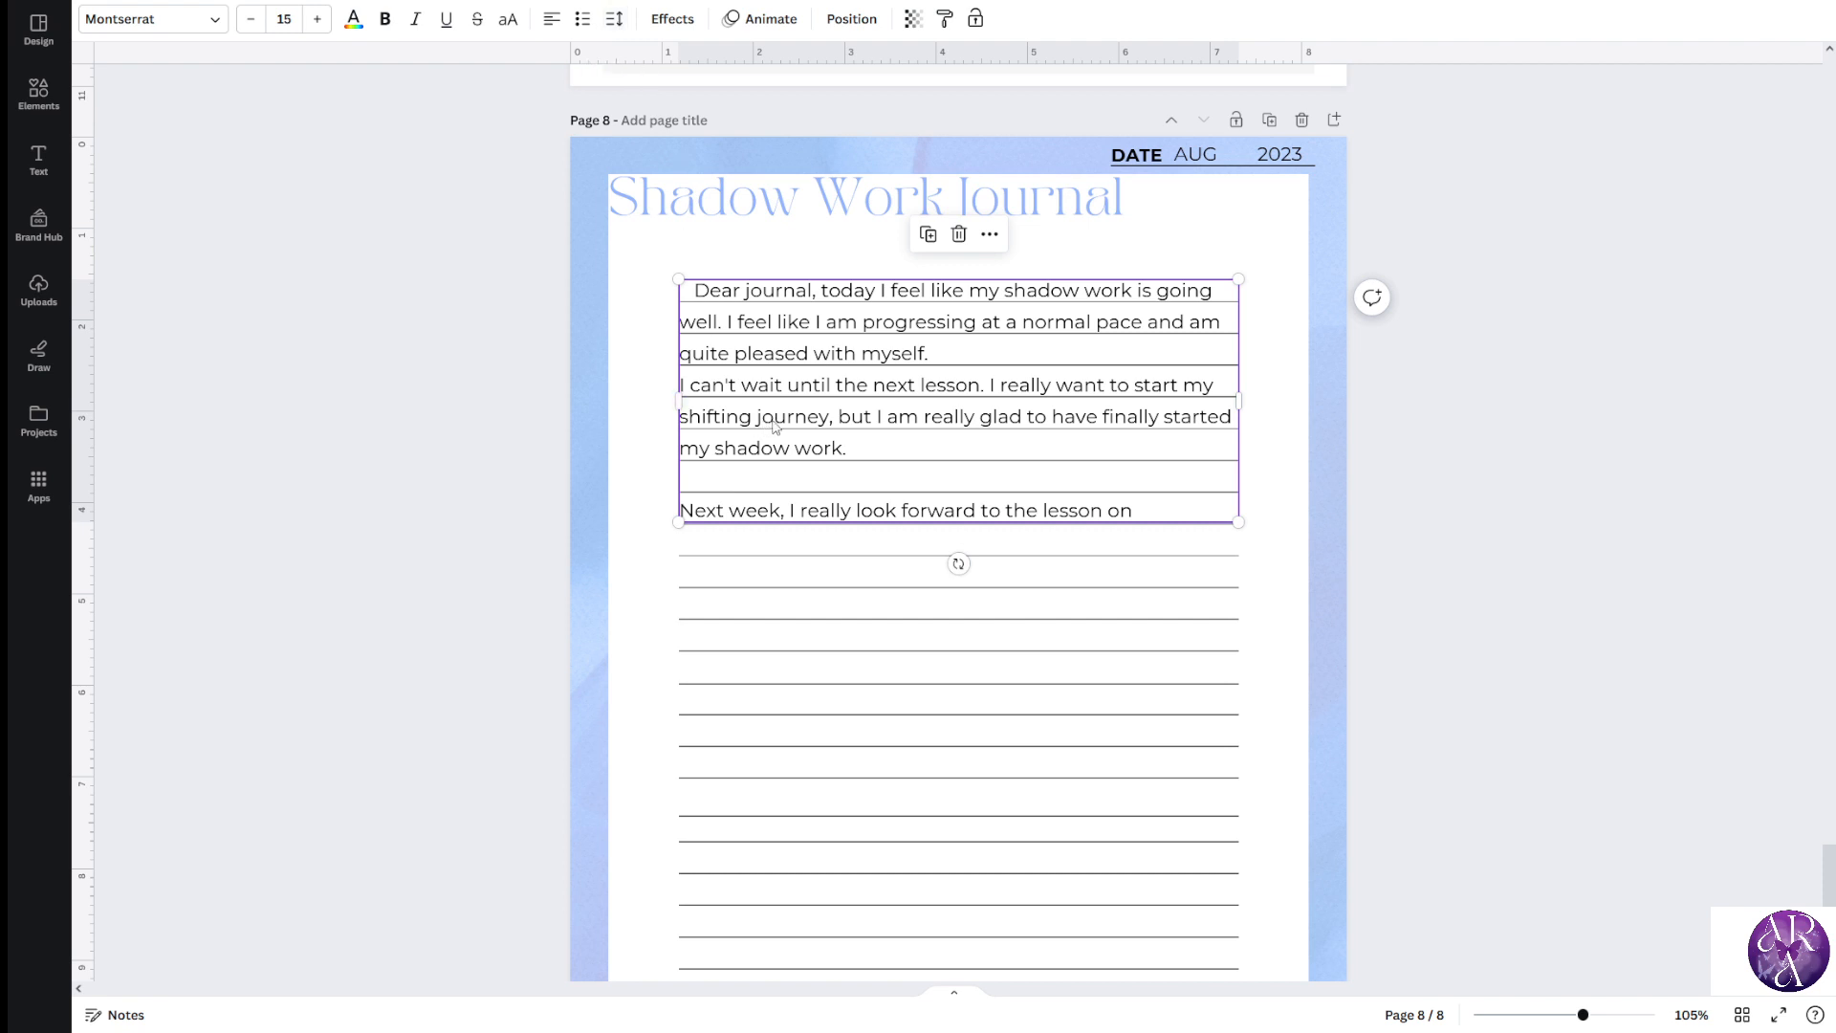
{"action": "scroll", "coordinate": [775, 425], "scroll_direction": "up", "scroll_amount": 3}
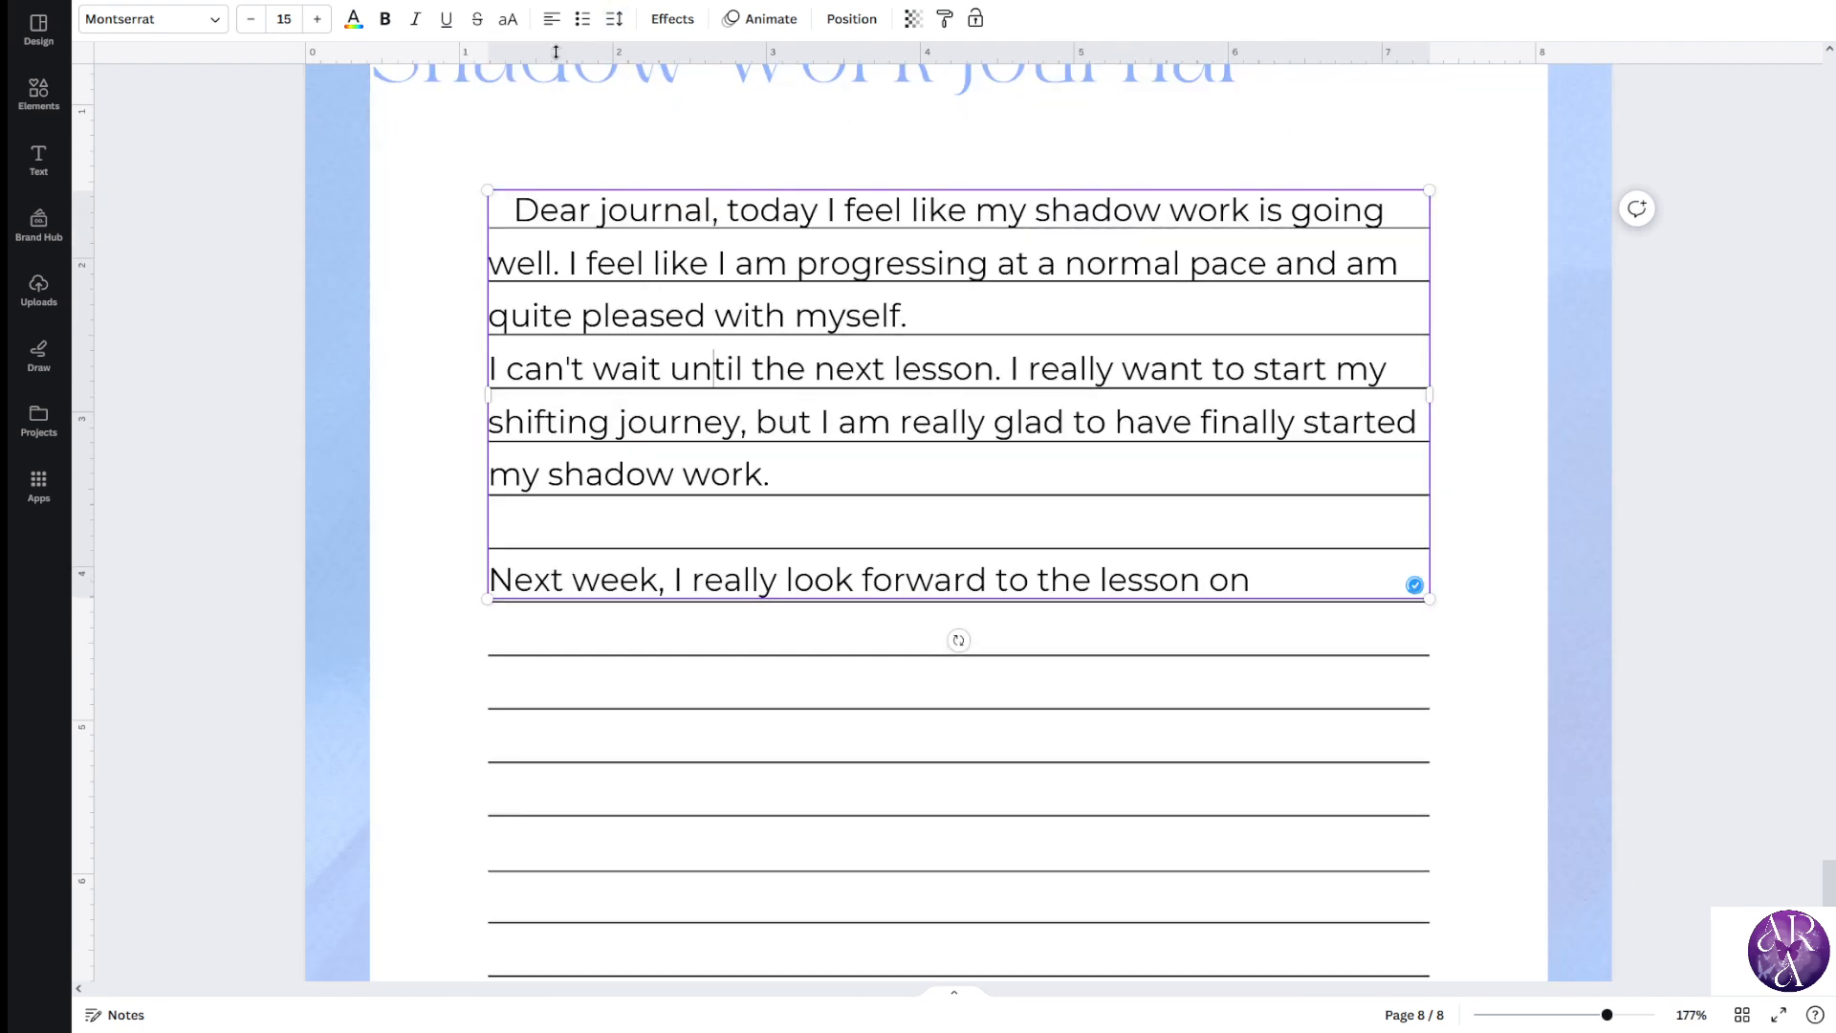
{"action": "left_click", "coordinate": [613, 19]}
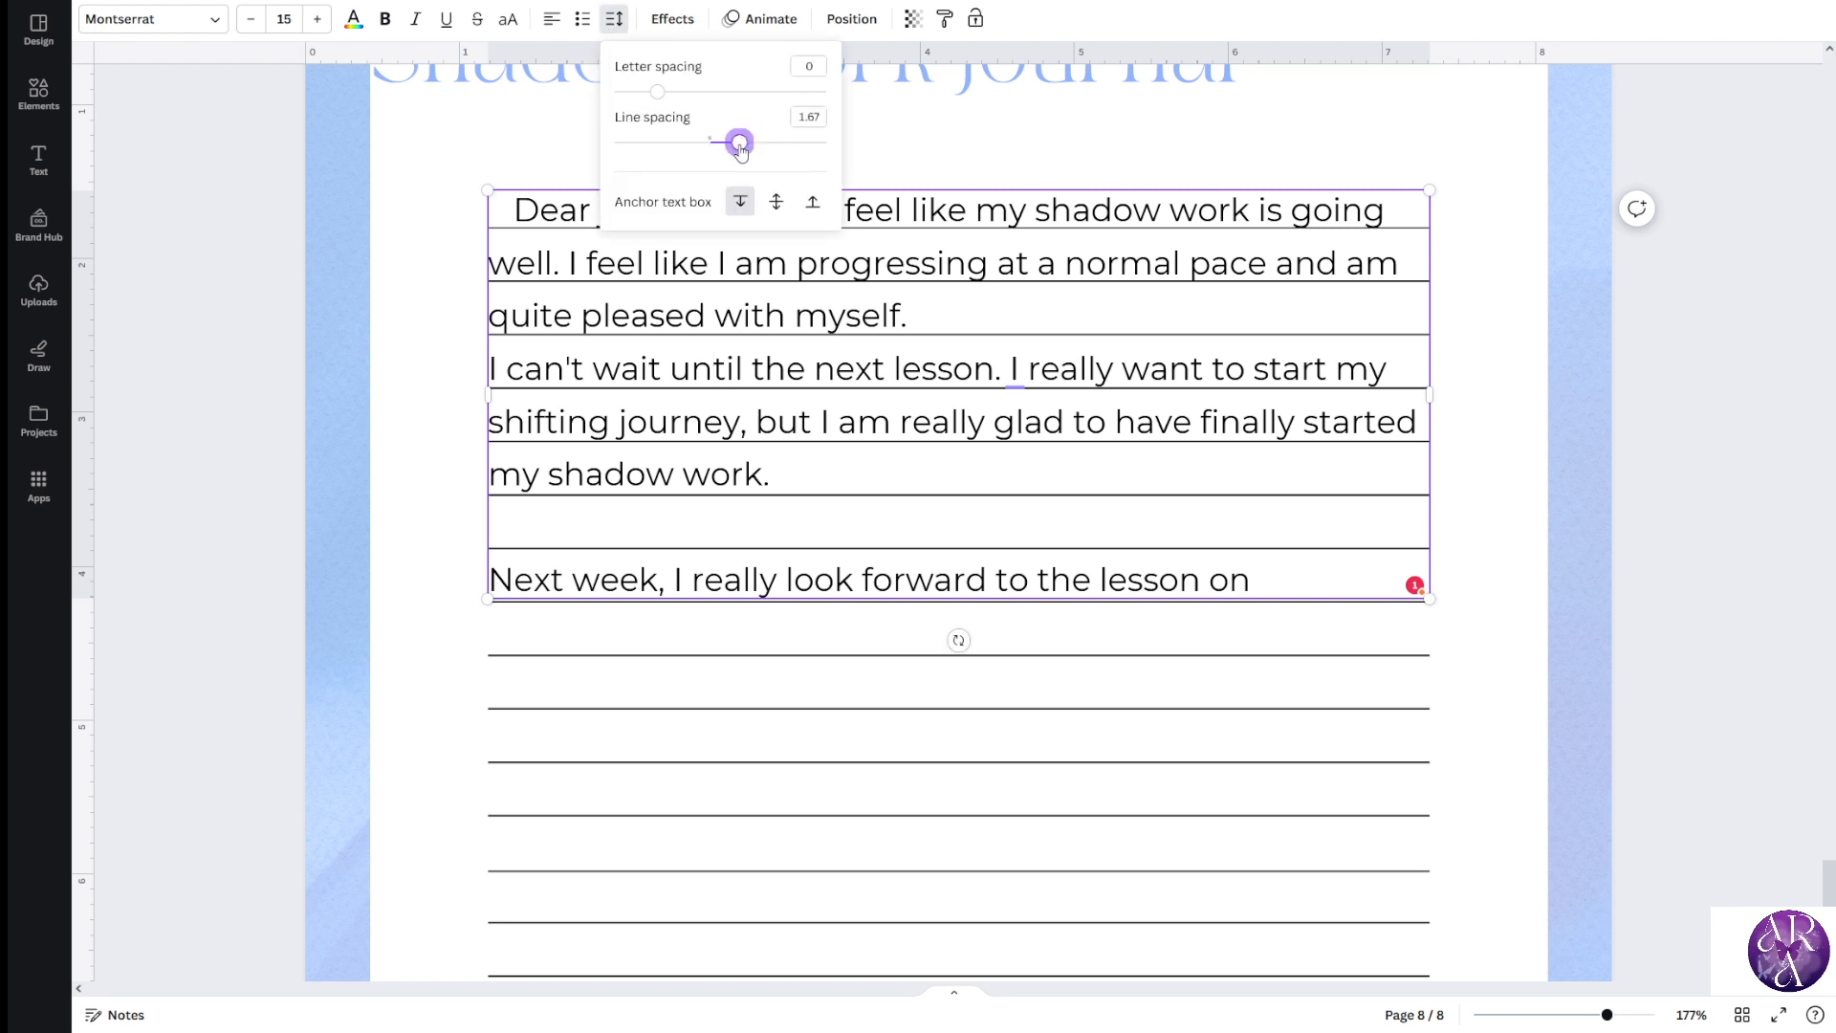
{"action": "left_click_drag", "start_coordinate": [753, 156], "coordinate": [755, 153]}
{"action": "left_click", "coordinate": [358, 406]}
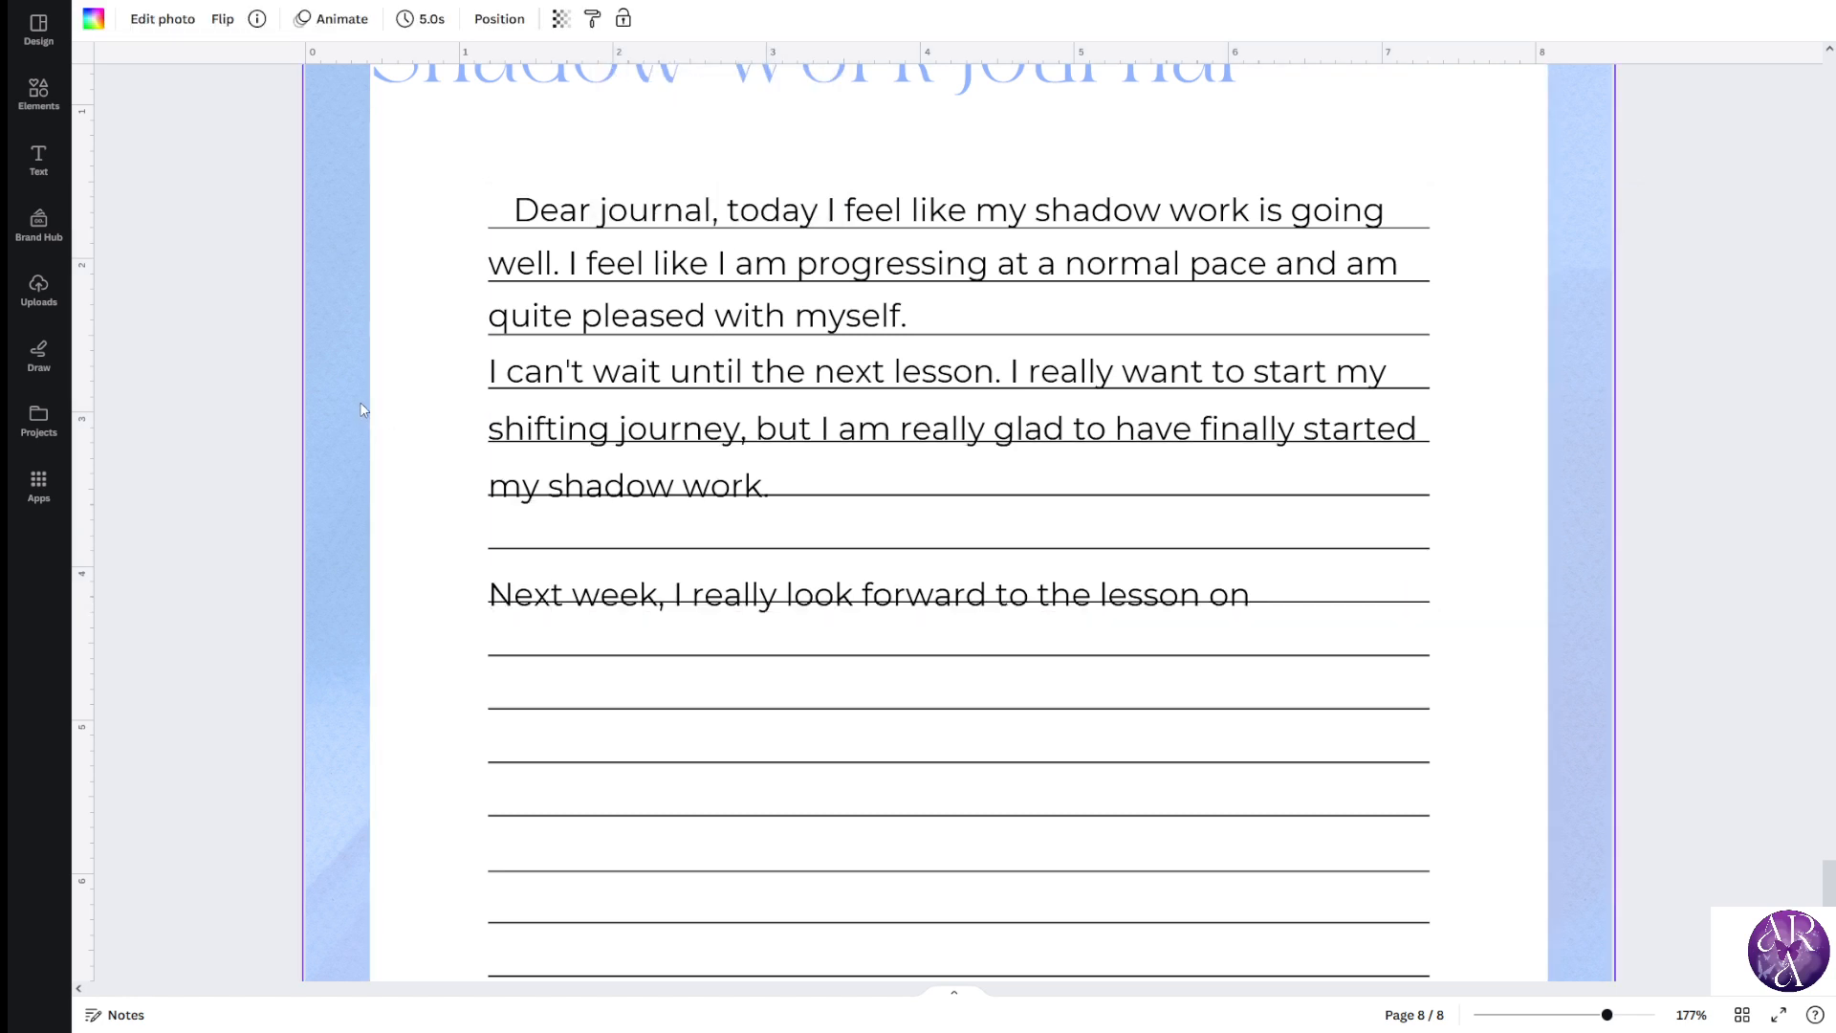
Undo the line spacing change on the "I can't wait" paragraph and deselect the text box
{"action": "left_click", "coordinate": [595, 429]}
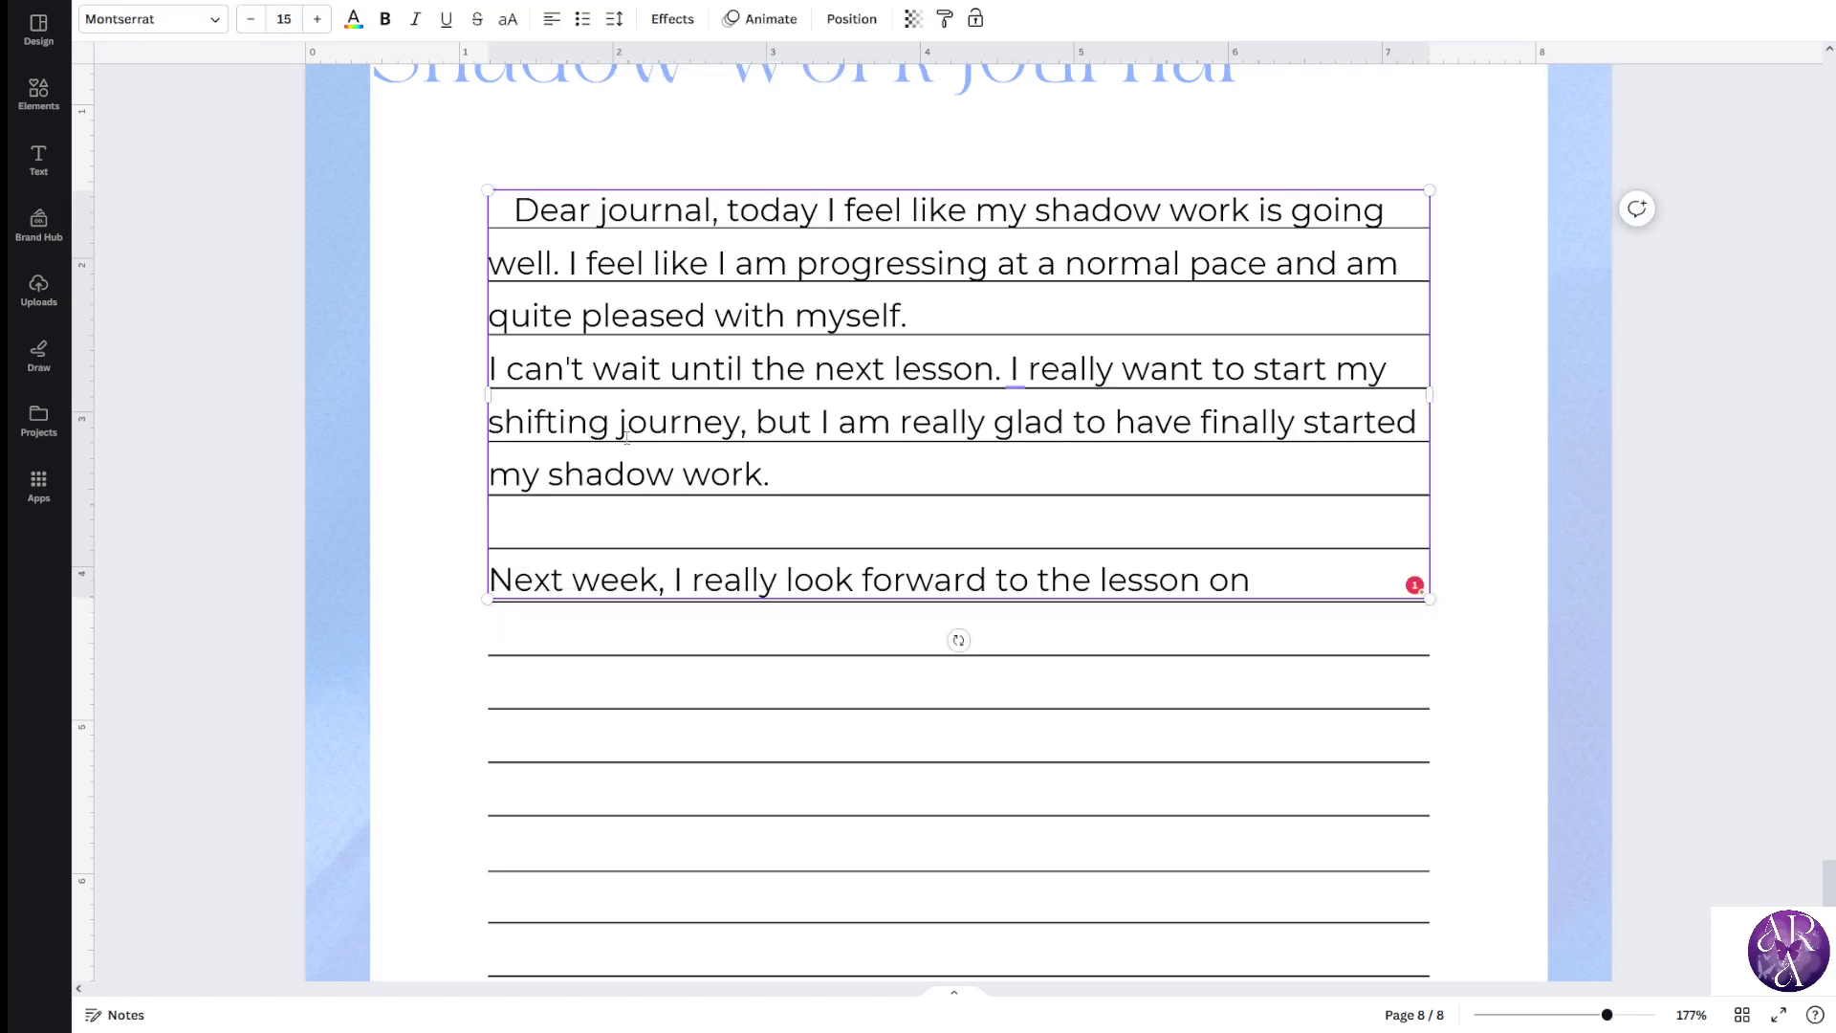
{"action": "key", "text": "ctrl+a"}
{"action": "left_click", "coordinate": [358, 420]}
{"action": "left_click", "coordinate": [712, 405]}
{"action": "left_click", "coordinate": [708, 405]}
{"action": "key", "text": "ctrl+a"}
{"action": "left_click", "coordinate": [262, 443]}
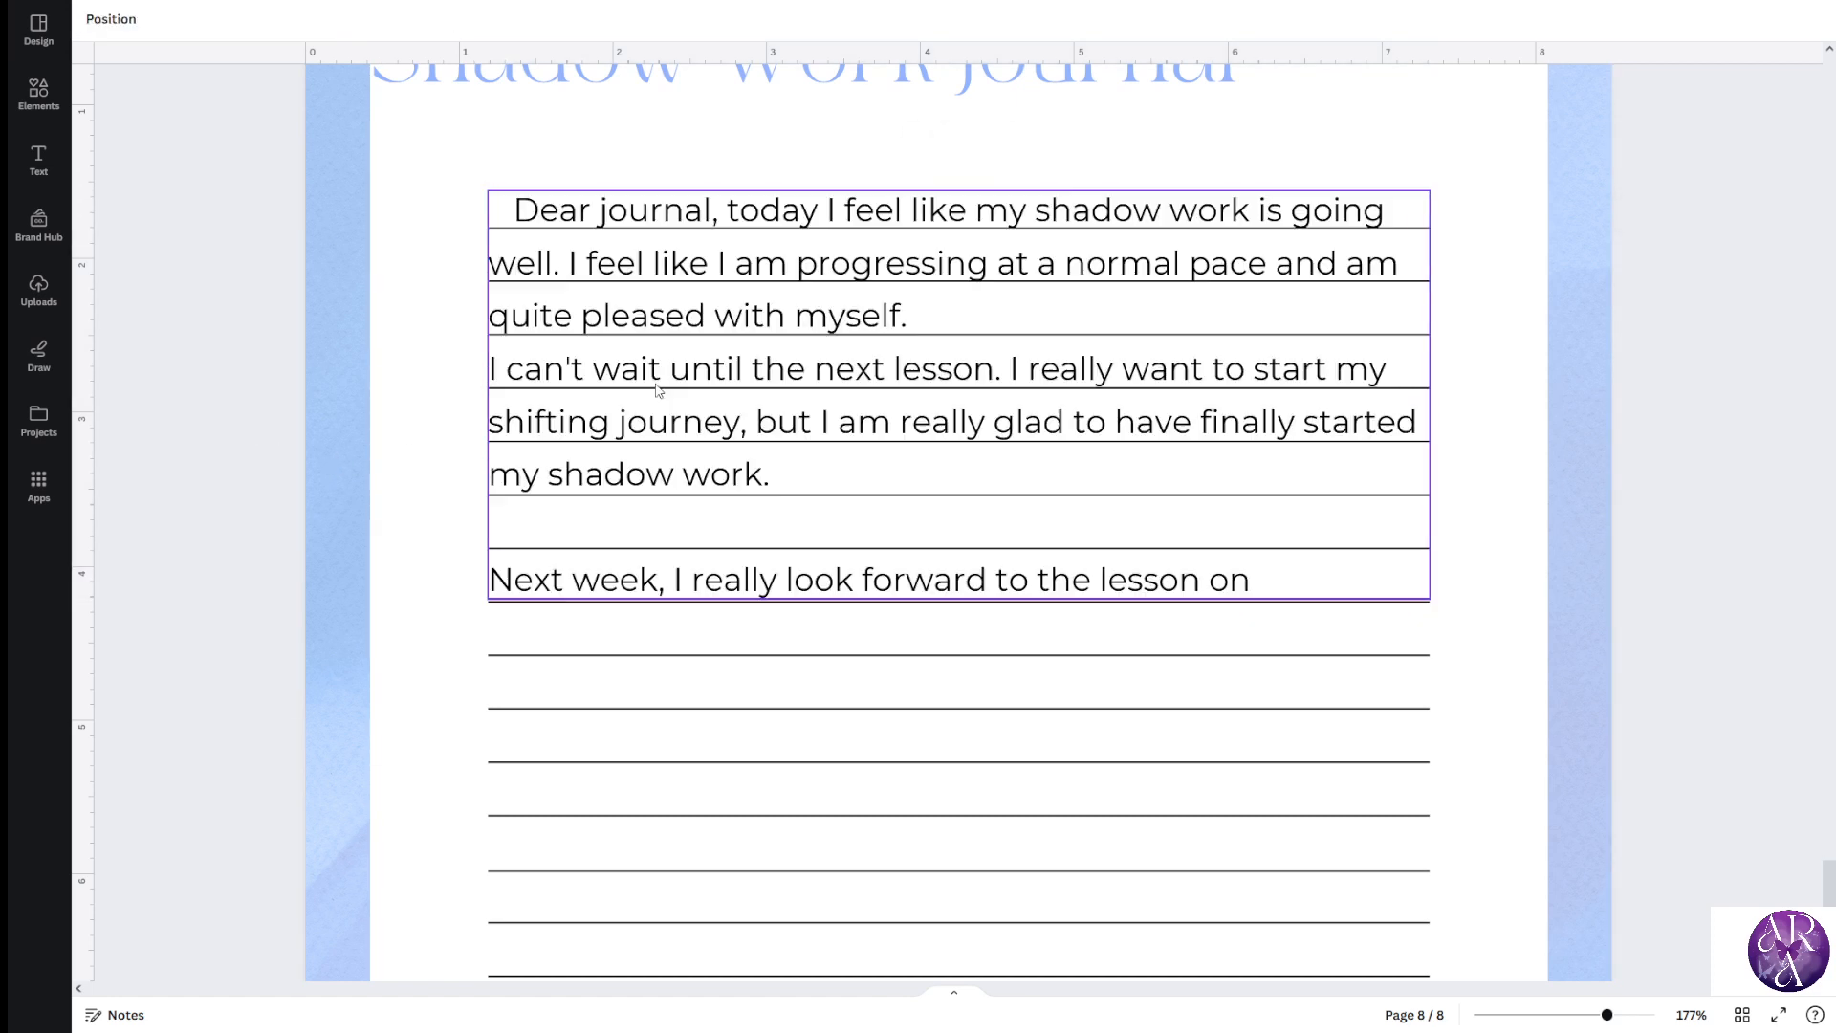
Set the line spacing of the entire journal entry to 1.71 and deselect the text box
{"action": "double_click", "coordinate": [658, 385]}
{"action": "key", "text": "ctrl+a"}
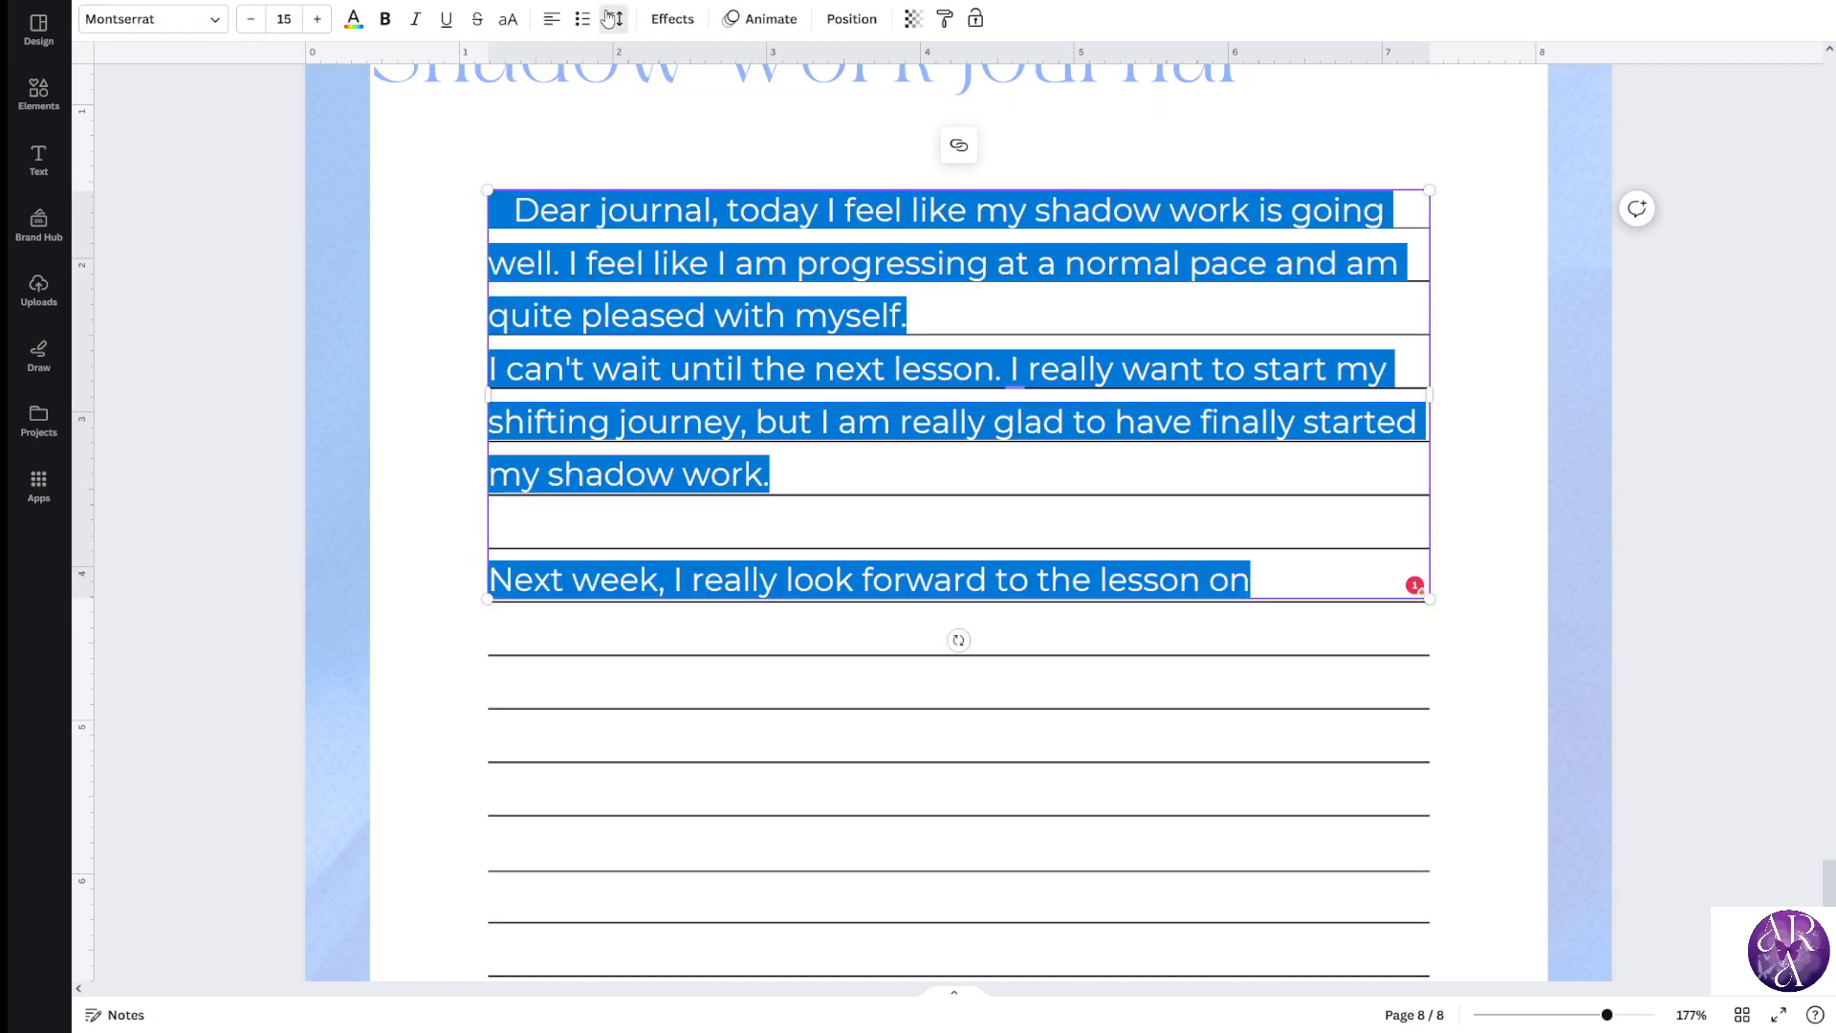
{"action": "left_click", "coordinate": [614, 18]}
{"action": "left_click_drag", "start_coordinate": [721, 144], "coordinate": [747, 146]}
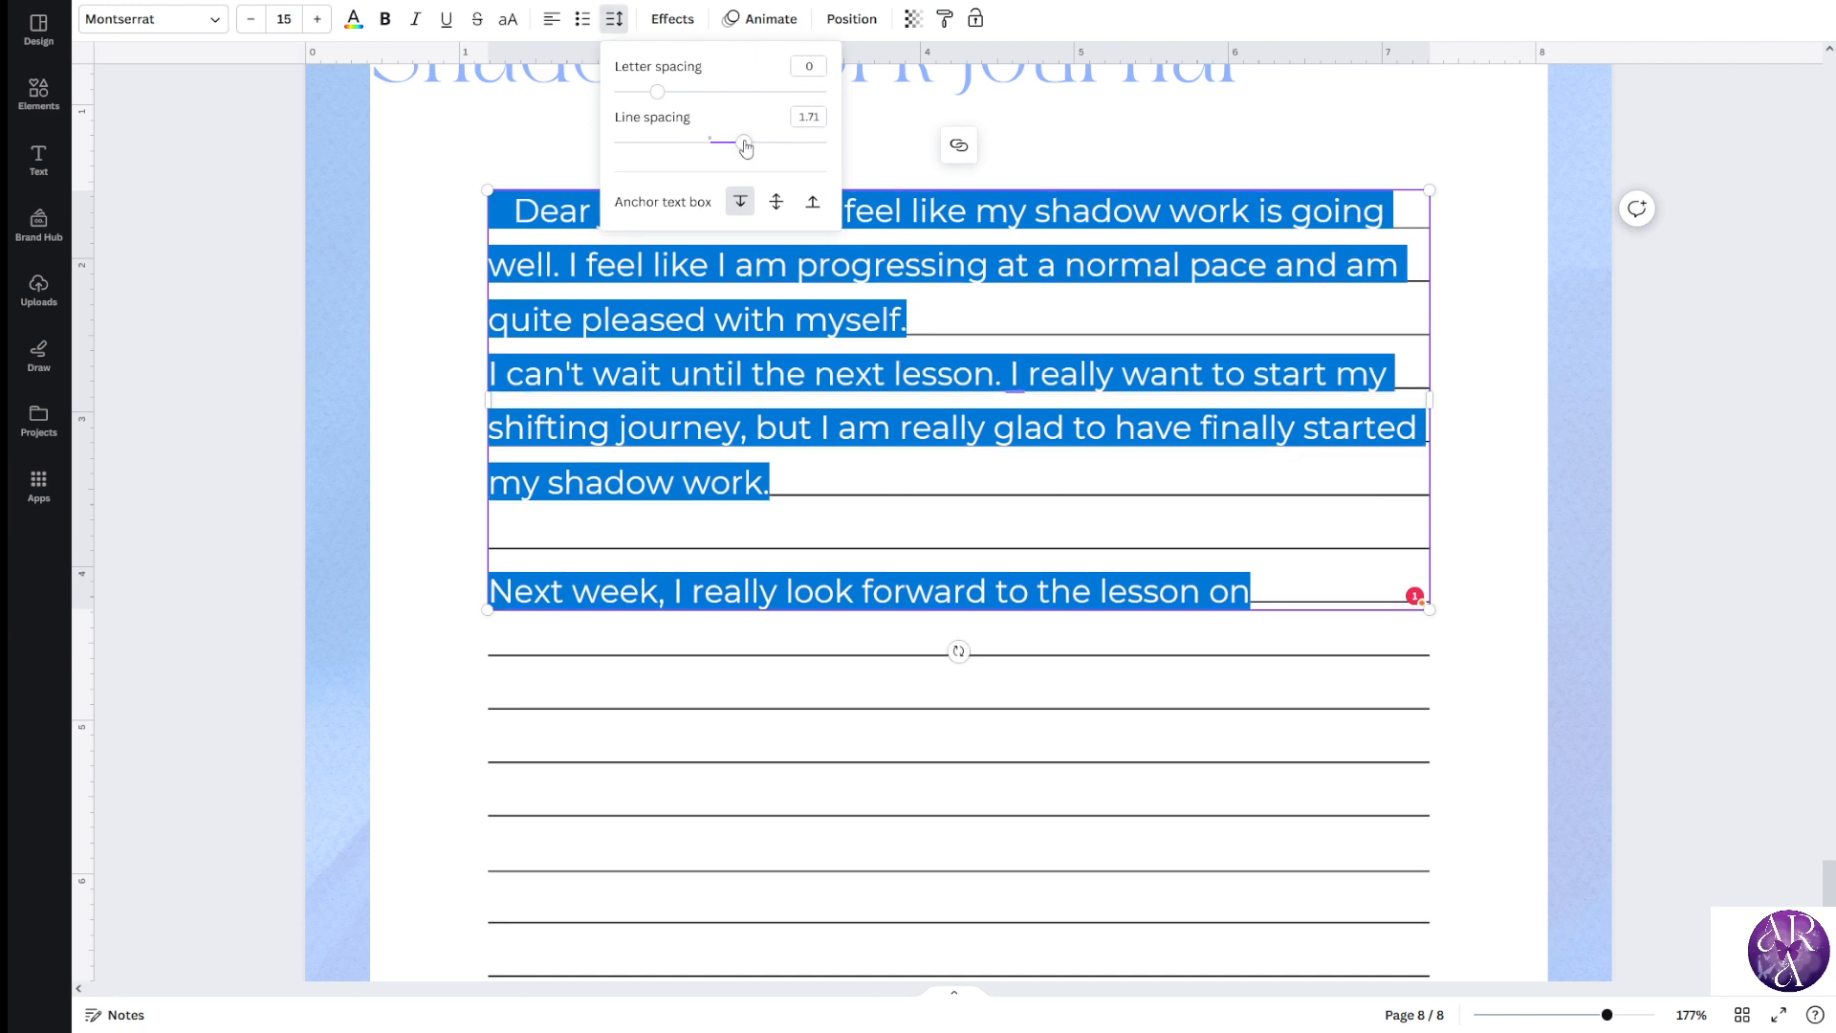
{"action": "left_click", "coordinate": [255, 317]}
{"action": "left_click", "coordinate": [258, 319]}
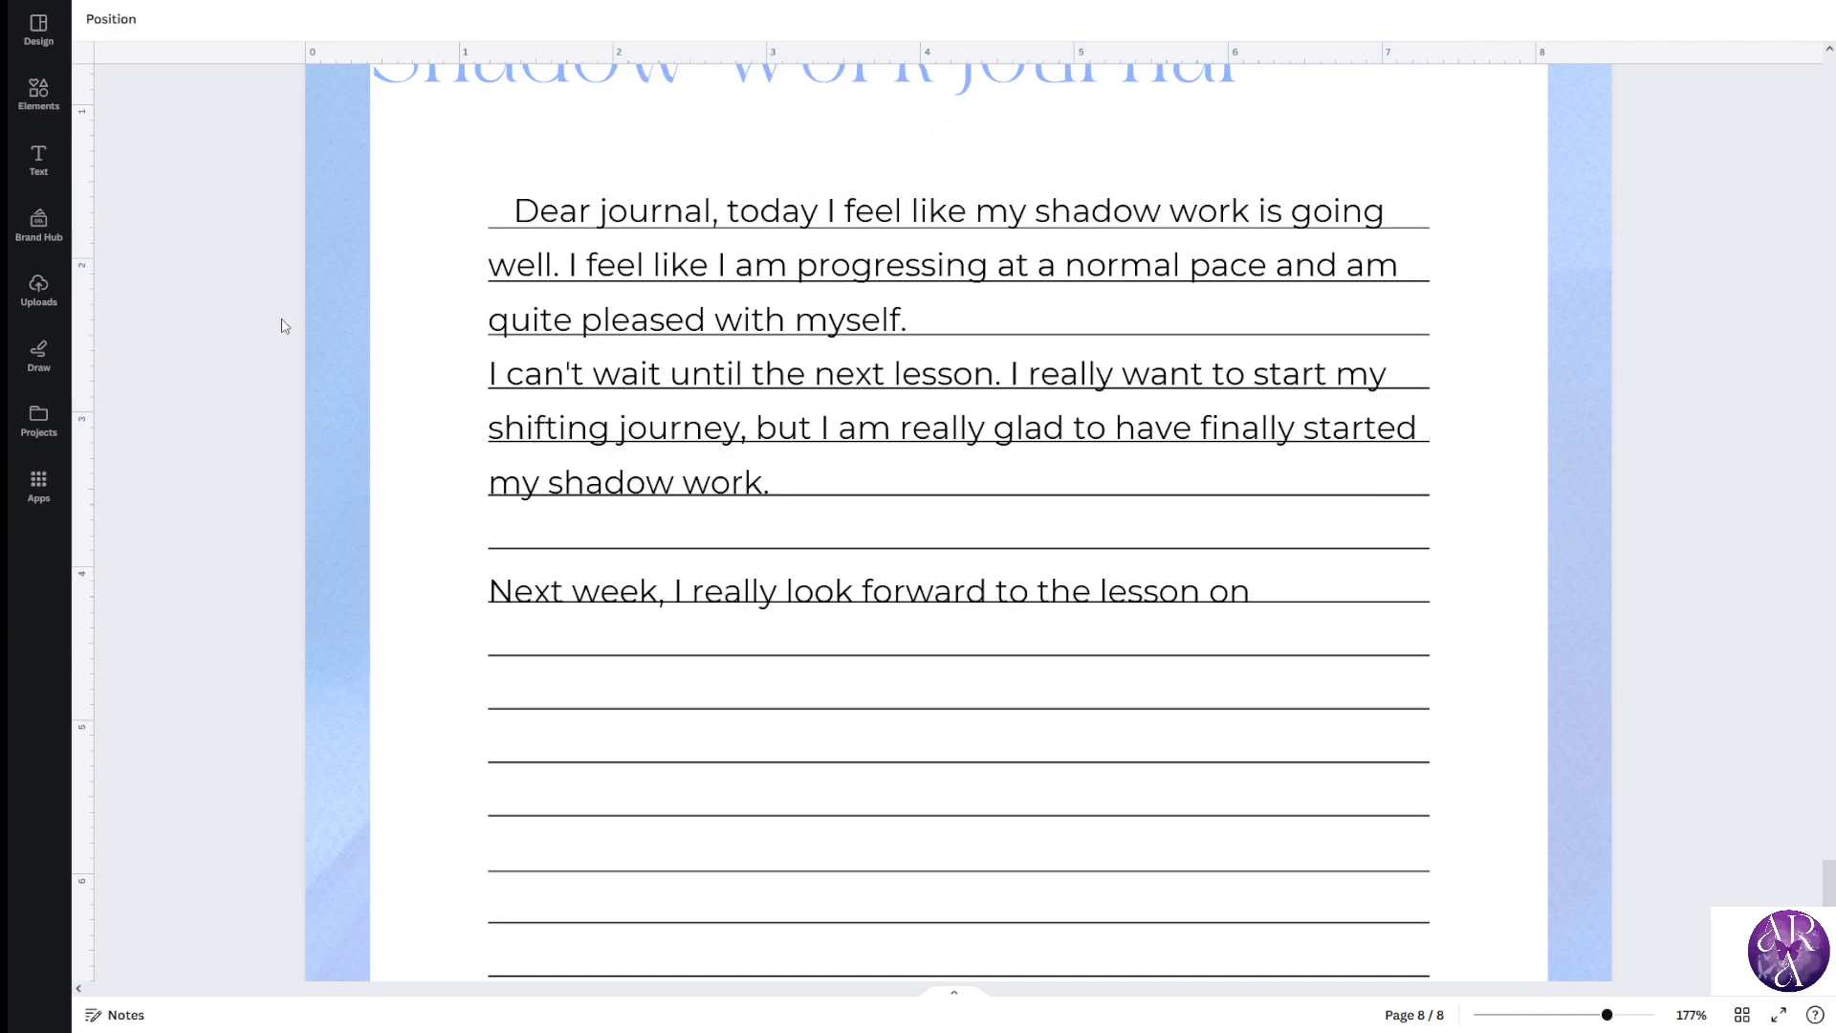
Nudge the journal text box up slightly so its text sits on the ruled lines
{"action": "left_click_drag", "start_coordinate": [597, 369], "coordinate": [591, 364]}
{"action": "left_click", "coordinate": [262, 389]}
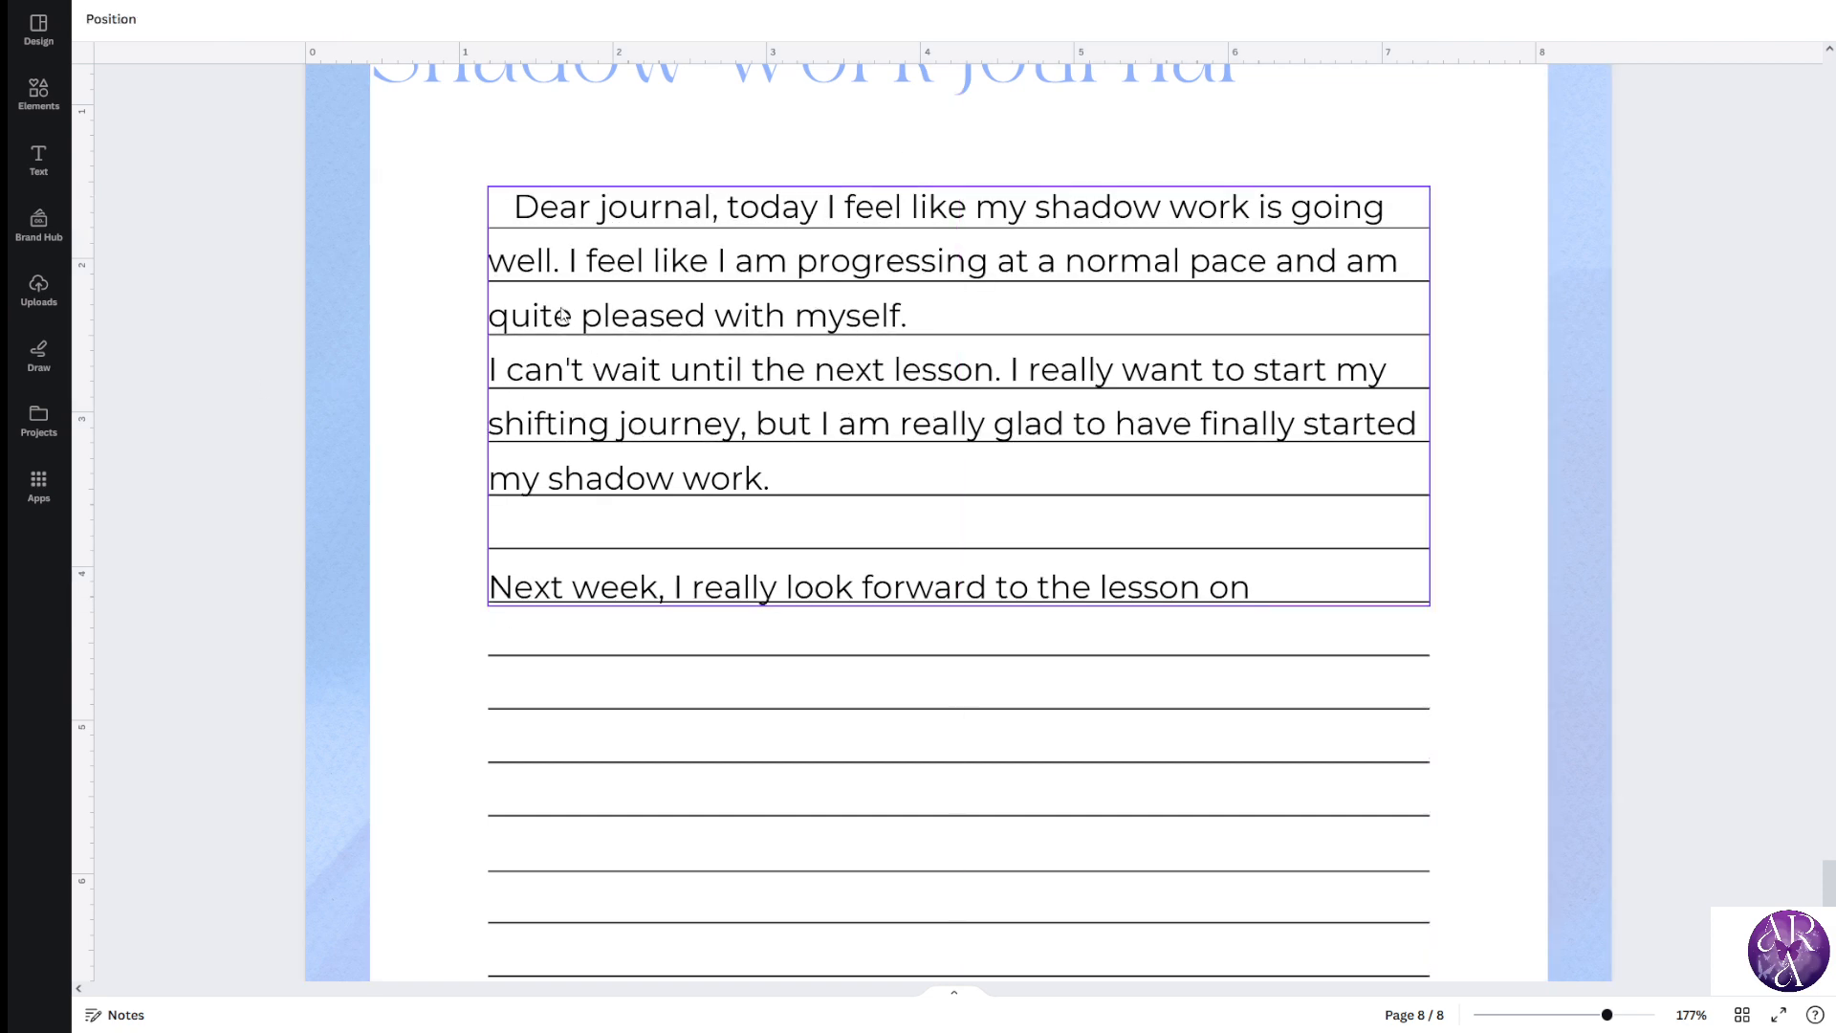
Review how the Shadow Work Journal page compares with the preceding planner pages
{"action": "scroll", "coordinate": [562, 316], "scroll_direction": "down", "scroll_amount": 5}
{"action": "scroll", "coordinate": [698, 389], "scroll_direction": "up", "scroll_amount": 3}
{"action": "left_click", "coordinate": [695, 387]}
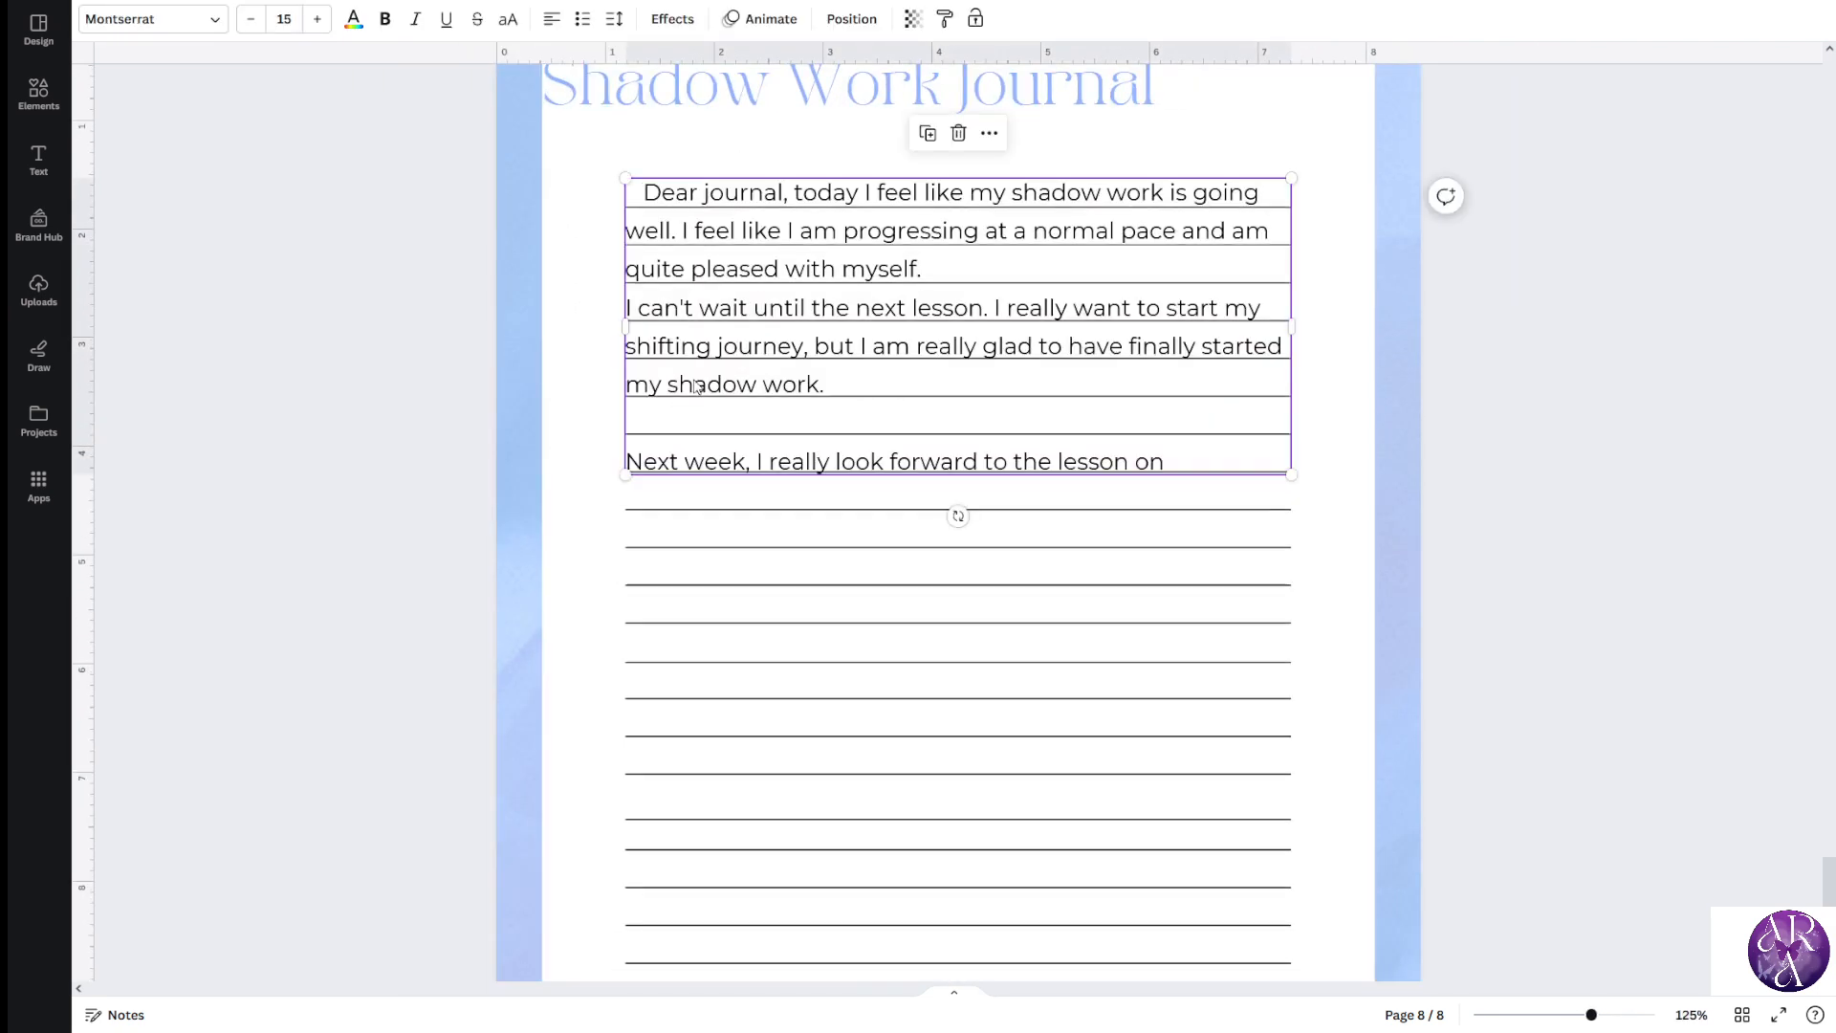
{"action": "scroll", "coordinate": [688, 387], "scroll_direction": "up", "scroll_amount": 10}
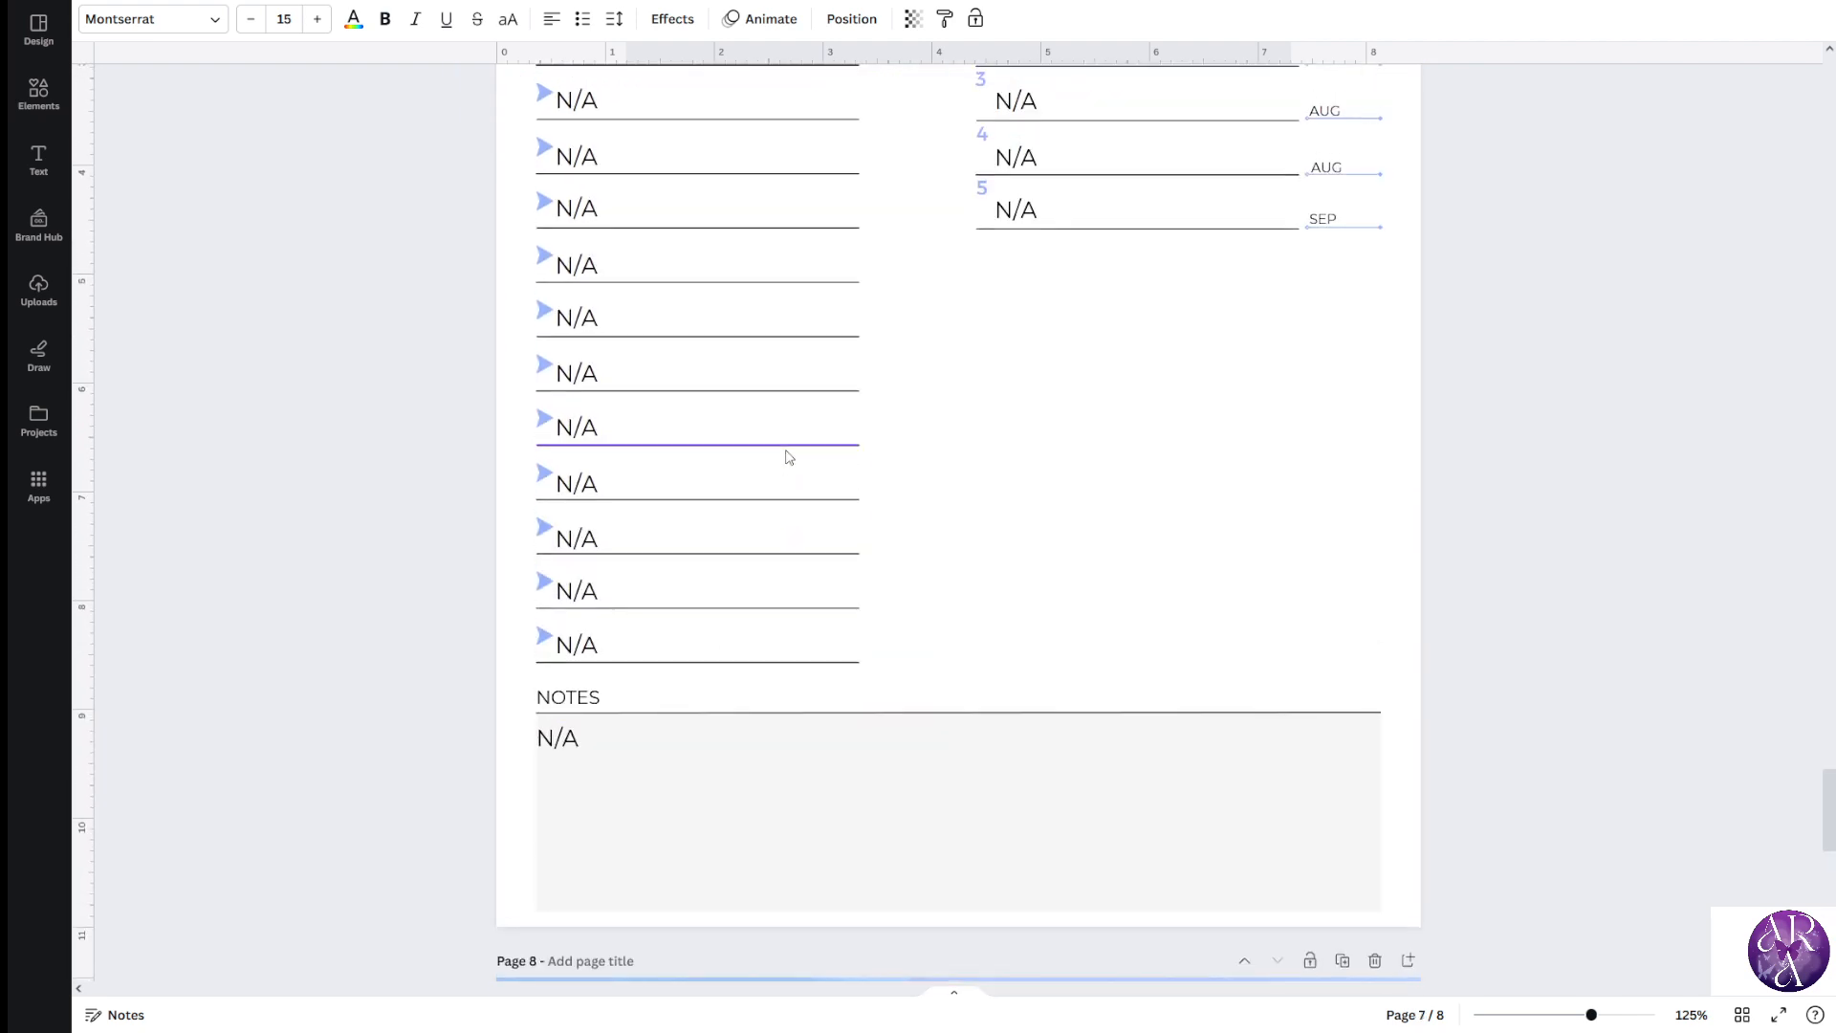
{"action": "scroll", "coordinate": [788, 457], "scroll_direction": "up", "scroll_amount": 15}
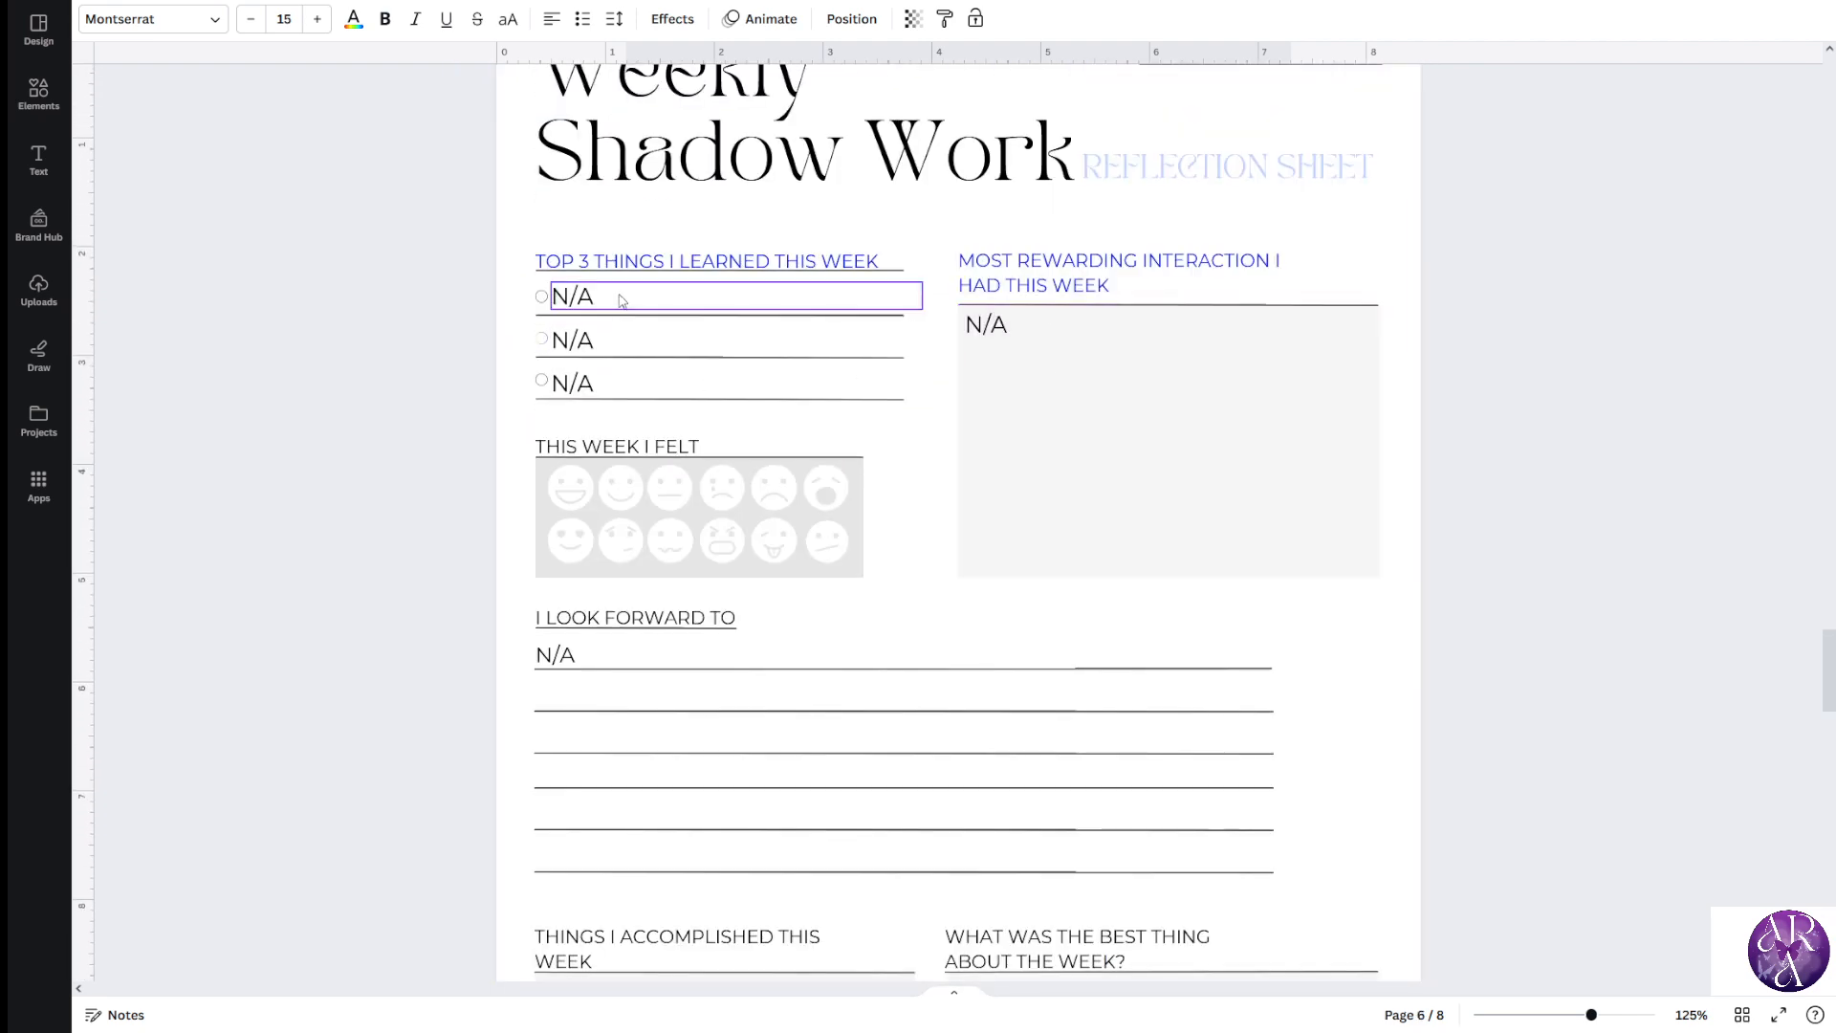
{"action": "scroll", "coordinate": [697, 599], "scroll_direction": "down", "scroll_amount": 15}
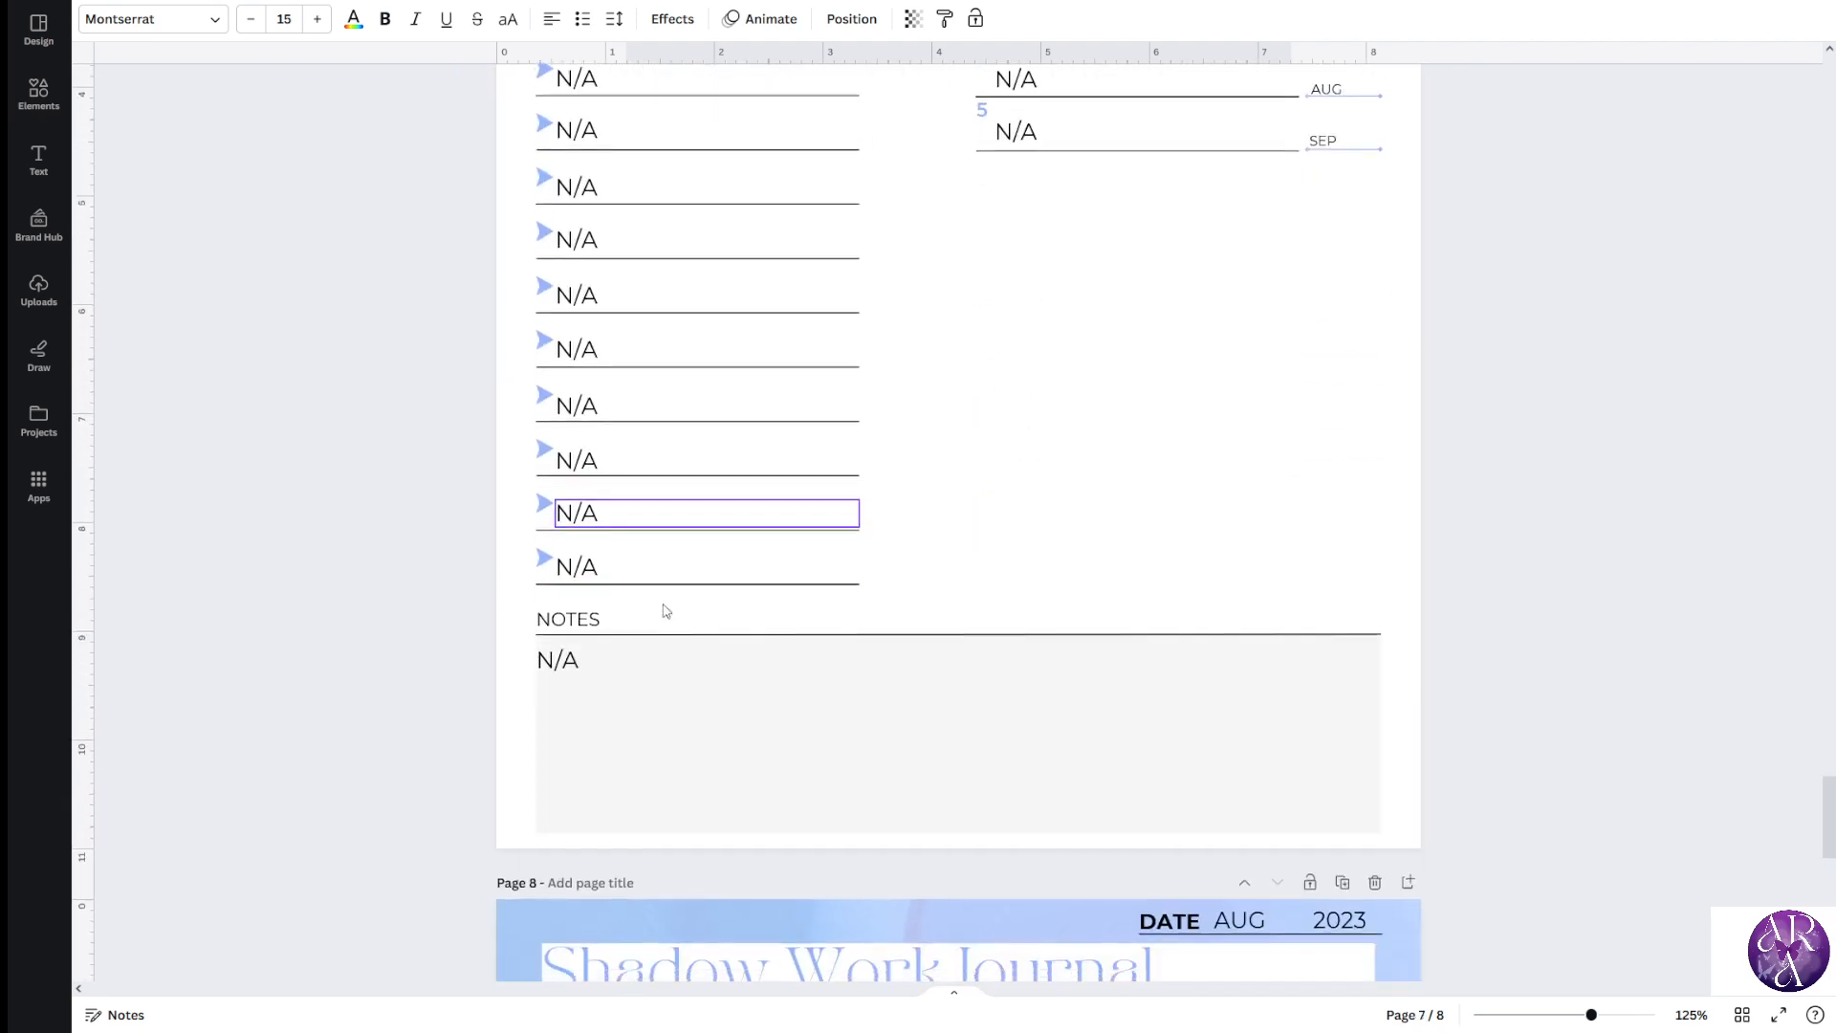
{"action": "scroll", "coordinate": [667, 610], "scroll_direction": "down", "scroll_amount": 12}
{"action": "scroll", "coordinate": [688, 587], "scroll_direction": "up", "scroll_amount": 5}
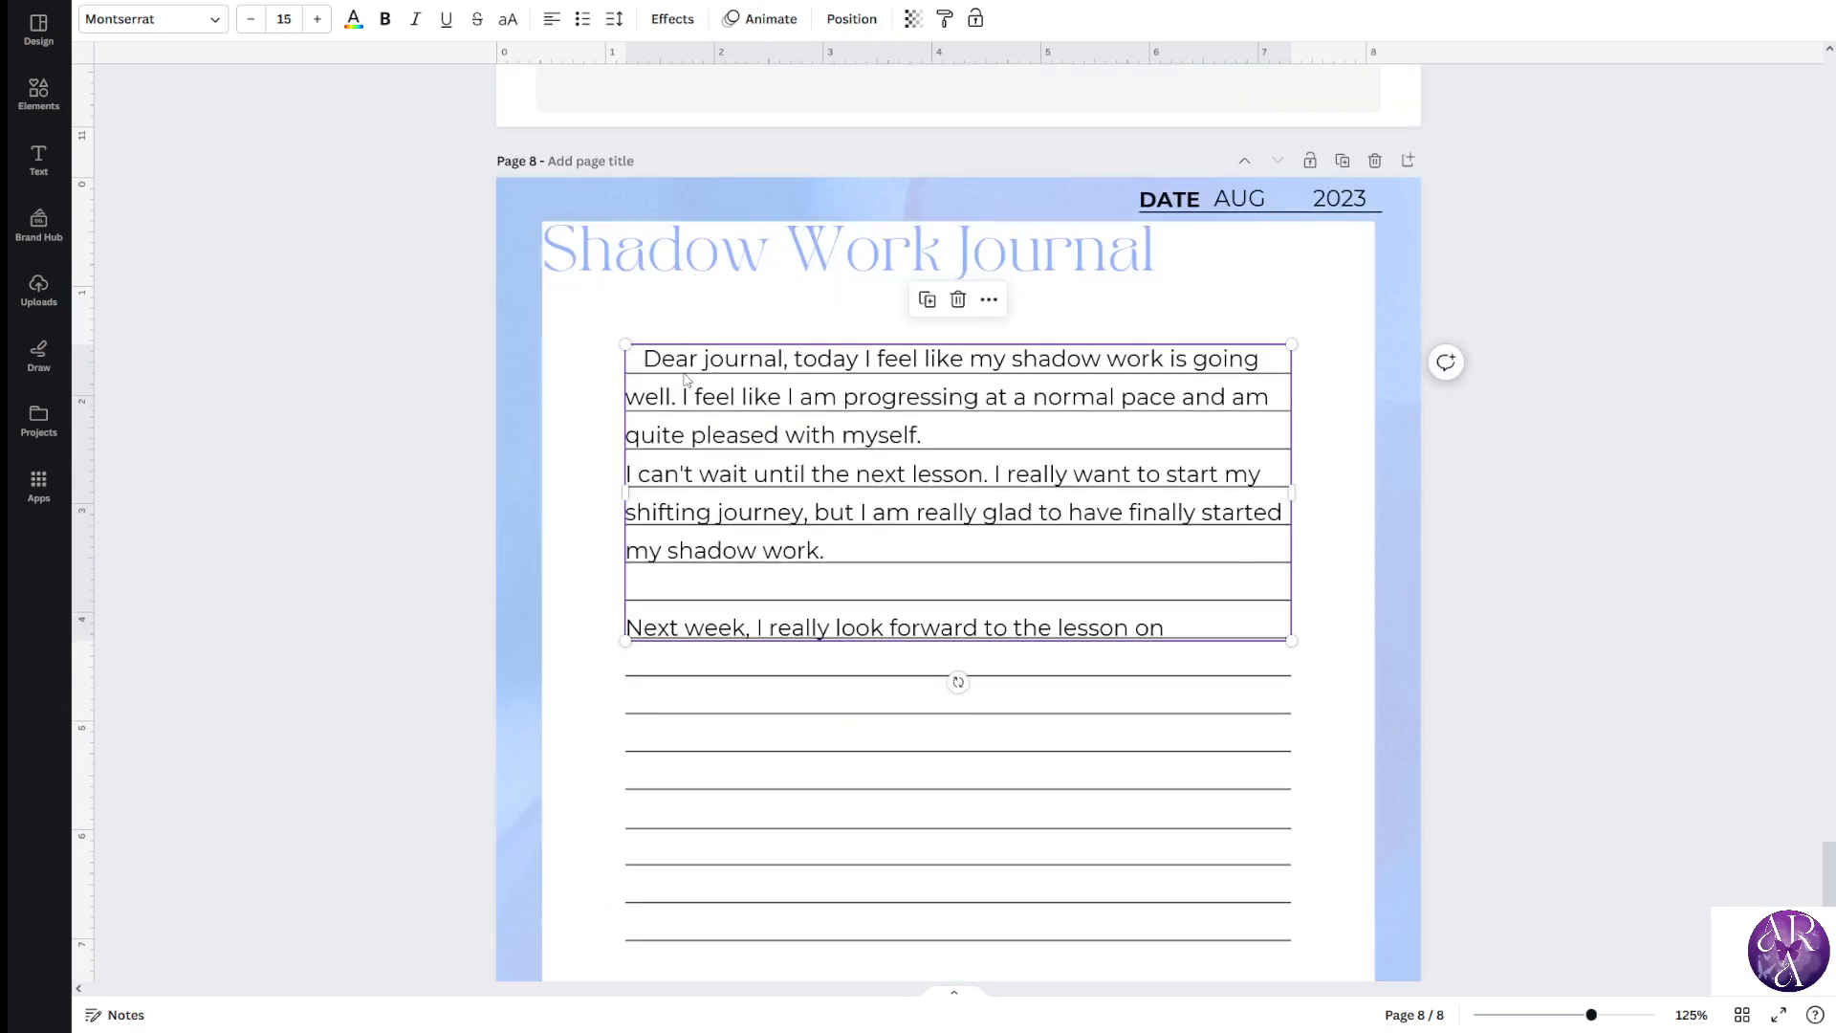
Search the fonts for "handwritten" and apply Dekko to the whole journal entry
{"action": "left_click", "coordinate": [685, 385]}
{"action": "key", "text": "ctrl+a"}
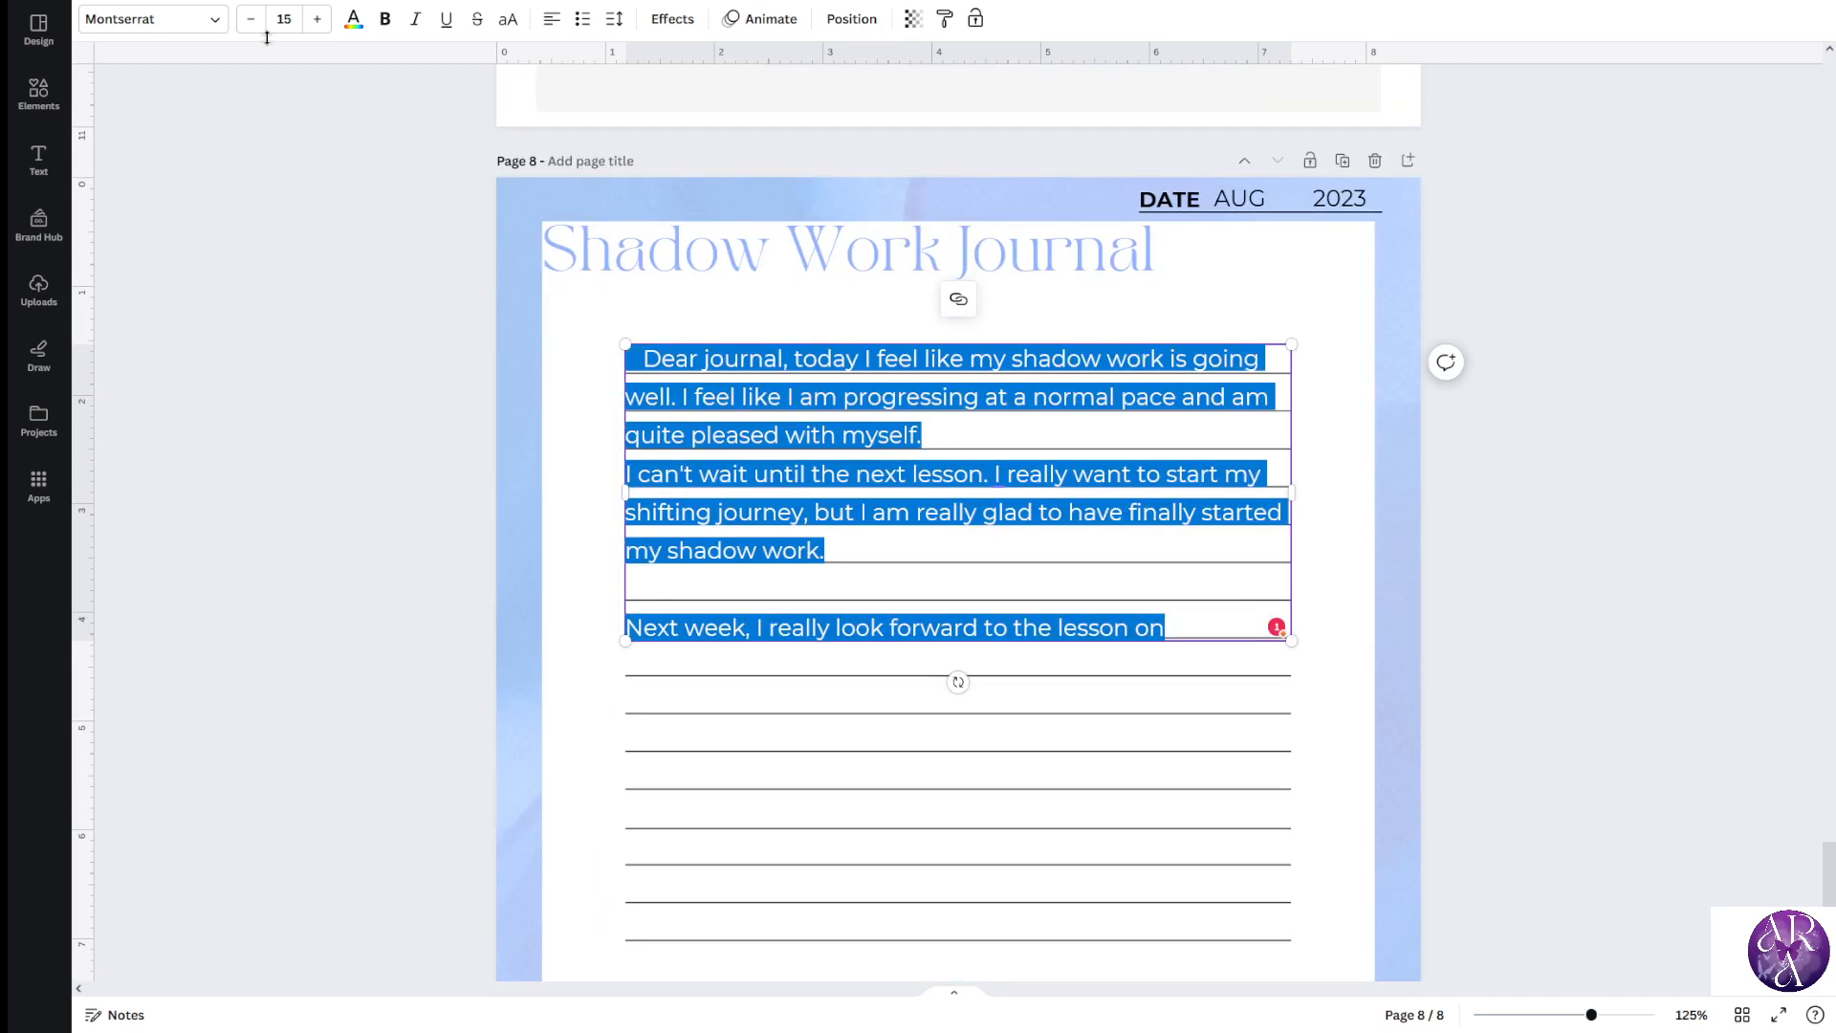
{"action": "left_click", "coordinate": [214, 21]}
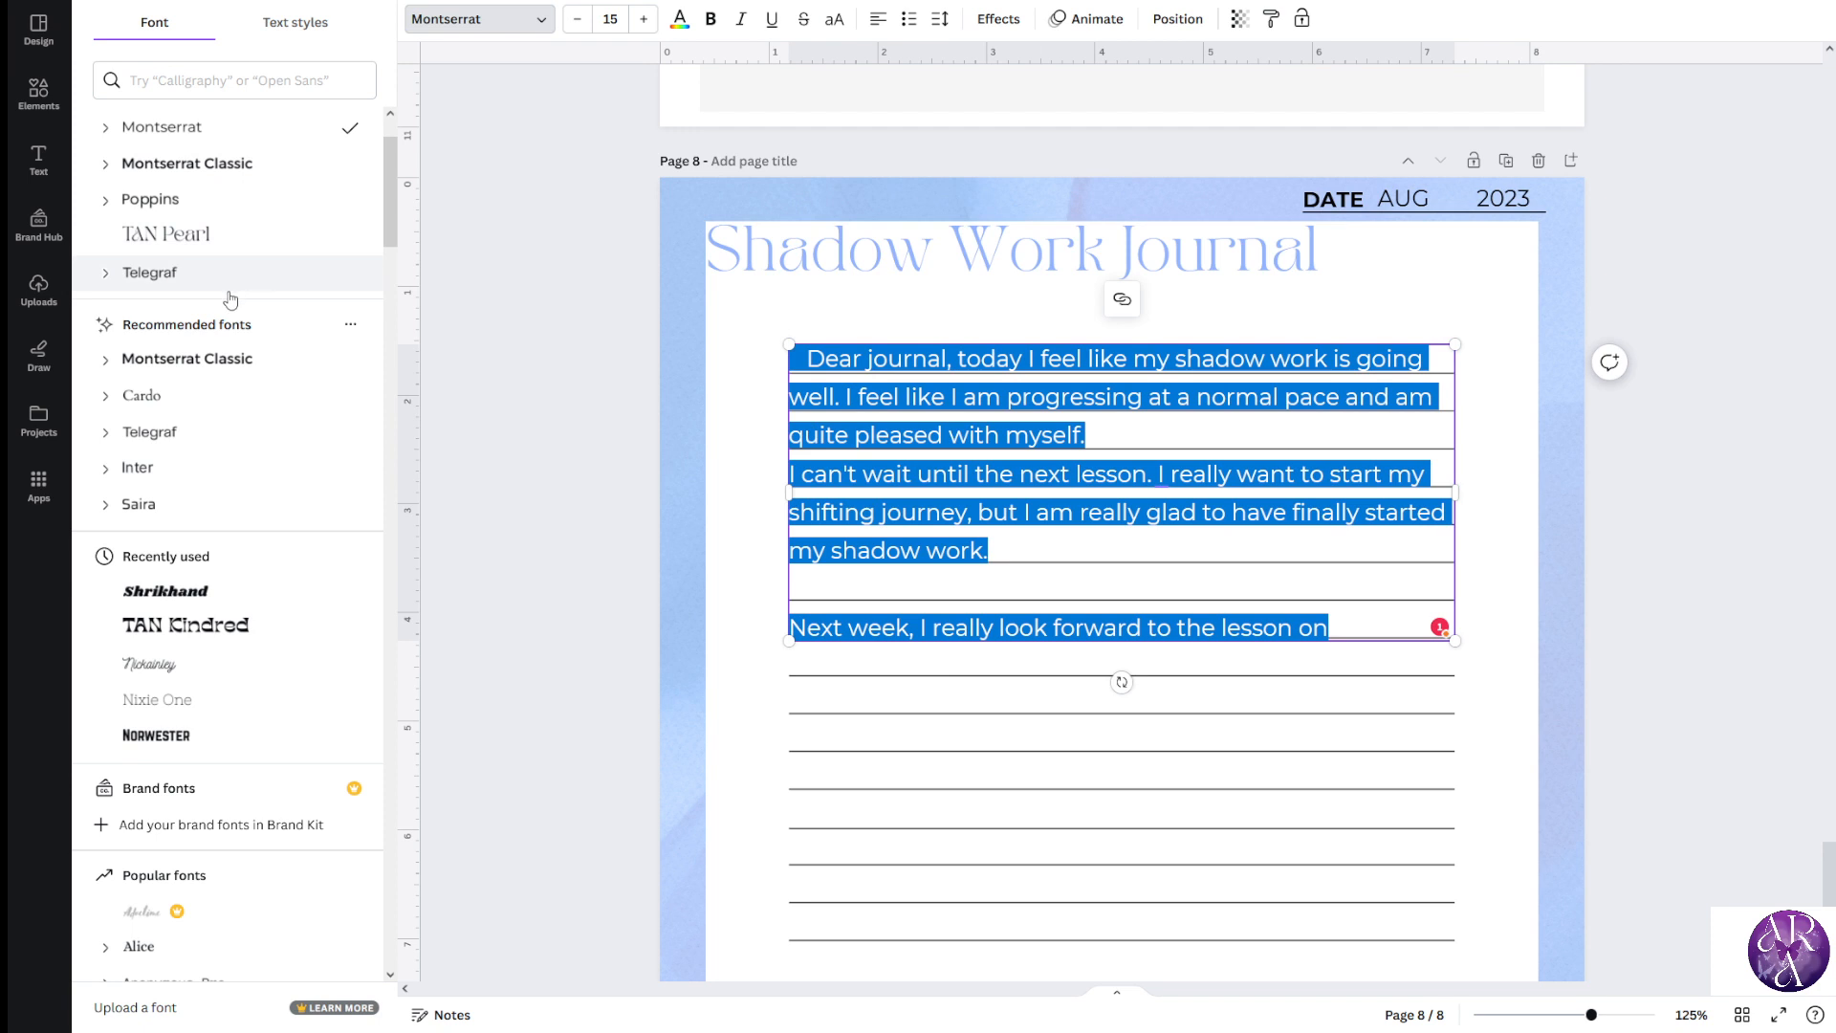
{"action": "left_click", "coordinate": [235, 81]}
{"action": "type", "text": "hand"}
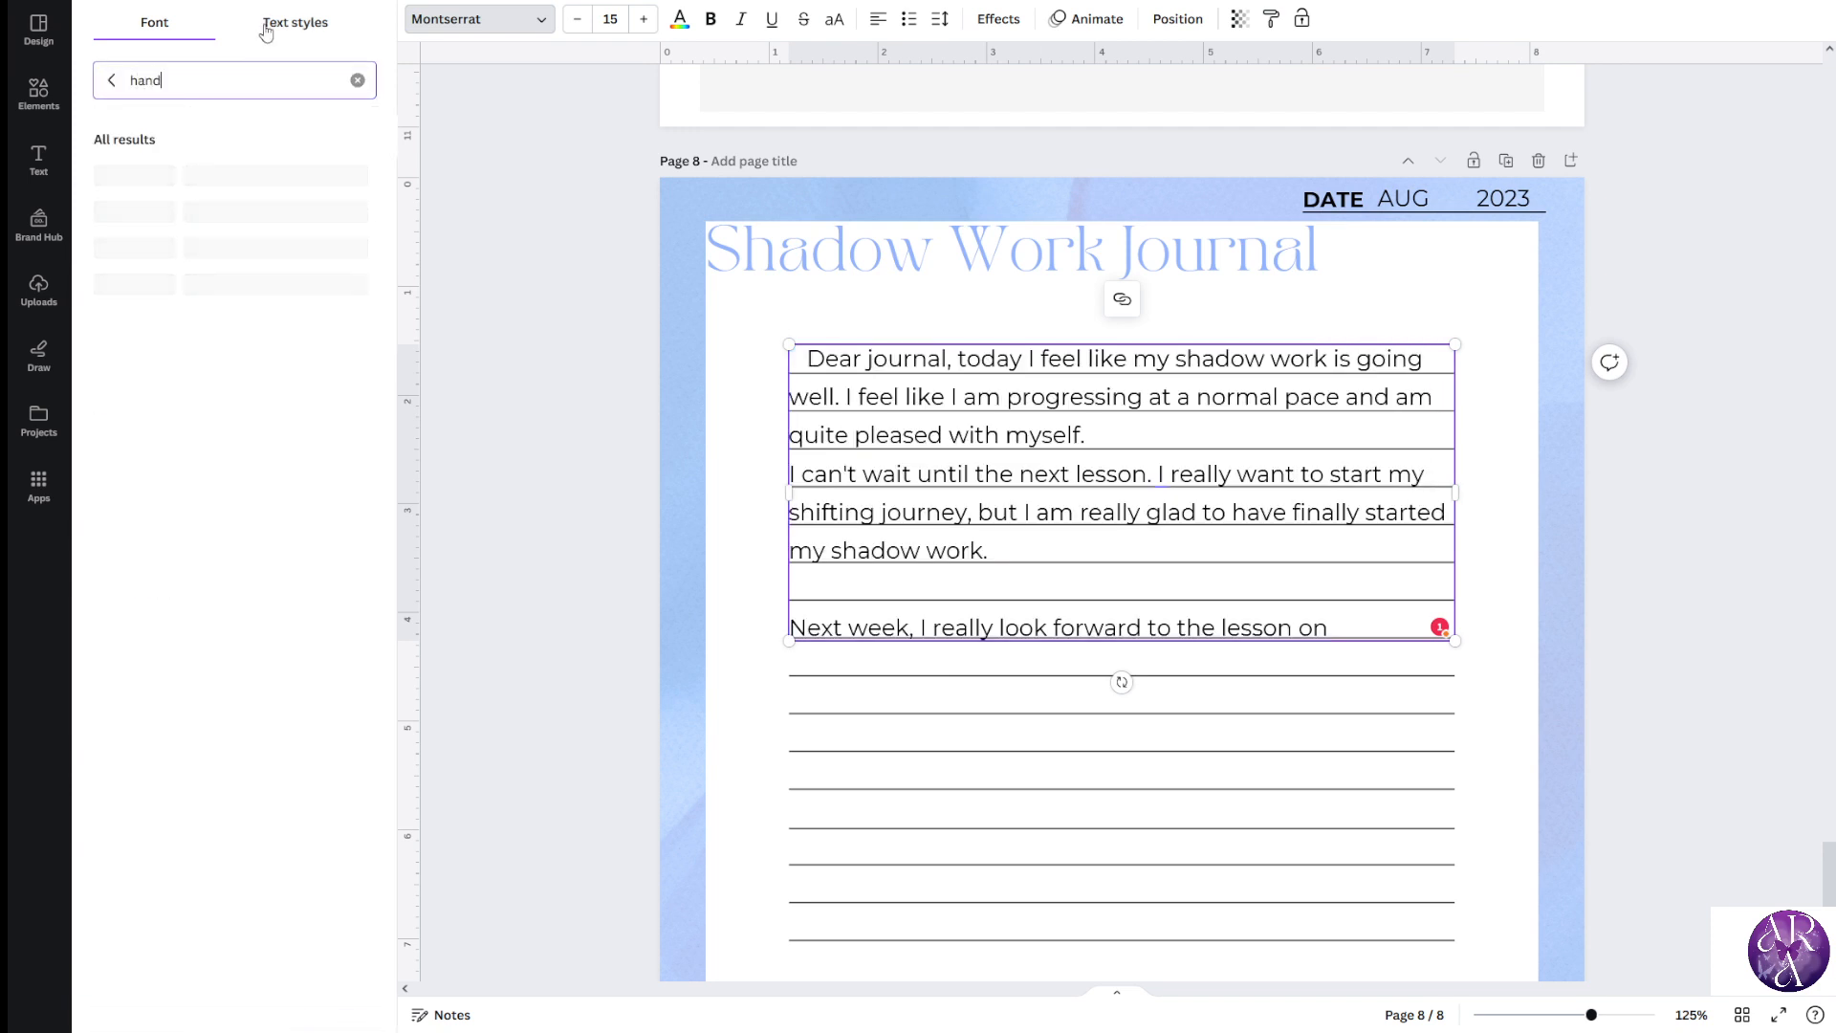
{"action": "type", "text": "written"}
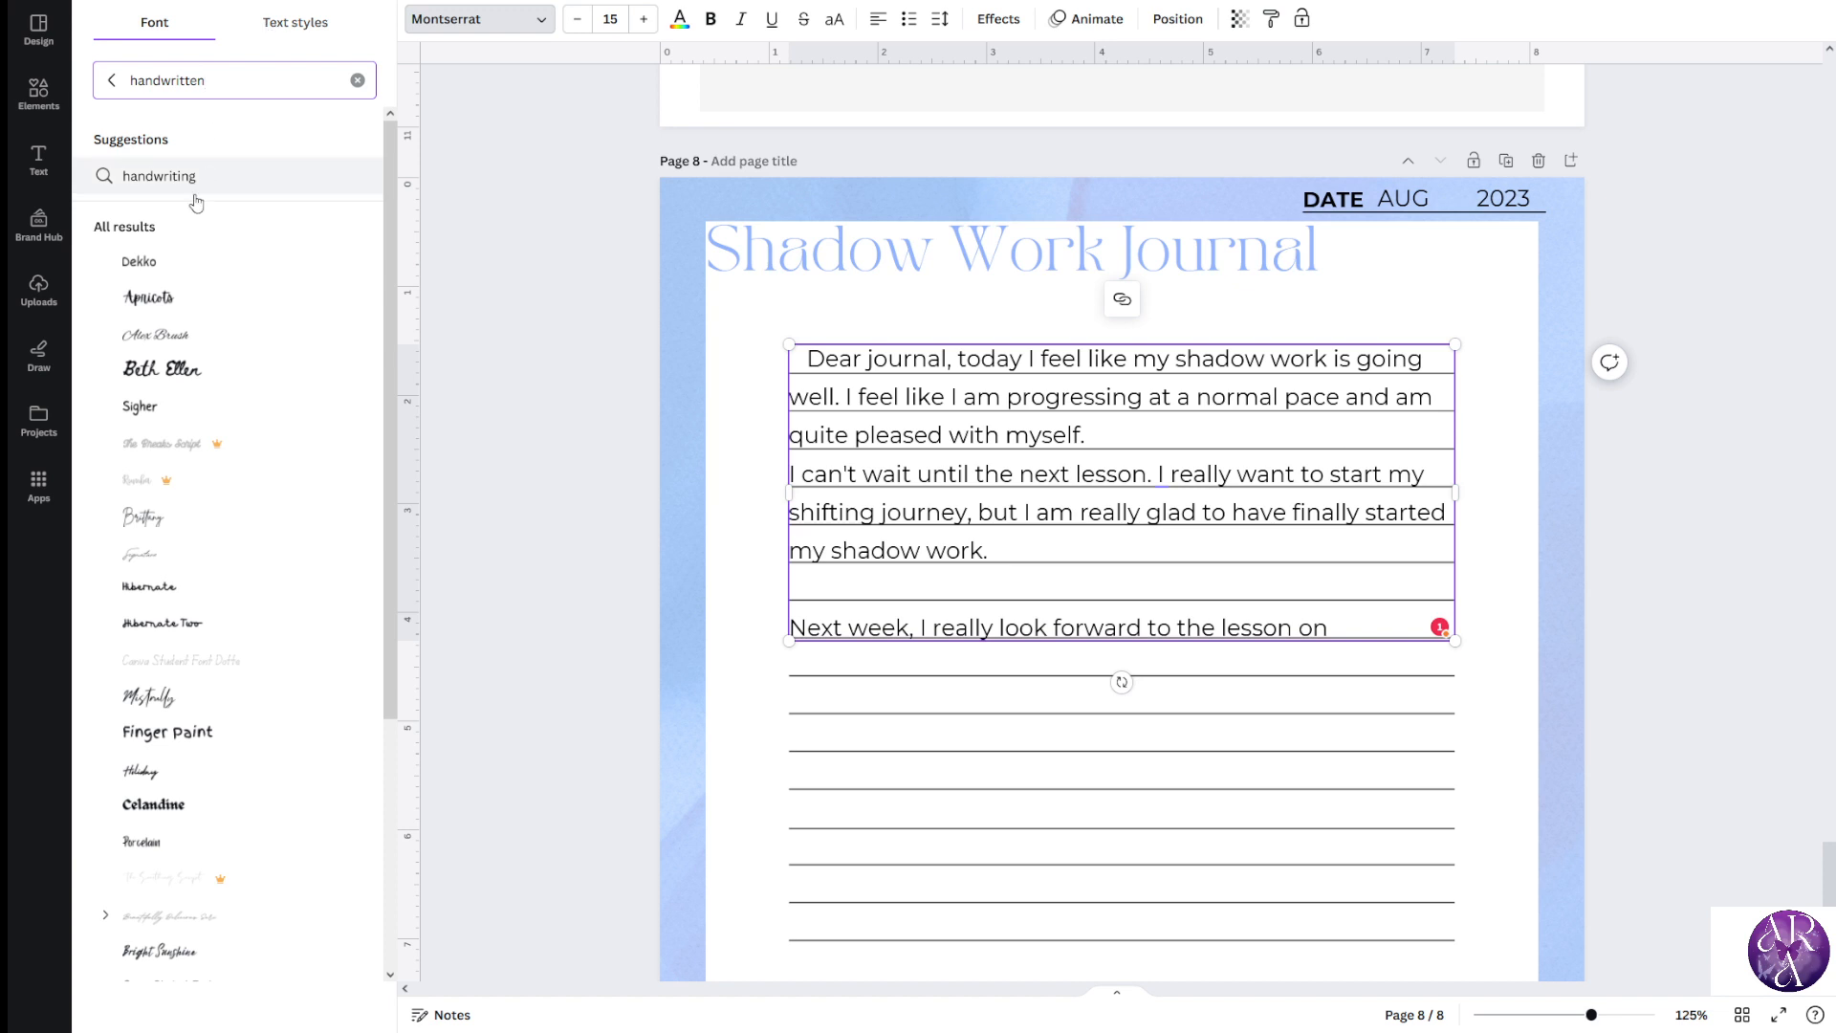
{"action": "left_click", "coordinate": [144, 261]}
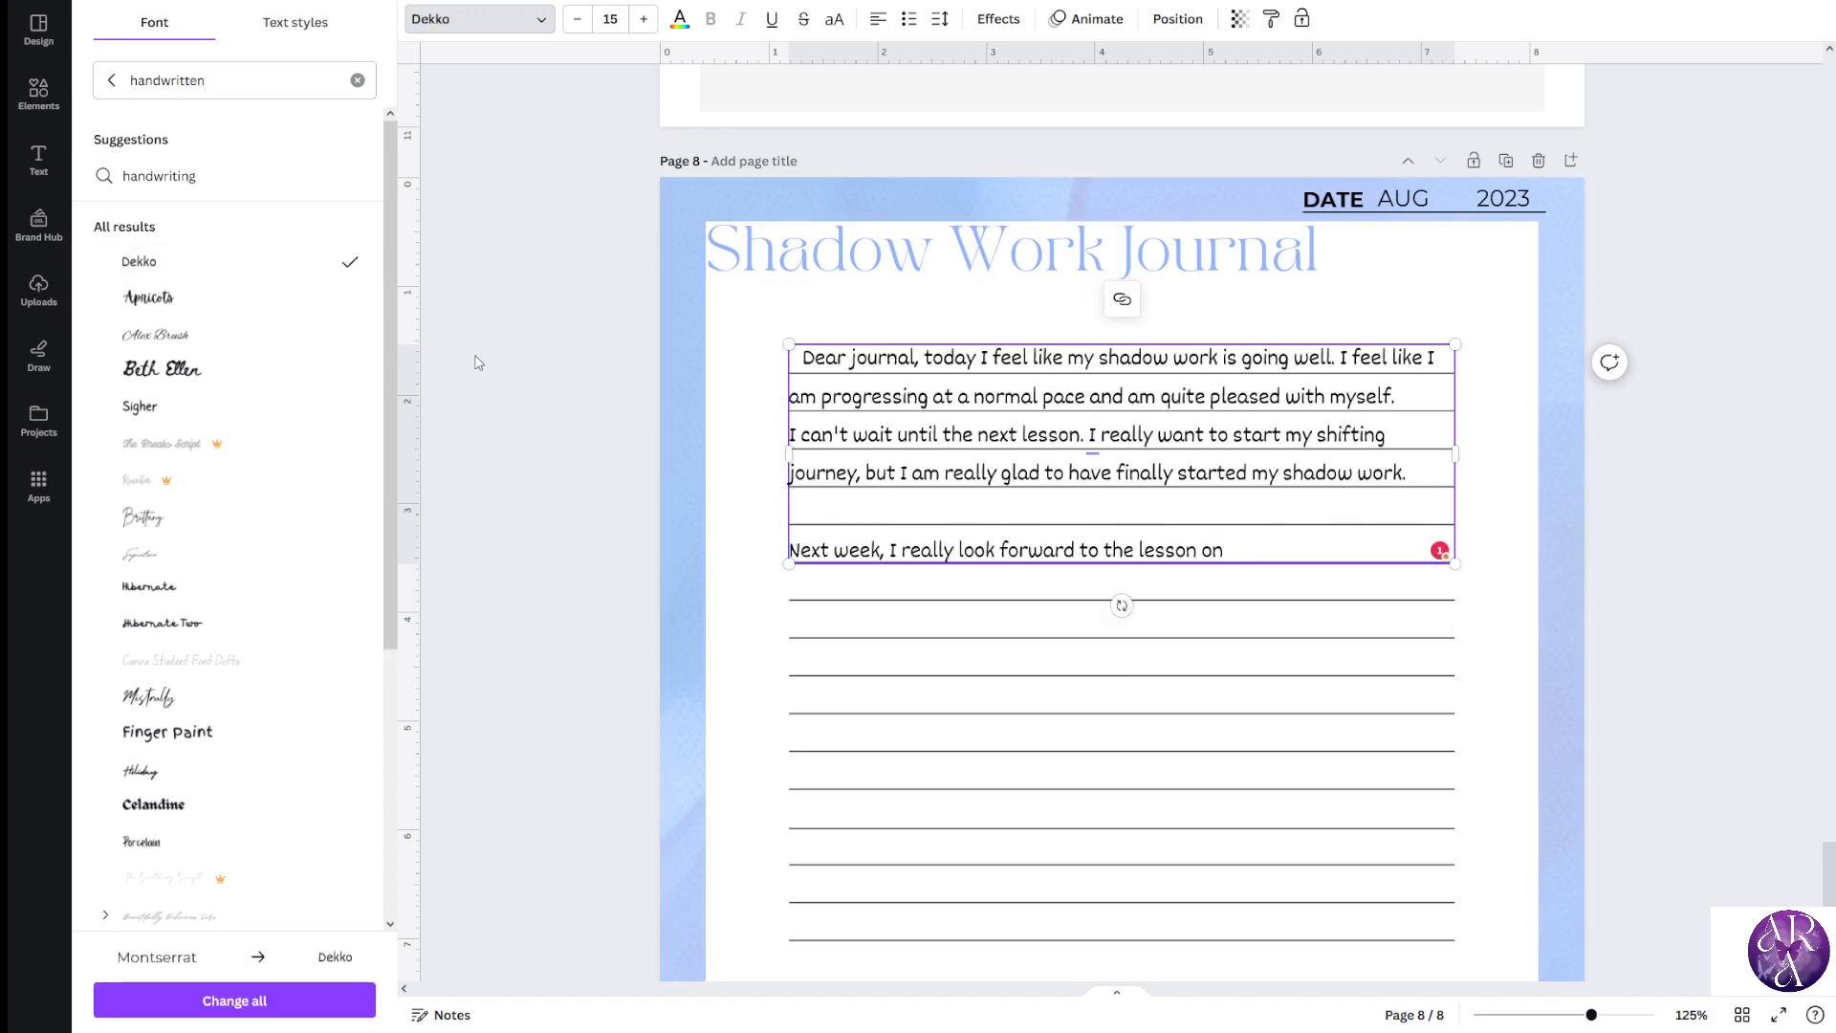
Try the handwritten fonts Apricots, Beth Ellen, Hibernate, Finger Paint, Porcelain and Mansalva on the journal entry
{"action": "left_click", "coordinate": [157, 299]}
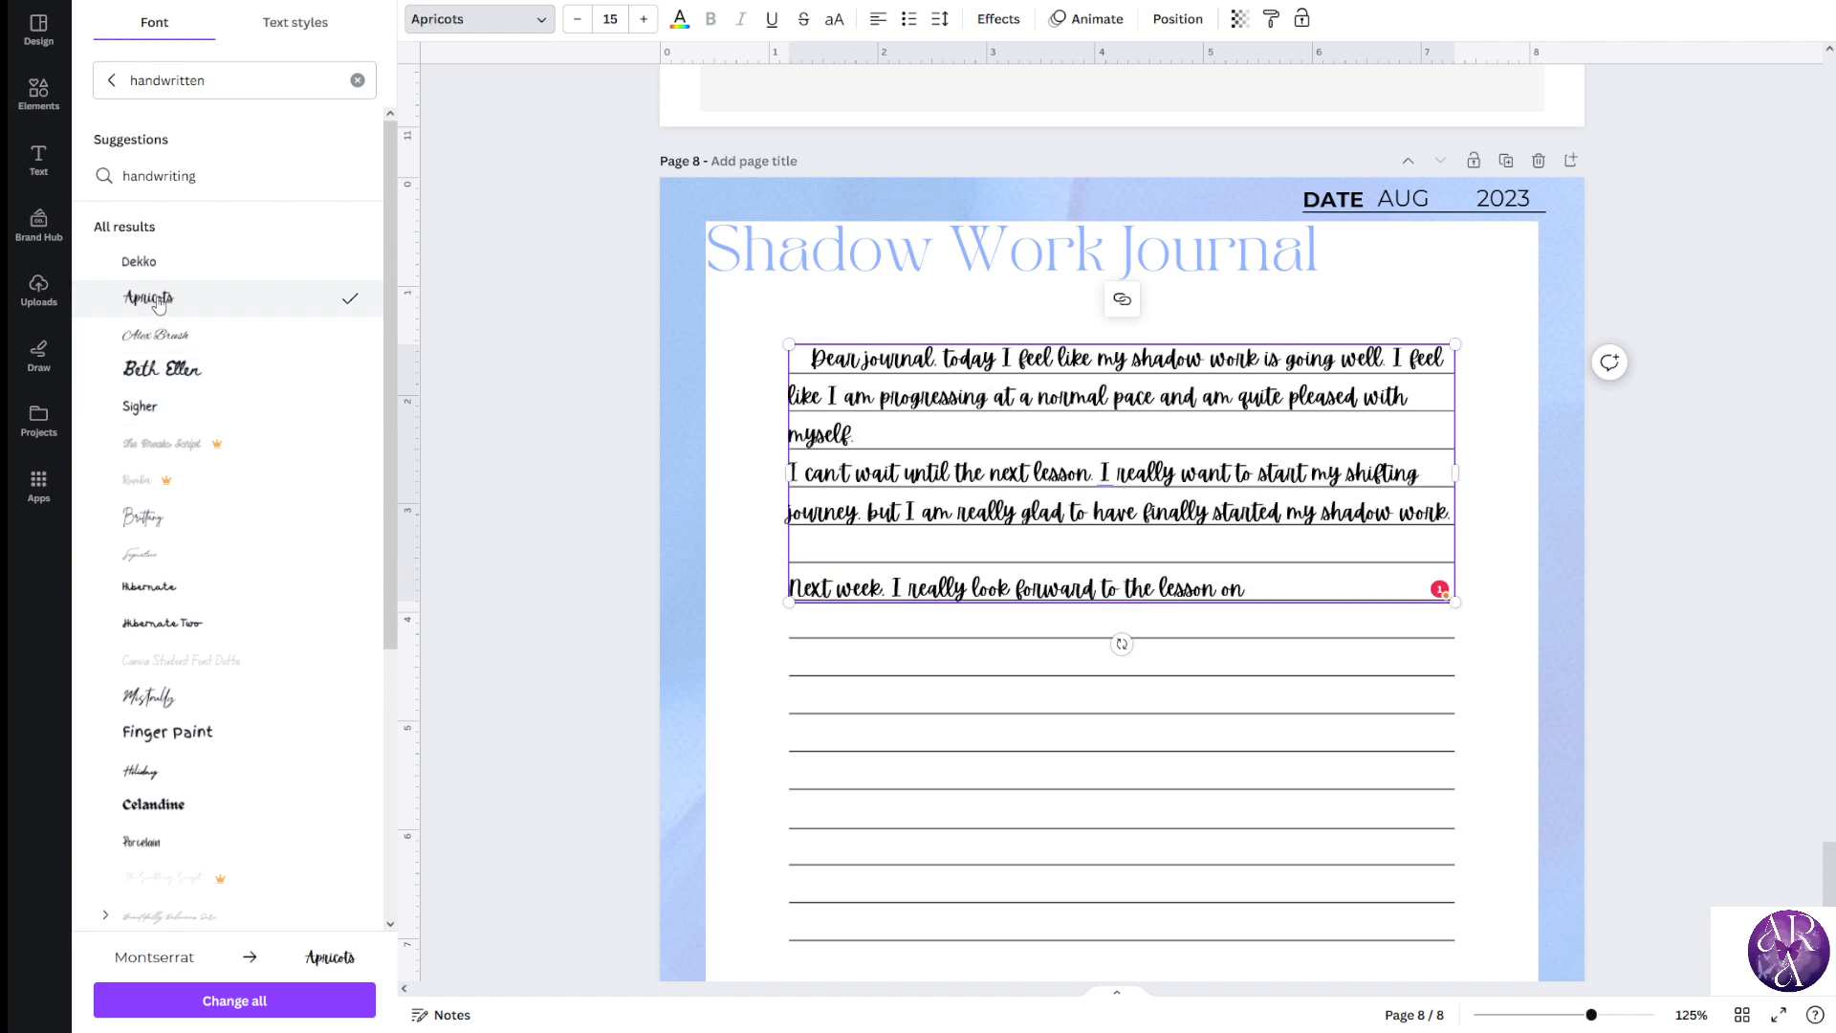
{"action": "left_click", "coordinate": [188, 373]}
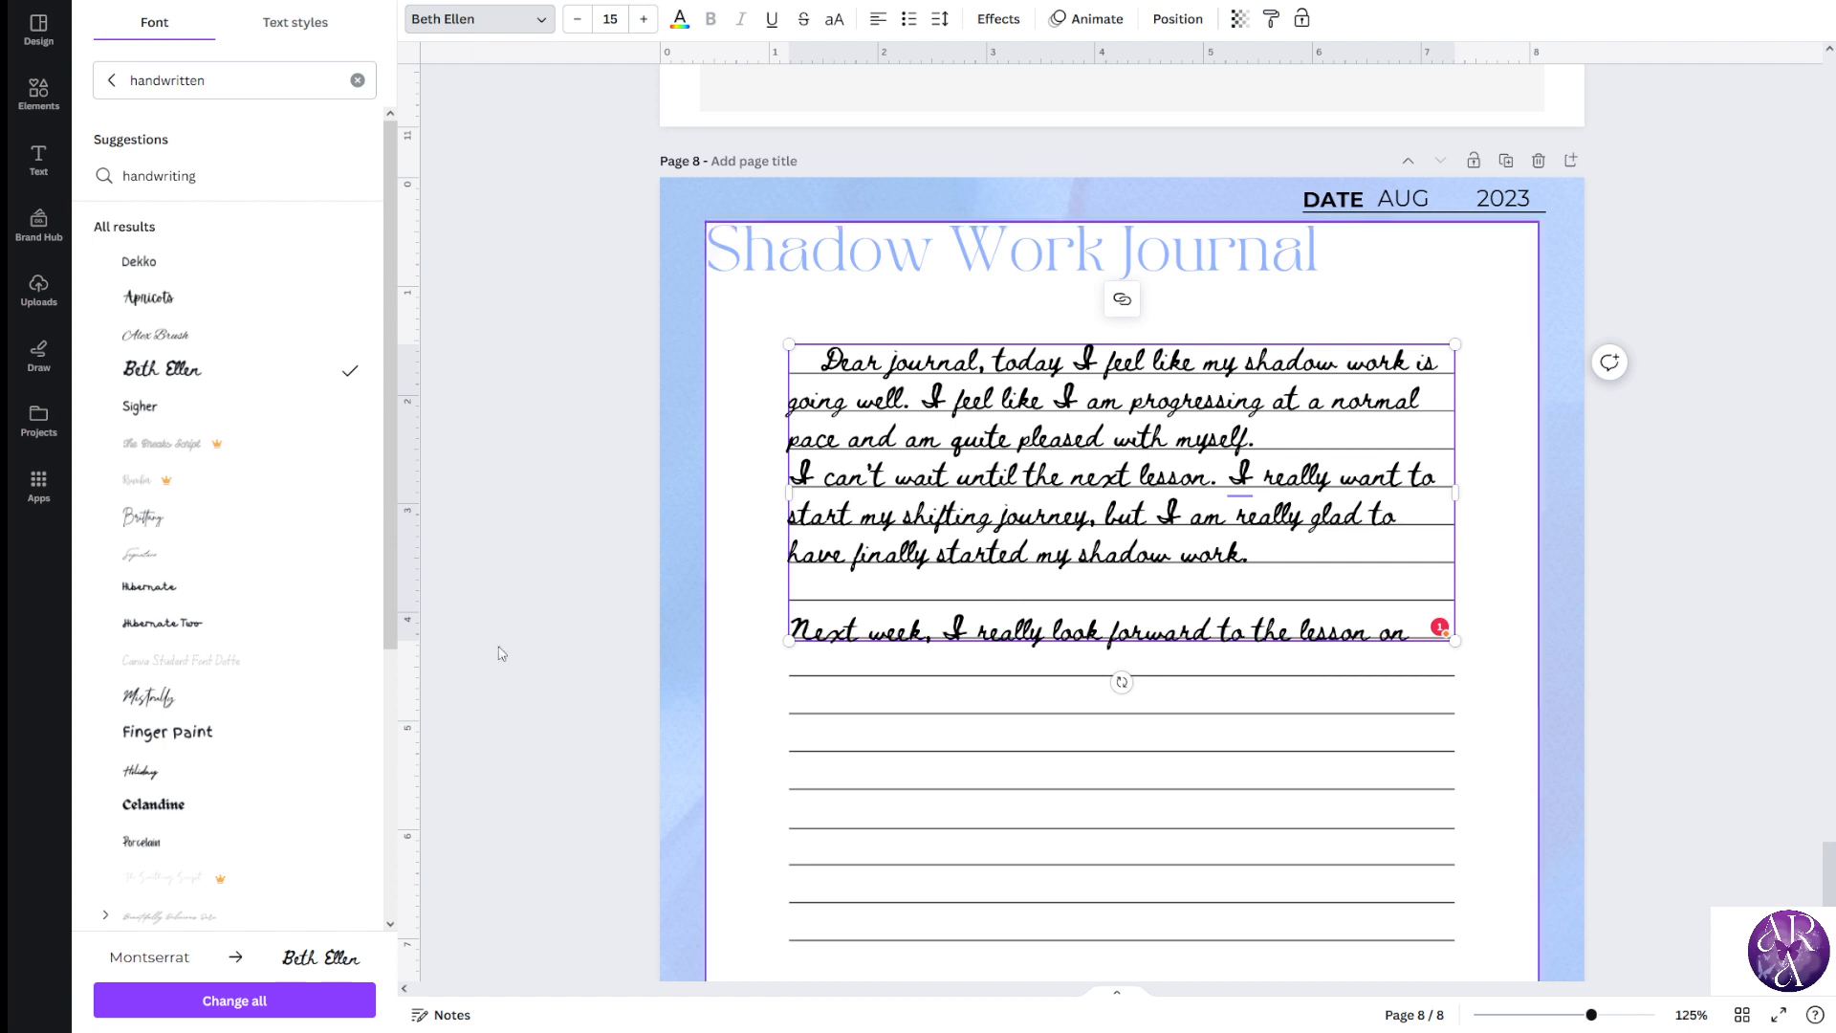
{"action": "scroll", "coordinate": [167, 585], "scroll_direction": "down", "scroll_amount": 2}
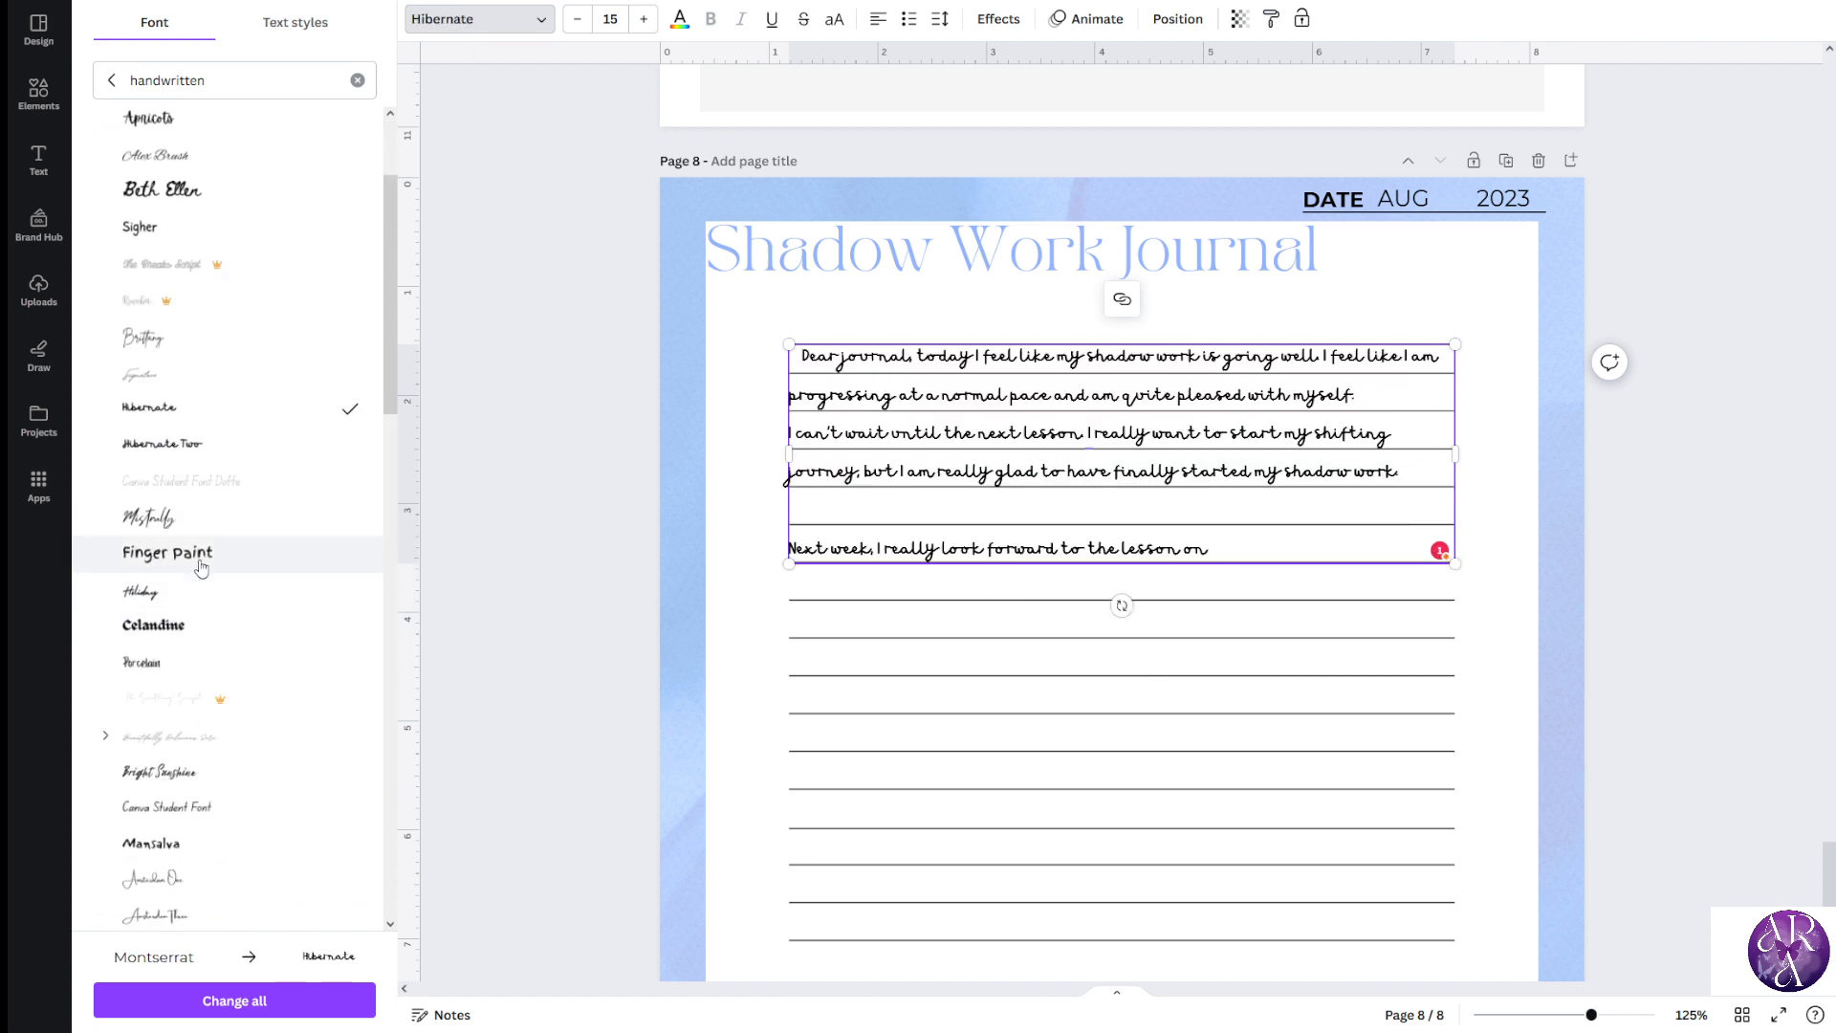
{"action": "left_click", "coordinate": [203, 553]}
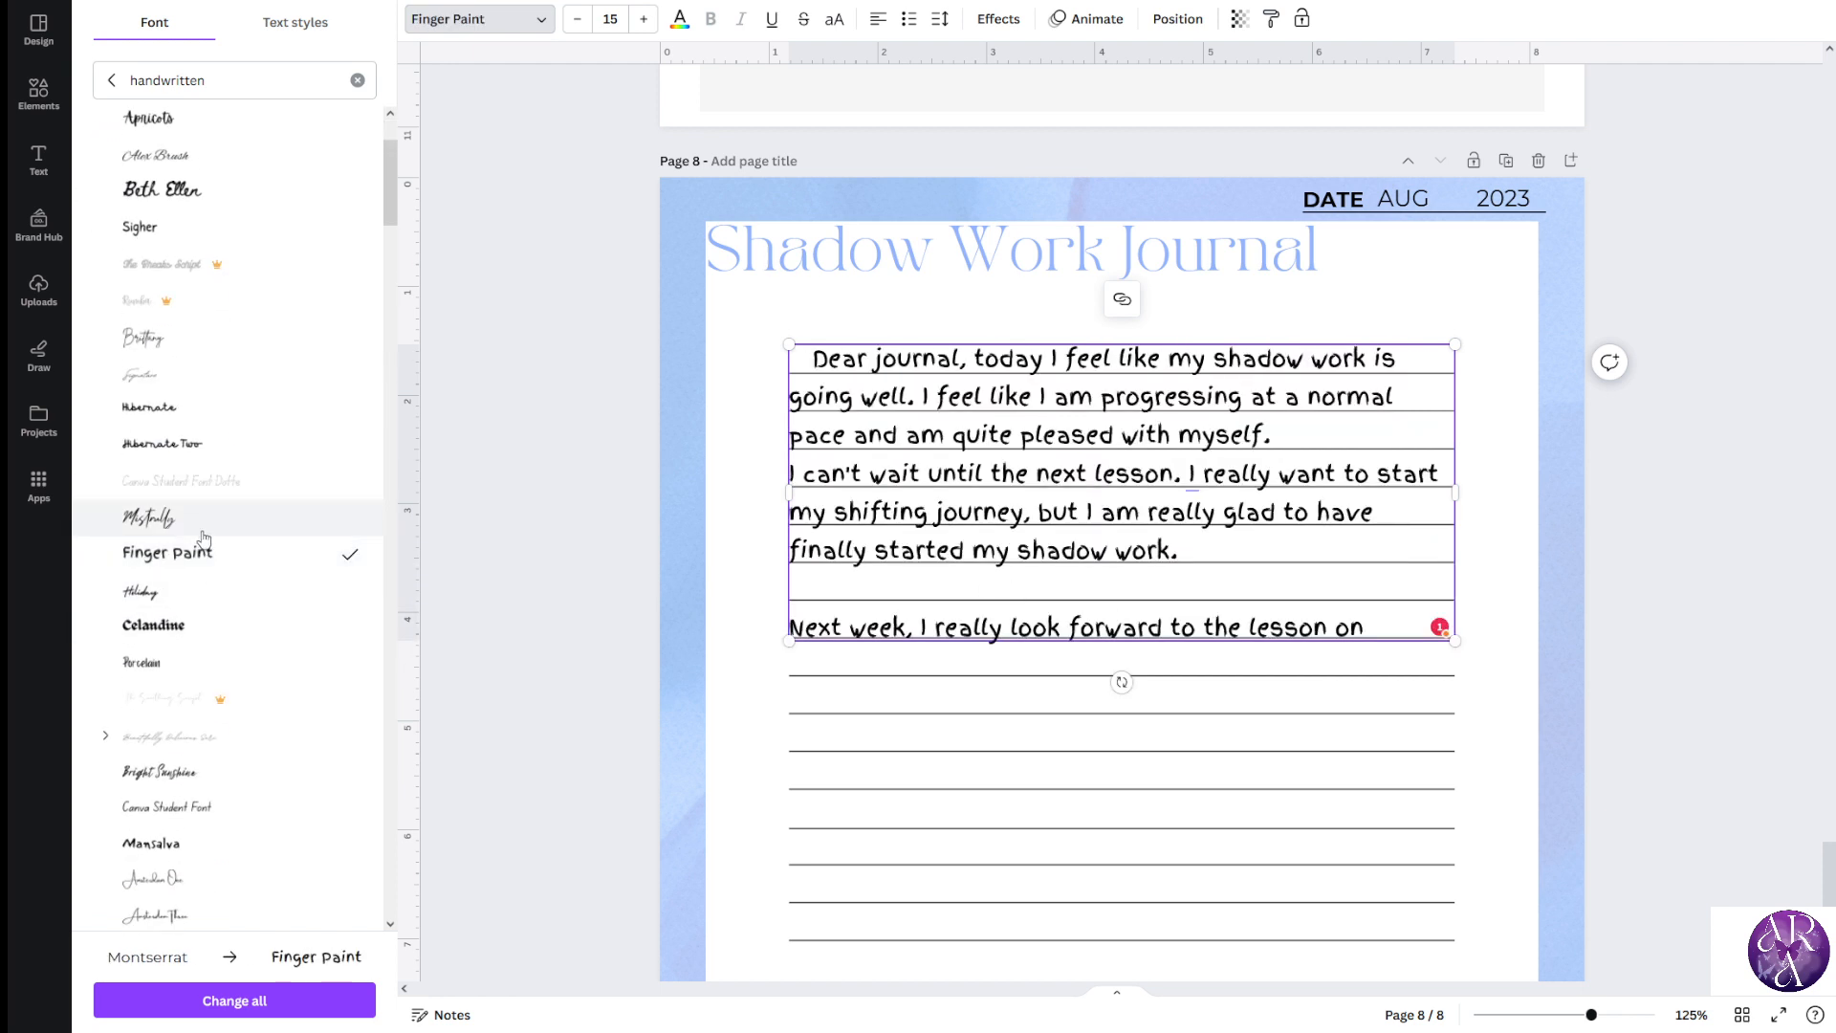
{"action": "left_click", "coordinate": [160, 664]}
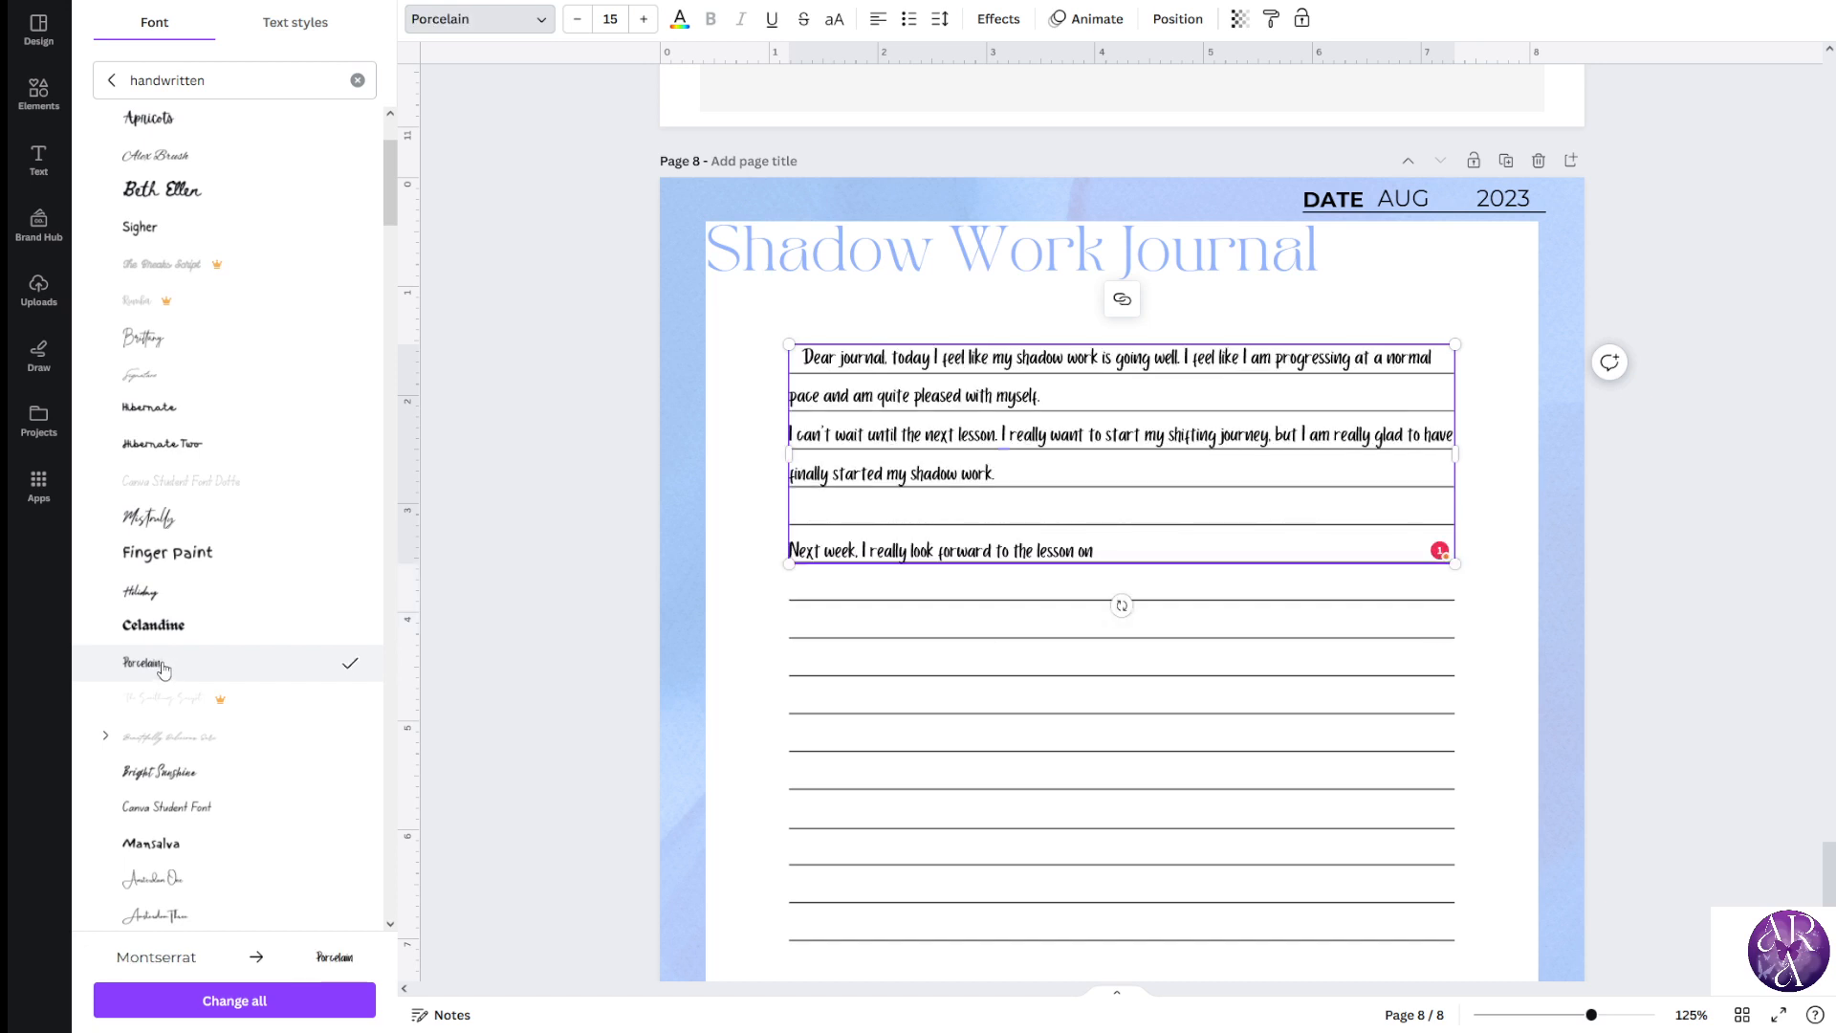
{"action": "scroll", "coordinate": [165, 669], "scroll_direction": "down", "scroll_amount": 2}
{"action": "left_click", "coordinate": [169, 666]}
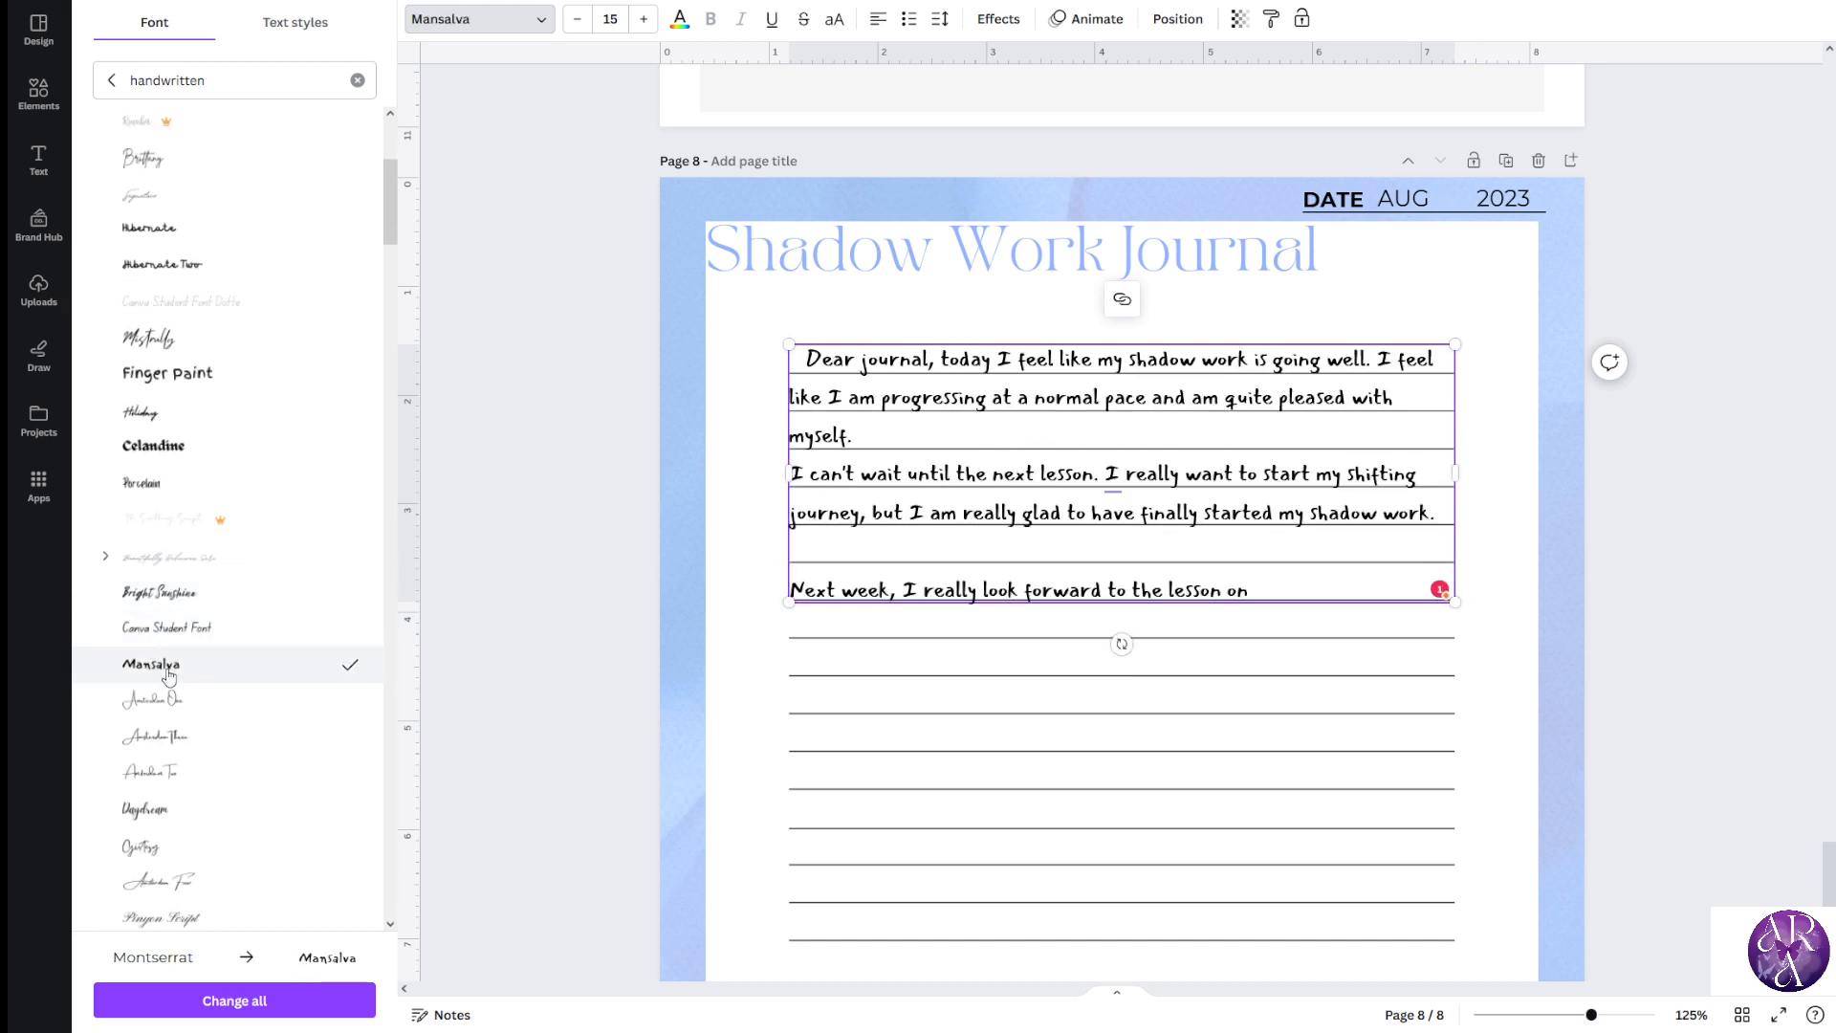
Try more handwritten fonts on the journal entry, including Amsterdam Four, Kawit and Dangwa
{"action": "scroll", "coordinate": [173, 670], "scroll_direction": "down", "scroll_amount": 3}
{"action": "scroll", "coordinate": [287, 665], "scroll_direction": "down", "scroll_amount": 1}
{"action": "left_click", "coordinate": [203, 675]}
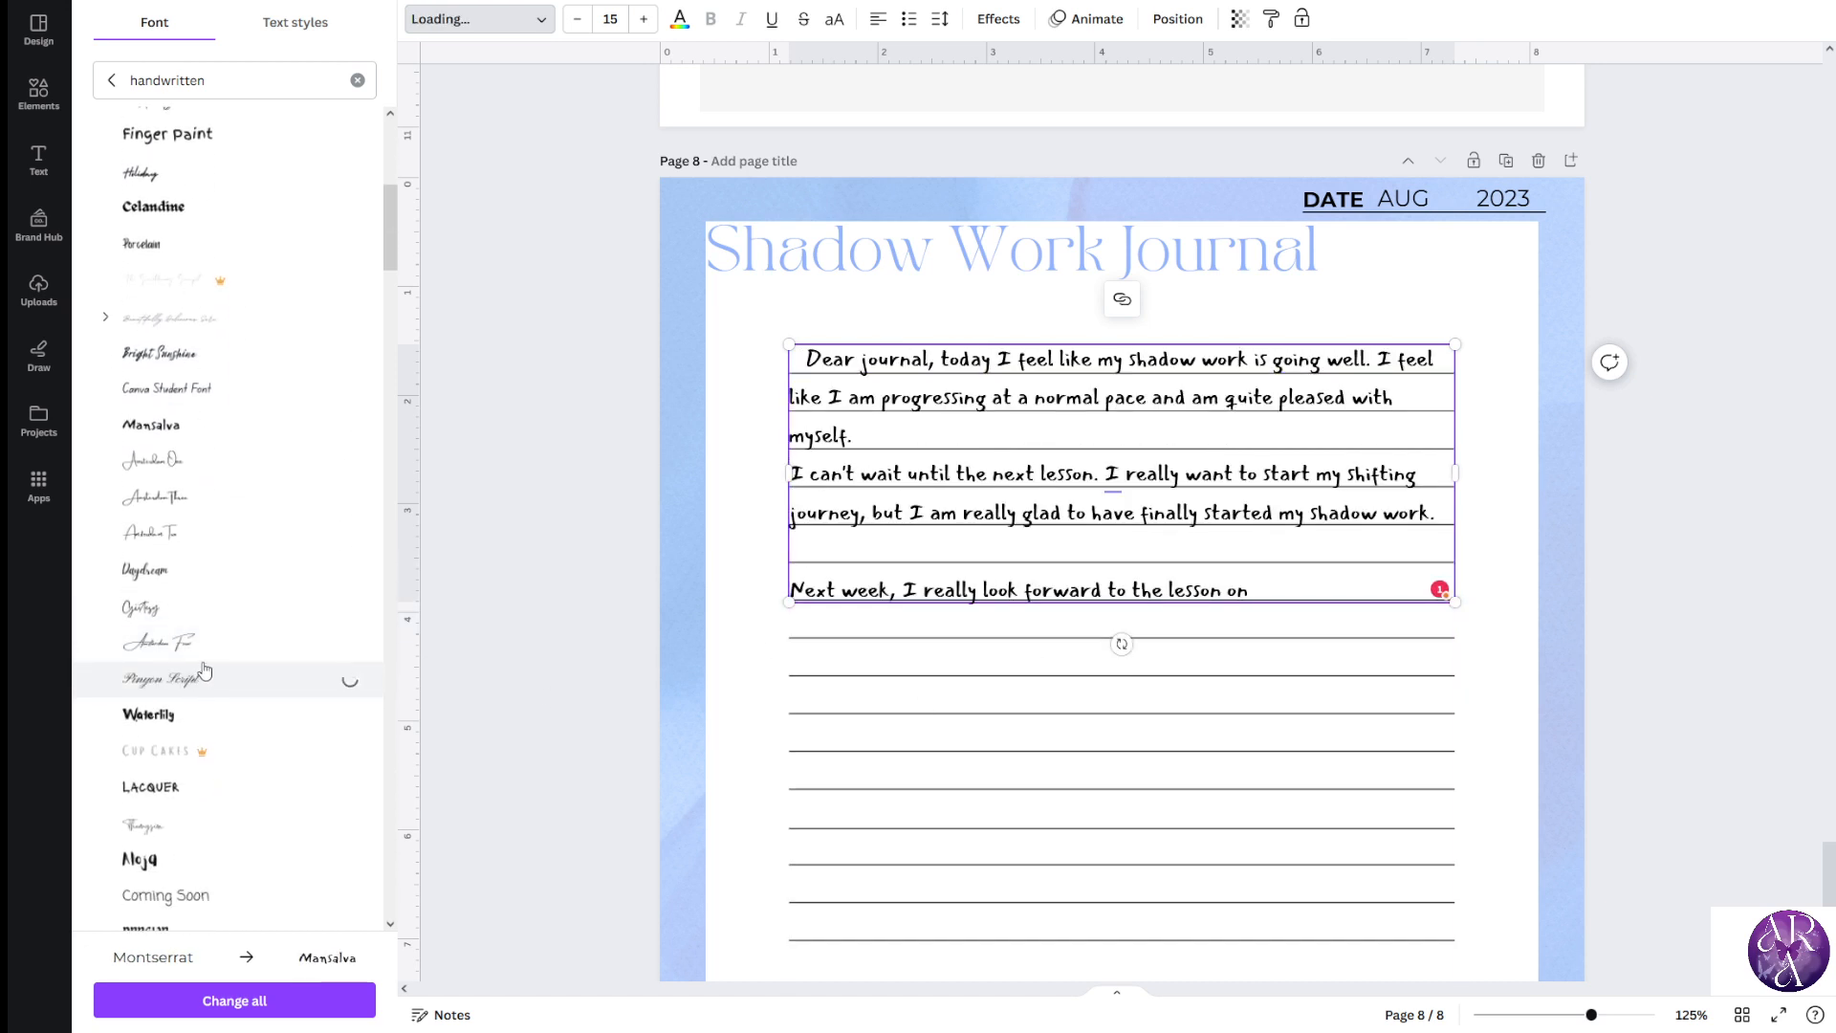
{"action": "left_click", "coordinate": [205, 642]}
{"action": "scroll", "coordinate": [210, 643], "scroll_direction": "down", "scroll_amount": 1}
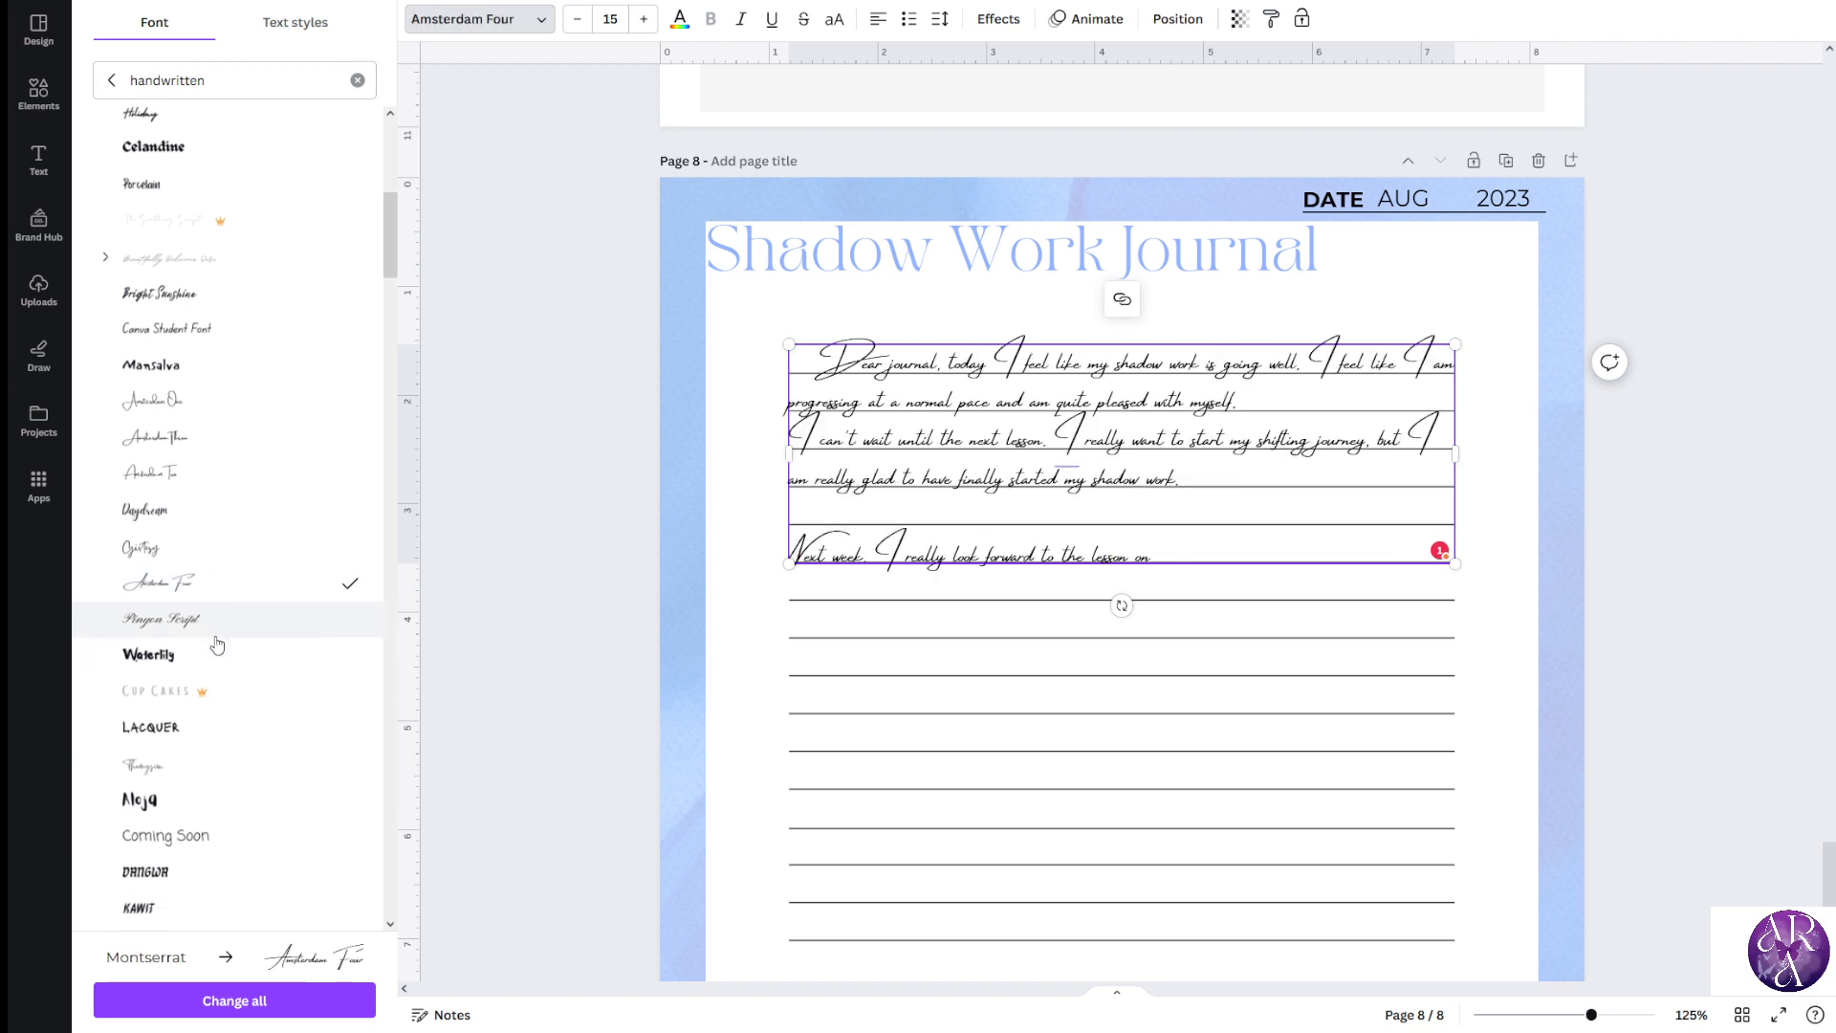
{"action": "scroll", "coordinate": [218, 646], "scroll_direction": "down", "scroll_amount": 2}
{"action": "left_click", "coordinate": [212, 612]}
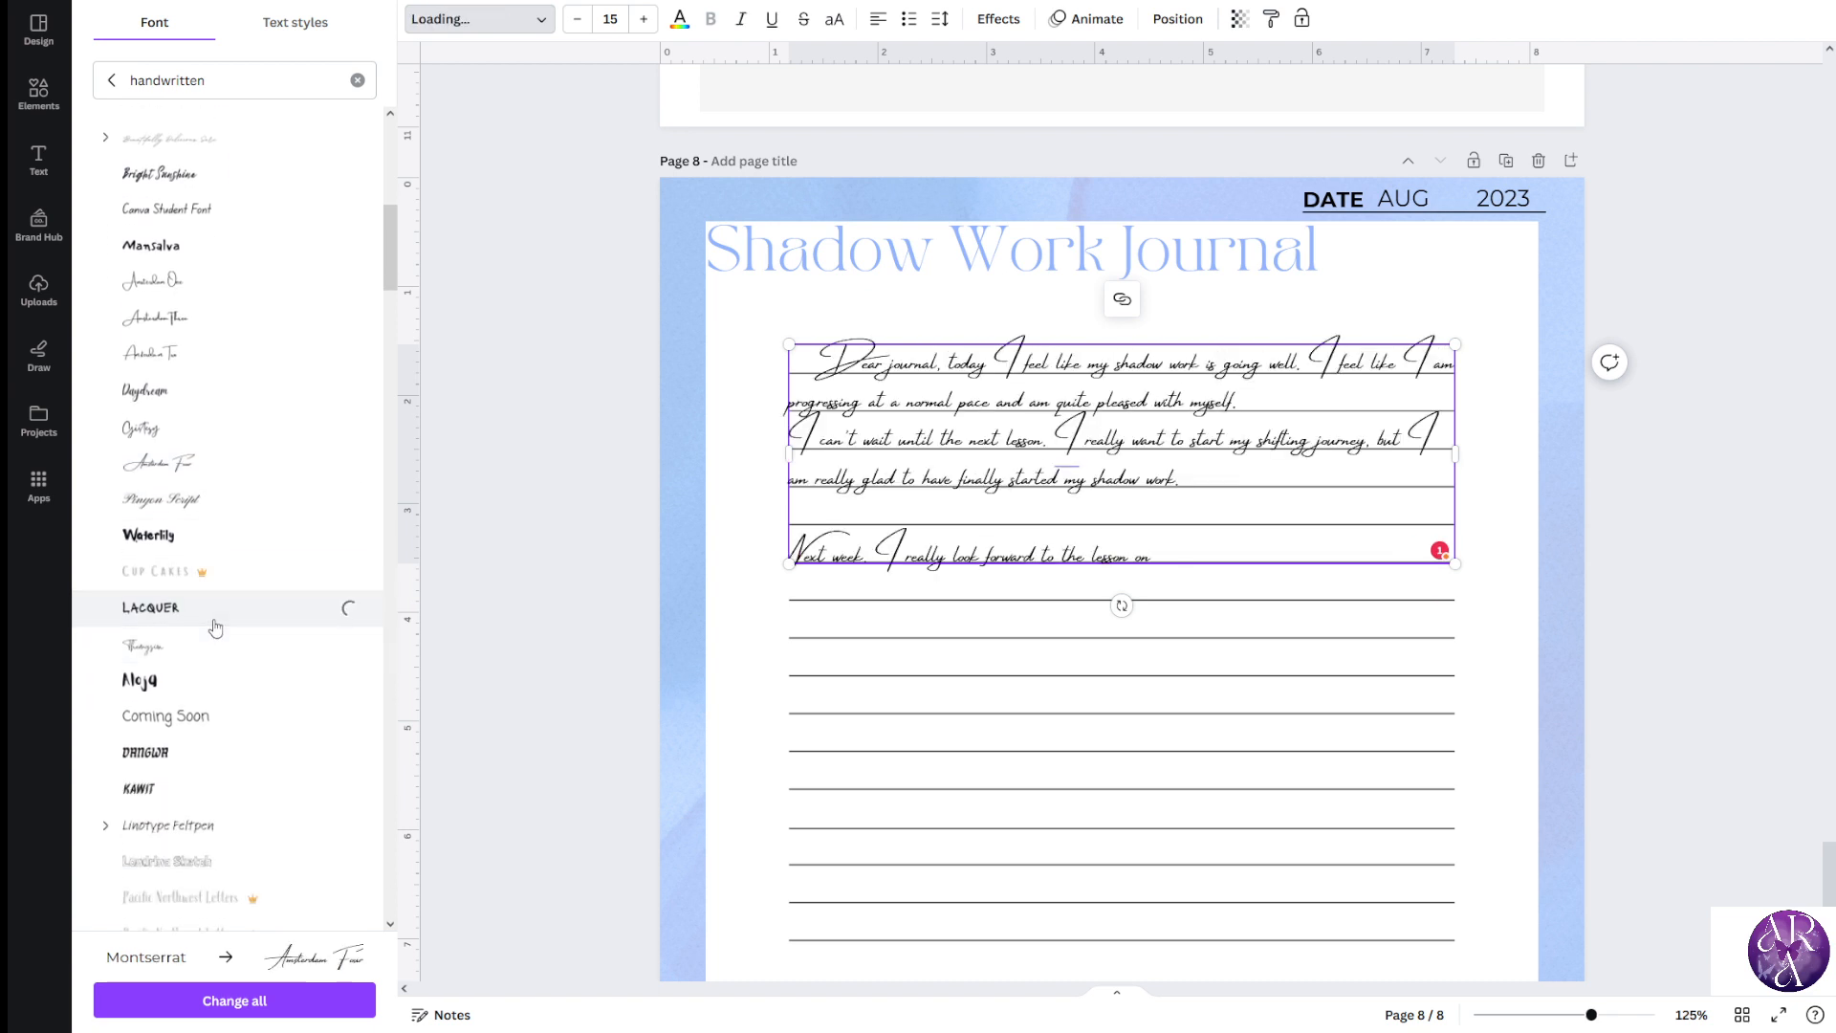
{"action": "left_click", "coordinate": [199, 686]}
{"action": "left_click", "coordinate": [205, 715]}
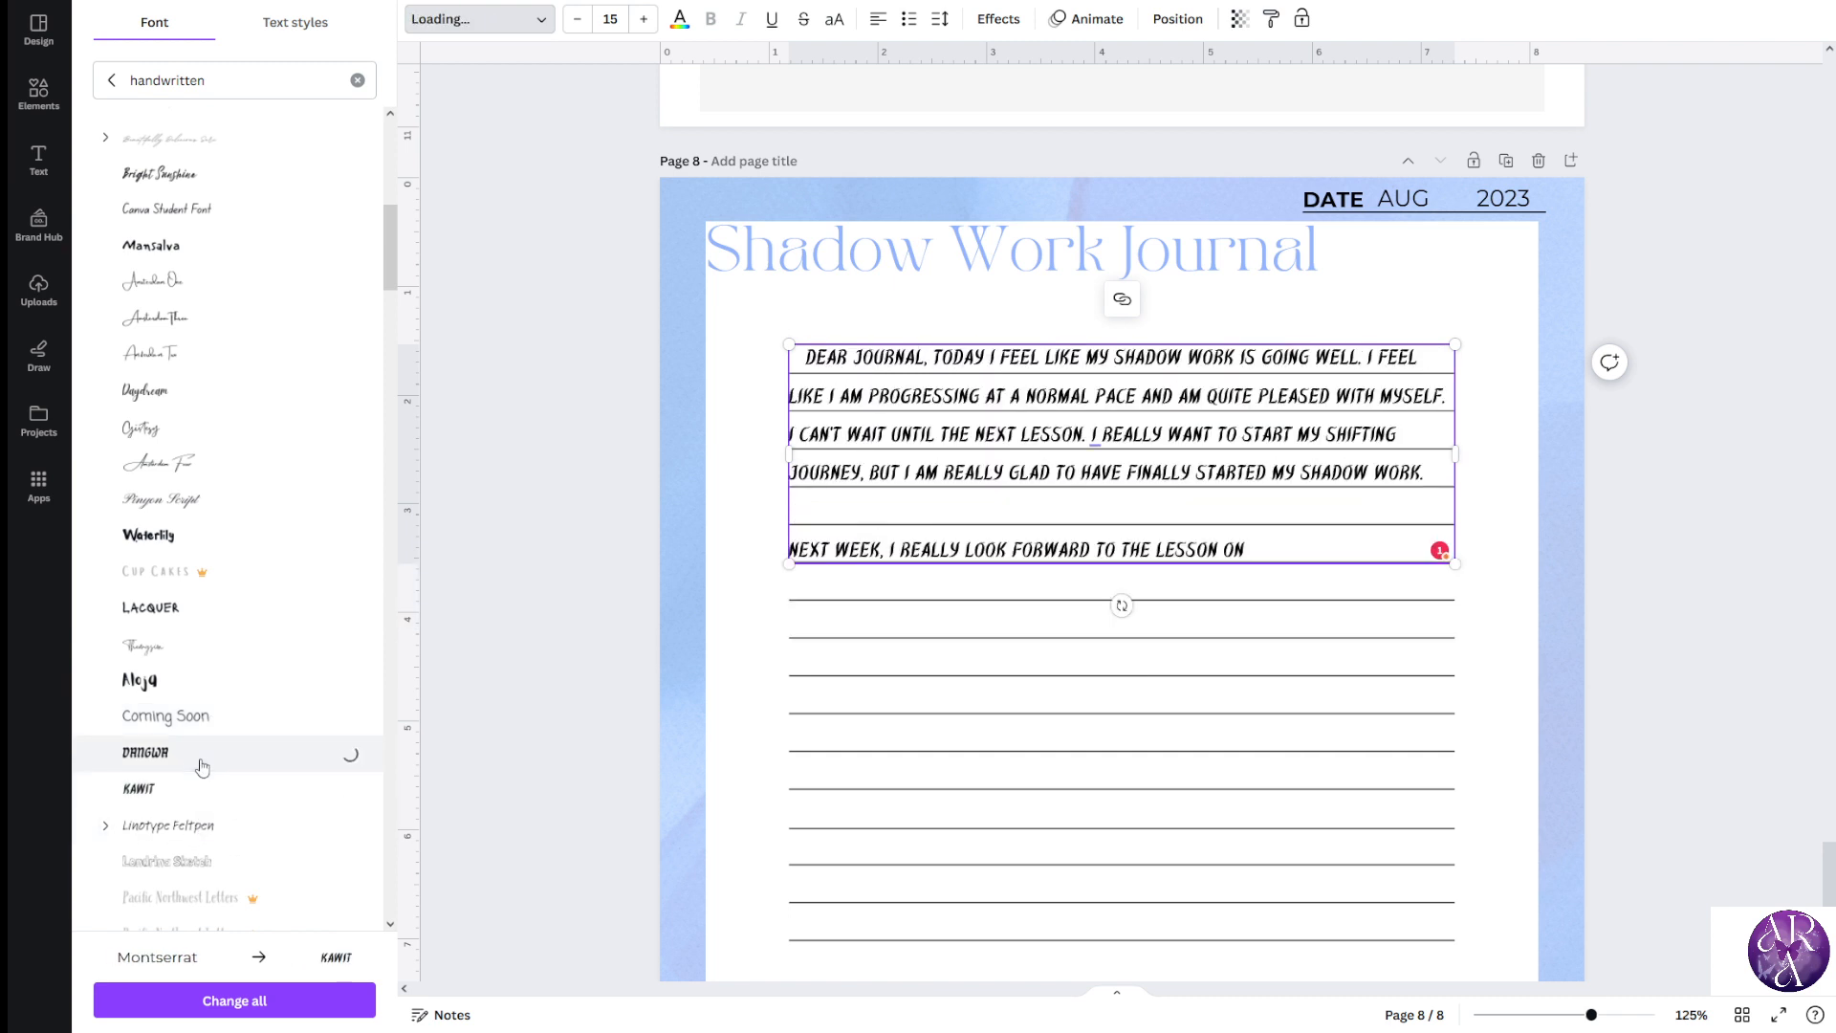
Try the handwritten fonts Le Petit Cochon and Playlist Script on the journal entry
{"action": "scroll", "coordinate": [221, 714], "scroll_direction": "down", "scroll_amount": 3}
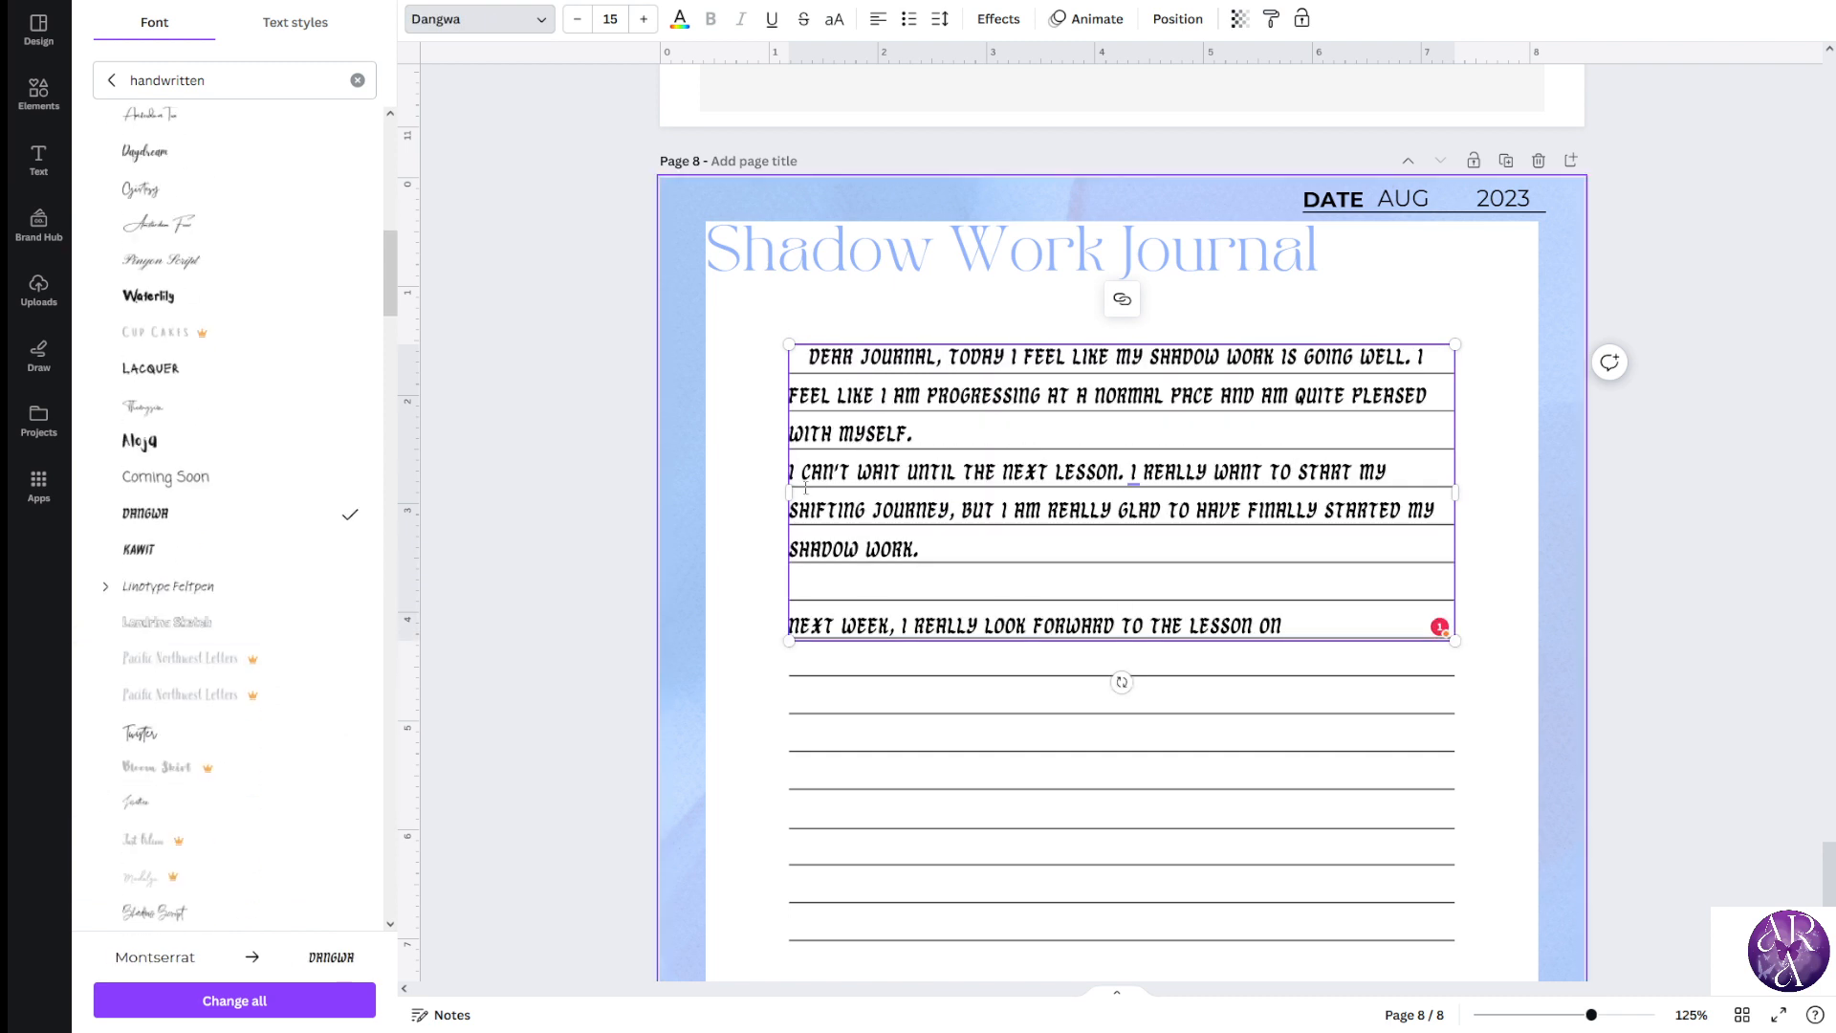
{"action": "scroll", "coordinate": [194, 663], "scroll_direction": "down", "scroll_amount": 4}
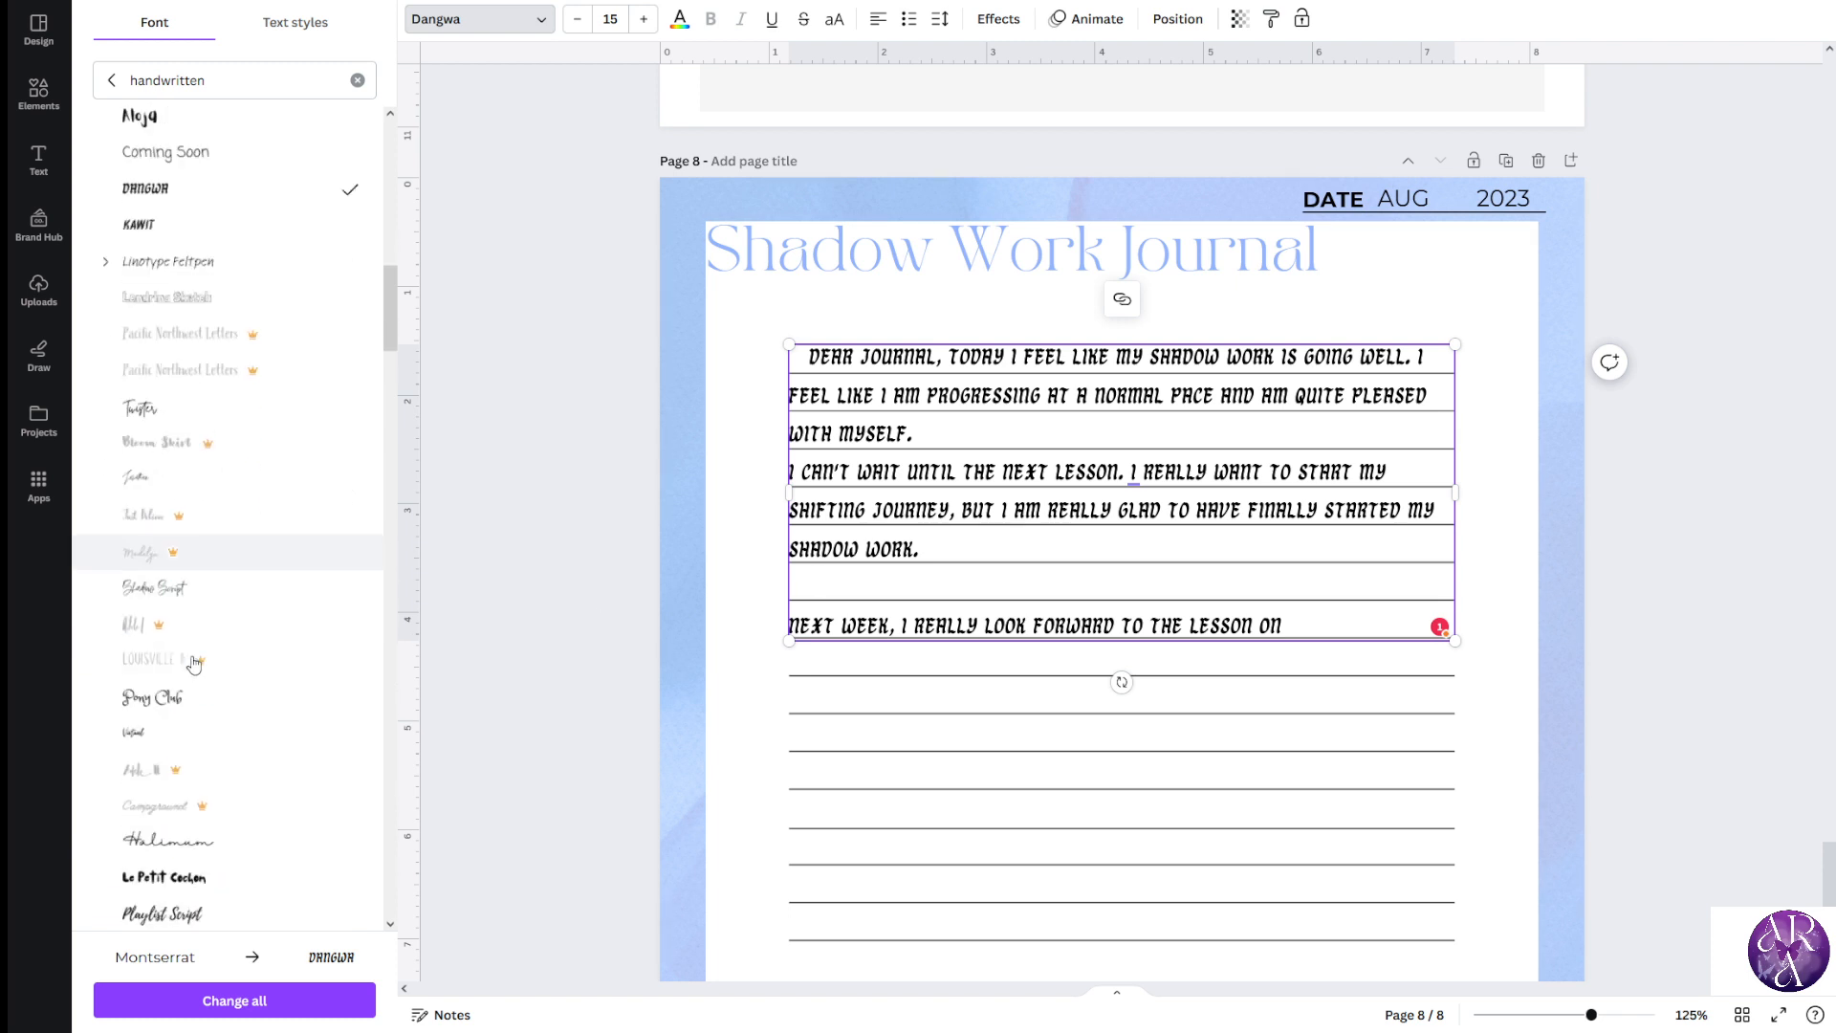
{"action": "scroll", "coordinate": [194, 664], "scroll_direction": "down", "scroll_amount": 3}
{"action": "left_click", "coordinate": [250, 677]}
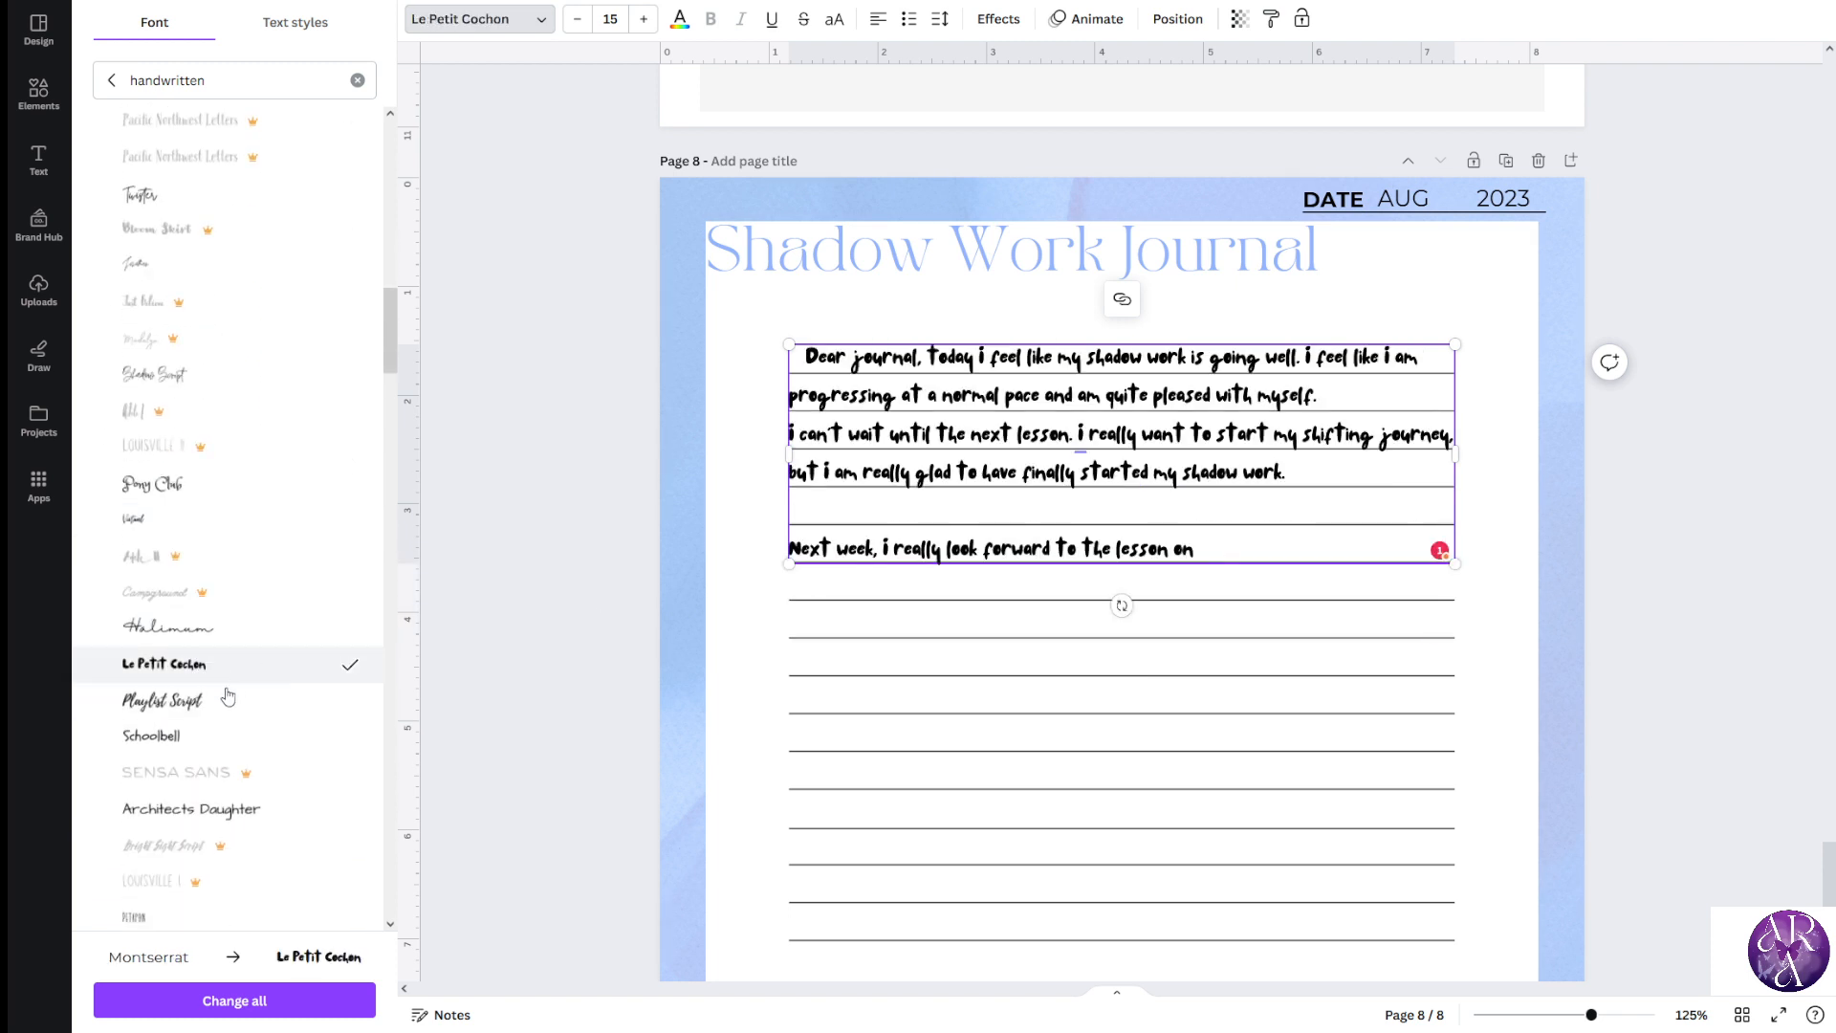
{"action": "left_click", "coordinate": [214, 706]}
Return the journal entry to the Montserrat font and deselect the text box
{"action": "scroll", "coordinate": [246, 656], "scroll_direction": "up", "scroll_amount": 15}
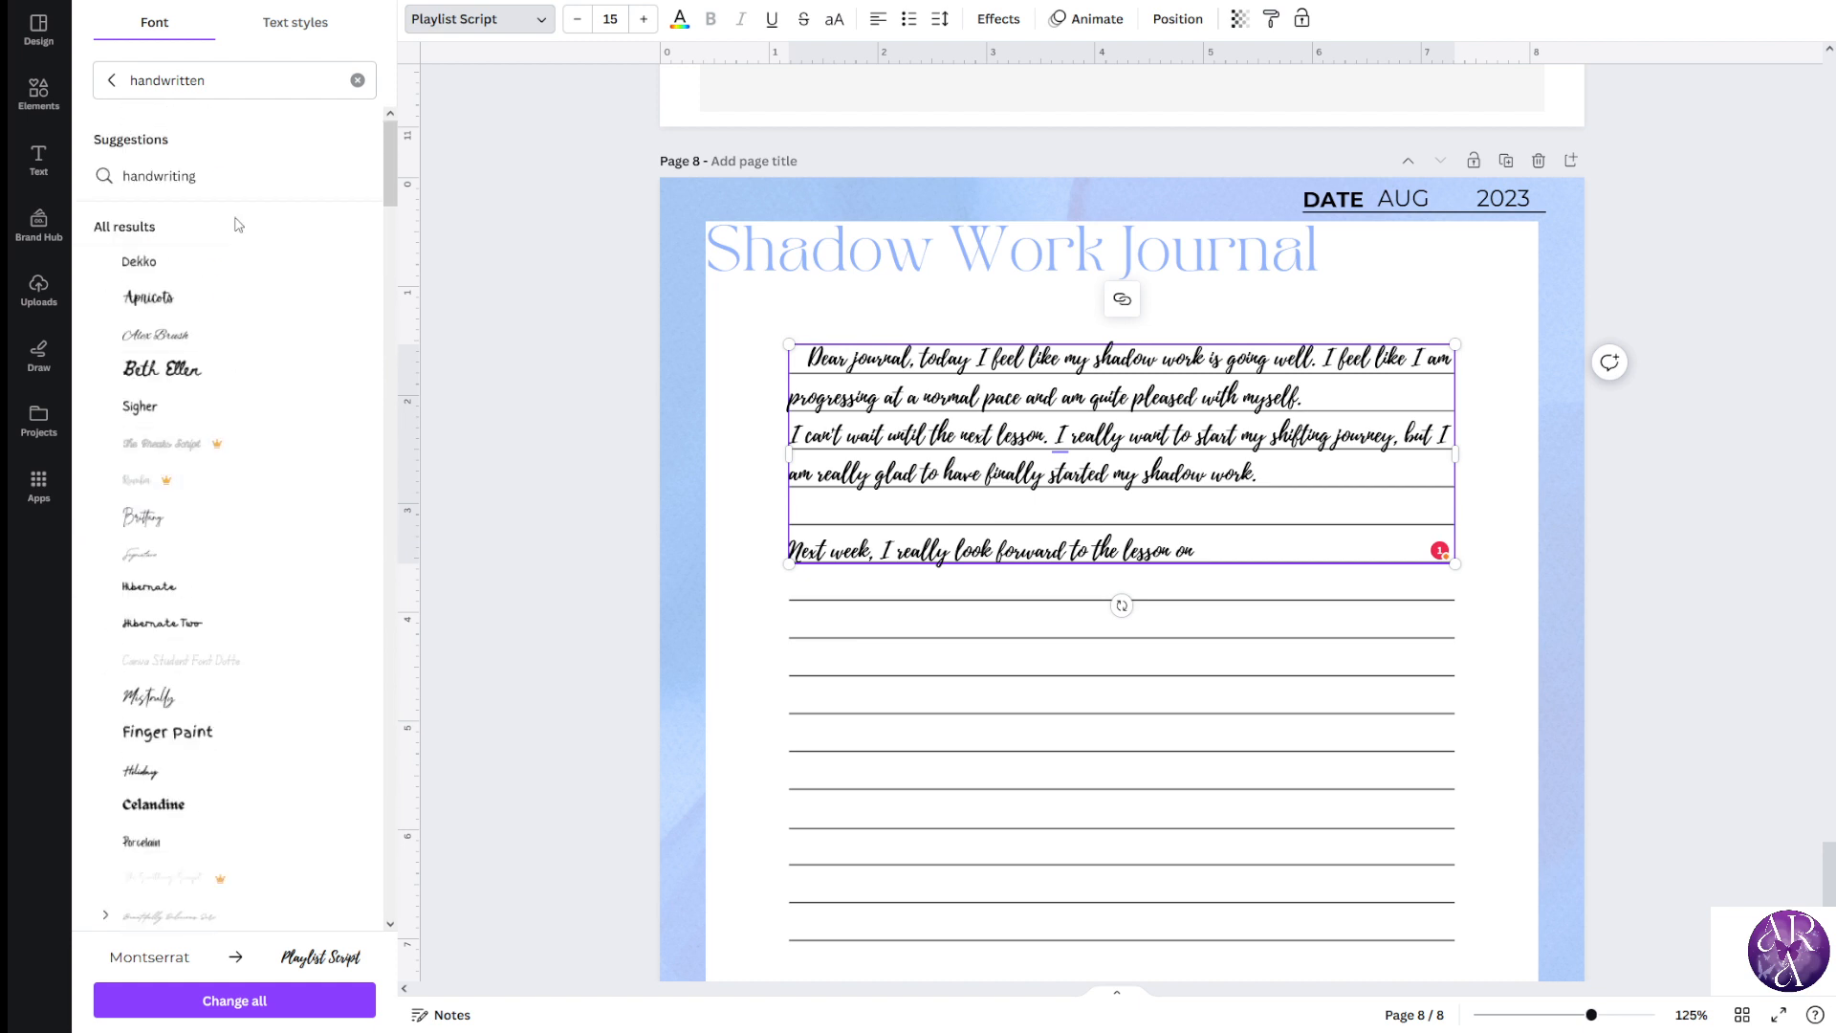
{"action": "left_click", "coordinate": [115, 79]}
{"action": "left_click", "coordinate": [163, 126]}
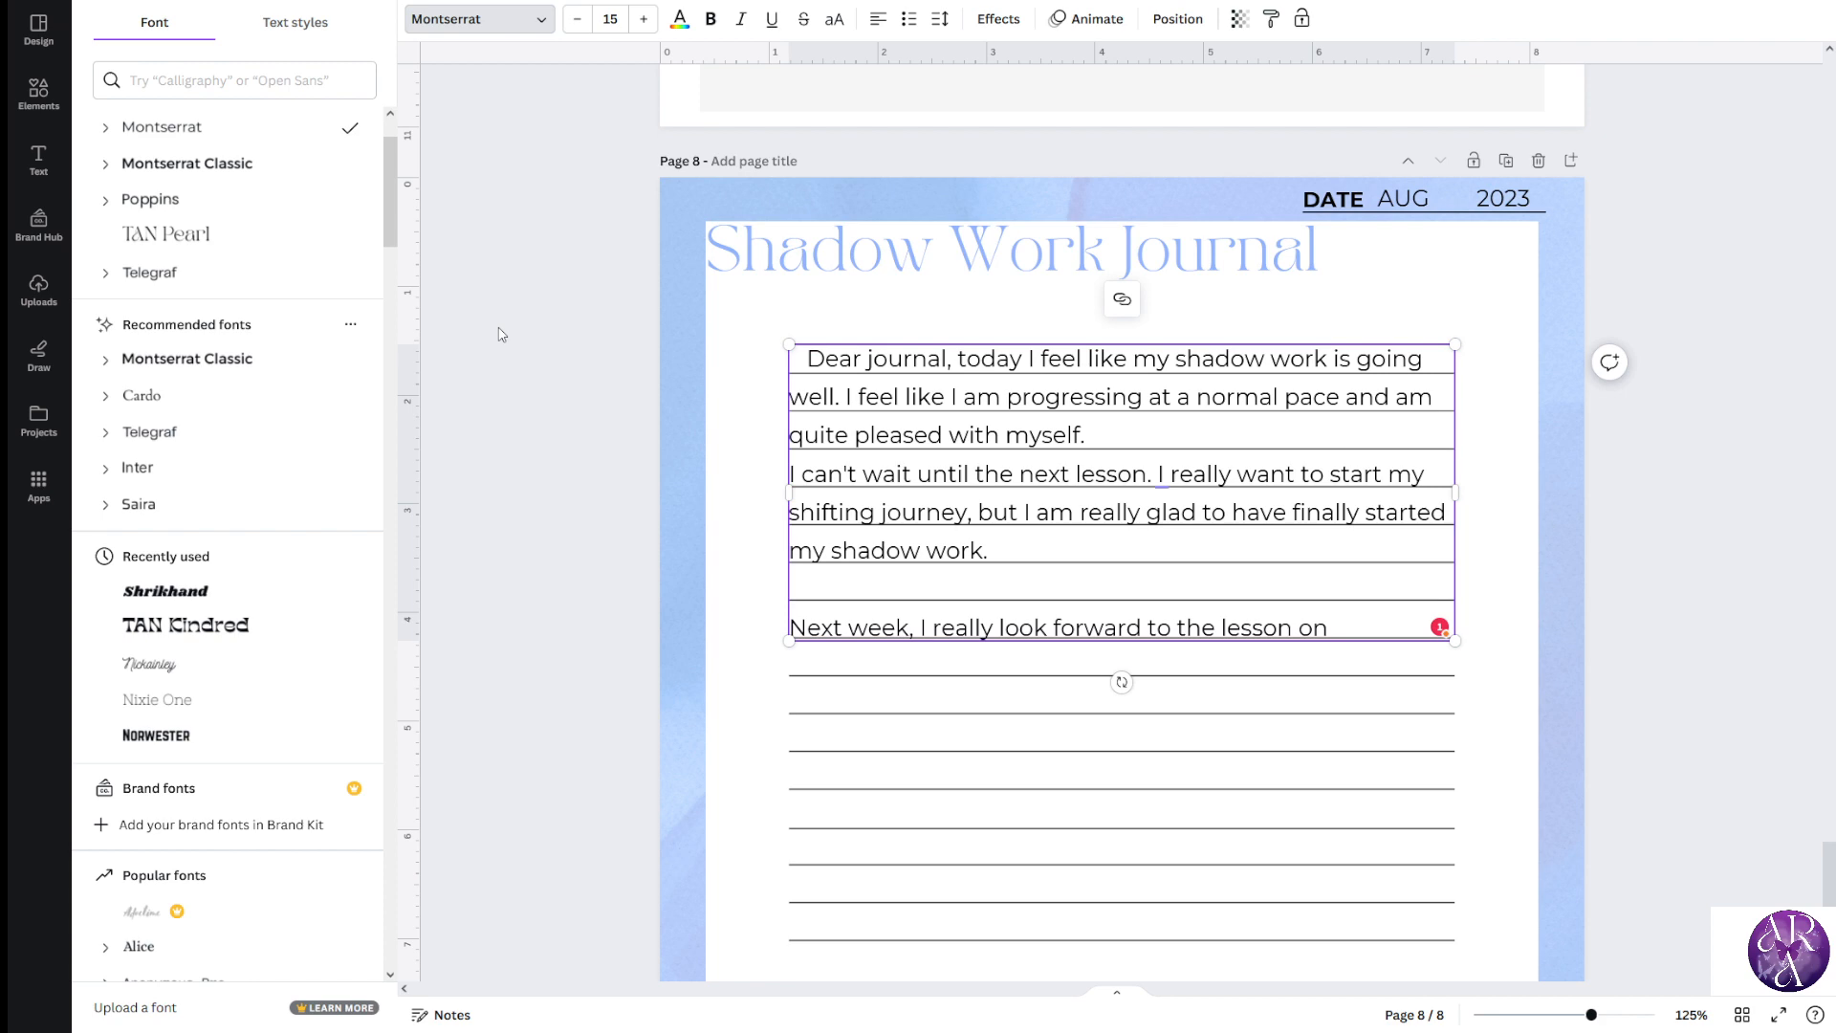
{"action": "left_click", "coordinate": [568, 533]}
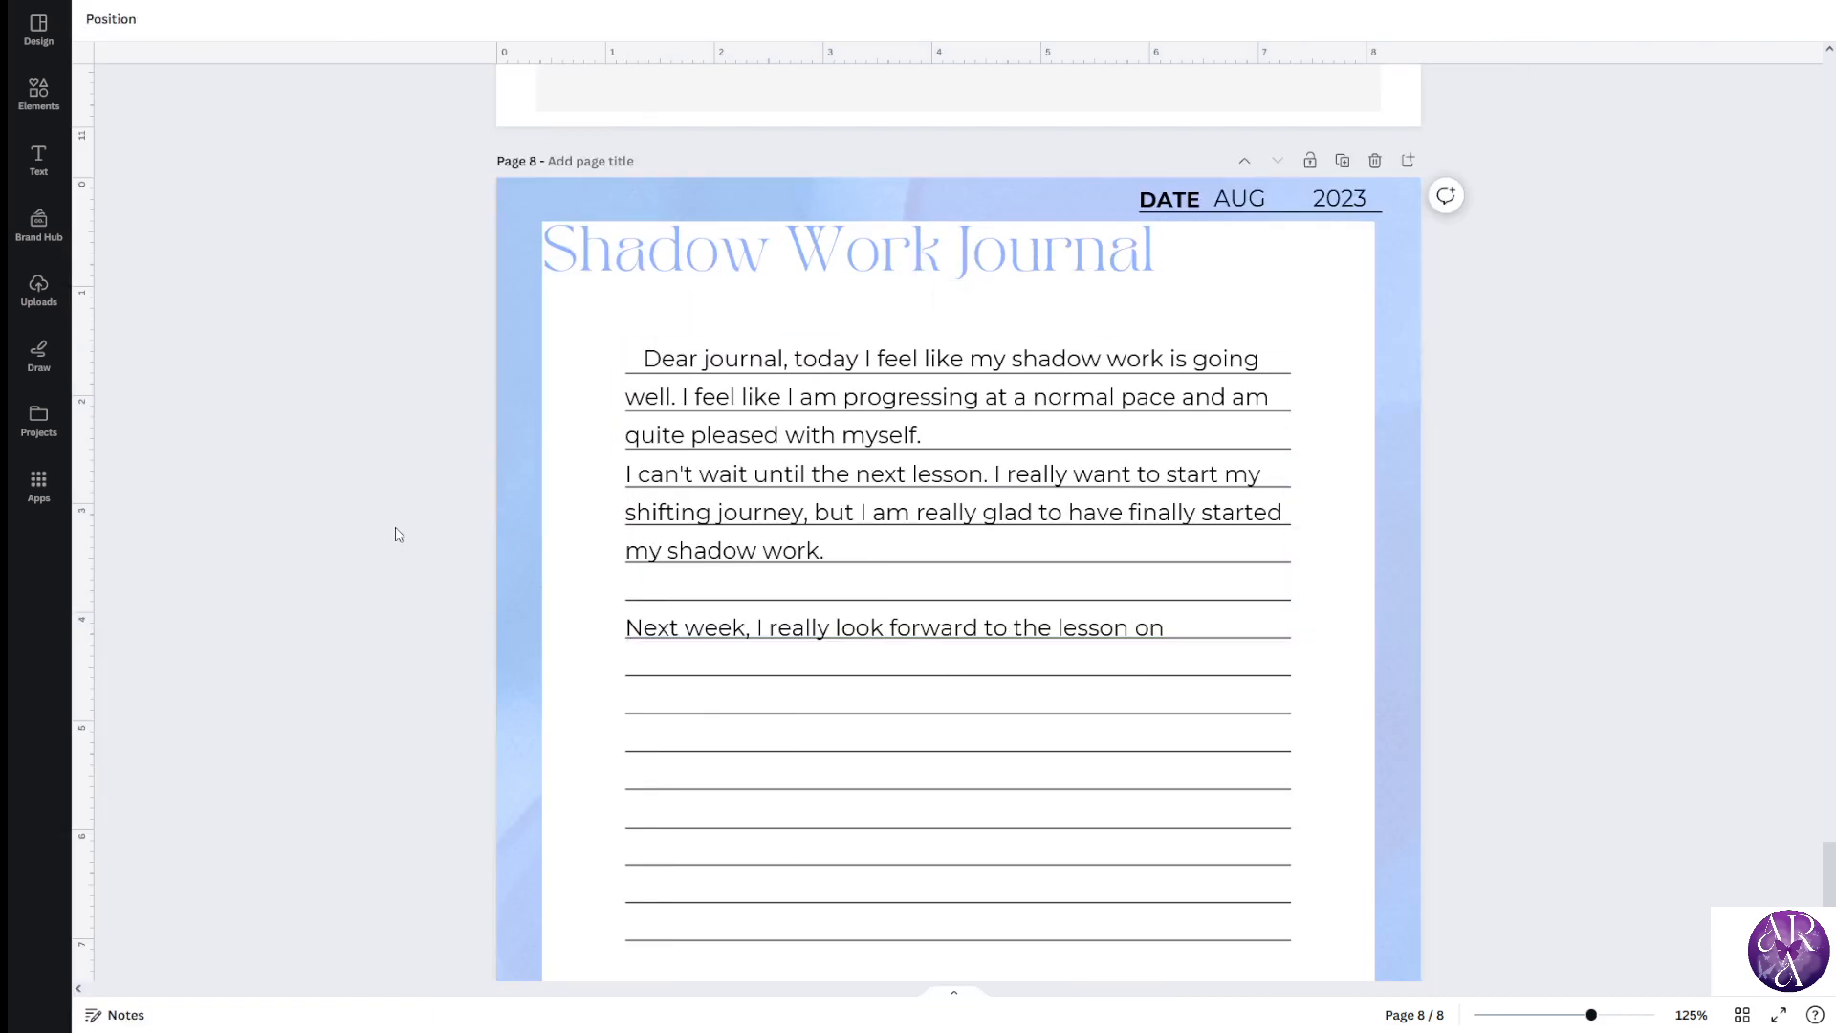
Apply the recently used Playlist Script font to the whole journal entry on page 8
{"action": "scroll", "coordinate": [360, 574], "scroll_direction": "up", "scroll_amount": 4}
{"action": "scroll", "coordinate": [352, 624], "scroll_direction": "up", "scroll_amount": 5}
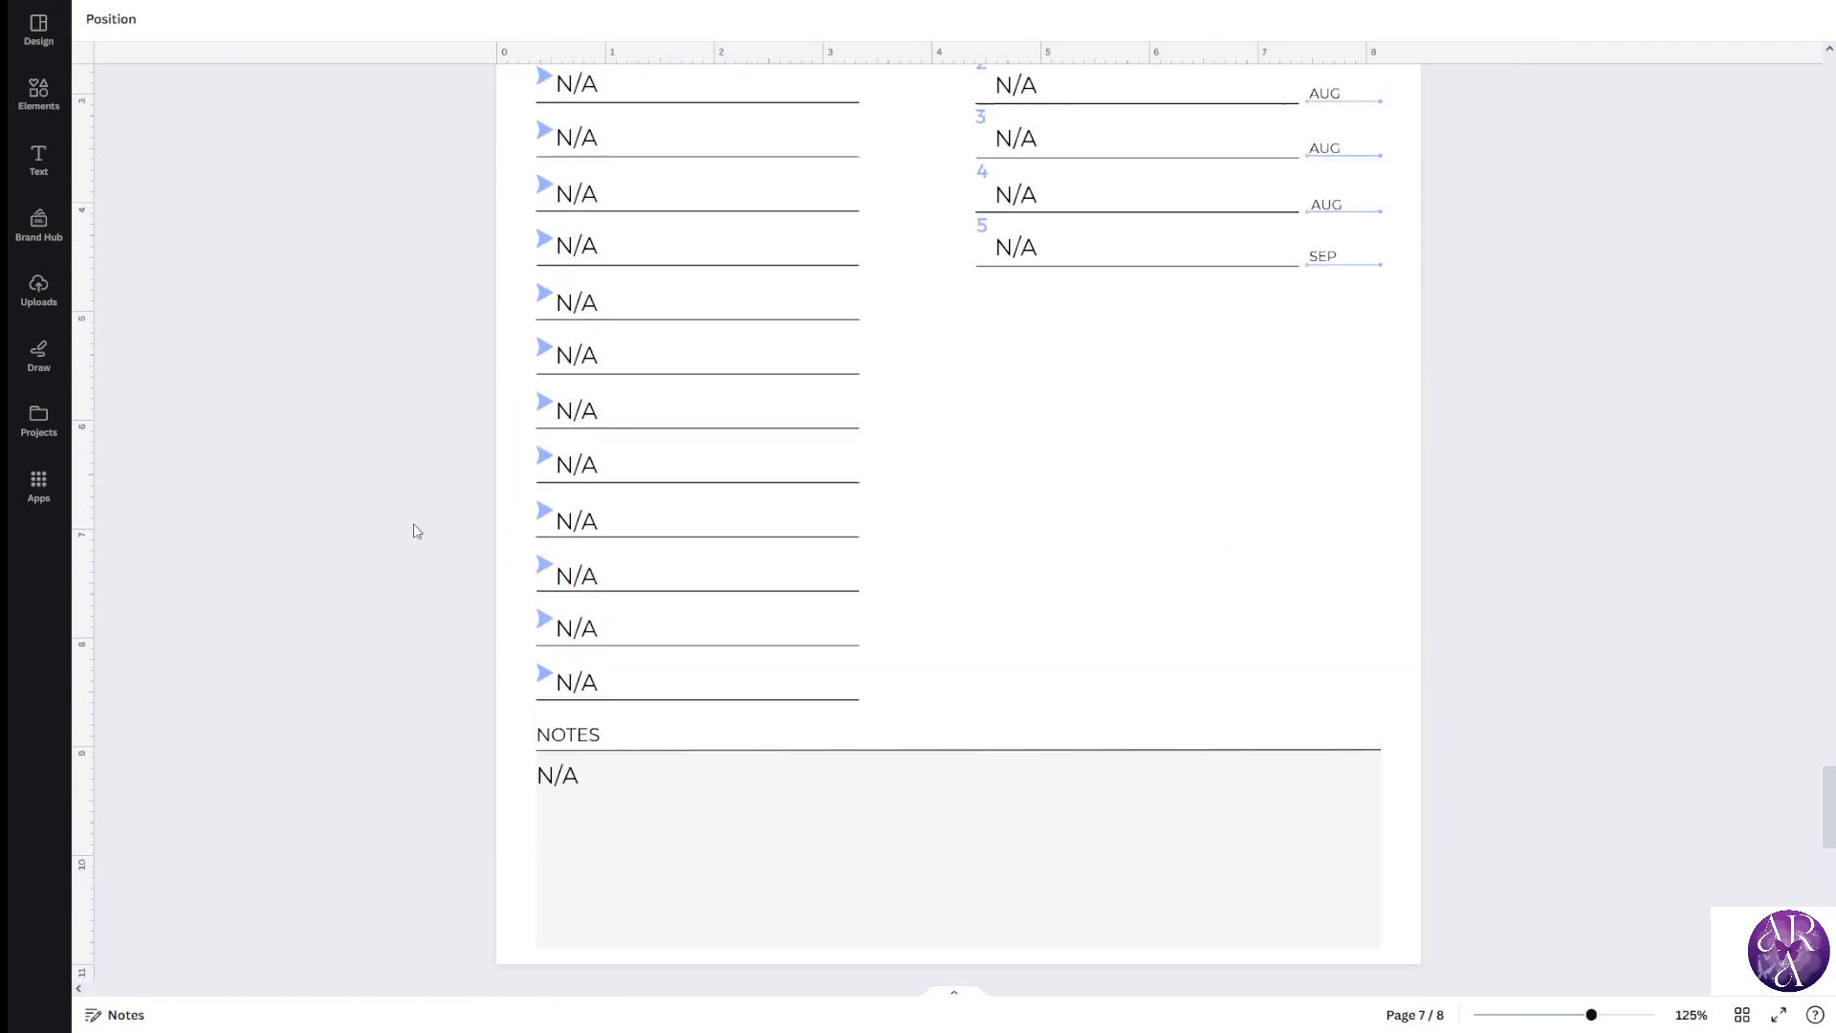
{"action": "scroll", "coordinate": [414, 533], "scroll_direction": "down", "scroll_amount": 8}
{"action": "left_click", "coordinate": [854, 516]}
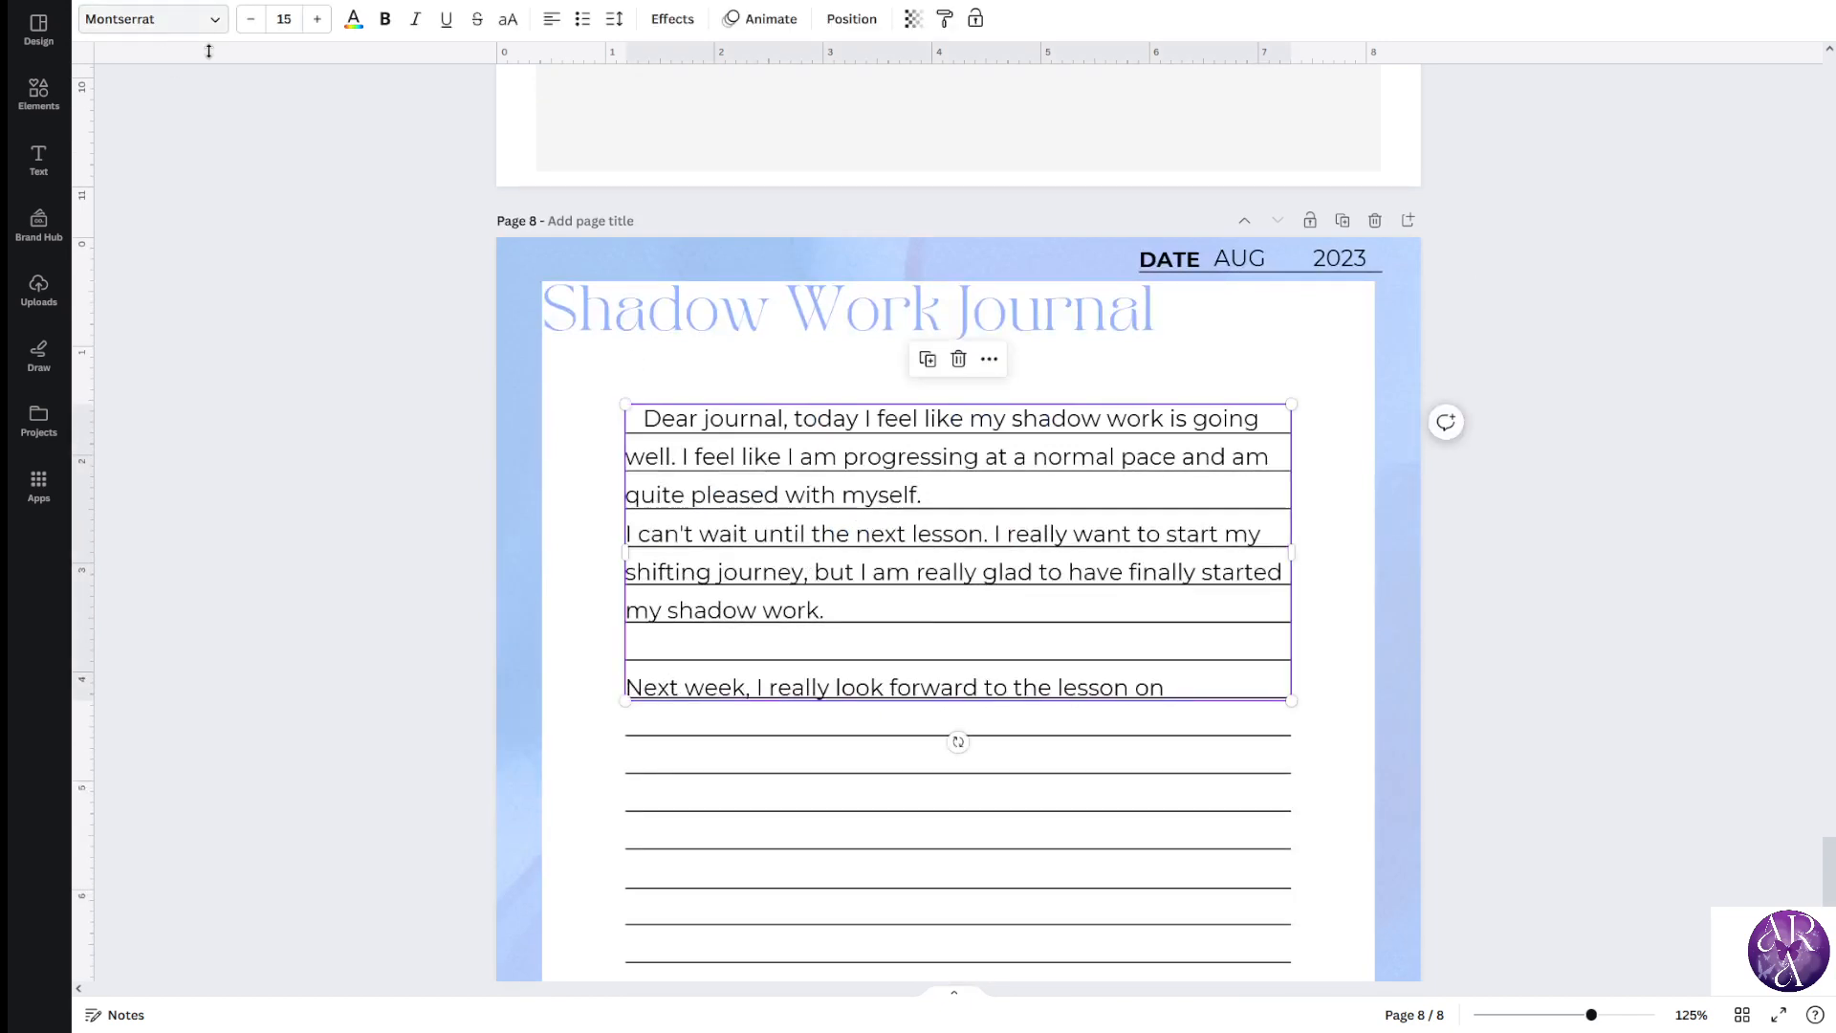
{"action": "triple_click", "coordinate": [734, 474]}
{"action": "key", "text": "ctrl+a"}
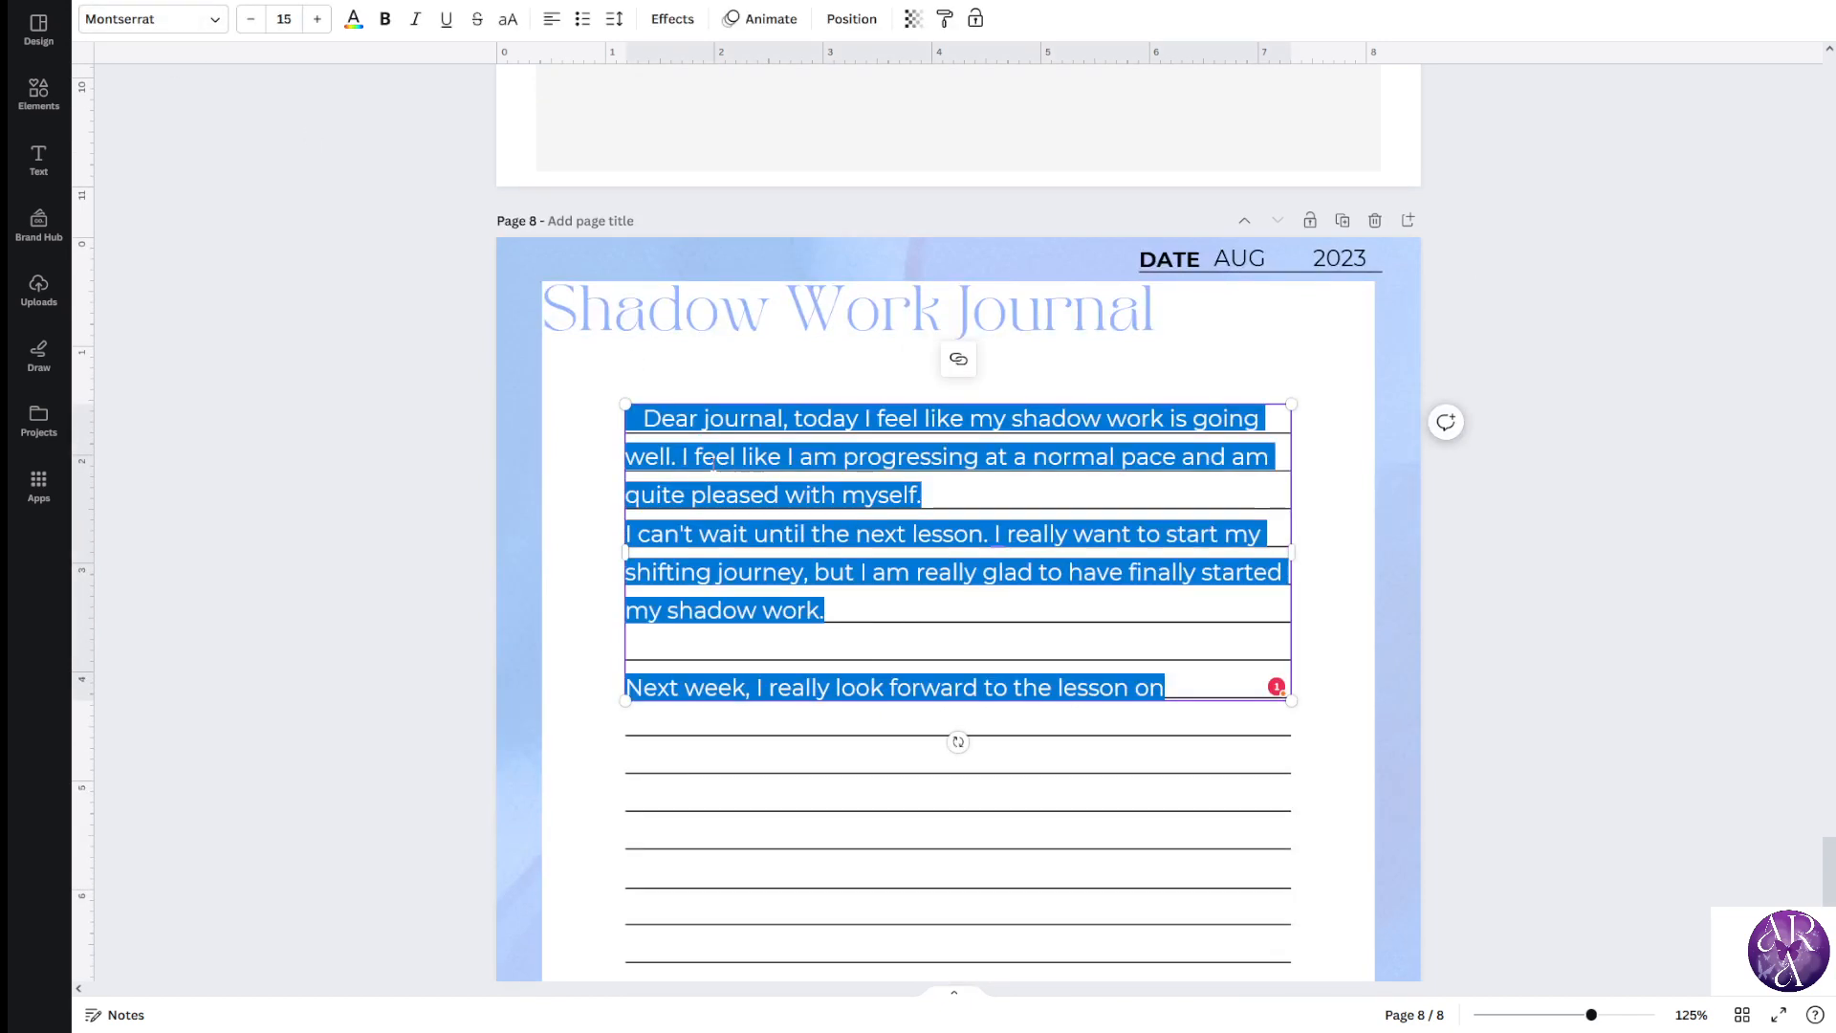
{"action": "left_click", "coordinate": [191, 21]}
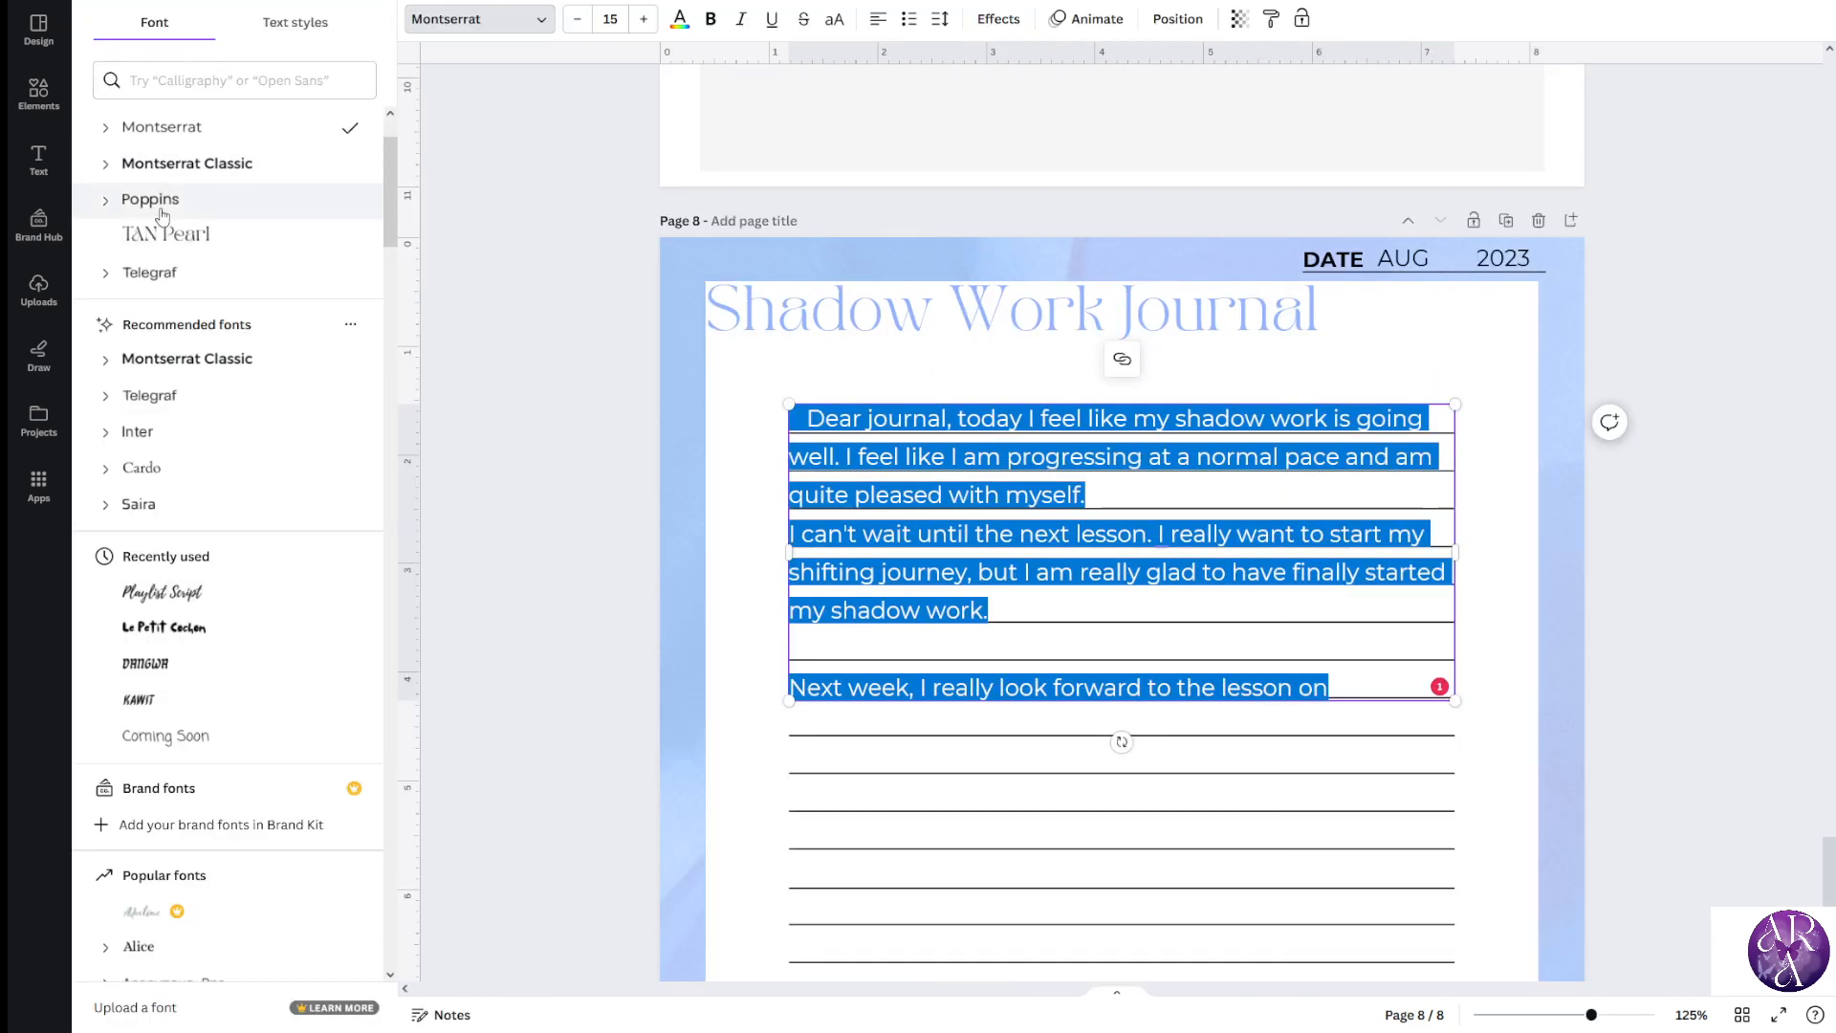
{"action": "left_click", "coordinate": [203, 609]}
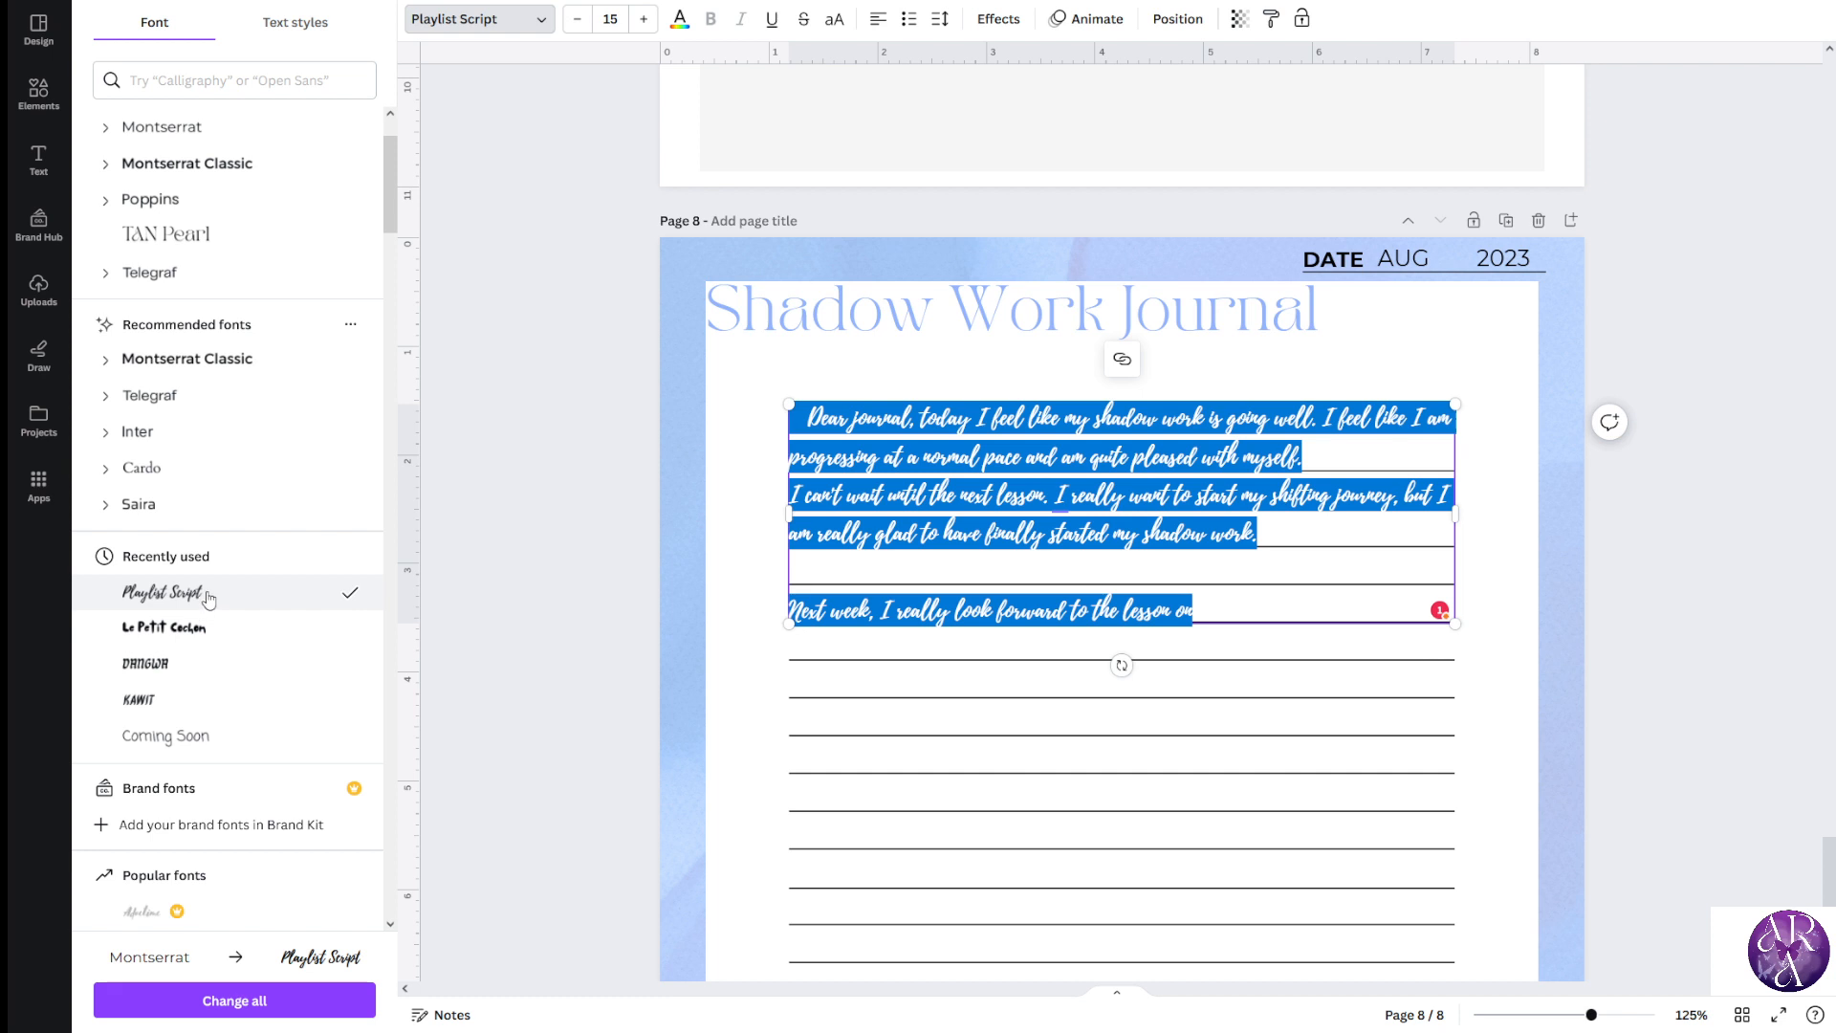
Search the fonts for "handwritten" and apply Dekko to the journal entry on page 8
{"action": "left_click", "coordinate": [229, 82]}
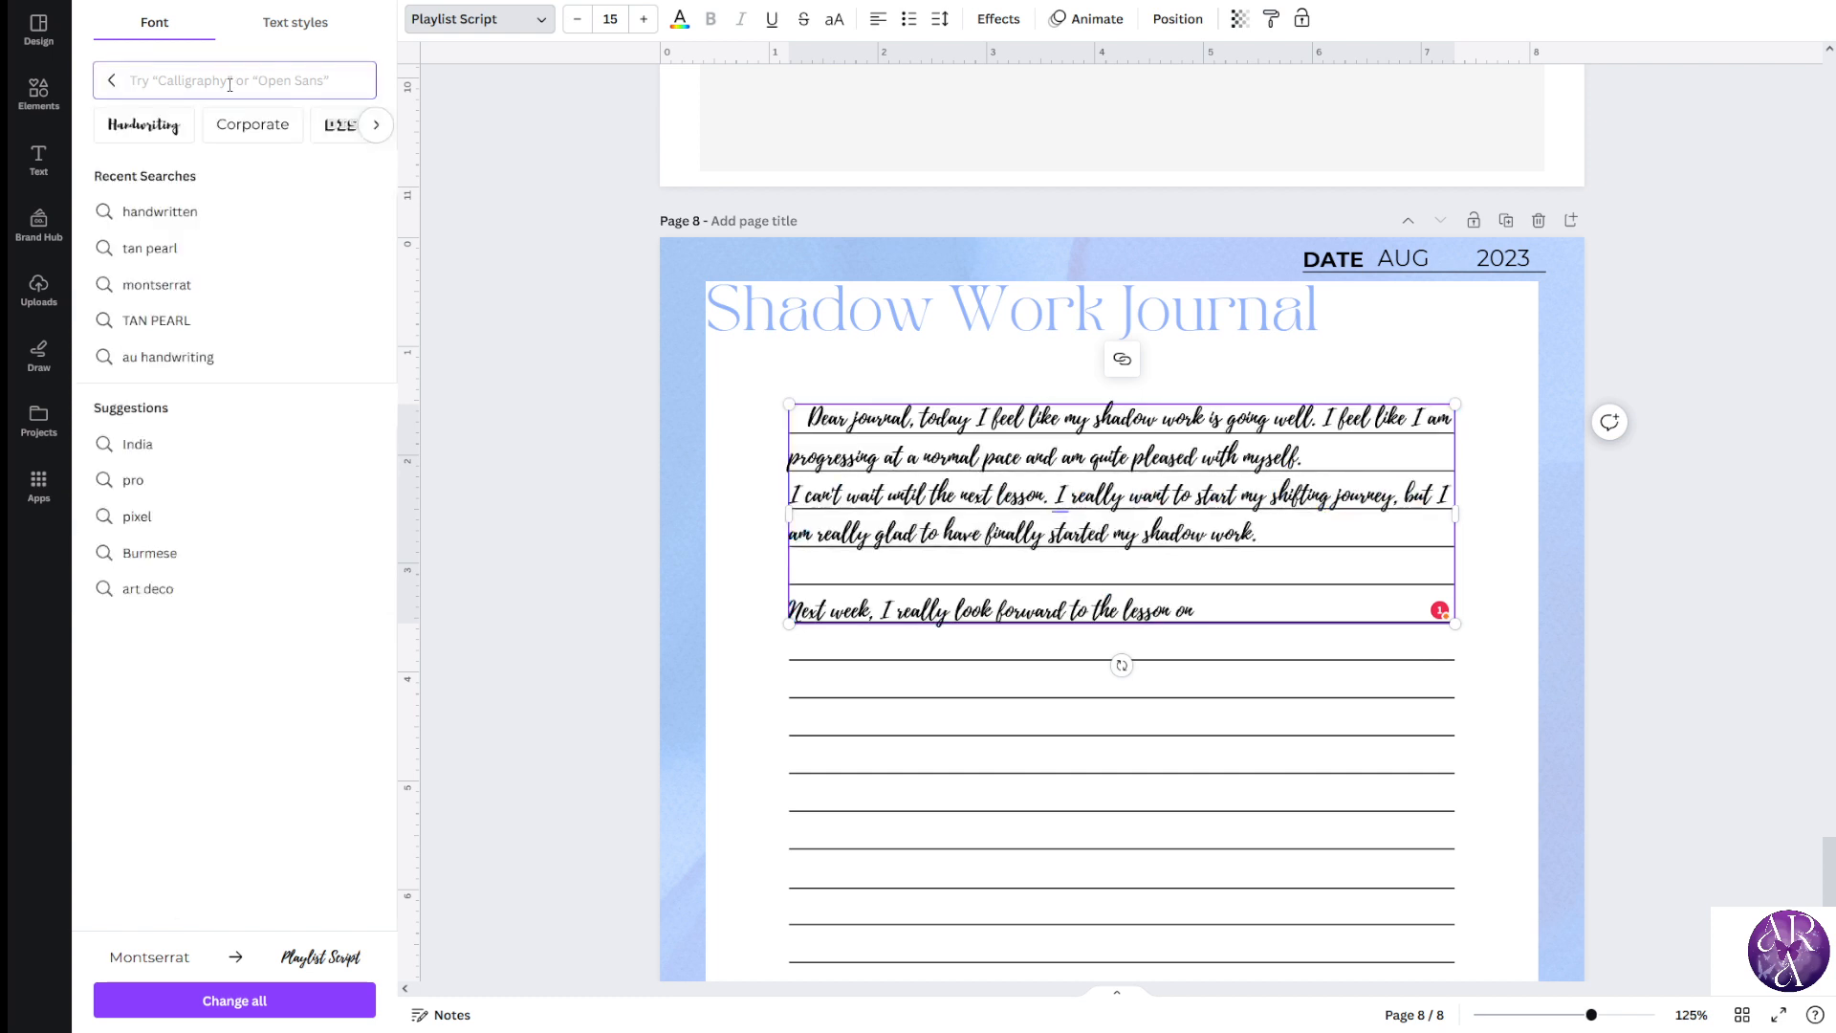
{"action": "type", "text": "handwritten"}
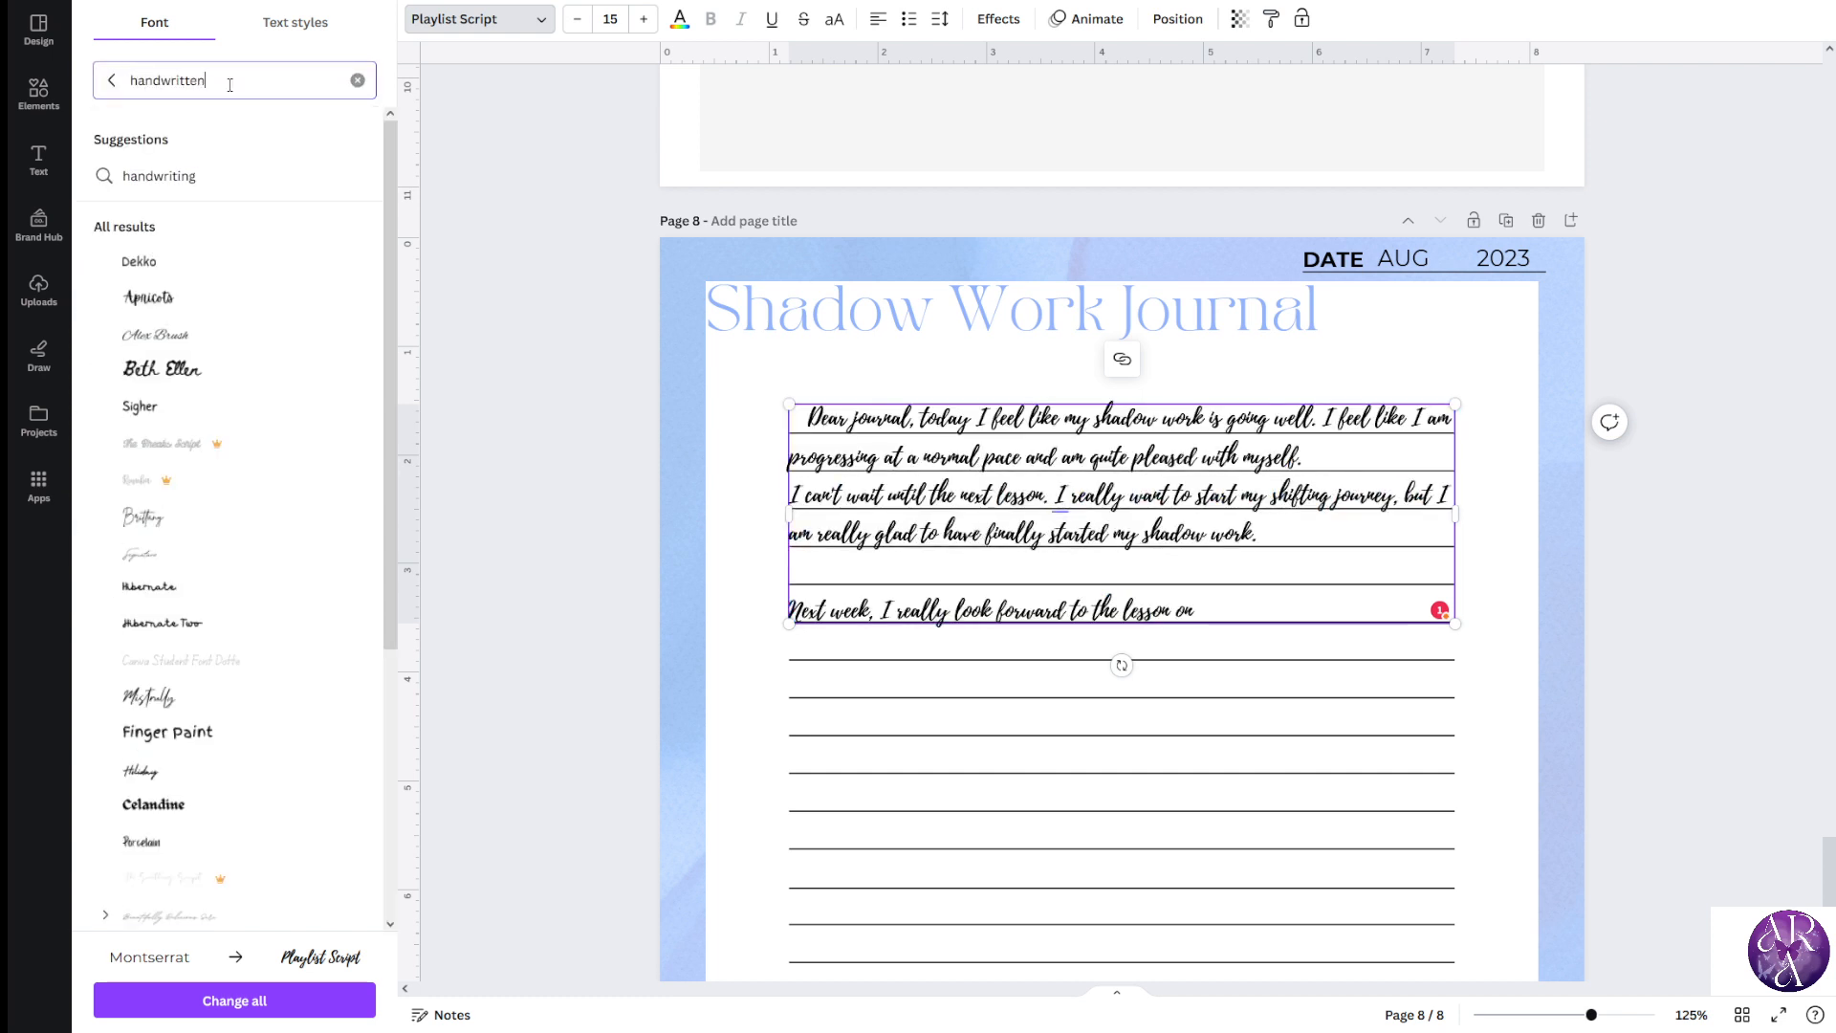
{"action": "left_click", "coordinate": [189, 275]}
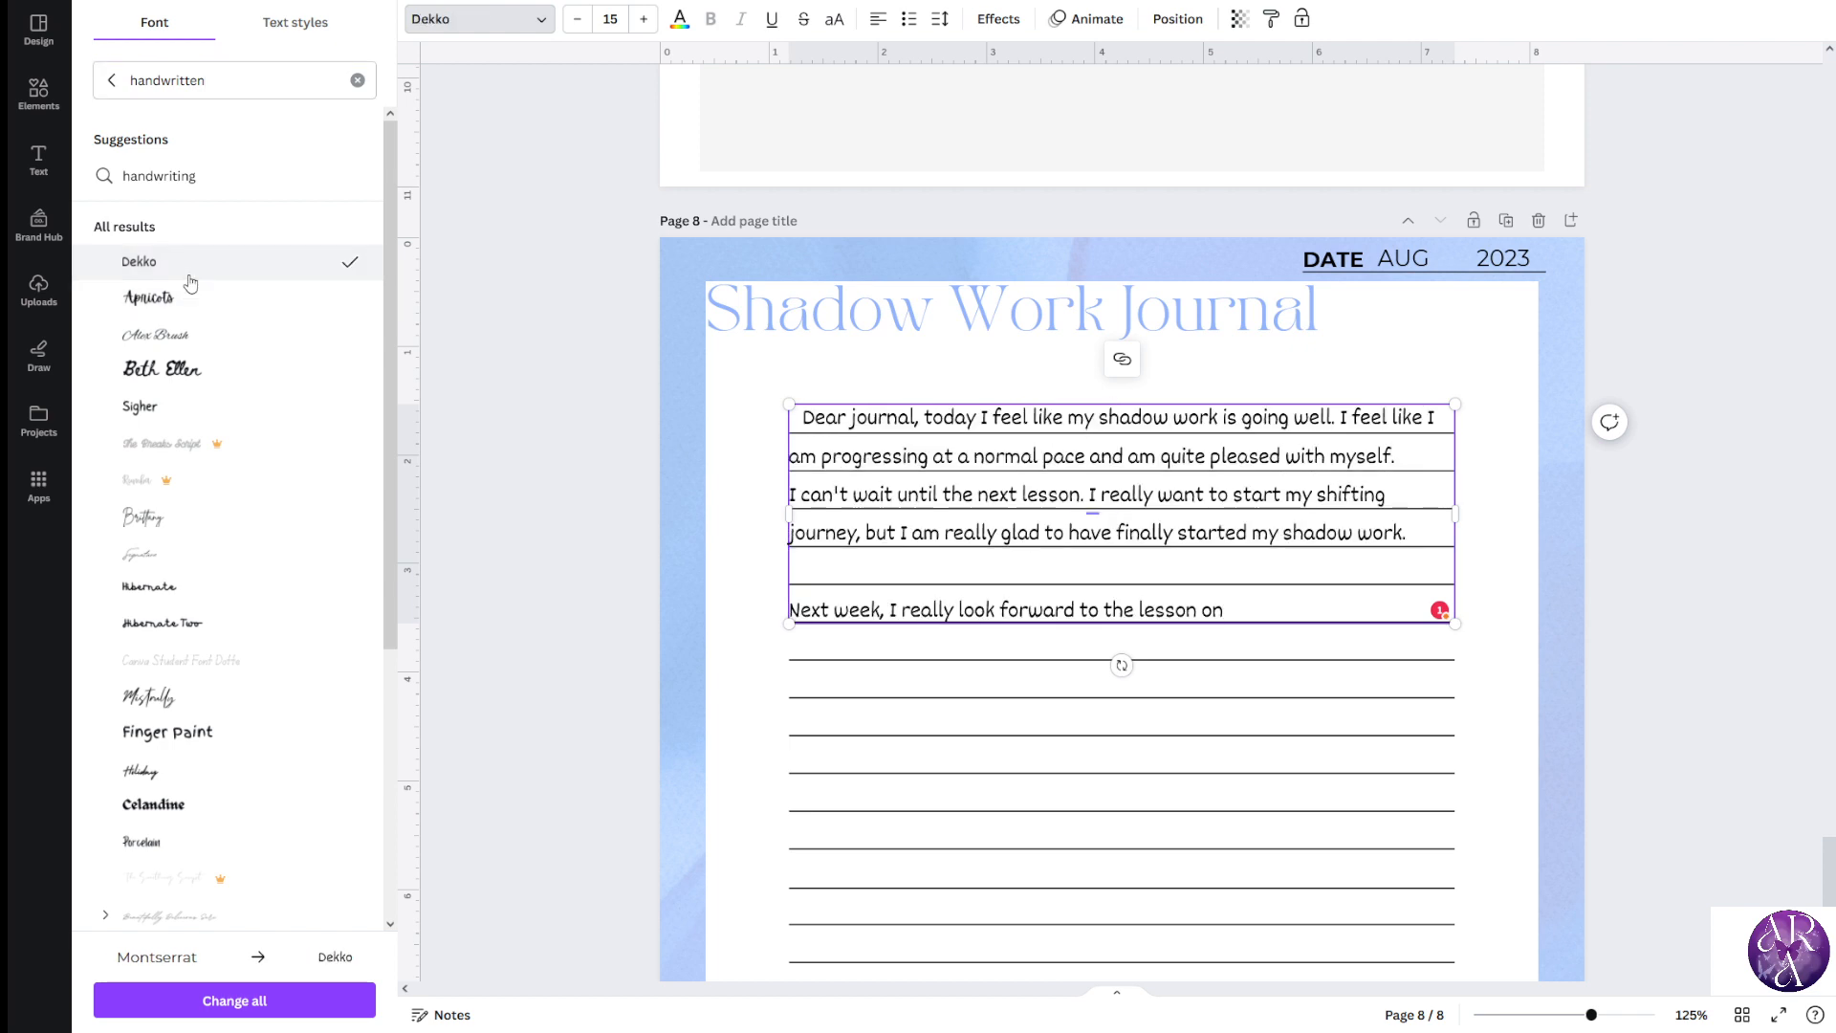
{"action": "left_click", "coordinate": [535, 531]}
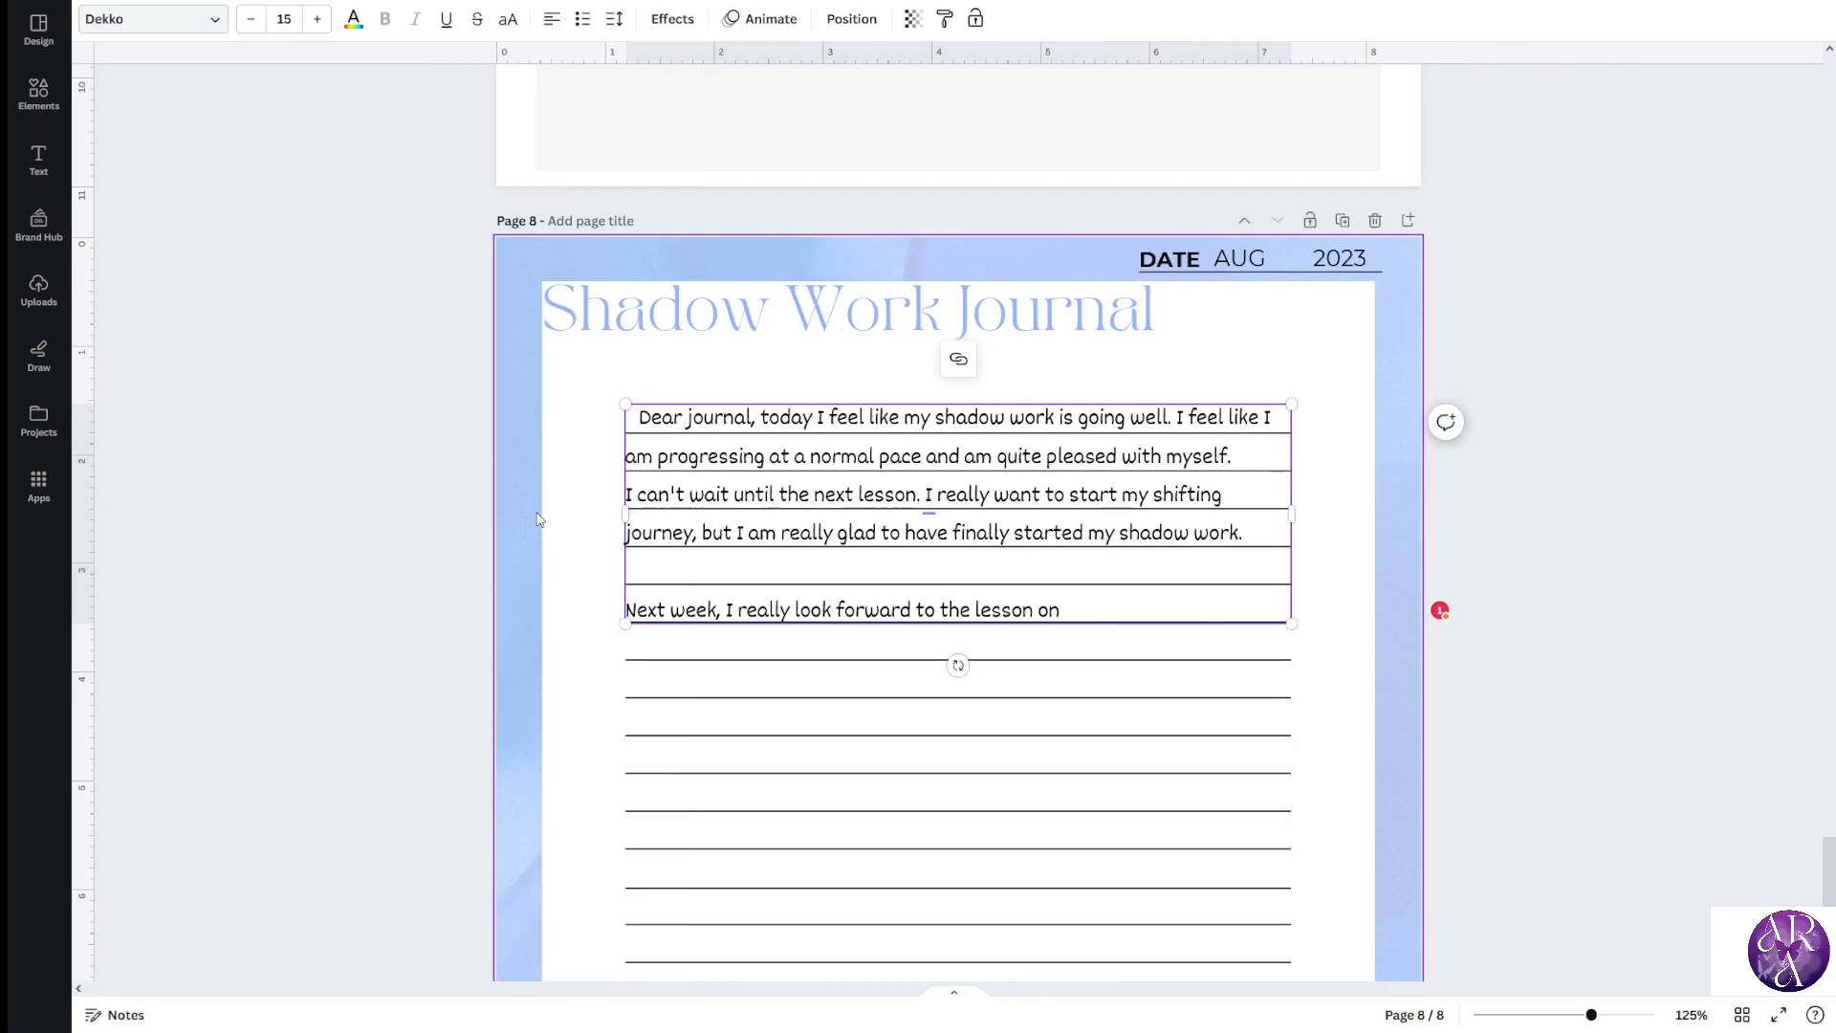
Apply the Dekko font to the tenth N/A entry under Key Points on page 7
{"action": "scroll", "coordinate": [497, 670], "scroll_direction": "up", "scroll_amount": 2}
{"action": "scroll", "coordinate": [571, 716], "scroll_direction": "up", "scroll_amount": 5}
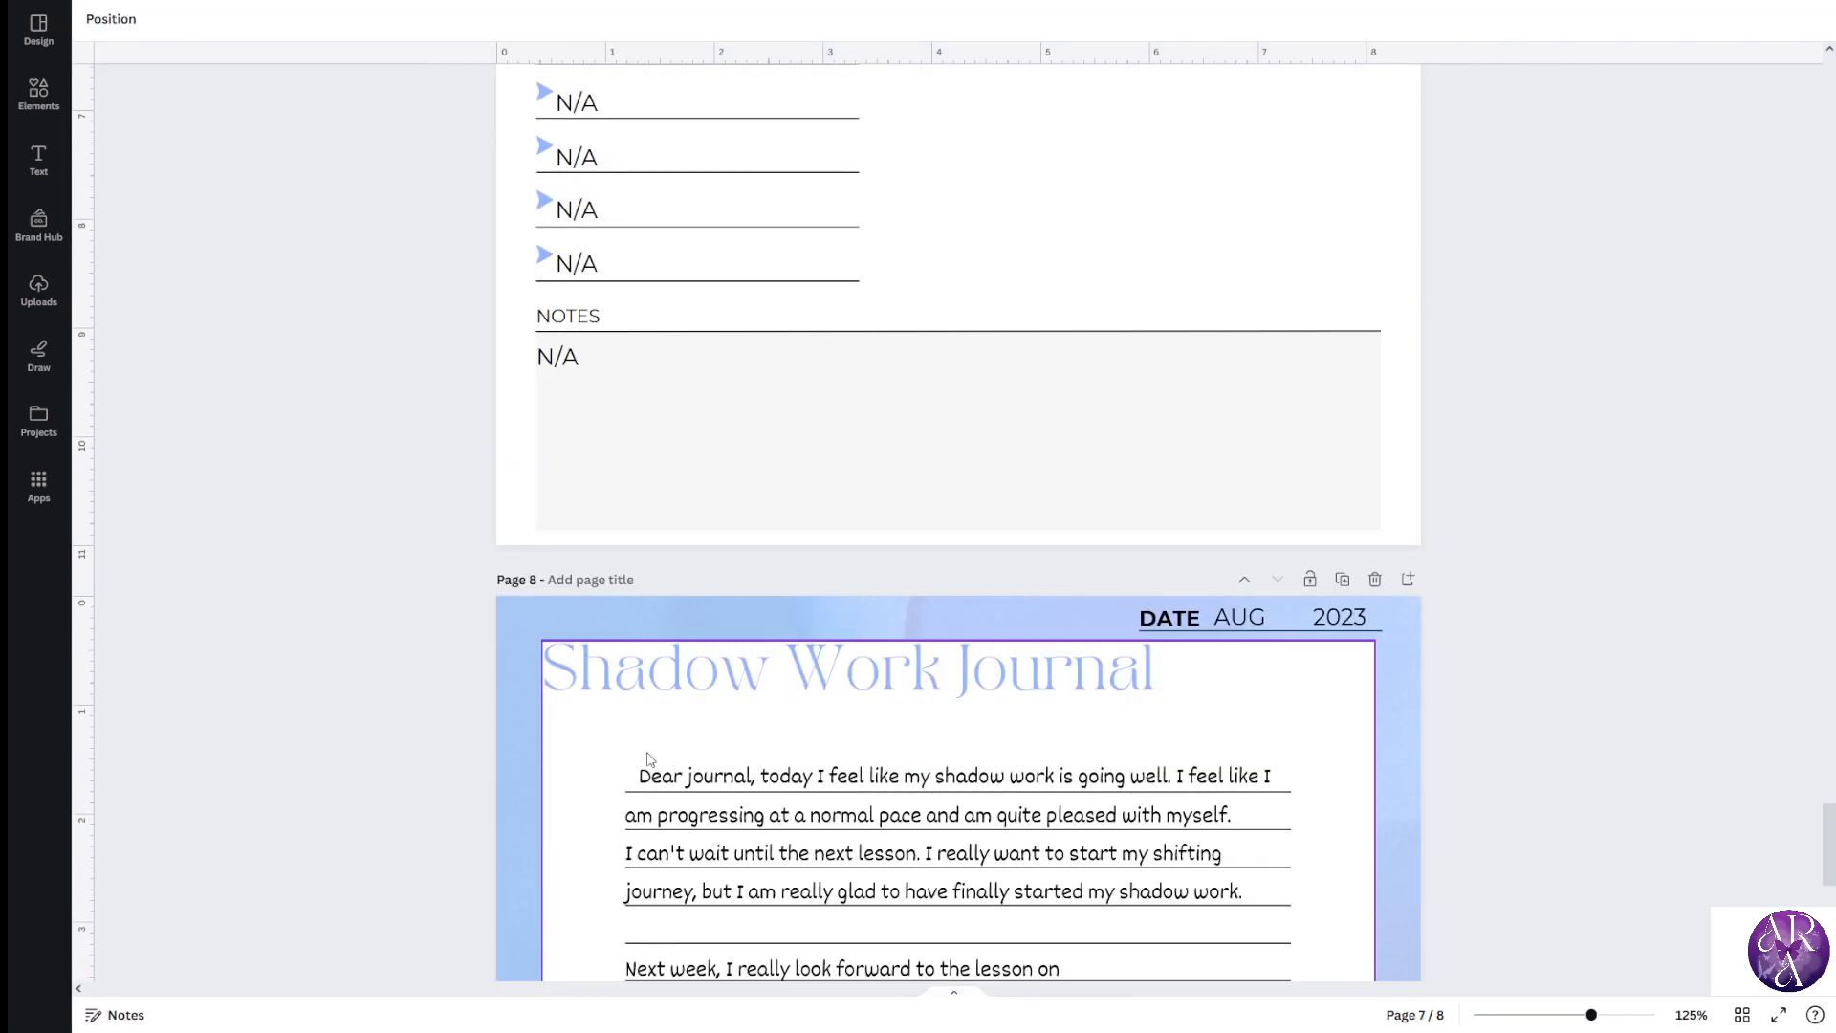
{"action": "scroll", "coordinate": [657, 771], "scroll_direction": "up", "scroll_amount": 1}
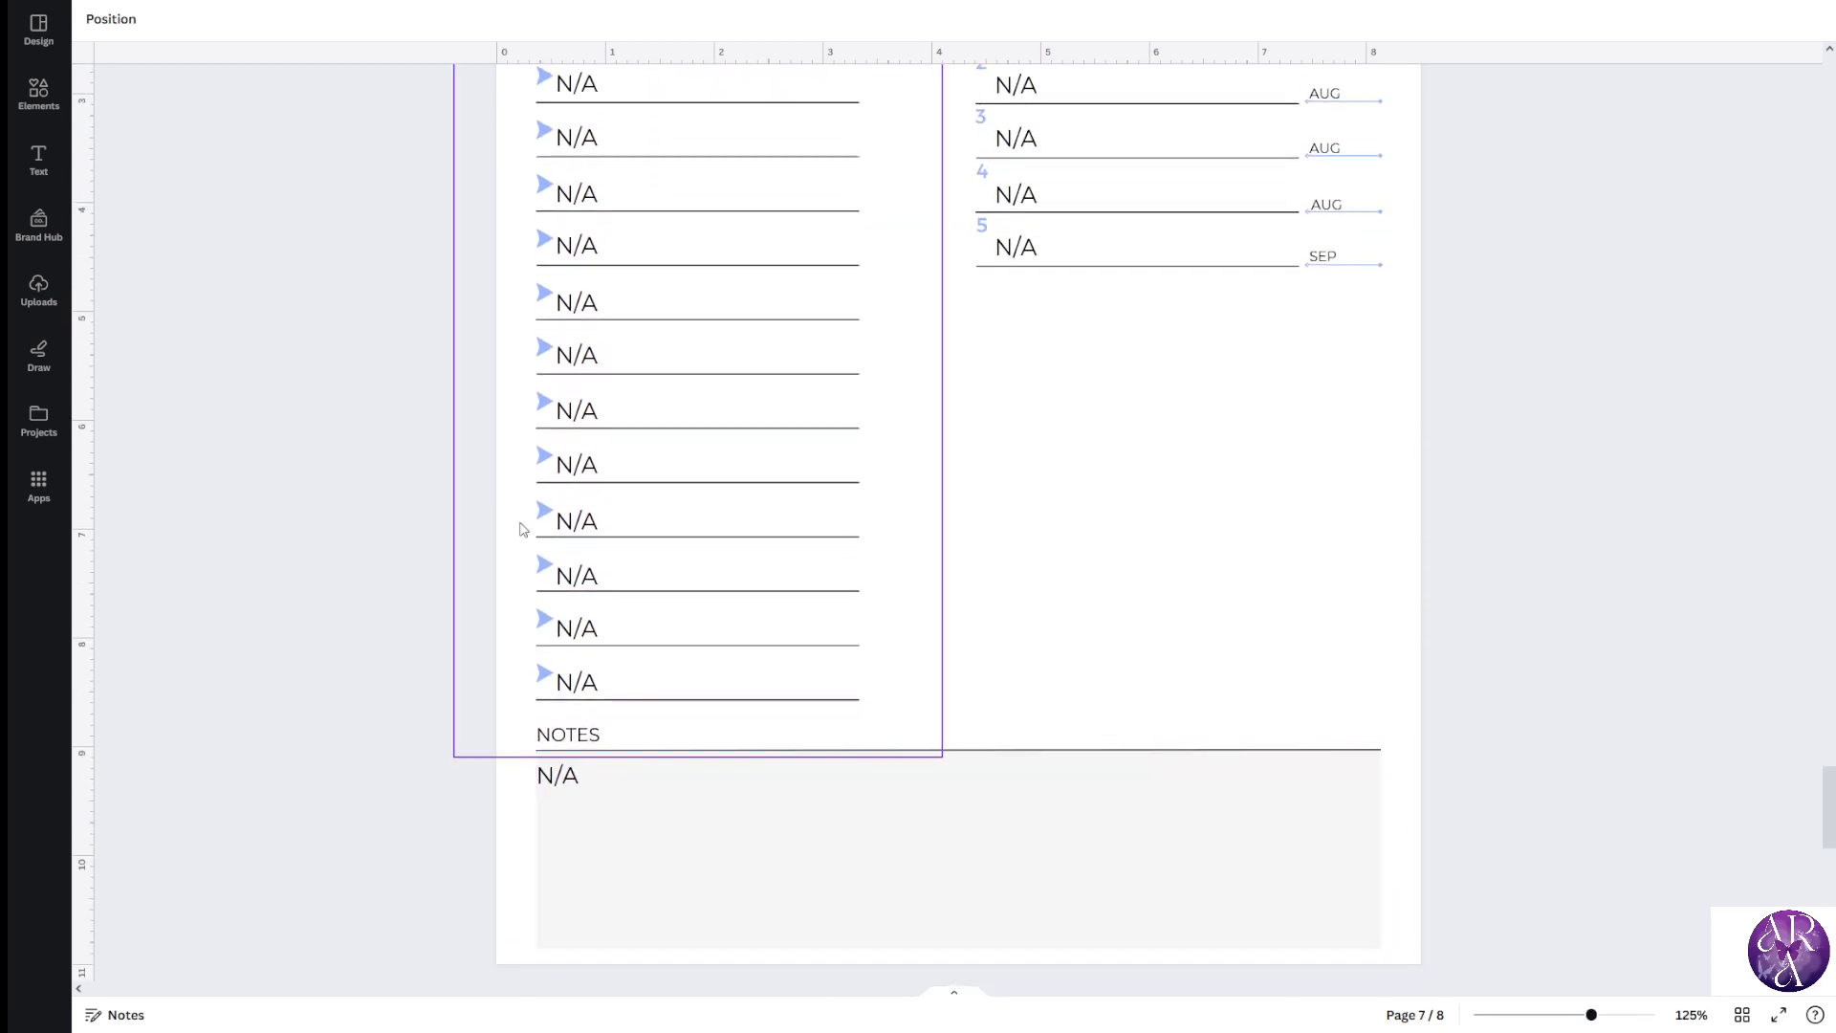
{"action": "left_click", "coordinate": [584, 532]}
{"action": "double_click", "coordinate": [584, 532]}
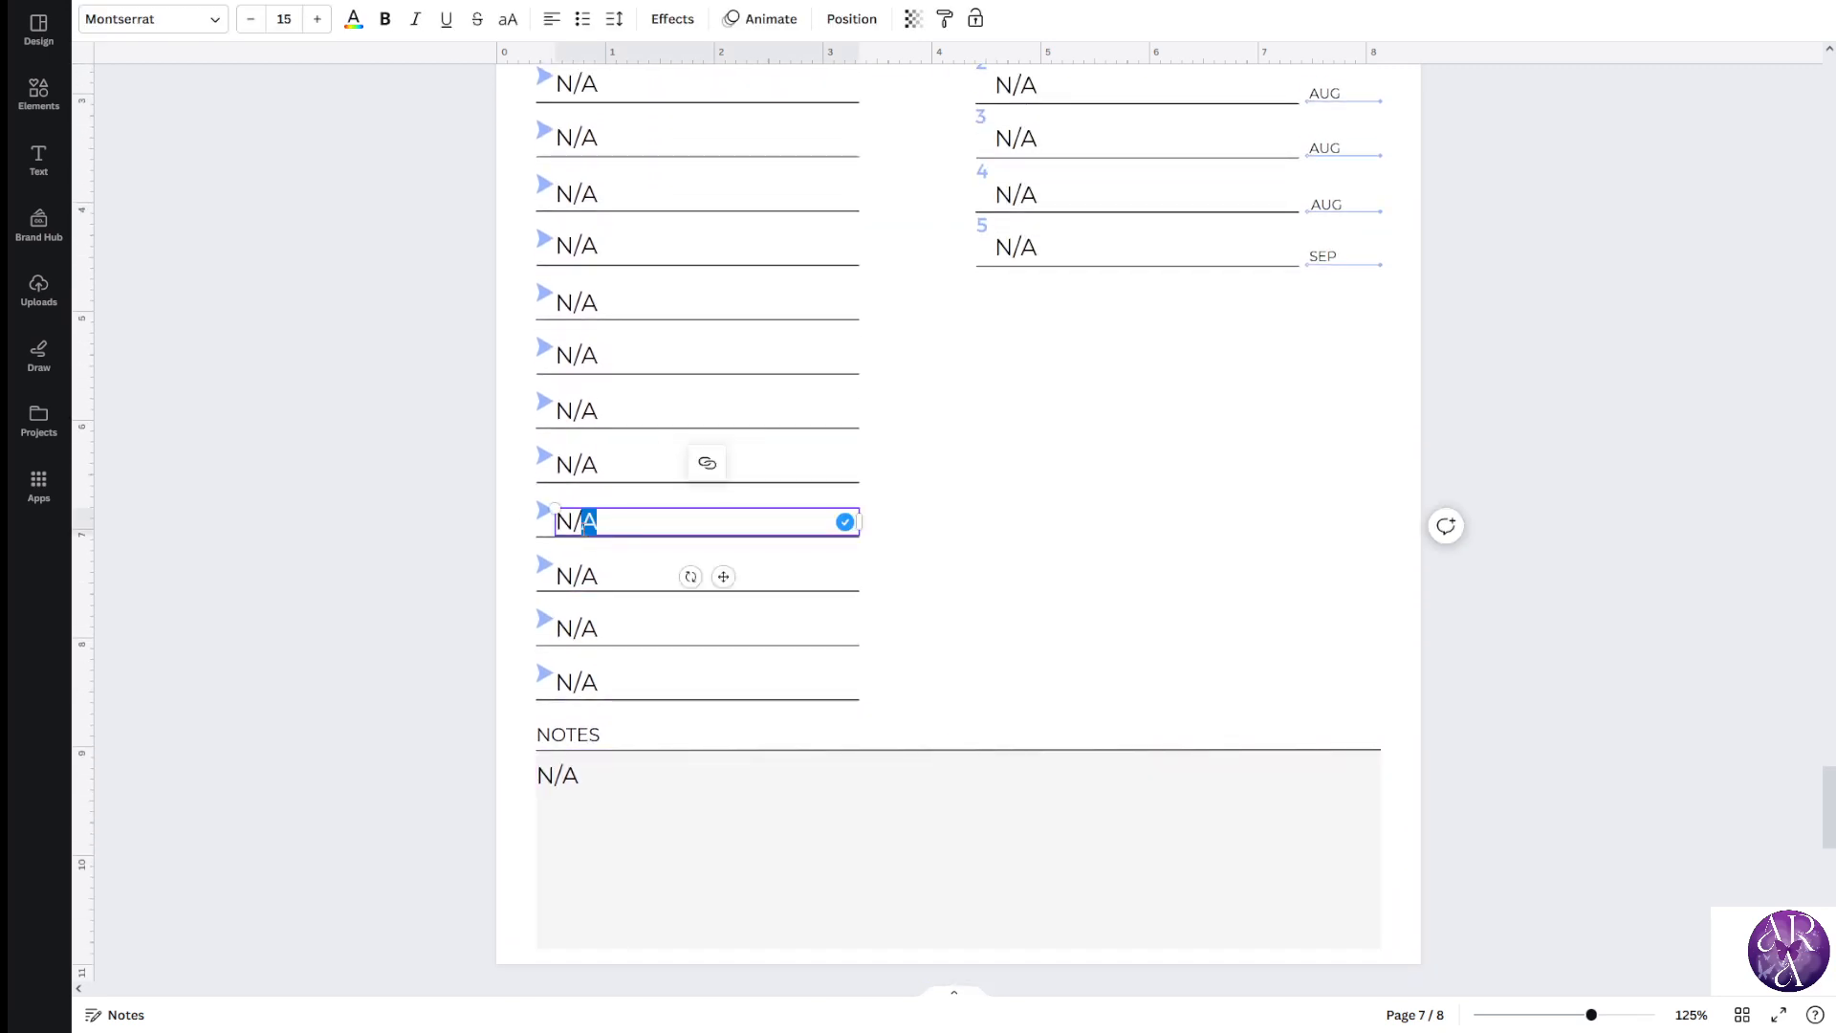
{"action": "left_click", "coordinate": [620, 524]}
{"action": "left_click_drag", "start_coordinate": [562, 524], "coordinate": [554, 523]}
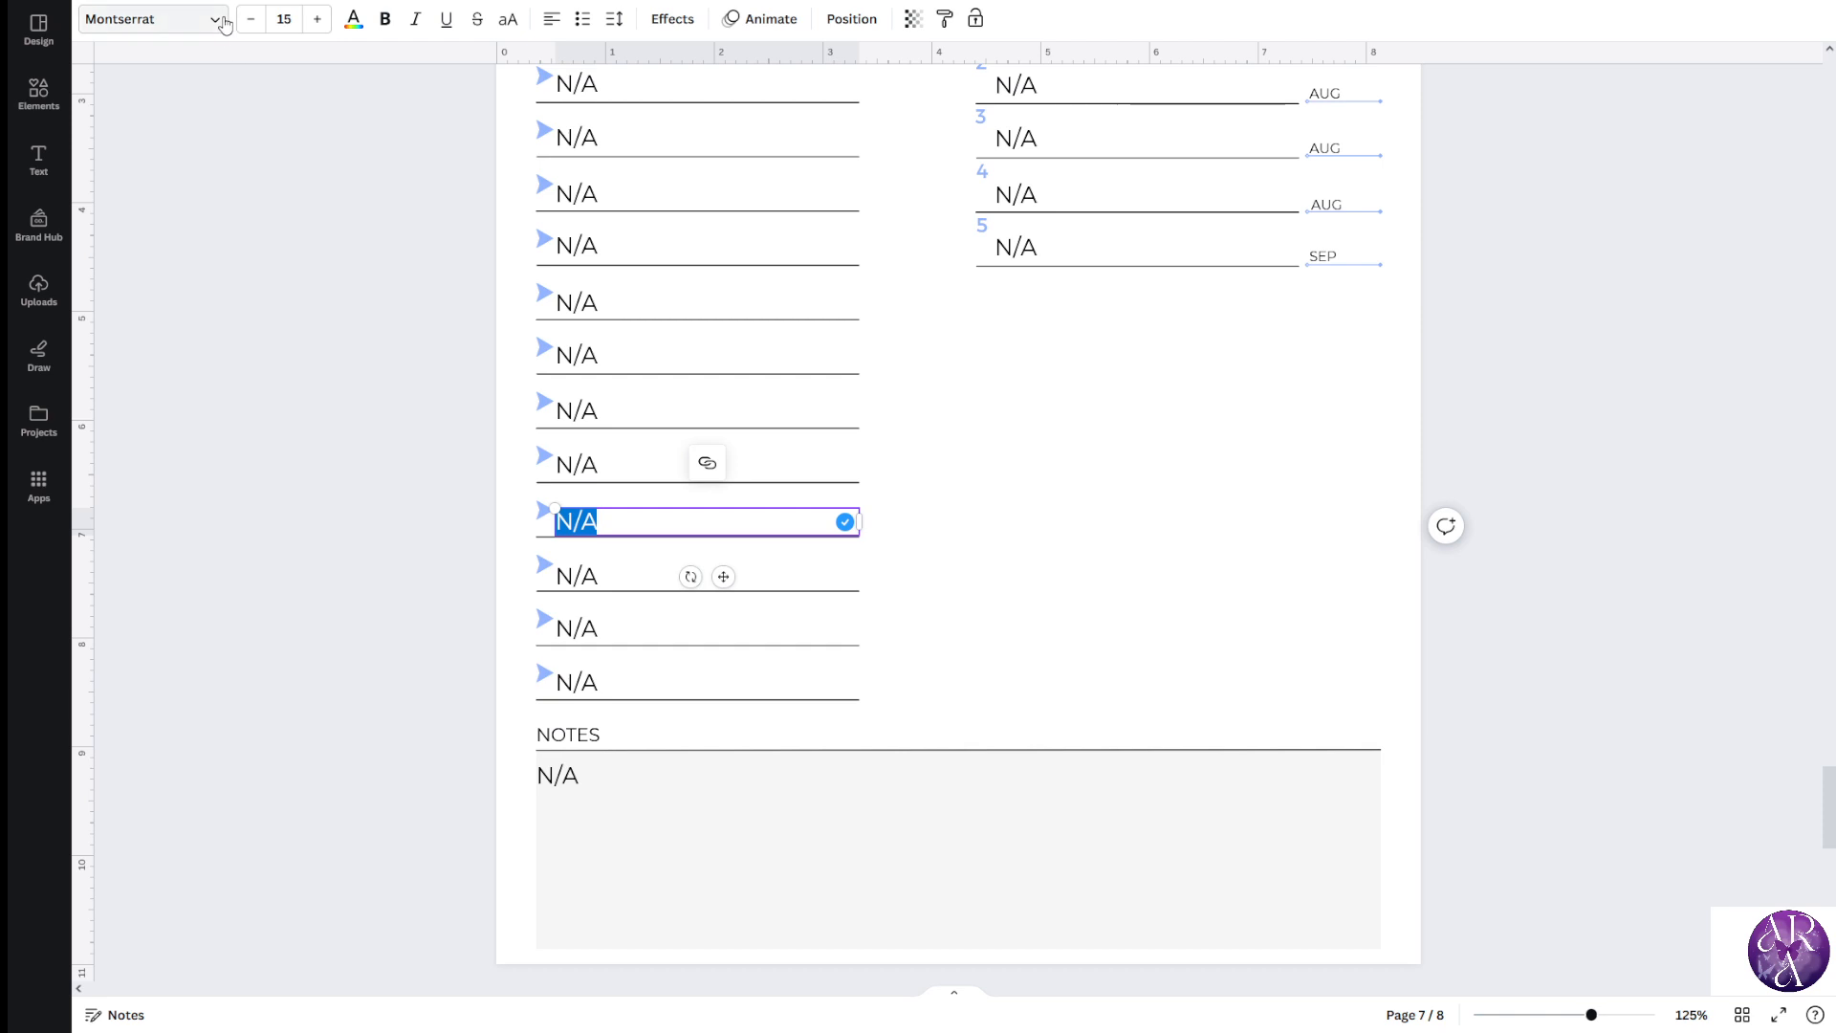
{"action": "left_click", "coordinate": [215, 20]}
{"action": "left_click", "coordinate": [191, 263]}
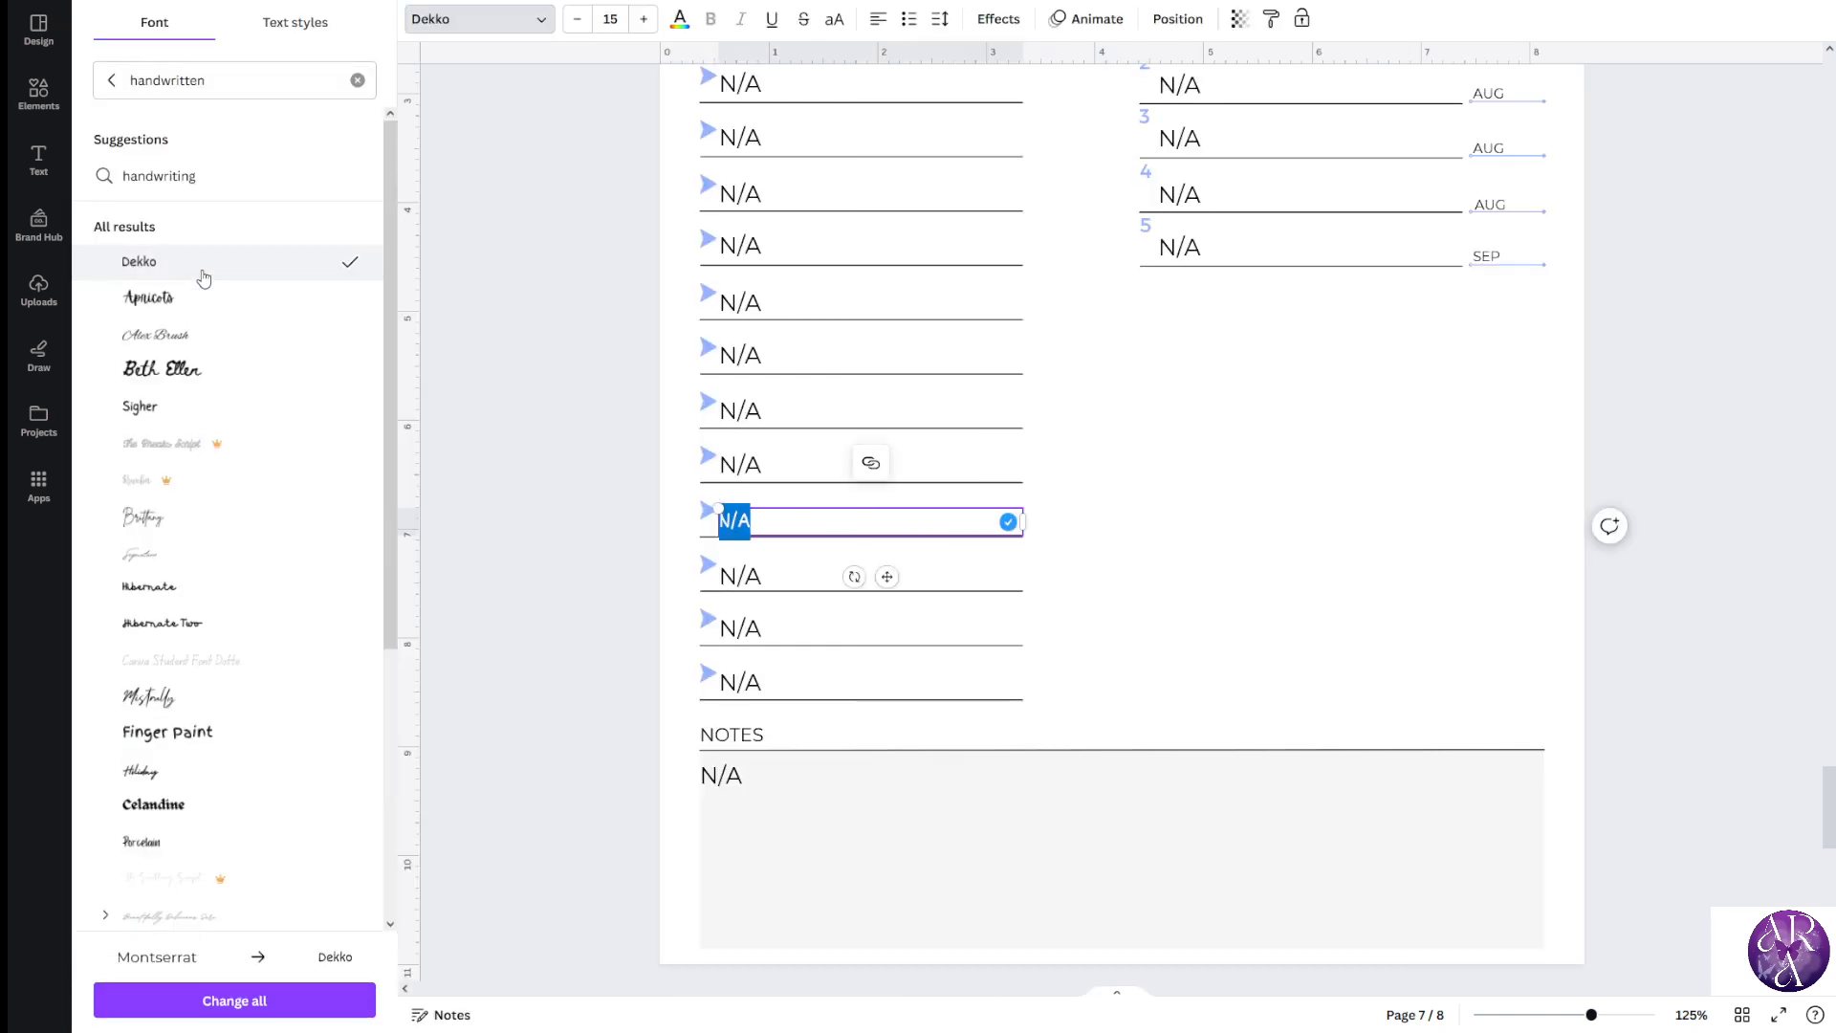
{"action": "left_click", "coordinate": [400, 516]}
{"action": "scroll", "coordinate": [319, 548], "scroll_direction": "up", "scroll_amount": 3}
{"action": "left_click", "coordinate": [267, 533]}
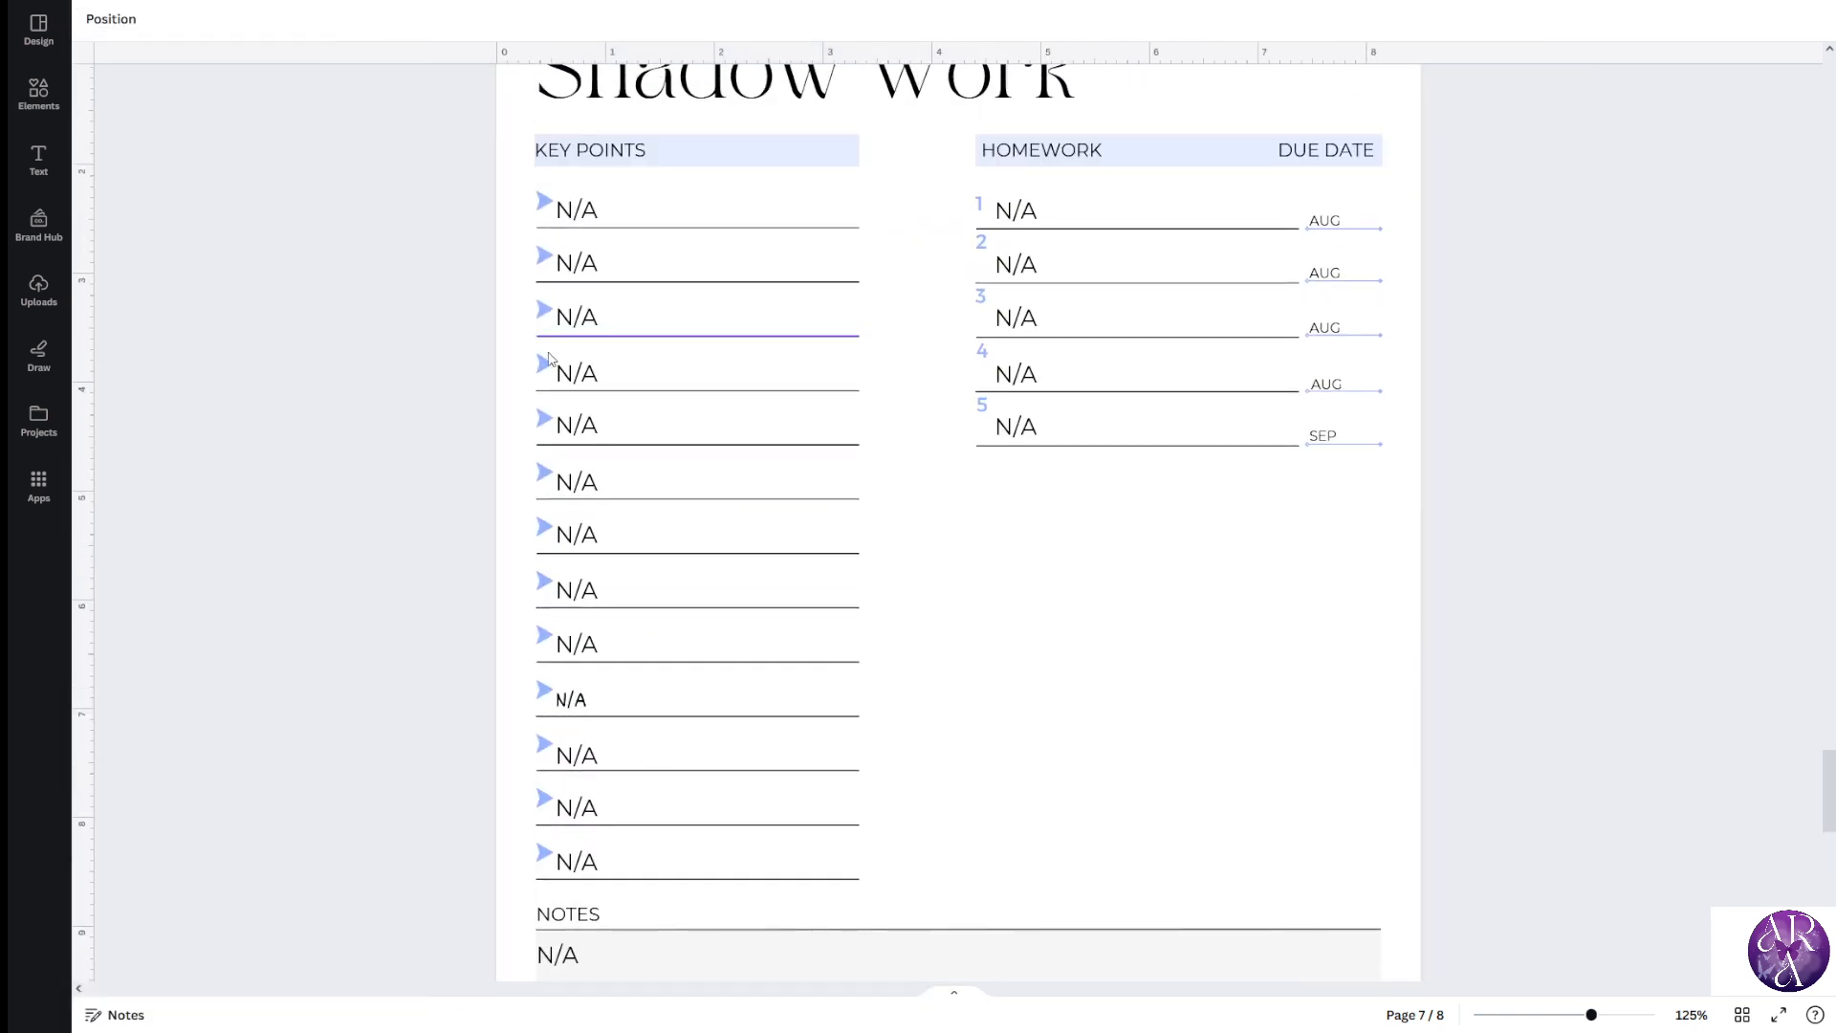
Set the first homework entry on page 7 in the Dekko font and replace its text with "color dot story"
{"action": "scroll", "coordinate": [548, 356], "scroll_direction": "up", "scroll_amount": 2}
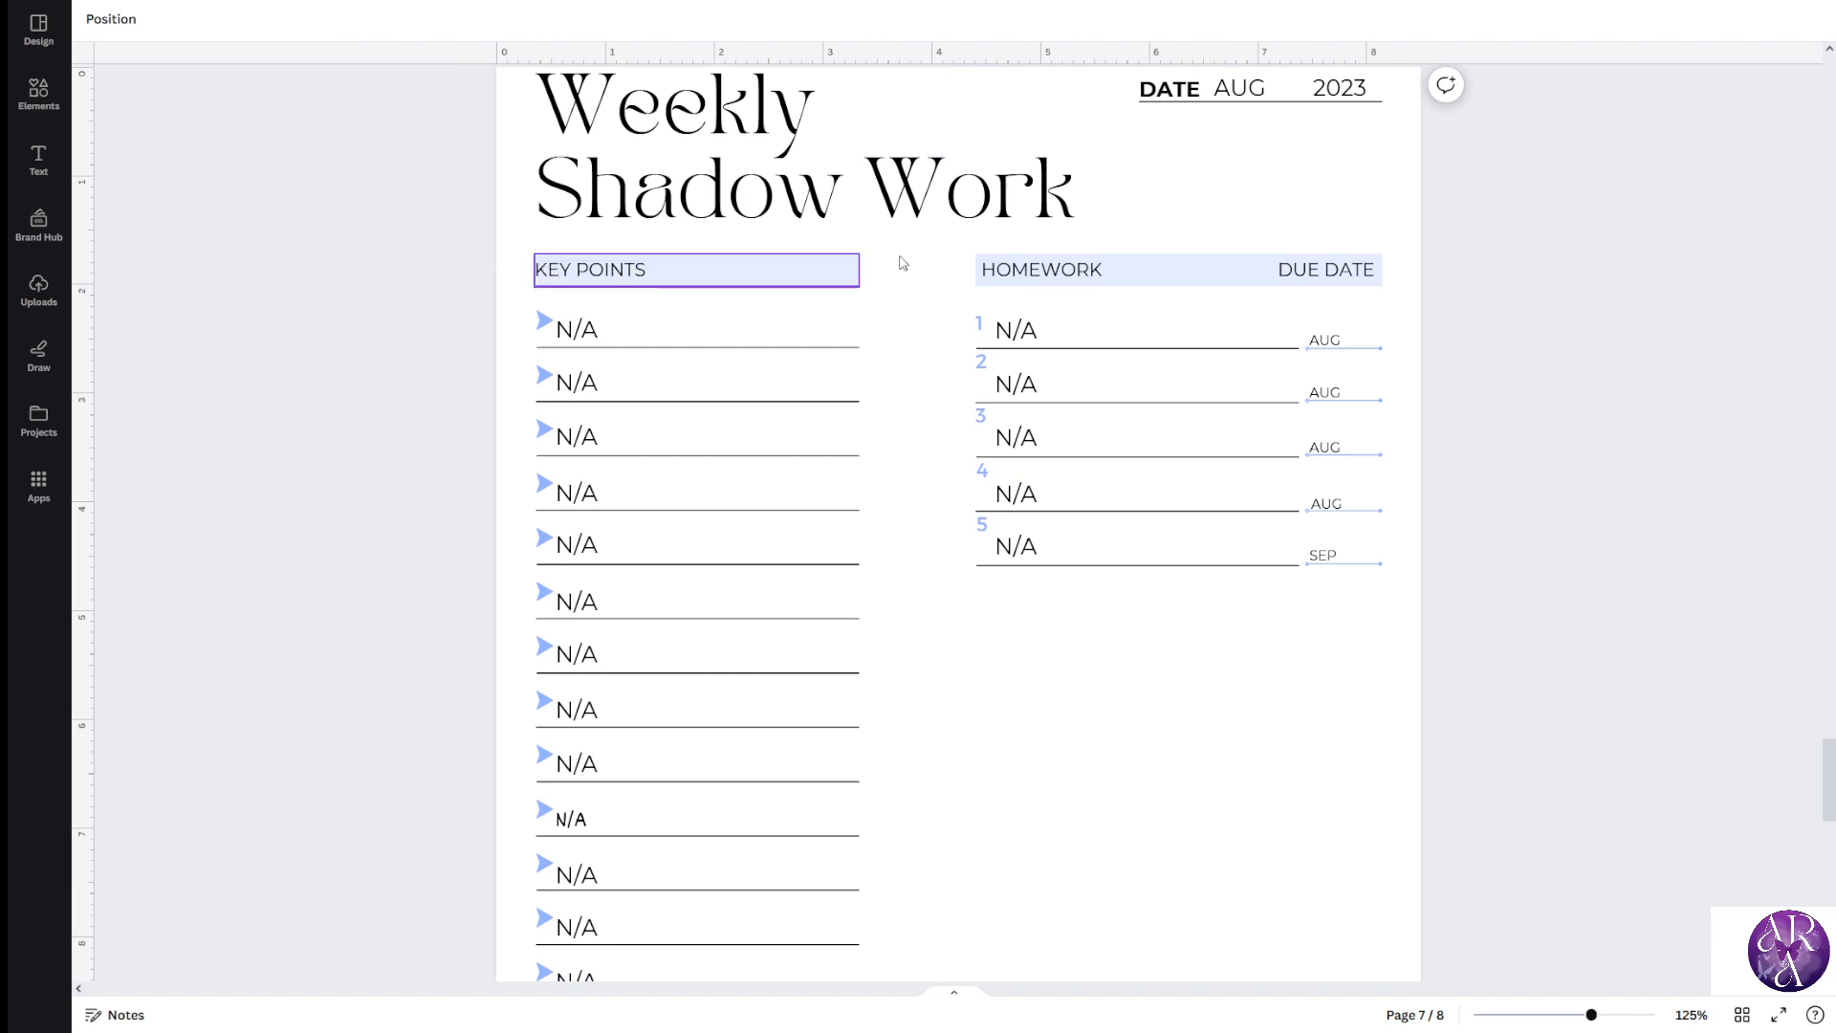
{"action": "scroll", "coordinate": [1176, 414], "scroll_direction": "up", "scroll_amount": 1}
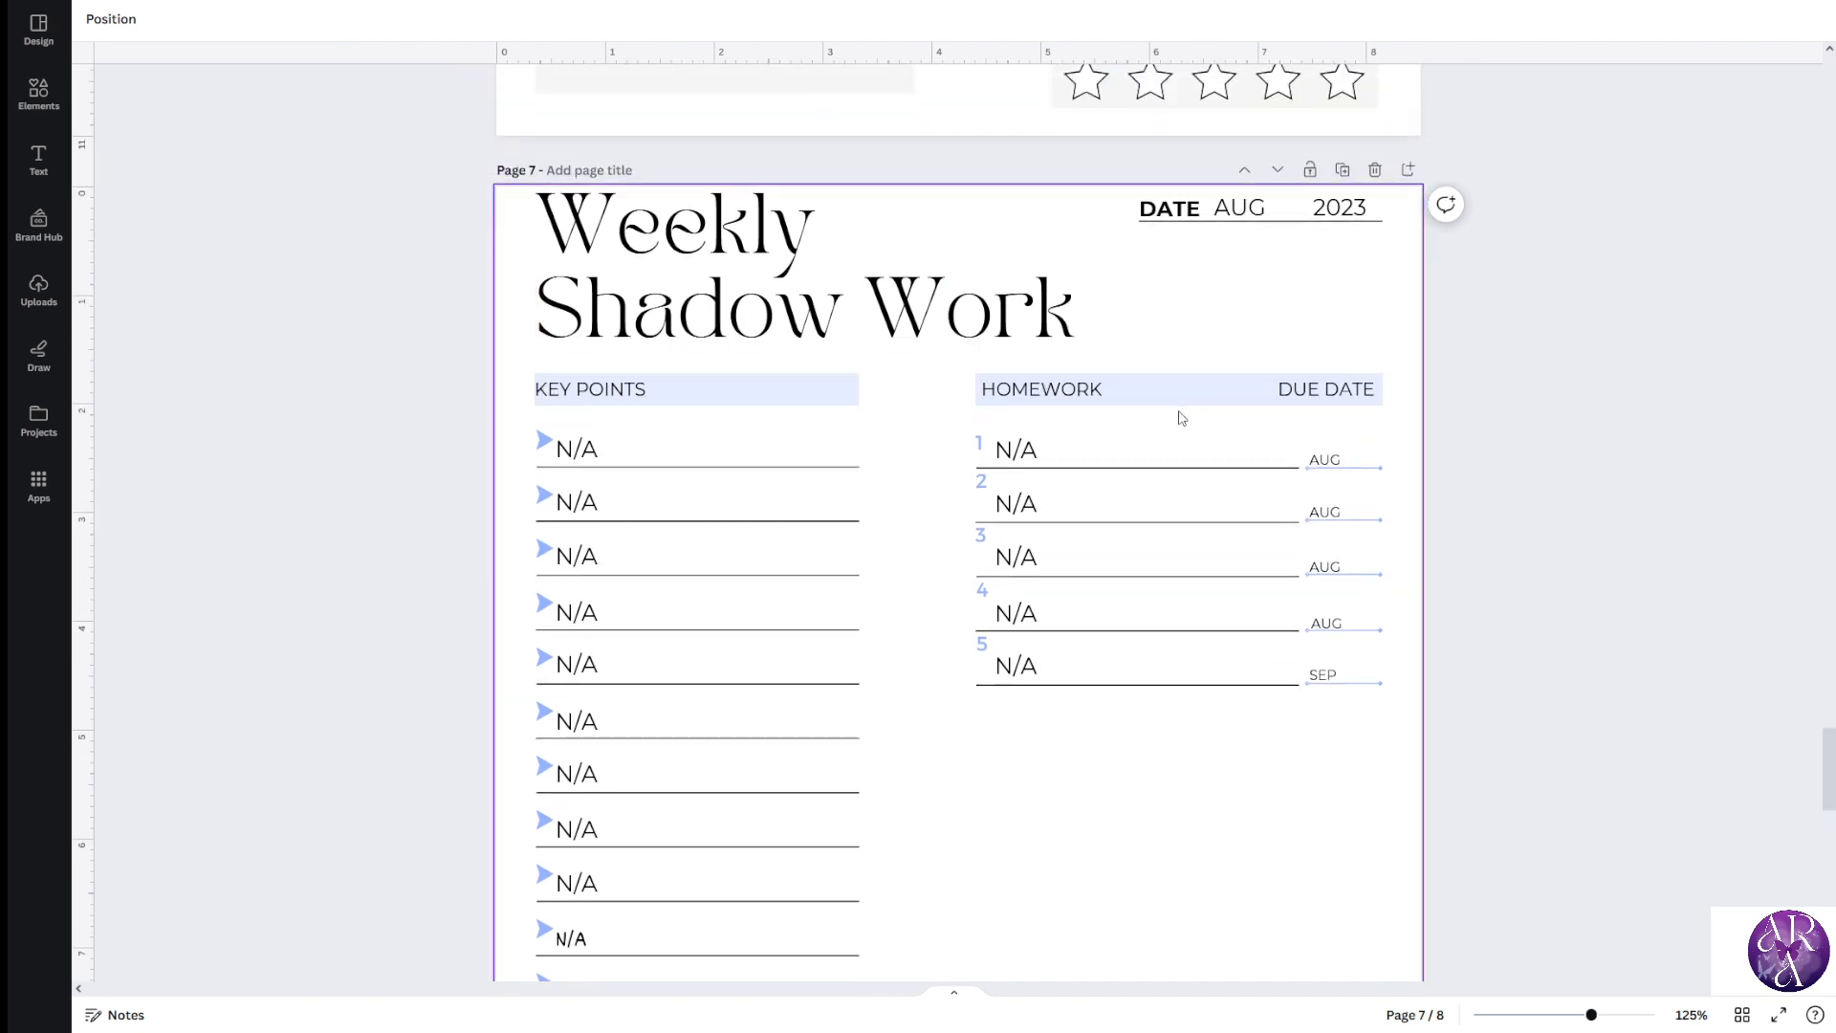
{"action": "scroll", "coordinate": [720, 711], "scroll_direction": "down", "scroll_amount": 3}
{"action": "scroll", "coordinate": [721, 711], "scroll_direction": "up", "scroll_amount": 2}
{"action": "left_click", "coordinate": [1115, 325]}
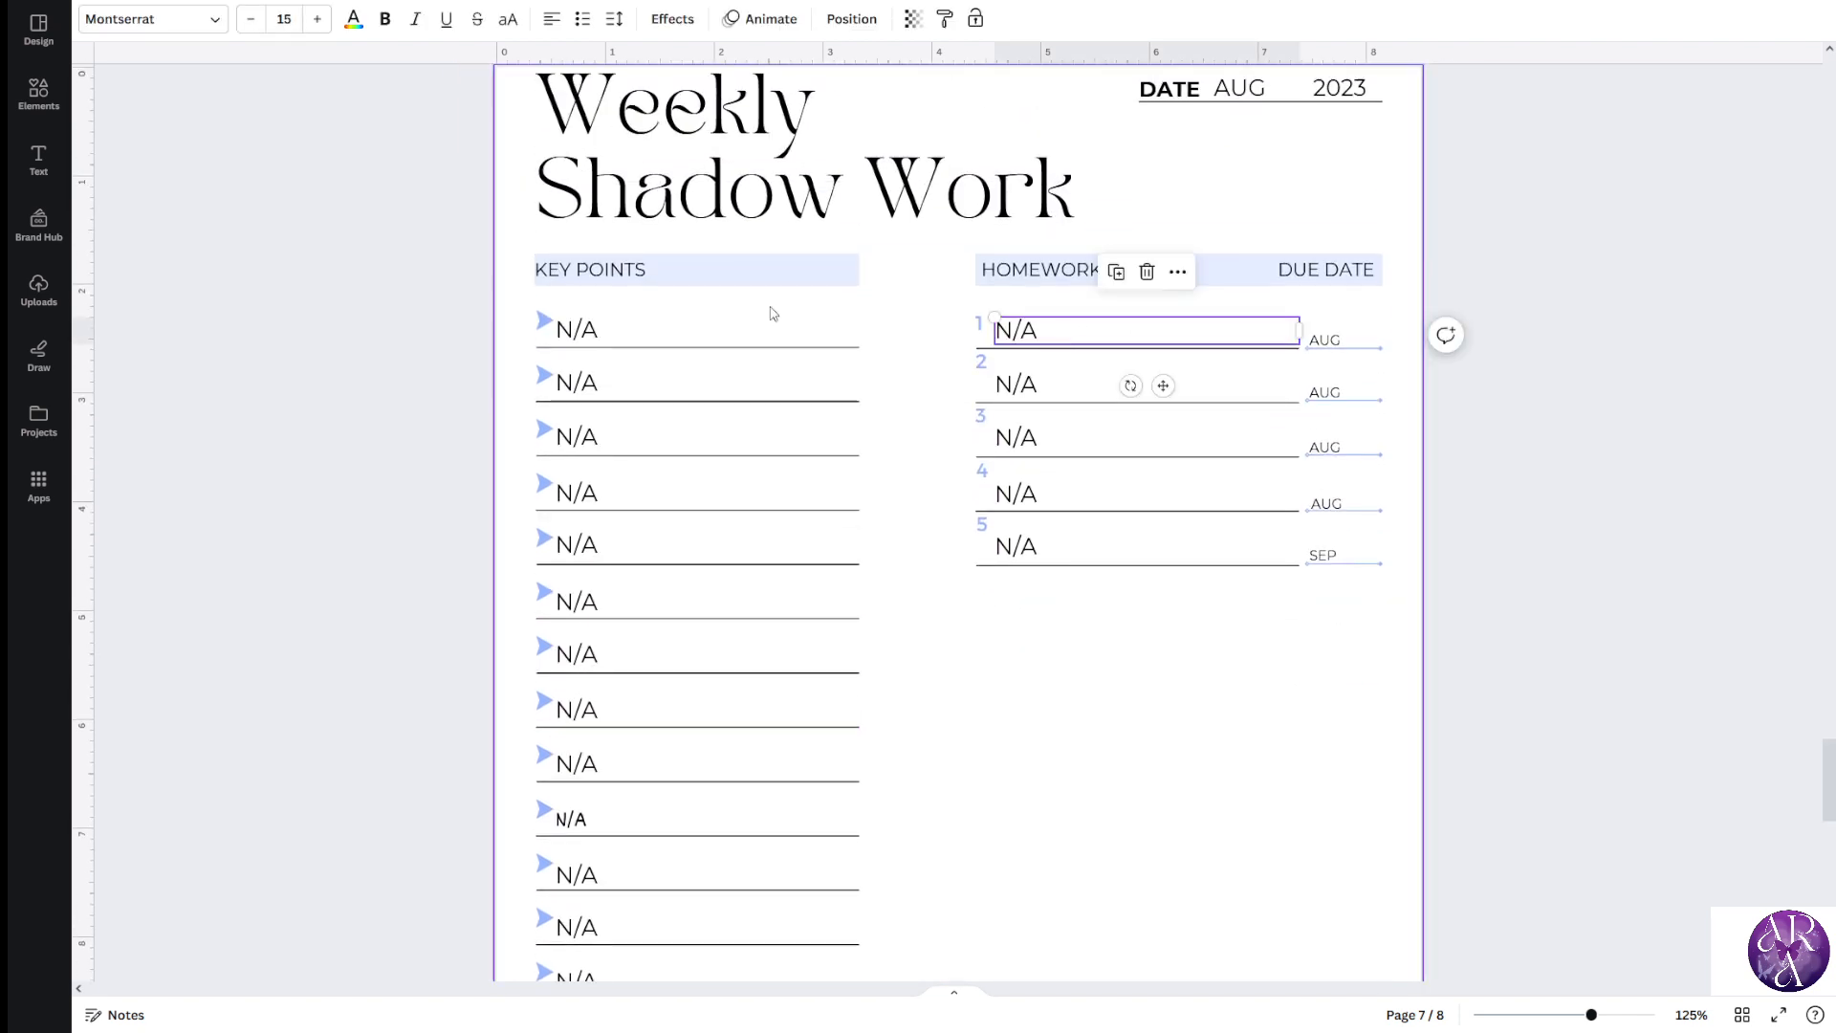
{"action": "left_click", "coordinate": [228, 26]}
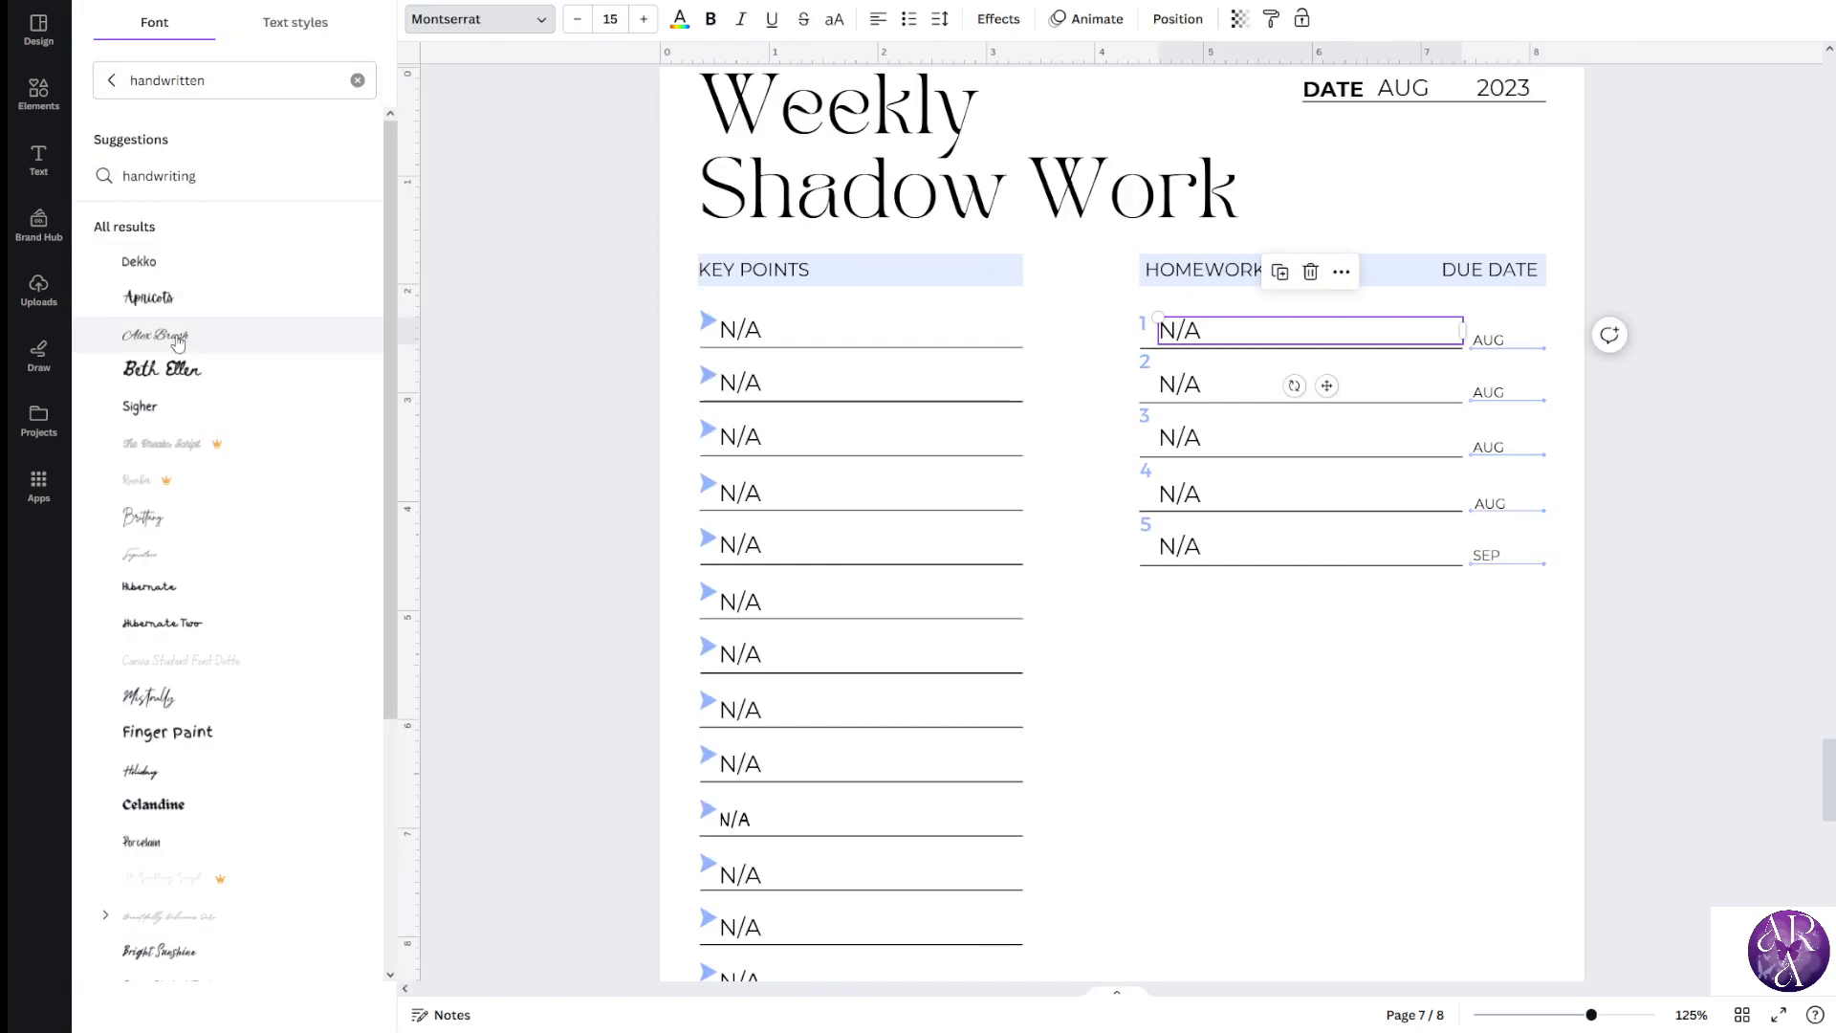
{"action": "left_click", "coordinate": [144, 262]}
{"action": "double_click", "coordinate": [1201, 332]}
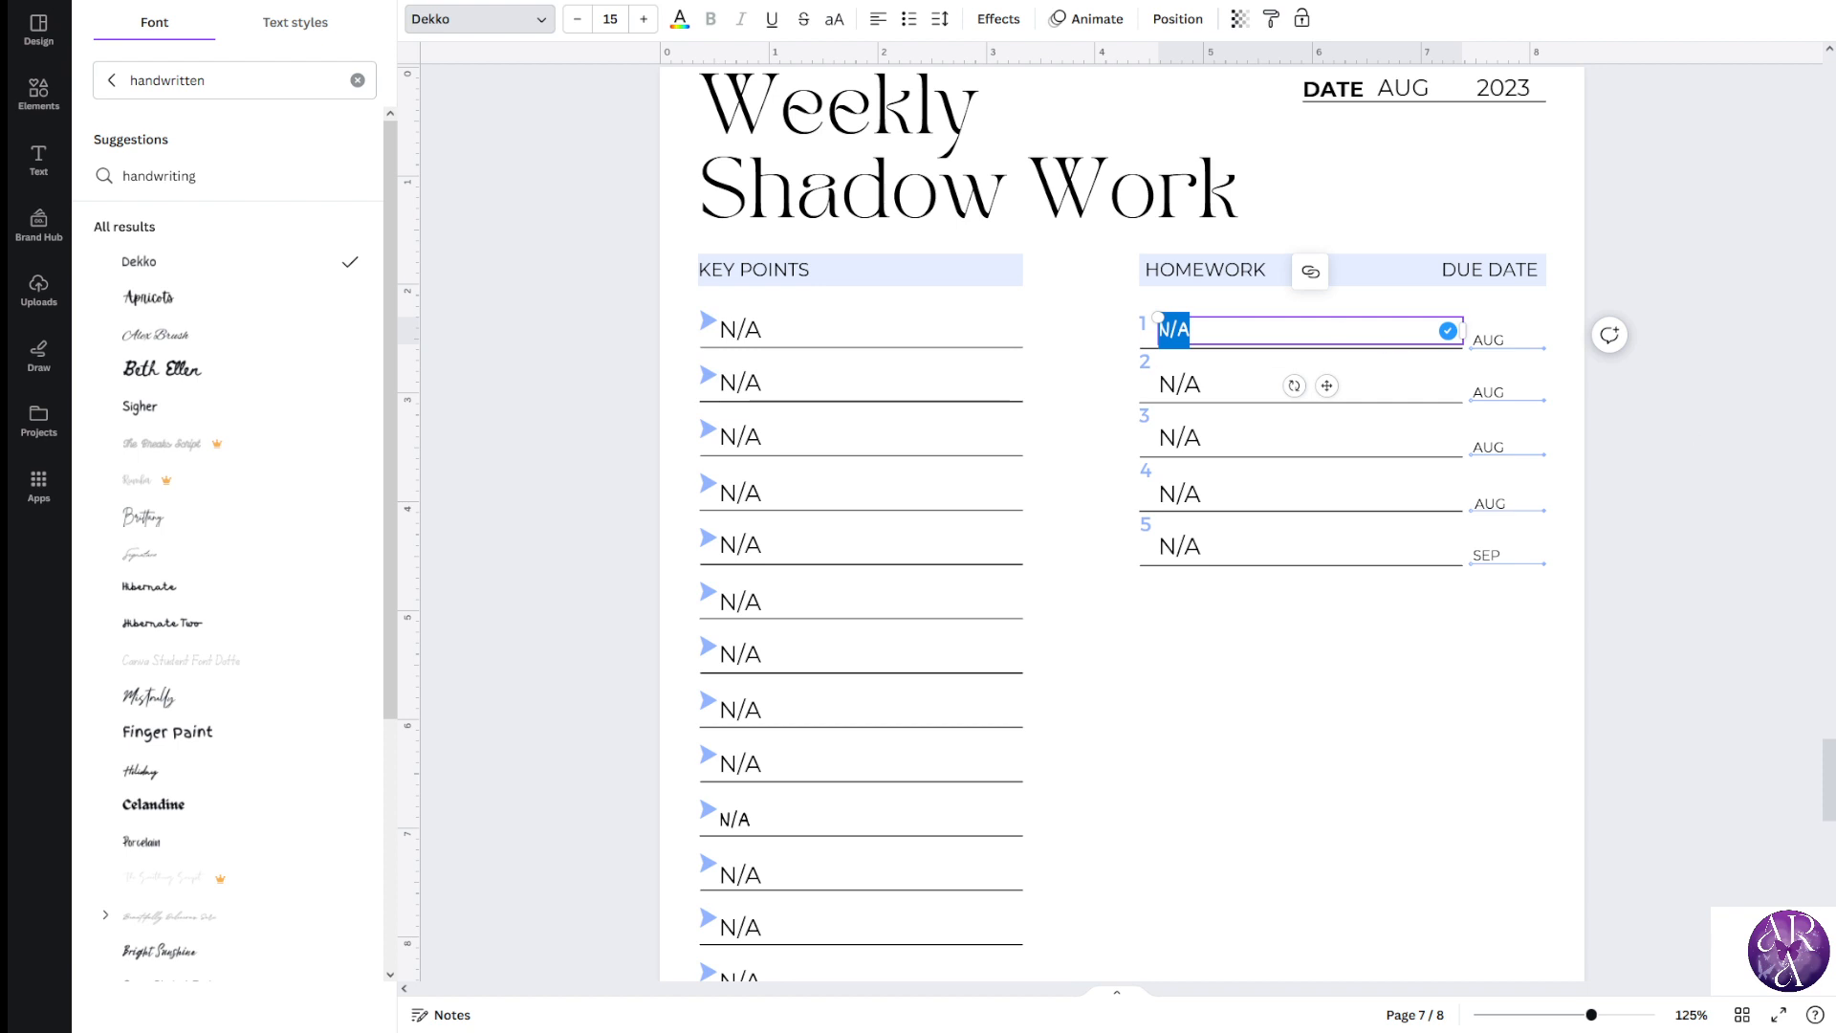
{"action": "type", "text": "color dot story"}
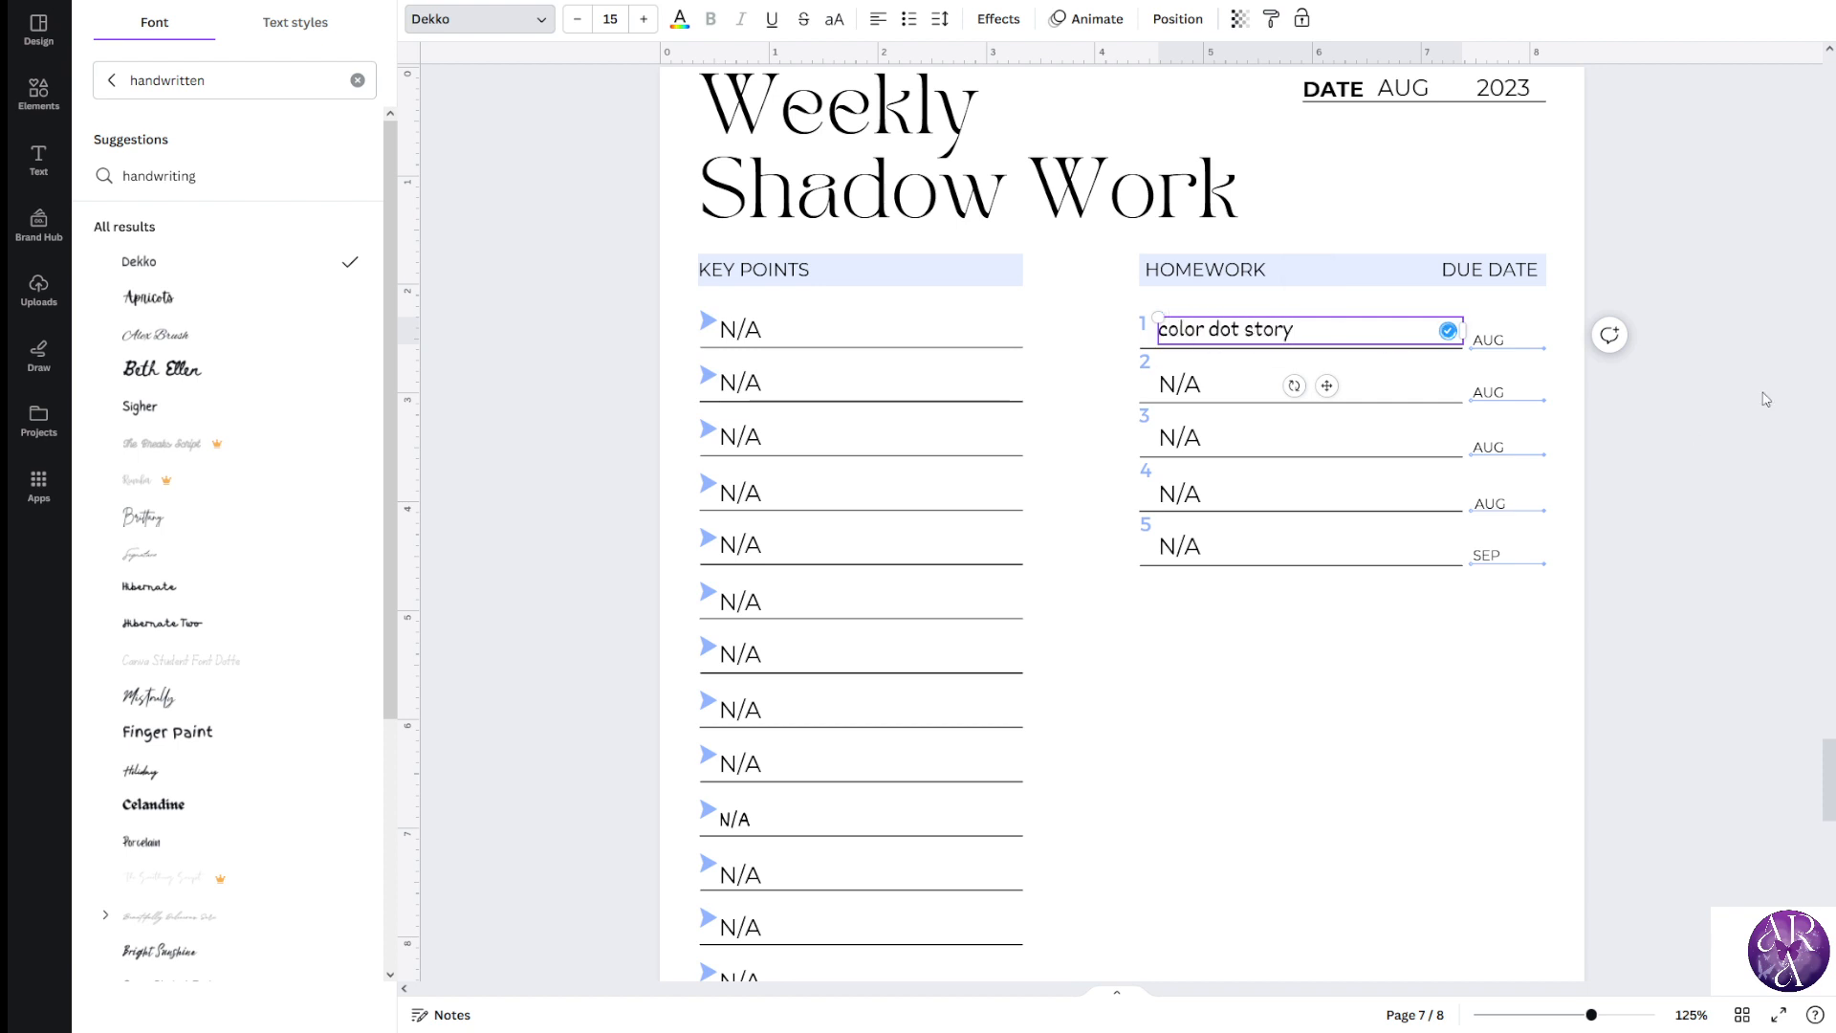
{"action": "left_click", "coordinate": [1715, 414]}
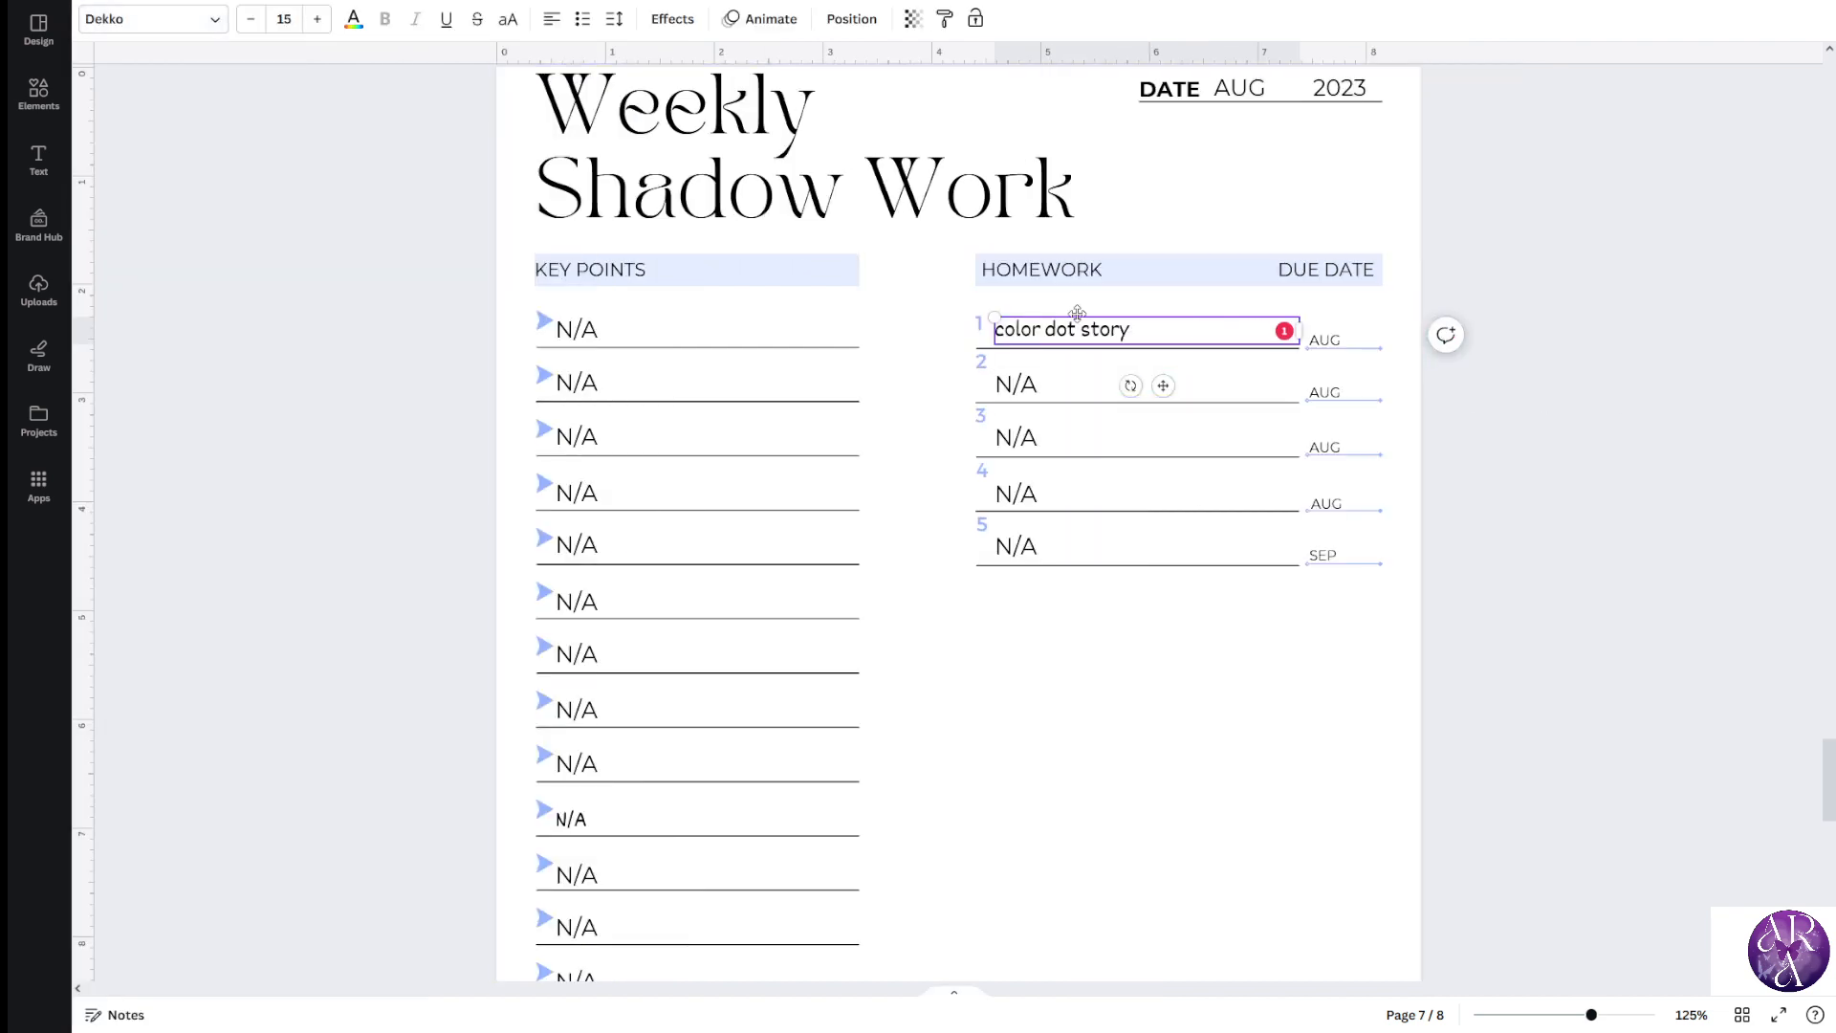
{"action": "left_click", "coordinate": [1136, 691]}
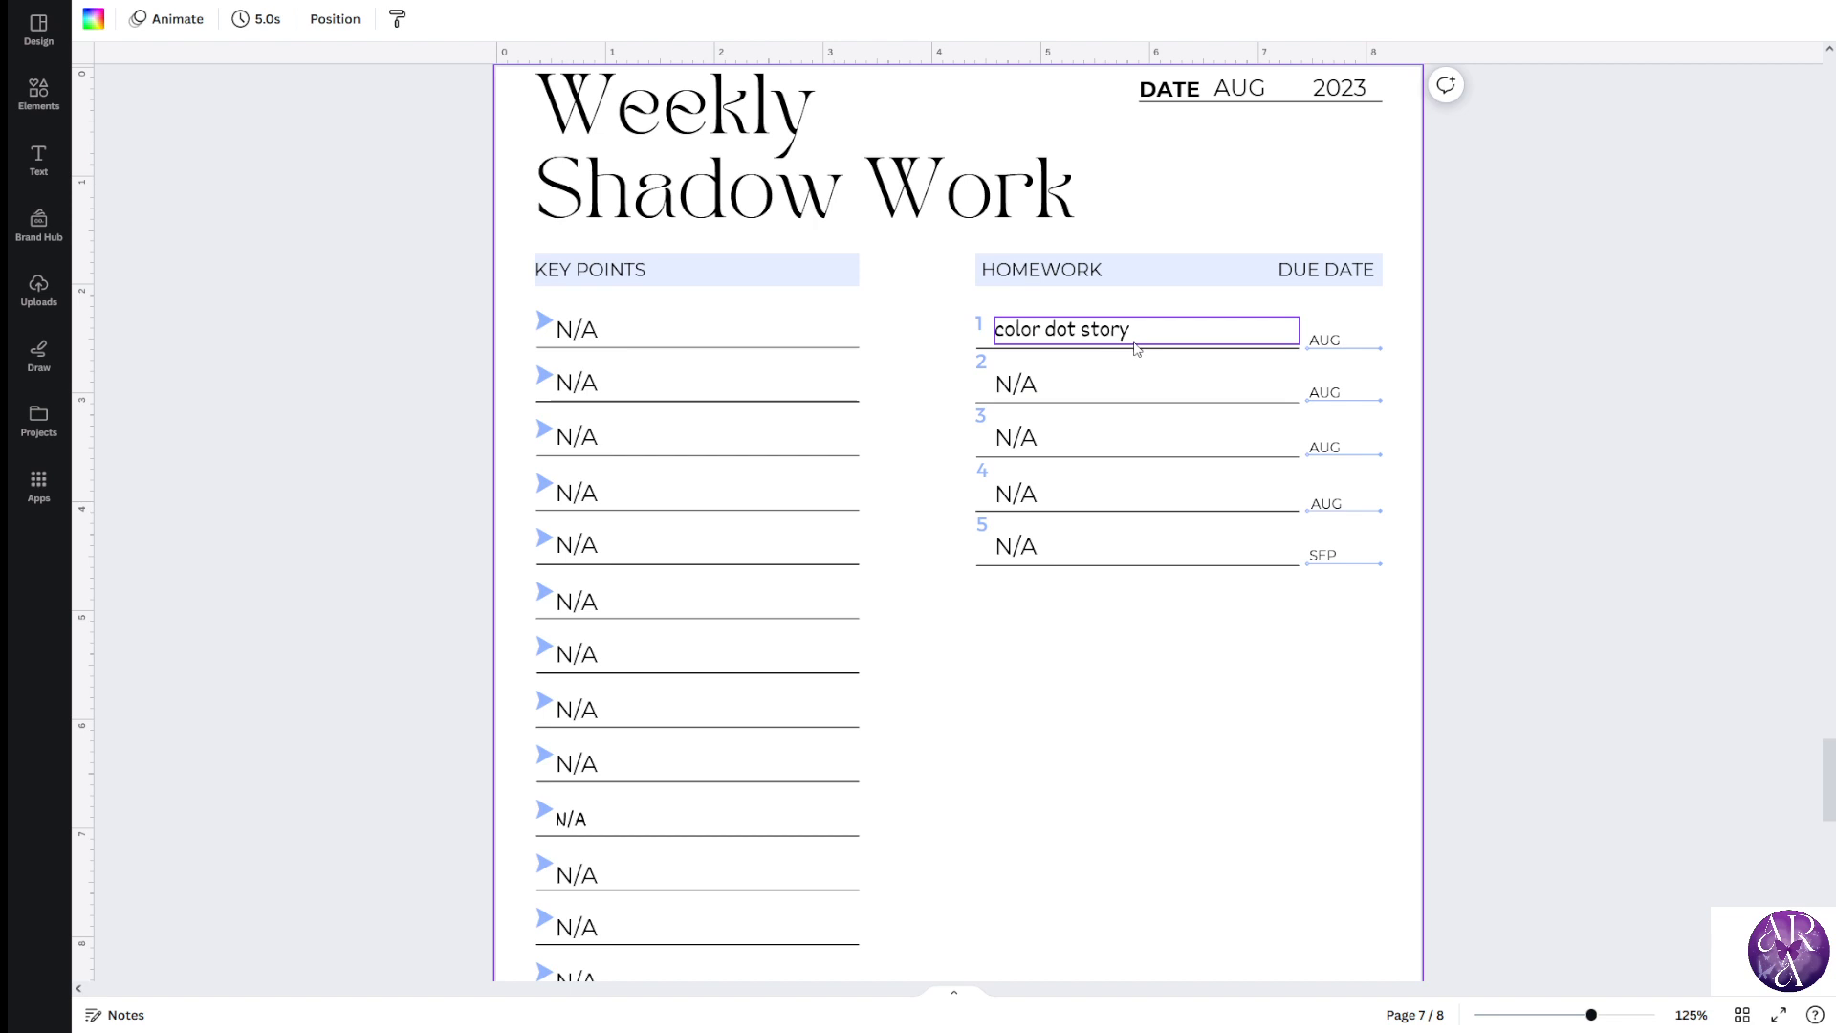
{"action": "left_click", "coordinate": [1034, 392]}
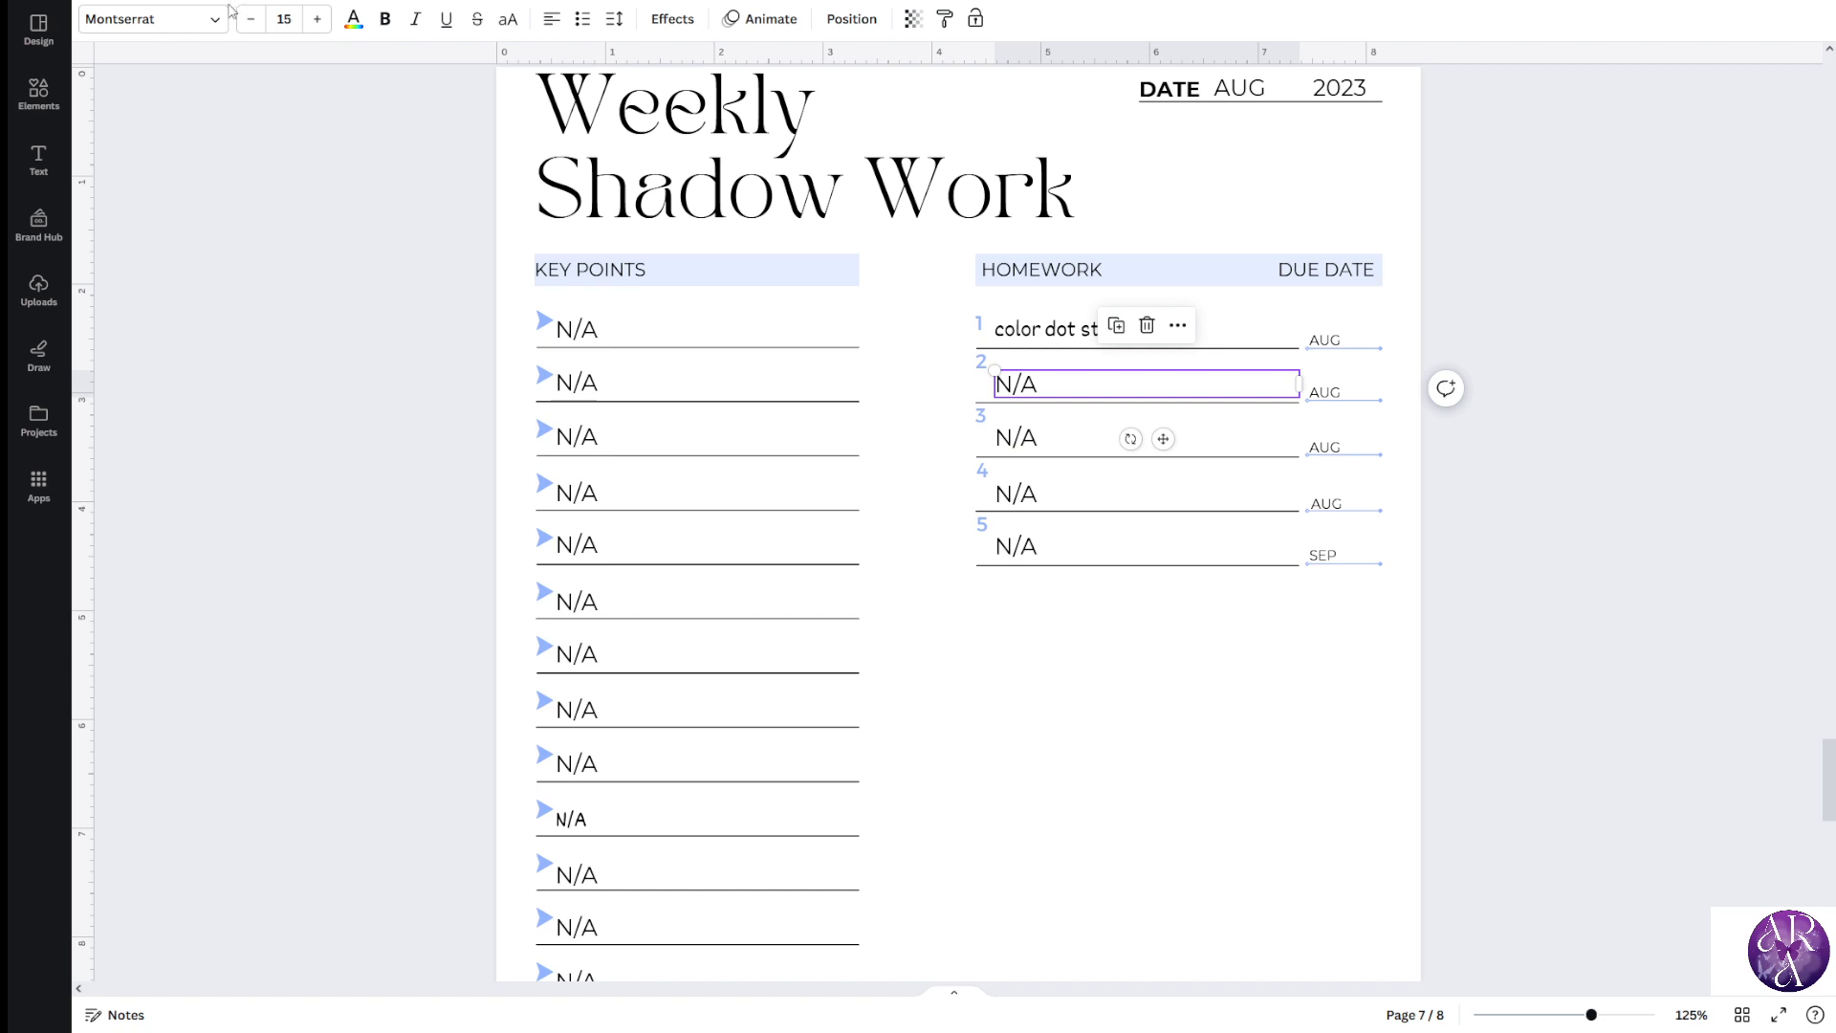
{"action": "left_click", "coordinate": [199, 21]}
{"action": "left_click", "coordinate": [488, 363]}
{"action": "left_click", "coordinate": [409, 446]}
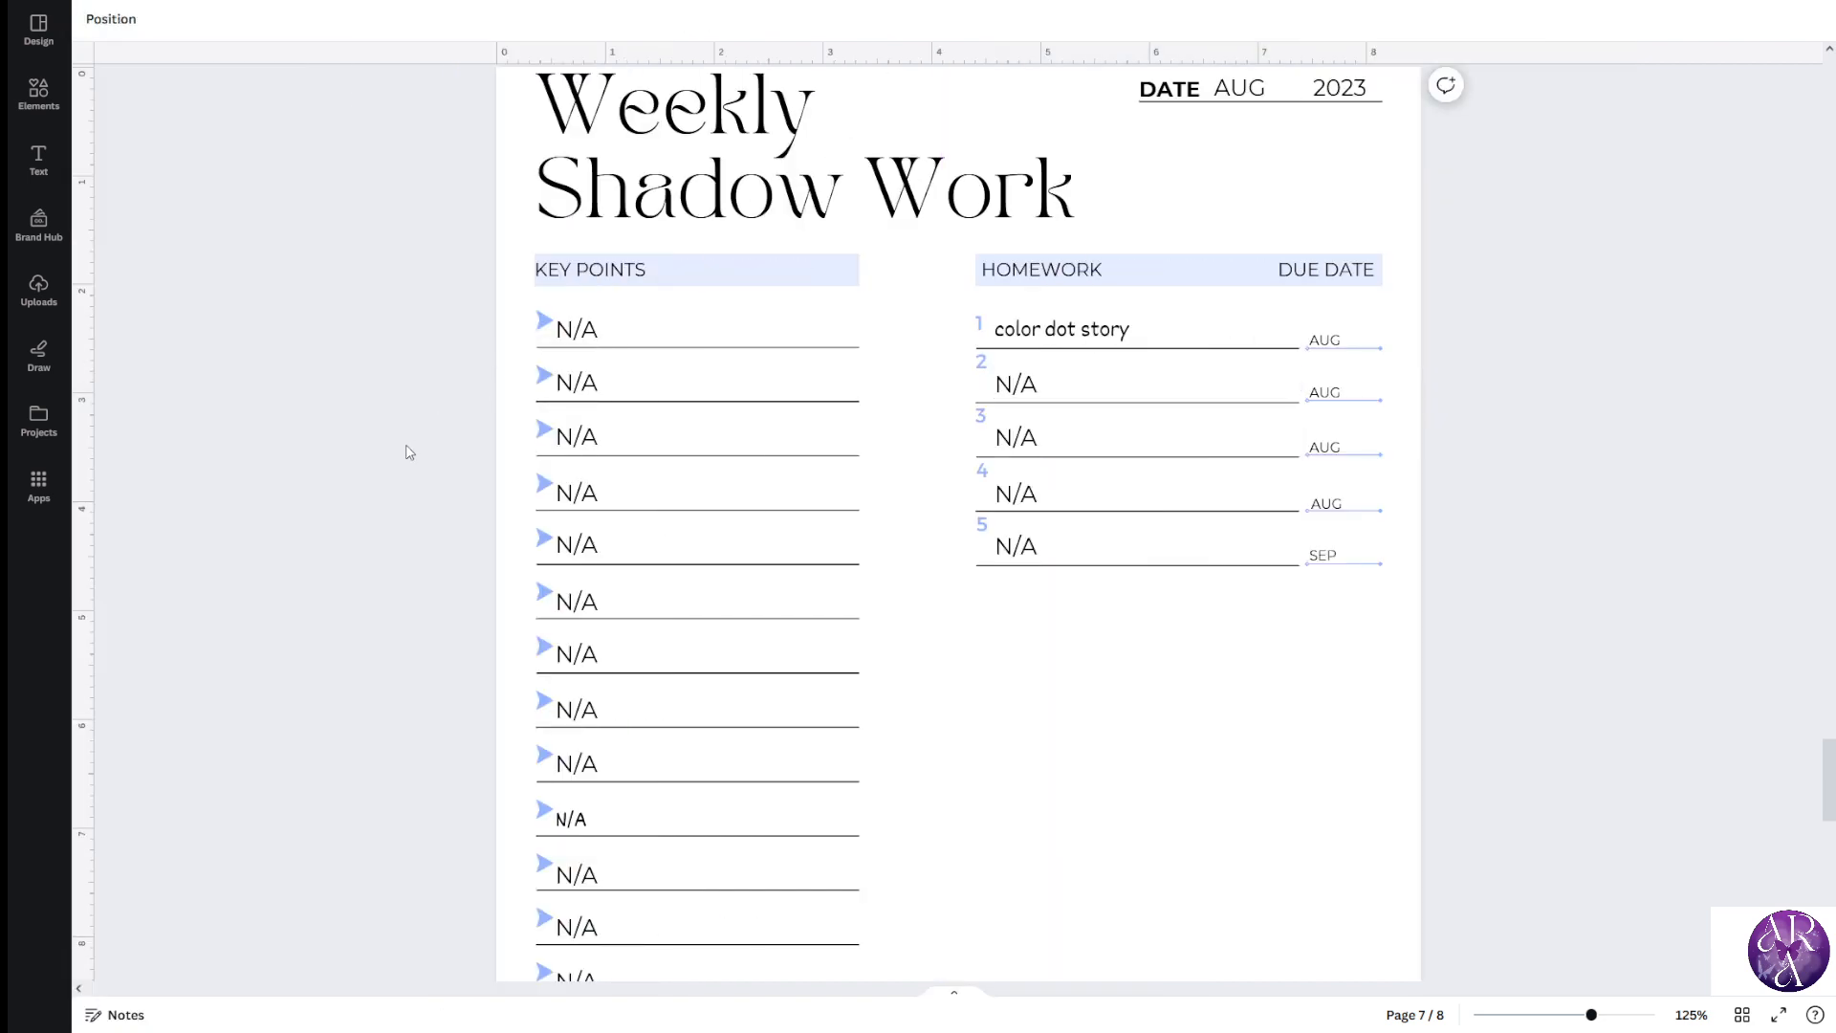
Look through the weekly shadow work sheets on pages 5 to 7 and the journal layout on page 8
{"action": "scroll", "coordinate": [409, 451], "scroll_direction": "up", "scroll_amount": 15}
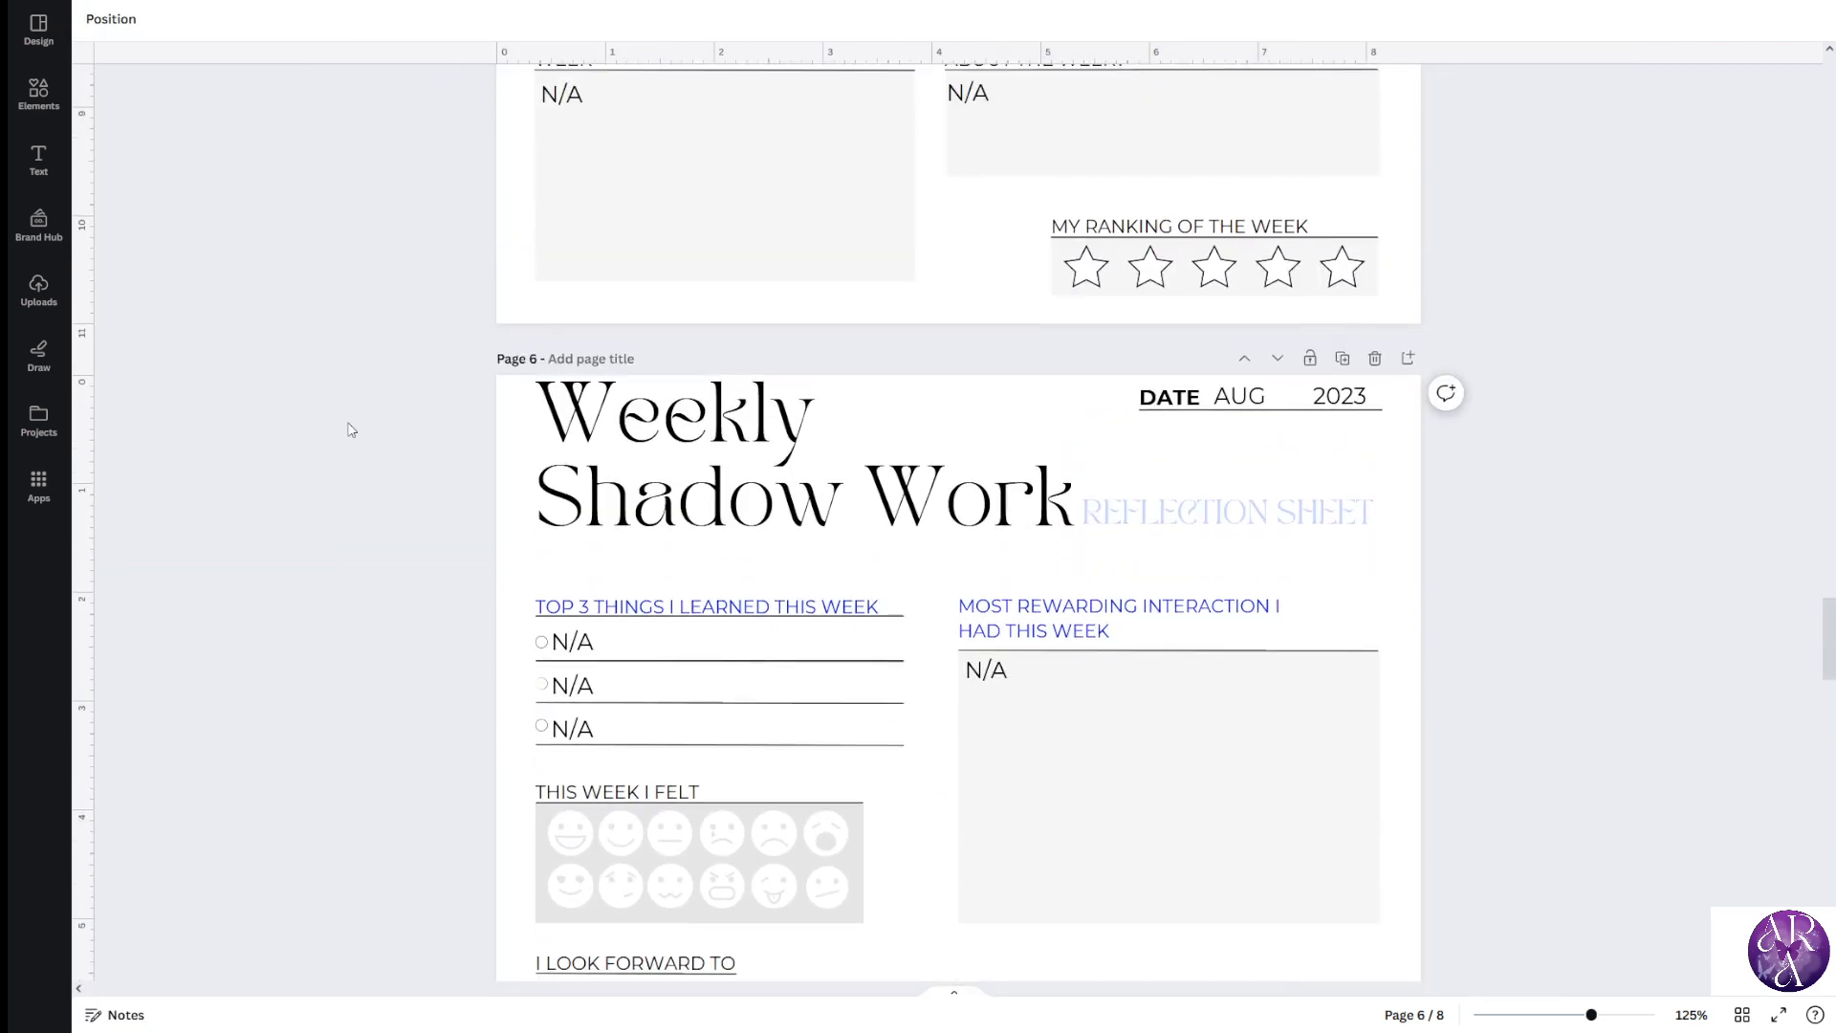
{"action": "scroll", "coordinate": [351, 430], "scroll_direction": "down", "scroll_amount": 2}
{"action": "scroll", "coordinate": [354, 430], "scroll_direction": "up", "scroll_amount": 10}
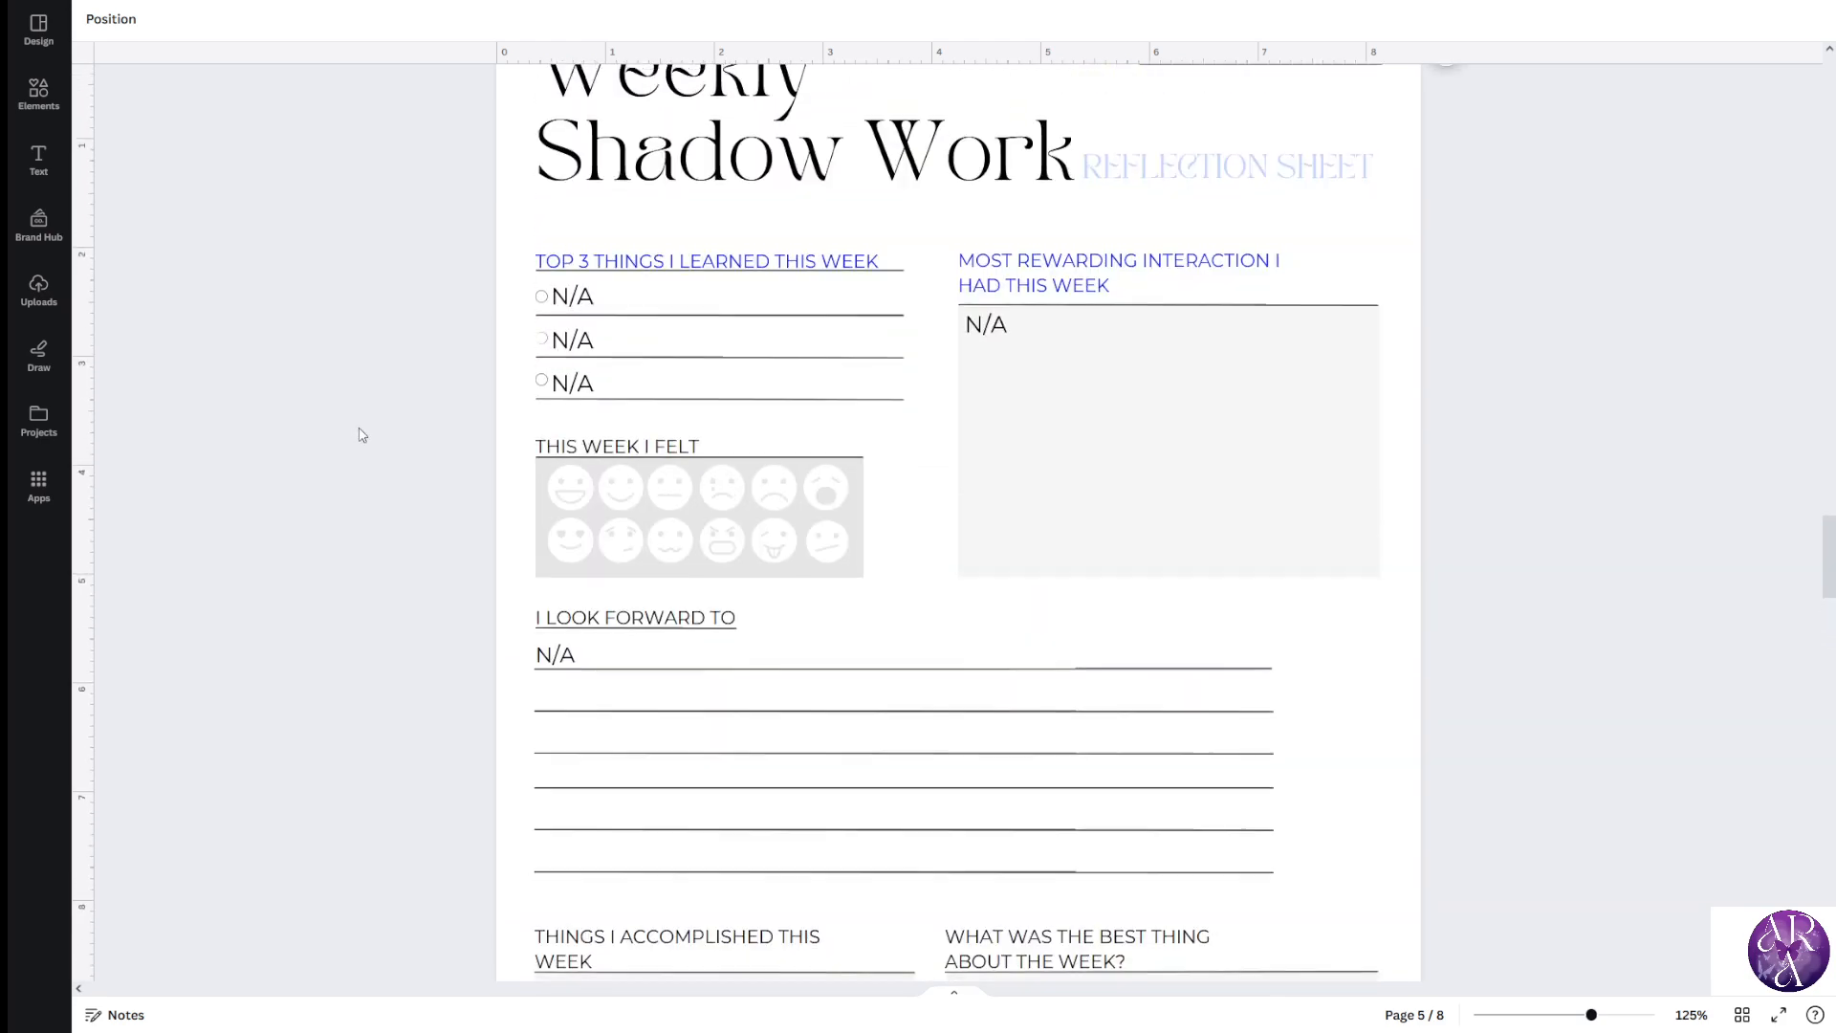
{"action": "scroll", "coordinate": [373, 420], "scroll_direction": "down", "scroll_amount": 15}
{"action": "scroll", "coordinate": [383, 451], "scroll_direction": "up", "scroll_amount": 6}
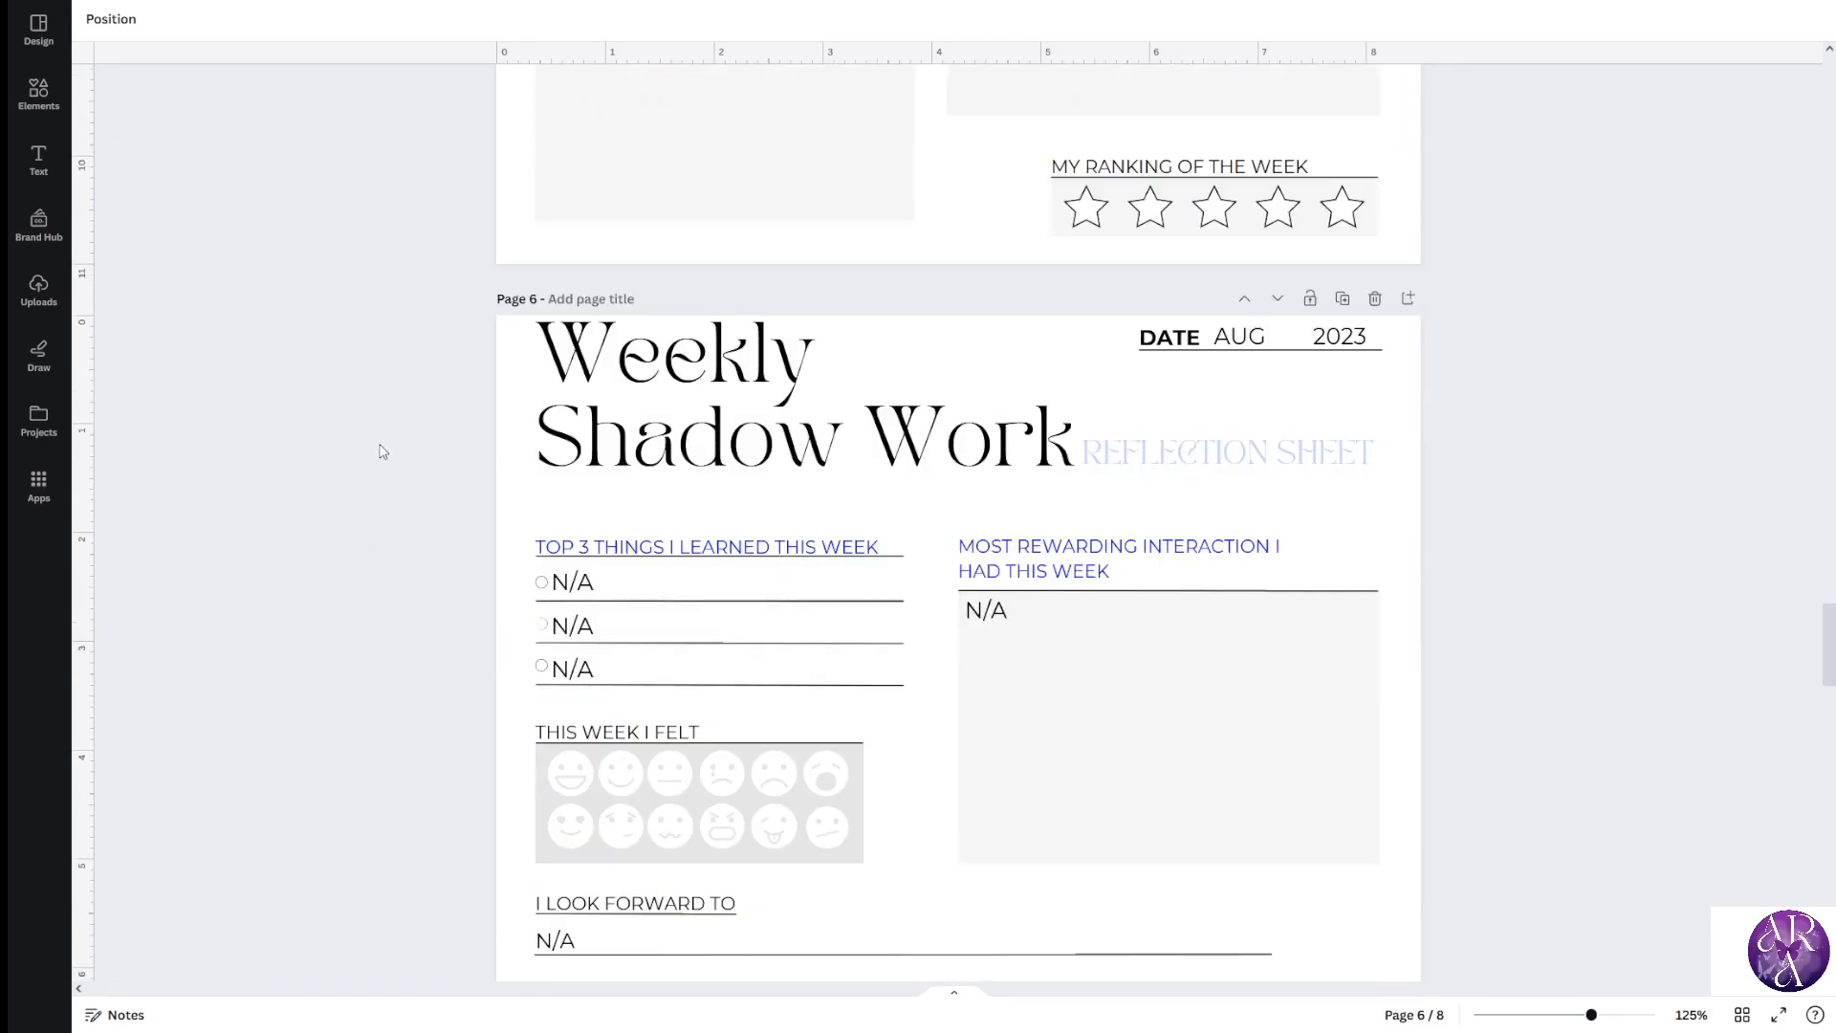
{"action": "scroll", "coordinate": [383, 451], "scroll_direction": "down", "scroll_amount": 20}
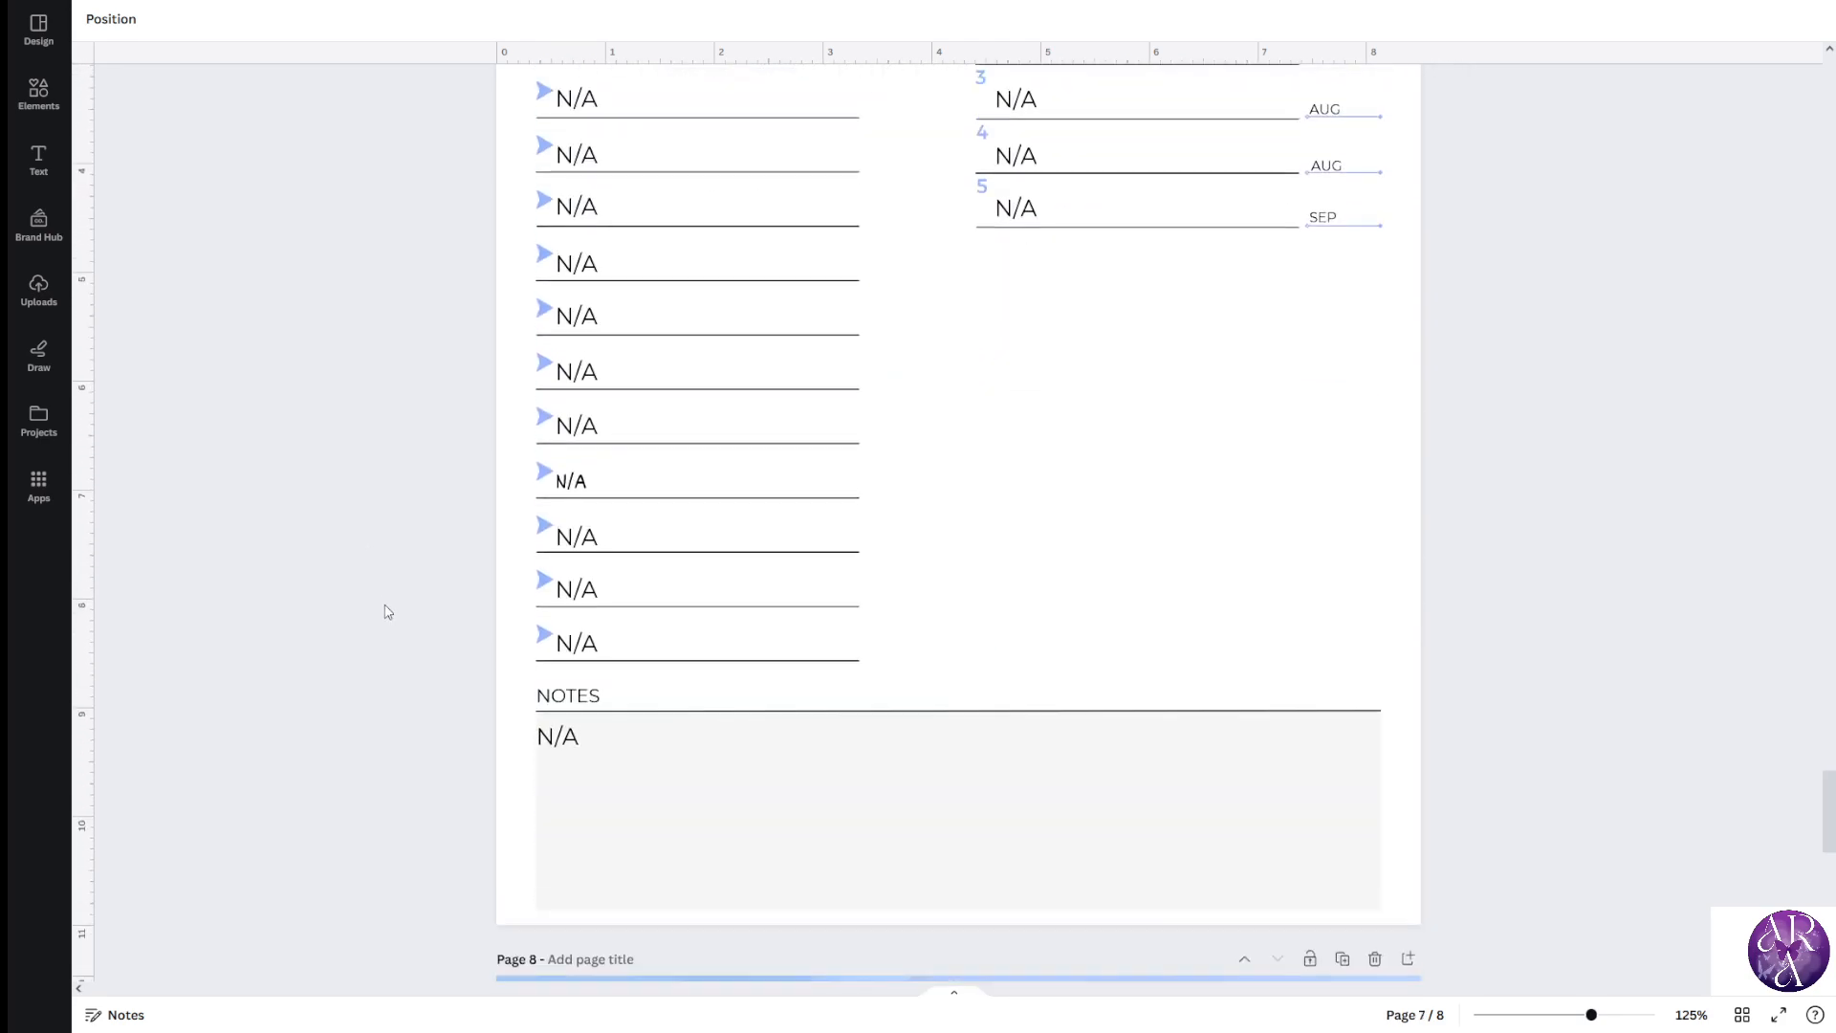
{"action": "scroll", "coordinate": [388, 612], "scroll_direction": "up", "scroll_amount": 4}
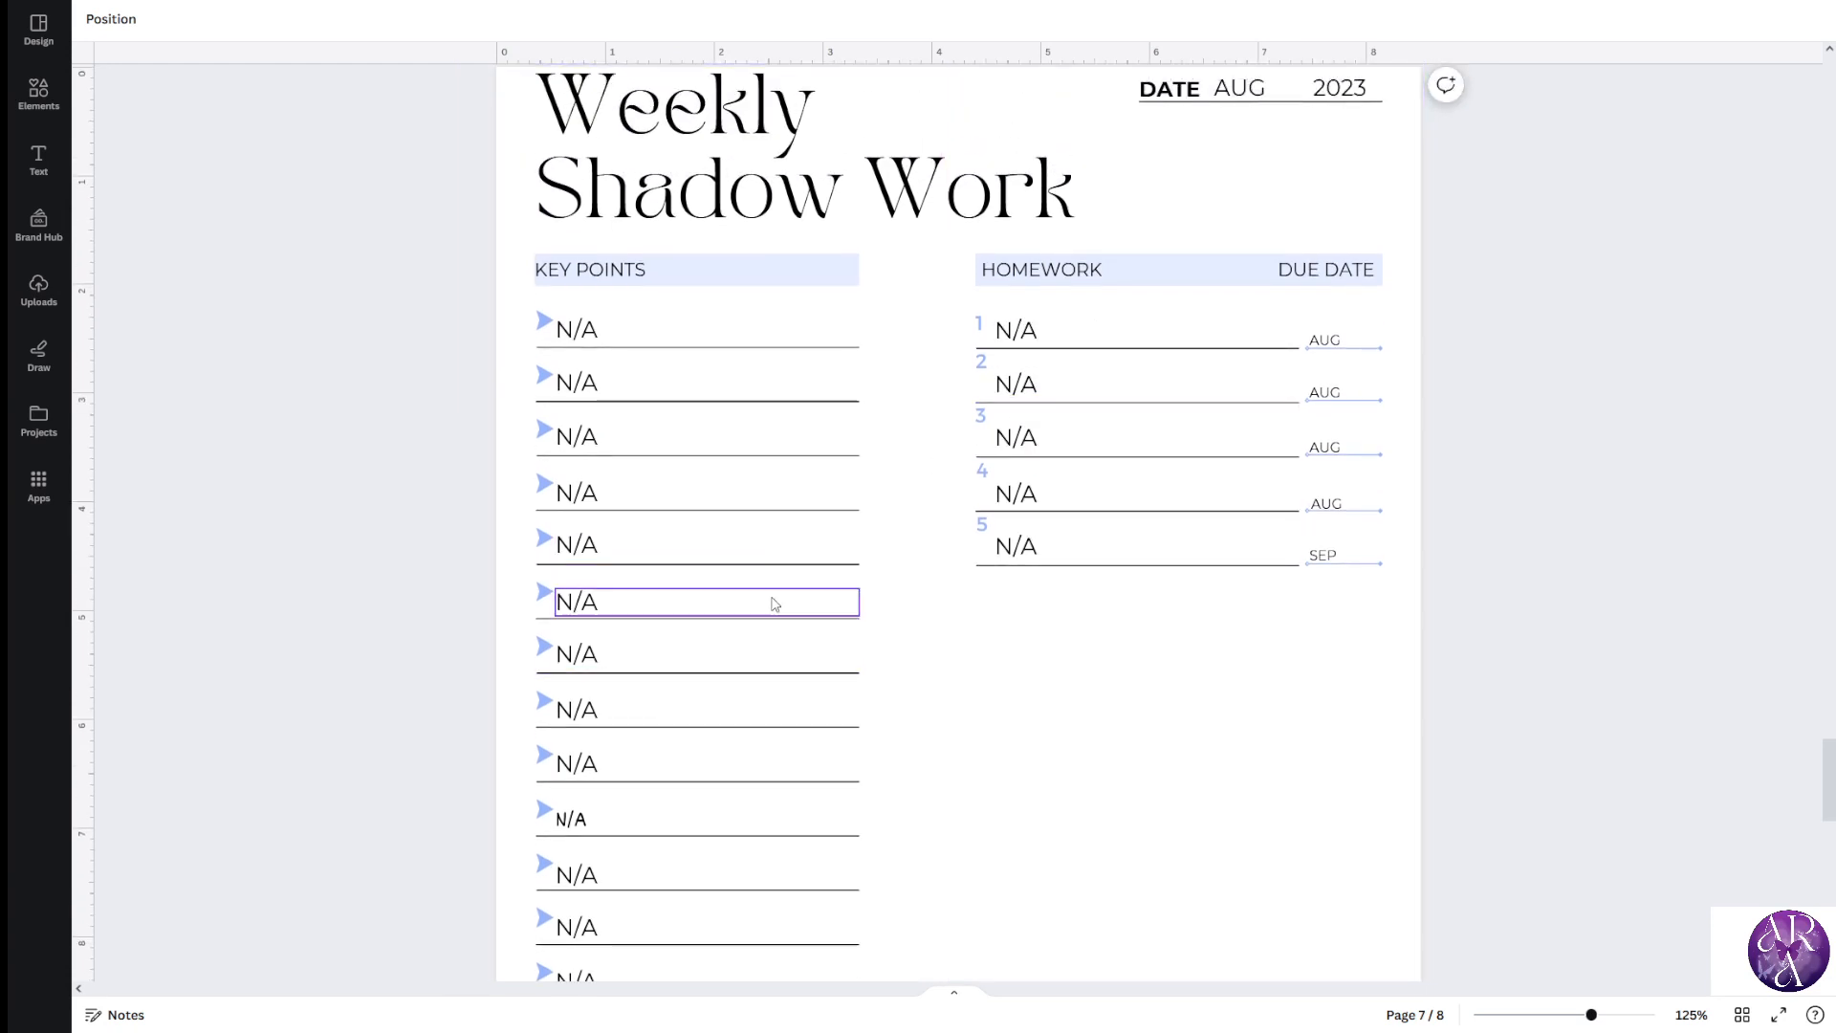
{"action": "scroll", "coordinate": [773, 639], "scroll_direction": "down", "scroll_amount": 2}
{"action": "scroll", "coordinate": [710, 683], "scroll_direction": "down", "scroll_amount": 10}
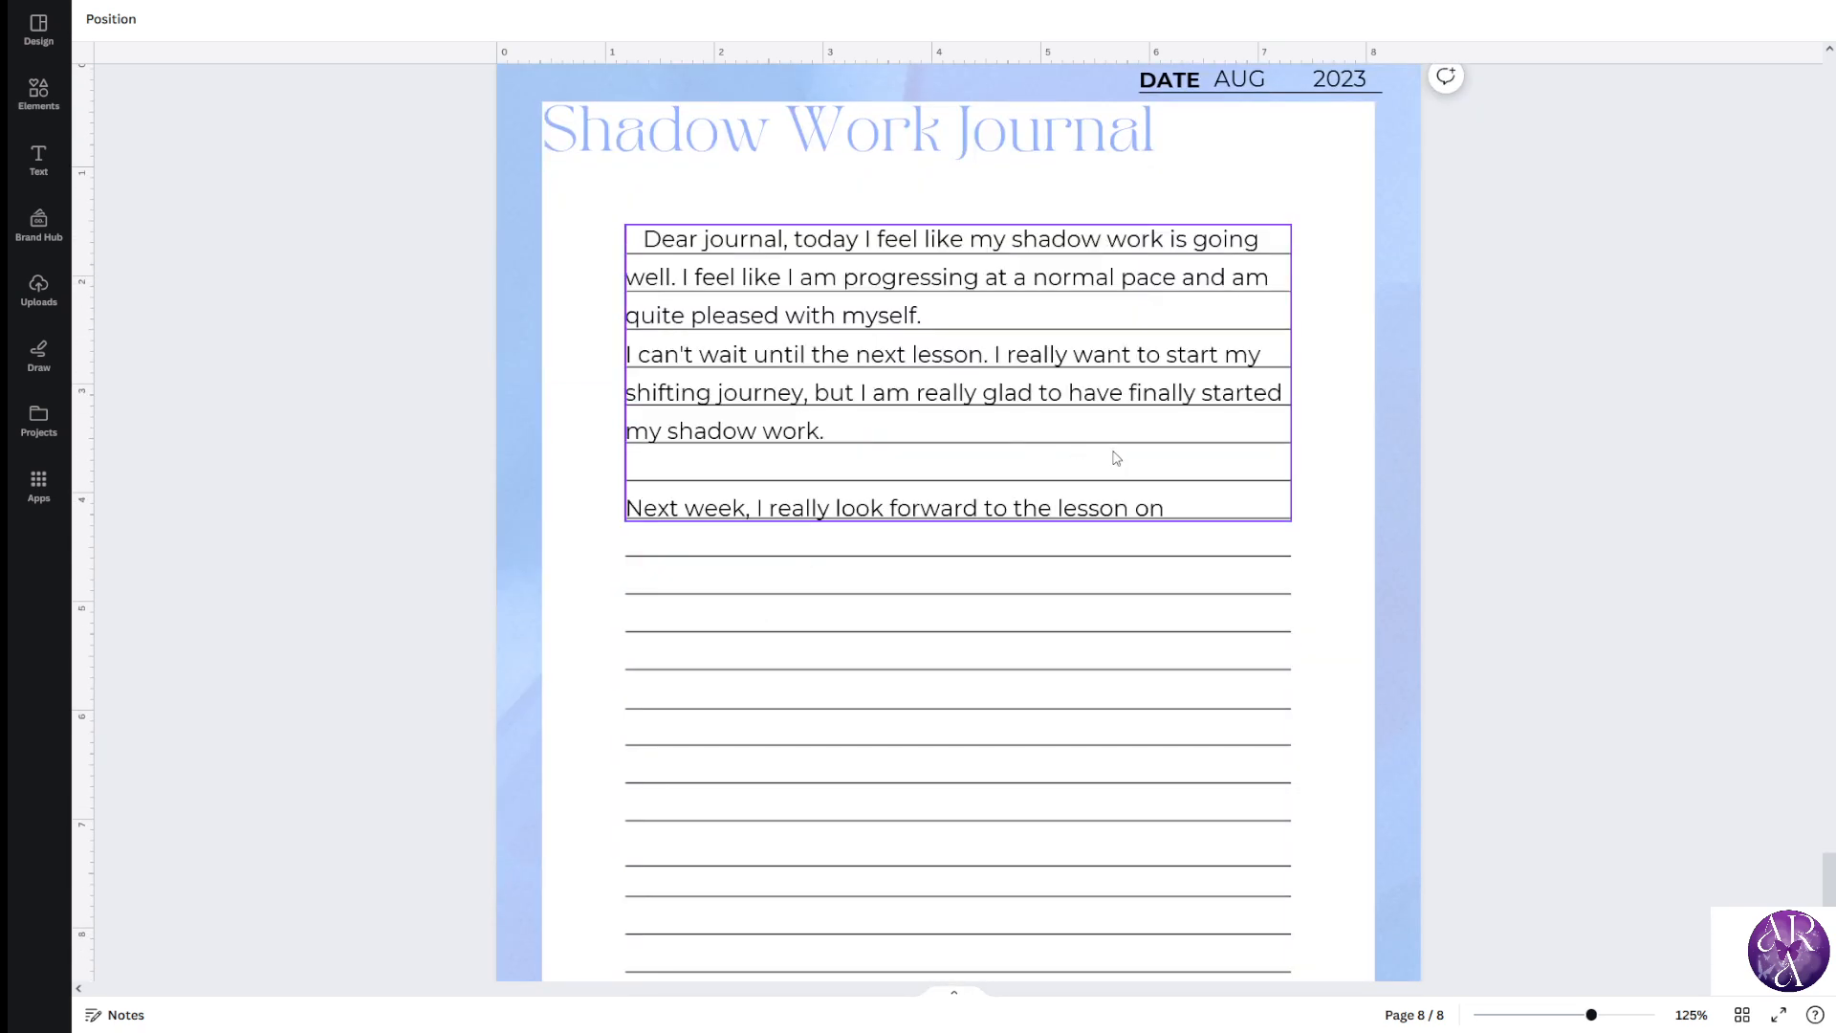
{"action": "left_click", "coordinate": [720, 350]}
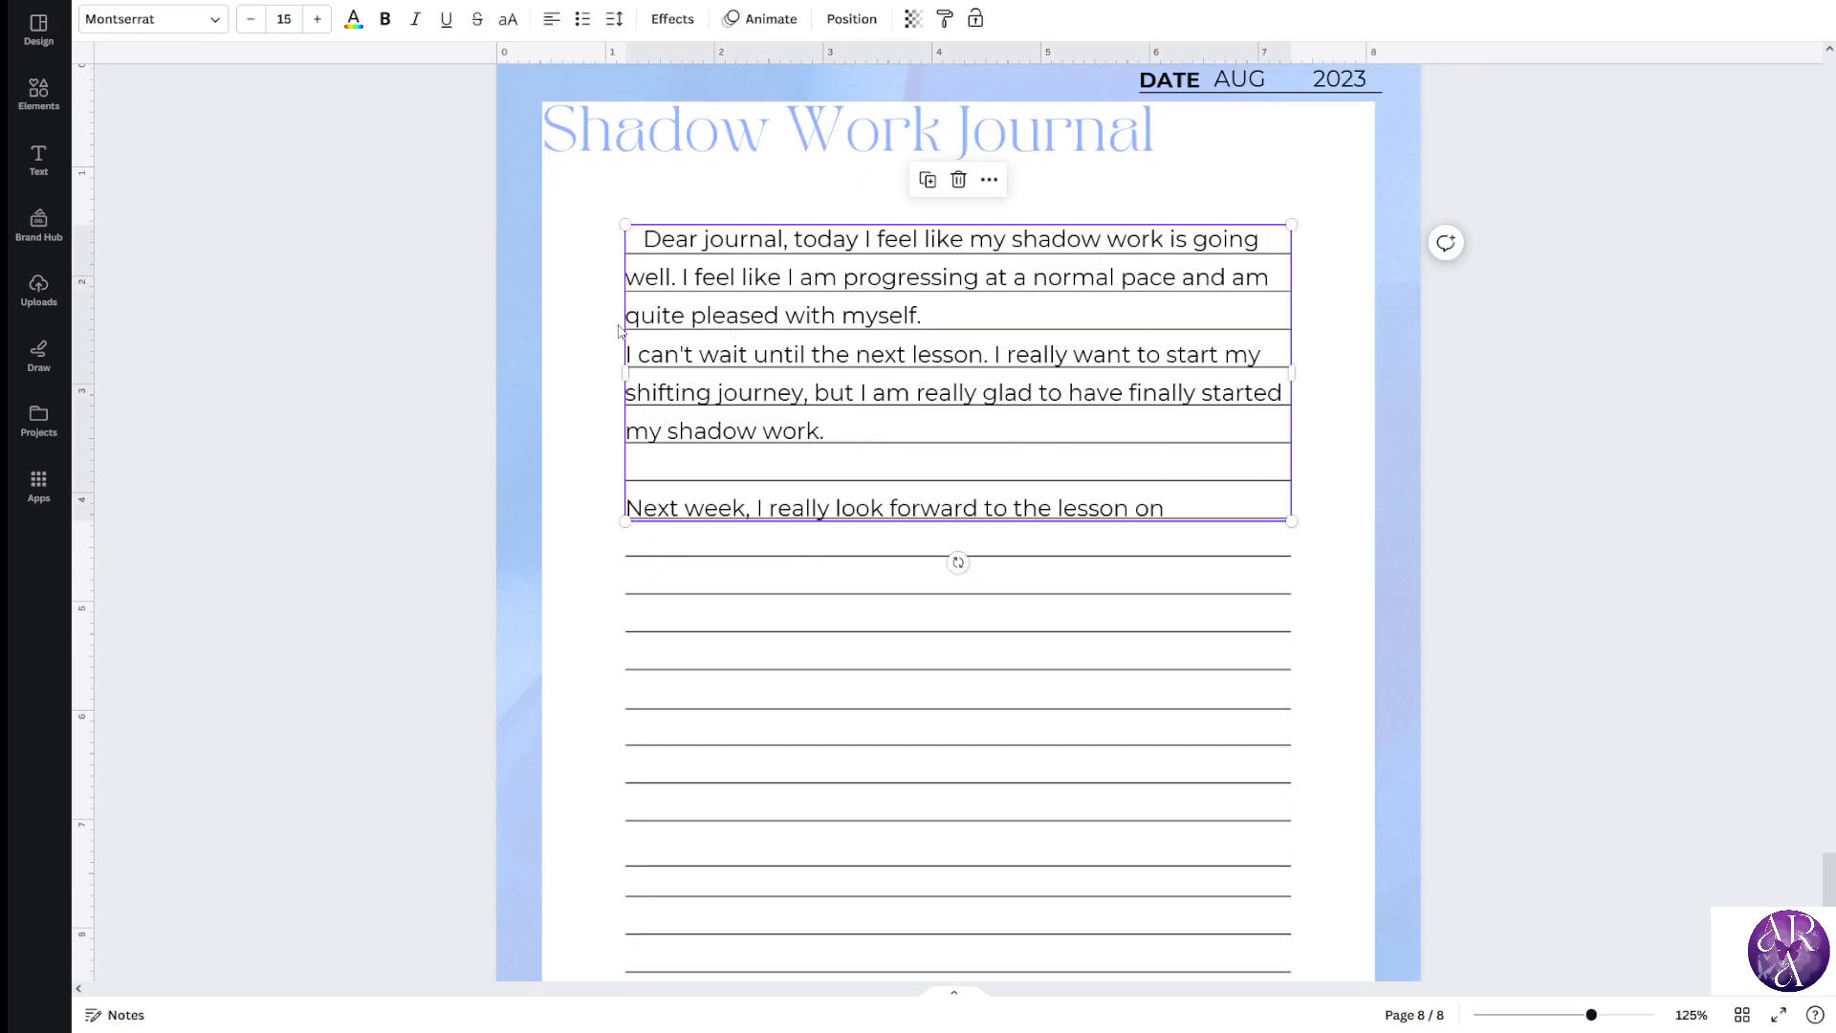
{"action": "left_click", "coordinate": [264, 321]}
{"action": "scroll", "coordinate": [223, 503], "scroll_direction": "down", "scroll_amount": 4}
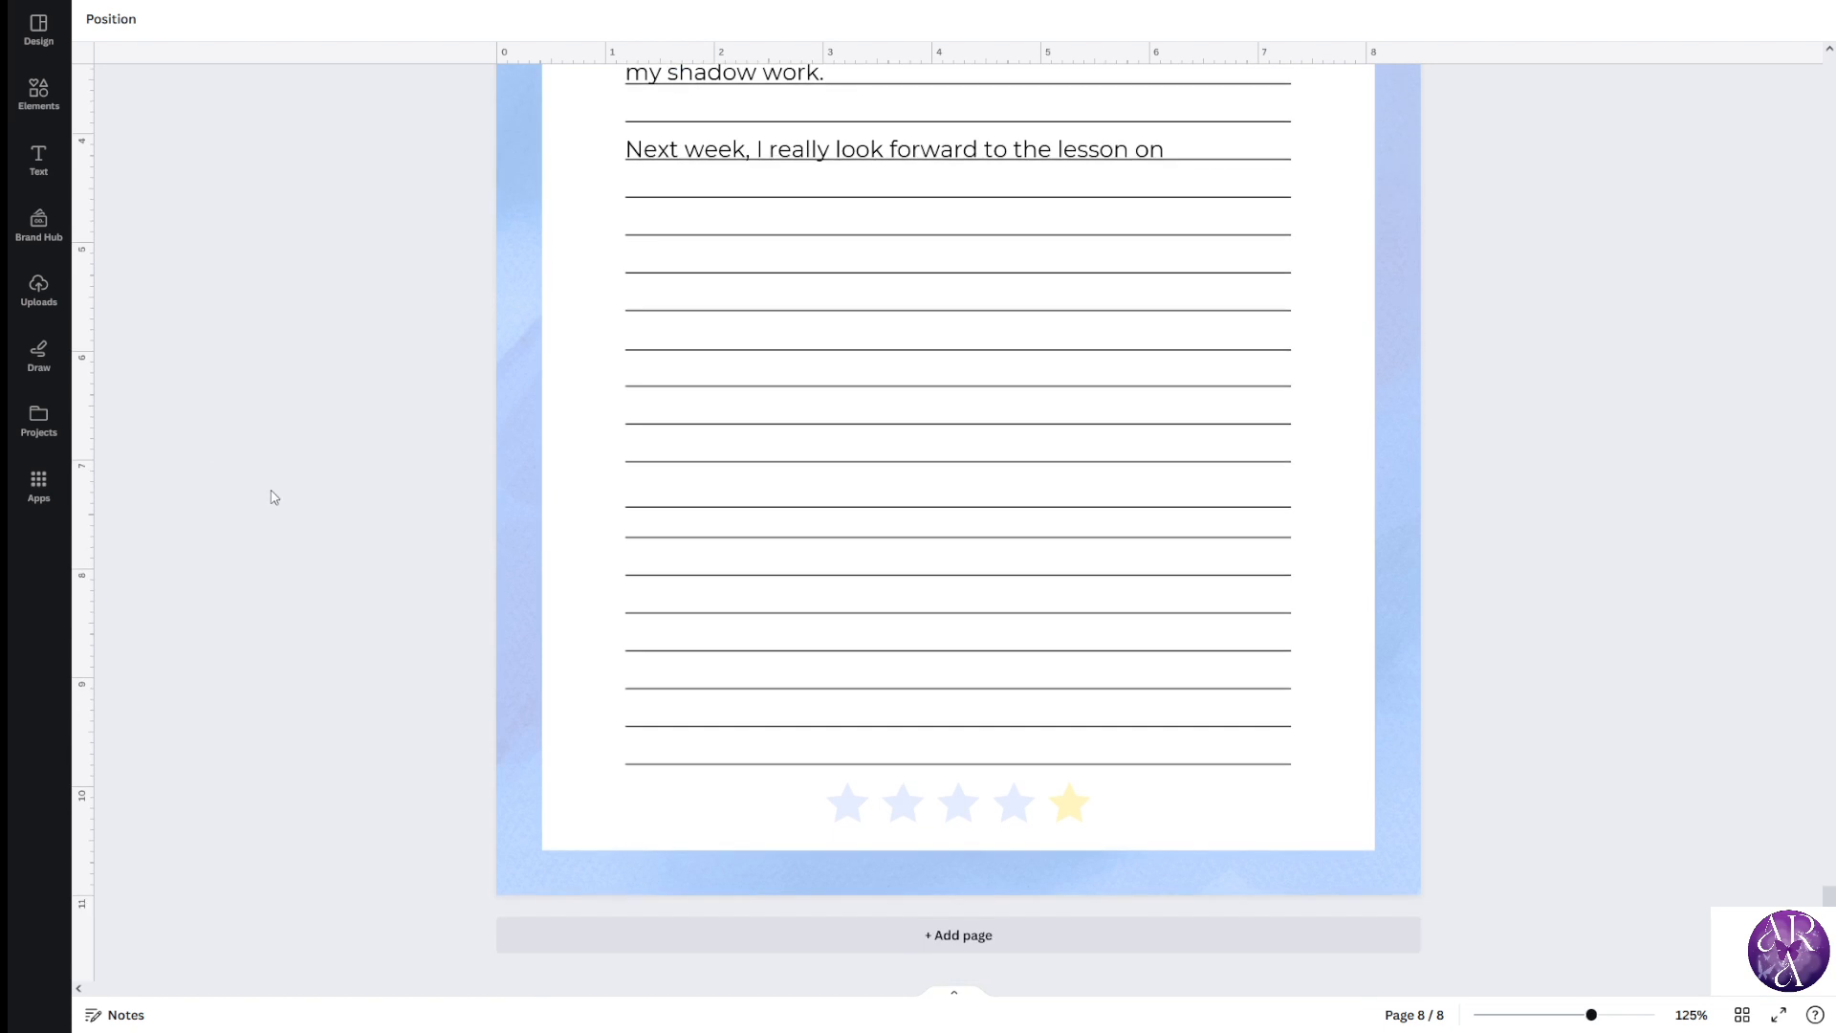
{"action": "scroll", "coordinate": [274, 497], "scroll_direction": "up", "scroll_amount": 6}
{"action": "scroll", "coordinate": [378, 469], "scroll_direction": "down", "scroll_amount": 2, "text": "ctrl"}
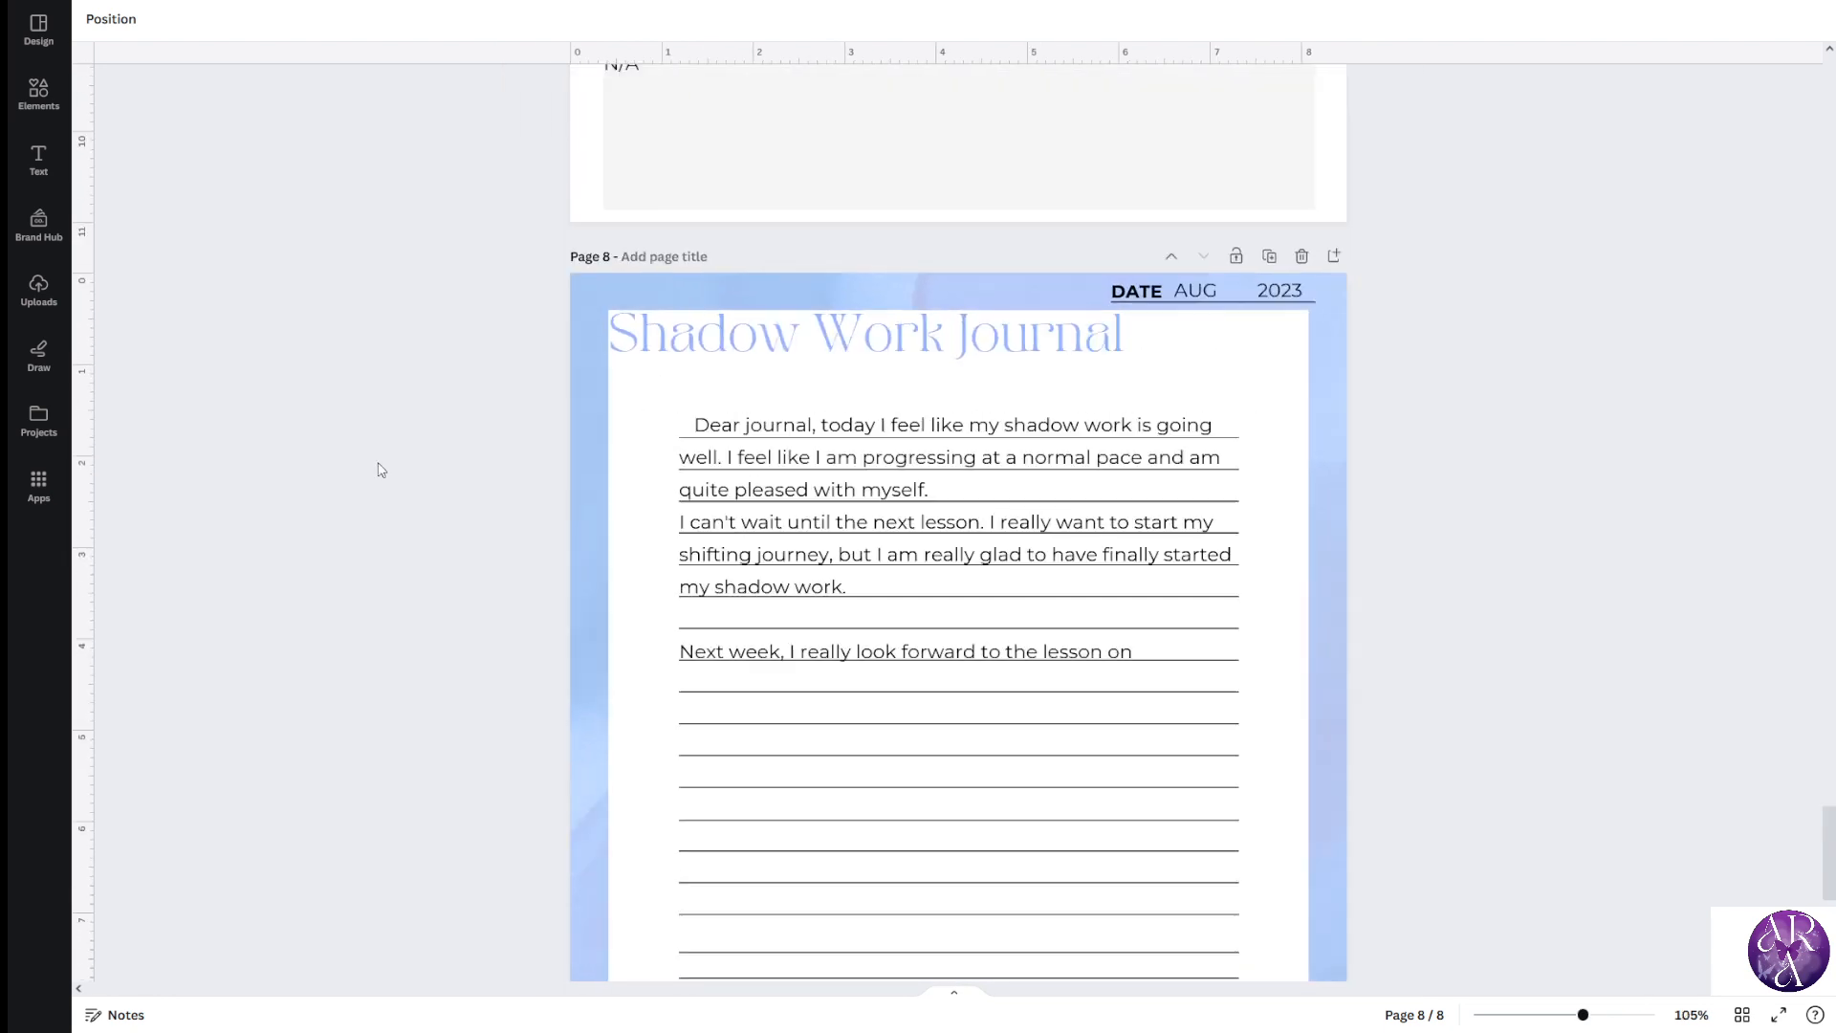
{"action": "scroll", "coordinate": [377, 470], "scroll_direction": "down", "scroll_amount": 4, "text": "ctrl"}
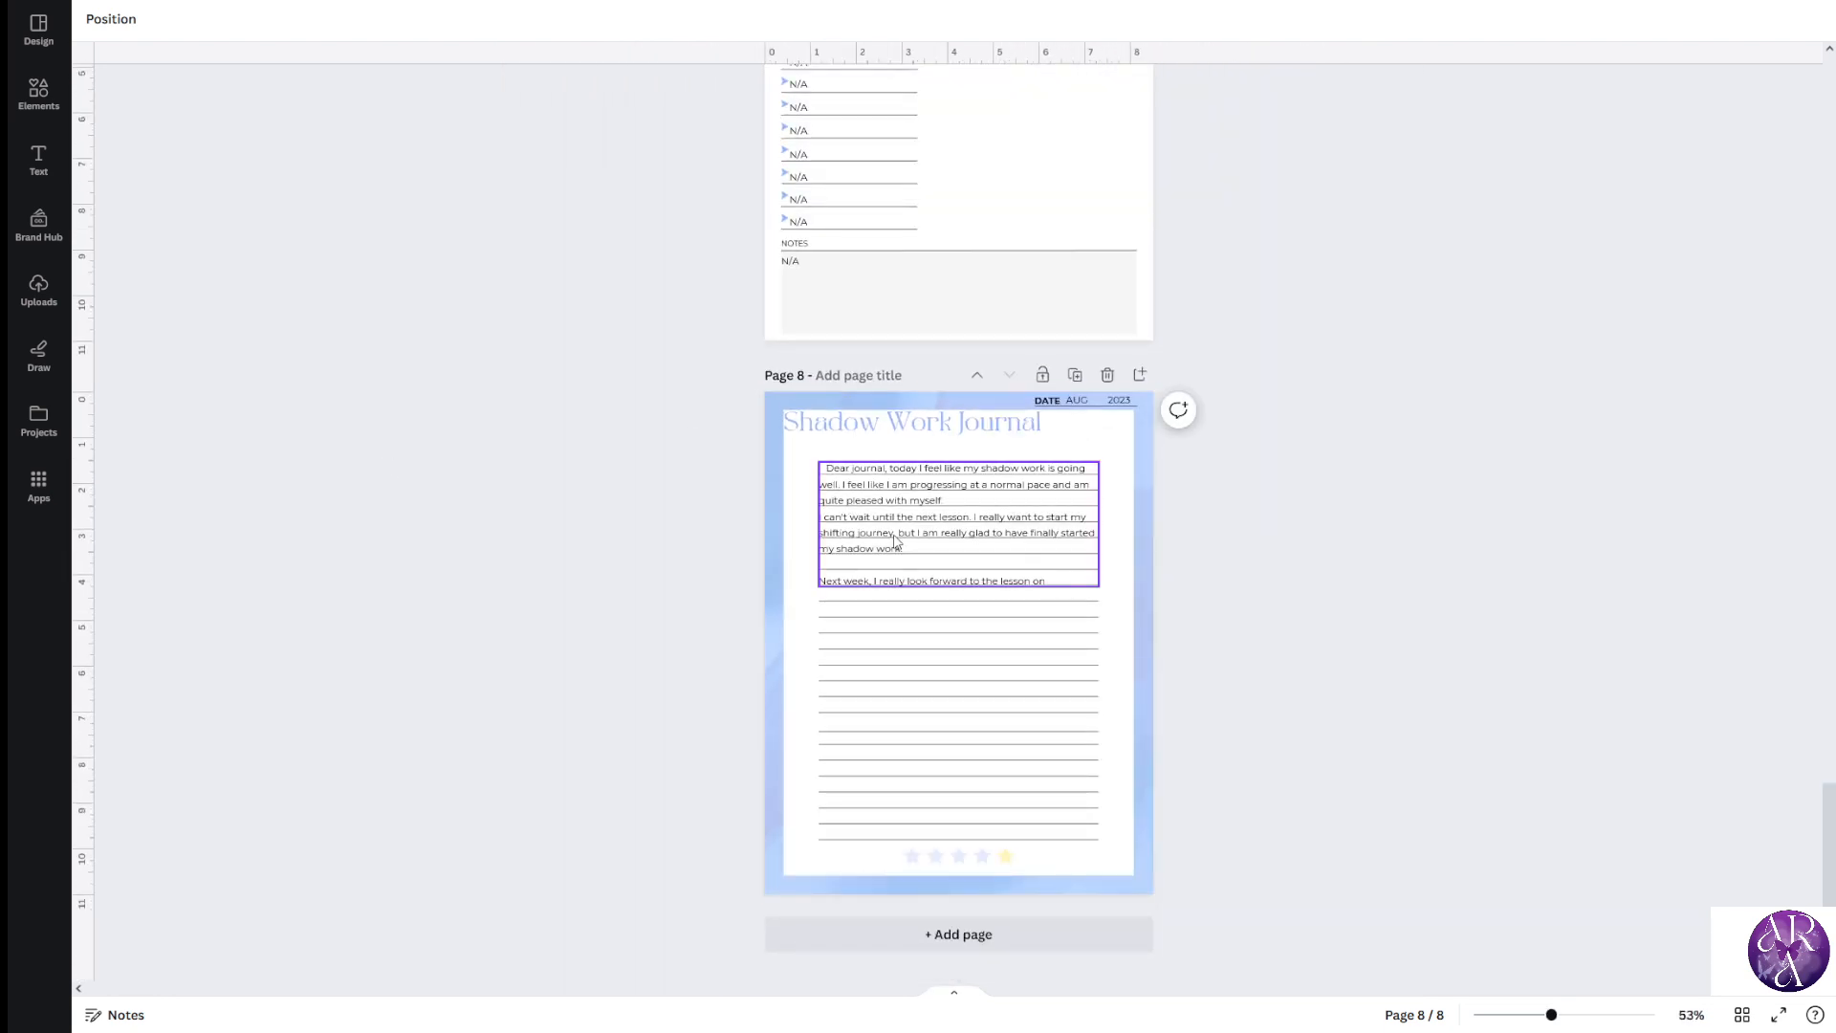
Replace the whole sample journal entry on page 8 with the placeholder "N/A"
{"action": "left_click", "coordinate": [897, 541]}
{"action": "left_click", "coordinate": [923, 553]}
{"action": "scroll", "coordinate": [923, 554], "scroll_direction": "up", "scroll_amount": 7, "text": "ctrl"}
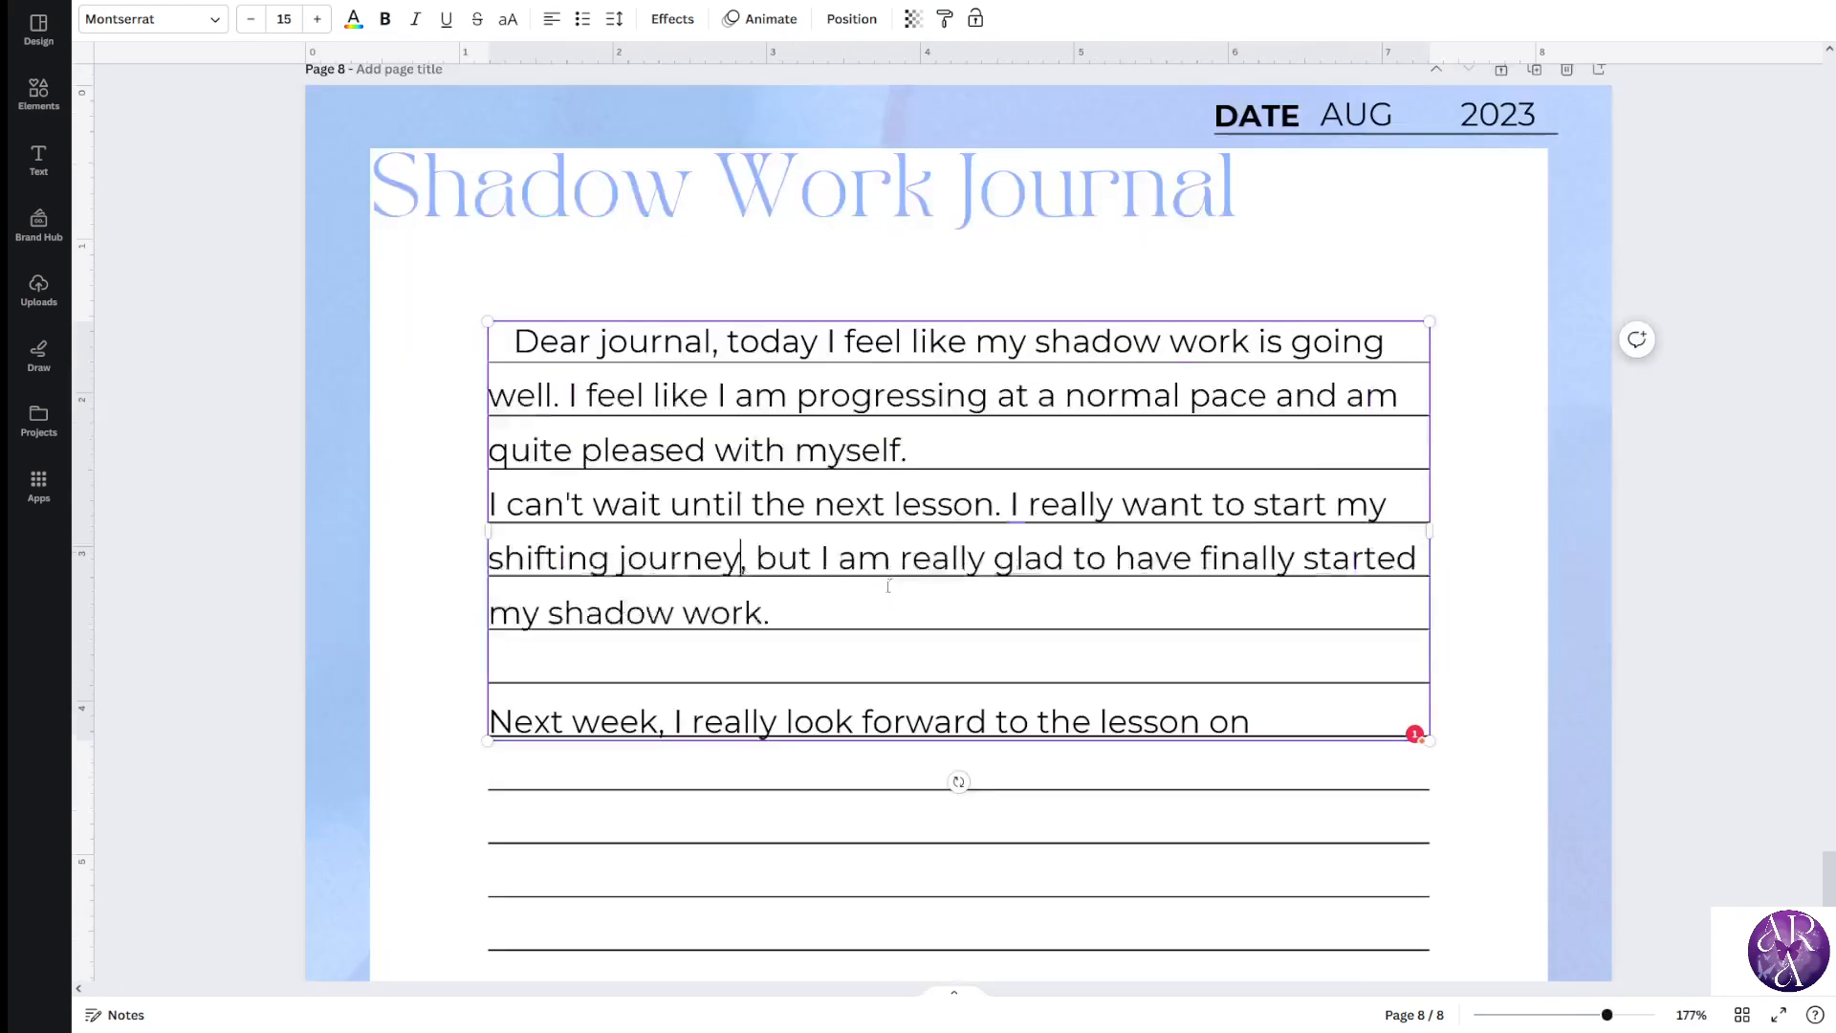
{"action": "key", "text": "ctrl+a"}
{"action": "type", "text": "N/"}
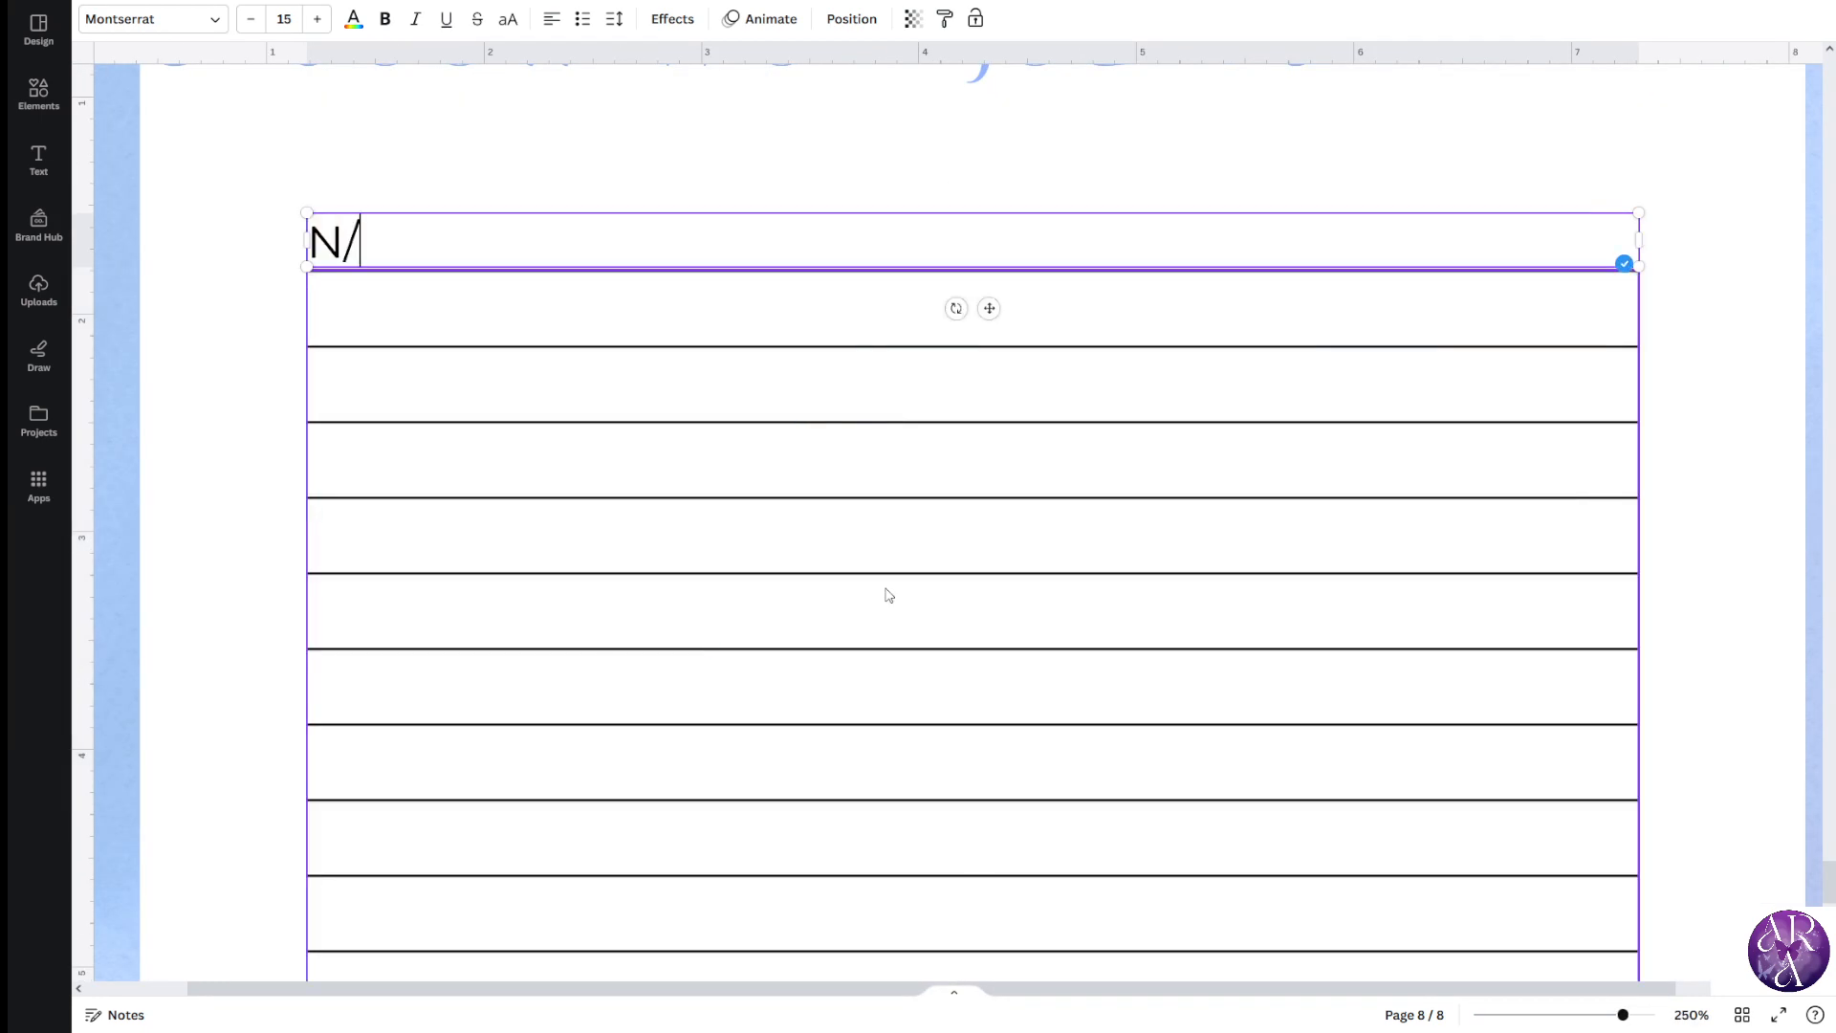
{"action": "scroll", "coordinate": [878, 586], "scroll_direction": "down", "scroll_amount": 4, "text": "ctrl"}
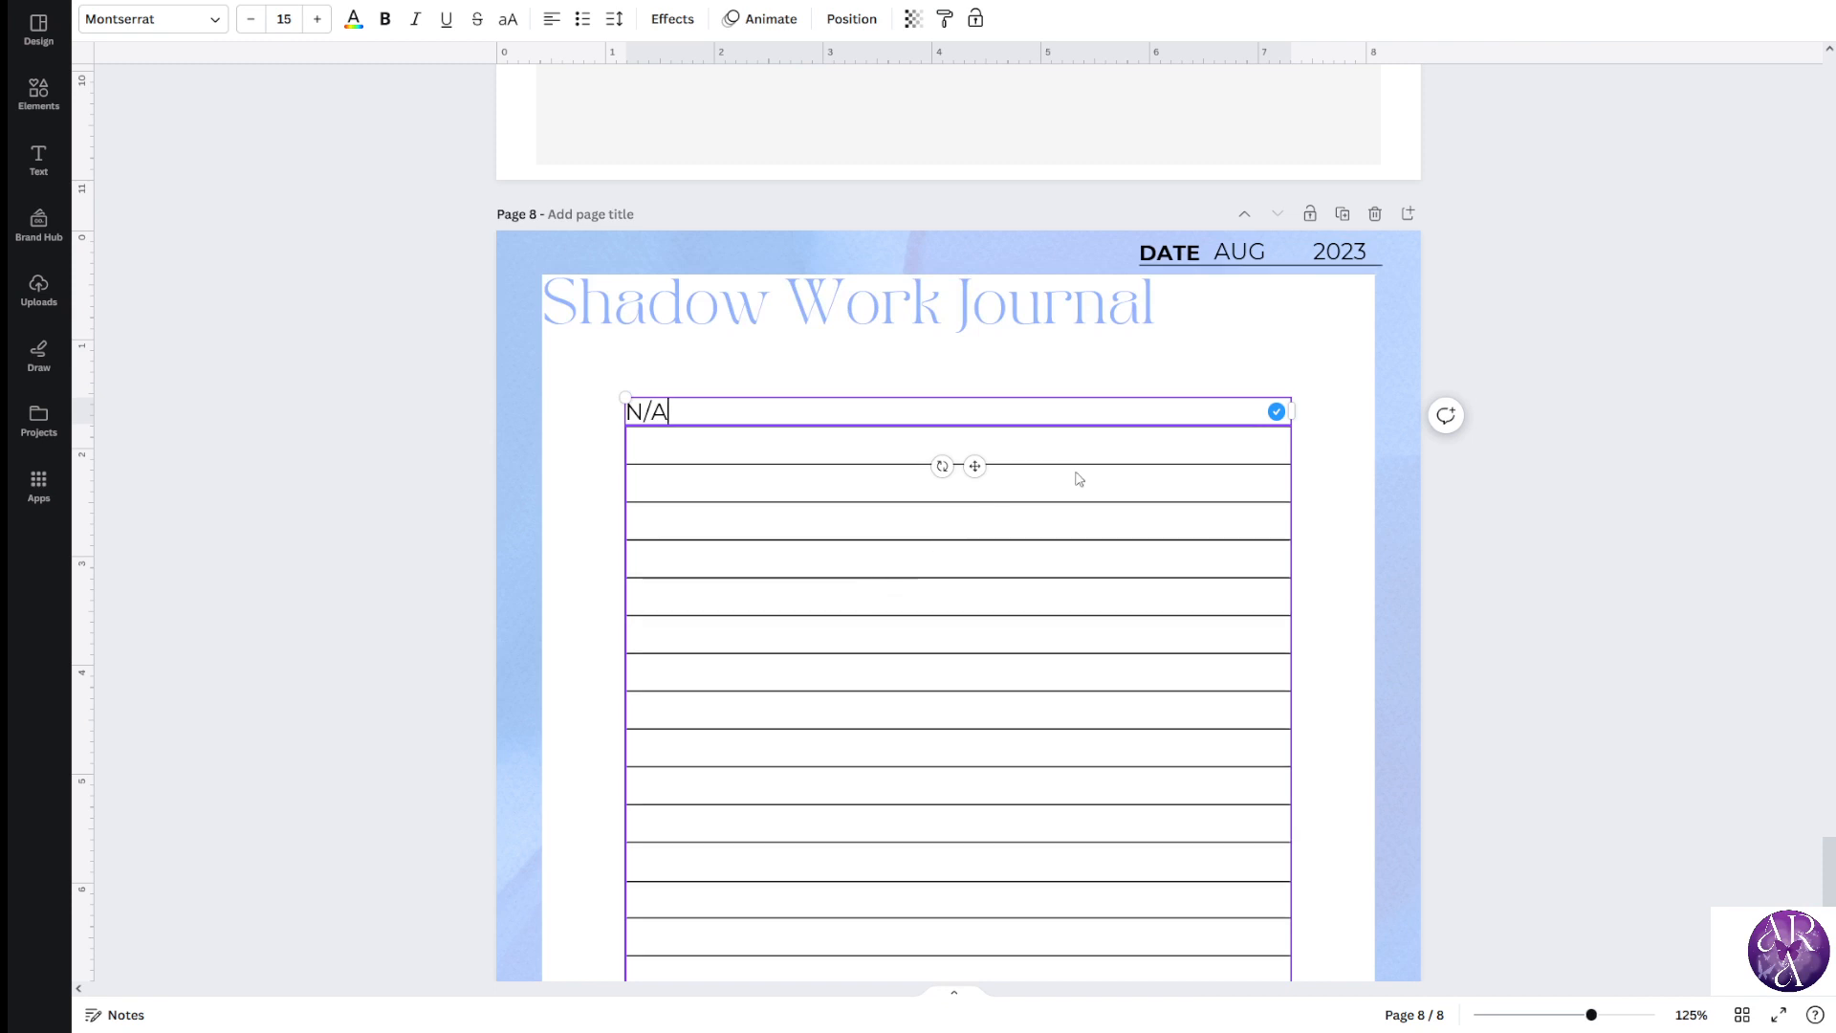
{"action": "left_click", "coordinate": [1497, 484]}
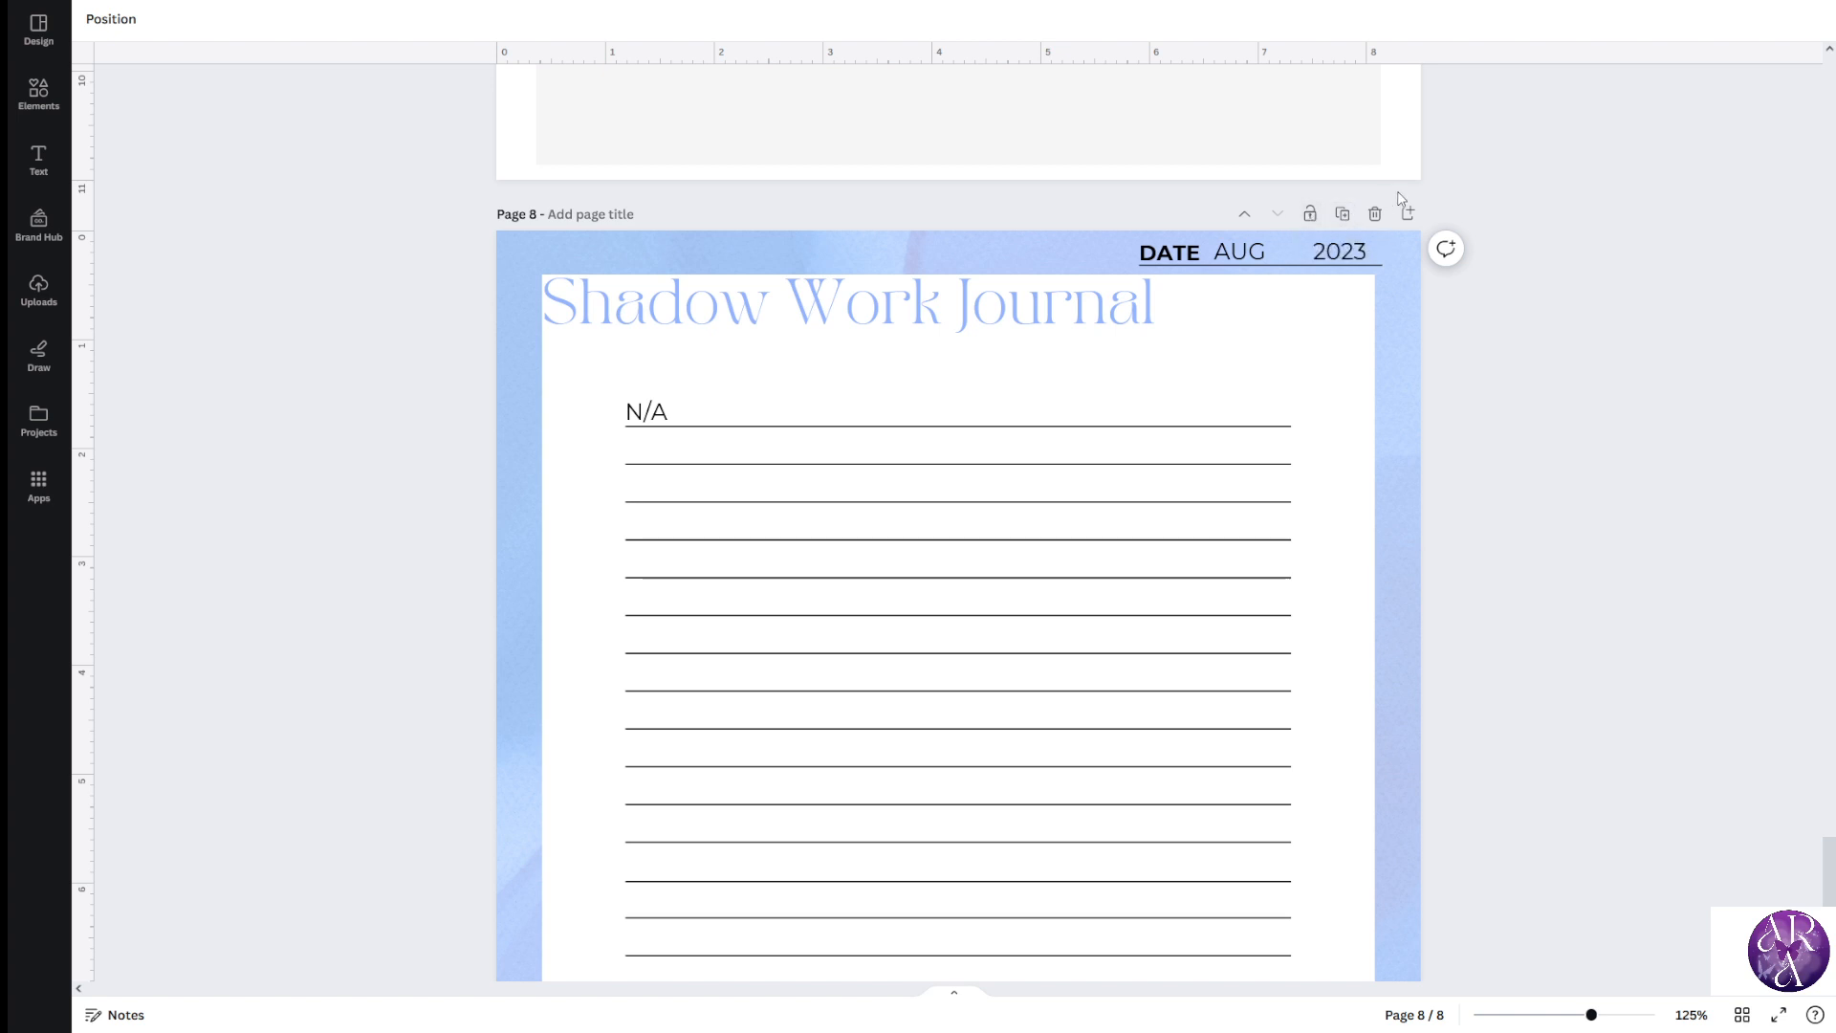
Look through the weekly sheets on pages 3 to 7 and compare their headings with the journal page 8
{"action": "scroll", "coordinate": [1434, 328], "scroll_direction": "down", "scroll_amount": 5, "text": "ctrl"}
{"action": "scroll", "coordinate": [1455, 328], "scroll_direction": "up", "scroll_amount": 10}
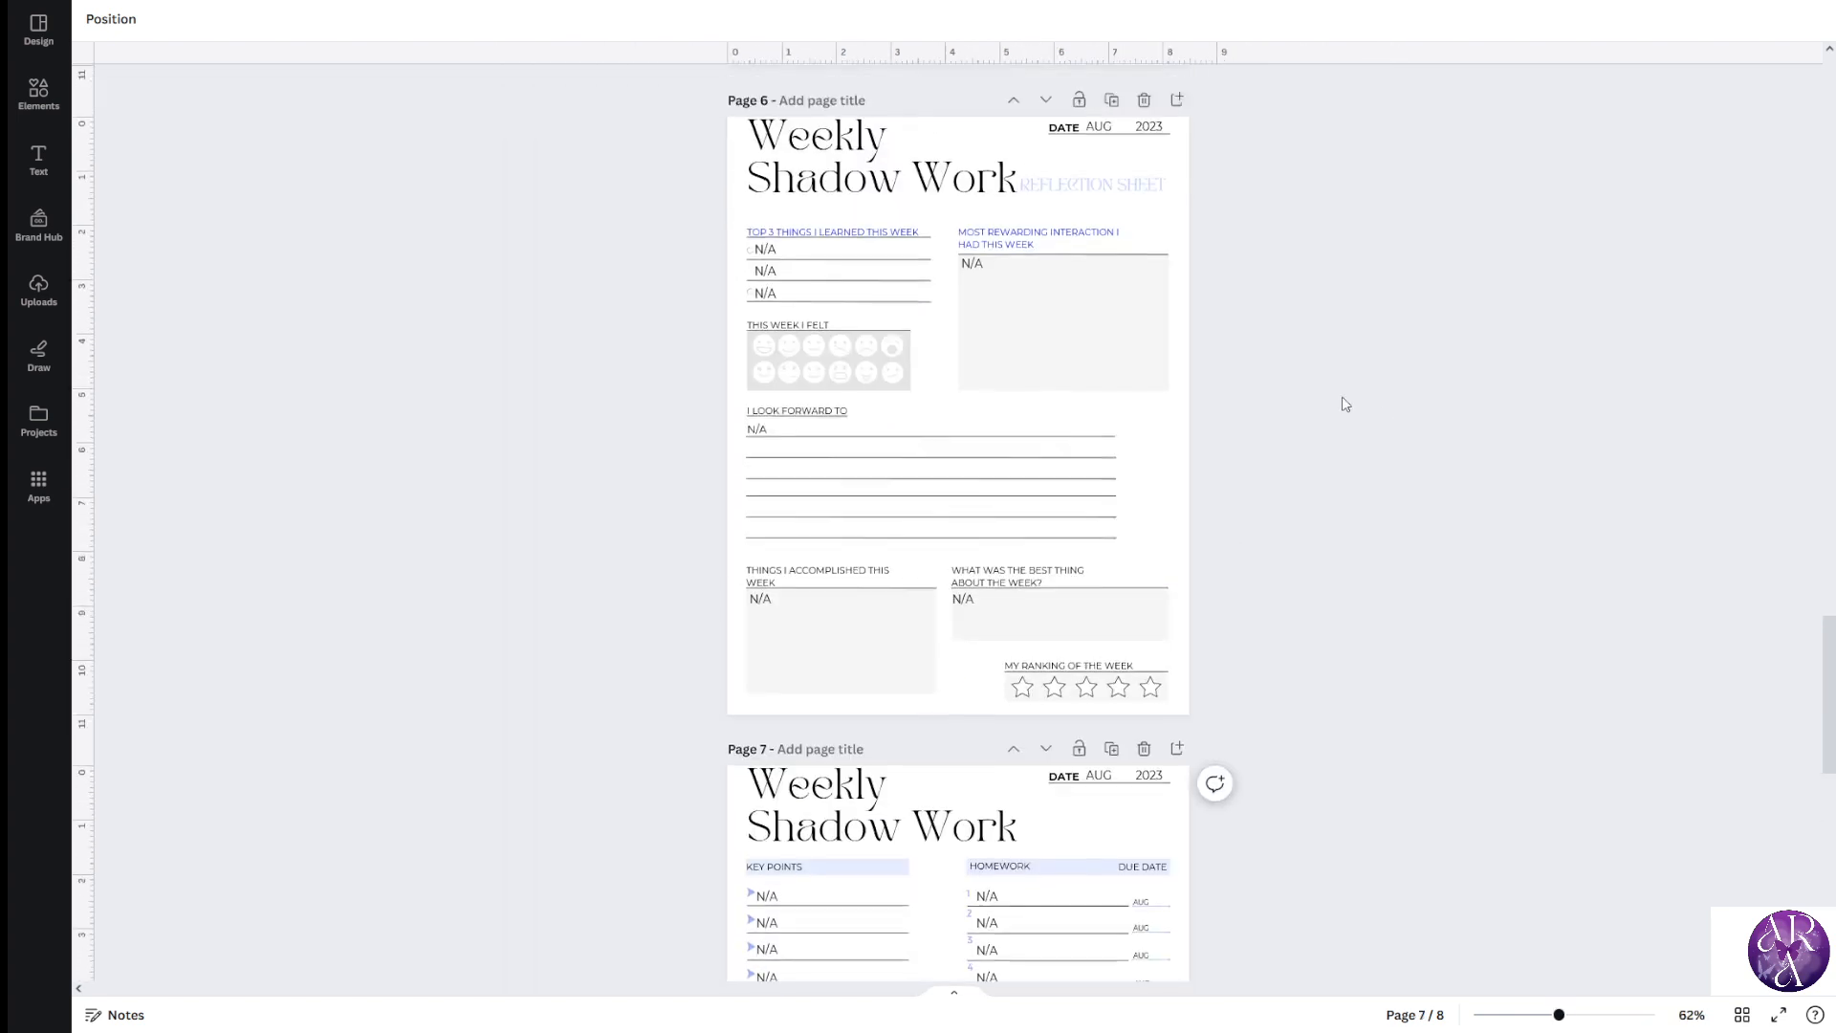
{"action": "scroll", "coordinate": [1345, 404], "scroll_direction": "up", "scroll_amount": 20}
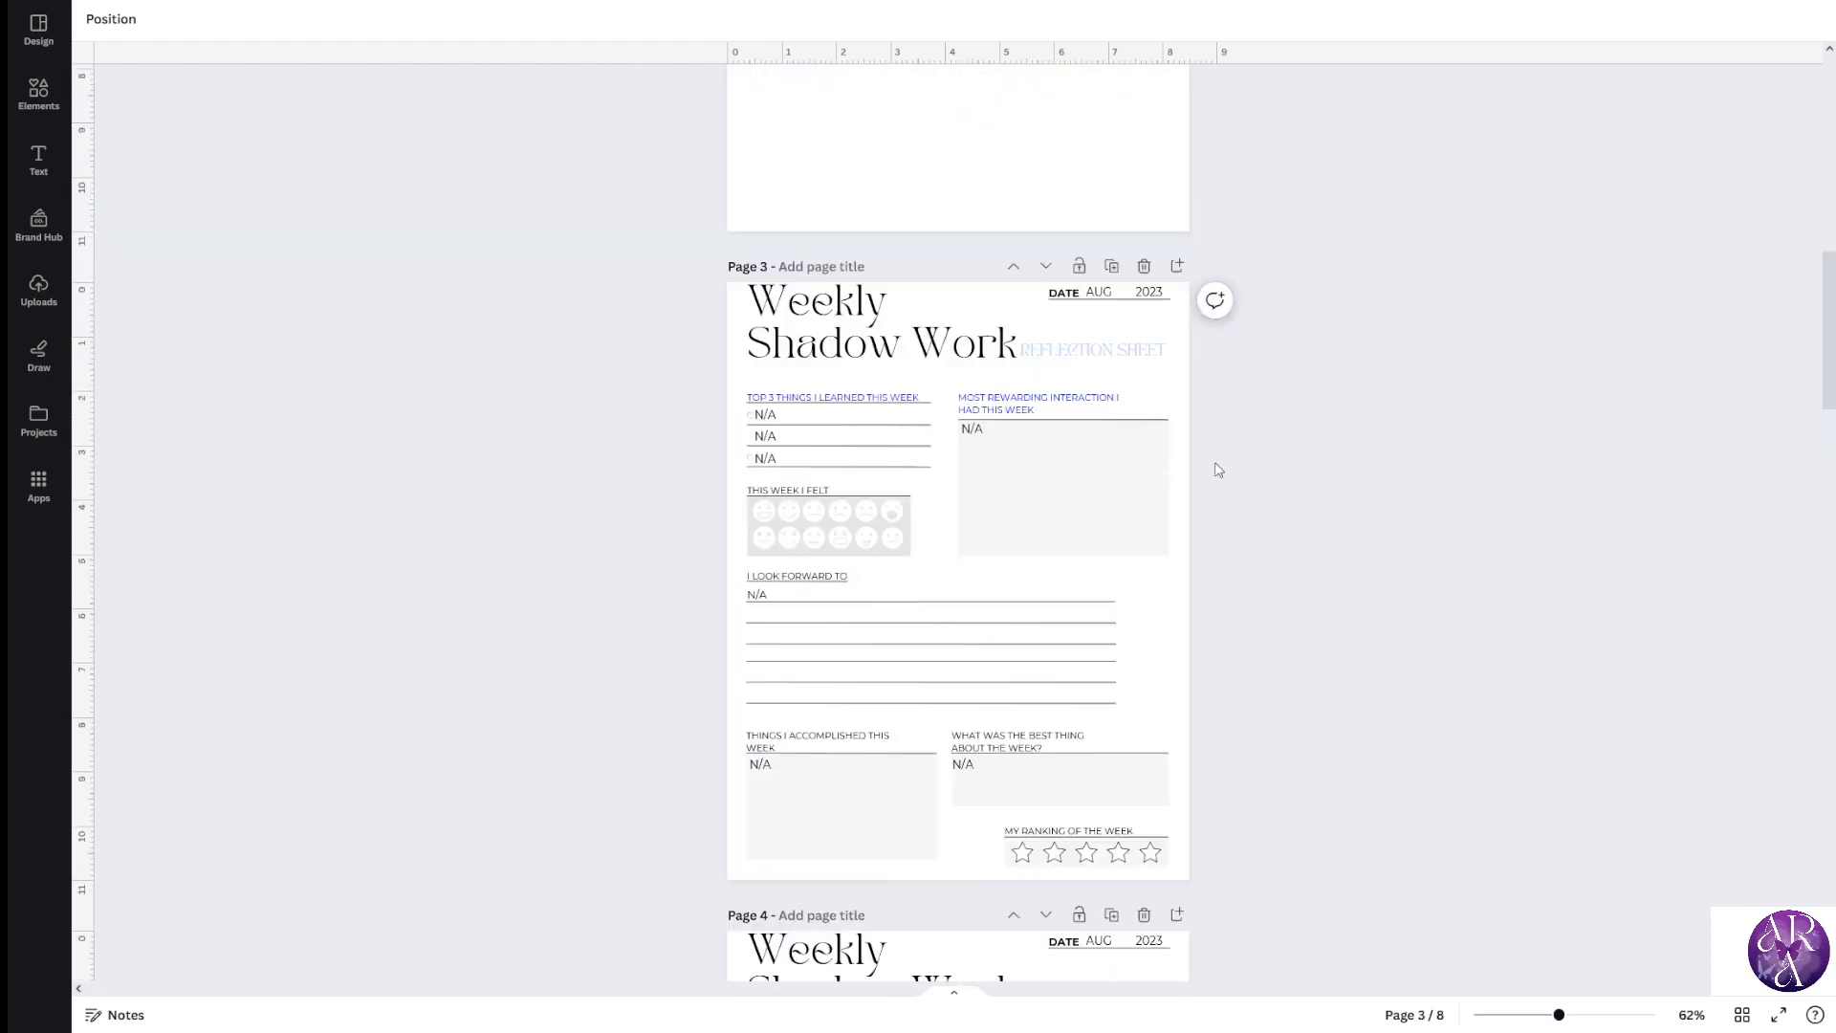
{"action": "scroll", "coordinate": [1148, 516], "scroll_direction": "up", "scroll_amount": 2}
{"action": "scroll", "coordinate": [1110, 478], "scroll_direction": "down", "scroll_amount": 2}
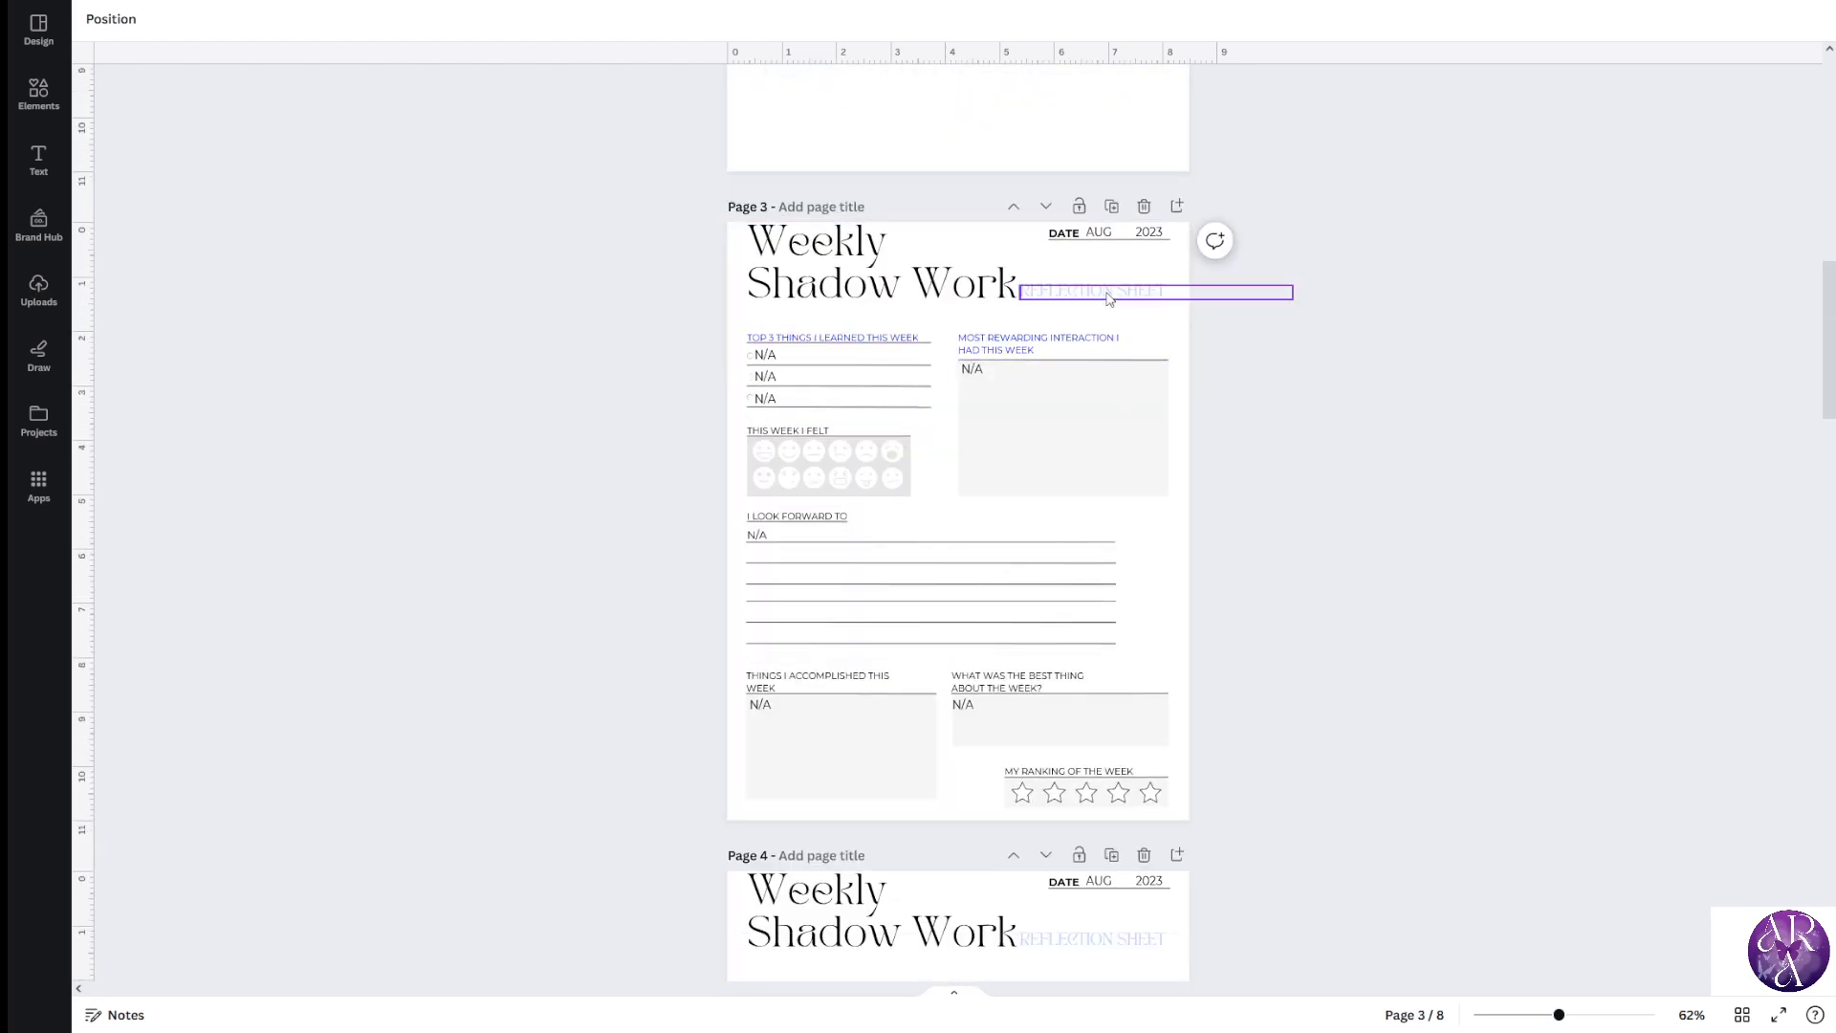
{"action": "scroll", "coordinate": [1196, 459], "scroll_direction": "down", "scroll_amount": 10}
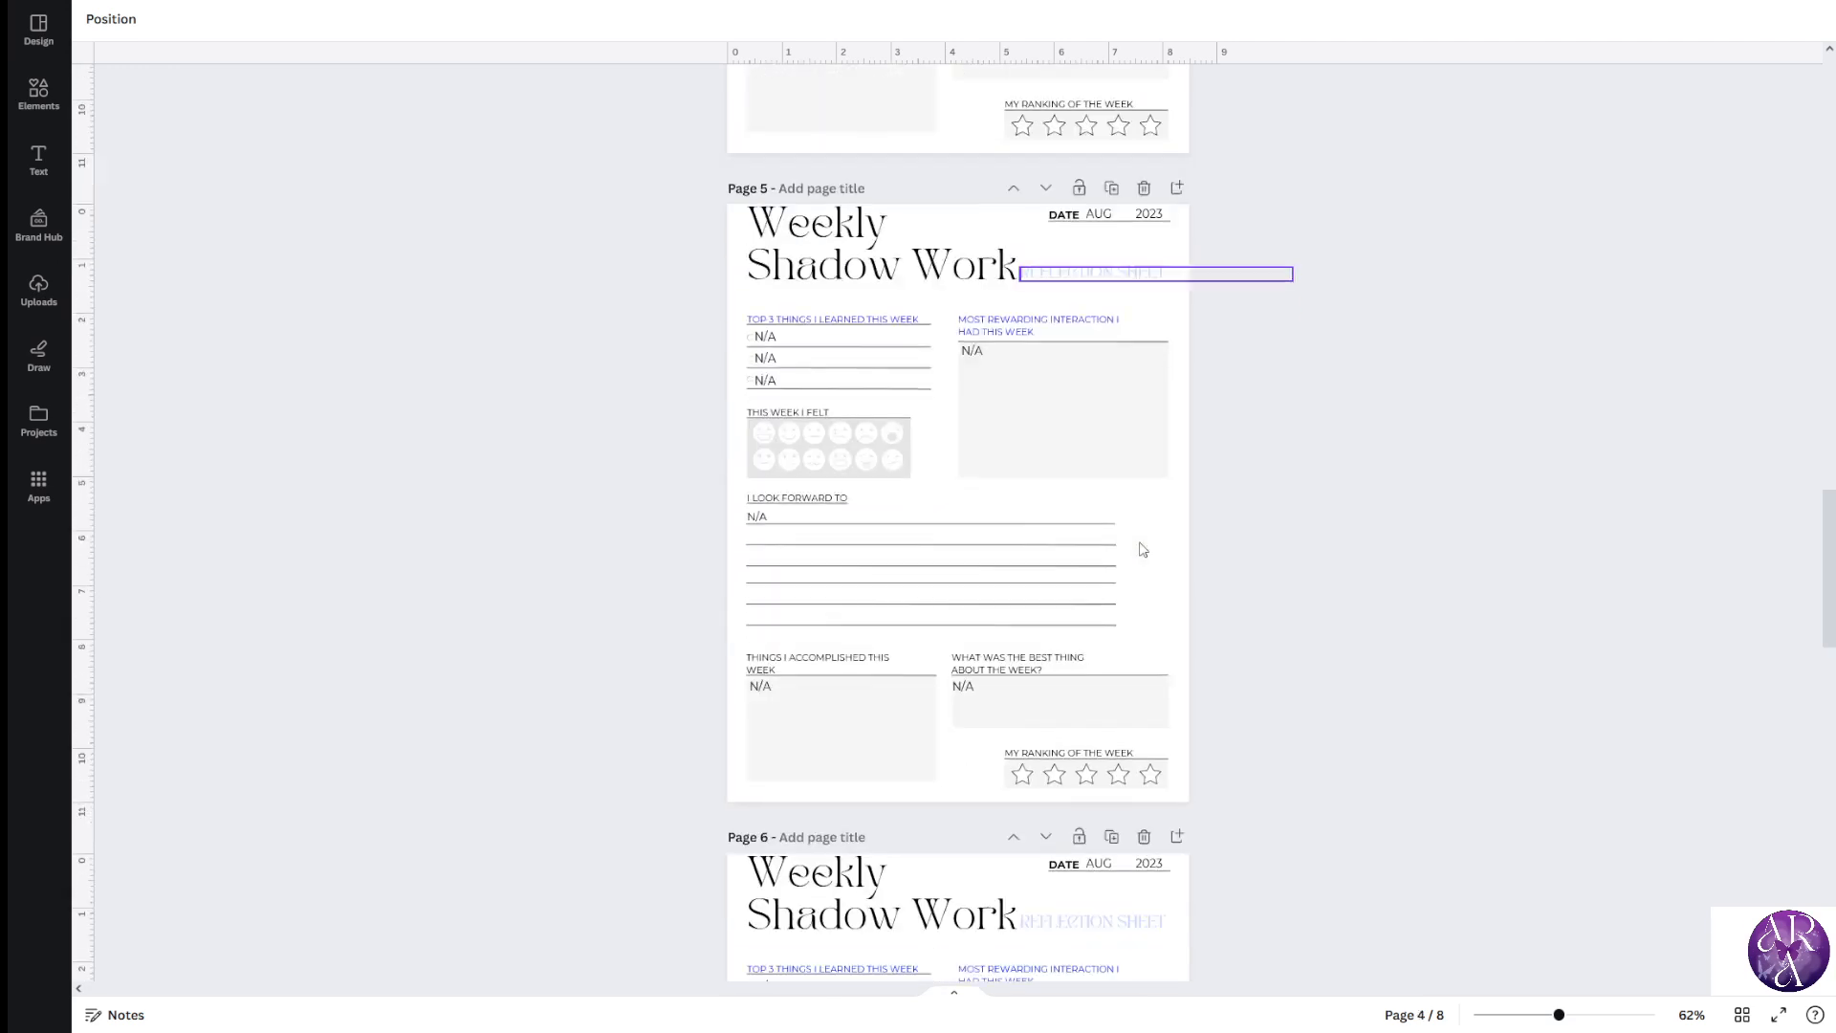
{"action": "scroll", "coordinate": [1143, 550], "scroll_direction": "down", "scroll_amount": 13}
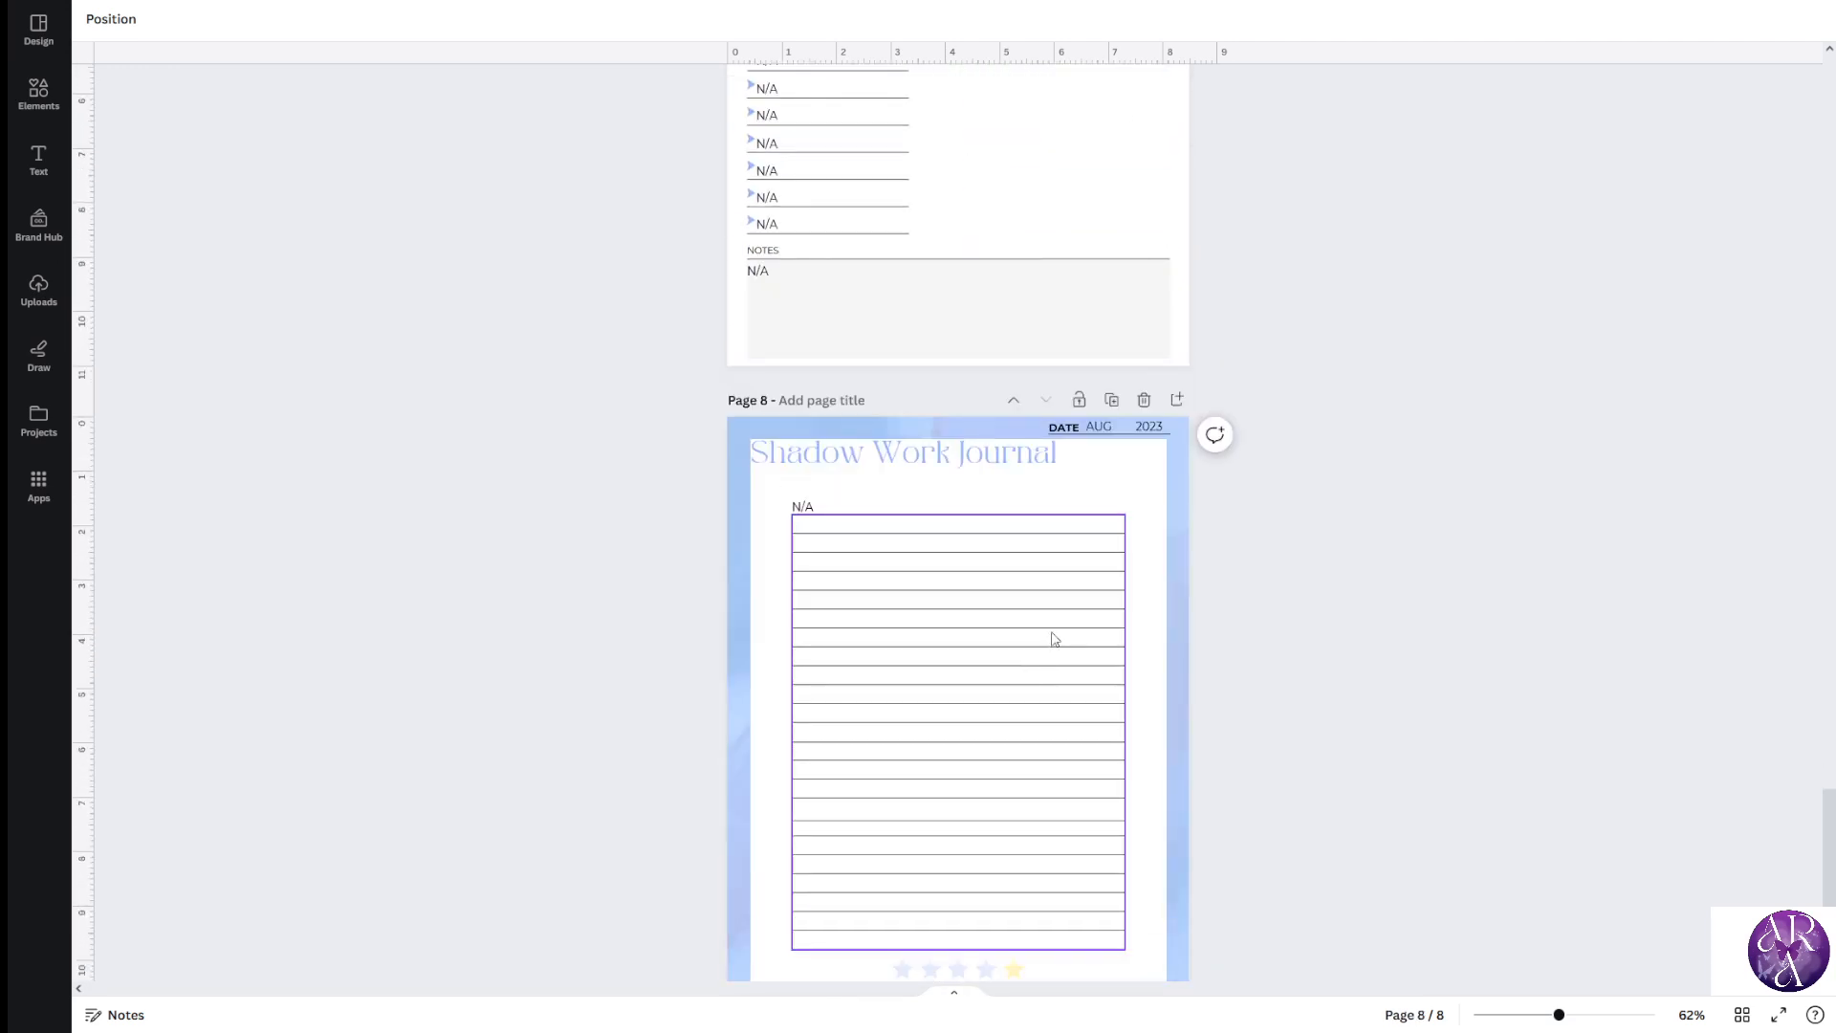
{"action": "scroll", "coordinate": [1004, 593], "scroll_direction": "up", "scroll_amount": 5}
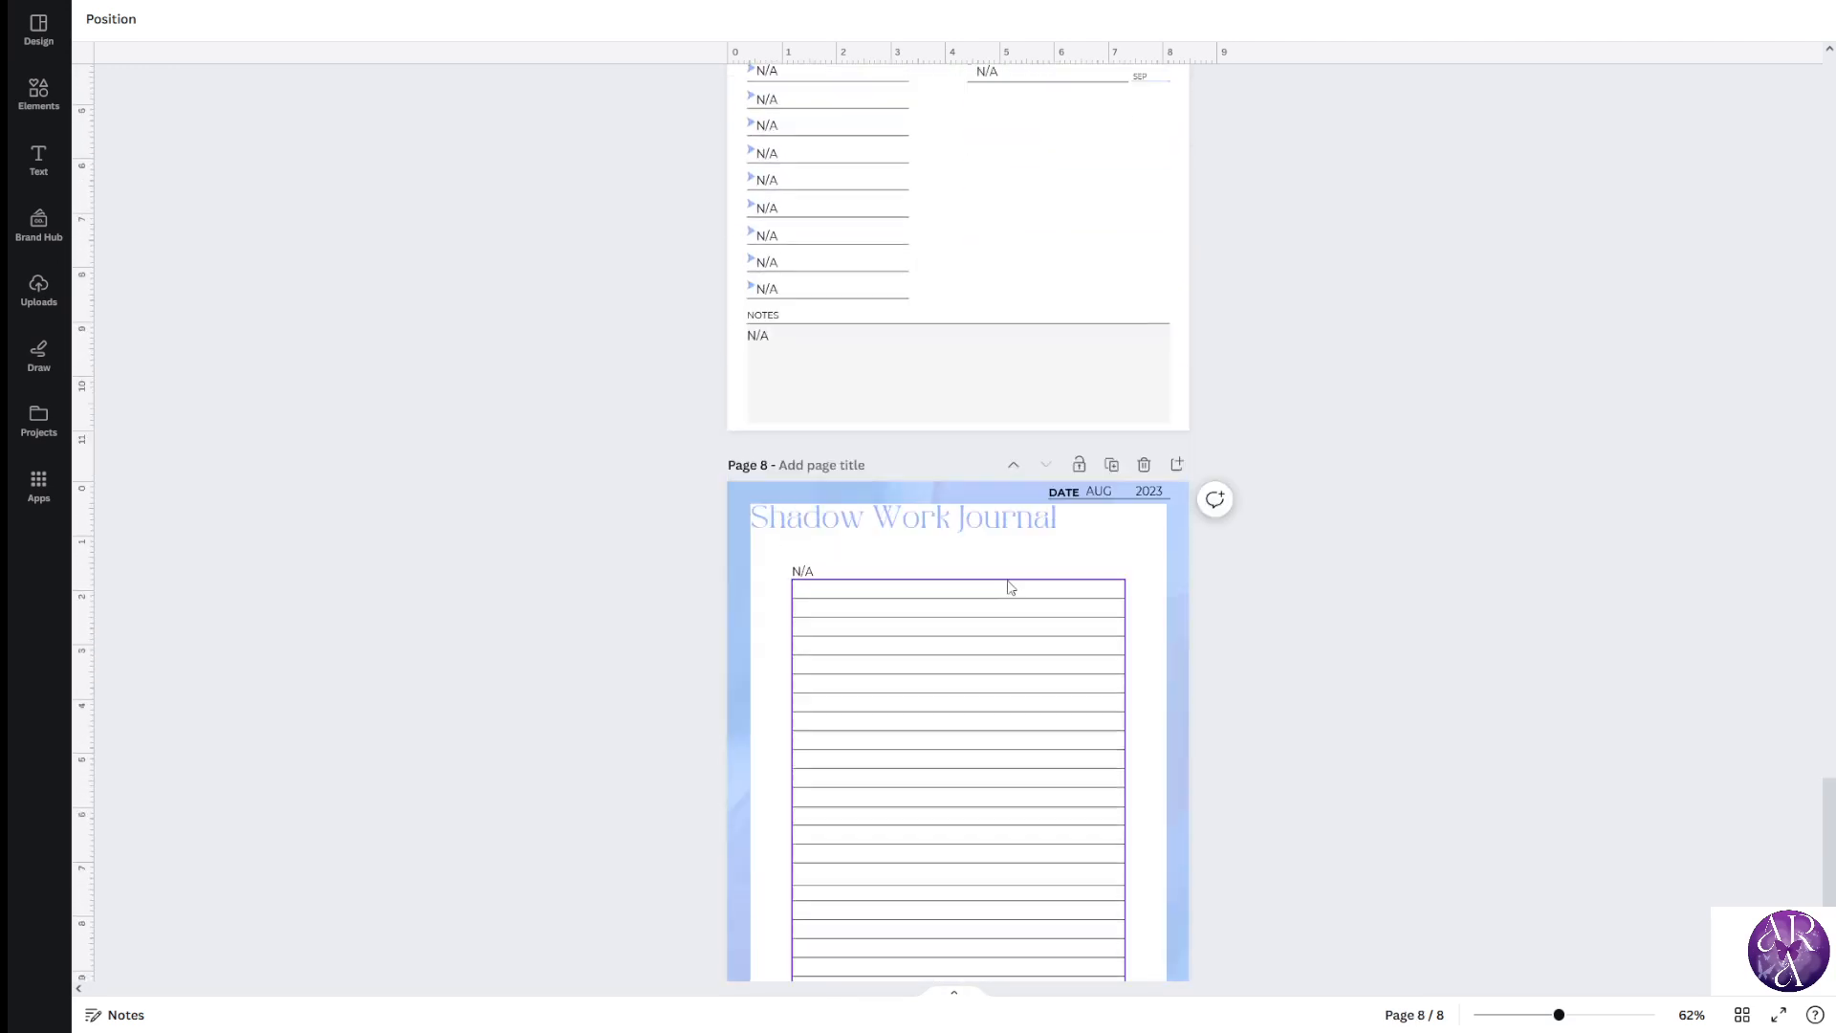
{"action": "left_click", "coordinate": [892, 378]}
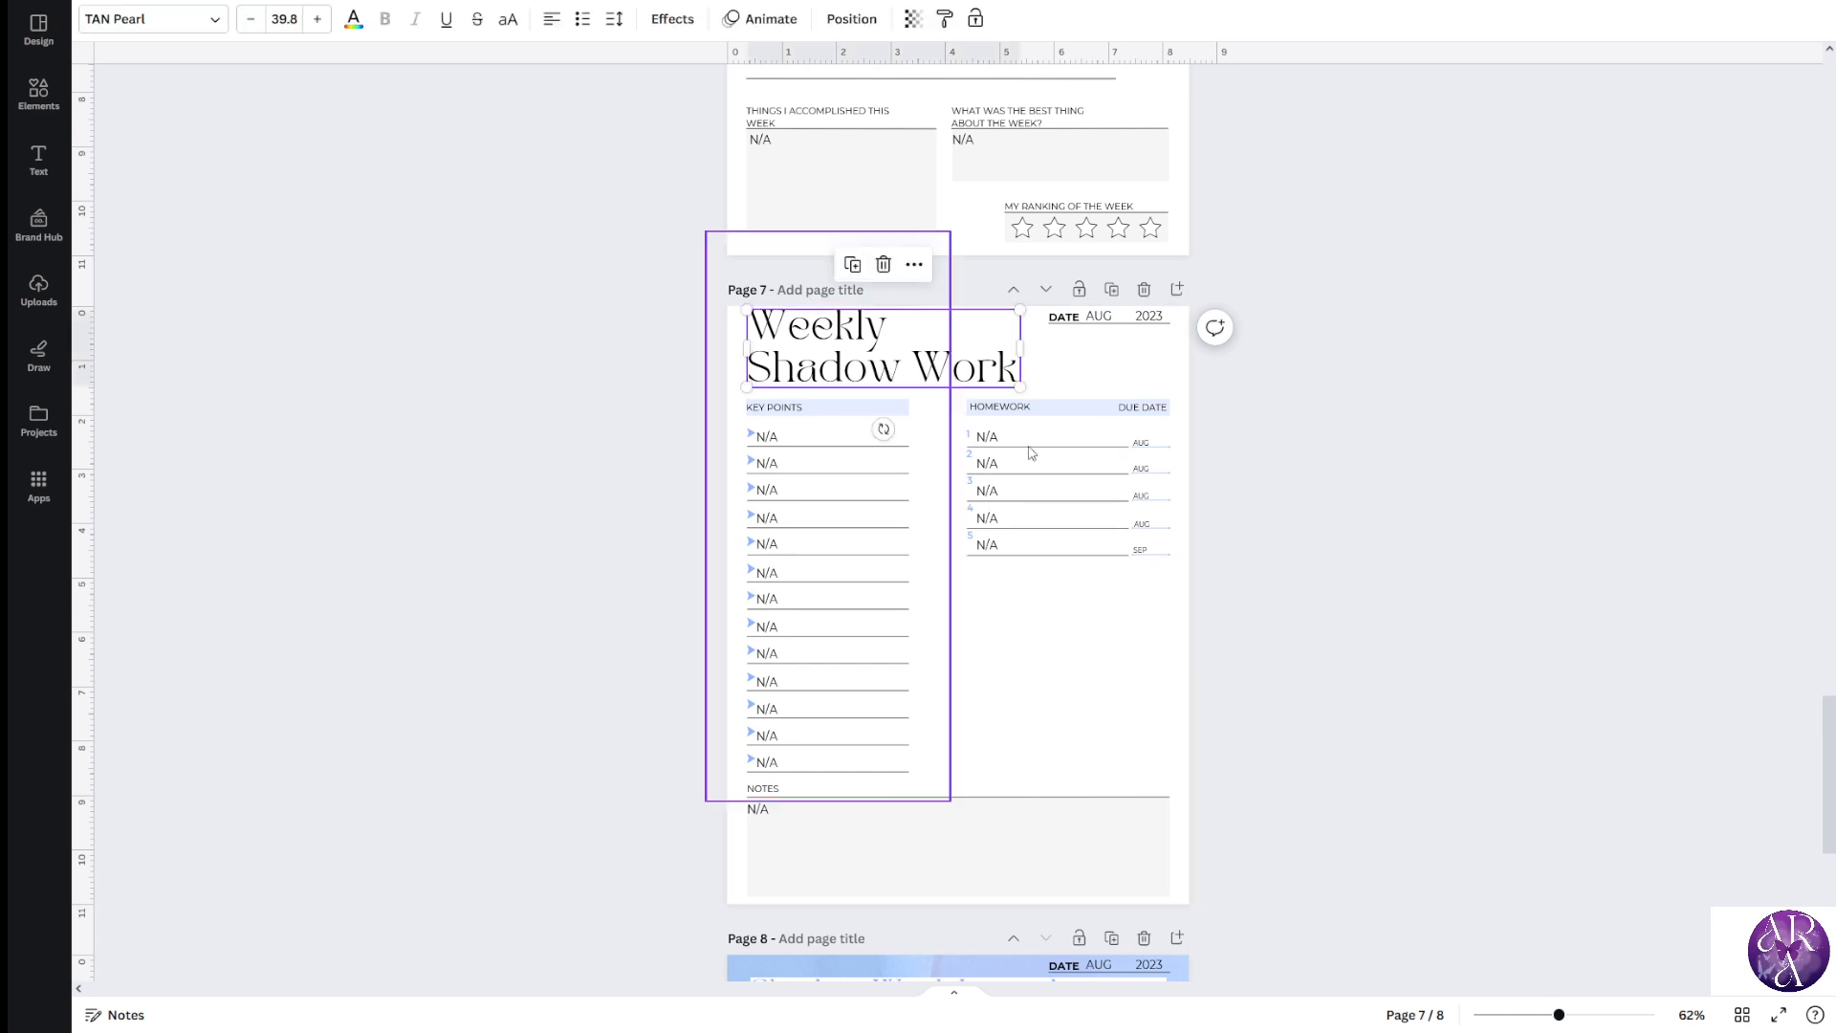
{"action": "scroll", "coordinate": [1215, 519], "scroll_direction": "up", "scroll_amount": 5}
{"action": "scroll", "coordinate": [1243, 517], "scroll_direction": "up", "scroll_amount": 4}
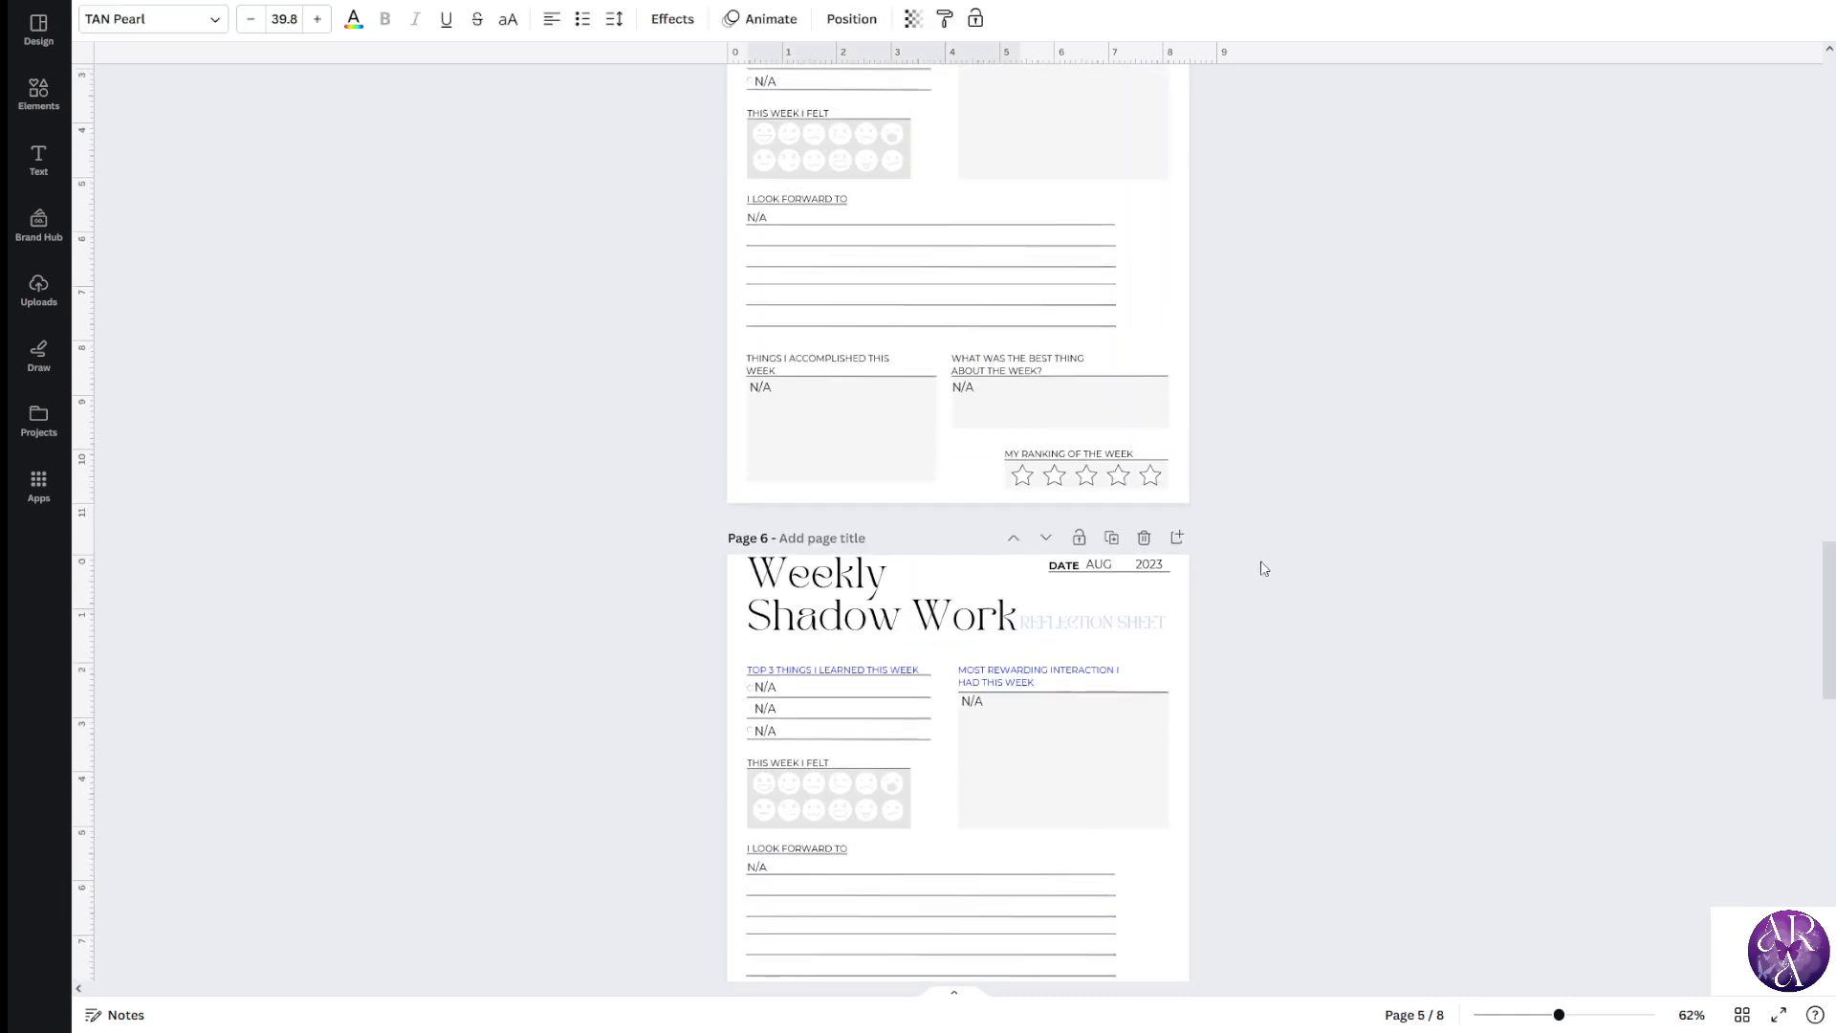
{"action": "scroll", "coordinate": [1303, 702], "scroll_direction": "up", "scroll_amount": 5}
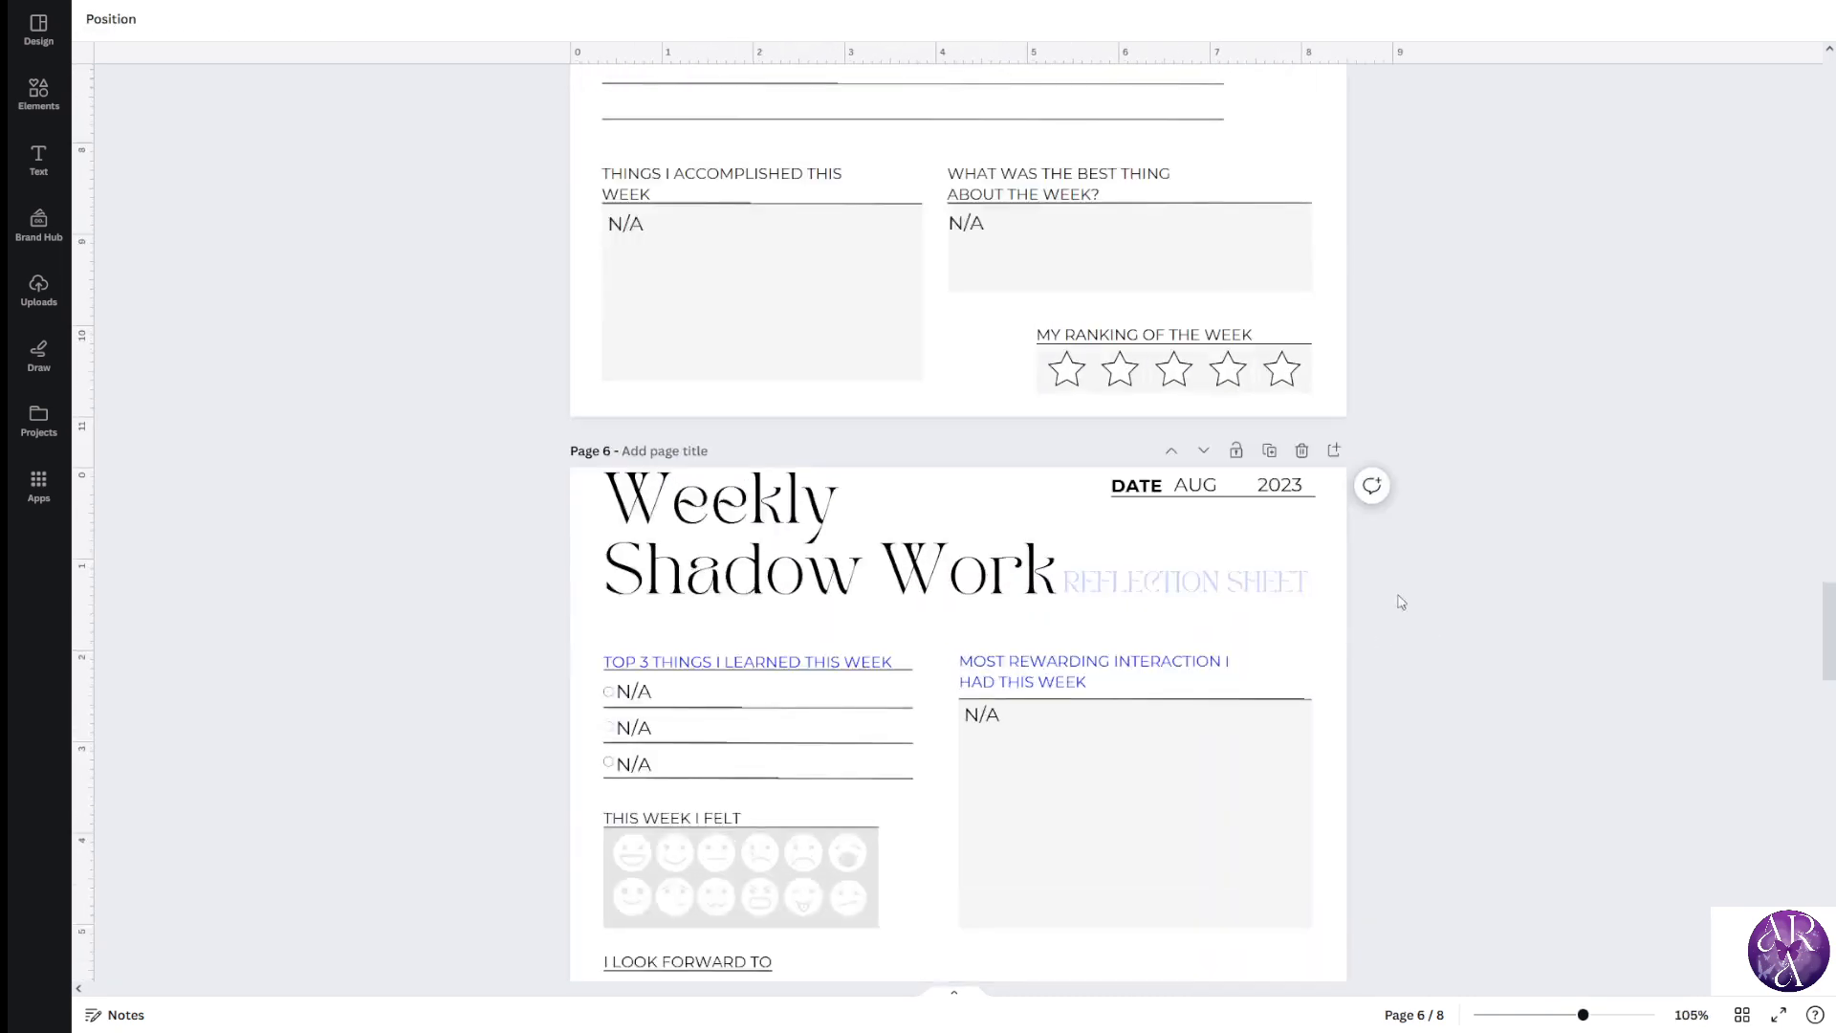
Replace the "Shadow Work Journal" title on page 8 with a copy of page 6's "Weekly Shadow Work" heading and "REFLECTION SHEET" subtitle
{"action": "left_click", "coordinate": [806, 594]}
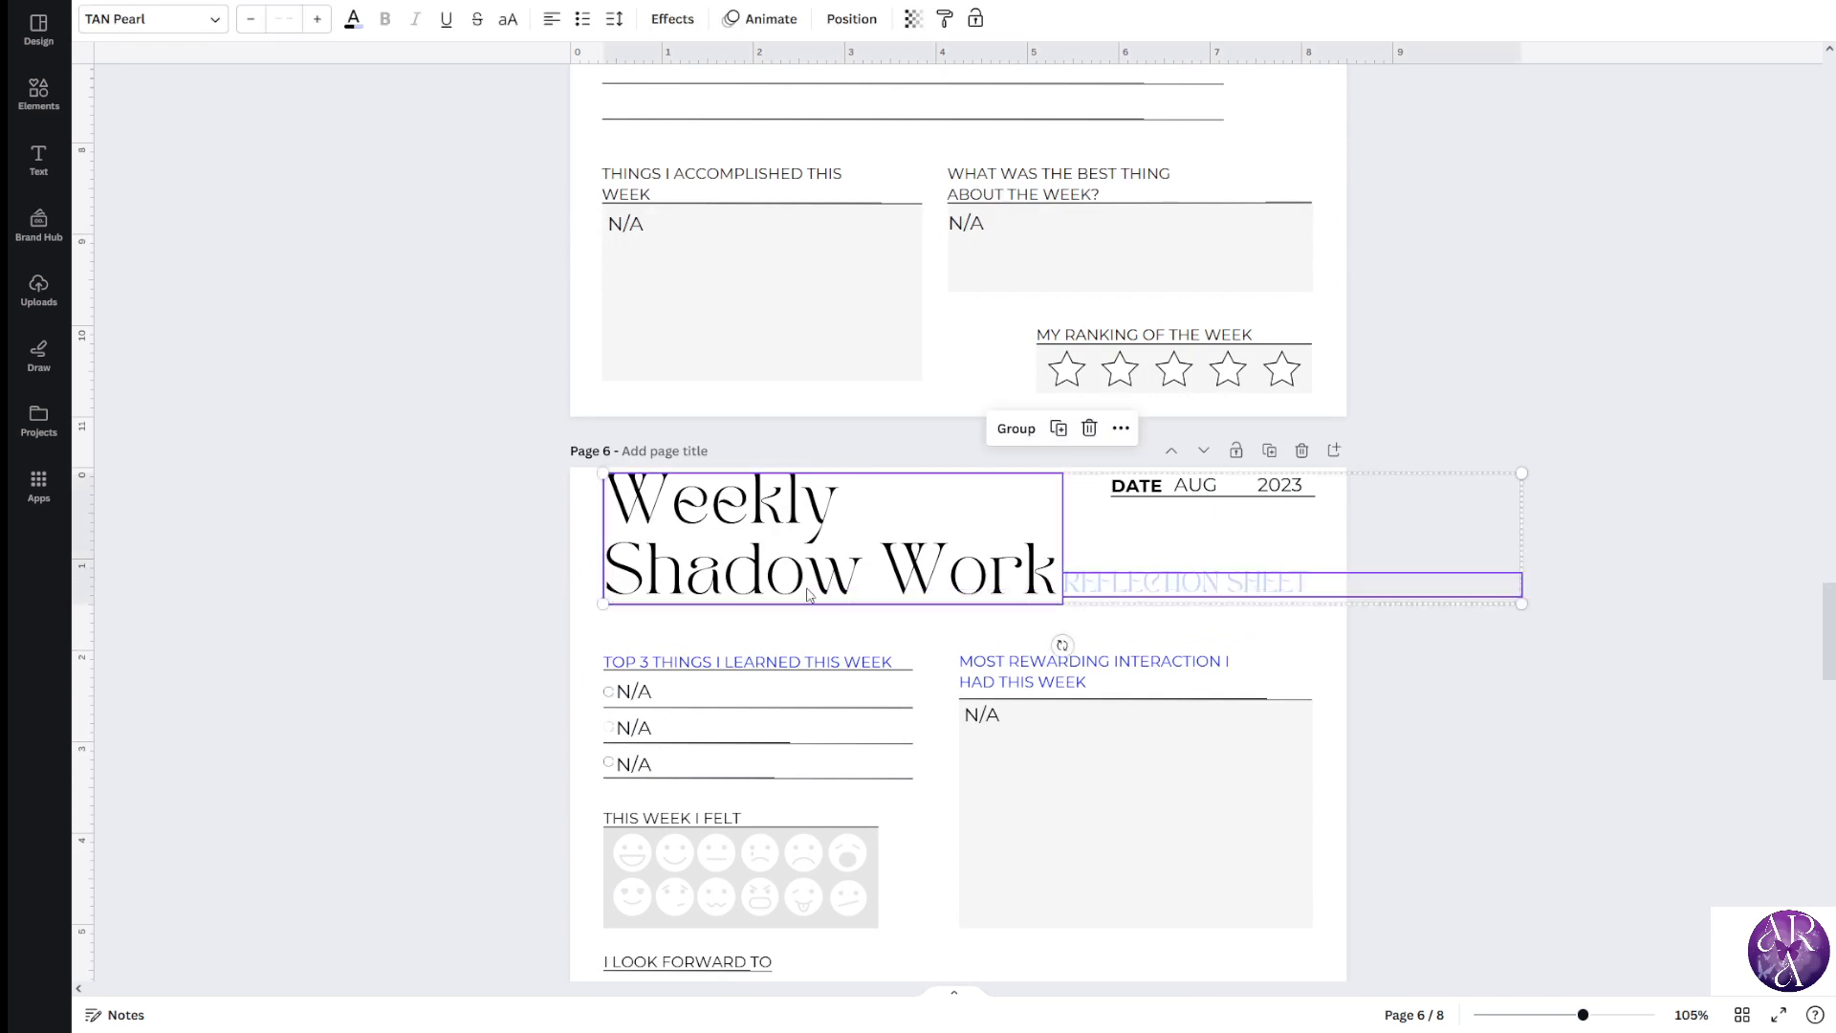
{"action": "scroll", "coordinate": [1123, 552], "scroll_direction": "down", "scroll_amount": 20}
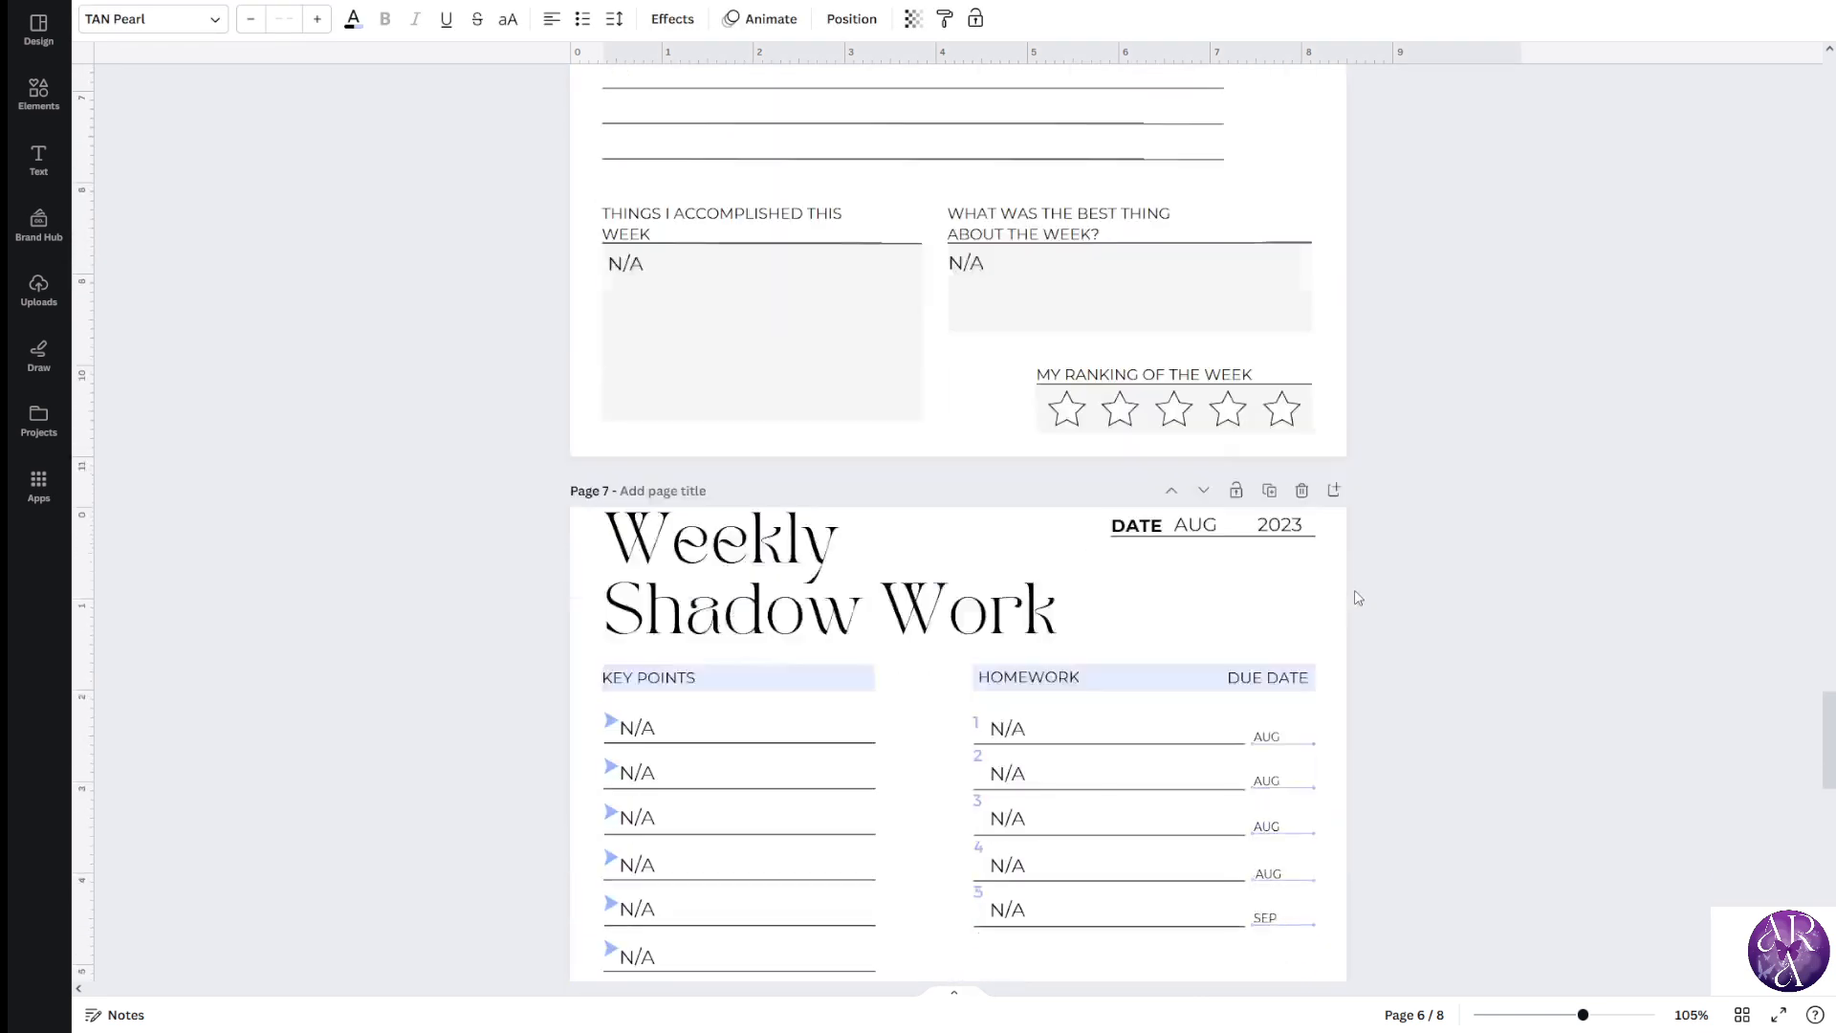
{"action": "scroll", "coordinate": [1282, 622], "scroll_direction": "down", "scroll_amount": 8}
{"action": "scroll", "coordinate": [979, 504], "scroll_direction": "up", "scroll_amount": 2}
{"action": "left_click", "coordinate": [811, 309]}
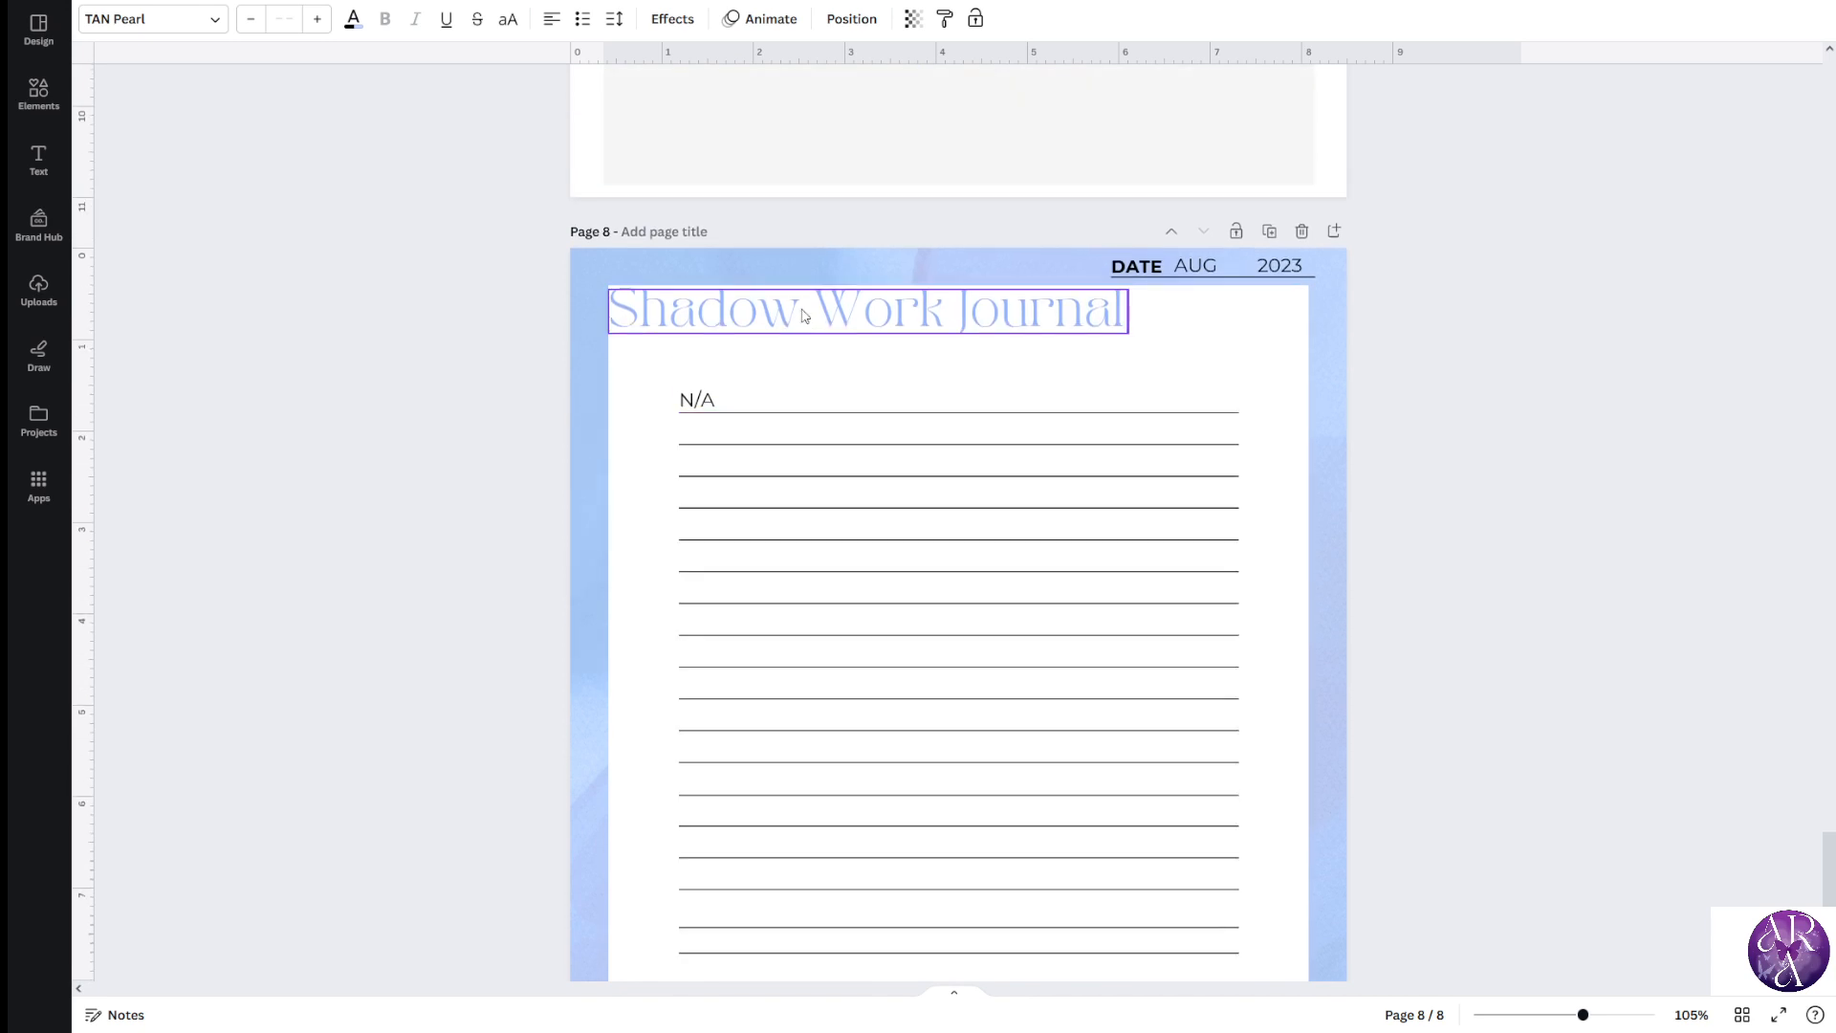
{"action": "key", "text": "Delete"}
{"action": "key", "text": "ctrl+v"}
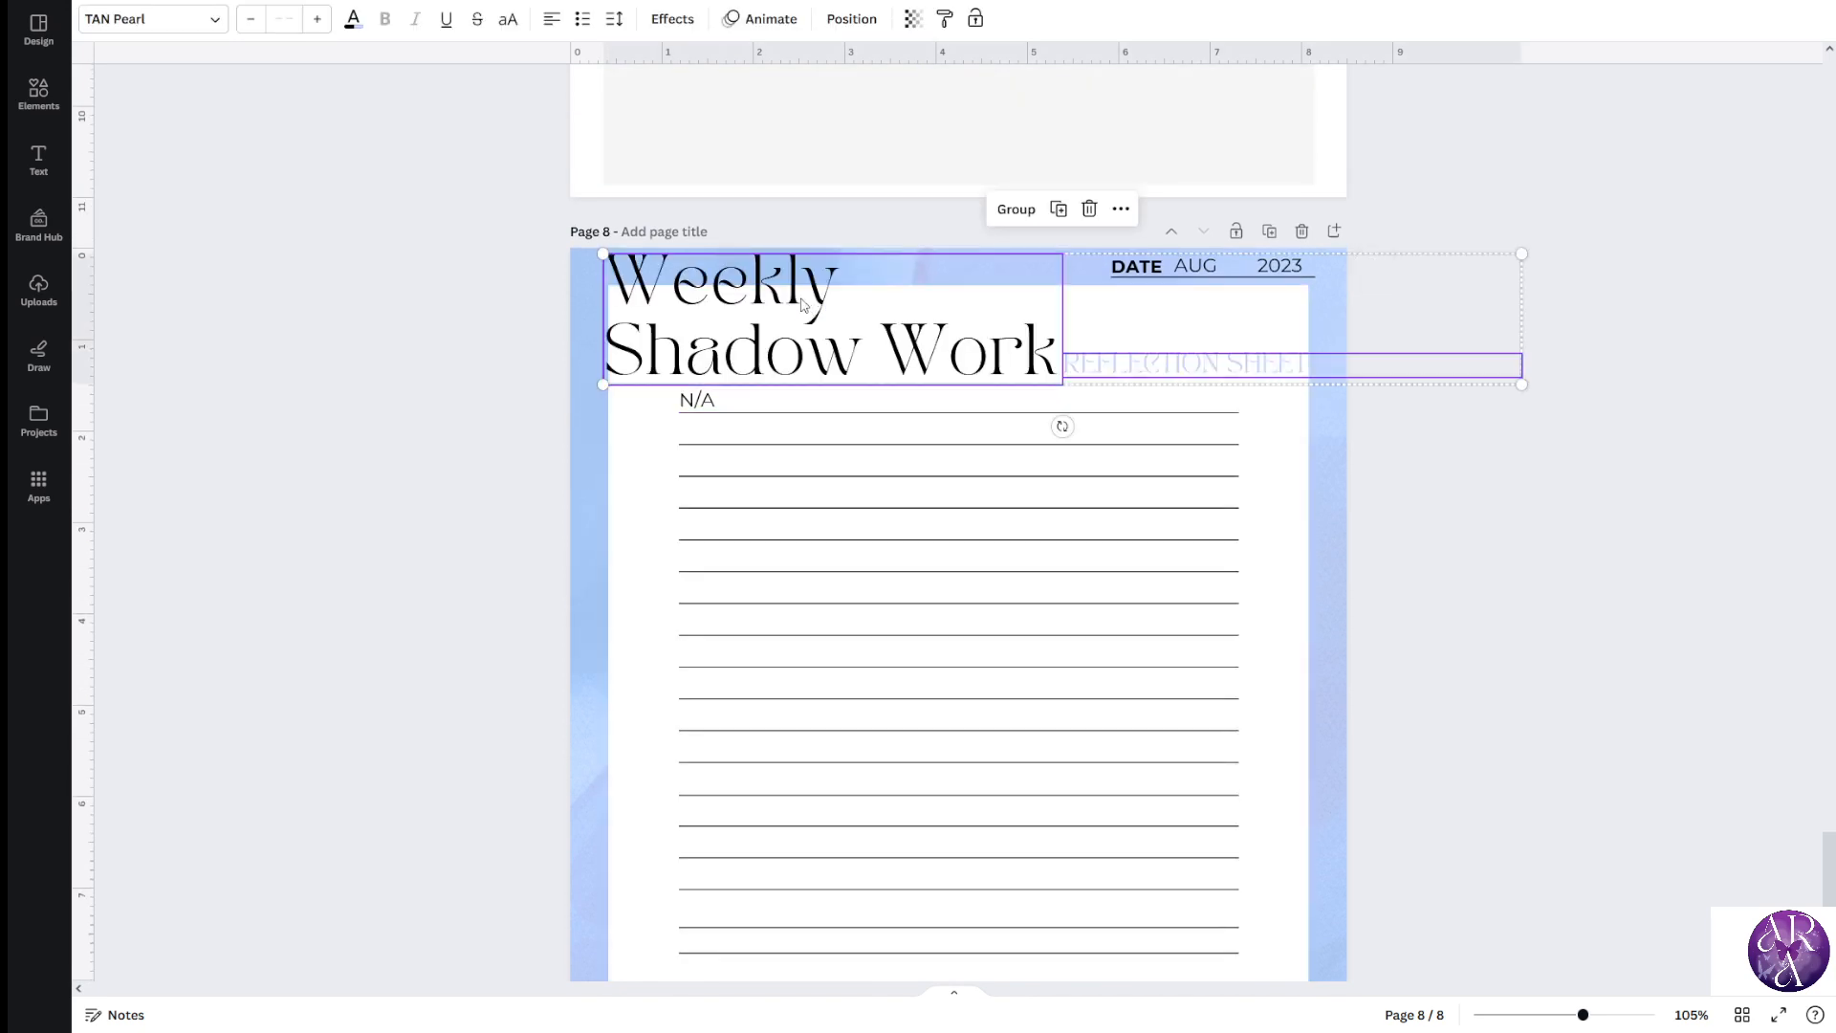
Shrink the "Weekly Shadow Work" heading to fit the white panel on page 8 and place the subtitle directly beside it
{"action": "left_click_drag", "start_coordinate": [708, 336], "coordinate": [668, 323]}
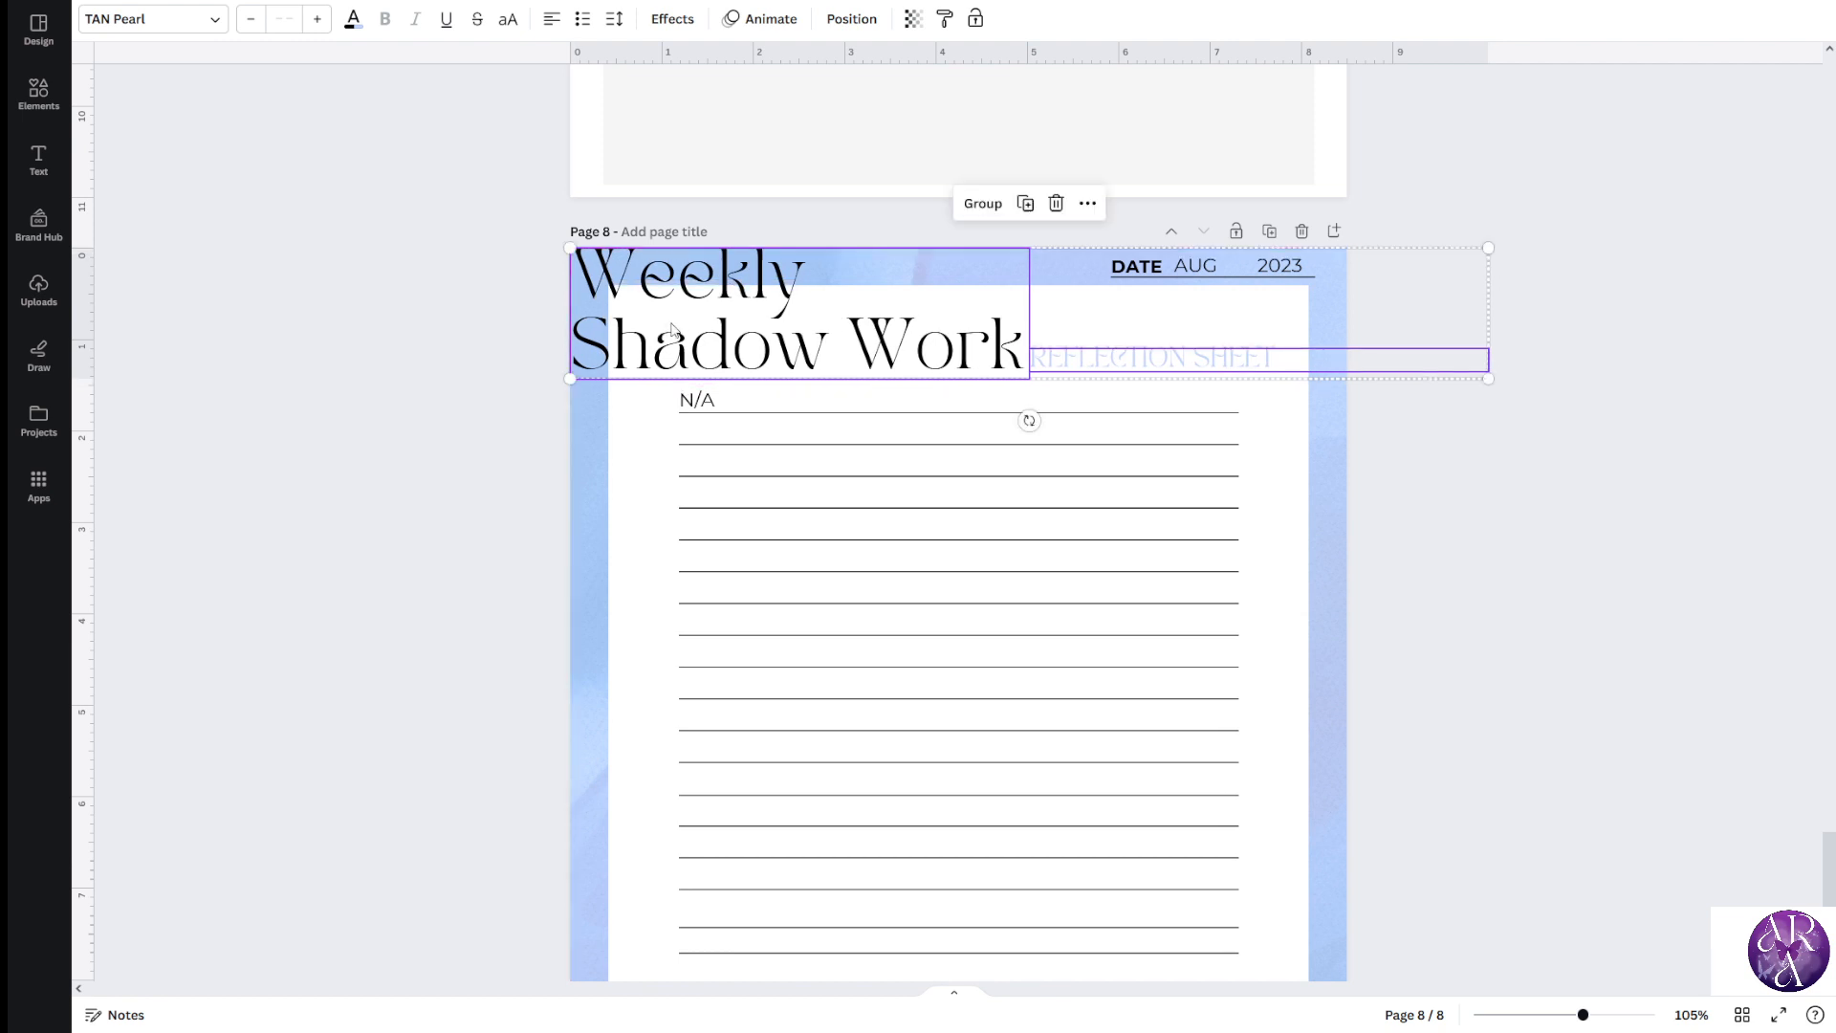
{"action": "left_click", "coordinate": [1351, 476]}
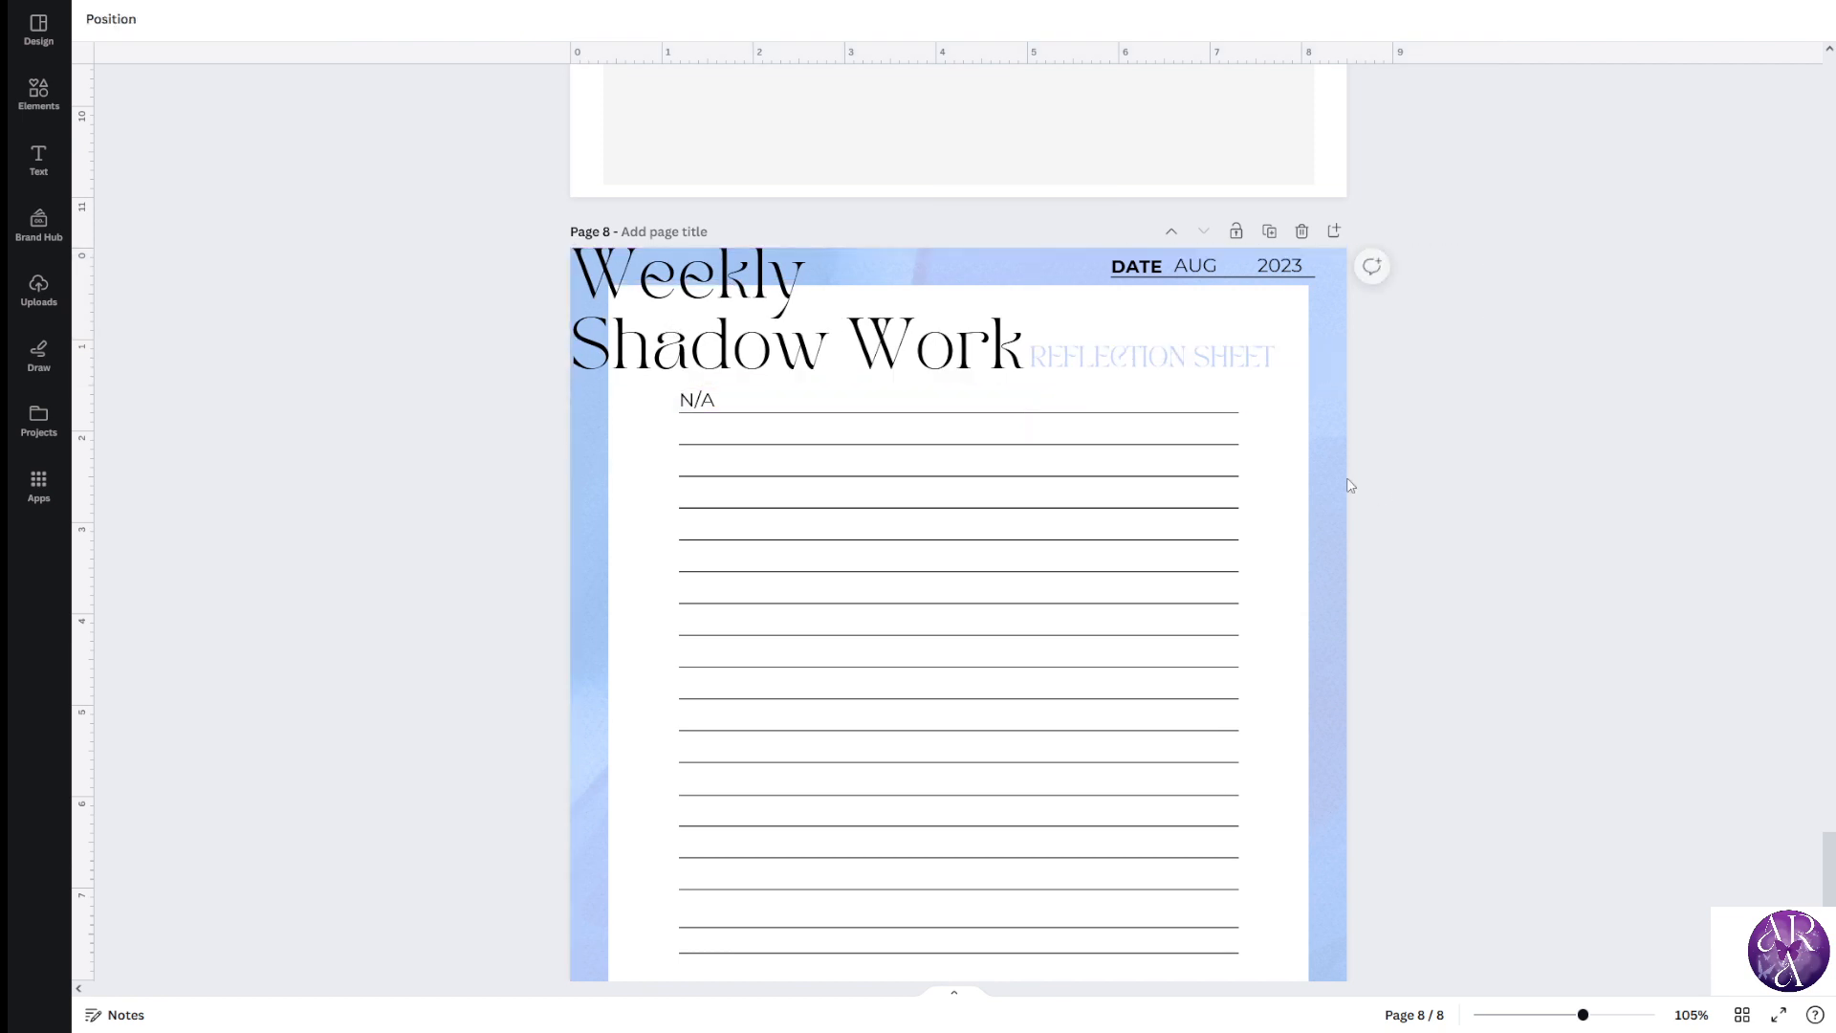
{"action": "left_click", "coordinate": [838, 328]}
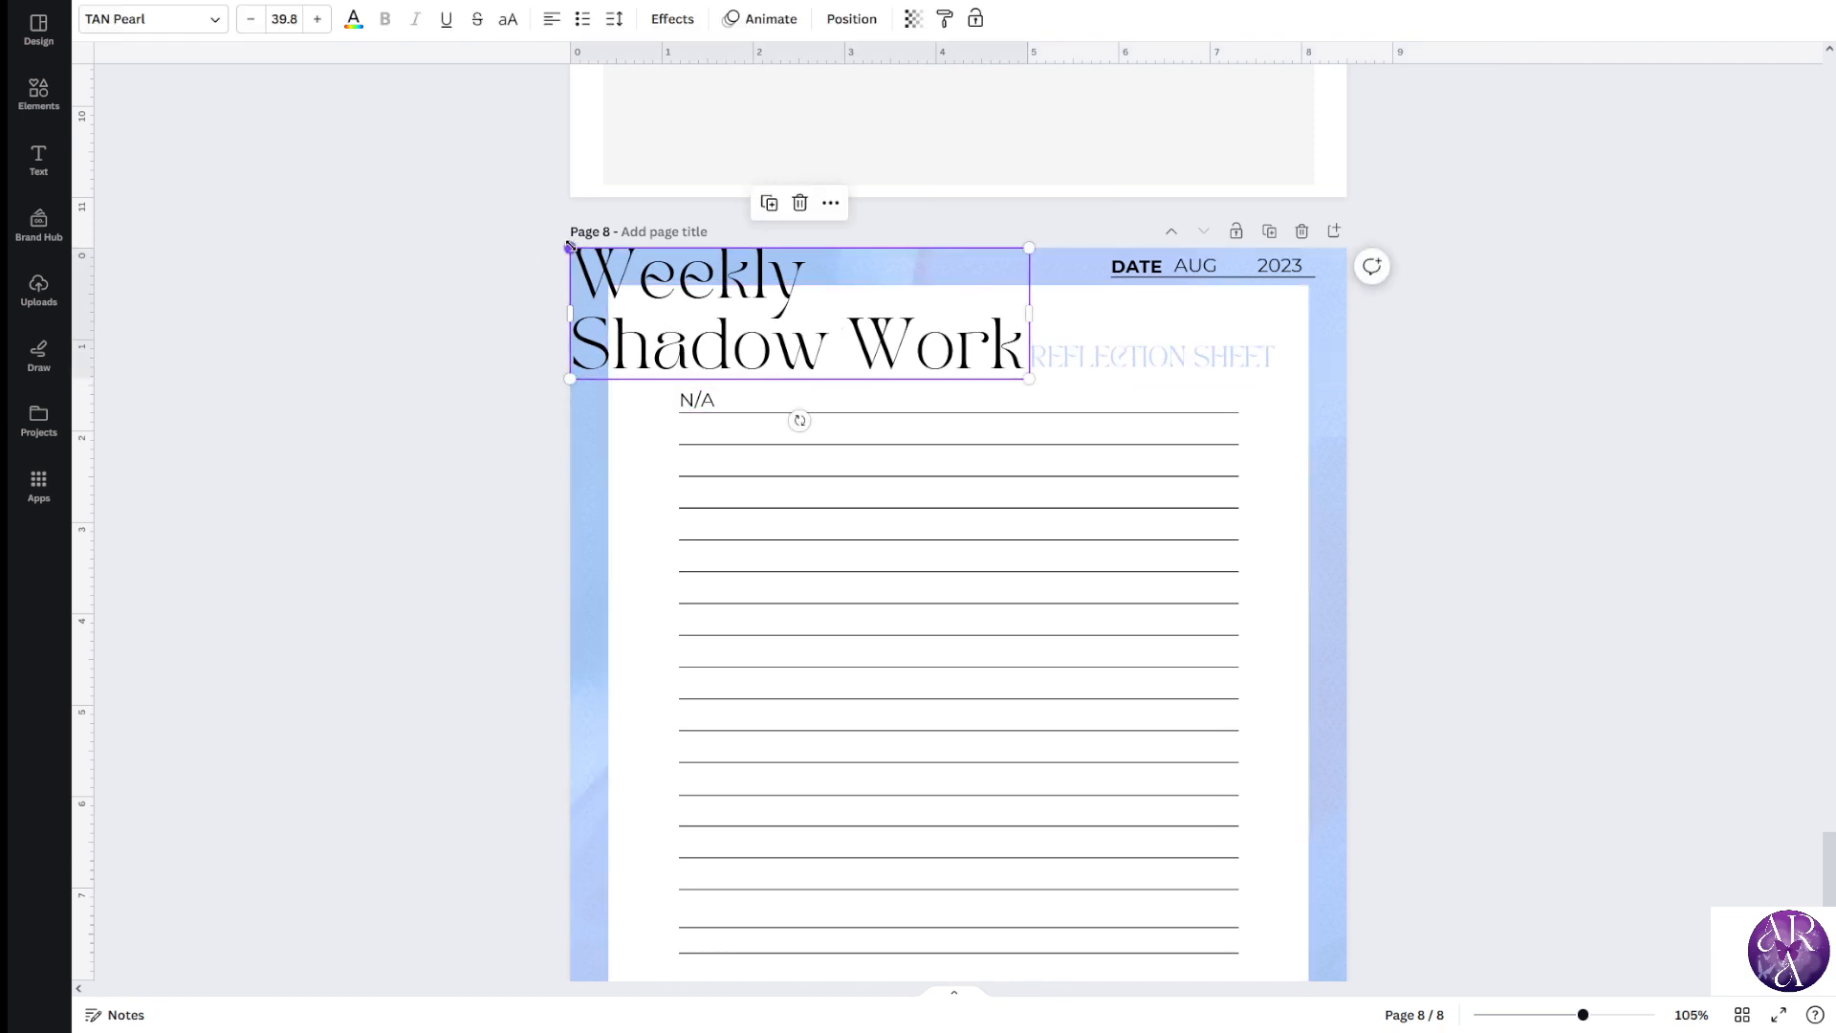
{"action": "left_click_drag", "start_coordinate": [570, 247], "coordinate": [673, 278]}
{"action": "left_click_drag", "start_coordinate": [745, 333], "coordinate": [680, 341]}
{"action": "left_click_drag", "start_coordinate": [1114, 347], "coordinate": [1048, 369]}
Replace the "REFLECTION SHEET" subtitle on page 8 with "JOURNAL"
{"action": "double_click", "coordinate": [1048, 374]}
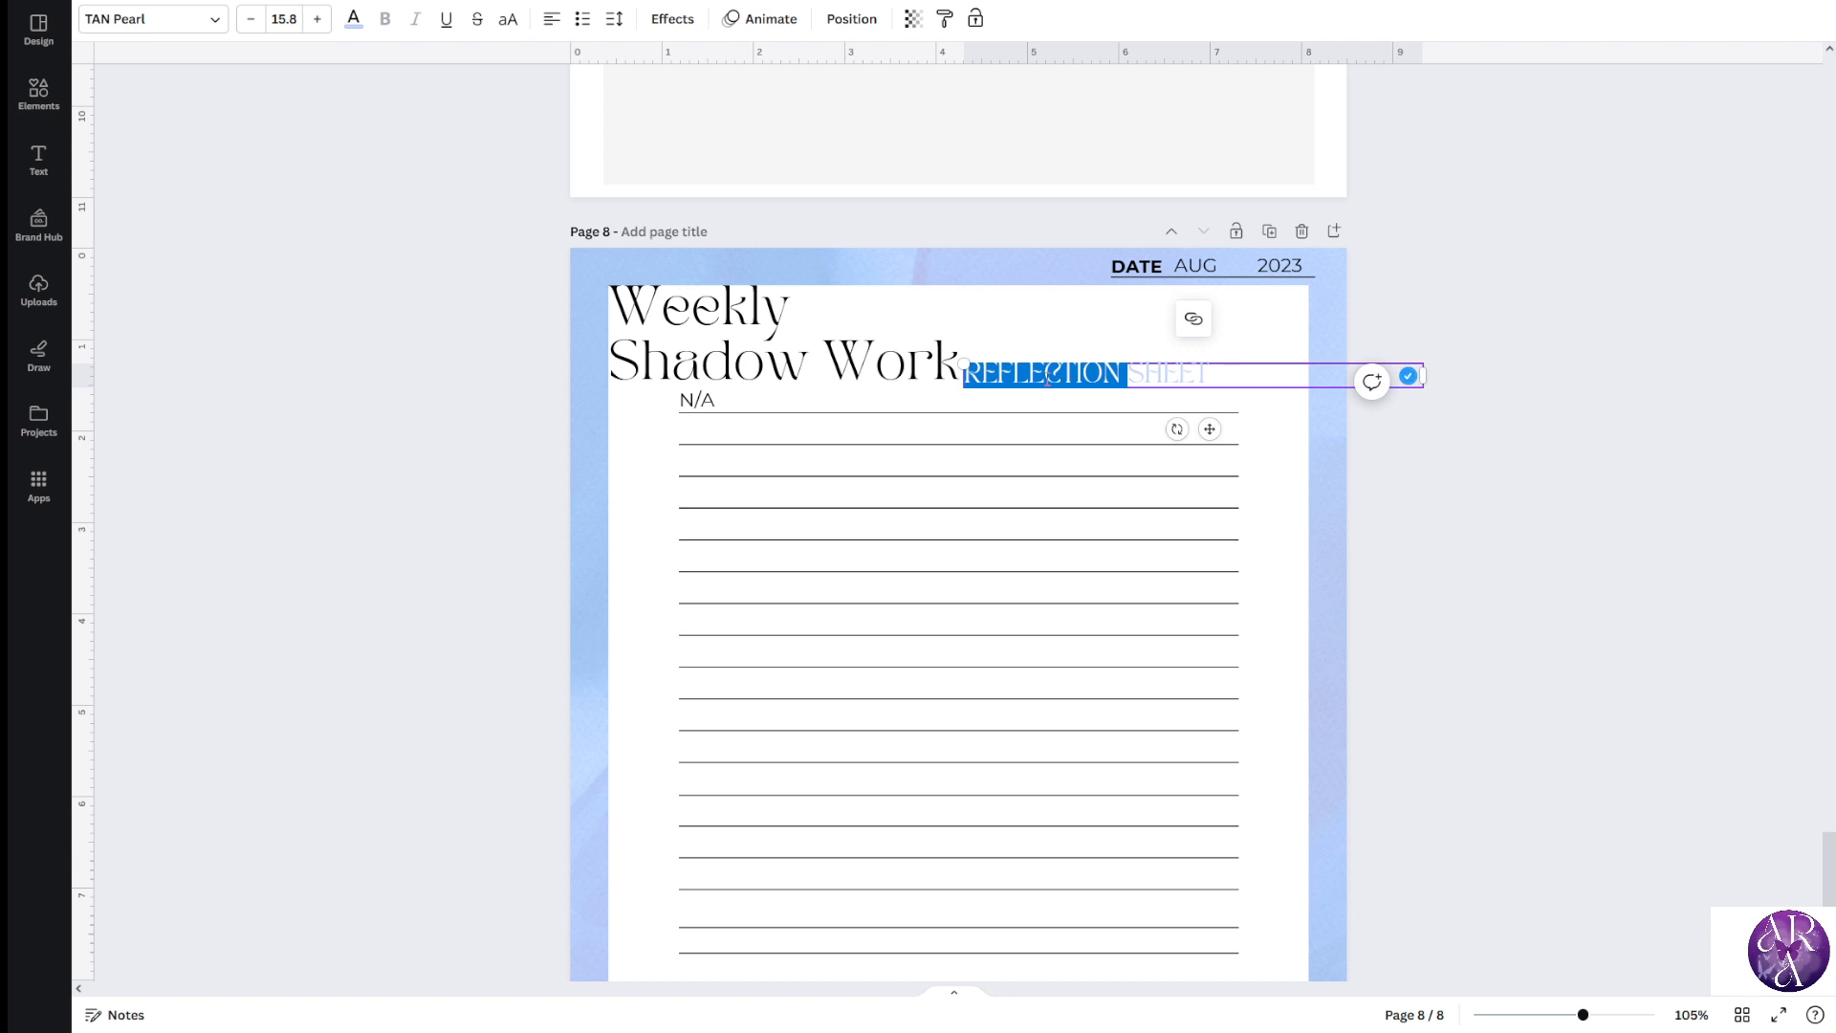
{"action": "type", "text": "JOURNAL"}
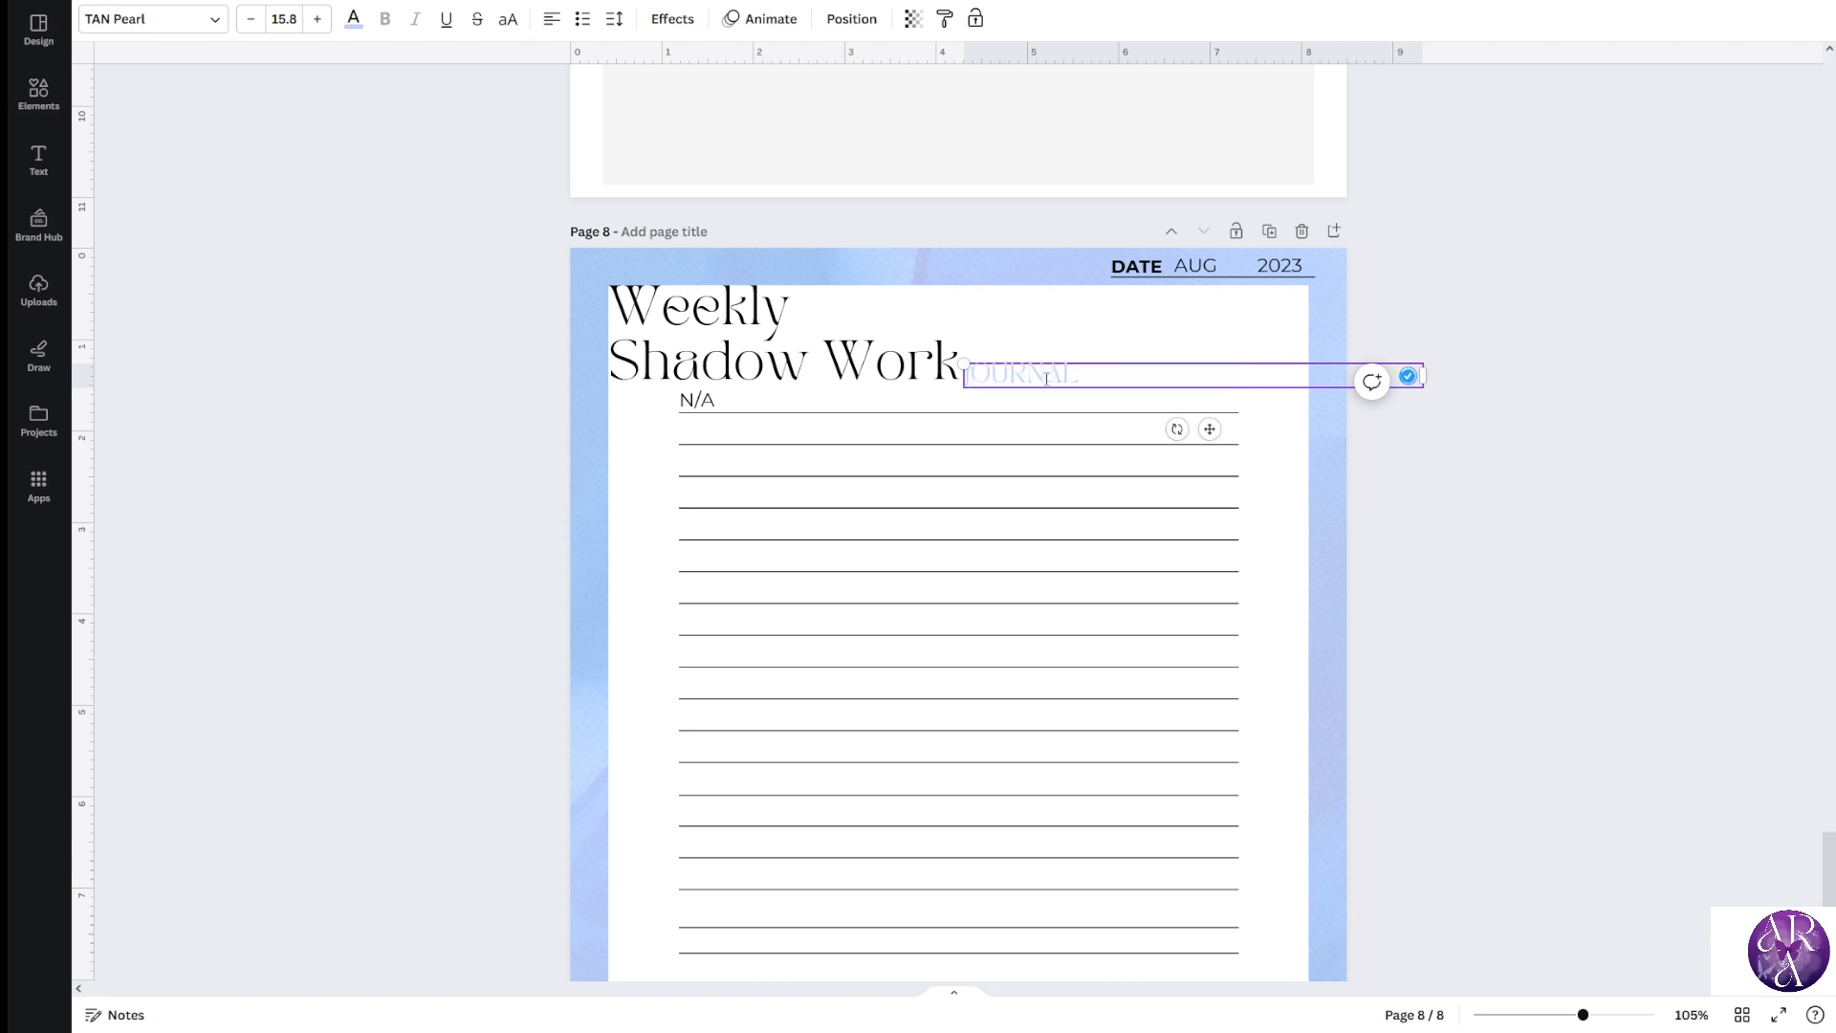
{"action": "left_click", "coordinate": [1509, 507]}
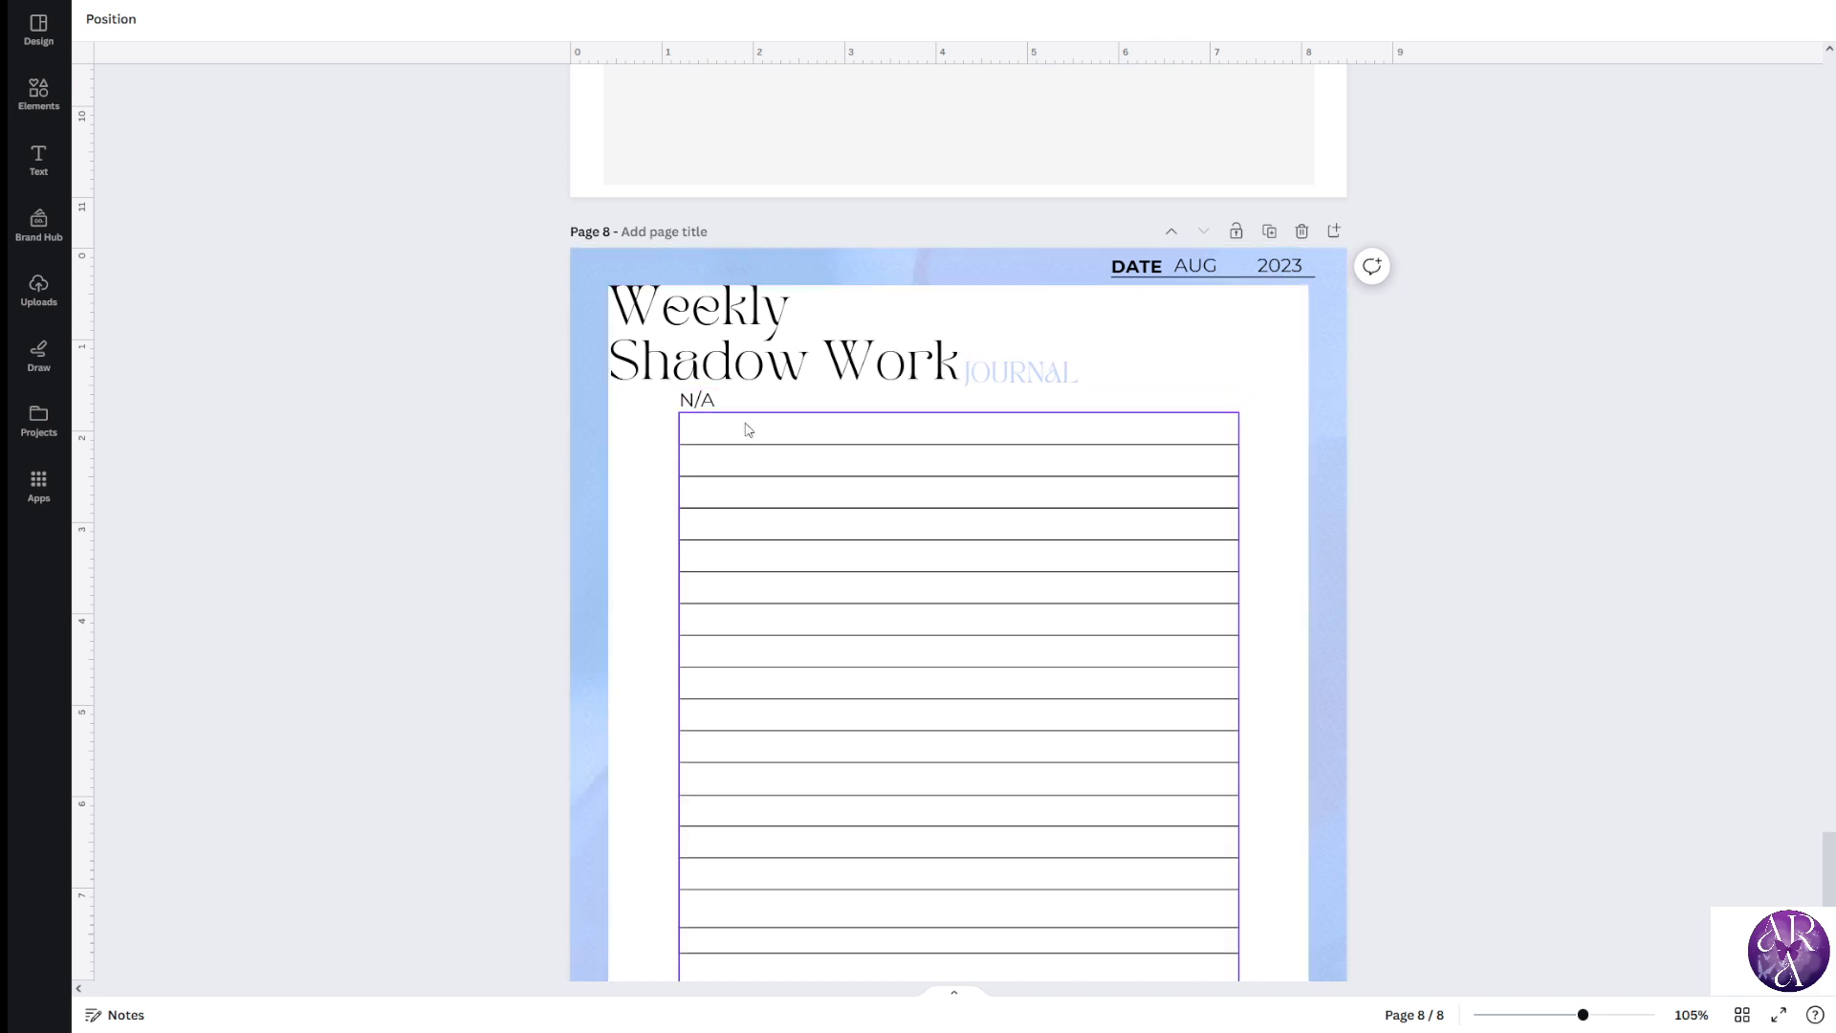
Lock the white panel behind the ruled lines on page 8
{"action": "scroll", "coordinate": [741, 430], "scroll_direction": "down", "scroll_amount": 2}
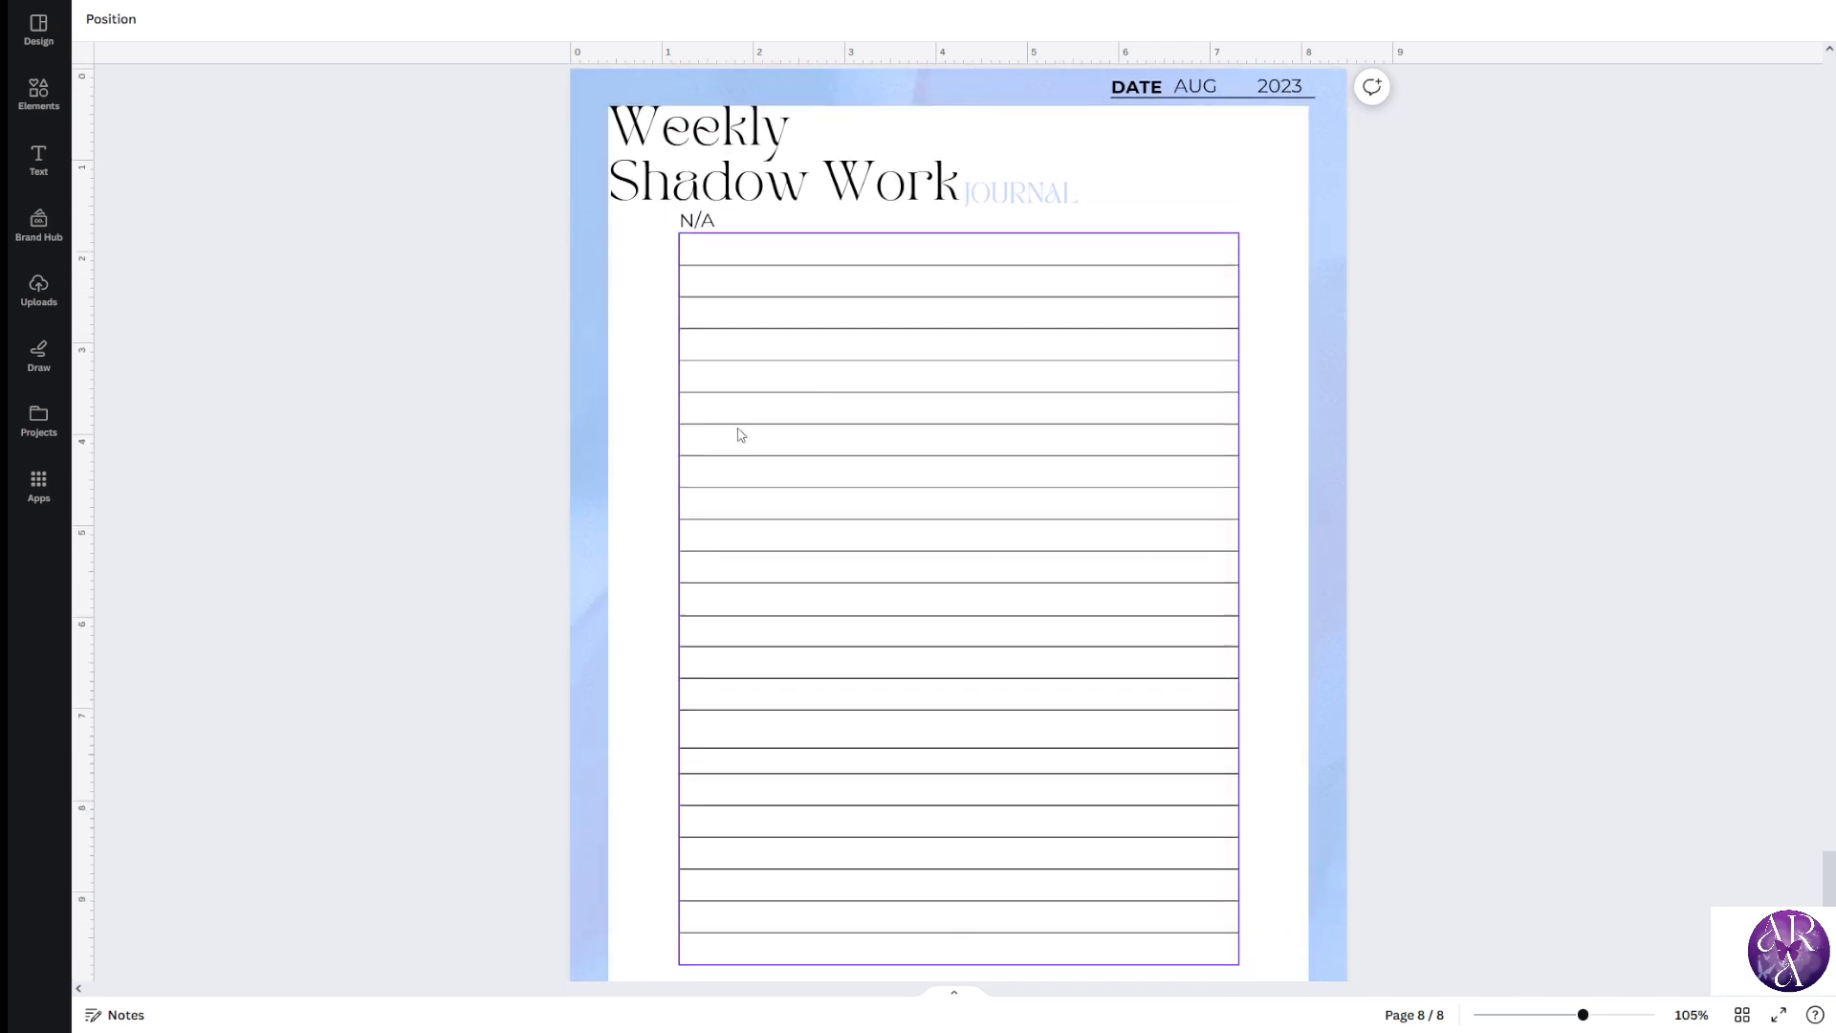
{"action": "left_click", "coordinate": [635, 240]}
{"action": "left_click_drag", "start_coordinate": [508, 255], "coordinate": [632, 343]}
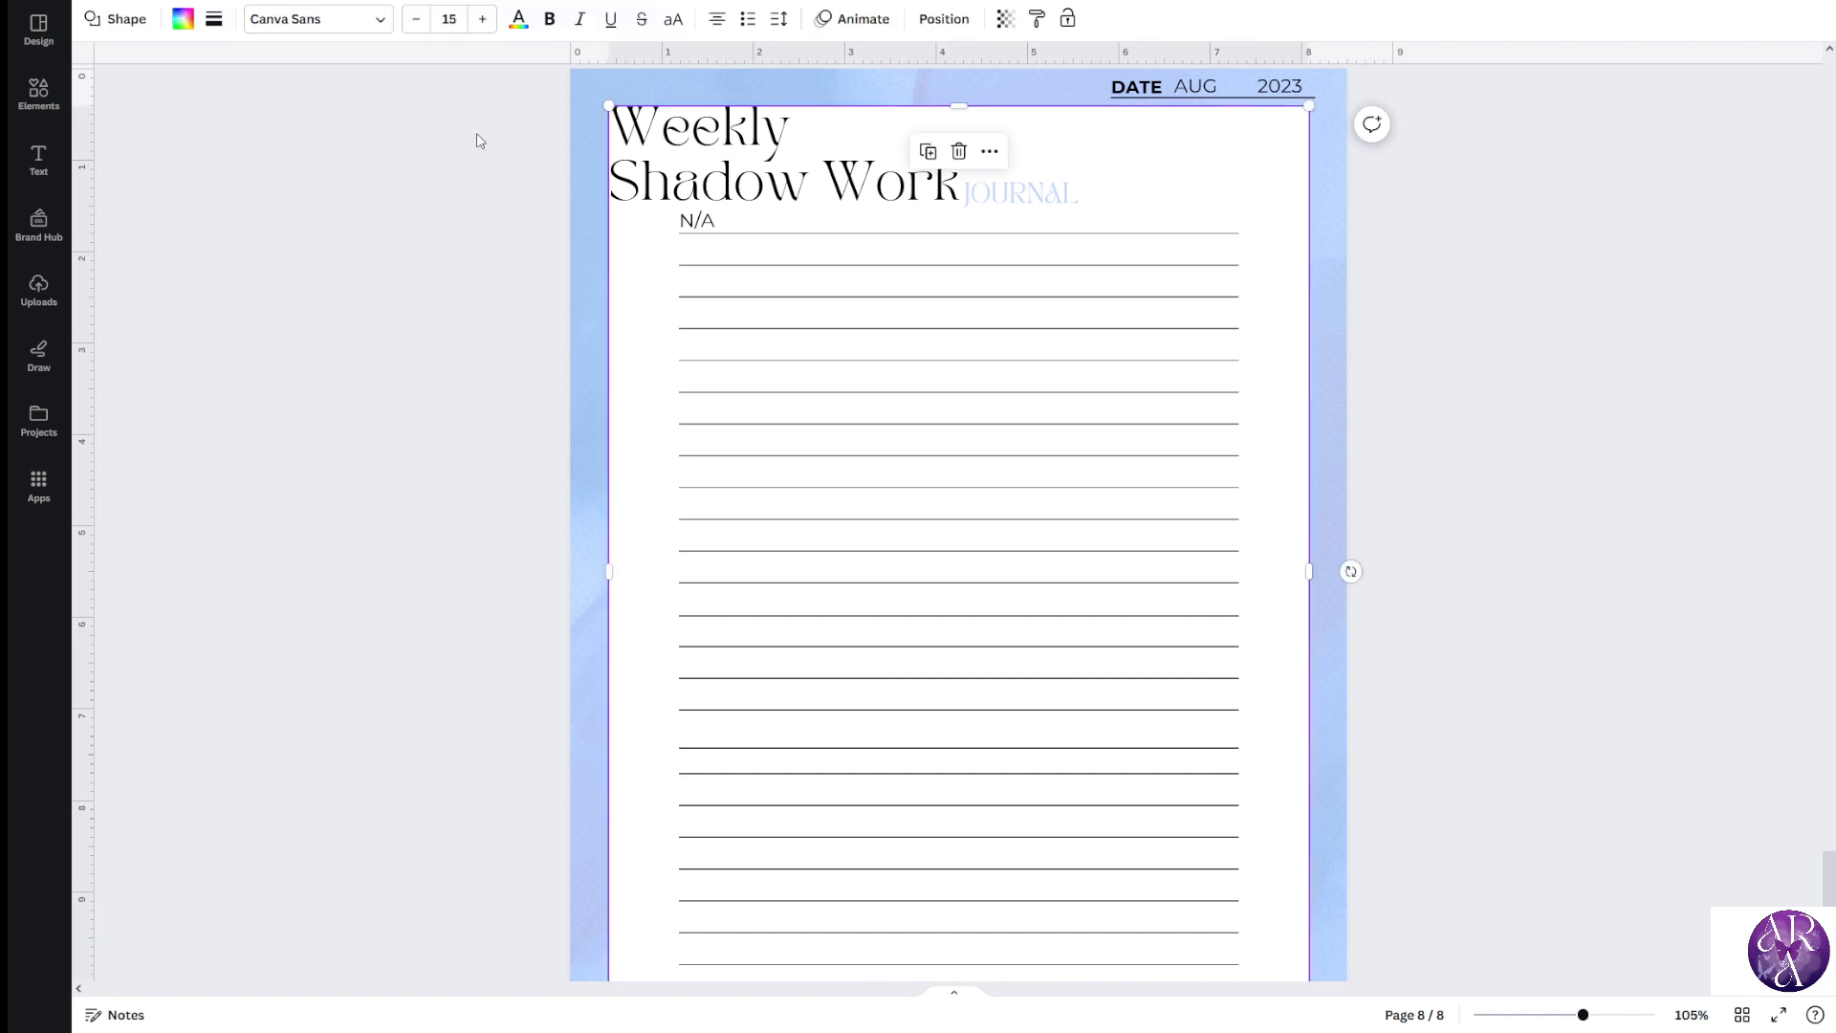
{"action": "left_click", "coordinate": [1072, 34]}
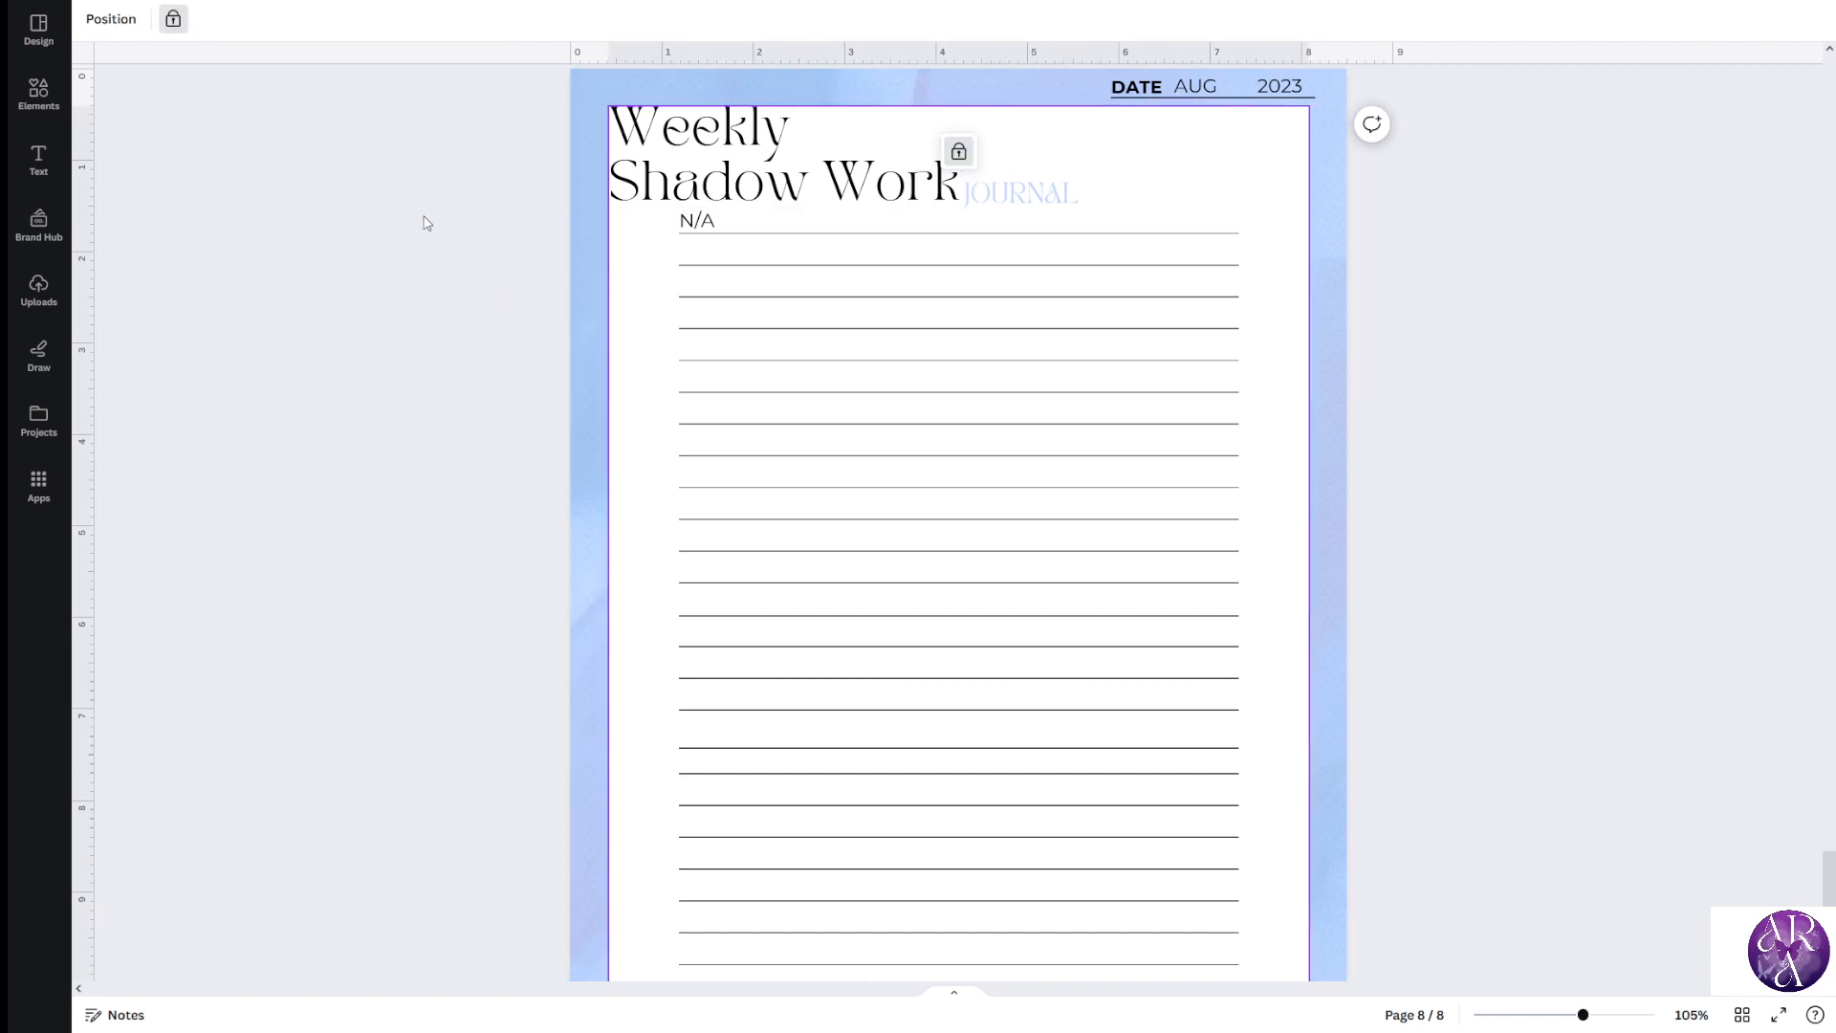
Move the N/A text and ruled lines on page 8 slightly down and place a vertical guide at their outer right edge, at 7.312
{"action": "left_click", "coordinate": [521, 277]}
{"action": "left_click_drag", "start_coordinate": [532, 225], "coordinate": [911, 990]}
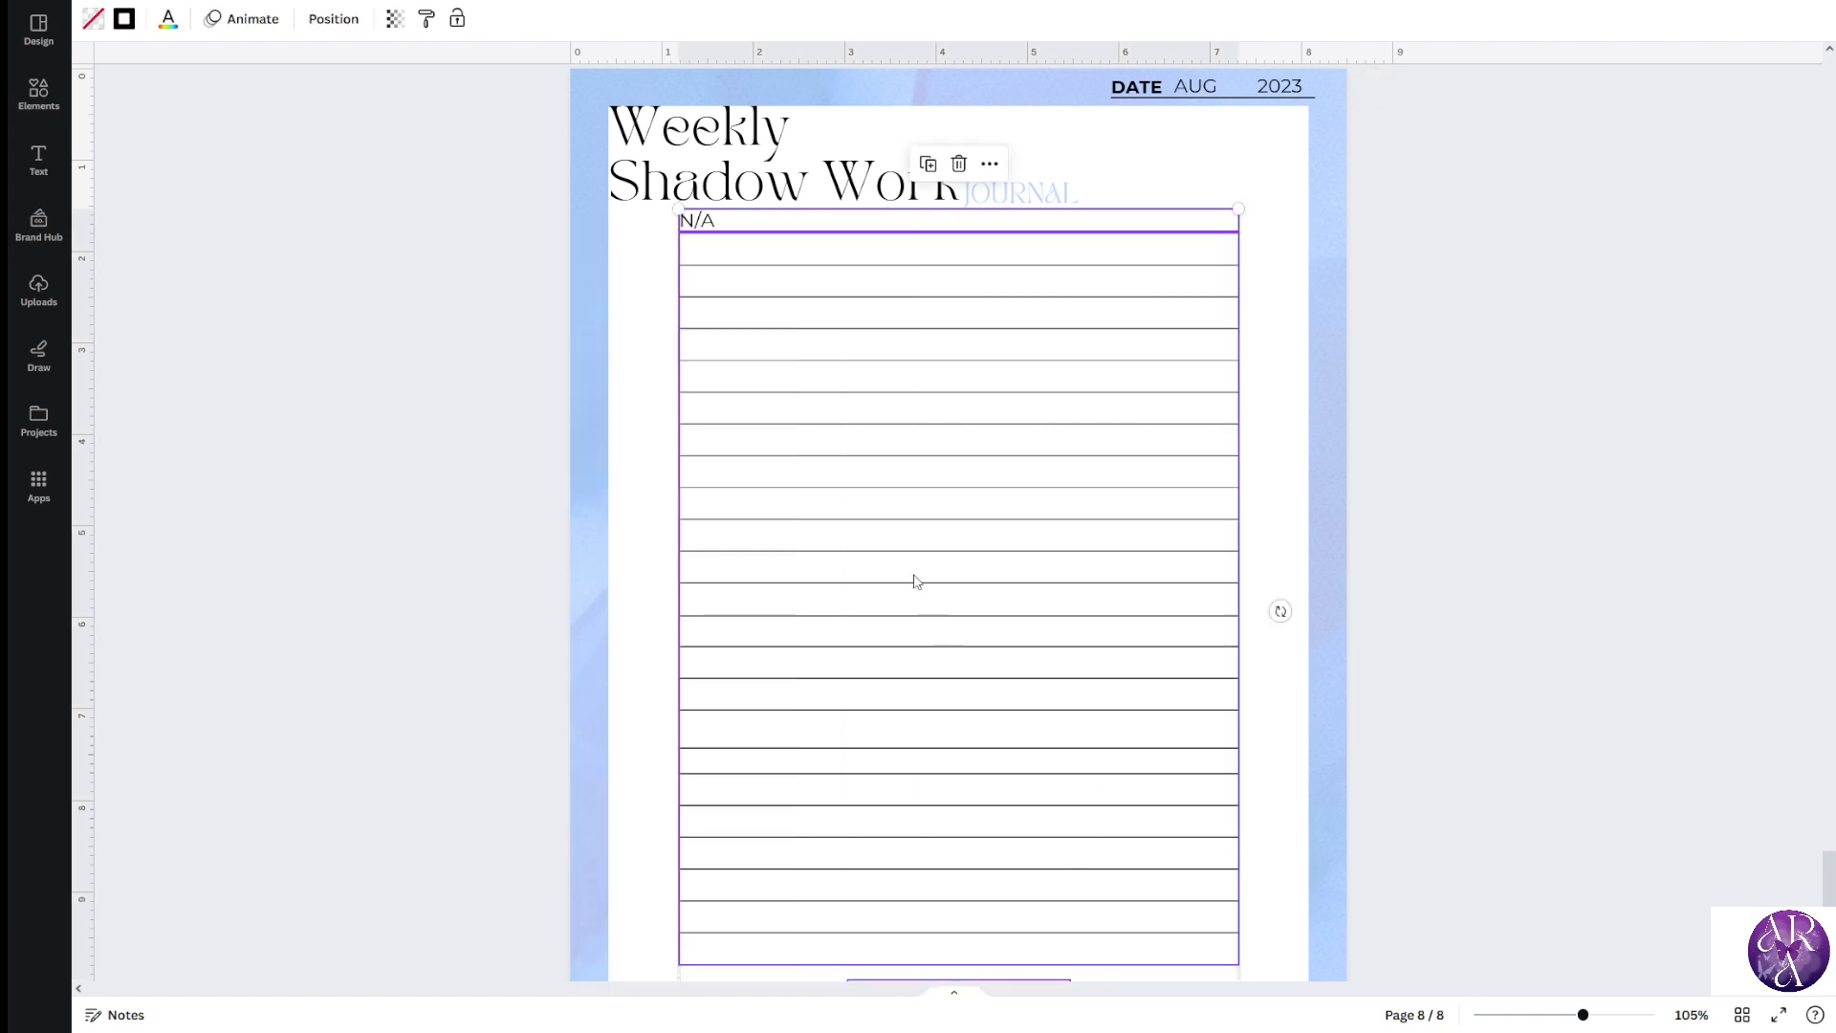
{"action": "left_click_drag", "start_coordinate": [1144, 566], "coordinate": [1232, 560]}
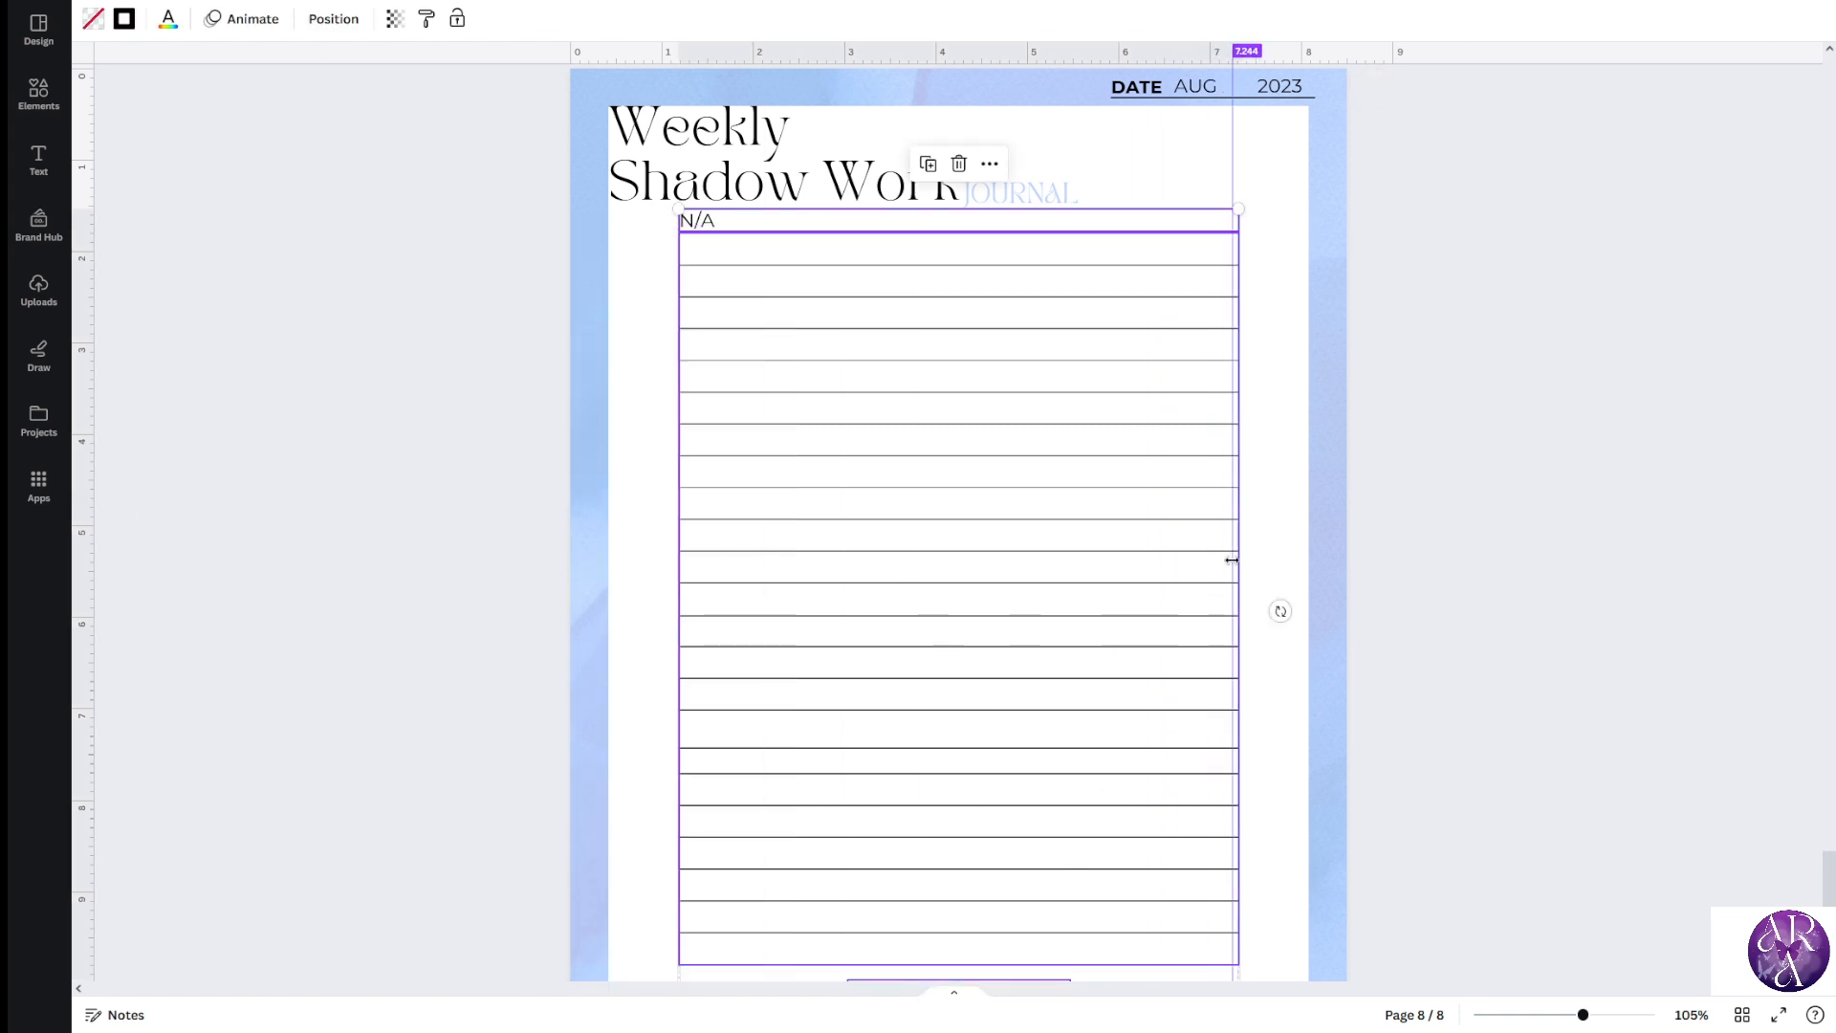
{"action": "left_click_drag", "start_coordinate": [93, 472], "coordinate": [788, 457]}
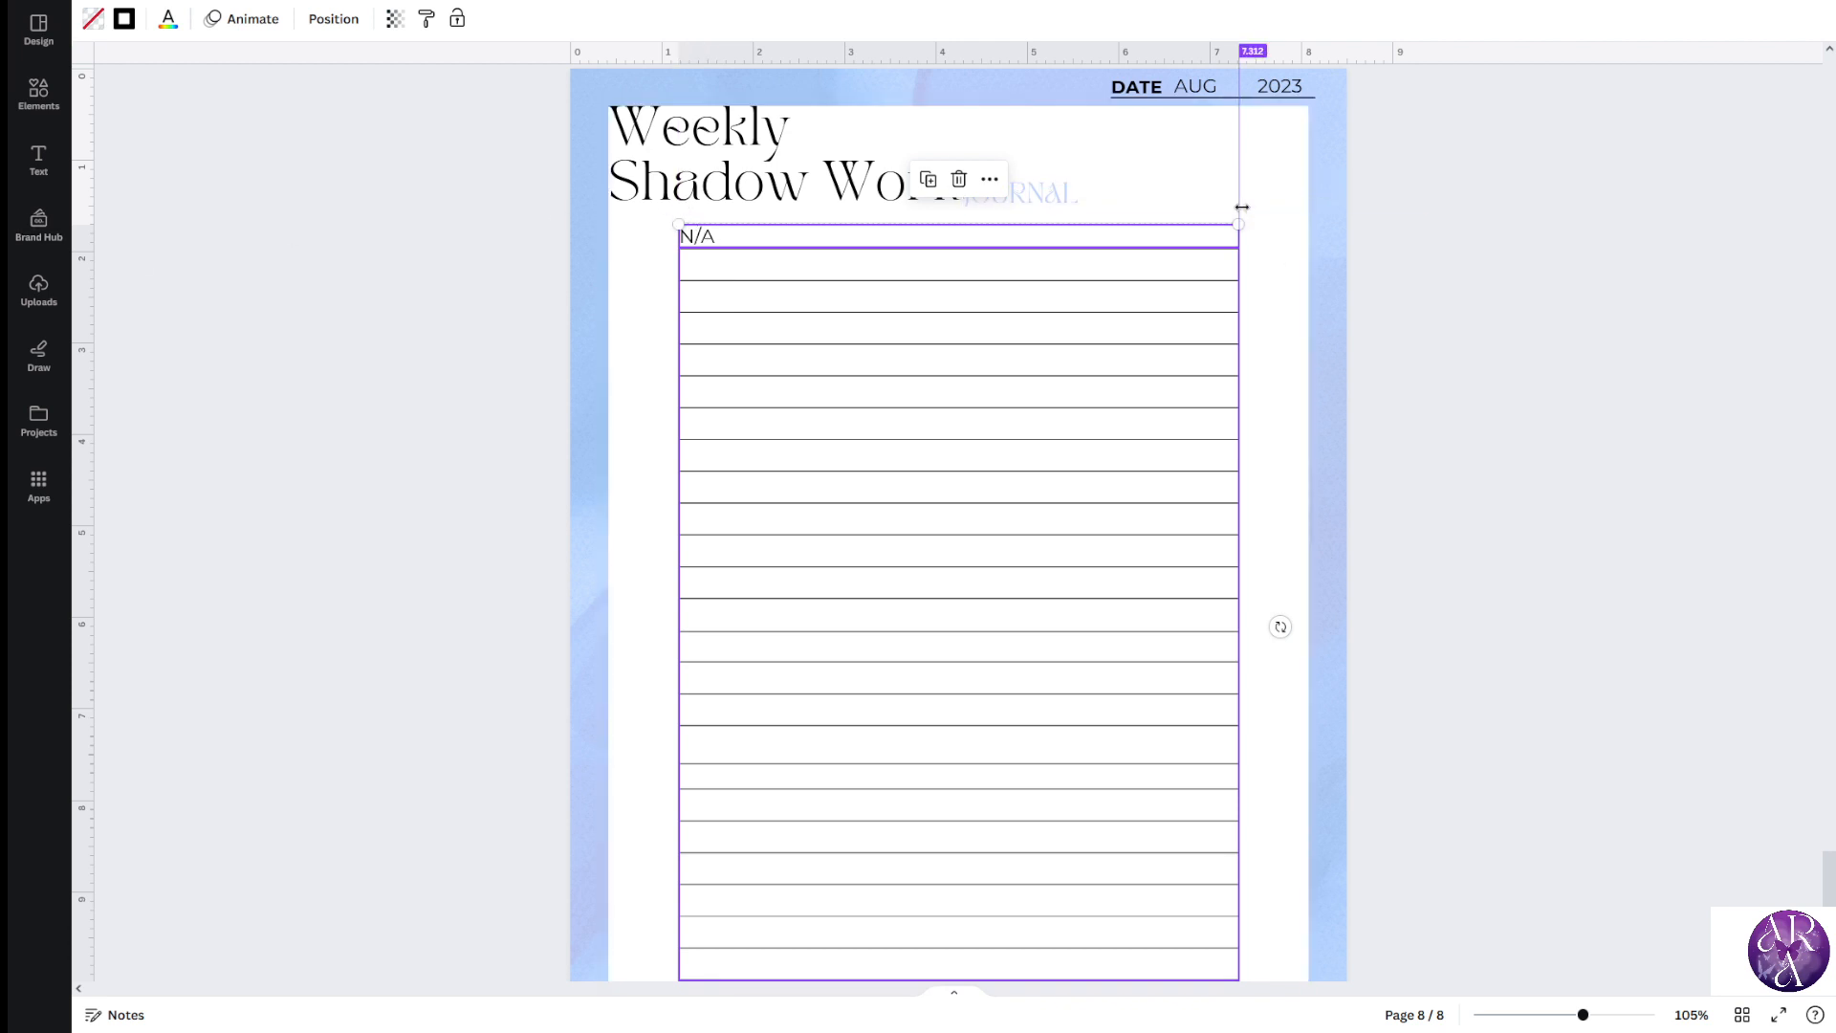
{"action": "left_click", "coordinate": [525, 418]}
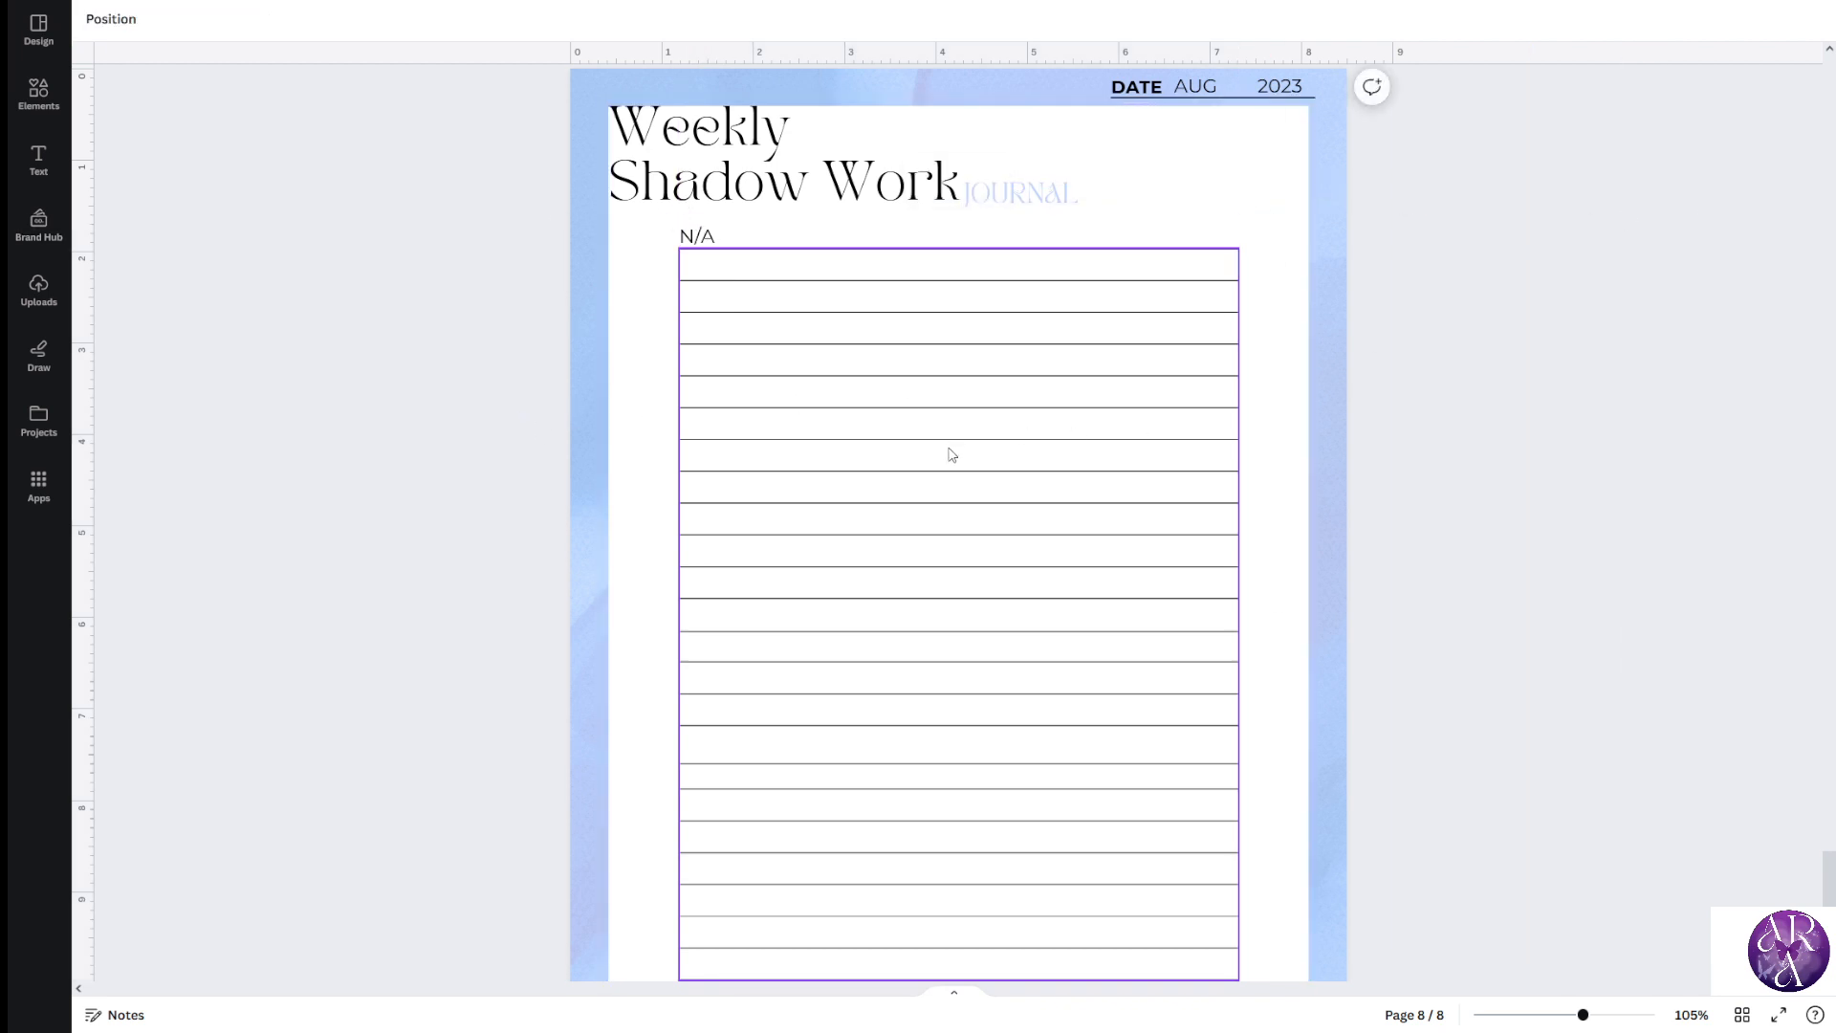
Try another small shift of the N/A text and ruled lines on page 8, and undo it
{"action": "left_click_drag", "start_coordinate": [435, 237], "coordinate": [842, 488]}
{"action": "left_click_drag", "start_coordinate": [1042, 339], "coordinate": [1028, 341]}
{"action": "key", "text": "ctrl+z"}
{"action": "key", "text": "ctrl+z"}
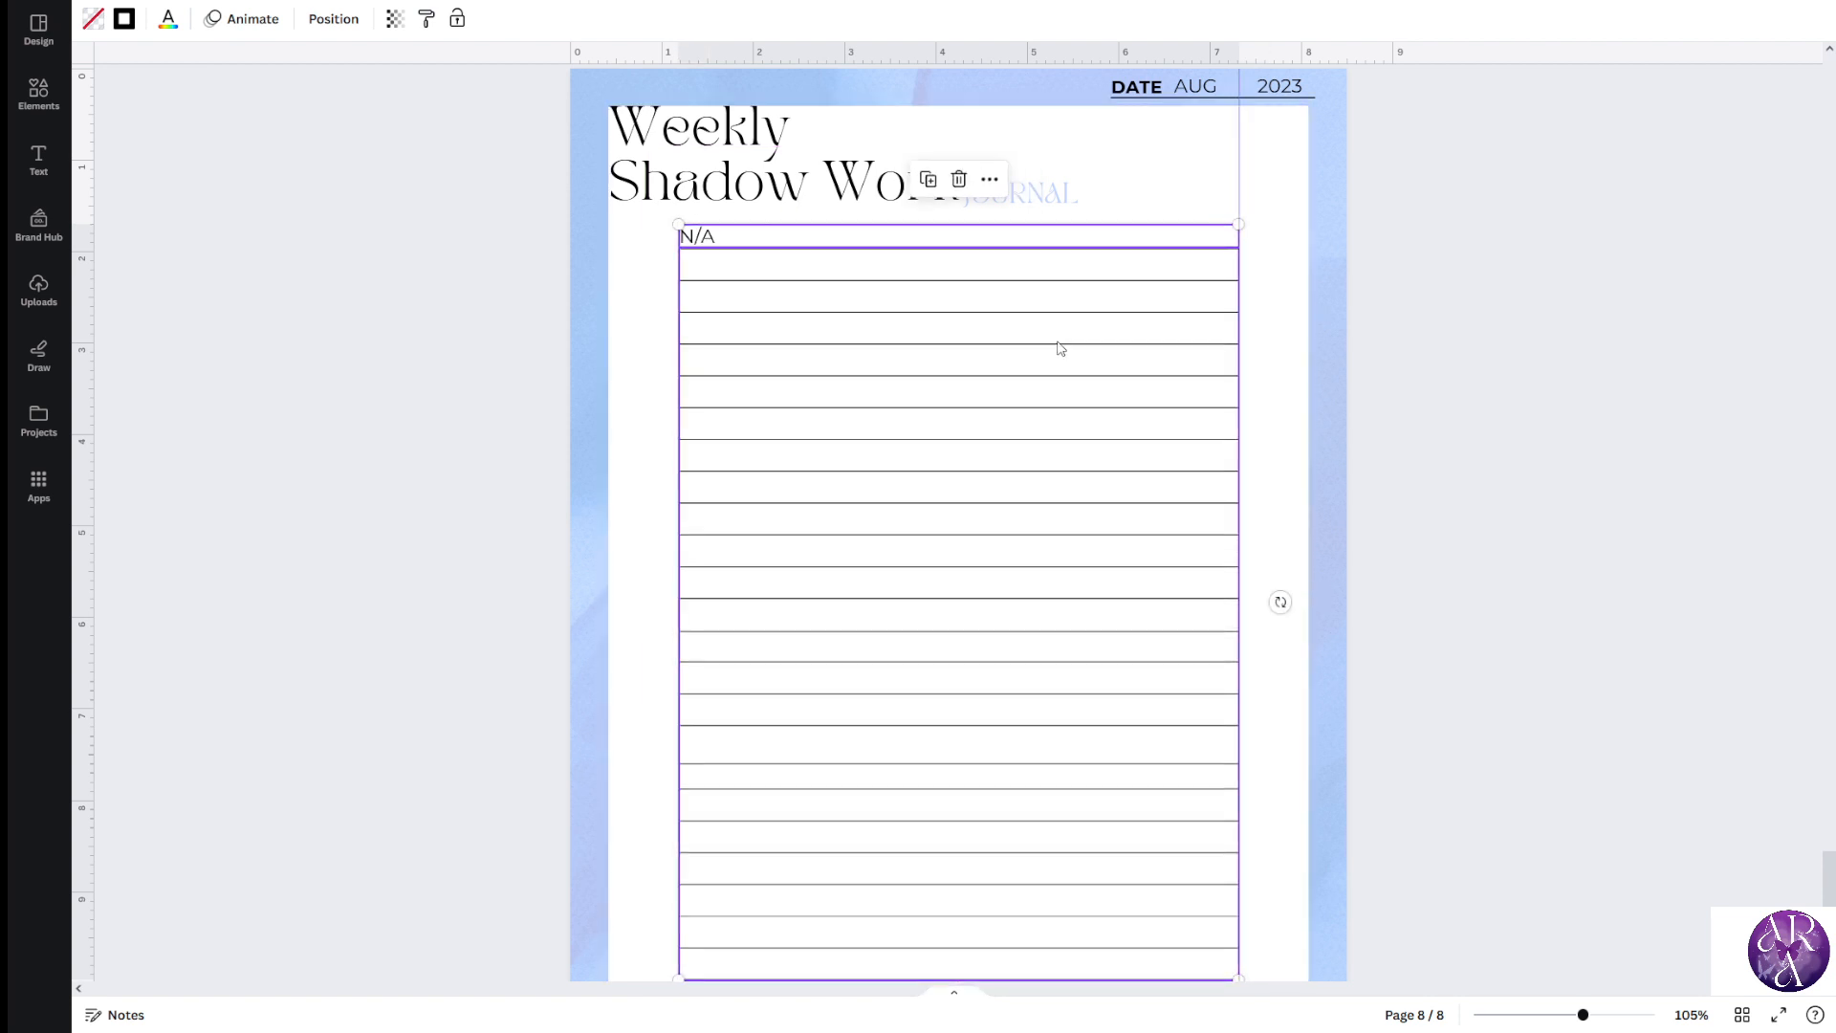
Place a vertical guide where the ruled lines on page 8 begin, and nudge the N/A text and lines slightly down between both guides
{"action": "left_click", "coordinate": [392, 384]}
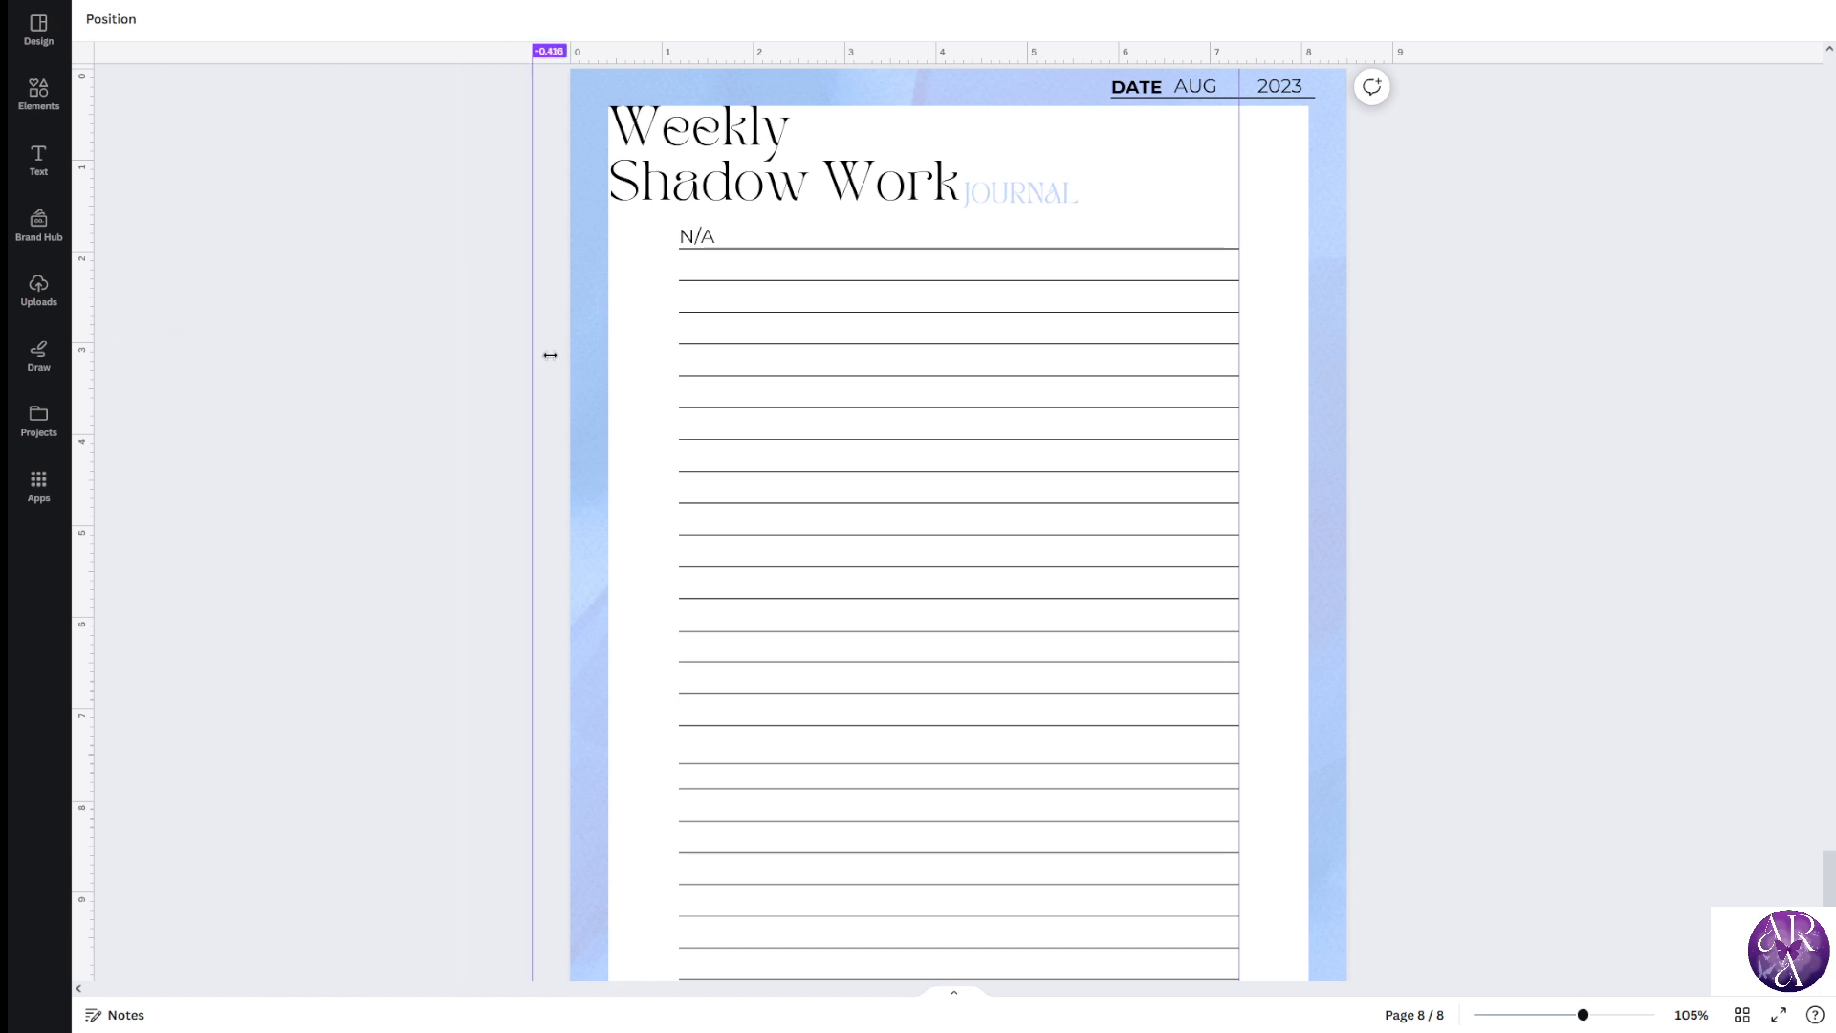
{"action": "left_click_drag", "start_coordinate": [550, 355], "coordinate": [675, 369]}
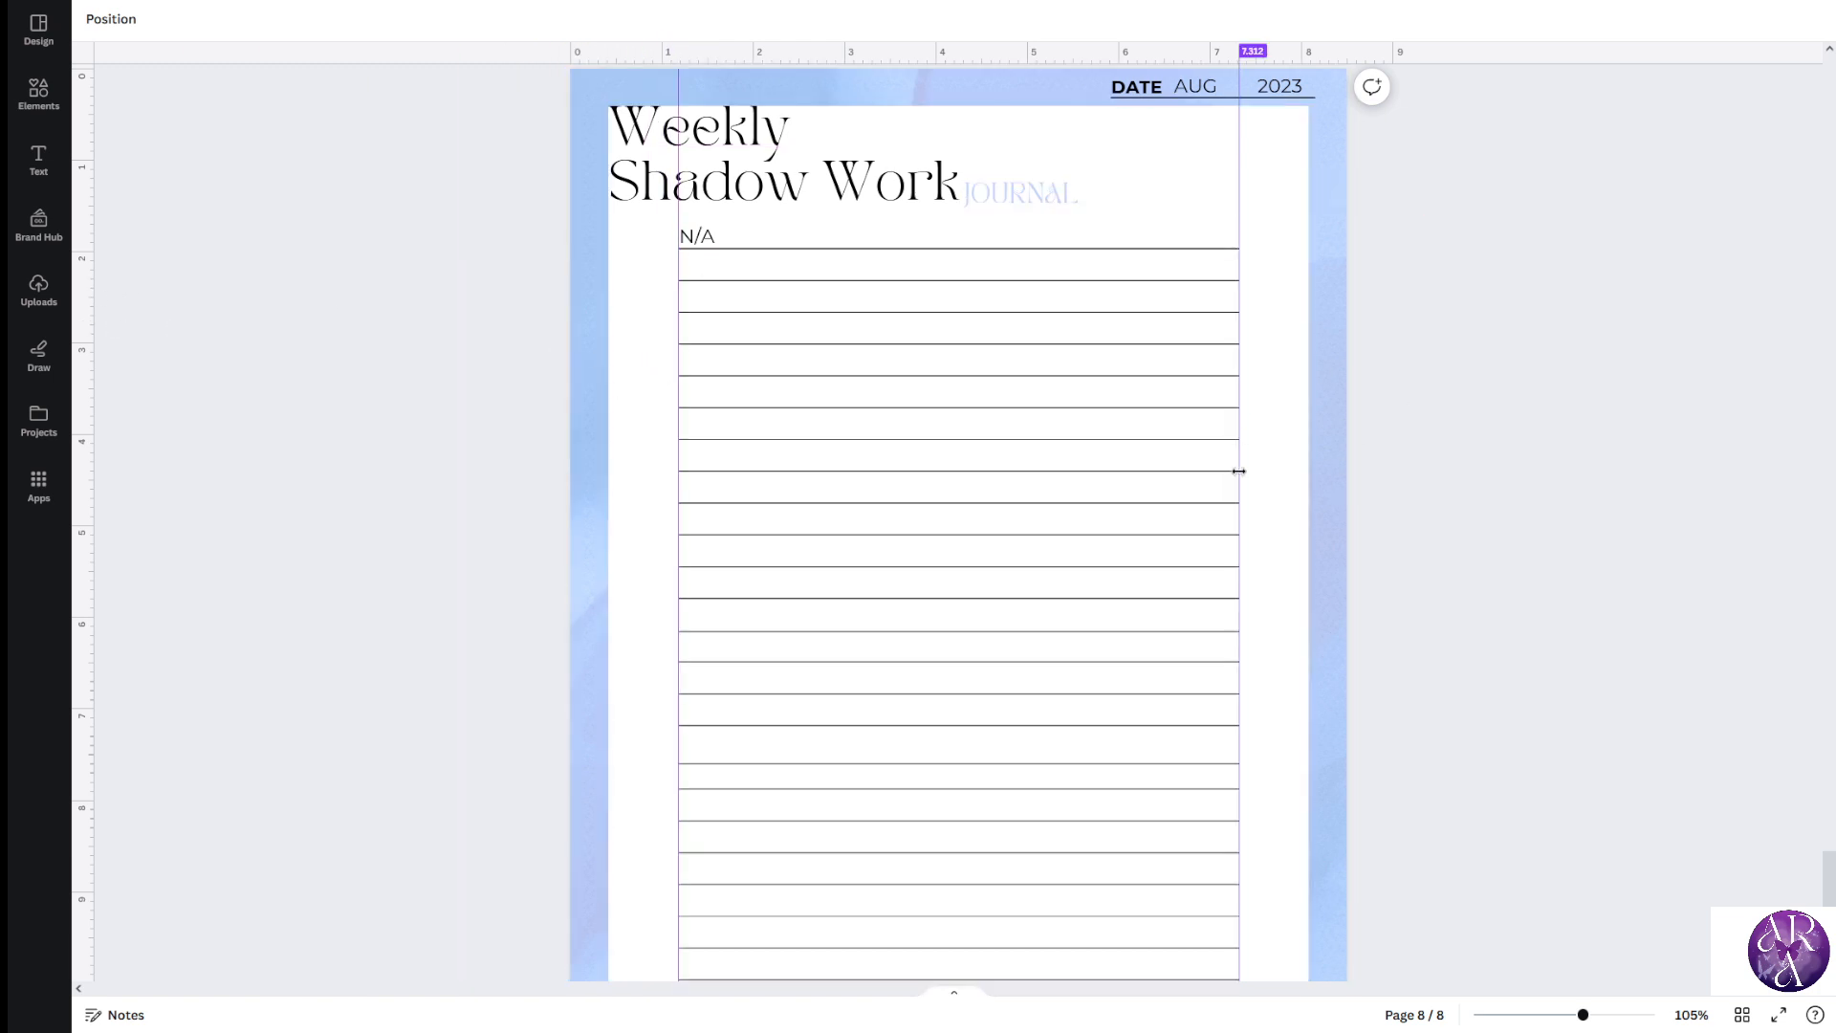
{"action": "left_click_drag", "start_coordinate": [1435, 207], "coordinate": [786, 559]}
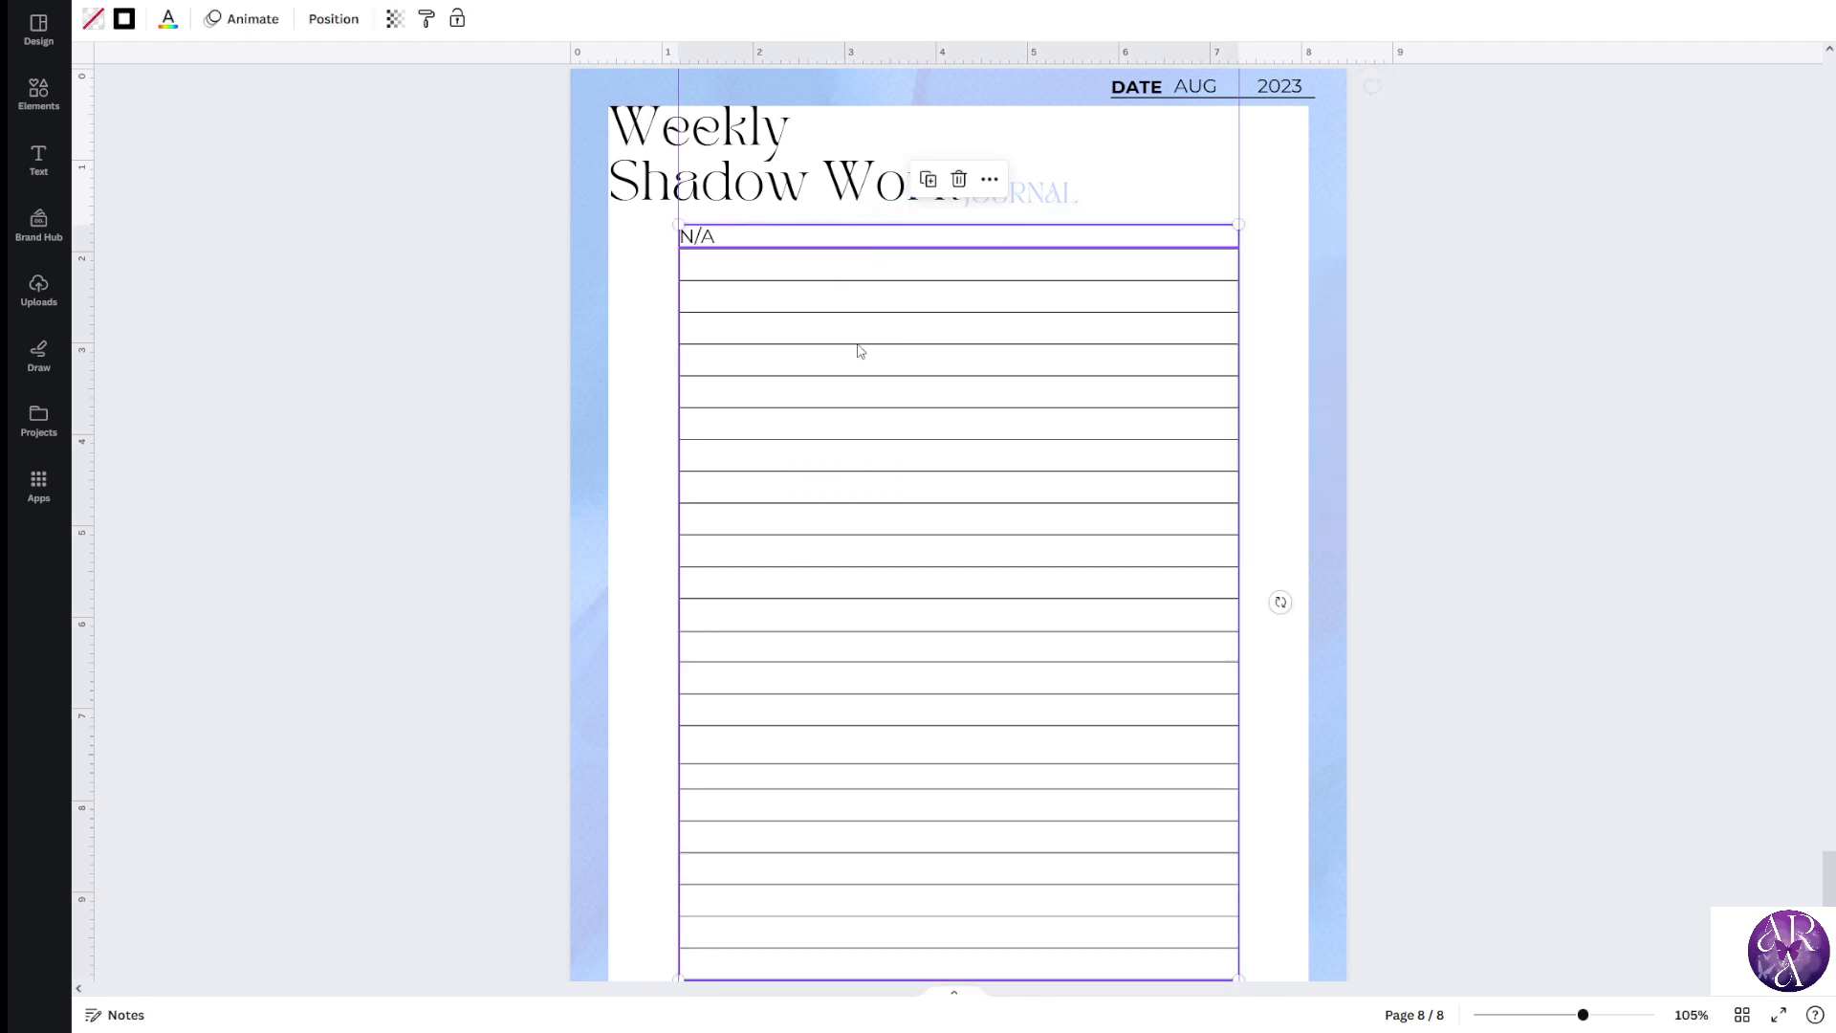
{"action": "mouse_move", "coordinate": [861, 348]}
{"action": "left_mouse_down"}
{"action": "mouse_move", "coordinate": [857, 377]}
{"action": "mouse_move", "coordinate": [859, 352]}
{"action": "left_mouse_up"}
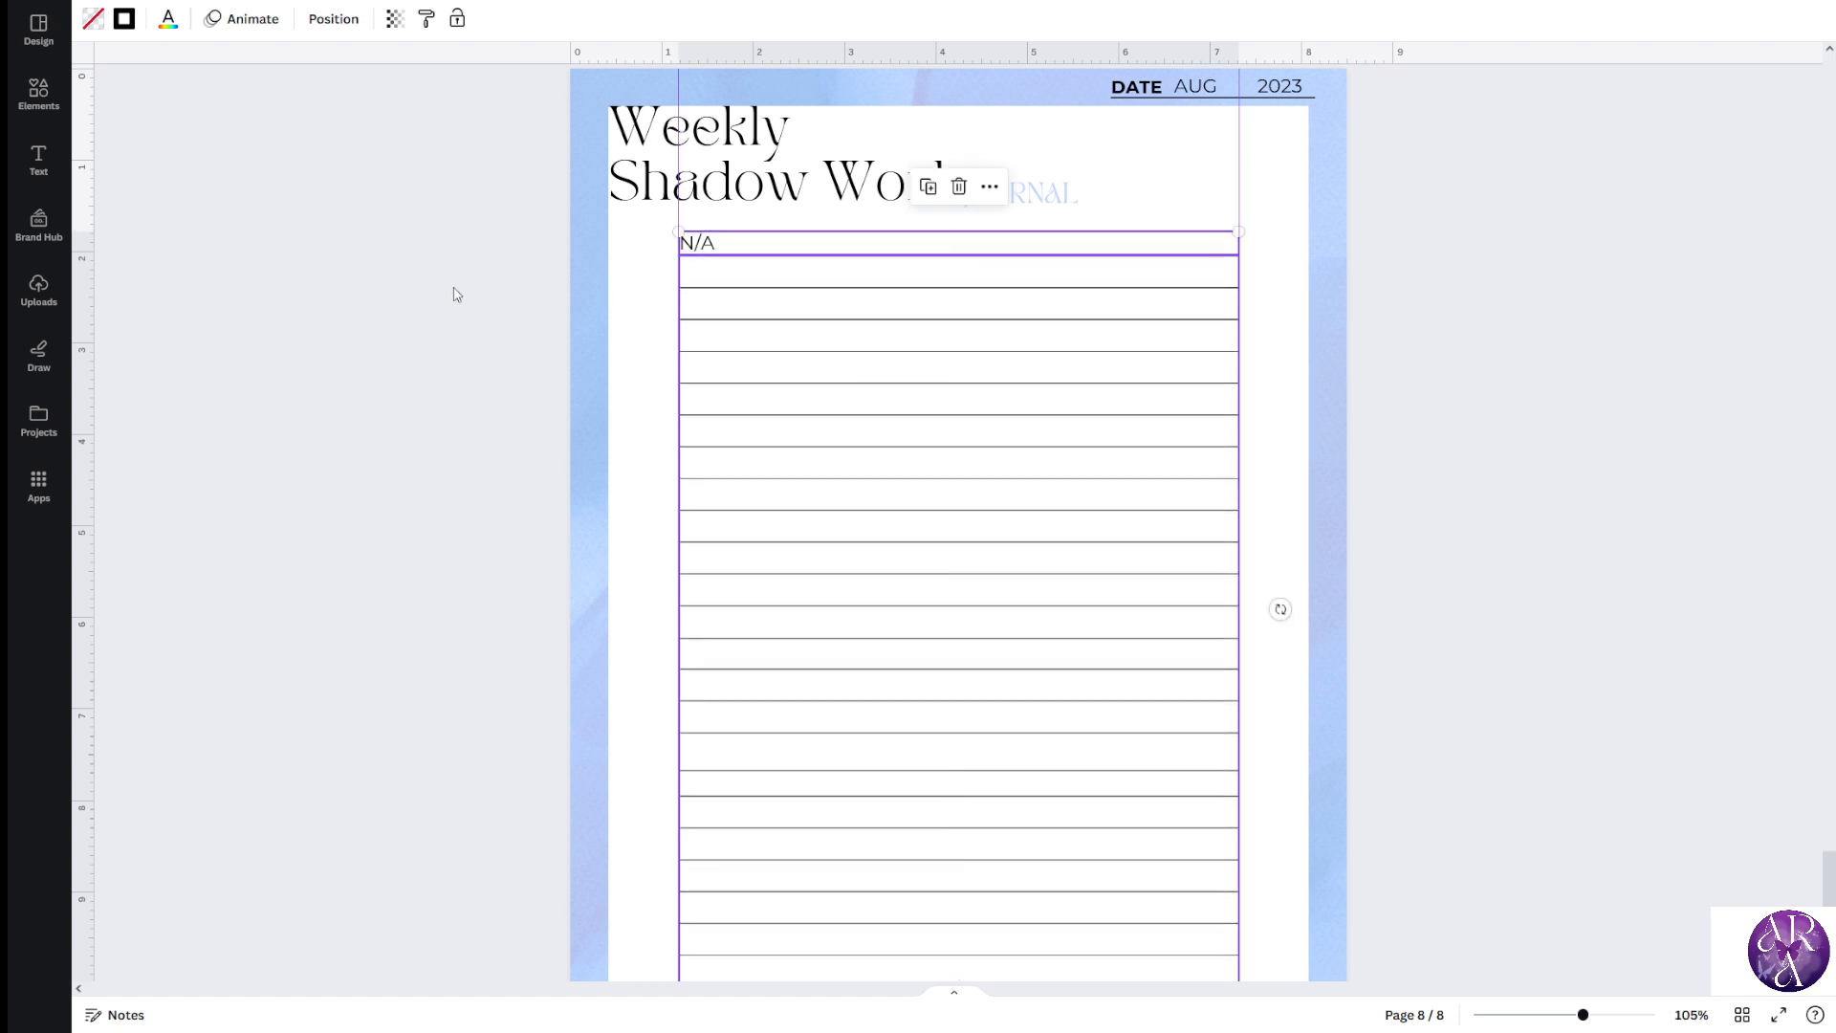
{"action": "left_click", "coordinate": [456, 294]}
Check whether the blue background and the white panel on page 8 are locked
{"action": "left_click", "coordinate": [589, 363]}
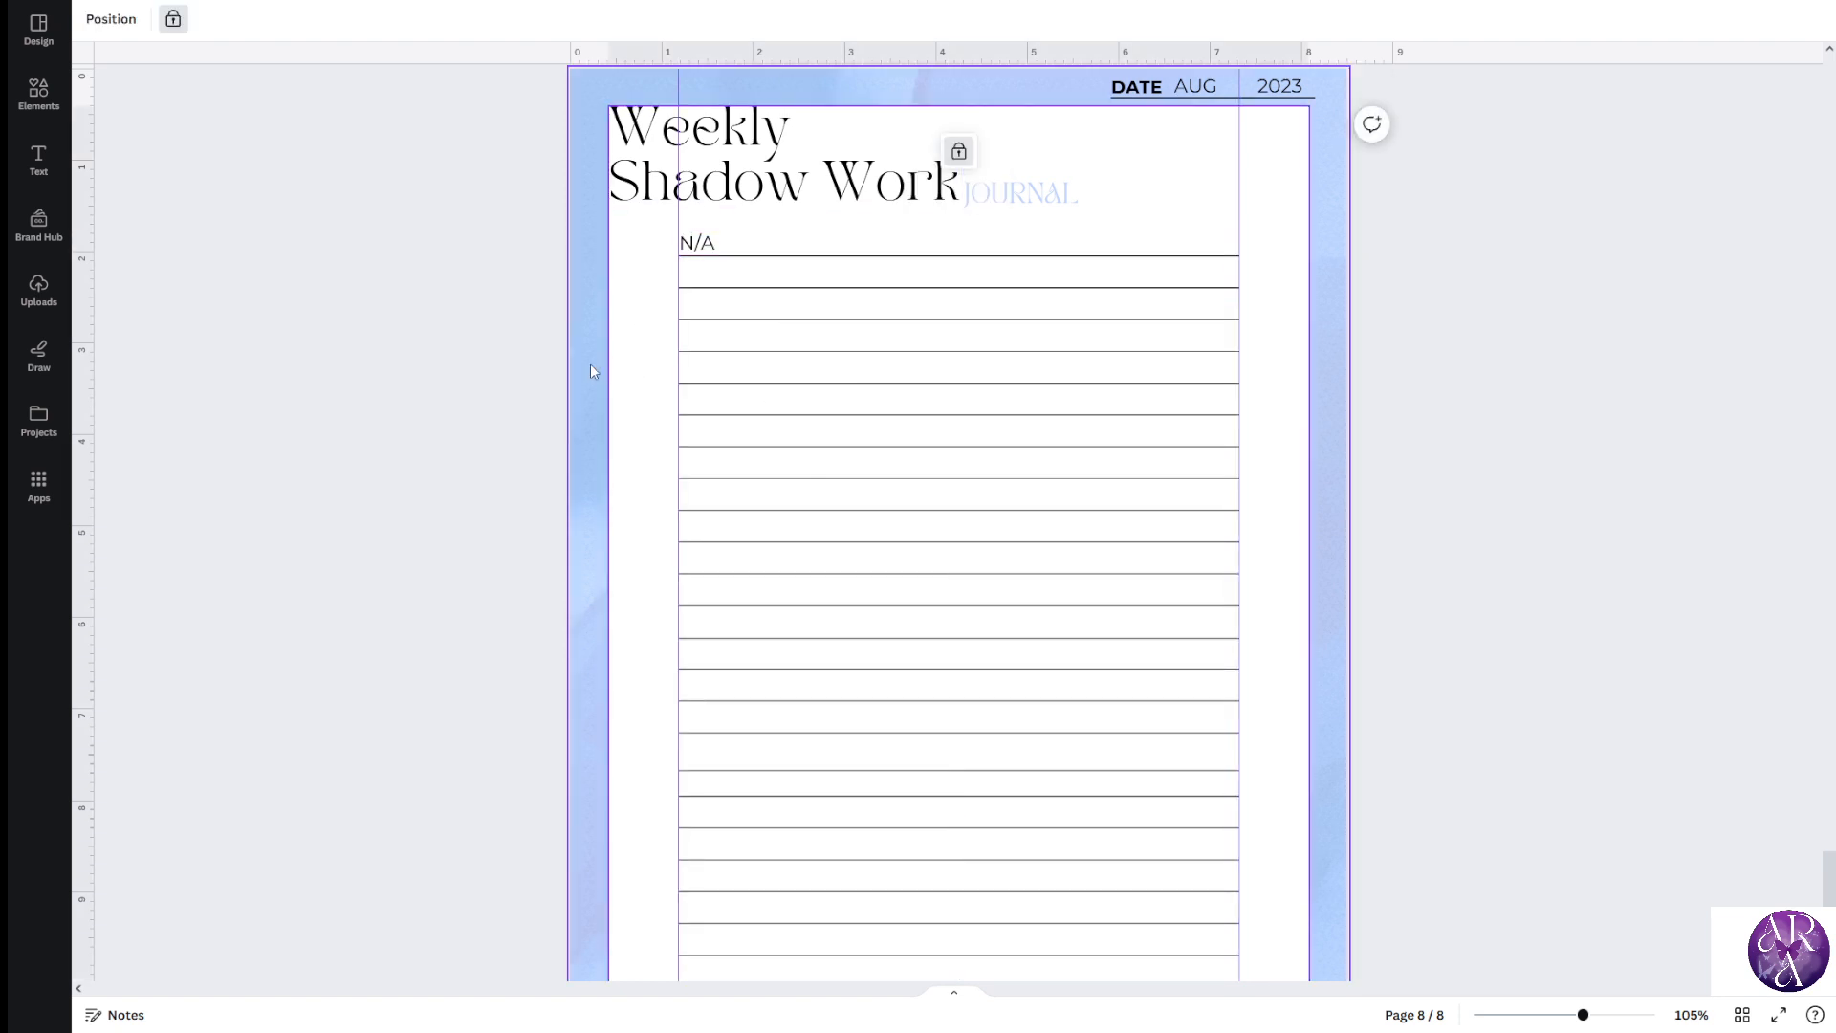
{"action": "left_click", "coordinate": [464, 337]}
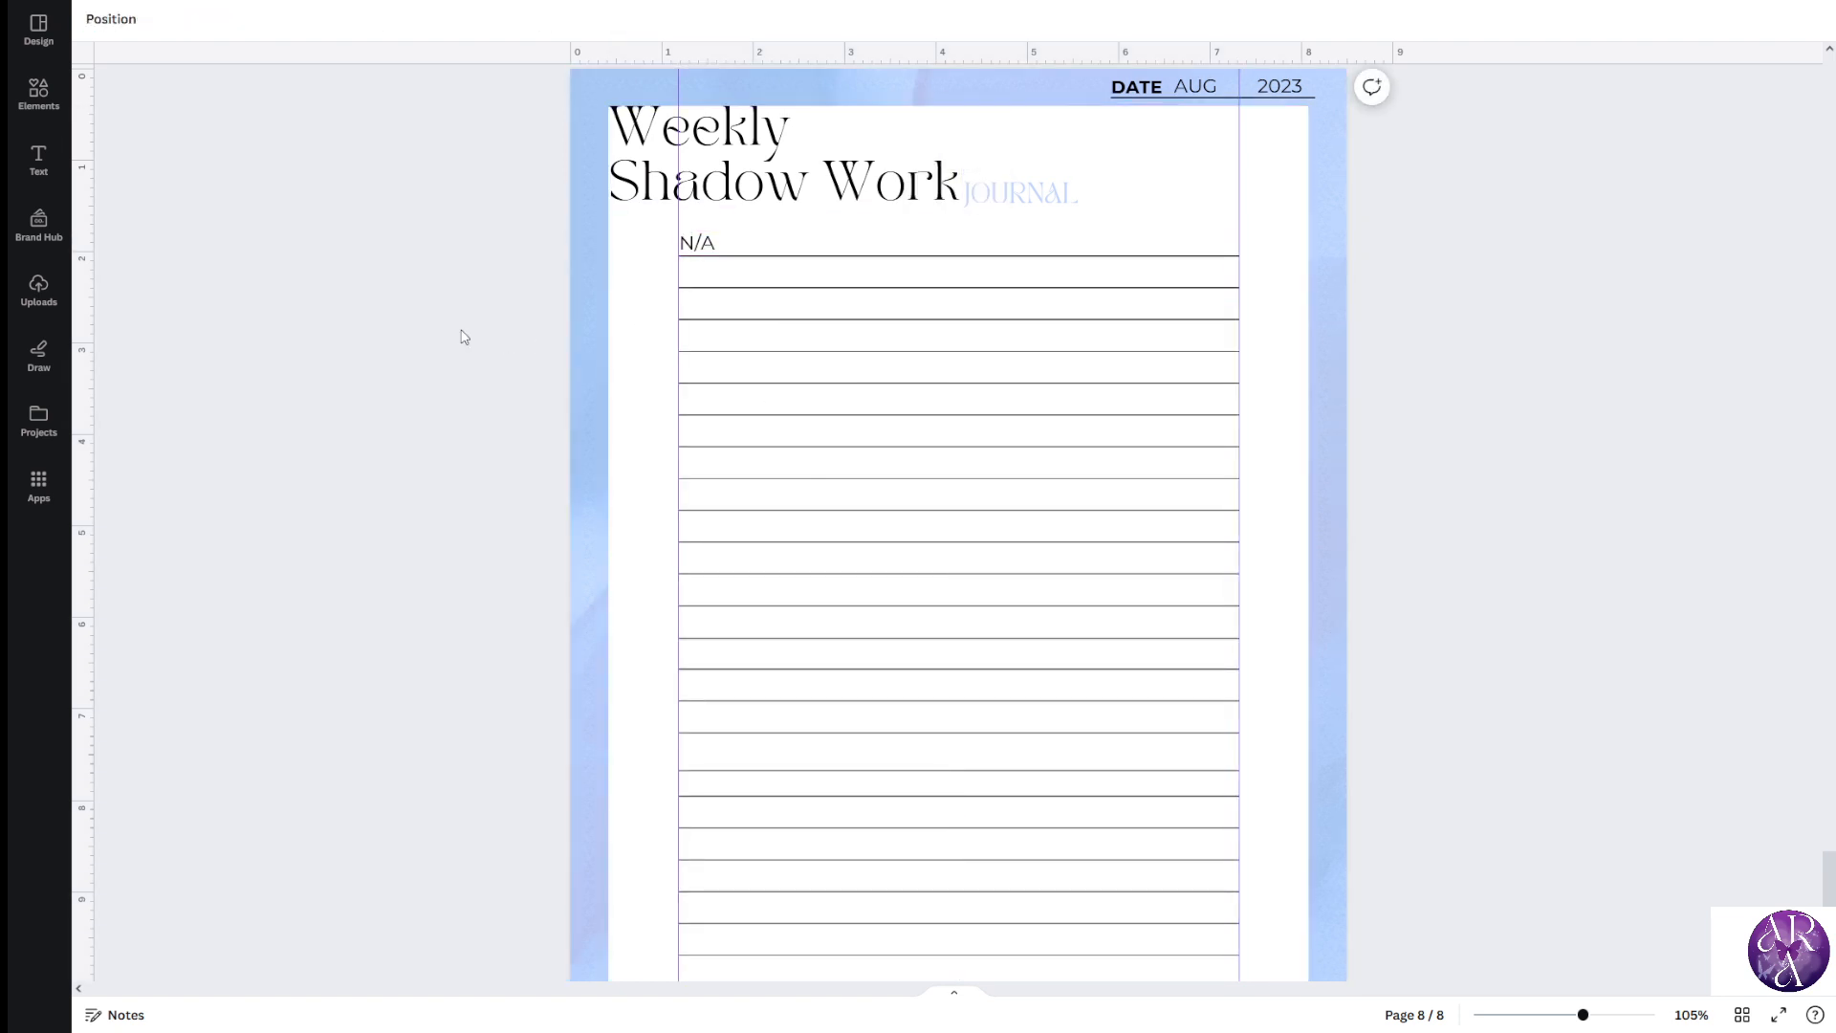
{"action": "left_click", "coordinate": [595, 339]}
{"action": "left_click", "coordinate": [623, 21]}
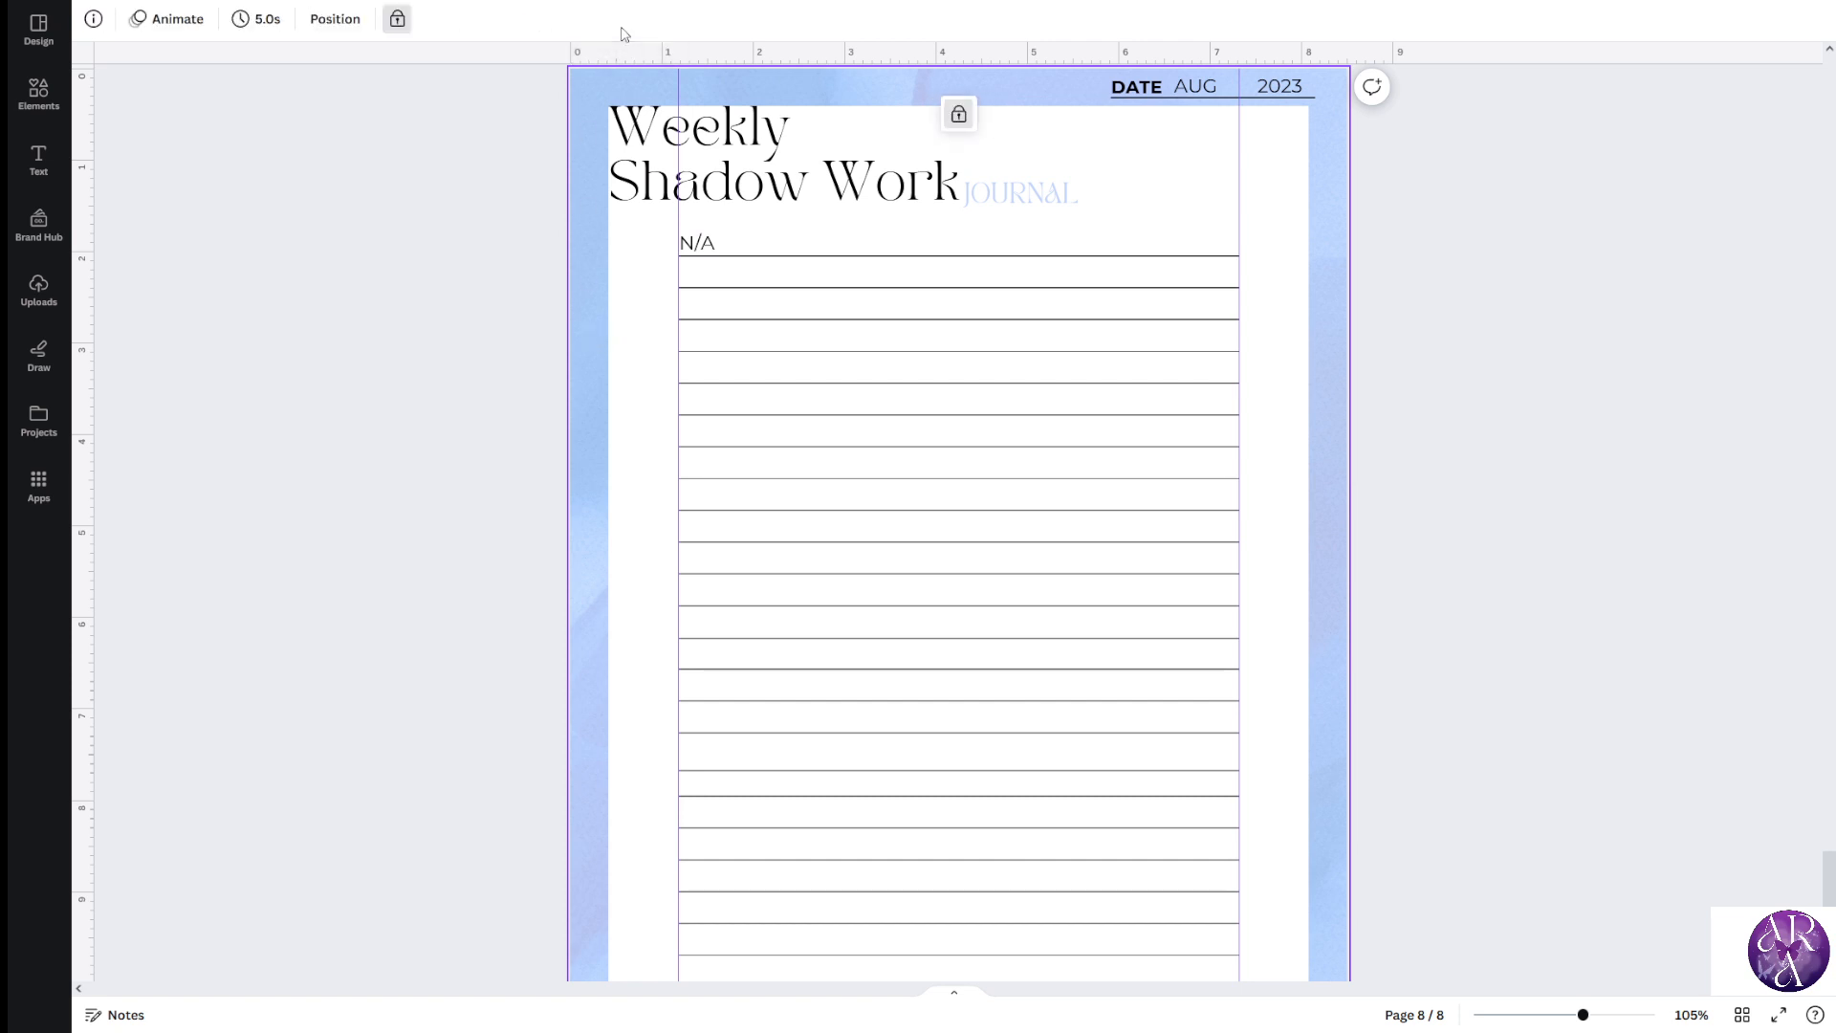
{"action": "left_click", "coordinate": [491, 394]}
{"action": "left_click", "coordinate": [593, 335]}
{"action": "left_click", "coordinate": [960, 116]}
{"action": "left_click", "coordinate": [631, 335]}
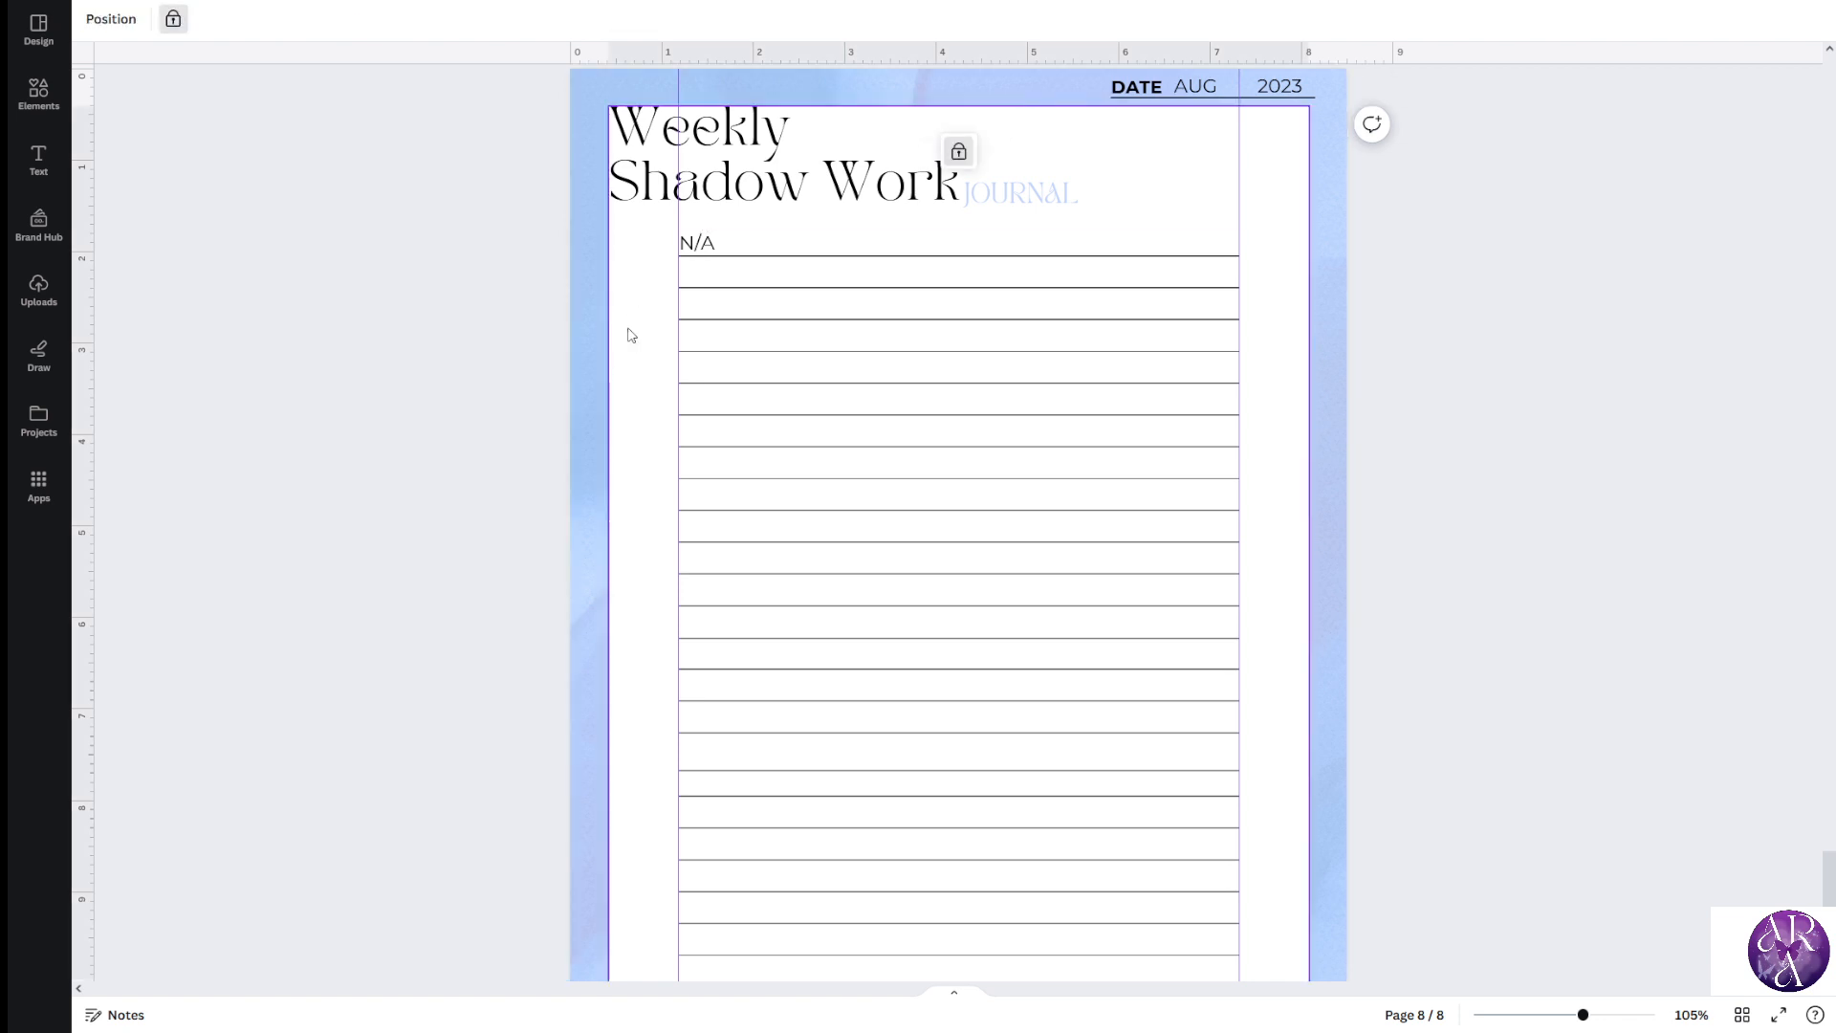
Unlock the white panel on page 8 and try shifting it together with the N/A text and ruled lines
{"action": "left_click_drag", "start_coordinate": [647, 353], "coordinate": [650, 385]}
{"action": "left_click_drag", "start_coordinate": [627, 318], "coordinate": [618, 394]}
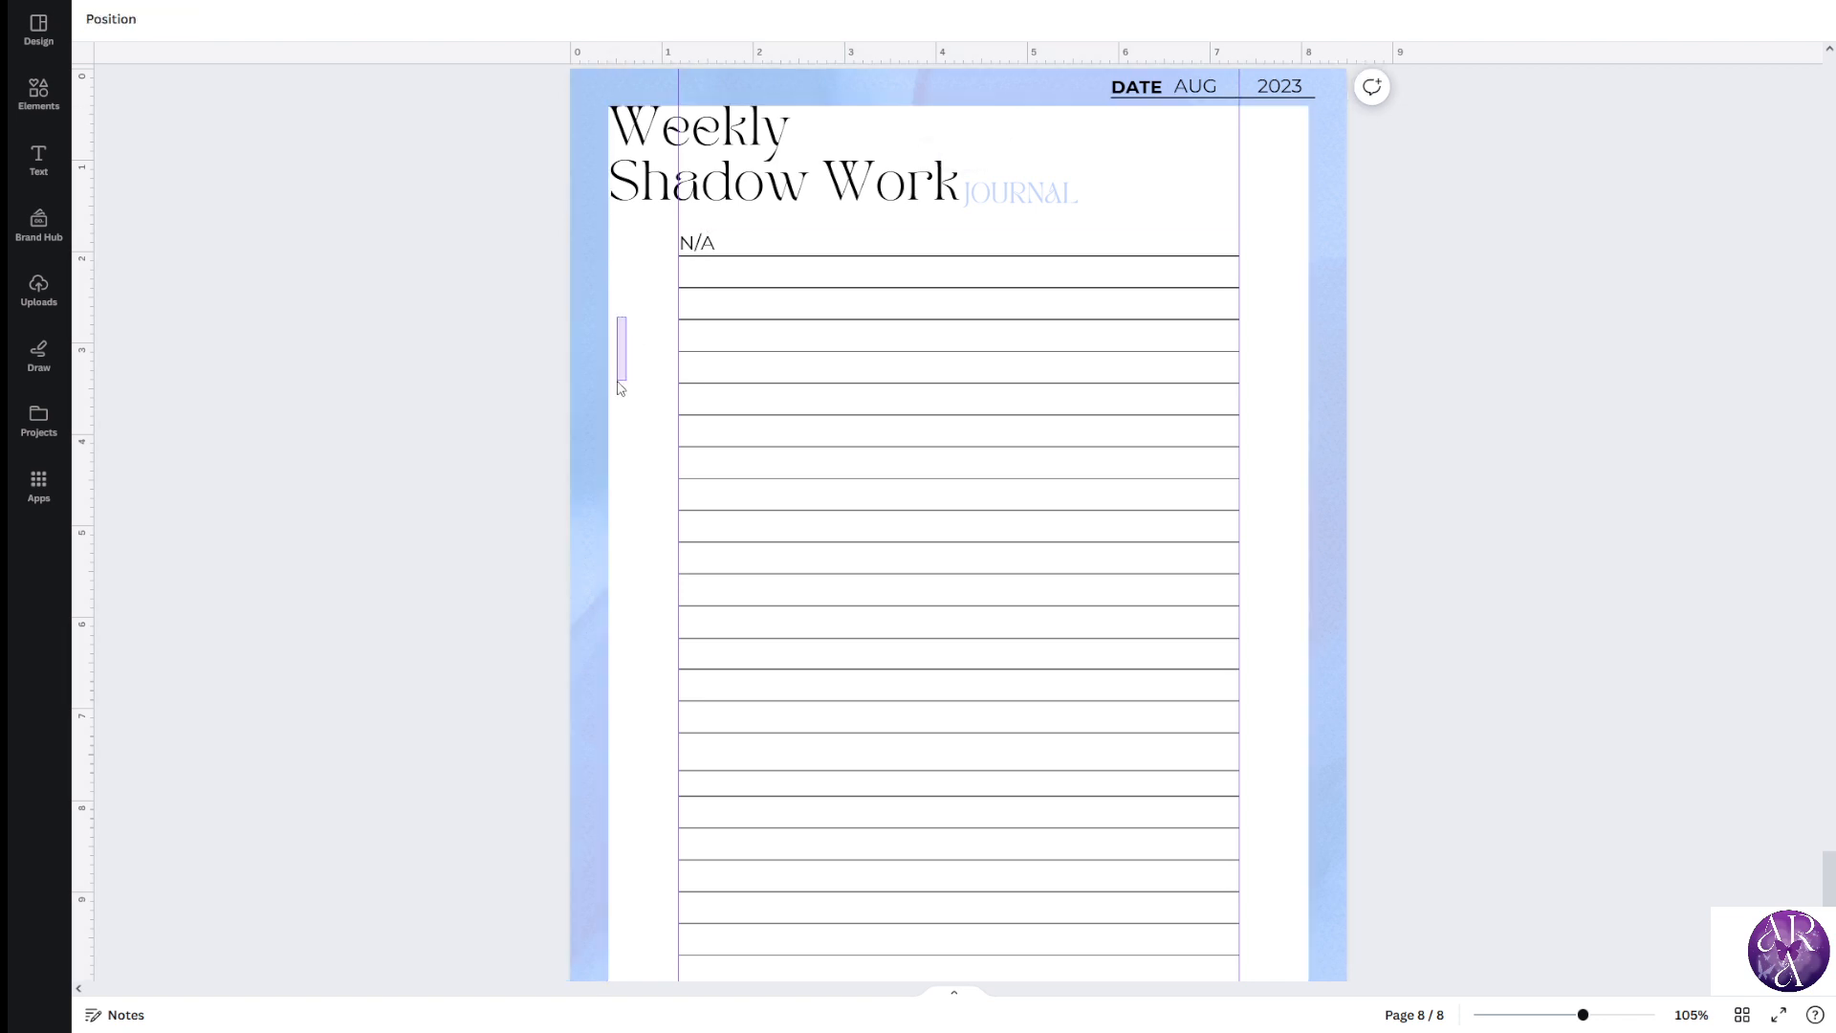
{"action": "left_click", "coordinate": [639, 331]}
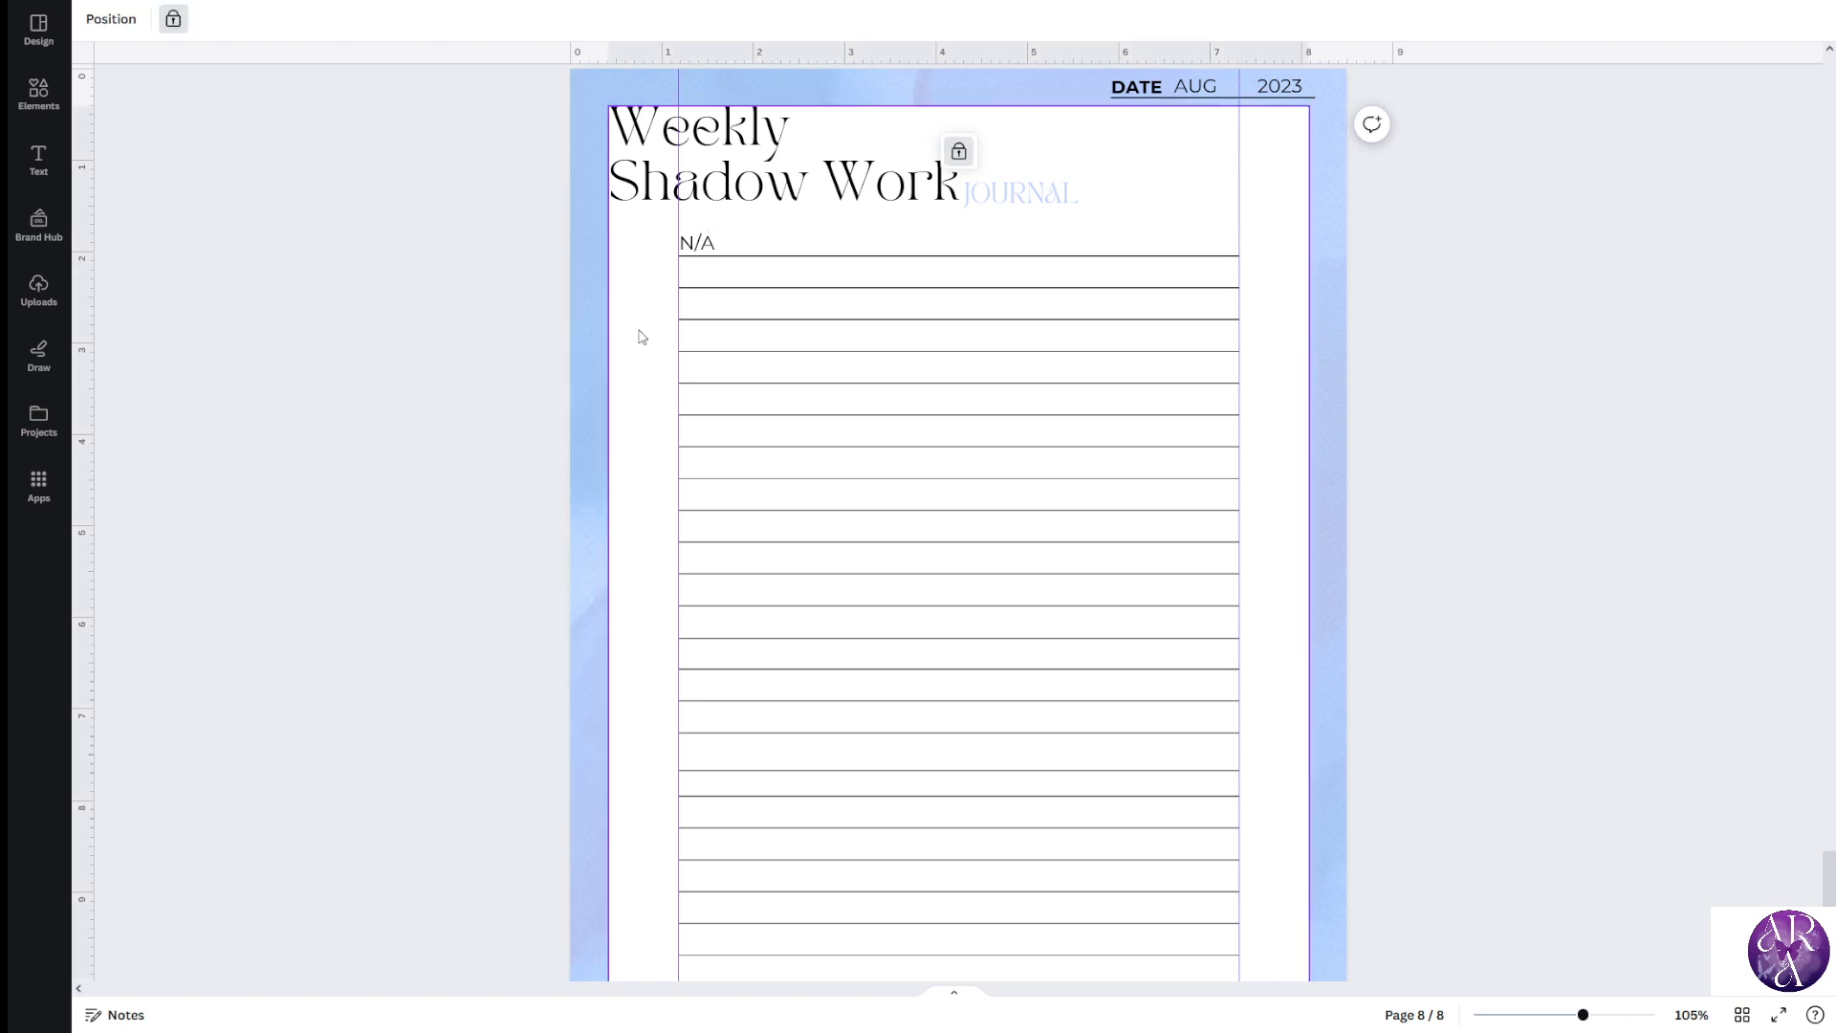
{"action": "left_click", "coordinate": [958, 153]}
{"action": "left_click", "coordinate": [535, 281]}
{"action": "left_click_drag", "start_coordinate": [580, 261], "coordinate": [774, 527]}
{"action": "mouse_move", "coordinate": [753, 372]}
{"action": "left_mouse_down"}
{"action": "mouse_move", "coordinate": [757, 465]}
{"action": "mouse_move", "coordinate": [743, 319]}
{"action": "mouse_move", "coordinate": [734, 455]}
{"action": "mouse_move", "coordinate": [763, 468]}
{"action": "mouse_move", "coordinate": [737, 455]}
{"action": "mouse_move", "coordinate": [754, 369]}
{"action": "left_mouse_up"}
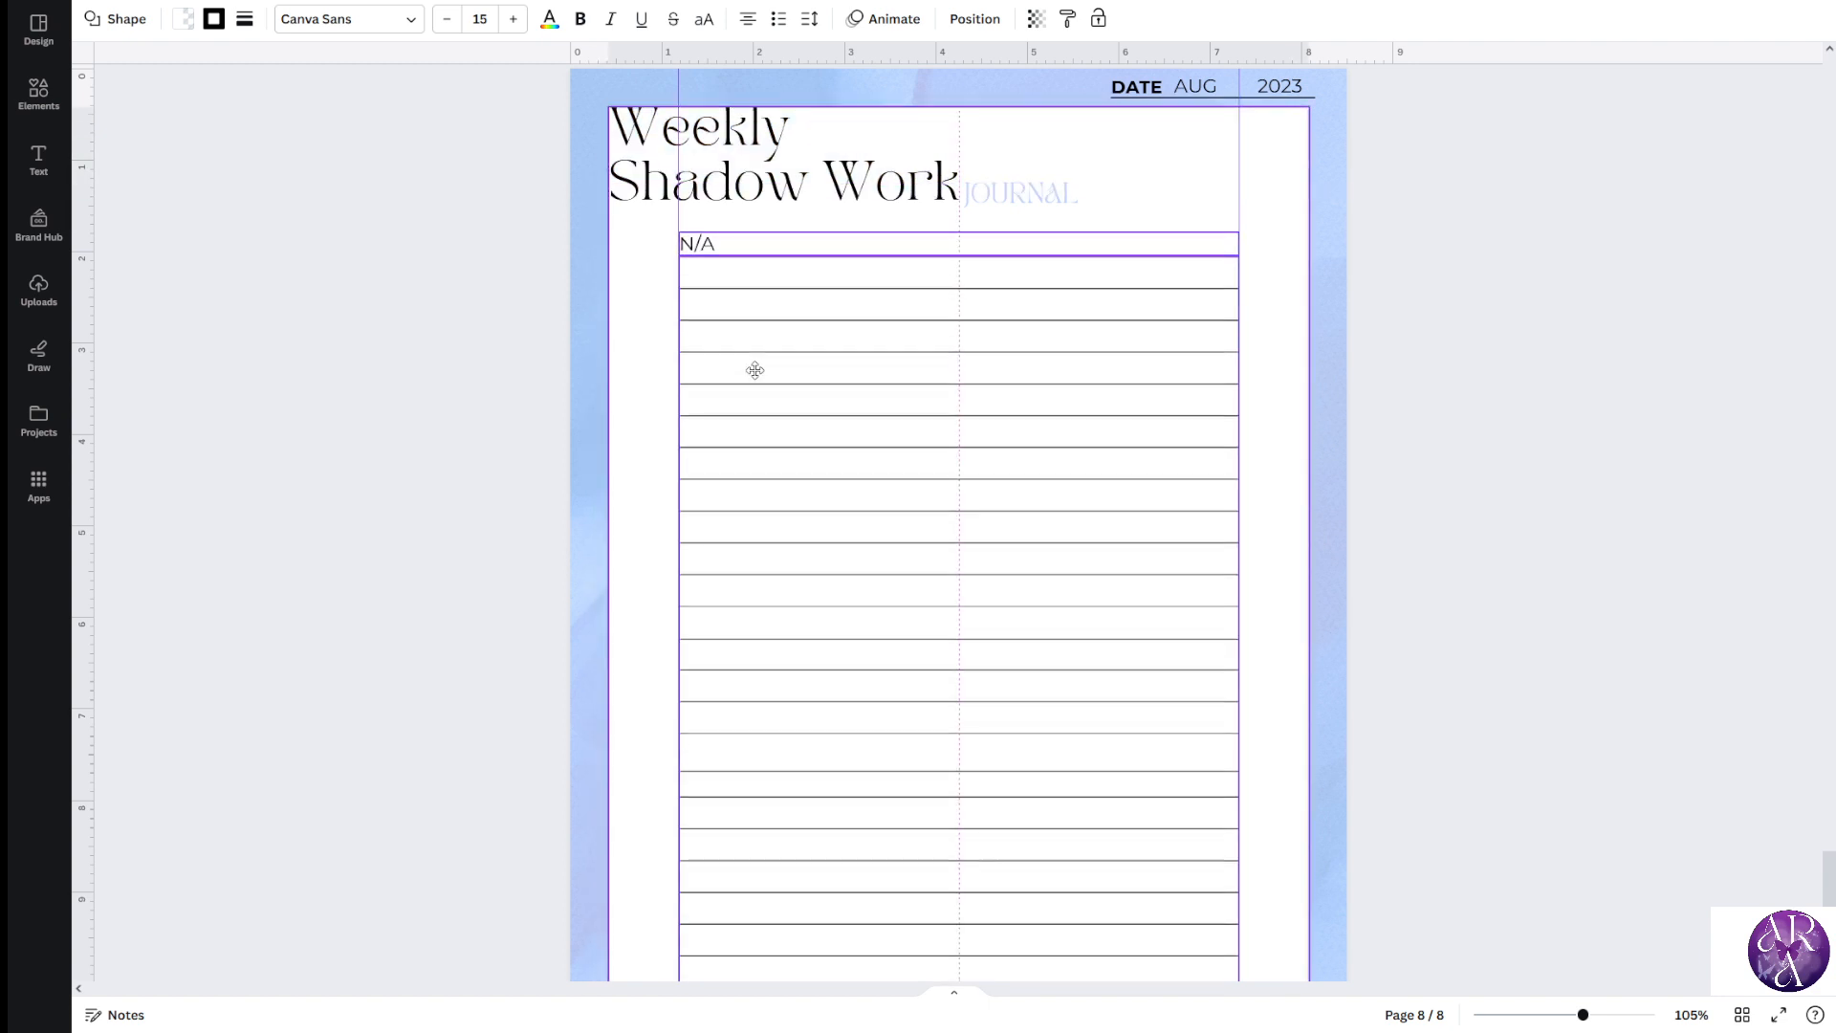
Lock the white panel and the blue background image on page 8
{"action": "left_click", "coordinate": [644, 321]}
{"action": "left_click", "coordinate": [654, 316]}
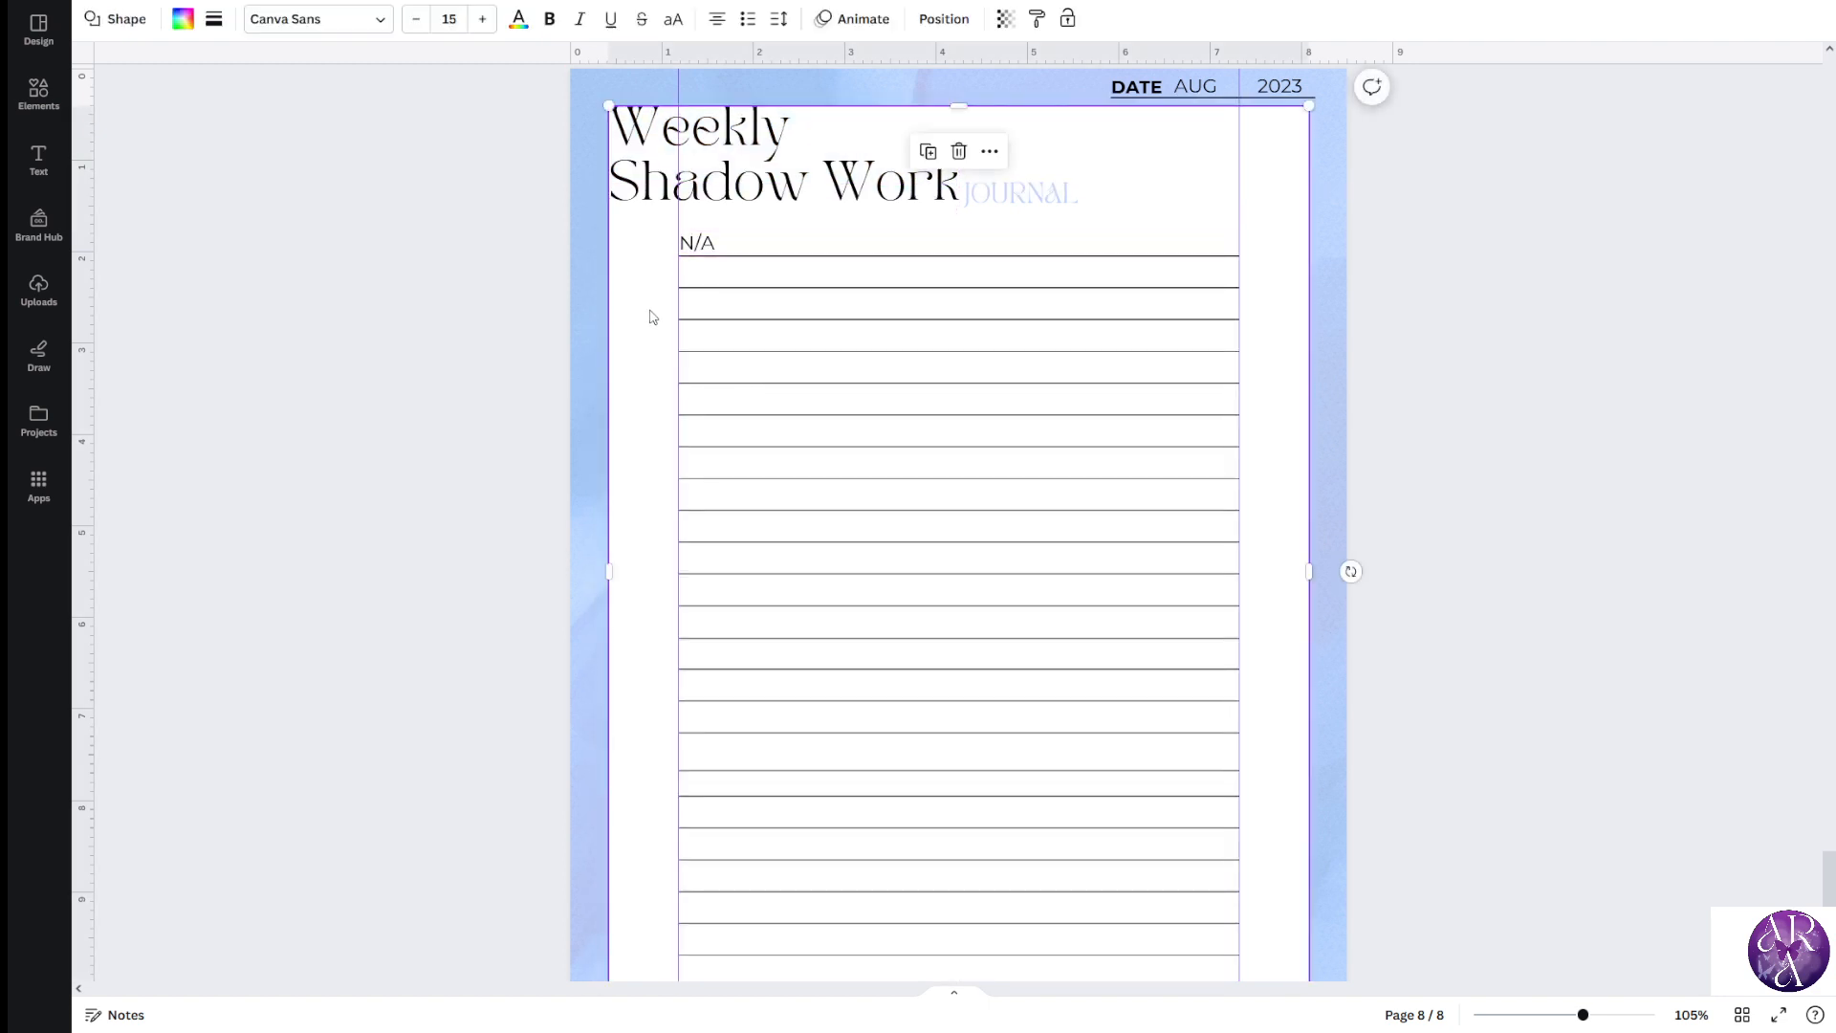
{"action": "left_click", "coordinate": [1068, 21]}
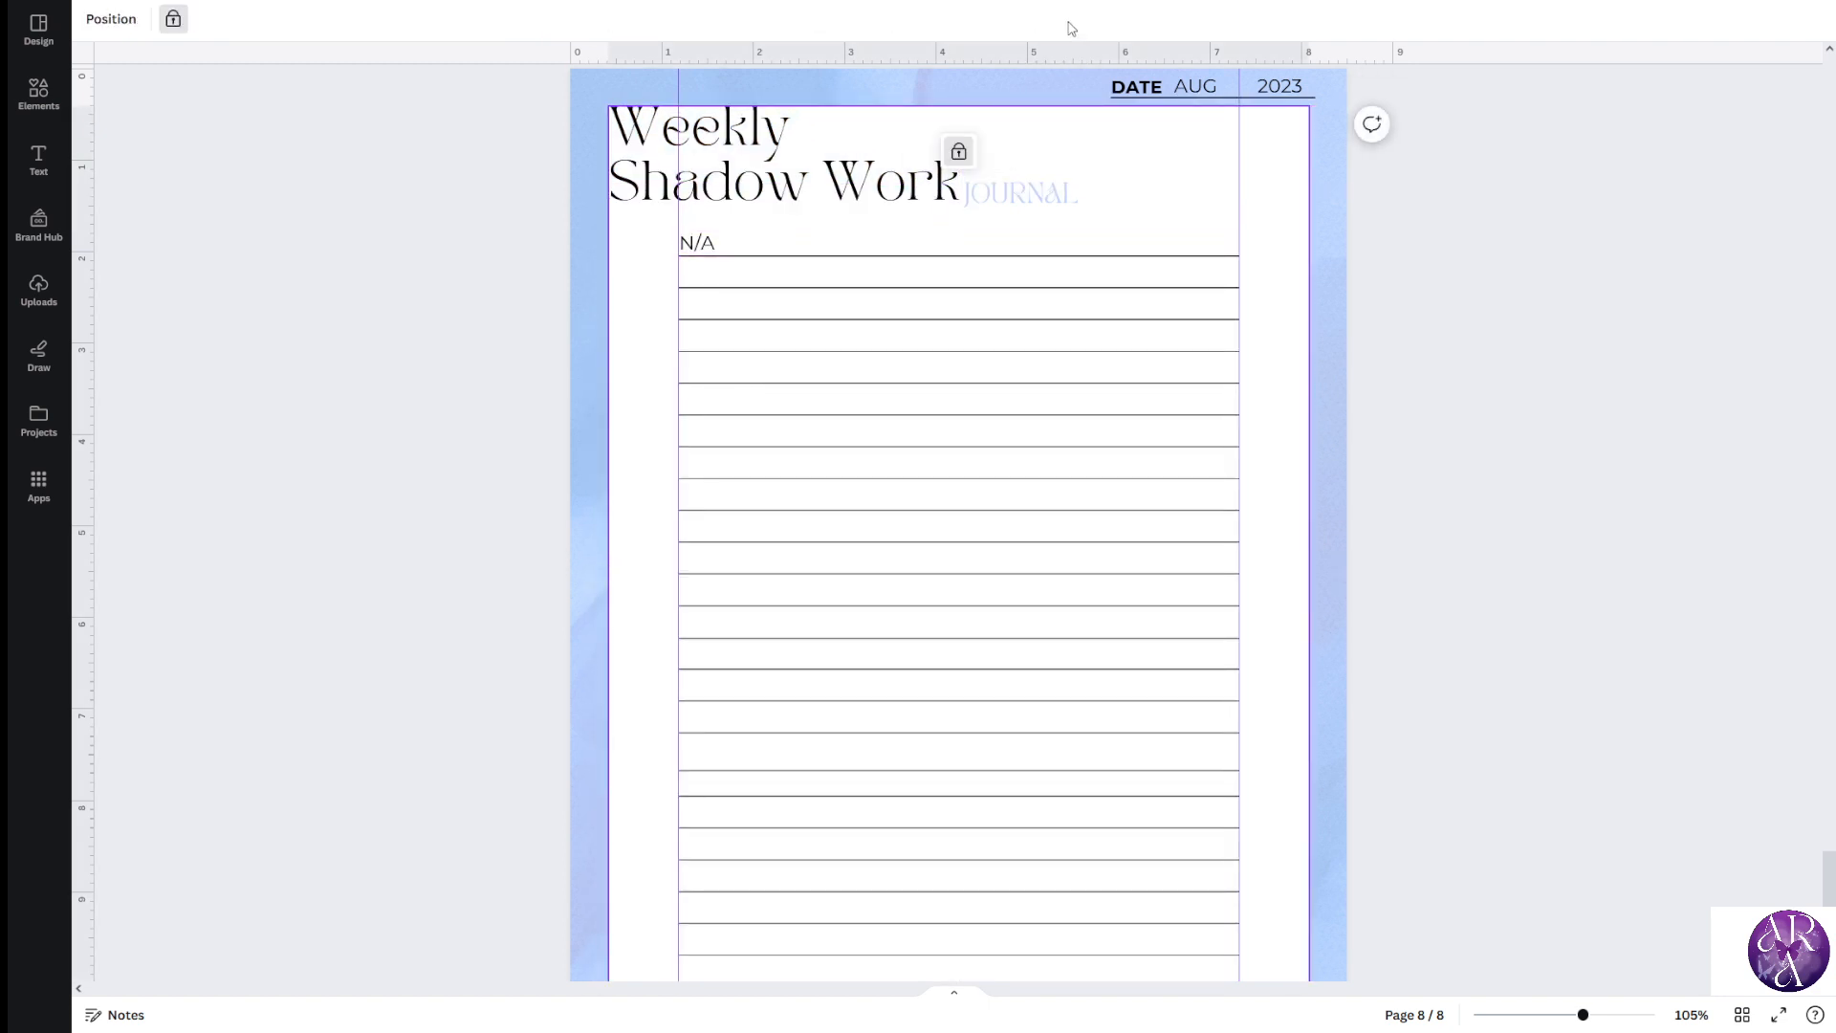
{"action": "left_click", "coordinate": [588, 339]}
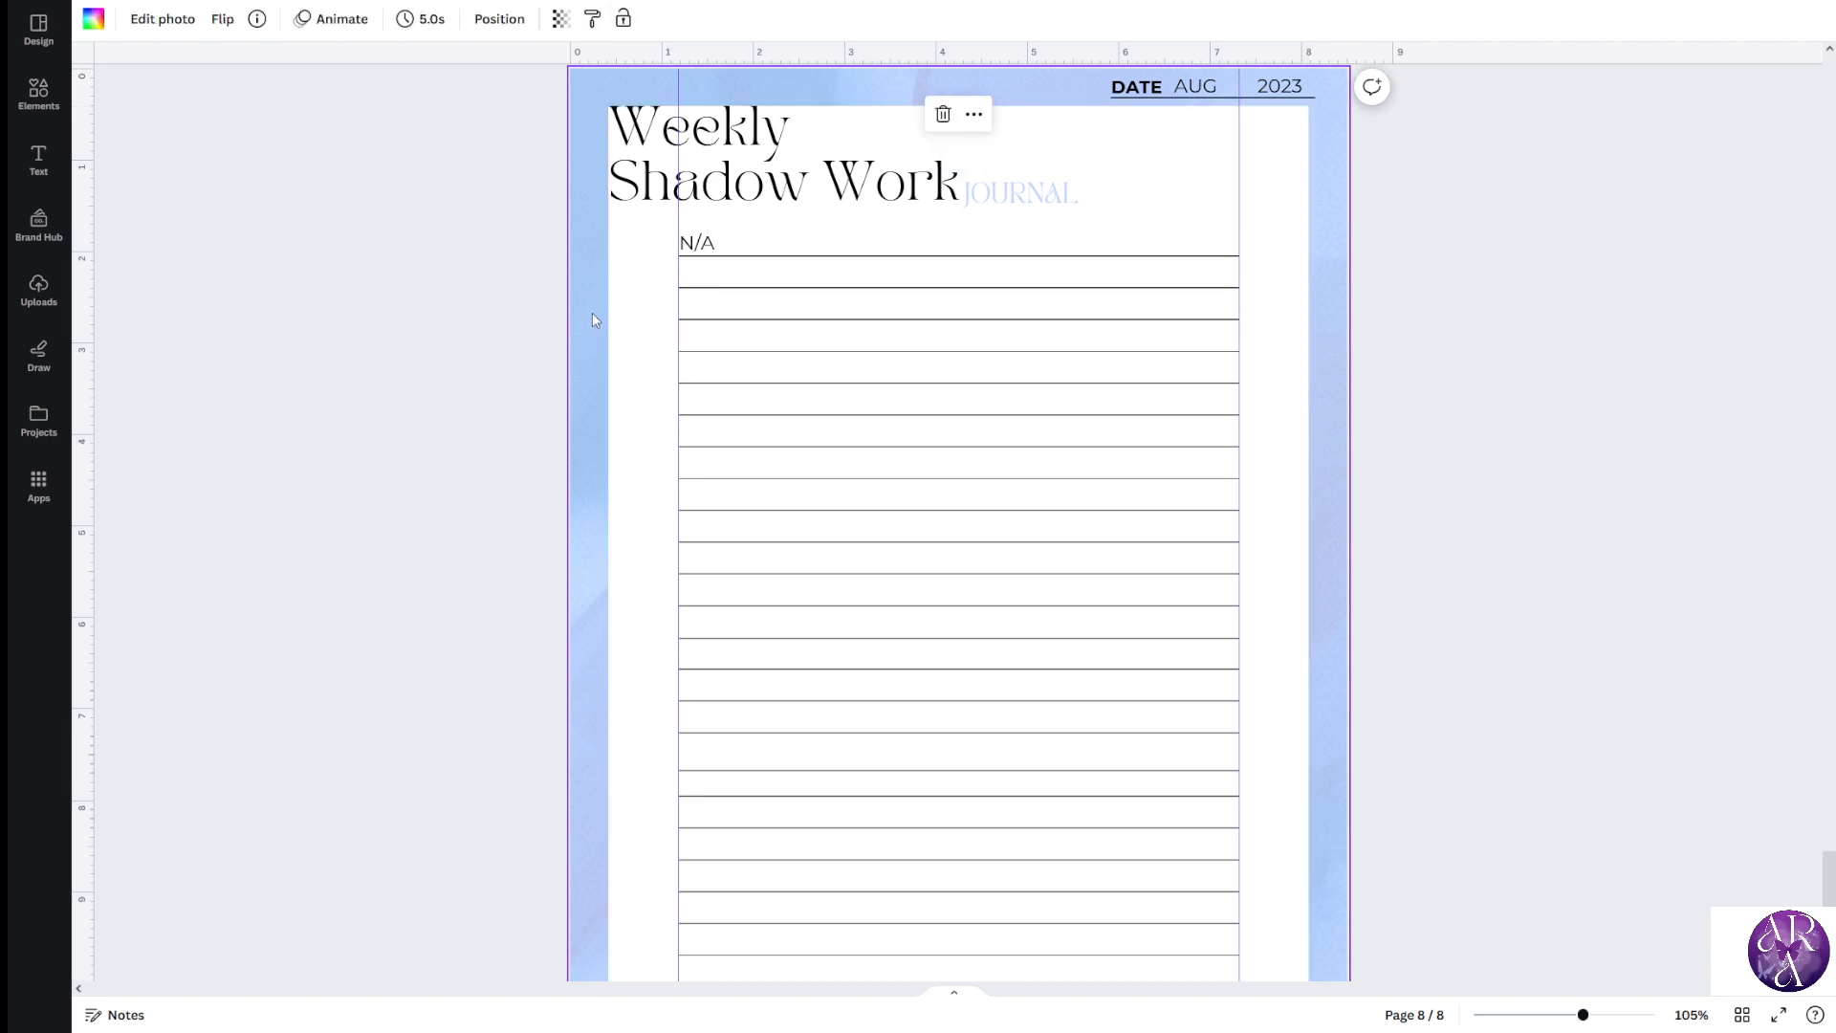
{"action": "left_click", "coordinate": [625, 20]}
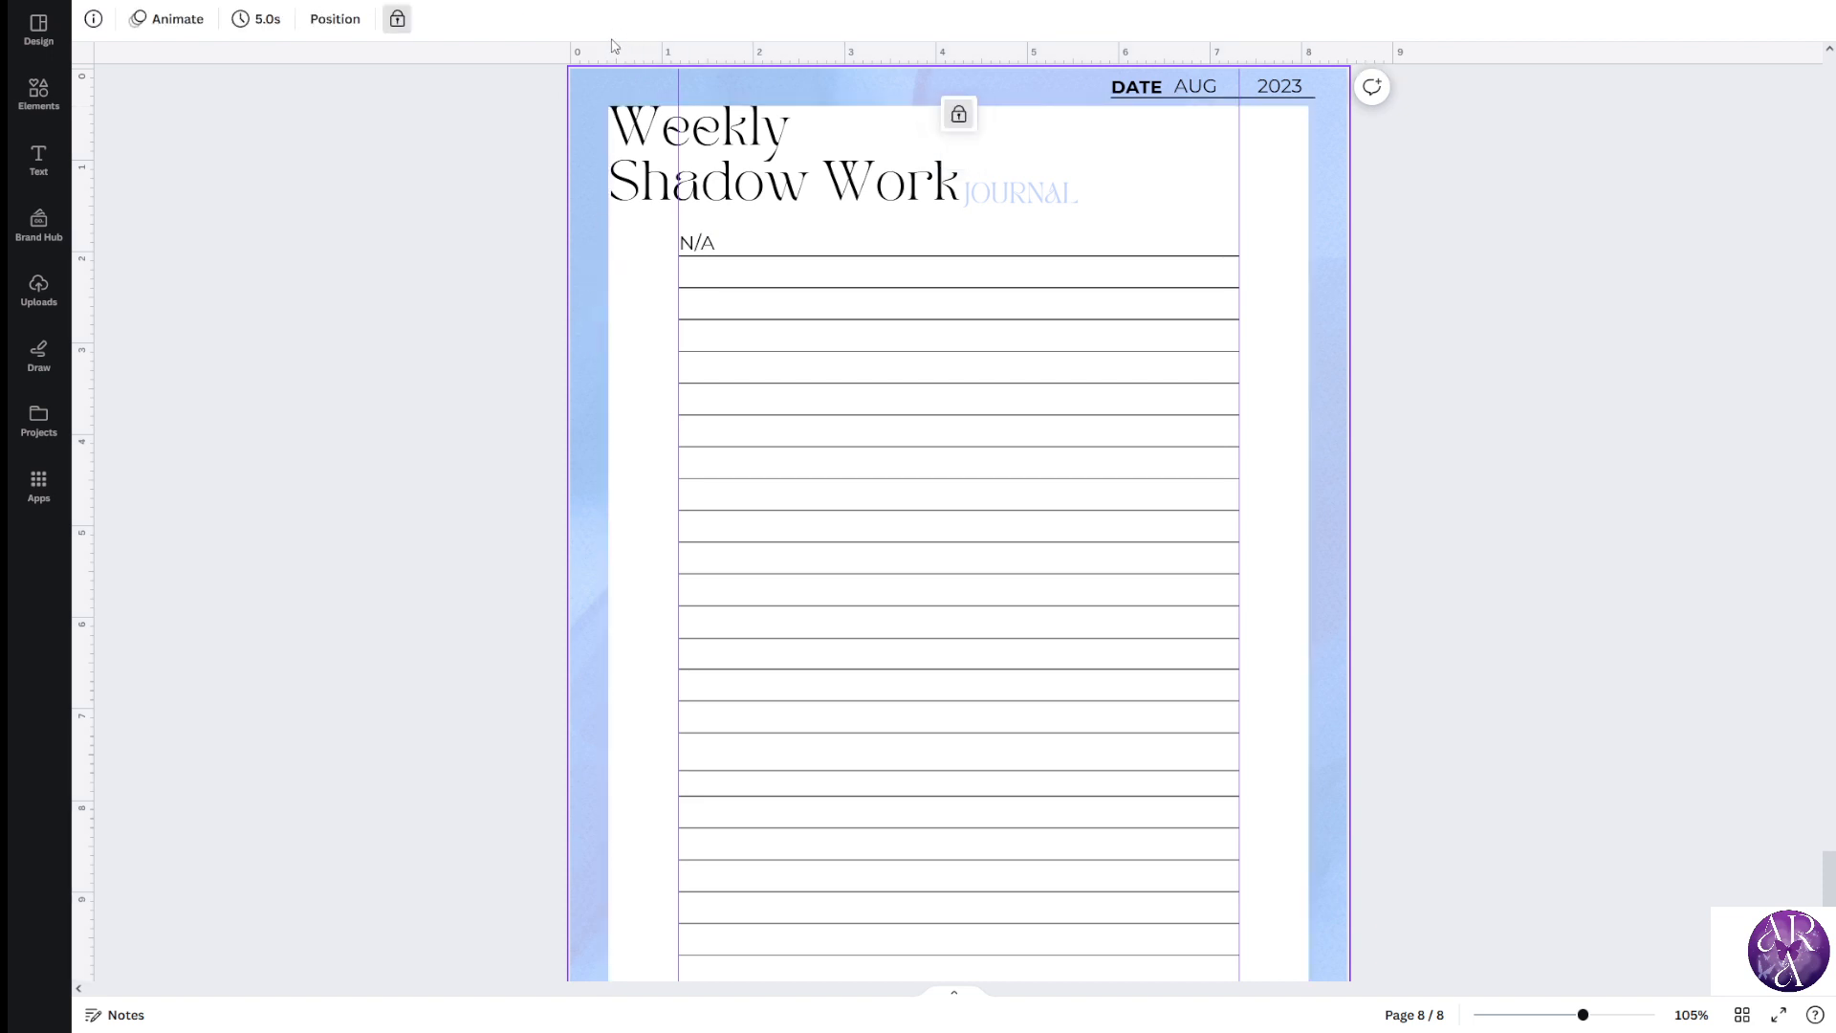
Lock the Weekly Shadow Work heading and the JOURNAL text on page 8
{"action": "left_click", "coordinate": [631, 196]}
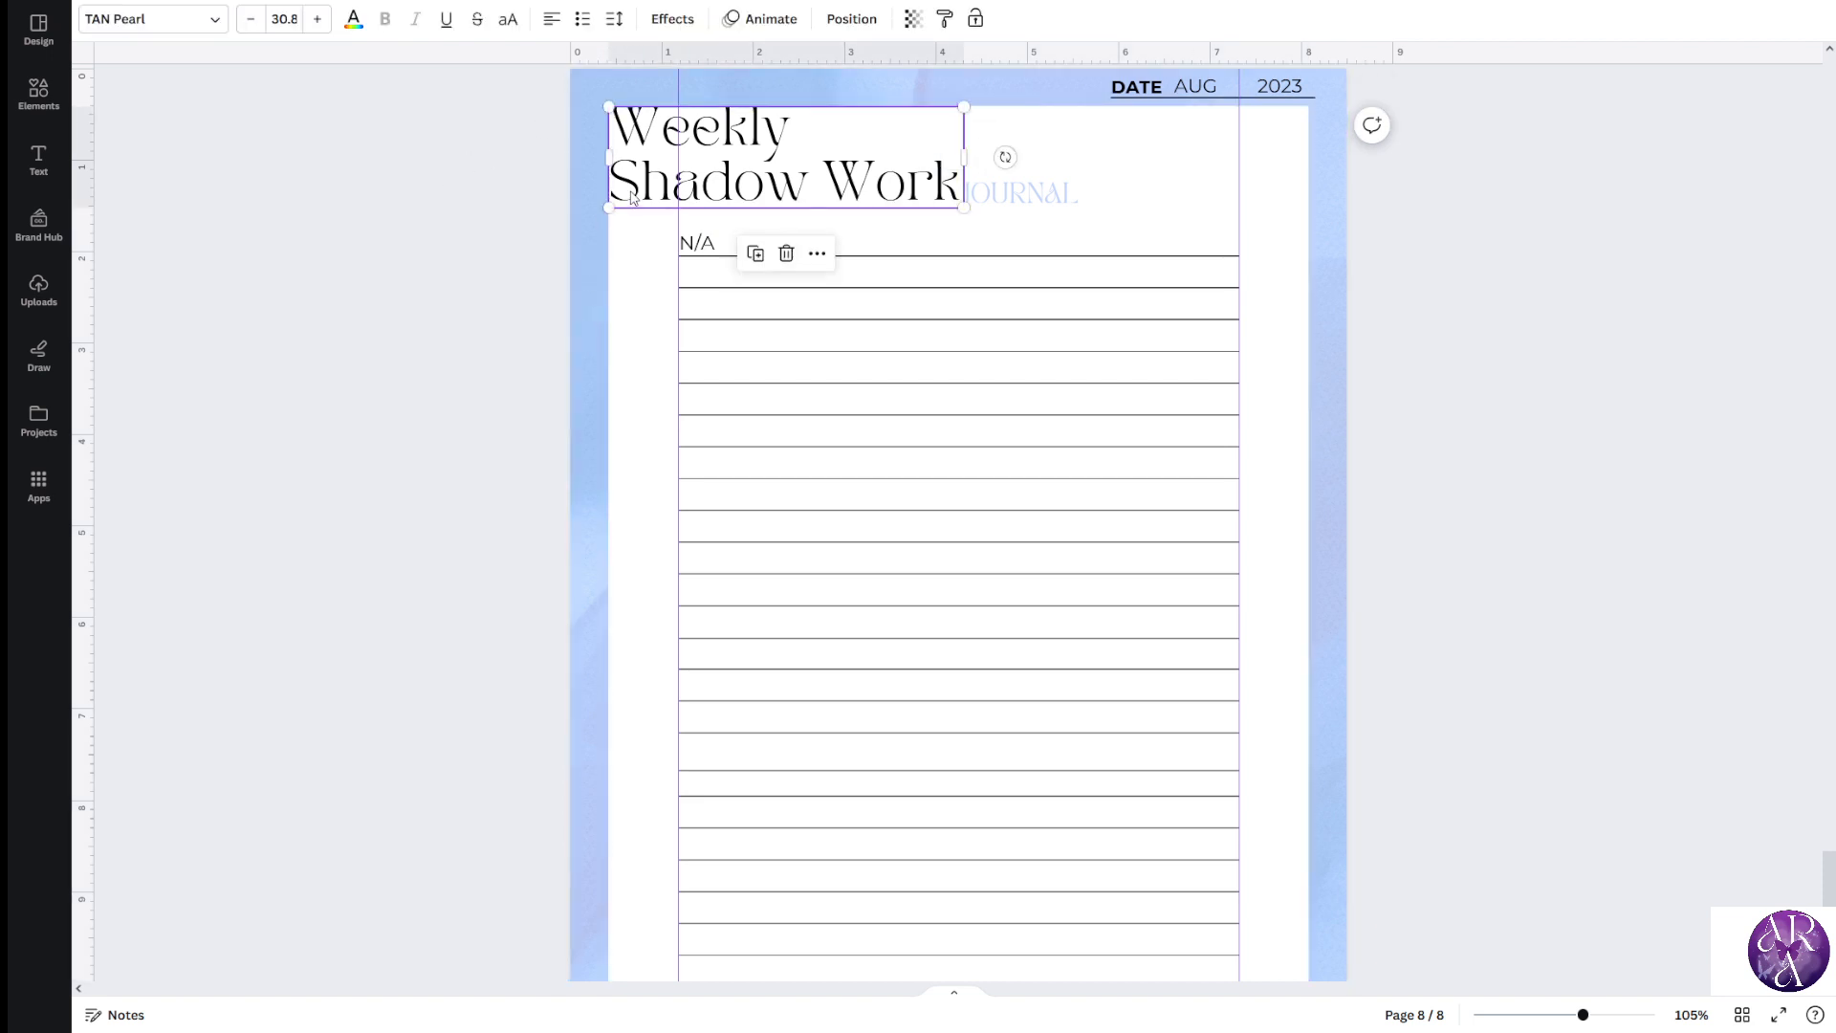
{"action": "left_click", "coordinate": [974, 29]}
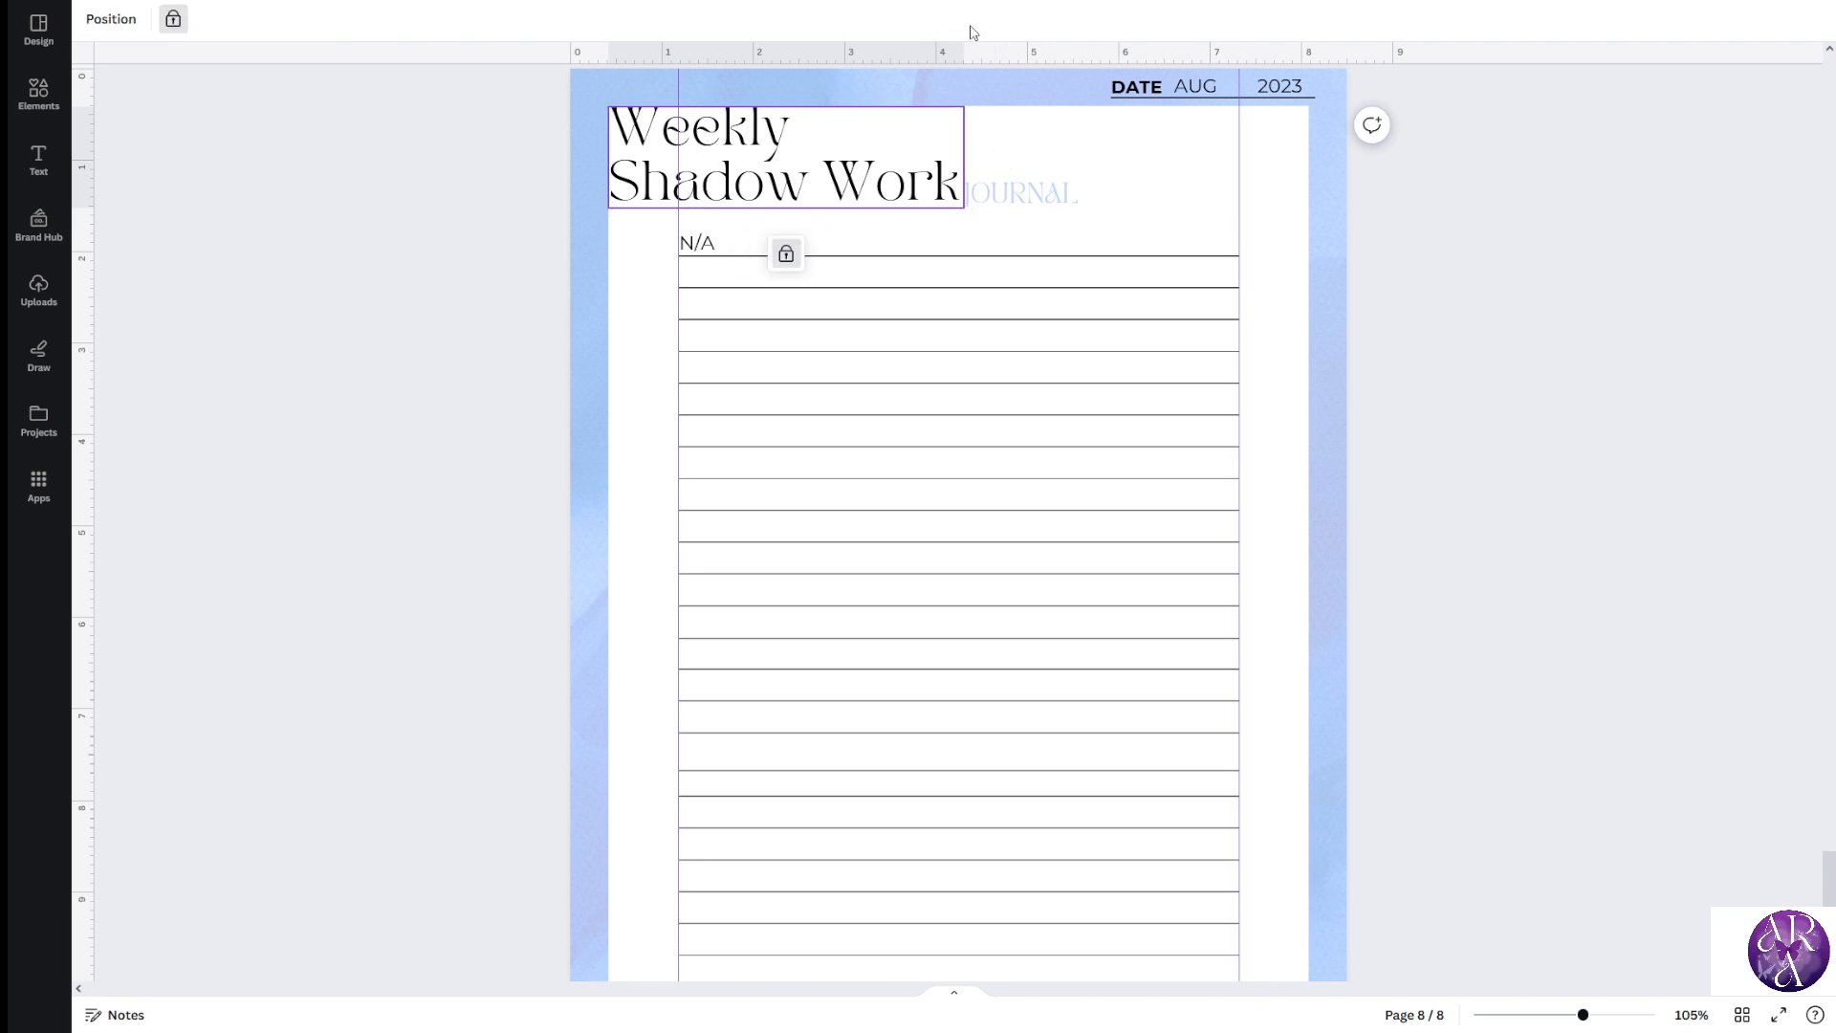
{"action": "left_click", "coordinate": [1019, 198]}
{"action": "left_click", "coordinate": [976, 20]}
Try moving the N/A text and ruled lines on page 8 down together, and undo the move
{"action": "left_click_drag", "start_coordinate": [455, 215], "coordinate": [972, 737]}
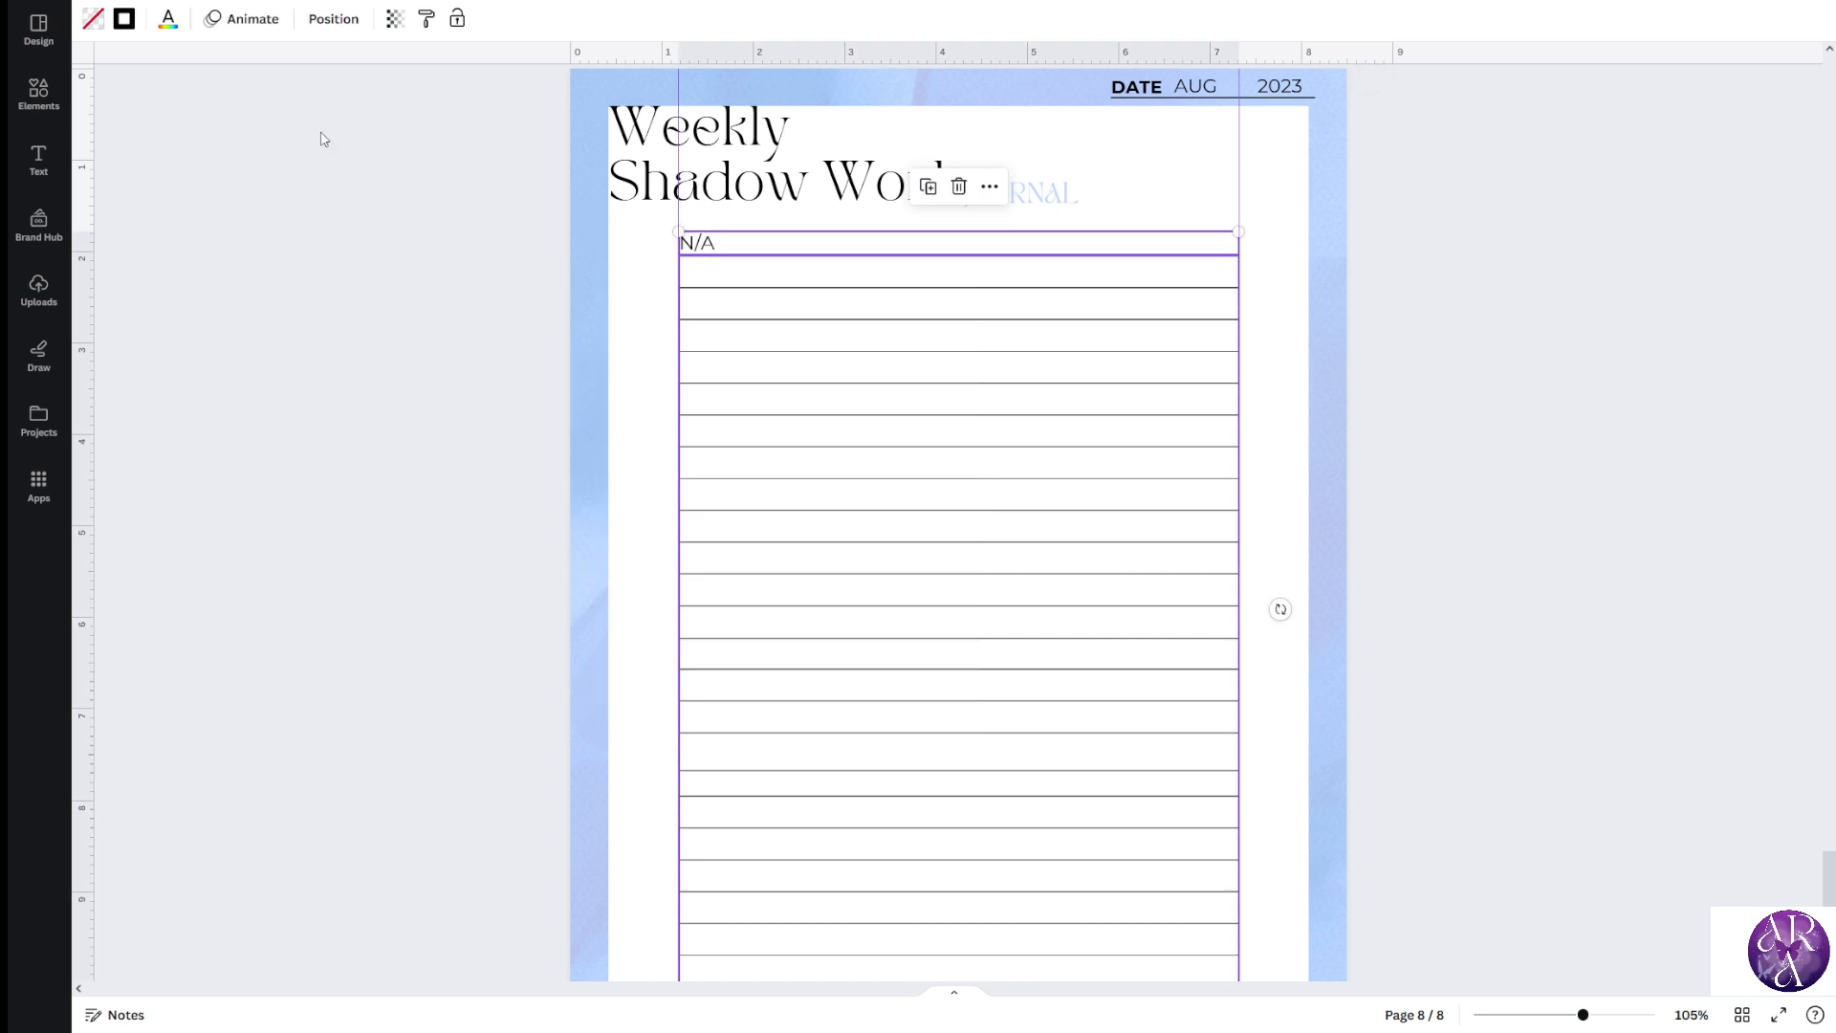
{"action": "left_click_drag", "start_coordinate": [325, 122], "coordinate": [1243, 899]}
{"action": "left_click_drag", "start_coordinate": [442, 209], "coordinate": [857, 525]}
{"action": "left_click_drag", "start_coordinate": [857, 525], "coordinate": [894, 493]}
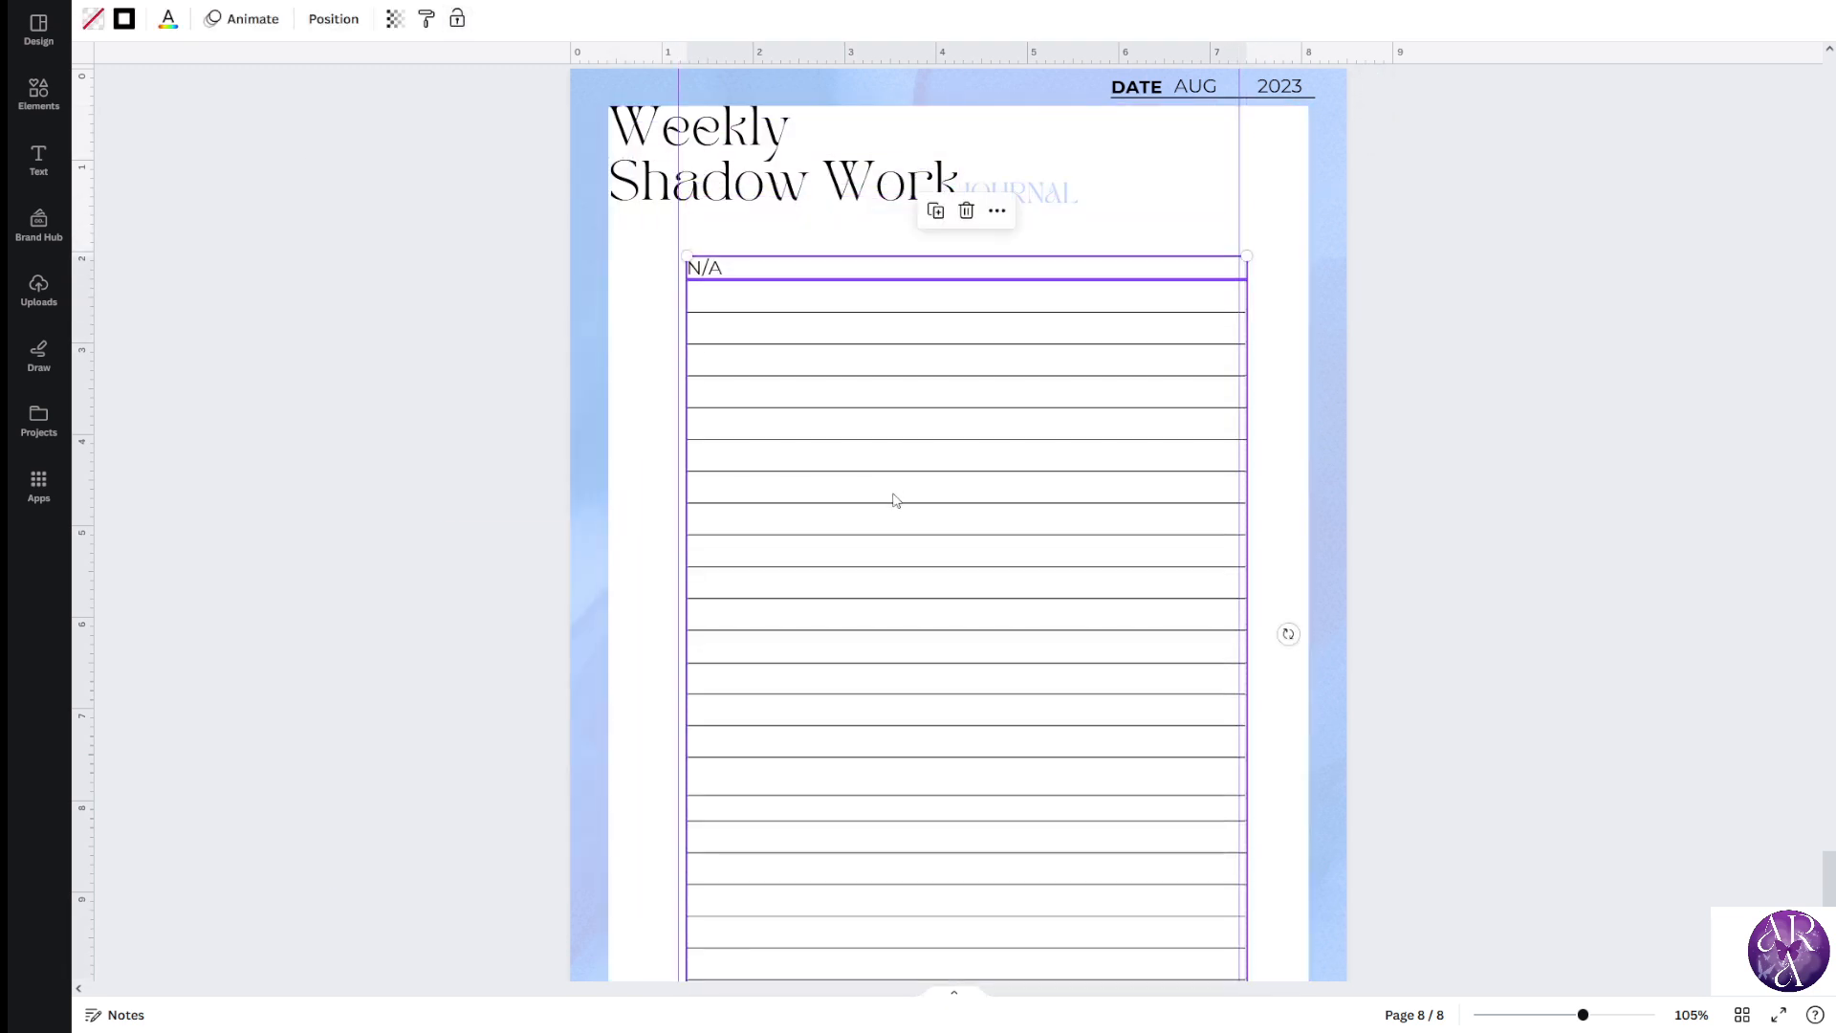
{"action": "key", "text": "ctrl+z"}
Unlock the heading and the JOURNAL text on page 8, and try selecting the heading together with the N/A text and ruled lines
{"action": "left_click", "coordinate": [713, 199]}
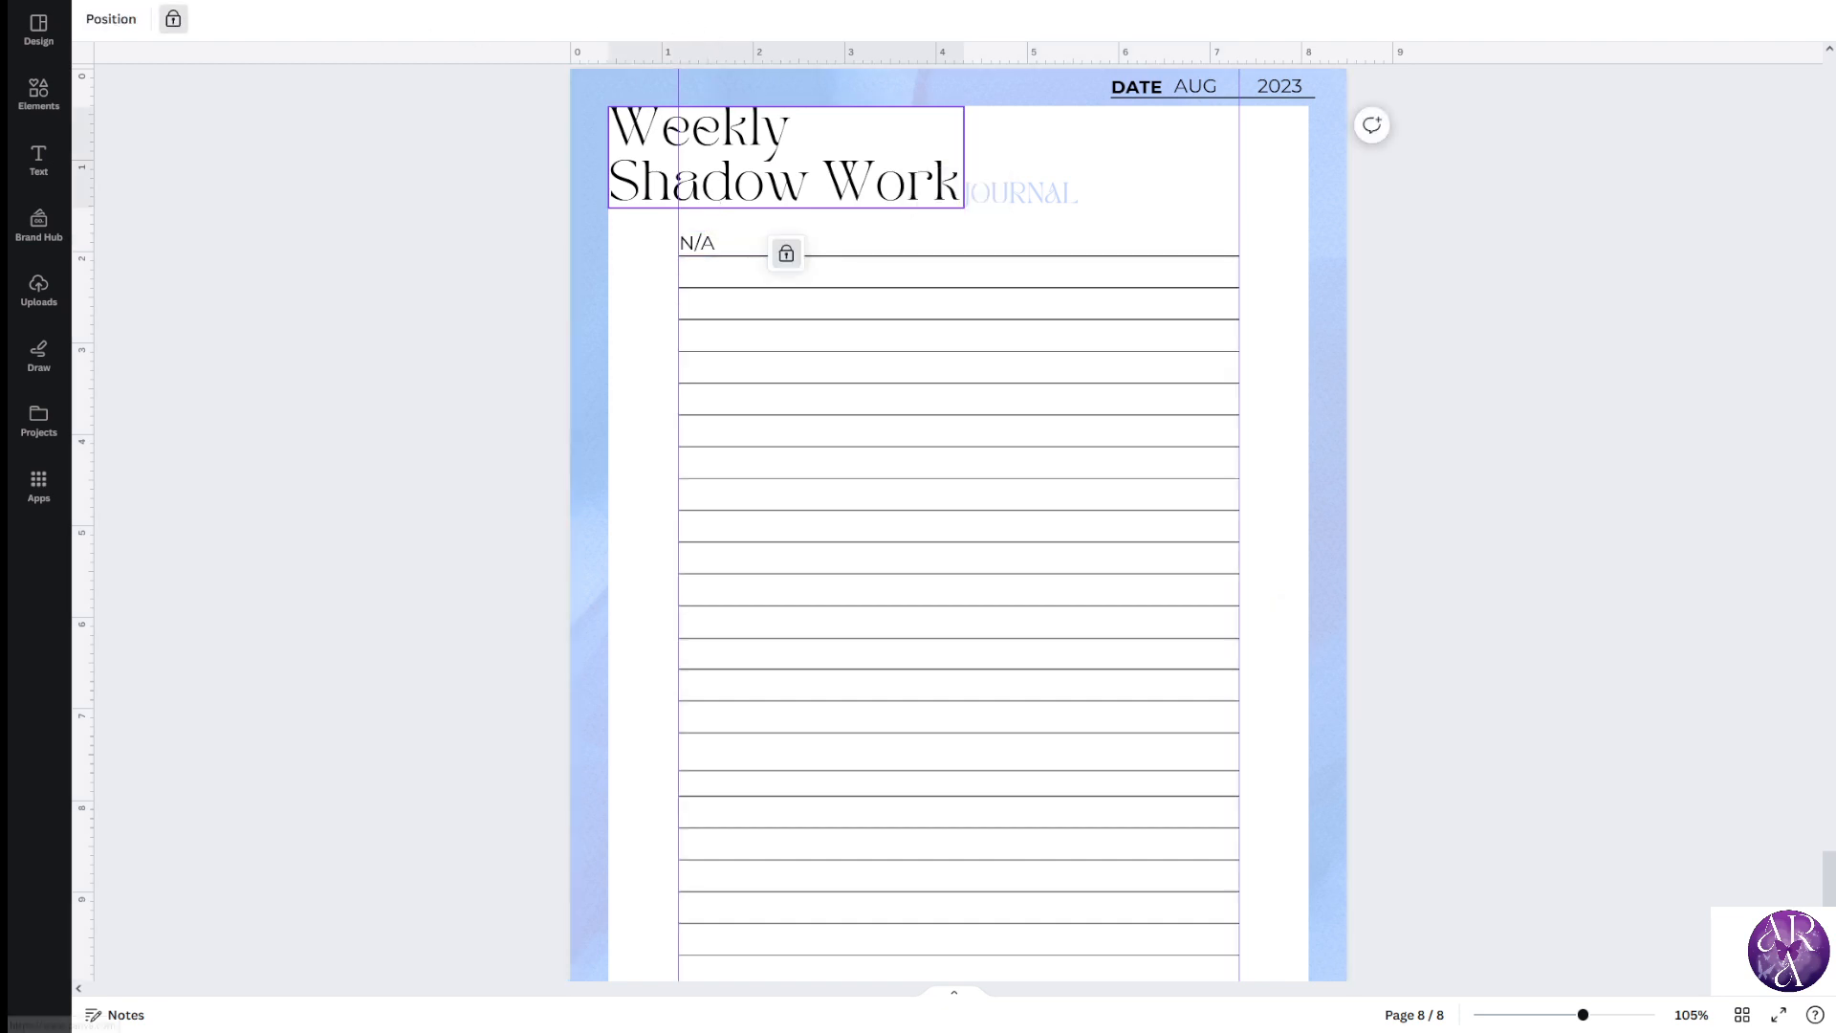
{"action": "left_click", "coordinate": [786, 254]}
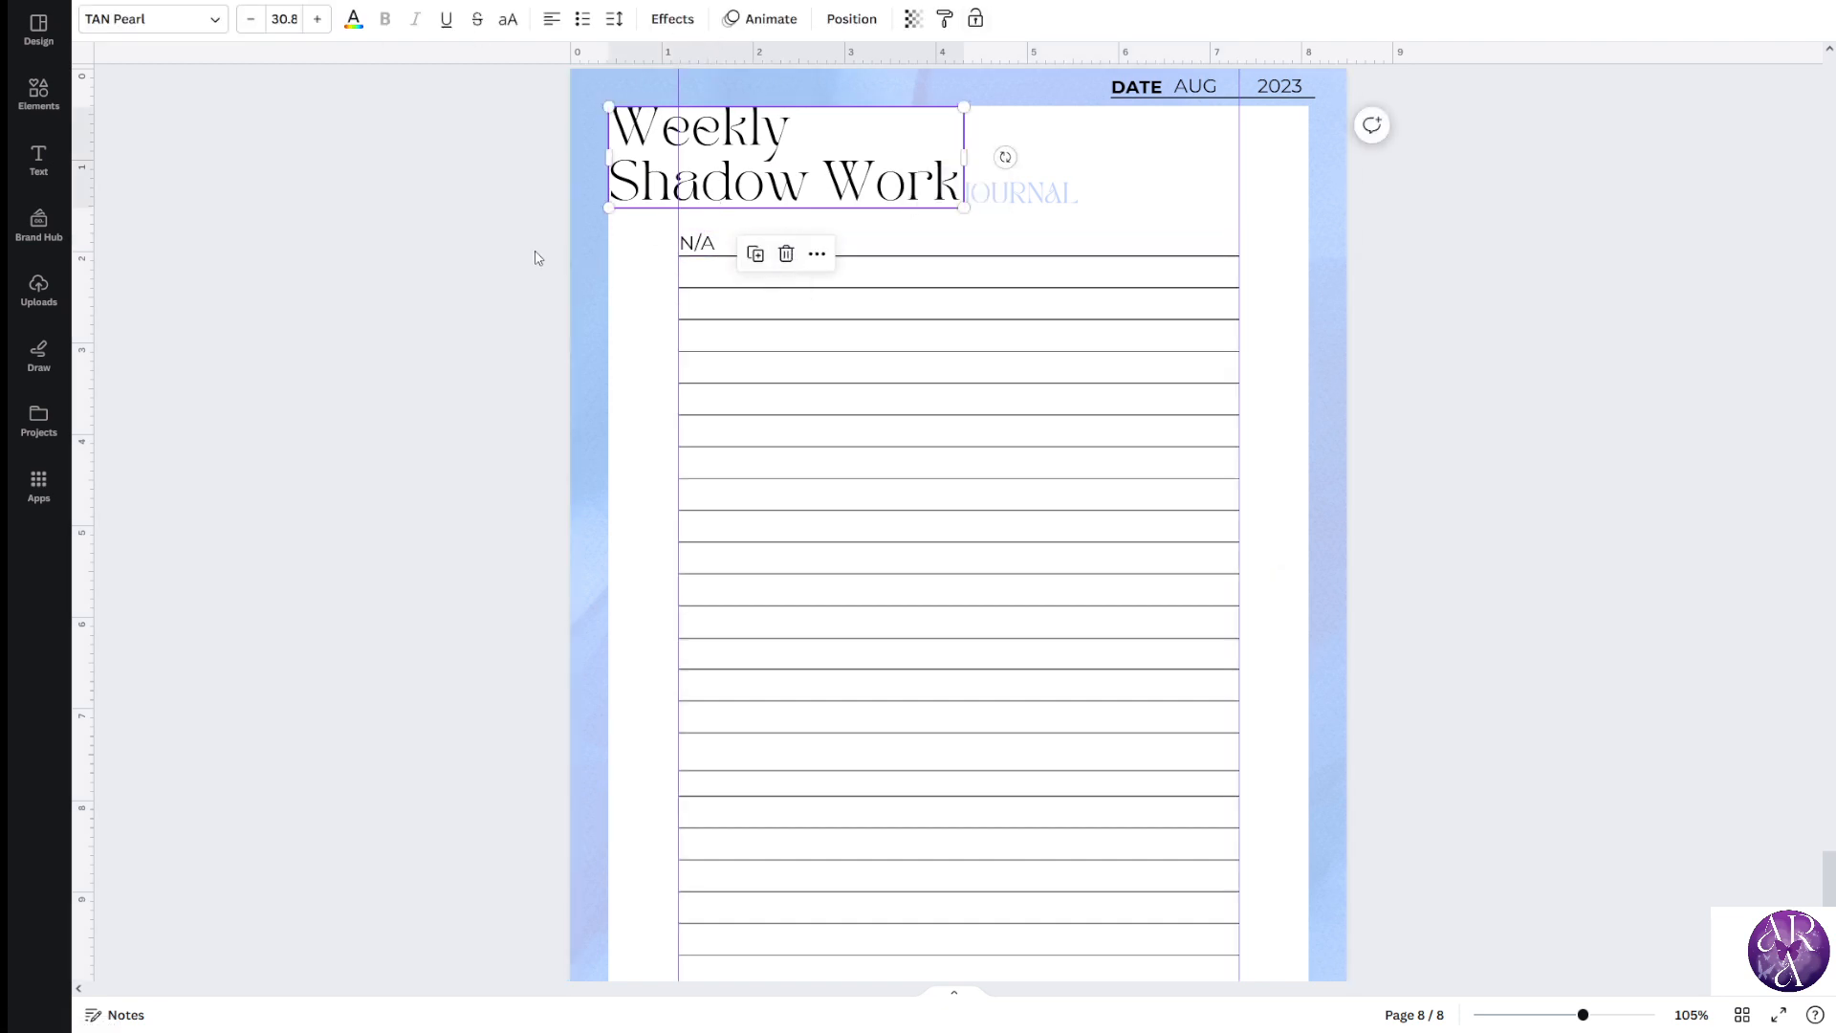
{"action": "left_click", "coordinate": [1147, 196]}
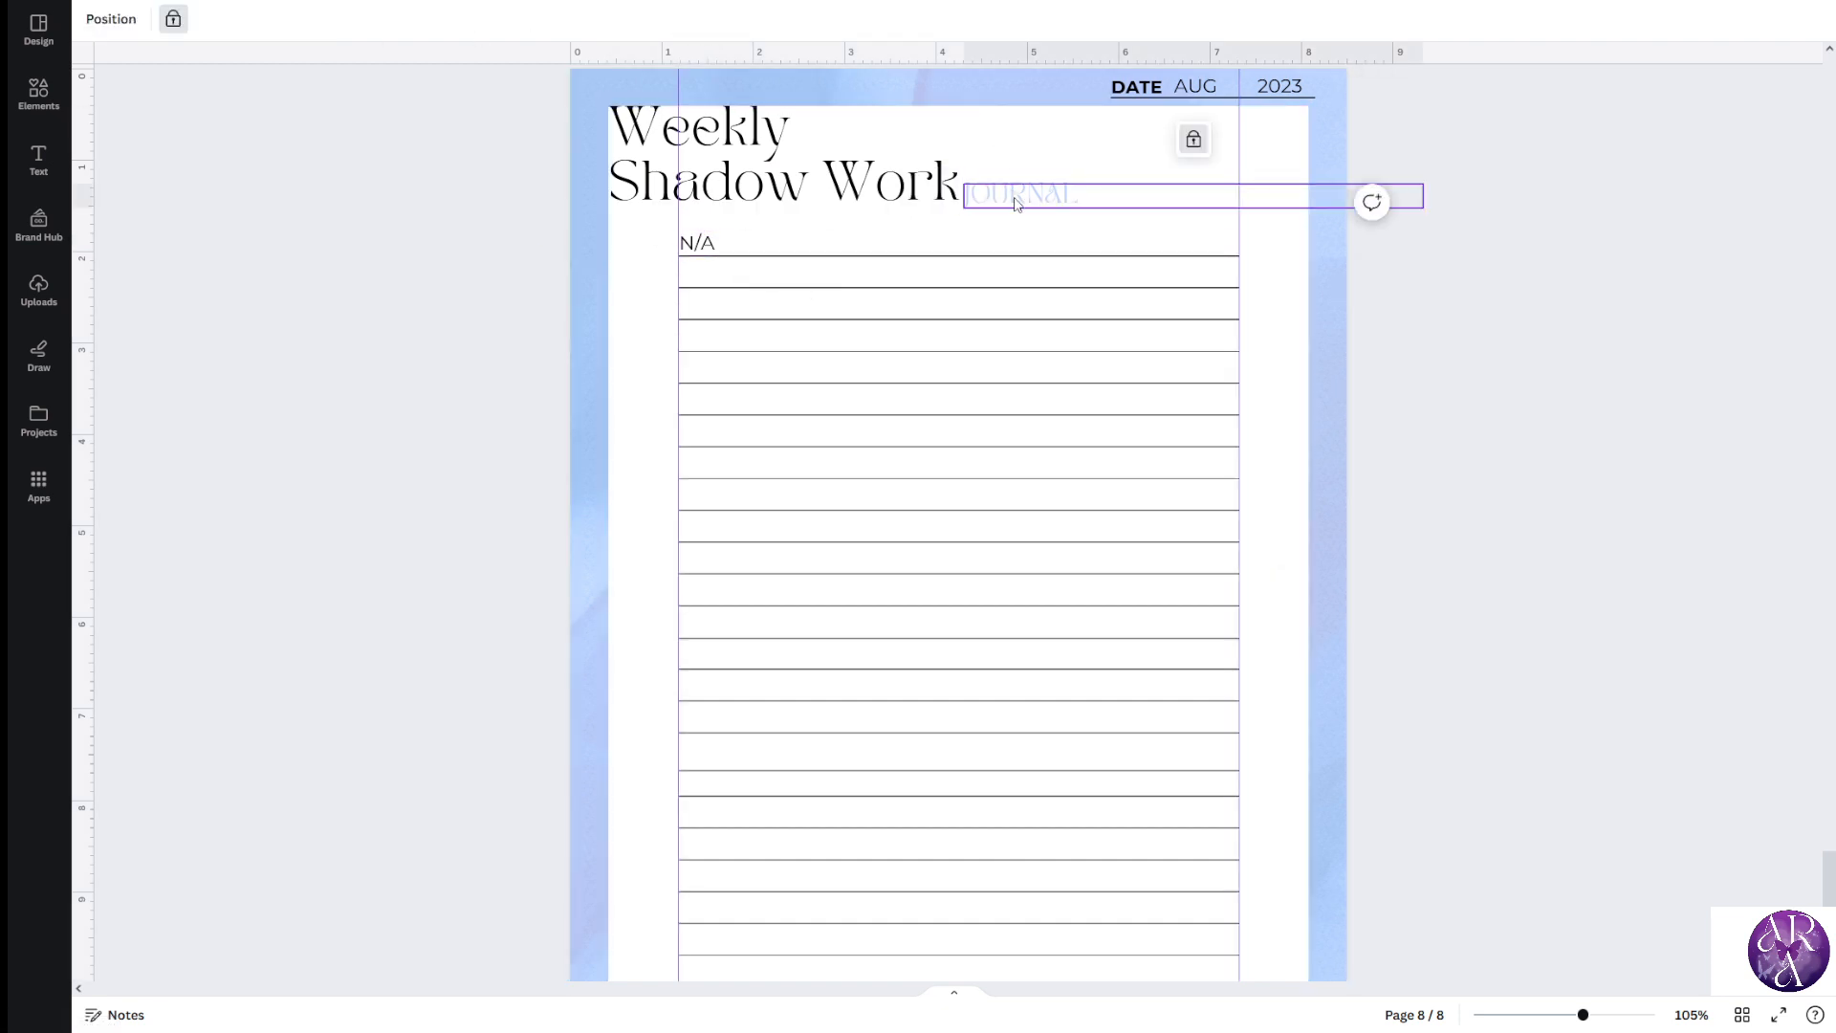
{"action": "left_click", "coordinate": [1192, 144]}
{"action": "left_click_drag", "start_coordinate": [463, 181], "coordinate": [904, 498]}
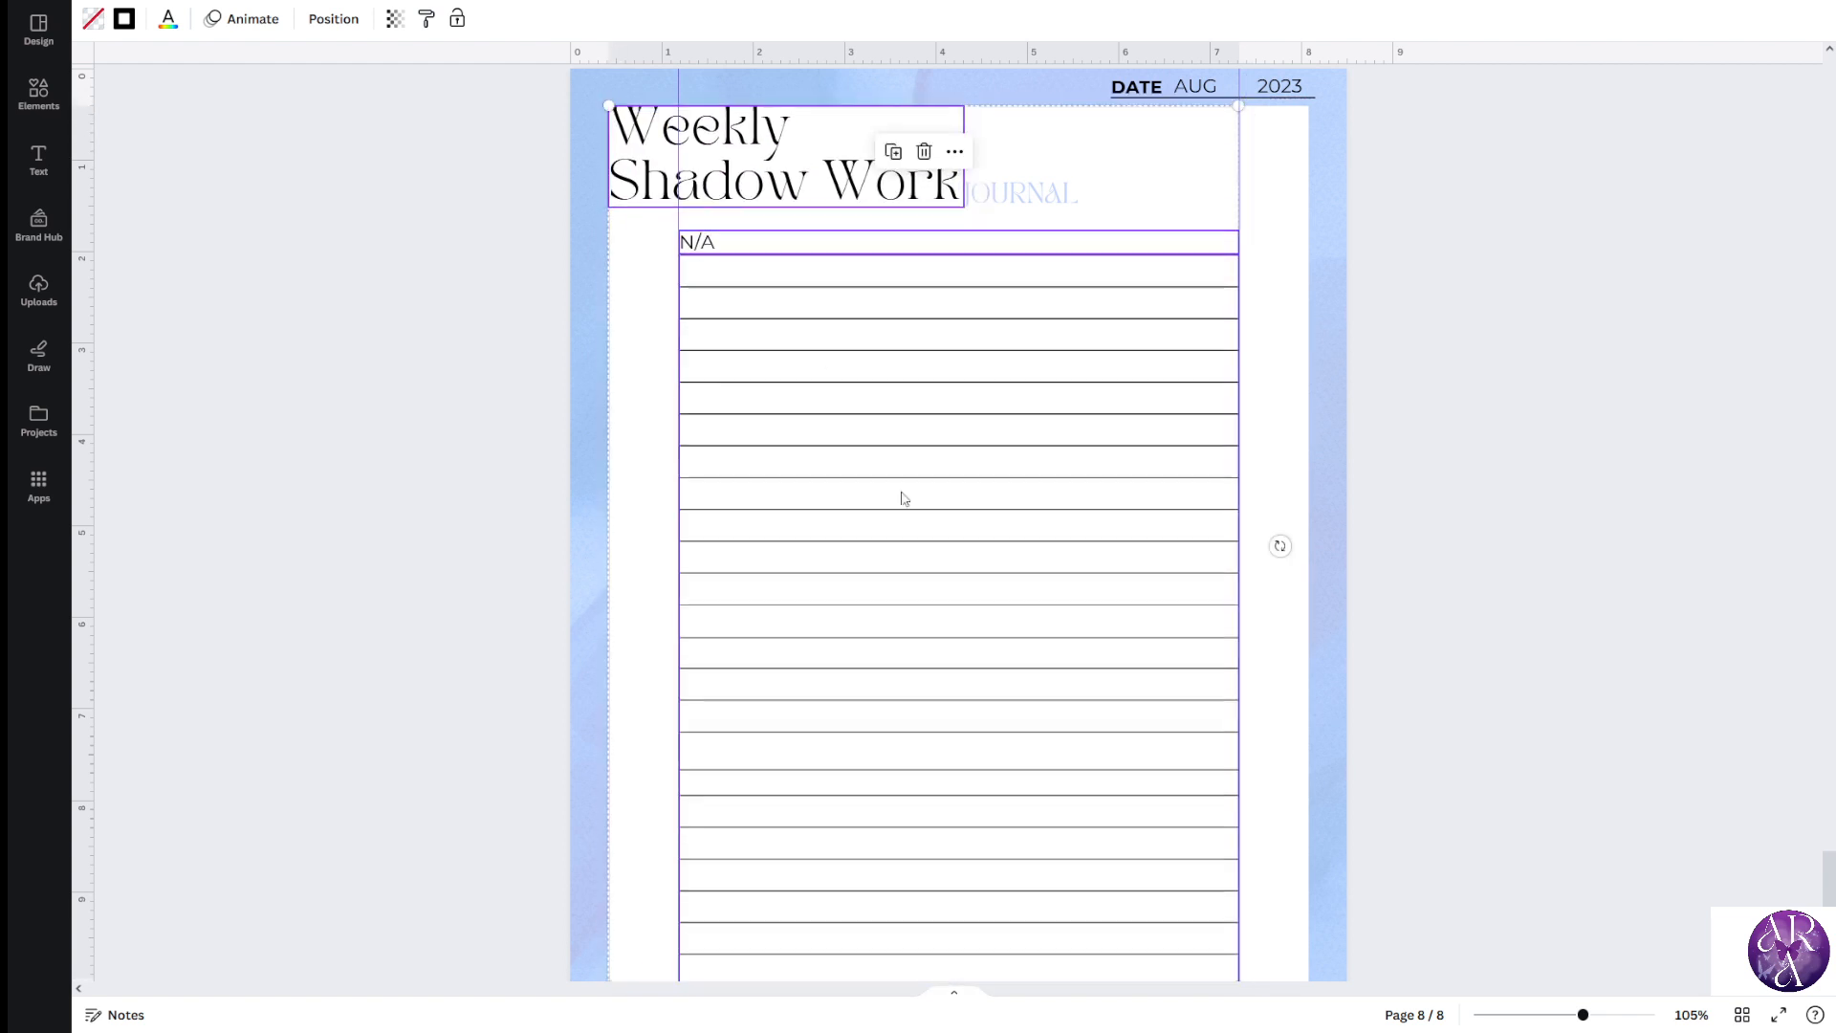
{"action": "left_click", "coordinate": [401, 270]}
Lock the heading and the JOURNAL text again, and move the N/A text and ruled lines slightly down between the guides
{"action": "left_click", "coordinate": [954, 161]}
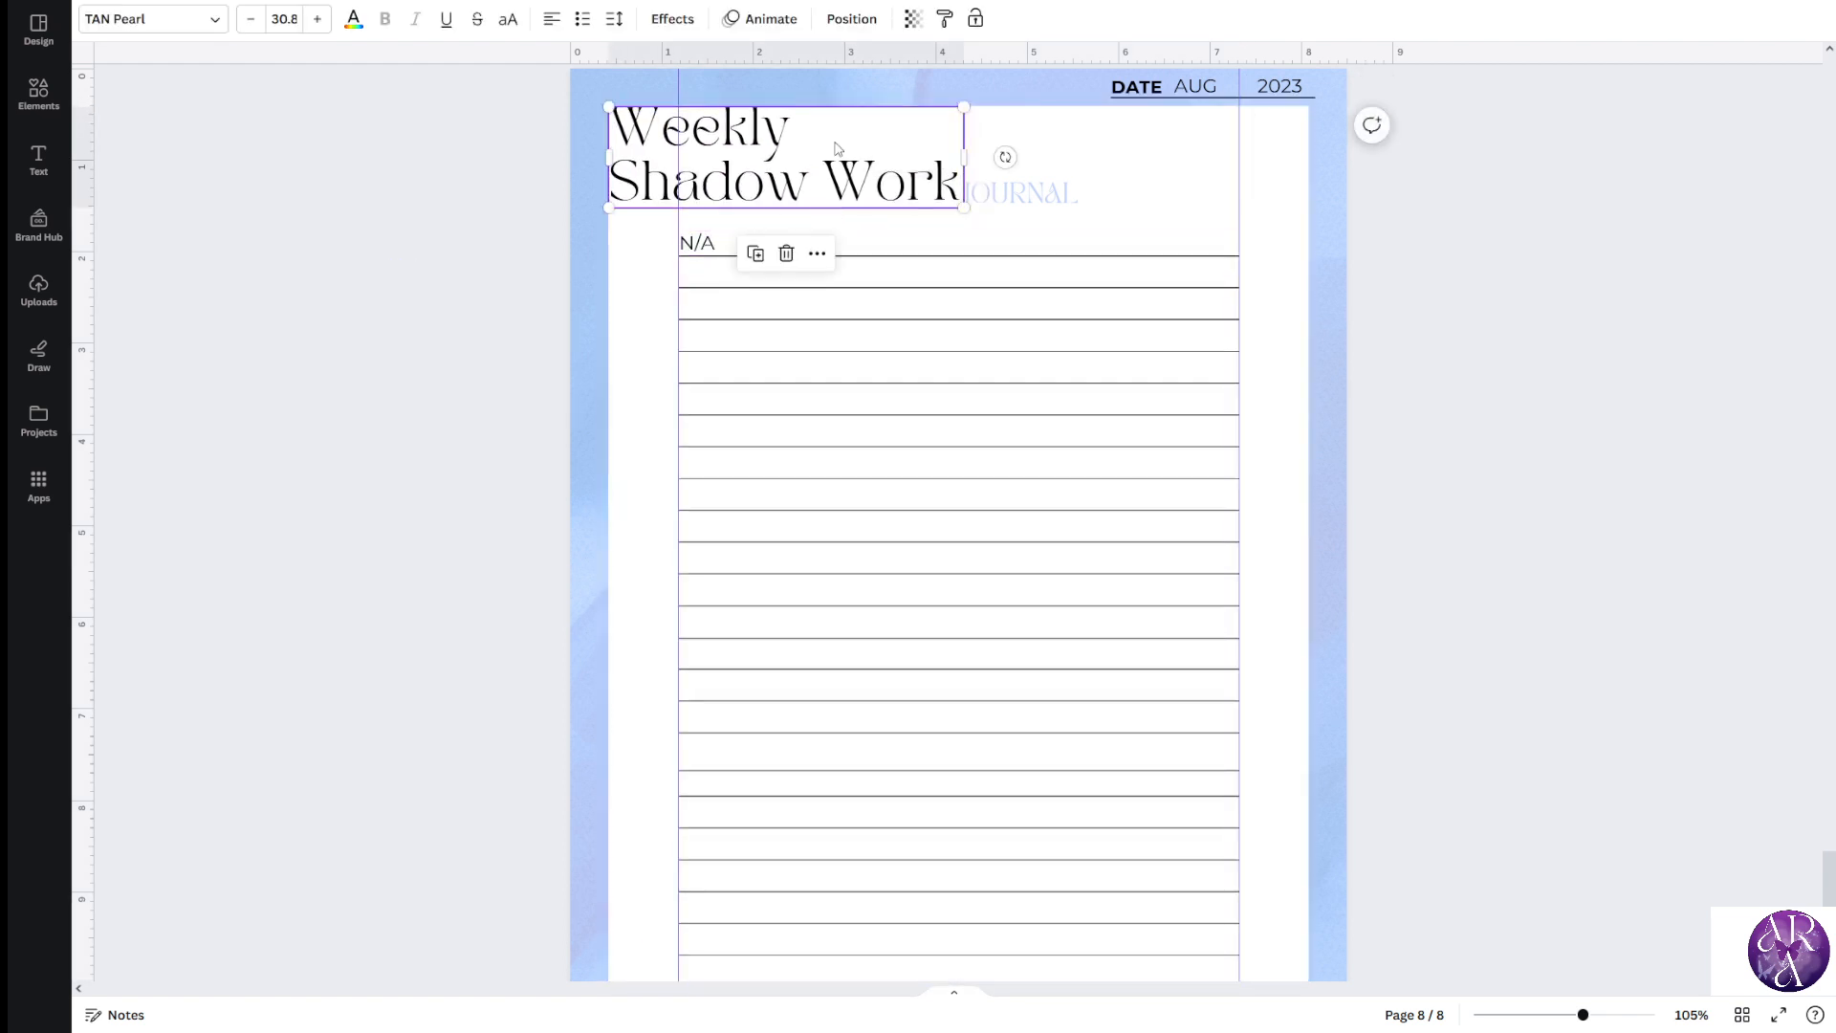
{"action": "left_click", "coordinate": [976, 19]}
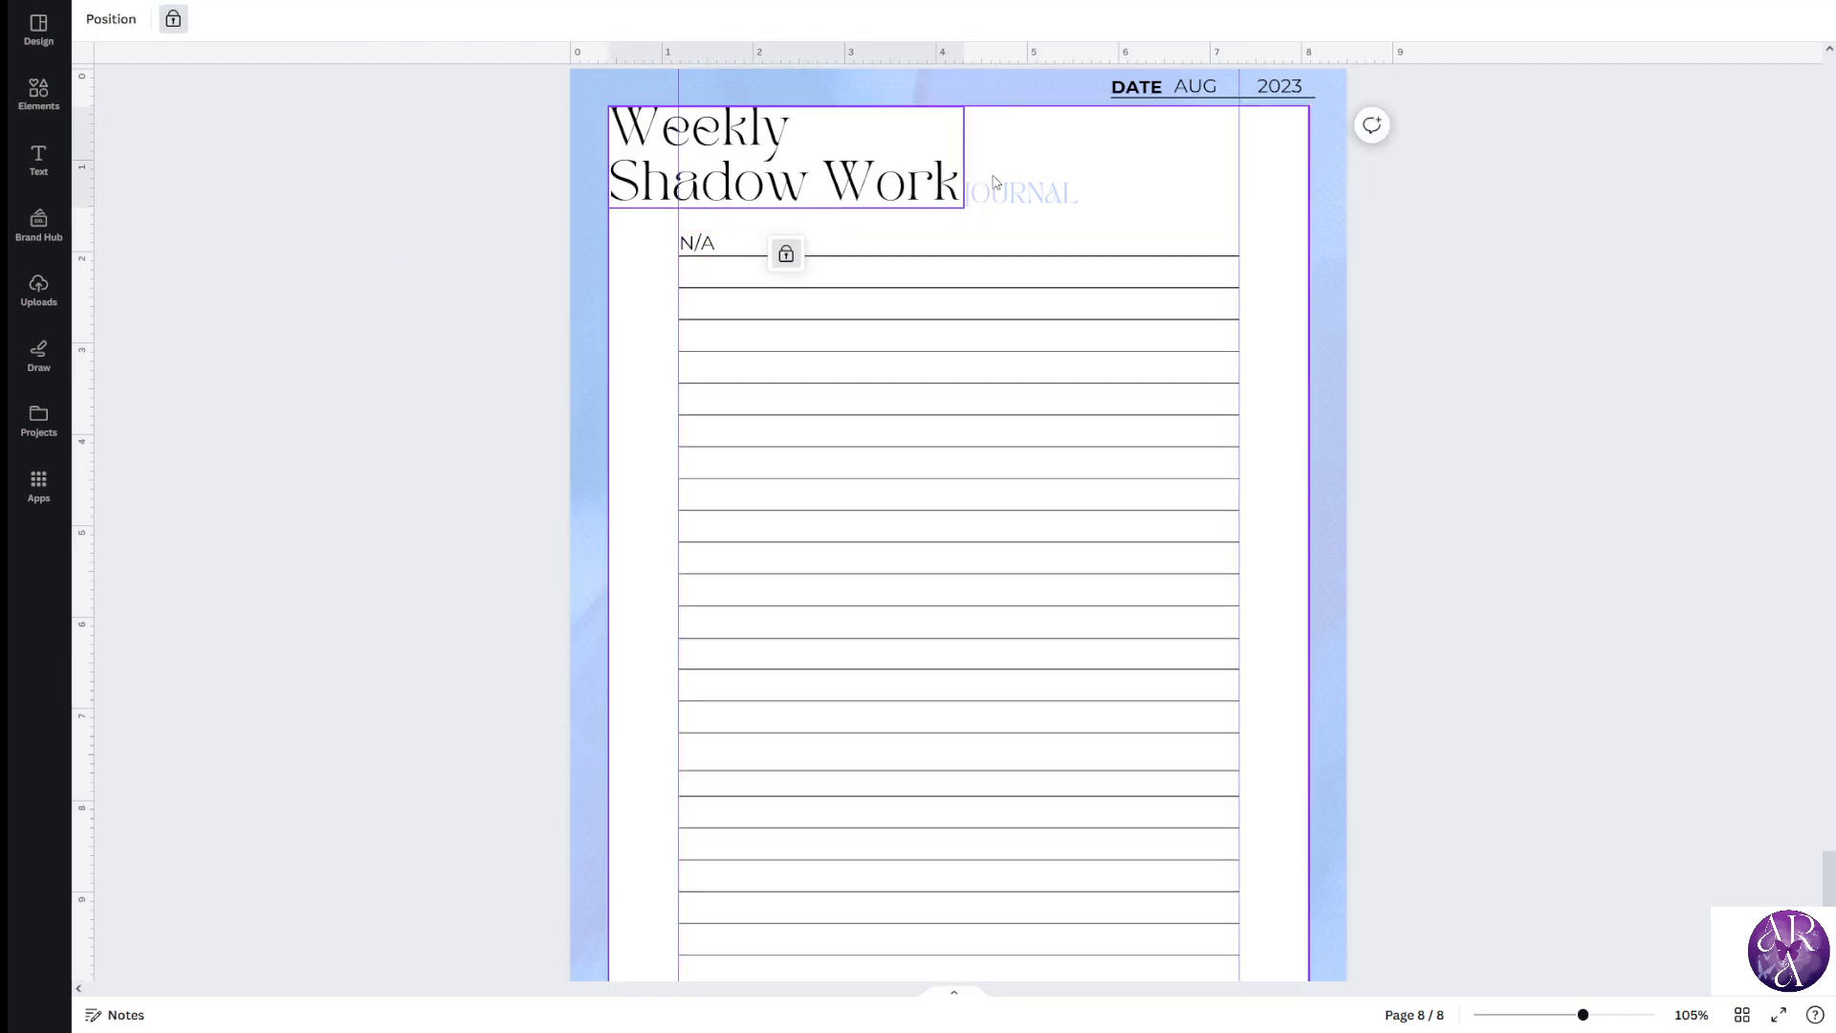
{"action": "left_click", "coordinate": [1018, 194]}
{"action": "left_click", "coordinate": [977, 19]}
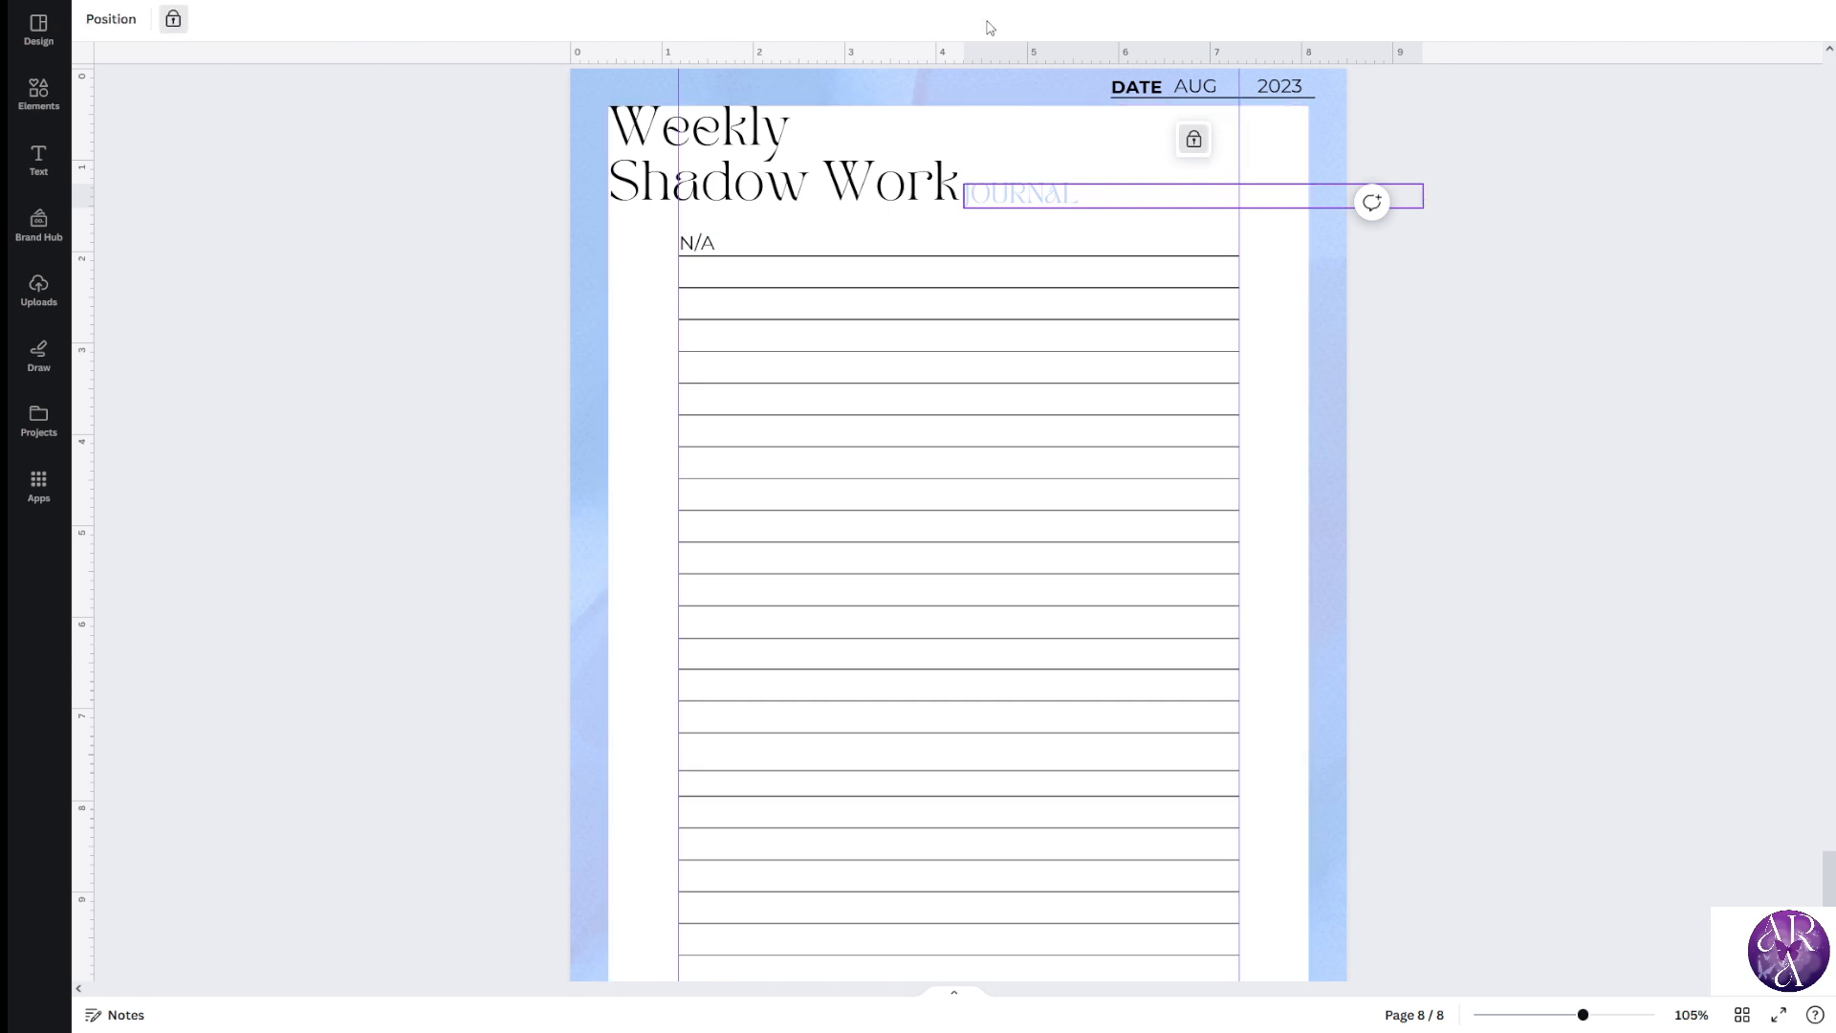
{"action": "left_click", "coordinate": [525, 253]}
{"action": "left_click", "coordinate": [845, 351]}
{"action": "left_click_drag", "start_coordinate": [844, 345], "coordinate": [842, 348]}
Unlock the Weekly Shadow Work heading and the JOURNAL text on page 8
{"action": "left_click", "coordinate": [825, 205]}
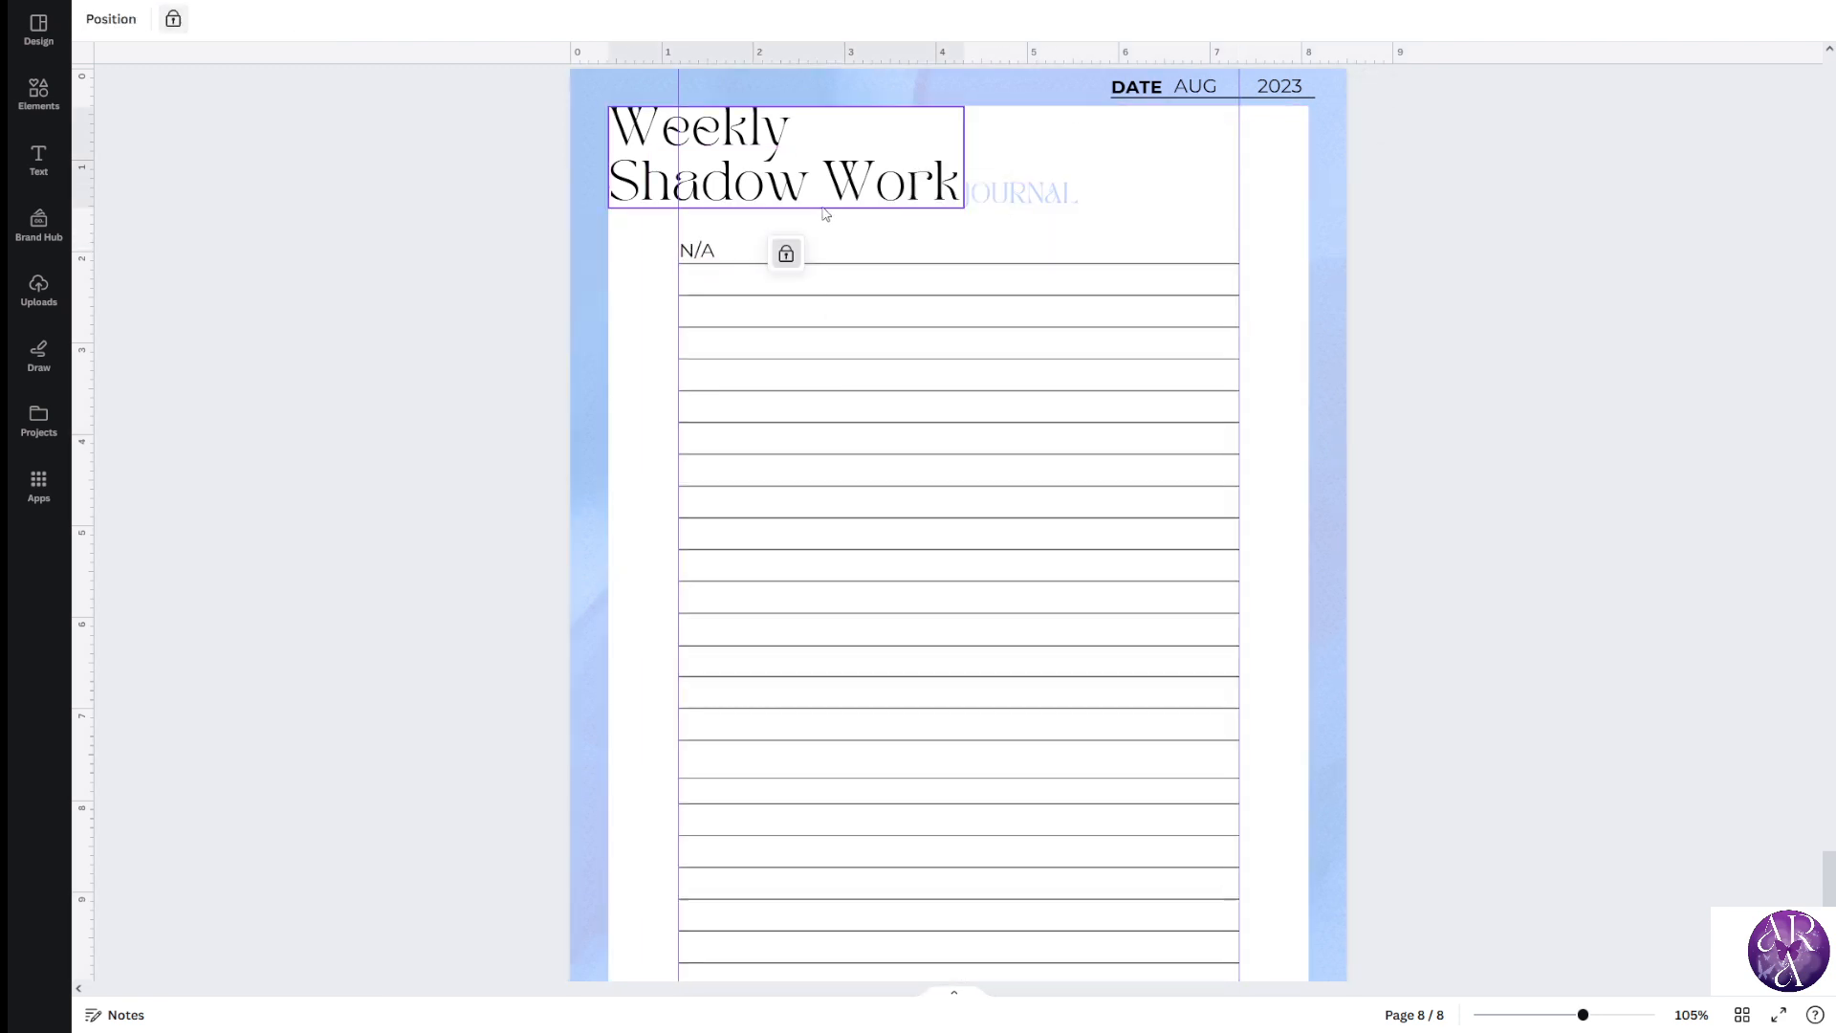
{"action": "left_click", "coordinate": [786, 251]}
{"action": "left_click", "coordinate": [1021, 195]}
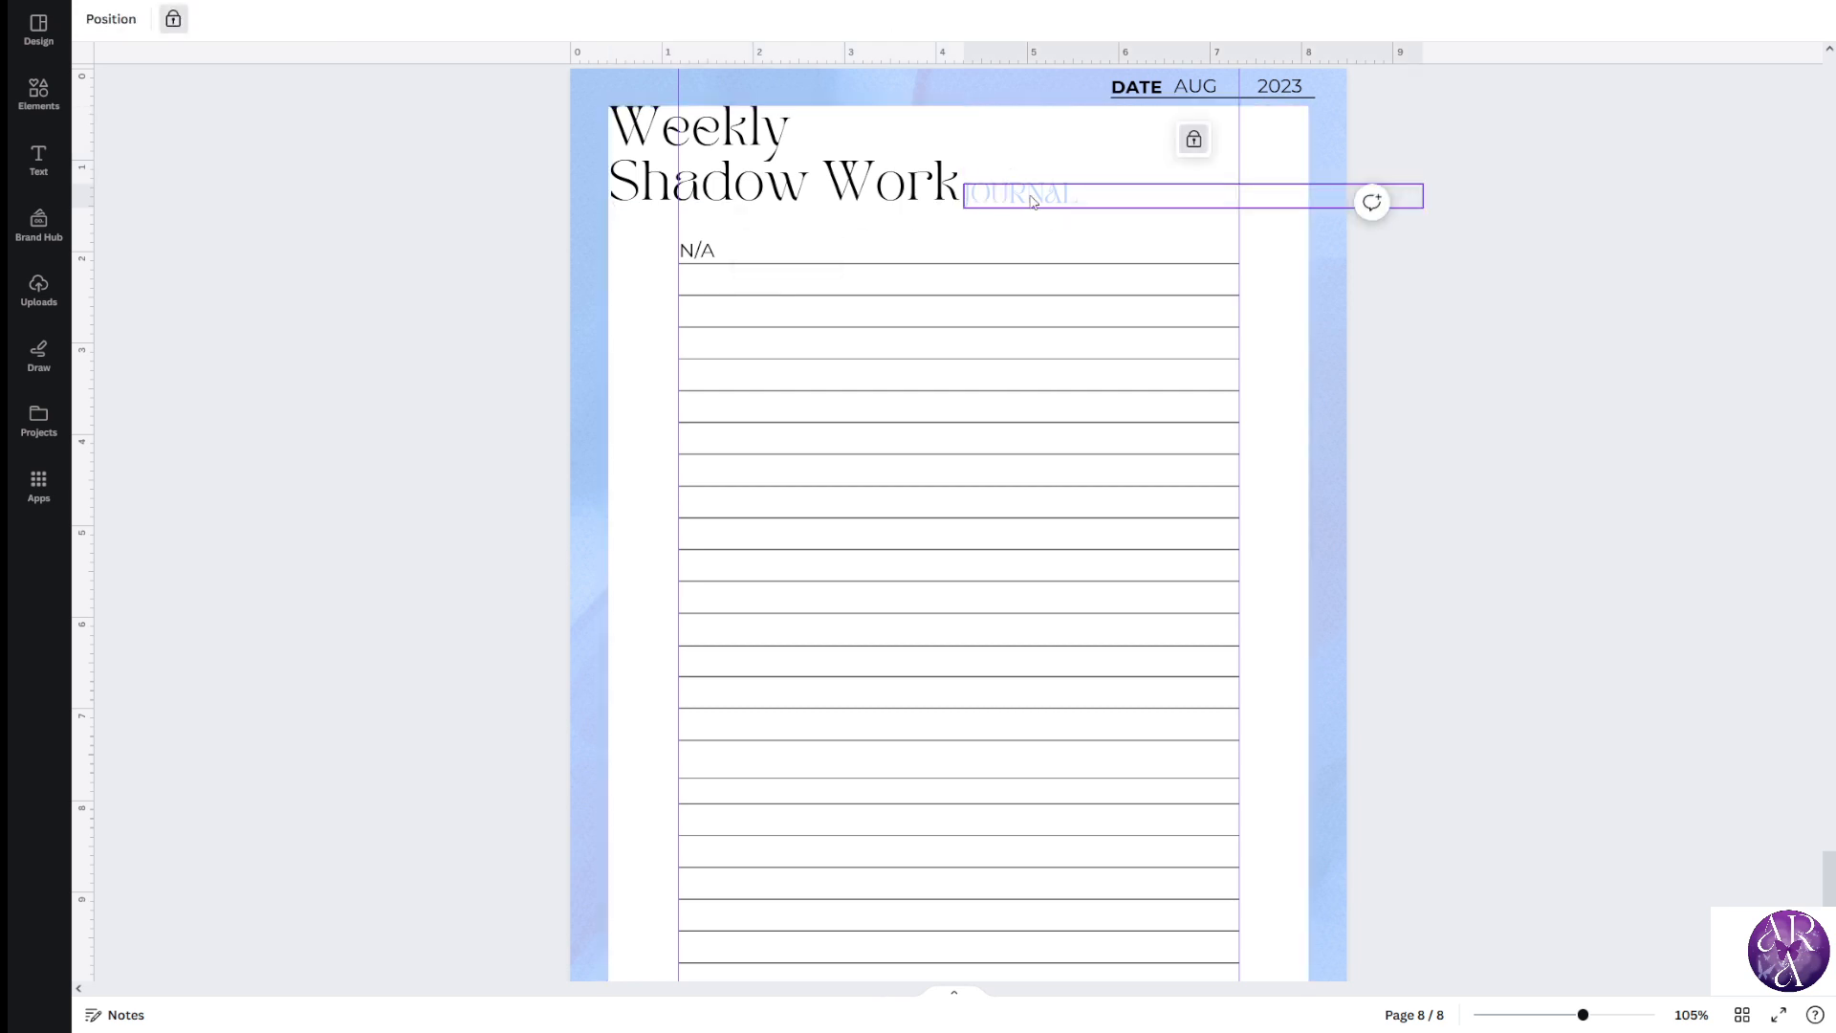
{"action": "left_click", "coordinate": [1193, 141]}
Shrink the star rating below the ruled lines on page 8 slightly and place it at the white panel's bottom edge
{"action": "scroll", "coordinate": [1004, 657], "scroll_direction": "down", "scroll_amount": 2}
{"action": "left_click", "coordinate": [918, 832]}
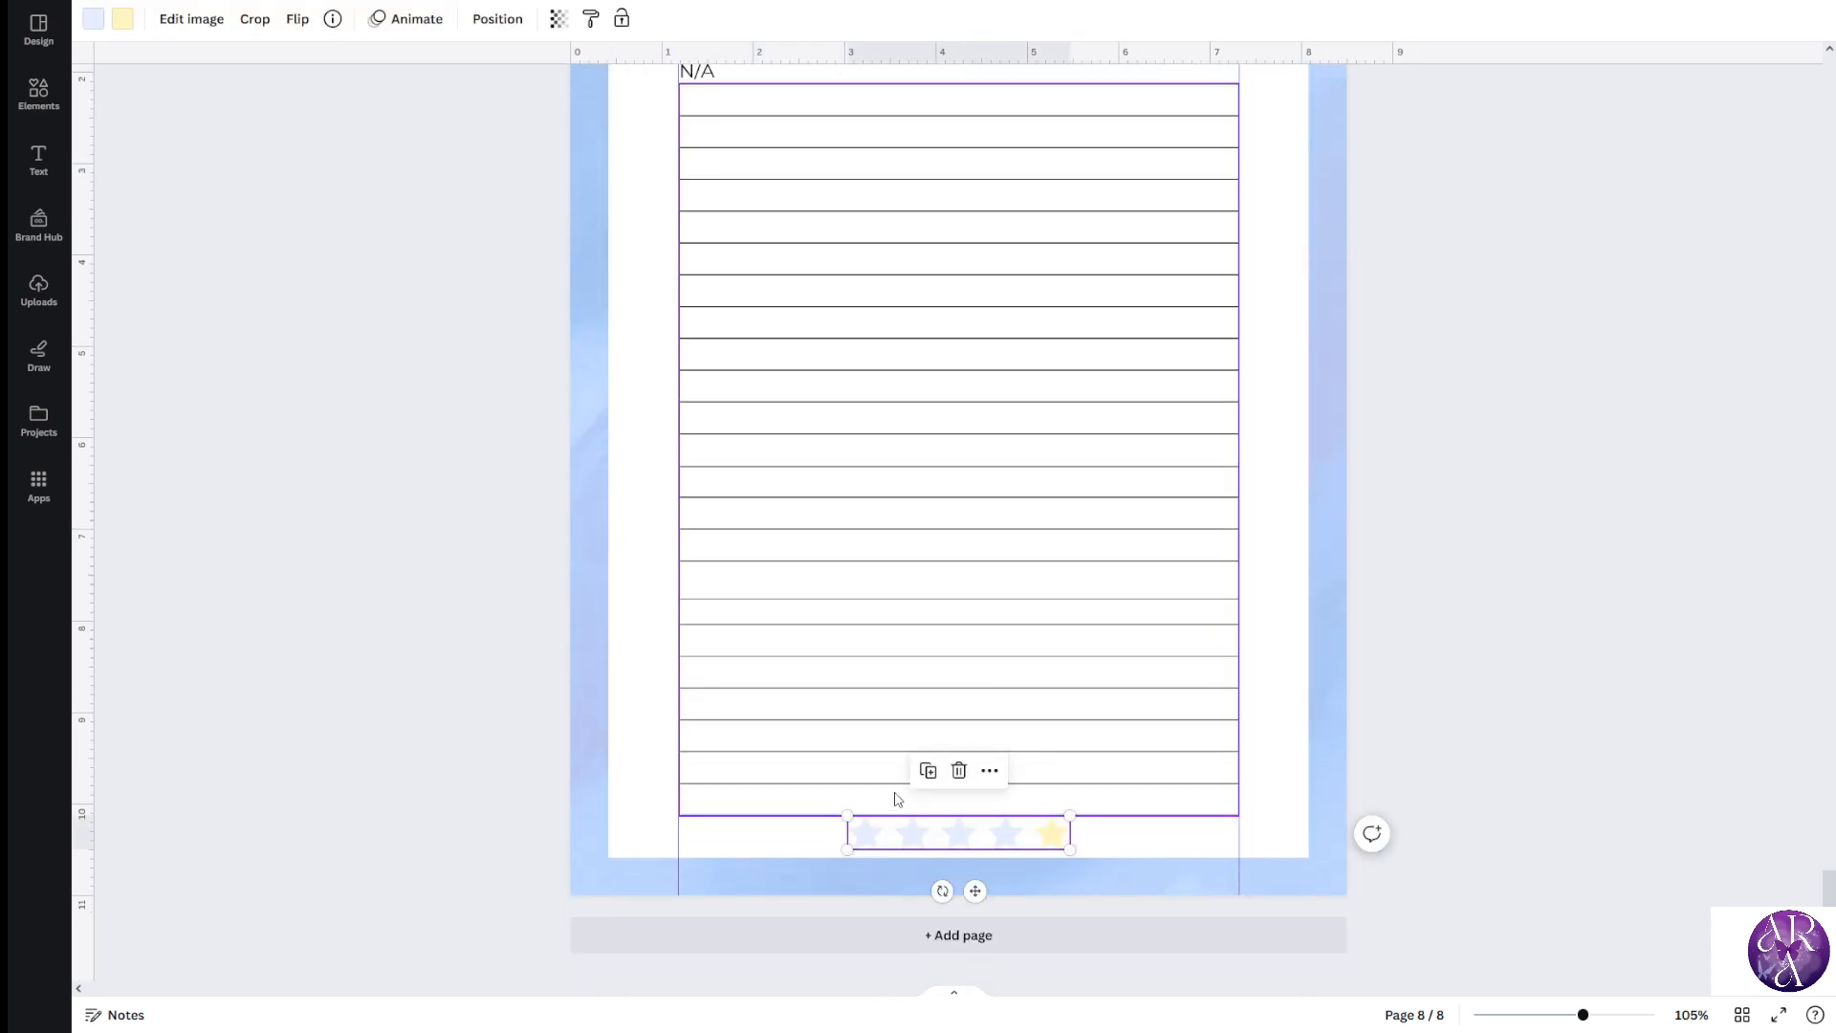
{"action": "left_click_drag", "start_coordinate": [847, 815], "coordinate": [899, 842]}
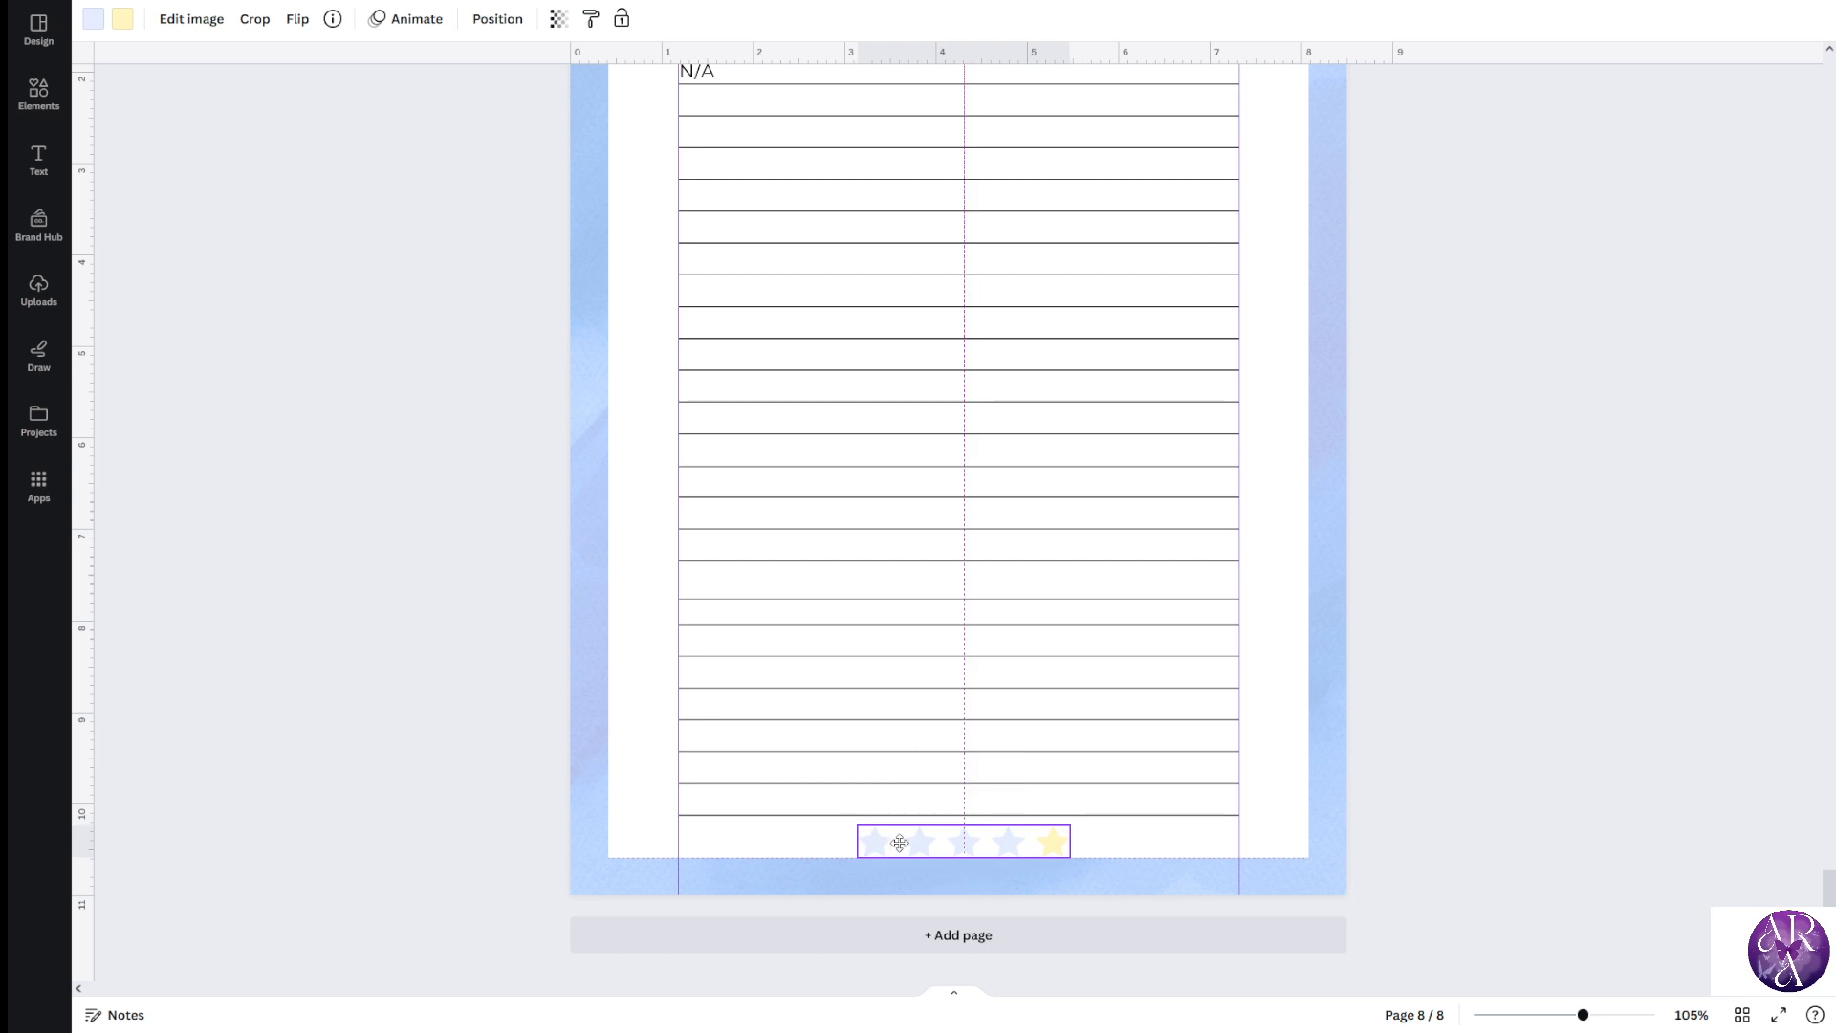
{"action": "left_click", "coordinate": [1514, 694]}
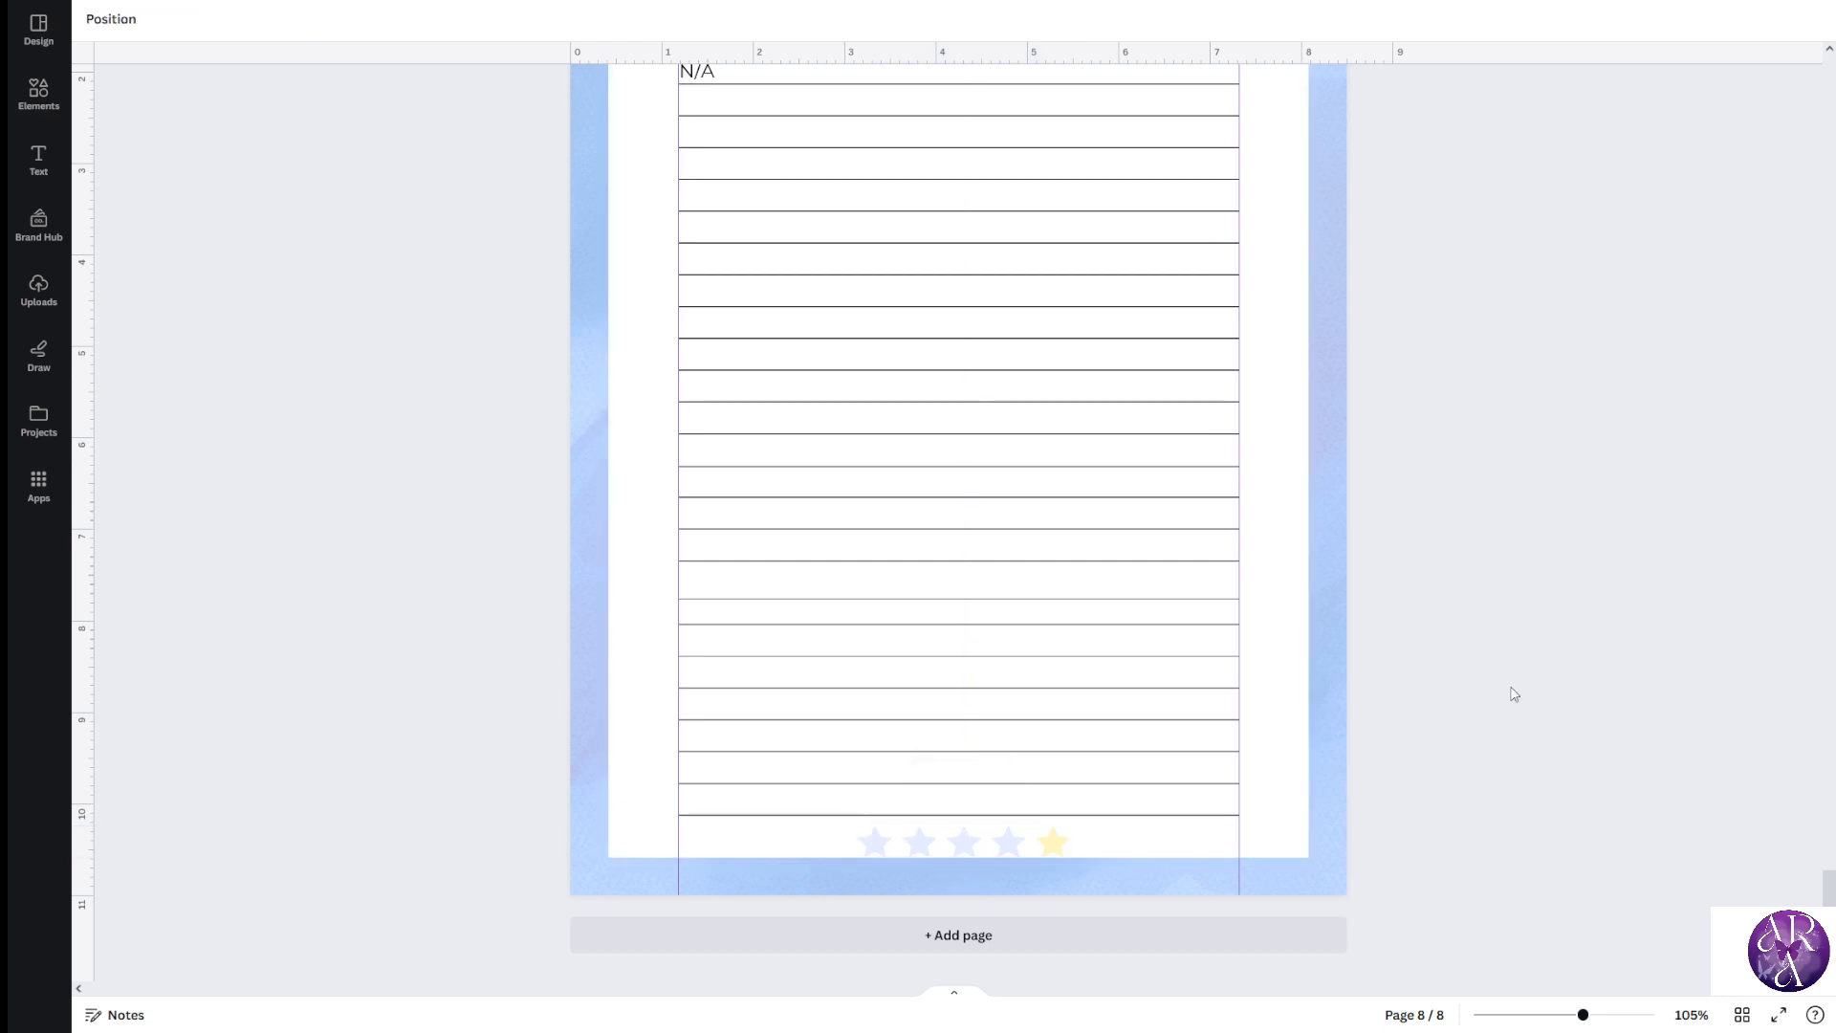
Remove both vertical guides from page 8
{"action": "scroll", "coordinate": [1301, 479], "scroll_direction": "up", "scroll_amount": 3}
{"action": "scroll", "coordinate": [1266, 459], "scroll_direction": "down", "scroll_amount": 5}
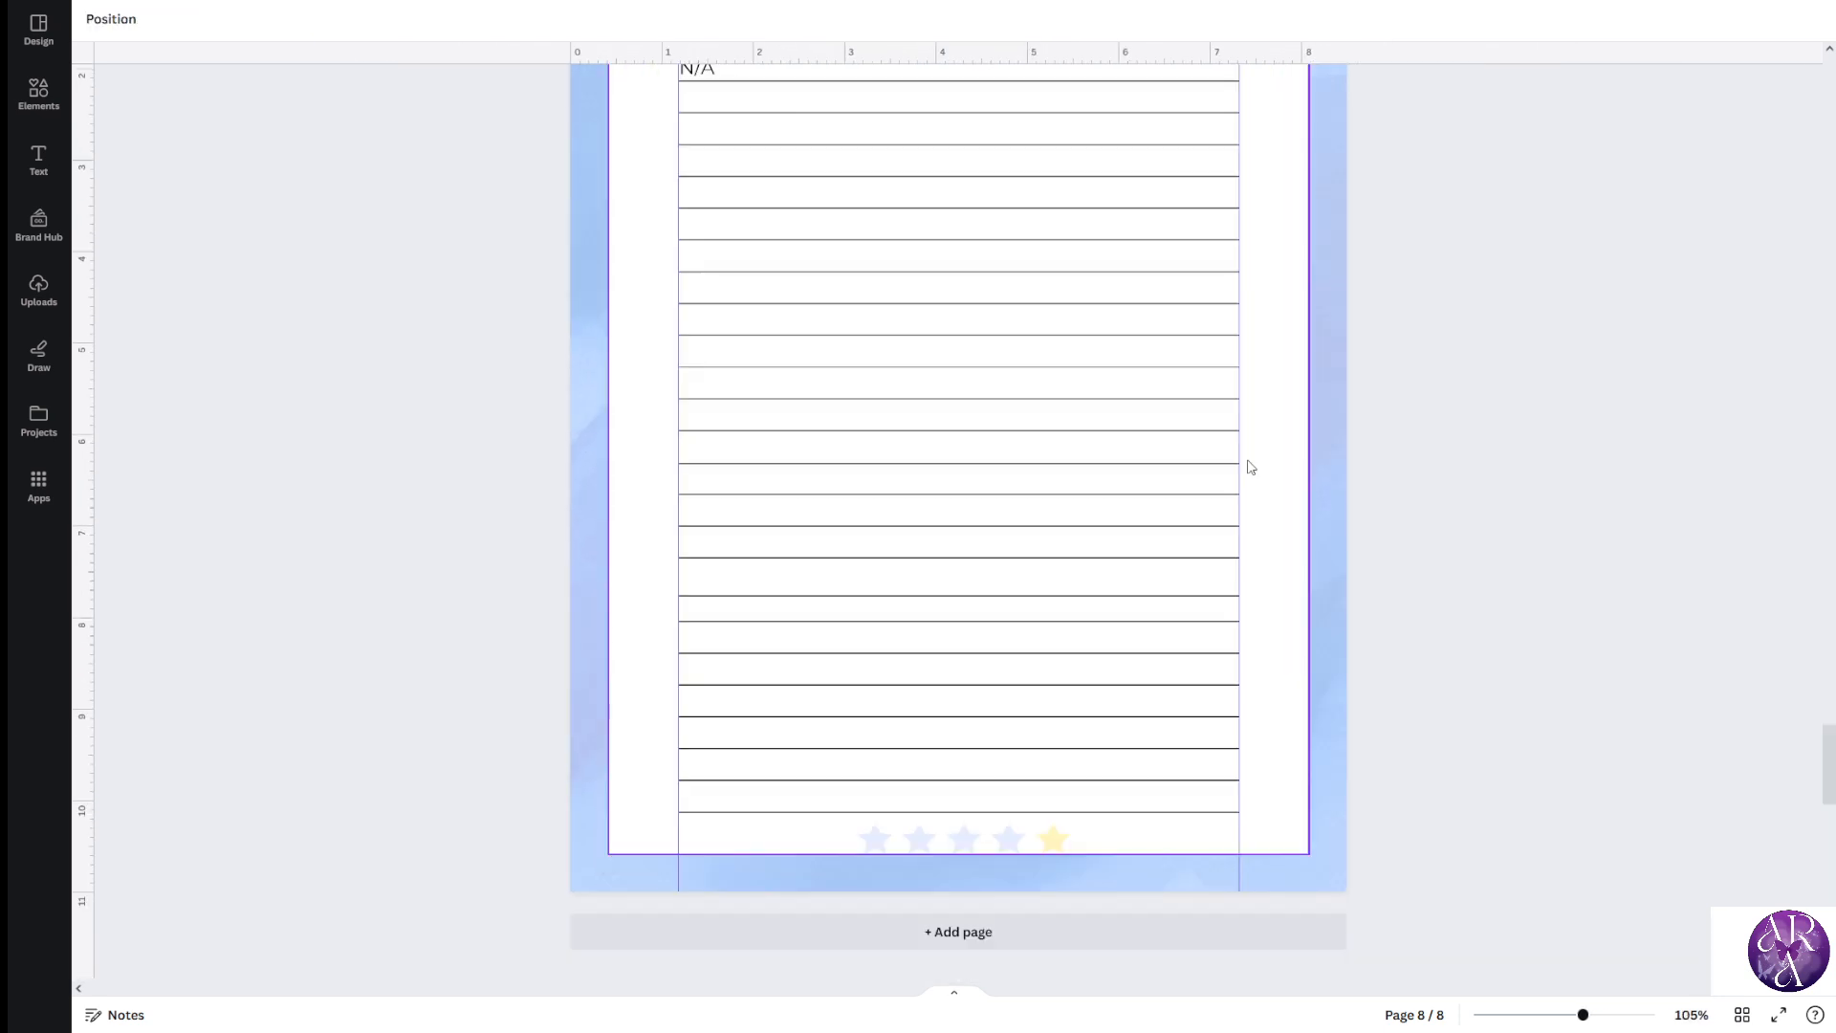
{"action": "left_click_drag", "start_coordinate": [1157, 275], "coordinate": [1549, 291]}
{"action": "left_click_drag", "start_coordinate": [193, 306], "coordinate": [158, 314]}
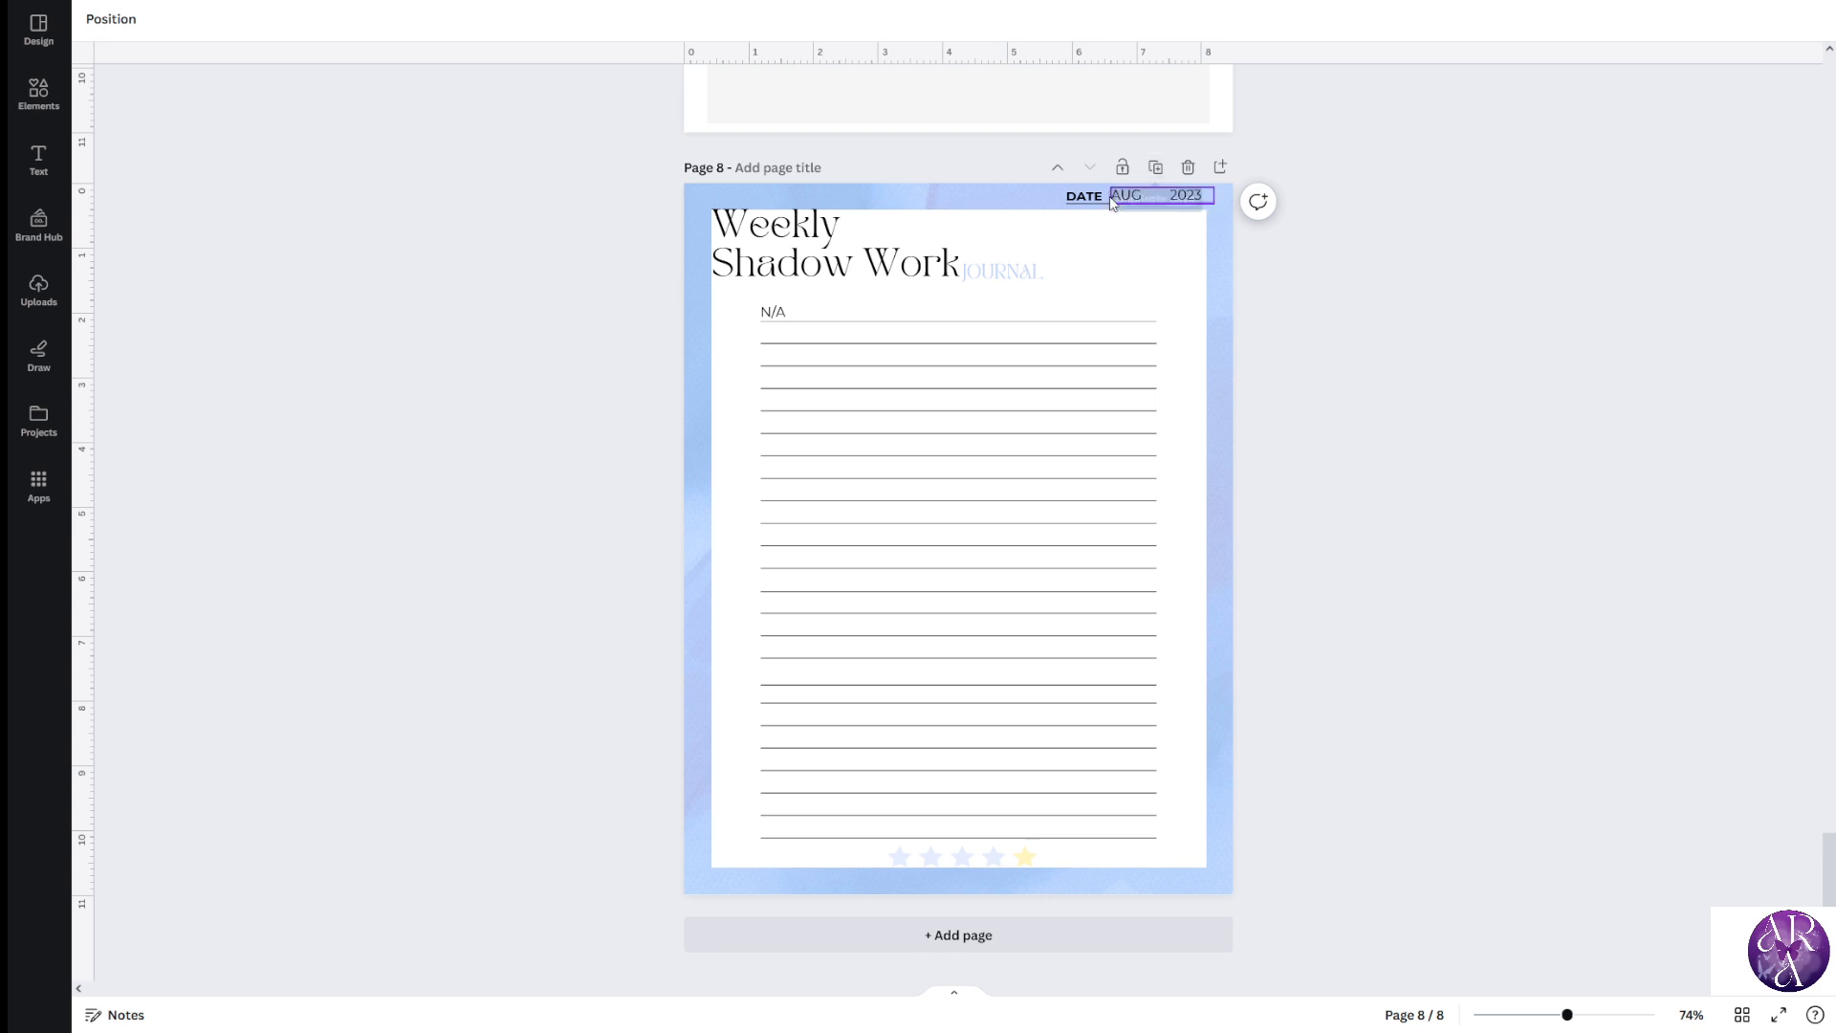
Duplicate the finished page 8 journal three times, adding pages 9 to 11
{"action": "left_click", "coordinate": [1157, 170]}
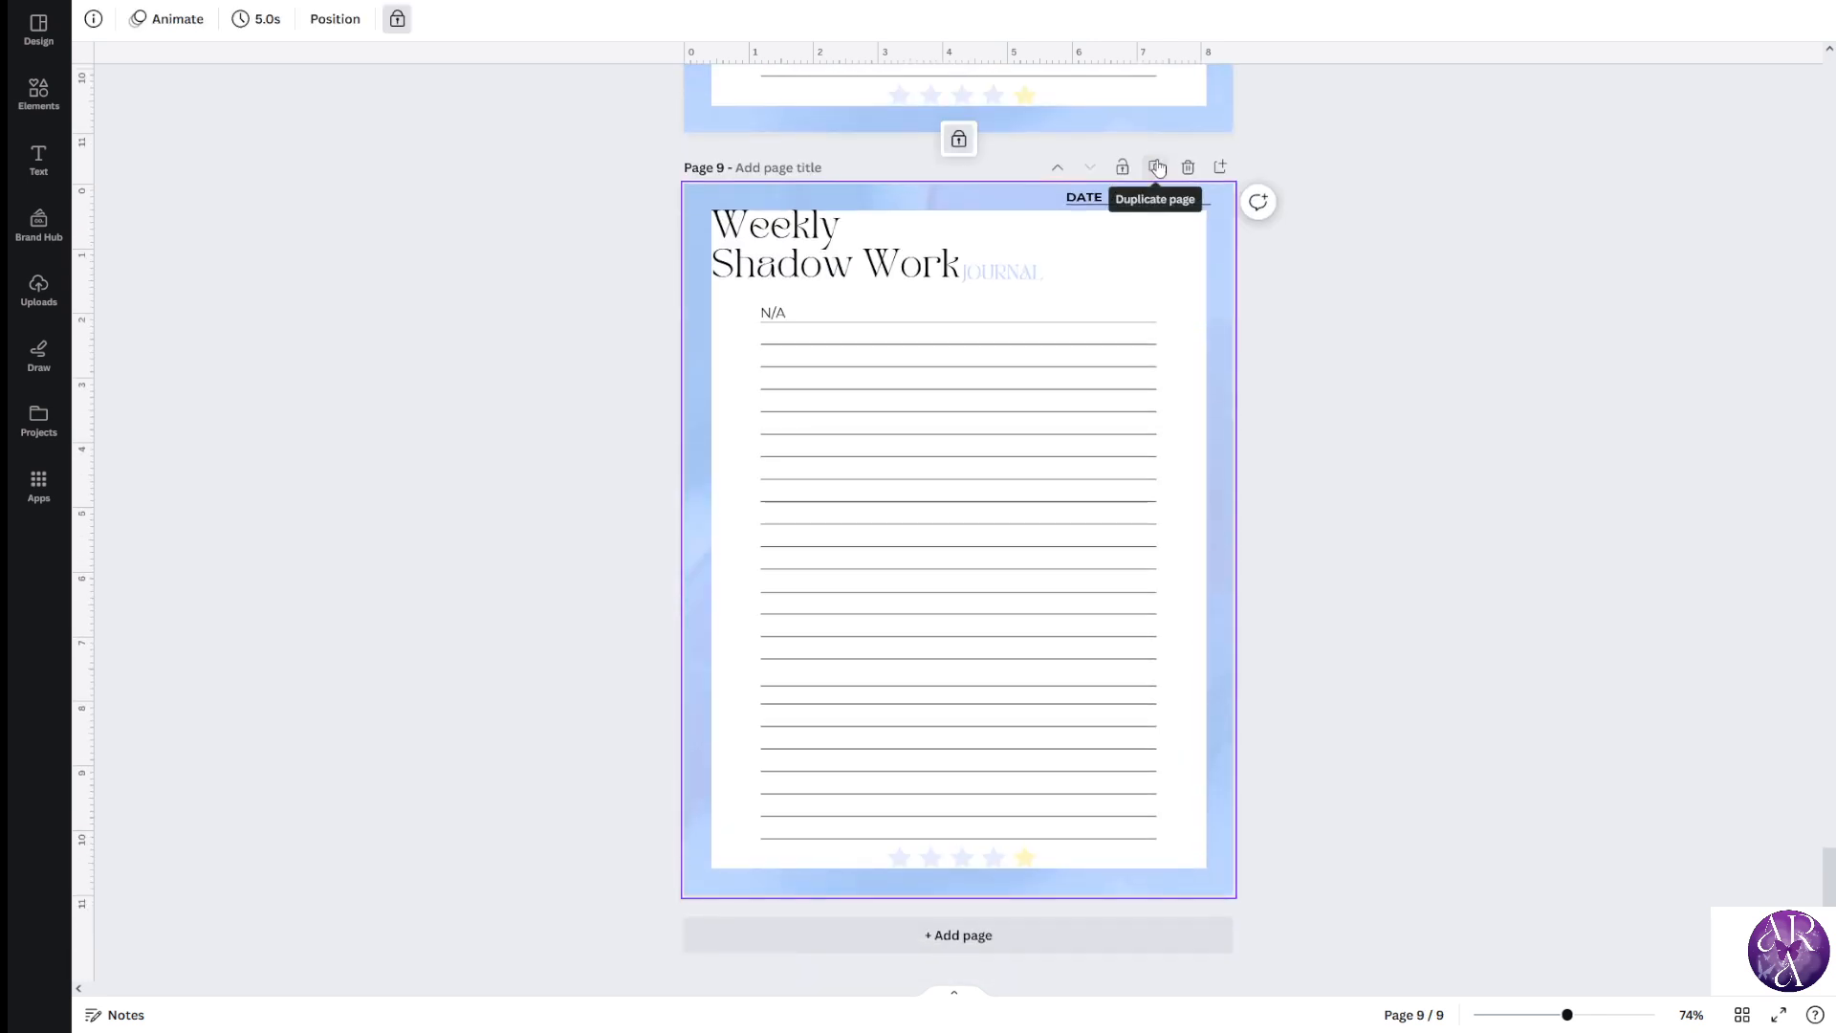
{"action": "left_click", "coordinate": [1156, 167]}
{"action": "left_click", "coordinate": [1155, 169]}
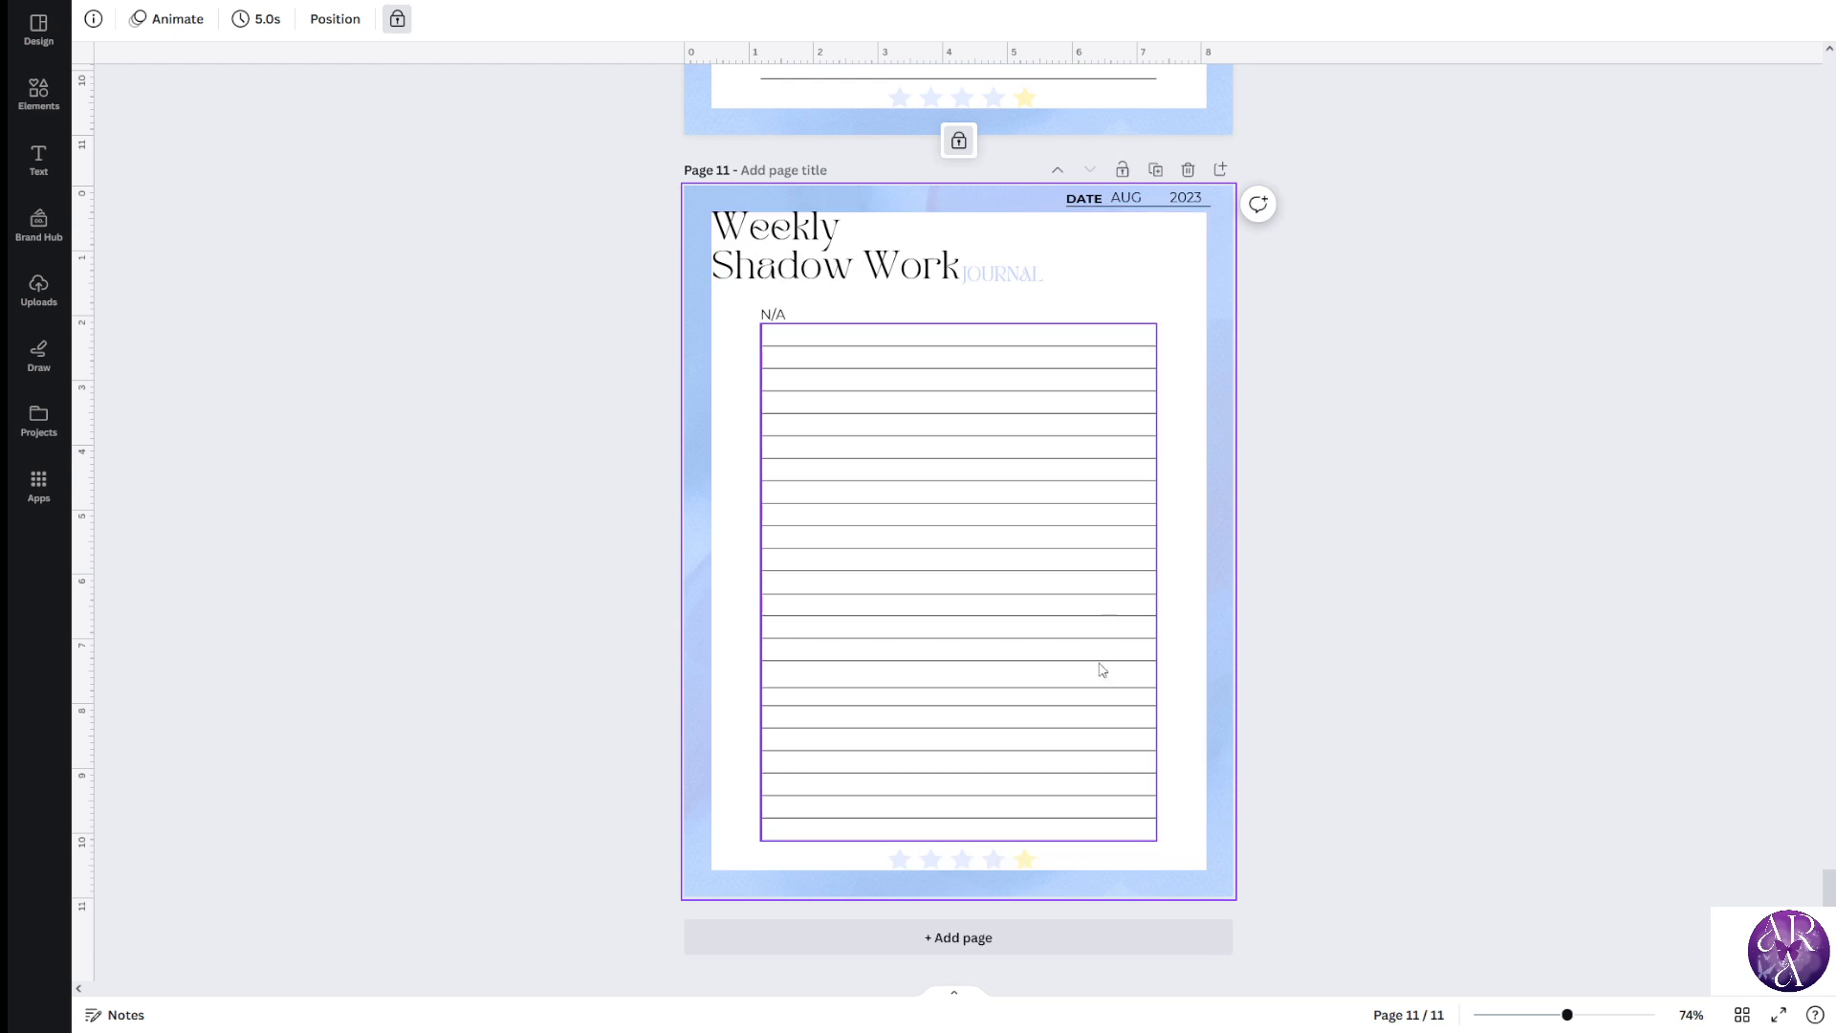
Replace "Shadow Work" in the page 8 heading with "Manifestation"
{"action": "scroll", "coordinate": [1431, 684], "scroll_direction": "up", "scroll_amount": 6}
{"action": "scroll", "coordinate": [1417, 565], "scroll_direction": "up", "scroll_amount": 20}
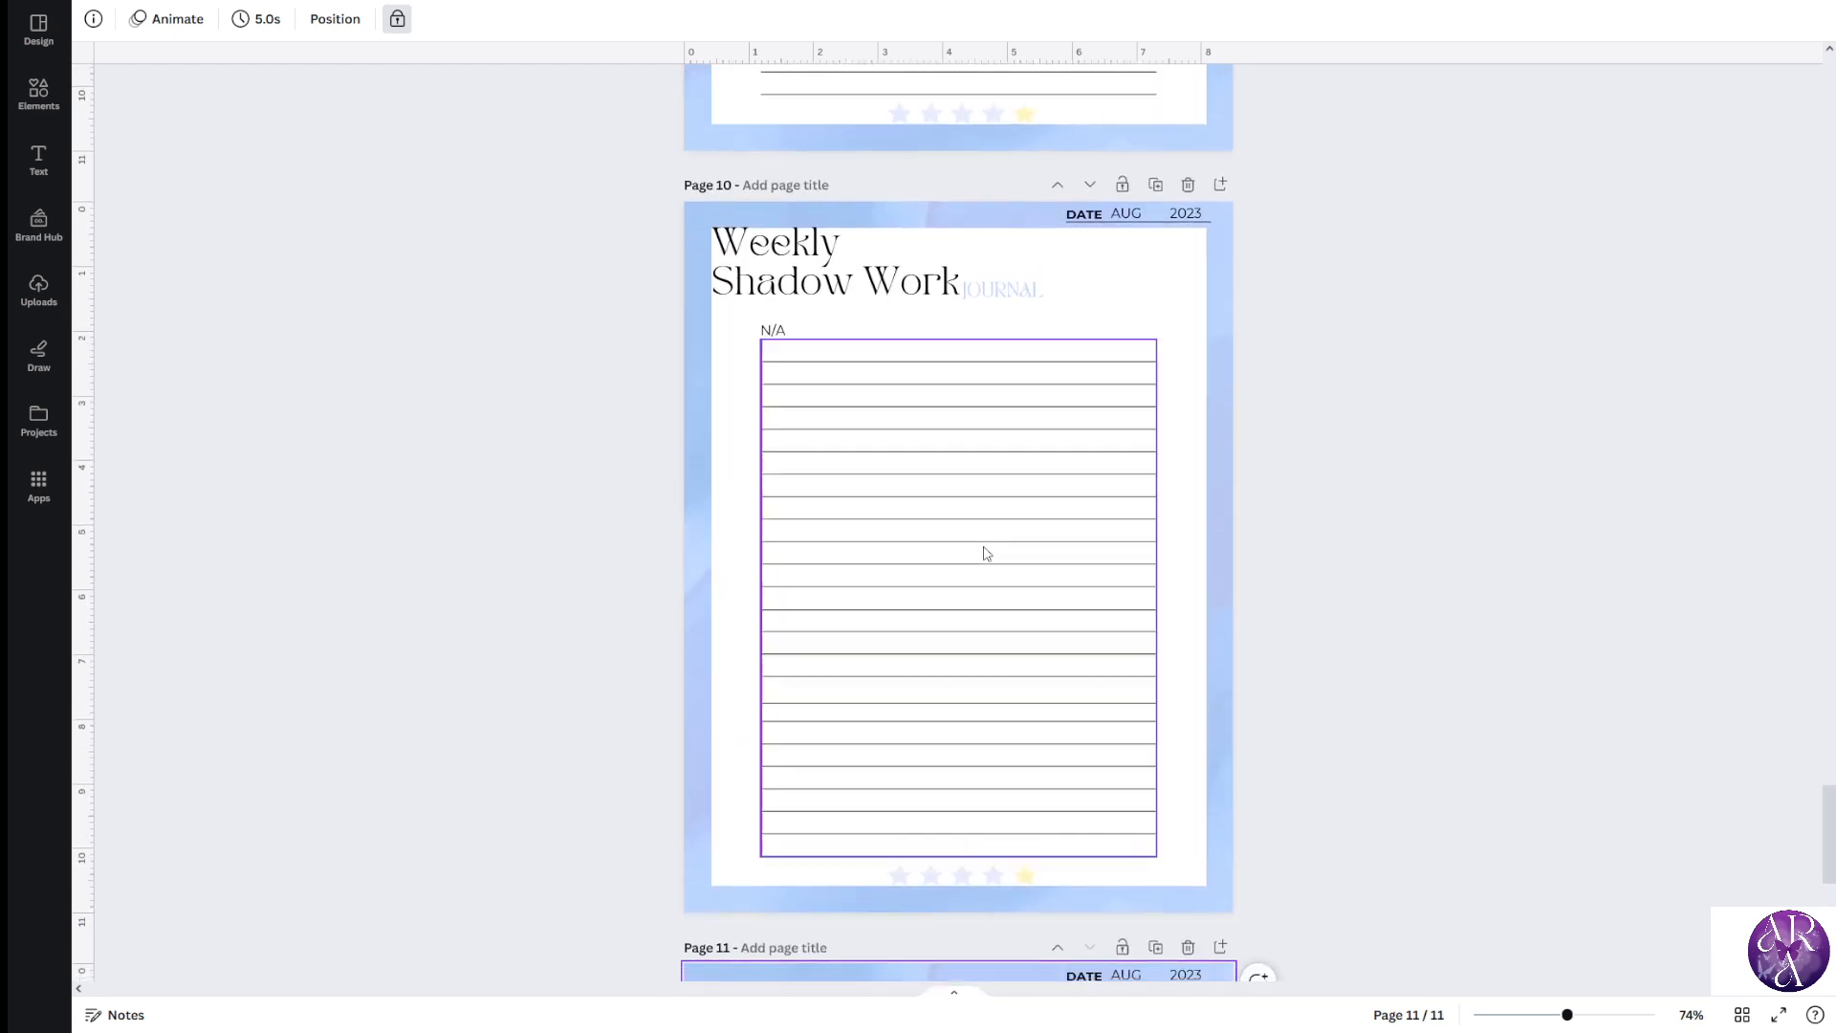
{"action": "scroll", "coordinate": [1284, 499], "scroll_direction": "up", "scroll_amount": 9}
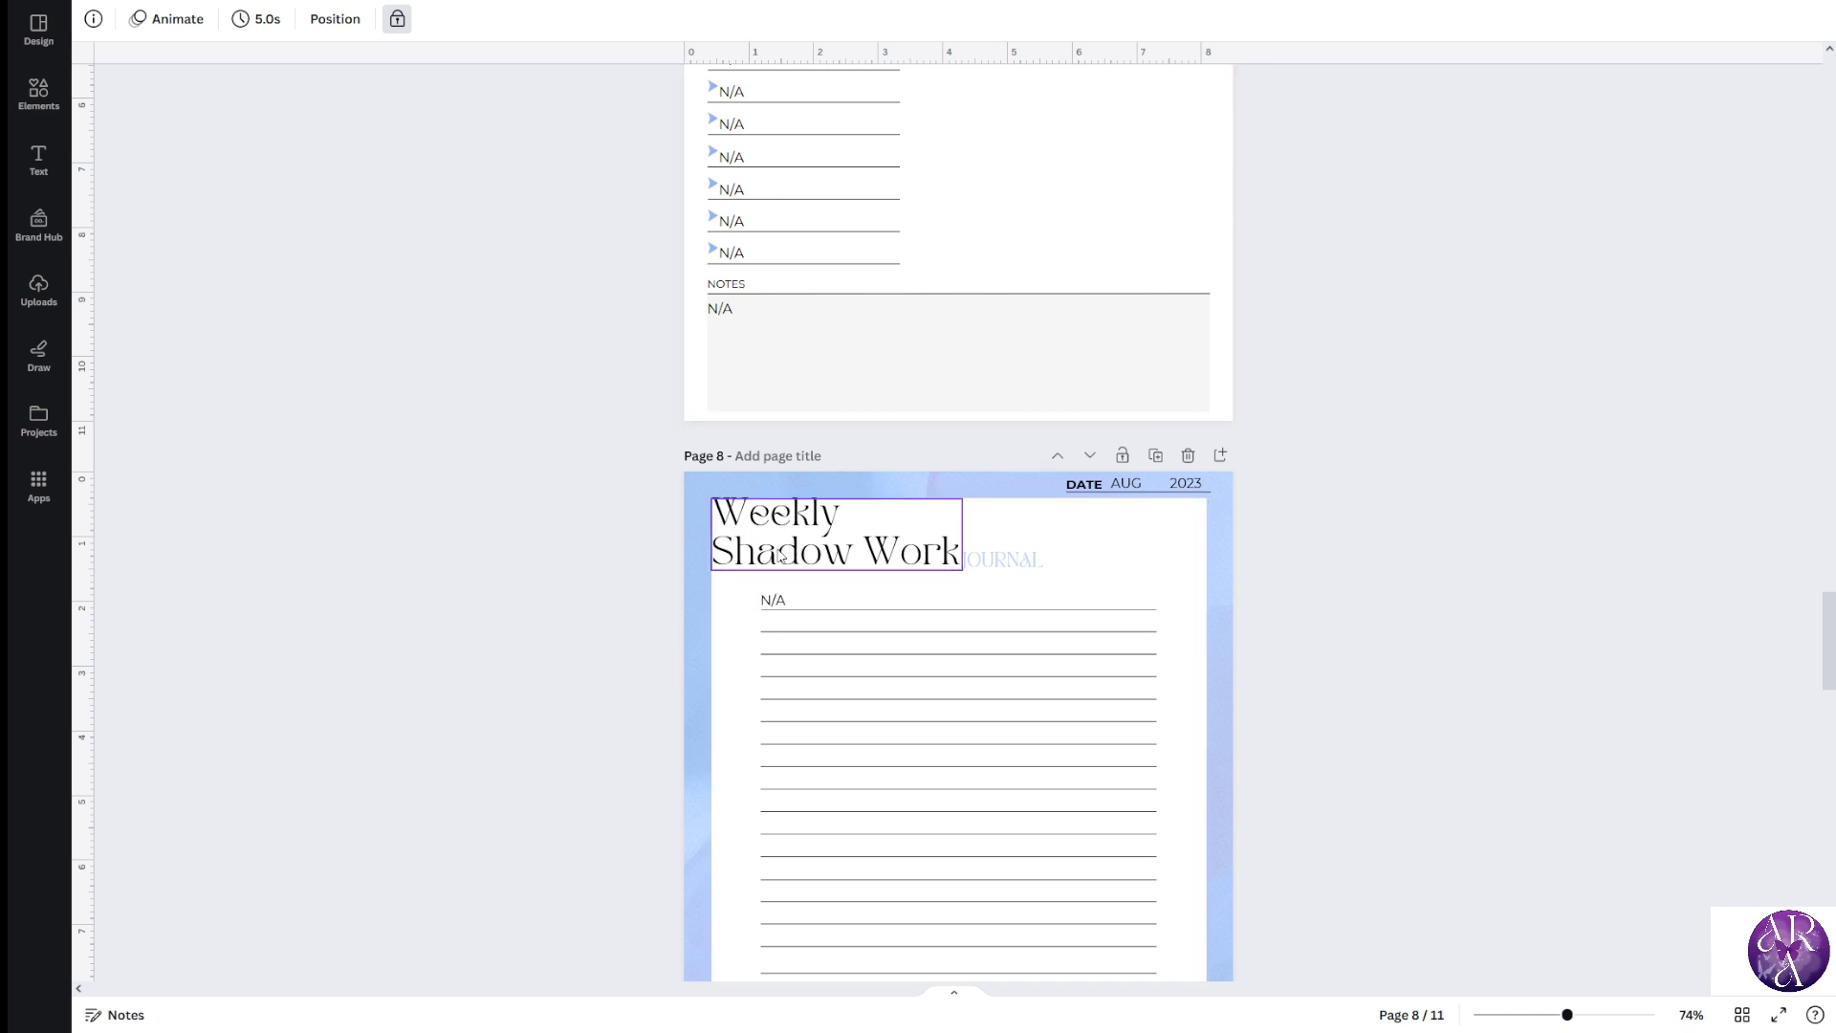
{"action": "double_click", "coordinate": [838, 555]}
{"action": "left_click", "coordinate": [947, 555]}
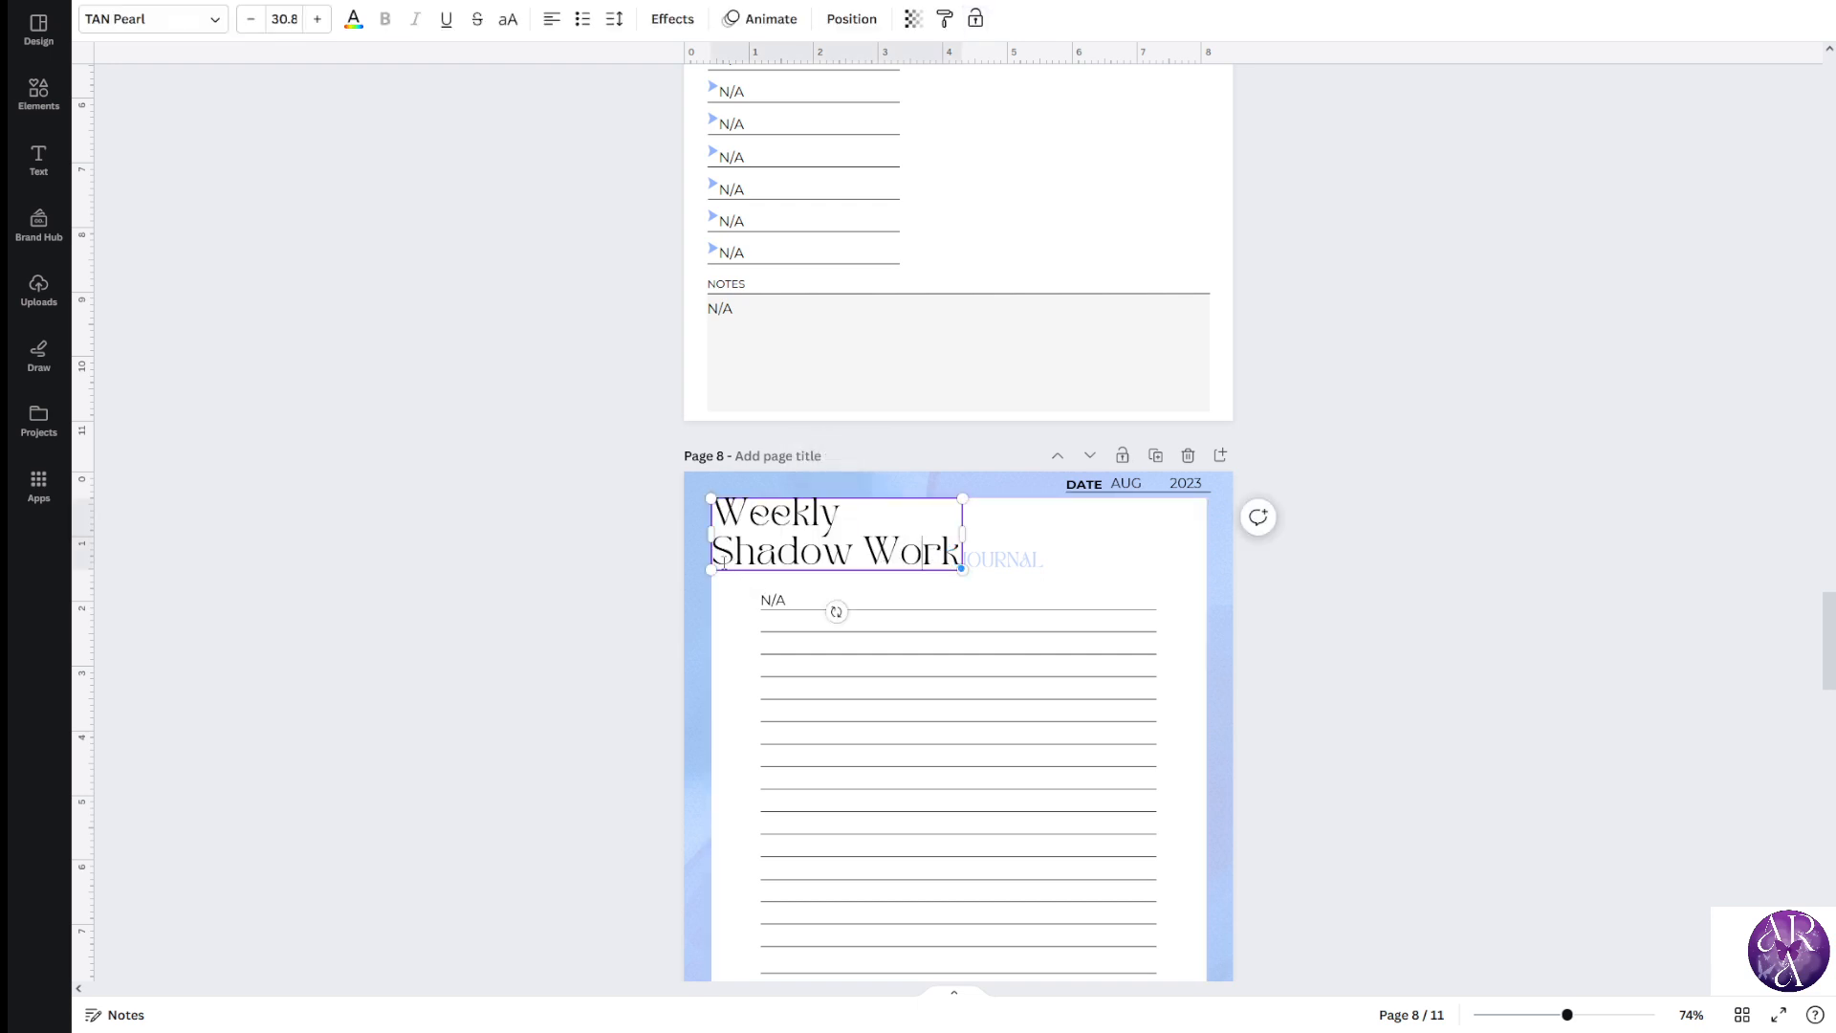
{"action": "left_click_drag", "start_coordinate": [717, 554], "coordinate": [964, 553]}
{"action": "type", "text": "mANIFES"}
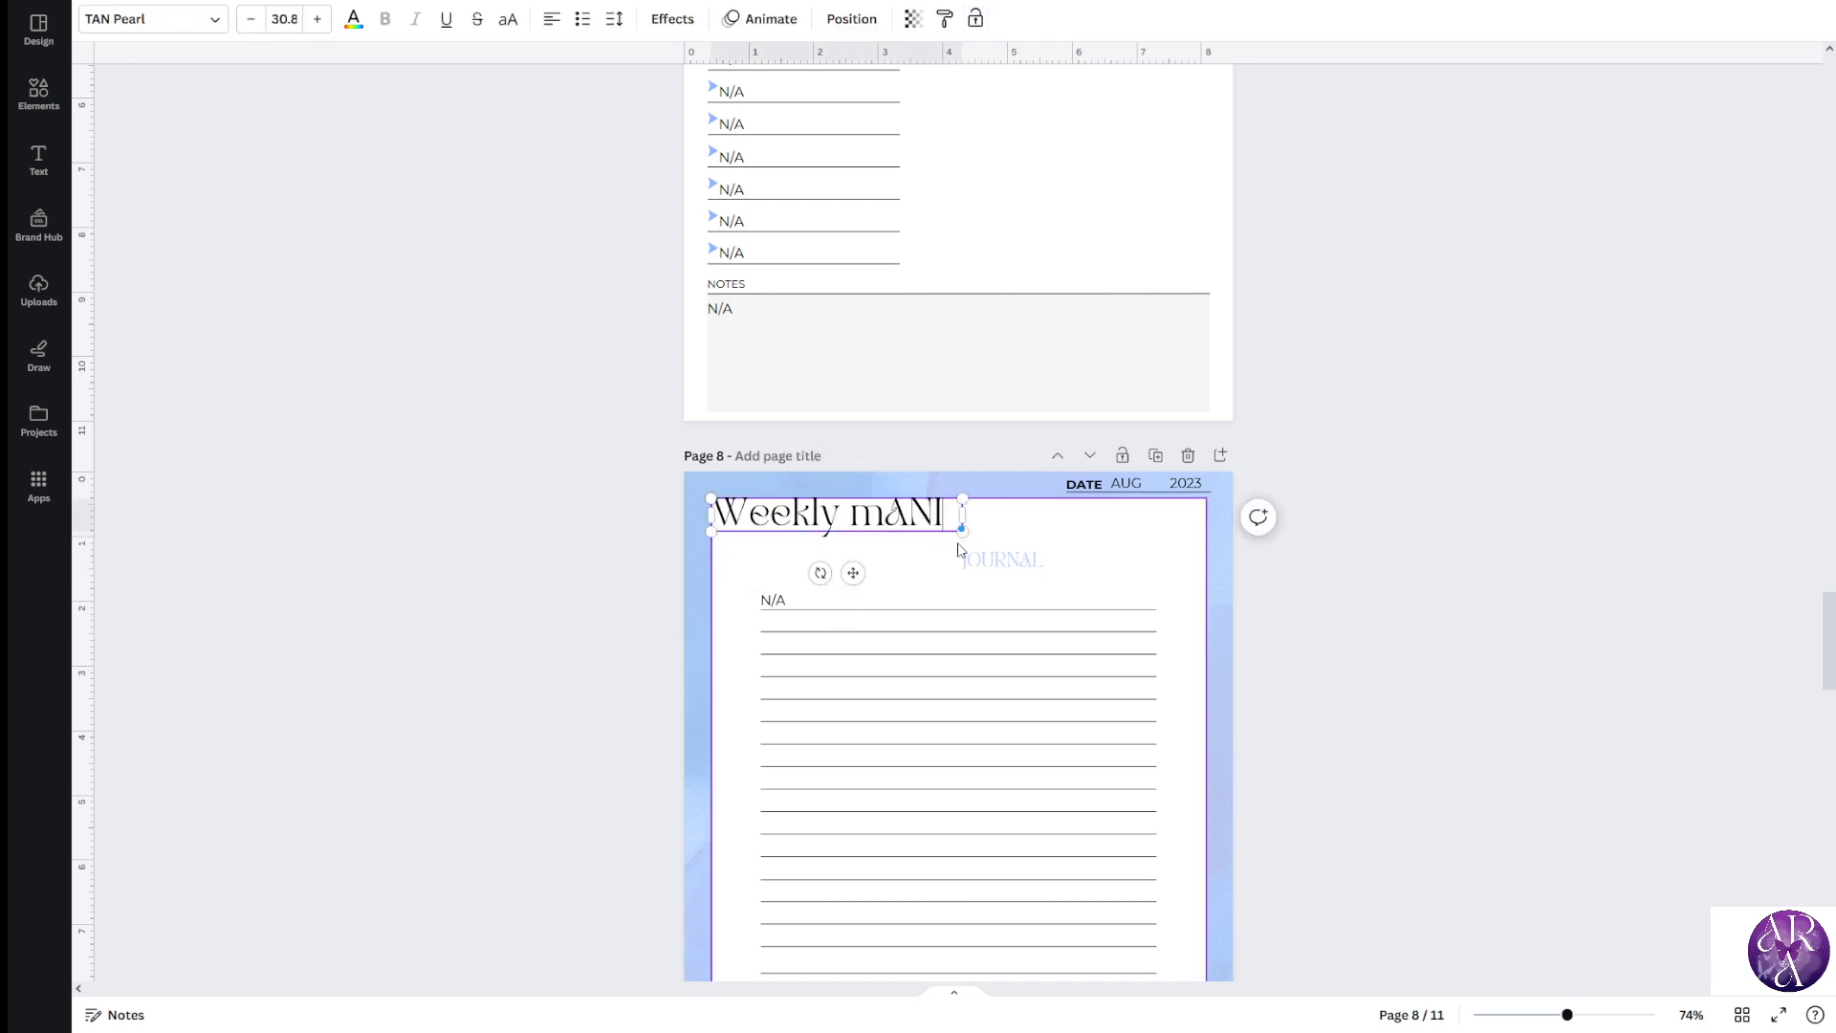
{"action": "key", "text": "BackSpace"}
{"action": "key", "text": "BackSpace"}
{"action": "key", "text": "BackSpace"}
{"action": "key", "text": "BackSpace"}
{"action": "key", "text": "BackSpace"}
{"action": "key", "text": "BackSpace"}
{"action": "type", "text": "Manifestation"}
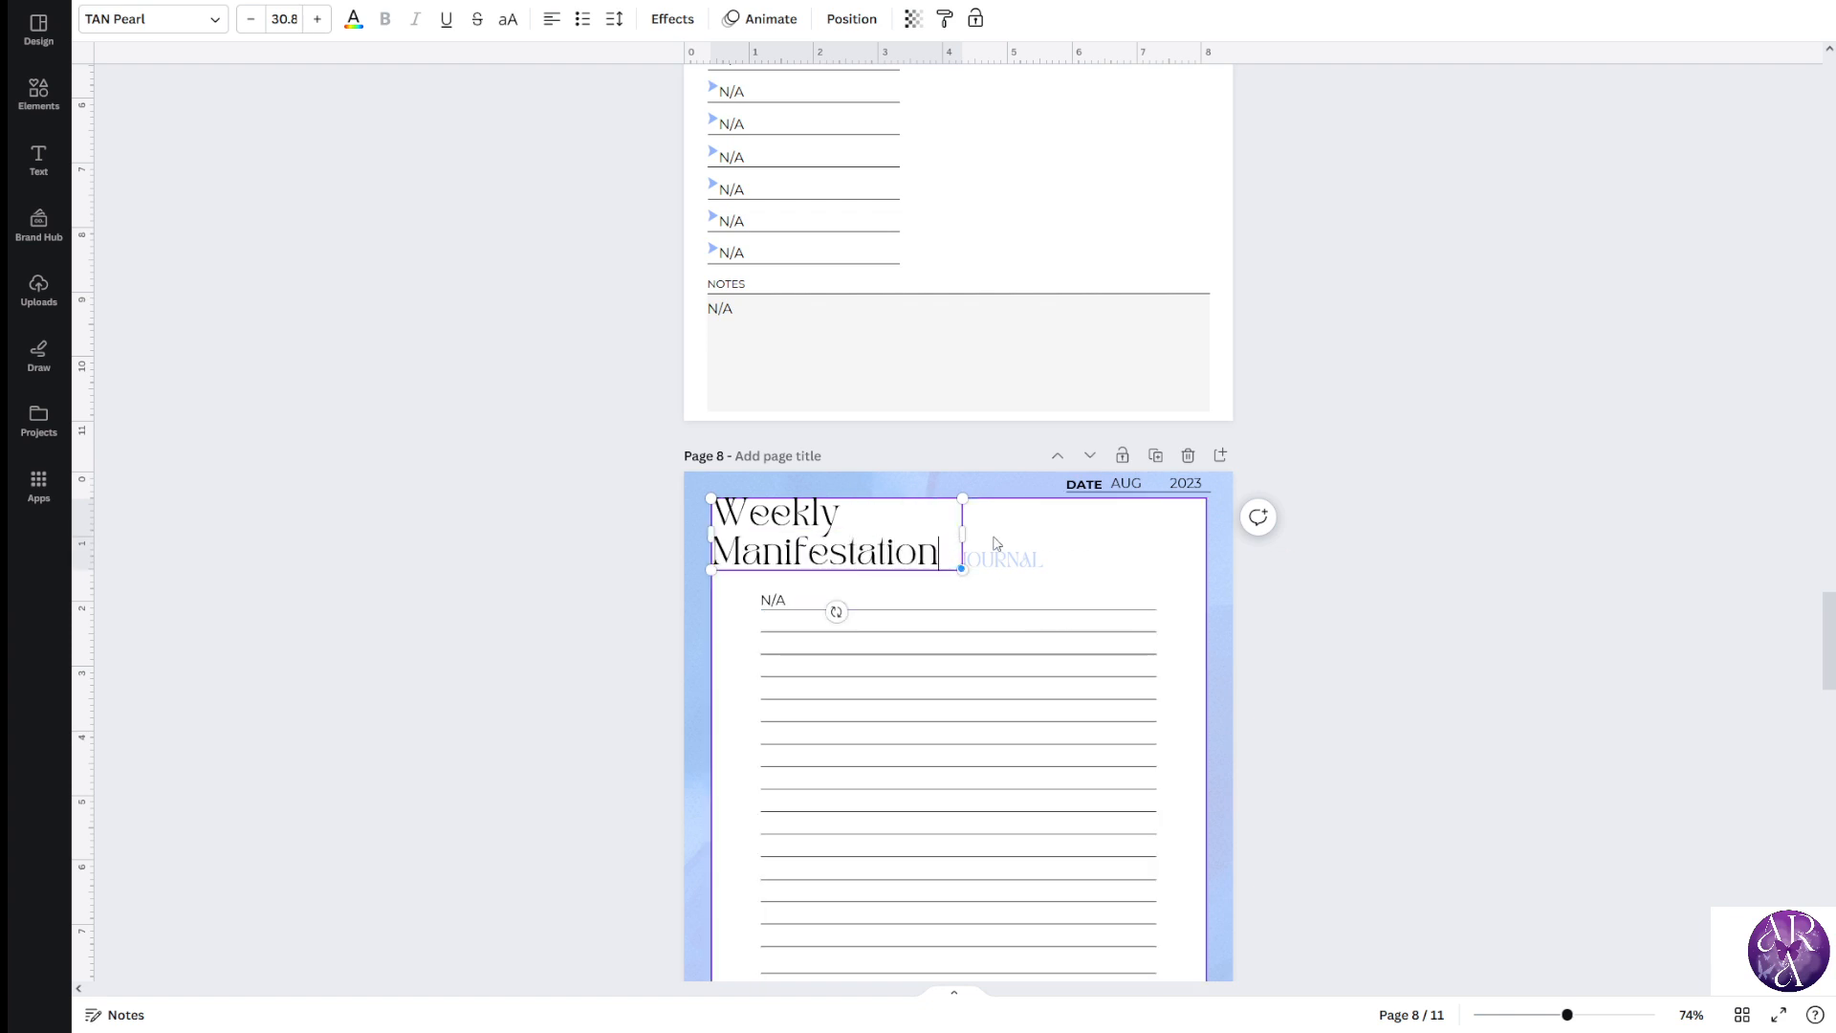
Recolour the JOURNAL text on page 8 with a pale pink photo colour
{"action": "left_click", "coordinate": [1040, 562]}
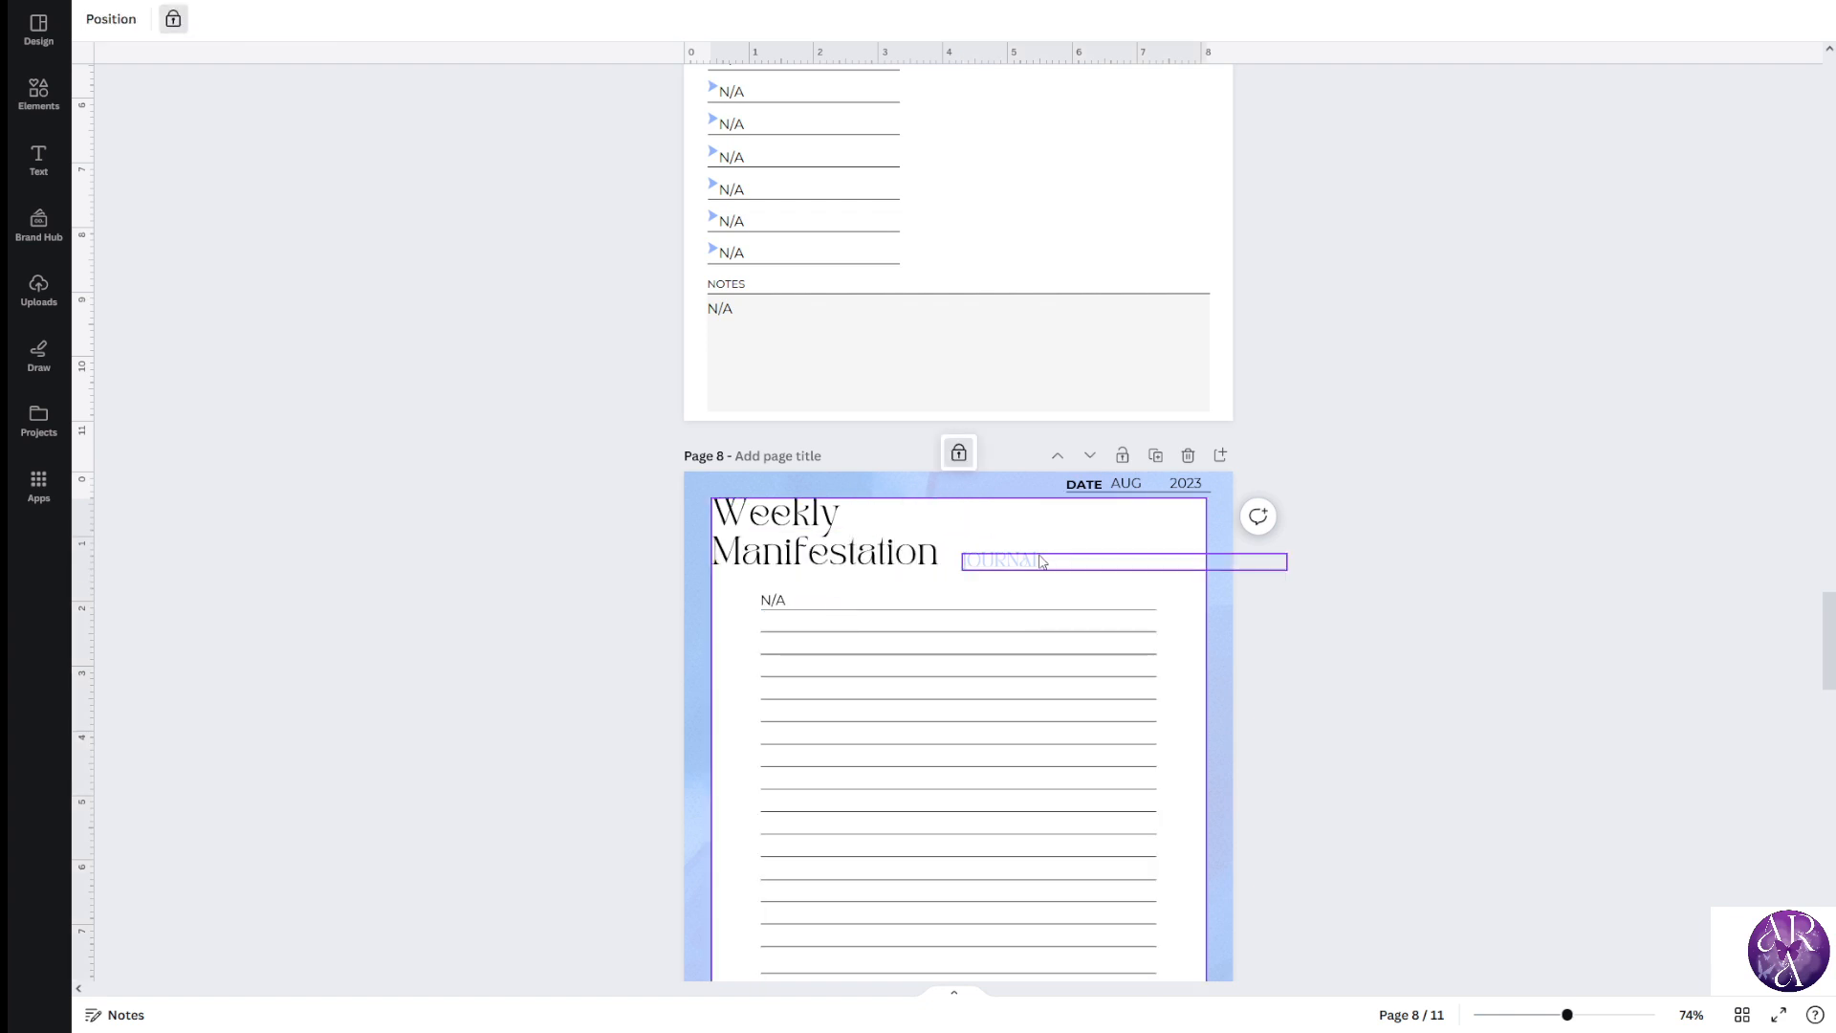
{"action": "left_click", "coordinate": [353, 19]}
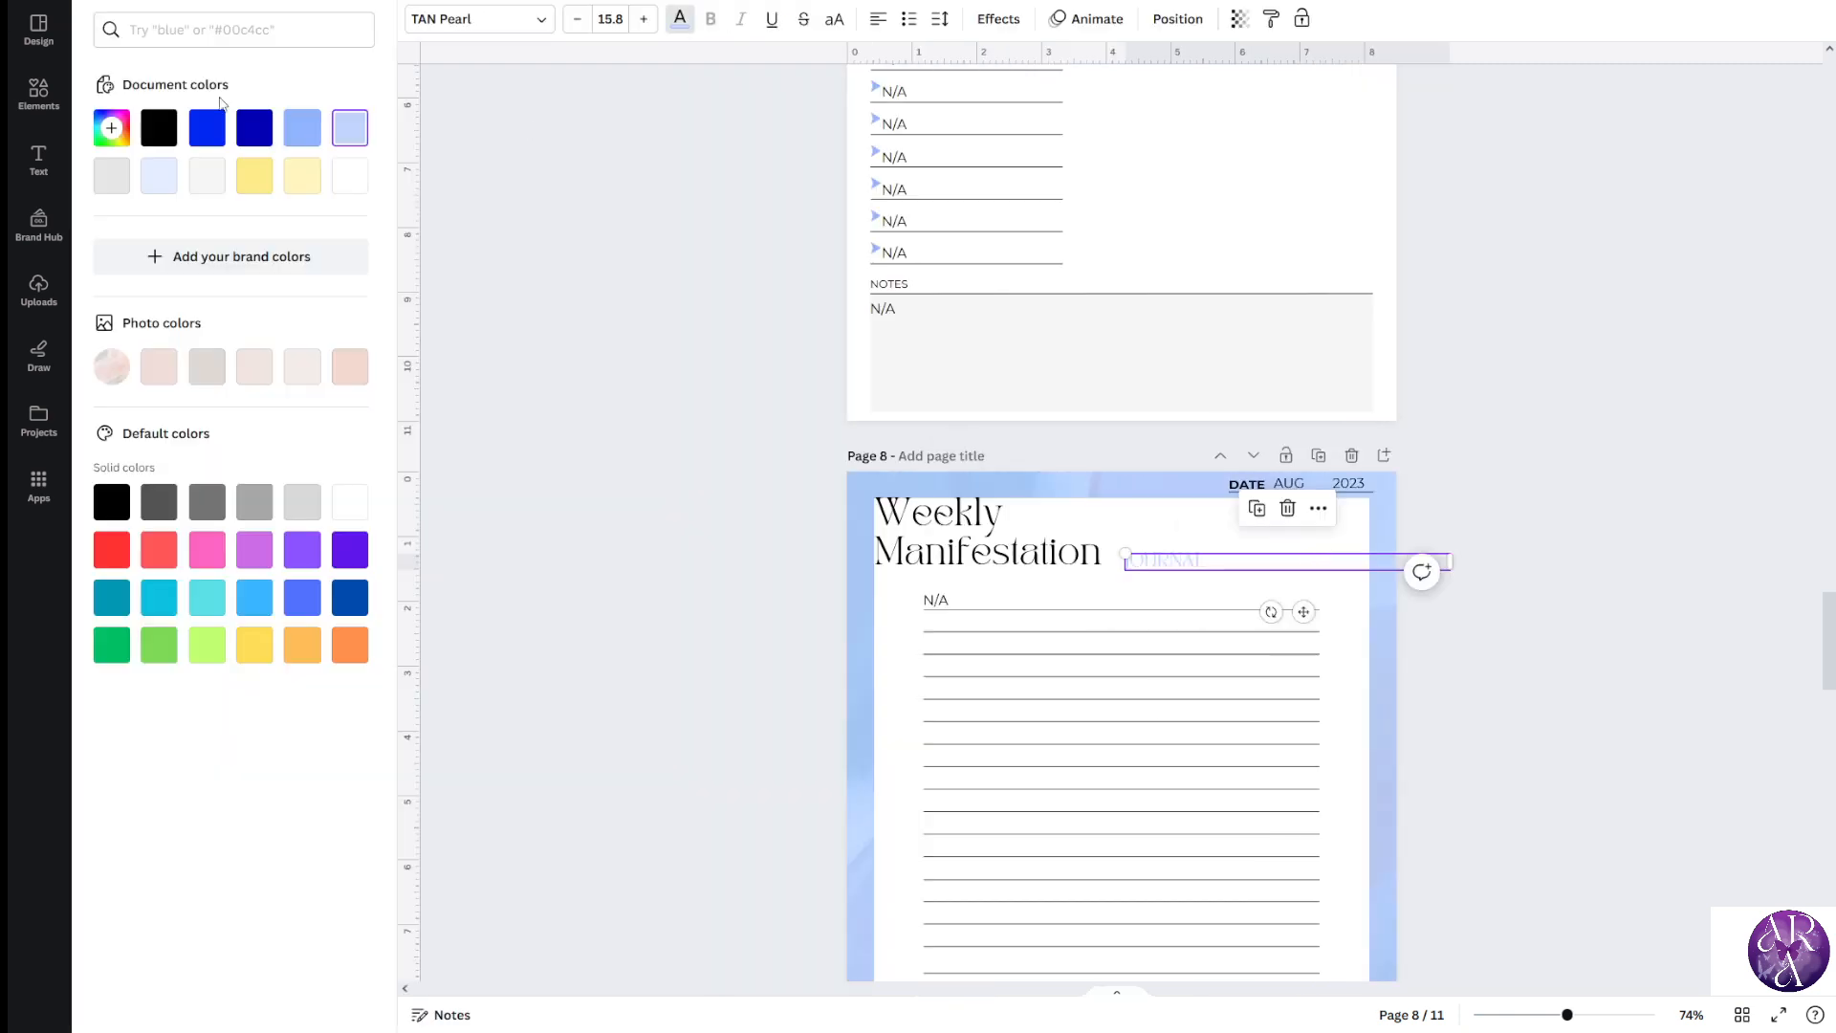
{"action": "left_click", "coordinate": [163, 374]}
{"action": "left_click", "coordinate": [572, 489]}
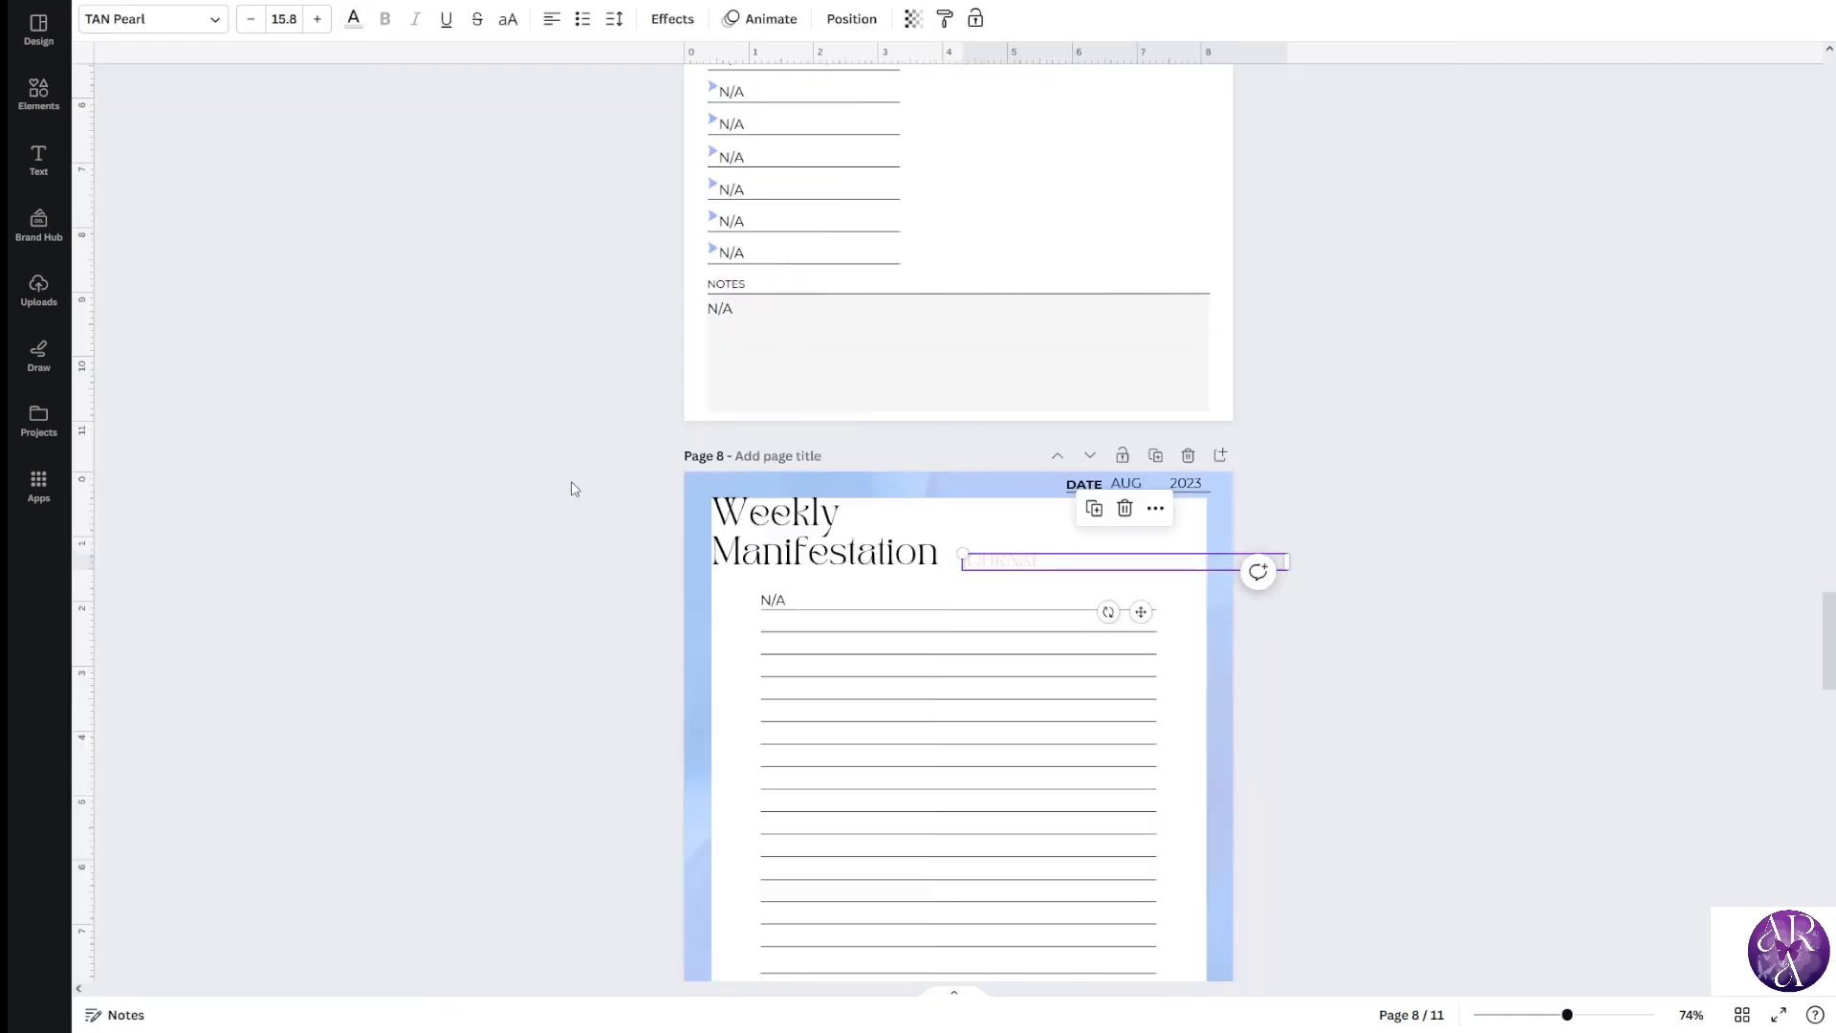
Undo the JOURNAL recolouring and the heading edits on page 8, back to "Shadow Work"
{"action": "key", "text": "ctrl+z"}
{"action": "key", "text": "ctrl+z"}
{"action": "key", "text": "ctrl+z"}
{"action": "key", "text": "ctrl+z"}
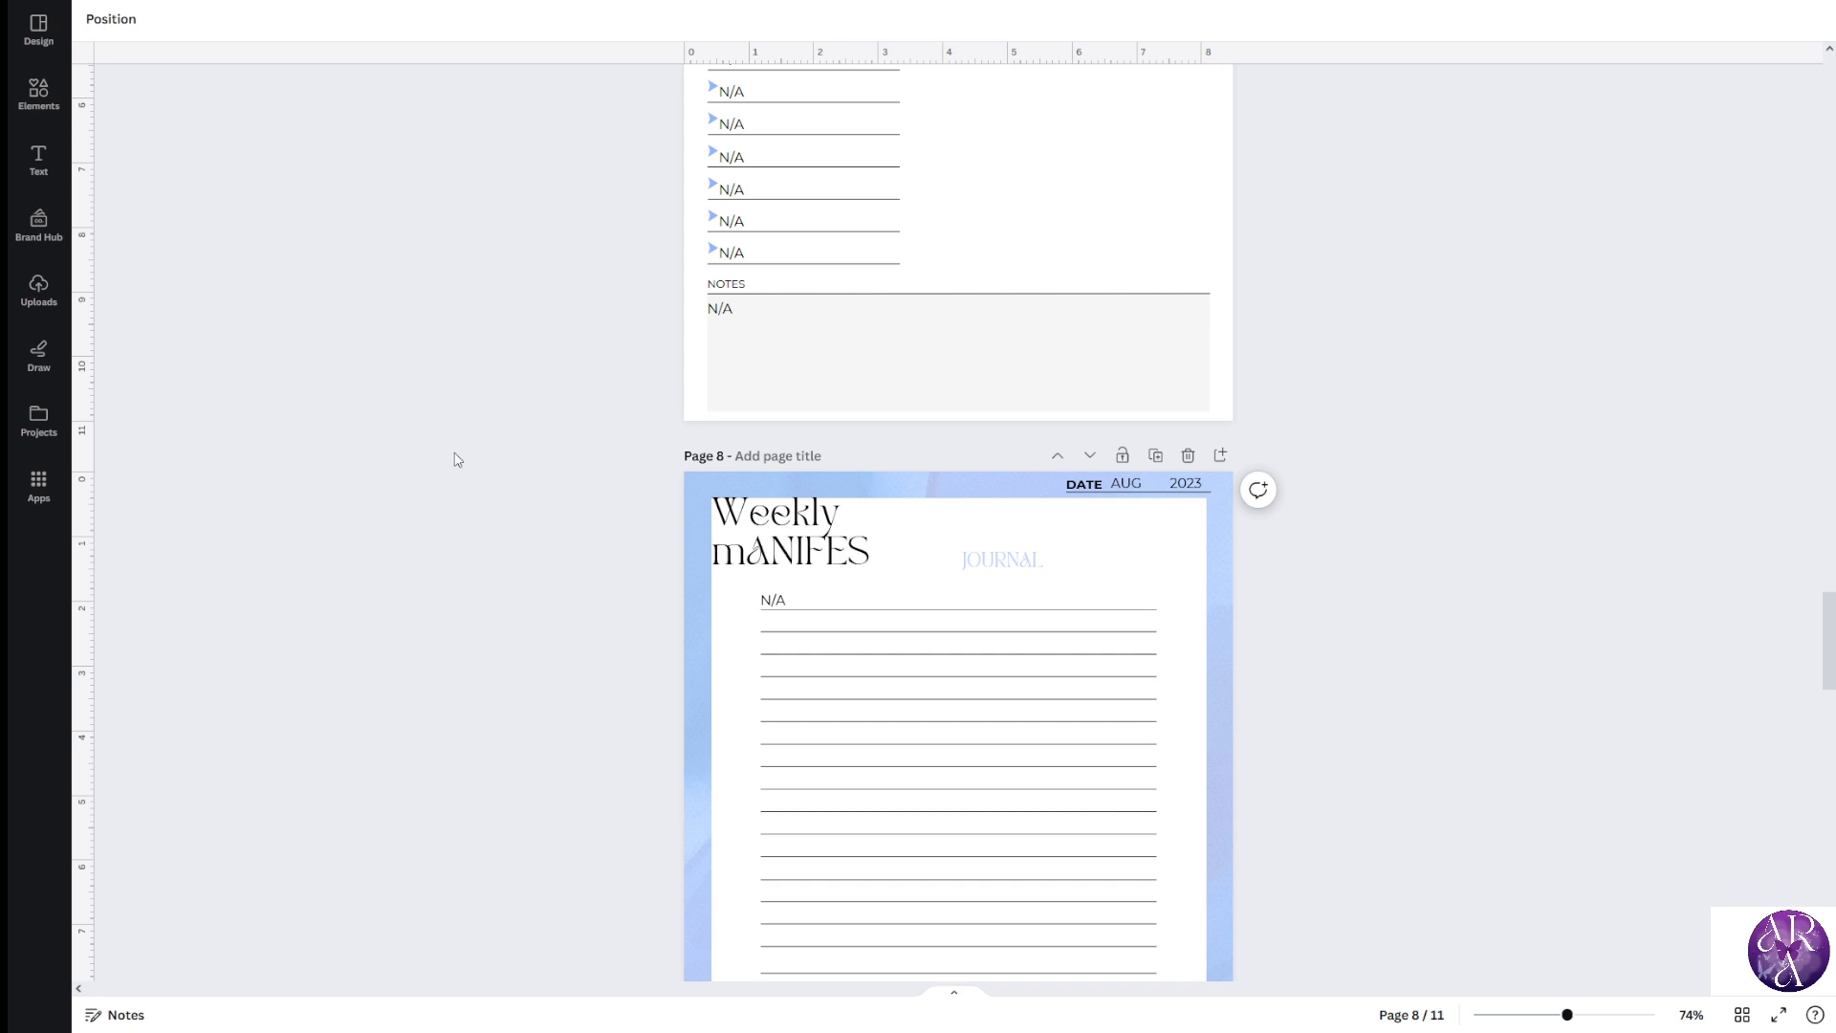
Duplicate page 10, the last Weekly Shadow Work journal page, to add page 11
{"action": "scroll", "coordinate": [934, 389], "scroll_direction": "down", "scroll_amount": 8}
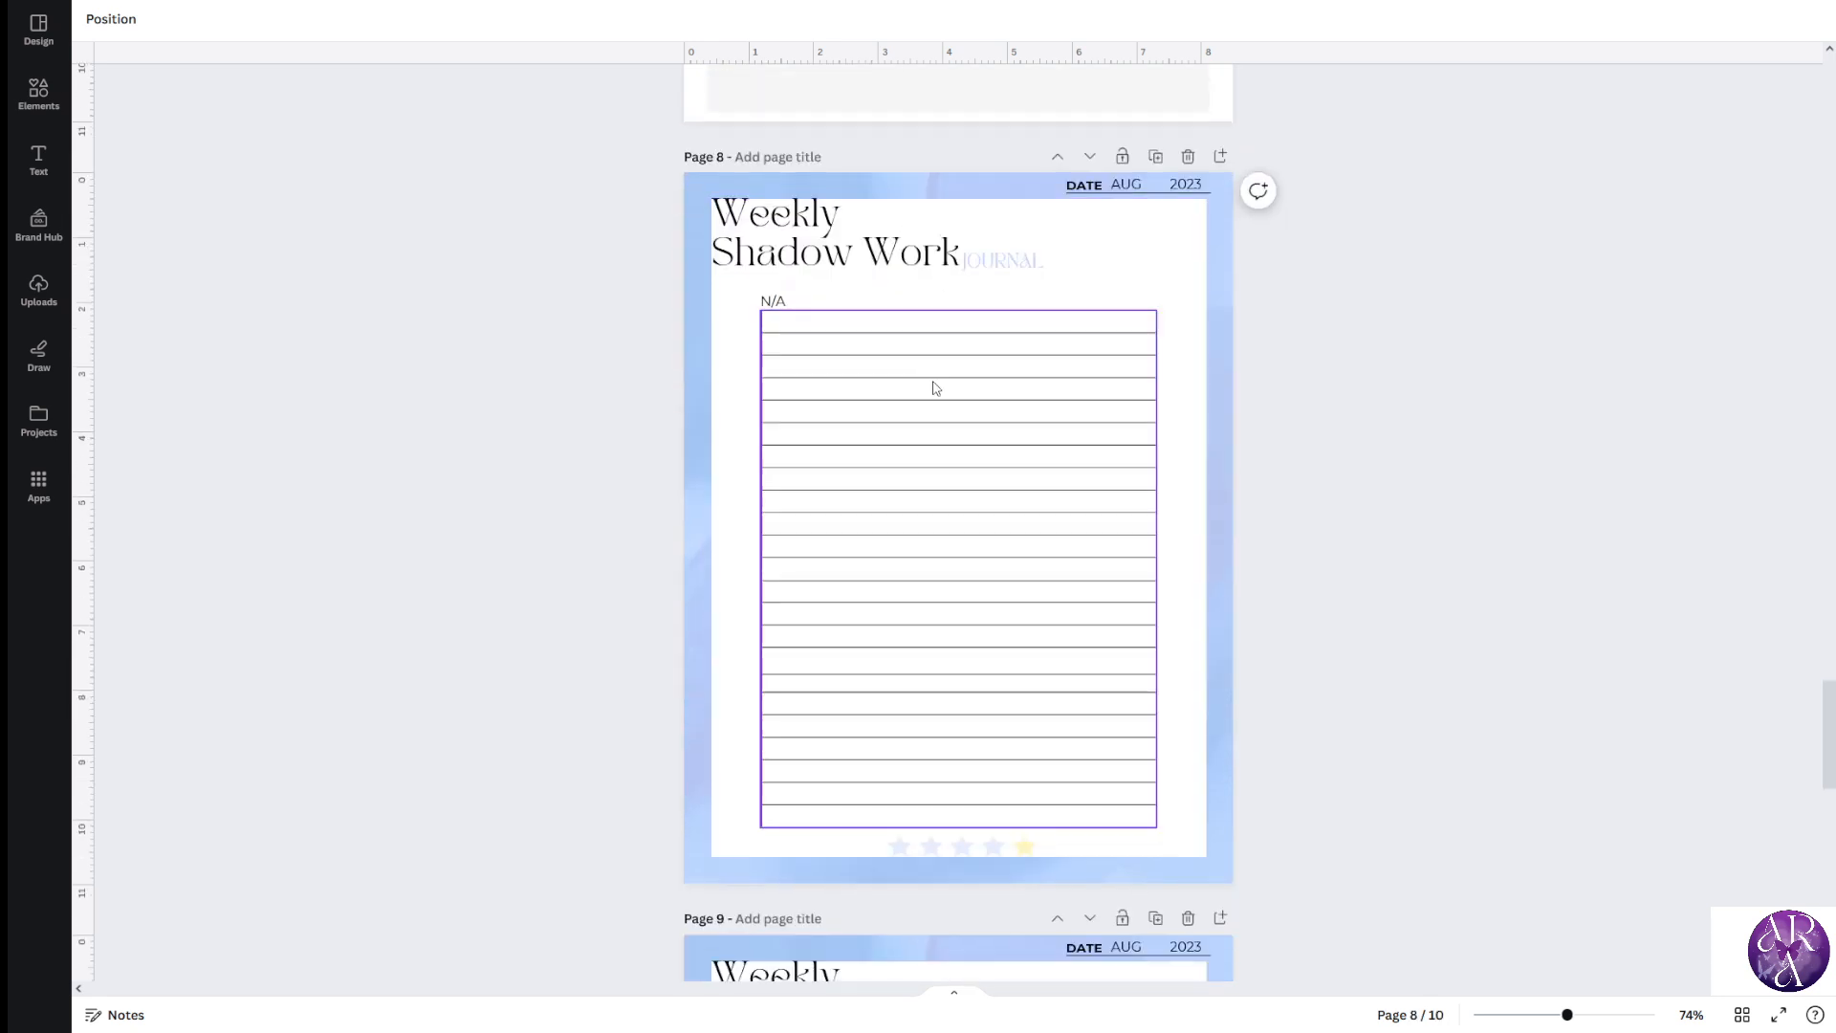
{"action": "scroll", "coordinate": [897, 249], "scroll_direction": "down", "scroll_amount": 11}
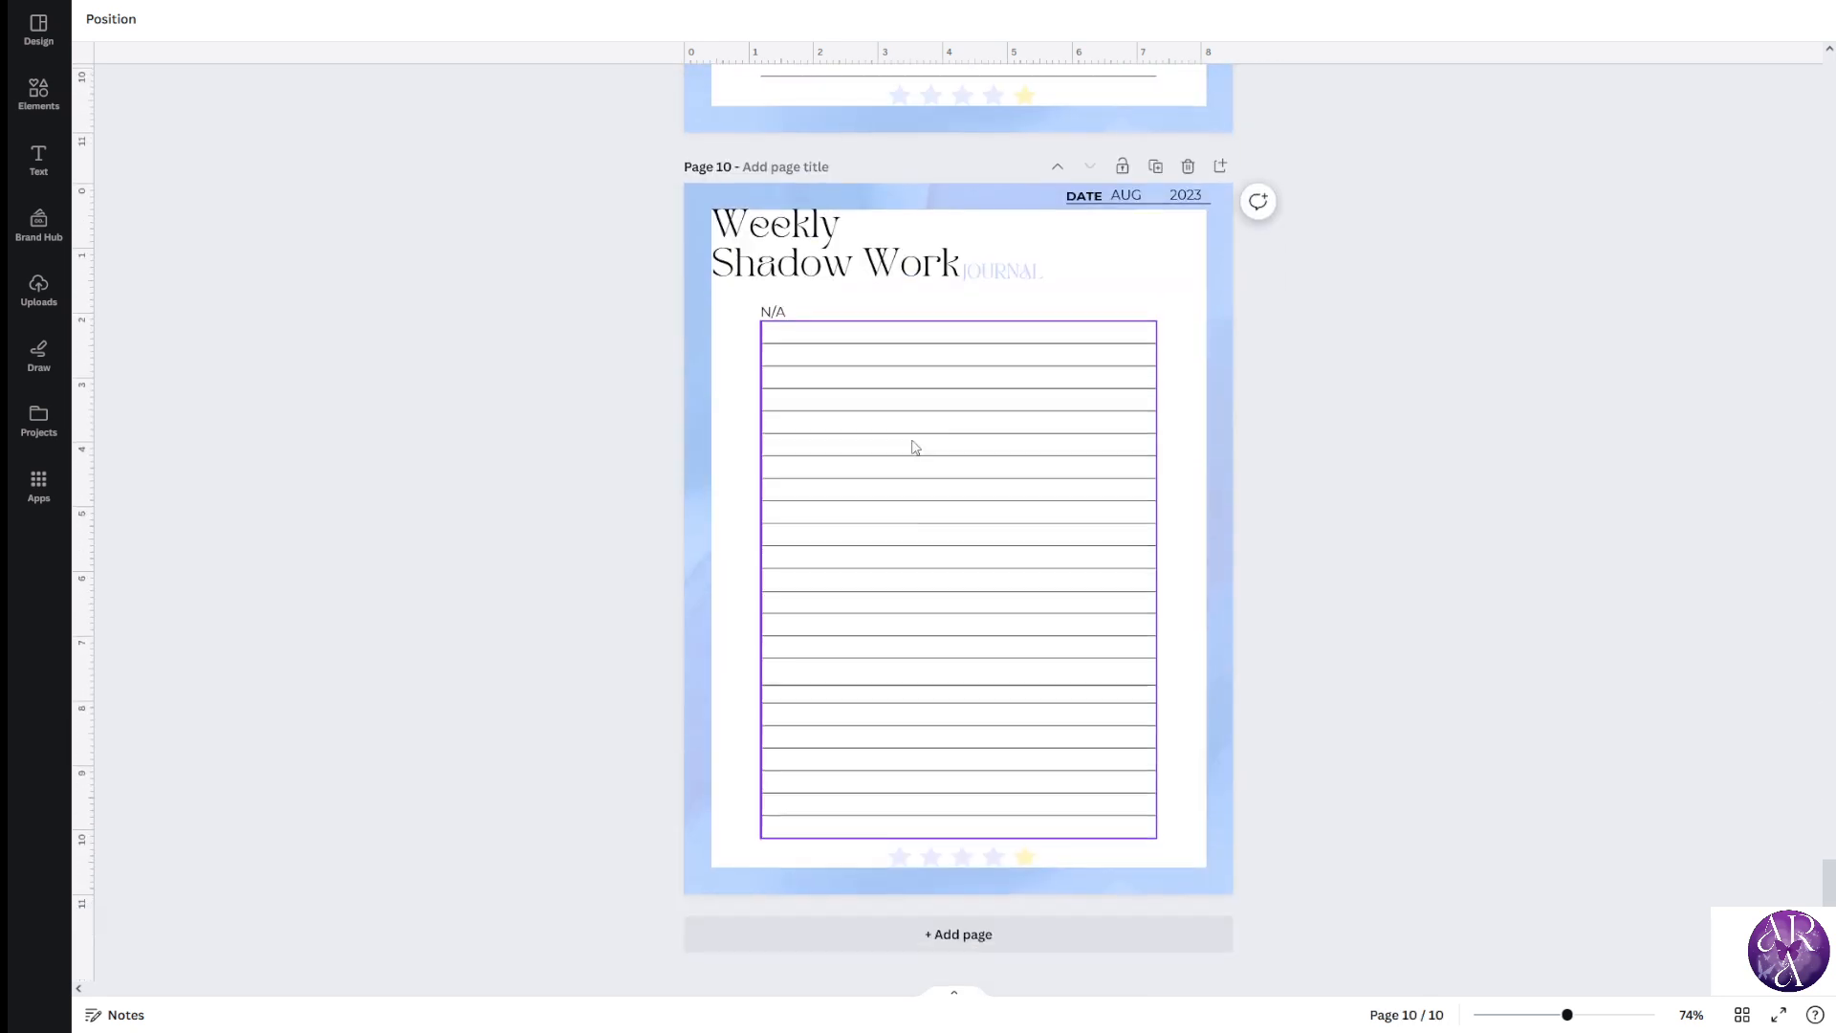
{"action": "scroll", "coordinate": [1271, 232], "scroll_direction": "up", "scroll_amount": 1}
{"action": "left_click", "coordinate": [1155, 285]}
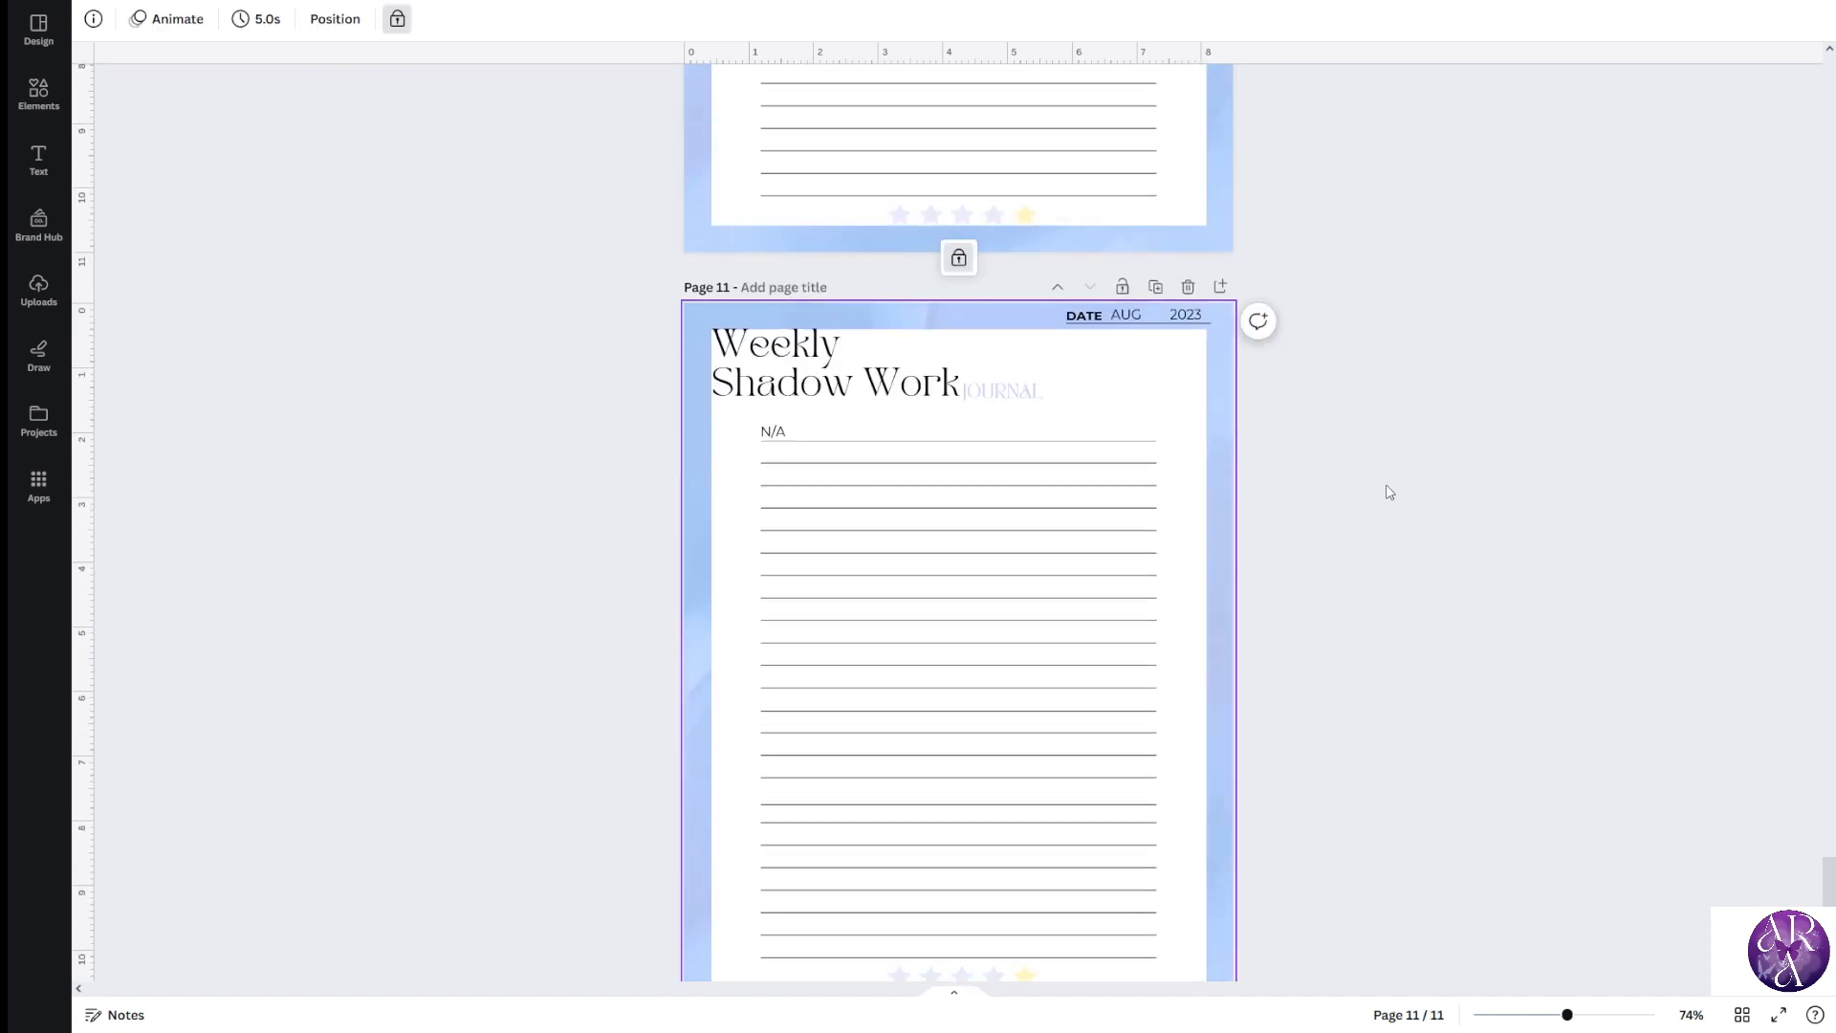
Give page 8, the first Weekly Shadow Work journal page, the title "Shadow Work Journal Page 1"
{"action": "scroll", "coordinate": [960, 484], "scroll_direction": "down", "scroll_amount": 2}
{"action": "scroll", "coordinate": [1394, 436], "scroll_direction": "up", "scroll_amount": 3}
{"action": "scroll", "coordinate": [1393, 437], "scroll_direction": "up", "scroll_amount": 15}
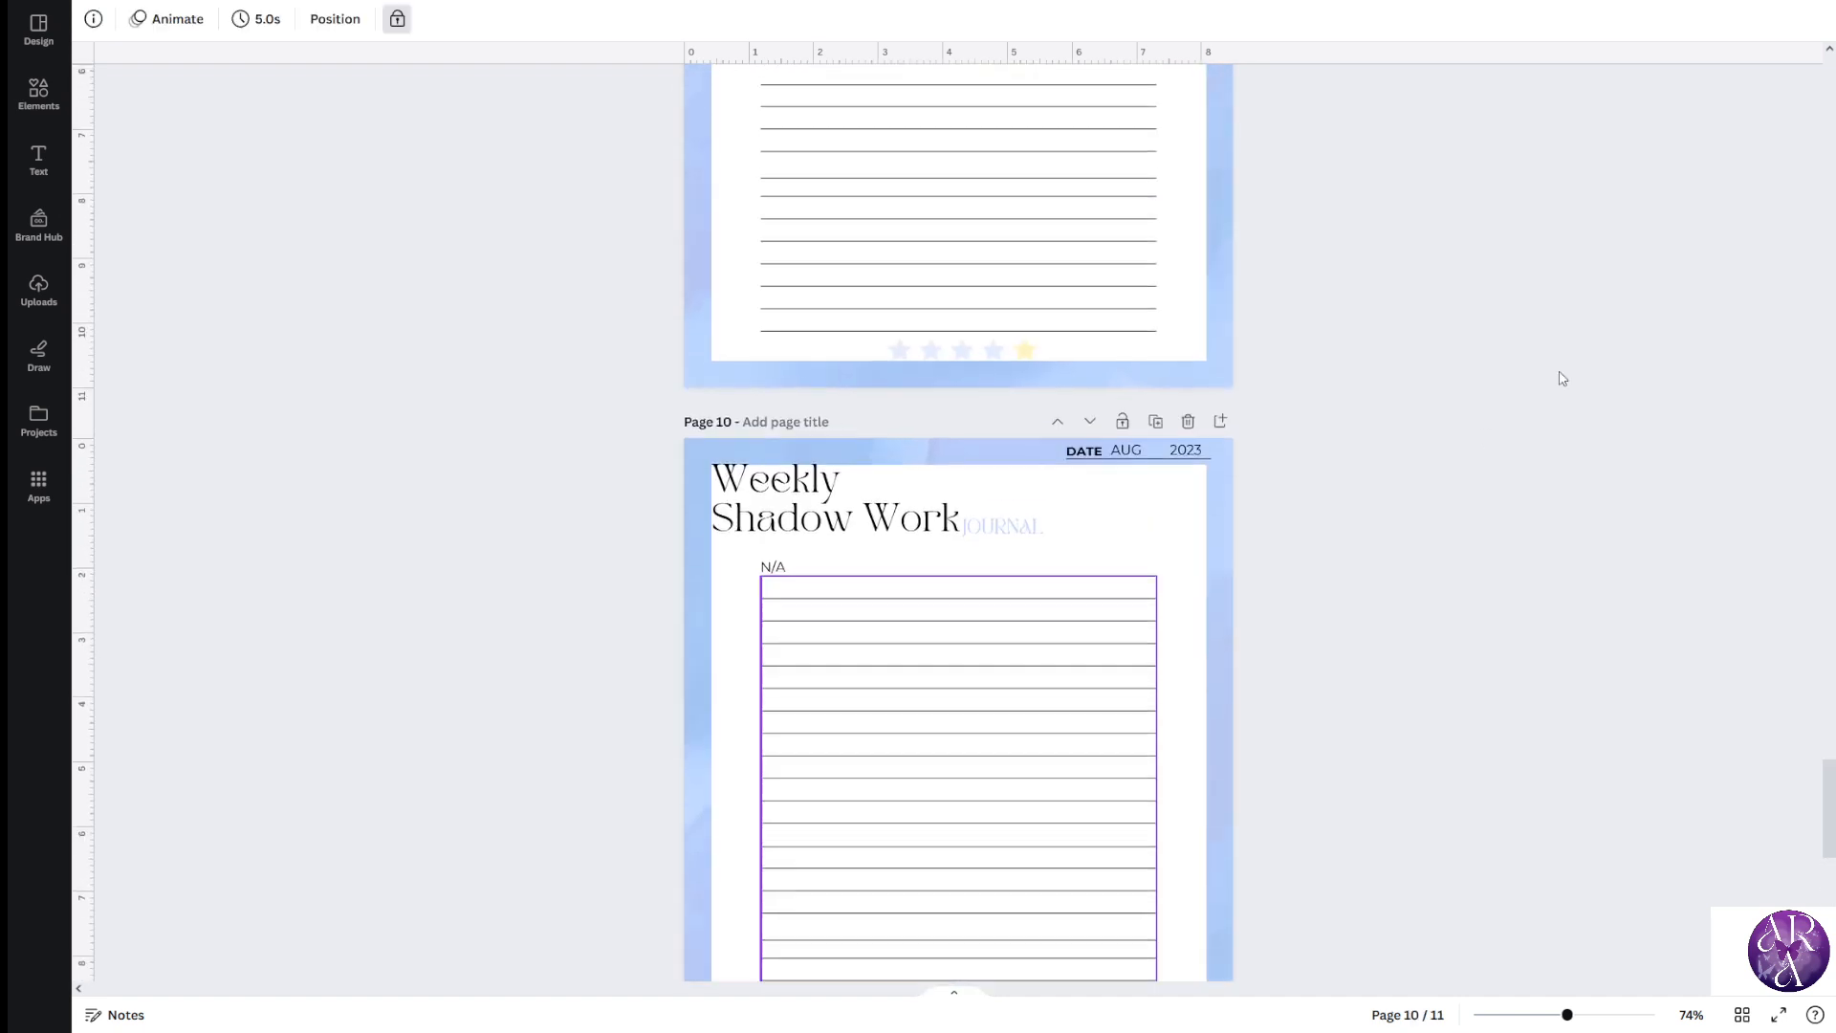
{"action": "scroll", "coordinate": [1476, 529], "scroll_direction": "up", "scroll_amount": 8}
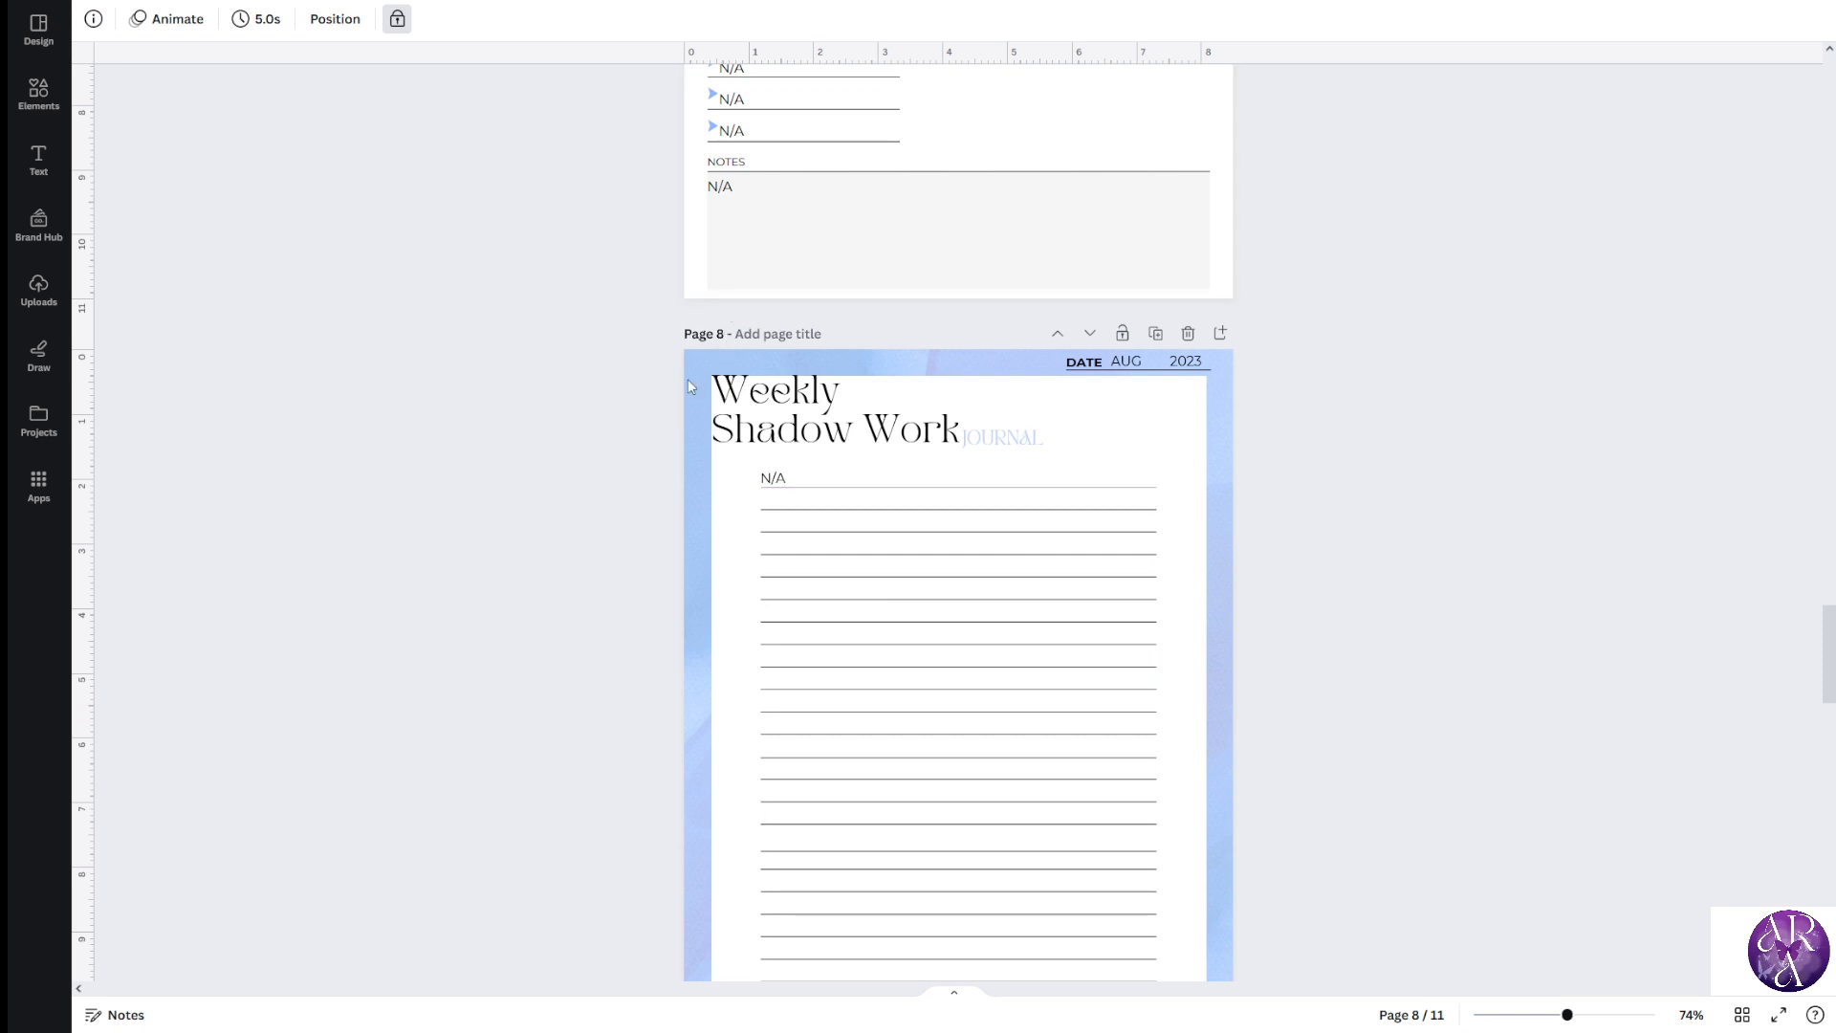
{"action": "scroll", "coordinate": [604, 518], "scroll_direction": "up", "scroll_amount": 4}
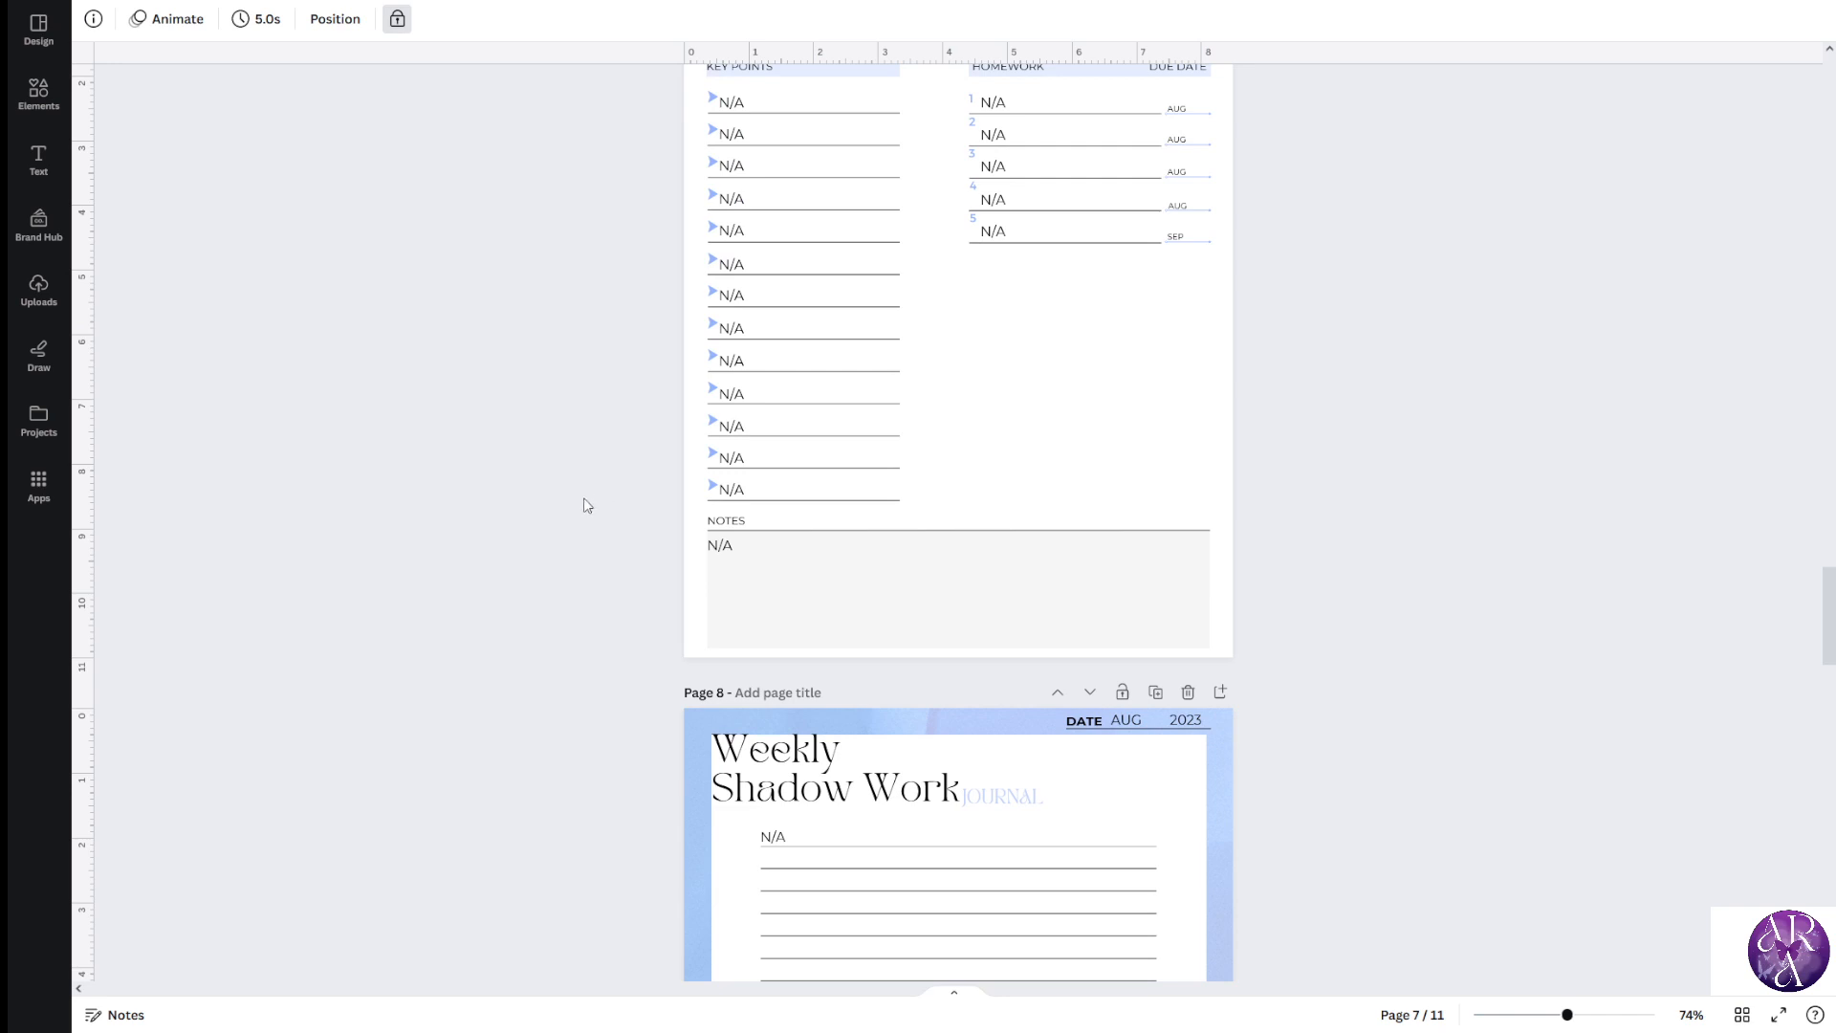
{"action": "scroll", "coordinate": [587, 505], "scroll_direction": "down", "scroll_amount": 2}
{"action": "scroll", "coordinate": [639, 565], "scroll_direction": "down", "scroll_amount": 2}
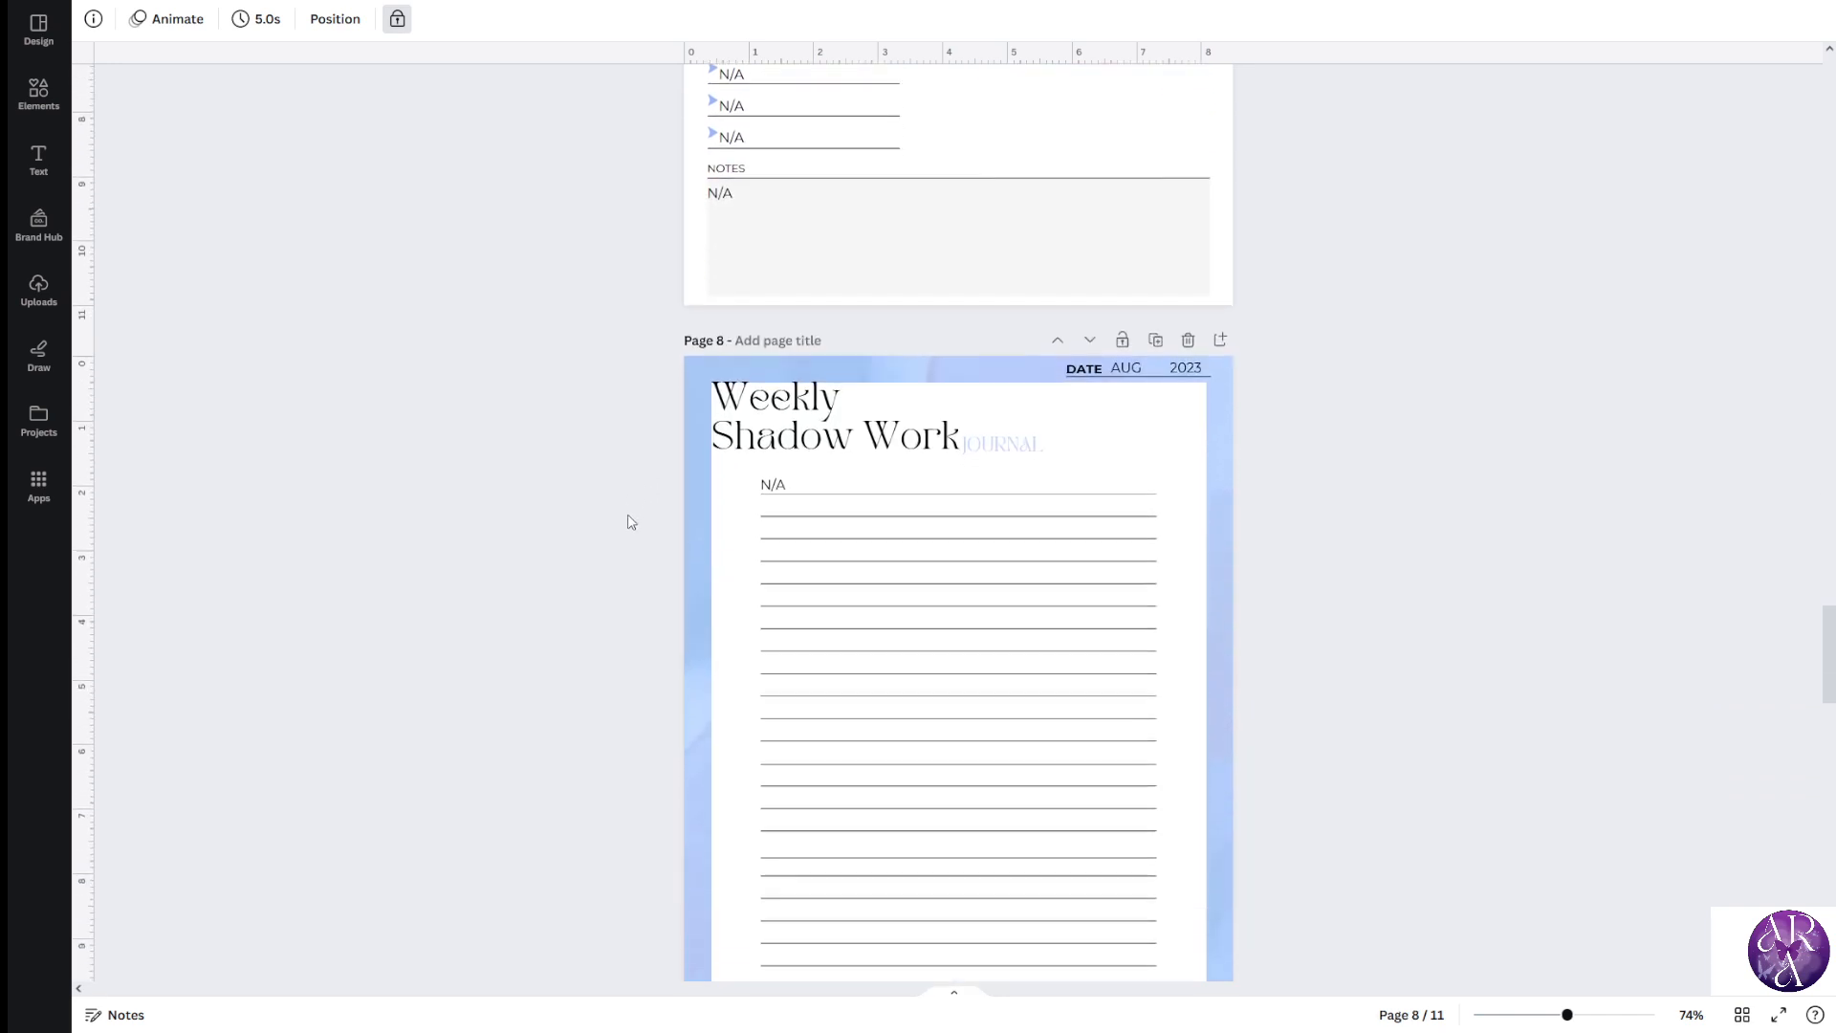
{"action": "scroll", "coordinate": [630, 521], "scroll_direction": "up", "scroll_amount": 3}
{"action": "scroll", "coordinate": [492, 371], "scroll_direction": "down", "scroll_amount": 1}
{"action": "scroll", "coordinate": [494, 367], "scroll_direction": "up", "scroll_amount": 1}
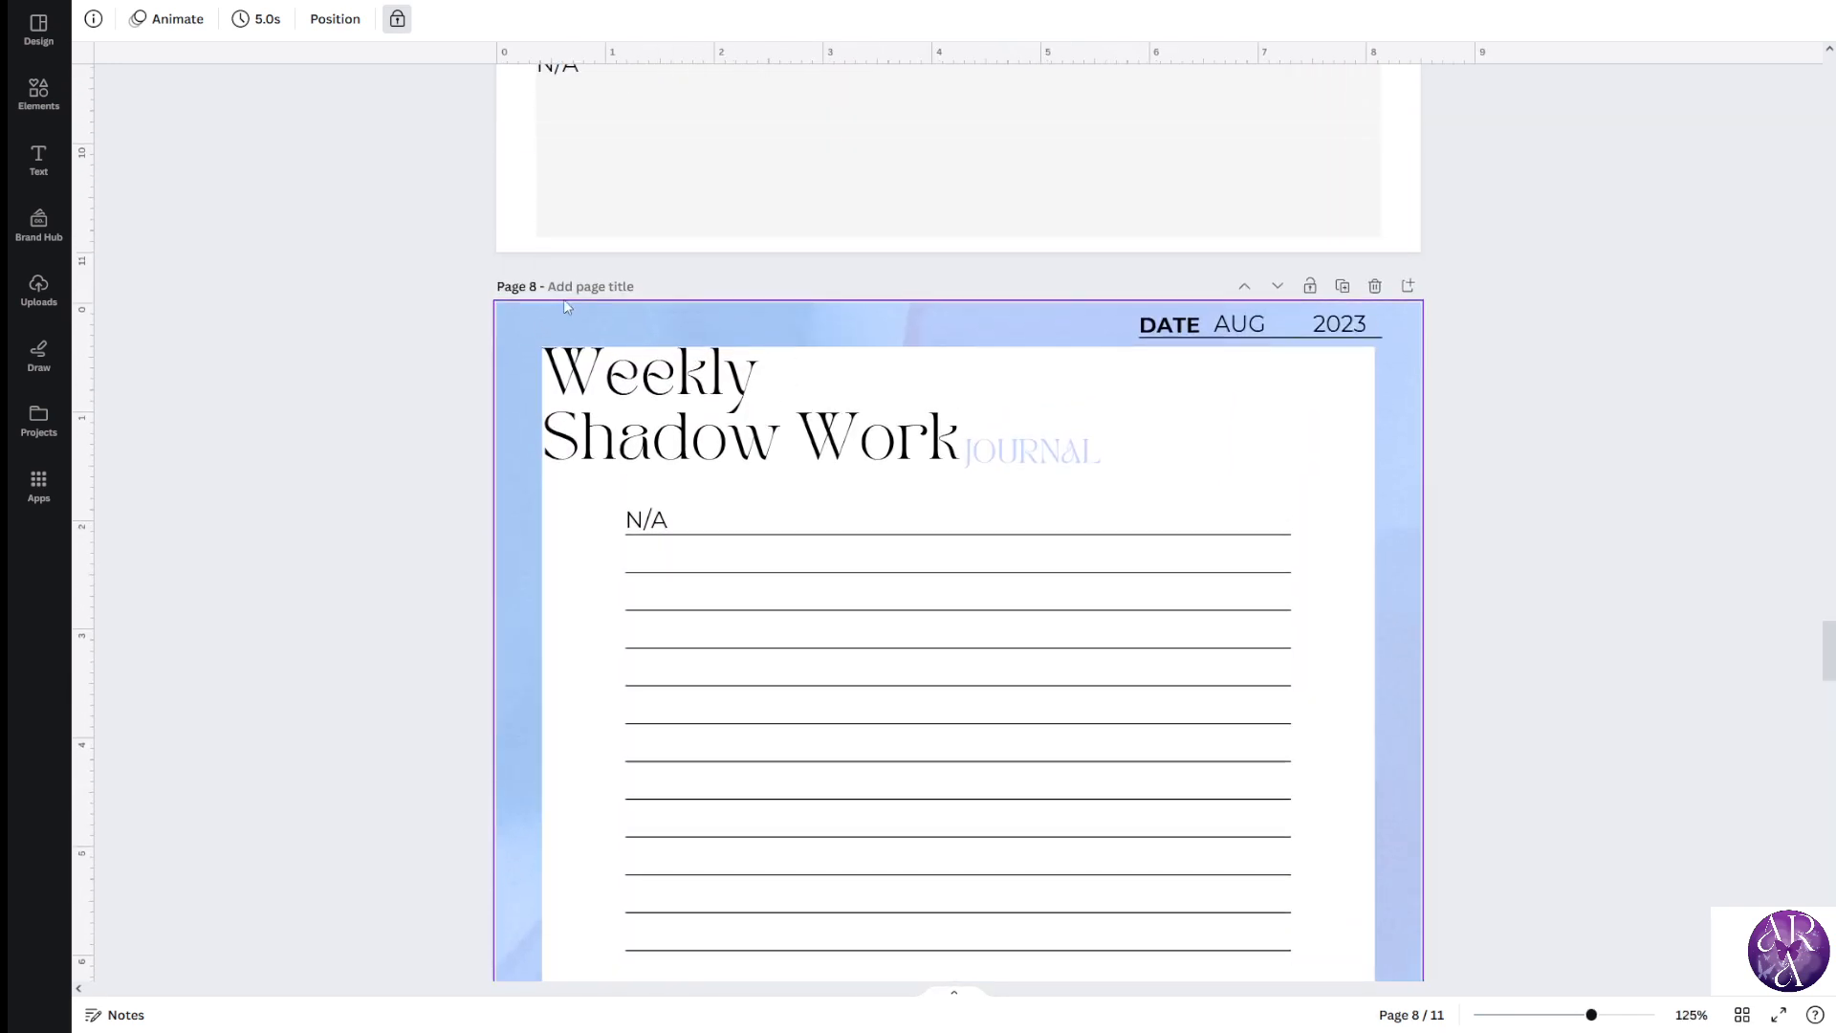
{"action": "left_click", "coordinate": [573, 284]}
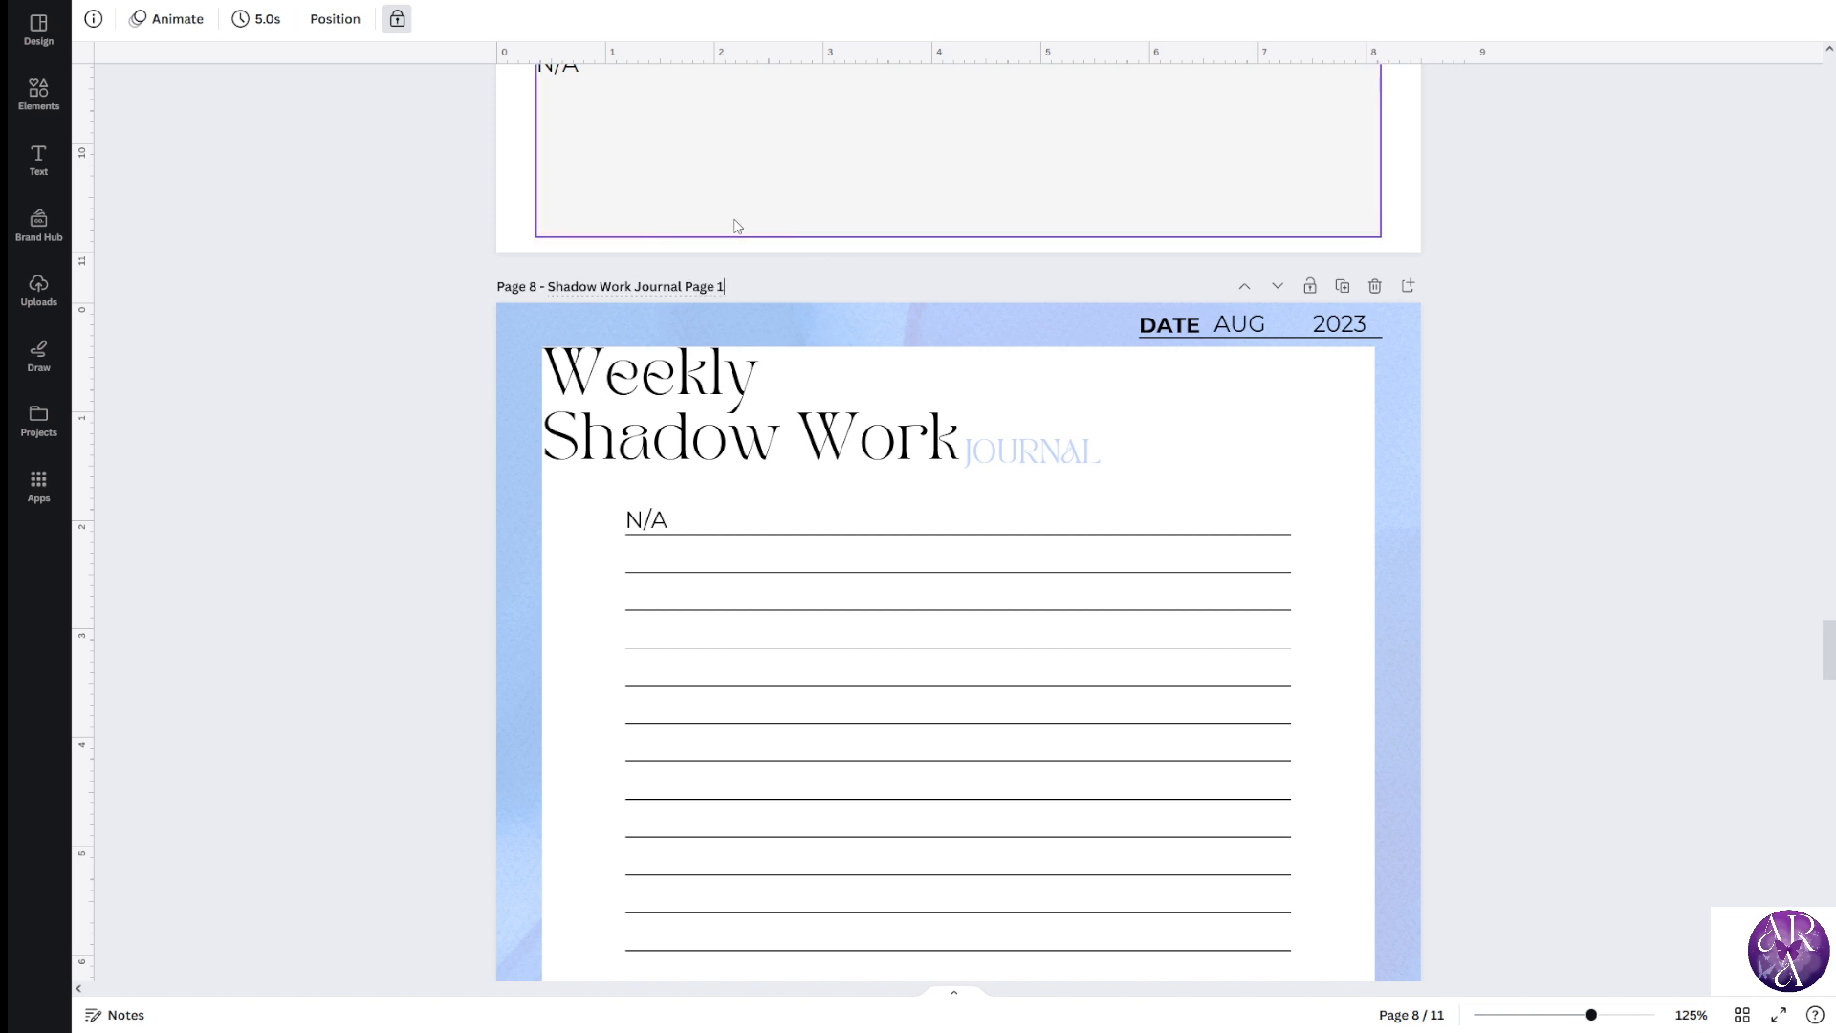
{"action": "left_click", "coordinate": [366, 306]}
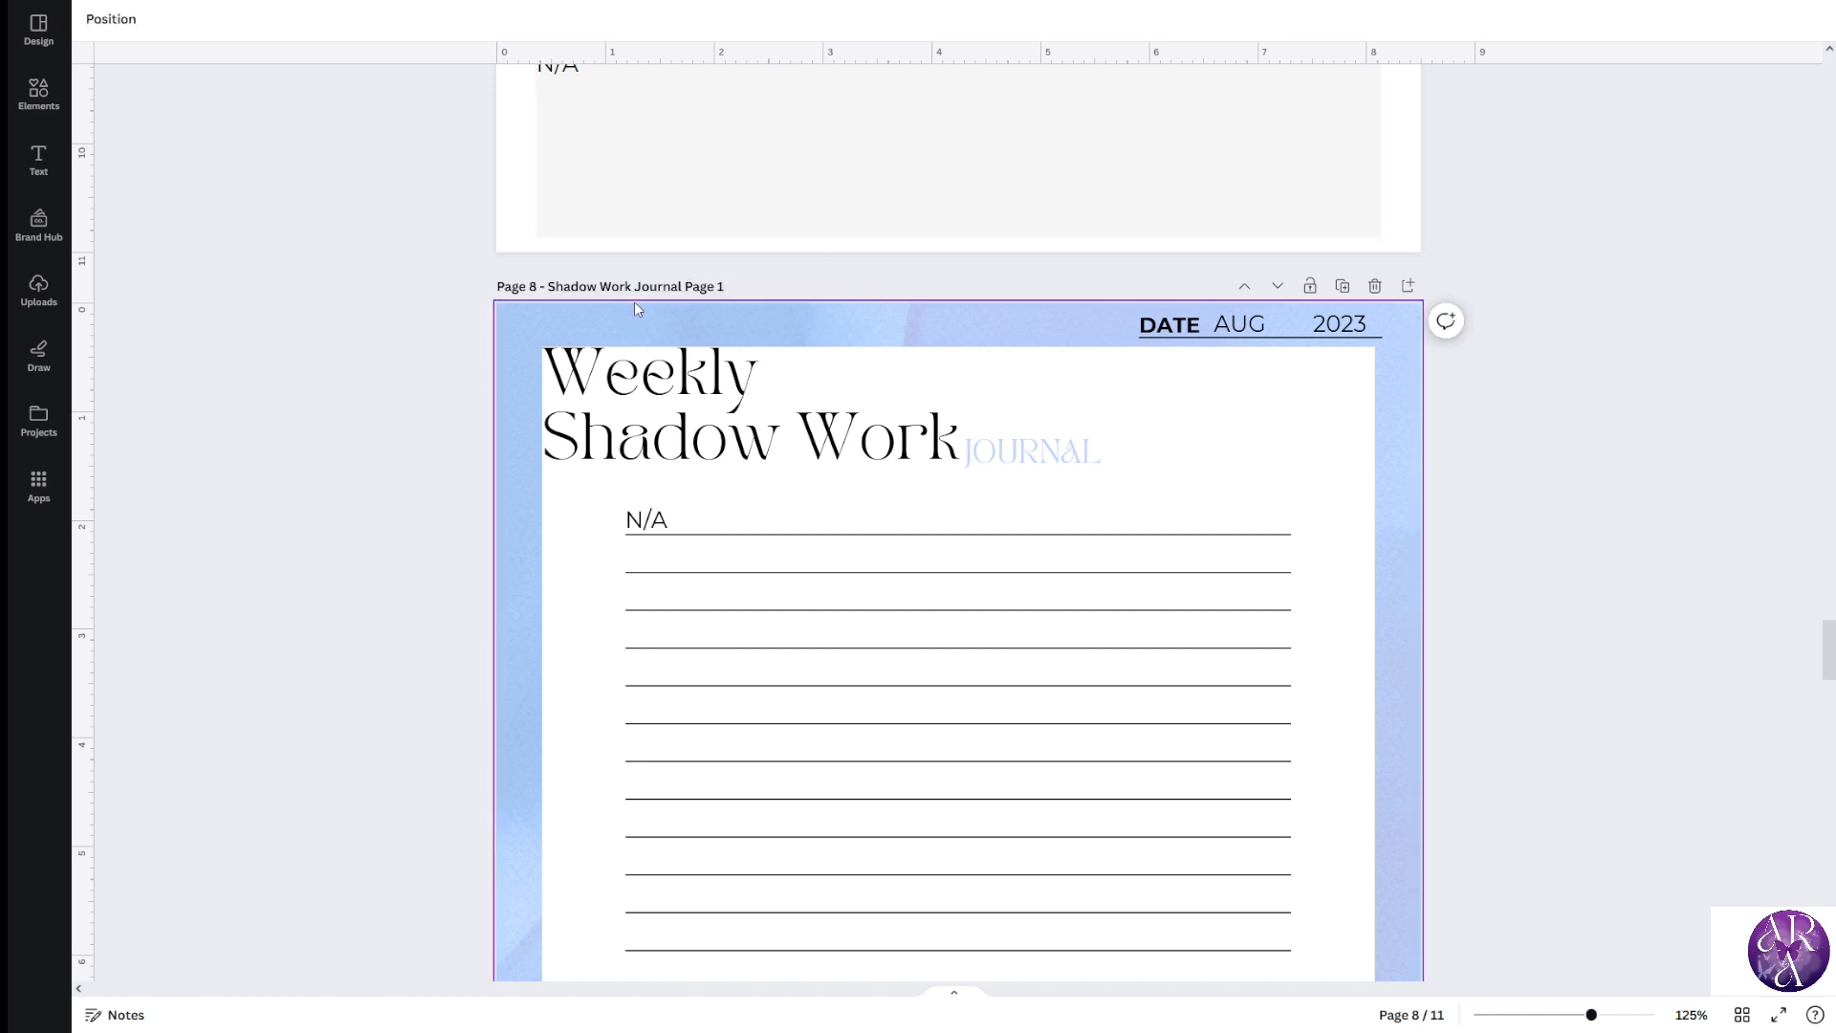
Change the ending of the page 8 title so it reads "Shadow Work Journal Week 1"
{"action": "left_click_drag", "start_coordinate": [687, 286], "coordinate": [723, 289]}
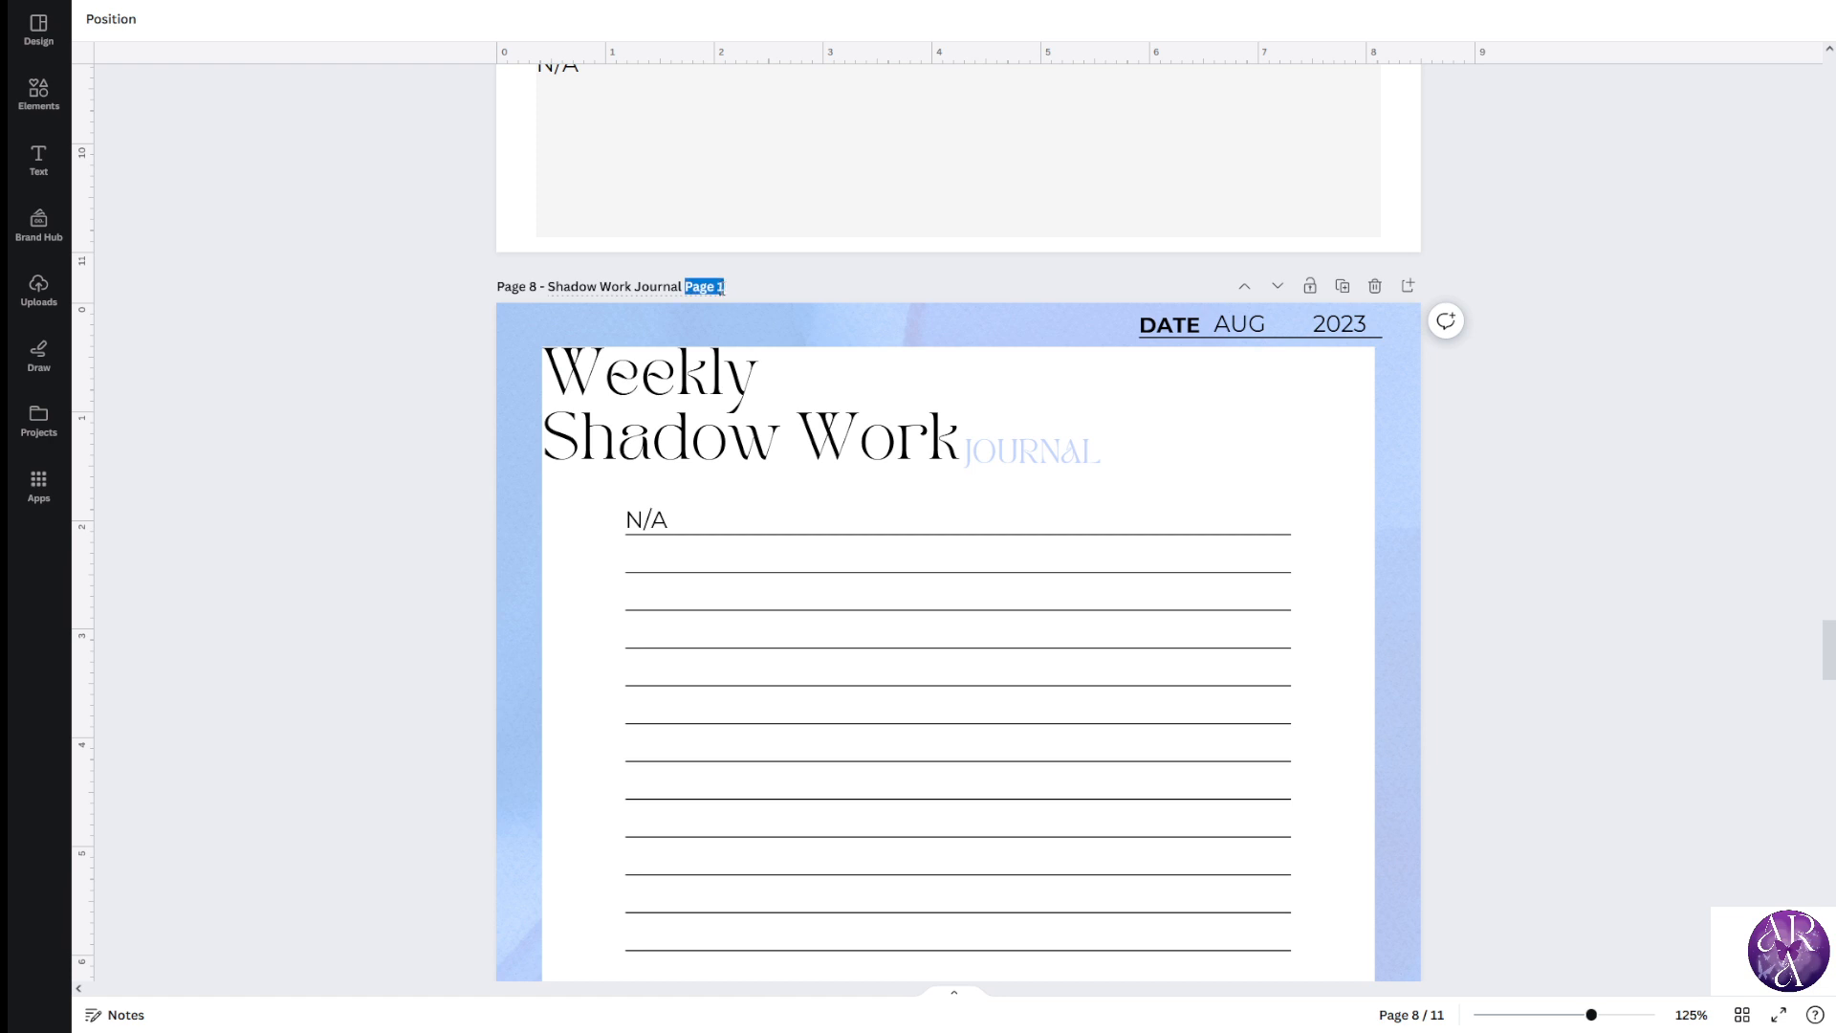
{"action": "type", "text": "Week"}
{"action": "scroll", "coordinate": [370, 439], "scroll_direction": "up", "scroll_amount": 1}
Give page 9 the title "Shadow Work Journal Week 2"
{"action": "scroll", "coordinate": [359, 486], "scroll_direction": "down", "scroll_amount": 4}
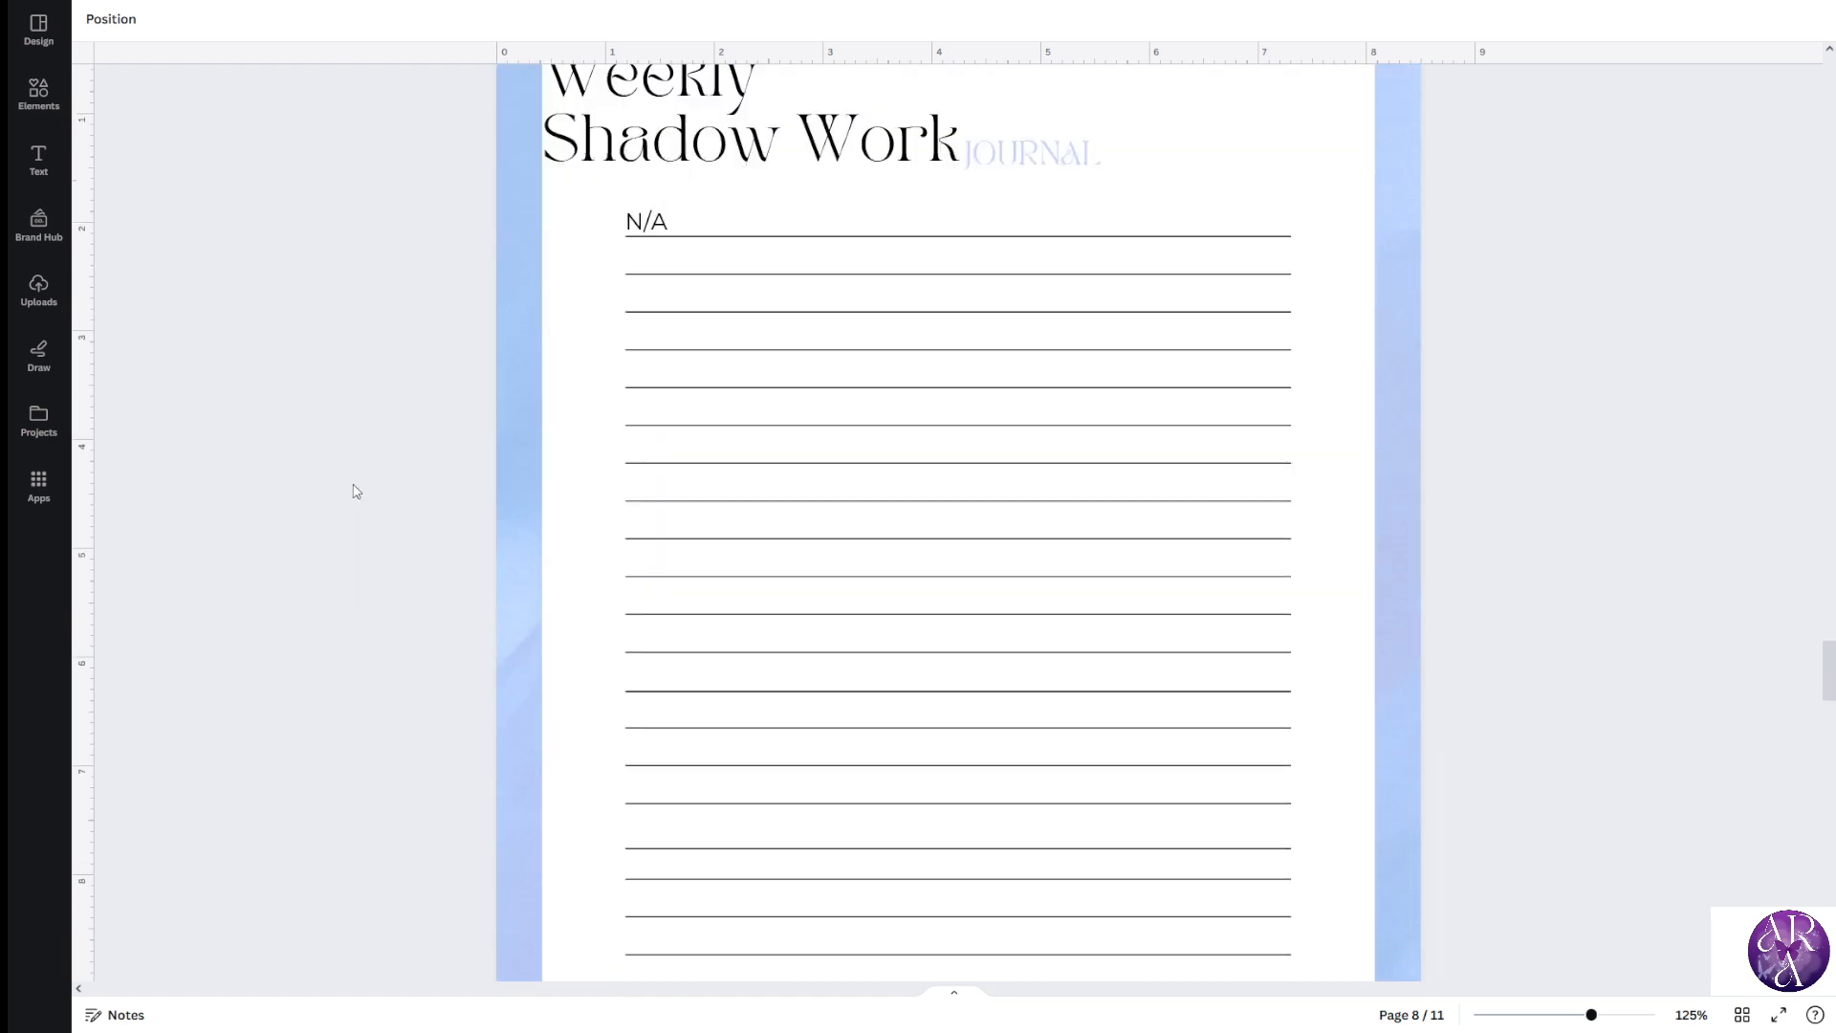
{"action": "scroll", "coordinate": [356, 491], "scroll_direction": "down", "scroll_amount": 7}
{"action": "left_click", "coordinate": [591, 521]}
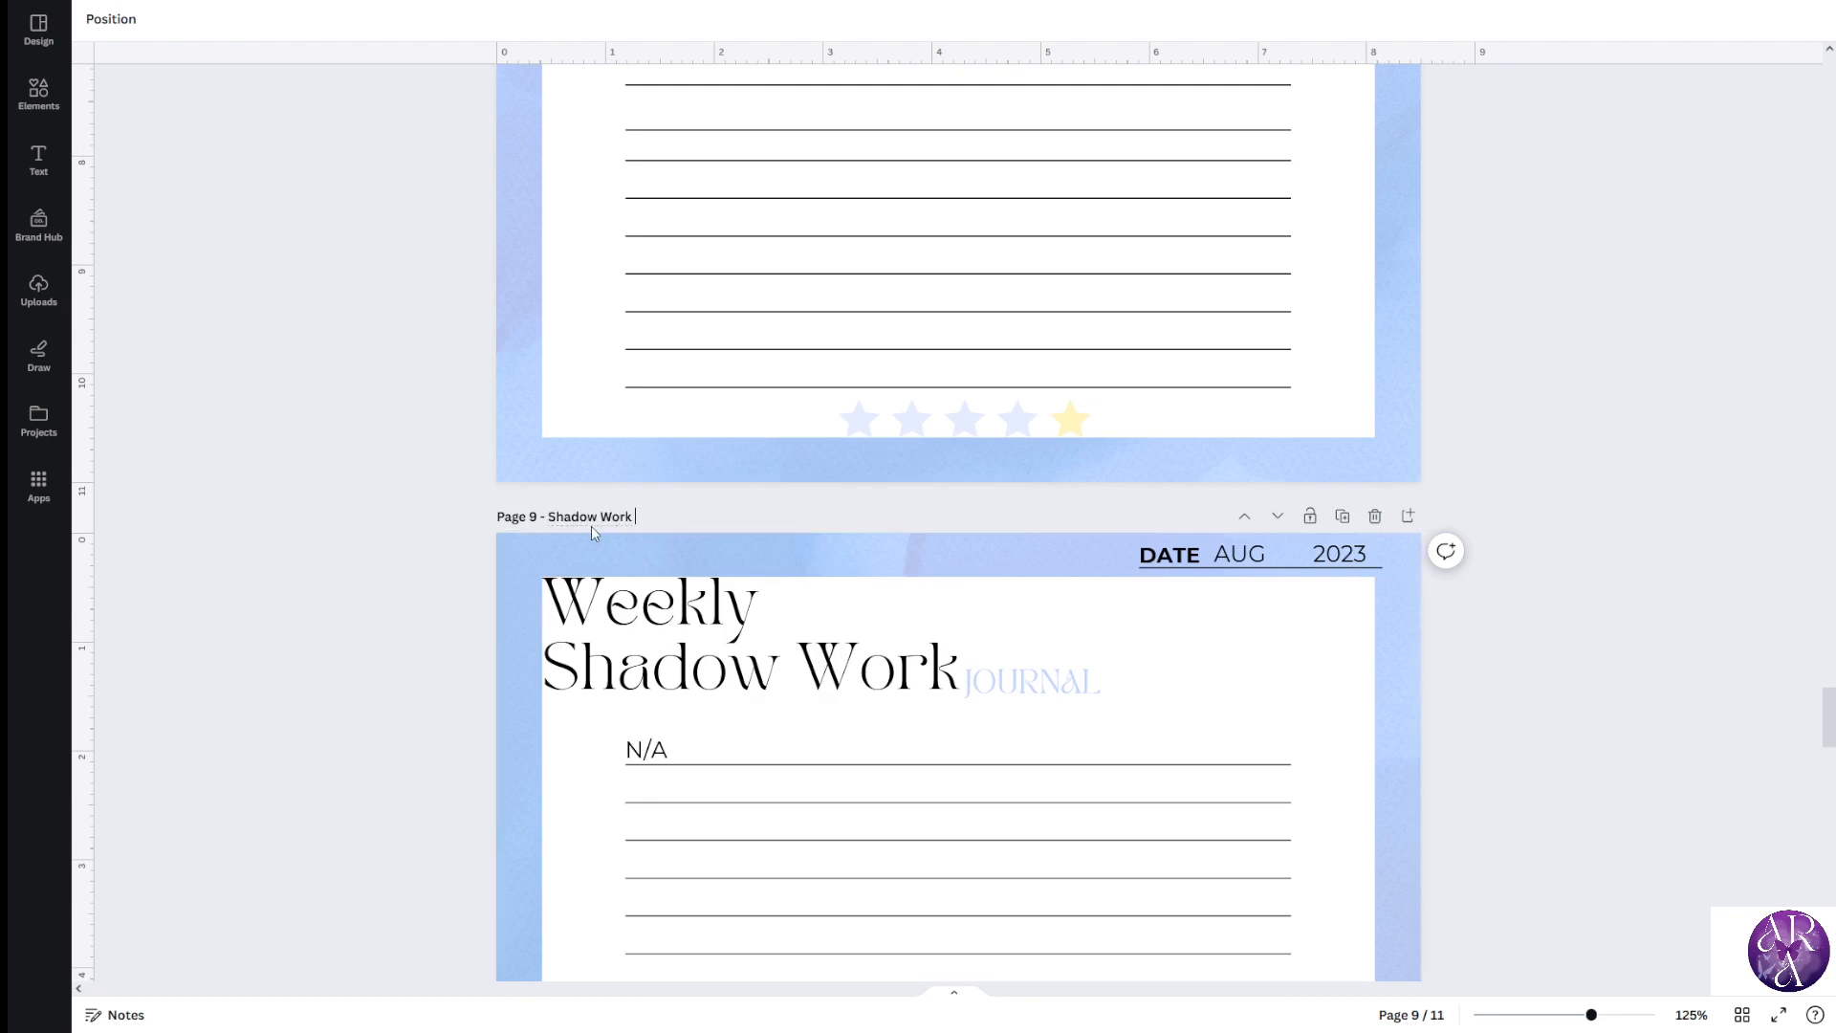
{"action": "type", "text": "Journal Week 2"}
Give page 10 the title "Shadow Work Journal Week 3"
{"action": "scroll", "coordinate": [398, 567], "scroll_direction": "down", "scroll_amount": 8}
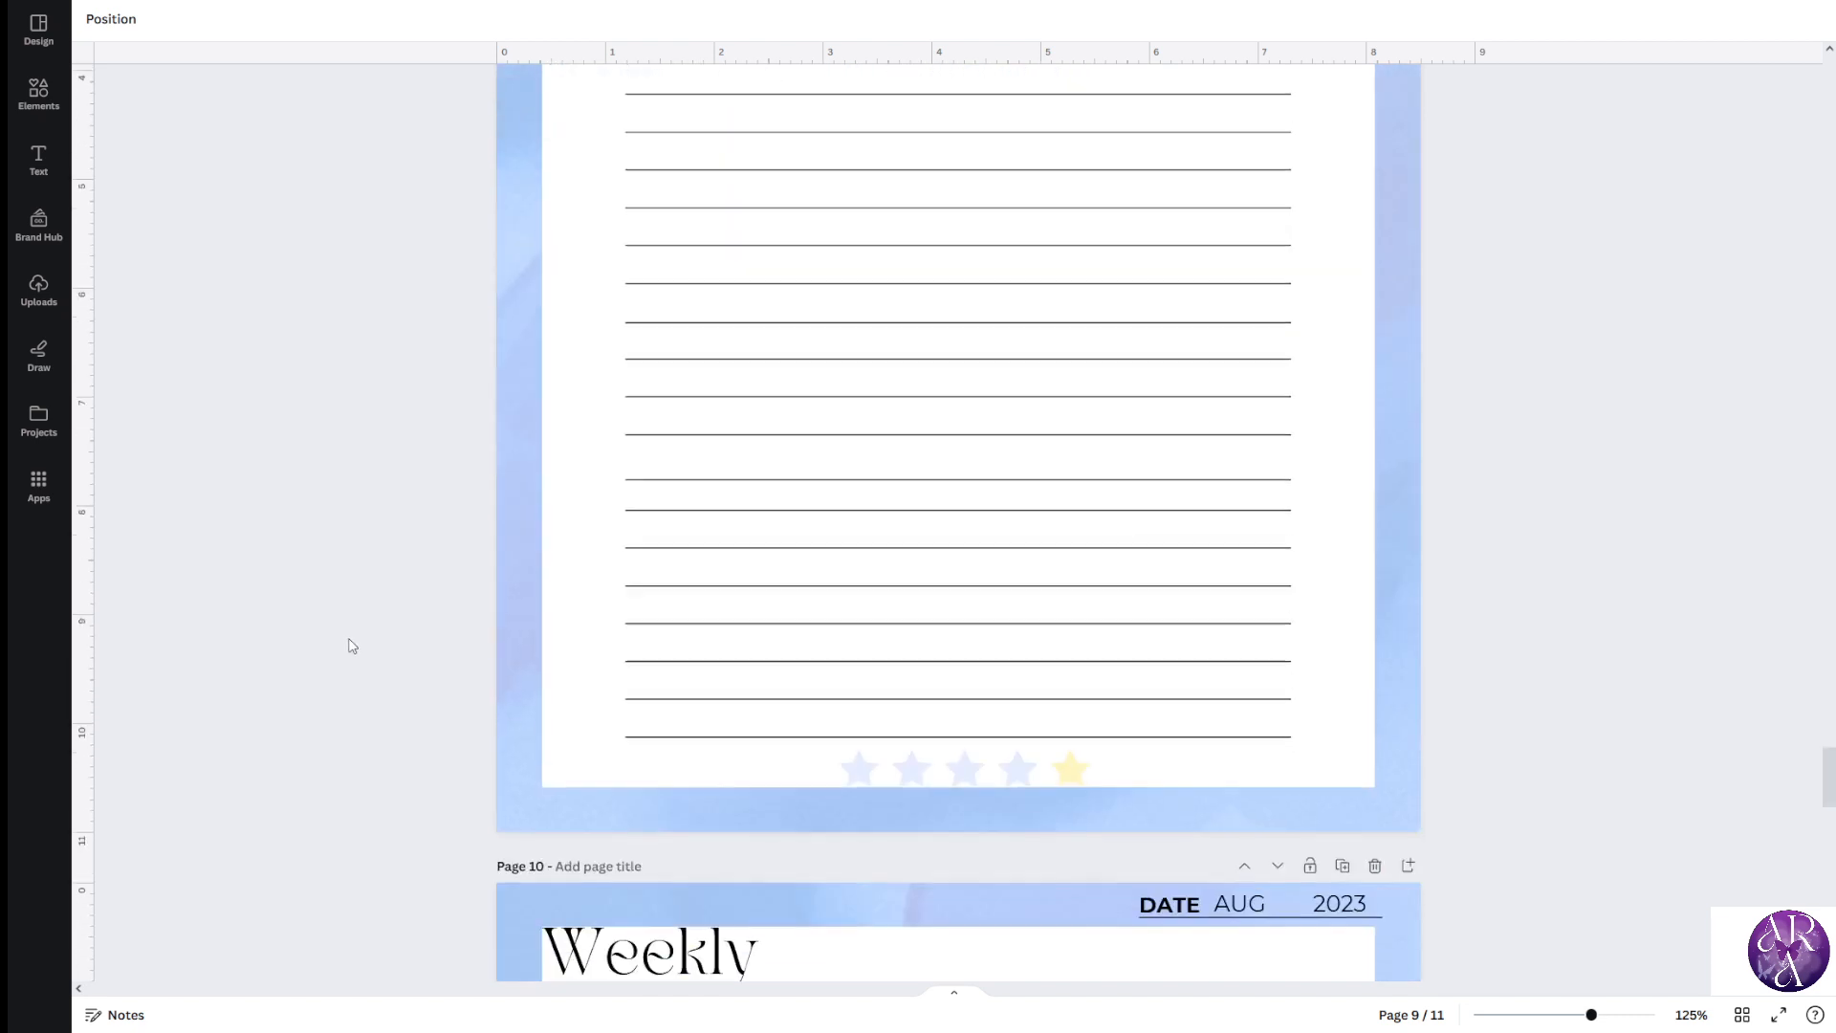
{"action": "scroll", "coordinate": [354, 643], "scroll_direction": "down", "scroll_amount": 3}
{"action": "left_click", "coordinate": [606, 574]}
{"action": "type", "text": "S"}
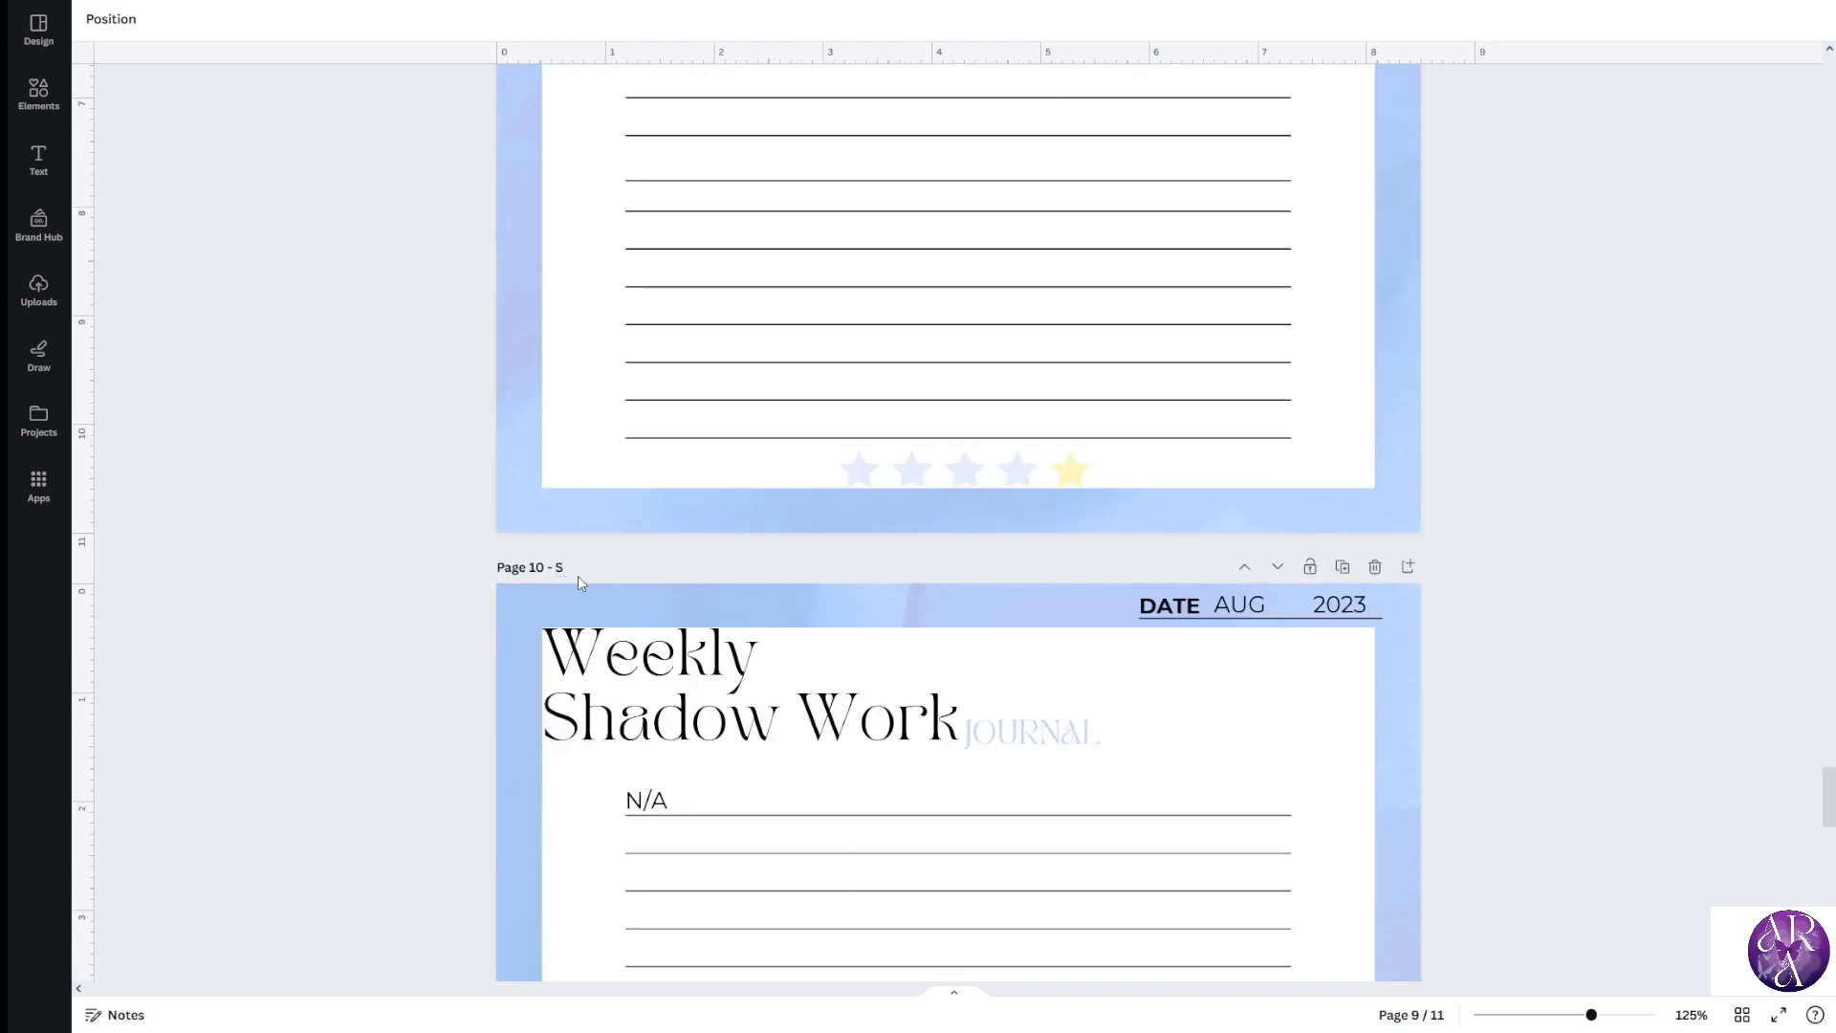
{"action": "type", "text": "hadow Work Journal Week 3"}
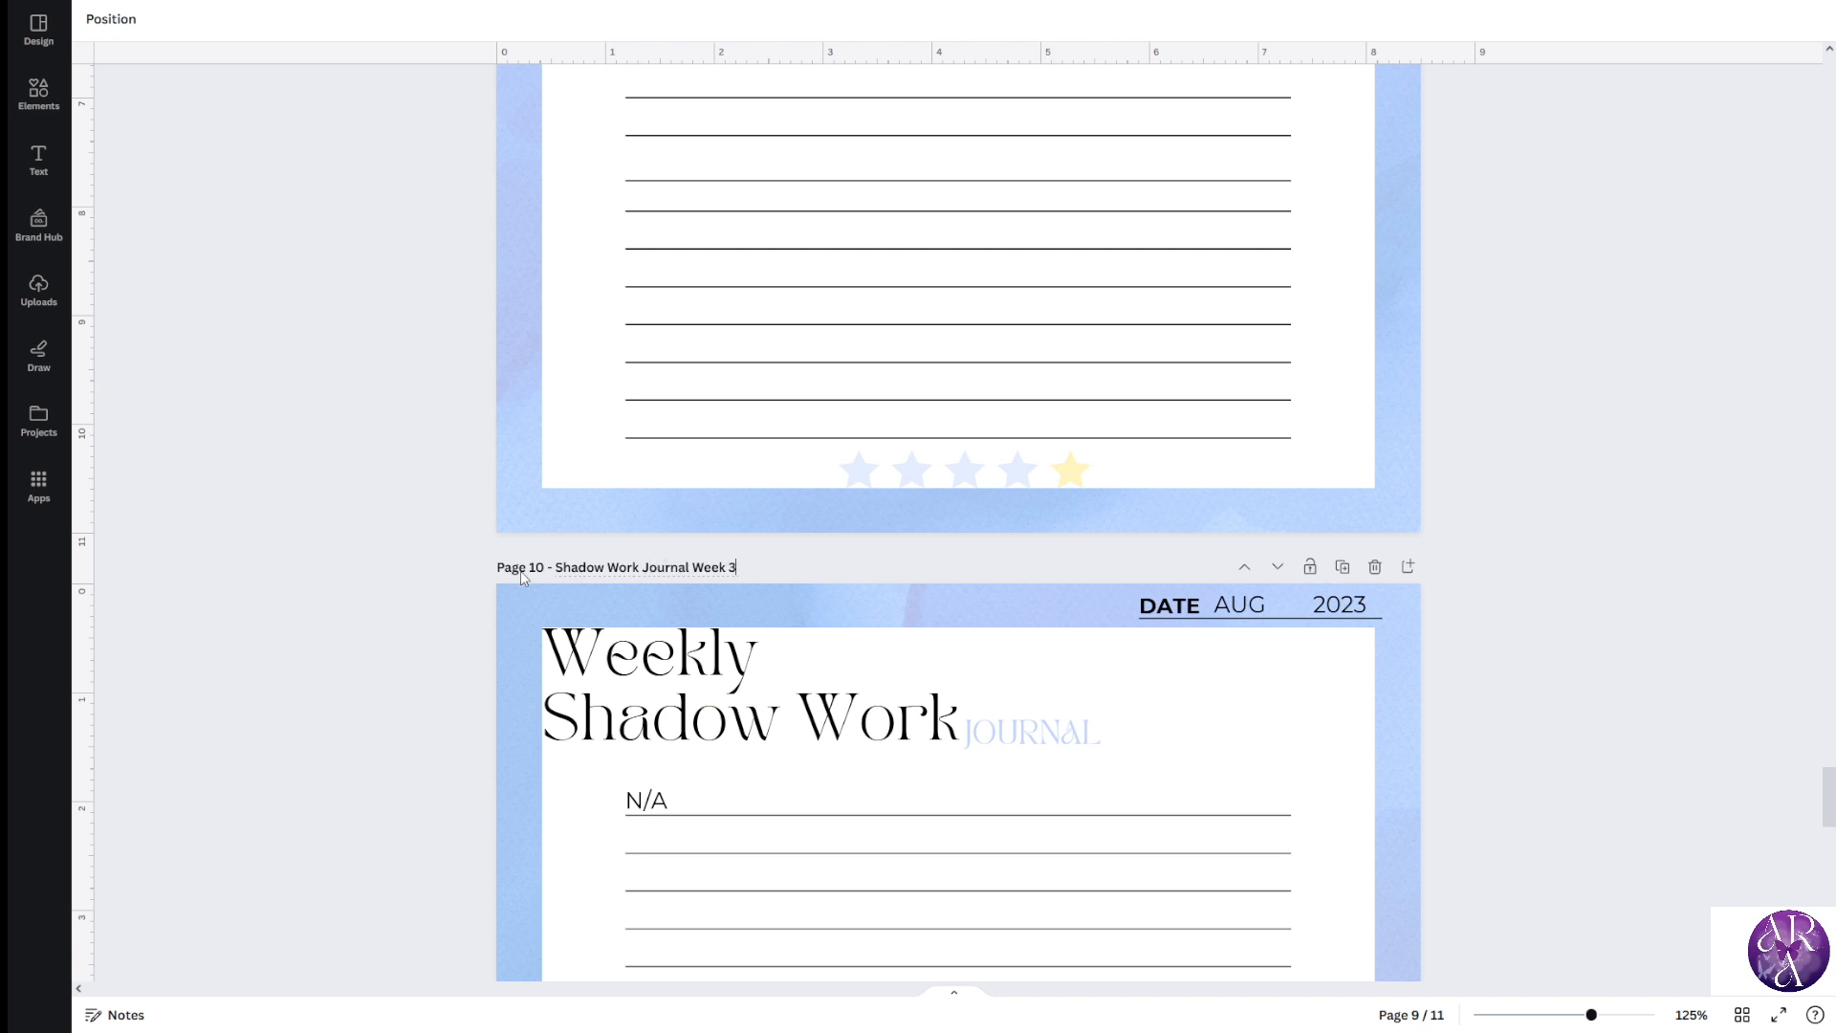
Give page 11 the title "Shadow Work Journal Week 4"
{"action": "scroll", "coordinate": [421, 577], "scroll_direction": "down", "scroll_amount": 12}
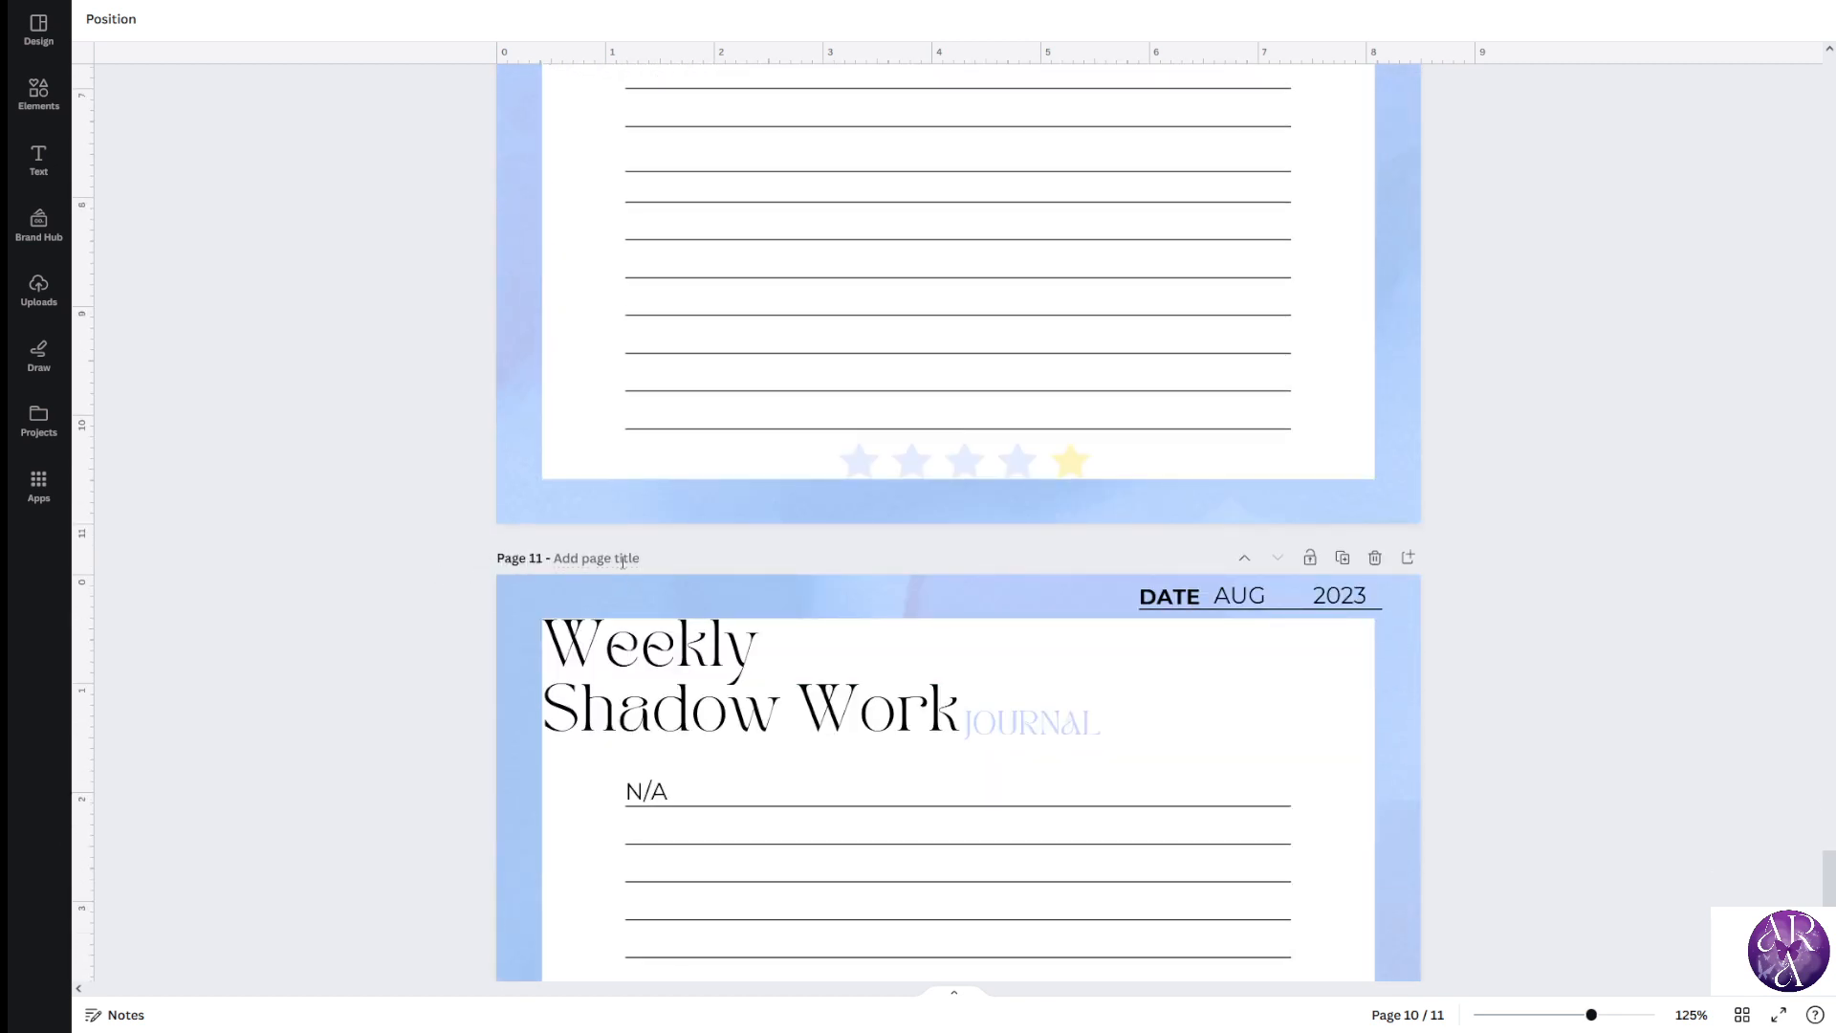
{"action": "left_click", "coordinate": [623, 561]}
{"action": "scroll", "coordinate": [406, 632], "scroll_direction": "down", "scroll_amount": 9}
{"action": "scroll", "coordinate": [469, 593], "scroll_direction": "up", "scroll_amount": 9}
{"action": "scroll", "coordinate": [468, 574], "scroll_direction": "down", "scroll_amount": 6}
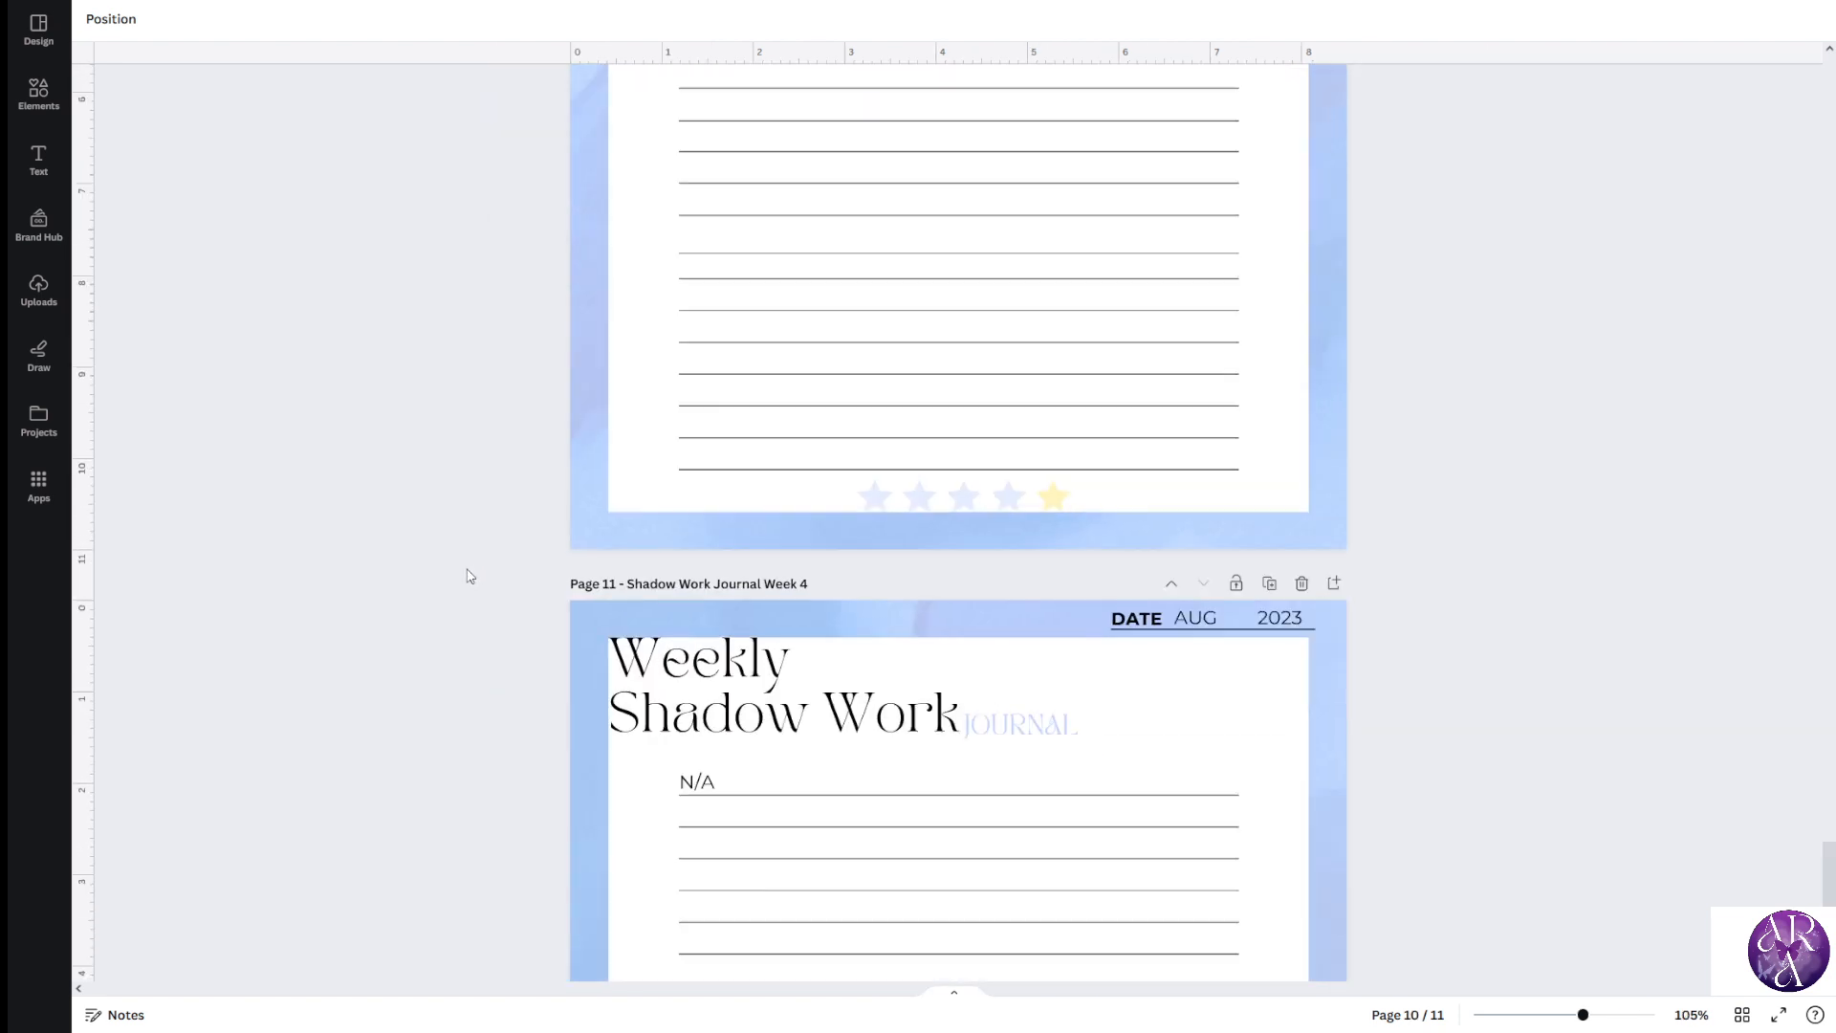
Review the titled weekly journal pages and the Weekly Shadow Work key points and homework layout on page 7
{"action": "scroll", "coordinate": [477, 559], "scroll_direction": "up", "scroll_amount": 7}
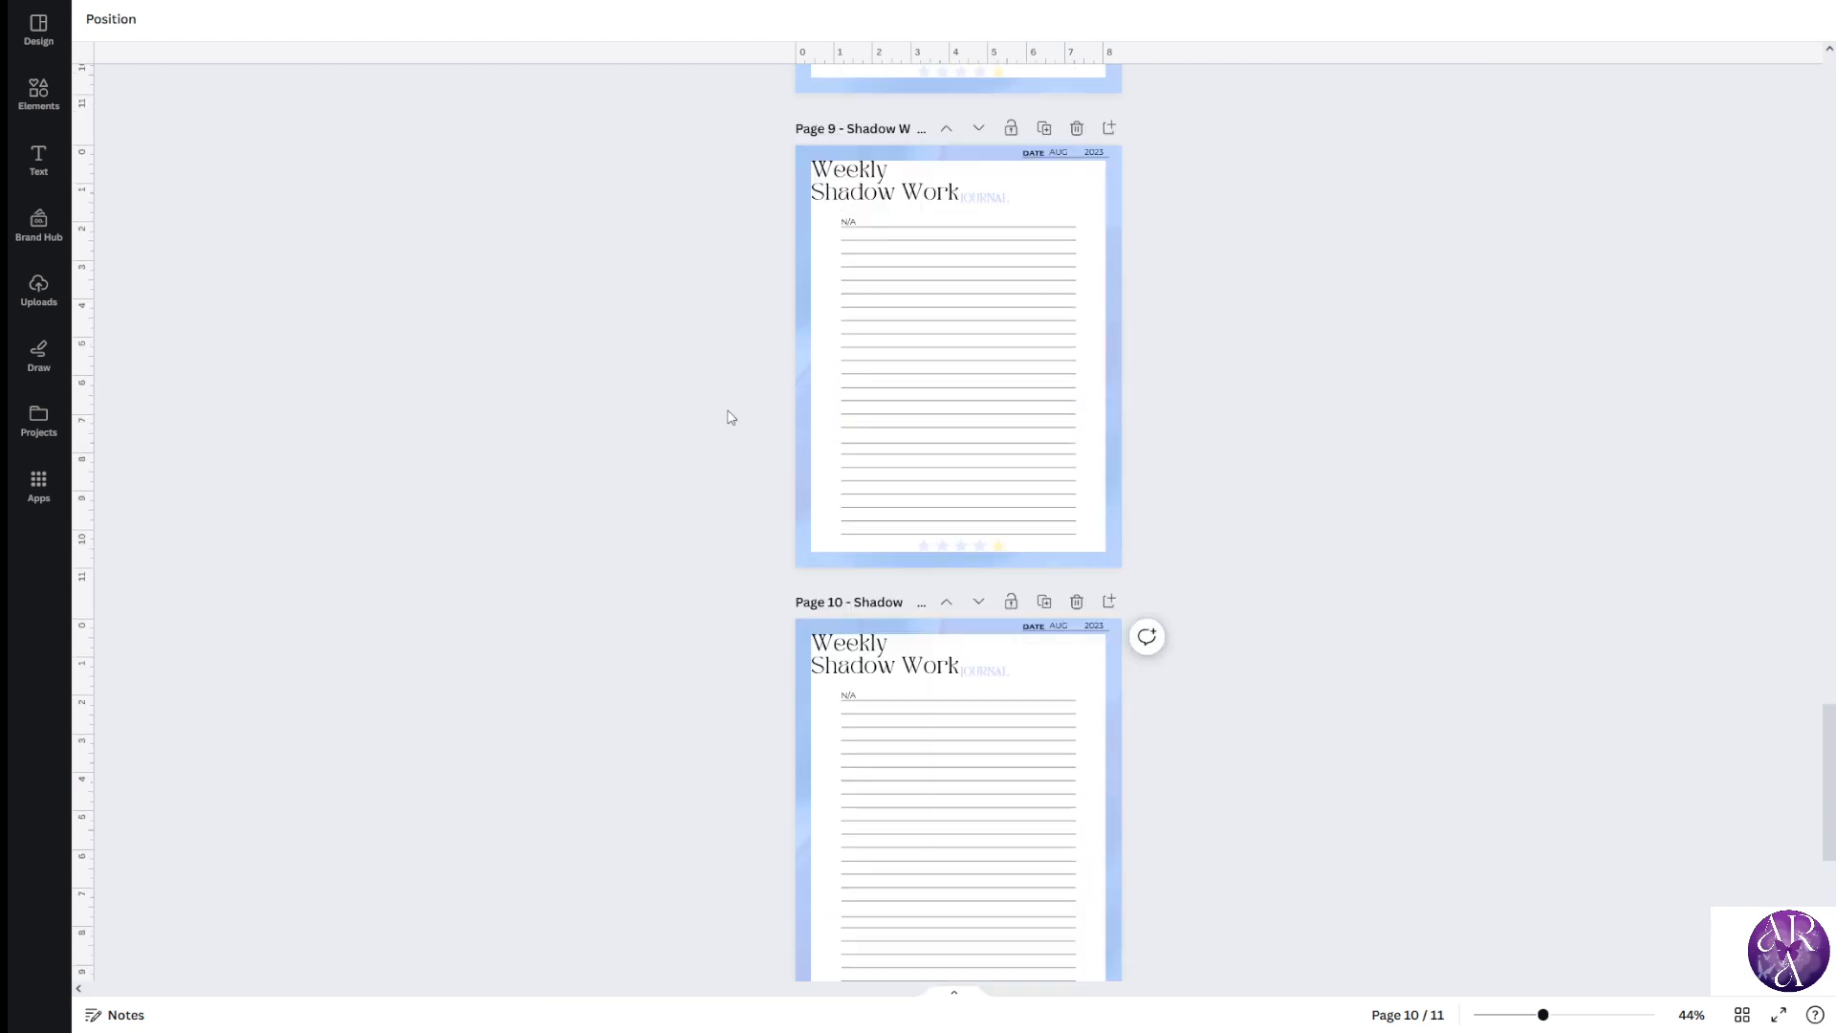
{"action": "scroll", "coordinate": [793, 330], "scroll_direction": "down", "scroll_amount": 3}
{"action": "scroll", "coordinate": [673, 422], "scroll_direction": "up", "scroll_amount": 10}
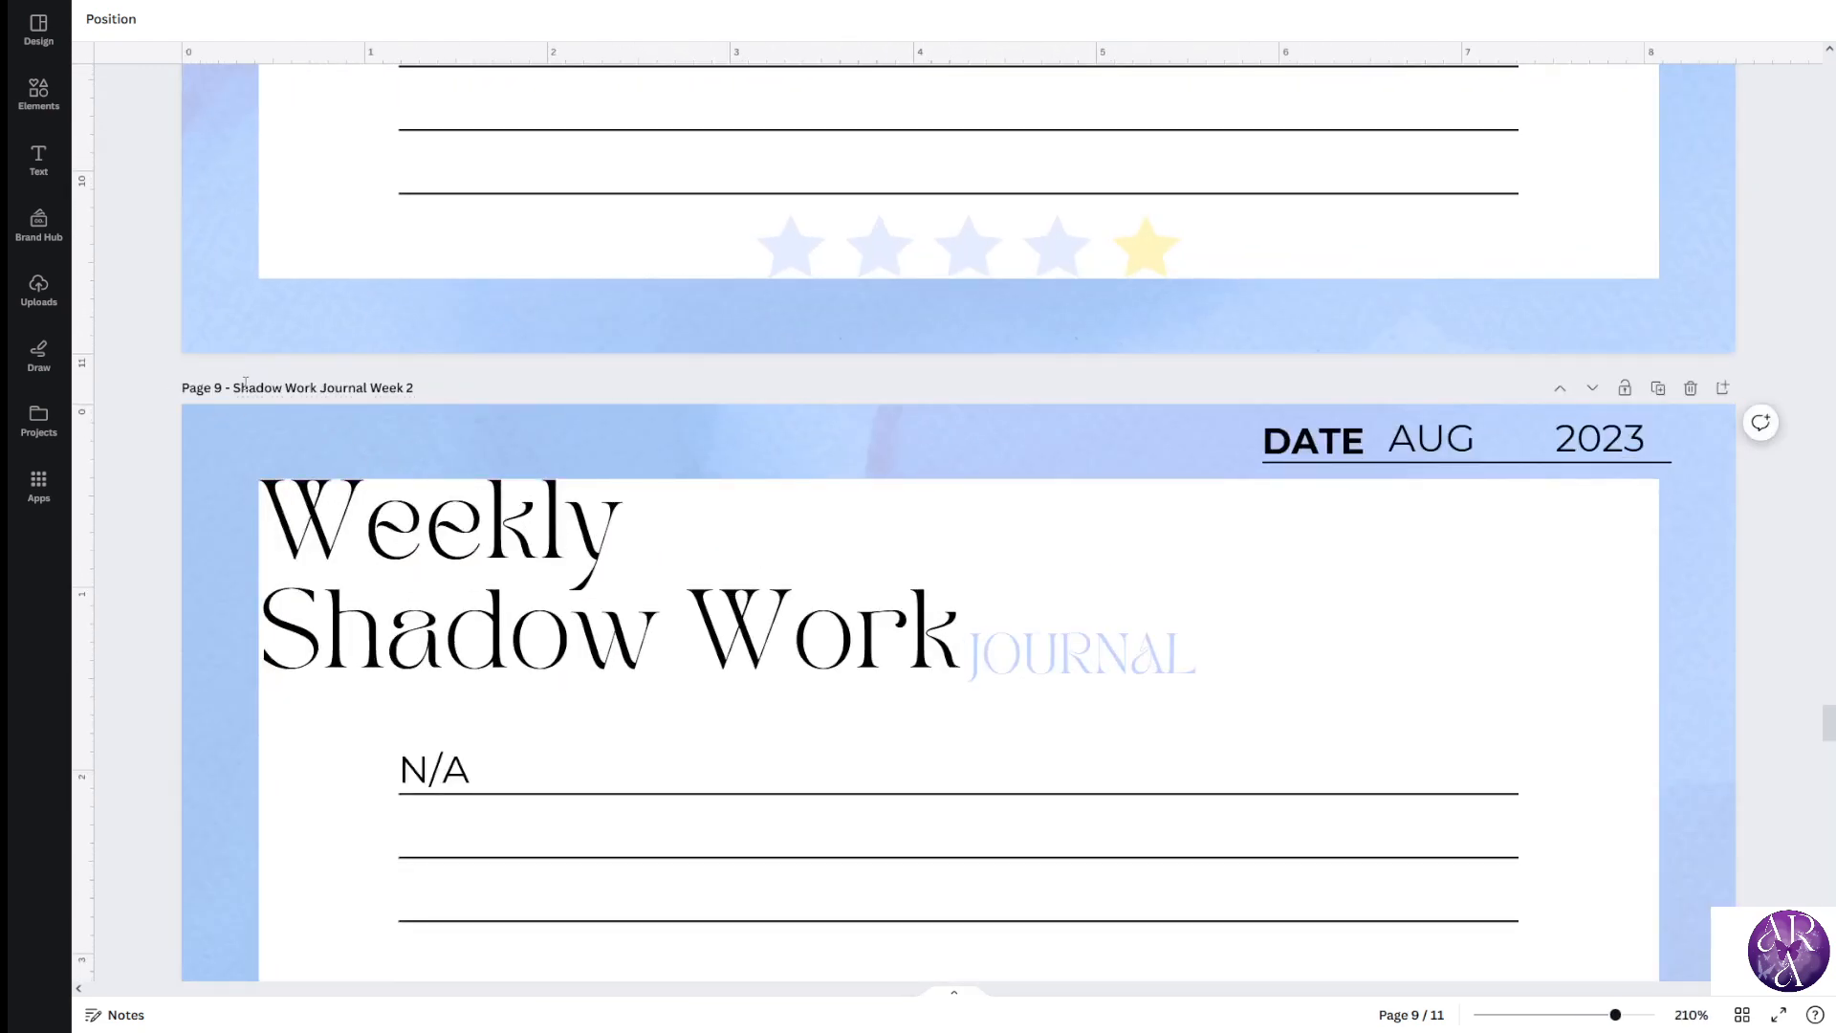
{"action": "scroll", "coordinate": [428, 379], "scroll_direction": "down", "scroll_amount": 8}
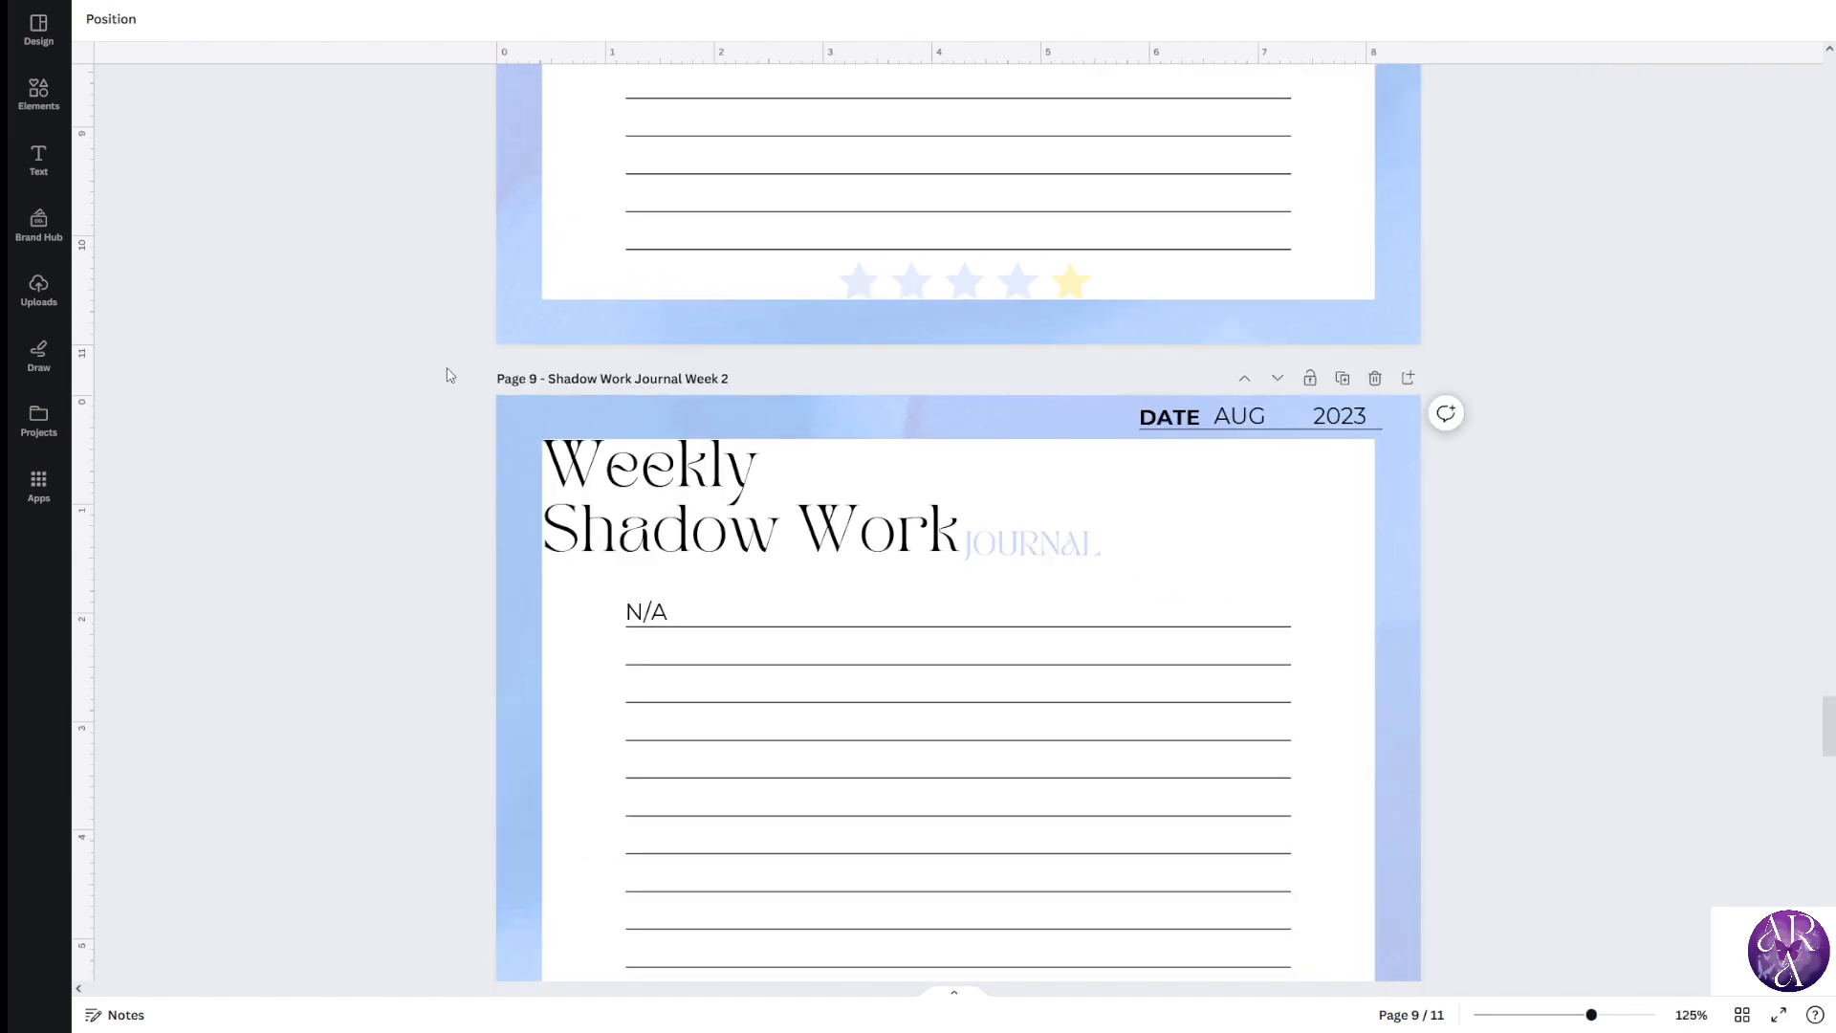
{"action": "scroll", "coordinate": [496, 368], "scroll_direction": "down", "scroll_amount": 1}
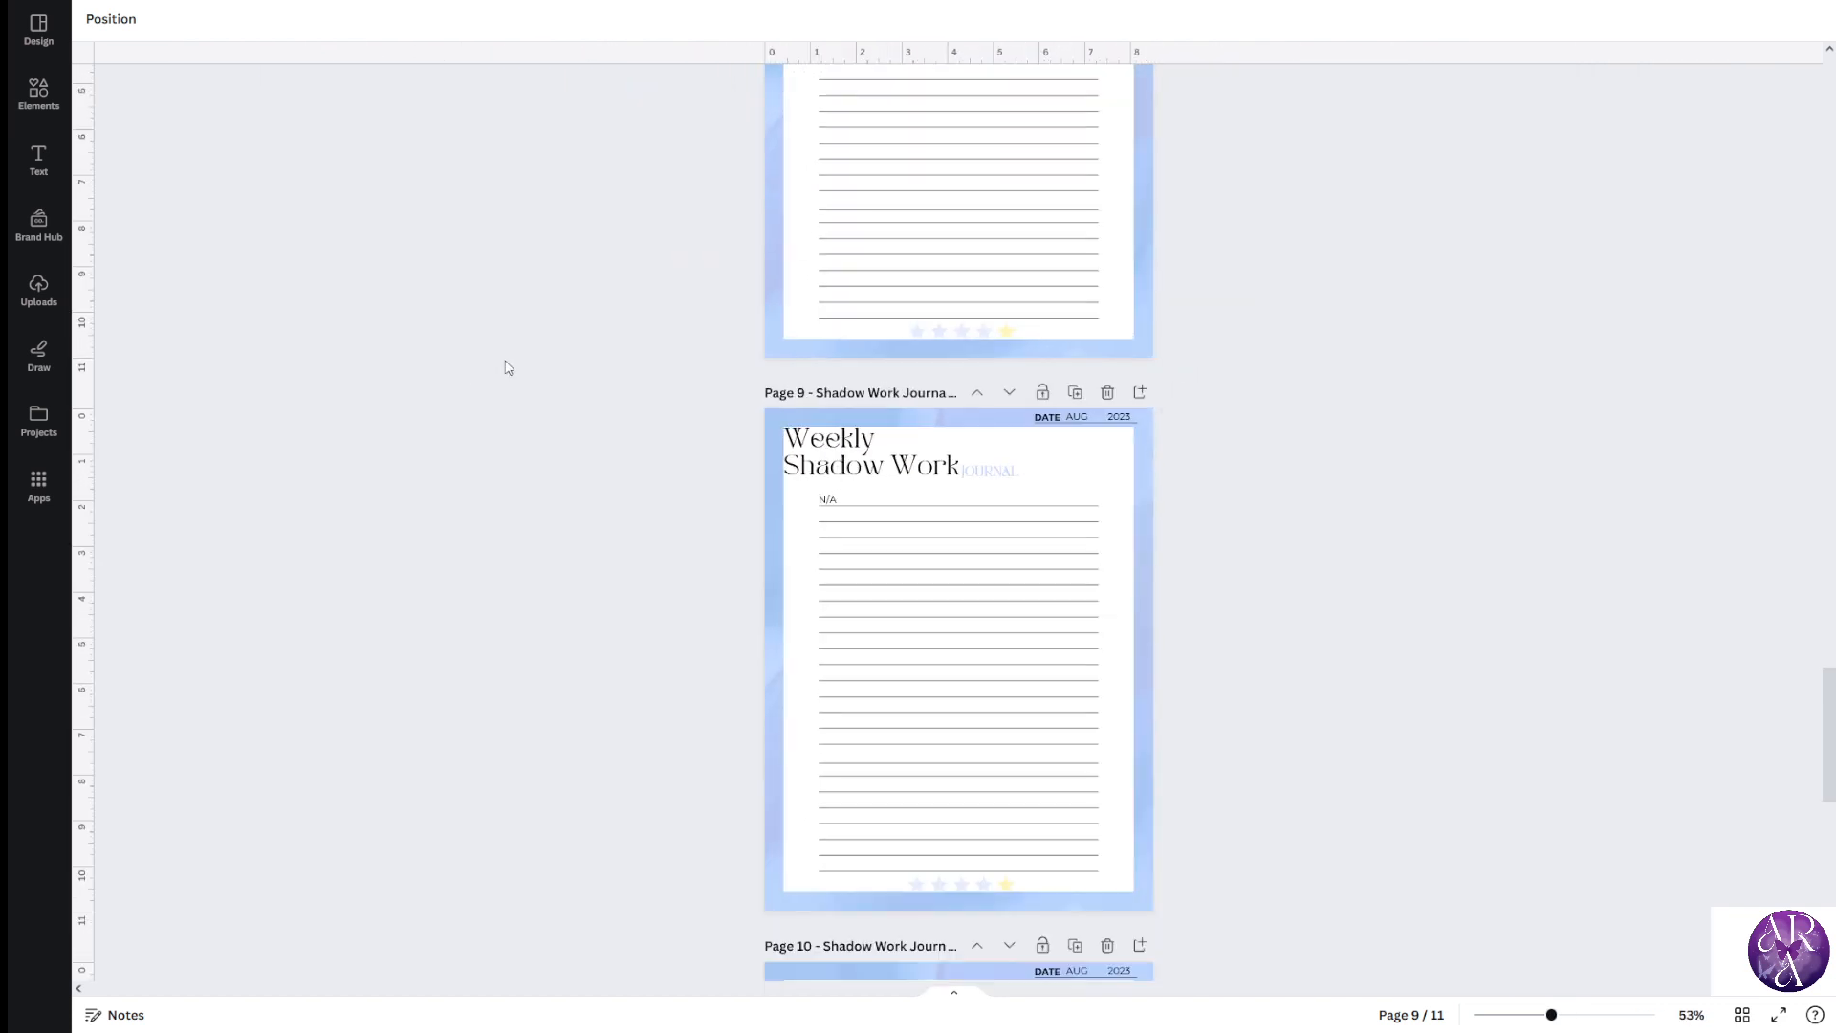
{"action": "scroll", "coordinate": [894, 392], "scroll_direction": "up", "scroll_amount": 3}
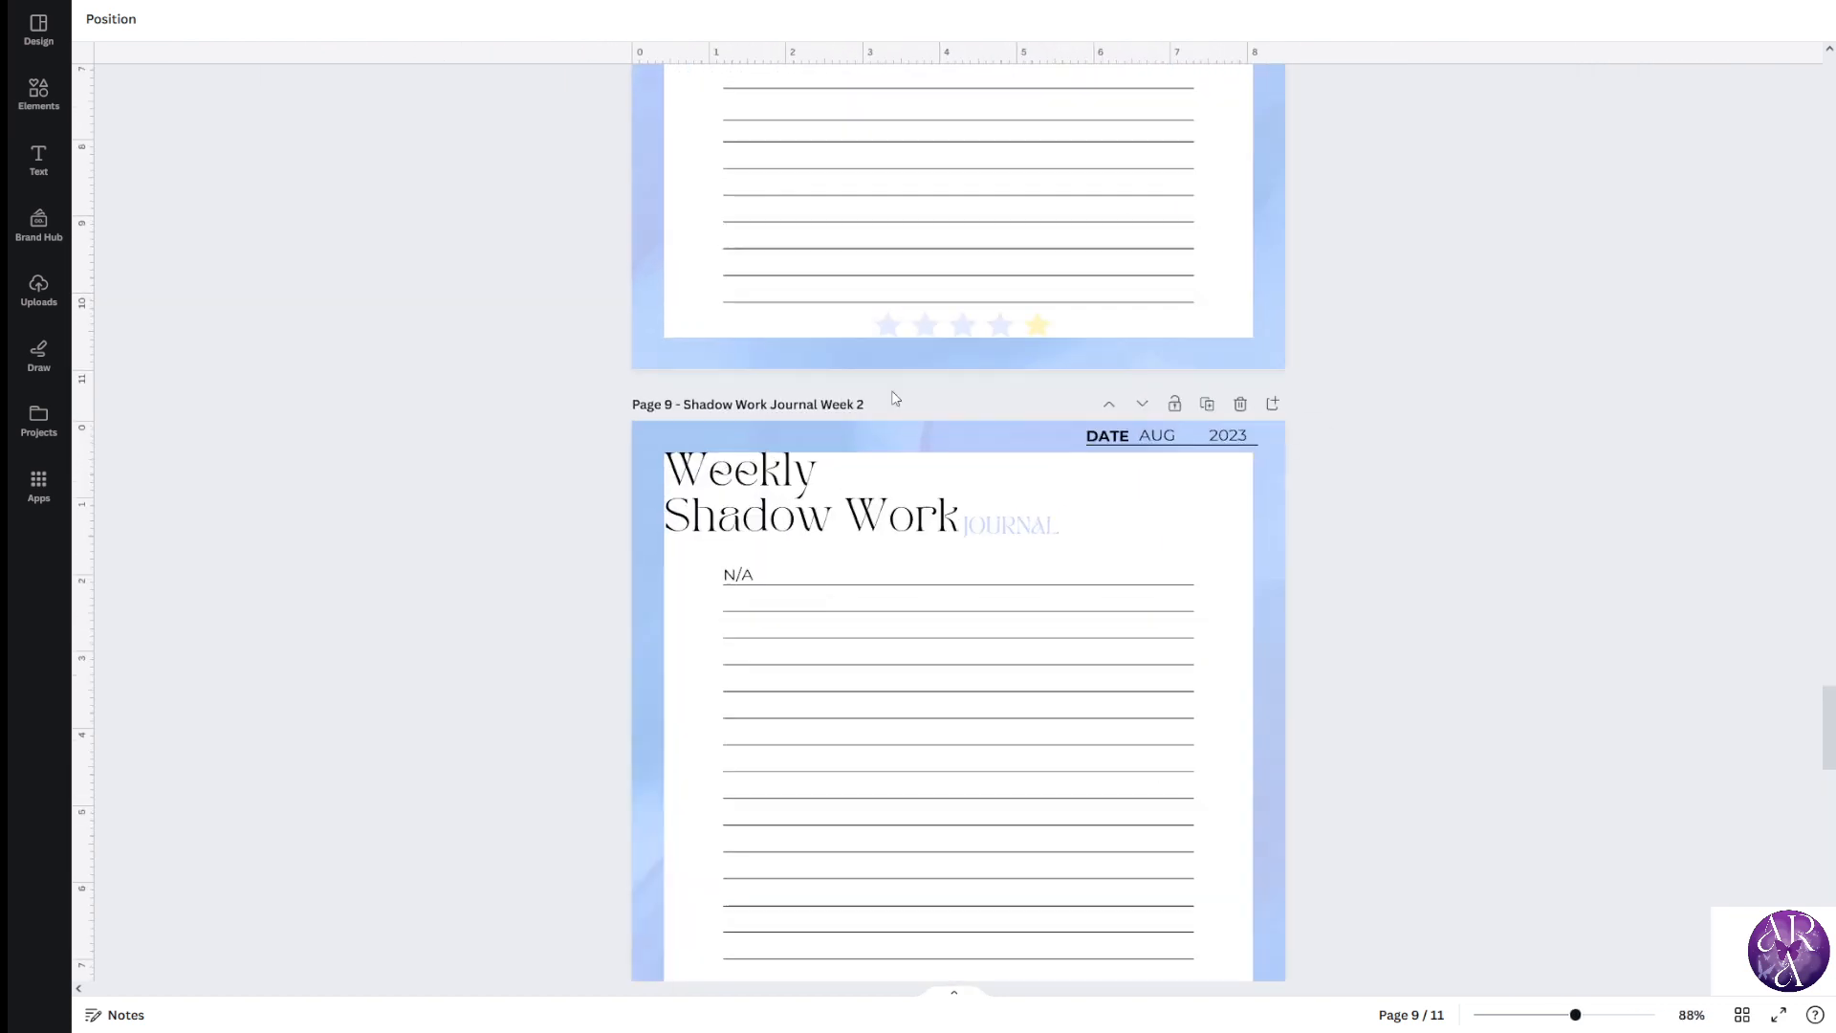
{"action": "scroll", "coordinate": [1004, 373], "scroll_direction": "up", "scroll_amount": 10}
{"action": "scroll", "coordinate": [1045, 364], "scroll_direction": "up", "scroll_amount": 6}
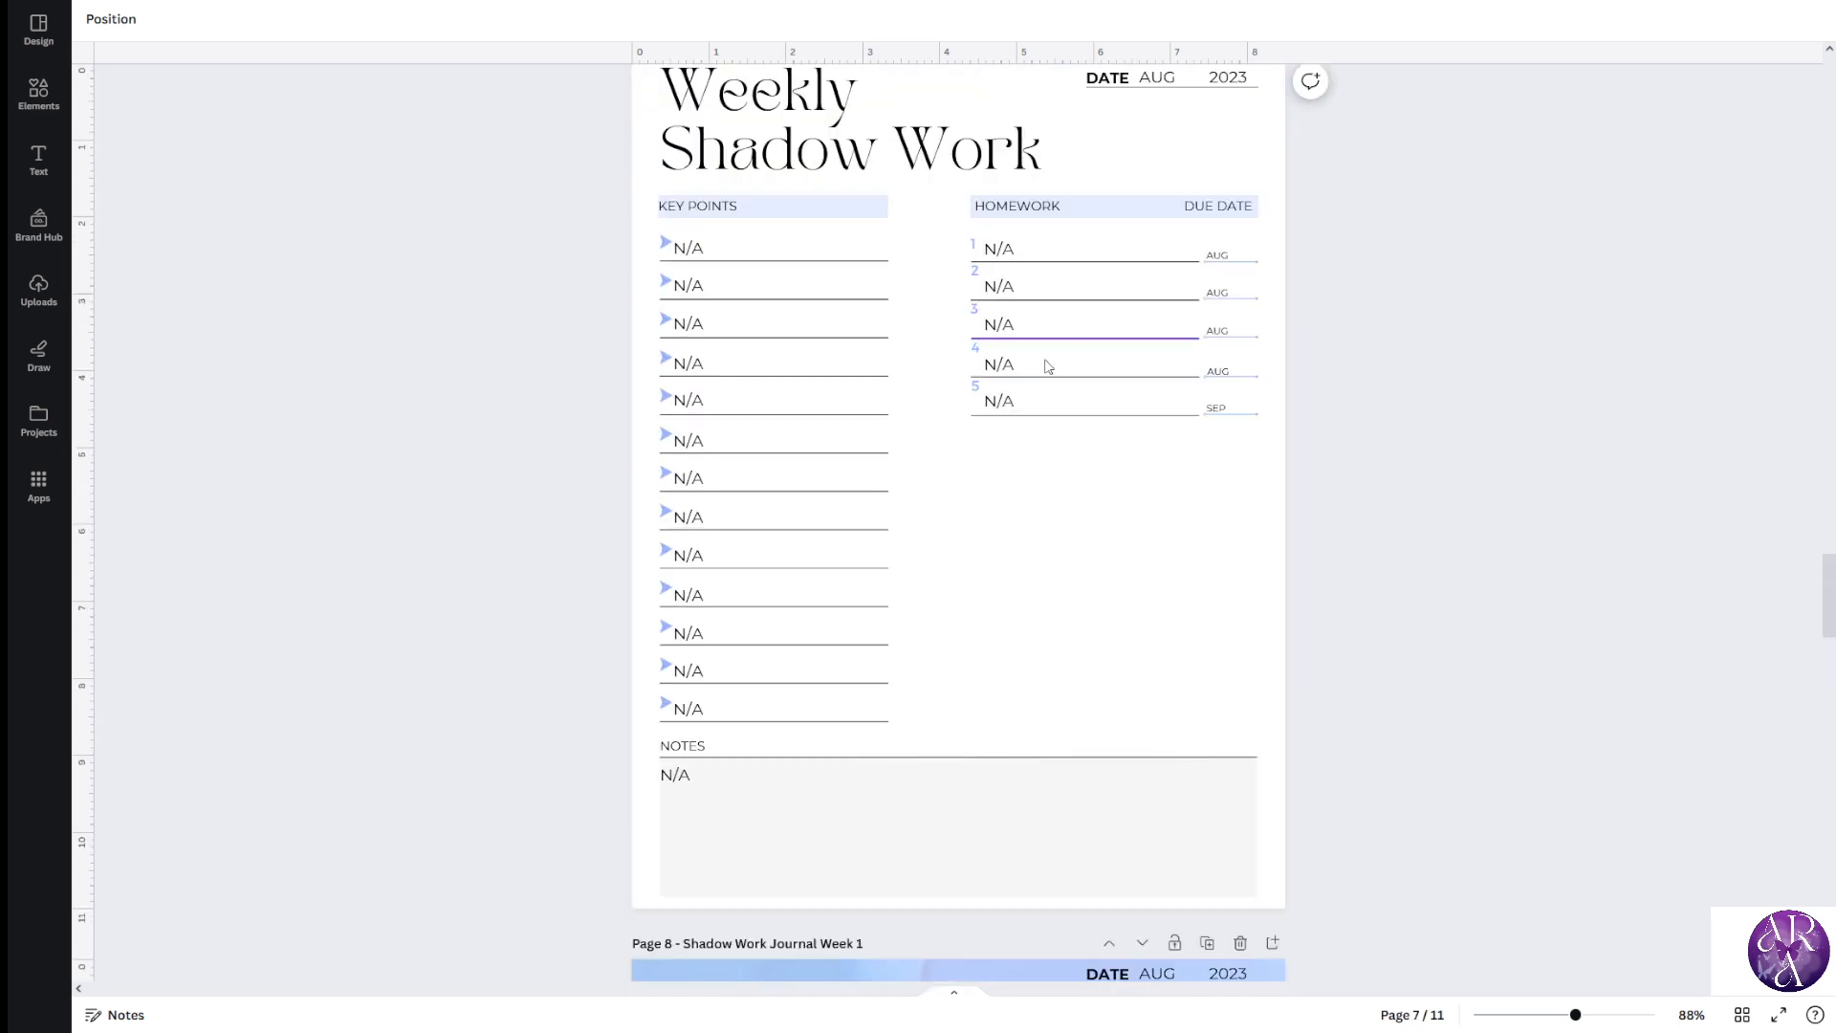
{"action": "scroll", "coordinate": [1049, 479], "scroll_direction": "down", "scroll_amount": 3}
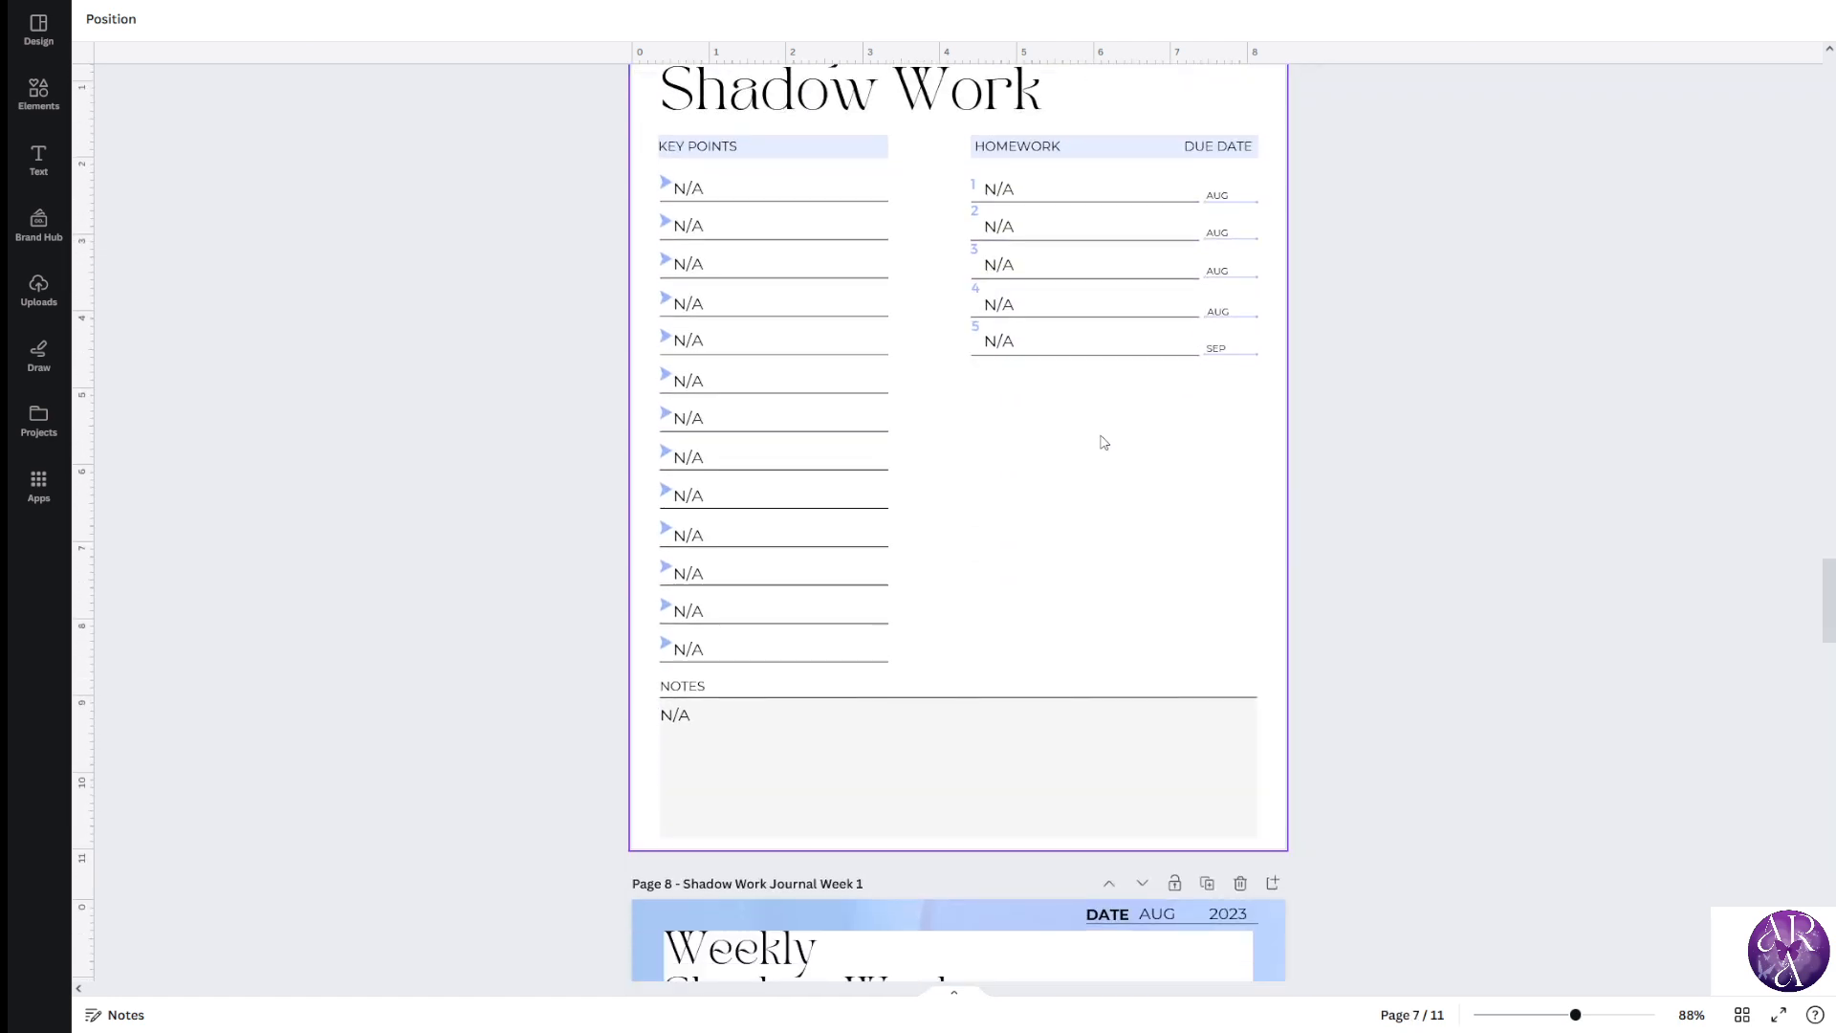
{"action": "scroll", "coordinate": [1104, 441], "scroll_direction": "up", "scroll_amount": 2}
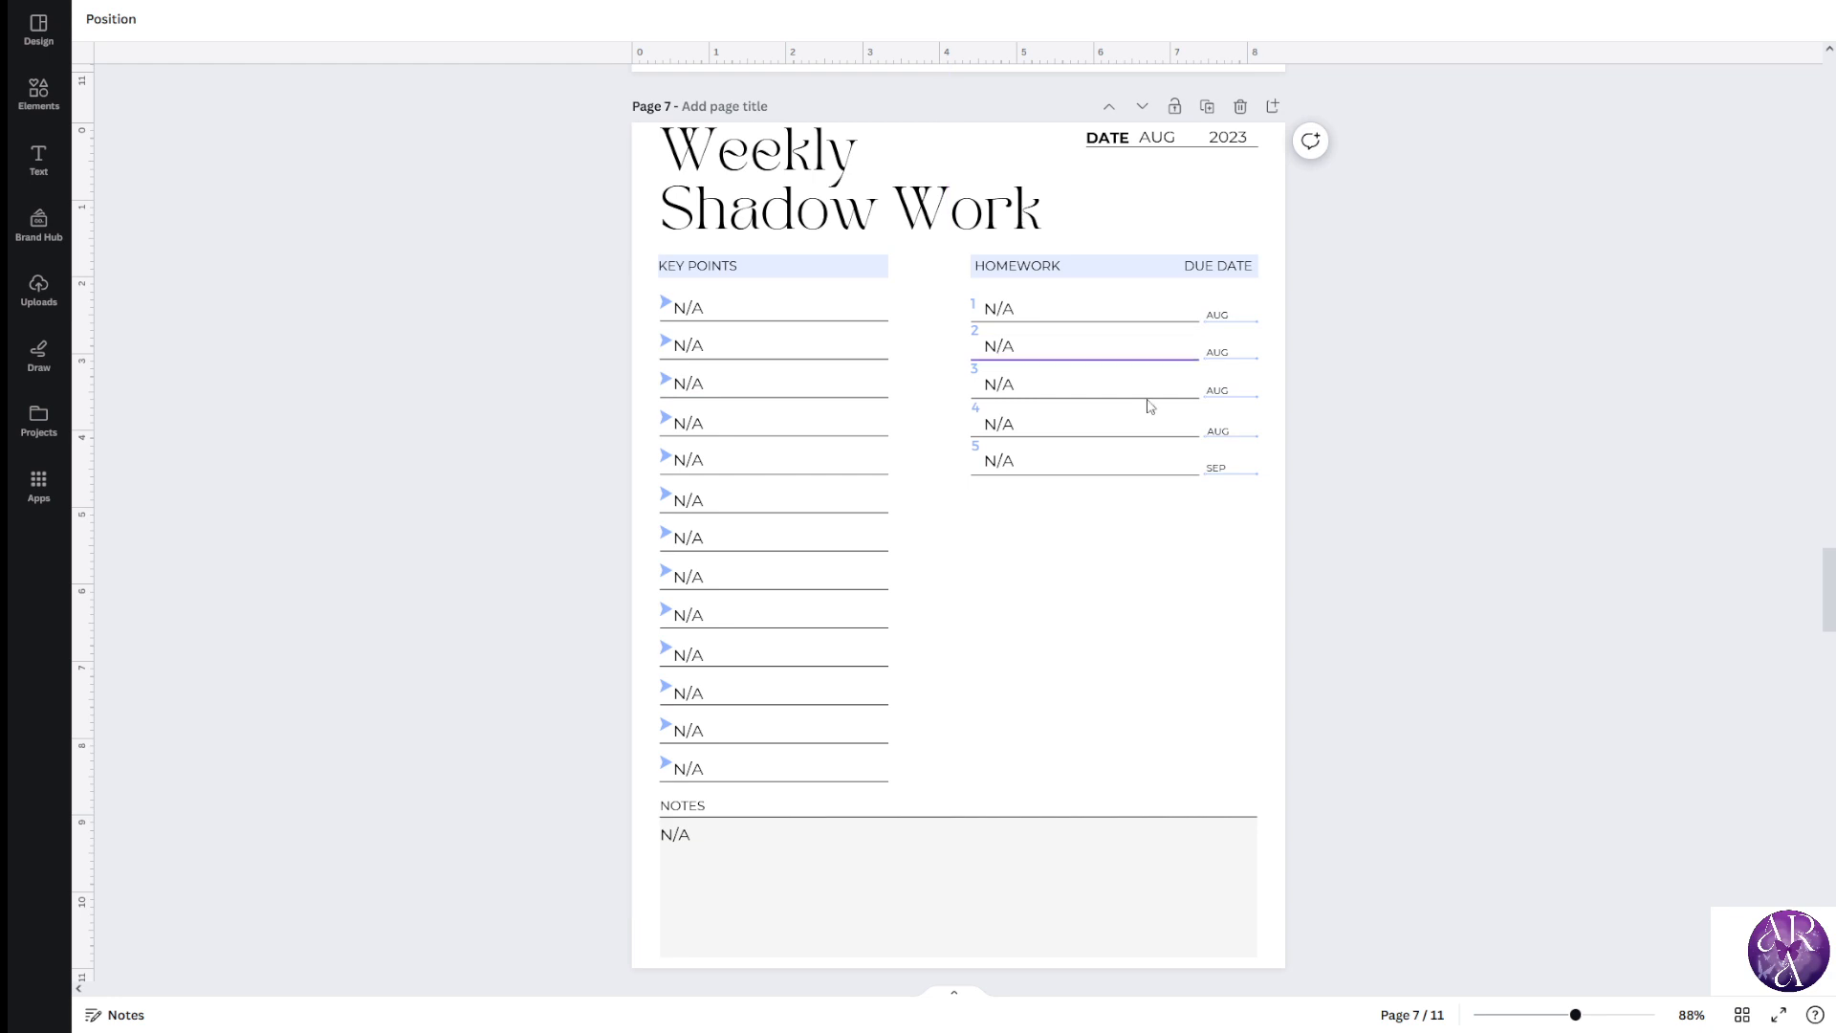
{"action": "scroll", "coordinate": [1409, 697], "scroll_direction": "up", "scroll_amount": 8}
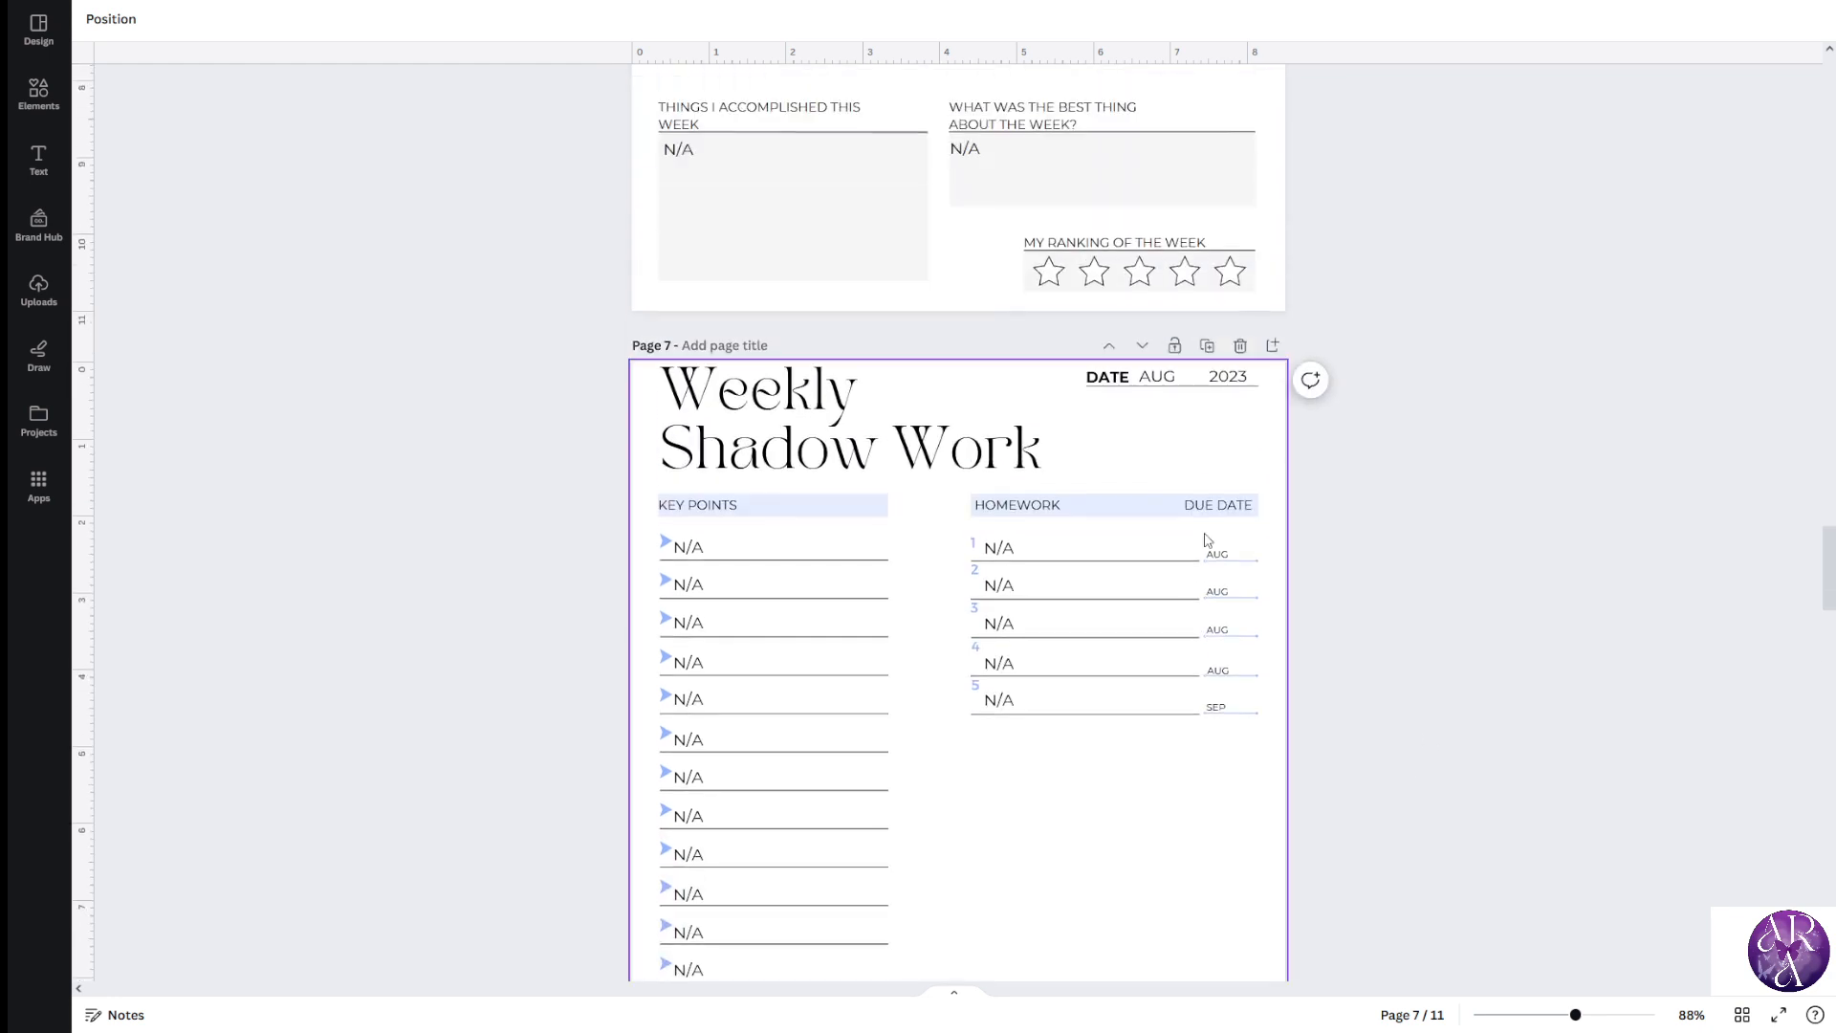
{"action": "scroll", "coordinate": [1543, 665], "scroll_direction": "down", "scroll_amount": 1}
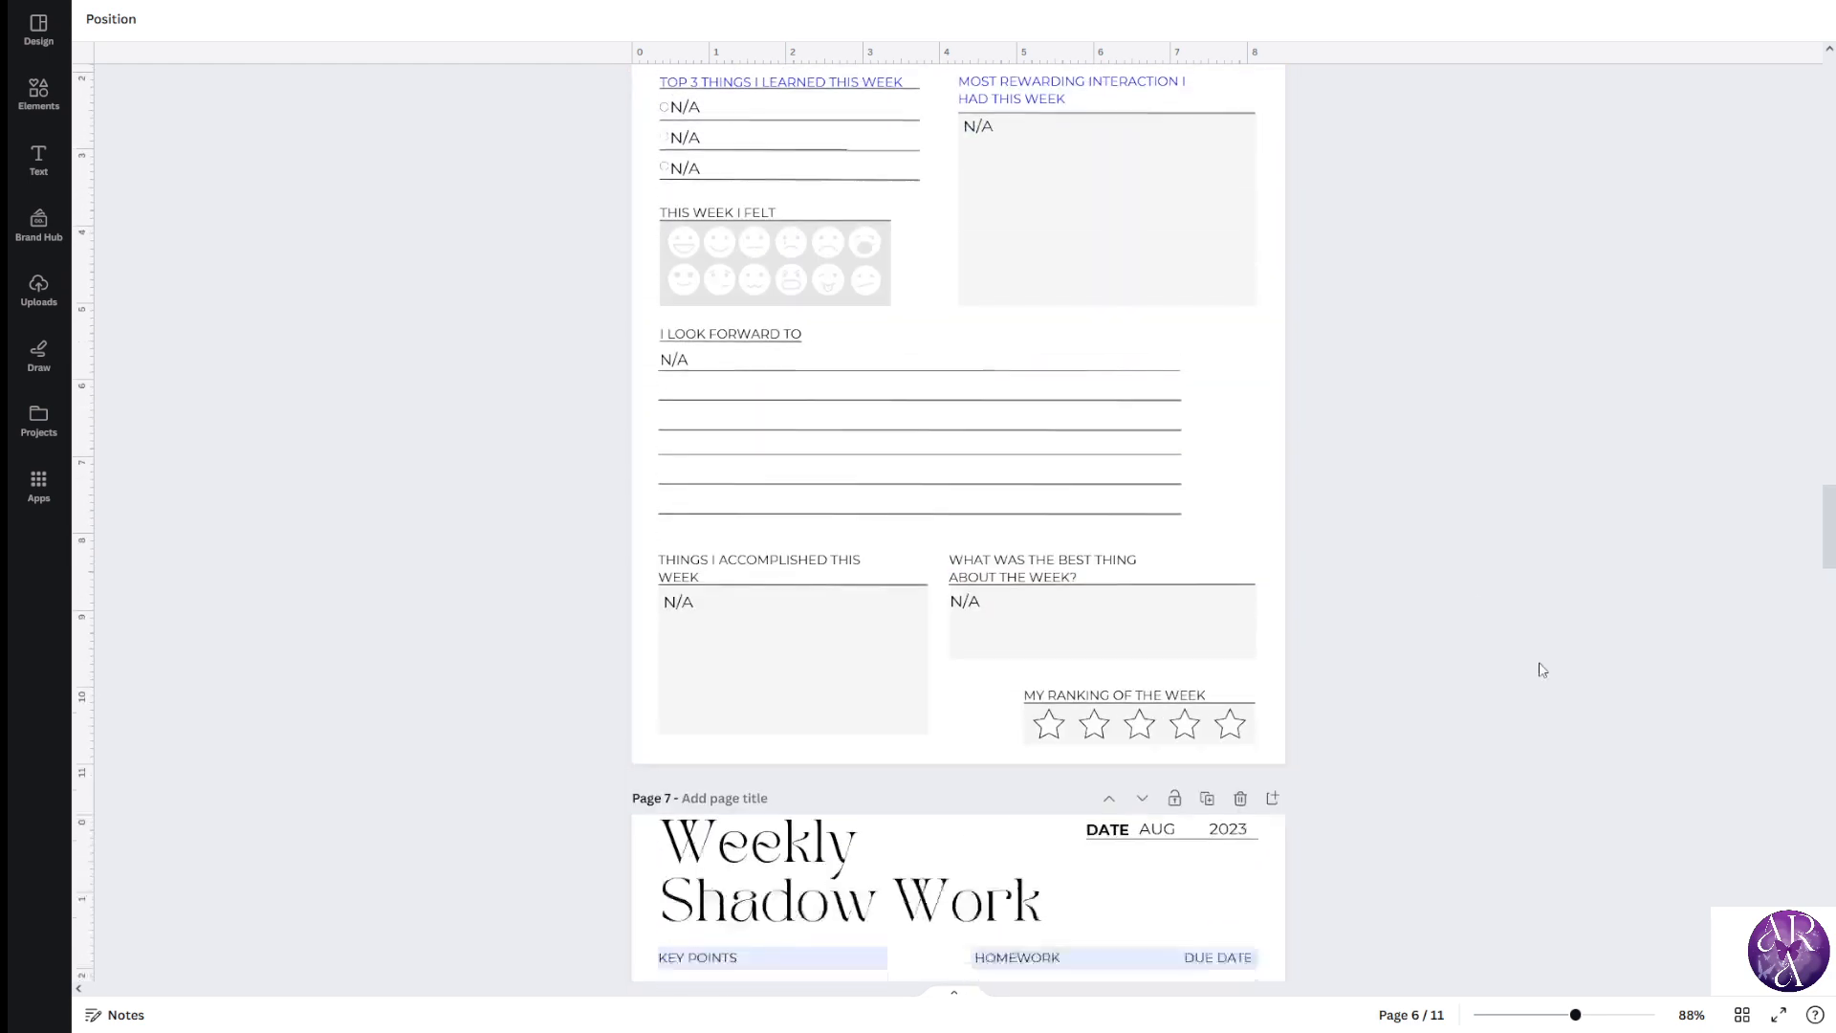
{"action": "scroll", "coordinate": [1559, 649], "scroll_direction": "up", "scroll_amount": 2}
{"action": "scroll", "coordinate": [1551, 653], "scroll_direction": "down", "scroll_amount": 3}
{"action": "scroll", "coordinate": [1550, 652], "scroll_direction": "down", "scroll_amount": 6}
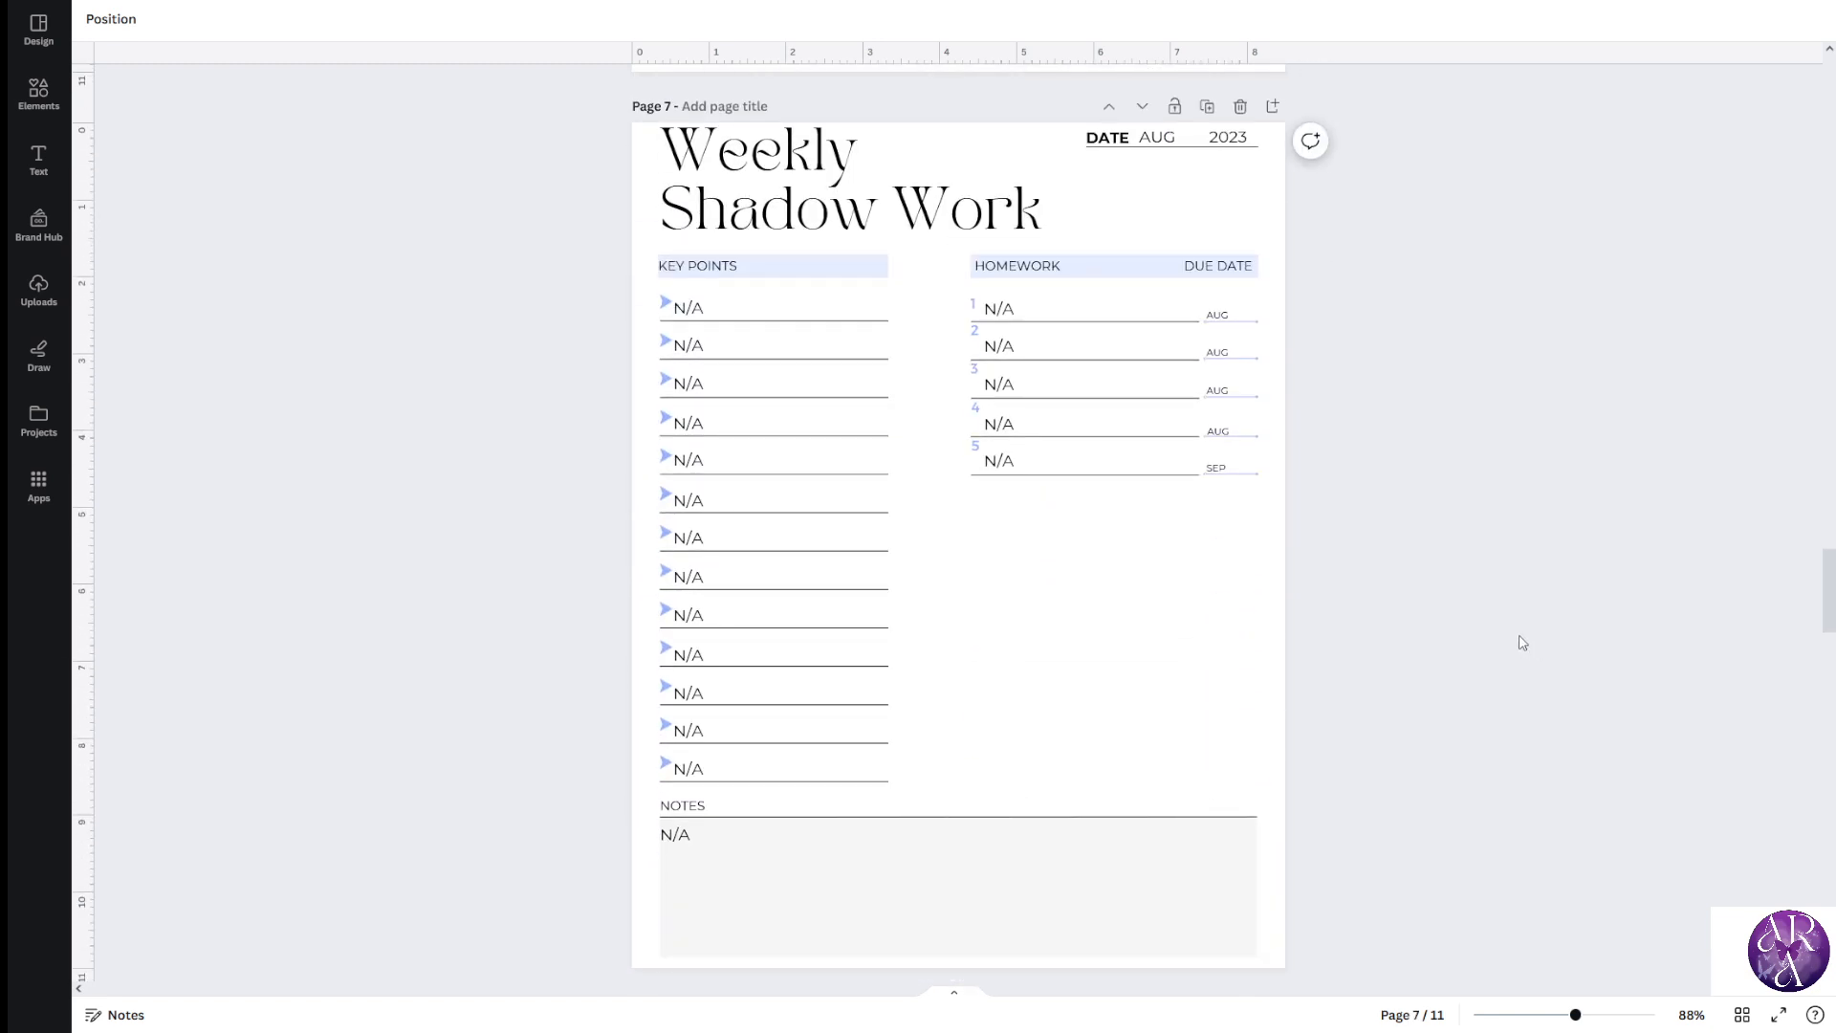
{"action": "scroll", "coordinate": [465, 699], "scroll_direction": "down", "scroll_amount": 1}
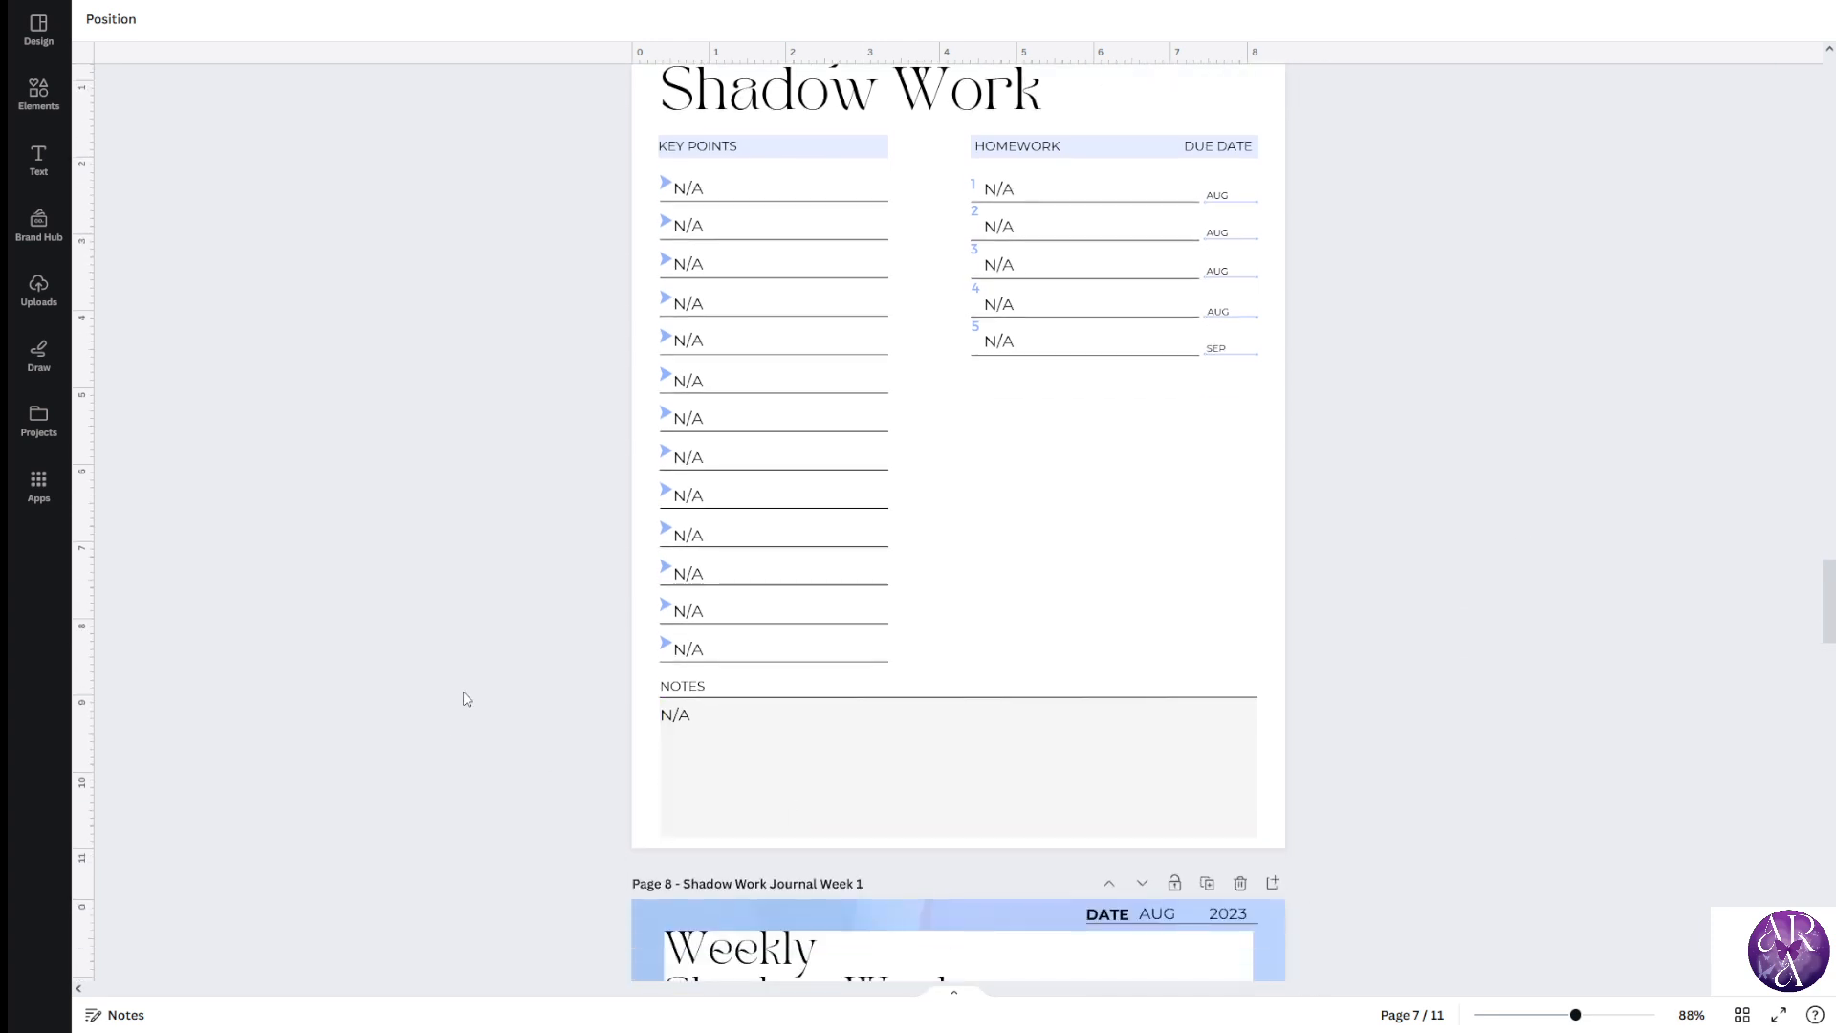
{"action": "left_click_drag", "start_coordinate": [593, 688], "coordinate": [832, 828]}
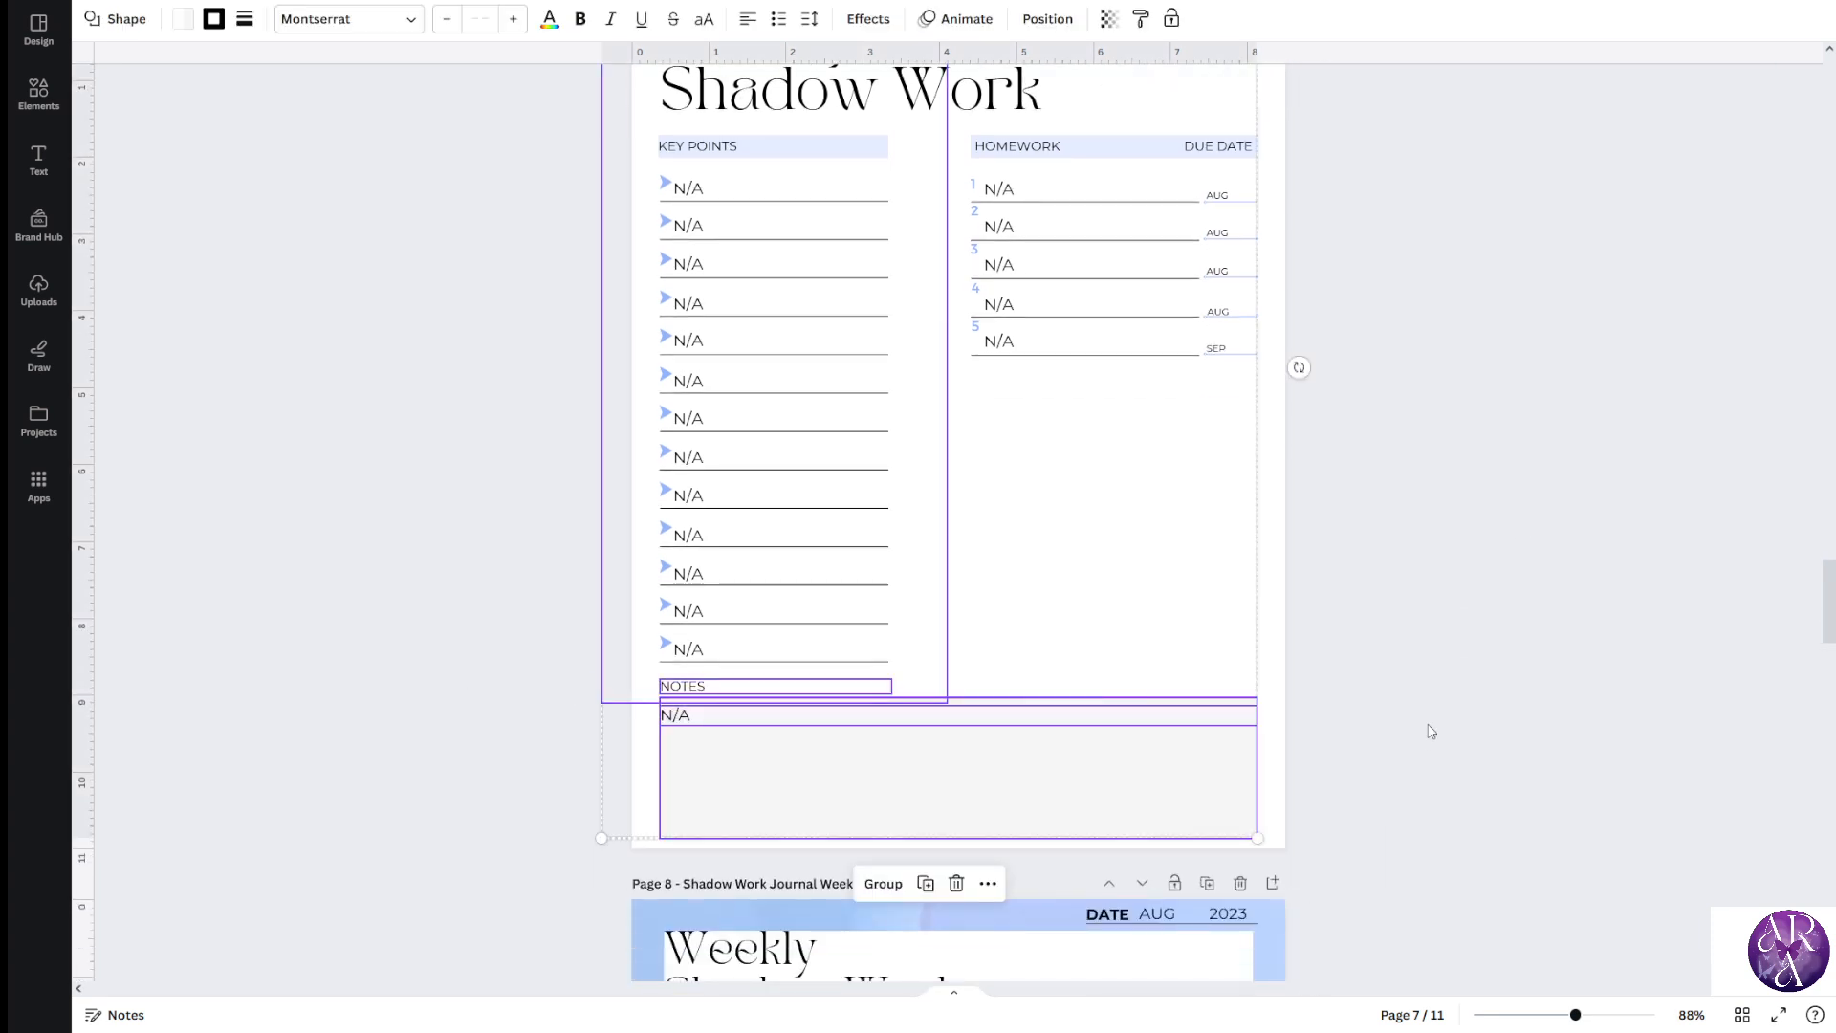
{"action": "left_click", "coordinate": [1430, 732]}
{"action": "left_click", "coordinate": [920, 539]}
{"action": "left_click", "coordinate": [1332, 854]}
{"action": "left_click_drag", "start_coordinate": [1334, 851], "coordinate": [602, 691]}
{"action": "left_click", "coordinate": [1402, 602]}
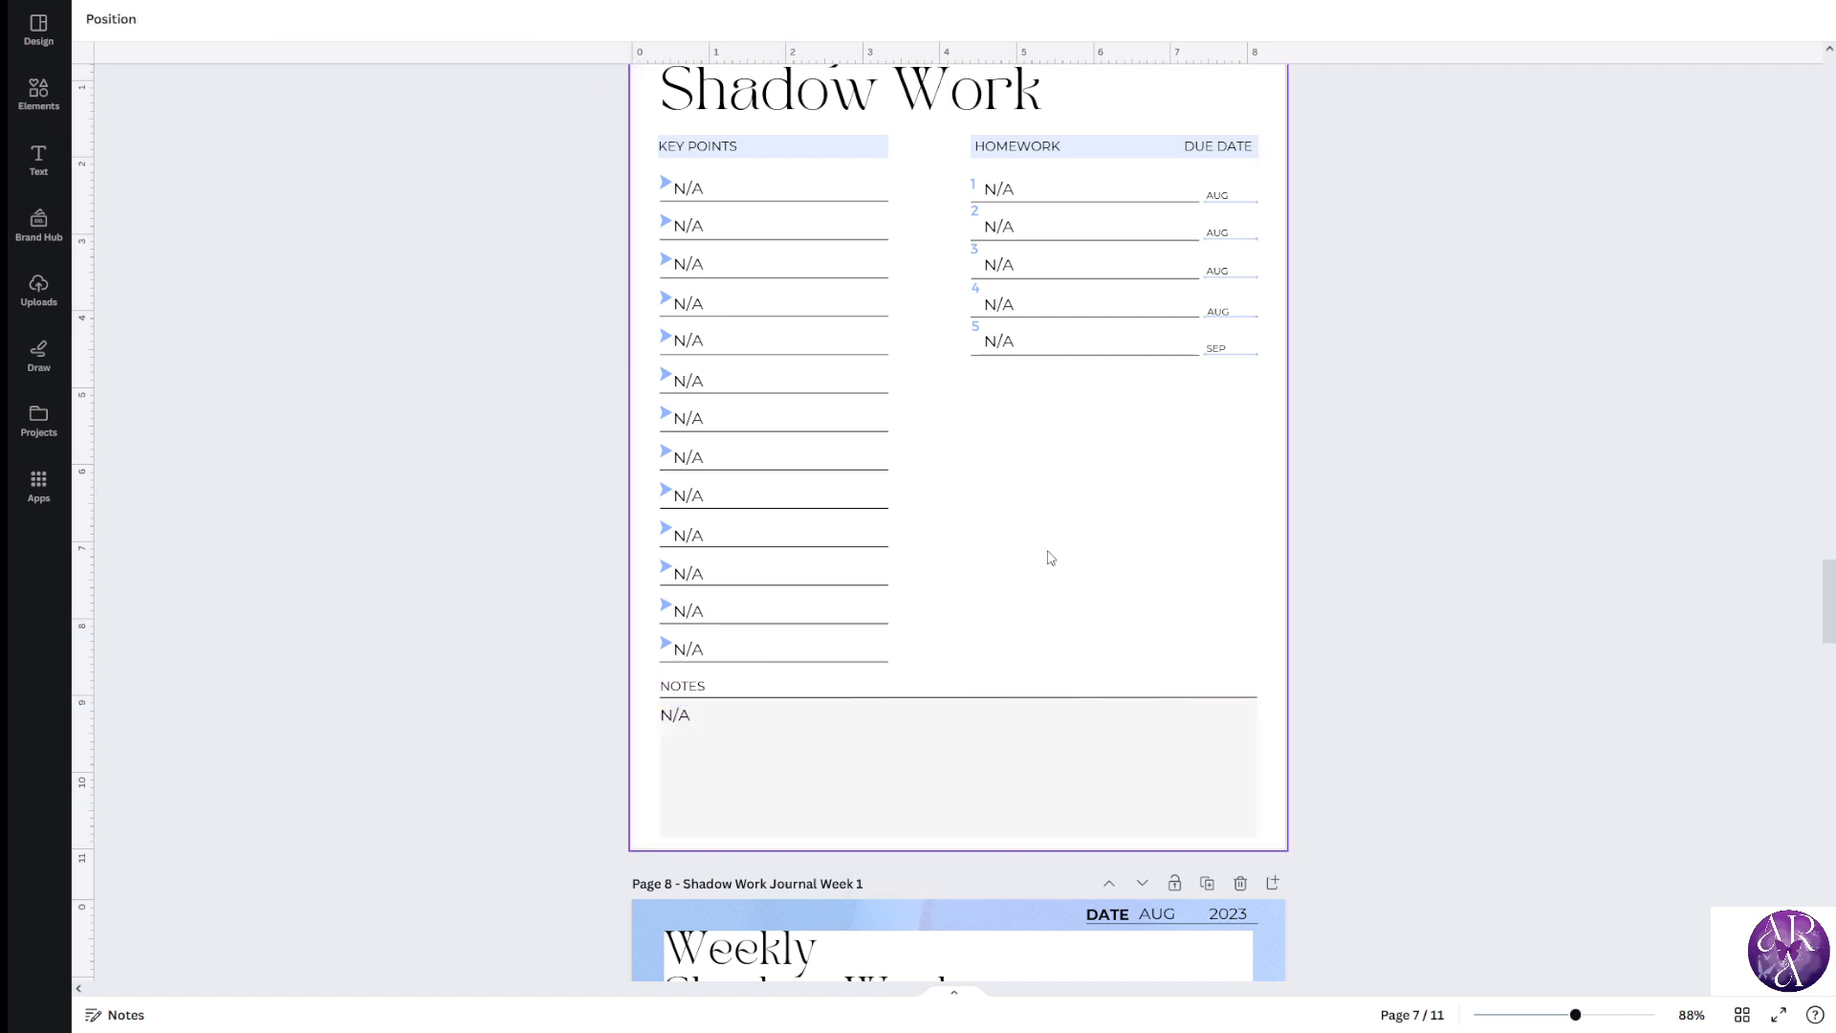
{"action": "left_click", "coordinate": [942, 553]}
{"action": "key", "text": "Escape"}
Duplicate the Notes section on page 7 and place the copy beneath the Homework list
{"action": "left_click_drag", "start_coordinate": [1332, 850], "coordinate": [631, 675]}
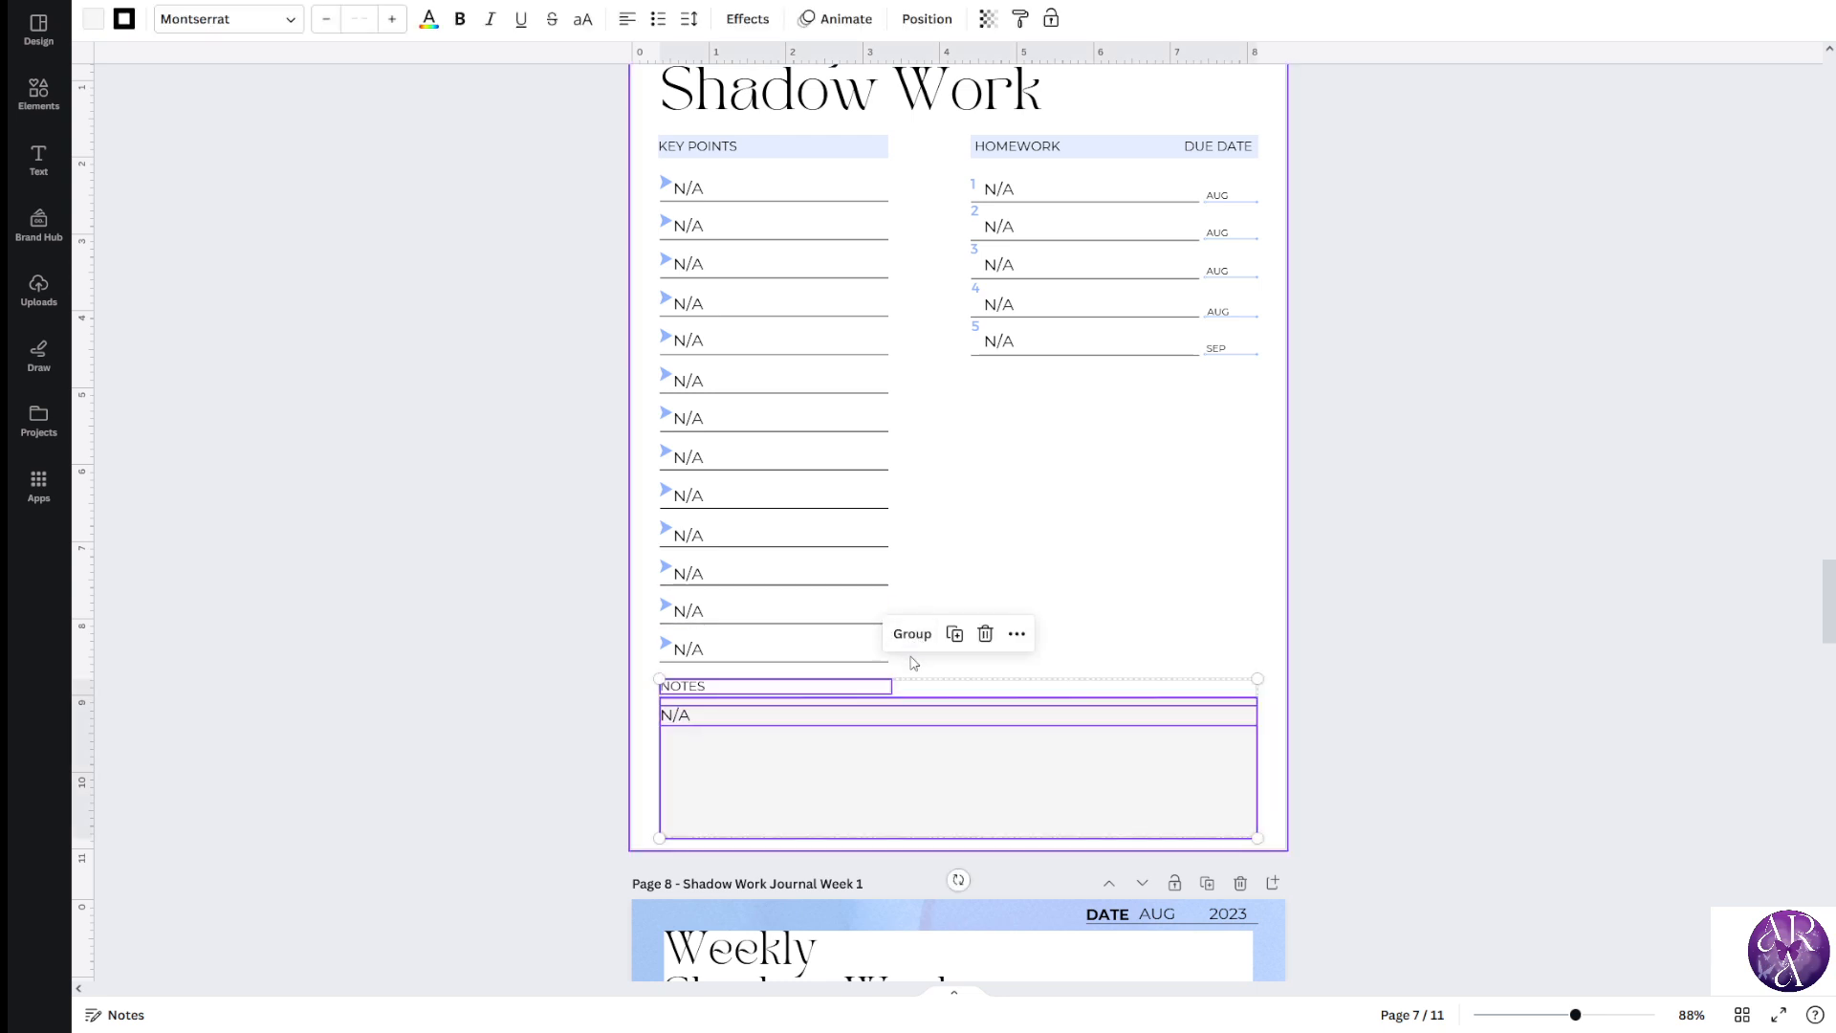
{"action": "left_click", "coordinate": [1365, 529]}
{"action": "scroll", "coordinate": [1365, 529], "scroll_direction": "up", "scroll_amount": 5}
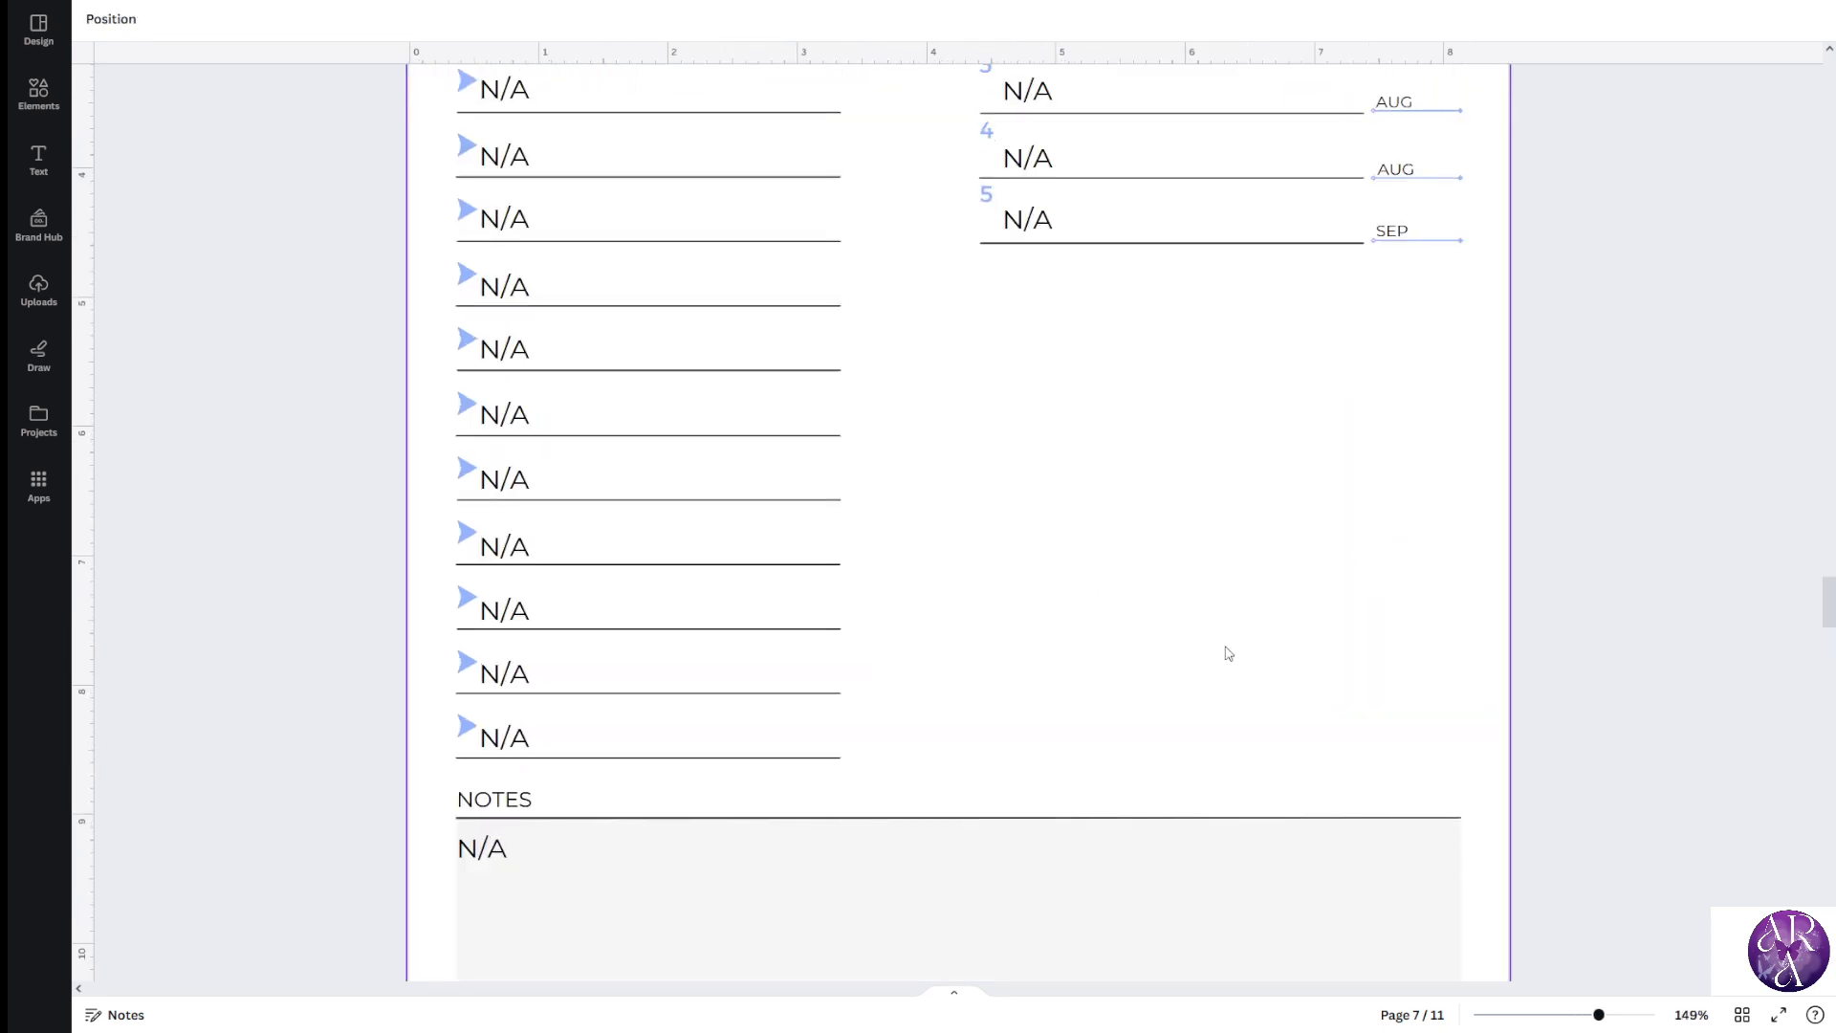
{"action": "scroll", "coordinate": [1228, 654], "scroll_direction": "down", "scroll_amount": 4}
{"action": "left_click_drag", "start_coordinate": [914, 881], "coordinate": [1272, 498]}
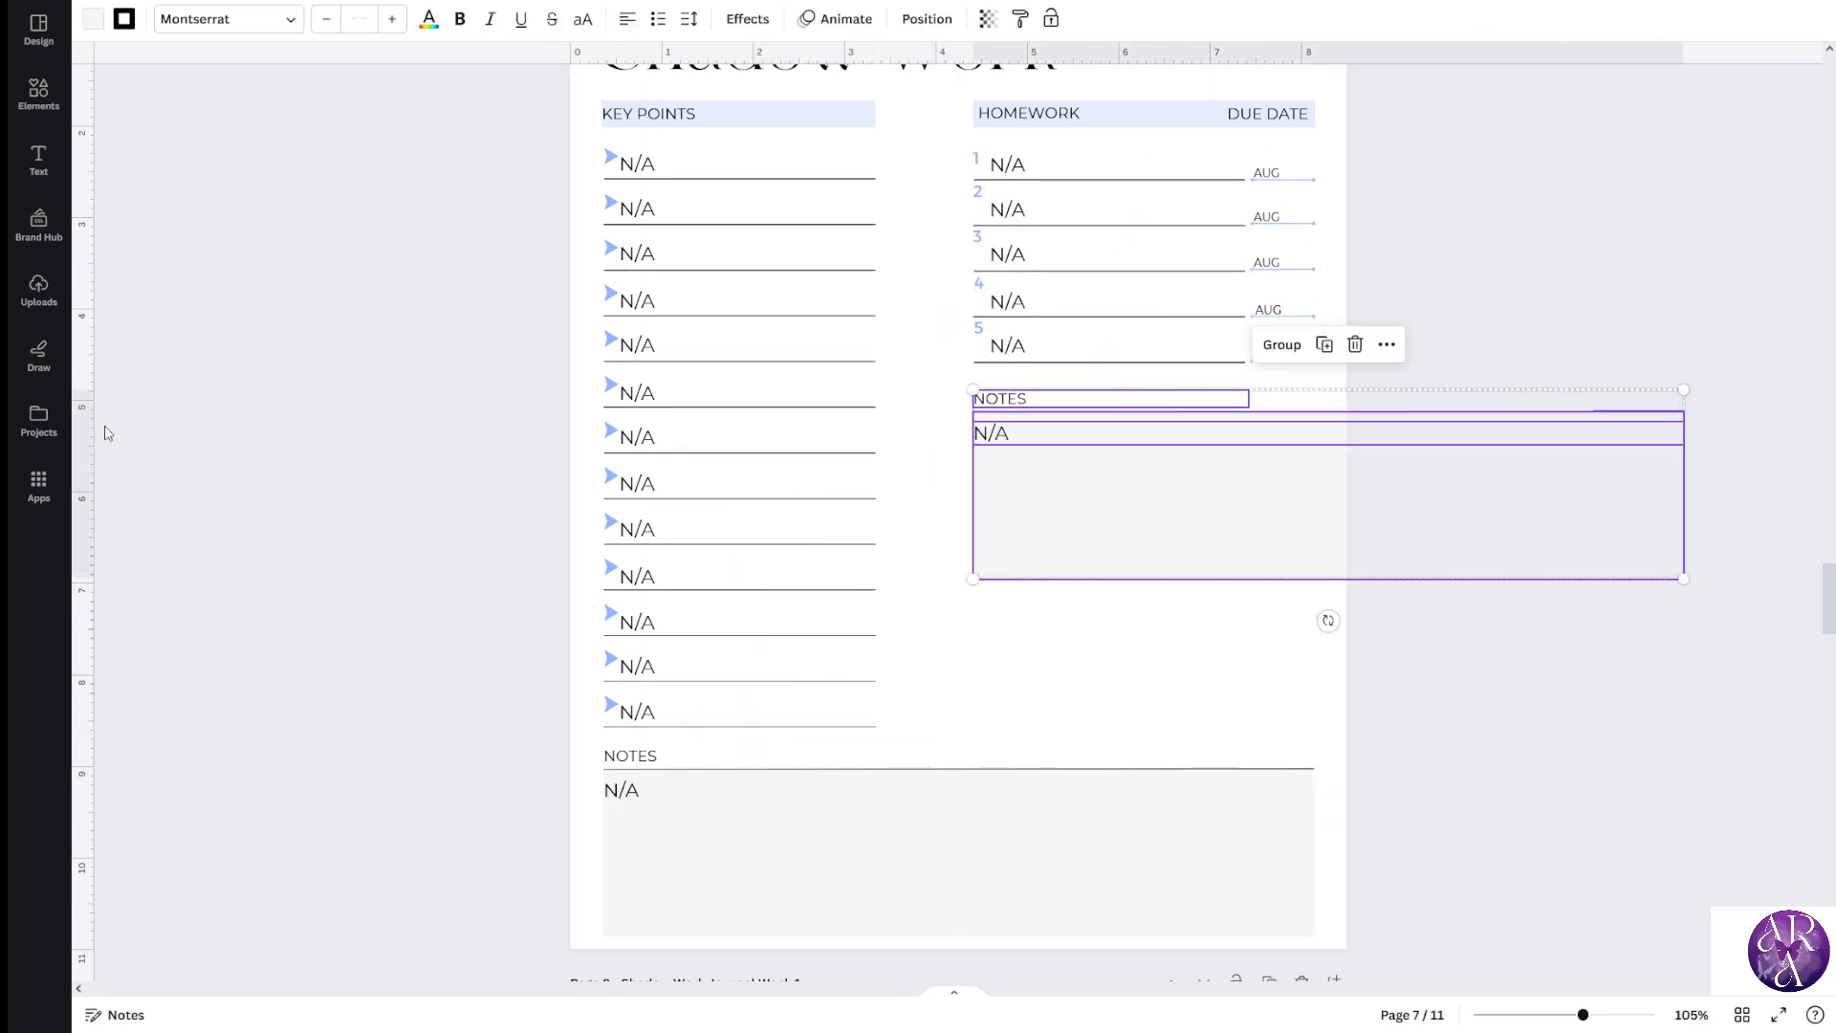
Add vertical guides at about 4.4 and 8.2 inches, marking the left and right edges of the Homework column
{"action": "left_click_drag", "start_coordinate": [92, 420], "coordinate": [985, 360]}
{"action": "scroll", "coordinate": [956, 377], "scroll_direction": "up", "scroll_amount": 5}
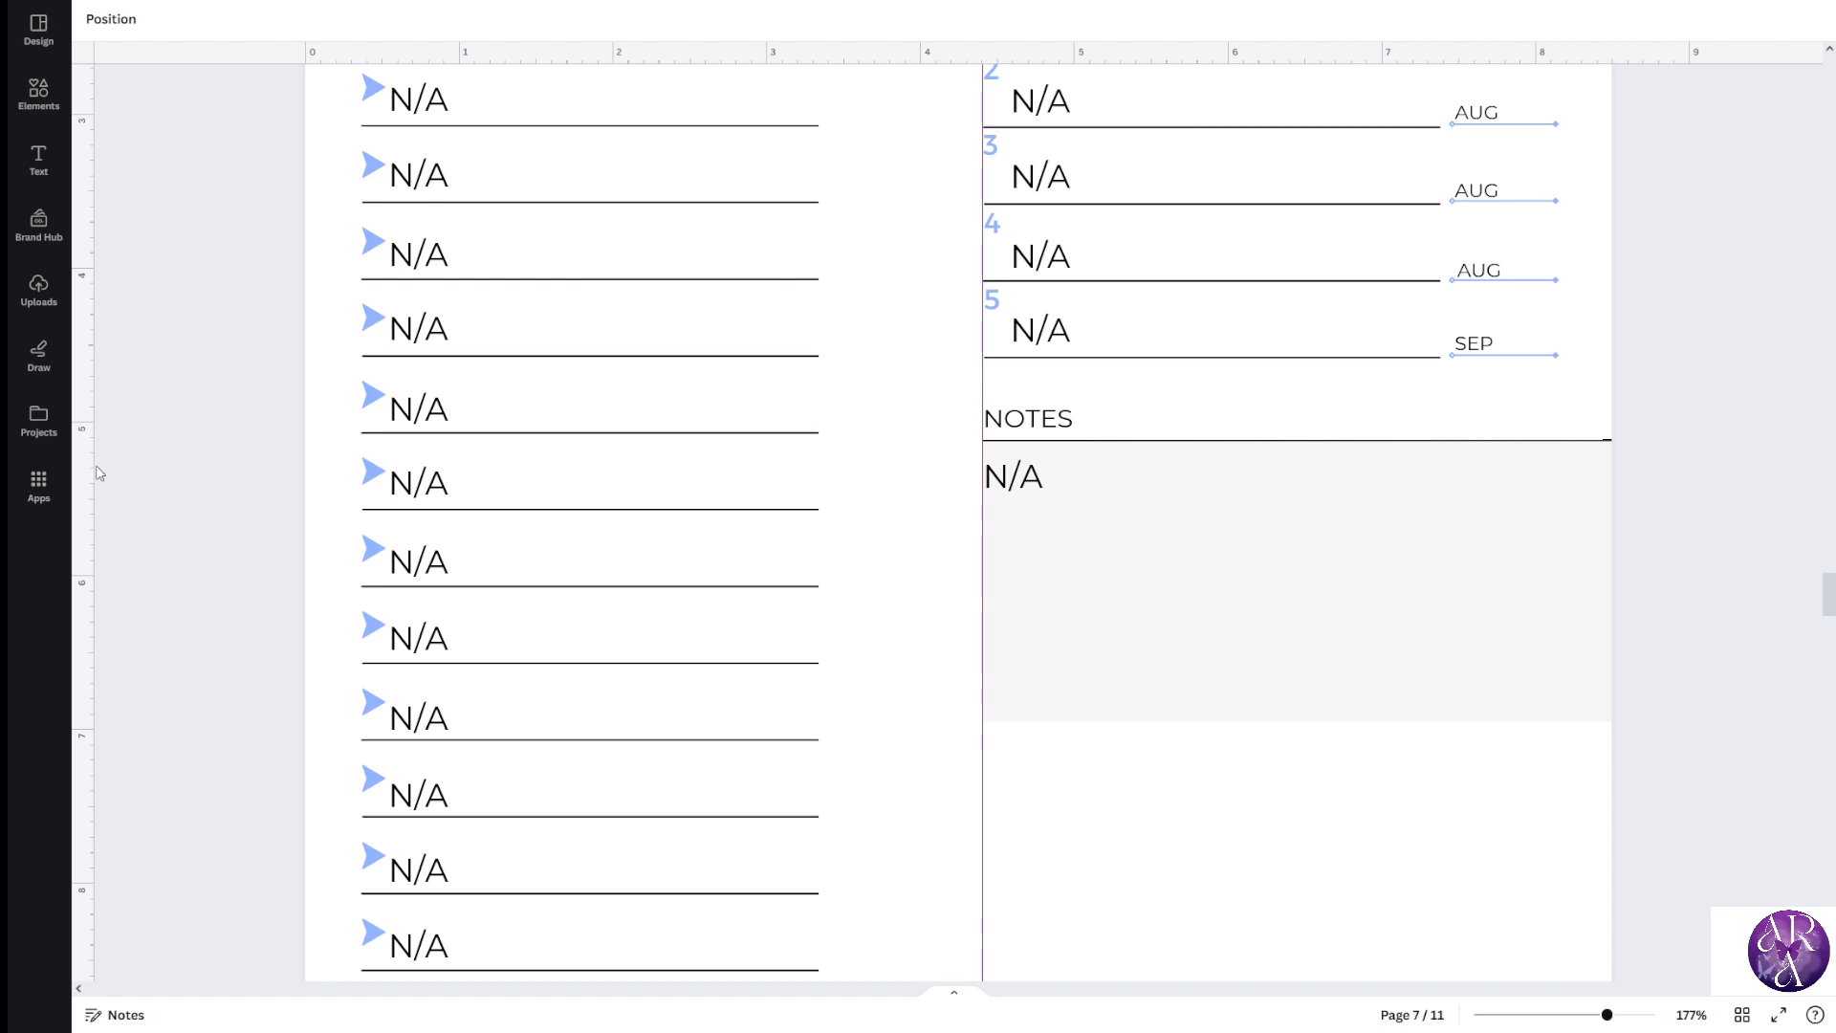
{"action": "left_click_drag", "start_coordinate": [91, 468], "coordinate": [1559, 490]}
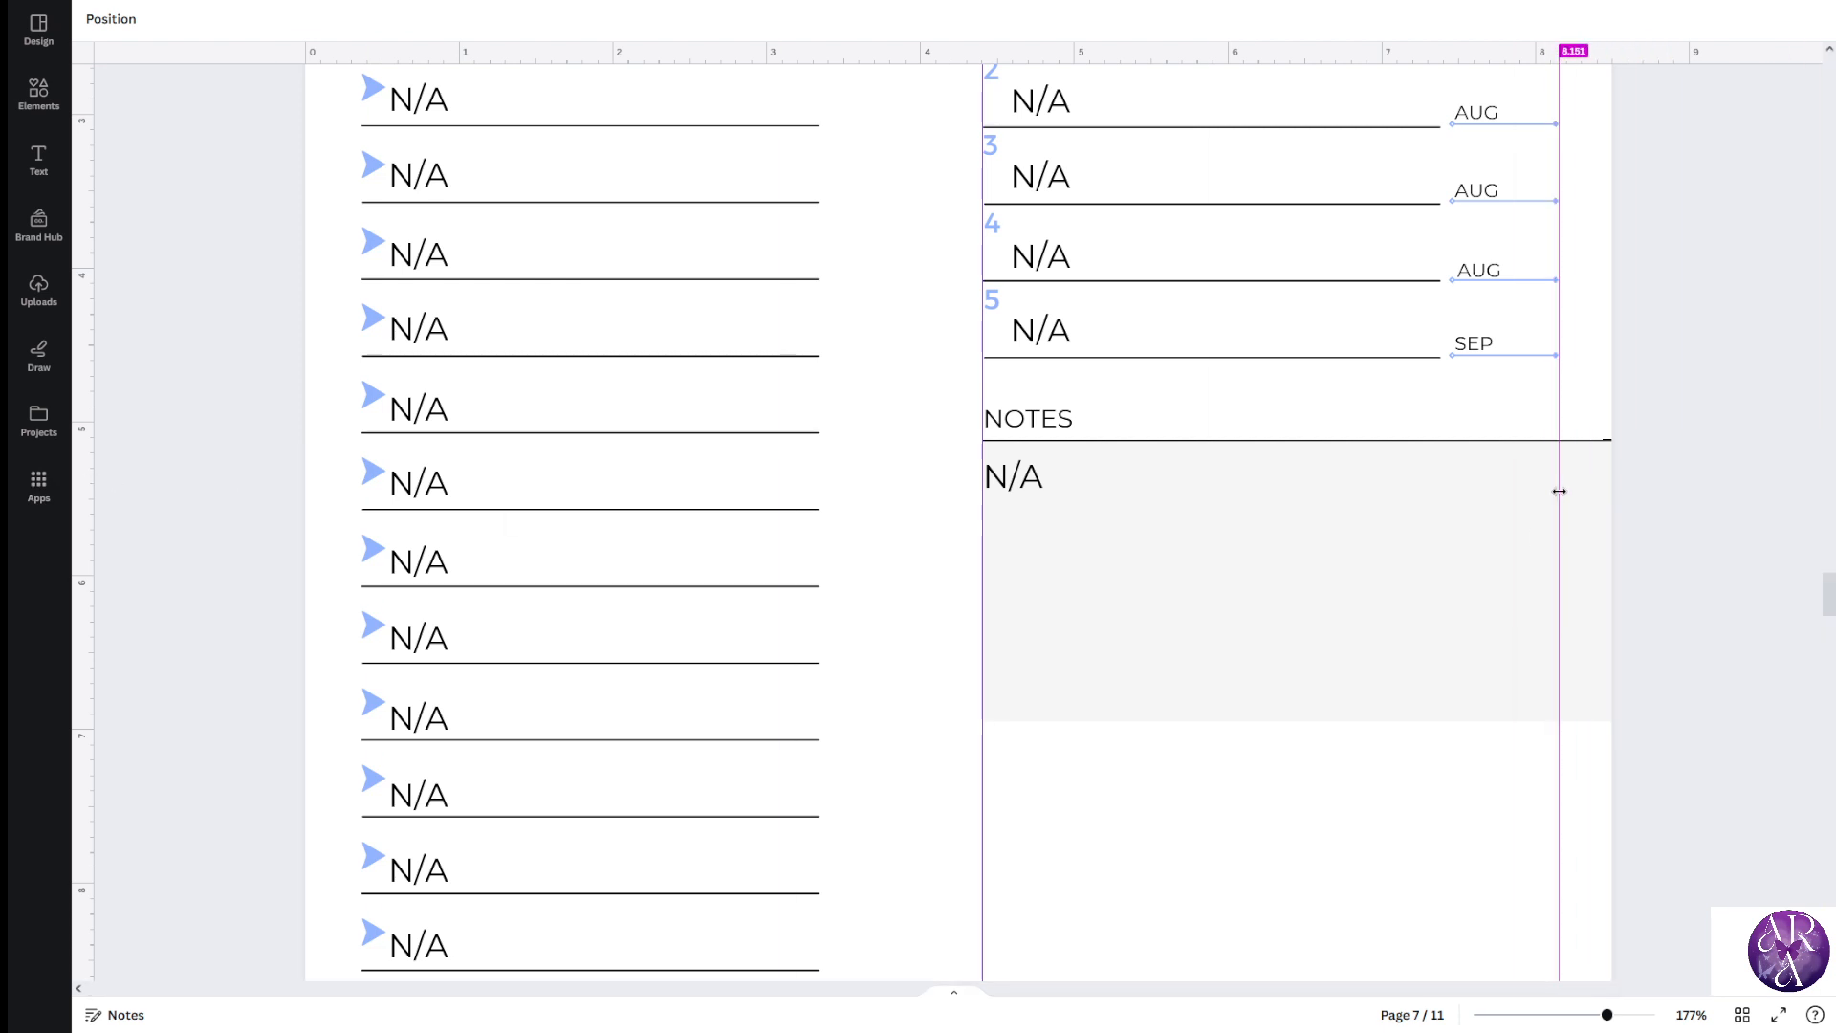
Narrow the copied grey notes box to fit between the vertical guides and extend it down to the last Key Points line
{"action": "left_click", "coordinate": [1629, 534]}
{"action": "scroll", "coordinate": [1489, 554], "scroll_direction": "down", "scroll_amount": 5}
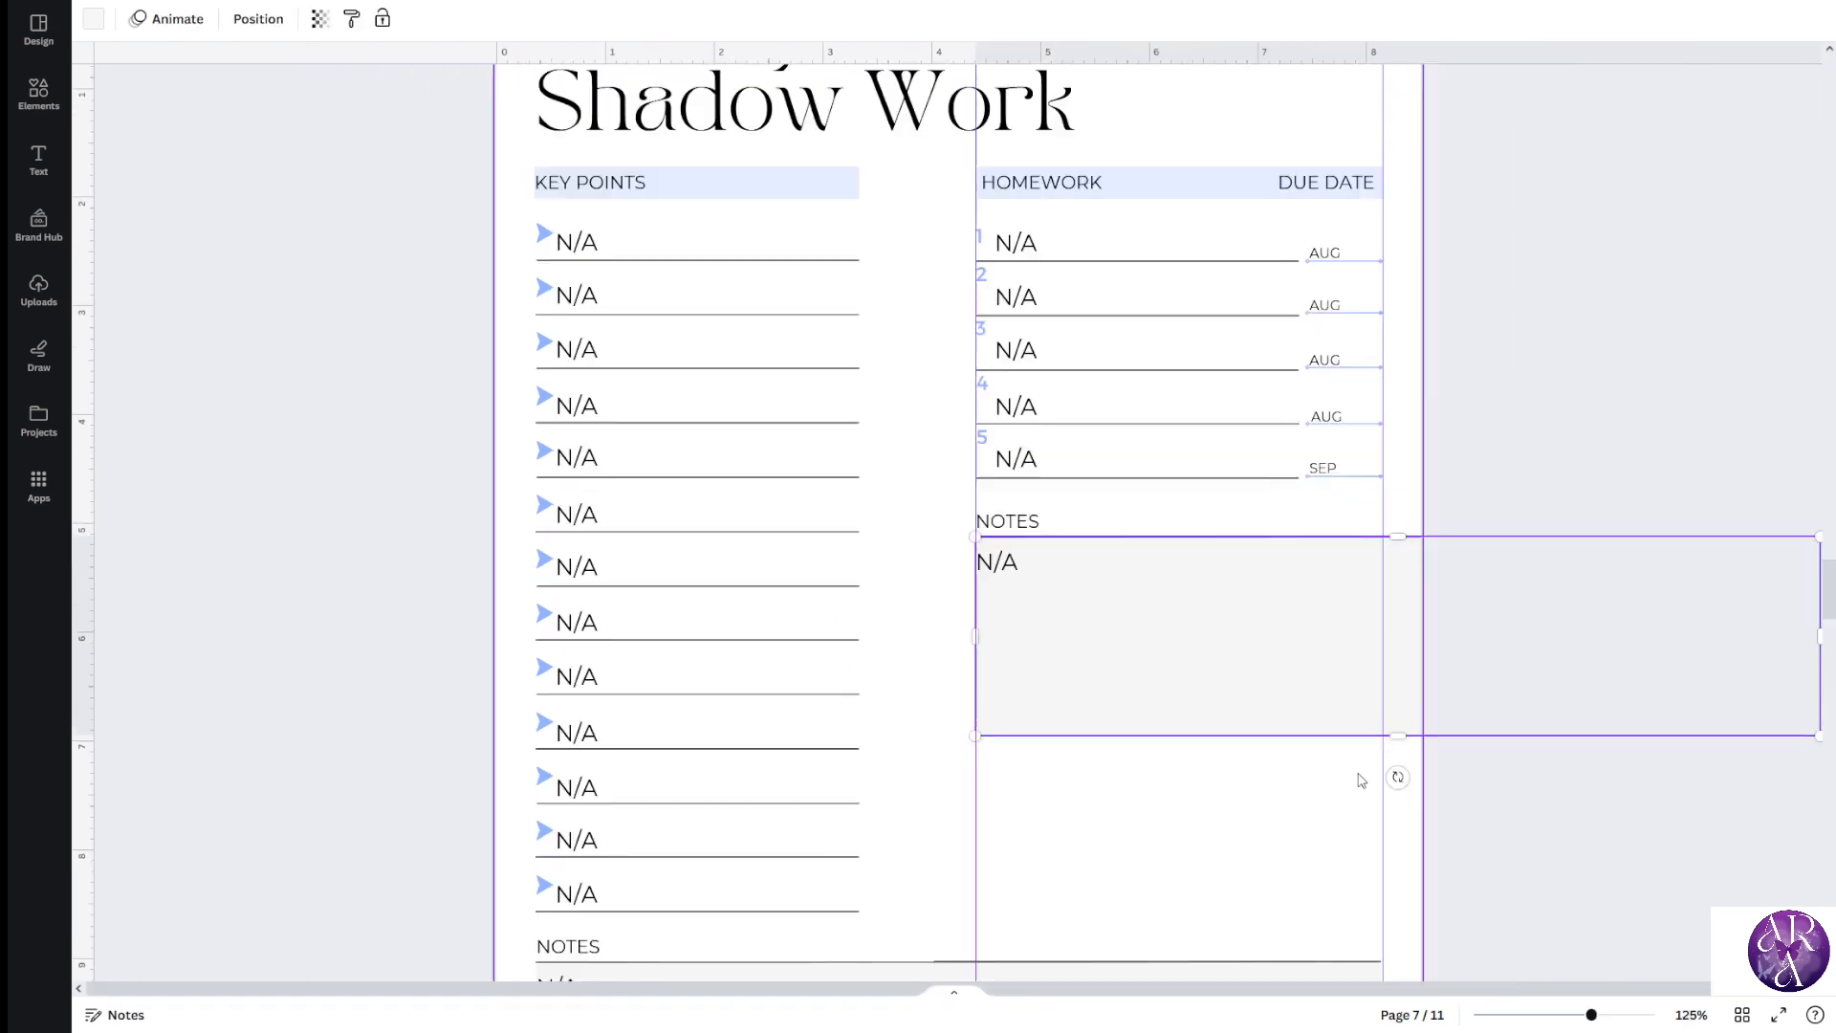
{"action": "left_click_drag", "start_coordinate": [1682, 644], "coordinate": [1314, 608]}
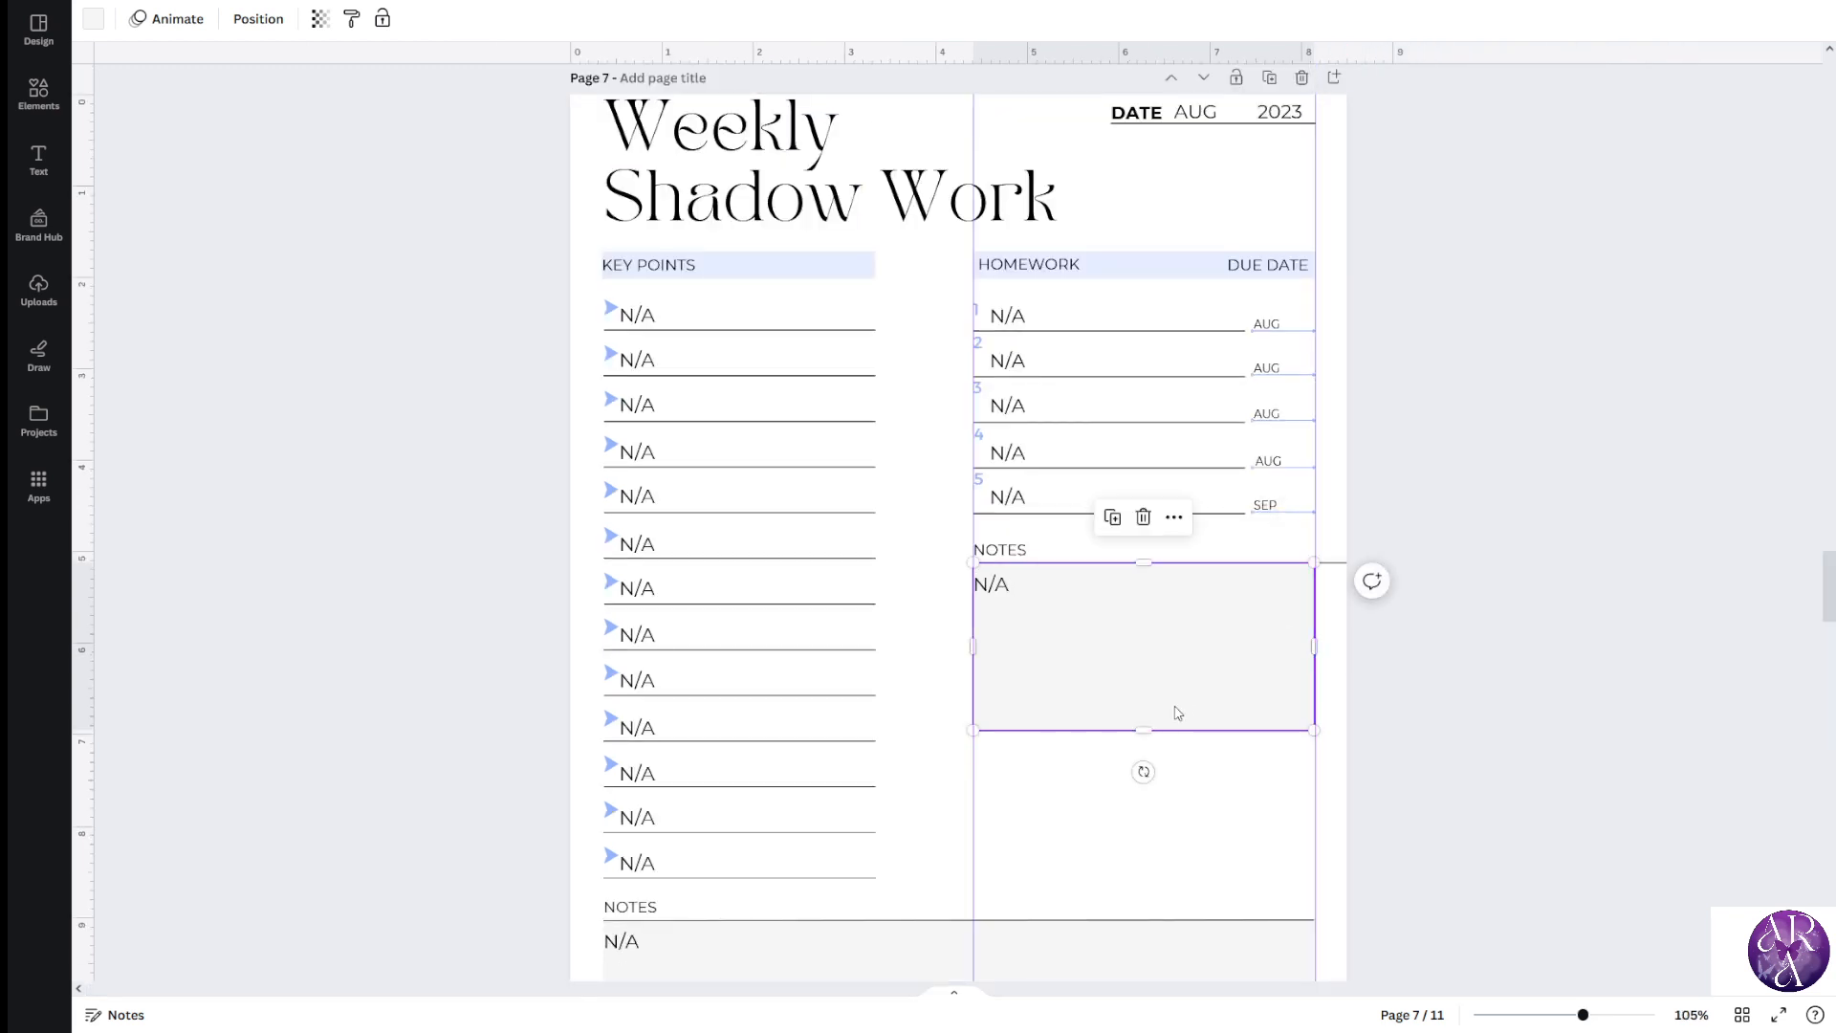
{"action": "left_click_drag", "start_coordinate": [1146, 731], "coordinate": [1133, 879]}
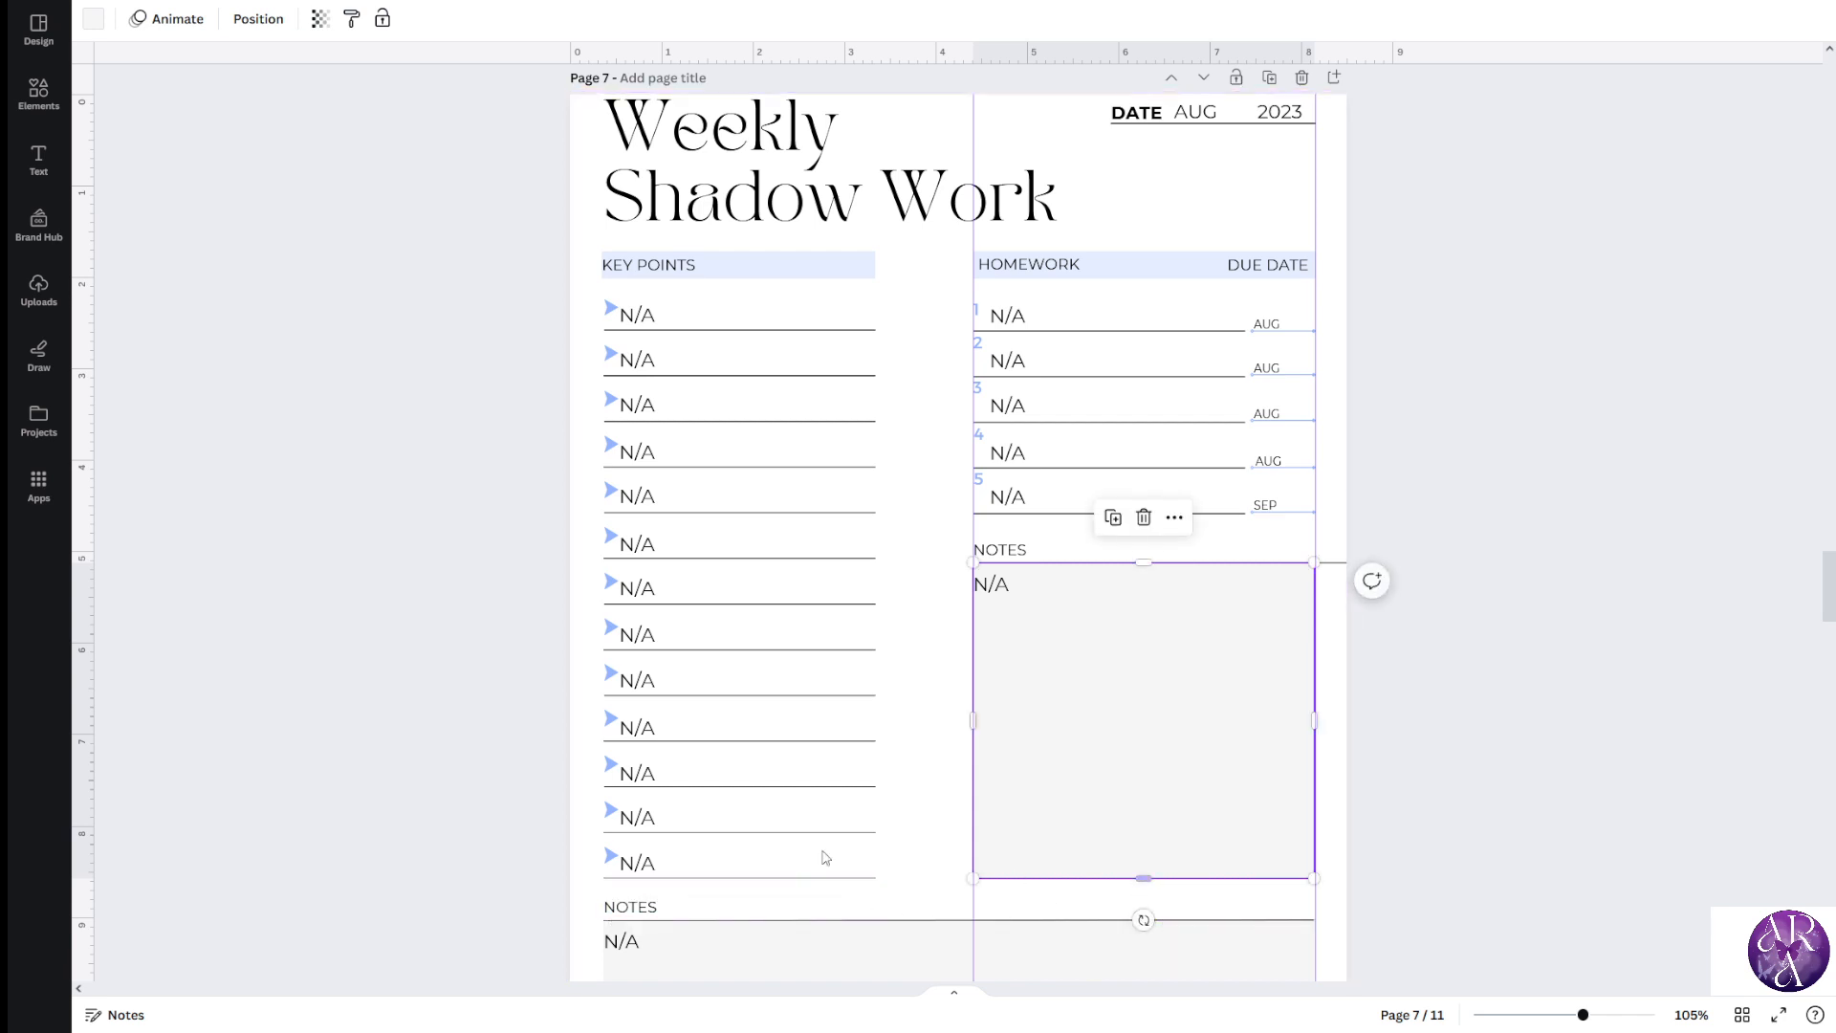
Add a horizontal guide along the last Key Points line to check the bottom edge of the copied notes box
{"action": "scroll", "coordinate": [787, 789], "scroll_direction": "up", "scroll_amount": 2}
{"action": "scroll", "coordinate": [839, 612], "scroll_direction": "down", "scroll_amount": 2}
{"action": "scroll", "coordinate": [847, 536], "scroll_direction": "down", "scroll_amount": 2}
{"action": "scroll", "coordinate": [853, 515], "scroll_direction": "up", "scroll_amount": 3}
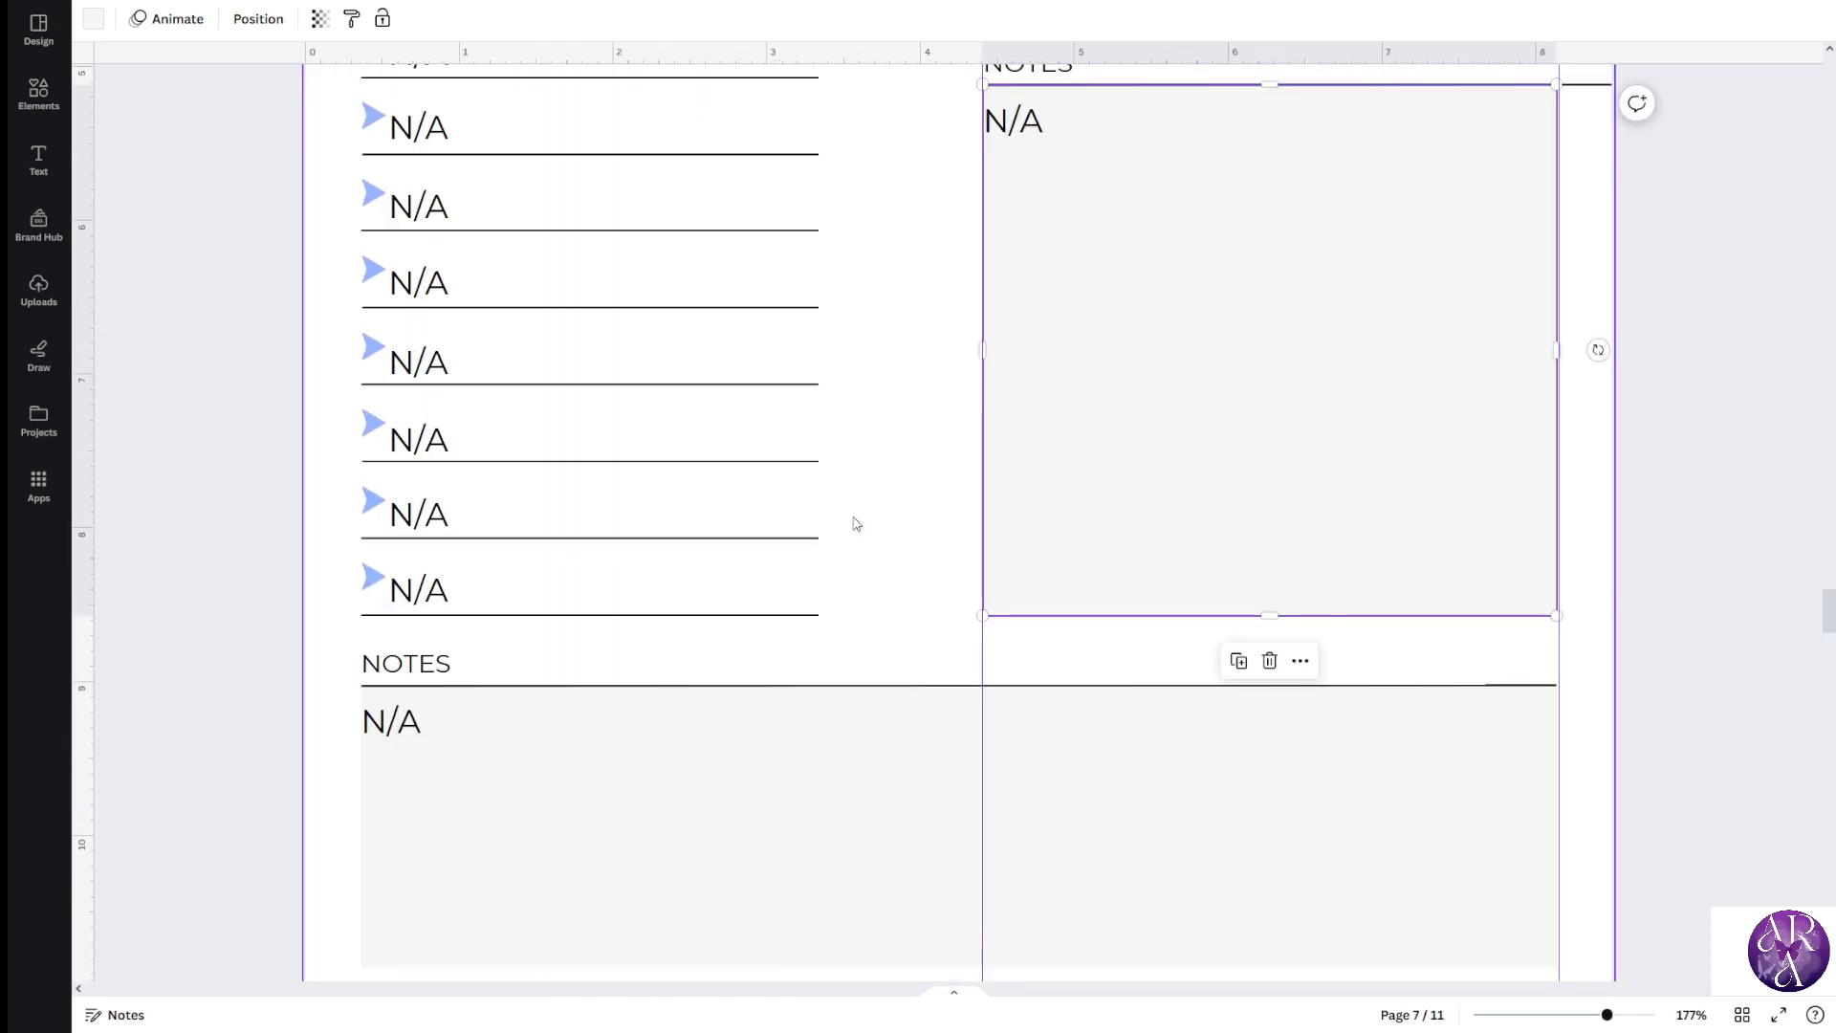
{"action": "scroll", "coordinate": [856, 524], "scroll_direction": "down", "scroll_amount": 2}
{"action": "left_click_drag", "start_coordinate": [961, 58], "coordinate": [943, 605]}
{"action": "scroll", "coordinate": [1057, 631], "scroll_direction": "up", "scroll_amount": 3}
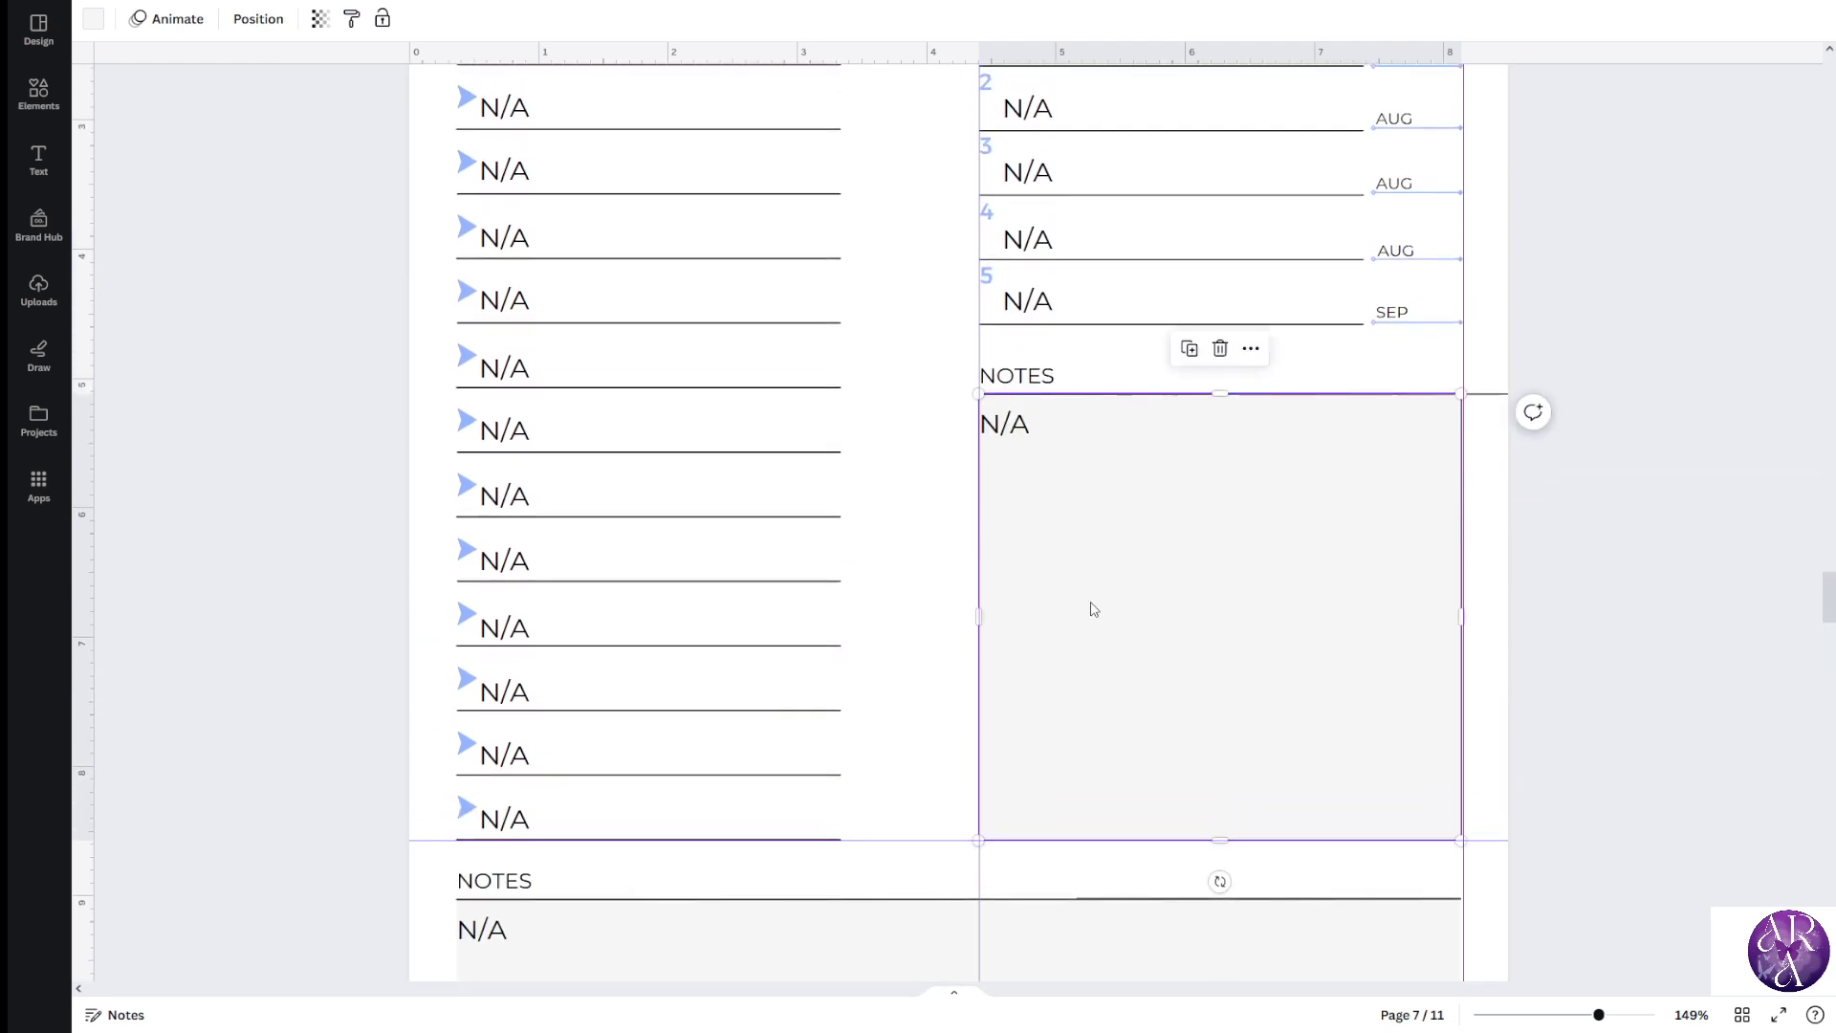
Change the heading of the copied notes section to "THOUGHTS AND FEELINGS"
{"action": "scroll", "coordinate": [1074, 573], "scroll_direction": "up", "scroll_amount": 2}
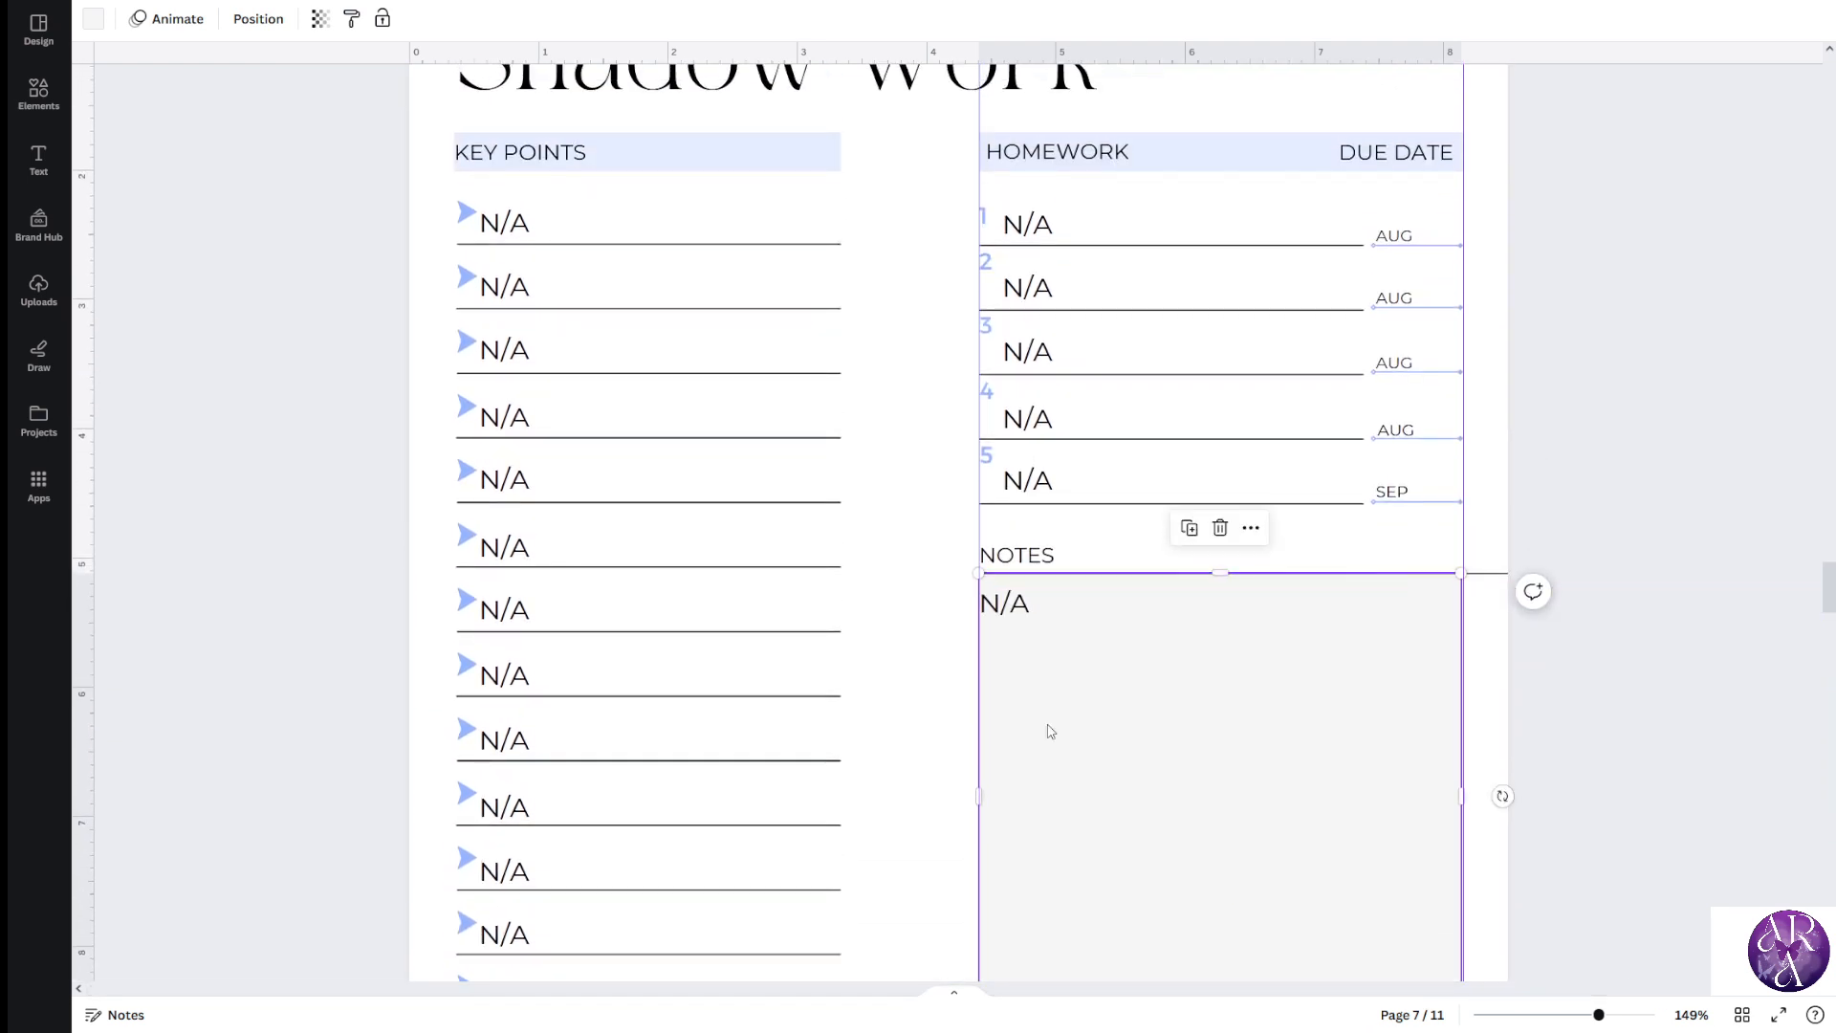
{"action": "double_click", "coordinate": [1020, 552]}
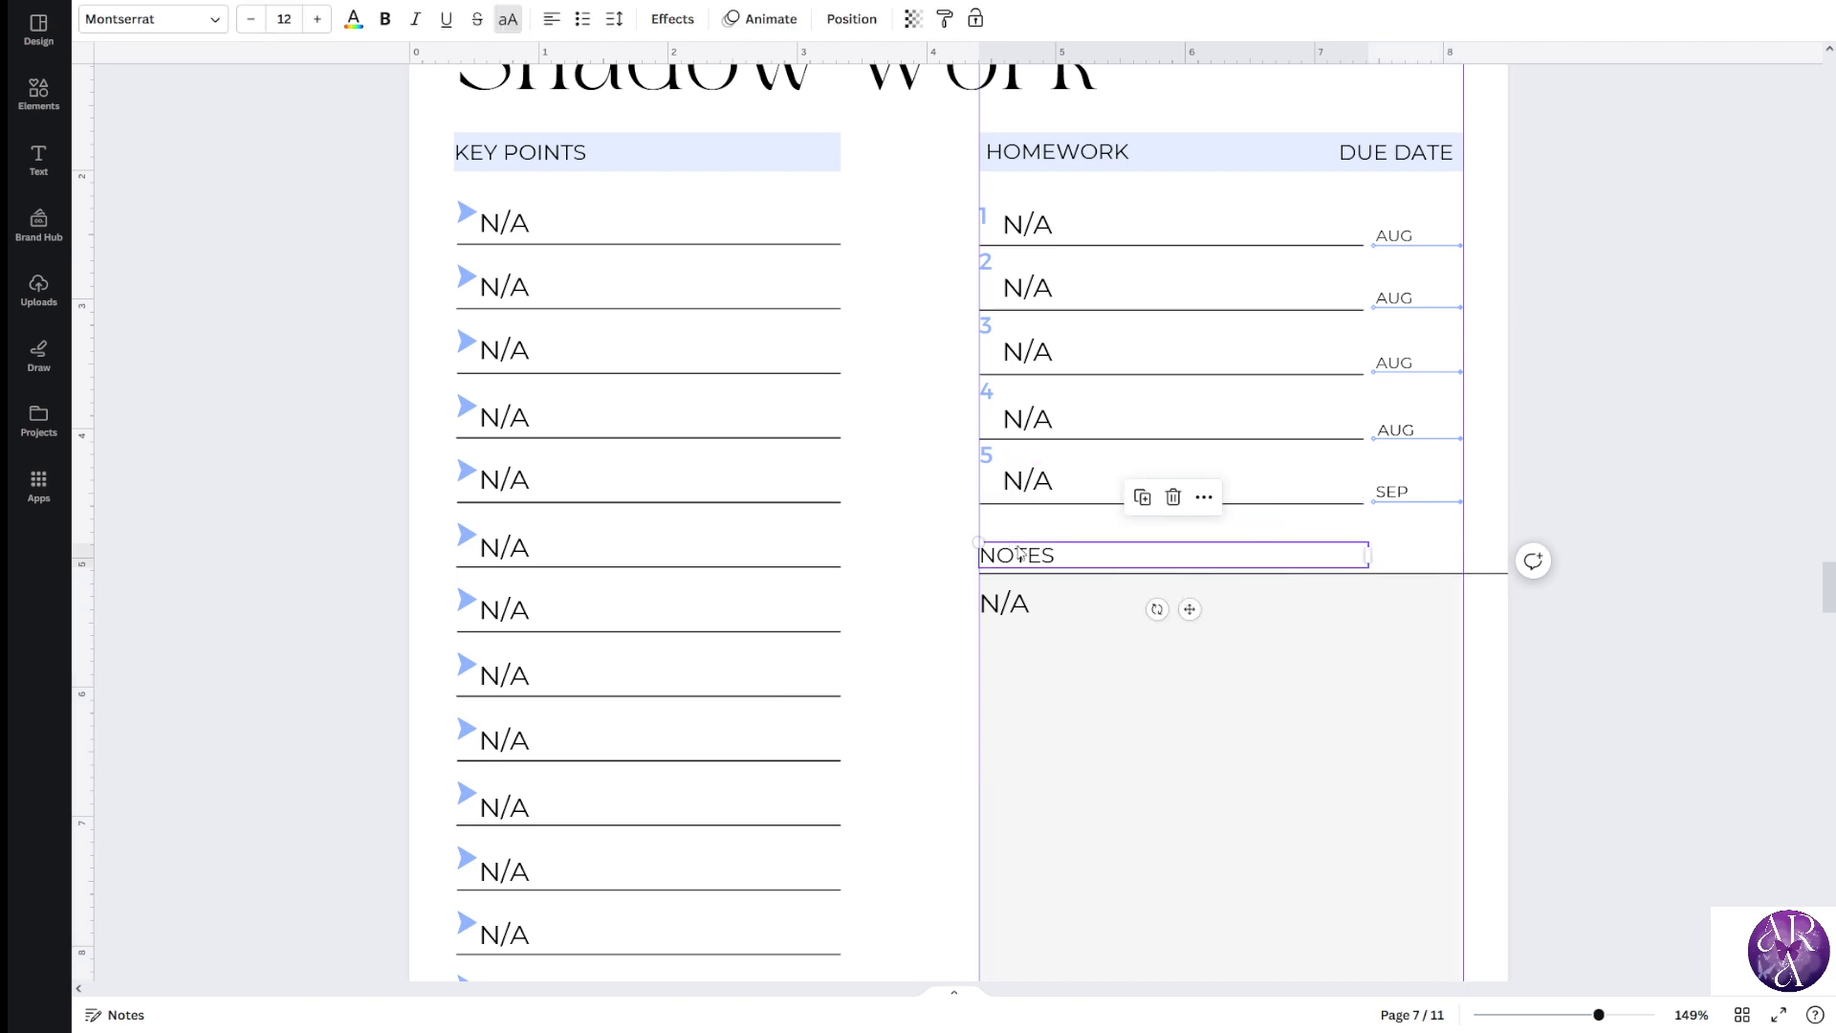
{"action": "type", "text": "THOUGHTS"}
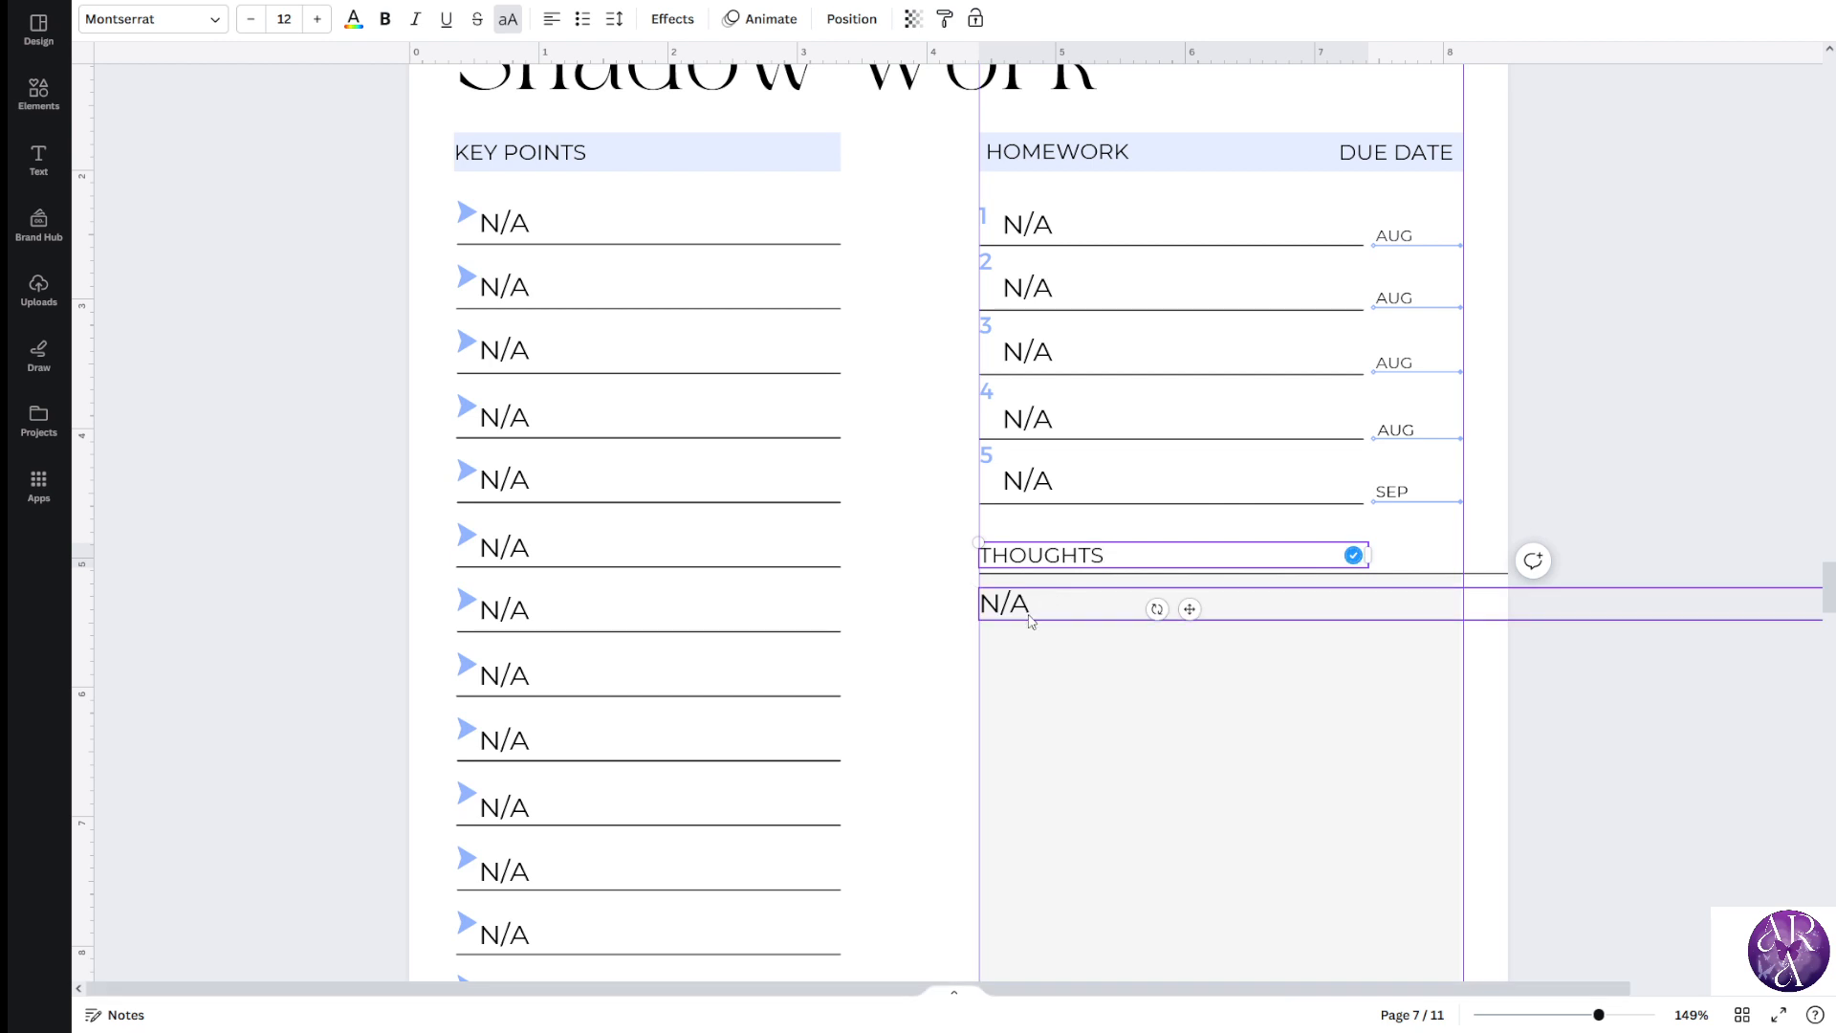
{"action": "type", "text": " AND FEELINGS"}
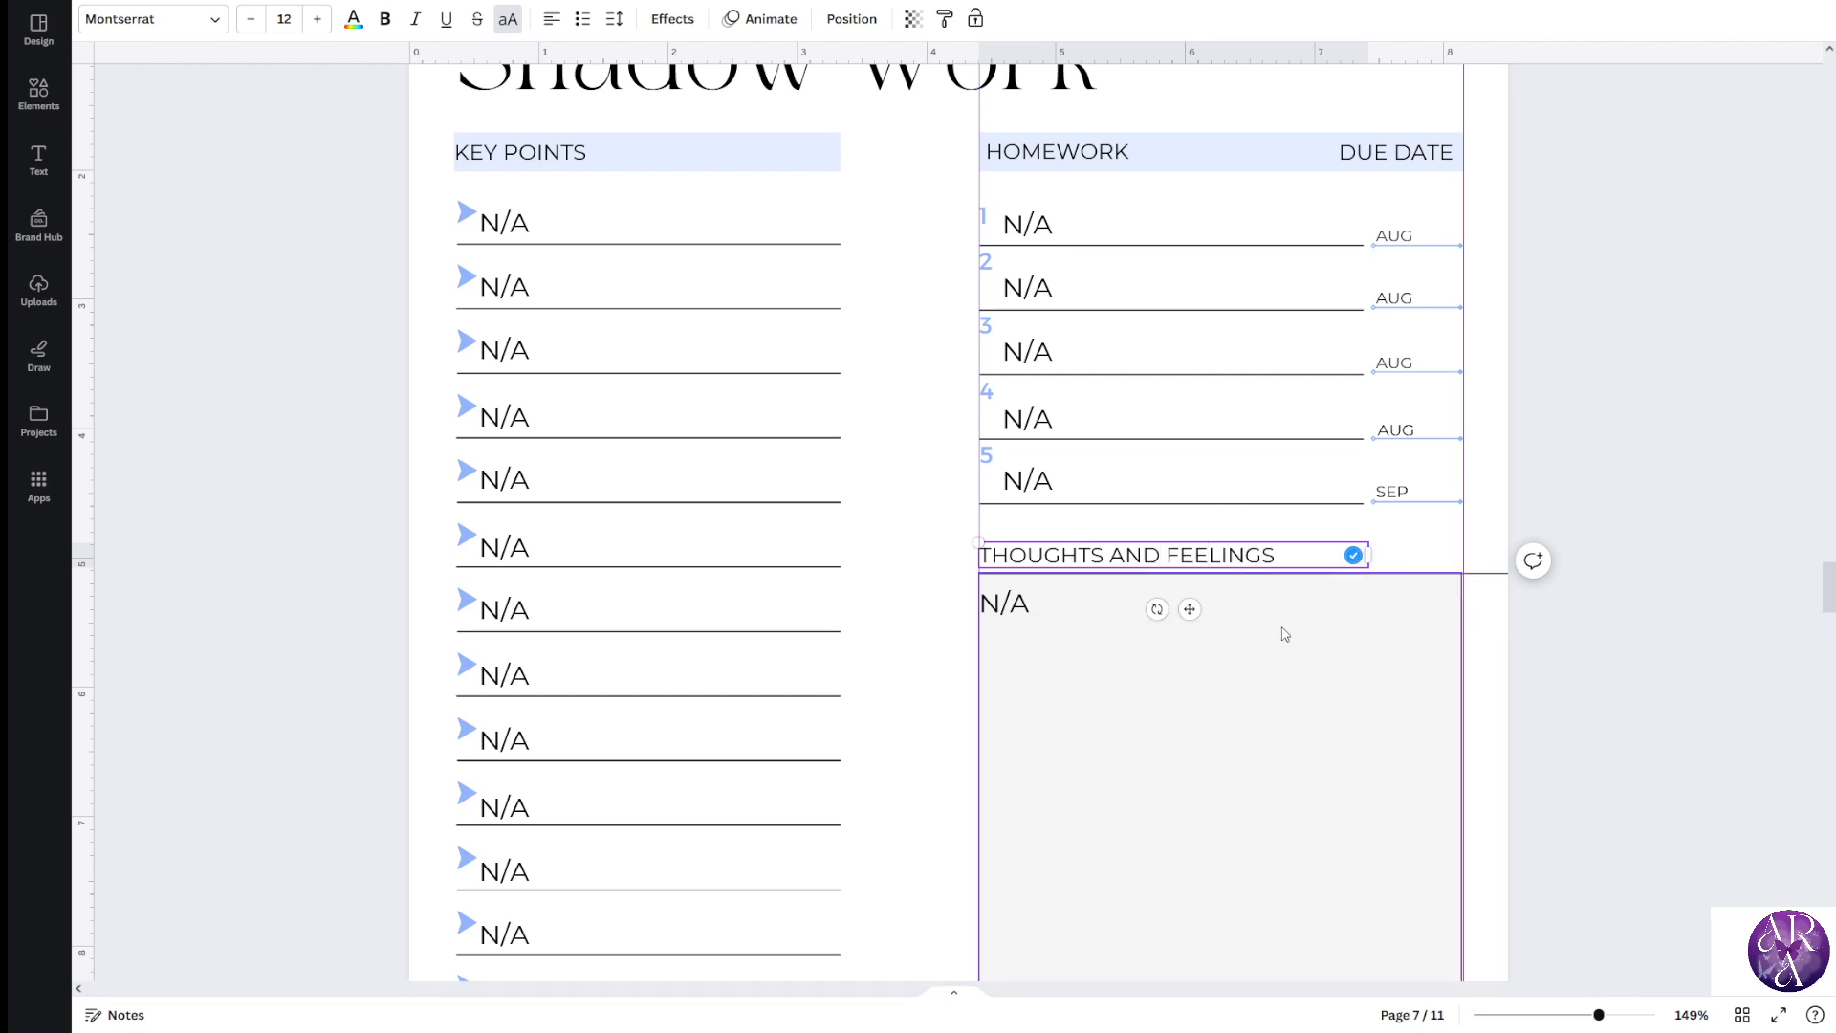
Narrow the N/A text box under Thoughts and Feelings so it ends at the right vertical guide
{"action": "scroll", "coordinate": [1264, 702], "scroll_direction": "down", "scroll_amount": 3}
{"action": "scroll", "coordinate": [1264, 702], "scroll_direction": "down", "scroll_amount": 2}
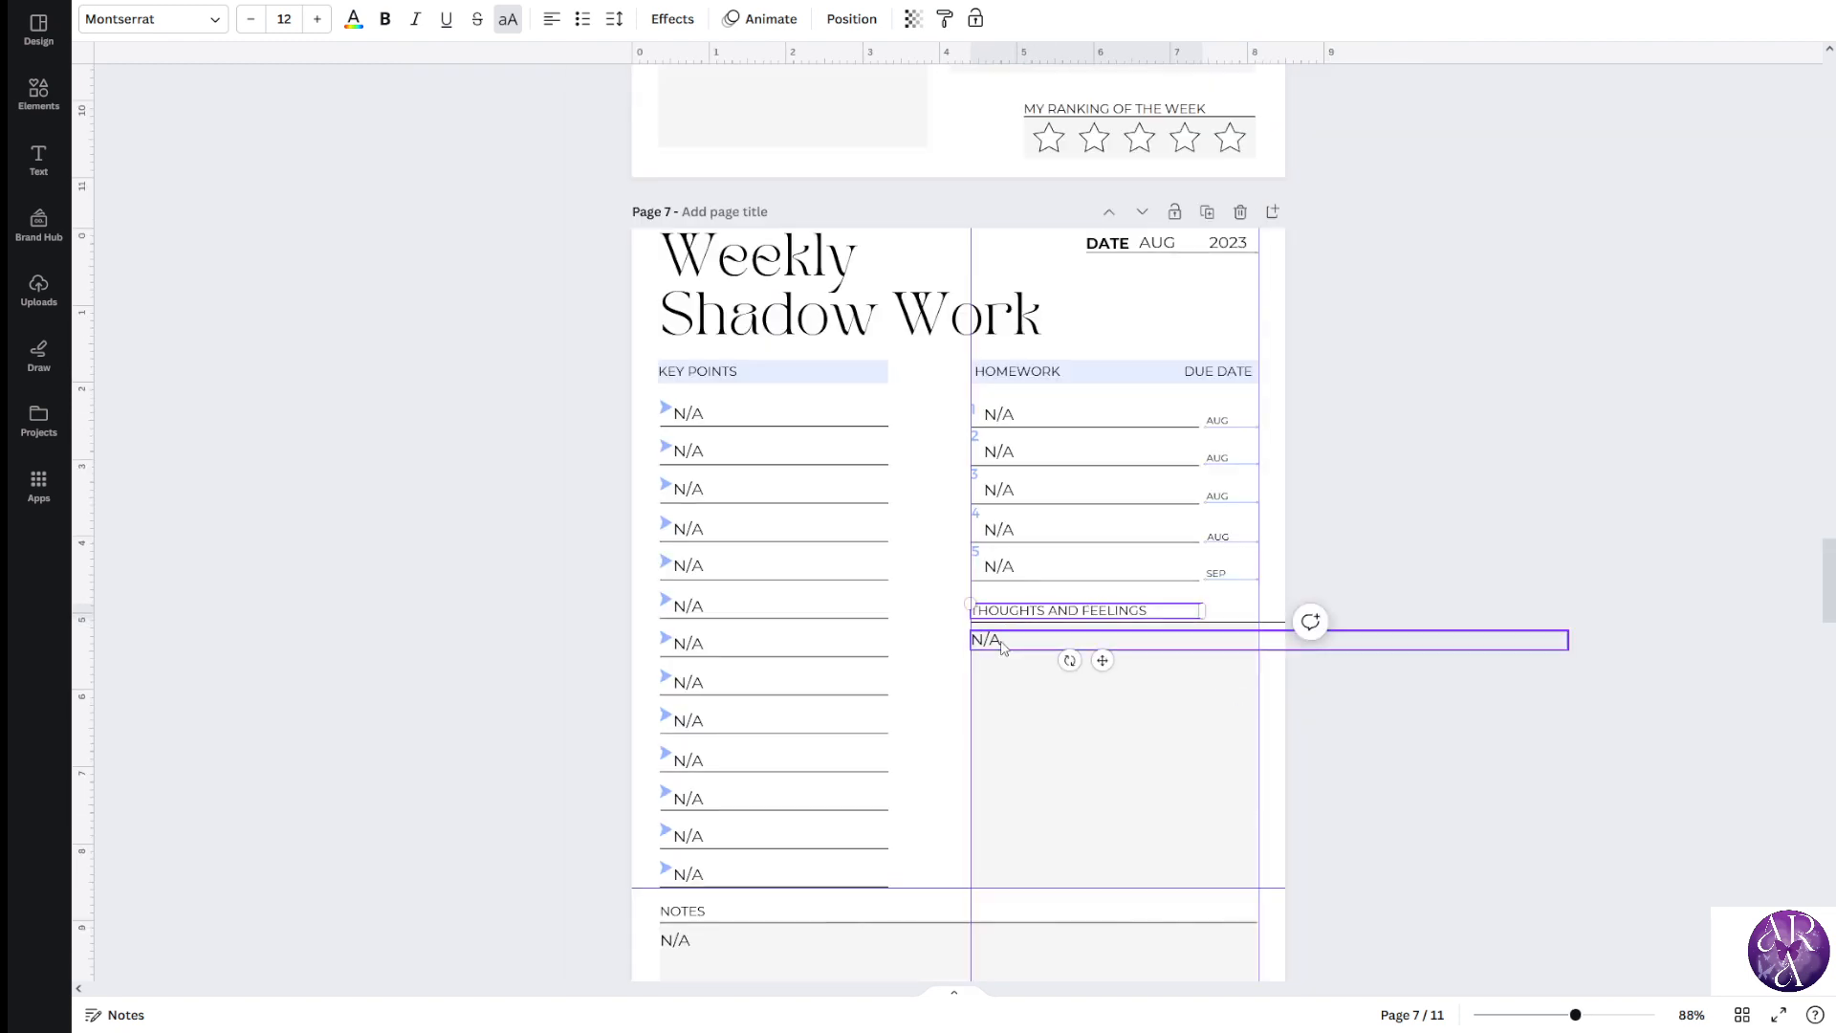
{"action": "left_click", "coordinate": [1533, 655]}
{"action": "left_click_drag", "start_coordinate": [1568, 640], "coordinate": [1256, 640]}
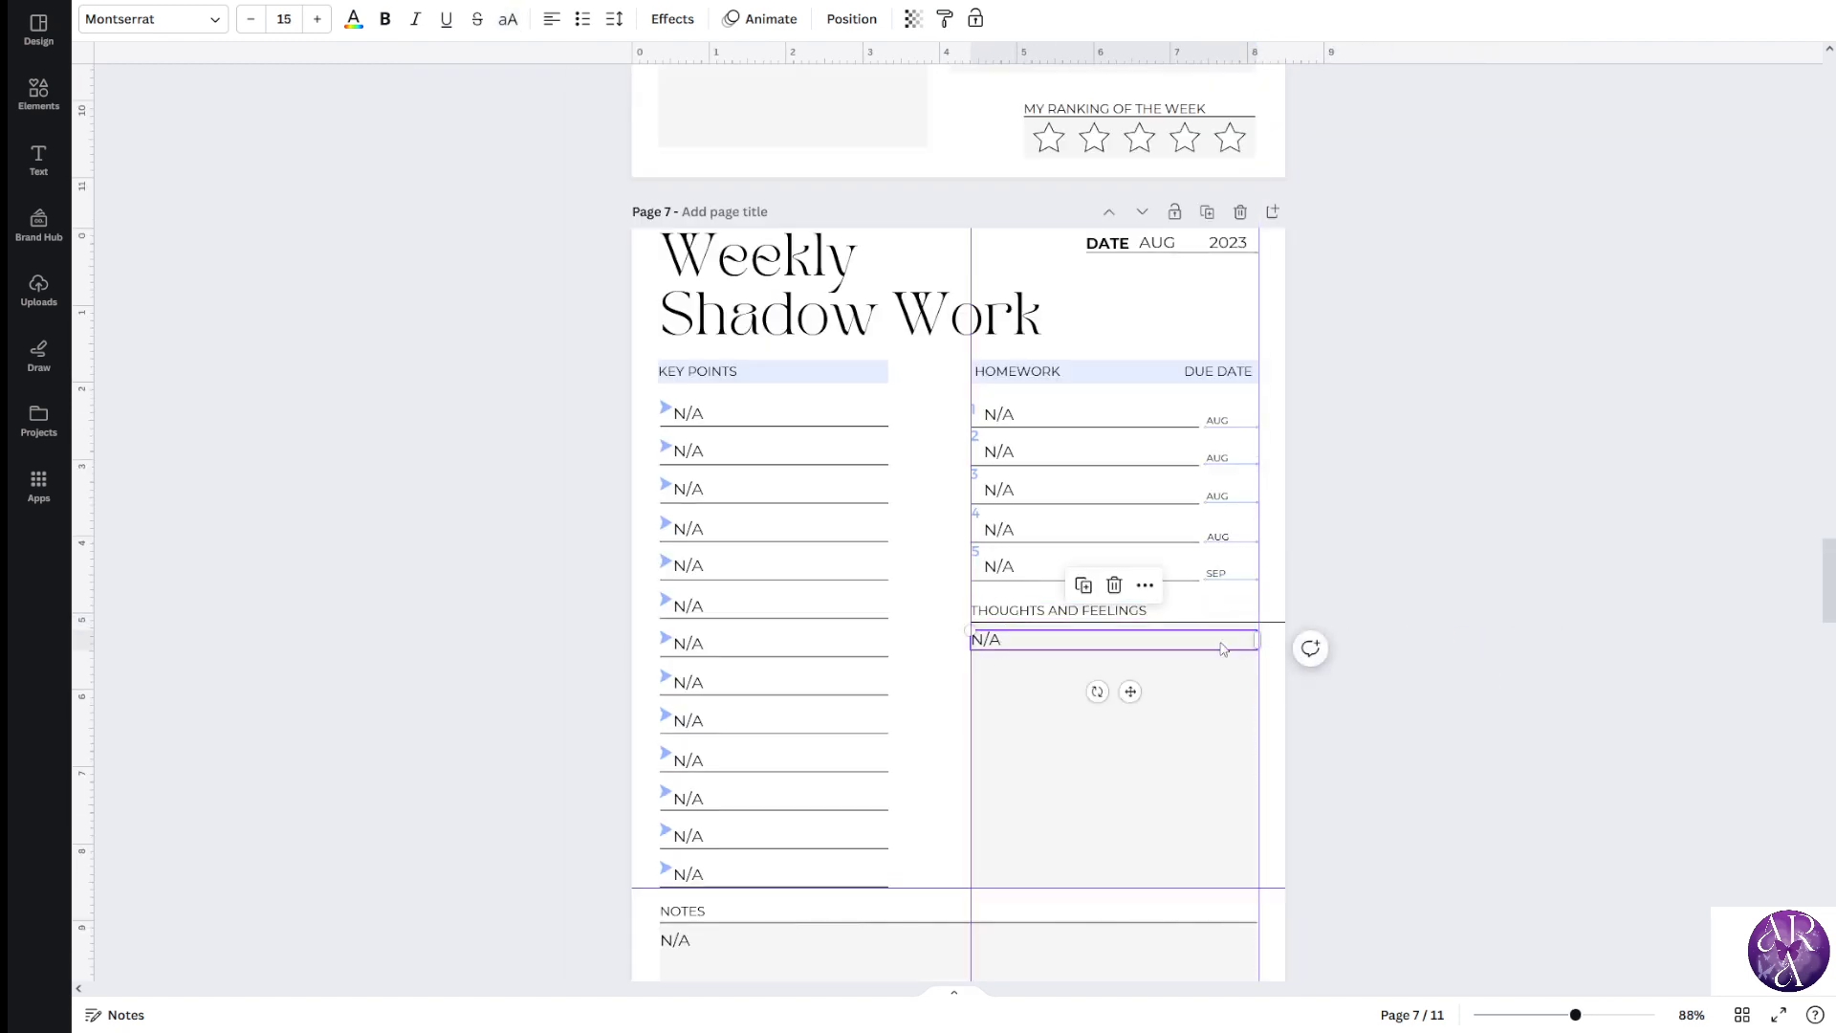
Replace the Thoughts and Feelings placeholder with the sample text "SO NO MATTER WHAT YOU SAY, THE TEXT ALWAYS FITS IN THE BOX"
{"action": "double_click", "coordinate": [1059, 637]}
{"action": "type", "text": "SO"}
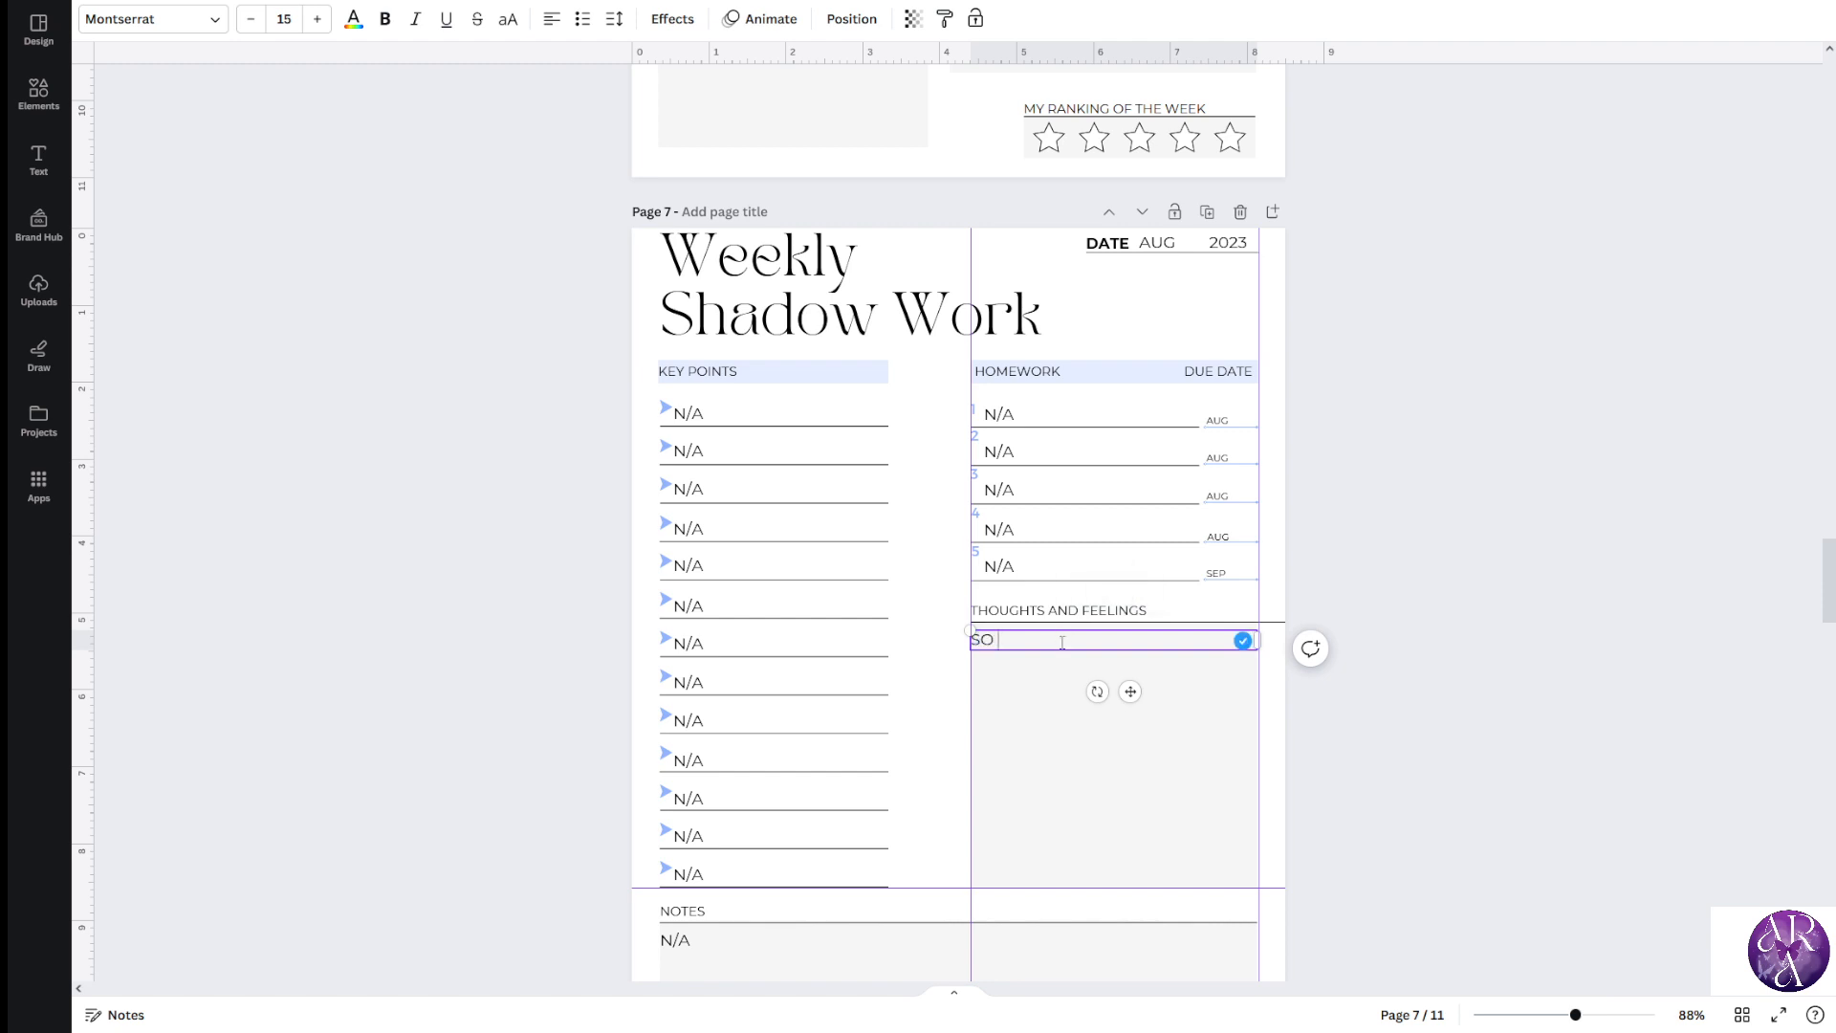
{"action": "type", "text": " NO MATTER WHAT YOU"}
{"action": "type", "text": "THE"}
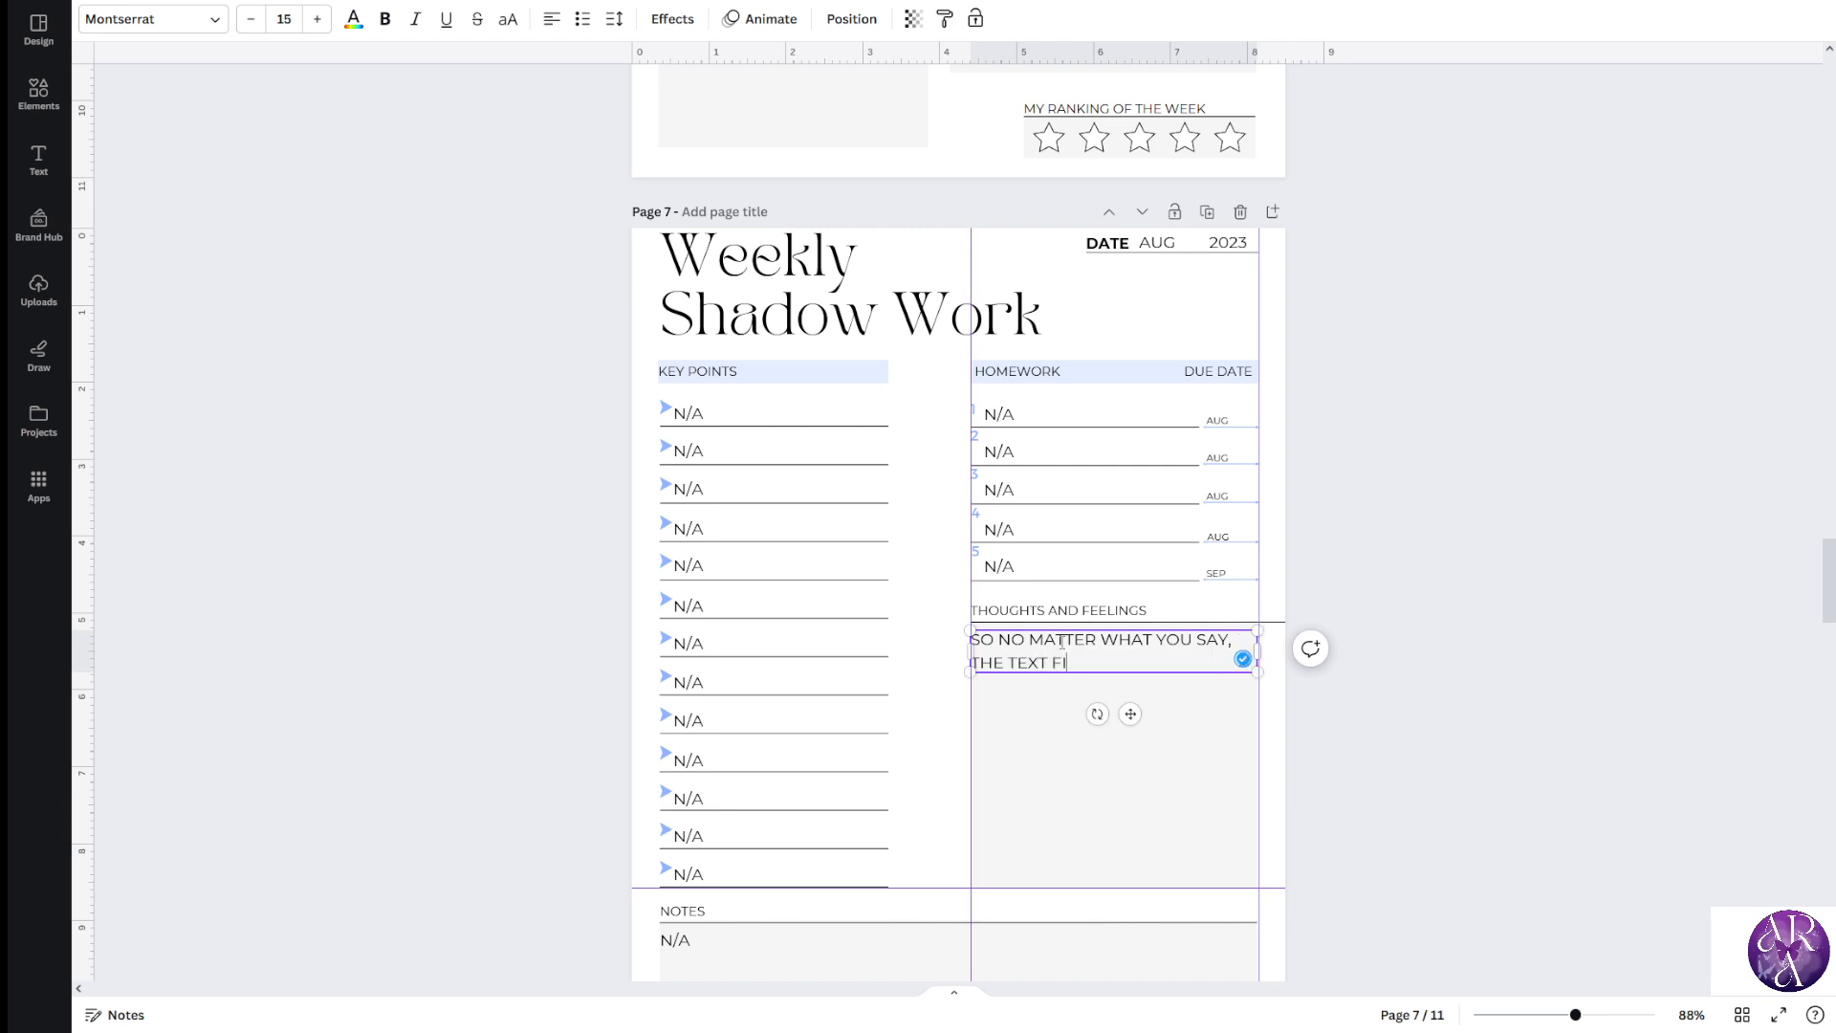
{"action": "type", "text": " TEXT ALWAYS FITS IN THE BOXY"}
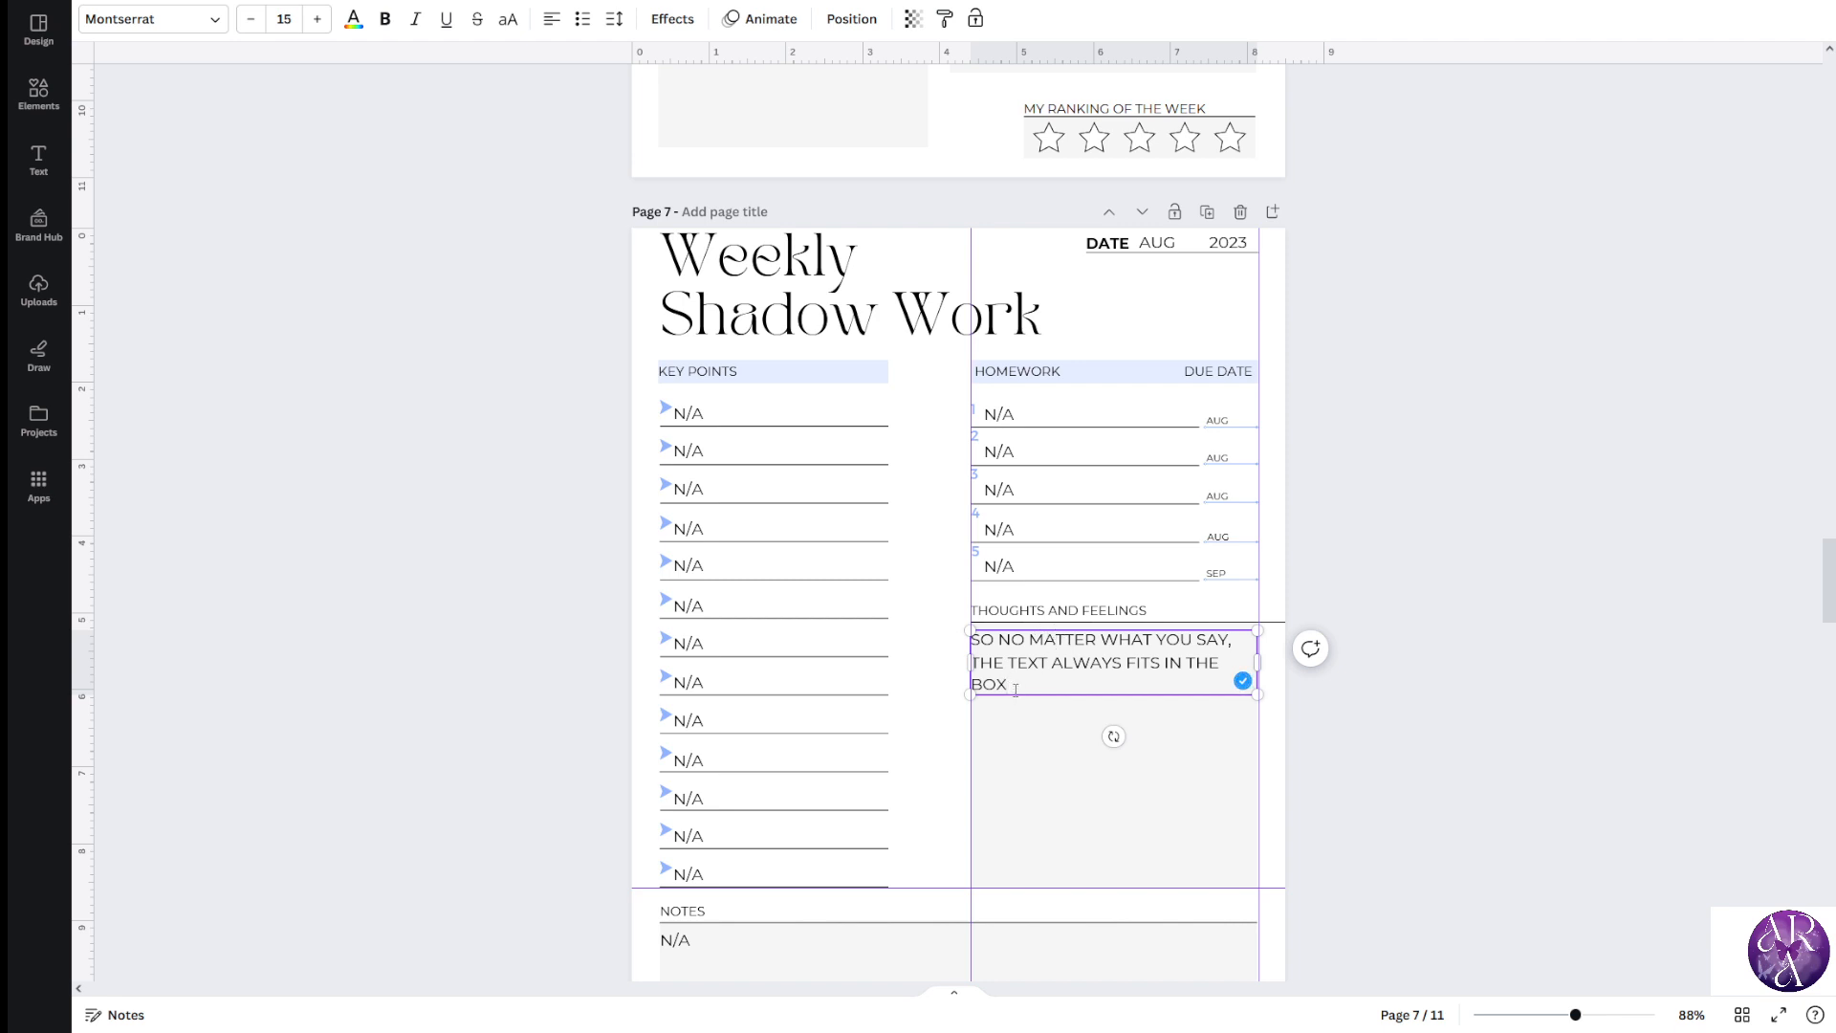
Reduce the font size of the Thoughts and Feelings body text to 10
{"action": "left_click_drag", "start_coordinate": [1011, 688], "coordinate": [973, 659]}
{"action": "left_click", "coordinate": [1434, 685]}
{"action": "left_click", "coordinate": [1106, 675]}
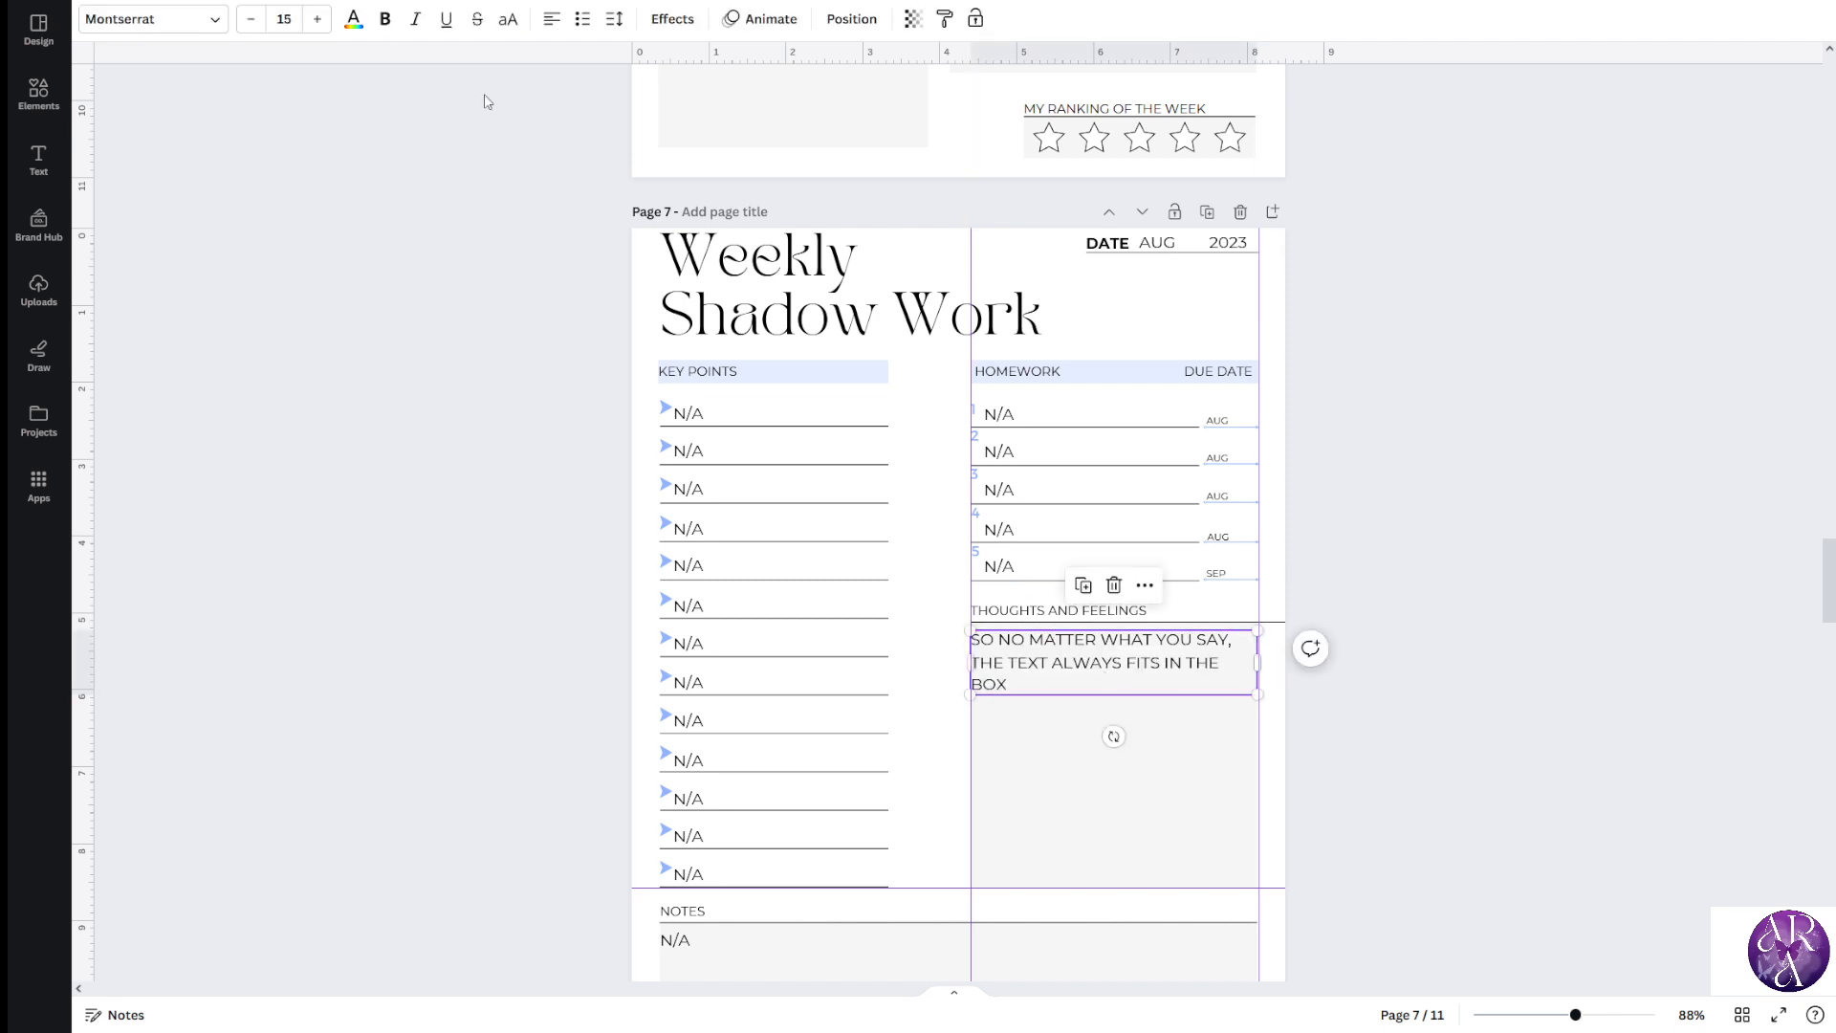
{"action": "left_click", "coordinate": [250, 19]}
{"action": "left_click", "coordinate": [250, 19]}
{"action": "left_click", "coordinate": [249, 19]}
{"action": "left_click", "coordinate": [250, 19]}
{"action": "left_click", "coordinate": [250, 19]}
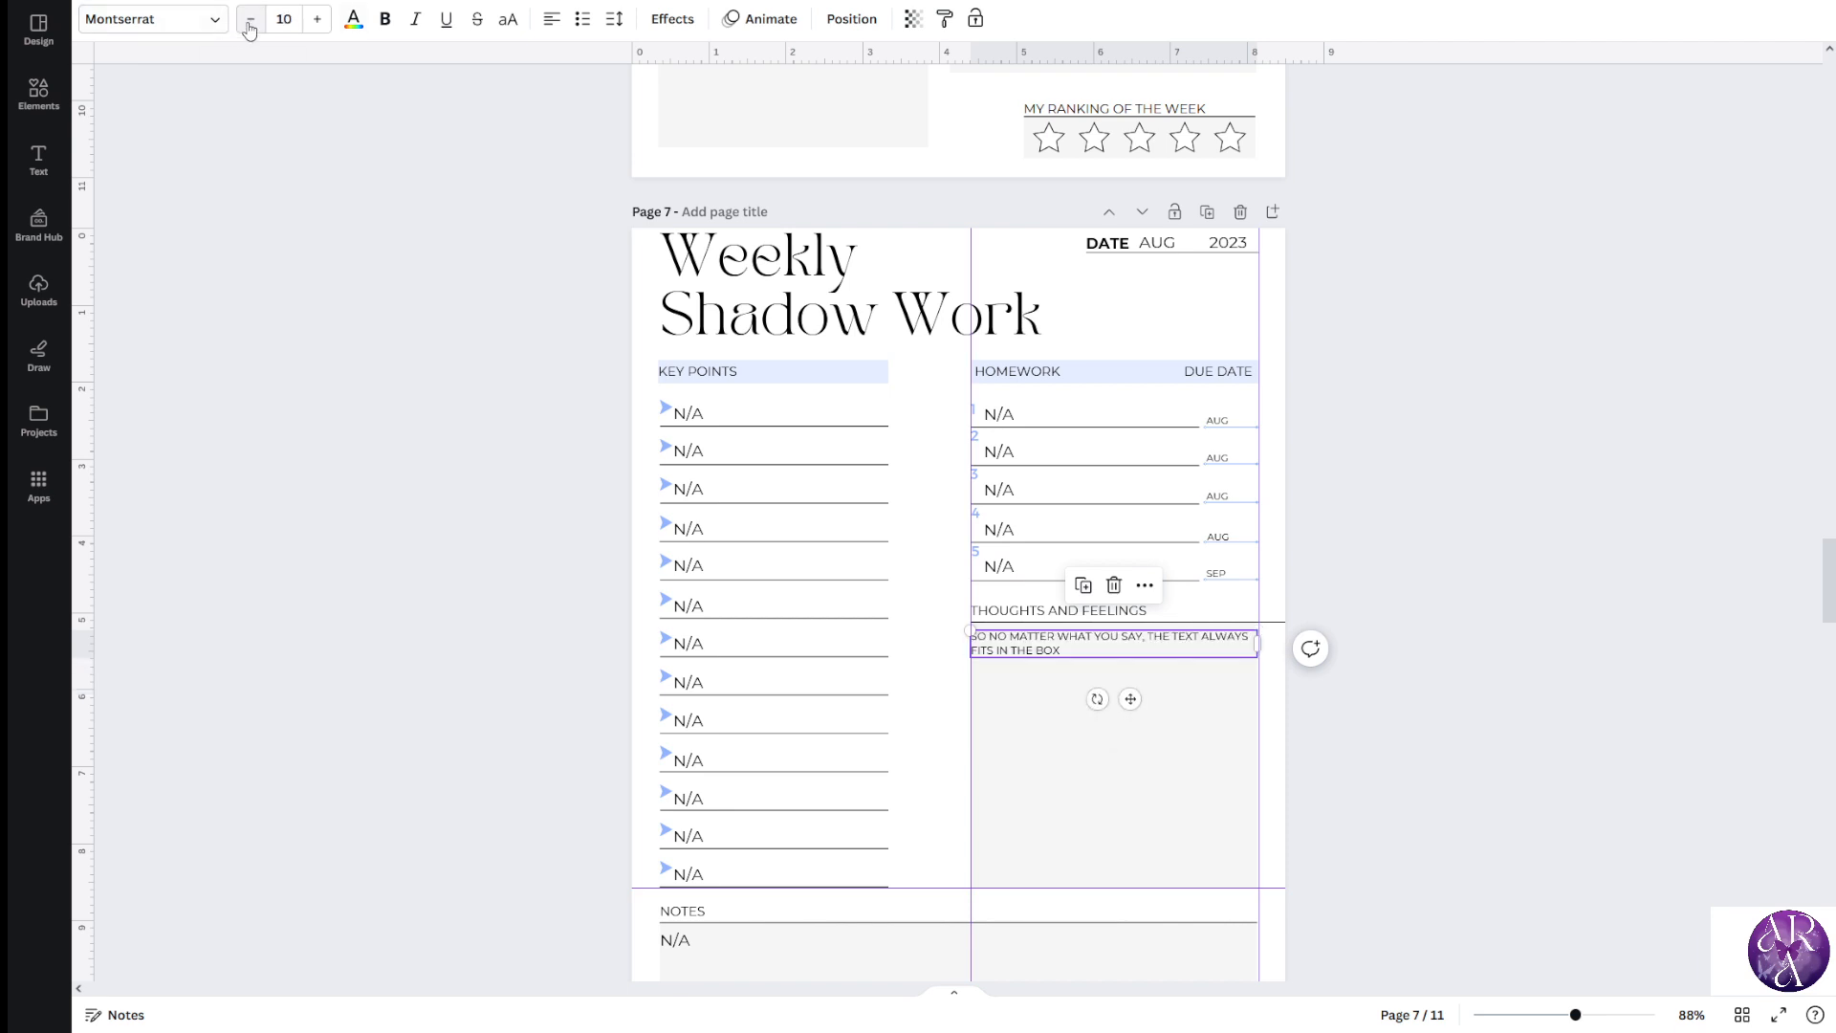
Replace the sample text under Thoughts and Feelings with the placeholder "N/A"
{"action": "scroll", "coordinate": [954, 576], "scroll_direction": "up", "scroll_amount": 5}
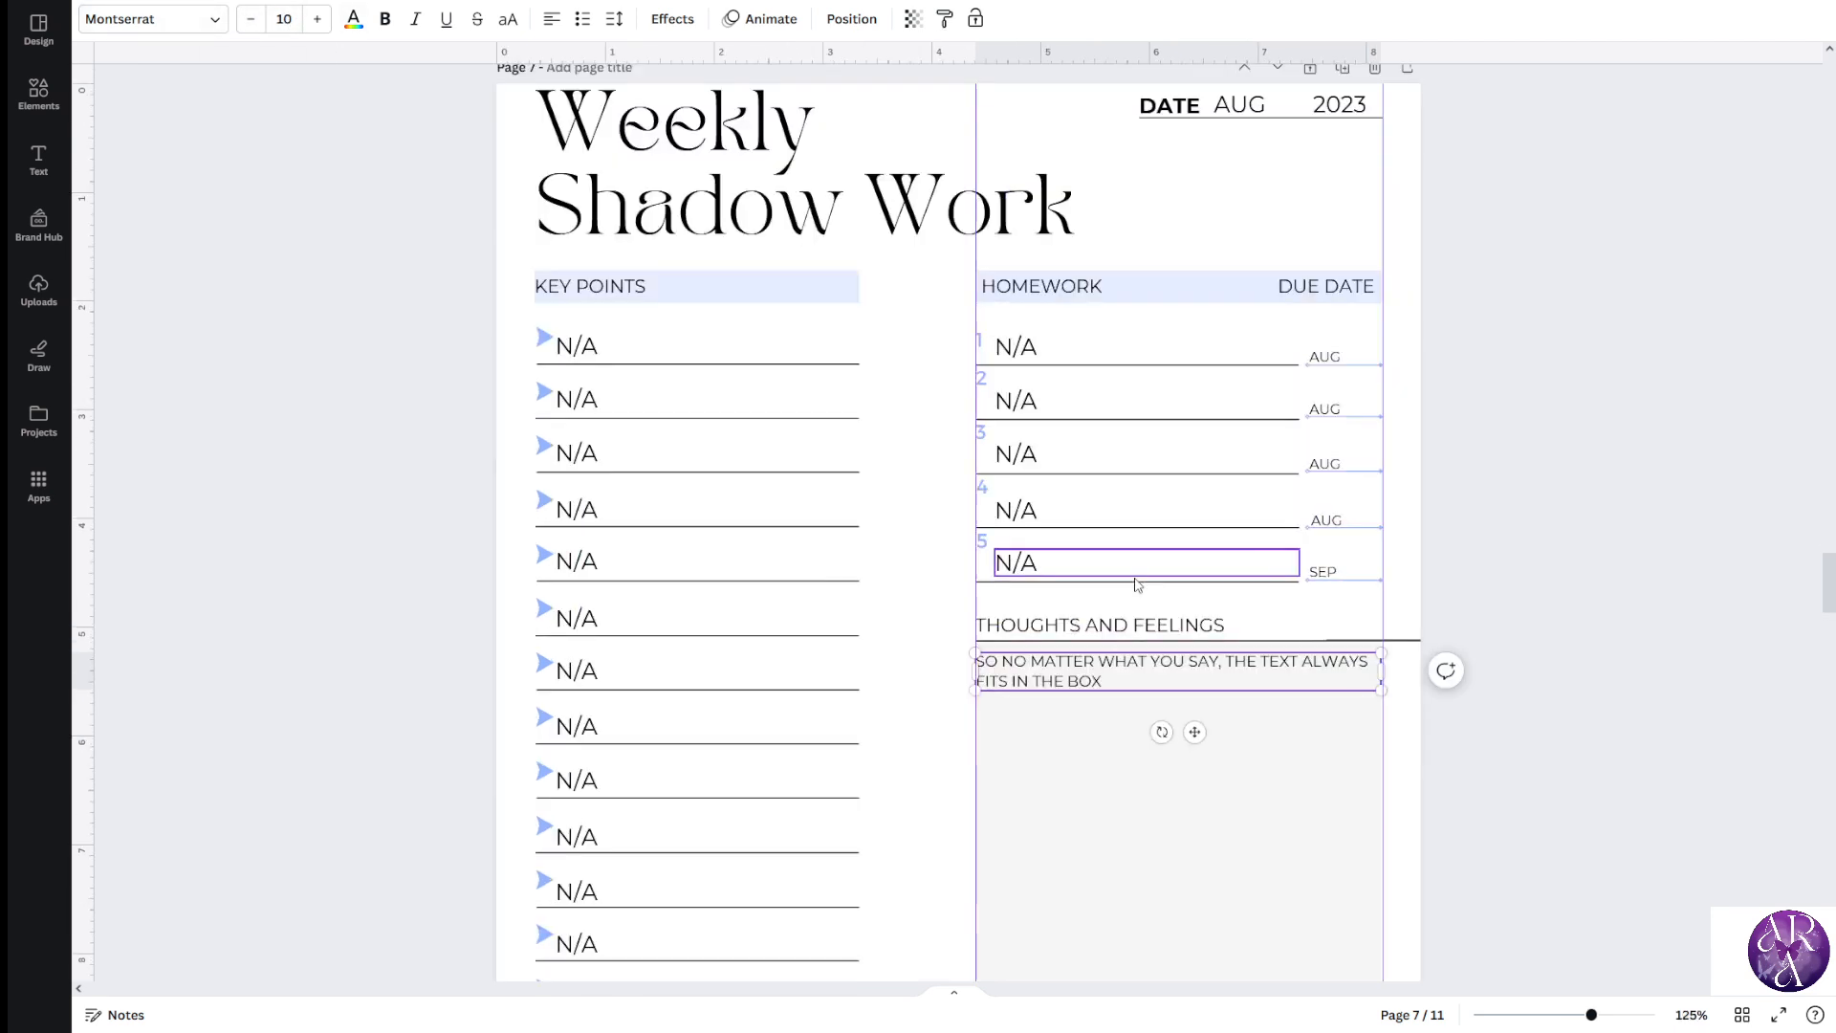
{"action": "double_click", "coordinate": [1033, 701]}
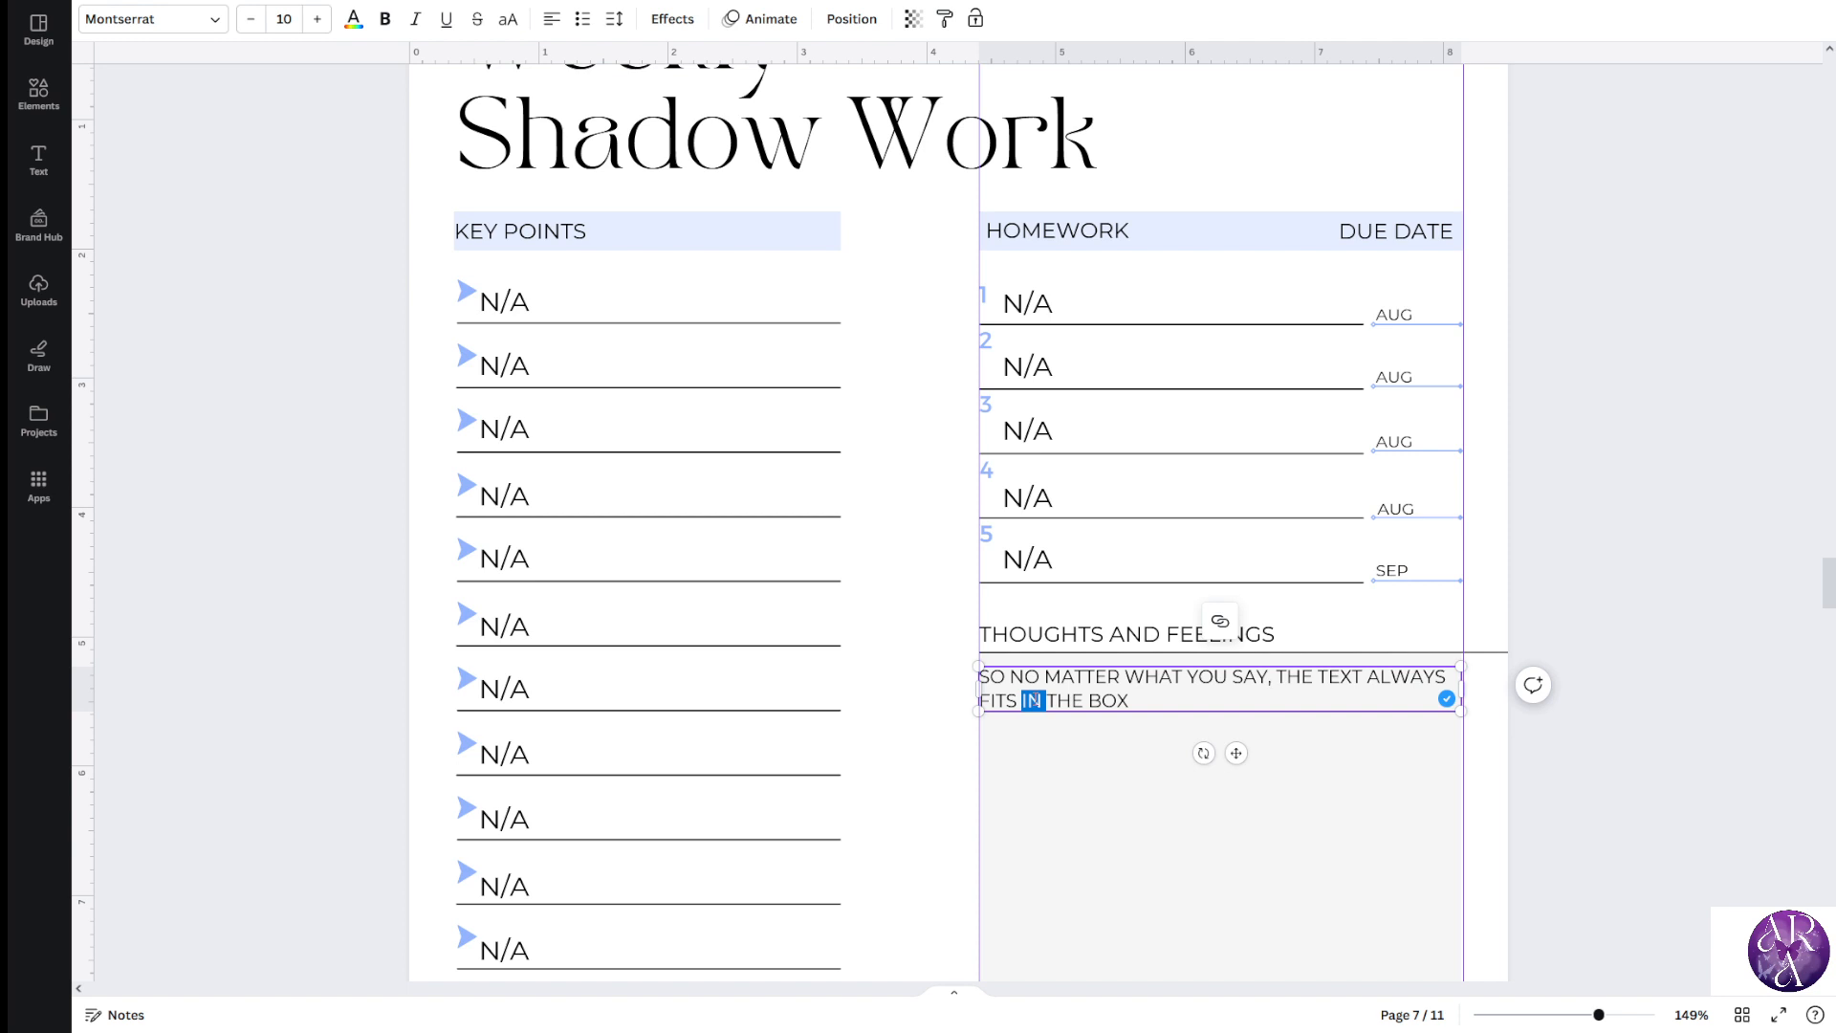
{"action": "key", "text": "ctrl+a"}
{"action": "type", "text": "n/a"}
{"action": "key", "text": "BackSpace"}
{"action": "key", "text": "BackSpace"}
{"action": "key", "text": "BackSpace"}
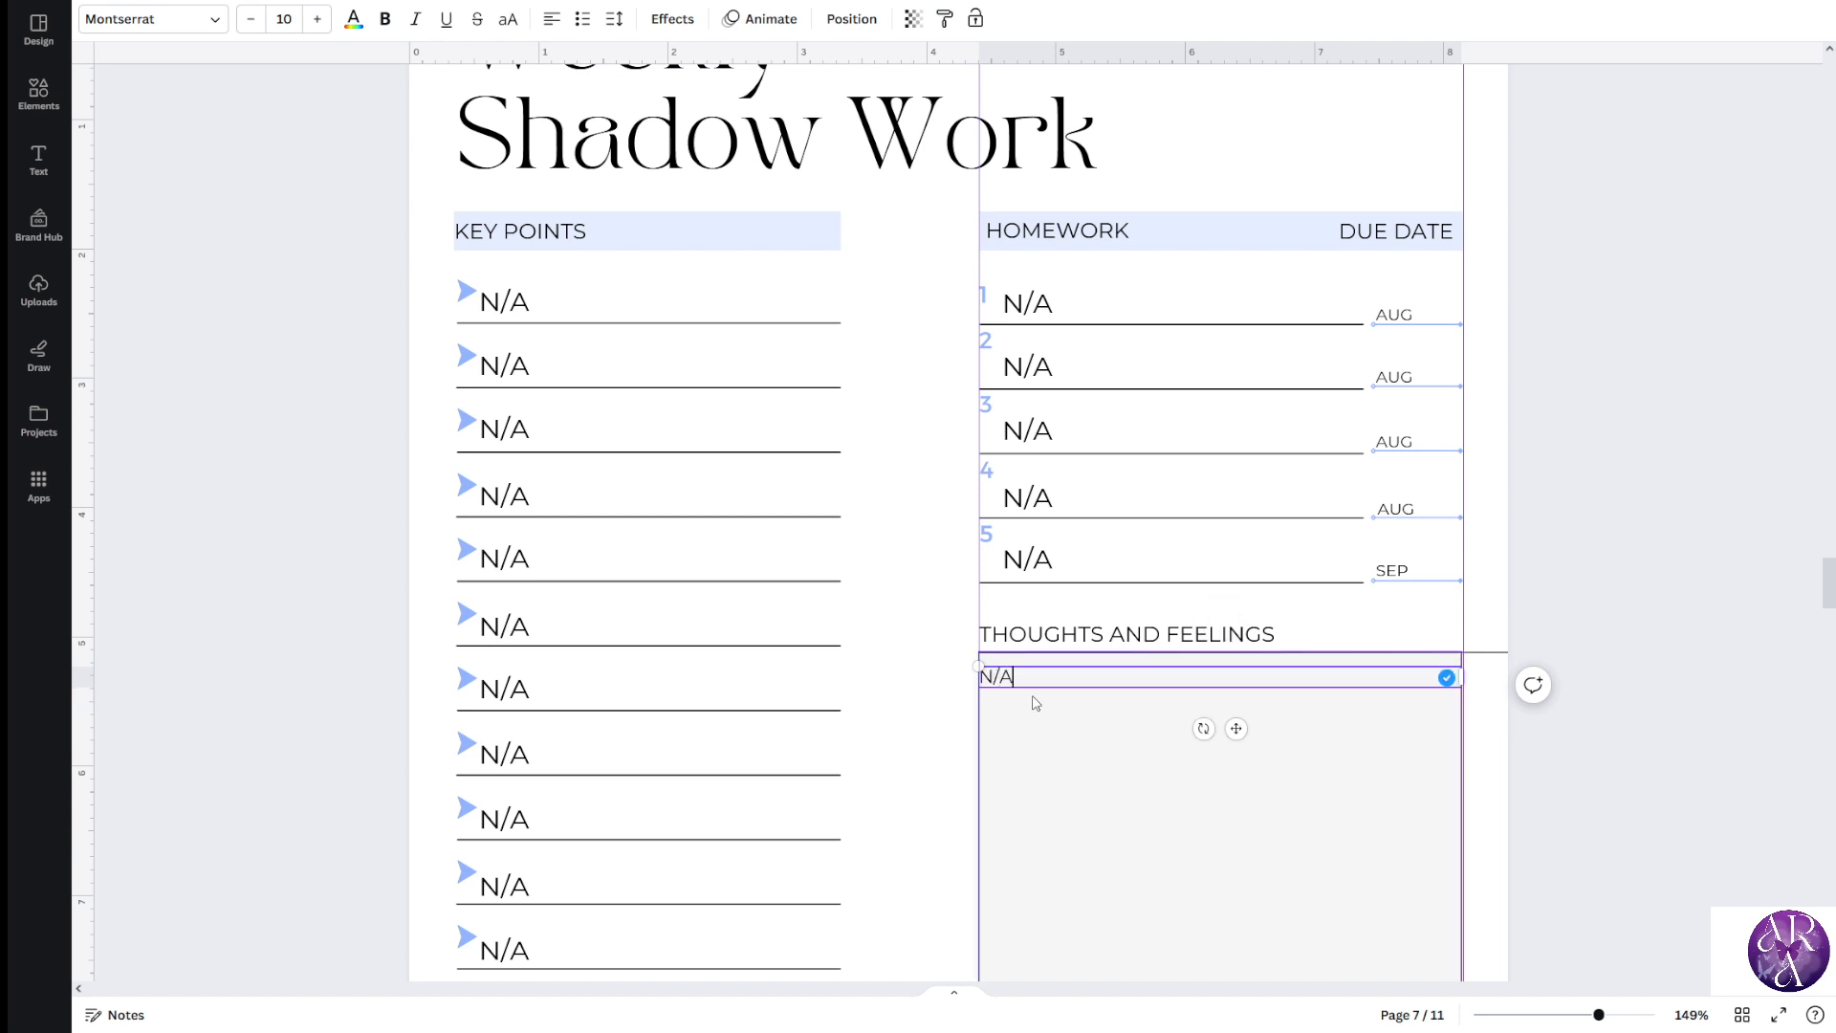
{"action": "left_click", "coordinate": [1552, 739]}
Remove the vertical guides from page 7
{"action": "scroll", "coordinate": [1516, 635], "scroll_direction": "down", "scroll_amount": 5}
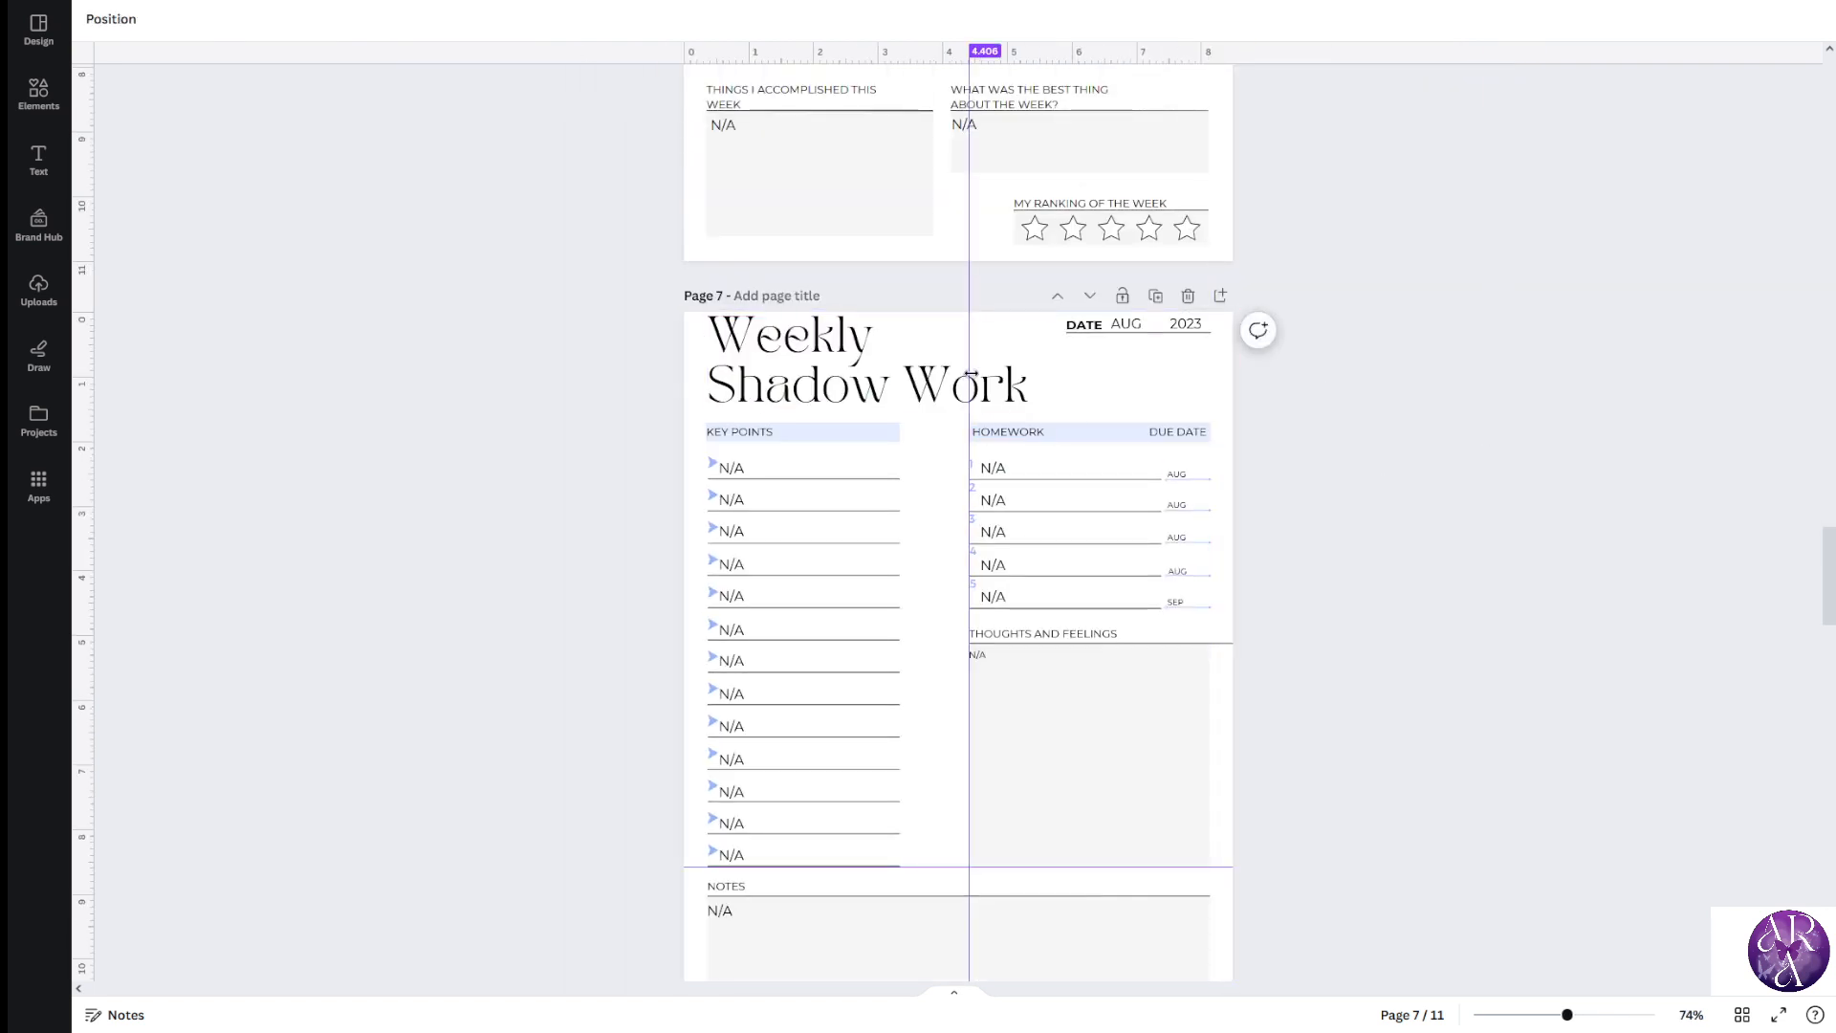
{"action": "left_click_drag", "start_coordinate": [969, 378], "coordinate": [1396, 398]}
{"action": "scroll", "coordinate": [1343, 407], "scroll_direction": "down", "scroll_amount": 3}
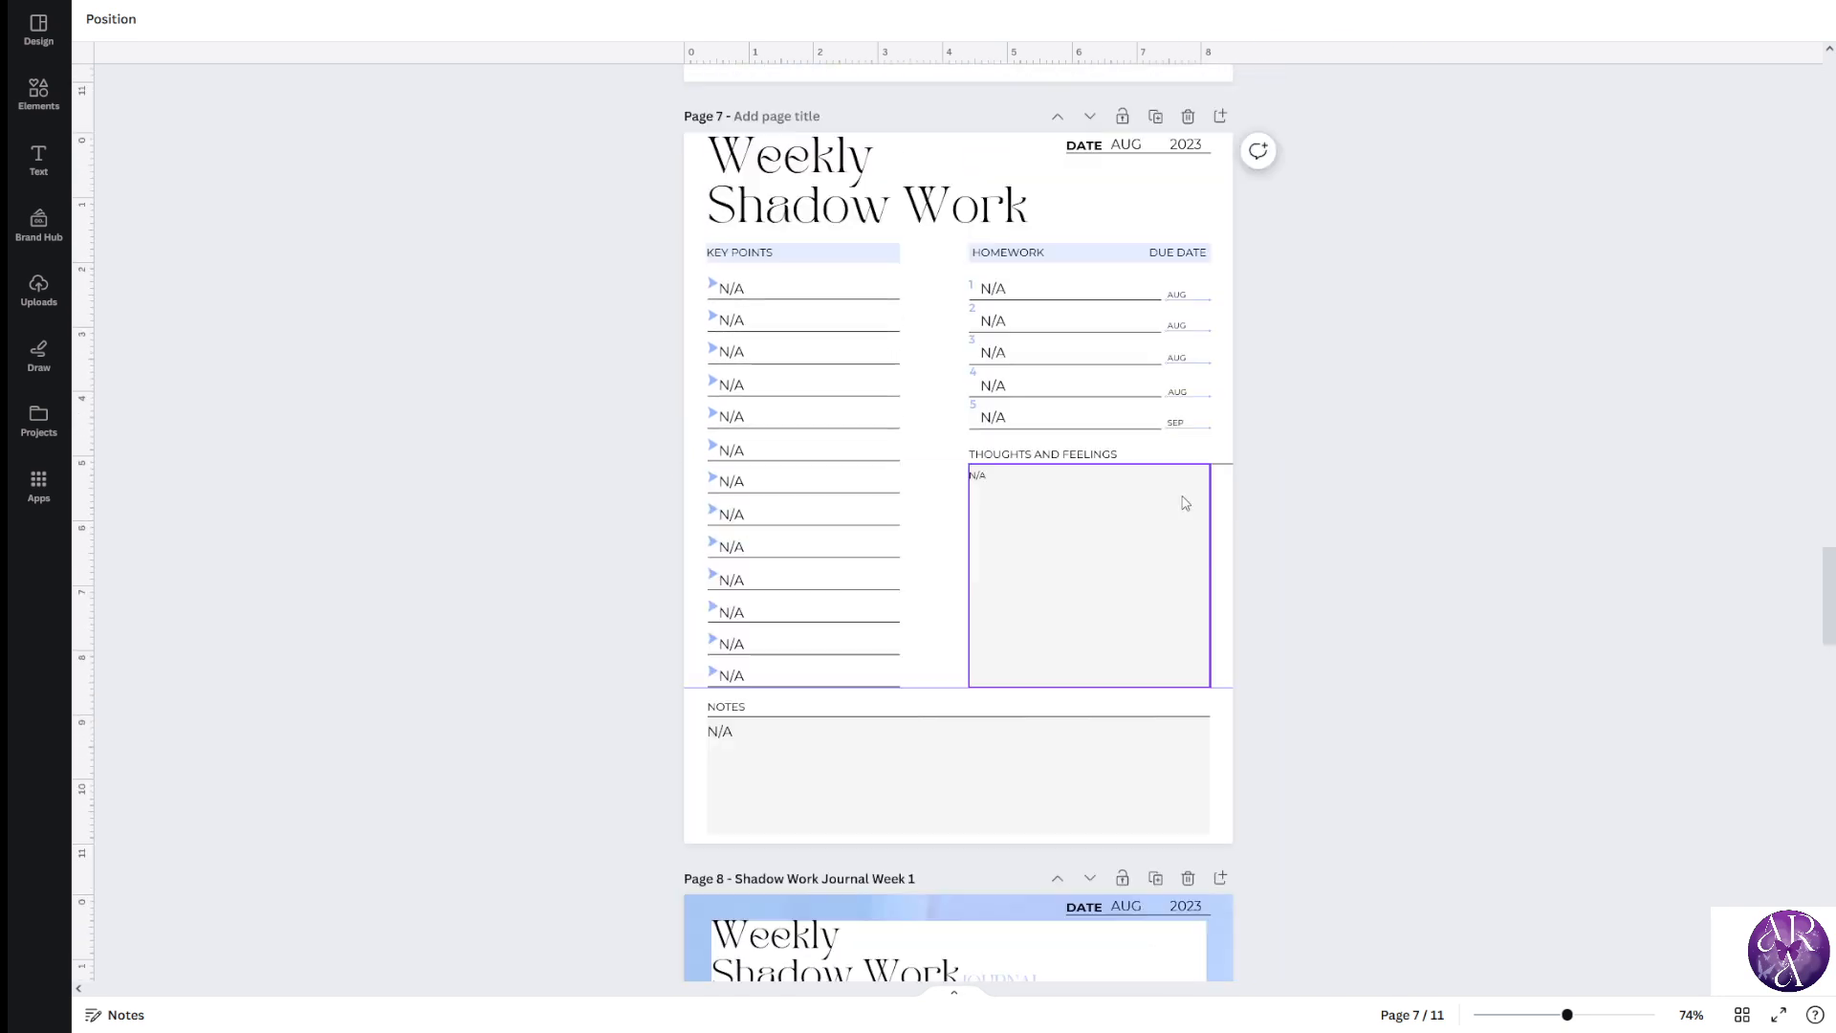
Give page 7 the title "Shadow Work Page 4"
{"action": "scroll", "coordinate": [1186, 502], "scroll_direction": "up", "scroll_amount": 4}
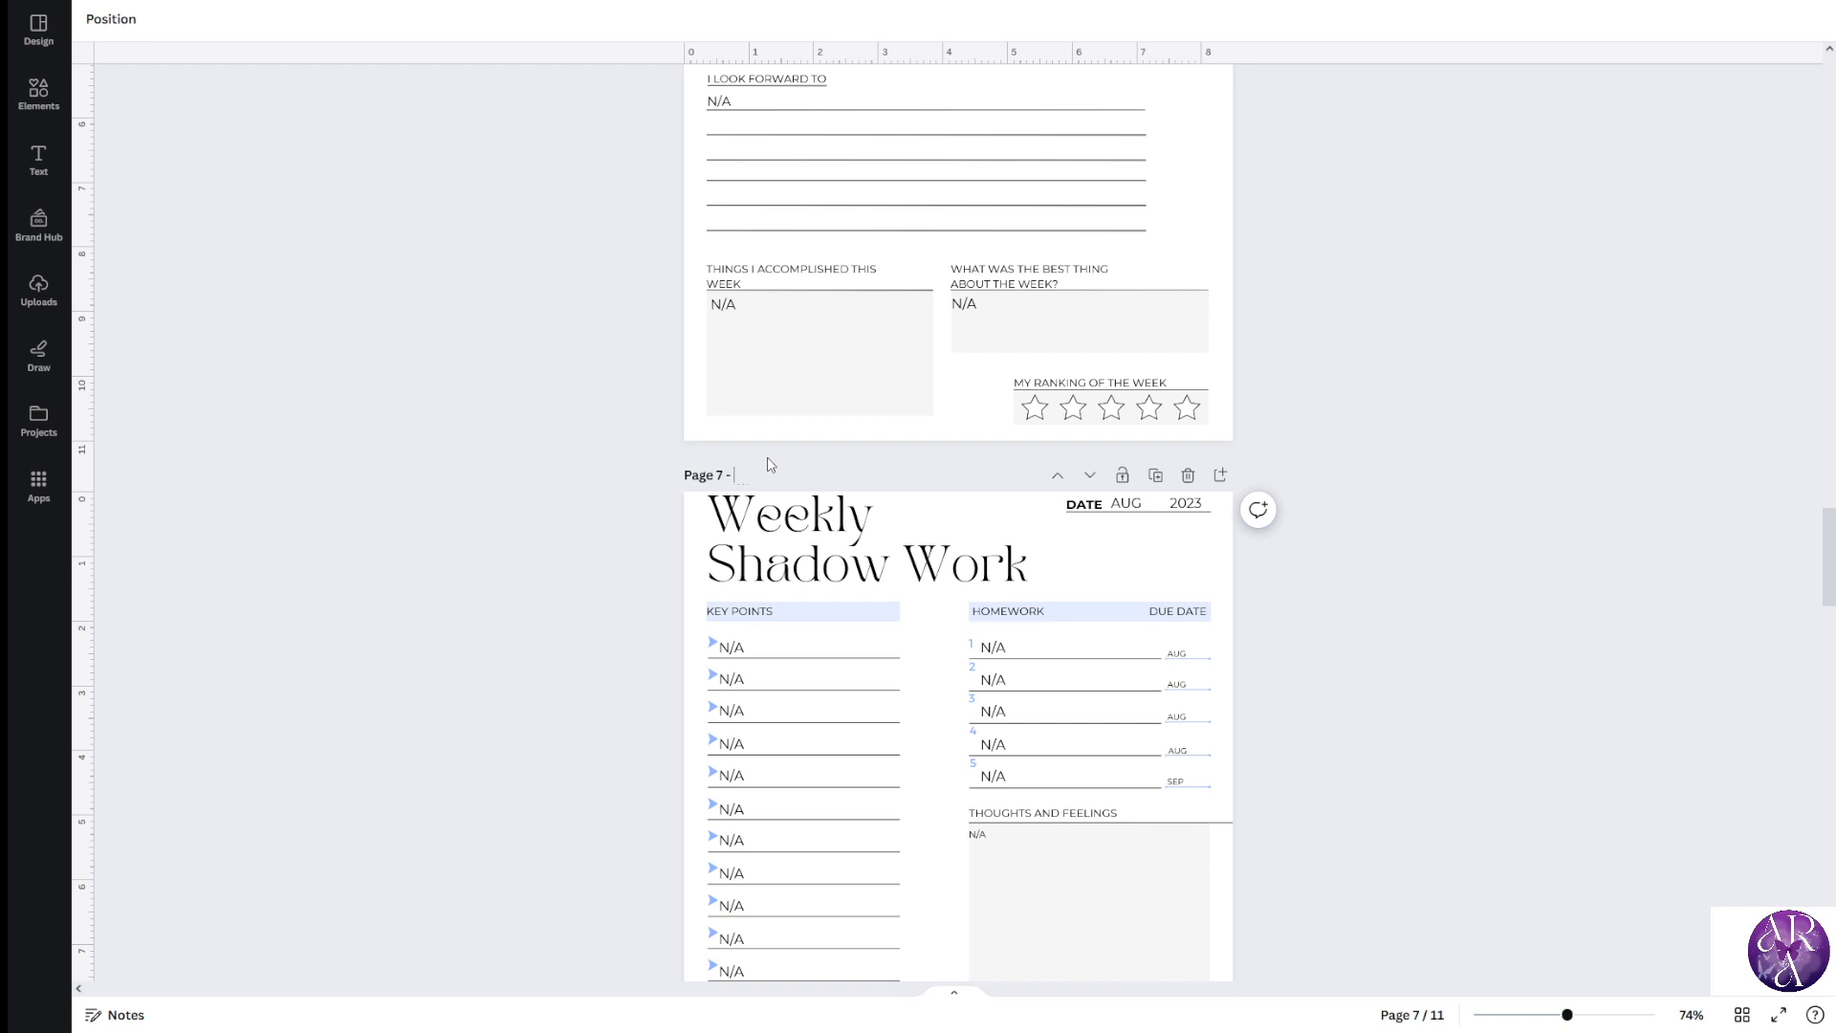
{"action": "type", "text": "hadow Work"}
{"action": "key", "text": "BackSpace"}
{"action": "type", "text": "age 4"}
Give page 6 the title "Shadow Work Page 3"
{"action": "scroll", "coordinate": [1431, 463], "scroll_direction": "up", "scroll_amount": 6}
{"action": "scroll", "coordinate": [1359, 447], "scroll_direction": "up", "scroll_amount": 1}
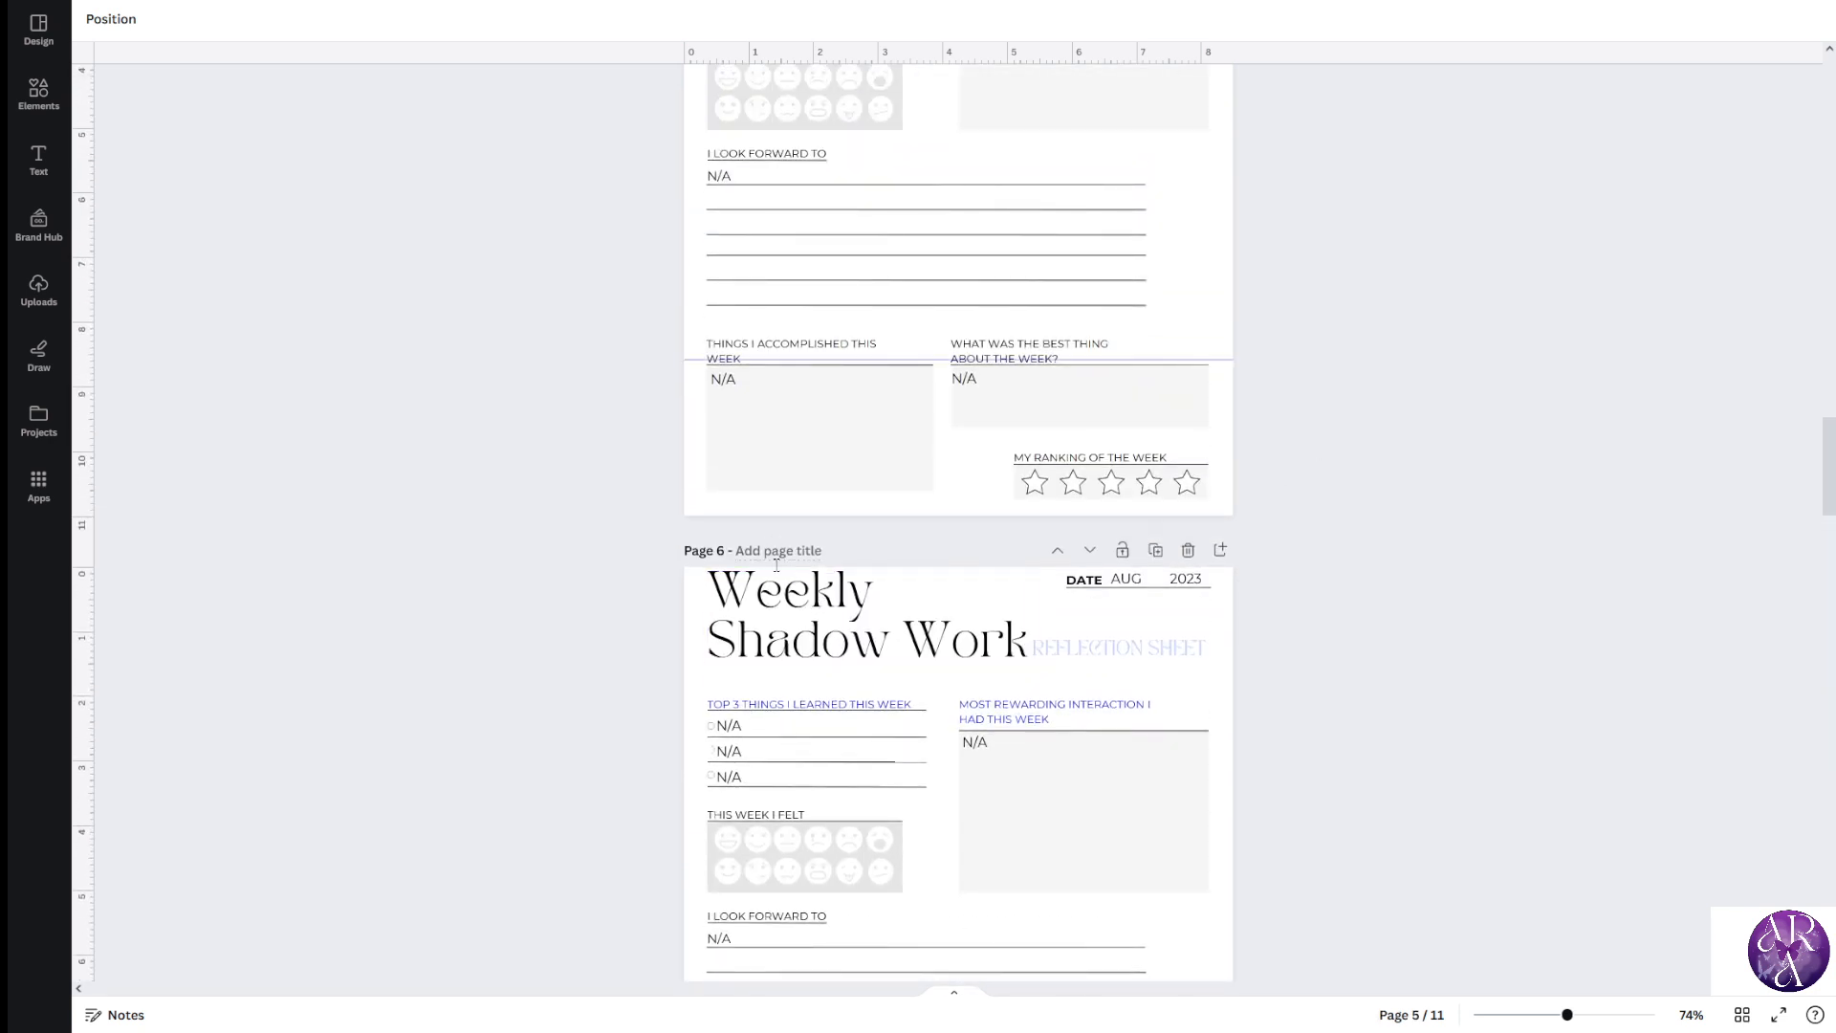
{"action": "left_click", "coordinate": [810, 548]}
{"action": "type", "text": "Shadow Work Page 3"}
Give page 5 the title "Shadow Work Page 2"
{"action": "scroll", "coordinate": [793, 550], "scroll_direction": "up", "scroll_amount": 5}
{"action": "left_click", "coordinate": [755, 444]}
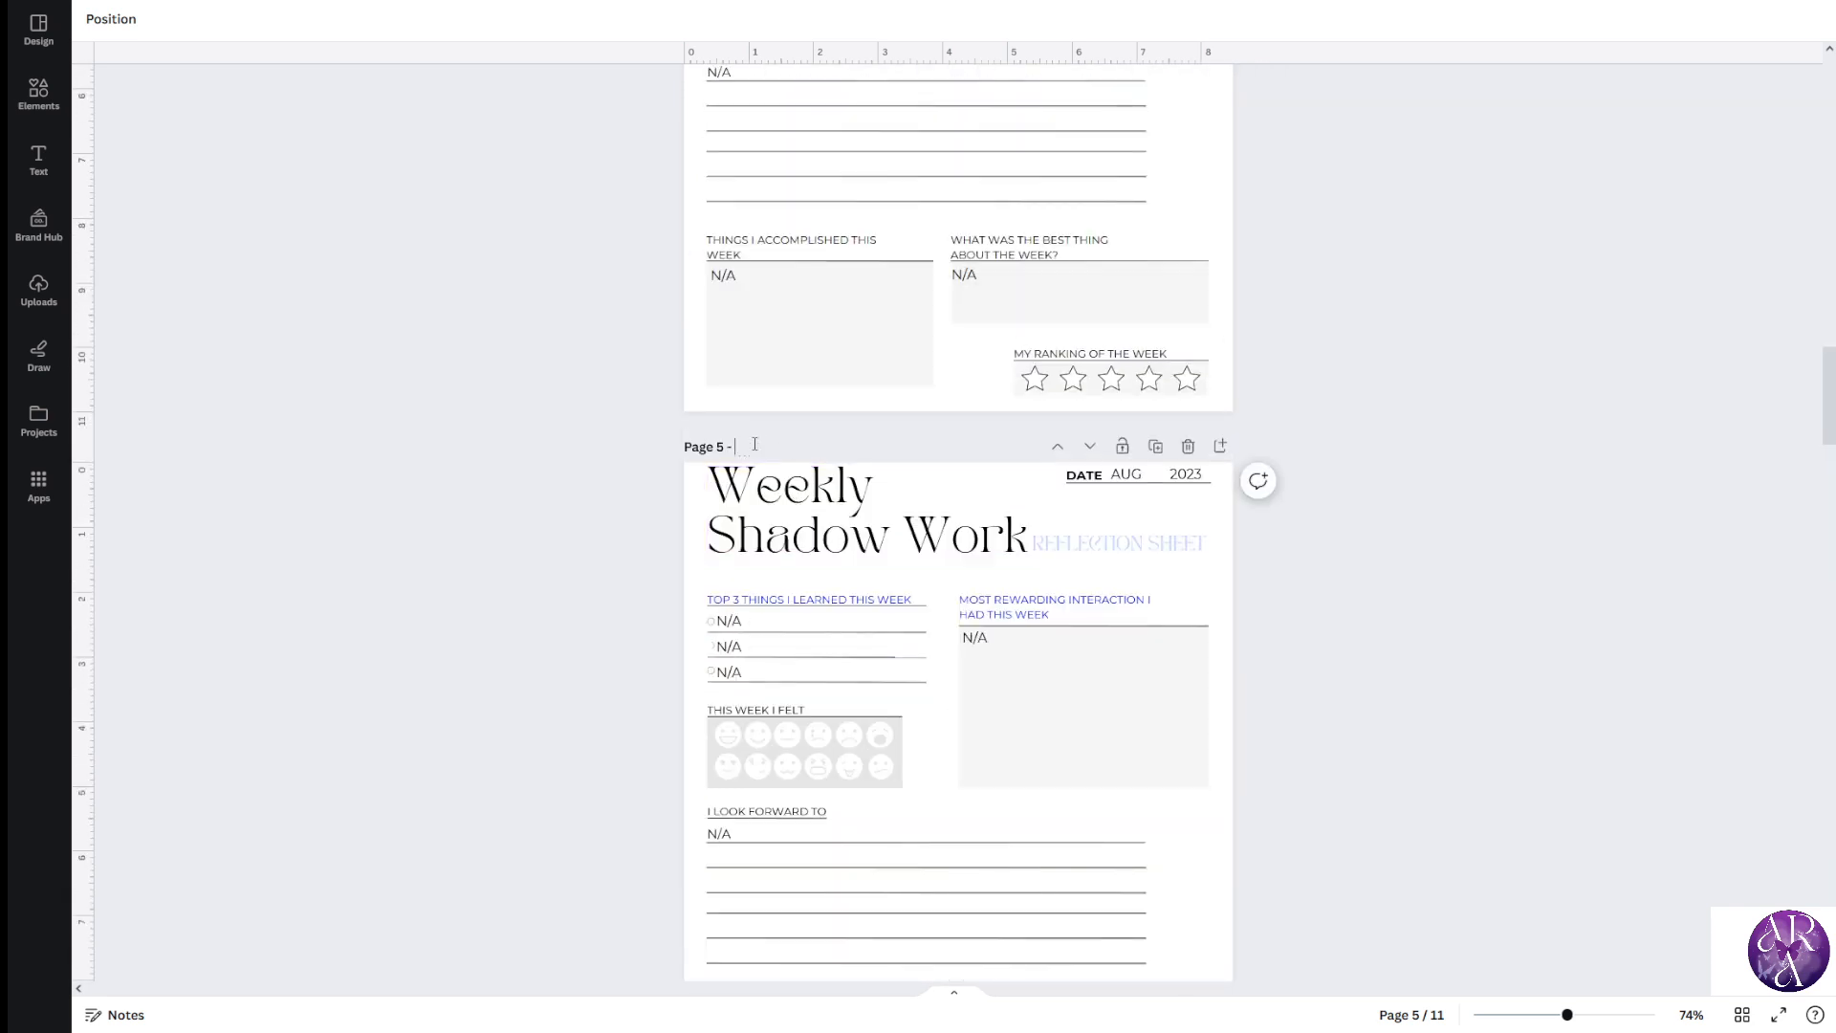
{"action": "type", "text": "Shadow Work Page 2"}
Review the weekly reflection sheets and their page titles from page 3 through page 8
{"action": "scroll", "coordinate": [402, 525], "scroll_direction": "up", "scroll_amount": 7}
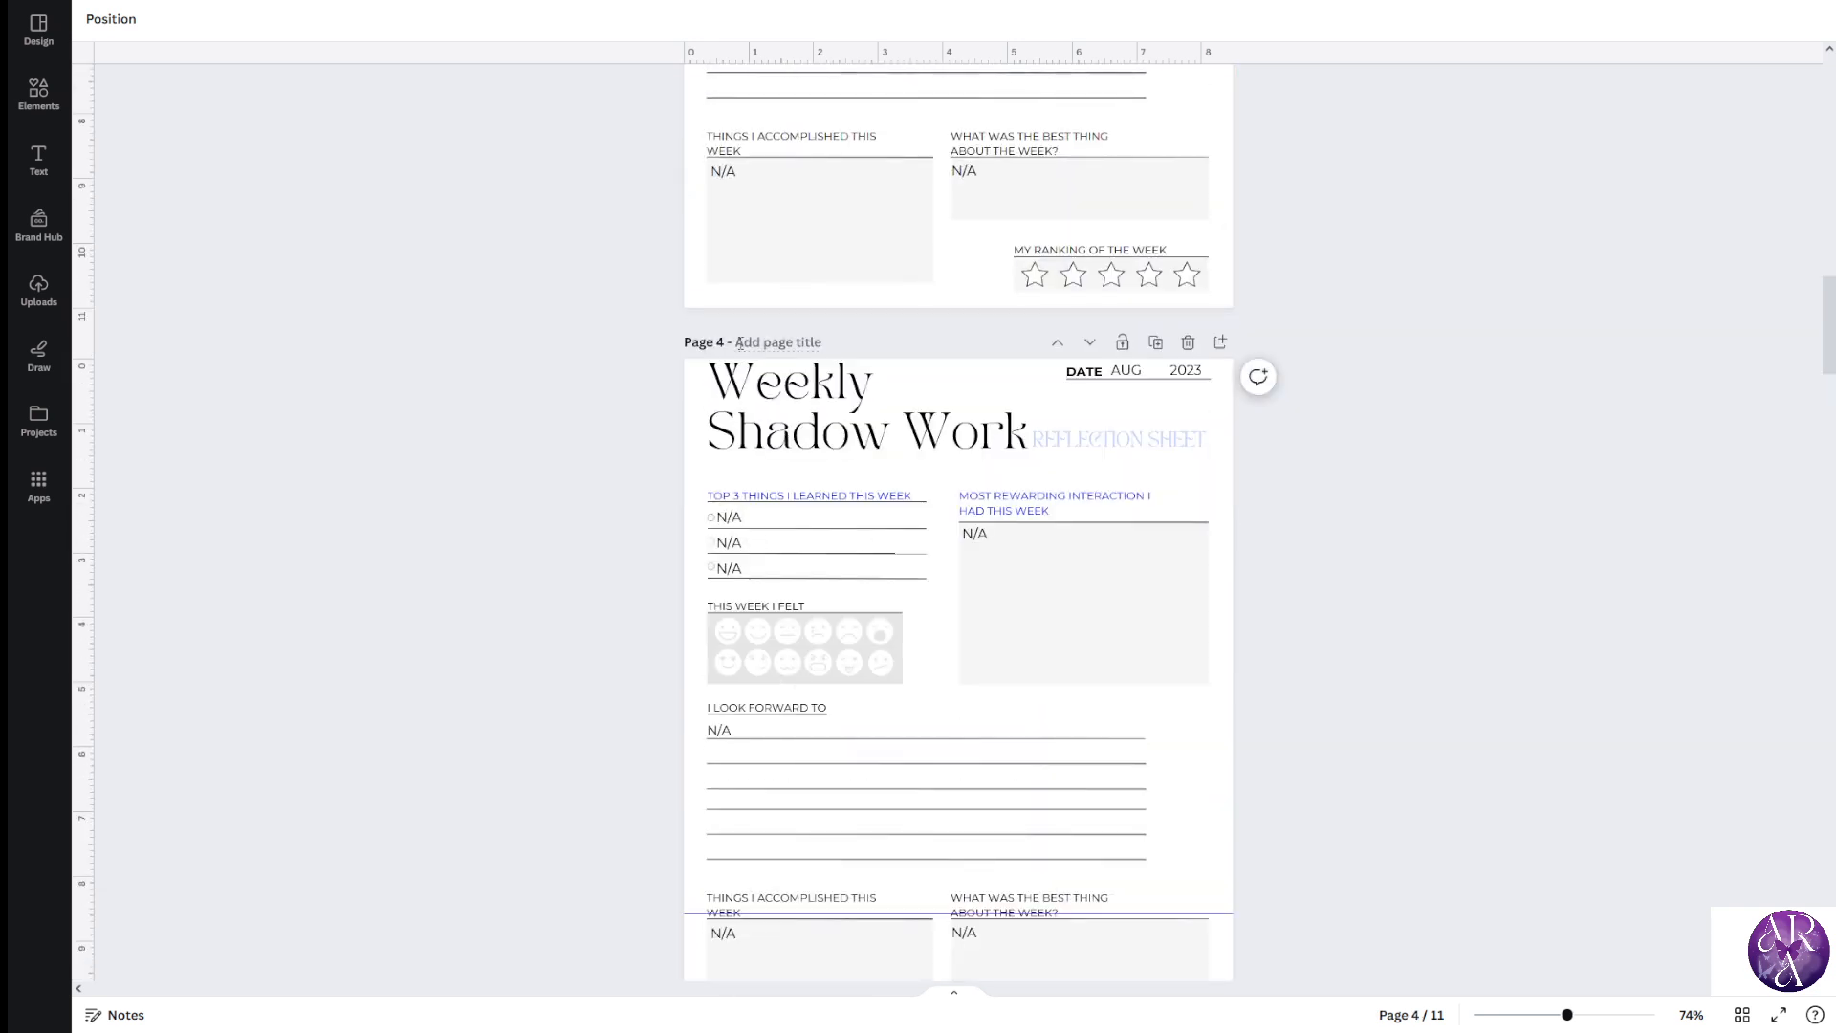
{"action": "left_click", "coordinate": [741, 341]}
{"action": "scroll", "coordinate": [565, 521], "scroll_direction": "up", "scroll_amount": 5}
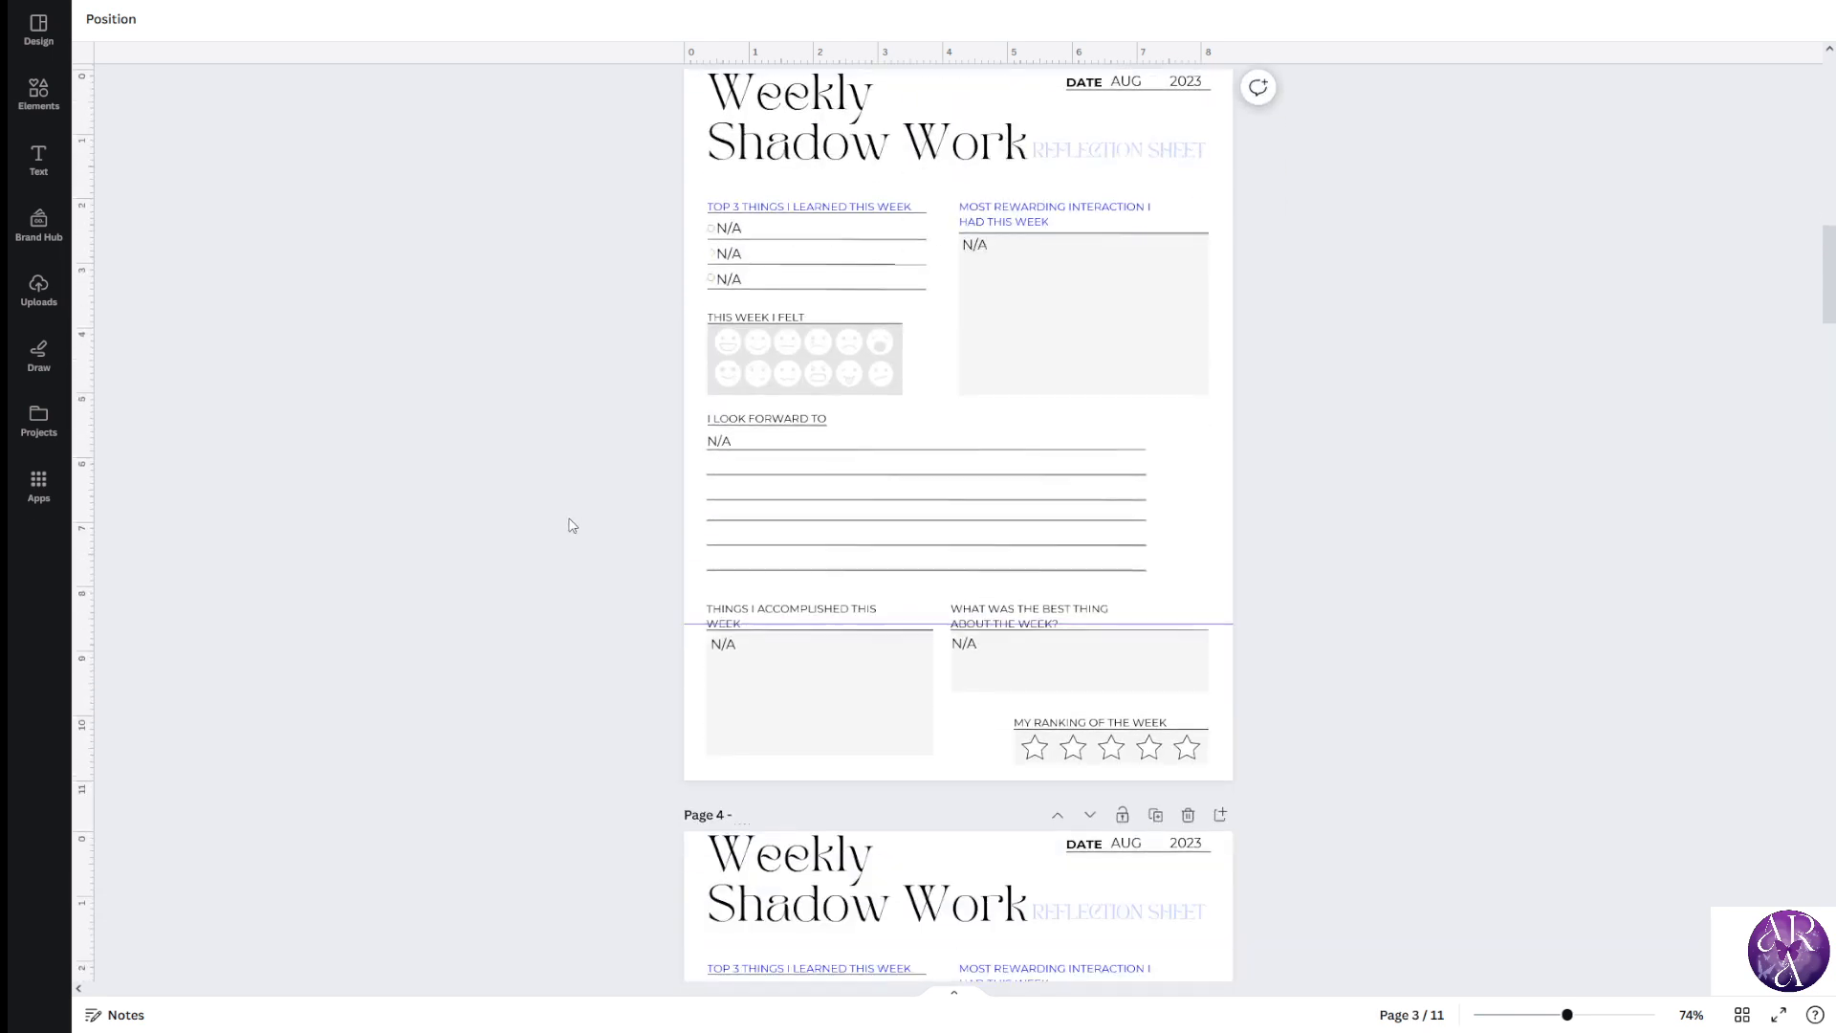
{"action": "scroll", "coordinate": [571, 526], "scroll_direction": "down", "scroll_amount": 20}
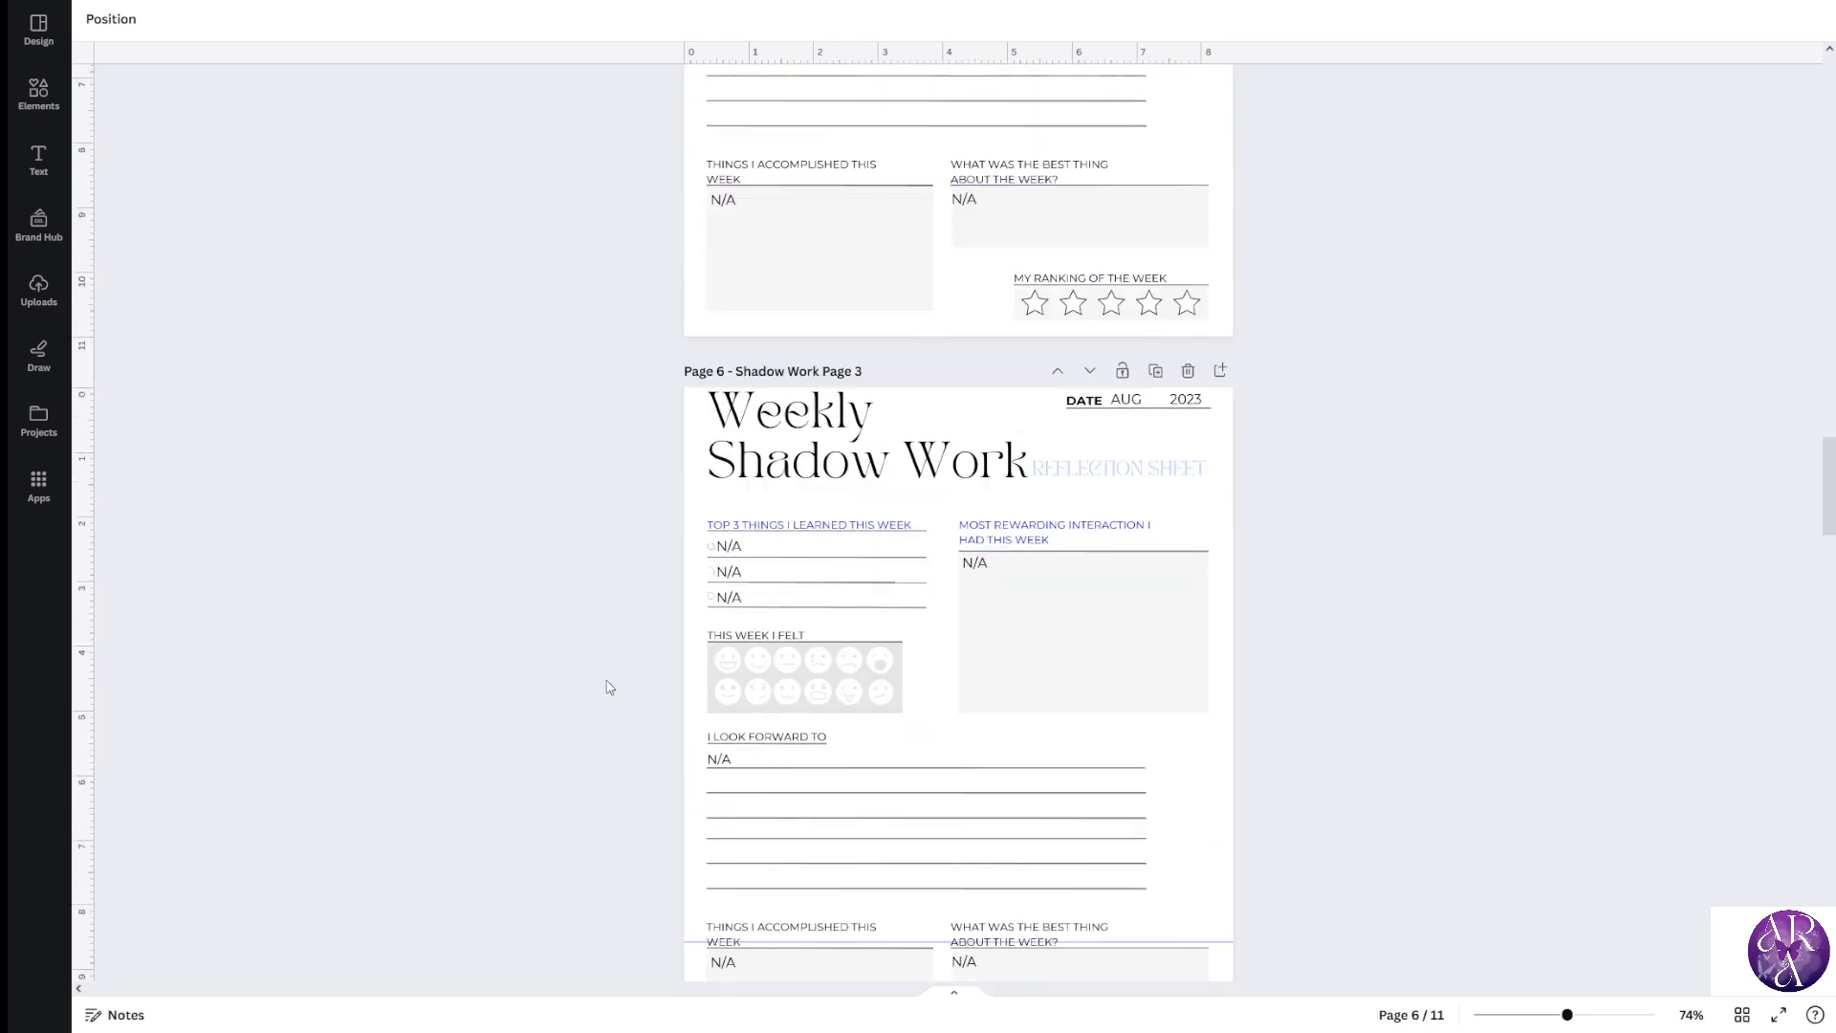
{"action": "scroll", "coordinate": [592, 717], "scroll_direction": "down", "scroll_amount": 6}
{"action": "scroll", "coordinate": [565, 712], "scroll_direction": "up", "scroll_amount": 5}
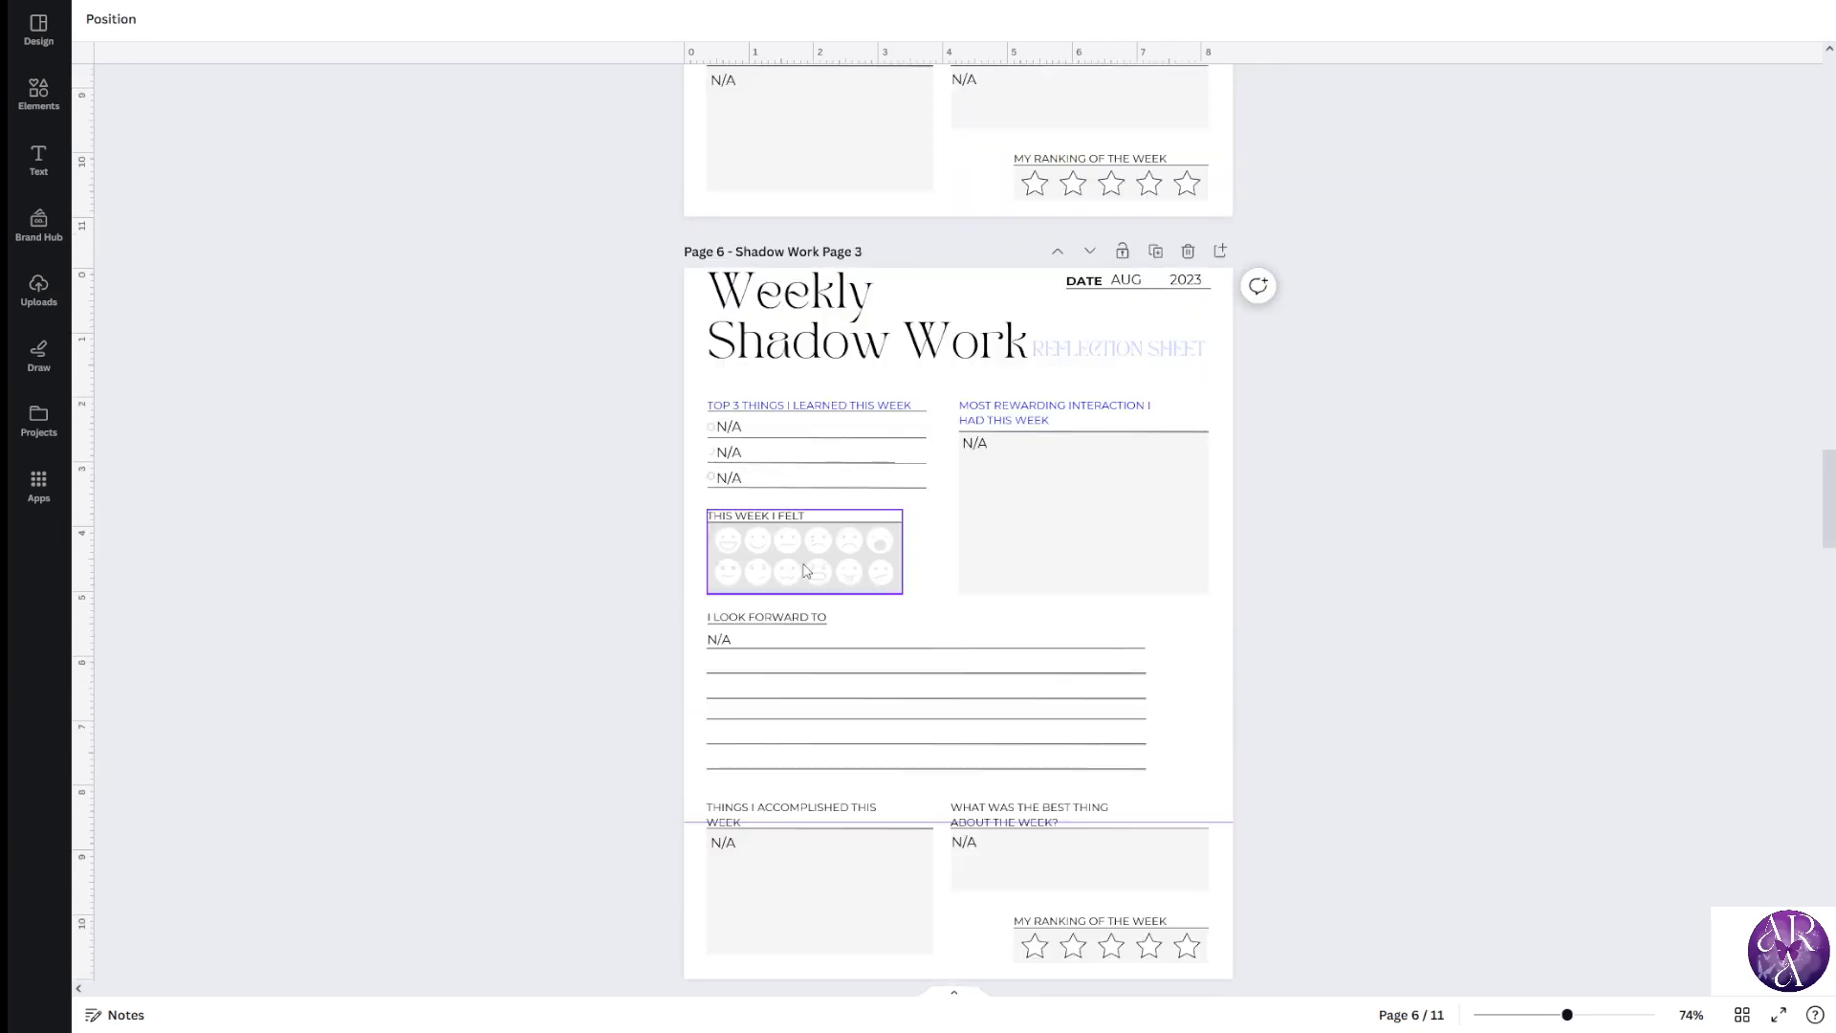
{"action": "scroll", "coordinate": [803, 571], "scroll_direction": "down", "scroll_amount": 3}
{"action": "scroll", "coordinate": [793, 581], "scroll_direction": "down", "scroll_amount": 7}
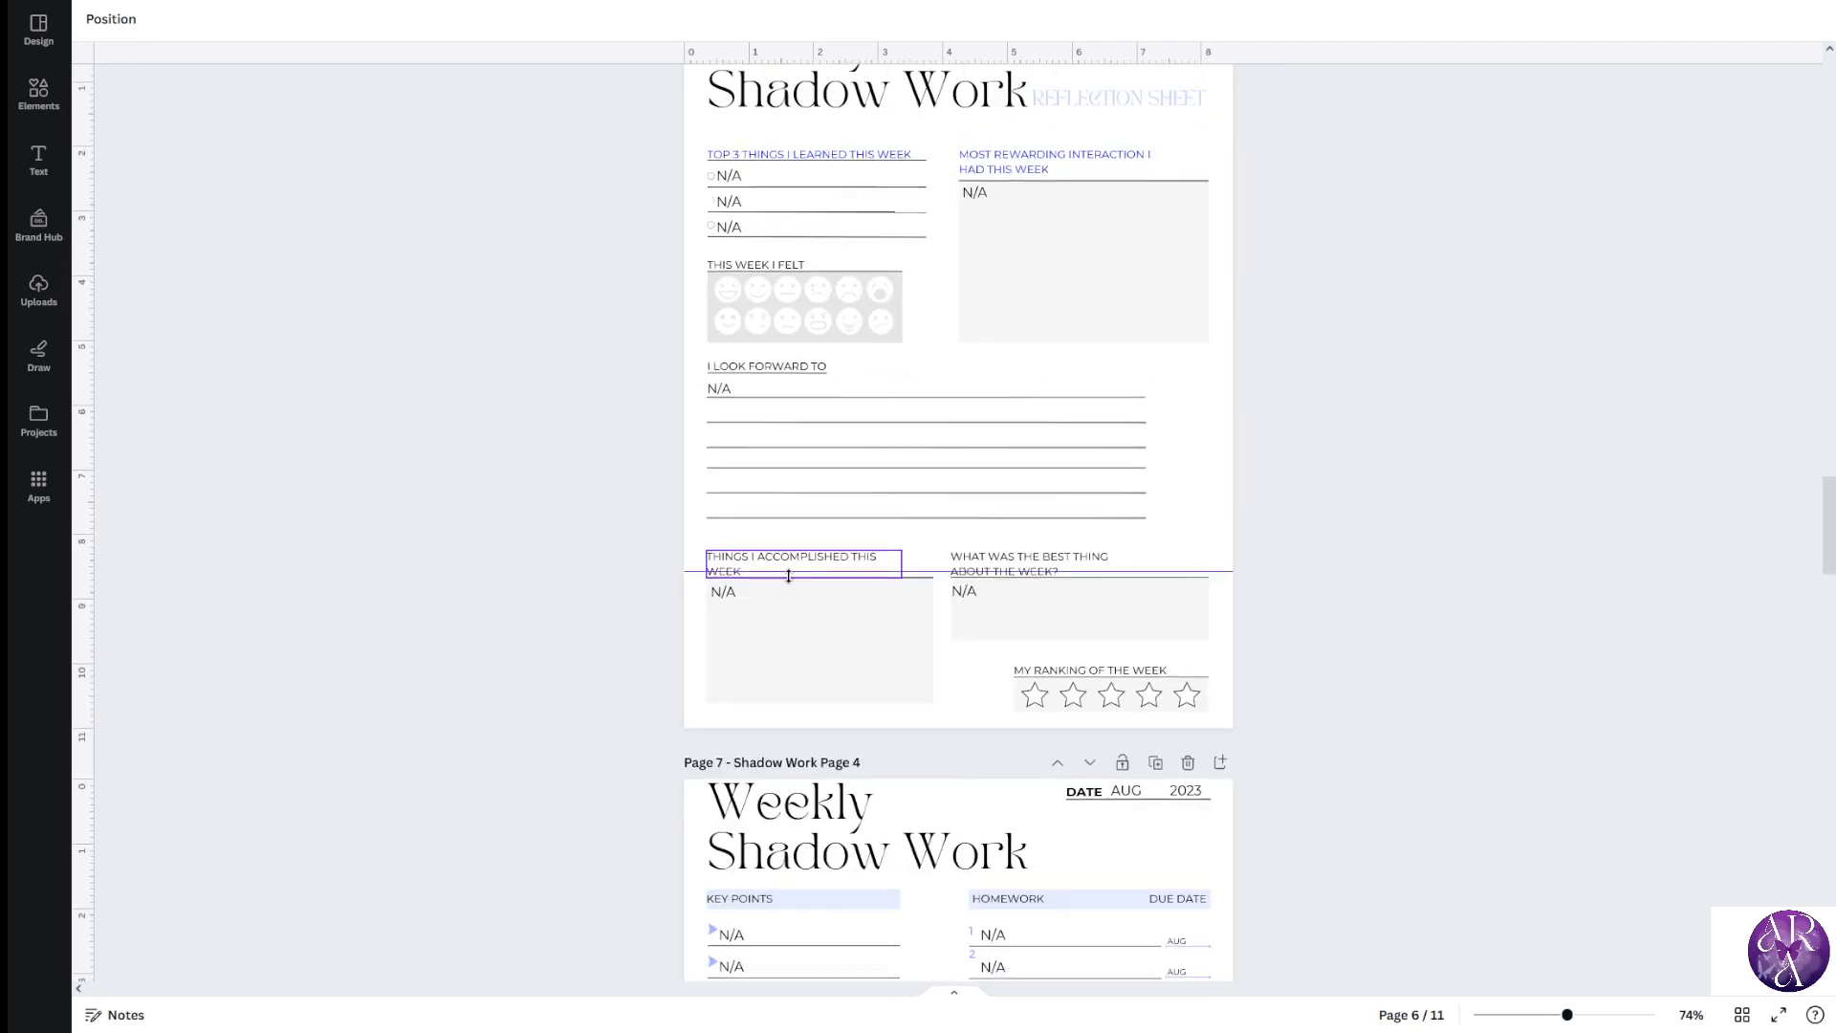
{"action": "scroll", "coordinate": [729, 613], "scroll_direction": "down", "scroll_amount": 5}
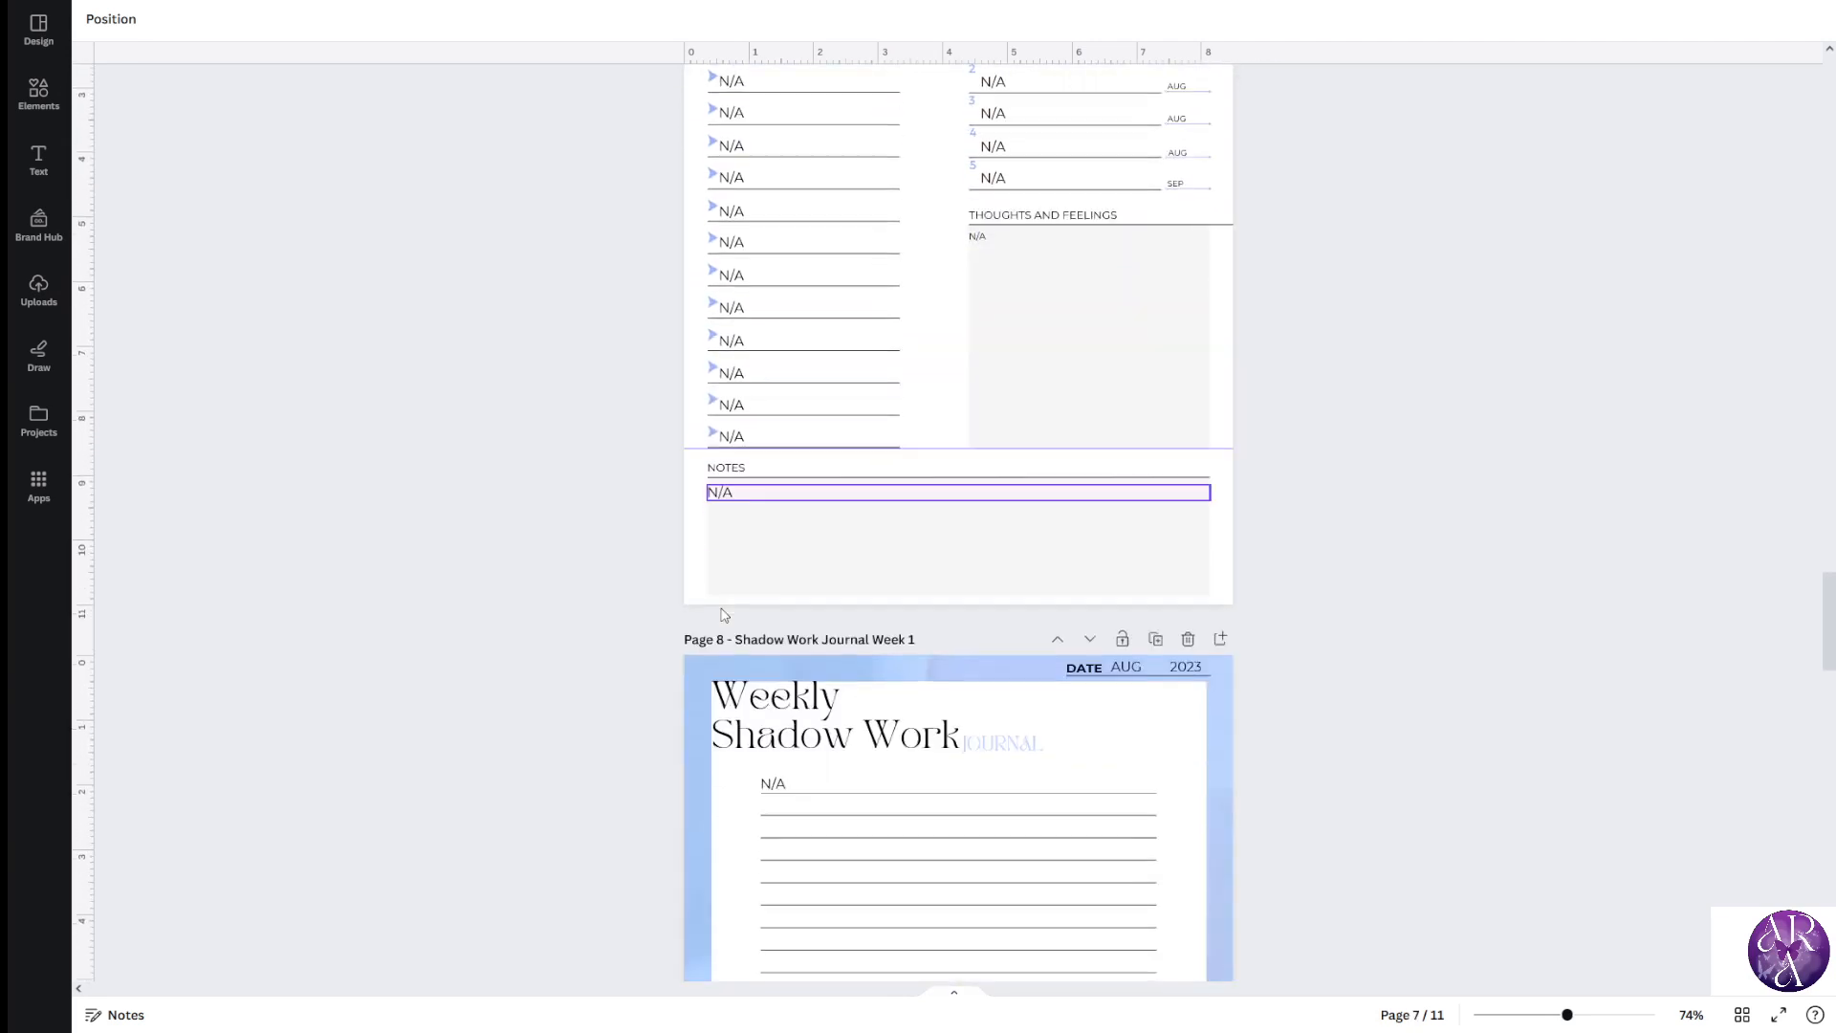
{"action": "scroll", "coordinate": [722, 620], "scroll_direction": "down", "scroll_amount": 2}
{"action": "scroll", "coordinate": [719, 622], "scroll_direction": "up", "scroll_amount": 2}
{"action": "scroll", "coordinate": [719, 623], "scroll_direction": "up", "scroll_amount": 9}
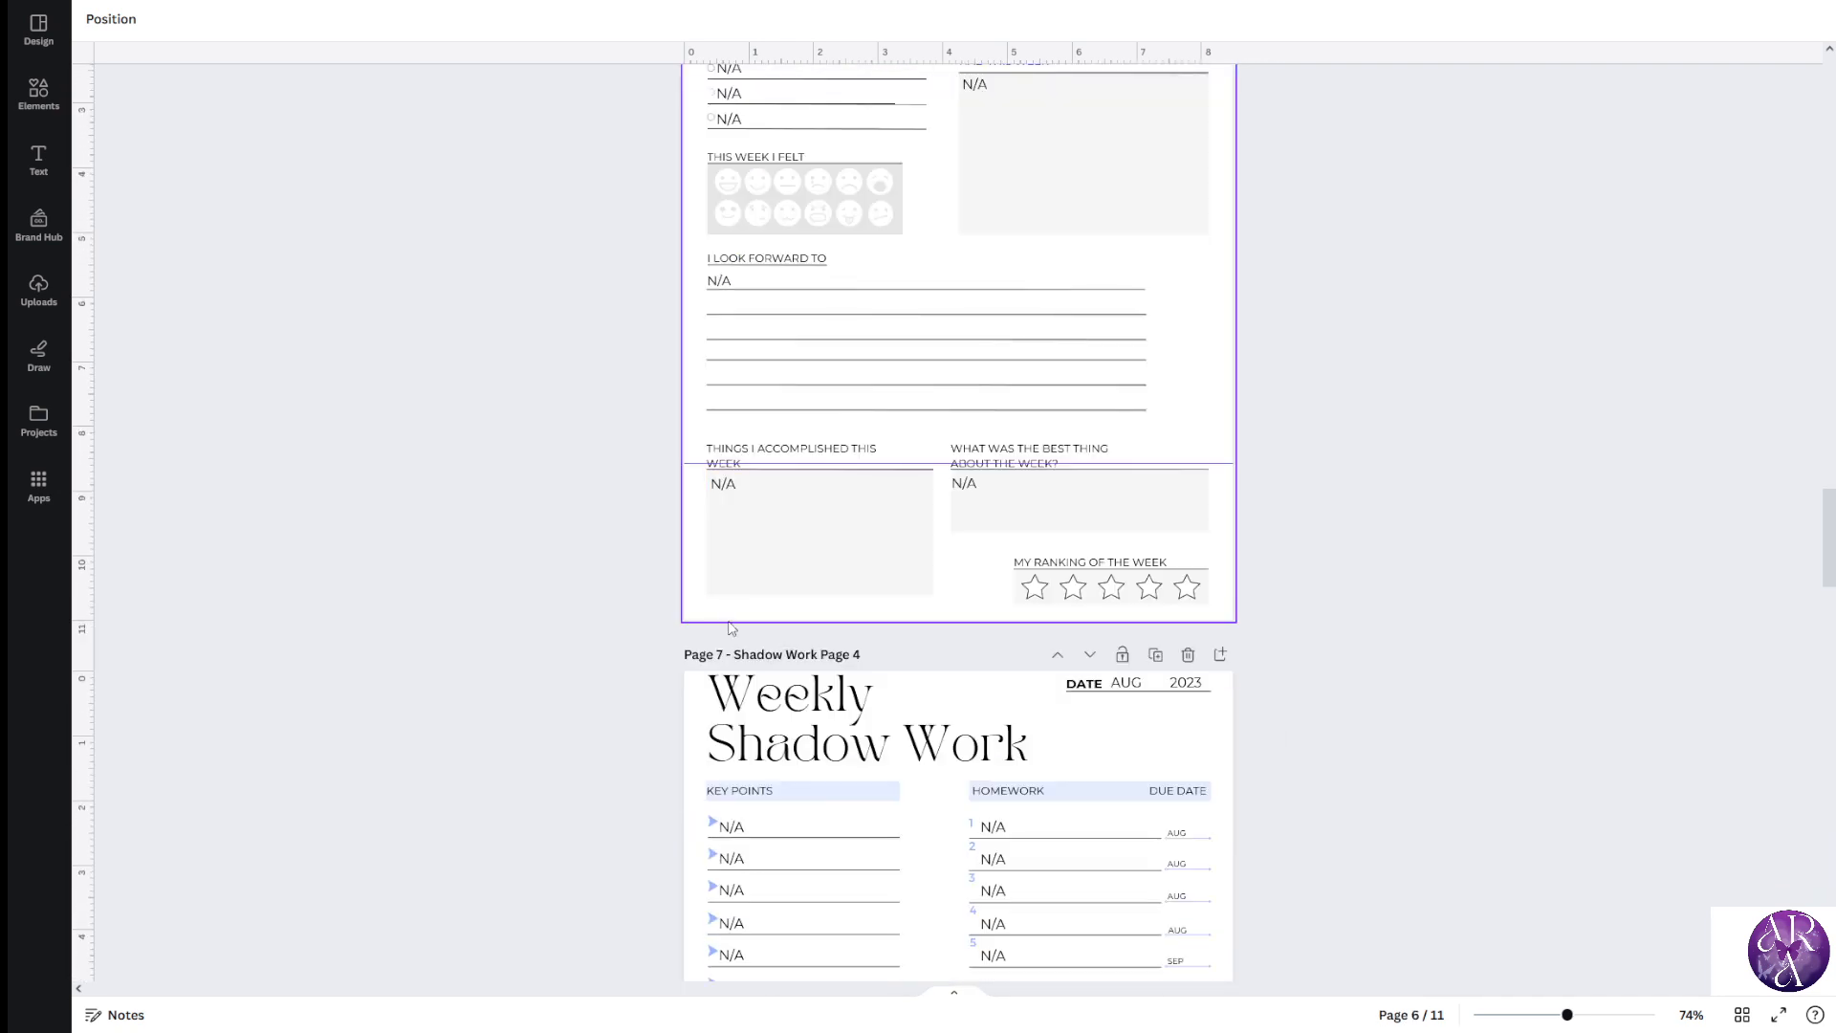
{"action": "scroll", "coordinate": [784, 641], "scroll_direction": "up", "scroll_amount": 4}
{"action": "scroll", "coordinate": [852, 792], "scroll_direction": "down", "scroll_amount": 1}
{"action": "scroll", "coordinate": [852, 792], "scroll_direction": "down", "scroll_amount": 5}
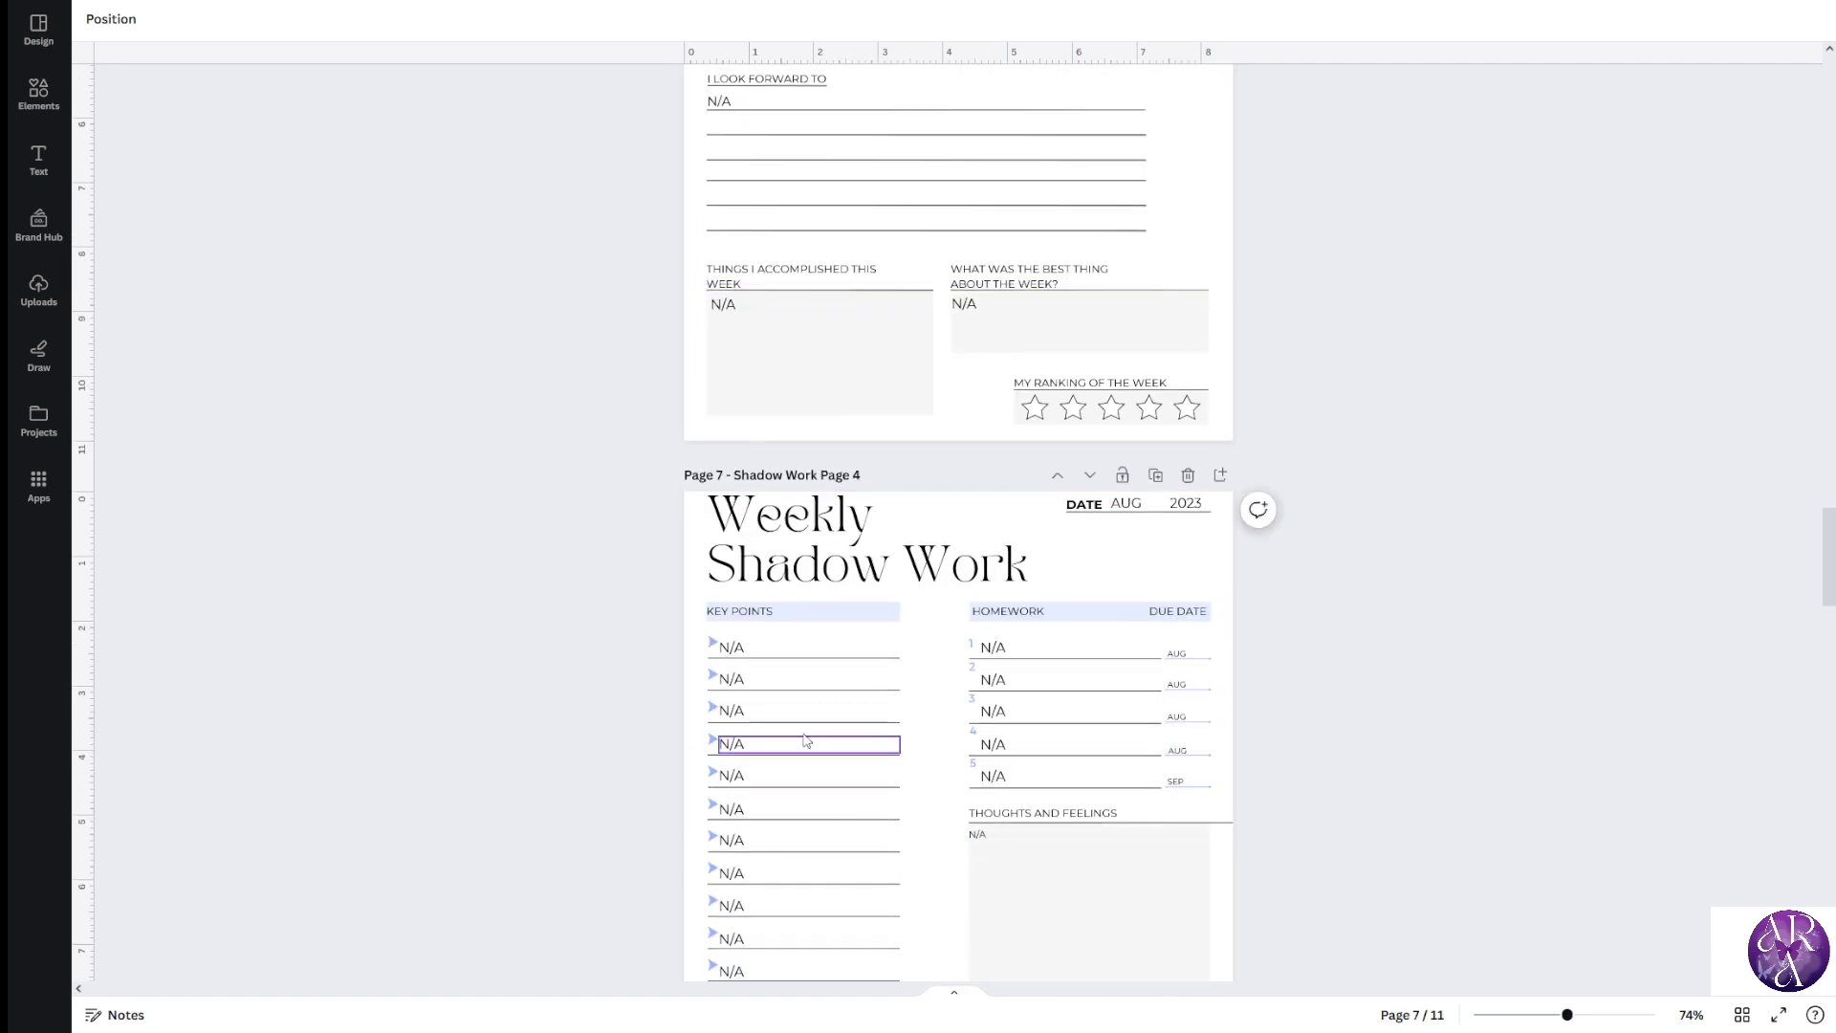
{"action": "scroll", "coordinate": [920, 701], "scroll_direction": "up", "scroll_amount": 15}
{"action": "scroll", "coordinate": [770, 577], "scroll_direction": "up", "scroll_amount": 3}
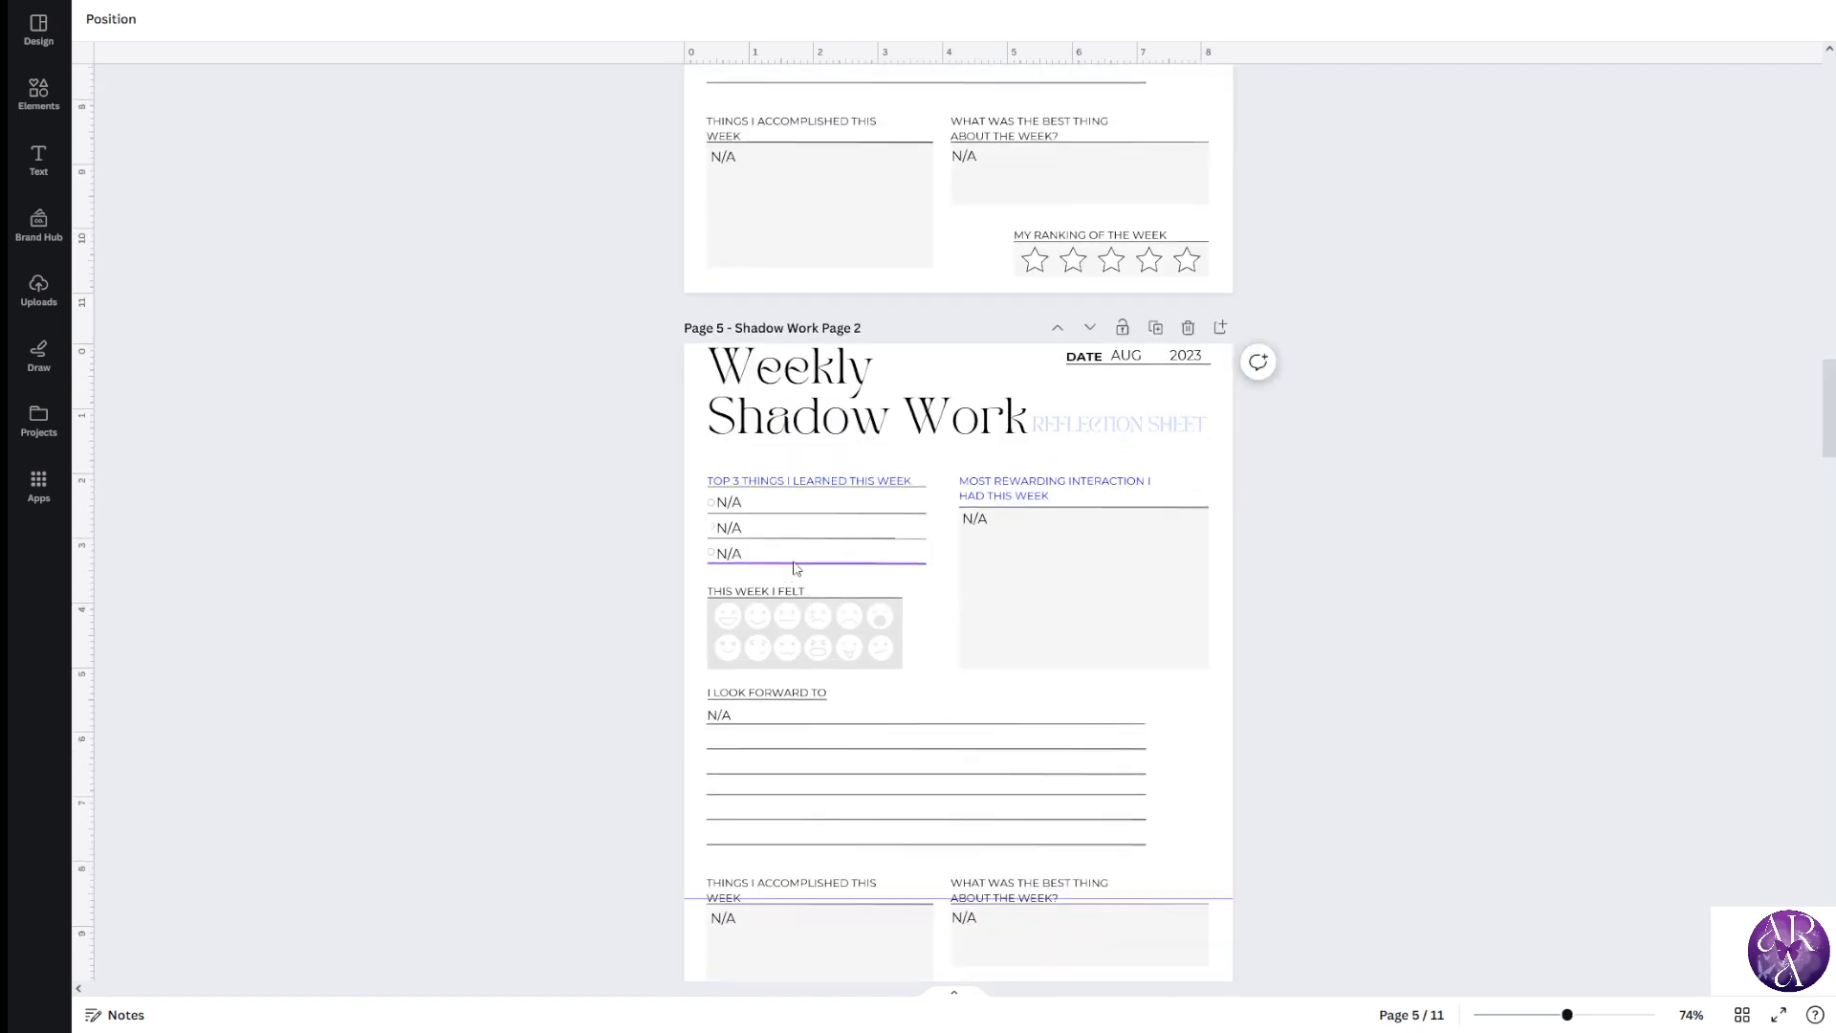
{"action": "scroll", "coordinate": [784, 555], "scroll_direction": "down", "scroll_amount": 4}
{"action": "scroll", "coordinate": [813, 498], "scroll_direction": "up", "scroll_amount": 14}
{"action": "scroll", "coordinate": [841, 507], "scroll_direction": "down", "scroll_amount": 3}
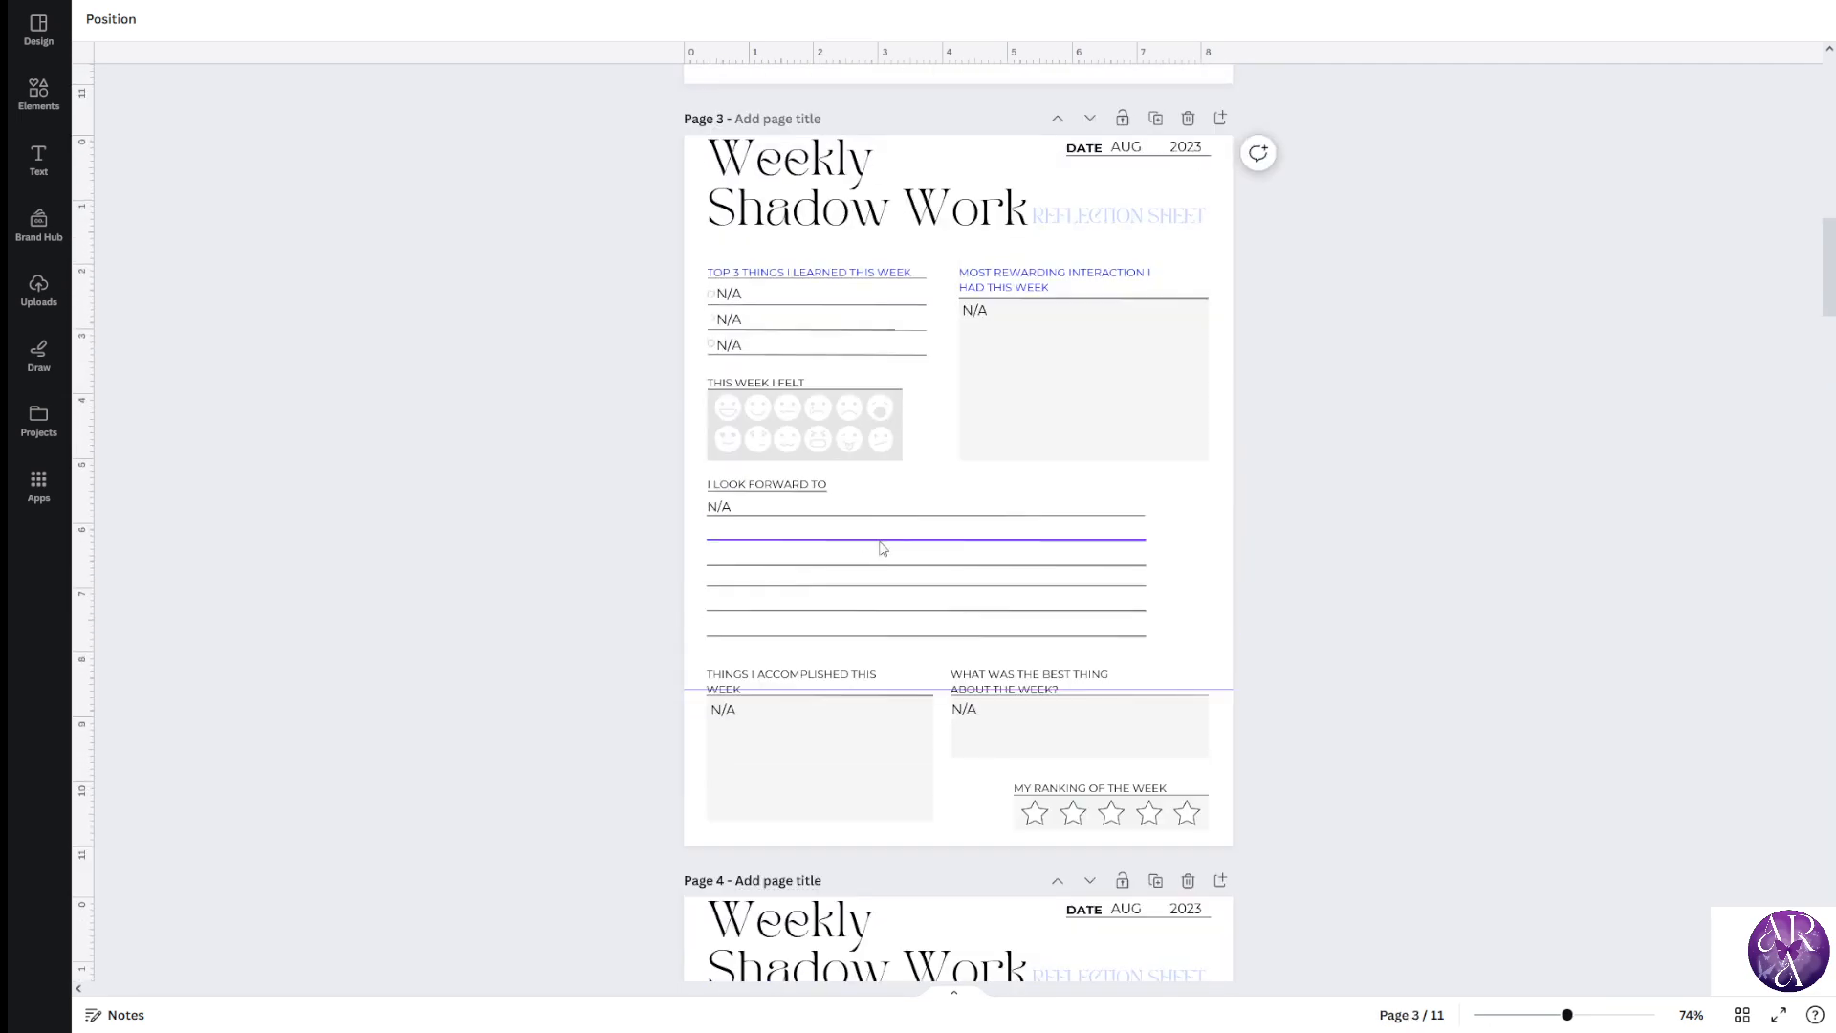
Delete the surplus untitled reflection sheet at page 3 and title the sheet that takes its place "Shadow Work Page 1"
{"action": "scroll", "coordinate": [882, 545], "scroll_direction": "up", "scroll_amount": 10}
{"action": "left_click", "coordinate": [1189, 357]}
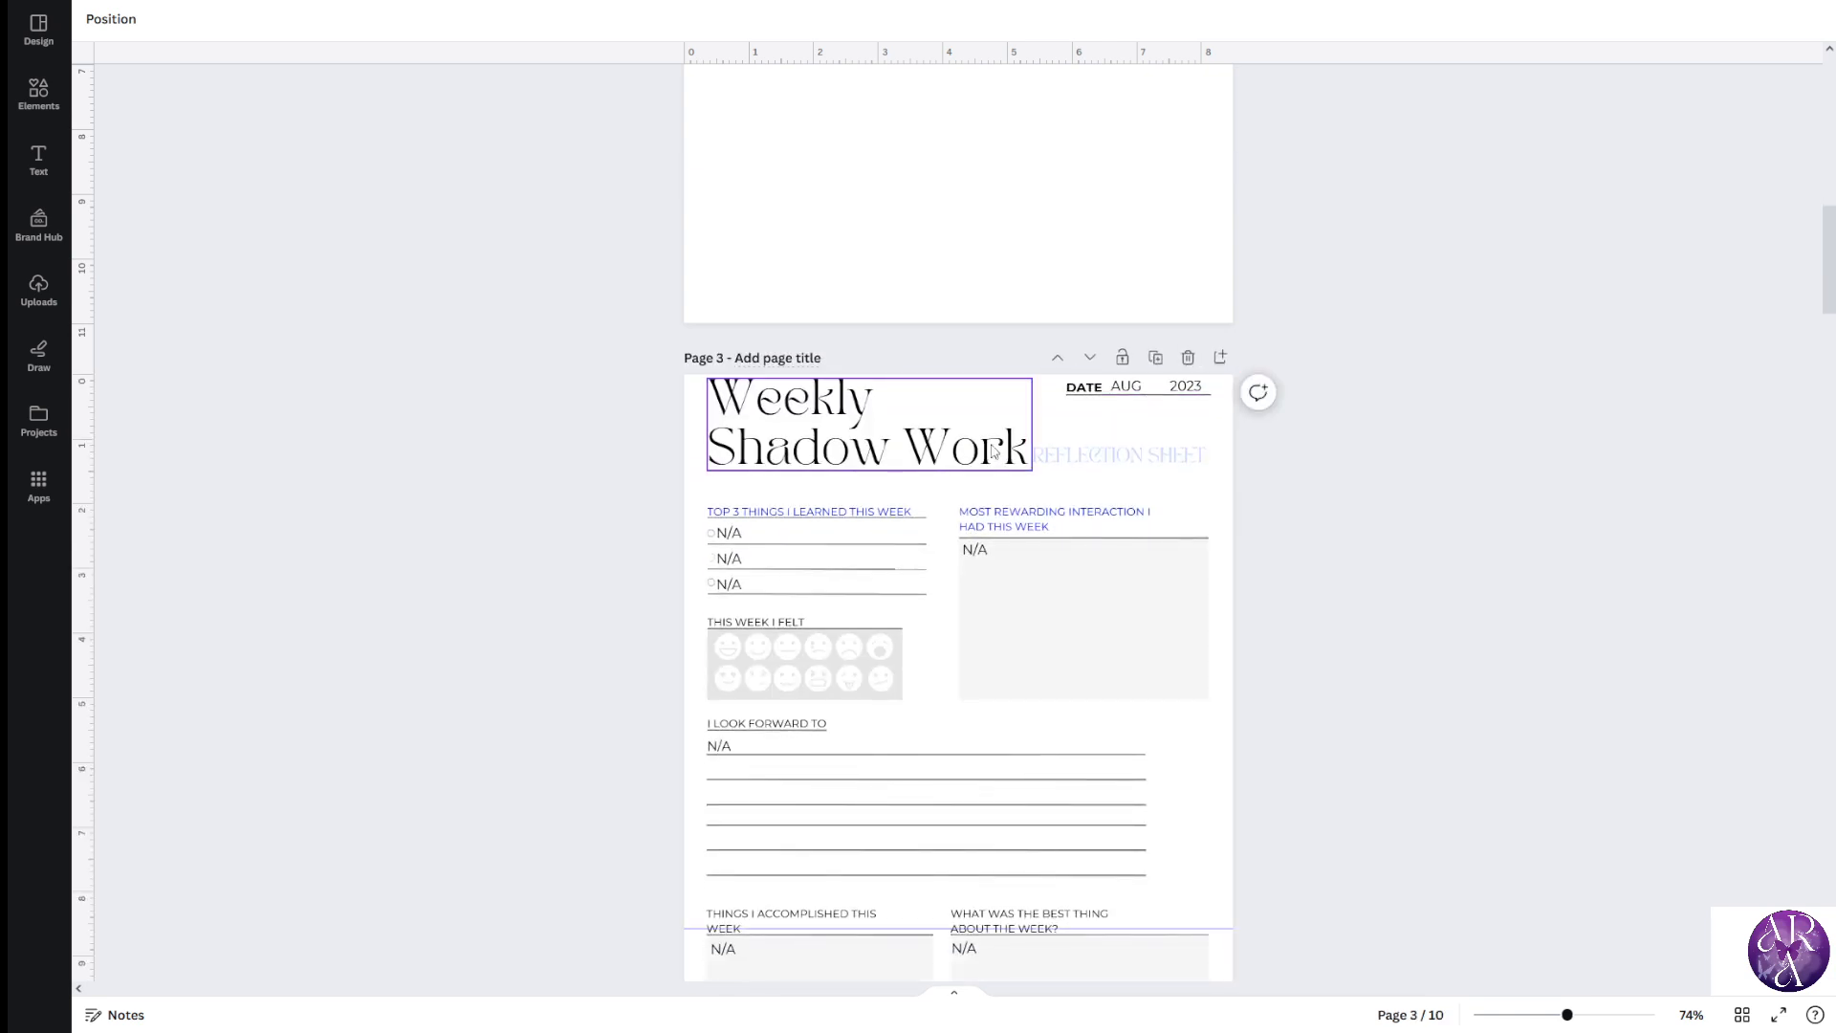
{"action": "left_click", "coordinate": [811, 356]}
{"action": "type", "text": "S"}
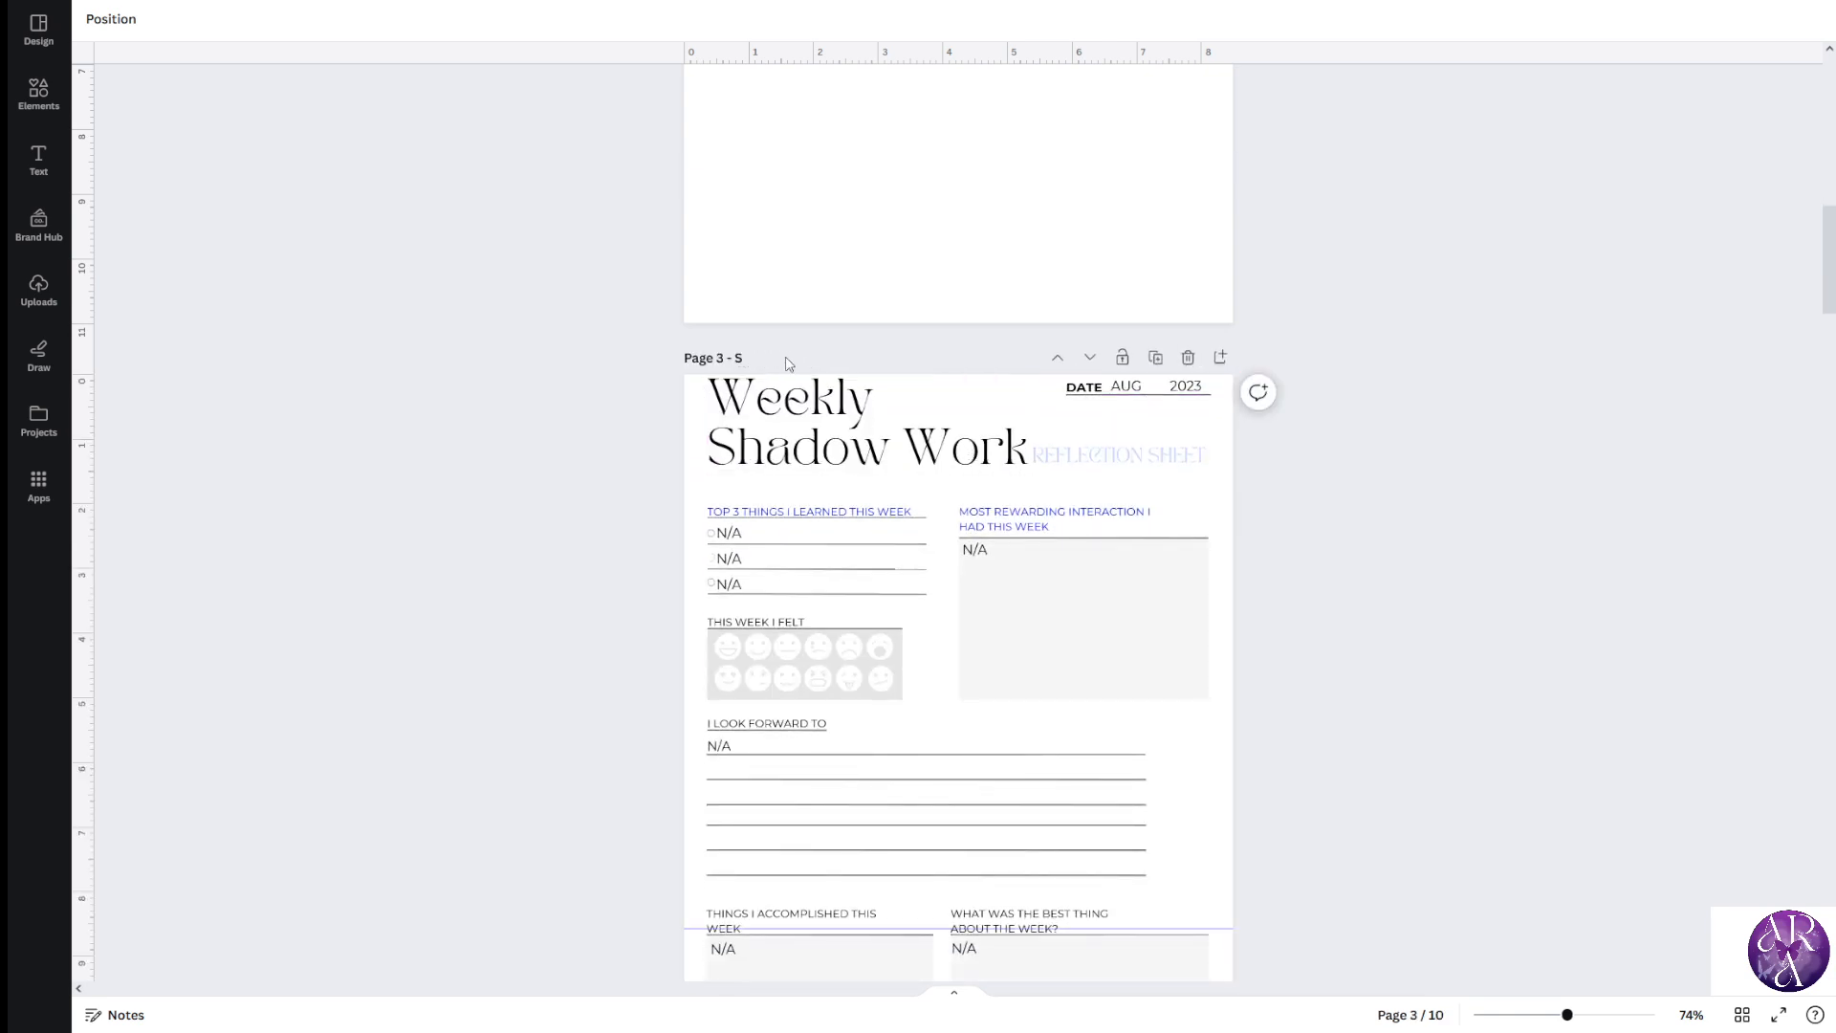
{"action": "type", "text": "hadow Work Page 1"}
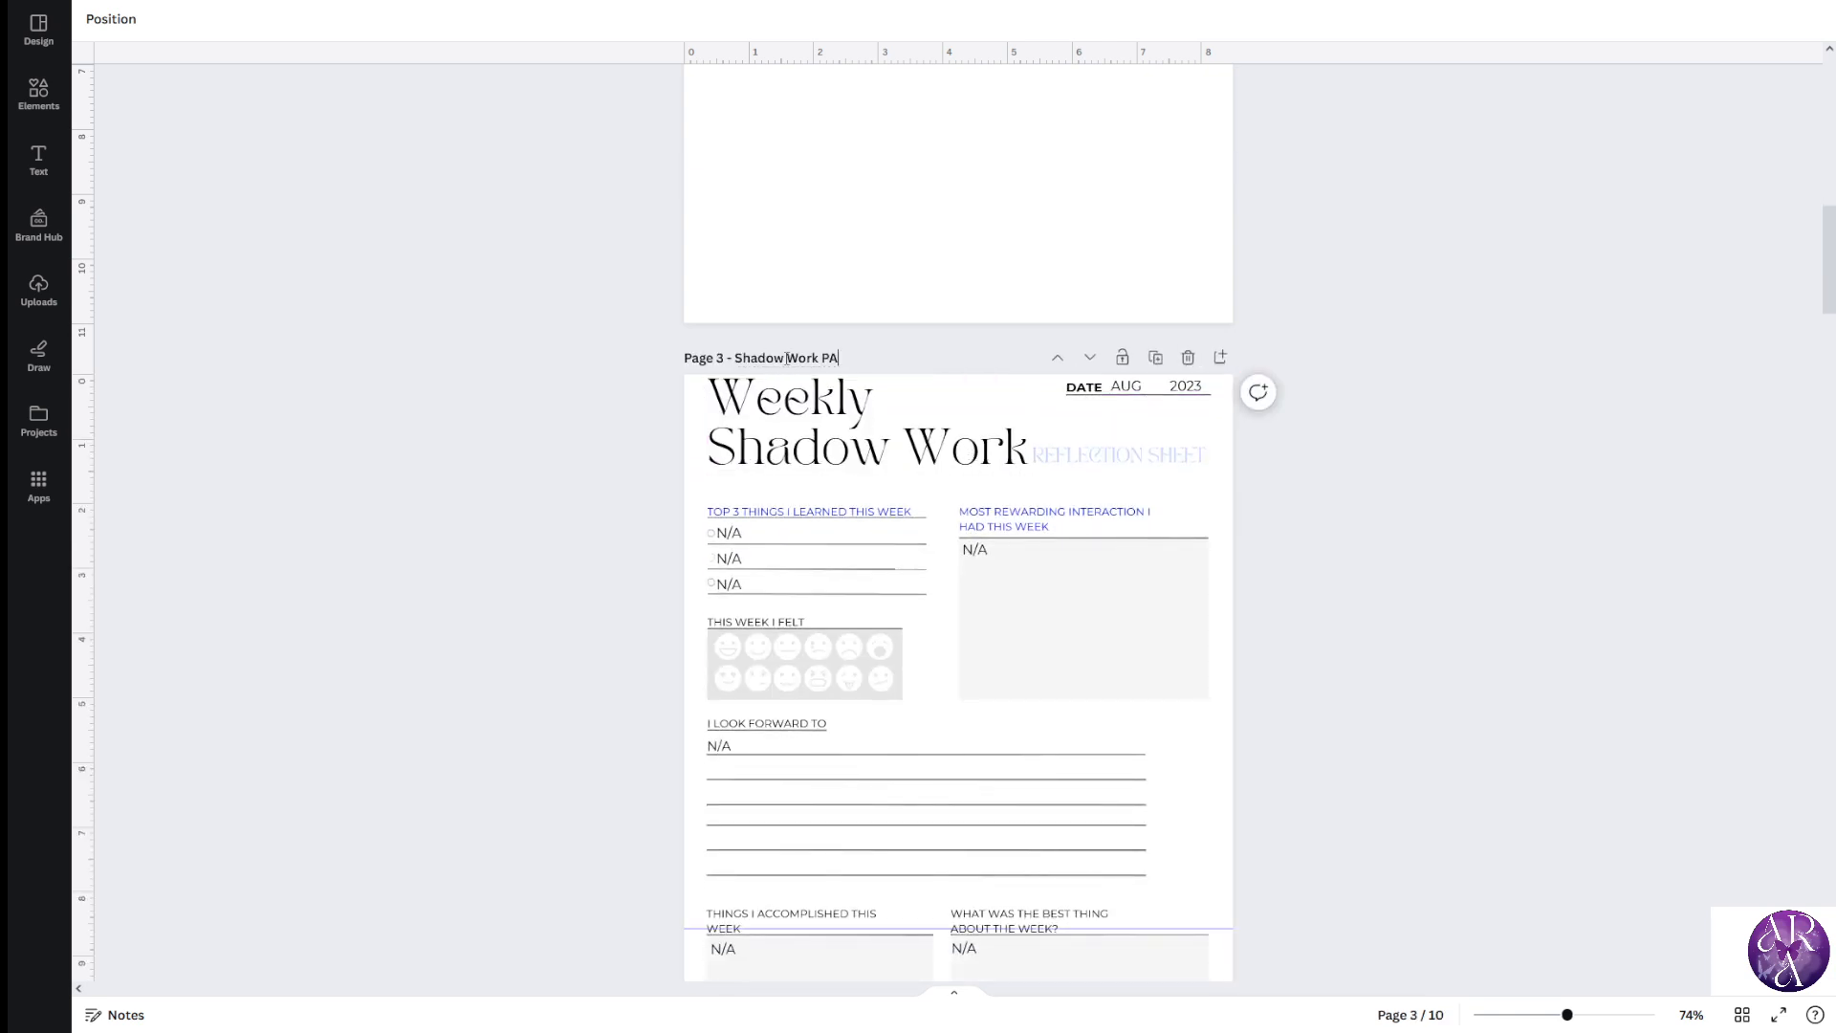
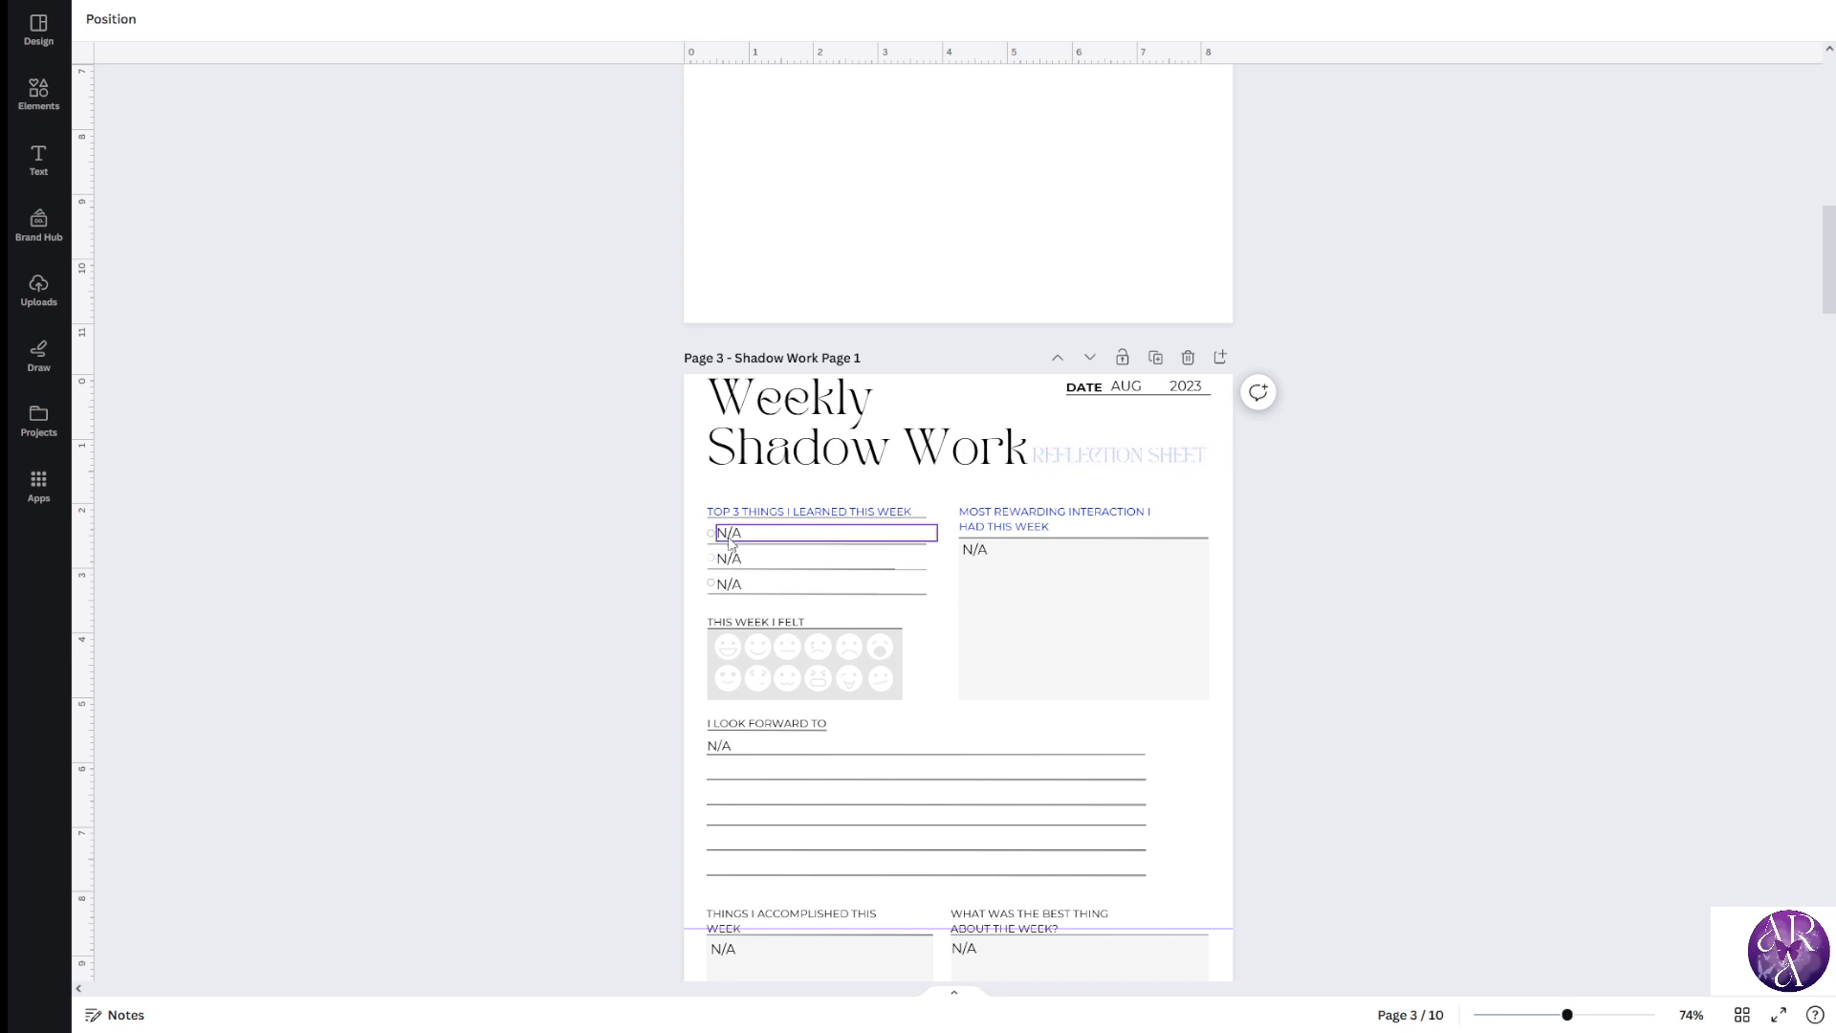
Look over the sequence of reflection and homework pages from page 3 to page 7
{"action": "scroll", "coordinate": [819, 514], "scroll_direction": "down", "scroll_amount": 2}
{"action": "scroll", "coordinate": [922, 427], "scroll_direction": "down", "scroll_amount": 6}
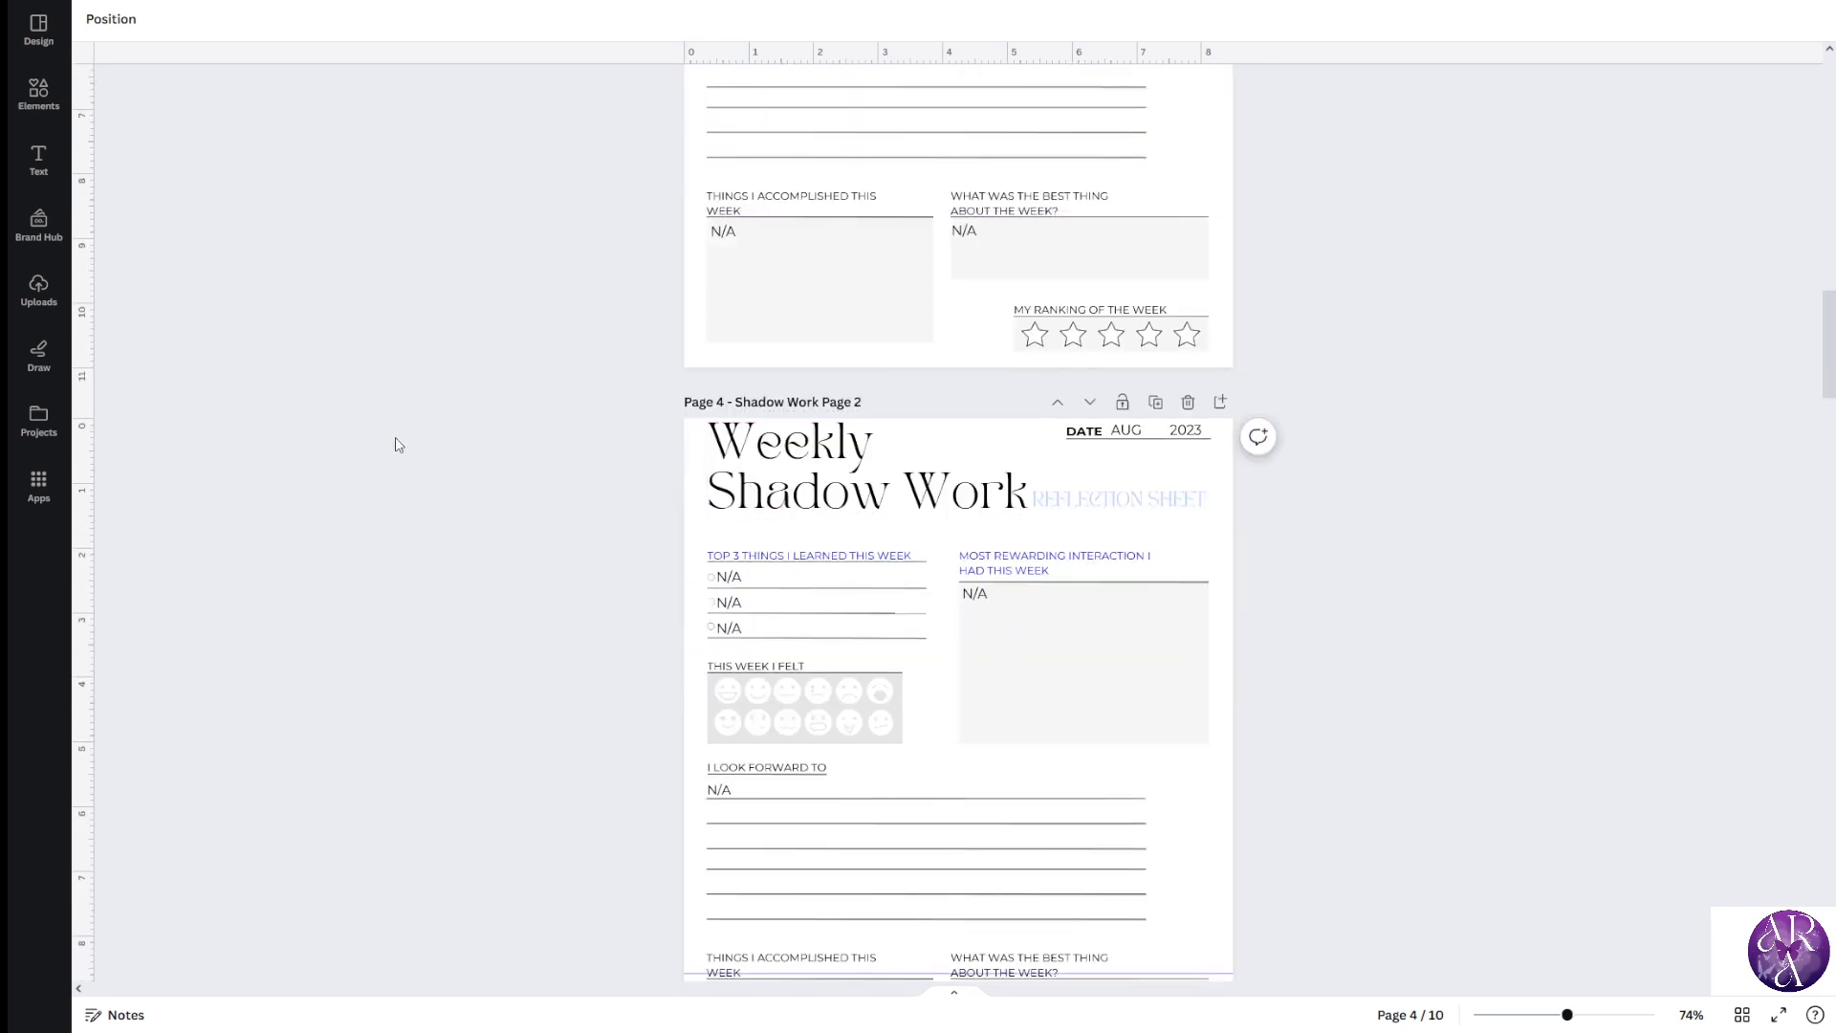
{"action": "scroll", "coordinate": [770, 441], "scroll_direction": "up", "scroll_amount": 5}
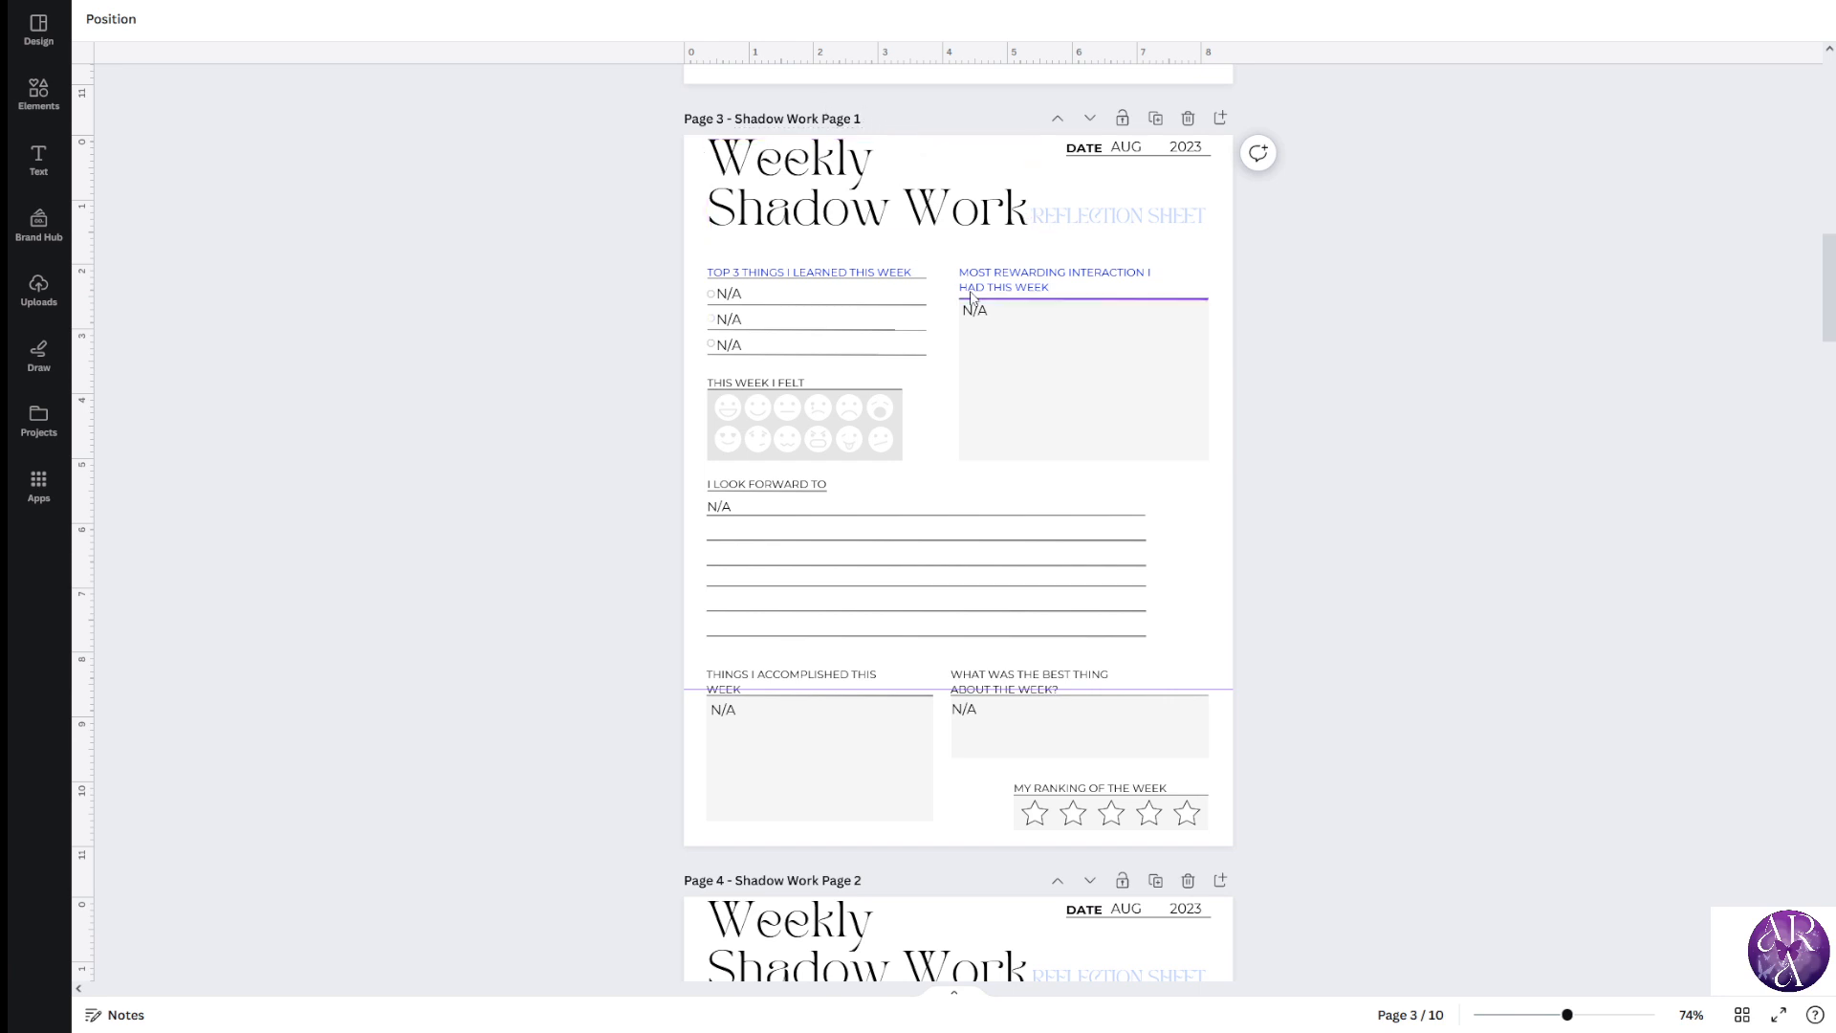
{"action": "scroll", "coordinate": [1347, 315], "scroll_direction": "down", "scroll_amount": 3, "text": "ctrl"}
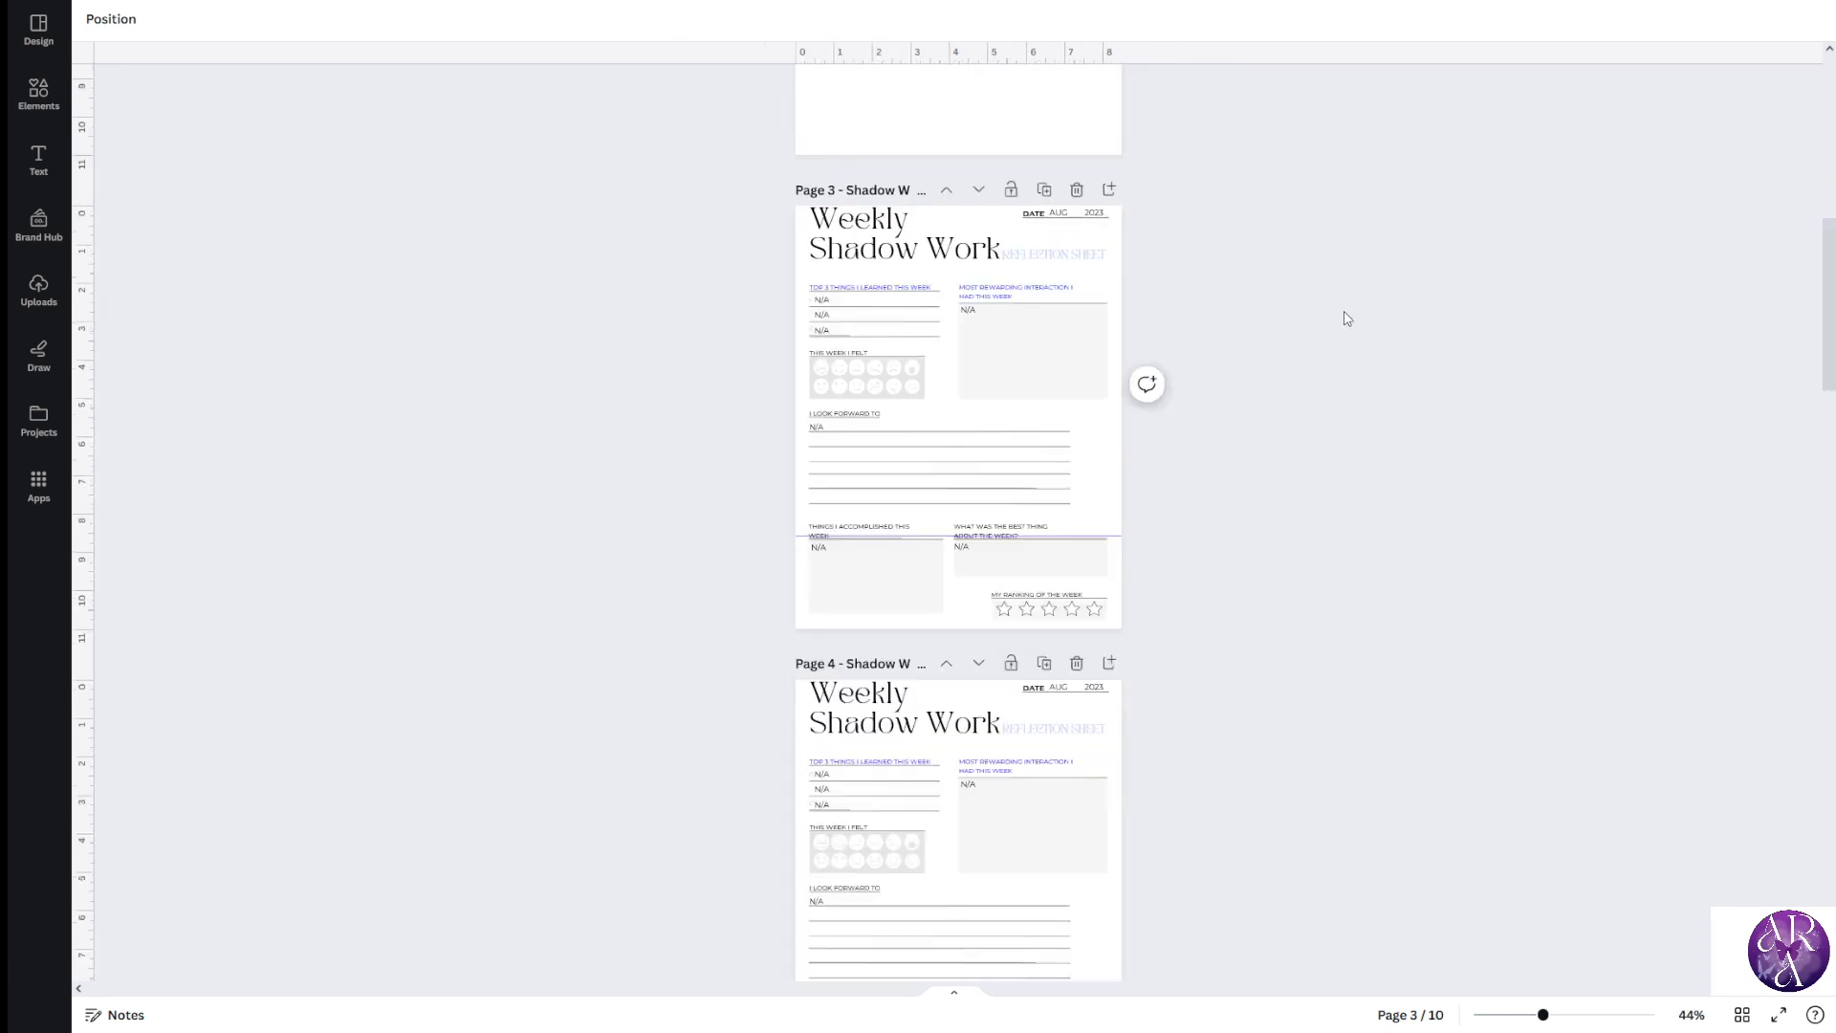
{"action": "scroll", "coordinate": [1008, 280], "scroll_direction": "down", "scroll_amount": 1}
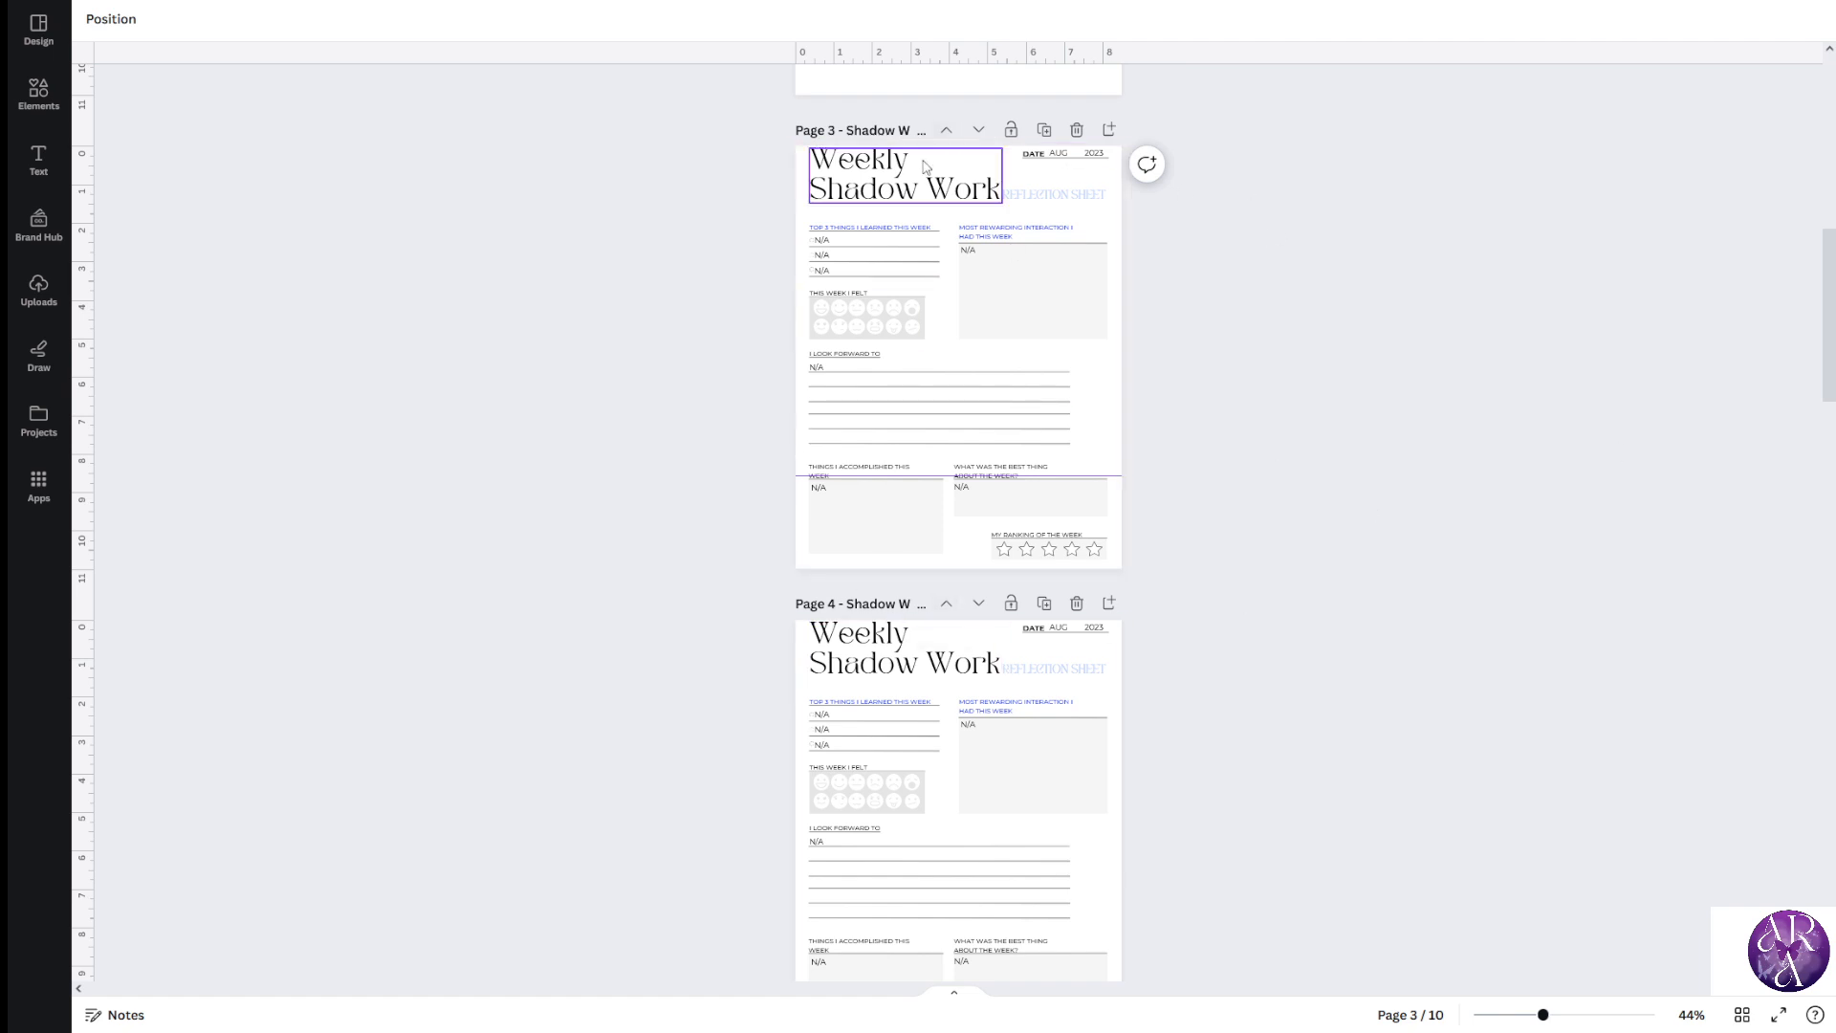
{"action": "scroll", "coordinate": [1353, 383], "scroll_direction": "down", "scroll_amount": 3}
{"action": "scroll", "coordinate": [1354, 383], "scroll_direction": "down", "scroll_amount": 12}
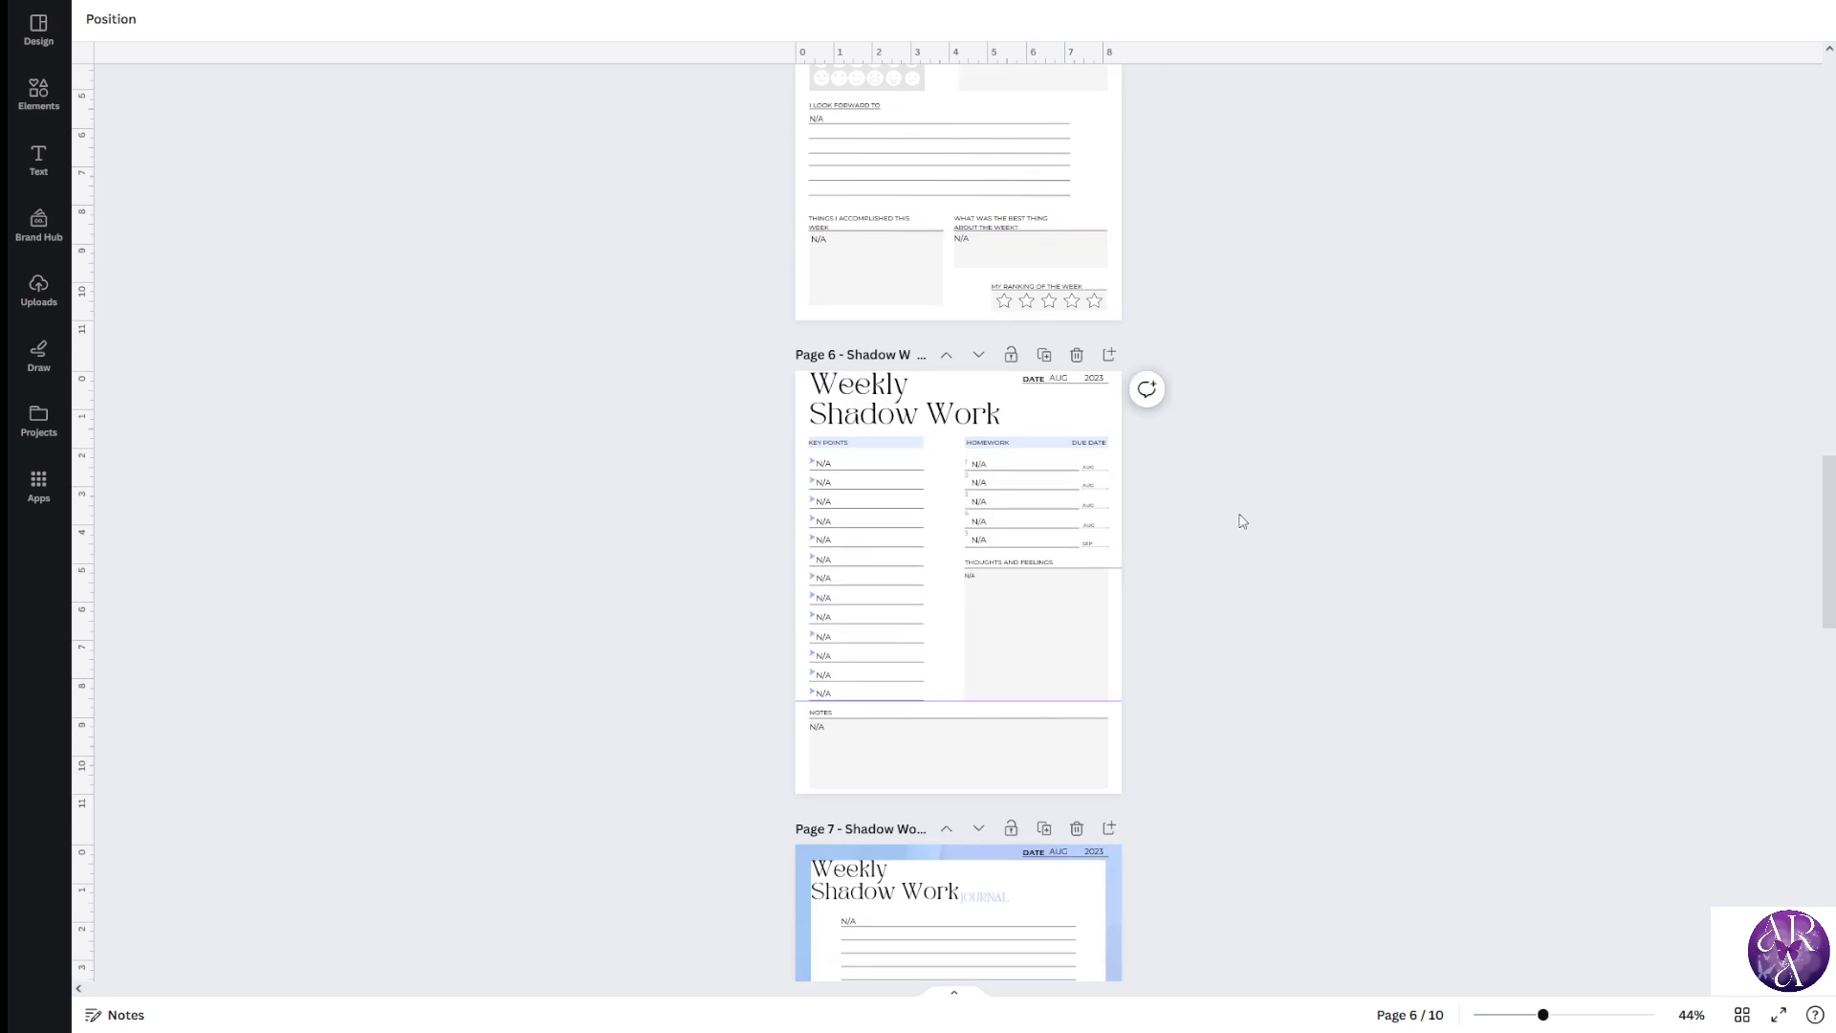
{"action": "scroll", "coordinate": [1242, 506], "scroll_direction": "down", "scroll_amount": 2}
{"action": "scroll", "coordinate": [1196, 500], "scroll_direction": "up", "scroll_amount": 2}
{"action": "scroll", "coordinate": [1082, 447], "scroll_direction": "up", "scroll_amount": 2}
{"action": "scroll", "coordinate": [1052, 535], "scroll_direction": "up", "scroll_amount": 3}
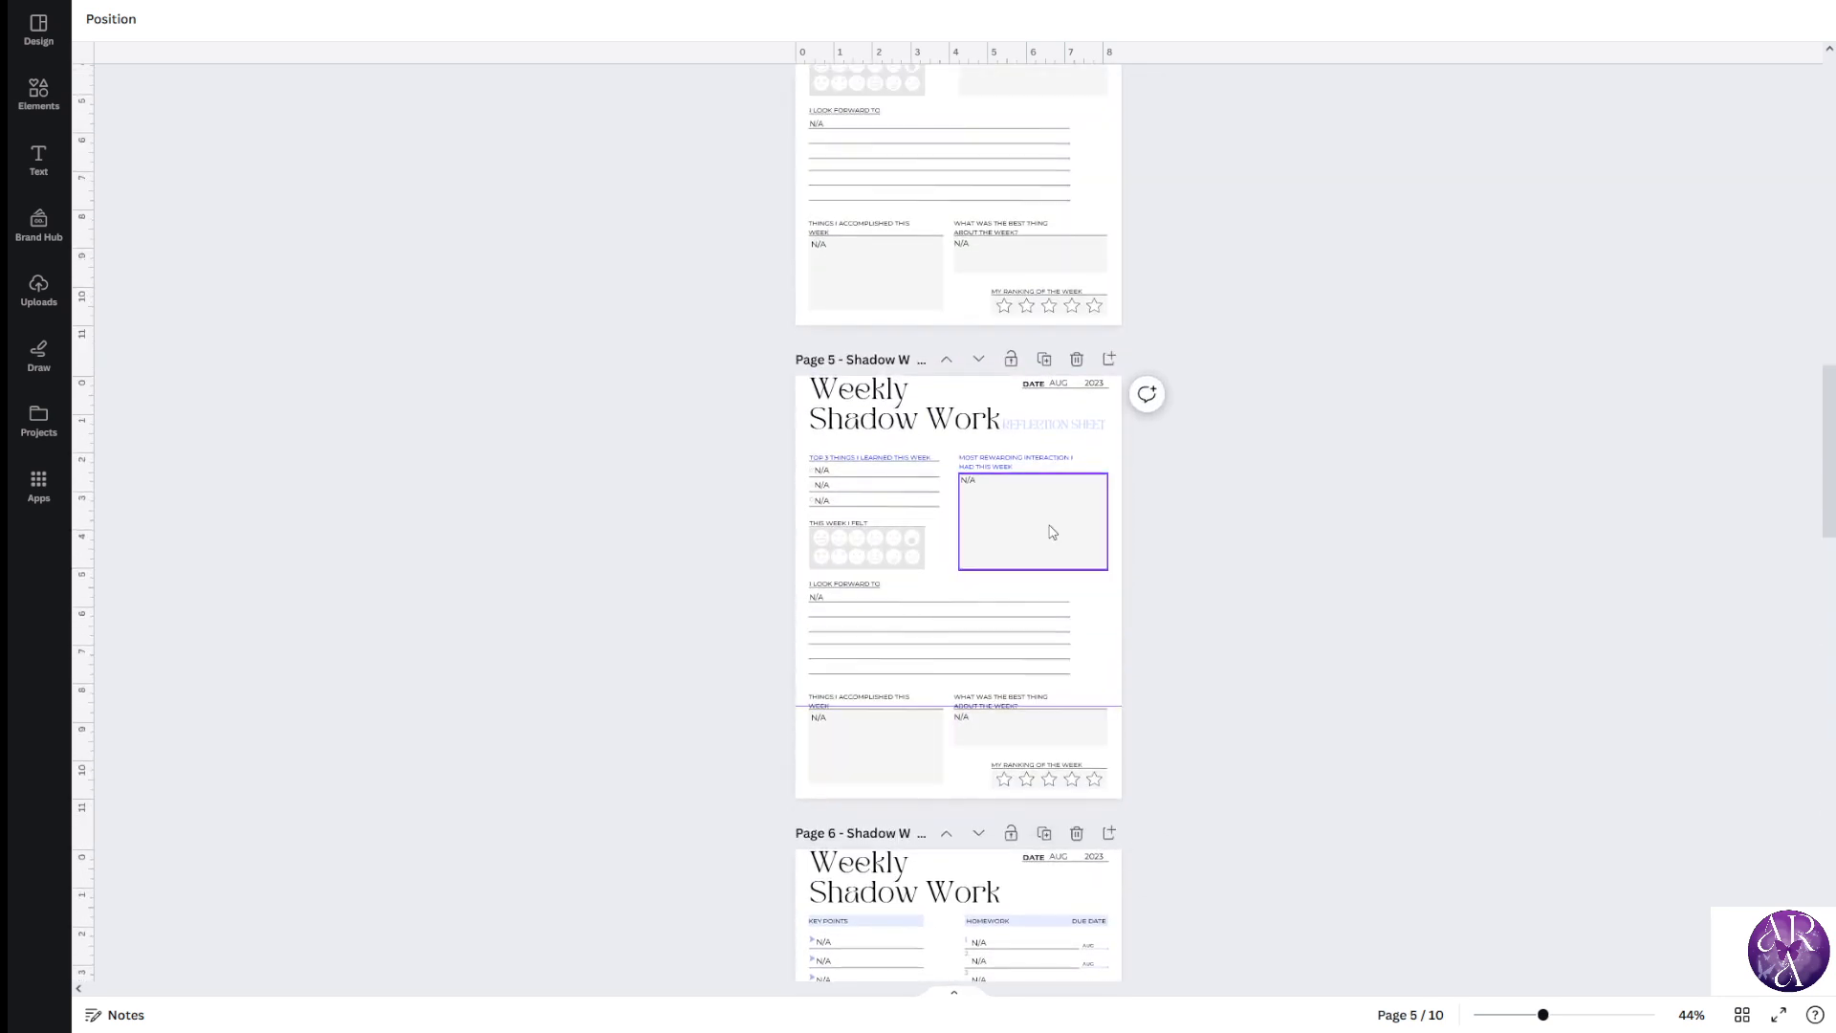
Duplicate the page 5 reflection sheet and title the copy on page 6 "Reflection Page 4"
{"action": "left_click", "coordinate": [1044, 359]}
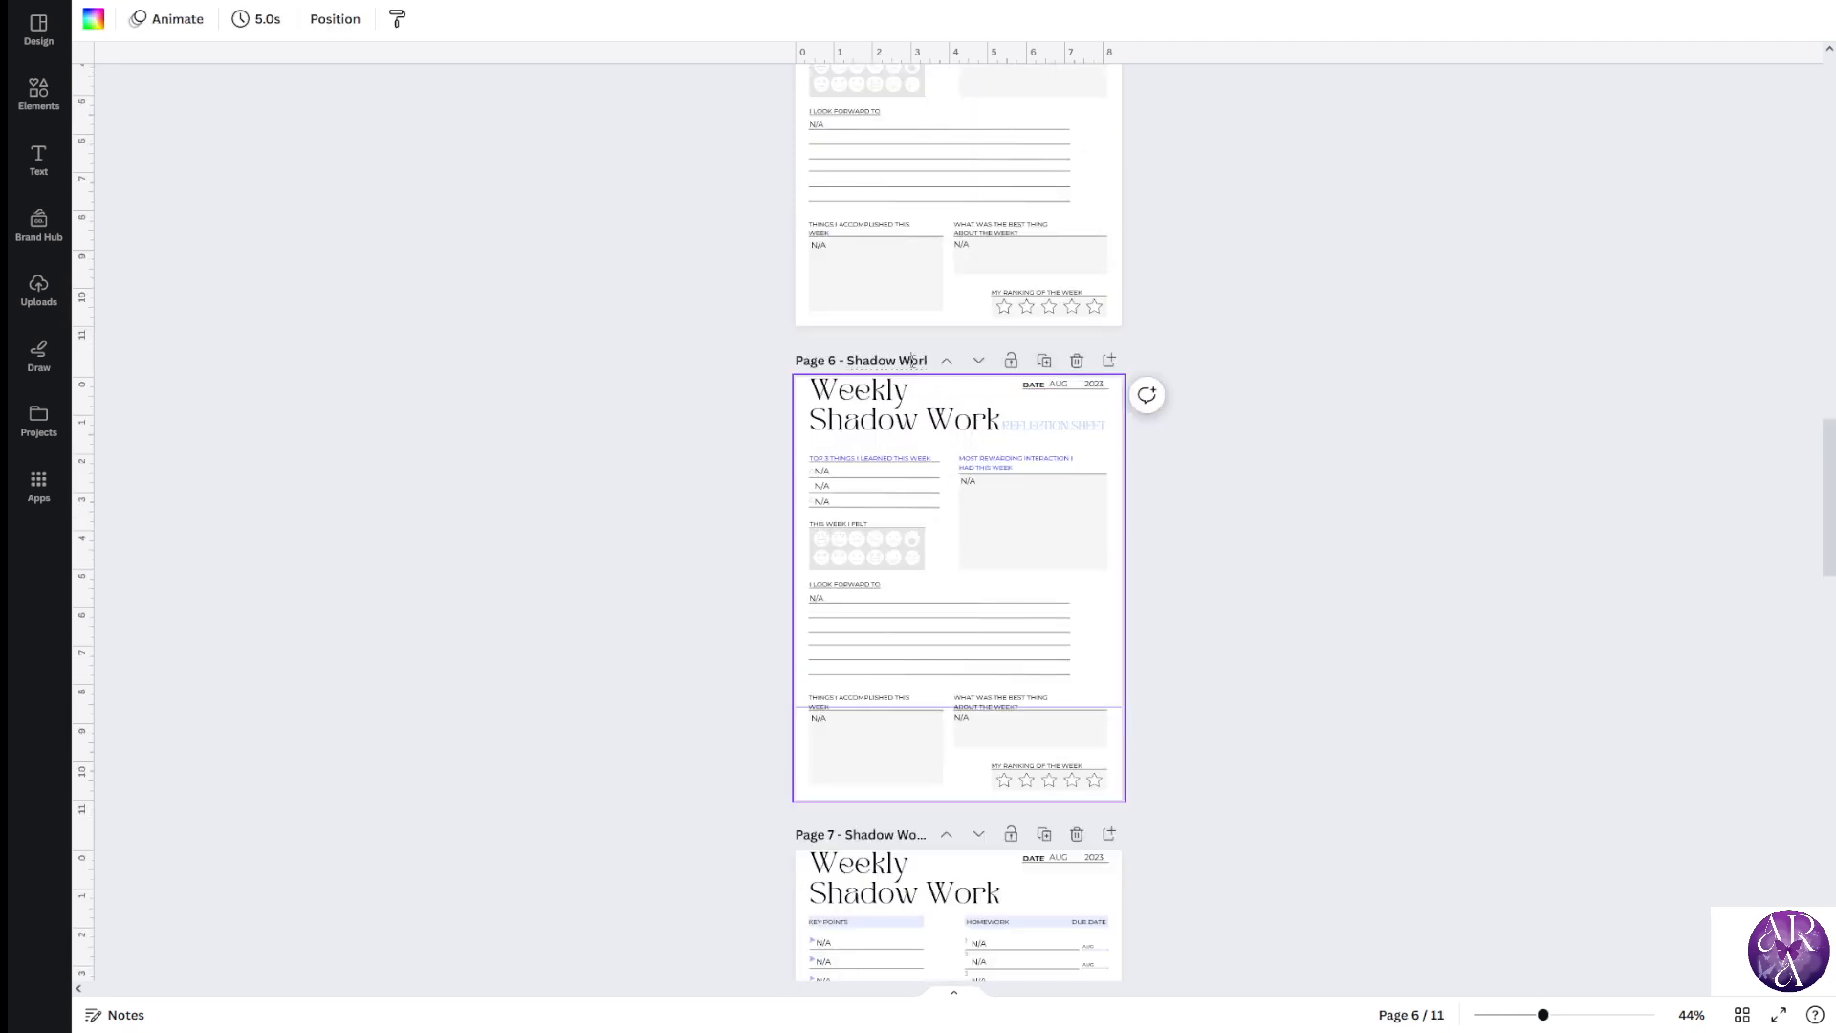
{"action": "left_click_drag", "start_coordinate": [926, 360], "coordinate": [947, 362]}
{"action": "key", "text": "ctrl+a"}
{"action": "type", "text": "Ref"}
{"action": "type", "text": "lection PAge"}
{"action": "key", "text": "BackSpace"}
{"action": "key", "text": "BackSpace"}
{"action": "key", "text": "BackSpace"}
{"action": "type", "text": "age 4"}
{"action": "left_click", "coordinate": [737, 759]}
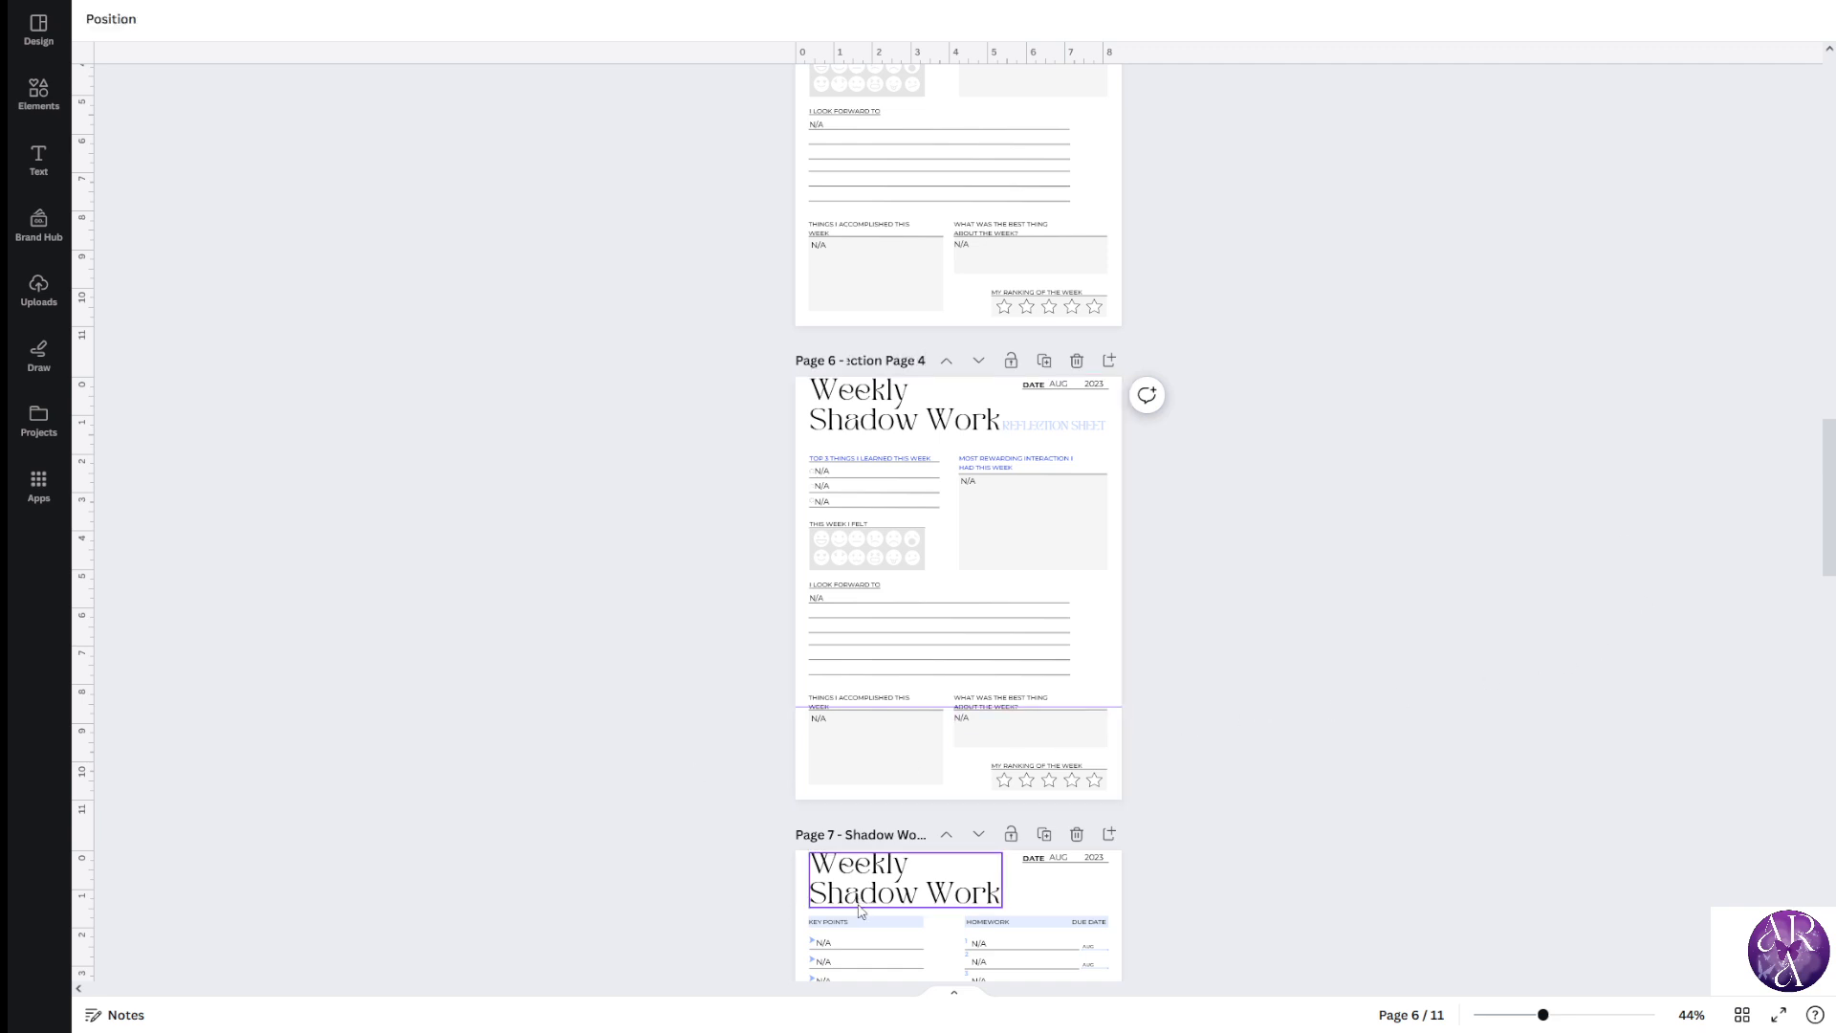
Change page 5's title to "Reflection Page 3"
{"action": "scroll", "coordinate": [860, 911], "scroll_direction": "up", "scroll_amount": 3}
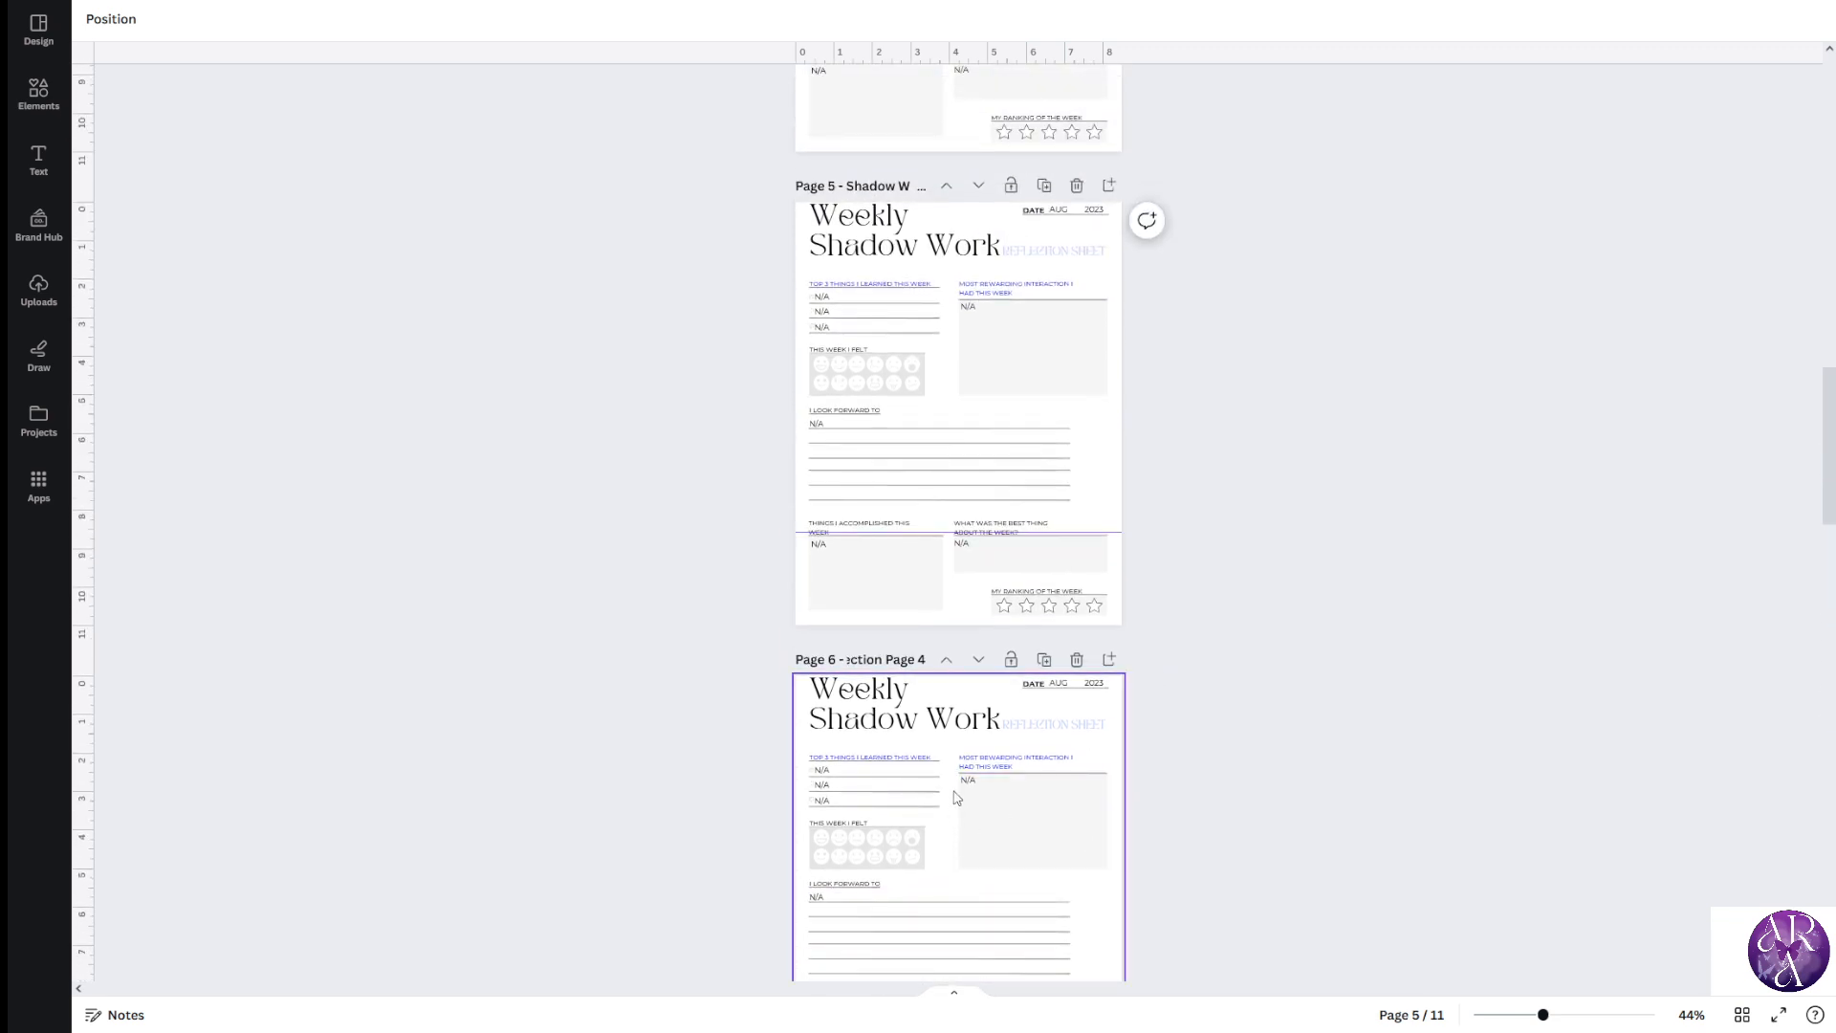
{"action": "scroll", "coordinate": [956, 797], "scroll_direction": "up", "scroll_amount": 5, "text": "ctrl"}
{"action": "scroll", "coordinate": [947, 780], "scroll_direction": "up", "scroll_amount": 5}
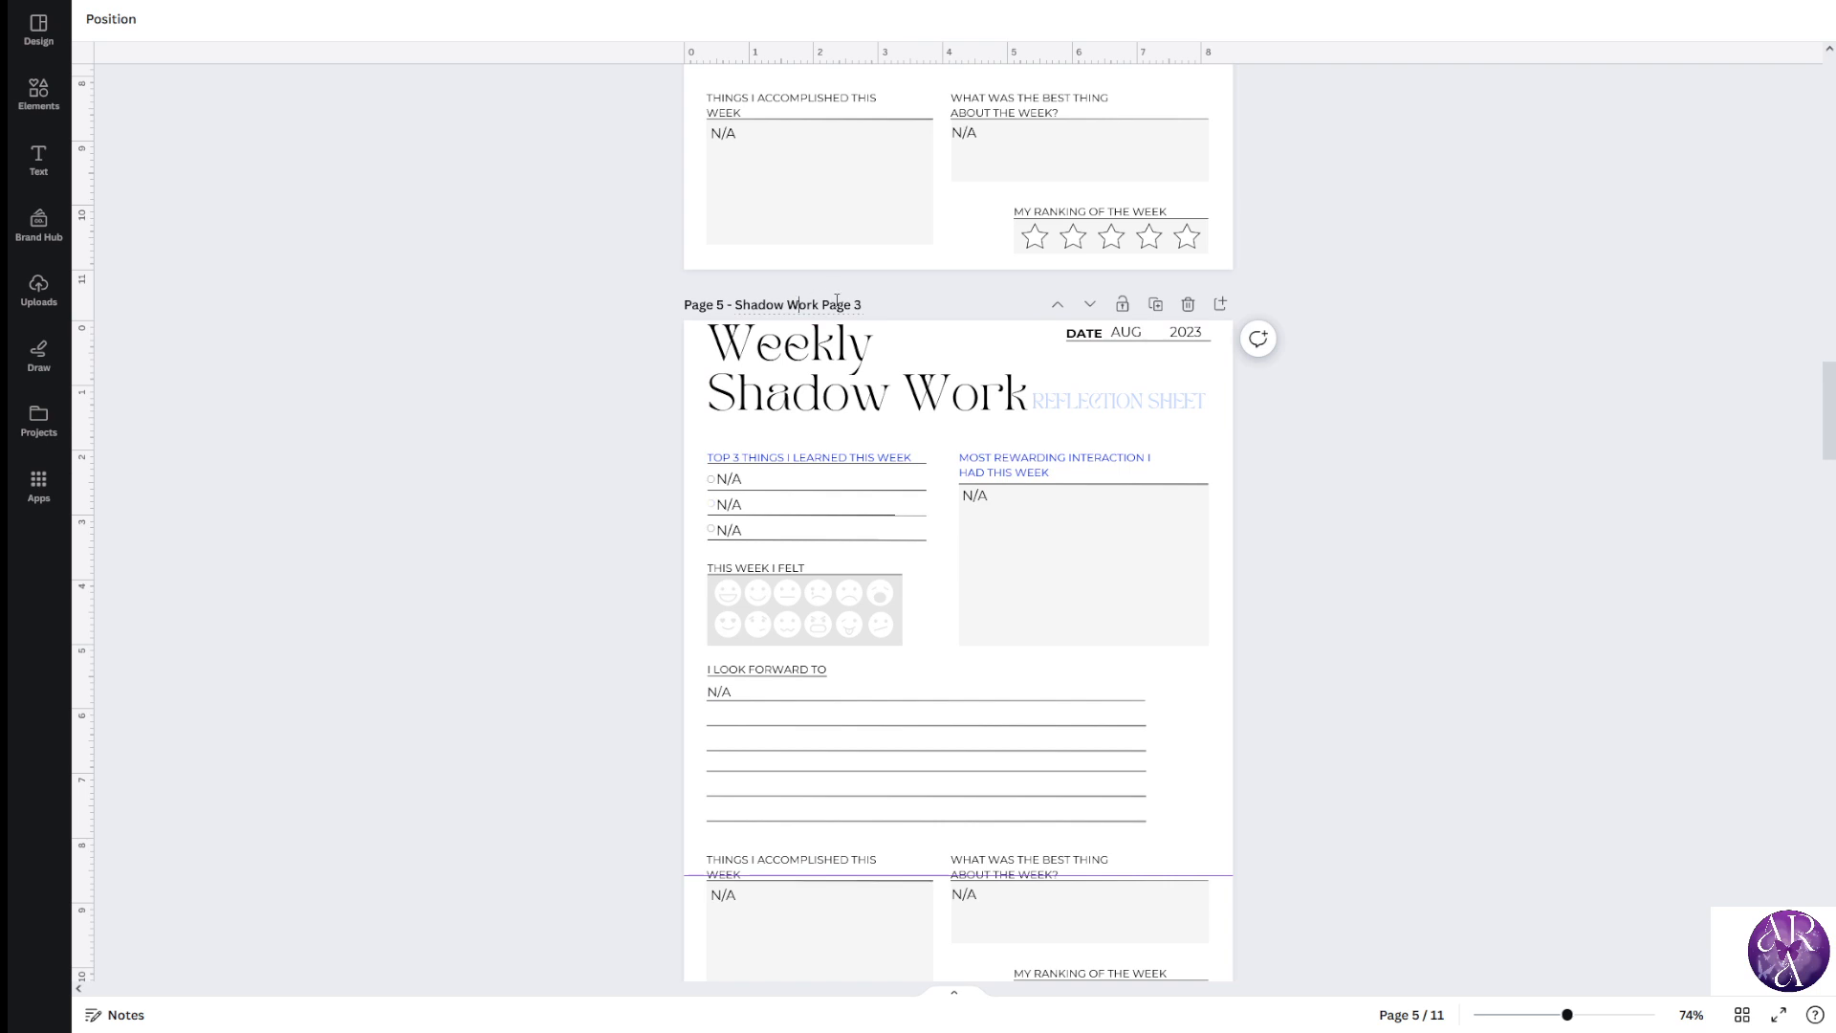
{"action": "left_click_drag", "start_coordinate": [828, 308], "coordinate": [615, 304]}
{"action": "type", "text": "Reflection"}
Change page 4's title to "Reflection Page 2"
{"action": "scroll", "coordinate": [528, 328], "scroll_direction": "up", "scroll_amount": 3}
{"action": "scroll", "coordinate": [607, 258], "scroll_direction": "up", "scroll_amount": 6}
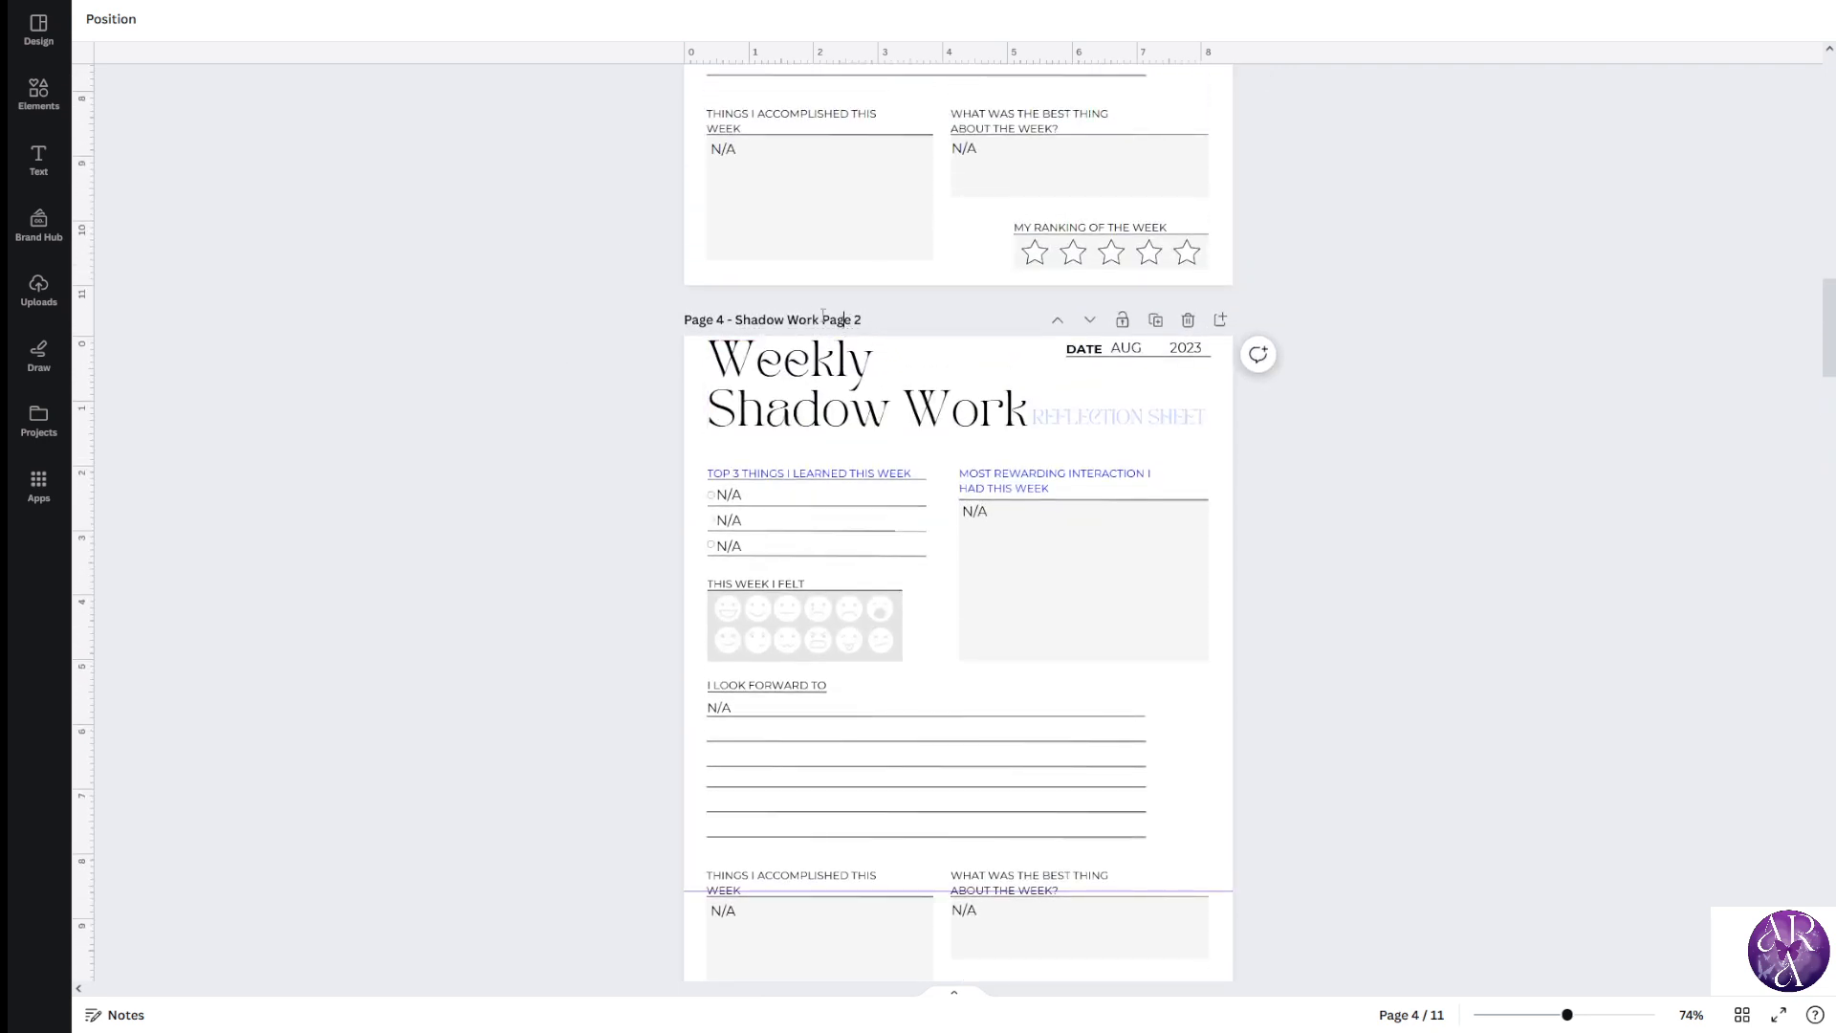
{"action": "left_click_drag", "start_coordinate": [822, 313], "coordinate": [538, 300]}
{"action": "type", "text": "Reflection"}
Change page 3's title to "Reflection Page 1"
{"action": "scroll", "coordinate": [666, 290], "scroll_direction": "up", "scroll_amount": 8}
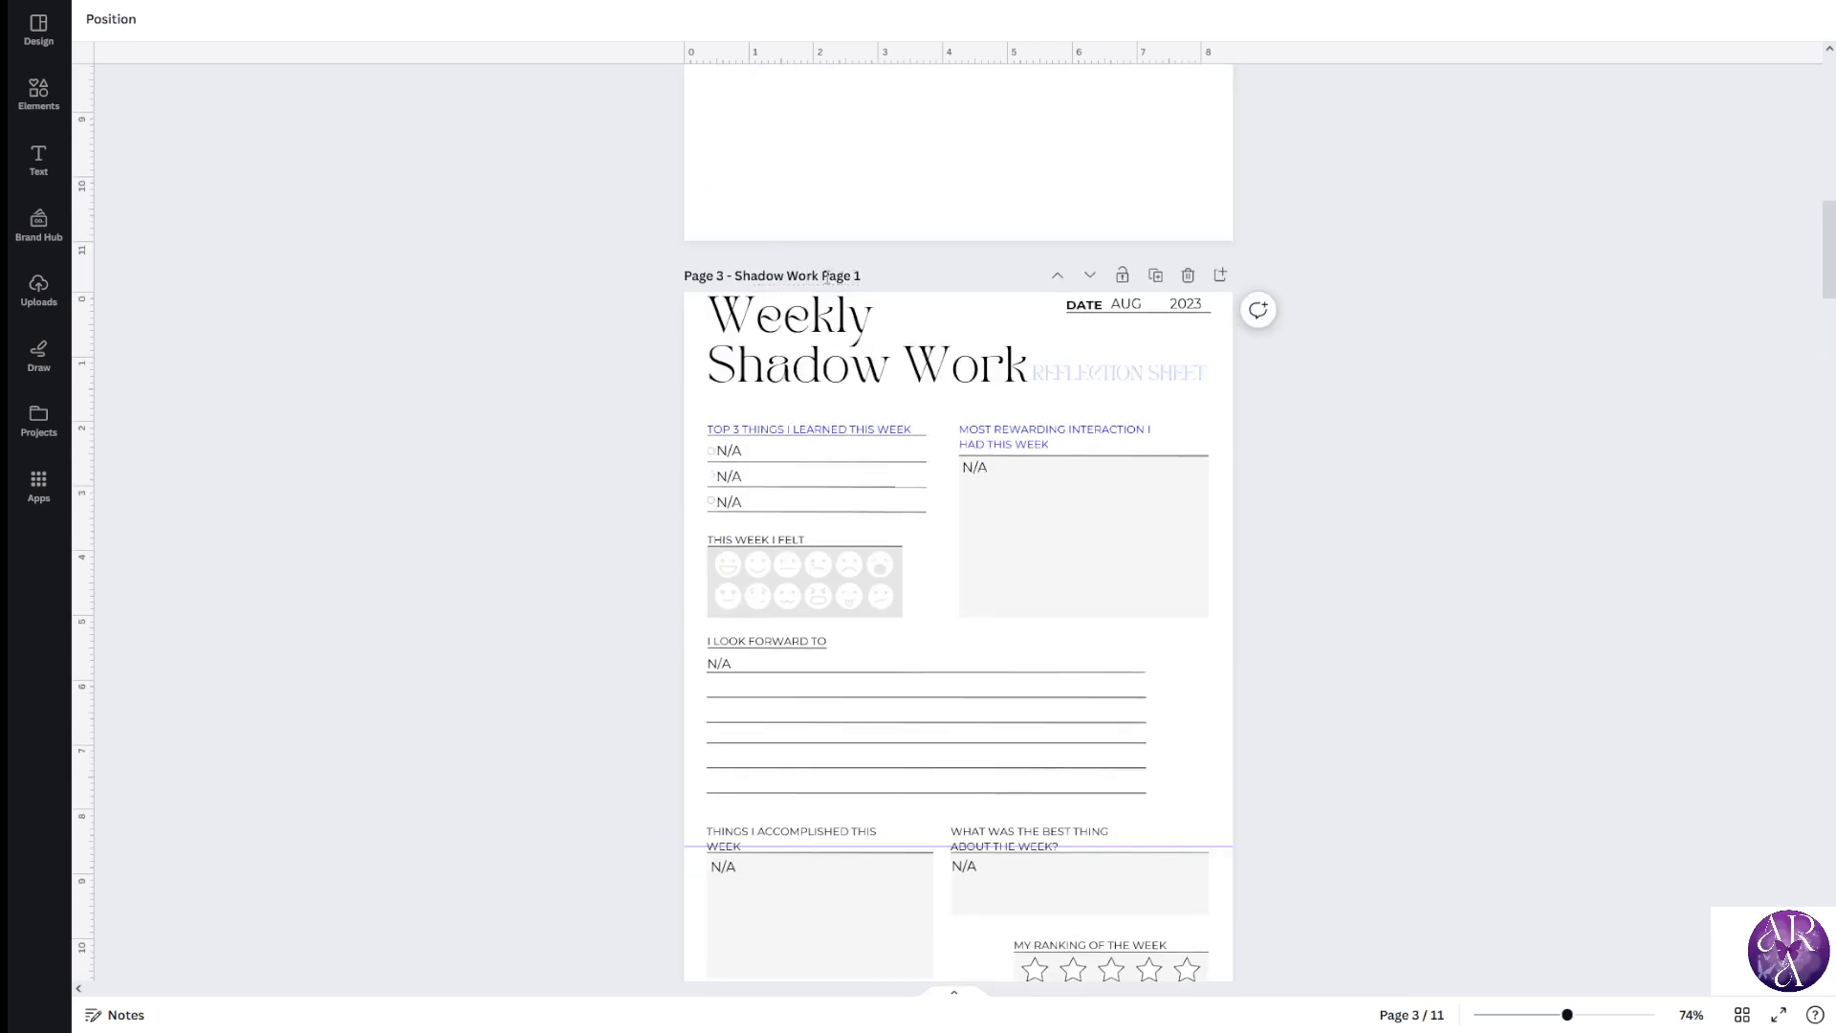
{"action": "left_click_drag", "start_coordinate": [822, 277], "coordinate": [514, 251]}
{"action": "type", "text": "Reflection"}
Retitle page 7, the key points and homework sheet, as "Homework Page 1"
{"action": "scroll", "coordinate": [509, 378], "scroll_direction": "down", "scroll_amount": 3, "text": "ctrl"}
{"action": "scroll", "coordinate": [635, 426], "scroll_direction": "down", "scroll_amount": 5}
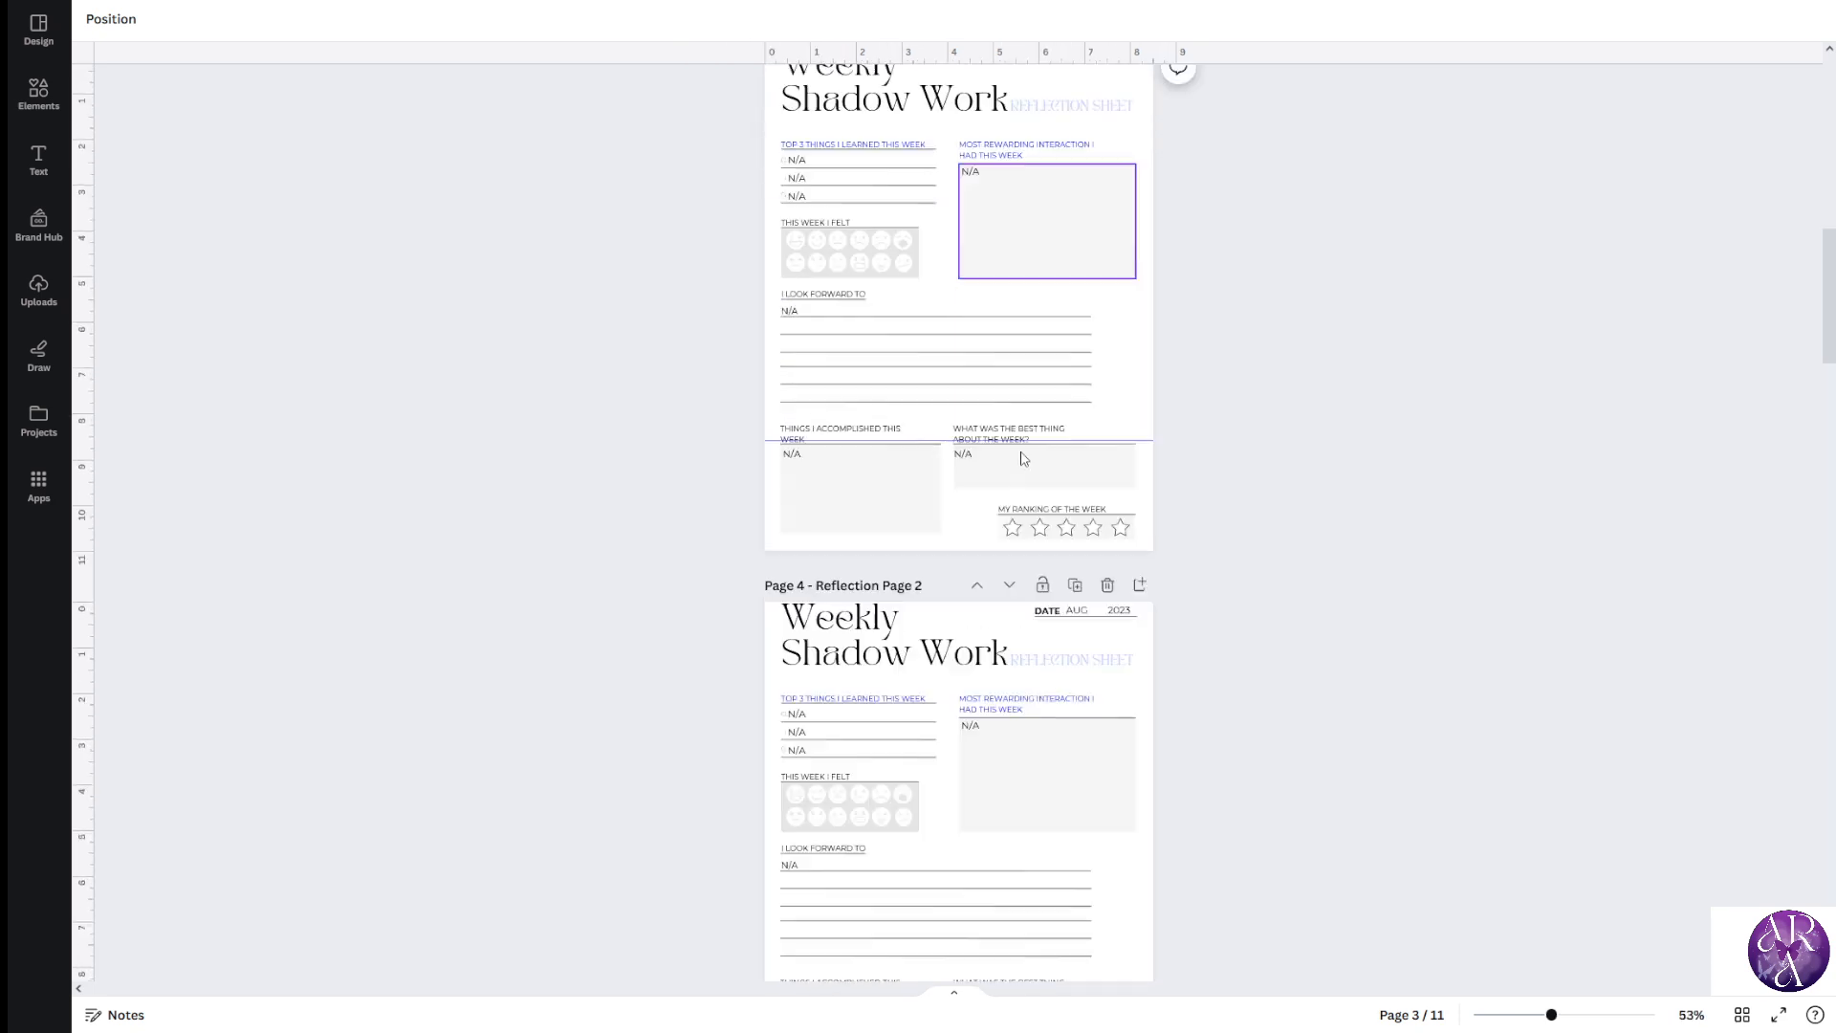
{"action": "scroll", "coordinate": [1022, 458], "scroll_direction": "down", "scroll_amount": 12}
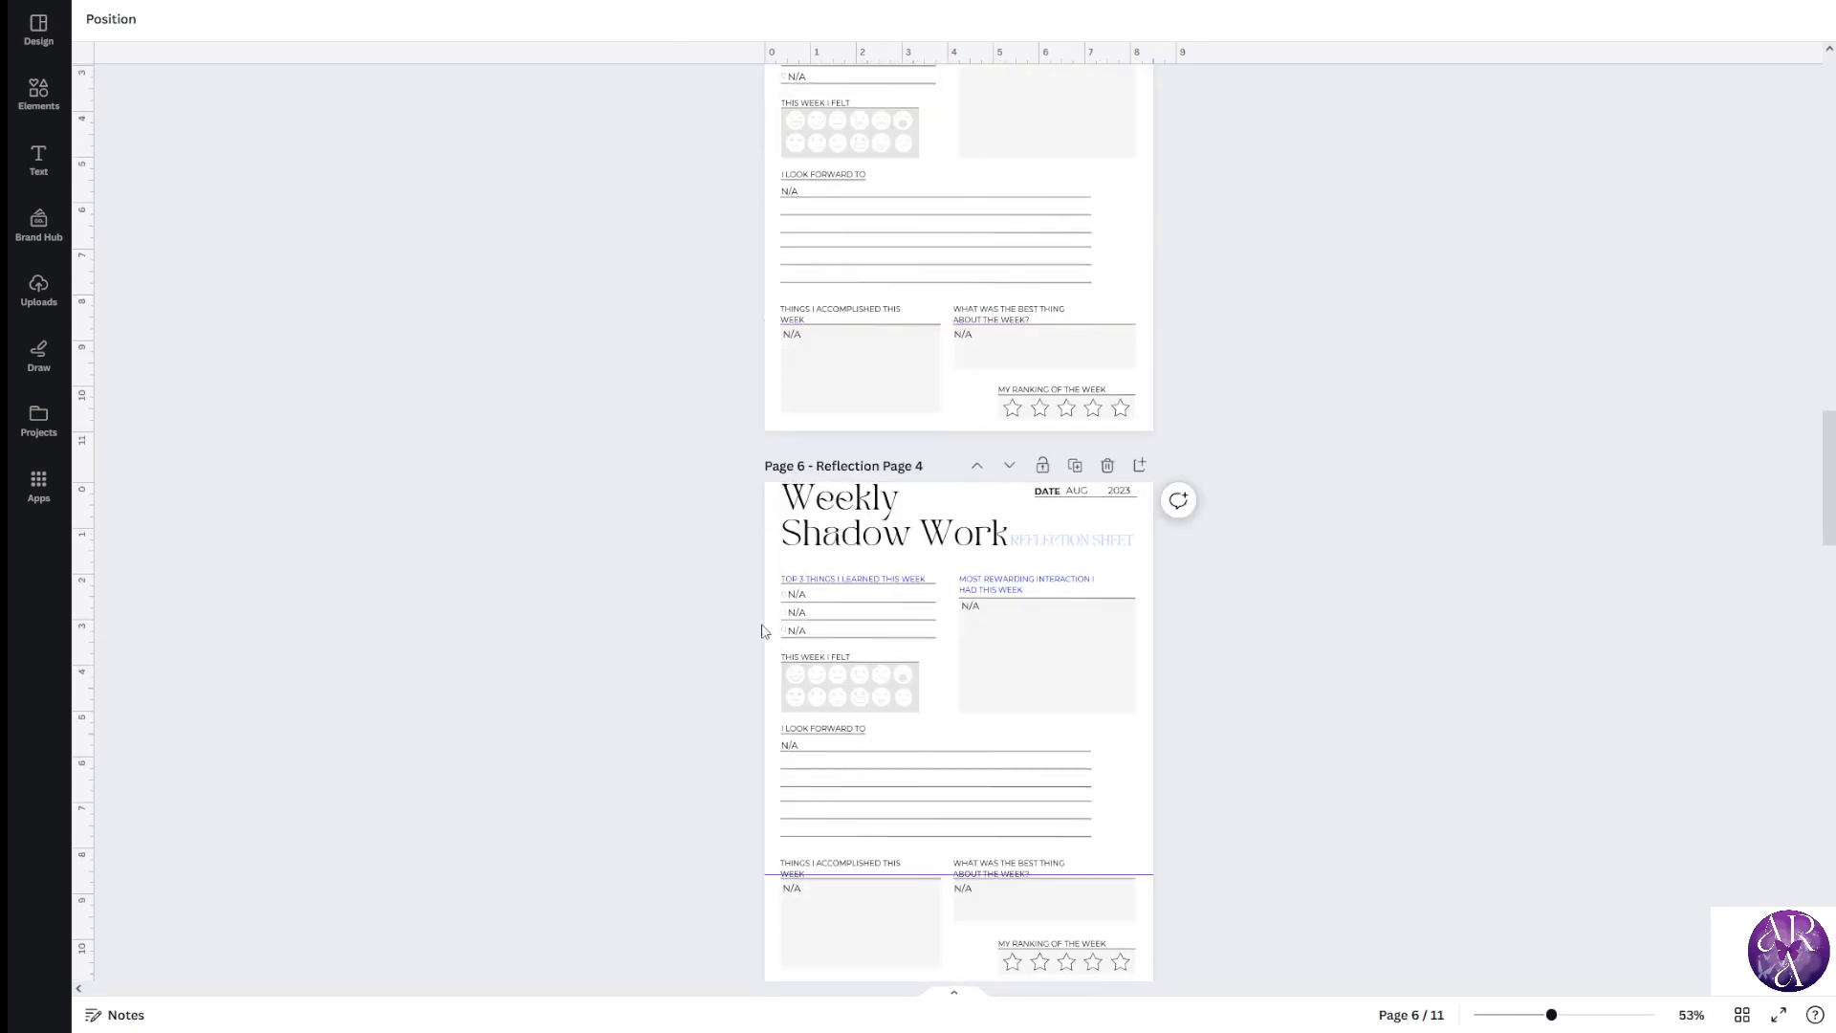
{"action": "scroll", "coordinate": [765, 631], "scroll_direction": "down", "scroll_amount": 3}
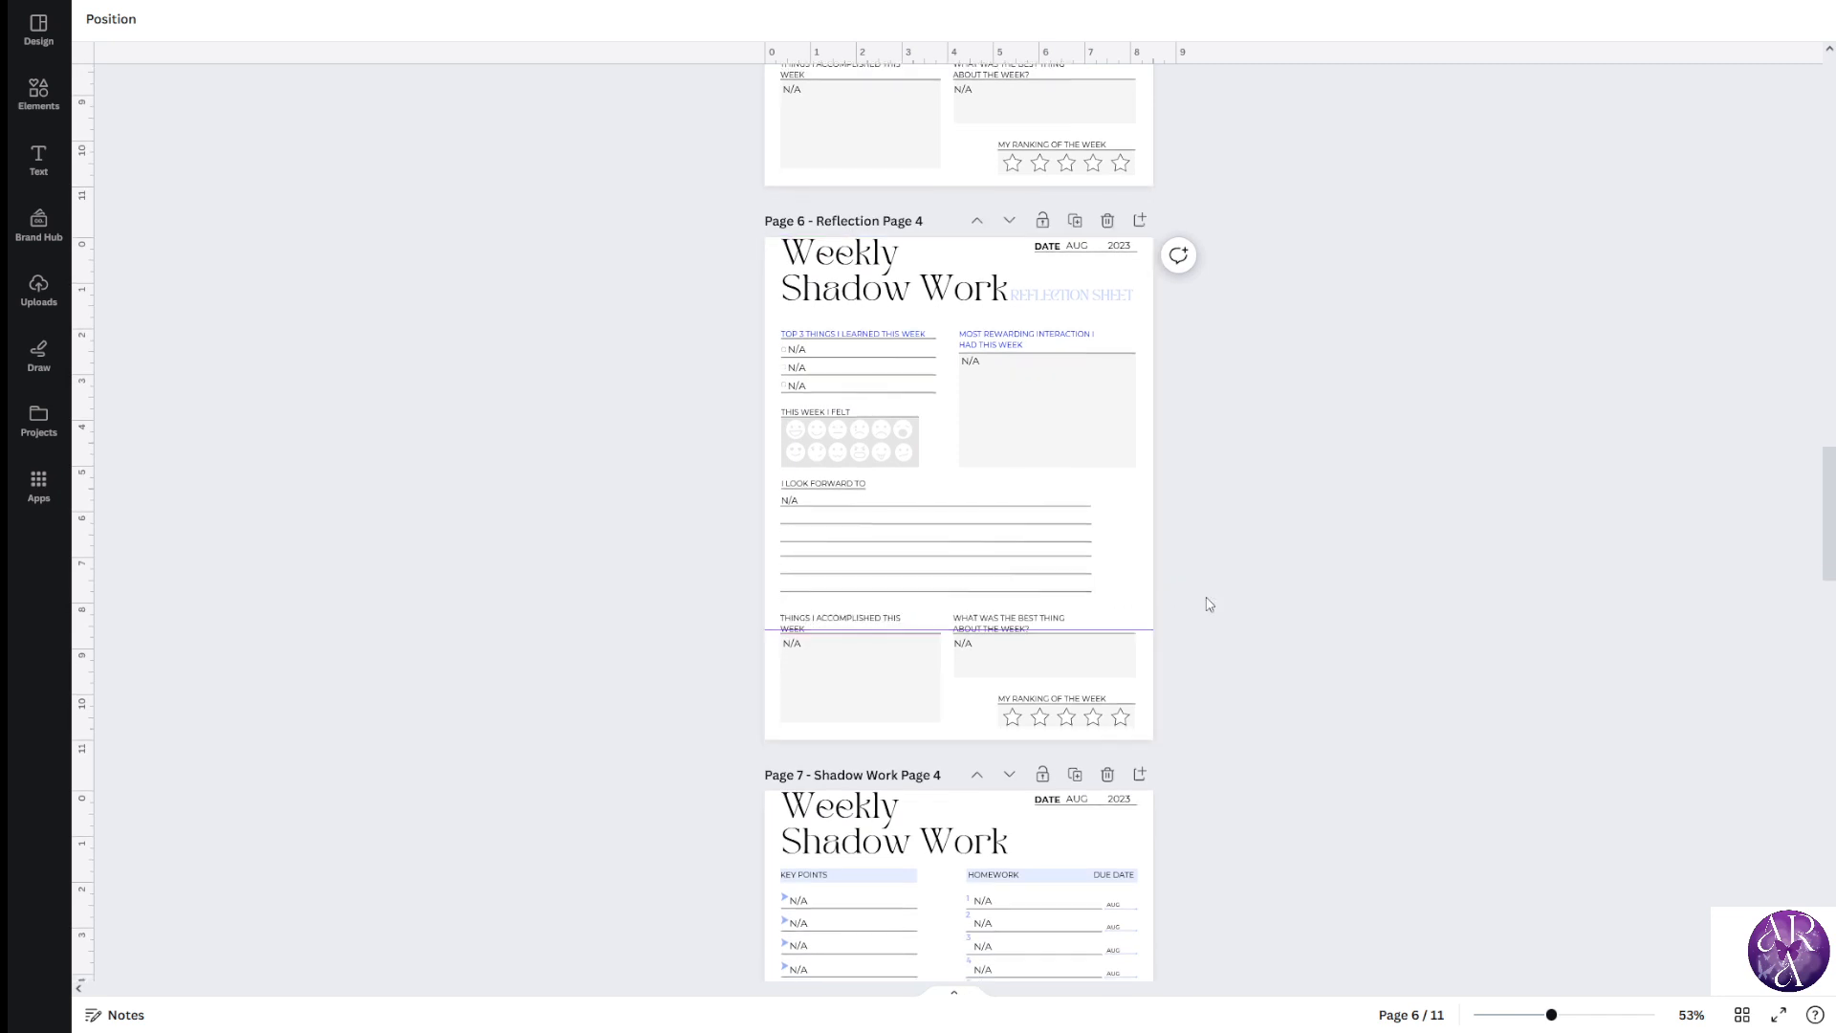
{"action": "scroll", "coordinate": [1214, 606], "scroll_direction": "down", "scroll_amount": 7}
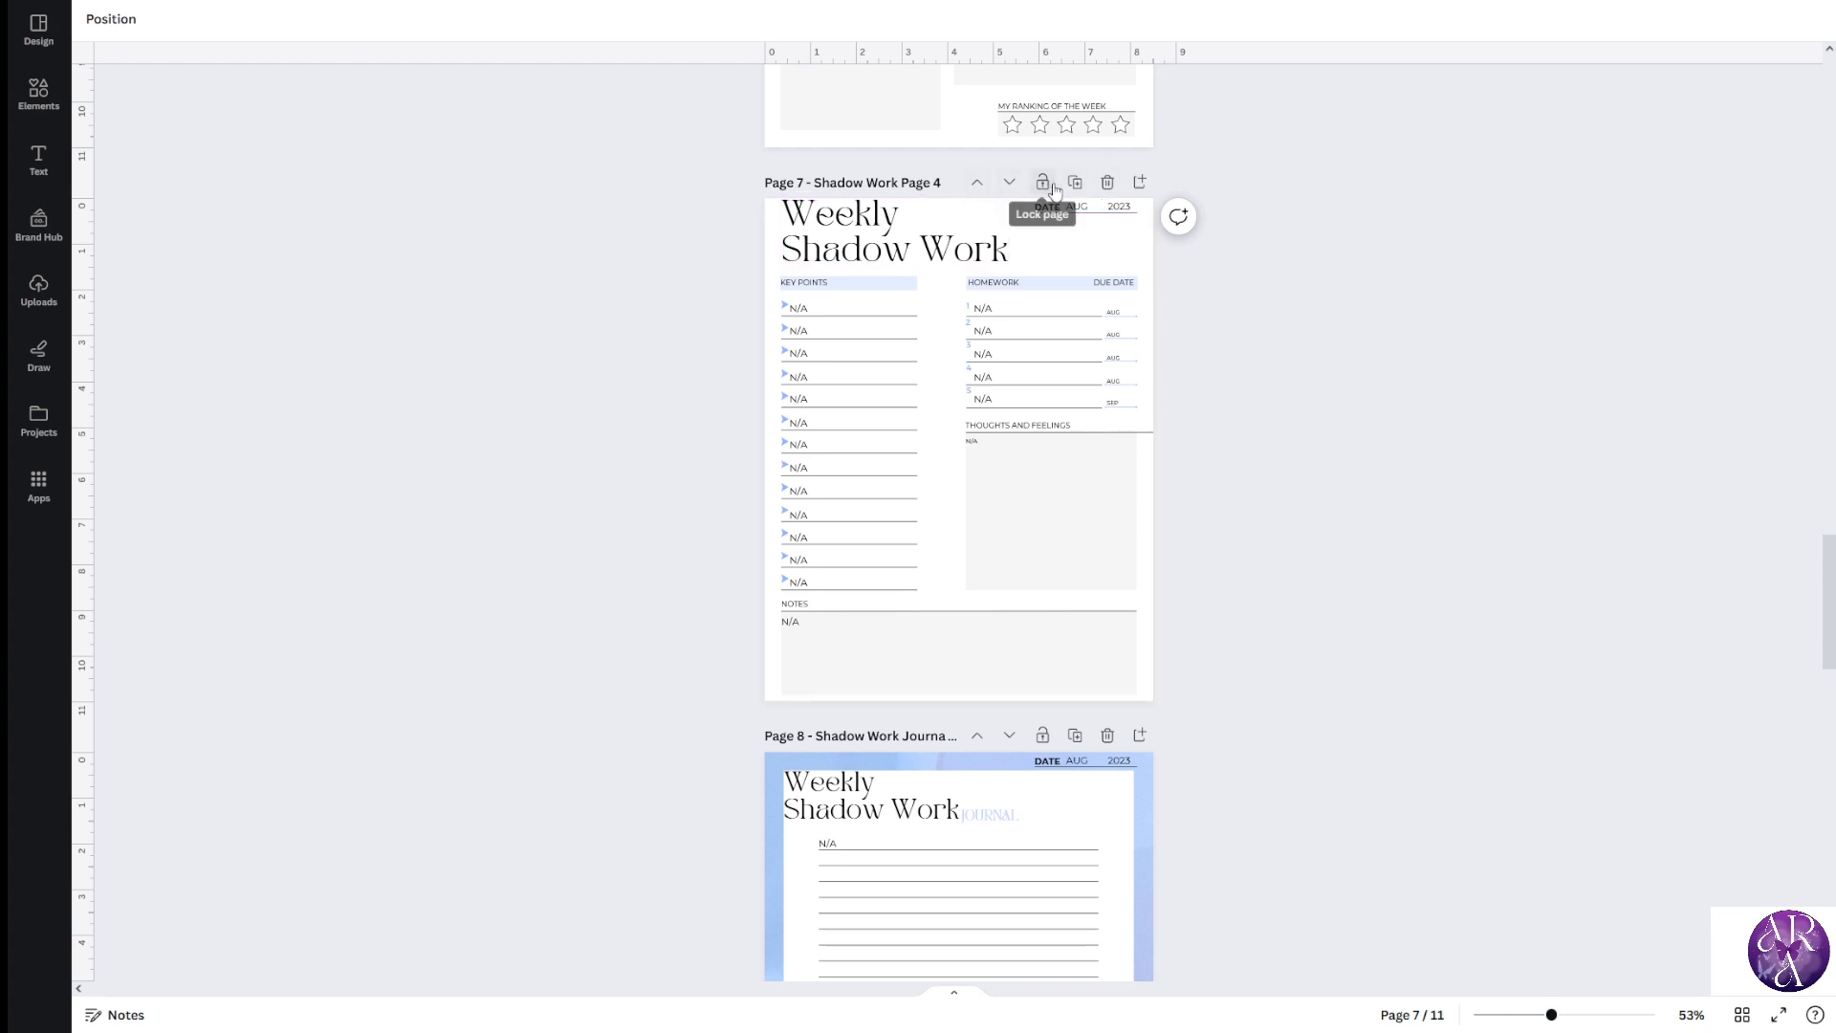
{"action": "left_click_drag", "start_coordinate": [945, 185], "coordinate": [757, 182]}
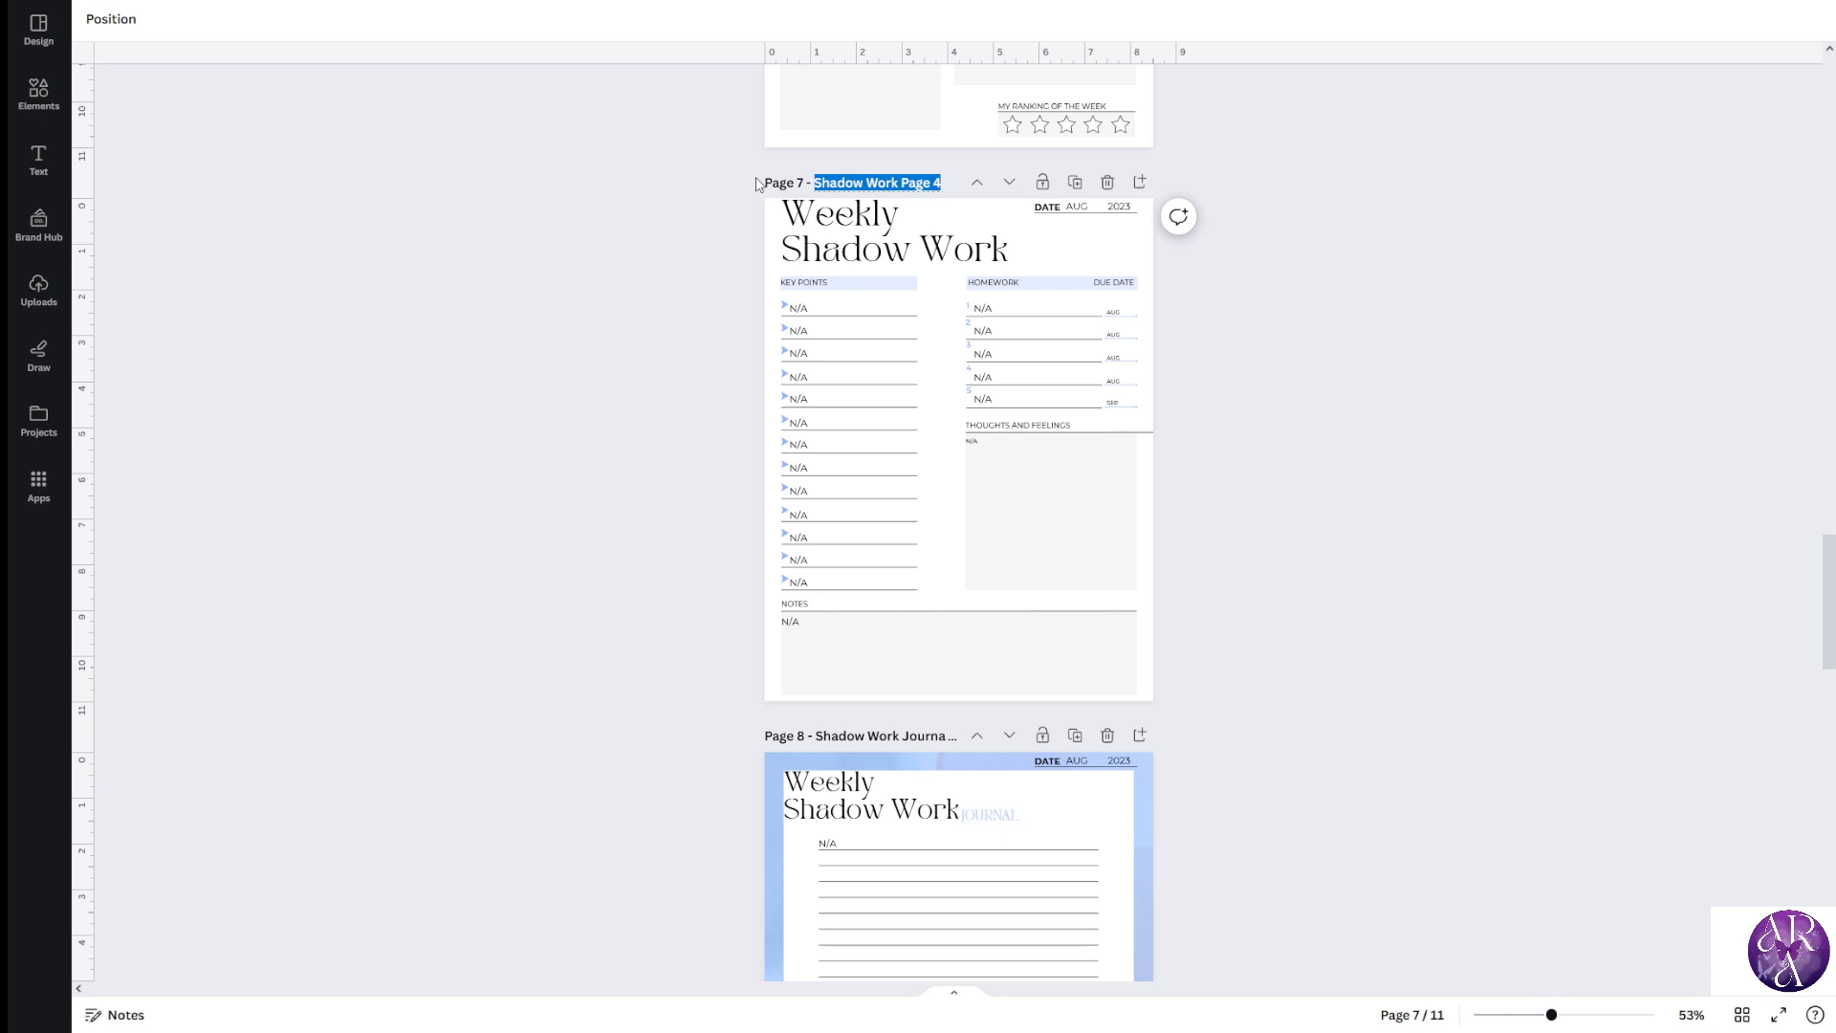
{"action": "type", "text": "Sha"}
{"action": "type", "text": "Hom"}
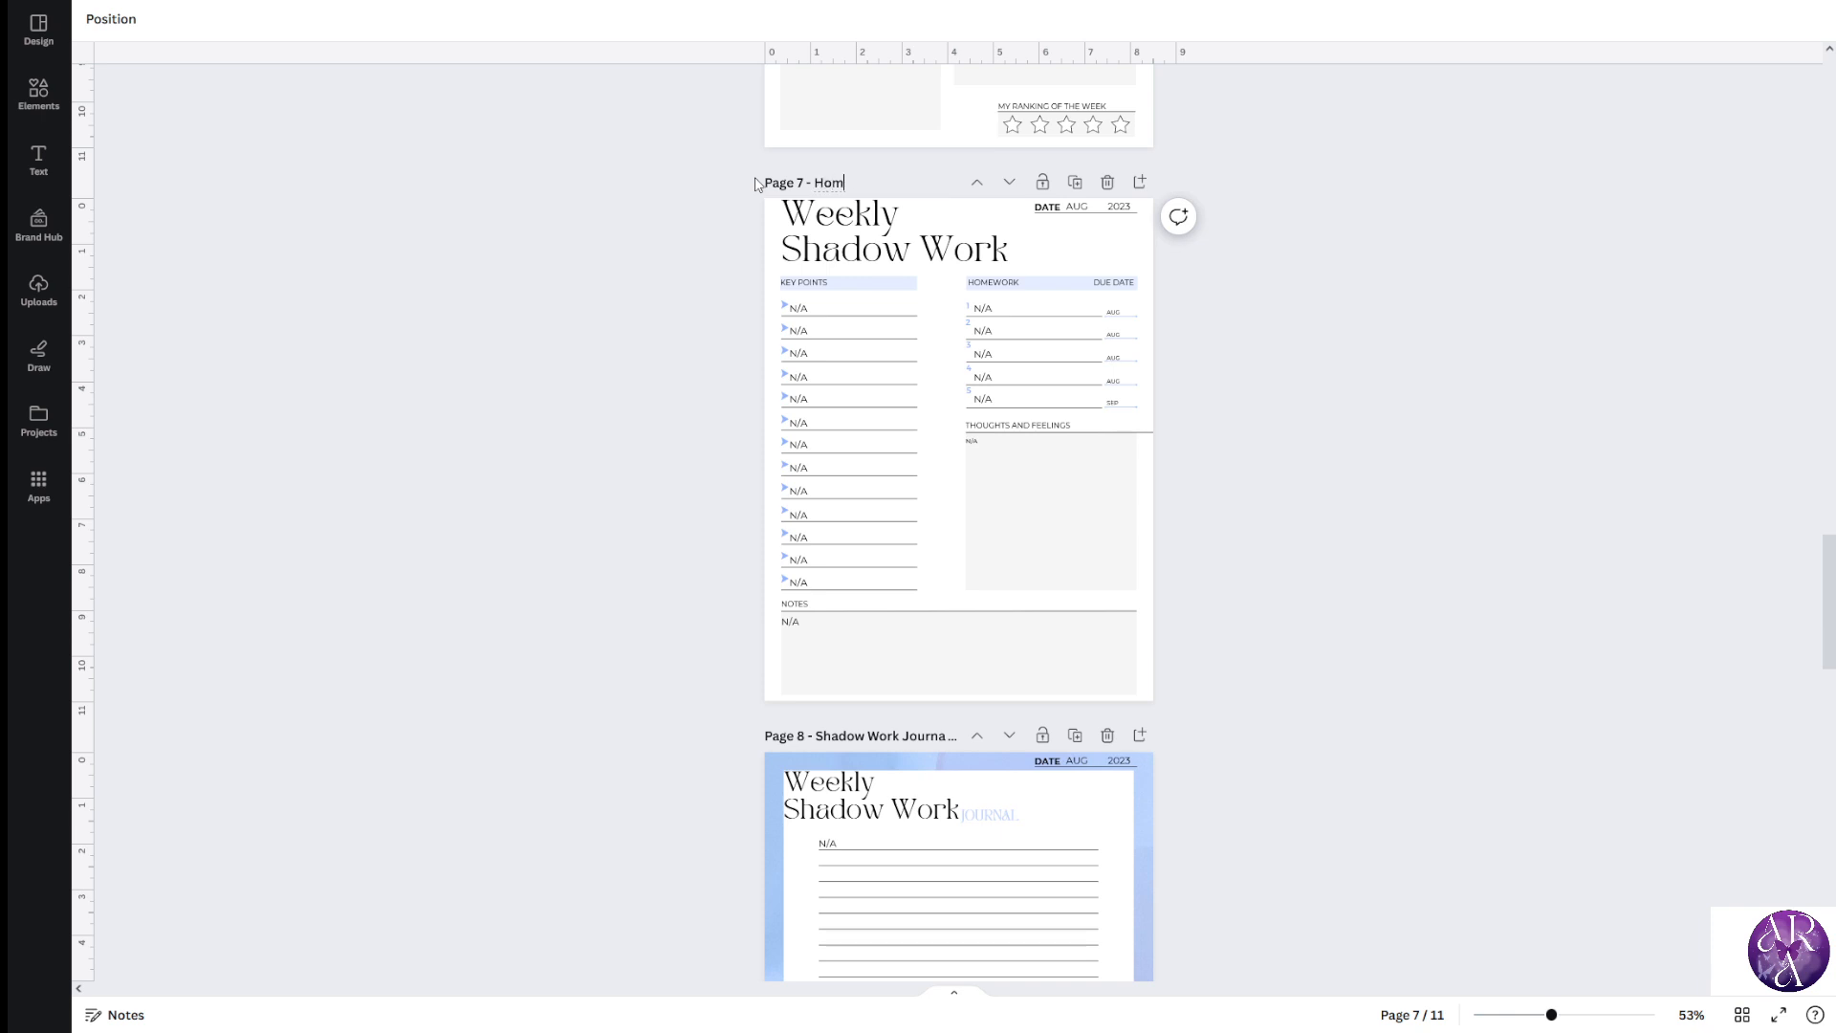
{"action": "type", "text": "ework Page 1"}
Duplicate page 7 as a page titled "Homework Page 2" and duplicate that new page once more
{"action": "left_click", "coordinate": [1076, 182]}
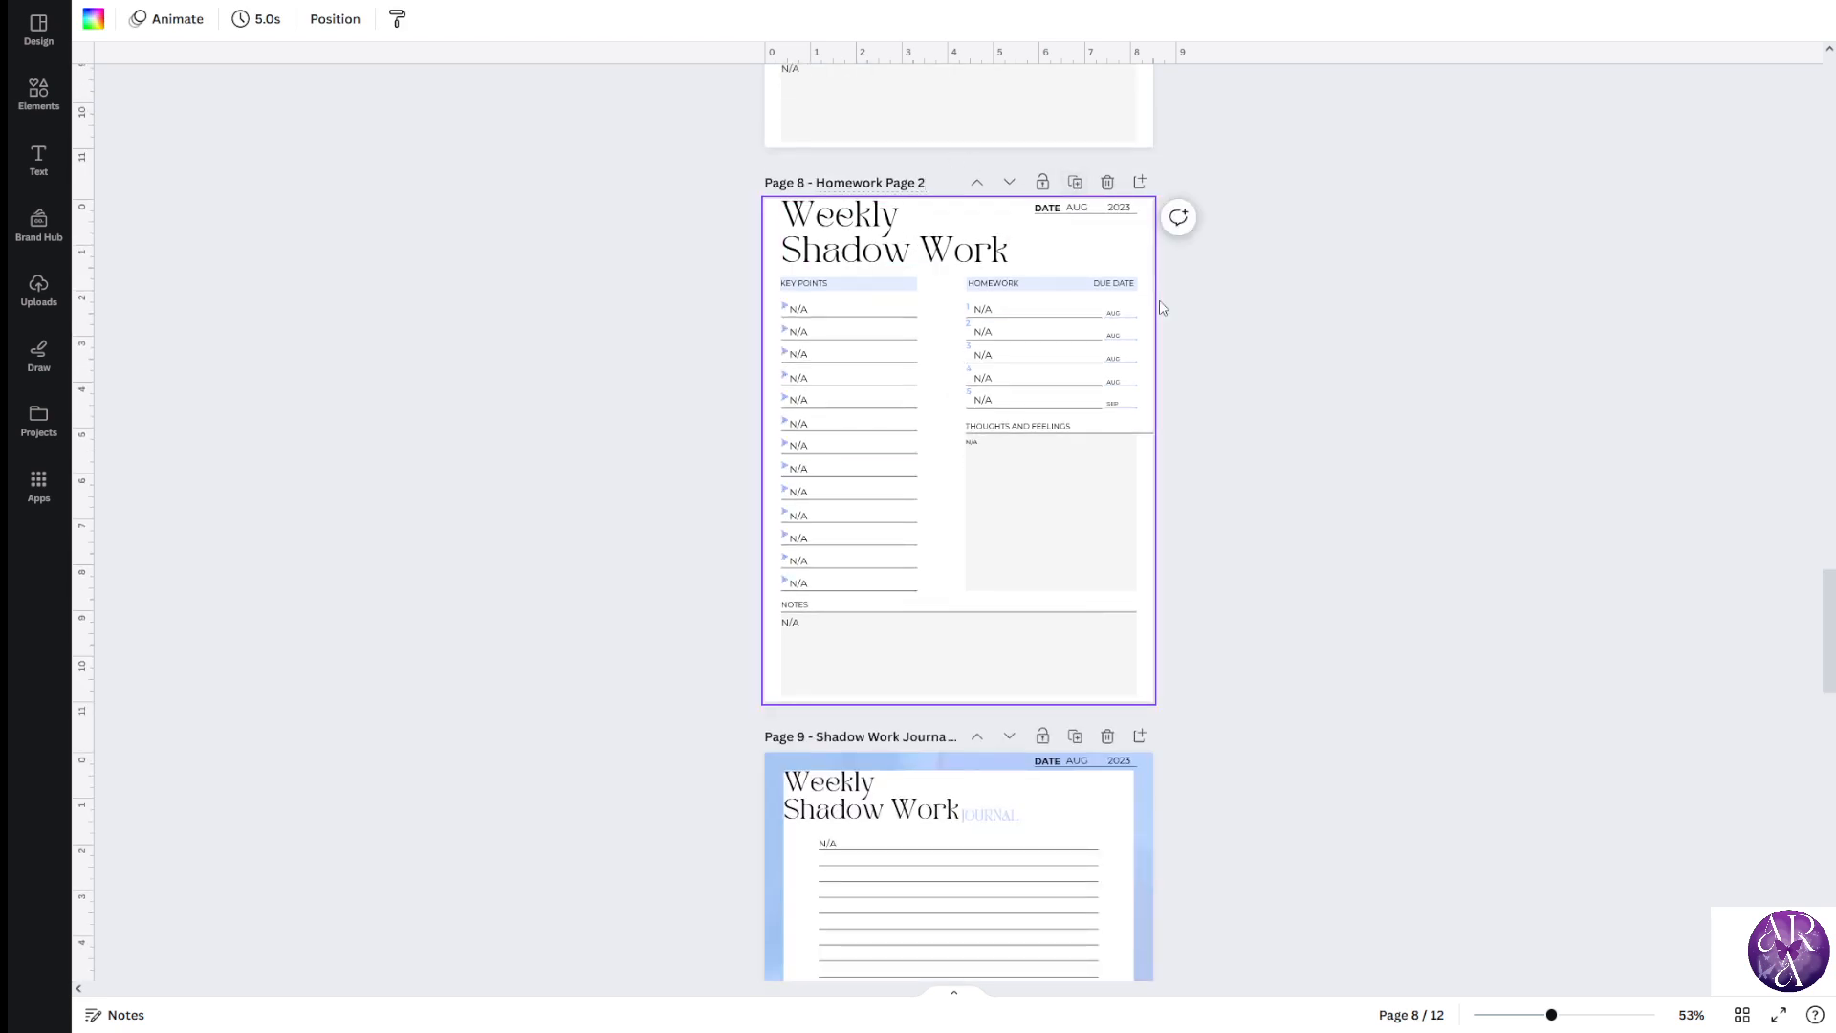
{"action": "left_click", "coordinate": [1303, 373]}
{"action": "left_click", "coordinate": [1076, 182]}
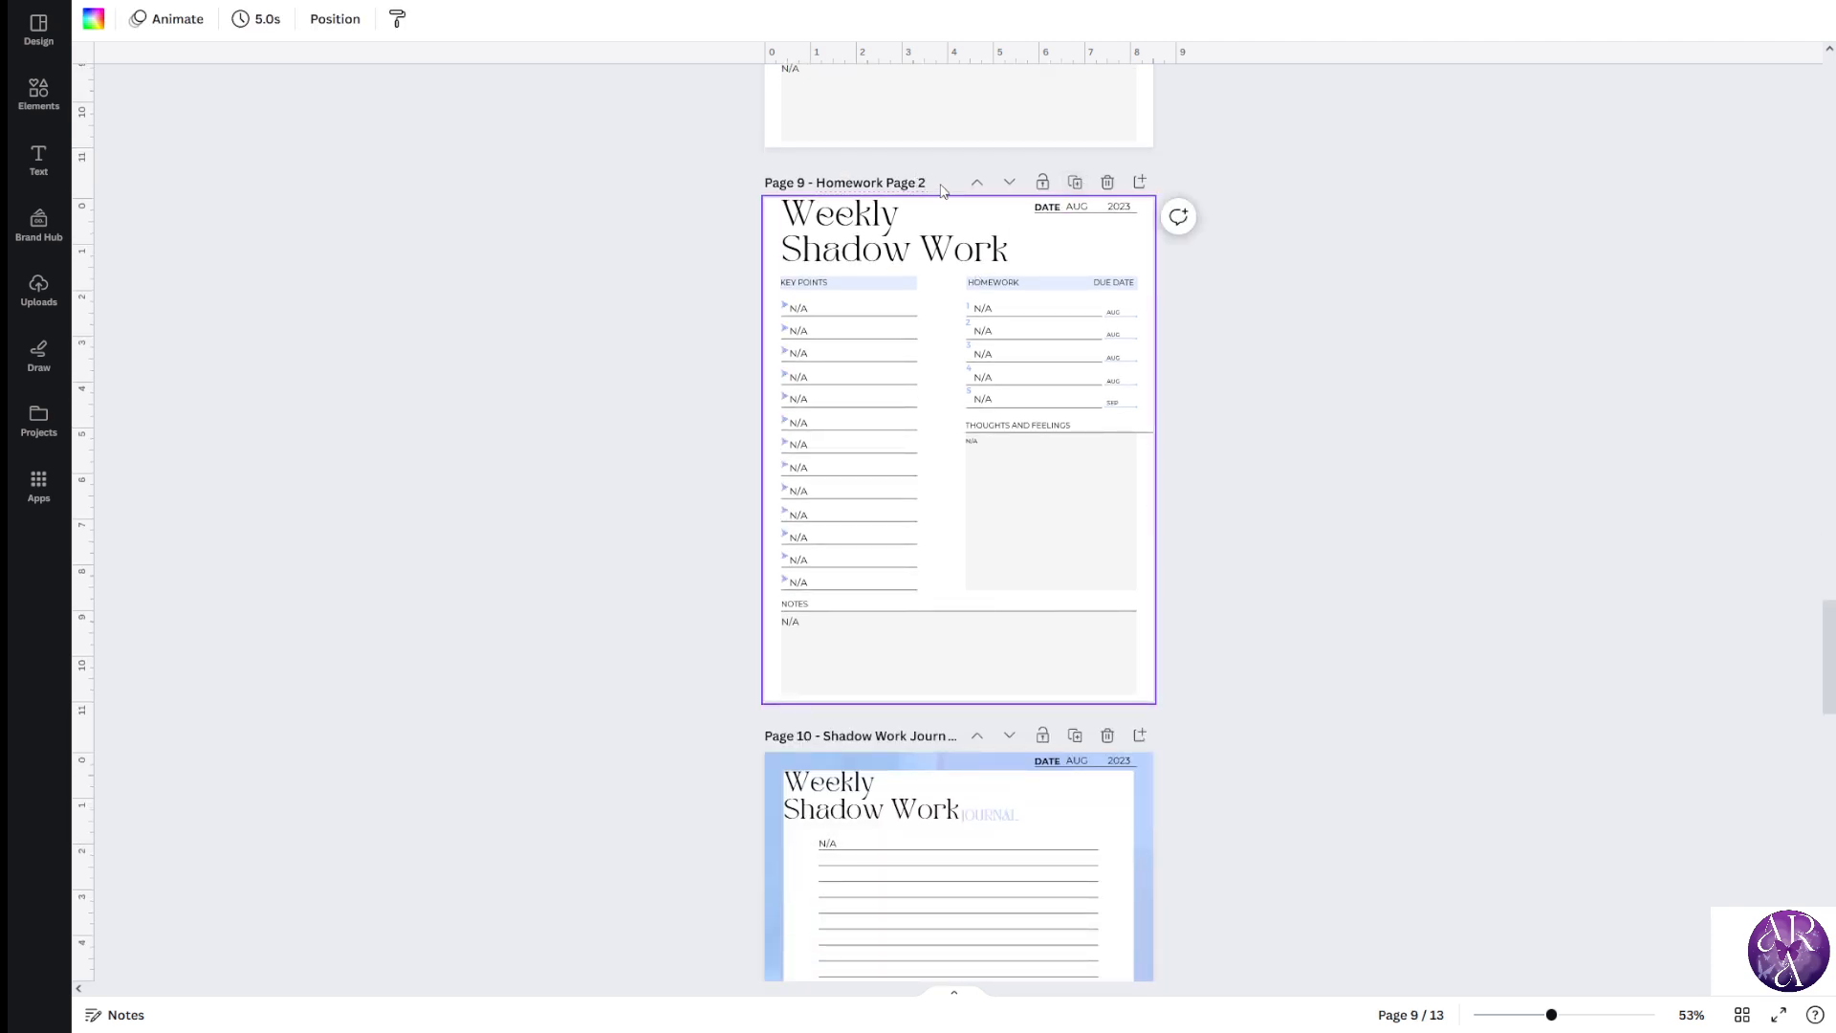
Title page 9 "Homework Page 3" and duplicate it as page 10
{"action": "left_click", "coordinate": [1362, 325]}
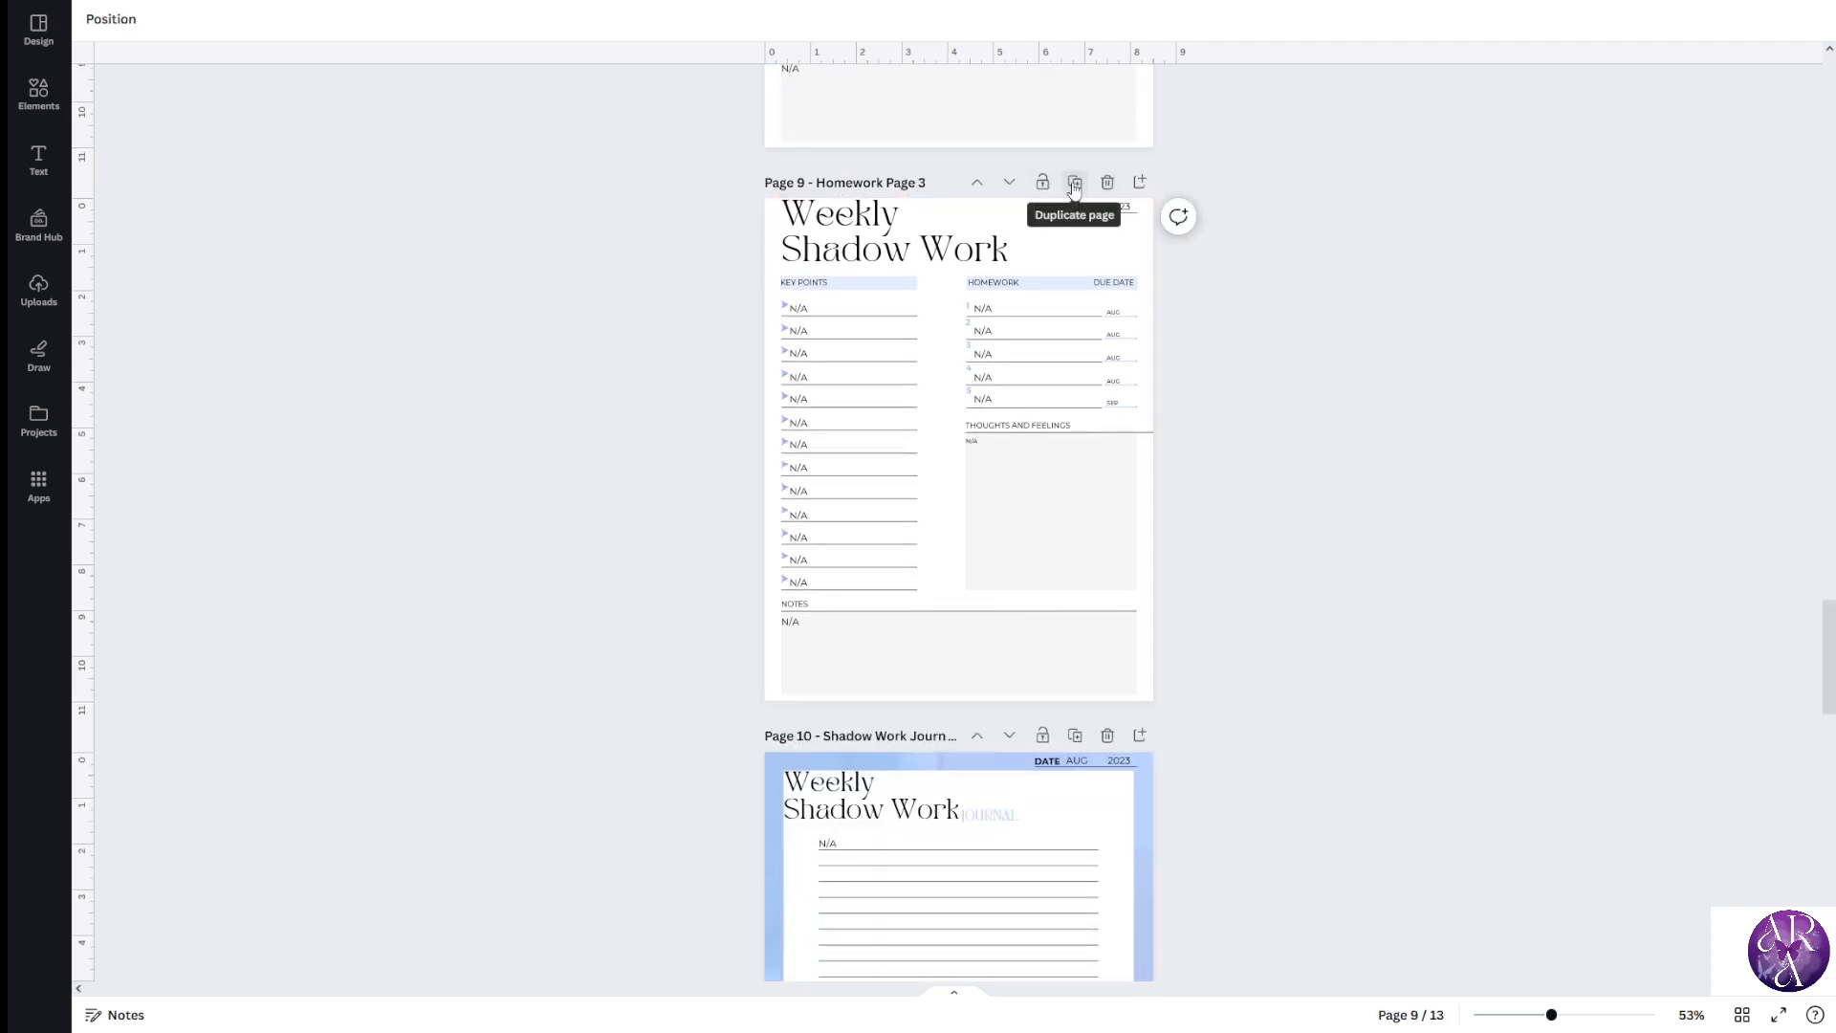
{"action": "left_click", "coordinate": [1076, 182]}
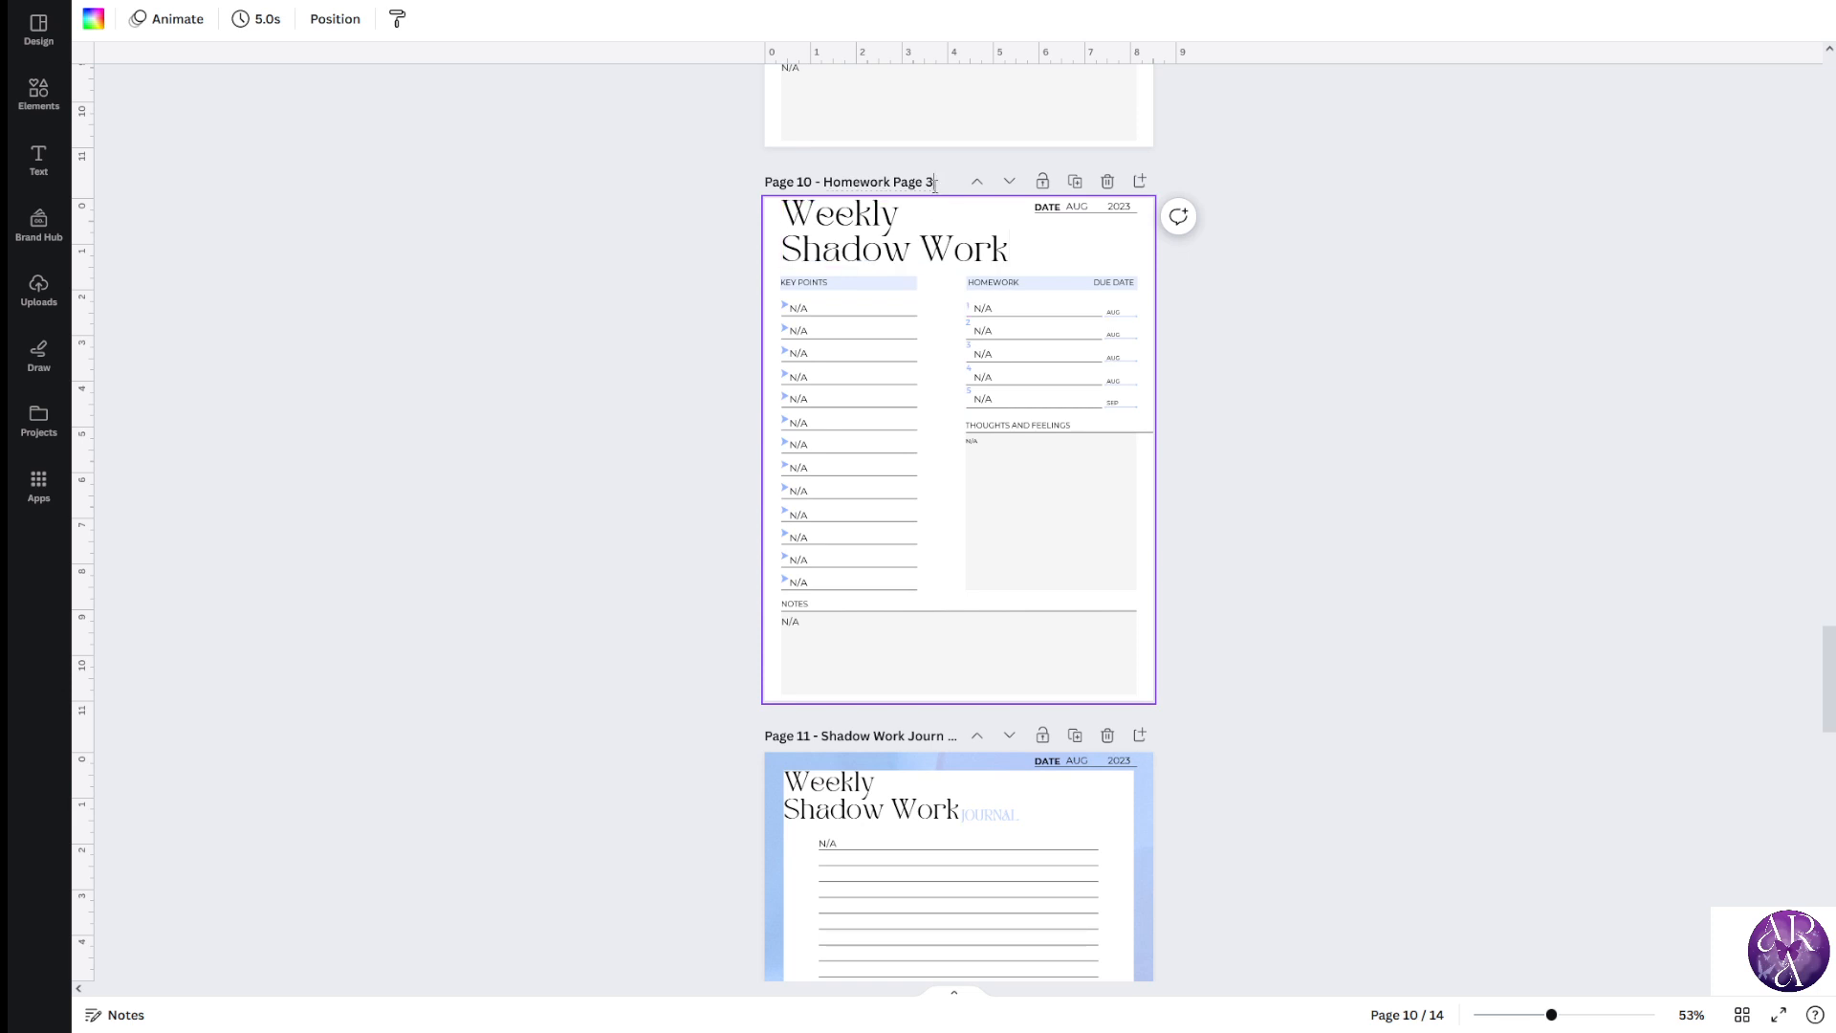
{"action": "left_click", "coordinate": [1352, 502]}
Look over the shadow work journal pages, the cover and the blank page 2
{"action": "scroll", "coordinate": [1324, 508], "scroll_direction": "down", "scroll_amount": 5}
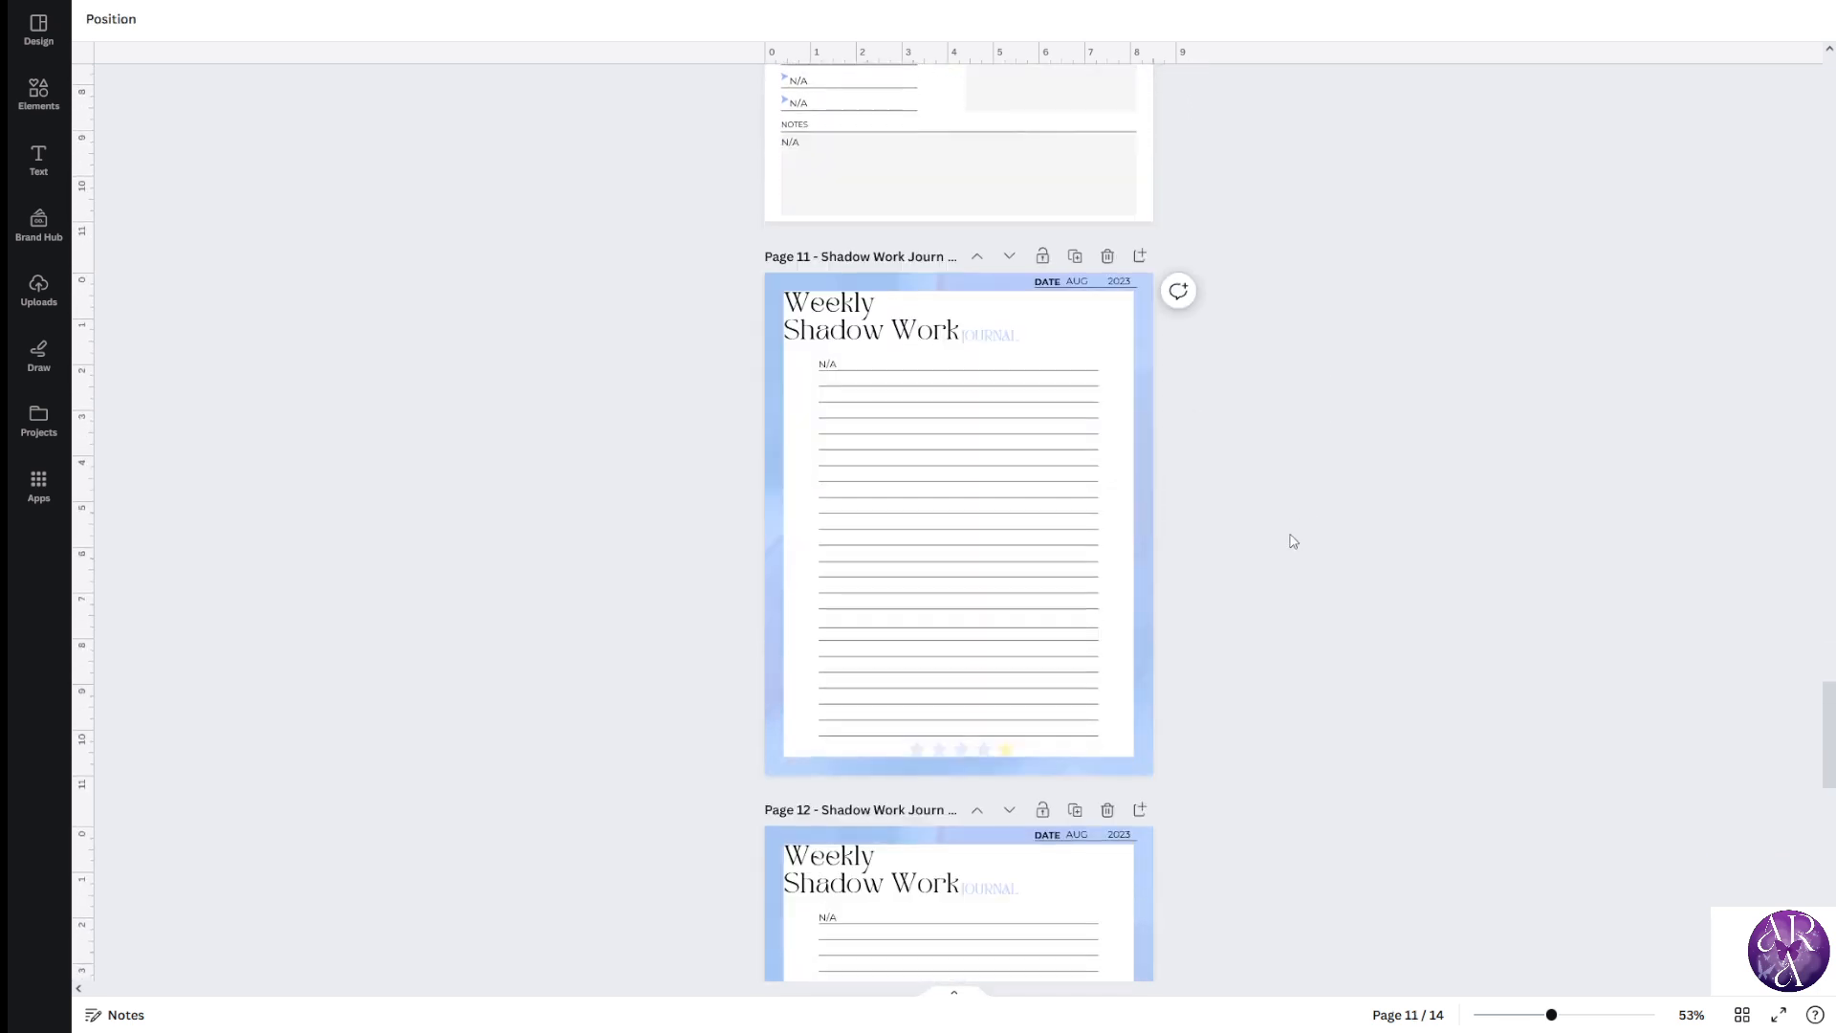
{"action": "scroll", "coordinate": [1278, 536], "scroll_direction": "down", "scroll_amount": 3}
{"action": "scroll", "coordinate": [1311, 529], "scroll_direction": "up", "scroll_amount": 5}
{"action": "scroll", "coordinate": [1336, 612], "scroll_direction": "down", "scroll_amount": 12}
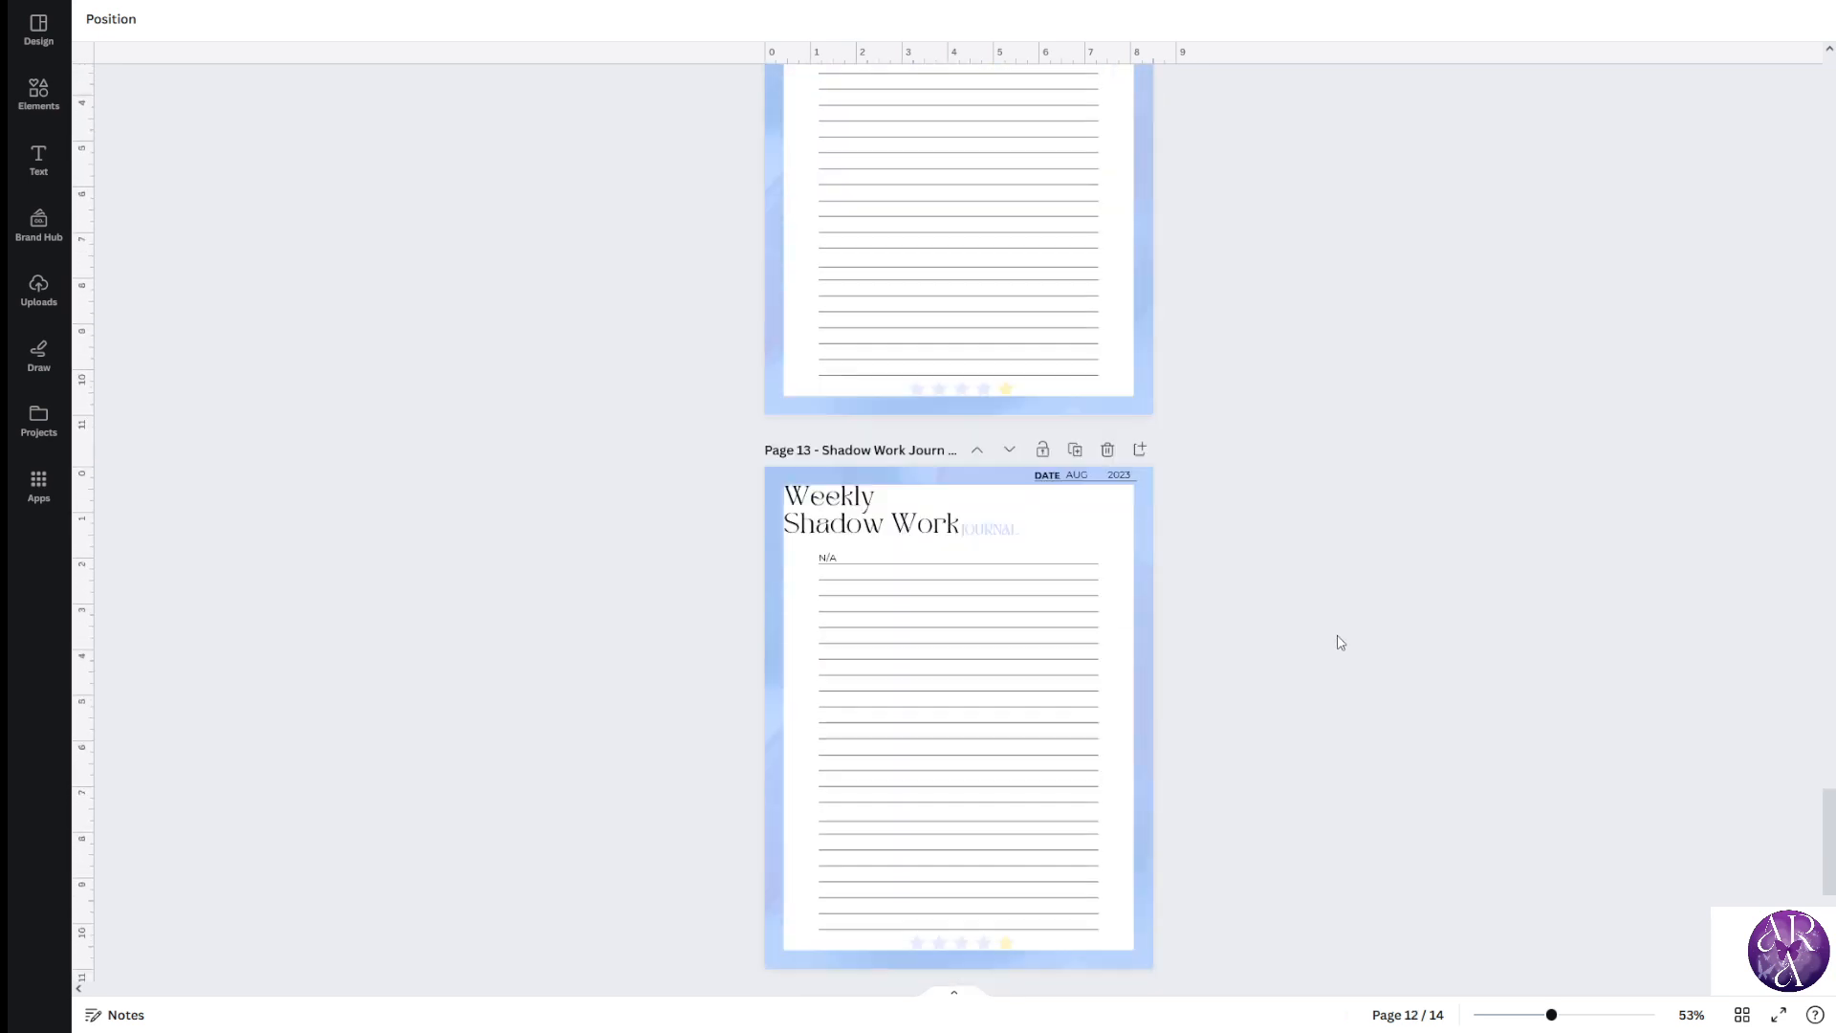
{"action": "scroll", "coordinate": [1334, 632], "scroll_direction": "up", "scroll_amount": 2}
{"action": "scroll", "coordinate": [1319, 688], "scroll_direction": "down", "scroll_amount": 9}
{"action": "scroll", "coordinate": [1358, 669], "scroll_direction": "up", "scroll_amount": 9}
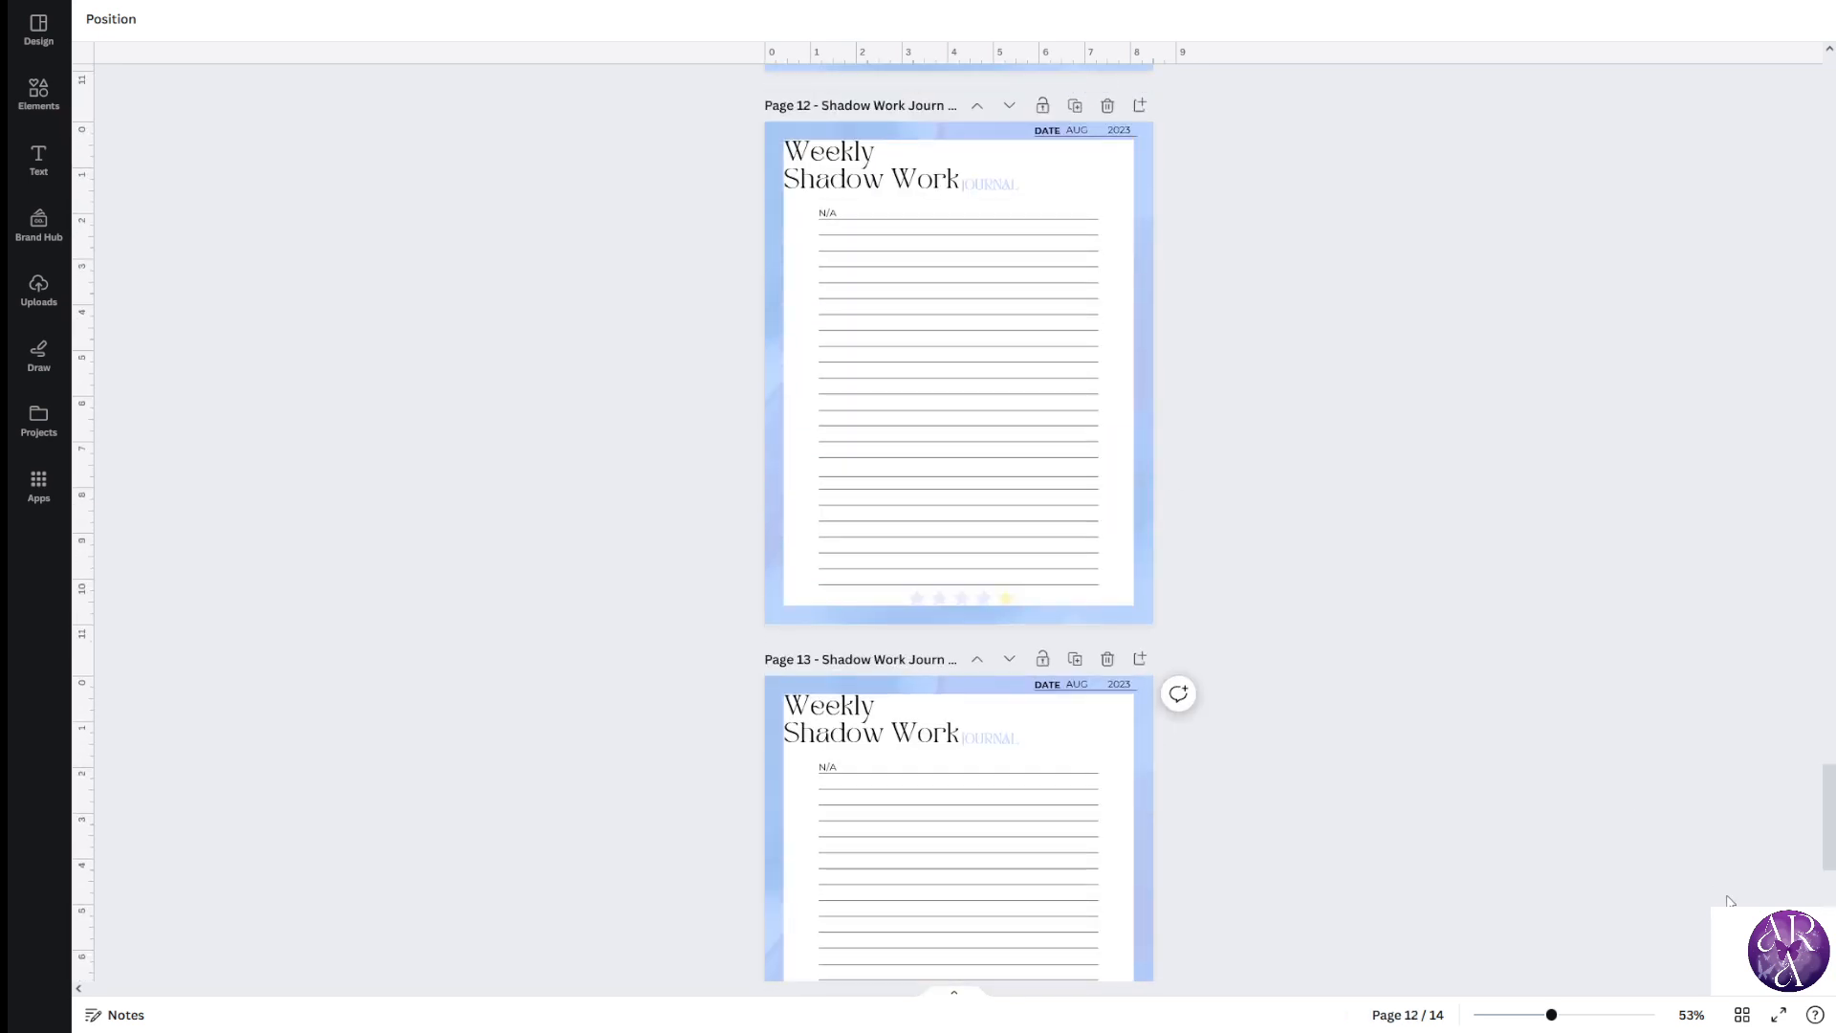
{"action": "left_click_drag", "start_coordinate": [1829, 843], "coordinate": [1810, 60]}
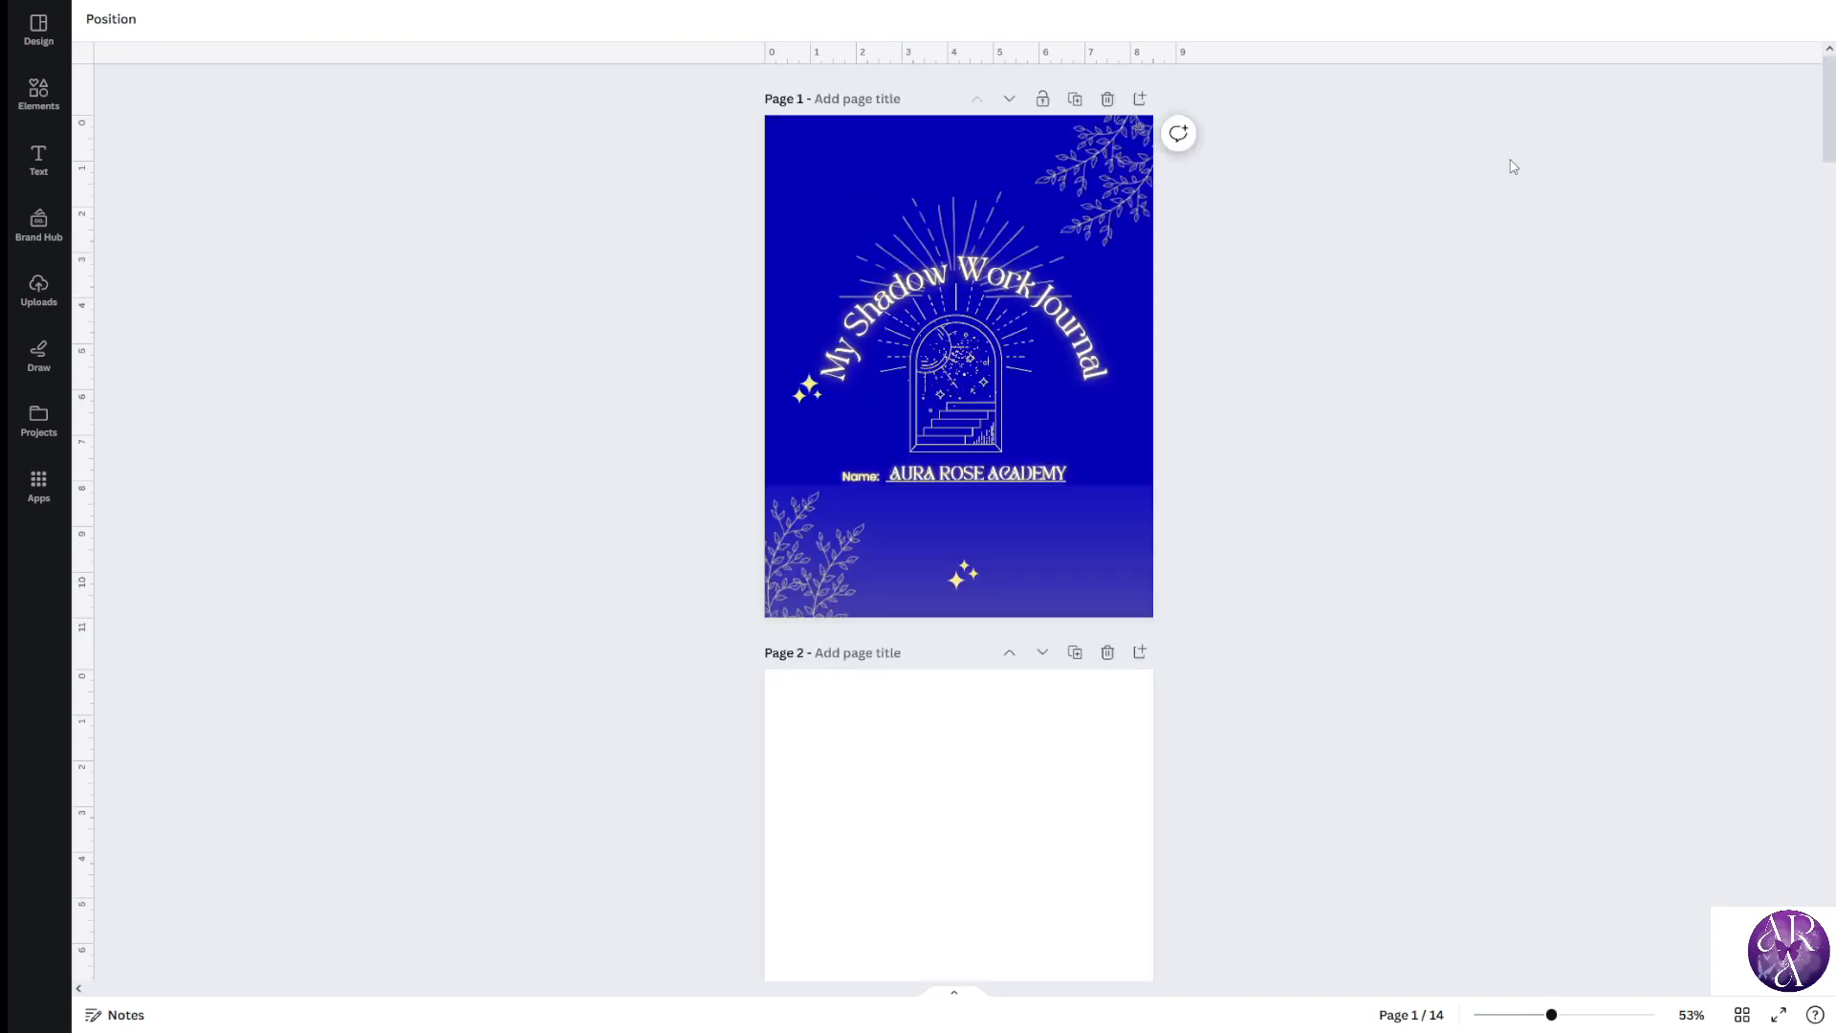
{"action": "scroll", "coordinate": [910, 439], "scroll_direction": "down", "scroll_amount": 3}
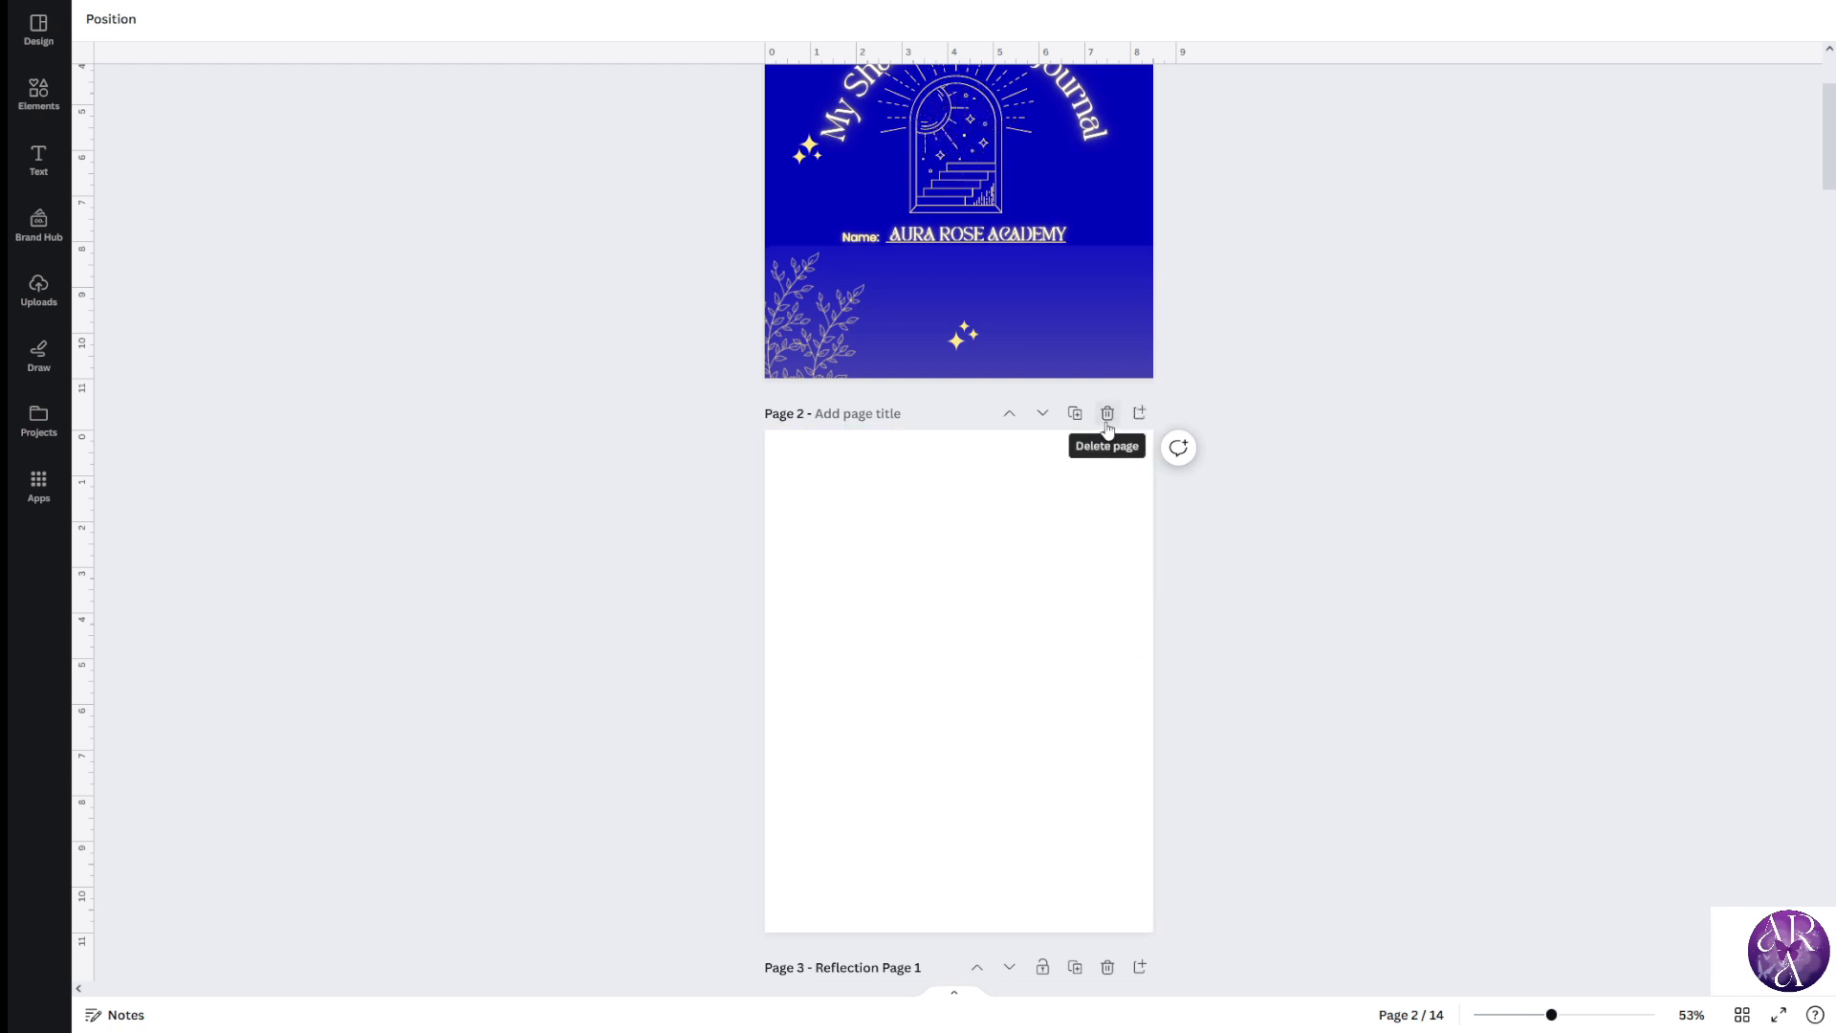
Copy the "Weekly Shadow Work" heading and "REFLECTION SHEET" subtitle from page 3 onto the blank page 2
{"action": "scroll", "coordinate": [861, 603], "scroll_direction": "down", "scroll_amount": 5}
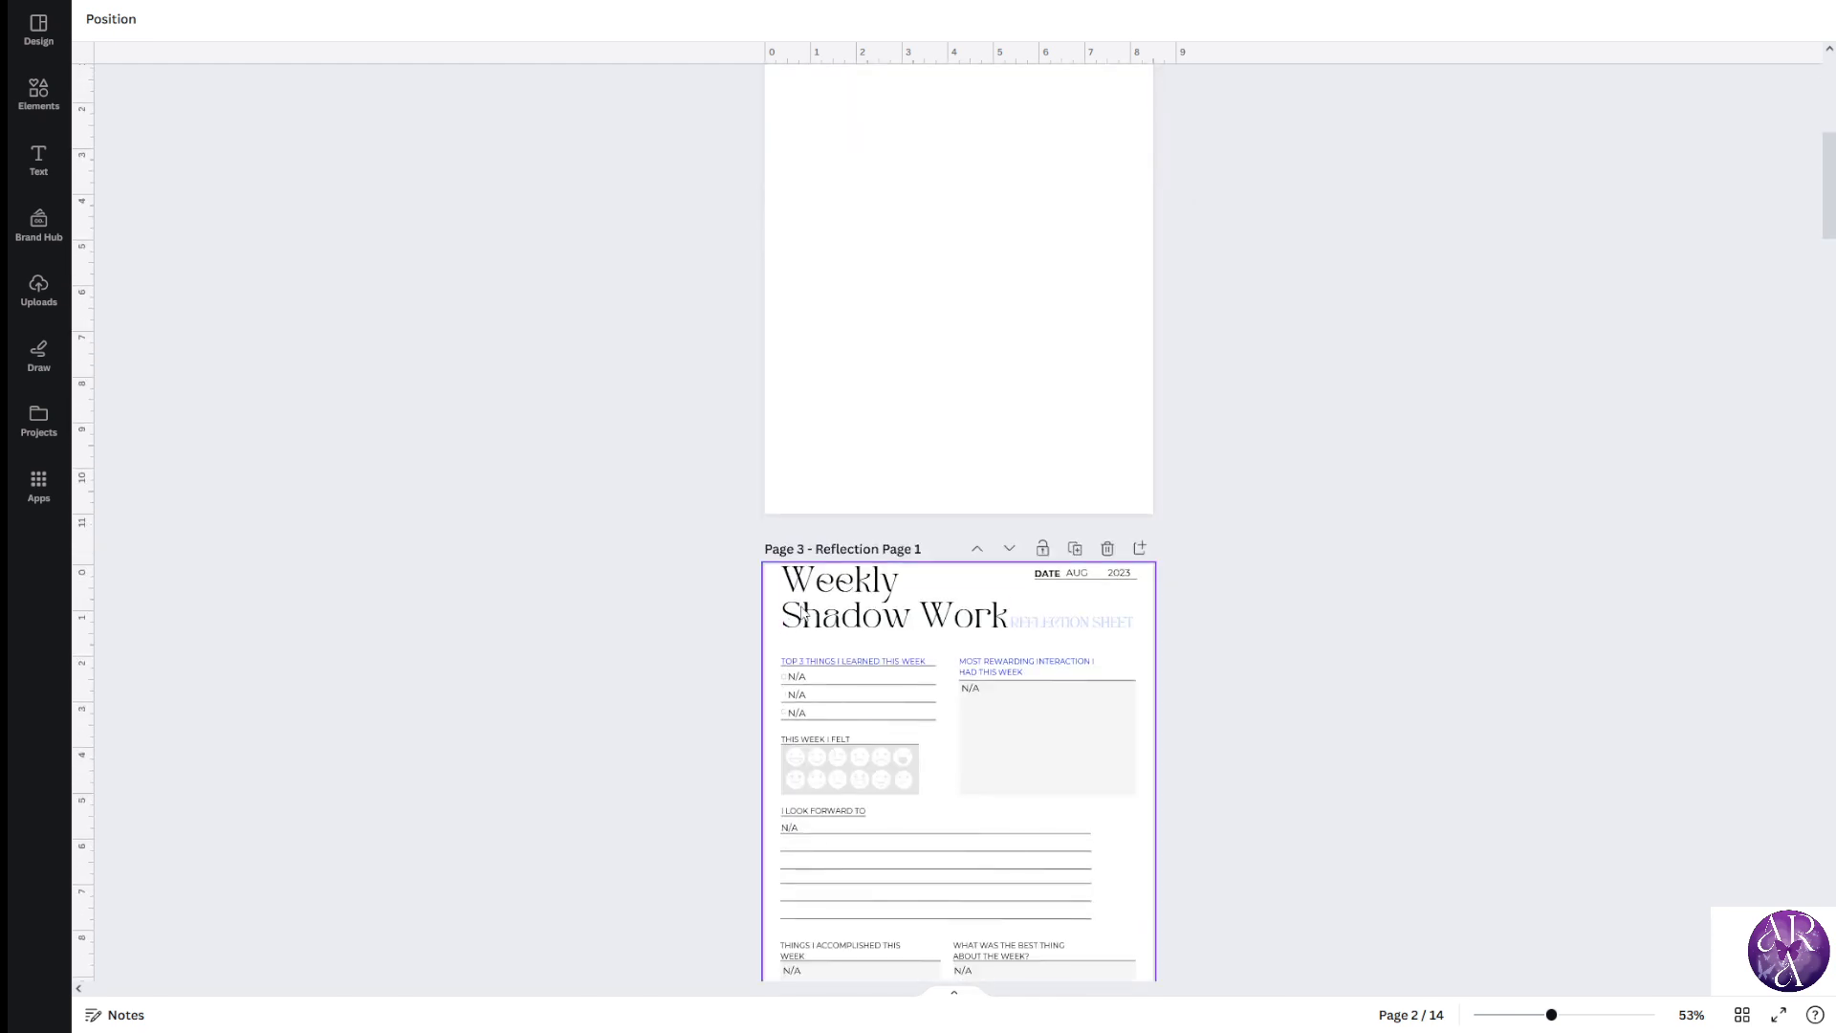
{"action": "left_click", "coordinate": [852, 583]}
{"action": "left_click", "coordinate": [1295, 637]}
{"action": "scroll", "coordinate": [1219, 640], "scroll_direction": "up", "scroll_amount": 3}
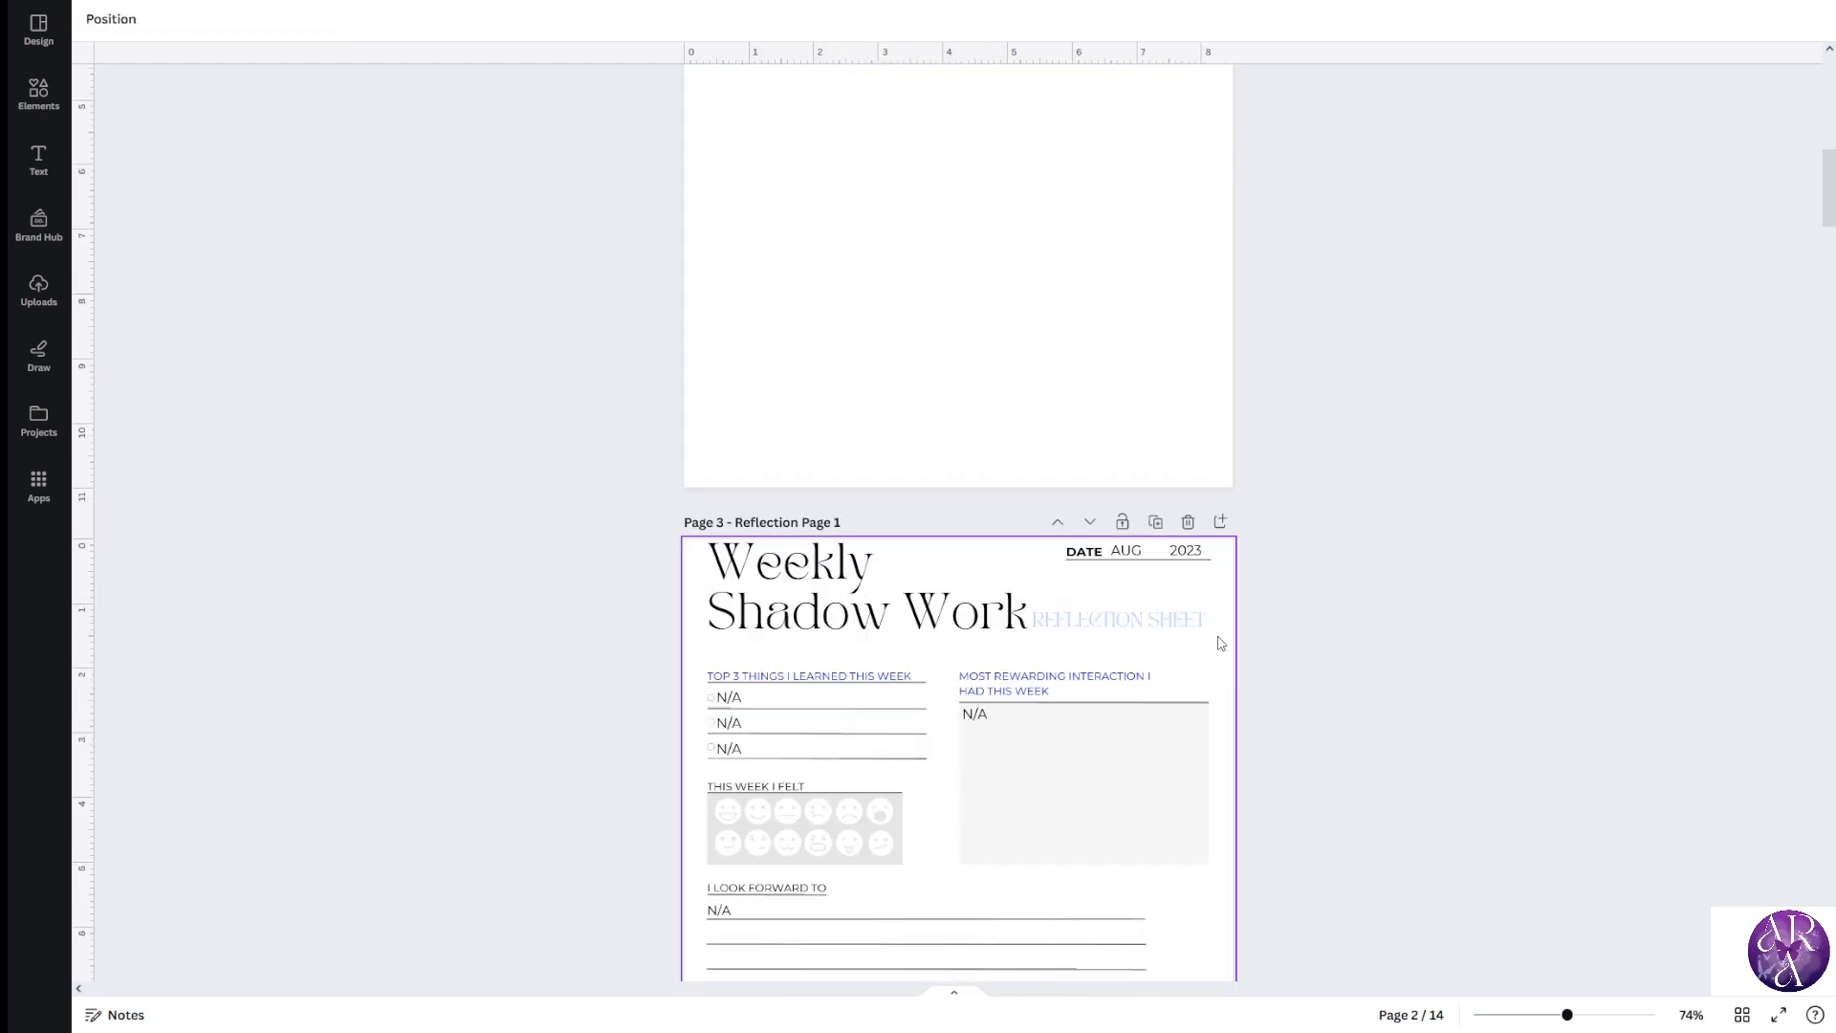
{"action": "left_click_drag", "start_coordinate": [1222, 644], "coordinate": [966, 618]}
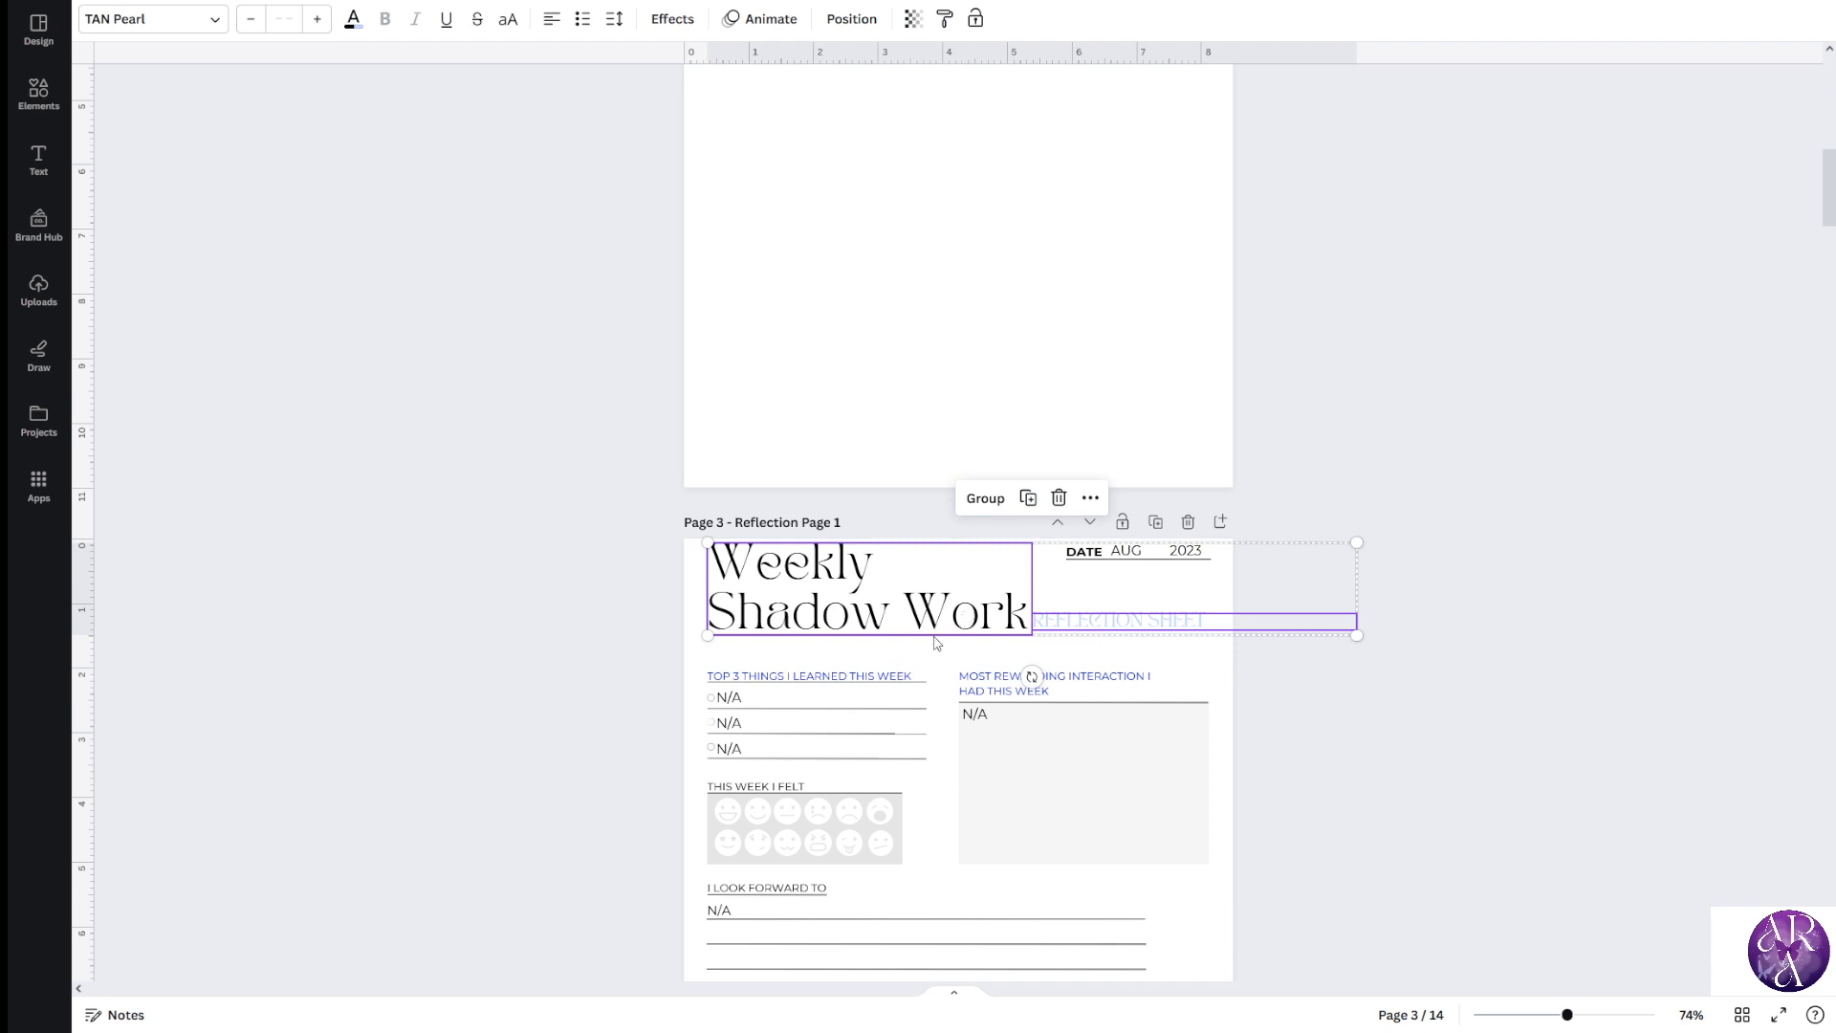
{"action": "scroll", "coordinate": [937, 643], "scroll_direction": "up", "scroll_amount": 5}
{"action": "key", "text": "ctrl+v"}
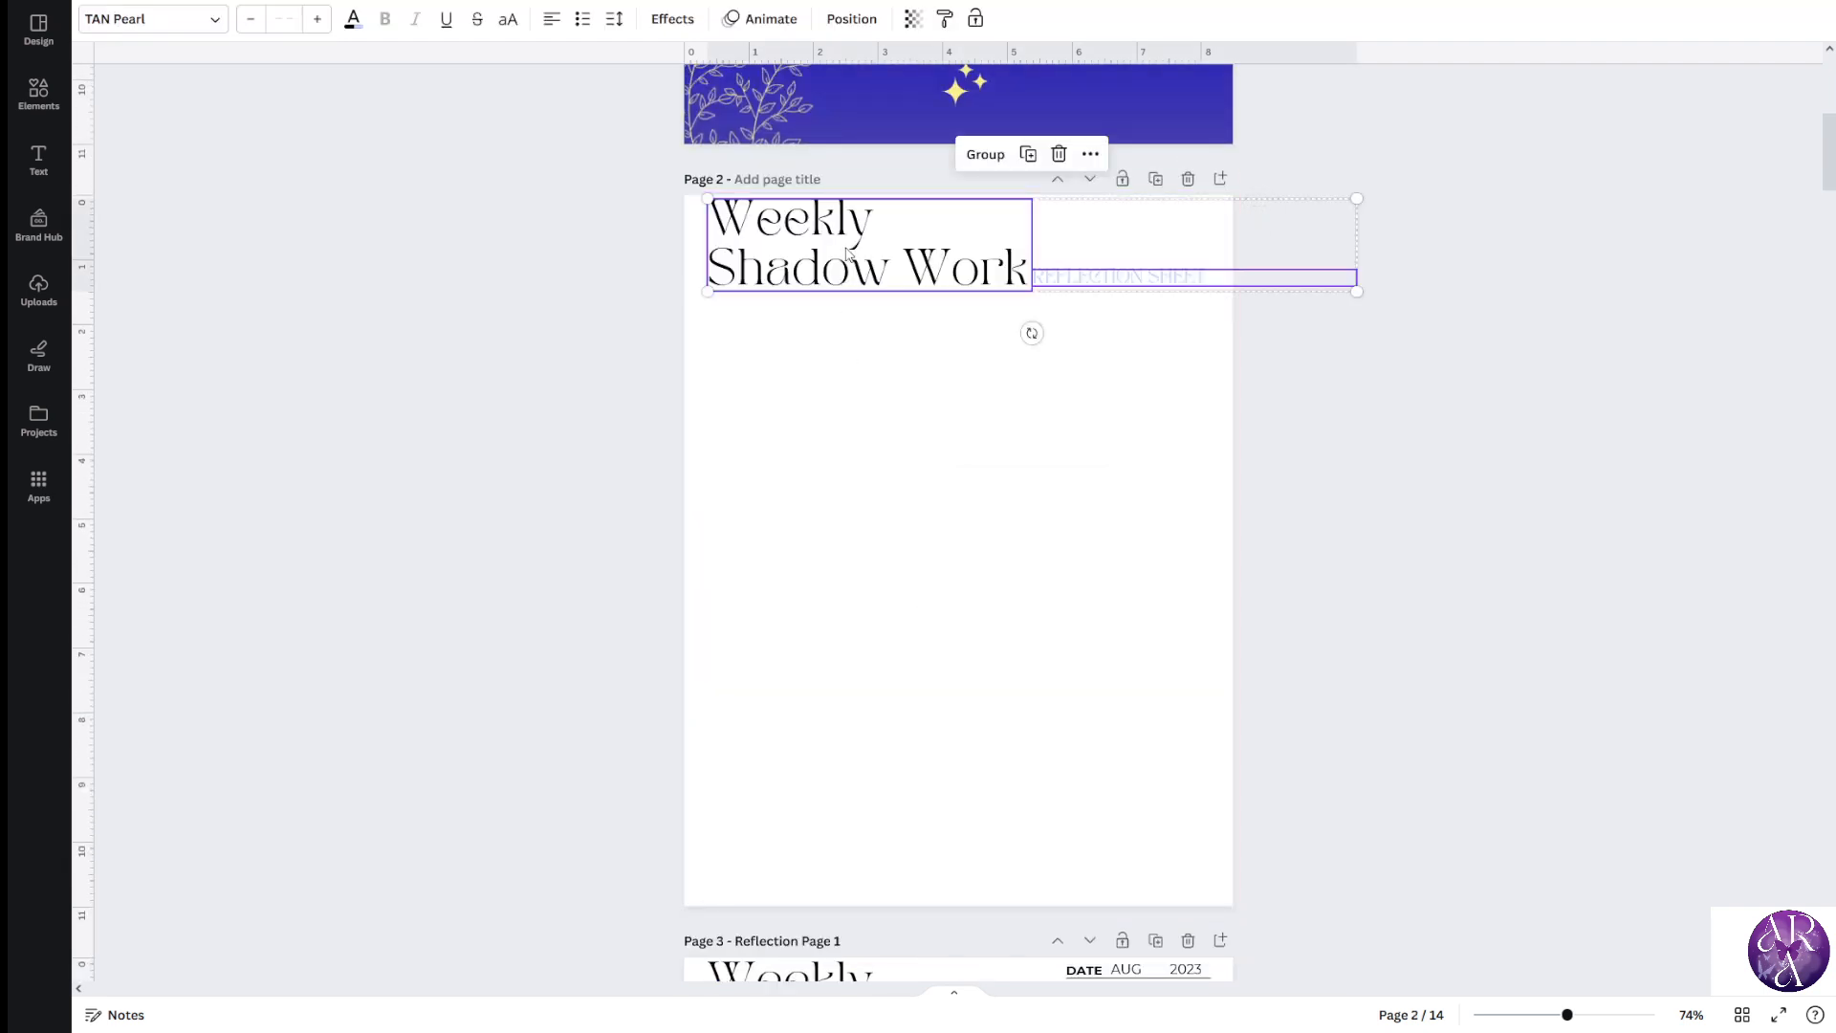
{"action": "left_click", "coordinate": [622, 387]}
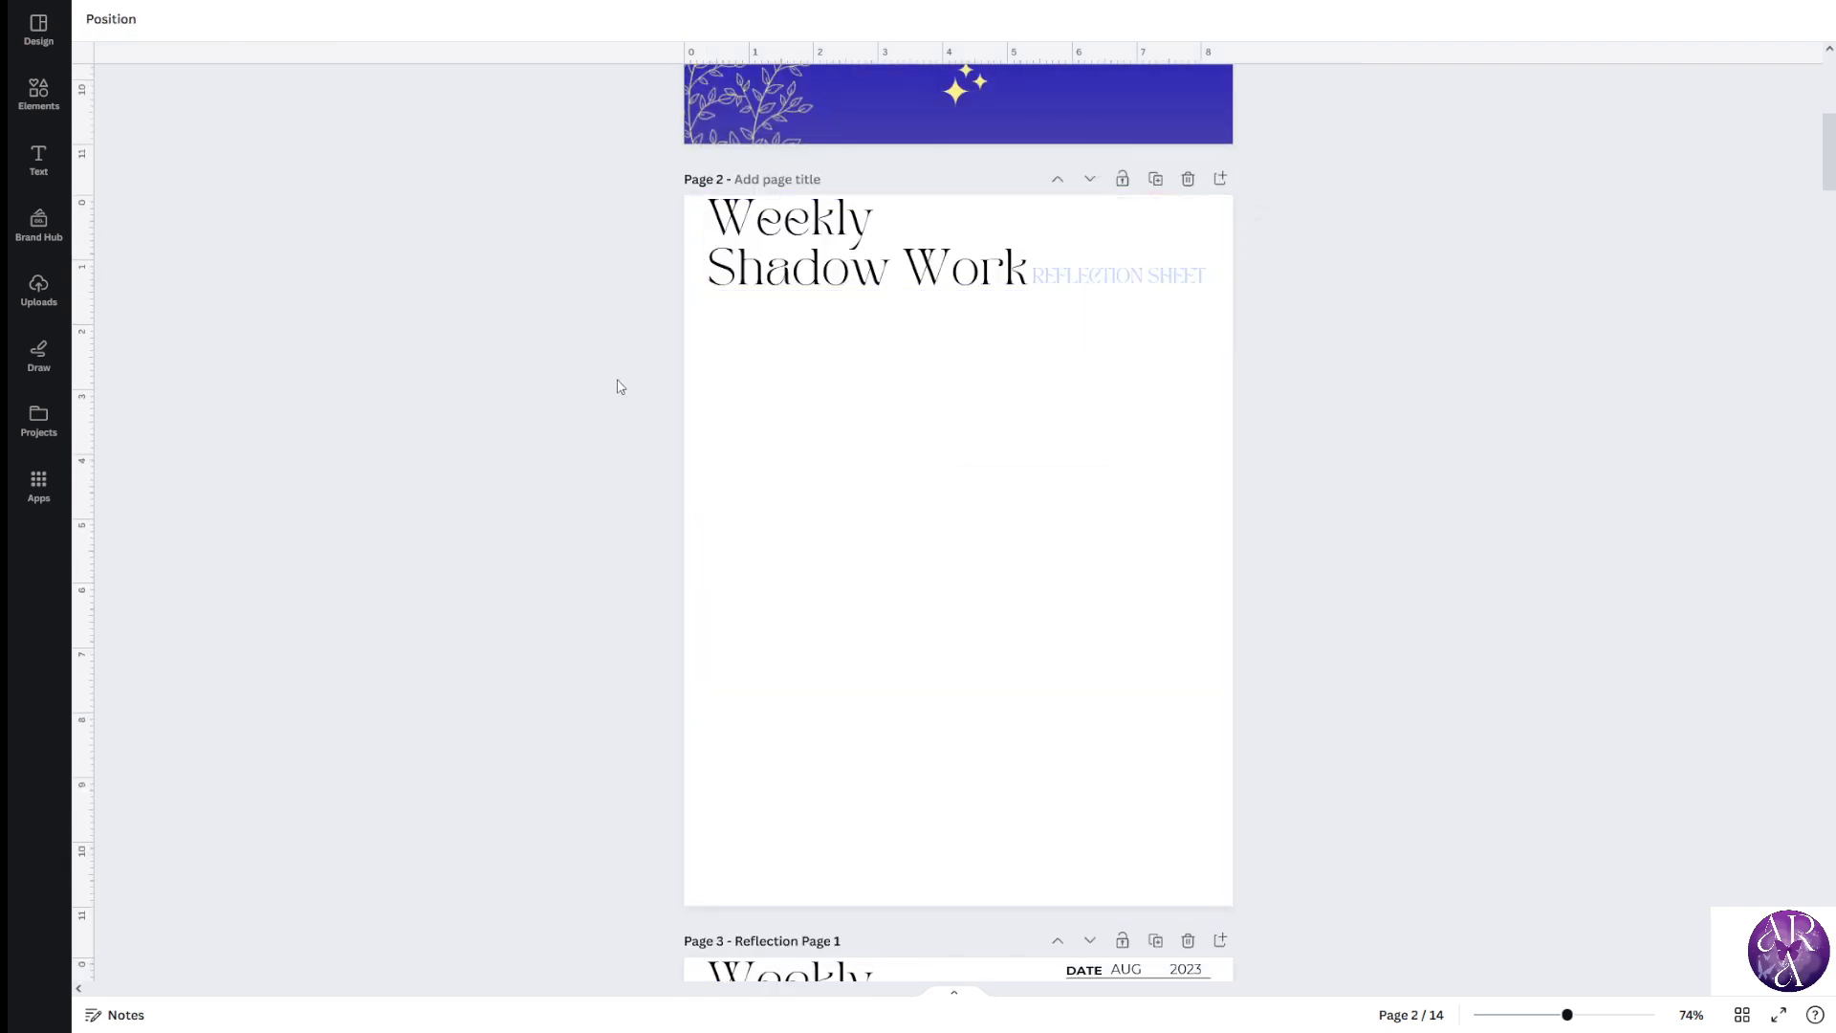
Change page 2's subtitle to "Affirmations Page" and narrow its text box to fit within the page
{"action": "double_click", "coordinate": [1084, 278]}
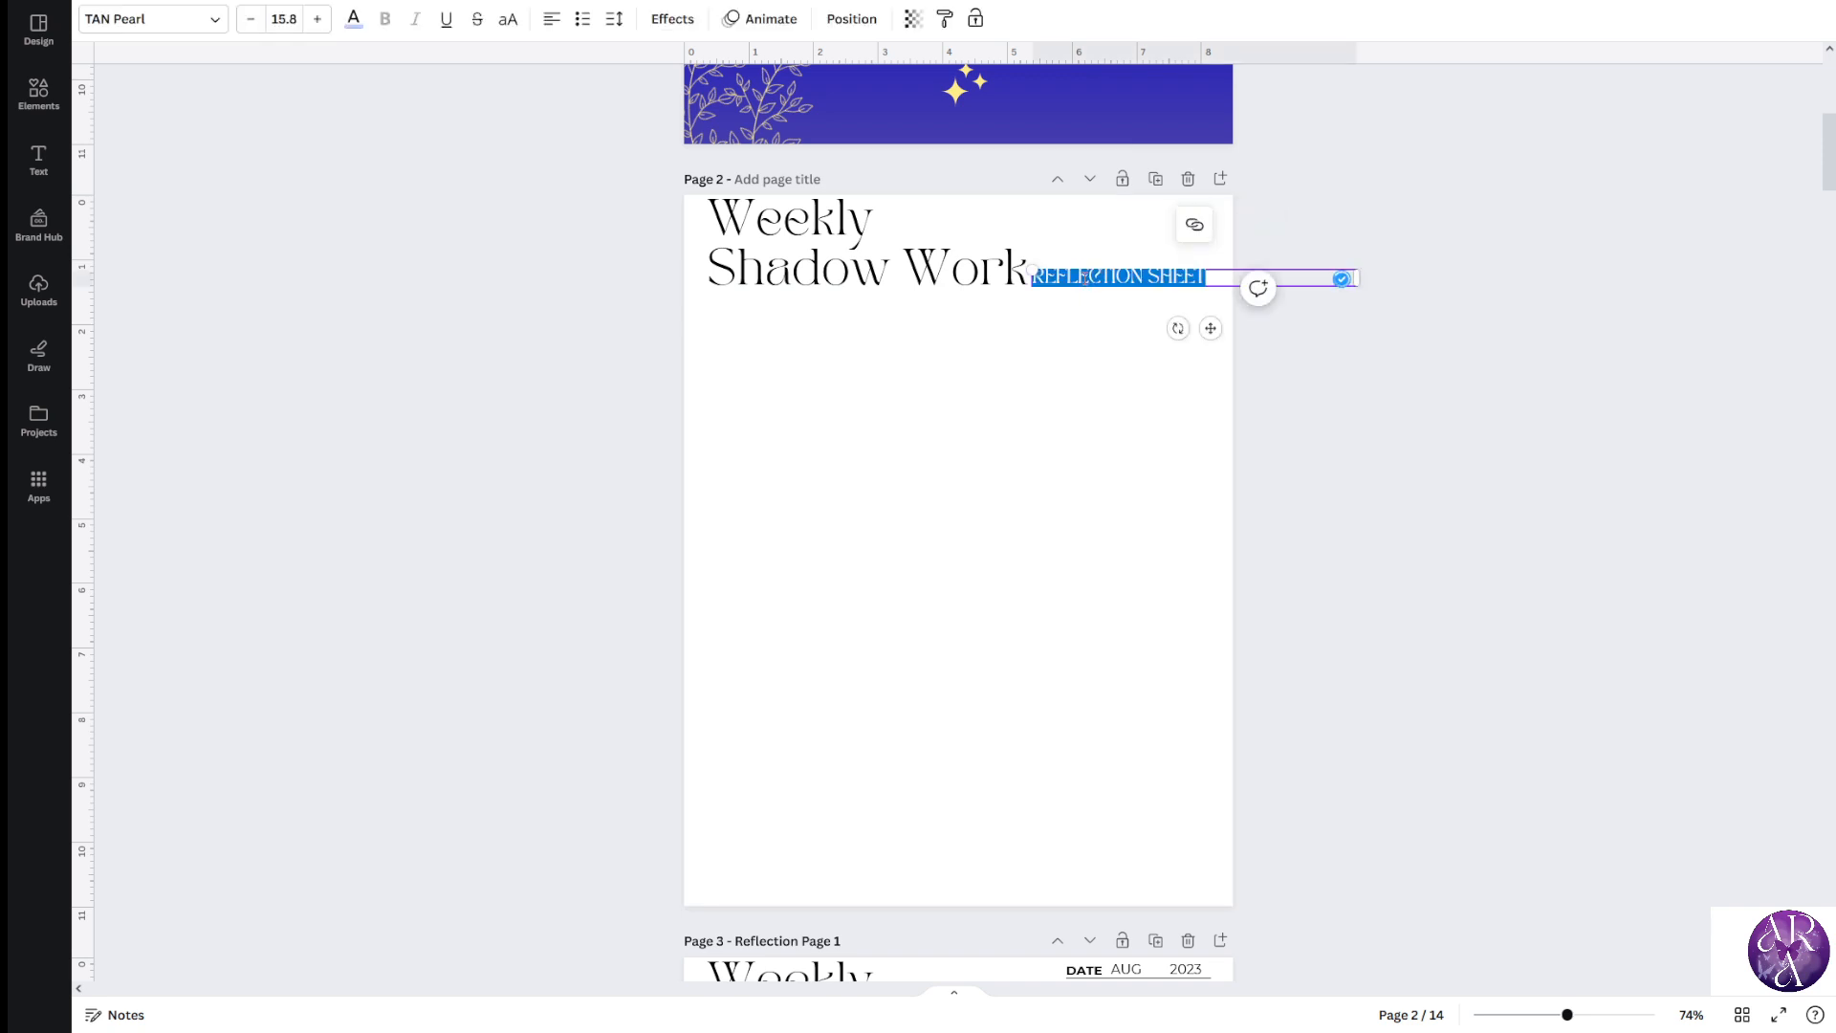
{"action": "key", "text": "BackSpace"}
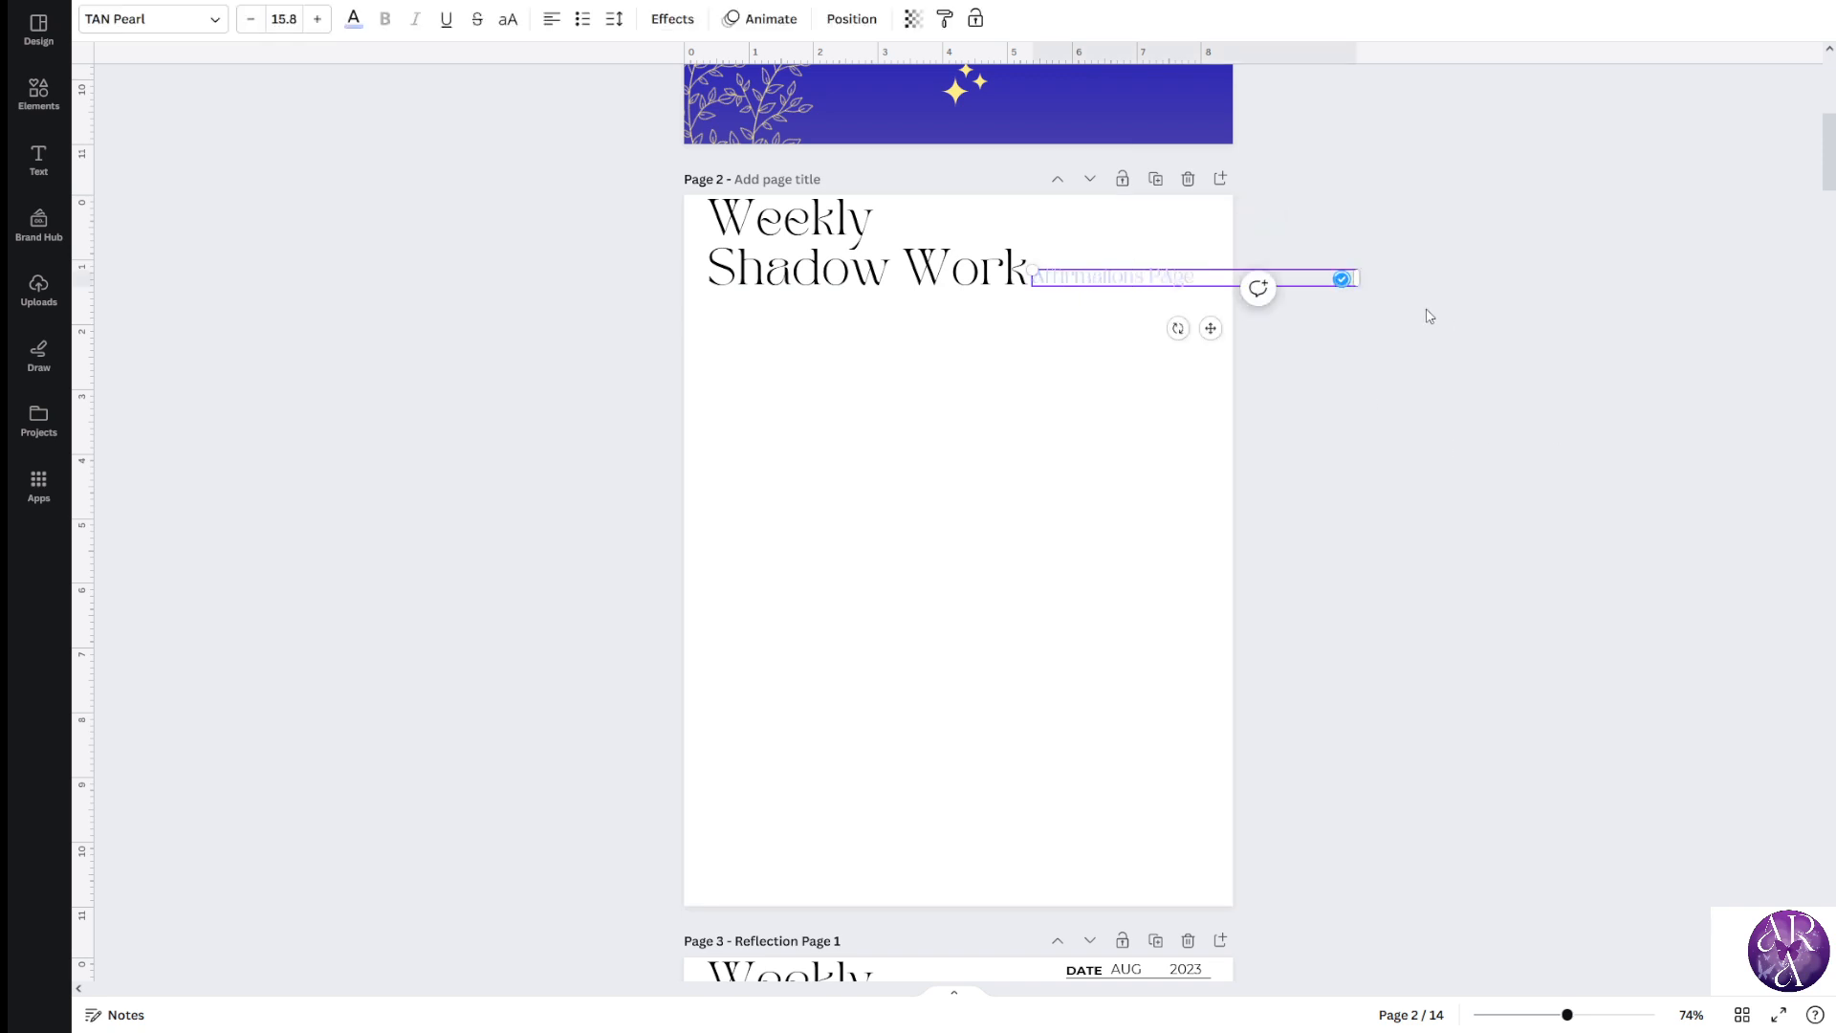
{"action": "left_click_drag", "start_coordinate": [1359, 278], "coordinate": [1208, 278]}
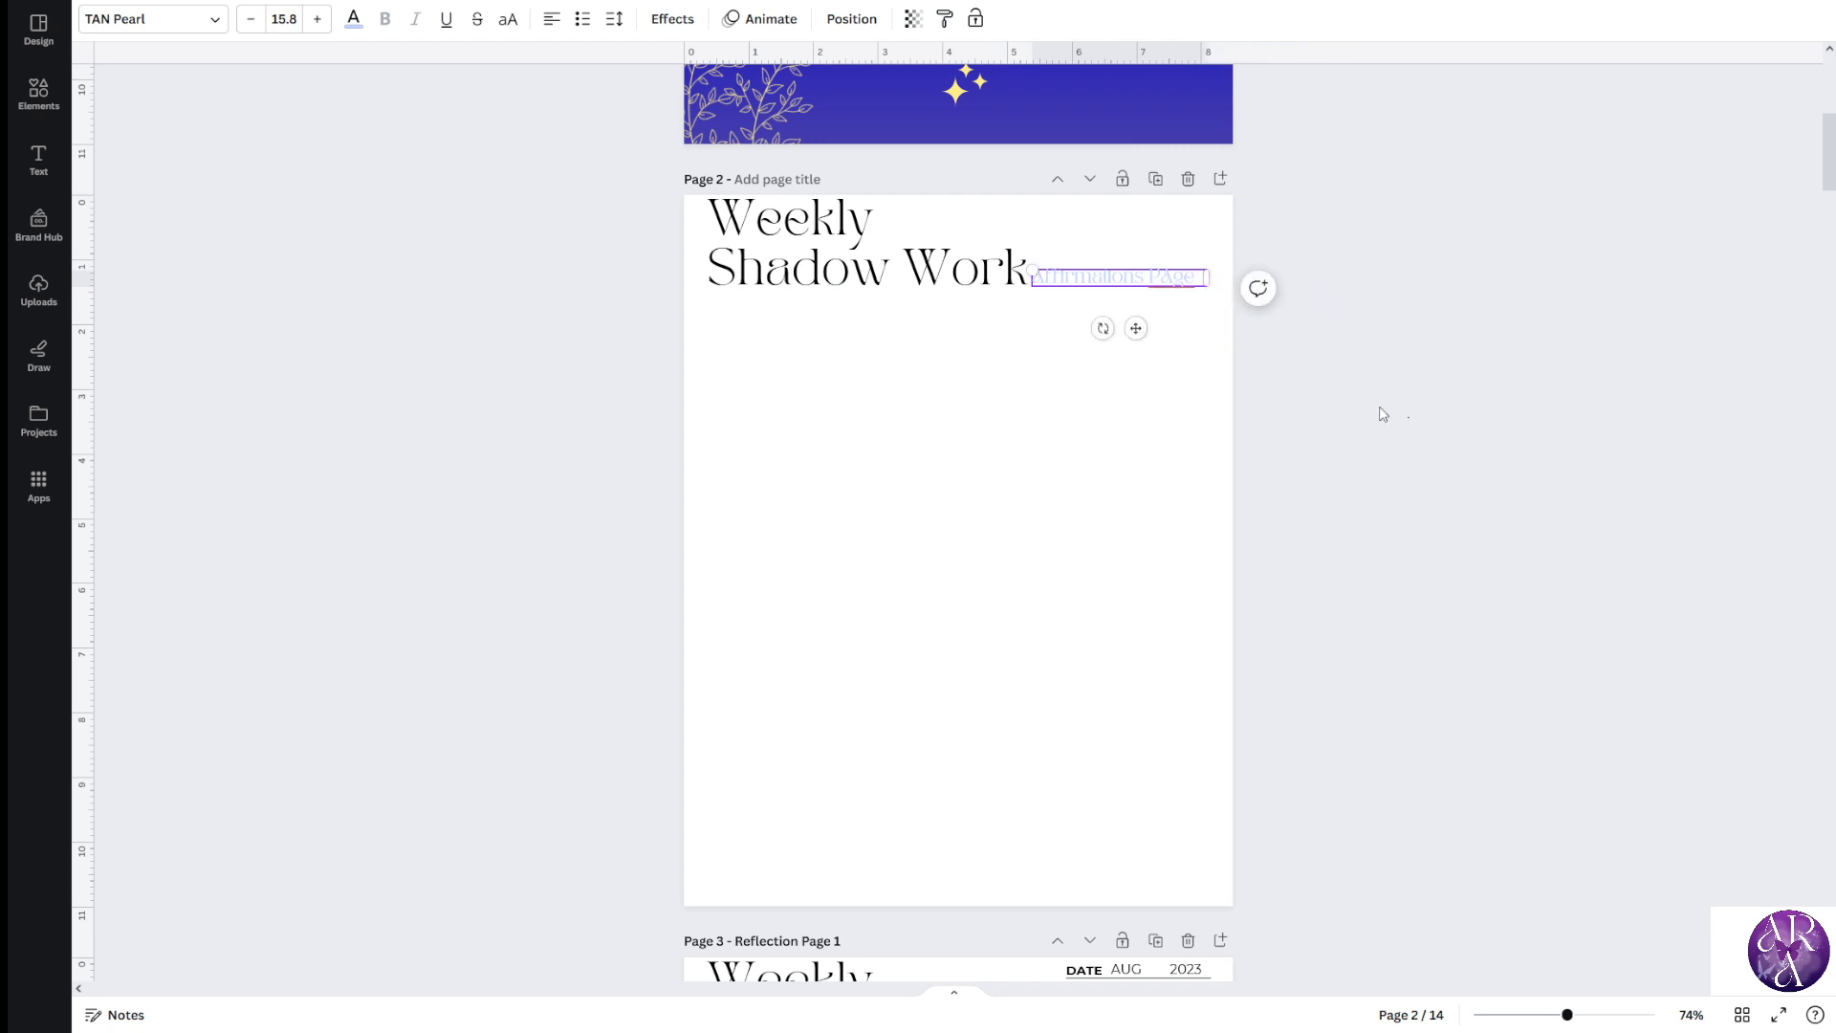
{"action": "left_click", "coordinate": [1381, 411]}
{"action": "left_click", "coordinate": [1183, 288]}
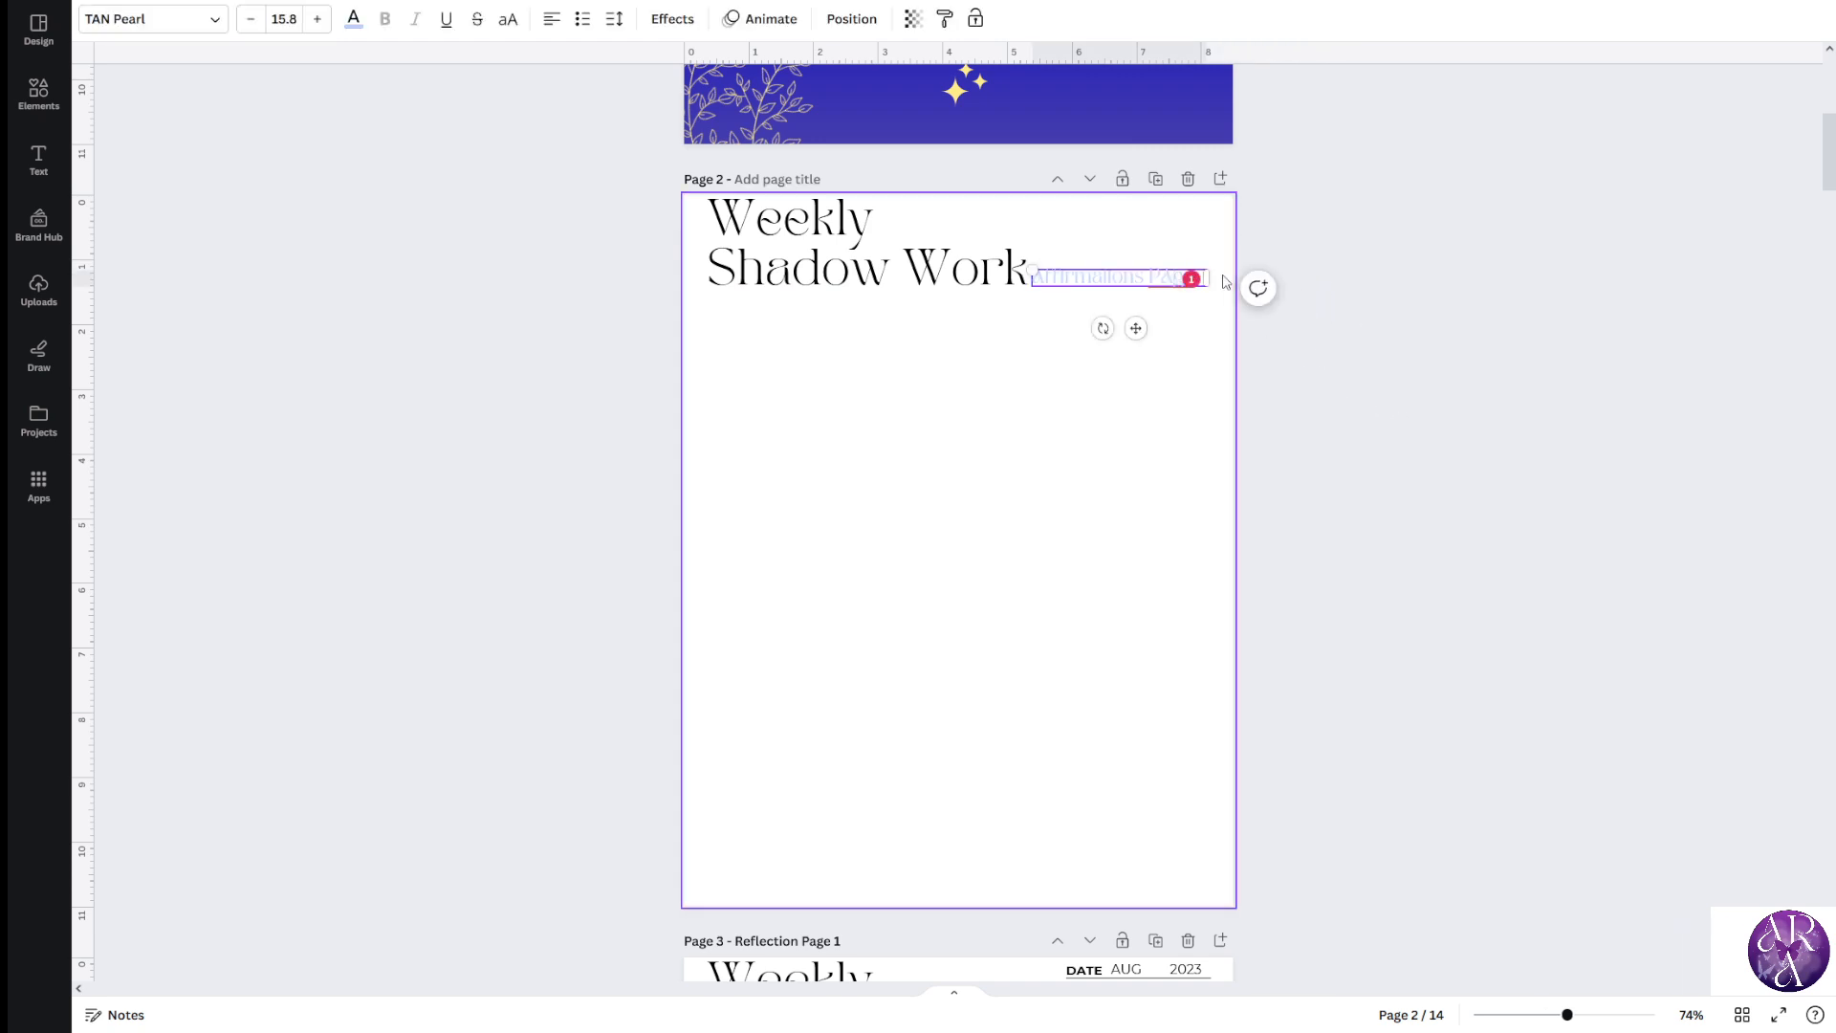
{"action": "left_click", "coordinate": [1462, 317]}
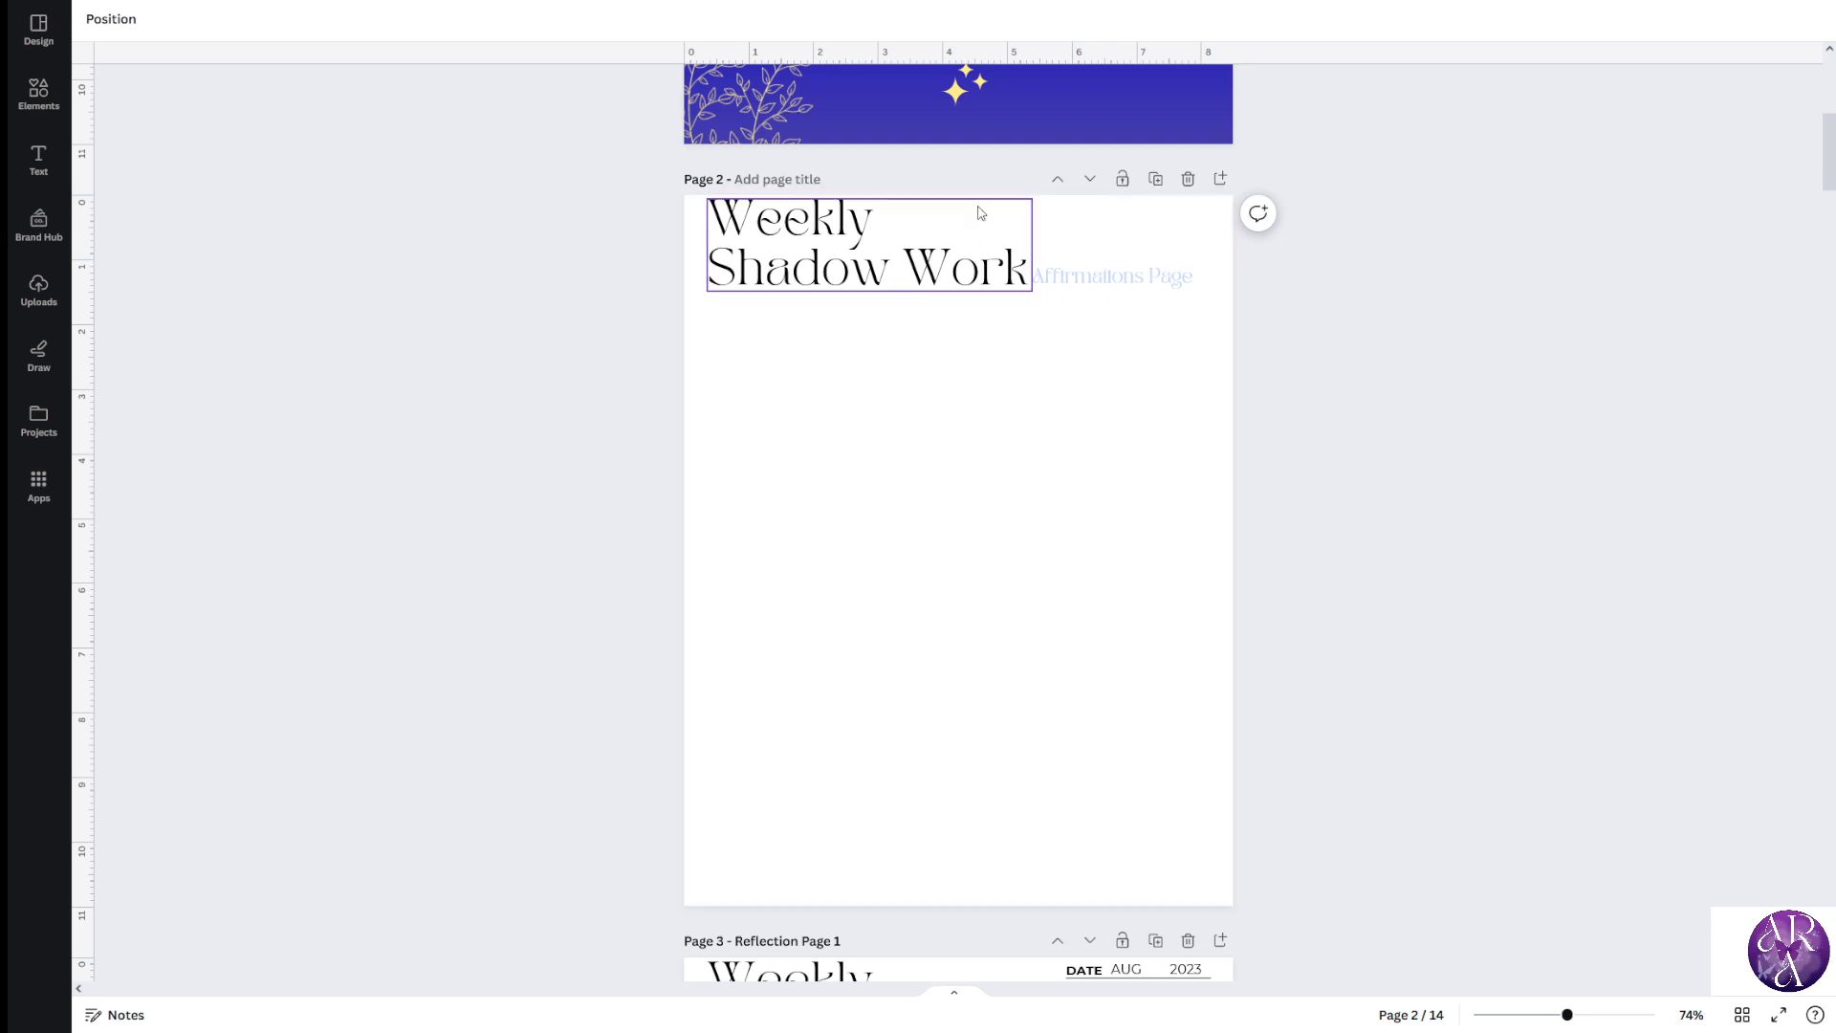
Copy the "N/A" text under "I LOOK FORWARD TO" on page 4 onto page 2 and place it just below the heading
{"action": "scroll", "coordinate": [920, 513], "scroll_direction": "down", "scroll_amount": 10}
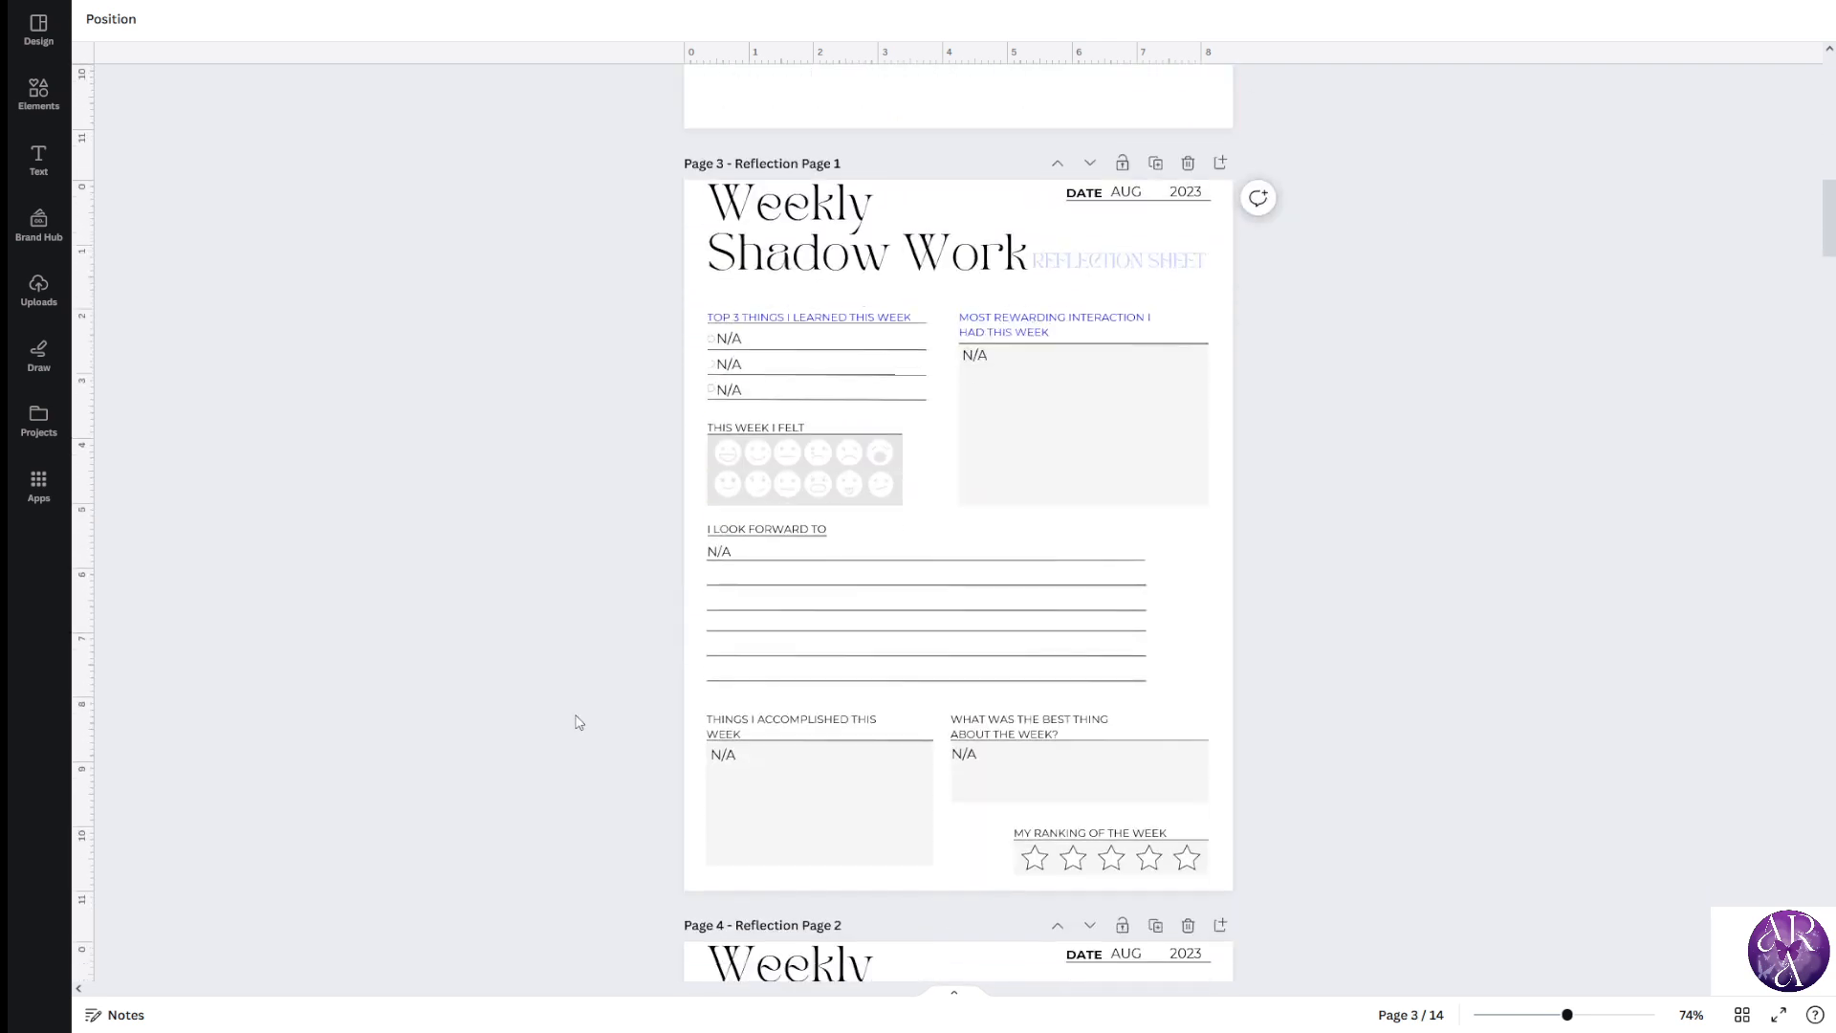
{"action": "scroll", "coordinate": [622, 722], "scroll_direction": "down", "scroll_amount": 5}
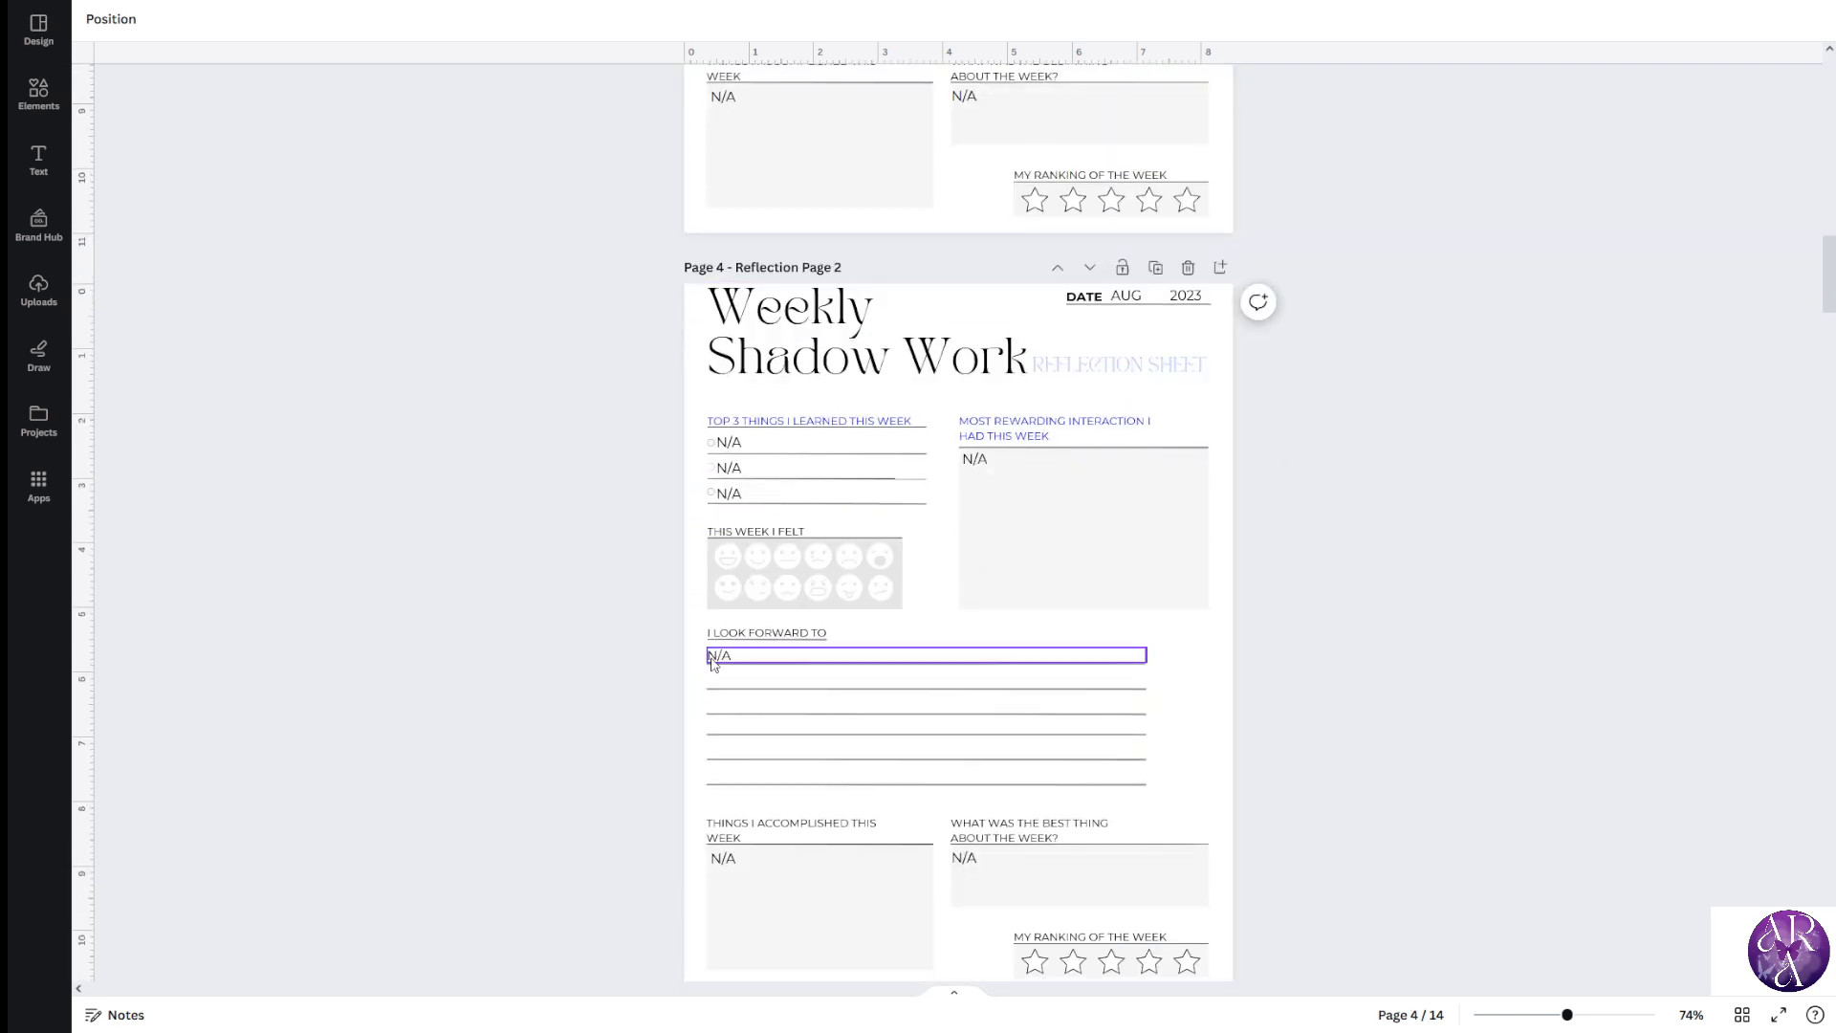
{"action": "left_click", "coordinate": [713, 658]}
{"action": "scroll", "coordinate": [602, 631], "scroll_direction": "up", "scroll_amount": 7}
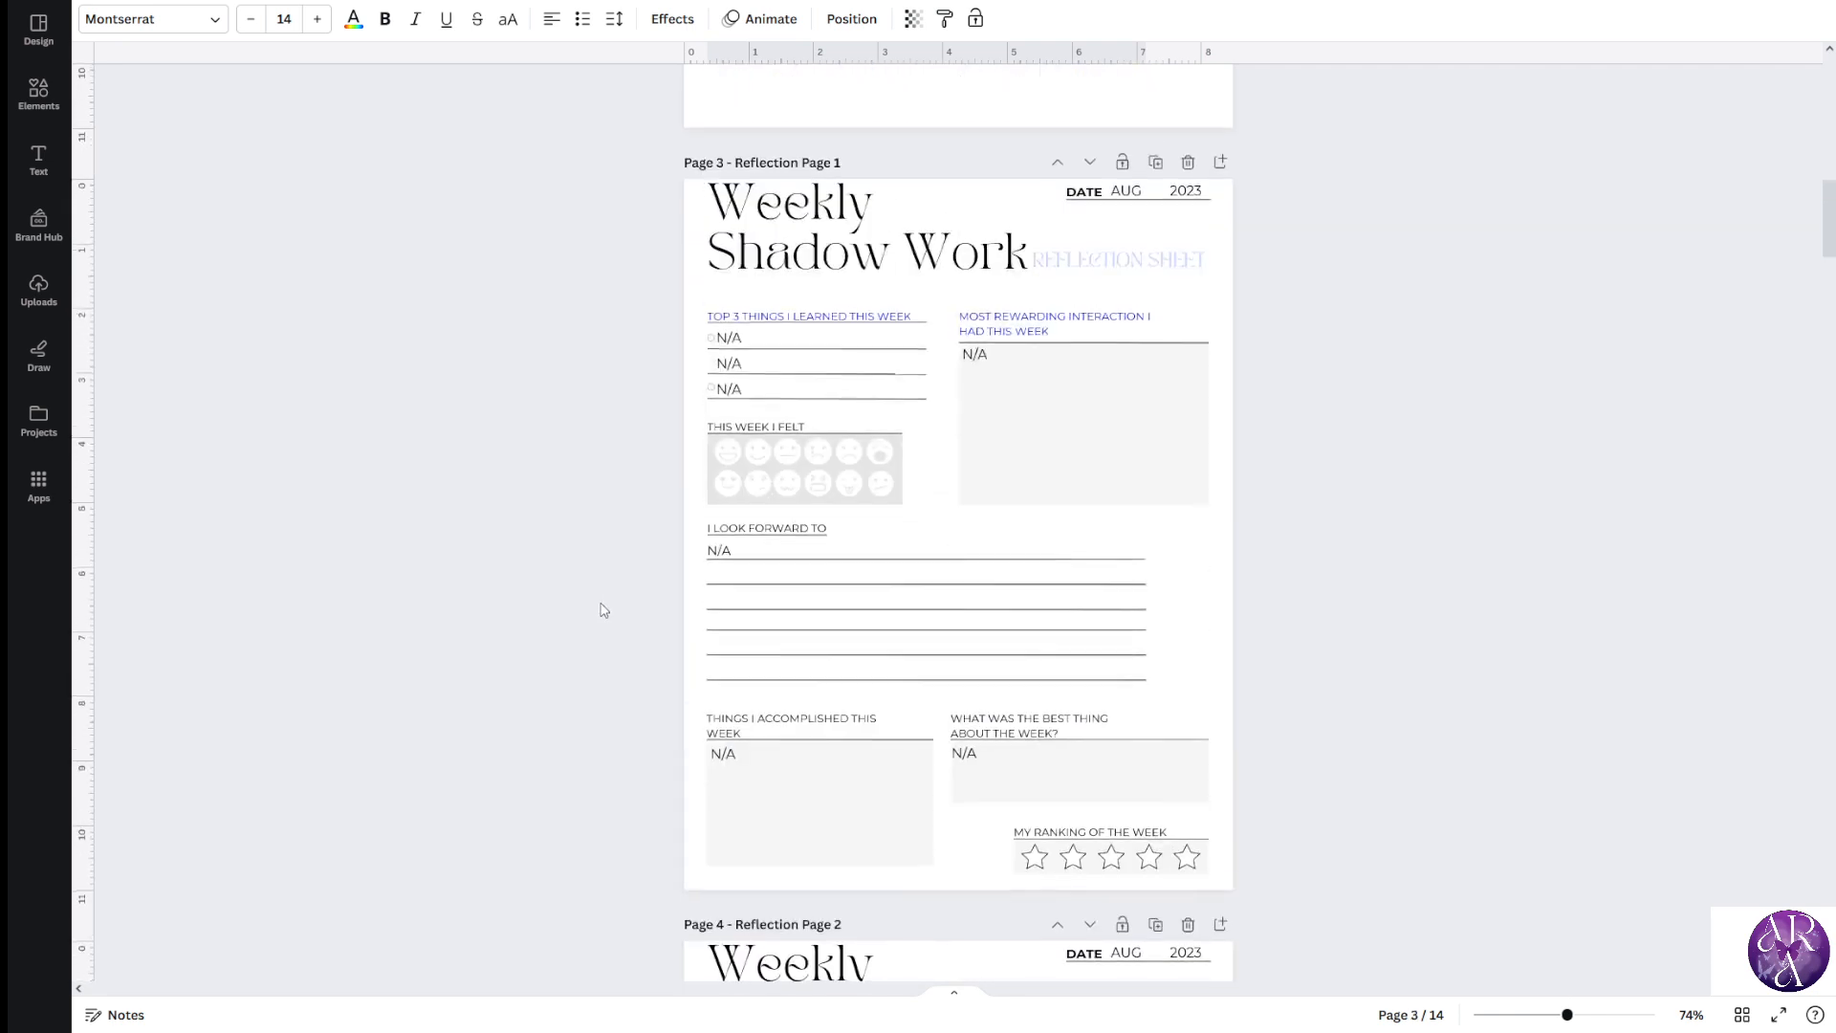
{"action": "scroll", "coordinate": [602, 613], "scroll_direction": "down", "scroll_amount": 6}
{"action": "scroll", "coordinate": [595, 742], "scroll_direction": "up", "scroll_amount": 15}
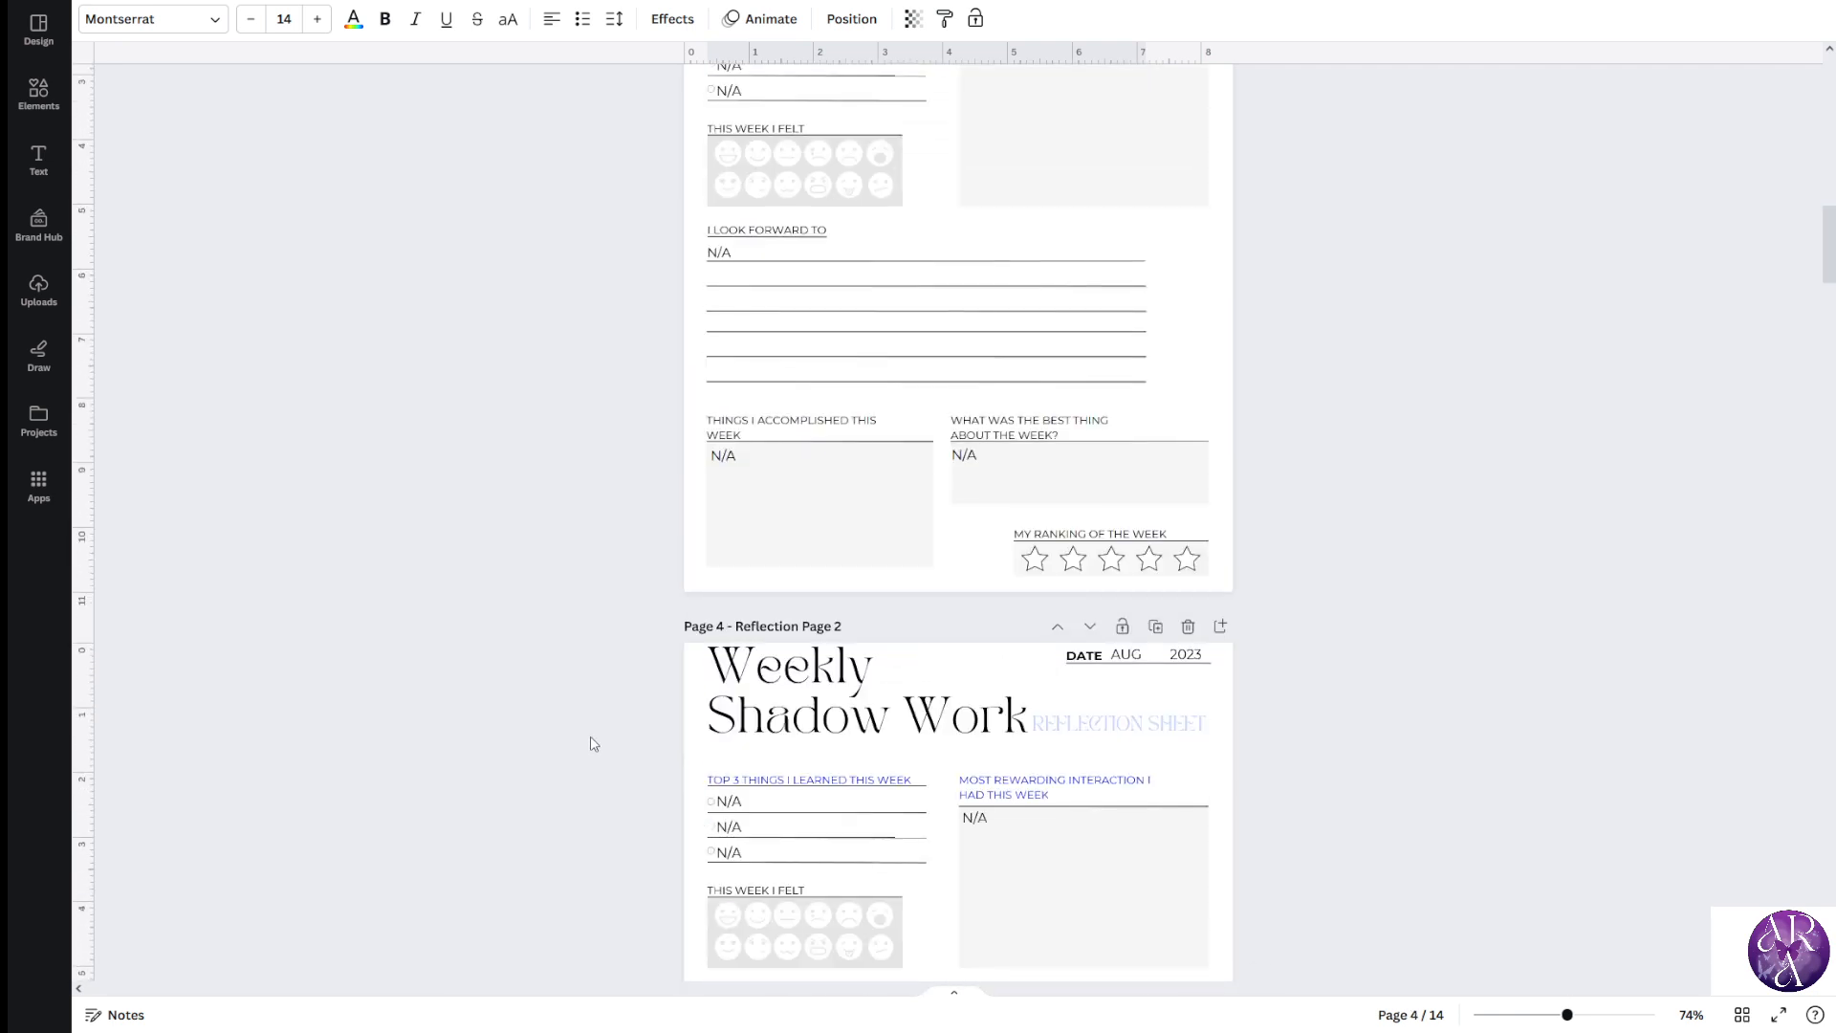
{"action": "left_click", "coordinate": [847, 475]}
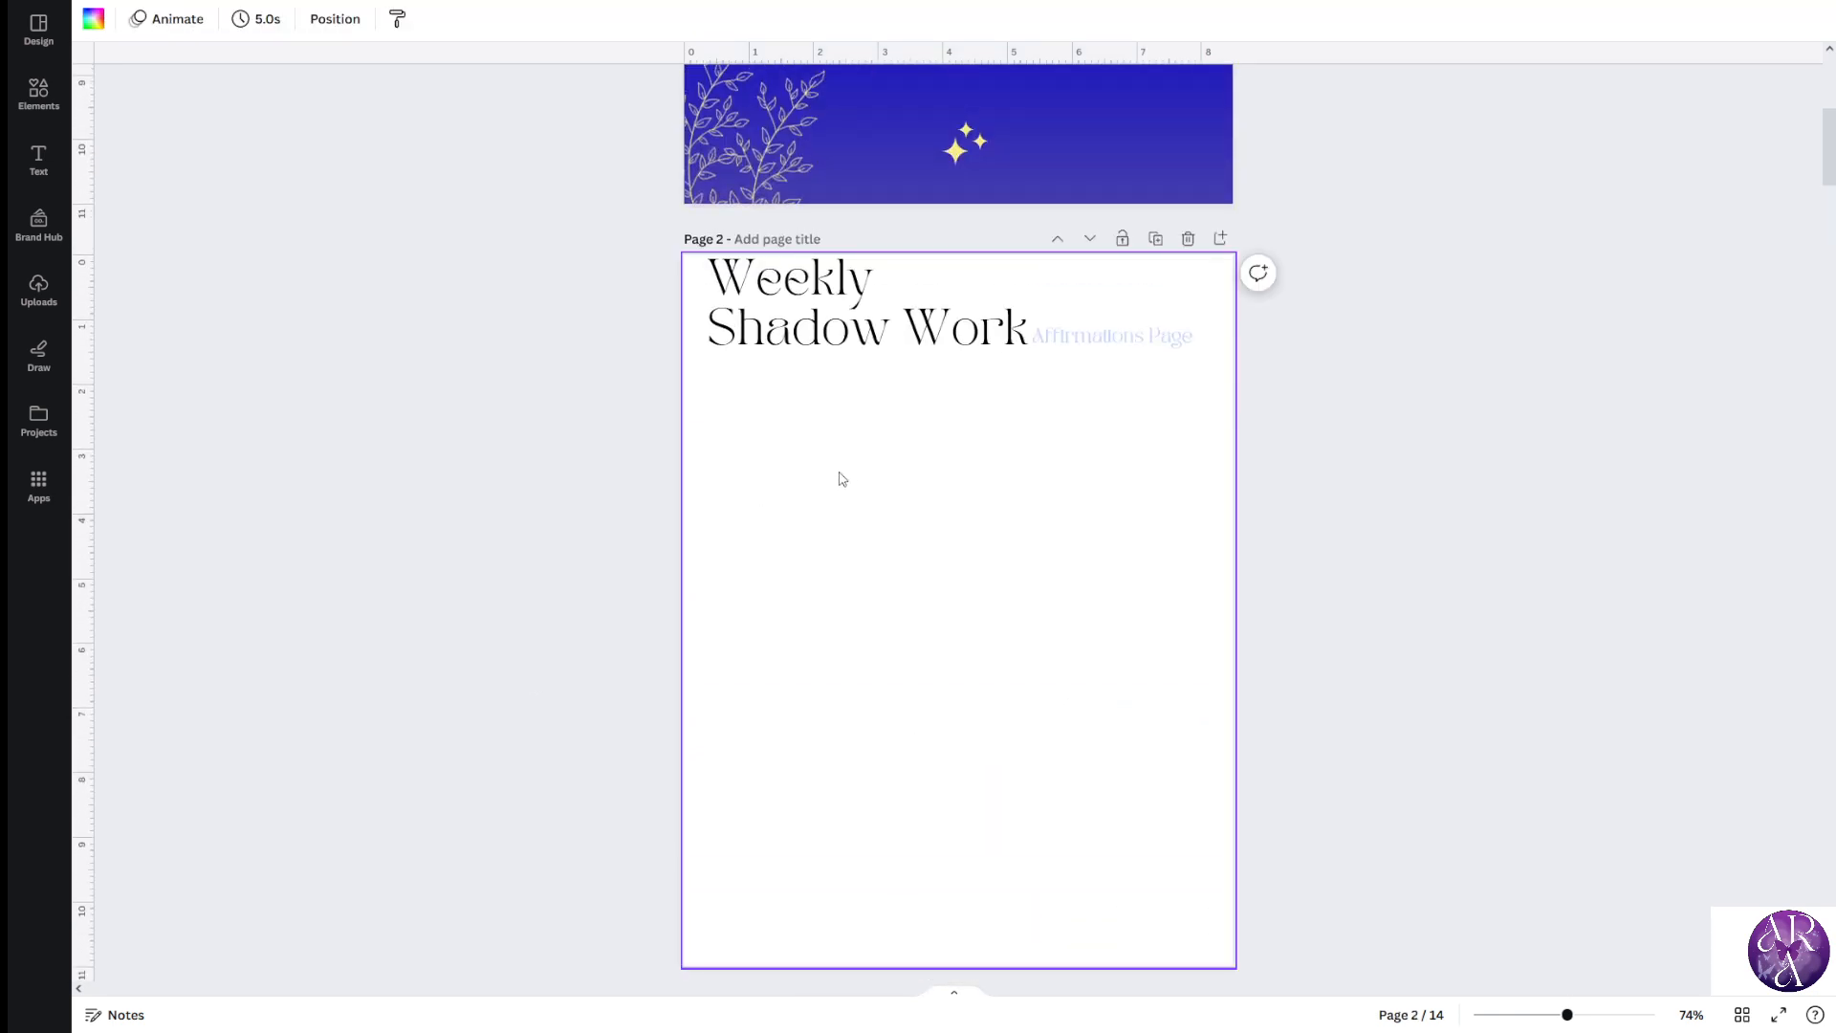
{"action": "key", "text": "ctrl+v"}
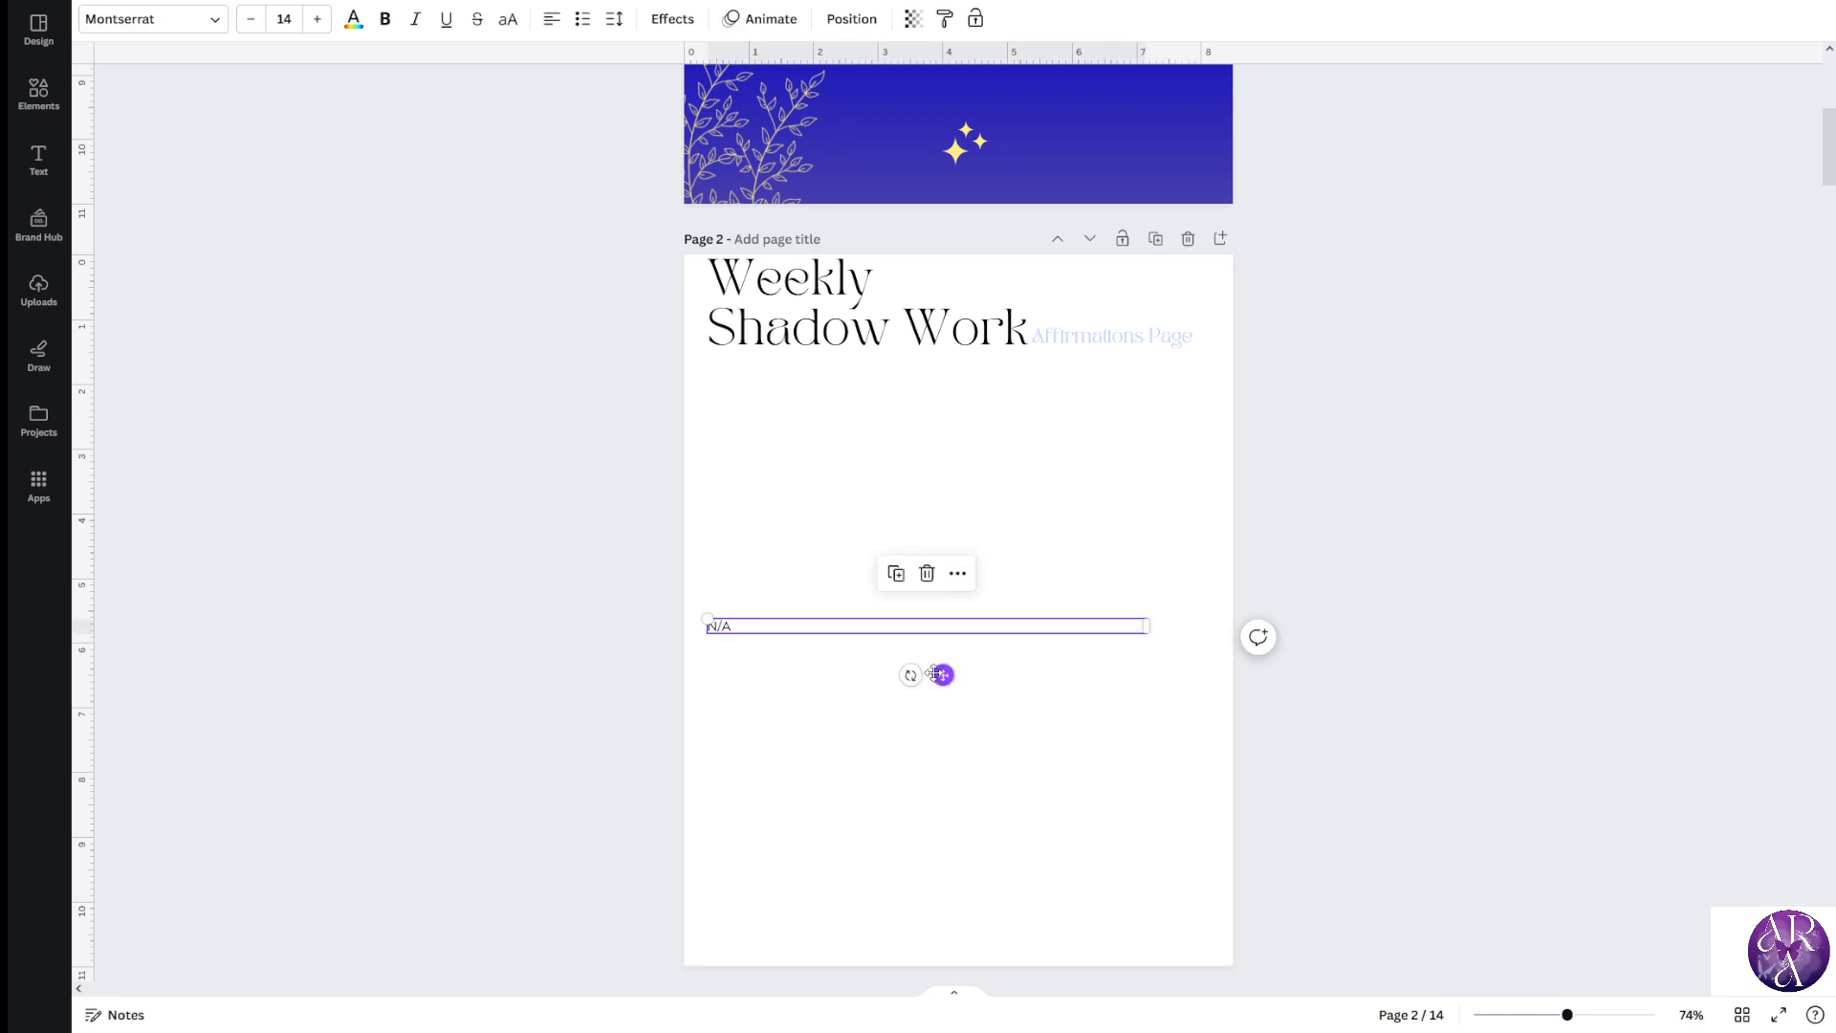
{"action": "left_click_drag", "start_coordinate": [943, 677], "coordinate": [949, 463]}
Add vertical ruler guides at 0.363 and about 8.11 along the left and right edges of page 3's content
{"action": "scroll", "coordinate": [737, 370], "scroll_direction": "down", "scroll_amount": 5}
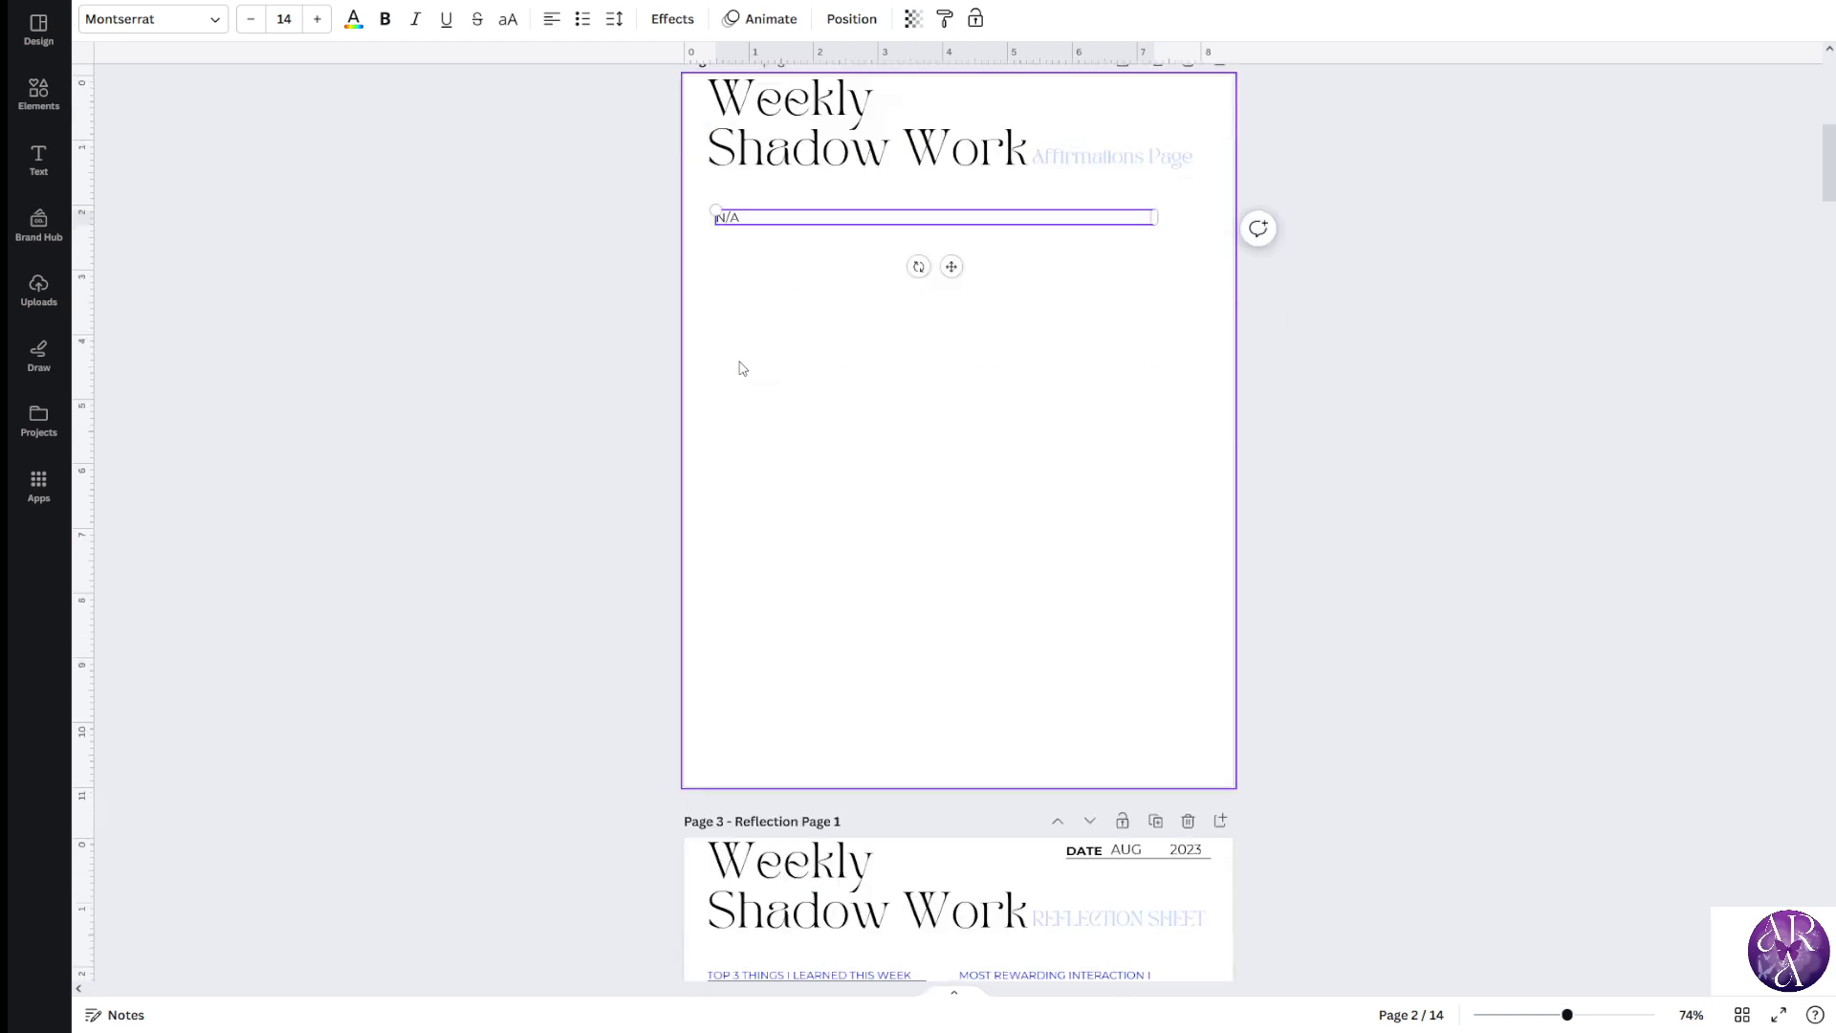
{"action": "scroll", "coordinate": [838, 335], "scroll_direction": "down", "scroll_amount": 4}
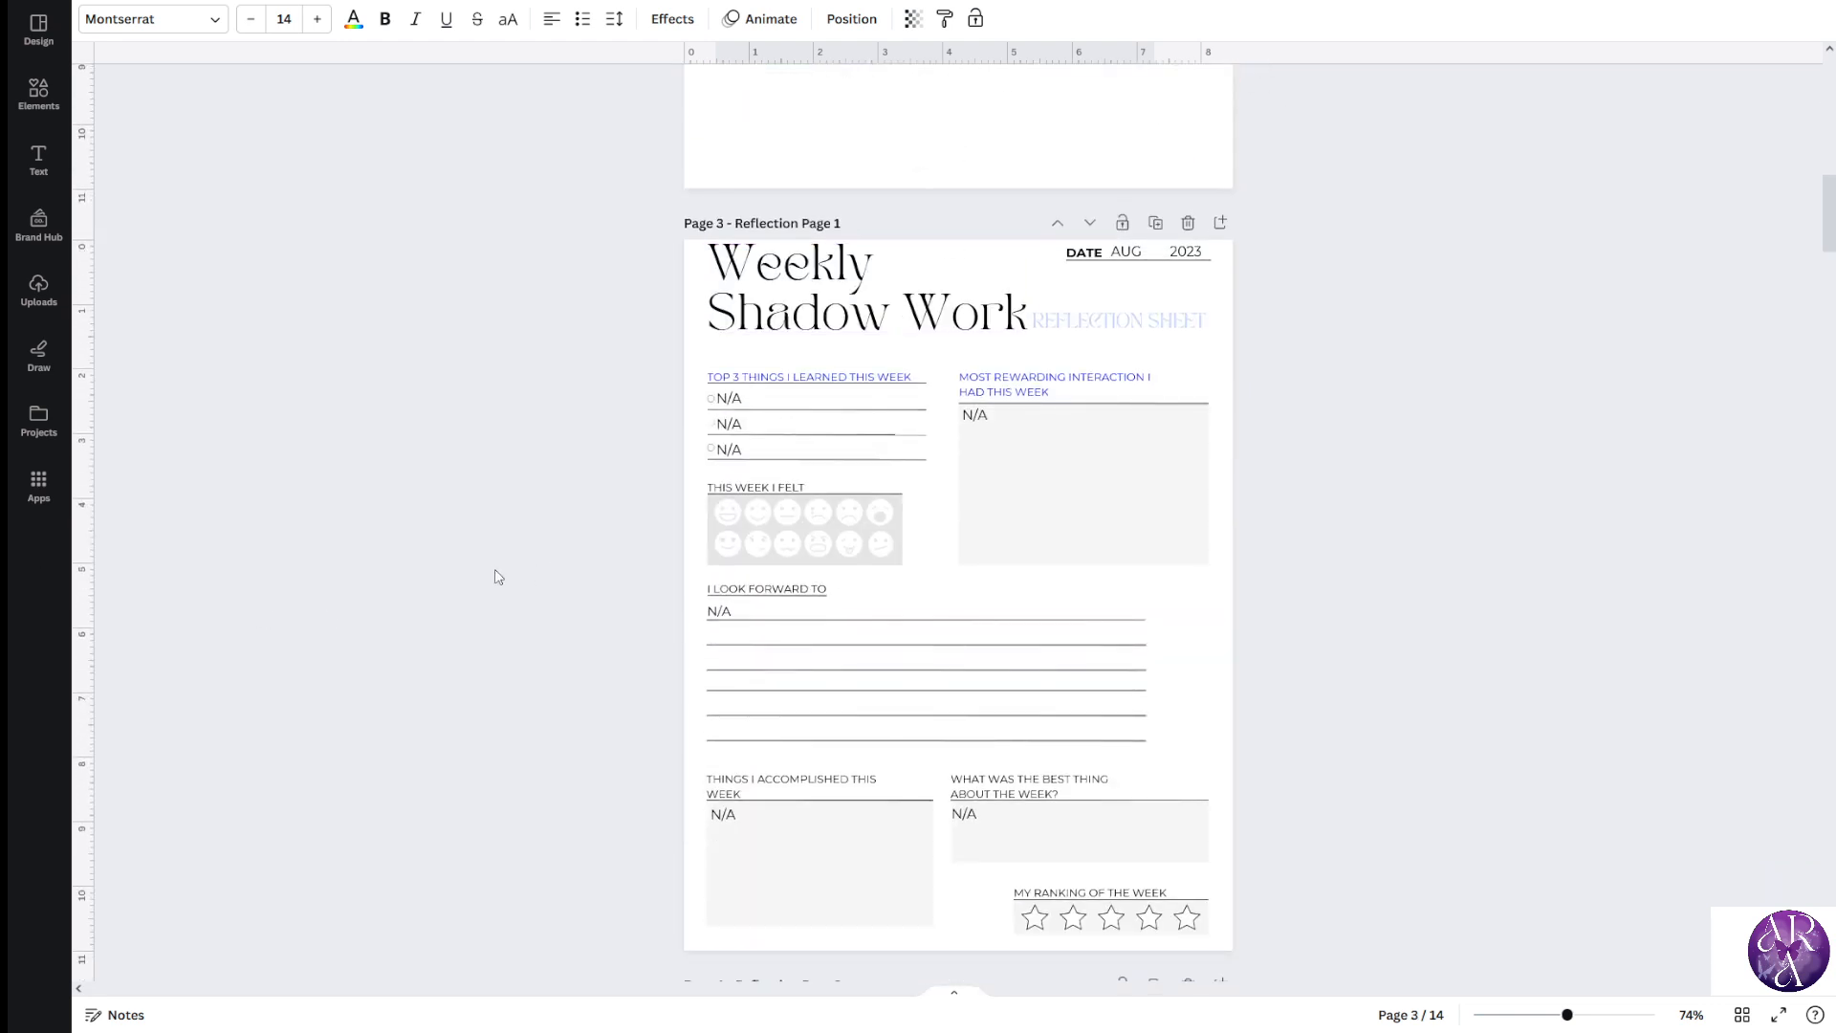
{"action": "scroll", "coordinate": [186, 559], "scroll_direction": "up", "scroll_amount": 3}
{"action": "left_click", "coordinate": [670, 488]}
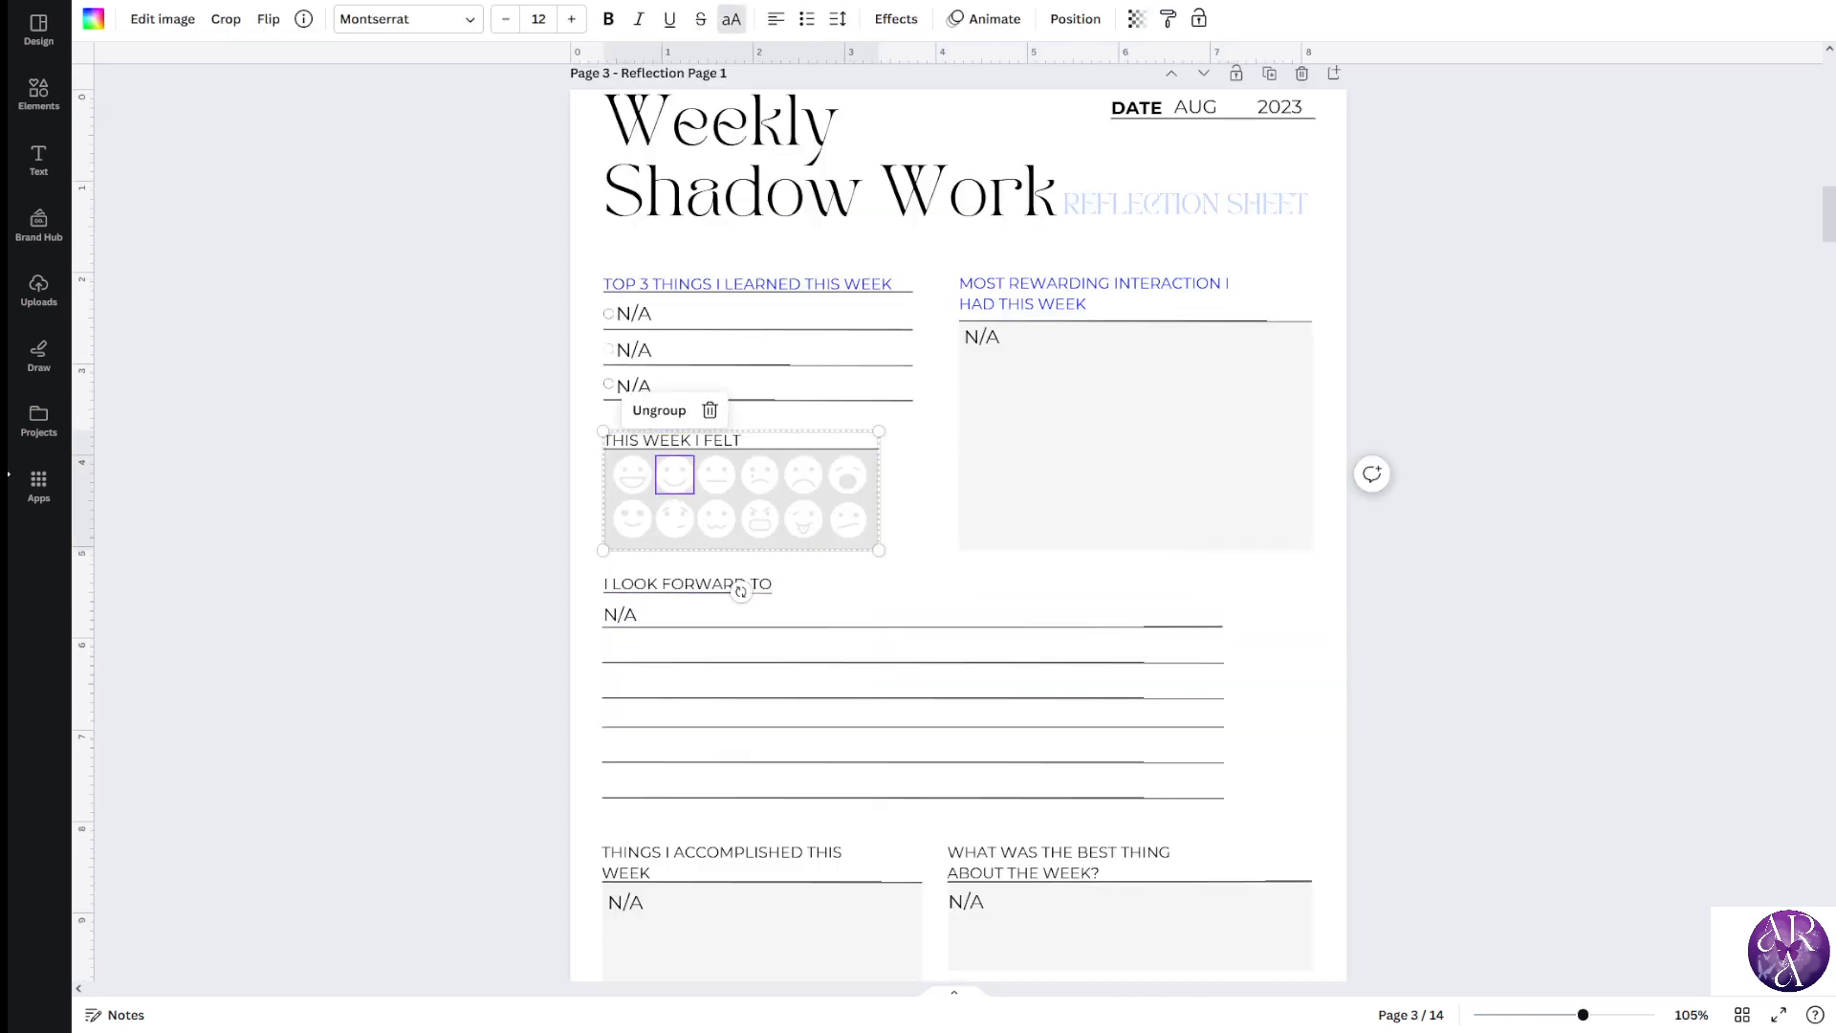
{"action": "left_click_drag", "start_coordinate": [87, 502], "coordinate": [603, 512]}
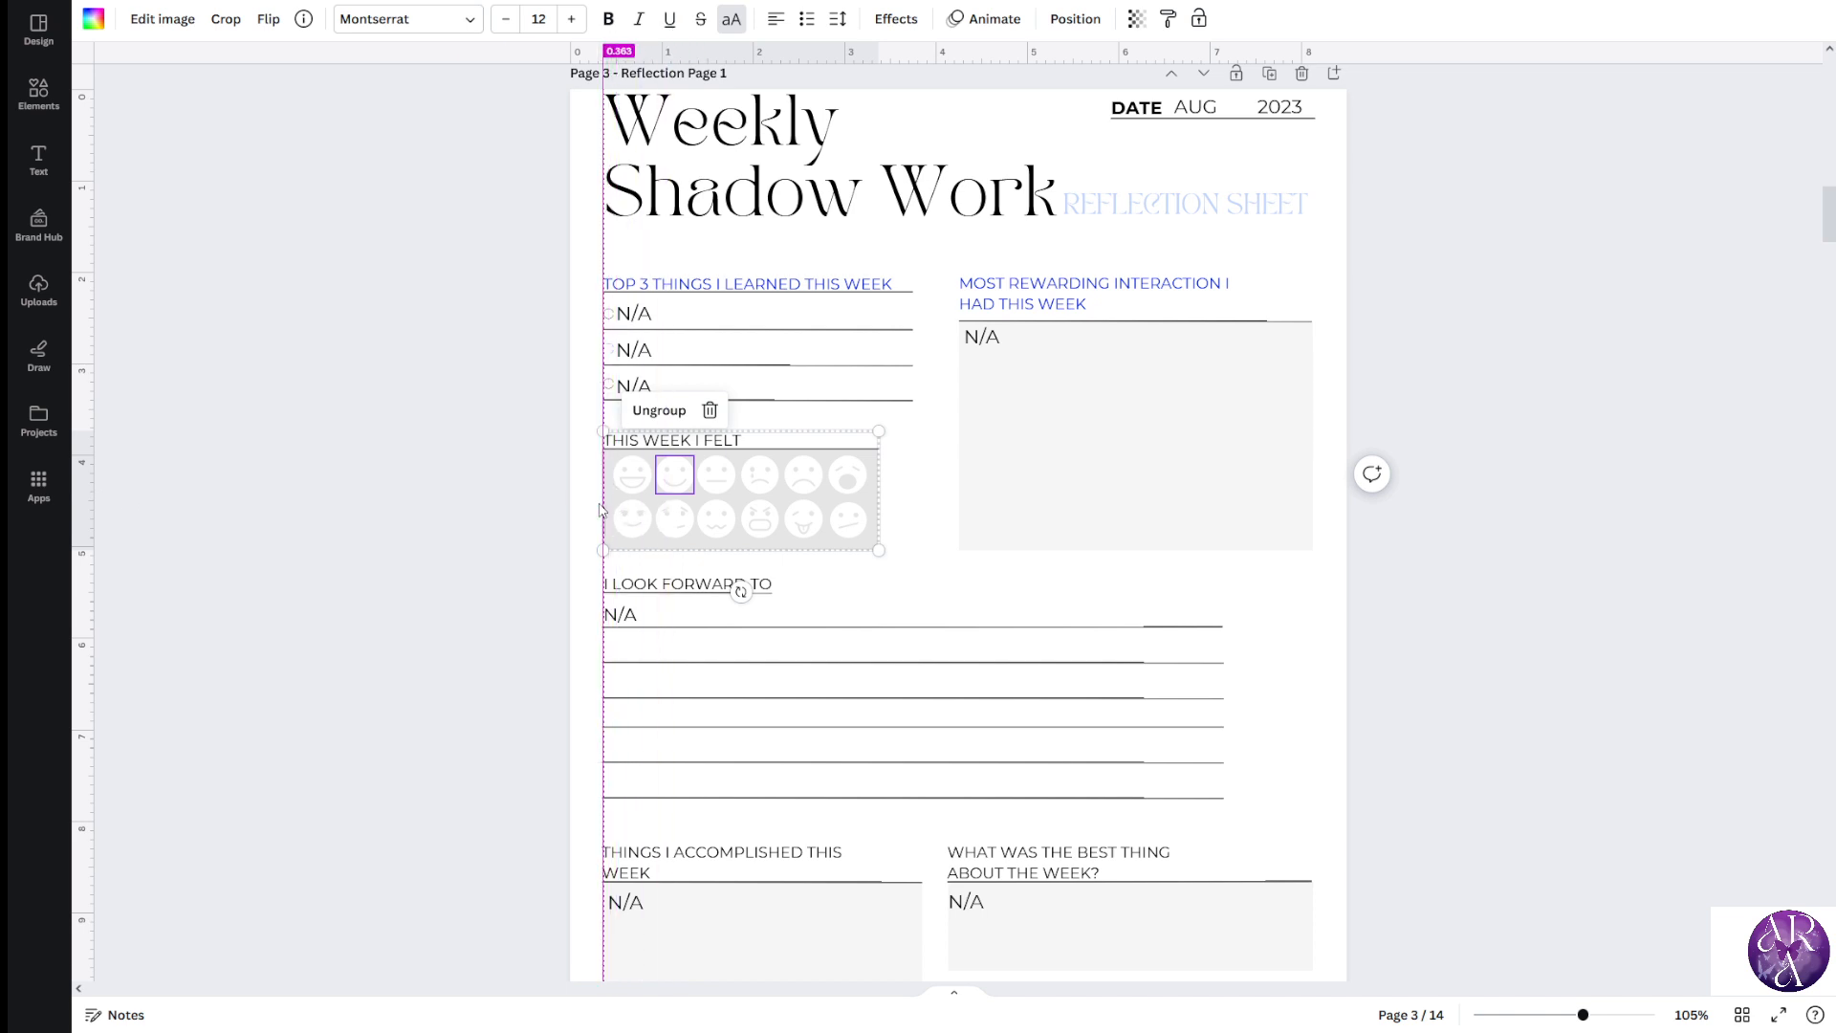
{"action": "left_click", "coordinate": [1148, 447]}
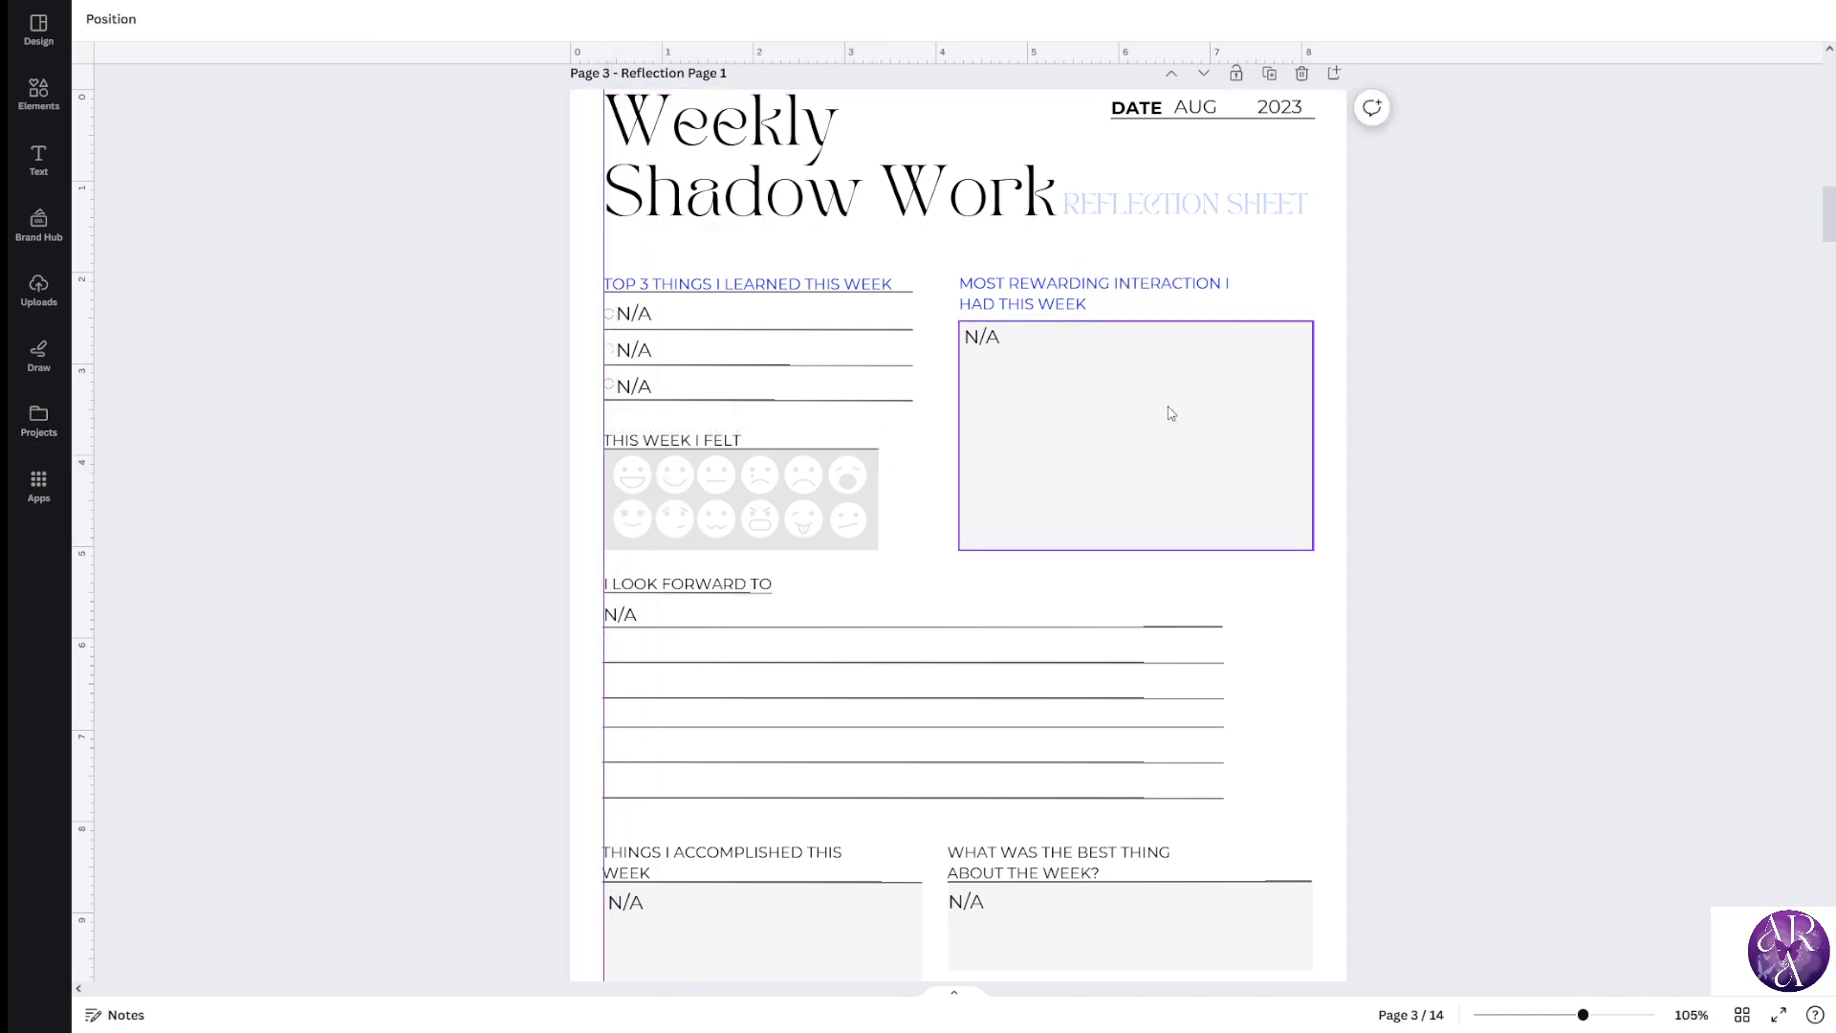
{"action": "left_click_drag", "start_coordinate": [97, 401], "coordinate": [1309, 385]}
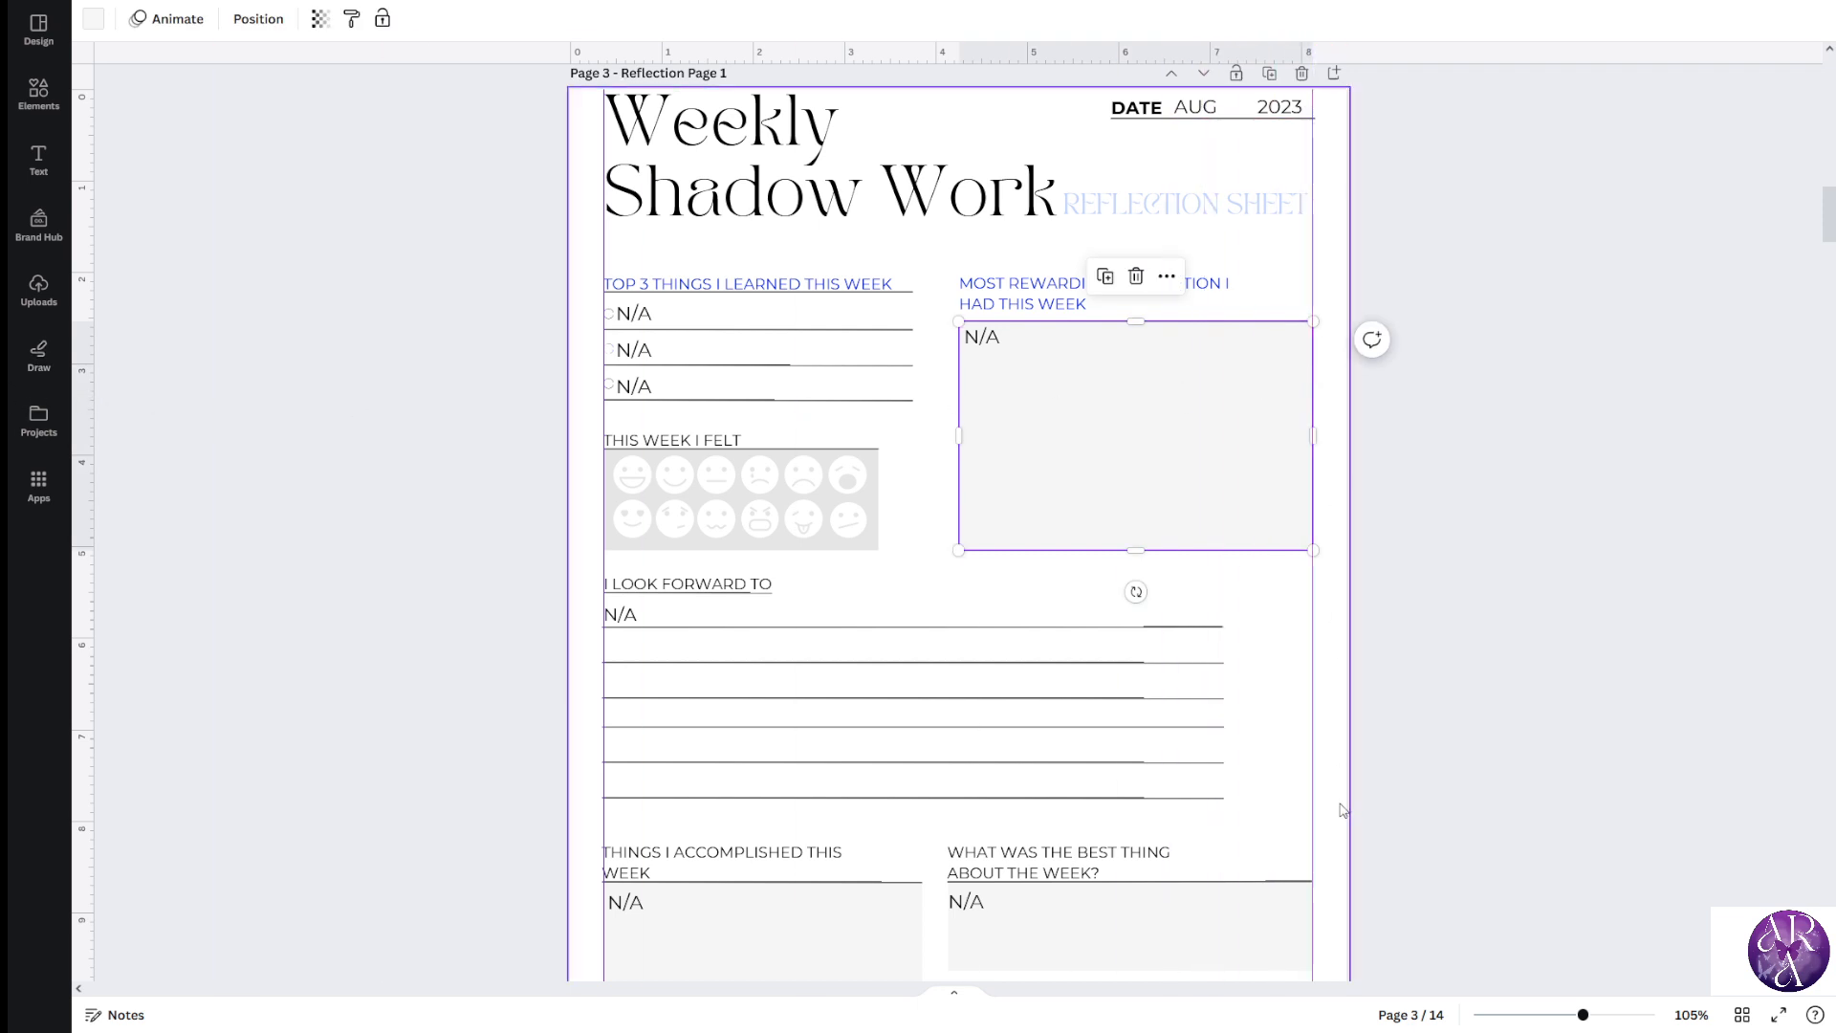
Shorten the line under "THOUGHTS AND FEELINGS" on page 7 so that it ends at the right margin guide
{"action": "scroll", "coordinate": [1342, 812], "scroll_direction": "down", "scroll_amount": 12}
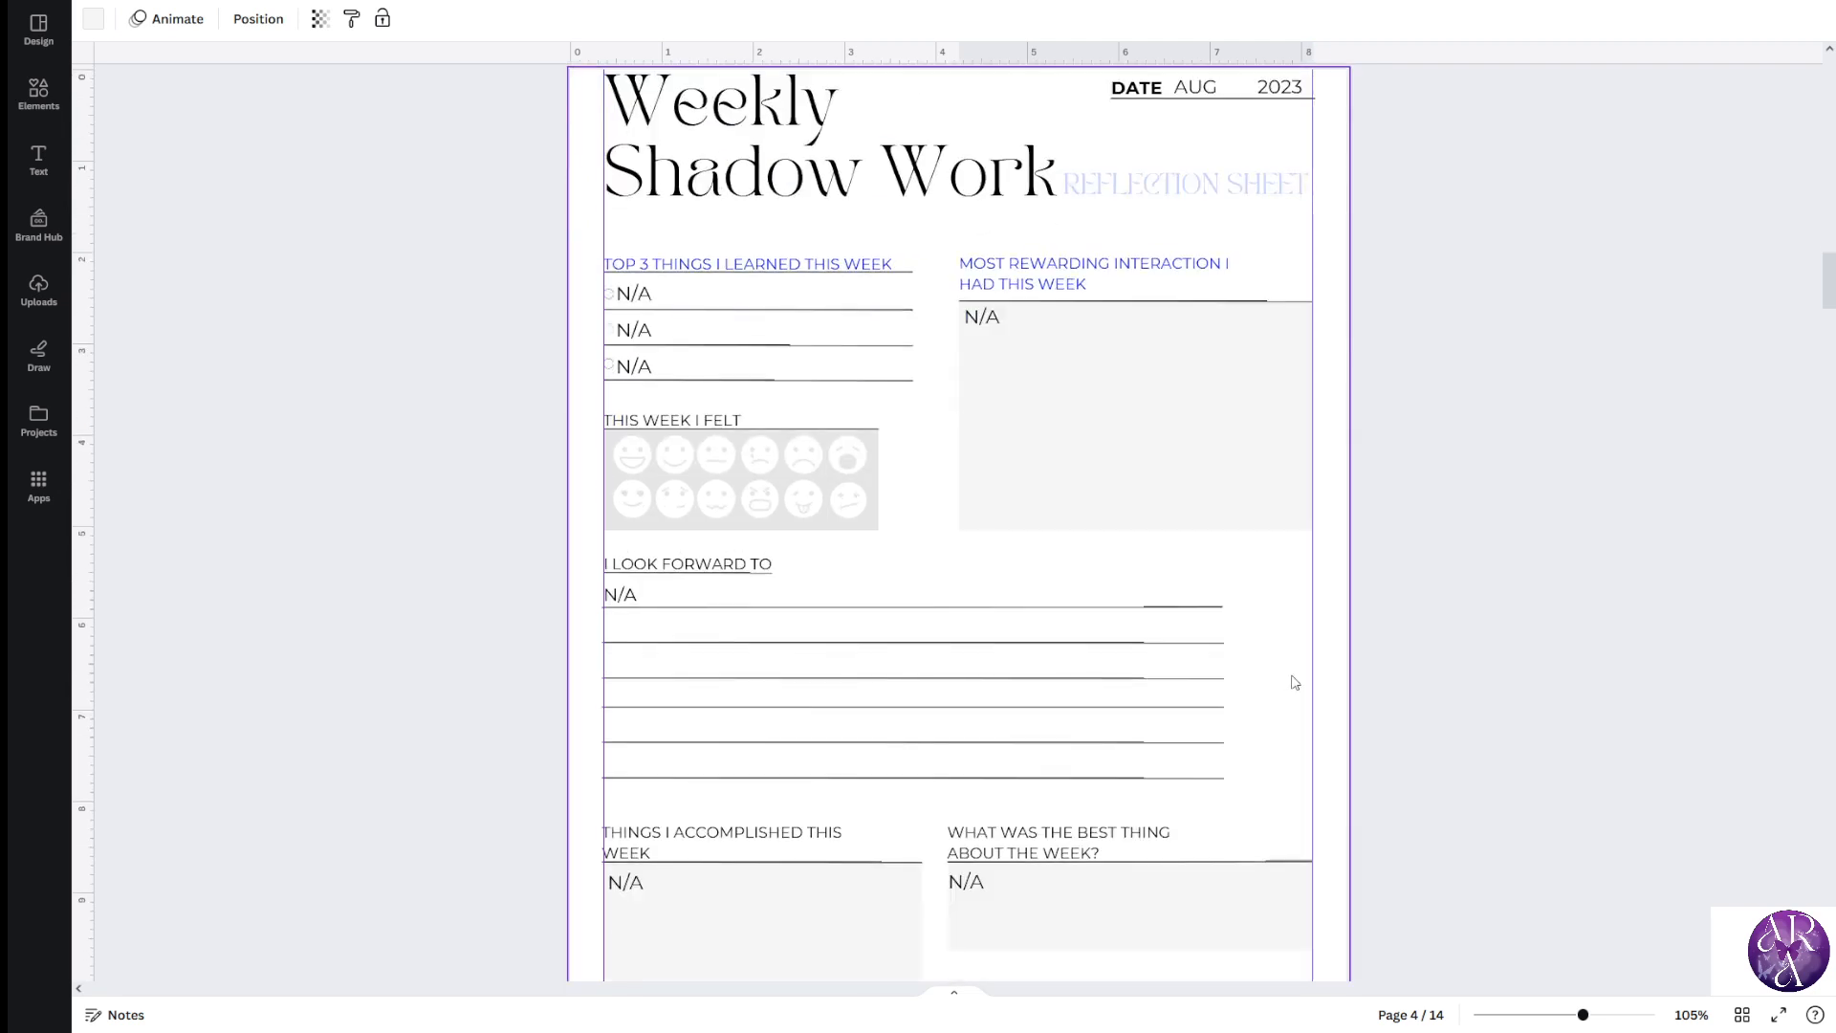
{"action": "scroll", "coordinate": [1295, 682], "scroll_direction": "down", "scroll_amount": 15}
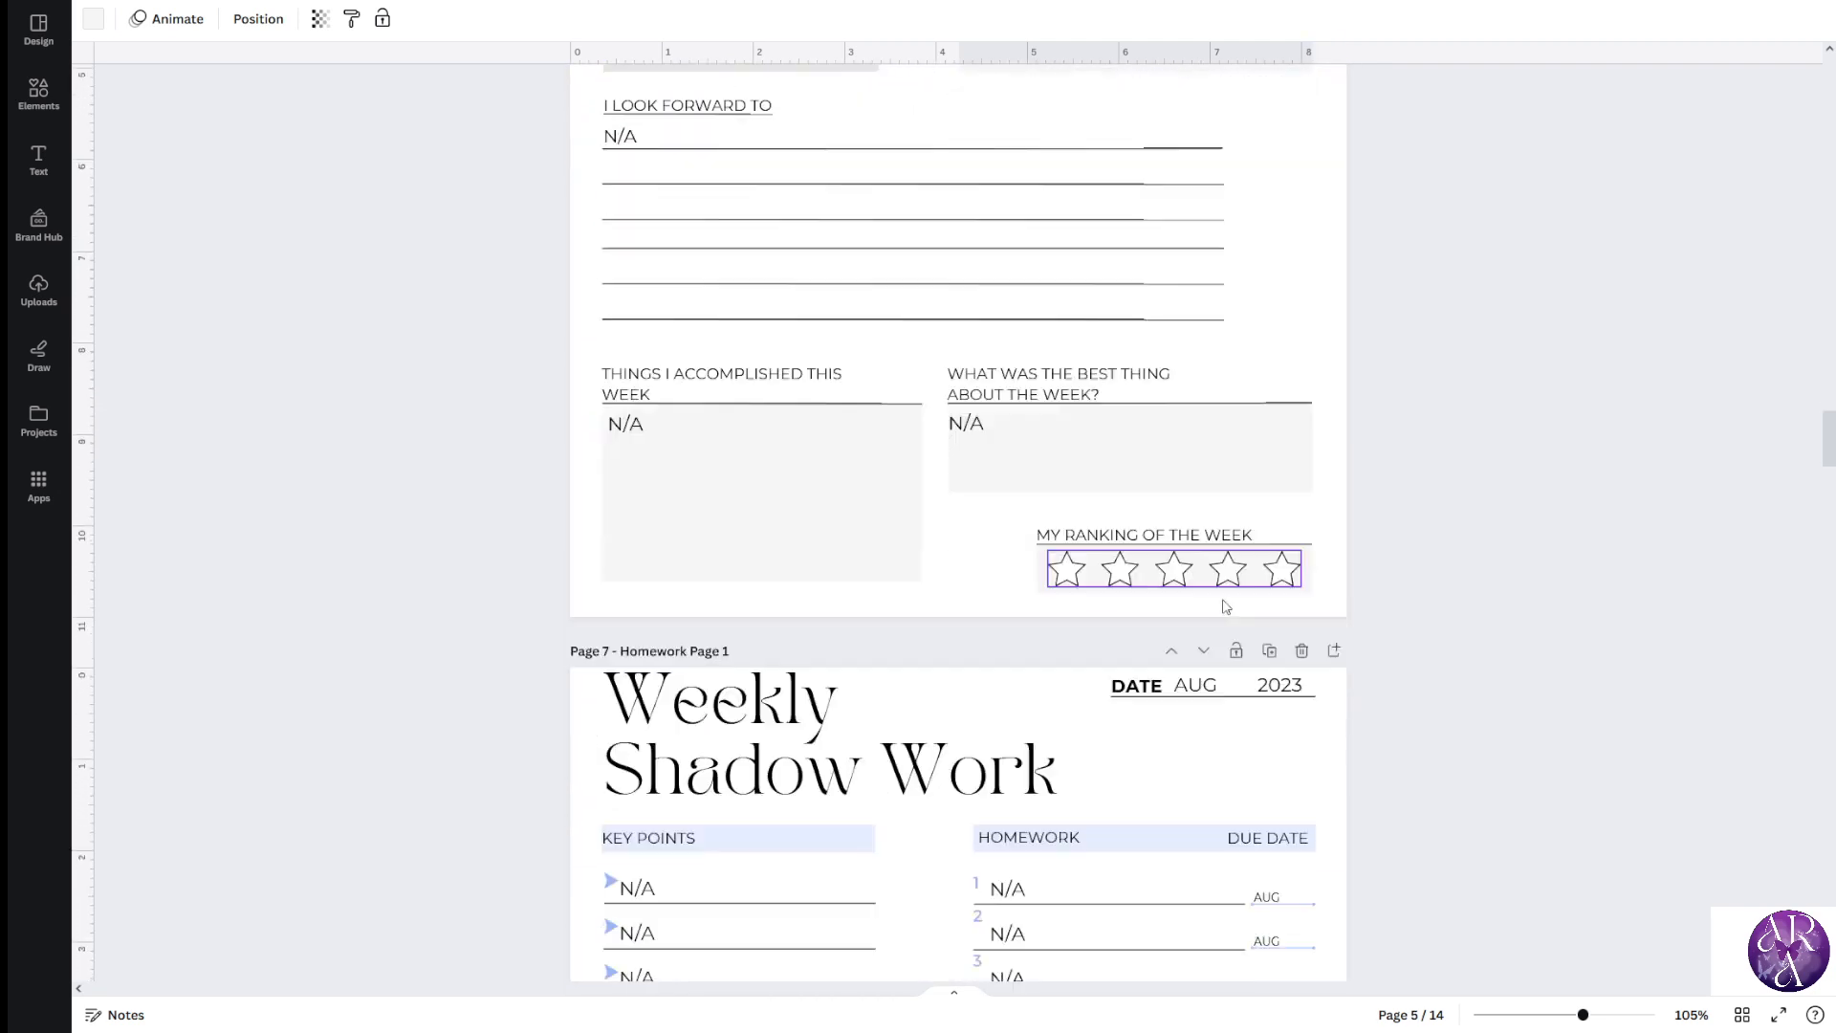
{"action": "scroll", "coordinate": [1221, 606], "scroll_direction": "down", "scroll_amount": 8}
{"action": "scroll", "coordinate": [1218, 603], "scroll_direction": "up", "scroll_amount": 2}
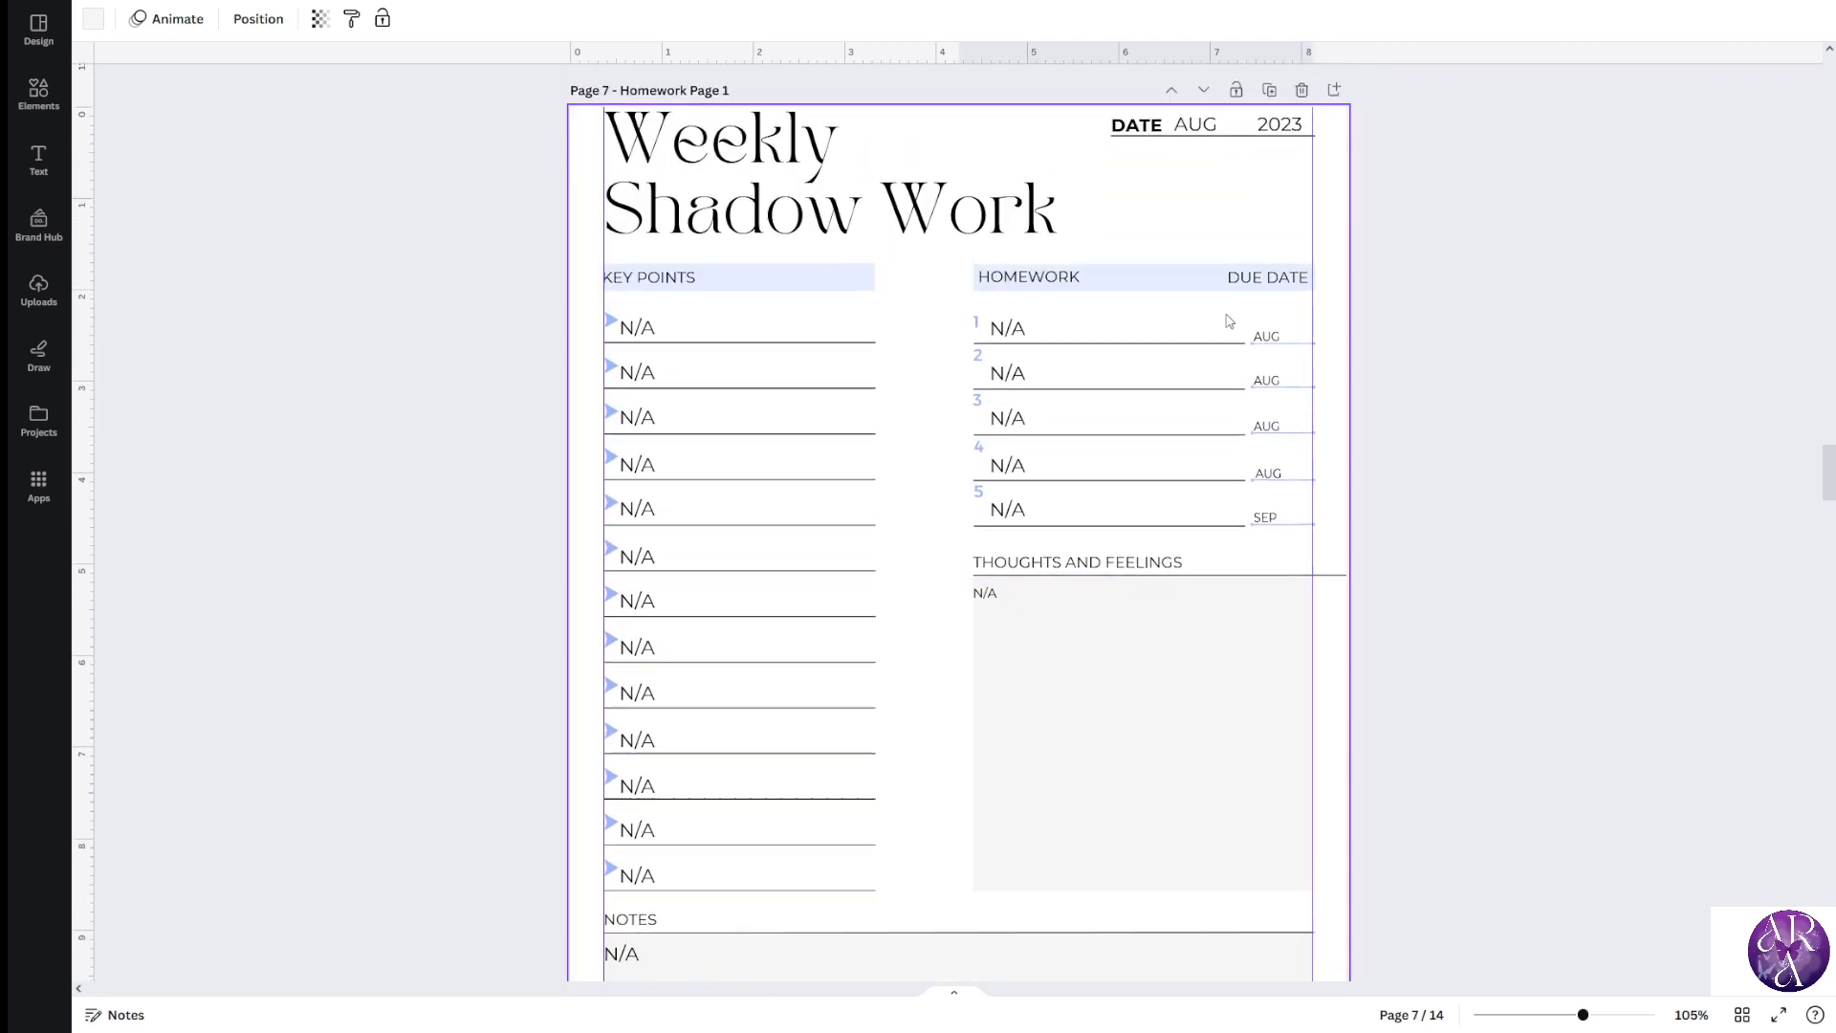
{"action": "scroll", "coordinate": [1229, 321], "scroll_direction": "down", "scroll_amount": 2}
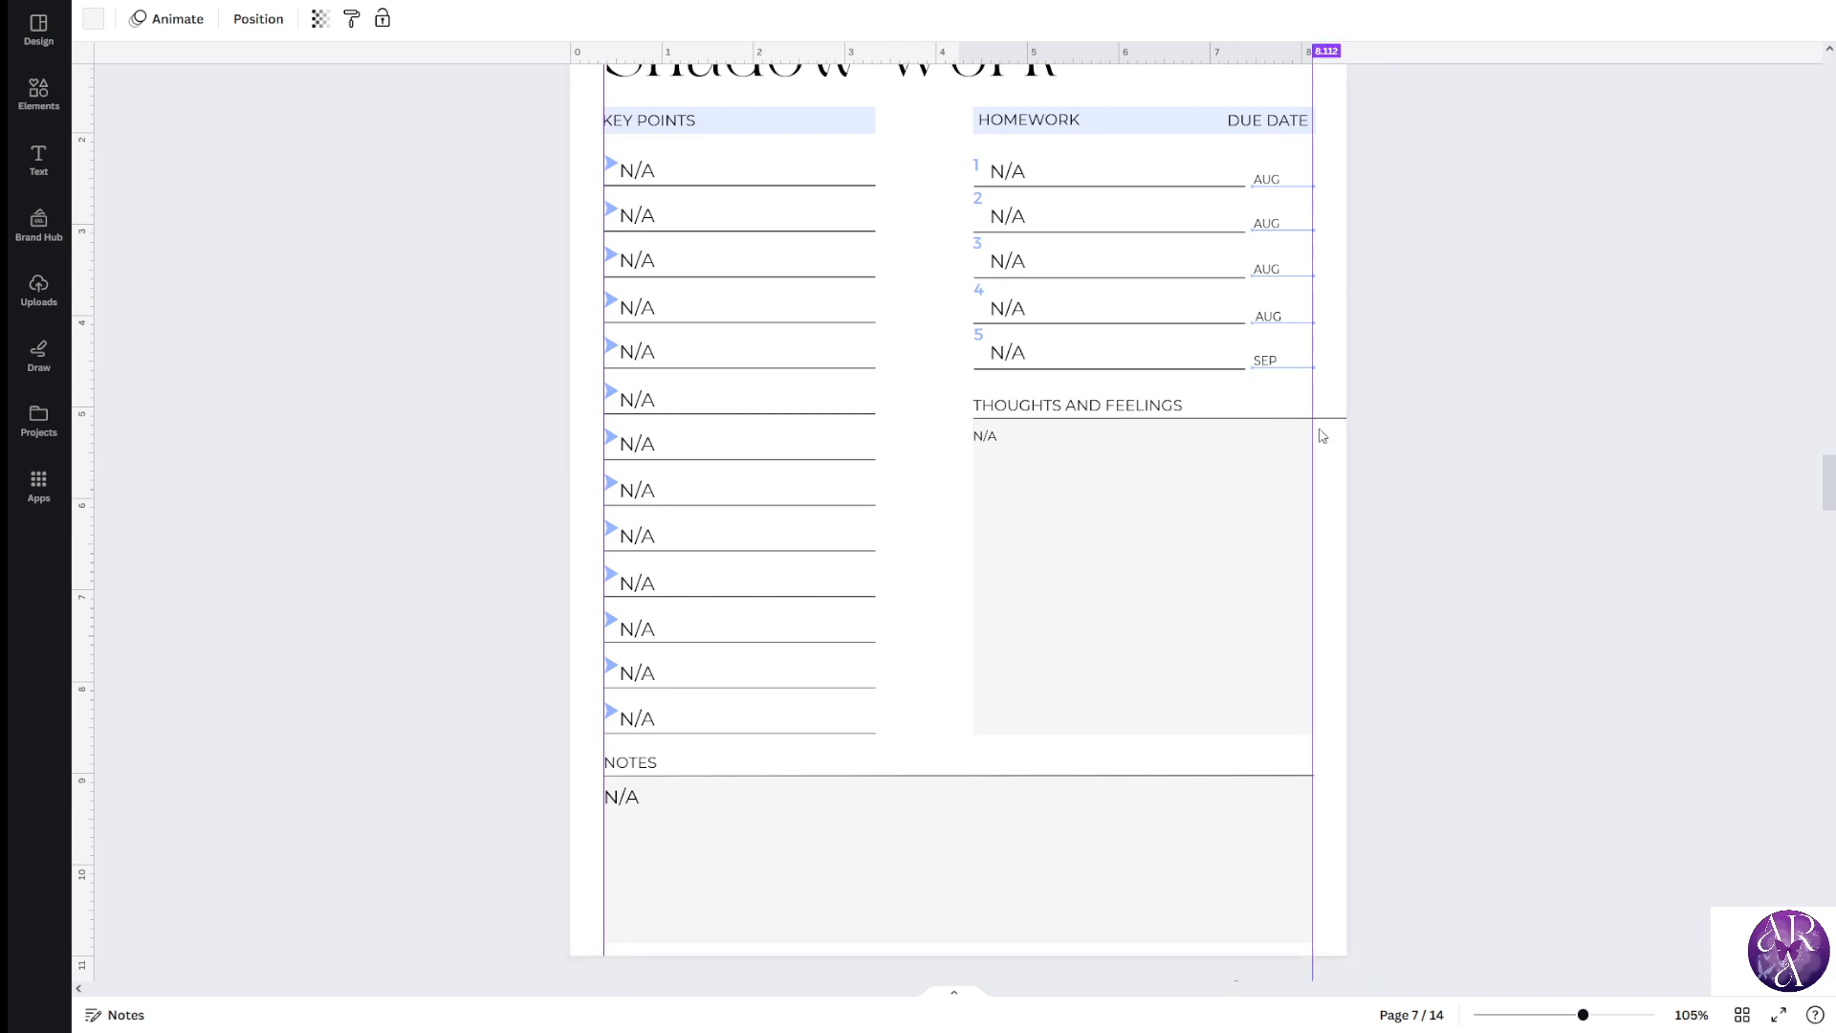
{"action": "left_click", "coordinate": [1360, 419]}
{"action": "left_click_drag", "start_coordinate": [1688, 420], "coordinate": [1314, 418]}
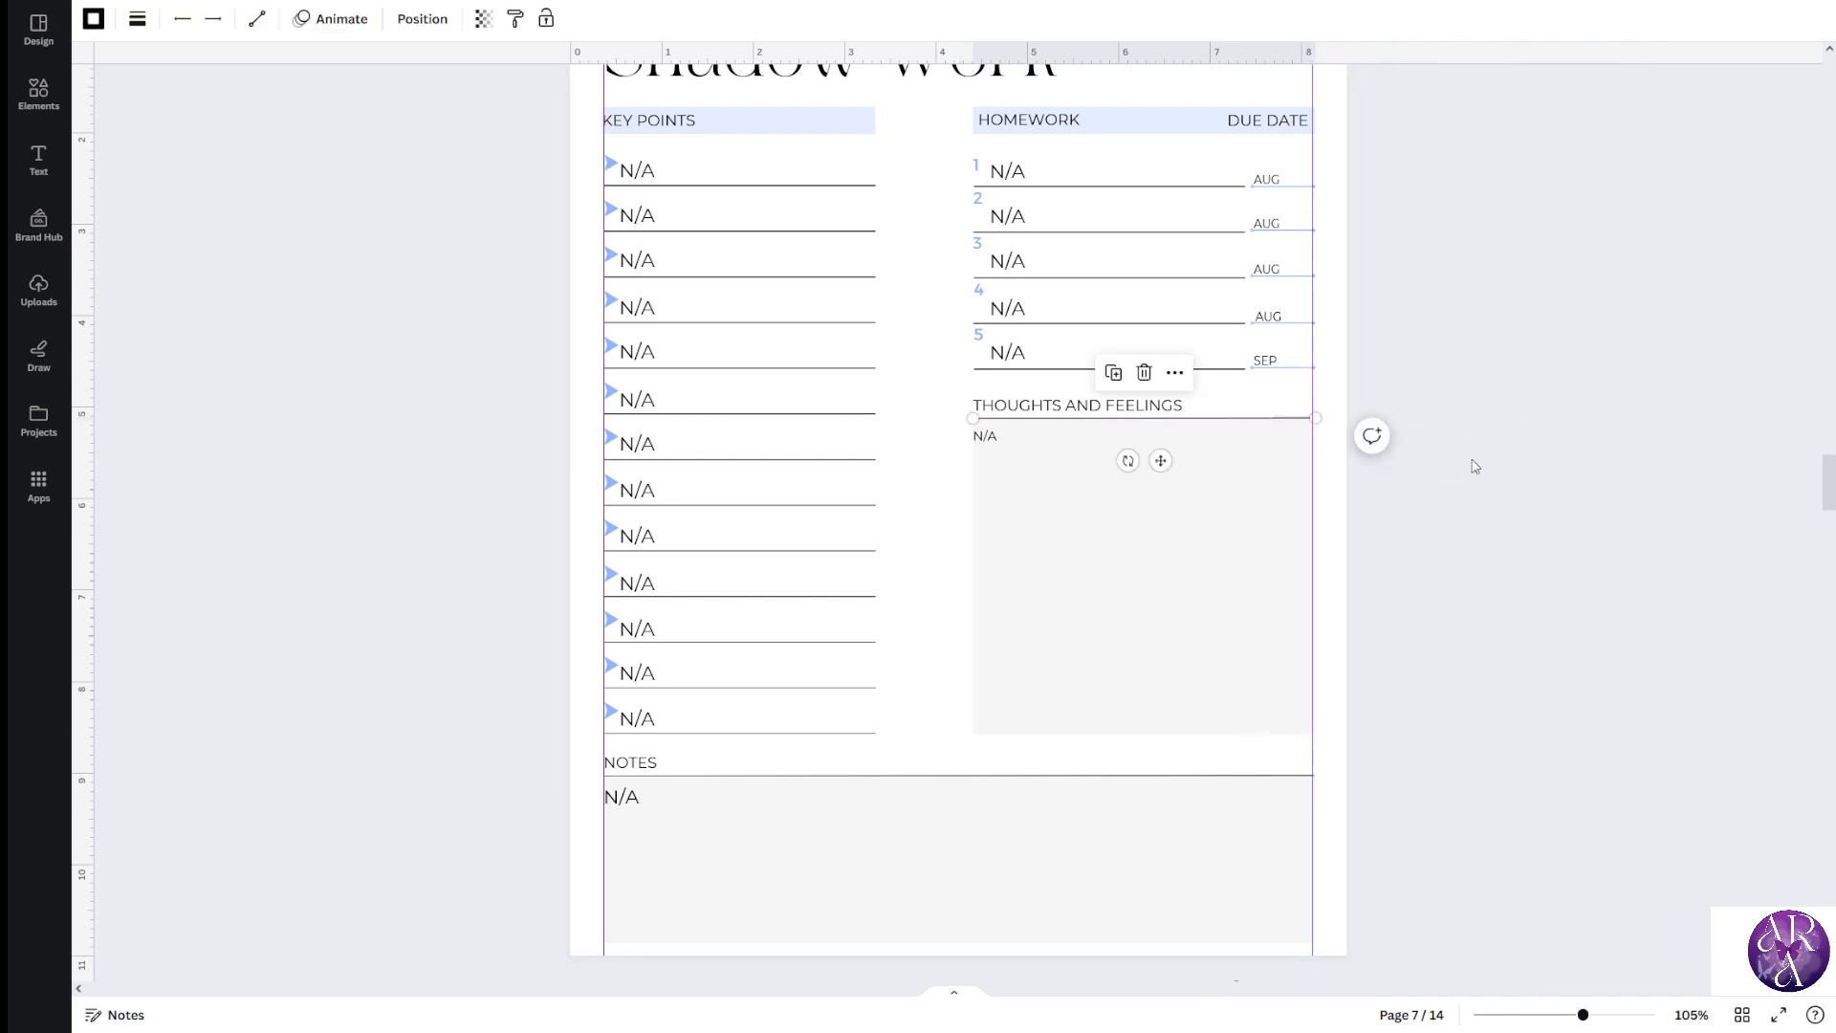
{"action": "left_click", "coordinate": [1471, 463]}
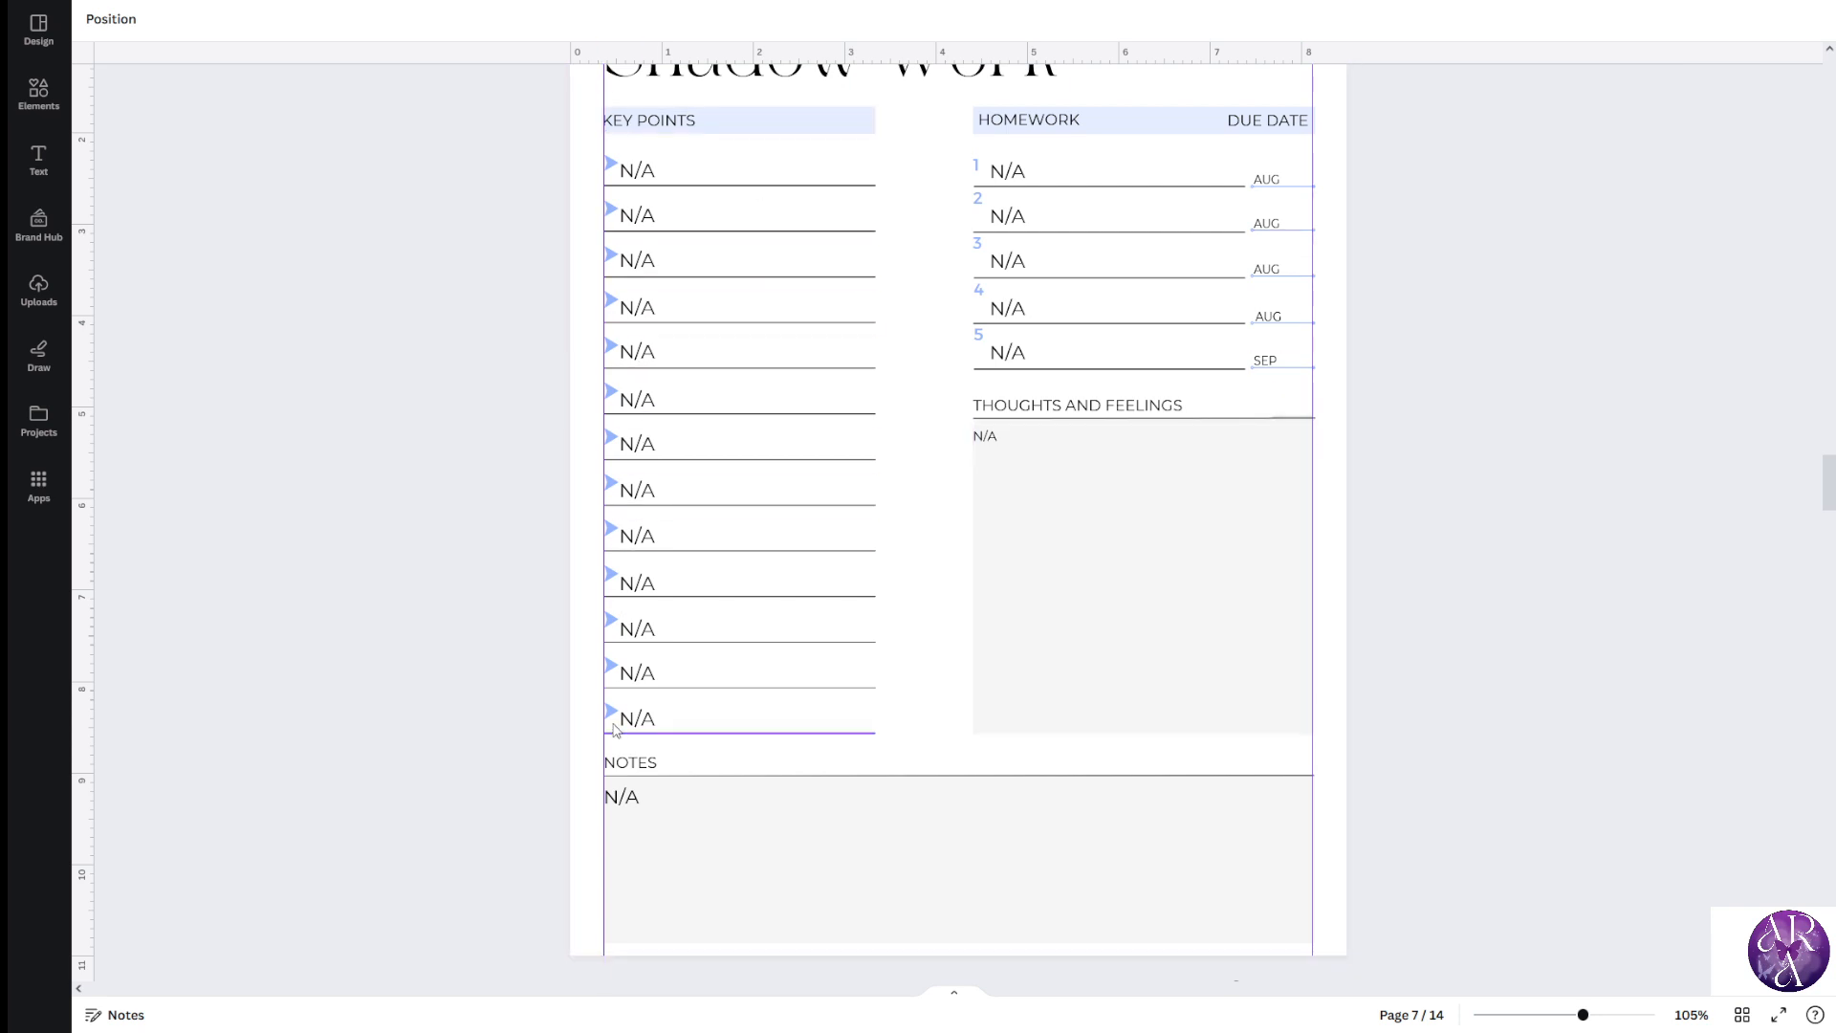
Review the remaining homework and weekly journal pages to check how their content lines up with the margin guides
{"action": "scroll", "coordinate": [504, 742], "scroll_direction": "down", "scroll_amount": 15}
{"action": "scroll", "coordinate": [538, 681], "scroll_direction": "down", "scroll_amount": 20}
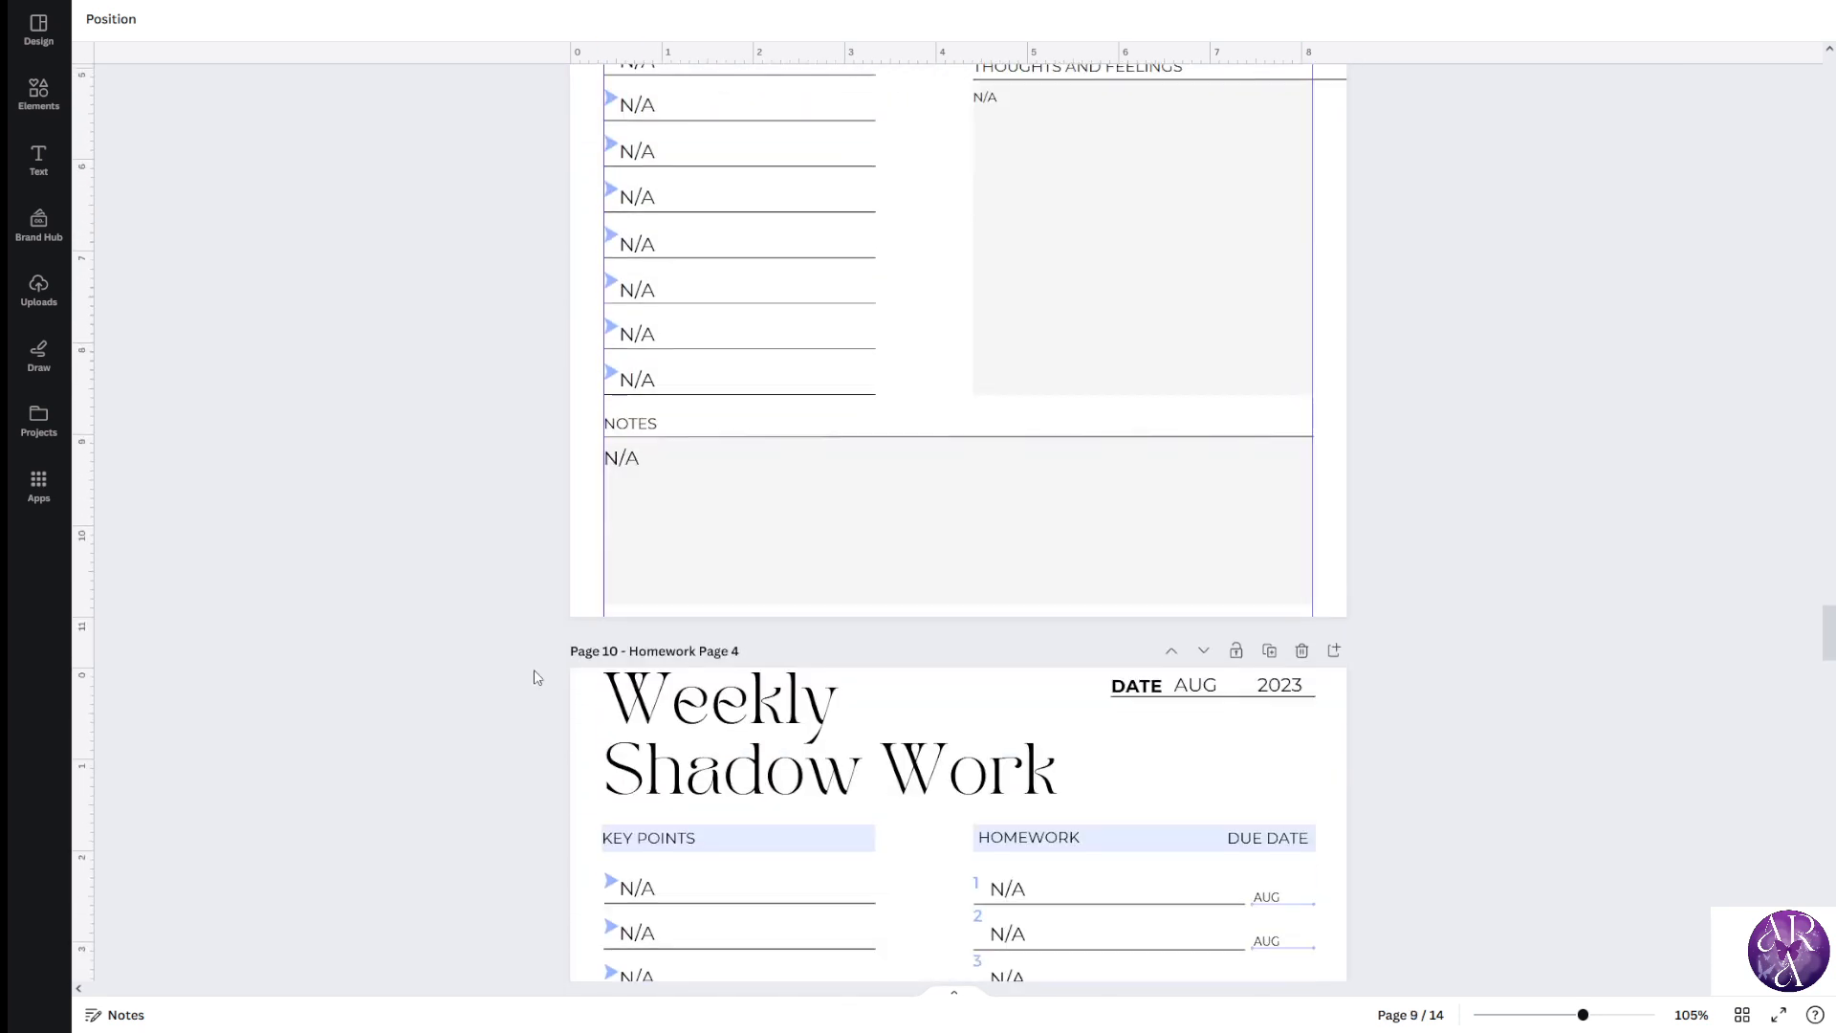
{"action": "scroll", "coordinate": [509, 682], "scroll_direction": "down", "scroll_amount": 2}
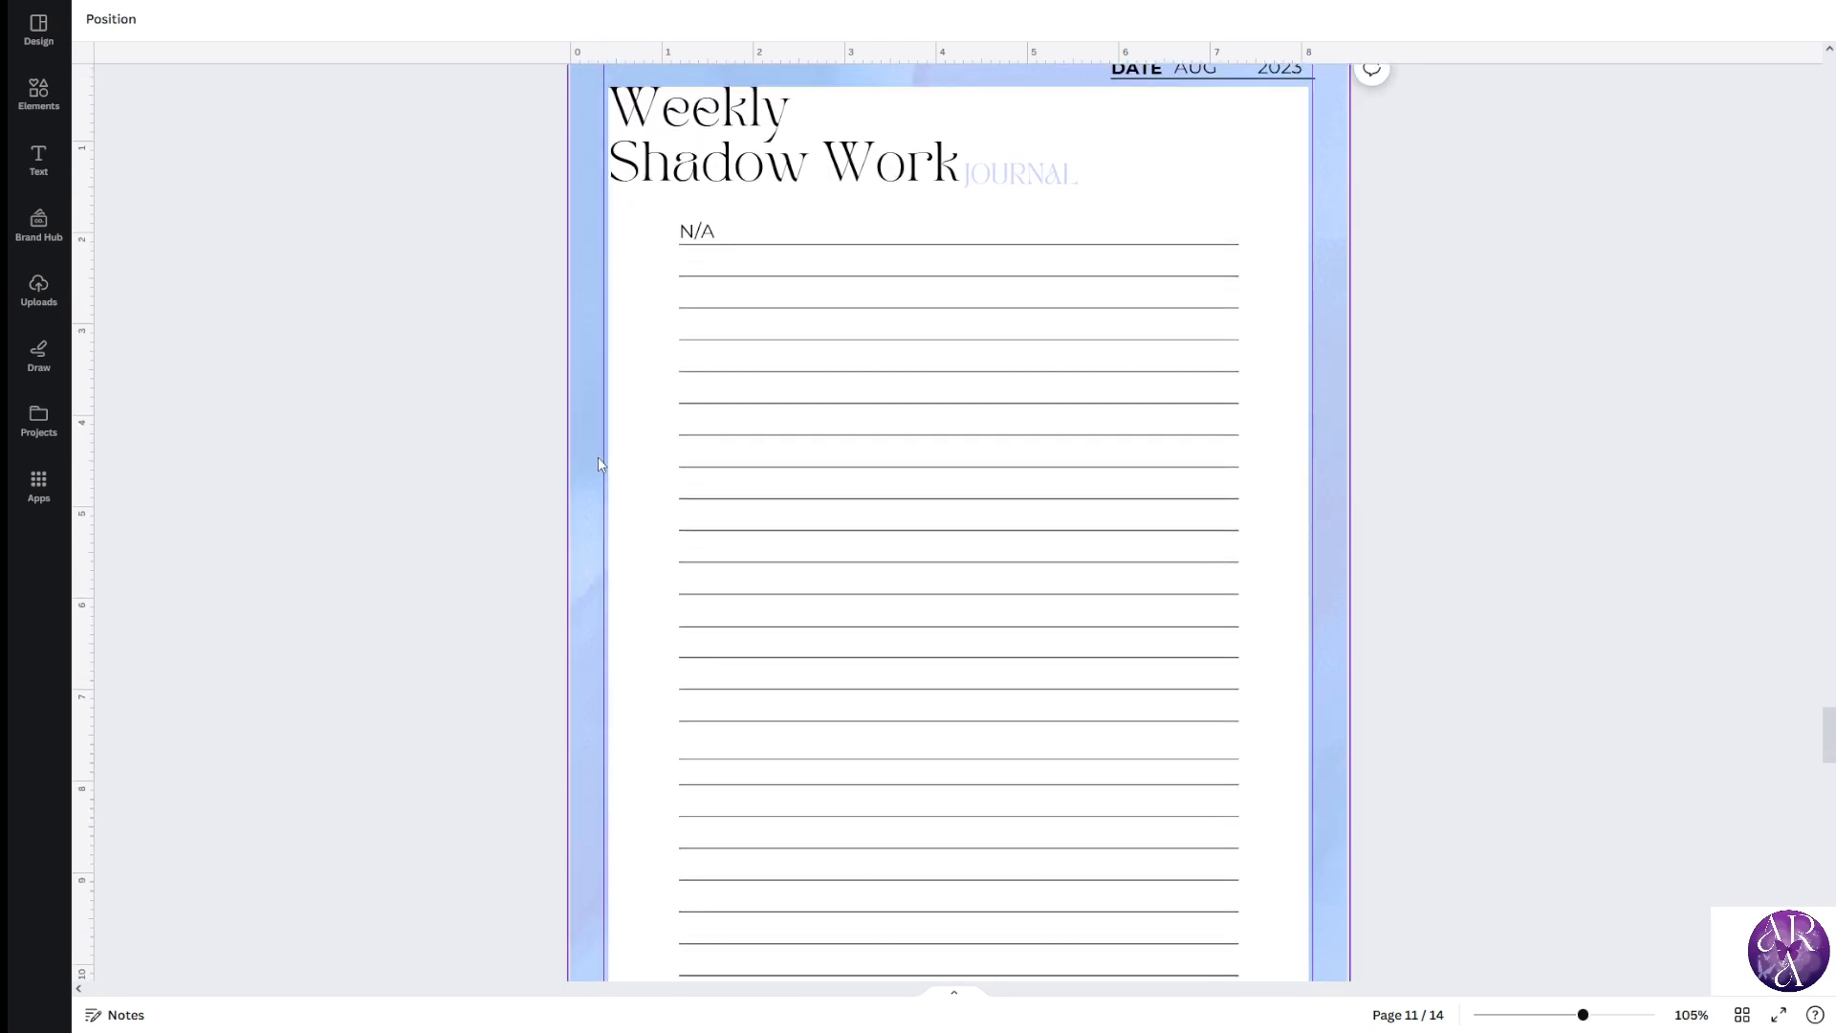
{"action": "scroll", "coordinate": [1216, 353], "scroll_direction": "down", "scroll_amount": 1}
{"action": "scroll", "coordinate": [1217, 354], "scroll_direction": "down", "scroll_amount": 4}
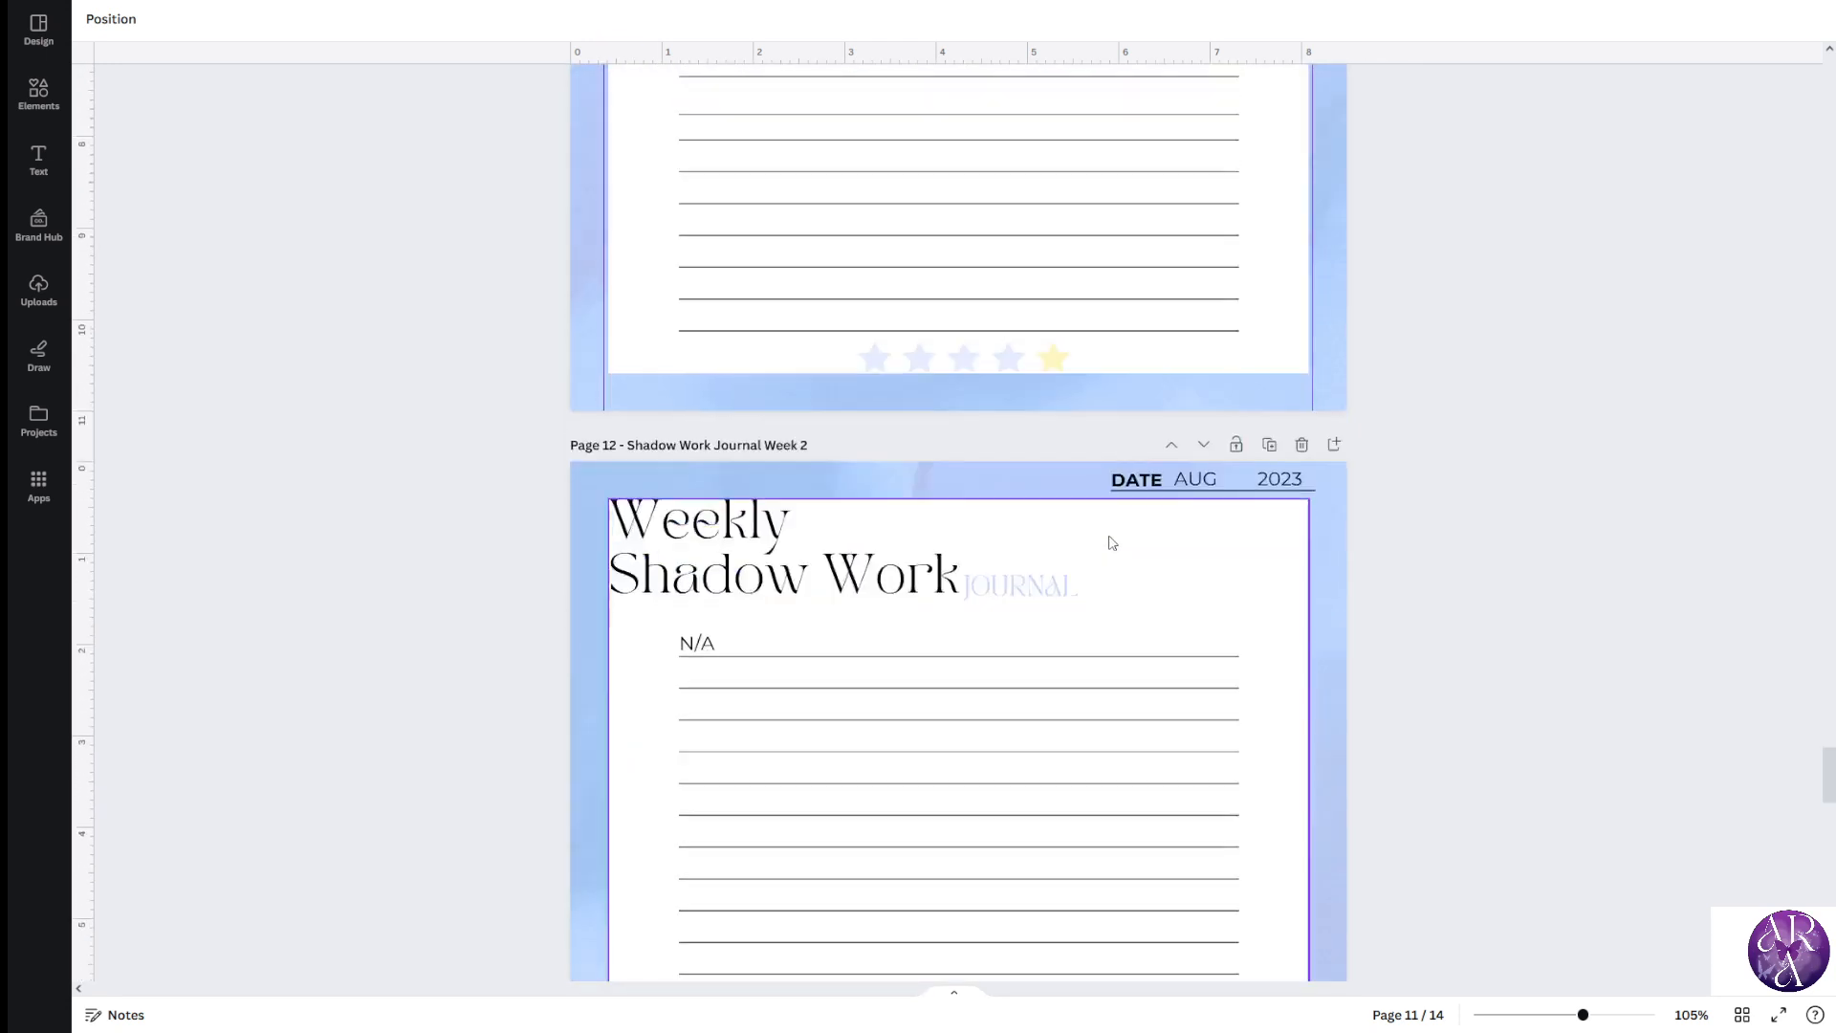
{"action": "scroll", "coordinate": [1193, 582], "scroll_direction": "up", "scroll_amount": 4}
Widen the "N/A" text box on page 2 so that it reaches the far margin guide
{"action": "left_click_drag", "start_coordinate": [1829, 756], "coordinate": [1828, 86]}
{"action": "scroll", "coordinate": [1472, 411], "scroll_direction": "down", "scroll_amount": 2}
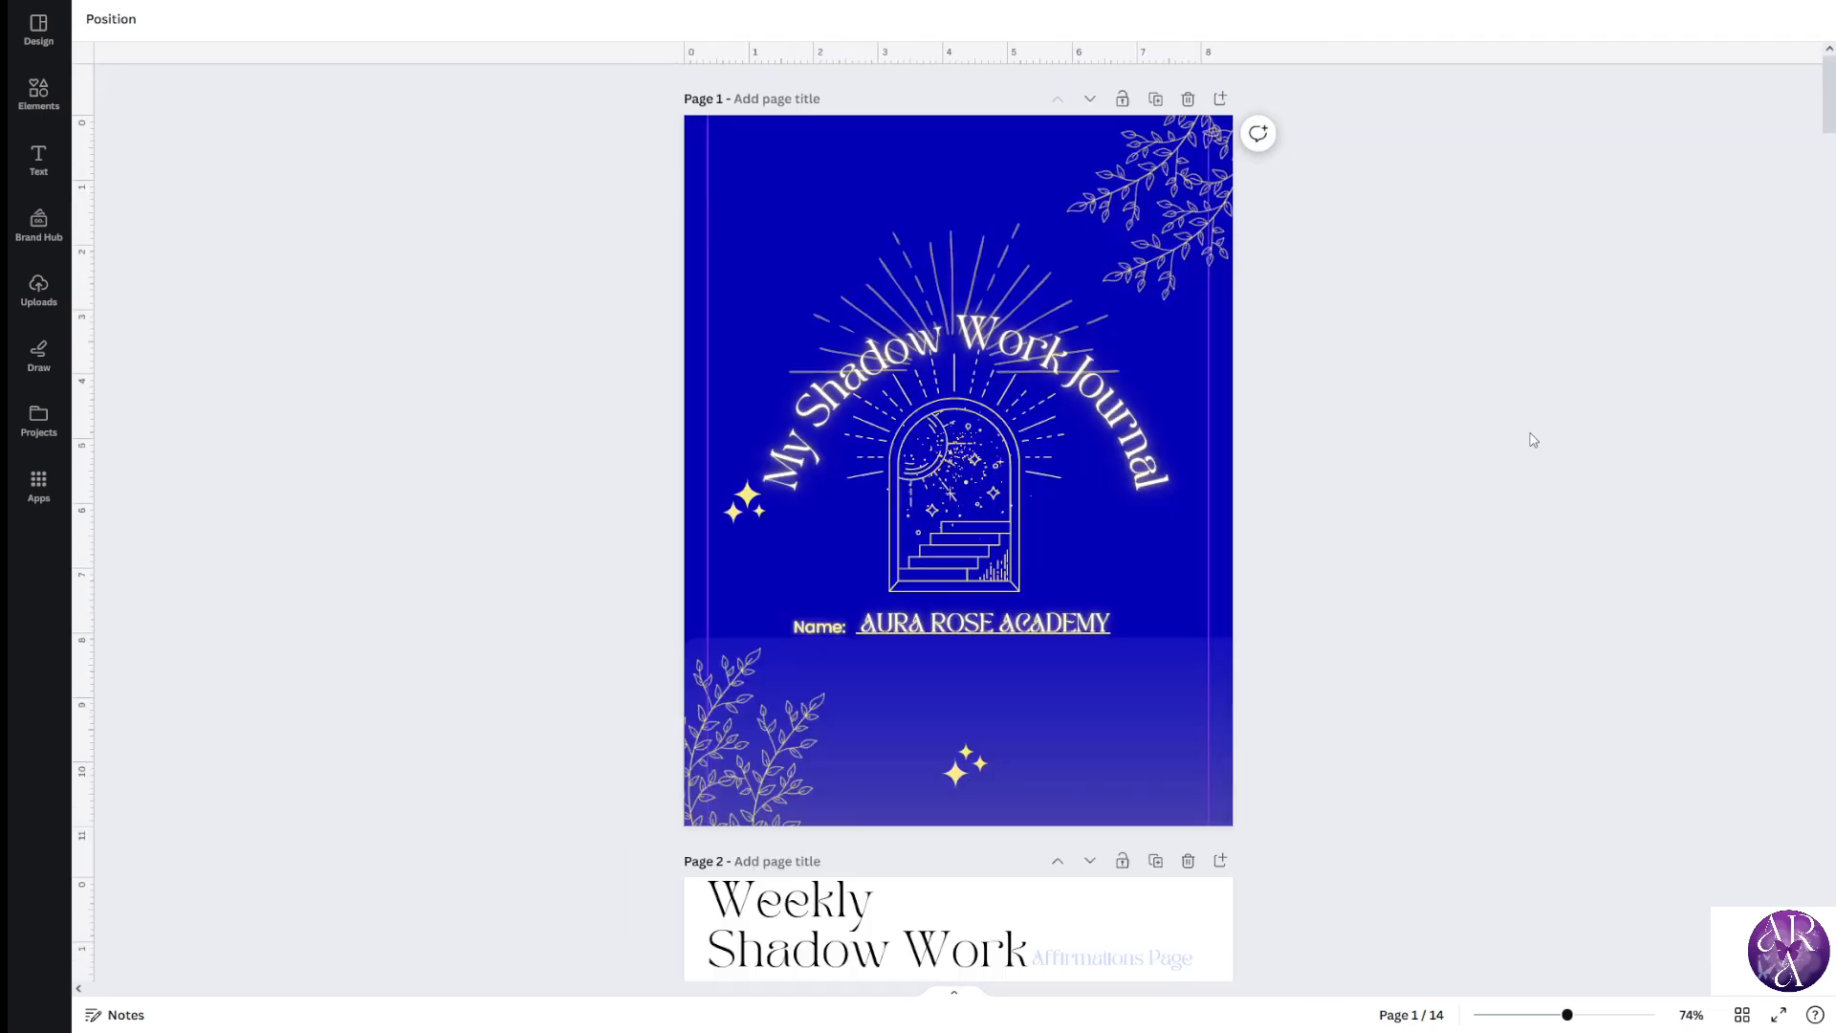
{"action": "scroll", "coordinate": [1443, 451], "scroll_direction": "down", "scroll_amount": 6}
{"action": "left_click", "coordinate": [736, 481]}
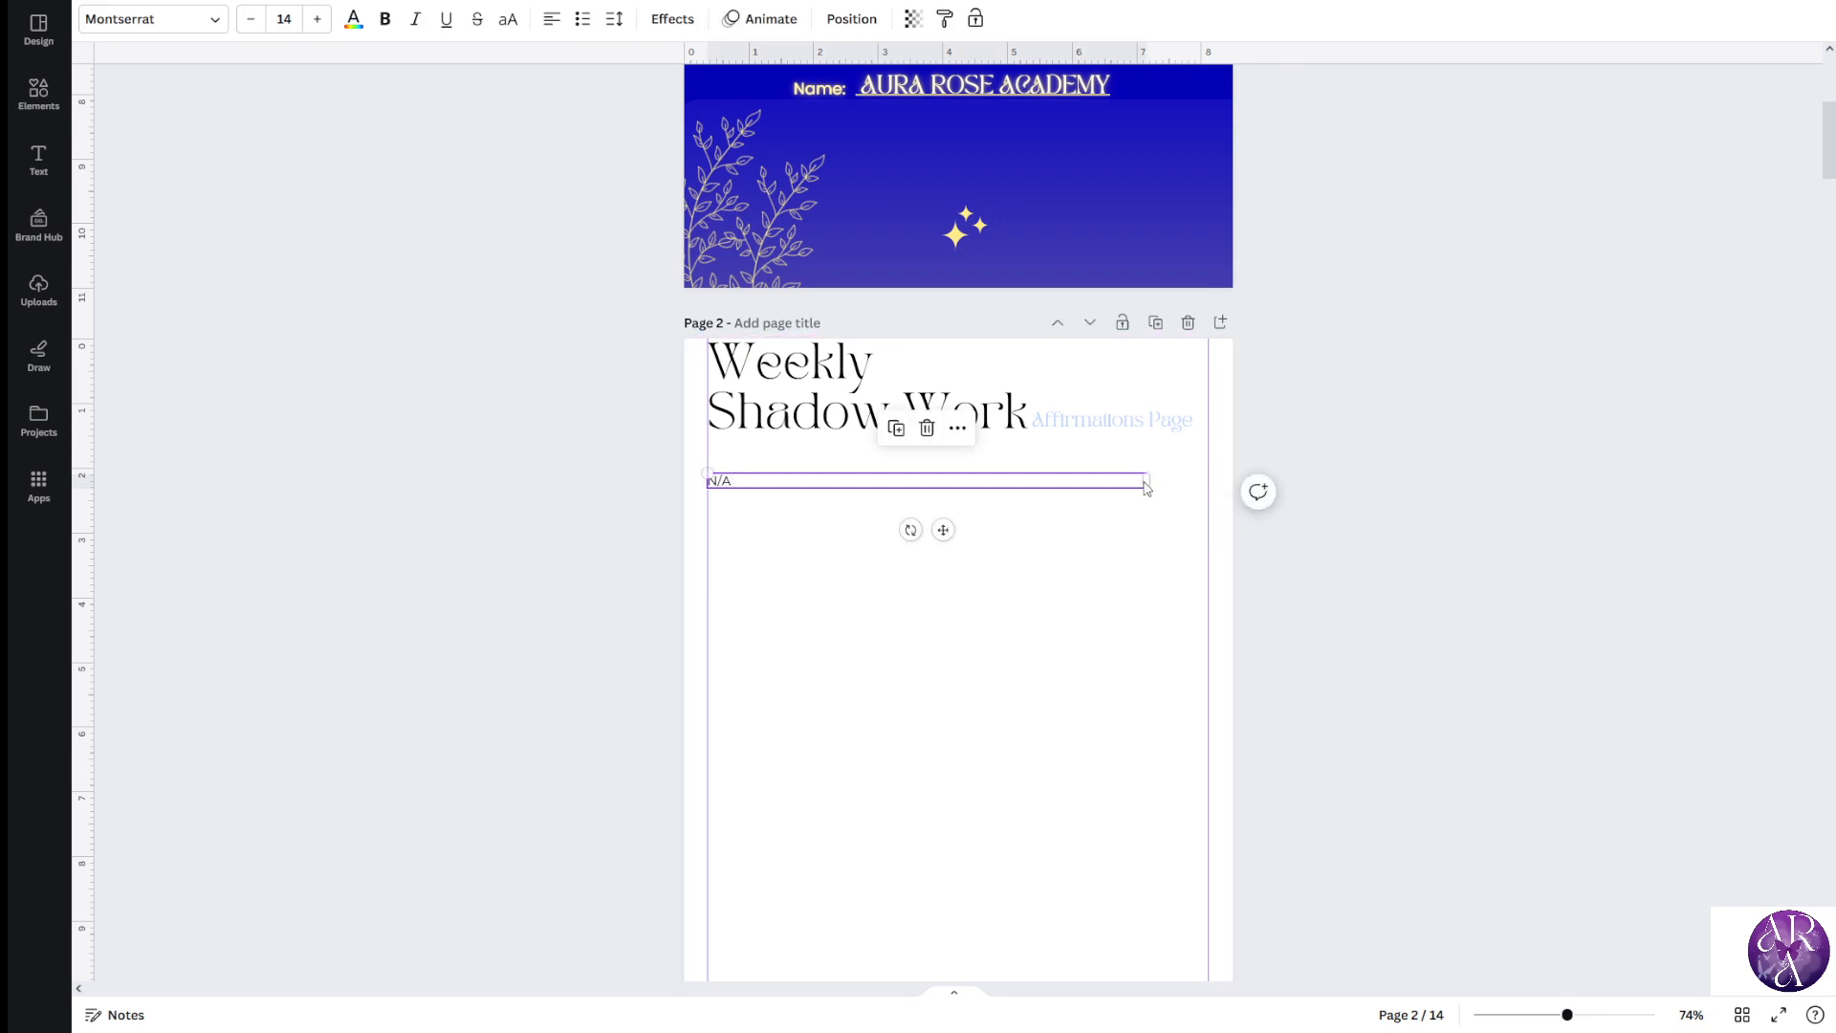
{"action": "left_click_drag", "start_coordinate": [1148, 481], "coordinate": [1209, 481]}
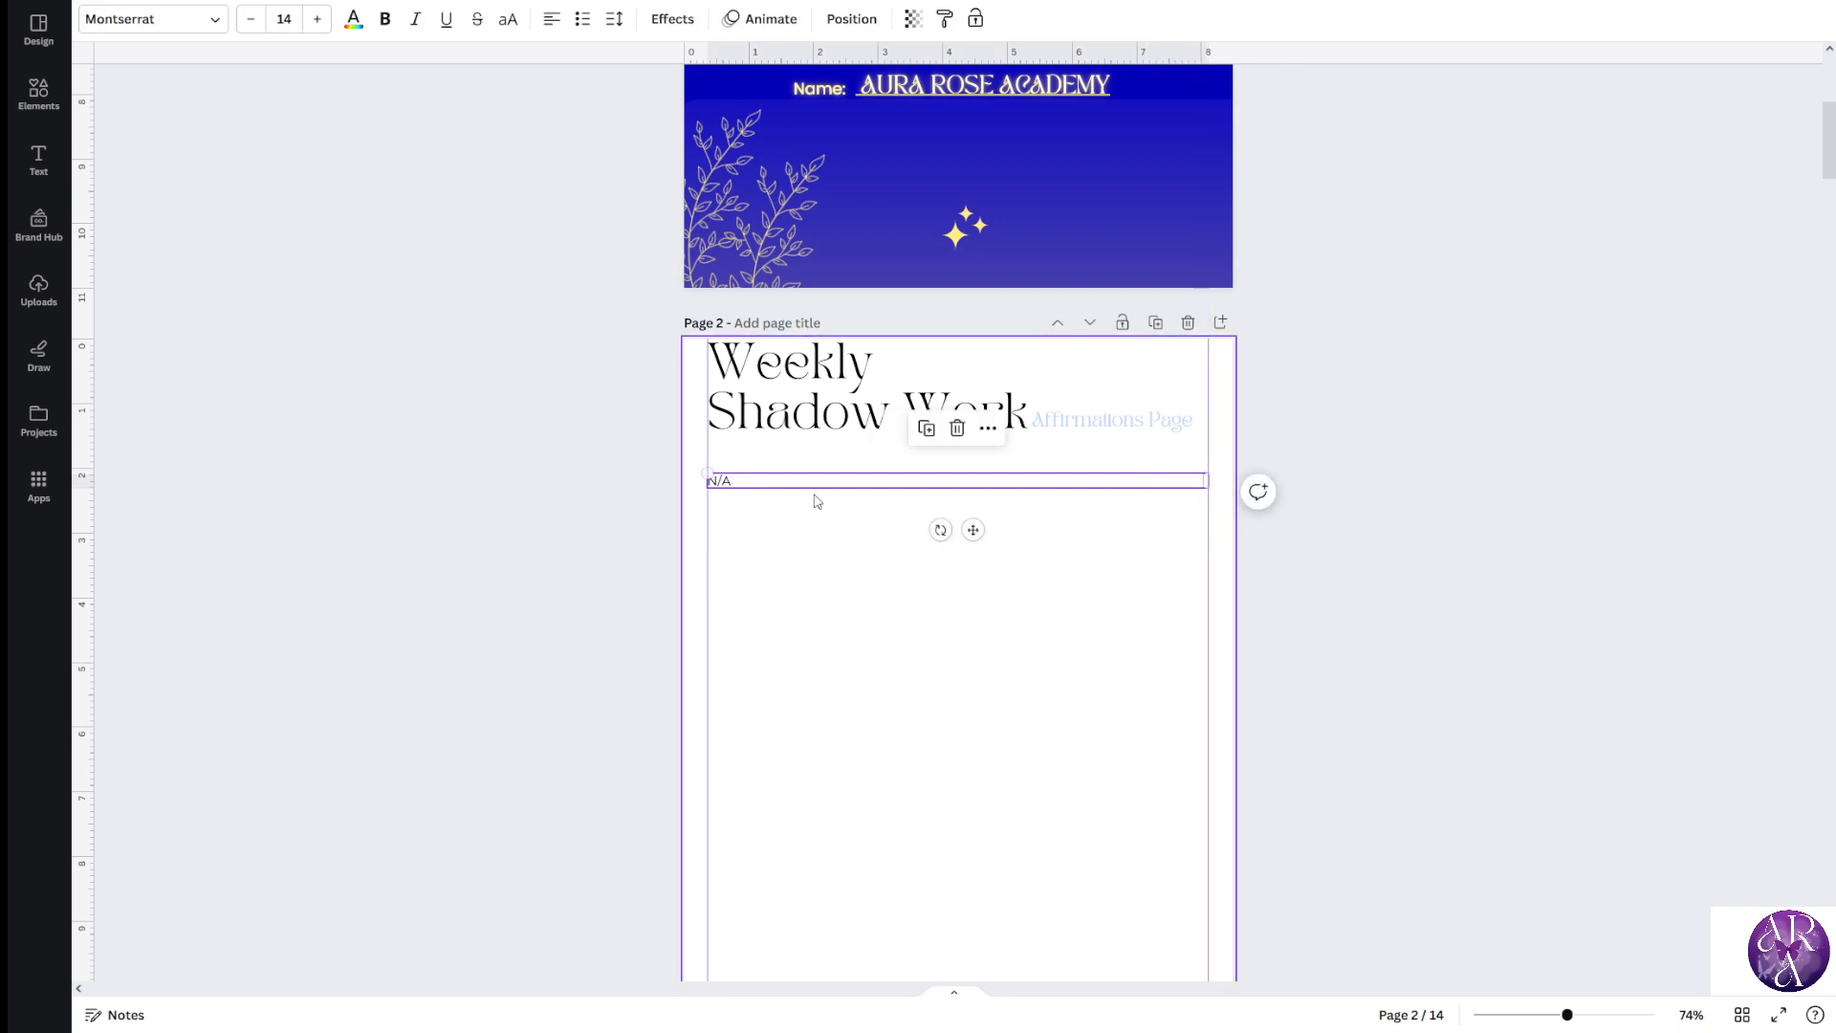
Center-align the "N/A" text within its box on page 2
{"action": "double_click", "coordinate": [720, 481]}
{"action": "left_click", "coordinate": [715, 507]}
{"action": "double_click", "coordinate": [805, 485]}
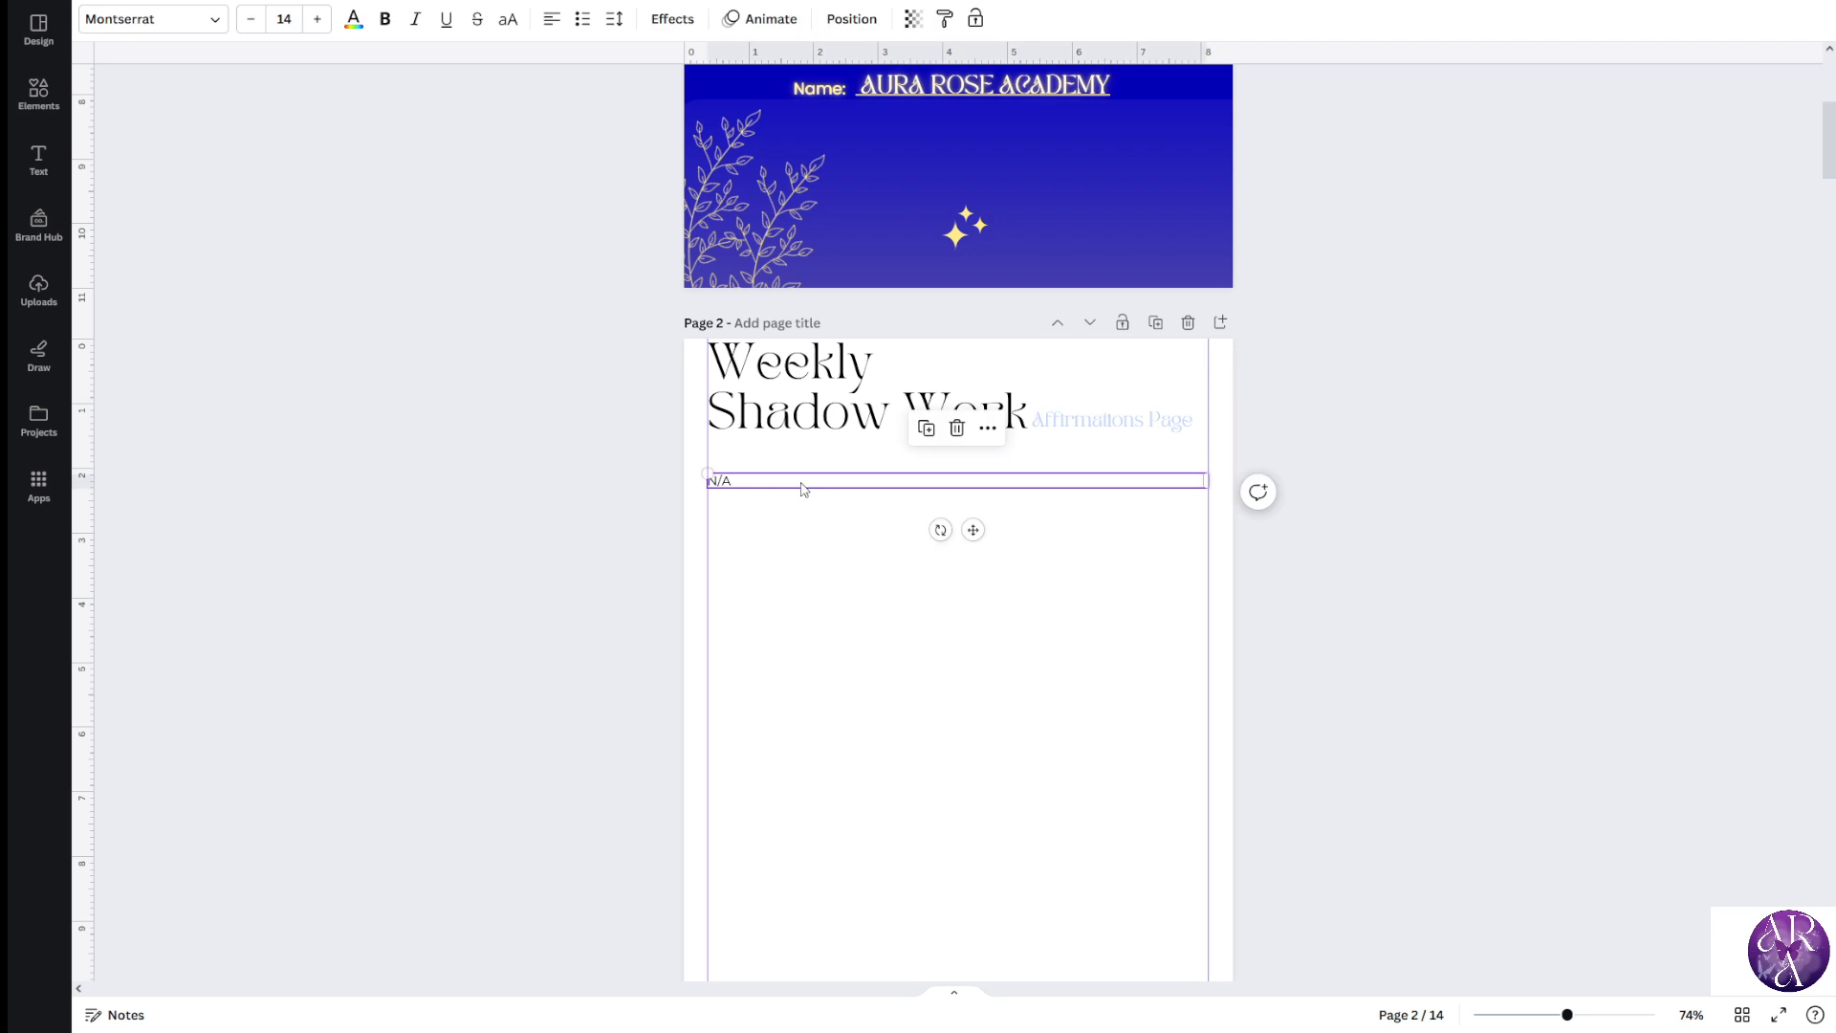
{"action": "left_click", "coordinate": [607, 509]}
{"action": "left_click", "coordinate": [830, 487]}
{"action": "left_click", "coordinate": [541, 21]}
{"action": "left_click", "coordinate": [546, 23]}
{"action": "left_click", "coordinate": [547, 23]}
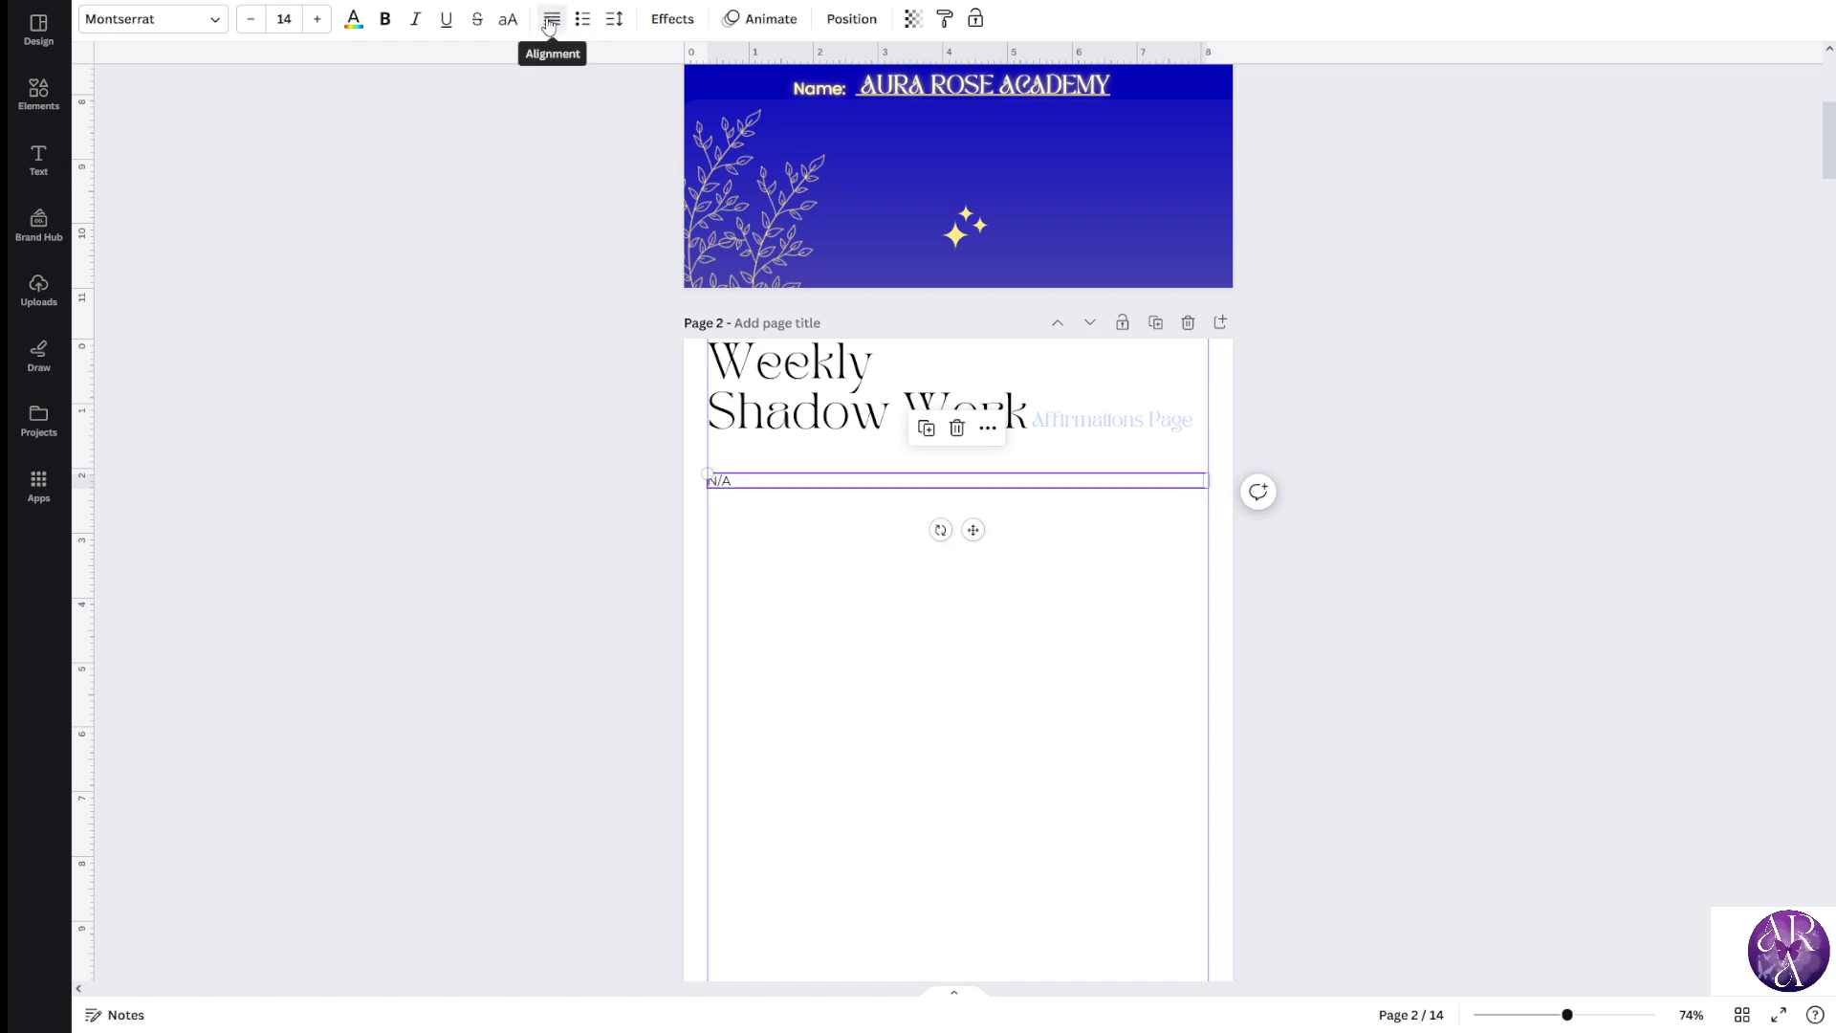
{"action": "left_click", "coordinate": [548, 23]}
{"action": "left_click", "coordinate": [548, 23]}
{"action": "left_click", "coordinate": [553, 21]}
{"action": "left_click", "coordinate": [553, 21]}
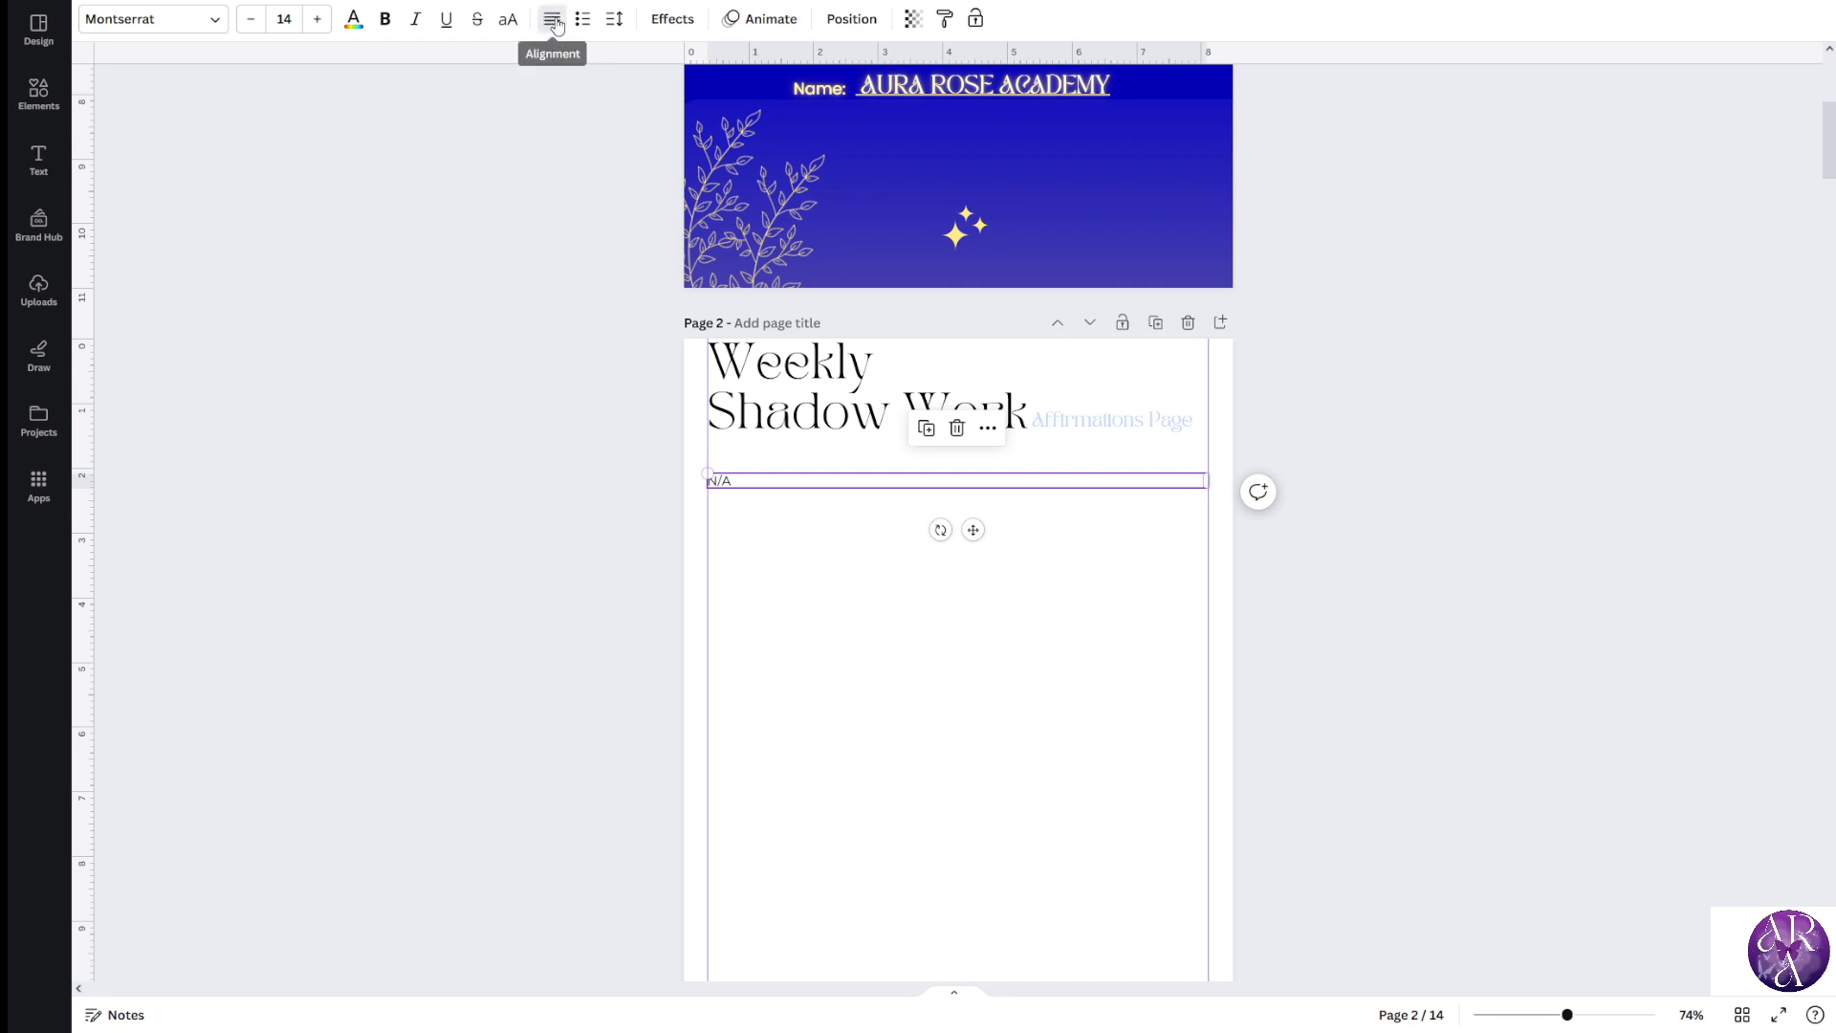
{"action": "left_click", "coordinate": [553, 21]}
{"action": "left_click", "coordinate": [553, 21]}
{"action": "left_click", "coordinate": [553, 21]}
{"action": "left_click", "coordinate": [553, 21]}
{"action": "left_click", "coordinate": [553, 21]}
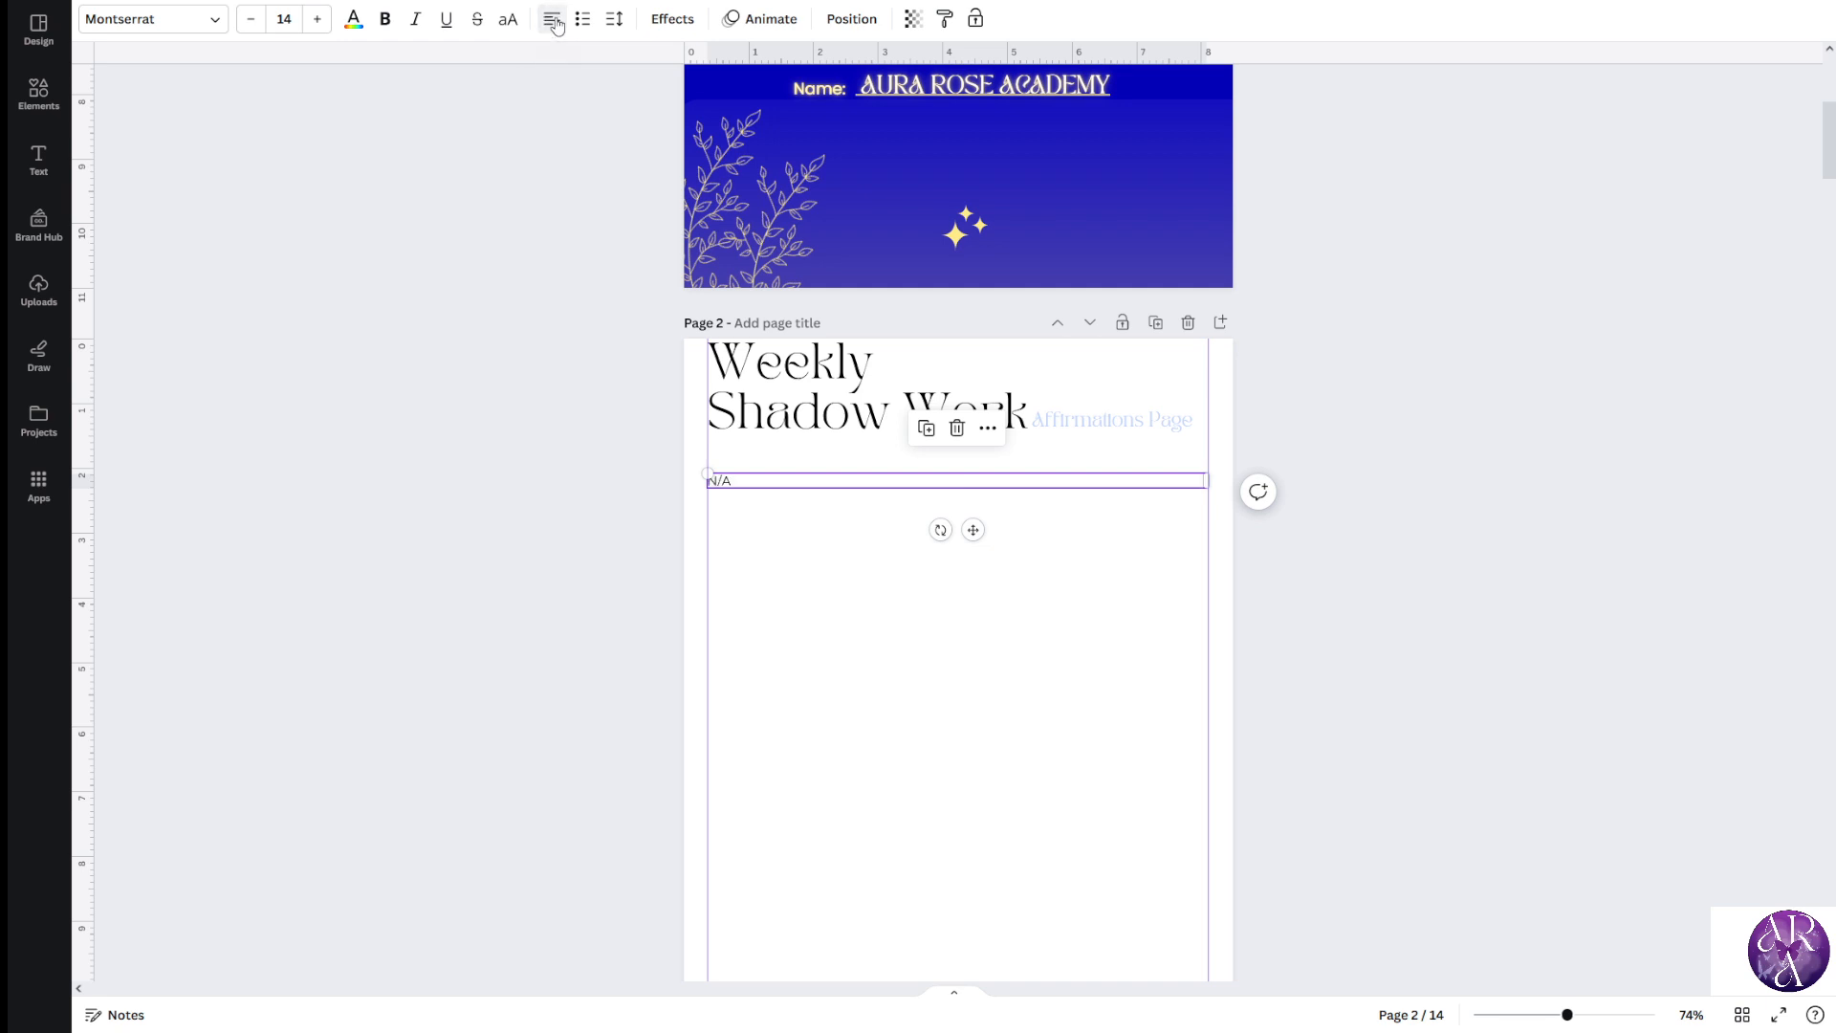
{"action": "left_click", "coordinate": [553, 21]}
Replace the "N/A" text on page 2 with "This is my shadow work journal and I hereby declare it..." followed by a blank line
{"action": "left_click", "coordinate": [1009, 495]}
{"action": "double_click", "coordinate": [974, 484]}
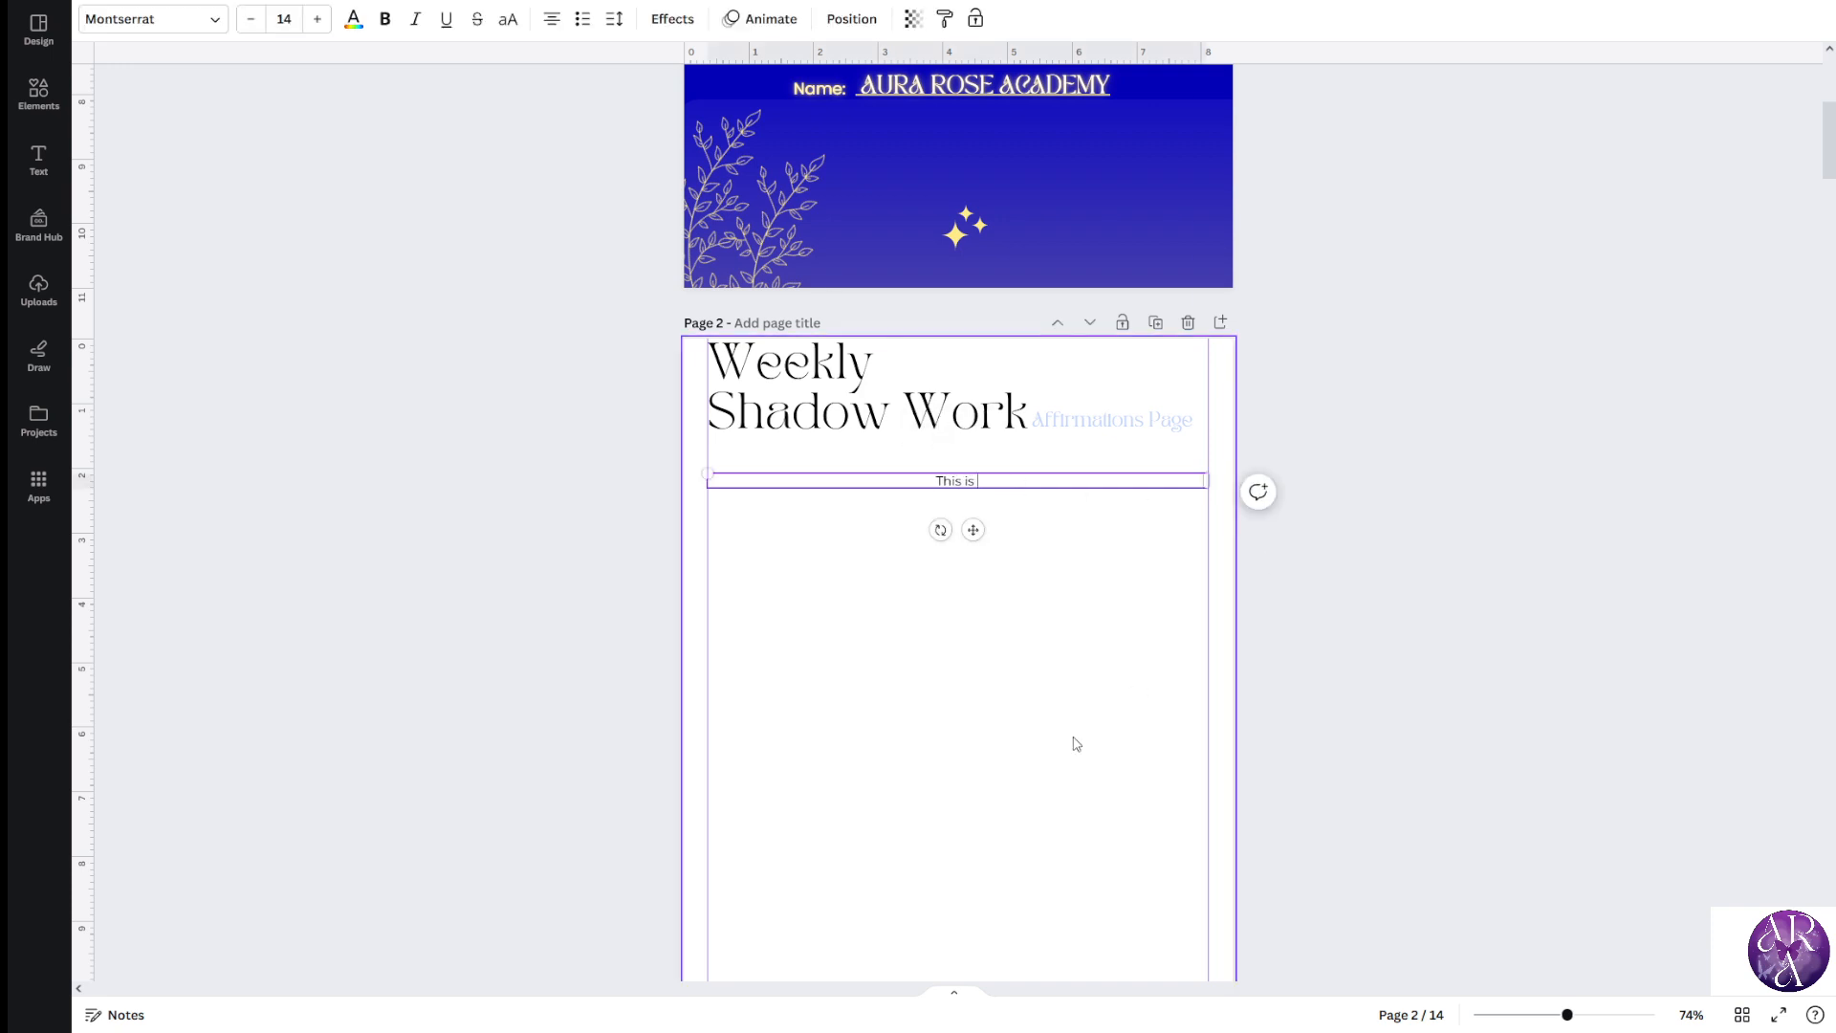
{"action": "scroll", "coordinate": [1073, 742], "scroll_direction": "up", "scroll_amount": 5}
{"action": "type", "text": "This is my sha"}
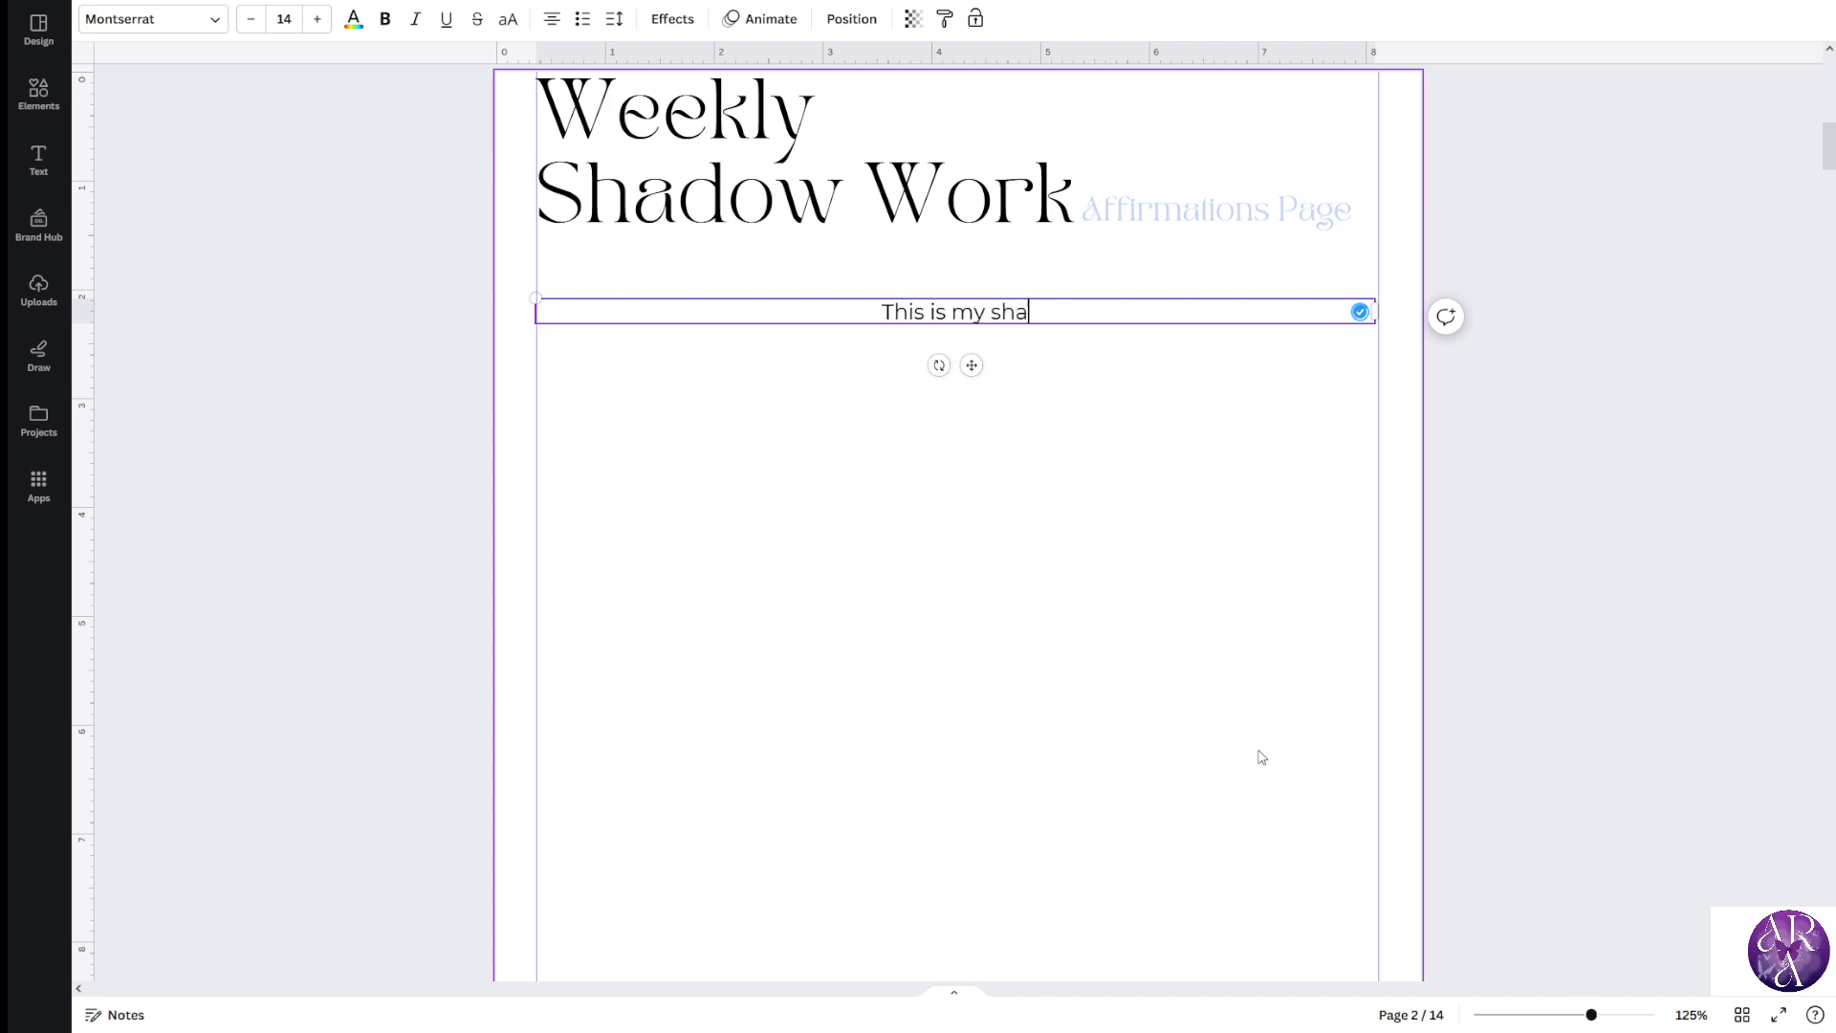
{"action": "type", "text": "dow work journal"}
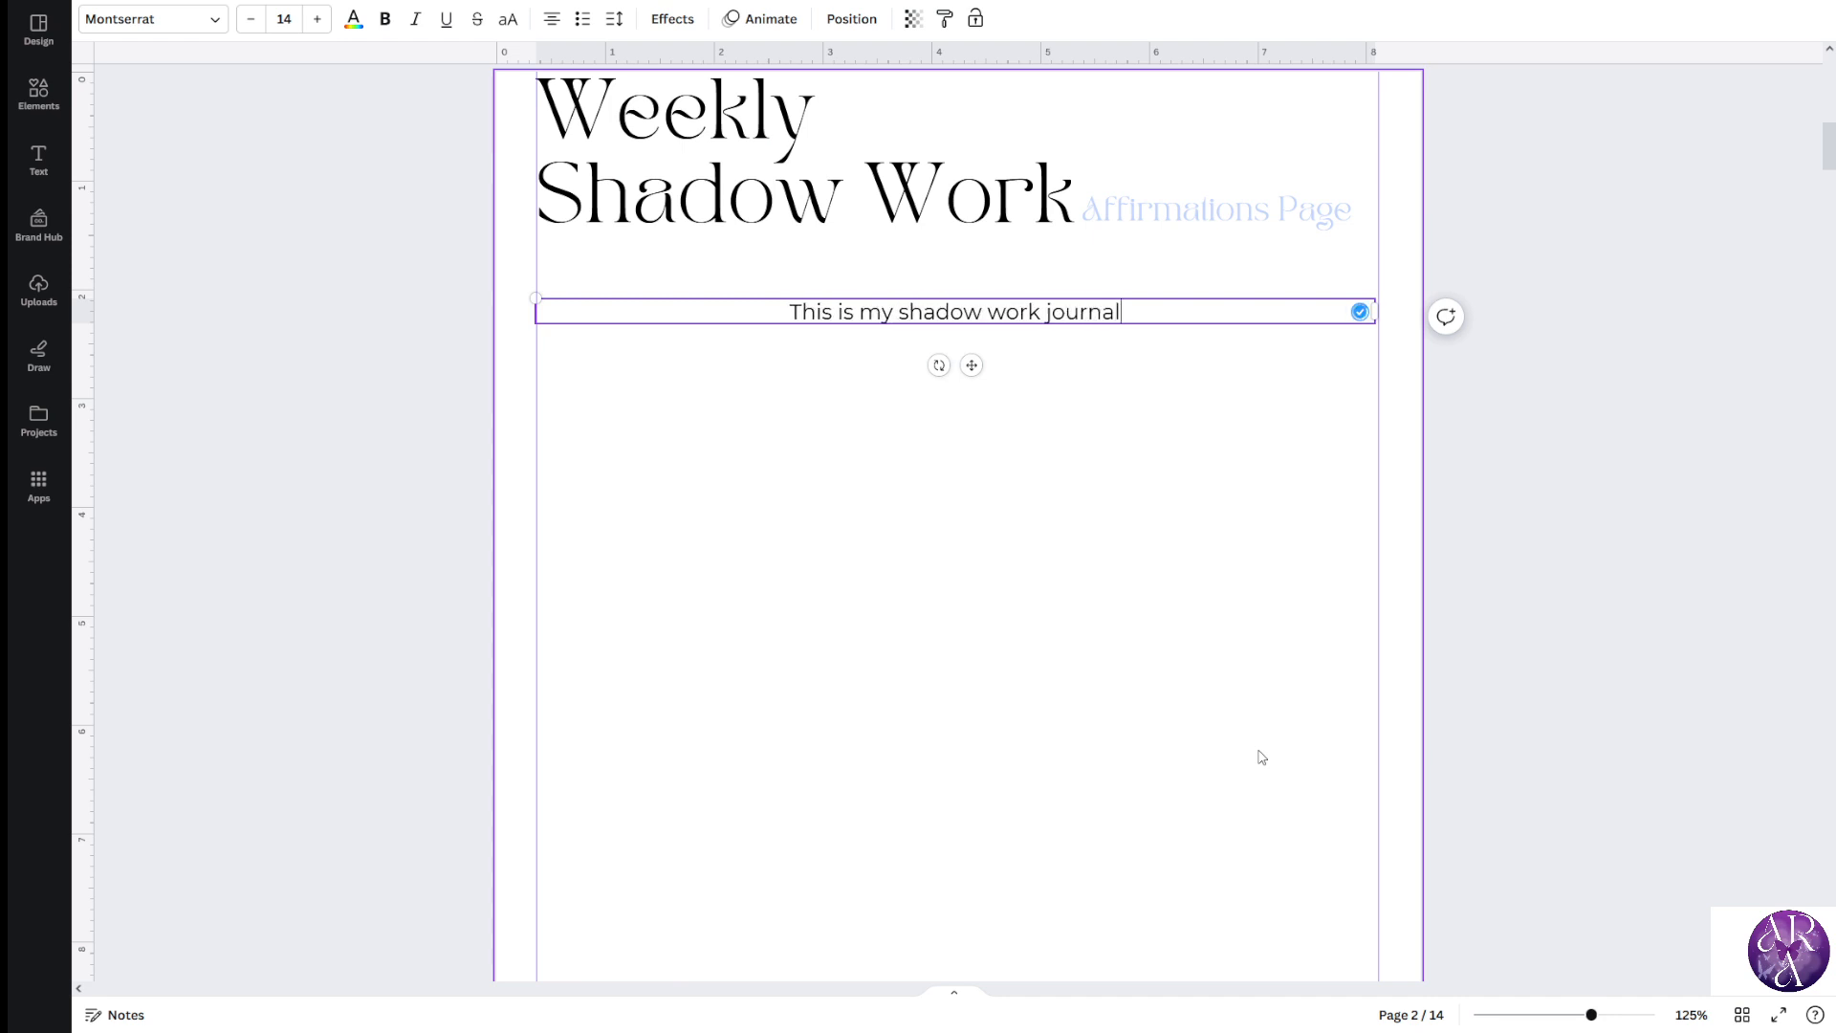
{"action": "type", "text": " and"}
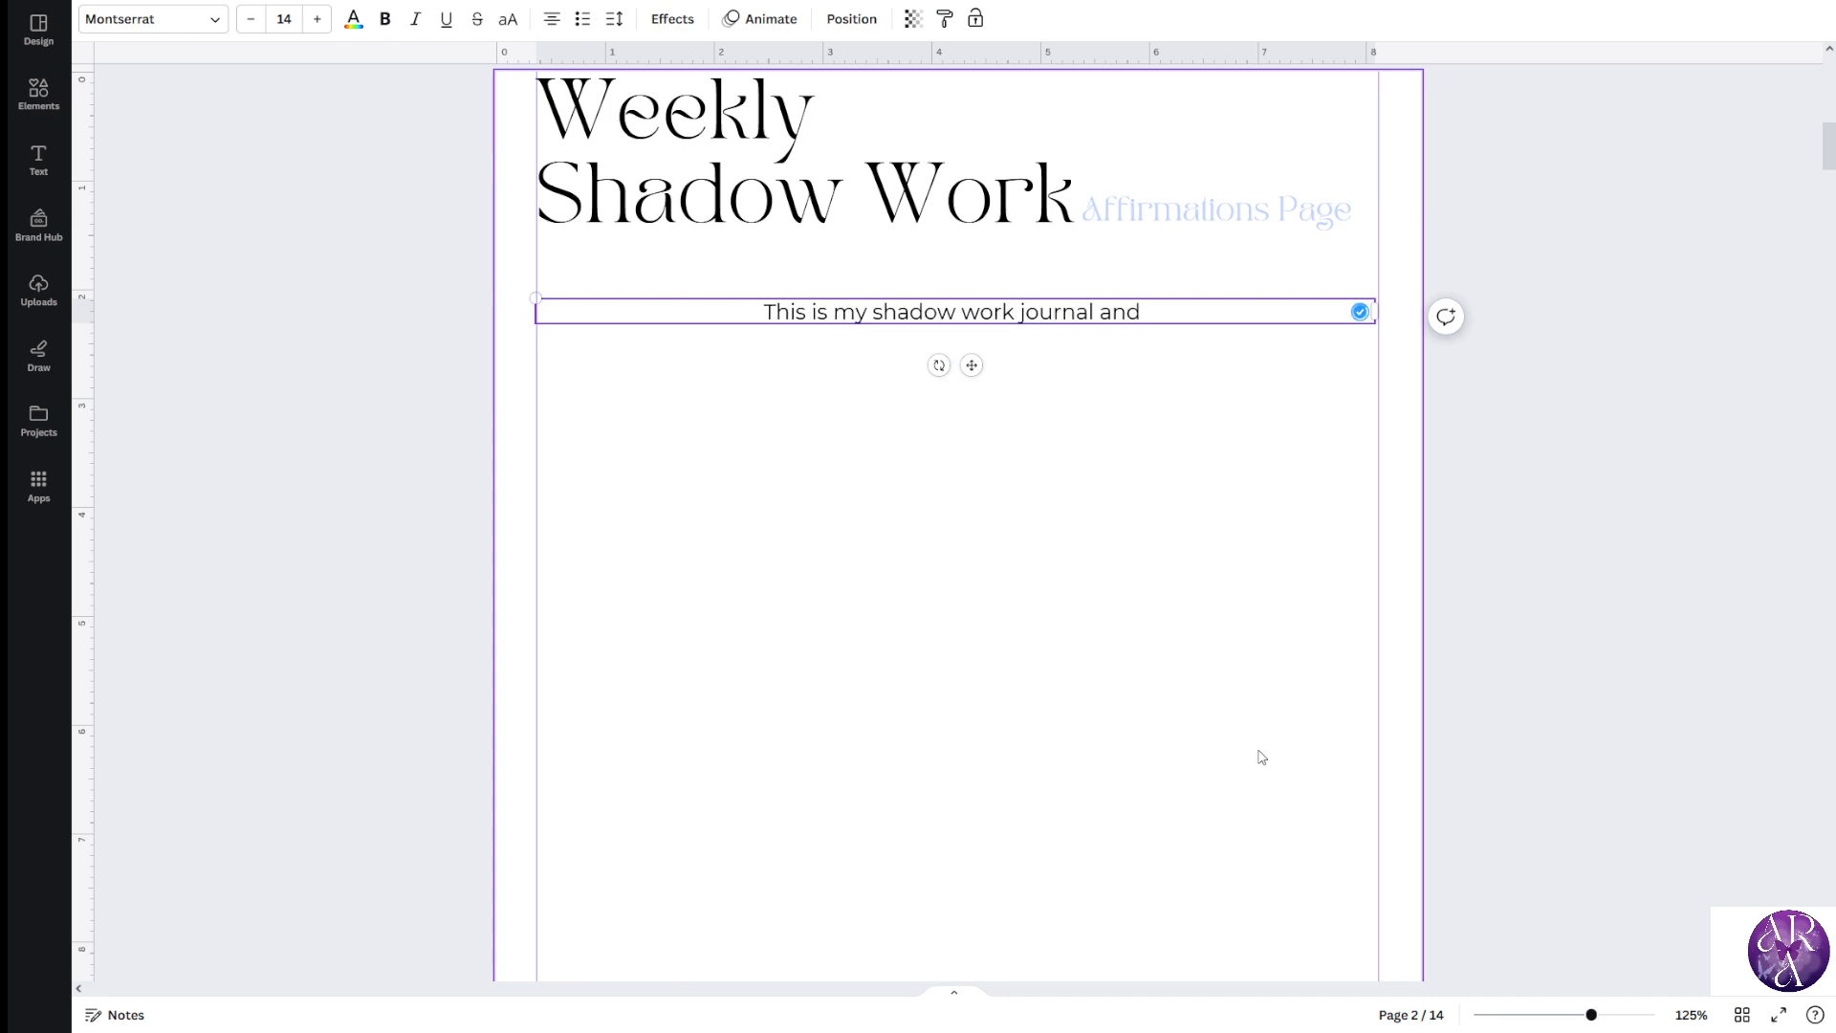
{"action": "type", "text": " I hereby "}
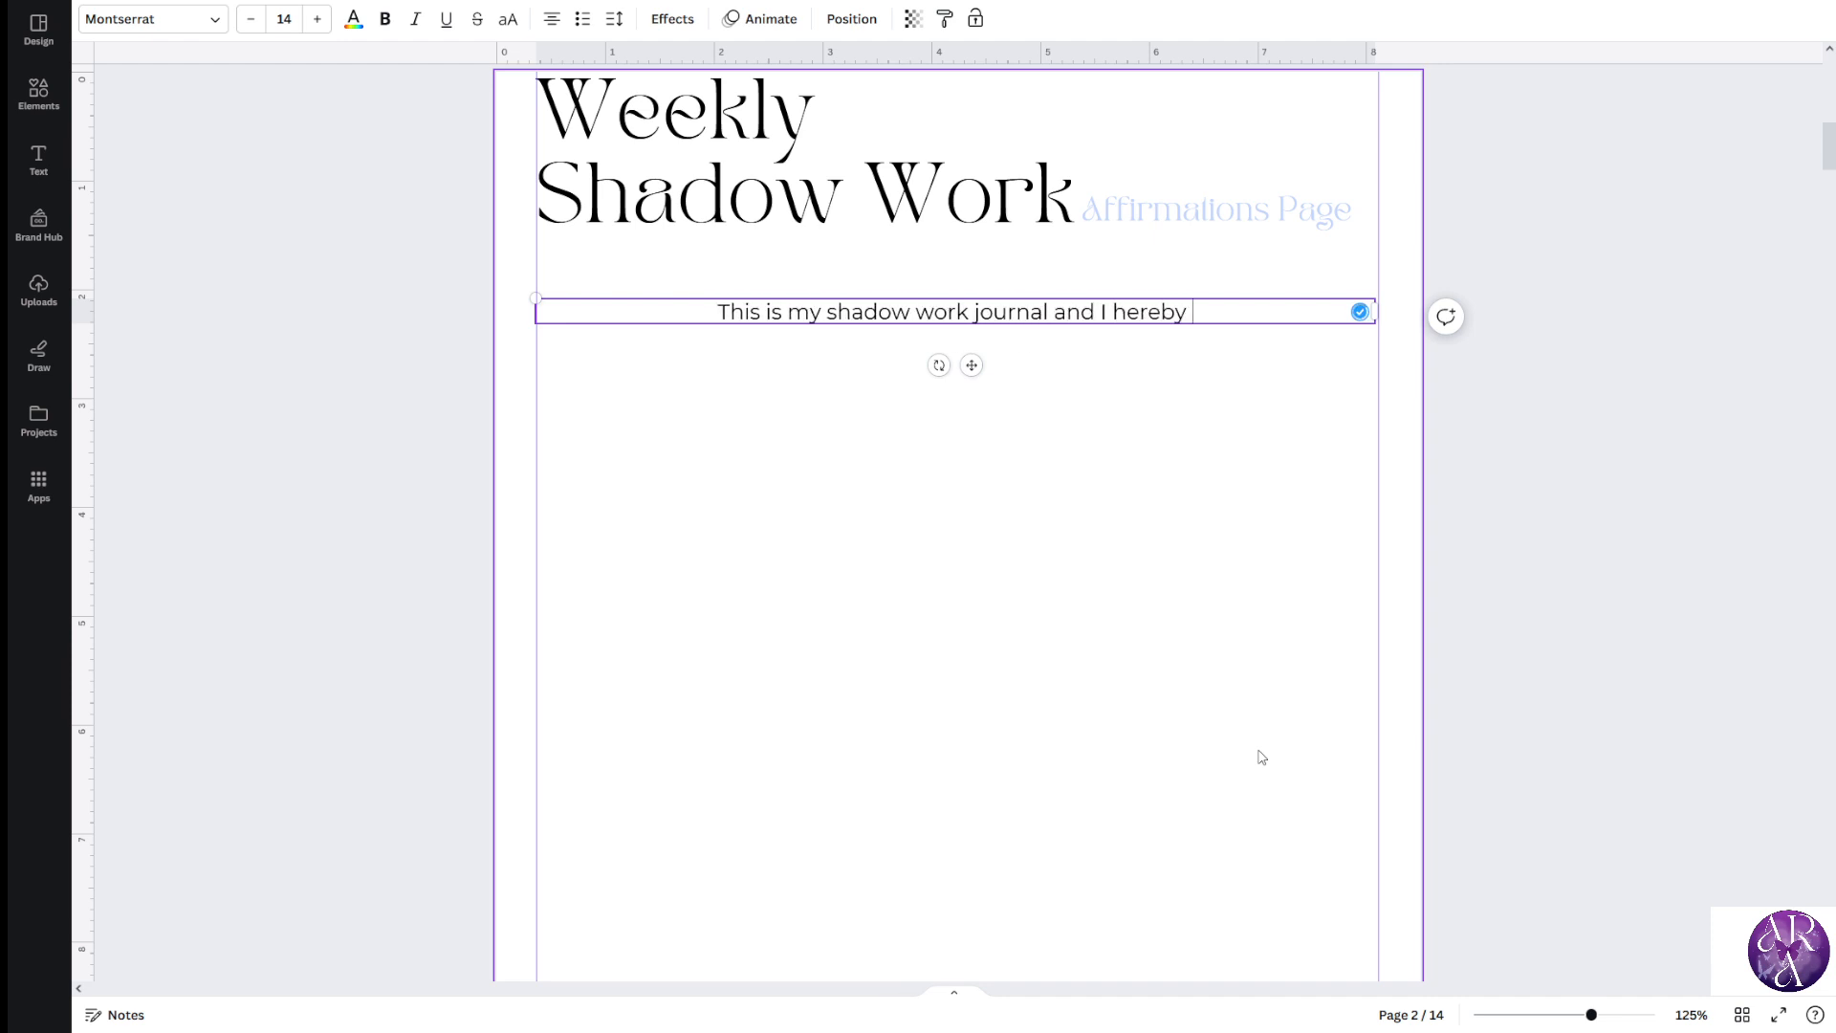
{"action": "type", "text": "declare it..."}
{"action": "key", "text": "Return"}
{"action": "key", "text": "Return"}
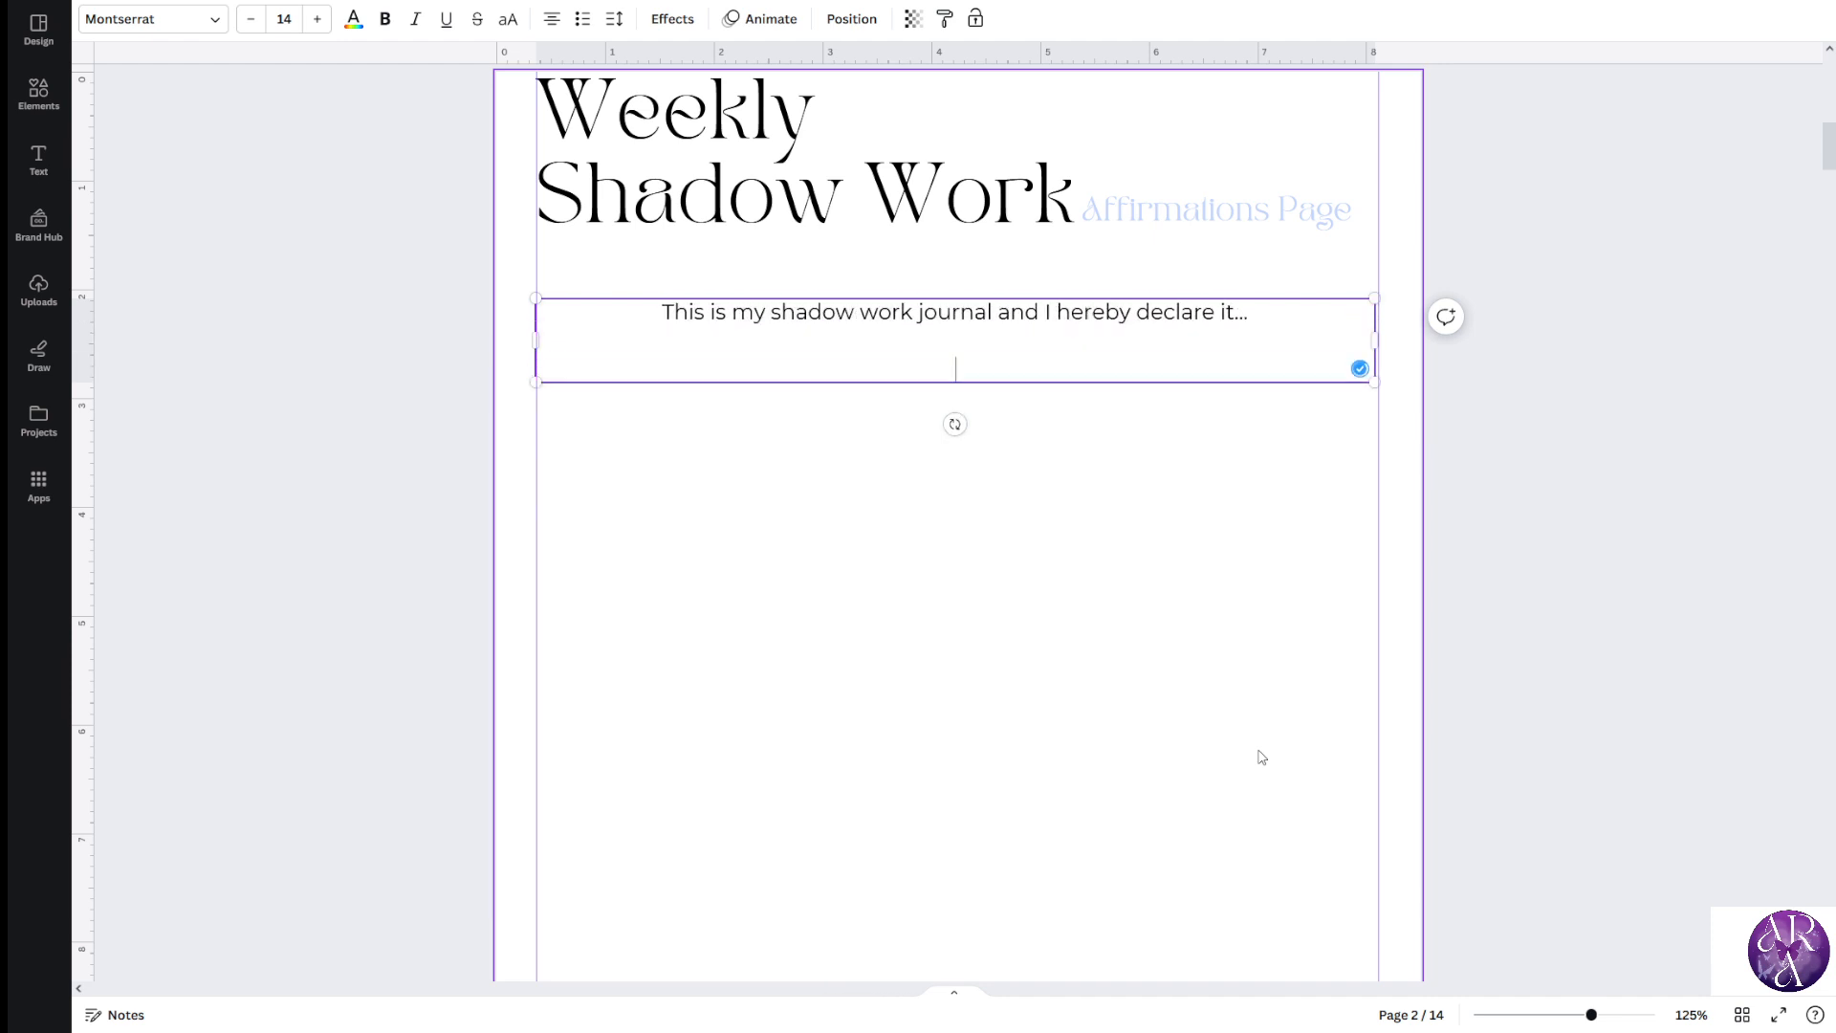
Add the words "valid", "honest", "truthful" and "trustworthy" on separate lines below the opening declaration
{"action": "type", "text": "valid"}
{"action": "key", "text": "Return"}
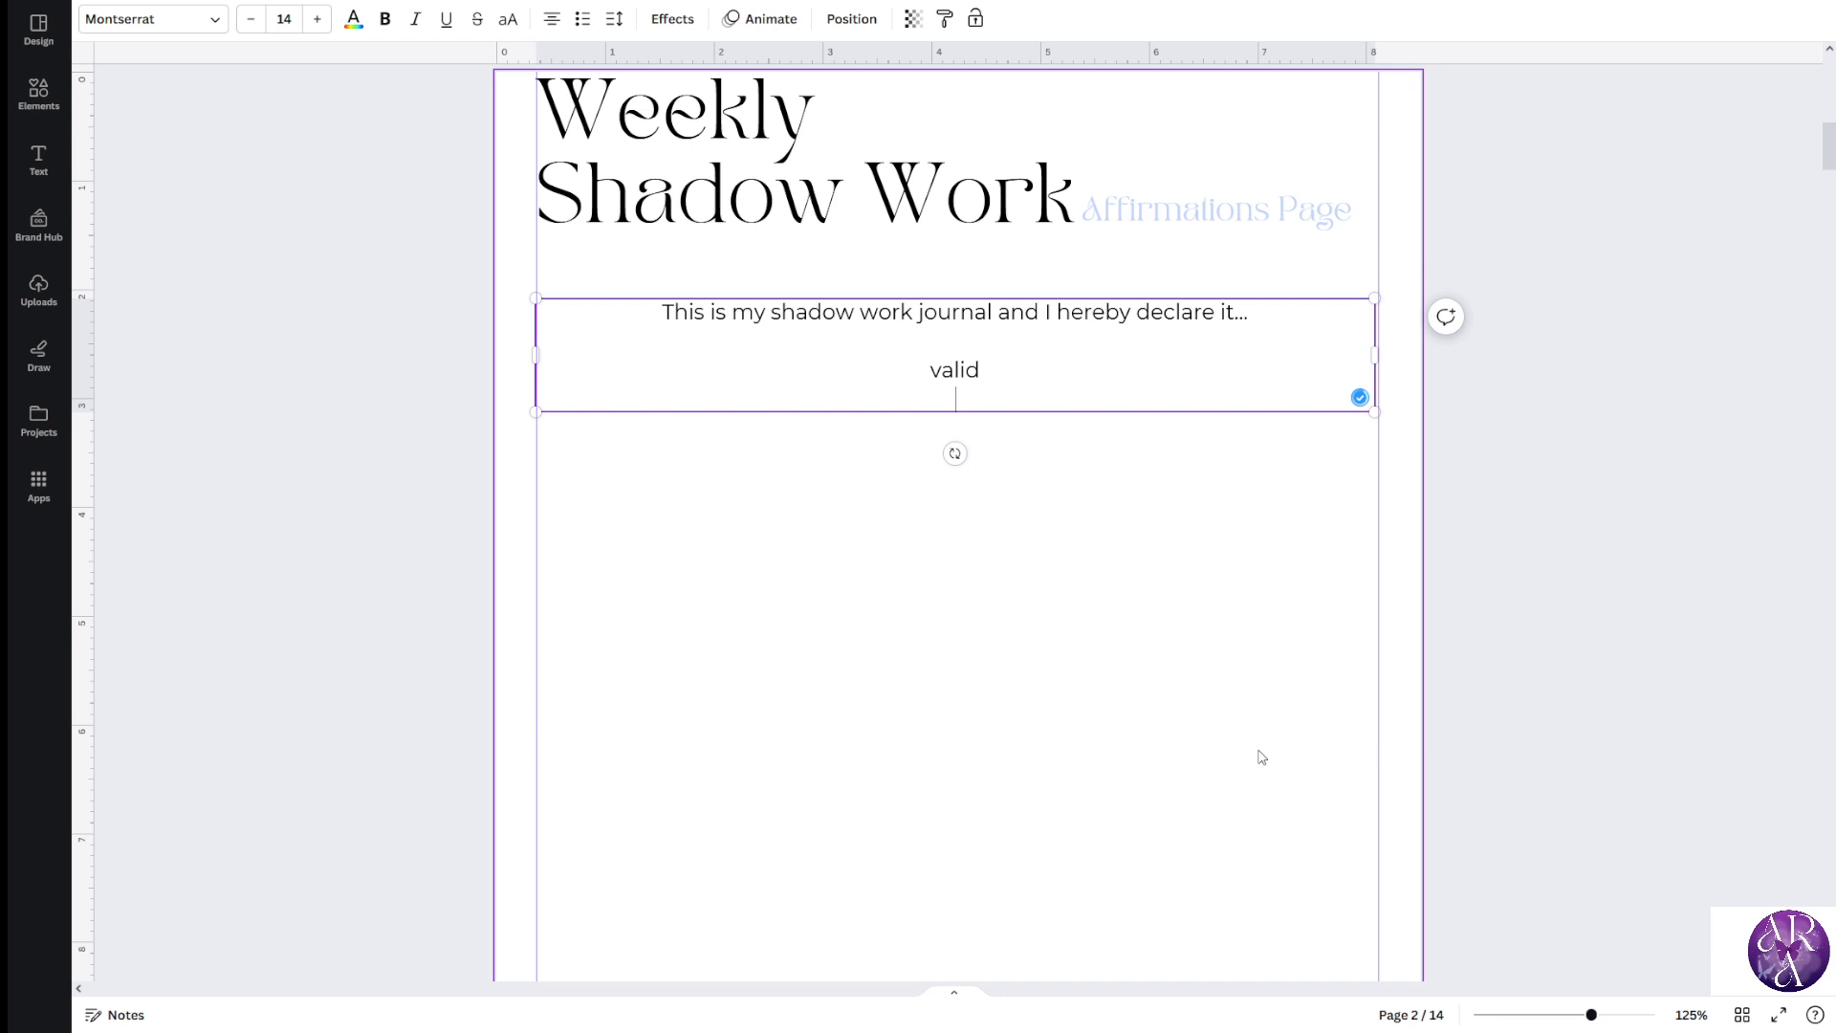
{"action": "type", "text": "honest"}
{"action": "key", "text": "Return"}
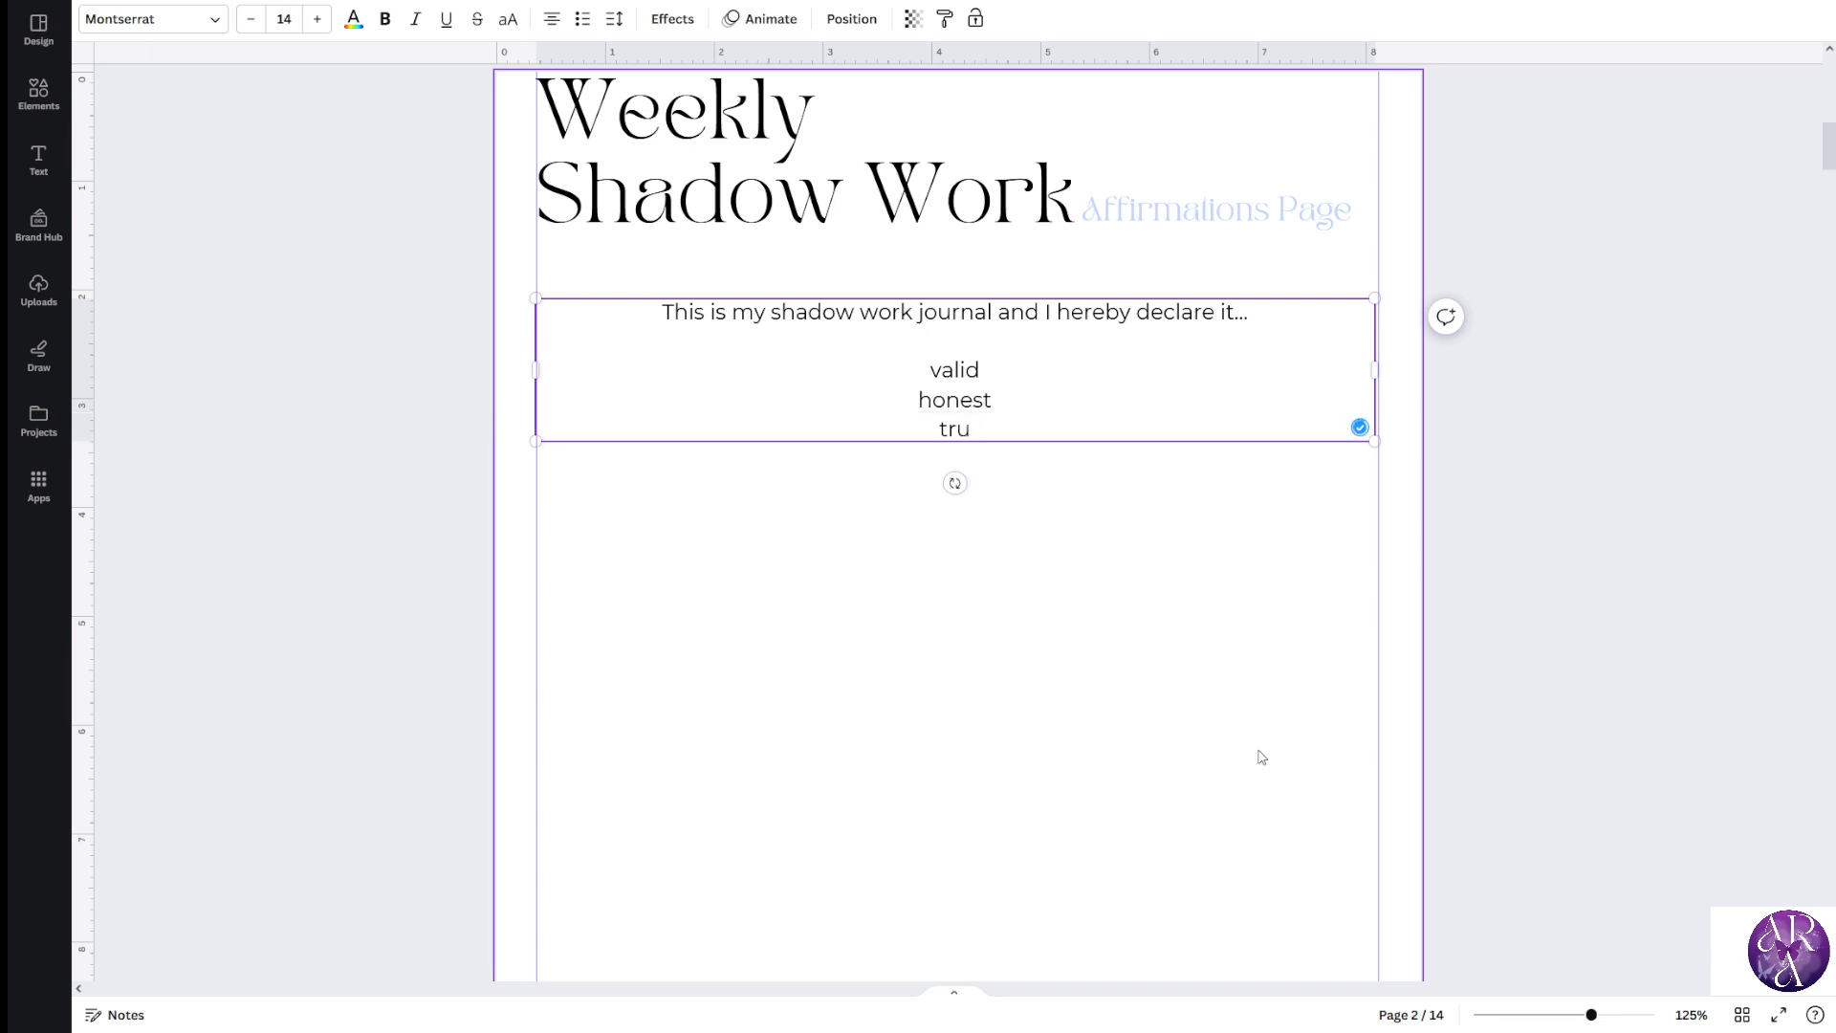
{"action": "type", "text": "truthful"}
{"action": "key", "text": "Return"}
{"action": "type", "text": "trust"}
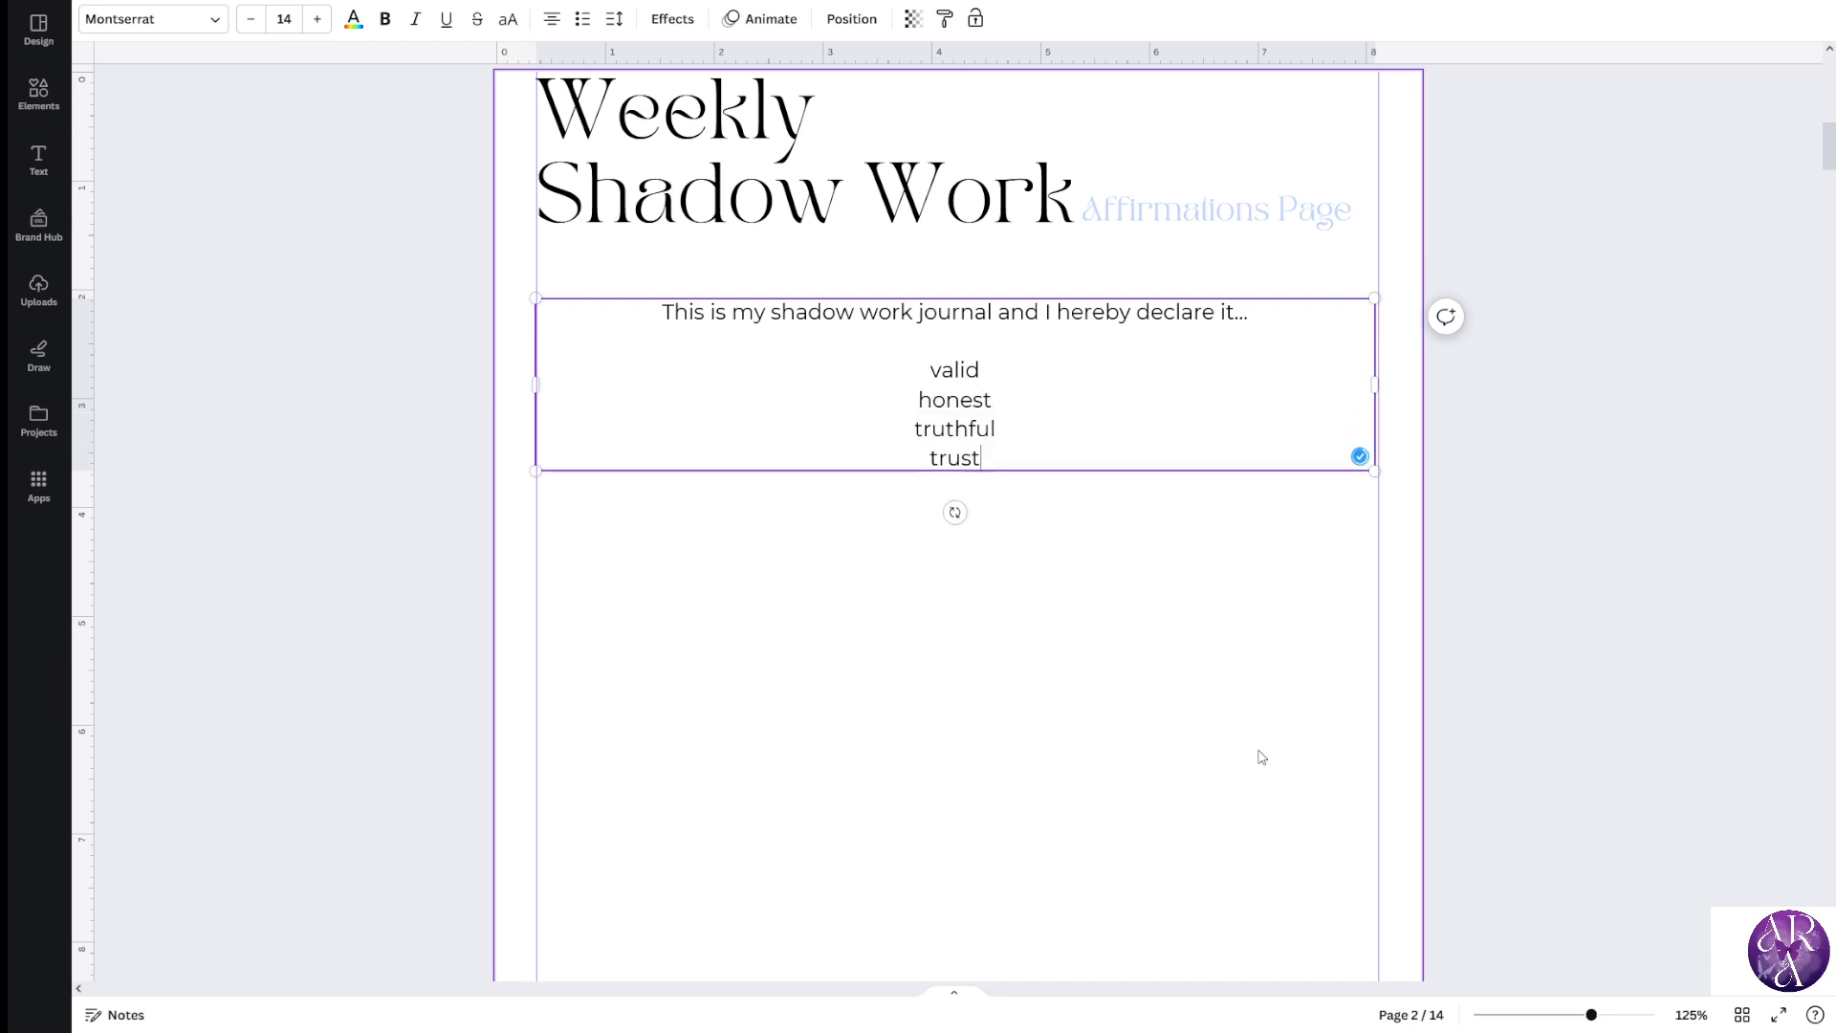
{"action": "type", "text": "worthy"}
{"action": "key", "text": "Return"}
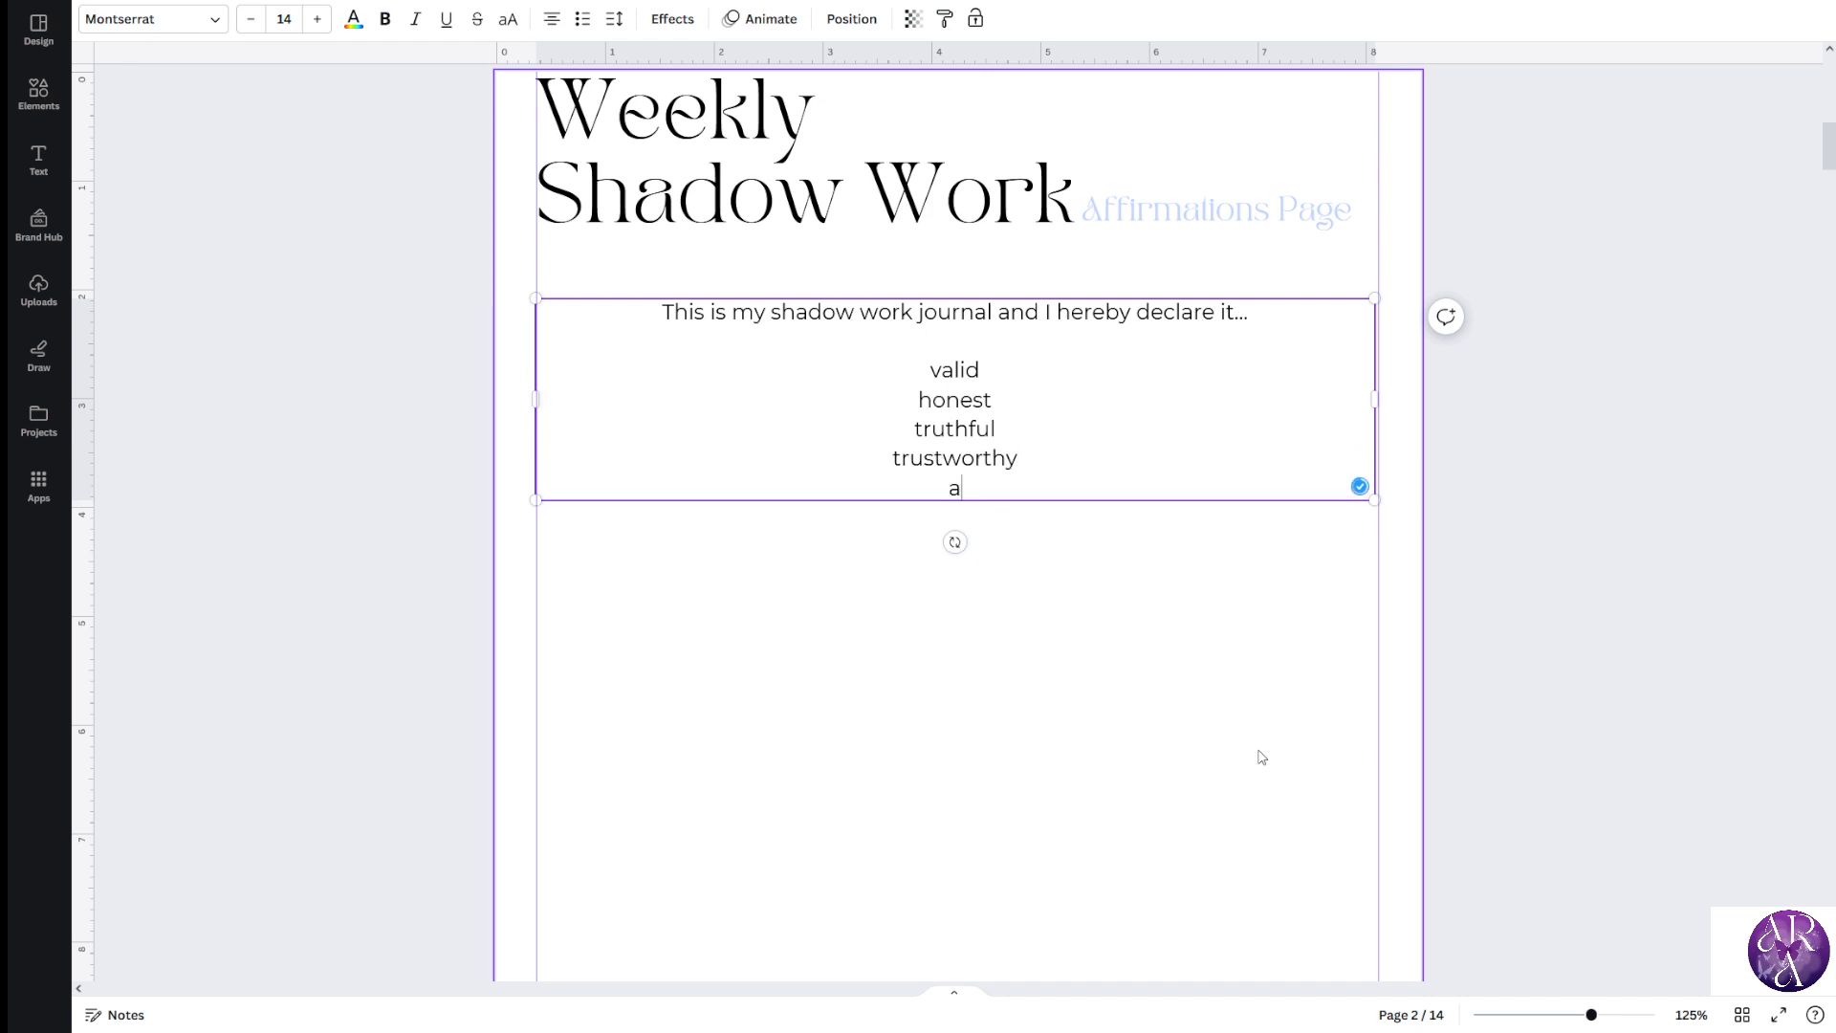
Complete the first stanza with the lines "accurate" and "and dedicated to my healing."
{"action": "type", "text": "accurate"}
{"action": "key", "text": "Return"}
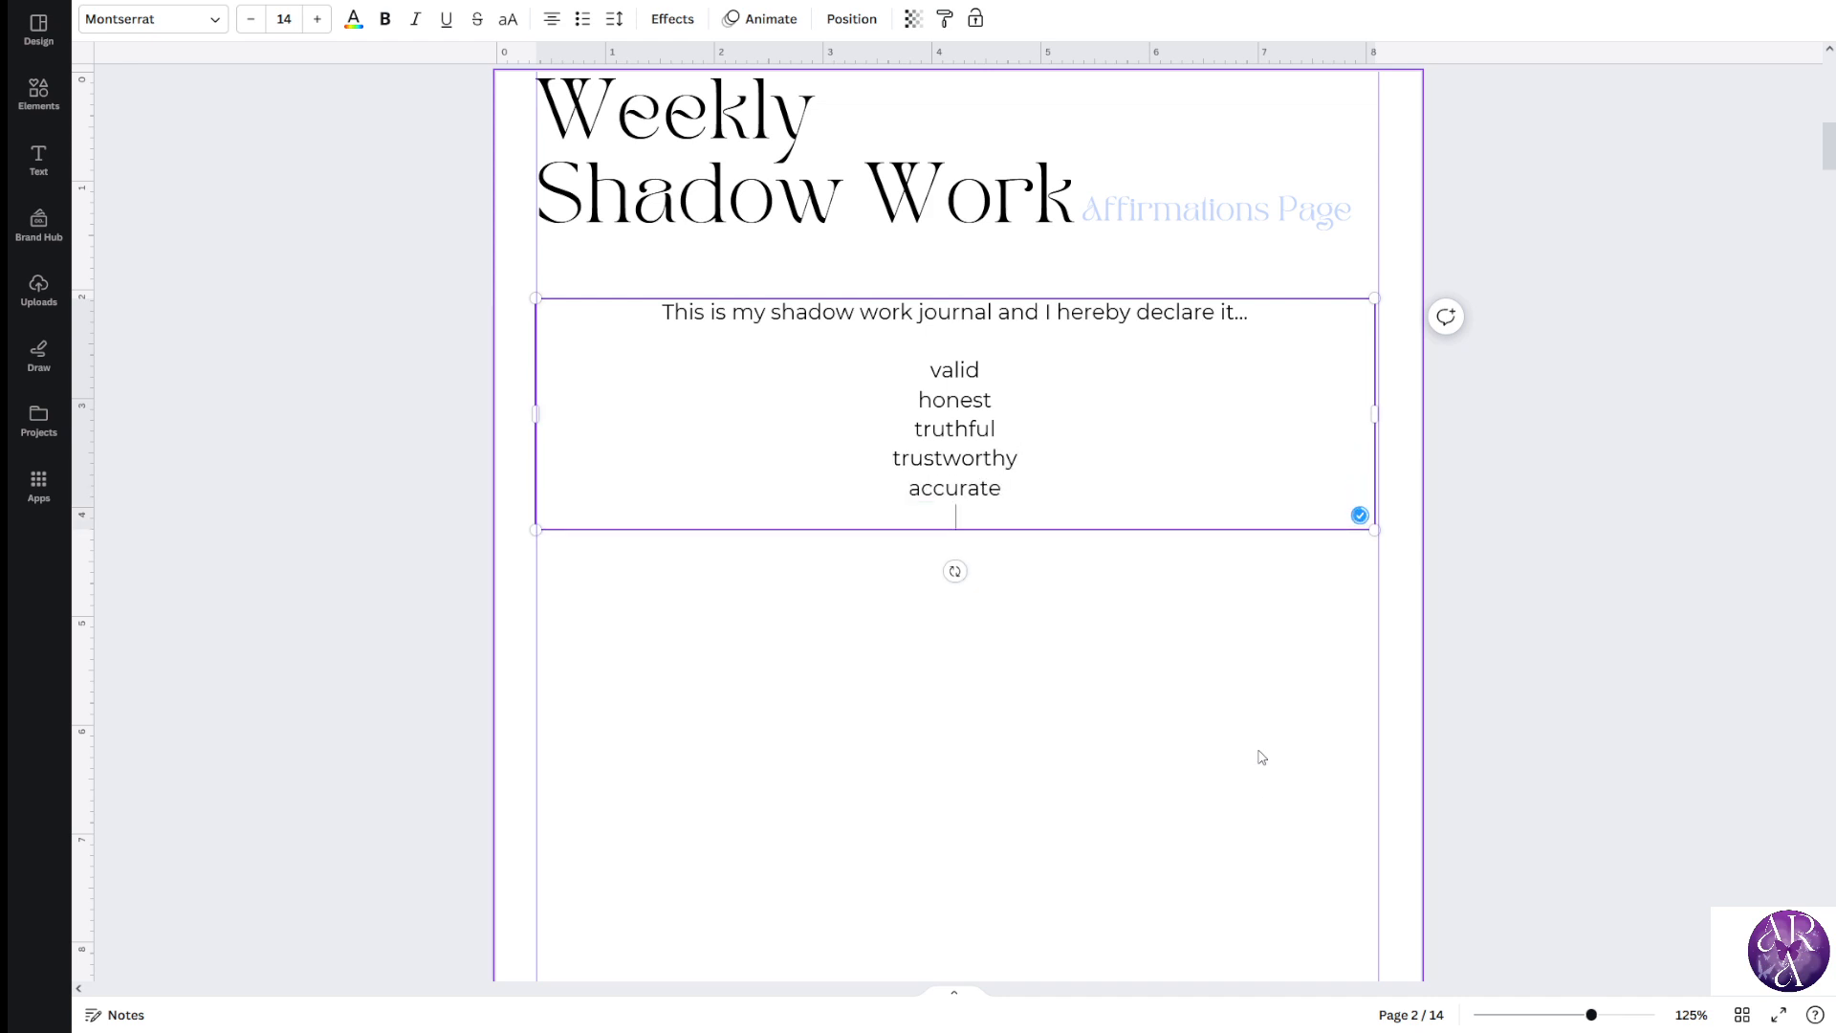
{"action": "key", "text": "Return"}
{"action": "key", "text": "BackSpace"}
{"action": "type", "text": "and dedicated to my healing."}
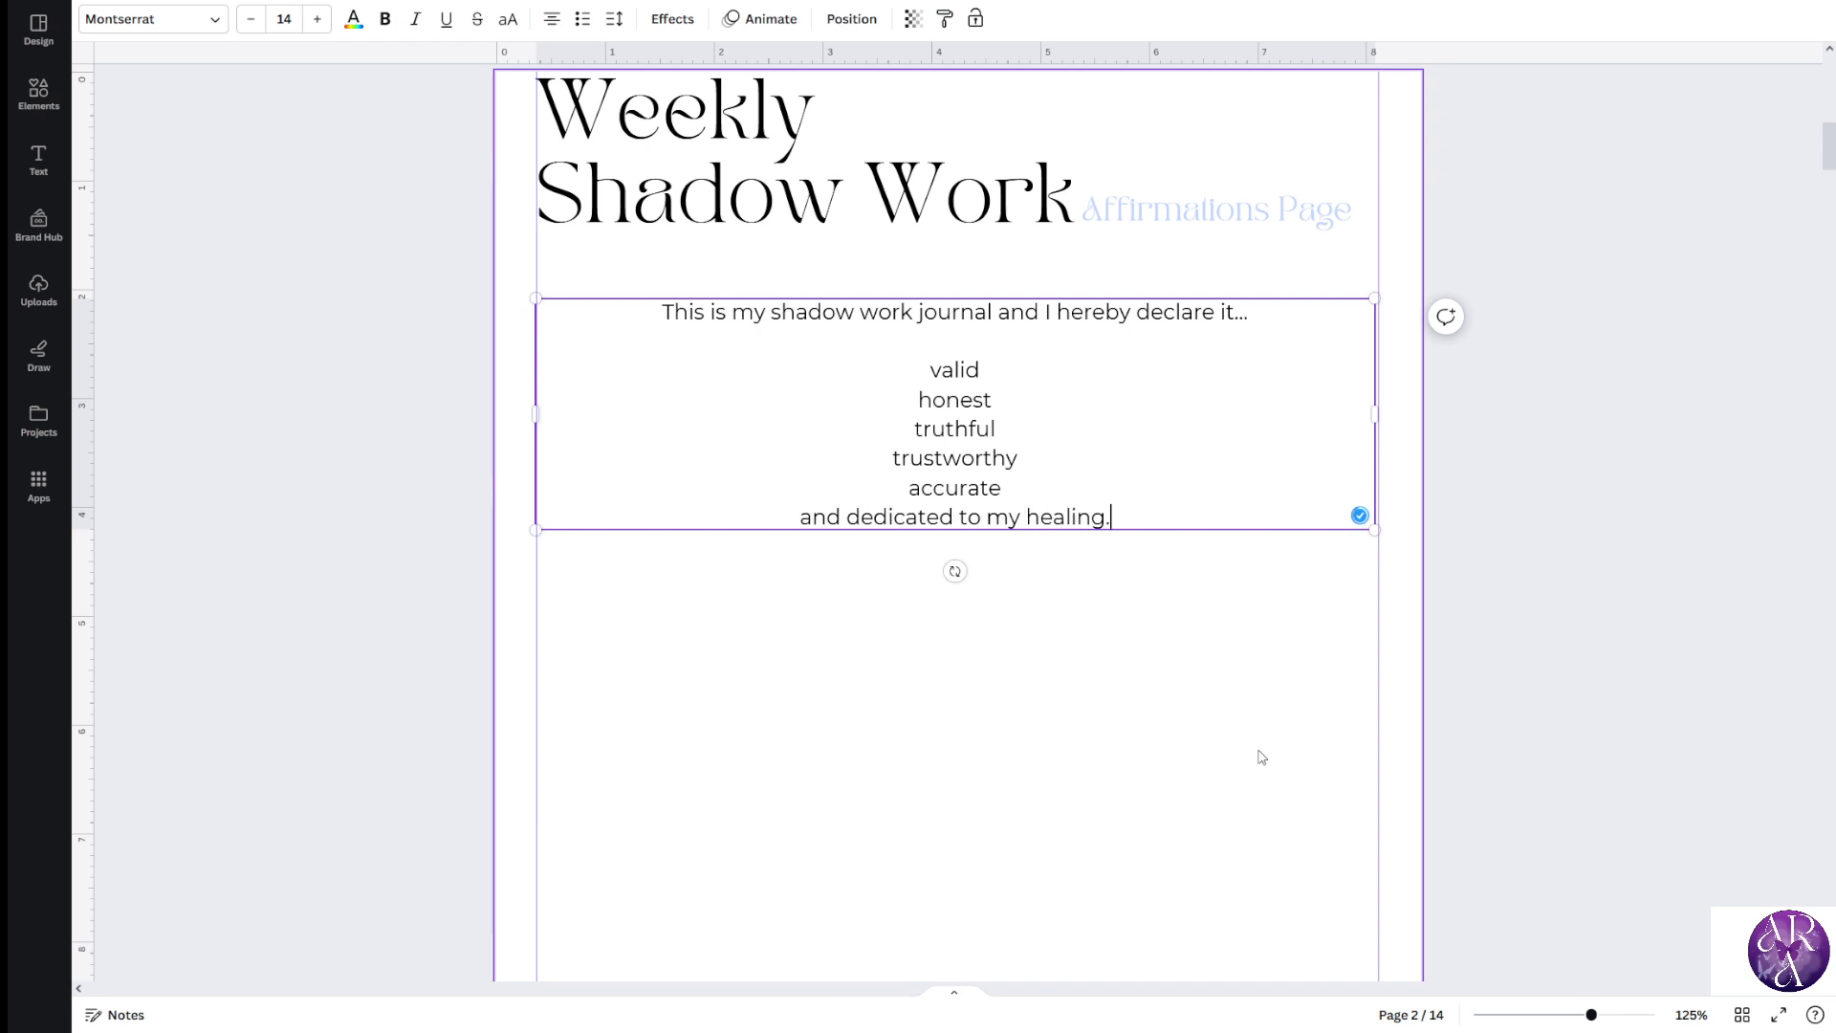
Begin a second stanza after a blank line with "I hereby declare I am", "healing", "healthy" and "truthful" on separate lines
{"action": "key", "text": "Return"}
{"action": "key", "text": "Return"}
{"action": "type", "text": "I hereby declare I am"}
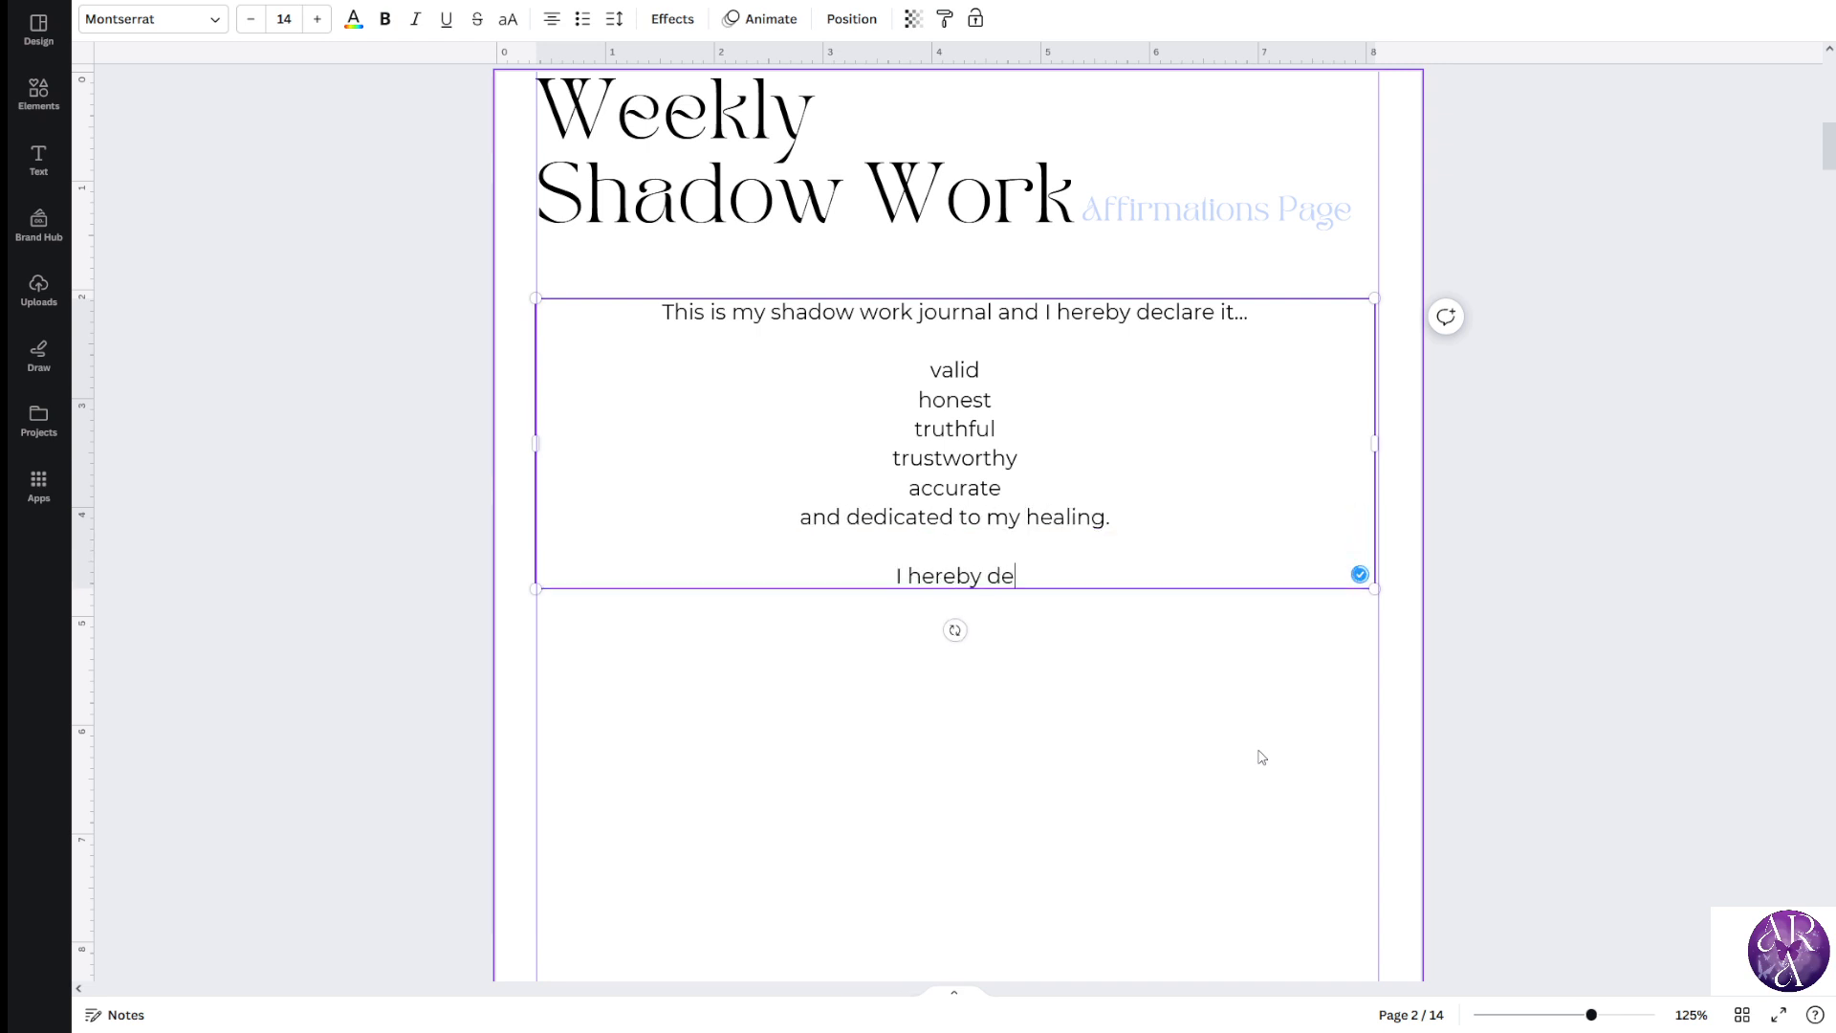
{"action": "key", "text": "Return"}
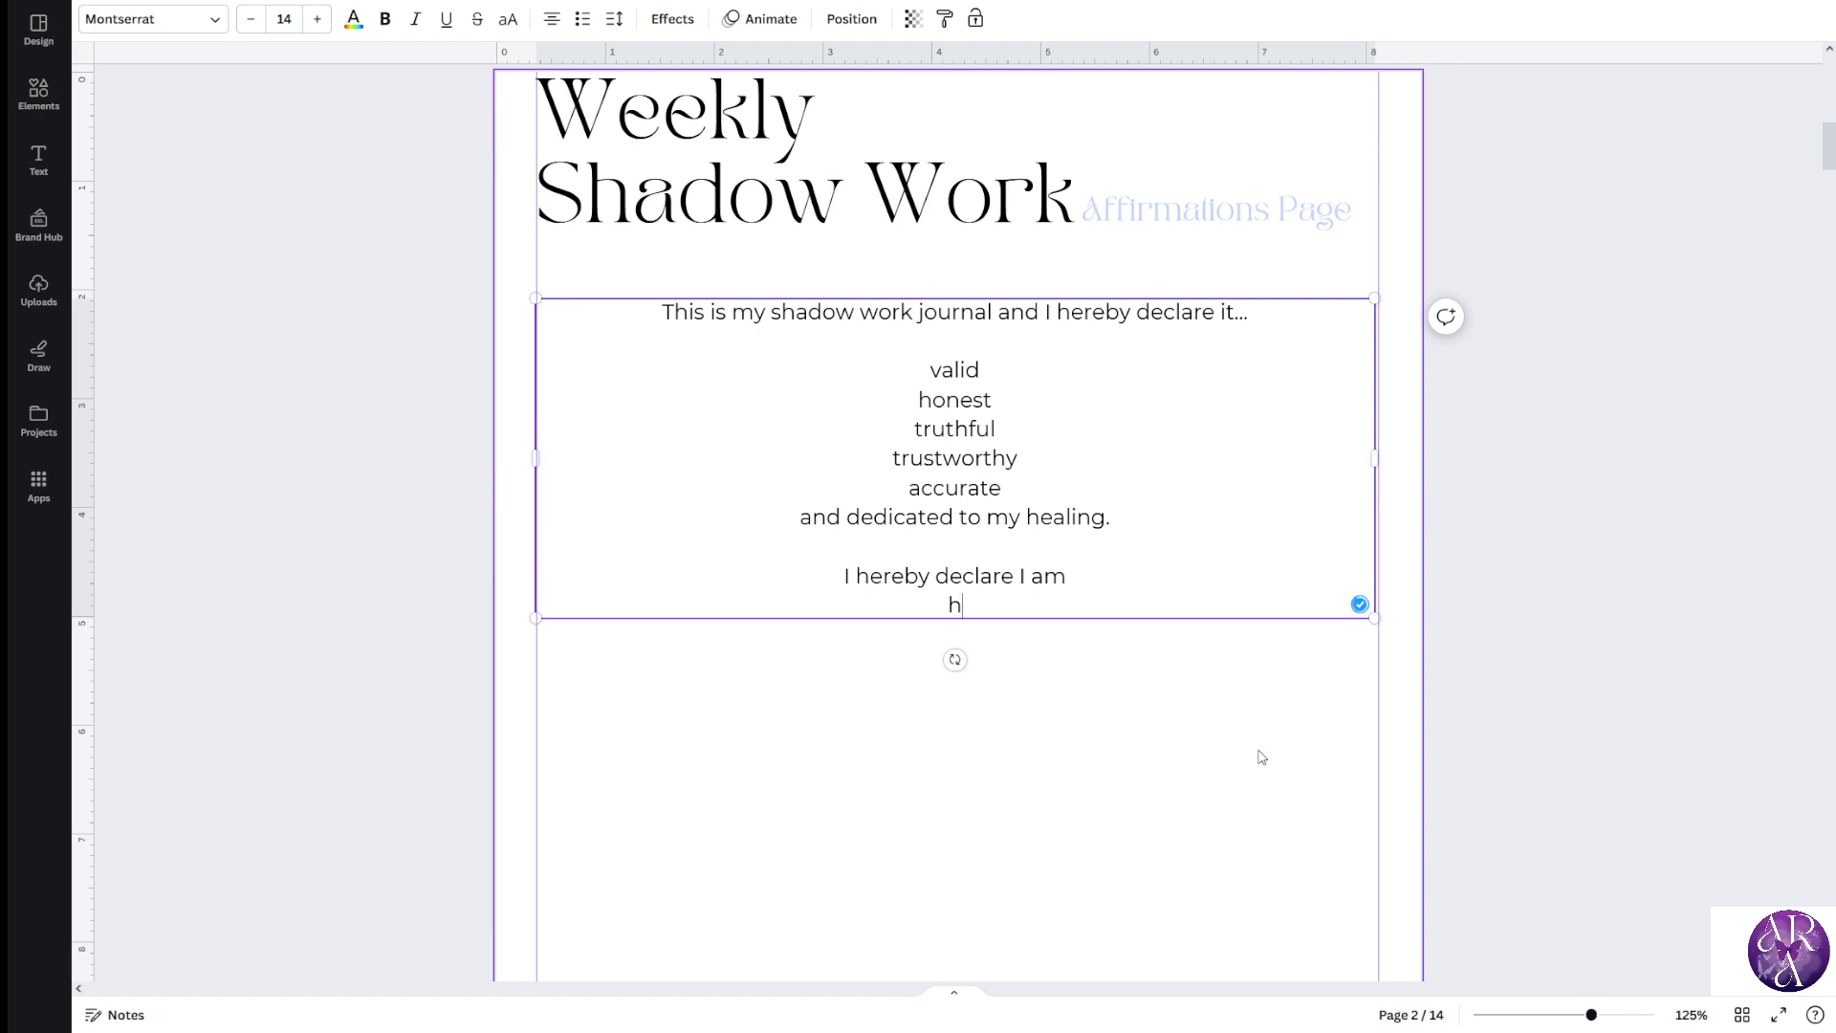
{"action": "type", "text": "healing"}
{"action": "key", "text": "Return"}
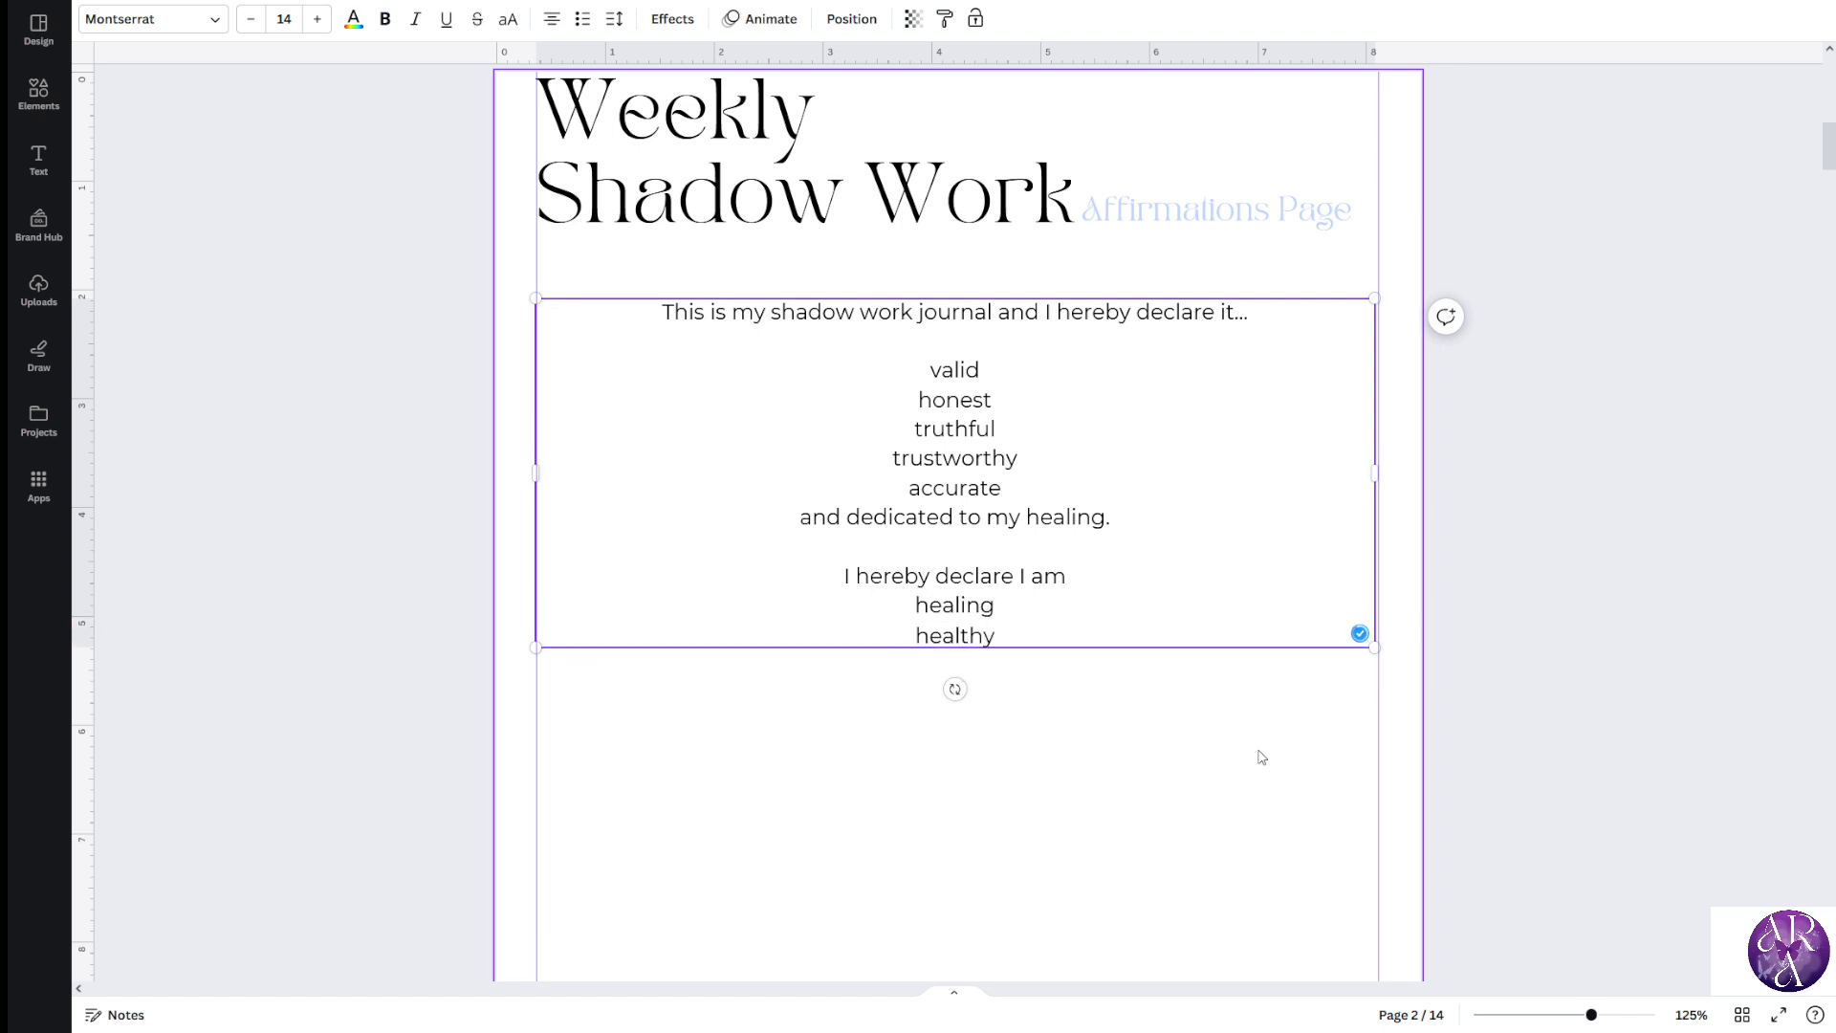
{"action": "type", "text": "healthy"}
{"action": "key", "text": "Return"}
{"action": "type", "text": "truthful"}
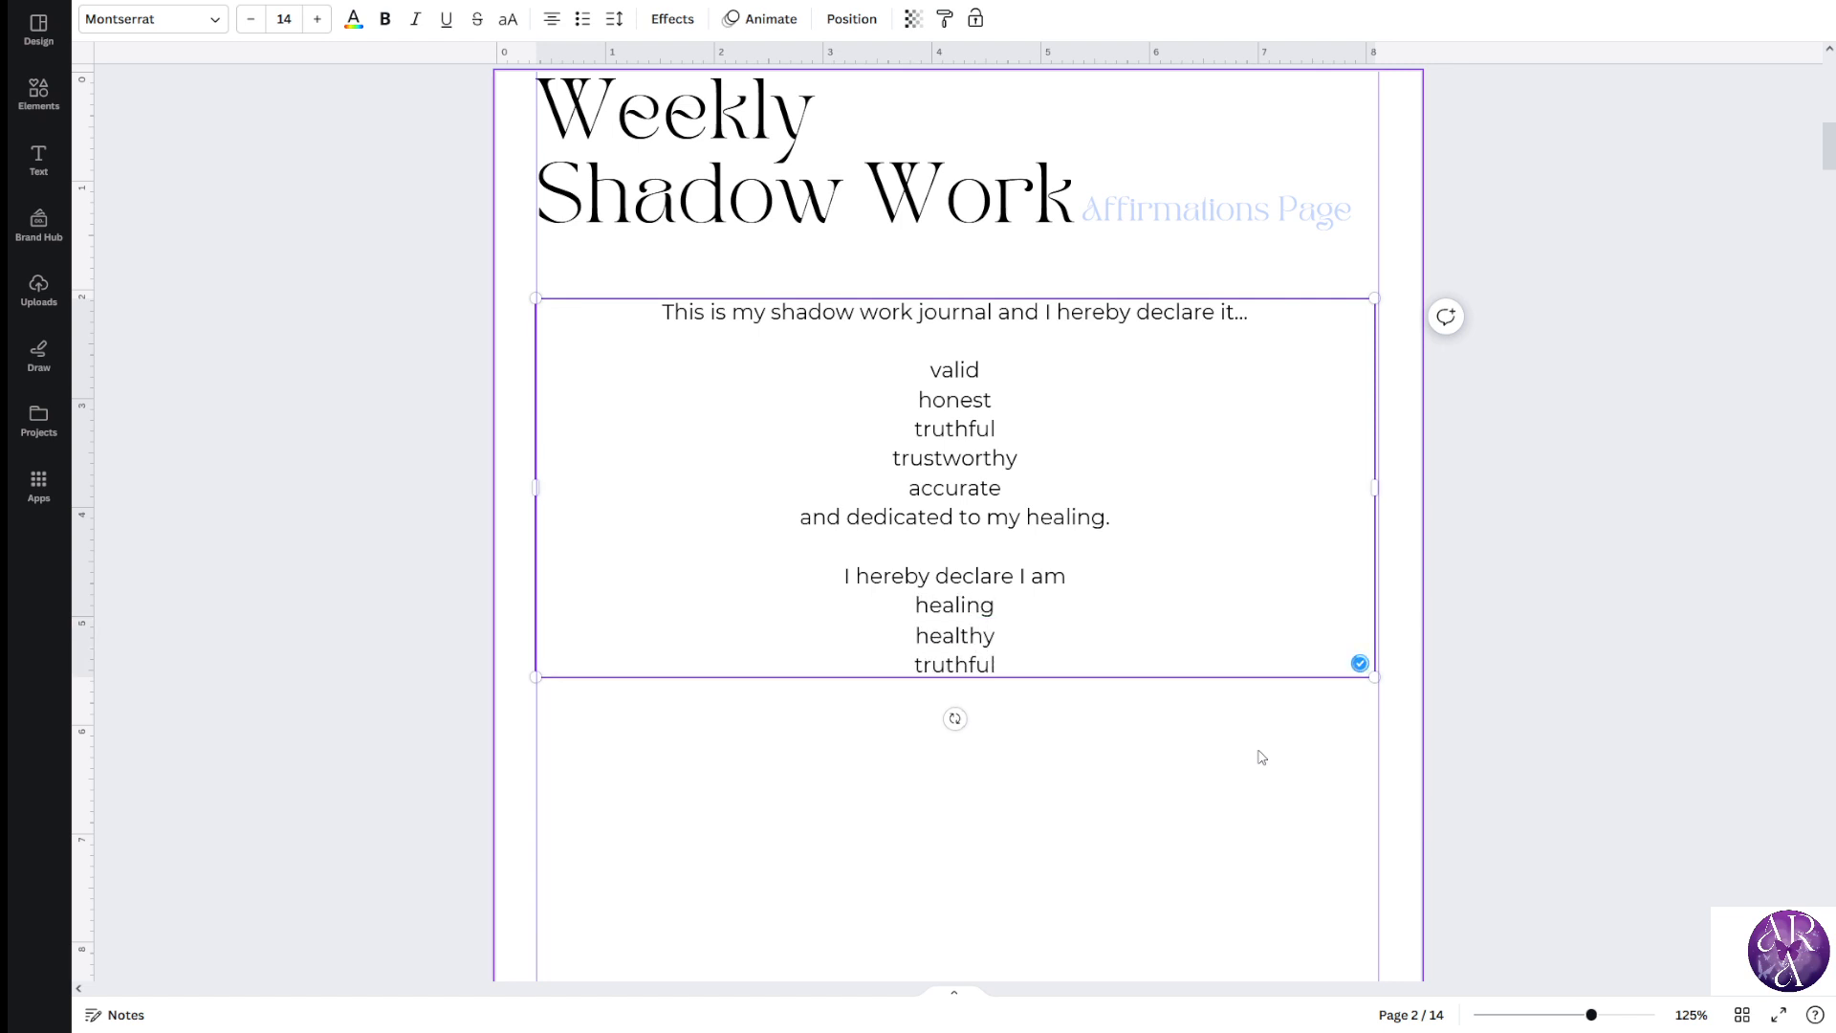
Complete the second stanza with the lines "honest", "loving" and "and kind in all of my steps."
{"action": "key", "text": "Return"}
{"action": "type", "text": "honest"}
{"action": "key", "text": "Return"}
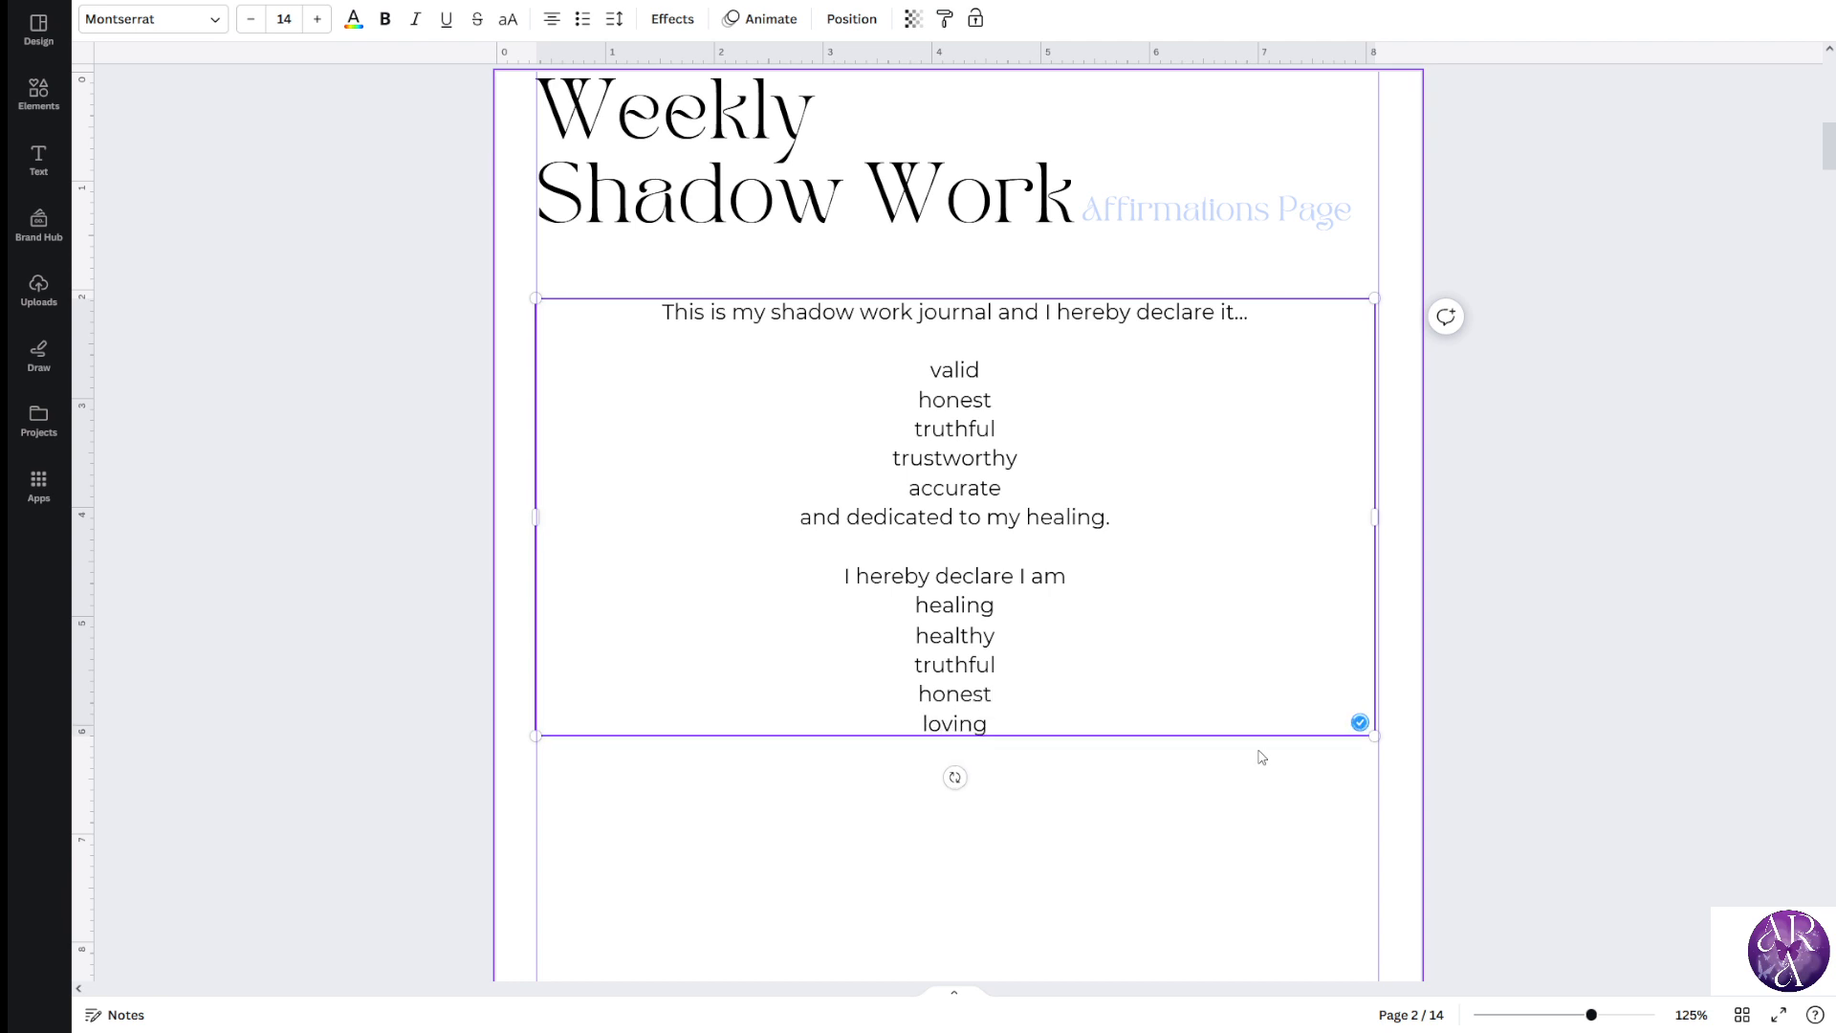
{"action": "type", "text": "loving"}
{"action": "key", "text": "Return"}
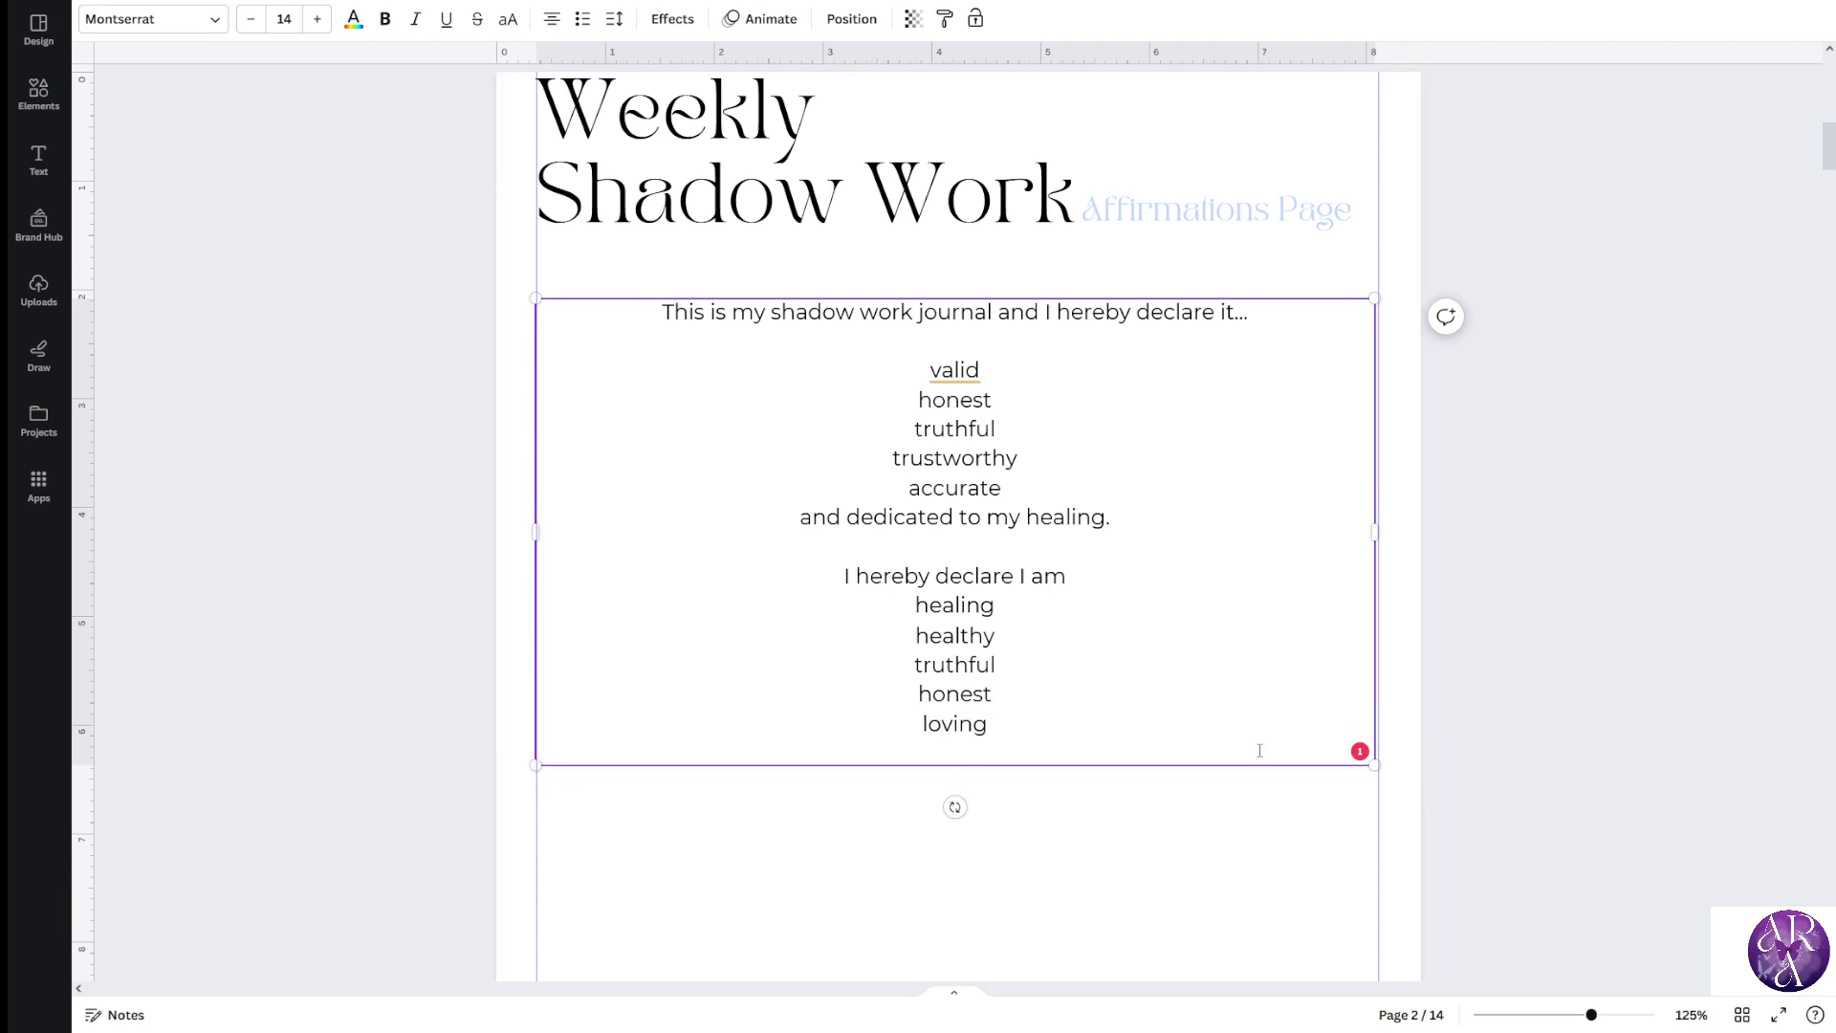
{"action": "type", "text": "and kind in all of my steps."}
Start a third stanza after a blank line with the line "I am a"
{"action": "key", "text": "Return"}
{"action": "key", "text": "Return"}
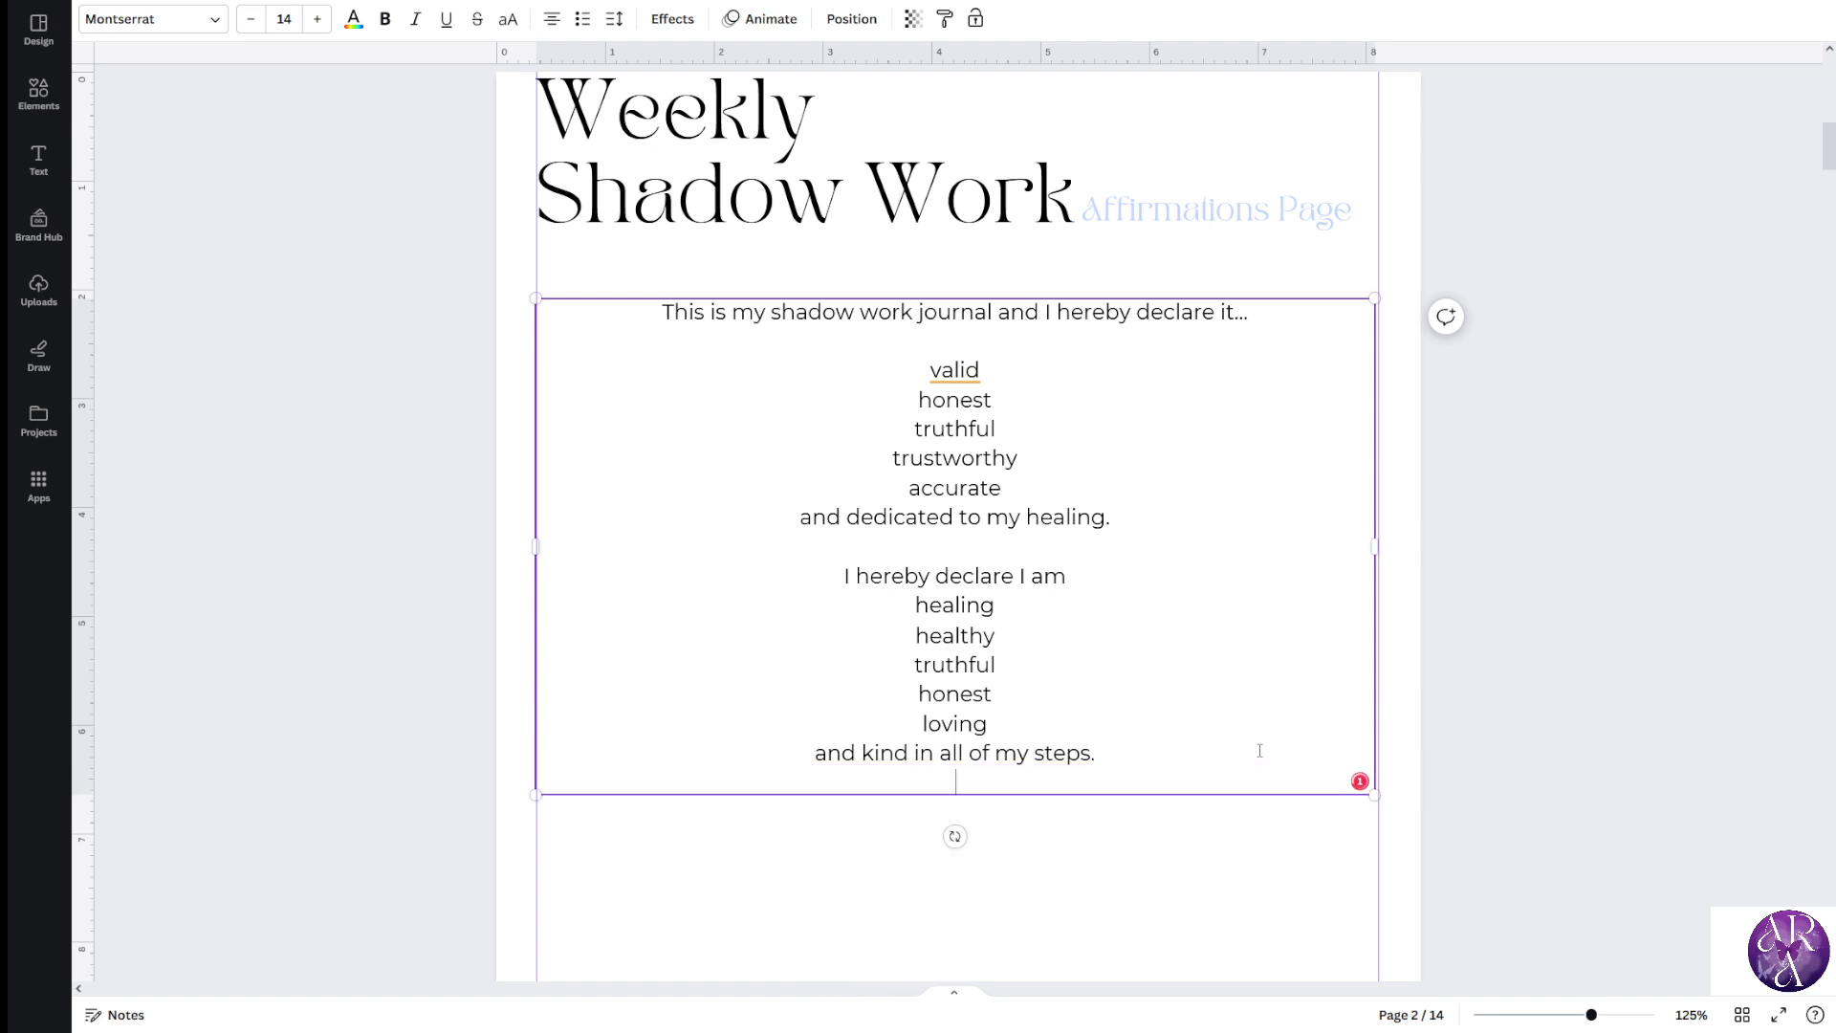
{"action": "scroll", "coordinate": [1260, 750], "scroll_direction": "down", "scroll_amount": 2}
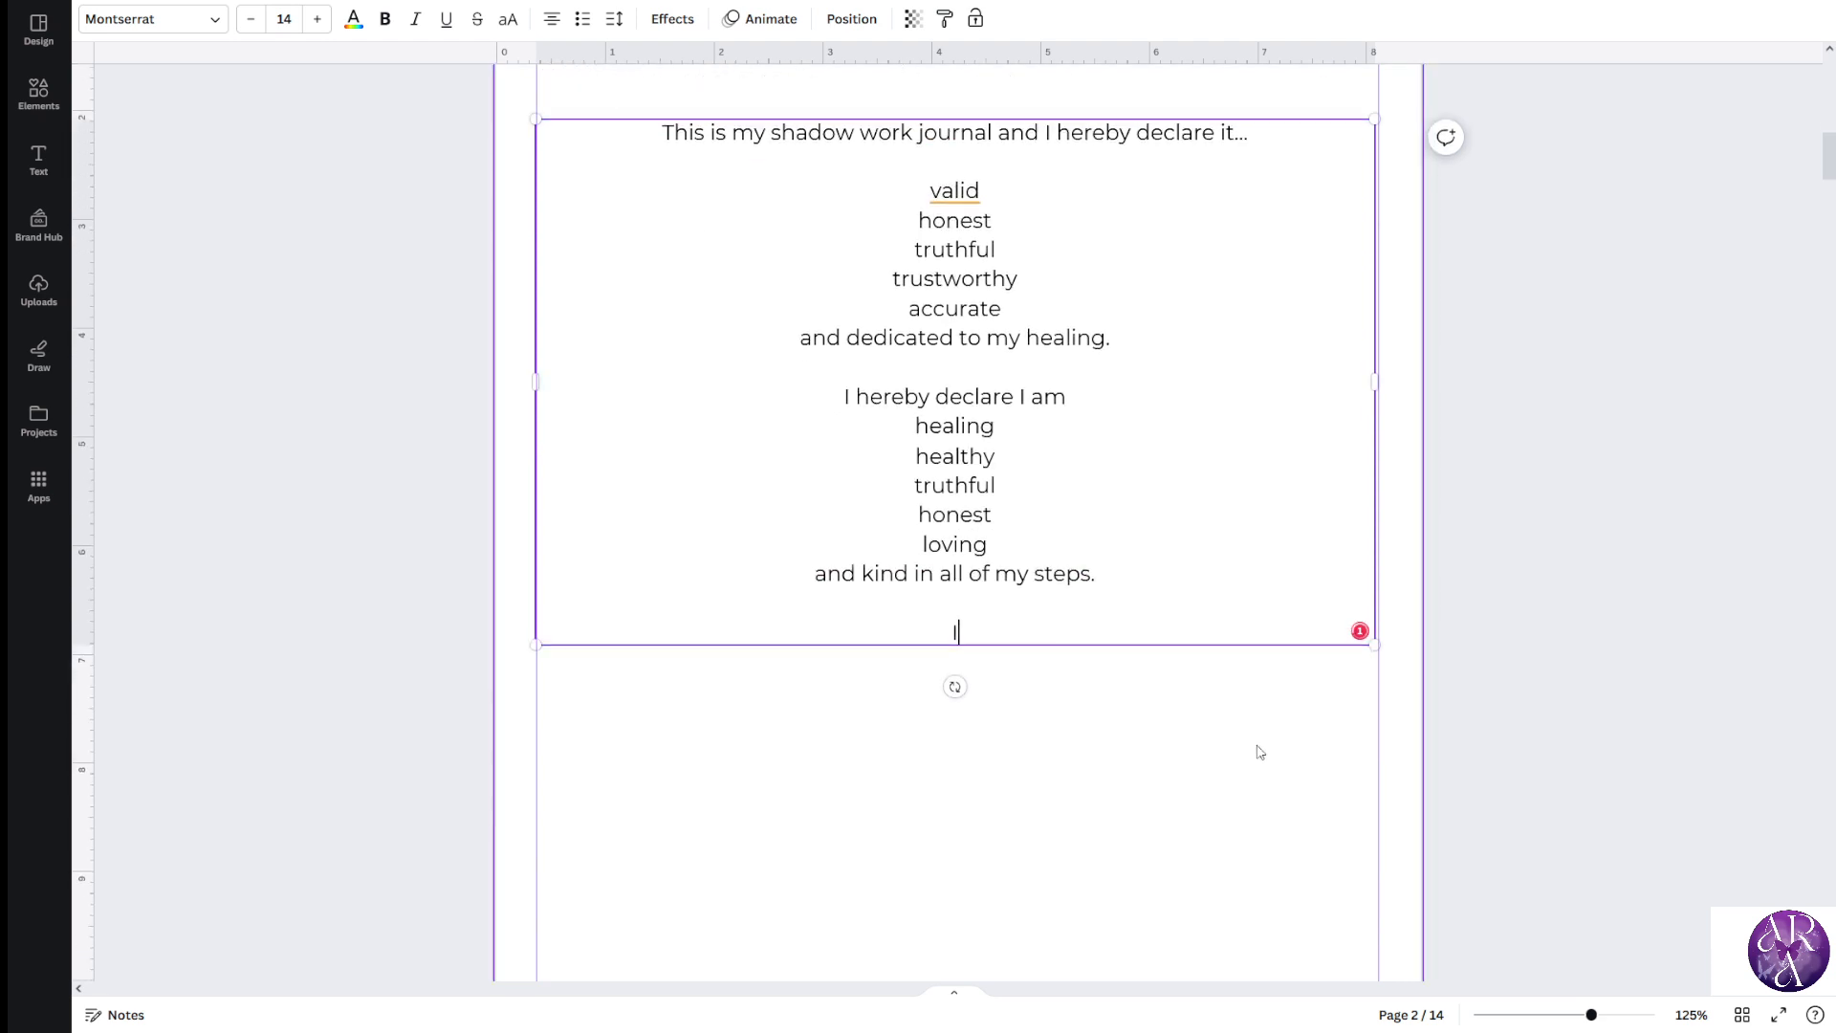
{"action": "type", "text": "I am a"}
{"action": "key", "text": "Return"}
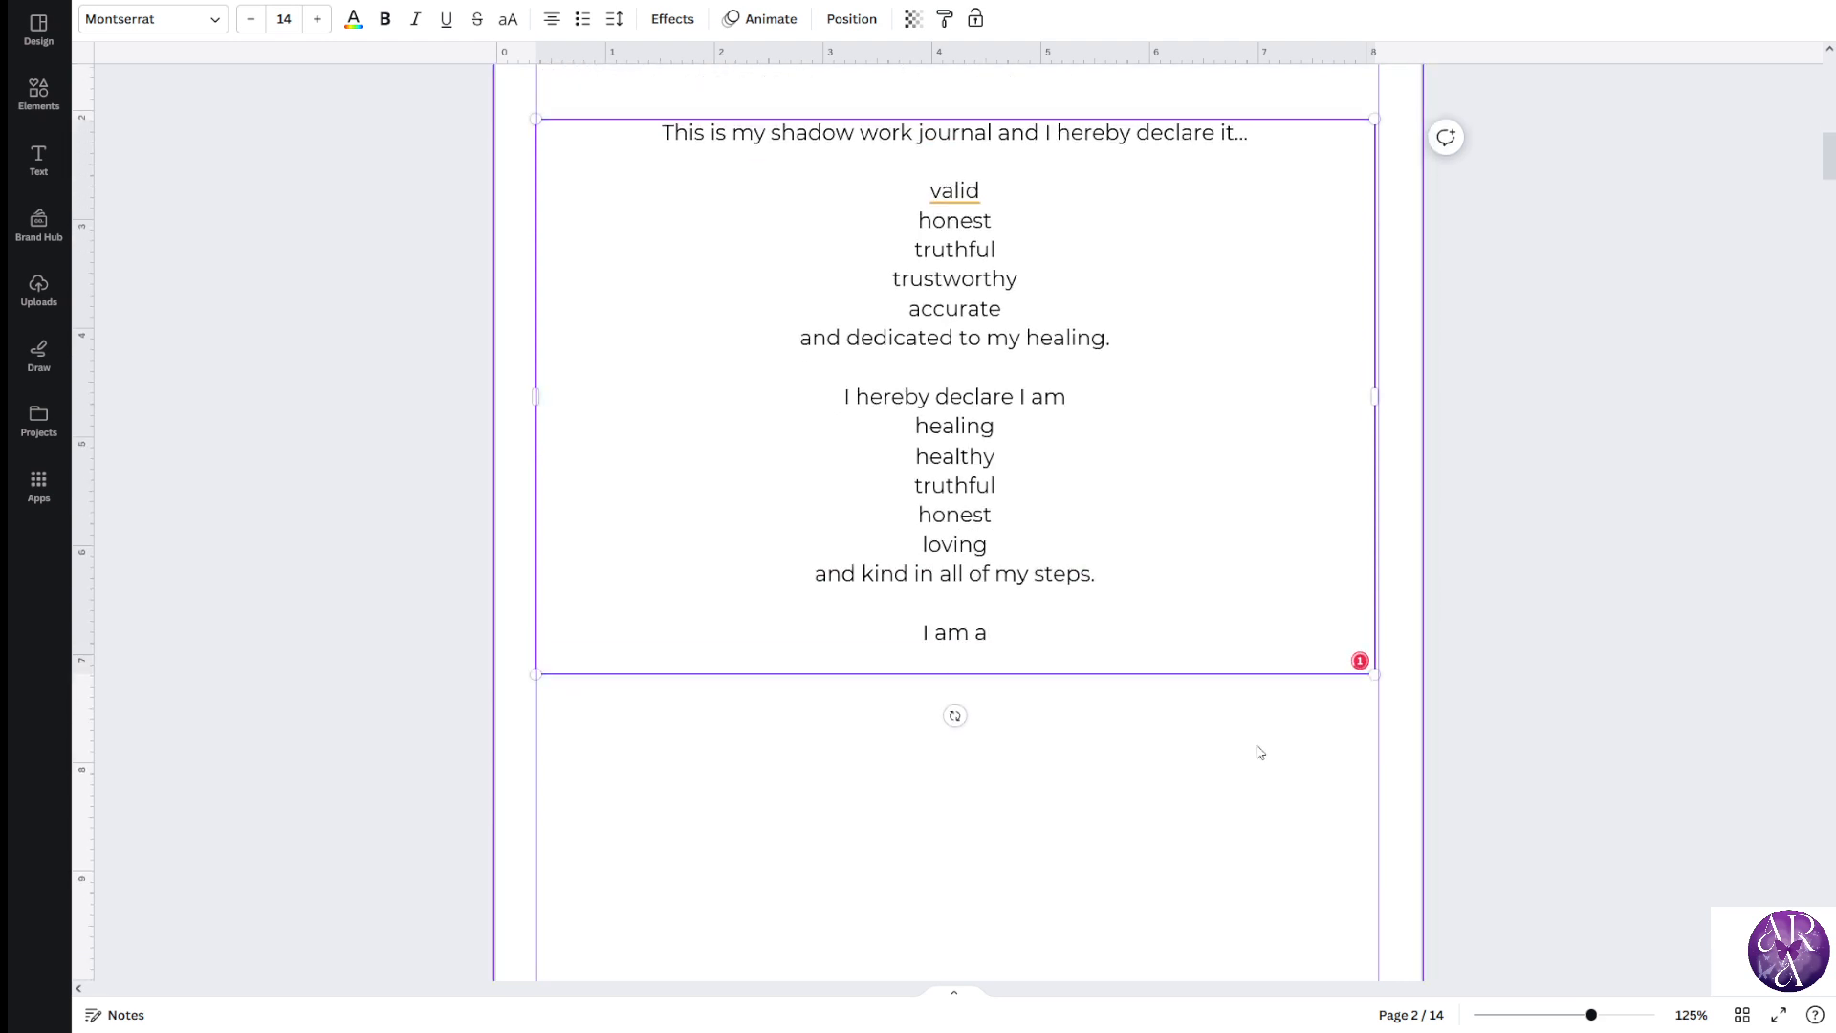
{"action": "type", "text": "teacher,"}
{"action": "key", "text": "BackSpace"}
{"action": "key", "text": "Return"}
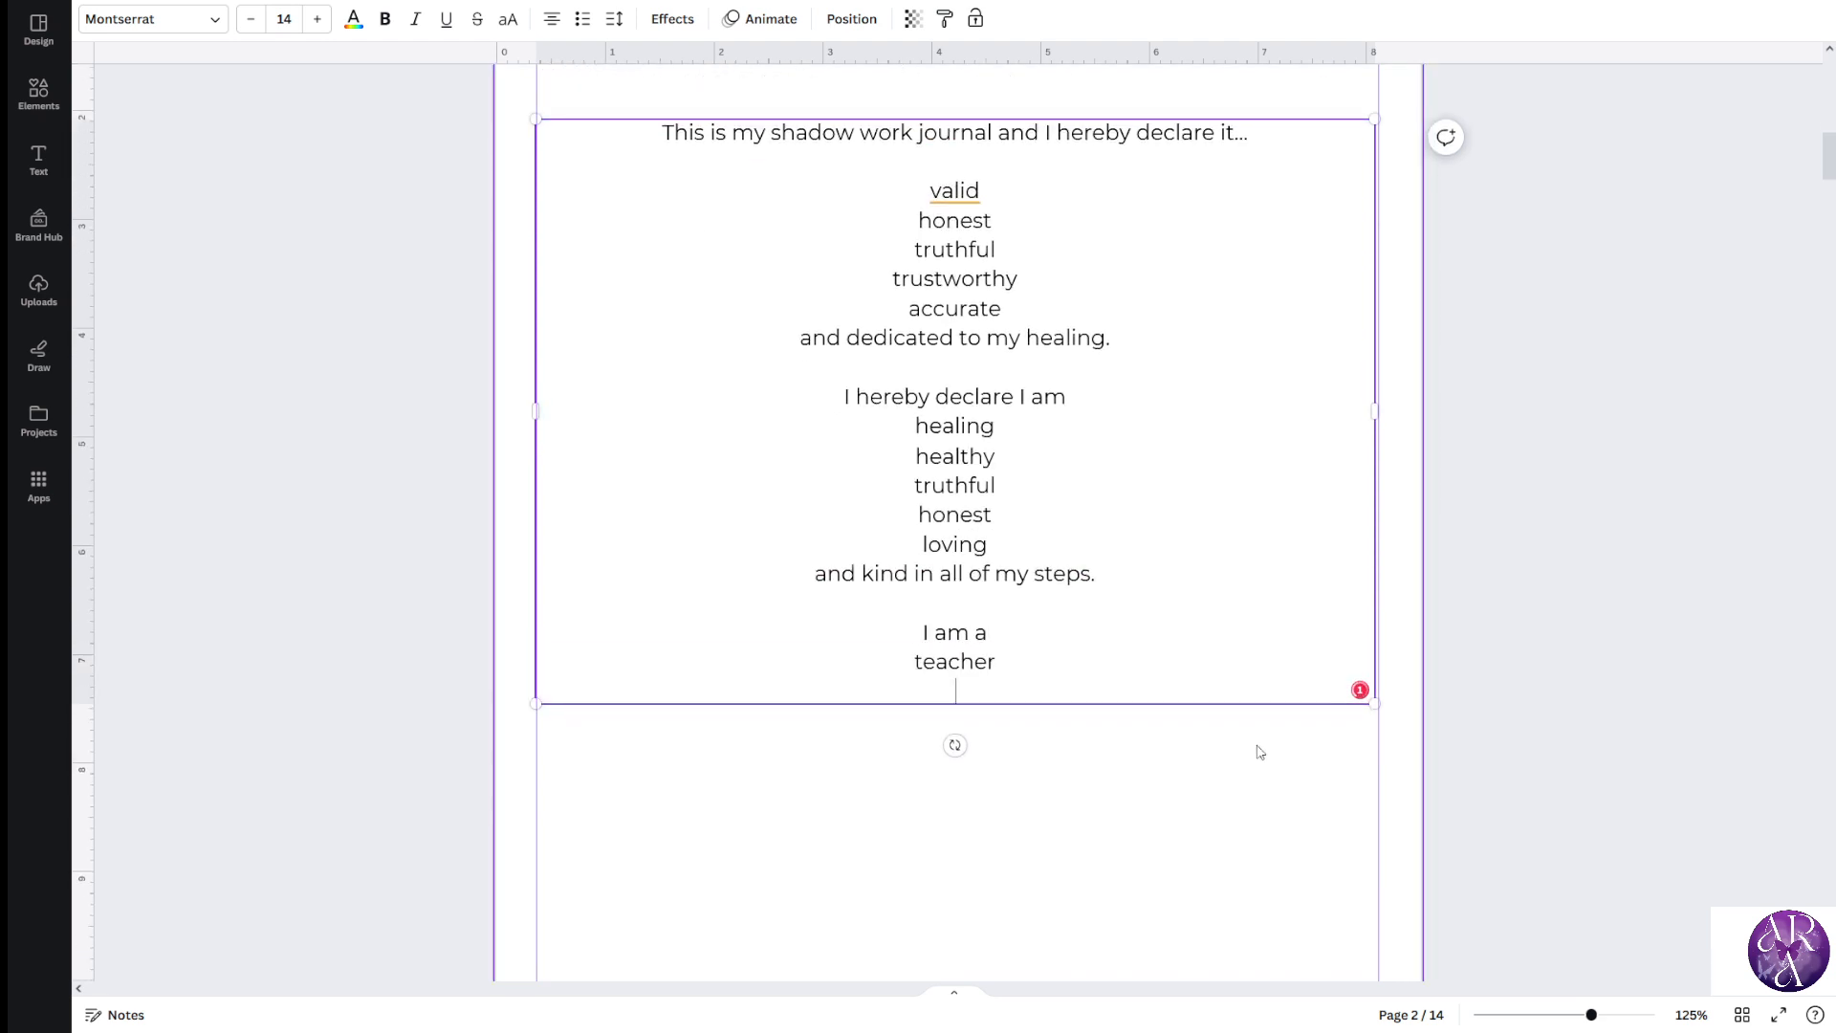
{"action": "key", "text": "BackSpace"}
{"action": "key", "text": "BackSpace"}
{"action": "key", "text": "BackSpace"}
{"action": "key", "text": "BackSpace"}
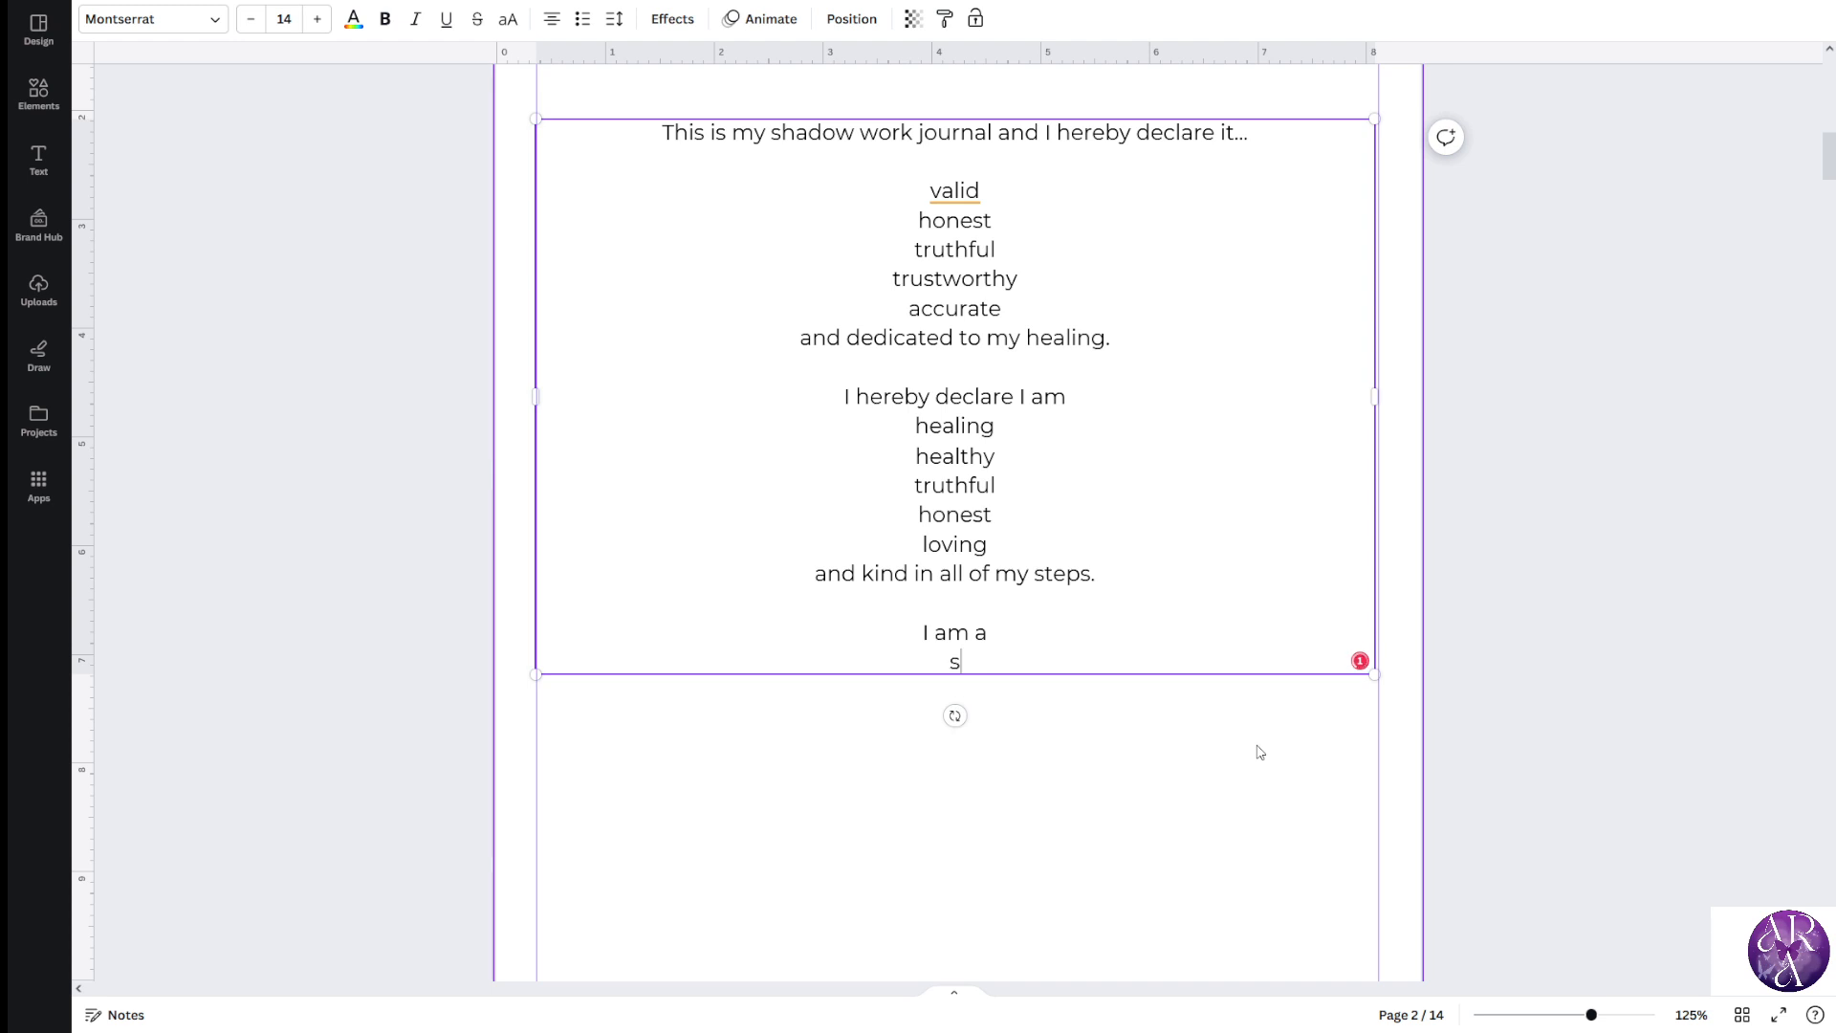
Add "student", "teacher" and "healer" on separate lines beneath "I am a" in the third stanza
{"action": "type", "text": "student"}
{"action": "key", "text": "Return"}
{"action": "type", "text": "teacher"}
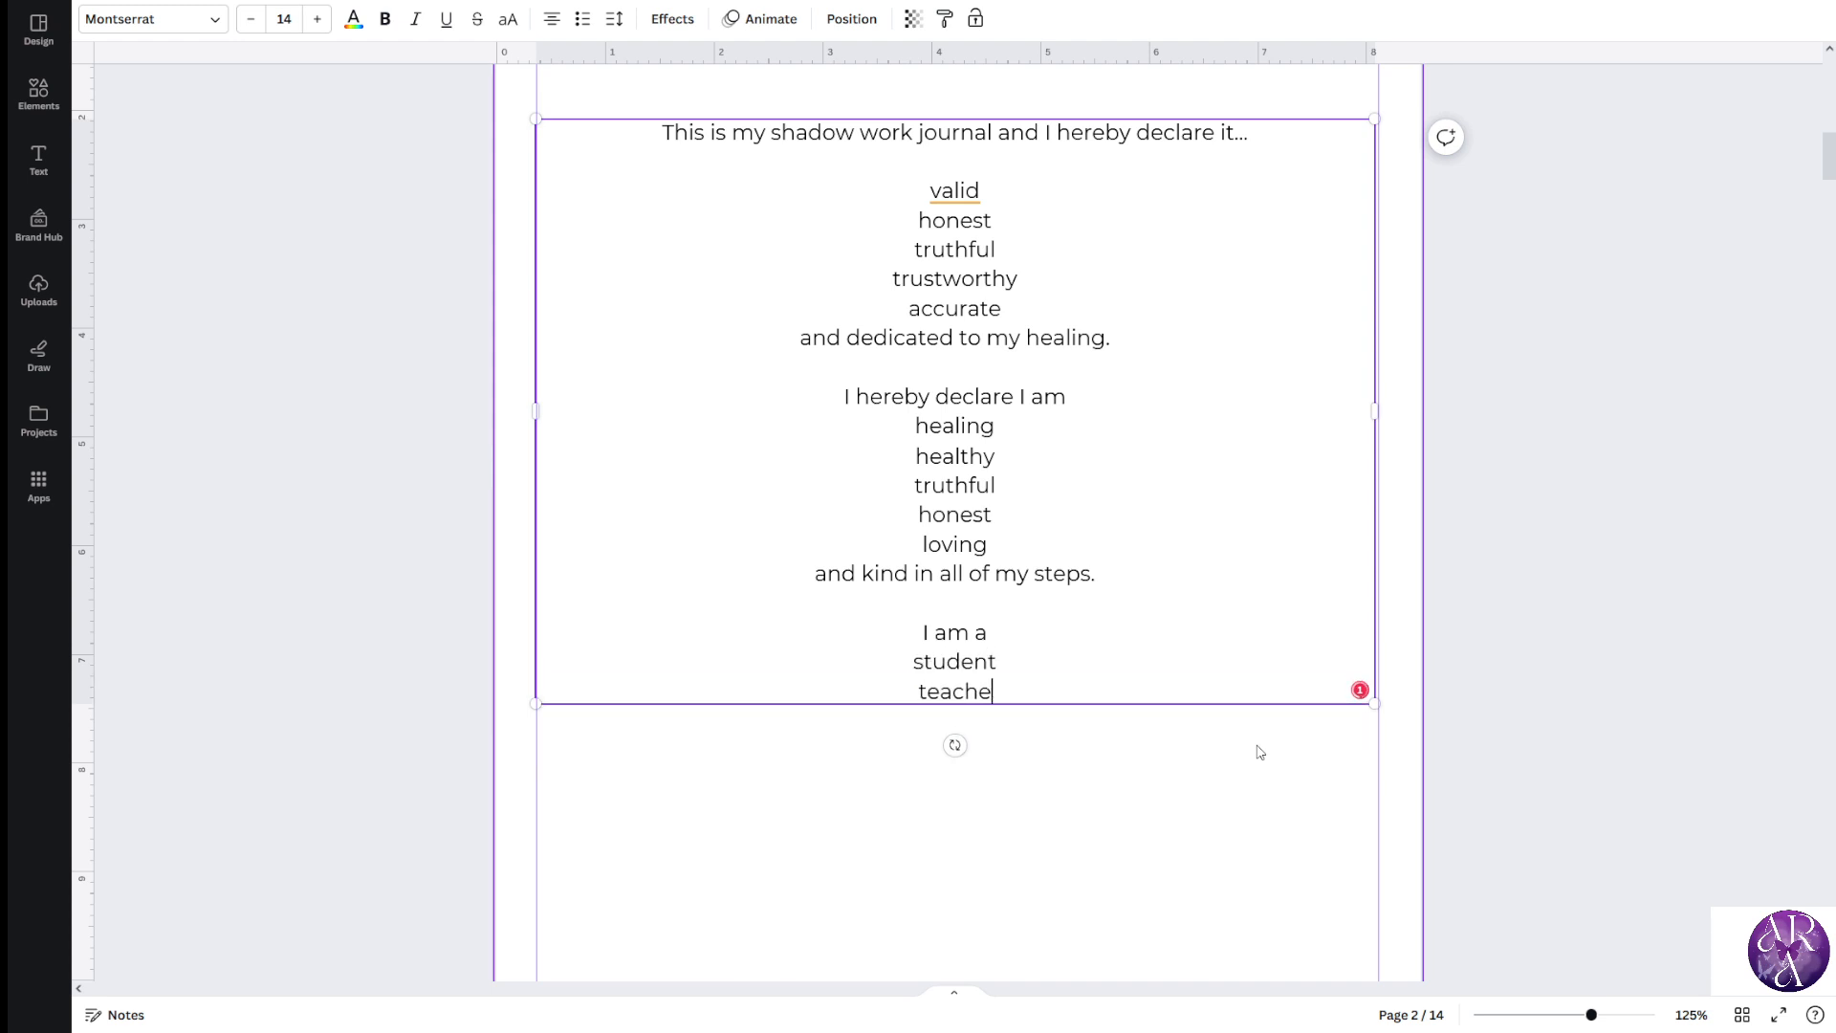
{"action": "key", "text": "Return"}
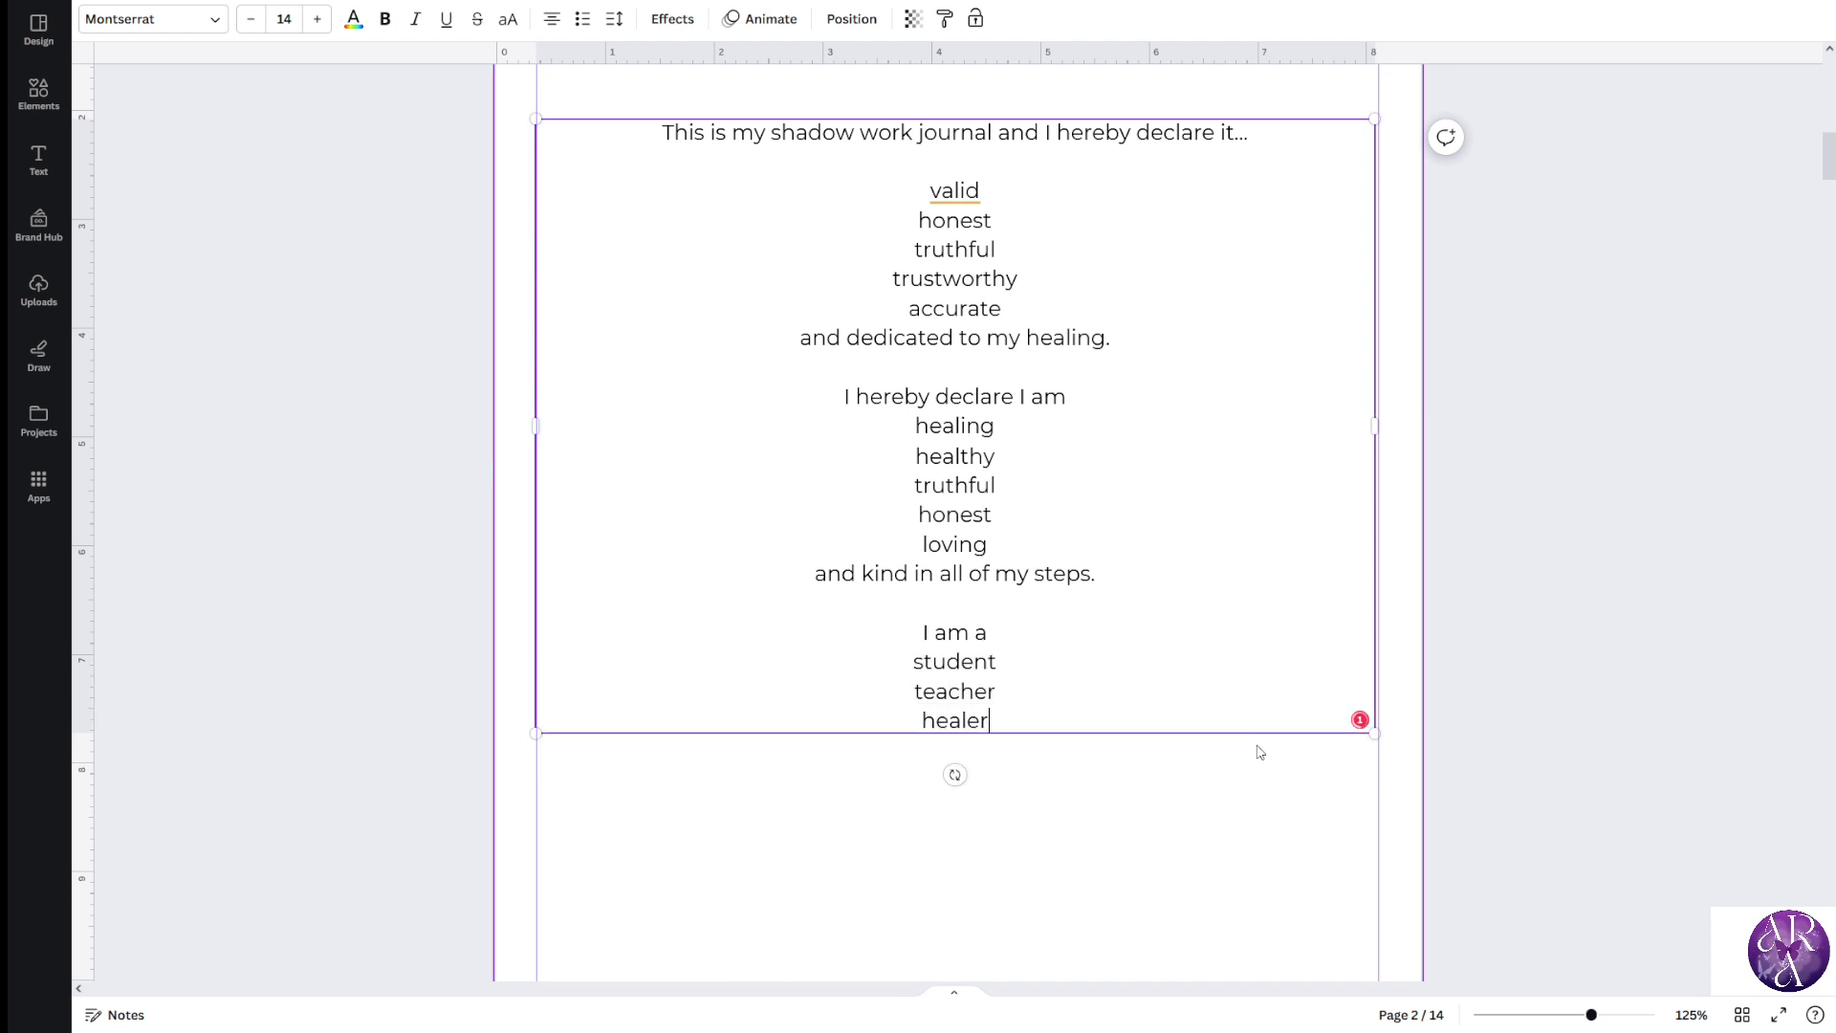
Search the graphics for "roses" and place the black outline rose bloom in page 2's lower-right corner
{"action": "scroll", "coordinate": [1180, 660], "scroll_direction": "down", "scroll_amount": 2}
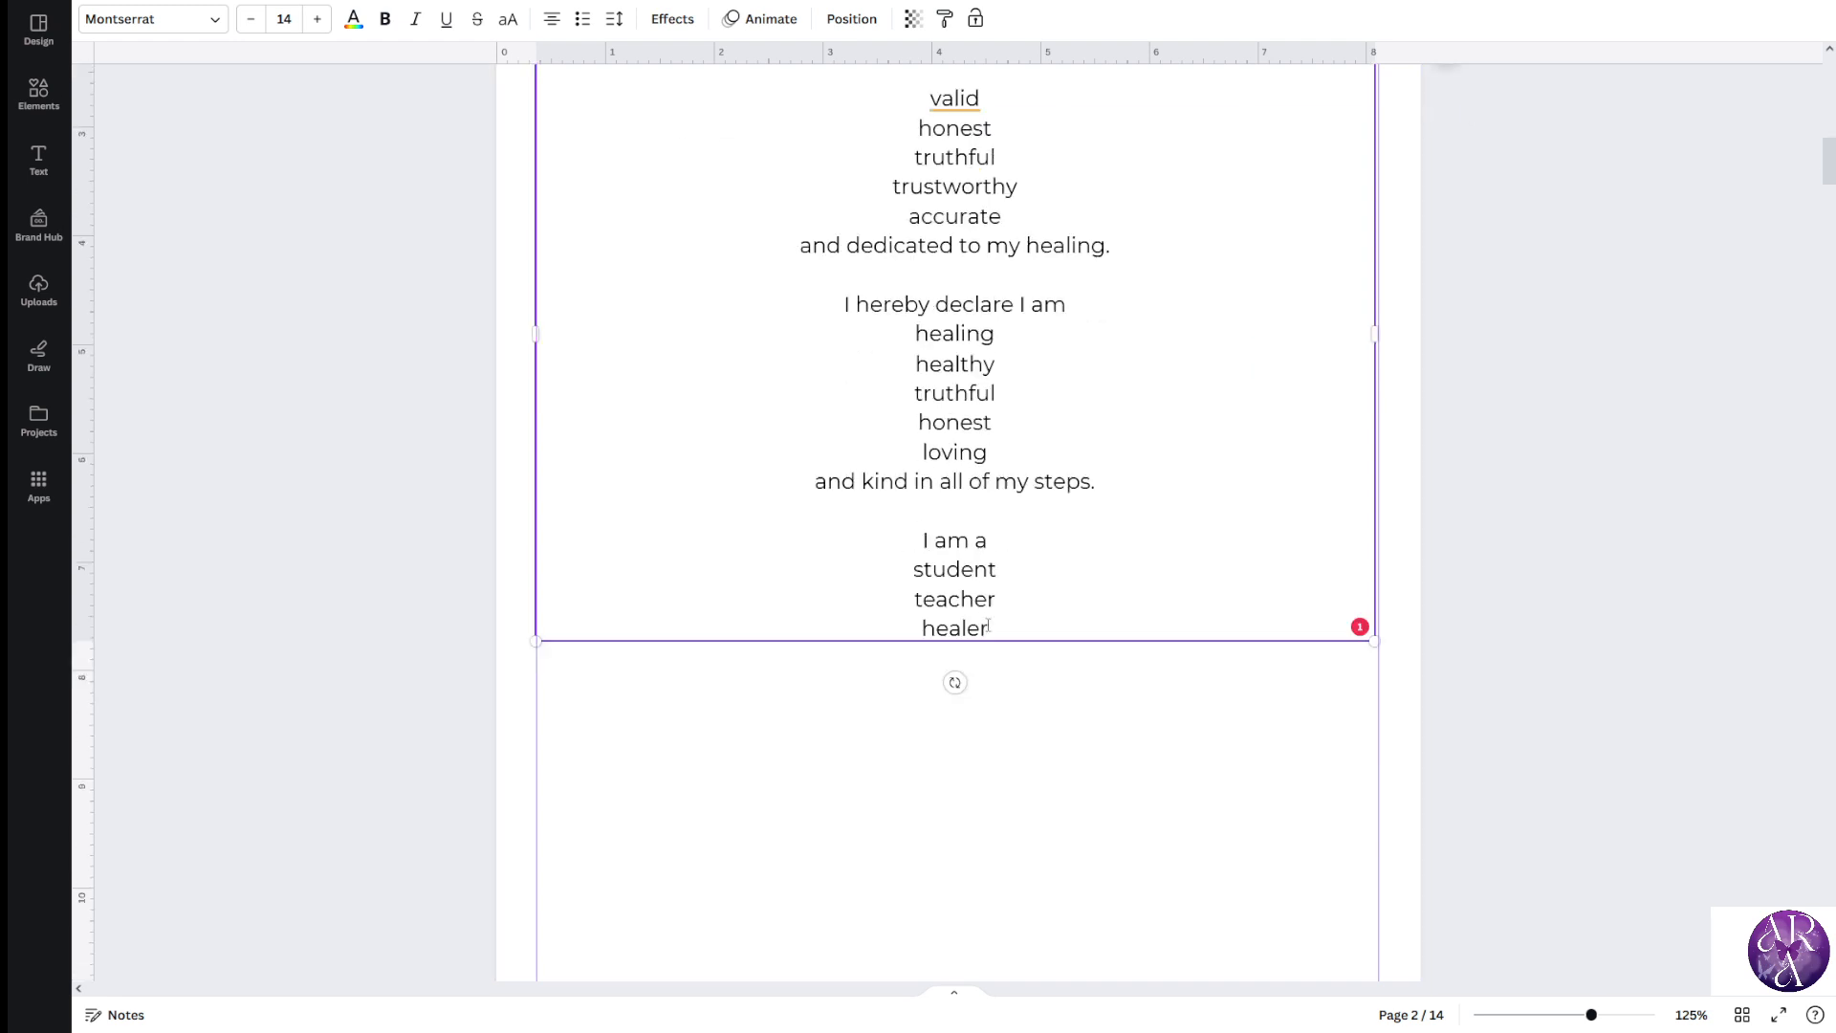
{"action": "scroll", "coordinate": [955, 644], "scroll_direction": "up", "scroll_amount": 2}
{"action": "scroll", "coordinate": [946, 624], "scroll_direction": "down", "scroll_amount": 5}
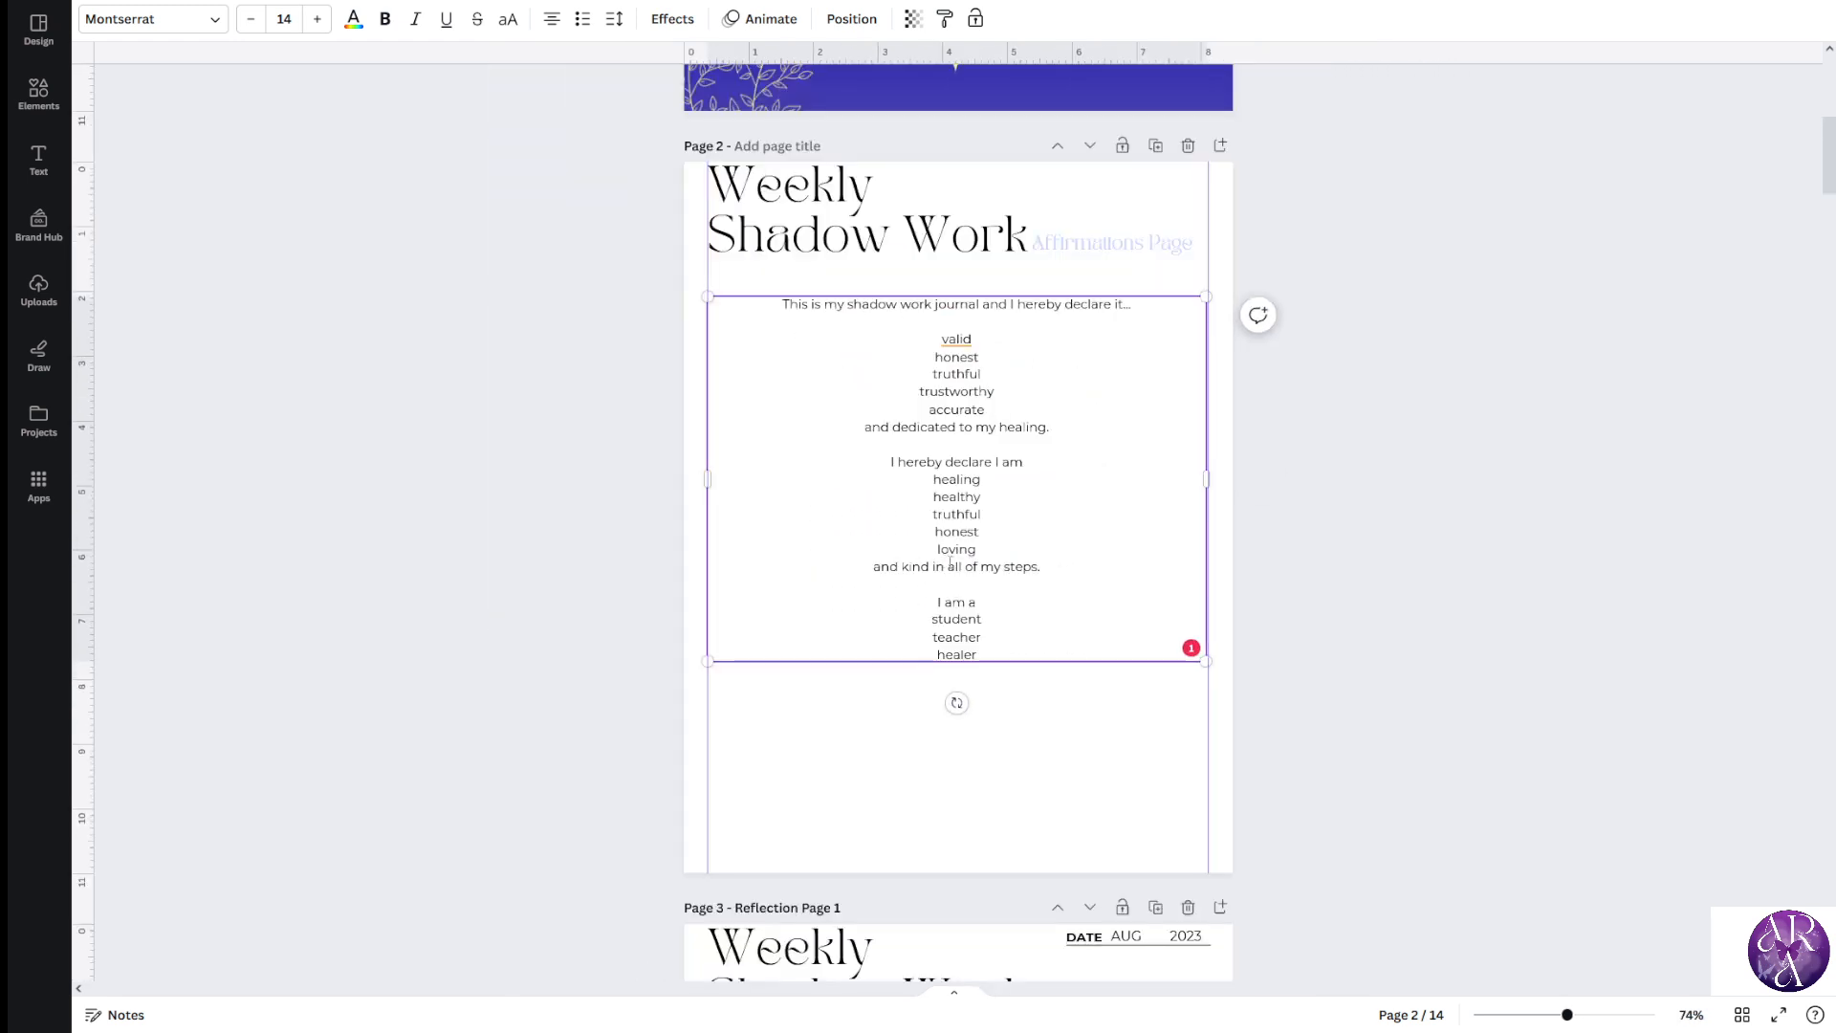
{"action": "scroll", "coordinate": [829, 566], "scroll_direction": "up", "scroll_amount": 2}
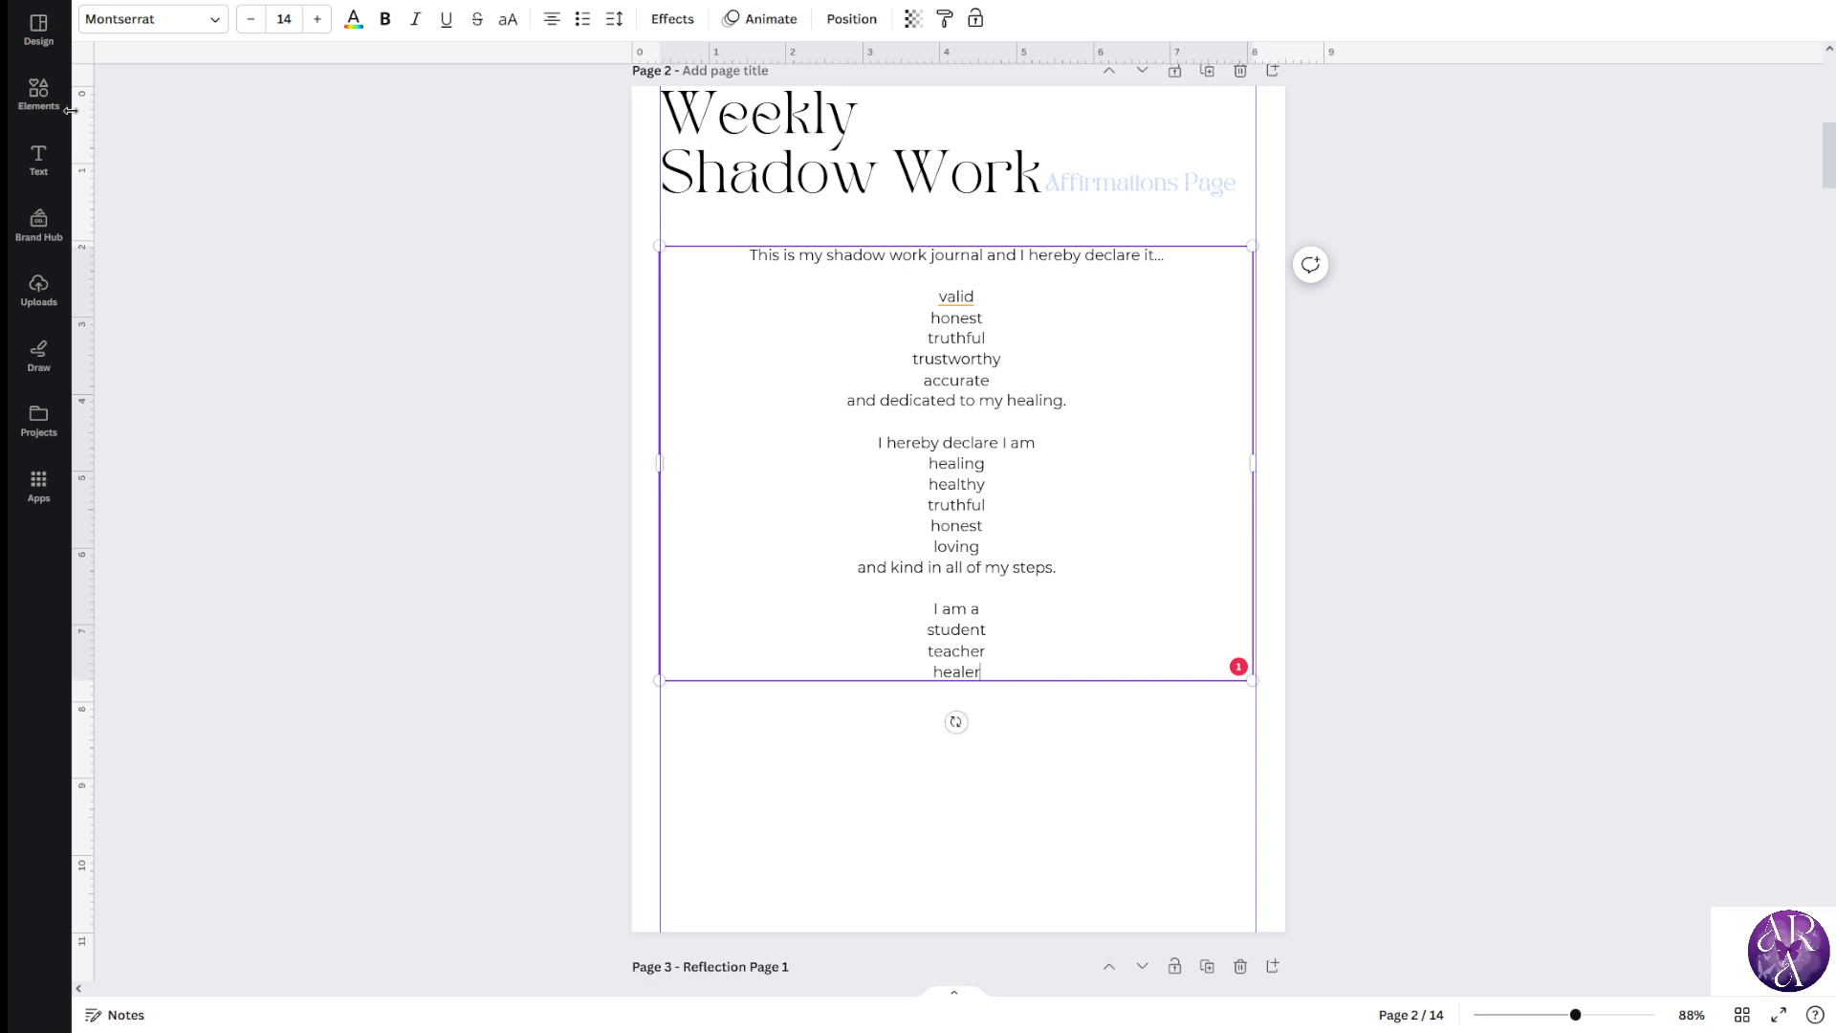
{"action": "left_click", "coordinate": [40, 95]}
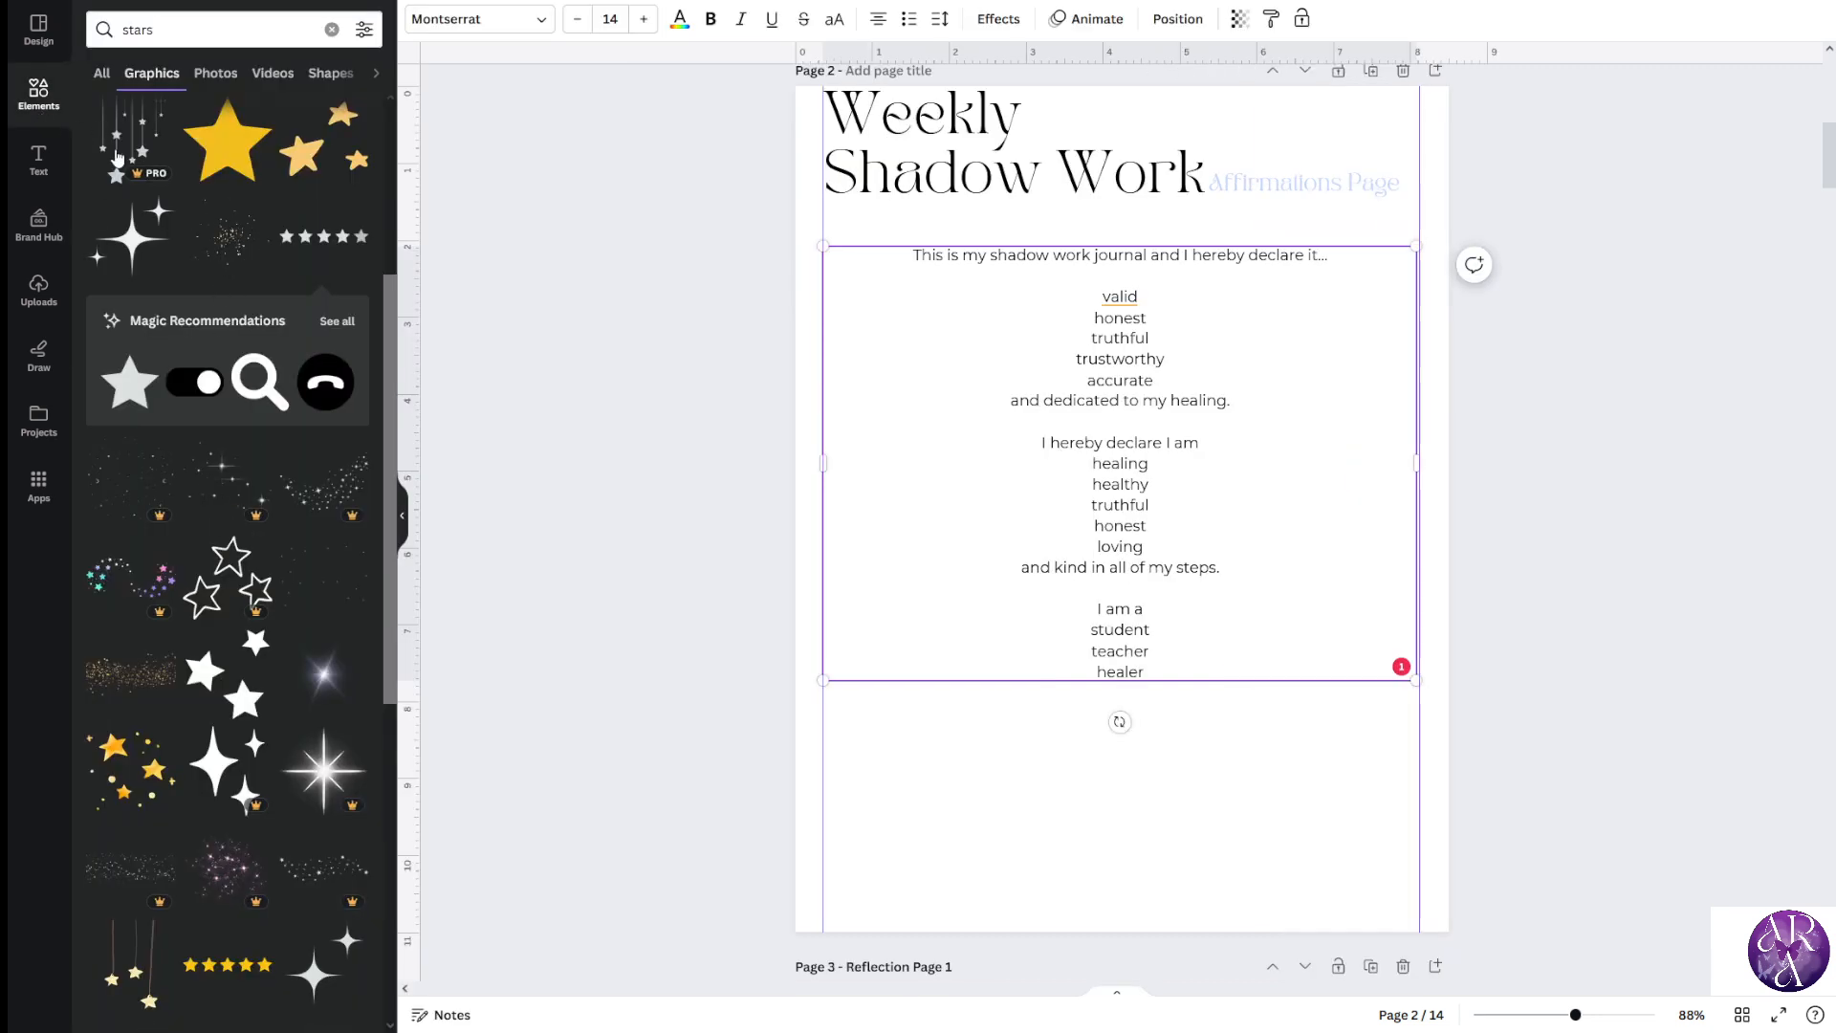
{"action": "left_click", "coordinate": [173, 30]}
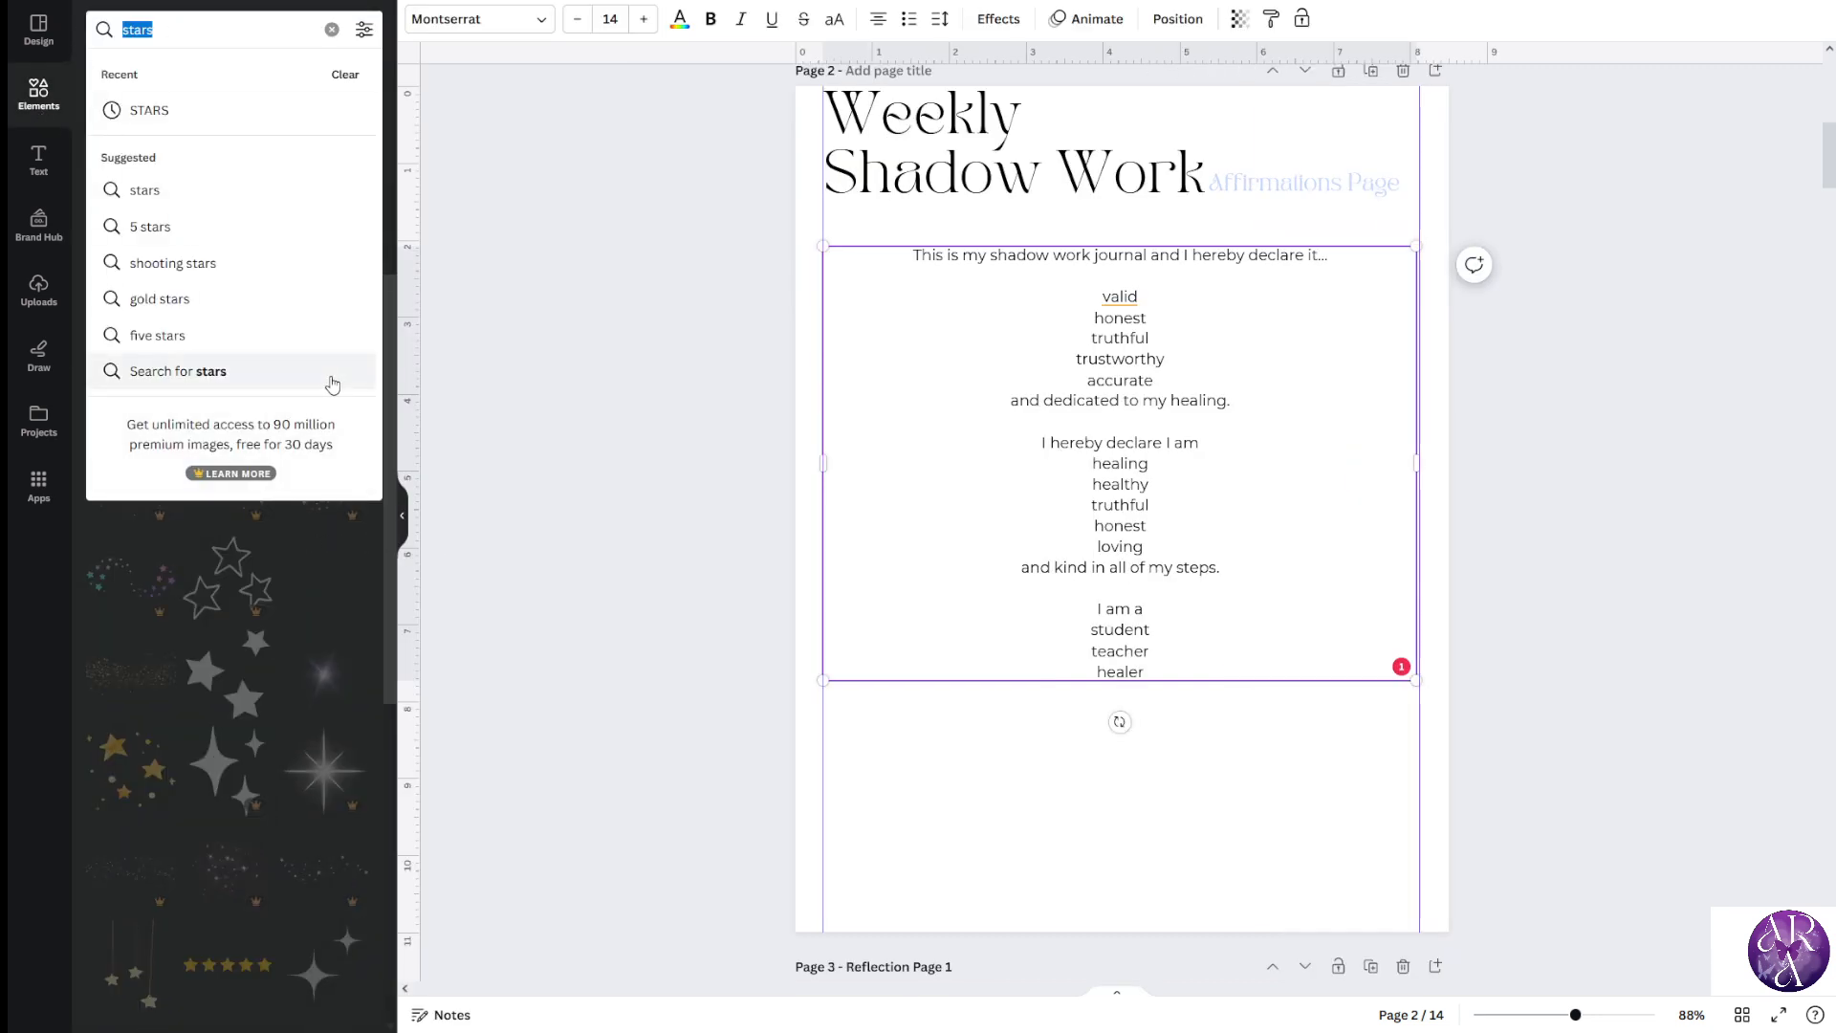
{"action": "type", "text": "roses"}
{"action": "key", "text": "Return"}
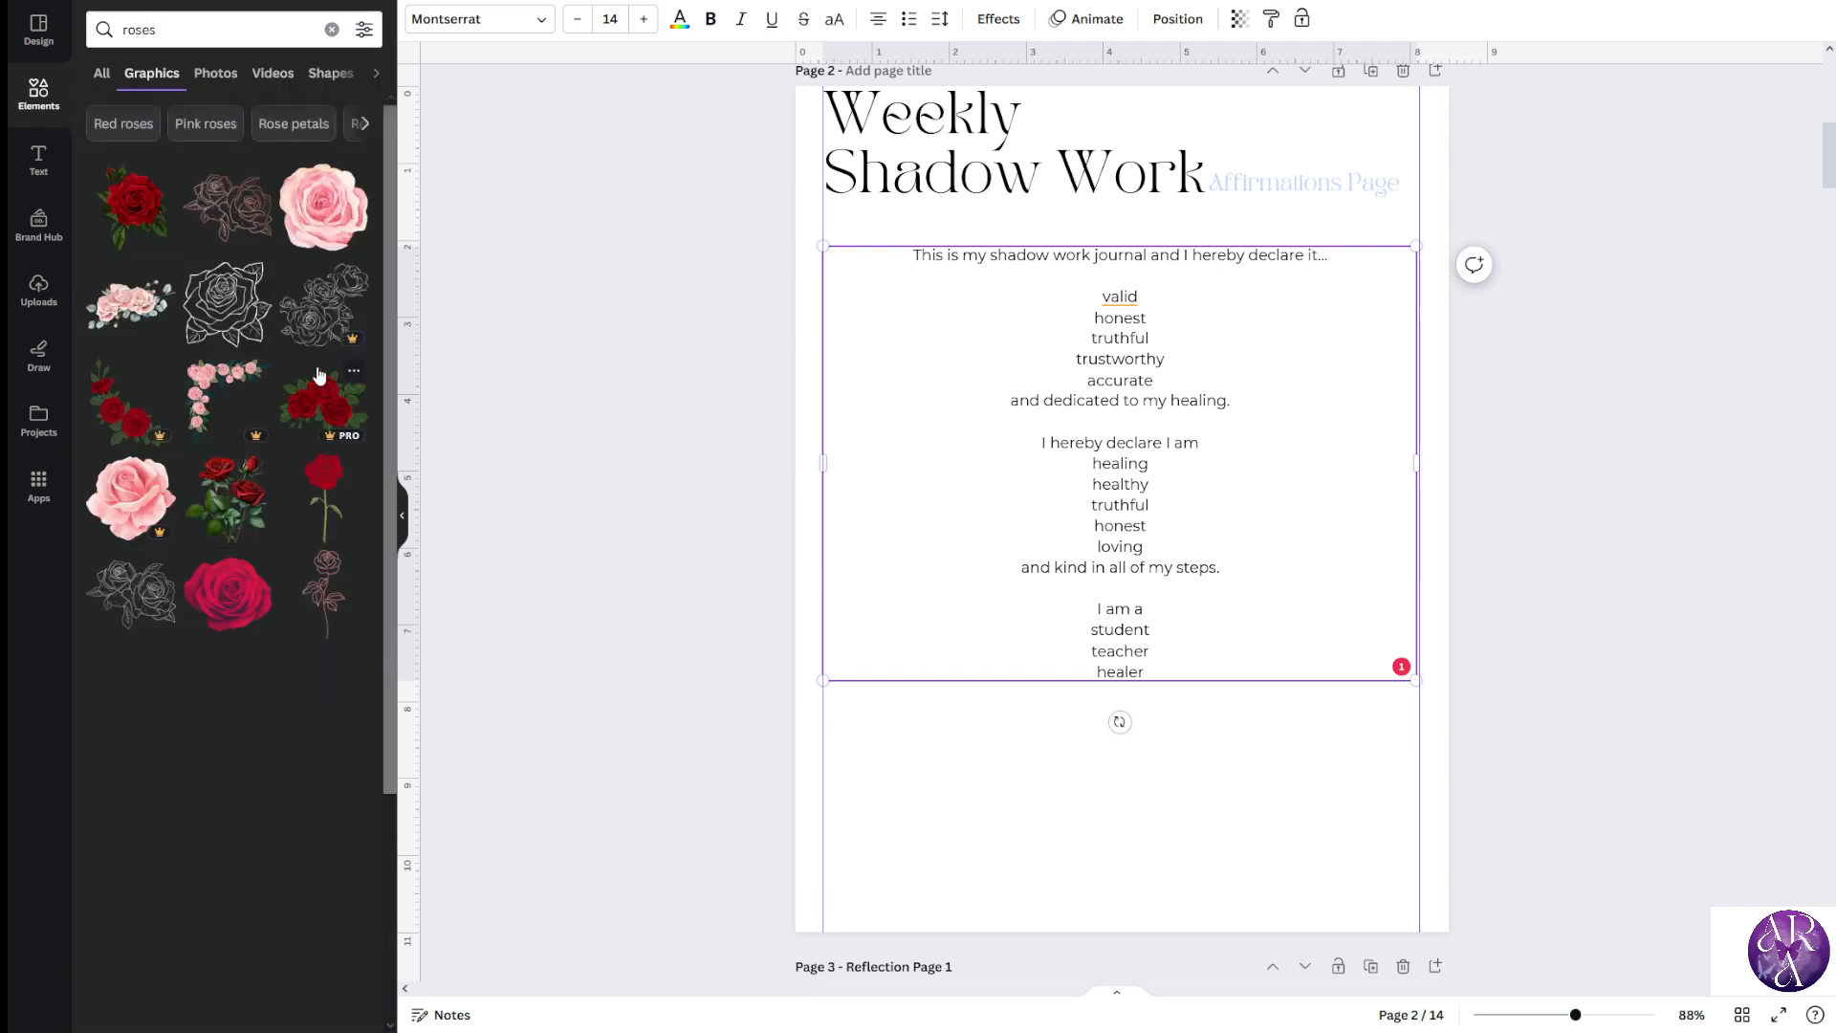
{"action": "left_click", "coordinate": [229, 304]}
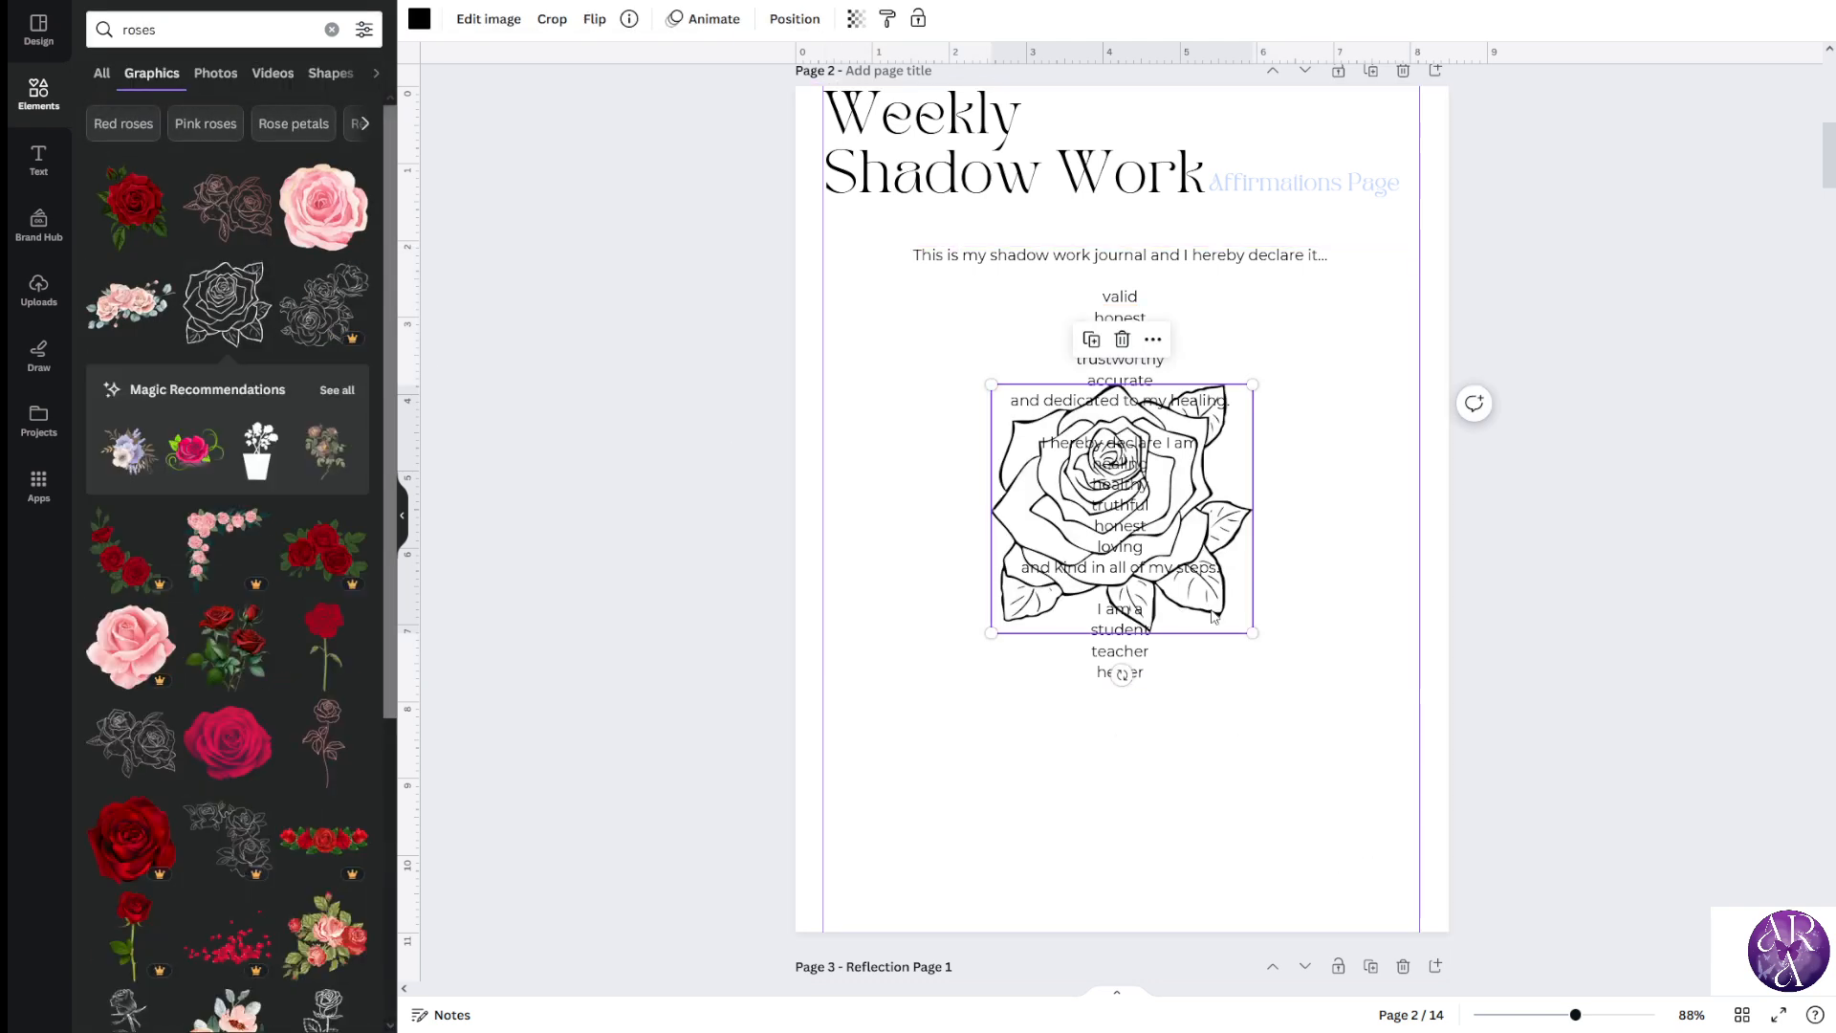
{"action": "left_click_drag", "start_coordinate": [1213, 616], "coordinate": [1413, 916]}
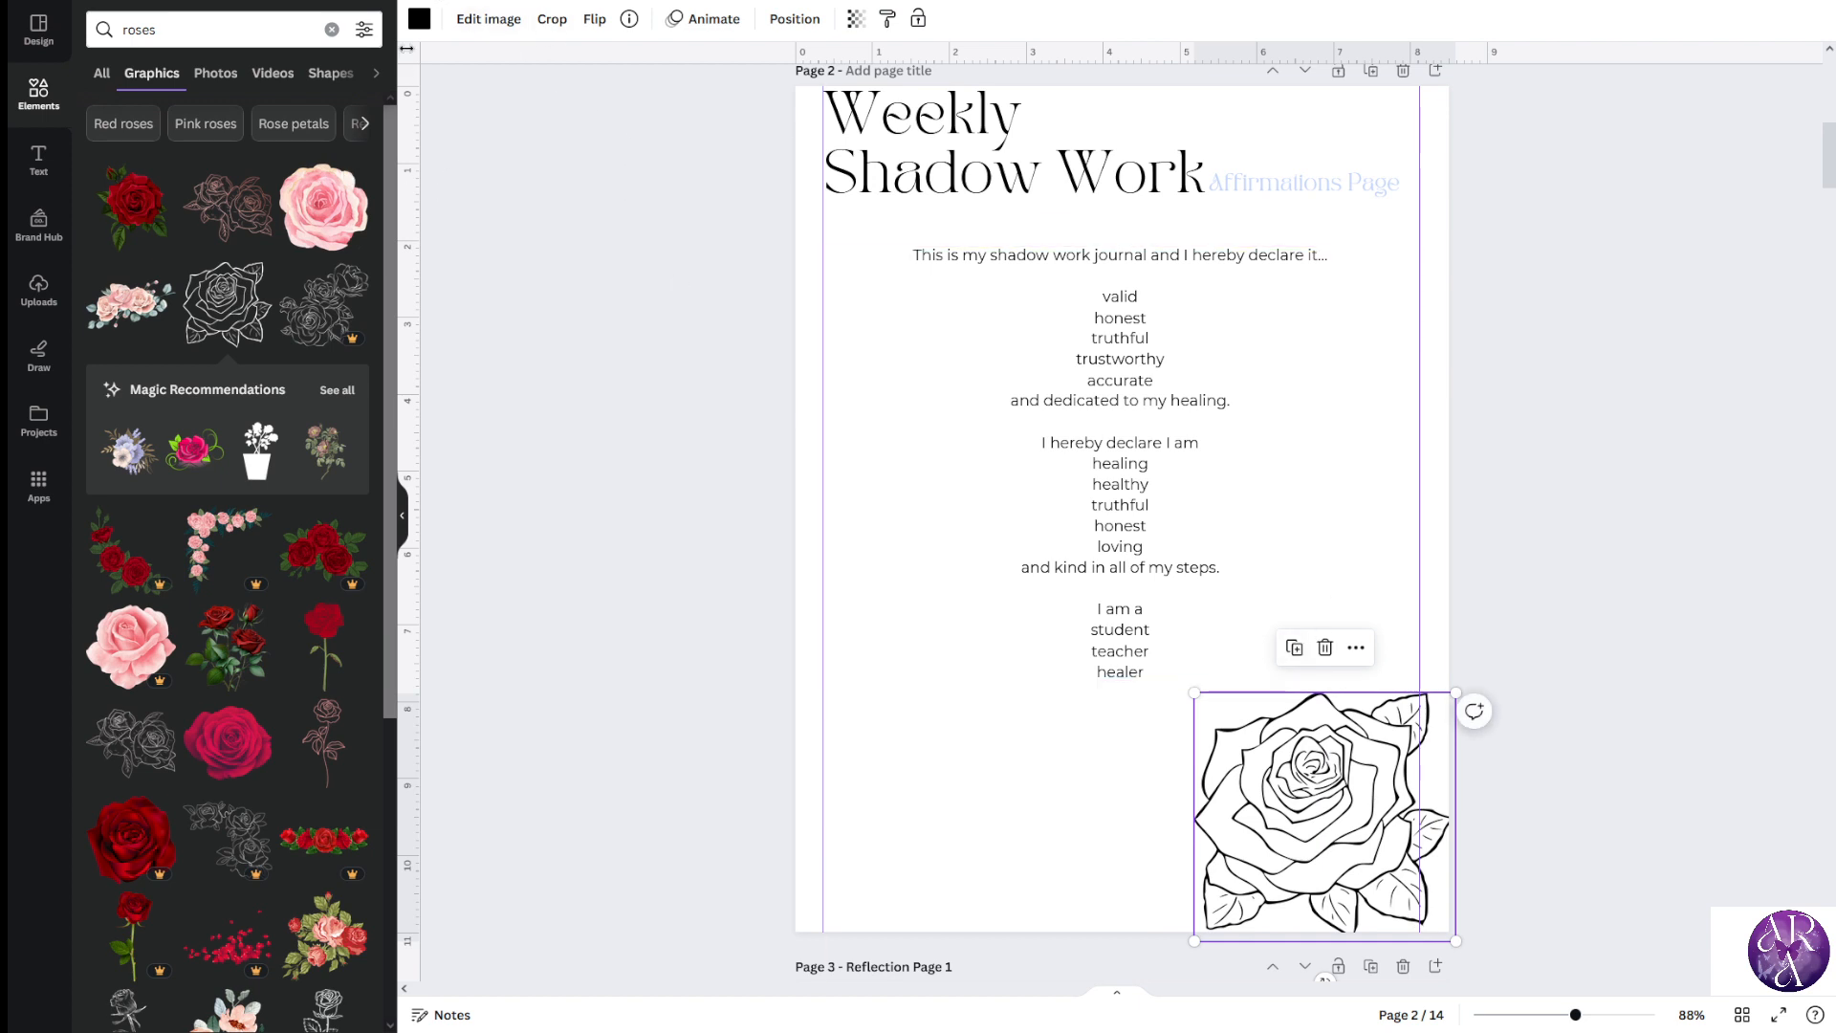
Recolour the outline rose with the medium light blue document colour and lower its opacity to a faint tint
{"action": "left_click", "coordinate": [418, 19]}
{"action": "left_click", "coordinate": [302, 127]}
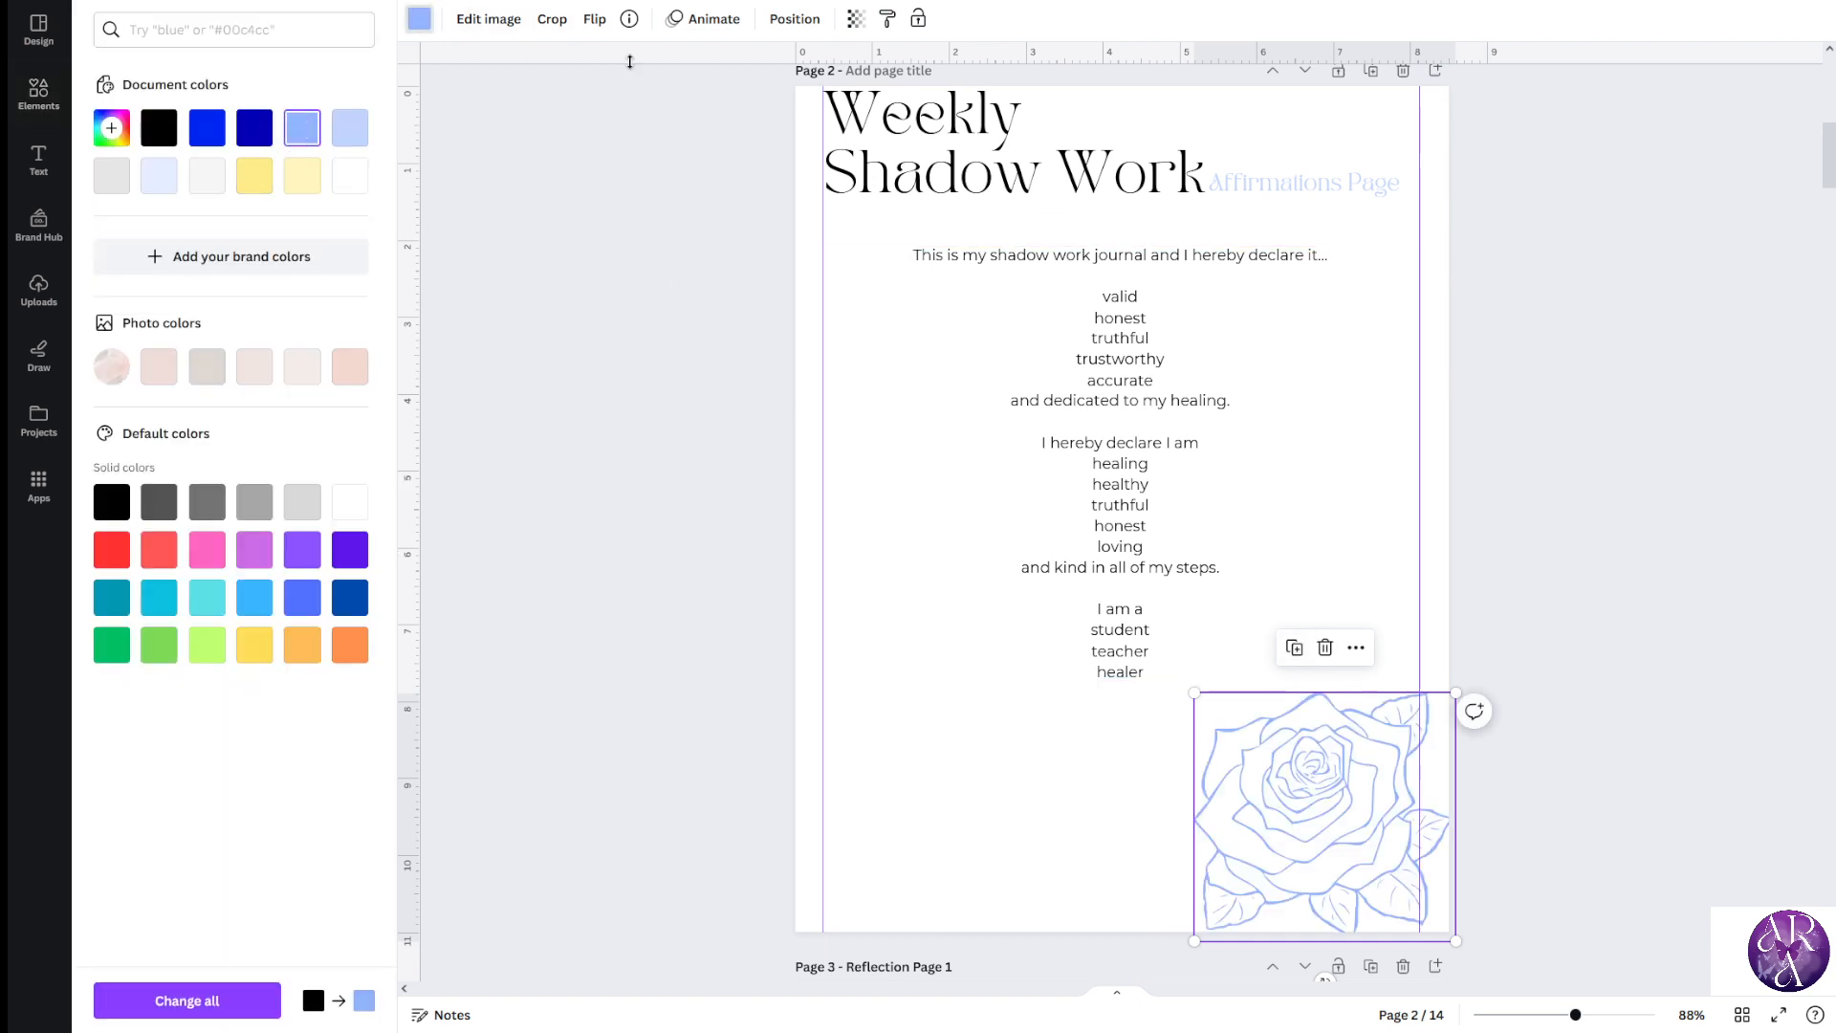
{"action": "left_click", "coordinate": [854, 19]}
{"action": "left_click_drag", "start_coordinate": [761, 96], "coordinate": [707, 92]}
Tilt the faded rose slightly counterclockwise and move it to page 2's lower-left corner, partly off the page
{"action": "left_click_drag", "start_coordinate": [1318, 827], "coordinate": [1167, 780]}
{"action": "left_click_drag", "start_coordinate": [1170, 933], "coordinate": [1001, 787]}
{"action": "left_click_drag", "start_coordinate": [1119, 823], "coordinate": [861, 850]}
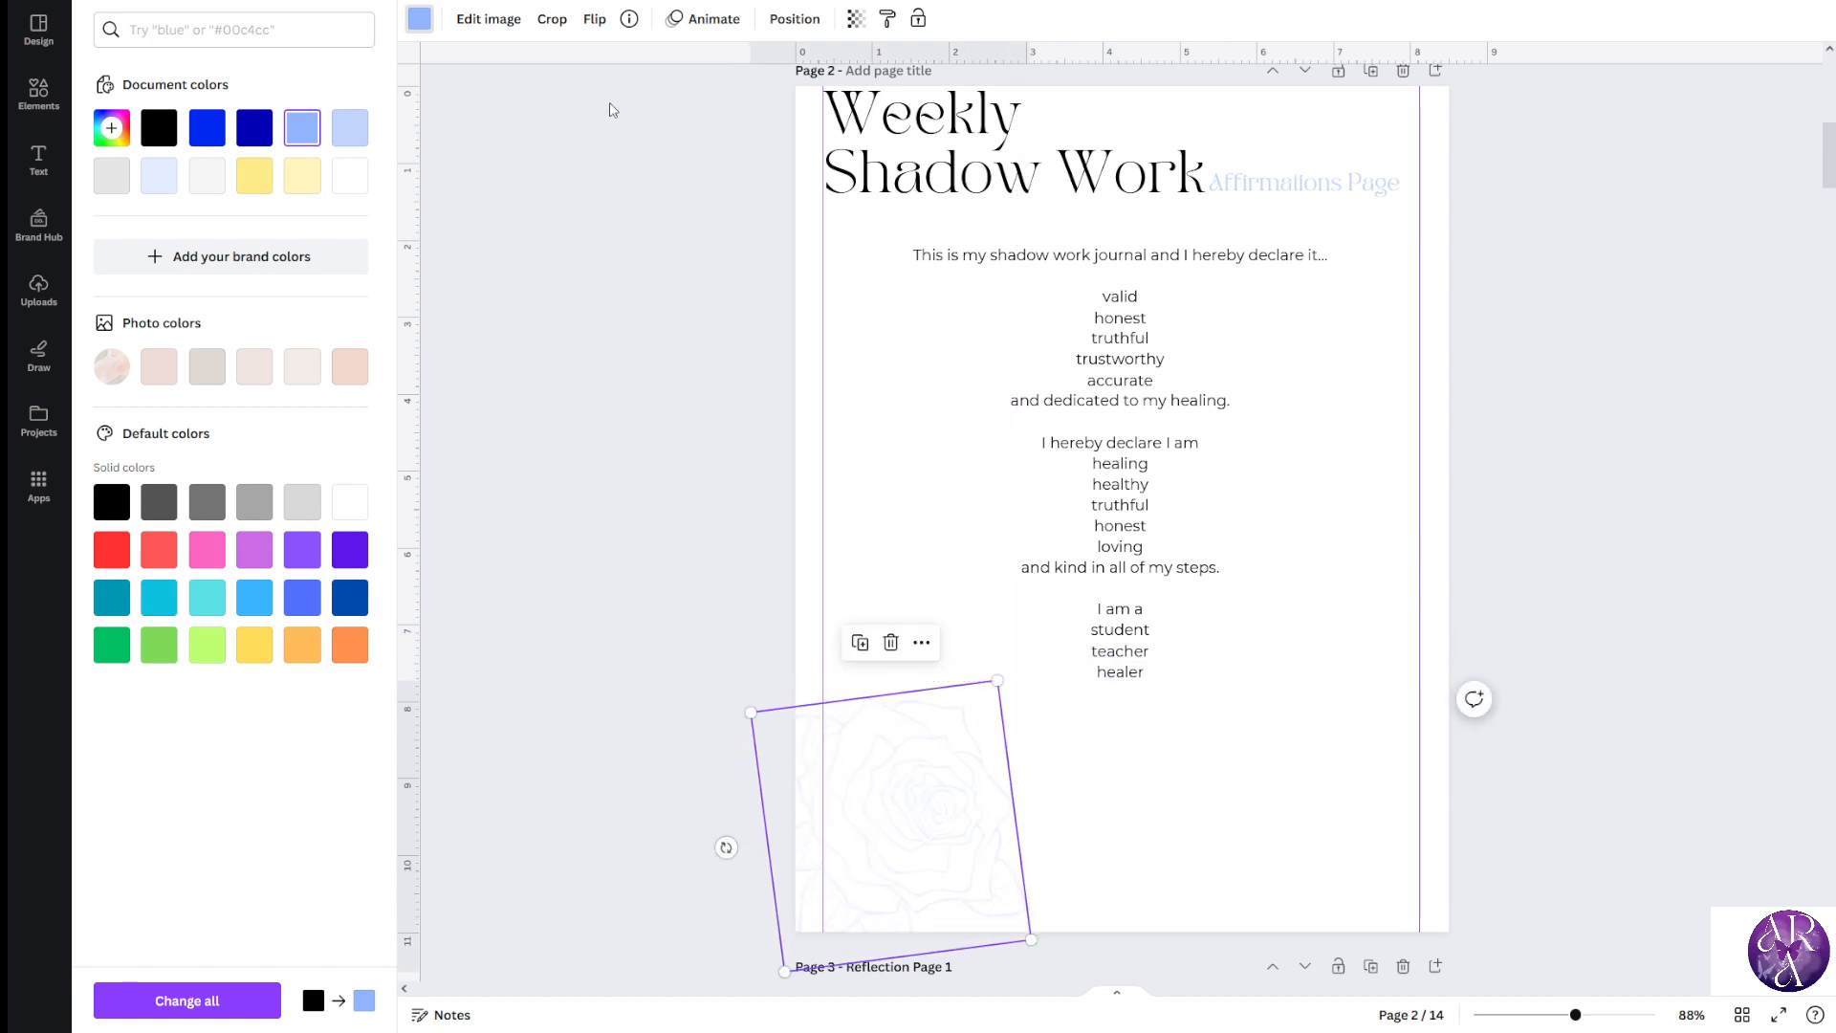
Add the long-stemmed outline rose graphic, enlarge it and position it along page 2's left edge above the rose bloom
{"action": "left_click", "coordinate": [38, 94]}
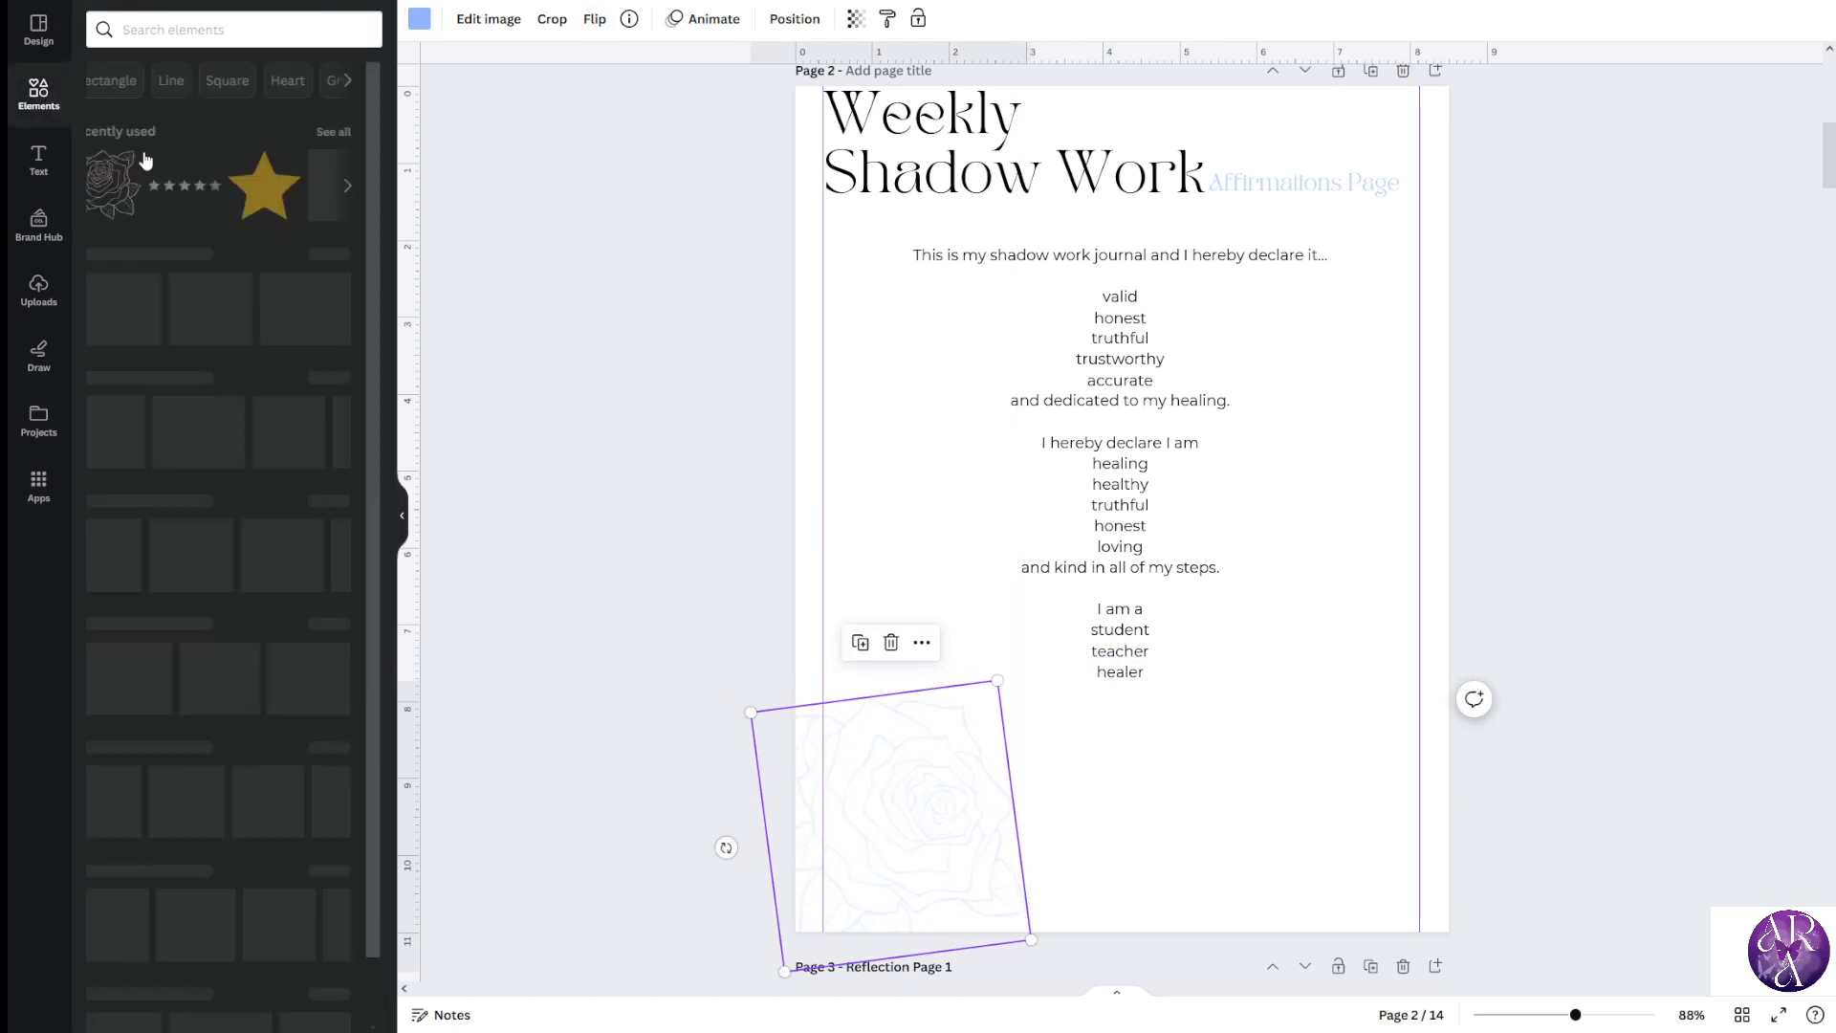
{"action": "left_click", "coordinate": [213, 195]}
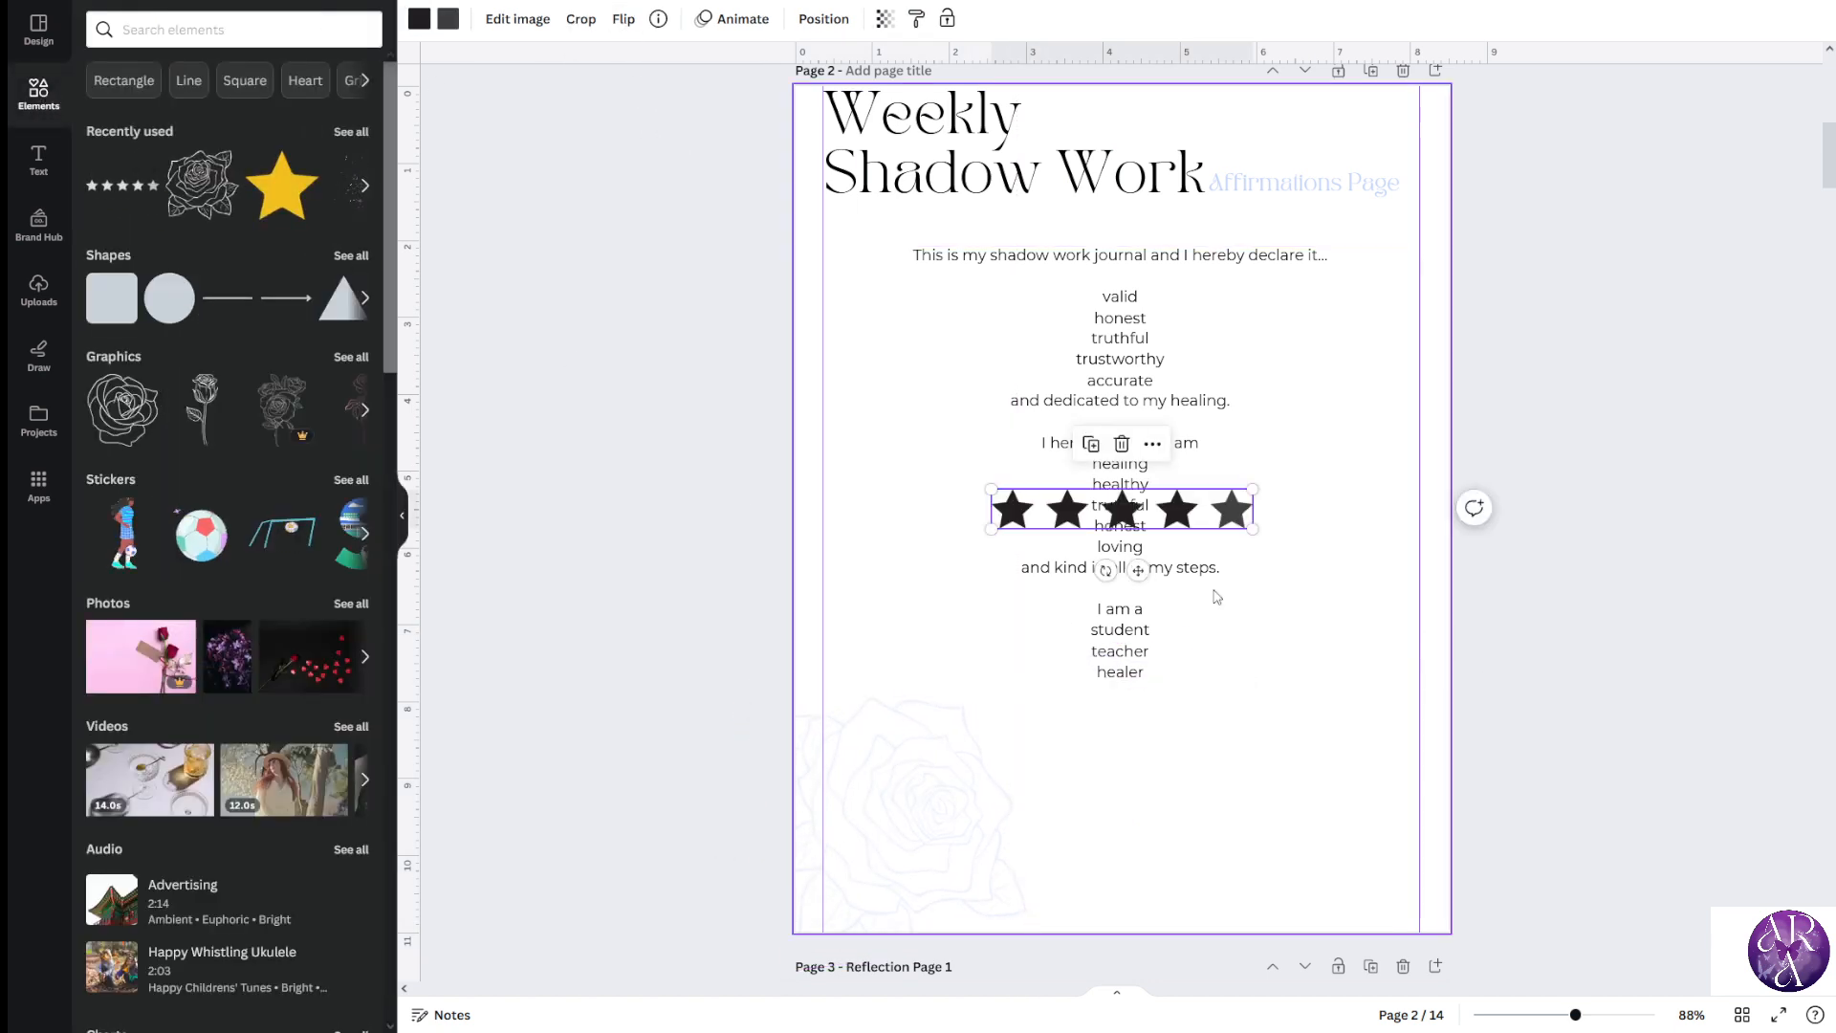
{"action": "left_click", "coordinate": [1122, 442]}
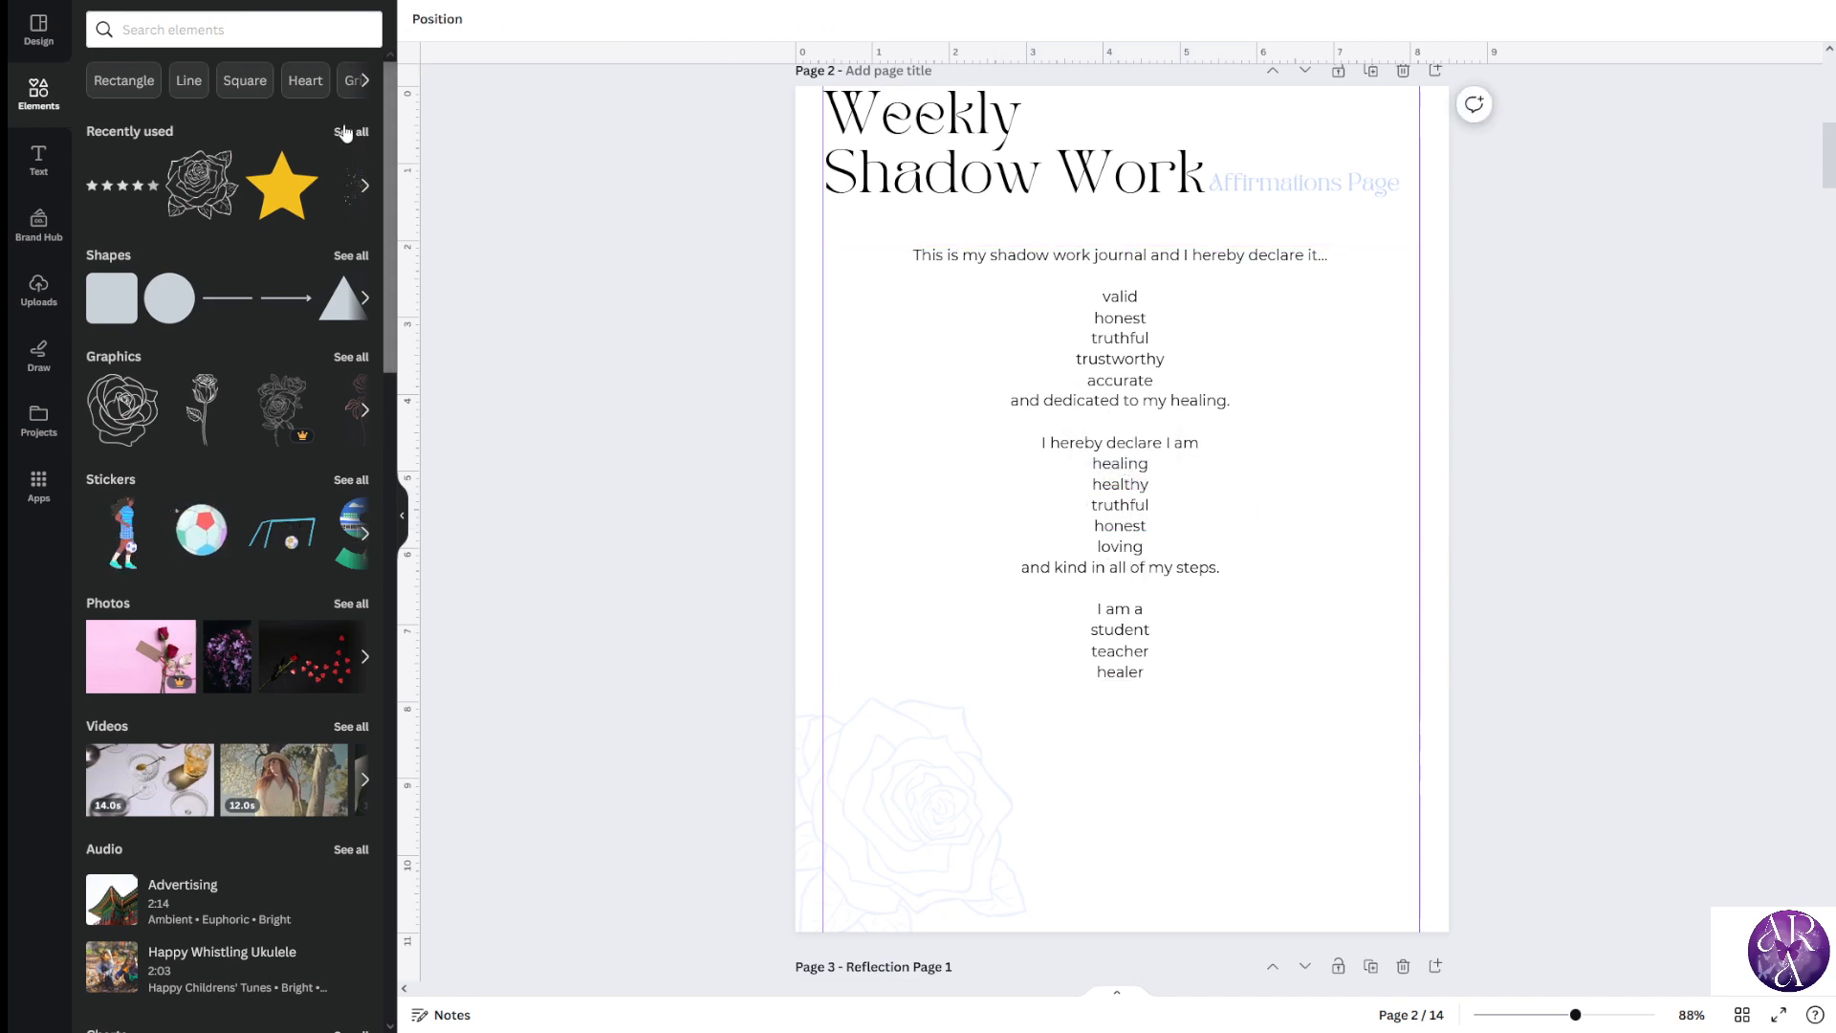
{"action": "left_click", "coordinate": [203, 409]}
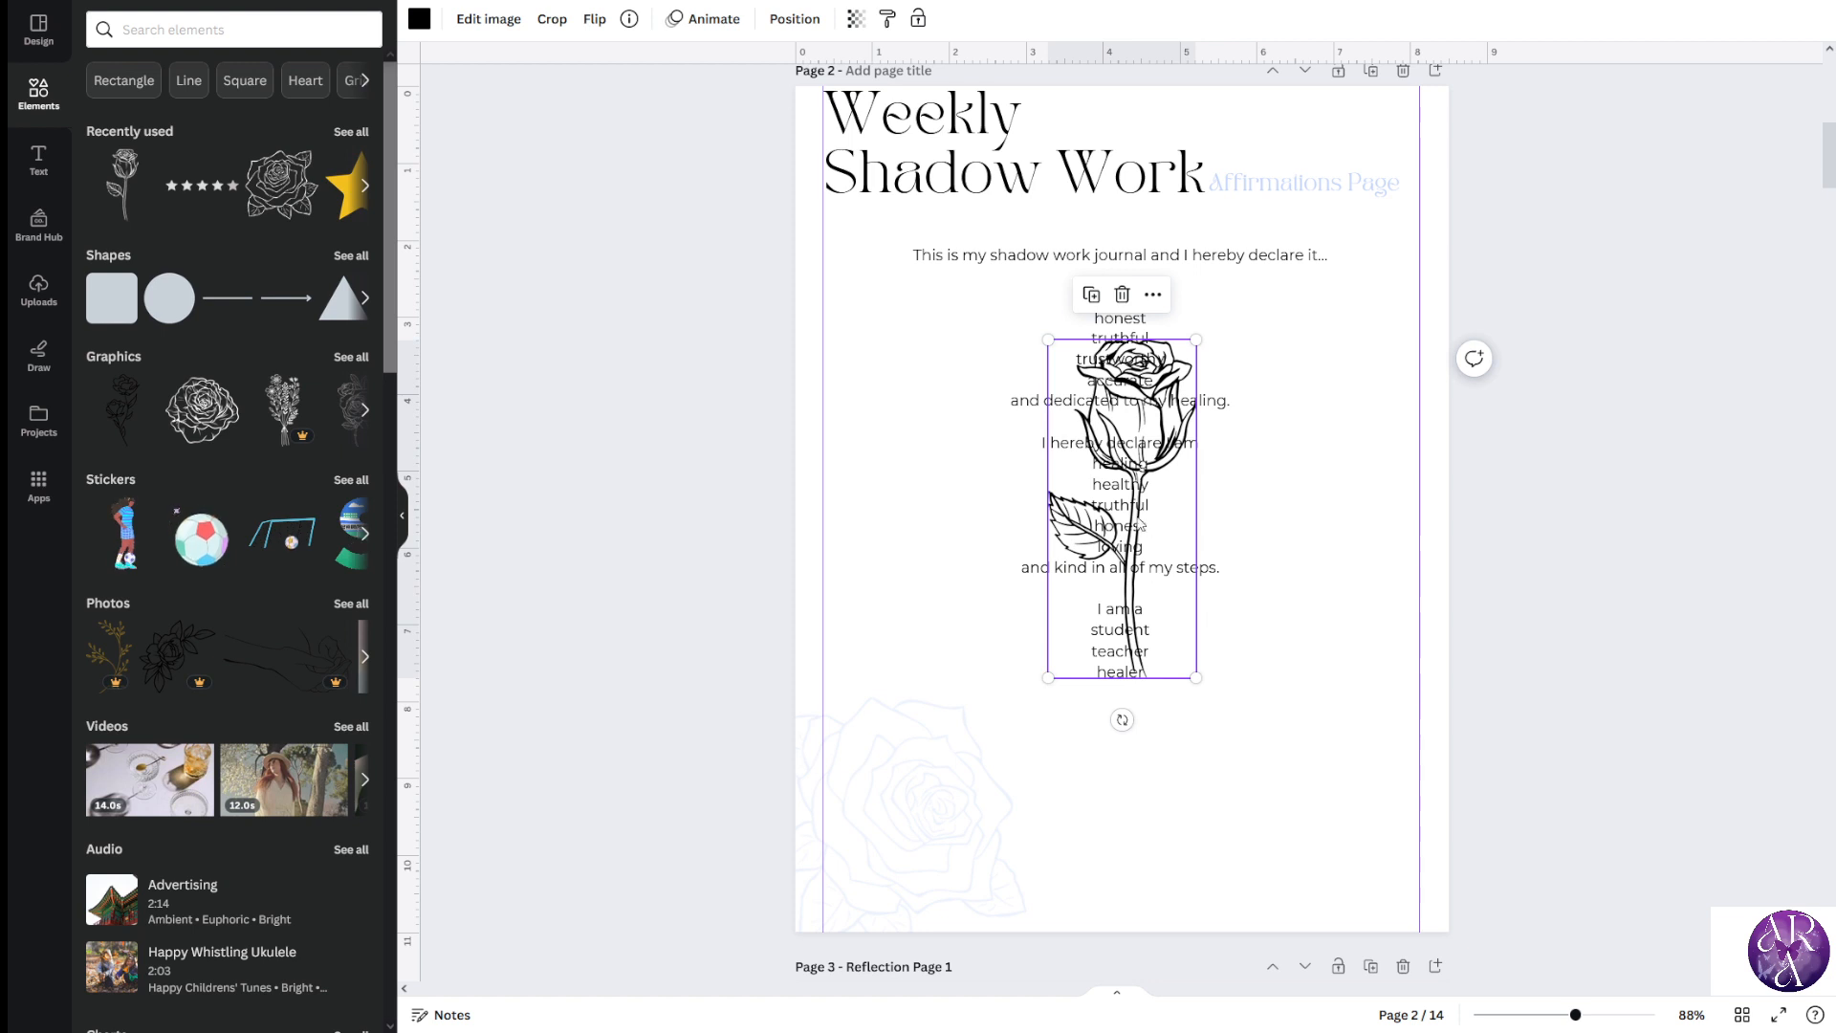
{"action": "left_click_drag", "start_coordinate": [1193, 639], "coordinate": [962, 530]}
{"action": "left_click_drag", "start_coordinate": [1030, 726], "coordinate": [1109, 892]}
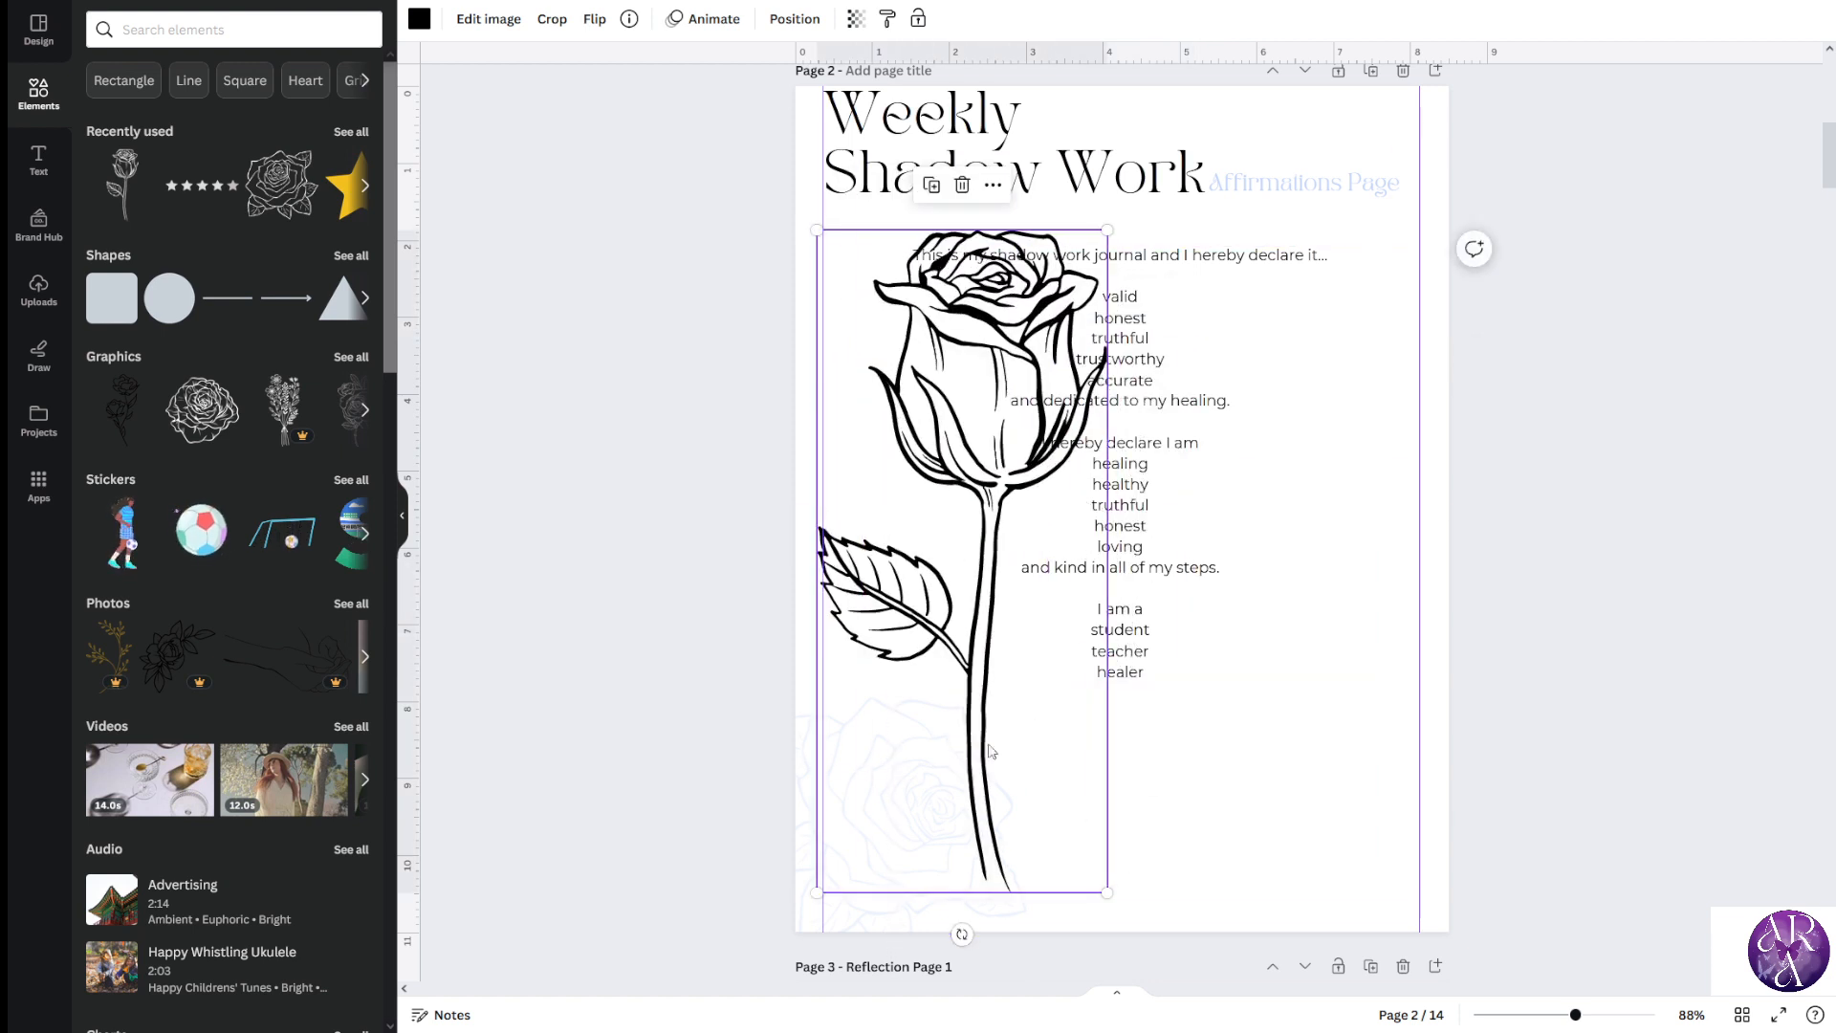
{"action": "left_click_drag", "start_coordinate": [992, 753], "coordinate": [921, 683]}
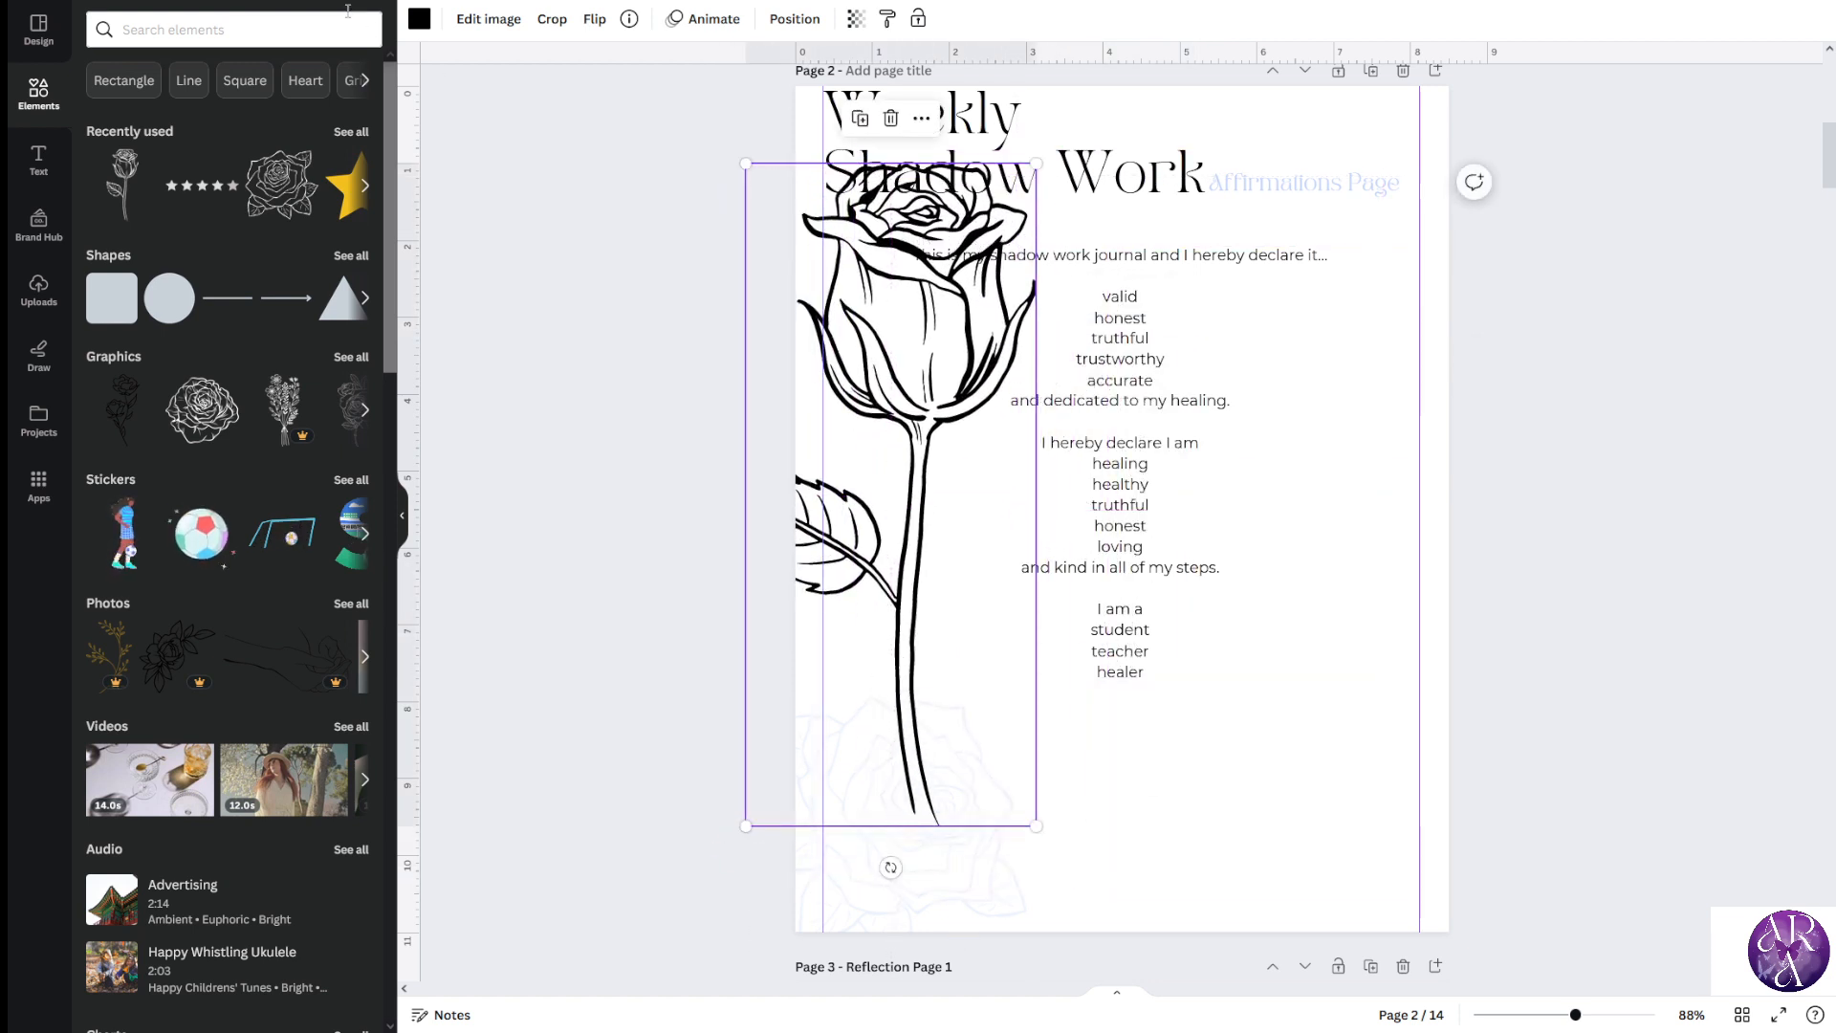
Recolour the long-stemmed rose with the very pale blue document colour and reduce its opacity
{"action": "left_click", "coordinate": [419, 18]}
{"action": "left_click", "coordinate": [158, 175]}
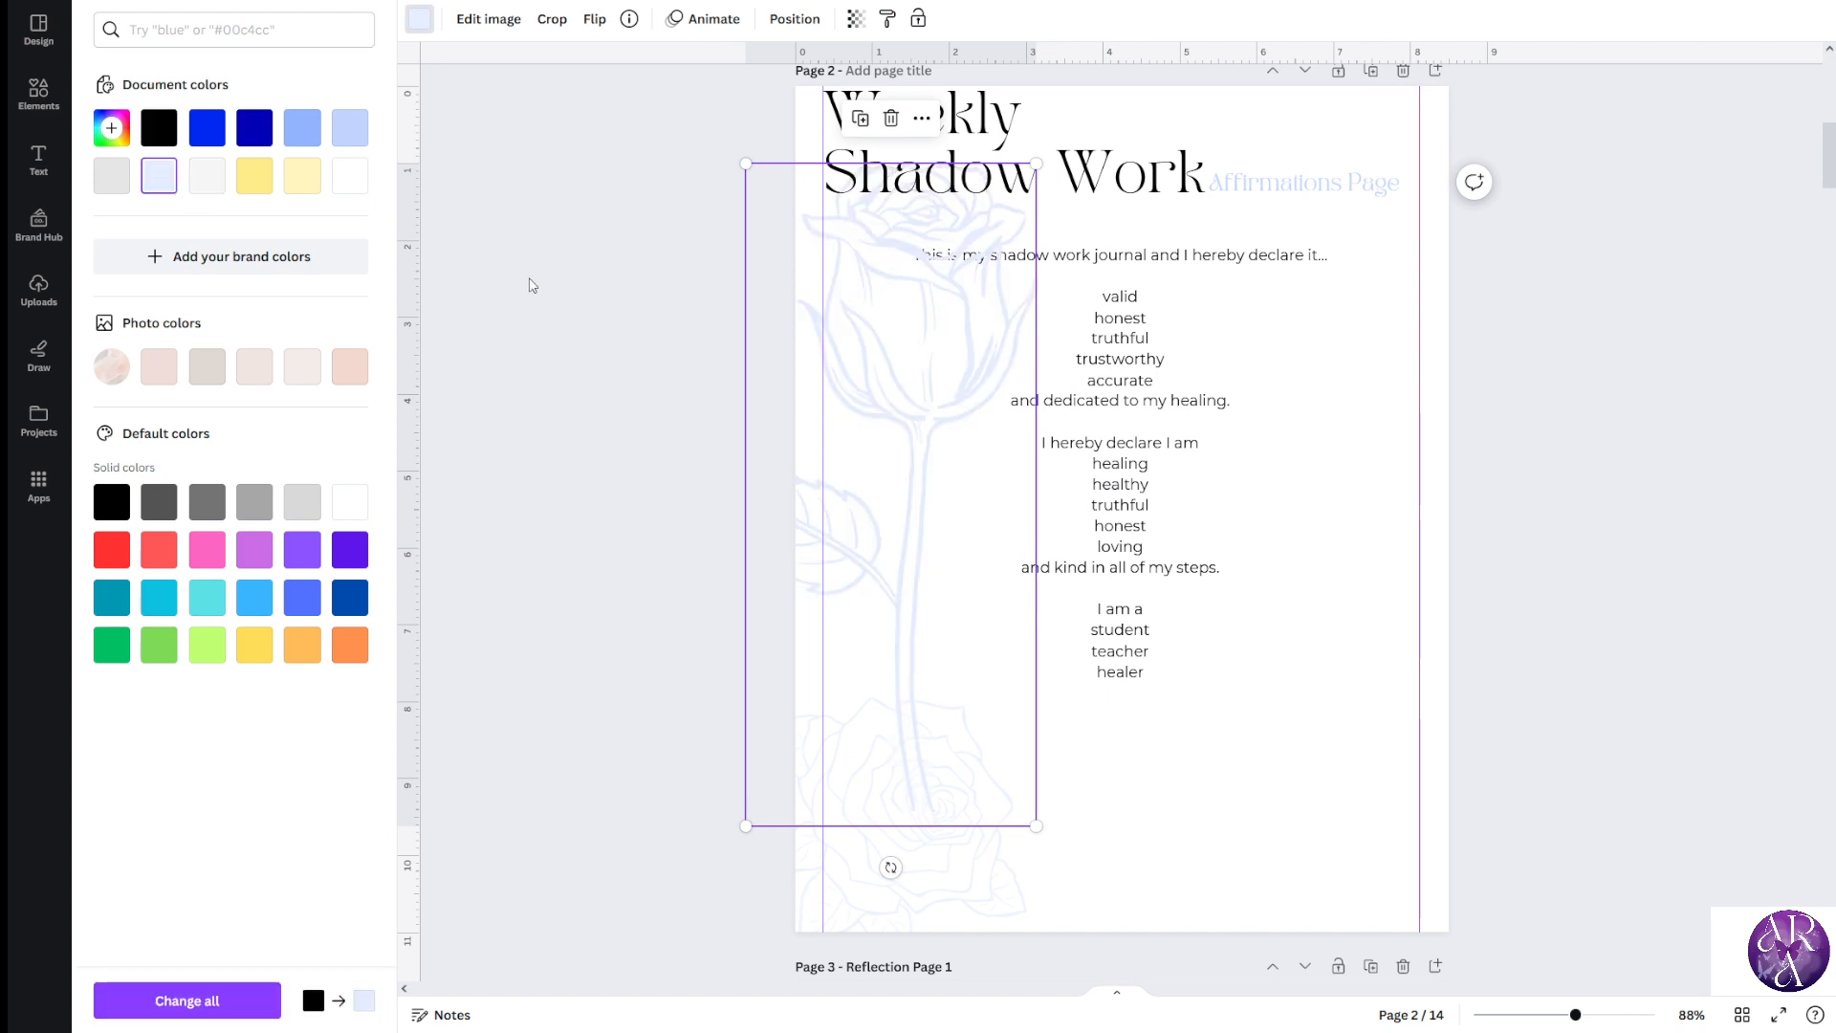
{"action": "left_click", "coordinate": [854, 21]}
{"action": "left_click_drag", "start_coordinate": [854, 91], "coordinate": [745, 91]}
{"action": "left_click", "coordinate": [887, 428]}
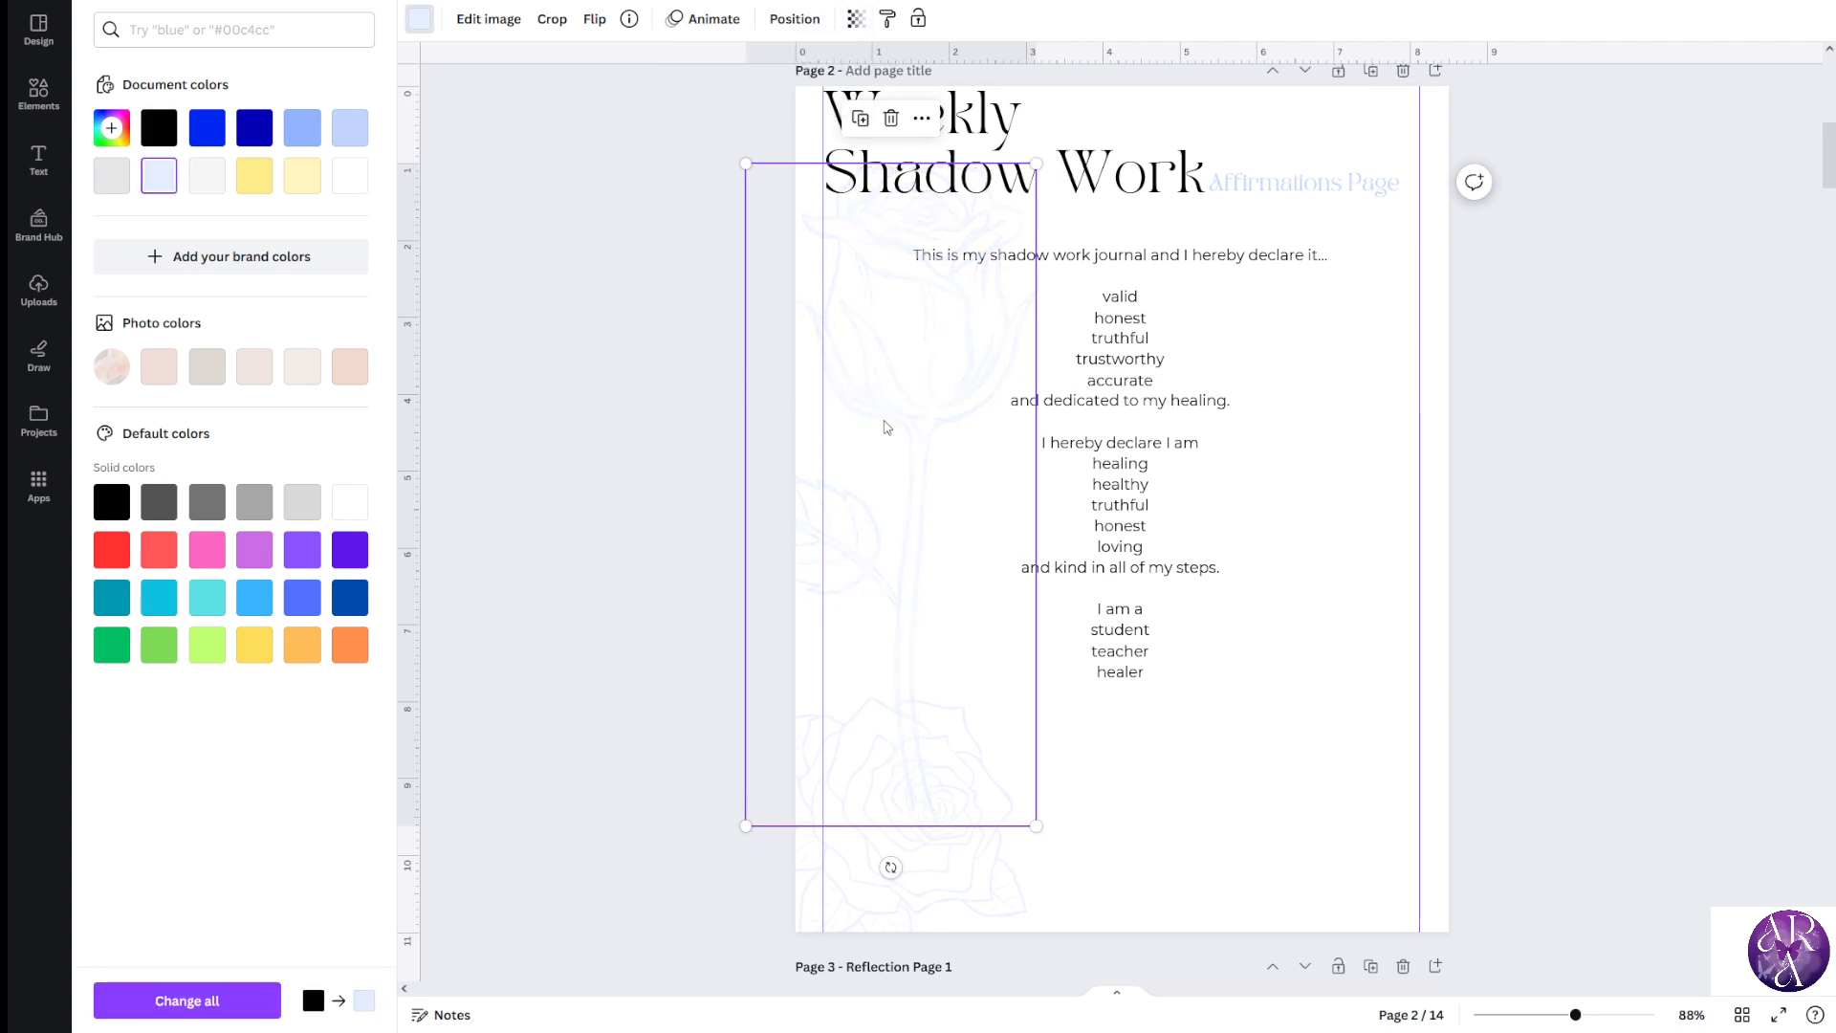
{"action": "left_click", "coordinate": [650, 360]}
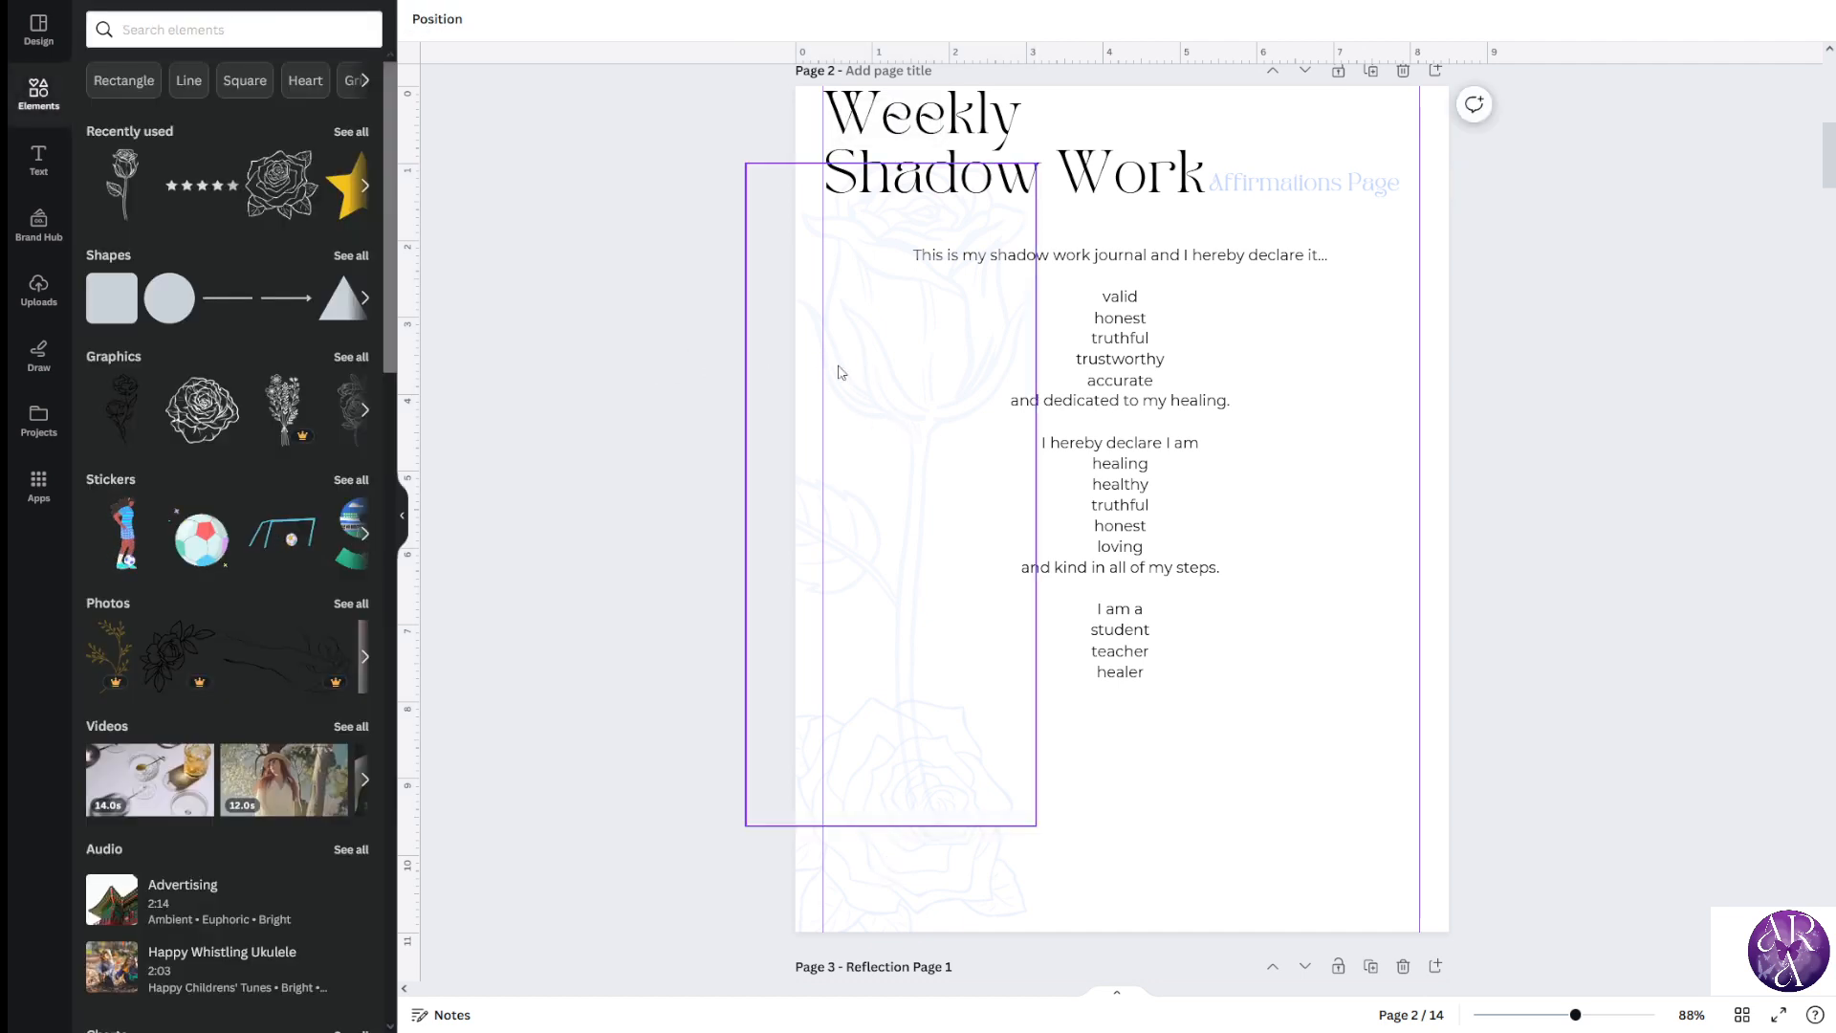
Change the long-stemmed rose's layer order to send it behind the affirmation text
{"action": "right_click", "coordinate": [953, 327]}
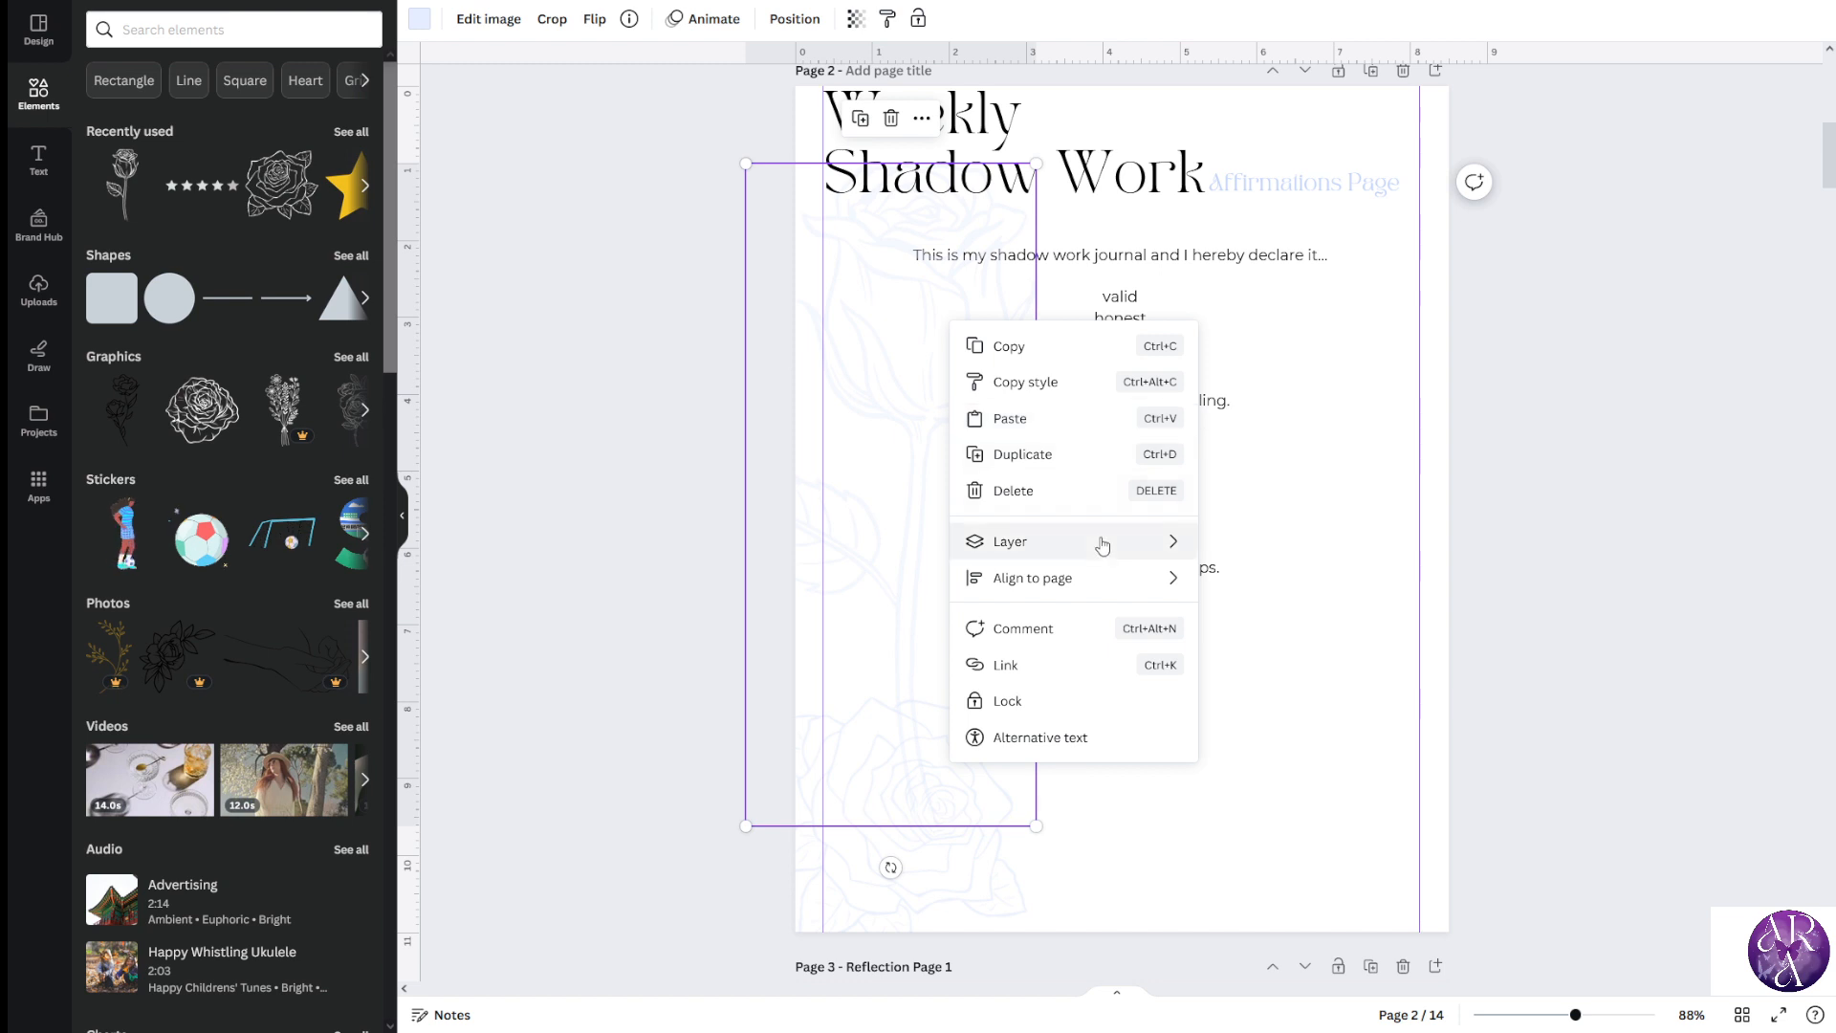
{"action": "mouse_move", "coordinate": [1104, 544]}
{"action": "left_click", "coordinate": [1287, 666]}
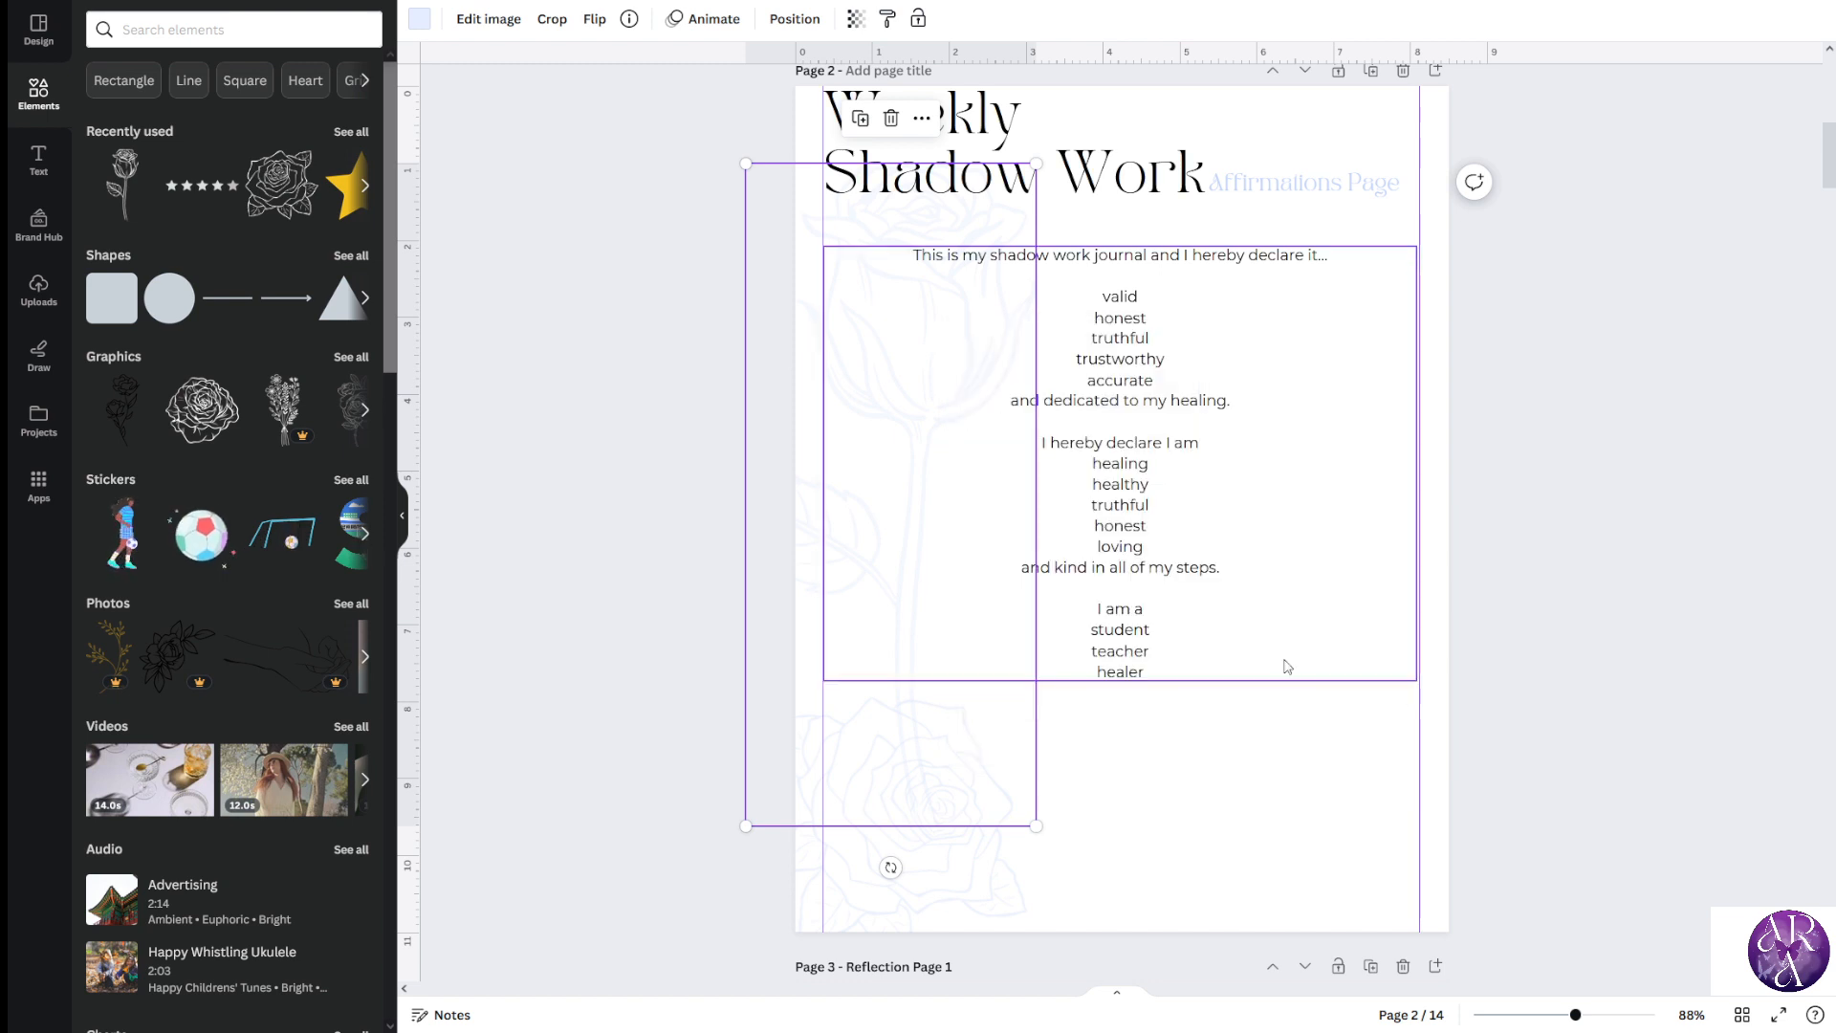
{"action": "left_click", "coordinate": [695, 456]}
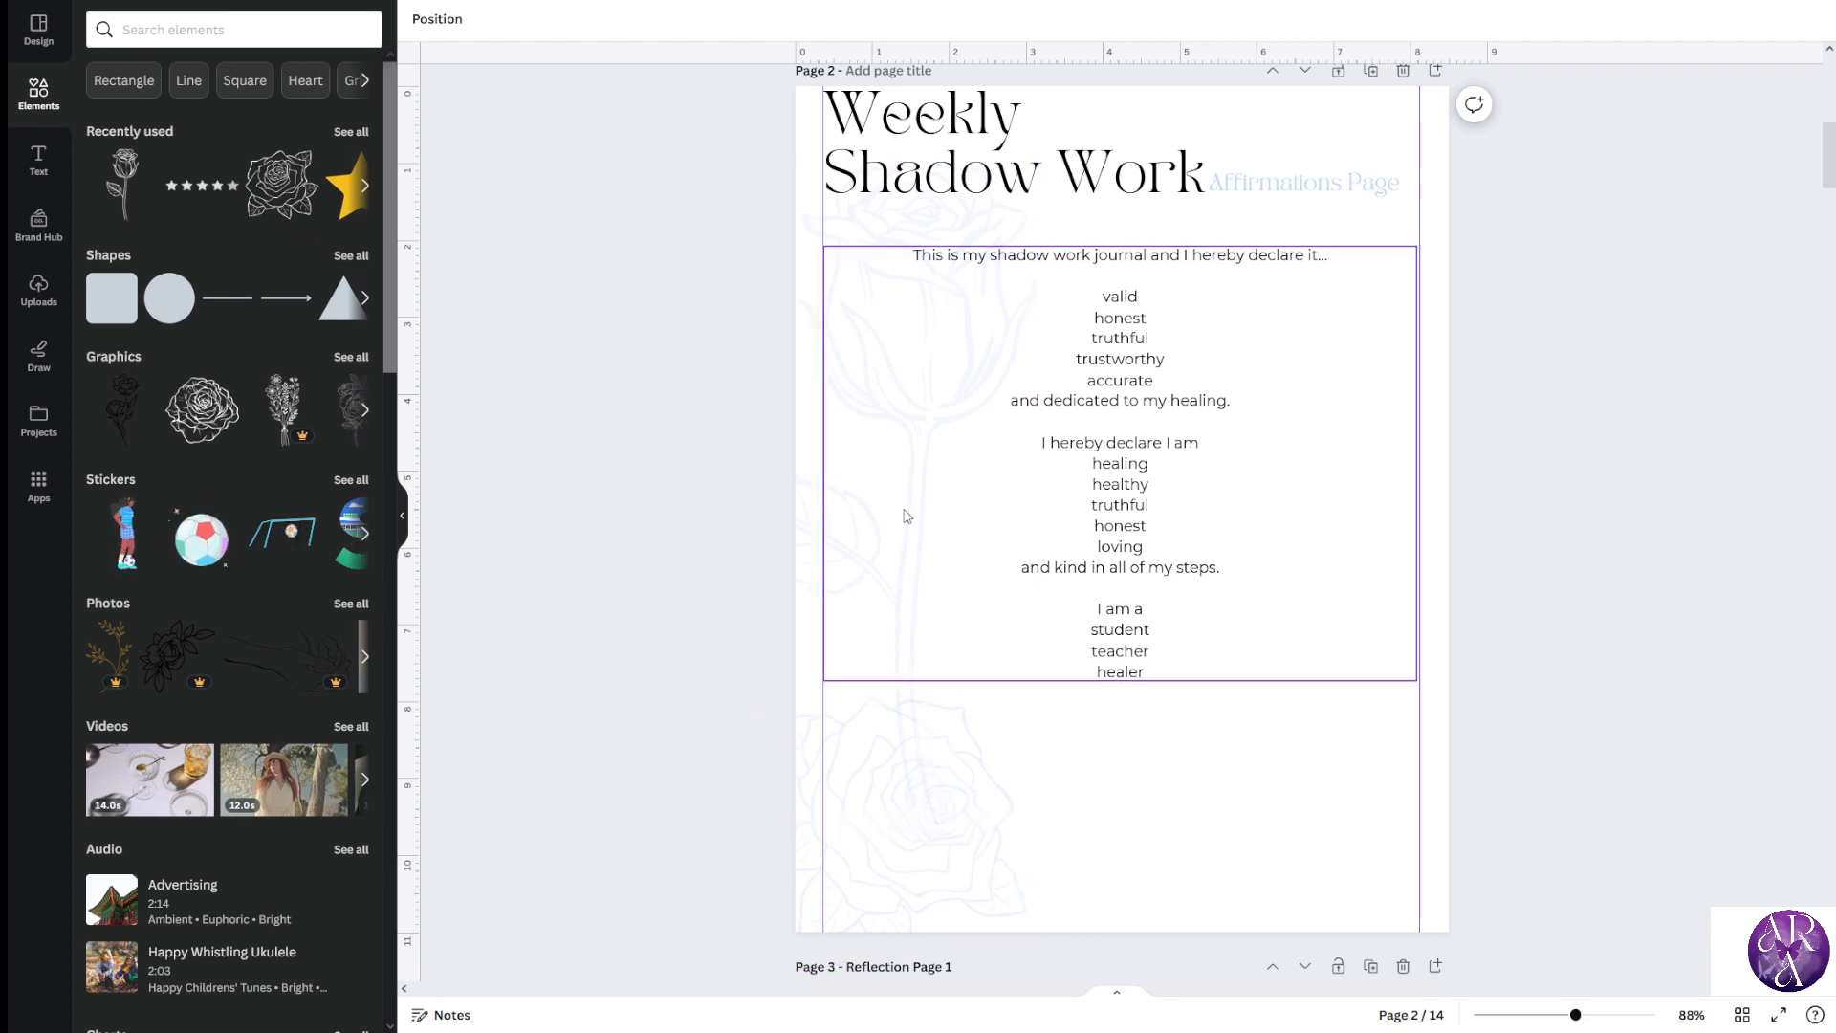
Remove the left margin guide line by pulling it off page 2
{"action": "left_click", "coordinate": [907, 565]}
{"action": "left_click", "coordinate": [807, 530]}
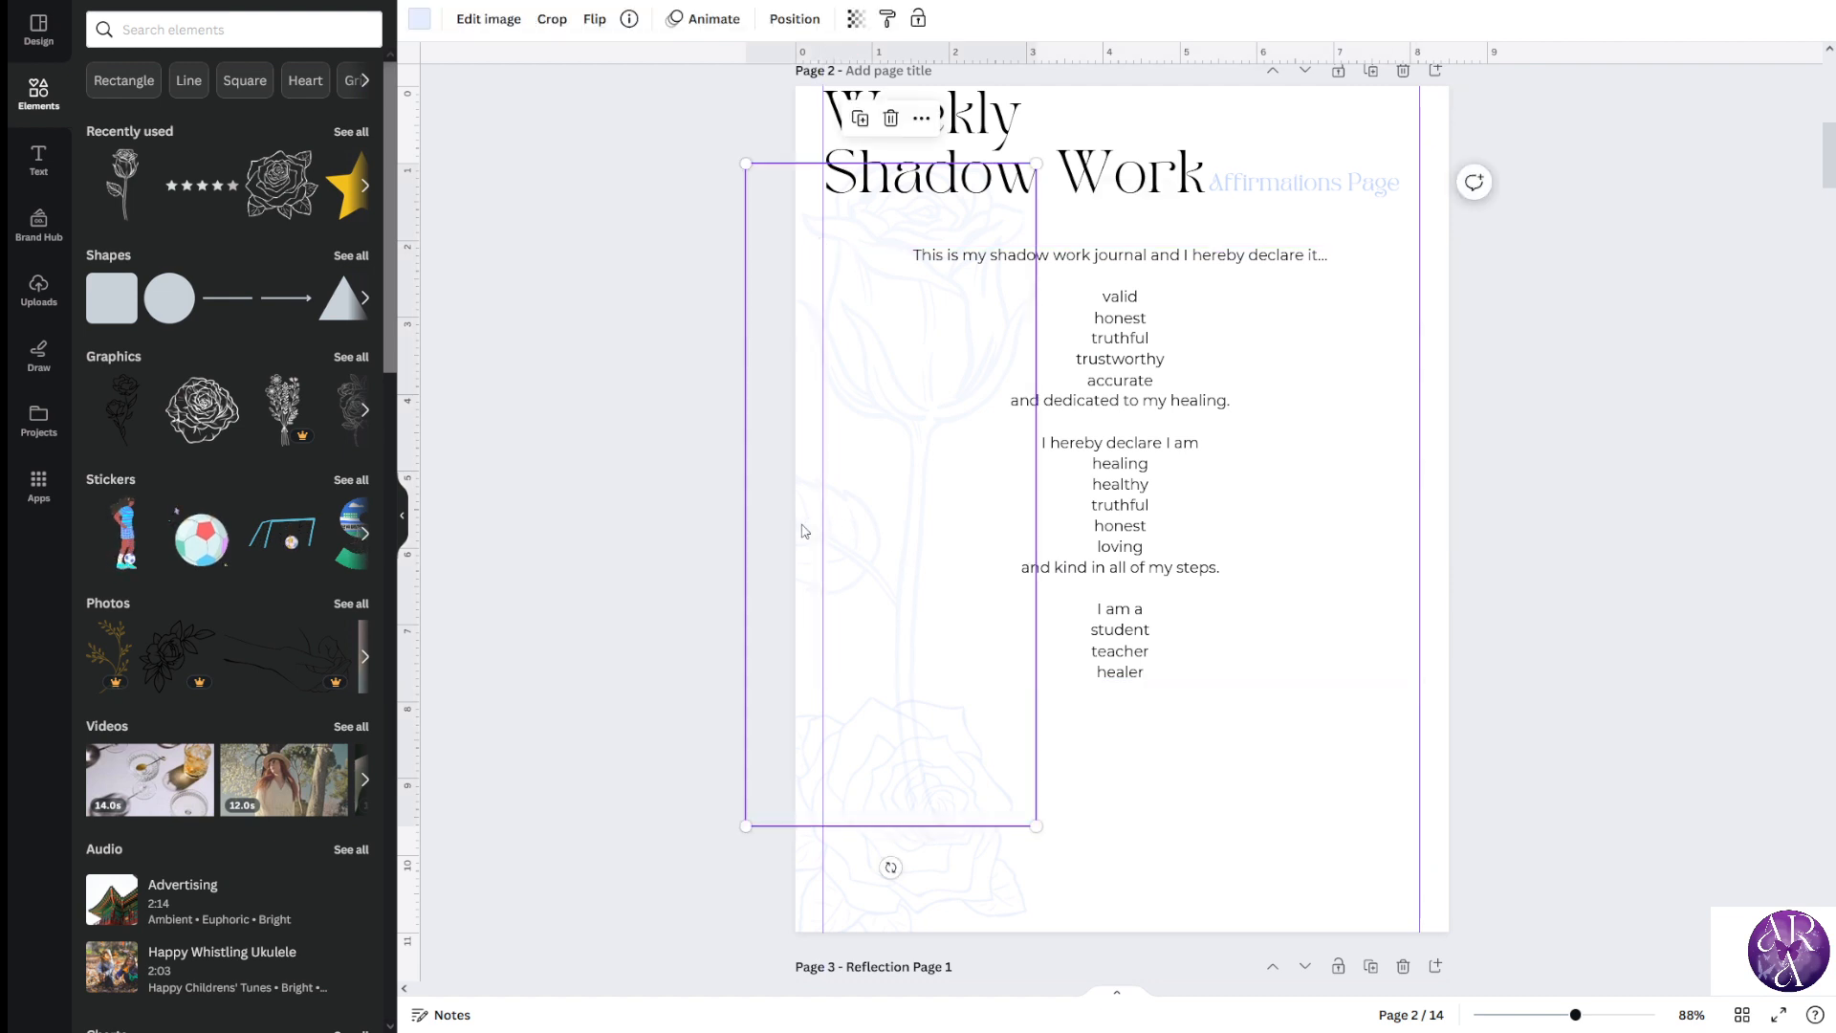
{"action": "left_click_drag", "start_coordinate": [824, 519], "coordinate": [479, 499]}
{"action": "left_click", "coordinate": [752, 505]}
Crop the long-stemmed rose's lower end so the stem stops at the top of the rose bloom
{"action": "left_click", "coordinate": [805, 523]}
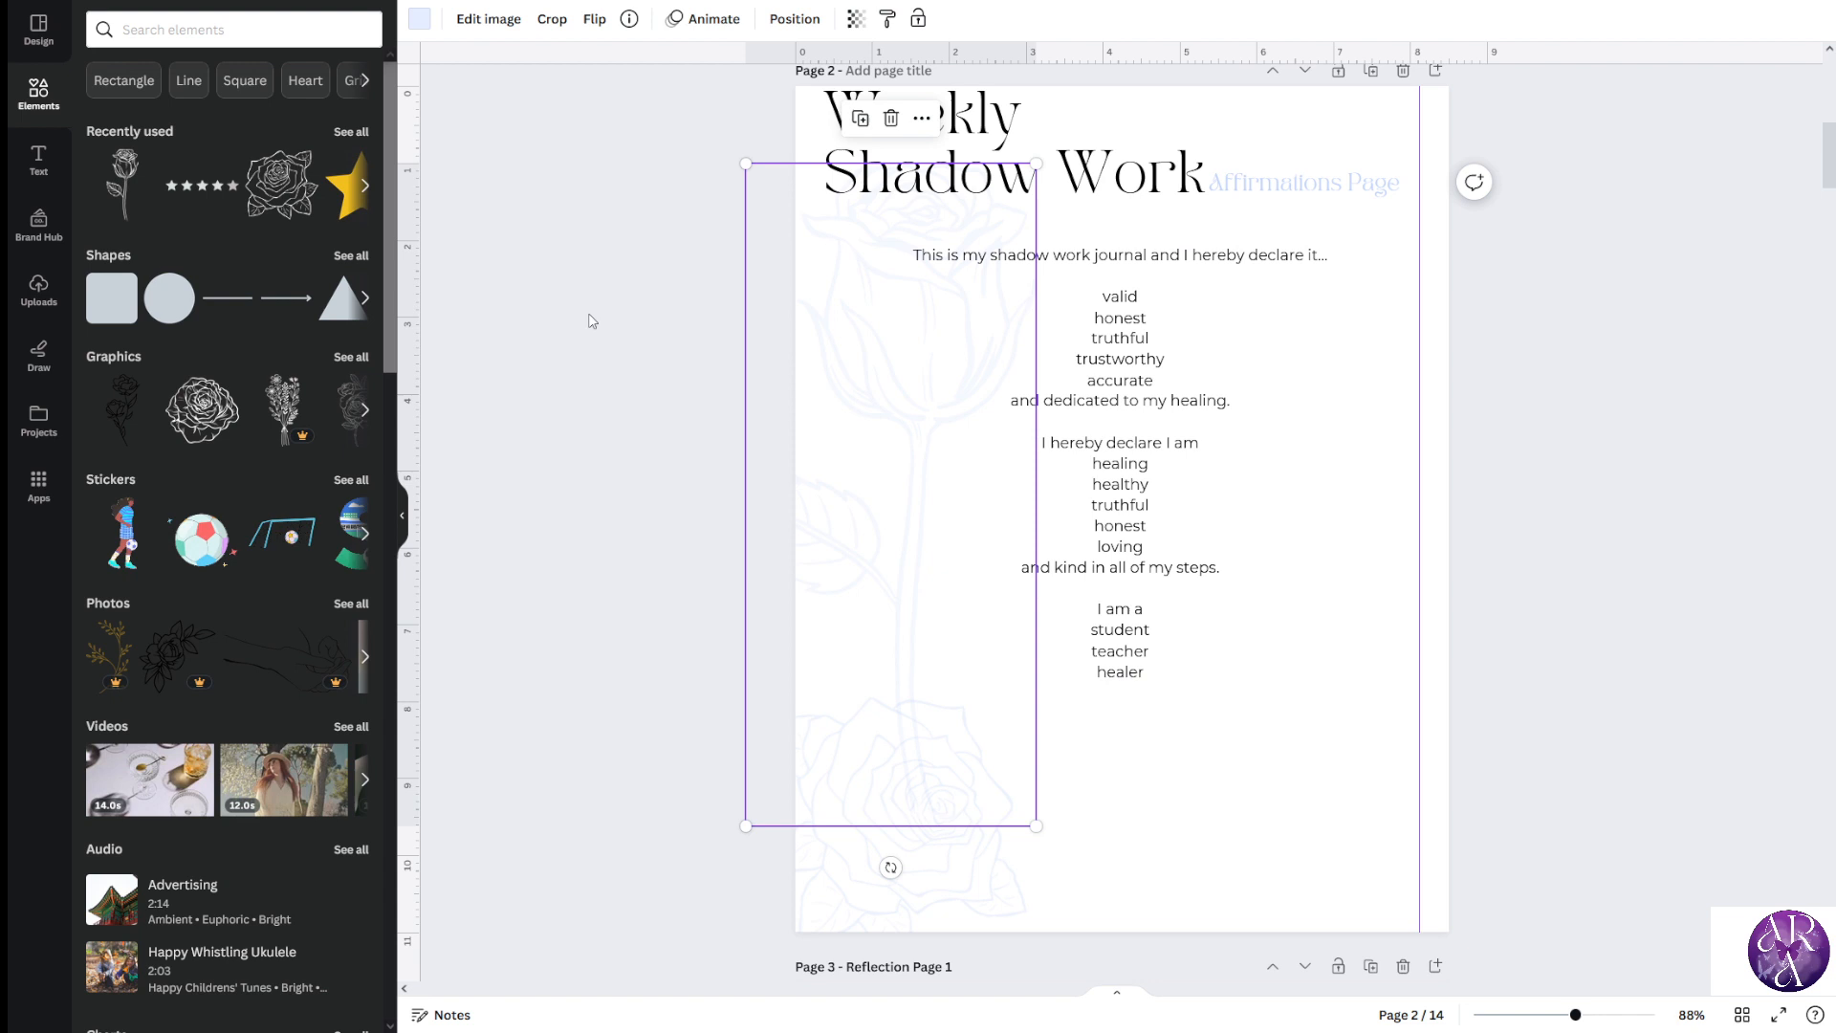
{"action": "left_click", "coordinate": [552, 19]}
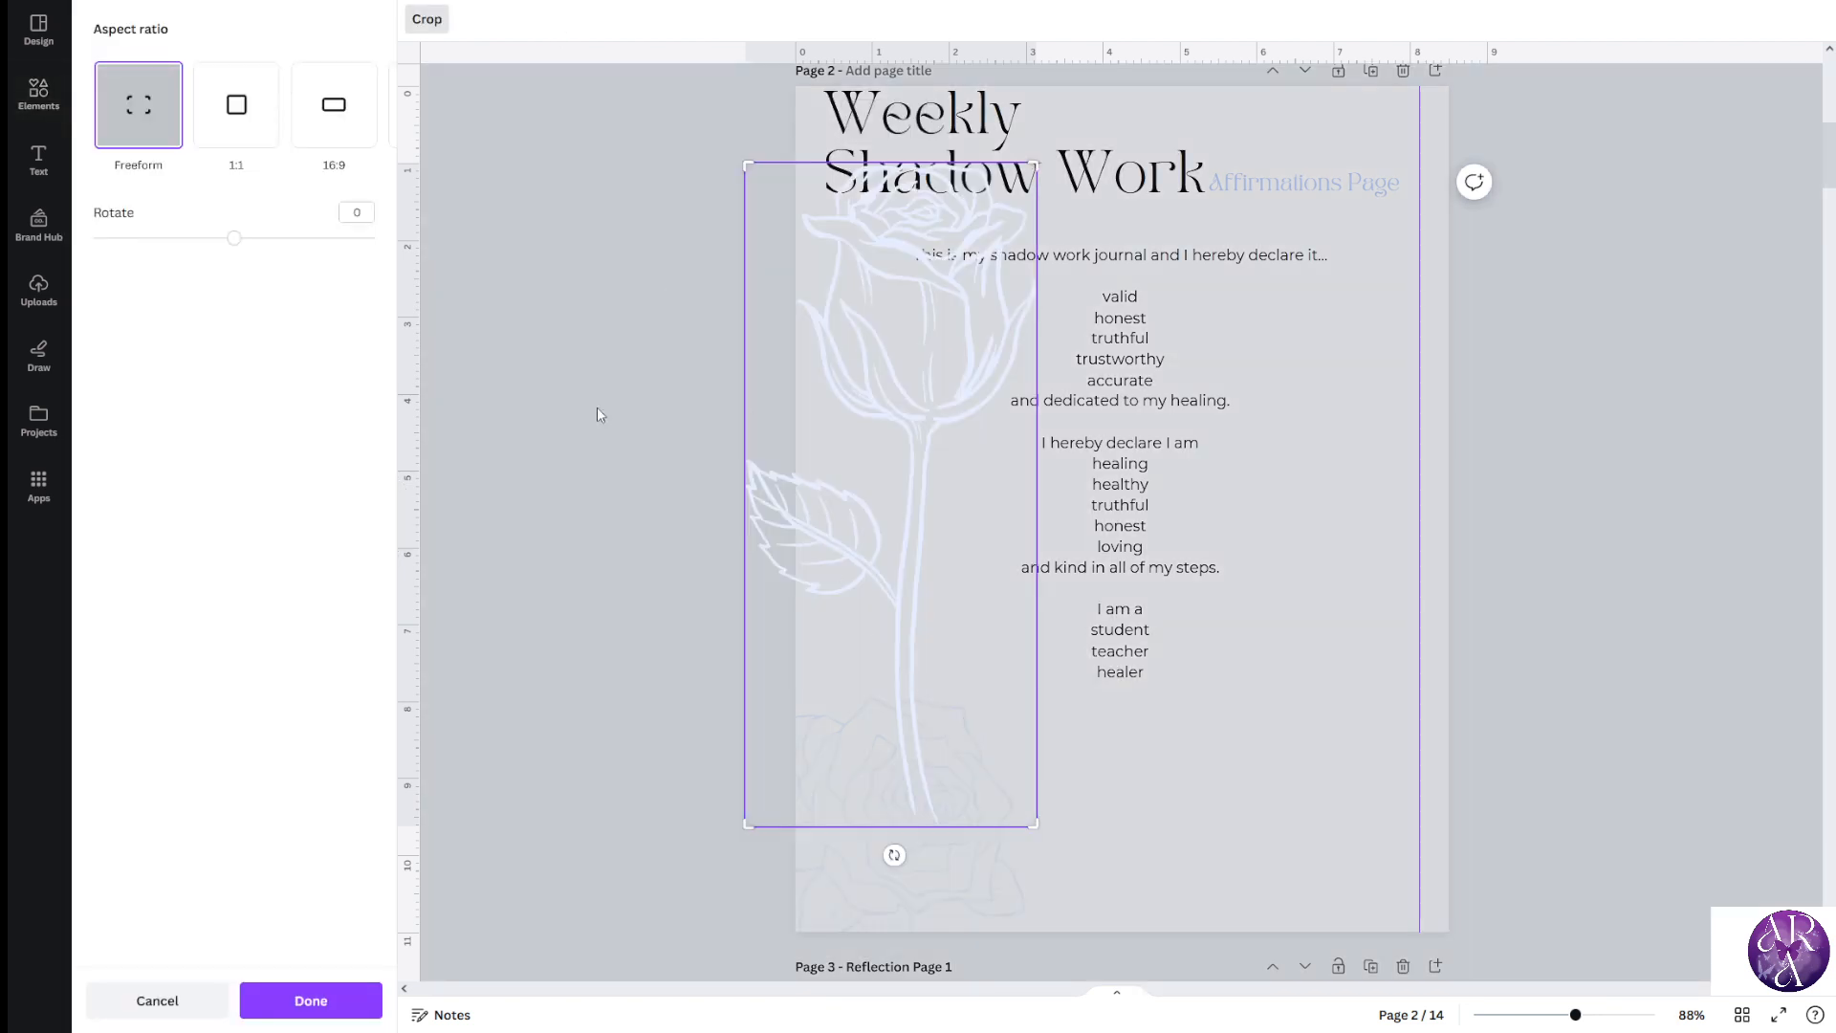
{"action": "left_click_drag", "start_coordinate": [1027, 825], "coordinate": [1021, 698]}
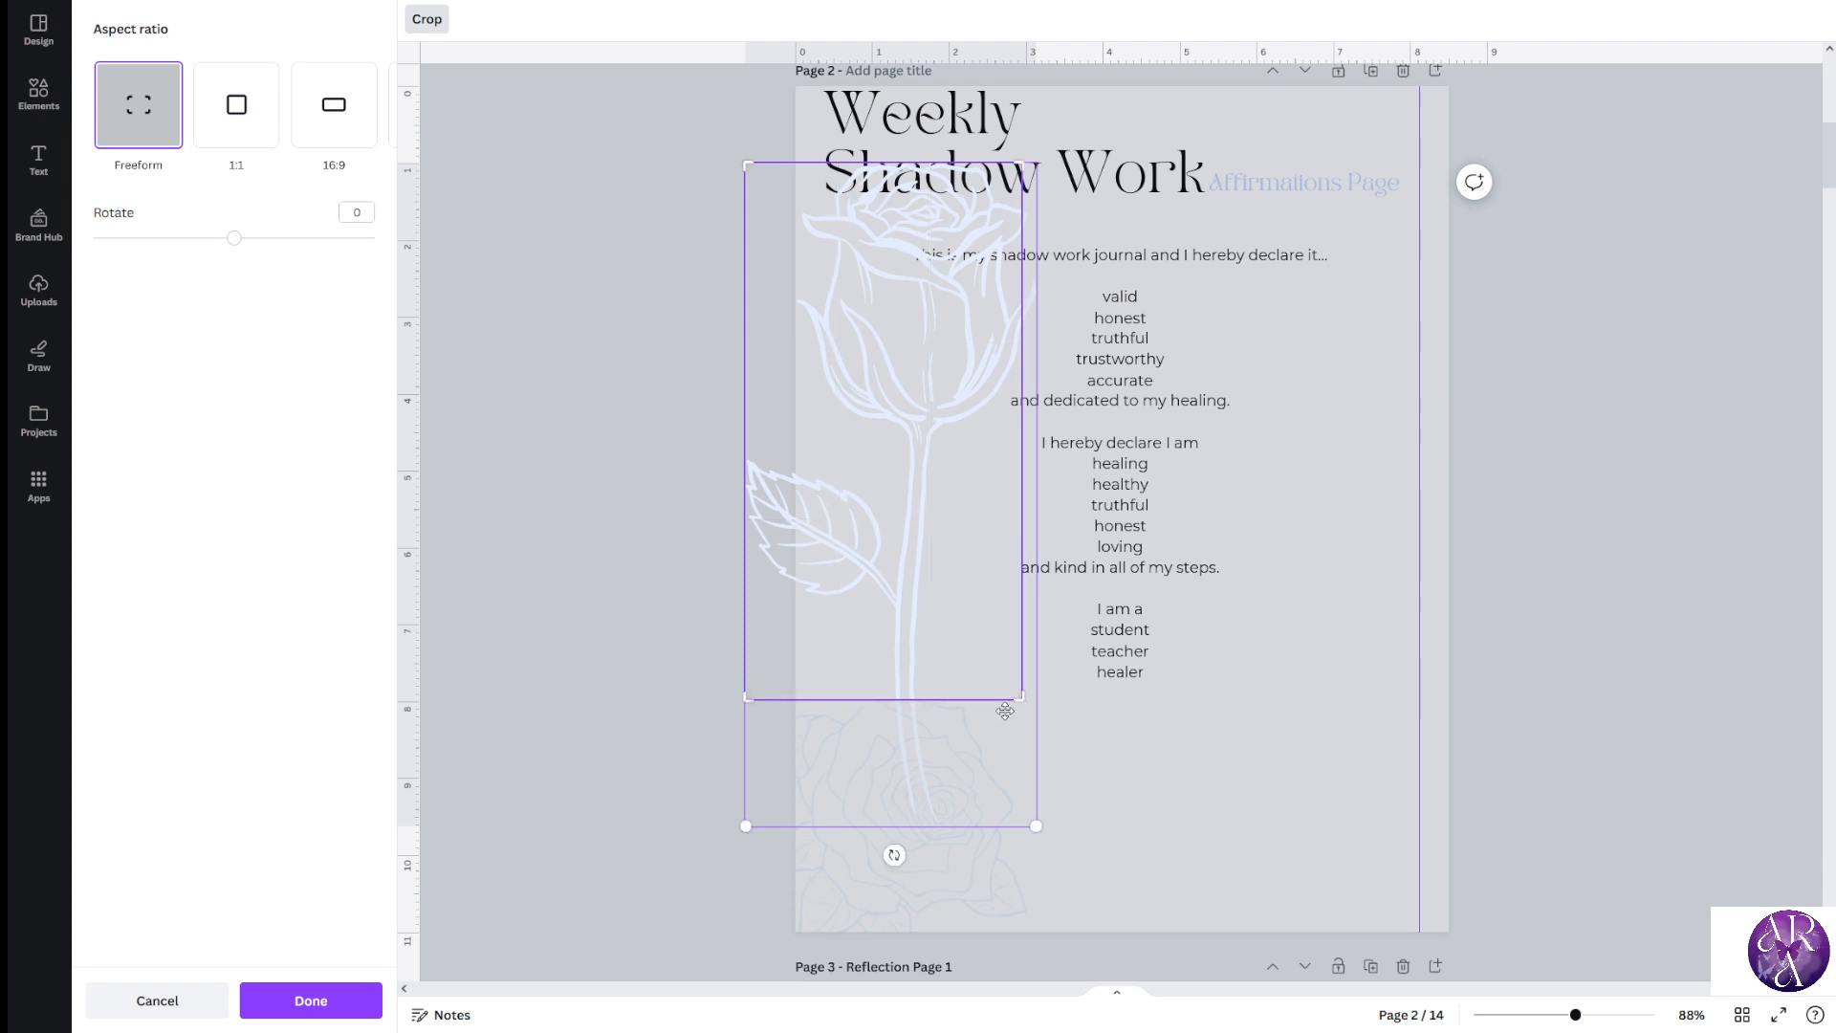
{"action": "left_click", "coordinate": [1007, 717]}
{"action": "left_click", "coordinate": [426, 782]}
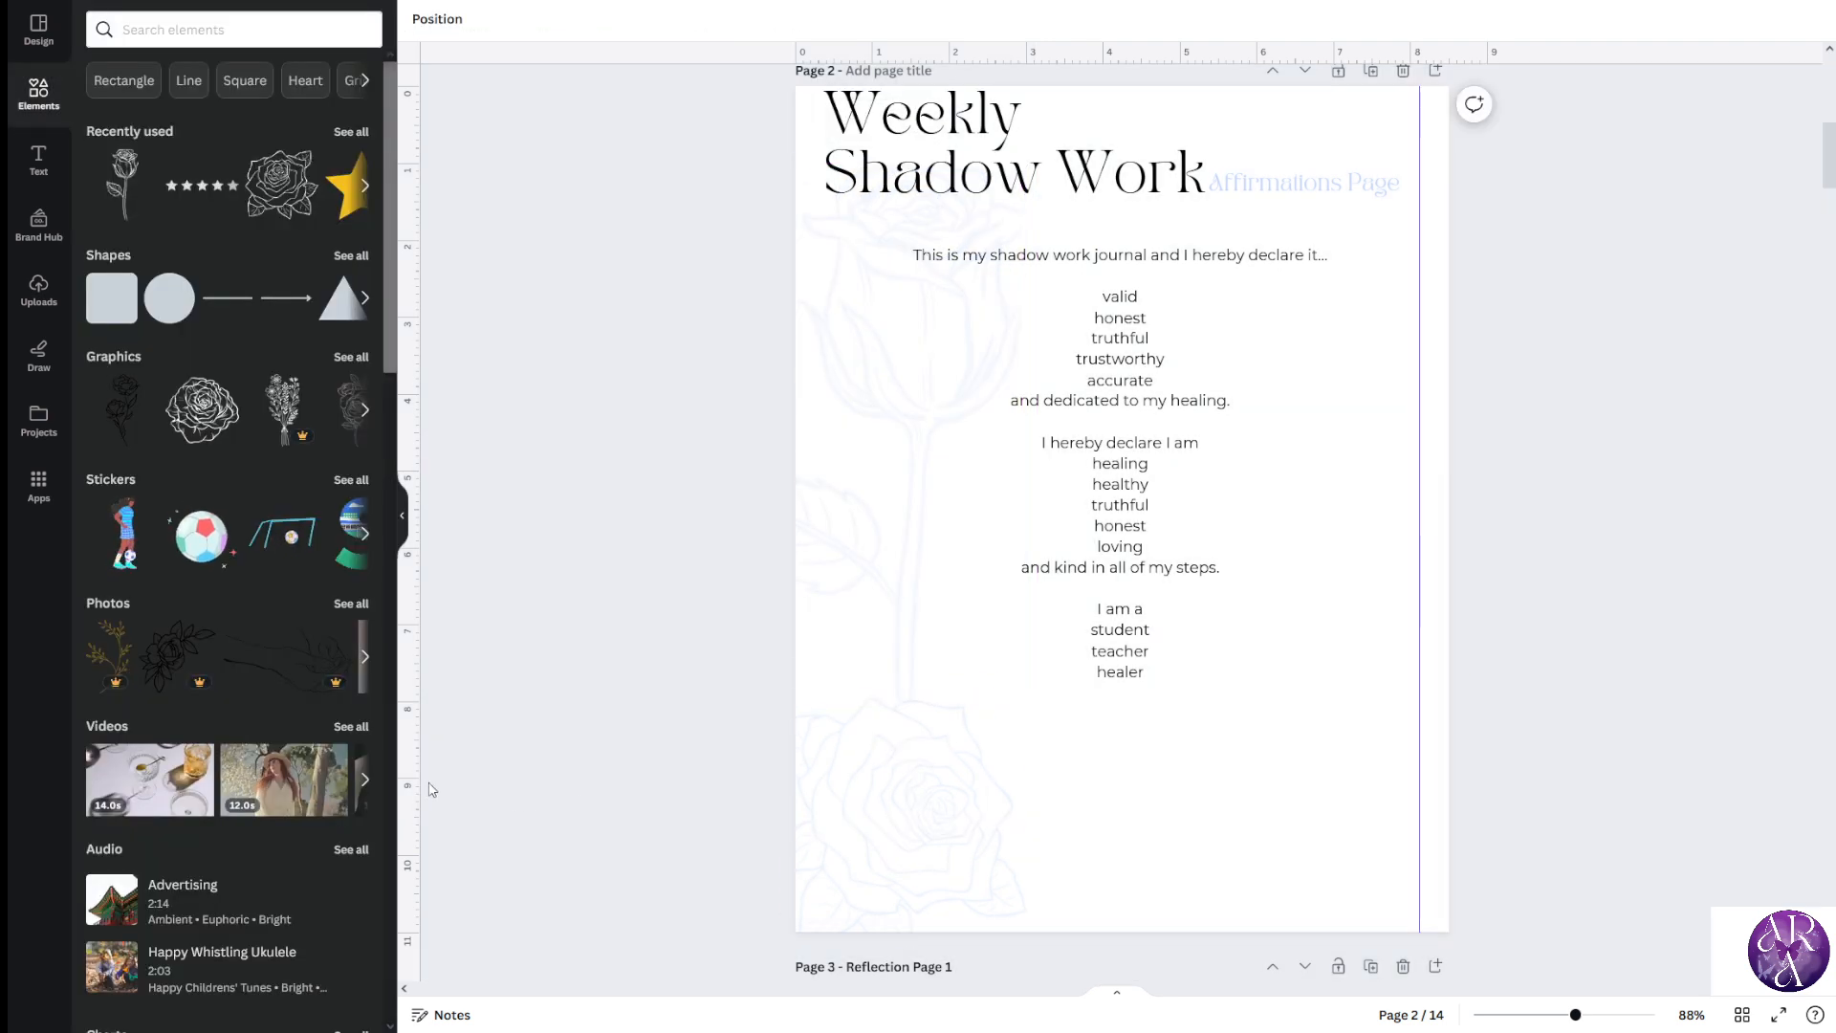
Colour the words "my healing" in the first stanza's last line with the bright blue document colour
{"action": "scroll", "coordinate": [1119, 422], "scroll_direction": "down", "scroll_amount": 3}
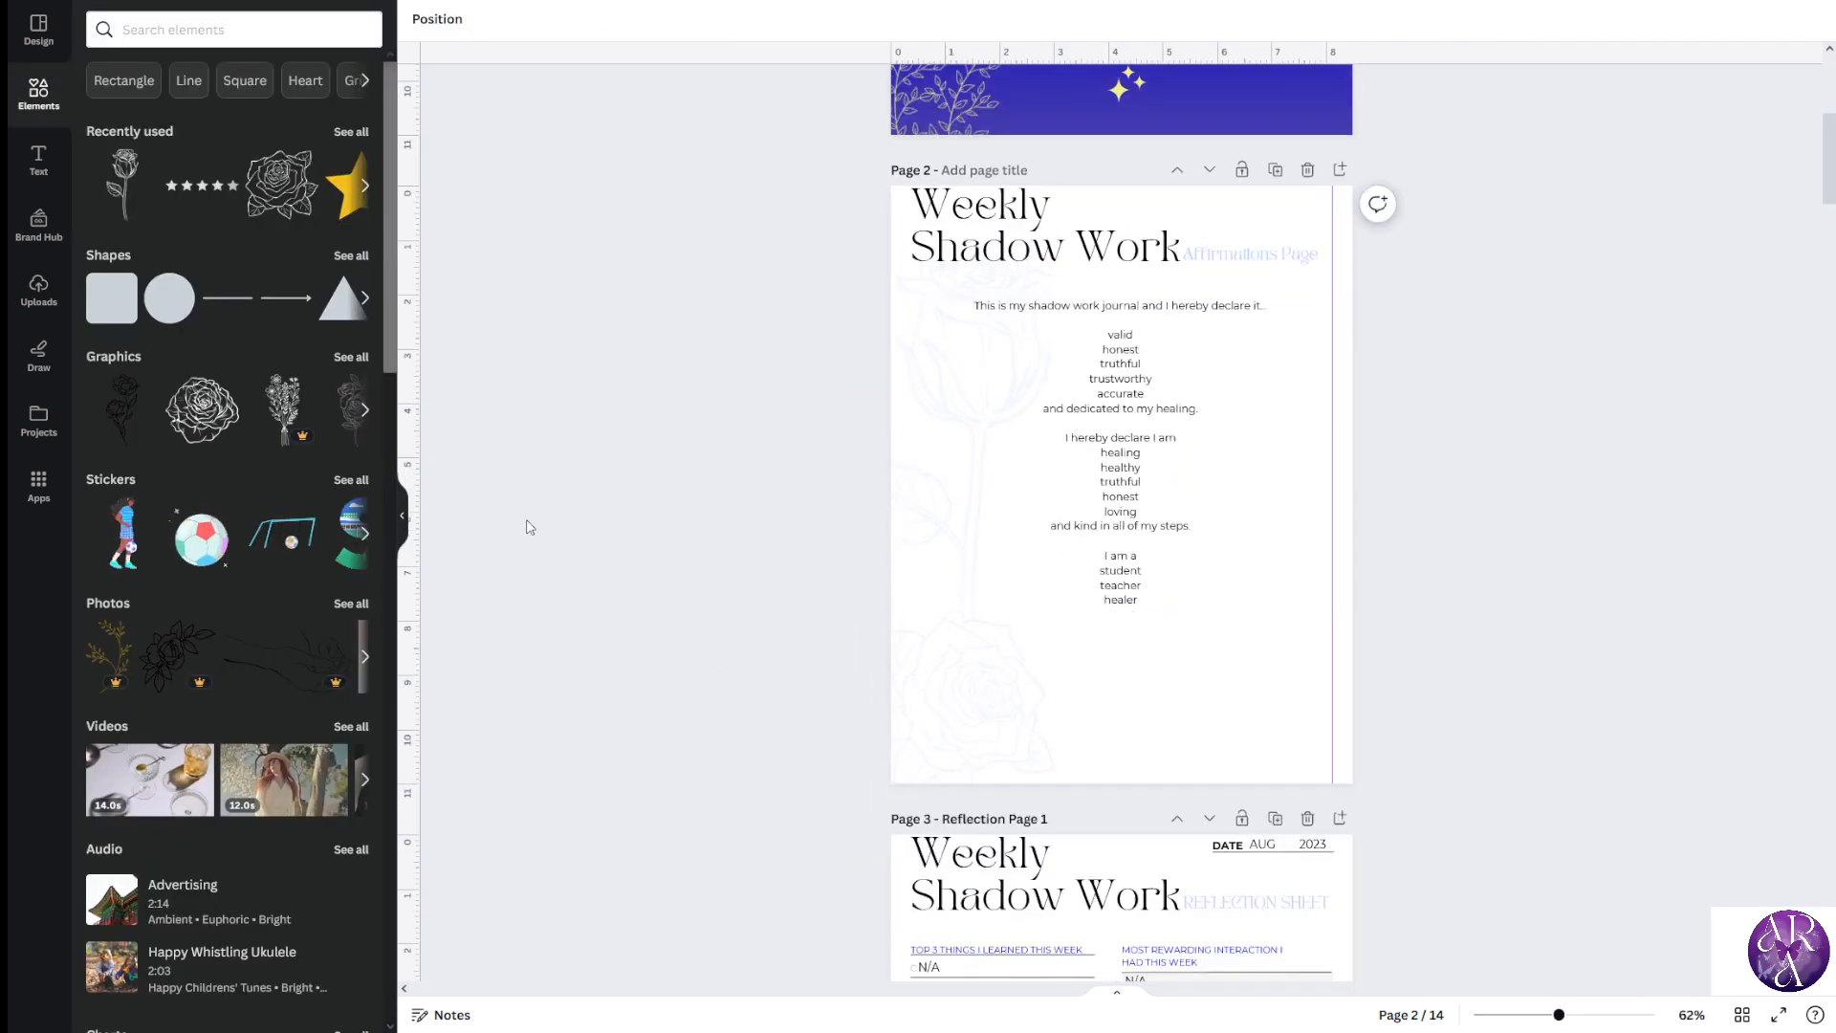
{"action": "scroll", "coordinate": [1250, 651], "scroll_direction": "up", "scroll_amount": 3}
{"action": "scroll", "coordinate": [1252, 665], "scroll_direction": "down", "scroll_amount": 2}
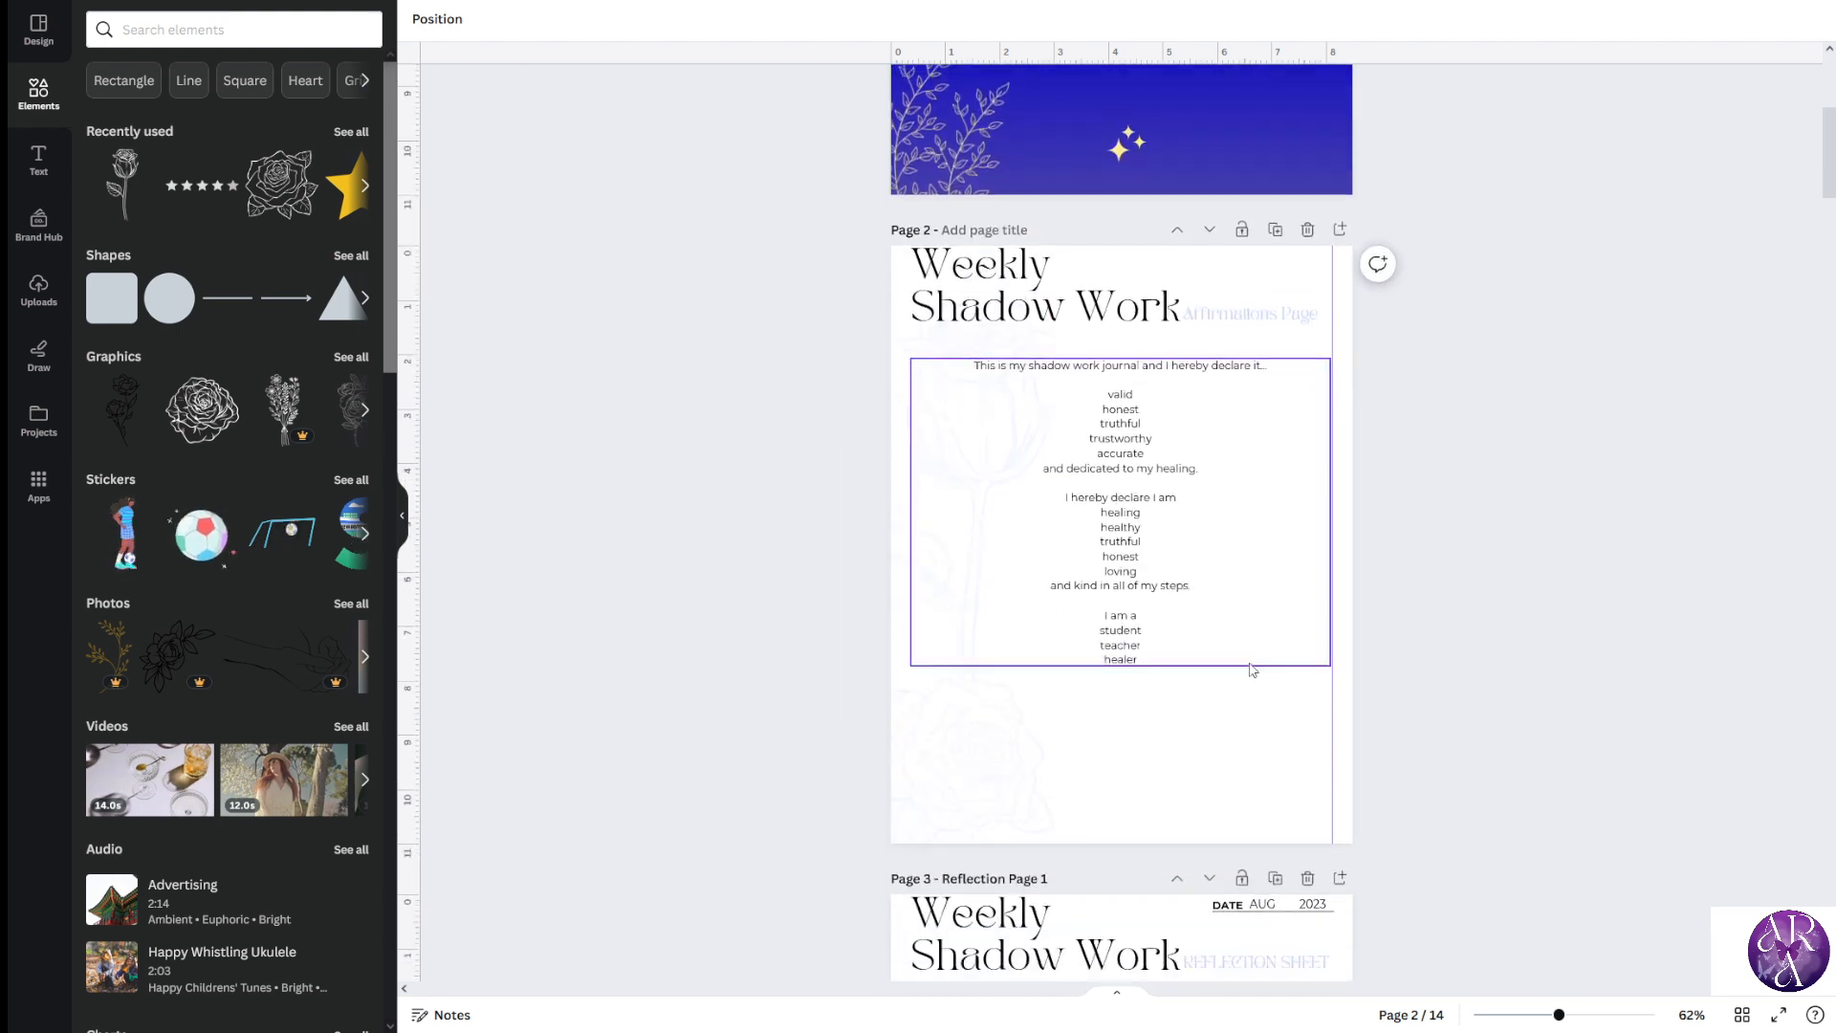
{"action": "scroll", "coordinate": [1254, 669], "scroll_direction": "up", "scroll_amount": 3}
{"action": "left_click", "coordinate": [1153, 337]}
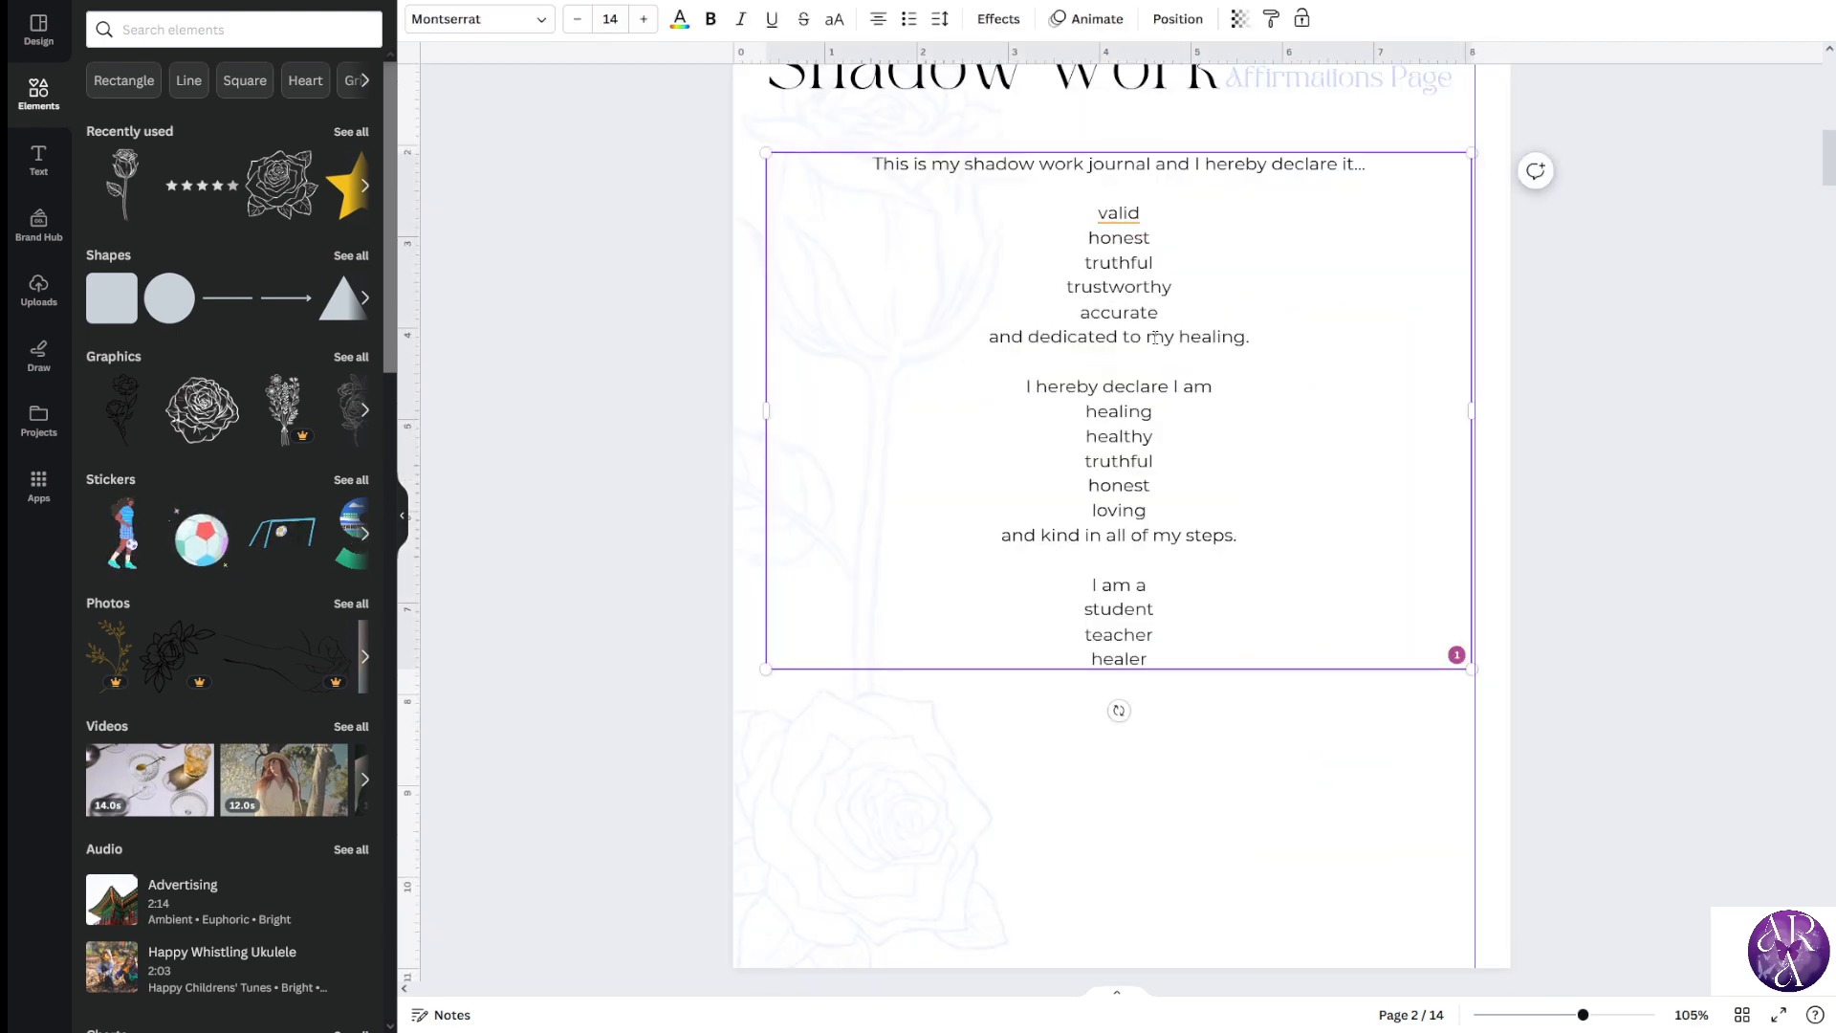
{"action": "left_click_drag", "start_coordinate": [1156, 337], "coordinate": [1246, 337]}
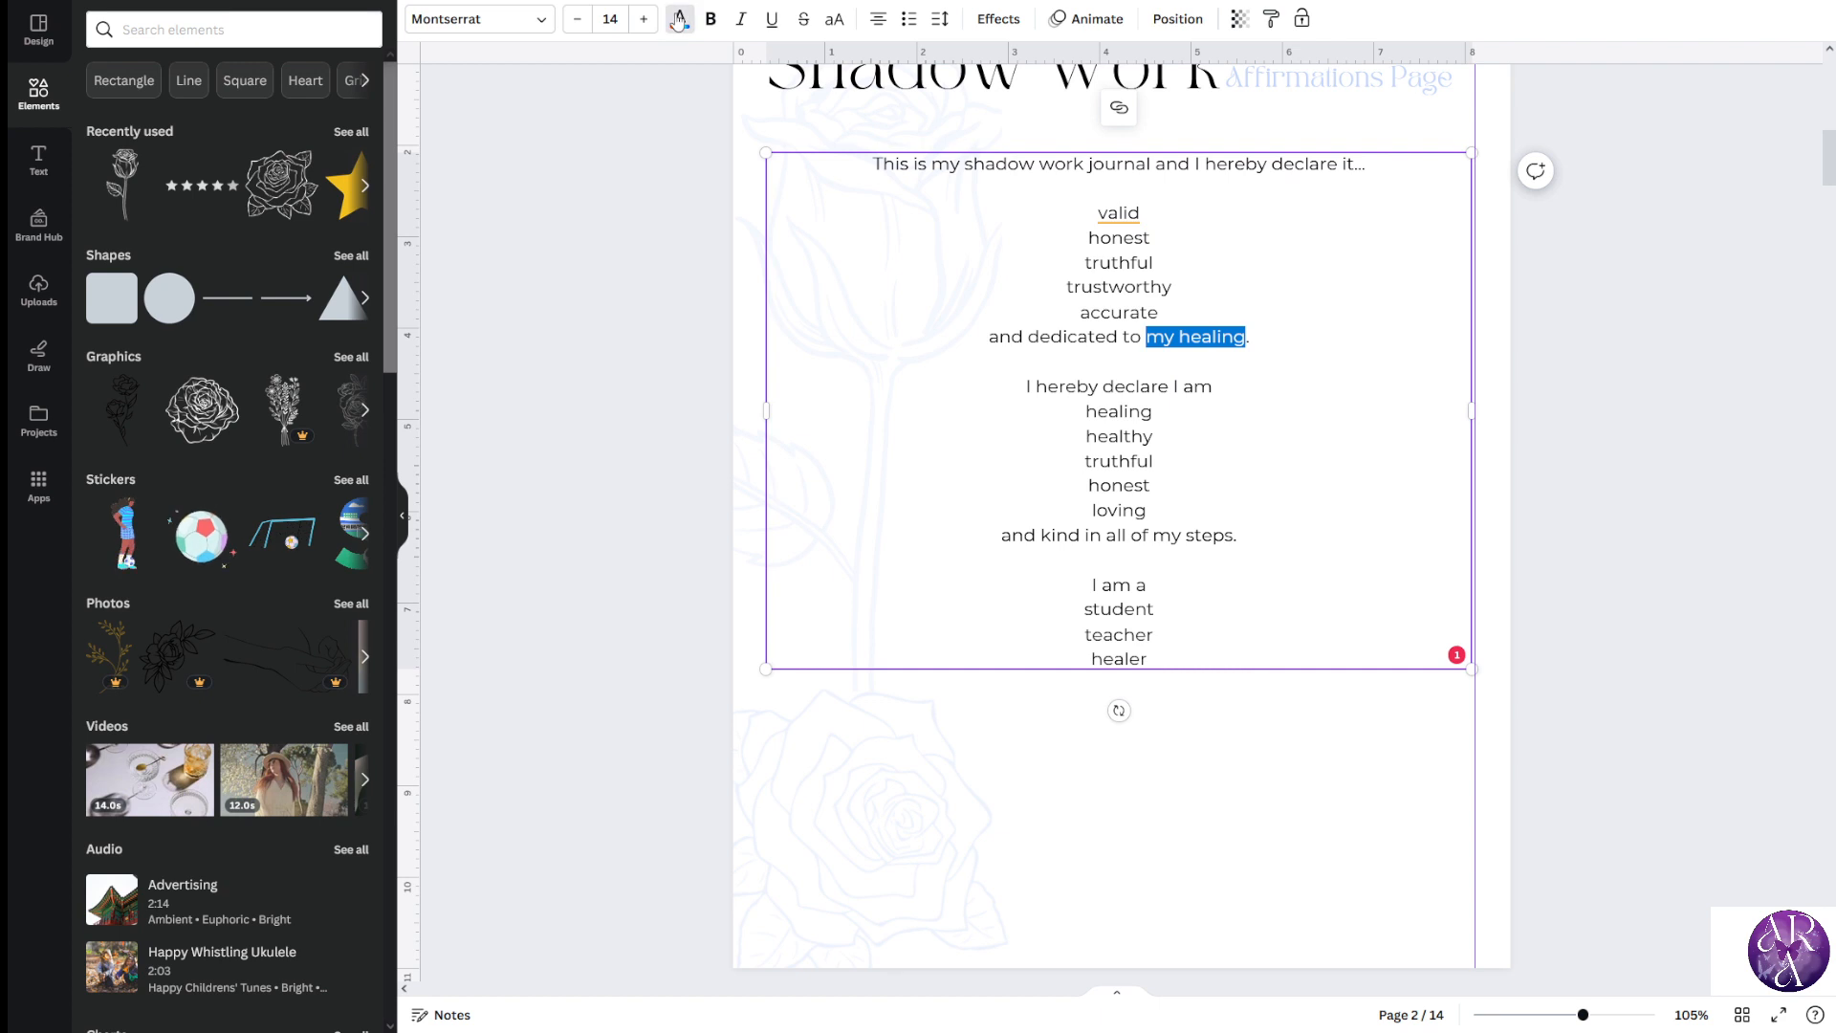
{"action": "left_click", "coordinate": [678, 21]}
{"action": "left_click", "coordinate": [207, 127]}
Colour the words "my steps" in the second stanza's last line with the bright blue document colour
{"action": "left_click", "coordinate": [1117, 562]}
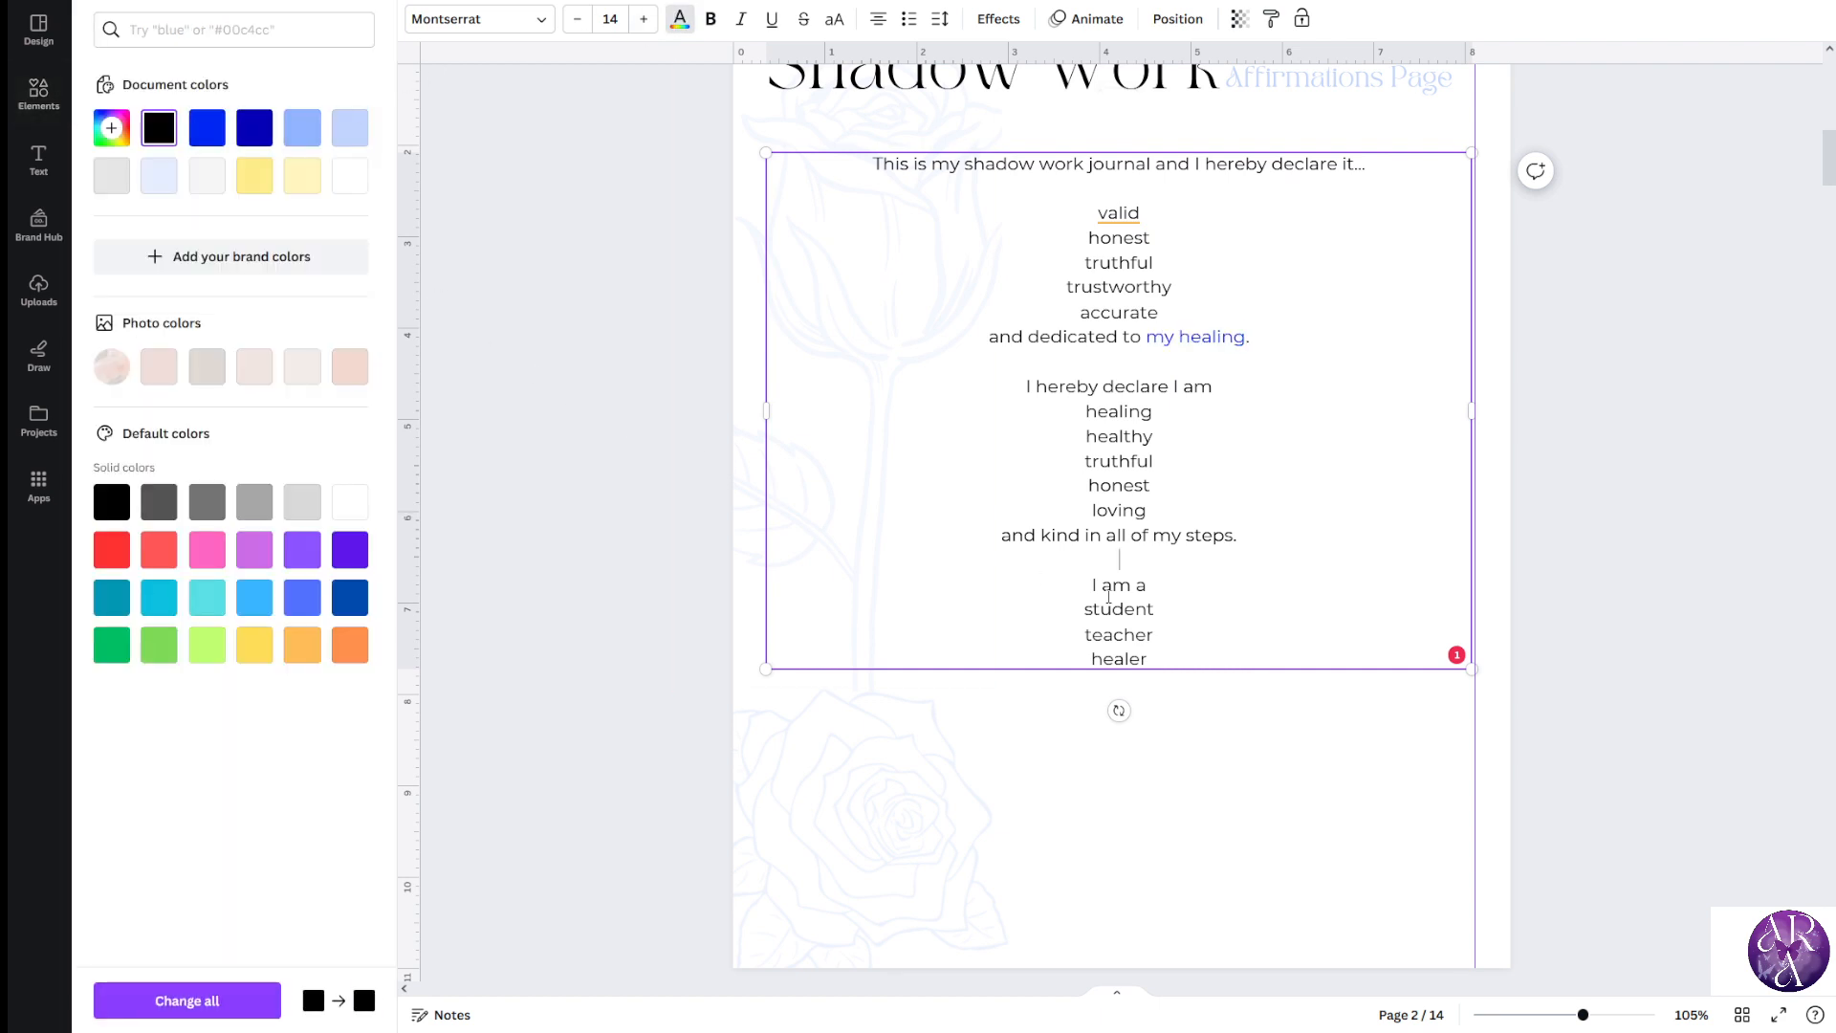
{"action": "left_click_drag", "start_coordinate": [1186, 533], "coordinate": [1232, 536]}
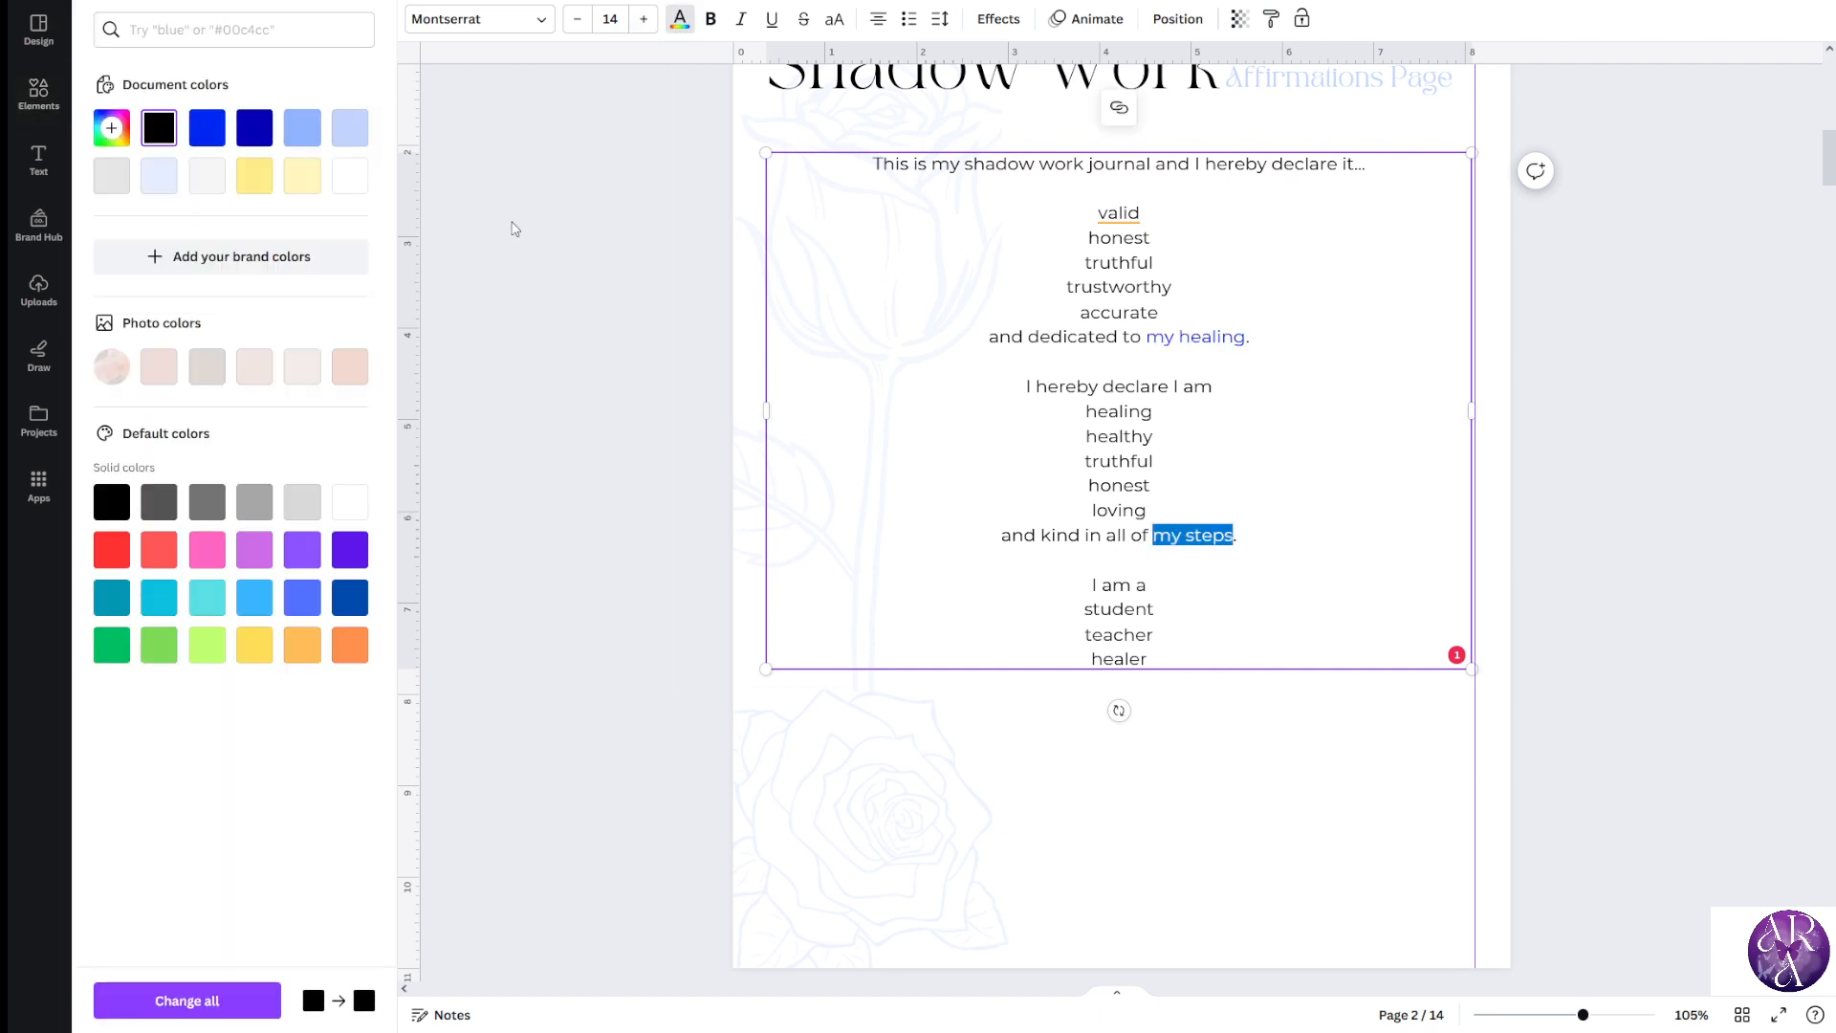
{"action": "left_click", "coordinate": [206, 127]}
{"action": "left_click", "coordinate": [1168, 585]}
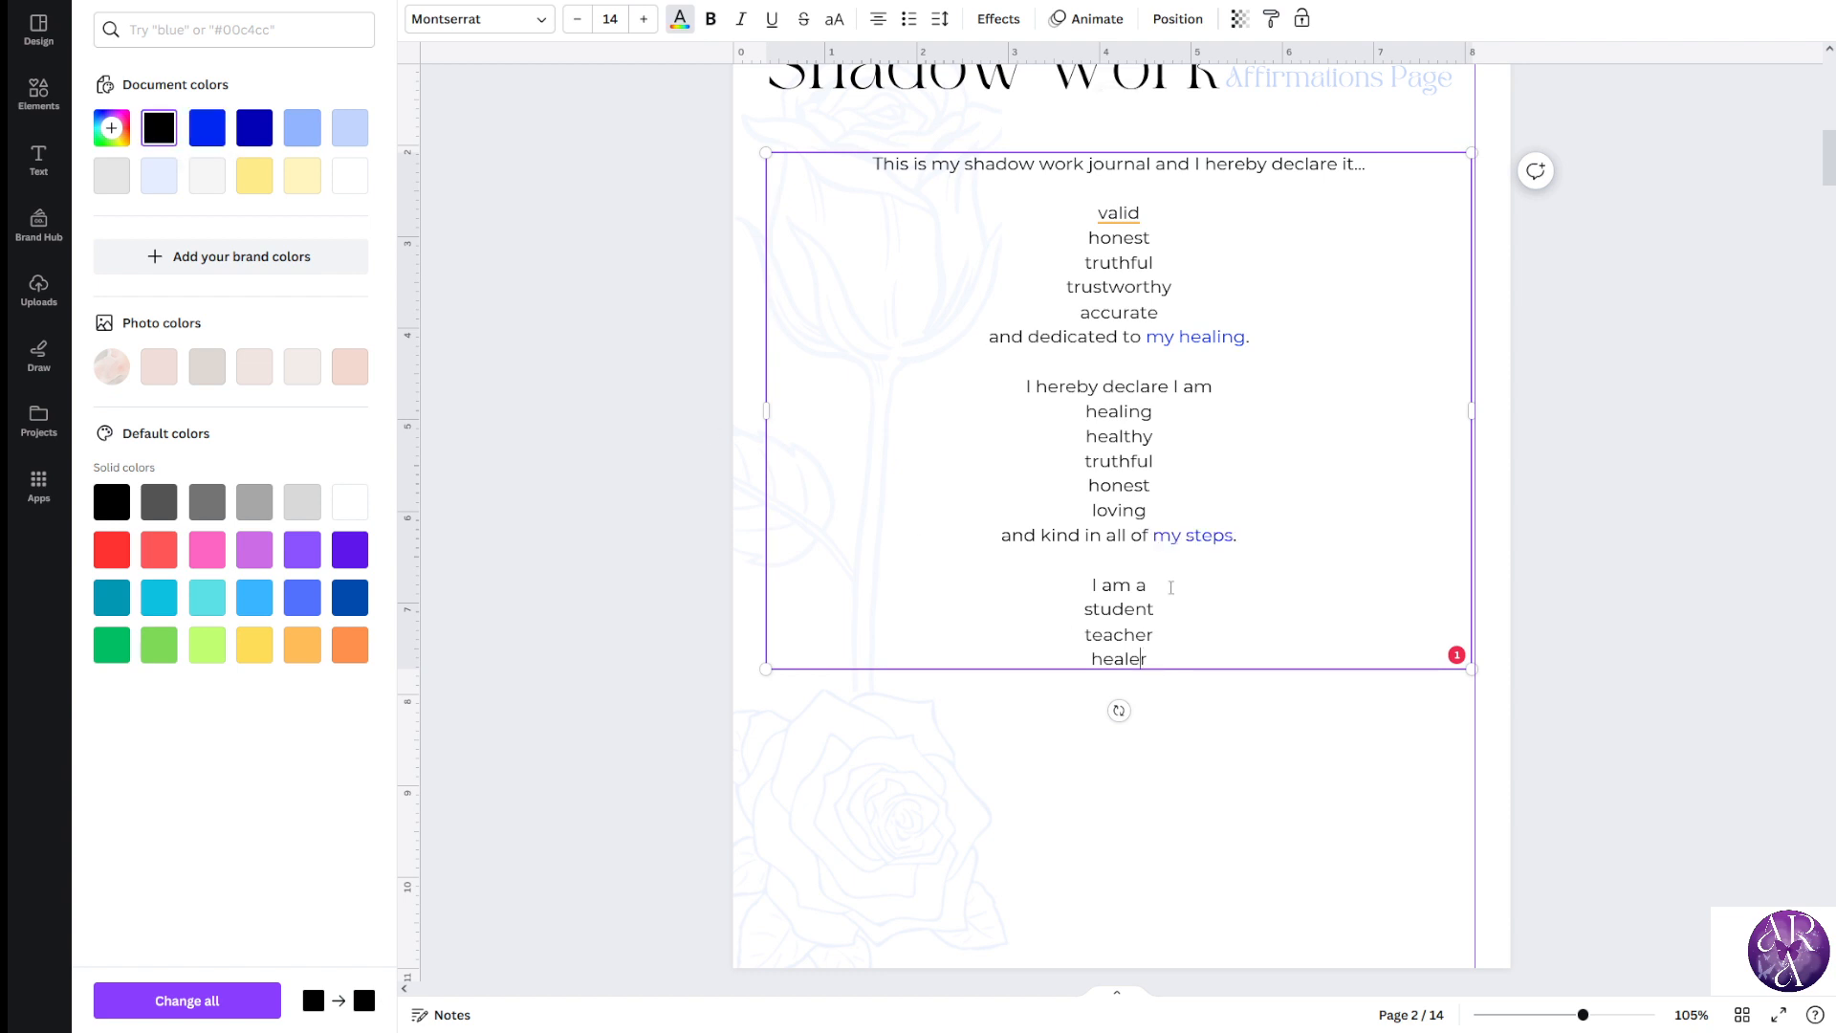
{"action": "left_click", "coordinate": [1682, 509]}
Accept the grammar suggestion that capitalises the first stanza's opening word as "Valid"
{"action": "left_click", "coordinate": [1124, 212]}
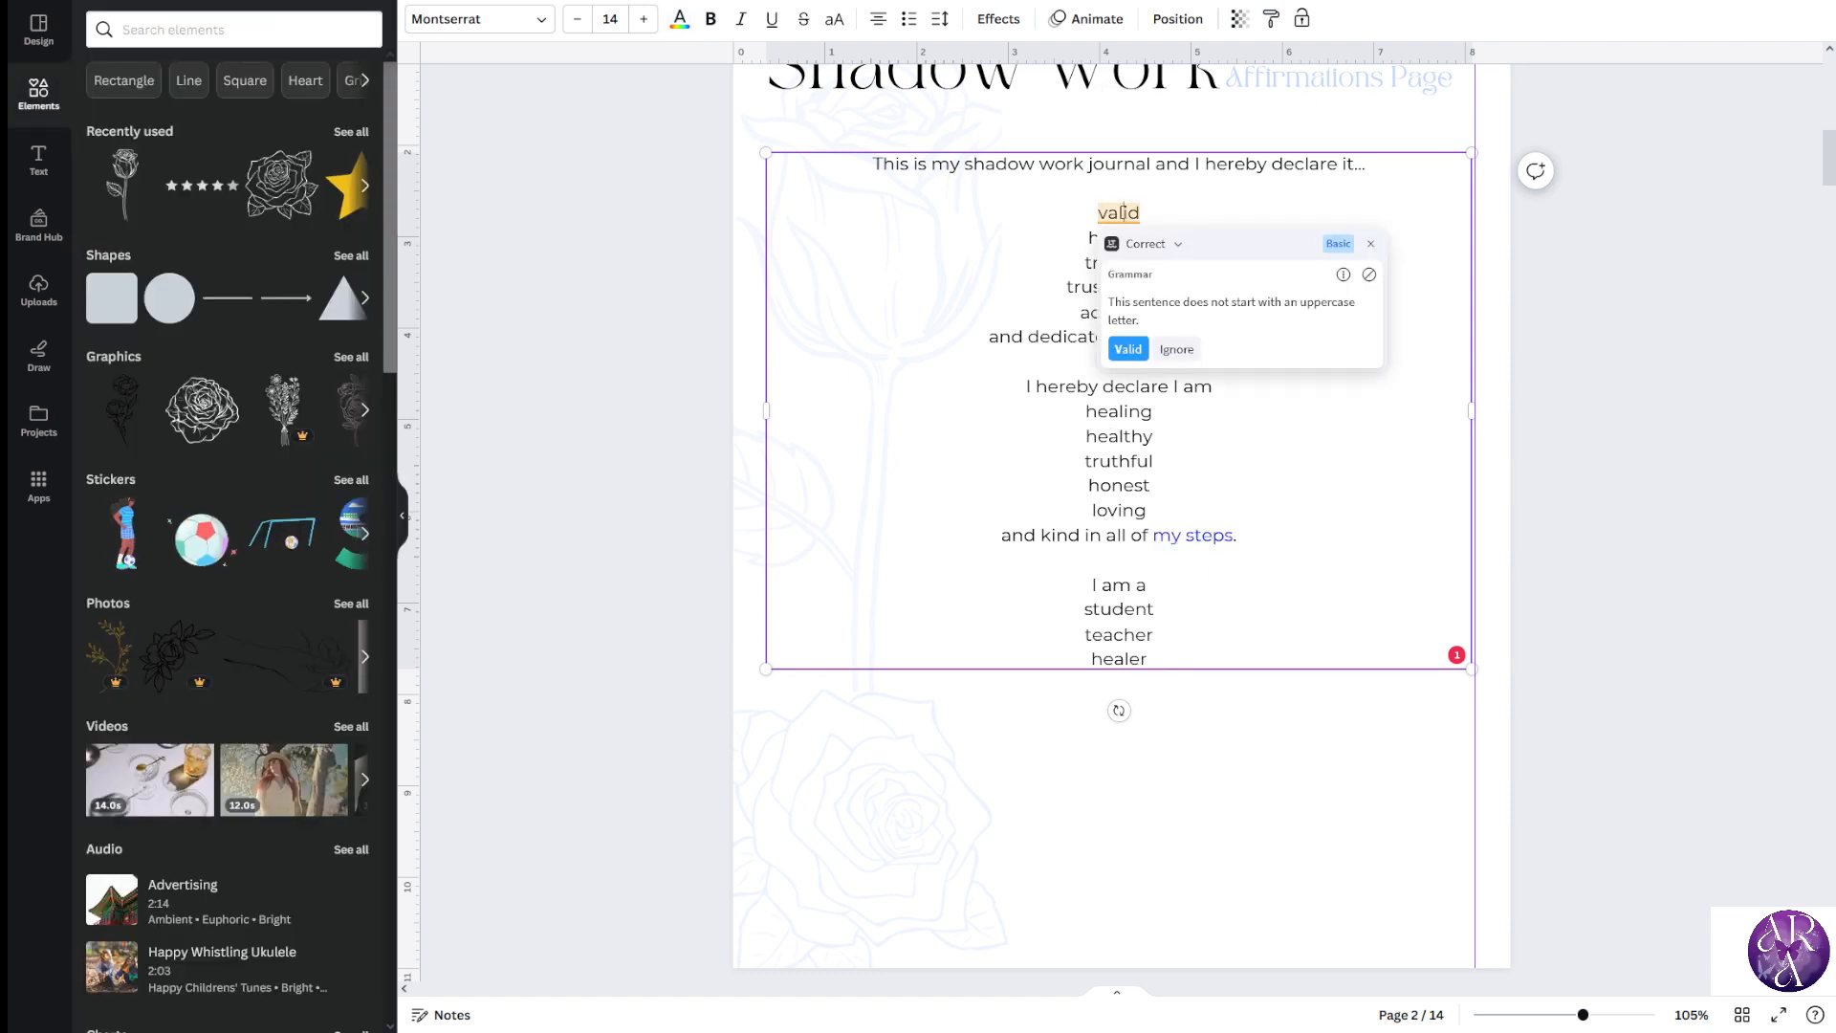
{"action": "left_click", "coordinate": [1128, 350]}
{"action": "left_click", "coordinate": [1619, 406]}
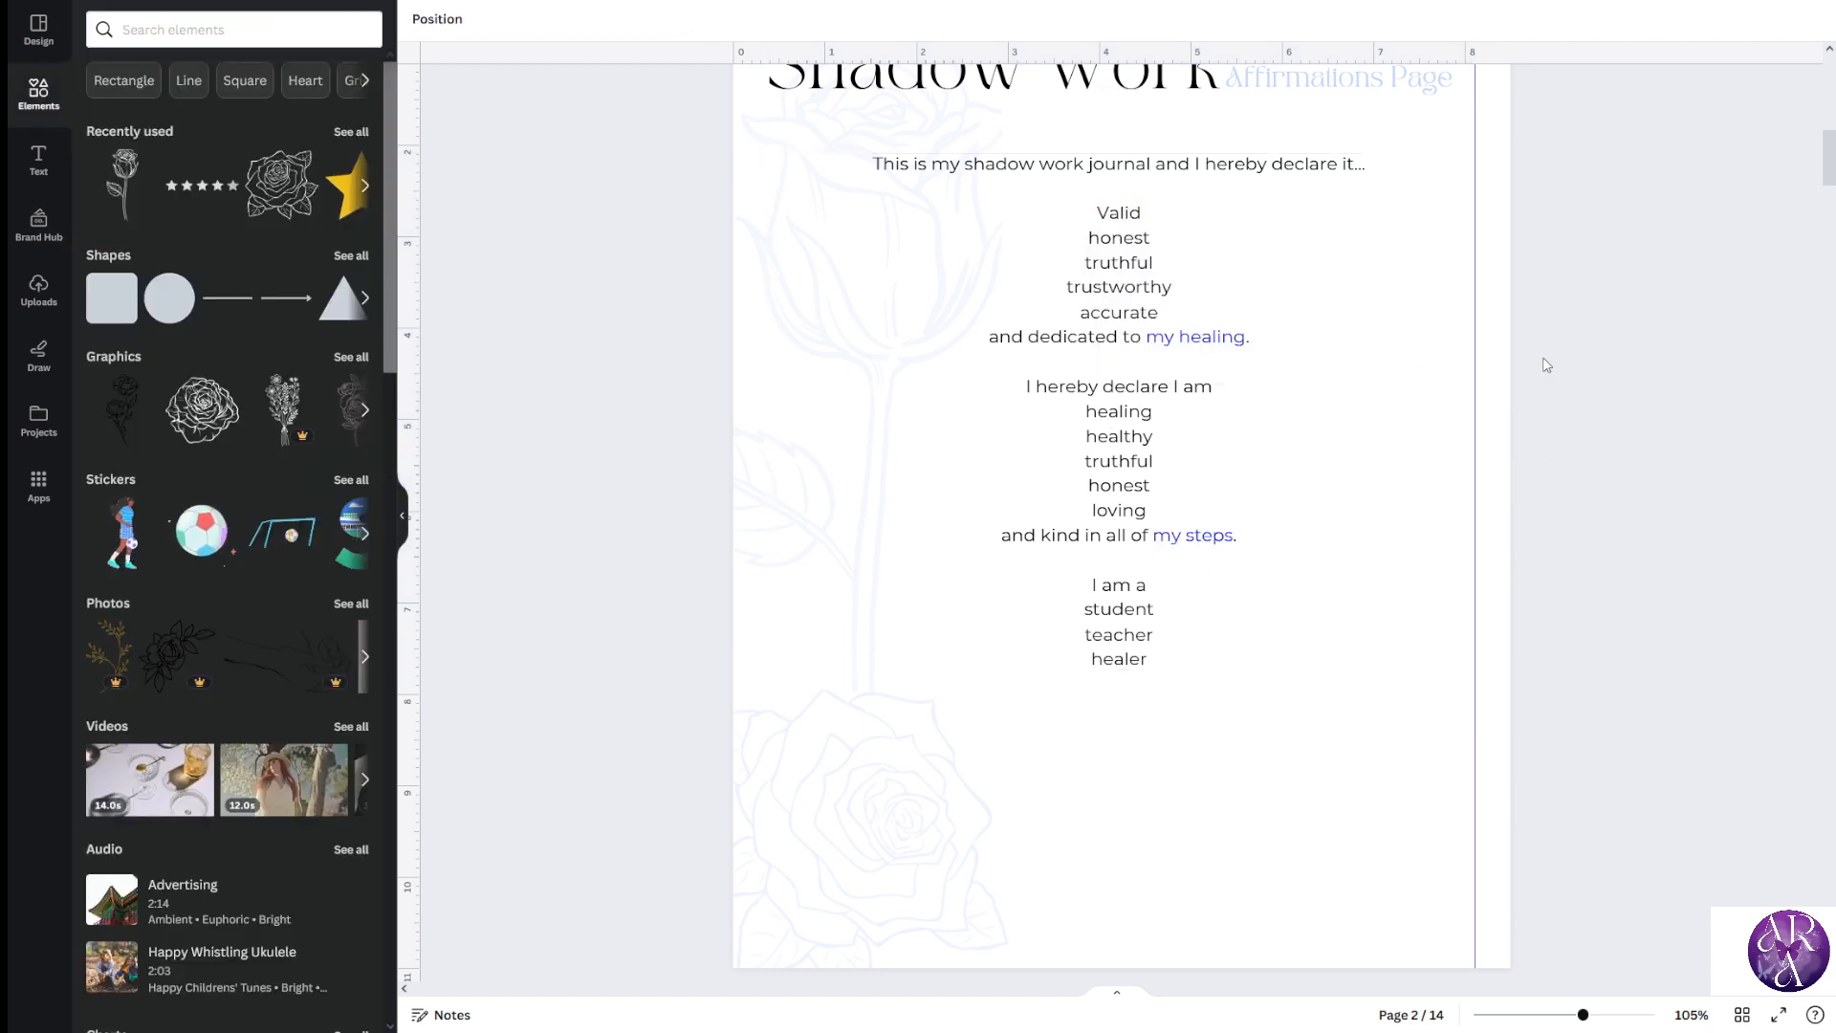
Go to the cover page, search the elements for "magic" and browse all the matching graphics
{"action": "scroll", "coordinate": [1416, 306], "scroll_direction": "down", "scroll_amount": 4}
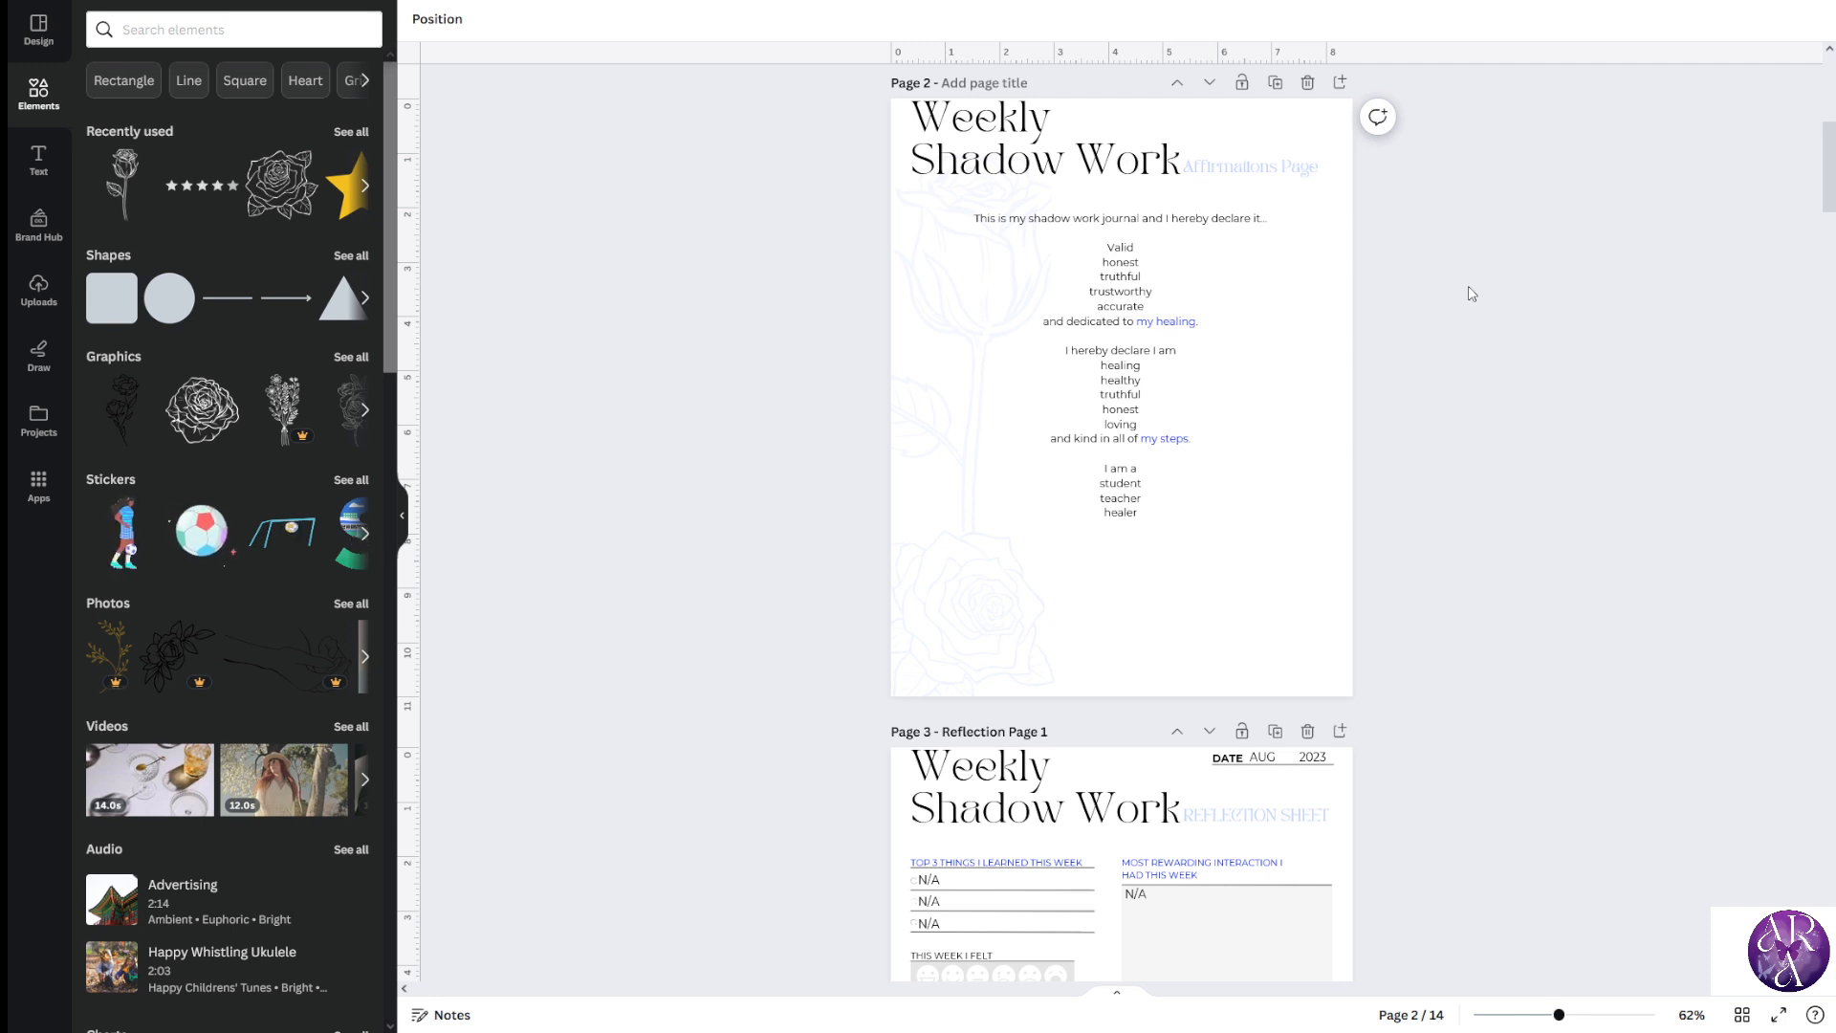
{"action": "scroll", "coordinate": [1471, 294], "scroll_direction": "up", "scroll_amount": 7}
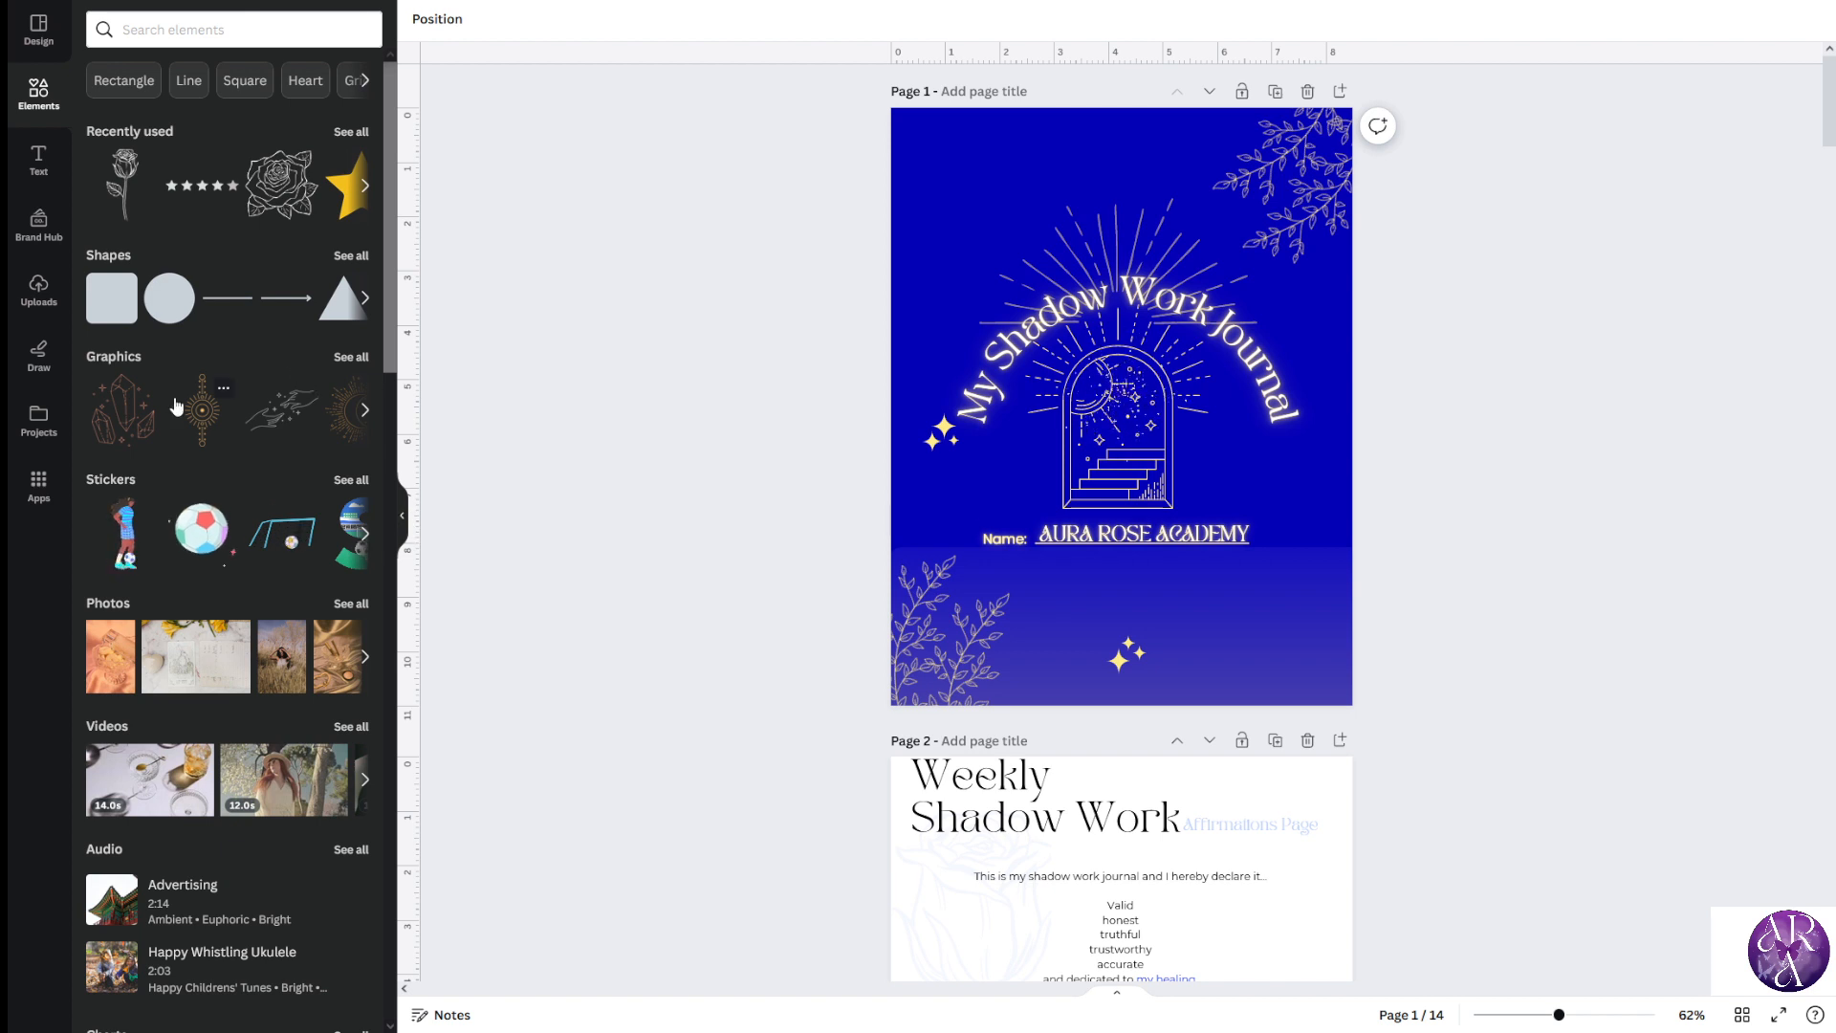
{"action": "left_click", "coordinate": [284, 28]}
{"action": "type", "text": "magic"}
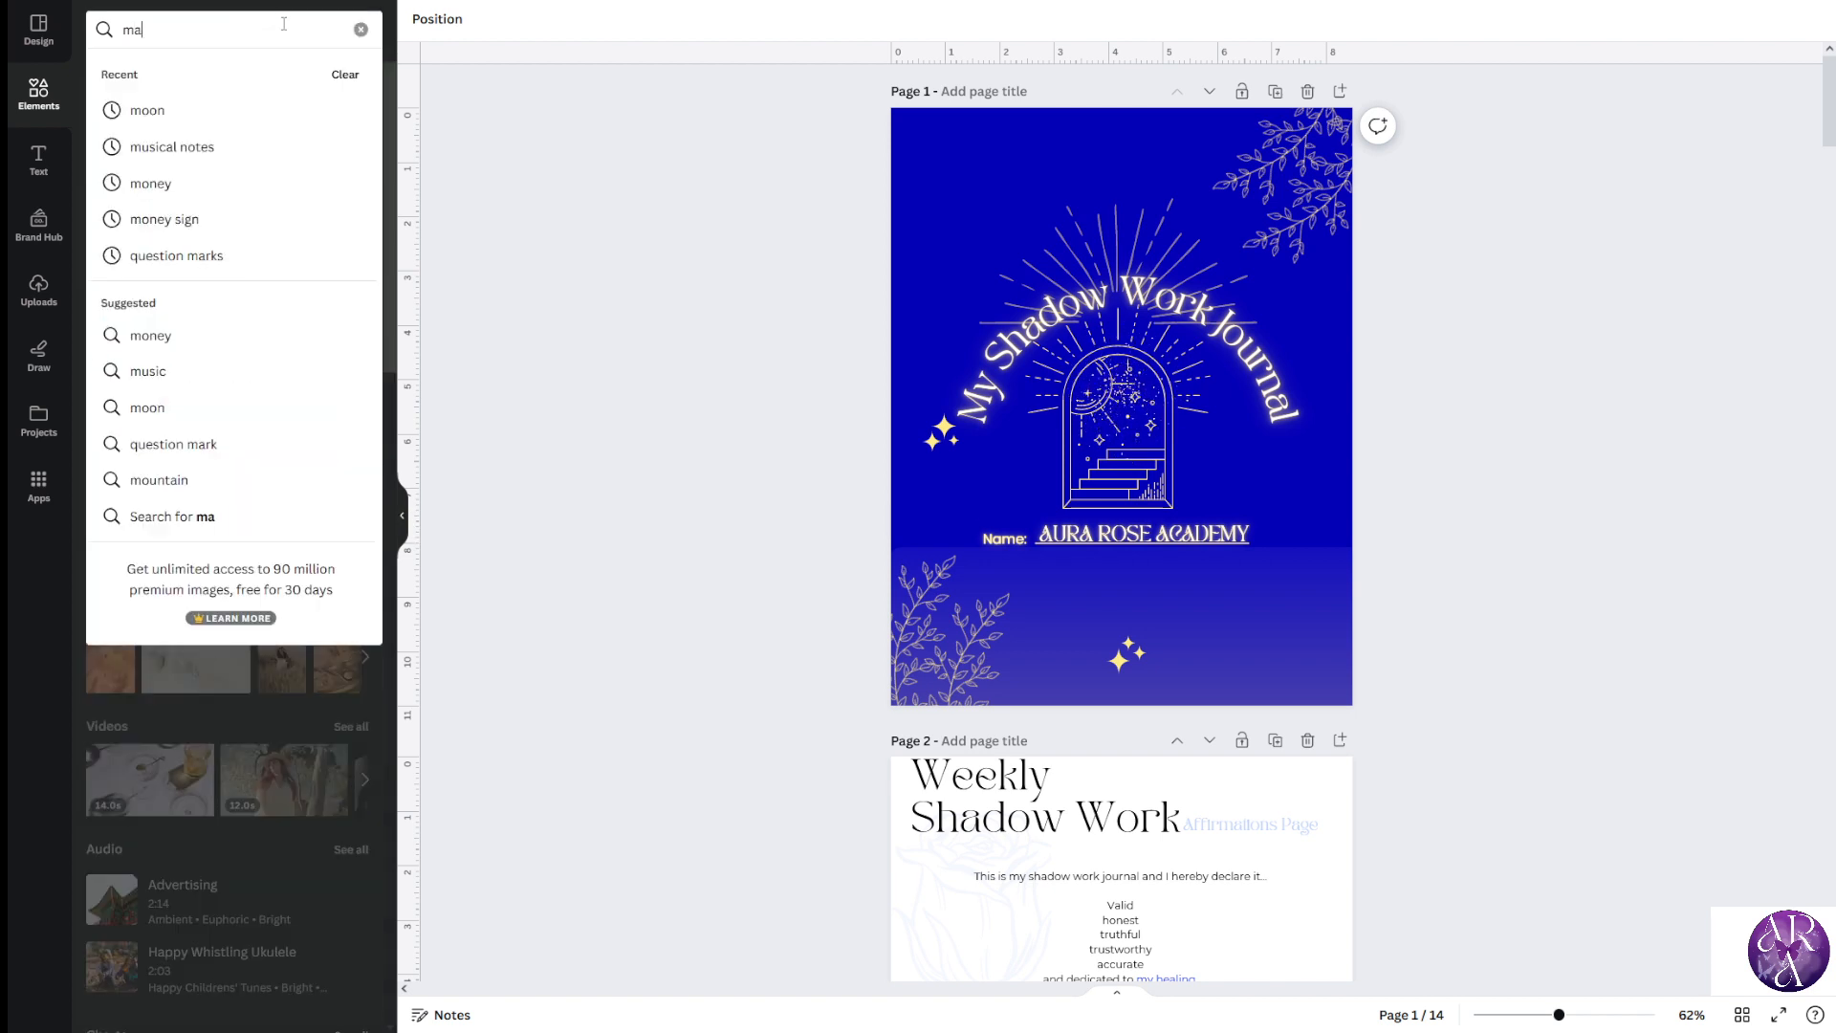
{"action": "key", "text": "Return"}
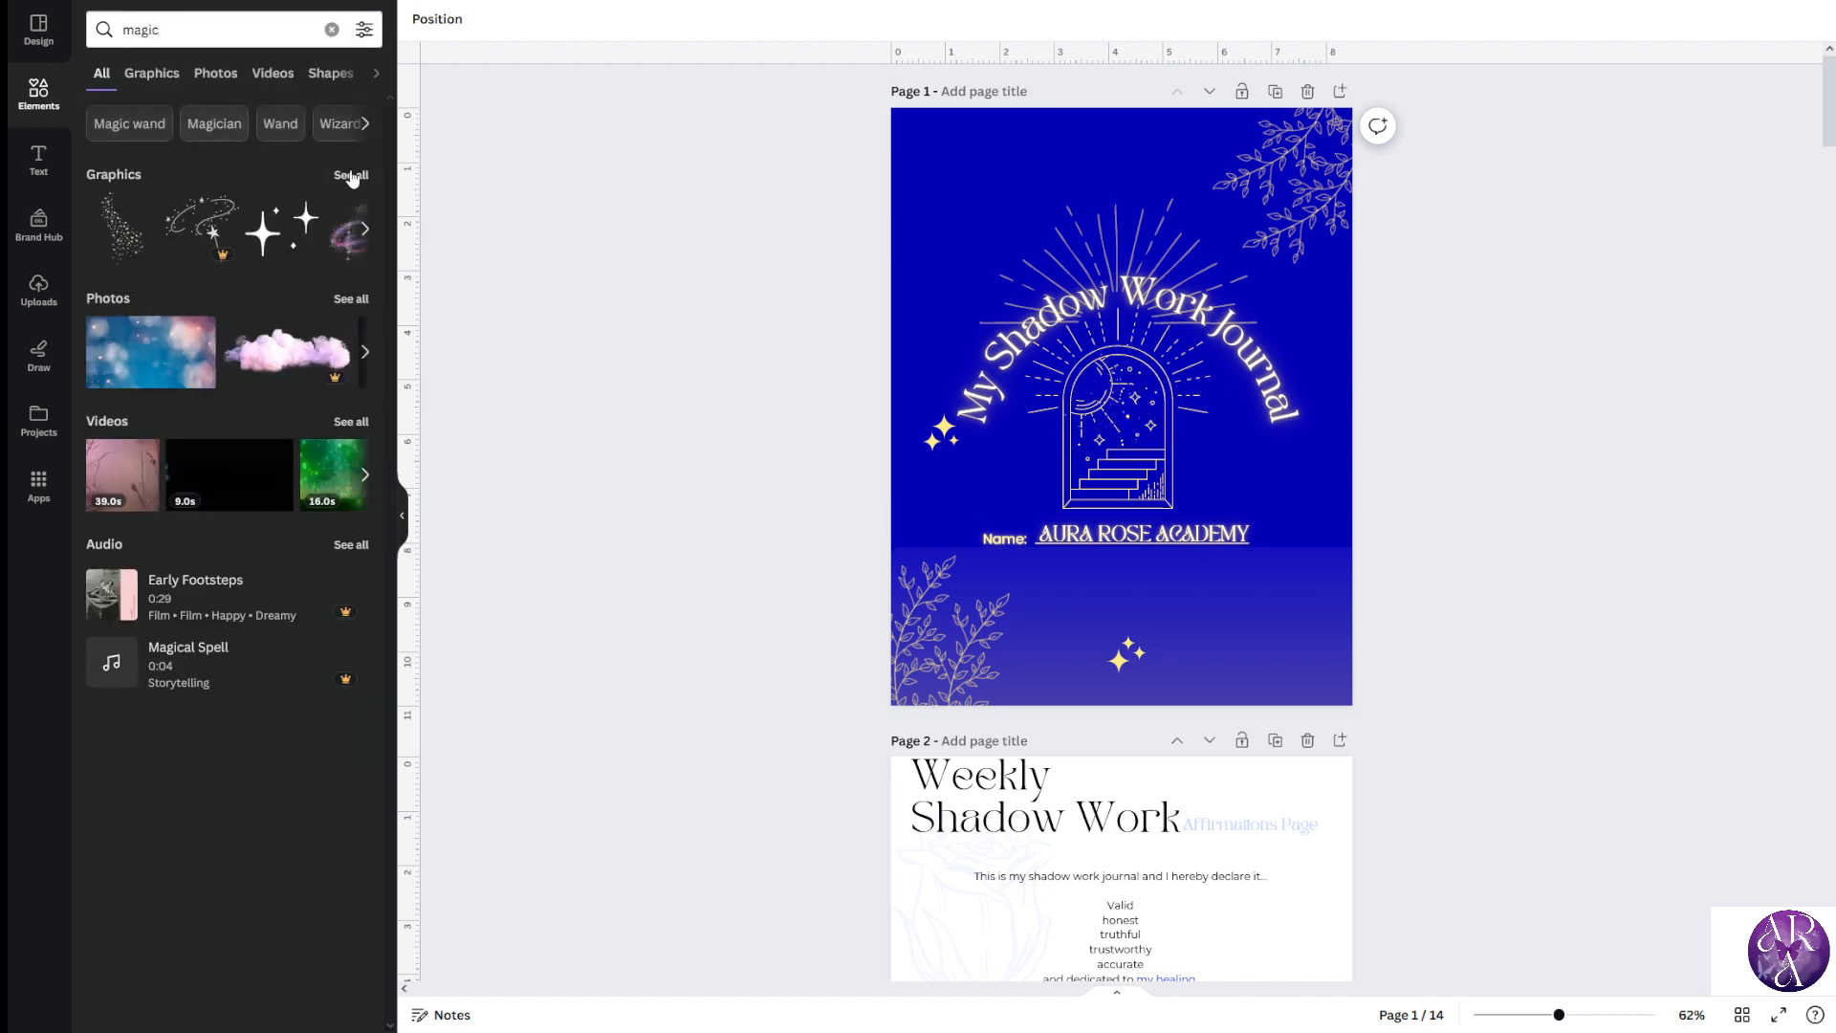
{"action": "left_click", "coordinate": [351, 176]}
{"action": "scroll", "coordinate": [242, 345], "scroll_direction": "down", "scroll_amount": 5}
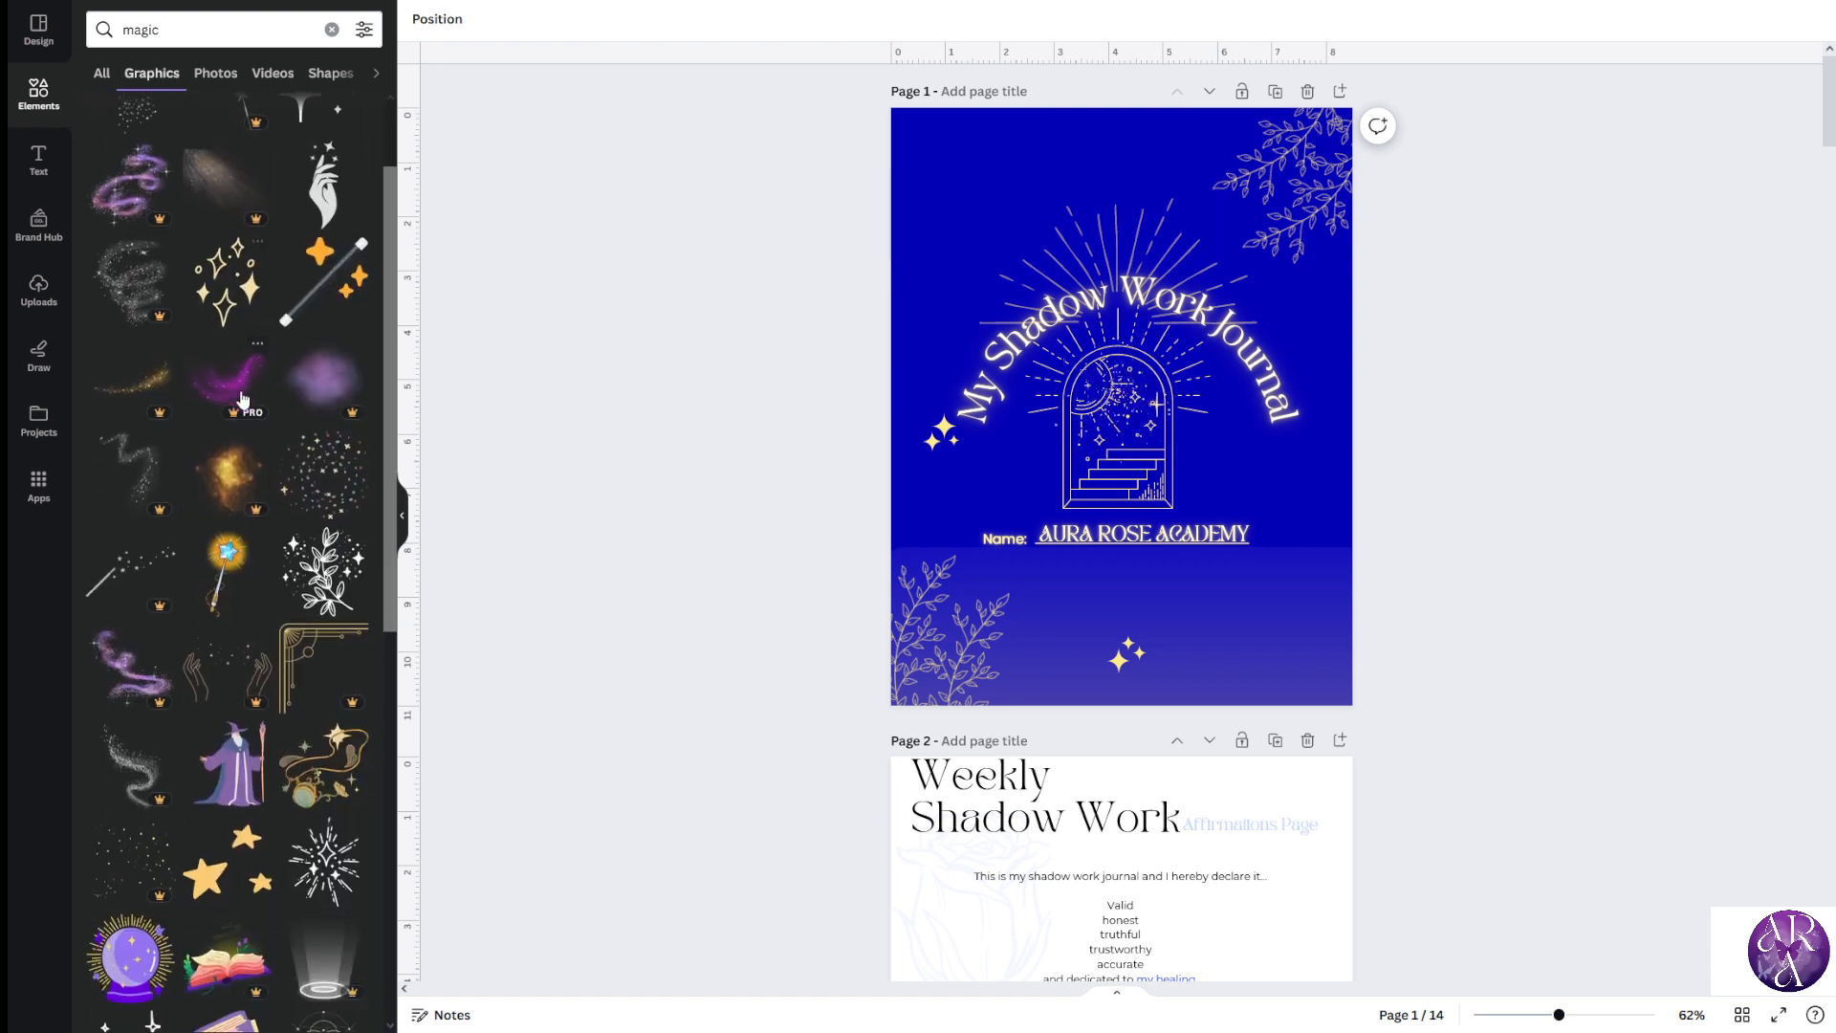
{"action": "scroll", "coordinate": [242, 344], "scroll_direction": "down", "scroll_amount": 4}
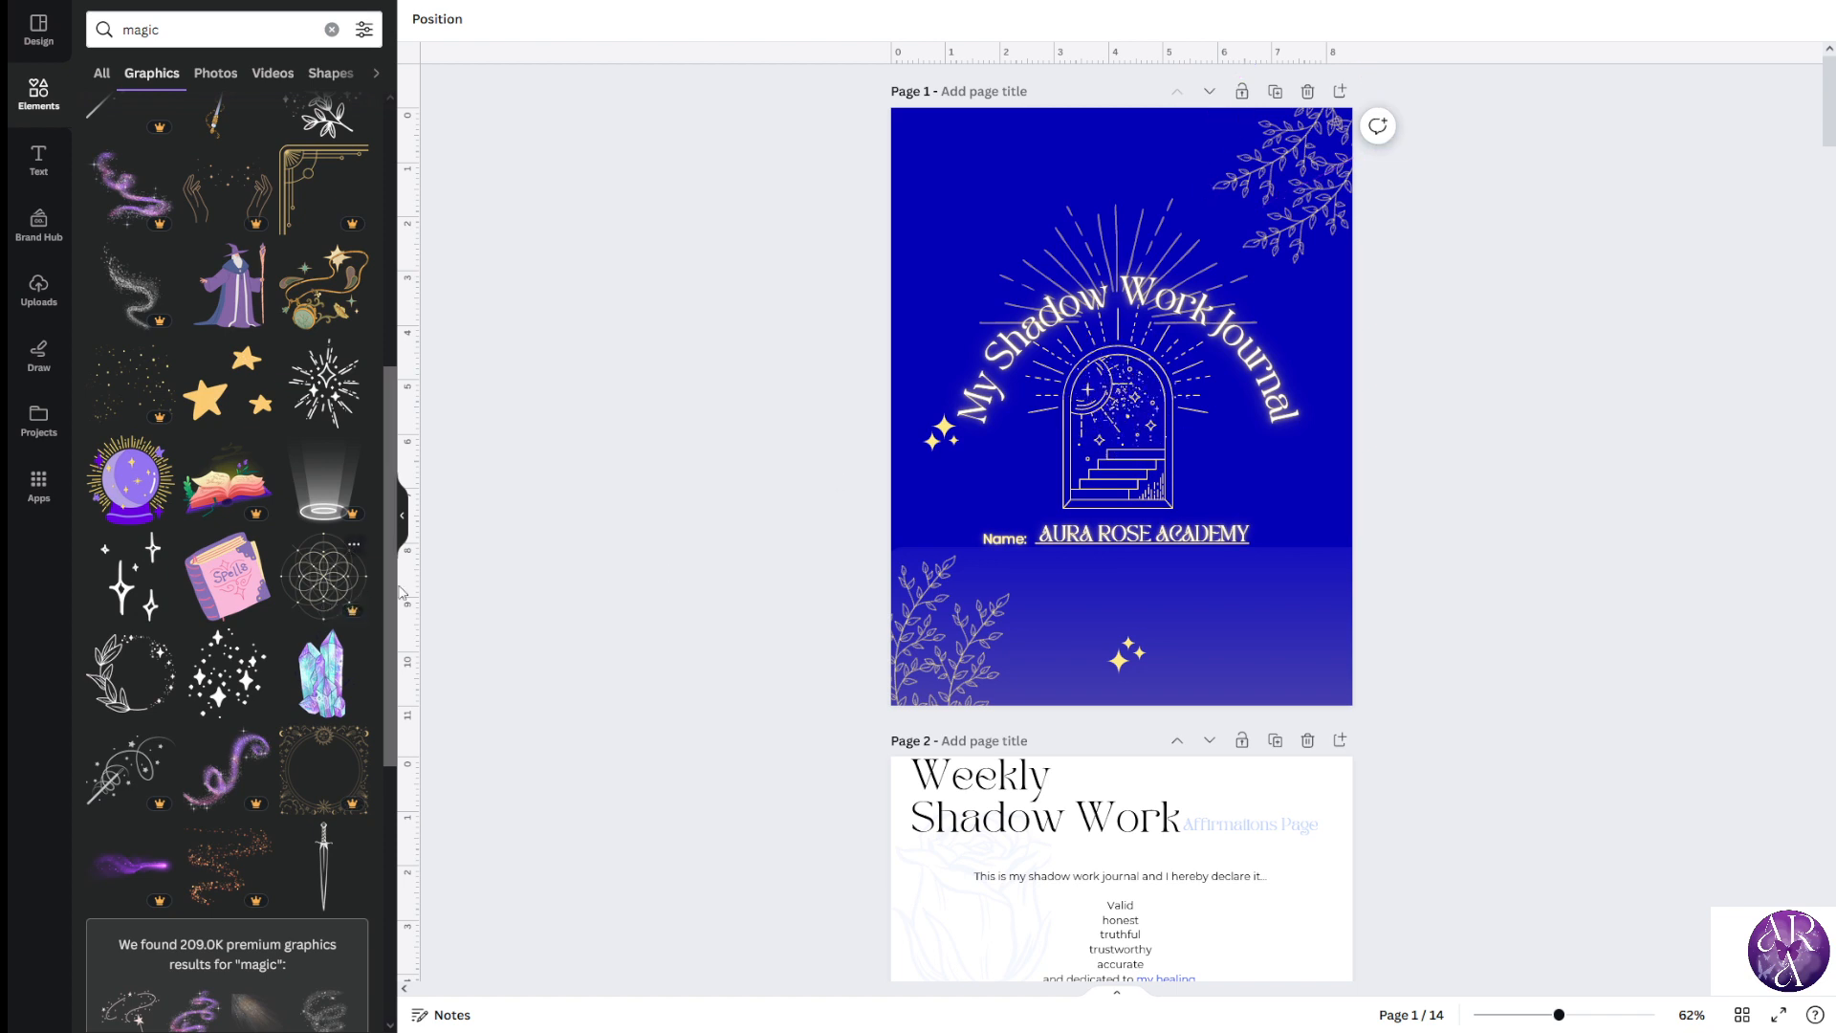
Add the pink "Spells" book graphic to the cover, move it above the arched doorway and show all its related recommendations
{"action": "left_click", "coordinate": [228, 574]}
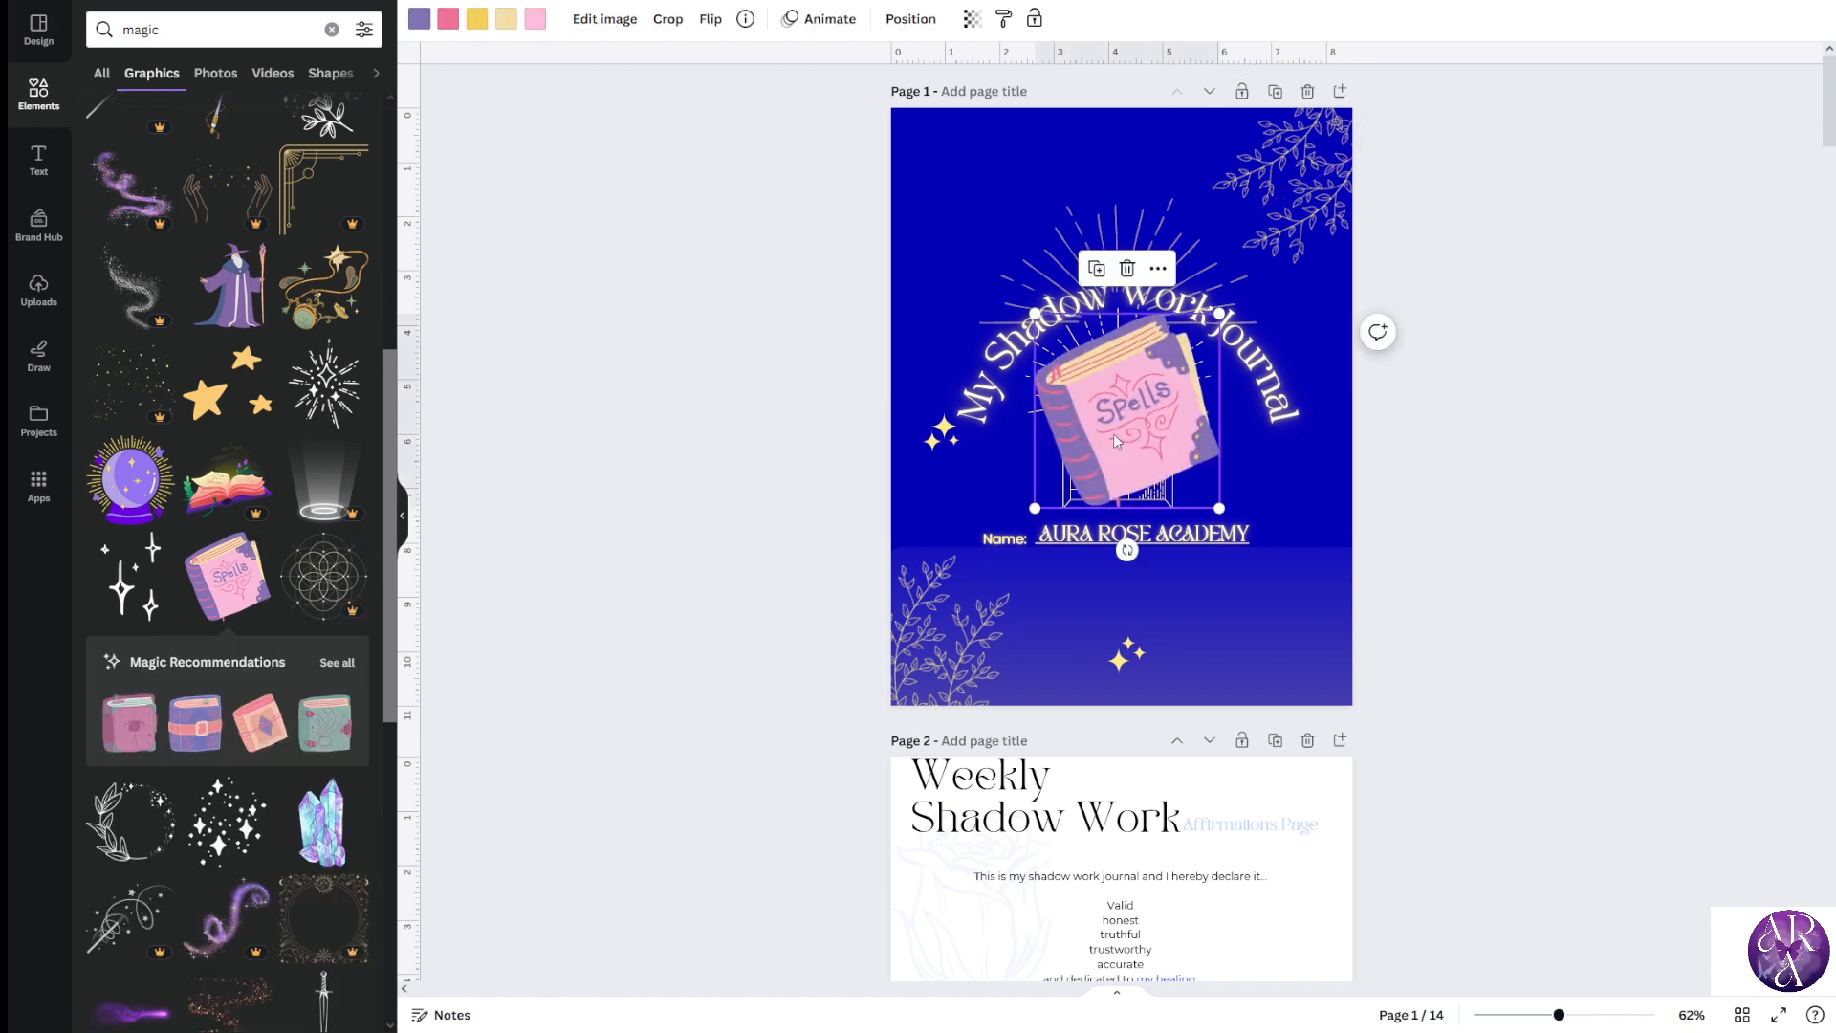
{"action": "left_click_drag", "start_coordinate": [1116, 441], "coordinate": [1109, 389]}
{"action": "left_click", "coordinate": [337, 663]}
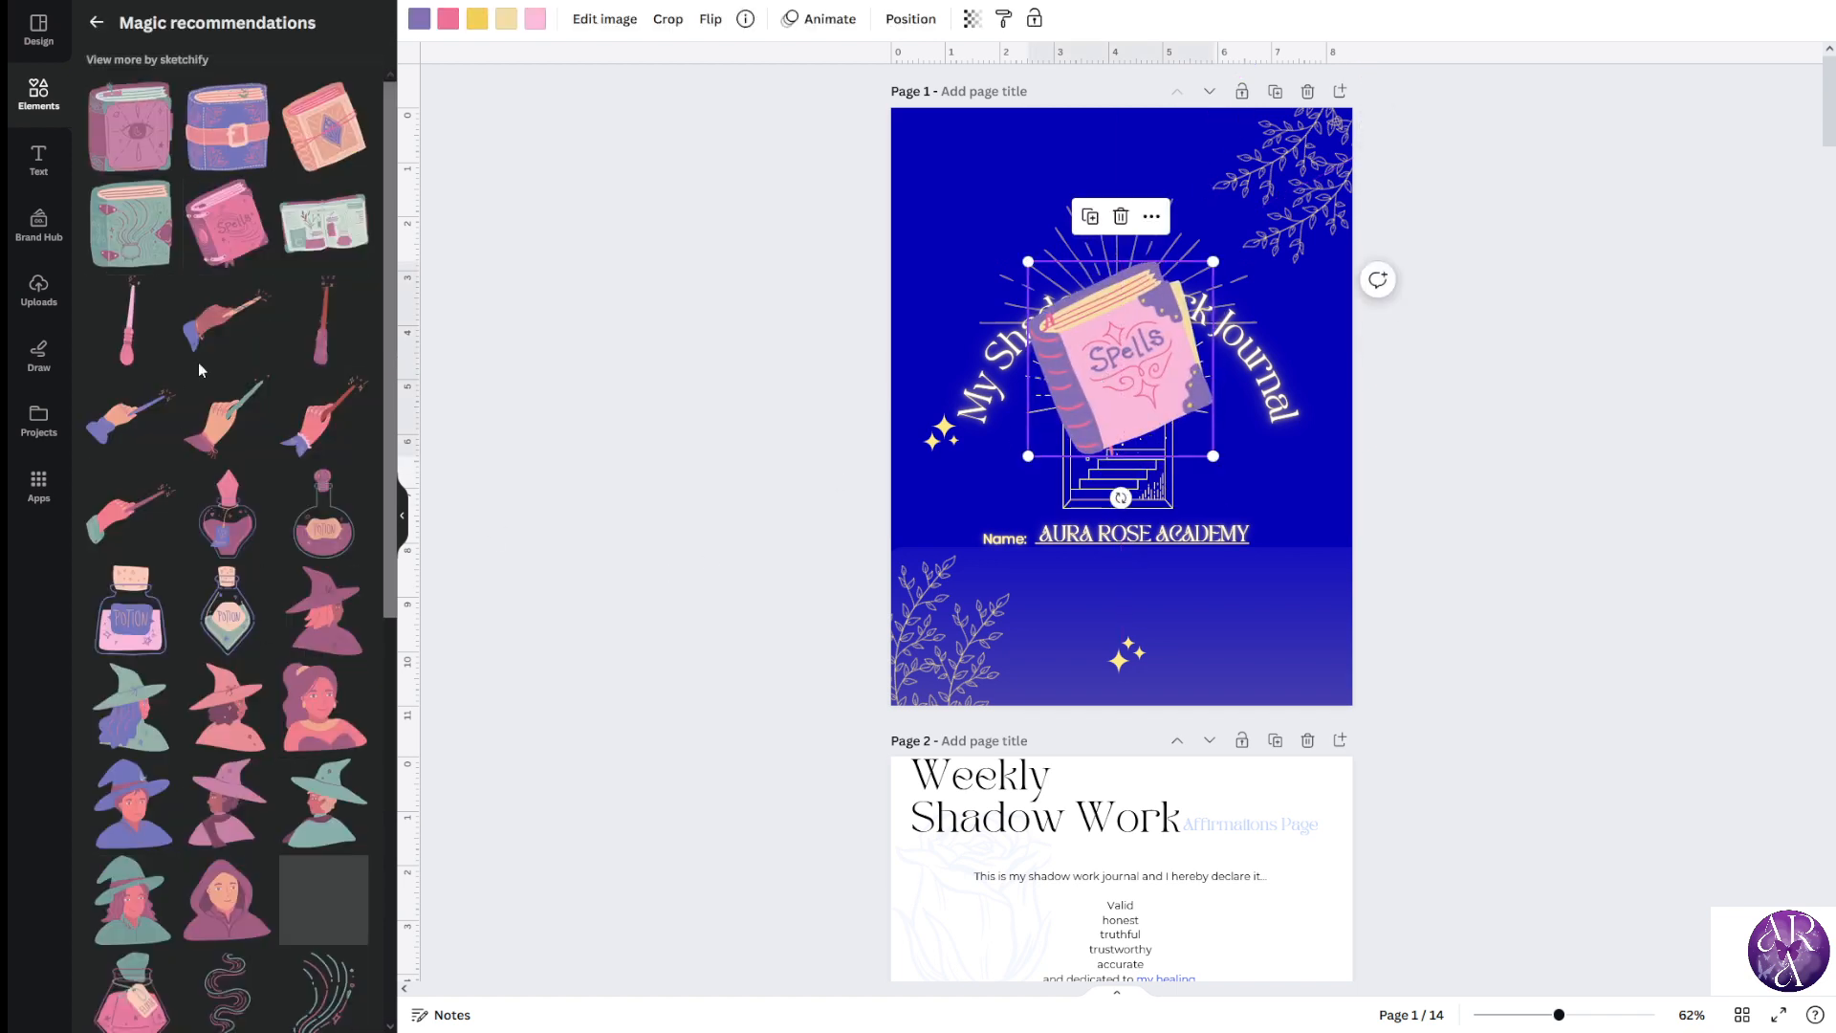
{"action": "left_click_drag", "start_coordinate": [1115, 348], "coordinate": [1090, 270]}
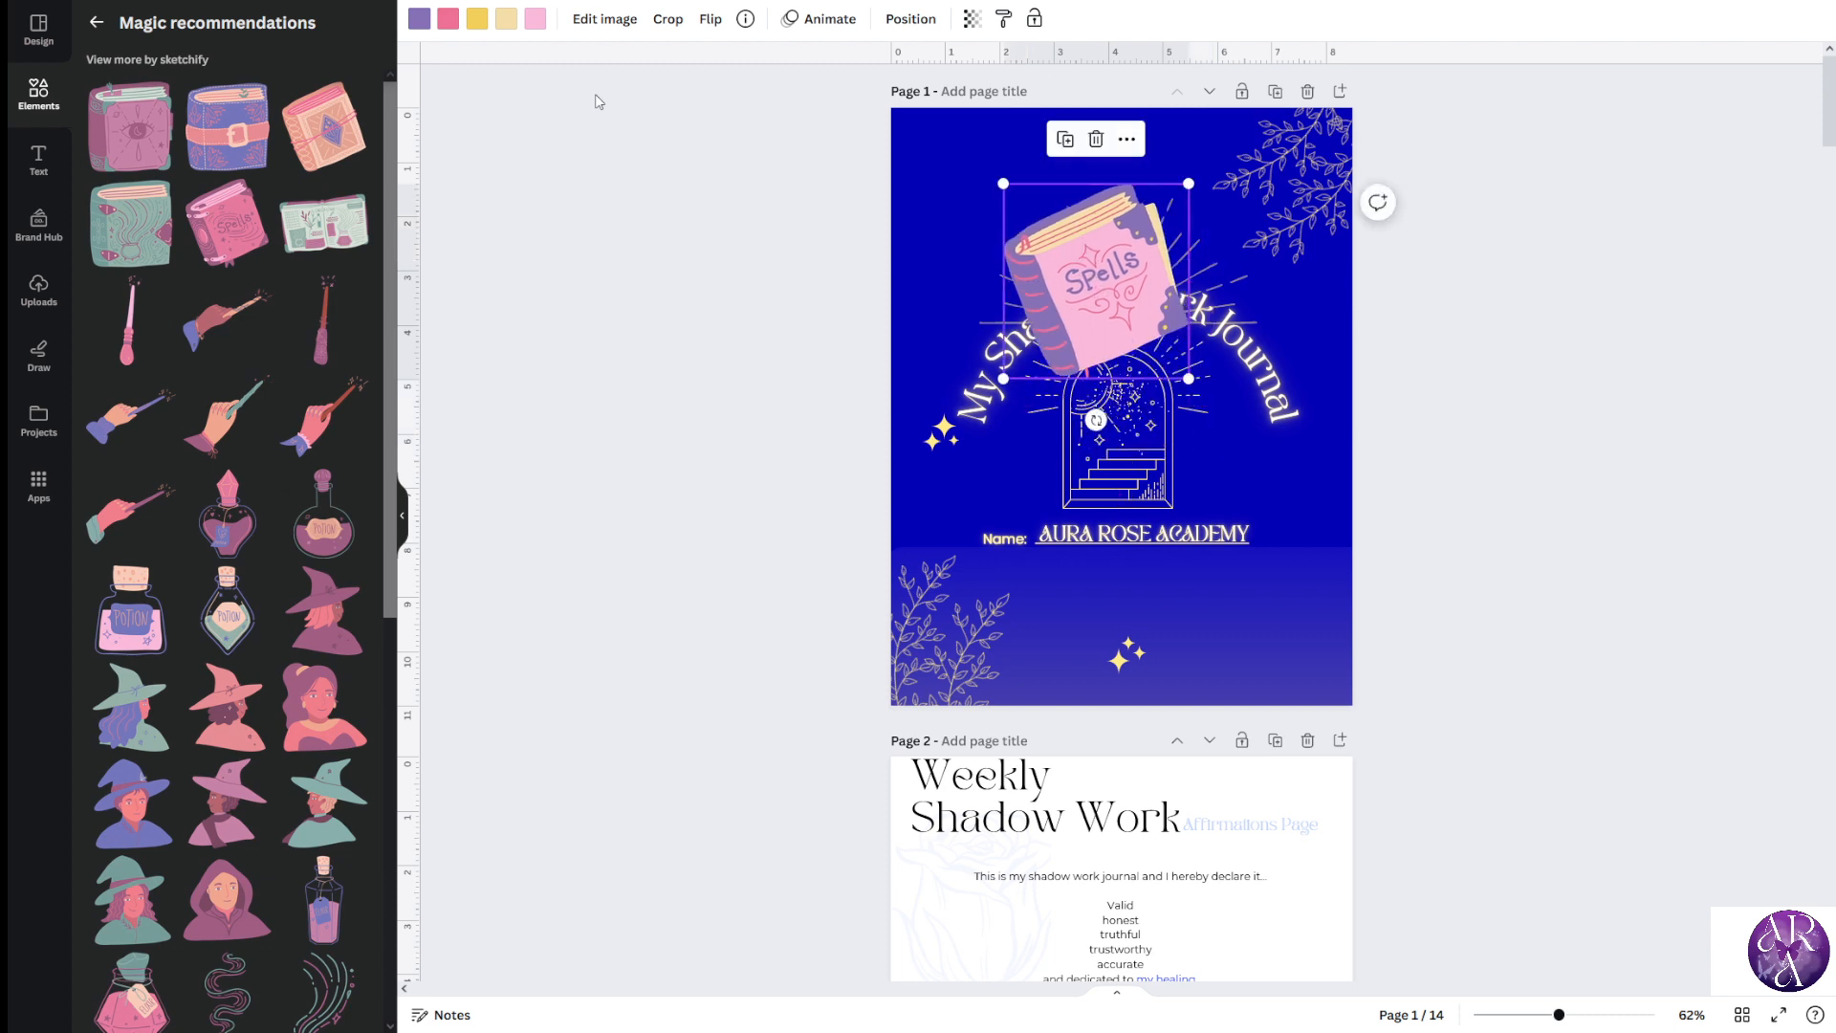
Recolour the "Spells" book with document blues: bright blue for purple, light blue for dark pink, palest blue for cream and light pink
{"action": "left_click", "coordinate": [419, 19]}
{"action": "left_click", "coordinate": [219, 131]}
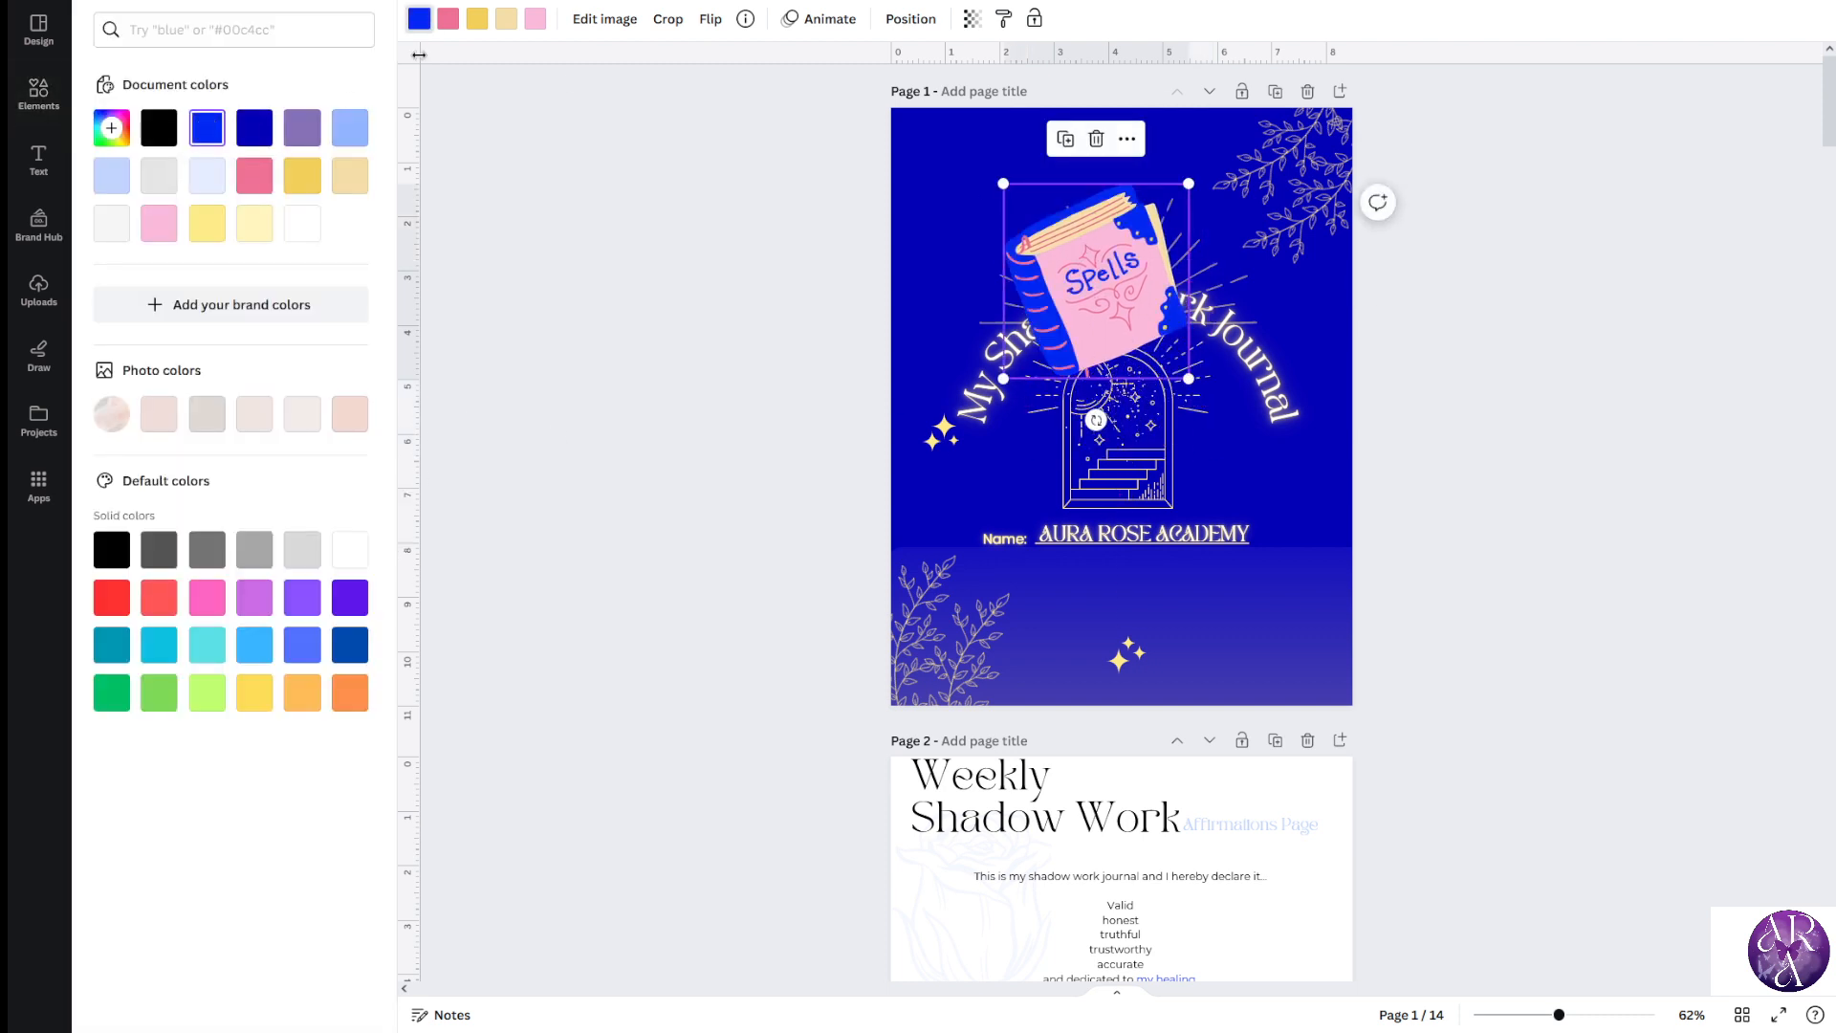
{"action": "left_click", "coordinate": [350, 128]}
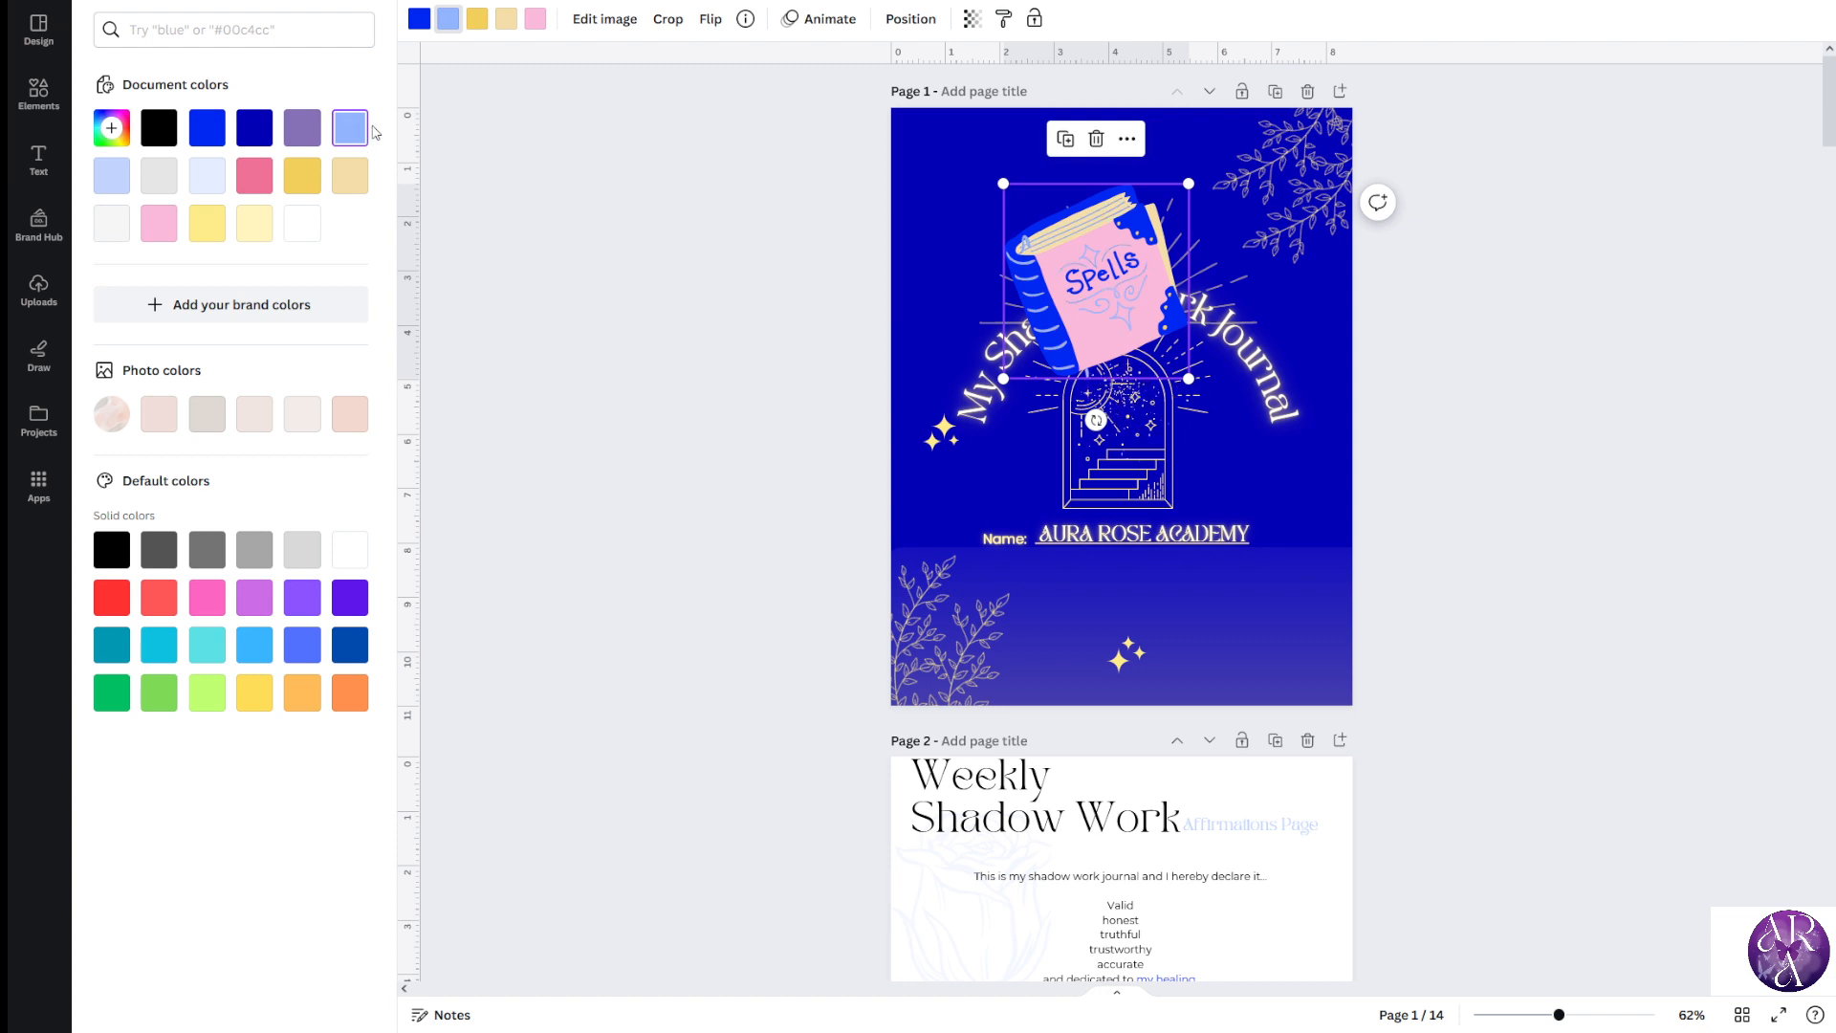
{"action": "left_click", "coordinate": [507, 20]}
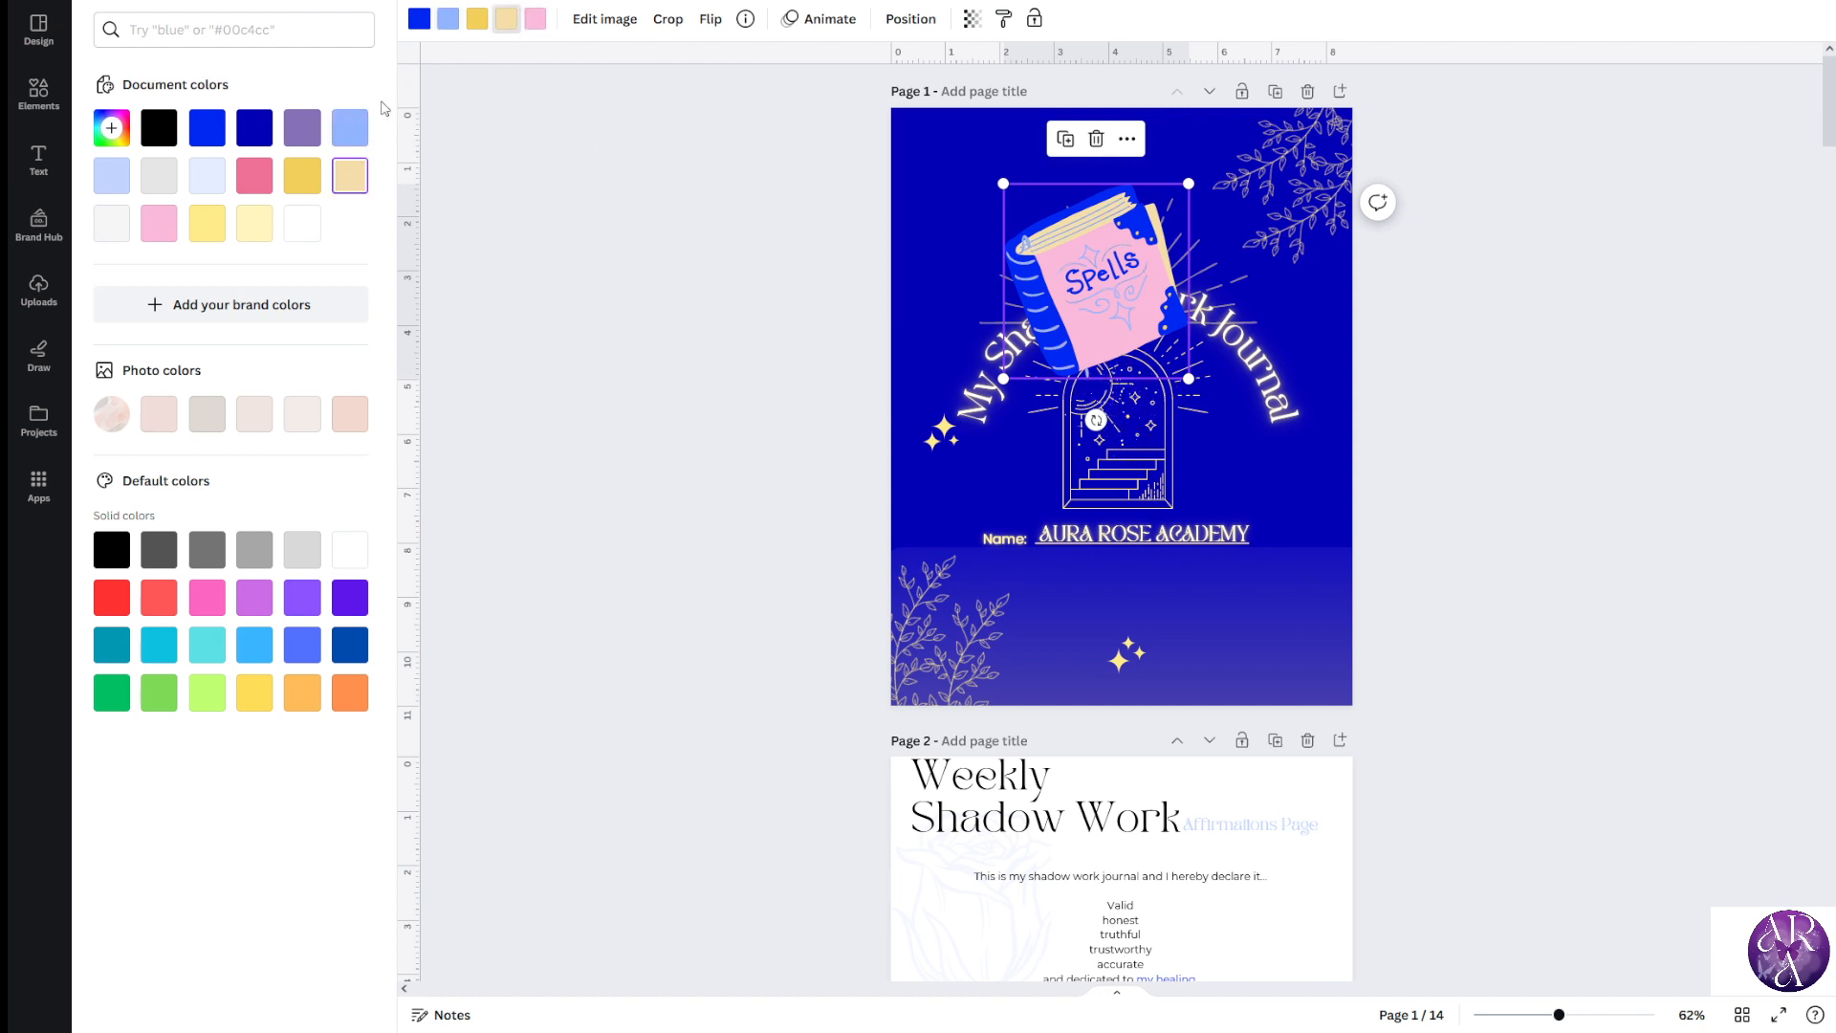
{"action": "left_click", "coordinate": [206, 175]}
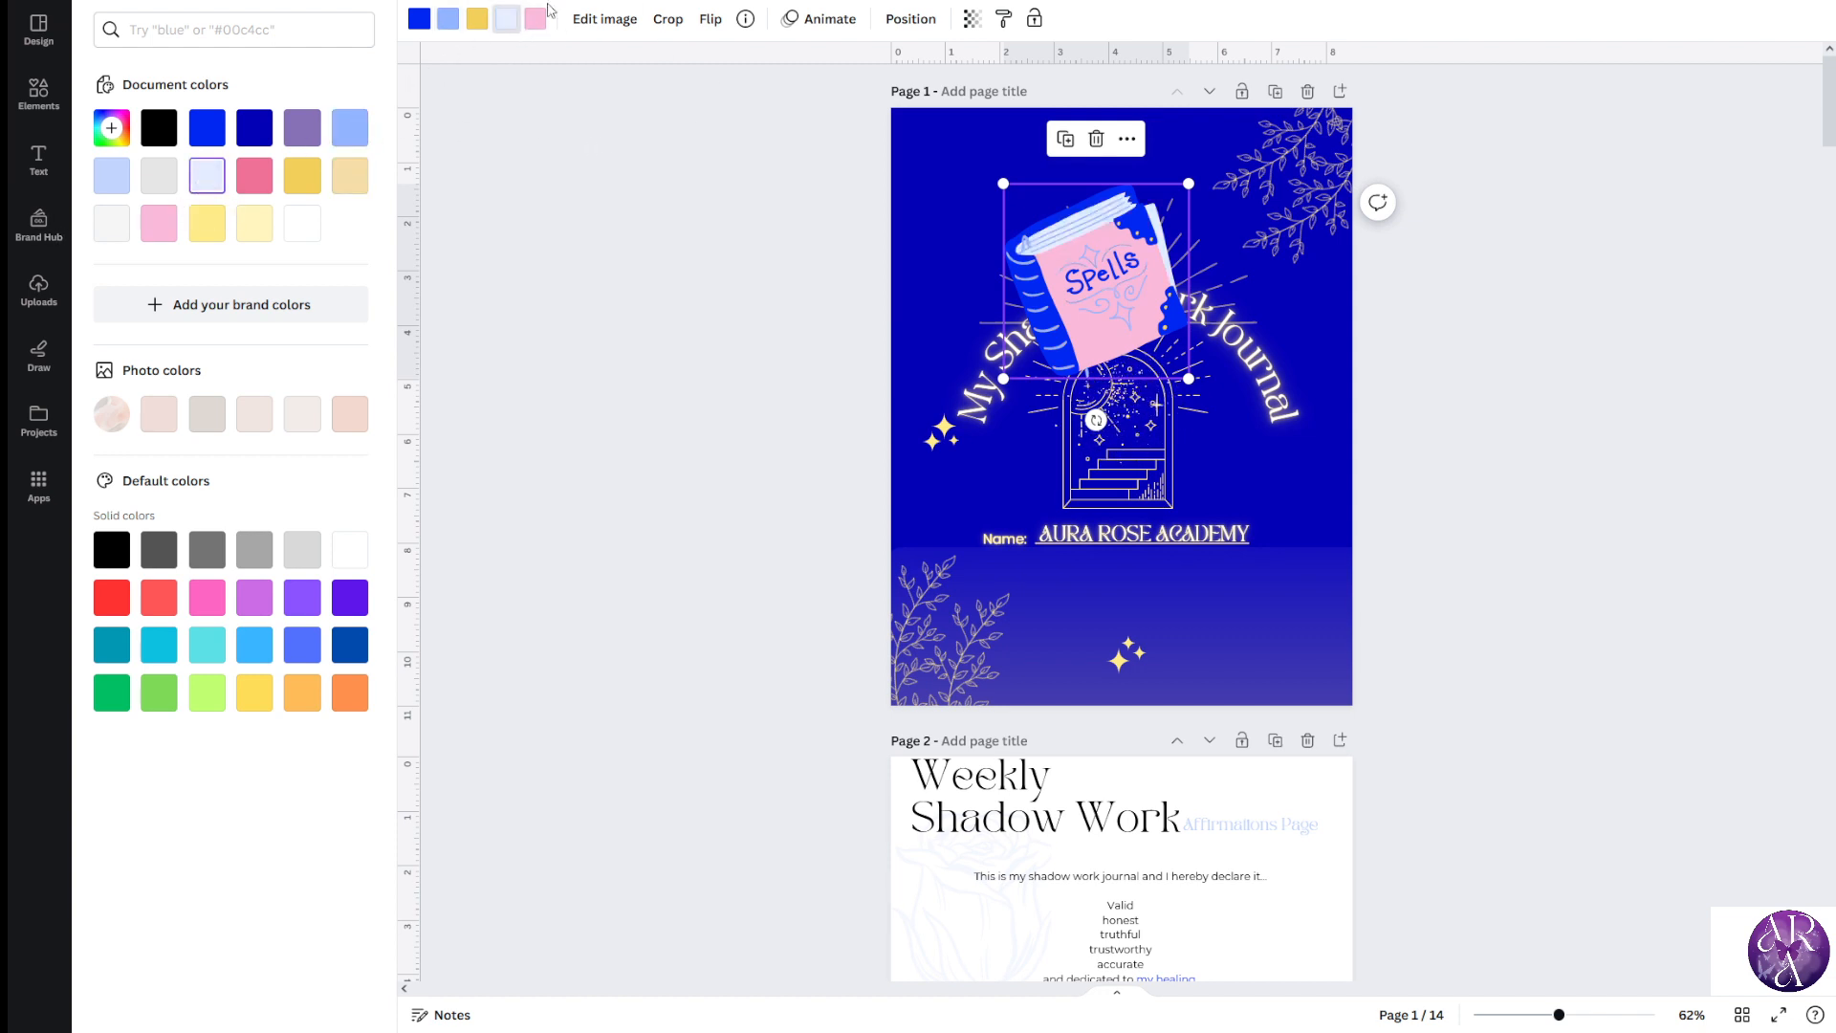
{"action": "left_click", "coordinate": [517, 21]}
{"action": "left_click", "coordinate": [535, 23]}
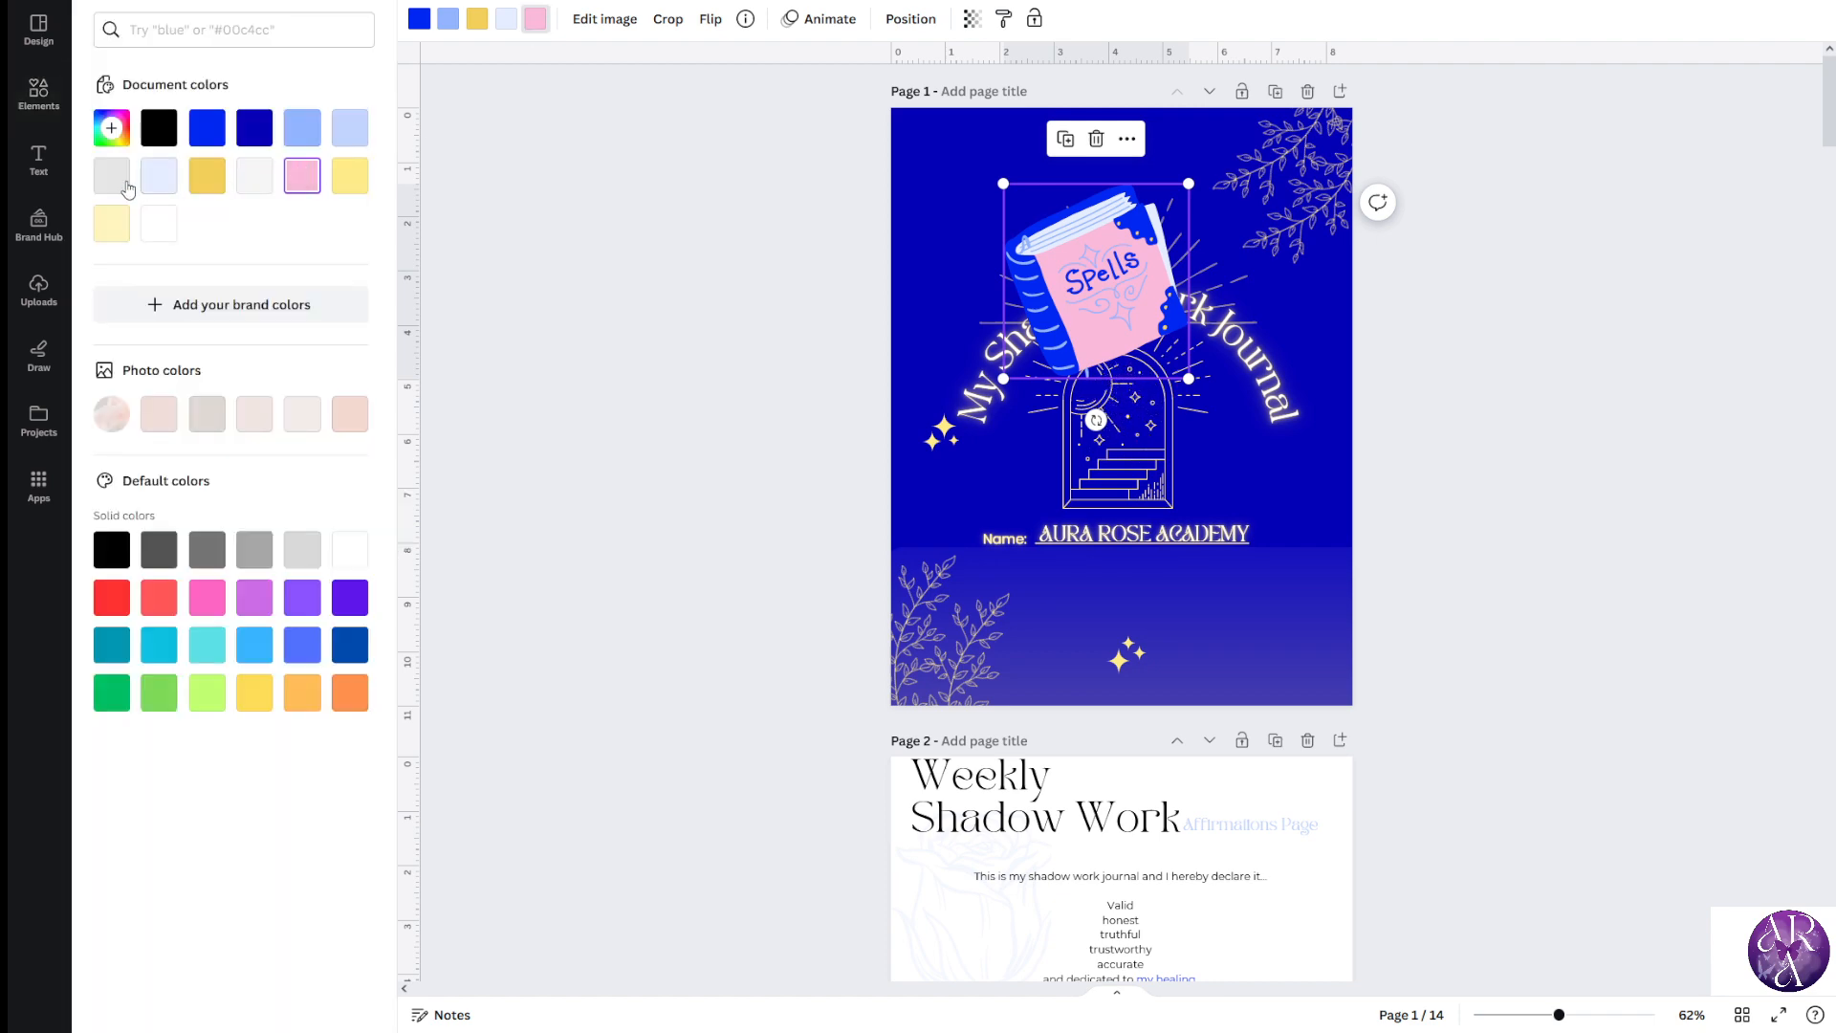
{"action": "left_click", "coordinate": [155, 187]}
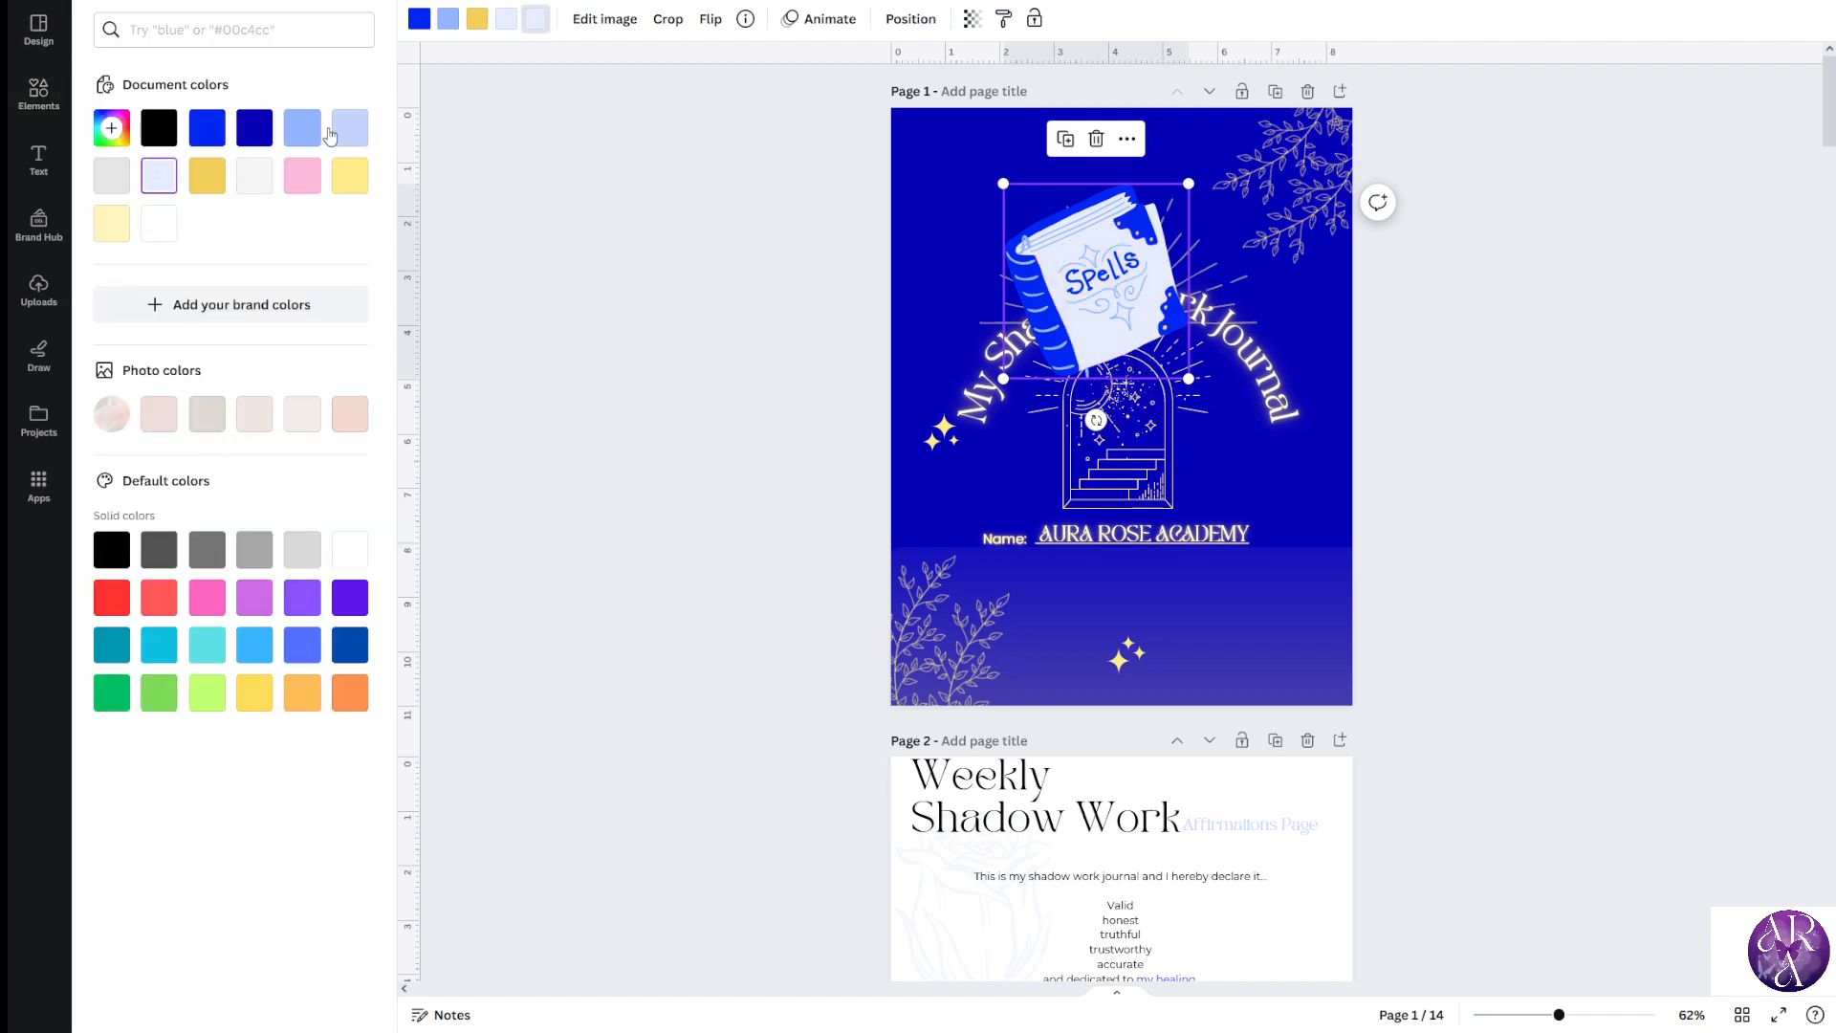
Try the recoloured "Spells" book over the arched doorway and delete it from the cover
{"action": "left_click", "coordinate": [1133, 427]}
{"action": "left_click_drag", "start_coordinate": [1133, 428], "coordinate": [1143, 549]}
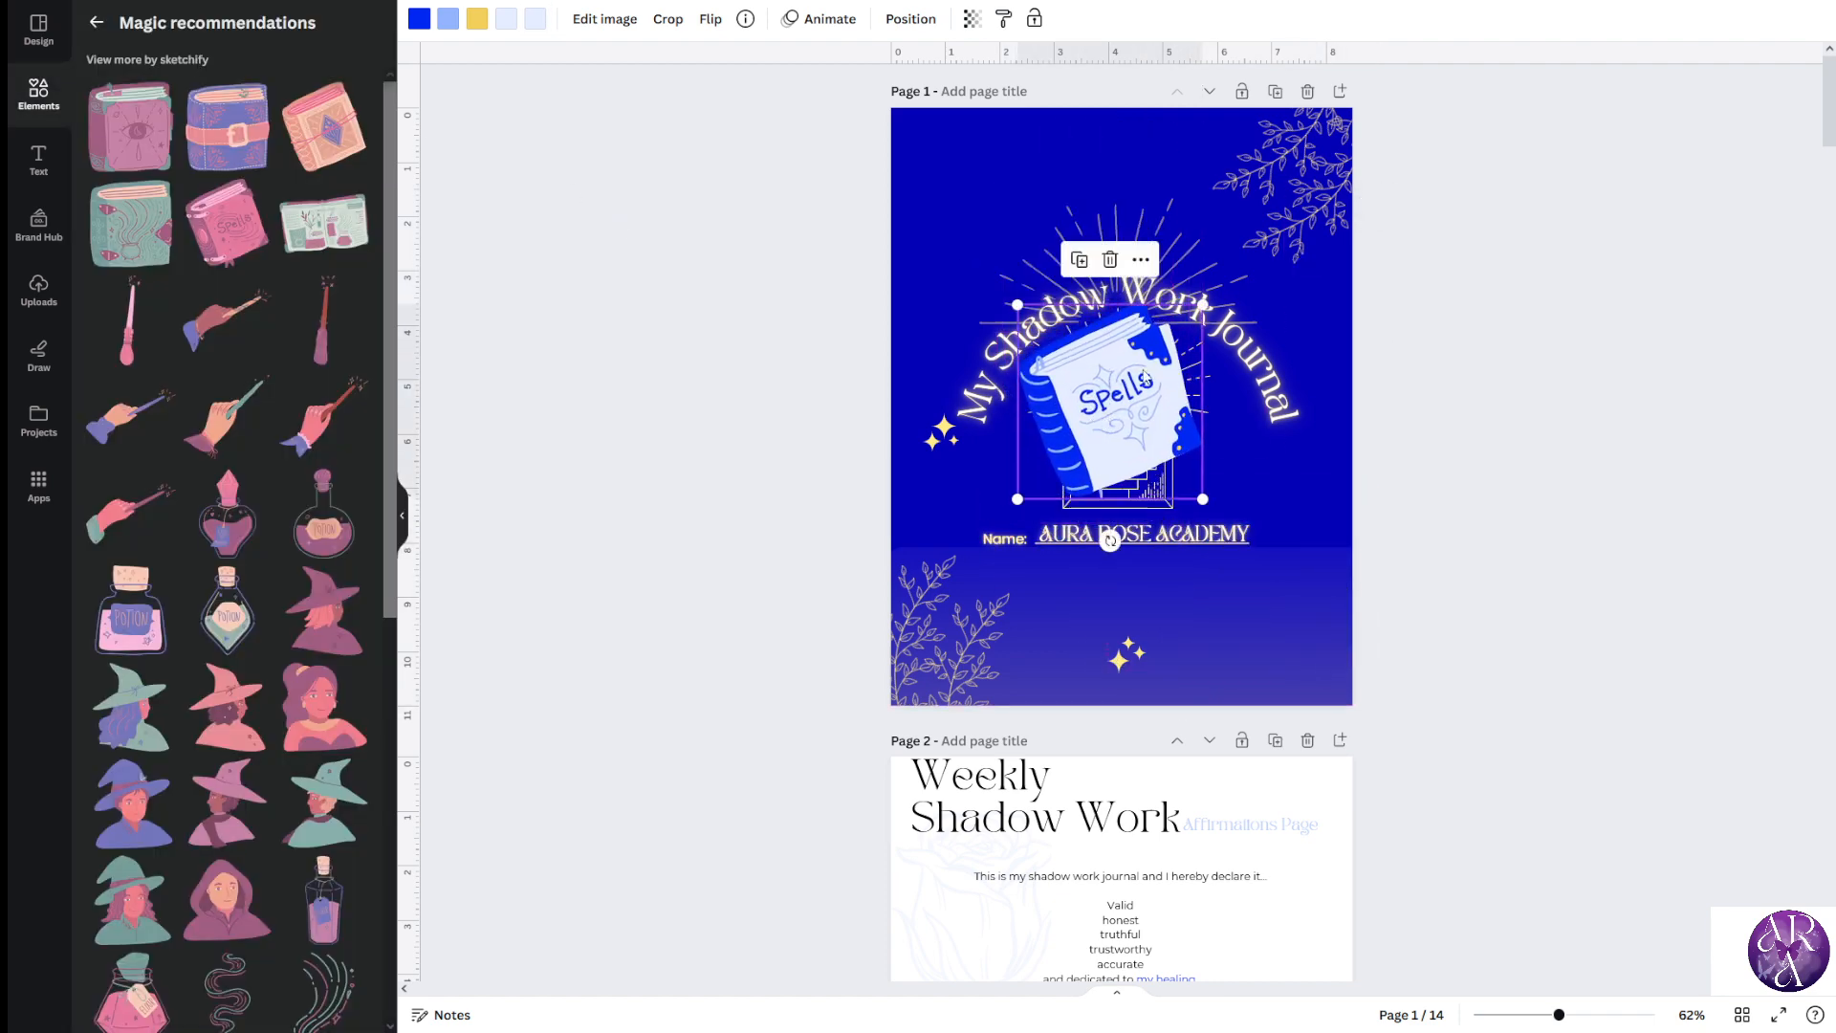
{"action": "left_click", "coordinate": [1120, 269]}
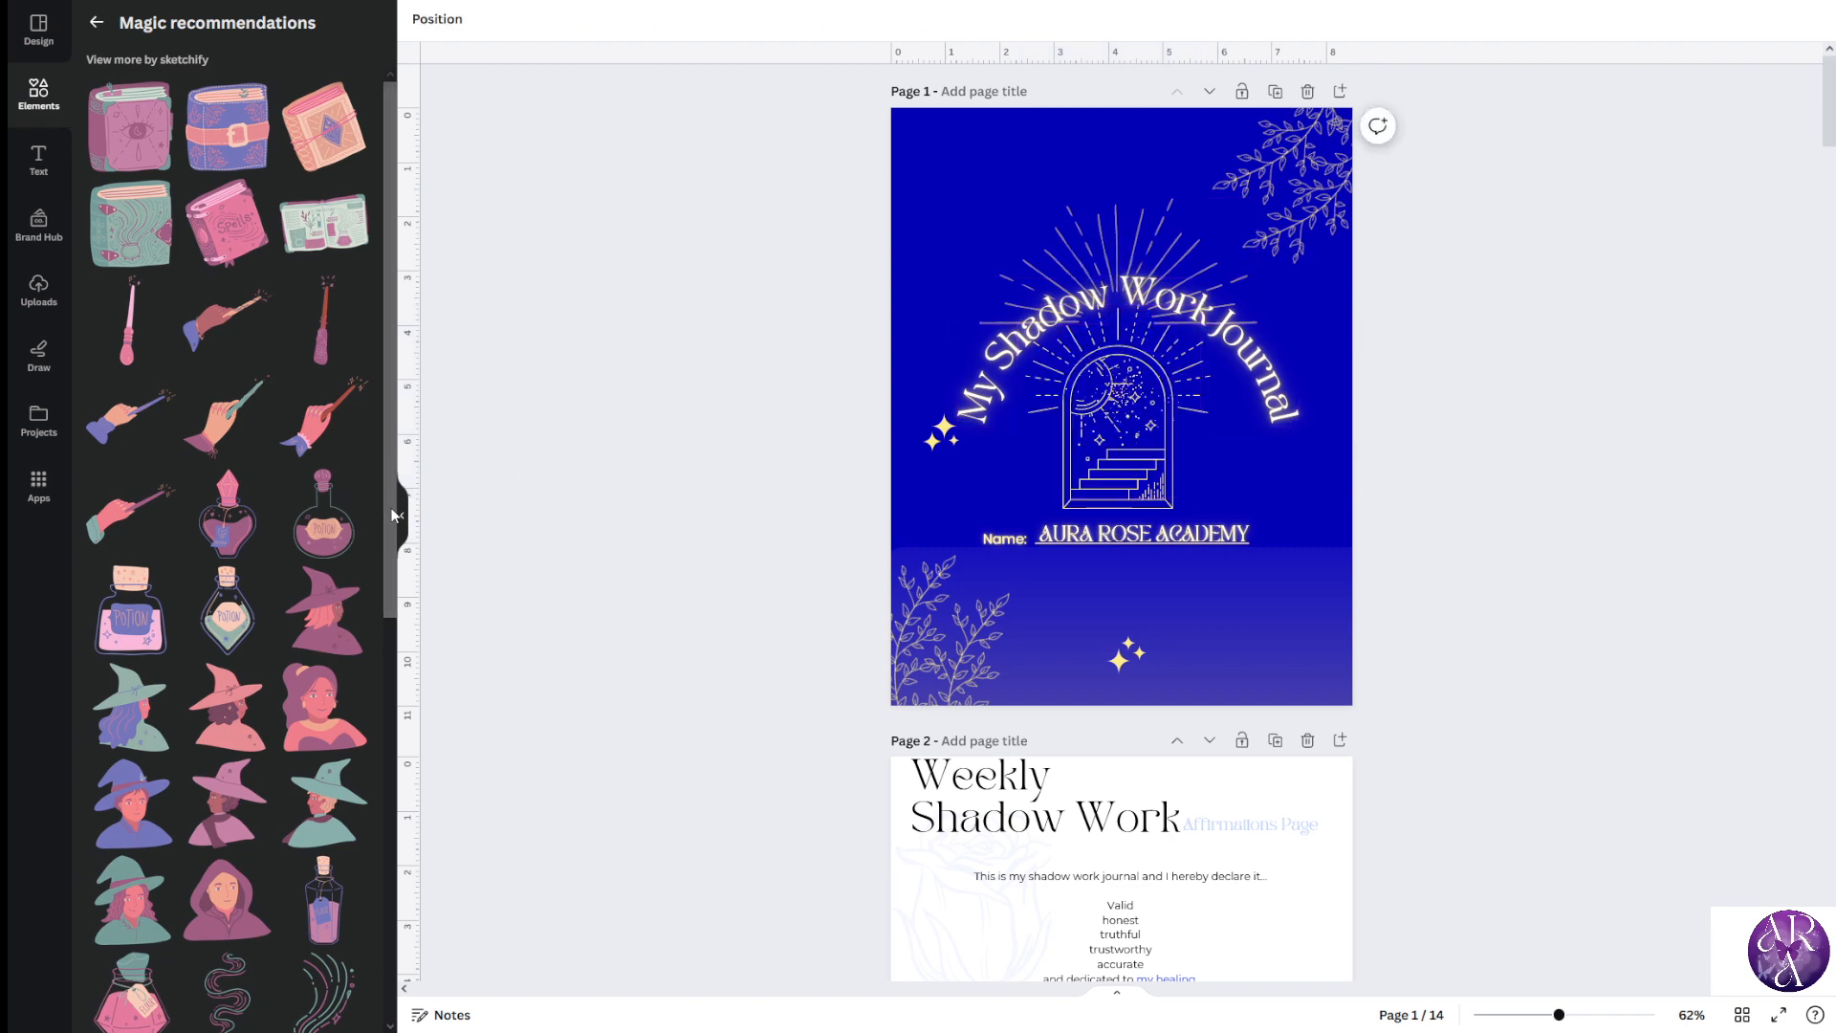
Try a wavy magic swirl graphic from the recommendations on the cover and delete it
{"action": "scroll", "coordinate": [308, 579], "scroll_direction": "down", "scroll_amount": 3}
{"action": "scroll", "coordinate": [308, 580], "scroll_direction": "down", "scroll_amount": 4}
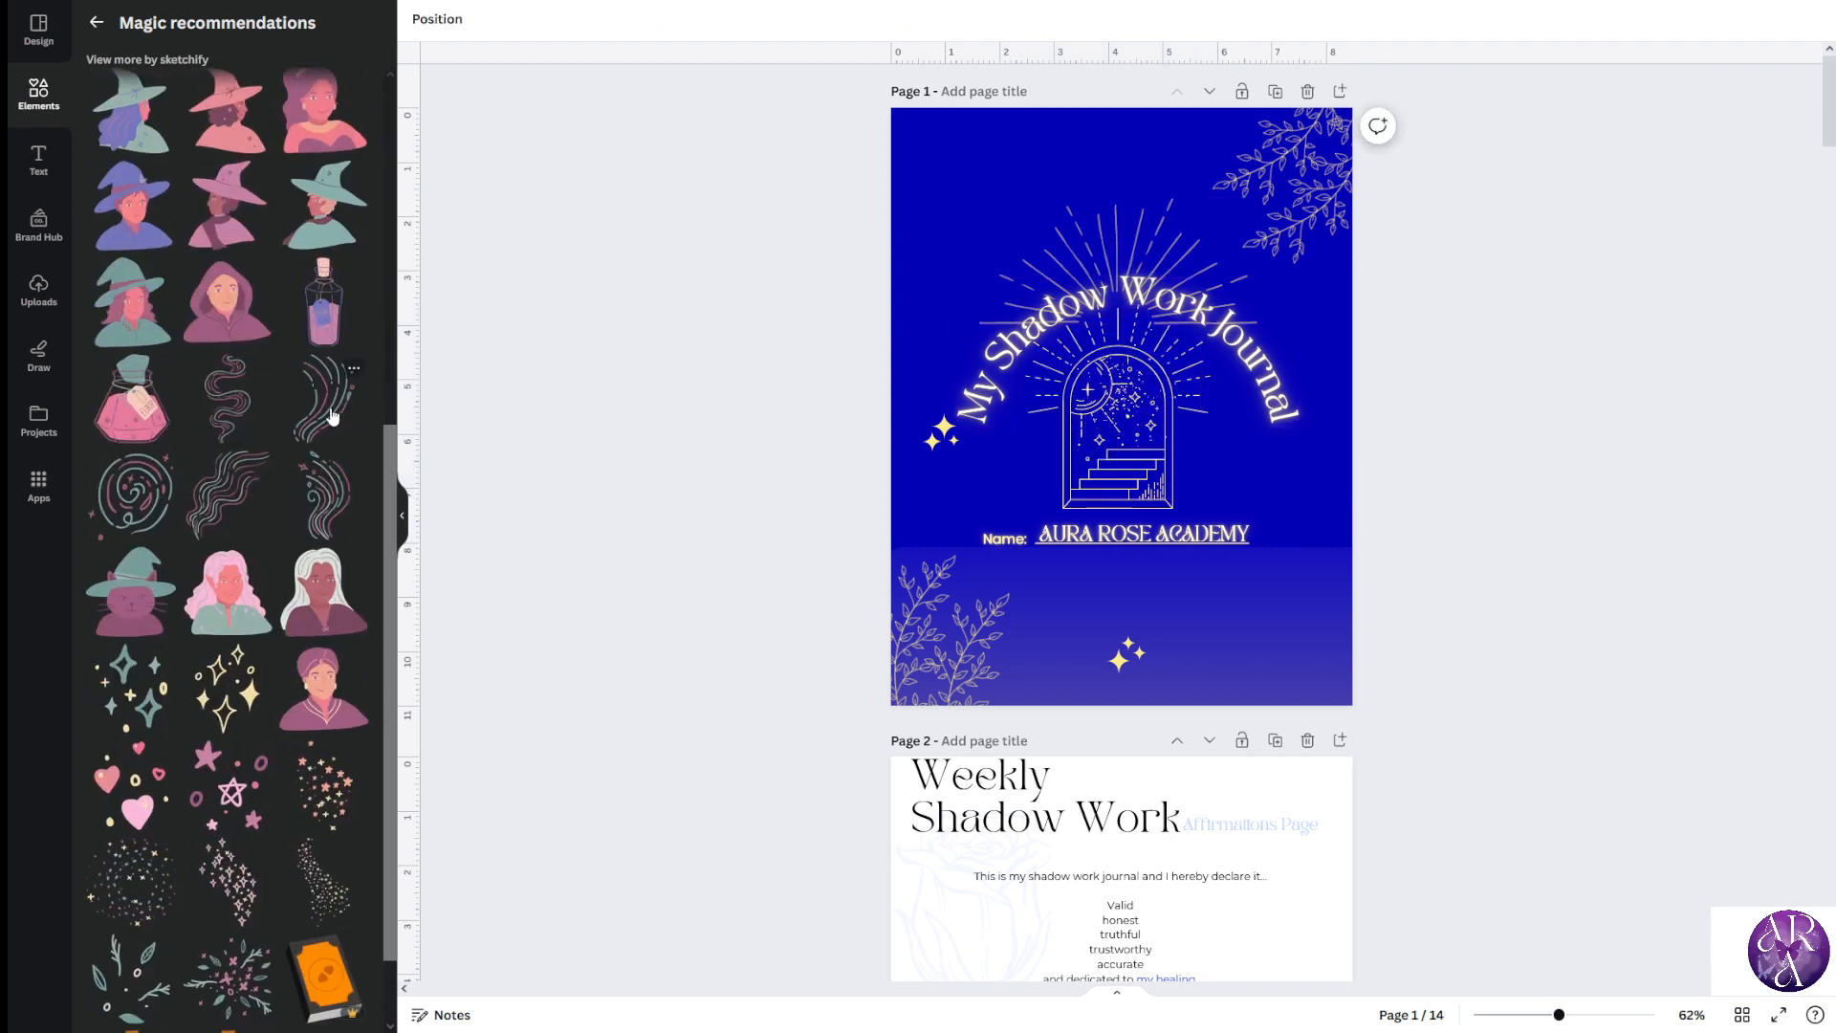
{"action": "left_click", "coordinate": [310, 500]}
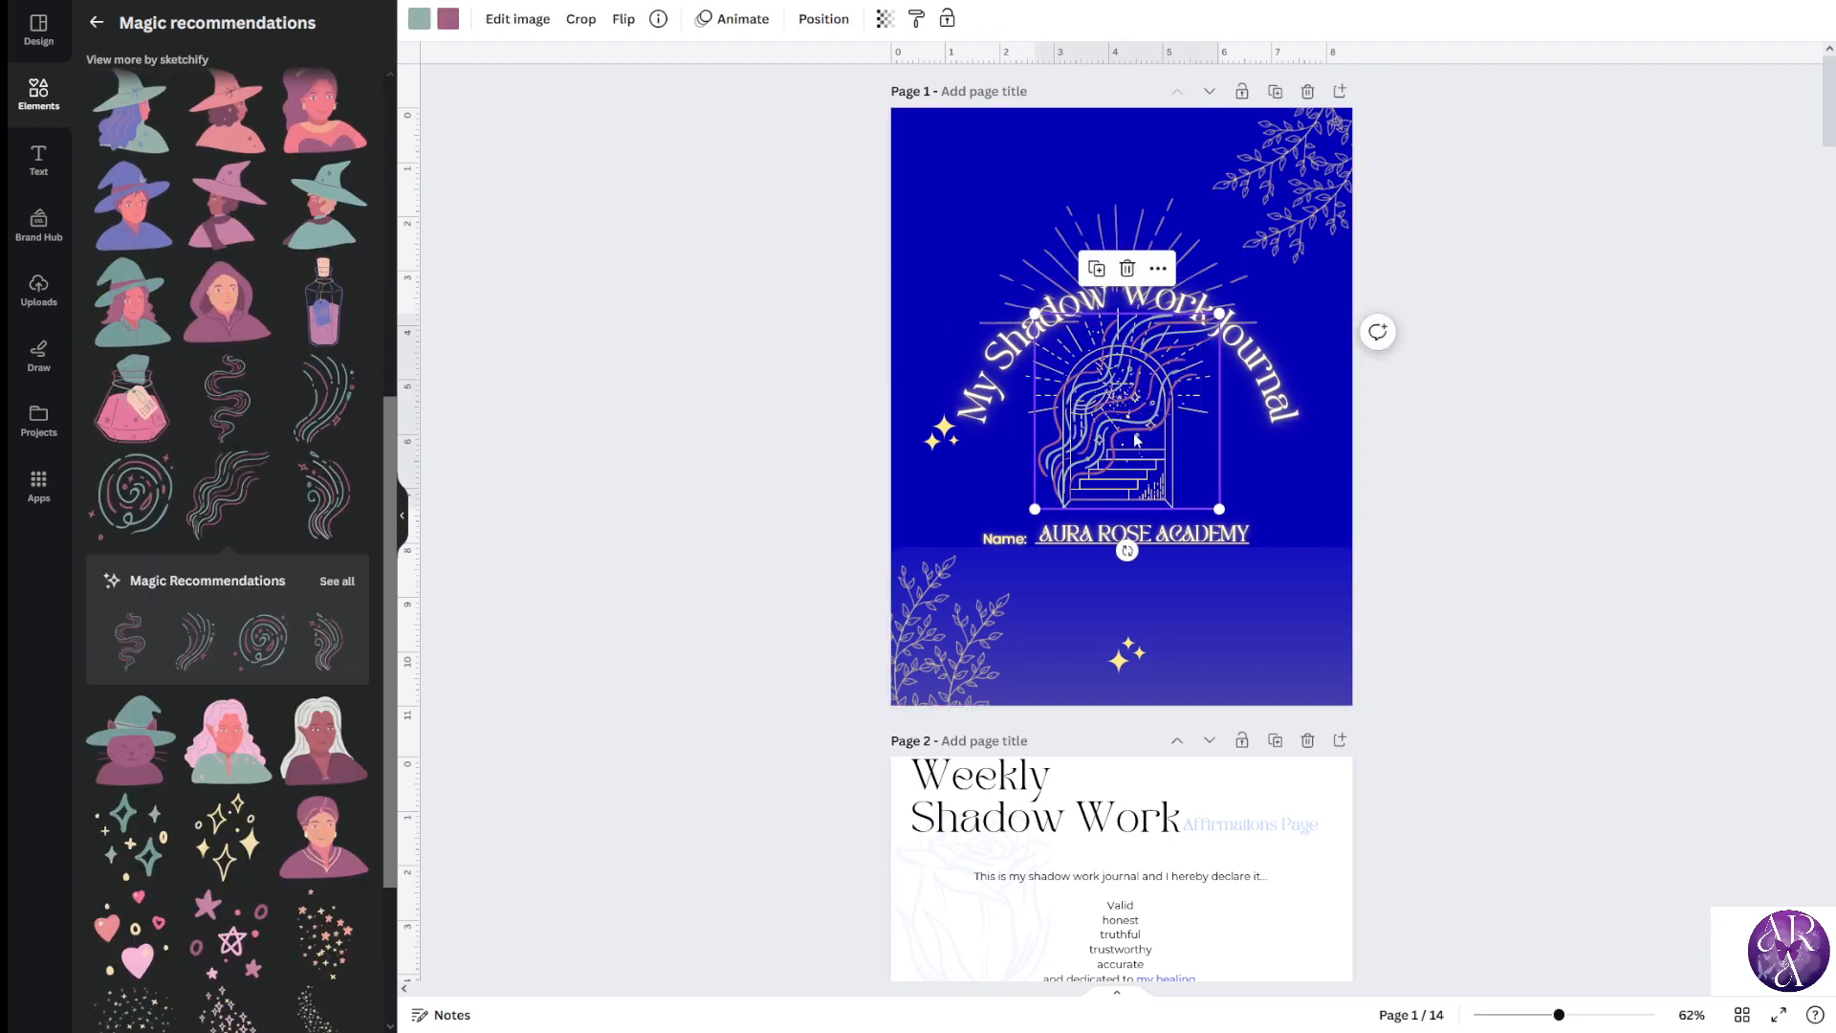
{"action": "left_click", "coordinate": [1128, 269]}
Hide the elements library and review the whole journal from the cover to page 14, returning to the cover and page 3
{"action": "left_click", "coordinate": [403, 517]}
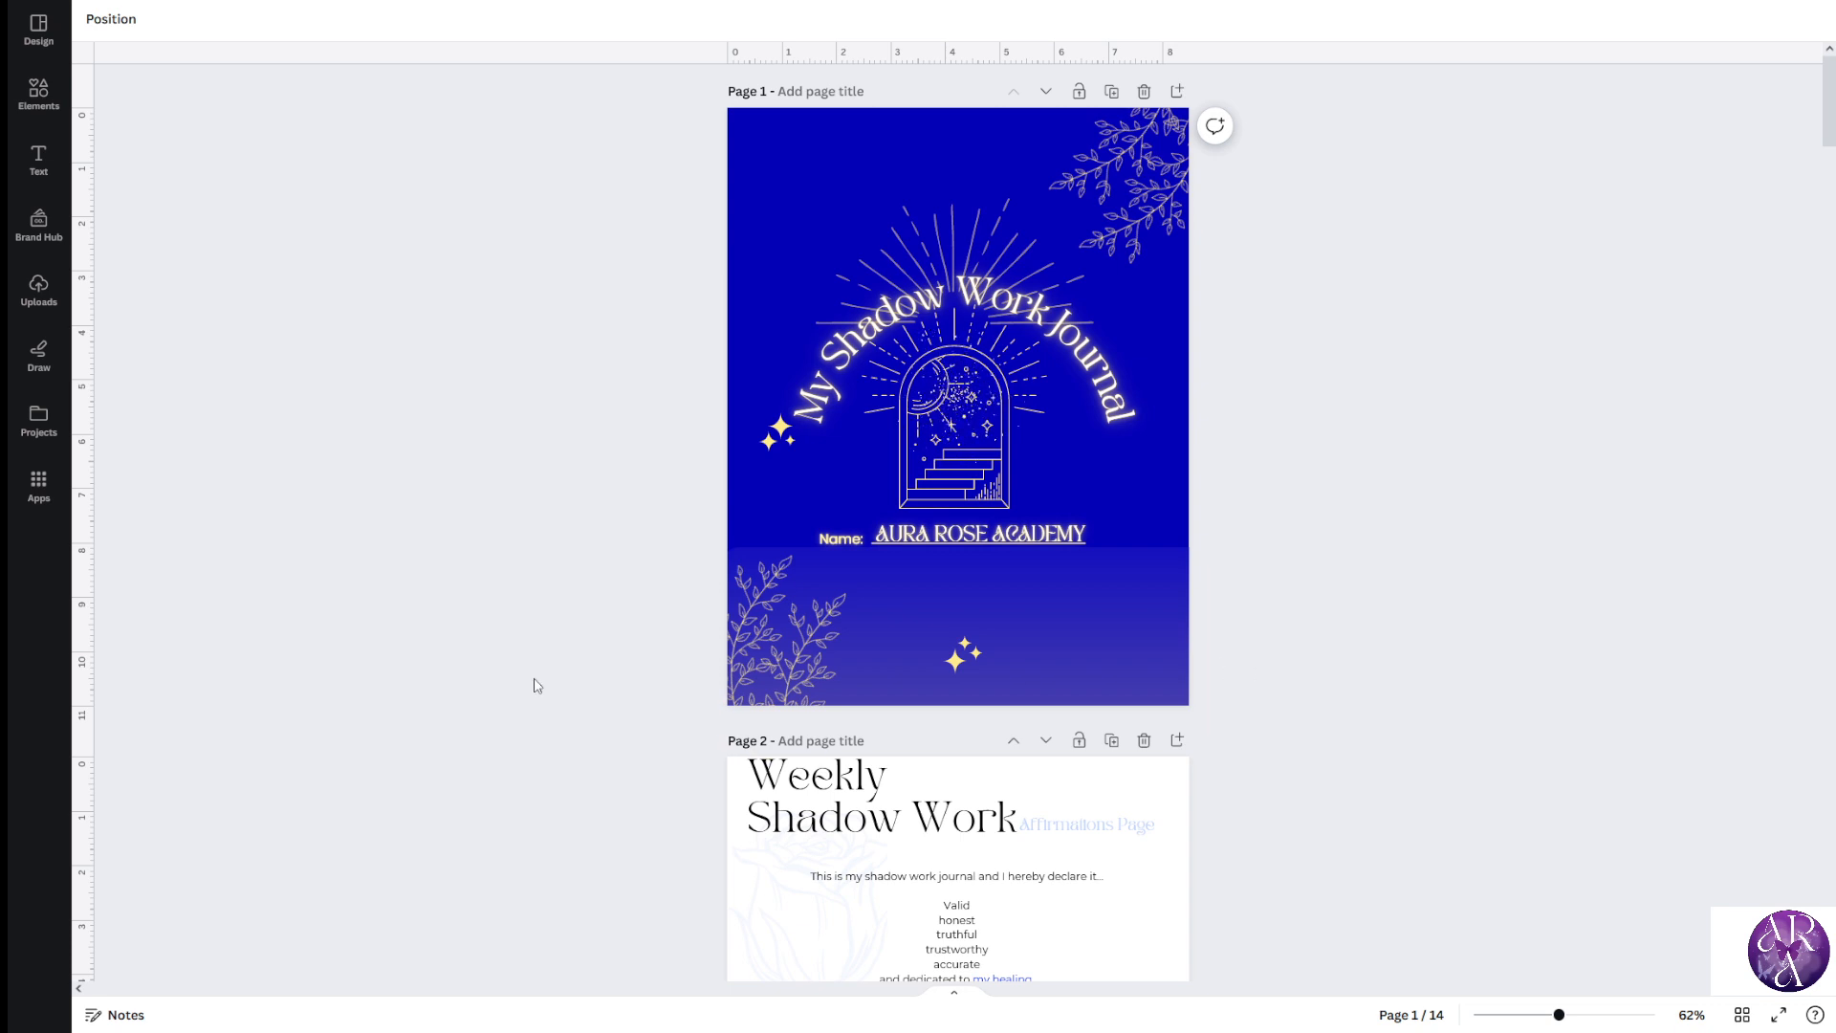
{"action": "scroll", "coordinate": [1281, 583], "scroll_direction": "down", "scroll_amount": 5}
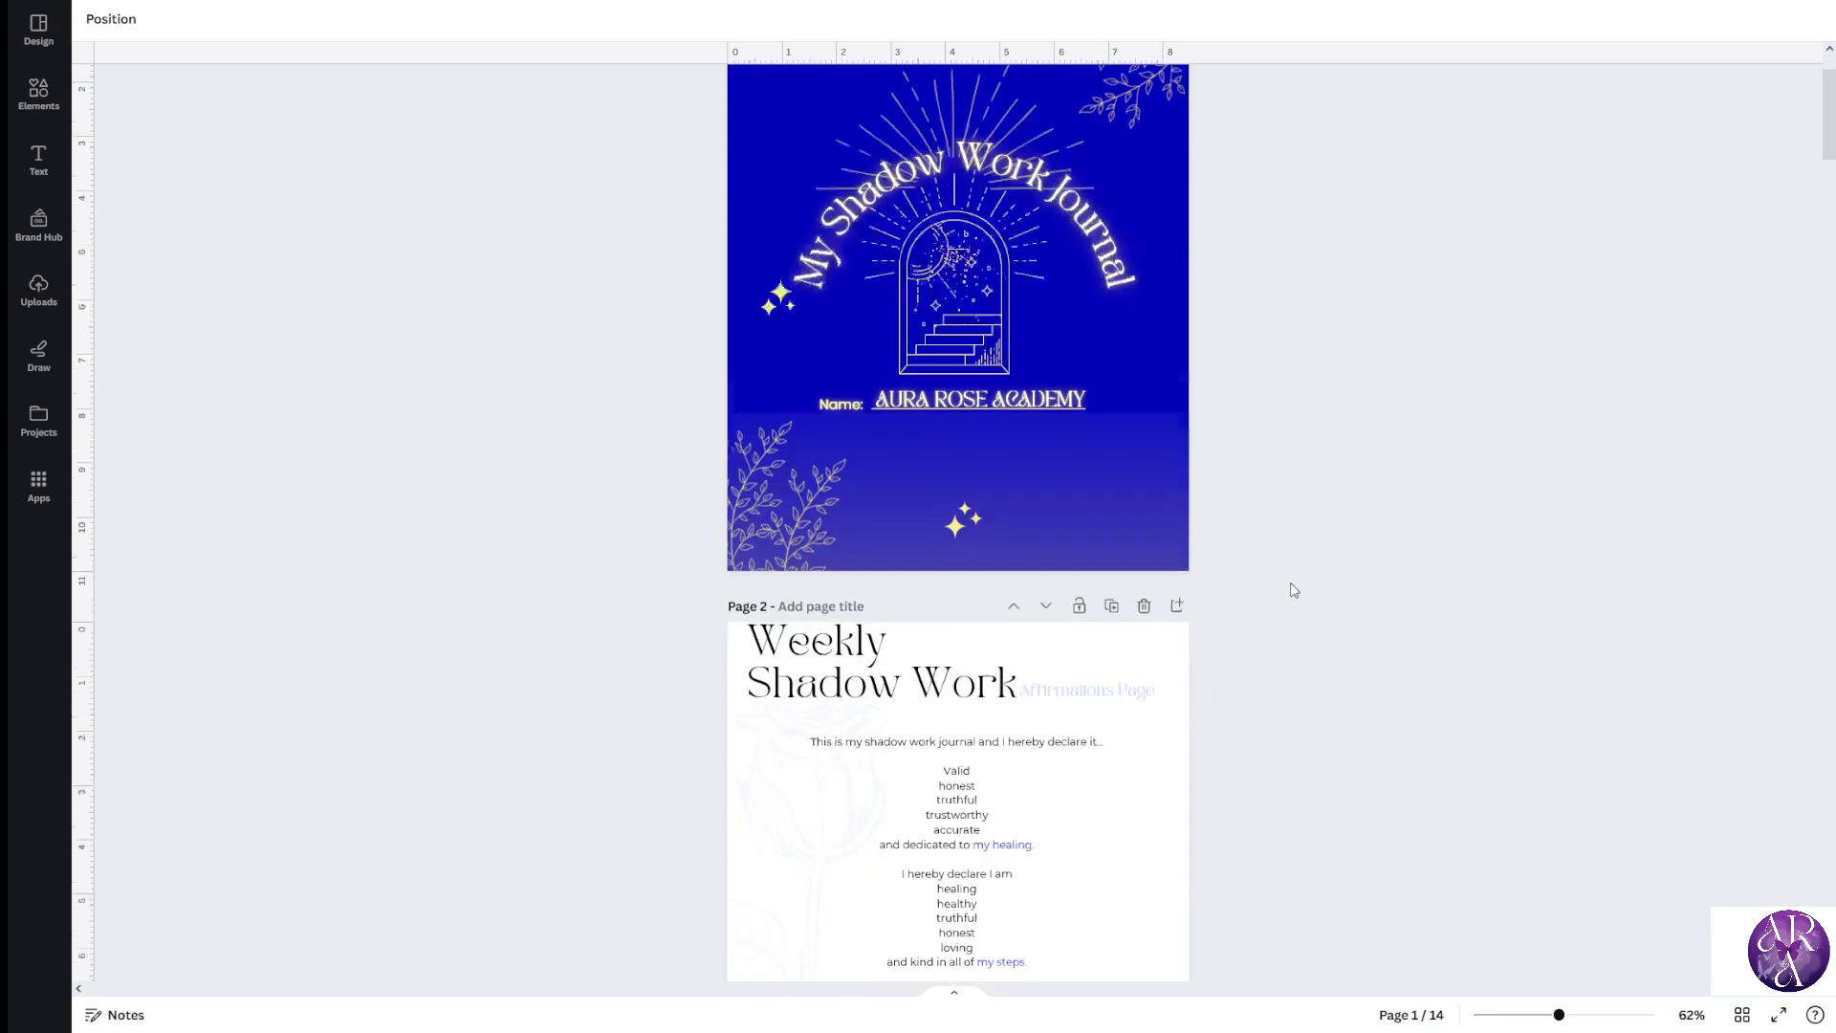
{"action": "scroll", "coordinate": [1214, 604], "scroll_direction": "down", "scroll_amount": 12}
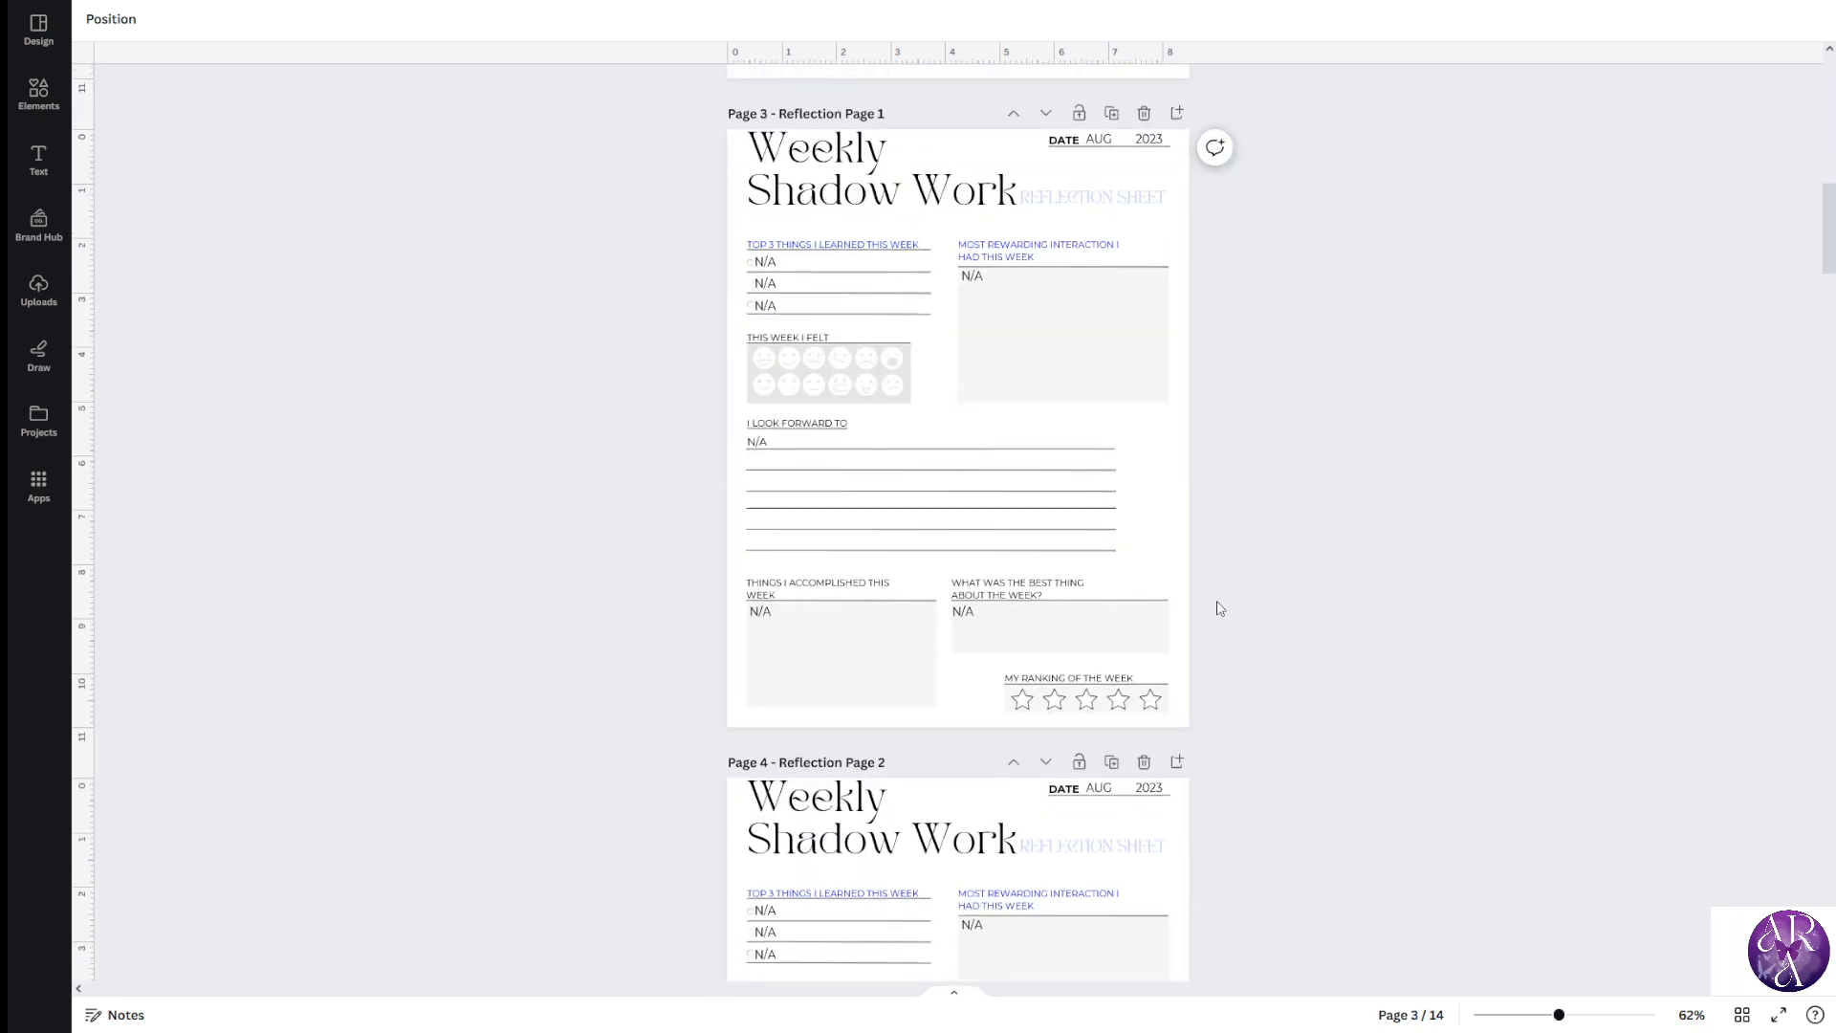
{"action": "scroll", "coordinate": [1215, 670], "scroll_direction": "down", "scroll_amount": 20}
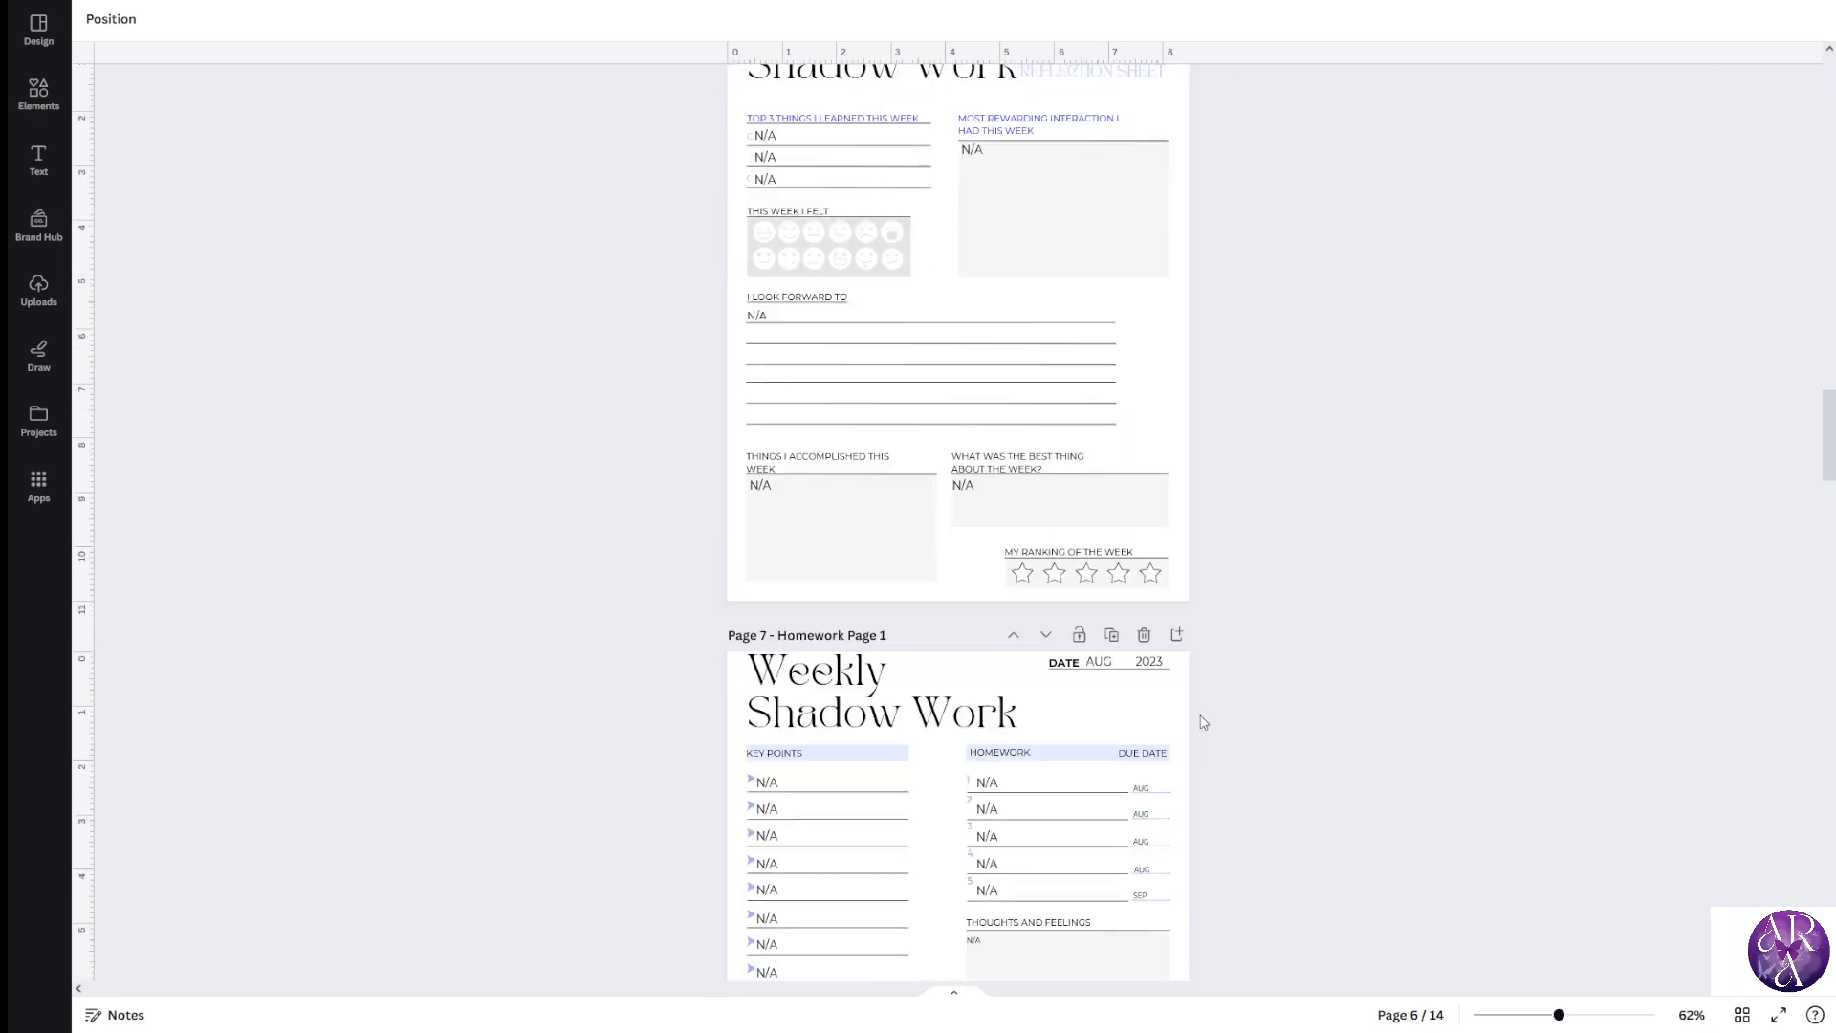
{"action": "scroll", "coordinate": [1205, 765], "scroll_direction": "down", "scroll_amount": 20}
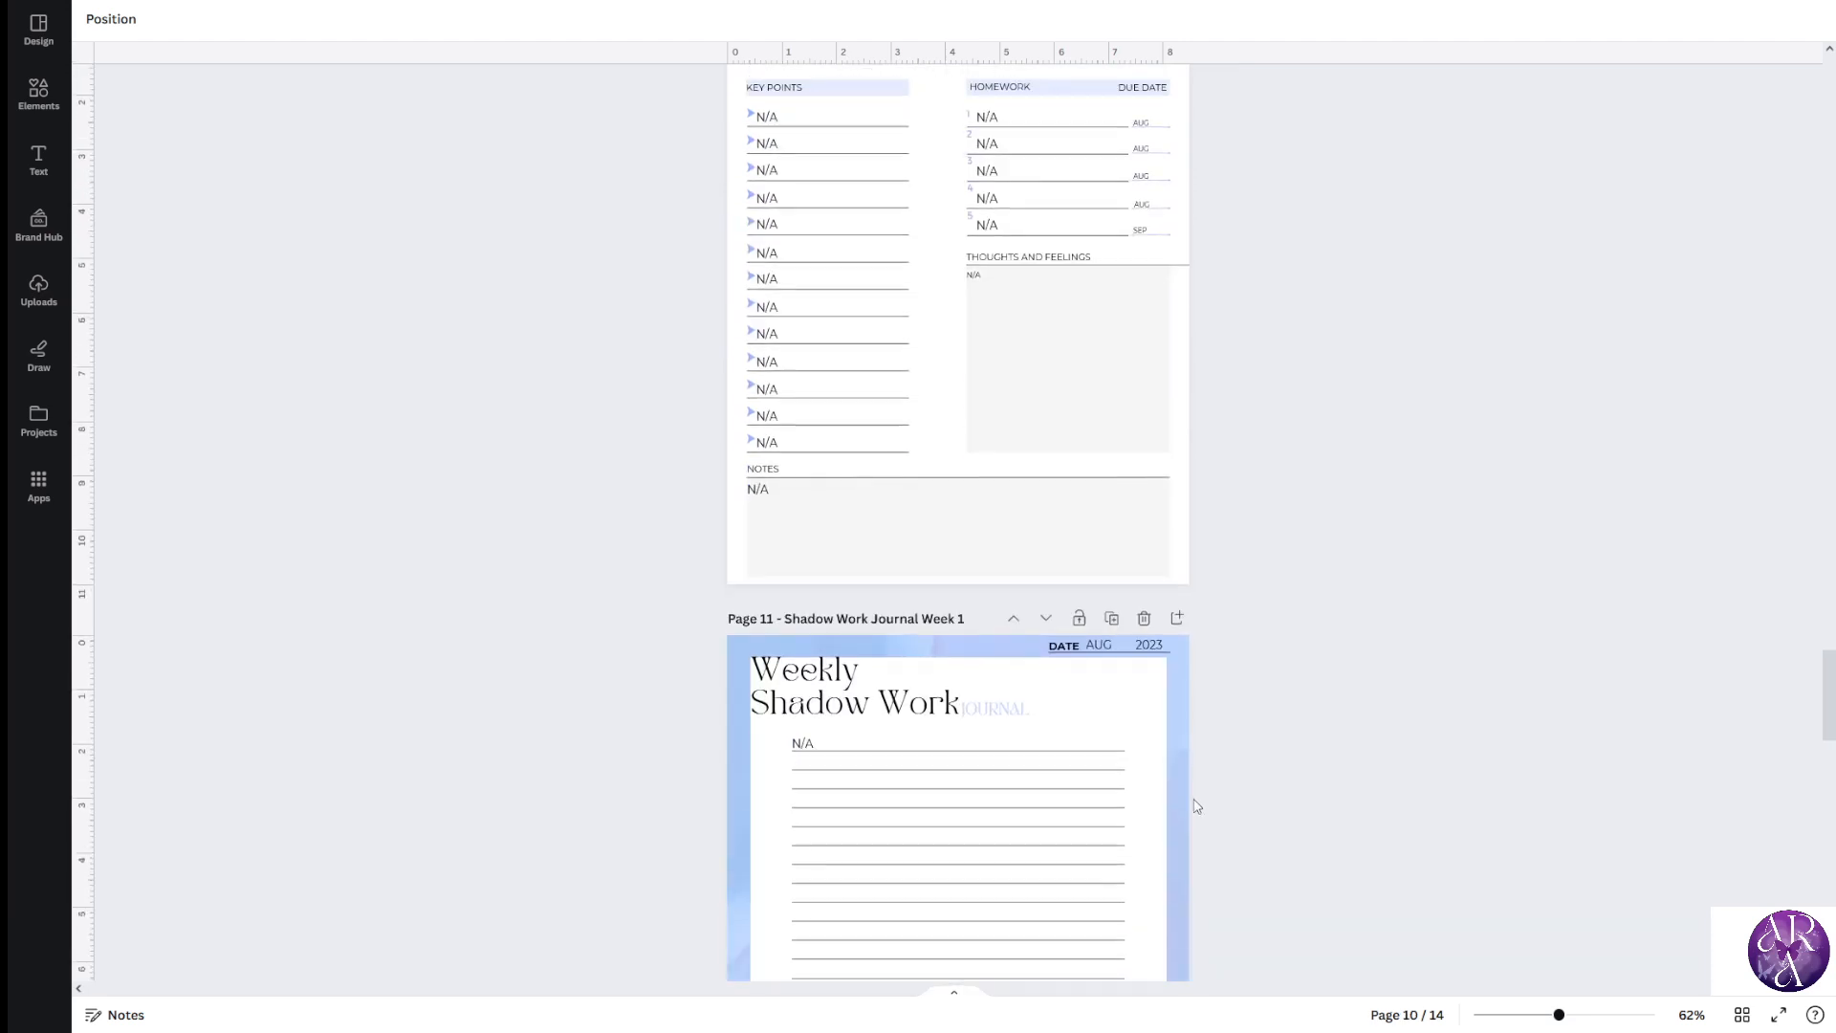
{"action": "scroll", "coordinate": [1229, 806], "scroll_direction": "down", "scroll_amount": 20}
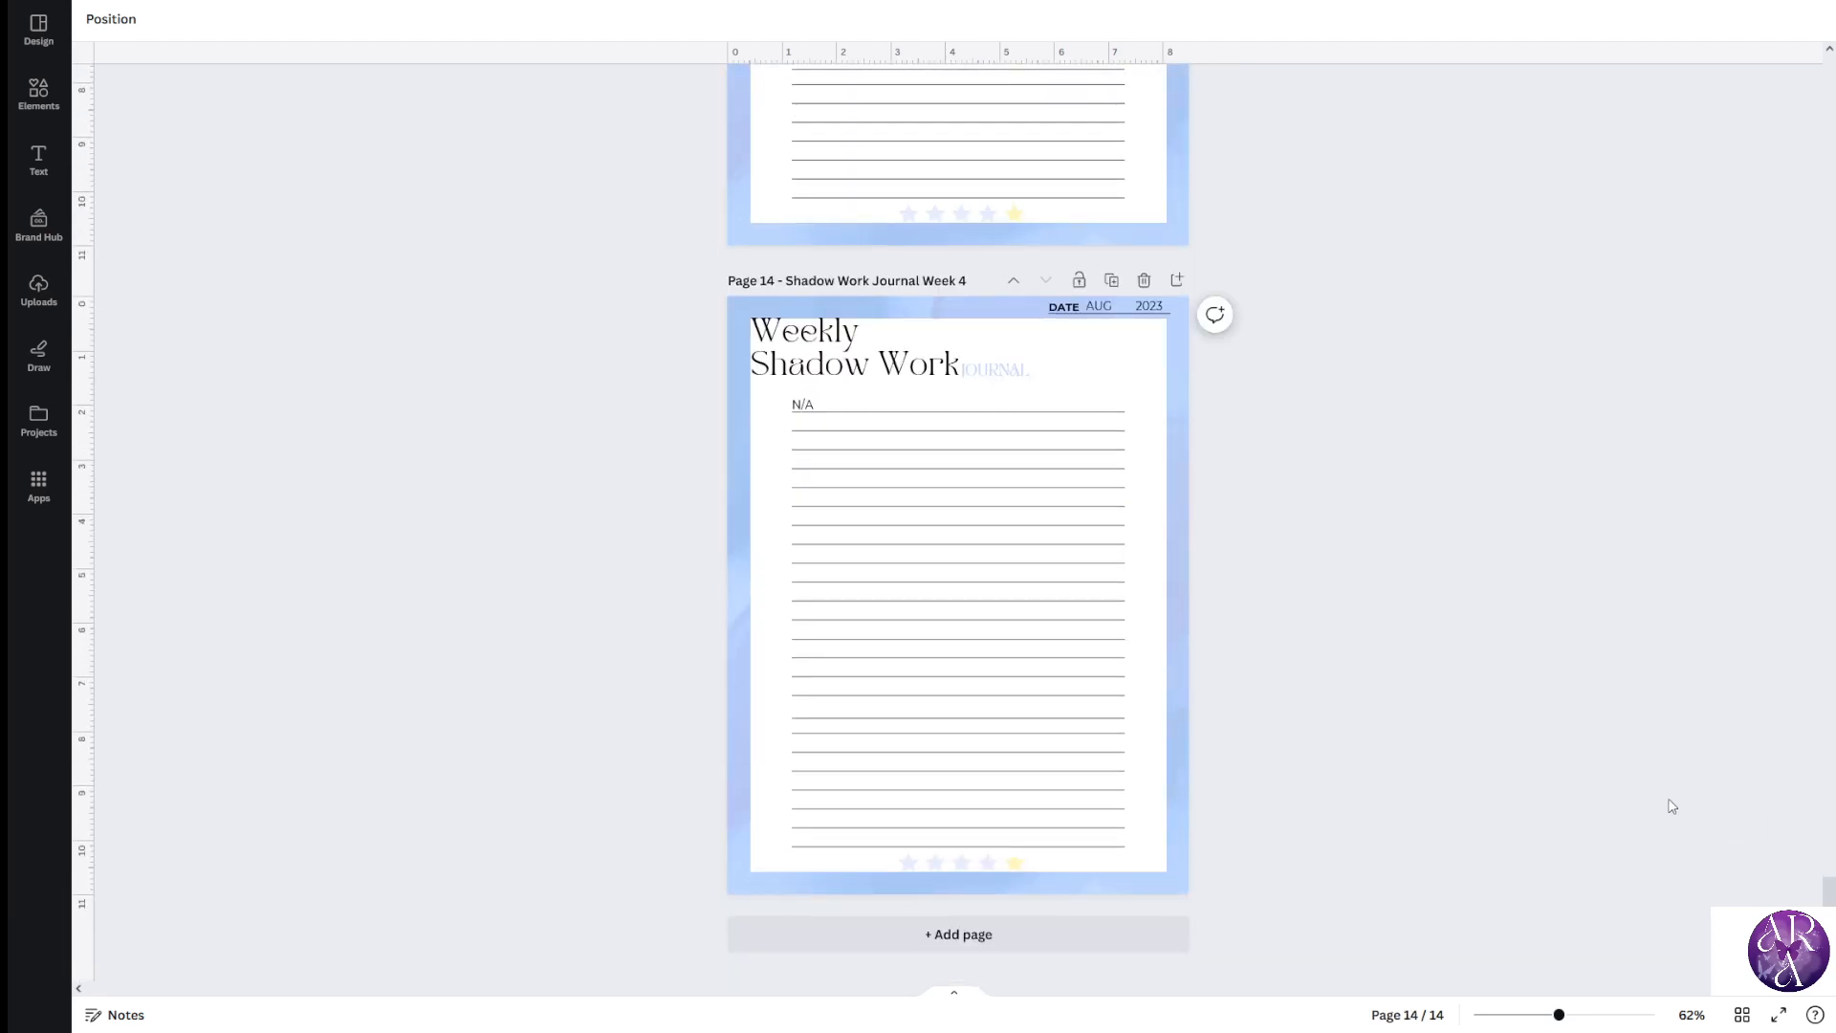
{"action": "scroll", "coordinate": [1672, 806], "scroll_direction": "down", "scroll_amount": 5}
{"action": "scroll", "coordinate": [1062, 762], "scroll_direction": "up", "scroll_amount": 10}
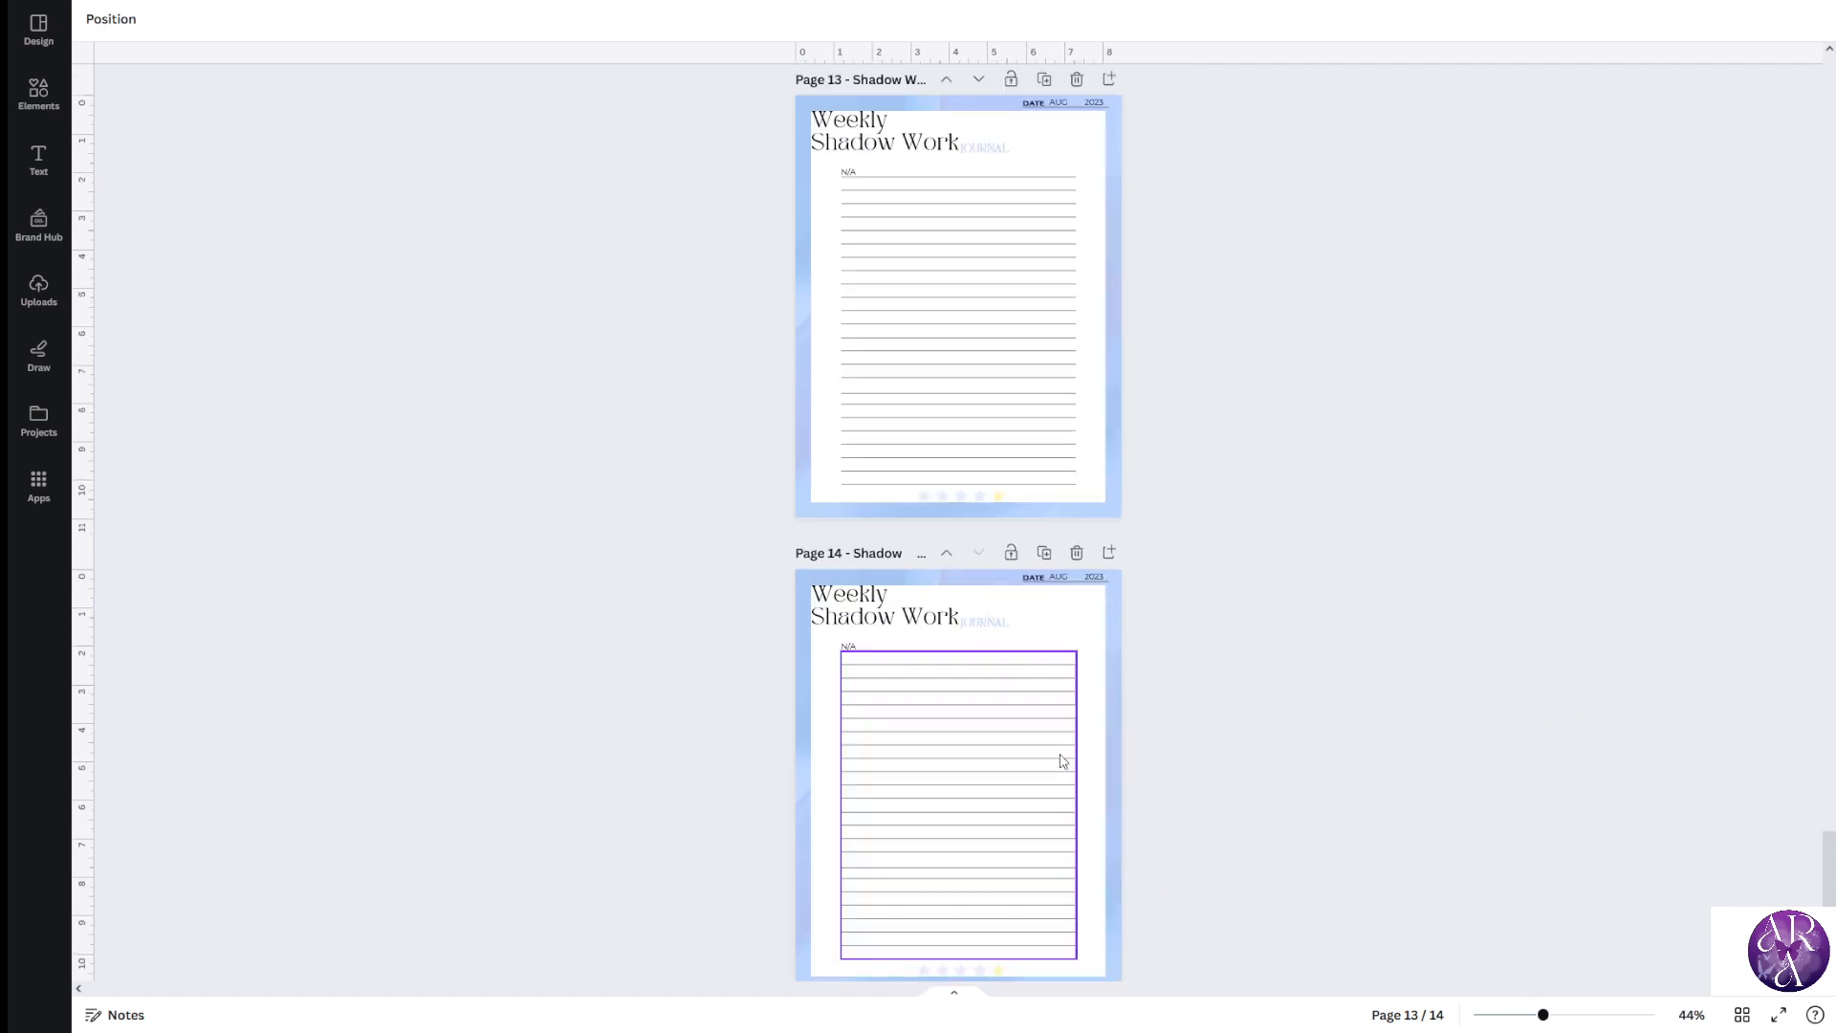
{"action": "scroll", "coordinate": [1422, 488], "scroll_direction": "down", "scroll_amount": 6}
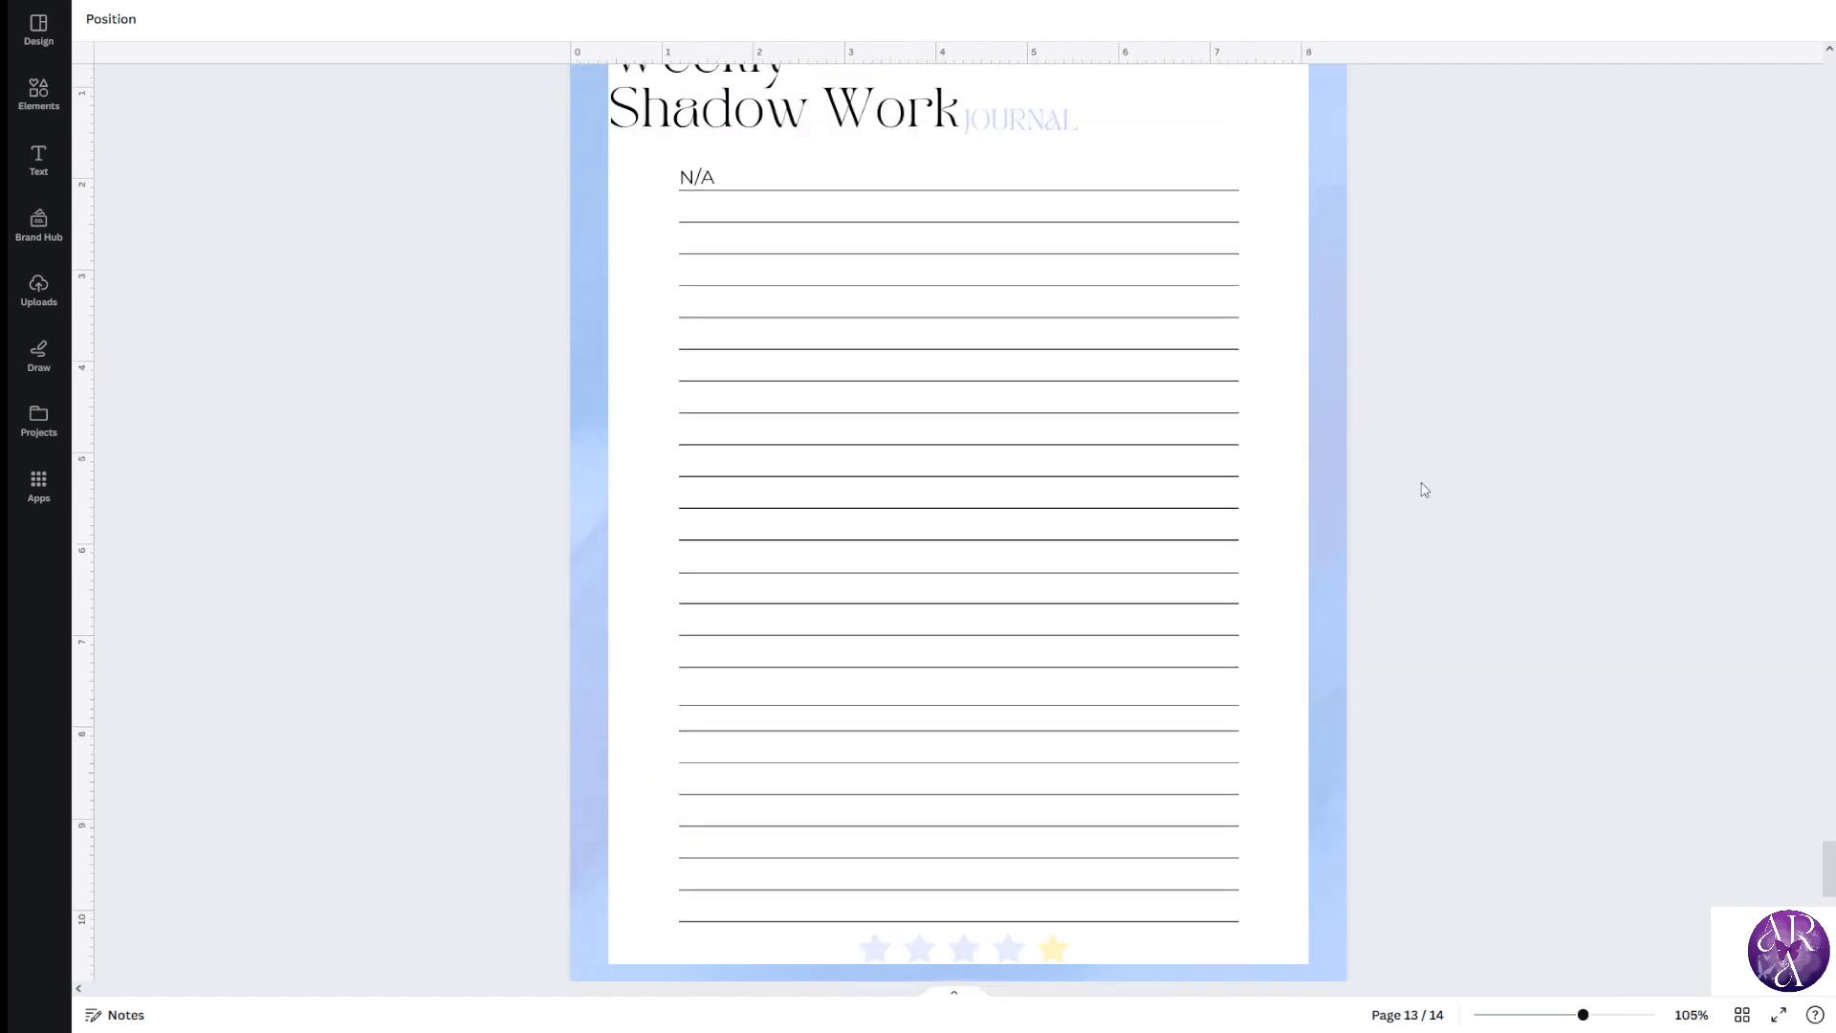
{"action": "scroll", "coordinate": [1328, 517], "scroll_direction": "up", "scroll_amount": 3}
{"action": "scroll", "coordinate": [1331, 516], "scroll_direction": "up", "scroll_amount": 10}
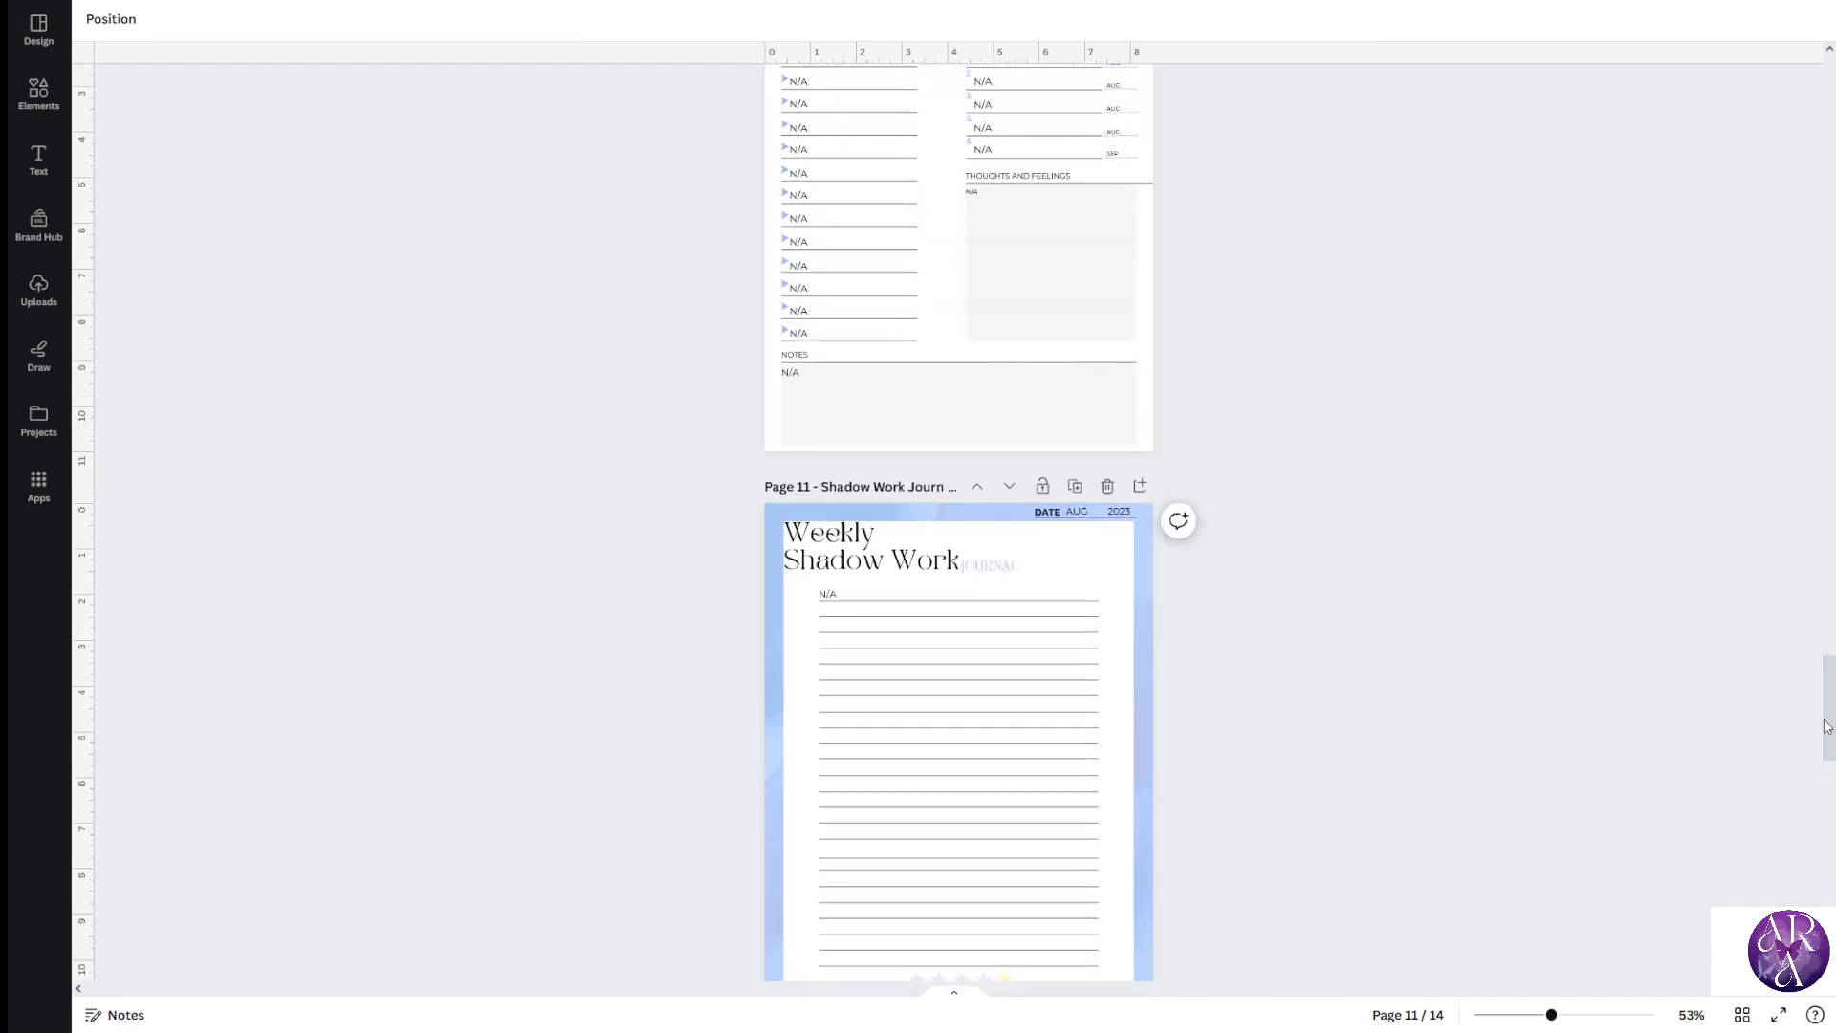
{"action": "left_click_drag", "start_coordinate": [1827, 727], "coordinate": [1787, 109]}
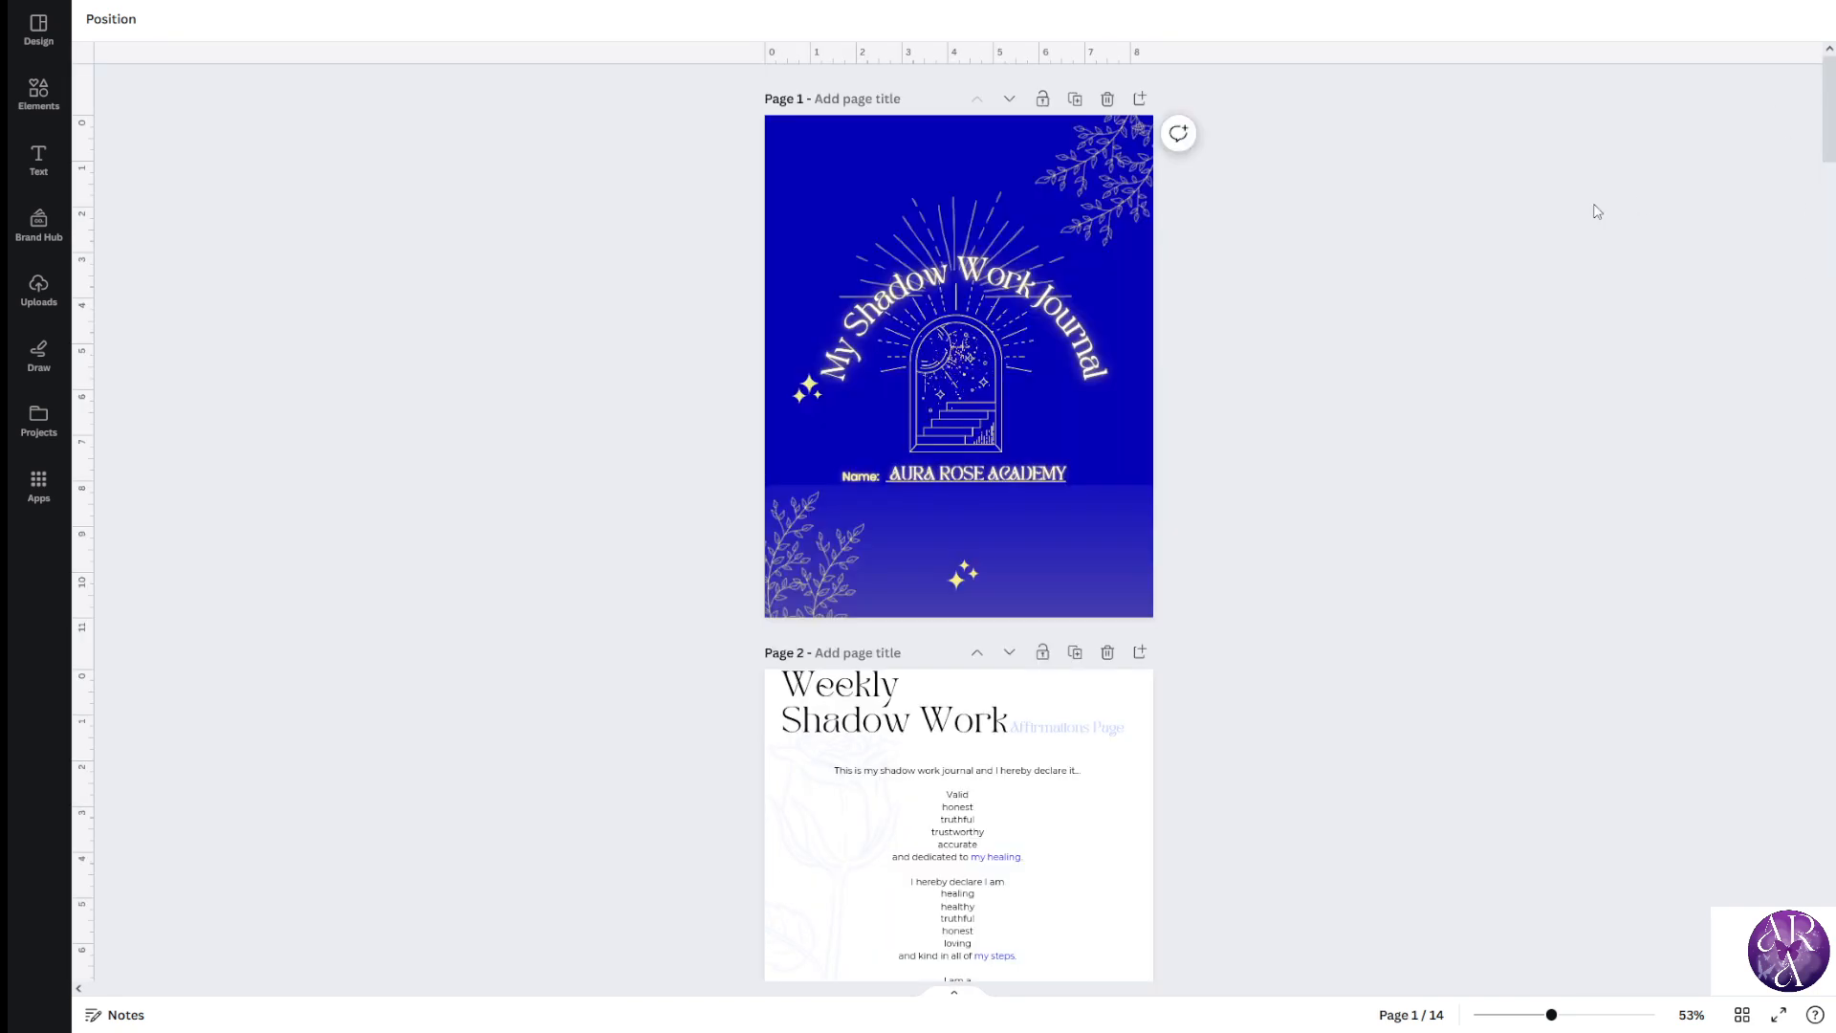
{"action": "scroll", "coordinate": [897, 377], "scroll_direction": "down", "scroll_amount": 8}
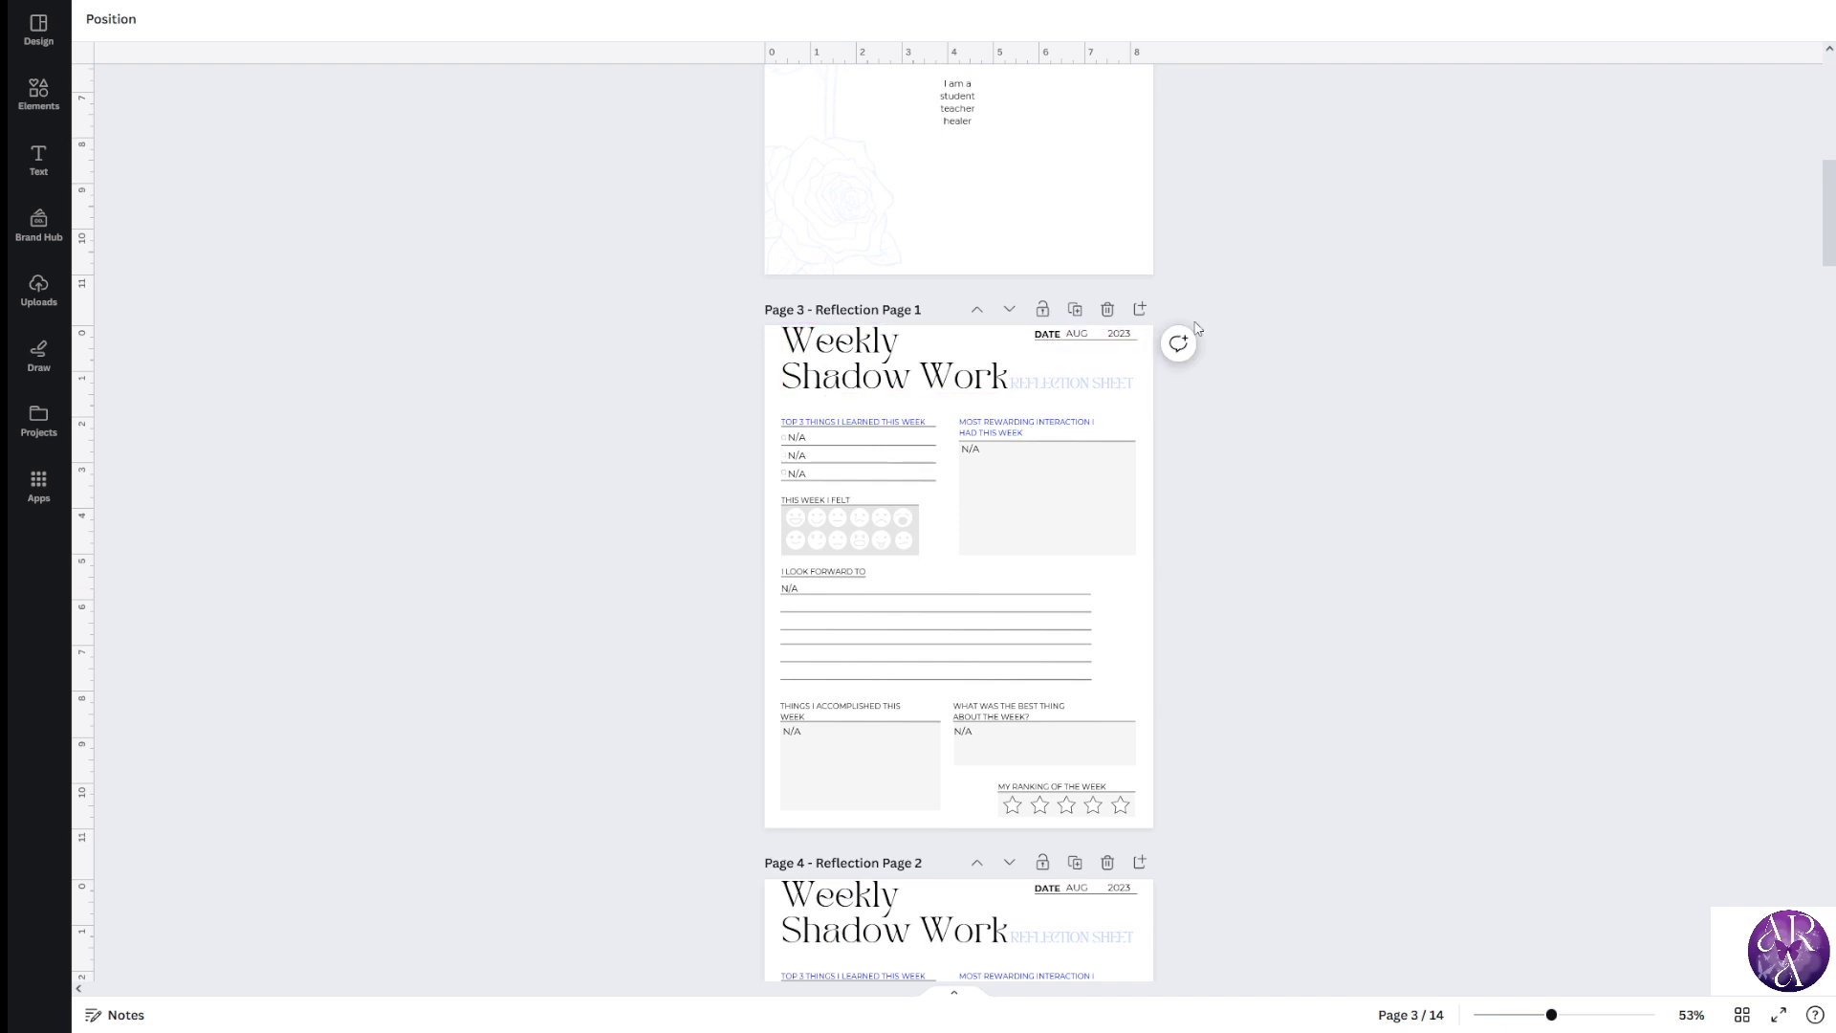
Move Homework Page 1 up from the homework section to page 4, directly after Reflection Page 1
{"action": "scroll", "coordinate": [748, 263], "scroll_direction": "down", "scroll_amount": 1}
{"action": "scroll", "coordinate": [1316, 447], "scroll_direction": "down", "scroll_amount": 15}
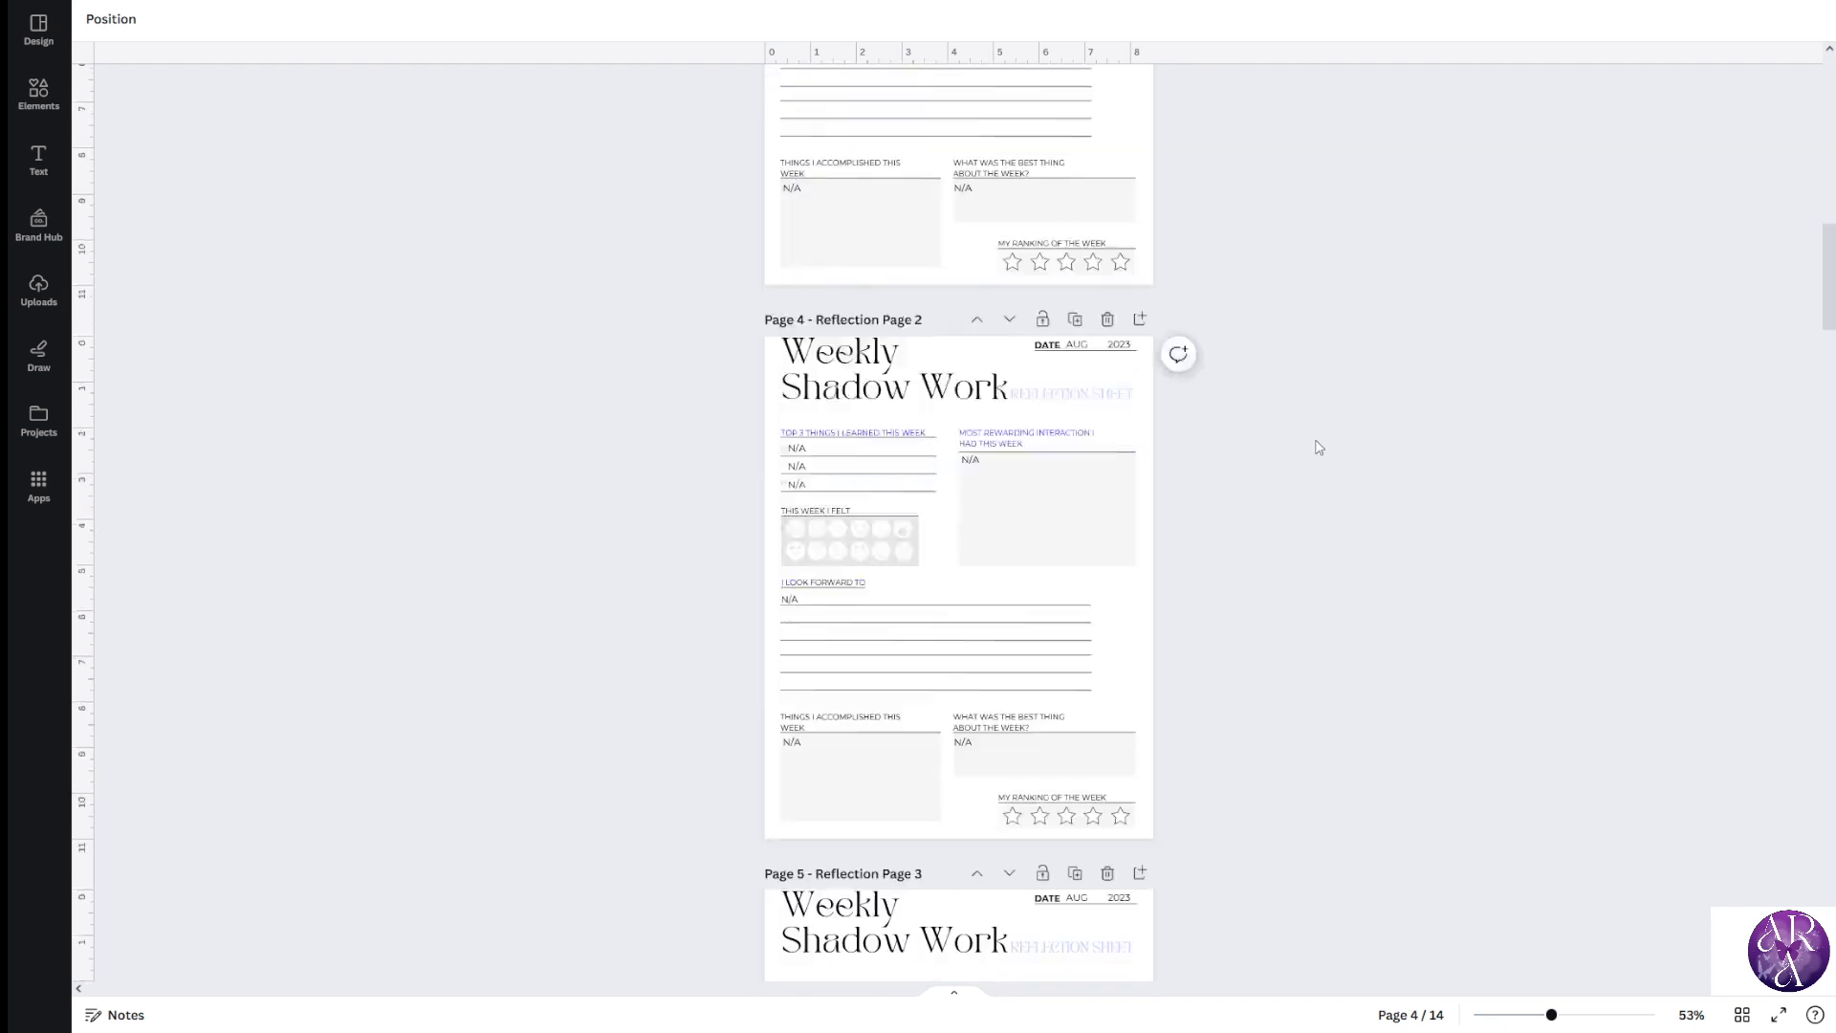
{"action": "scroll", "coordinate": [1199, 476], "scroll_direction": "down", "scroll_amount": 3}
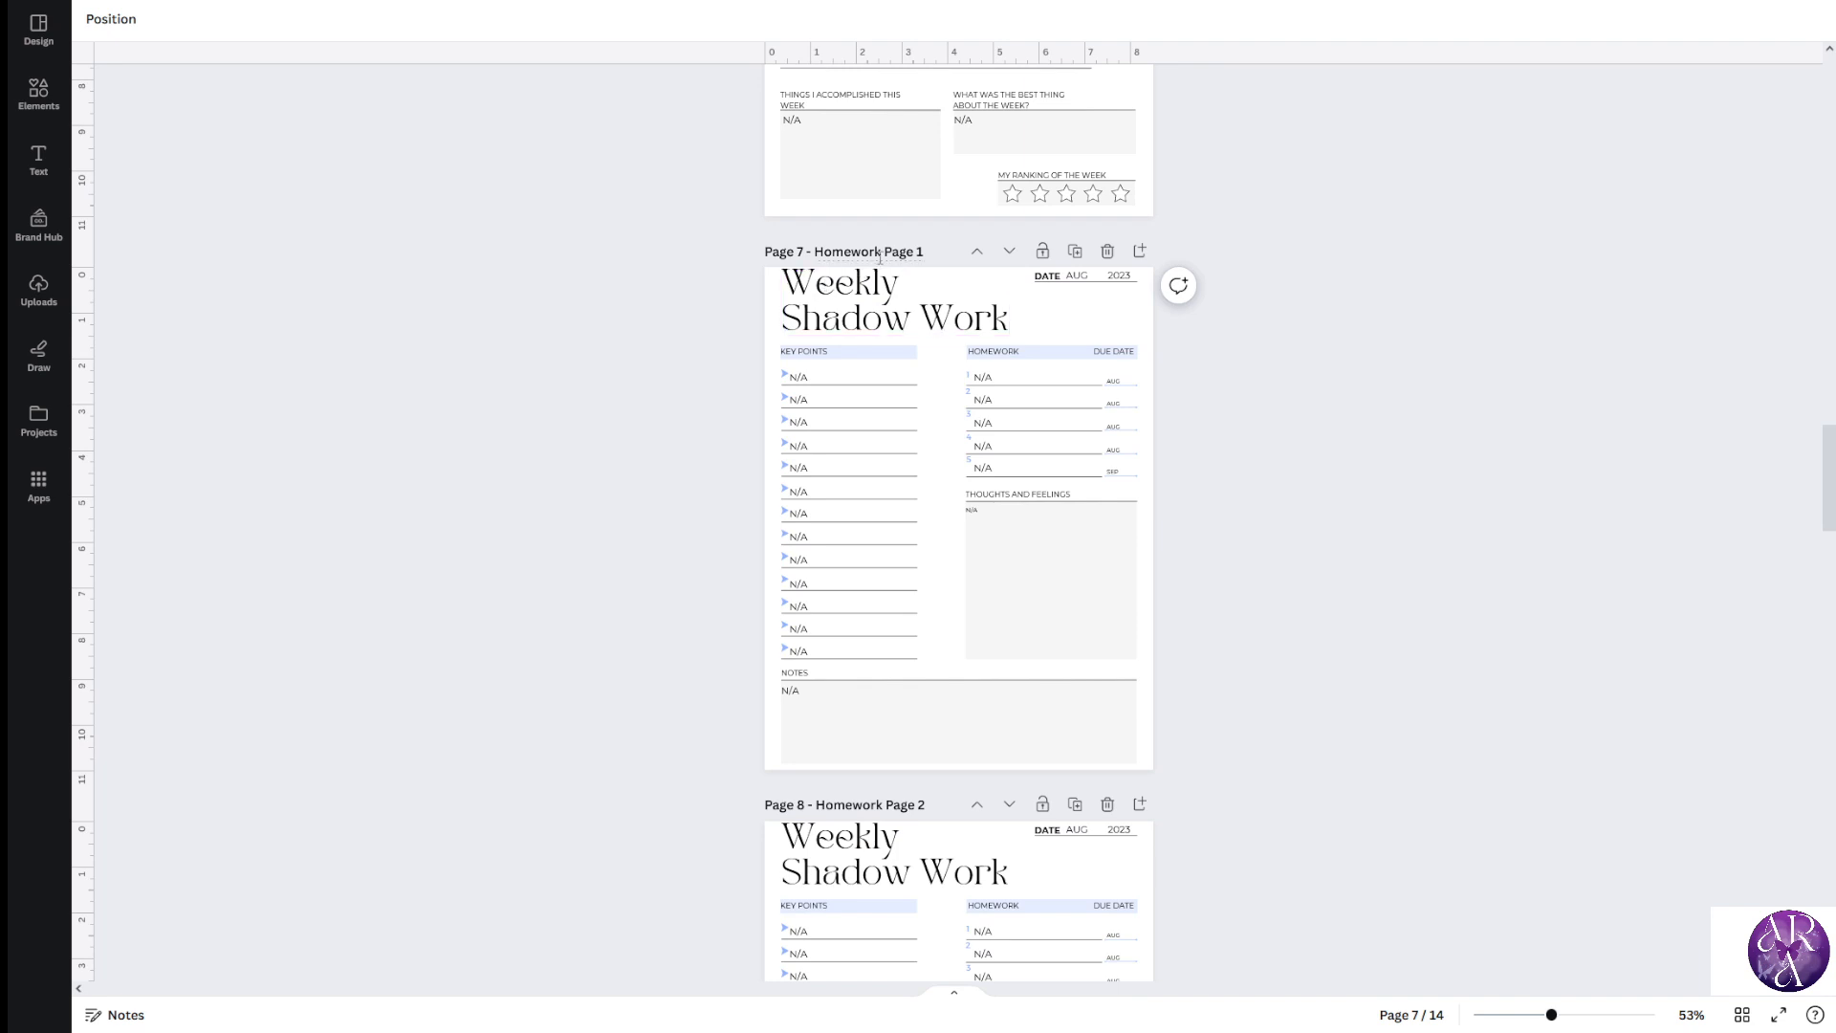
{"action": "scroll", "coordinate": [870, 382], "scroll_direction": "up", "scroll_amount": 1}
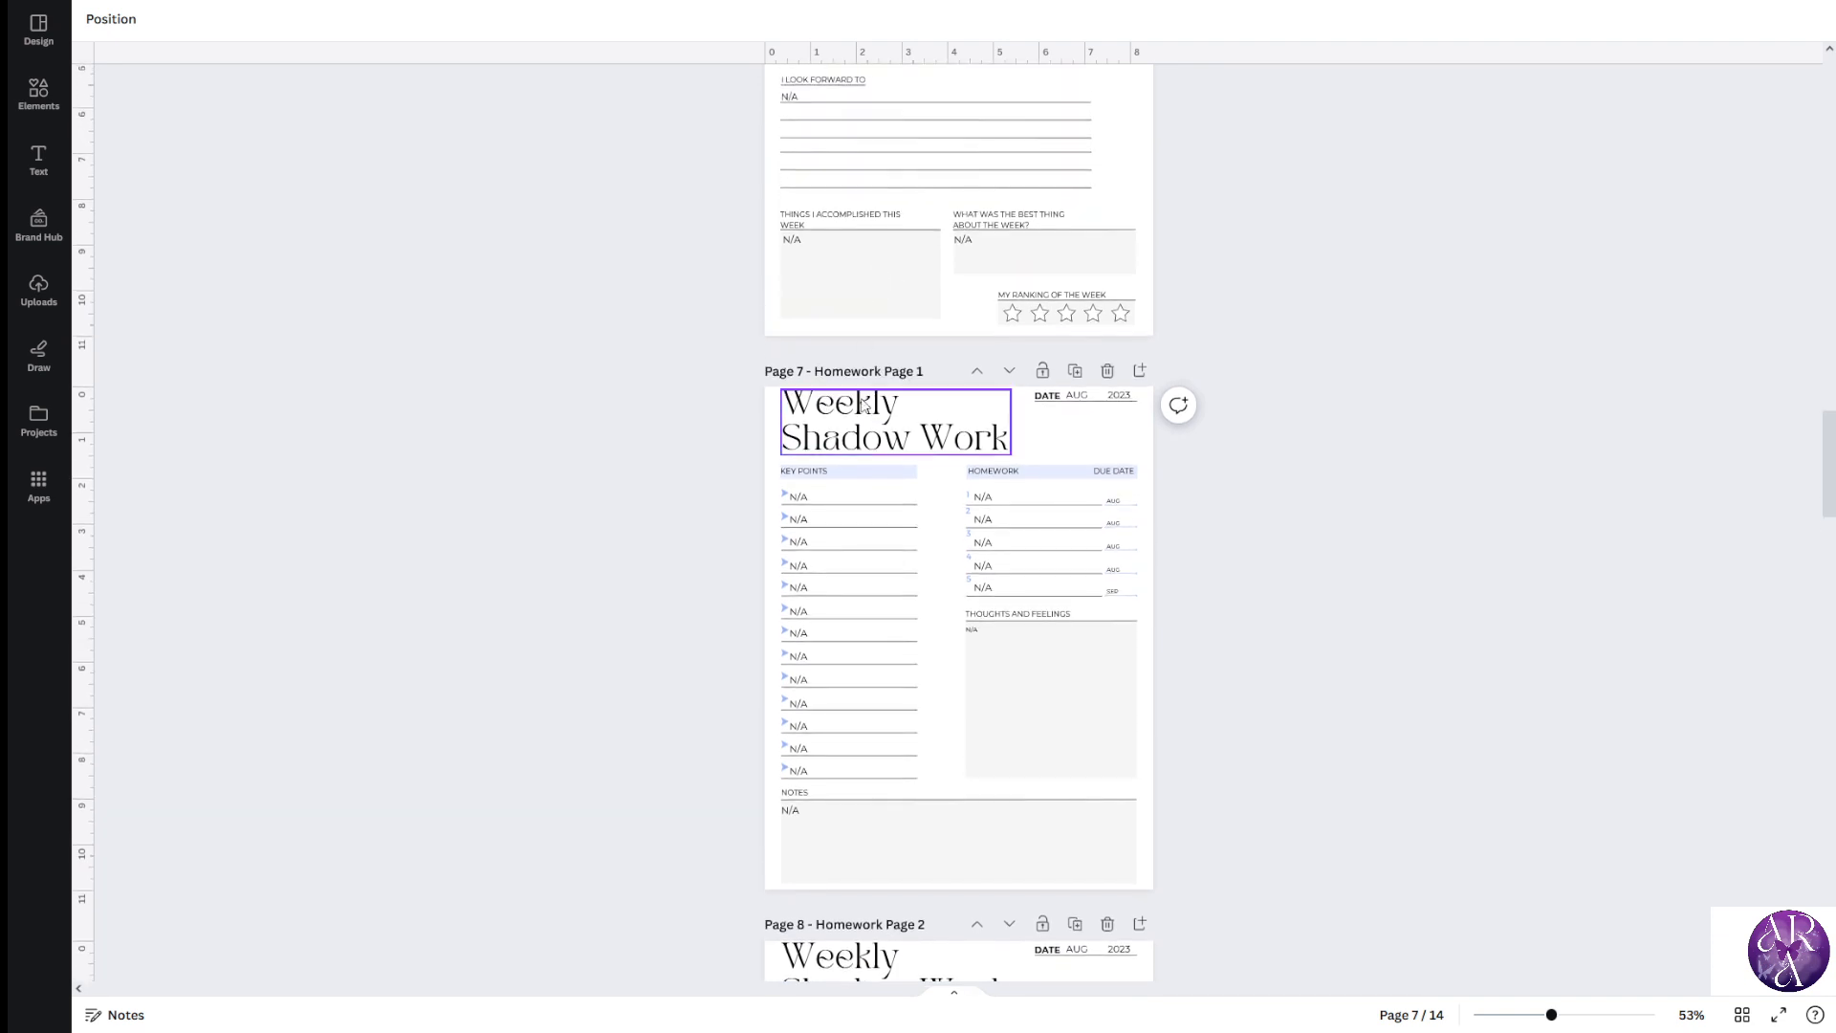
{"action": "left_click", "coordinate": [978, 373]}
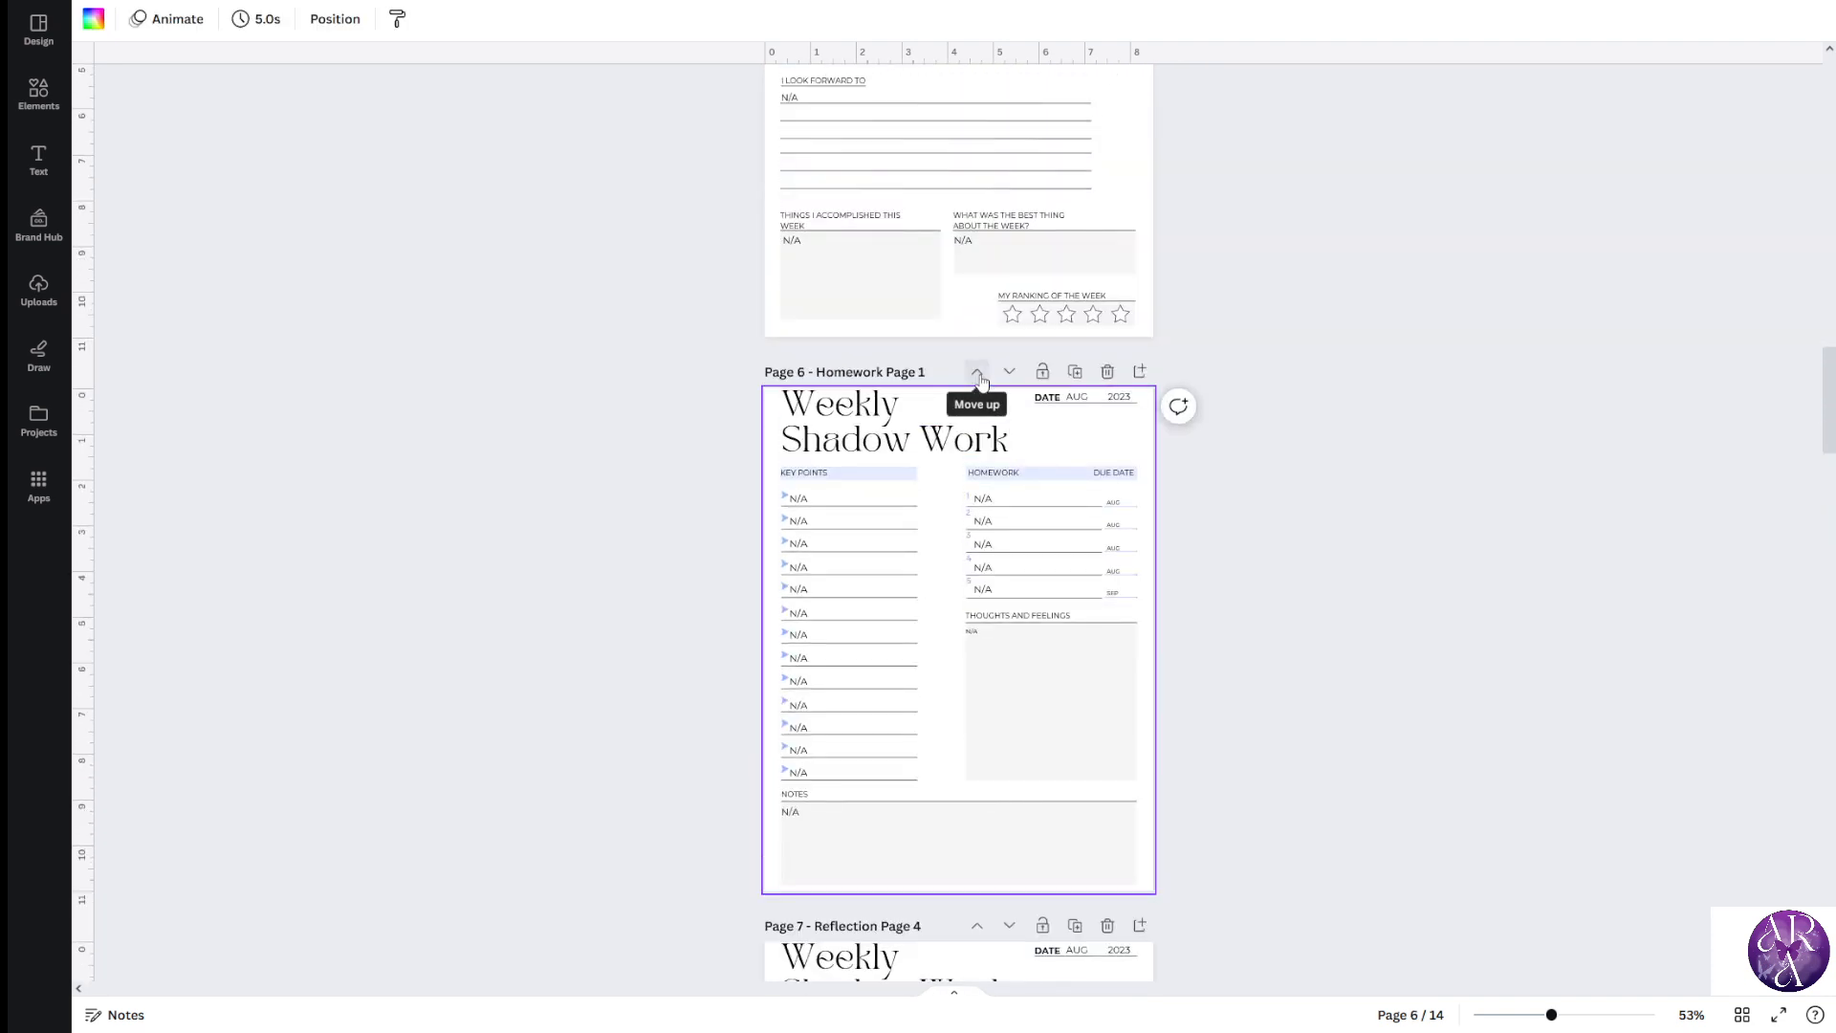
{"action": "left_click", "coordinate": [978, 373]}
{"action": "left_click", "coordinate": [978, 373]}
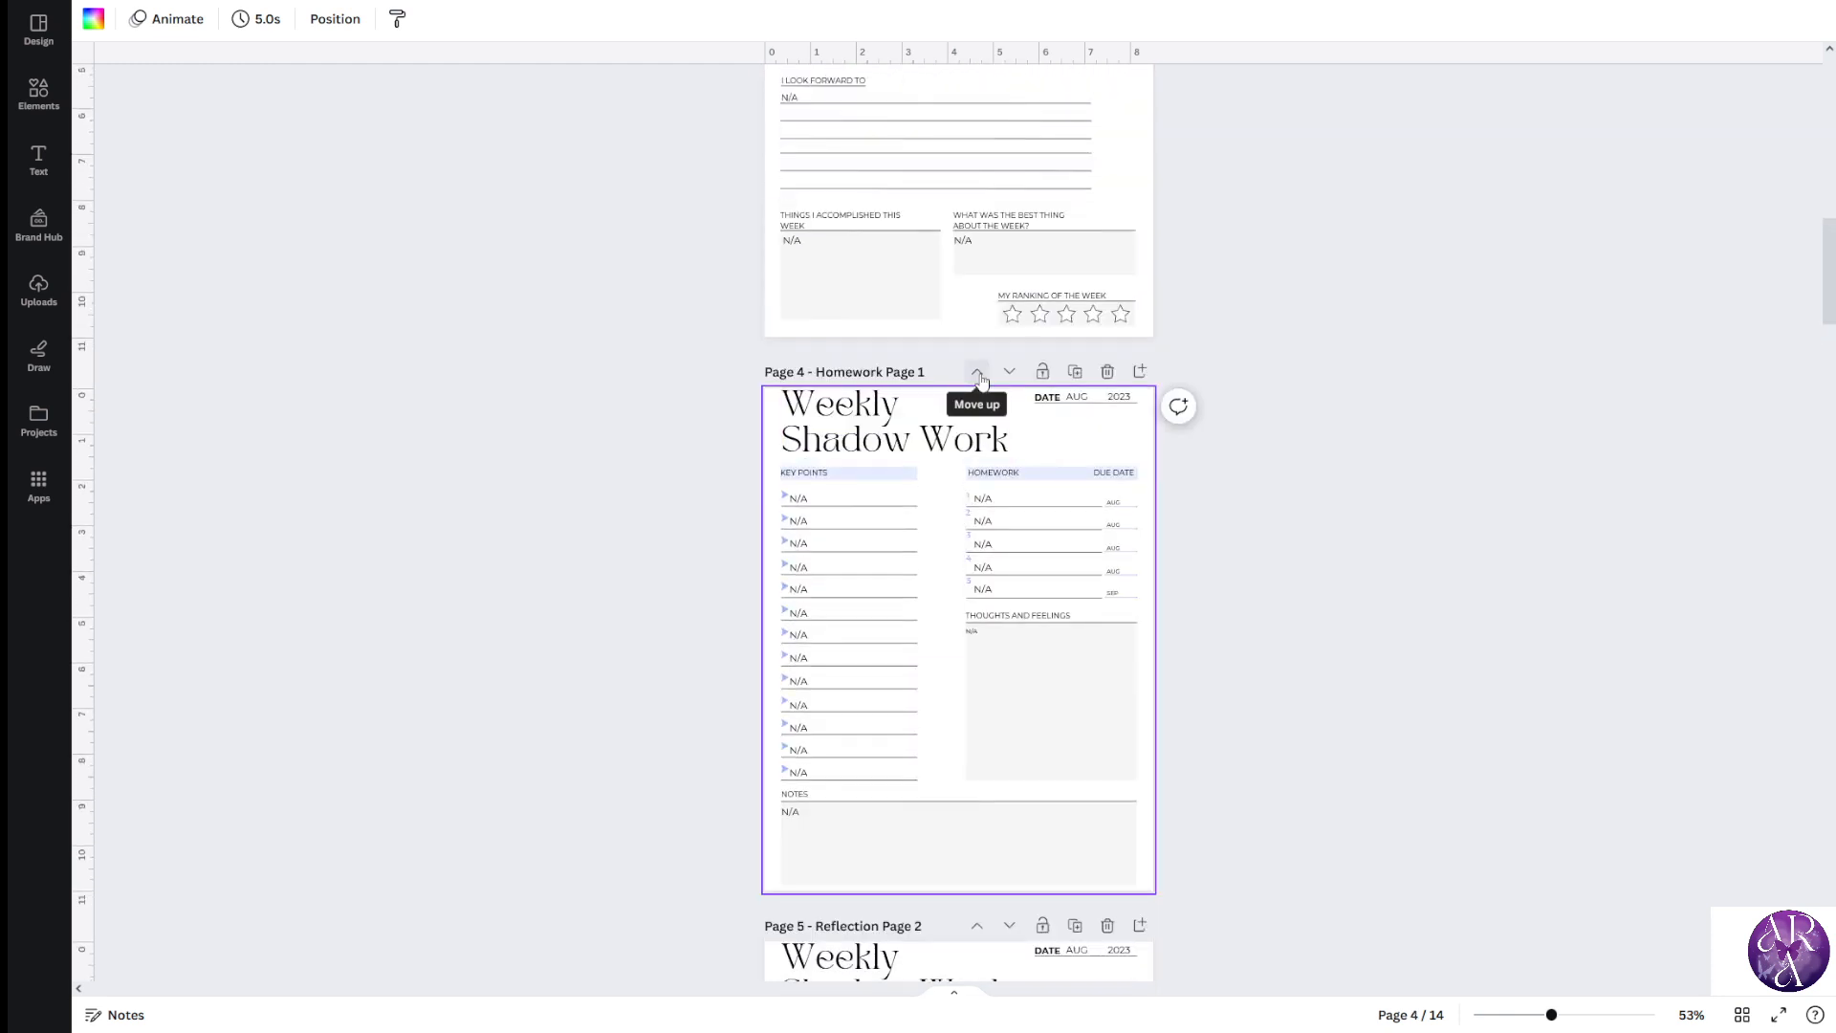
{"action": "scroll", "coordinate": [962, 436], "scroll_direction": "up", "scroll_amount": 2}
{"action": "left_click", "coordinate": [980, 552]}
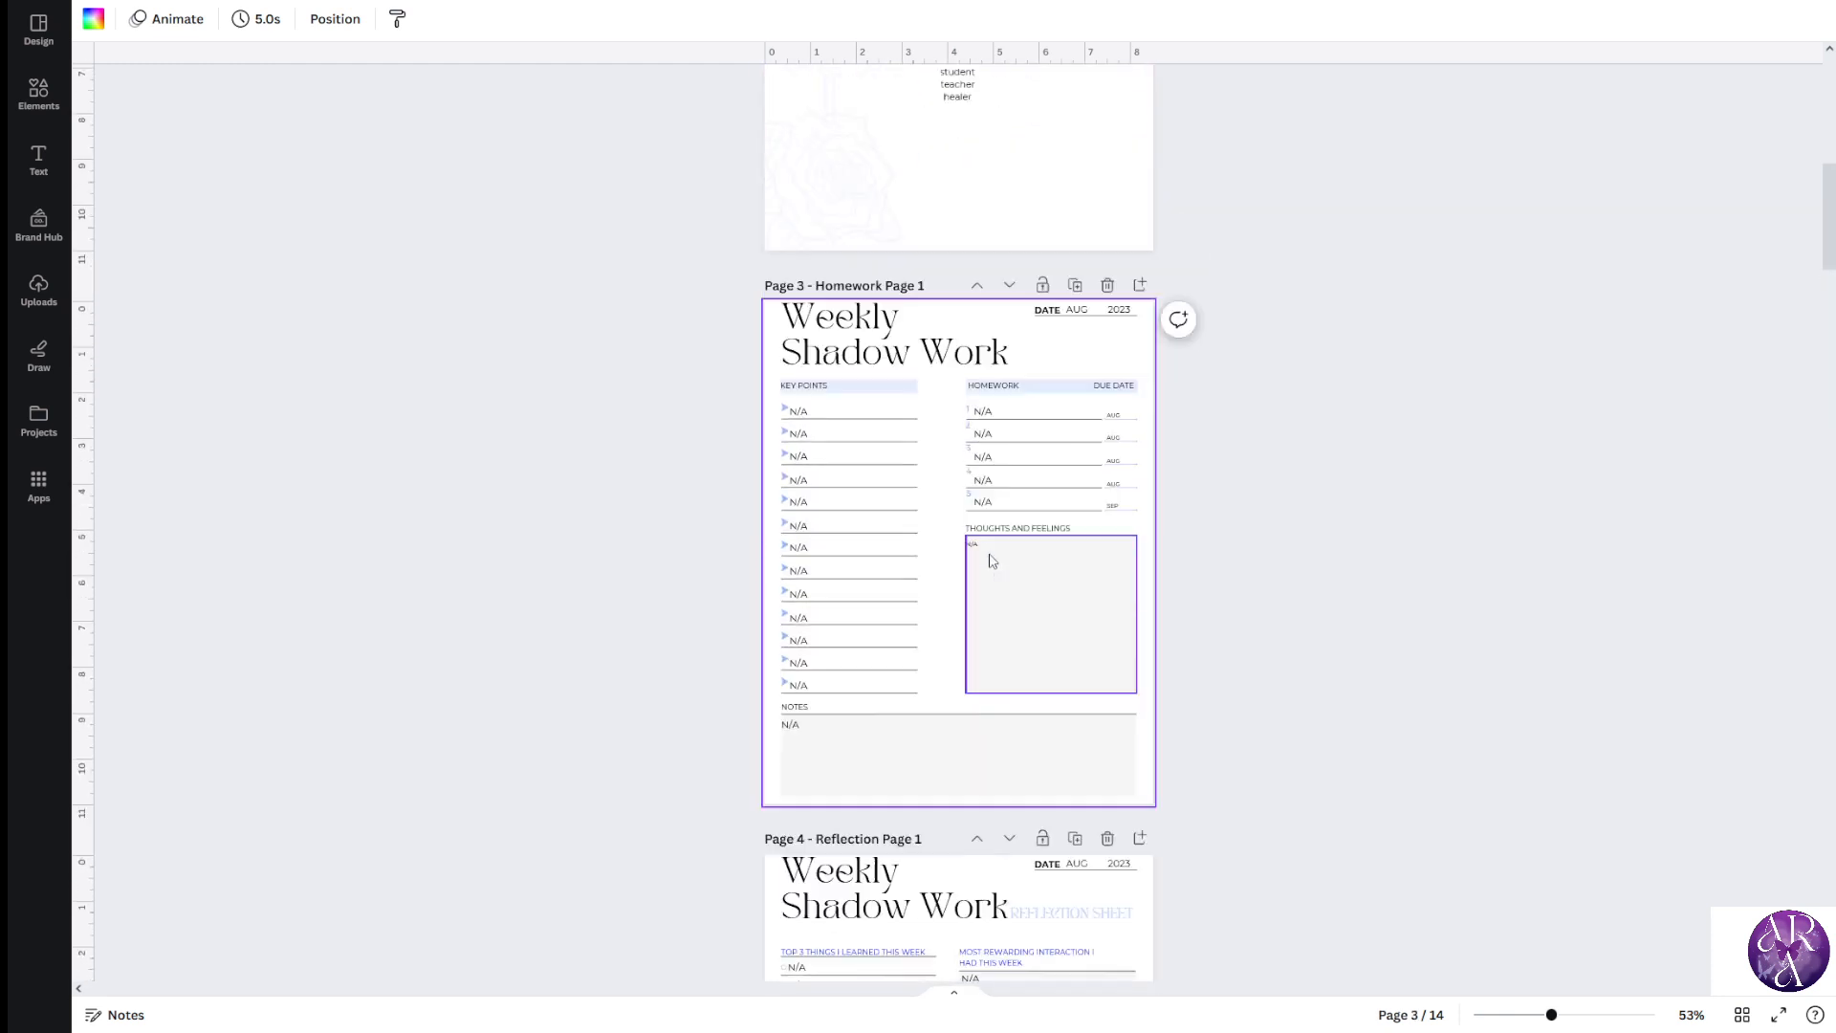
{"action": "scroll", "coordinate": [993, 538], "scroll_direction": "up", "scroll_amount": 4}
{"action": "scroll", "coordinate": [992, 533], "scroll_direction": "down", "scroll_amount": 2}
{"action": "left_click", "coordinate": [1009, 553]}
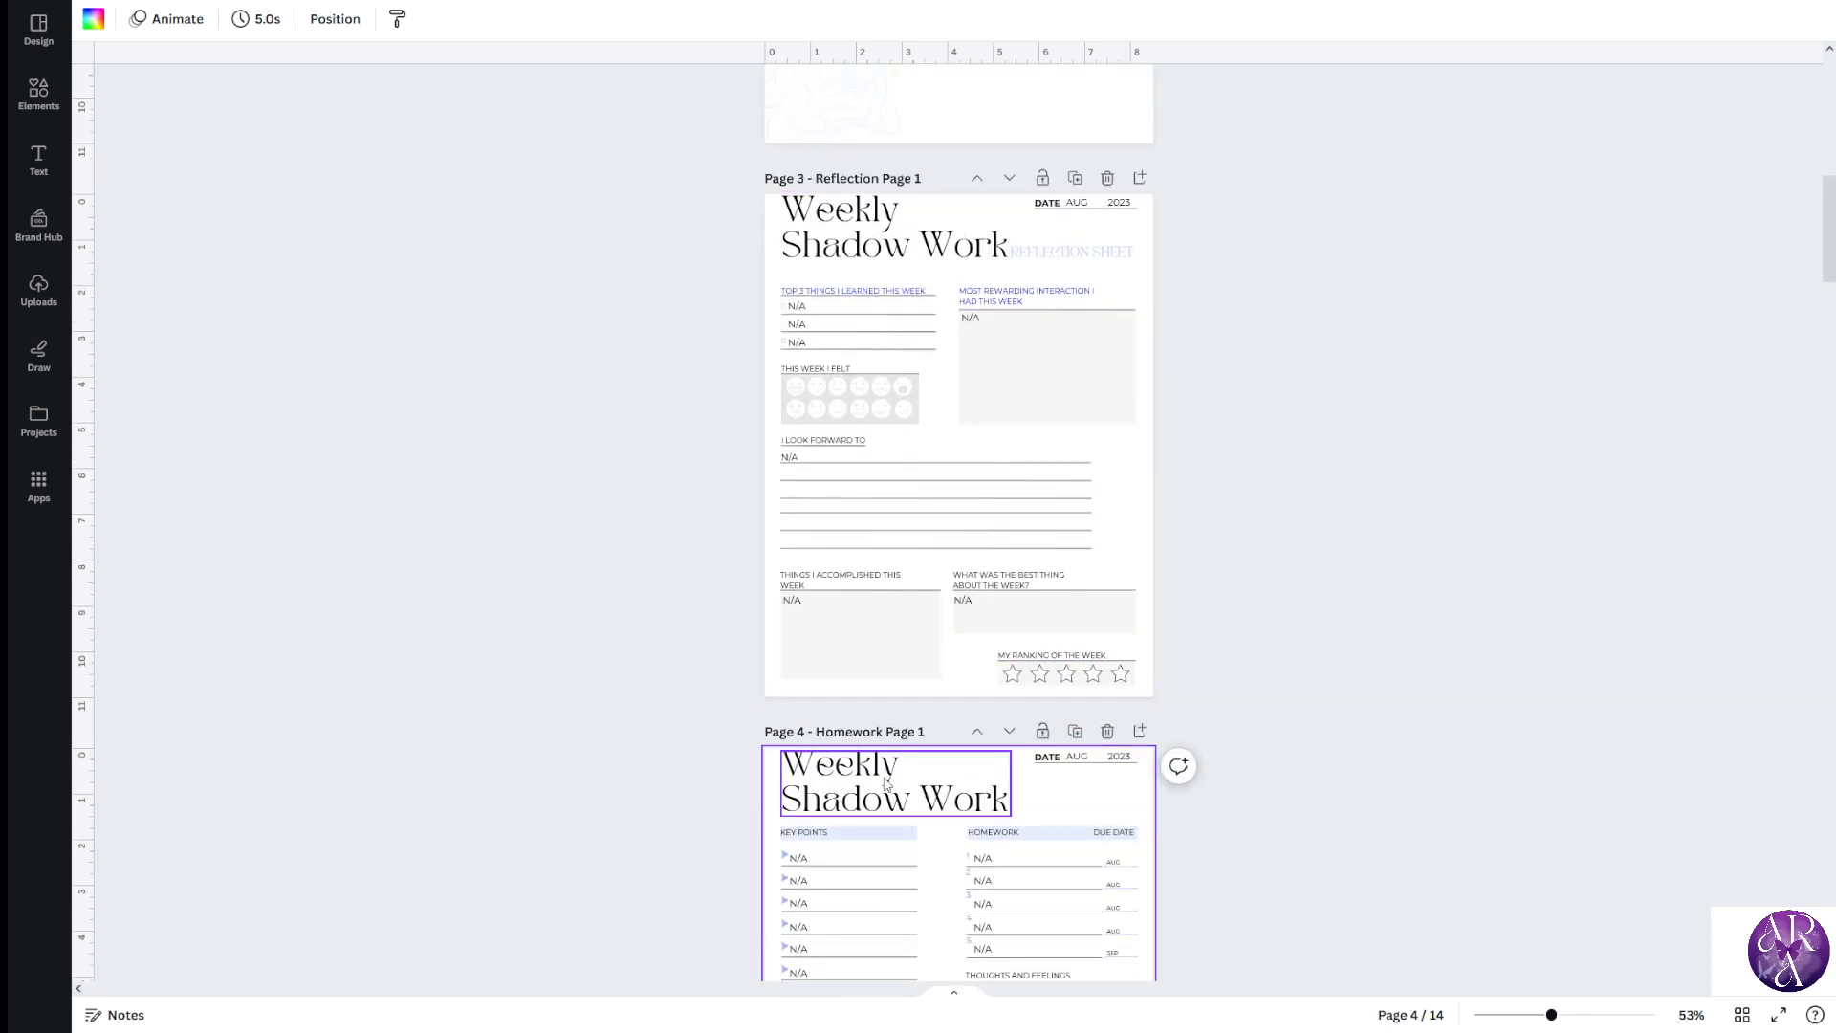
Move the Shadow Work Journal Week 1 page up to page 5, directly after Homework Page 1
{"action": "scroll", "coordinate": [1196, 566], "scroll_direction": "down", "scroll_amount": 15}
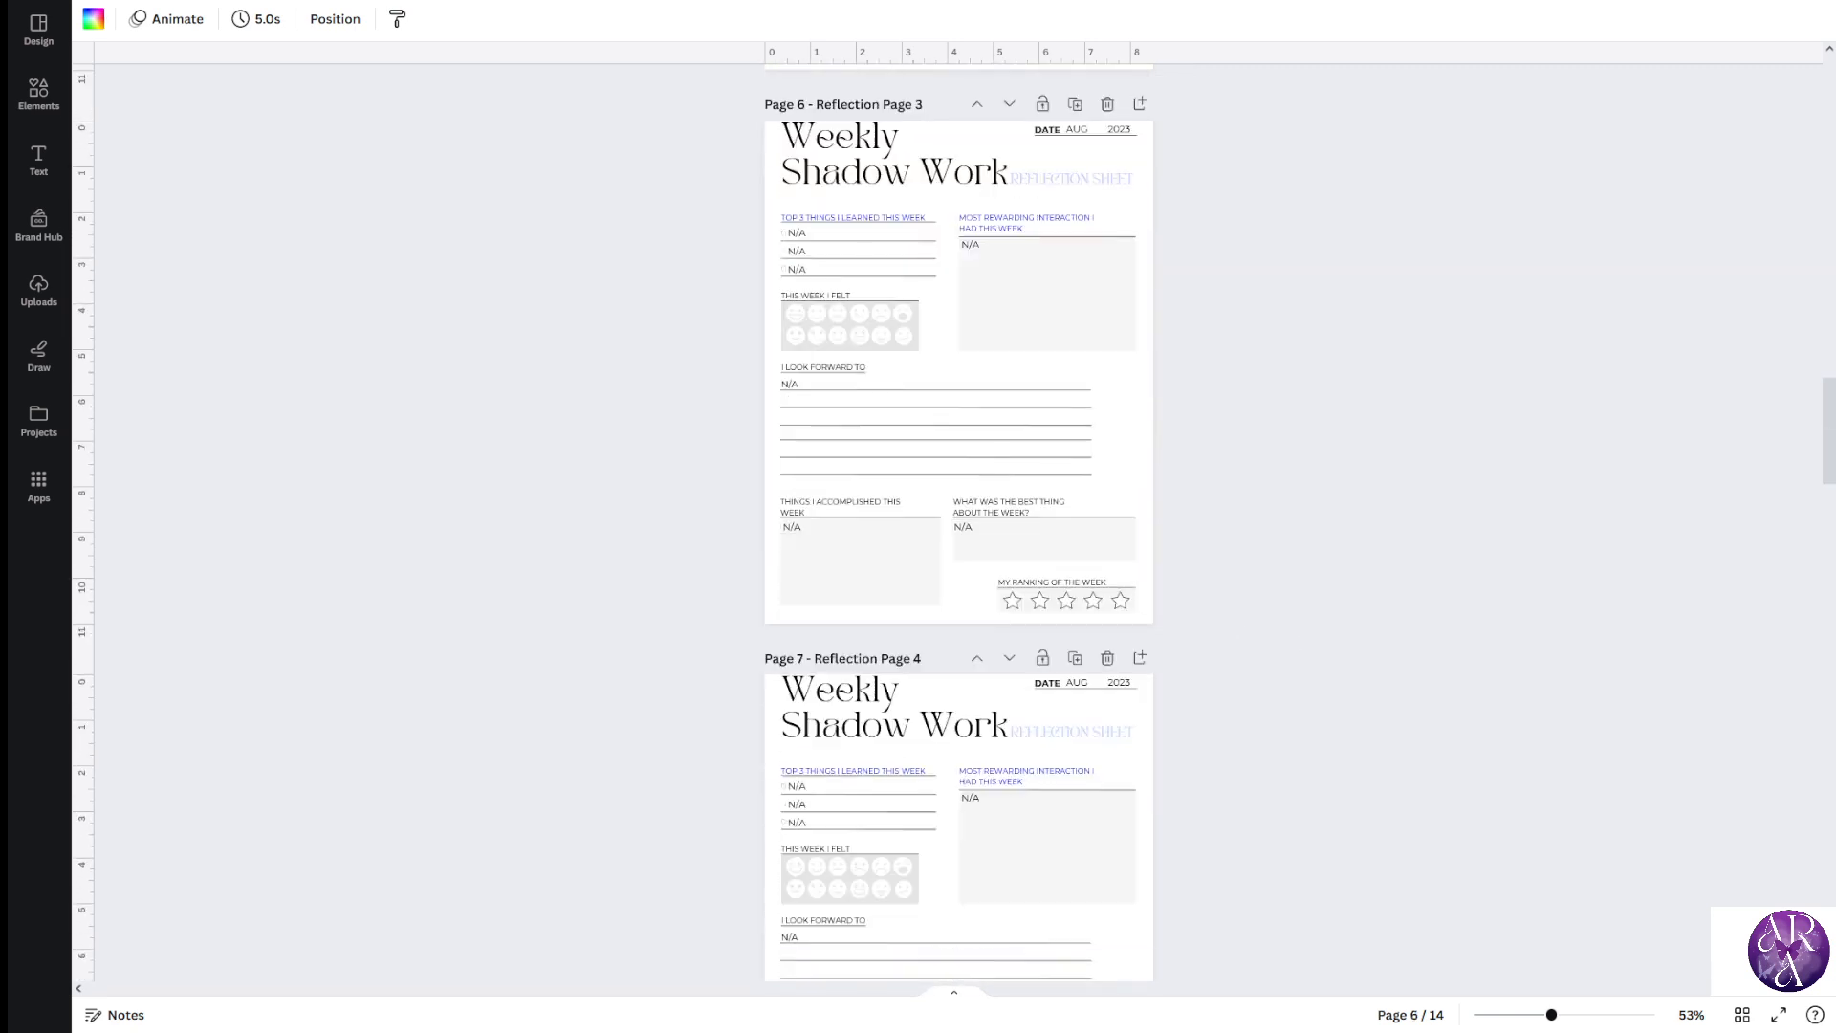
{"action": "left_click_drag", "start_coordinate": [1828, 473], "coordinate": [1828, 756]}
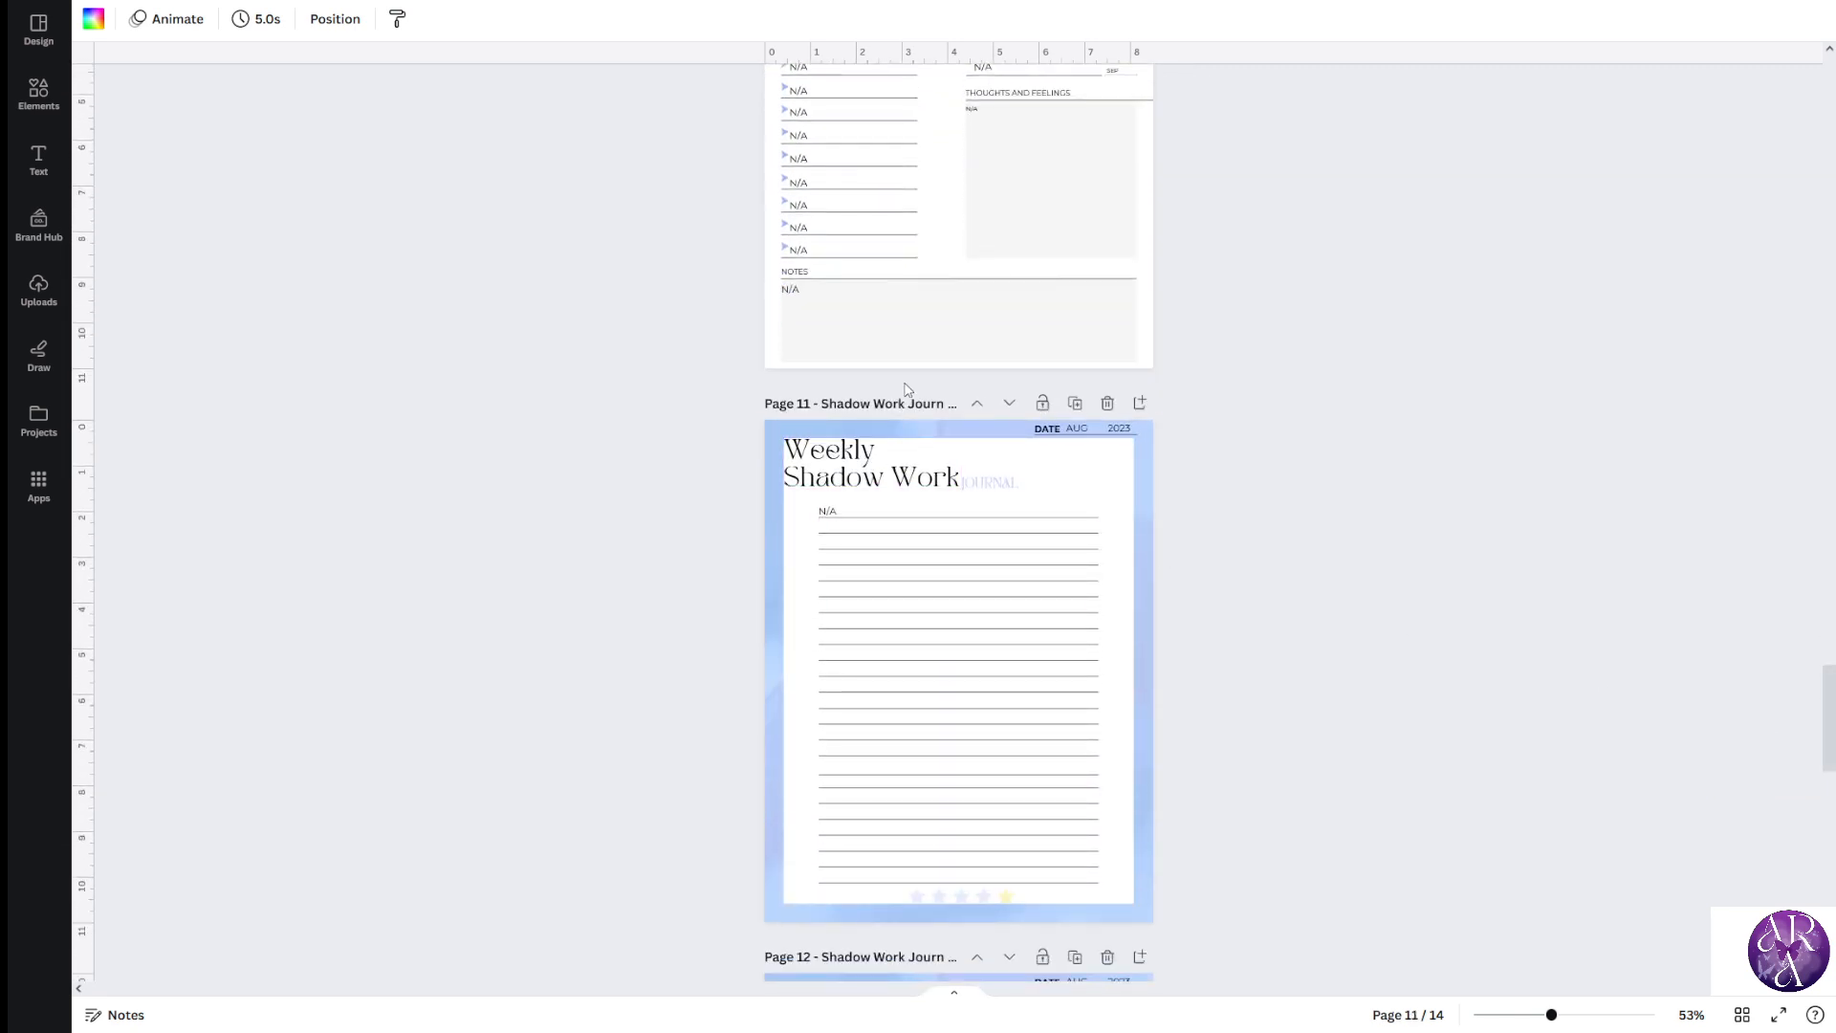
{"action": "left_click", "coordinate": [979, 404]}
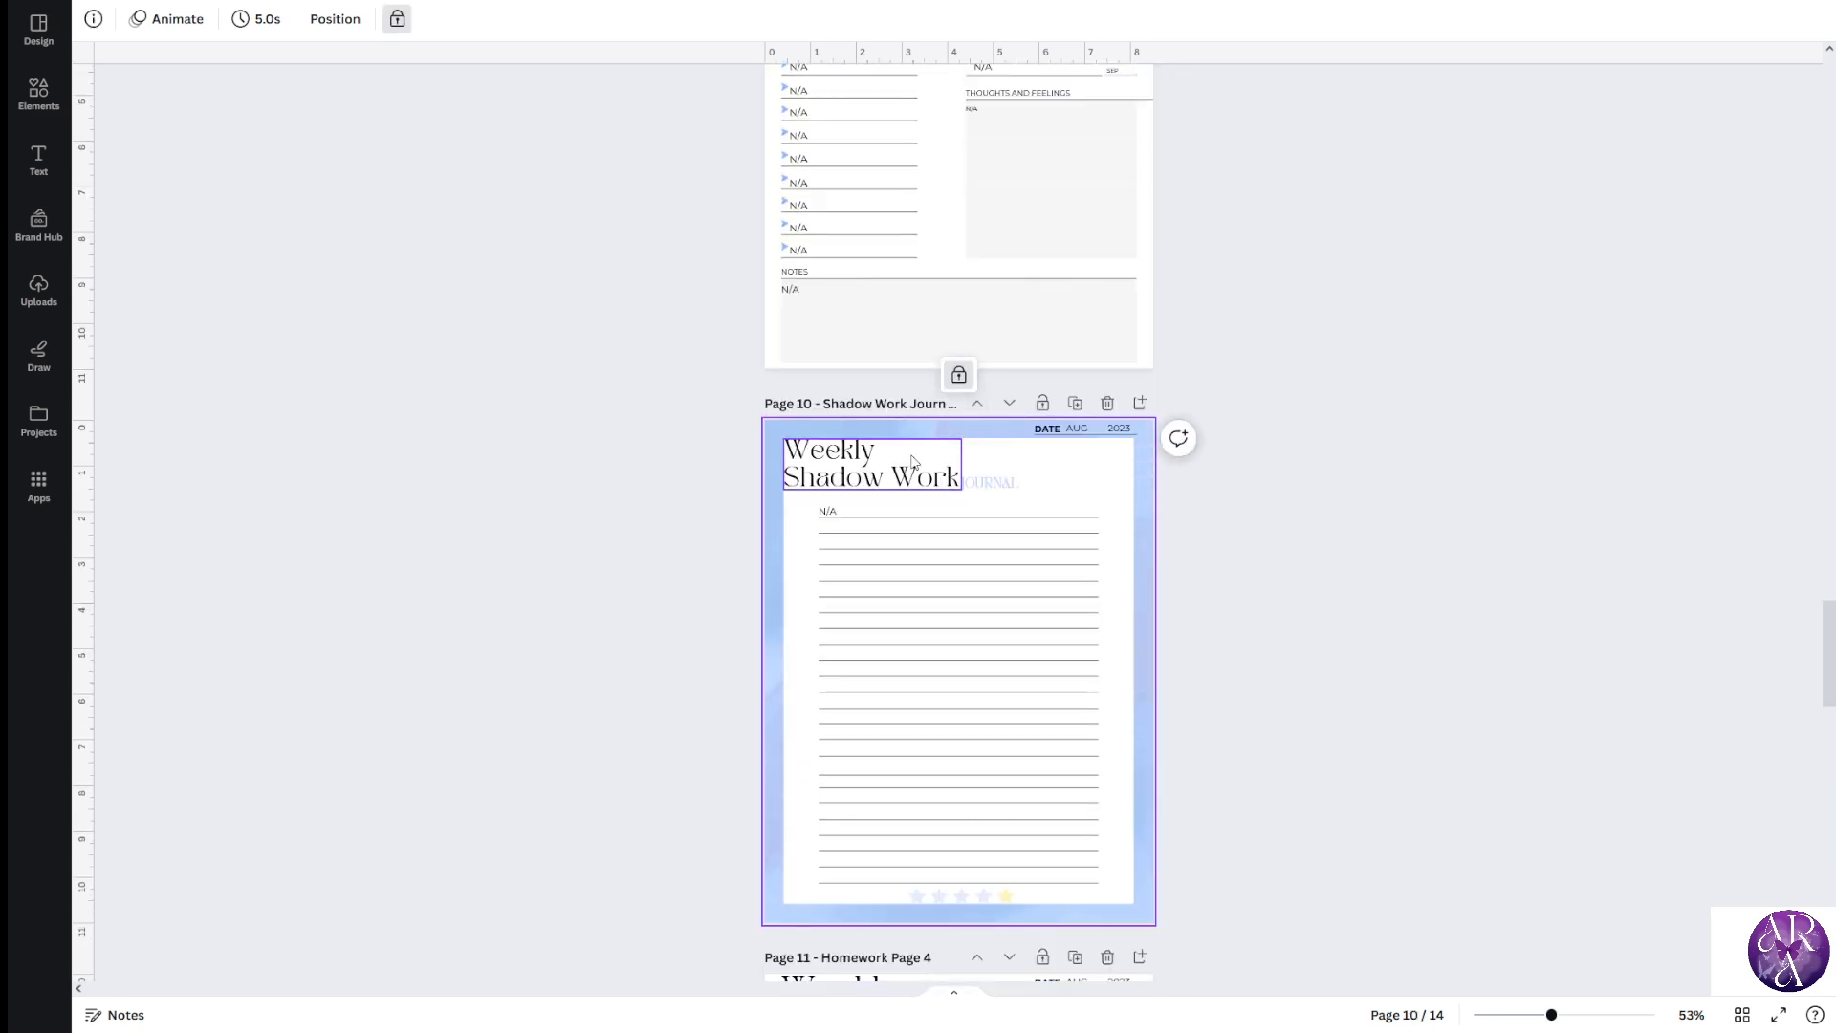
{"action": "scroll", "coordinate": [923, 456], "scroll_direction": "up", "scroll_amount": 3}
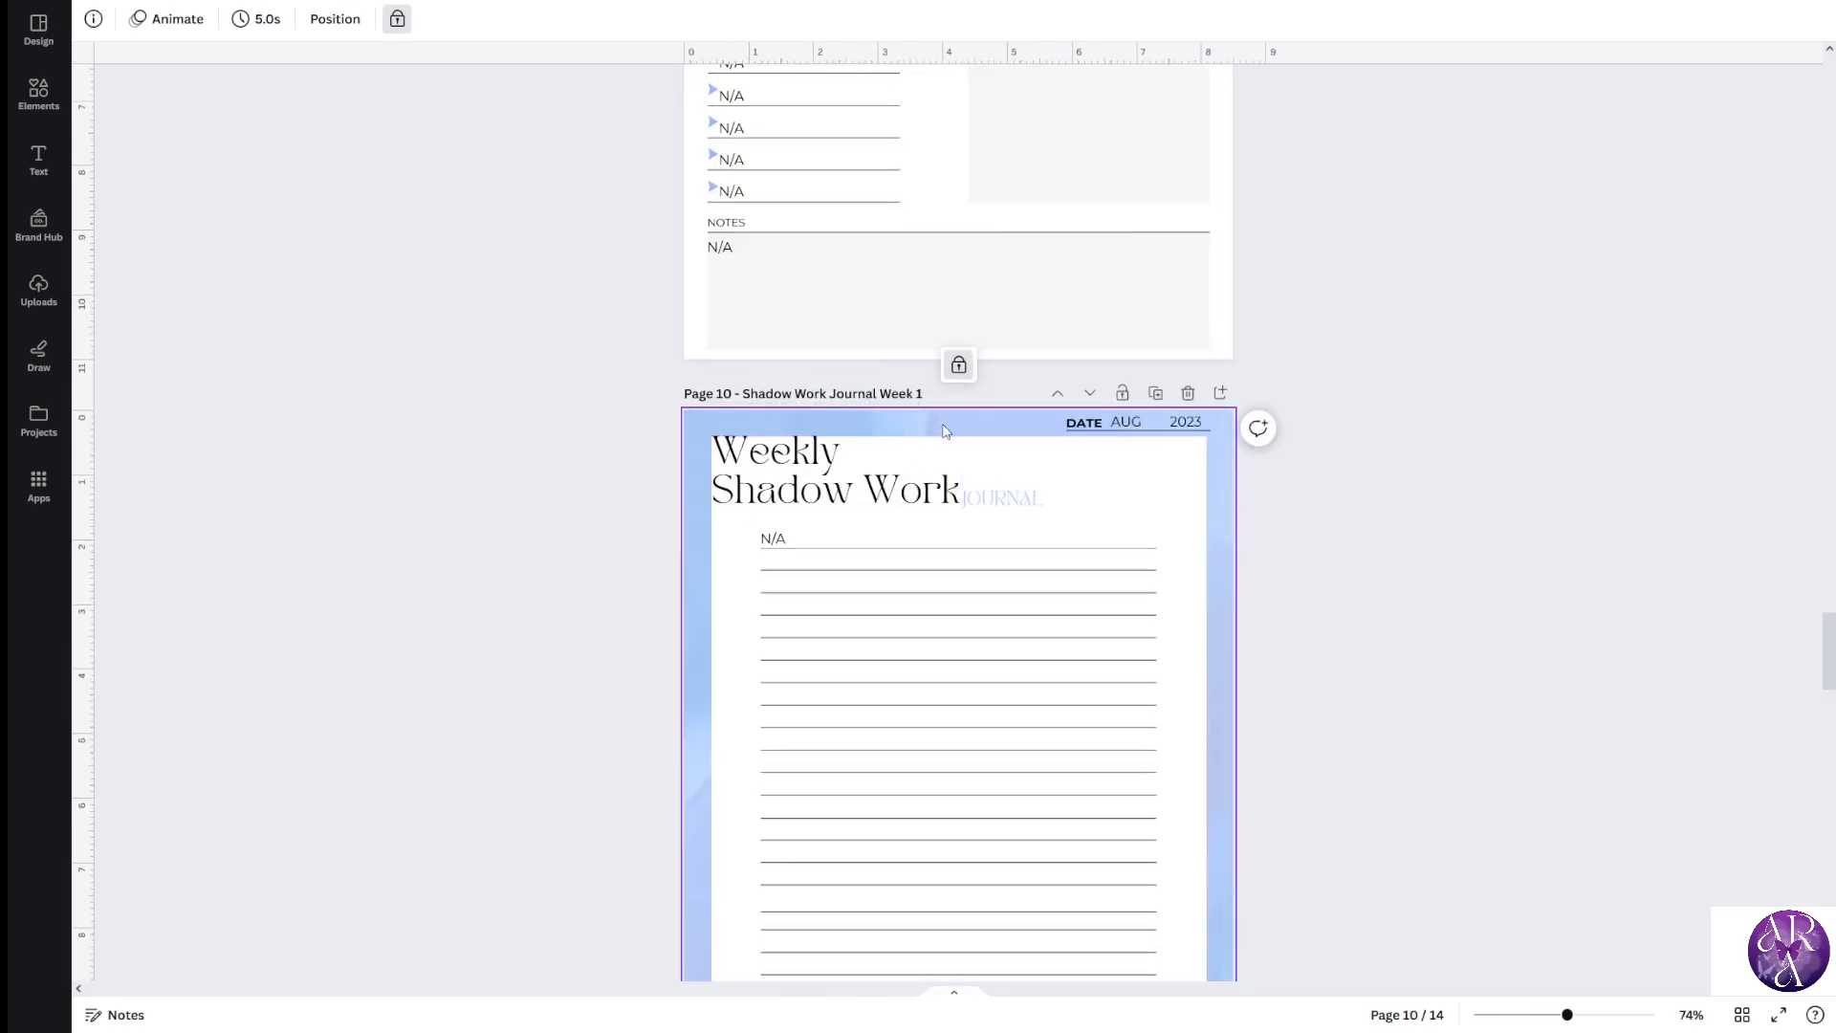
{"action": "scroll", "coordinate": [945, 430], "scroll_direction": "down", "scroll_amount": 2}
{"action": "left_click", "coordinate": [1014, 399]}
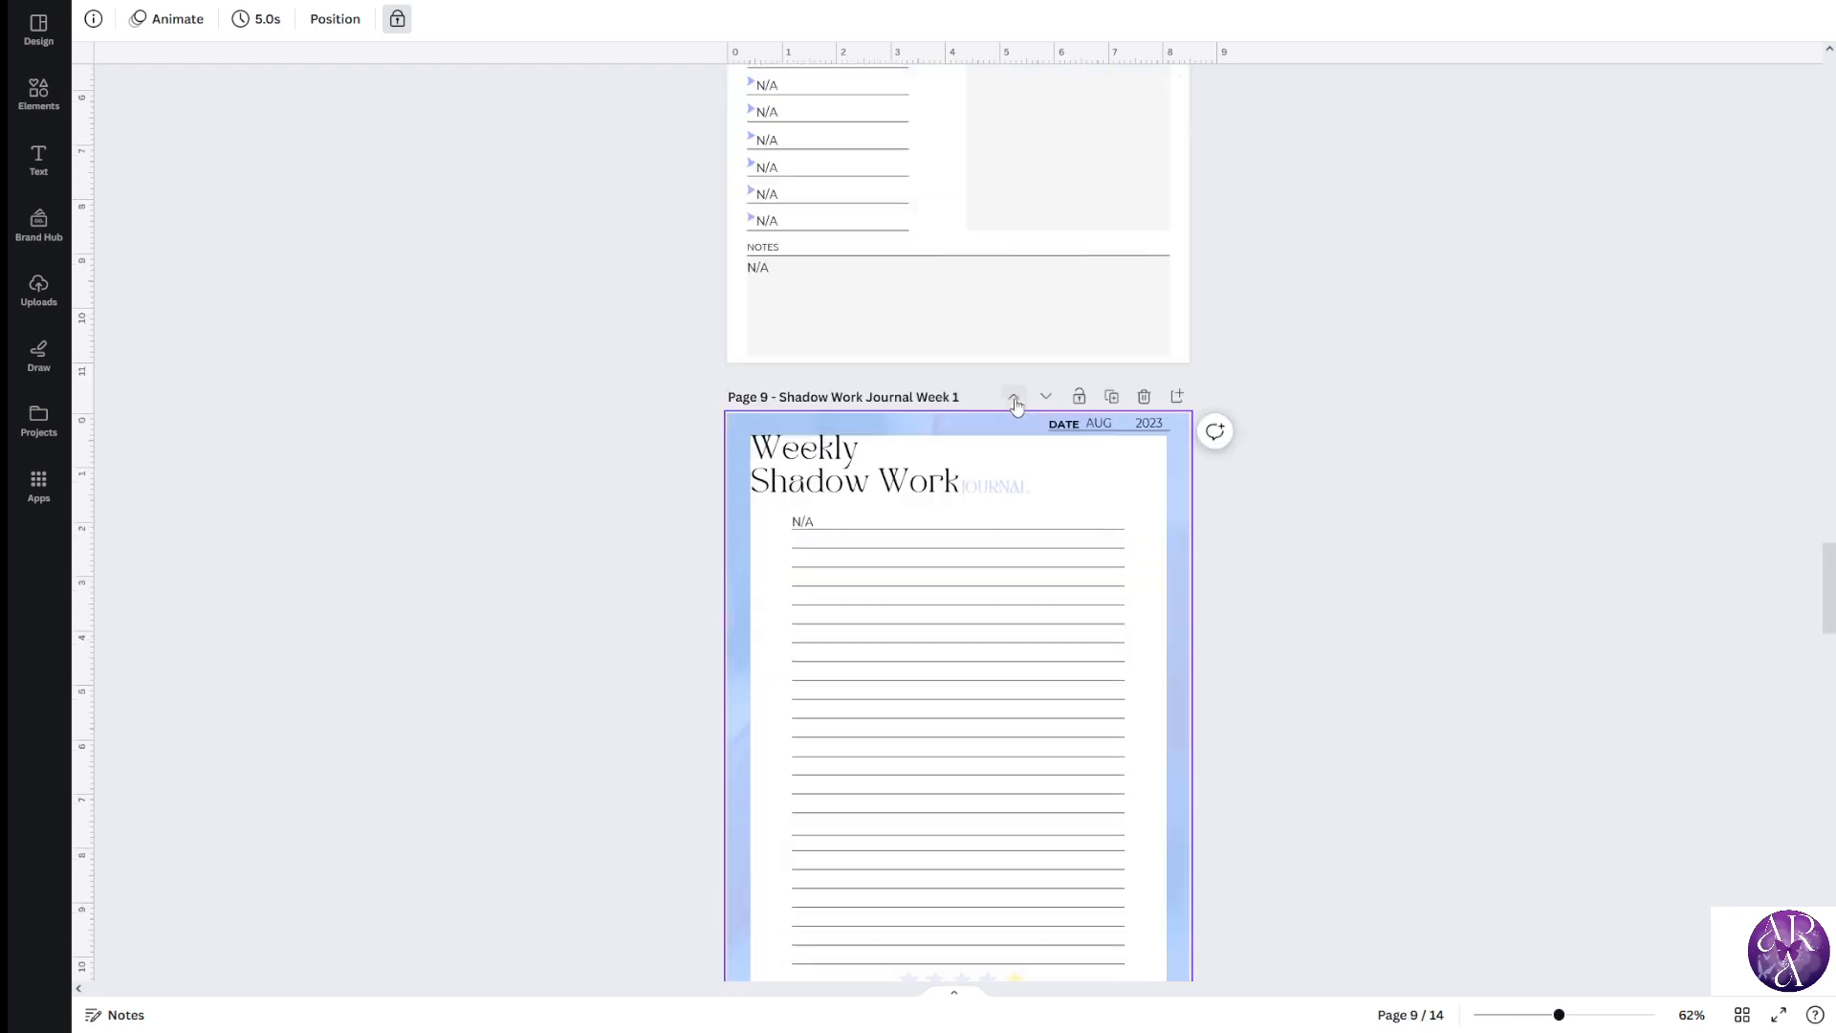
{"action": "scroll", "coordinate": [1014, 399], "scroll_direction": "up", "scroll_amount": 2}
{"action": "left_click", "coordinate": [1013, 574]}
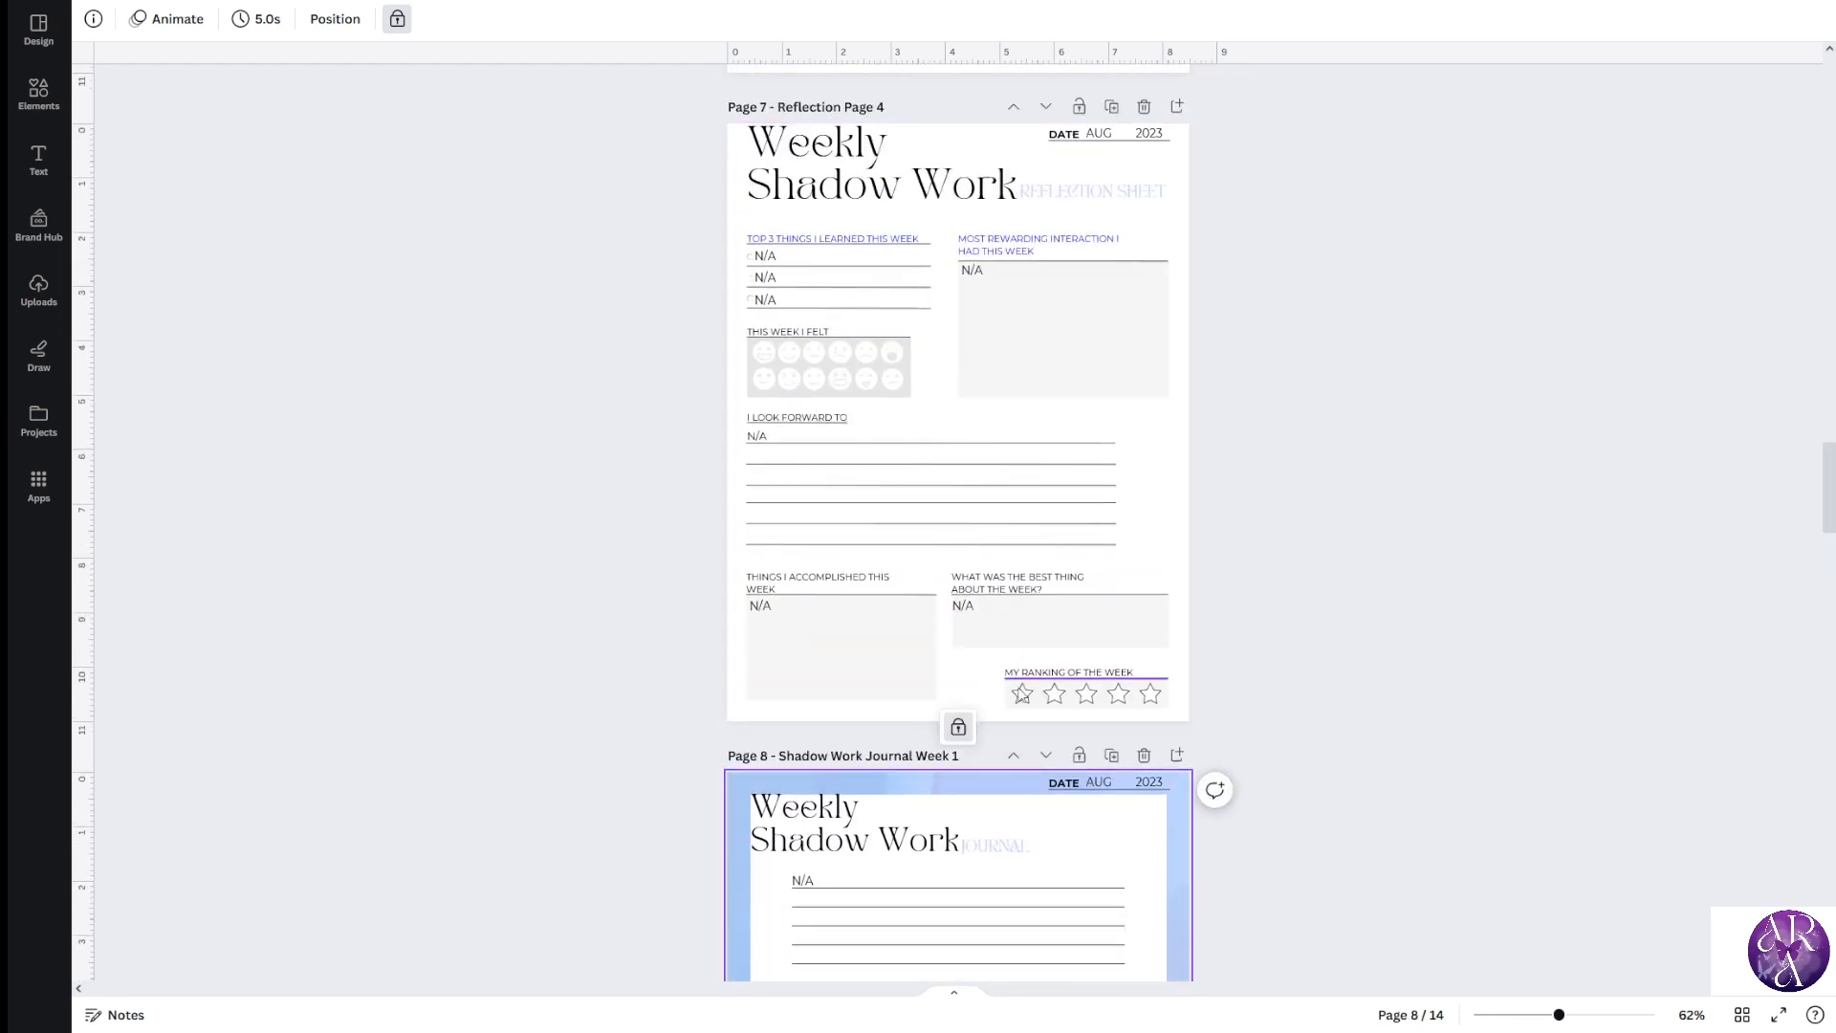
{"action": "scroll", "coordinate": [1053, 713], "scroll_direction": "up", "scroll_amount": 4}
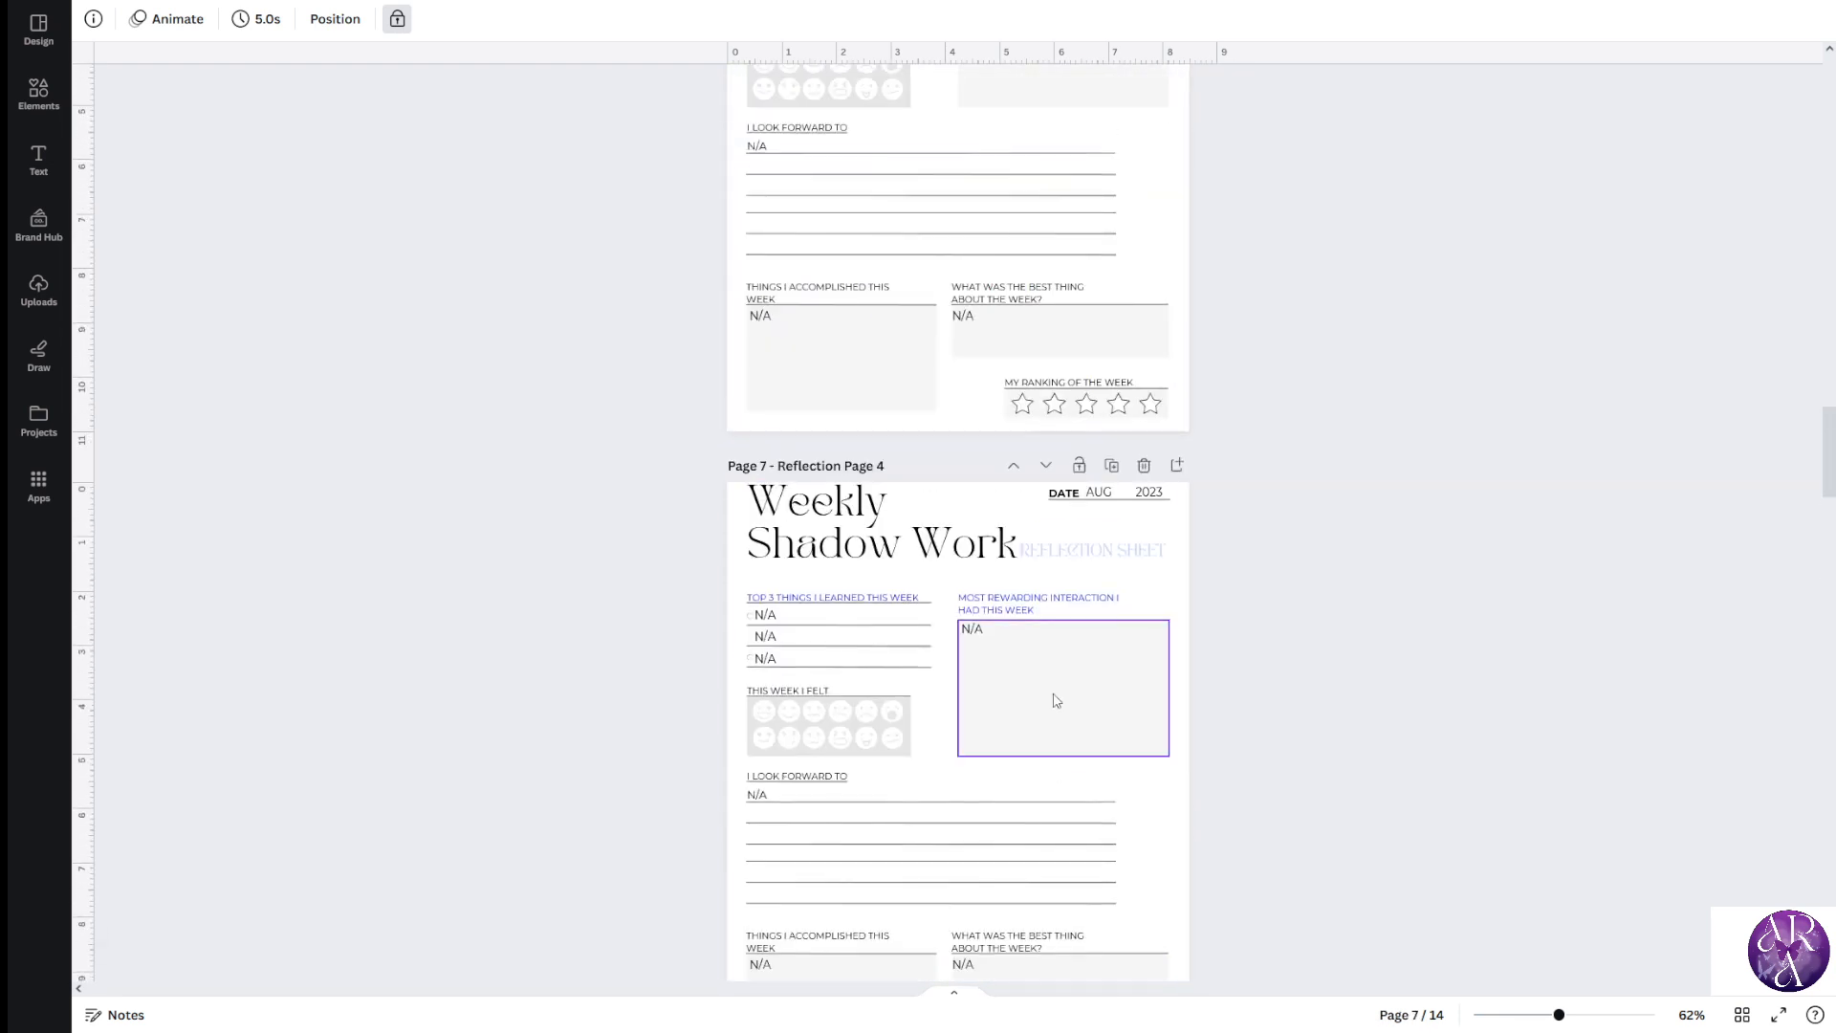
{"action": "scroll", "coordinate": [1053, 702], "scroll_direction": "down", "scroll_amount": 4}
{"action": "left_click", "coordinate": [1014, 756]}
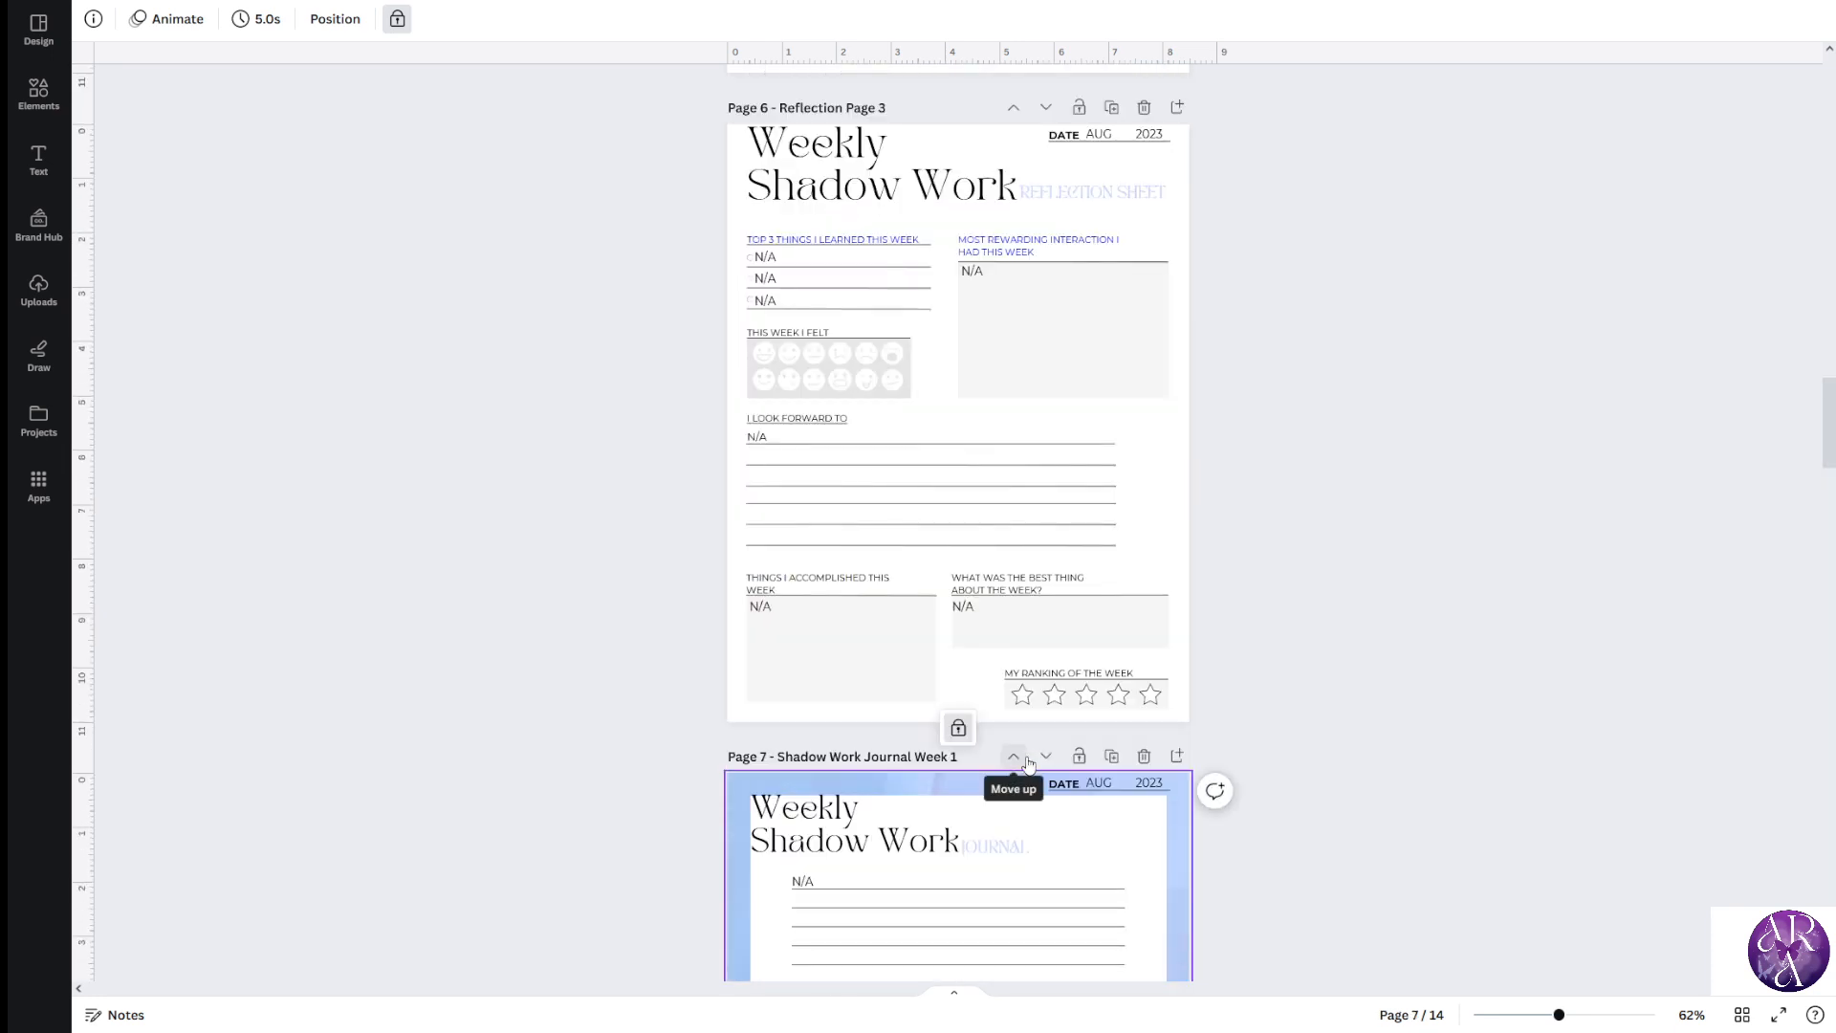
{"action": "left_click", "coordinate": [1014, 756]}
{"action": "scroll", "coordinate": [1028, 763], "scroll_direction": "up", "scroll_amount": 5}
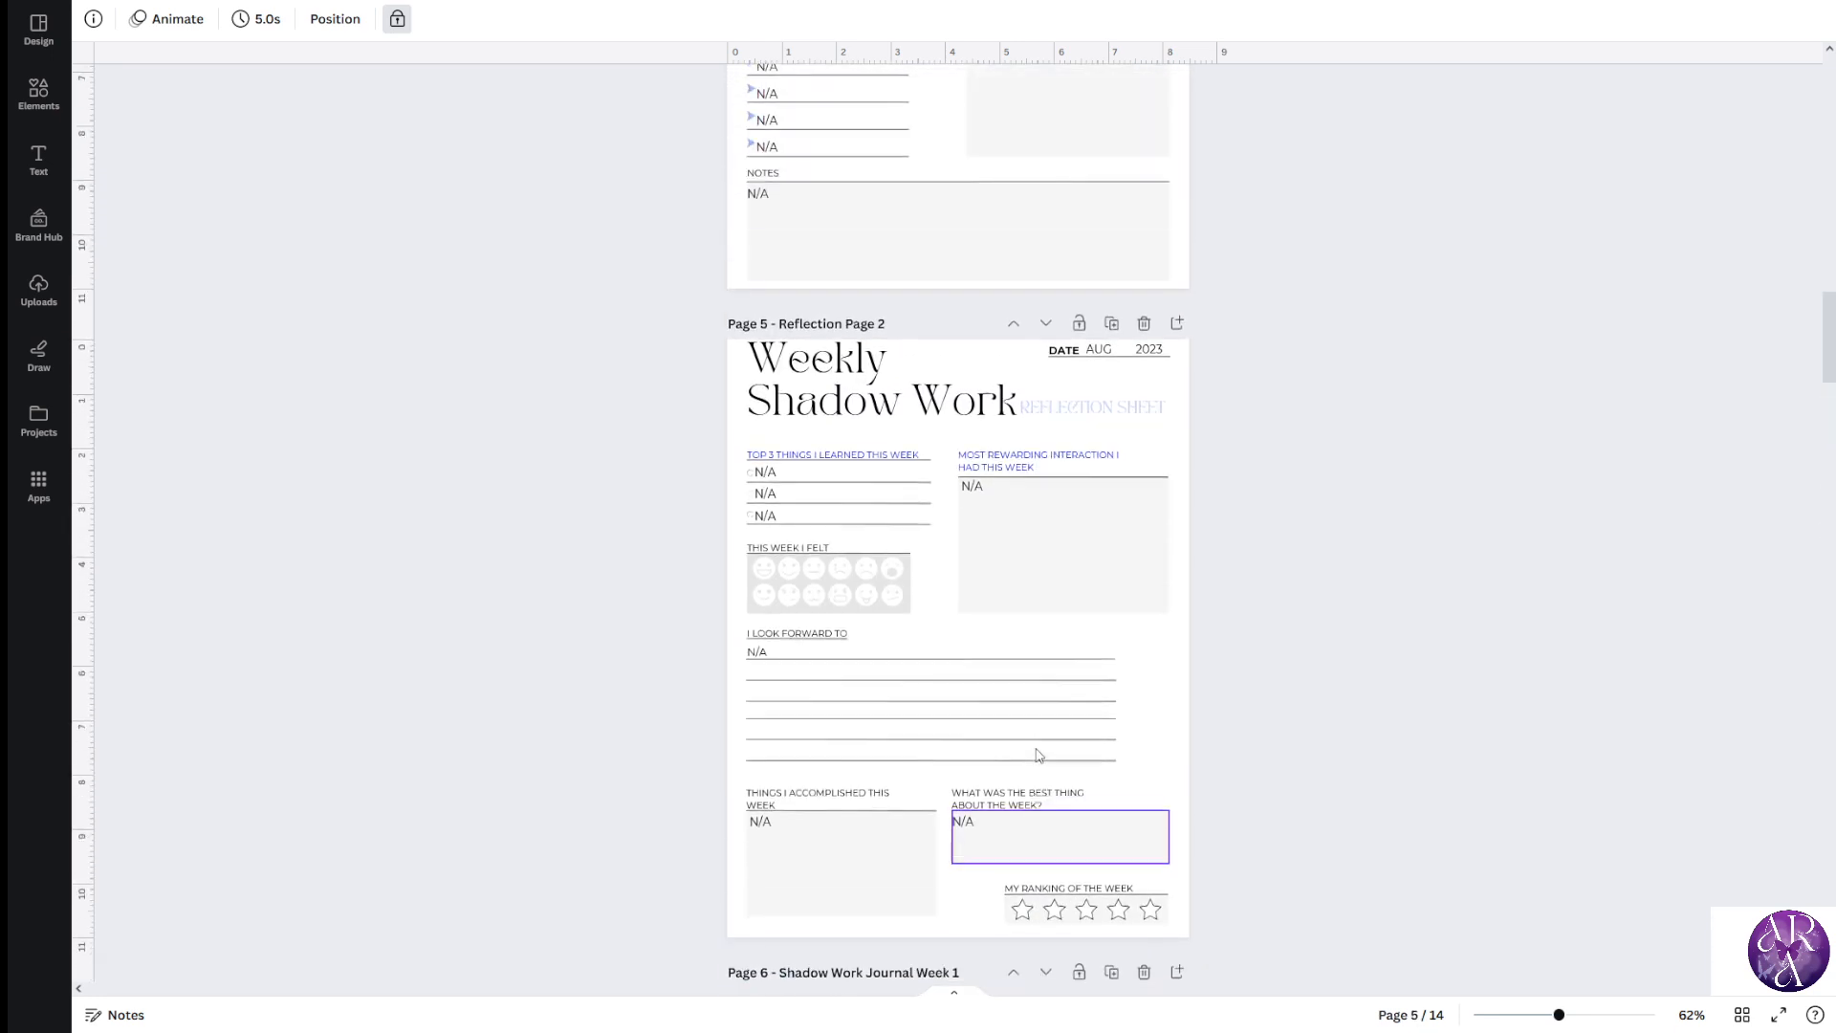
{"action": "scroll", "coordinate": [1035, 758], "scroll_direction": "down", "scroll_amount": 4}
{"action": "left_click", "coordinate": [1014, 817]}
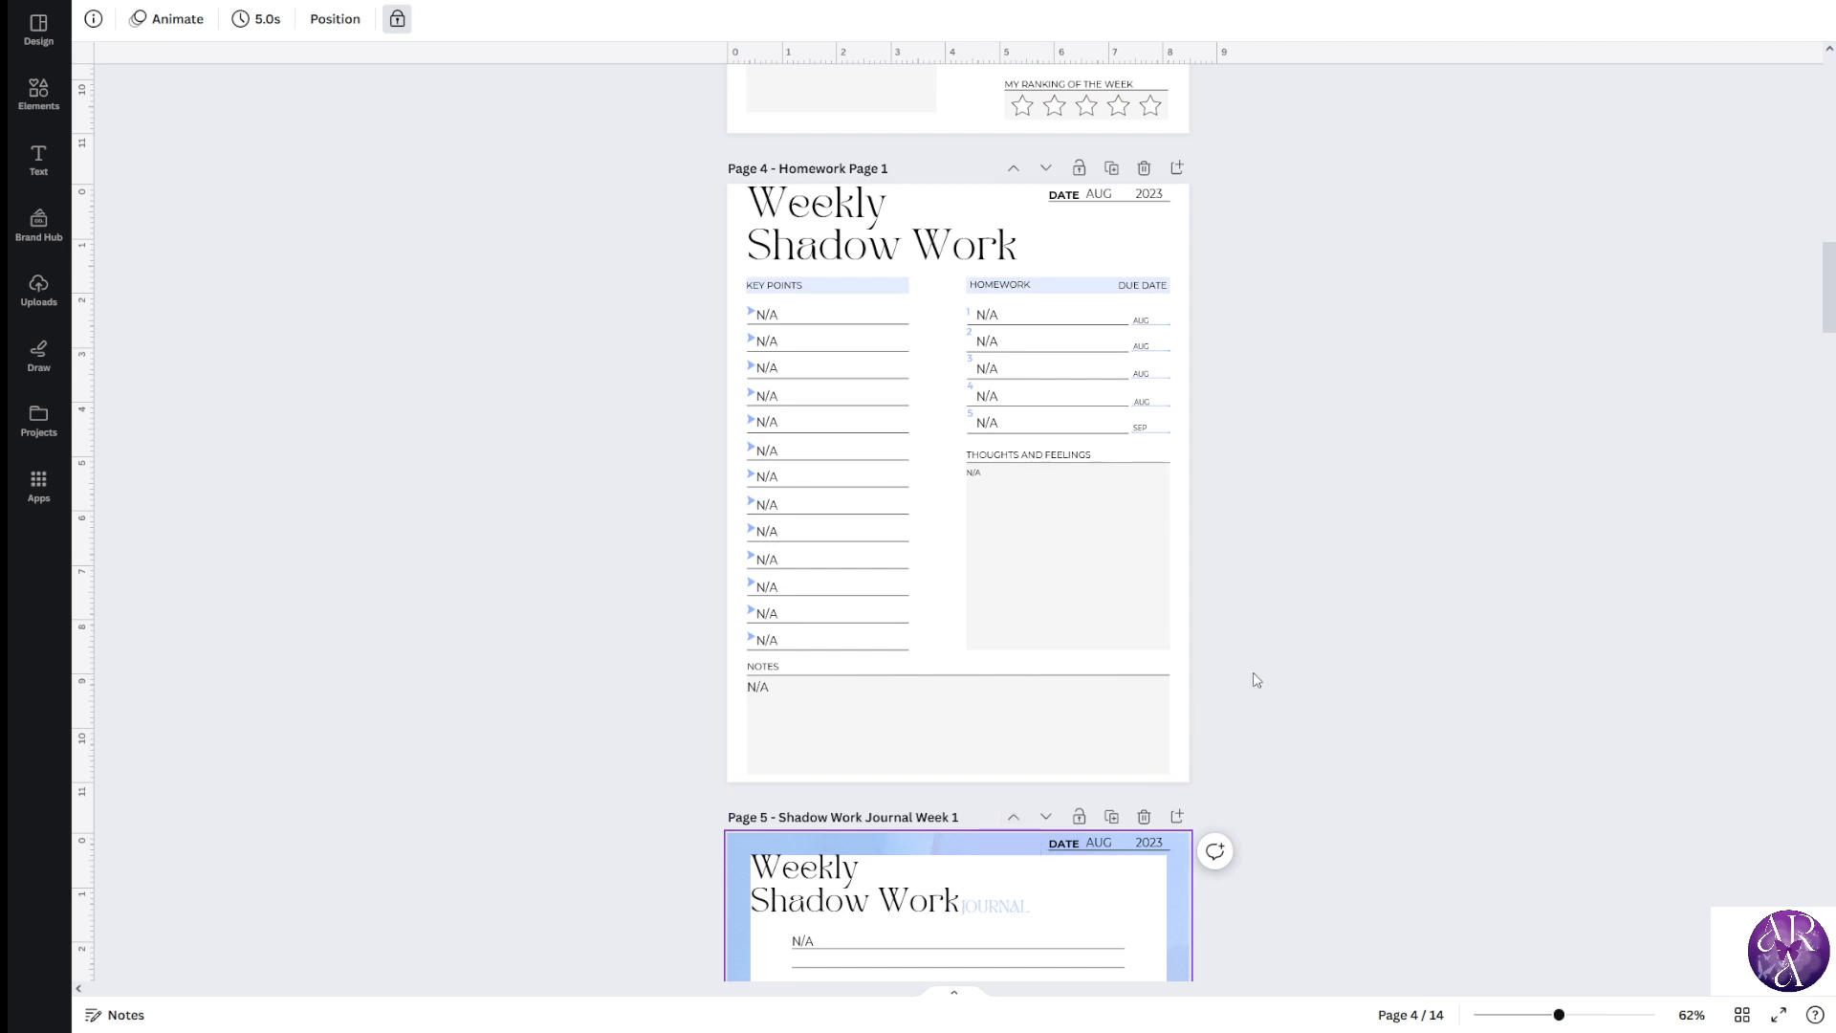
Move Homework Page 1 up to page 3, ahead of Reflection Page 1
{"action": "scroll", "coordinate": [1260, 643], "scroll_direction": "up", "scroll_amount": 10}
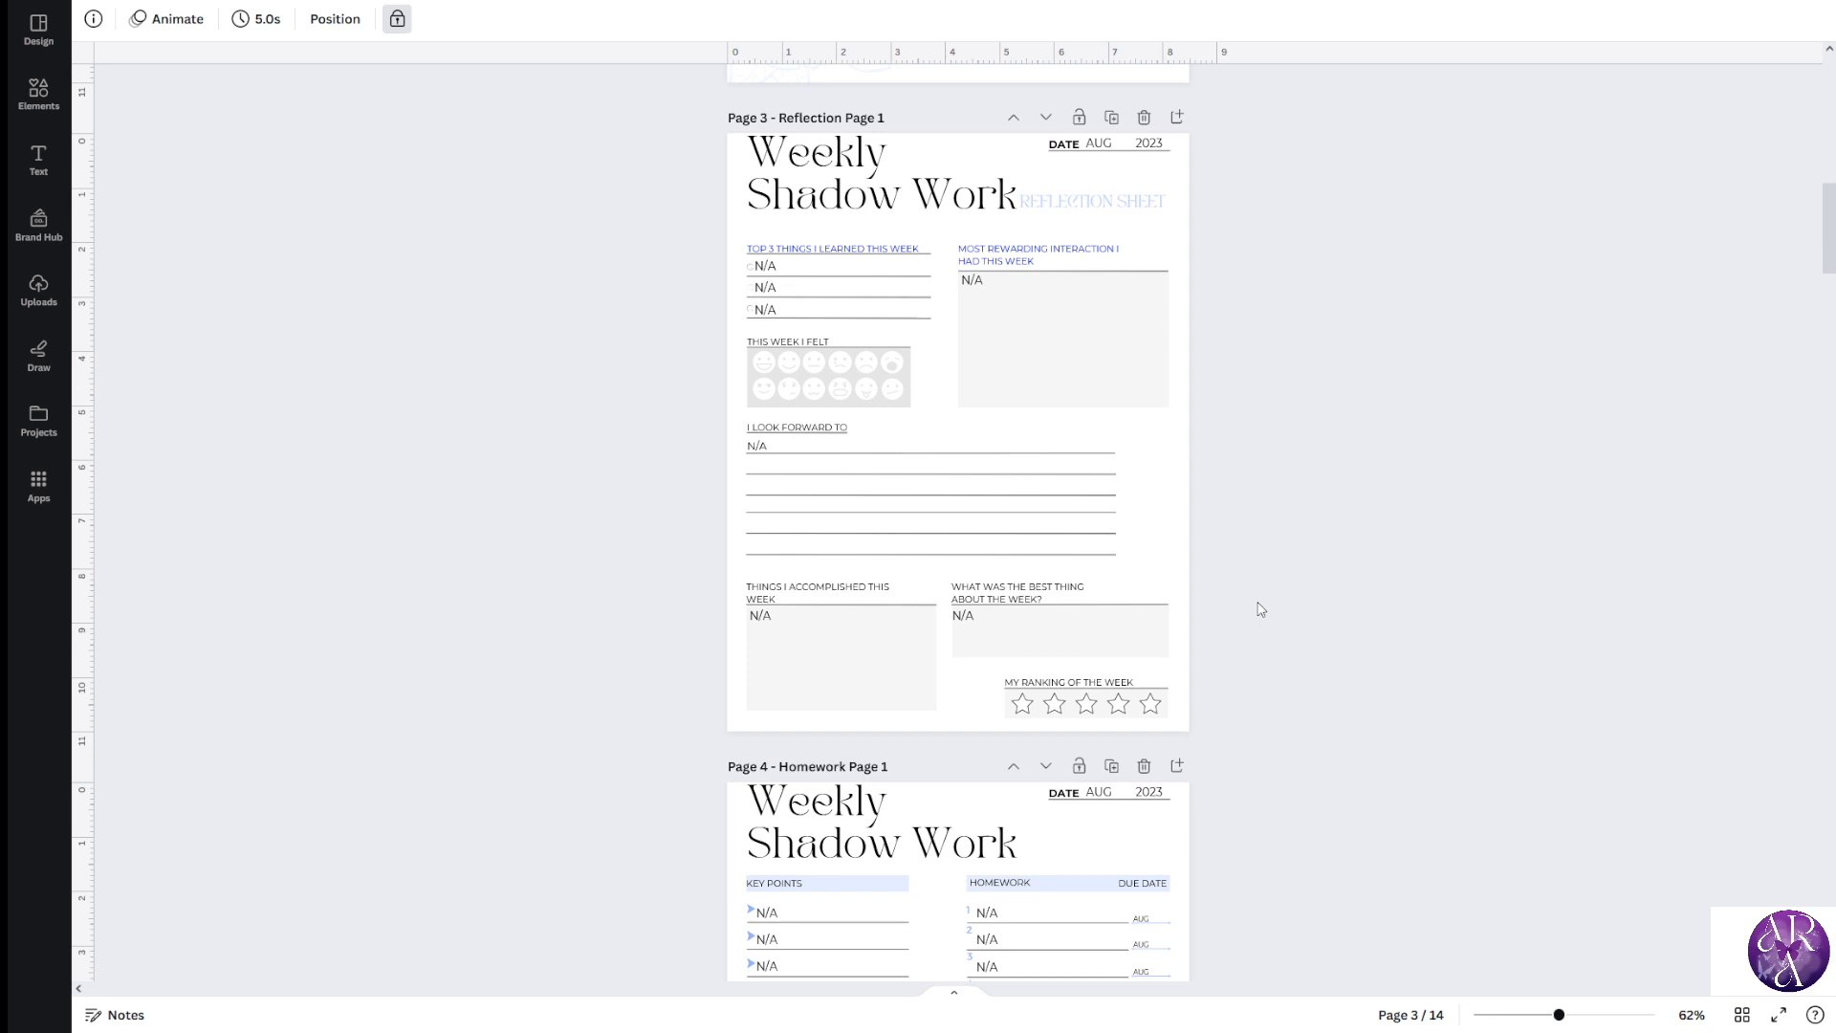
{"action": "scroll", "coordinate": [1052, 383], "scroll_direction": "down", "scroll_amount": 8}
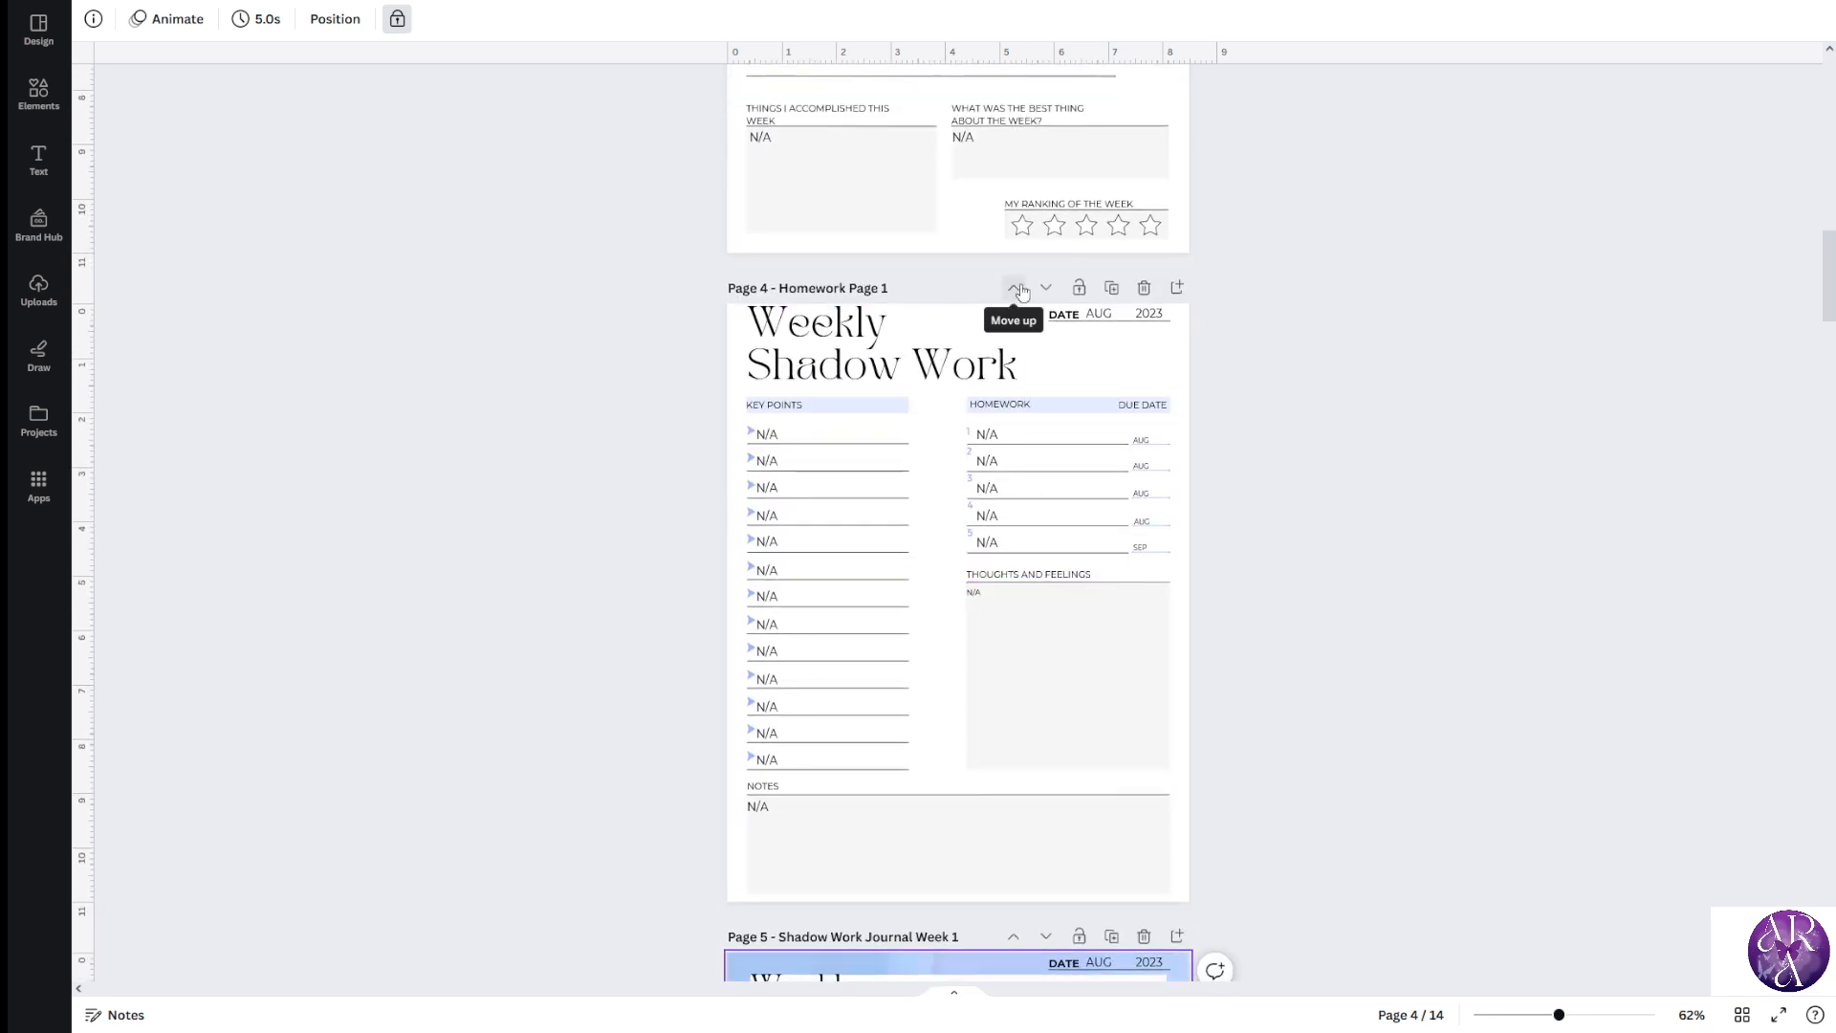
{"action": "left_click", "coordinate": [1016, 288]}
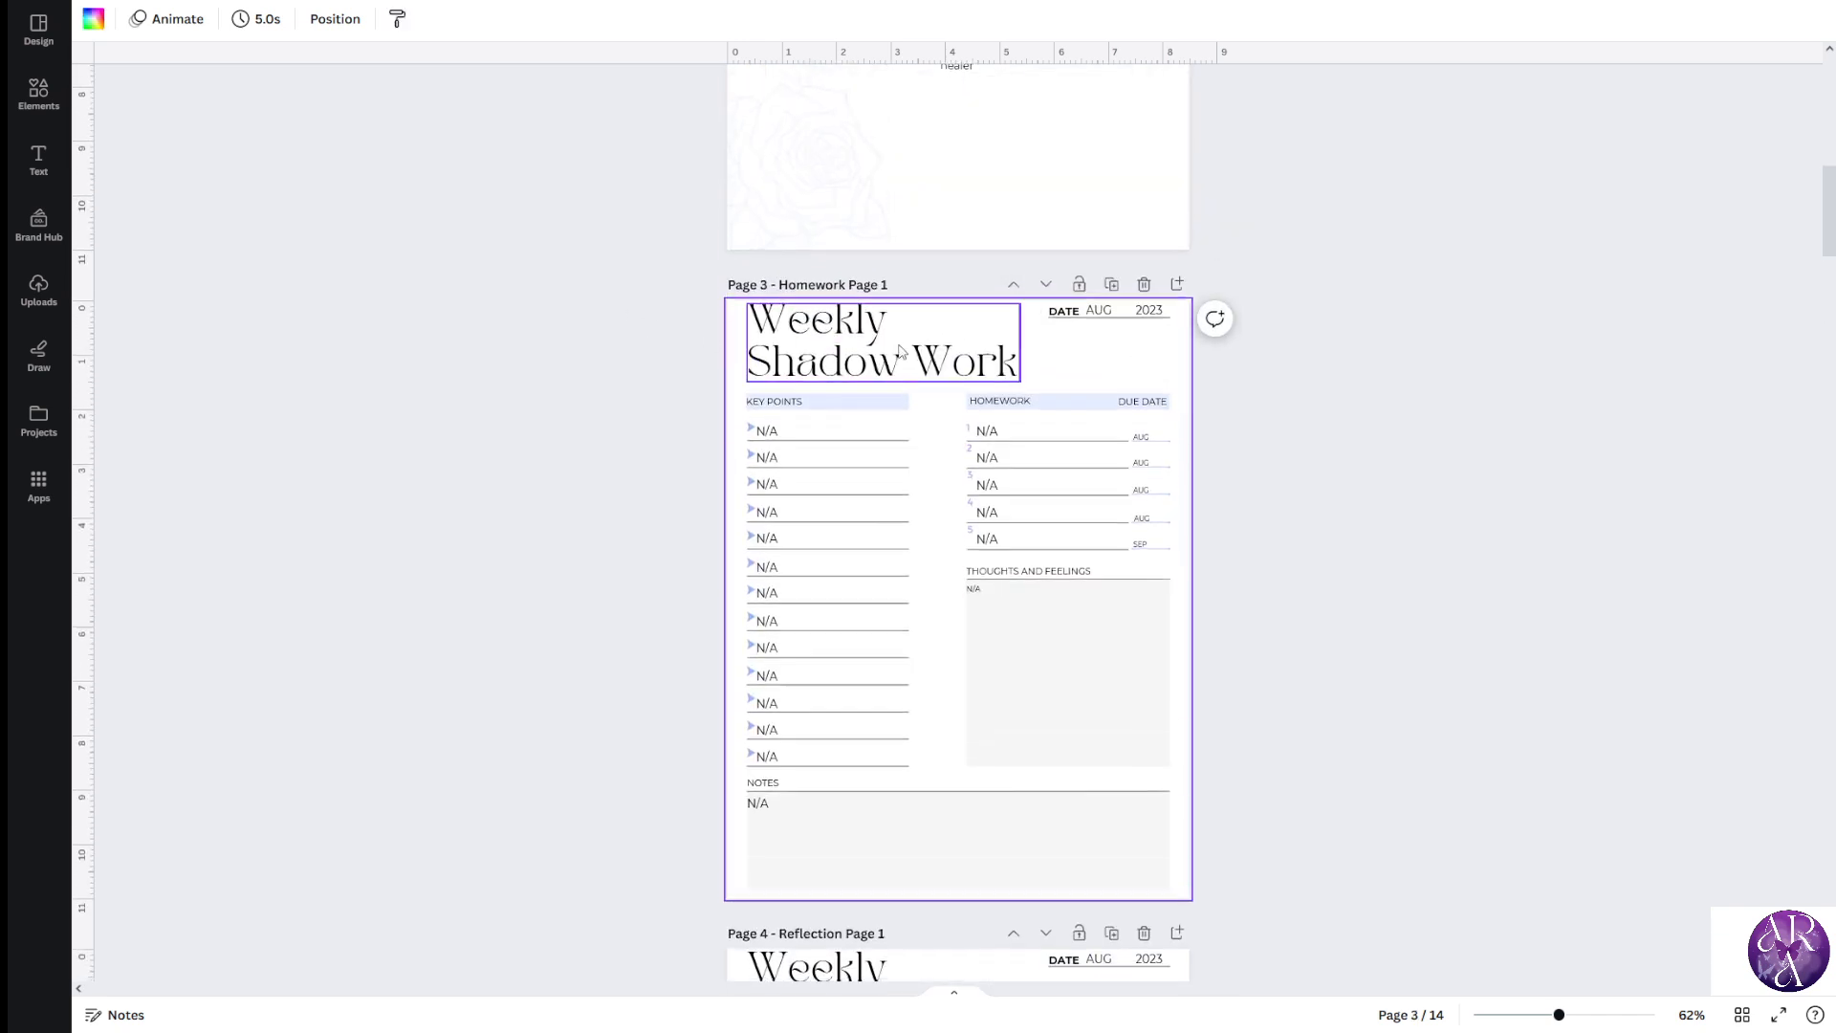
{"action": "scroll", "coordinate": [899, 353], "scroll_direction": "down", "scroll_amount": 5}
{"action": "scroll", "coordinate": [521, 344], "scroll_direction": "up", "scroll_amount": 2}
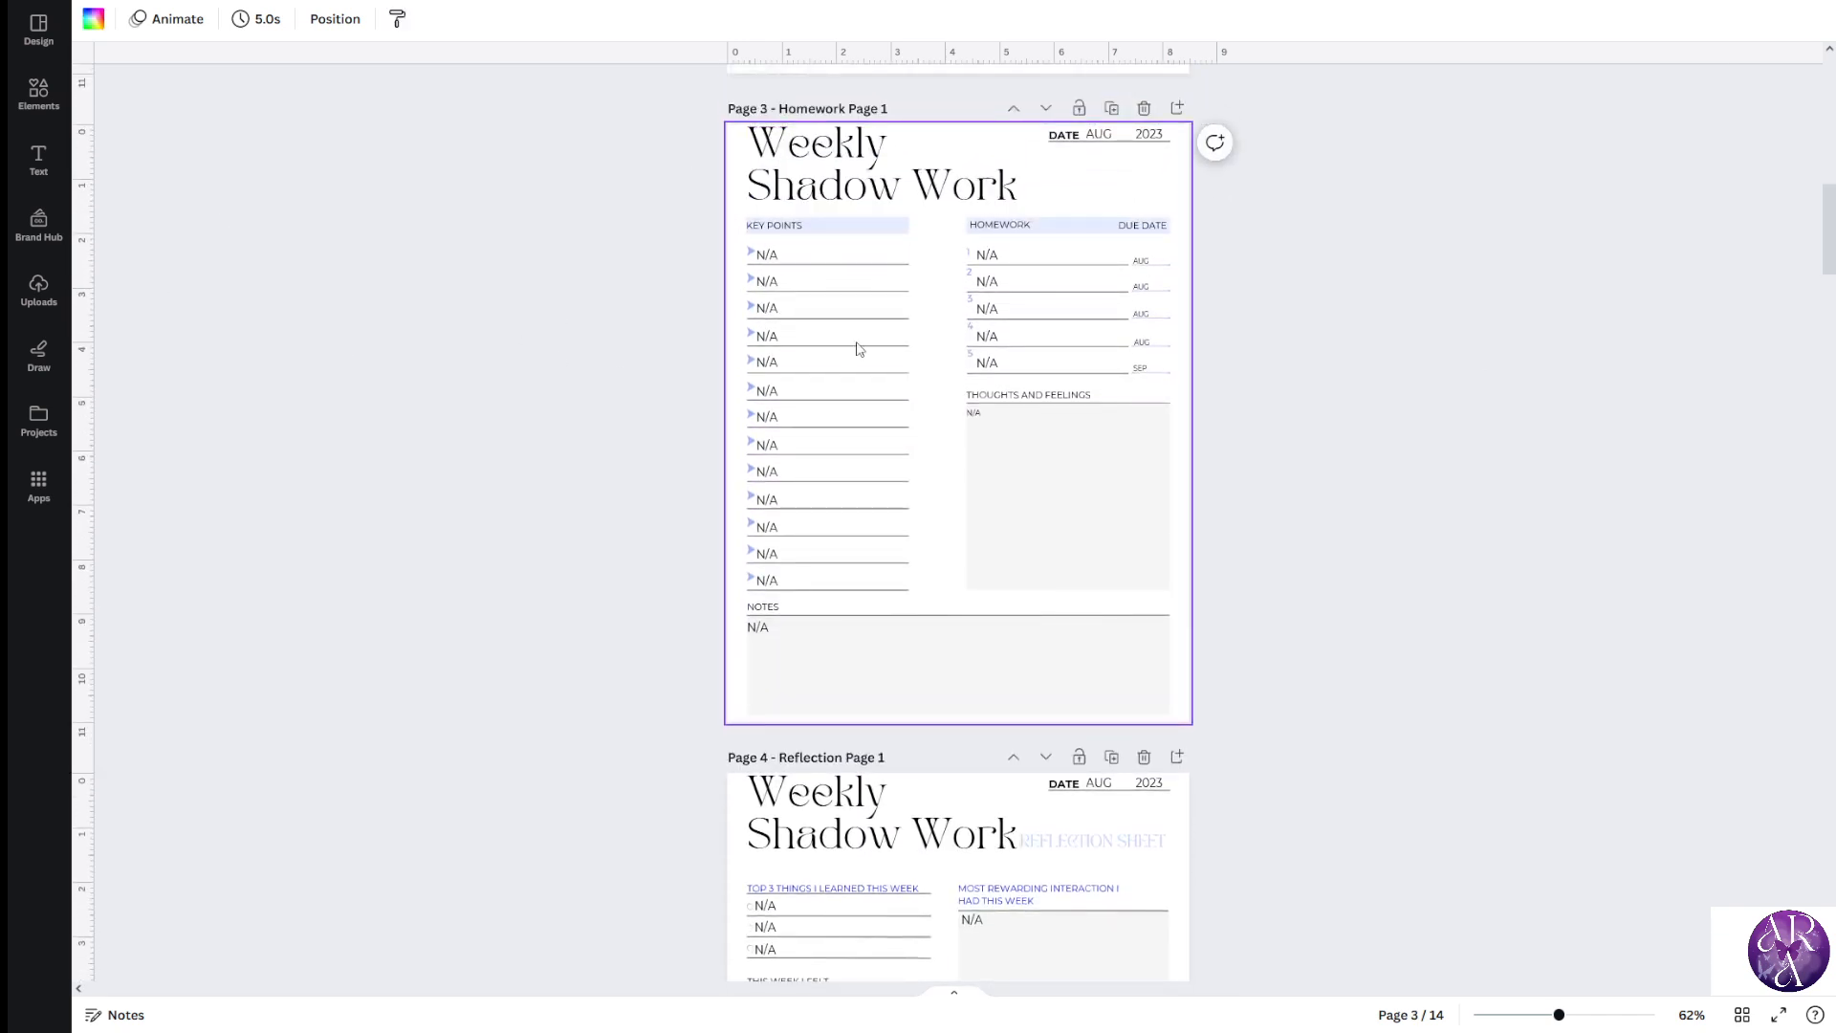
Review the order and layout of the first week's homework, reflection and journal pages on pages 3 to 5
{"action": "scroll", "coordinate": [484, 338], "scroll_direction": "down", "scroll_amount": 10}
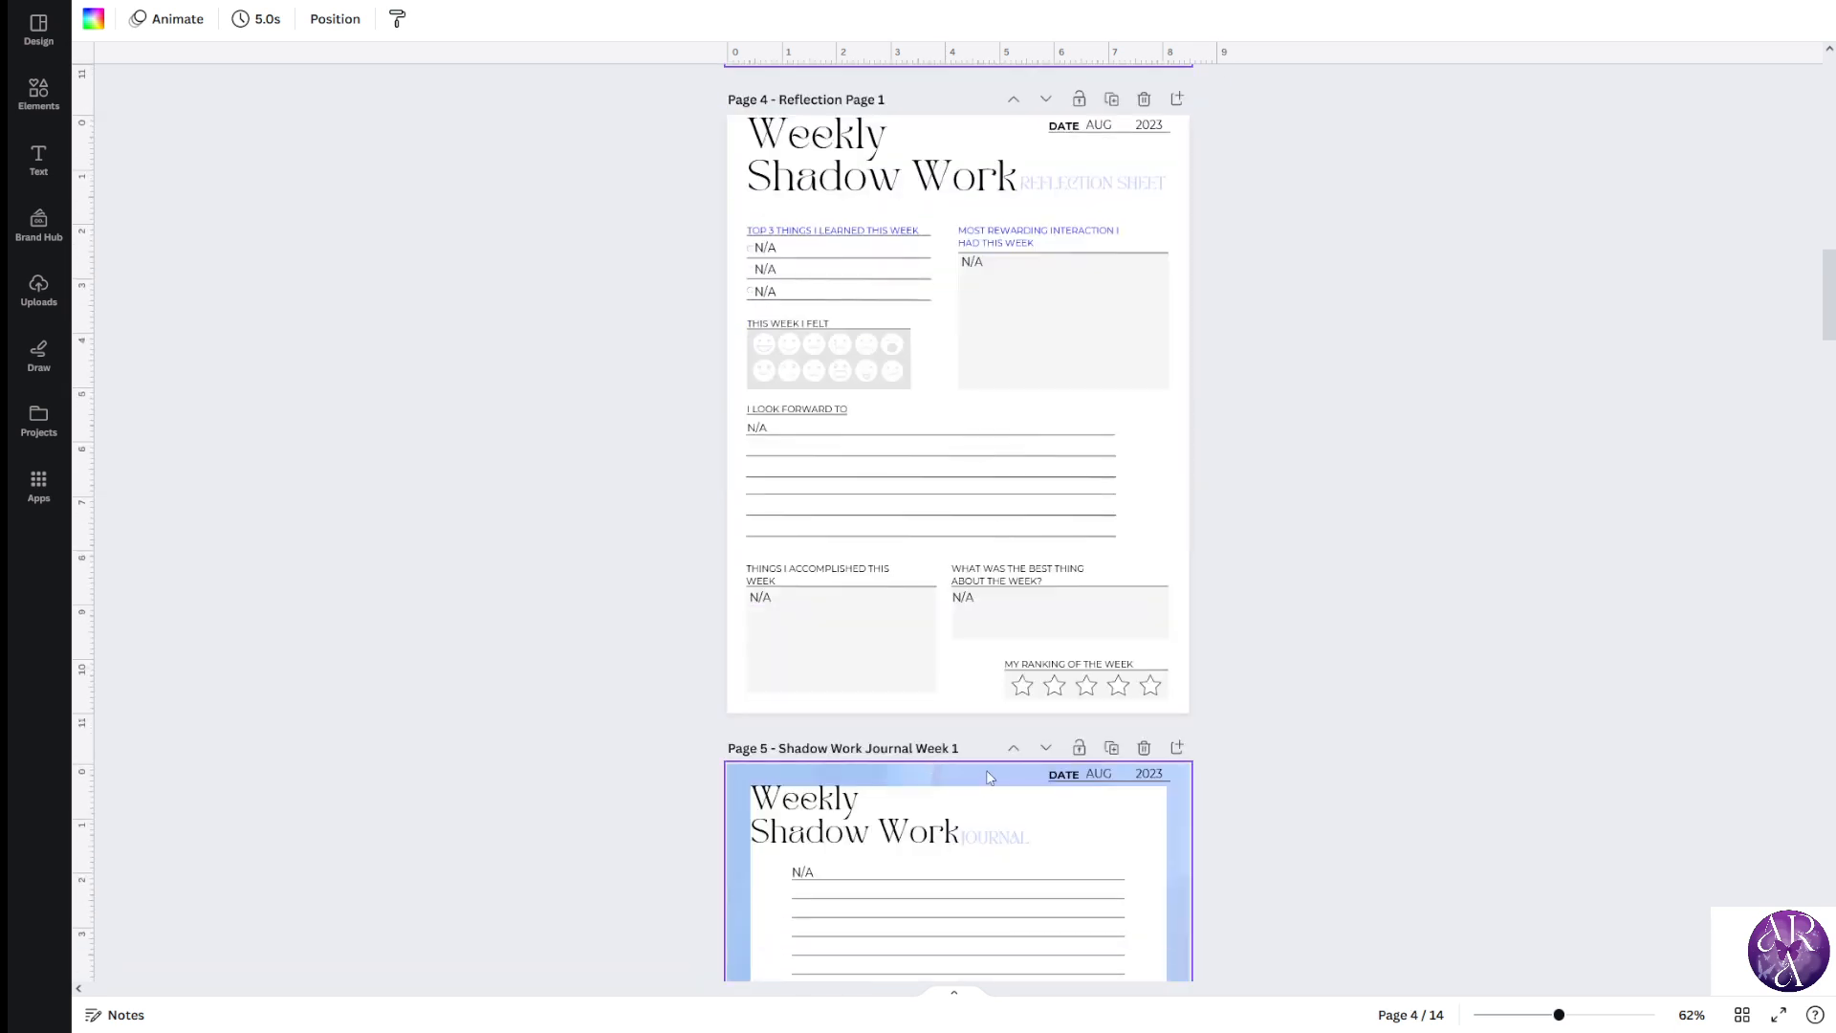
{"action": "scroll", "coordinate": [508, 373], "scroll_direction": "up", "scroll_amount": 2}
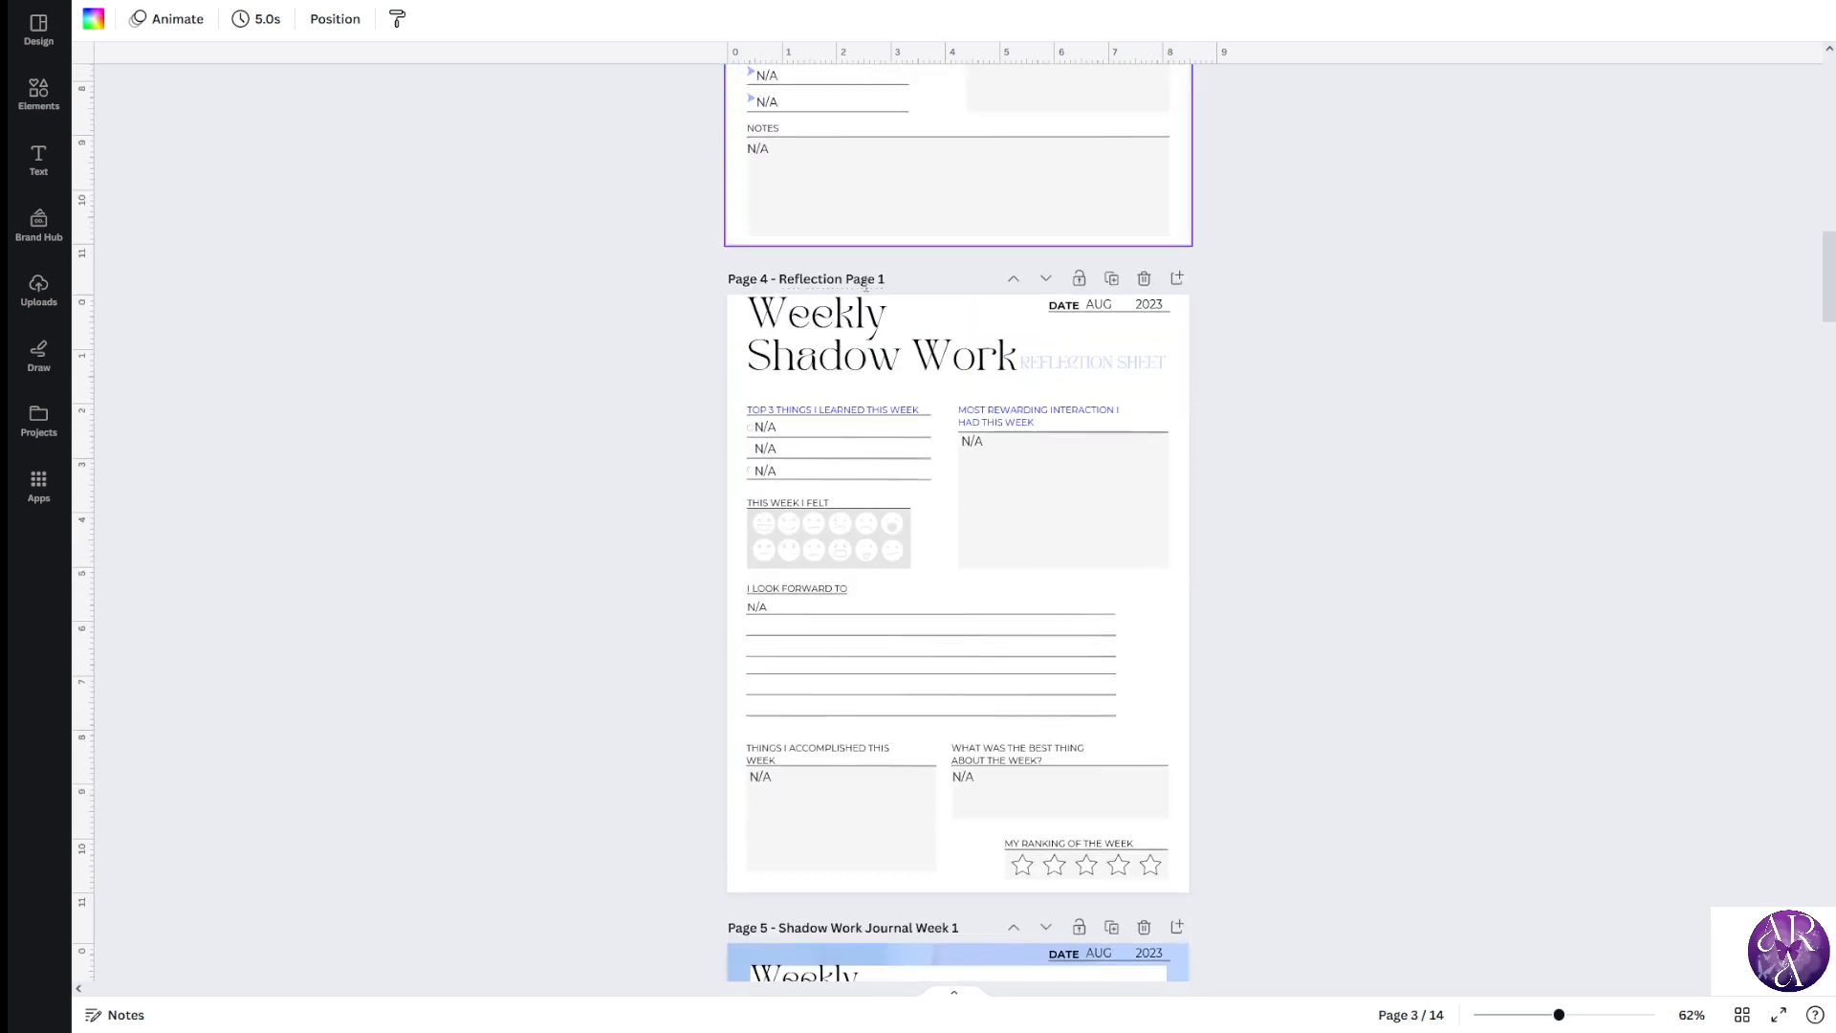
{"action": "scroll", "coordinate": [734, 316], "scroll_direction": "up", "scroll_amount": 5}
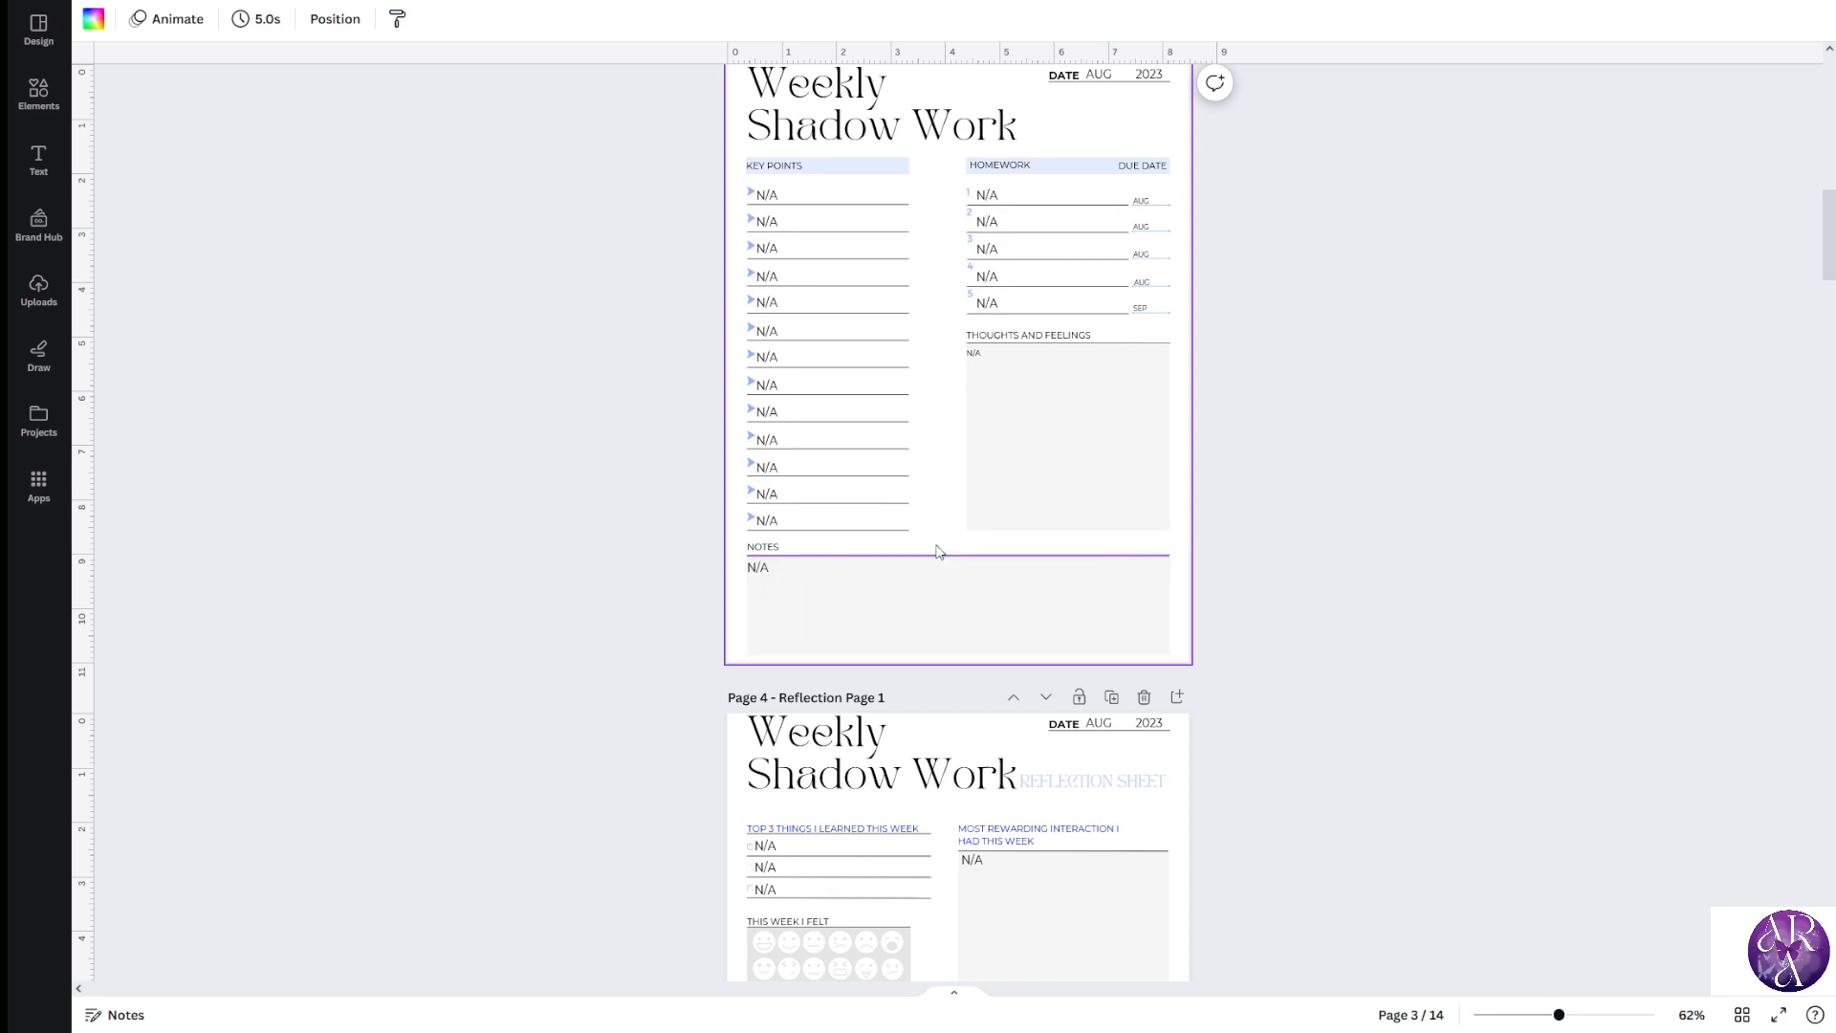
{"action": "scroll", "coordinate": [881, 369], "scroll_direction": "down", "scroll_amount": 5}
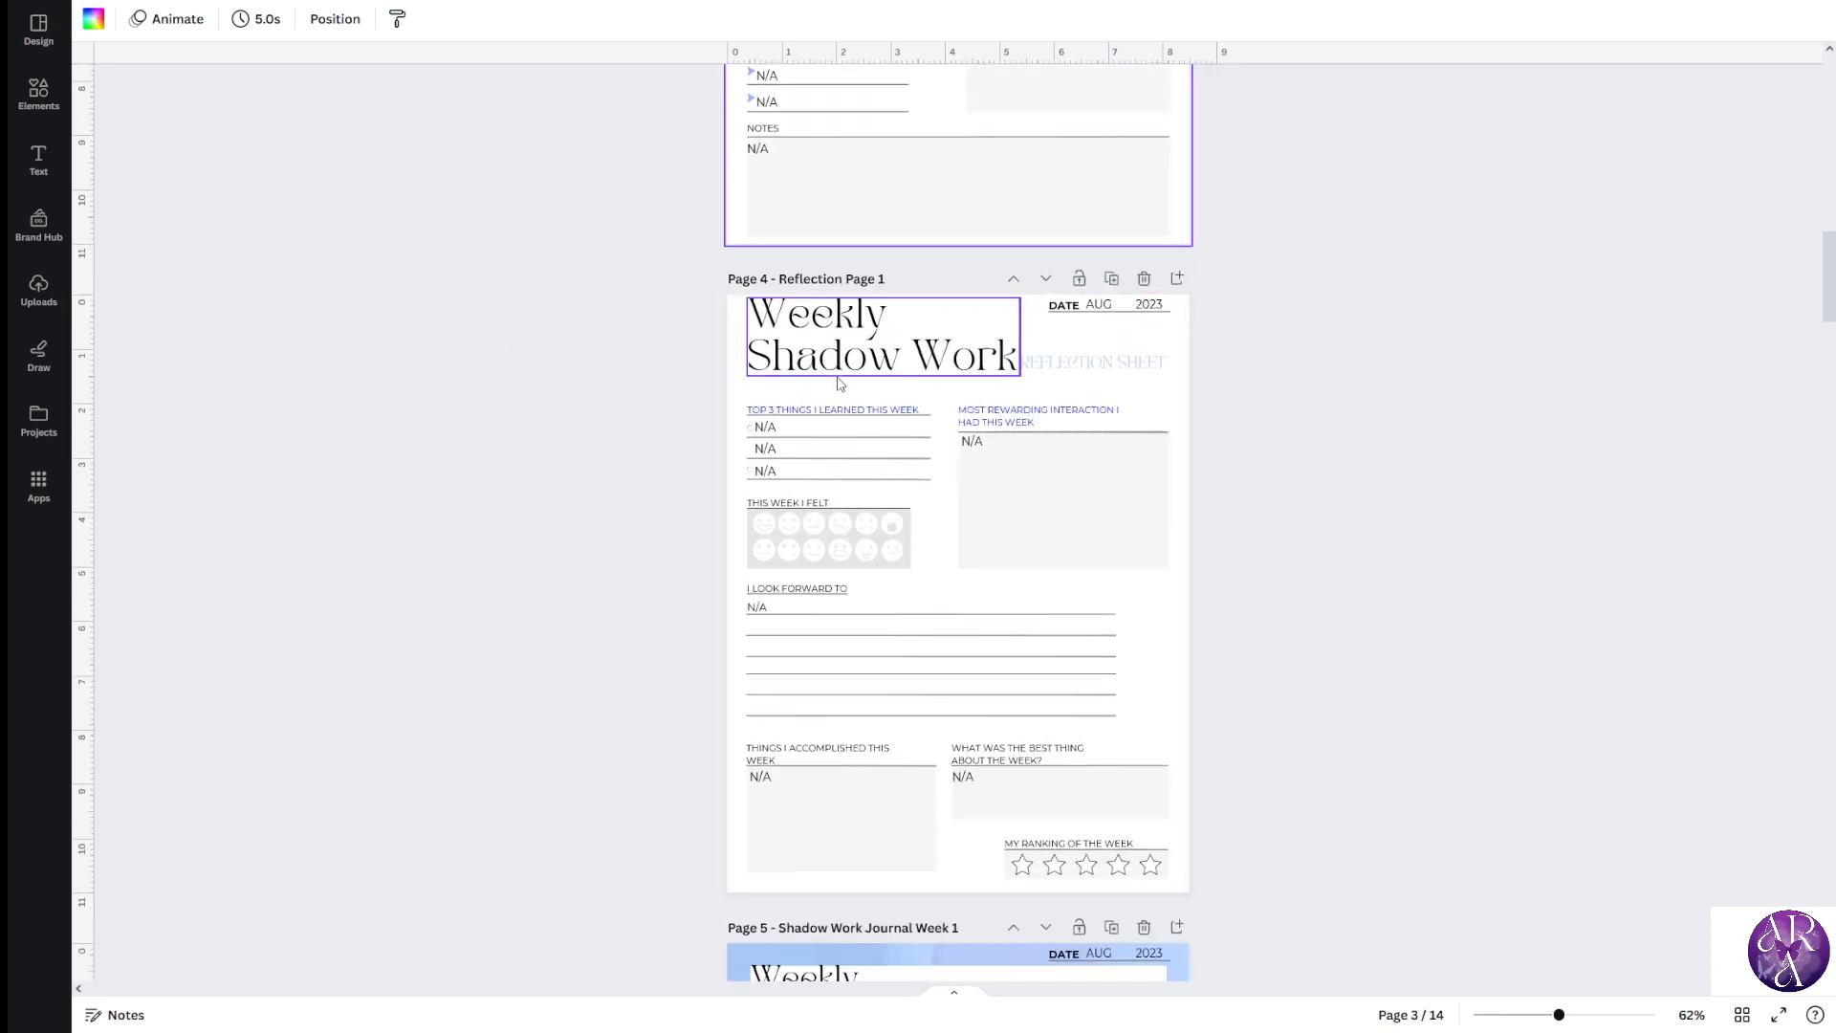
{"action": "scroll", "coordinate": [851, 378], "scroll_direction": "down", "scroll_amount": 1}
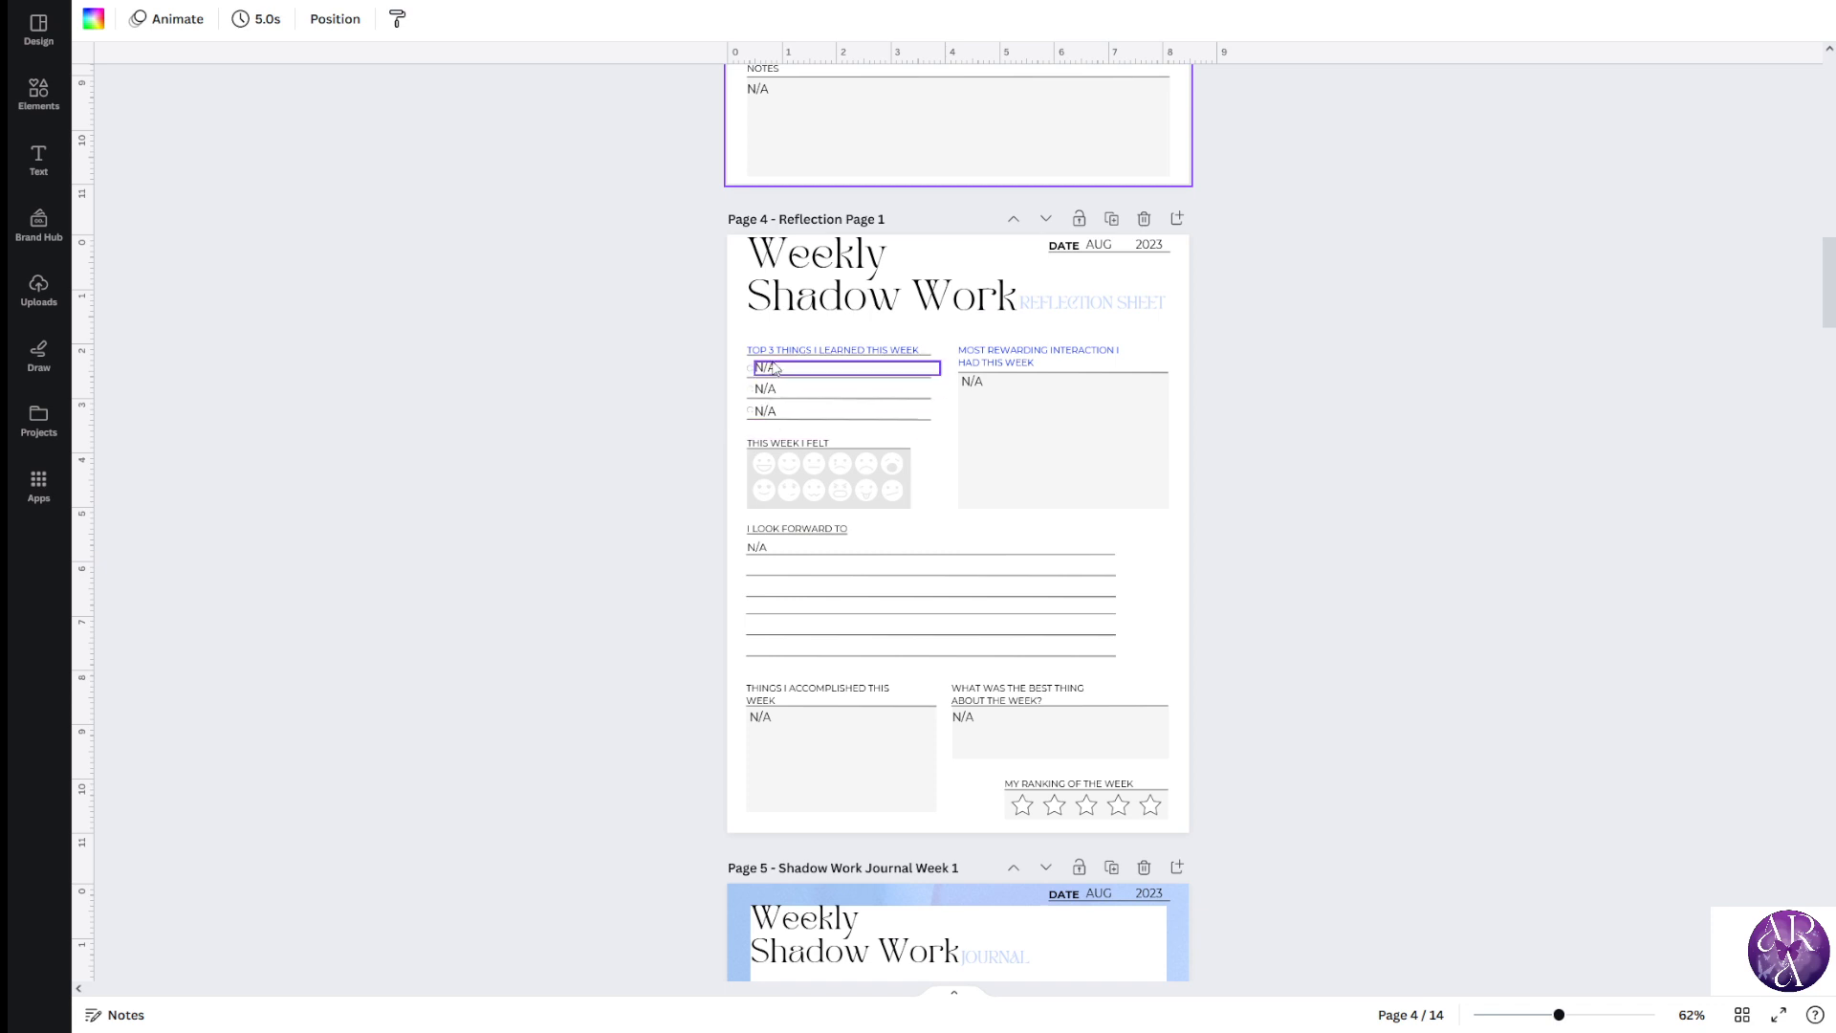
{"action": "scroll", "coordinate": [776, 373], "scroll_direction": "up", "scroll_amount": 5}
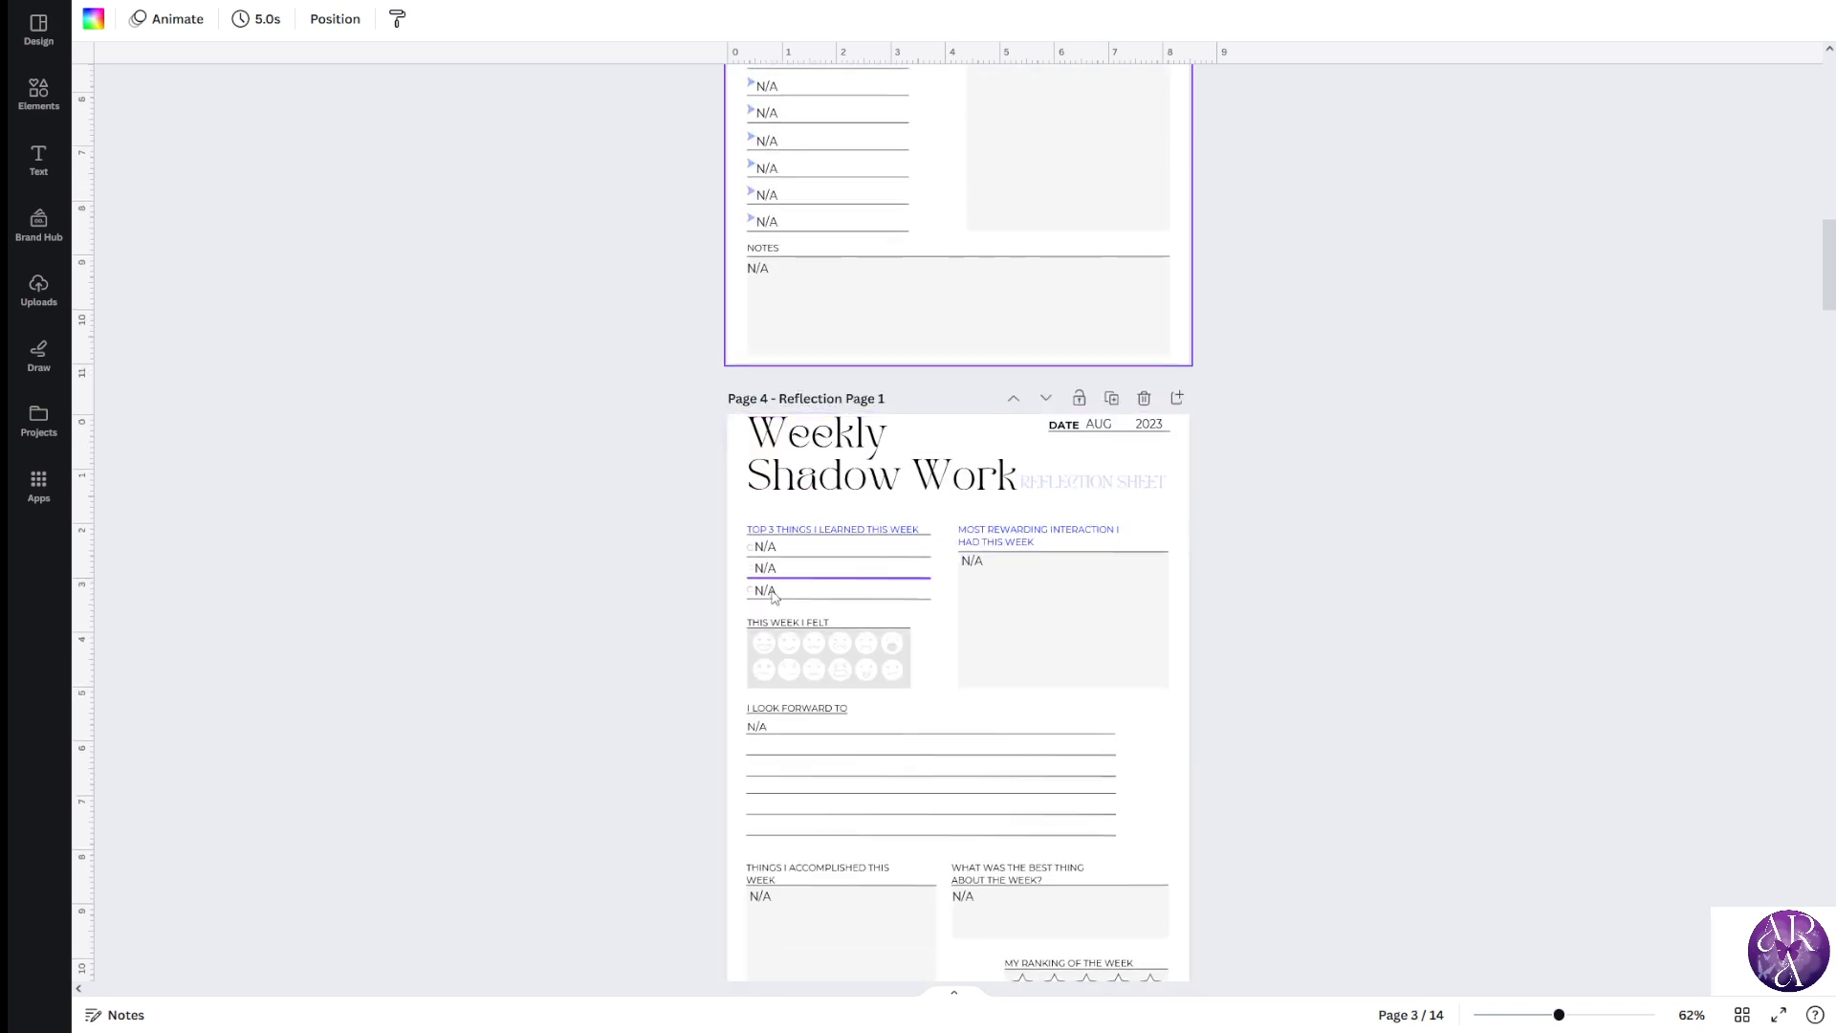
{"action": "scroll", "coordinate": [624, 537], "scroll_direction": "up", "scroll_amount": 2}
{"action": "scroll", "coordinate": [862, 423], "scroll_direction": "down", "scroll_amount": 6}
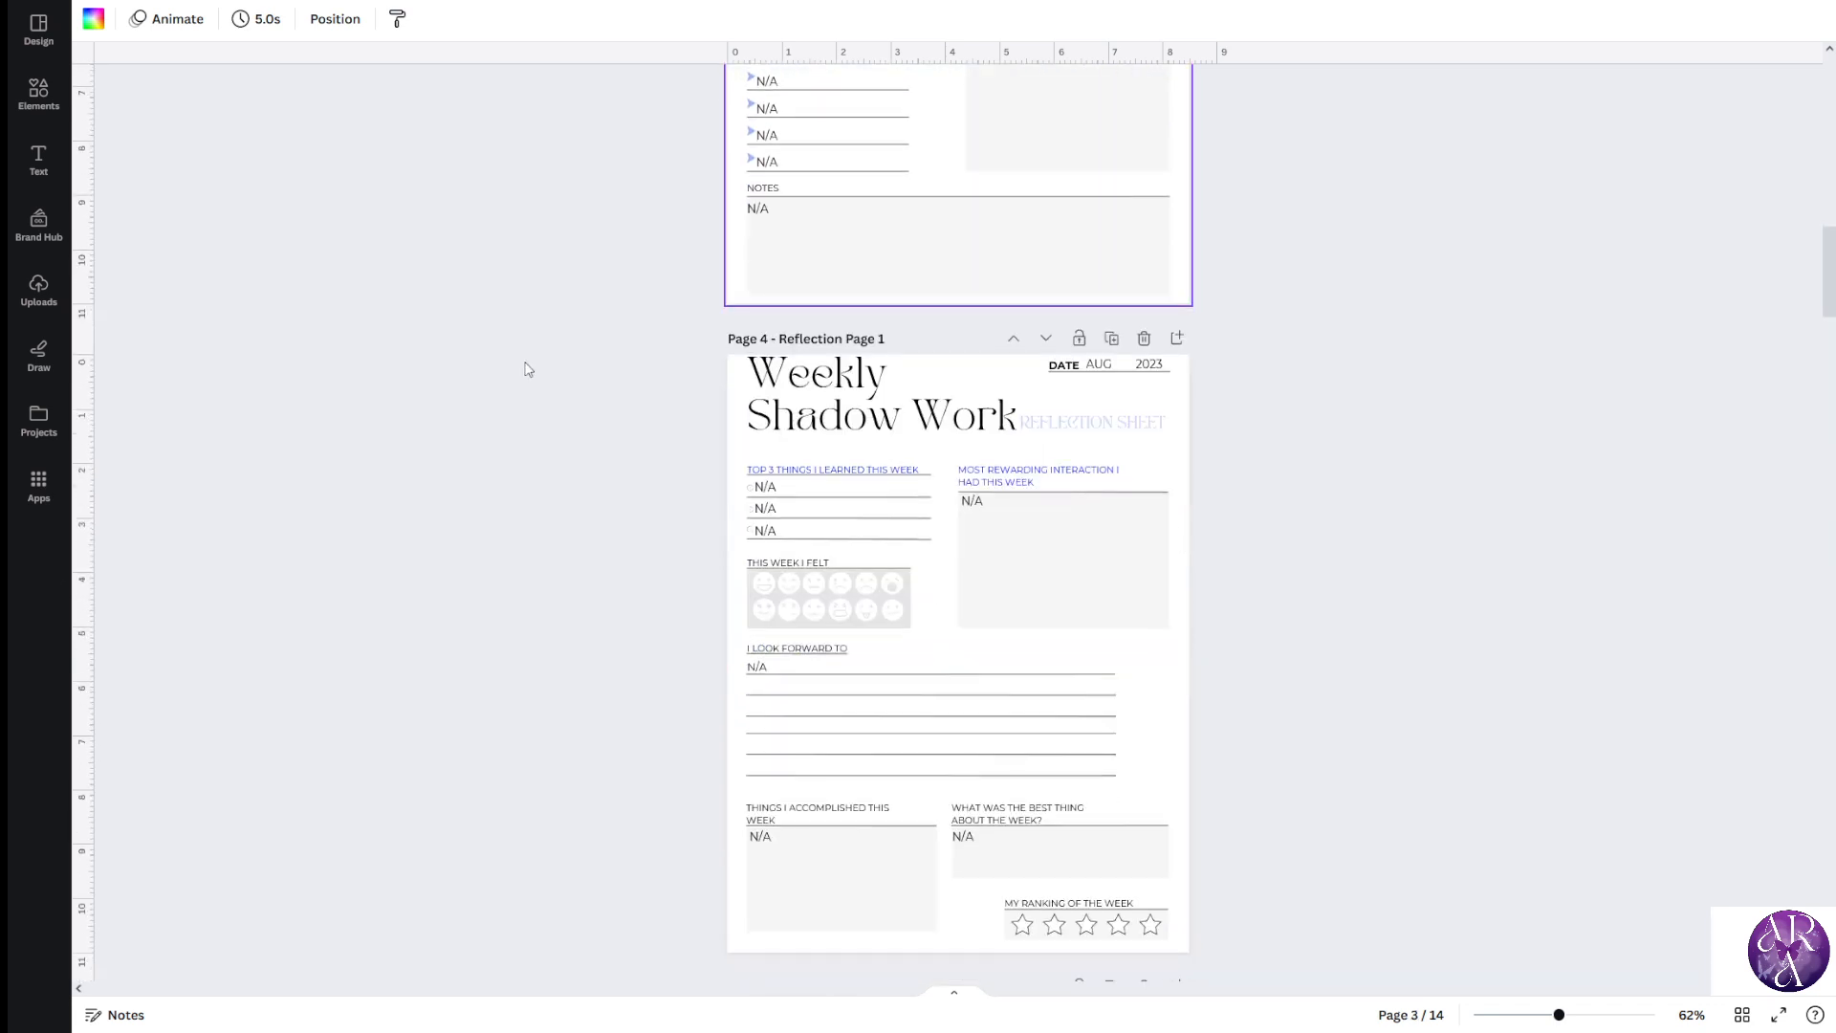
{"action": "scroll", "coordinate": [934, 509], "scroll_direction": "down", "scroll_amount": 5}
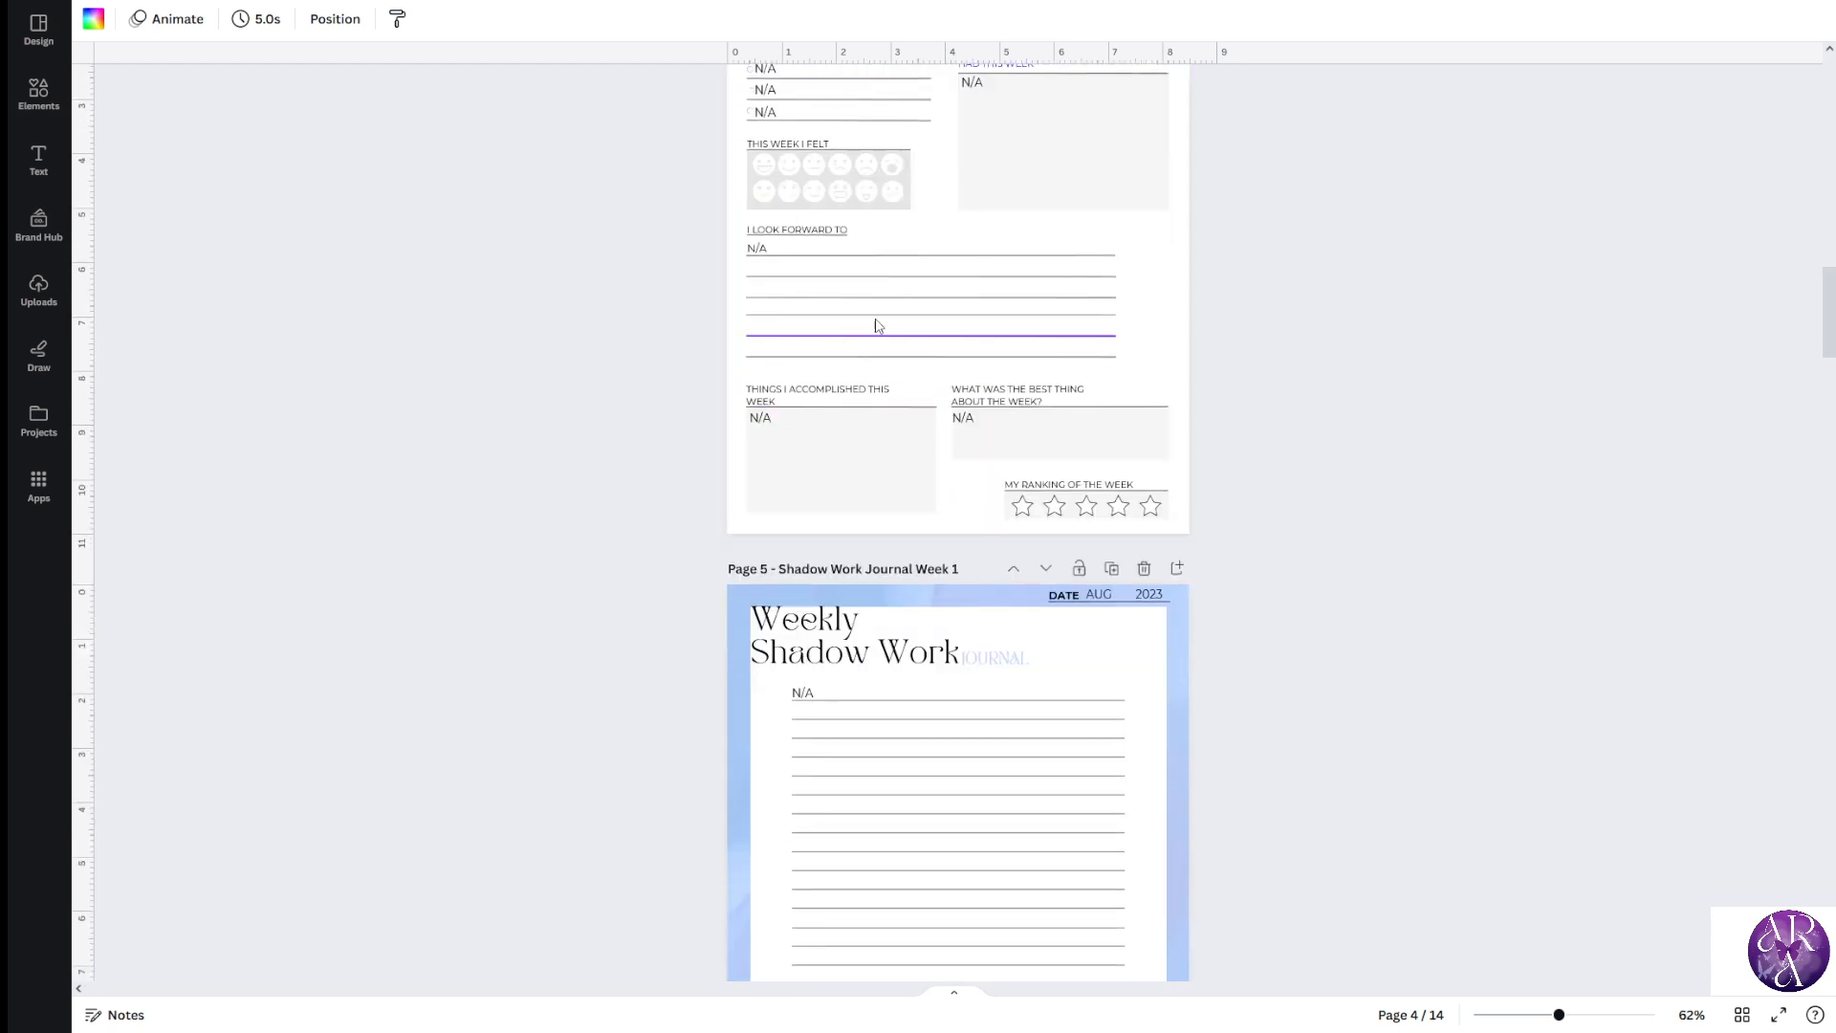
{"action": "scroll", "coordinate": [1087, 471], "scroll_direction": "down", "scroll_amount": 3}
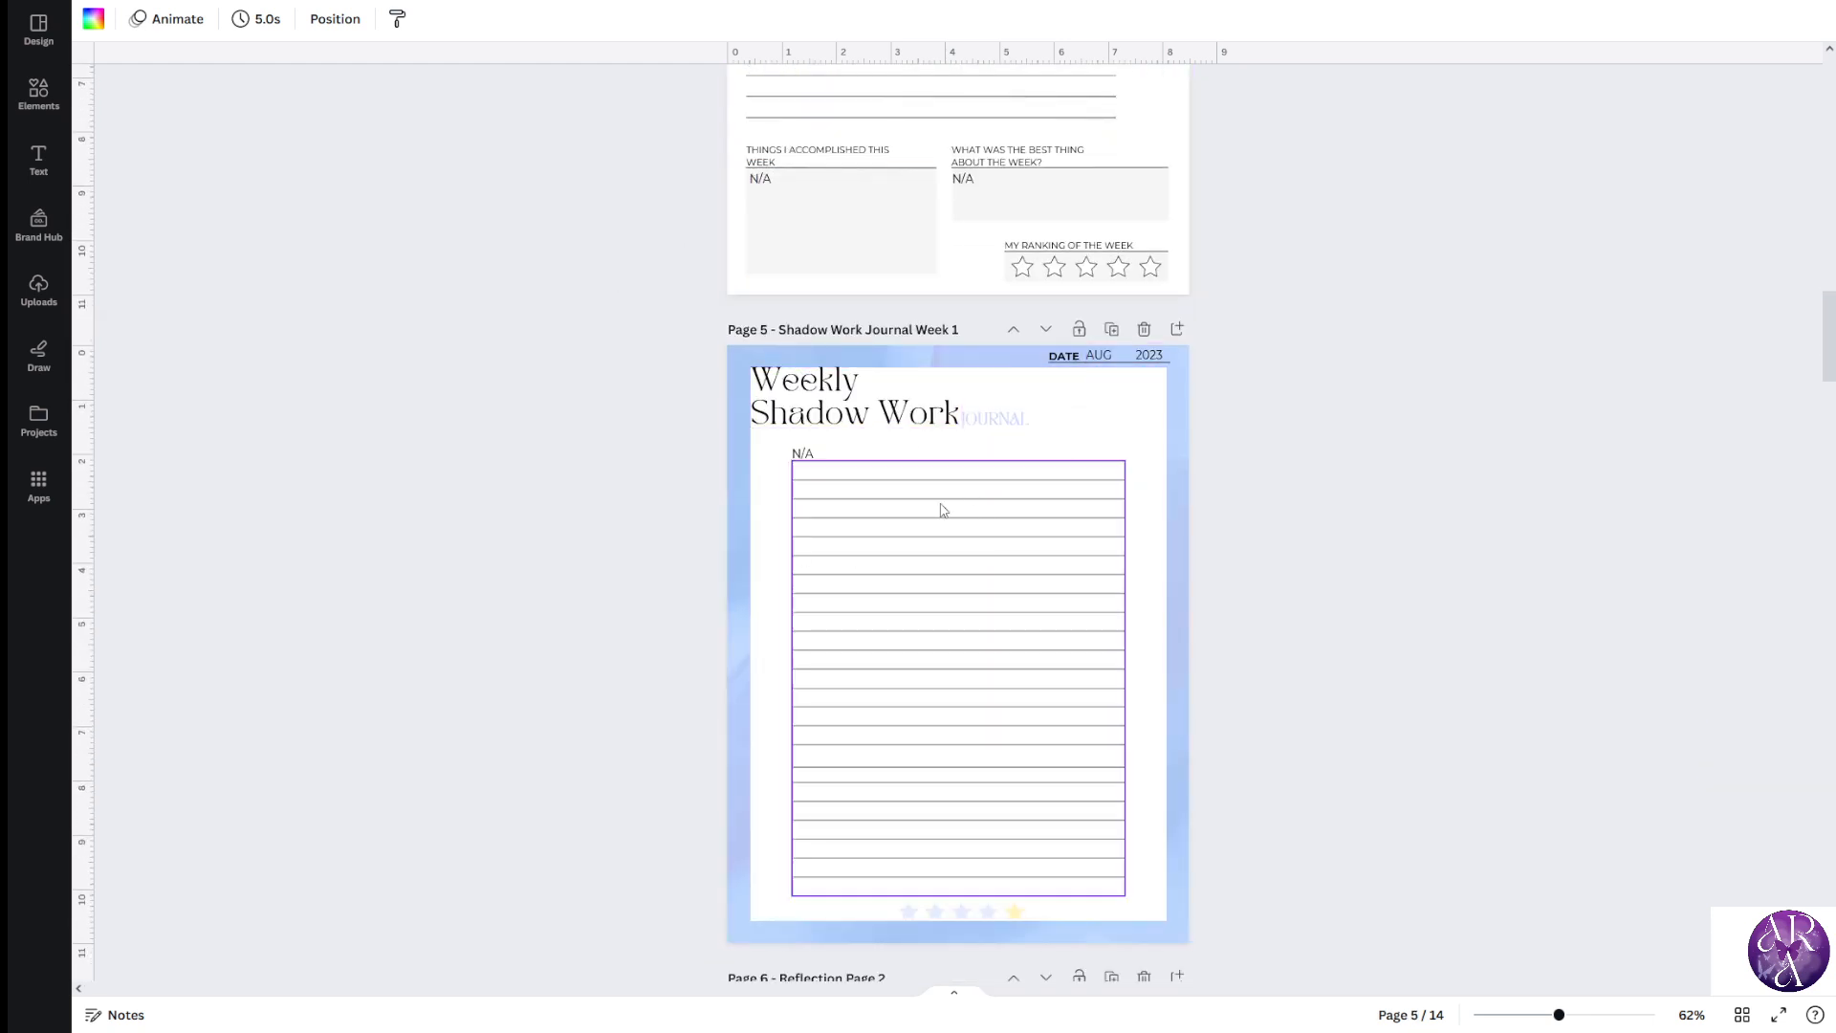
{"action": "scroll", "coordinate": [923, 765], "scroll_direction": "up", "scroll_amount": 2}
{"action": "scroll", "coordinate": [905, 789], "scroll_direction": "up", "scroll_amount": 3}
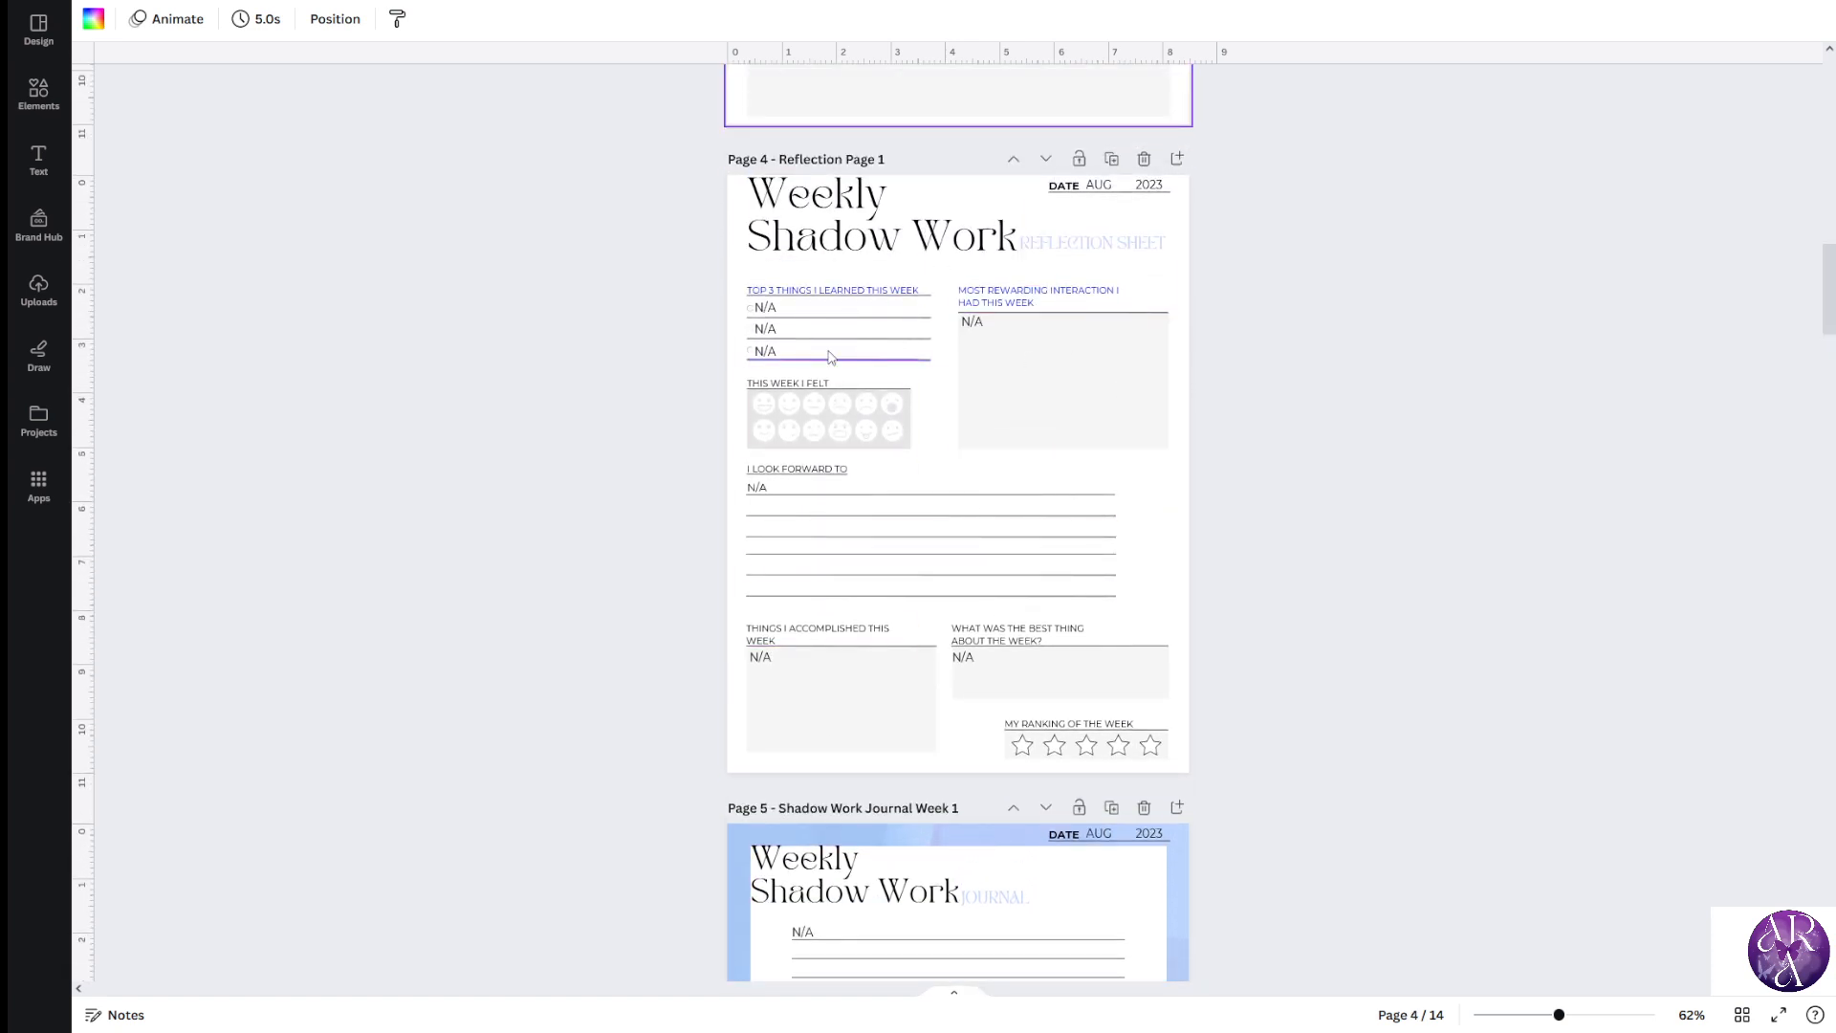
{"action": "scroll", "coordinate": [1109, 535], "scroll_direction": "down", "scroll_amount": 5}
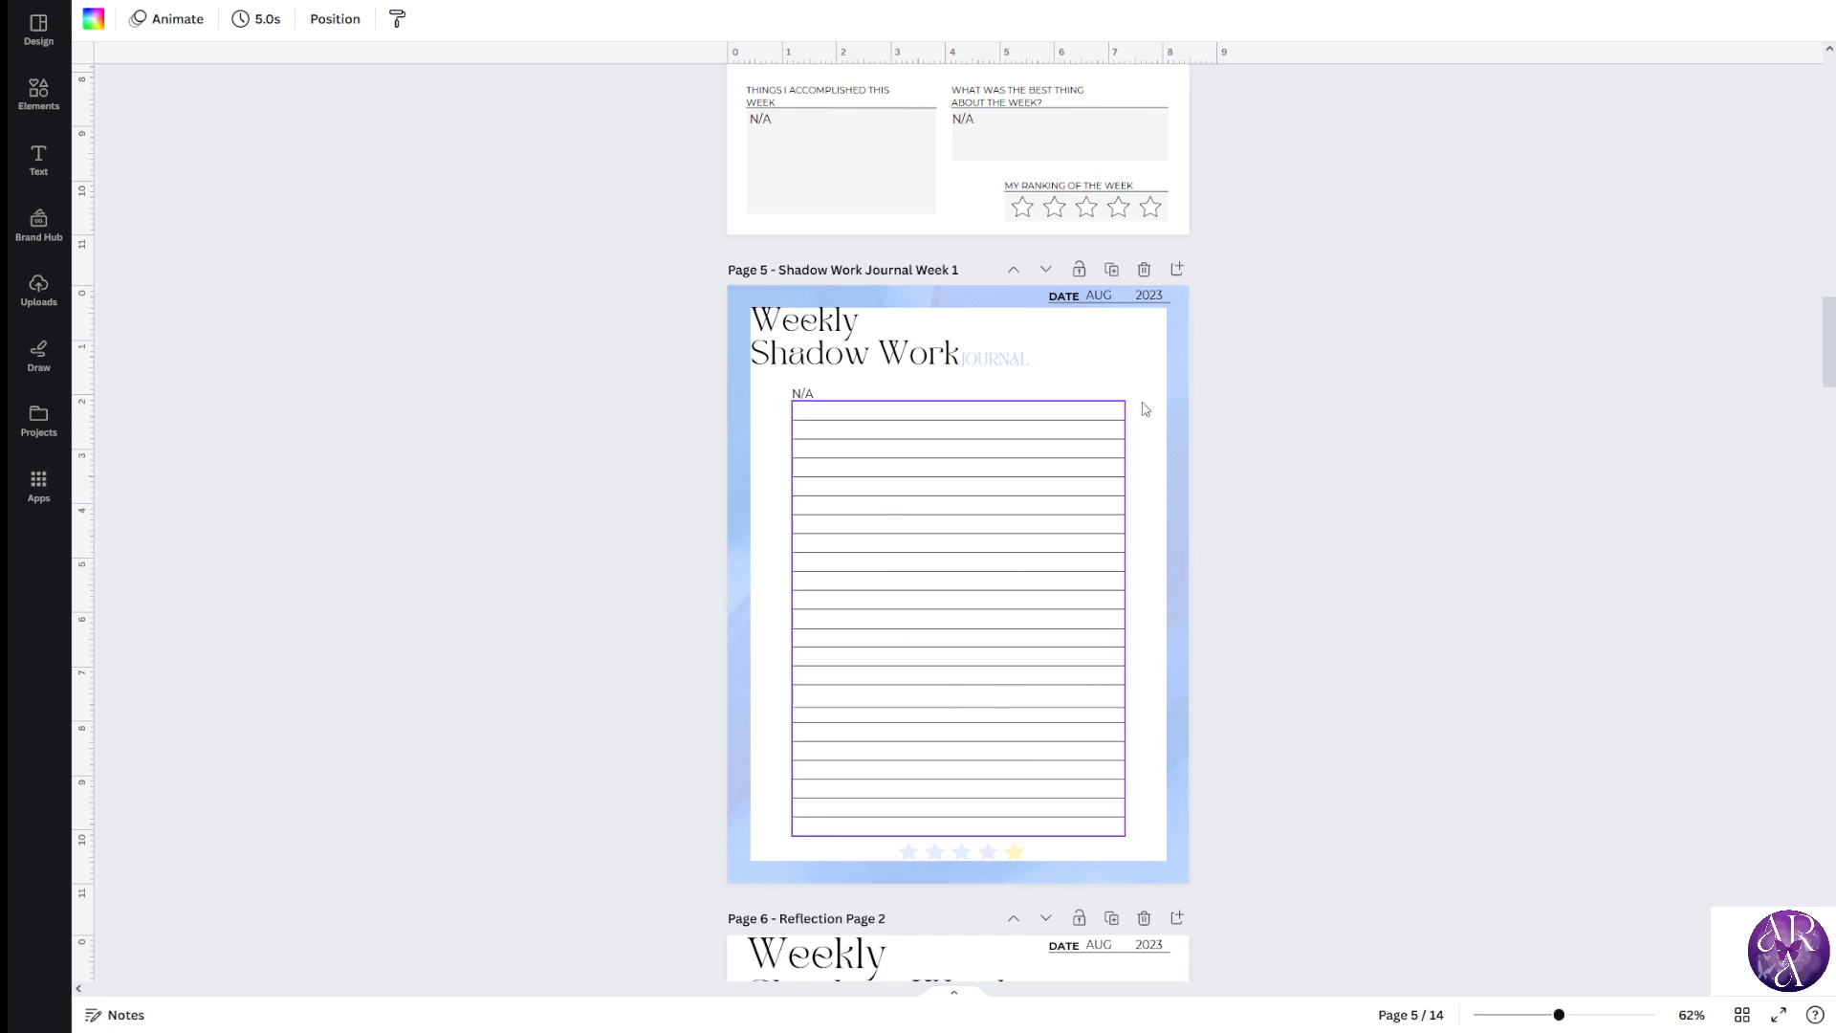
{"action": "scroll", "coordinate": [1029, 483], "scroll_direction": "down", "scroll_amount": 1}
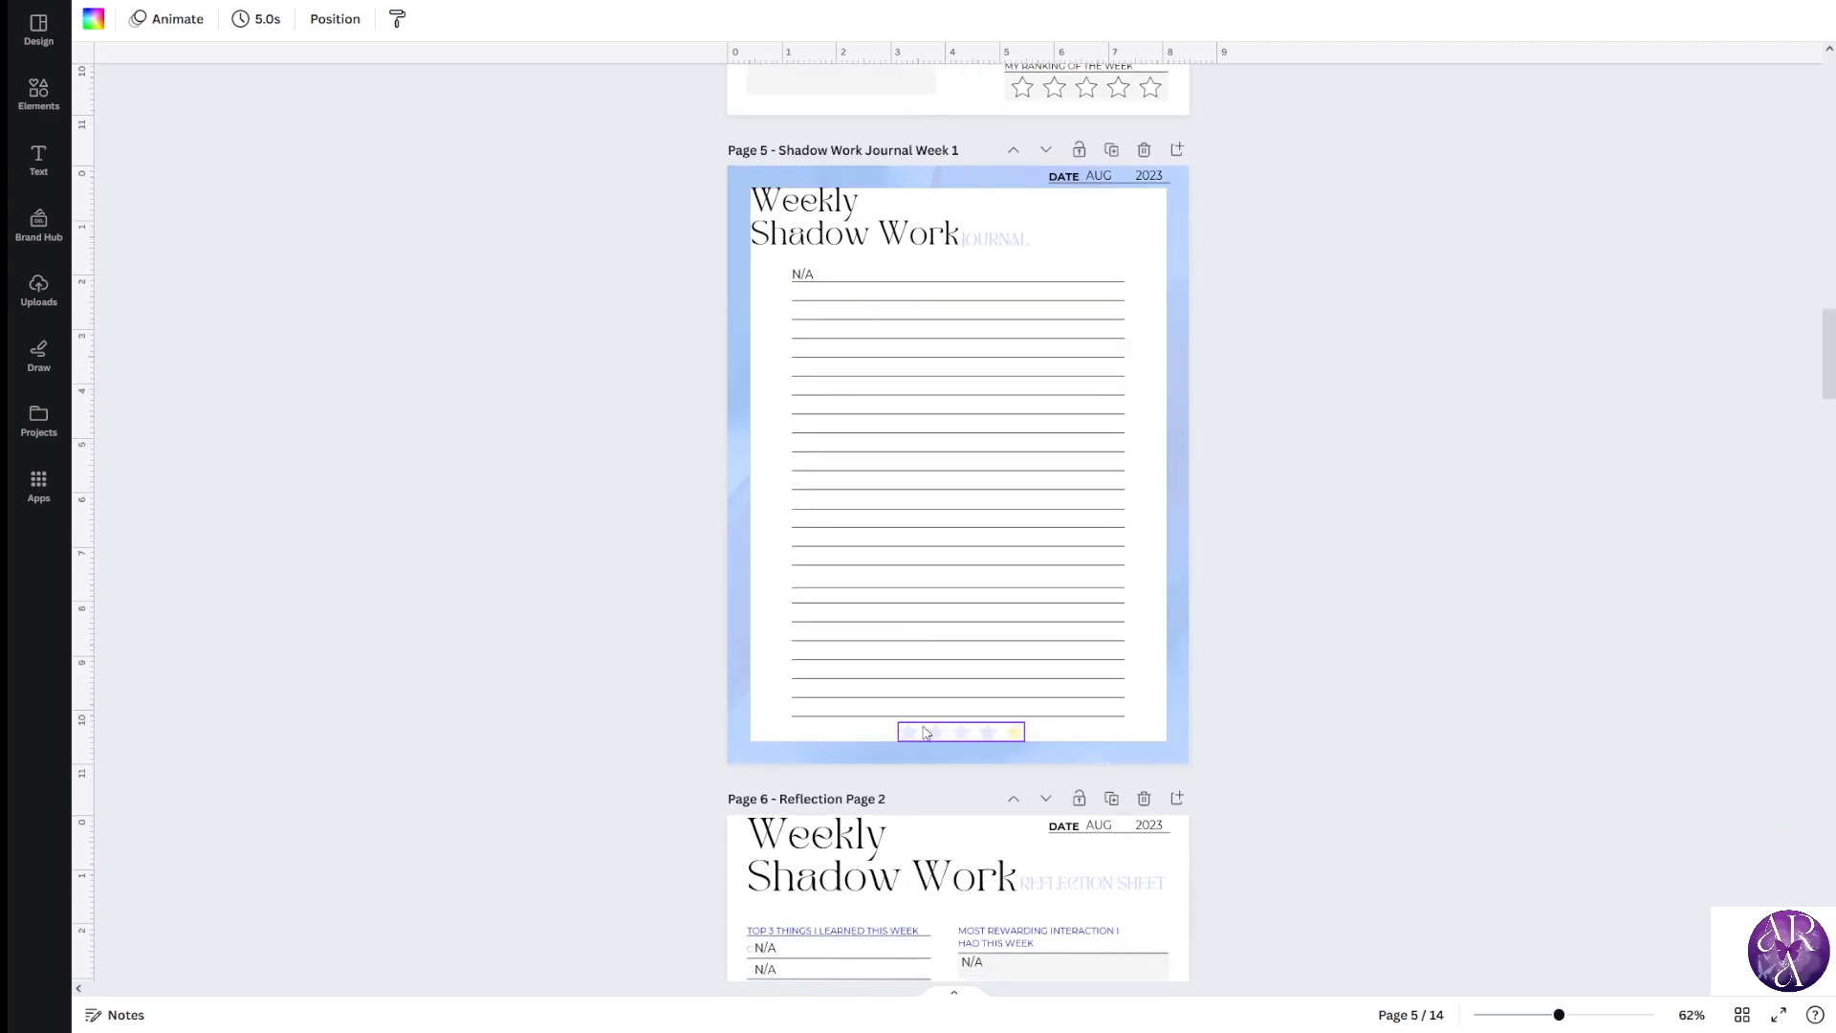
Duplicate the Shadow Work Journal Week 1 page and check the copy on page 6
{"action": "left_click", "coordinate": [1112, 153]}
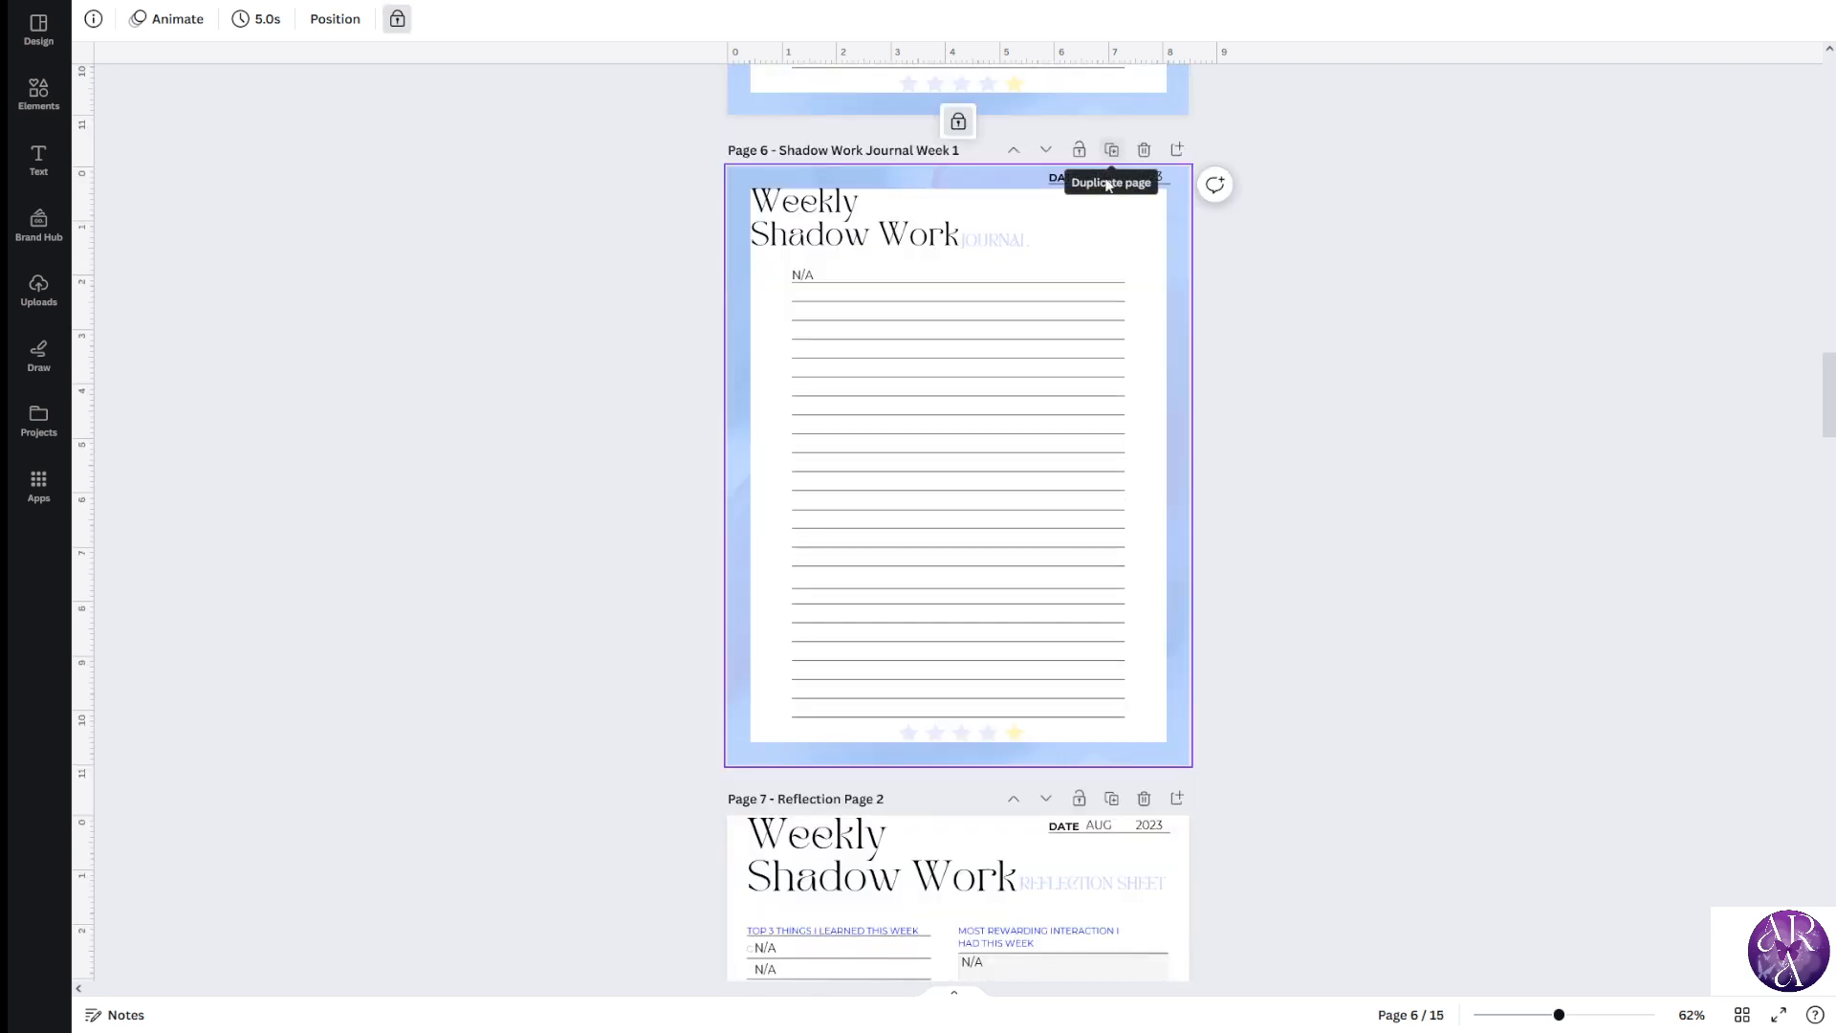
{"action": "scroll", "coordinate": [968, 586], "scroll_direction": "up", "scroll_amount": 3}
{"action": "scroll", "coordinate": [943, 471], "scroll_direction": "down", "scroll_amount": 4}
{"action": "scroll", "coordinate": [1000, 533], "scroll_direction": "up", "scroll_amount": 2}
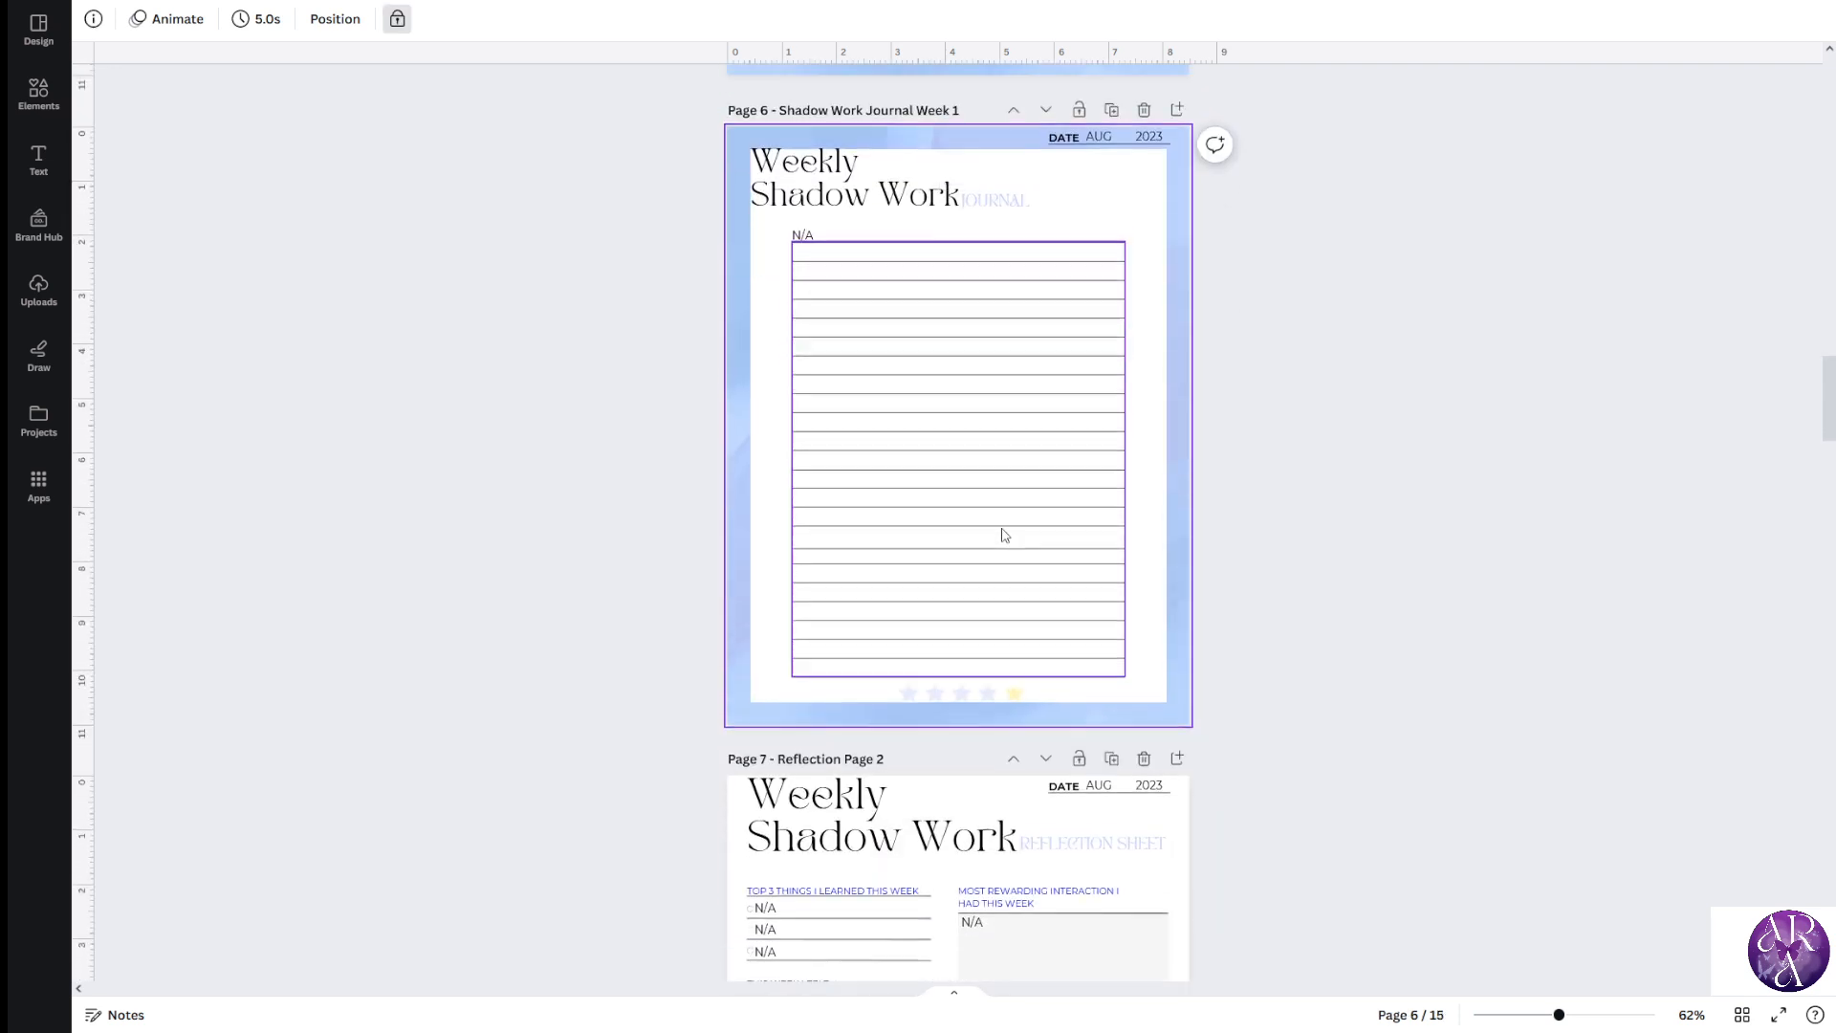
Delete the duplicate Shadow Work Journal Week 1 page on page 6 and check the order of pages 3 to 5
{"action": "left_click", "coordinate": [1145, 329]}
{"action": "scroll", "coordinate": [1073, 452], "scroll_direction": "up", "scroll_amount": 6}
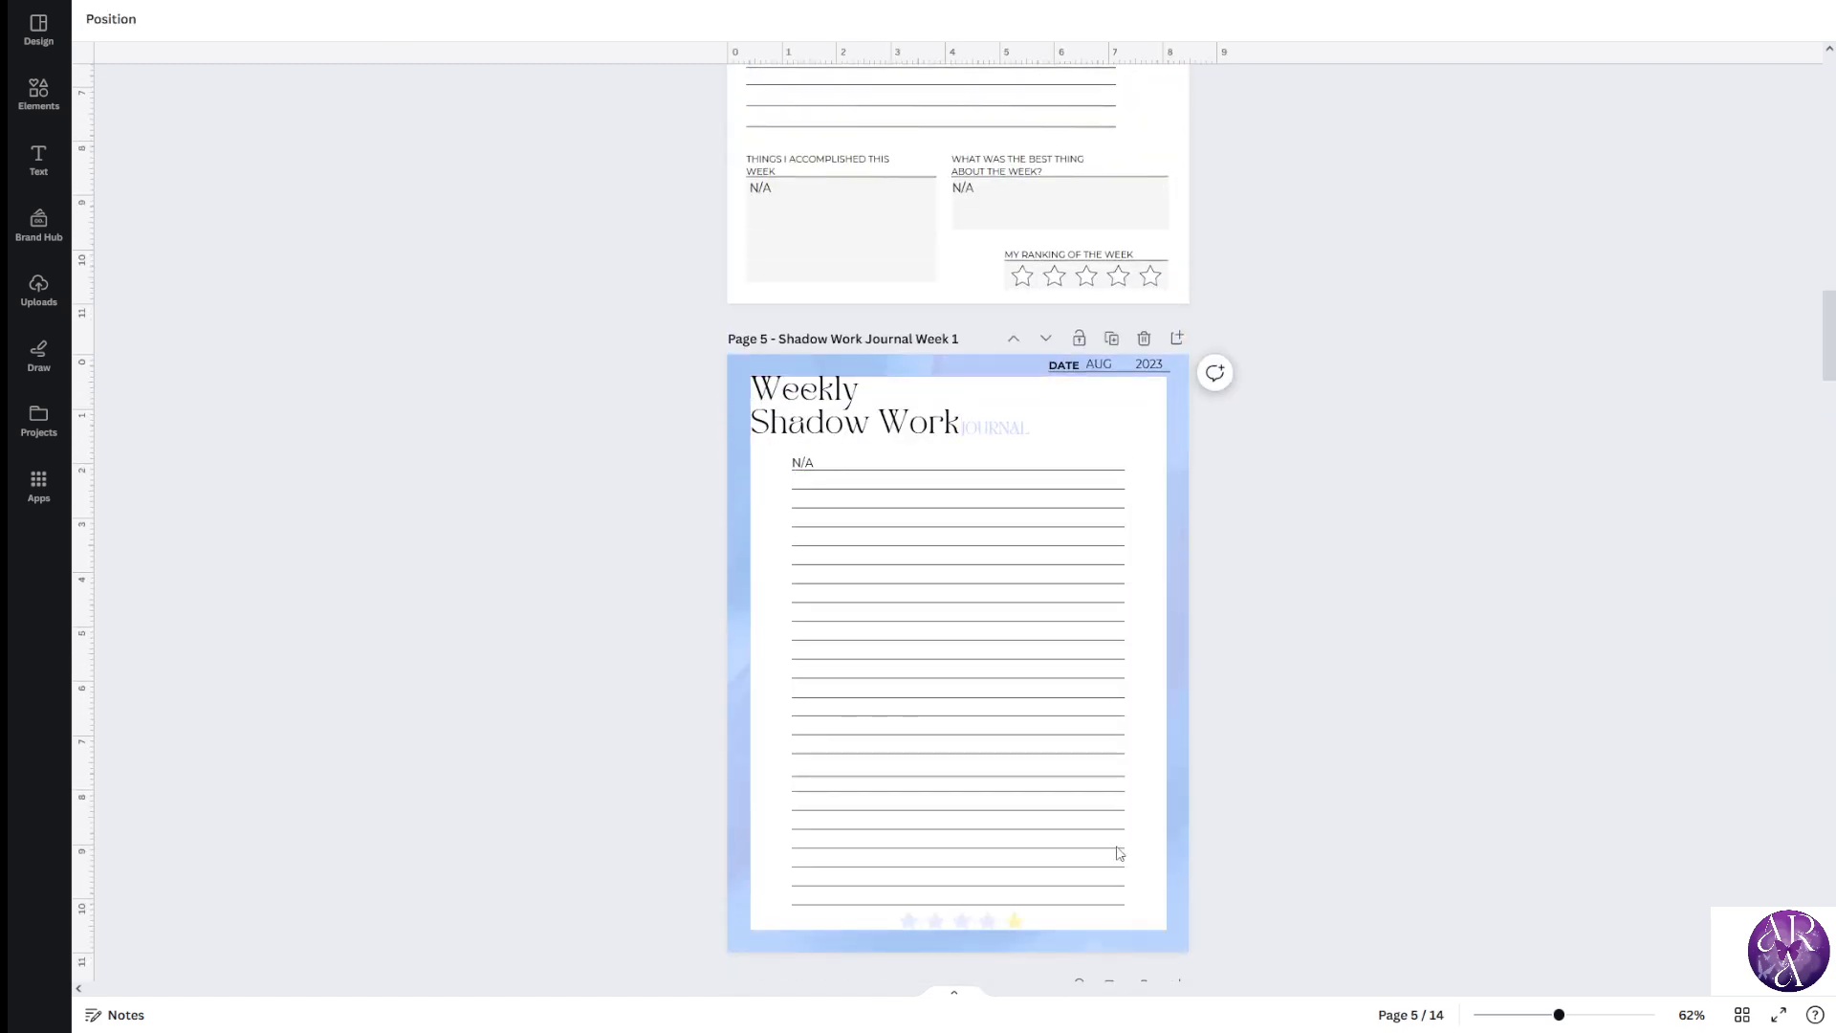
{"action": "scroll", "coordinate": [1221, 440], "scroll_direction": "up", "scroll_amount": 9}
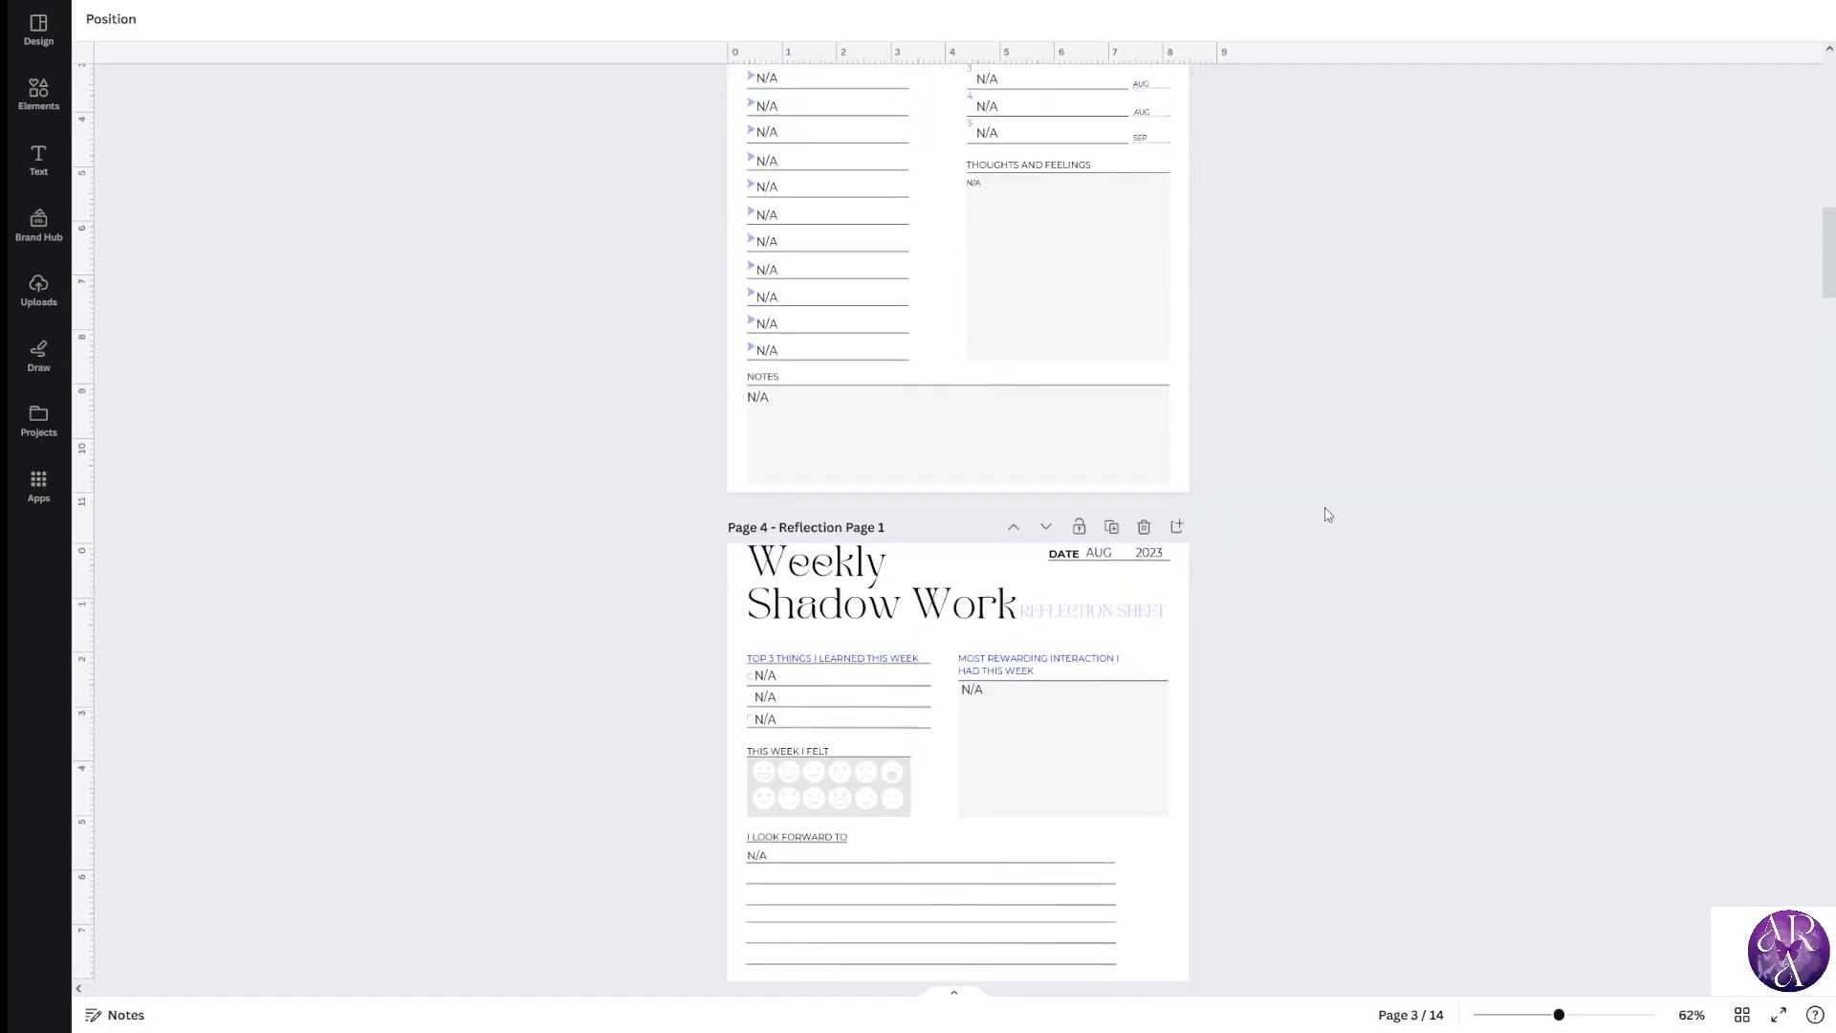
{"action": "scroll", "coordinate": [1325, 517], "scroll_direction": "up", "scroll_amount": 3}
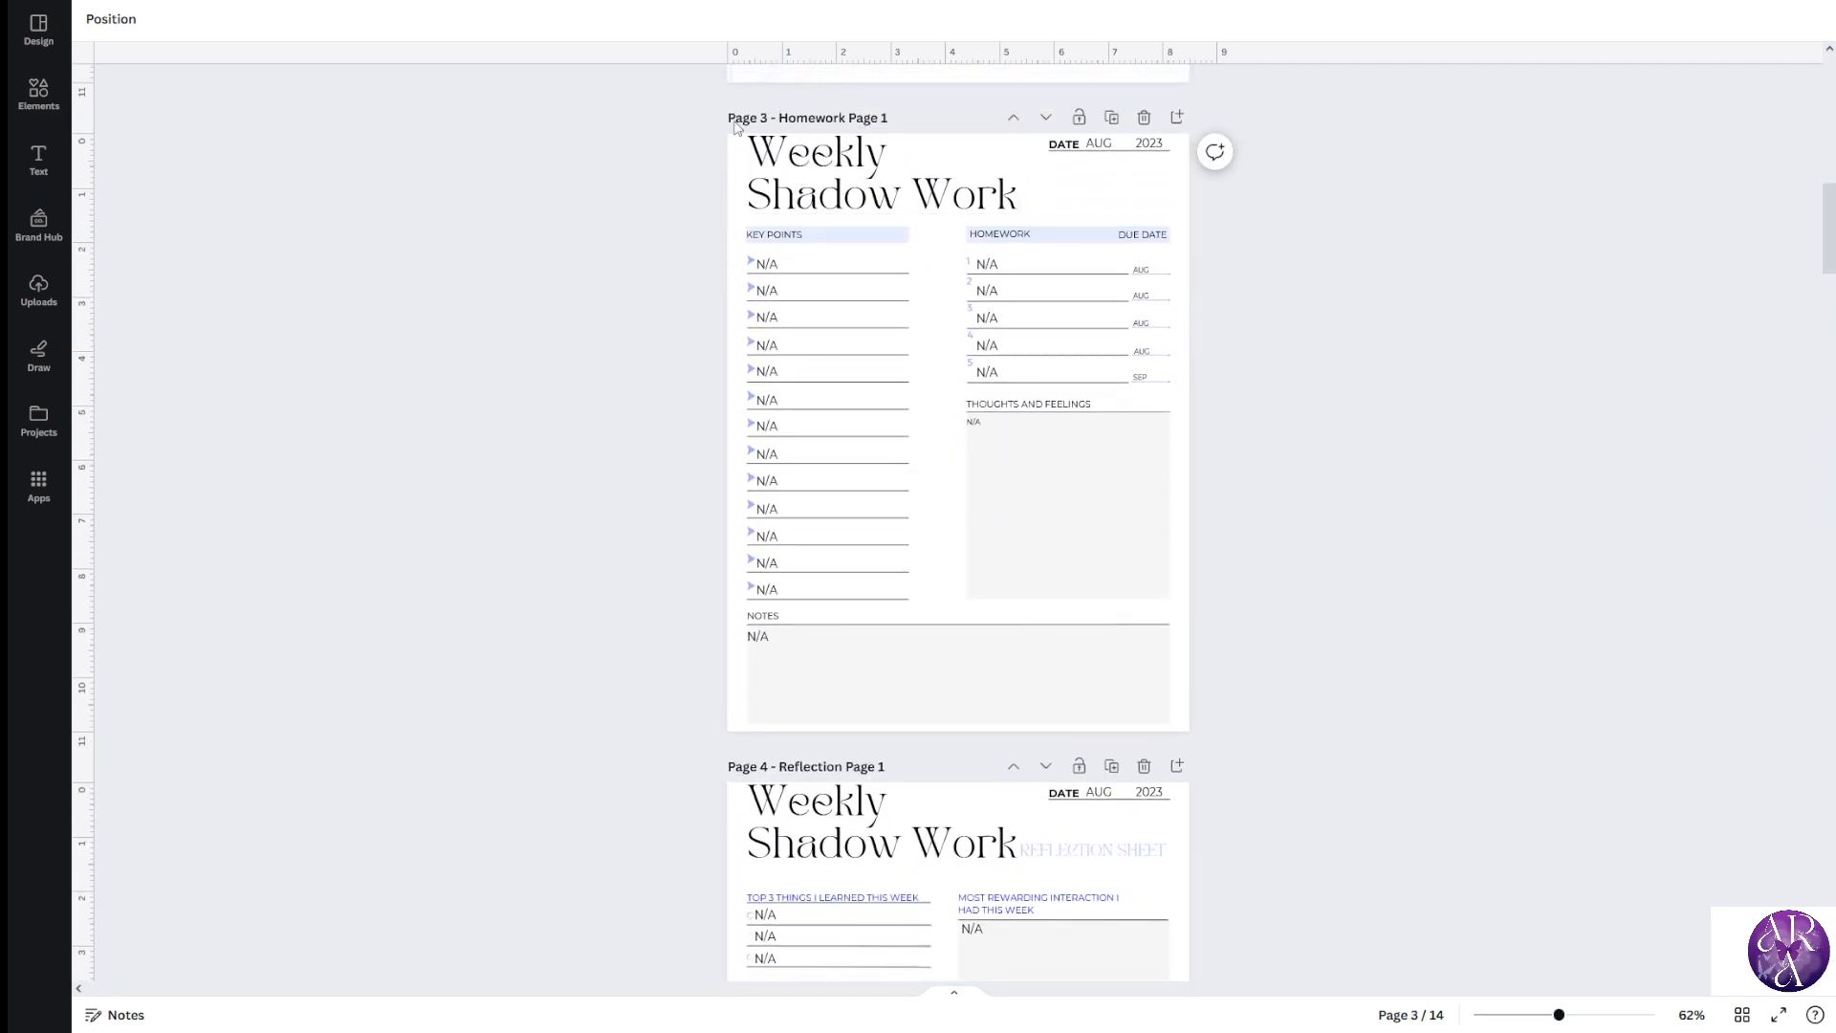
{"action": "scroll", "coordinate": [431, 185], "scroll_direction": "down", "scroll_amount": 10}
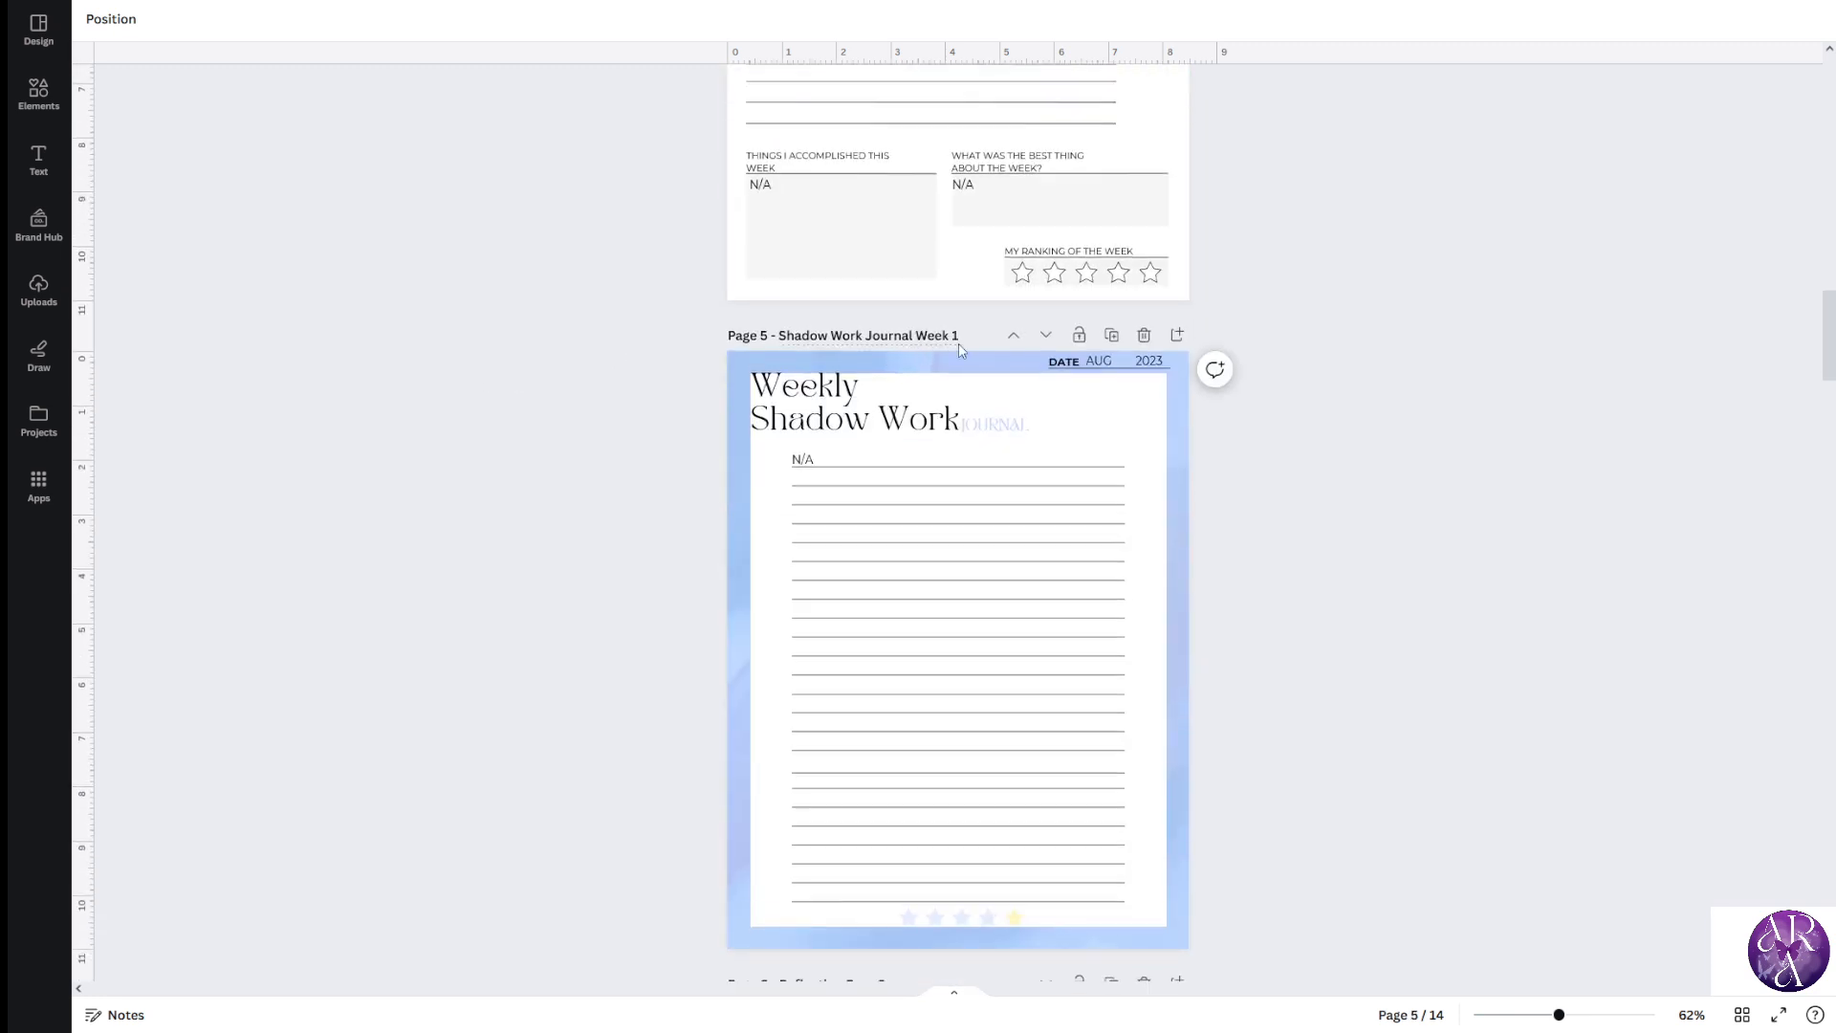
{"action": "scroll", "coordinate": [960, 337], "scroll_direction": "down", "scroll_amount": 3}
Move Homework Page 2 up to page 6, directly after the Shadow Work Journal Week 1 page
{"action": "scroll", "coordinate": [962, 331], "scroll_direction": "down", "scroll_amount": 15}
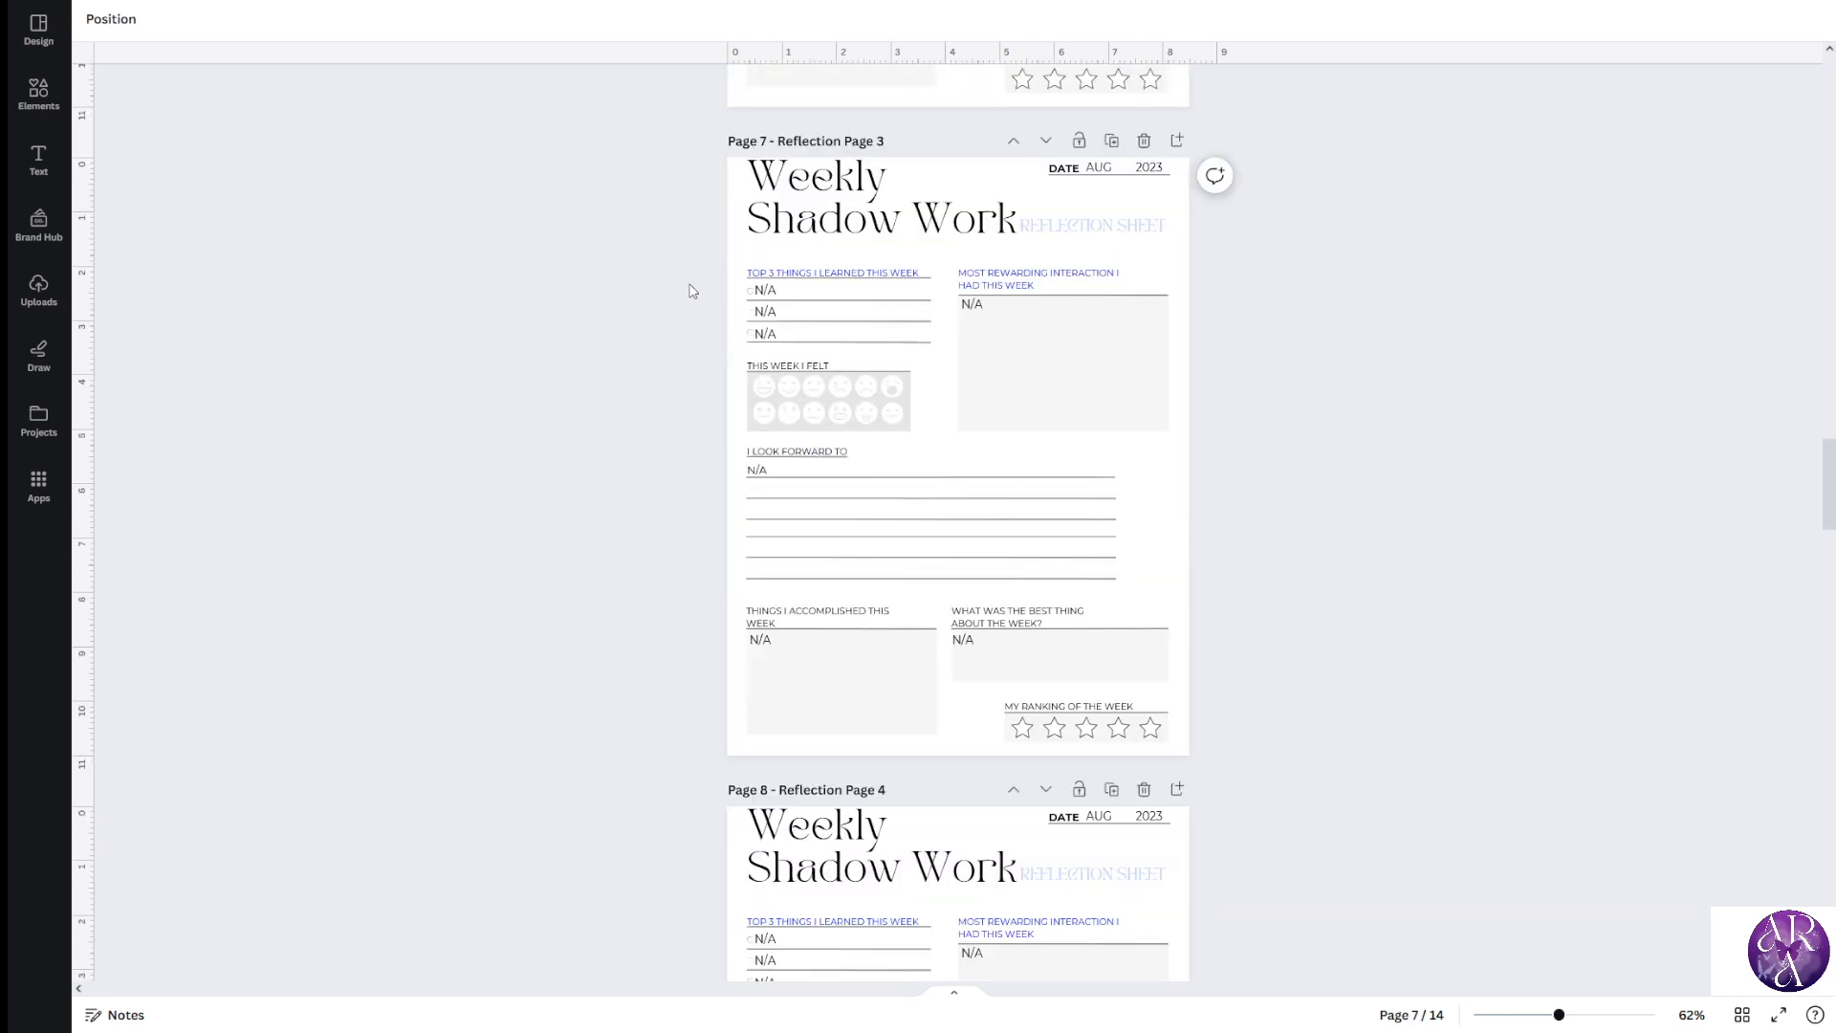
{"action": "scroll", "coordinate": [692, 291], "scroll_direction": "down", "scroll_amount": 5}
{"action": "scroll", "coordinate": [1078, 492], "scroll_direction": "down", "scroll_amount": 2}
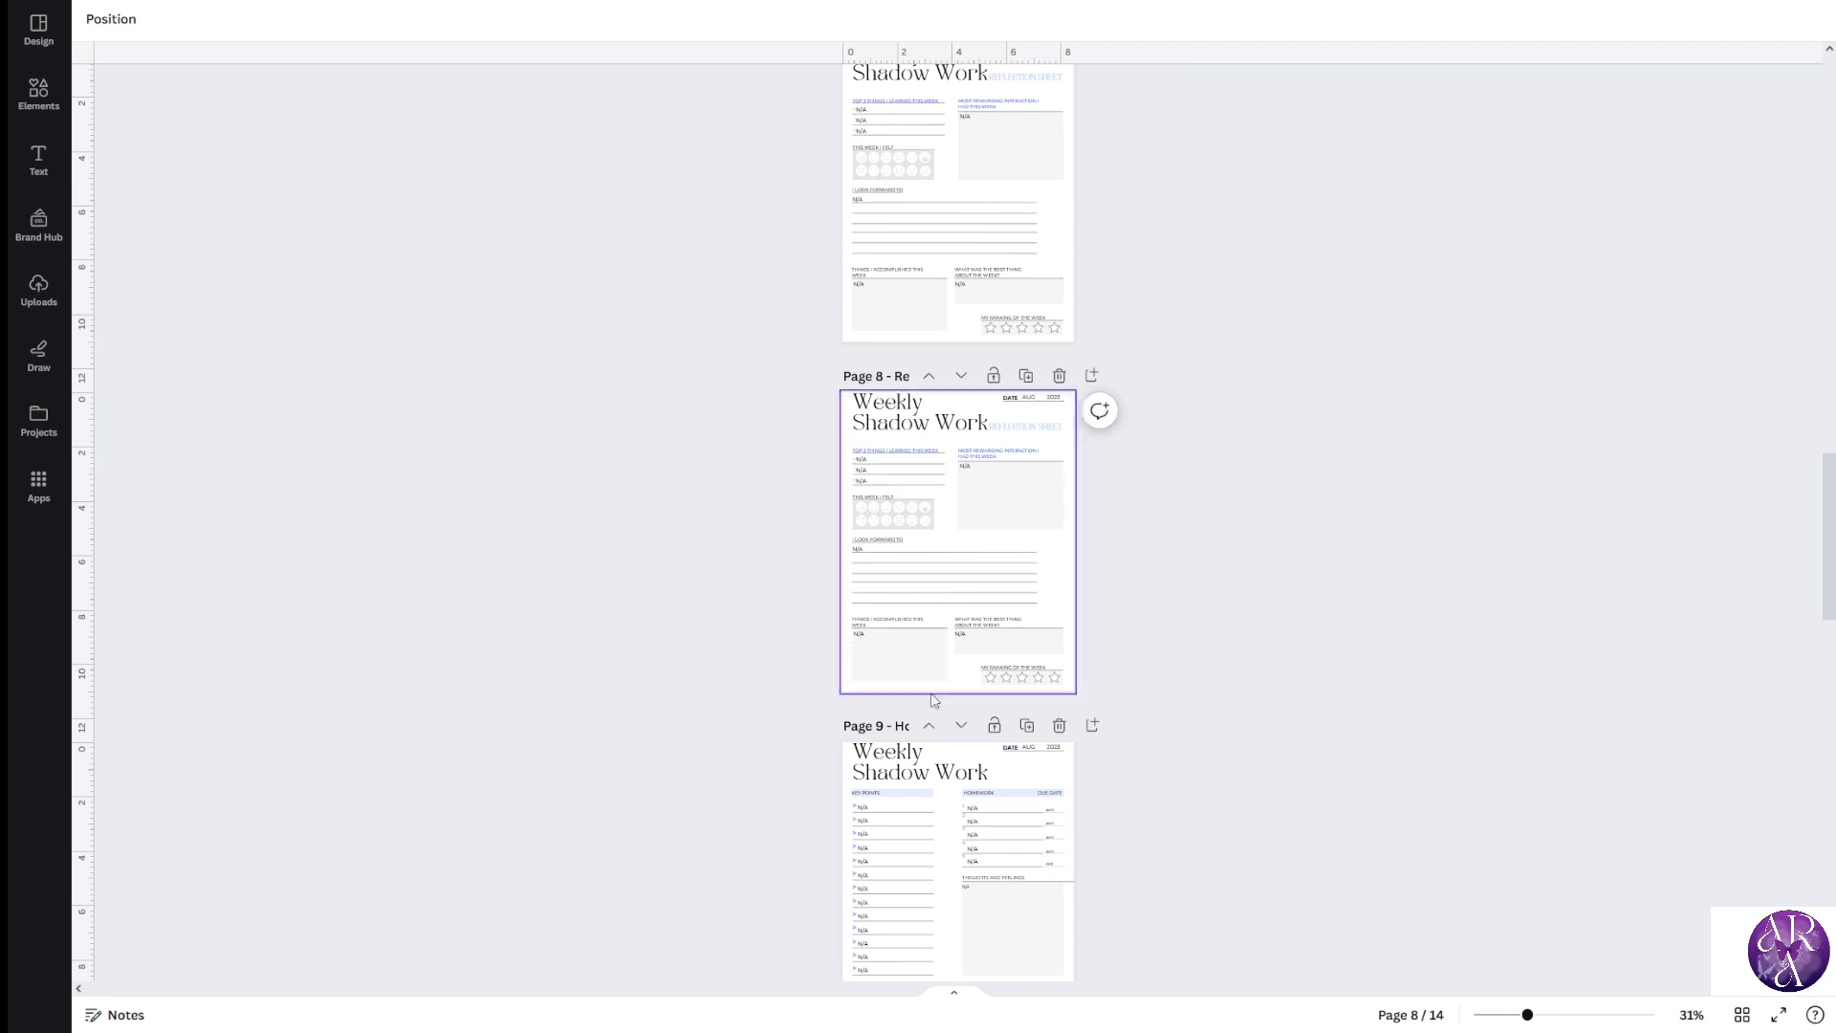
{"action": "left_click", "coordinate": [930, 726]}
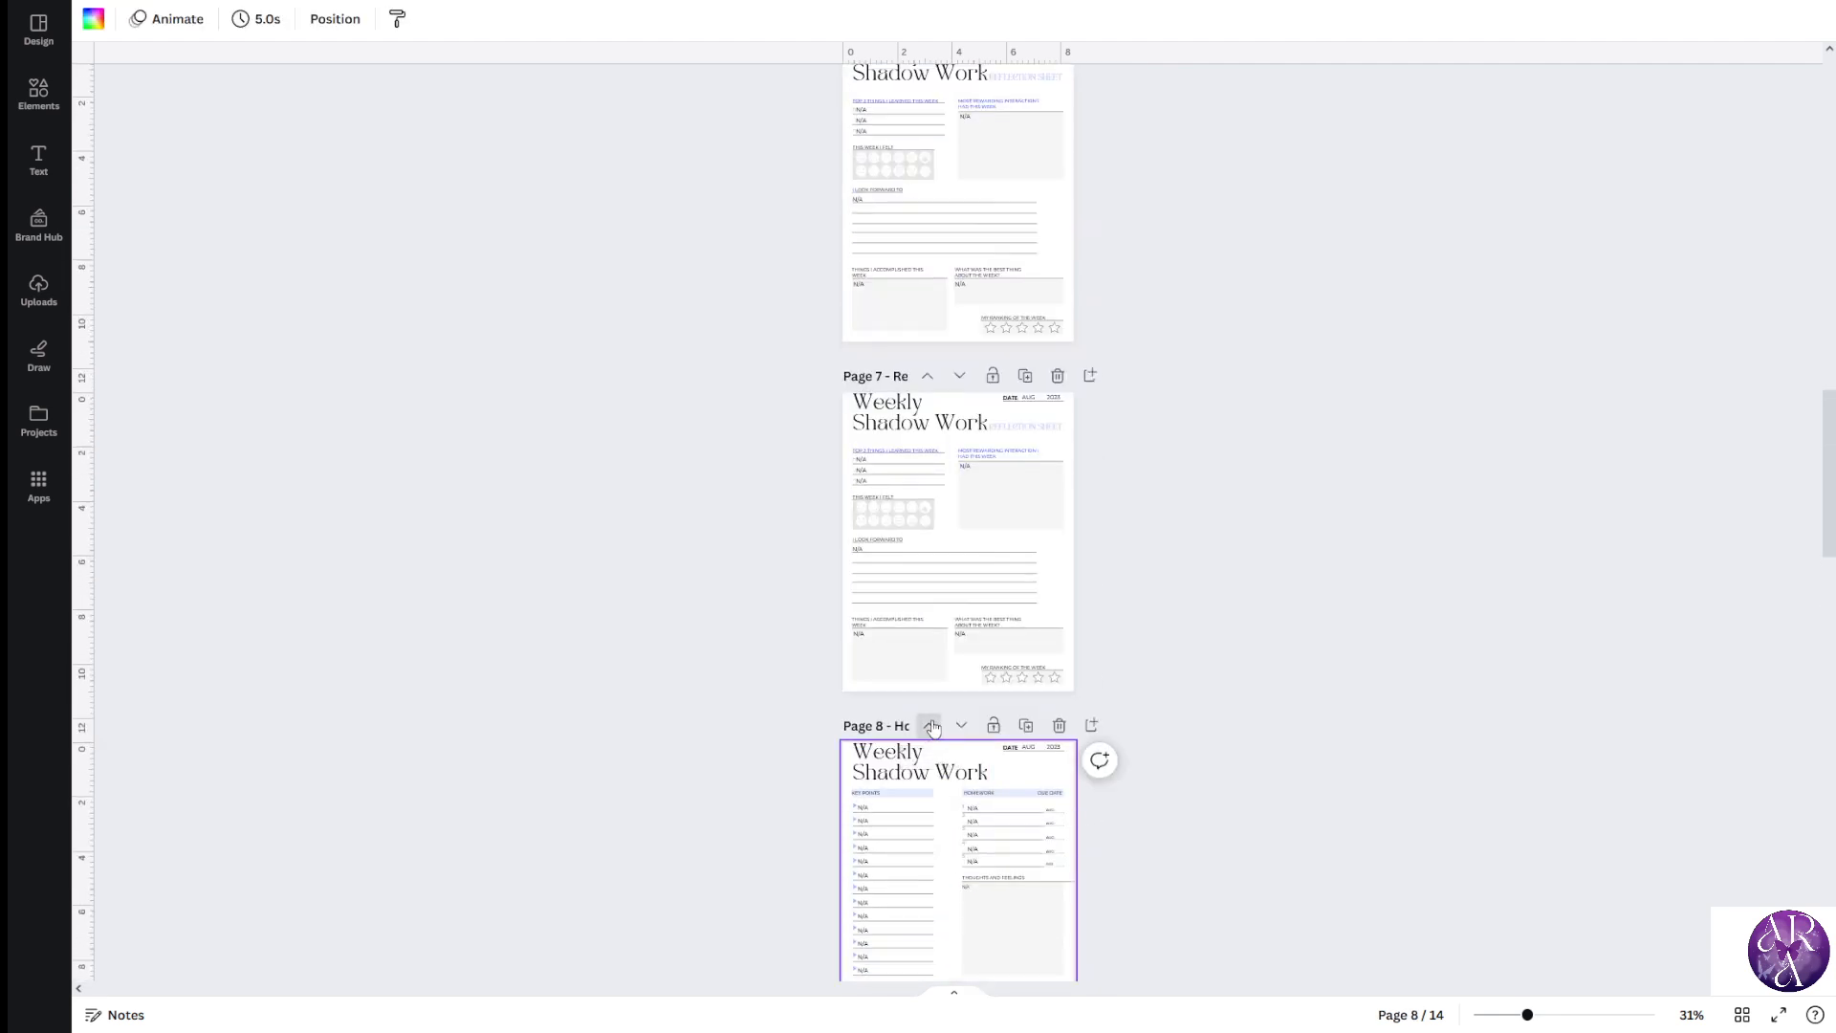
{"action": "left_click", "coordinate": [930, 726]}
{"action": "left_click", "coordinate": [935, 727]}
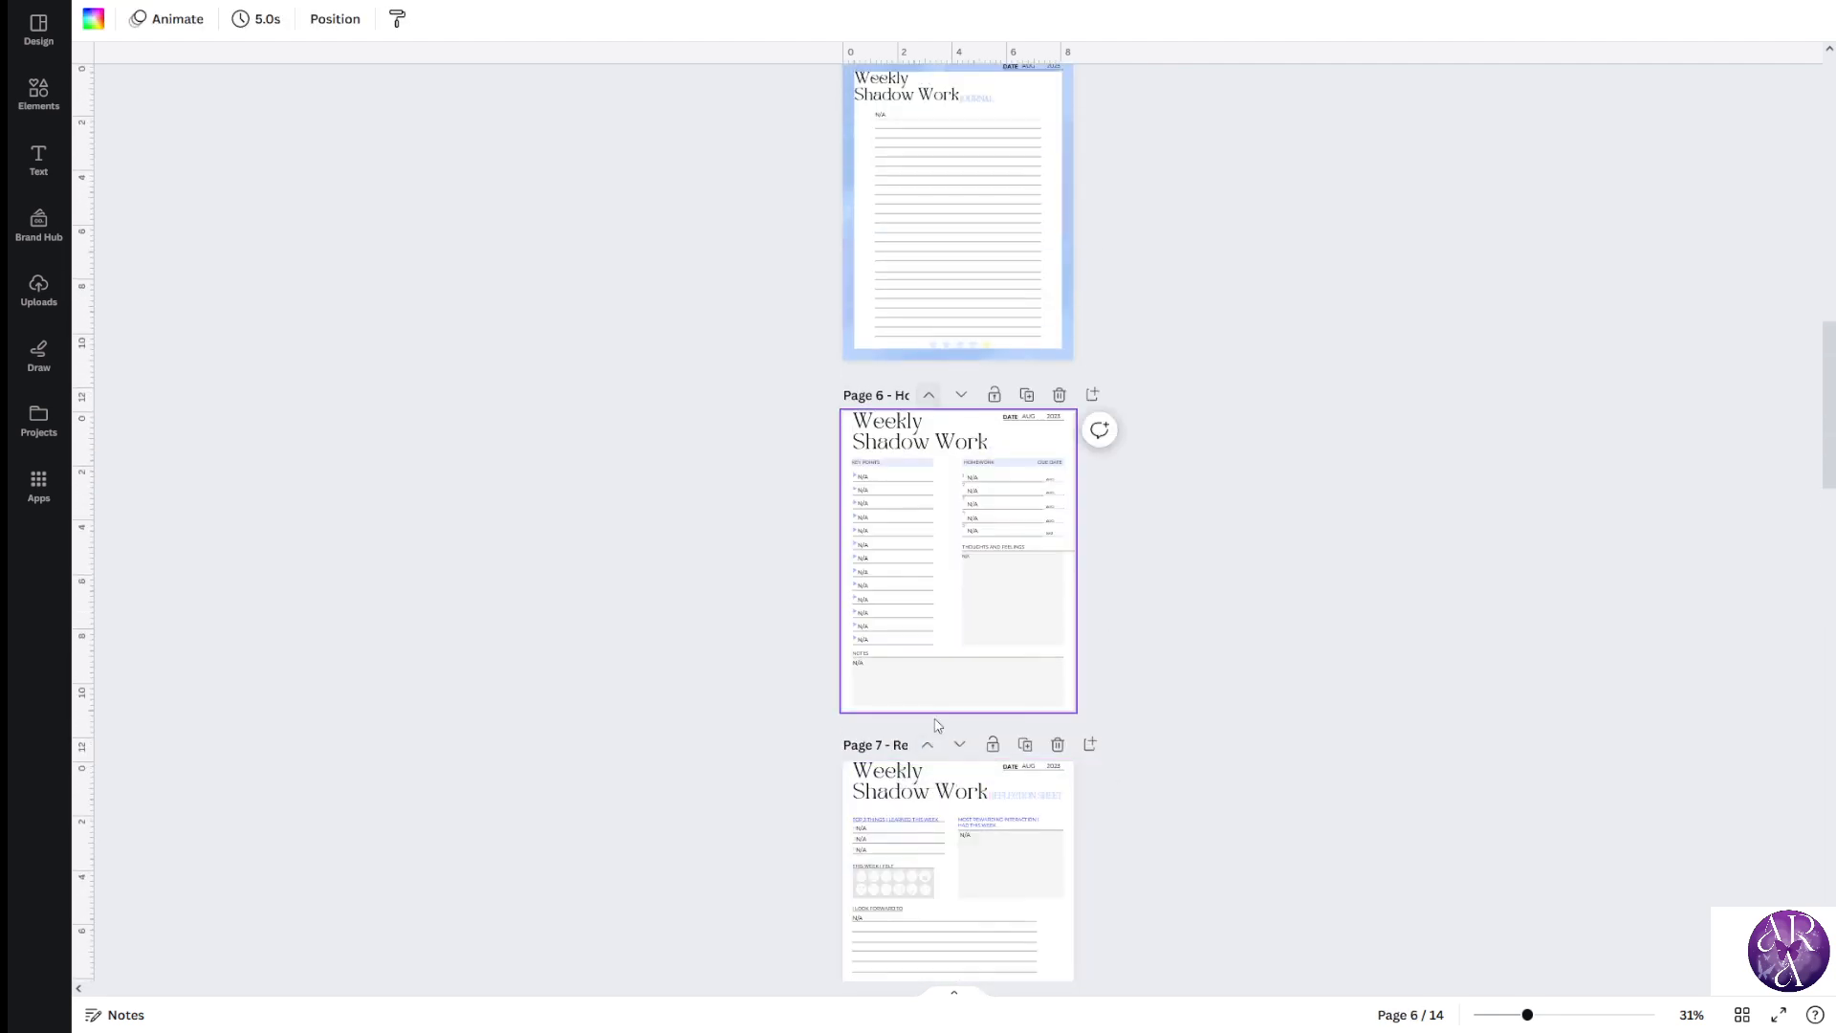
{"action": "scroll", "coordinate": [800, 737], "scroll_direction": "down", "scroll_amount": 2}
{"action": "scroll", "coordinate": [898, 635], "scroll_direction": "up", "scroll_amount": 1}
{"action": "scroll", "coordinate": [898, 635], "scroll_direction": "up", "scroll_amount": 4}
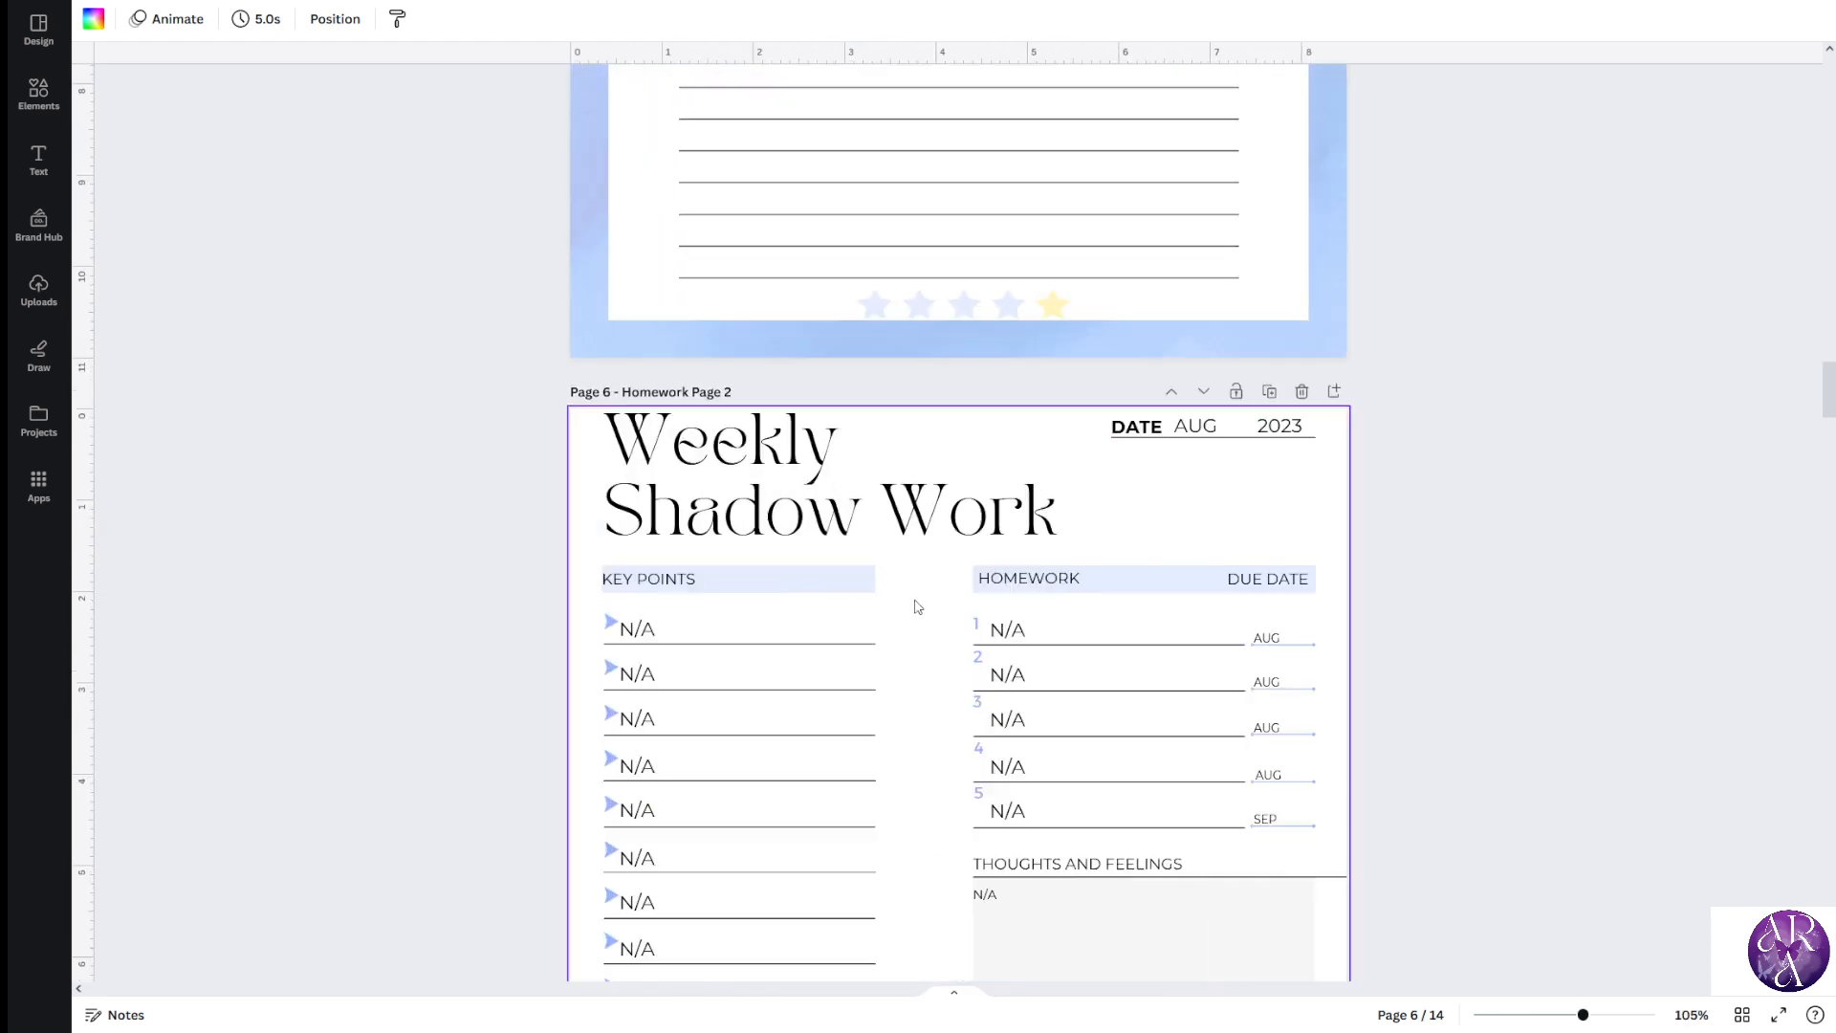
Move the Shadow Work Journal Week 2 page up to page 7, directly after Homework Page 2
{"action": "scroll", "coordinate": [914, 606], "scroll_direction": "down", "scroll_amount": 4}
{"action": "scroll", "coordinate": [963, 439], "scroll_direction": "down", "scroll_amount": 2}
{"action": "scroll", "coordinate": [1024, 411], "scroll_direction": "down", "scroll_amount": 2}
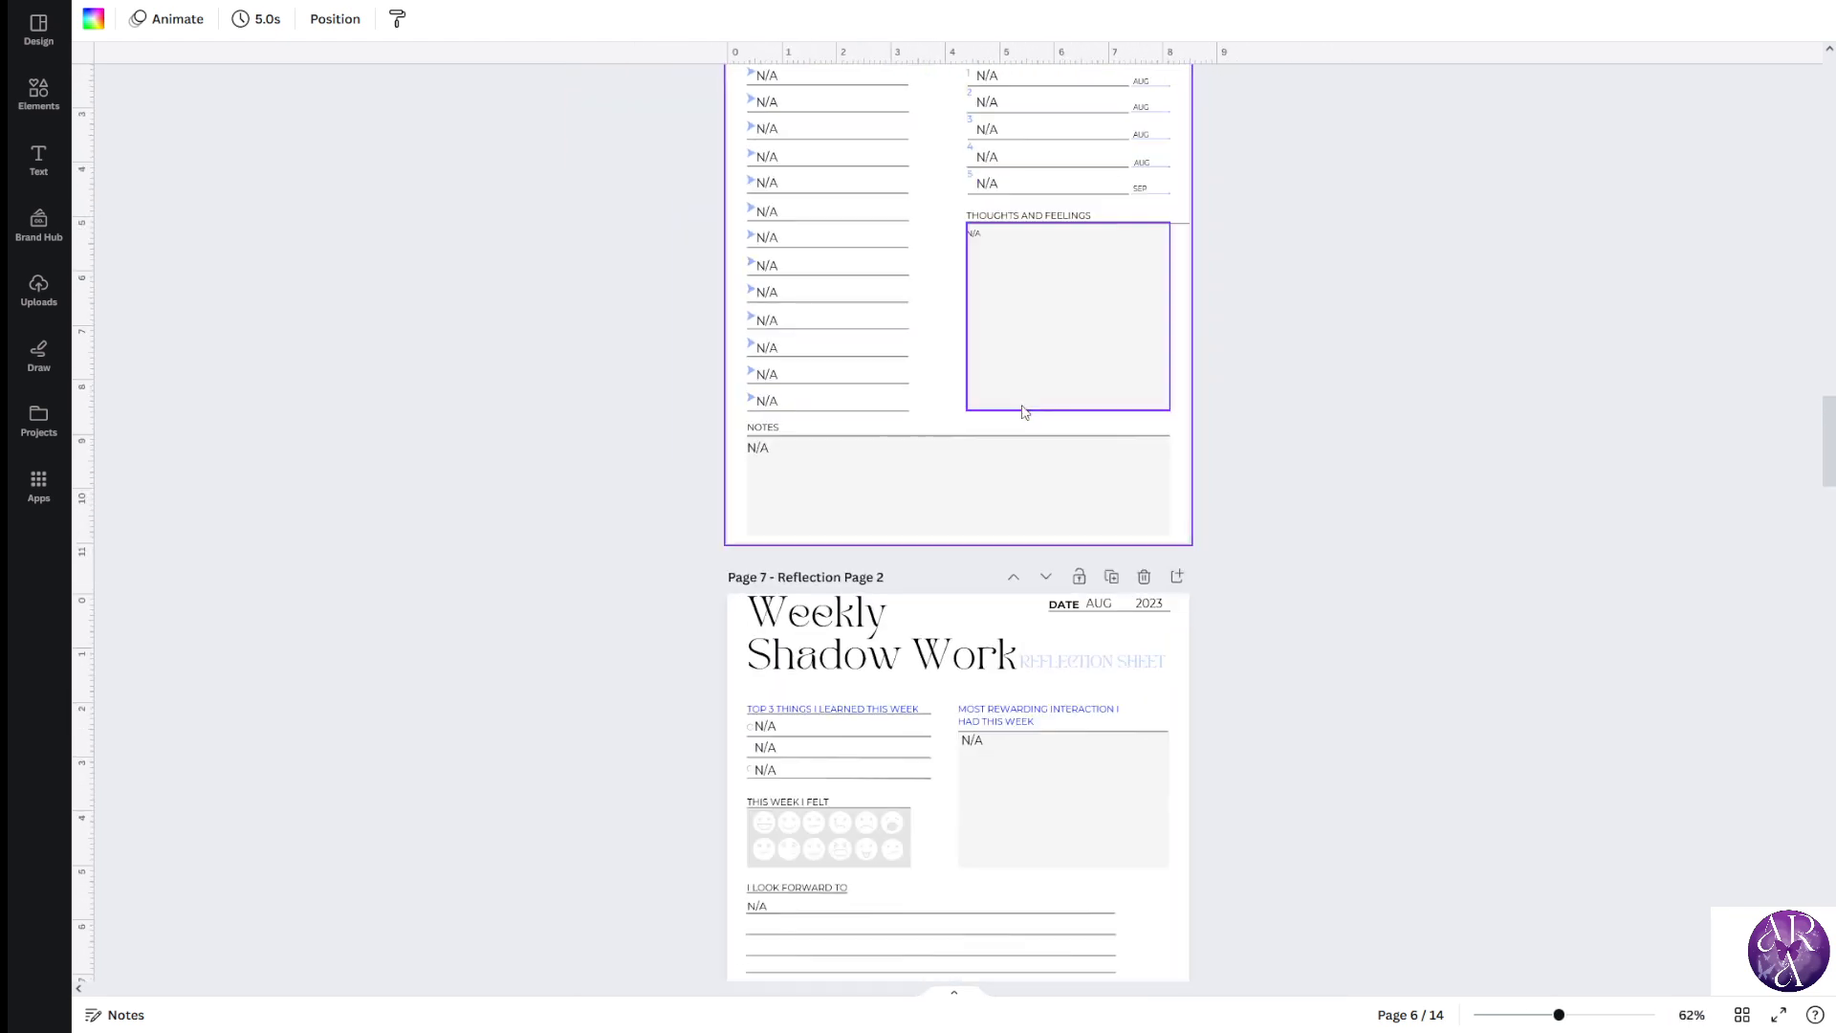
{"action": "scroll", "coordinate": [873, 545], "scroll_direction": "down", "scroll_amount": 10}
{"action": "scroll", "coordinate": [1227, 604], "scroll_direction": "down", "scroll_amount": 15}
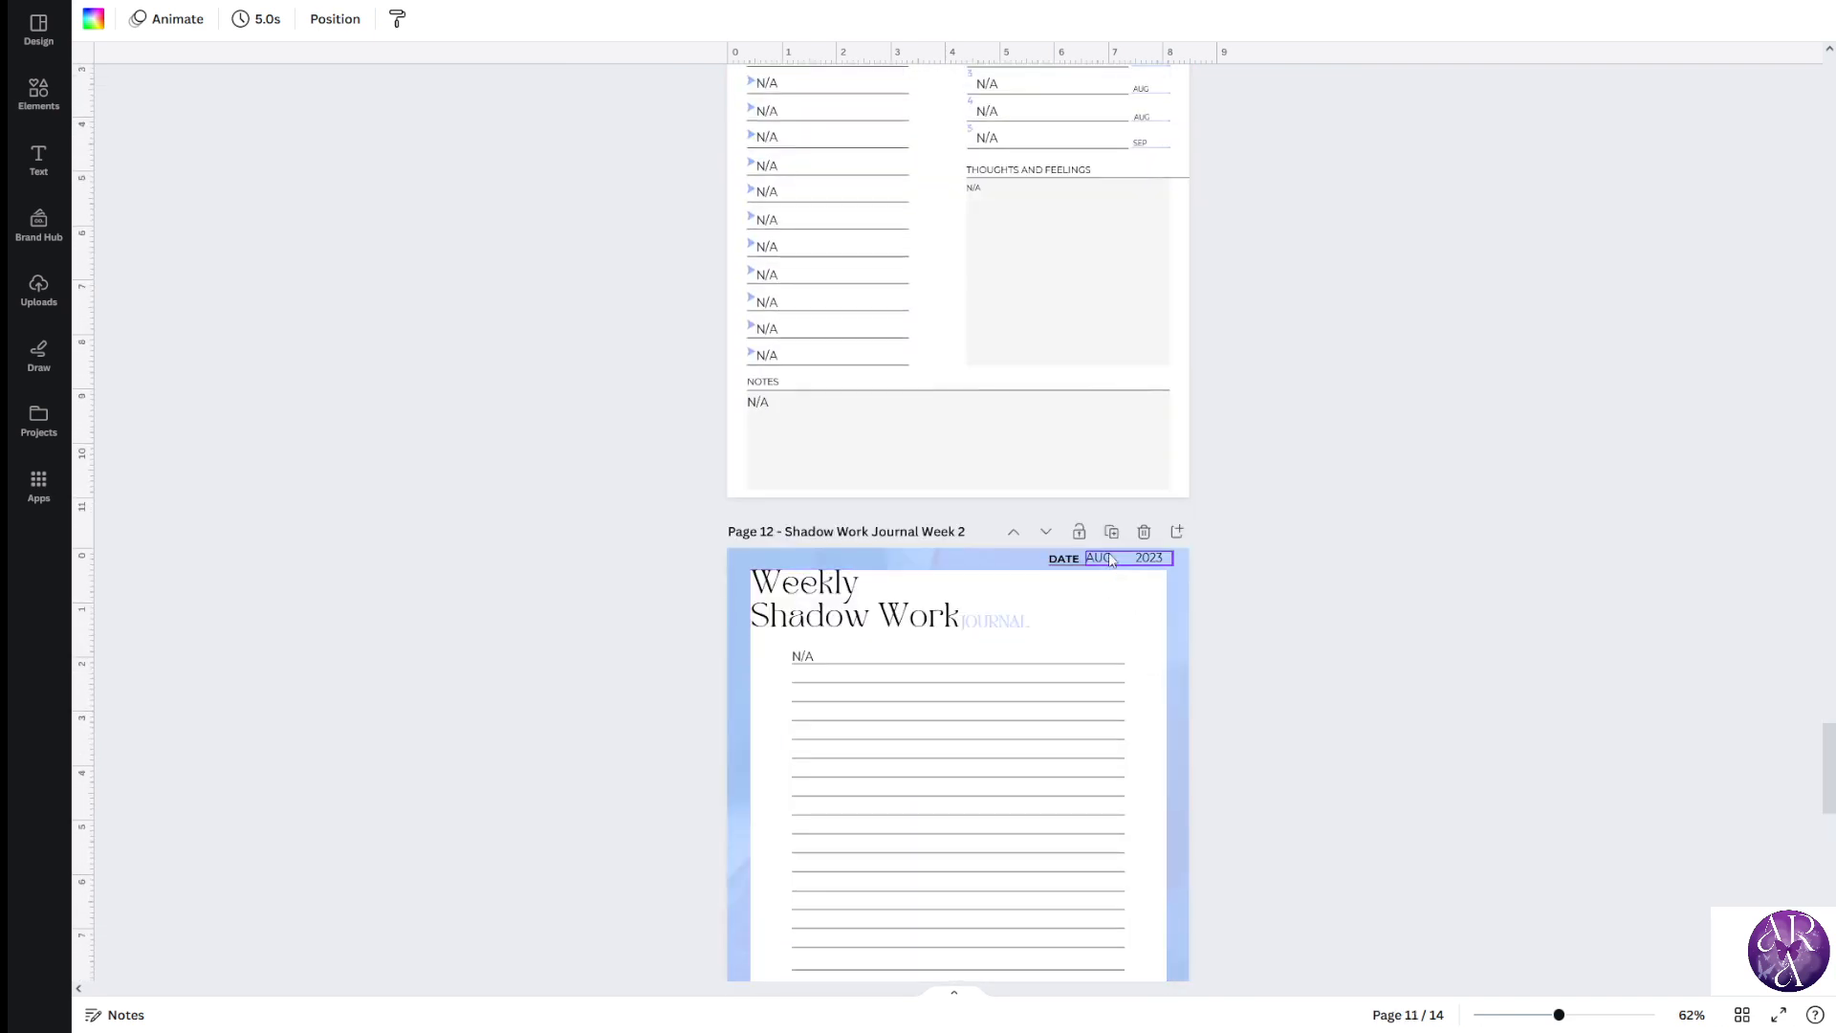
{"action": "left_click", "coordinate": [1016, 536]}
{"action": "left_click", "coordinate": [1015, 536]}
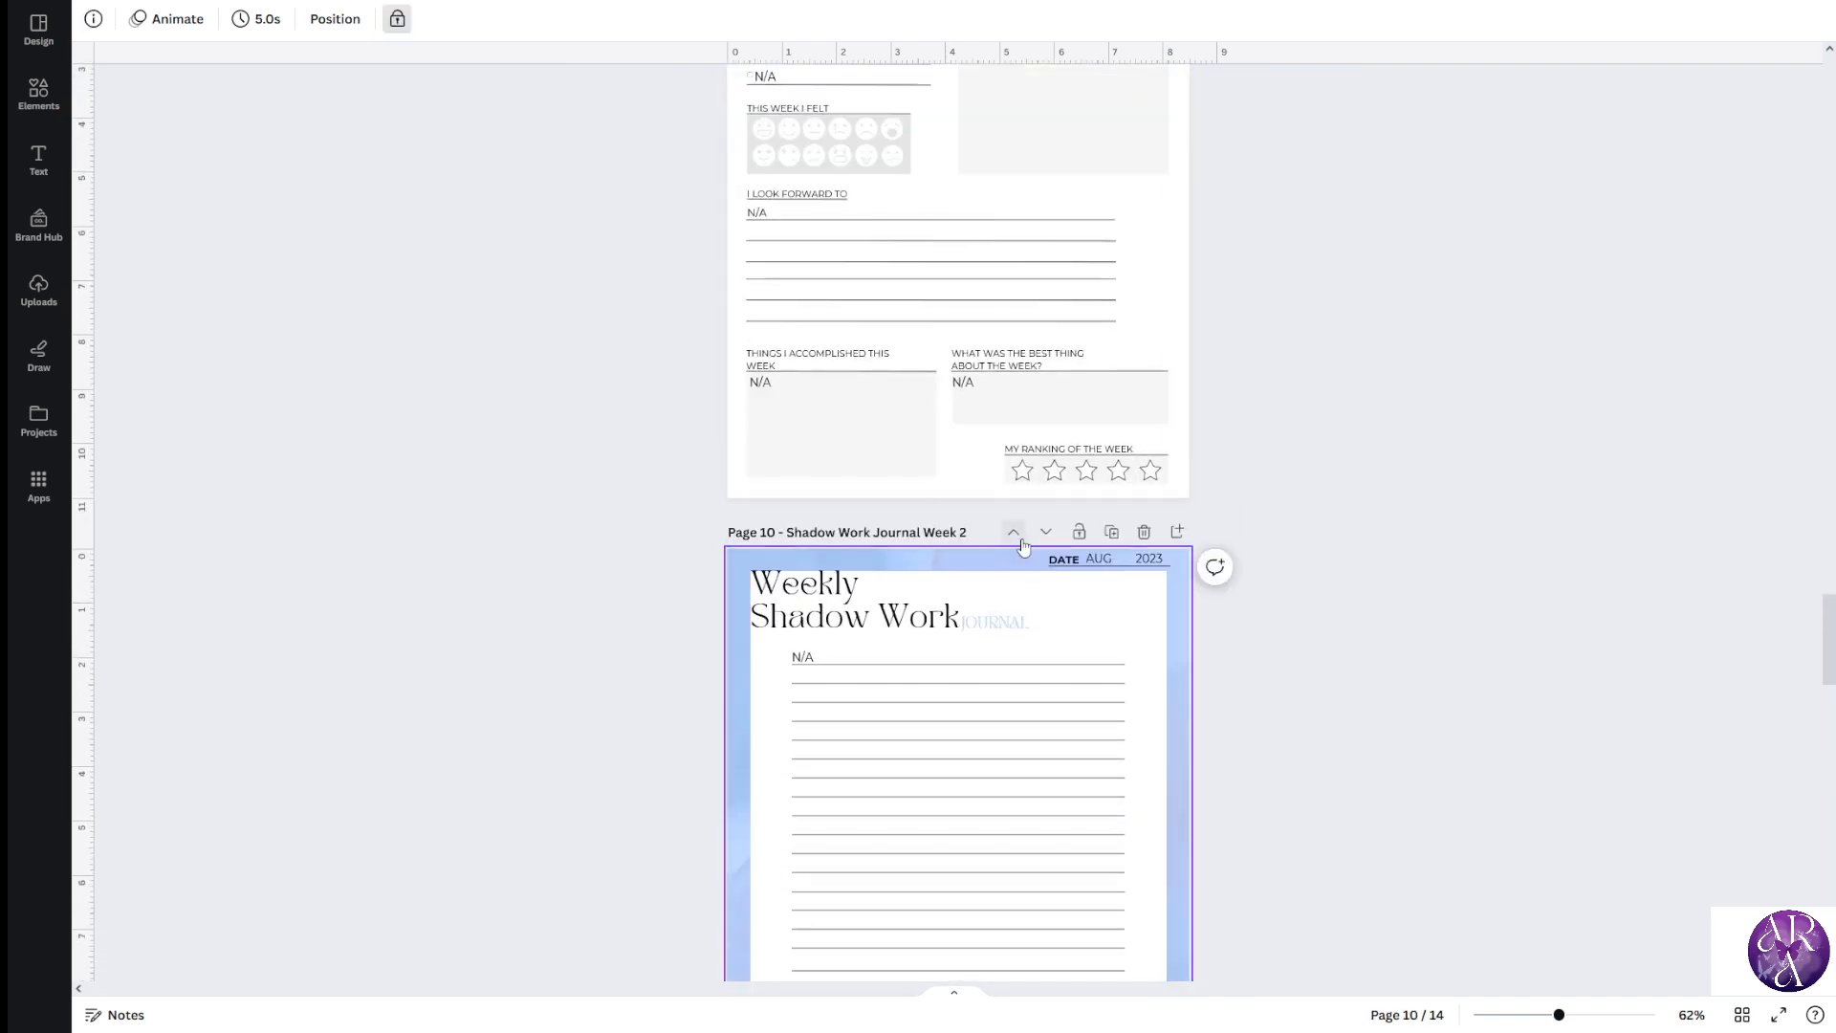
{"action": "left_click", "coordinate": [1022, 544]}
{"action": "left_click", "coordinate": [1014, 532]}
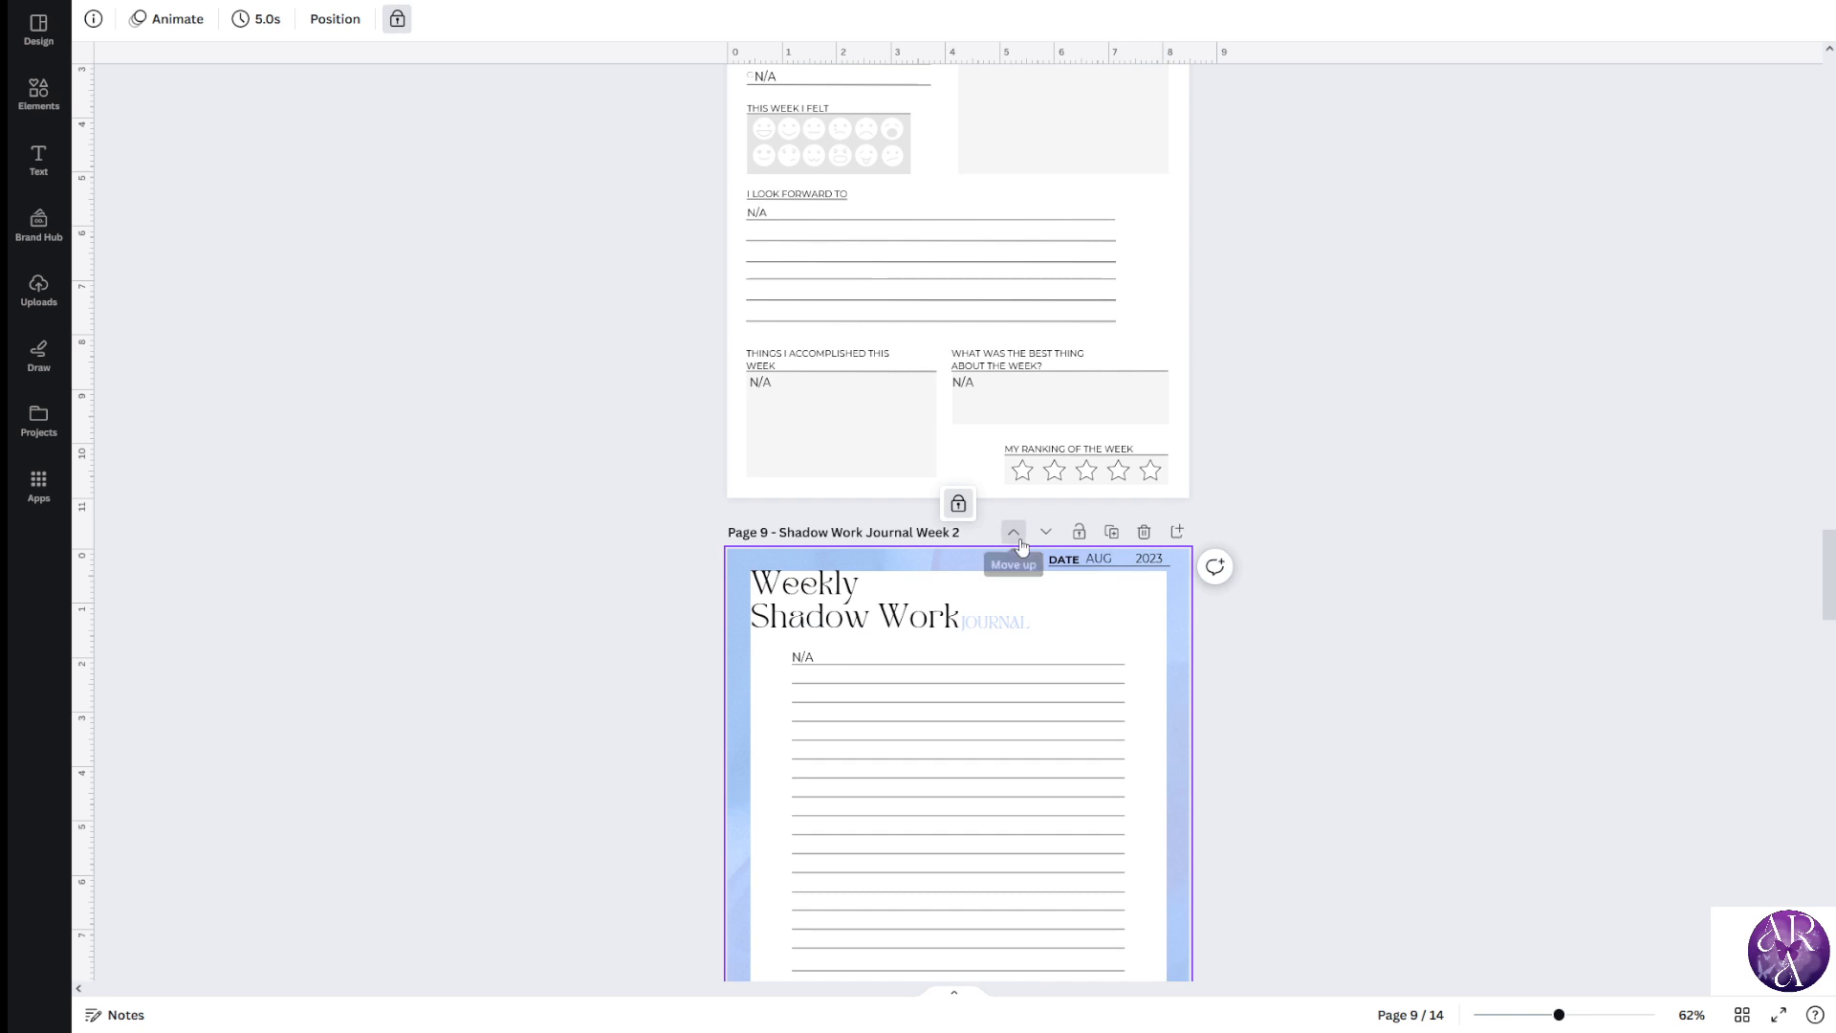
{"action": "left_click", "coordinate": [1014, 533]}
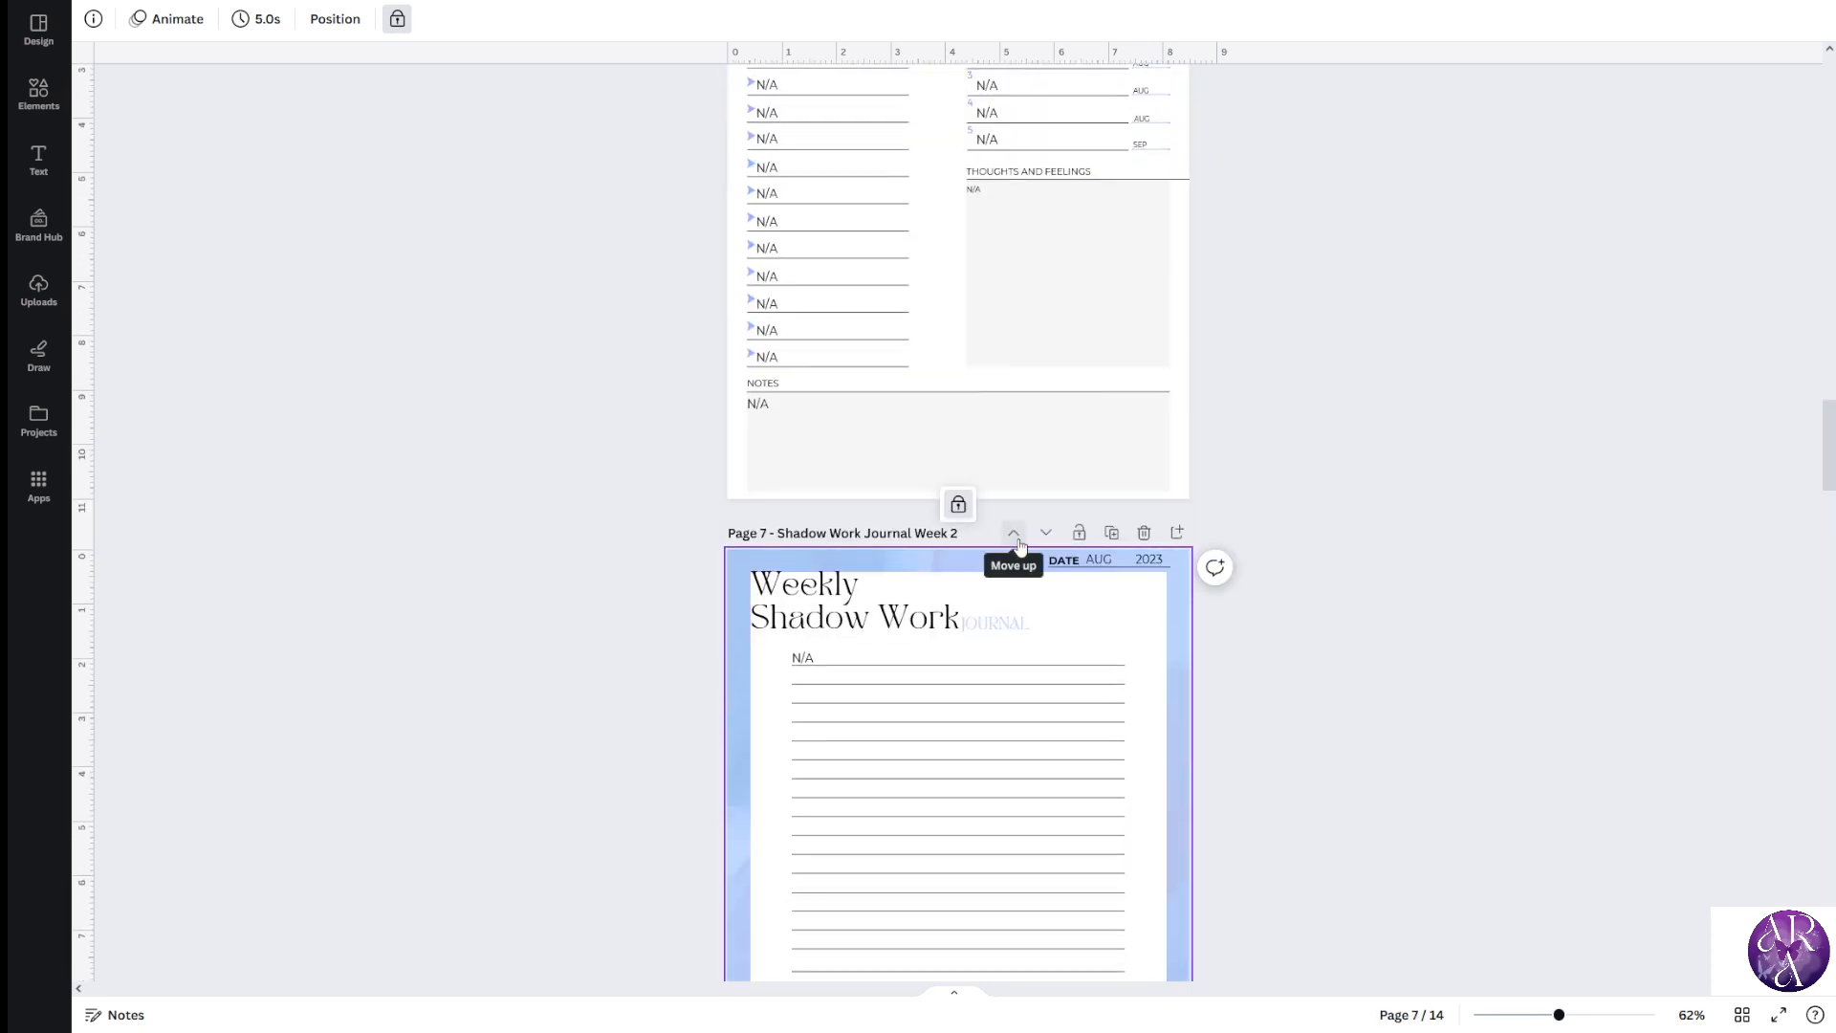
Move the Shadow Work Journal Week 2 page down to page 8, after Reflection Page 2, and check the second week's order
{"action": "scroll", "coordinate": [1064, 510], "scroll_direction": "up", "scroll_amount": 10}
{"action": "scroll", "coordinate": [1109, 458], "scroll_direction": "down", "scroll_amount": 5}
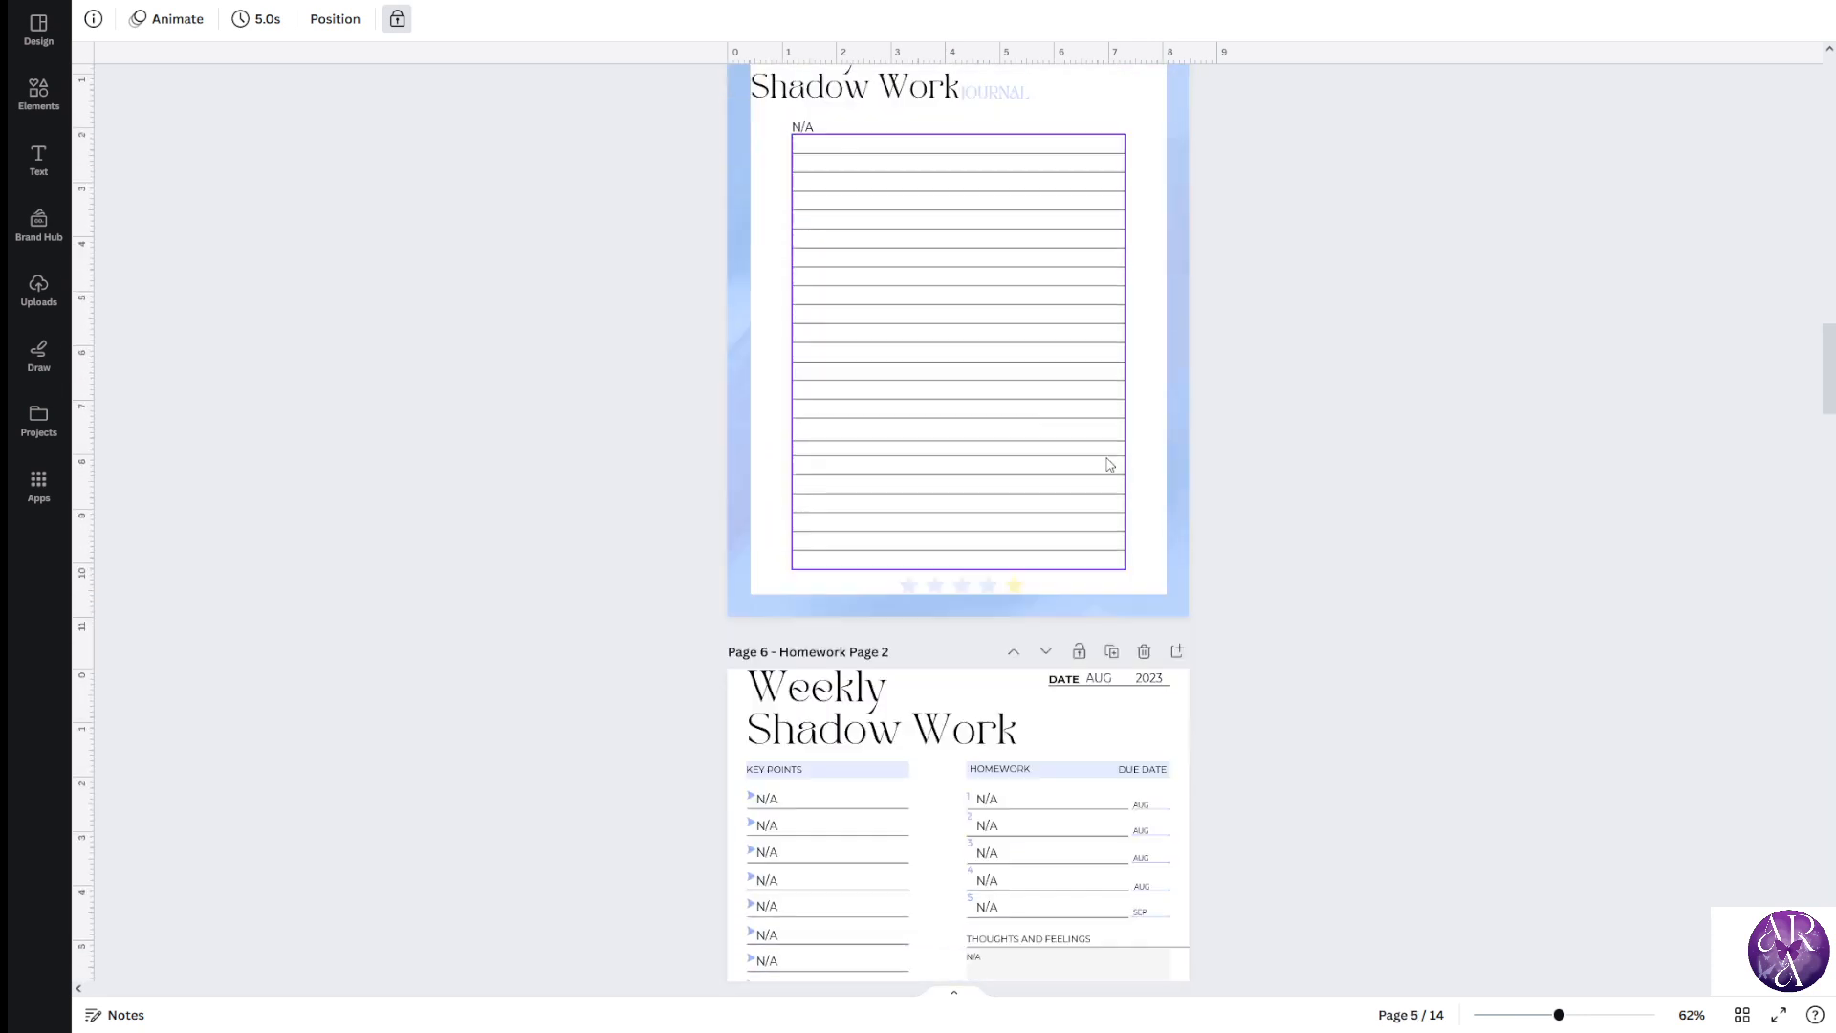
{"action": "scroll", "coordinate": [1386, 411], "scroll_direction": "down", "scroll_amount": 3}
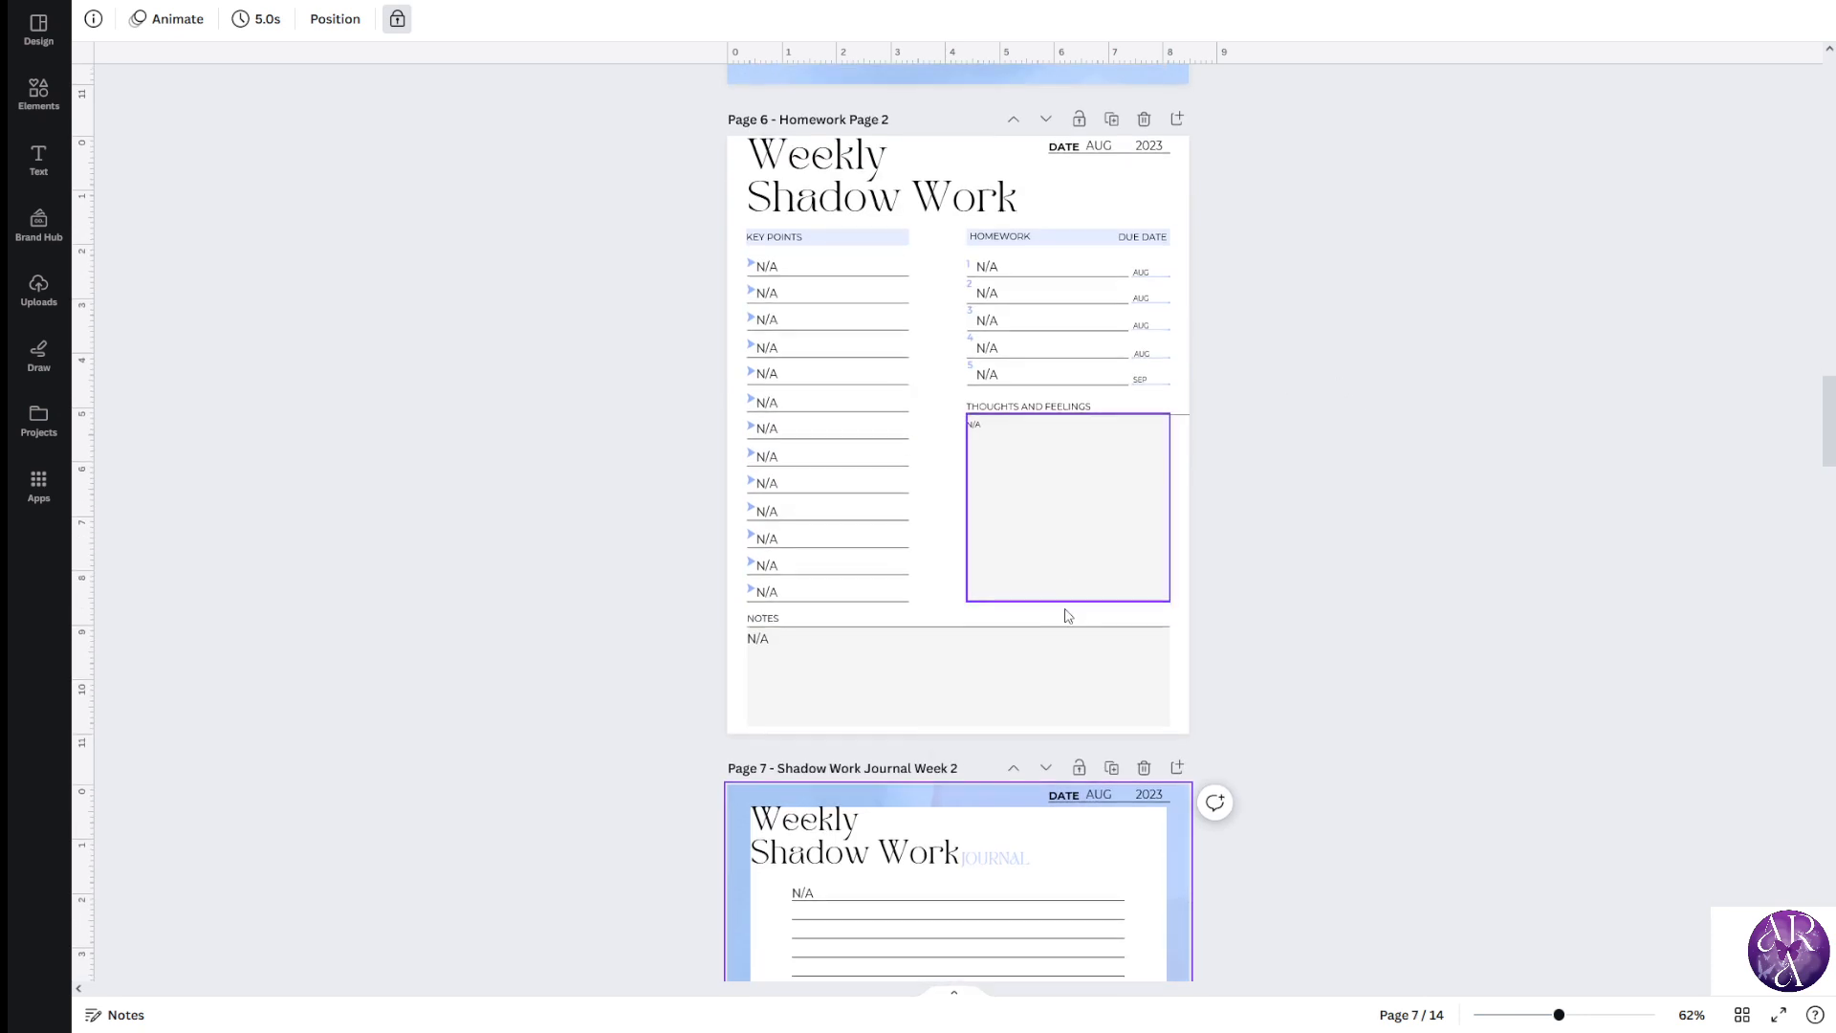
{"action": "scroll", "coordinate": [1066, 615], "scroll_direction": "down", "scroll_amount": 2}
{"action": "left_click", "coordinate": [1045, 596]}
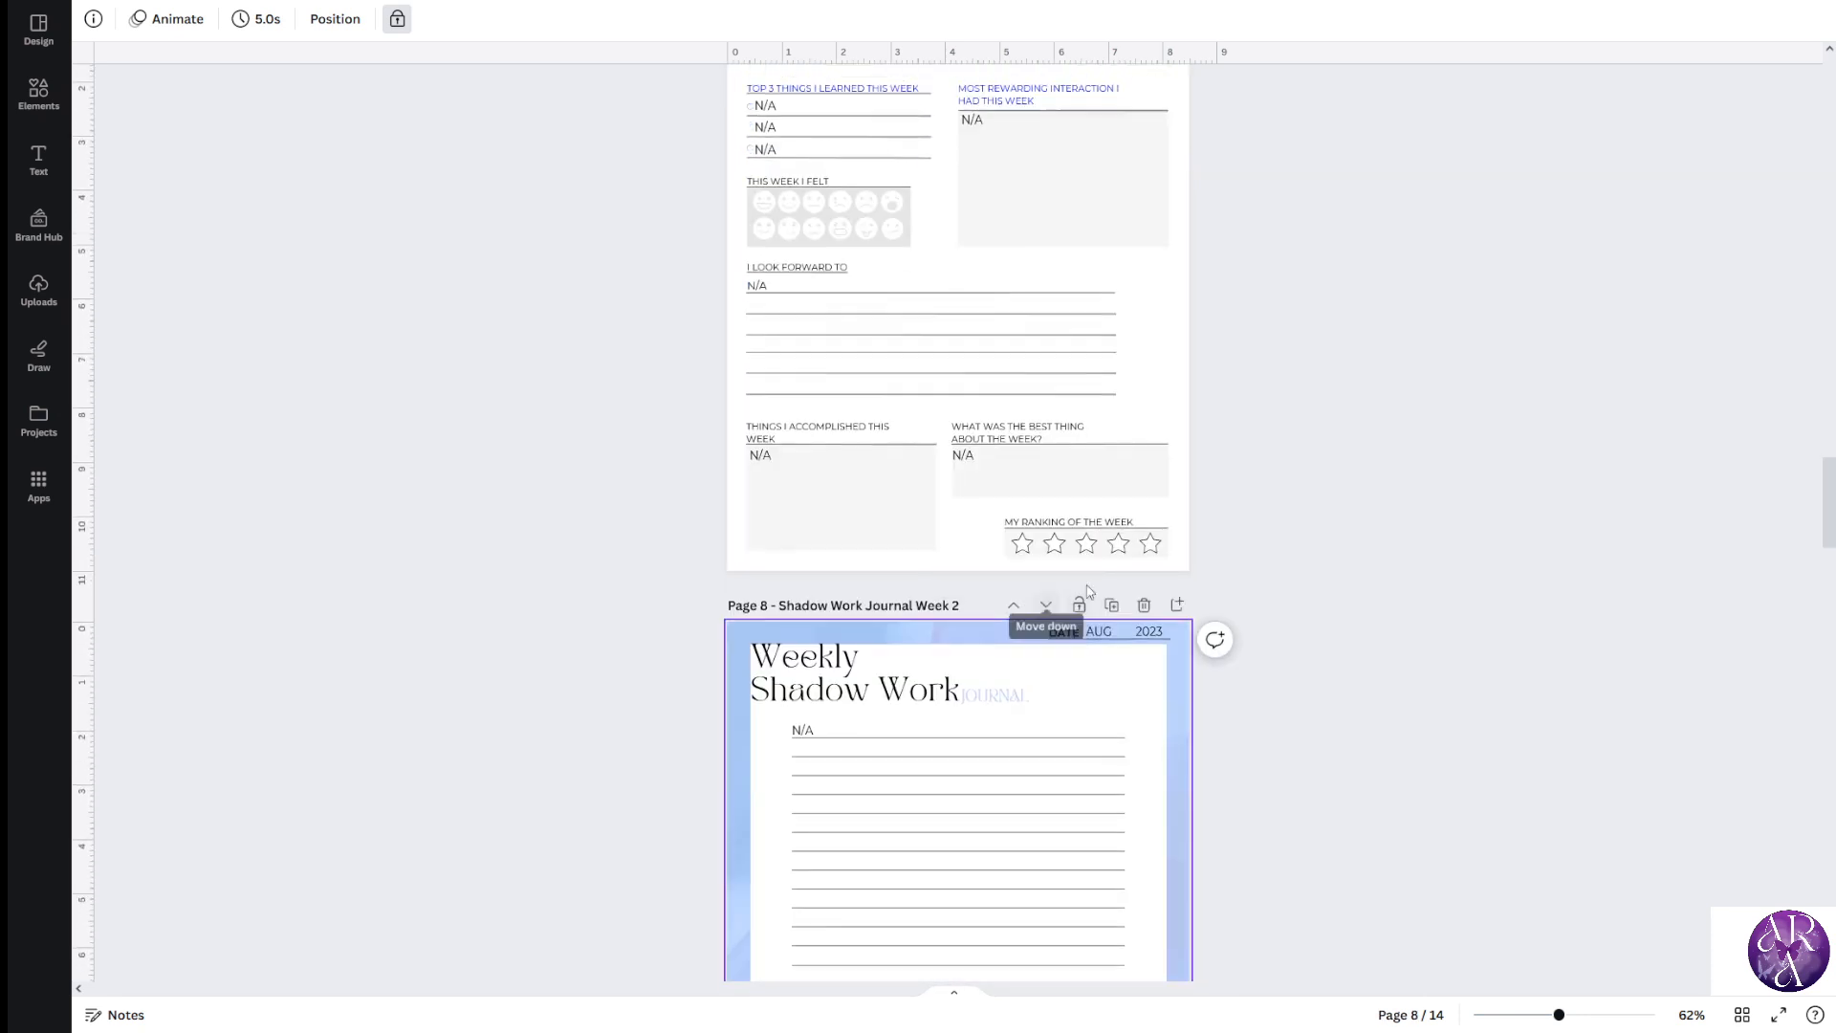
{"action": "scroll", "coordinate": [1196, 478], "scroll_direction": "up", "scroll_amount": 12}
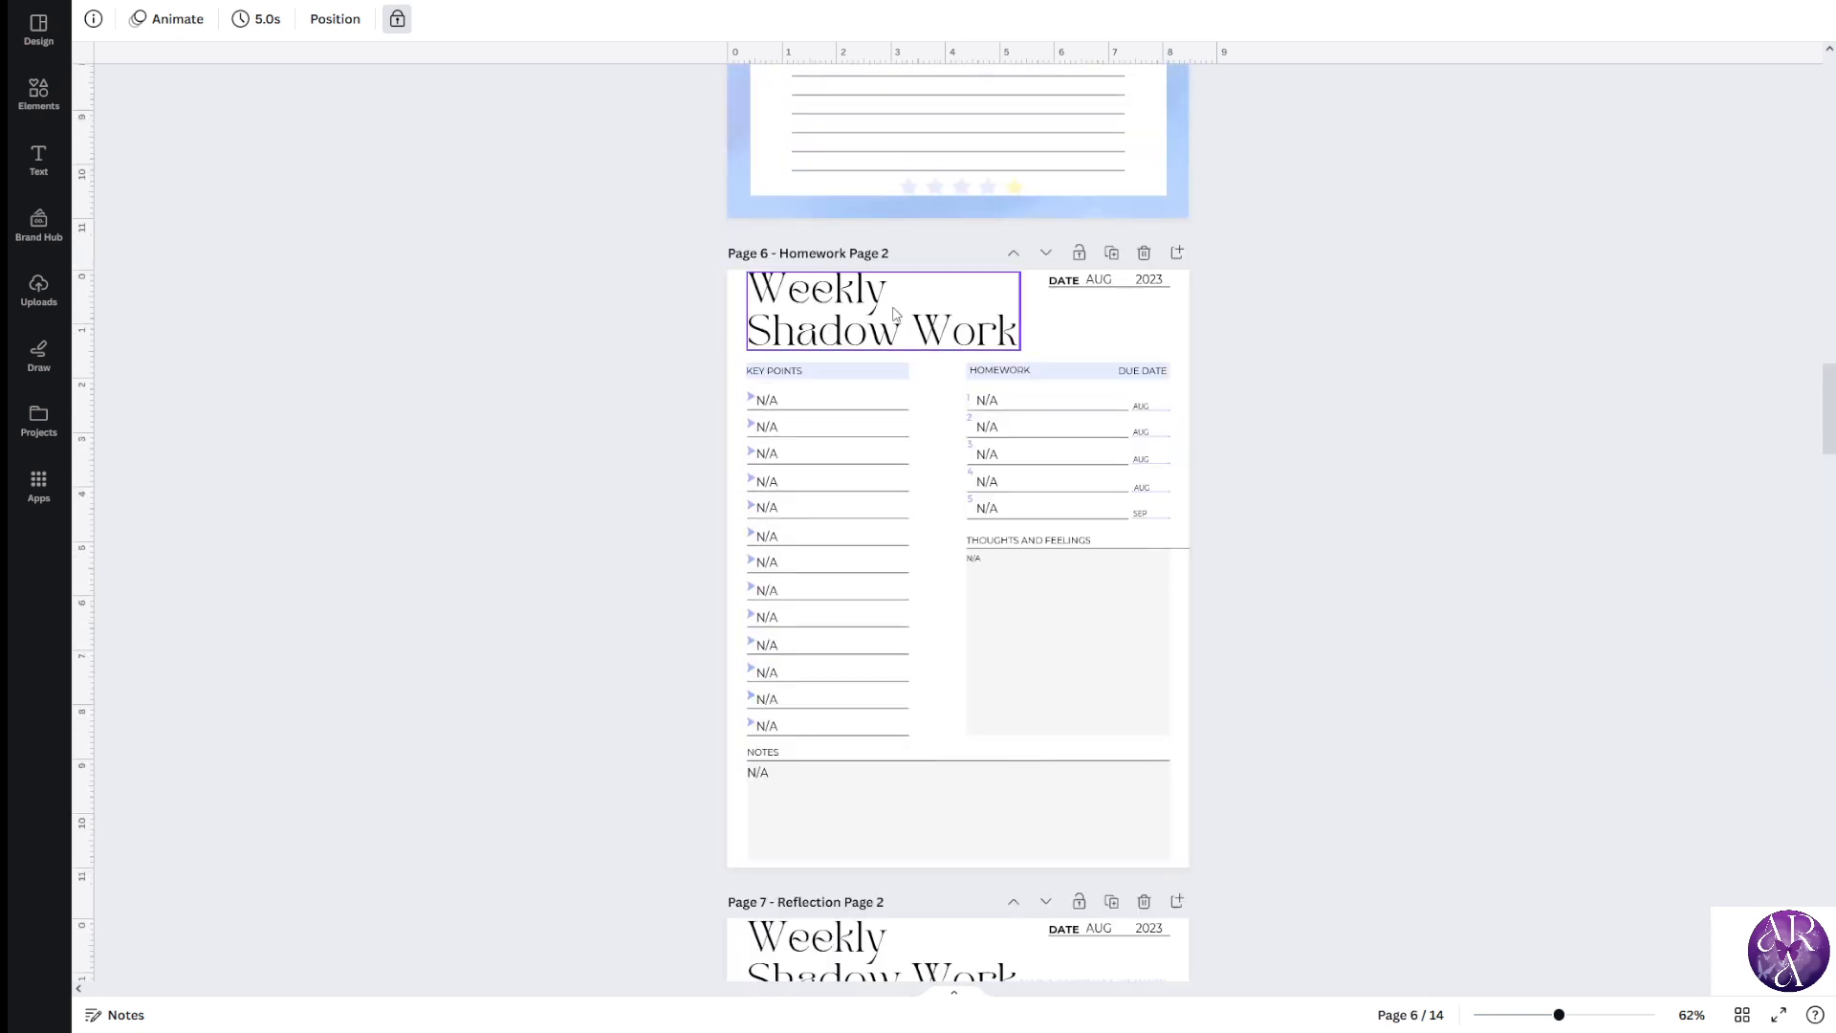
{"action": "scroll", "coordinate": [500, 353], "scroll_direction": "down", "scroll_amount": 9}
{"action": "scroll", "coordinate": [1096, 466], "scroll_direction": "down", "scroll_amount": 5}
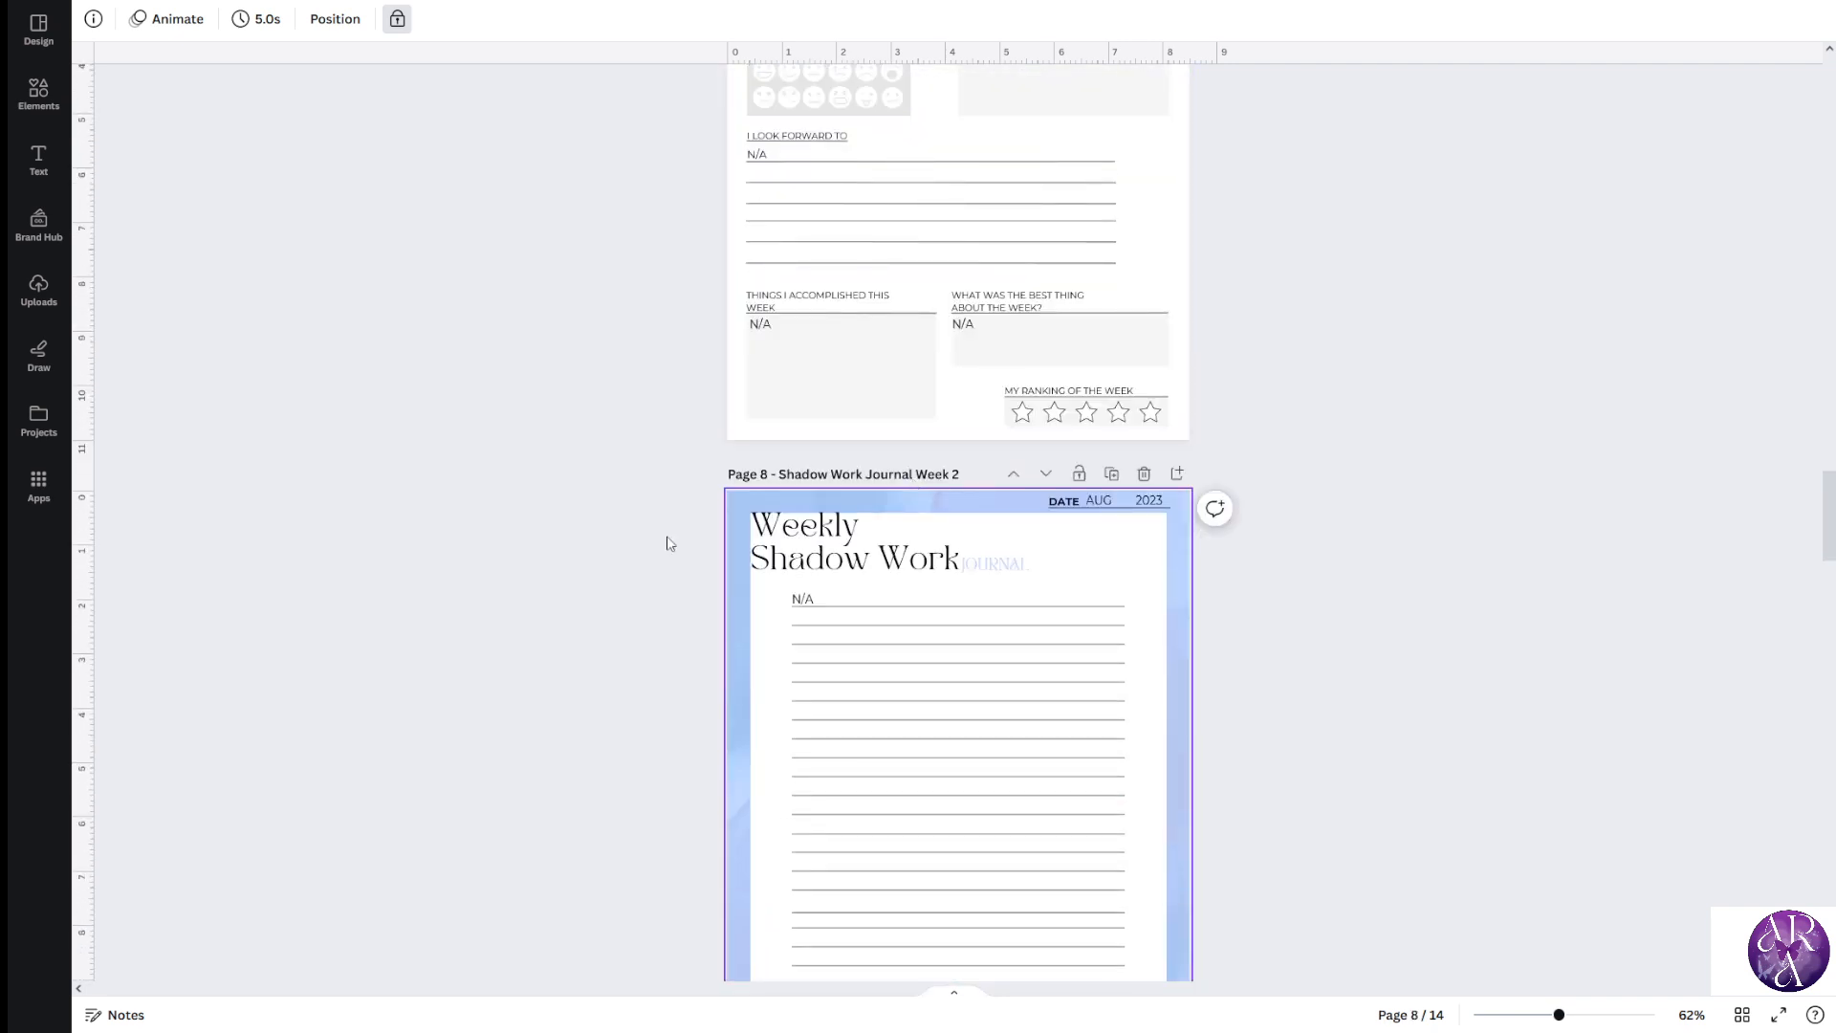
Review the page order from the cover and affirmations page through the second week's journal on page 8
{"action": "left_click", "coordinate": [1828, 544]}
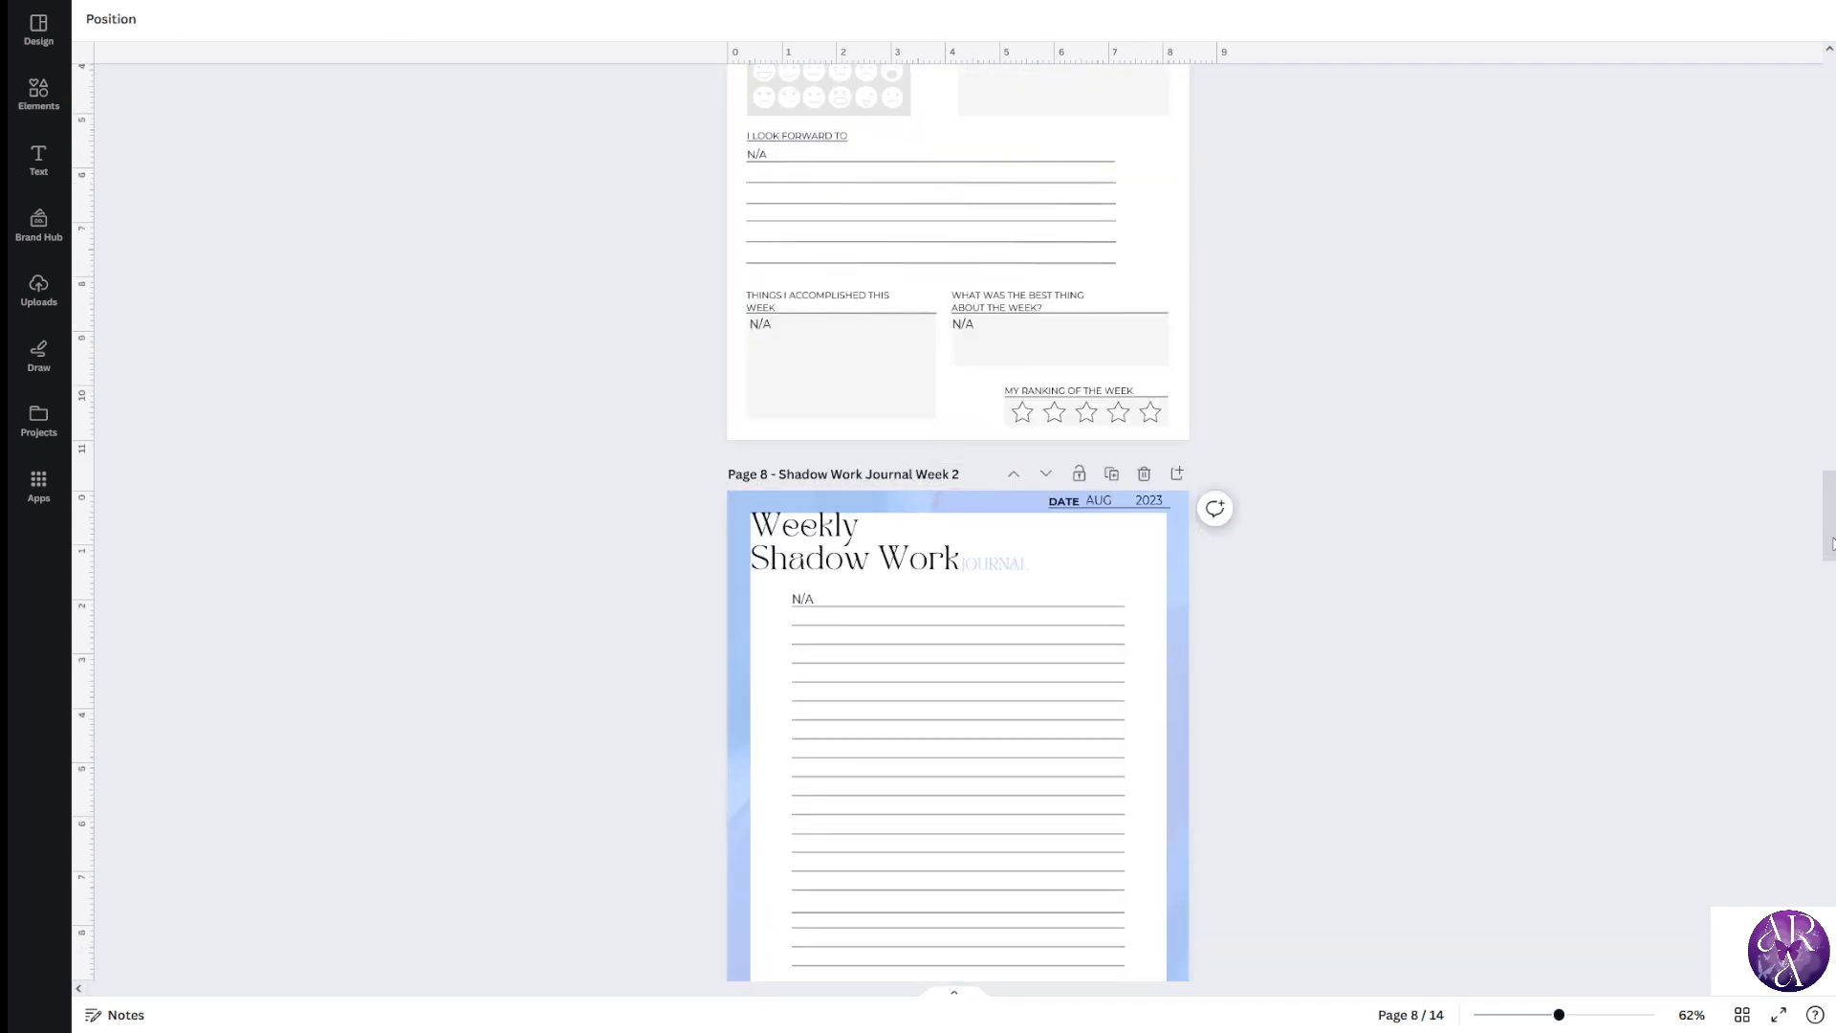
{"action": "left_click_drag", "start_coordinate": [1832, 543], "coordinate": [1804, 119]}
{"action": "scroll", "coordinate": [1045, 496], "scroll_direction": "down", "scroll_amount": 10}
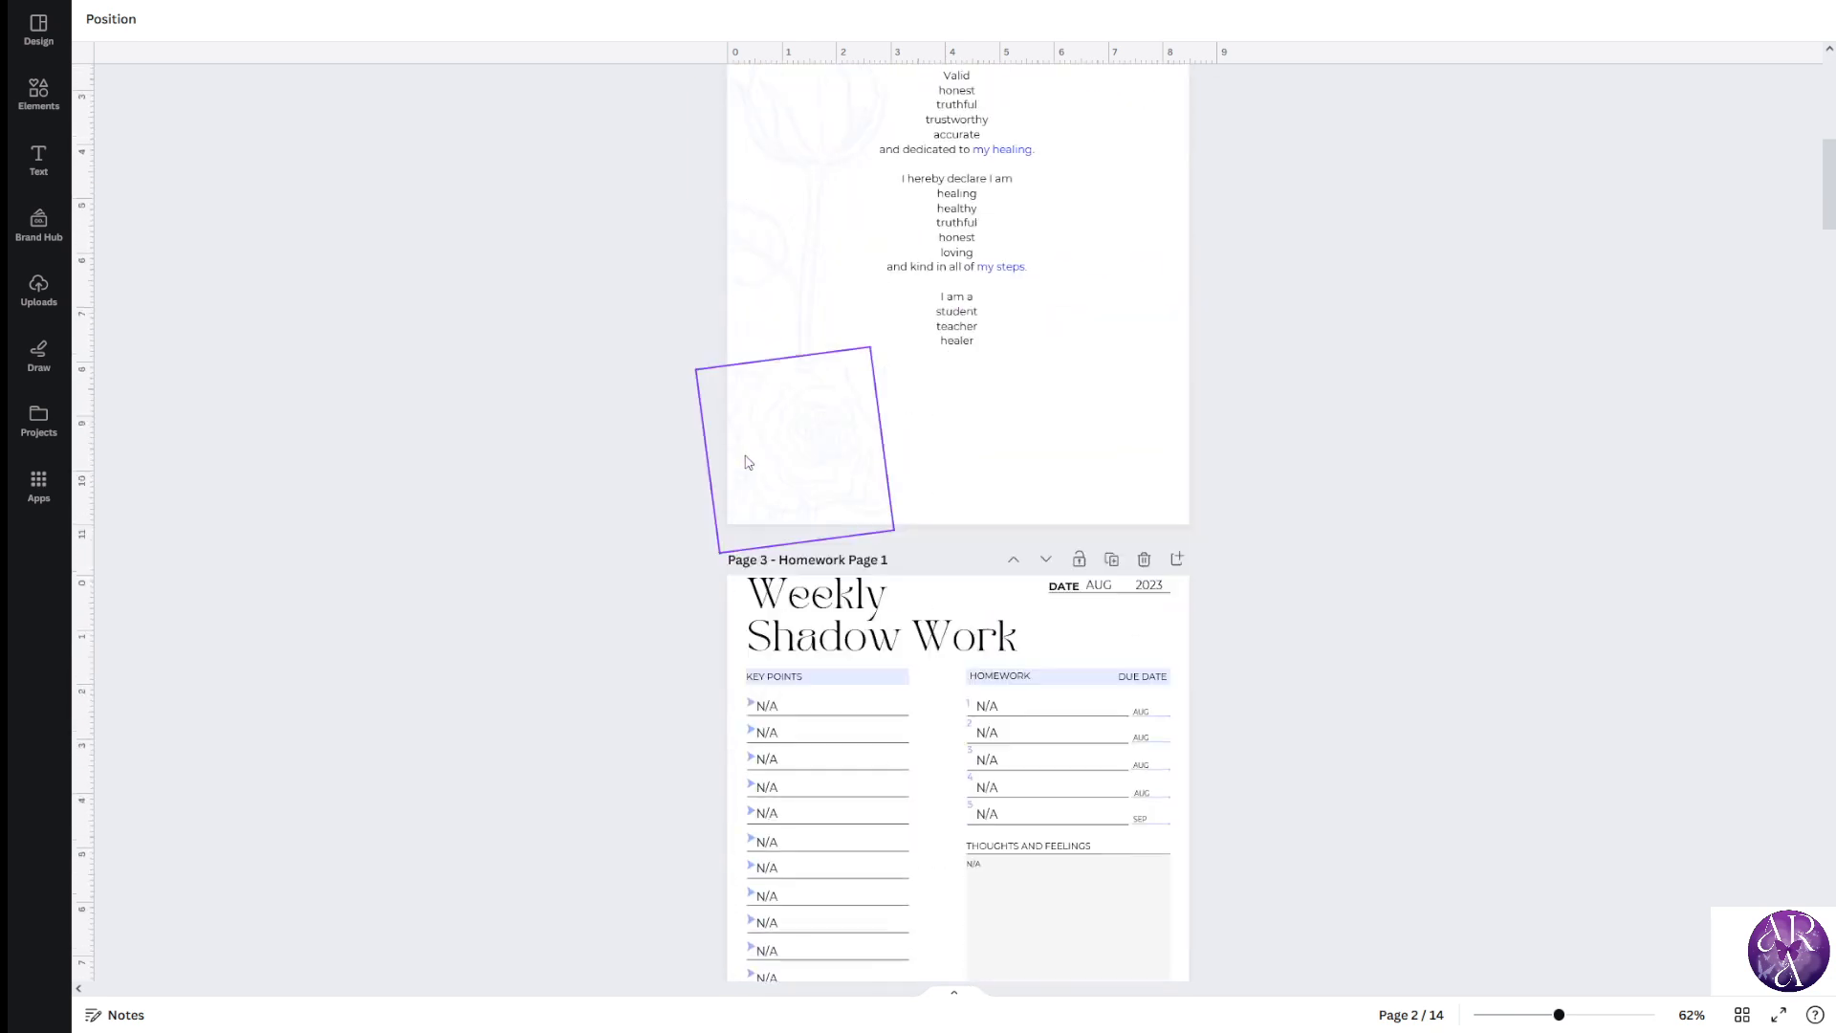
{"action": "scroll", "coordinate": [748, 462], "scroll_direction": "up", "scroll_amount": 11}
{"action": "scroll", "coordinate": [471, 425], "scroll_direction": "down", "scroll_amount": 4}
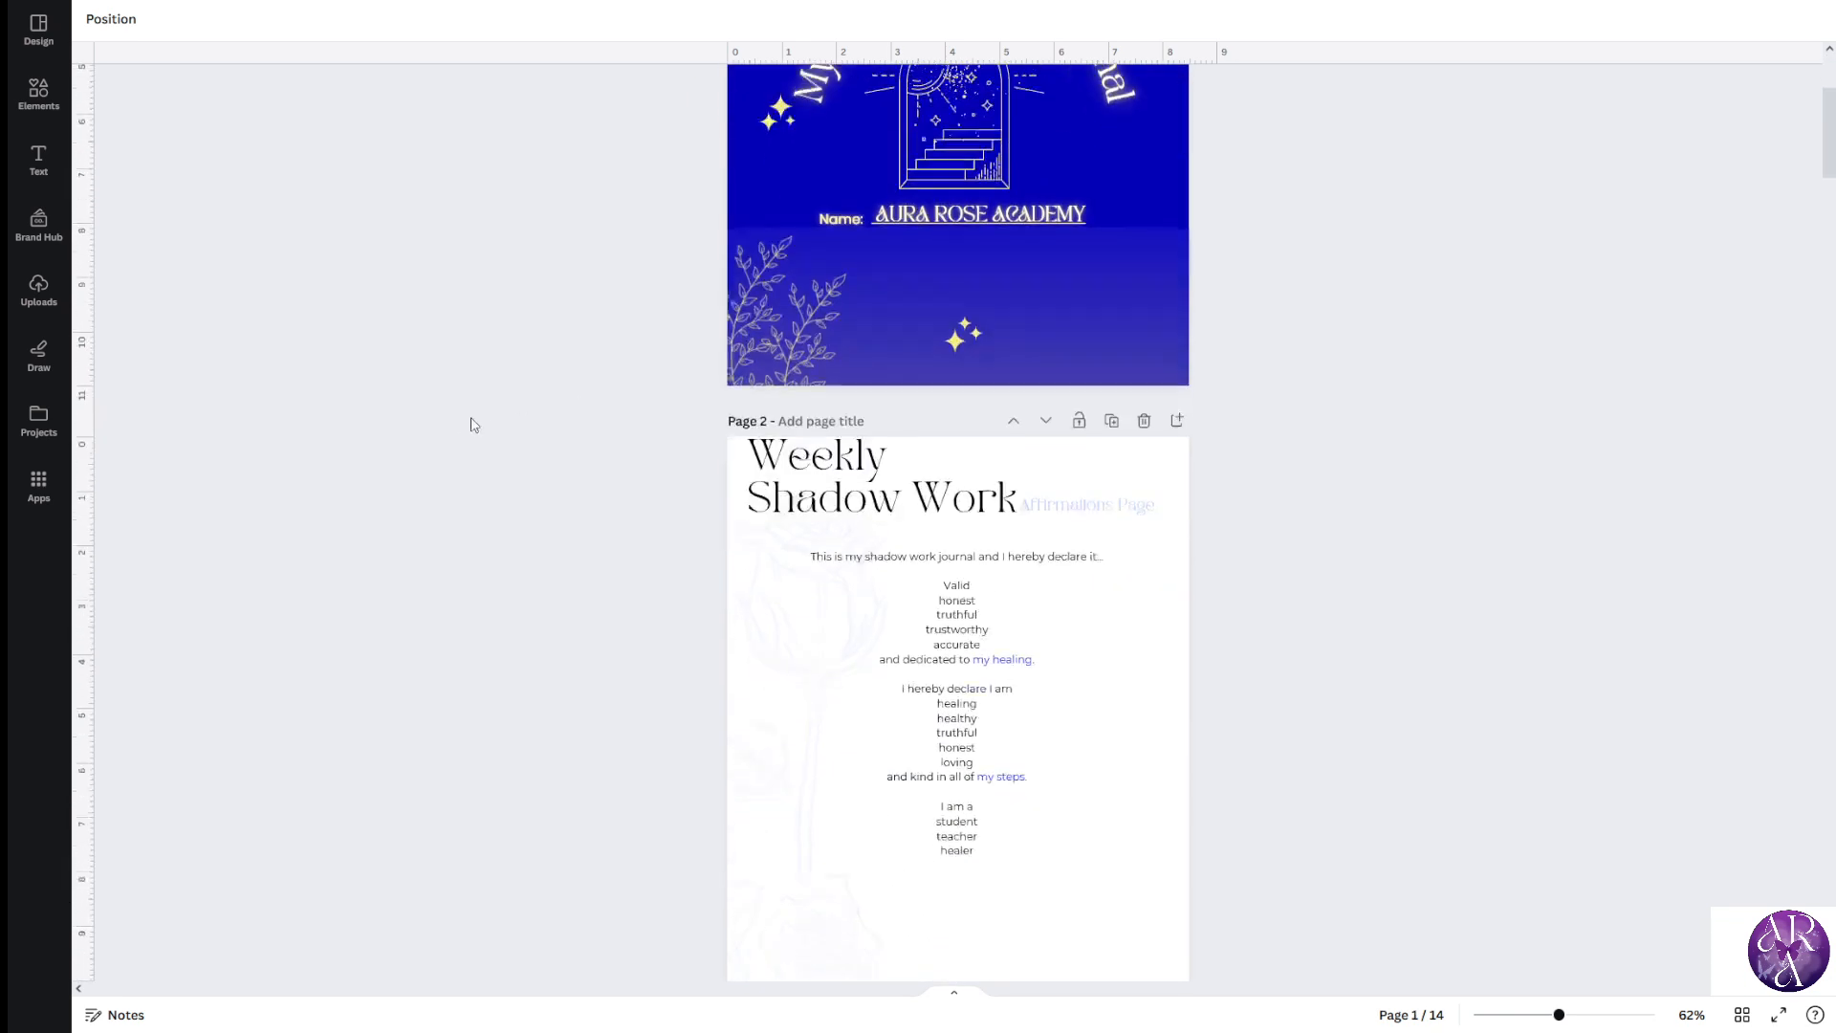
{"action": "scroll", "coordinate": [517, 424], "scroll_direction": "down", "scroll_amount": 5}
{"action": "scroll", "coordinate": [592, 333], "scroll_direction": "up", "scroll_amount": 2}
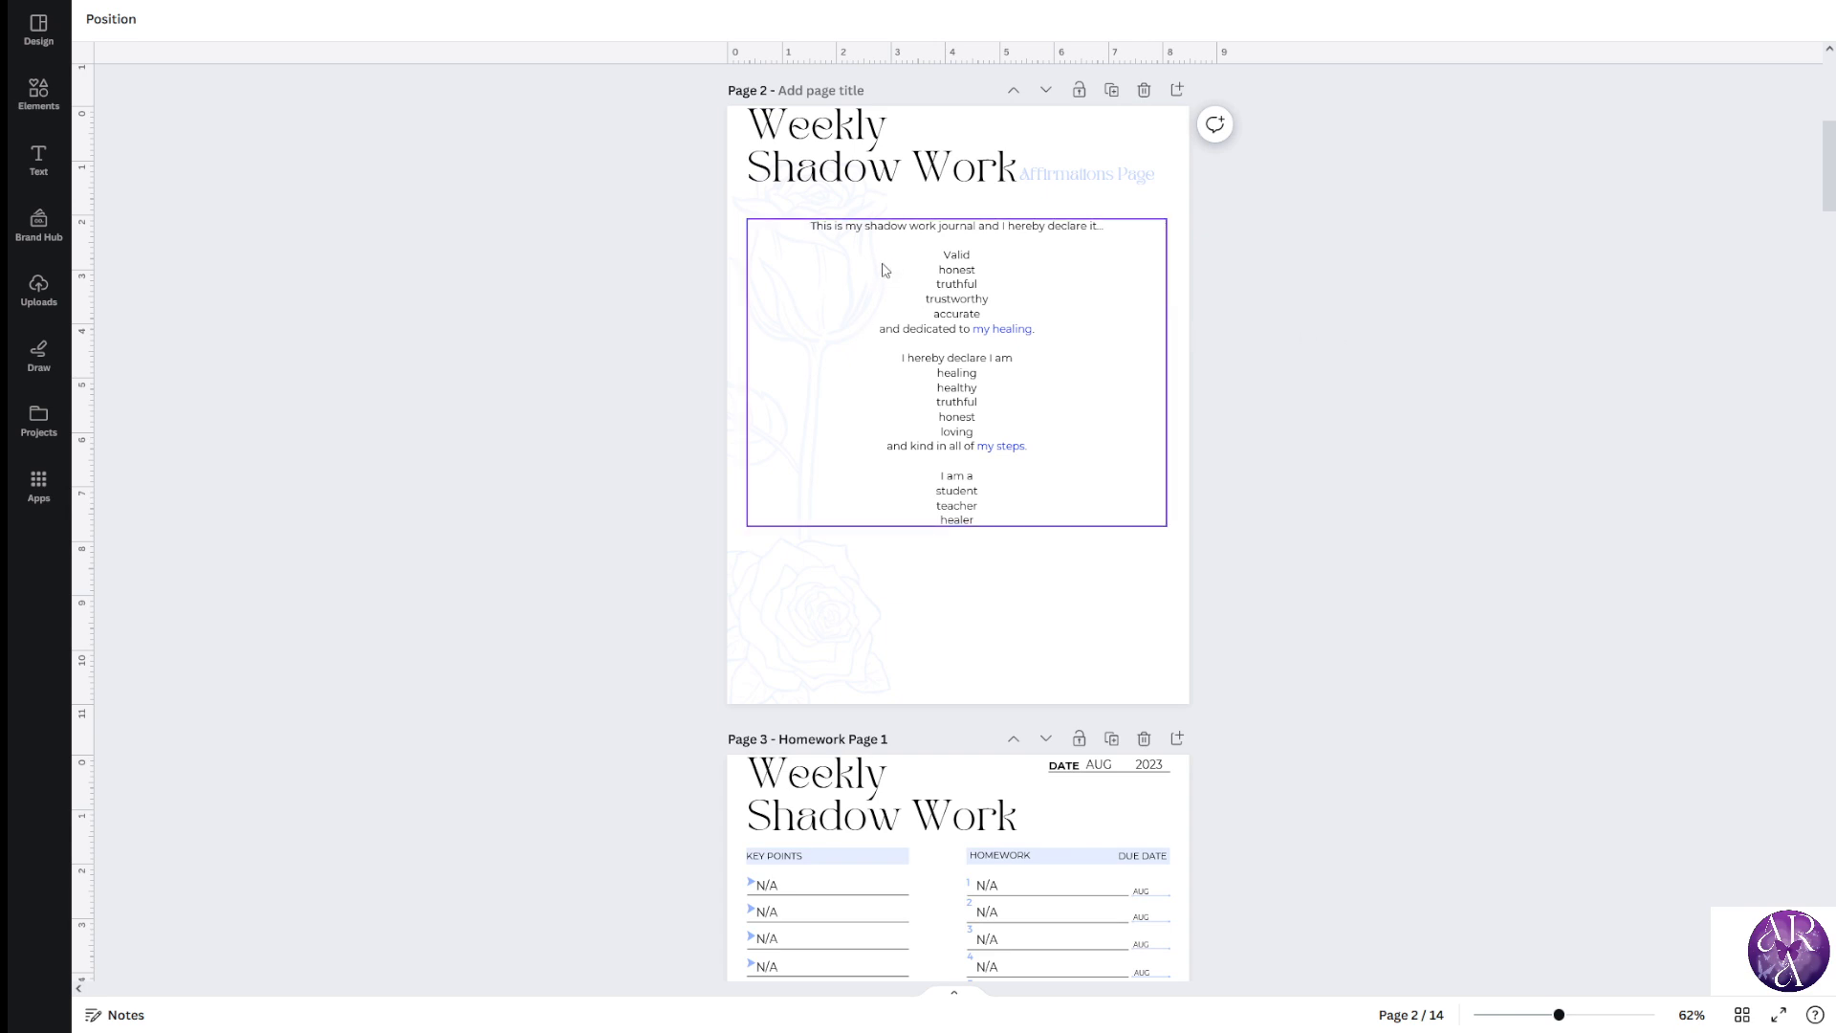
{"action": "scroll", "coordinate": [882, 270], "scroll_direction": "down", "scroll_amount": 5}
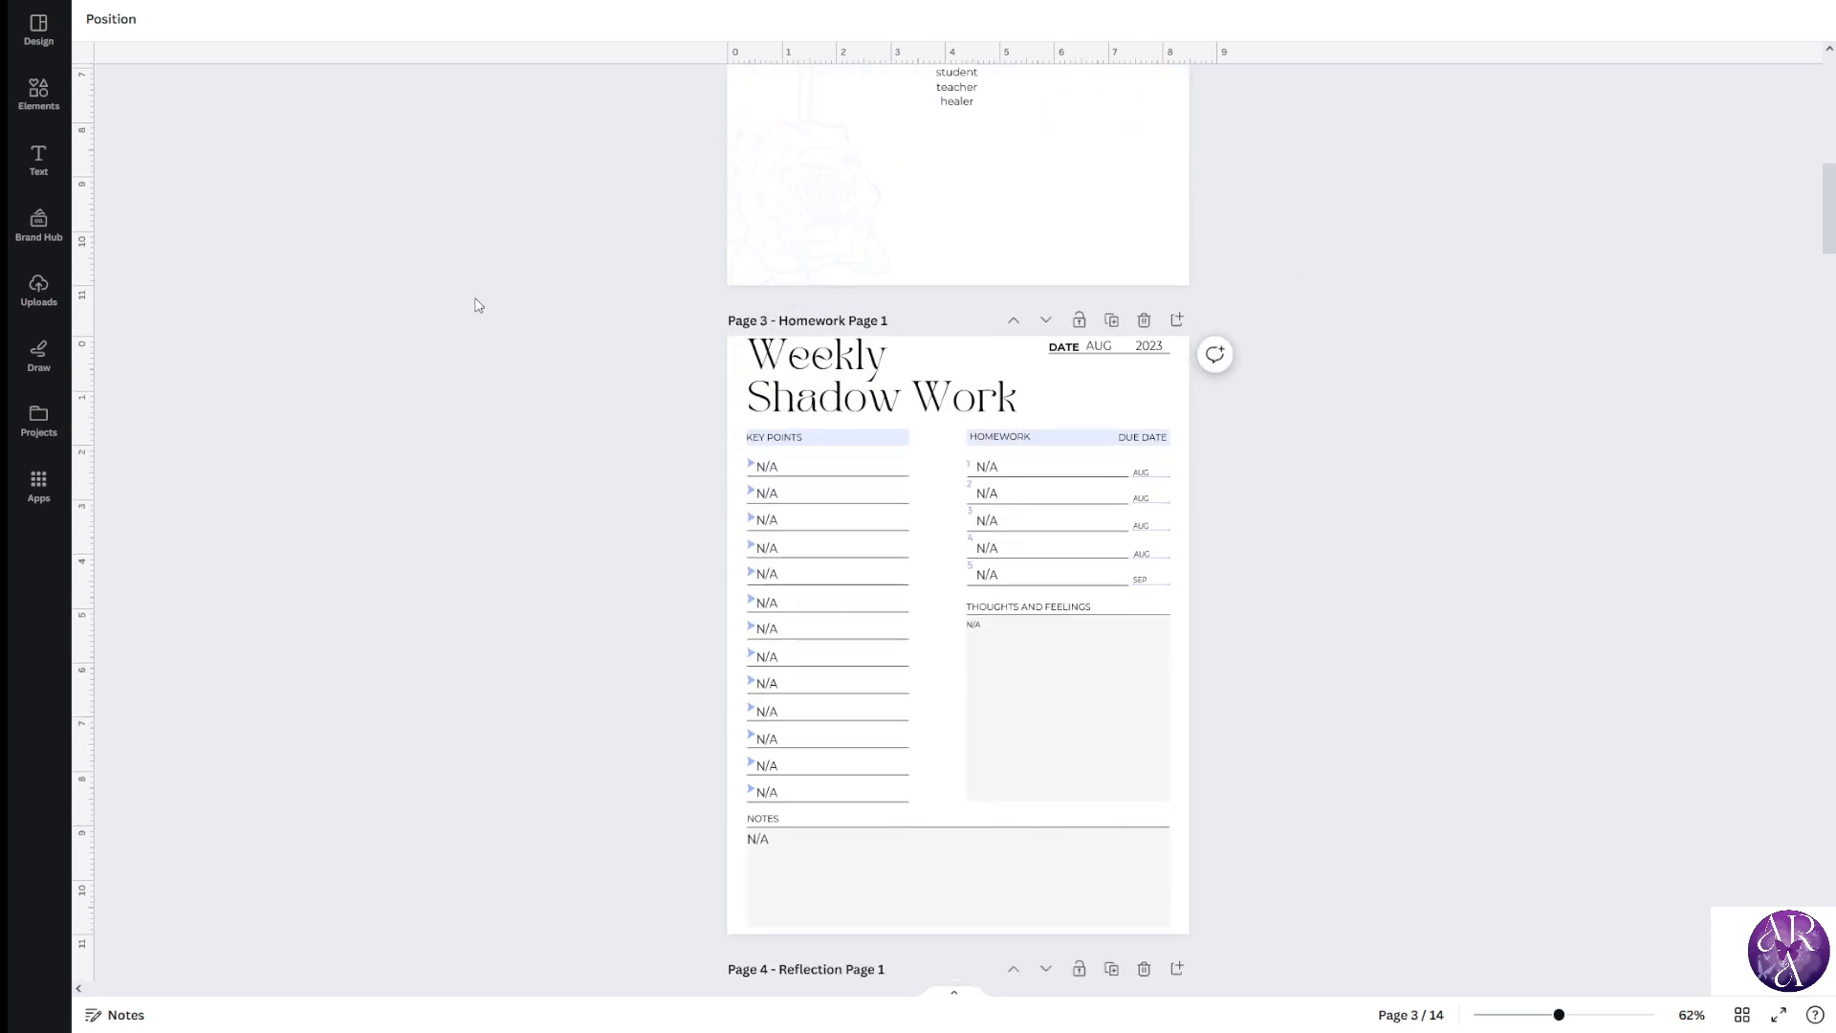
{"action": "scroll", "coordinate": [856, 488], "scroll_direction": "down", "scroll_amount": 10}
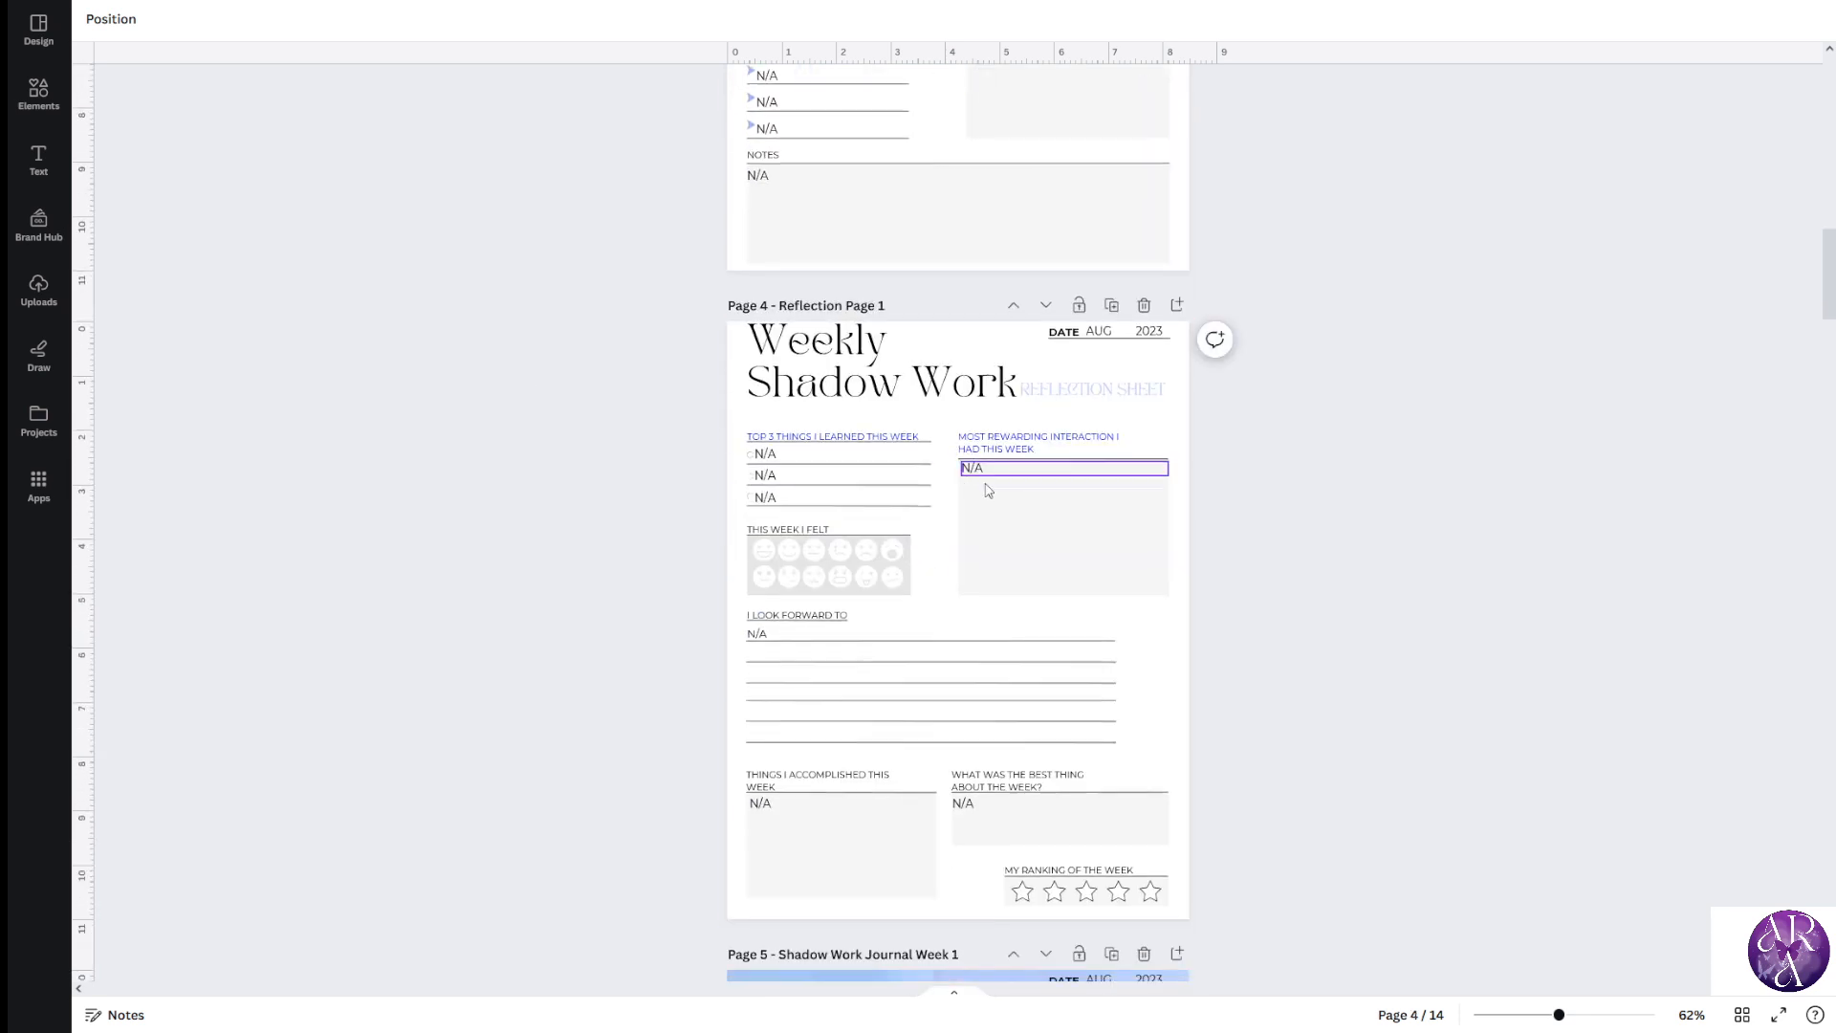
{"action": "scroll", "coordinate": [949, 421], "scroll_direction": "down", "scroll_amount": 10}
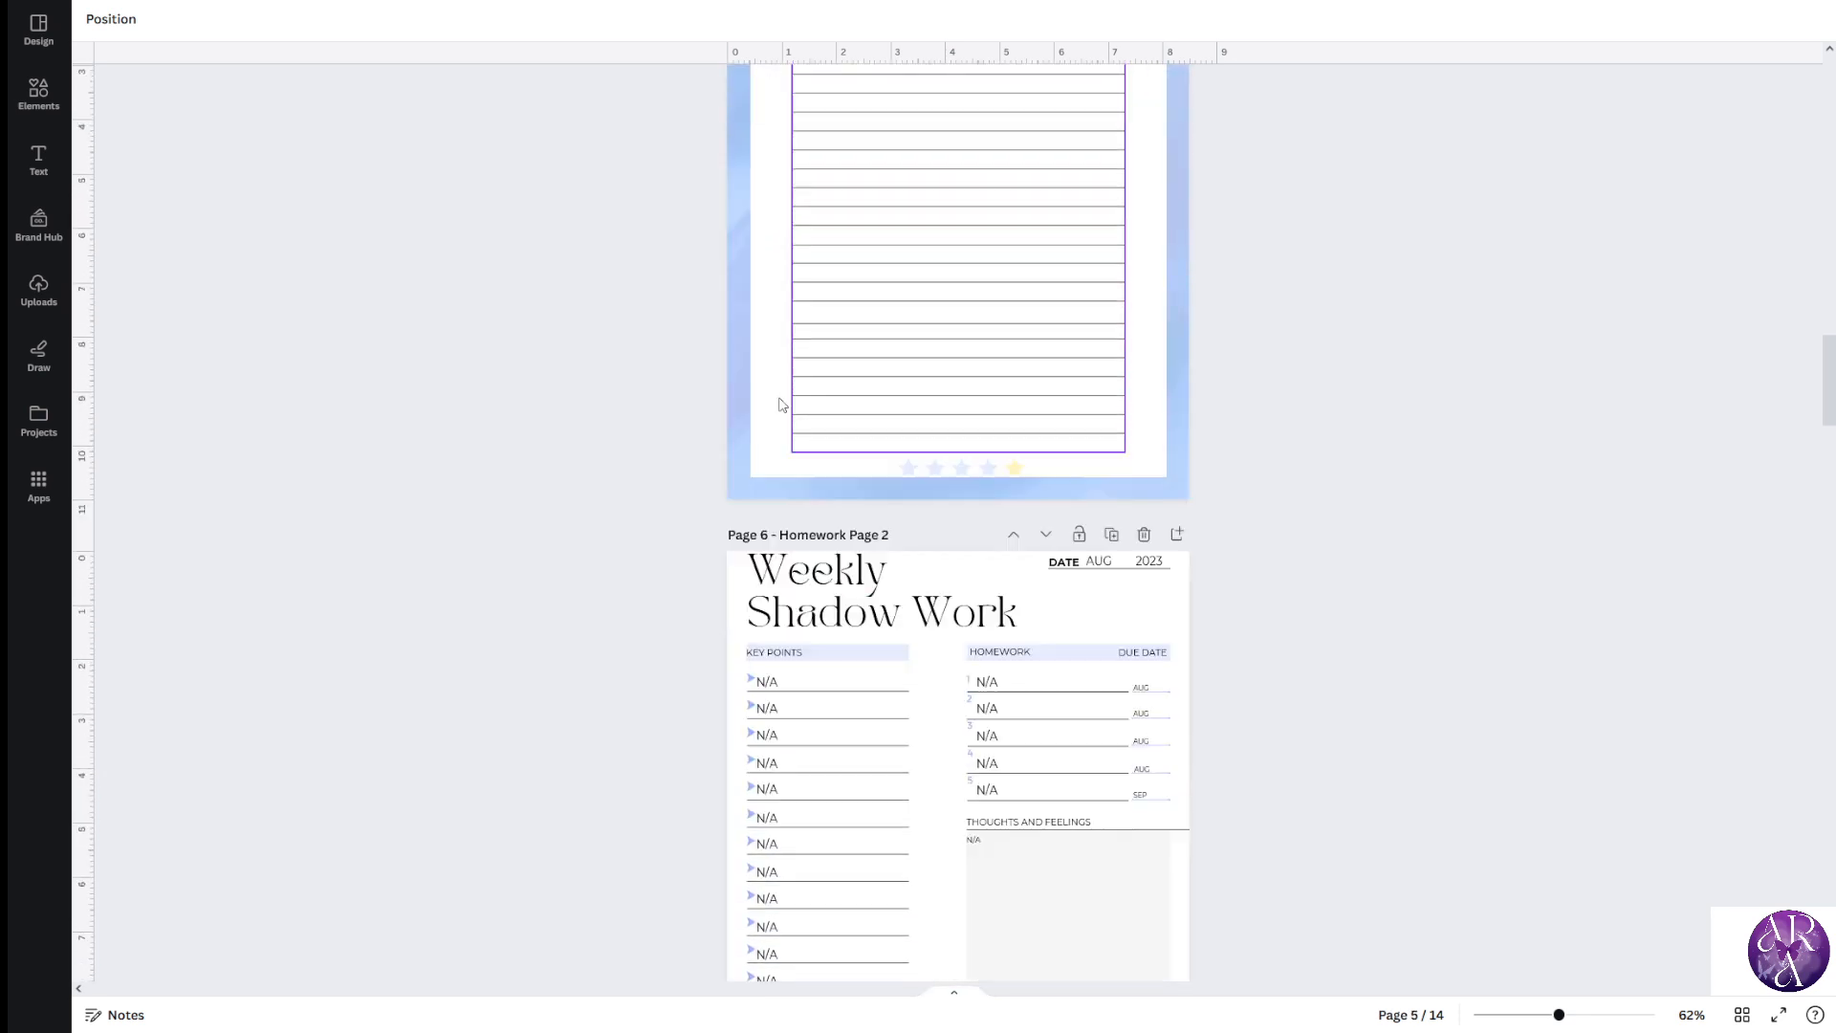
{"action": "scroll", "coordinate": [975, 450], "scroll_direction": "down", "scroll_amount": 8}
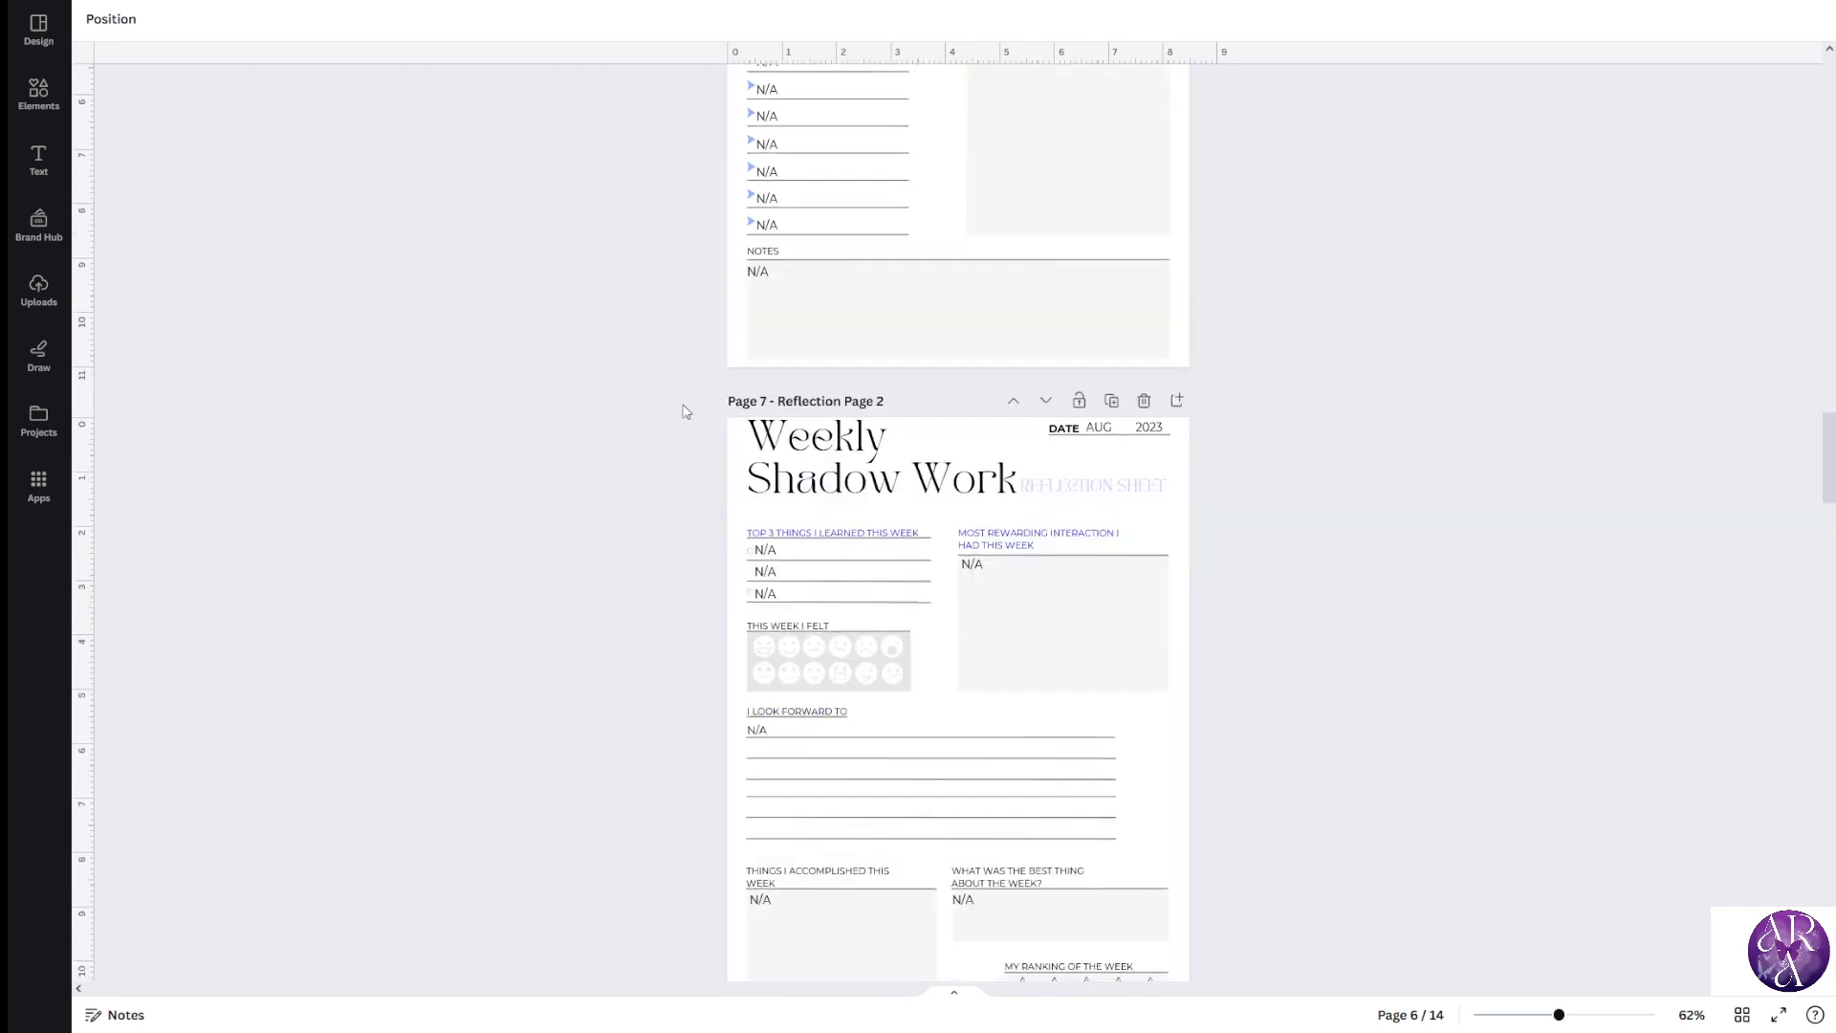
{"action": "scroll", "coordinate": [884, 417], "scroll_direction": "down", "scroll_amount": 6}
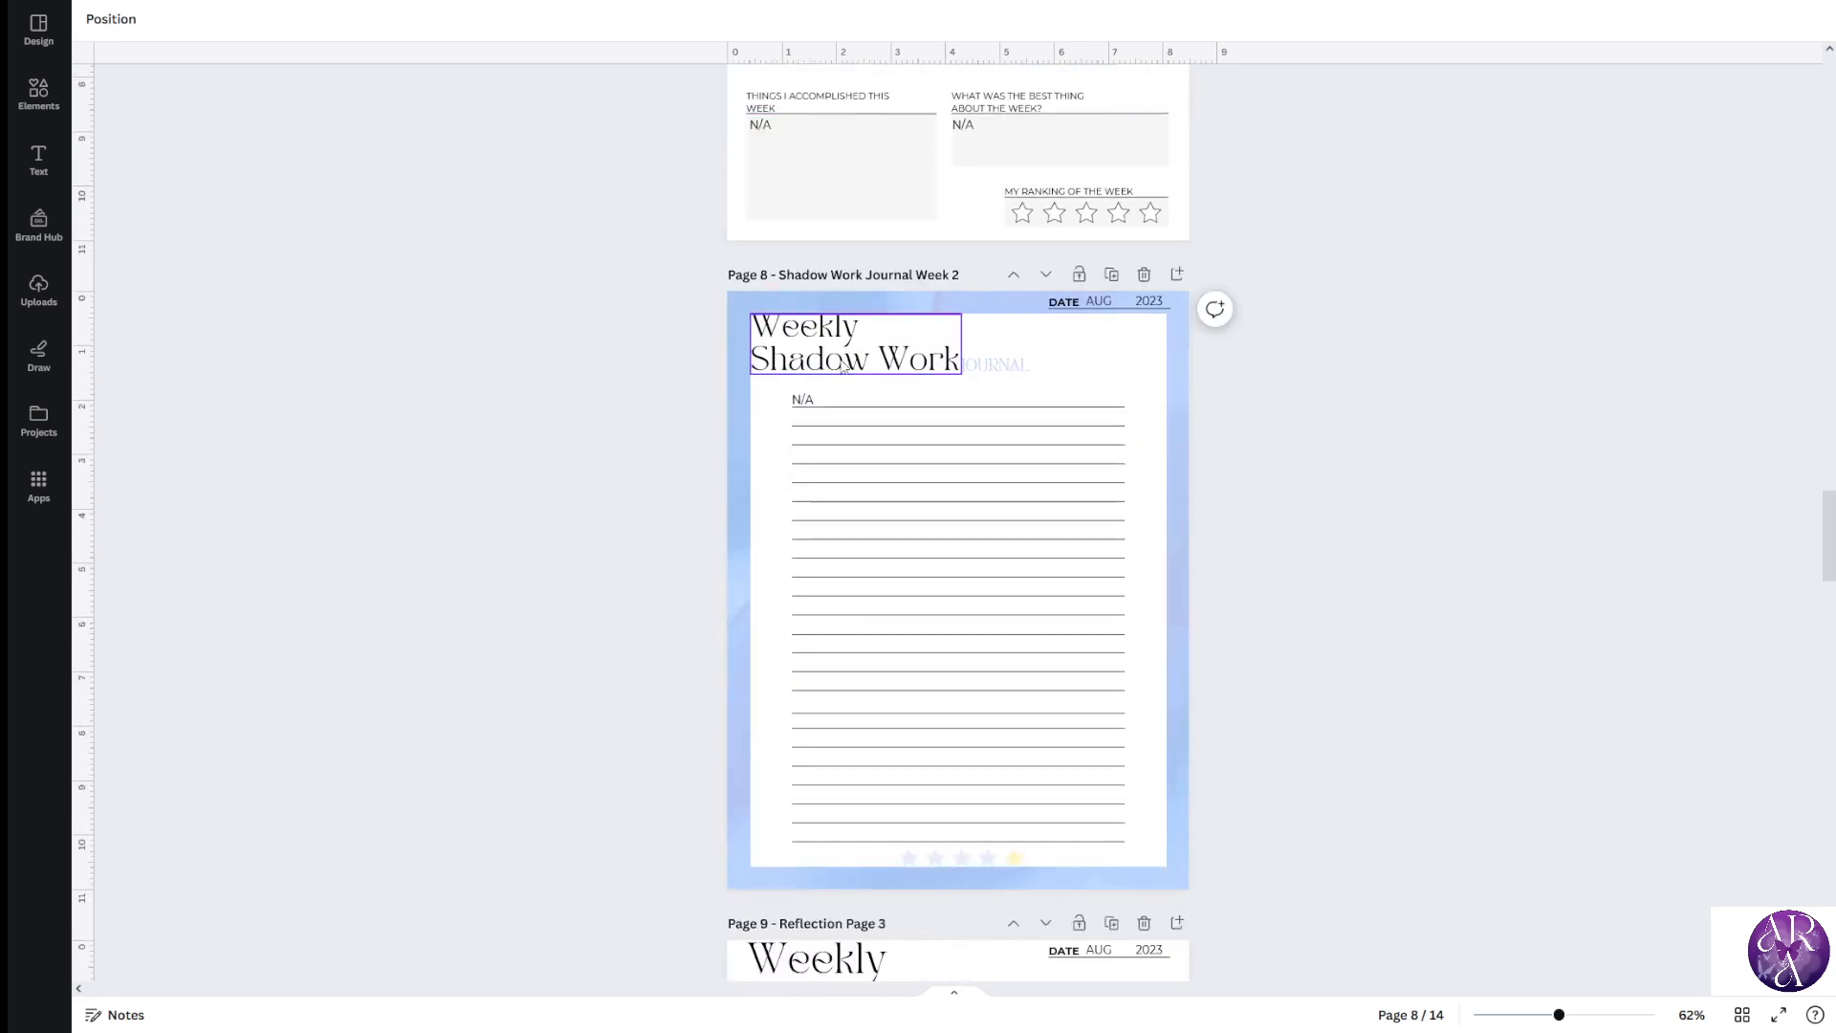
Move Homework Page 3 up to page 9, ahead of Reflection Page 3
{"action": "scroll", "coordinate": [844, 366], "scroll_direction": "down", "scroll_amount": 3}
{"action": "scroll", "coordinate": [786, 366], "scroll_direction": "down", "scroll_amount": 15}
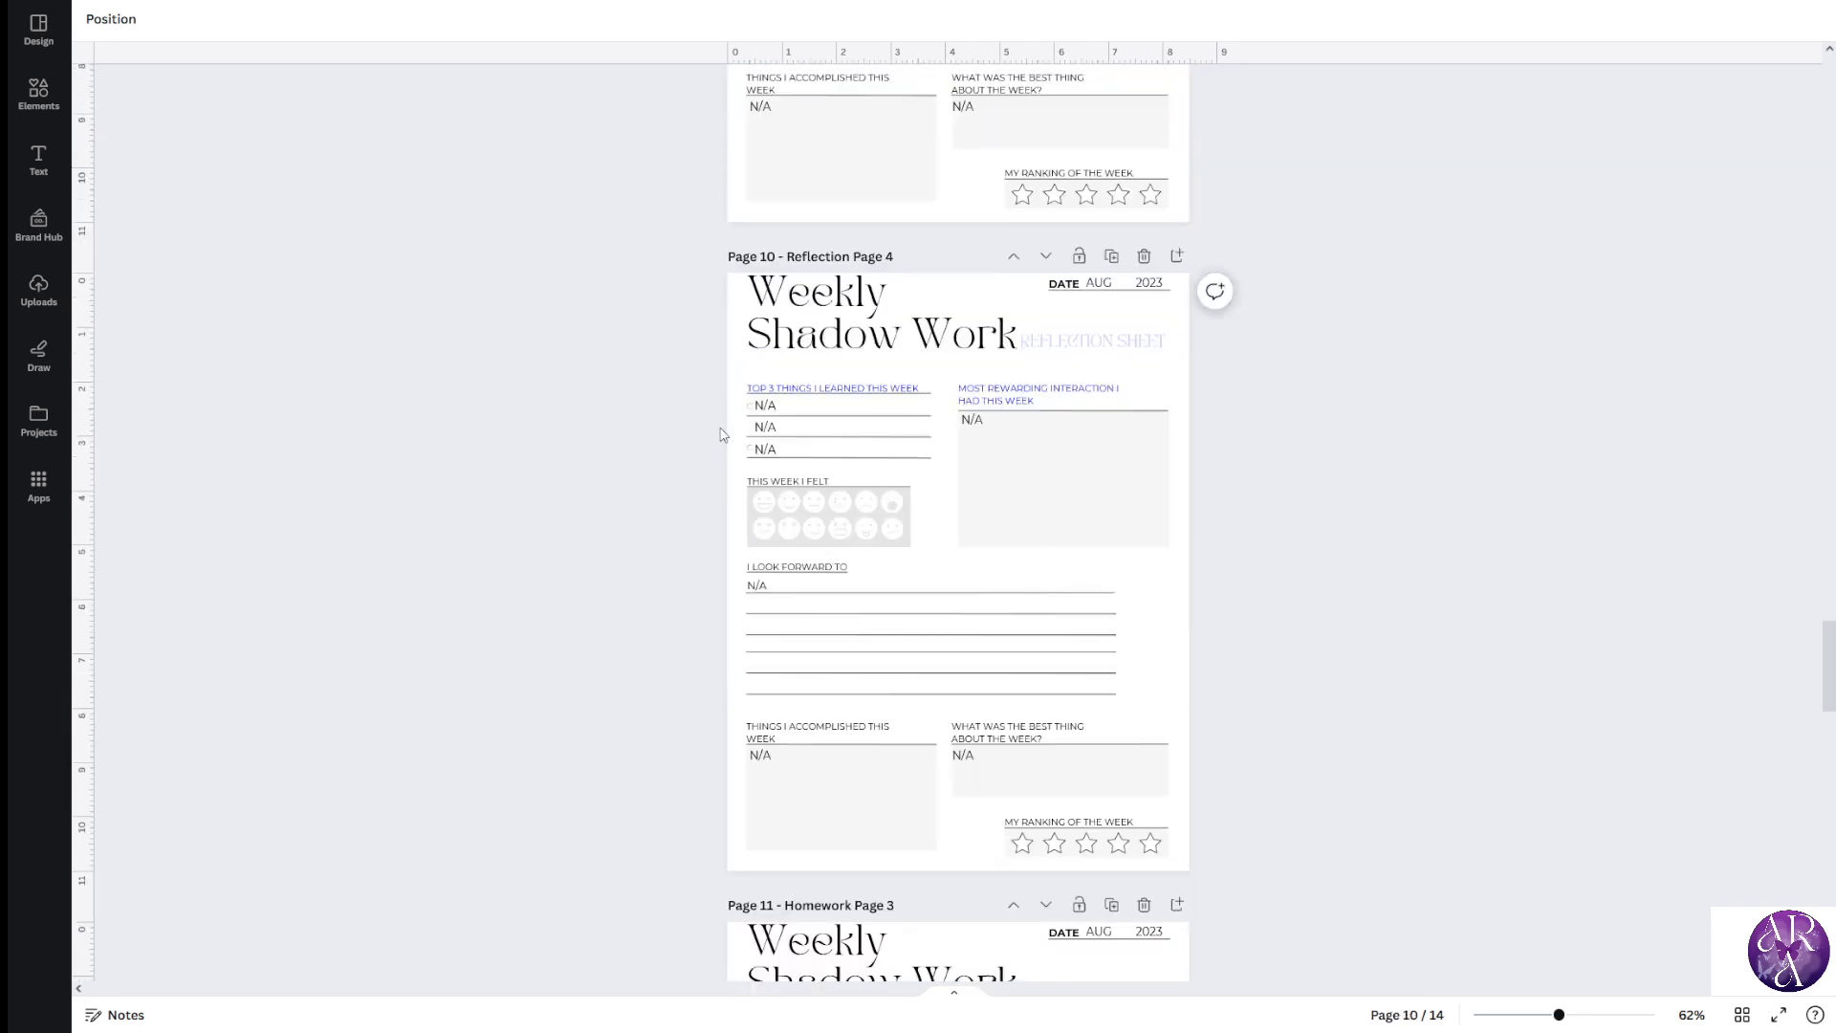
{"action": "left_click", "coordinate": [1012, 428]}
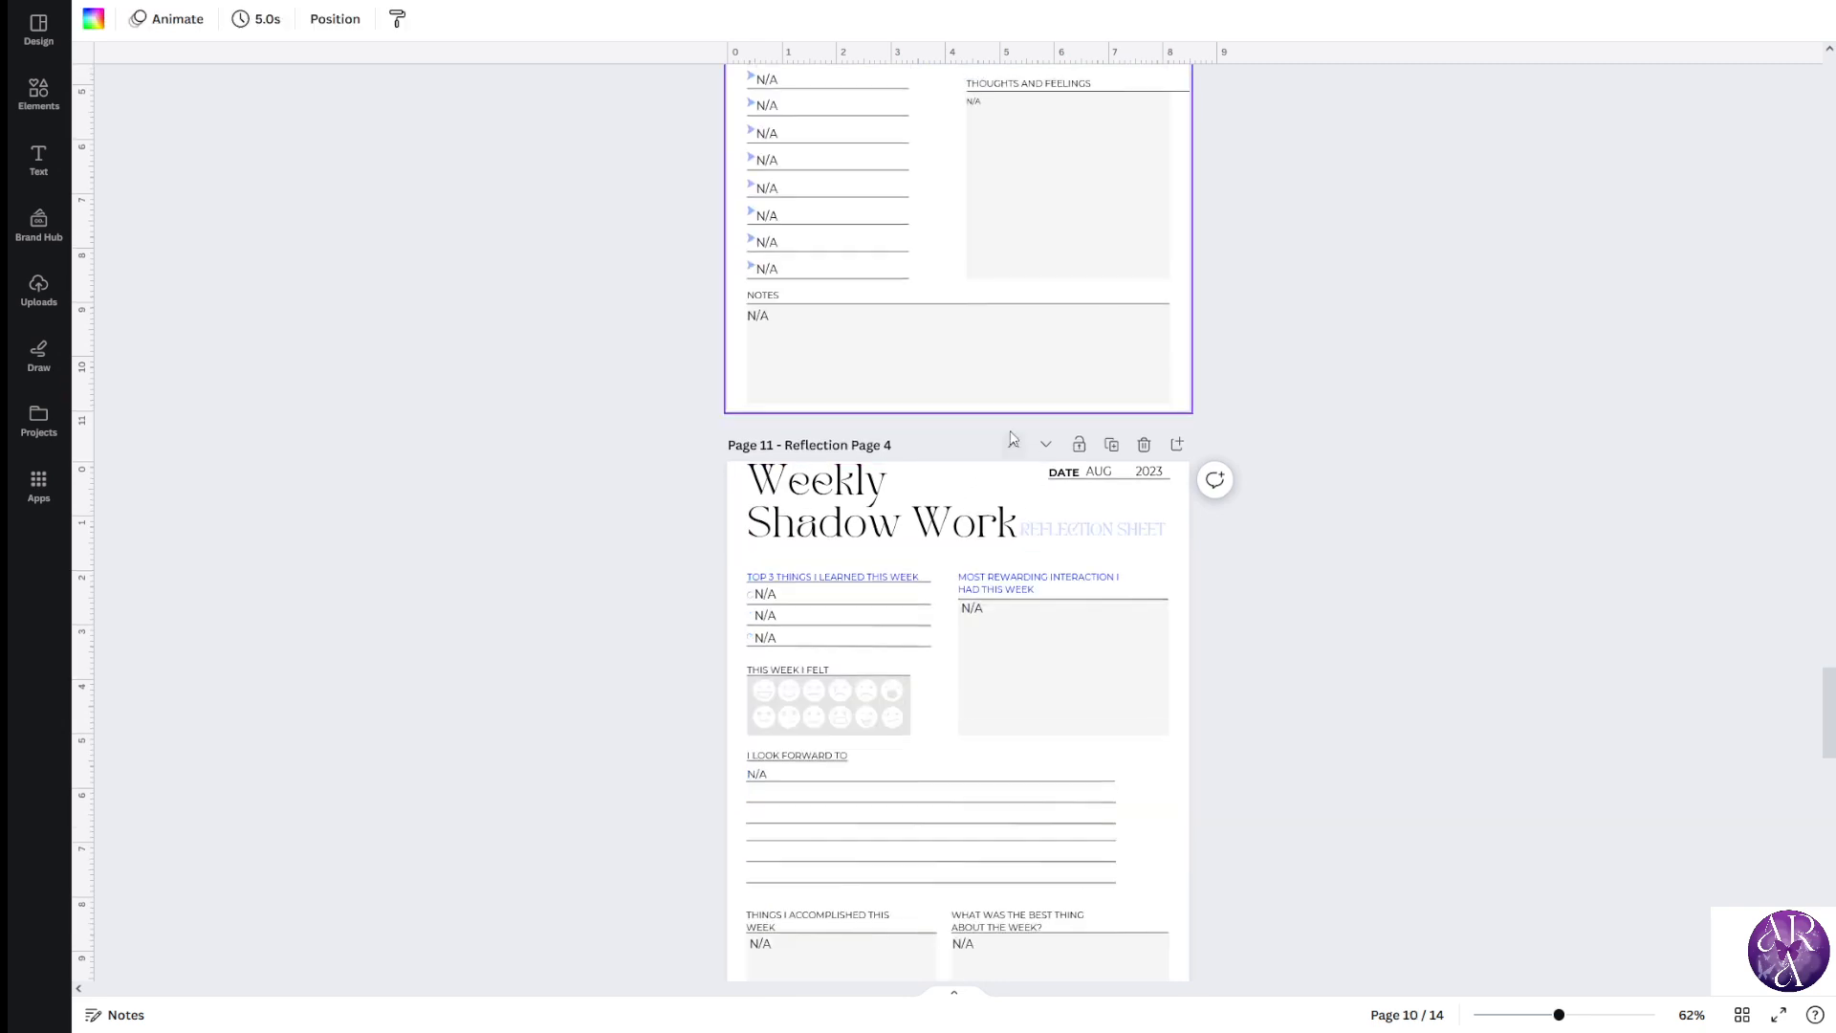
{"action": "left_click", "coordinate": [1014, 549]}
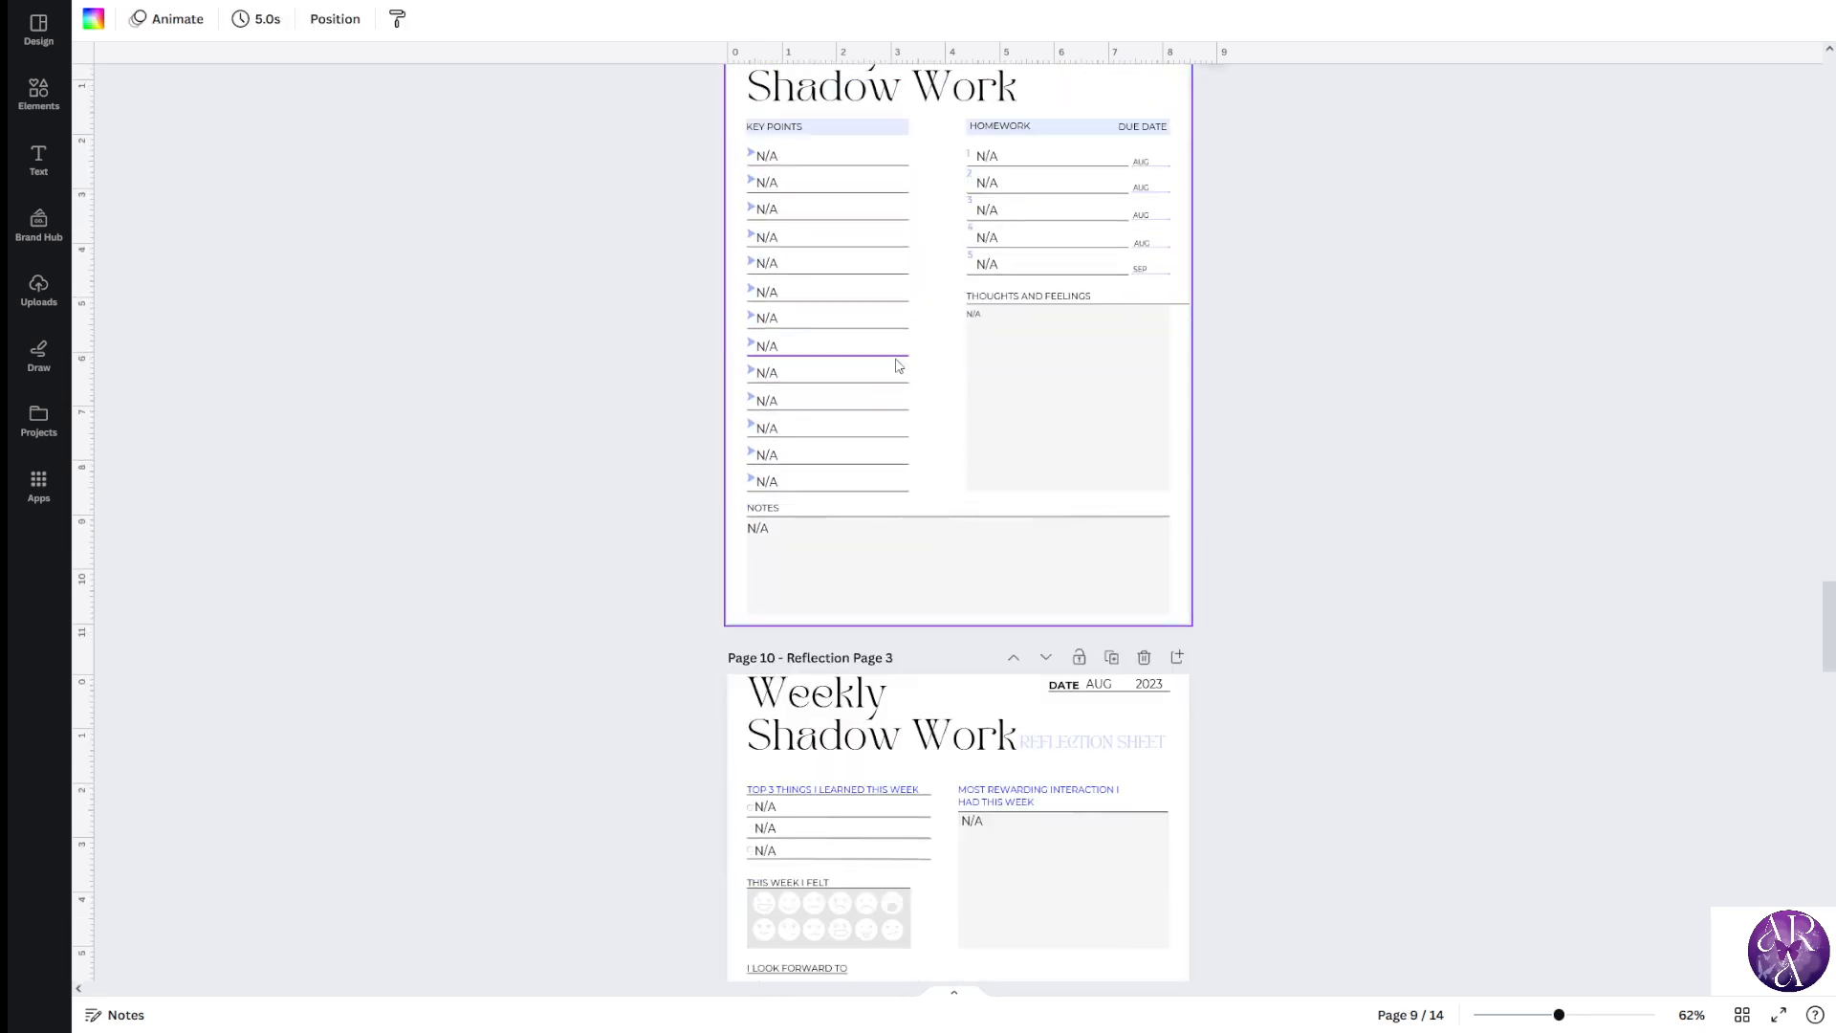
Move the Shadow Work Journal Week 3 page up to page 11, directly after Reflection Page 3
{"action": "scroll", "coordinate": [897, 366], "scroll_direction": "down", "scroll_amount": 15}
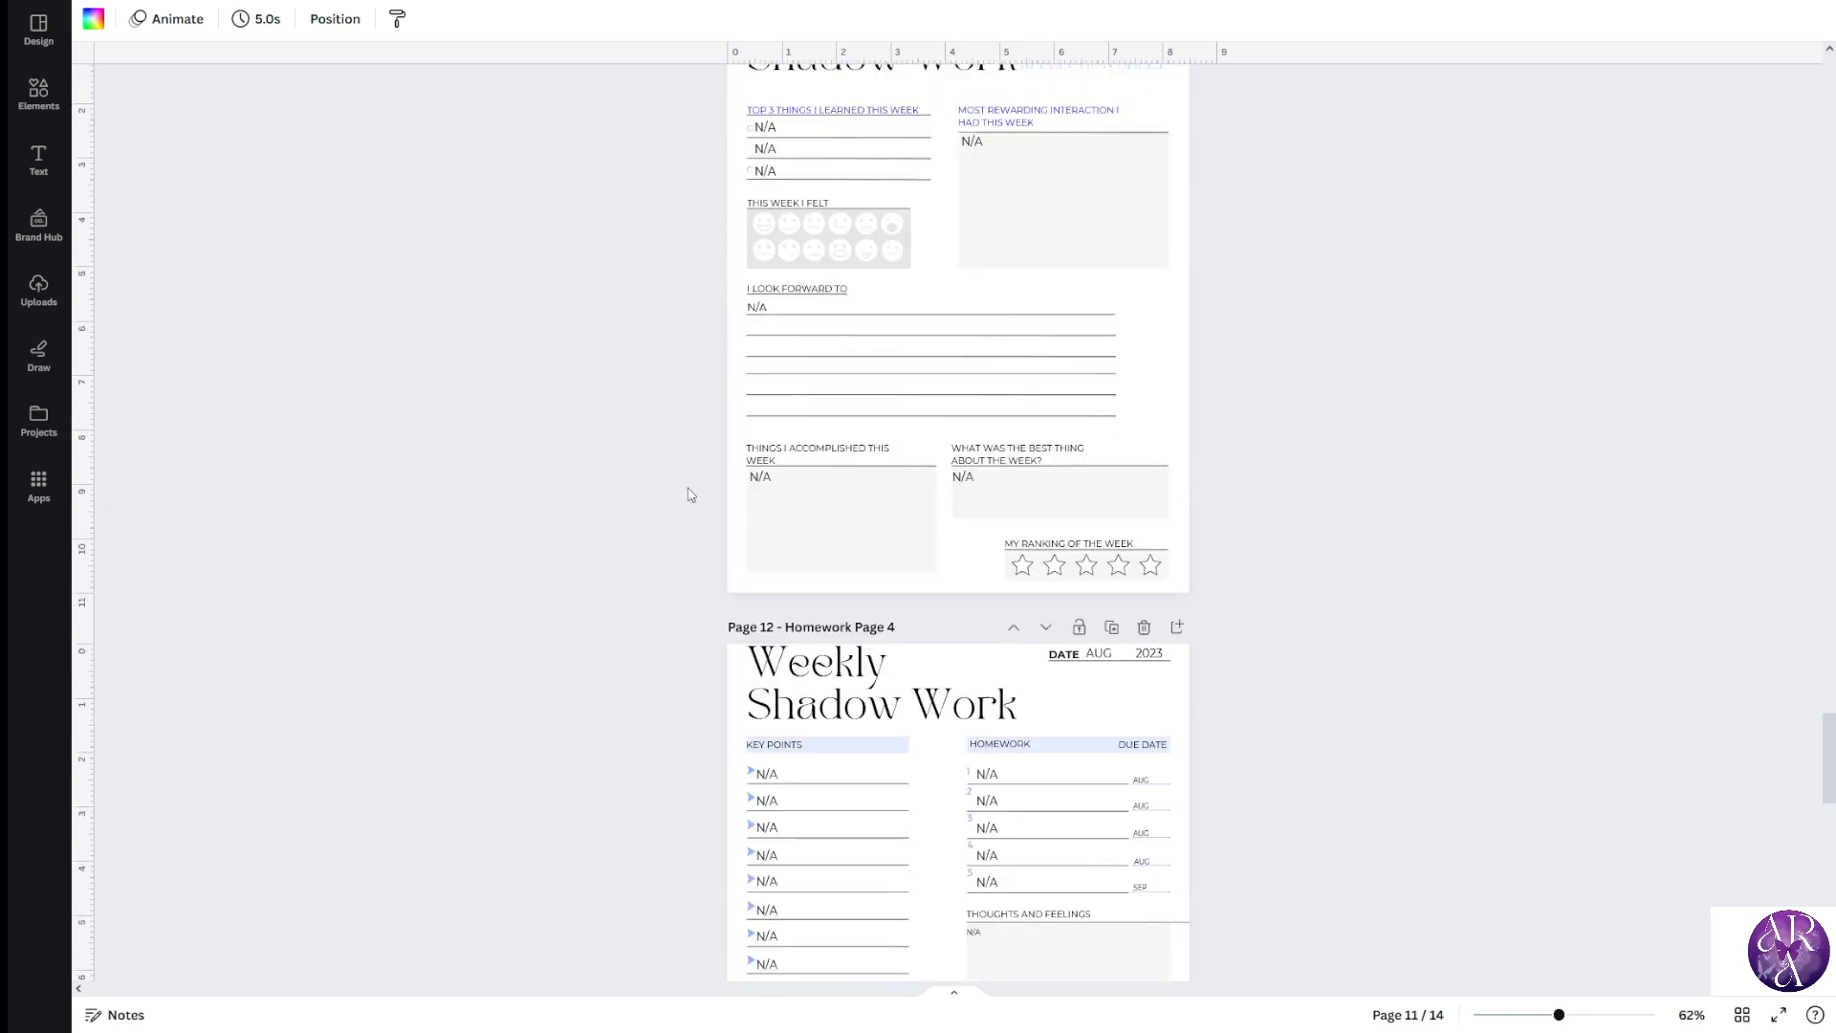
{"action": "scroll", "coordinate": [690, 494], "scroll_direction": "down", "scroll_amount": 8}
{"action": "left_click", "coordinate": [1011, 571]}
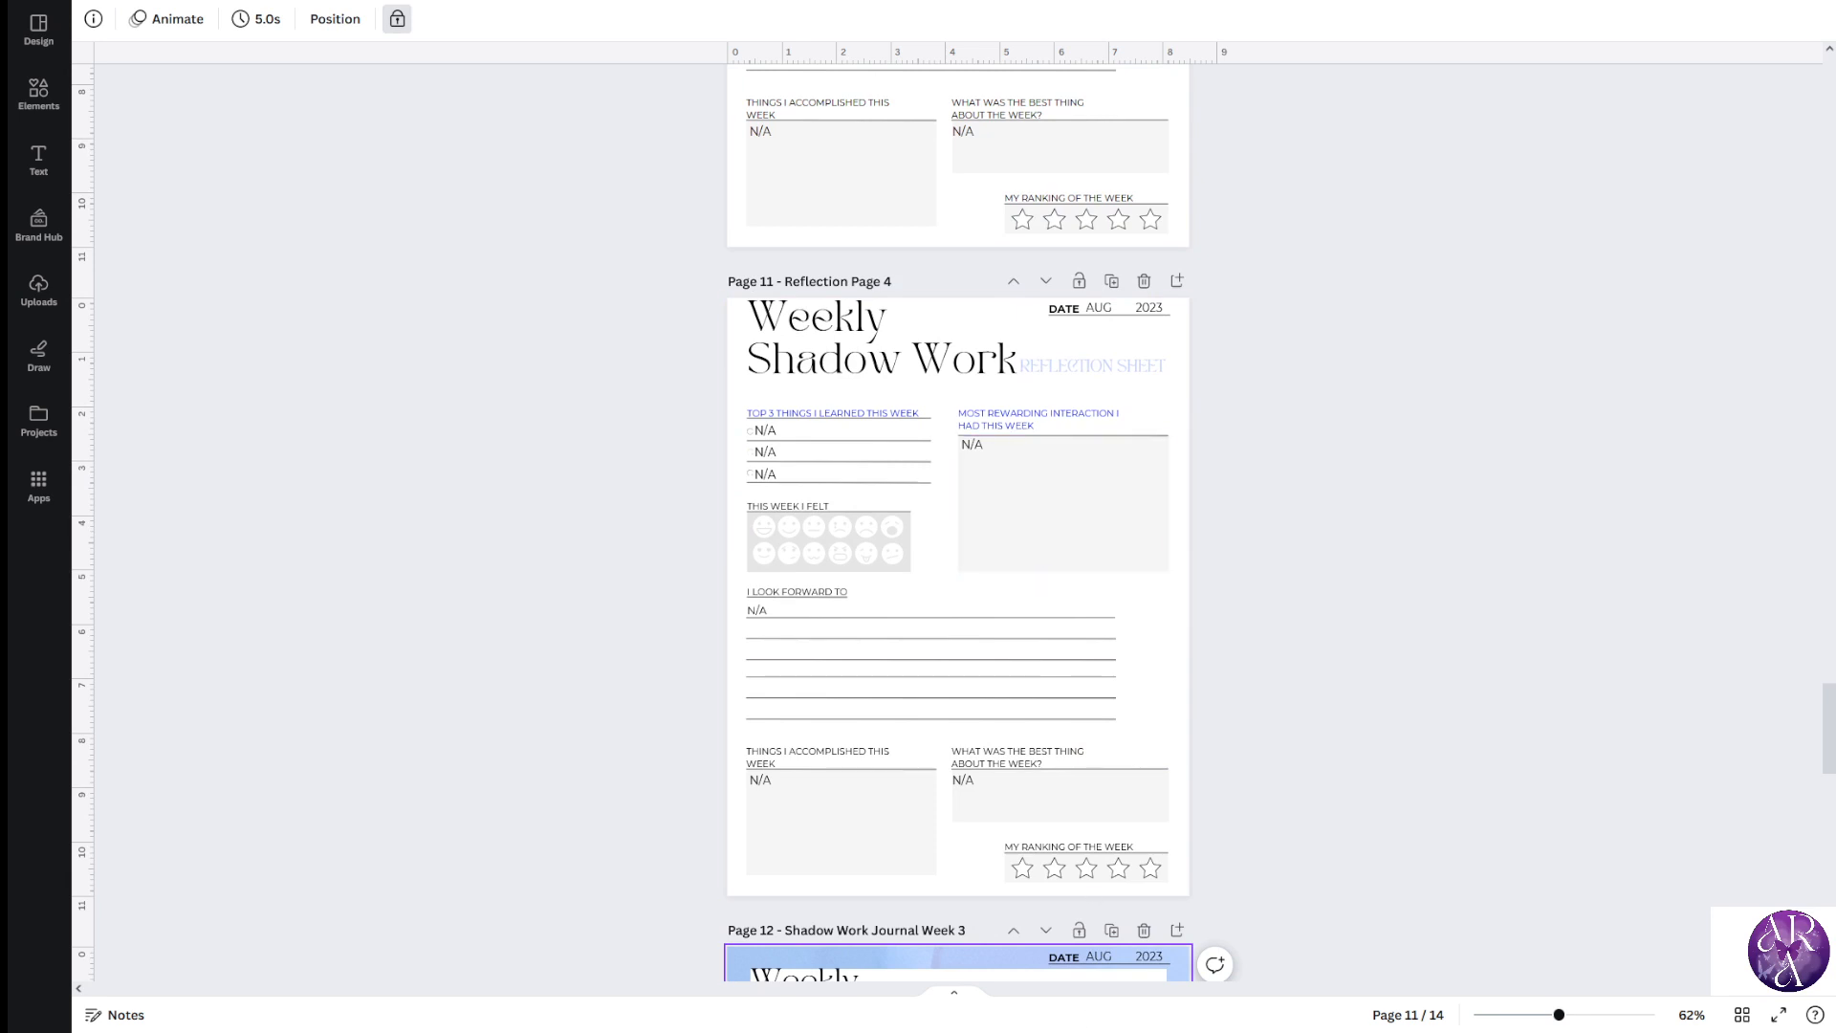
{"action": "left_click", "coordinate": [1014, 931]}
Move Homework Page 4 up to page 12, ahead of Reflection Page 4
{"action": "scroll", "coordinate": [1005, 765], "scroll_direction": "down", "scroll_amount": 10}
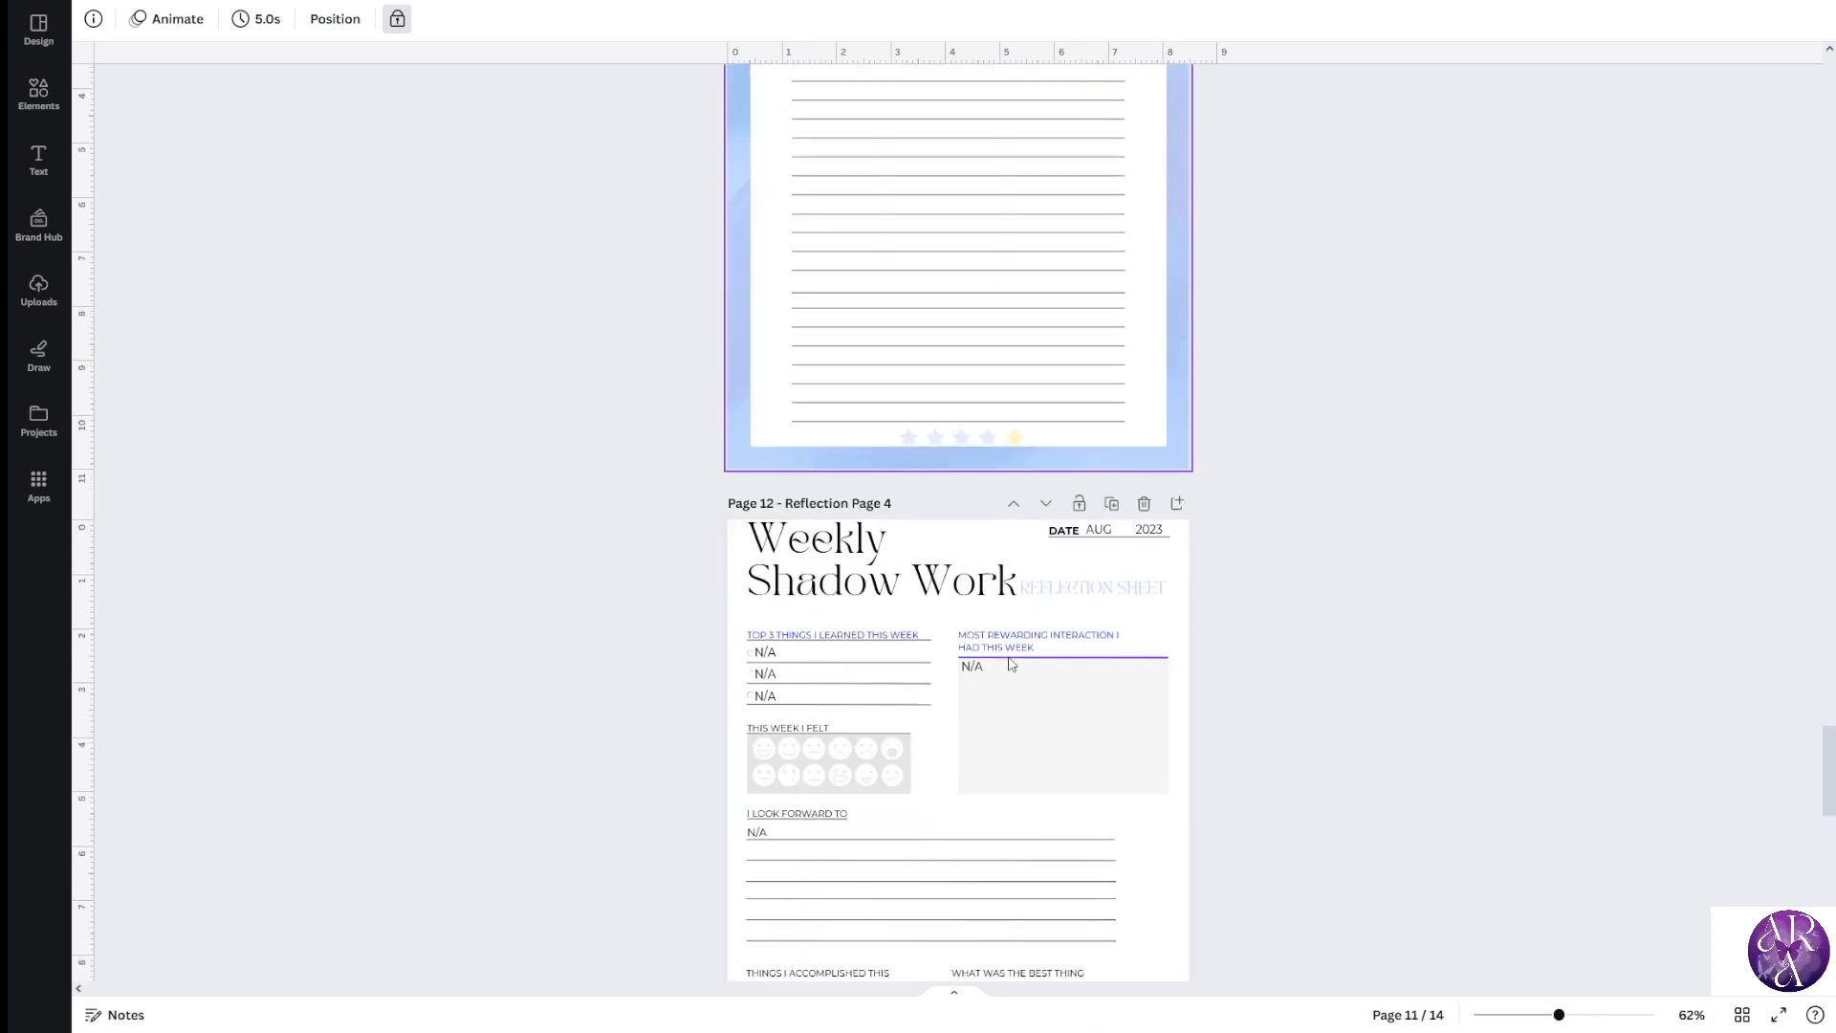
{"action": "scroll", "coordinate": [1011, 664], "scroll_direction": "down", "scroll_amount": 5}
{"action": "left_click", "coordinate": [1014, 614]}
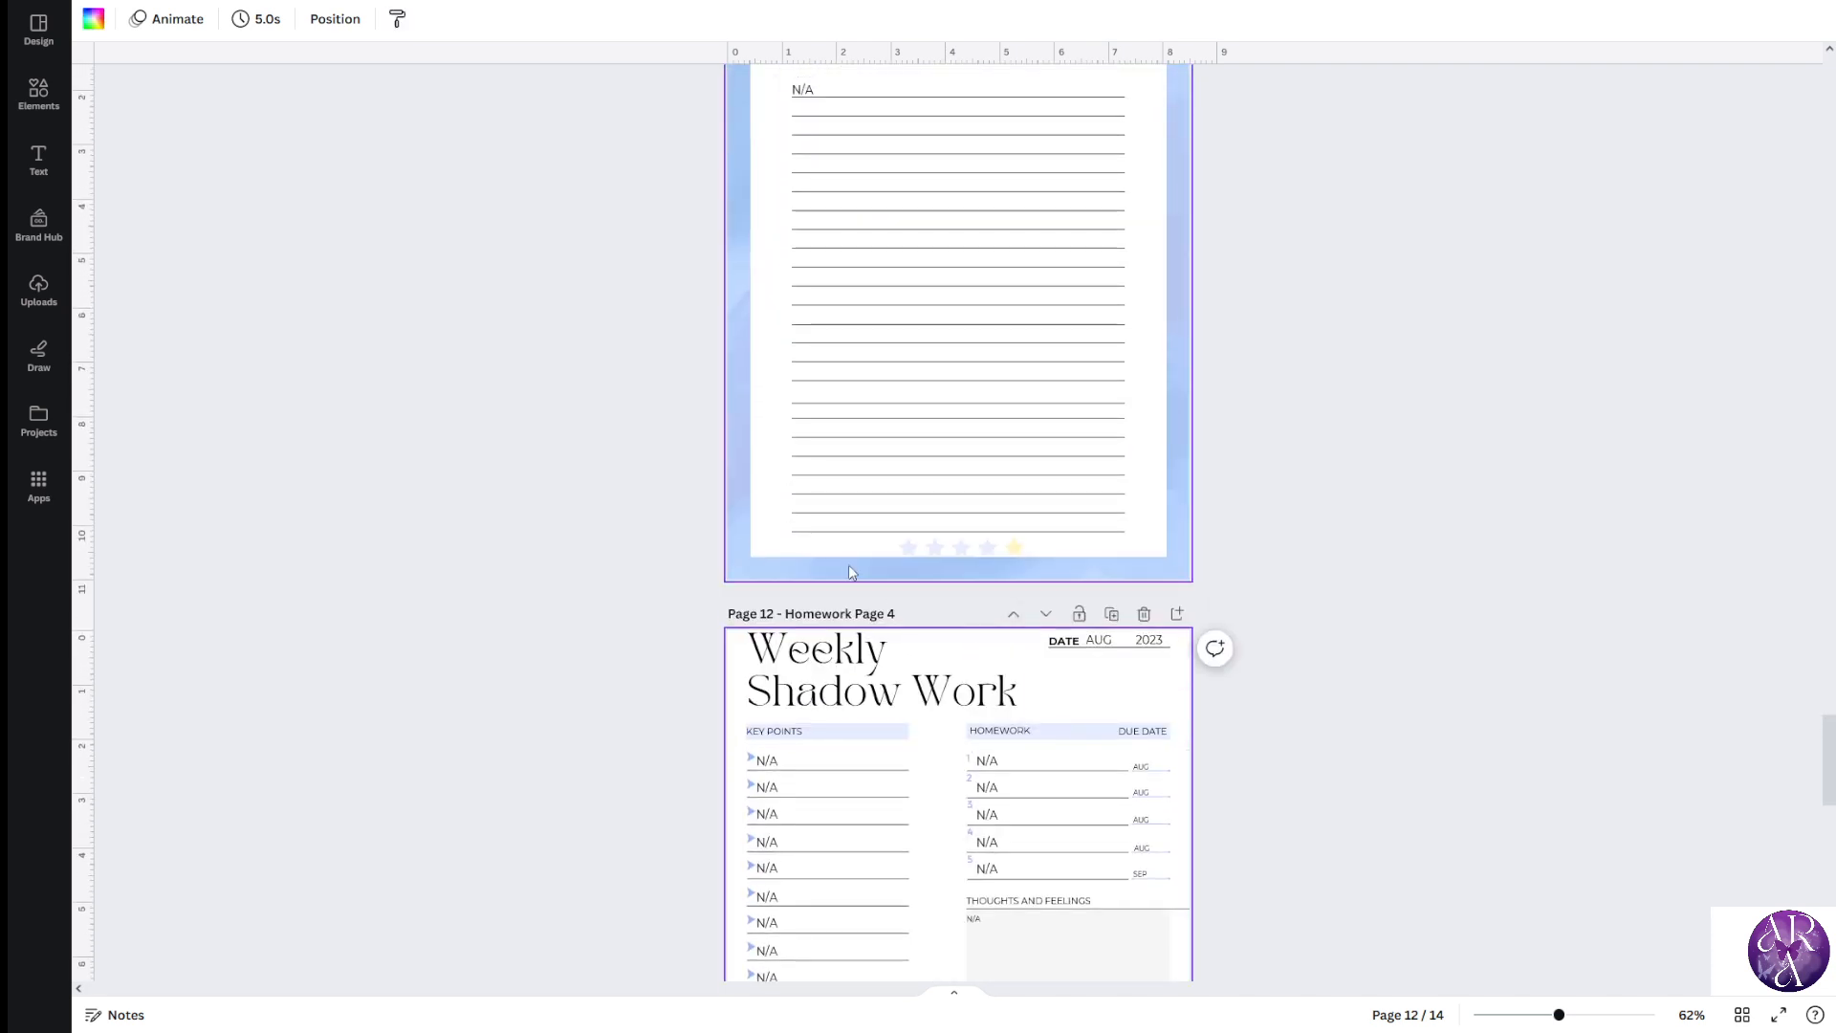
Review the page order from the cover through all four weeks, checking that each runs homework, reflection, then journal up to page 14
{"action": "scroll", "coordinate": [775, 579], "scroll_direction": "down", "scroll_amount": 9}
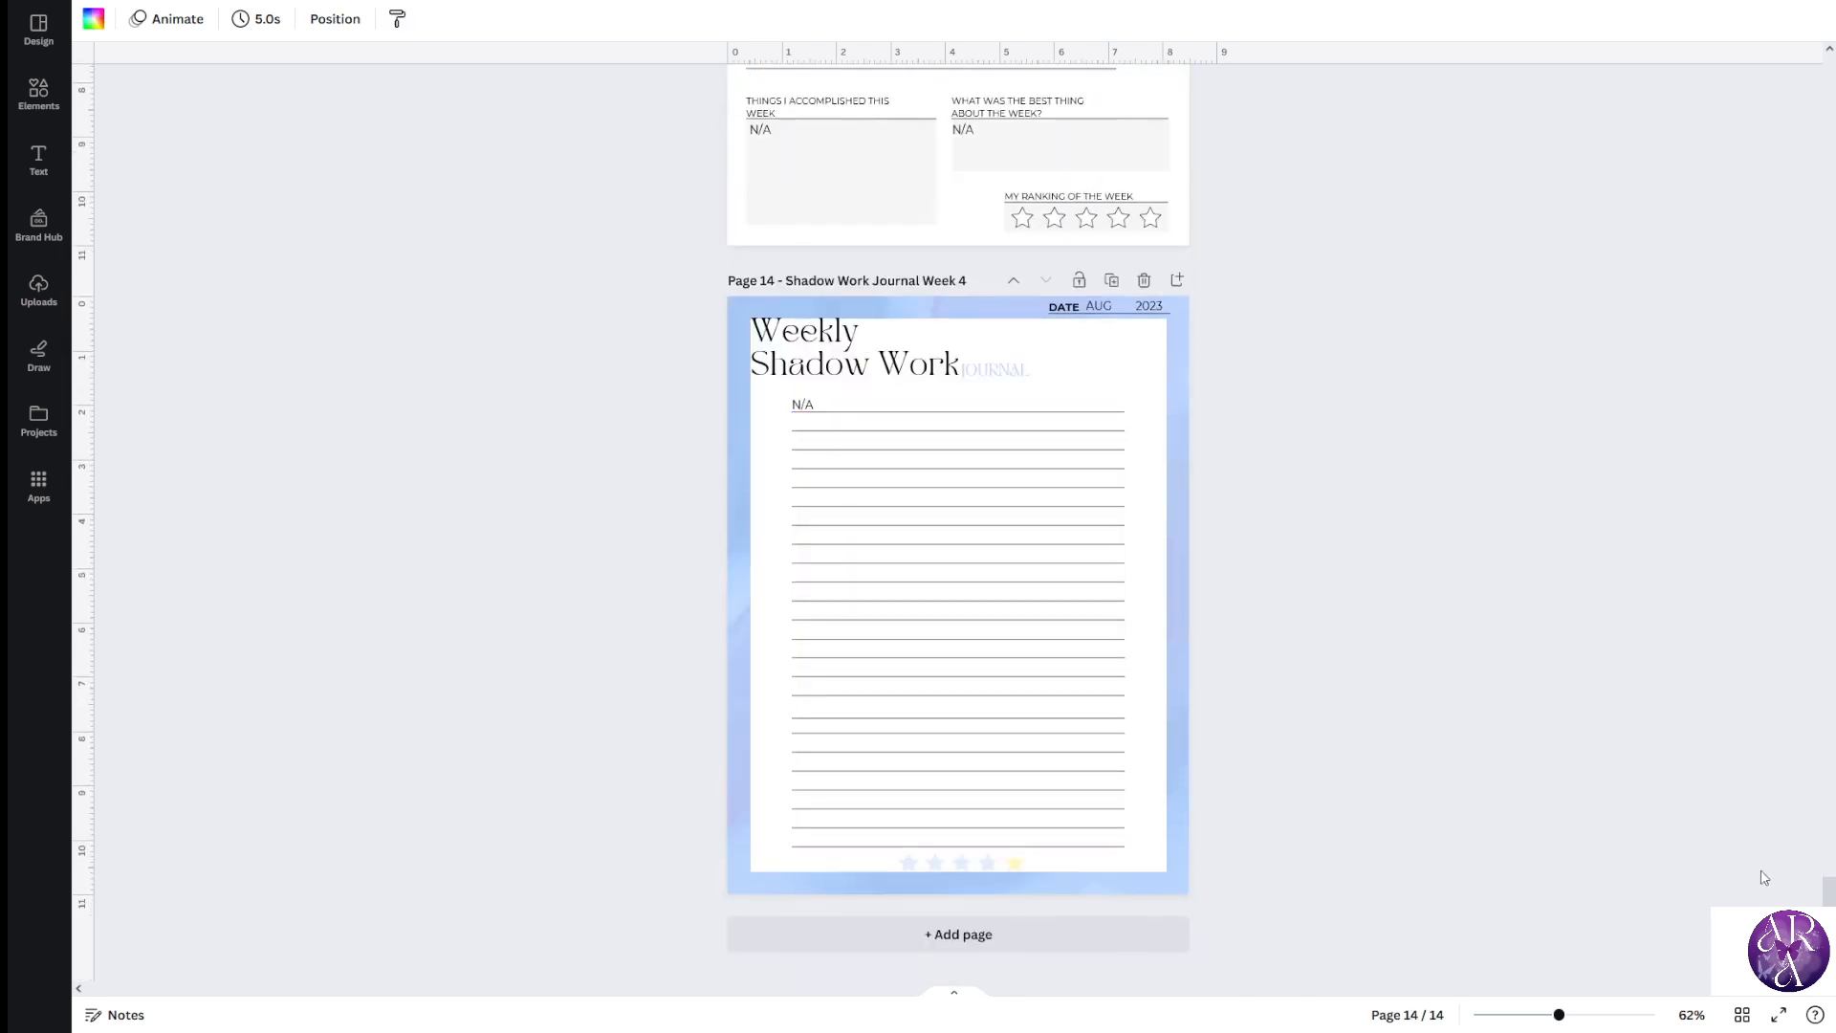
{"action": "left_click_drag", "start_coordinate": [1829, 919], "coordinate": [1753, 145]}
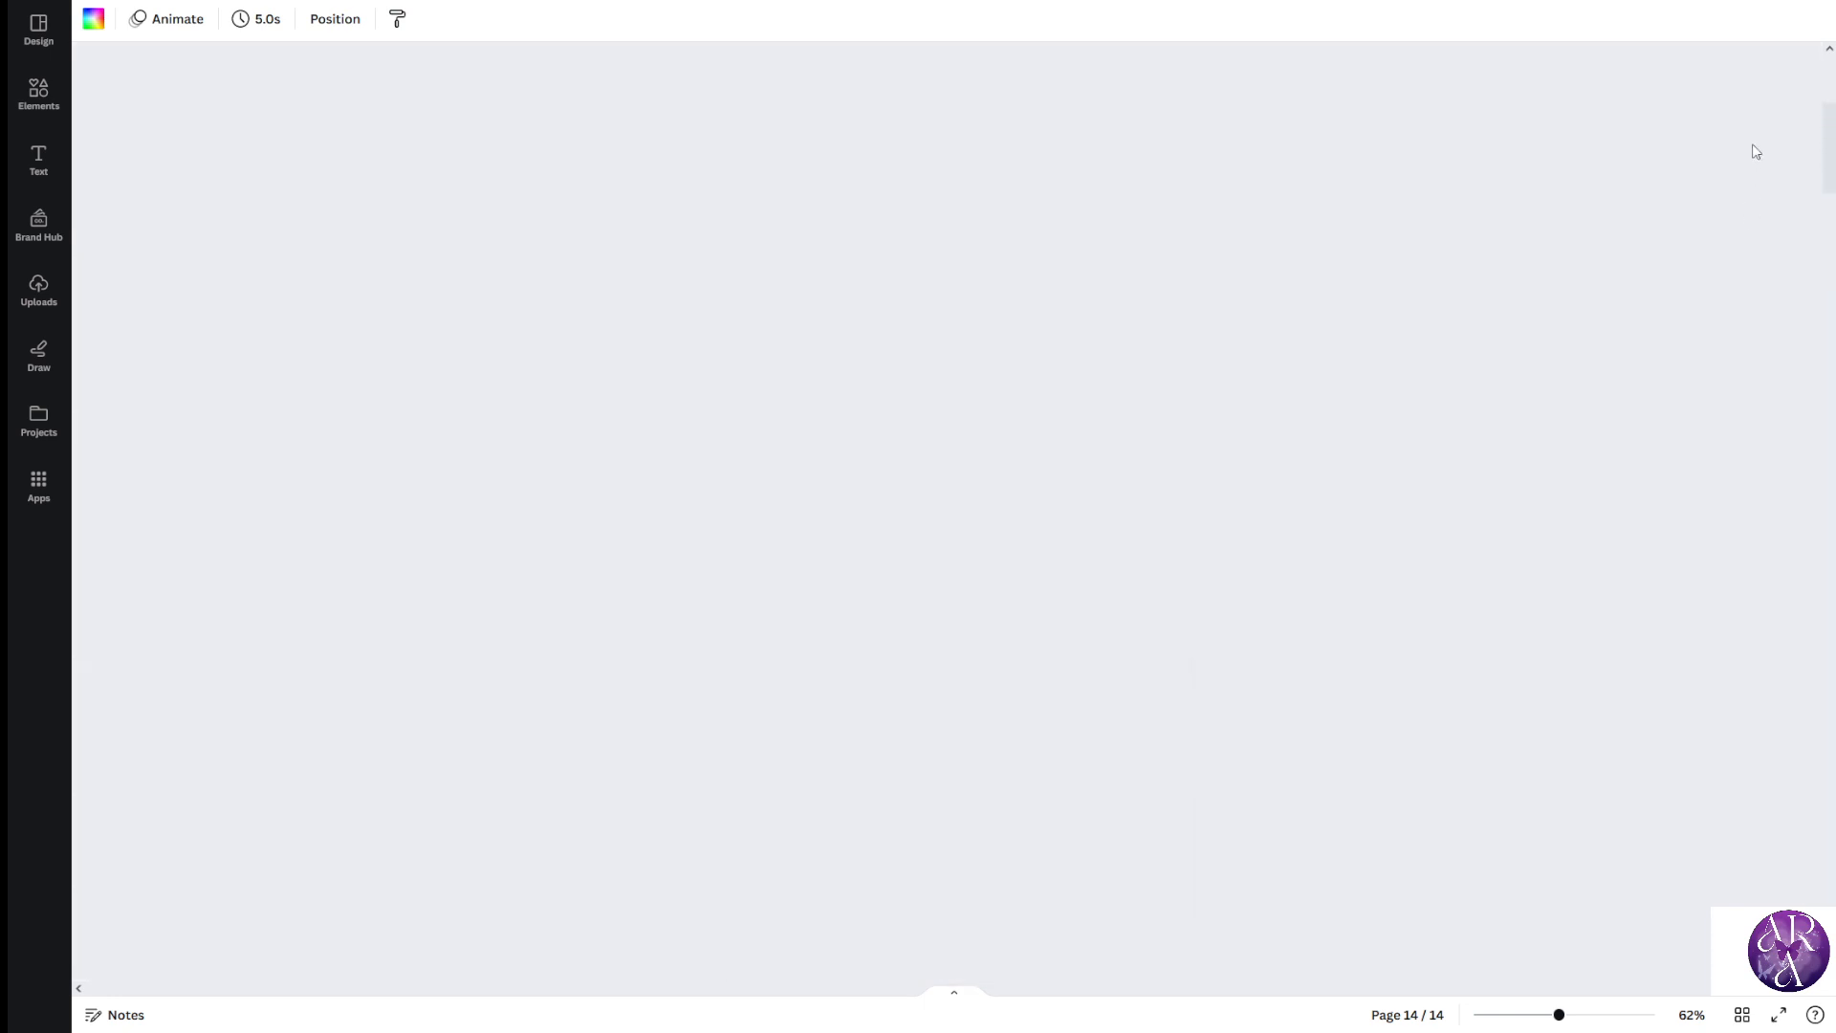
{"action": "scroll", "coordinate": [1063, 388], "scroll_direction": "down", "scroll_amount": 10}
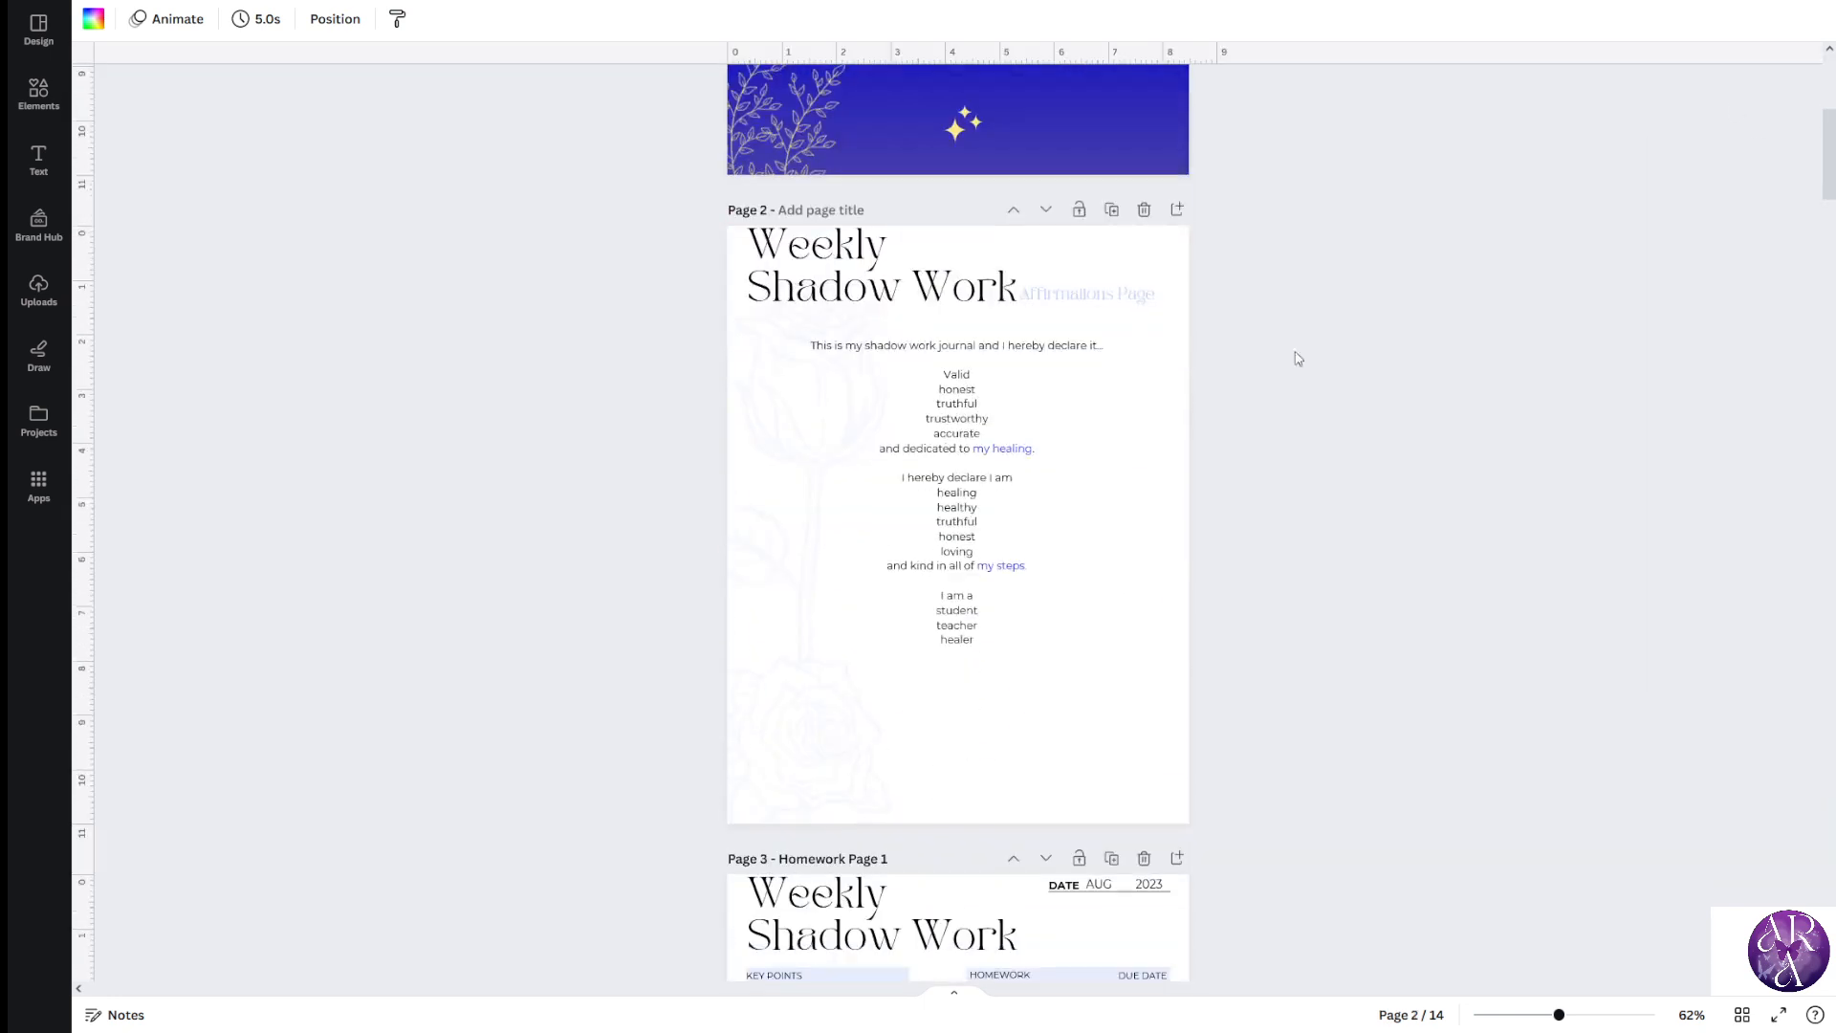
{"action": "scroll", "coordinate": [1163, 331], "scroll_direction": "down", "scroll_amount": 2}
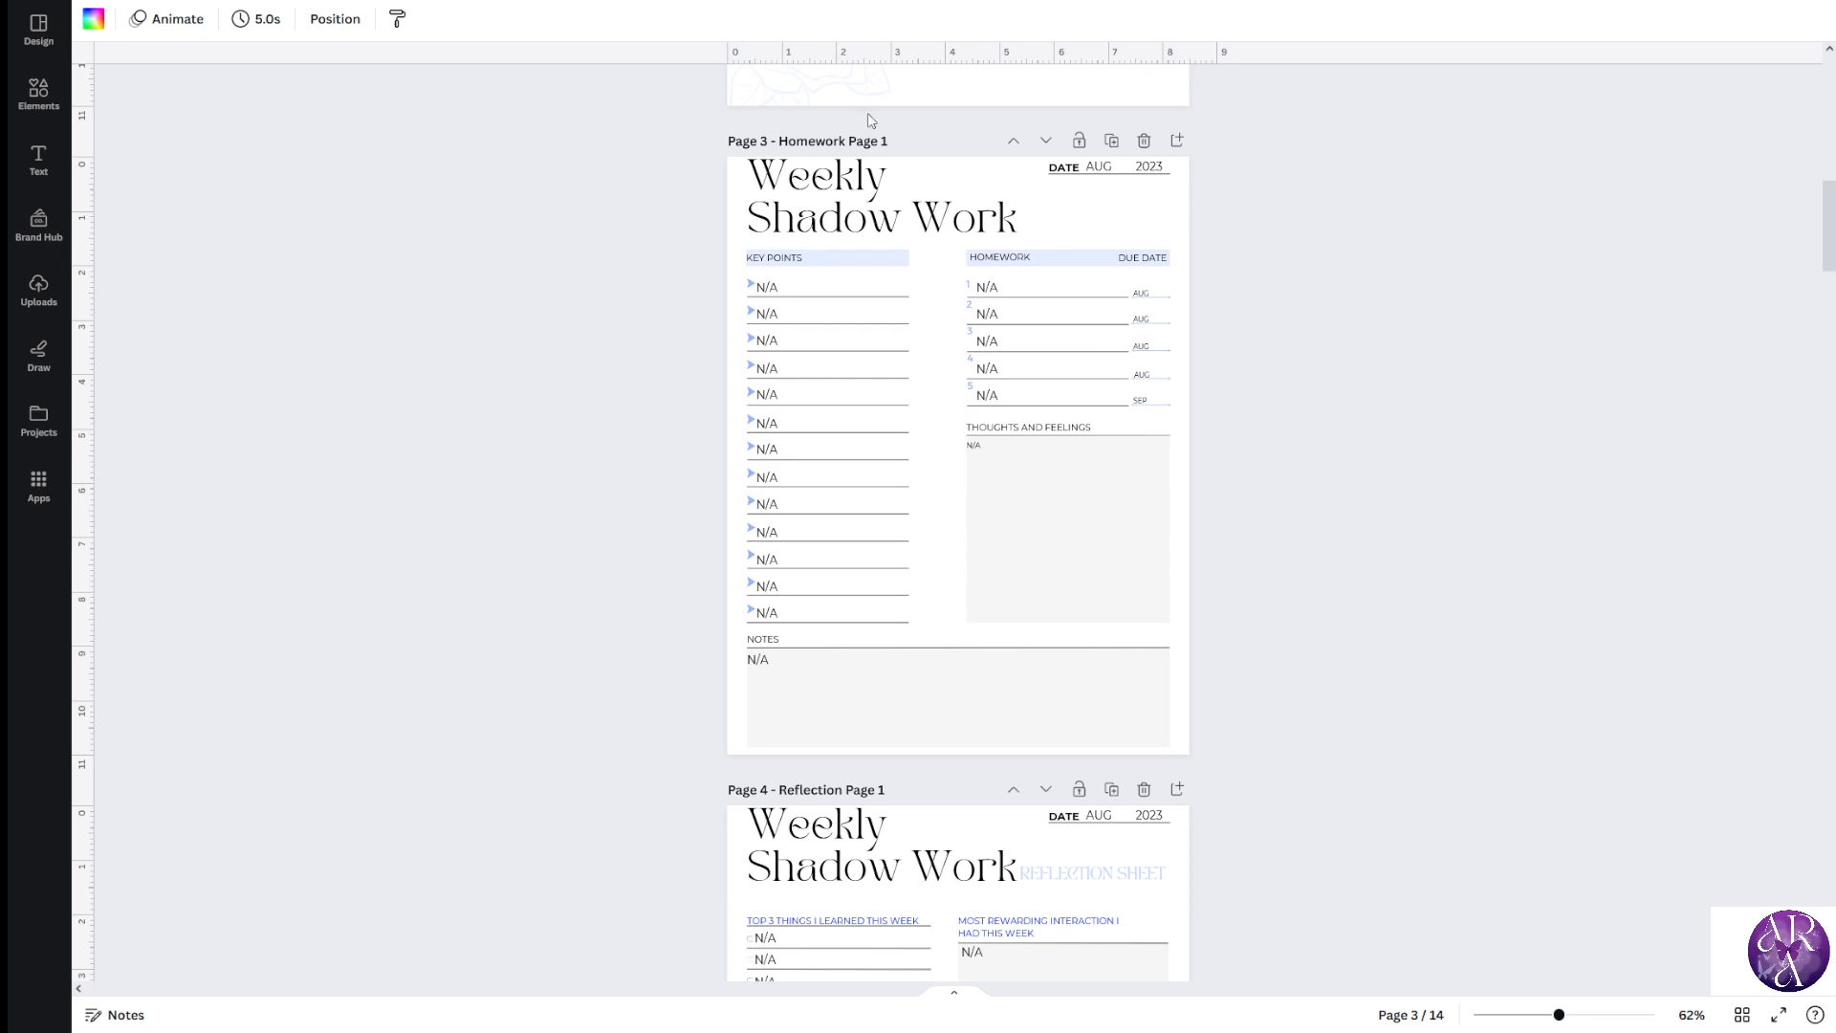
{"action": "scroll", "coordinate": [579, 499], "scroll_direction": "up", "scroll_amount": 3}
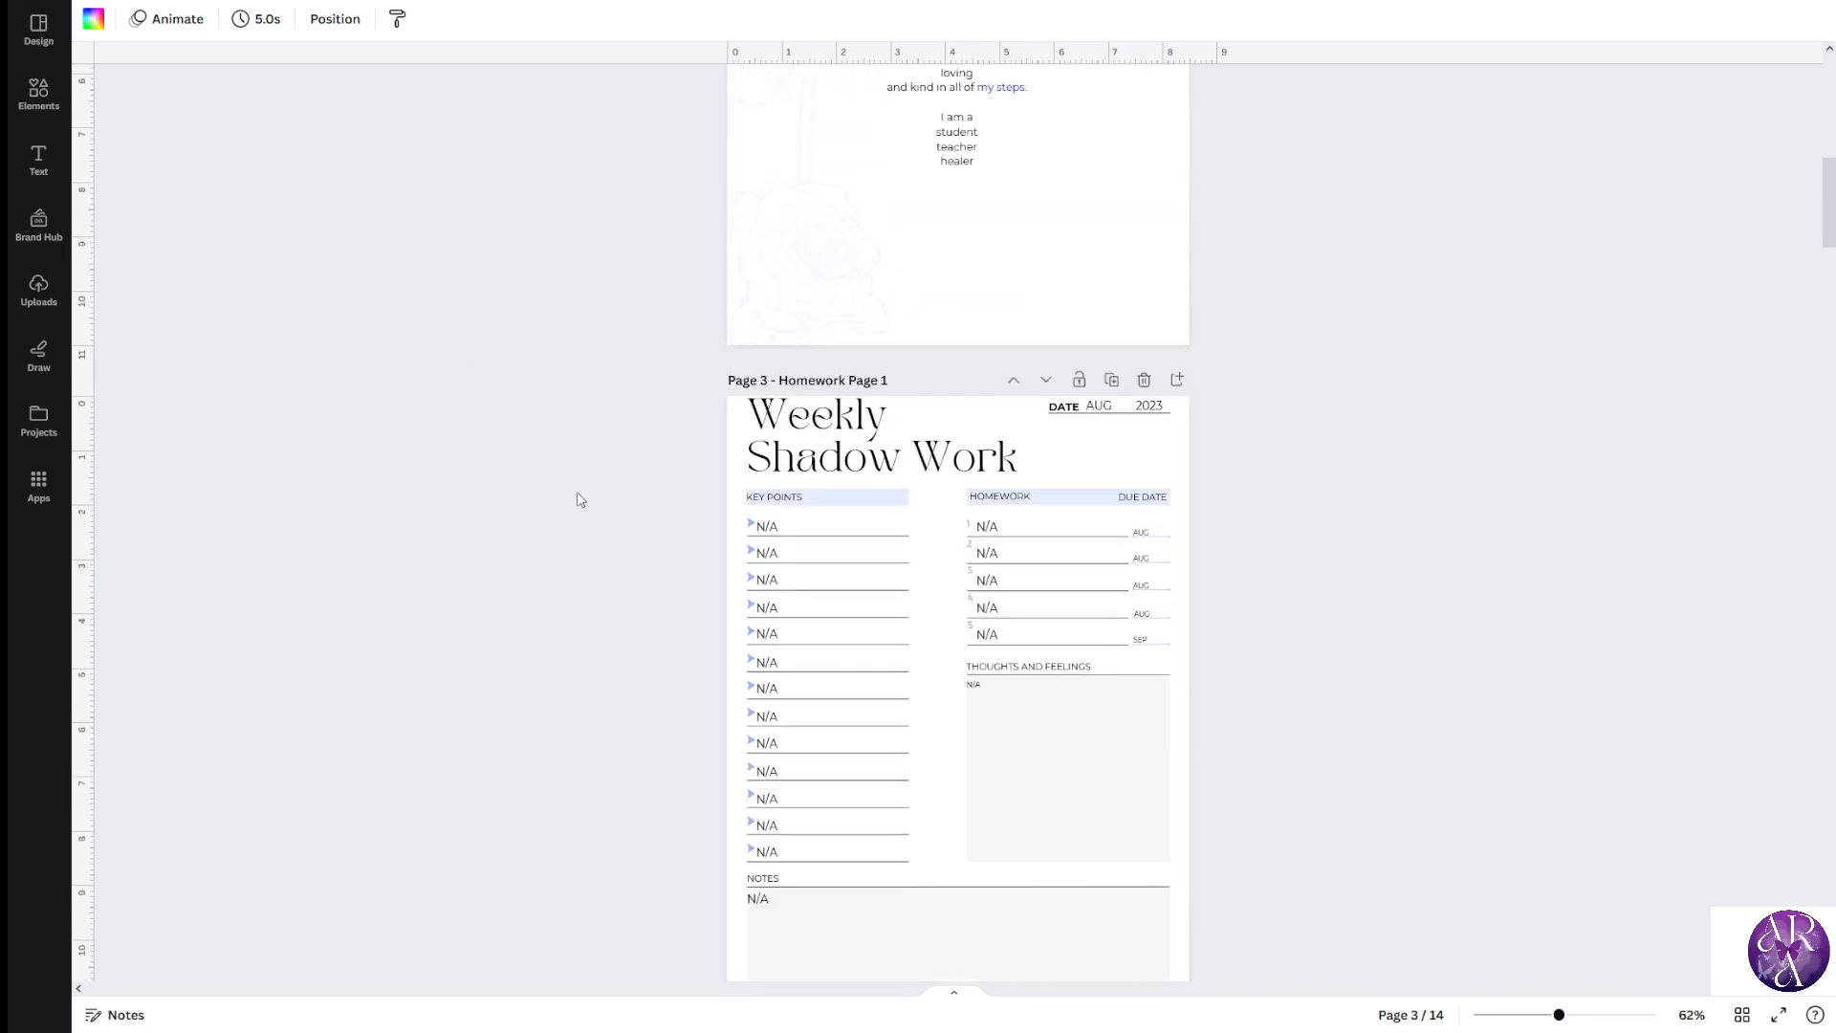
{"action": "scroll", "coordinate": [427, 262], "scroll_direction": "down", "scroll_amount": 3}
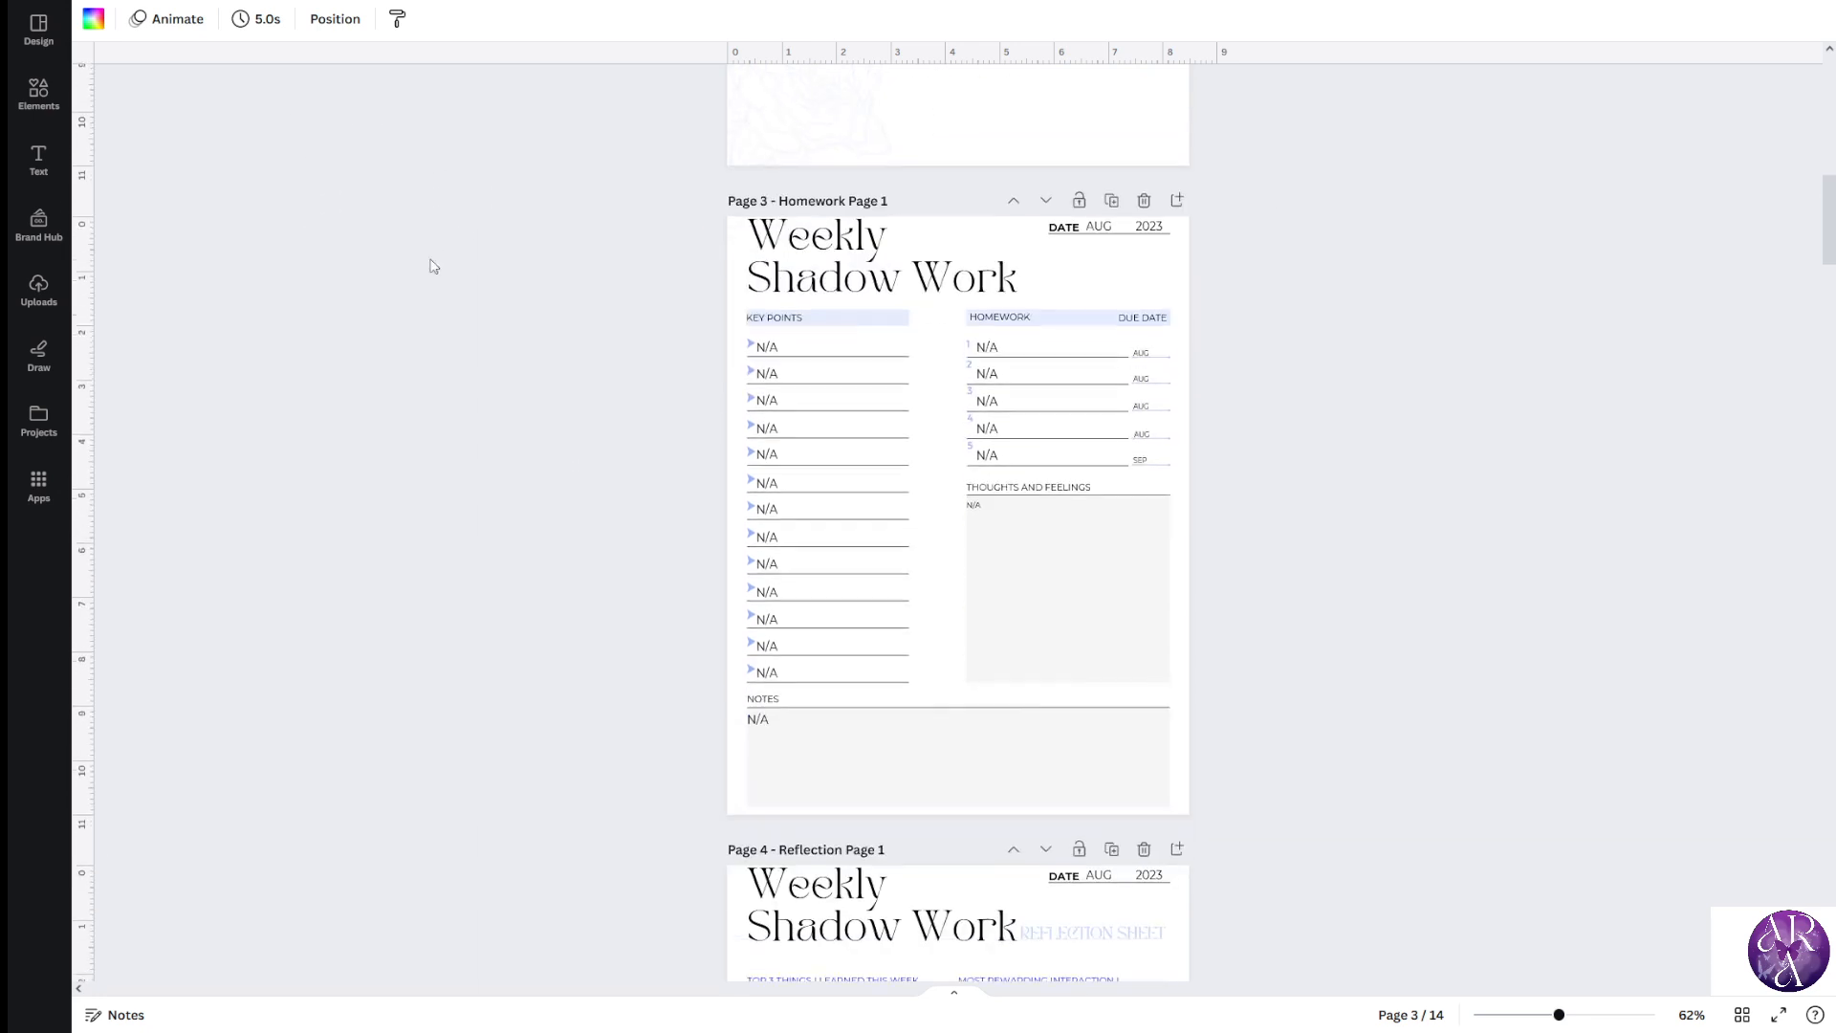
{"action": "scroll", "coordinate": [856, 284], "scroll_direction": "up", "scroll_amount": 1}
{"action": "scroll", "coordinate": [1035, 405], "scroll_direction": "down", "scroll_amount": 6}
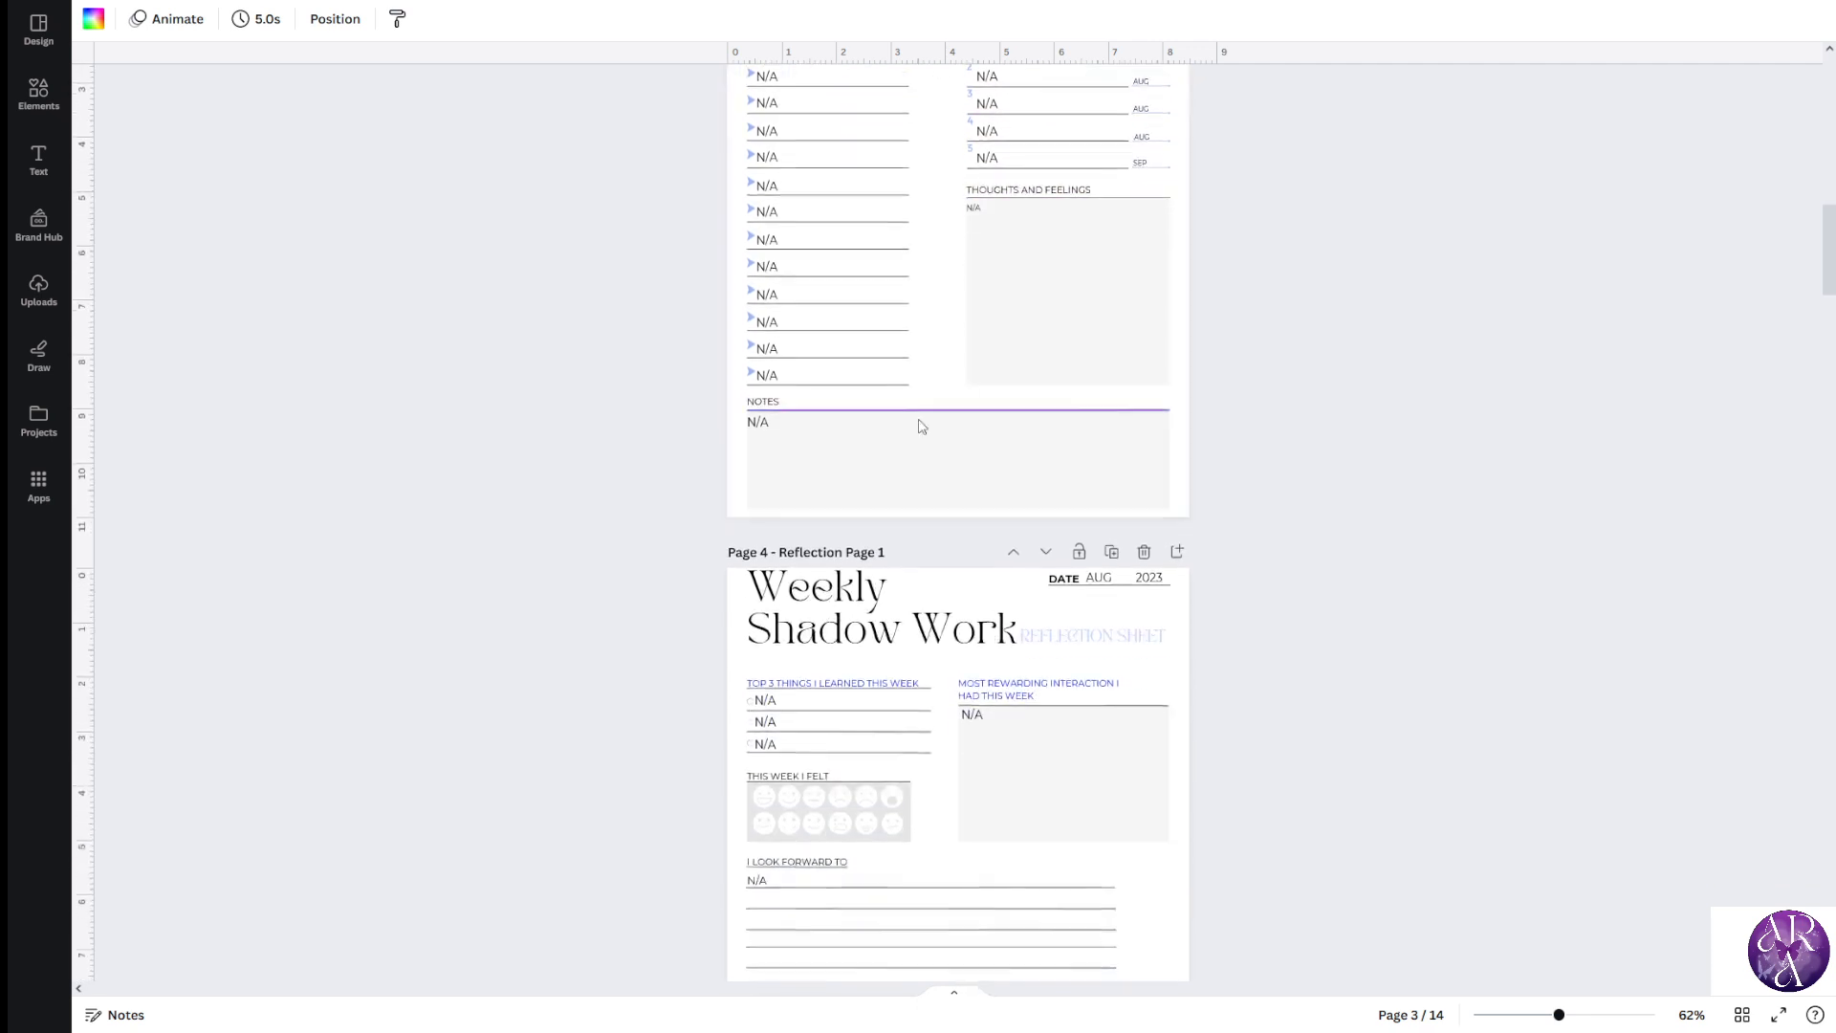
{"action": "scroll", "coordinate": [586, 430], "scroll_direction": "down", "scroll_amount": 2}
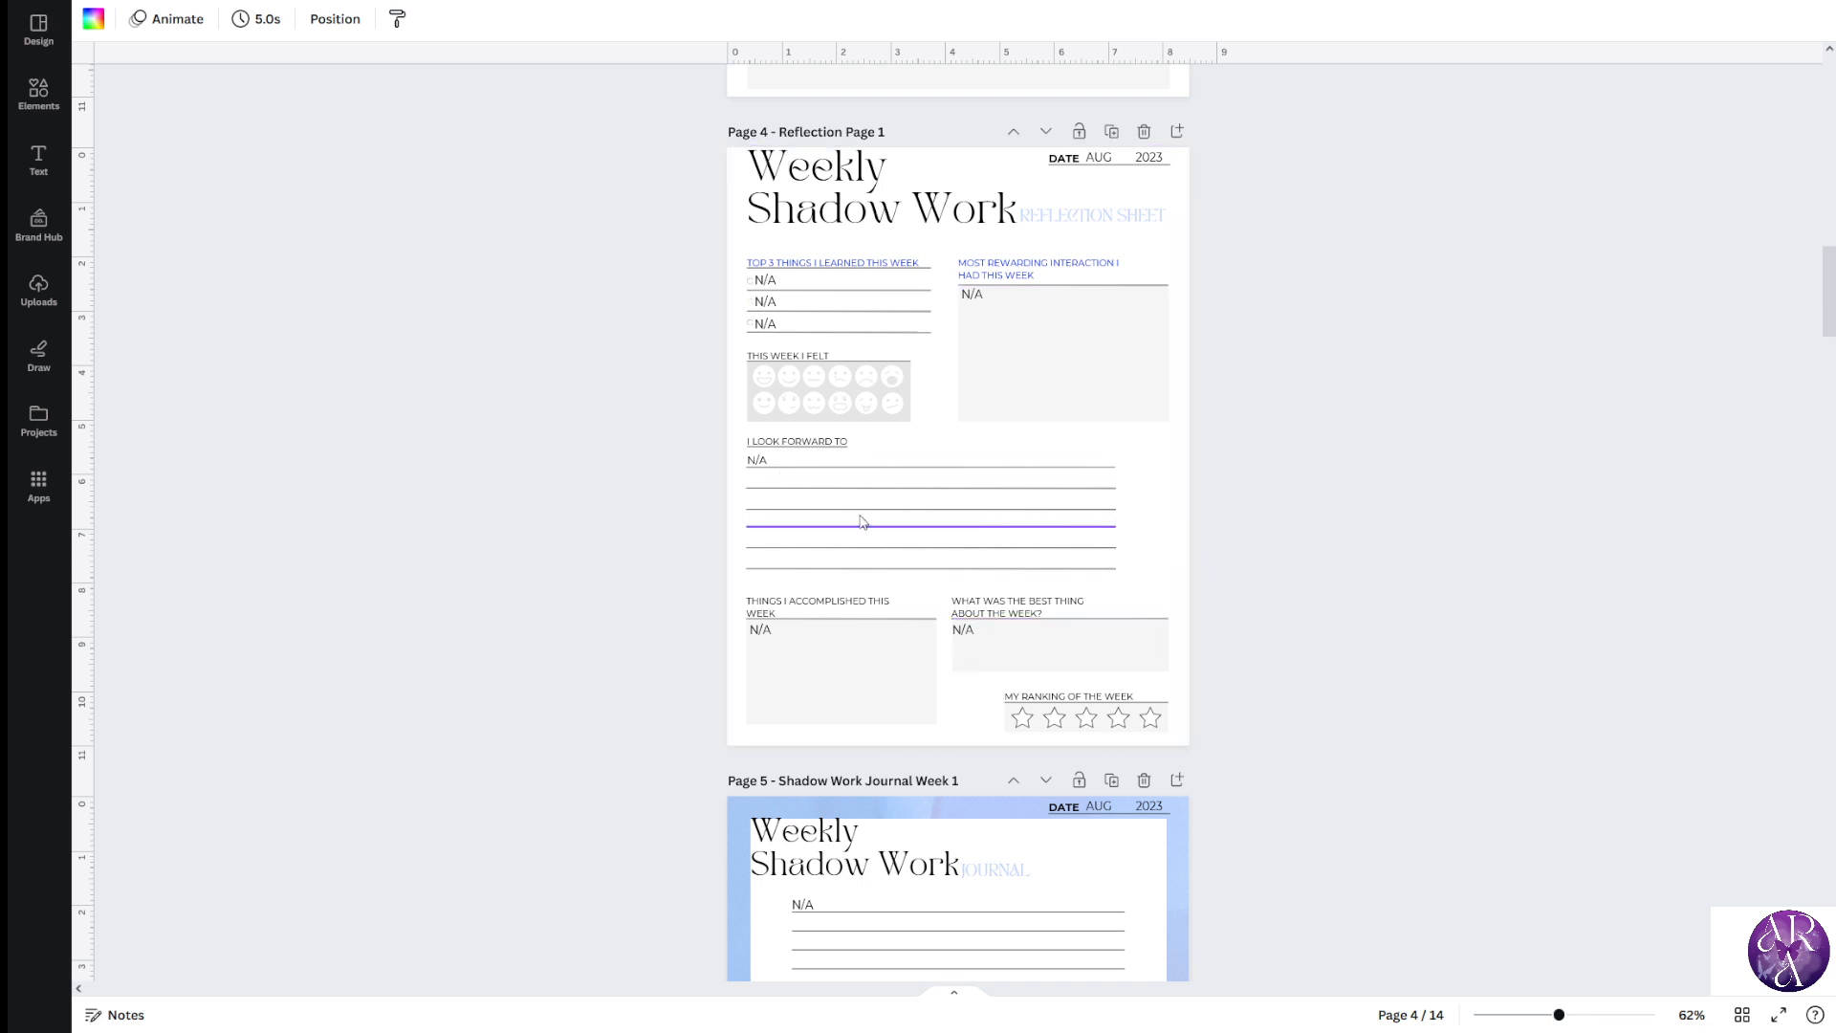
{"action": "scroll", "coordinate": [863, 522], "scroll_direction": "down", "scroll_amount": 5}
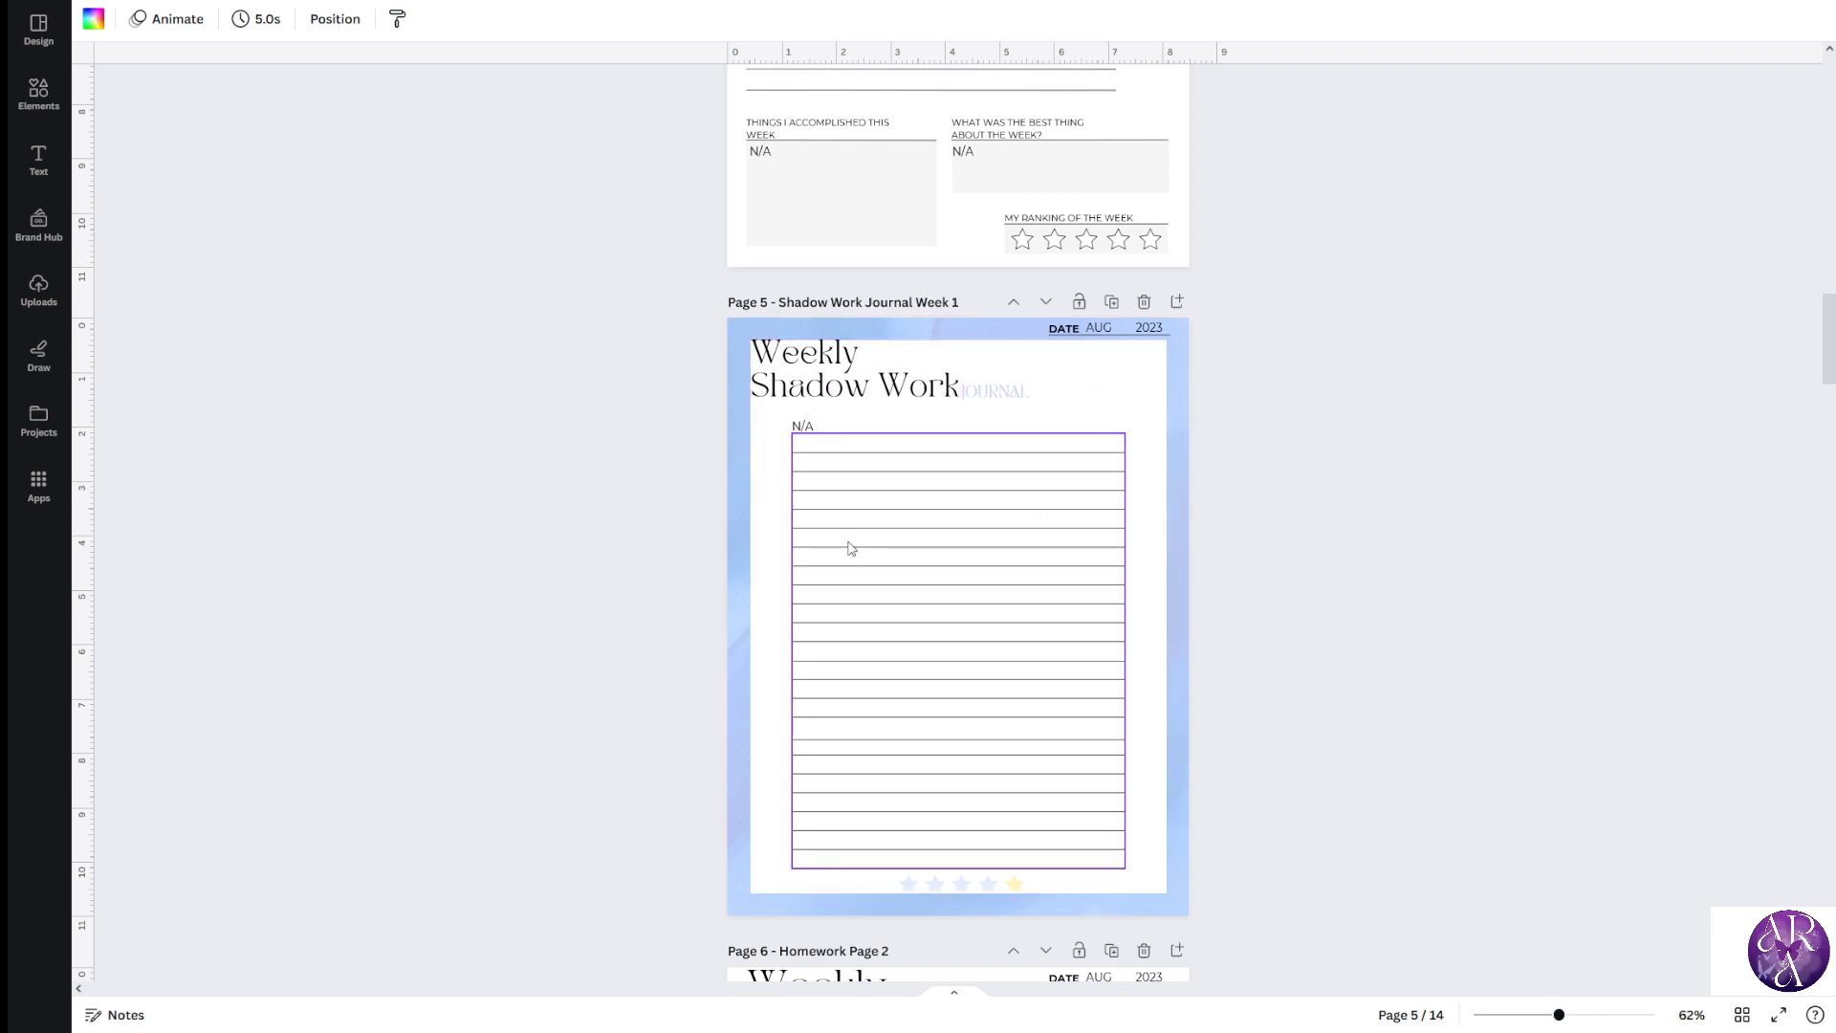
{"action": "scroll", "coordinate": [689, 440], "scroll_direction": "down", "scroll_amount": 8}
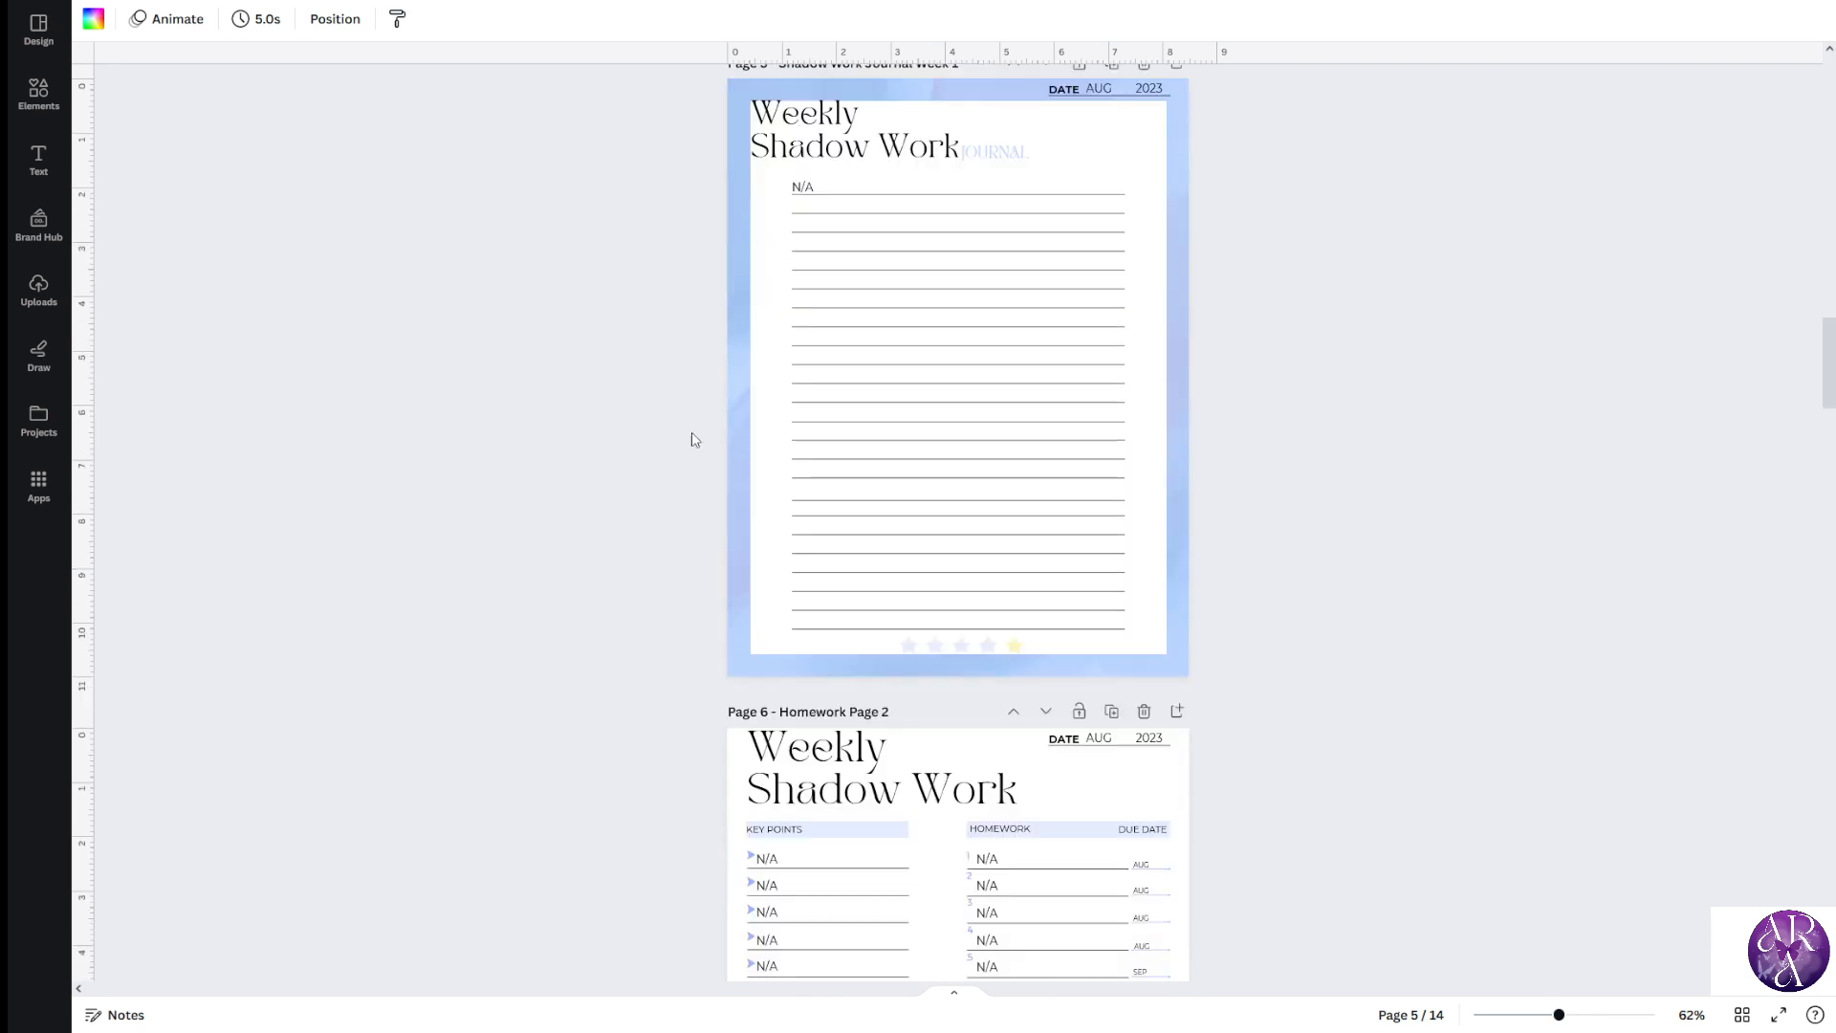
{"action": "scroll", "coordinate": [405, 245], "scroll_direction": "down", "scroll_amount": 12}
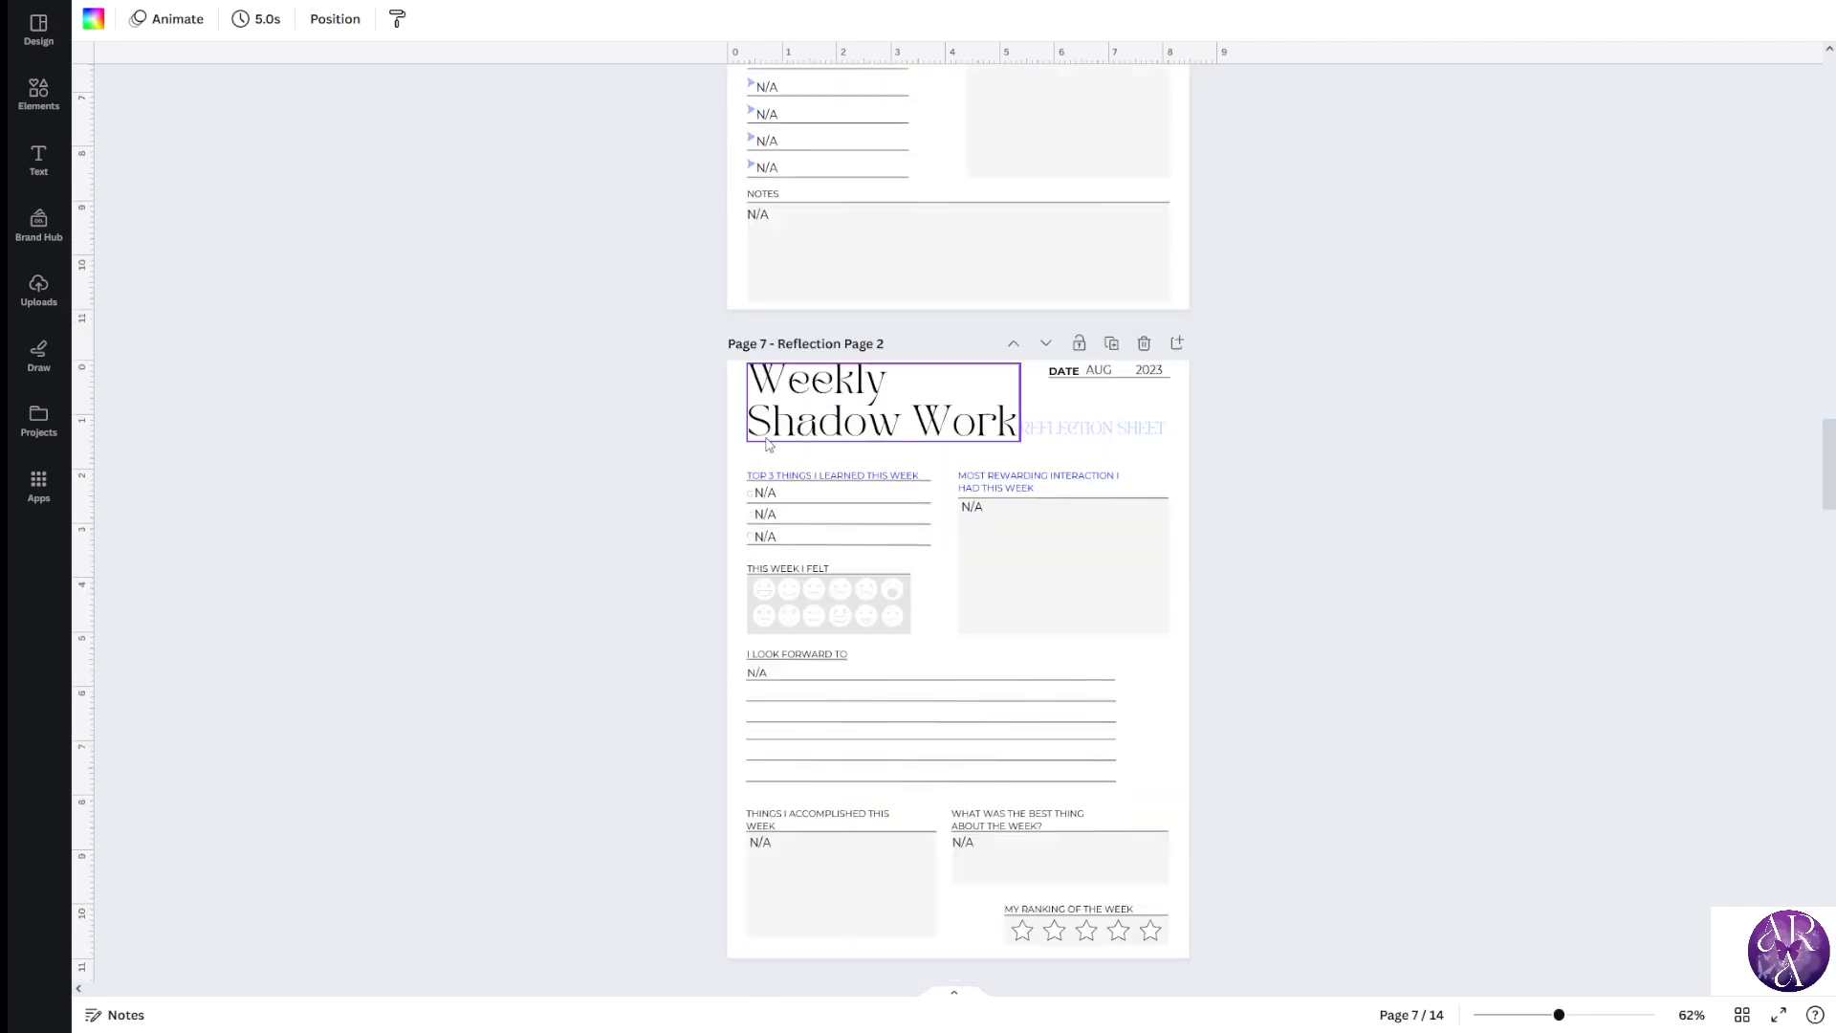
{"action": "scroll", "coordinate": [623, 510], "scroll_direction": "down", "scroll_amount": 10}
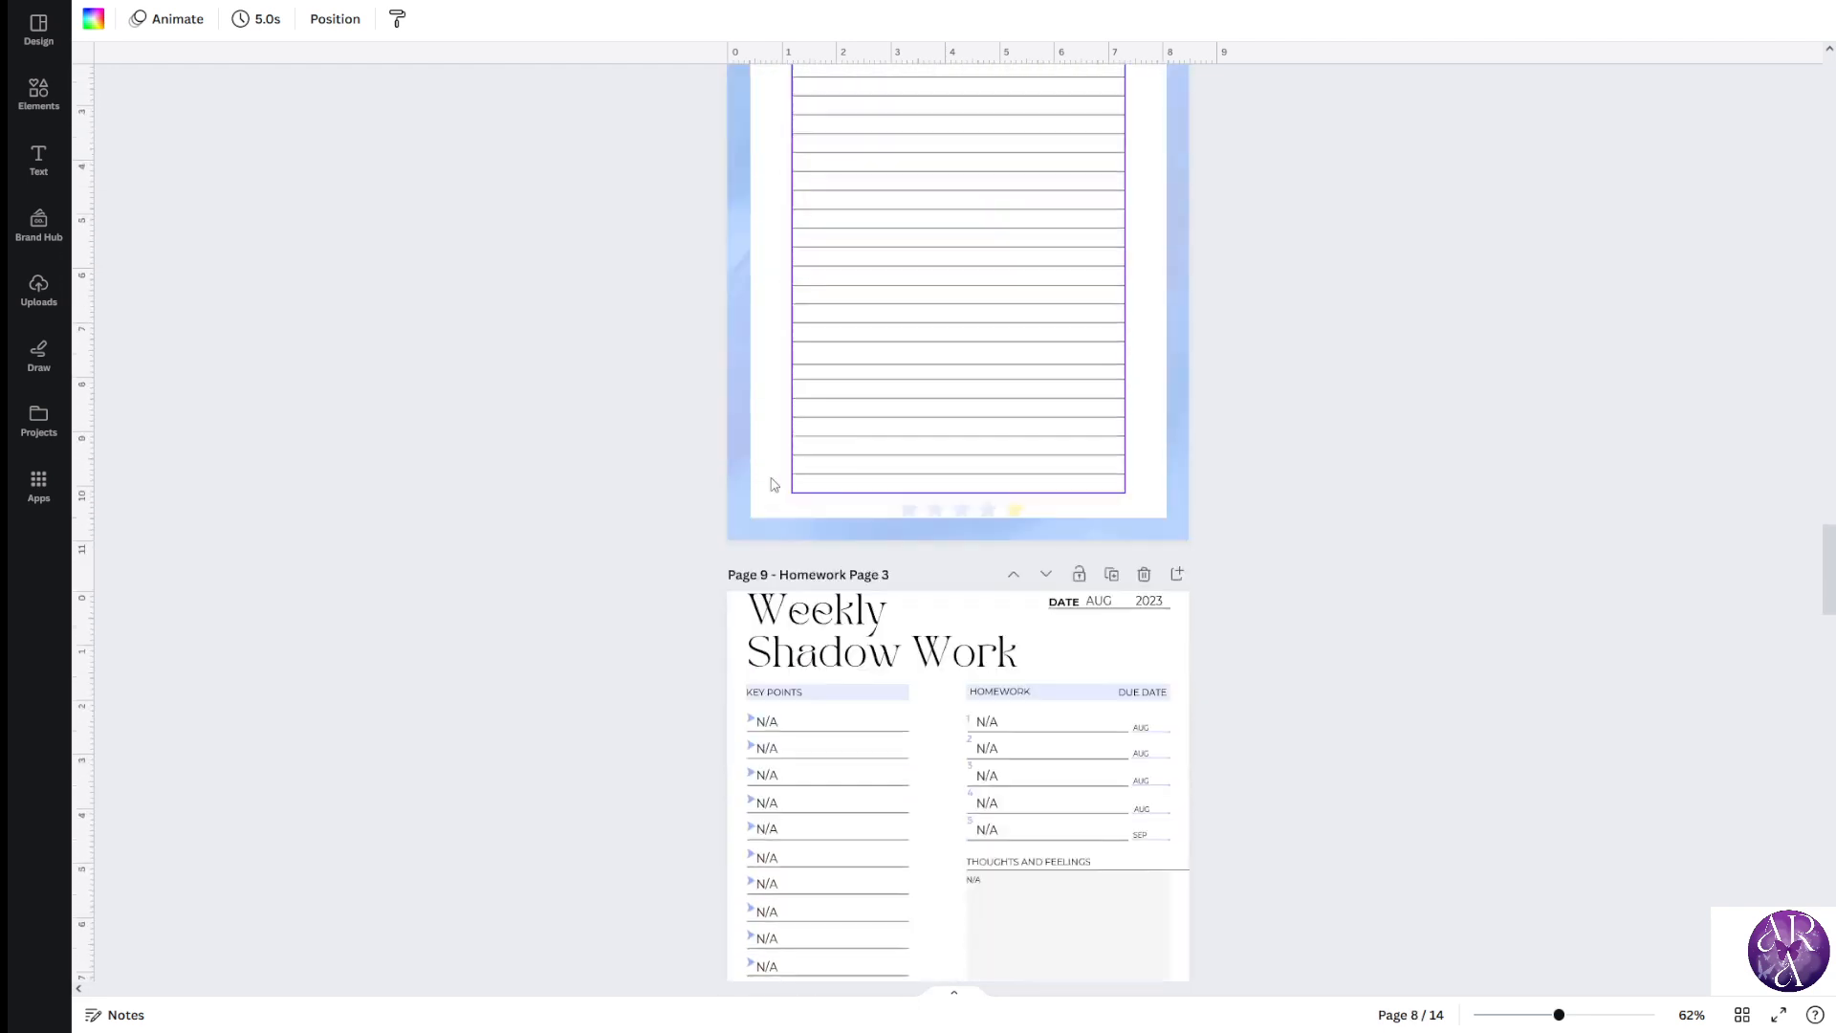
{"action": "scroll", "coordinate": [705, 508], "scroll_direction": "down", "scroll_amount": 9}
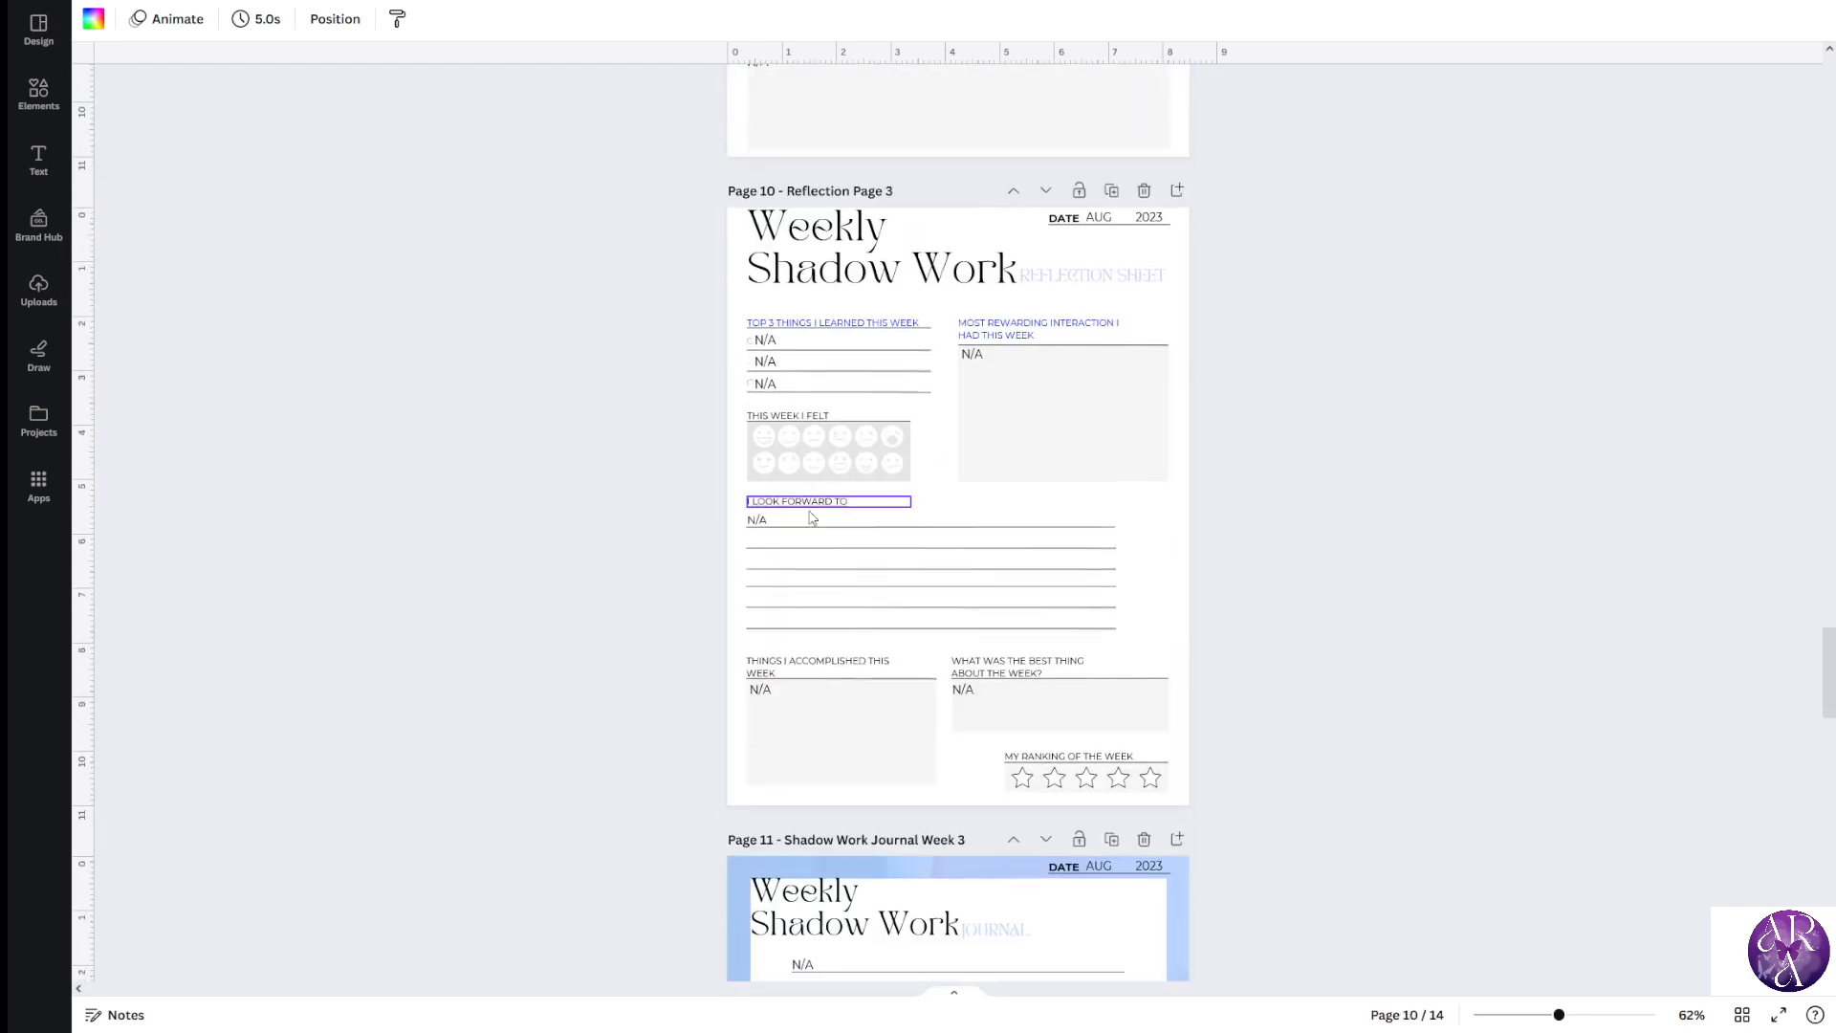
{"action": "scroll", "coordinate": [623, 522], "scroll_direction": "down", "scroll_amount": 12}
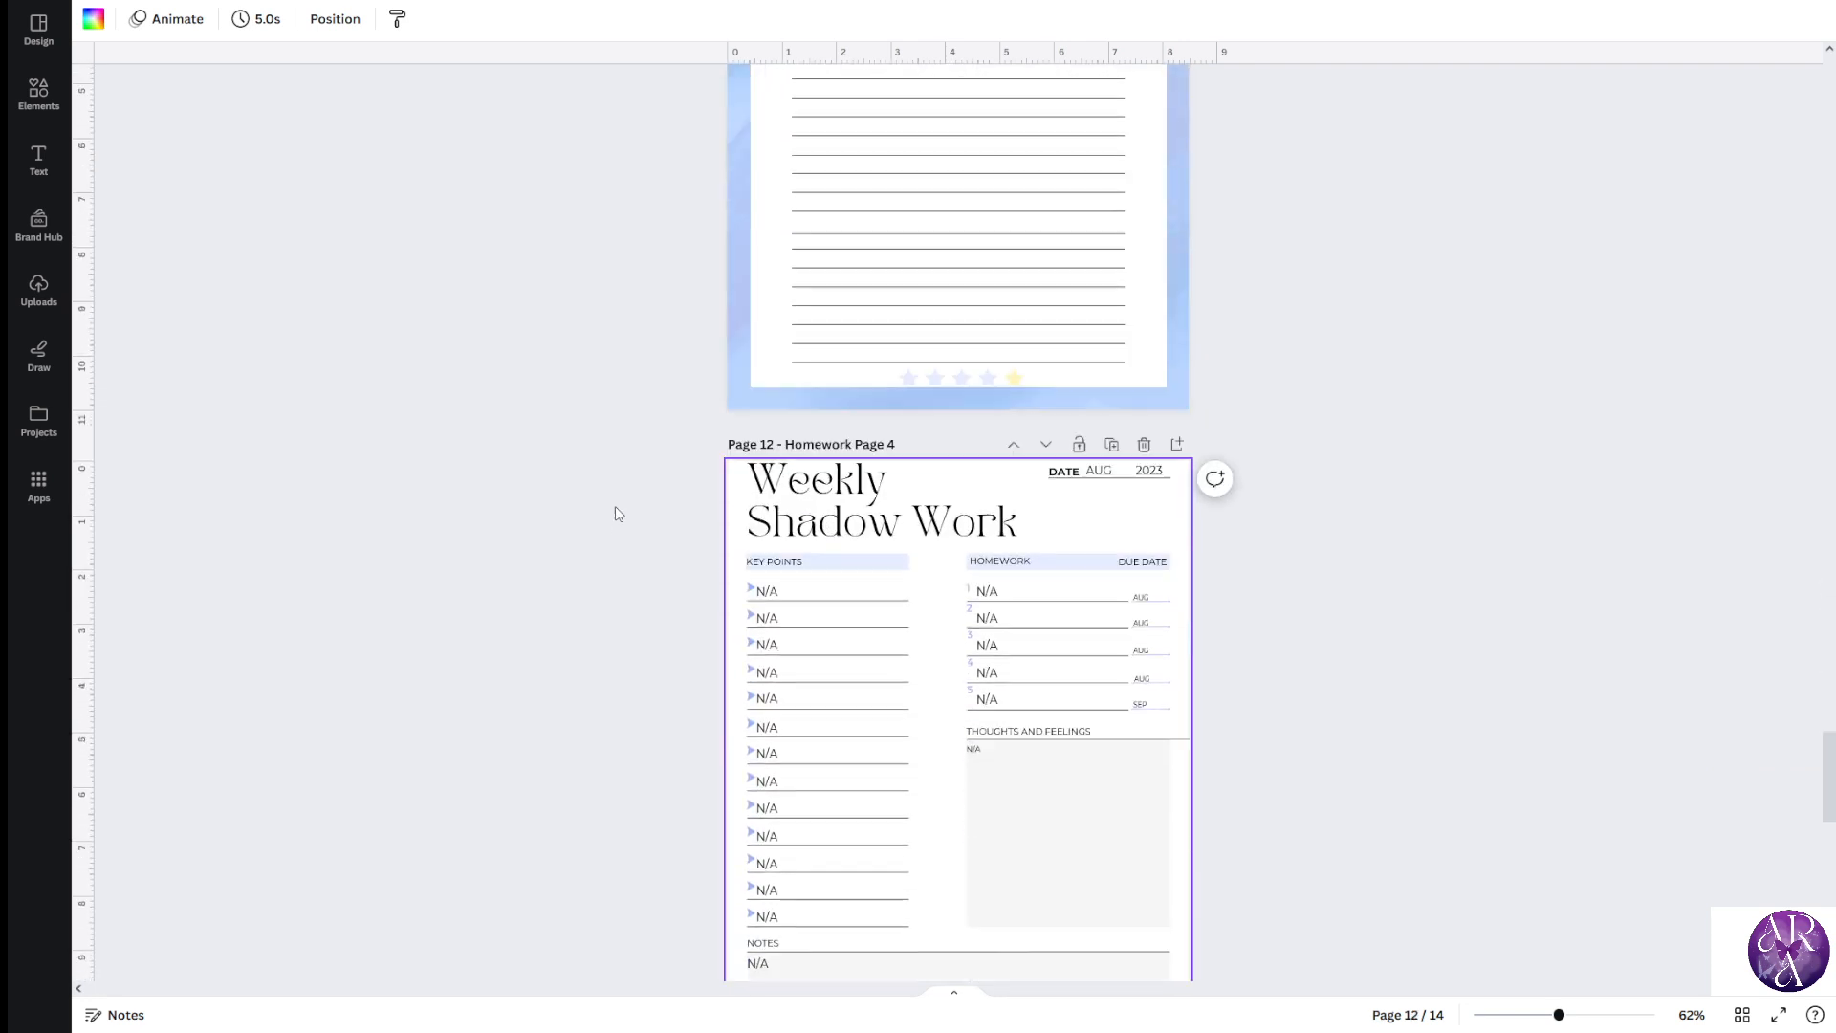
{"action": "scroll", "coordinate": [668, 543], "scroll_direction": "down", "scroll_amount": 7}
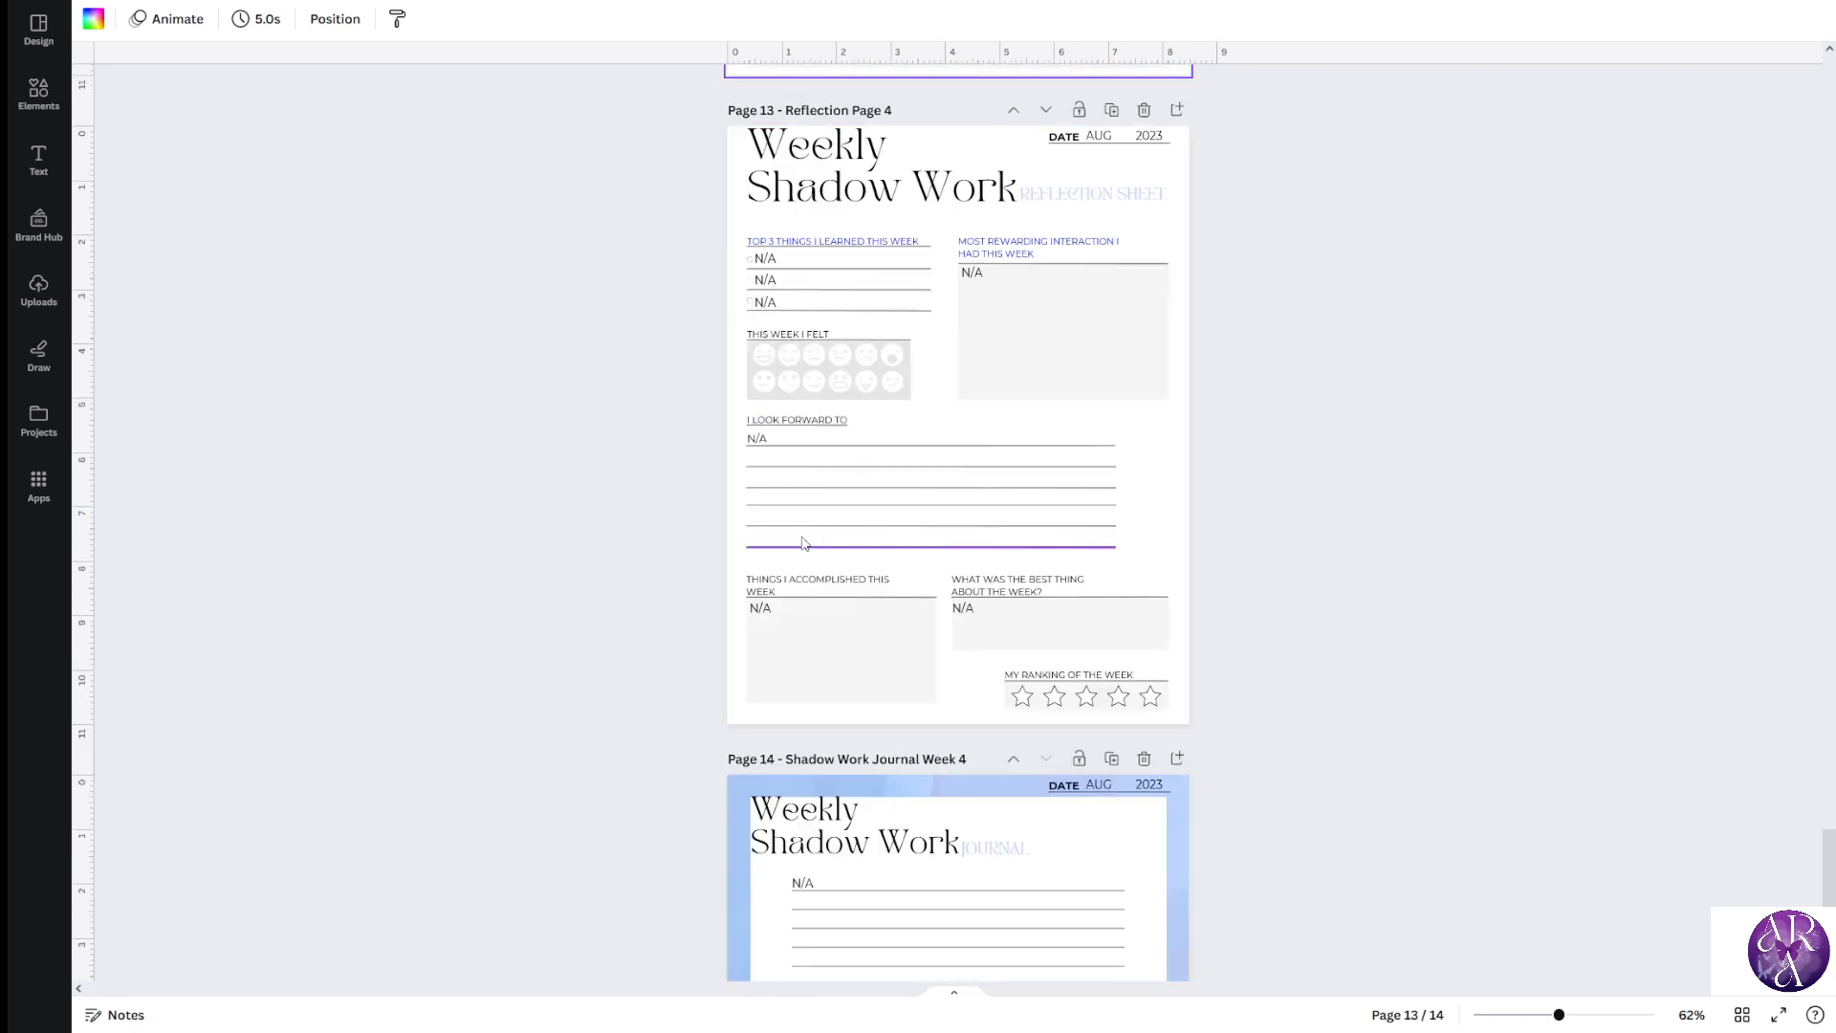
{"action": "scroll", "coordinate": [665, 511], "scroll_direction": "up", "scroll_amount": 2}
{"action": "scroll", "coordinate": [673, 512], "scroll_direction": "down", "scroll_amount": 2}
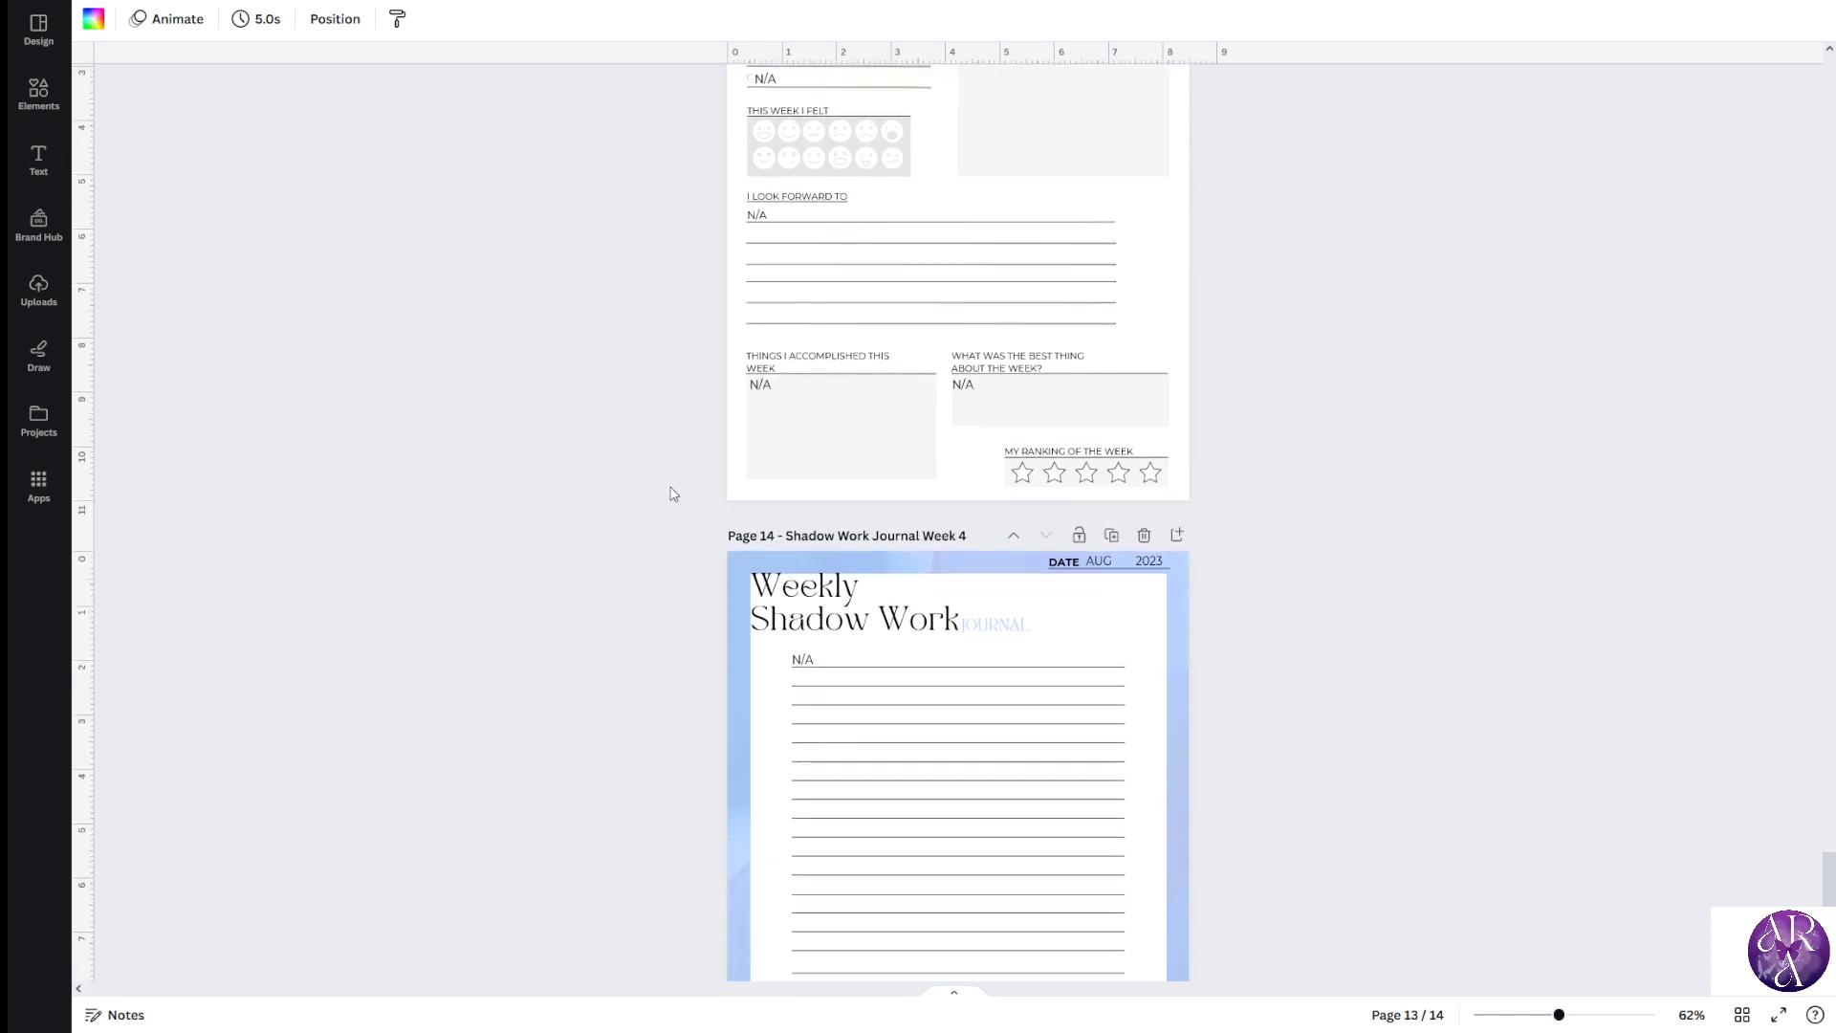
{"action": "scroll", "coordinate": [1046, 648], "scroll_direction": "down", "scroll_amount": 3}
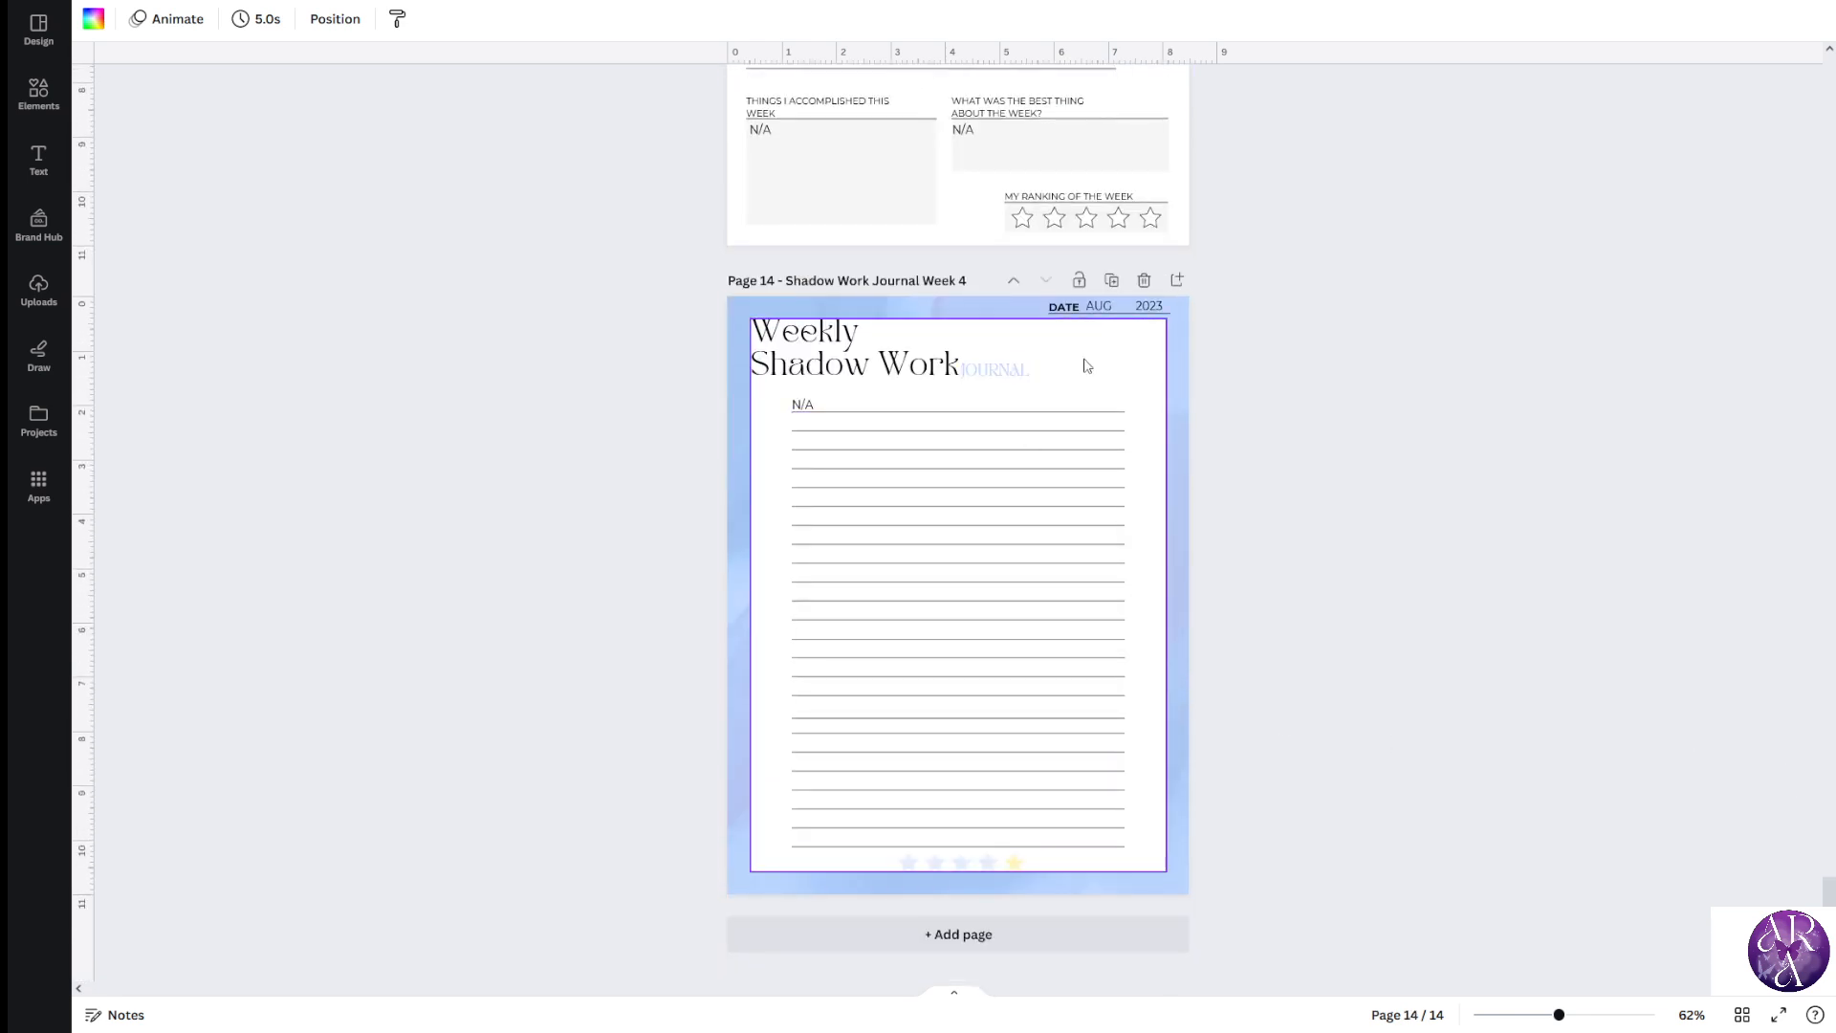
Duplicate the Shadow Work Journal Week 4 page and delete the copy
{"action": "left_click", "coordinate": [1110, 280]}
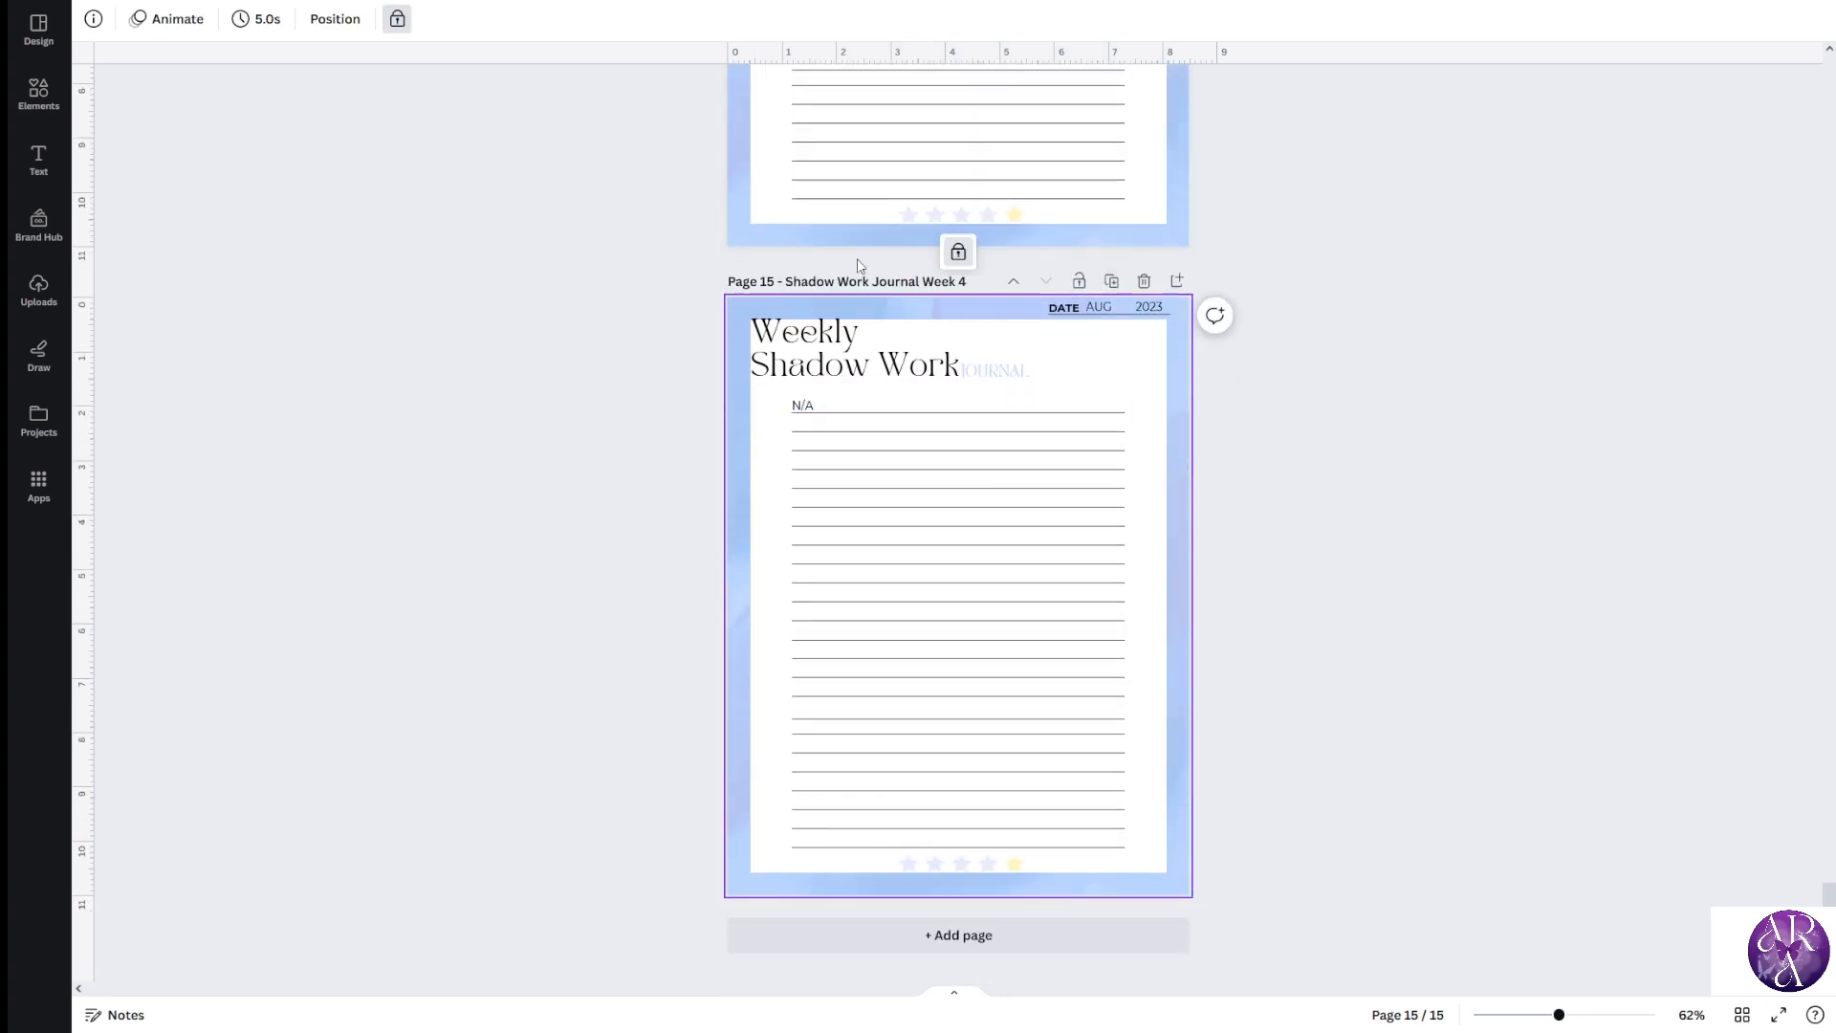
{"action": "left_click", "coordinate": [1144, 280]}
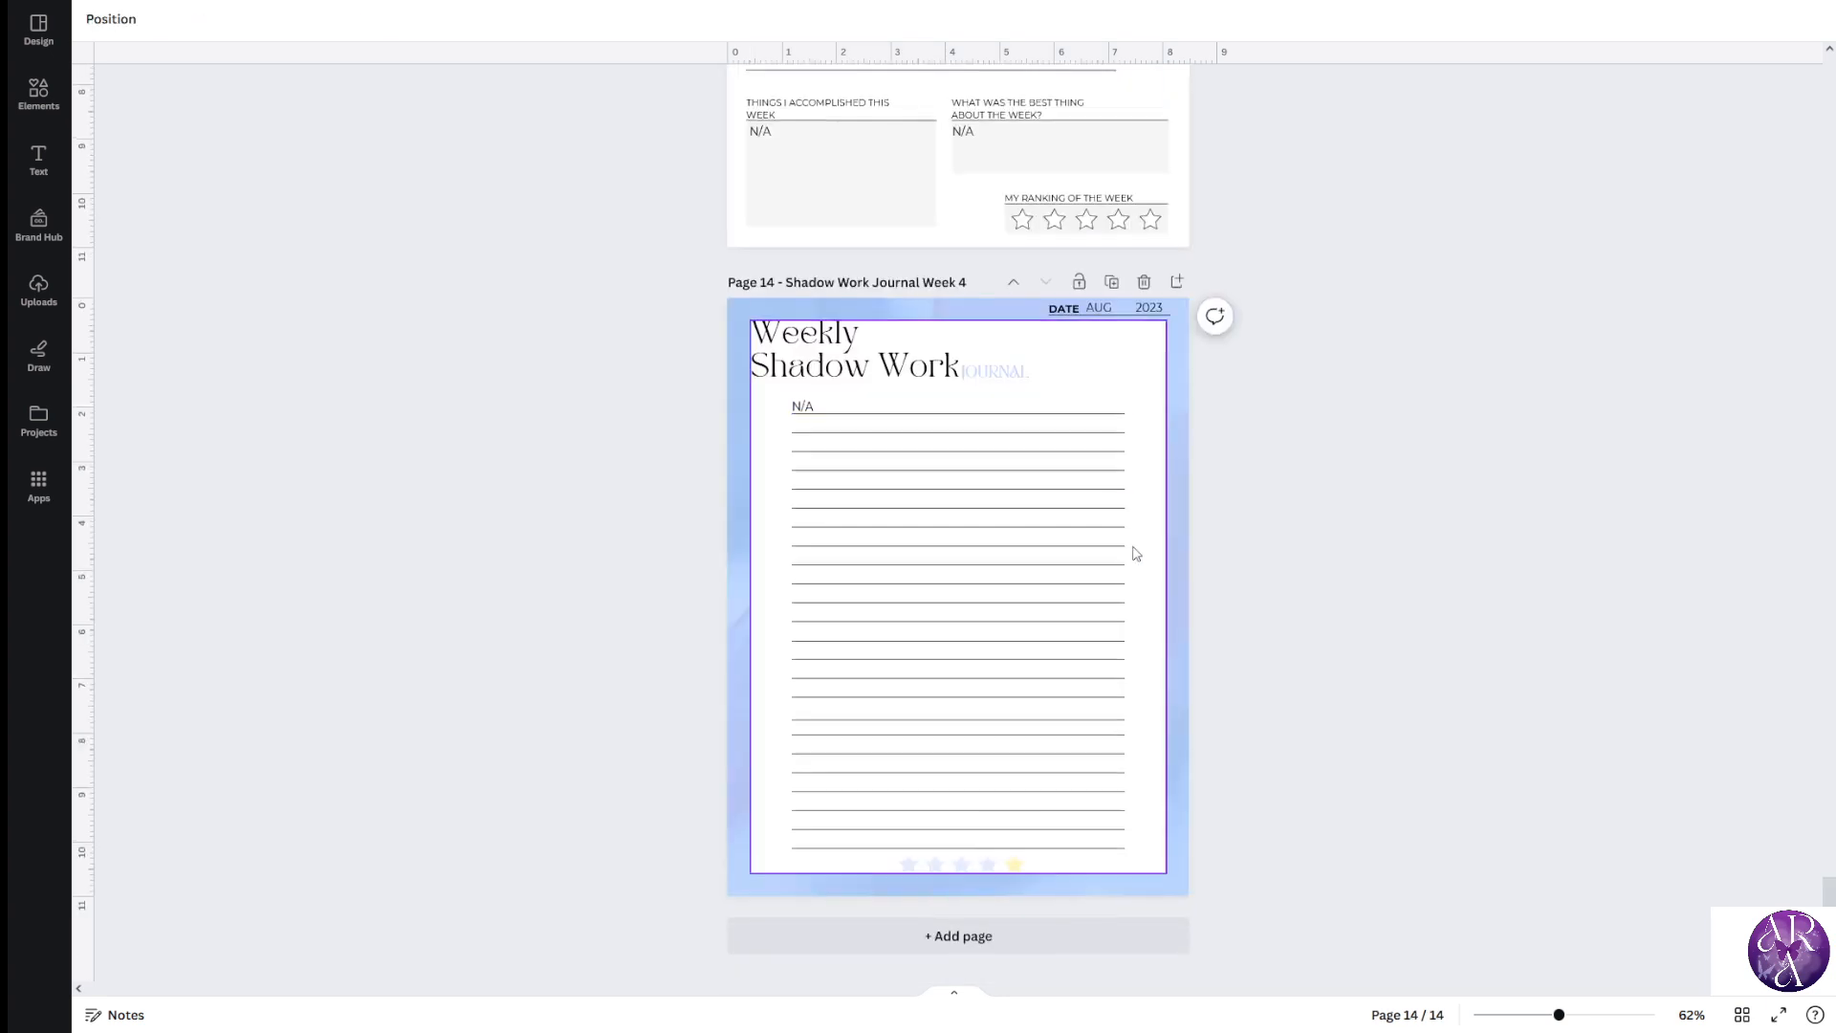
Look through the template from the cover's name line and the N/A placeholders on Homework Page 1 to the last journal page
{"action": "scroll", "coordinate": [1136, 555], "scroll_direction": "up", "scroll_amount": 4}
{"action": "left_click_drag", "start_coordinate": [1827, 889], "coordinate": [1828, 52]}
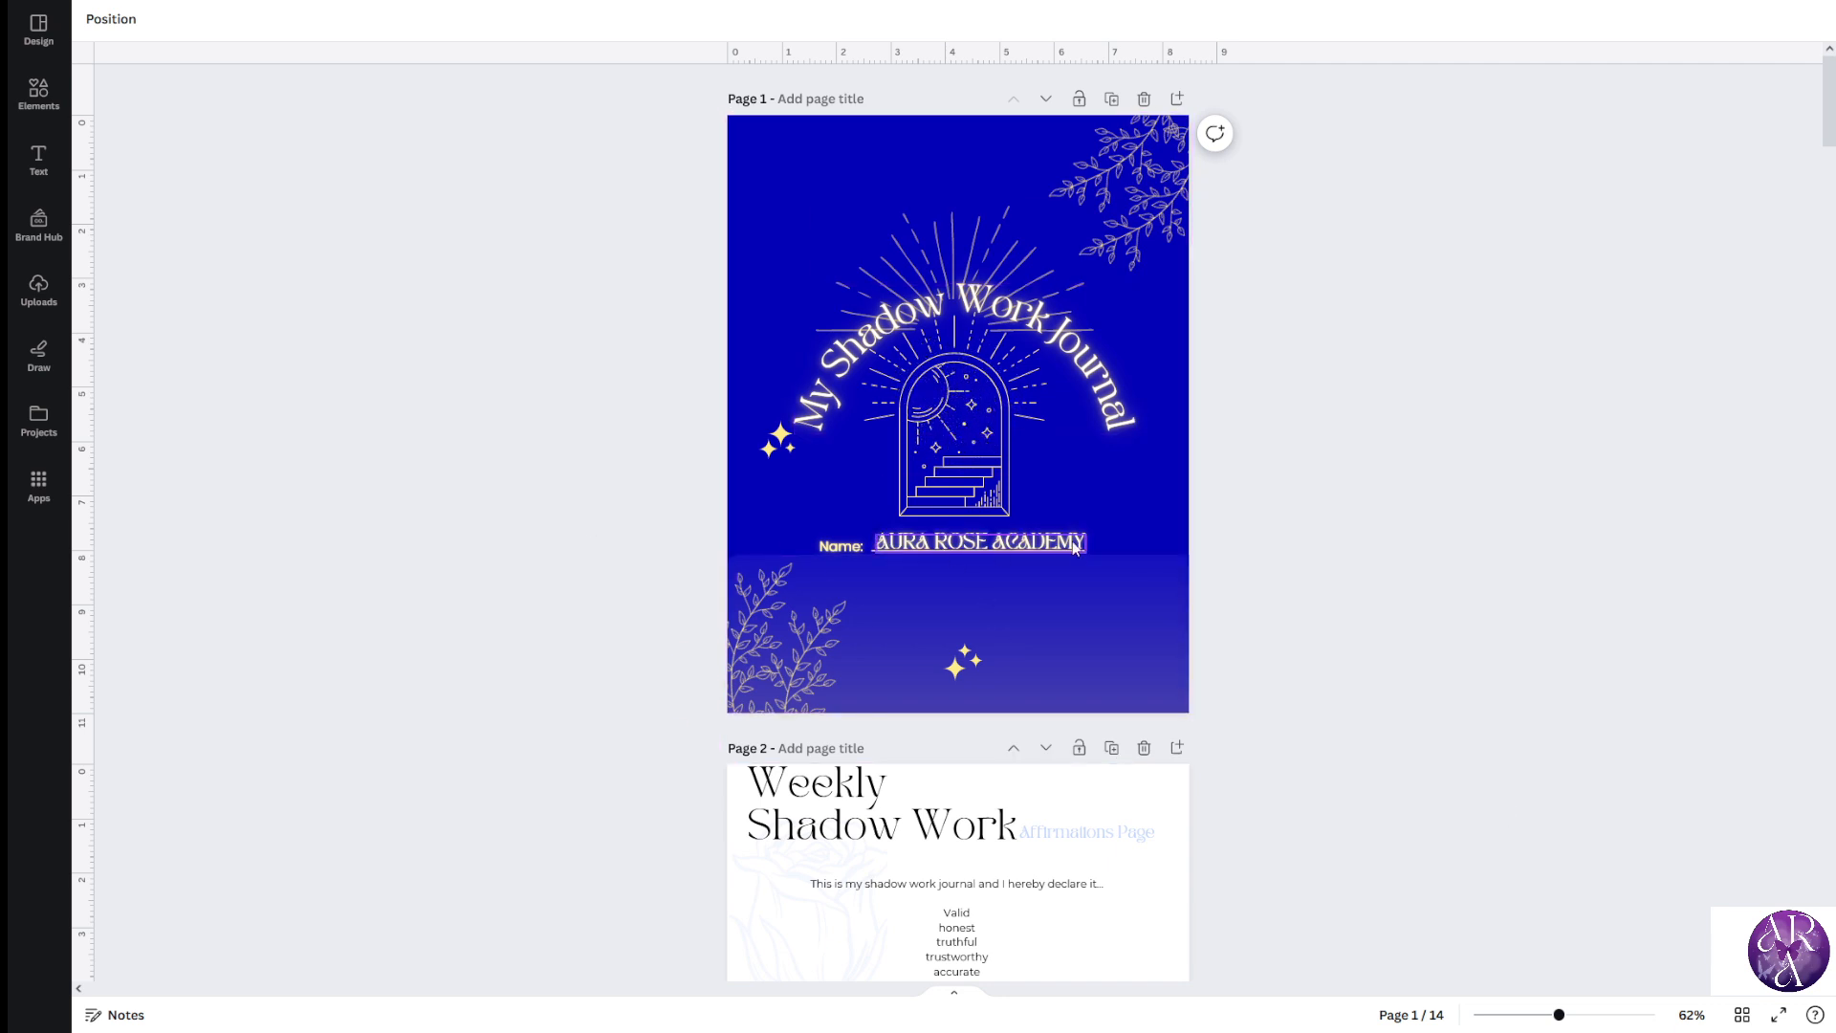
{"action": "scroll", "coordinate": [1396, 431], "scroll_direction": "down", "scroll_amount": 3}
{"action": "scroll", "coordinate": [1395, 431], "scroll_direction": "down", "scroll_amount": 15}
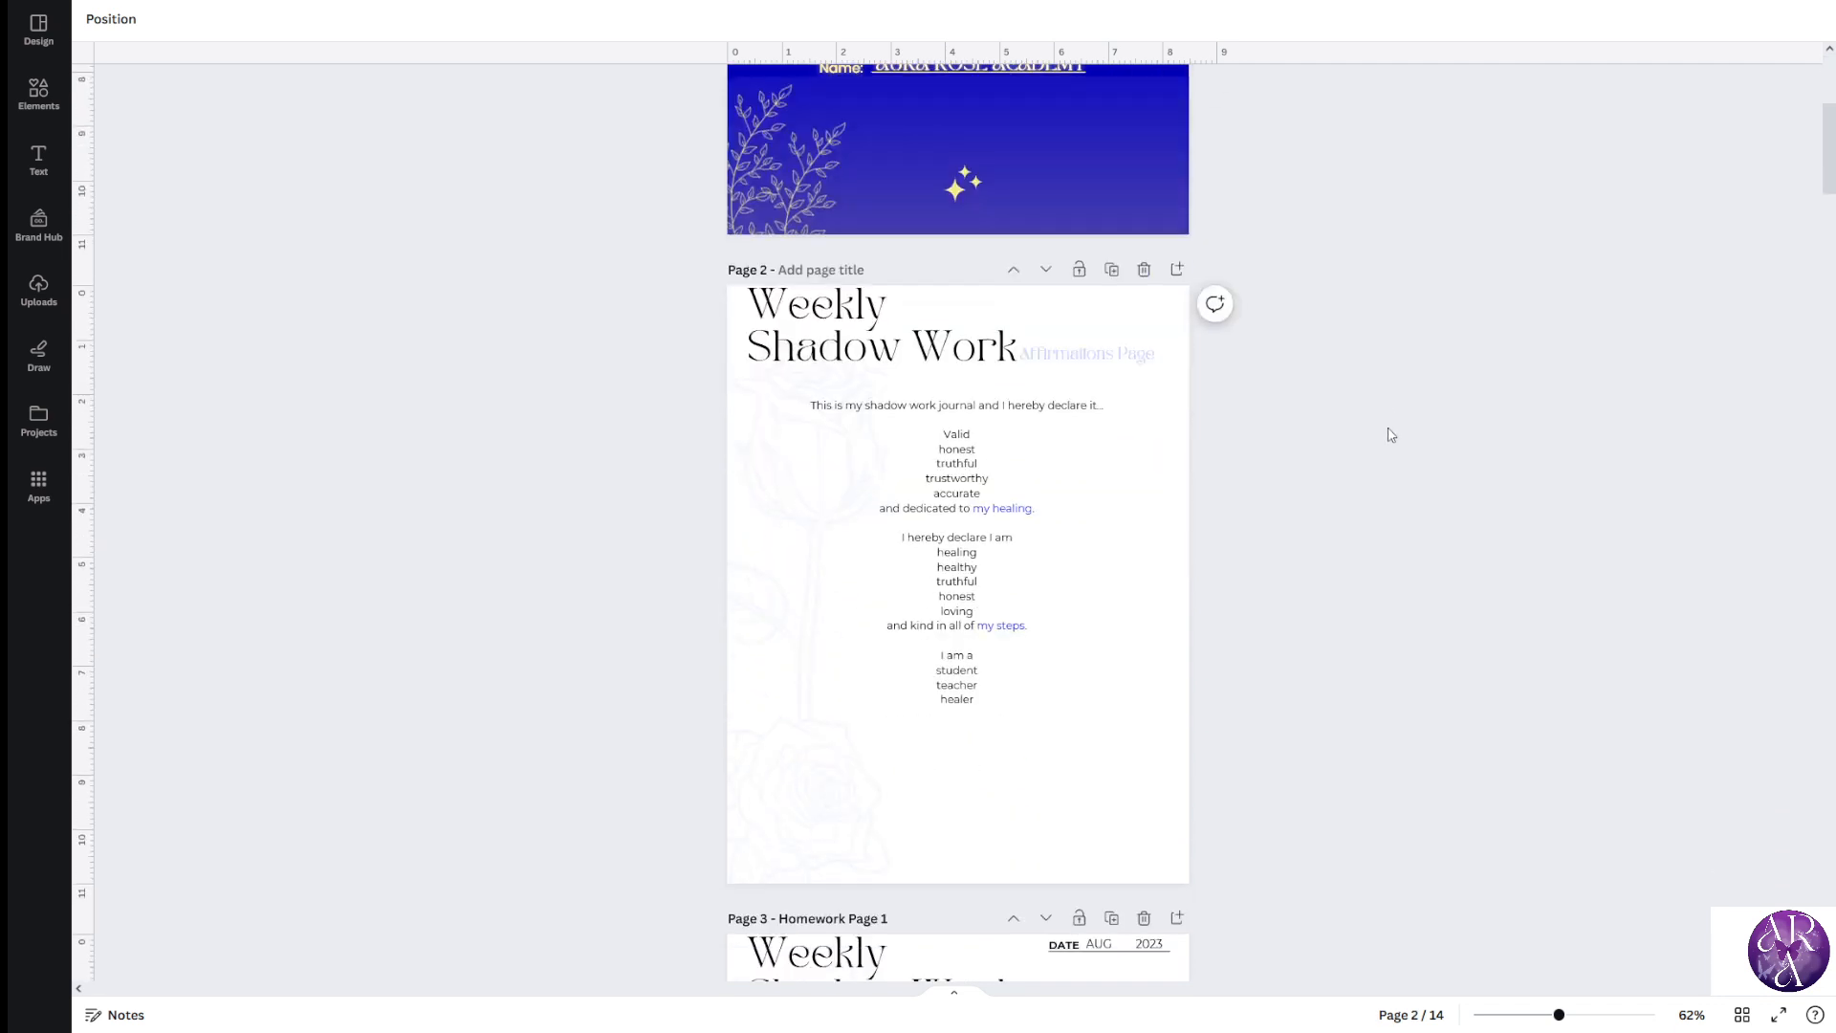
{"action": "scroll", "coordinate": [1235, 514], "scroll_direction": "up", "scroll_amount": 2}
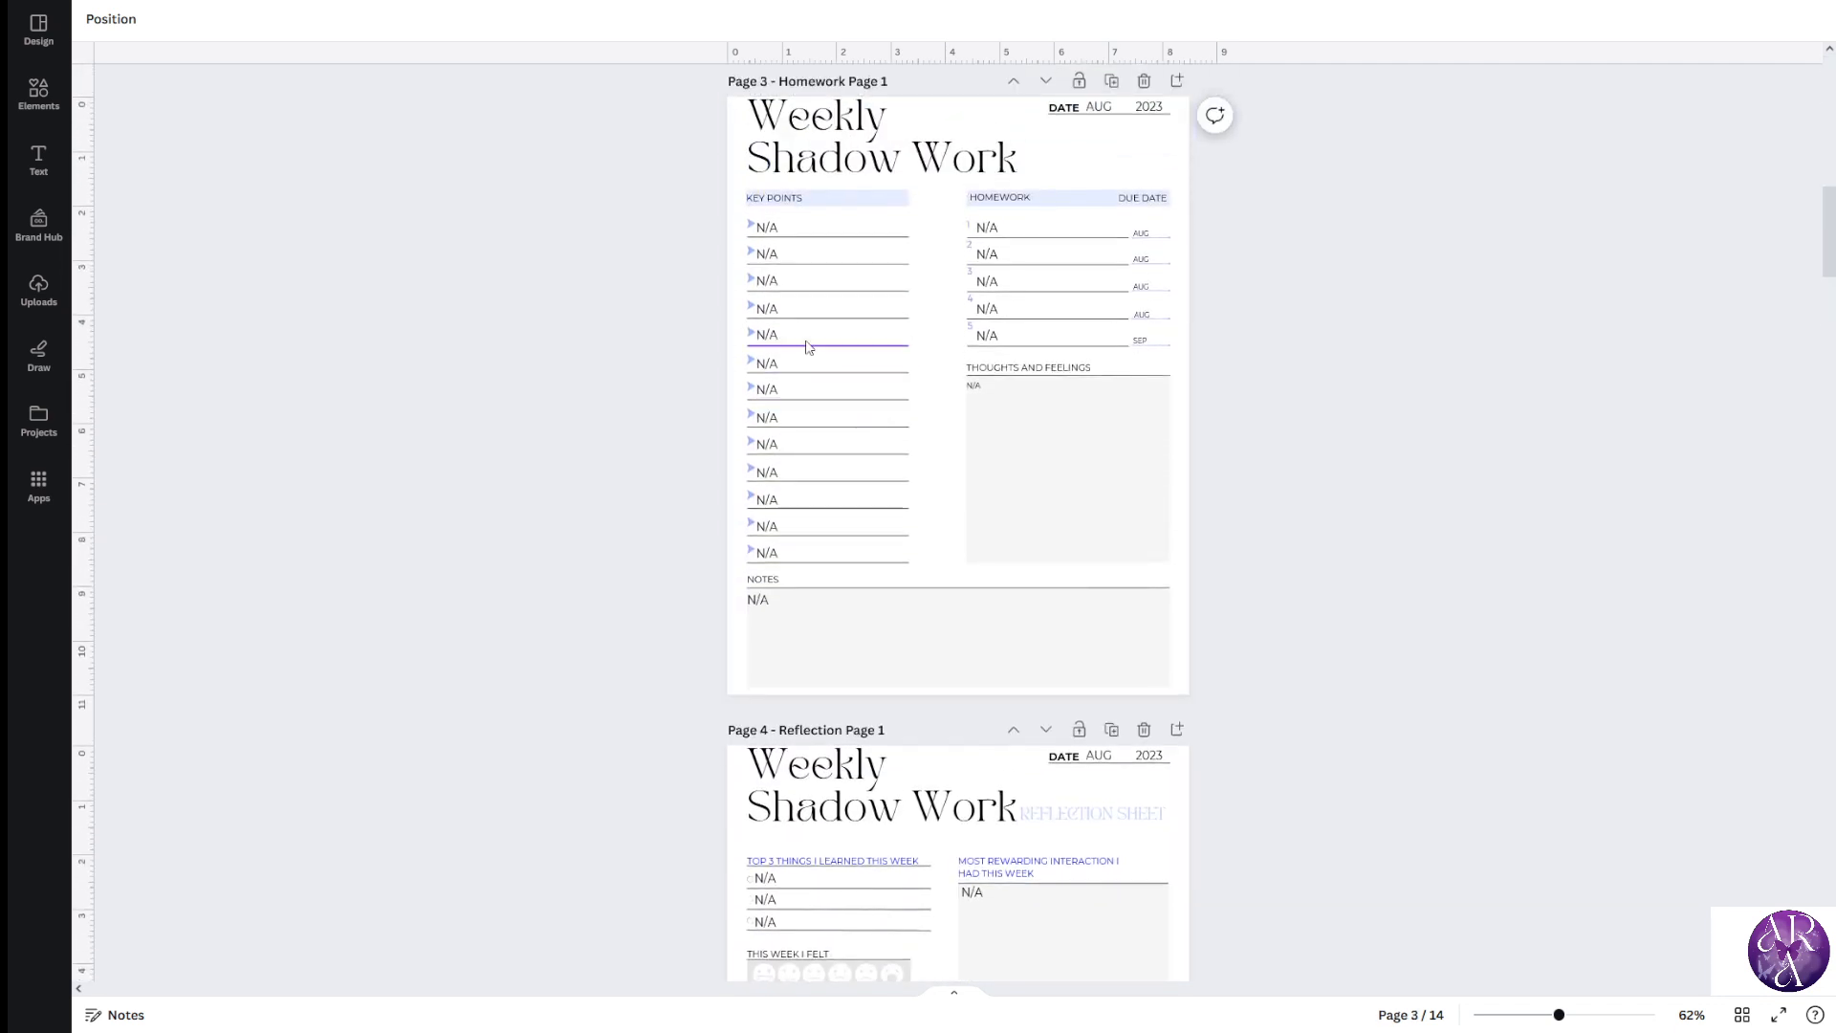
{"action": "left_click", "coordinate": [766, 308]}
{"action": "left_click", "coordinate": [766, 308]}
{"action": "left_click", "coordinate": [1339, 483]}
{"action": "scroll", "coordinate": [1359, 497], "scroll_direction": "down", "scroll_amount": 16}
{"action": "scroll", "coordinate": [1403, 521], "scroll_direction": "down", "scroll_amount": 19}
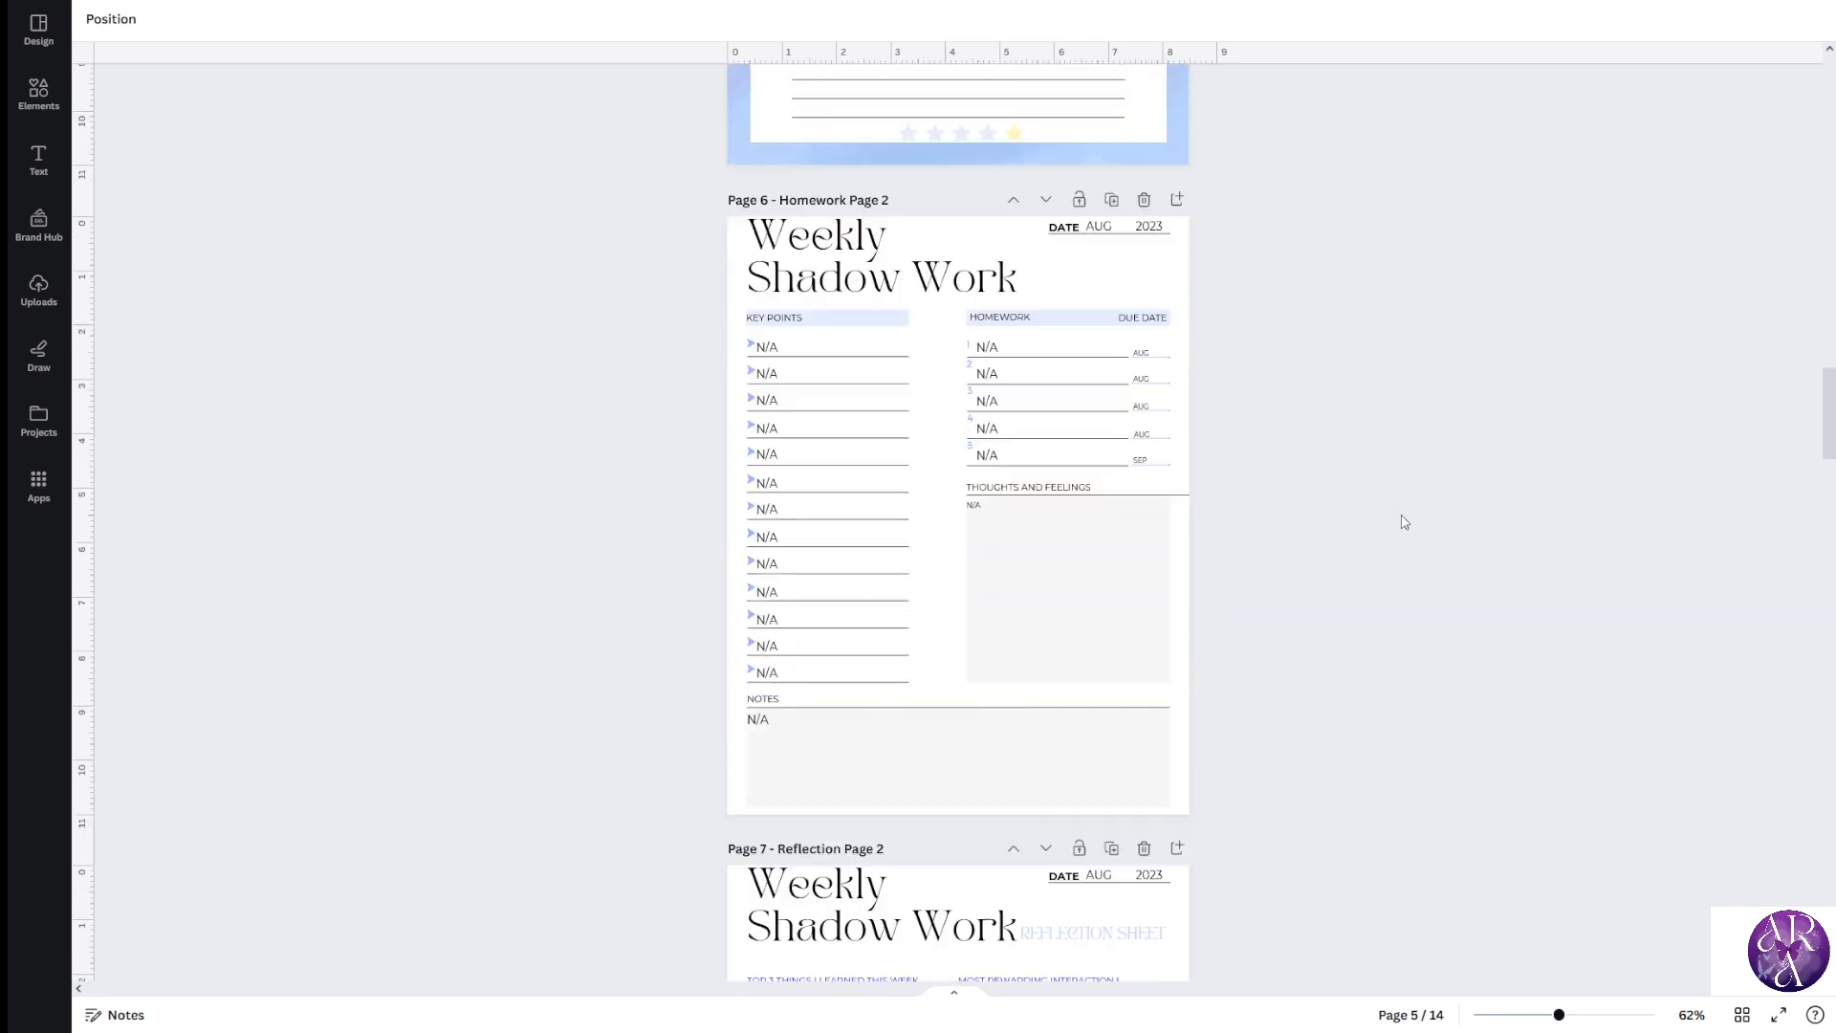
{"action": "scroll", "coordinate": [1761, 517], "scroll_direction": "down", "scroll_amount": 20}
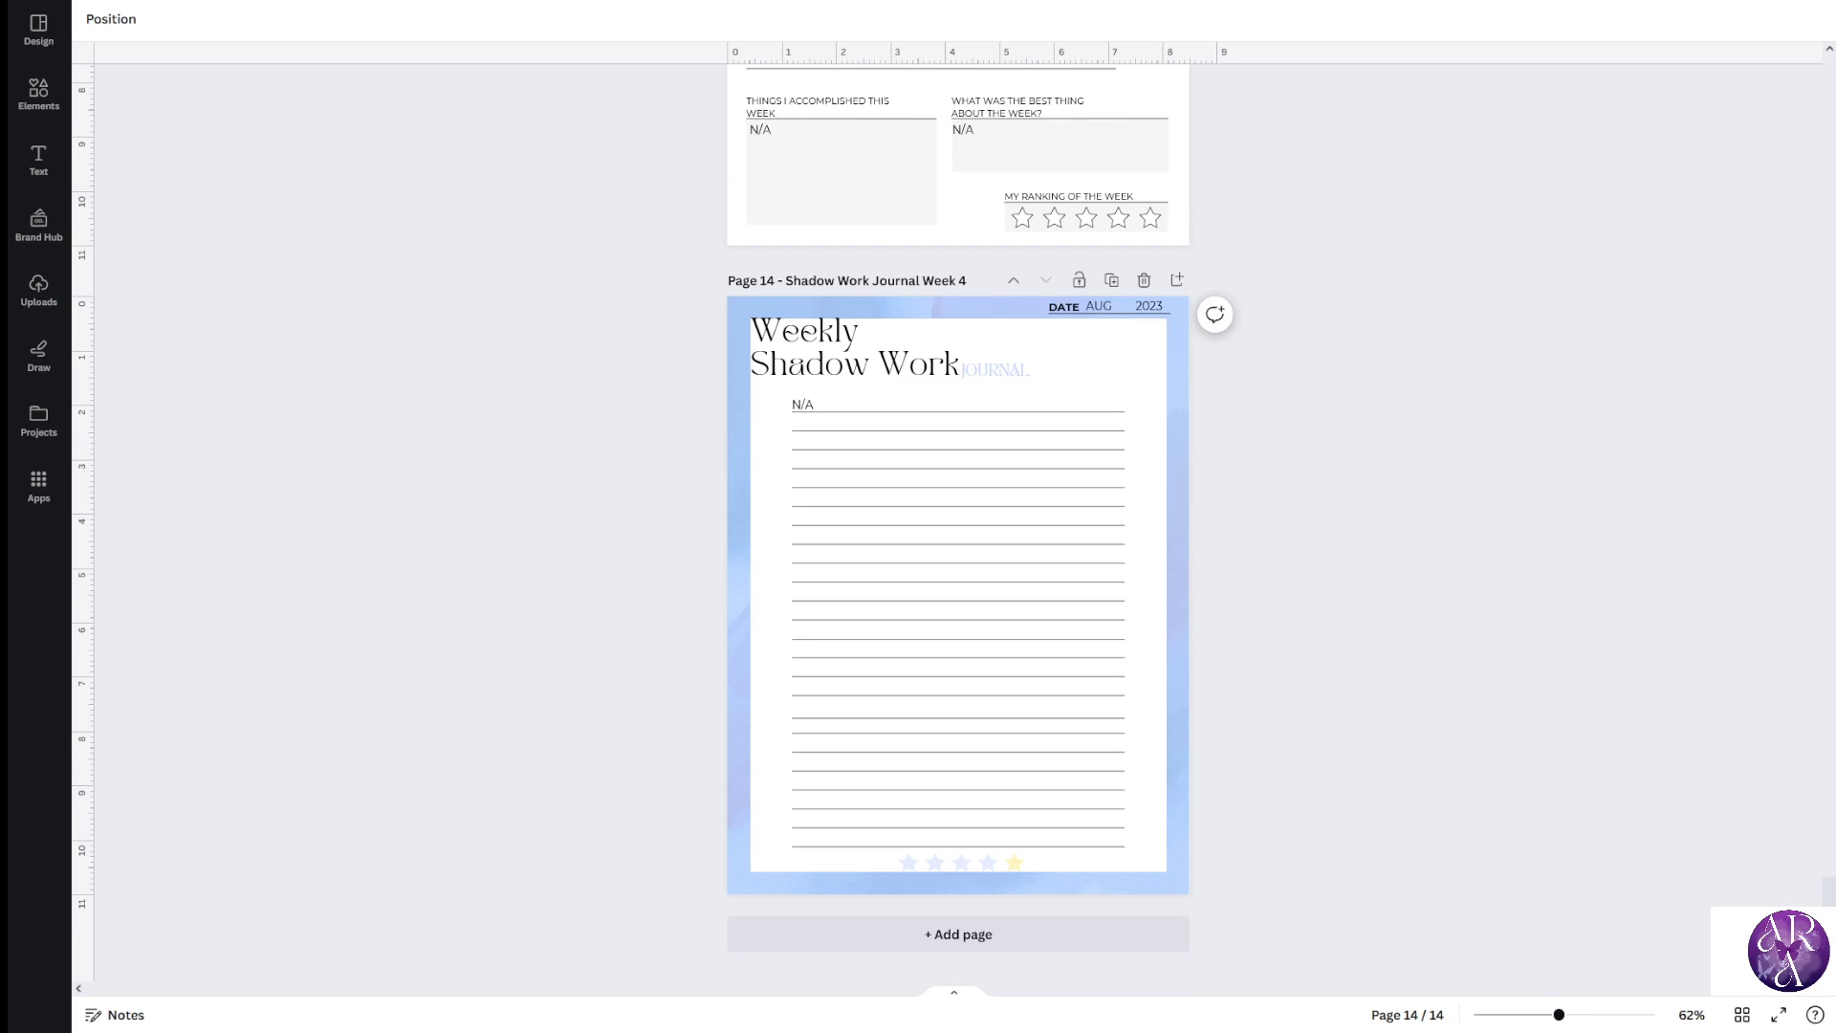
Examine the cover, the affirmations page and the start of Homework Page 1, finishing back at the cover
{"action": "left_click_drag", "start_coordinate": [1829, 924], "coordinate": [1750, 119]}
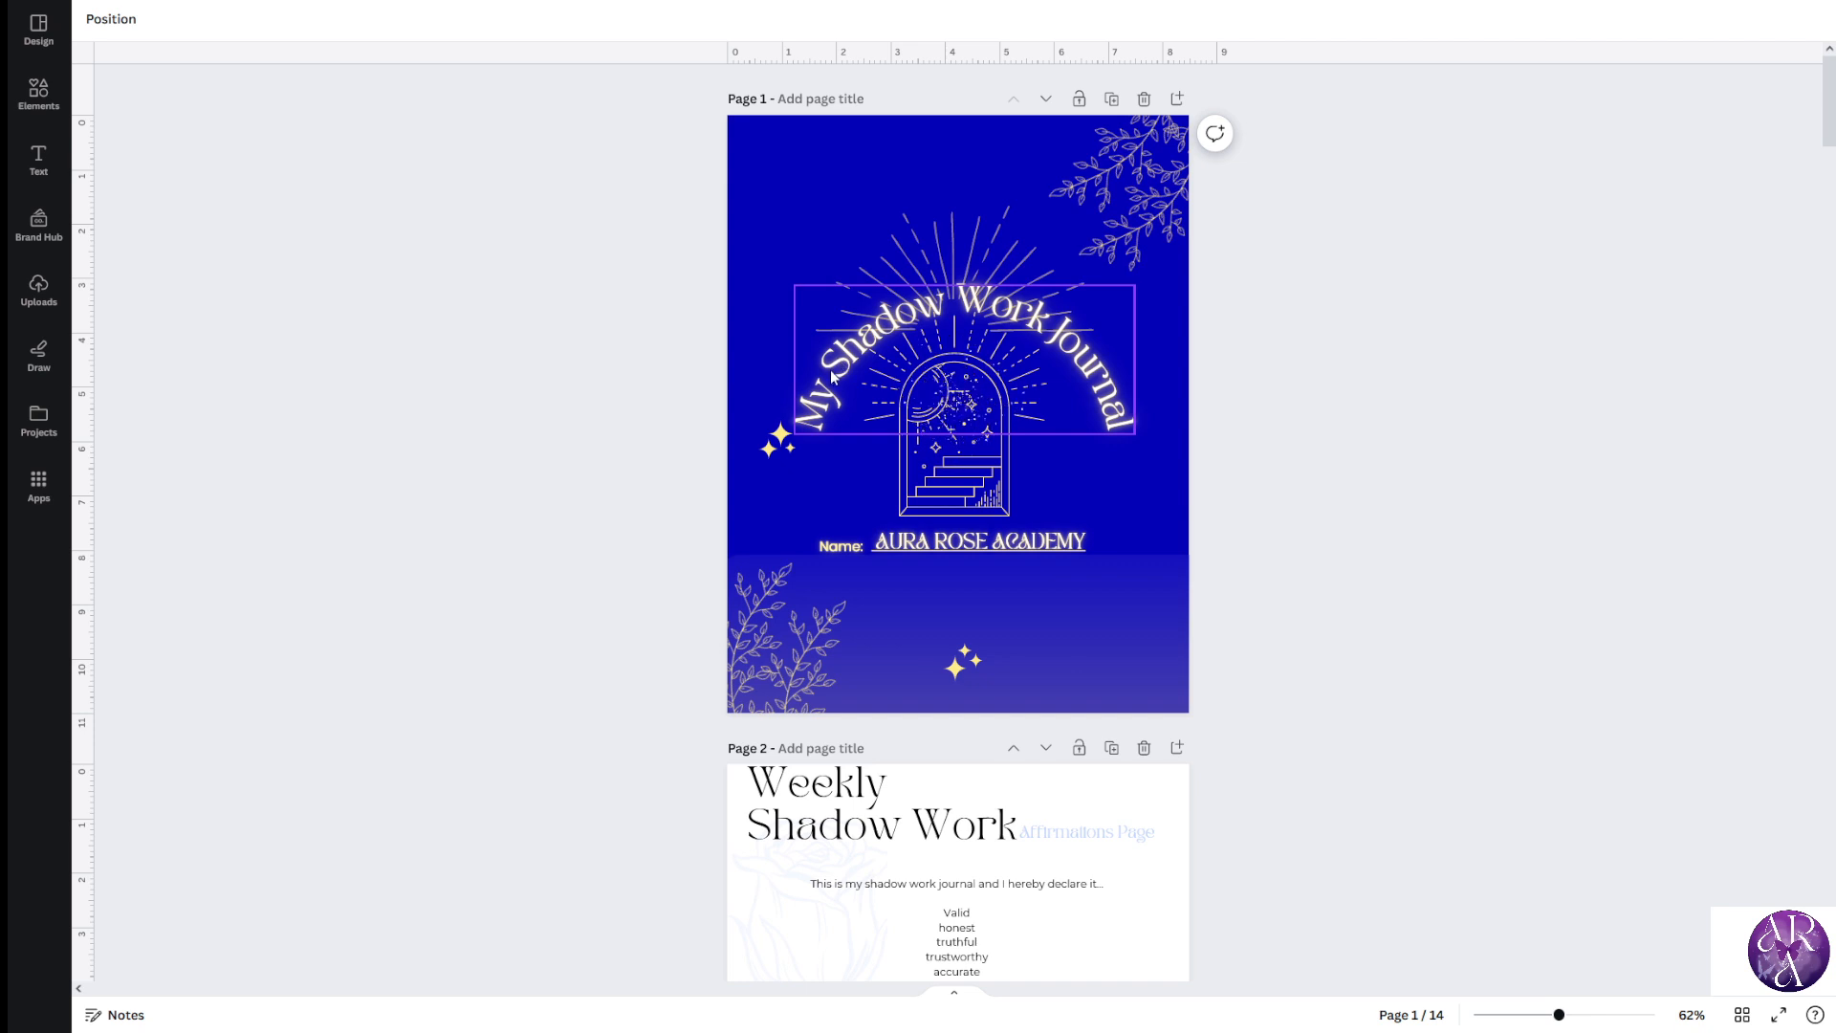
{"action": "scroll", "coordinate": [787, 684], "scroll_direction": "down", "scroll_amount": 3}
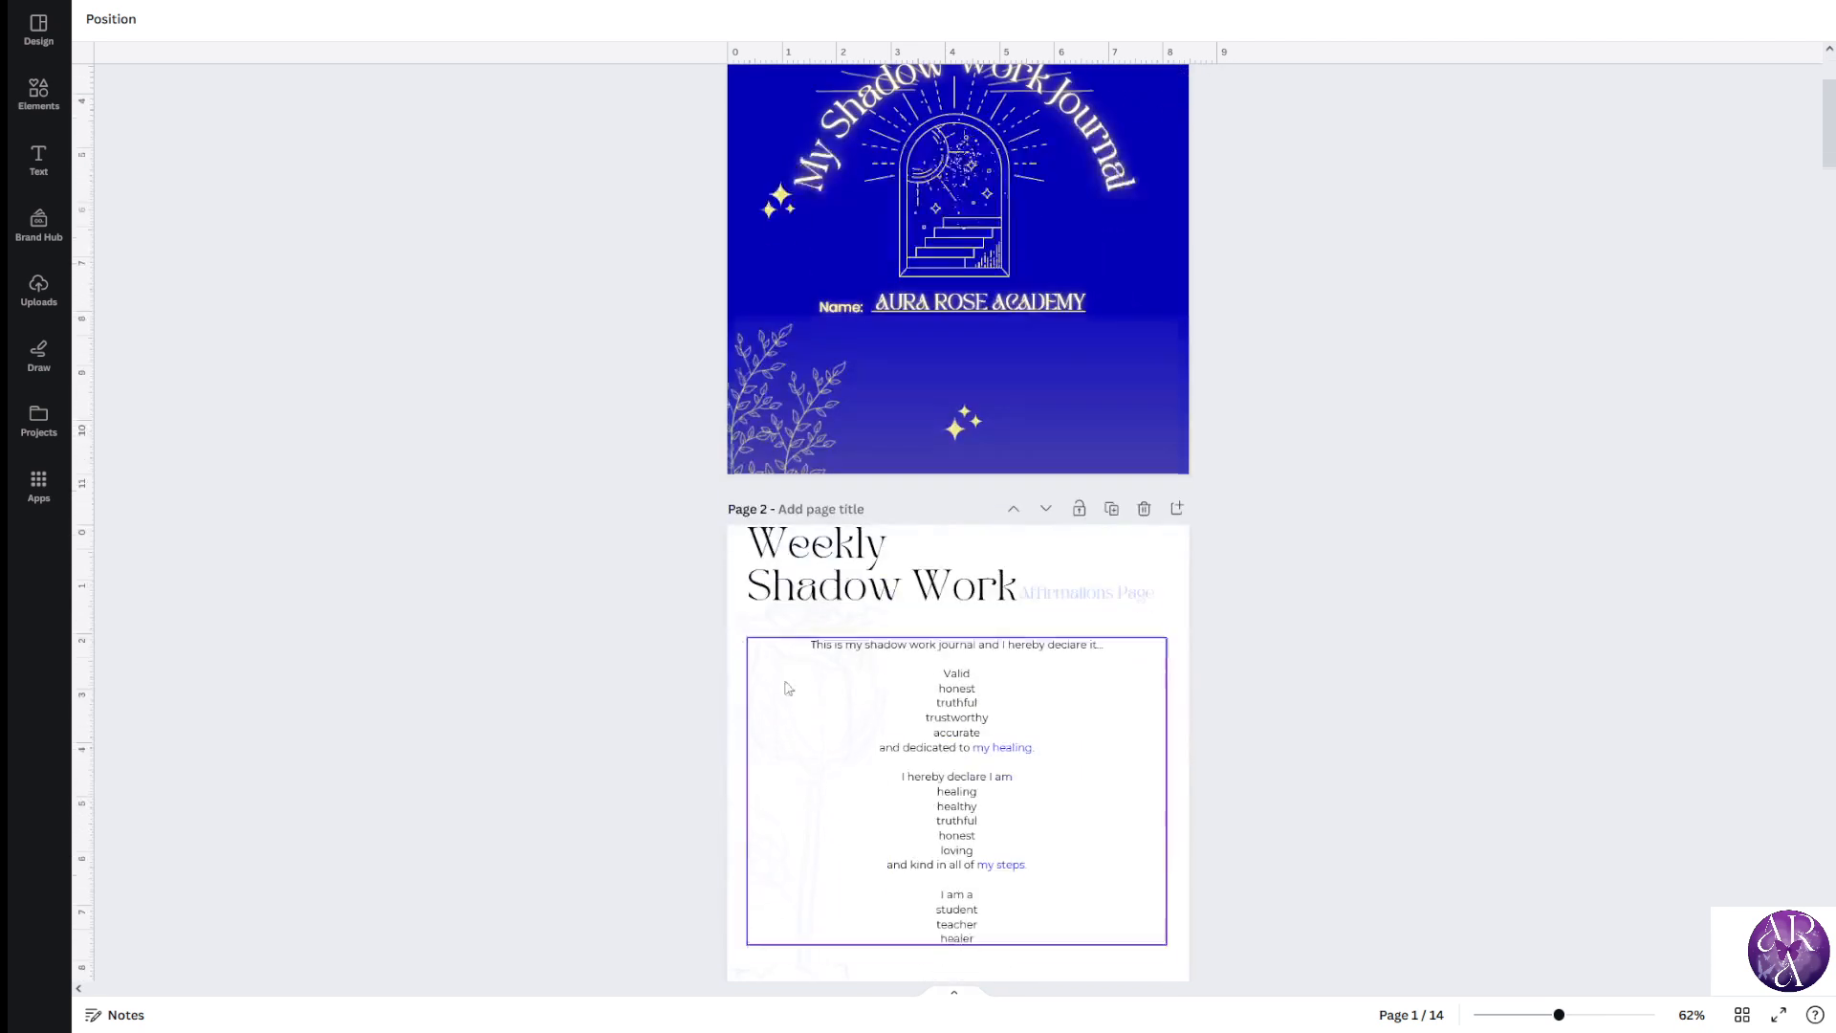
{"action": "scroll", "coordinate": [908, 531], "scroll_direction": "down", "scroll_amount": 2}
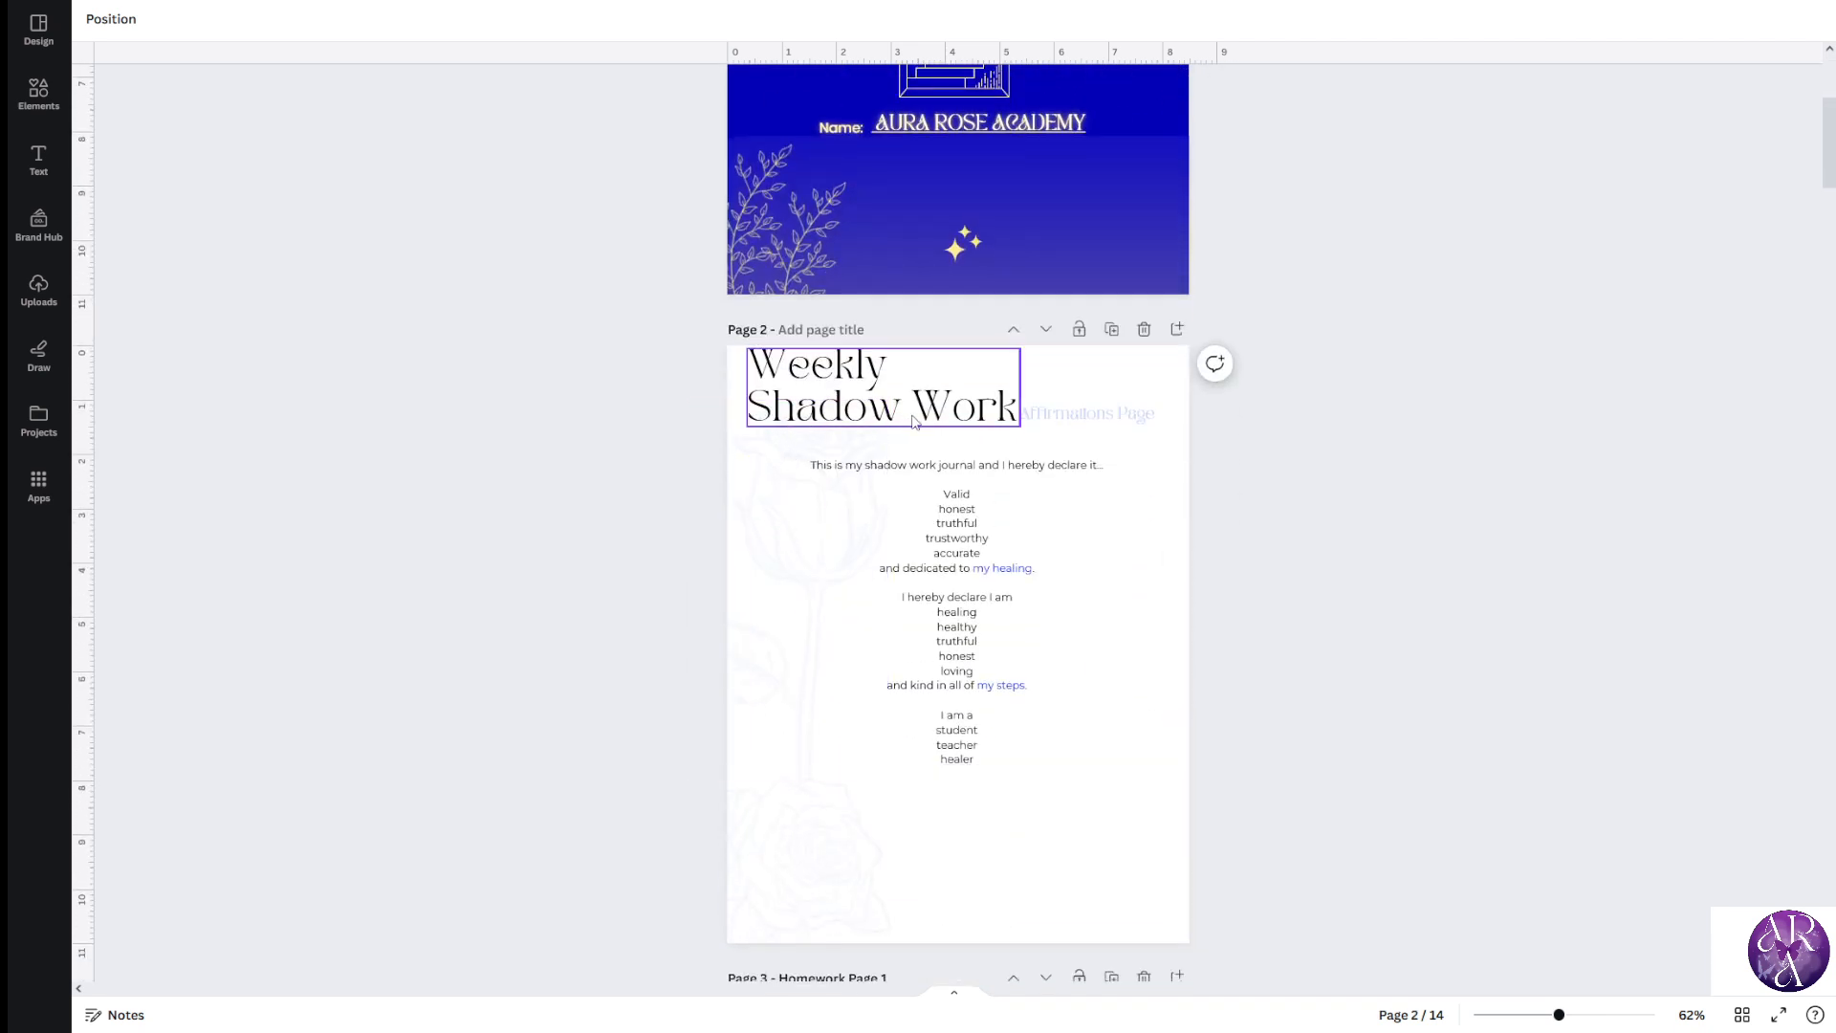
{"action": "scroll", "coordinate": [1028, 447], "scroll_direction": "down", "scroll_amount": 5}
{"action": "scroll", "coordinate": [1247, 734], "scroll_direction": "up", "scroll_amount": 5}
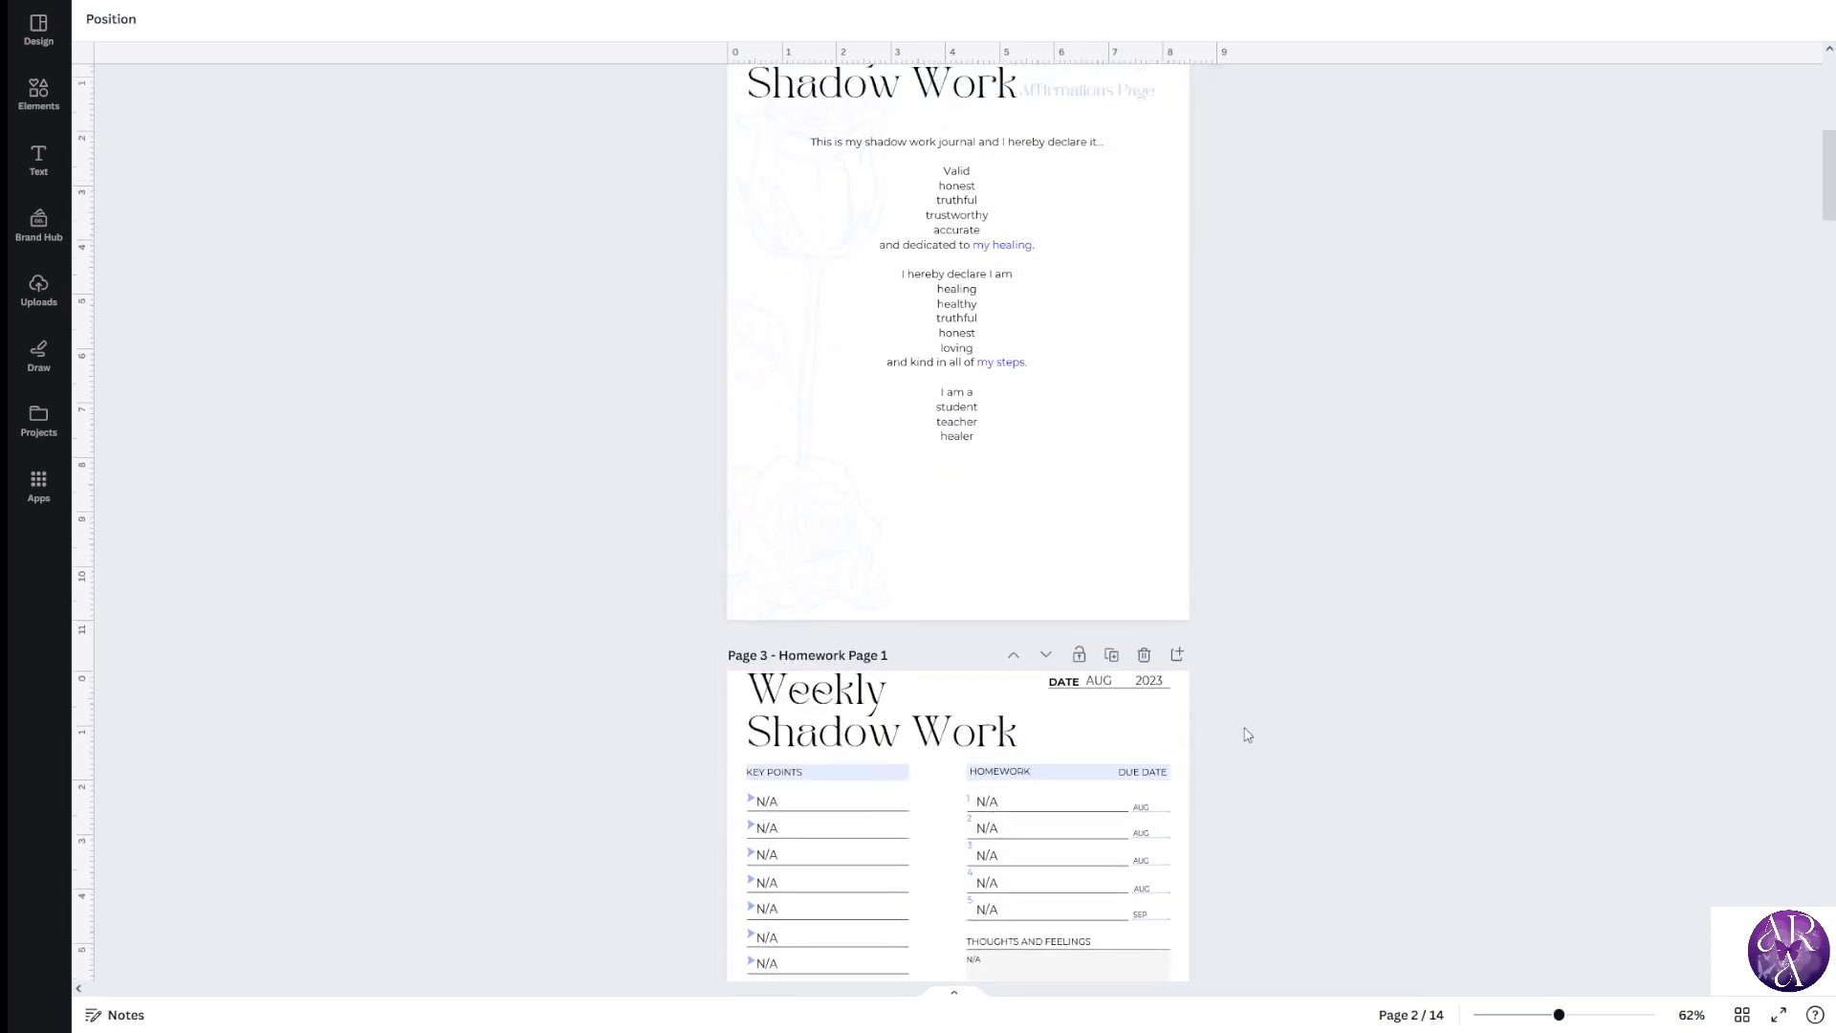
{"action": "scroll", "coordinate": [1367, 694], "scroll_direction": "up", "scroll_amount": 4}
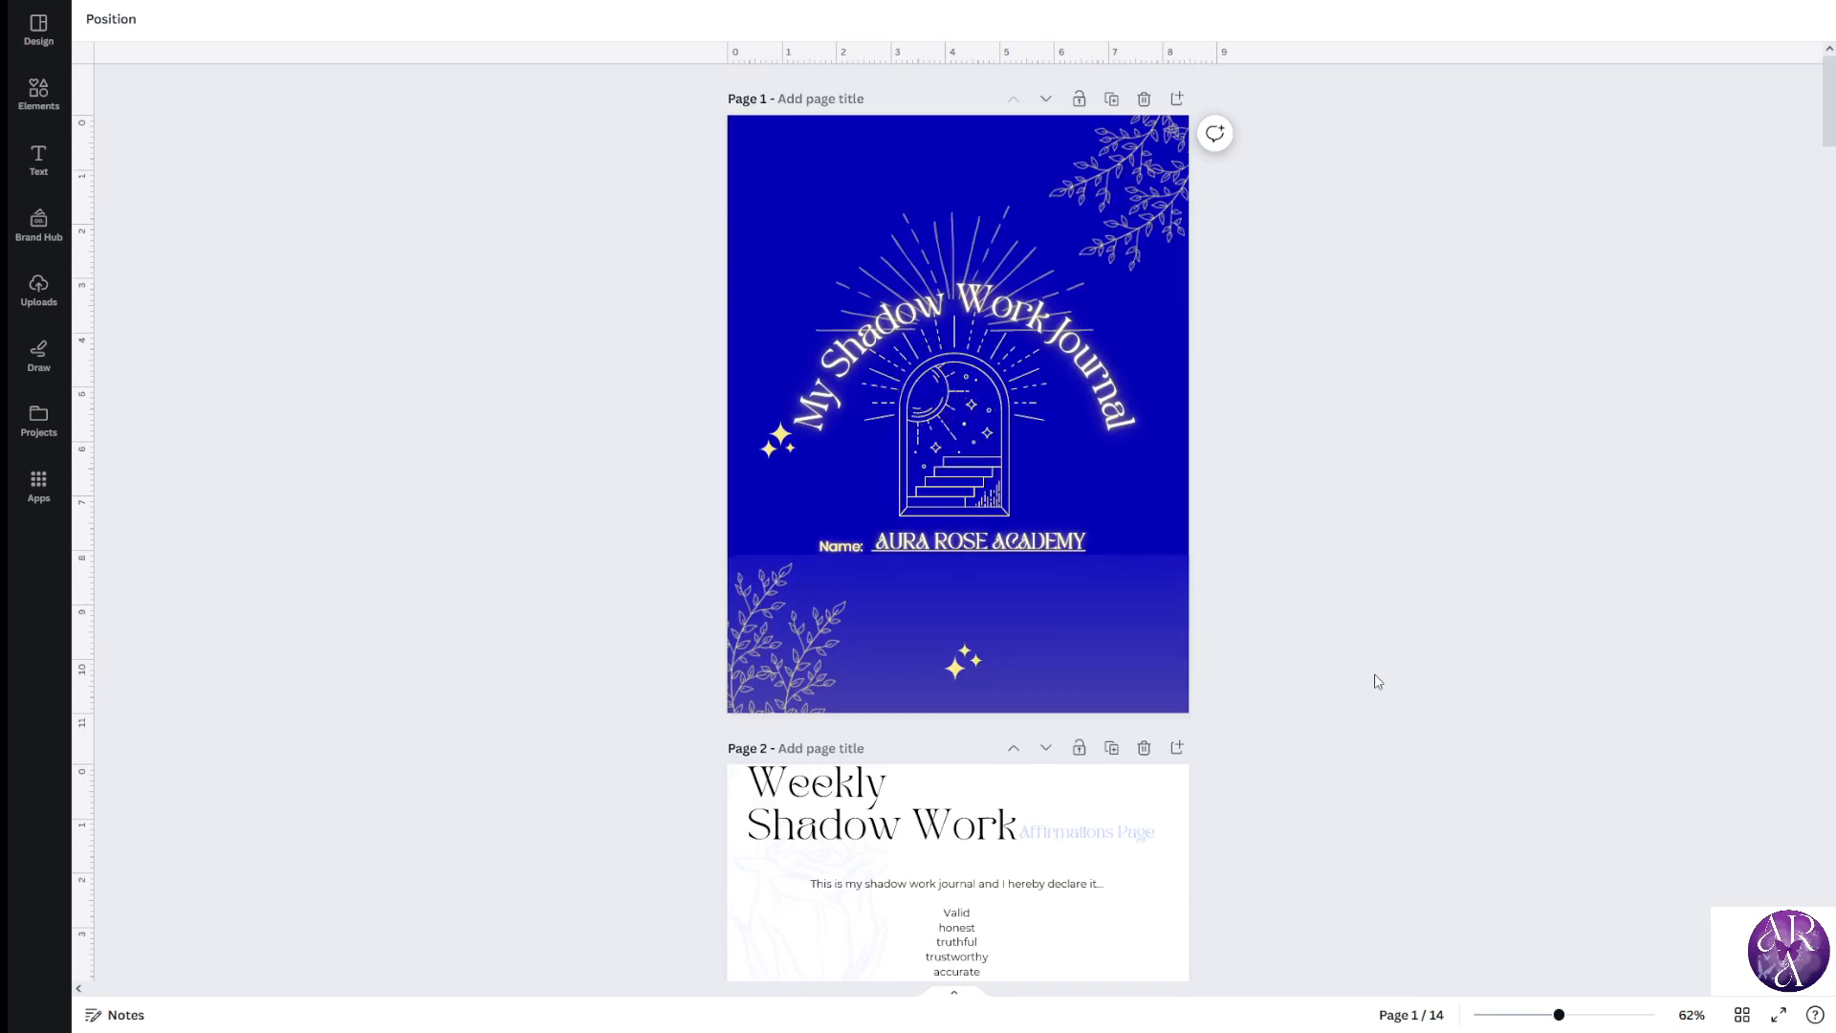